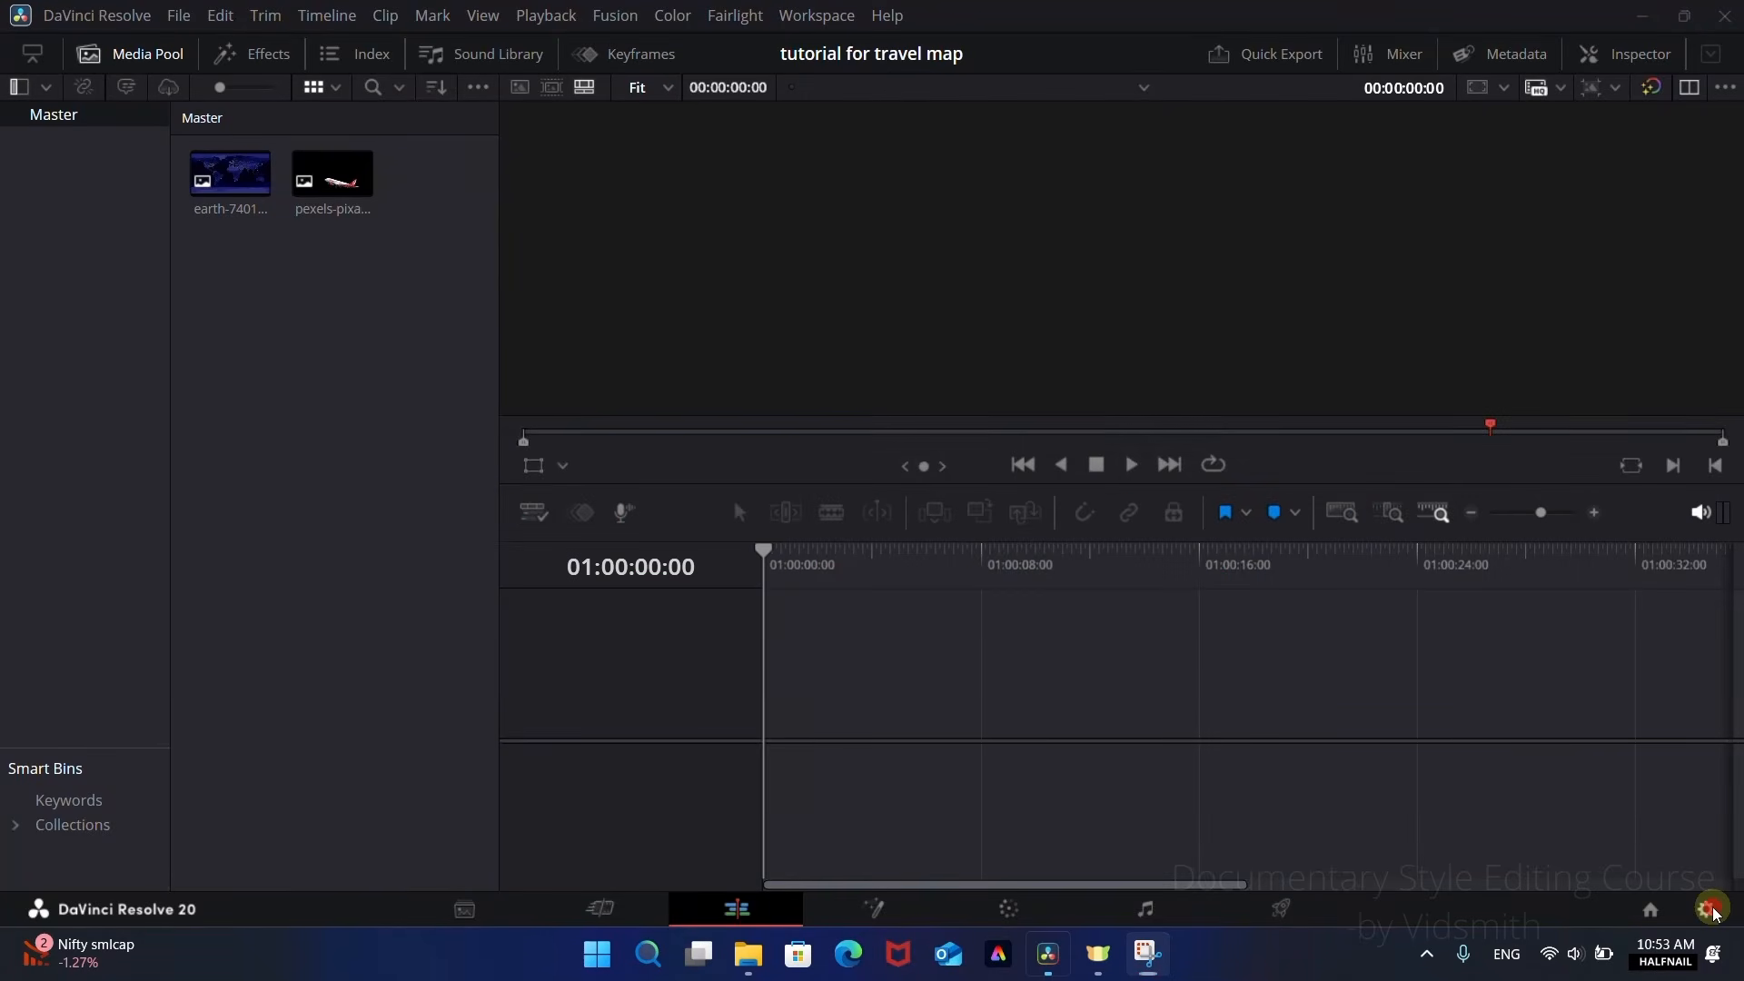
Step: Check the timeline format in the project settings and preview the earth map and airplane images
left_click(1712, 910)
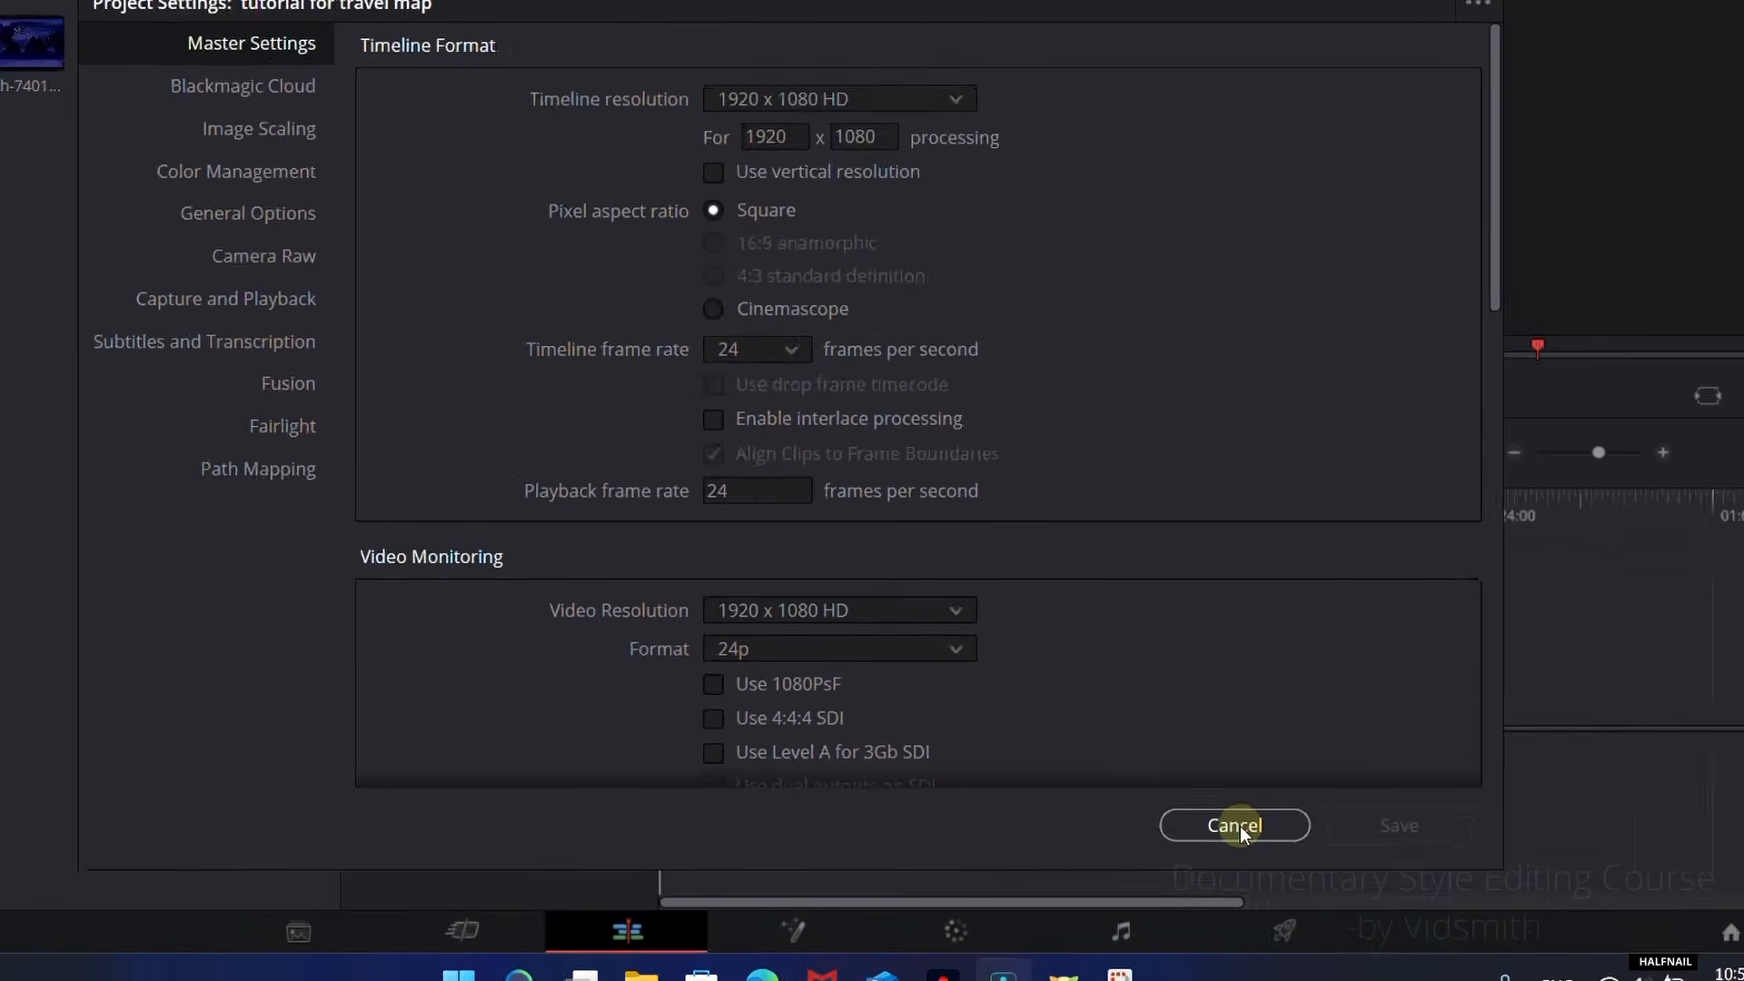
left_click(1237, 825)
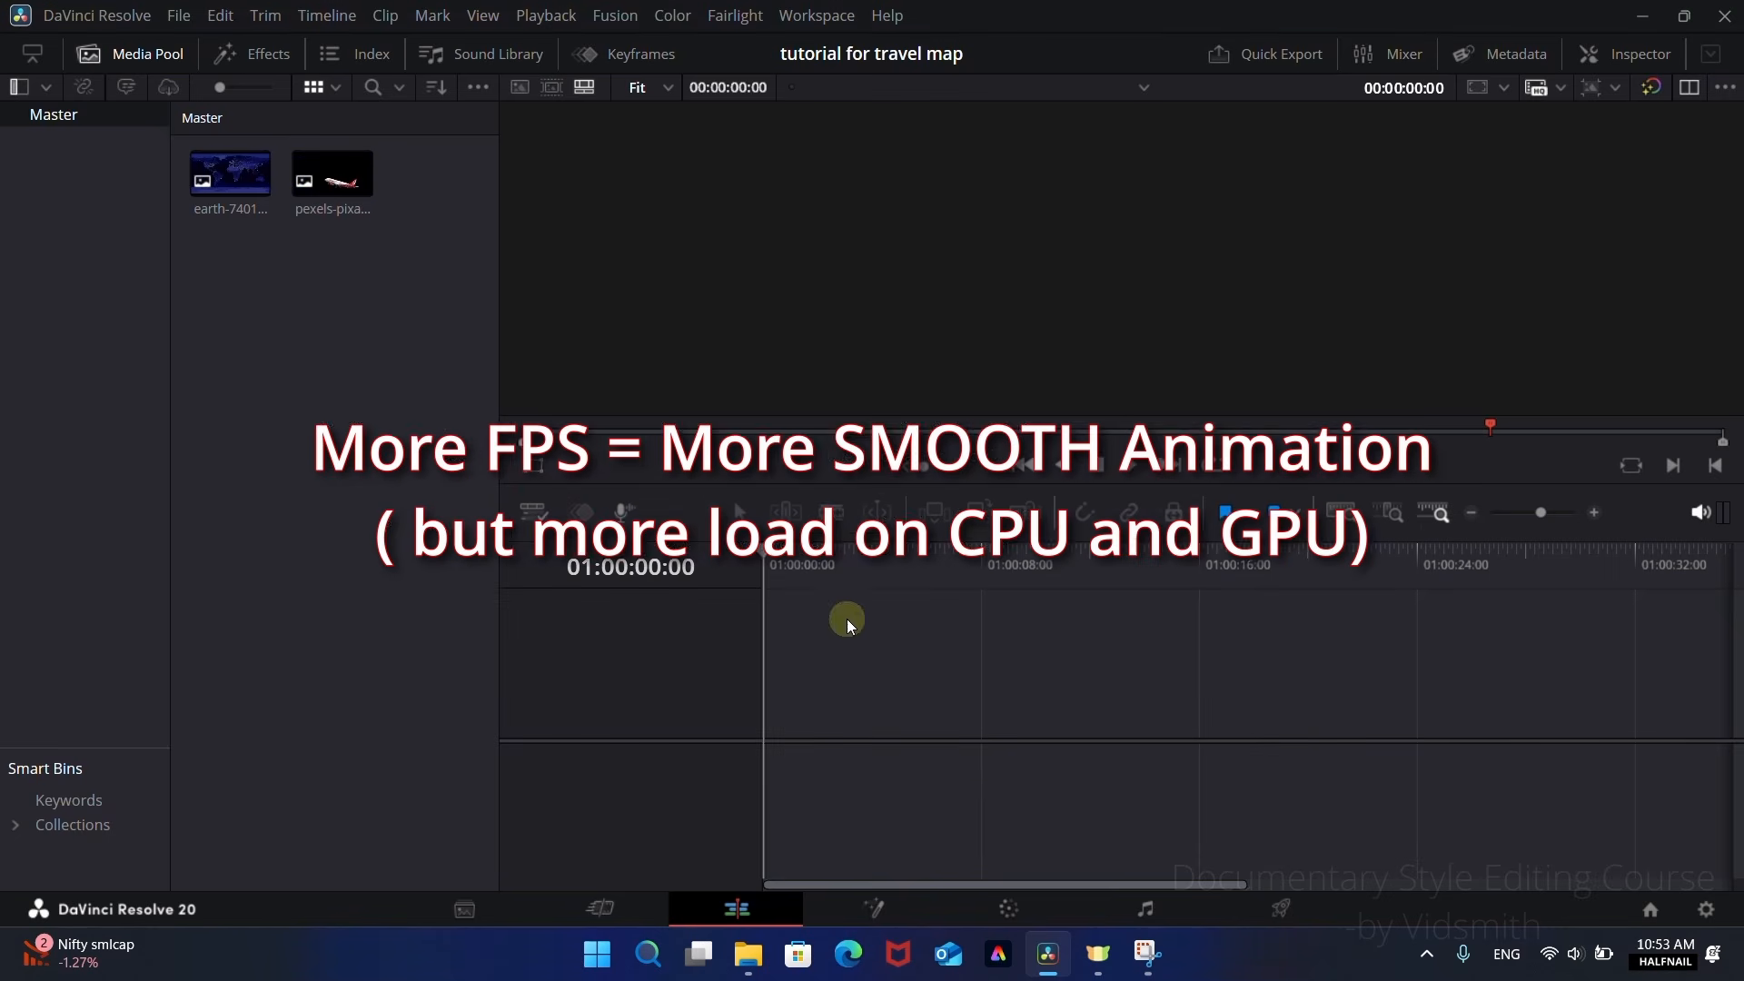
left_click(216, 186)
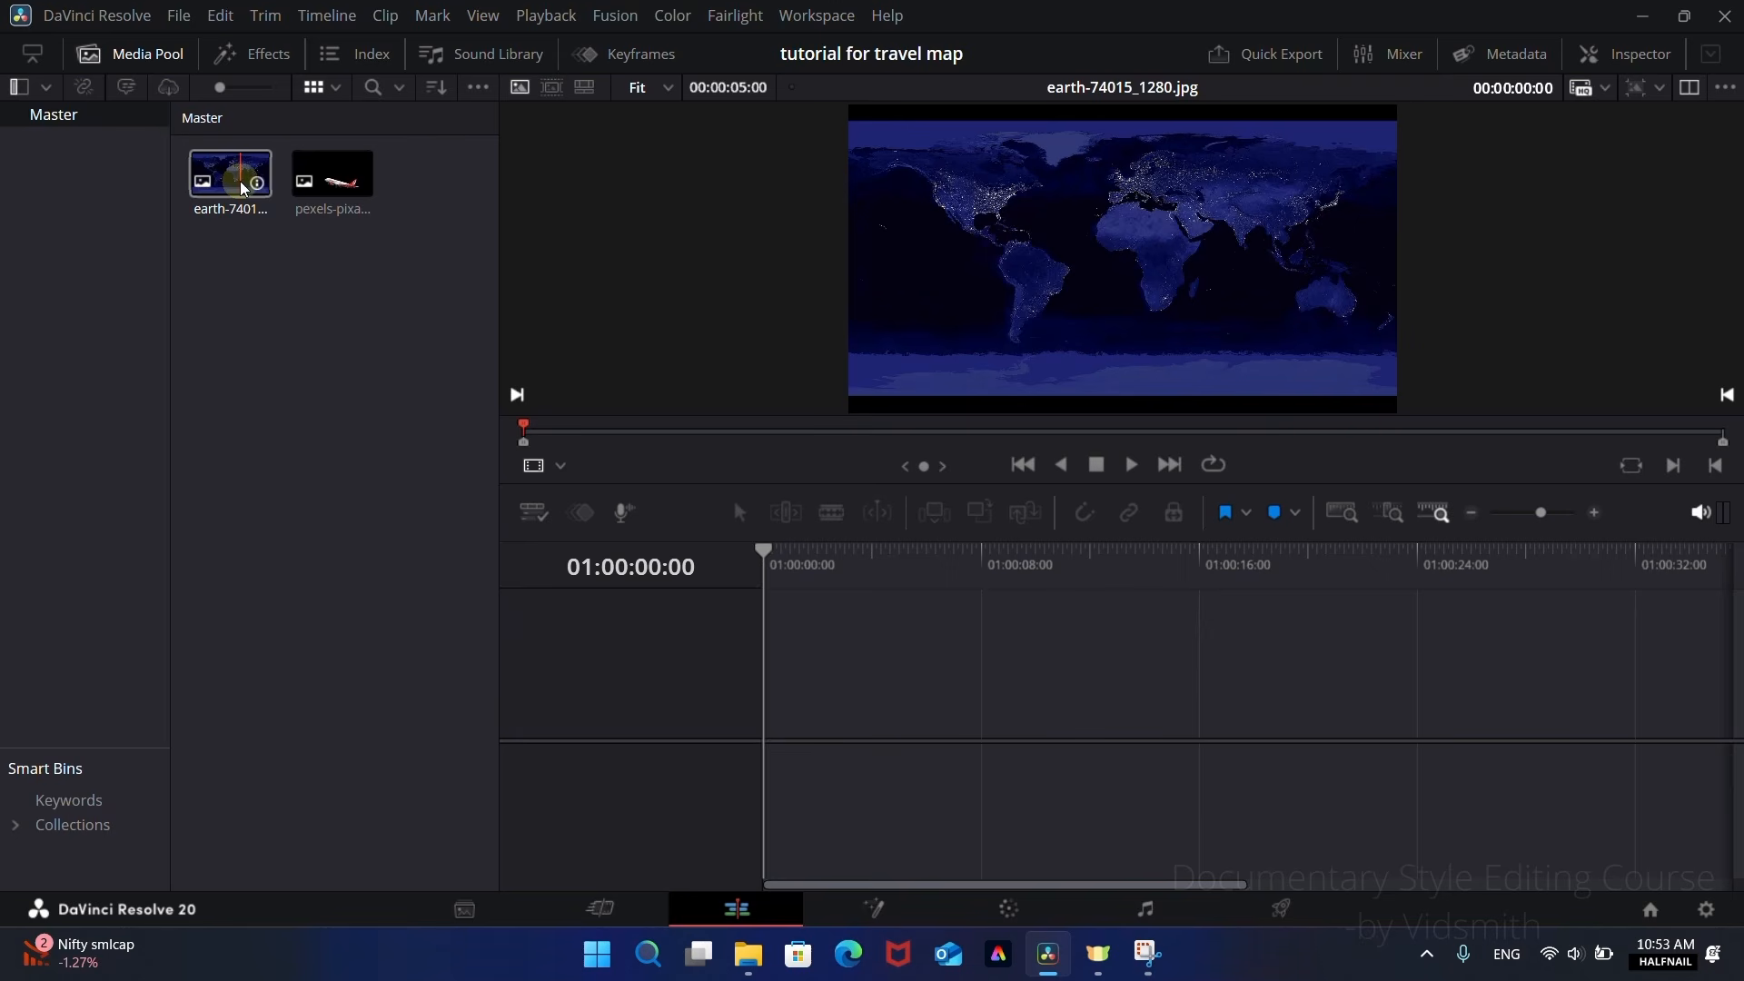
left_click(340, 189)
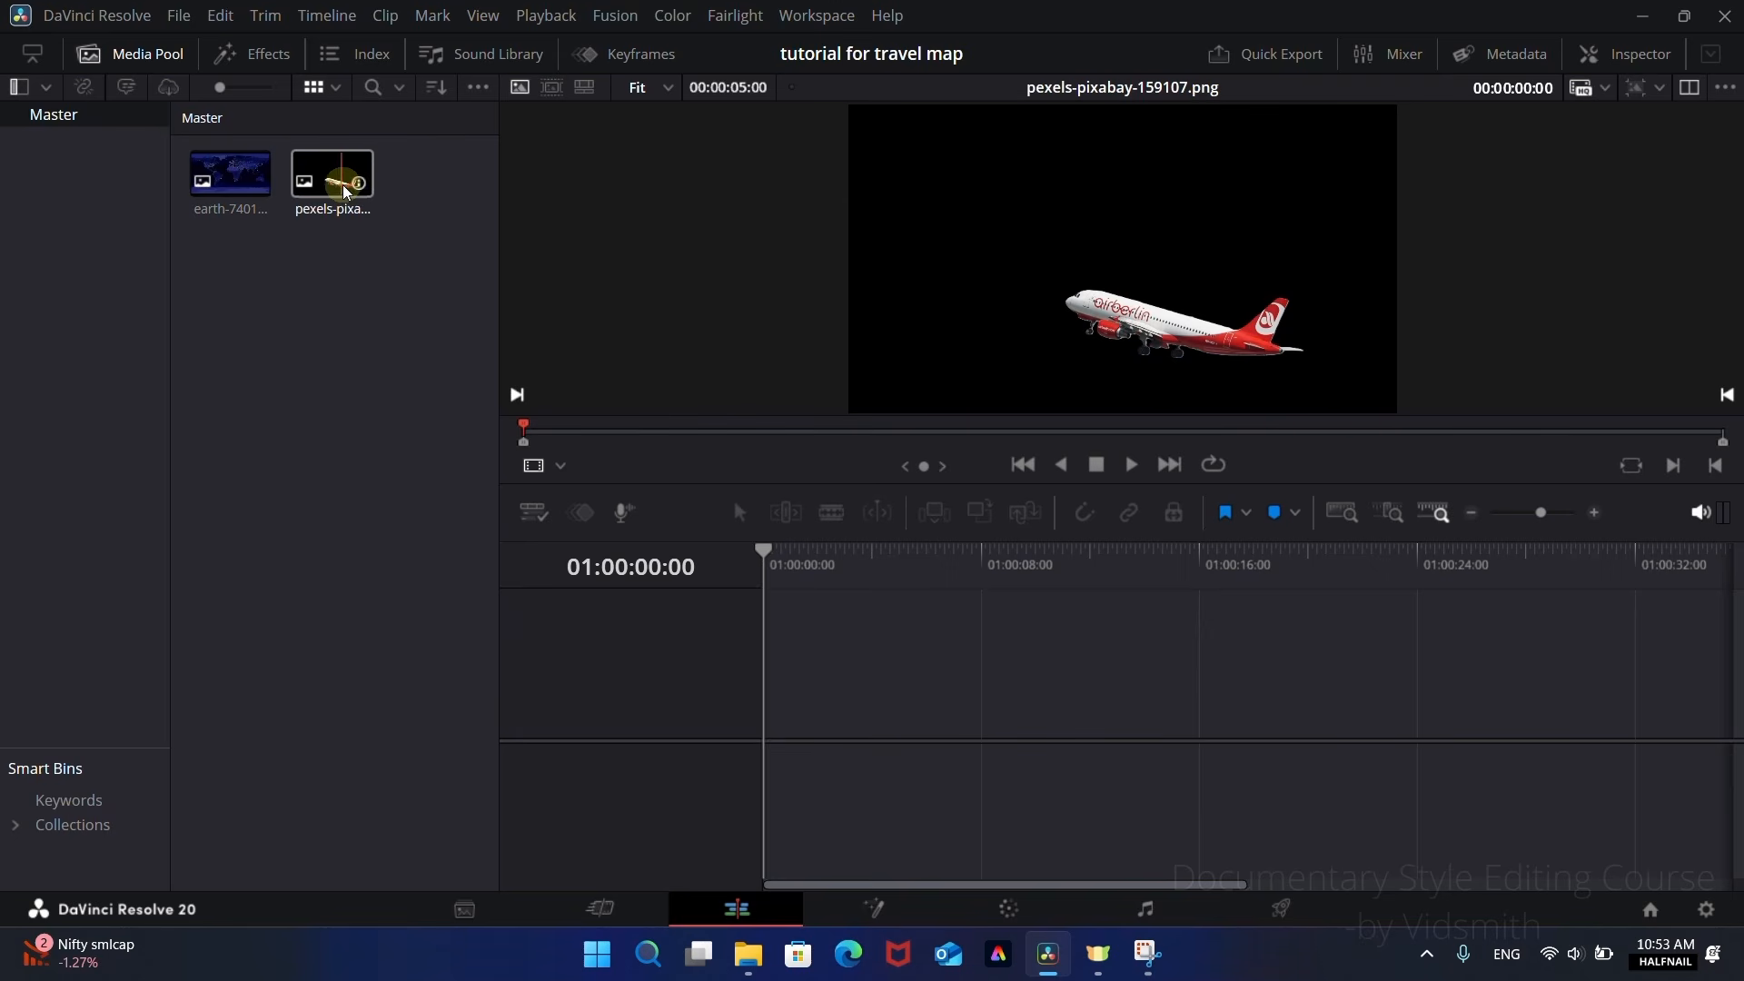
left_click(296, 700)
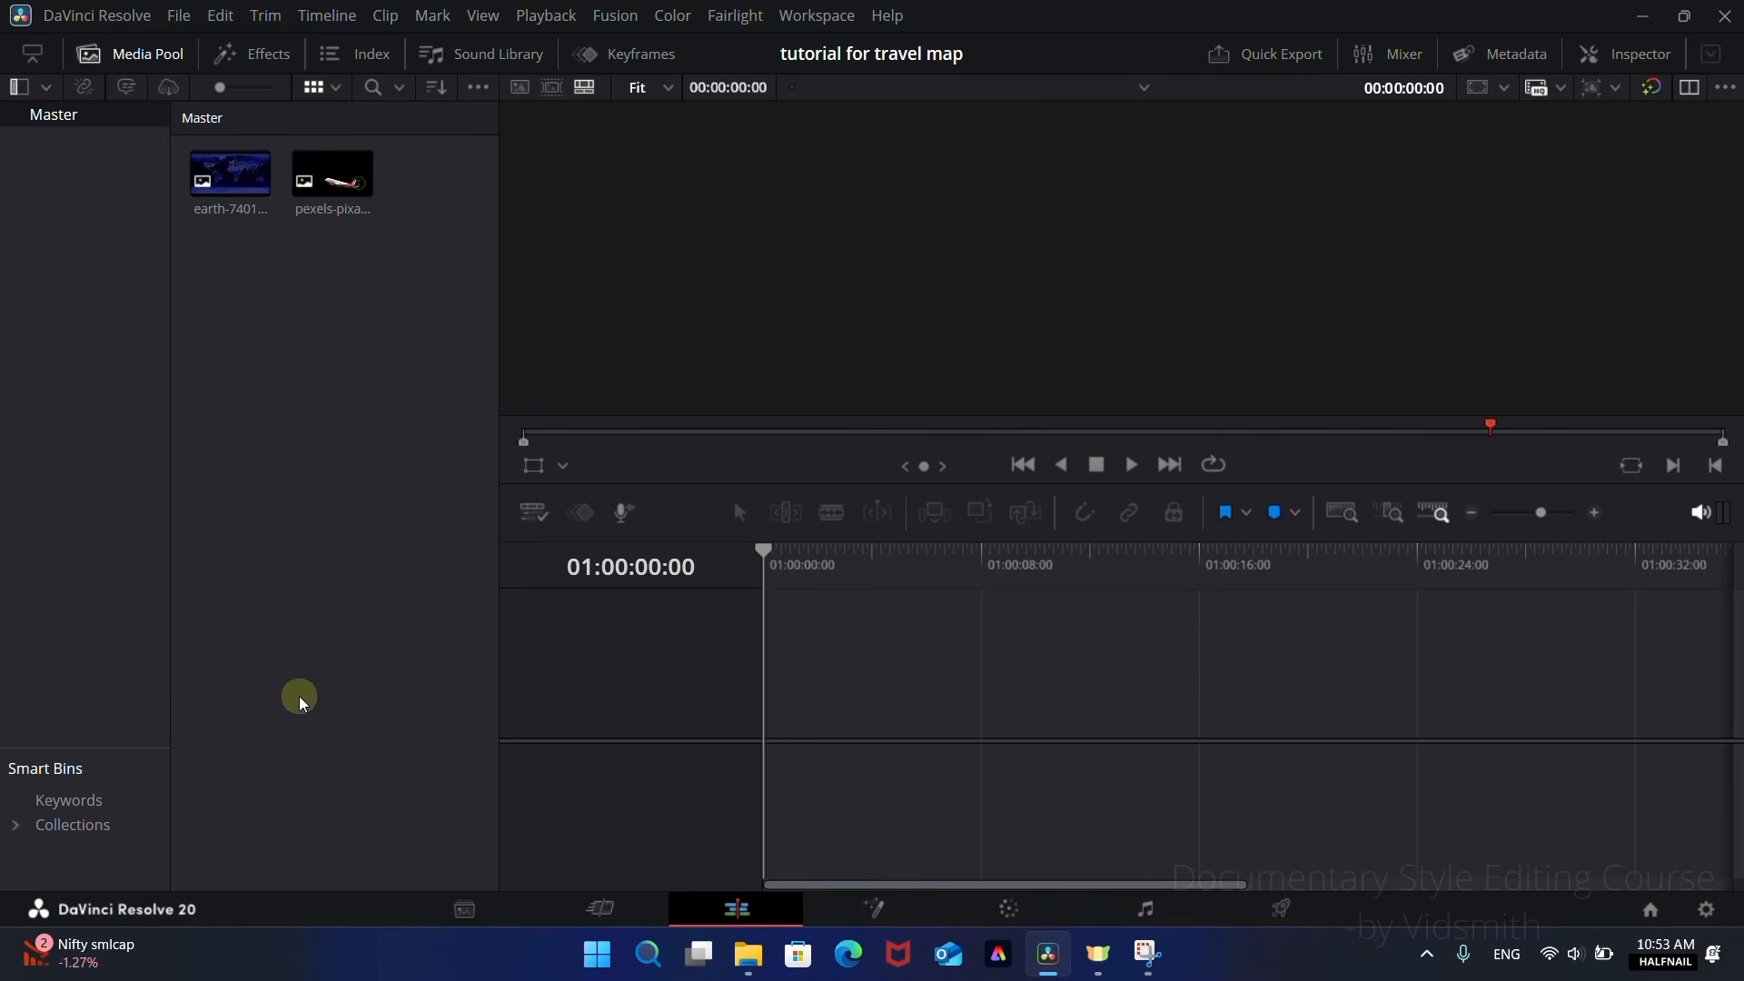
Step: Create a new Fusion composition clip with the default settings and place it at the start of the timeline
right_click(267, 324)
left_click(324, 427)
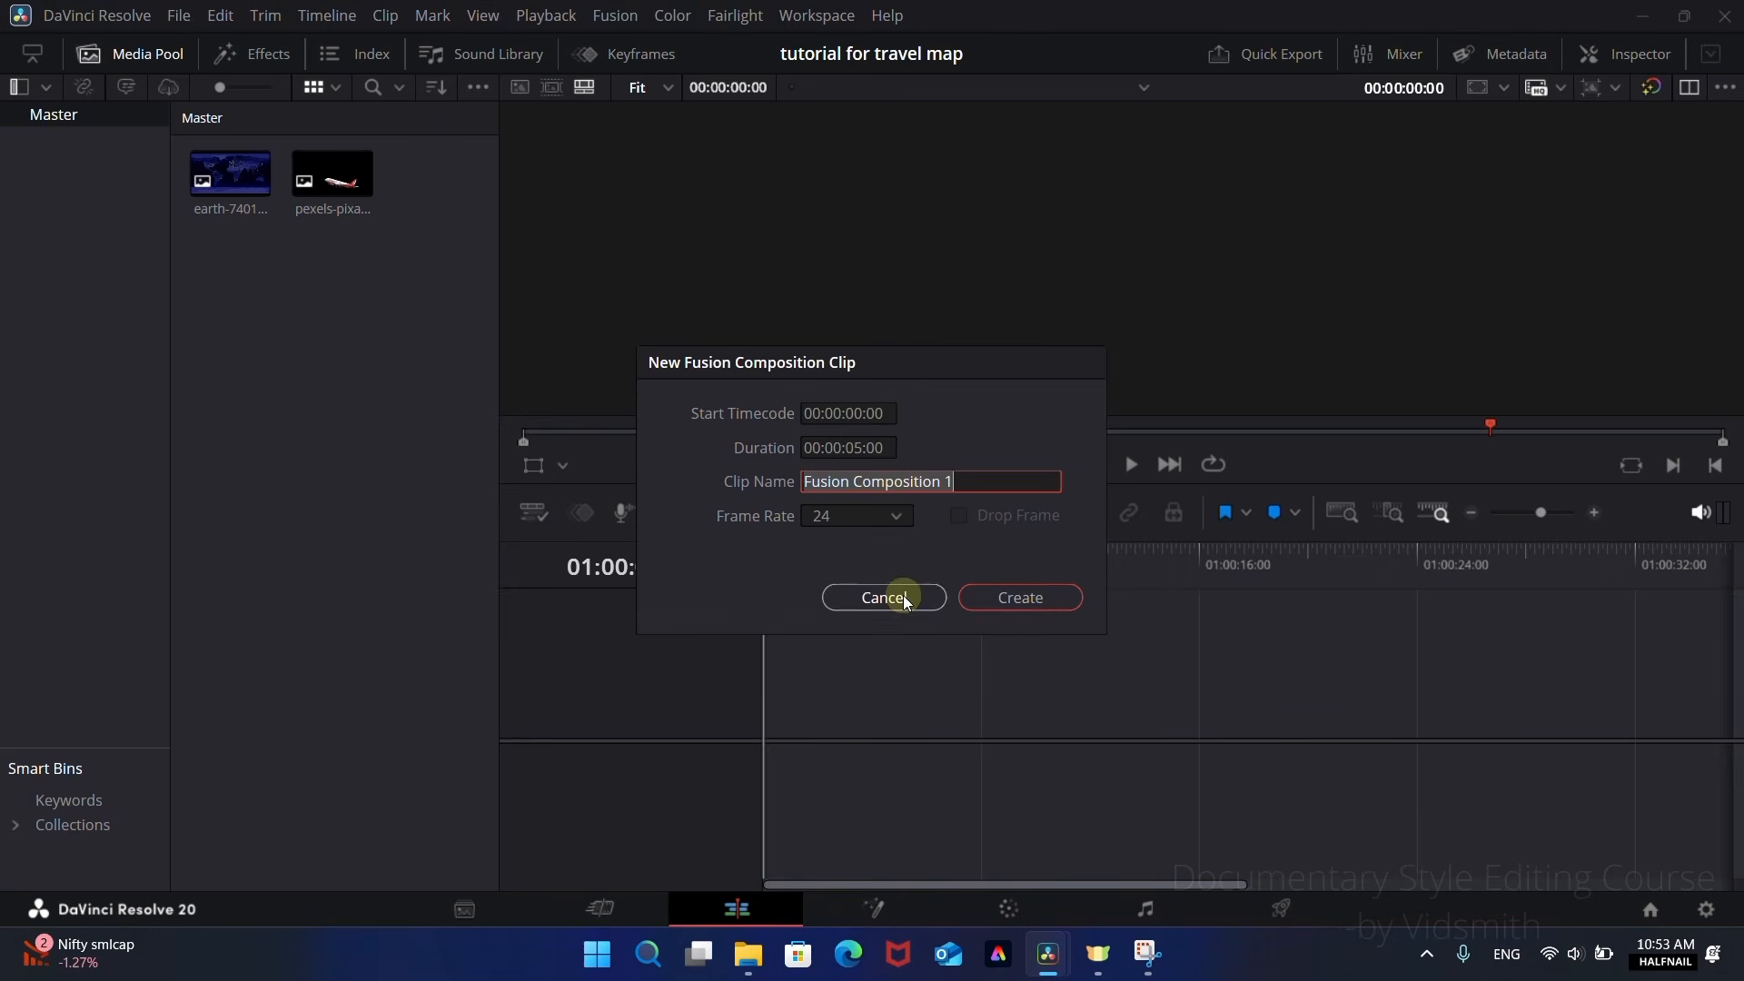
left_click(1036, 603)
left_click_drag(331, 182, 815, 729)
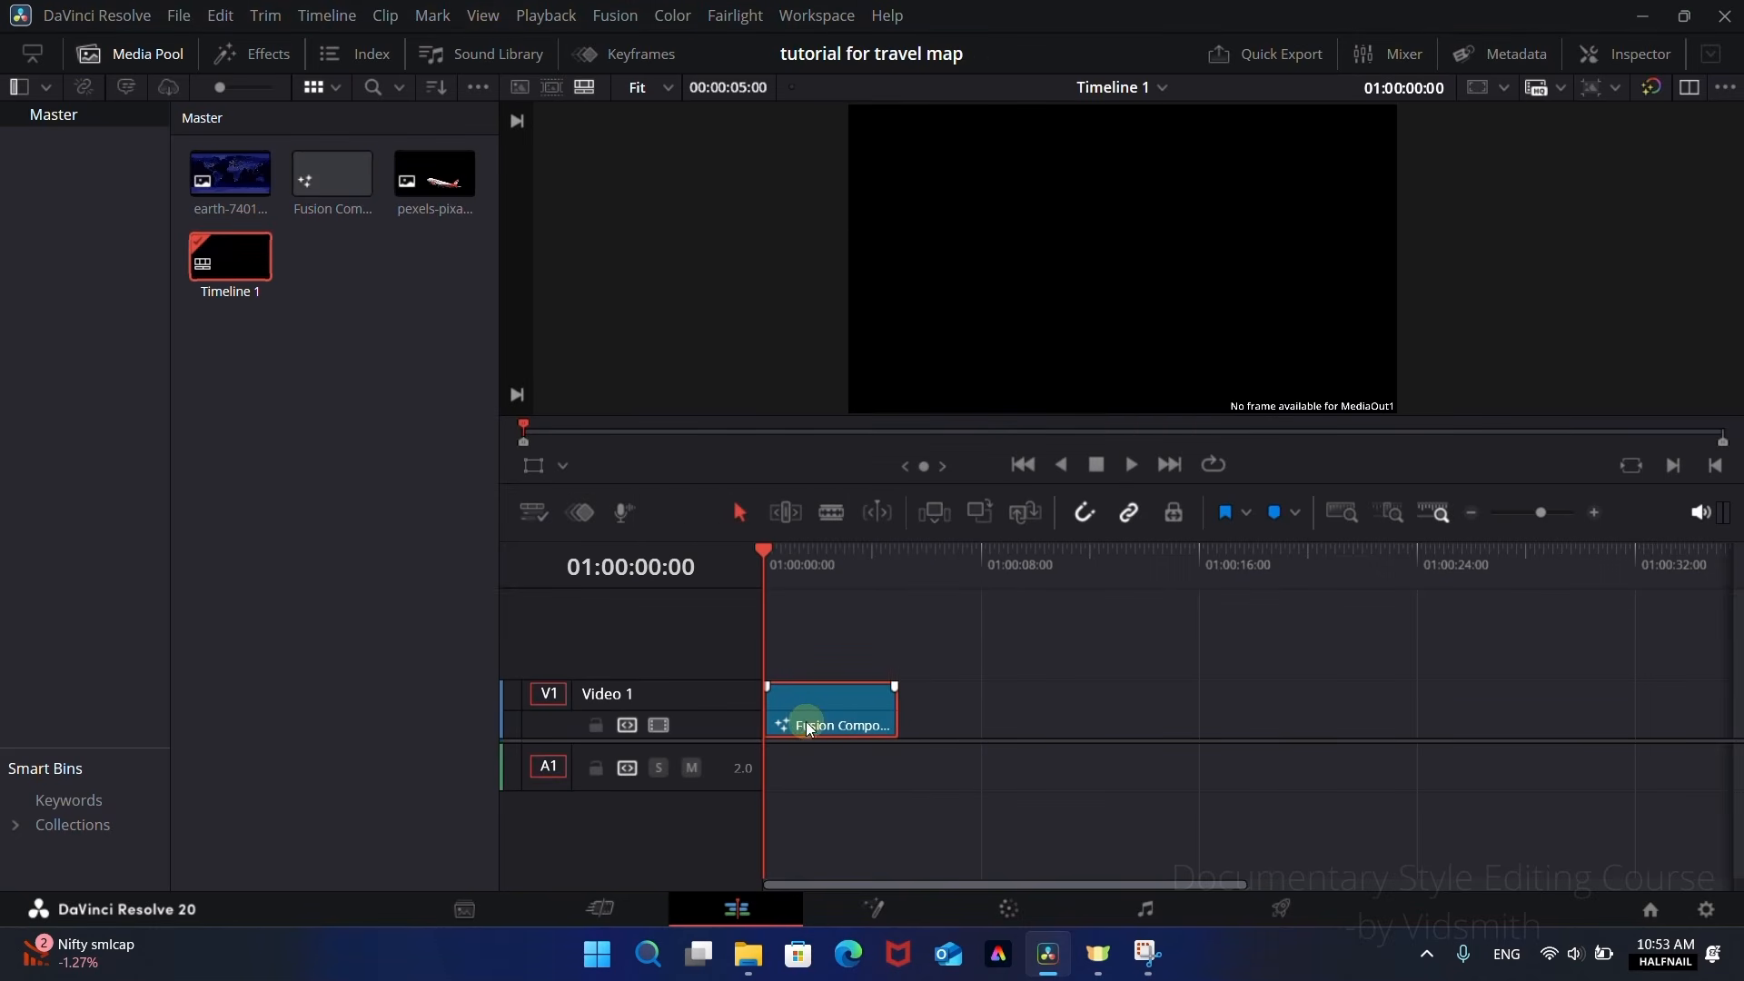
Step: Open the composition clip in Fusion and add a Background node connected to MediaOut1, with ample space between the two nodes
right_click(809, 723)
left_click(896, 576)
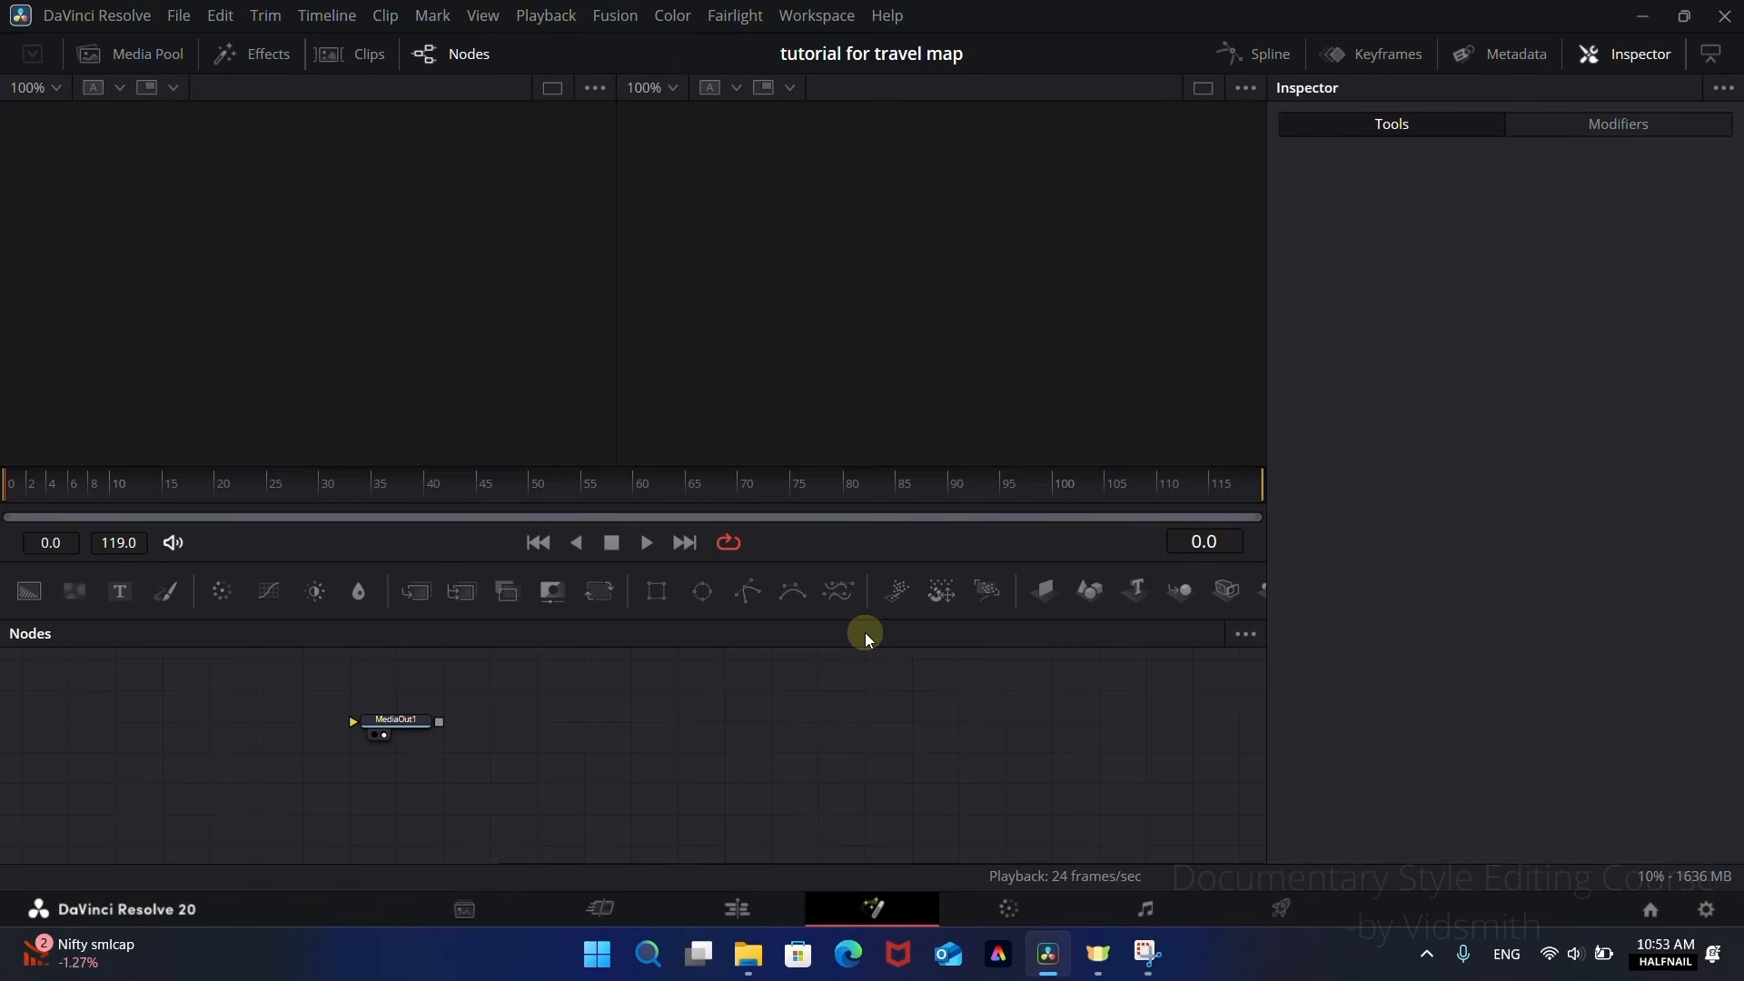
left_click_drag(880, 737, 970, 745)
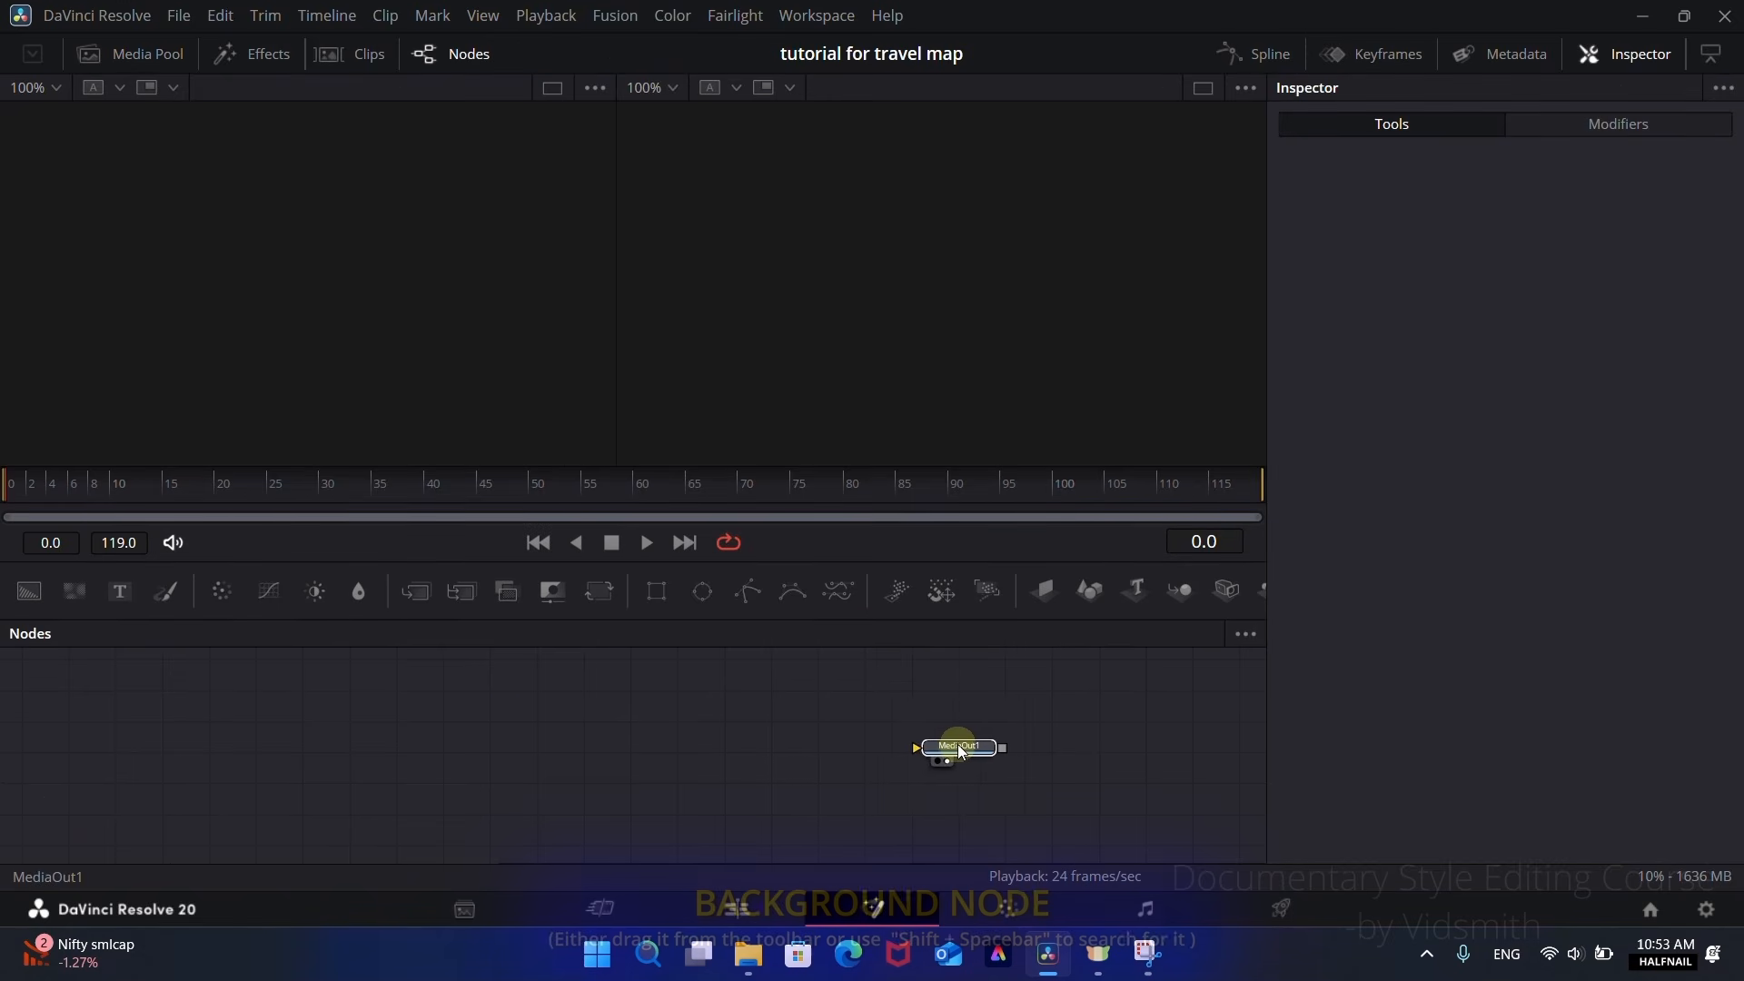
left_click_drag(27, 591, 977, 770)
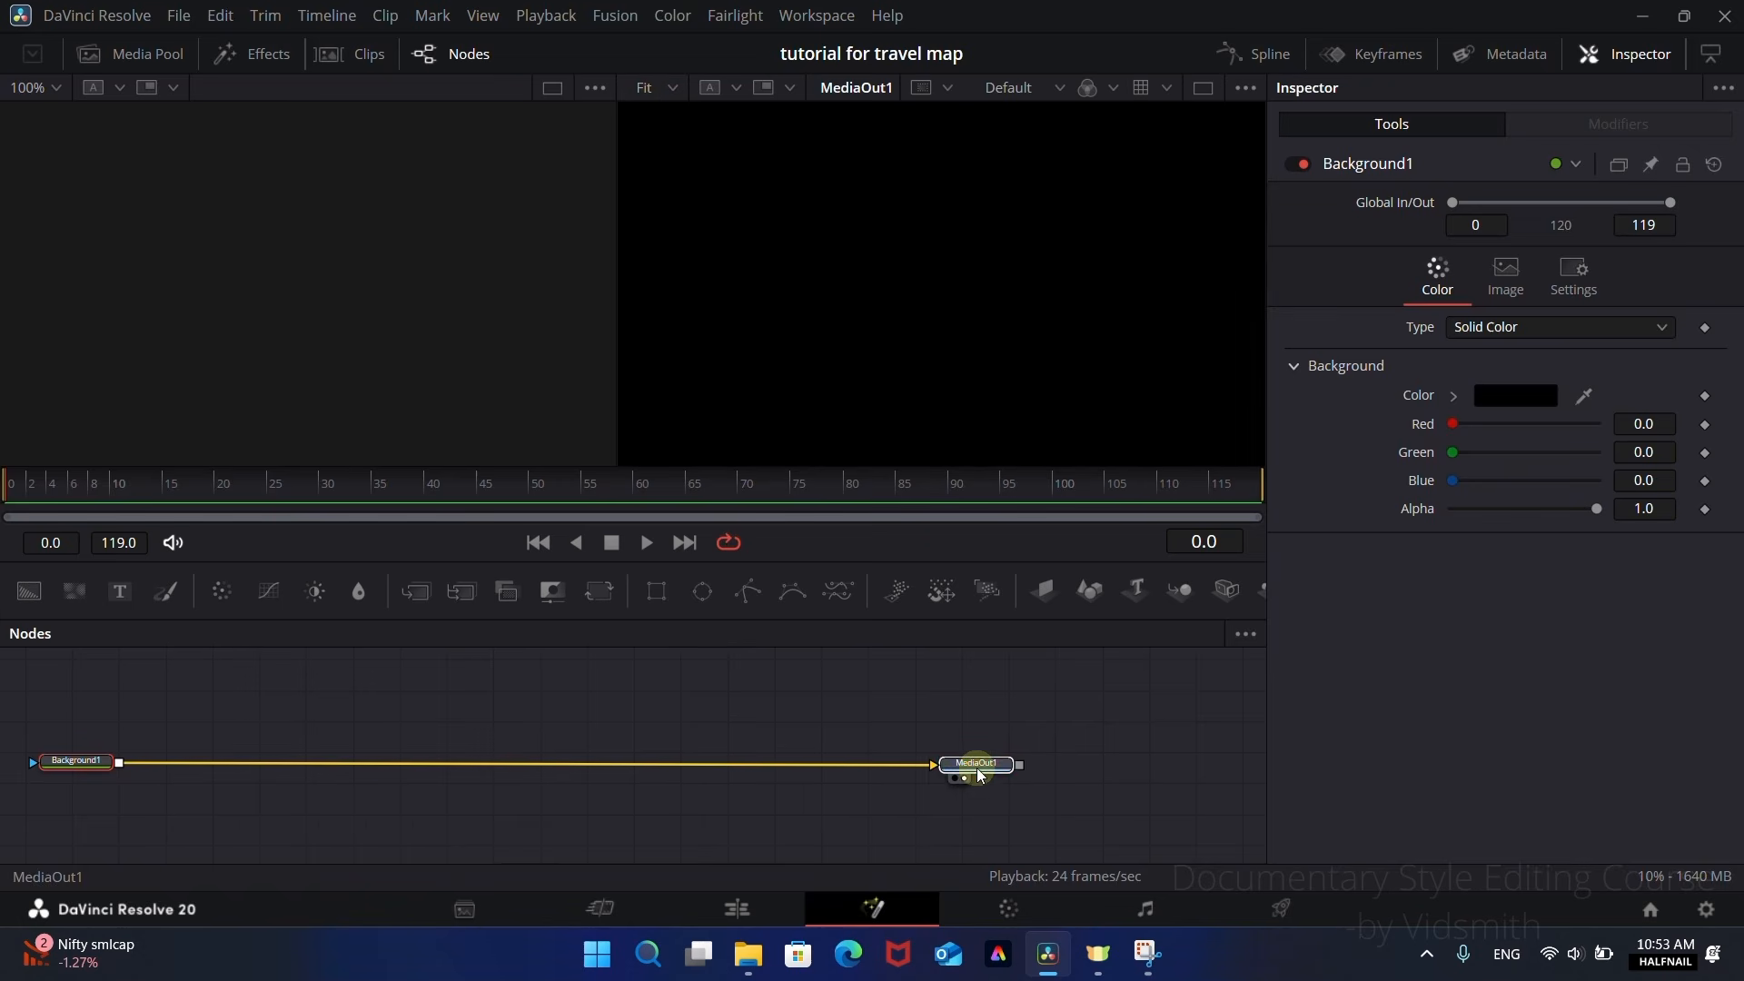
Step: Bring the earth-74015_1280.jpg image from the media pool into the node graph above the Background node
left_click(127, 56)
left_click_drag(249, 701, 188, 338)
left_click(116, 58)
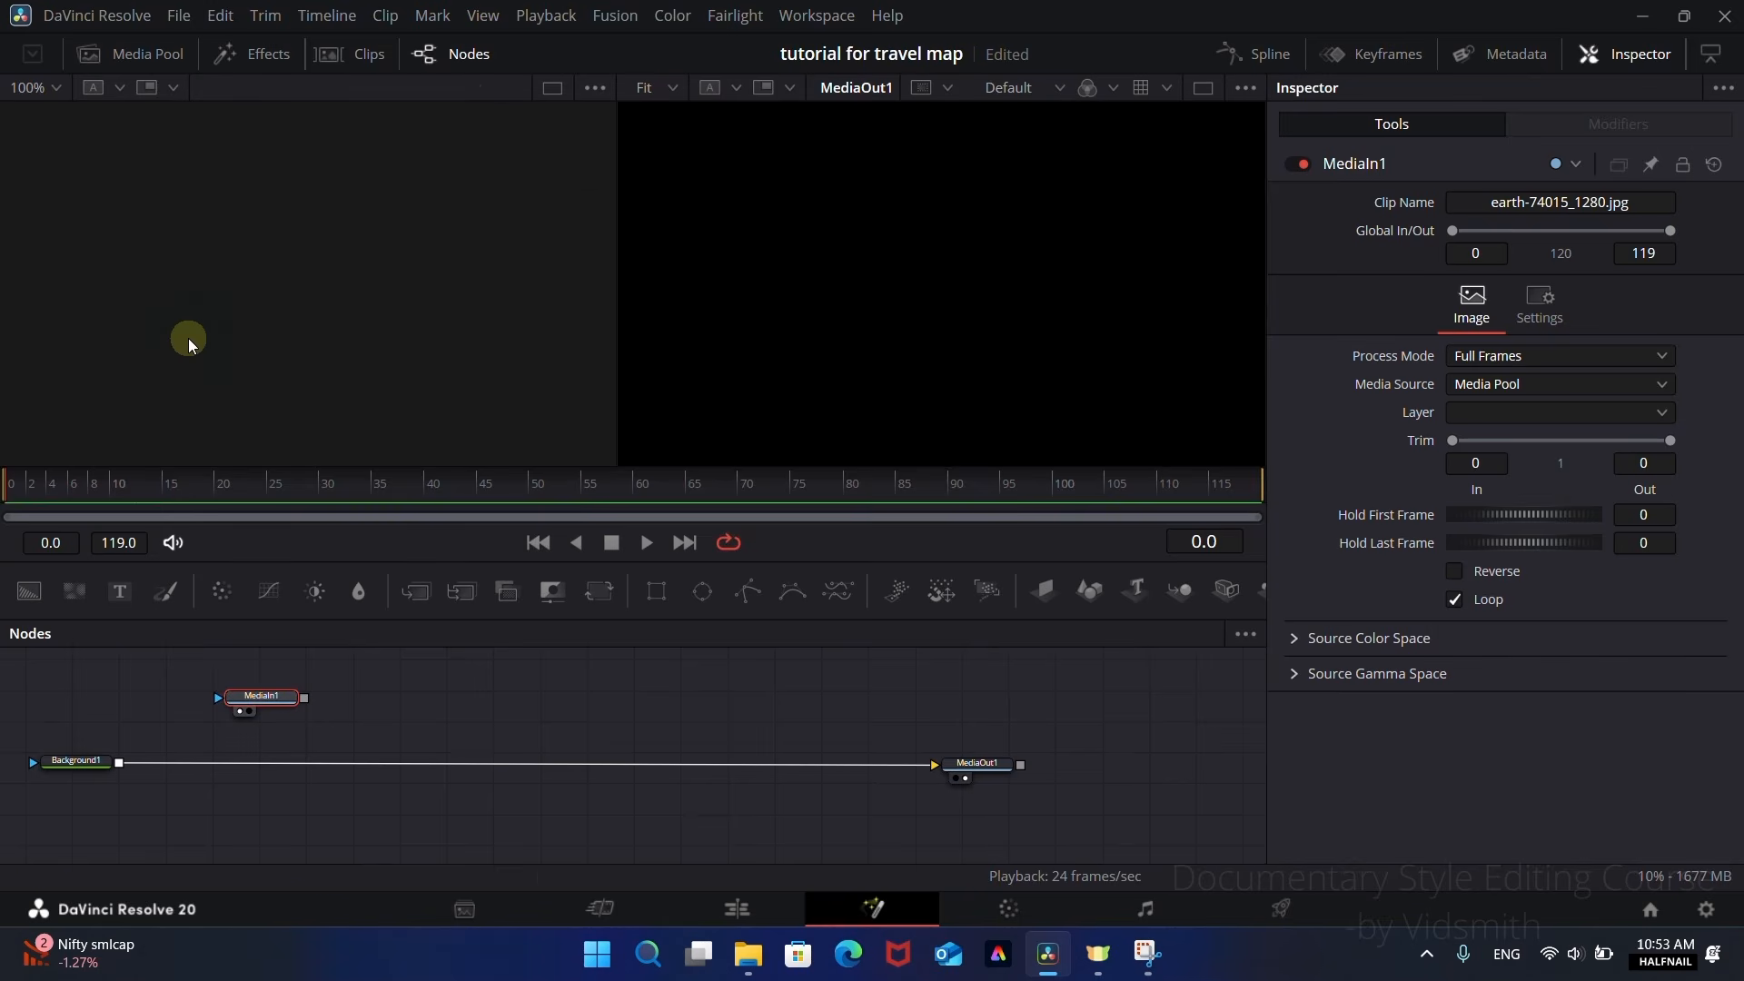
middle_click(536, 163)
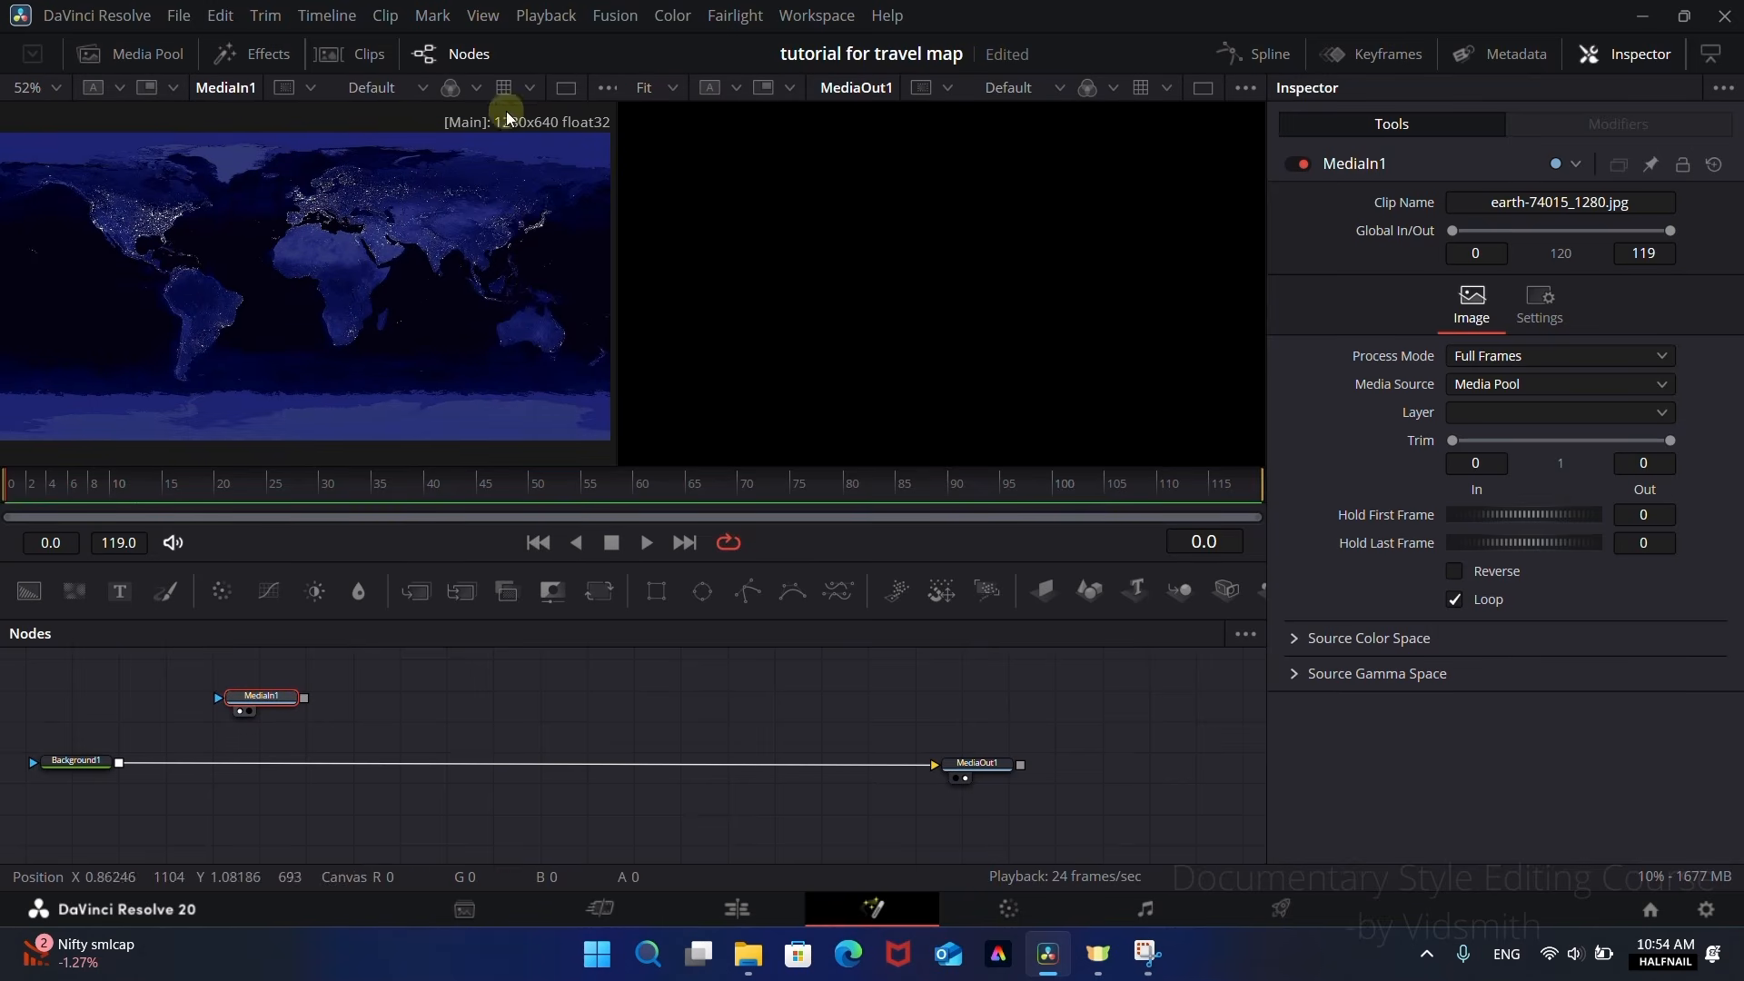
Step: Merge the earth map image over the Background node
left_click(91, 761)
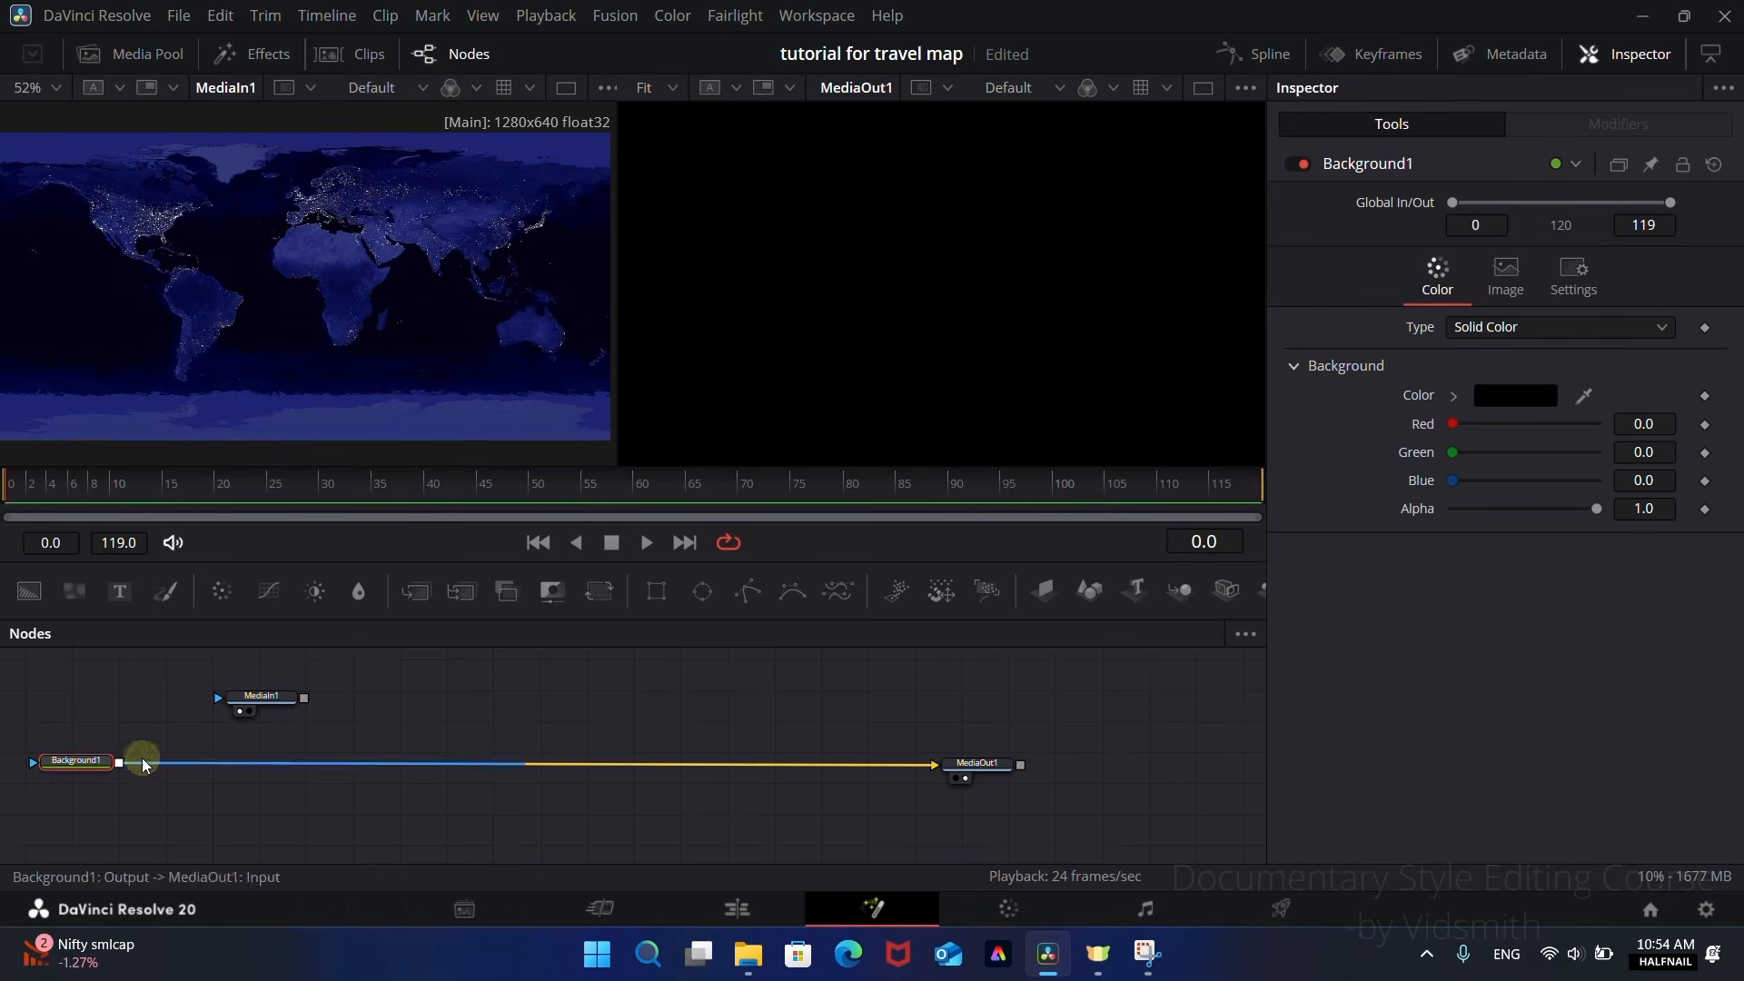
left_click_drag(1152, 173, 1138, 261)
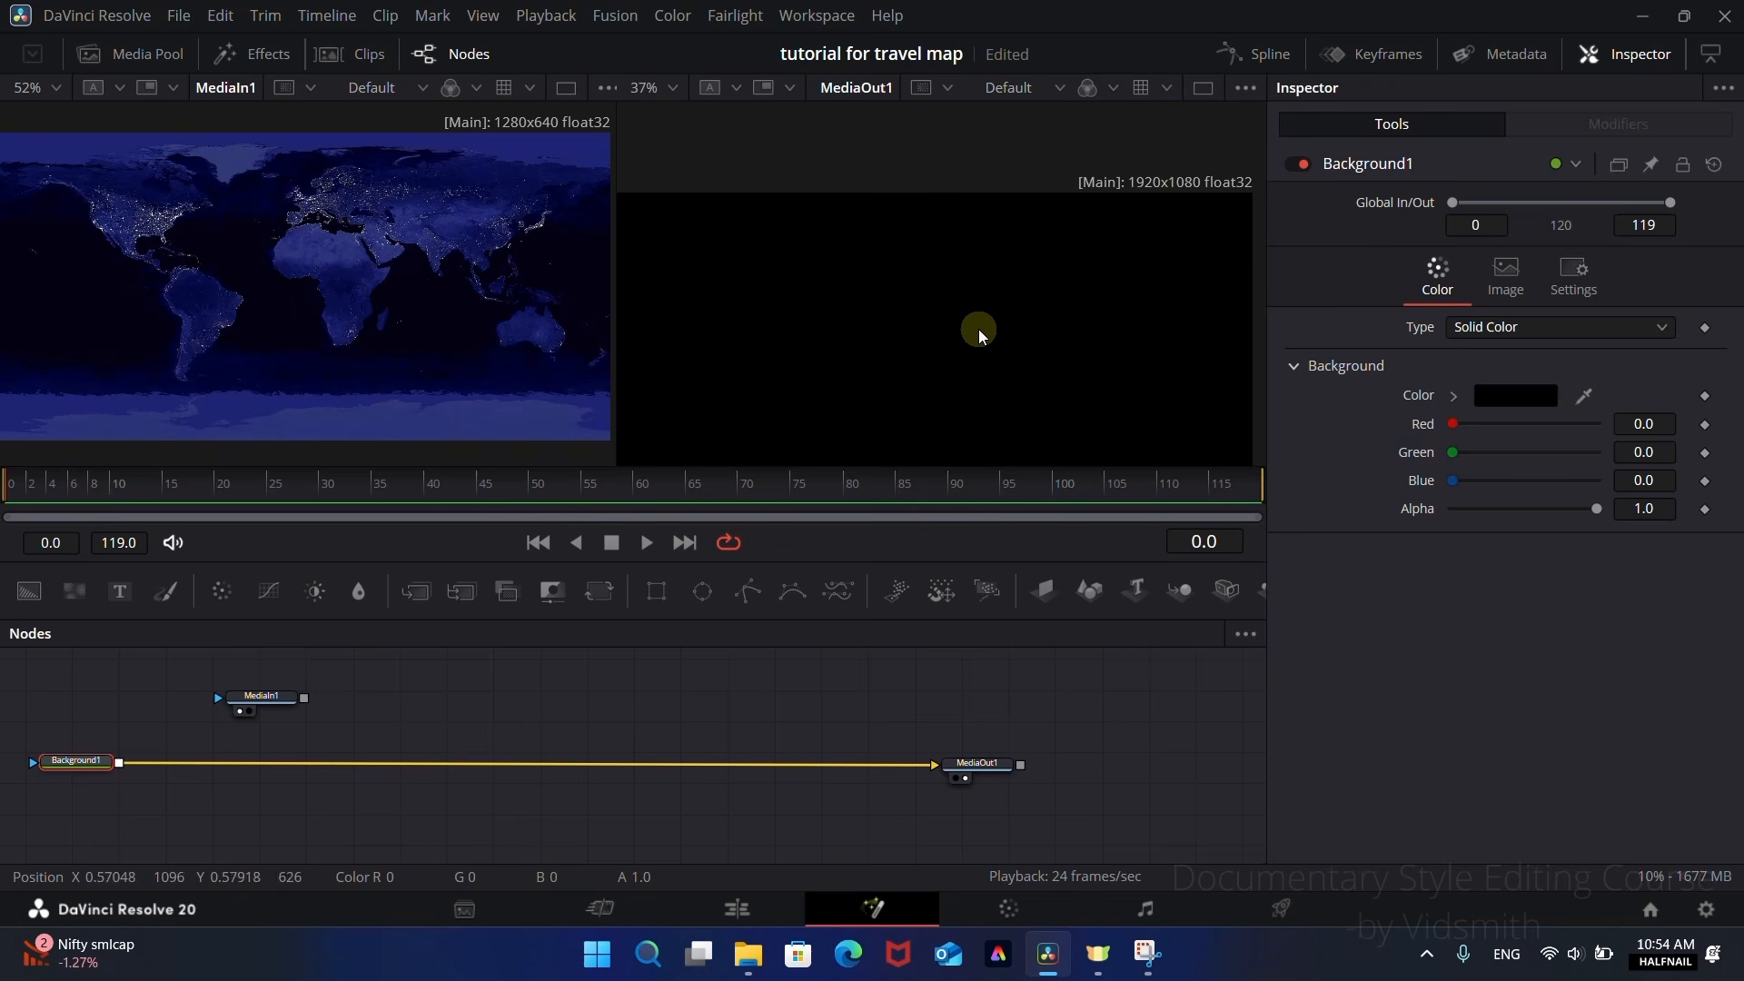
scroll(978, 329, "down", 2)
left_click_drag(304, 697, 118, 761)
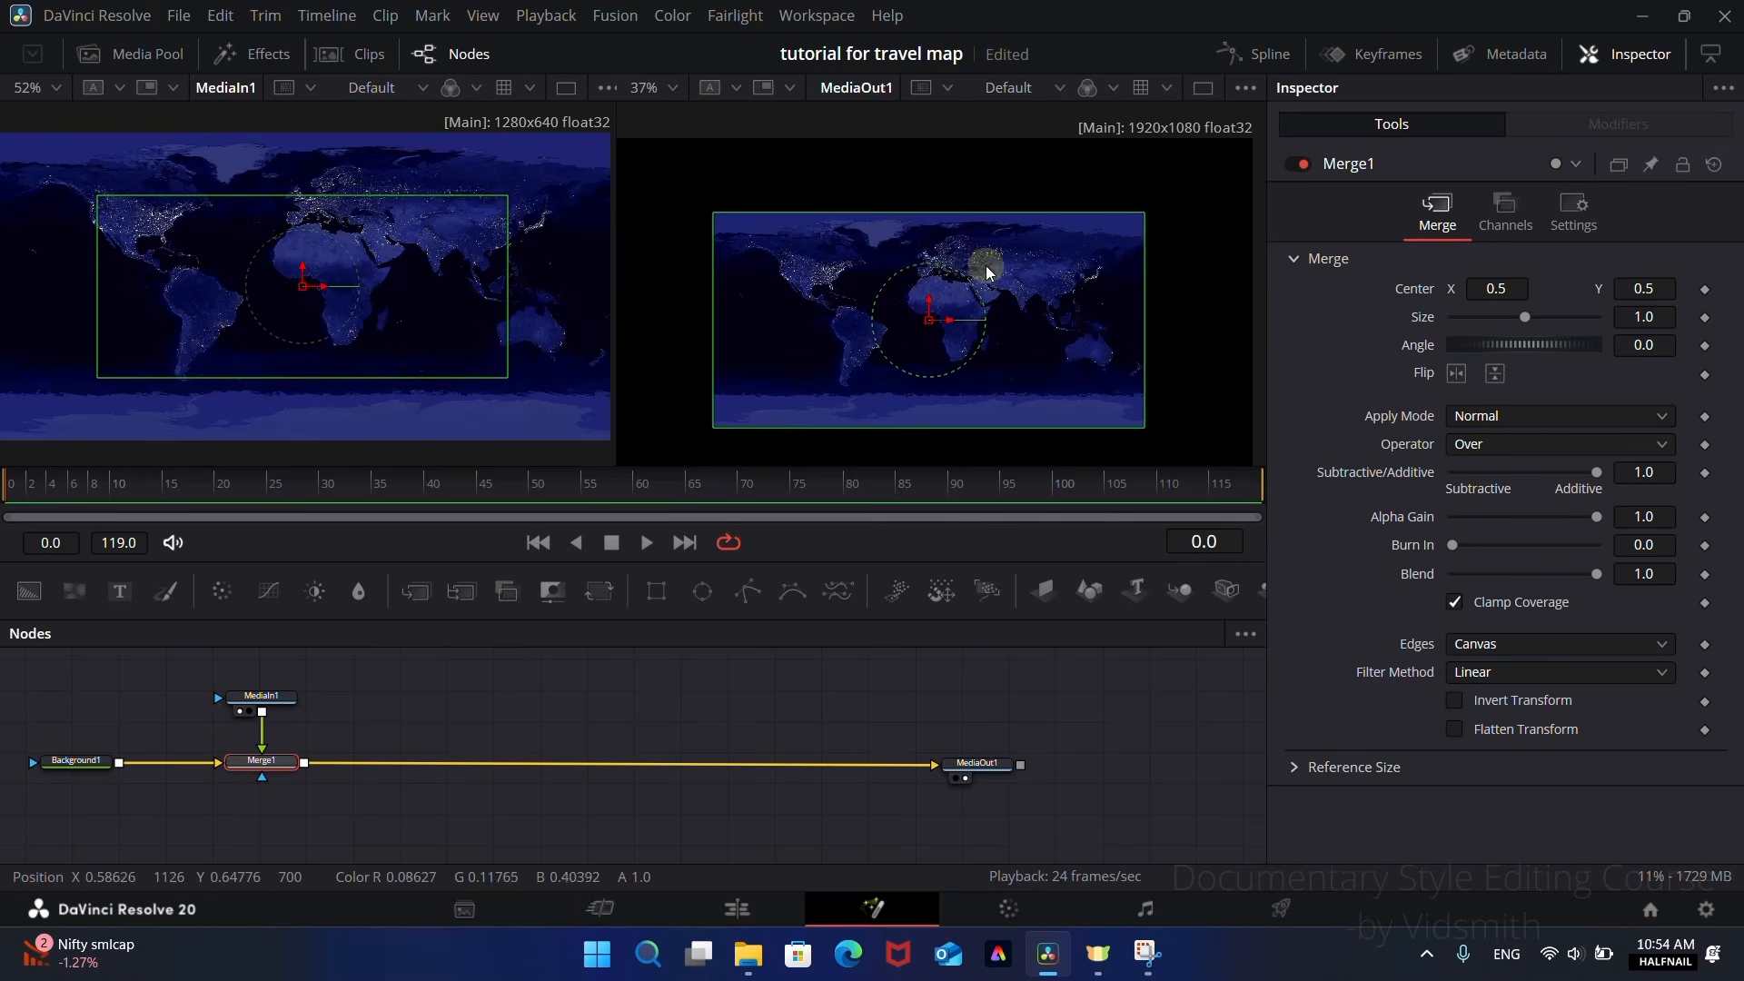
Step: Insert a Transform node between MediaIn1 and Merge1 and enlarge the map to size 1.704 so it fills the frame
scroll(988, 273, "down", 2)
left_click_drag(271, 698, 275, 687)
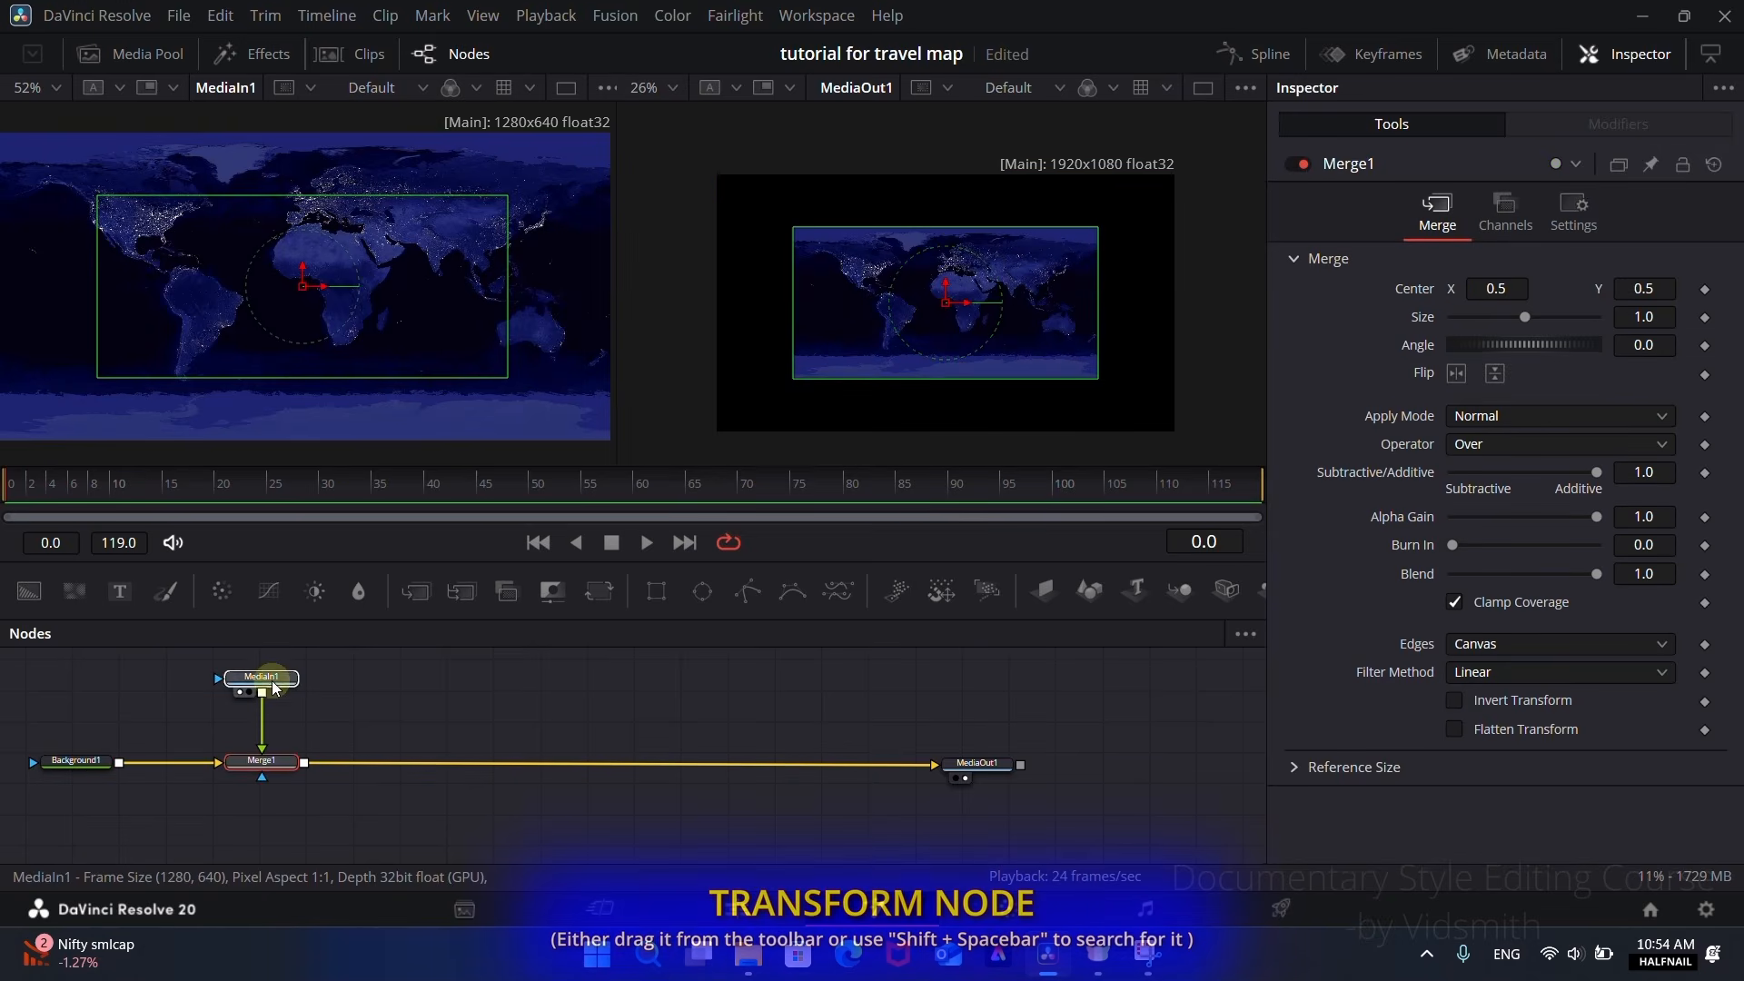
left_click(268, 681)
left_click(597, 597)
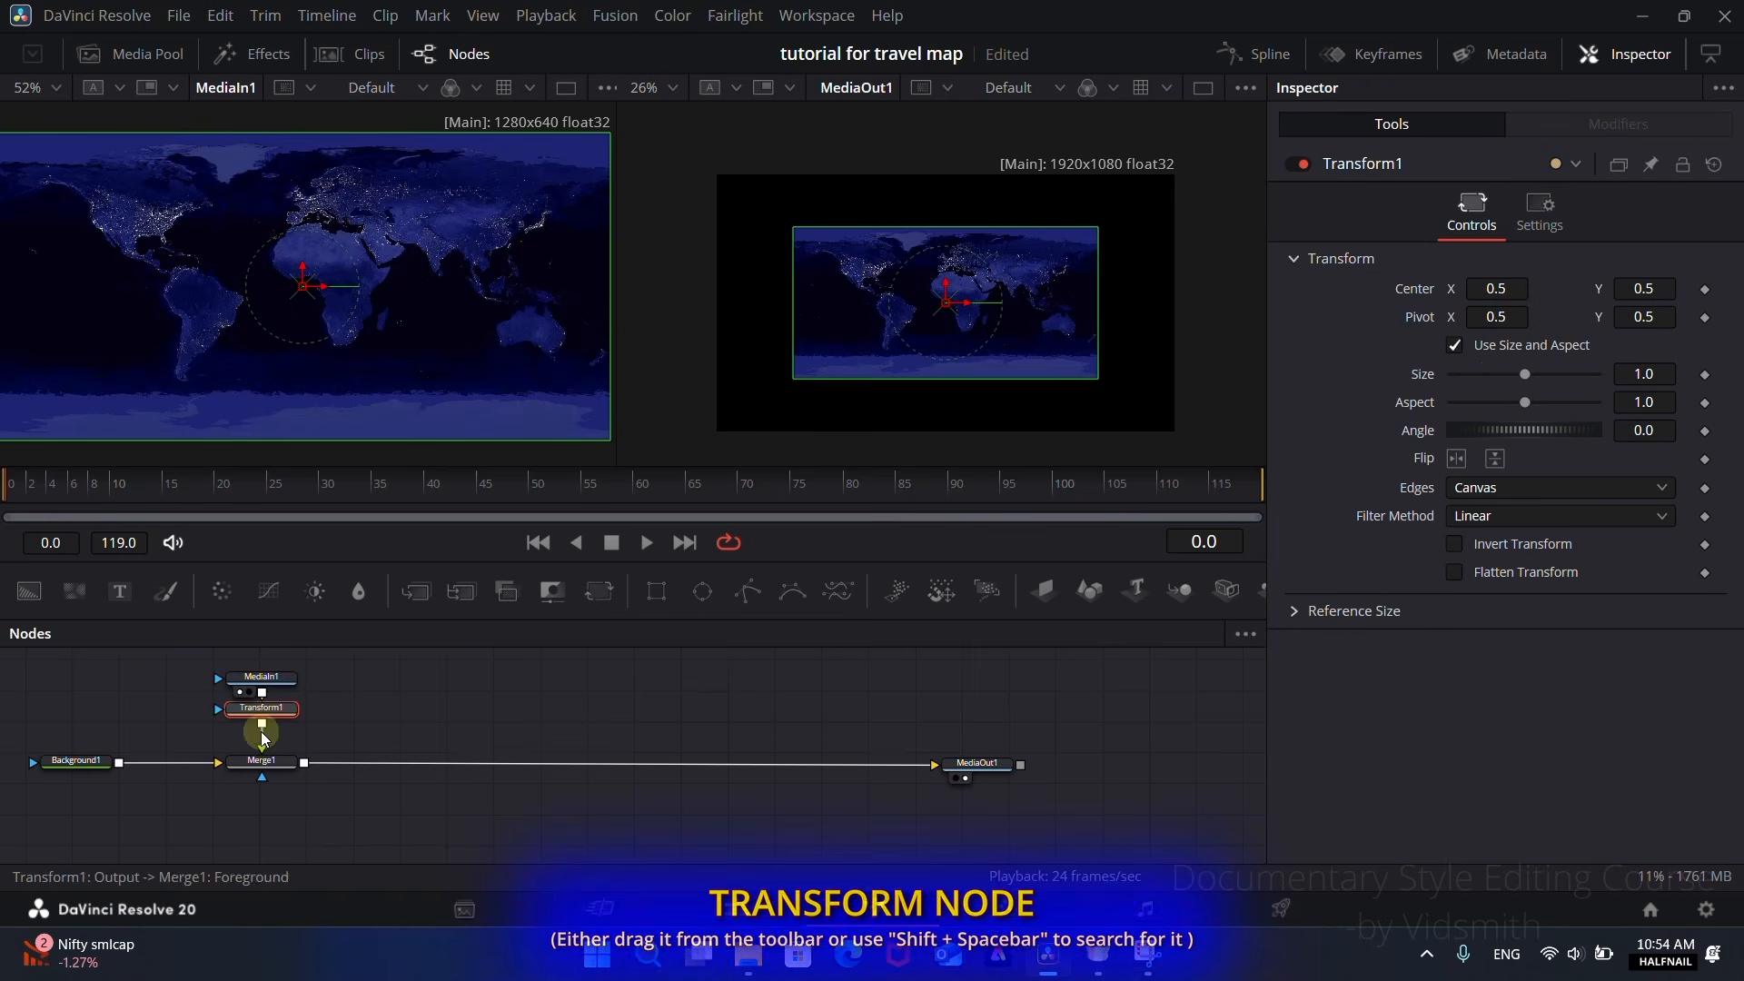
left_click_drag(1644, 373, 1589, 445)
left_click(870, 163)
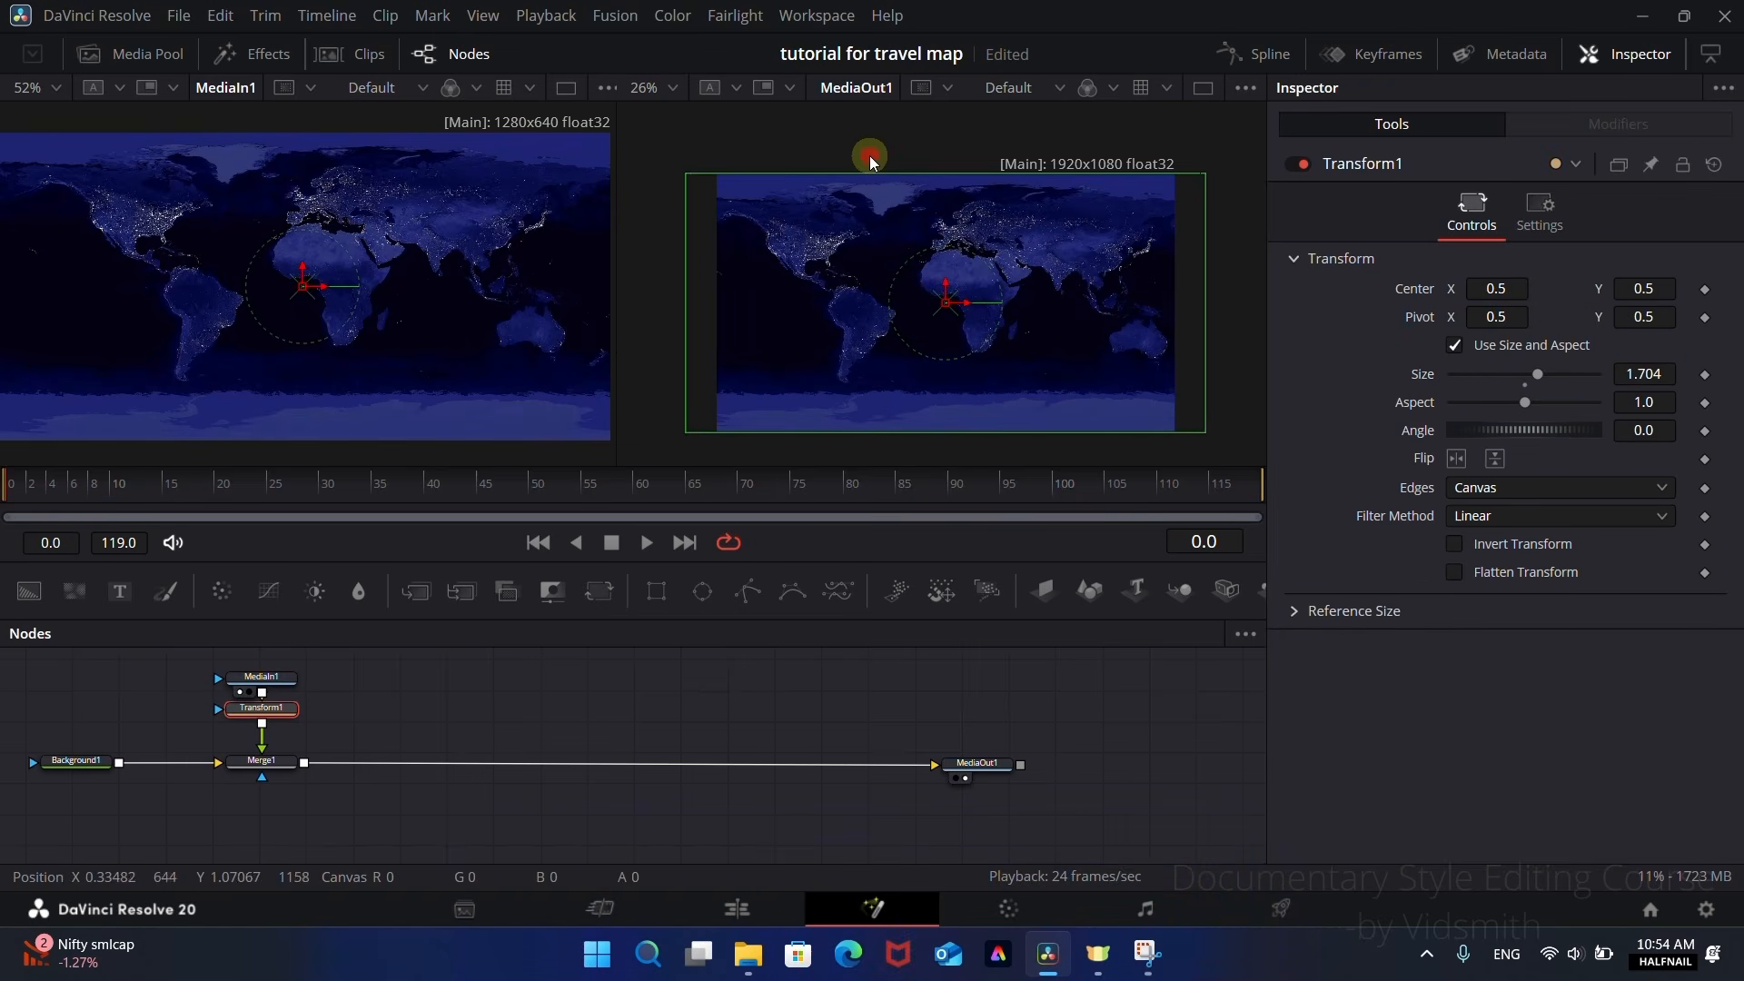
Step: Insert a Paint node after Merge1 and draw a polyline stroke from India's west coast to the southwest coast of the United States
left_click(706, 725)
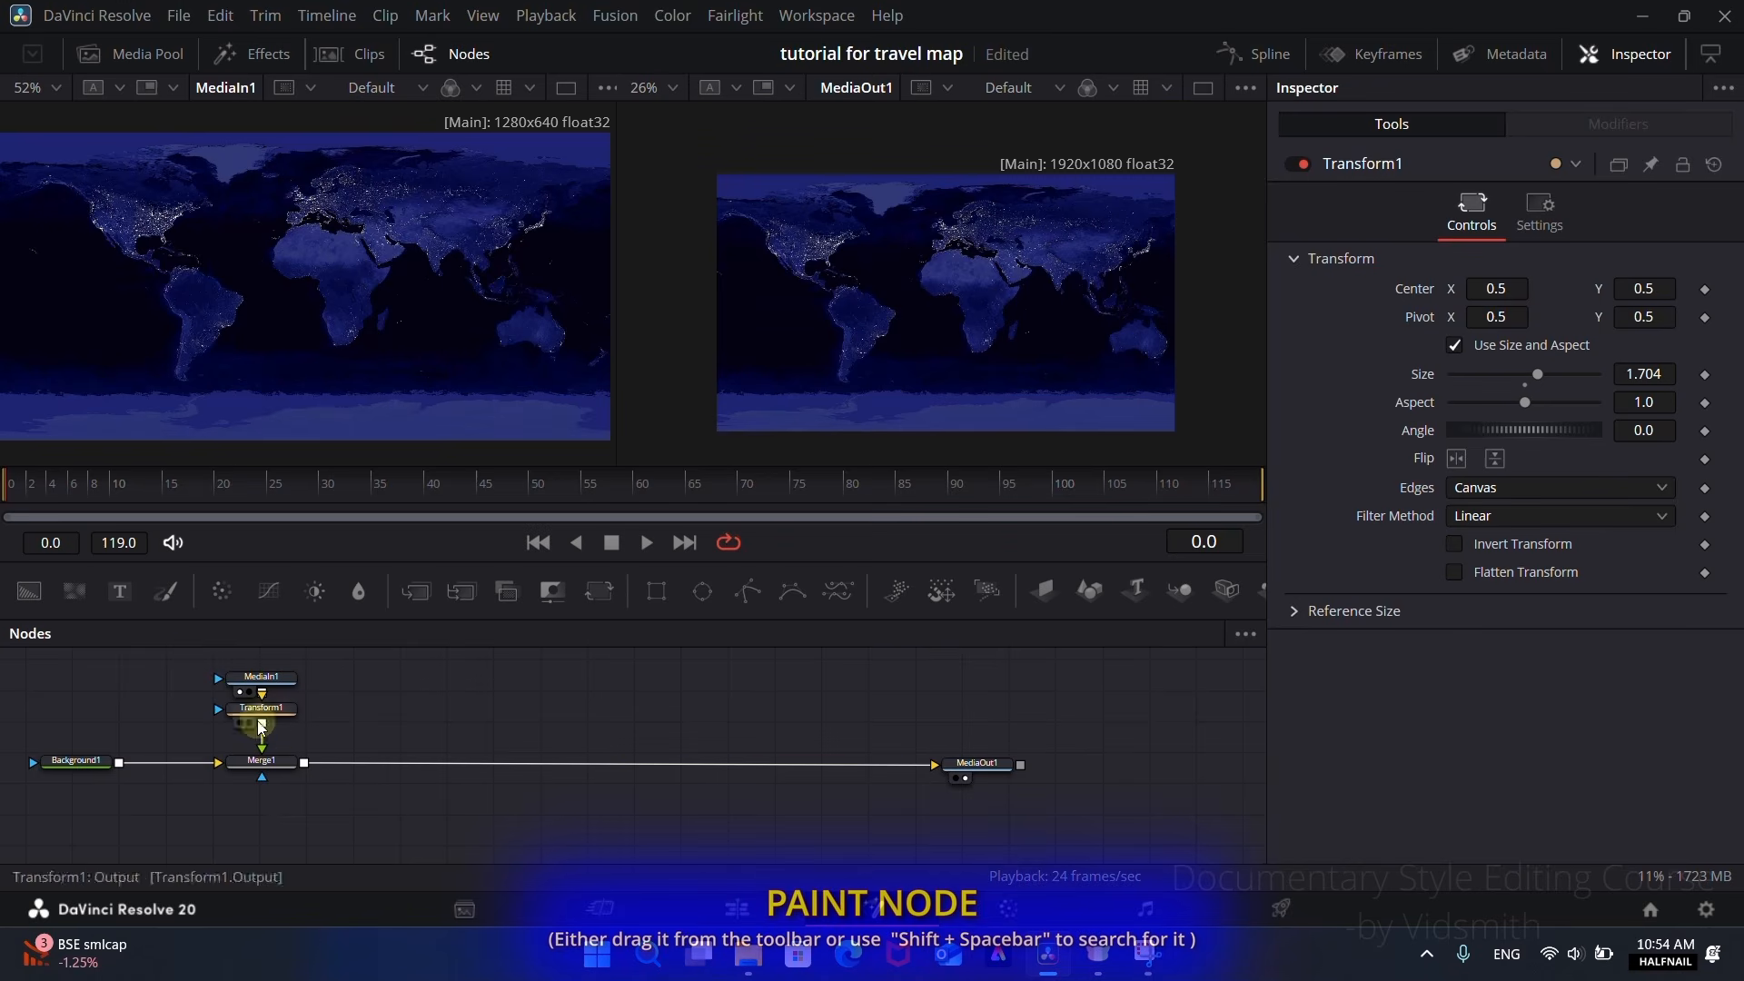
left_click_drag(436, 740, 407, 761)
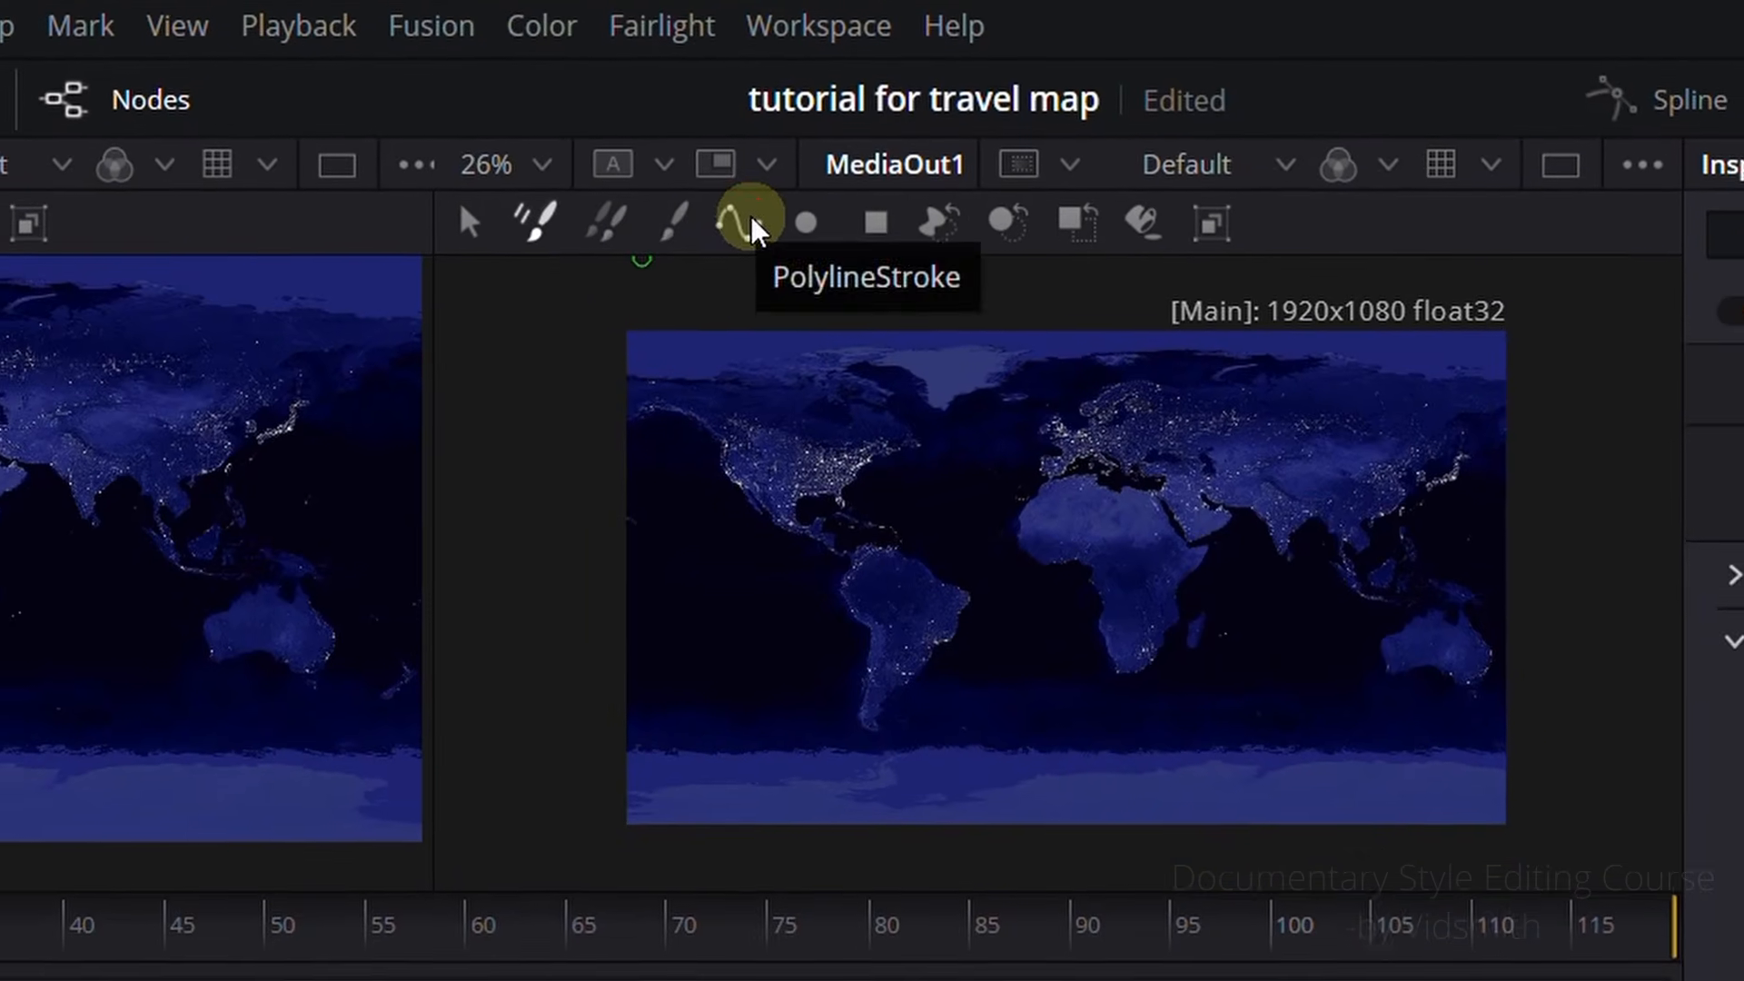
left_click(743, 235)
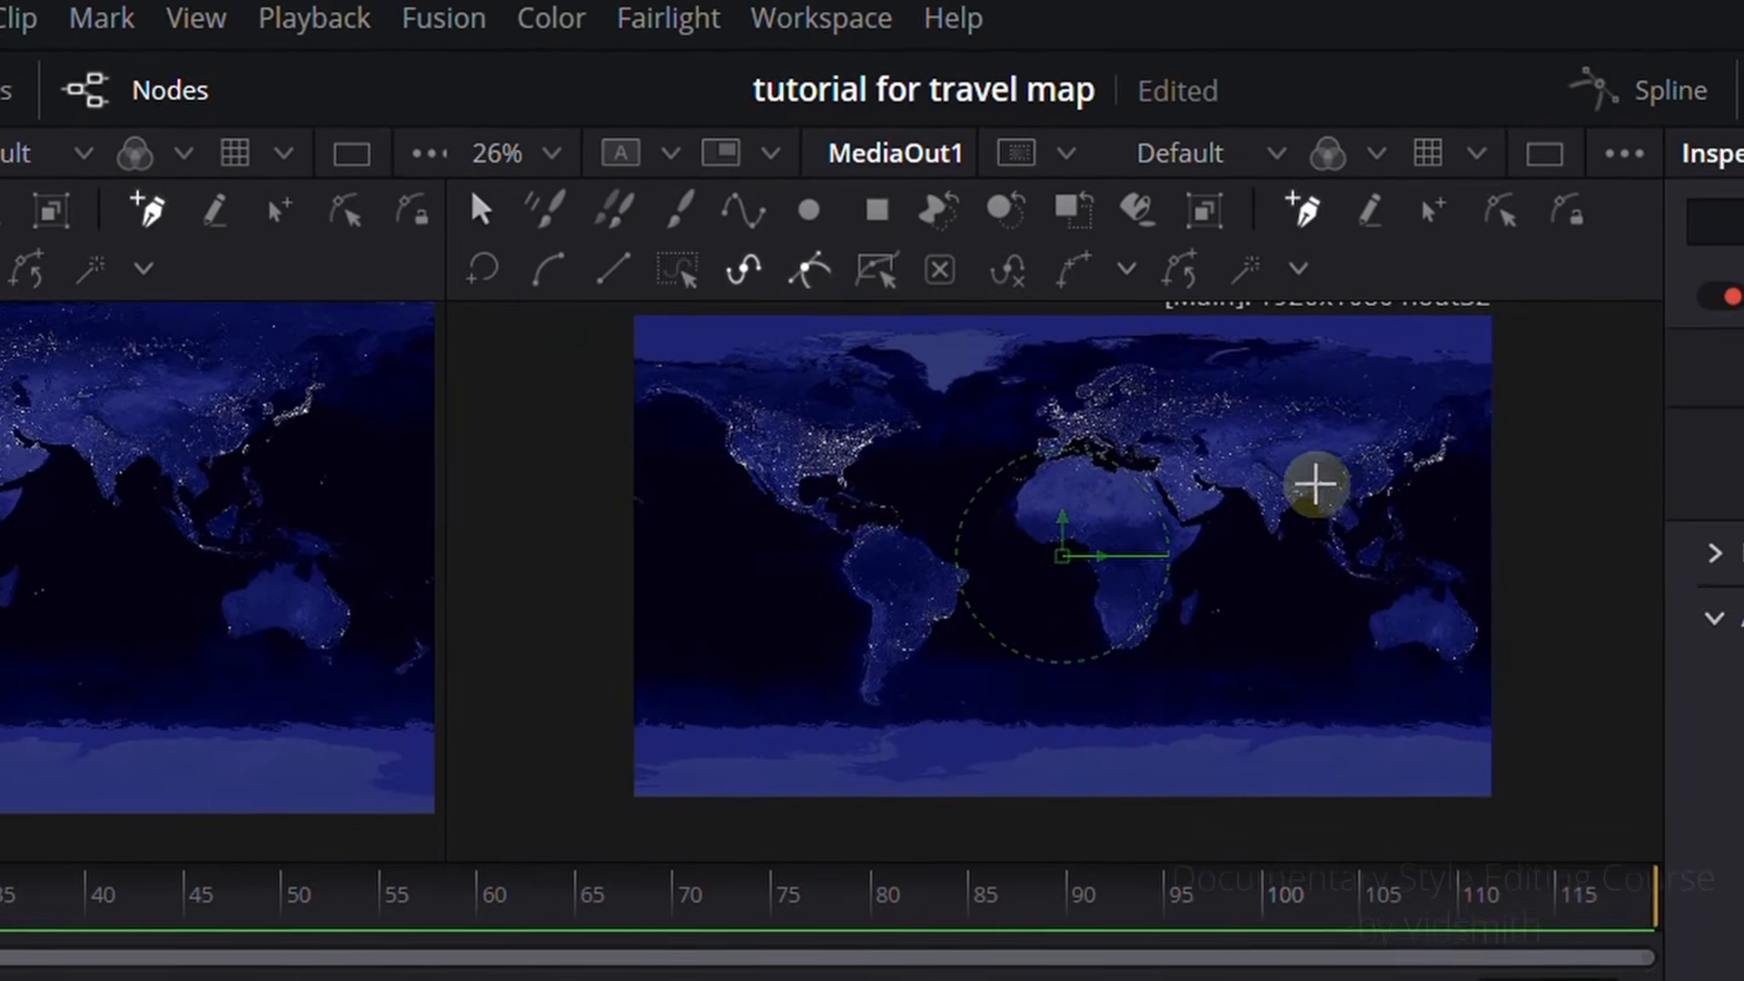
scroll(1316, 484, "up", 2)
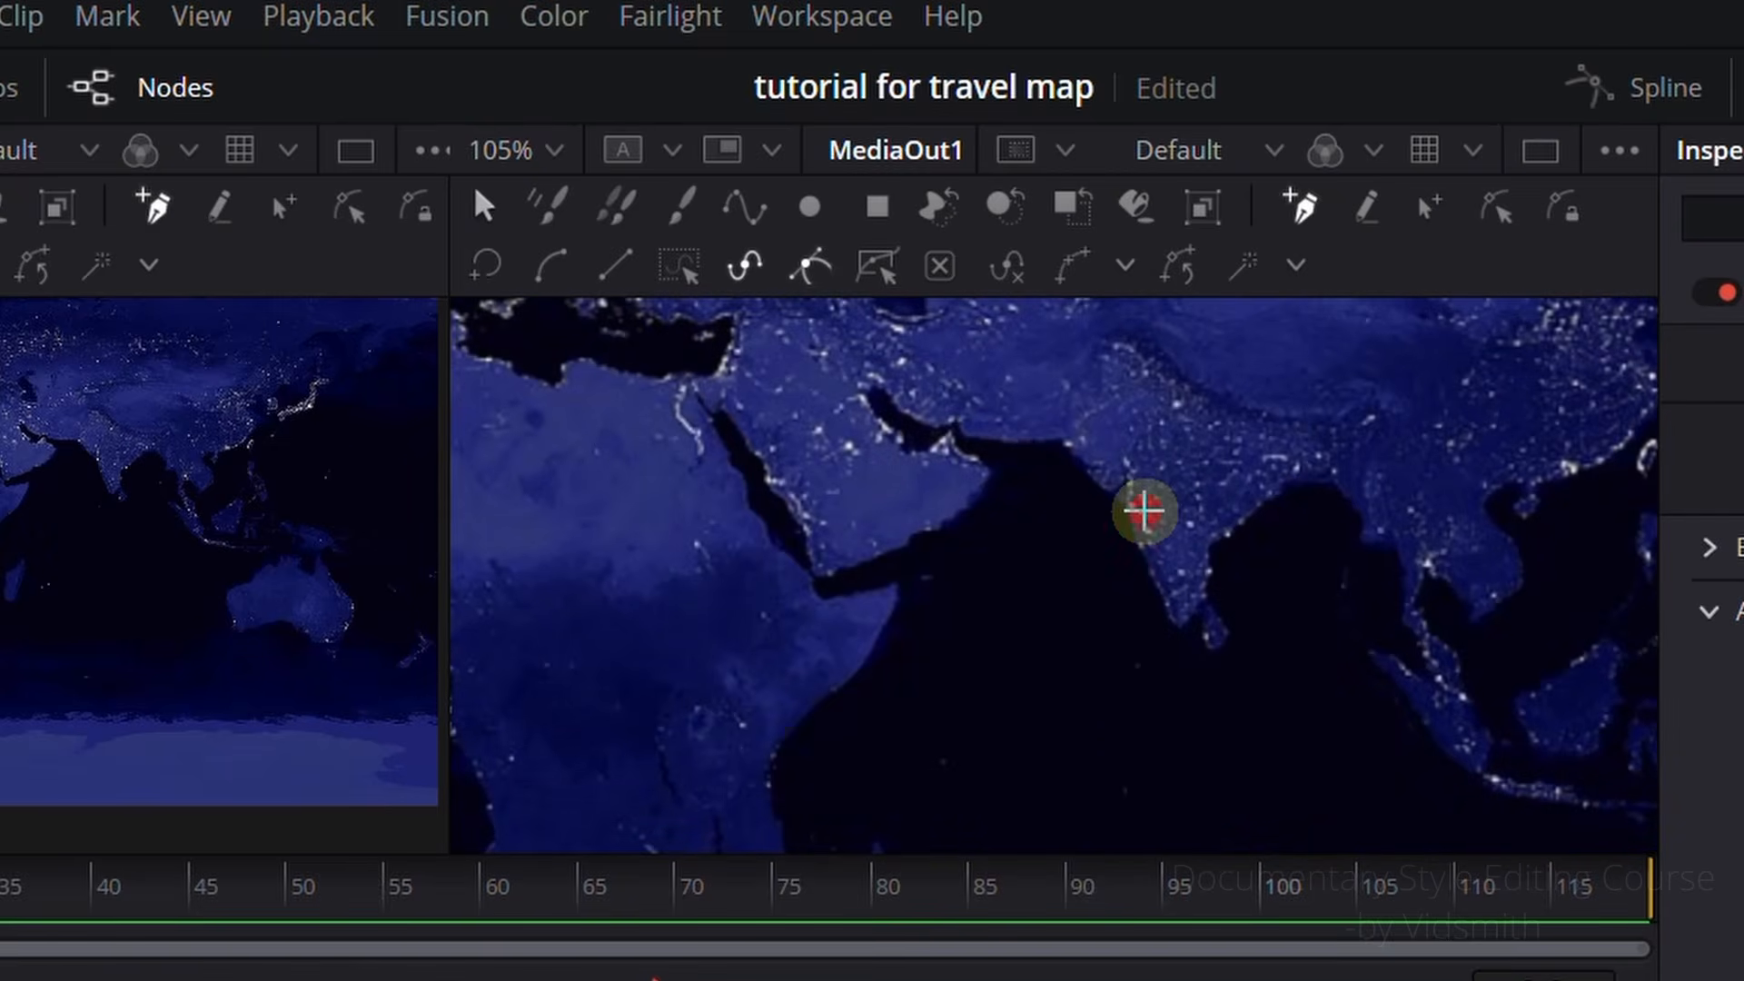
left_click(1144, 511)
scroll(1016, 596, "down", 2)
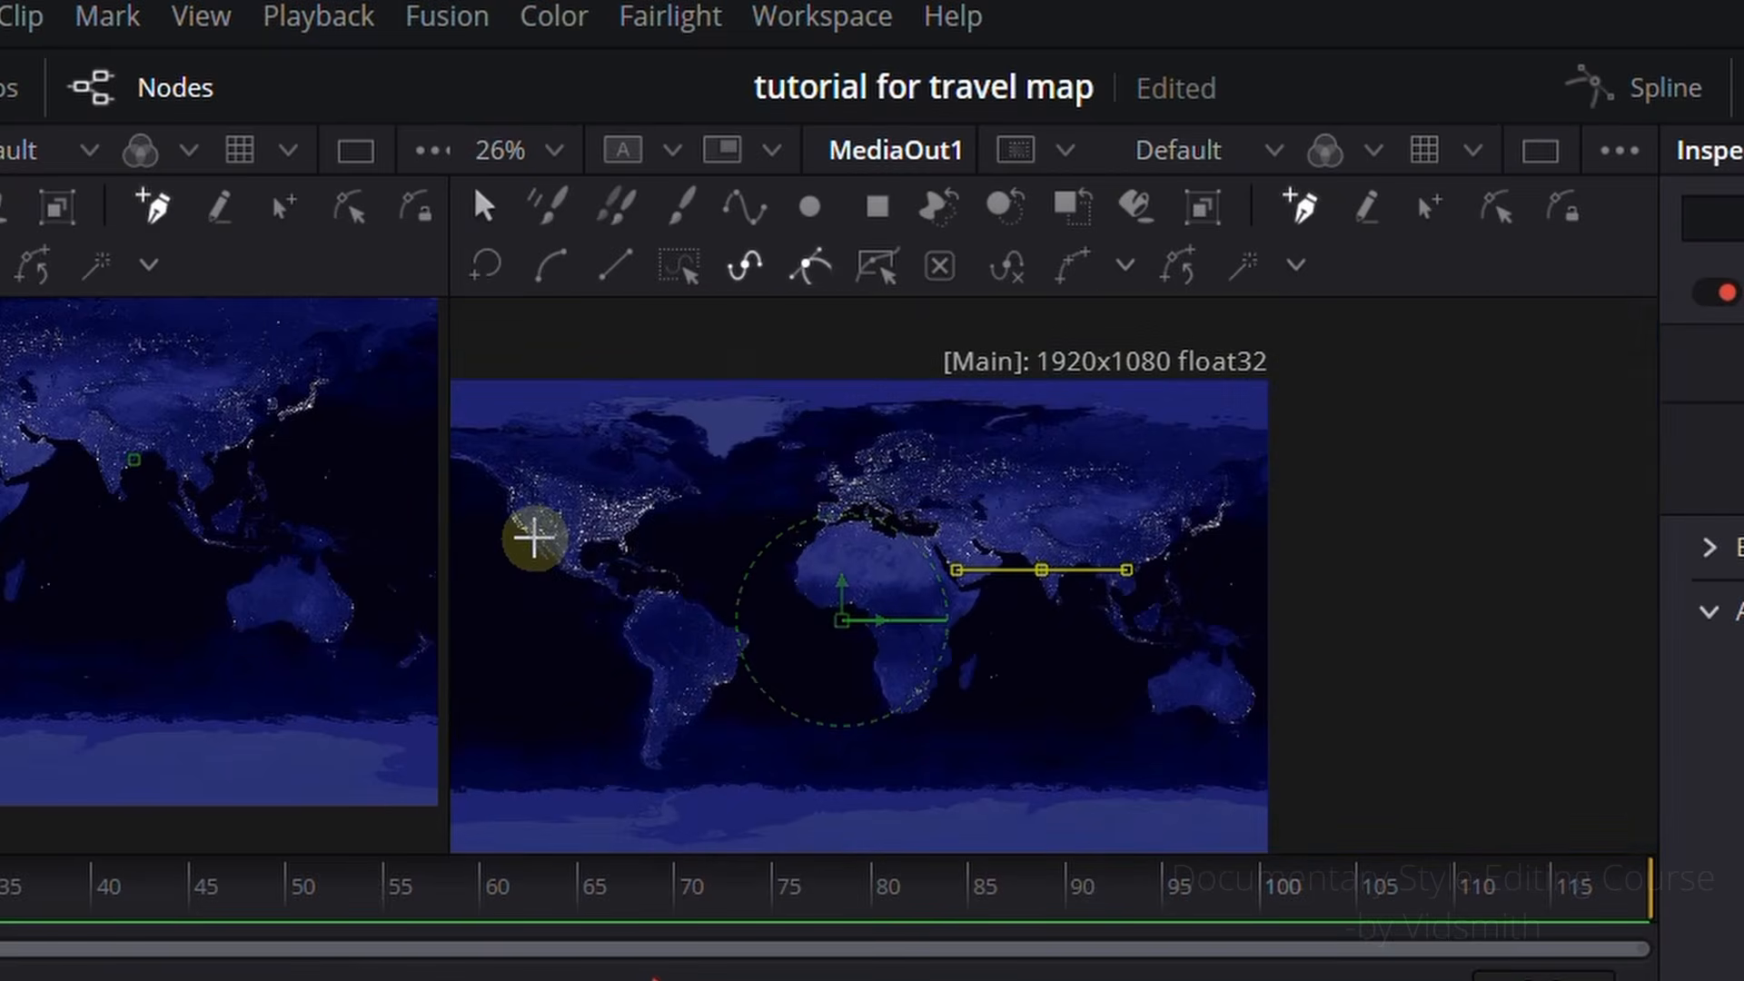
scroll(534, 538, "up", 3)
left_click(499, 473)
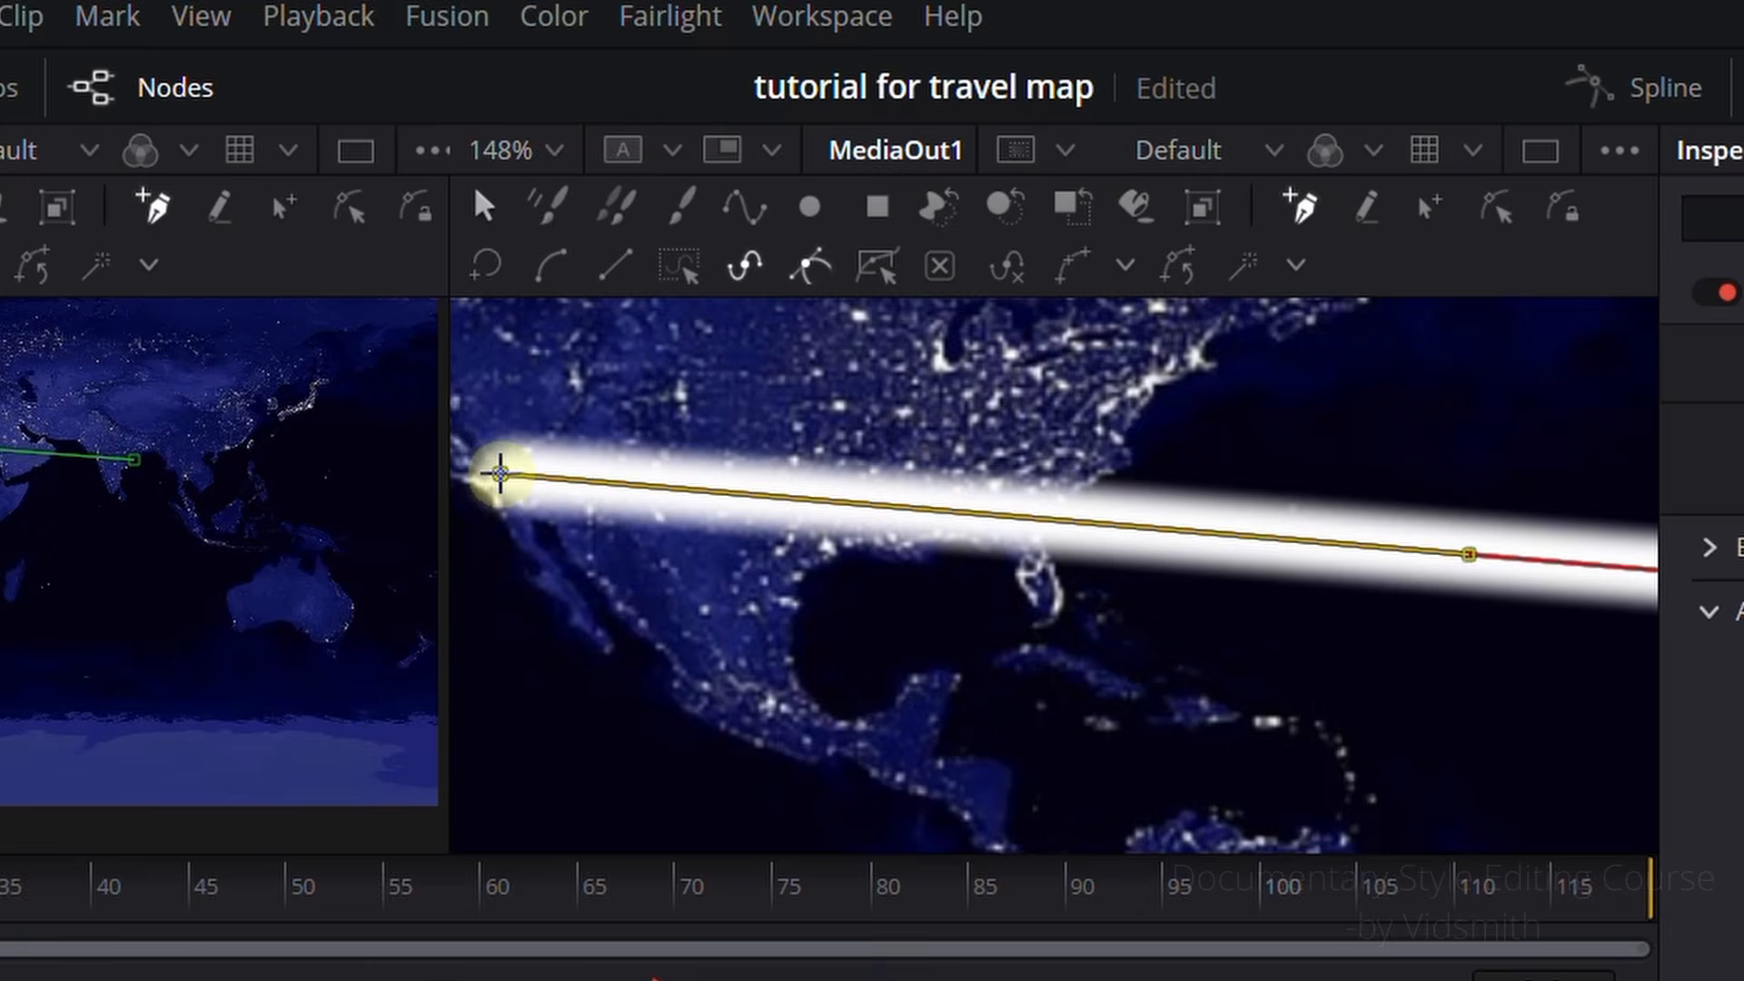
scroll(691, 613, "down", 2)
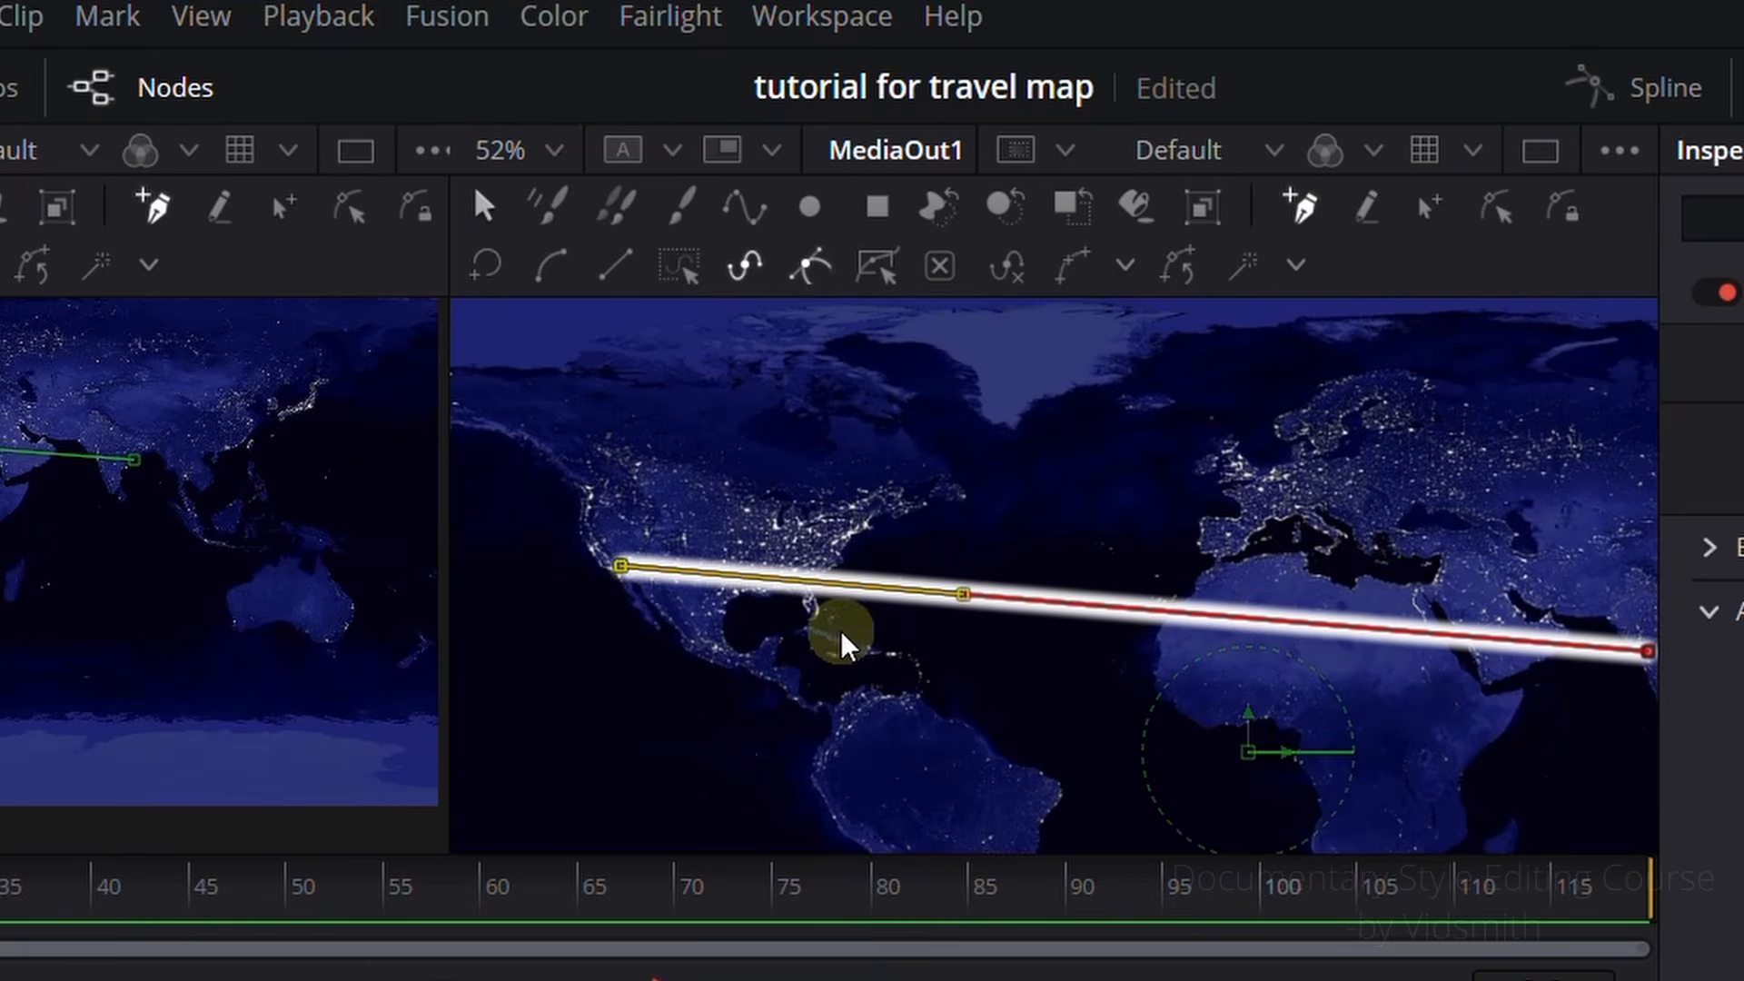
Step: Give the polyline stroke a hard-edged circular brush shape and reduce its size to a thinner line
scroll(576, 518, "up", 3)
scroll(673, 722, "up", 2)
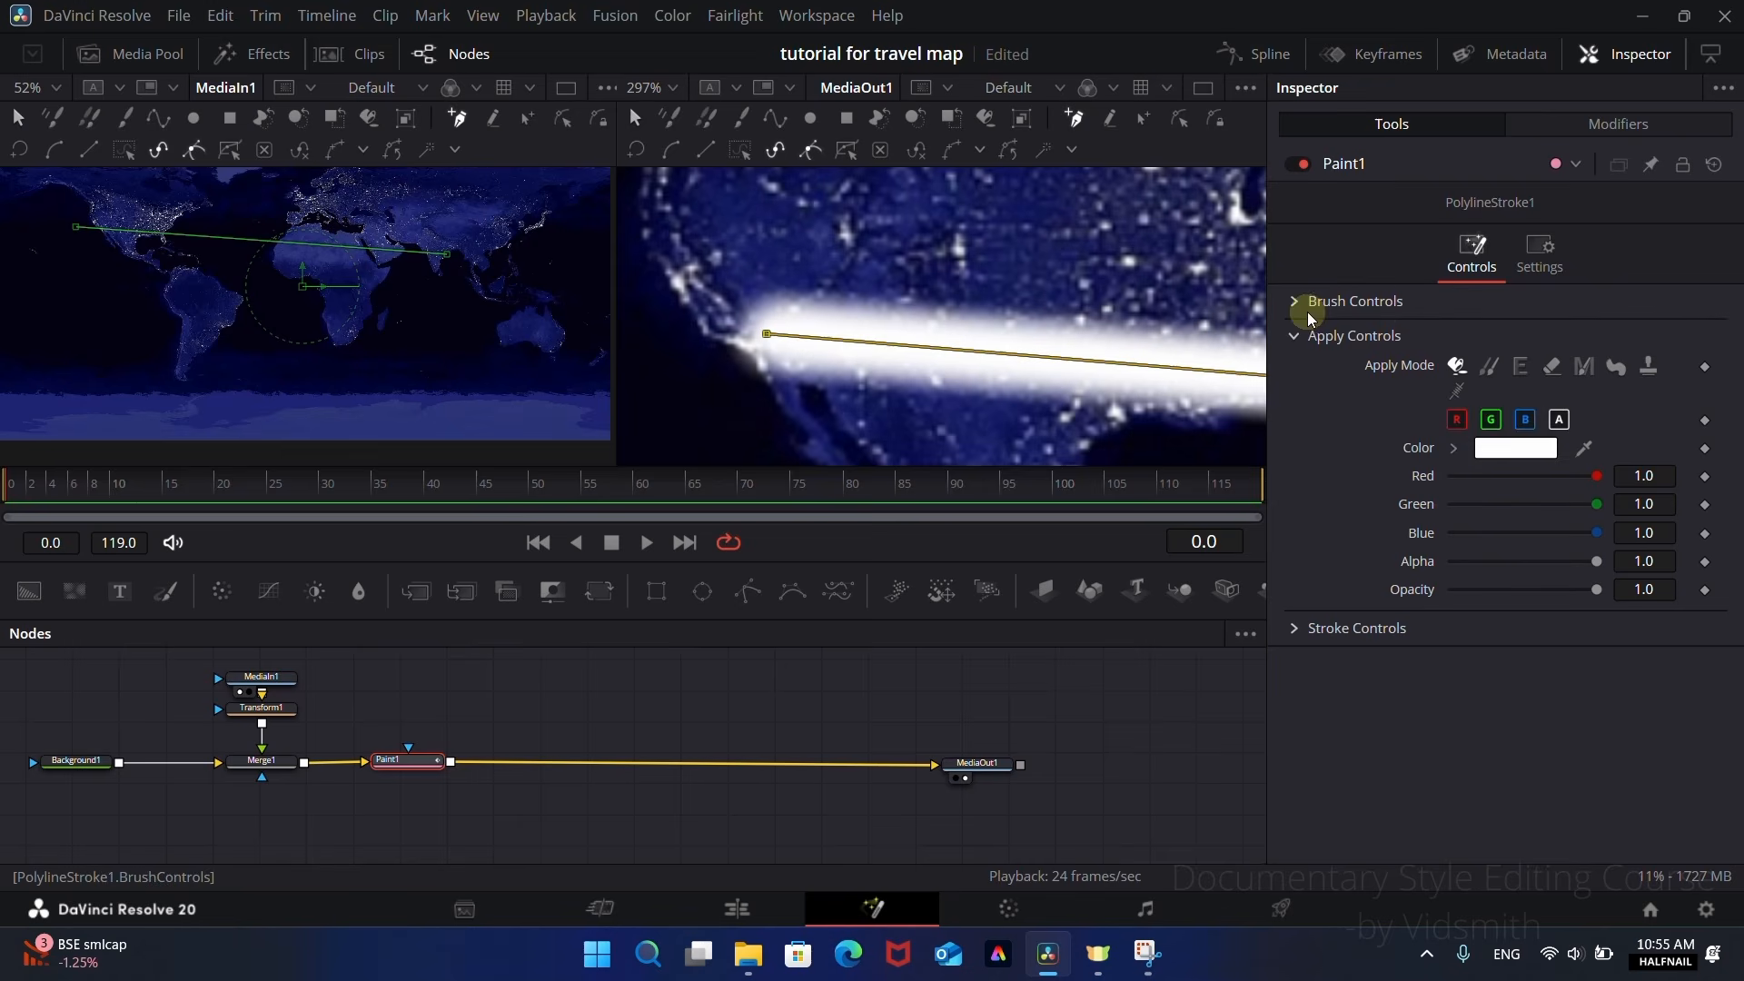
left_click(1296, 302)
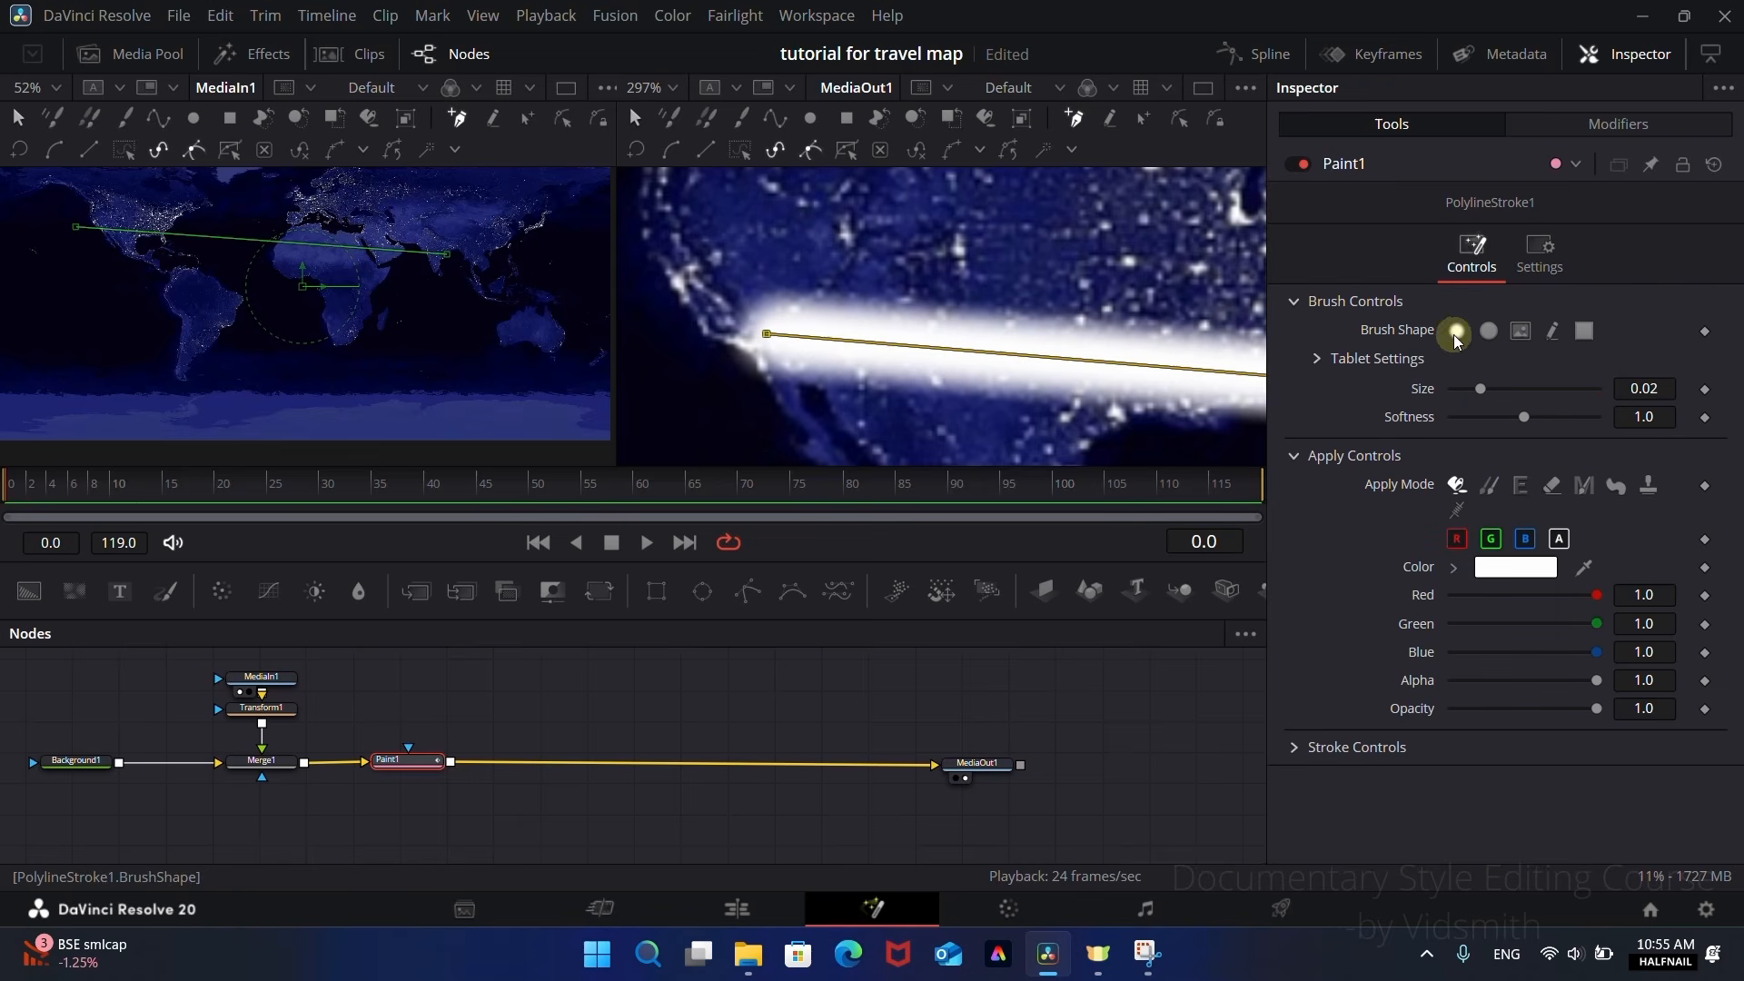
left_click(1488, 331)
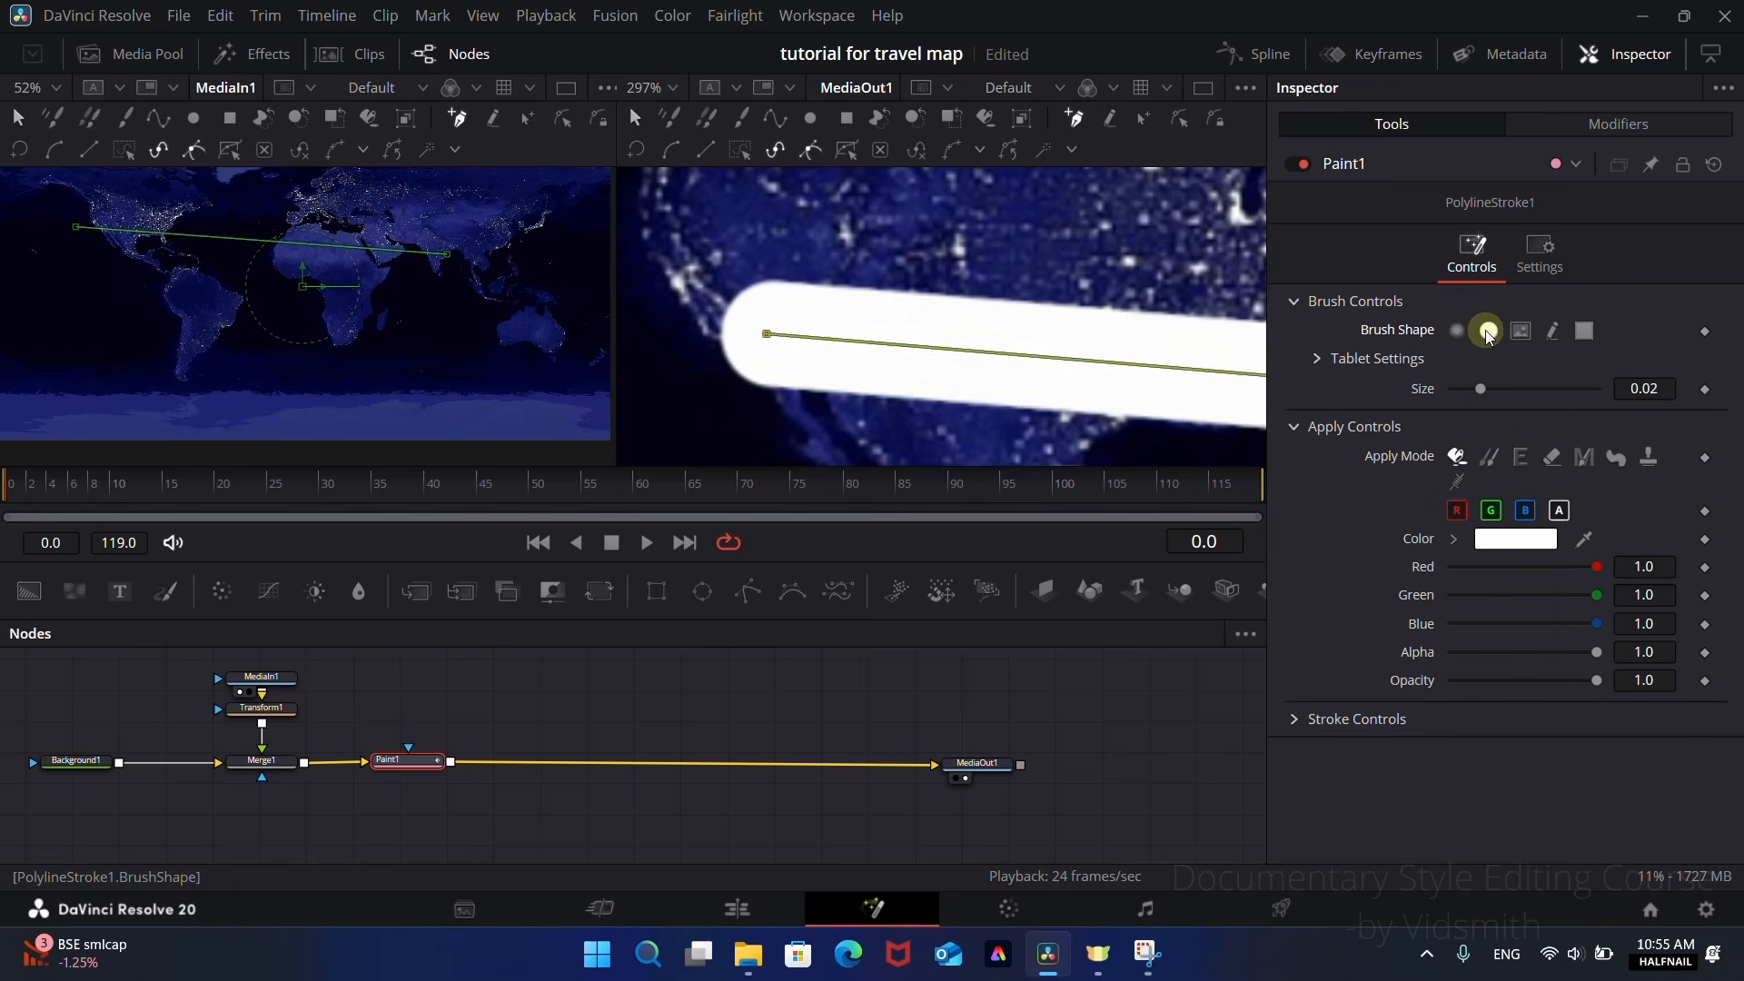
left_click(1584, 330)
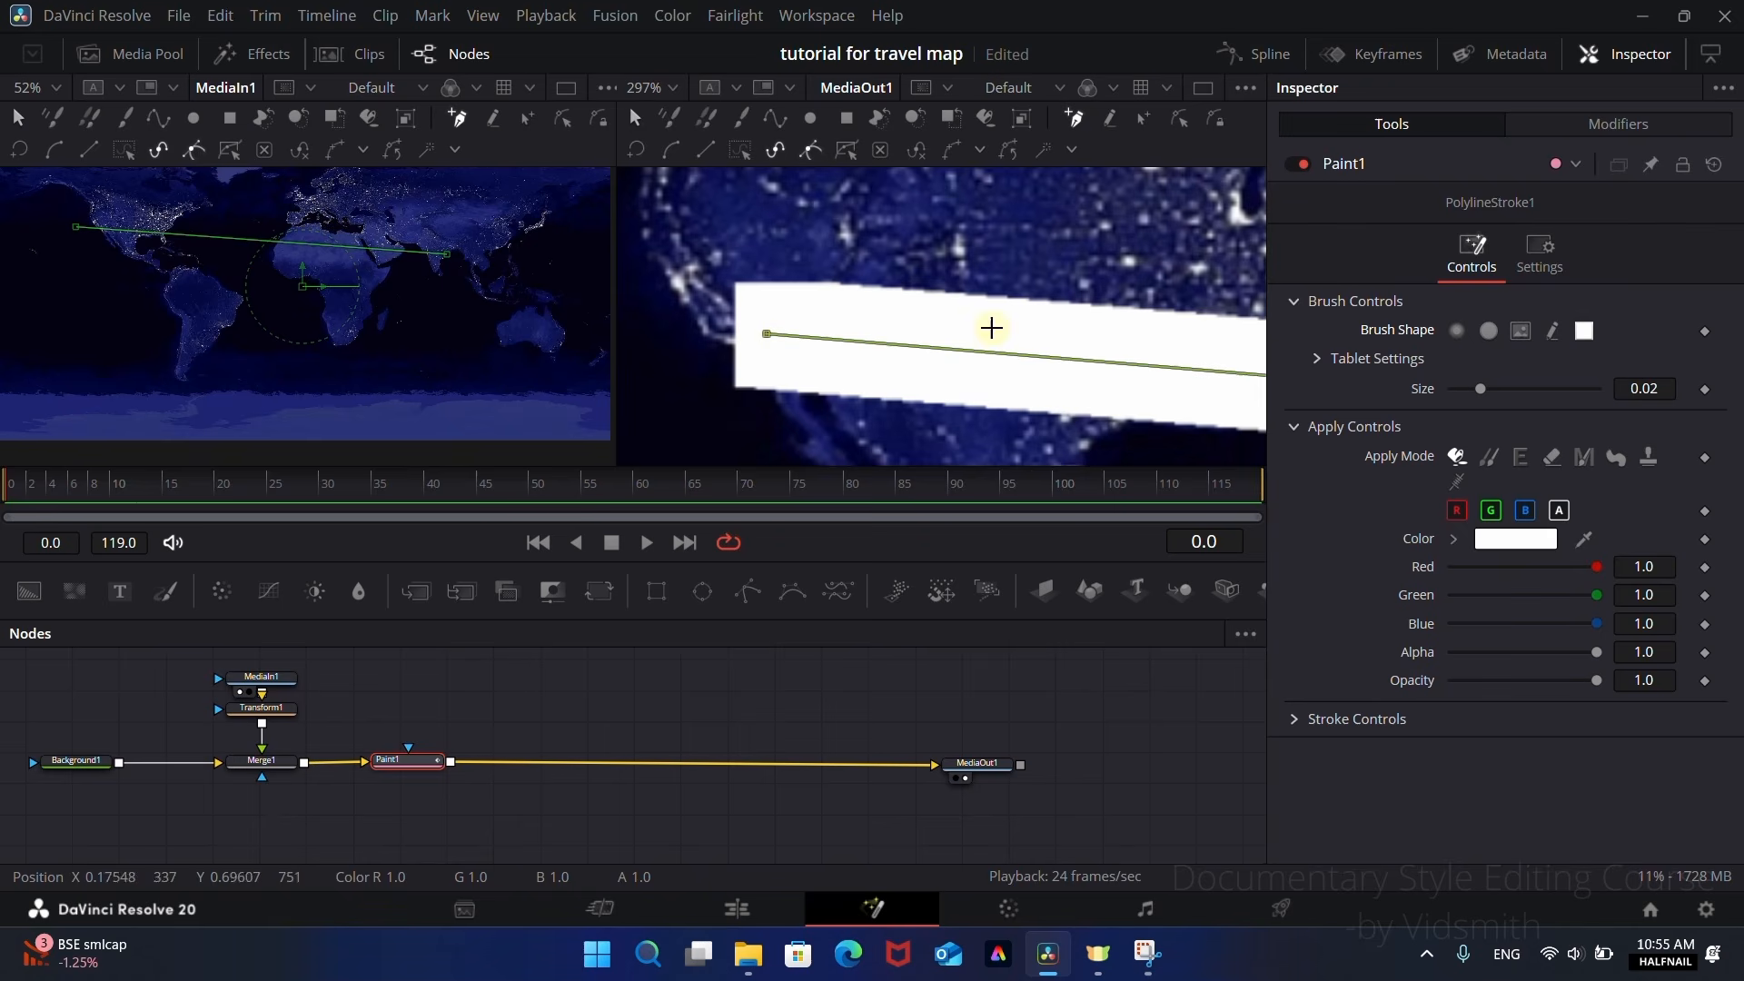
left_click(1489, 332)
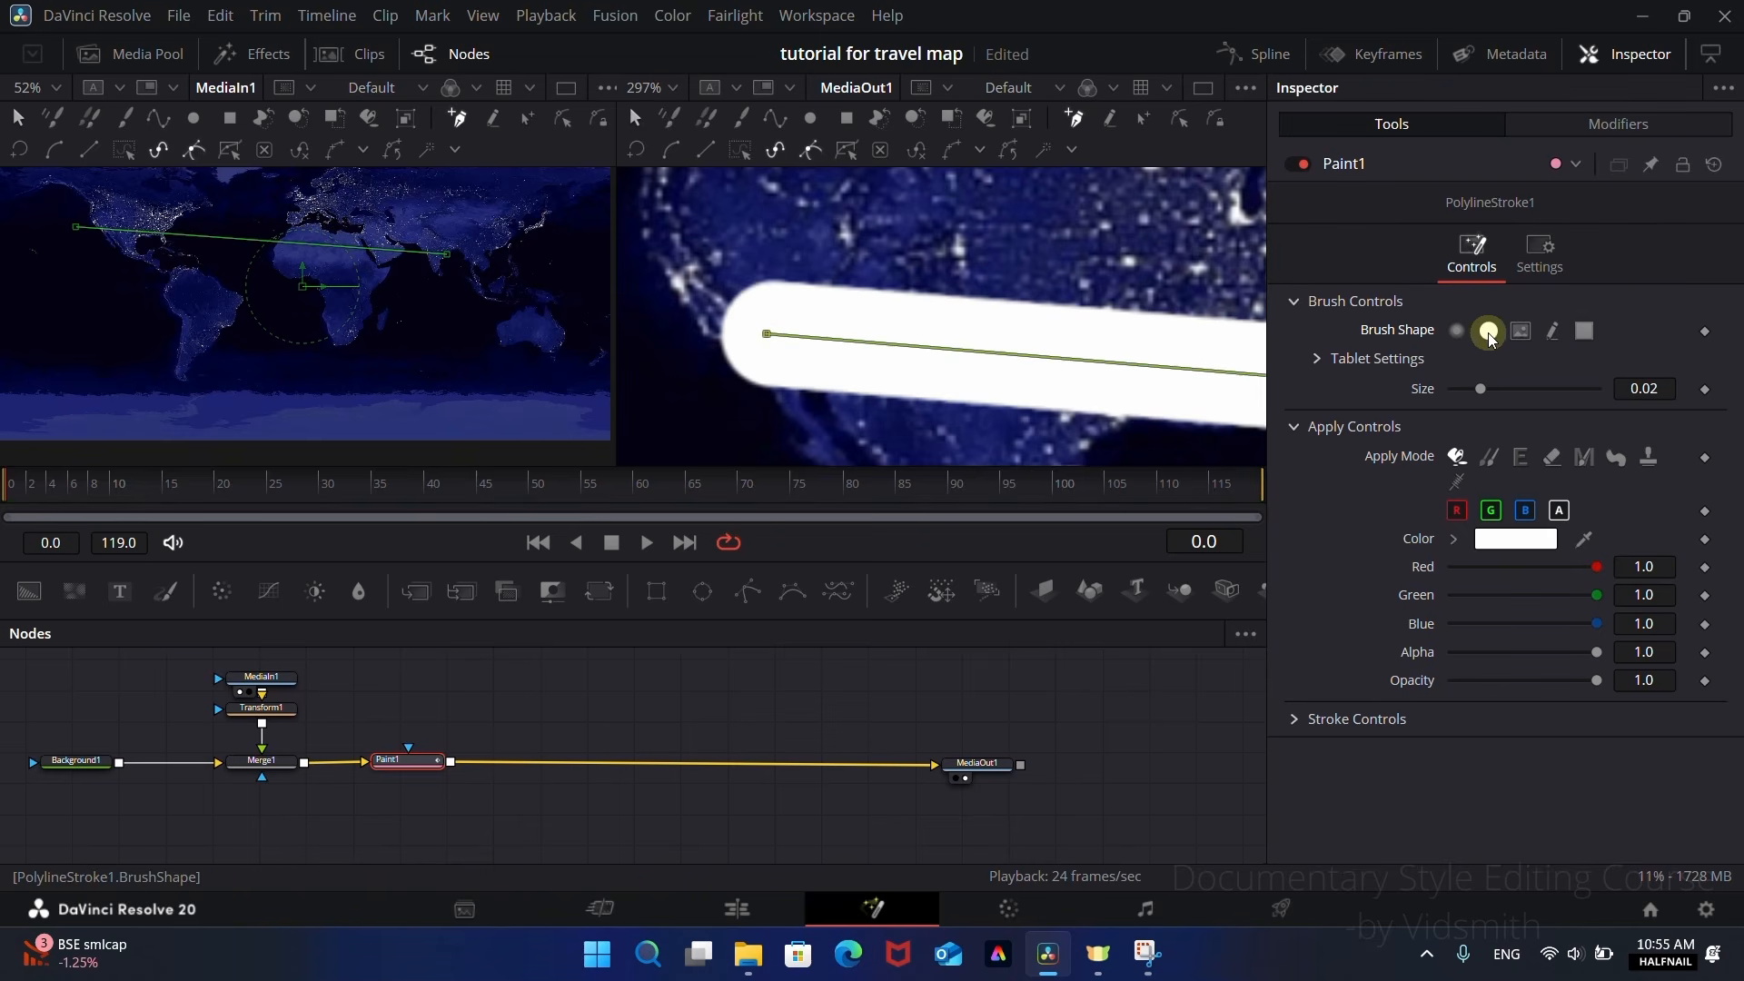
left_click_drag(1670, 393, 1503, 402)
Step: Bend the stroke upward into an arc by raising the curve handle of its United States end point
scroll(1033, 370, "down", 8)
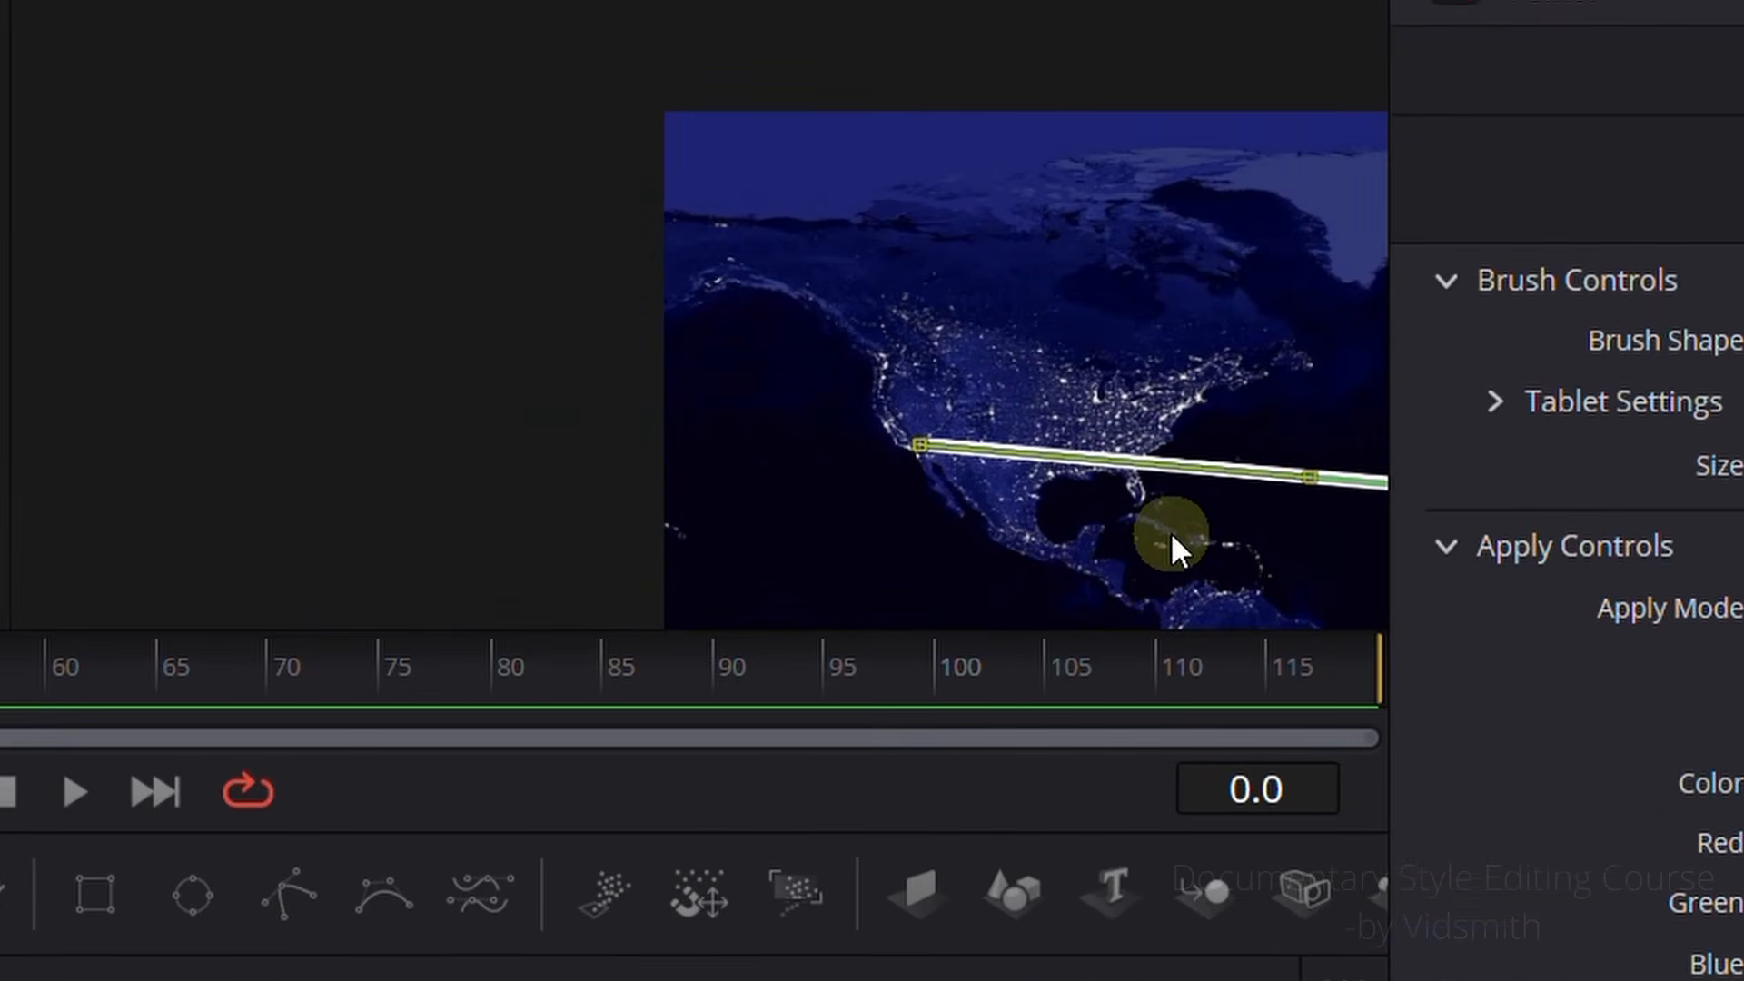
left_click_drag(1170, 532, 939, 538)
scroll(738, 485, "up", 7)
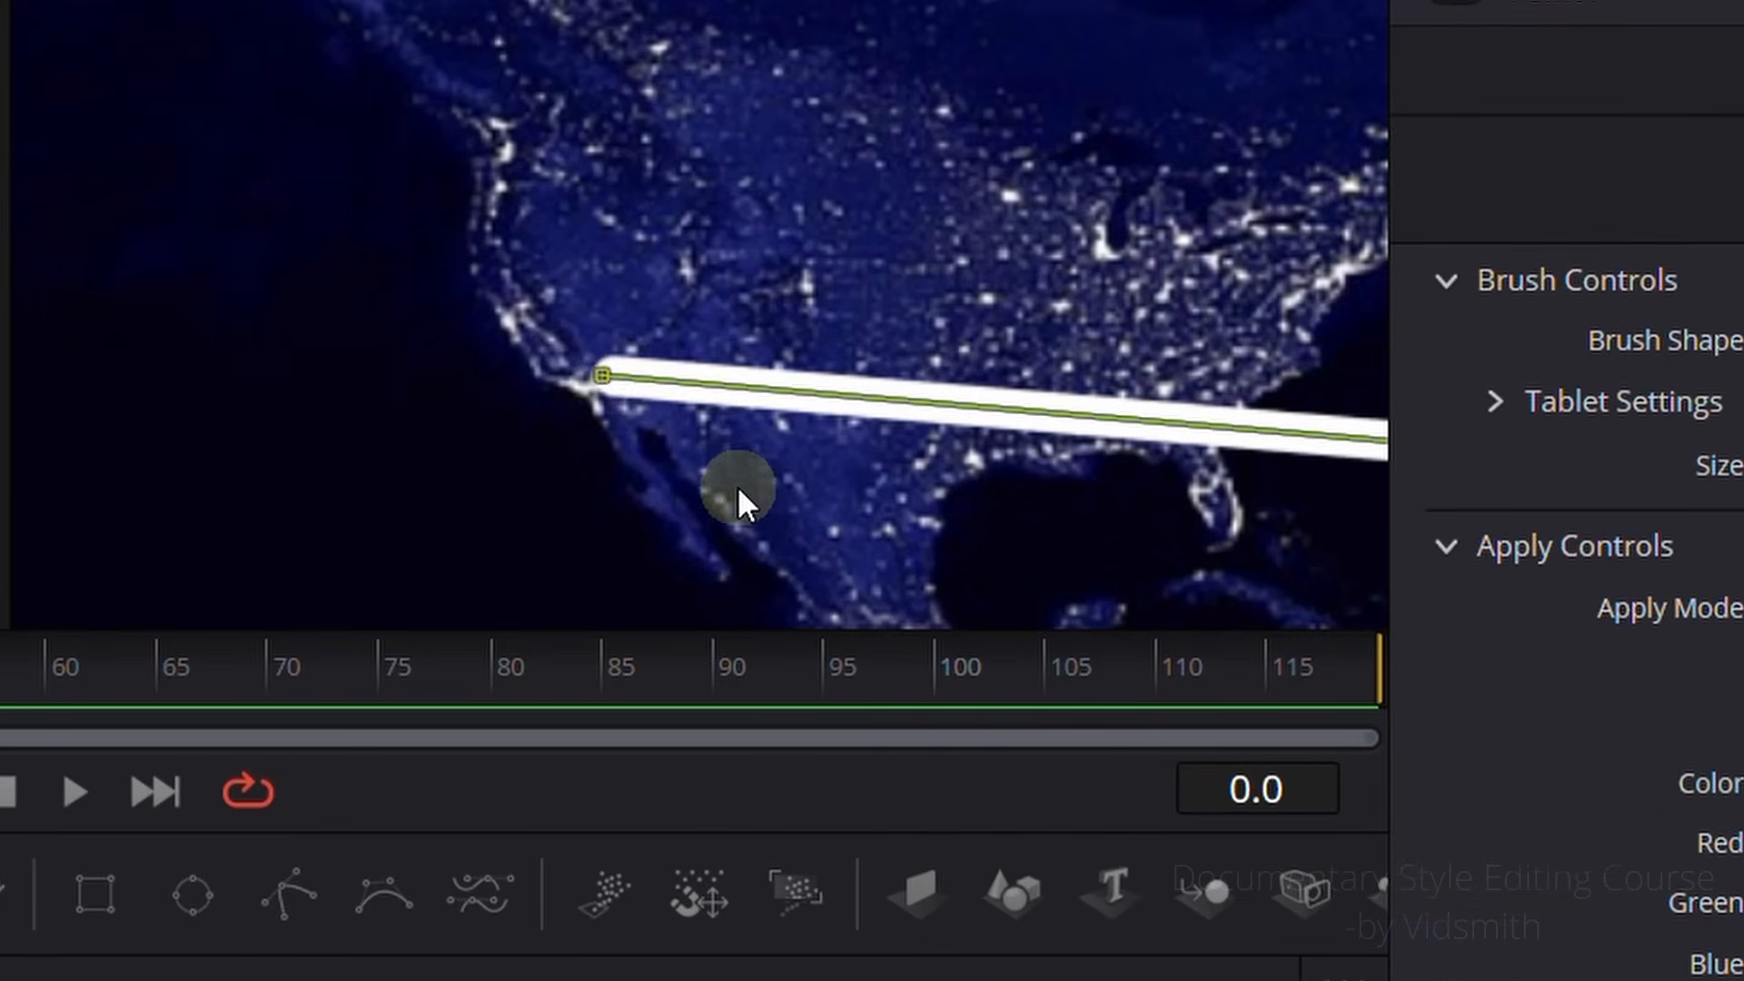
left_click(602, 374)
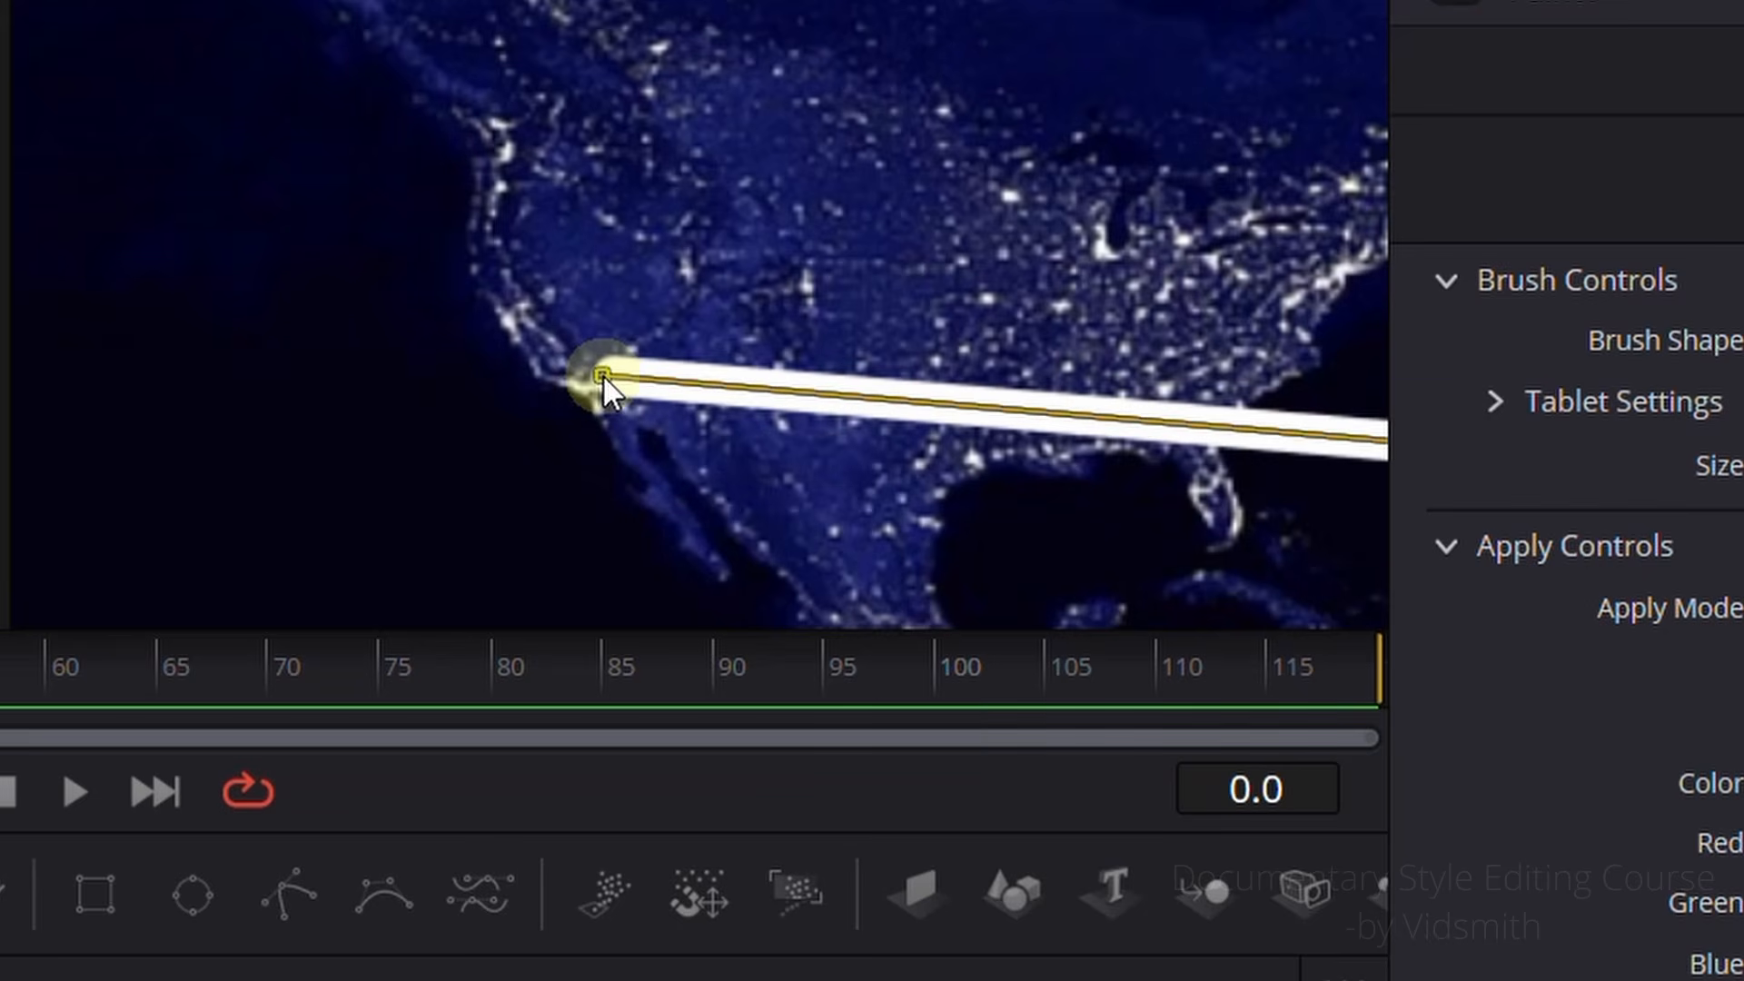
scroll(962, 455, "up", 2)
scroll(1015, 463, "down", 3)
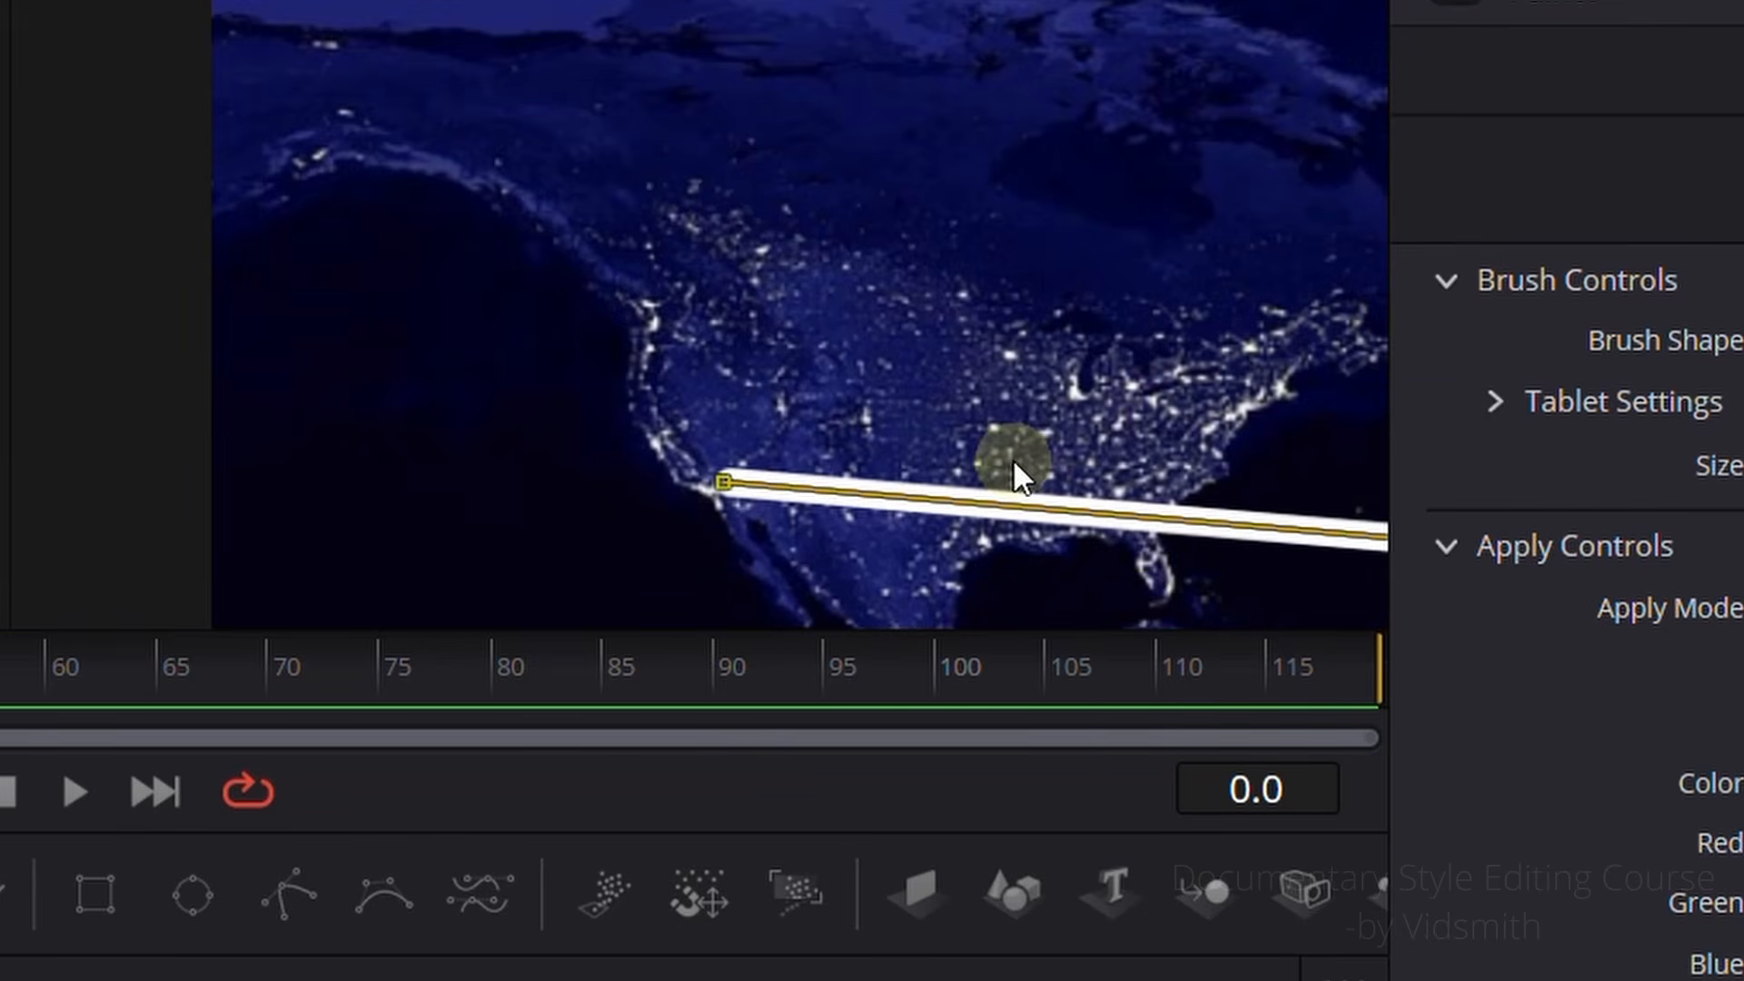
left_click_drag(1084, 547, 812, 479)
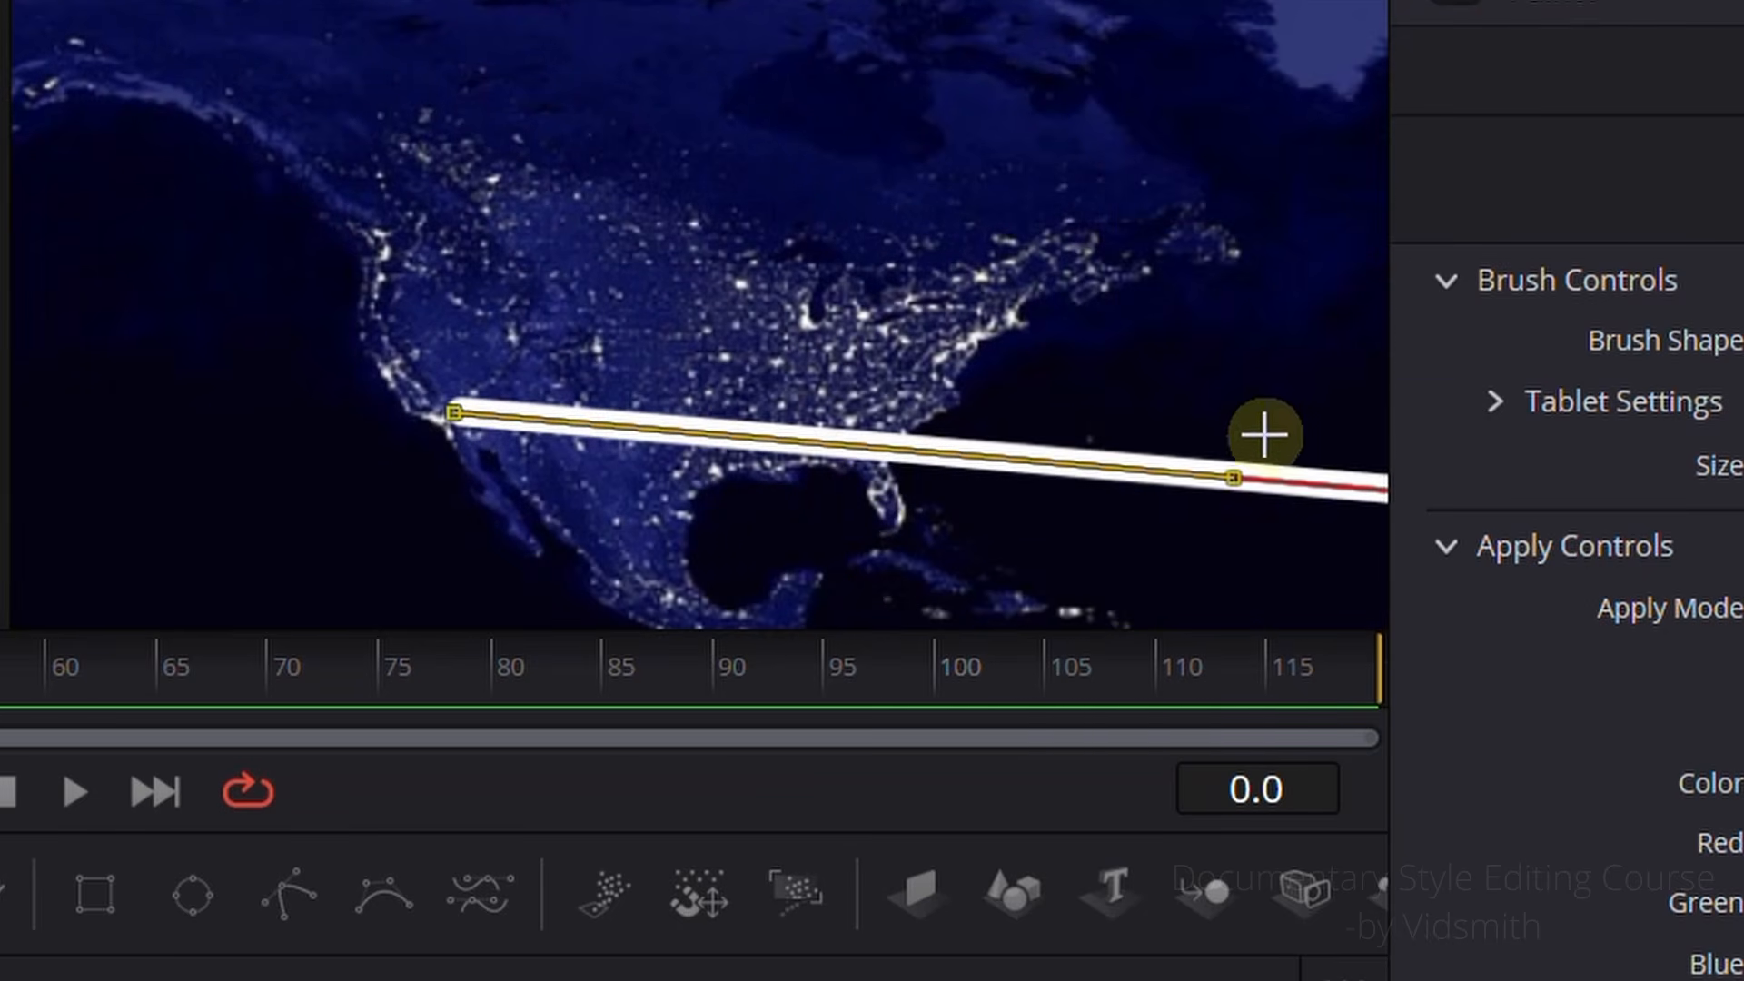
left_click_drag(1239, 478, 1160, 175)
scroll(1039, 596, "down", 3)
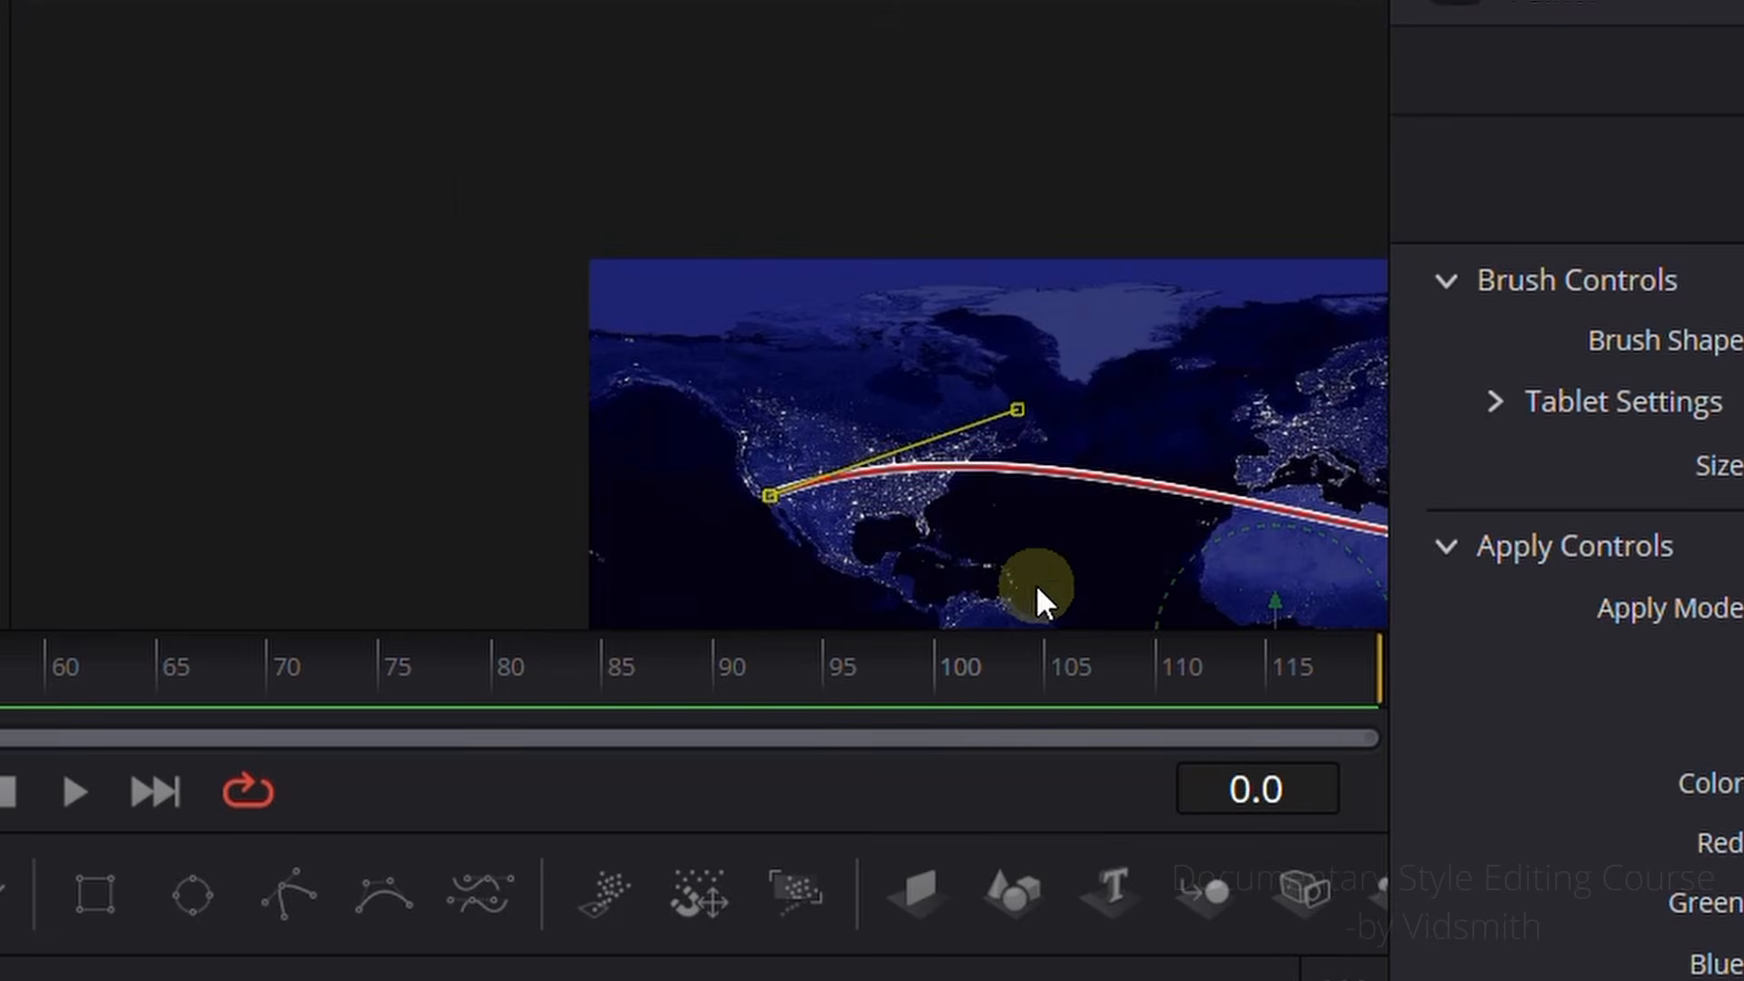
Step: Raise the curve handle of the stroke's India end point so the flight route forms one smooth upward arc
left_click_drag(996, 569, 439, 386)
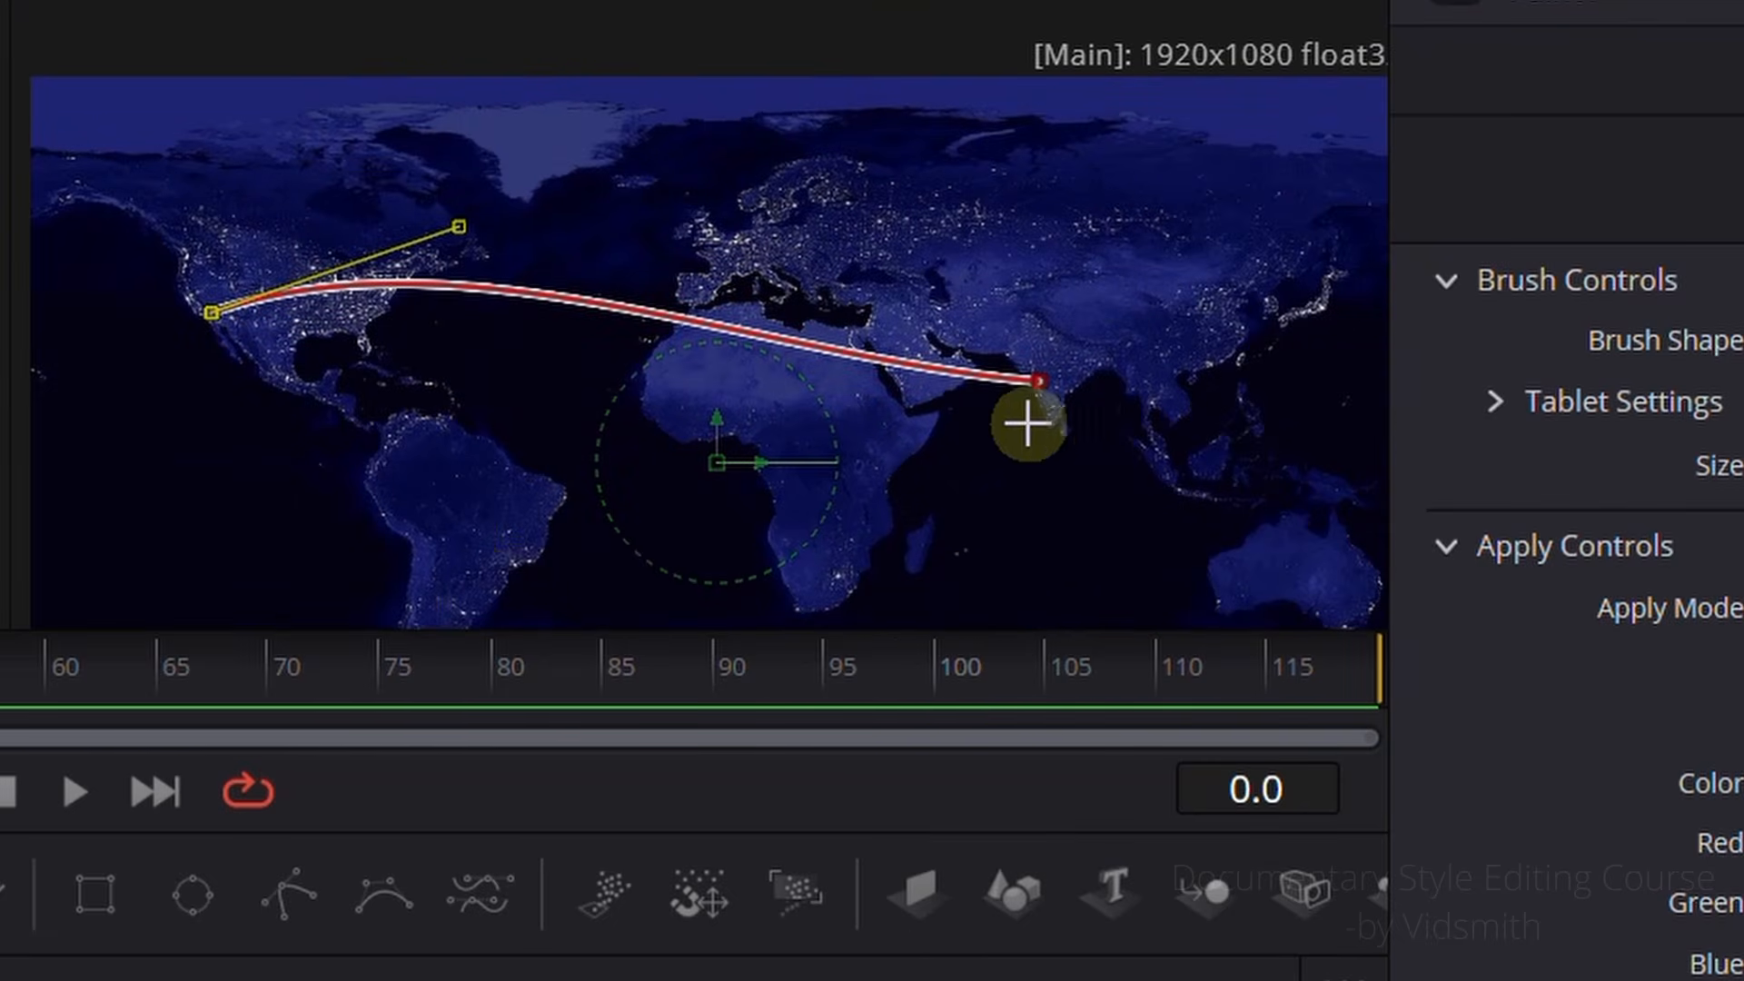
scroll(1051, 471, "up", 2)
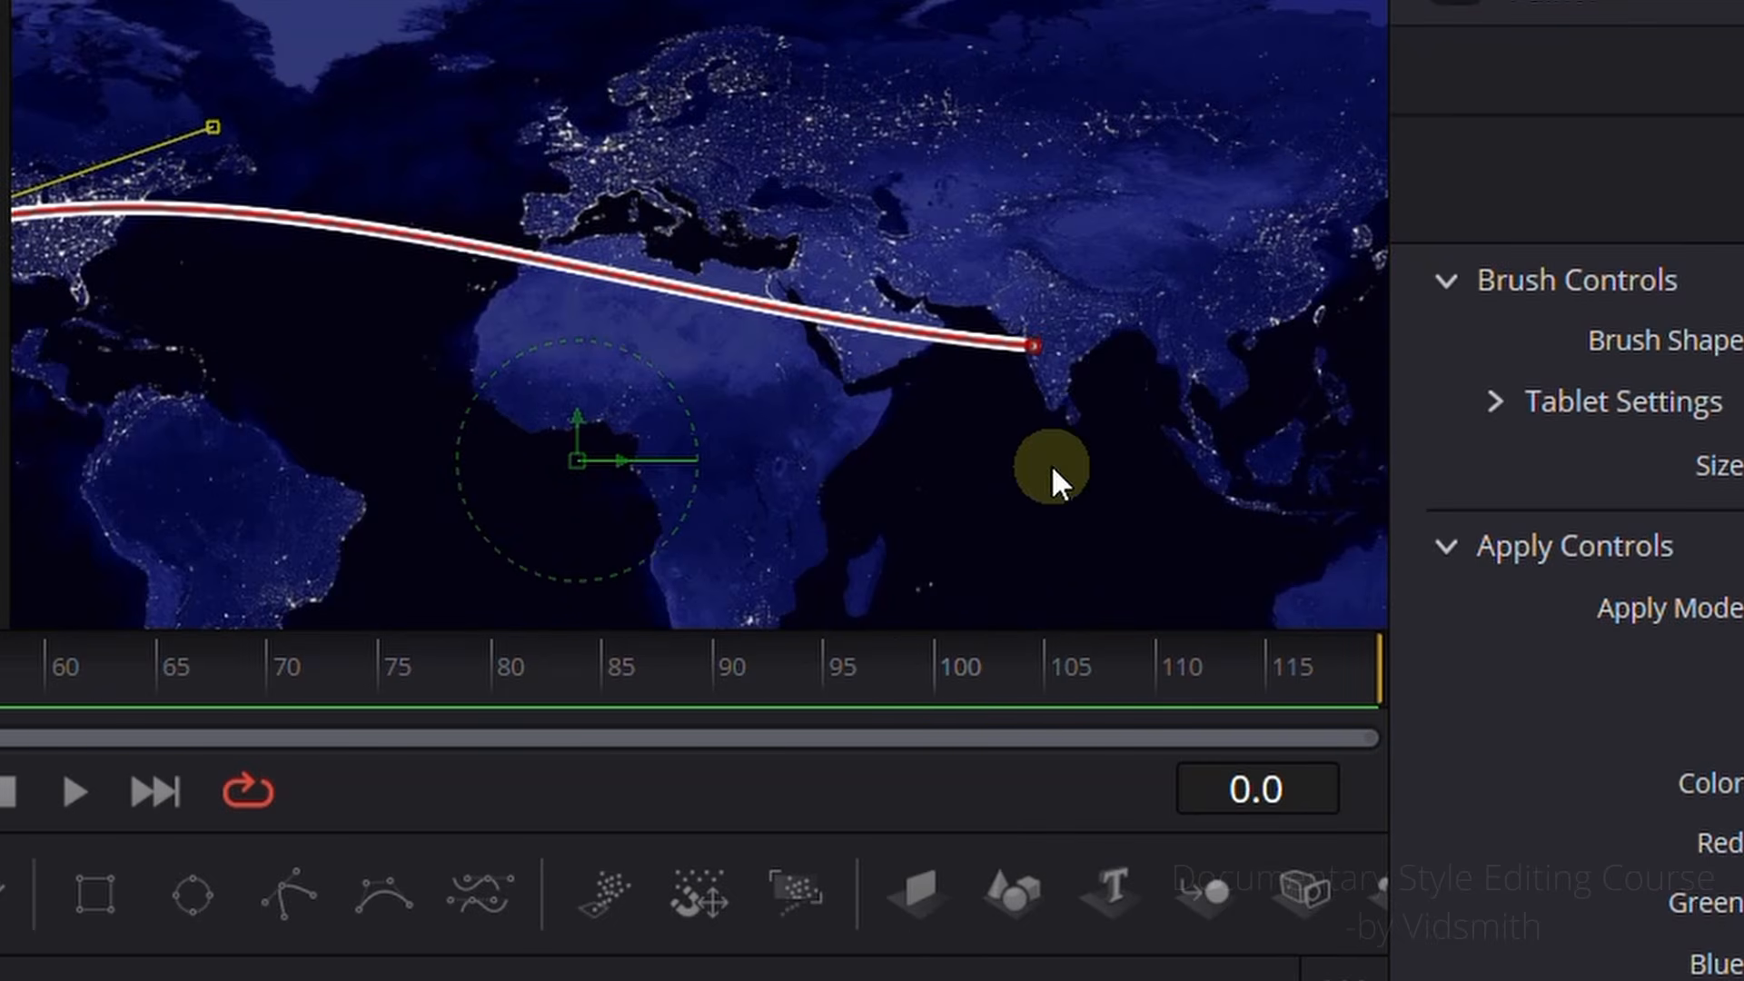
left_click(1036, 344)
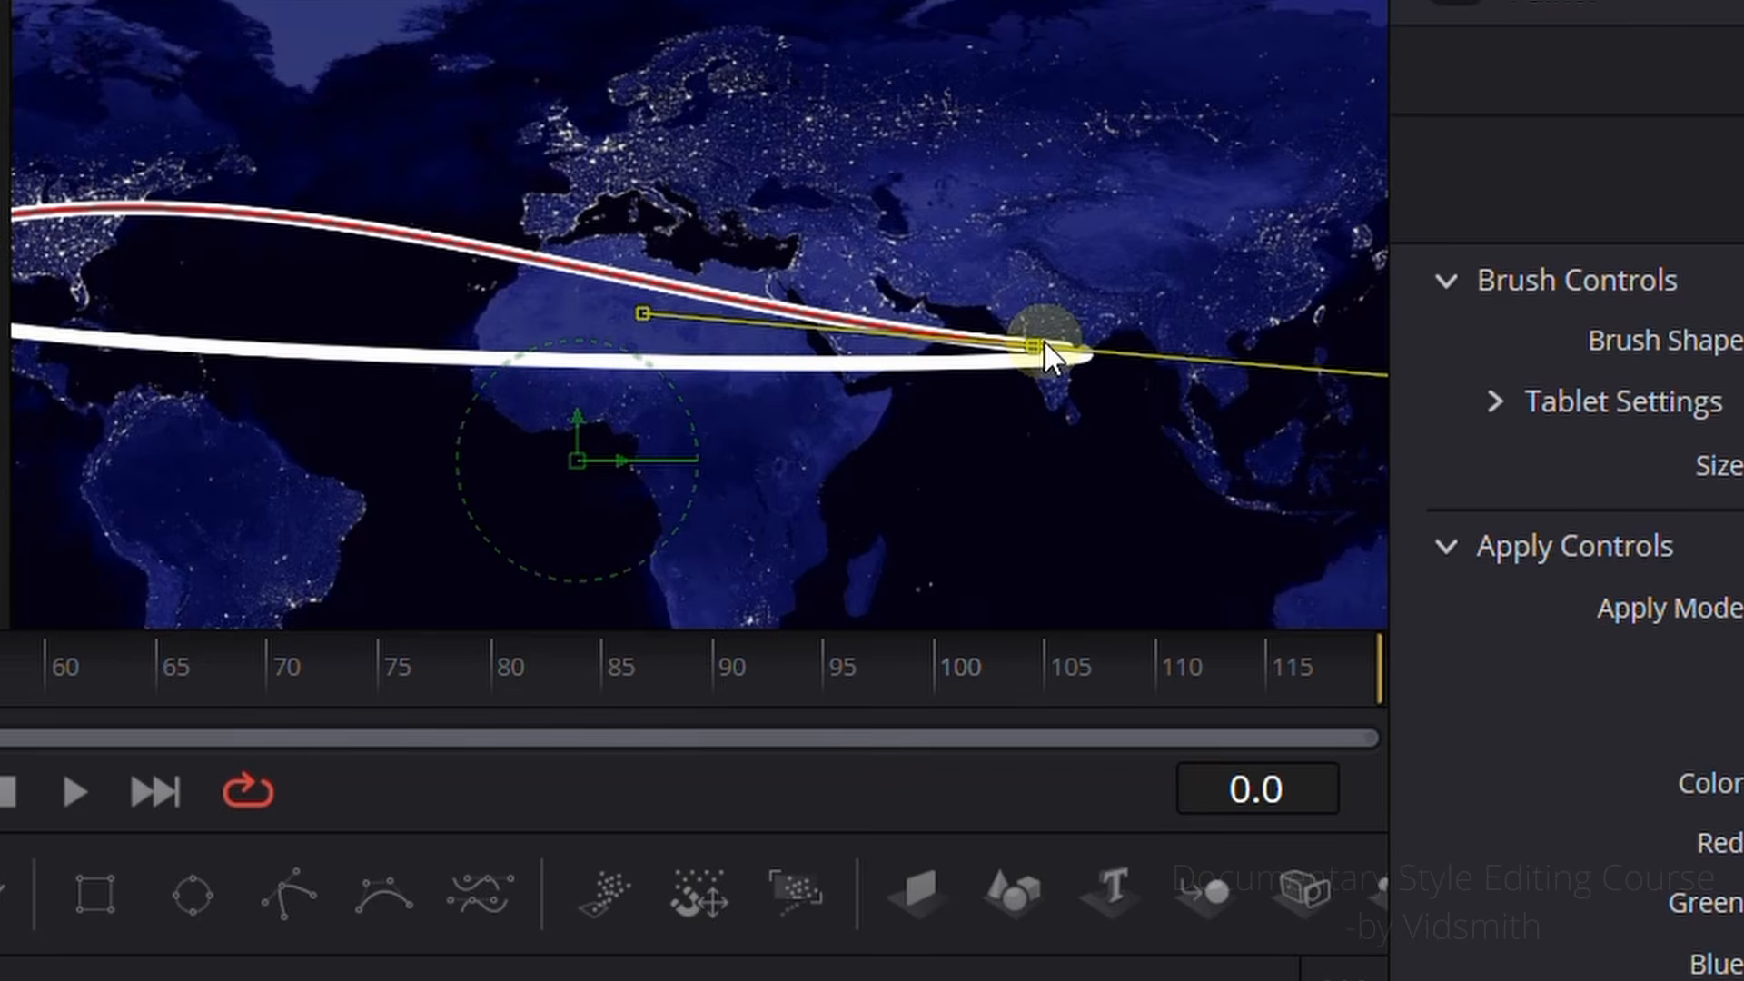
left_click_drag(643, 312, 699, 156)
left_click_drag(308, 315, 483, 304)
scroll(482, 304, "down", 2)
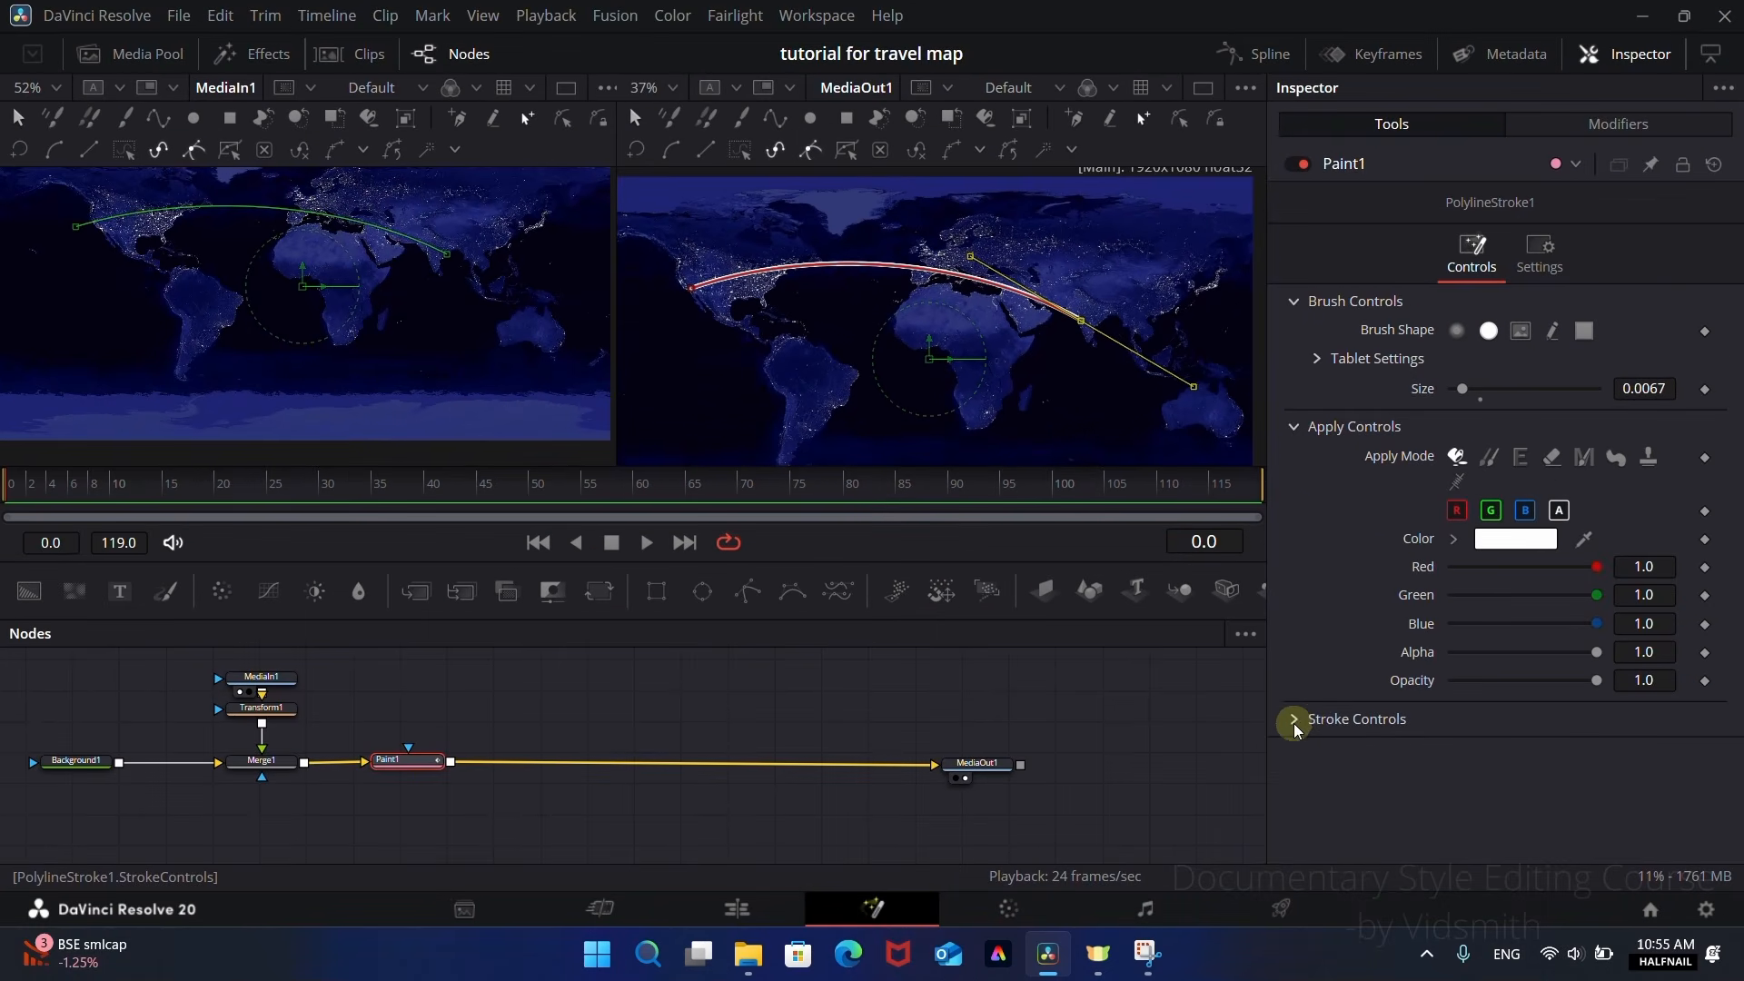
Step: Turn the stroke into a dotted line by setting its Spacing to 1.0 in the stroke controls
left_click(1295, 720)
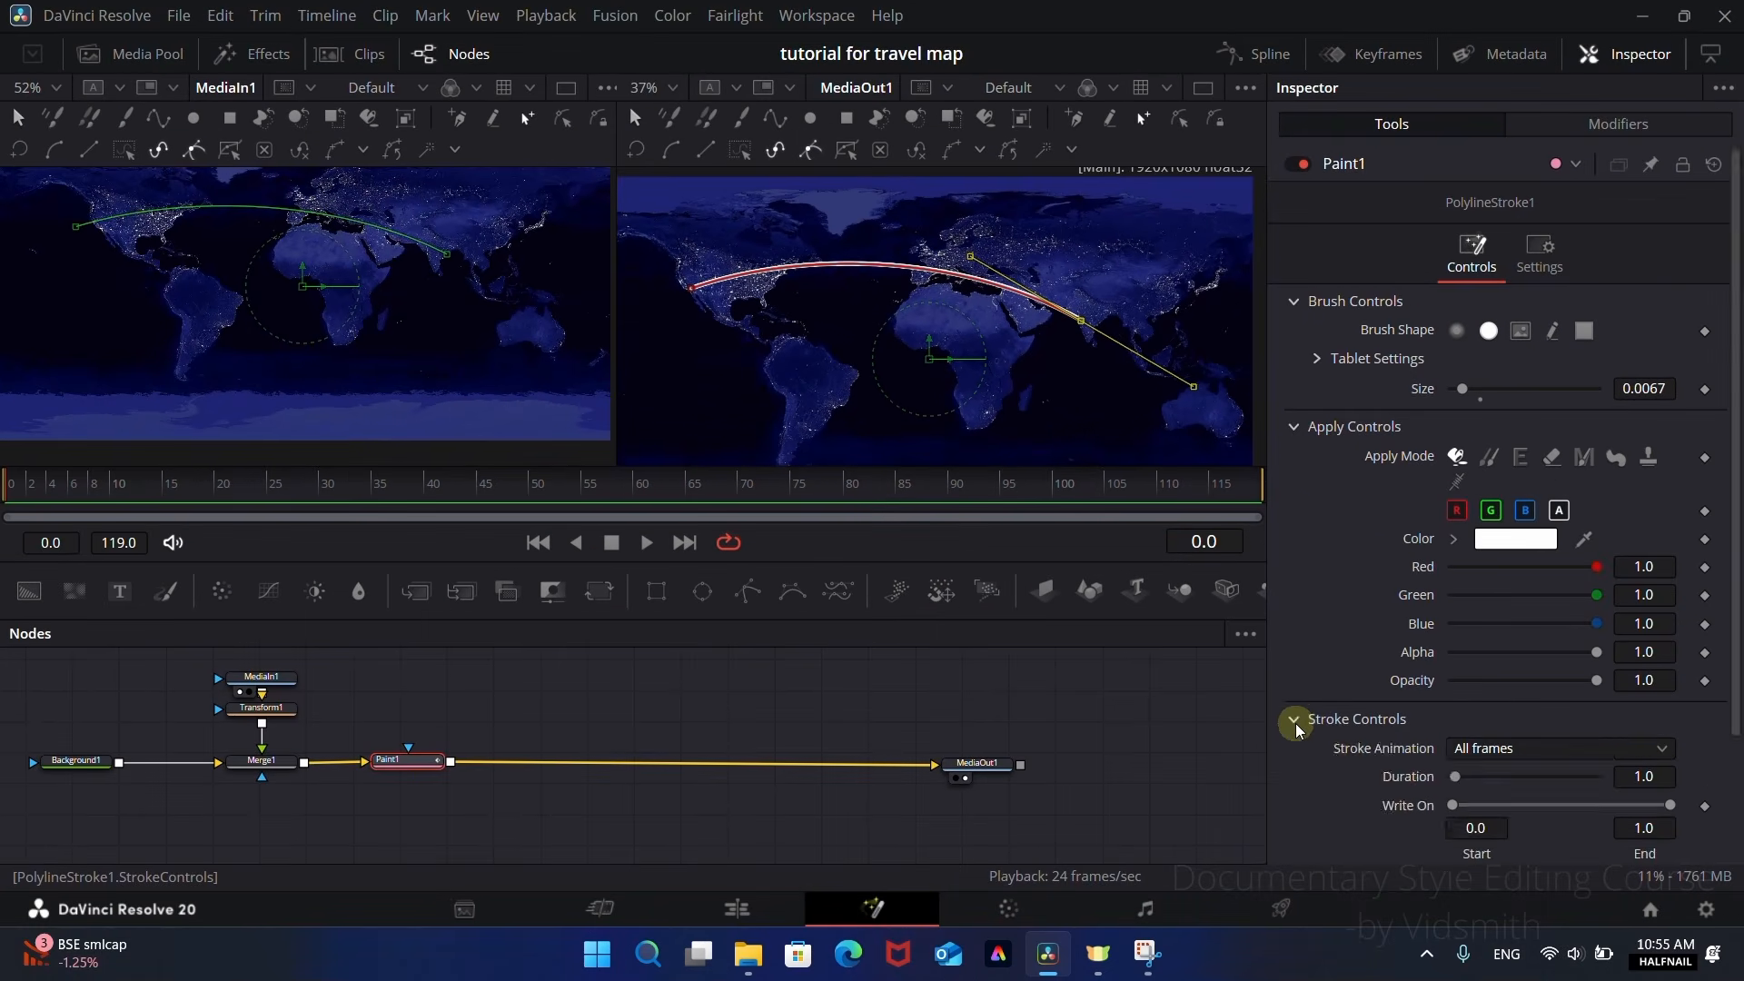
scroll(1353, 735, "down", 2)
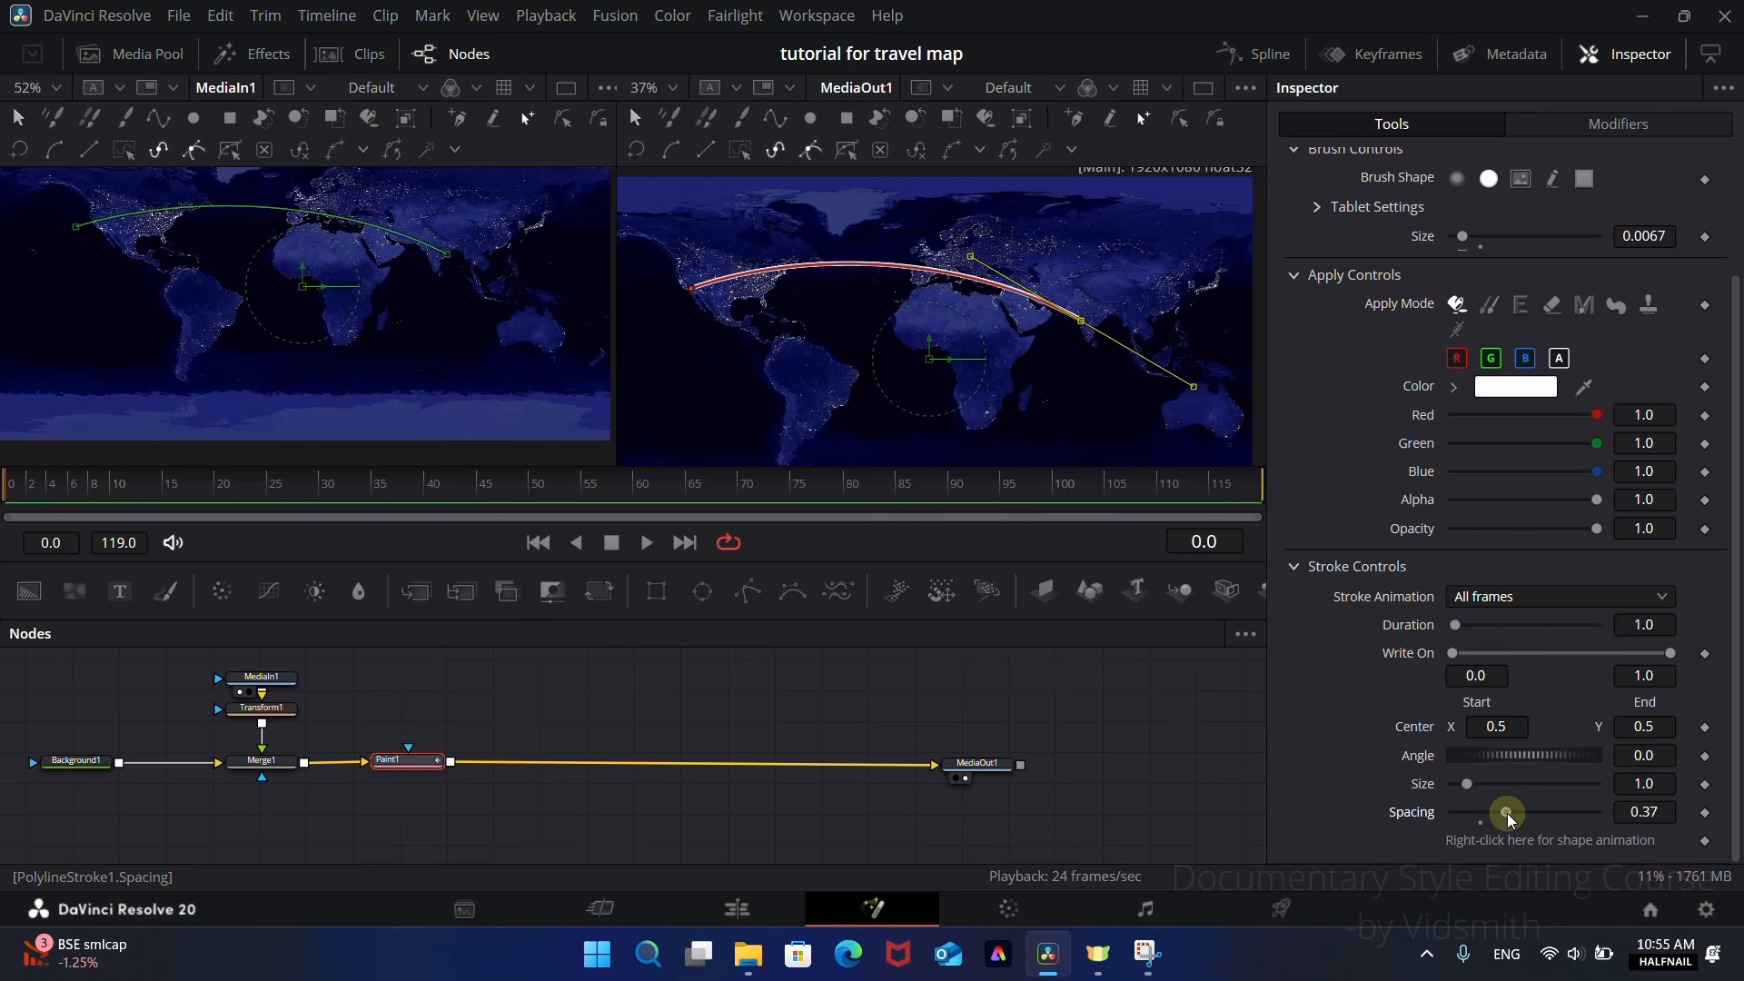
left_click_drag(1508, 814, 1642, 801)
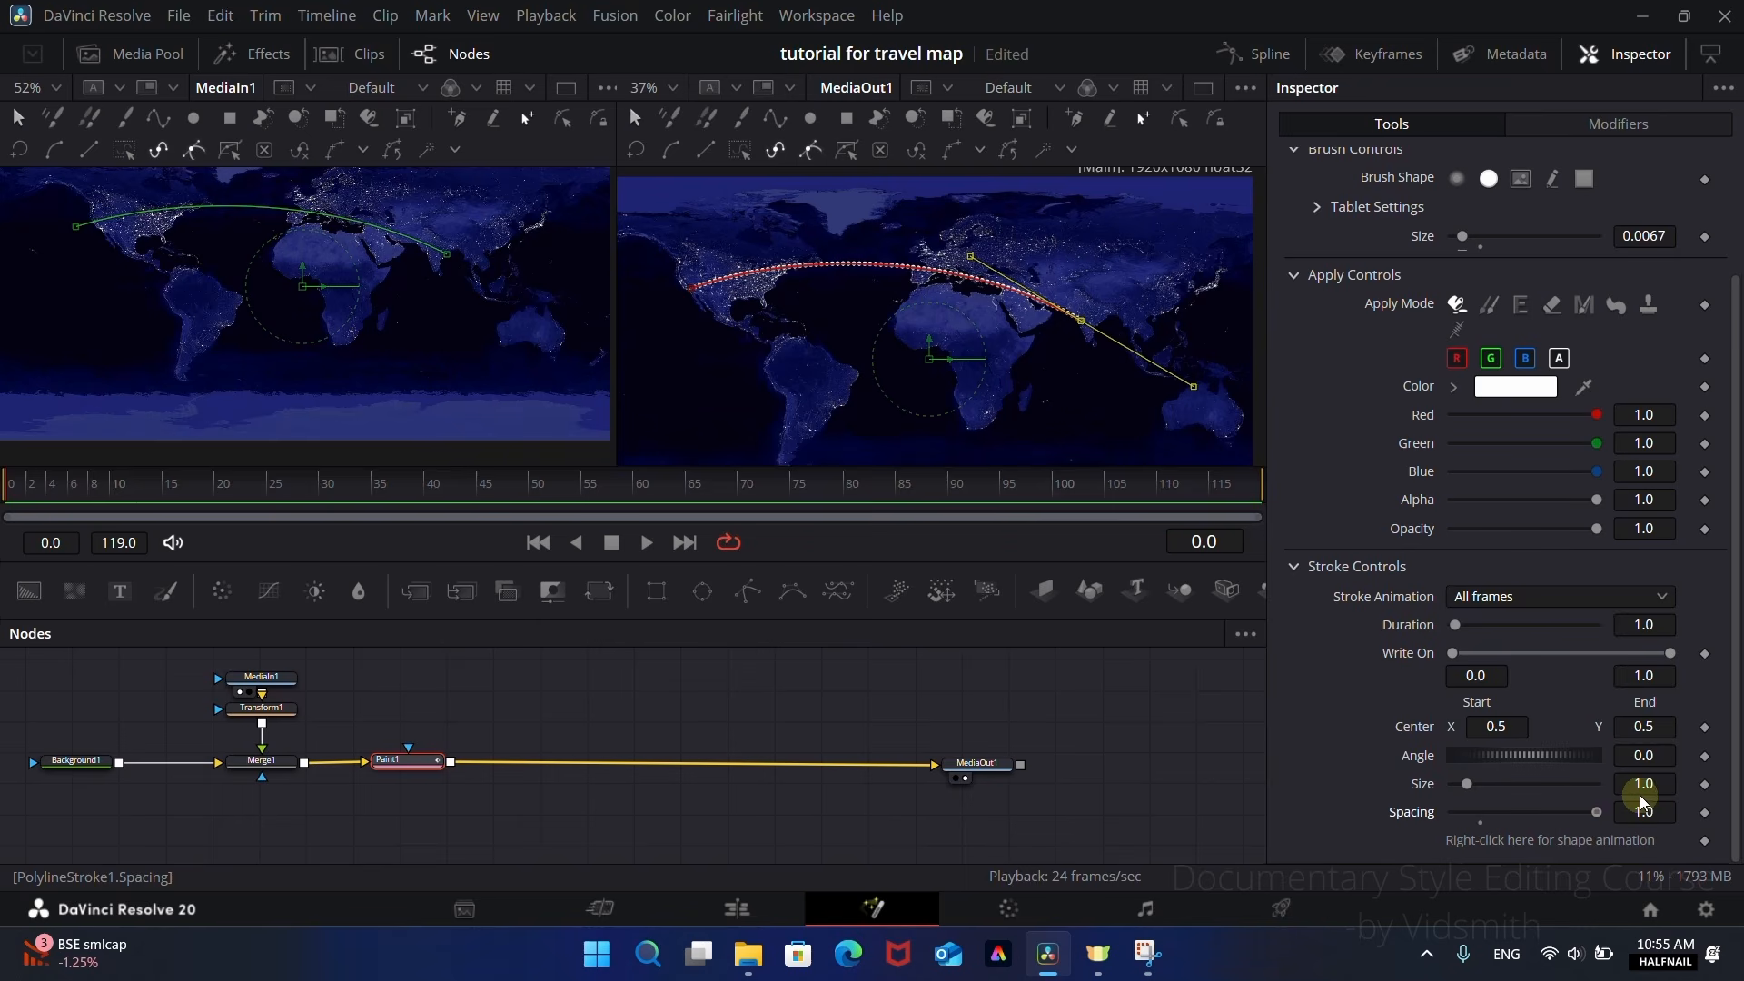
left_click(970, 670)
scroll(751, 302, "up", 3)
scroll(751, 302, "up", 3)
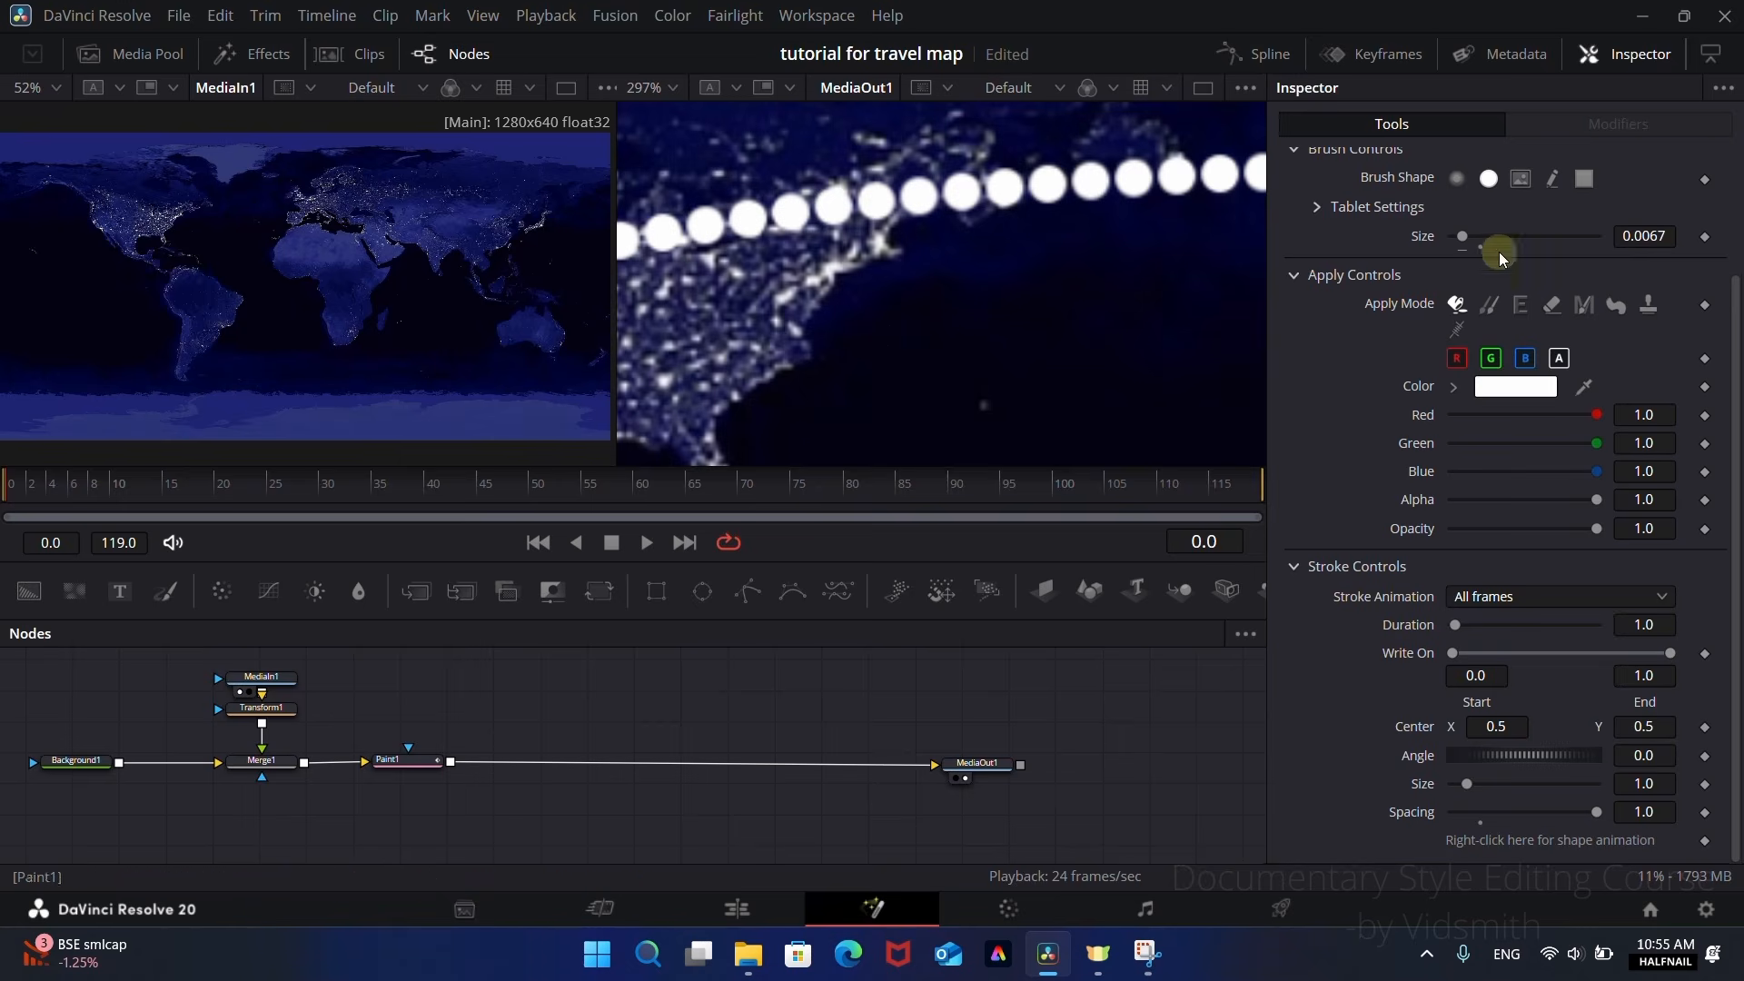
Step: Try the square brush shape on the dotted stroke and switch back to the hard-edged circular brush
left_click(1590, 180)
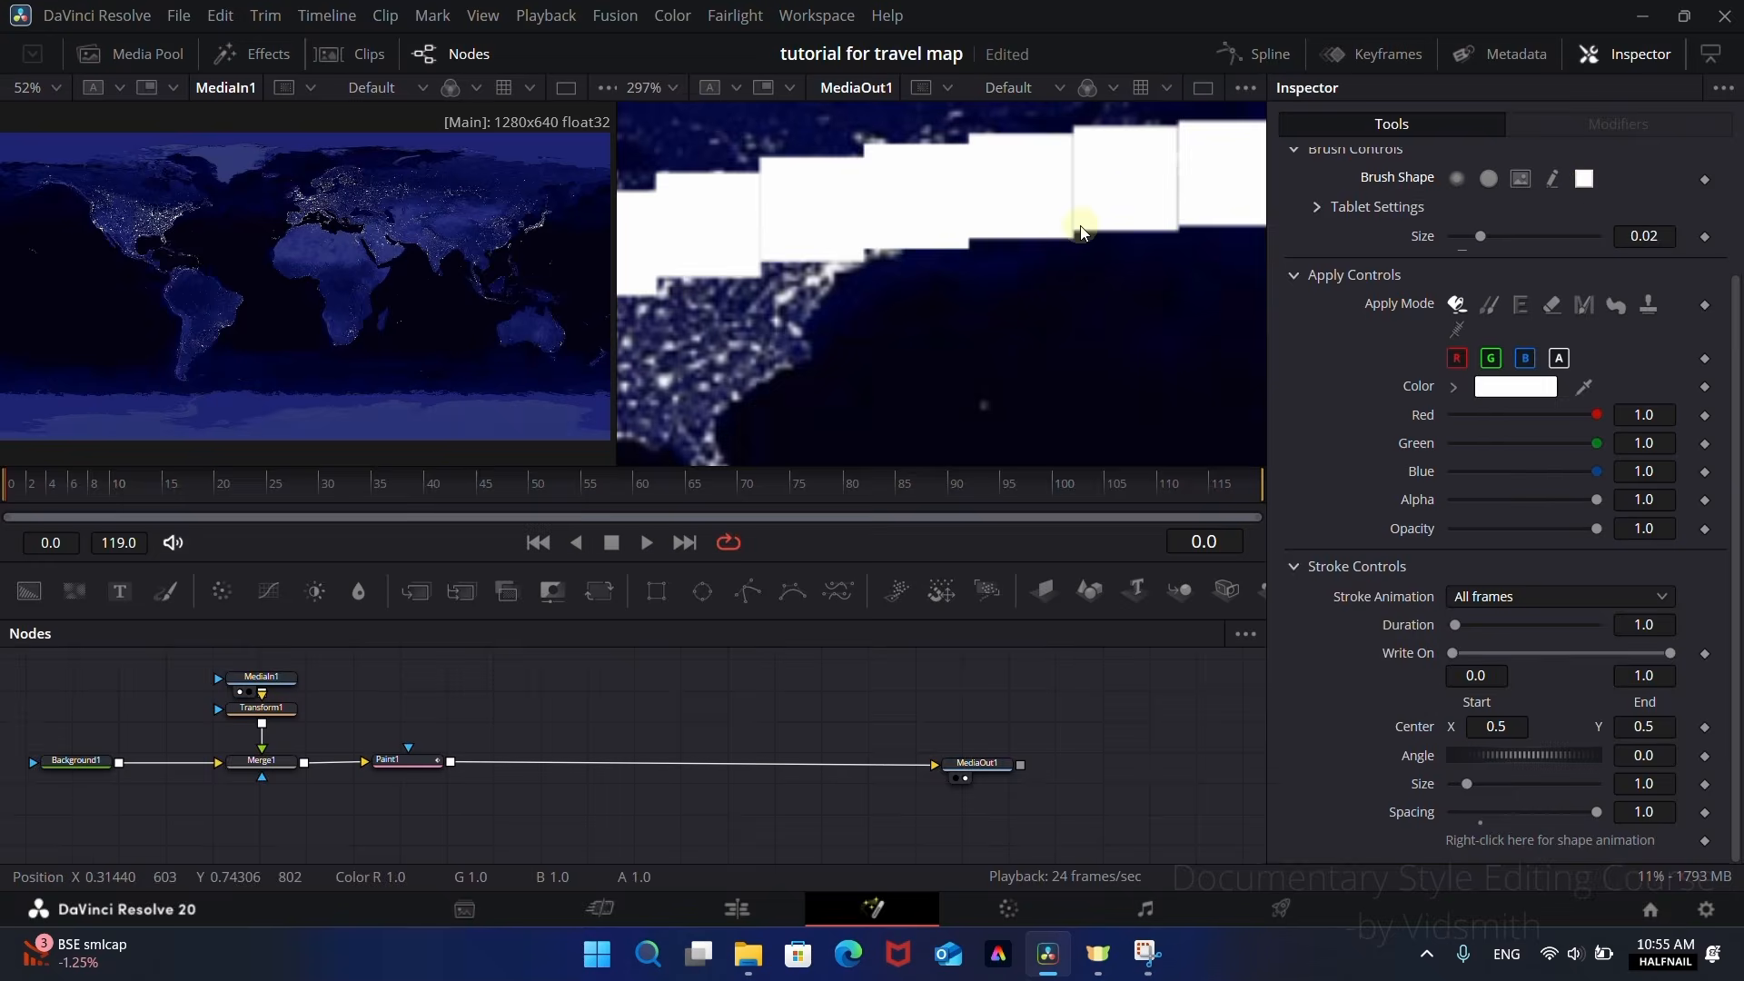
scroll(999, 238, "down", 3)
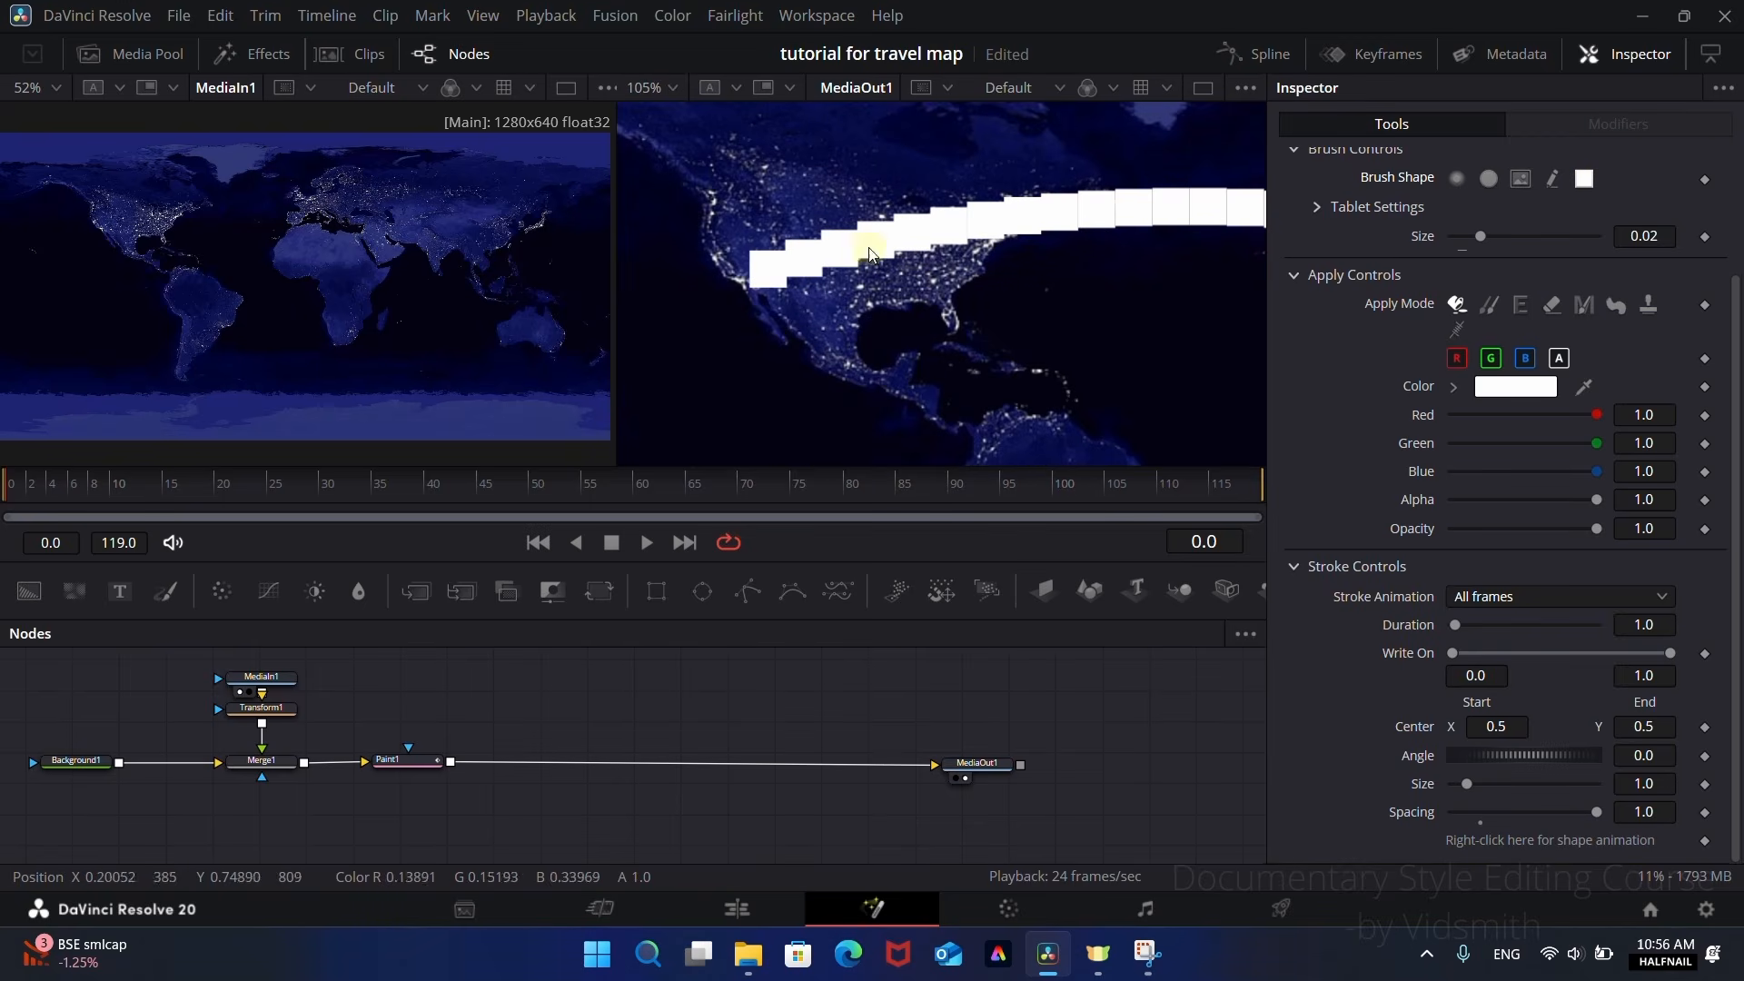
left_click(1487, 179)
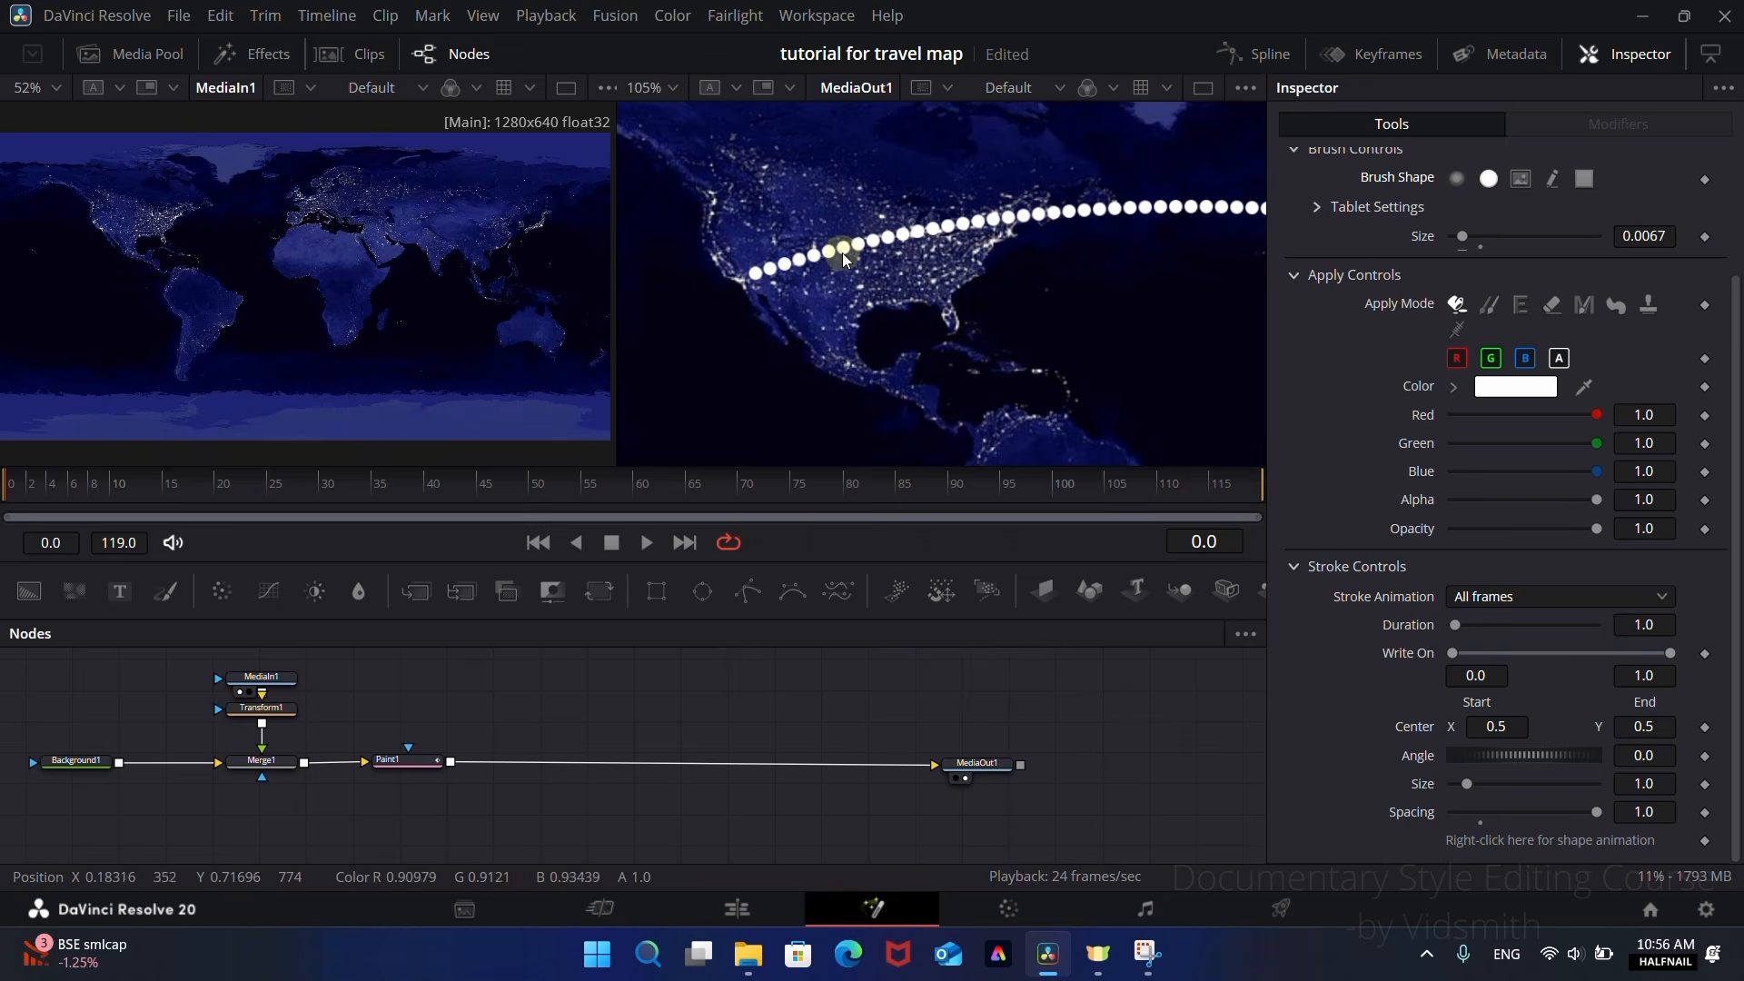
scroll(843, 258, "down", 3)
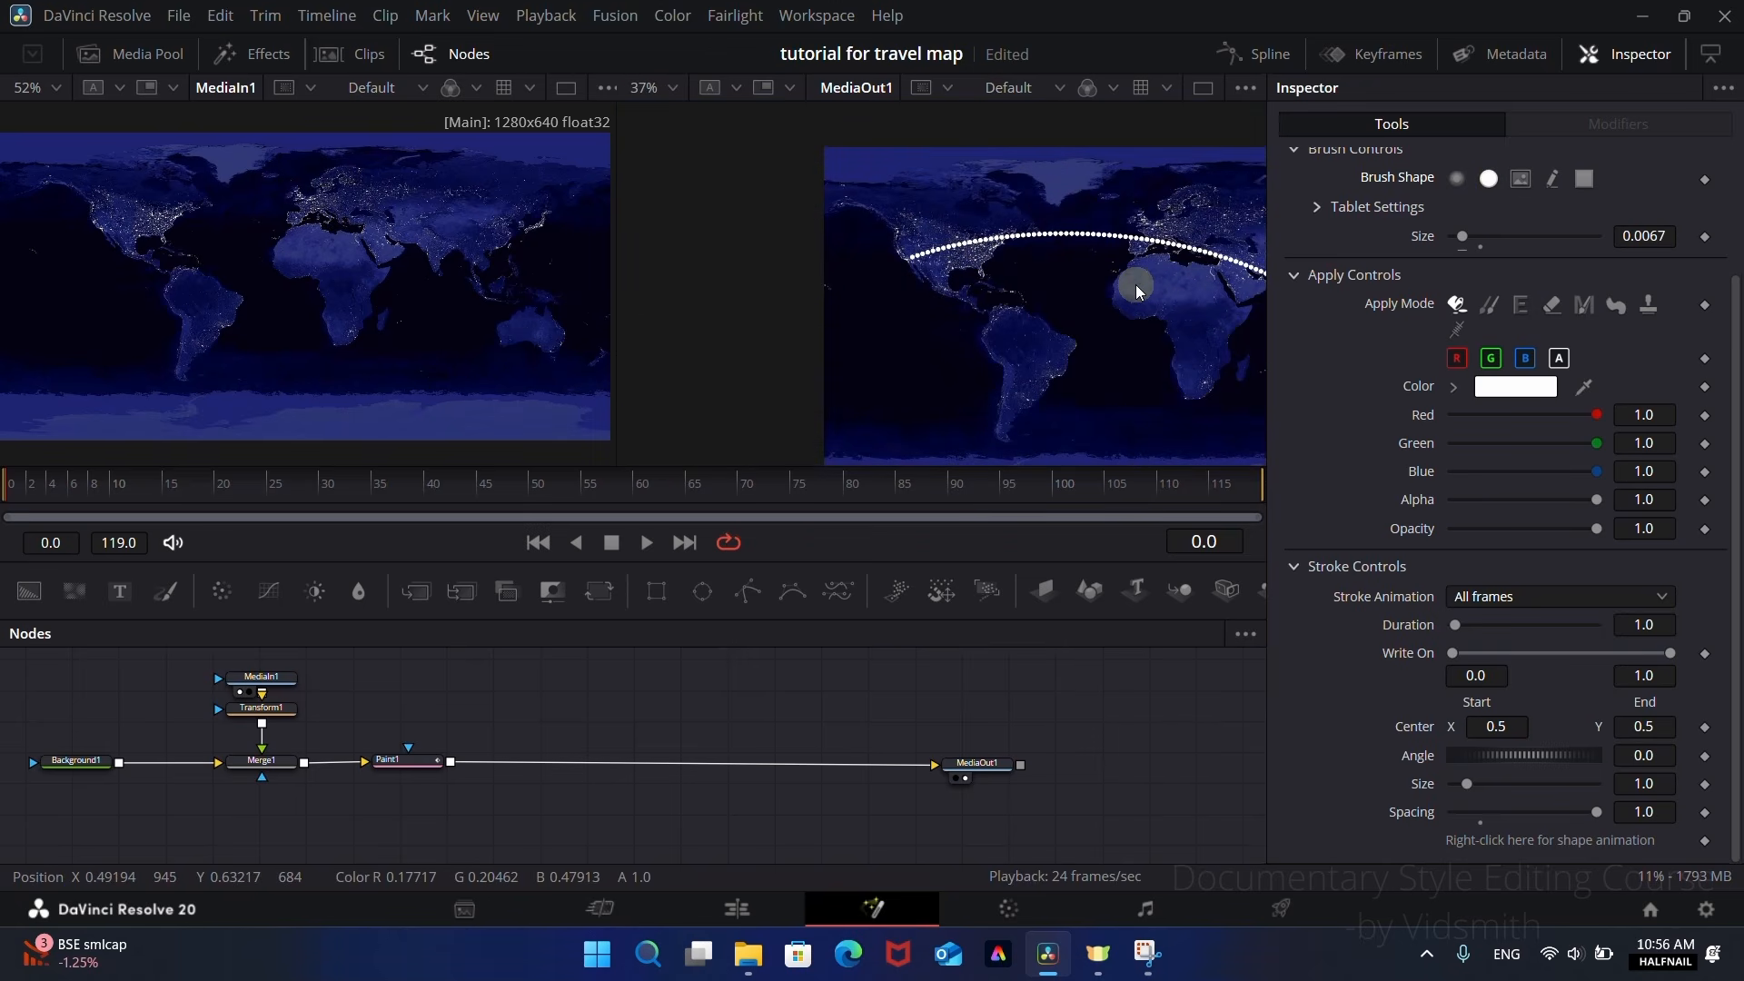
left_click_drag(968, 350, 761, 342)
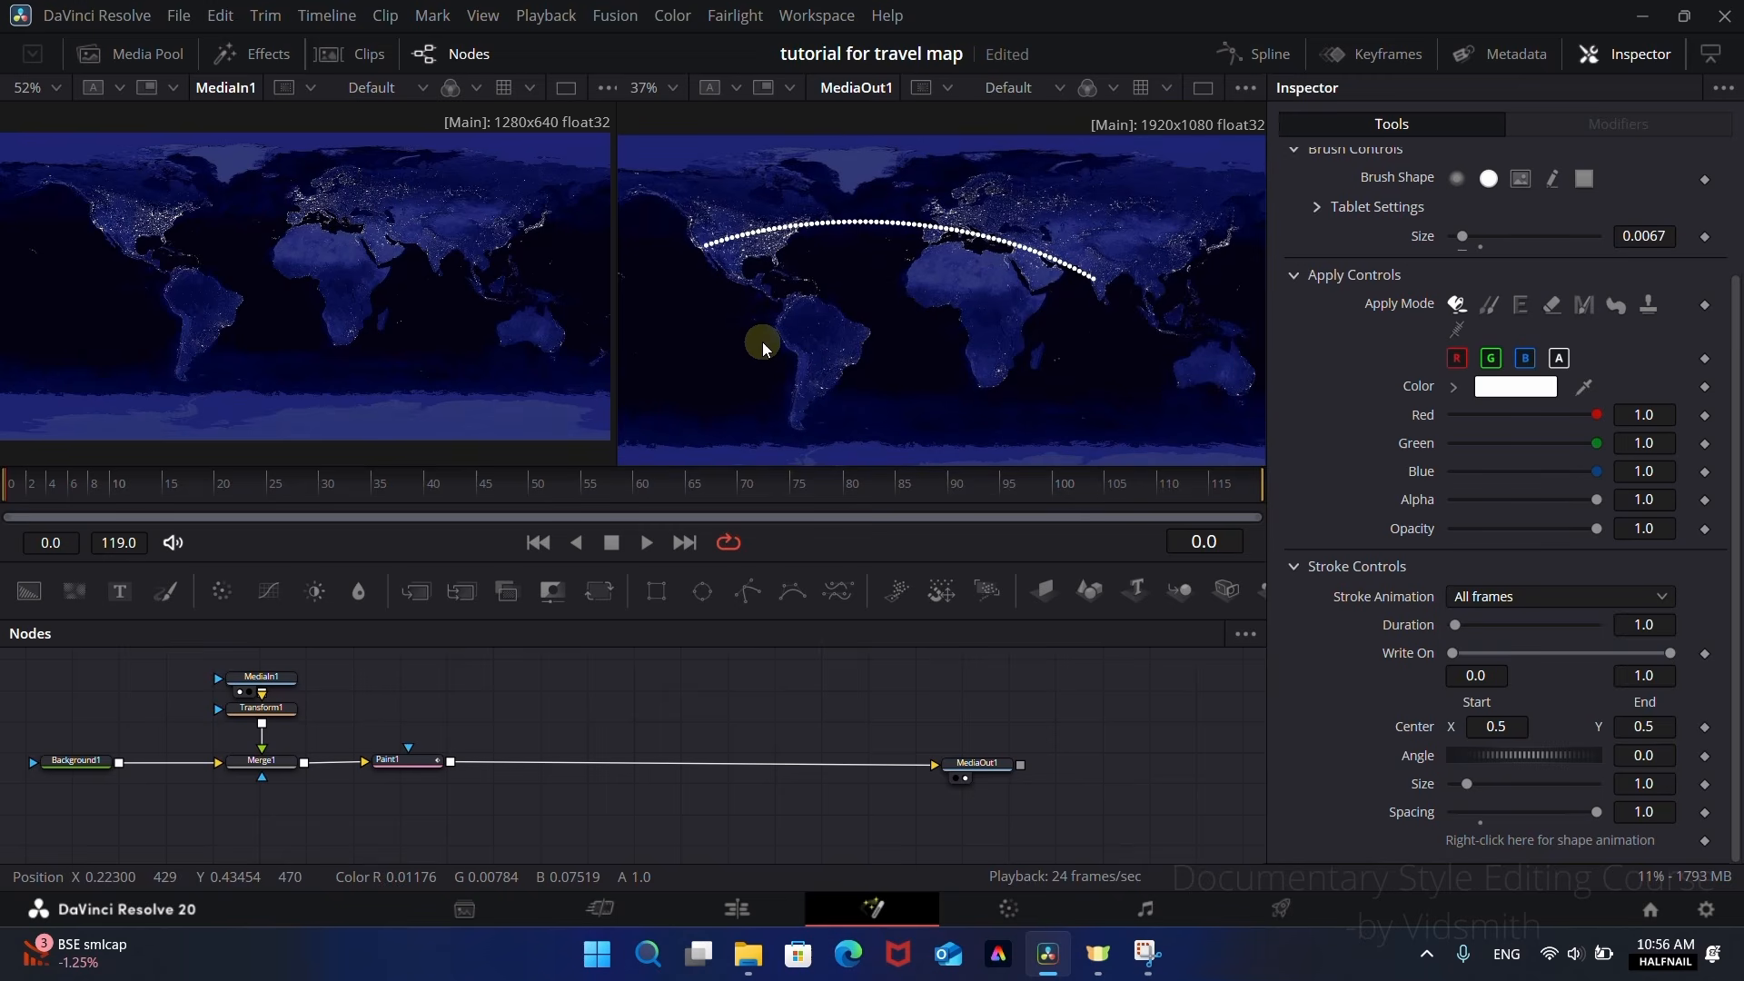
Step: Keyframe Paint1's Write On End at 0.0 on frame 15 and 1.0 on frame 75, and preview the line drawing on
left_click(416, 756)
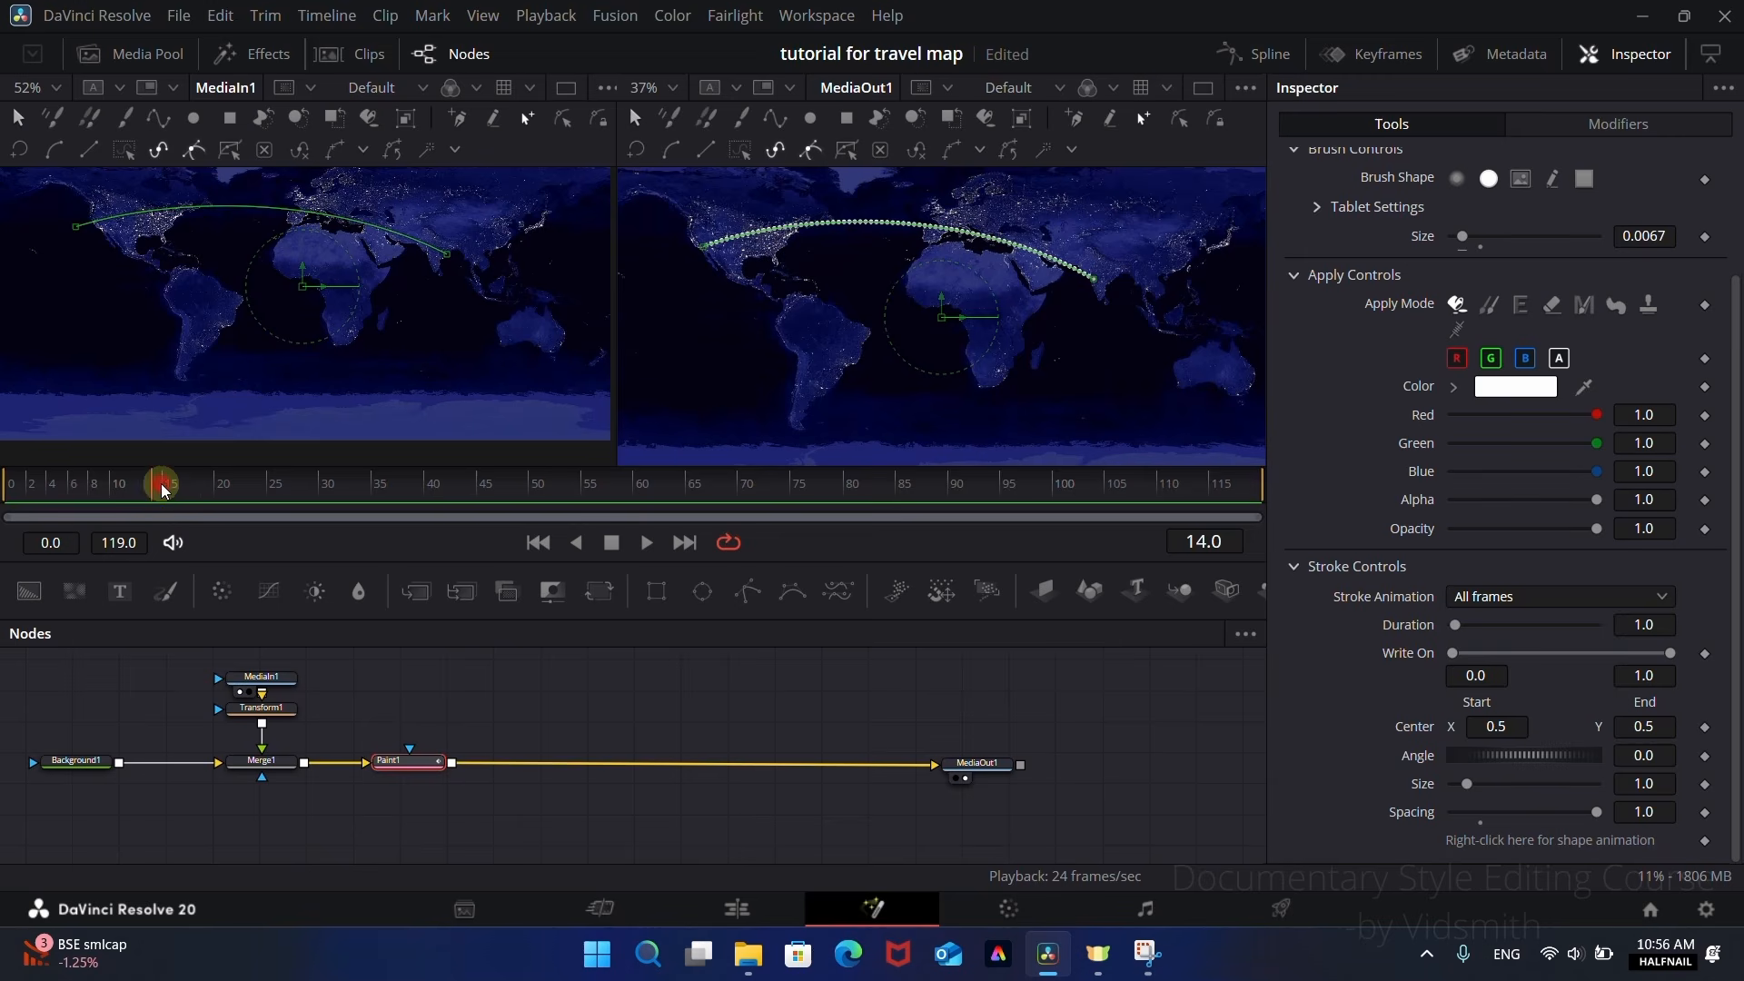
left_click(1705, 654)
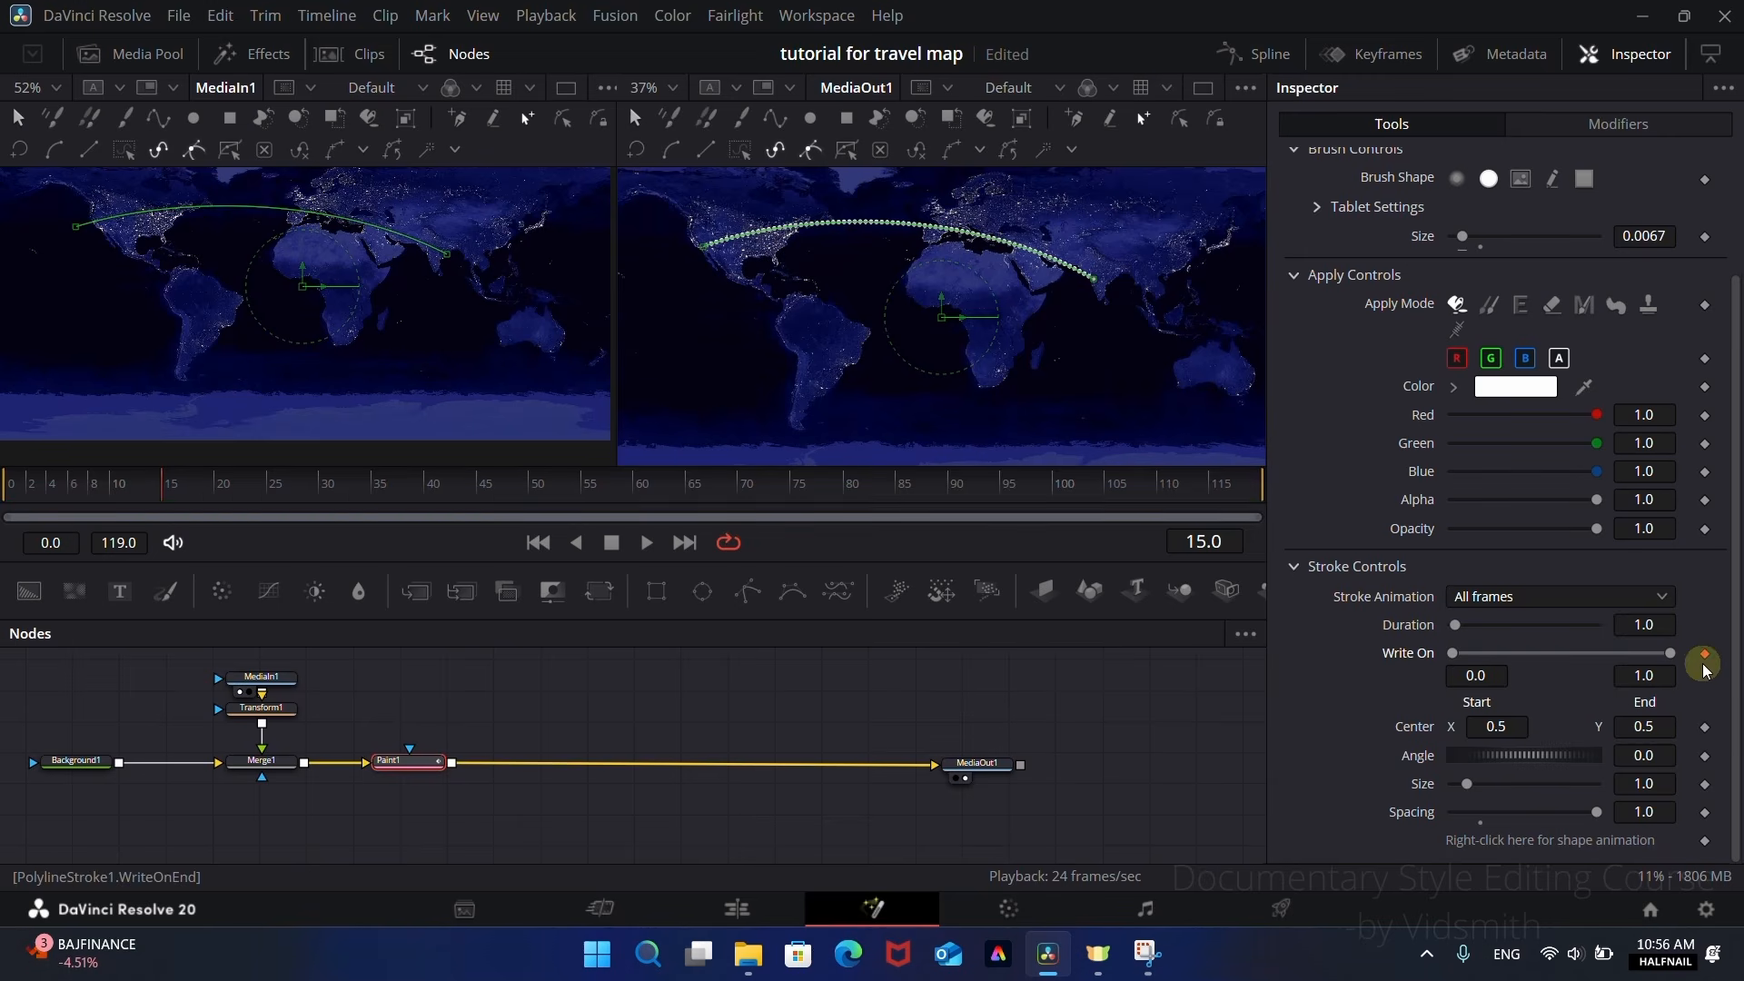
left_click_drag(1667, 656, 1457, 667)
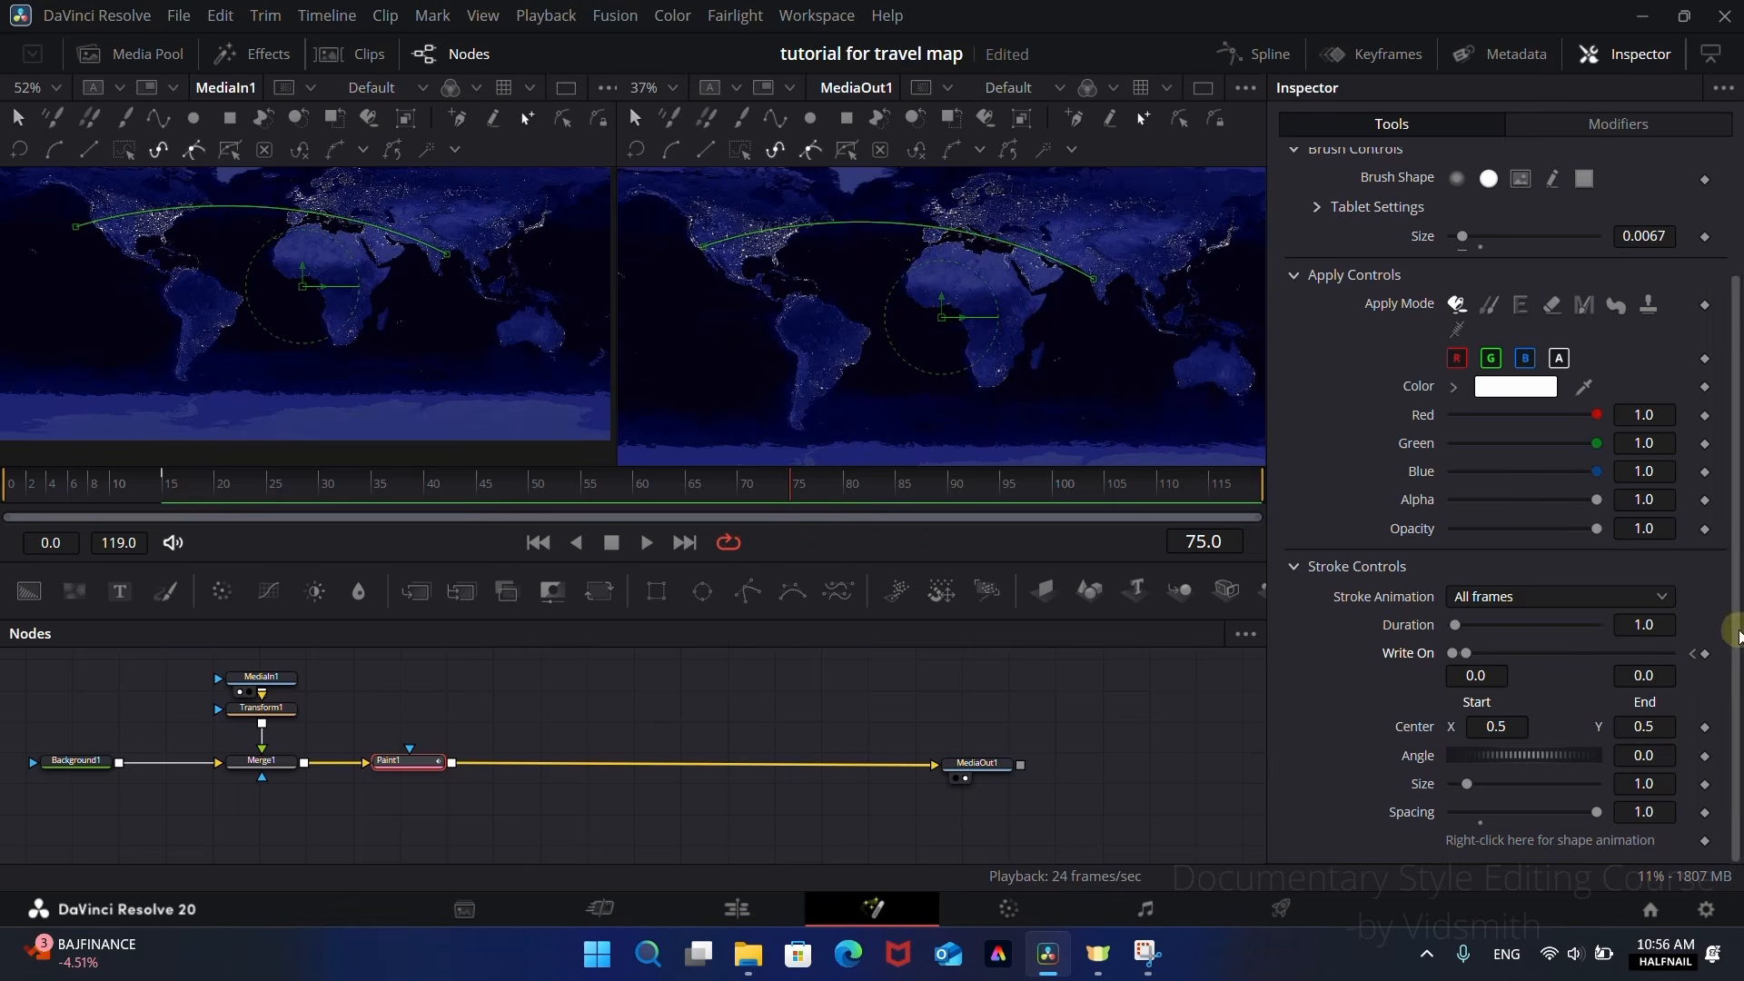
left_click_drag(1471, 656, 1681, 654)
mouse_move(389, 486)
left_mouse_down()
mouse_move(143, 483)
mouse_move(857, 482)
mouse_move(91, 488)
mouse_move(861, 482)
mouse_move(211, 483)
mouse_move(688, 482)
left_mouse_up()
Step: Detach Paint1 from the main node chain and feed it from a new Background node with Alpha set to 0.0
left_click(425, 771)
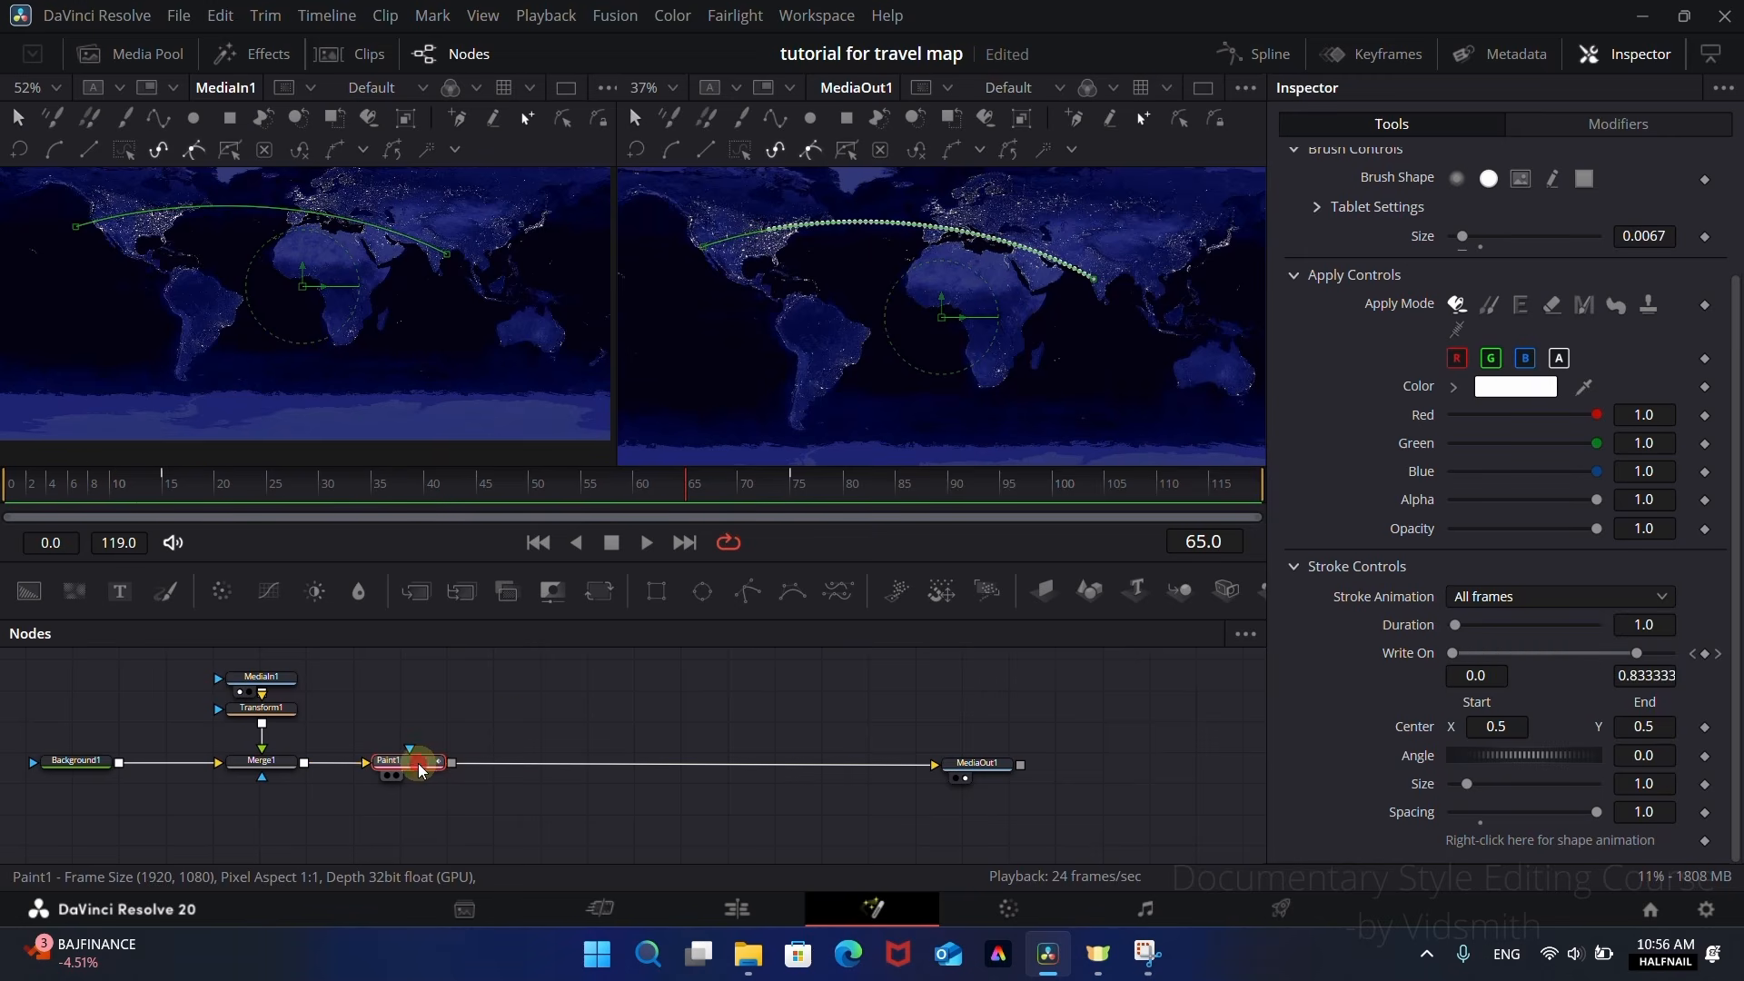
left_click_drag(421, 770, 539, 714)
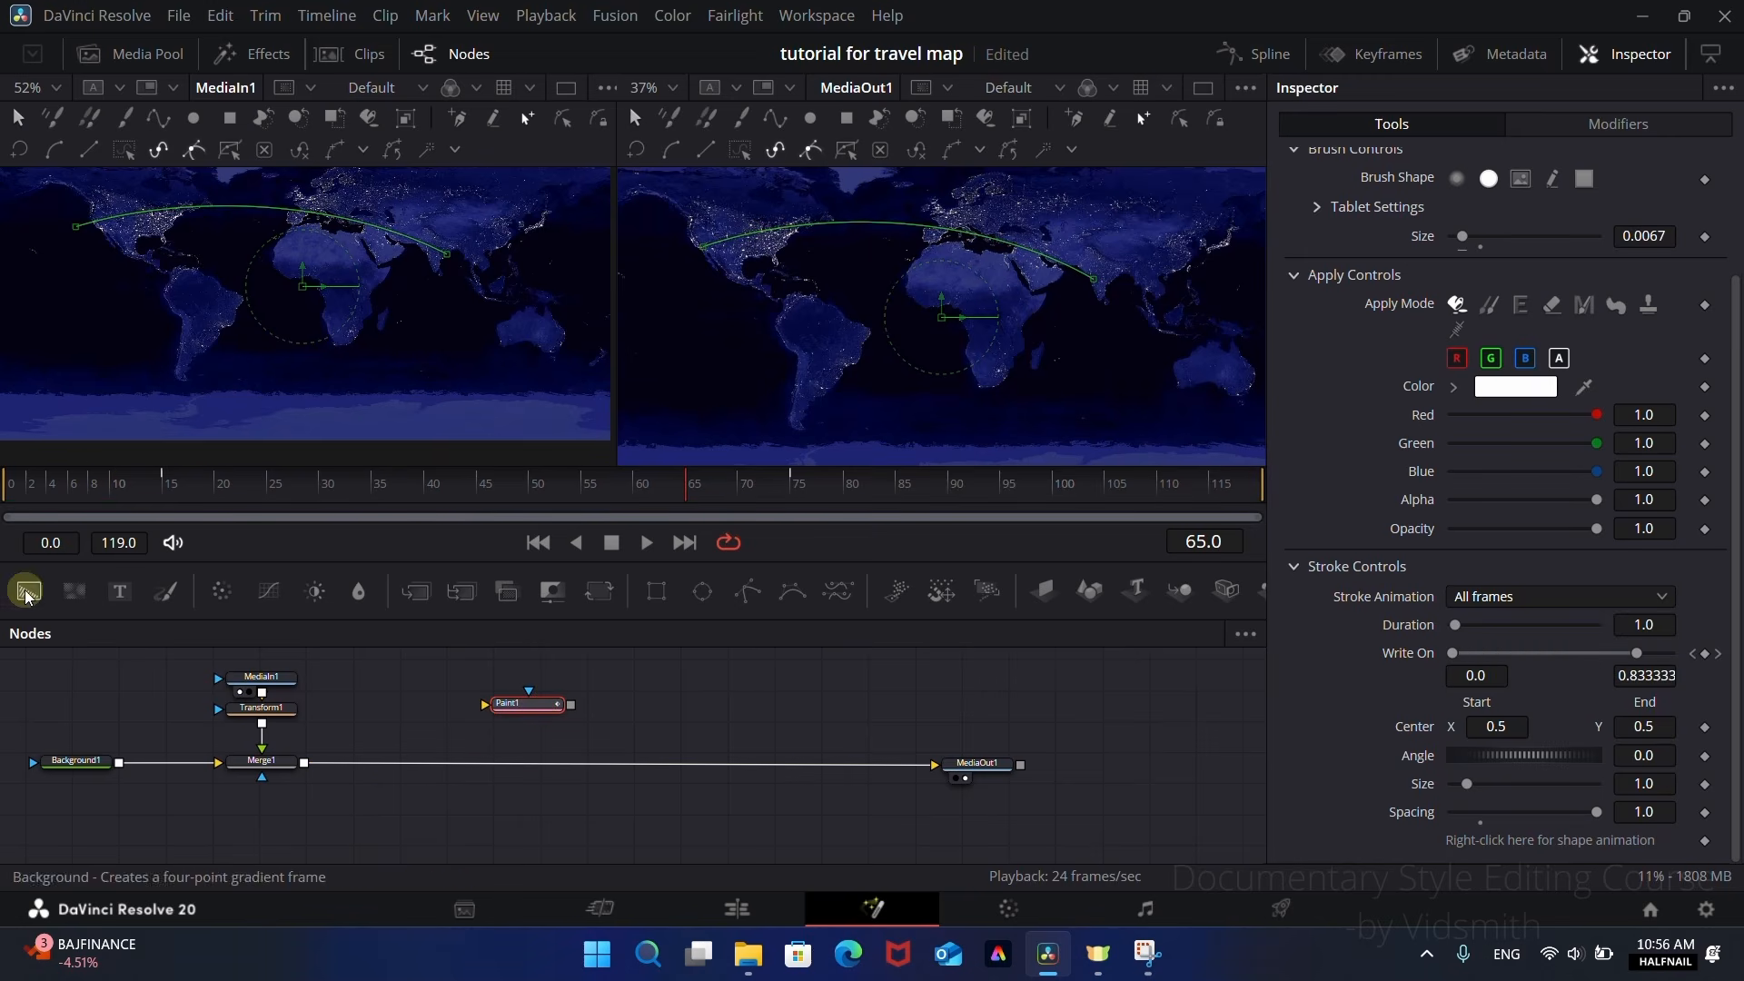
left_click_drag(29, 592, 284, 284)
left_click_drag(460, 700, 515, 713)
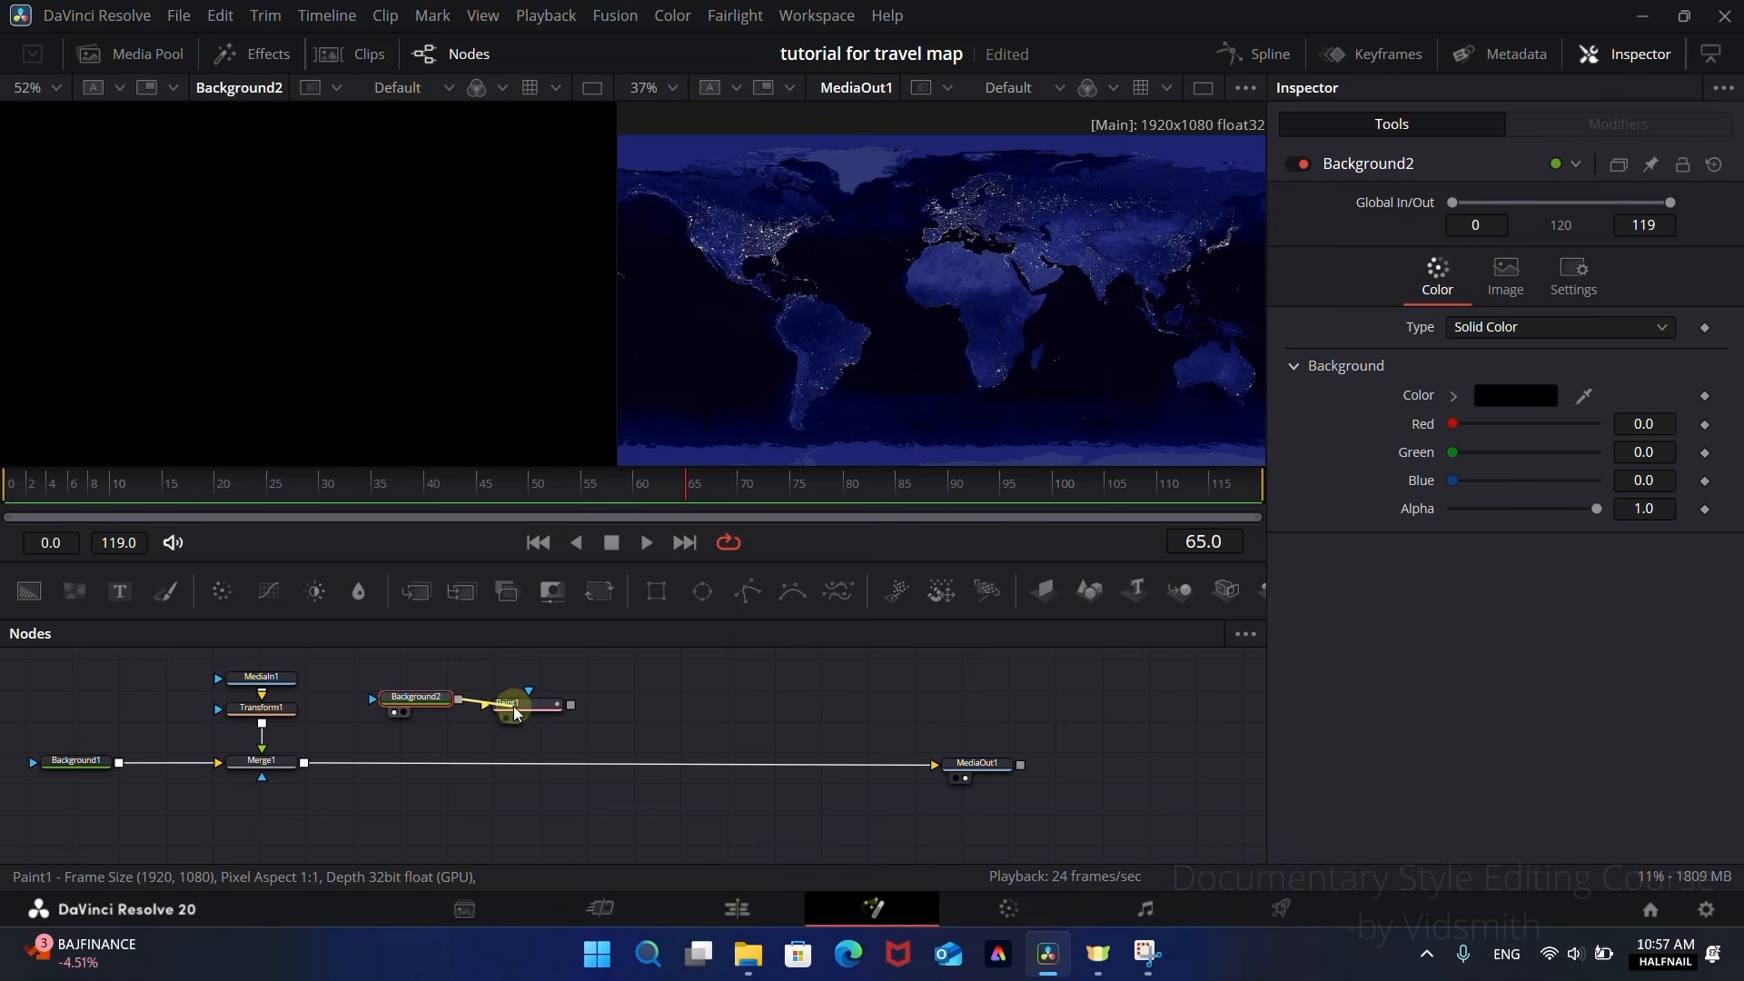
key("1")
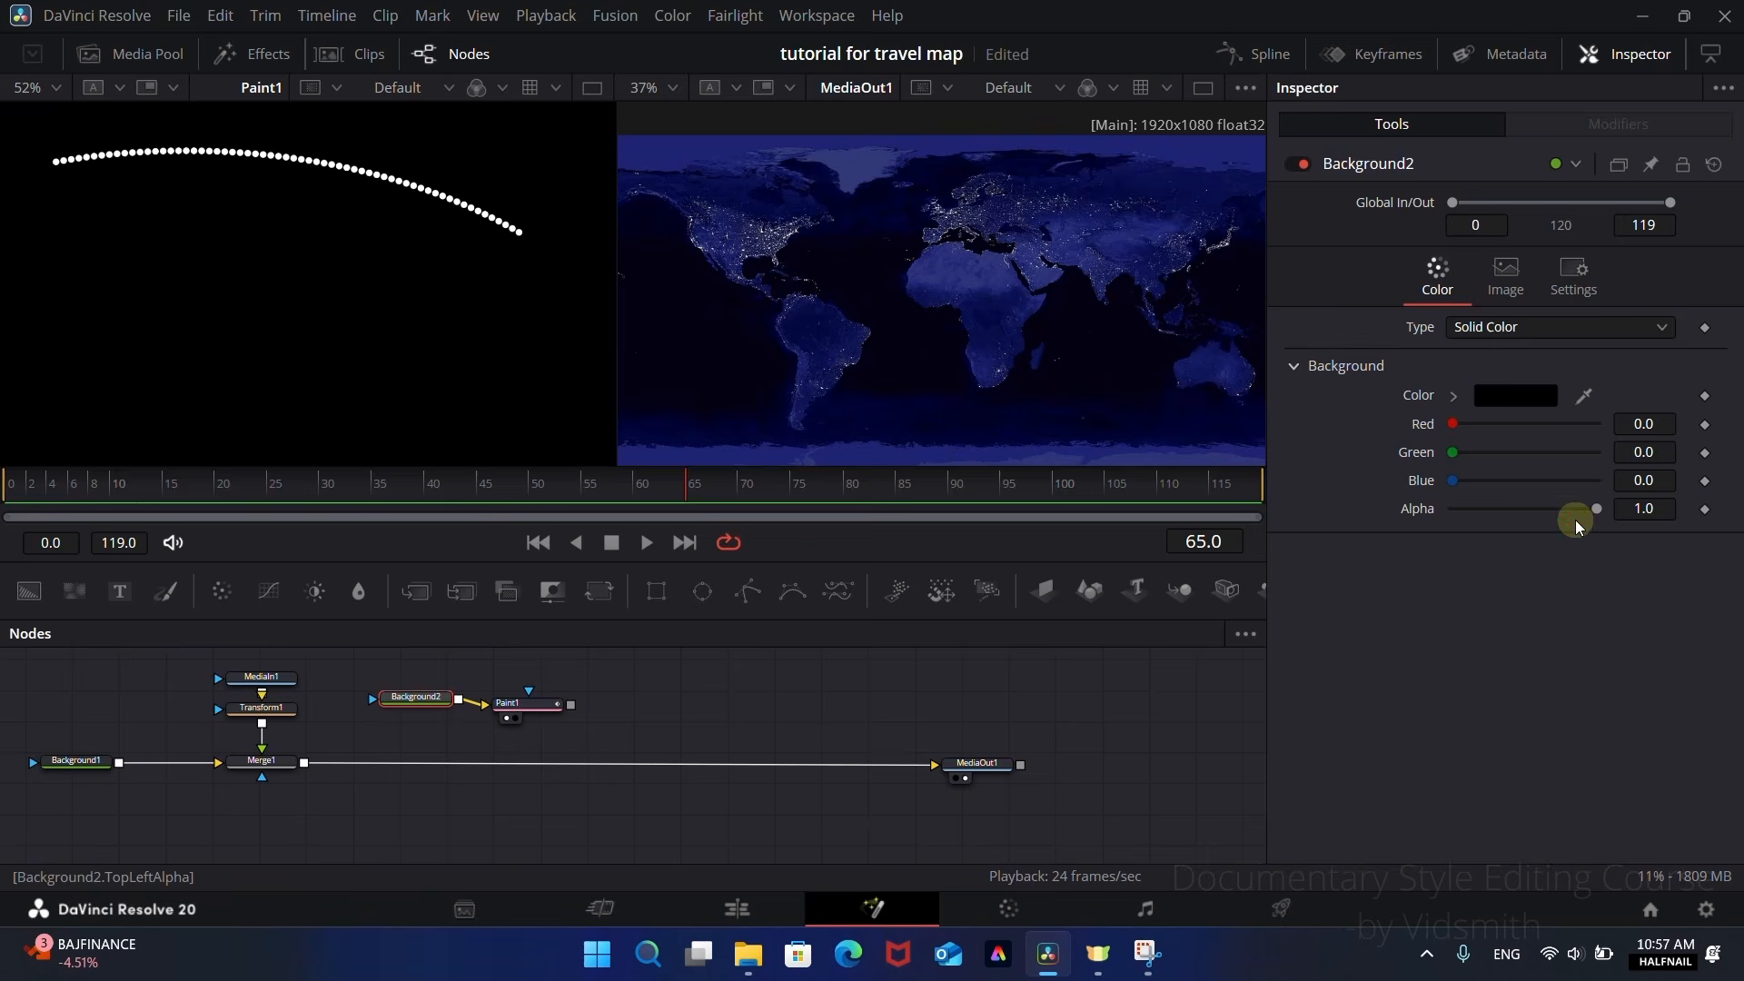
left_click_drag(1597, 510, 1353, 556)
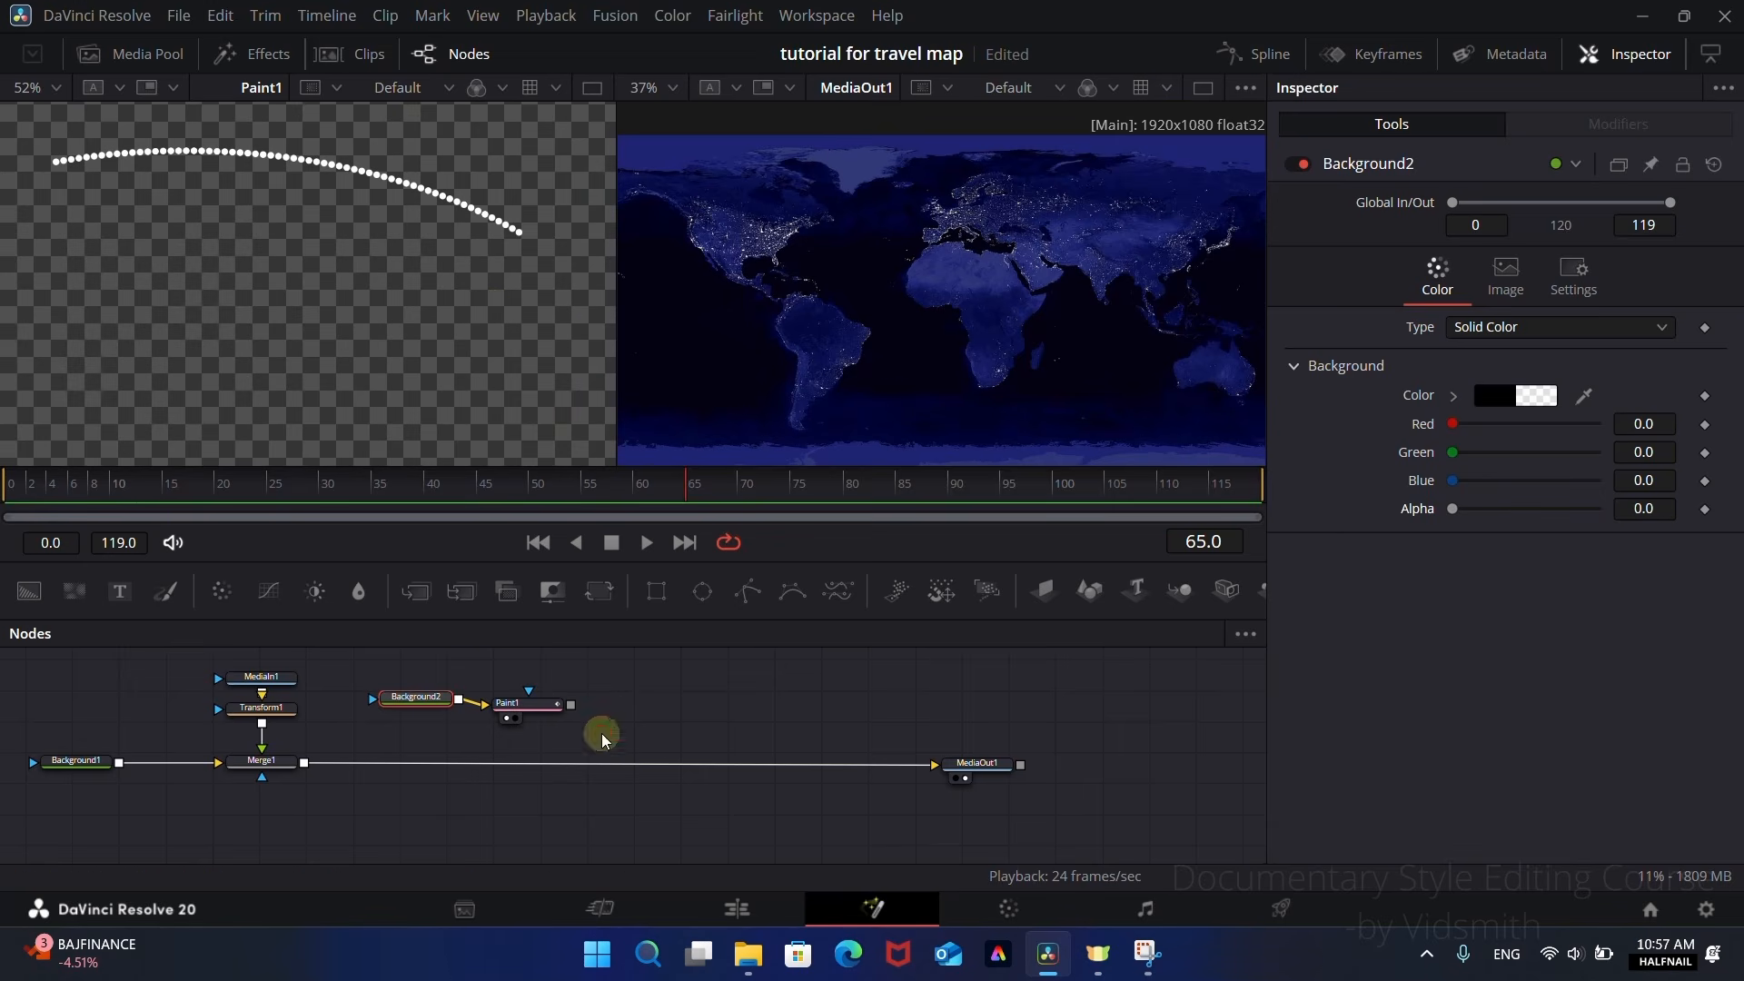
Step: Add a Drop Shadow node after Paint1 and stack the Background2, Paint1 and Drop Shadow nodes vertically
left_click_drag(523, 716, 525, 704)
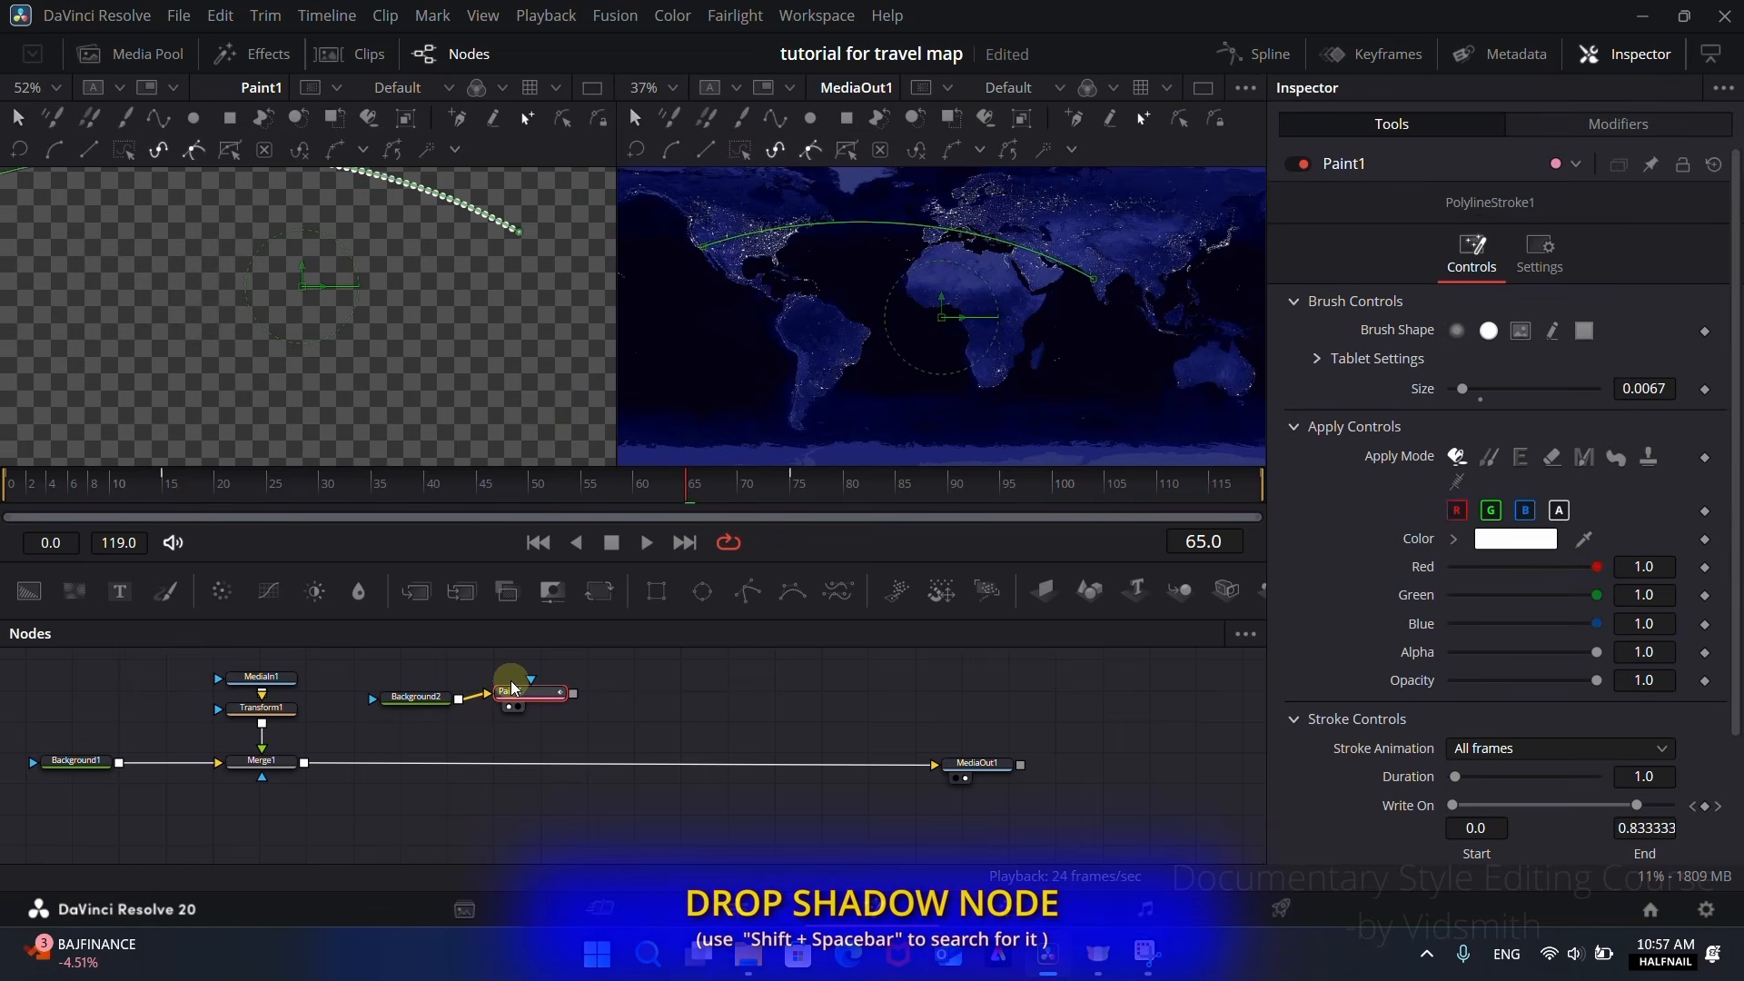
key("shift+space")
type("soft")
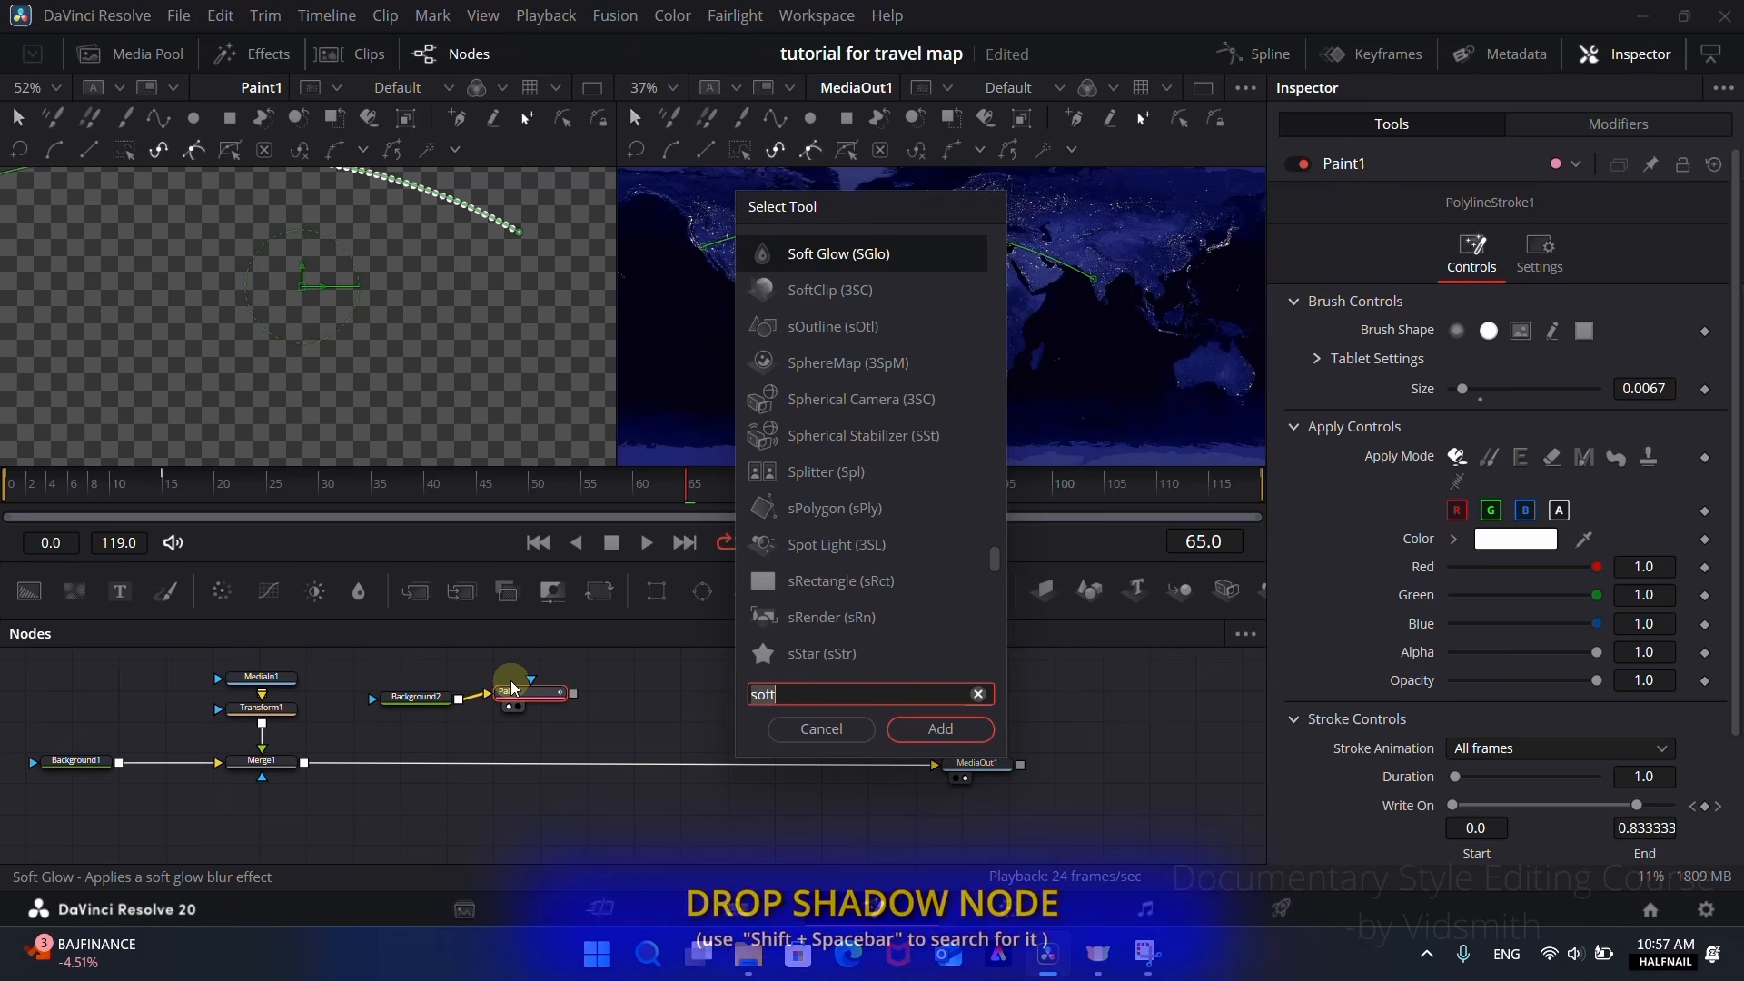
key("BackSpace")
key("BackSpace")
key("BackSpace")
key("BackSpace")
type("drop")
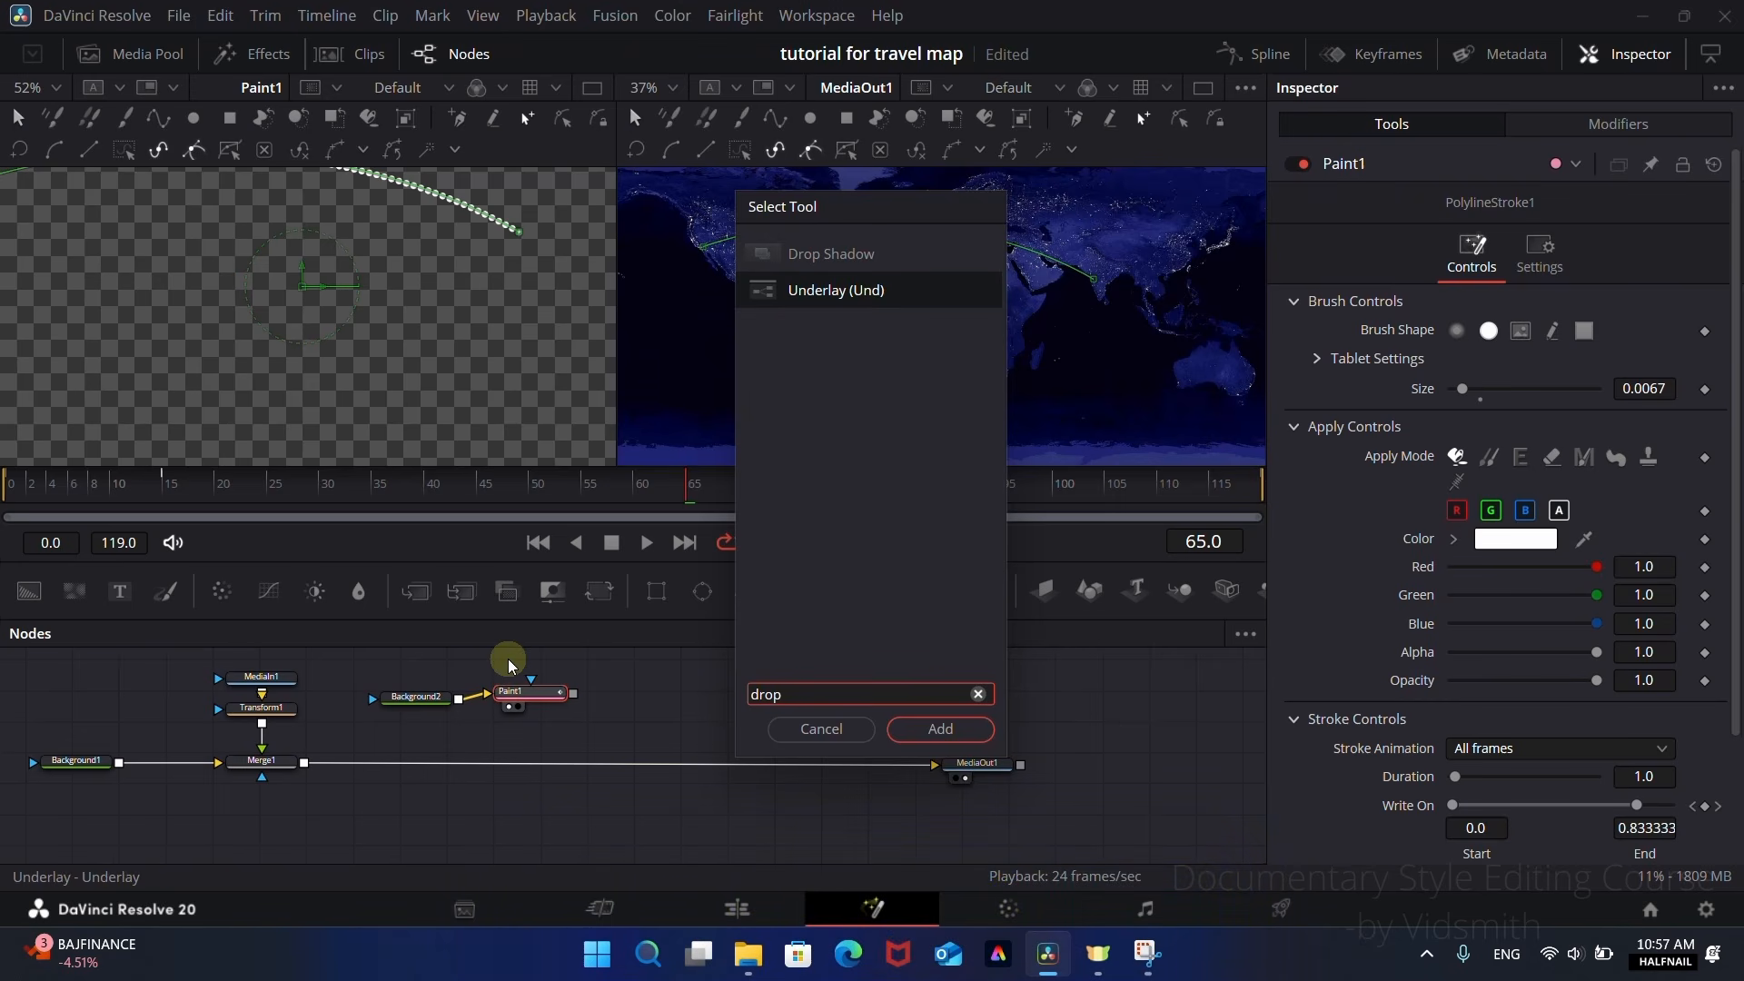
left_click(794, 255)
left_click(938, 727)
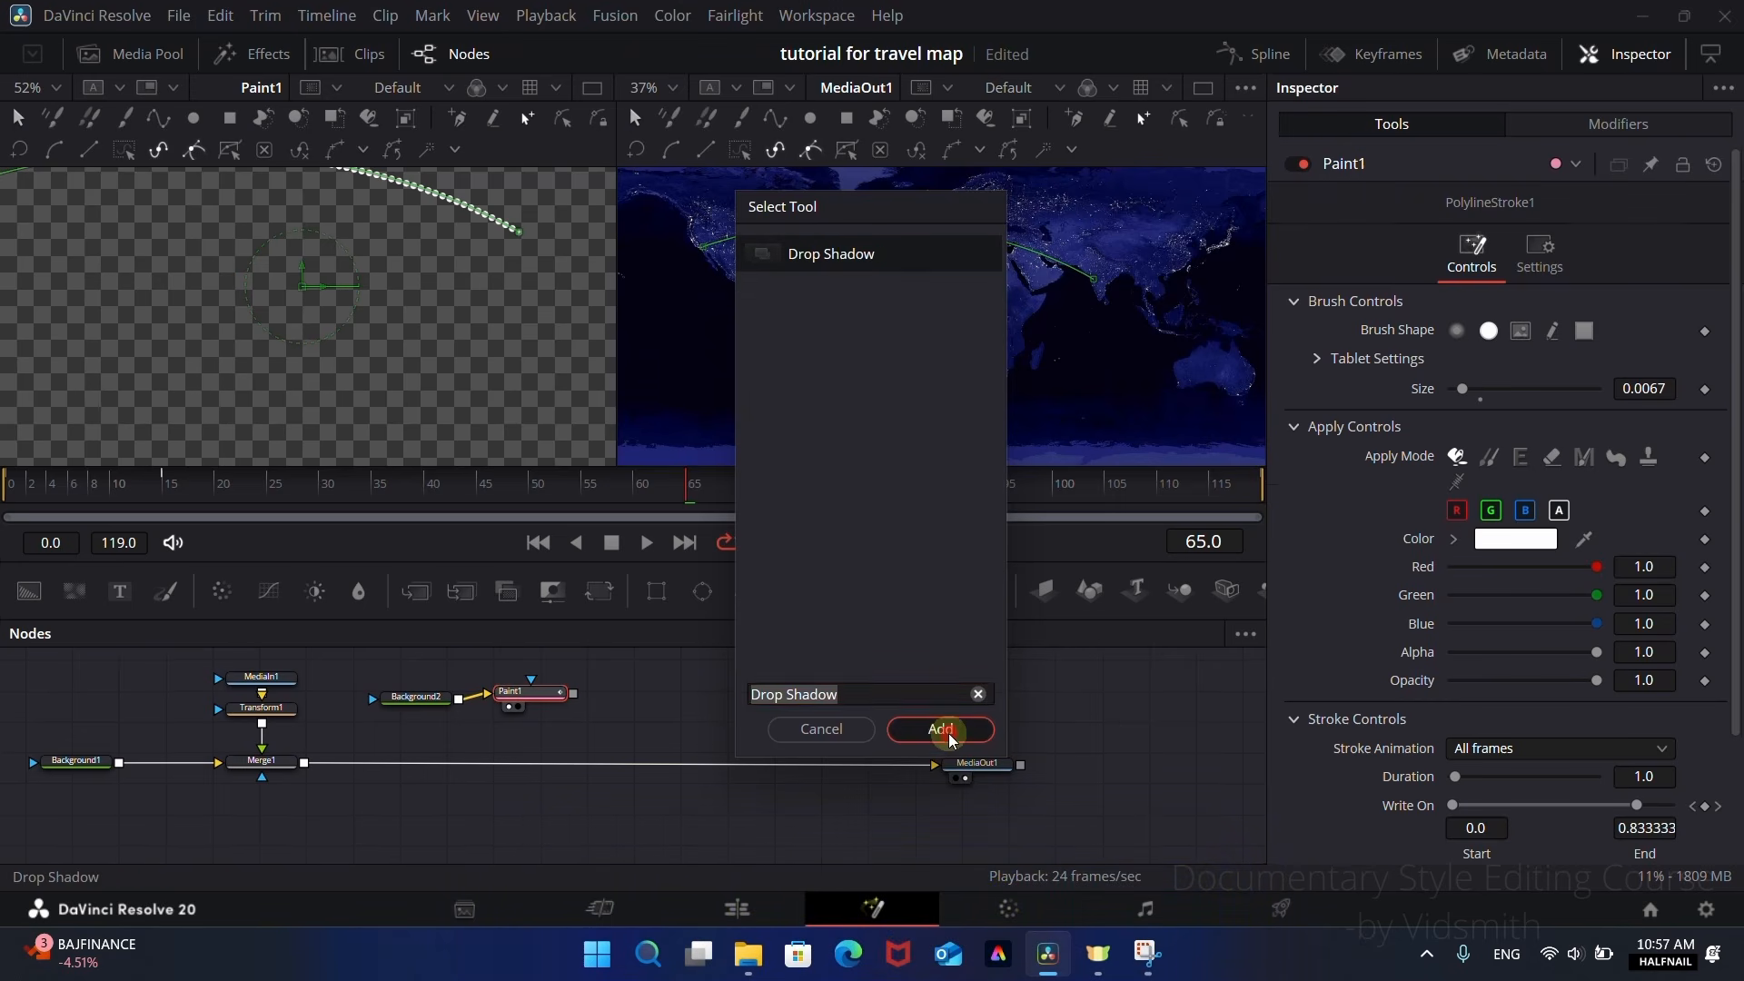
mouse_move(599, 694)
left_mouse_down()
mouse_move(499, 735)
mouse_move(506, 661)
left_mouse_up()
left_click_drag(534, 694, 514, 696)
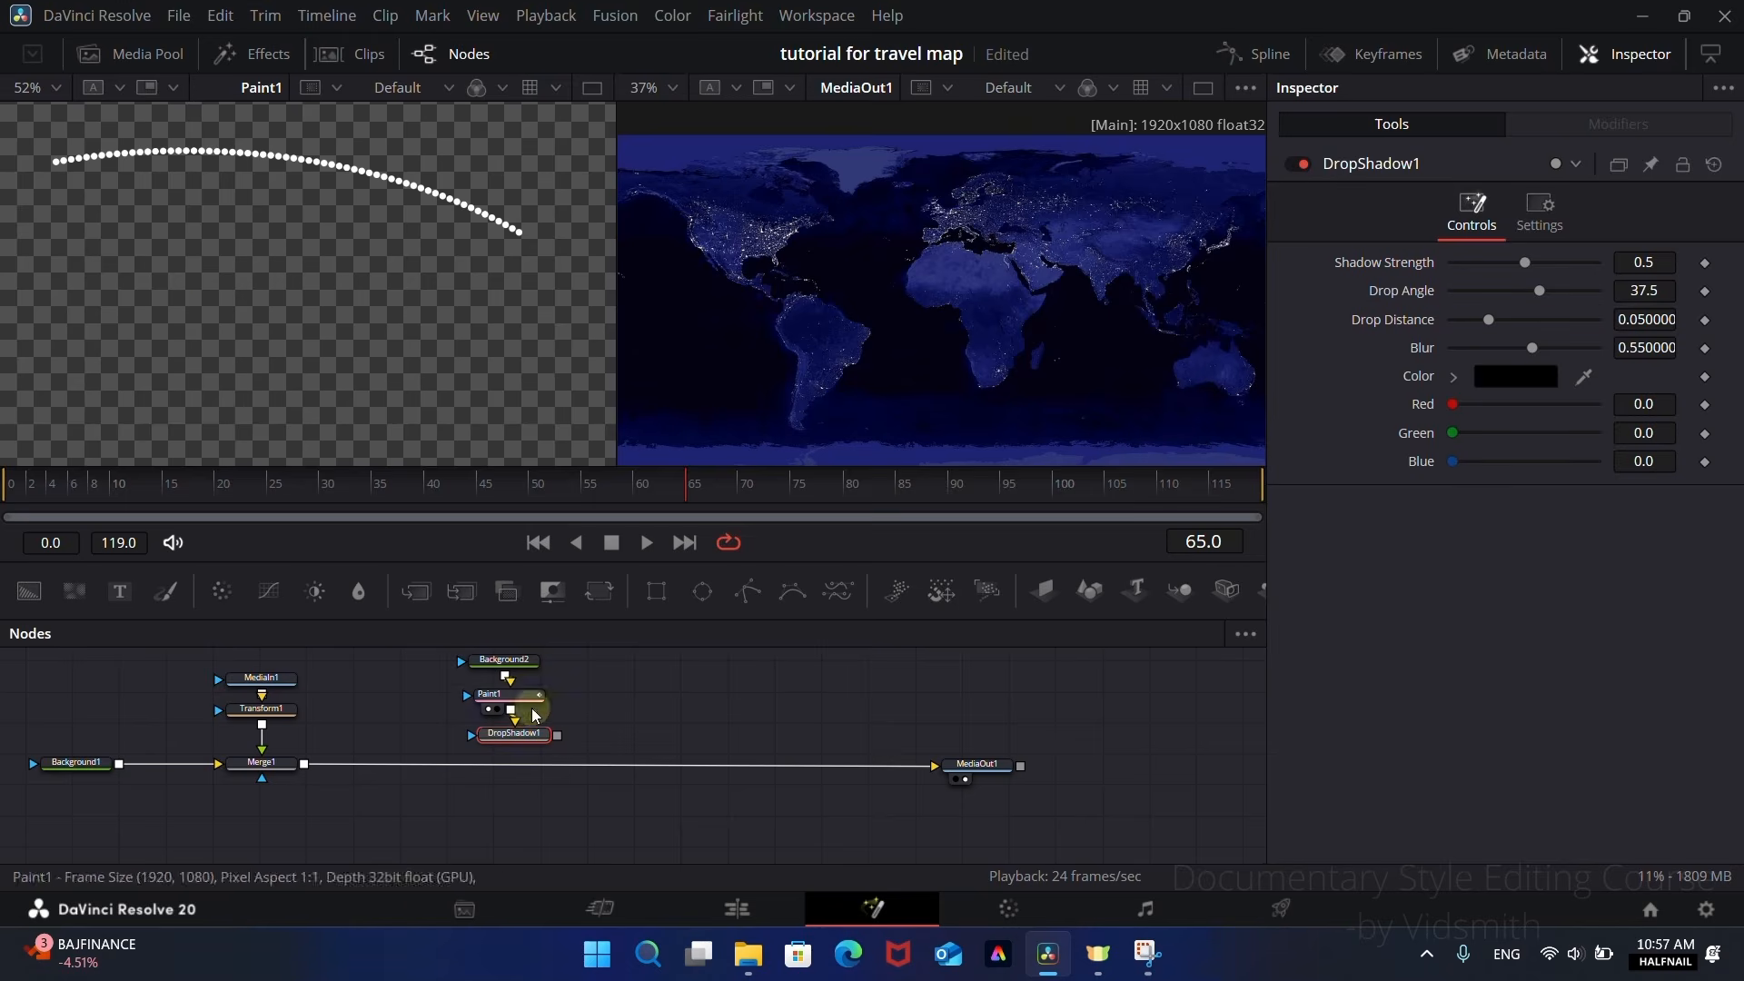
Step: View the Drop Shadow node and set its Shadow Strength to 0.74 and Blur to 0.024
left_click_drag(1523, 267, 1594, 268)
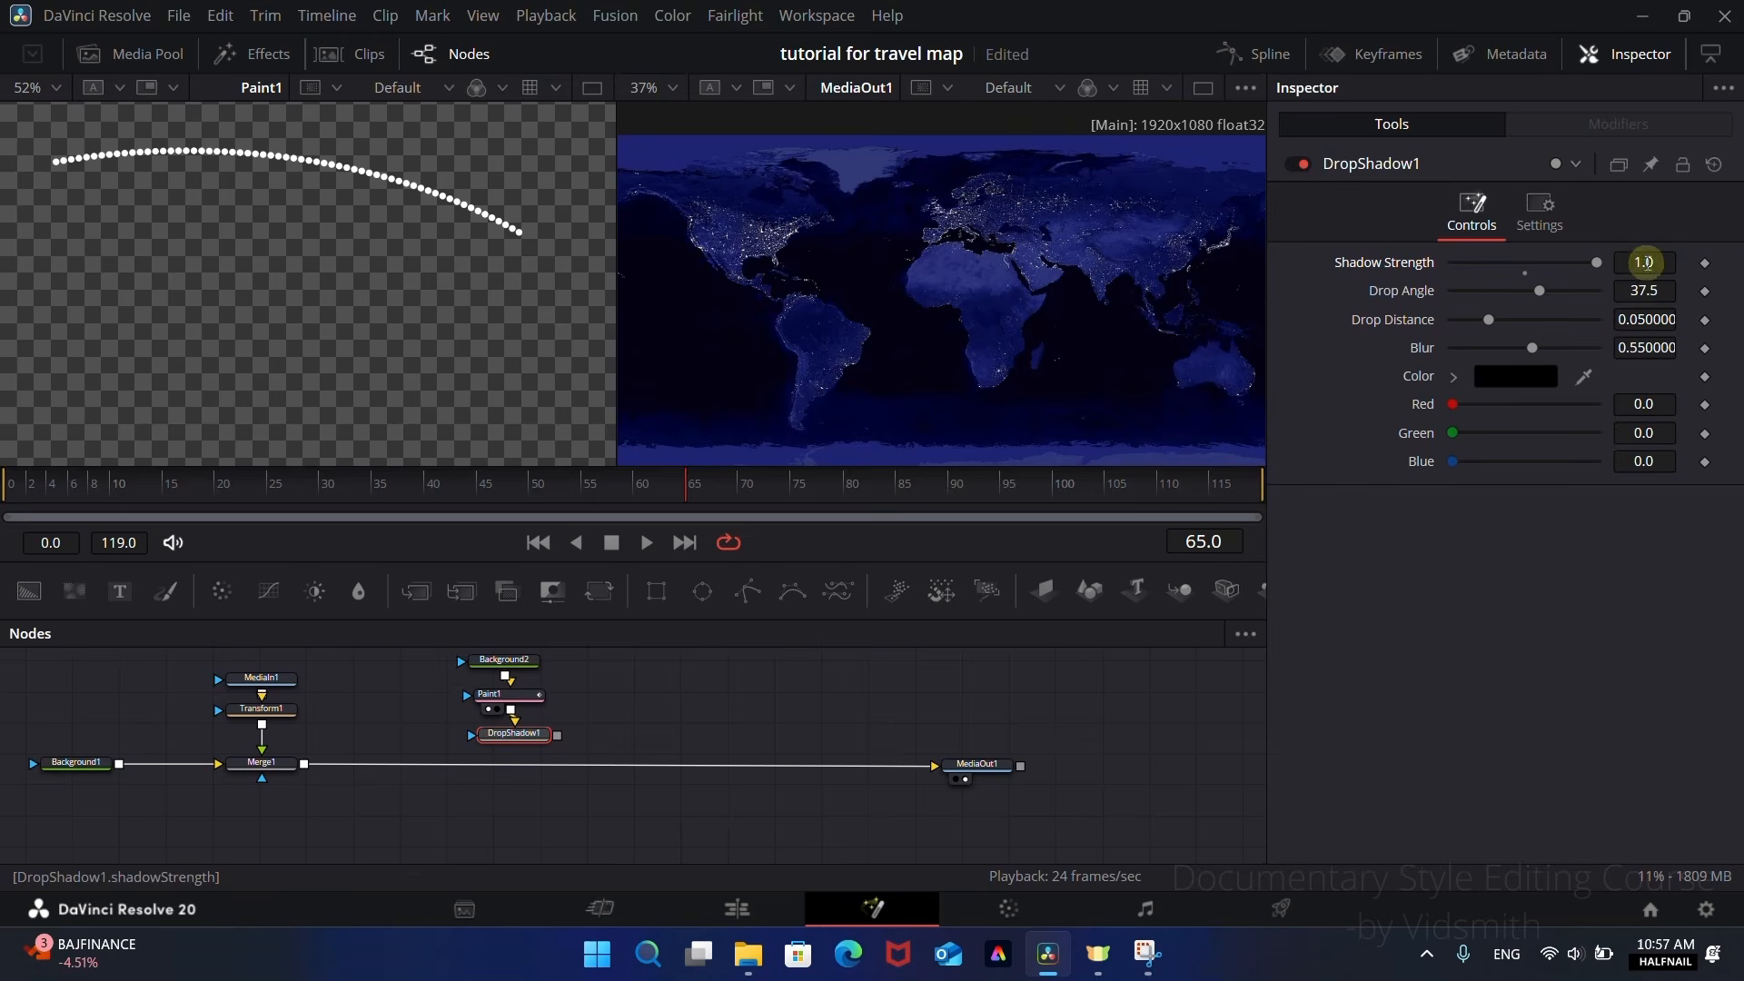
scroll(441, 186, "up", 6)
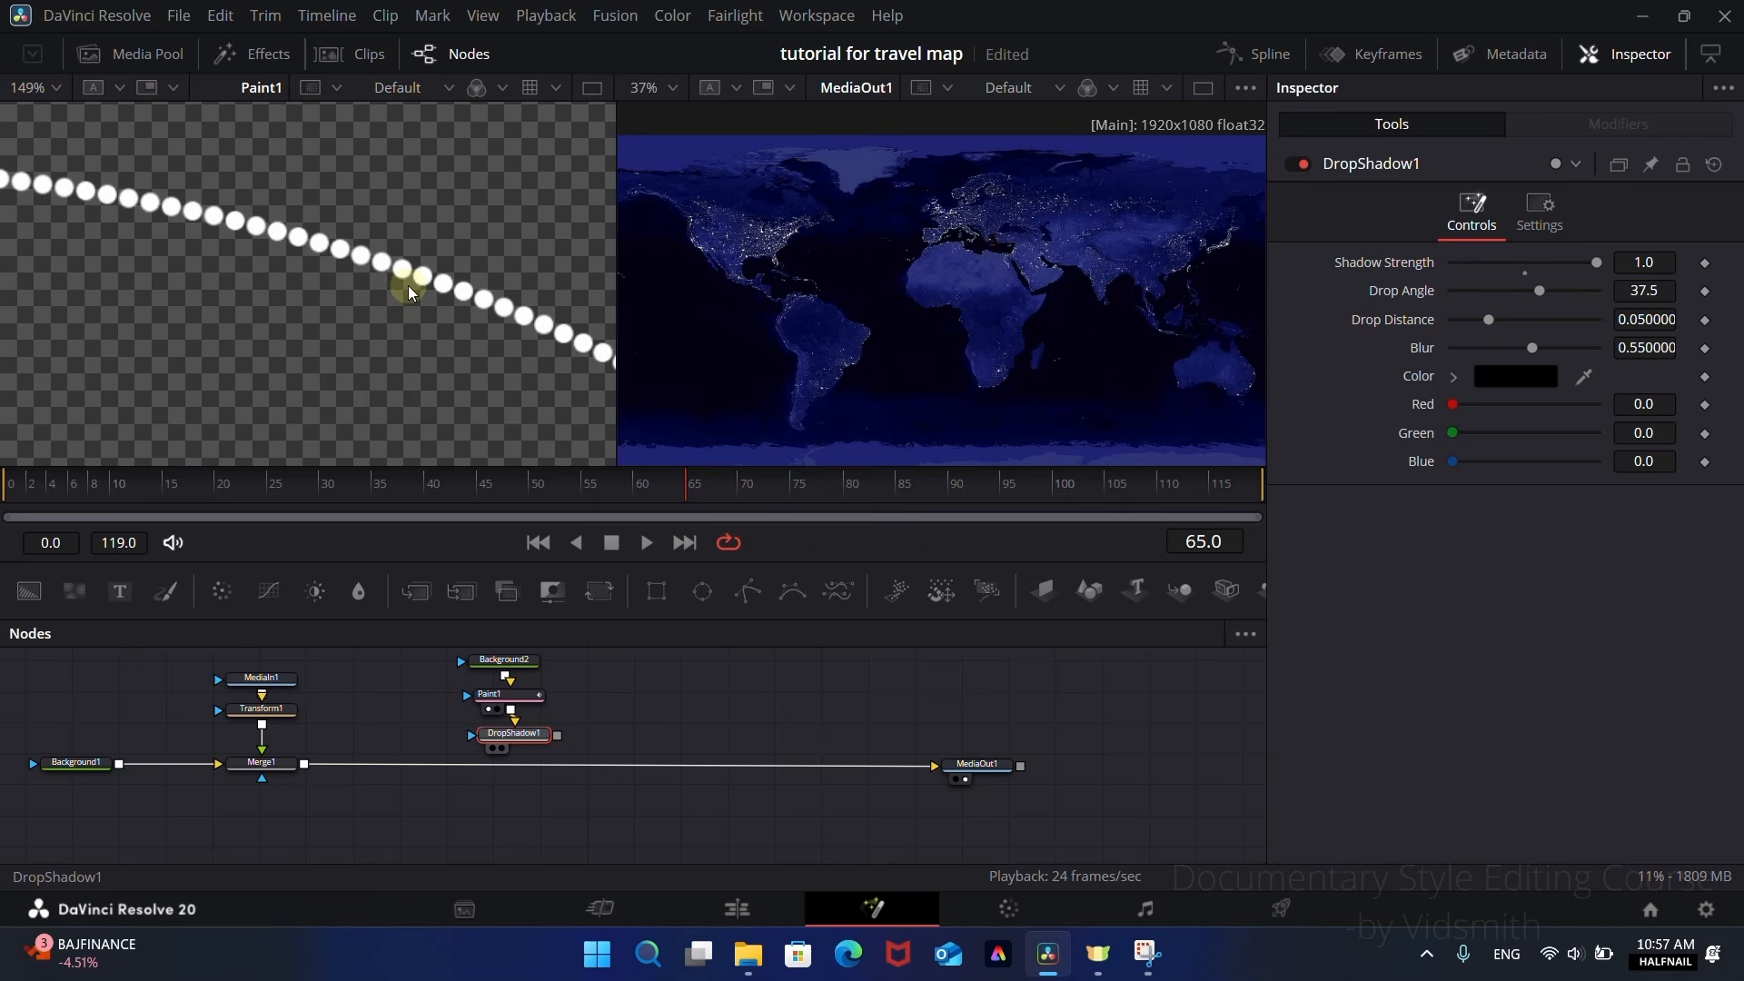
left_click_drag(514, 734, 407, 288)
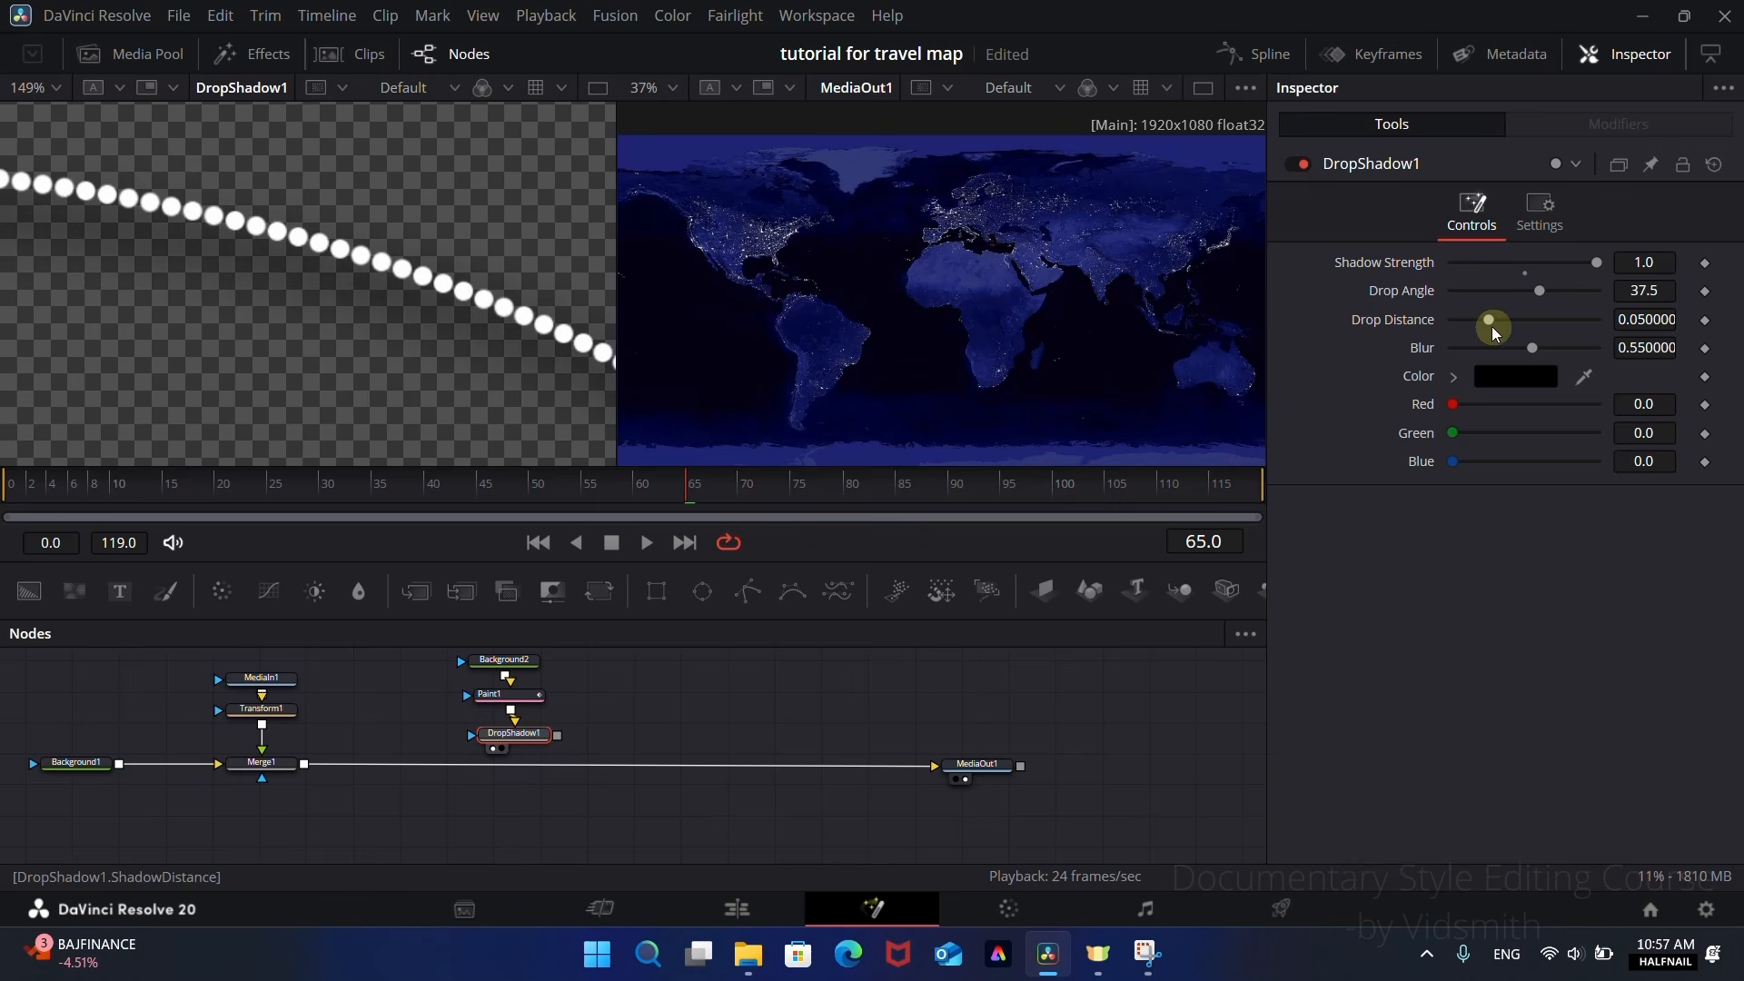
left_click_drag(1532, 348, 1370, 350)
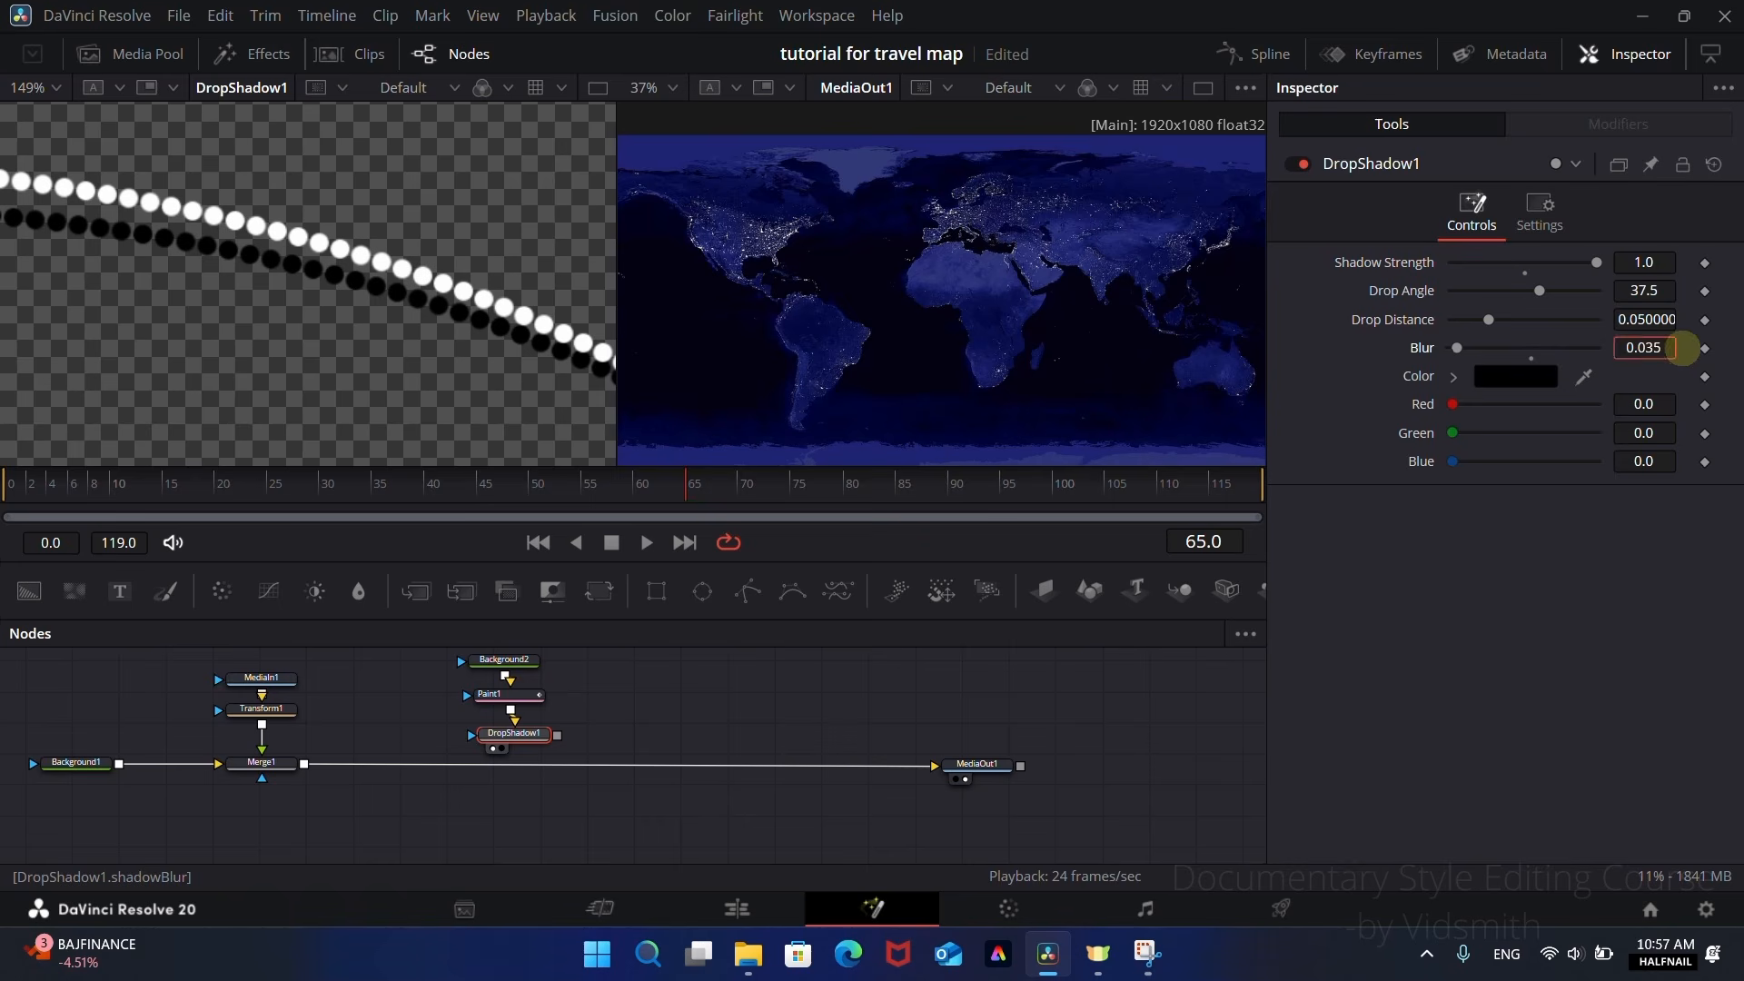
mouse_move(1465, 347)
left_mouse_down()
mouse_move(1480, 350)
mouse_move(1459, 351)
left_mouse_up()
left_click_drag(1651, 257, 1545, 266)
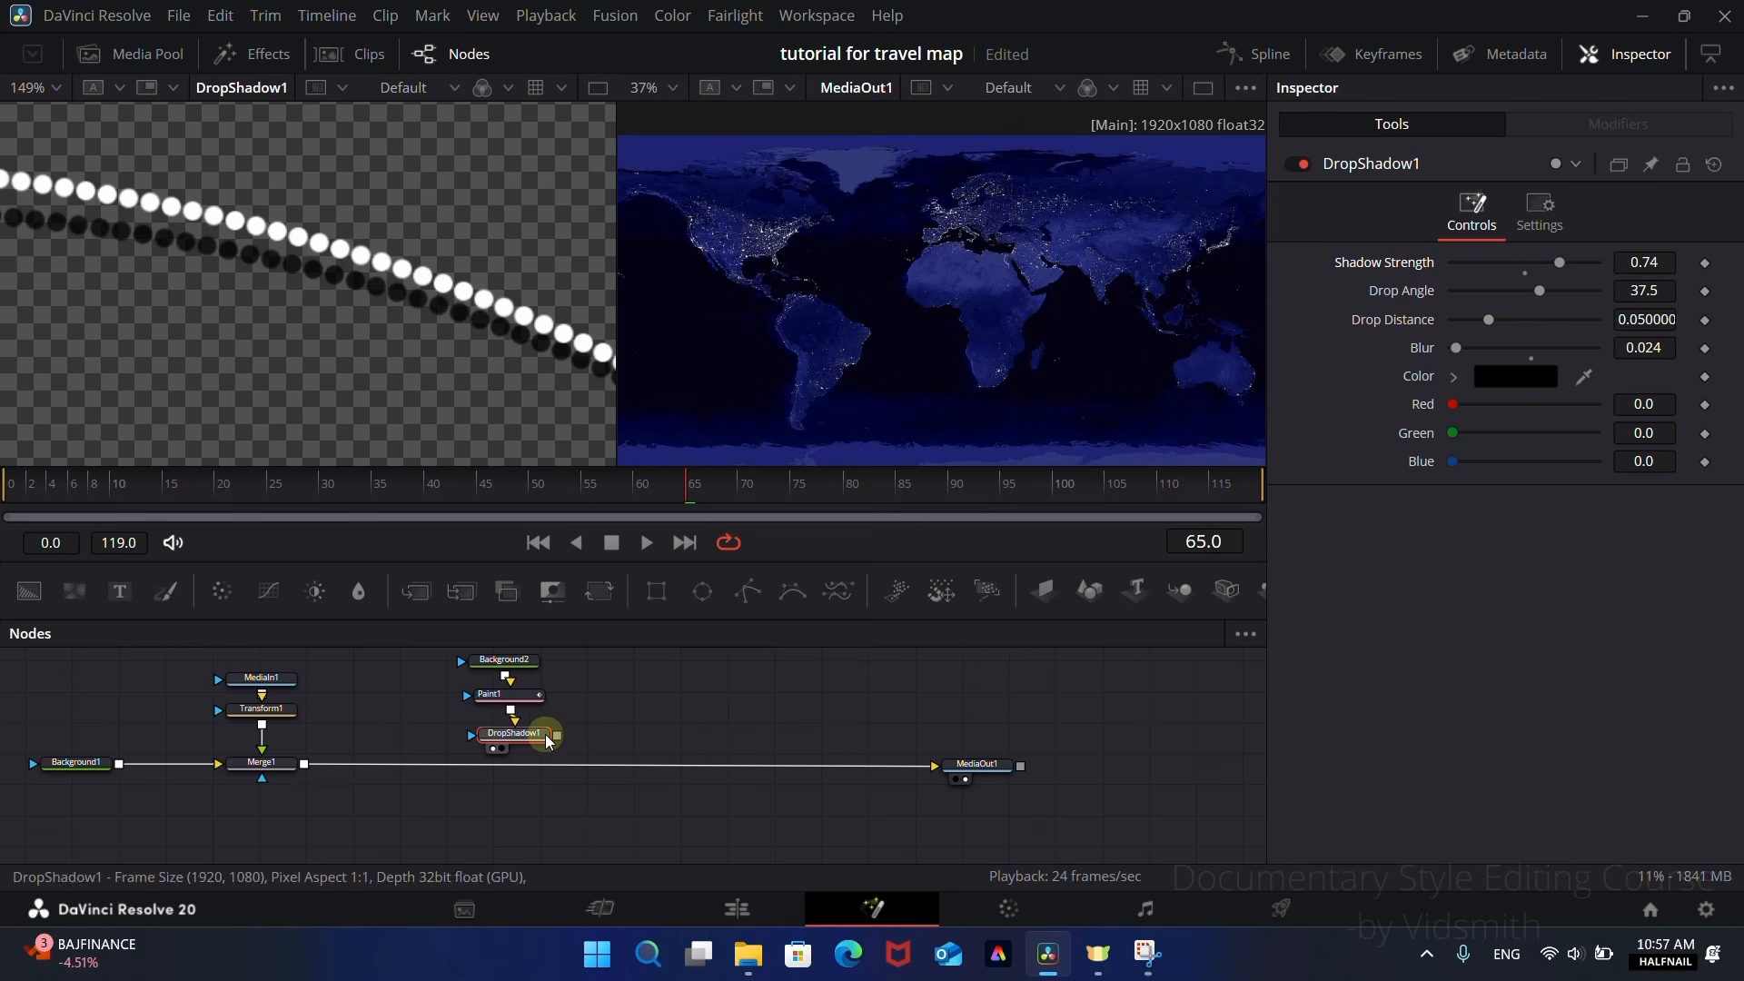
Step: Merge the Drop Shadow output over the map after Merge1 and inspect the dotted line's shadow up close
left_click_drag(557, 734, 303, 769)
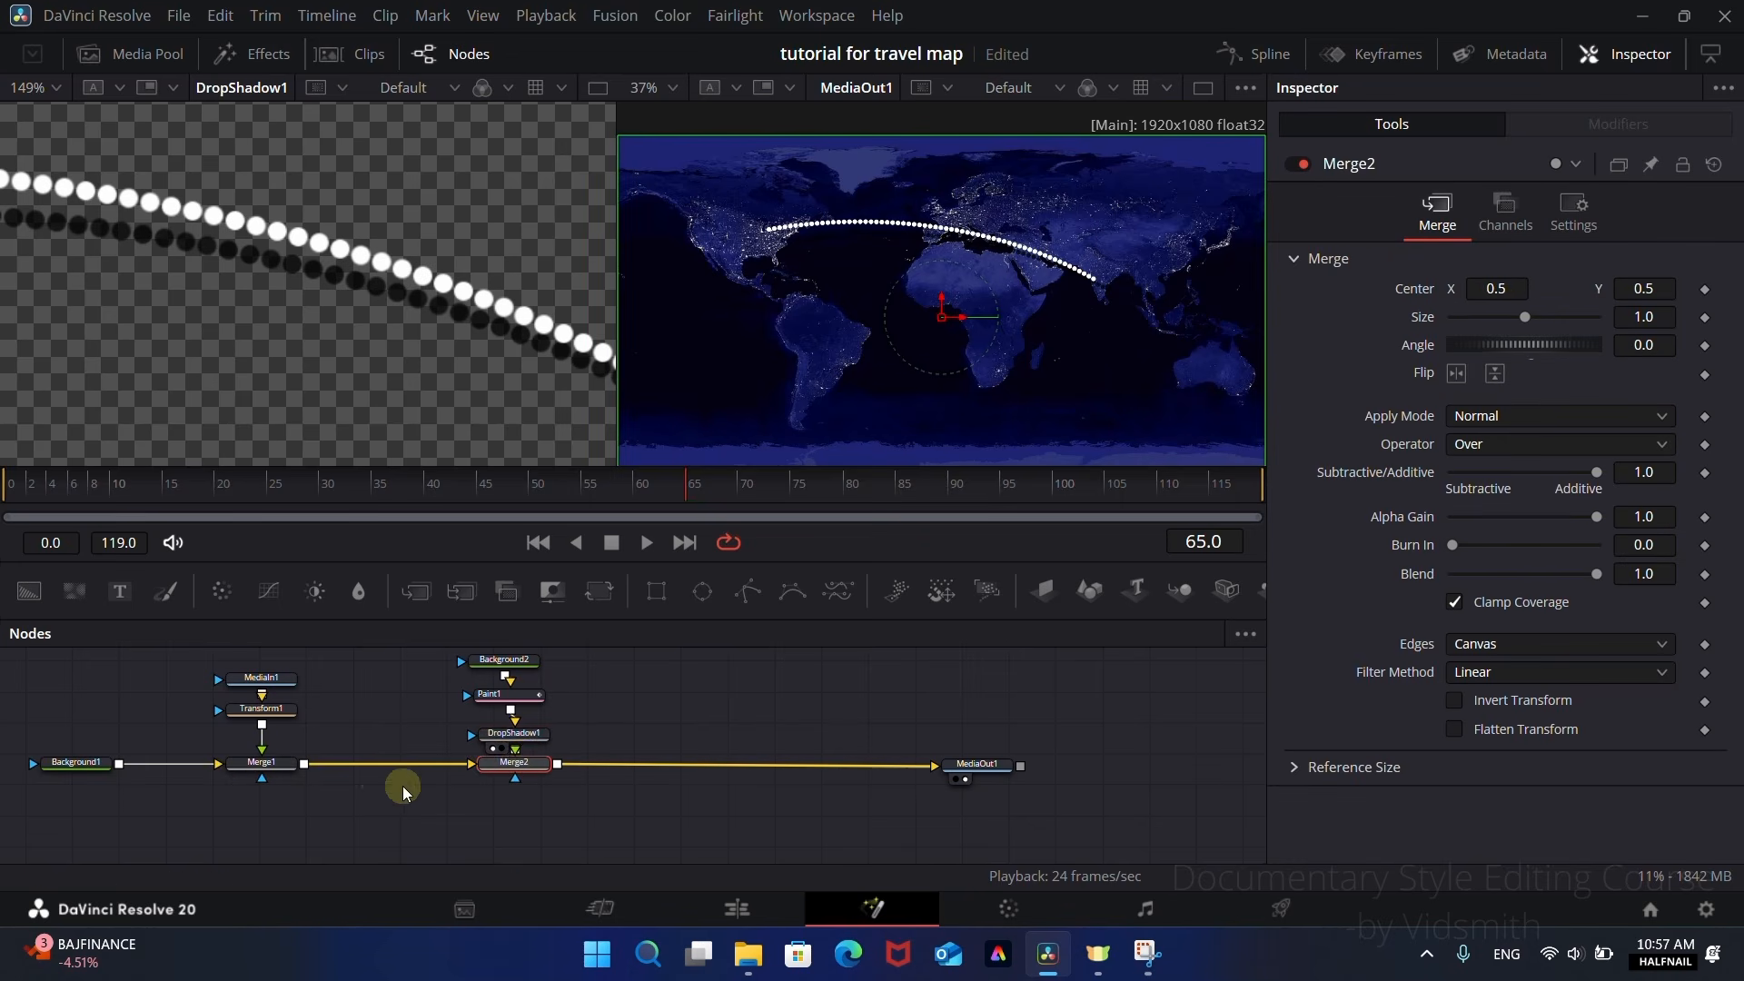
left_click_drag(516, 740, 510, 732)
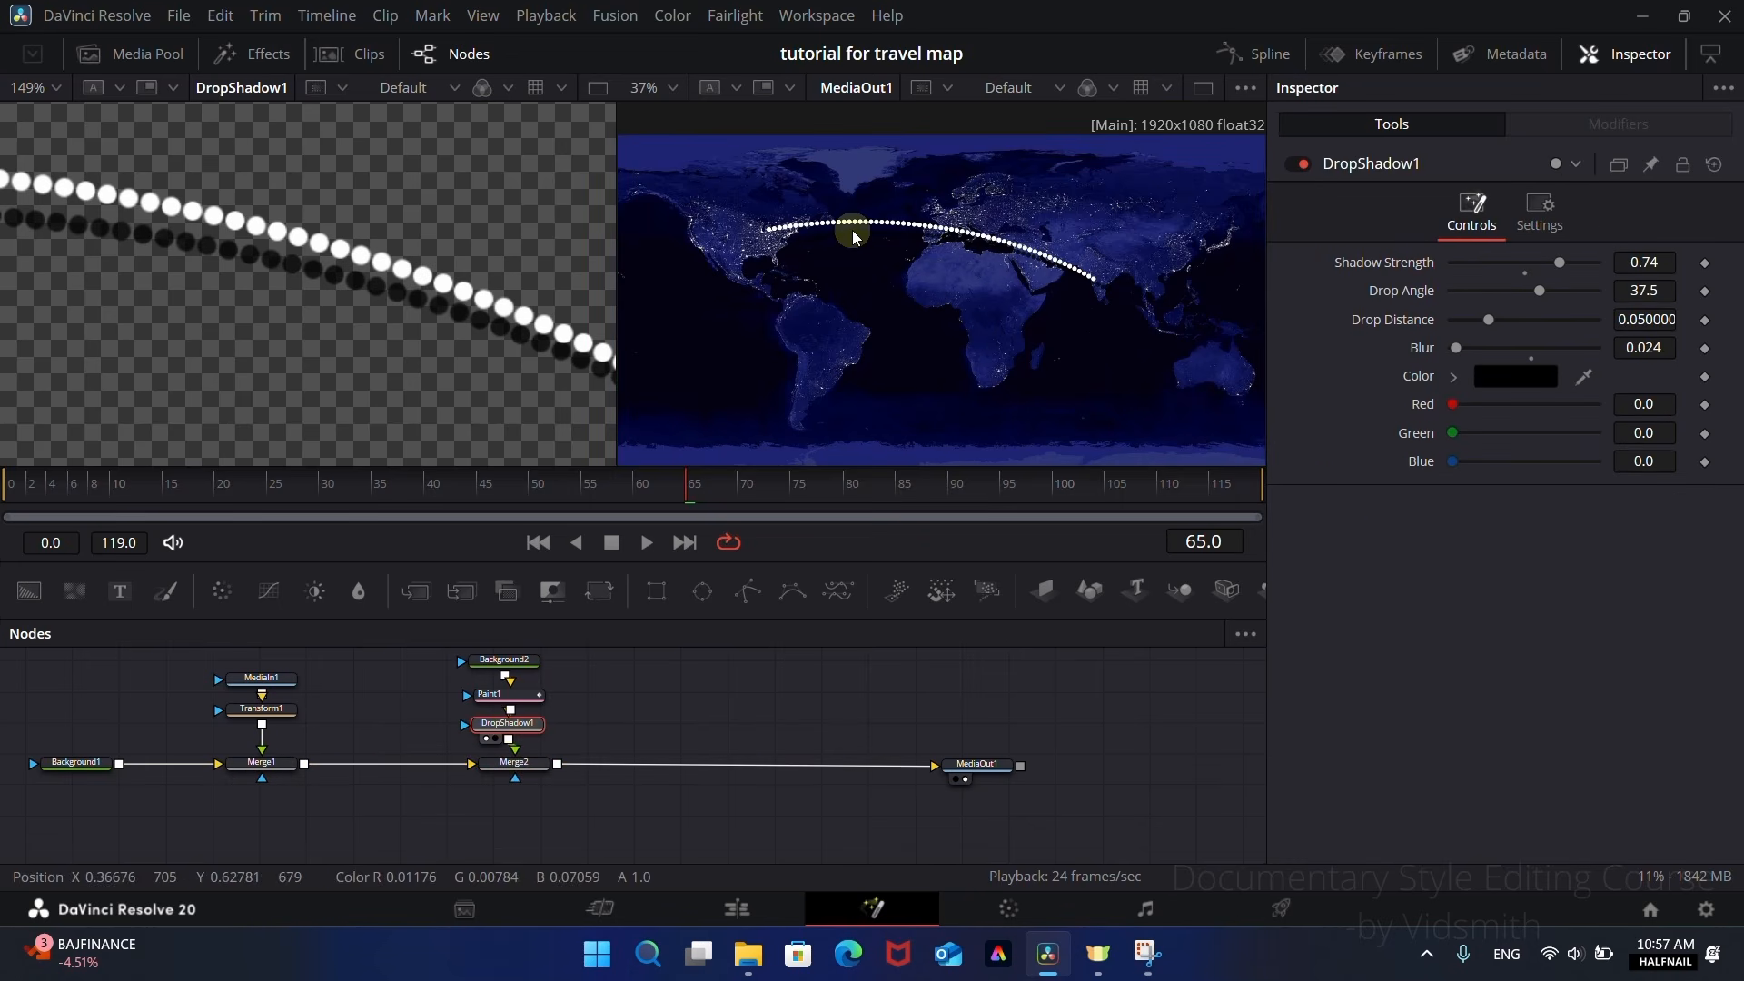
scroll(850, 230, "up", 4)
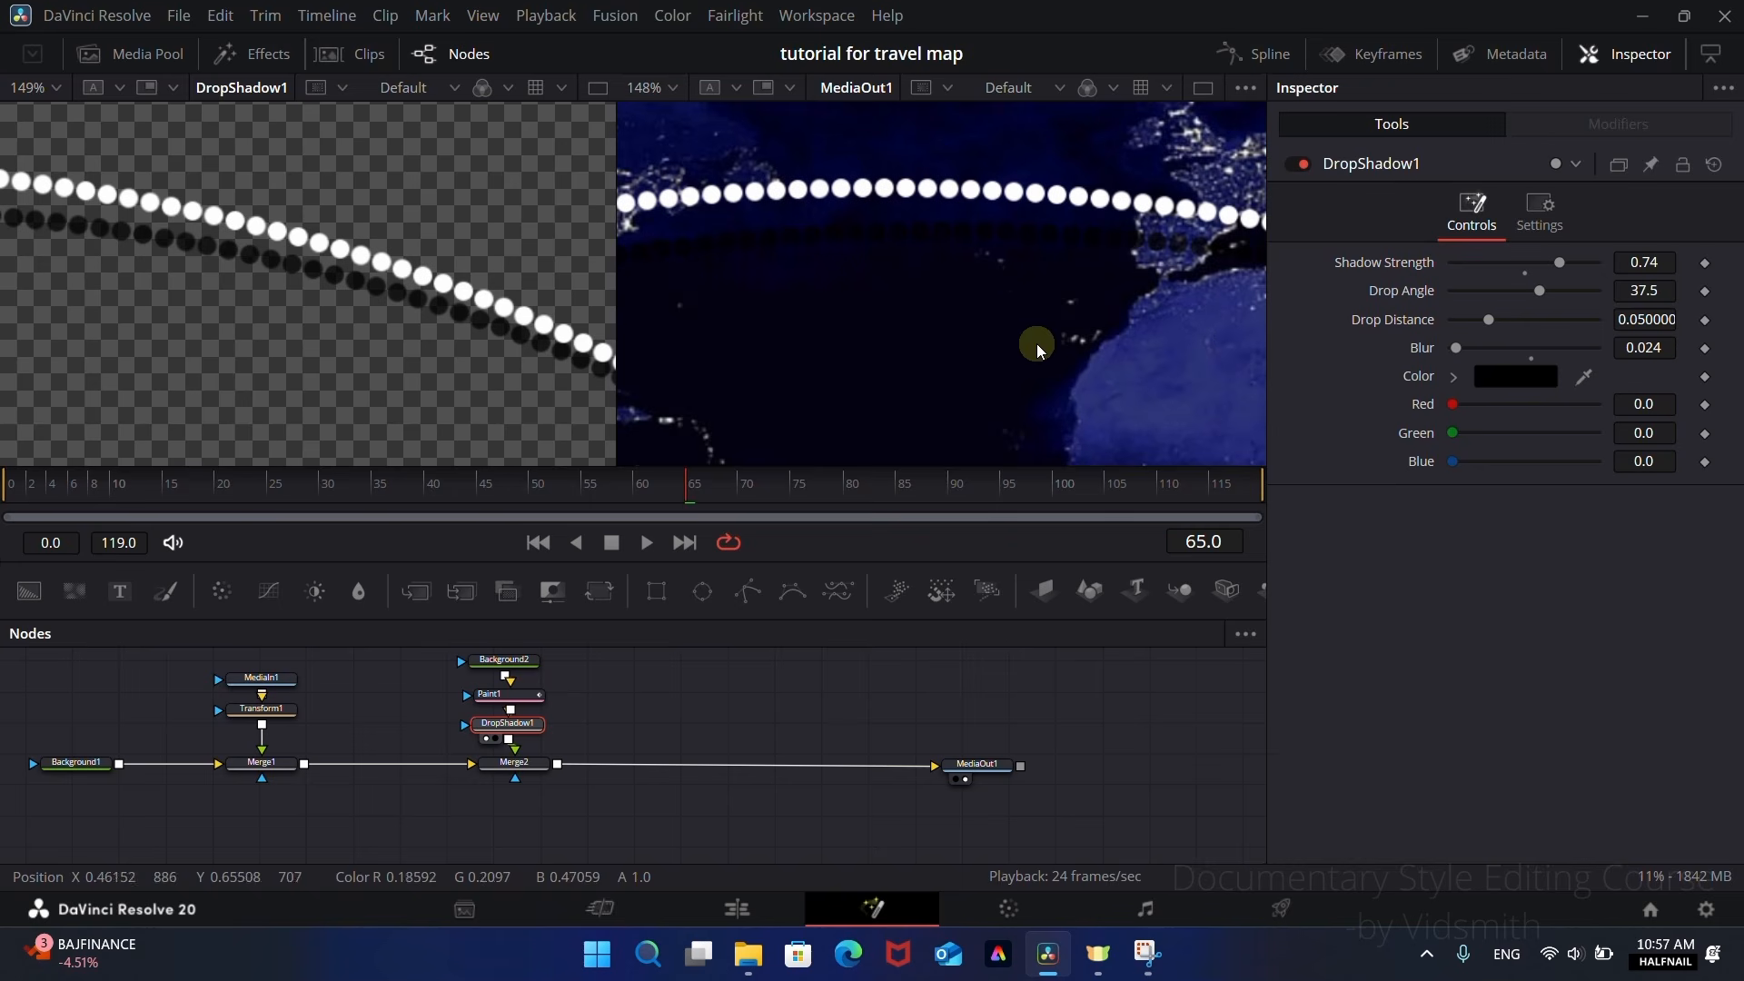
left_click_drag(1560, 262, 1557, 283)
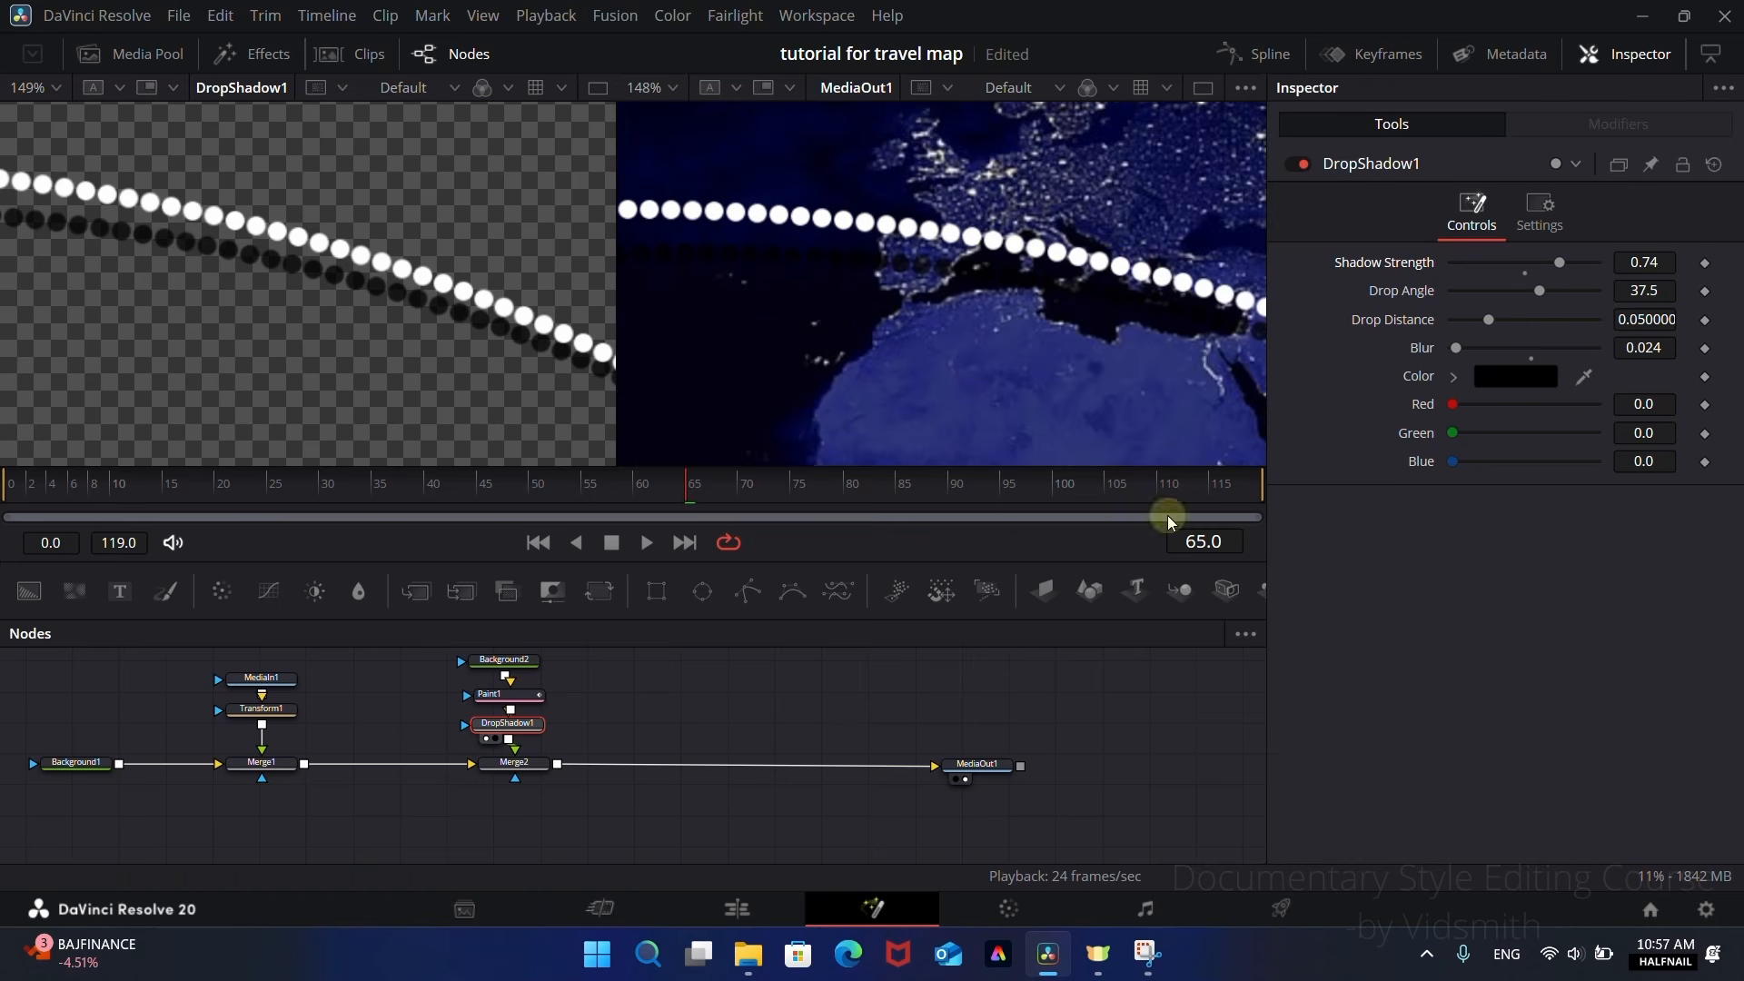
Step: Set the DropShadow1 Drop Distance to 0.0363 and Drop Angle to 81.9 so the shadow falls below the route
scroll(797, 338, "down", 3)
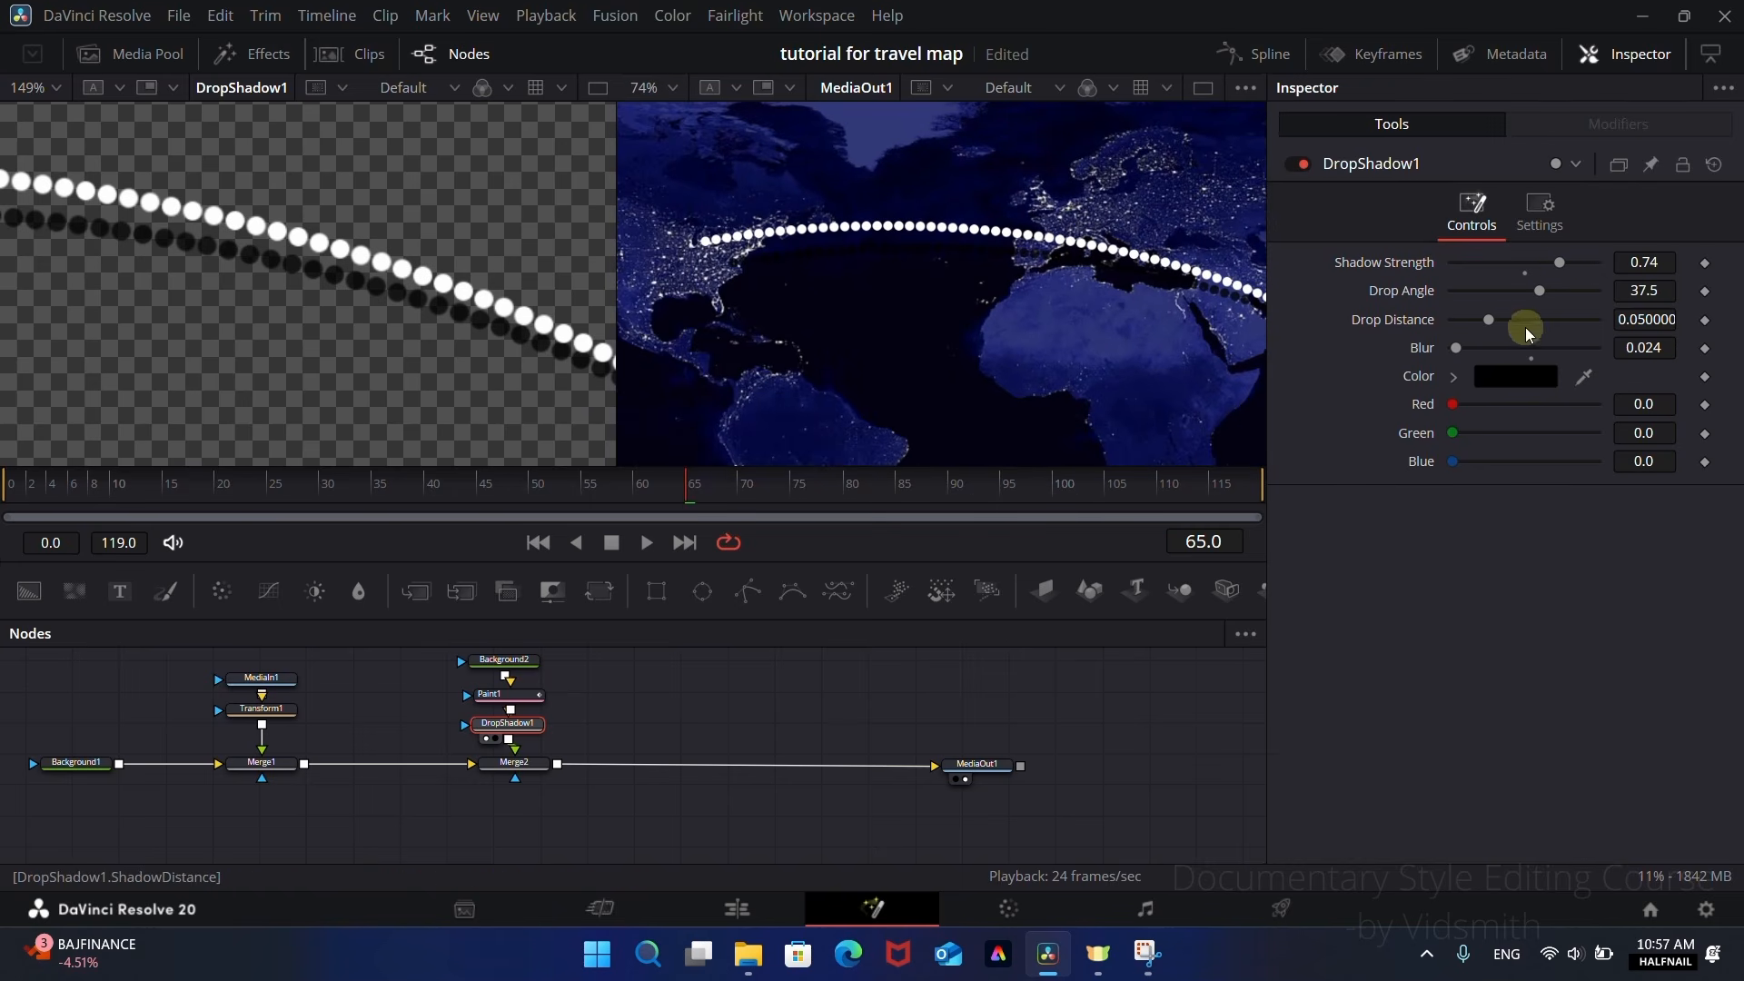
left_click_drag(1489, 320, 1305, 269)
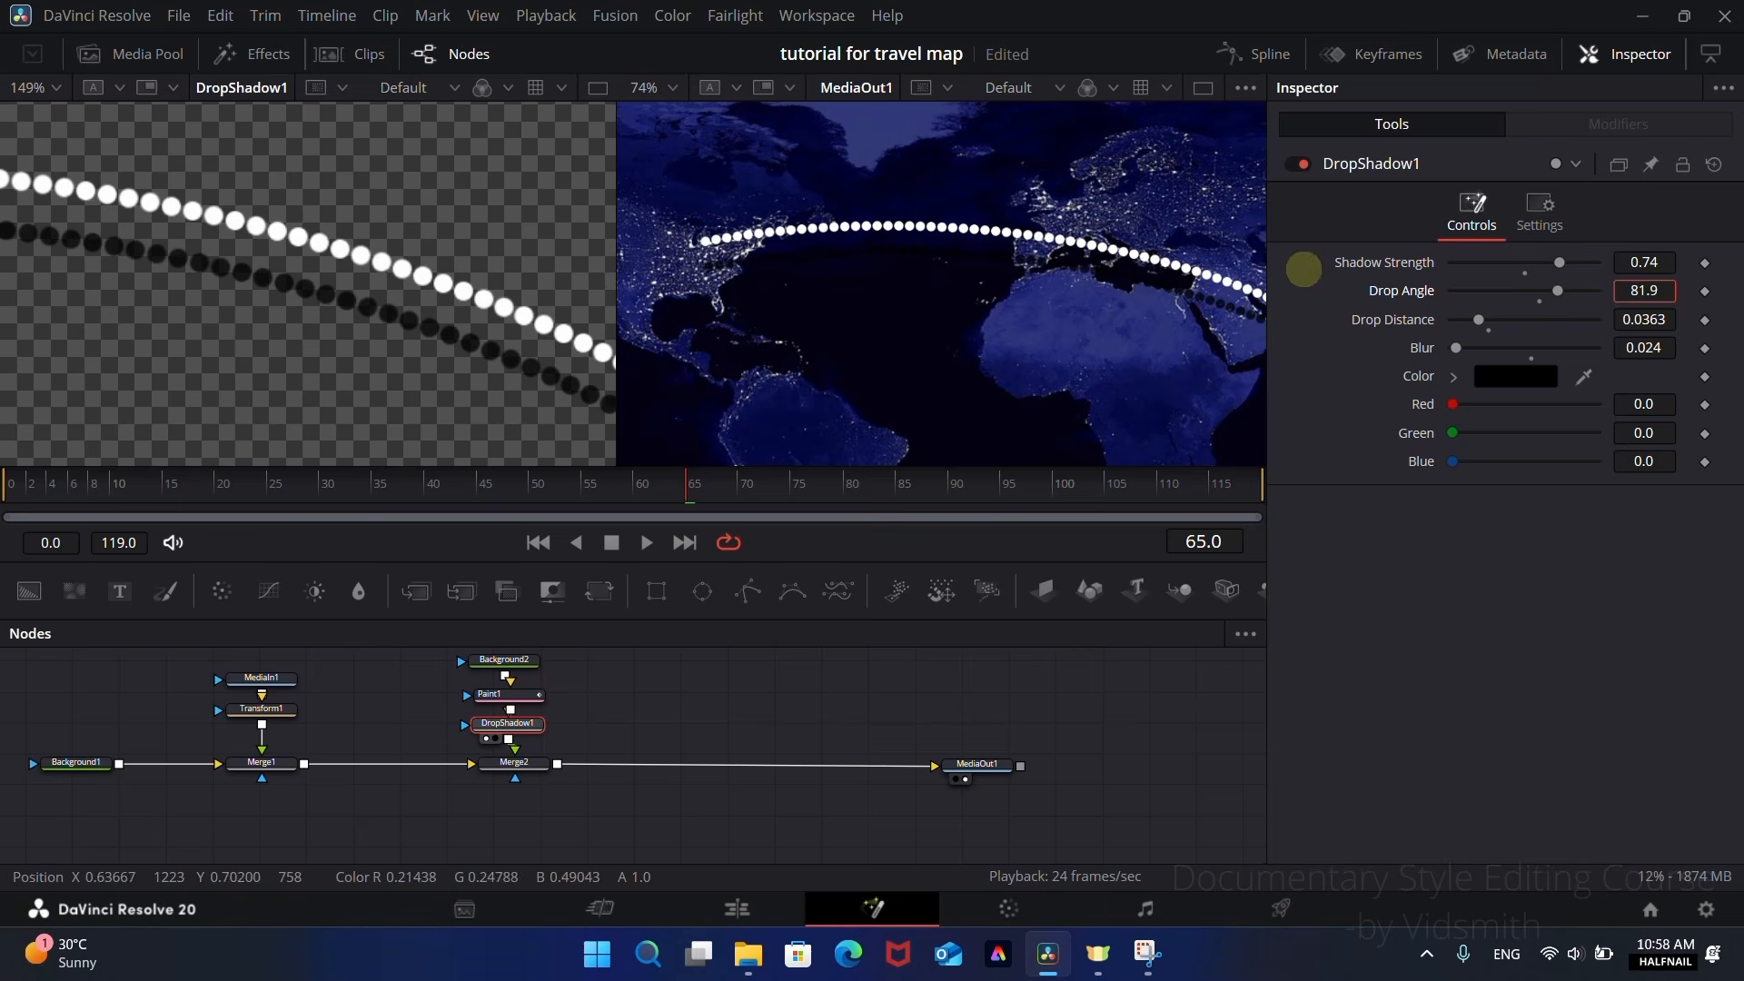
left_click_drag(1175, 436, 939, 363)
left_click_drag(664, 395, 804, 376)
left_click_drag(921, 233, 885, 336)
left_click_drag(624, 279, 179, 318)
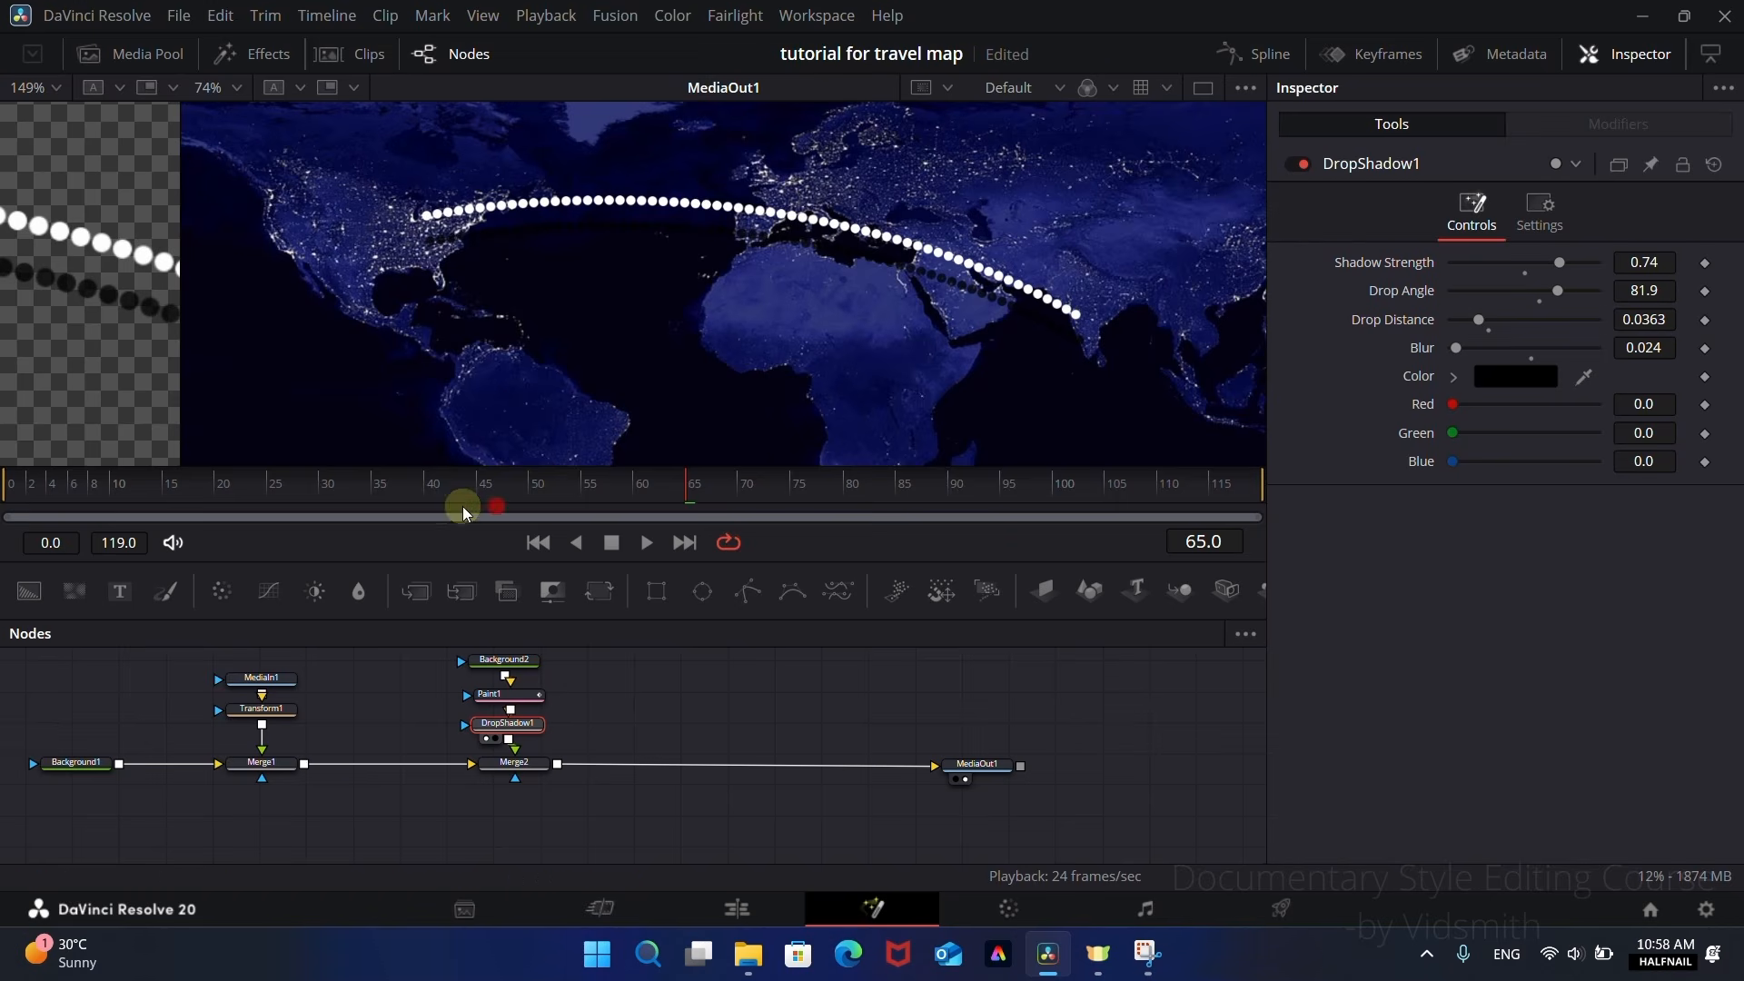
Step: Scrub the route animation back to frame 29 and fit the image in both viewers
left_click_drag(438, 486, 491, 492)
left_click_drag(705, 493, 311, 498)
left_click_drag(181, 264, 641, 289)
scroll(1119, 347, "down", 5)
scroll(249, 312, "down", 6)
left_click(34, 87)
left_click(54, 123)
left_click(798, 88)
left_click(798, 123)
Step: Move Merge2 closer to Merge1 and restack Background2, Paint1 and DropShadow1 above it, leaving a gap for another node
scroll(573, 750, "up", 2)
left_click_drag(438, 713, 532, 857)
left_click_drag(514, 831, 398, 832)
left_click_drag(520, 799, 386, 718)
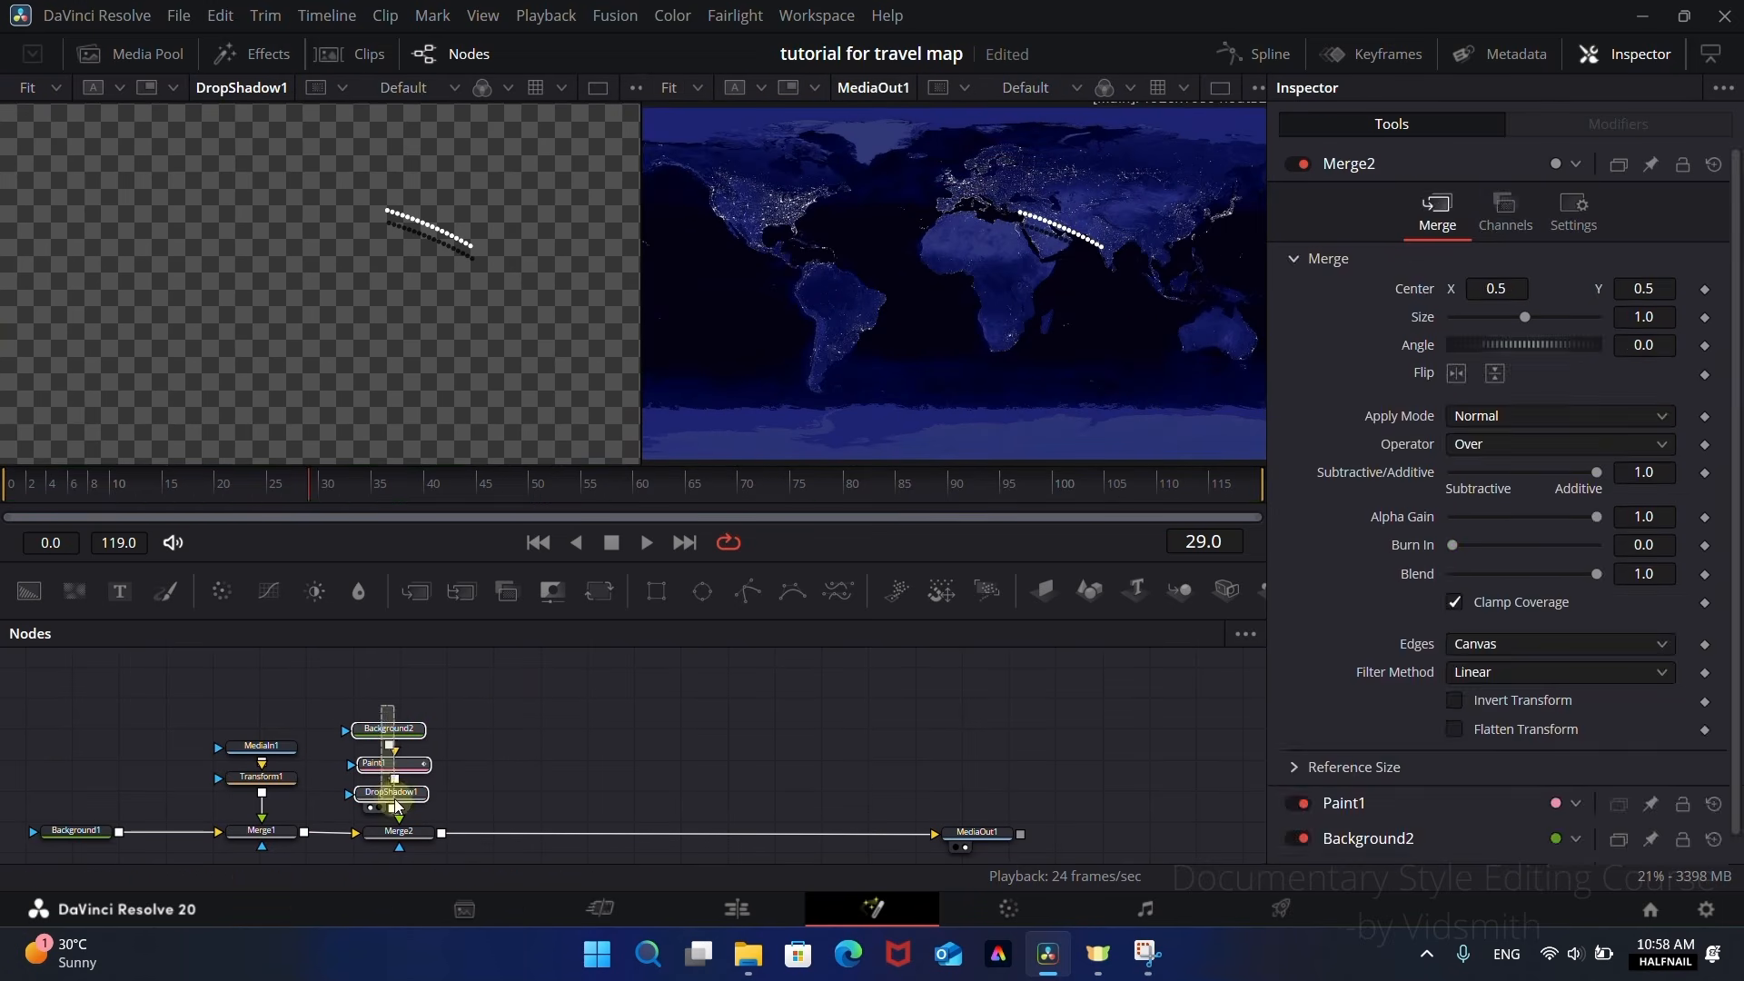
left_click_drag(402, 795, 400, 742)
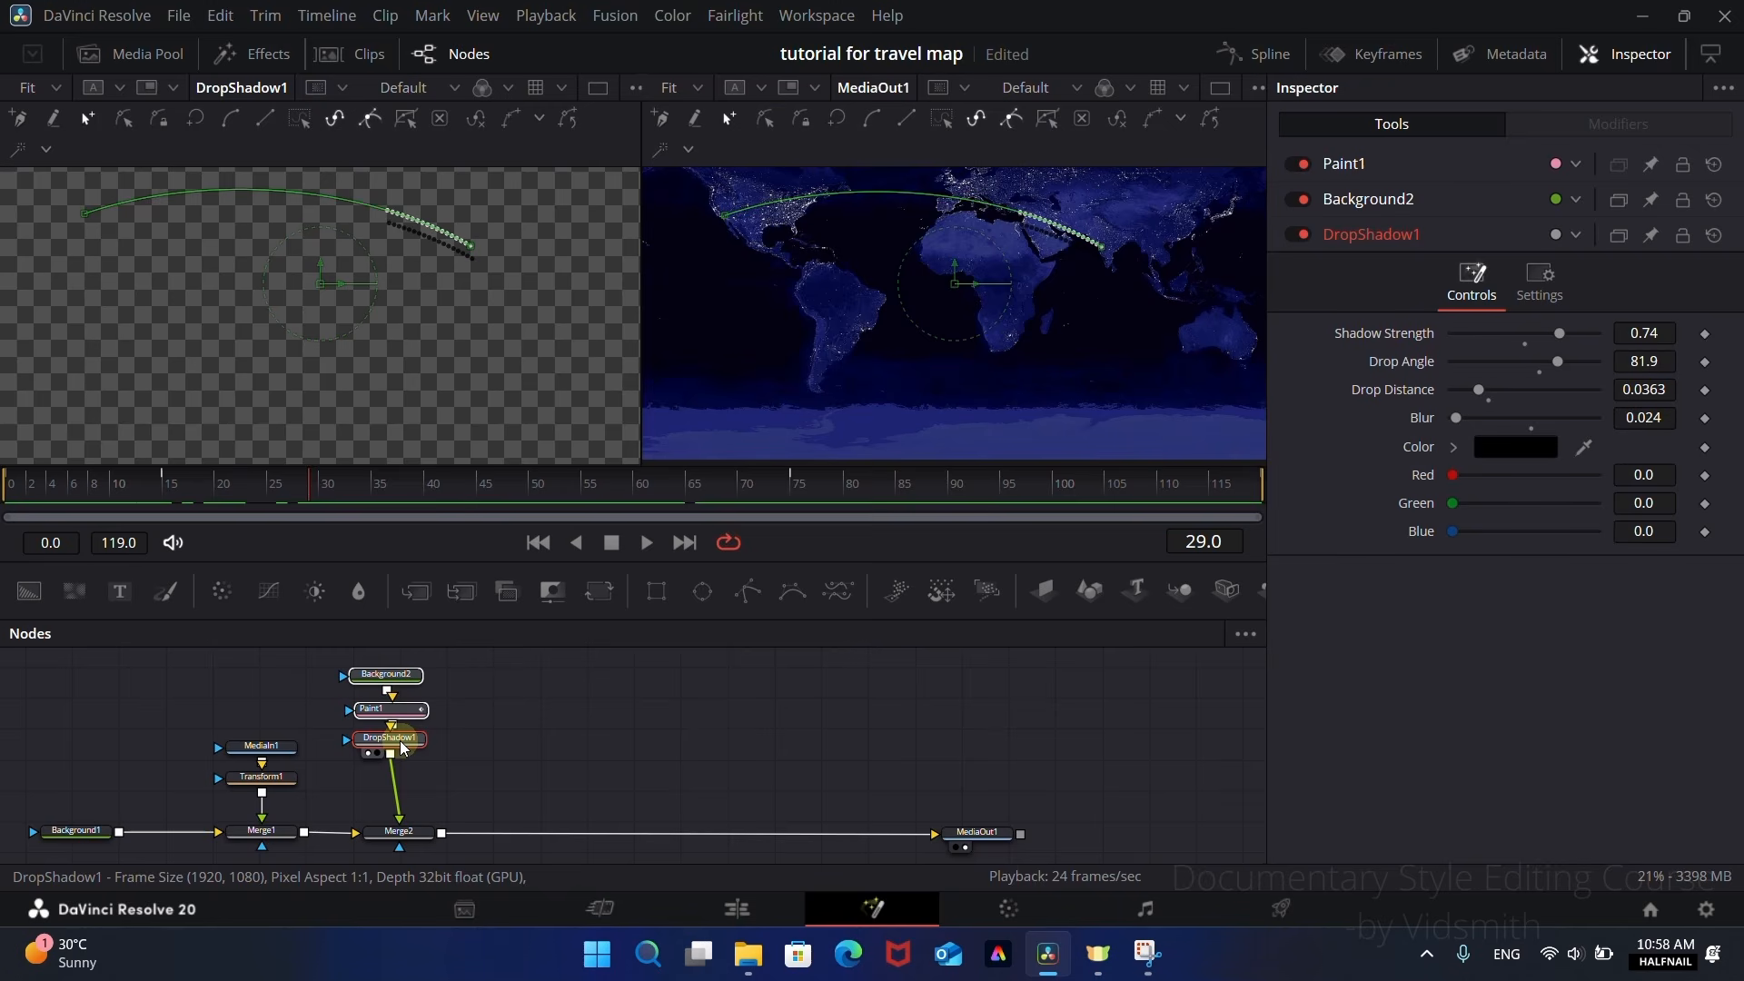
Step: Insert a Soft Glow node between DropShadow1 and Merge2
key("shift+space")
type("glow")
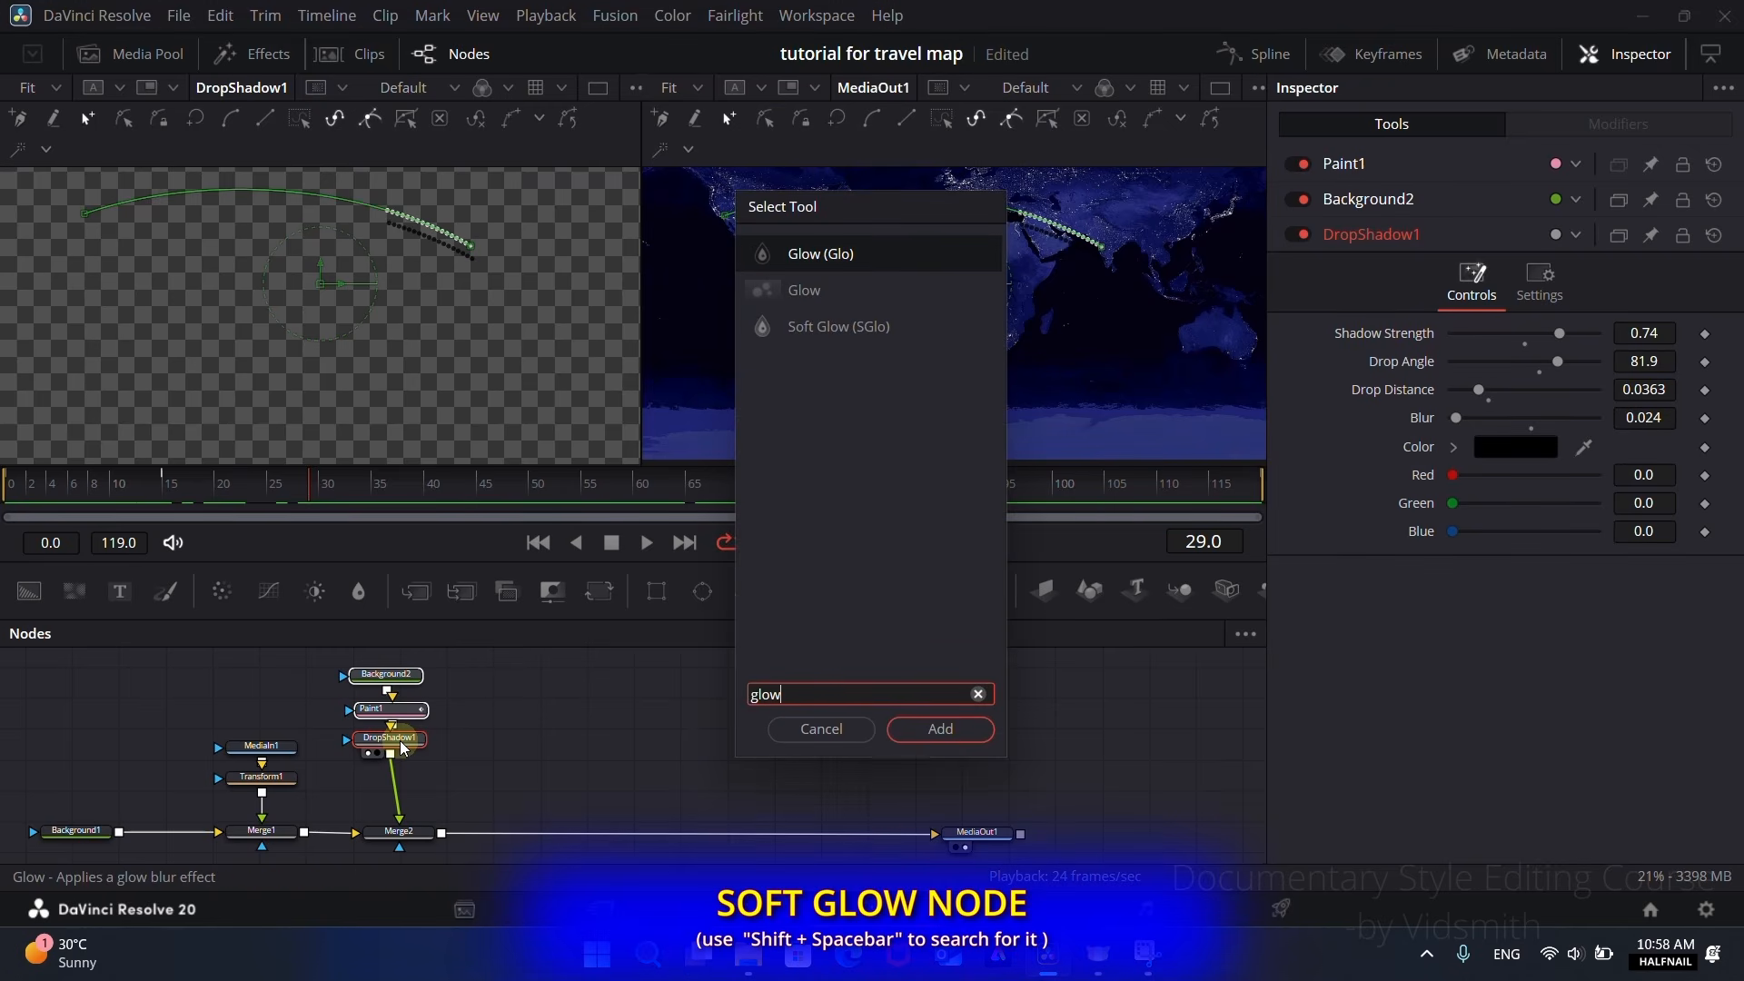
left_click(811, 331)
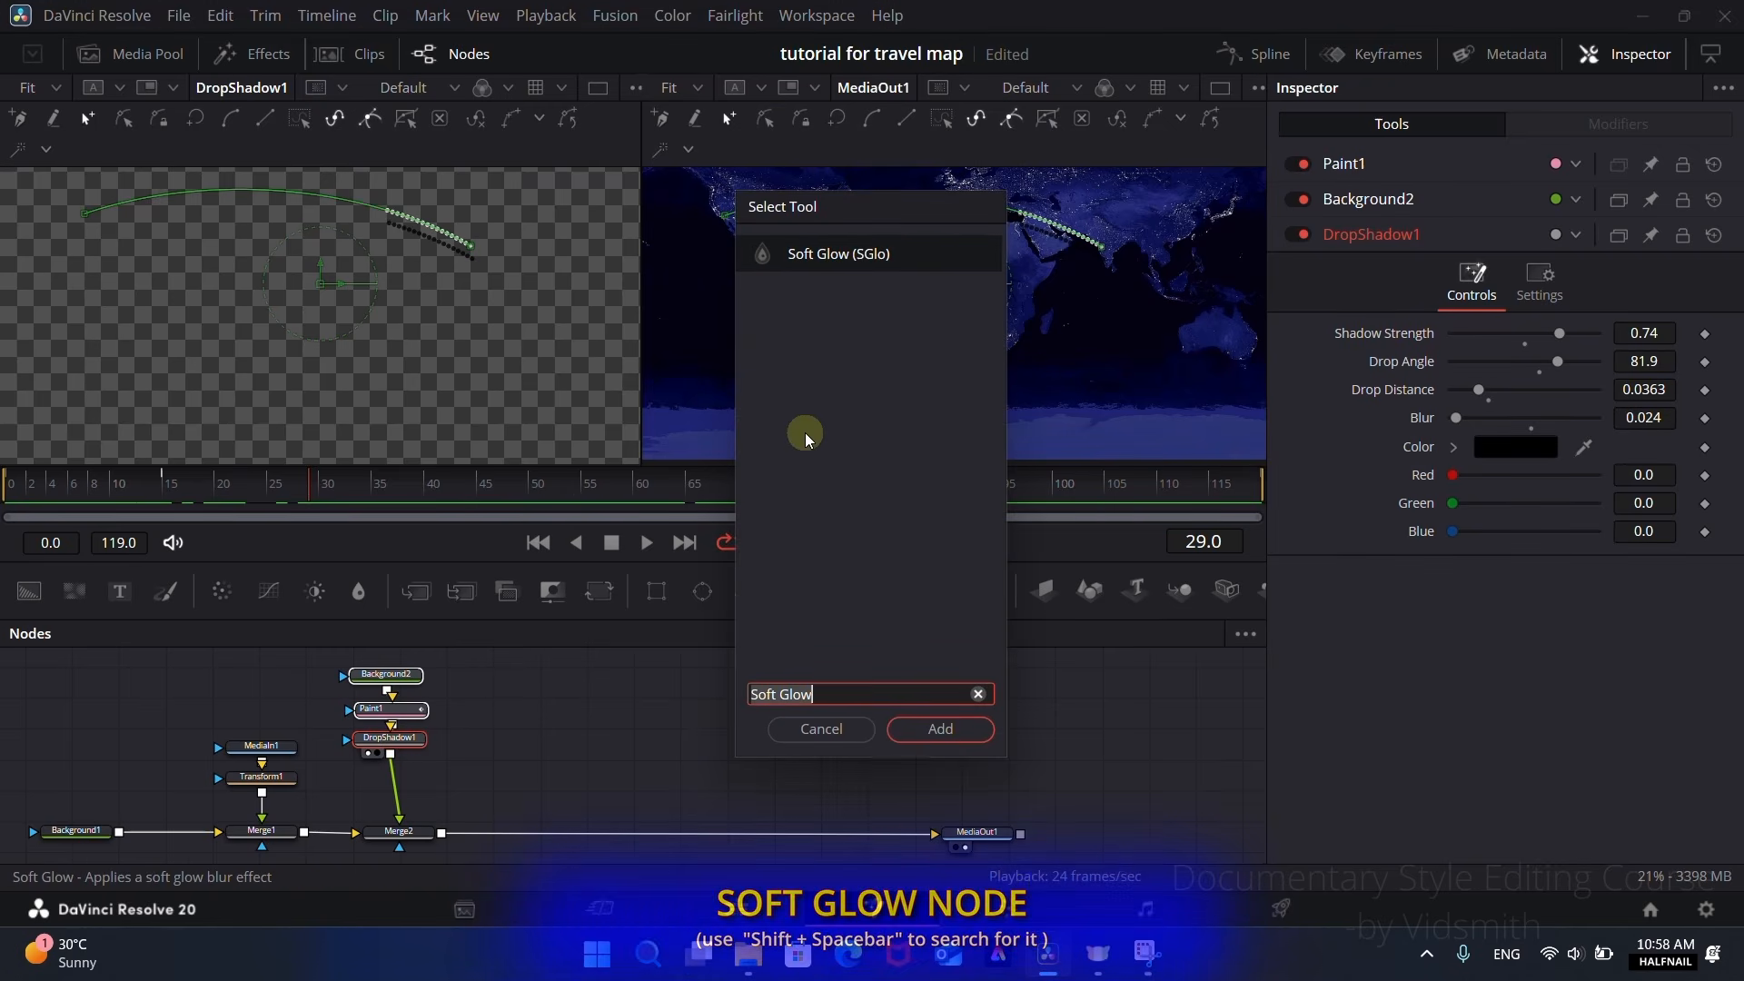
left_click(937, 727)
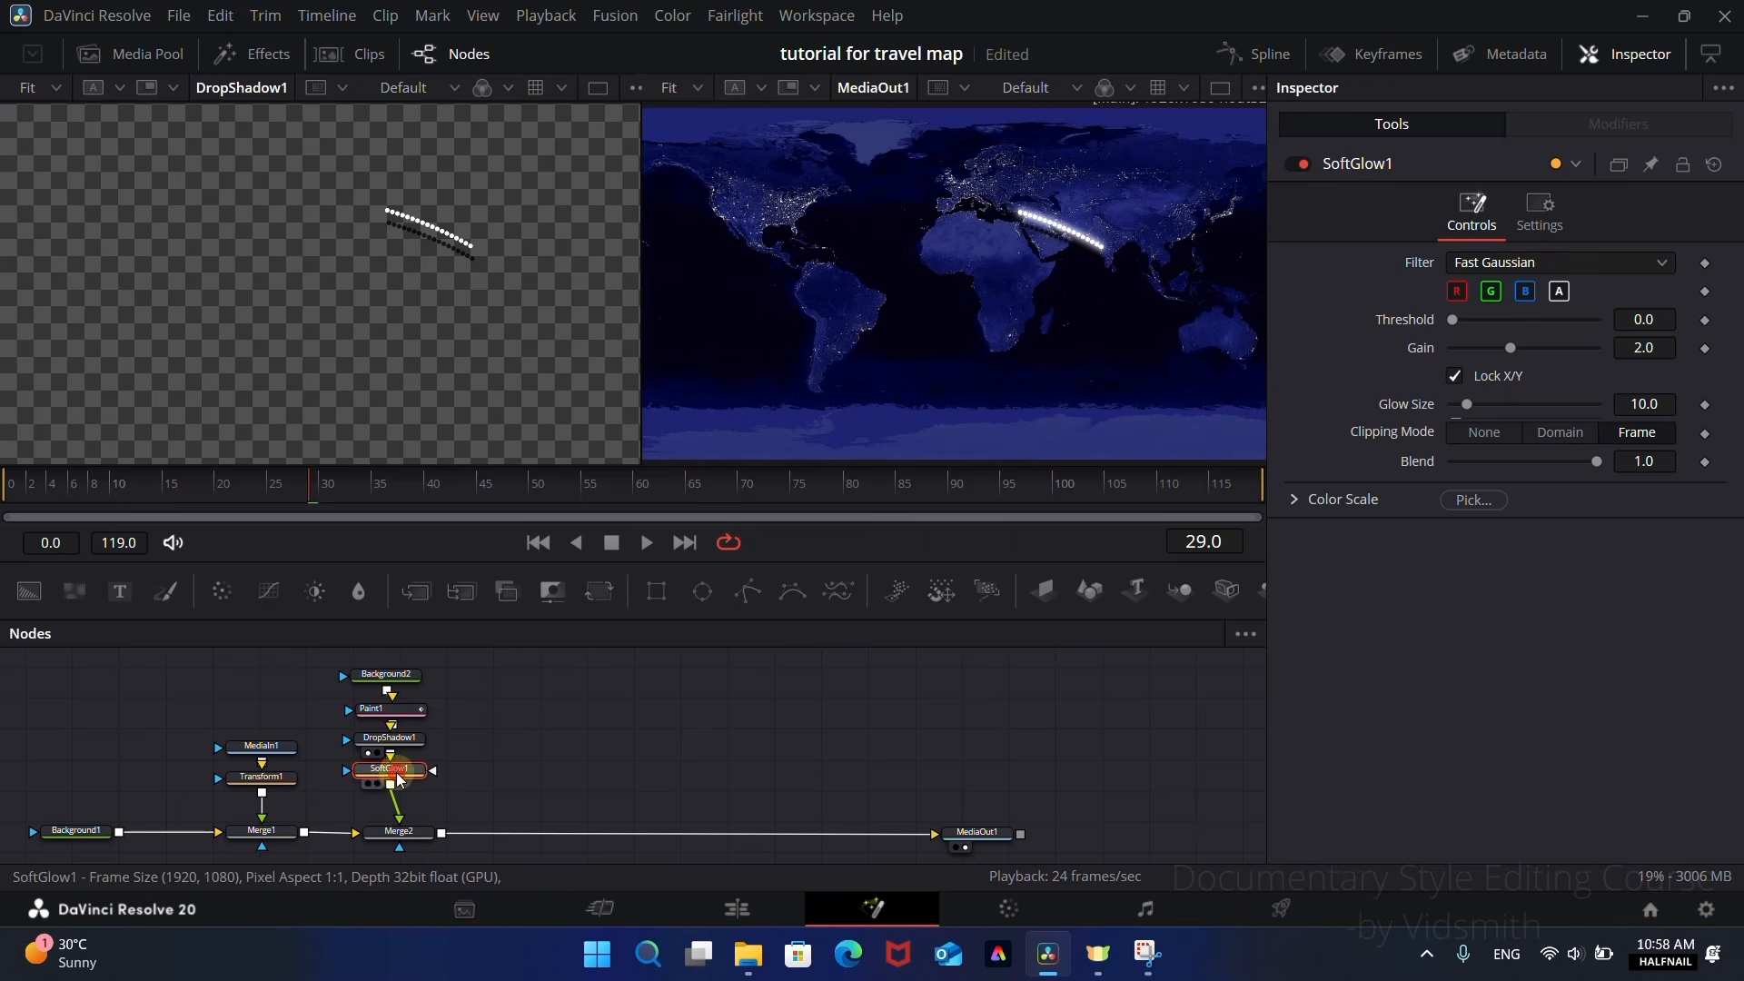
Step: Reduce the Soft Glow on the dotted route to a Gain of 0.866 and a Glow Size of 6.3
scroll(1160, 277, "up", 5)
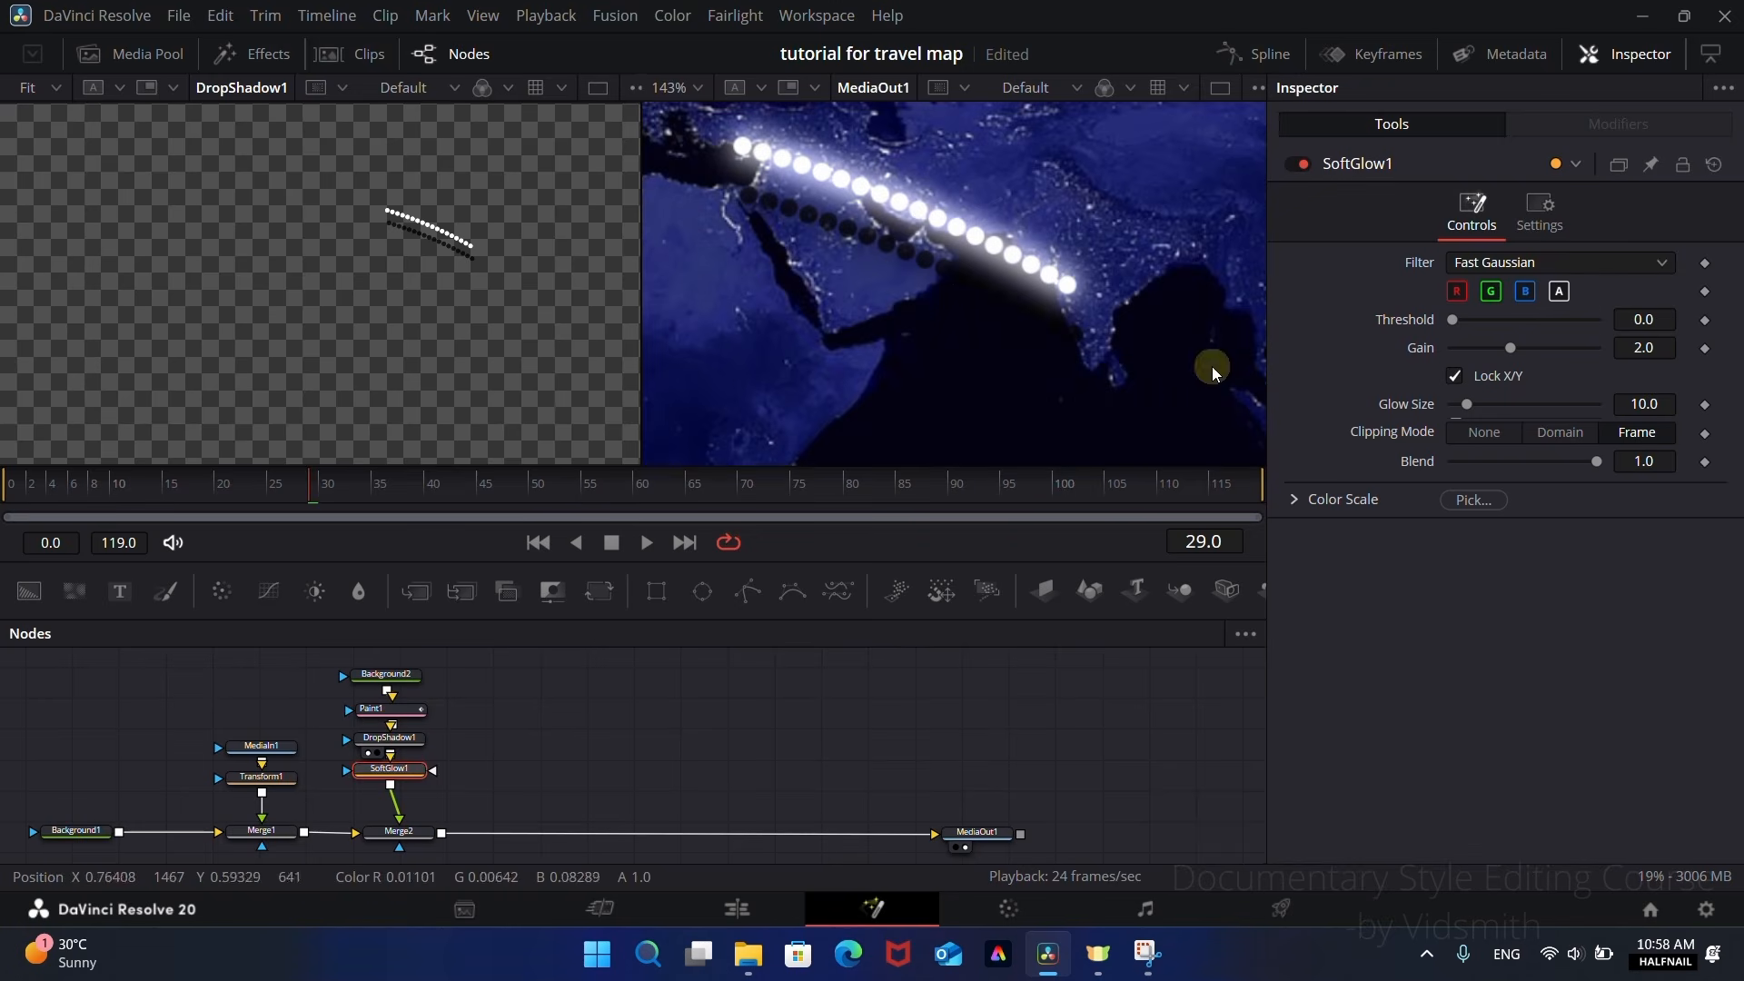
left_click_drag(1510, 348, 1462, 415)
left_click(1467, 406)
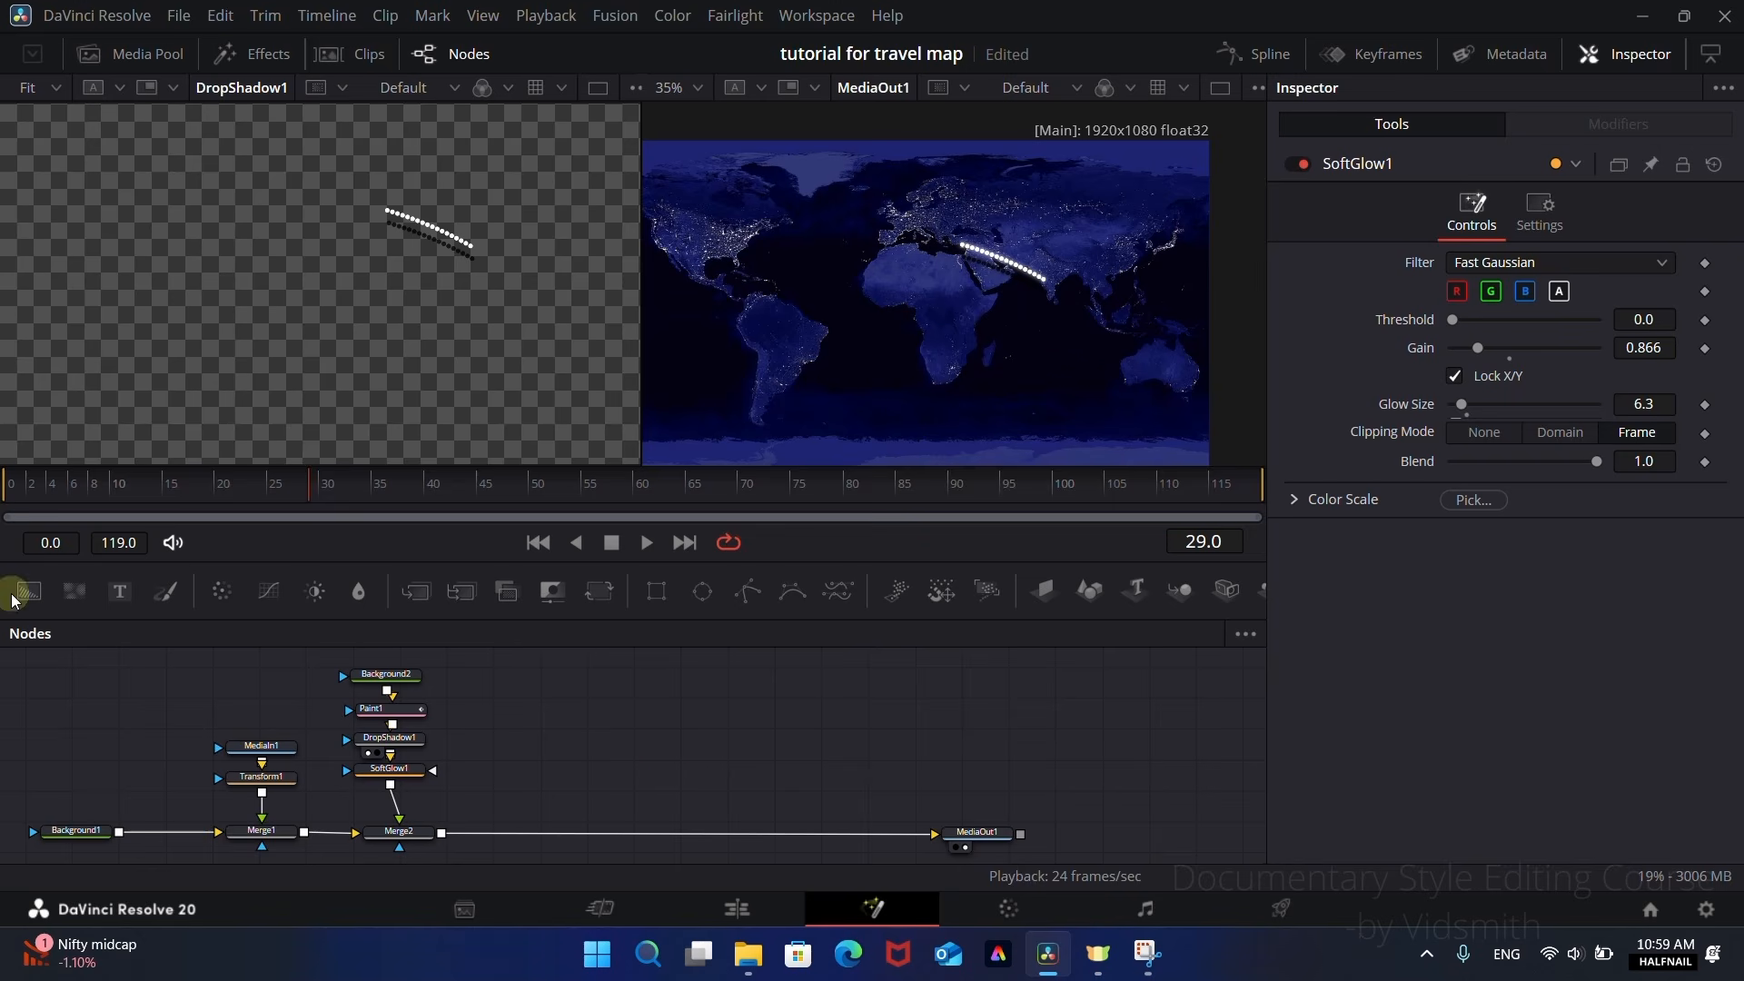
Step: Add a separate black Background node beside the route branch and view it in place of DropShadow1
left_click_drag(13, 599, 591, 763)
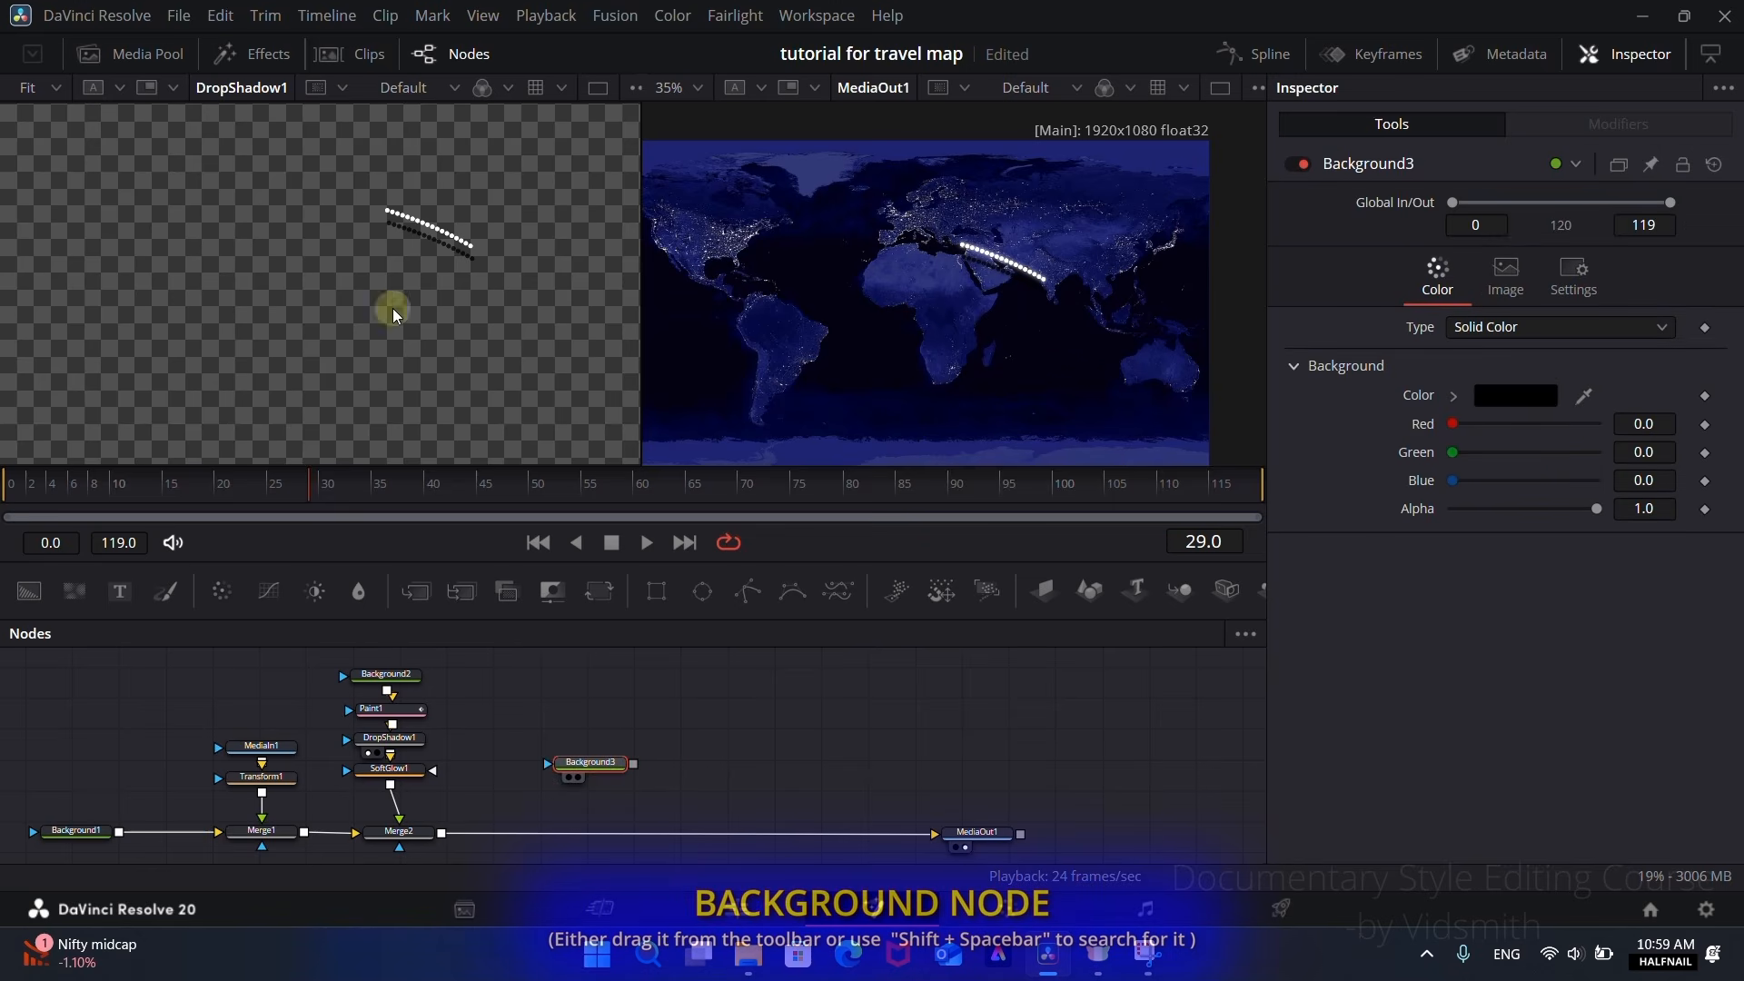
left_click_drag(392, 308, 357, 307)
scroll(444, 271, "down", 1)
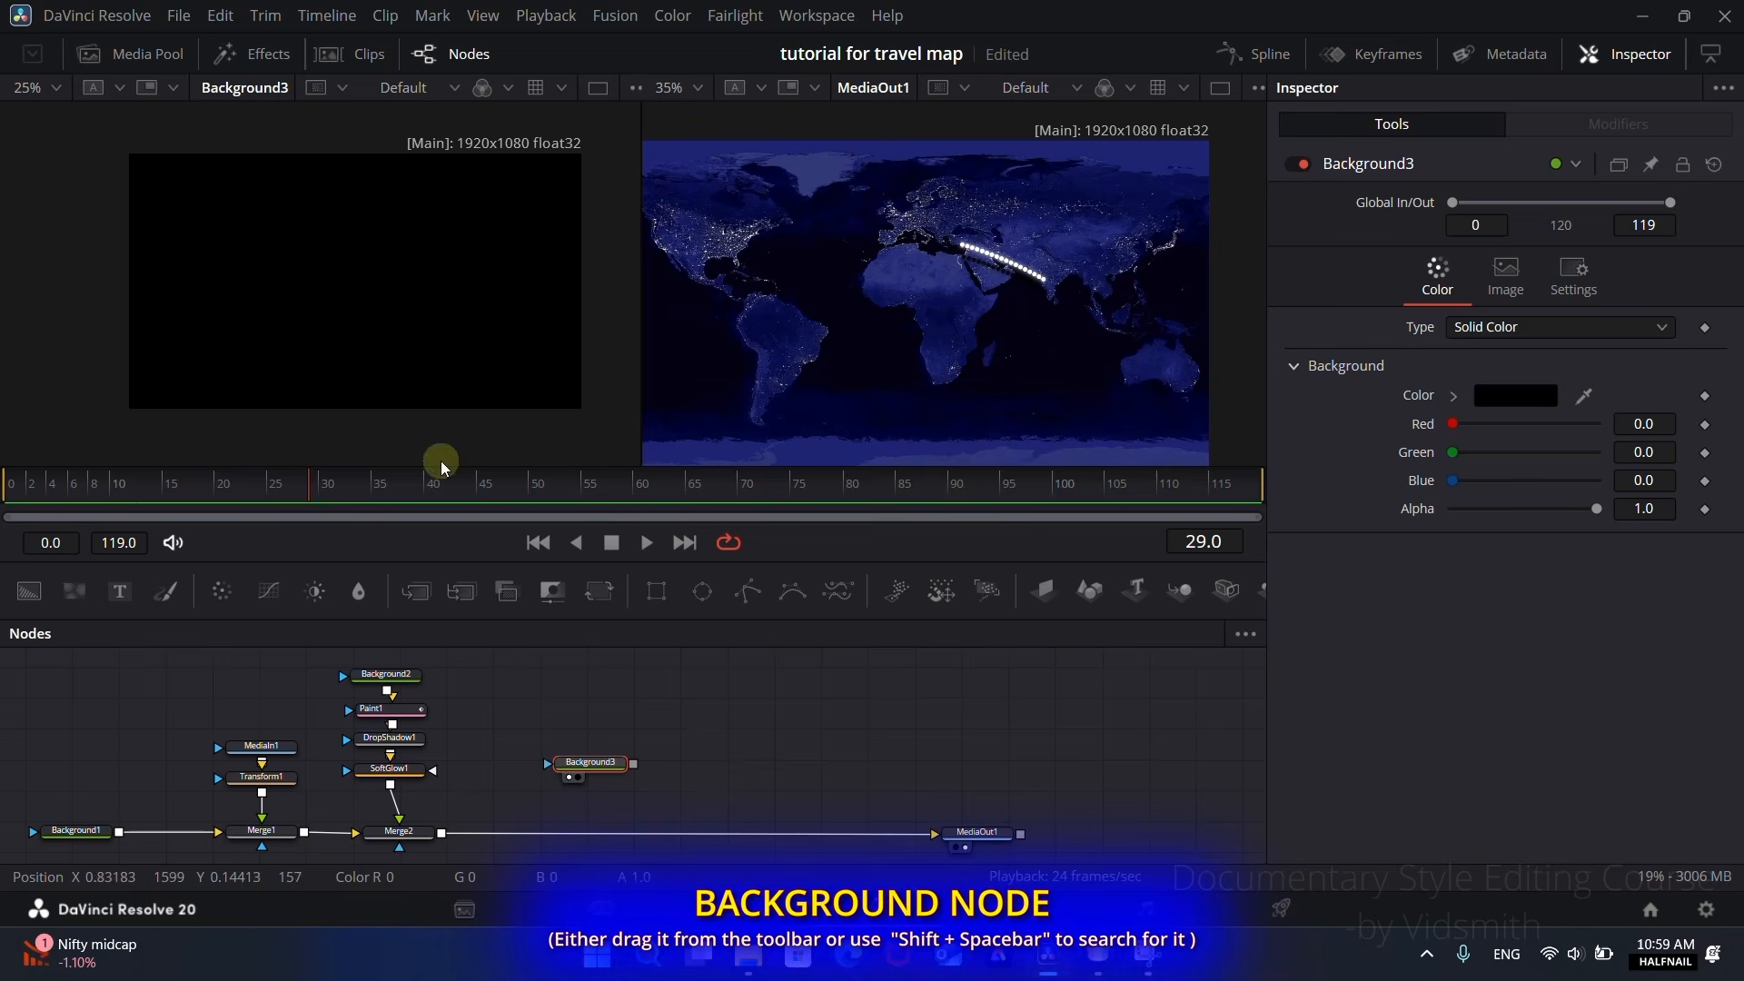
left_click(581, 765)
left_click_drag(583, 772, 704, 727)
Step: Mask Background3 with an Ellipse about 0.098 in size, and feed that mask from a second Ellipse about 0.335 in size
left_click_drag(702, 591, 604, 727)
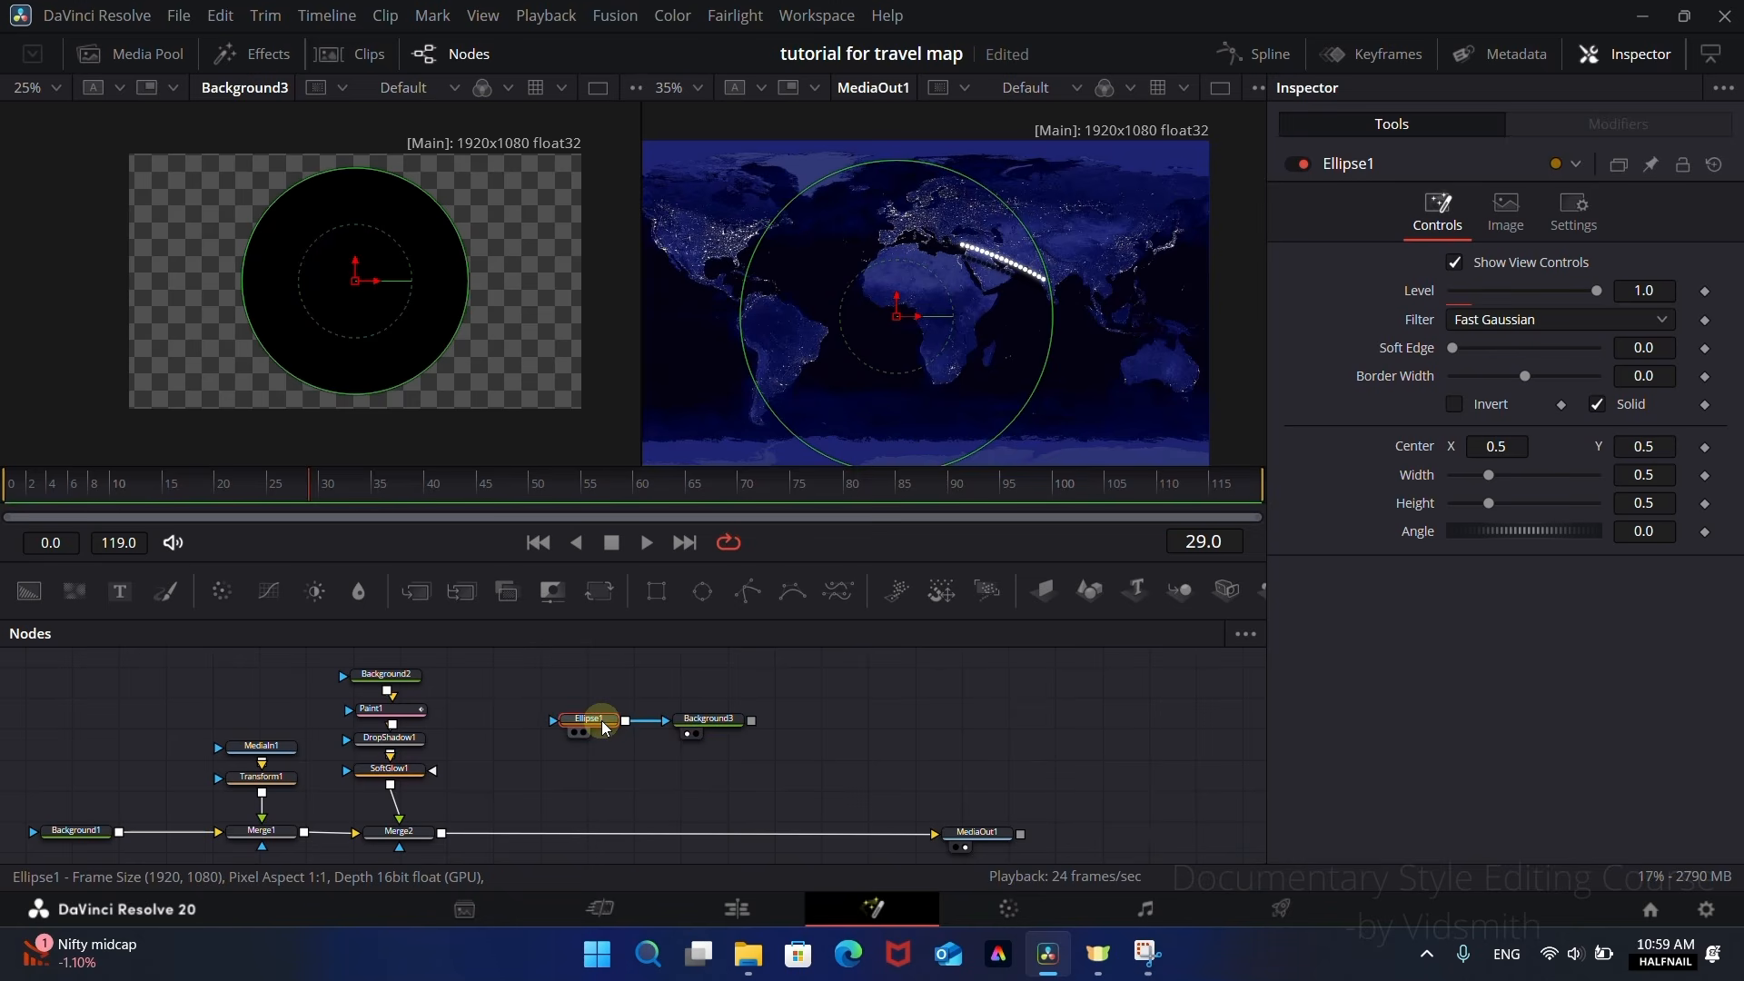
left_click_drag(436, 370, 372, 307)
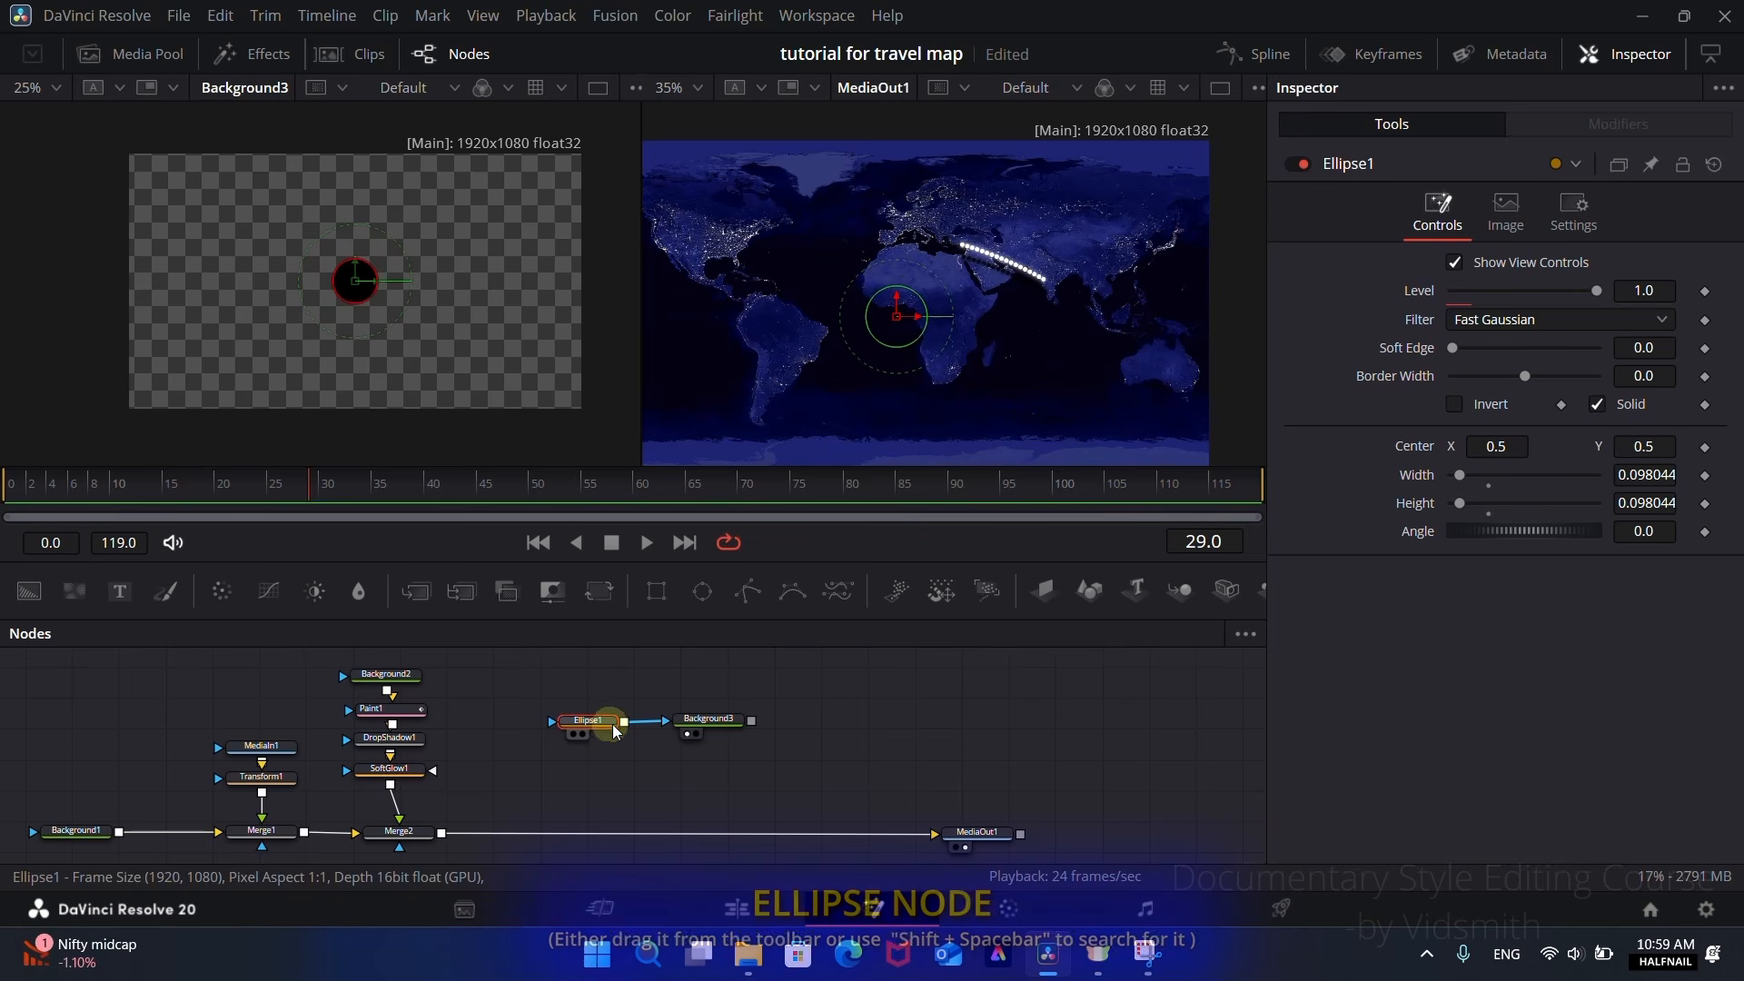
left_click_drag(703, 591, 511, 714)
left_click(361, 357)
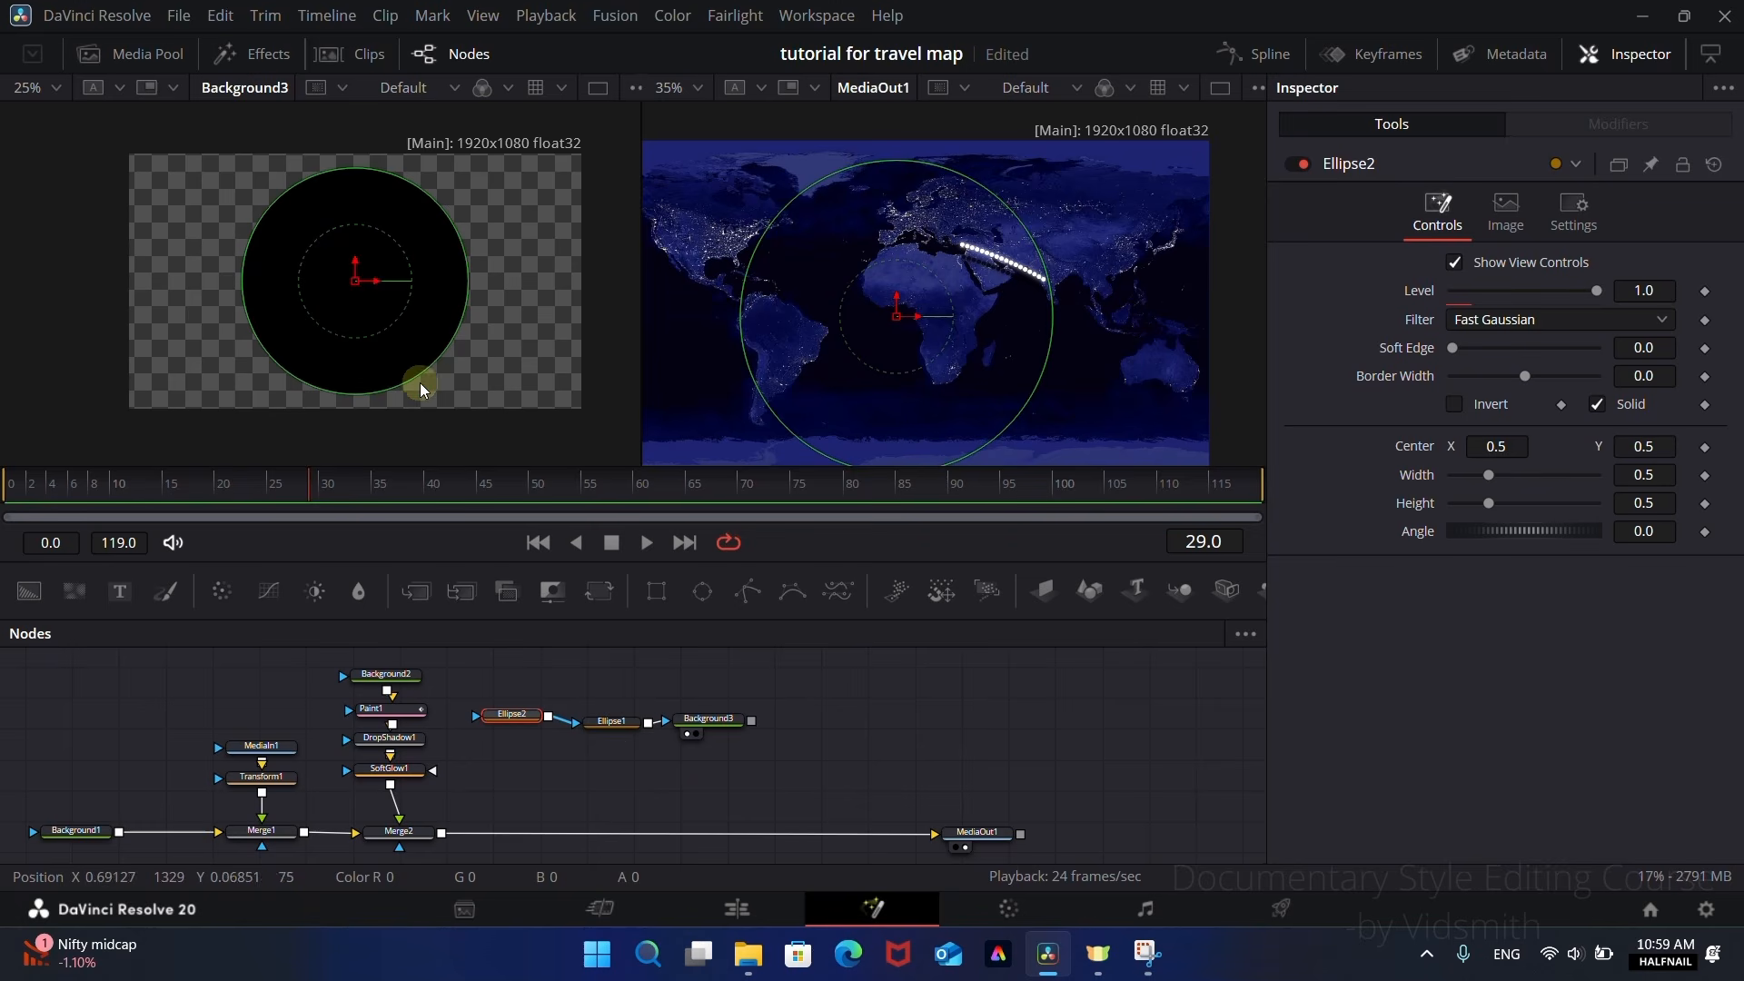
left_click_drag(420, 381, 398, 336)
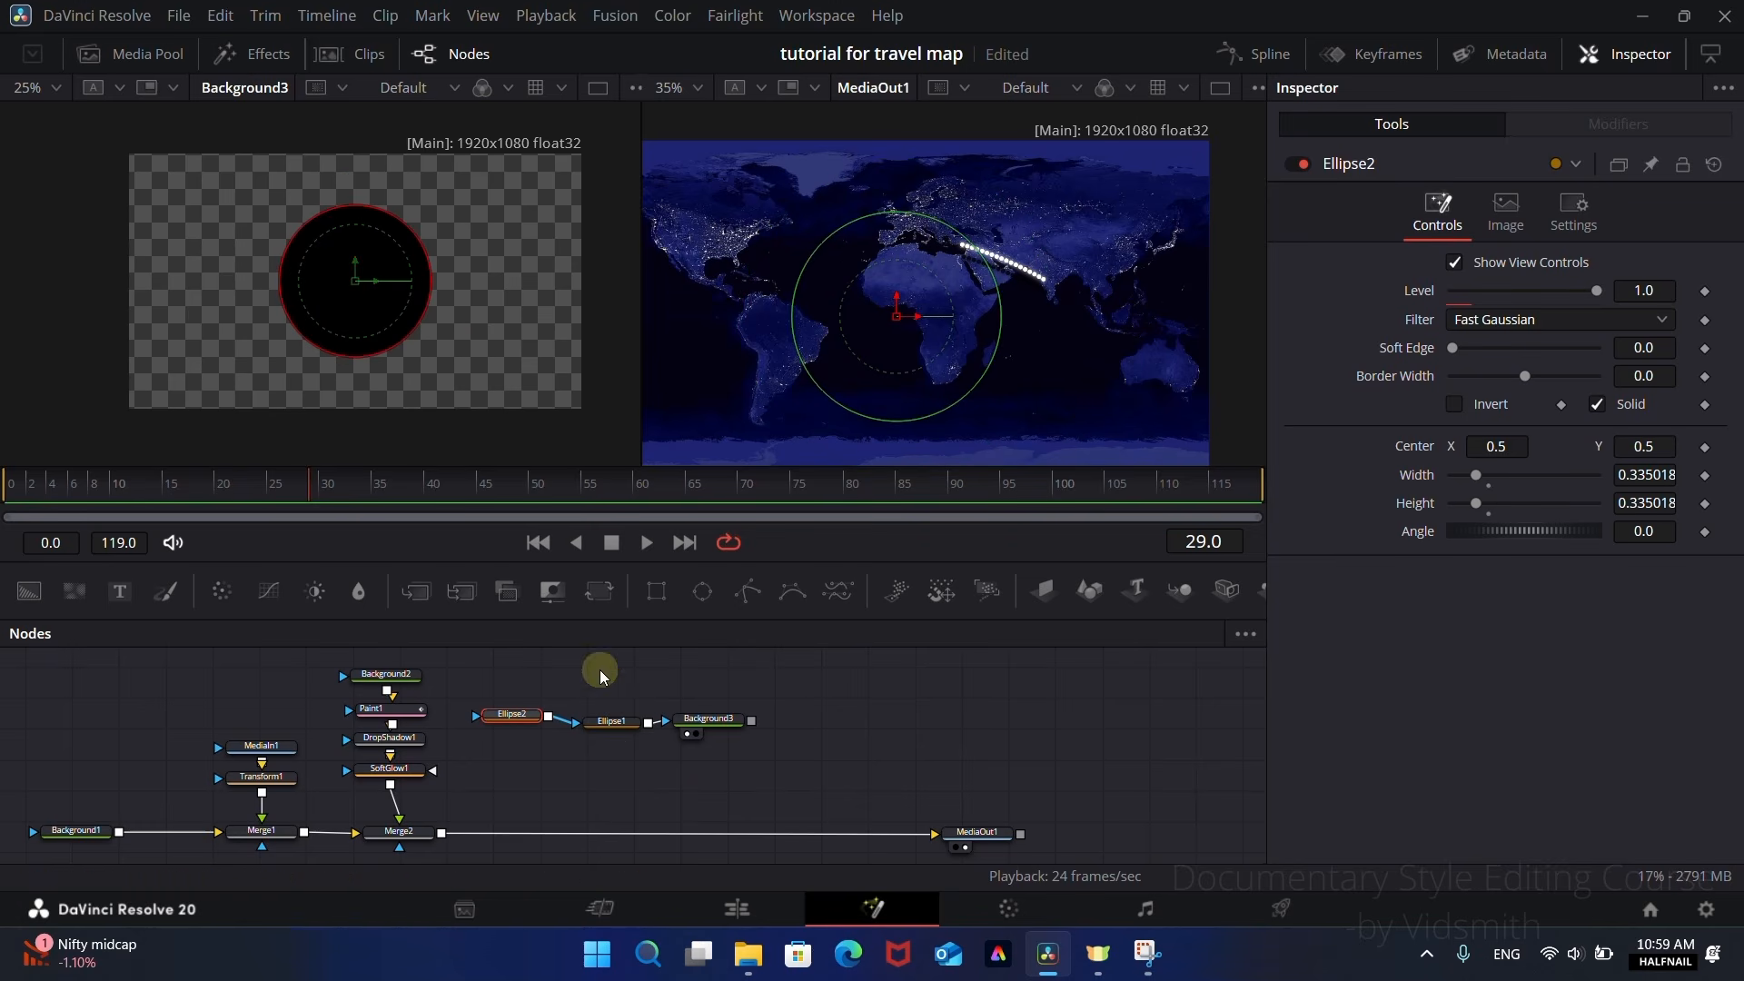
Step: Set the Paint Mode of Ellipse1 to Subtract so it cuts a hole in the larger circle
left_click(618, 735)
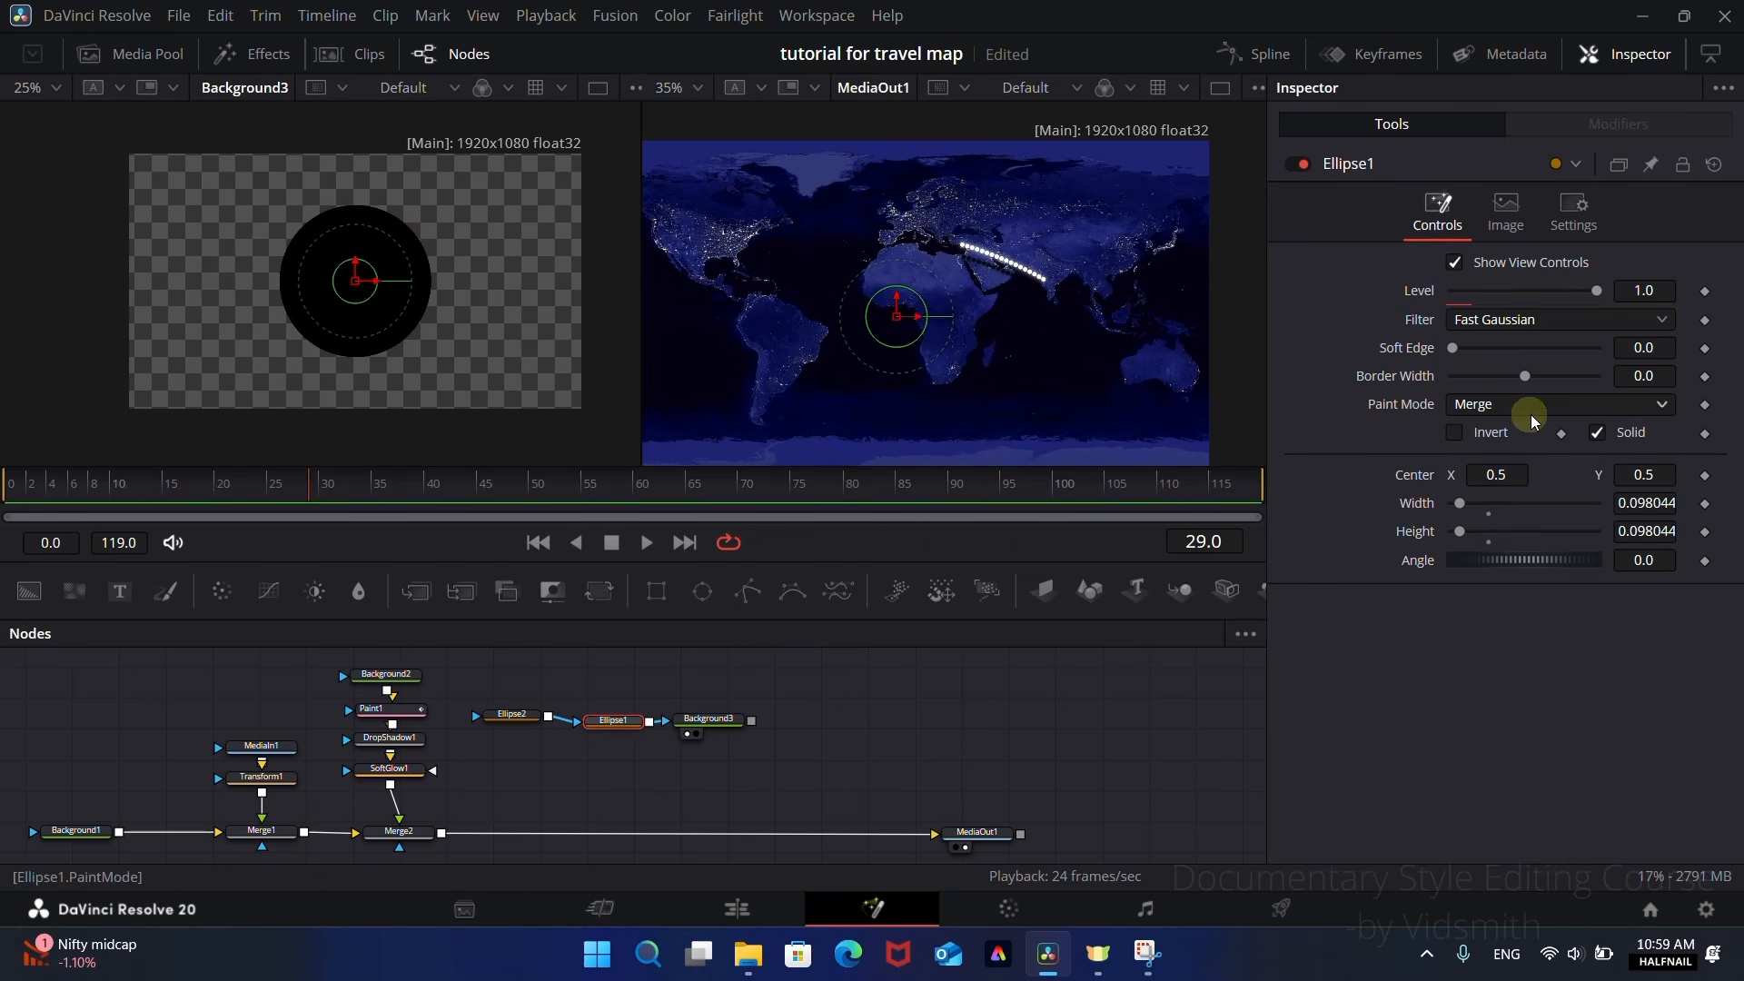
left_click(1514, 405)
left_click(1480, 484)
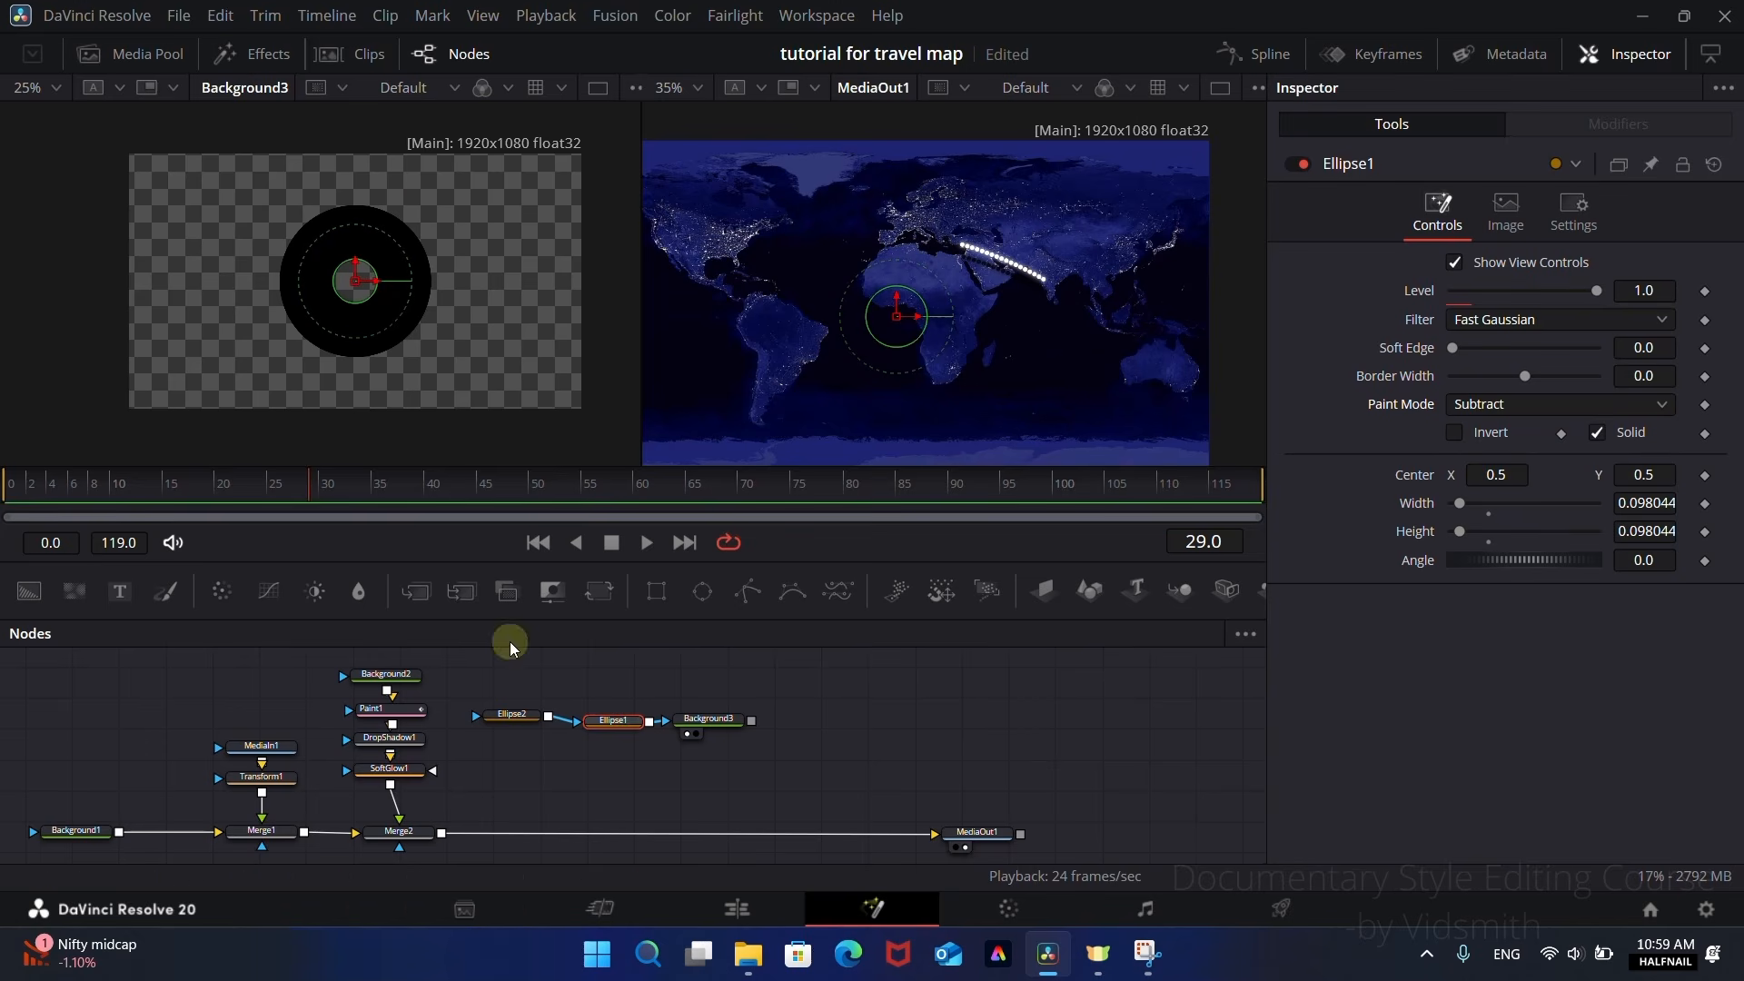
Step: Shrink the outer circle of Ellipse2 to about 0.246 and the inner hole of Ellipse1 to about 0.08
left_click(514, 714)
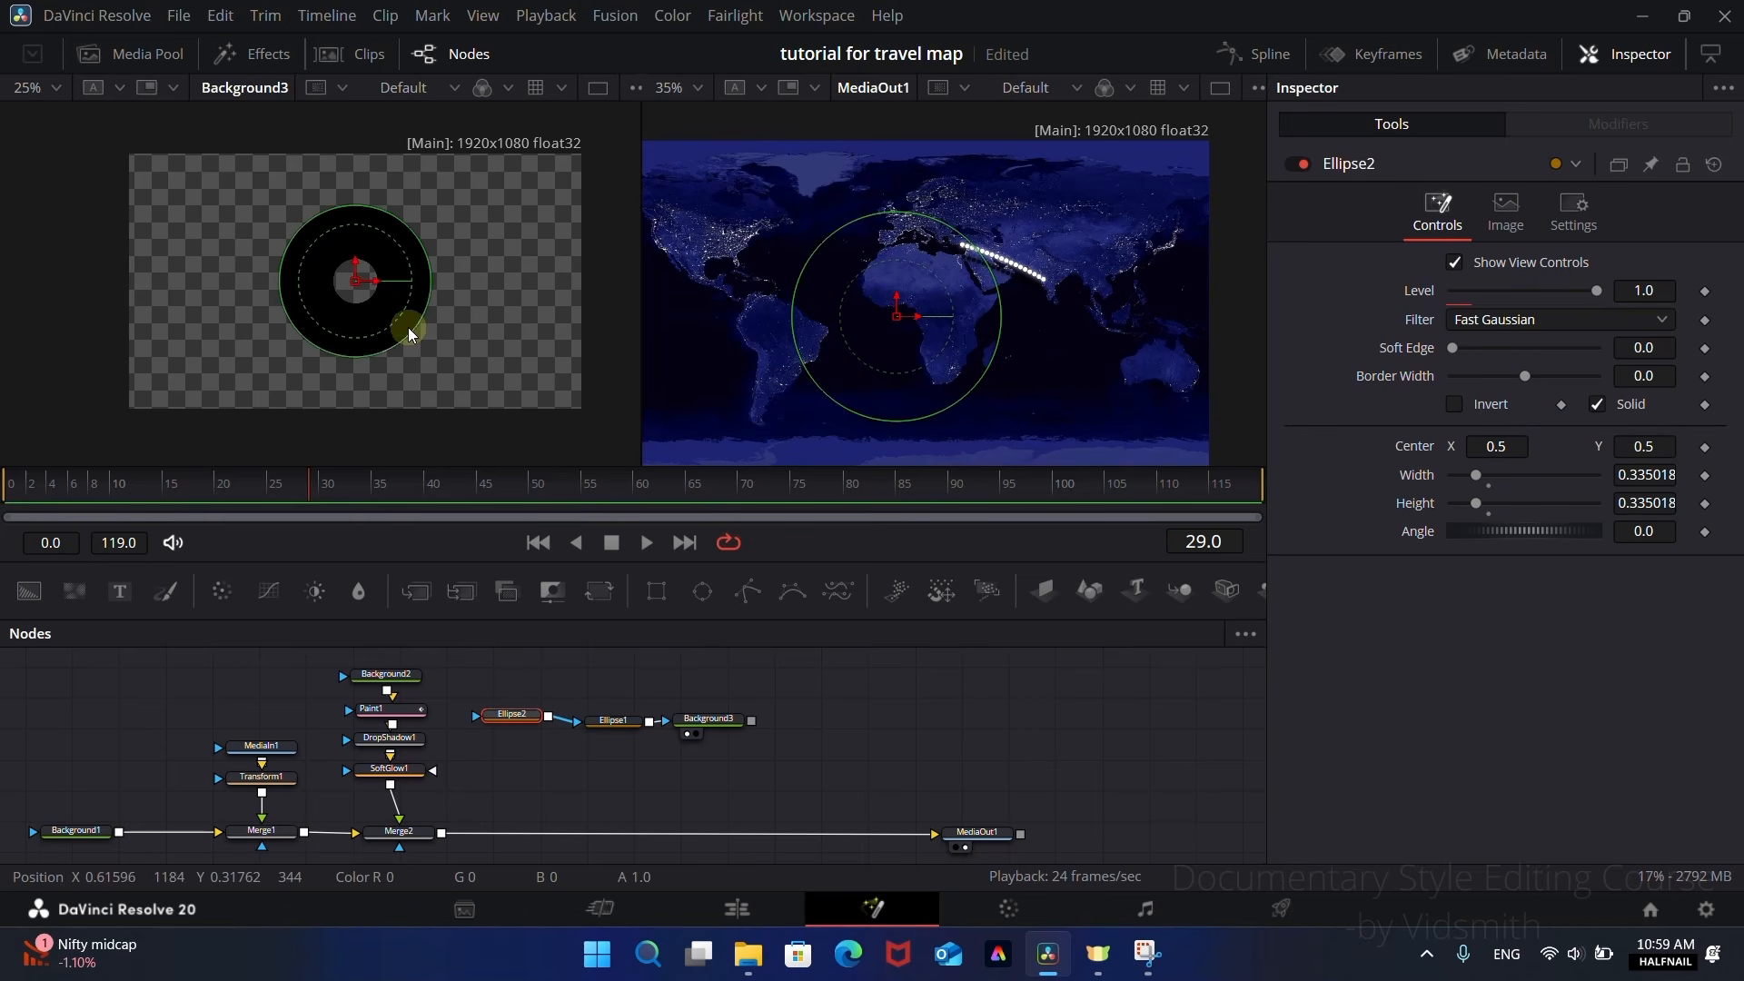
left_click_drag(405, 340, 396, 330)
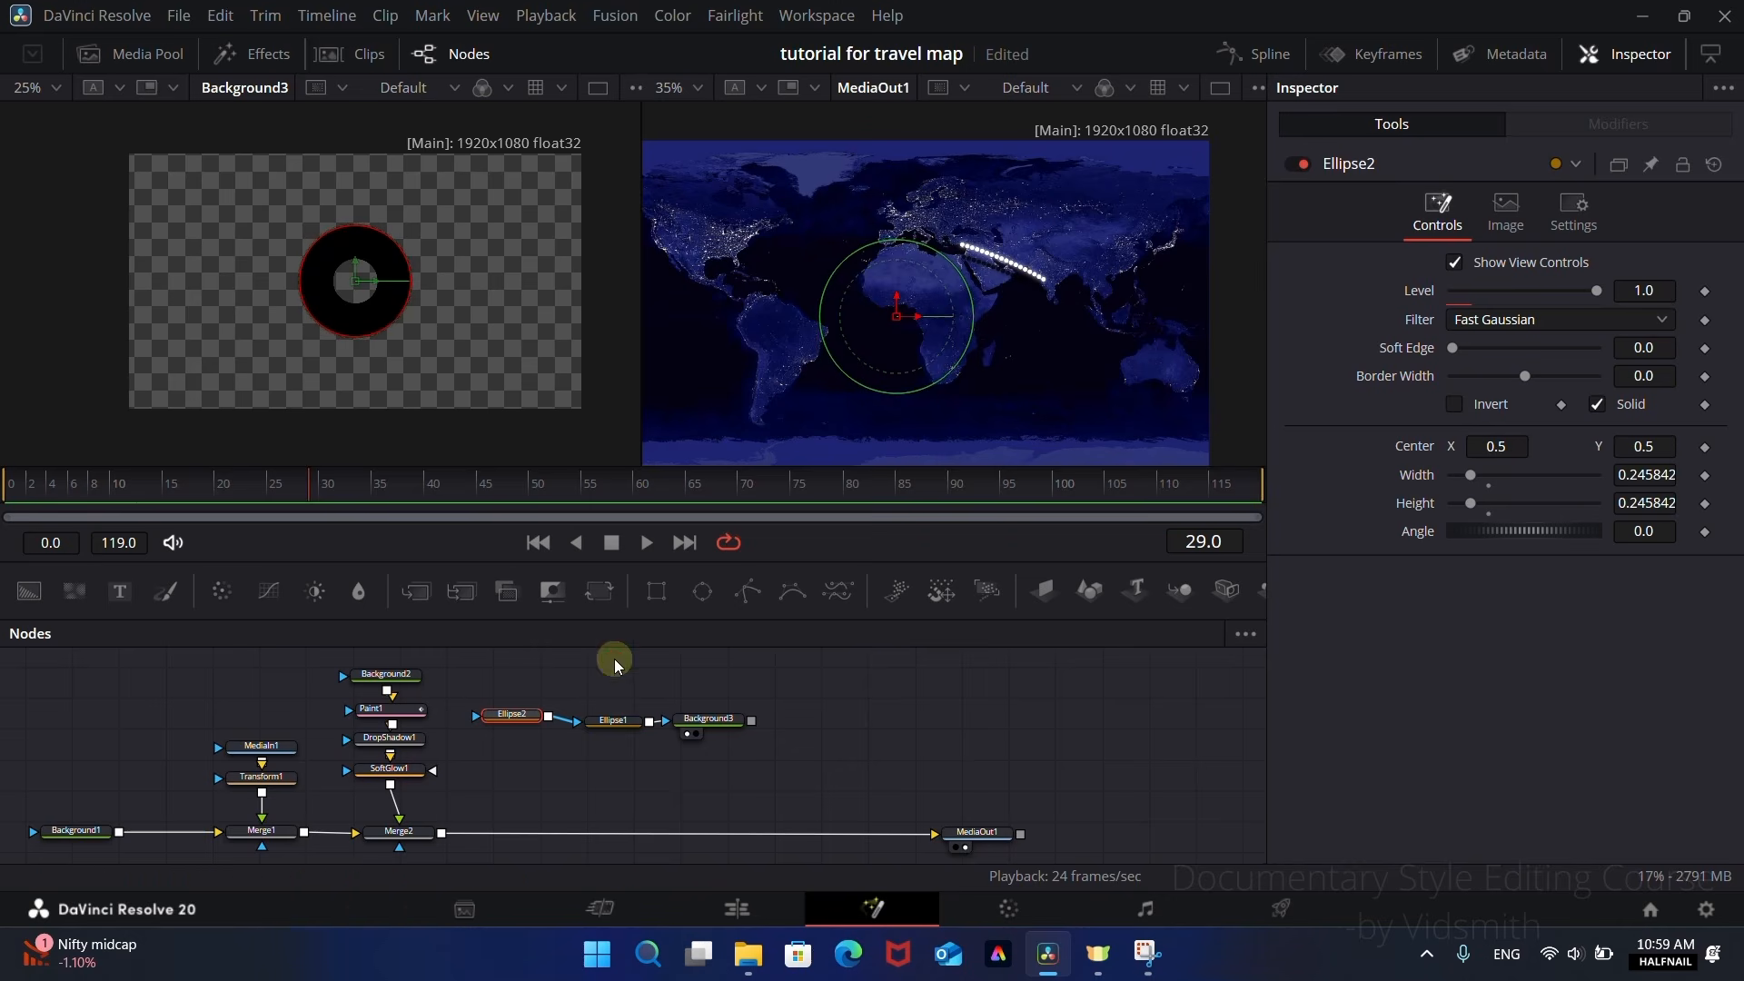
left_click(613, 721)
mouse_move(370, 303)
left_mouse_down()
mouse_move(361, 288)
mouse_move(370, 302)
left_mouse_up()
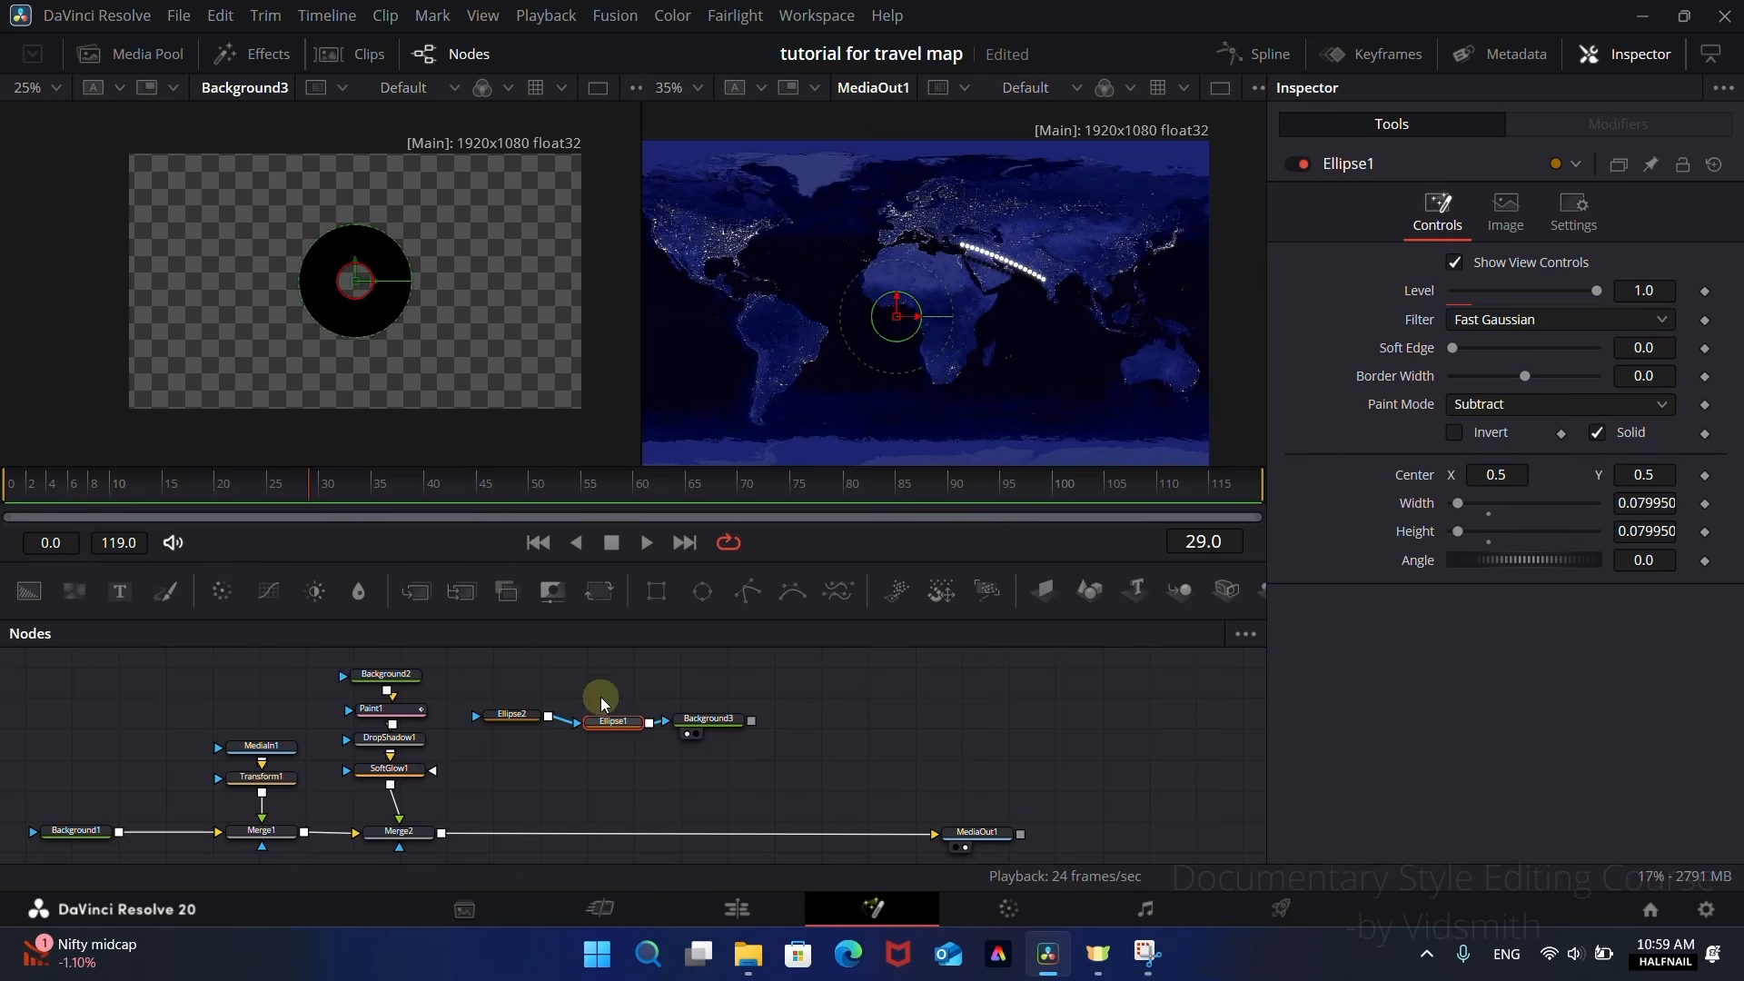
Step: Shift the Background3 and ellipse nodes to make room, and connect a Polygon mask into Ellipse2
left_click_drag(710, 720, 779, 724)
left_click_drag(617, 734, 669, 738)
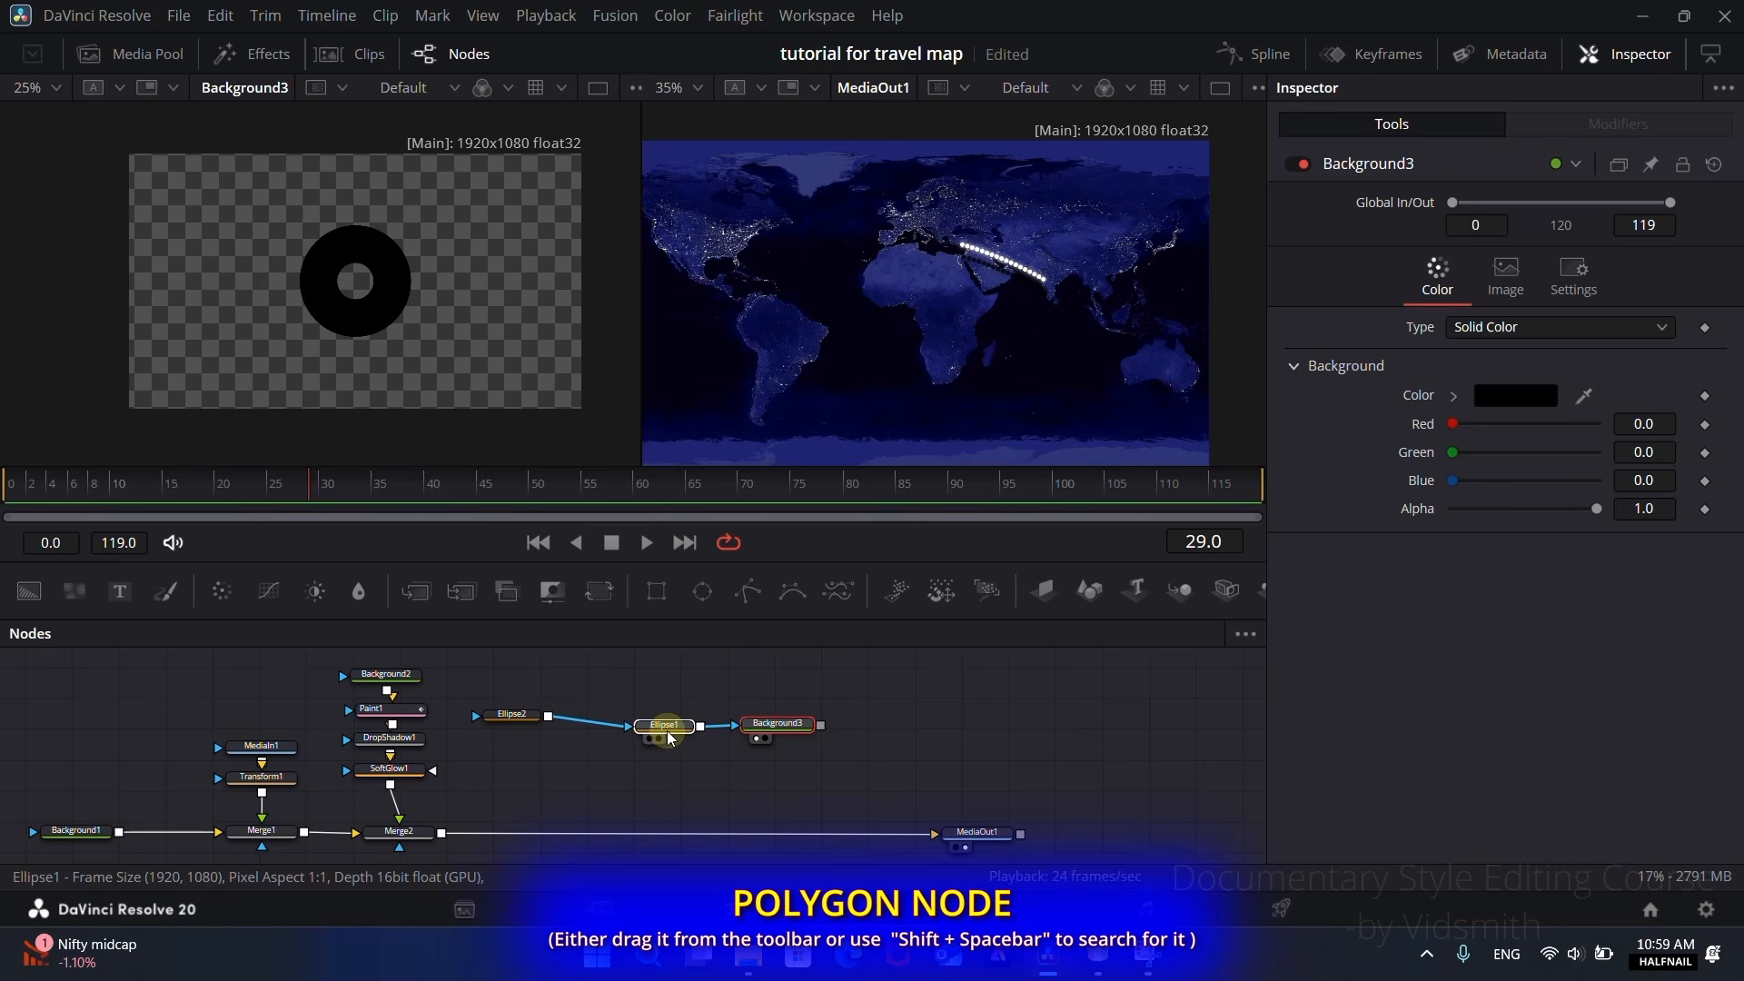
left_click_drag(511, 715, 582, 723)
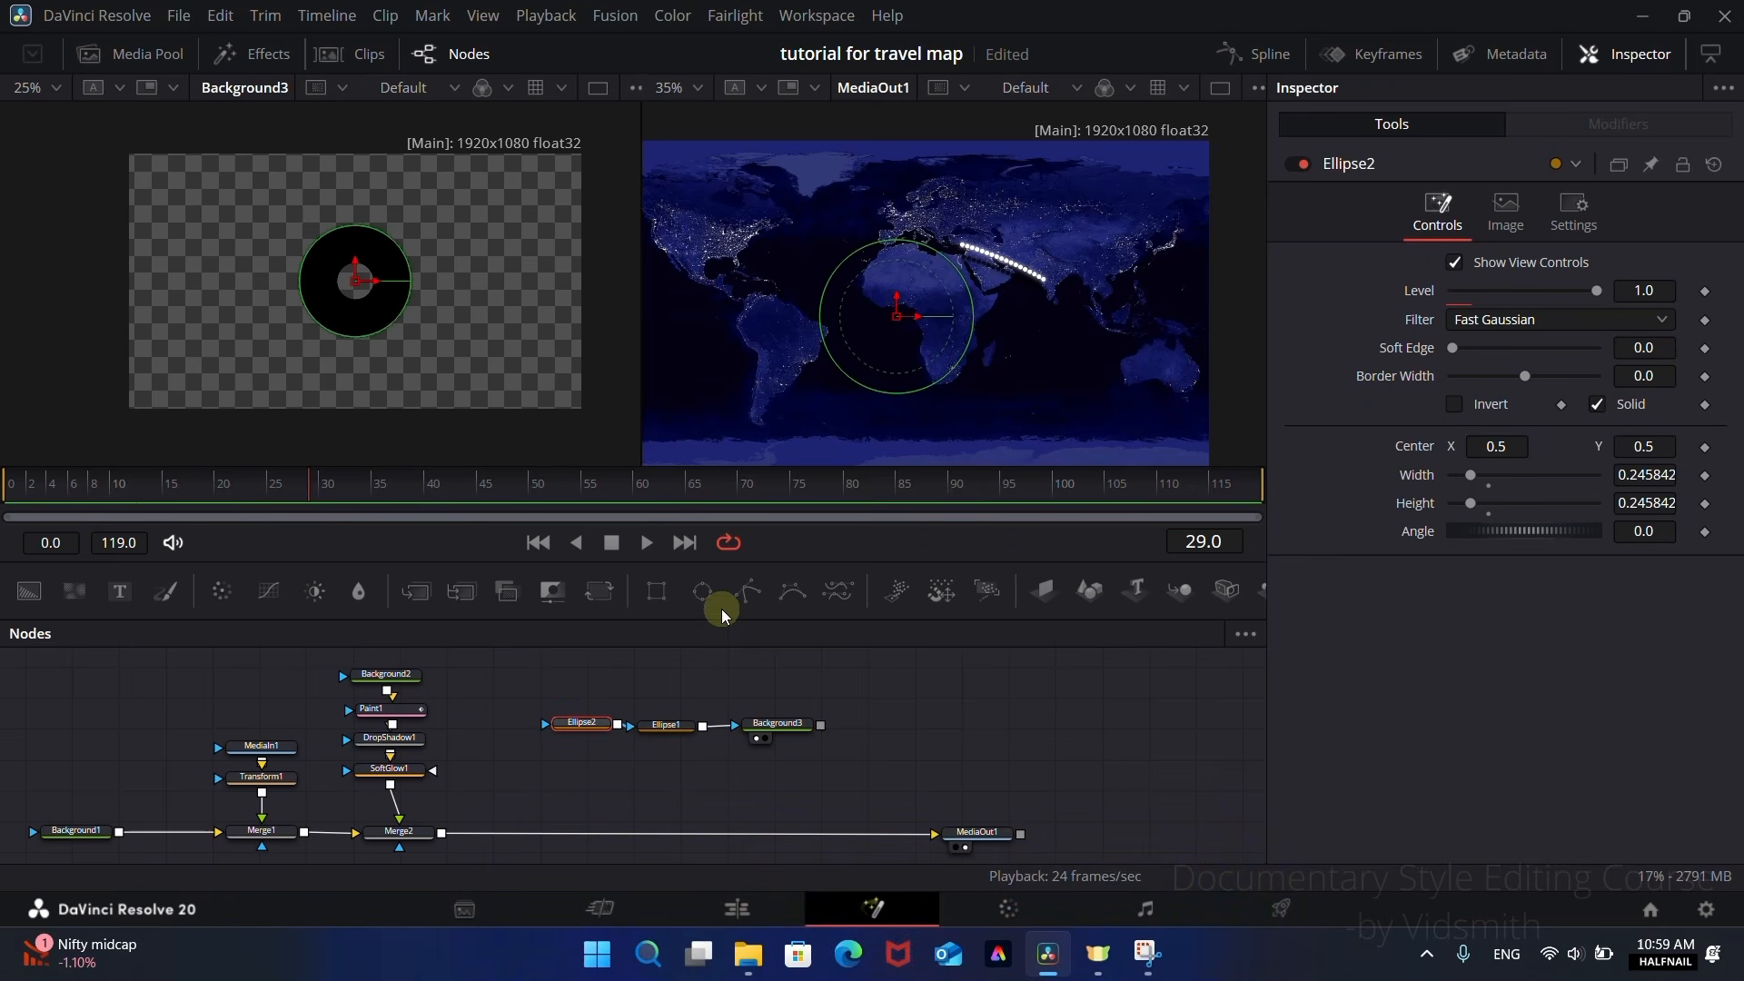
left_click_drag(748, 600, 557, 709)
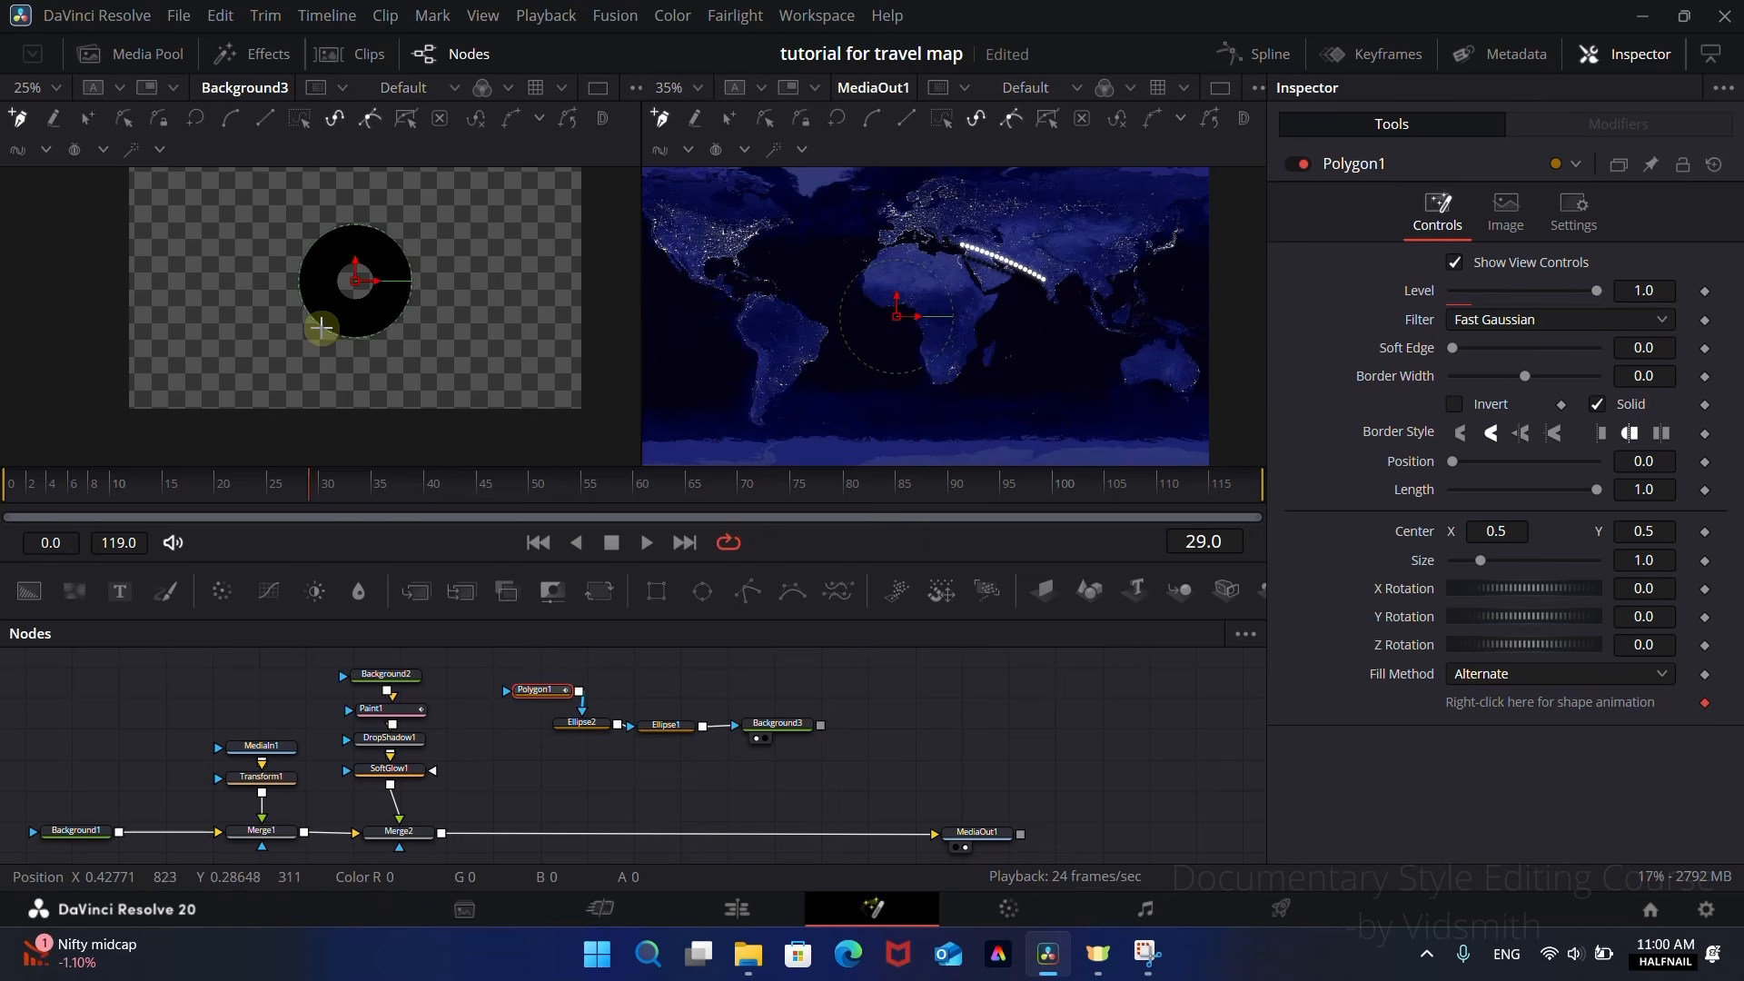
Step: Draw a closed downward-pointing triangle with the Polygon mask, spanning the lower part of the ring to form a pin tip
scroll(323, 327, "up", 4)
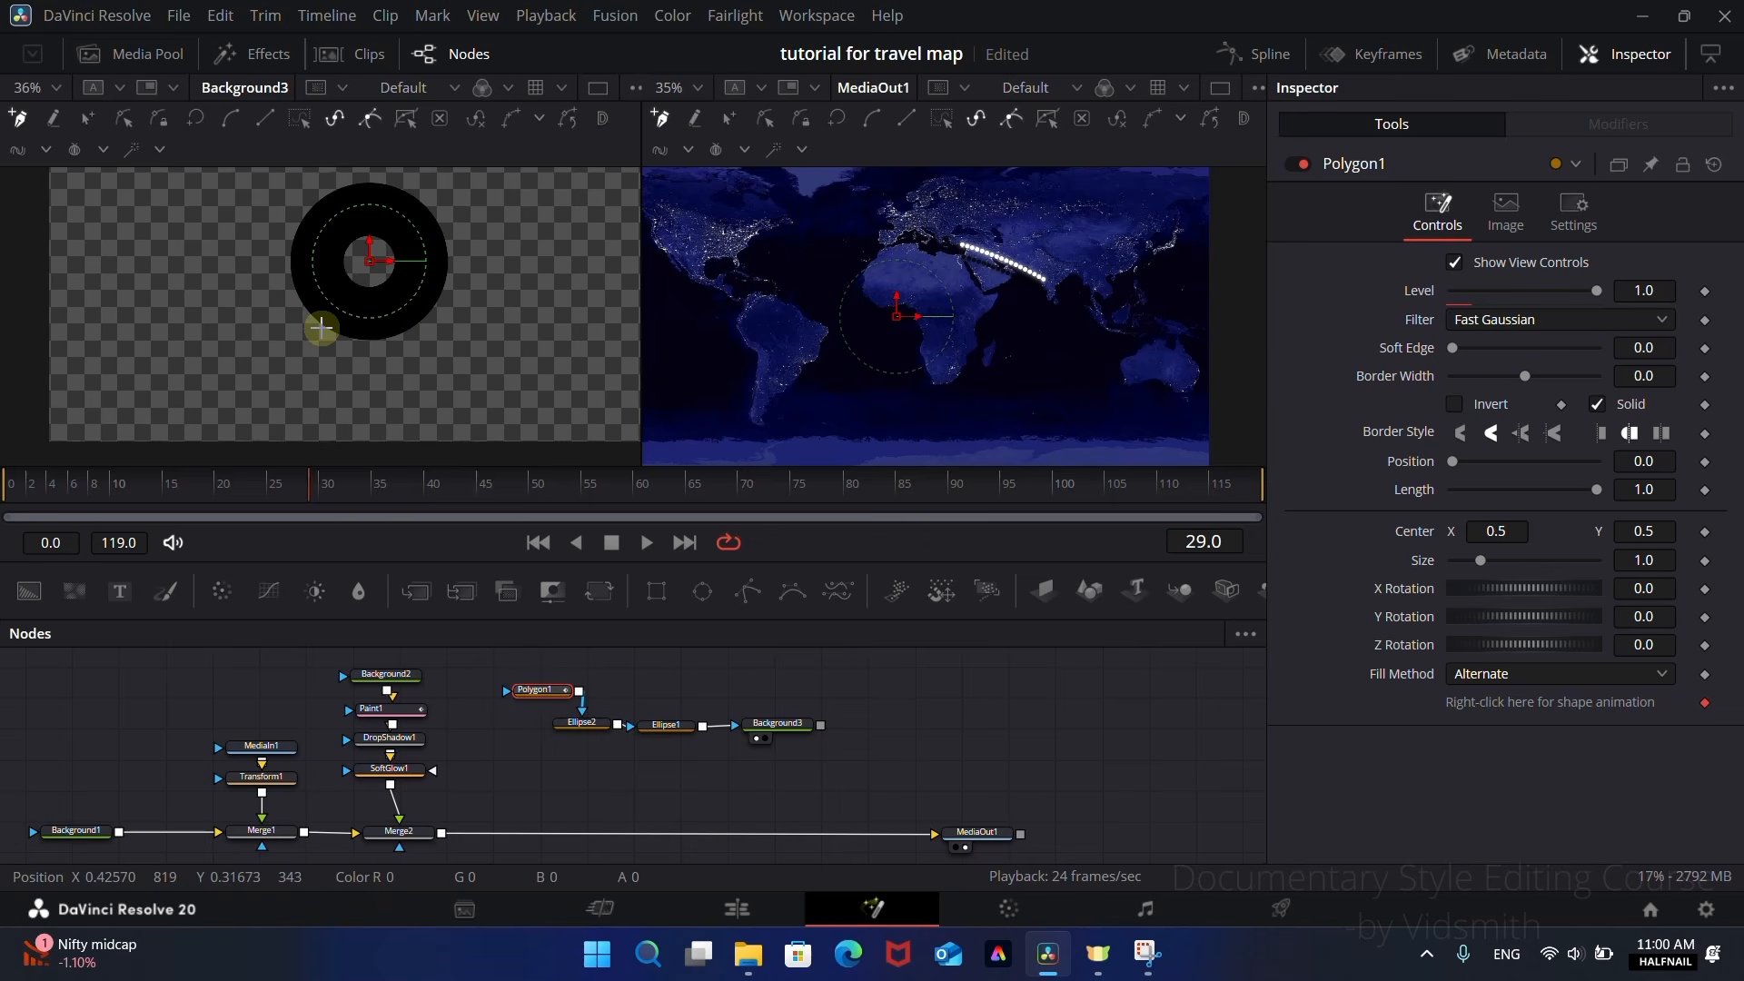
left_click(291, 282)
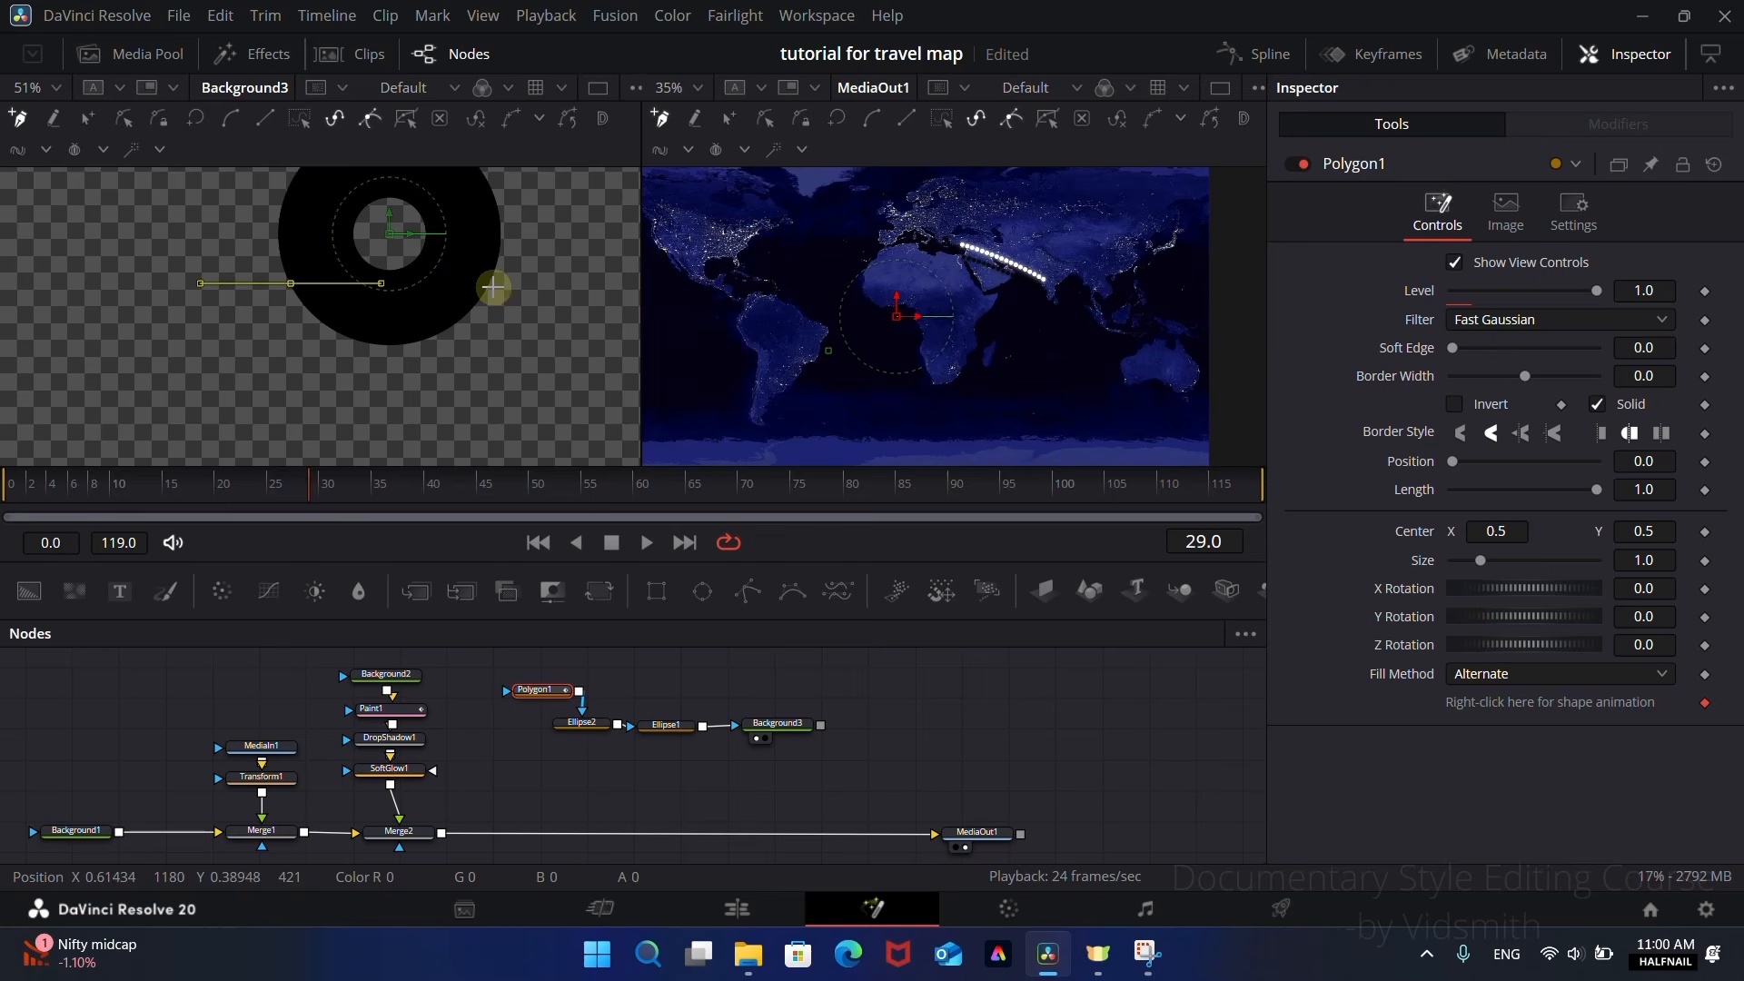
left_click(489, 280)
scroll(480, 351, "down", 4)
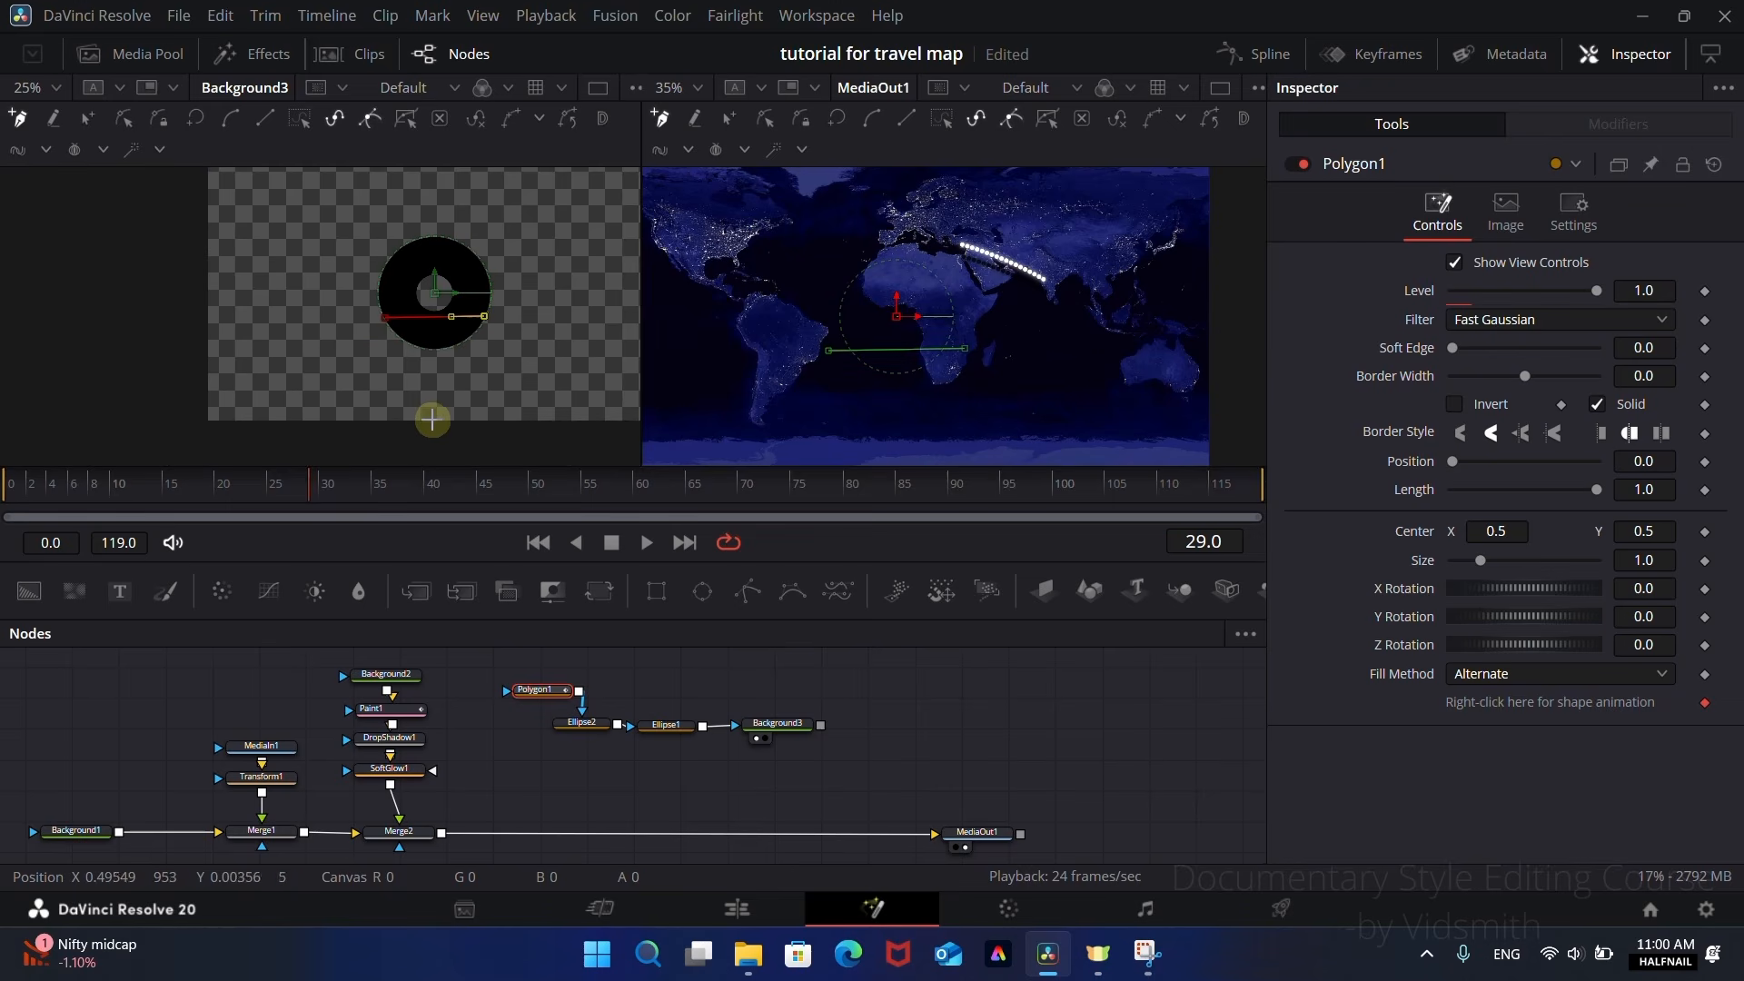
left_click(387, 318)
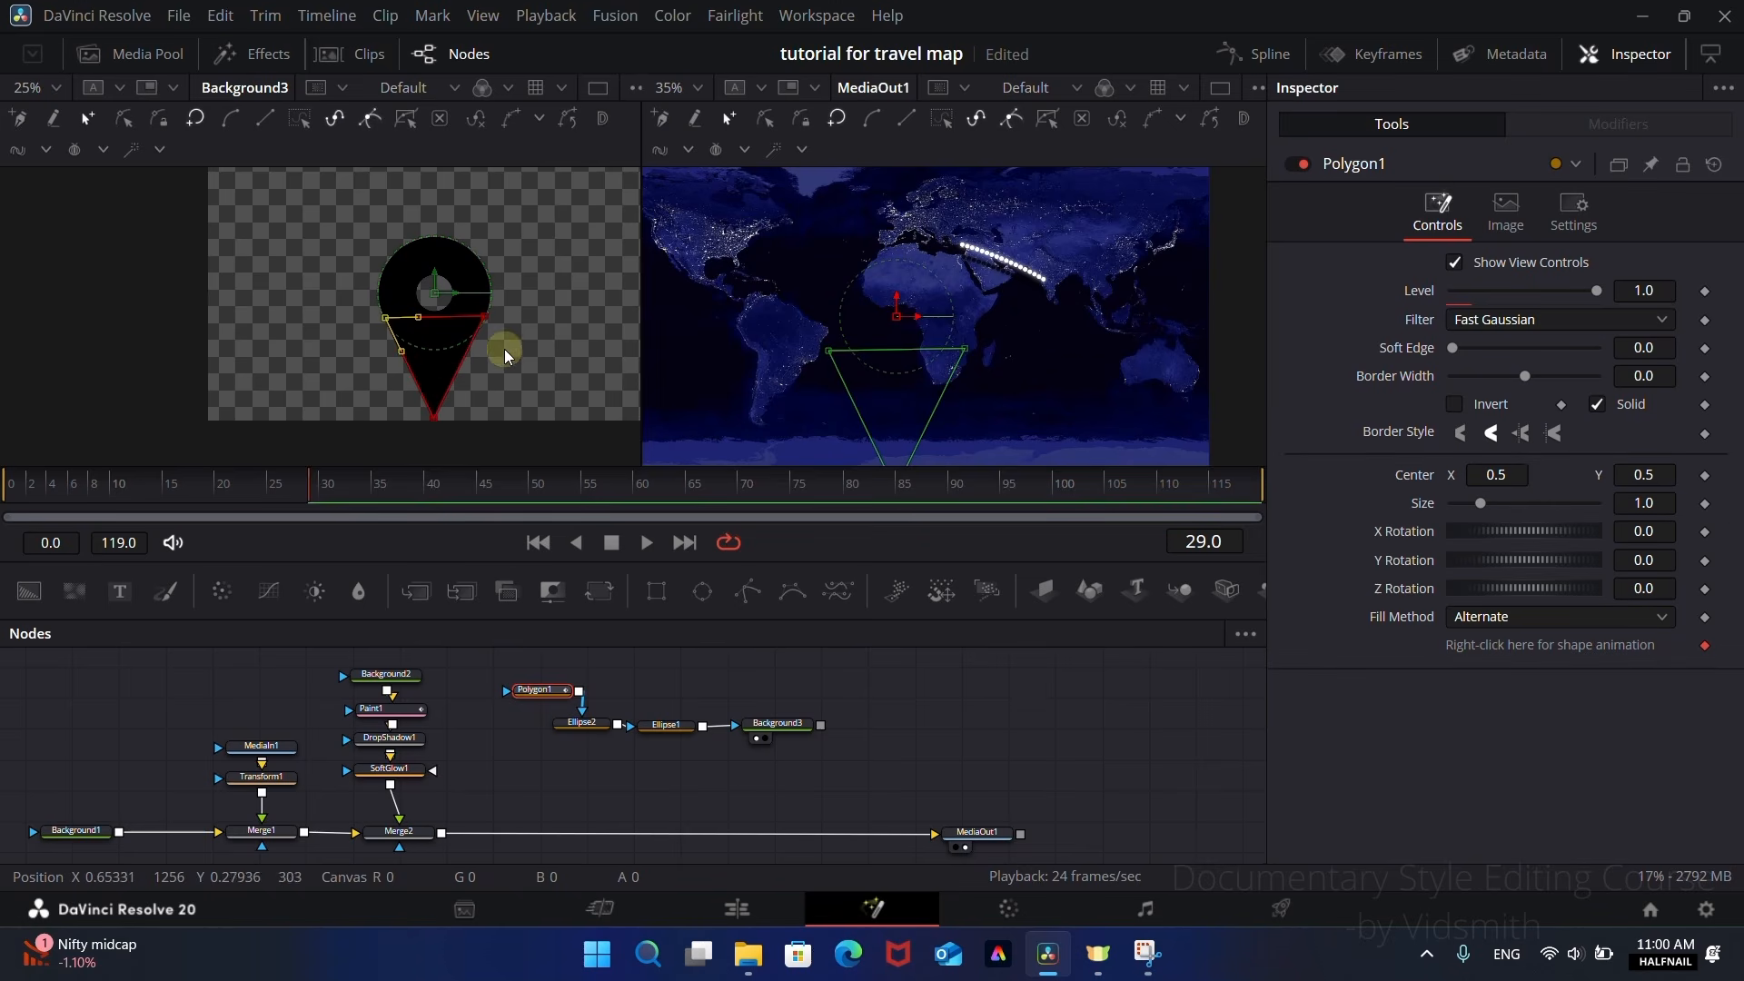
Step: Nudge the triangle's upper-right corner onto the ring's outer edge and check the outline of the location pin
scroll(504, 349, "up", 5)
scroll(469, 303, "up", 3)
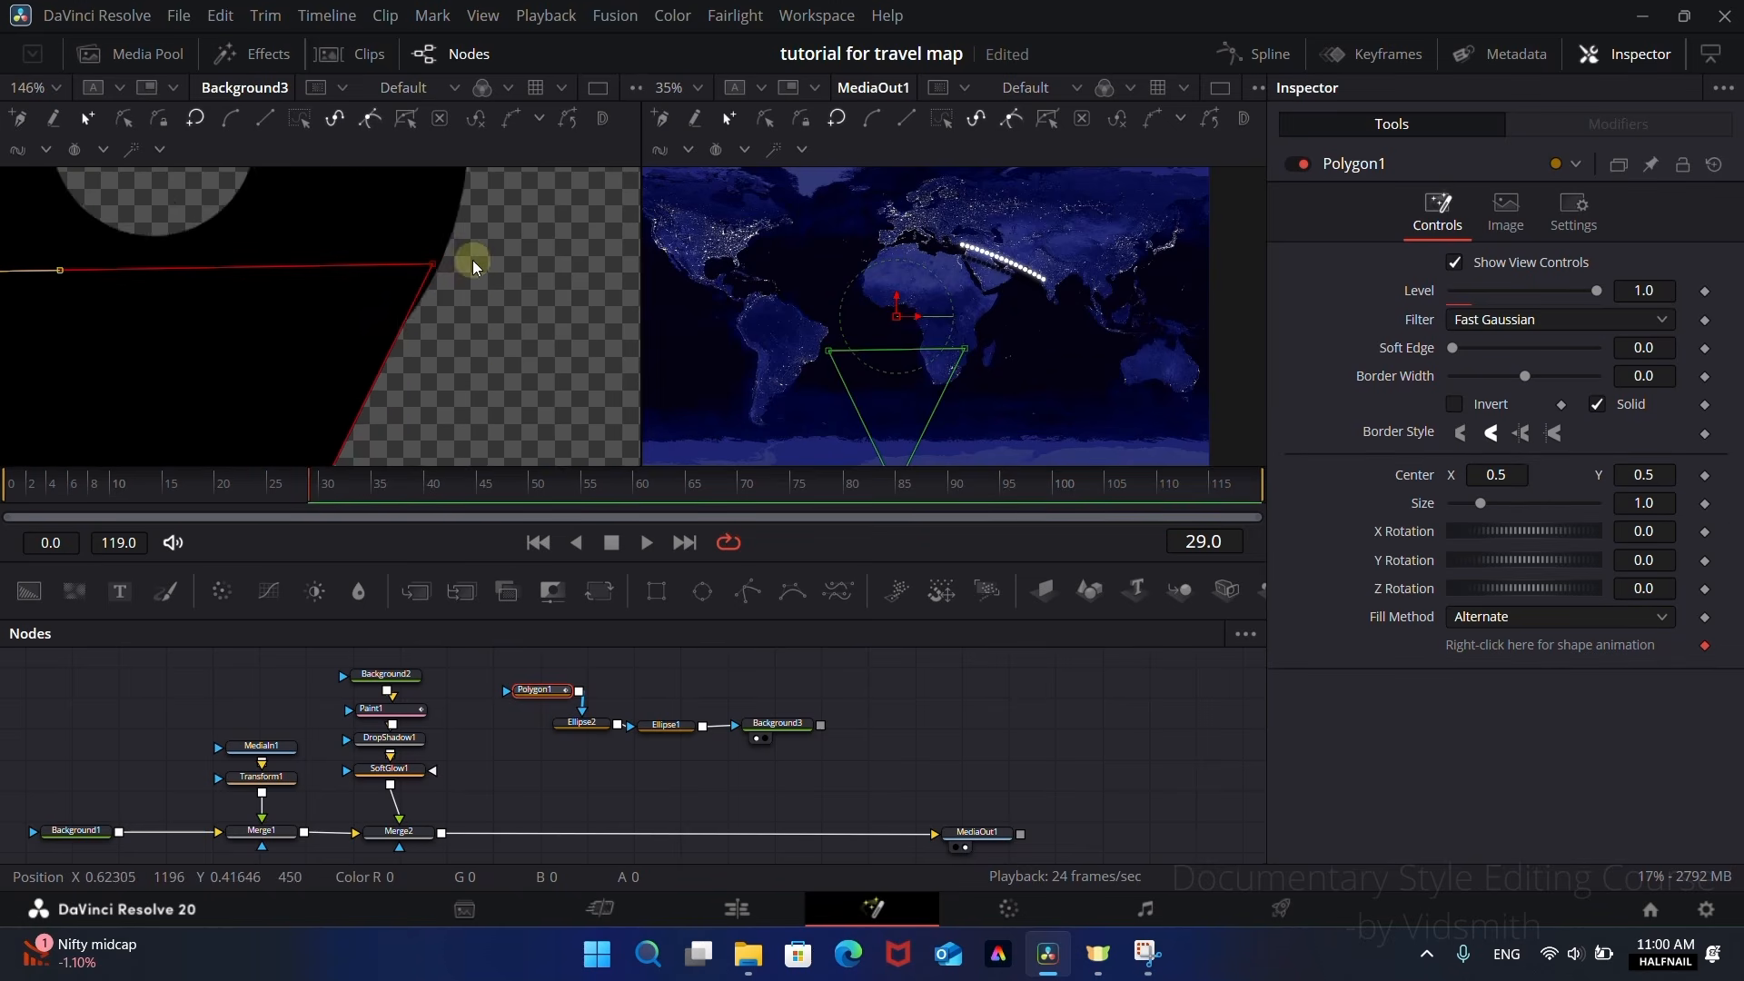
scroll(448, 318, "up", 2)
left_click_drag(432, 321, 437, 319)
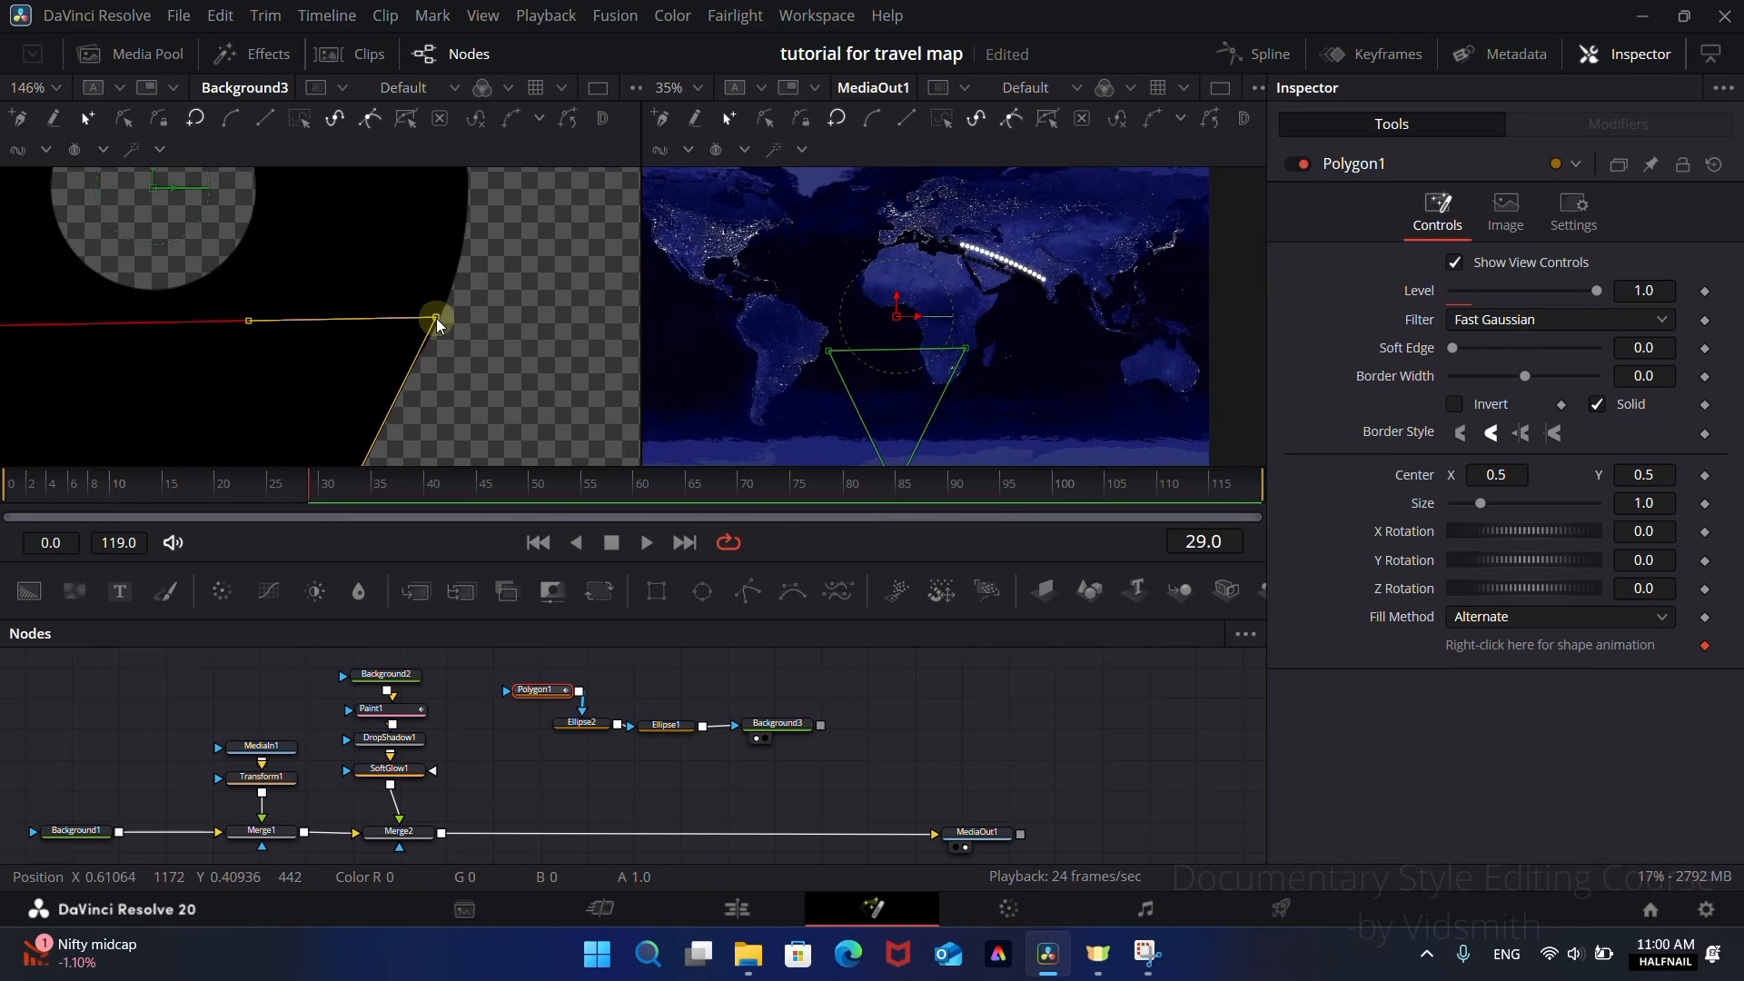
scroll(423, 356, "down", 2)
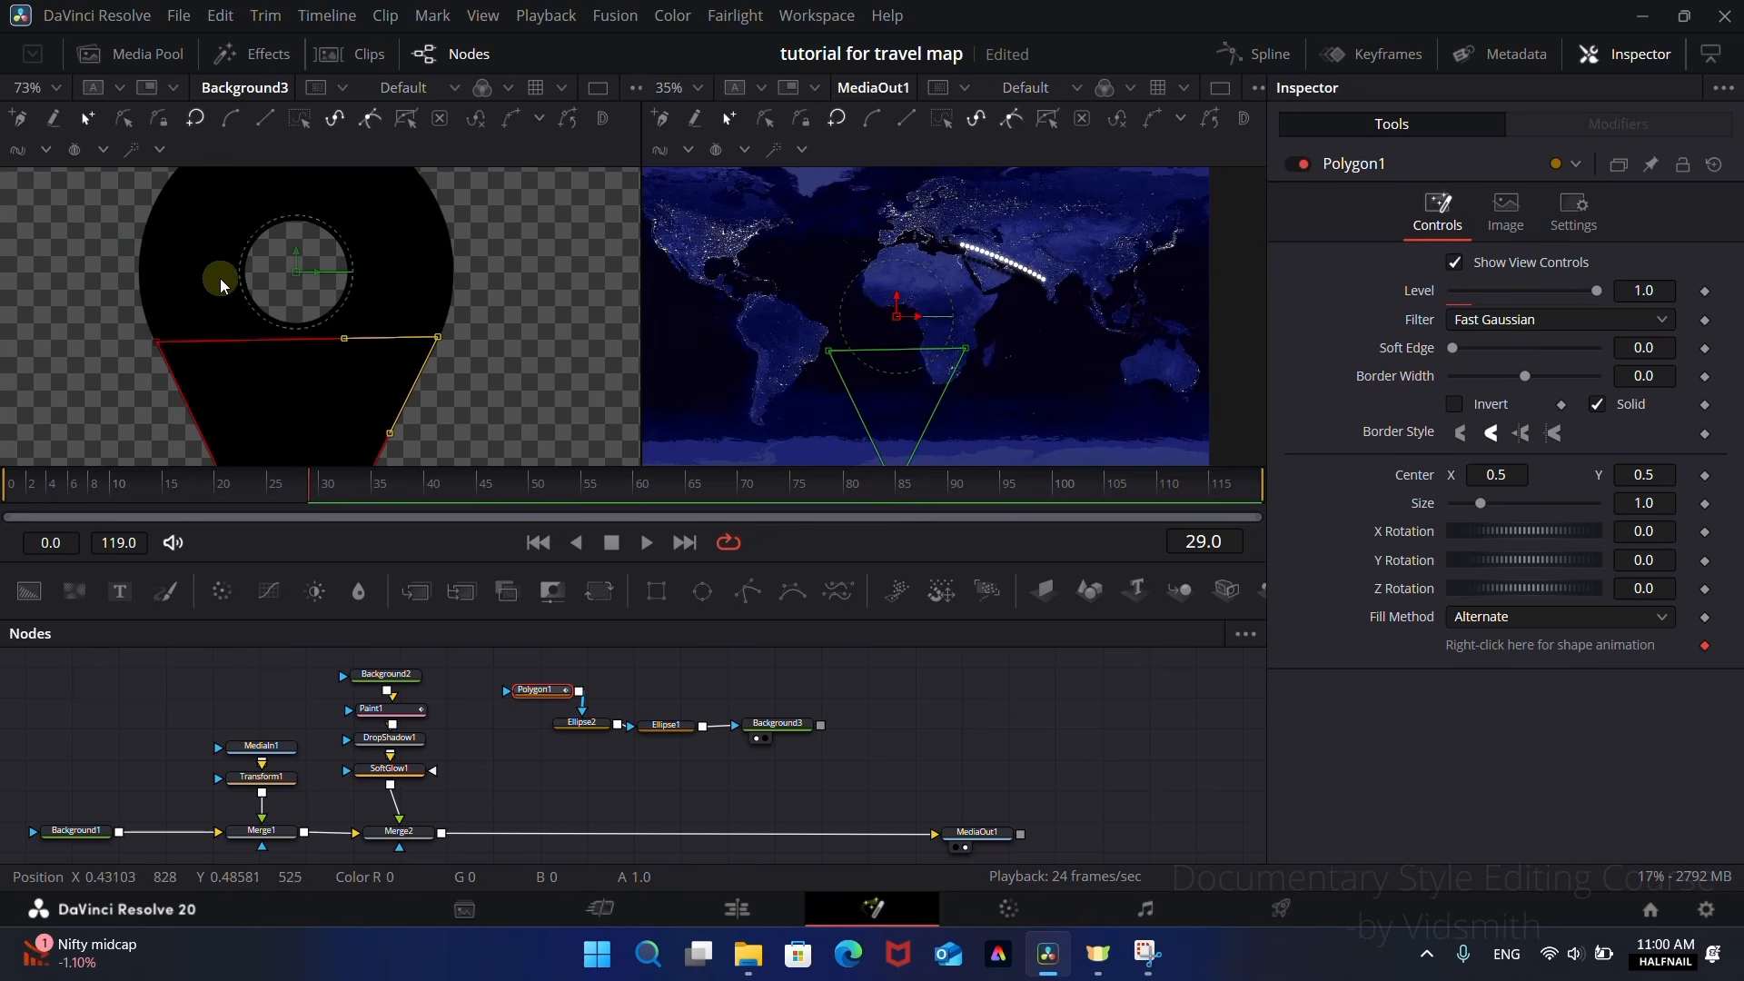
scroll(123, 359, "up", 3)
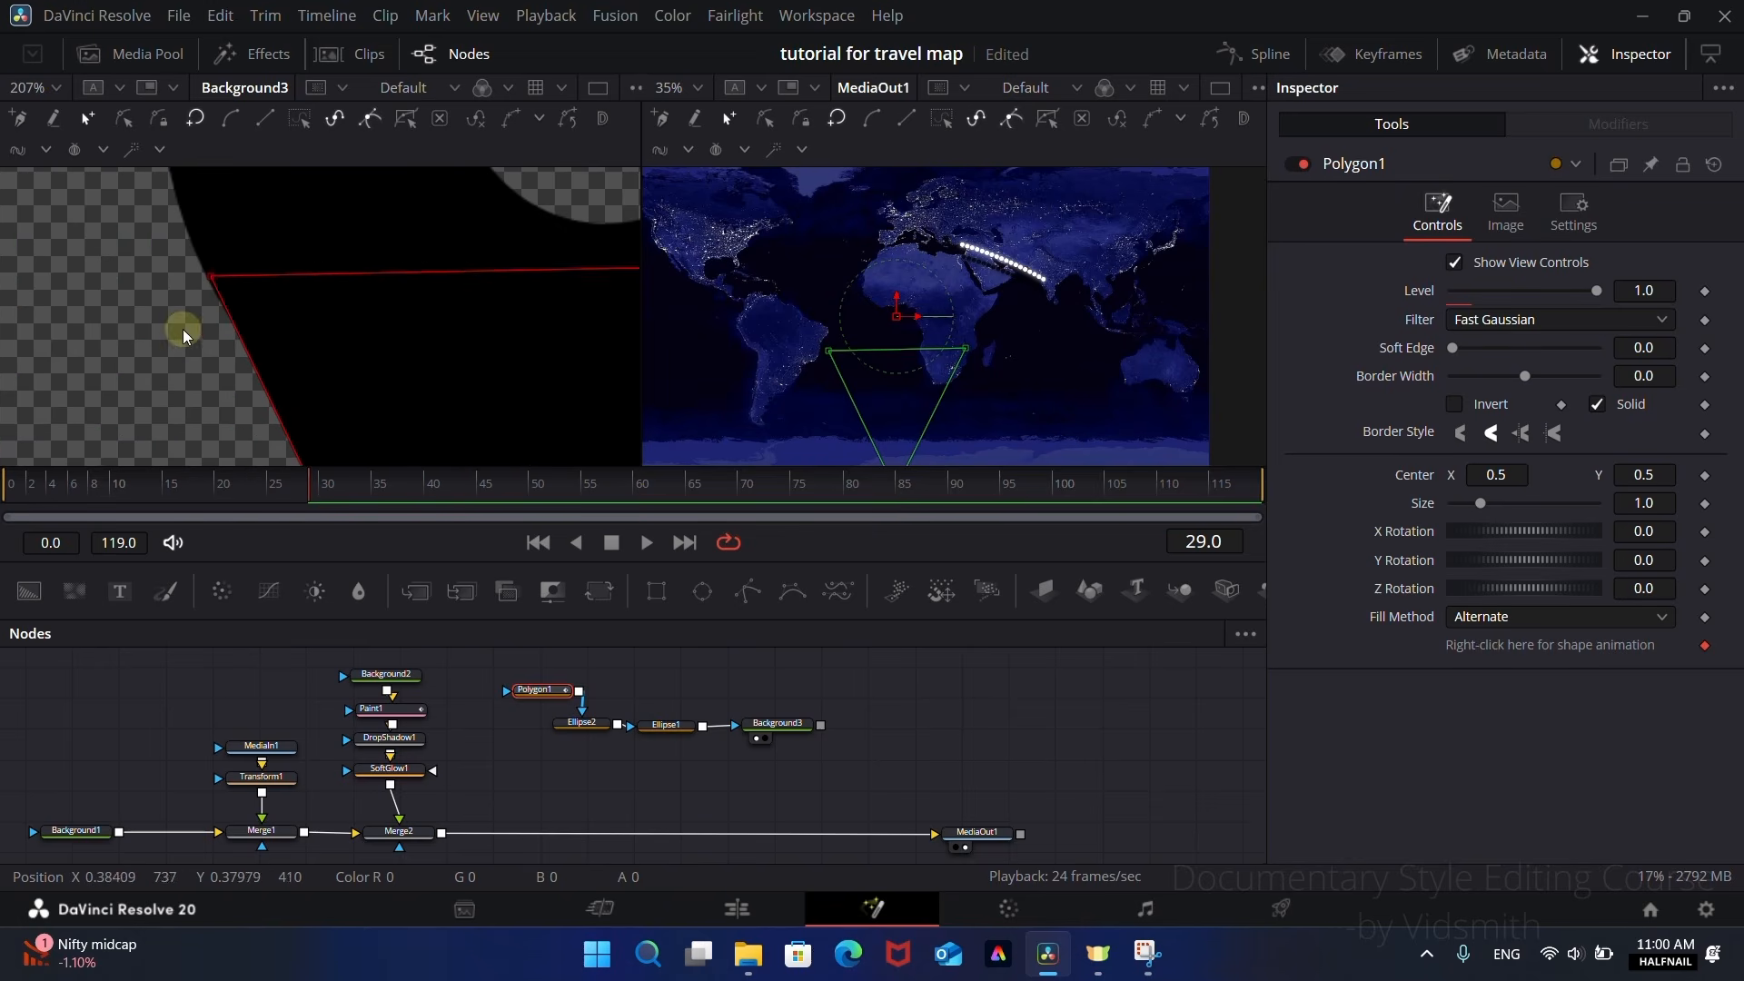
scroll(182, 334, "down", 3)
left_click(532, 787)
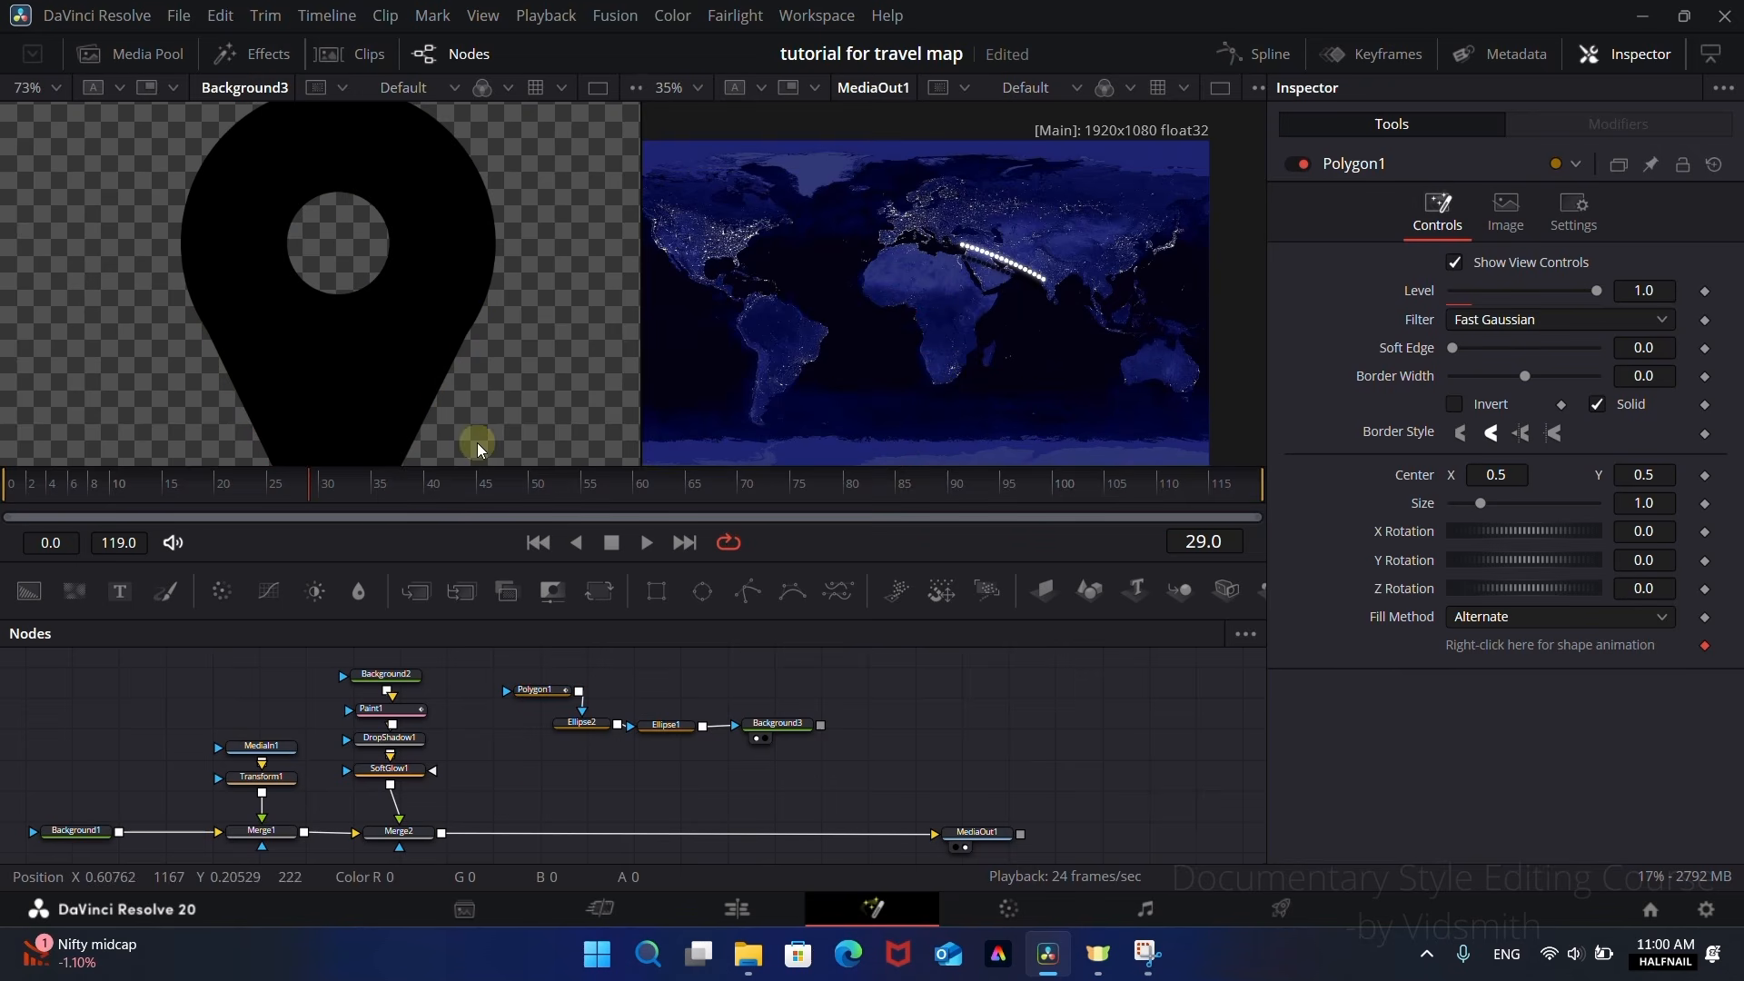
scroll(500, 351, "down", 3)
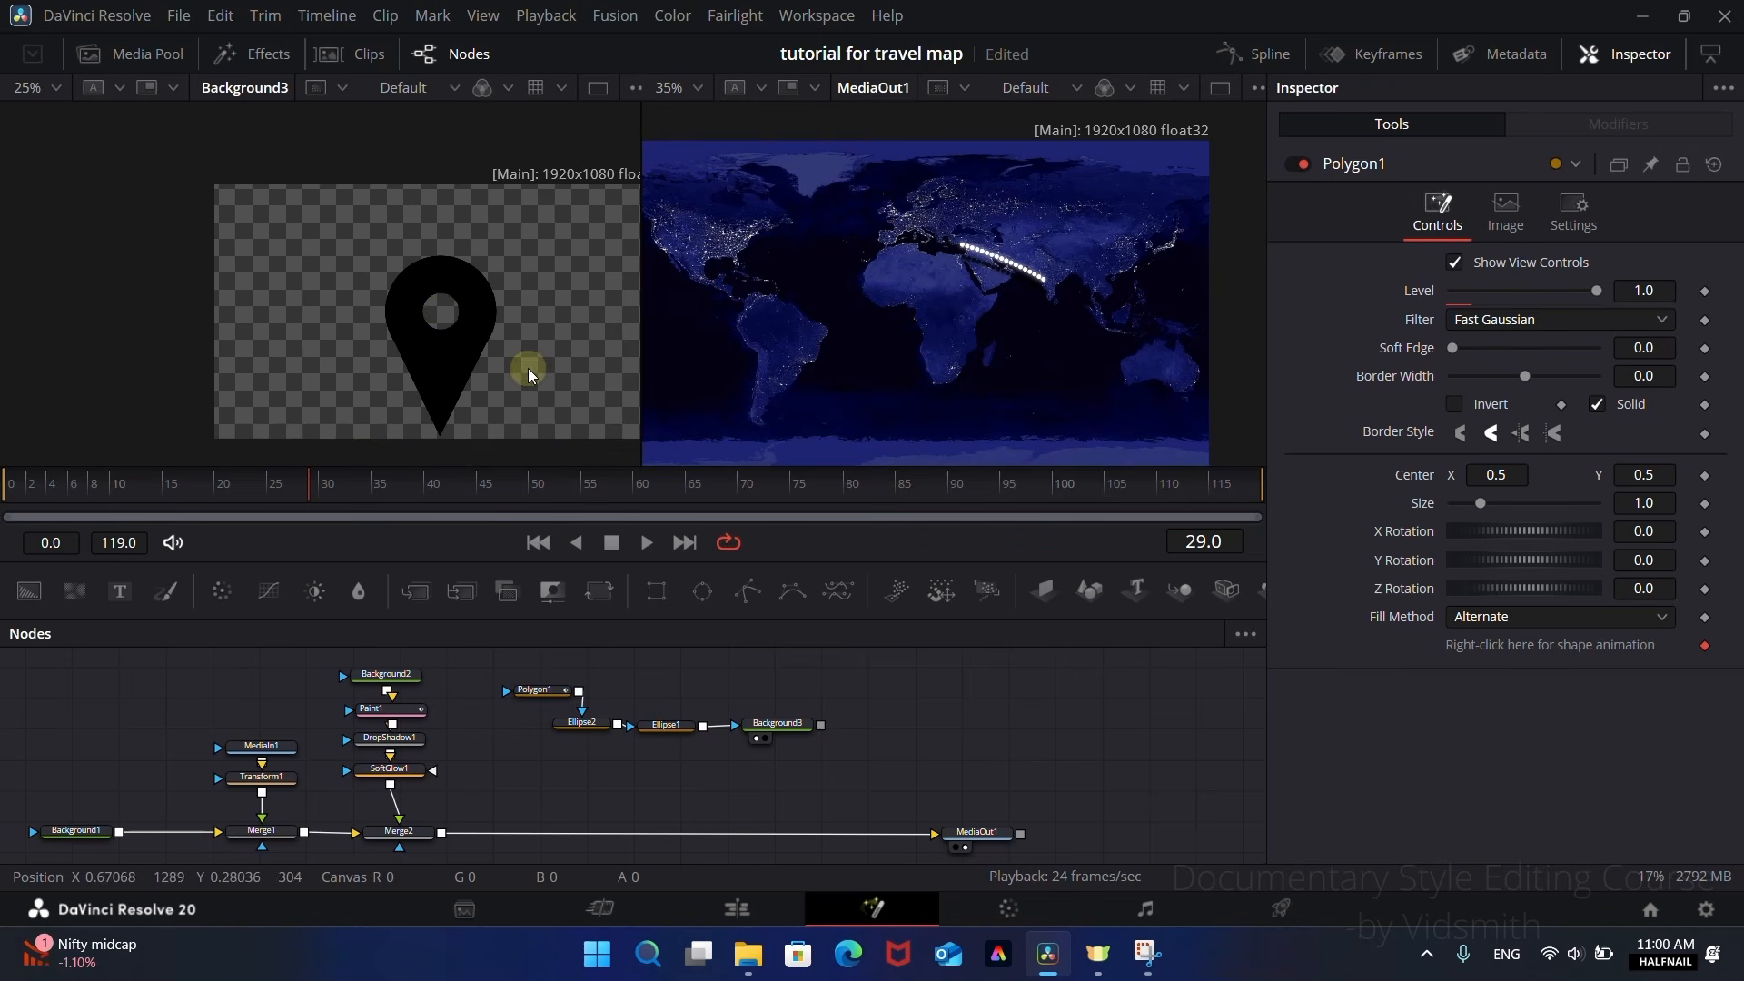
scroll(528, 379, "down", 1)
scroll(528, 382, "up", 1)
scroll(513, 359, "down", 2)
scroll(454, 363, "up", 3)
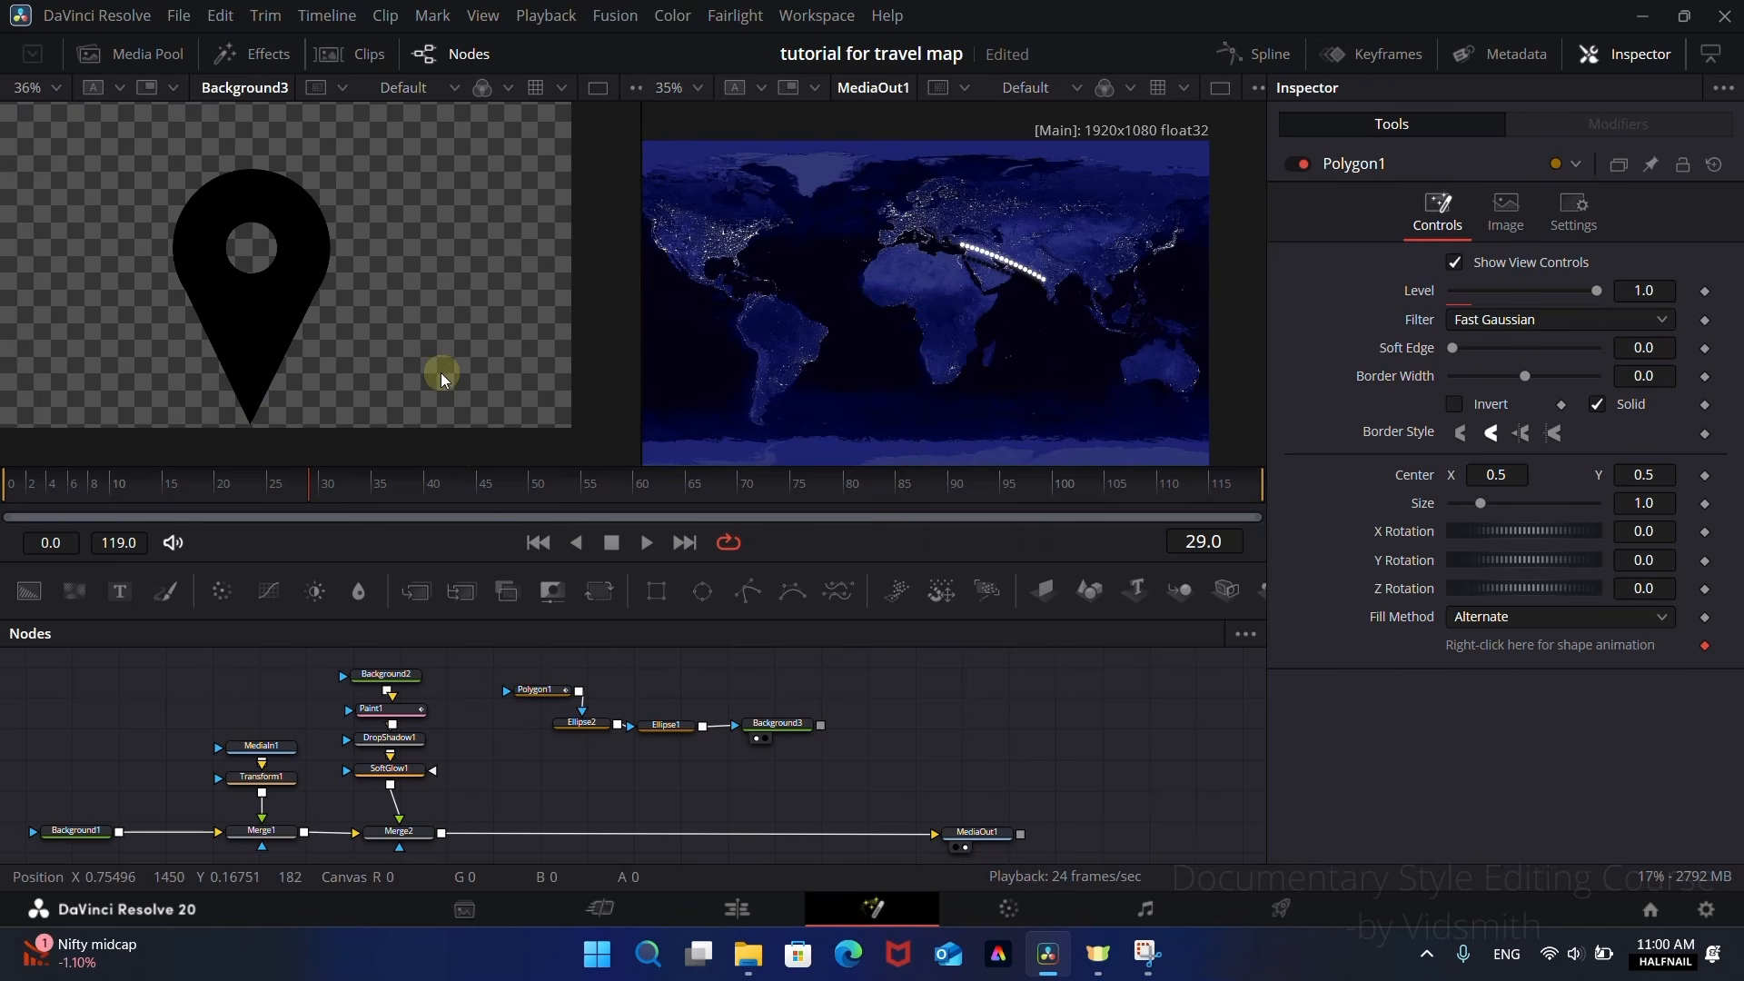
Step: Merge Background3 over the Merge2 output and stack the pin's background and mask nodes above the new Merge3
scroll(399, 325, "down", 2)
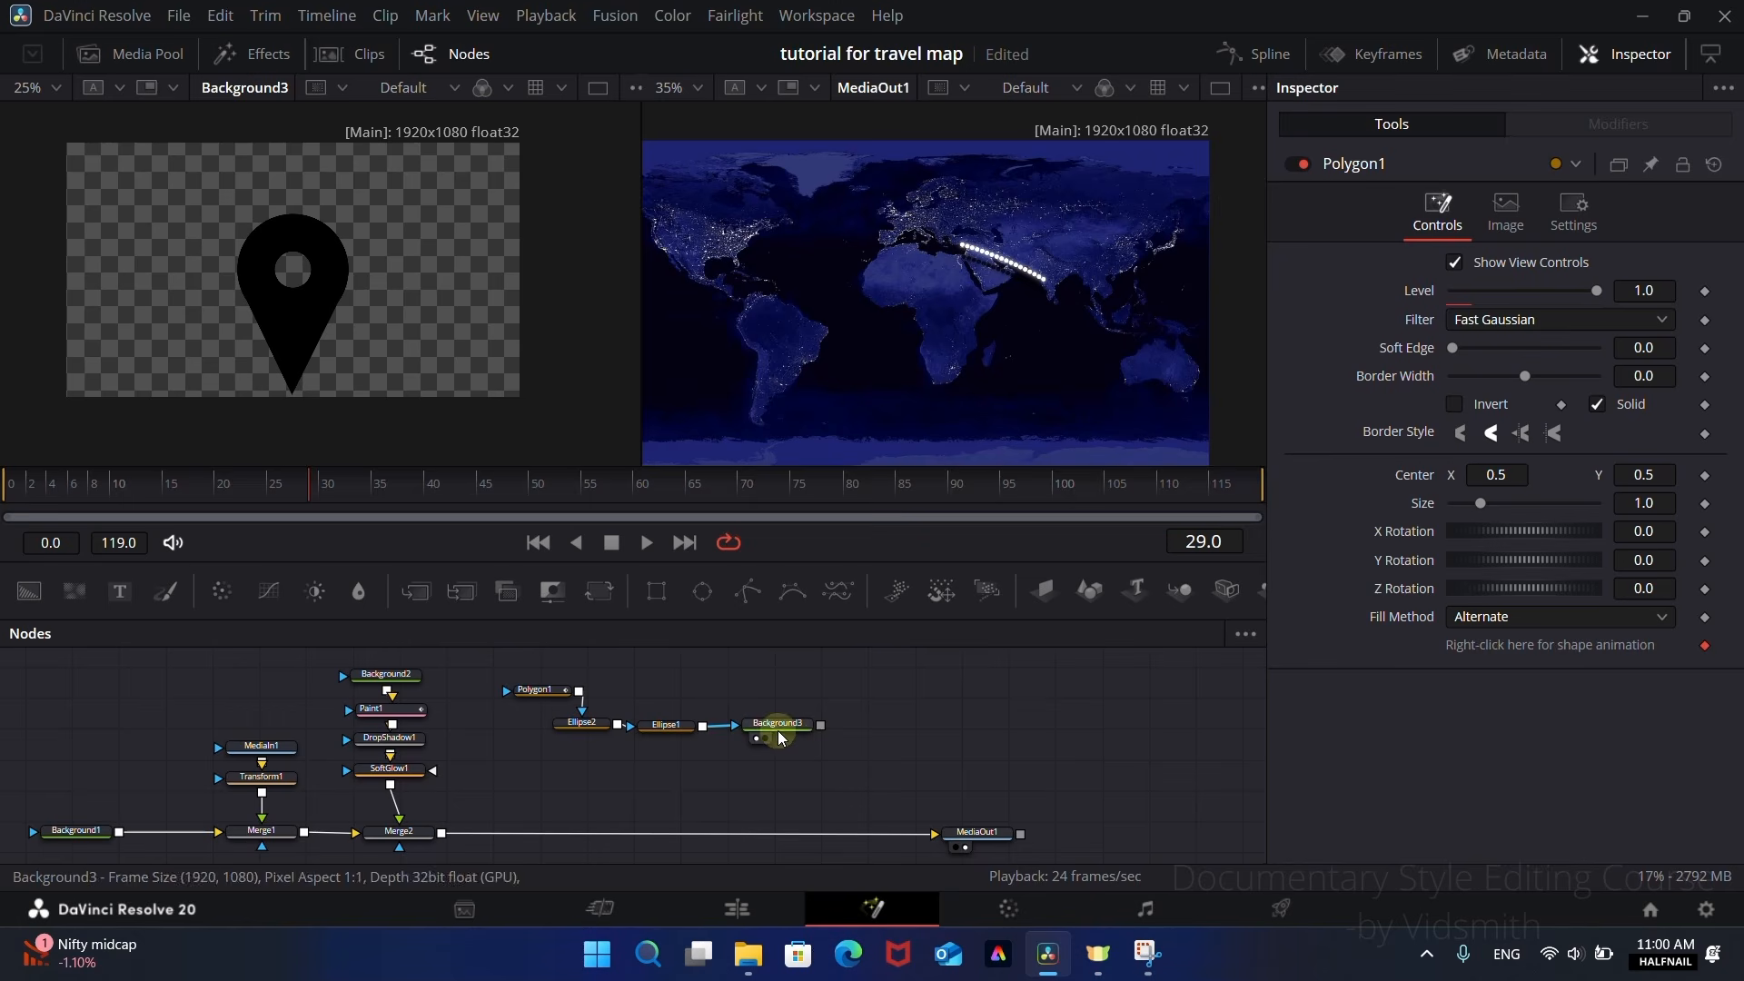
left_click_drag(821, 725, 439, 837)
left_click_drag(752, 829, 625, 823)
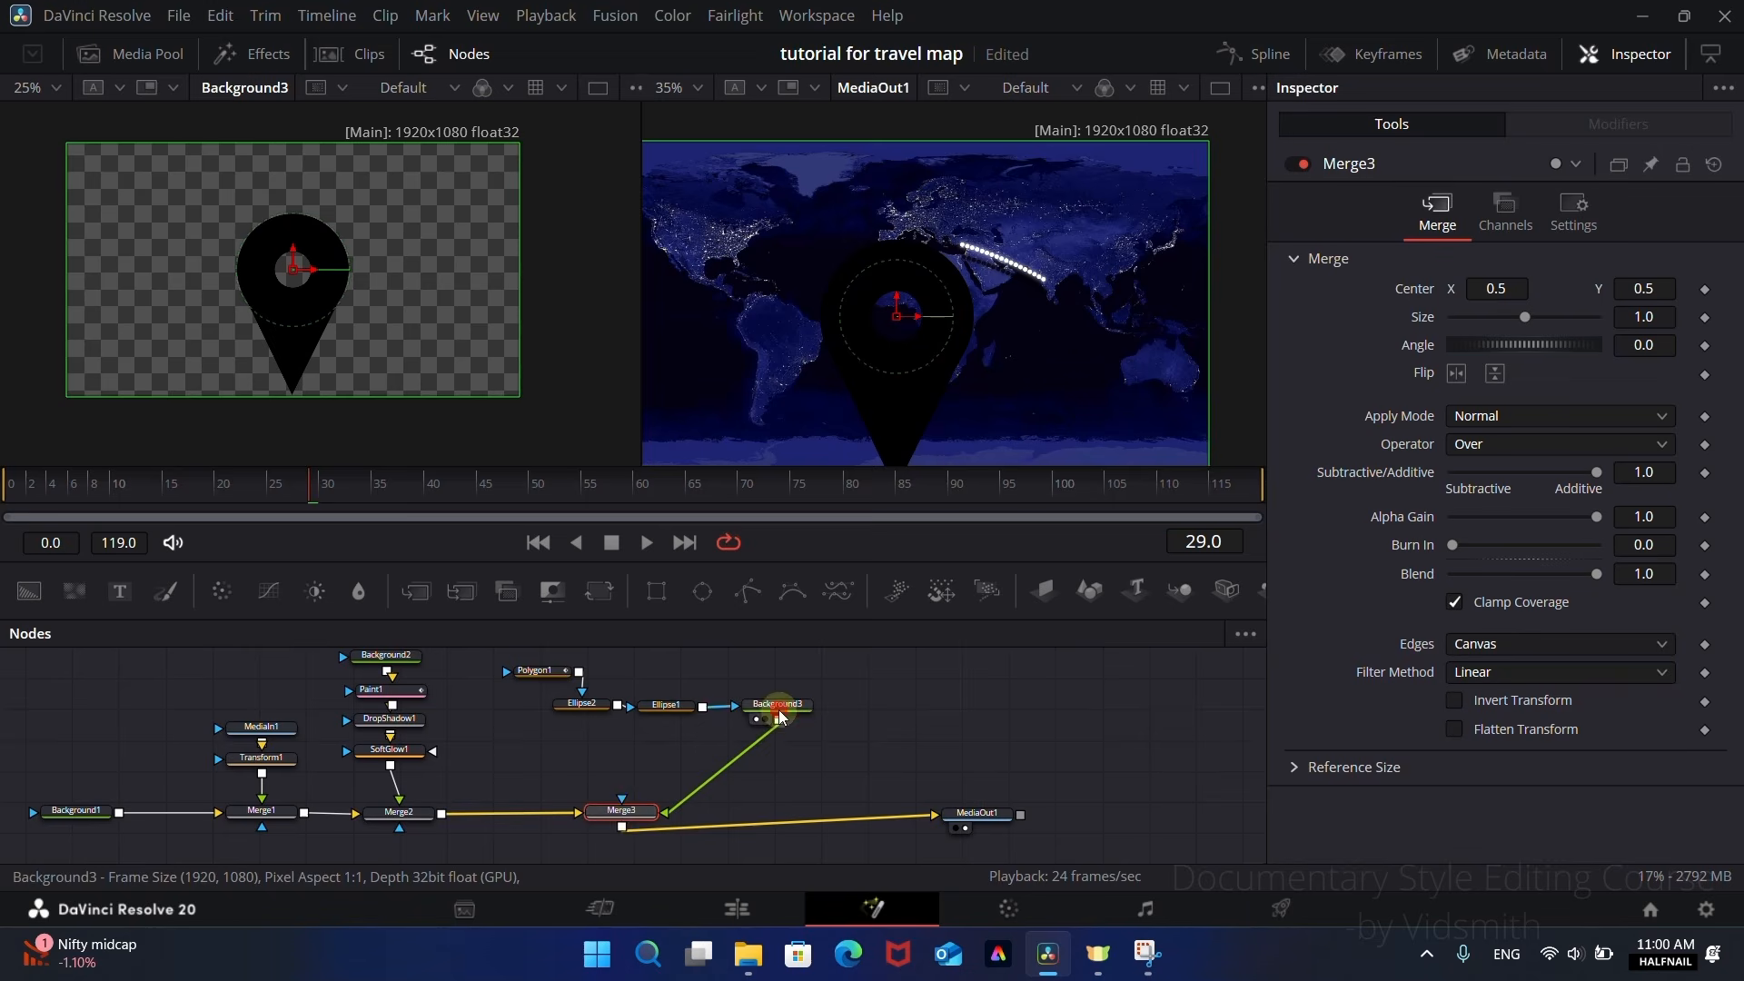
left_click_drag(780, 715, 543, 679)
left_click(722, 695)
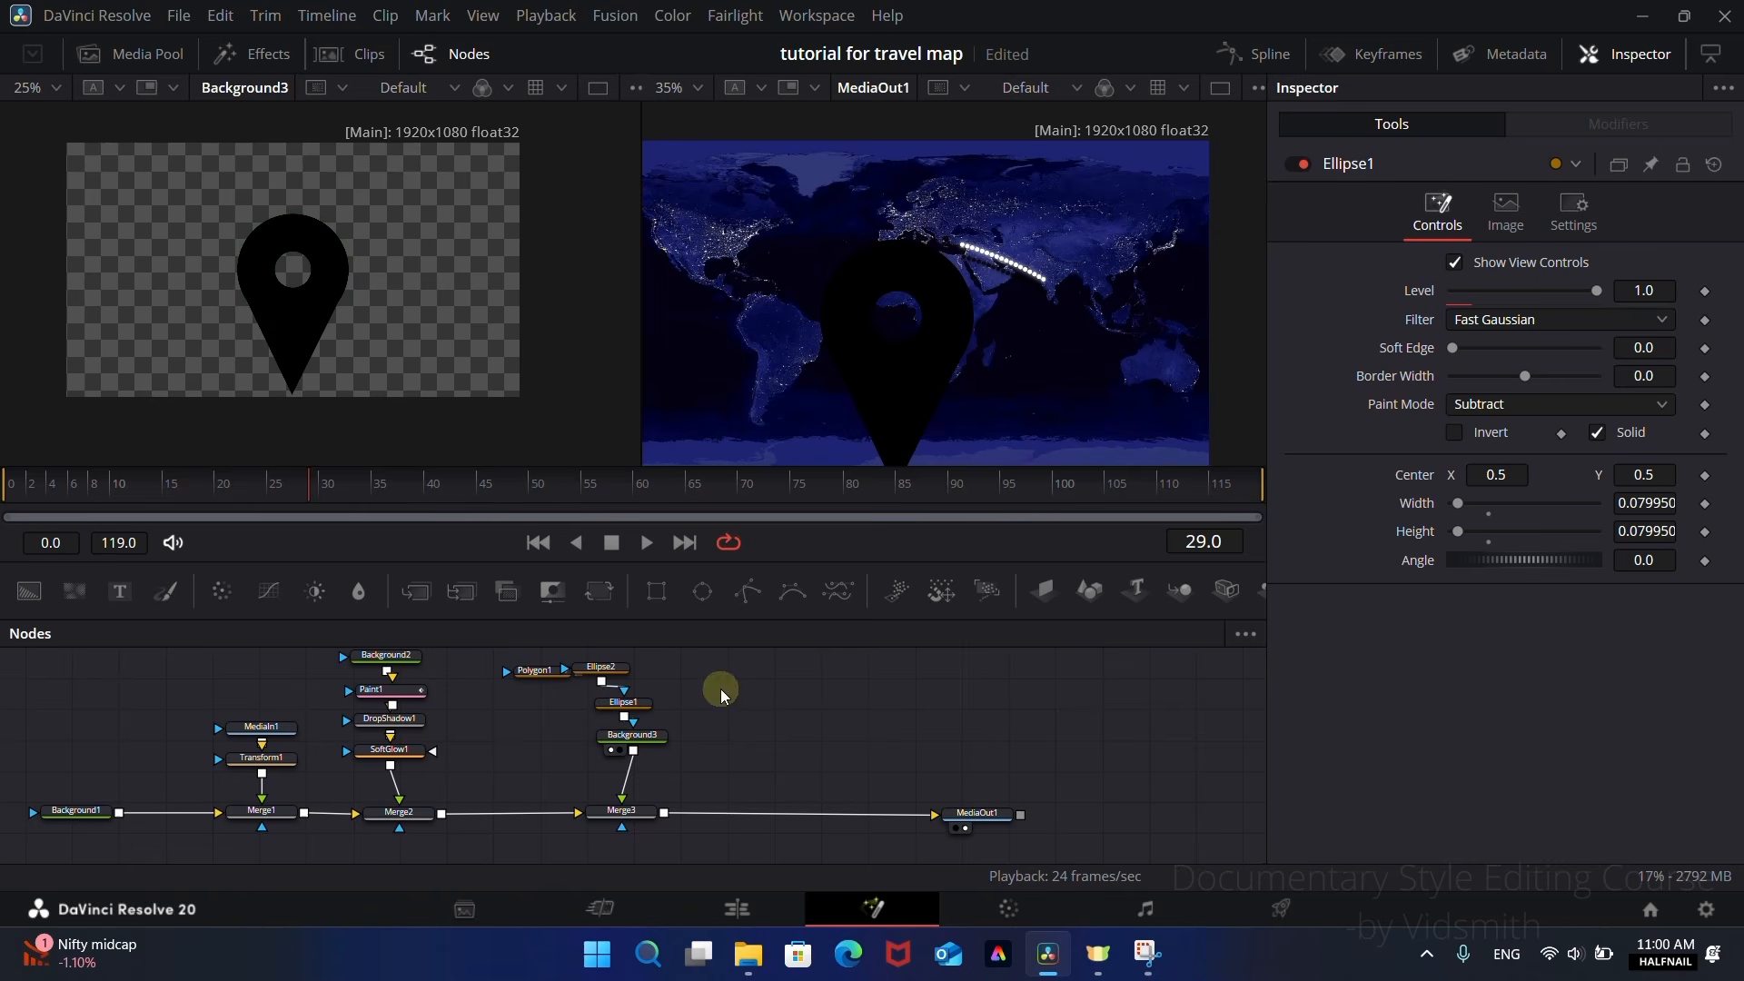
Step: Color the Background3 pin yellow with Red at 0.945 and Green at 1.0
left_click_drag(636, 744, 622, 755)
left_click_drag(1454, 424, 1589, 424)
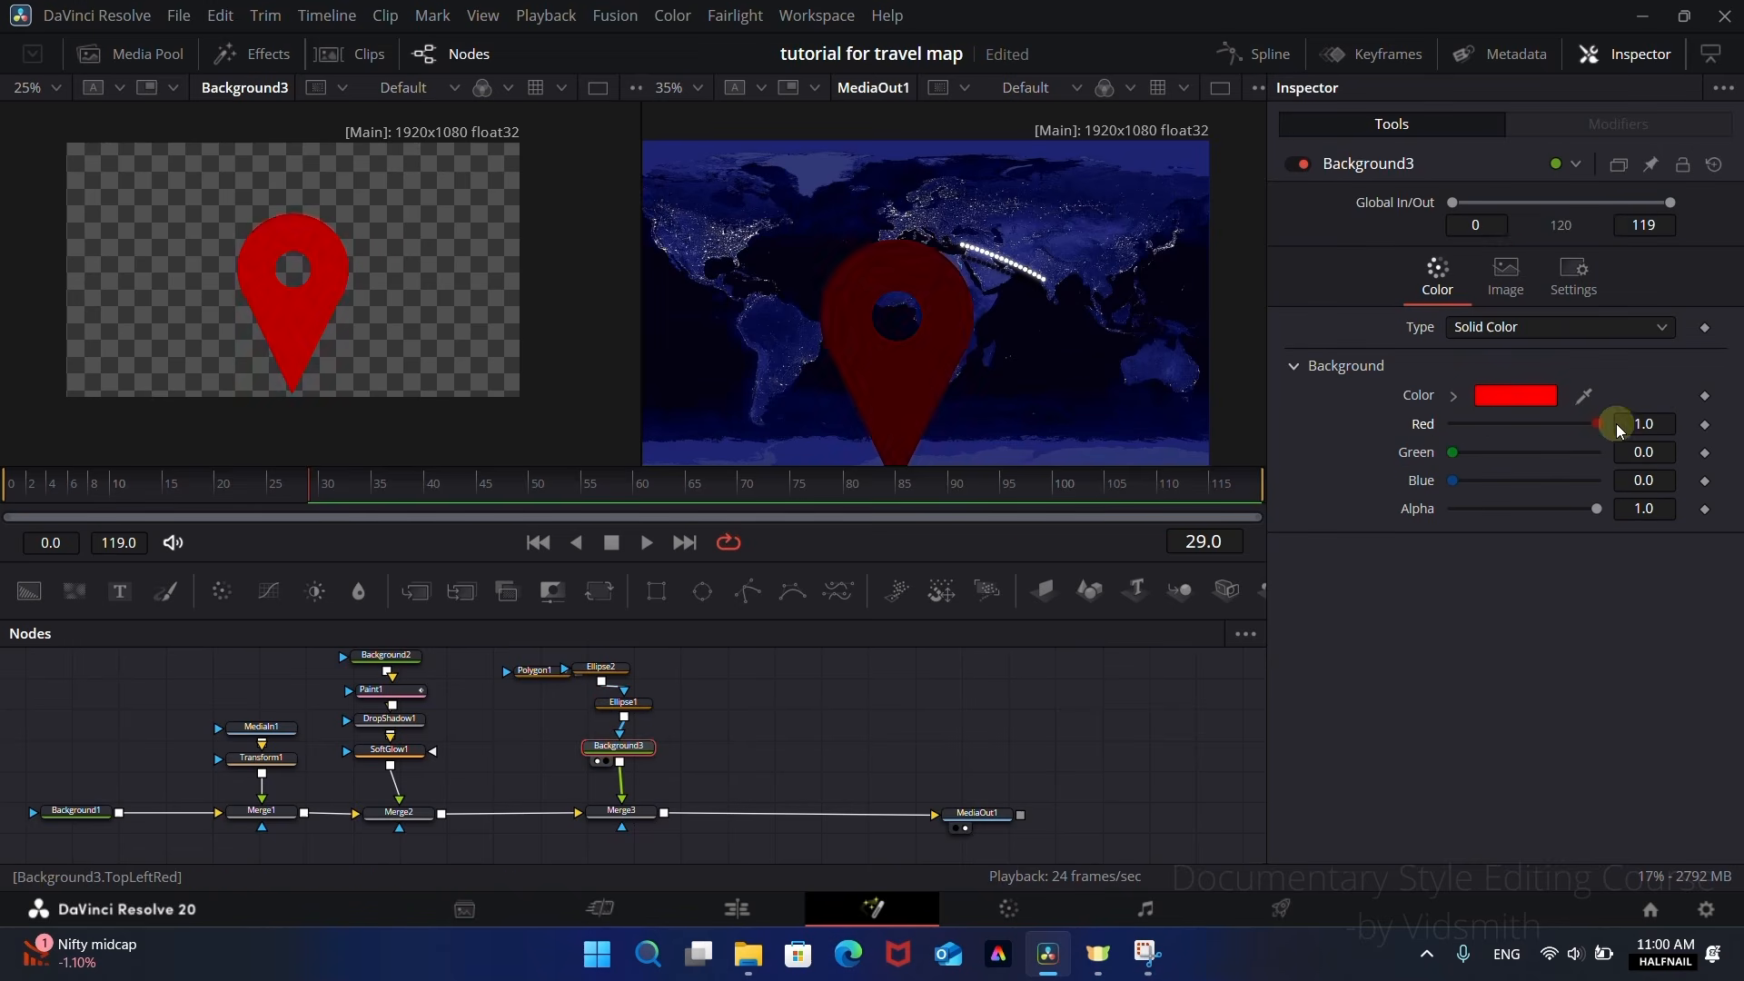
left_click_drag(1443, 454, 1600, 452)
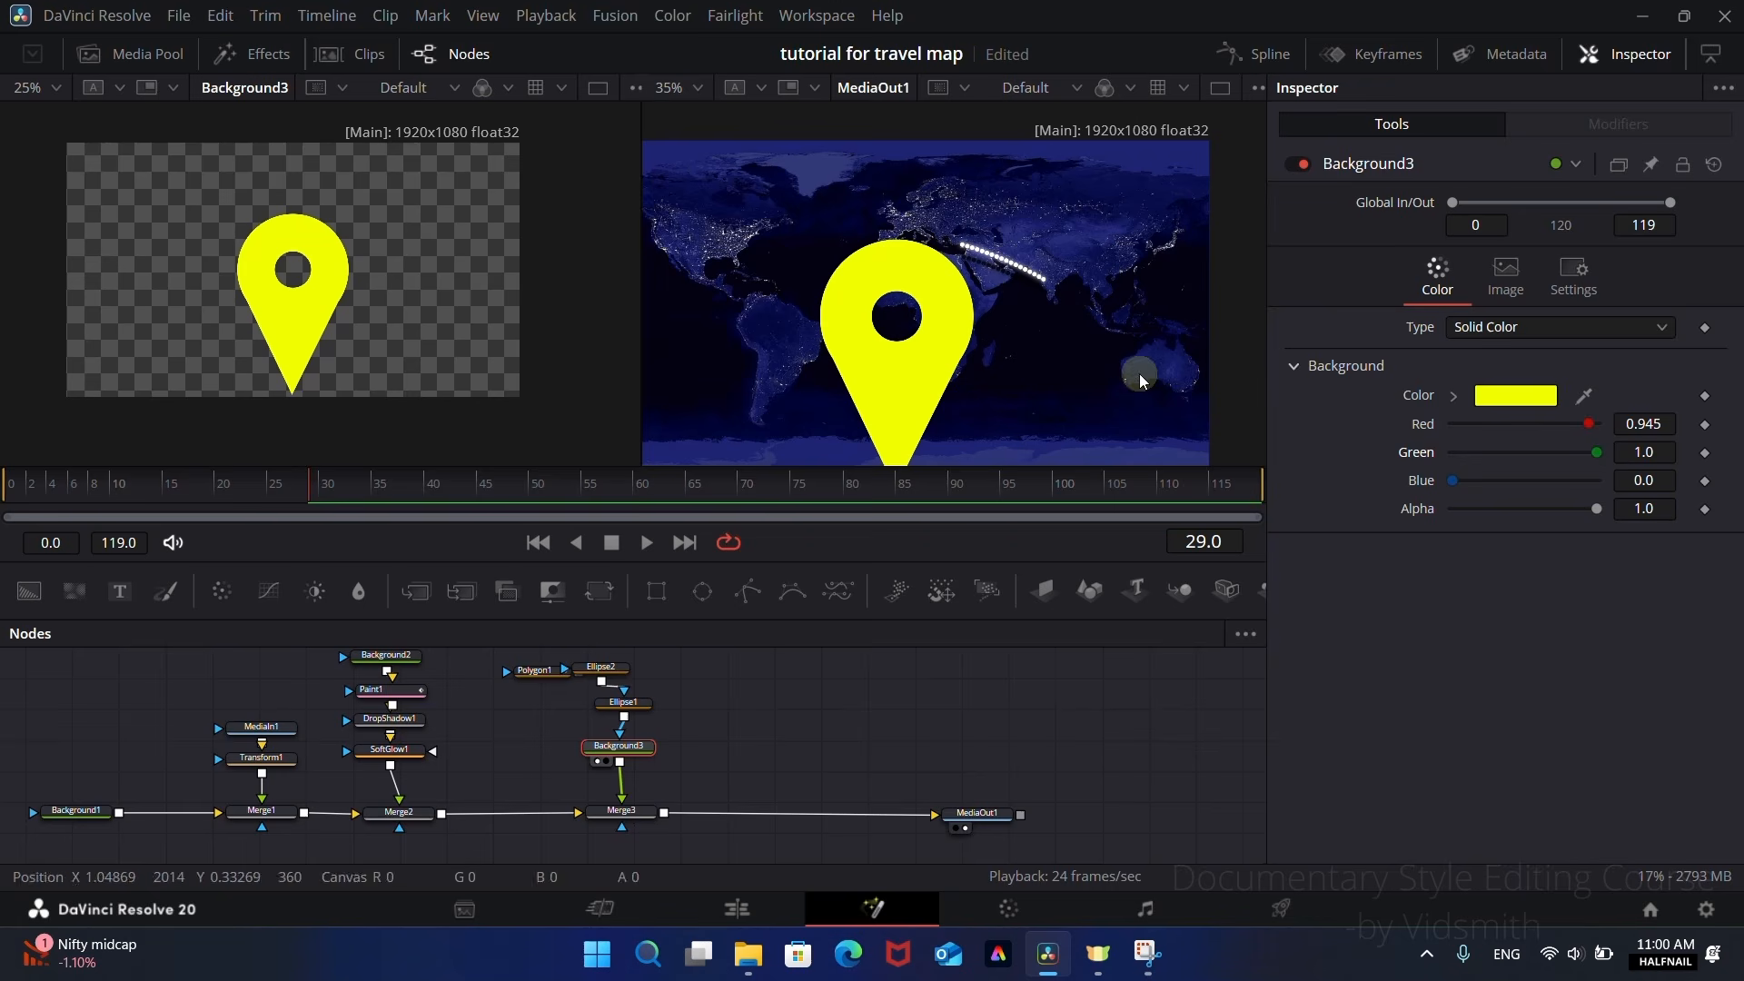
Step: Insert a Transform node between Background3 and Merge3 and set its Size to 0.11
left_click_drag(624, 750, 626, 744)
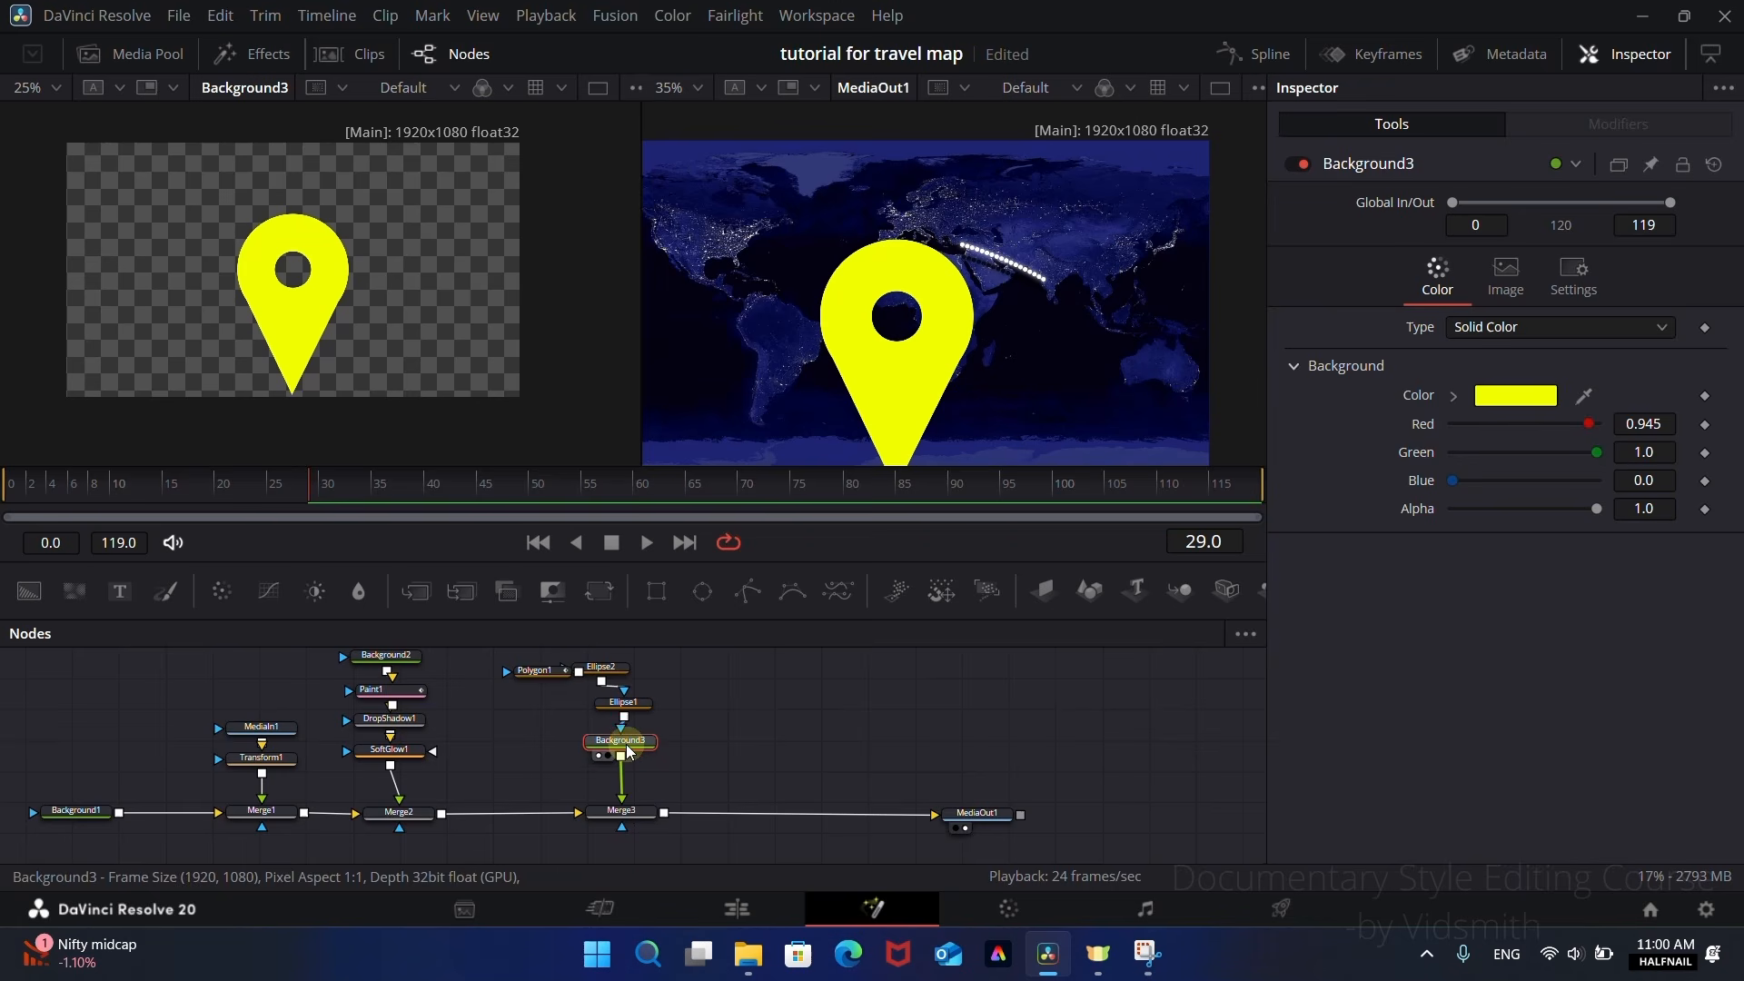
left_click(603, 593)
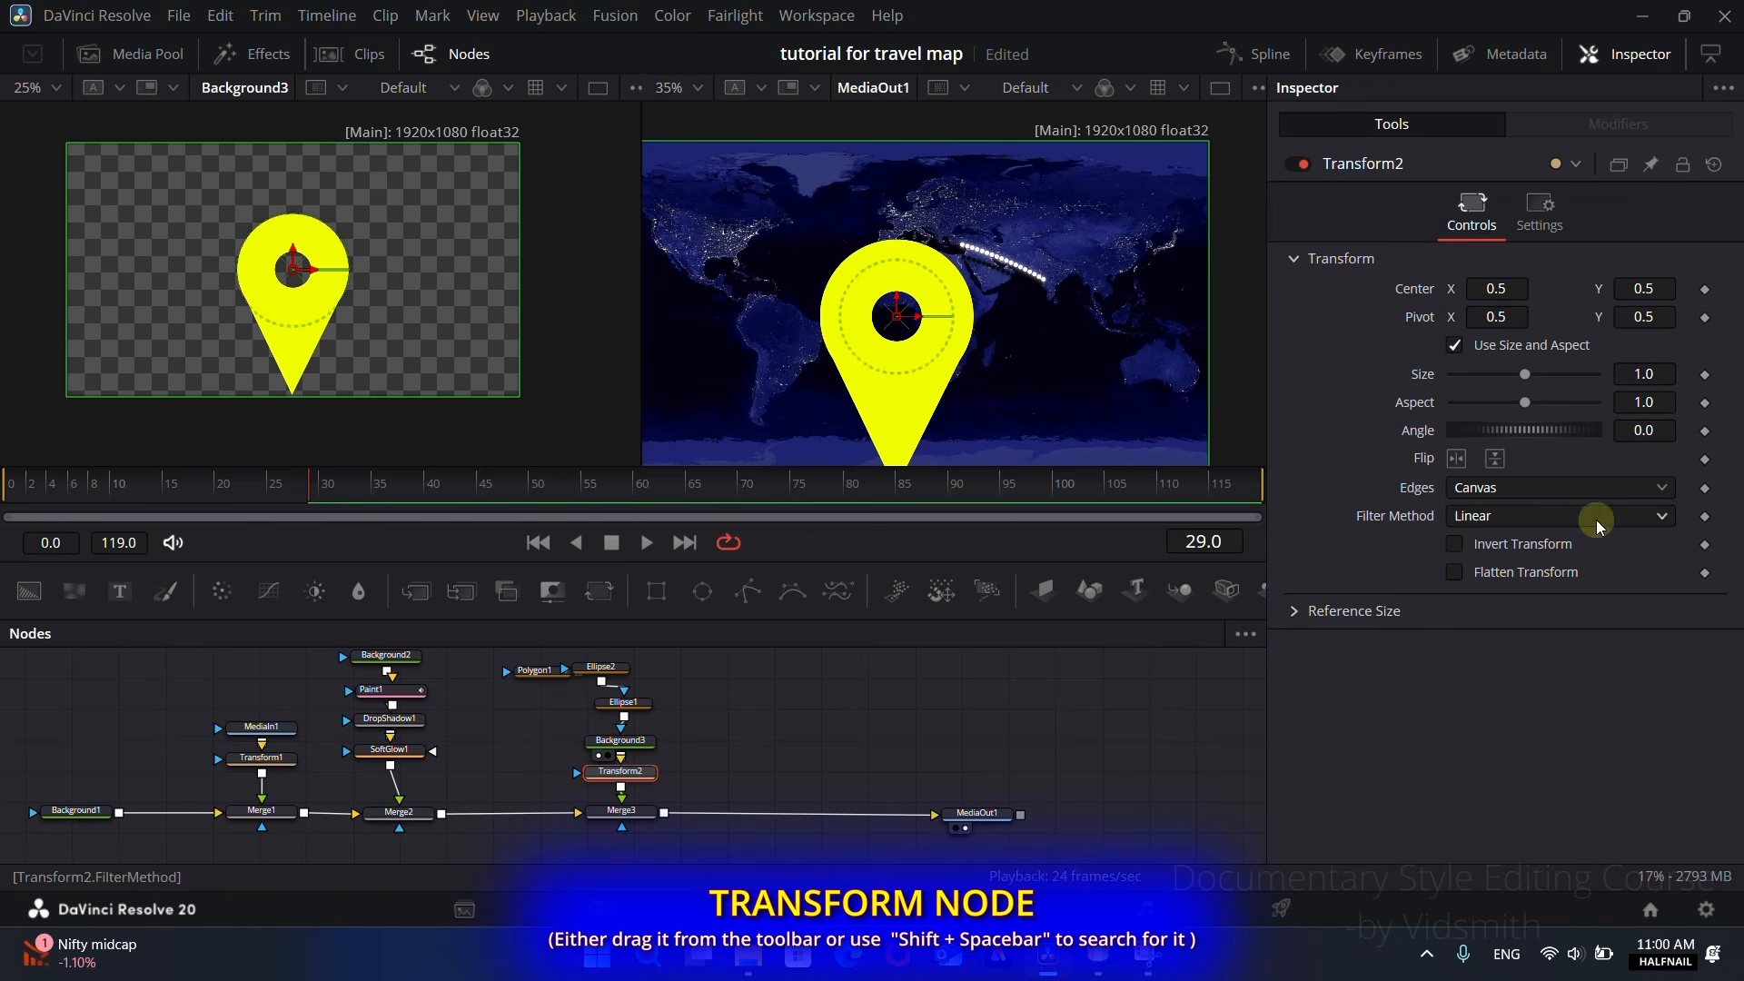
left_click_drag(1526, 376, 1464, 393)
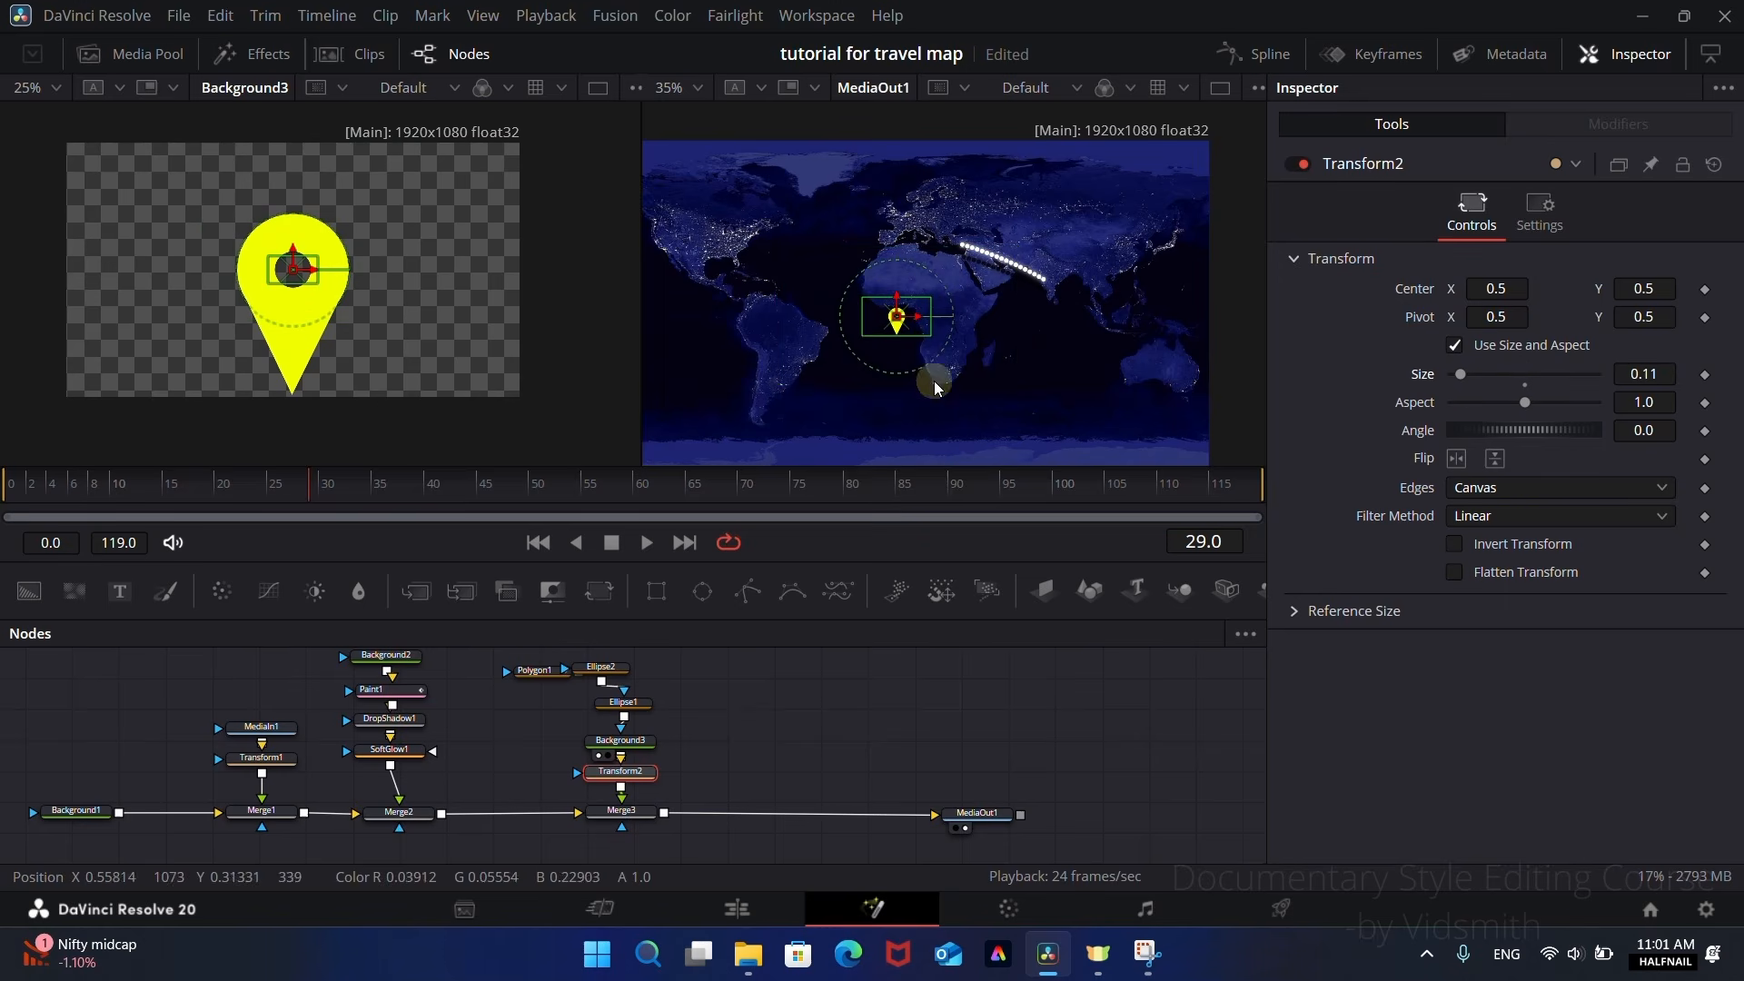
Step: Move the pin so its tip sits on the route's start in India, with Transform2's center at about X 0.738, Y 0.656
left_click_drag(897, 324, 1058, 257)
scroll(1061, 318, "up", 1)
scroll(1063, 323, "up", 4)
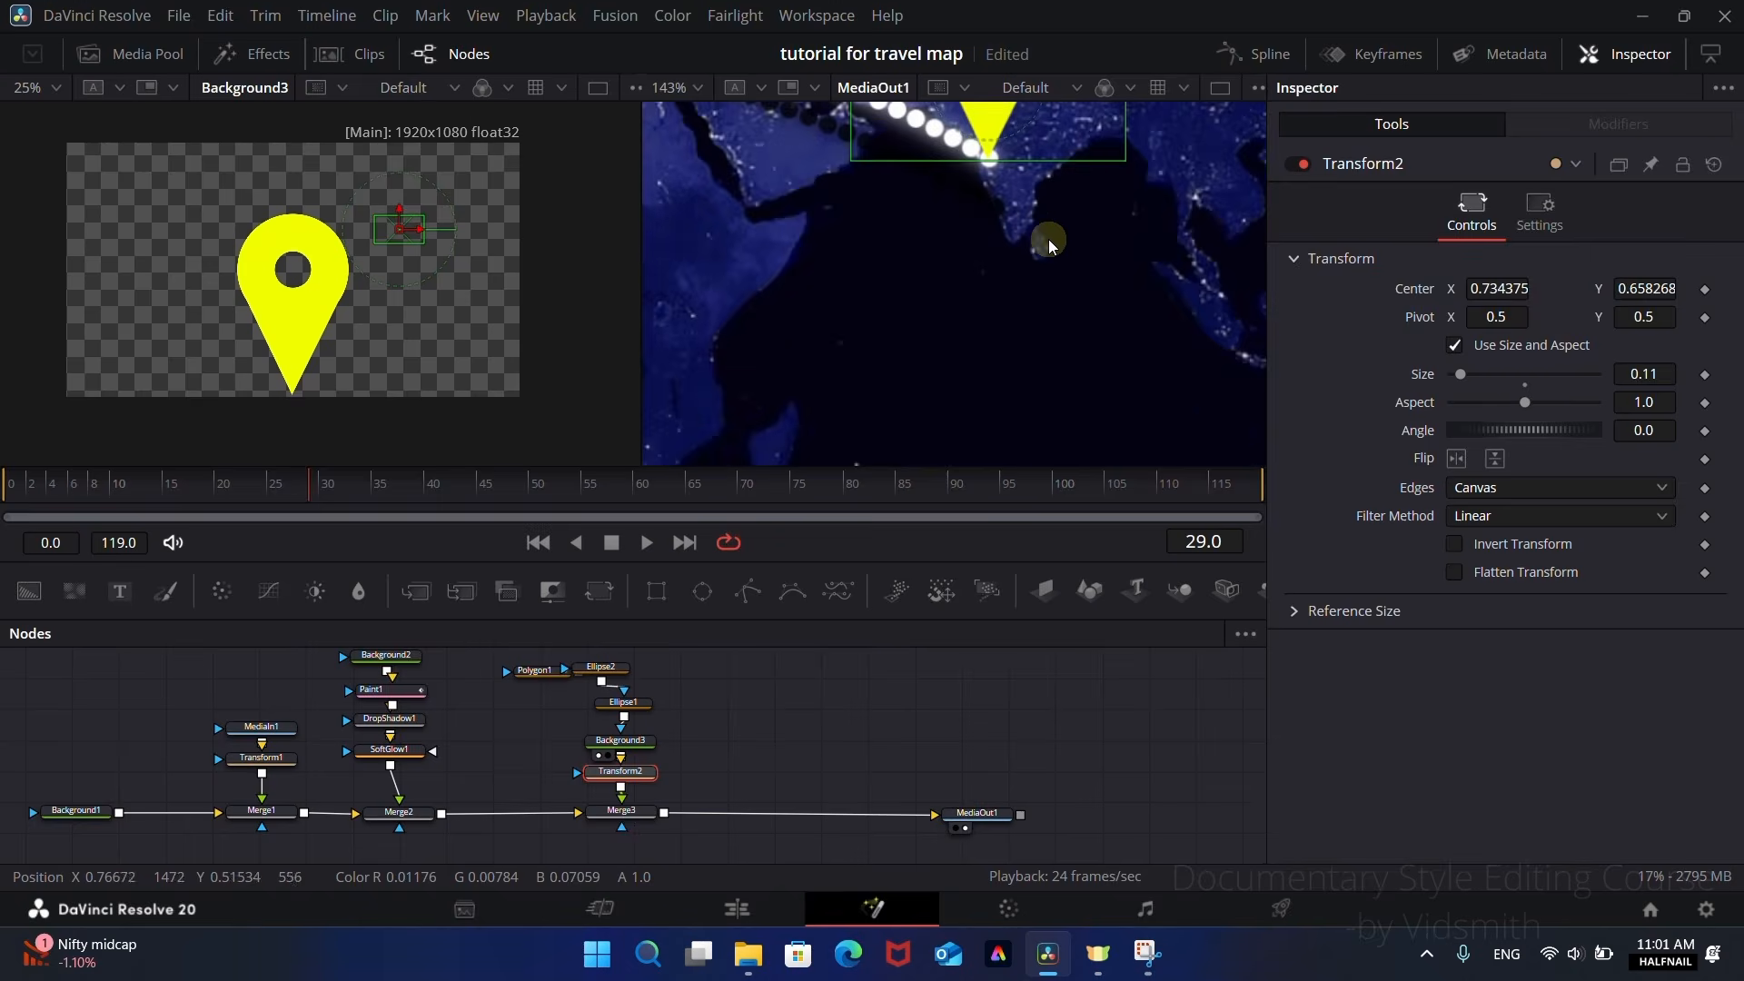
left_click_drag(991, 193, 999, 204)
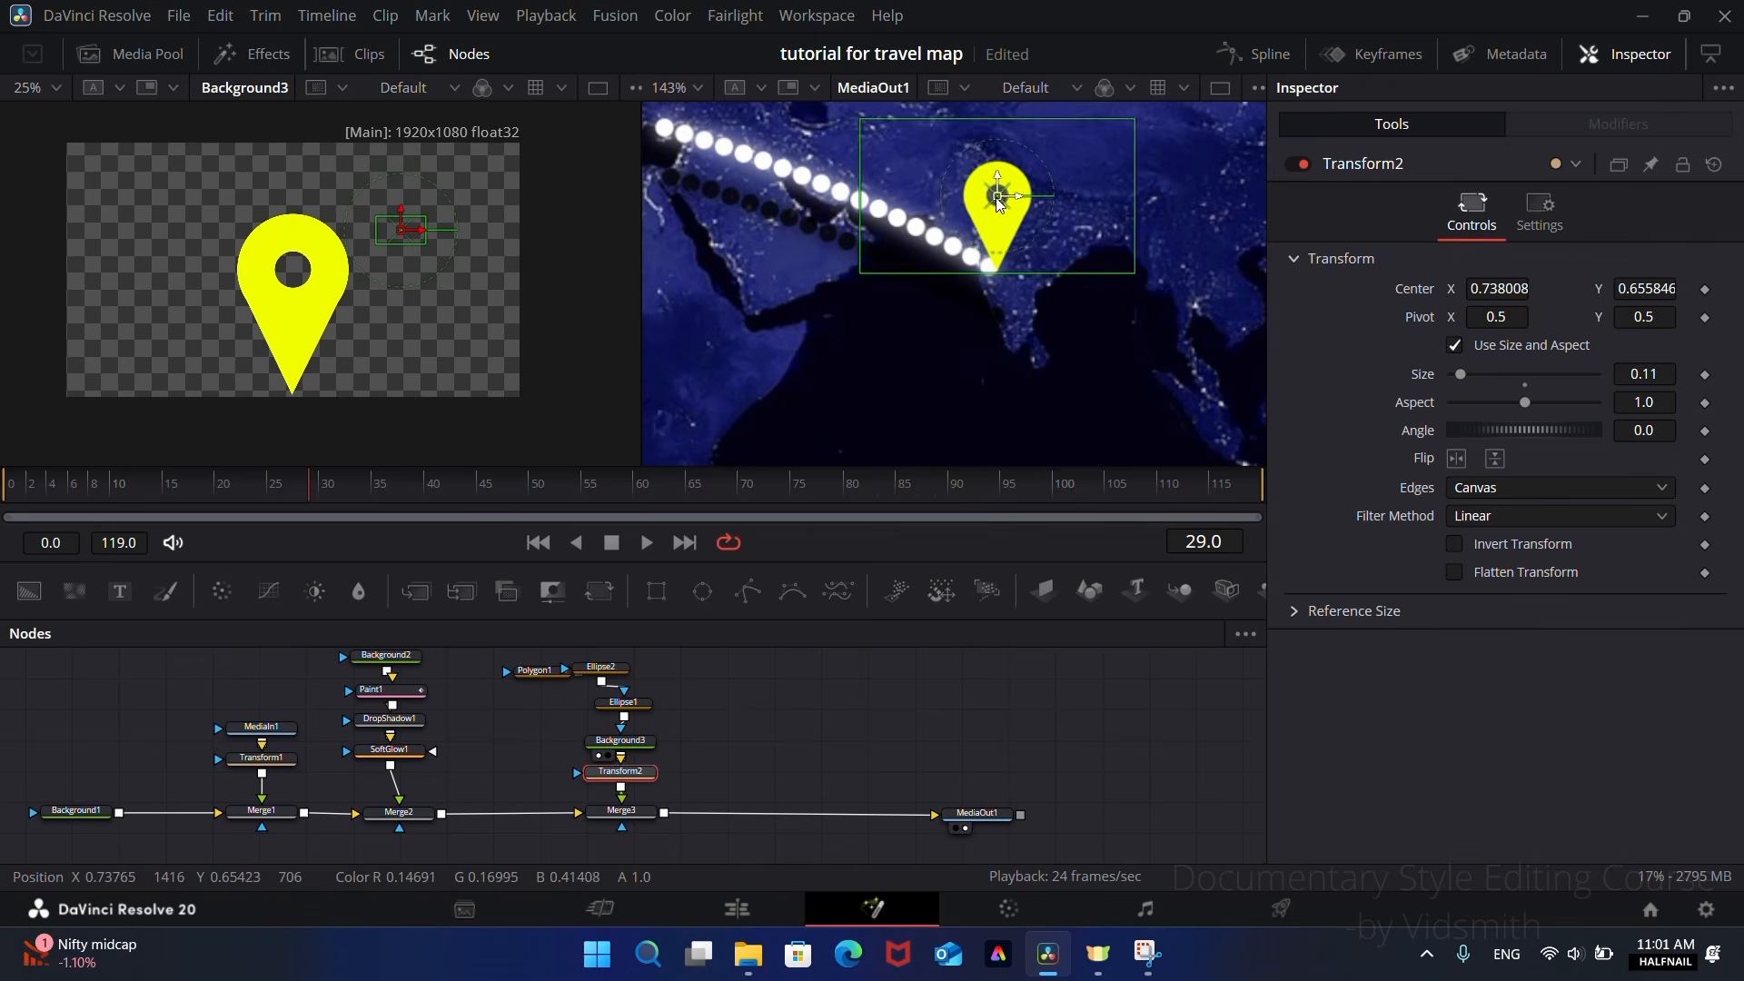
scroll(1029, 331, "down", 5)
left_click_drag(1028, 360, 1029, 352)
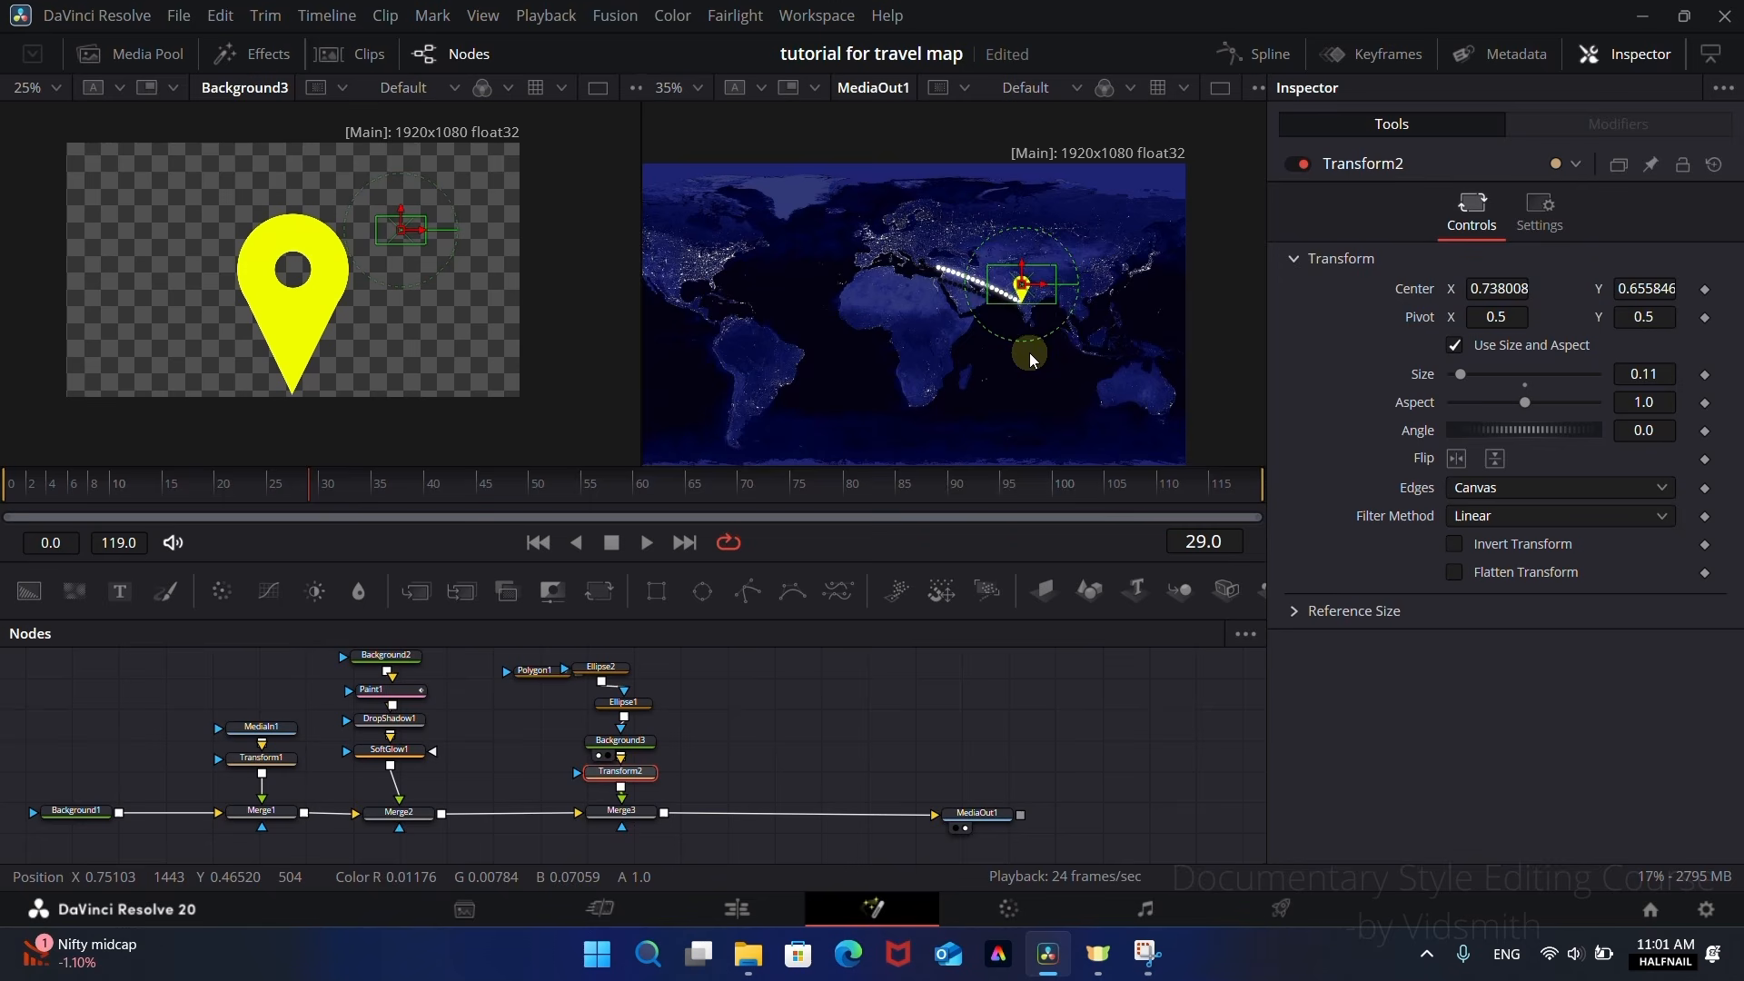
Step: Keyframe Merge3's Blend at 1.0 on frame 15 and 0.0 on frame 14, and scrub through the animation to frame 75
left_click(623, 813)
left_click_drag(279, 491, 204, 502)
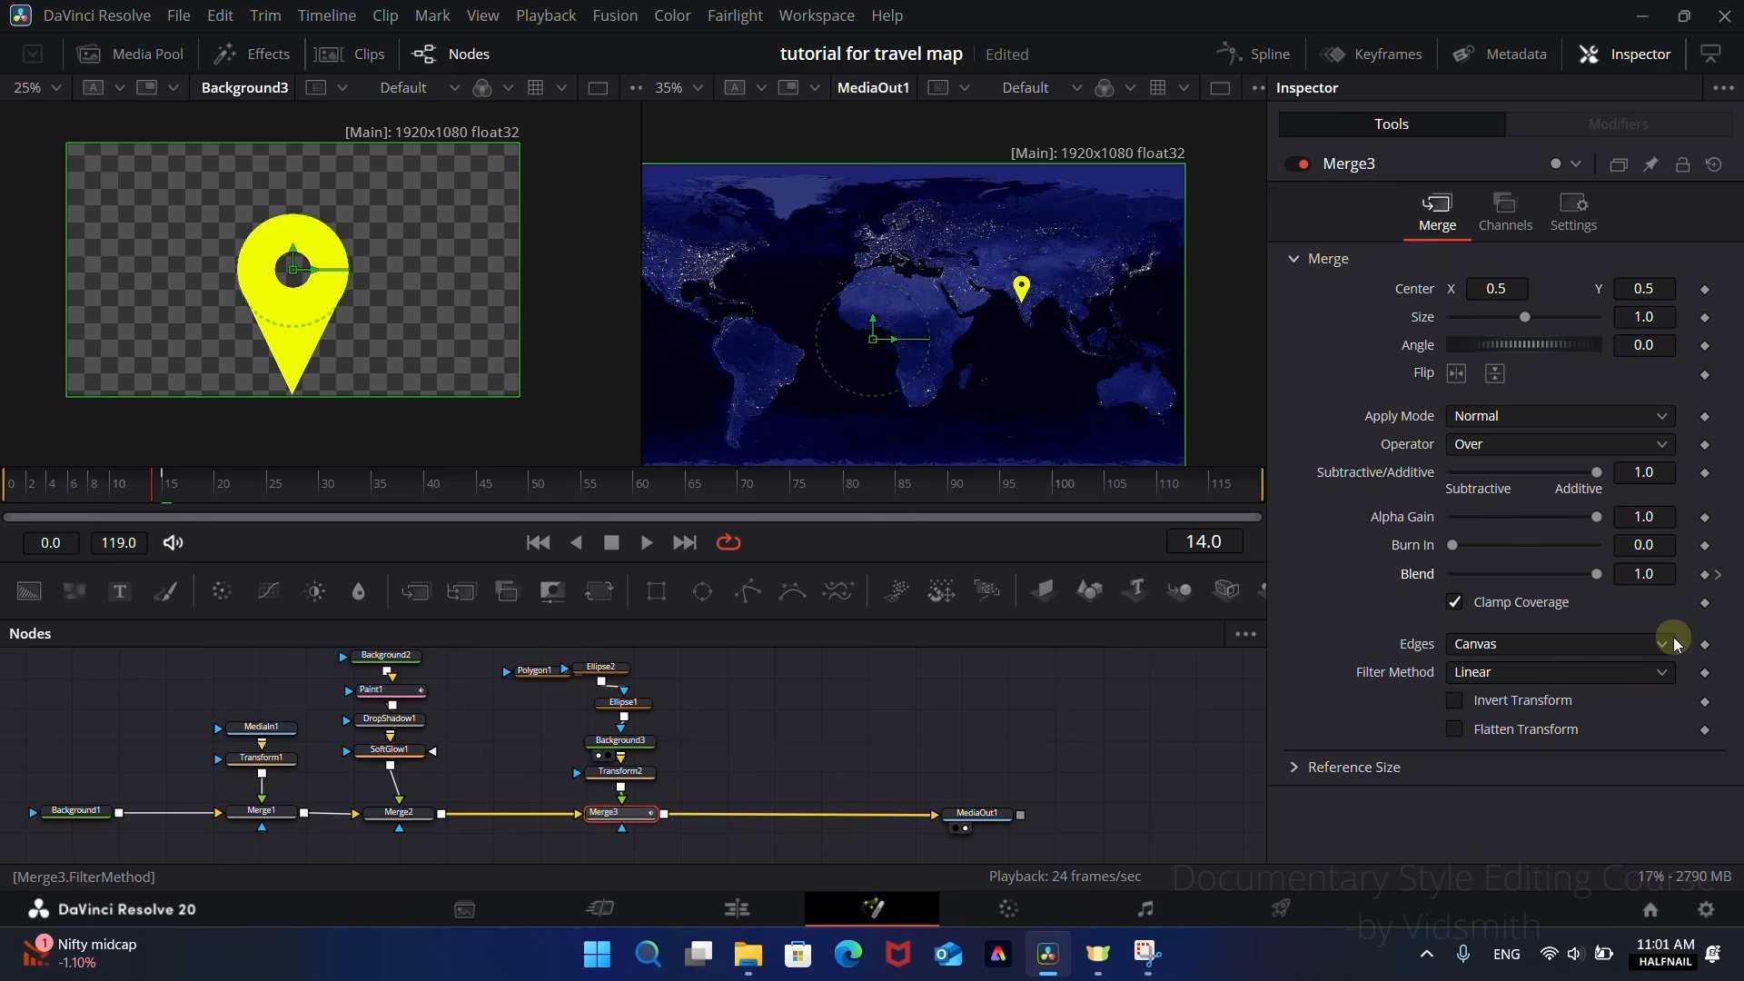
left_click_drag(1596, 574, 1317, 610)
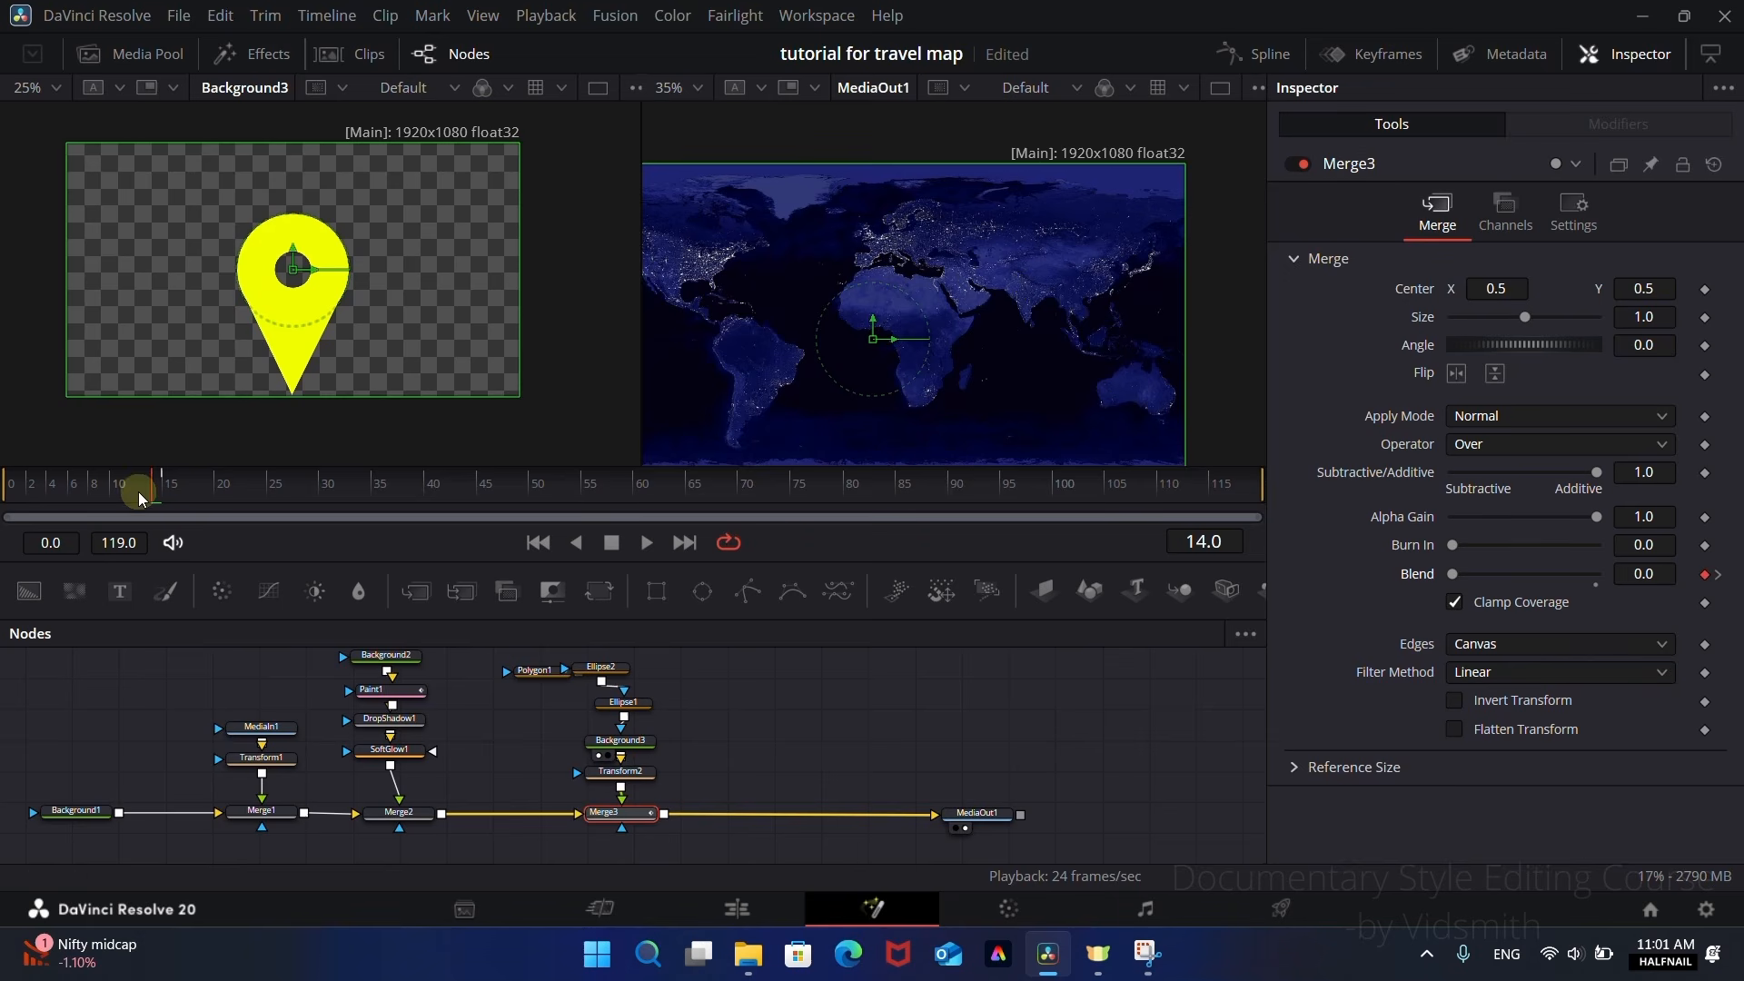
mouse_move(125, 493)
left_mouse_down()
mouse_move(824, 495)
mouse_move(793, 495)
left_mouse_up()
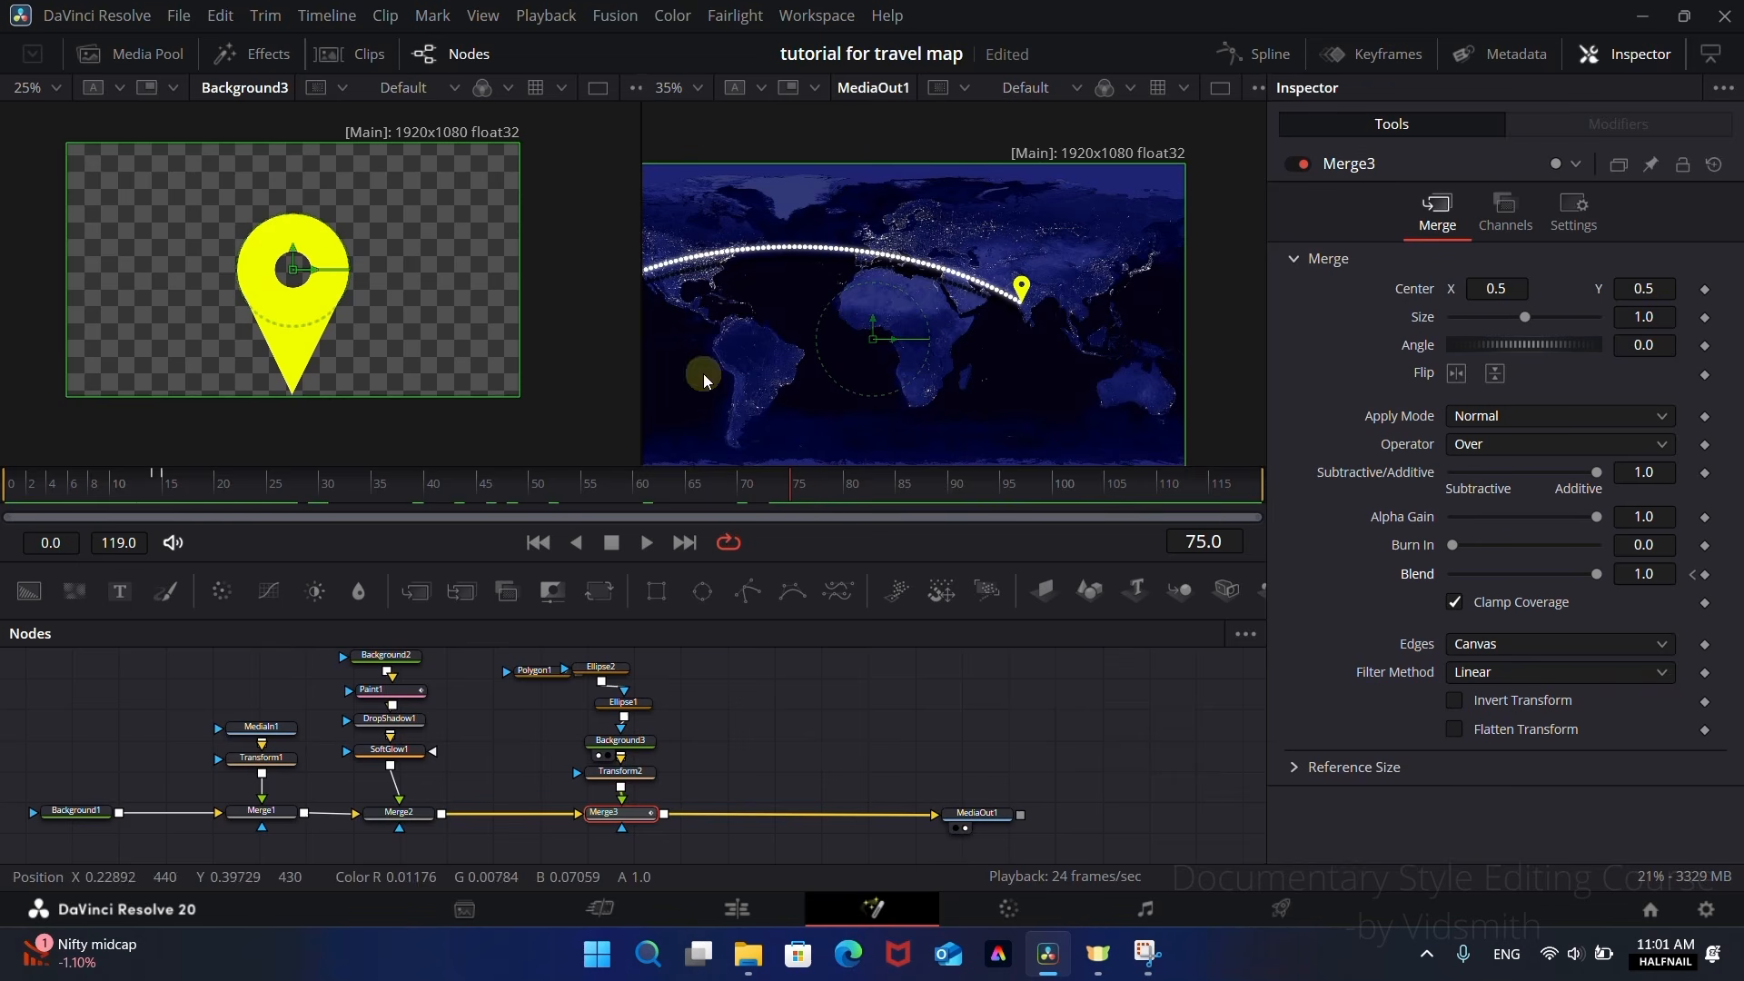
Step: Branch a second Transform node off Background3 and merge it over the Merge3 output to create a second pin
left_click_drag(732, 379, 897, 402)
scroll(843, 347, "up", 1)
scroll(843, 347, "up", 1)
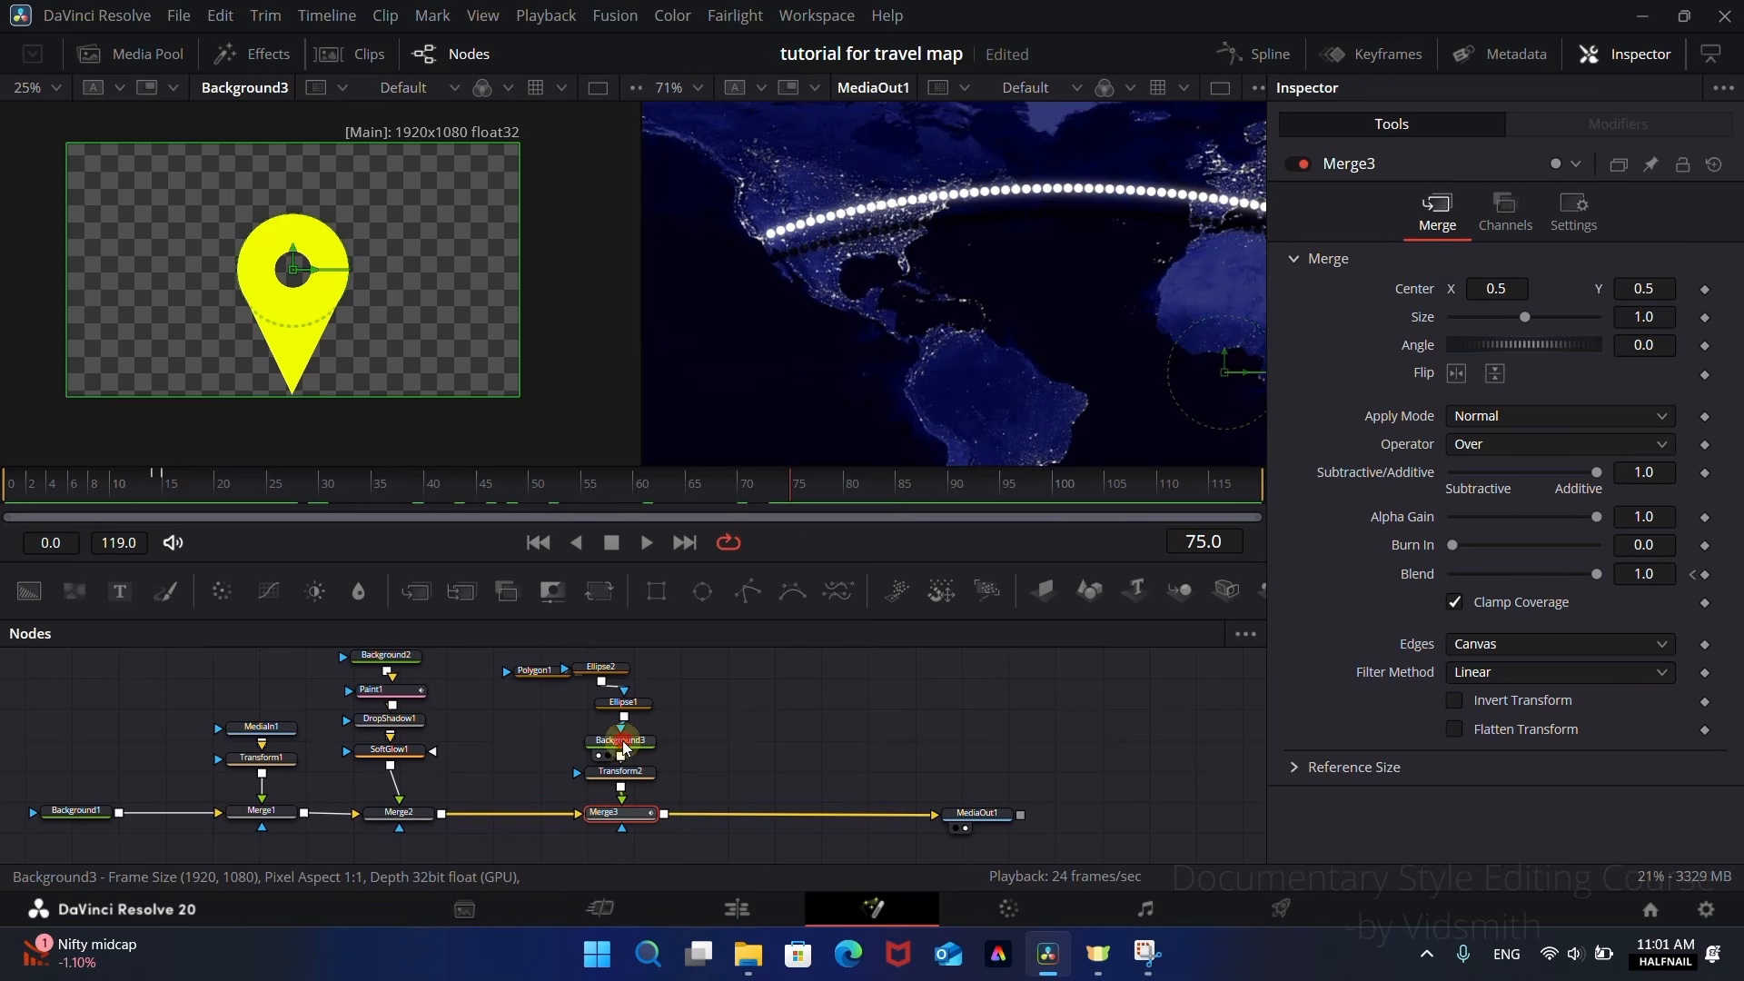
left_click_drag(624, 747, 624, 734)
left_click_drag(599, 591, 739, 718)
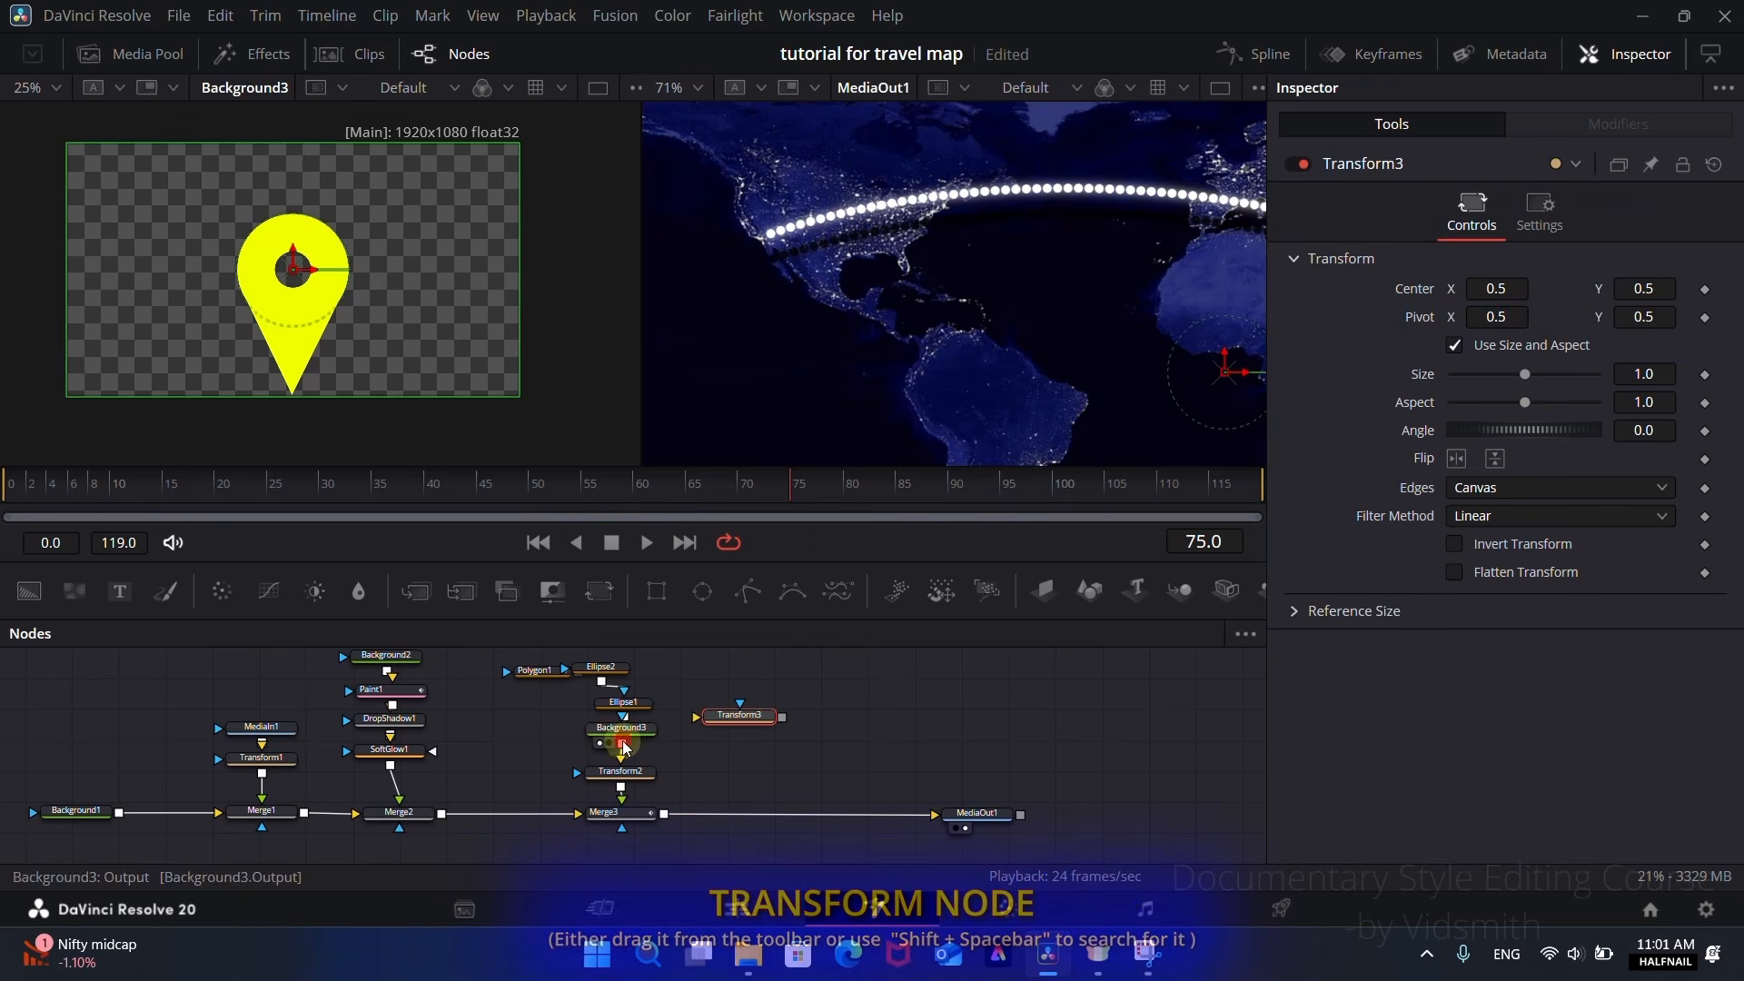
left_click_drag(624, 747, 666, 817)
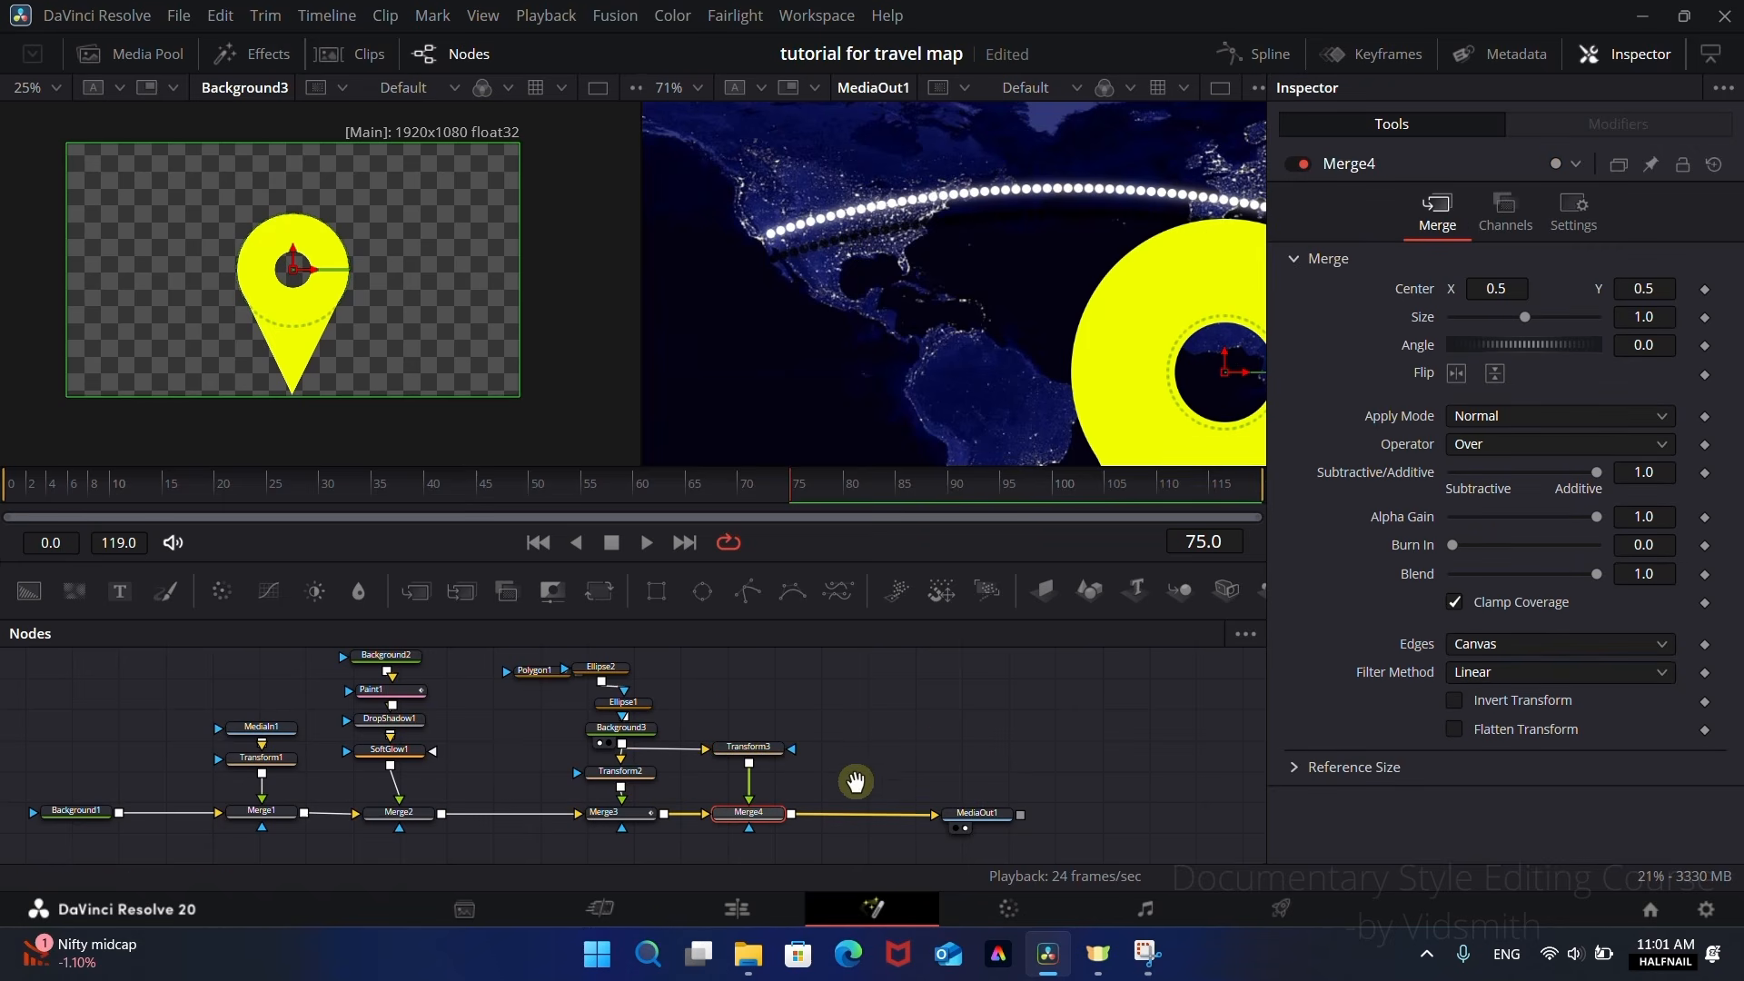
left_click_drag(856, 781, 669, 802)
Step: Reduce the second pin by setting Transform3's Size to 0.125
scroll(965, 416, "down", 2)
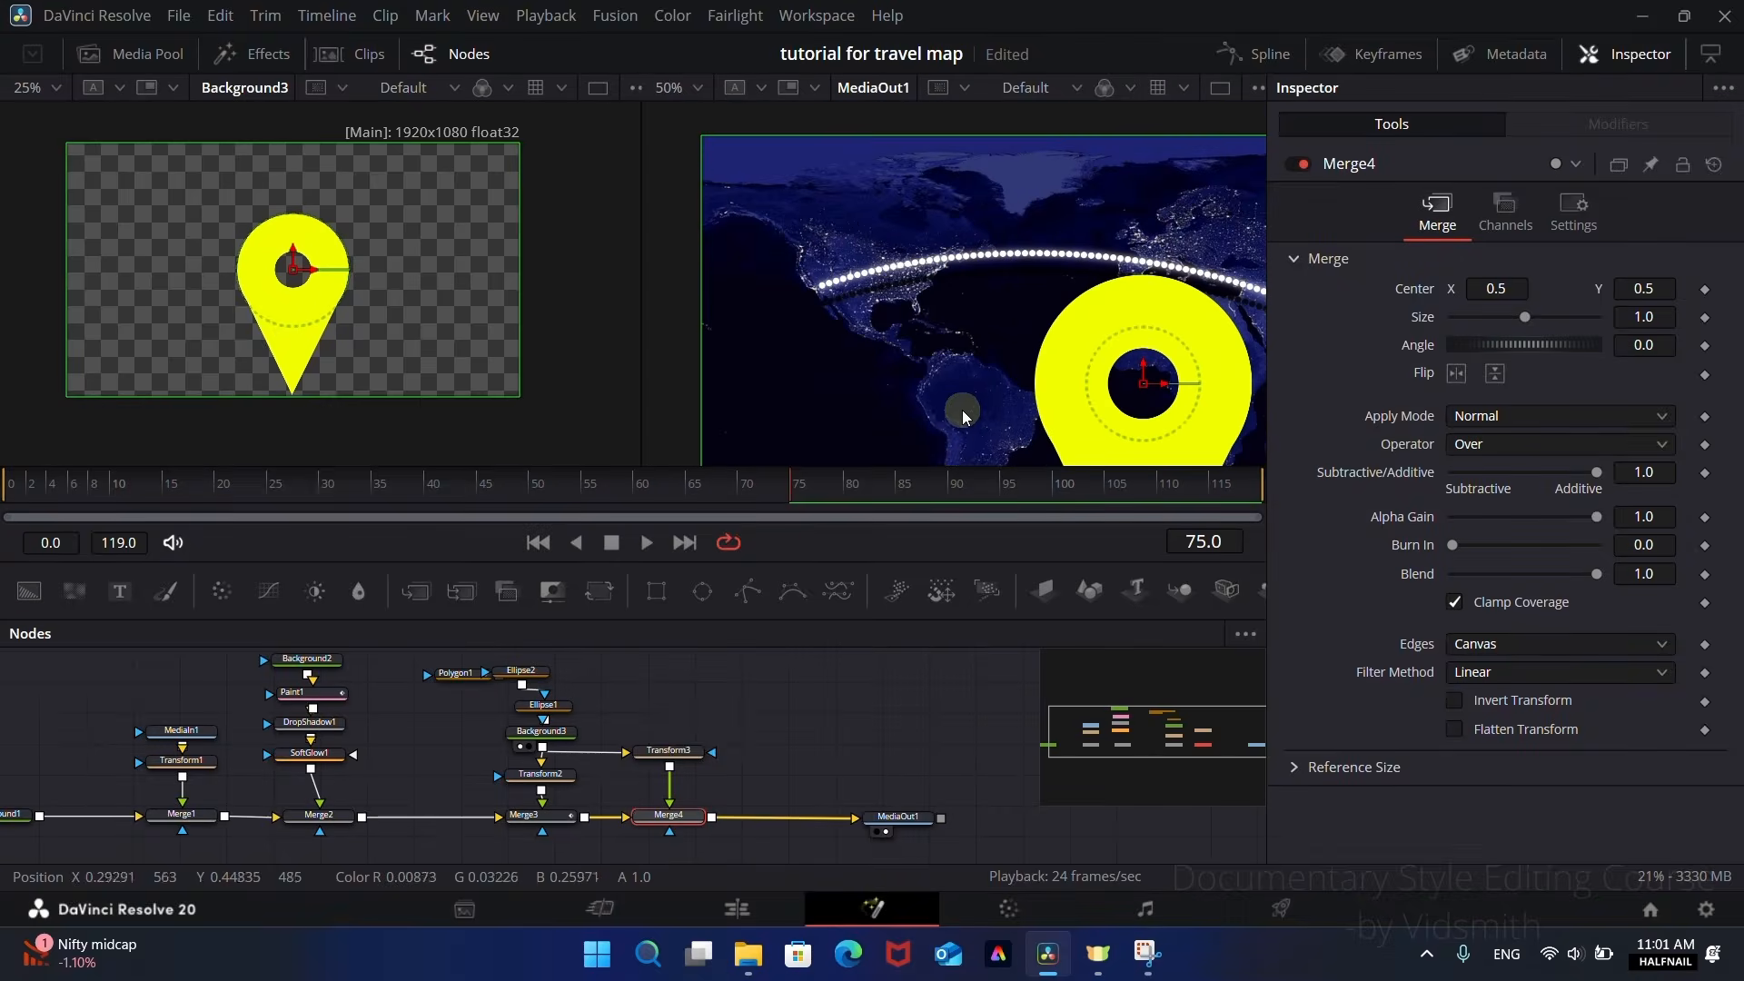
scroll(965, 416, "down", 1)
scroll(894, 393, "down", 2)
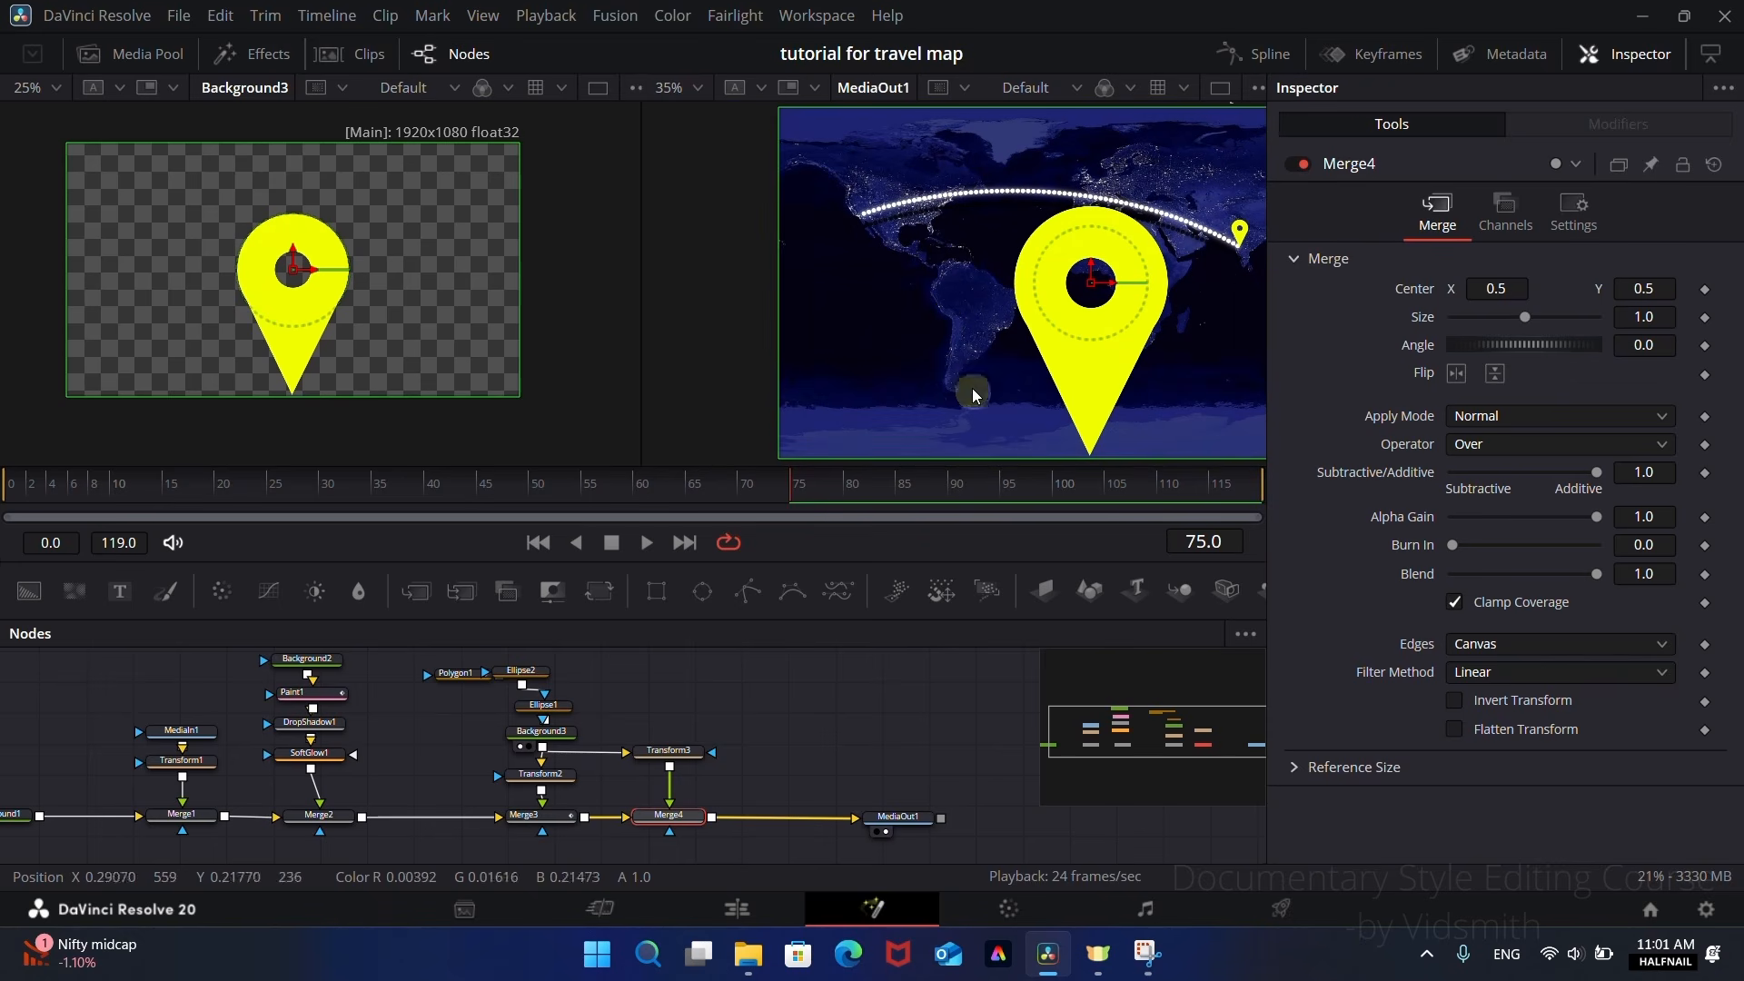
left_click(667, 755)
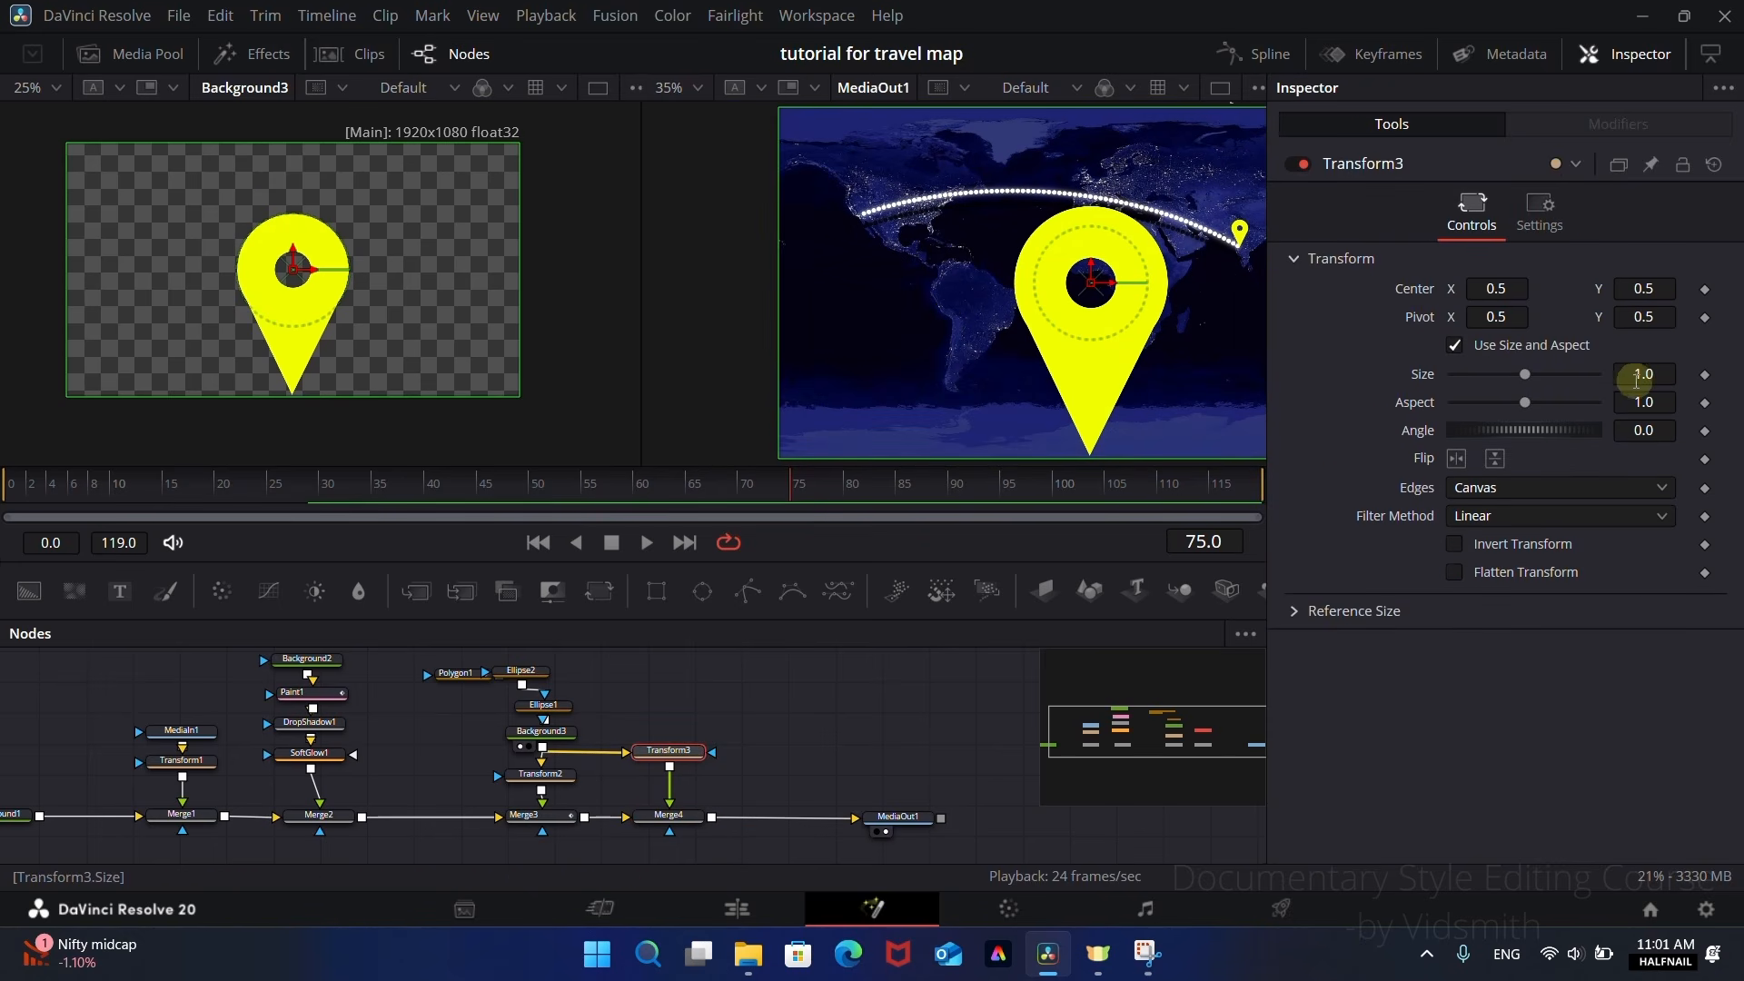
left_click_drag(1646, 378, 647, 420)
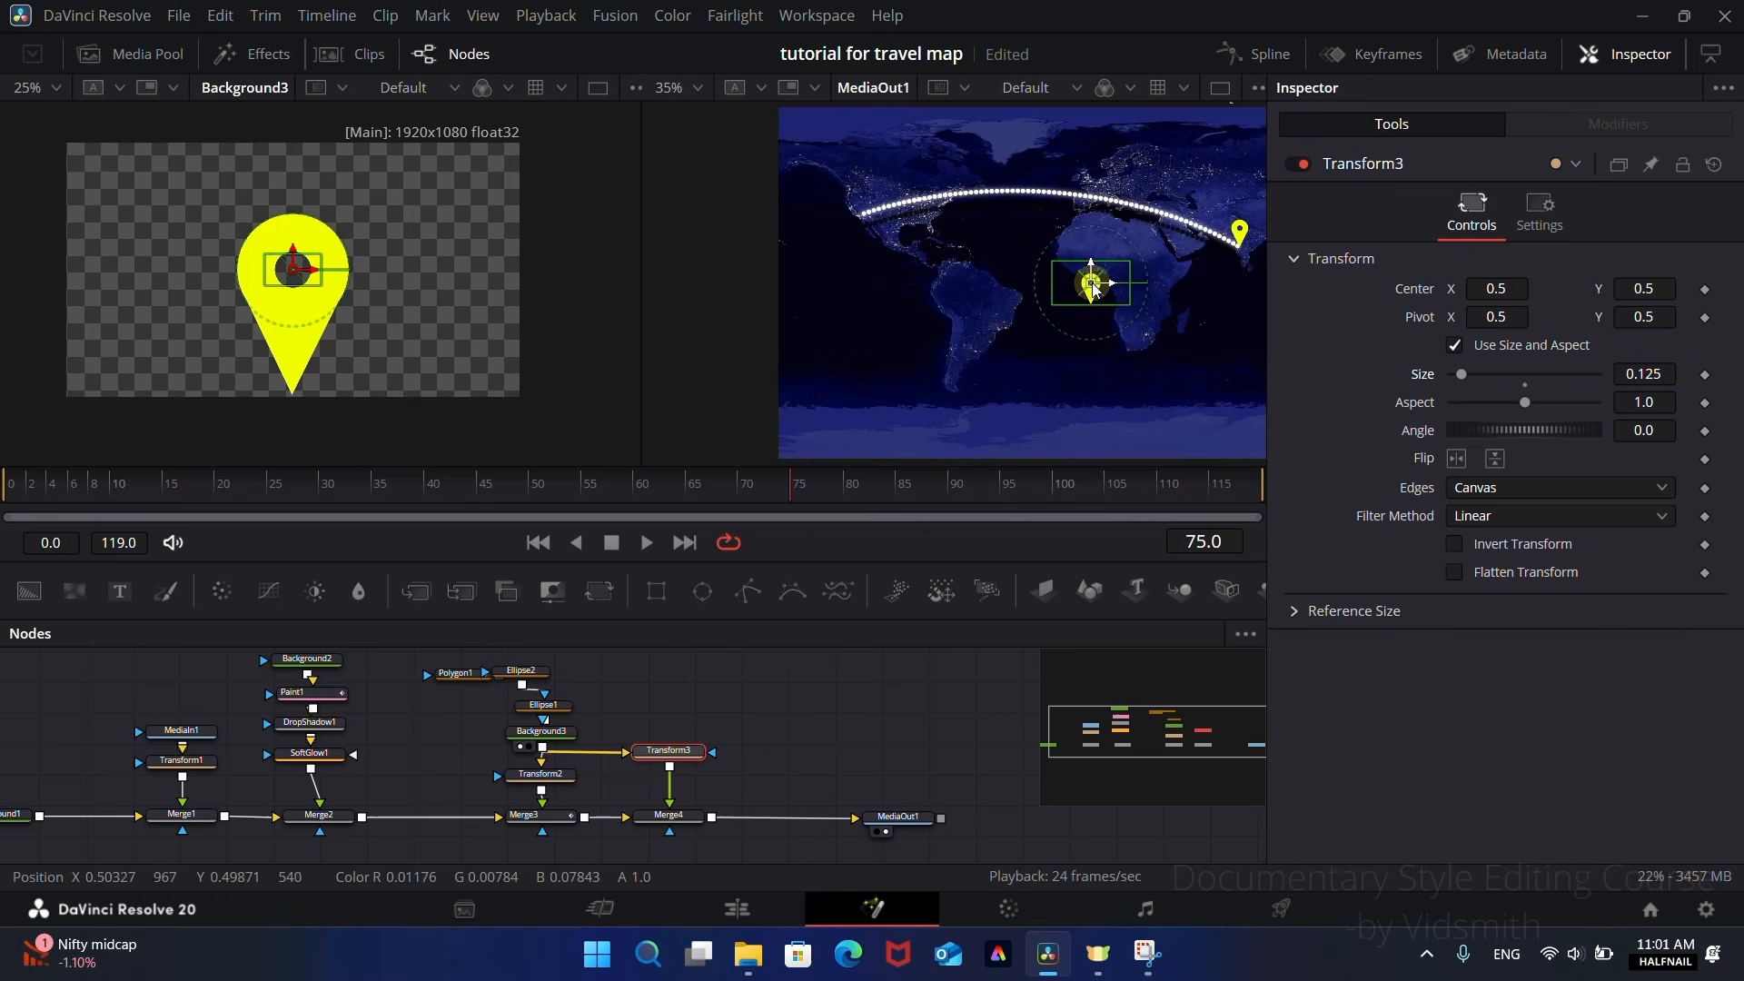
Step: Place the second pin's tip on the route's end in the western United States, centering Transform3 at about X 0.134, Y 0.754
left_click_drag(1090, 283, 860, 199)
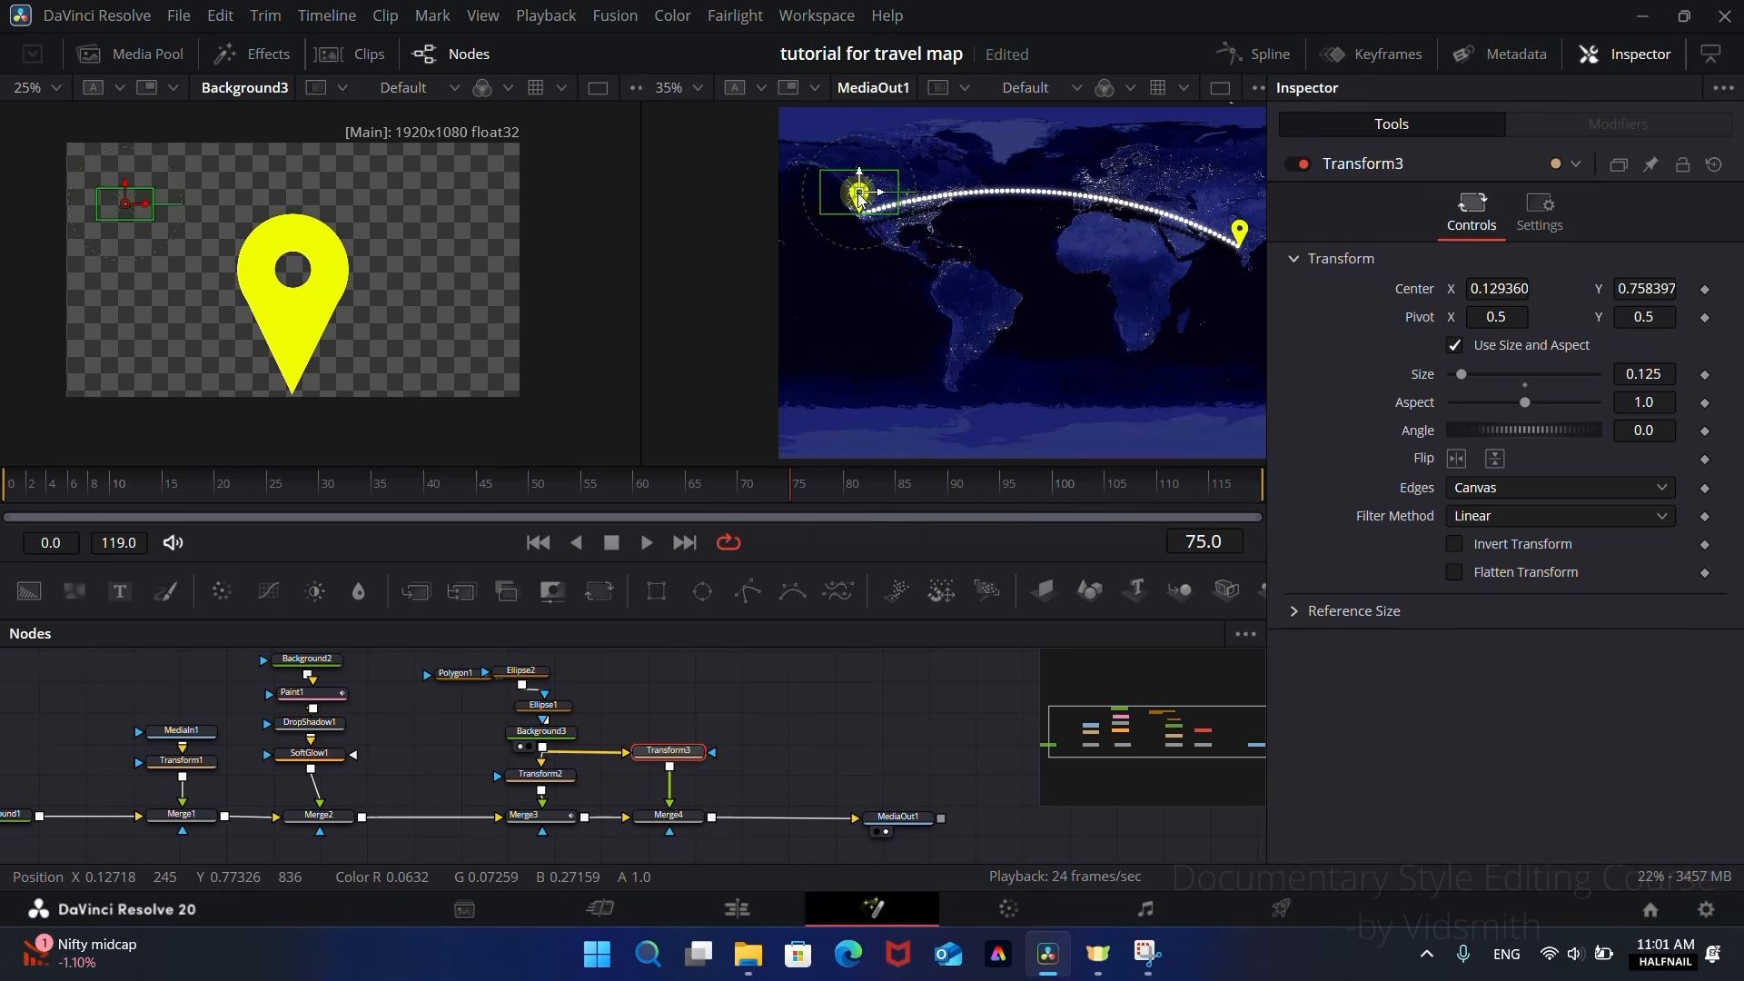
scroll(859, 199, "up", 6)
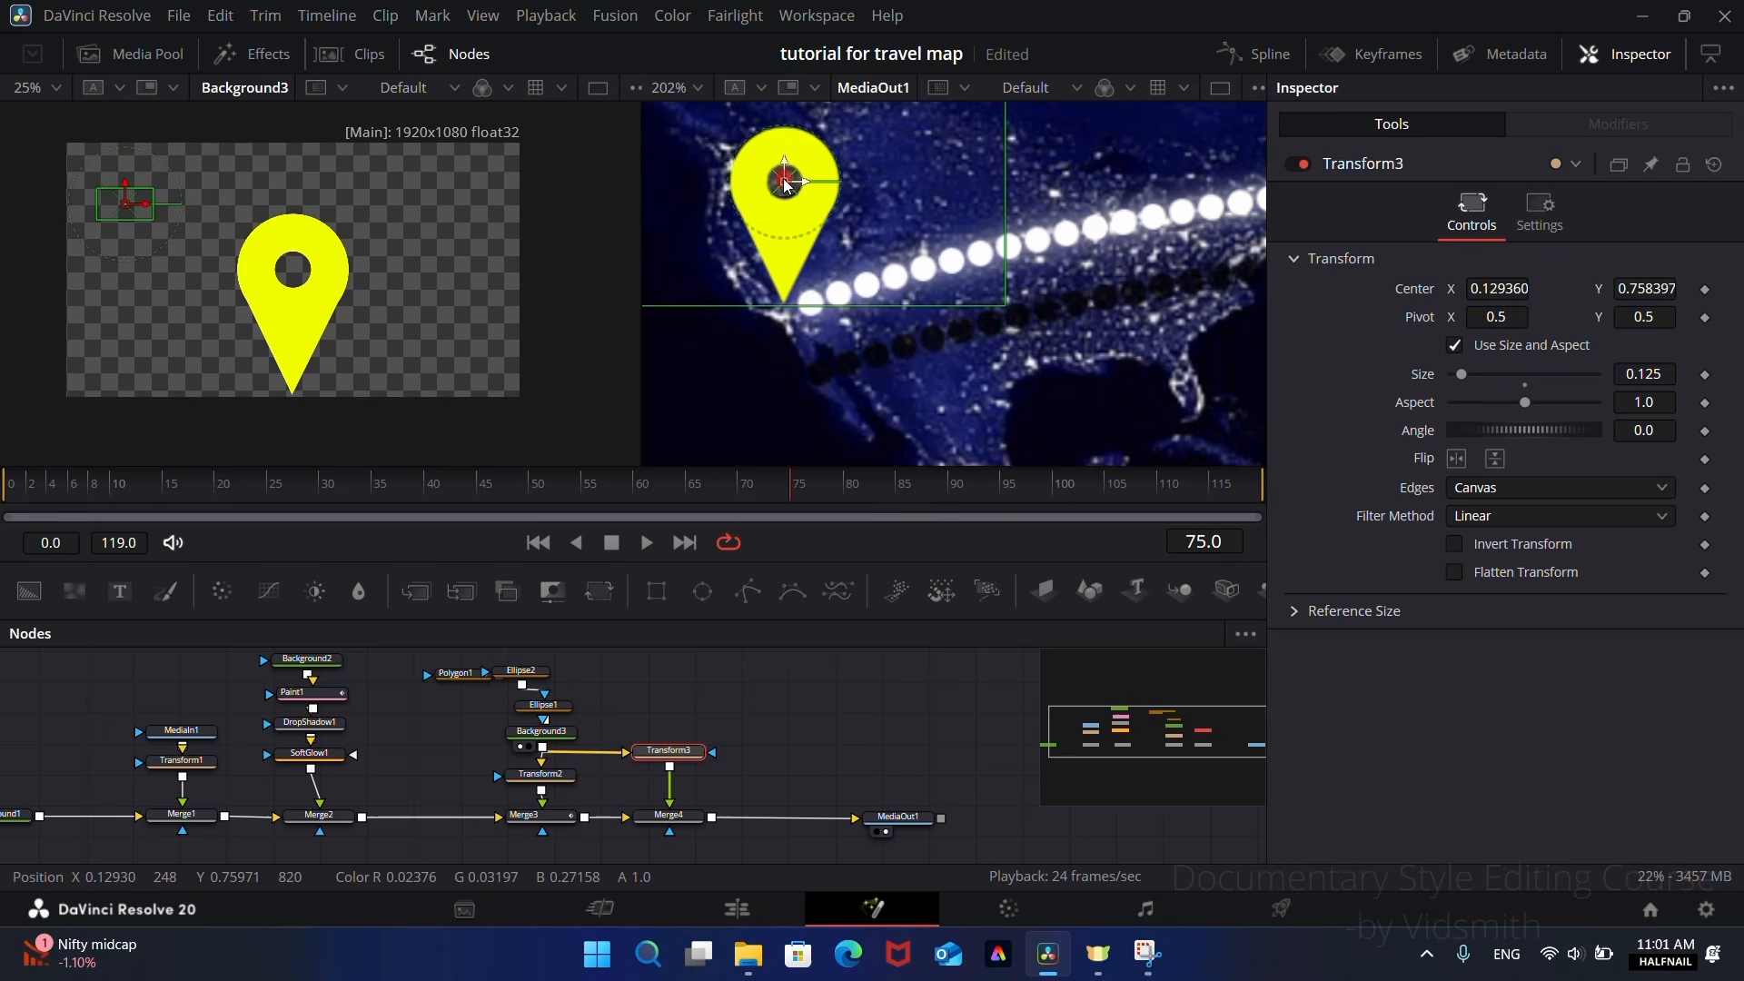
left_click_drag(786, 184, 803, 192)
scroll(917, 315, "down", 7)
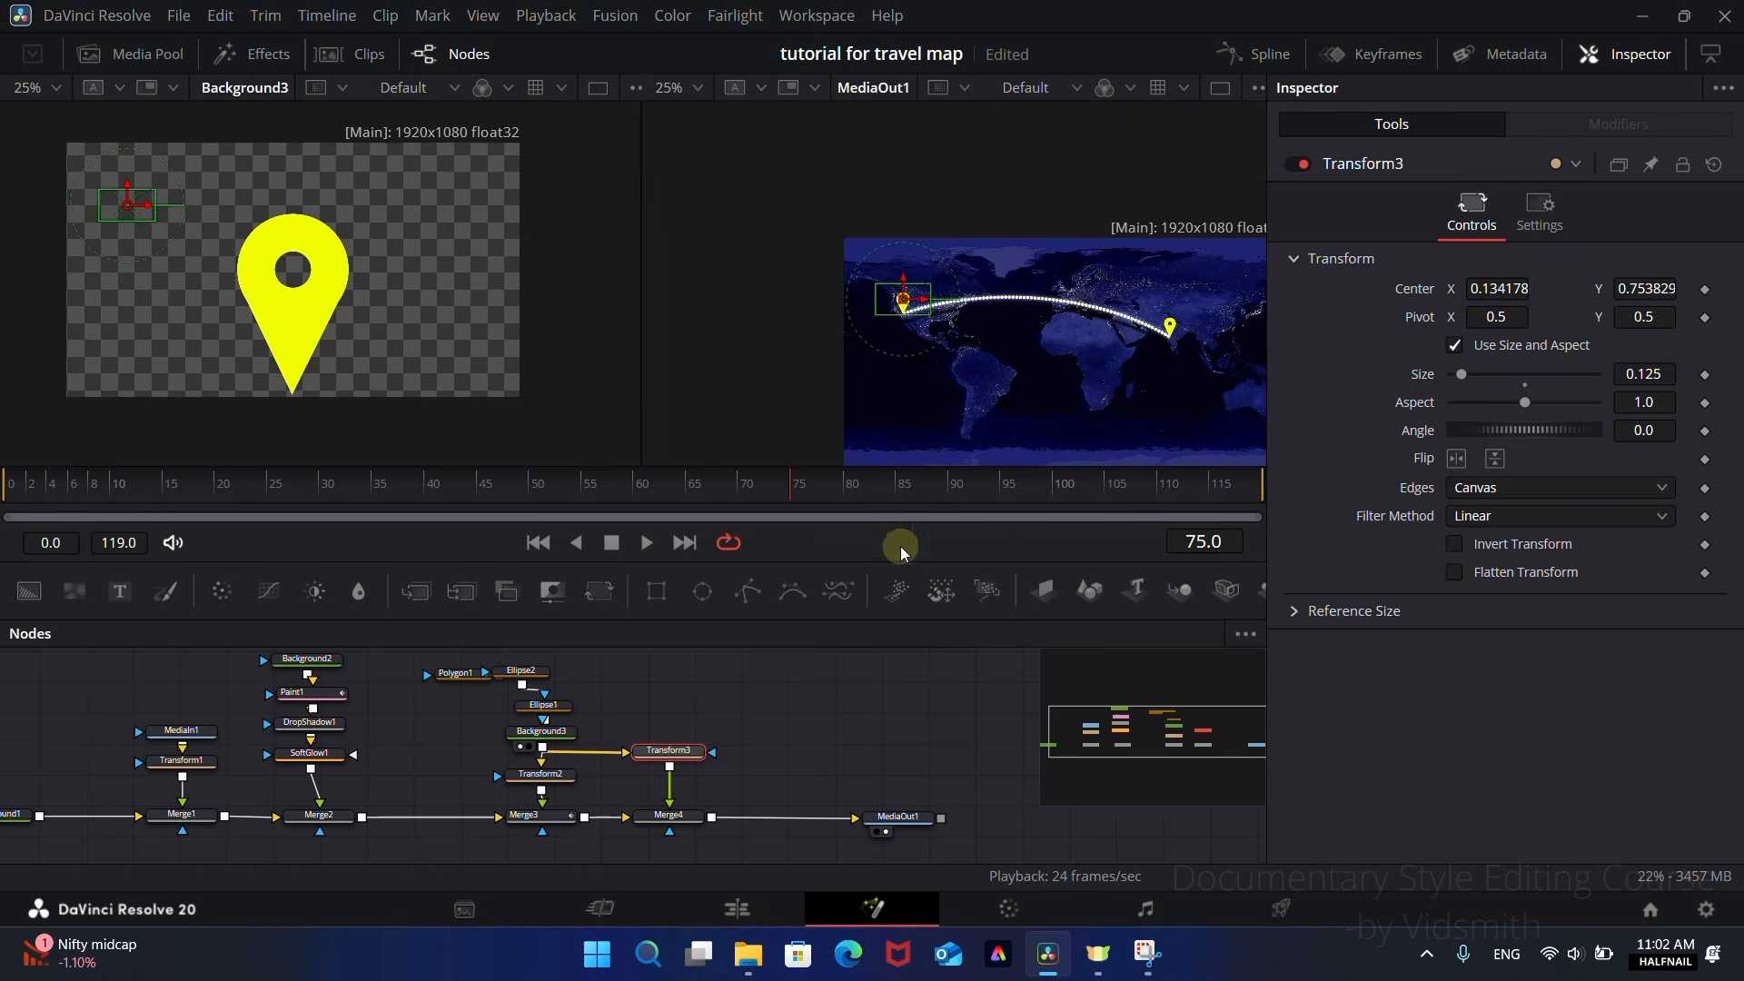
left_click(820, 737)
Step: Keyframe Merge4's Blend at 1.0 on frame 75 and 0.0 on frame 74, and scrub to check the second pin's appearance
mouse_move(775, 495)
left_mouse_down()
mouse_move(513, 491)
mouse_move(796, 509)
left_mouse_up()
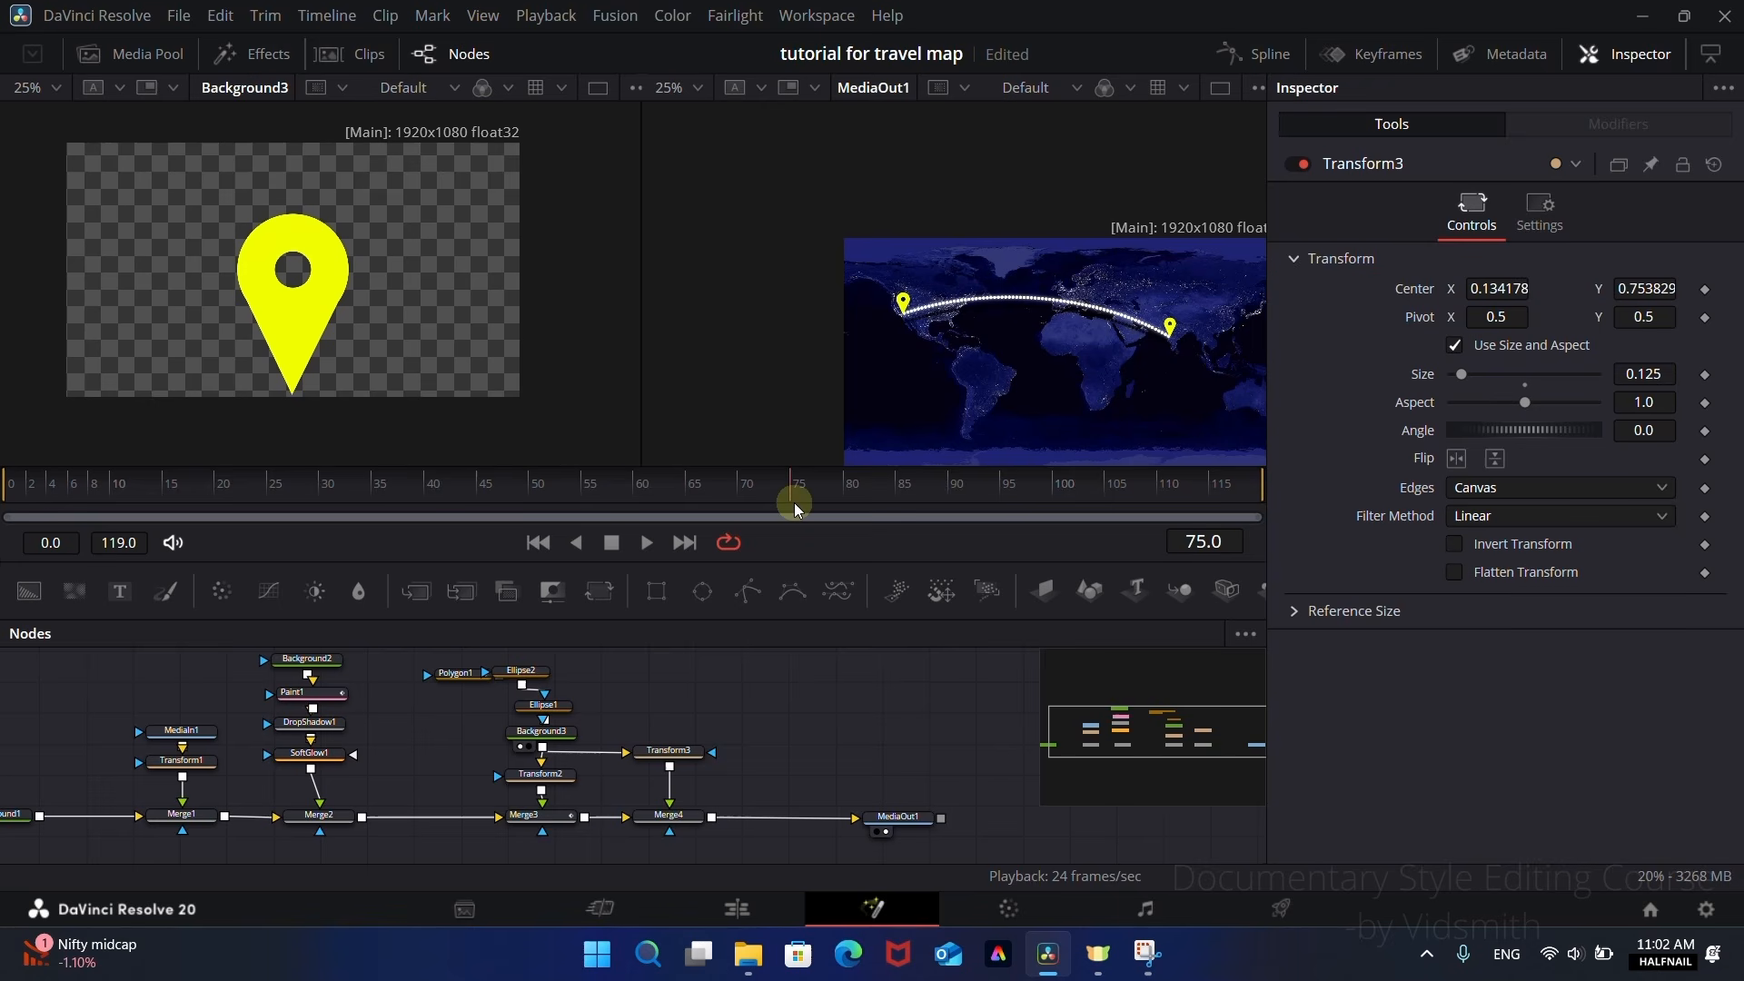
left_click(681, 819)
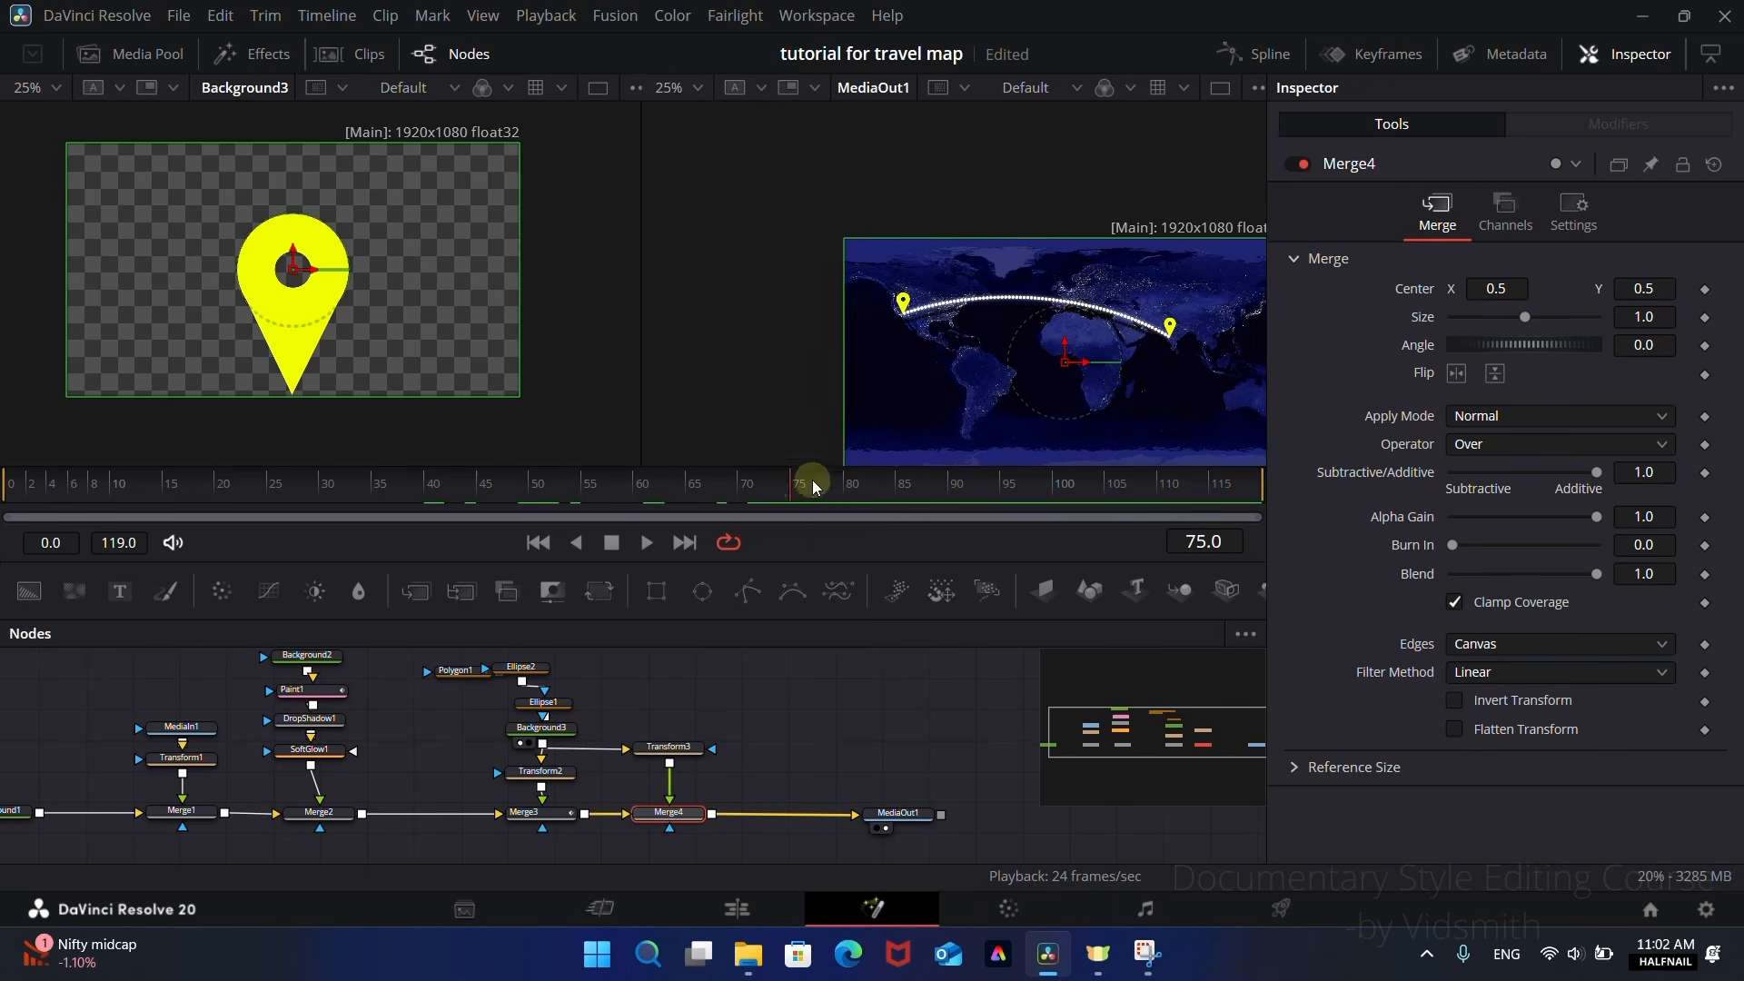
left_click(1705, 574)
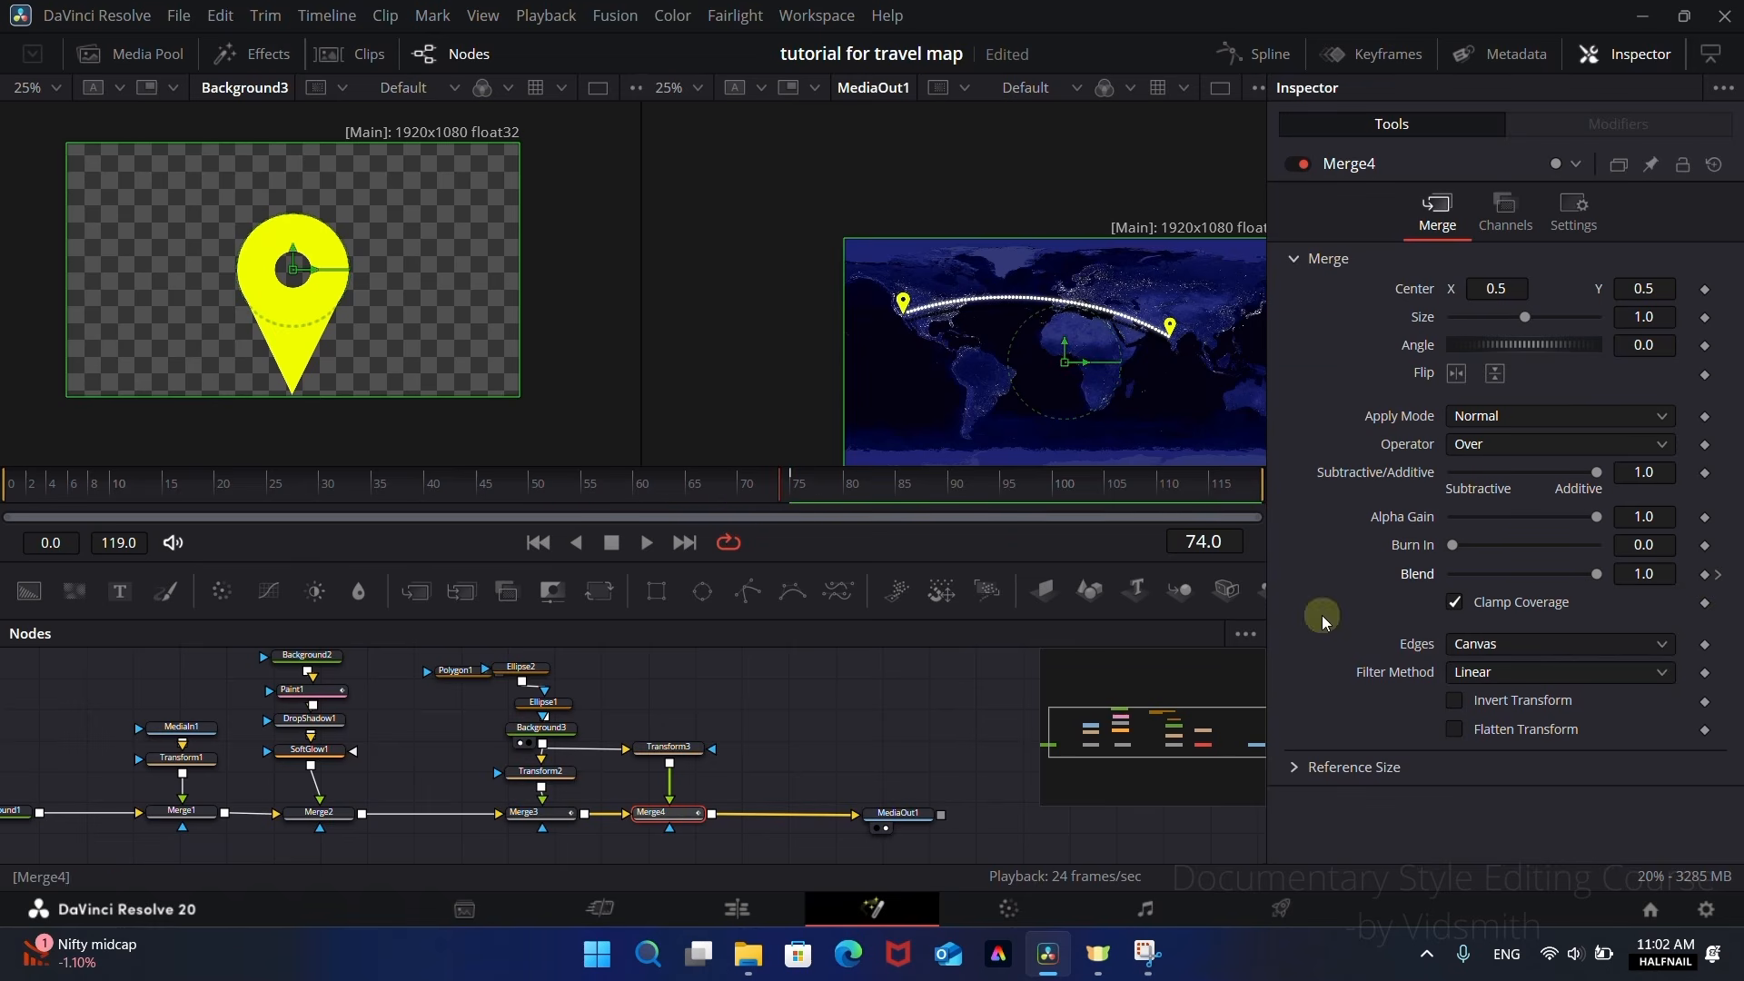
left_click_drag(1596, 574, 1269, 596)
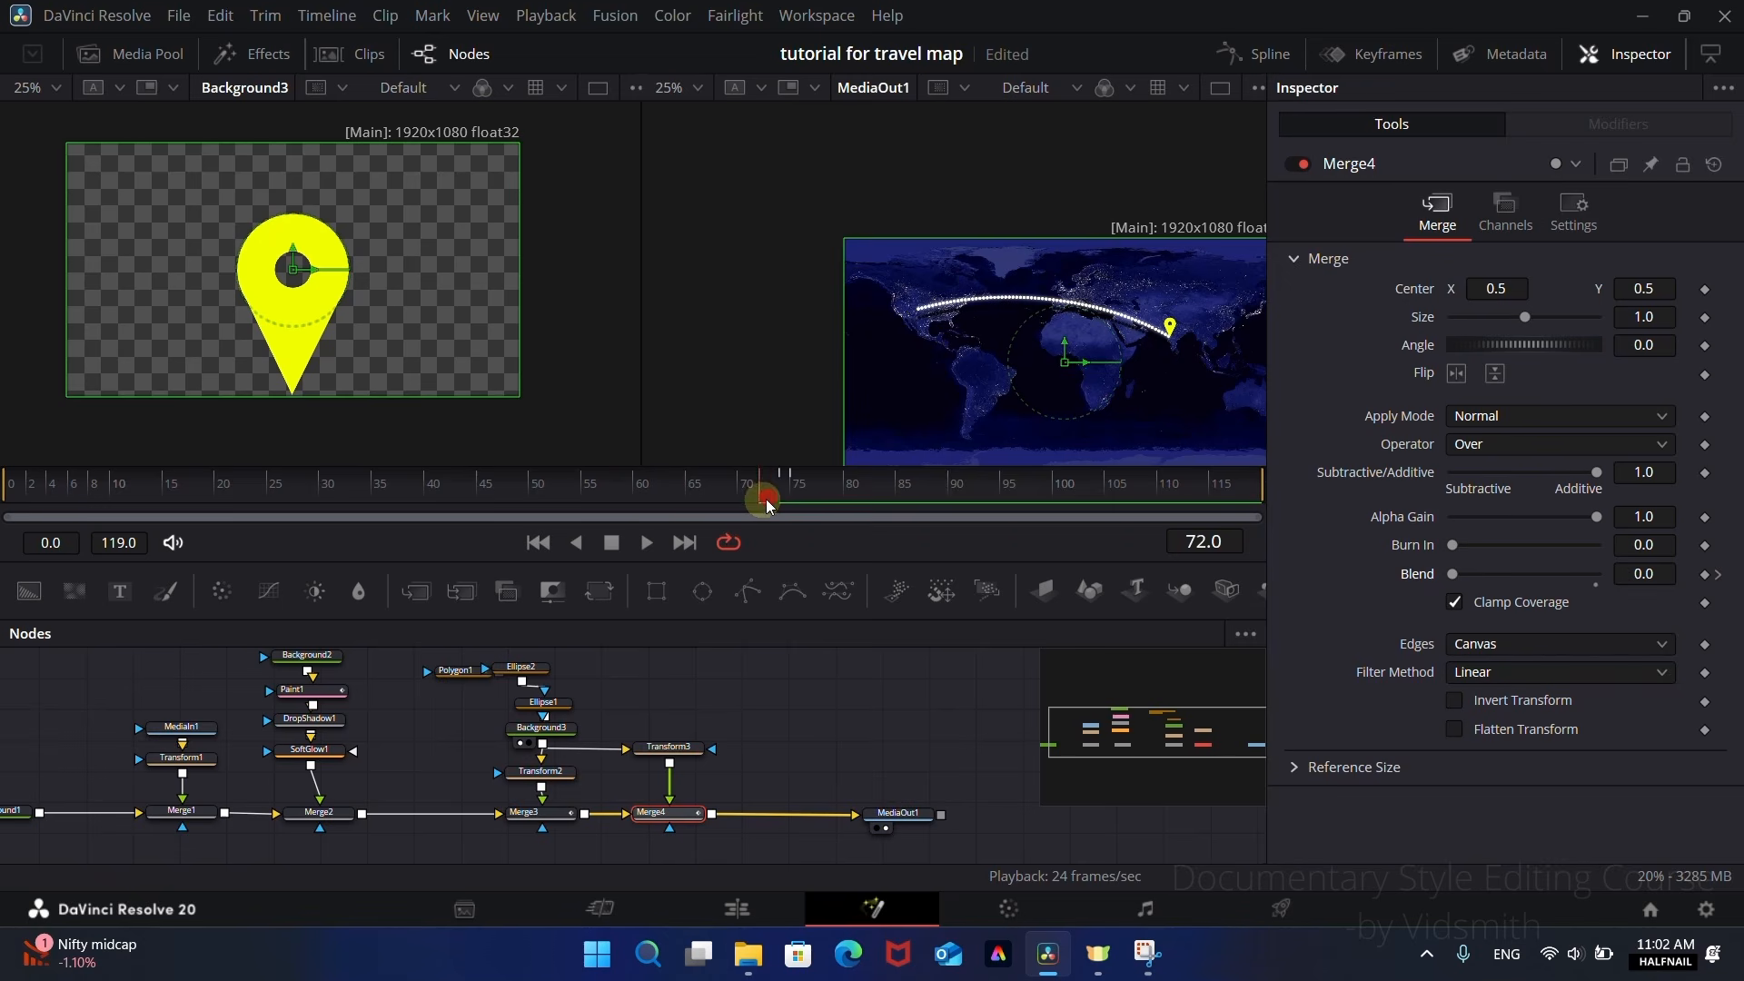
left_click_drag(767, 506, 1098, 498)
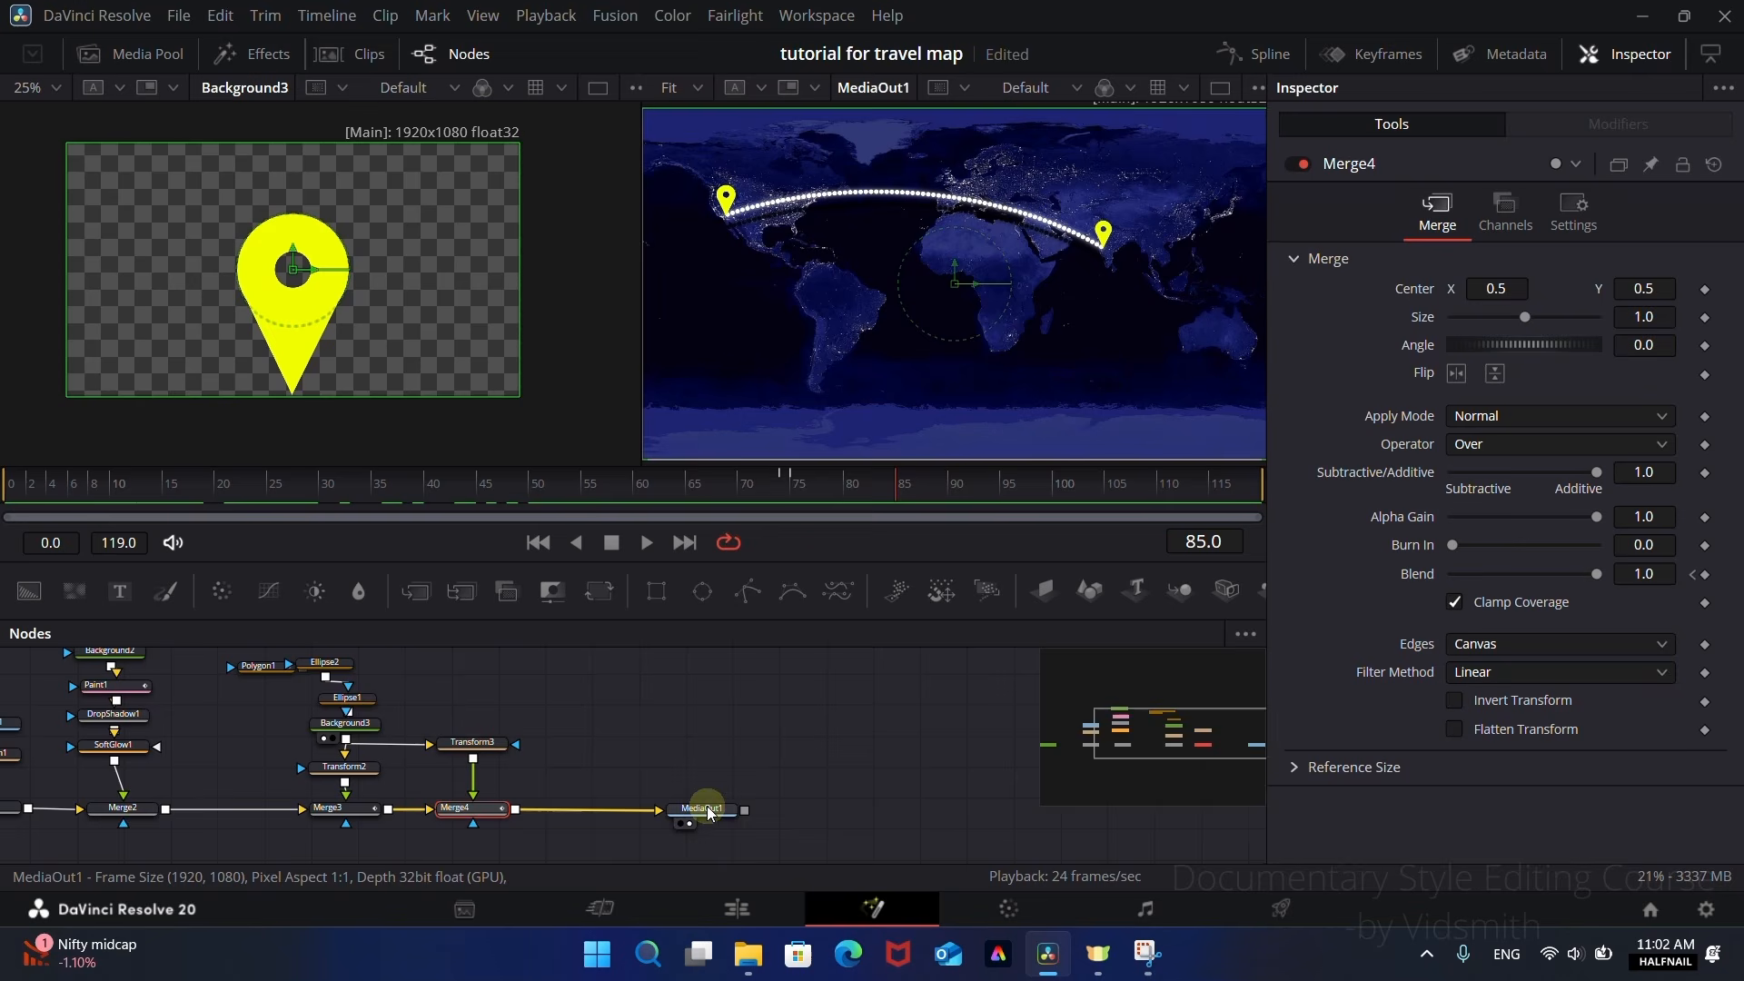
Step: Move MediaOut1 farther along to make room and add the aeroplane image pexels-pixabay-159107.png from the media pool to the node graph
left_click_drag(700, 809, 933, 812)
left_click(933, 811)
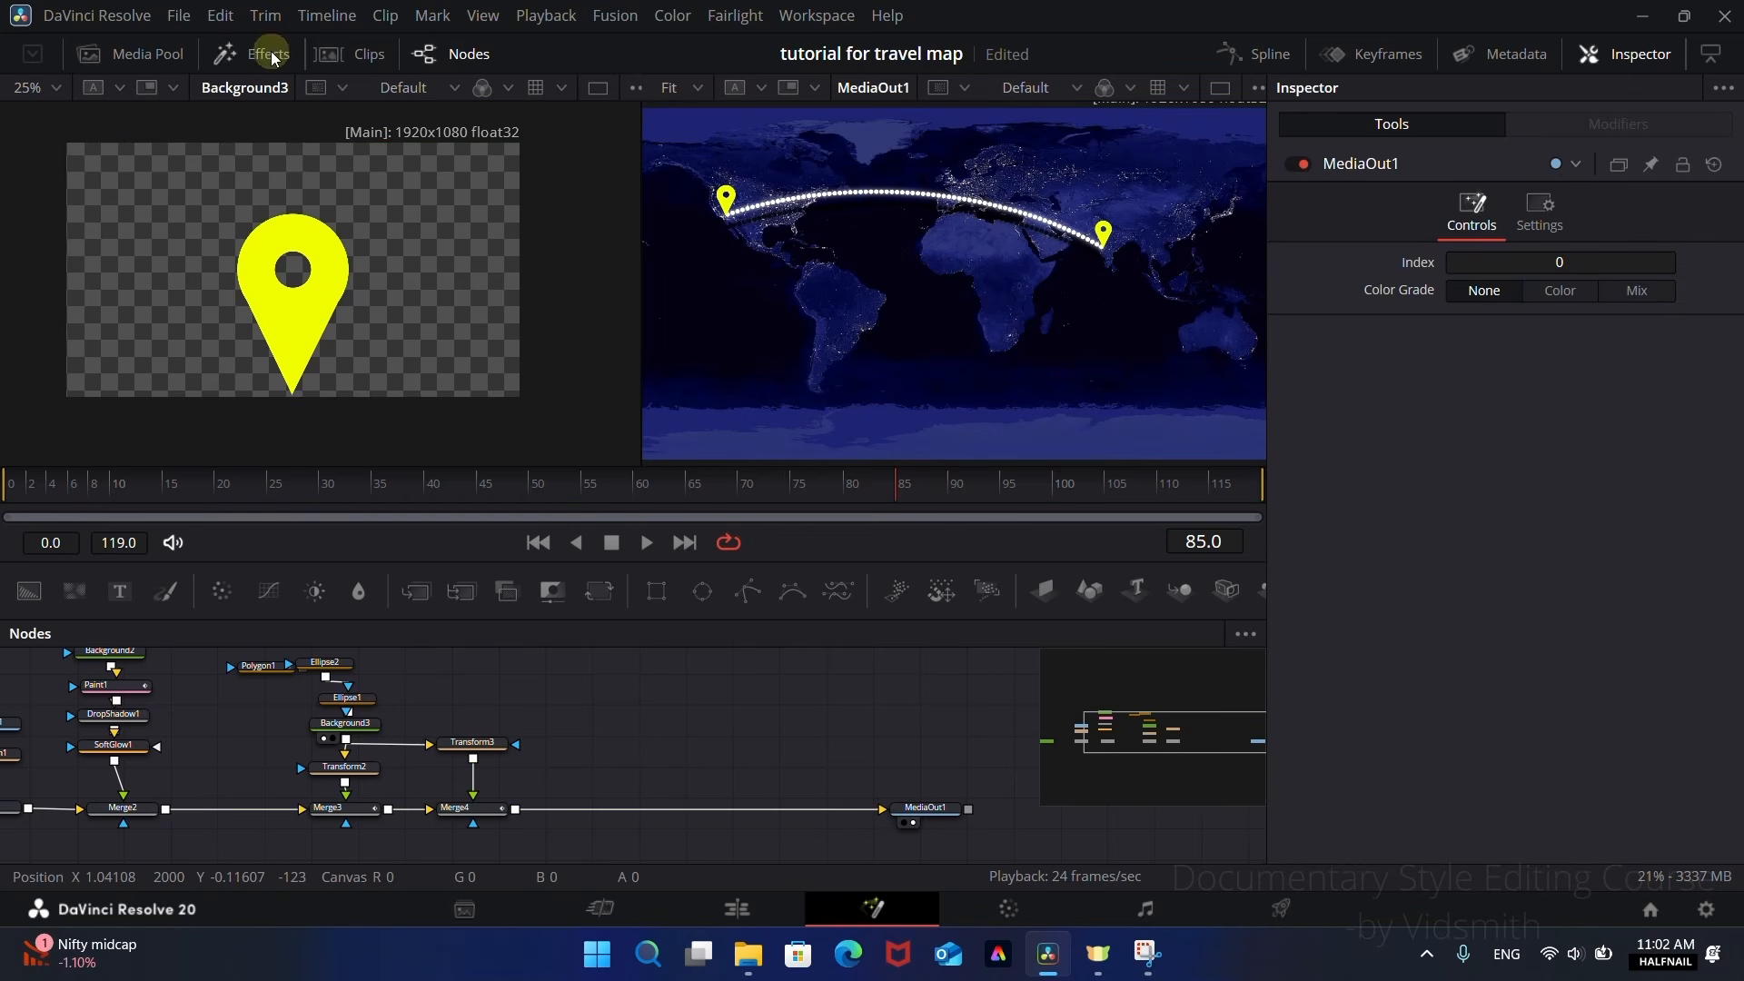
left_click(136, 54)
left_click_drag(300, 255, 614, 715)
left_click(133, 60)
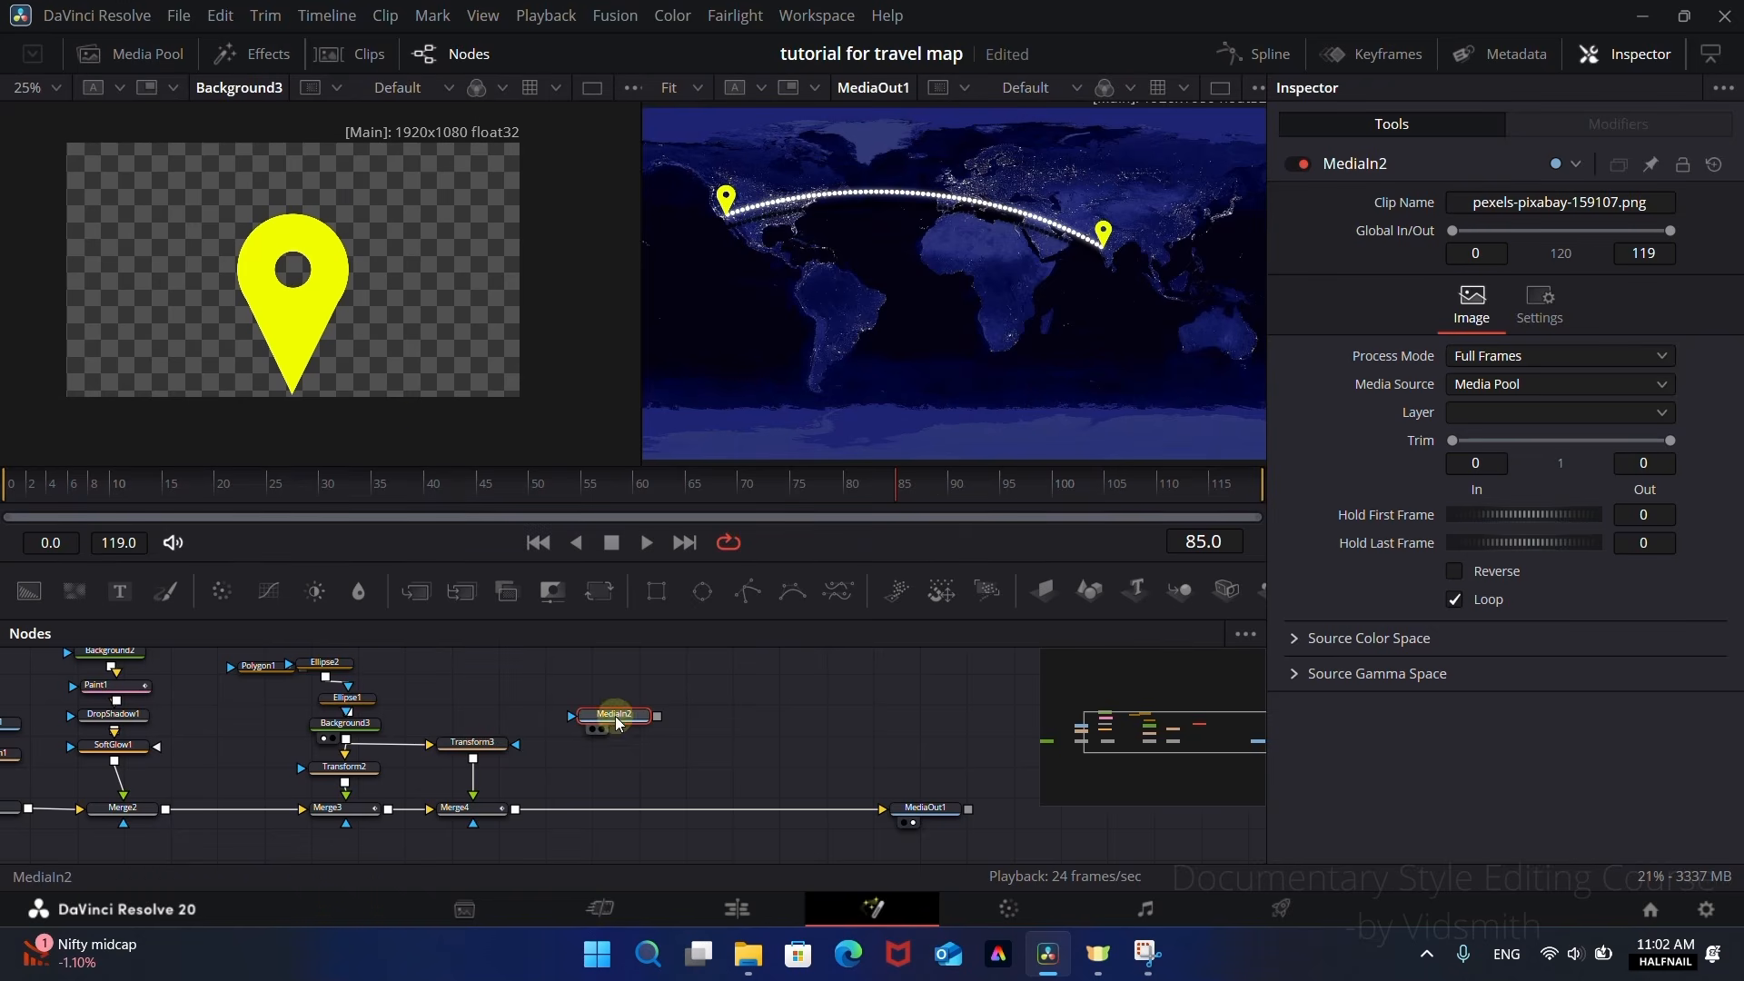
Step: Preview the aeroplane image, merge MediaIn2 over the Merge4 output, and raise its node to leave space above Merge5
key("1")
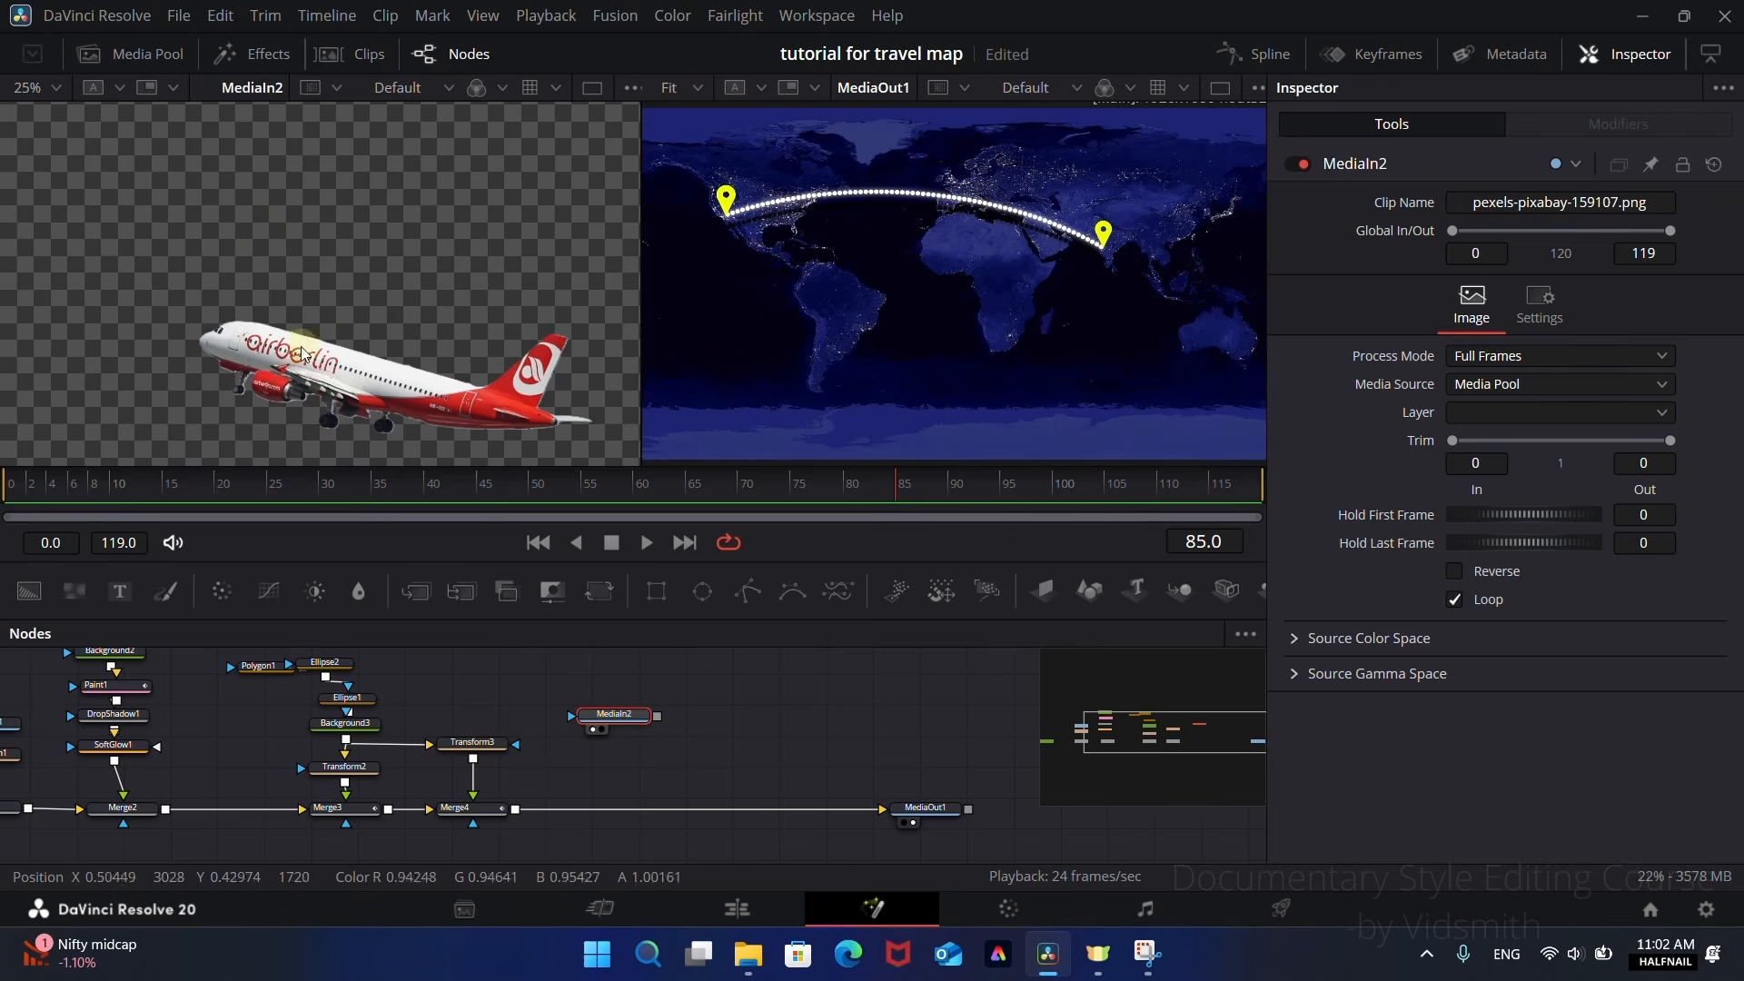
scroll(399, 362, "down", 1)
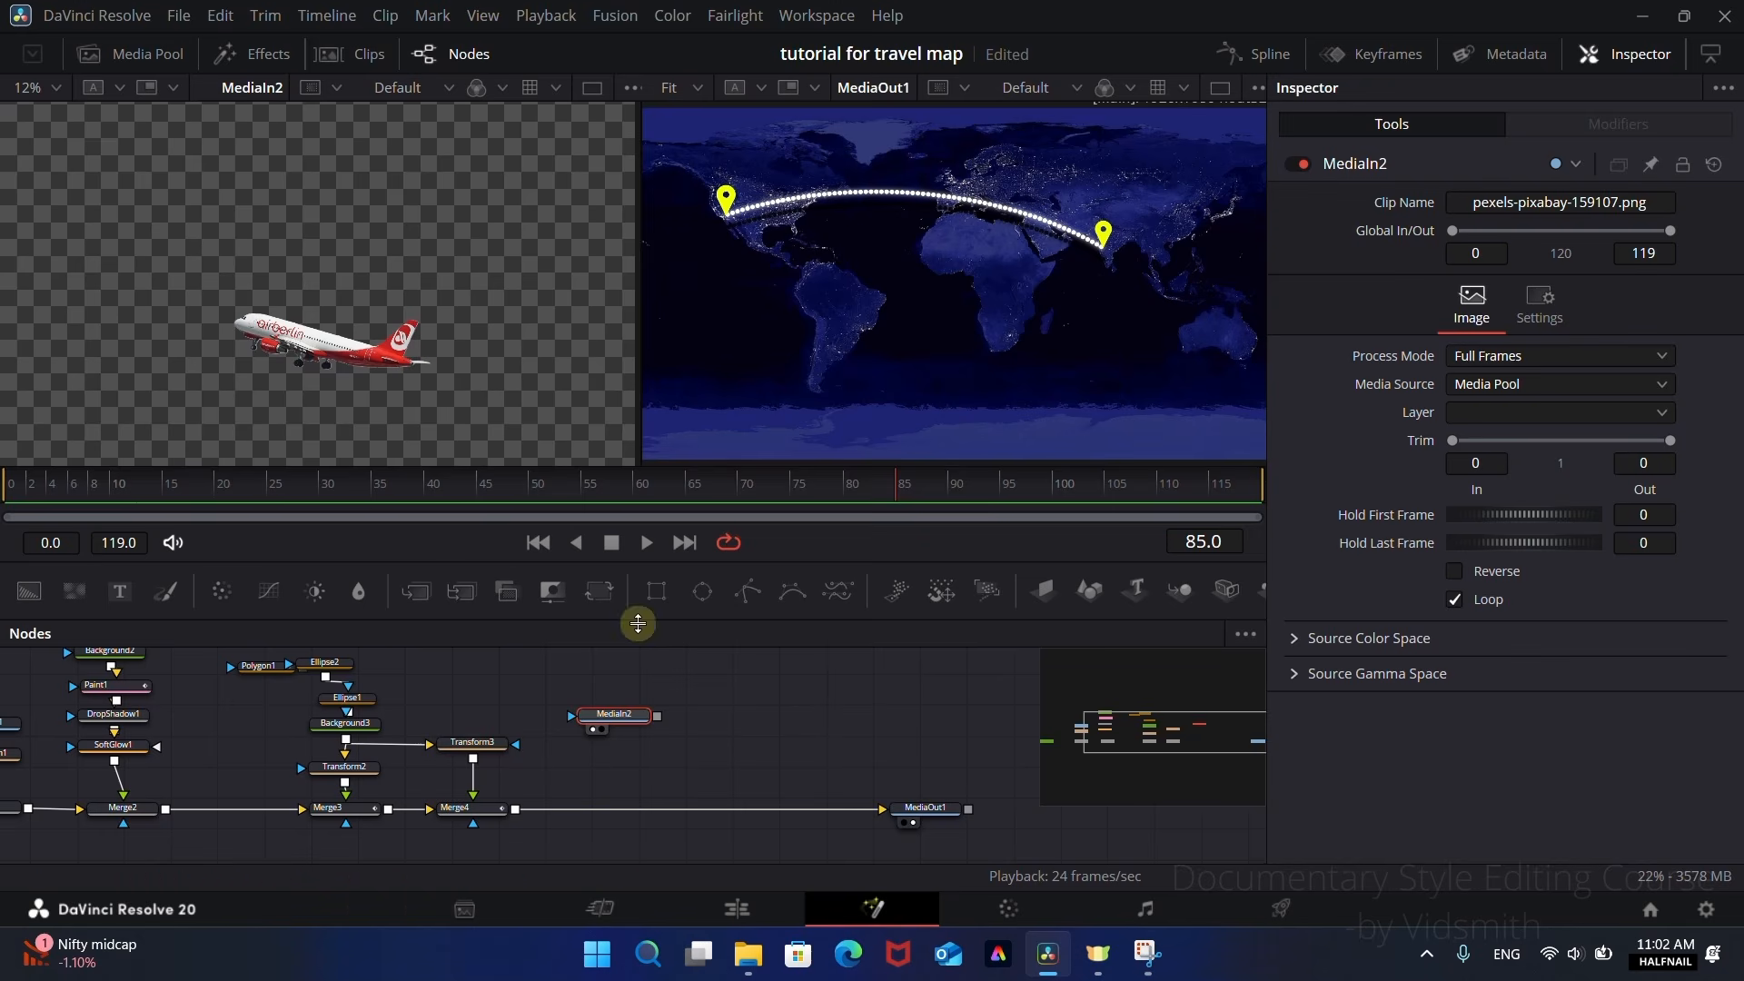
left_click_drag(661, 717, 514, 809)
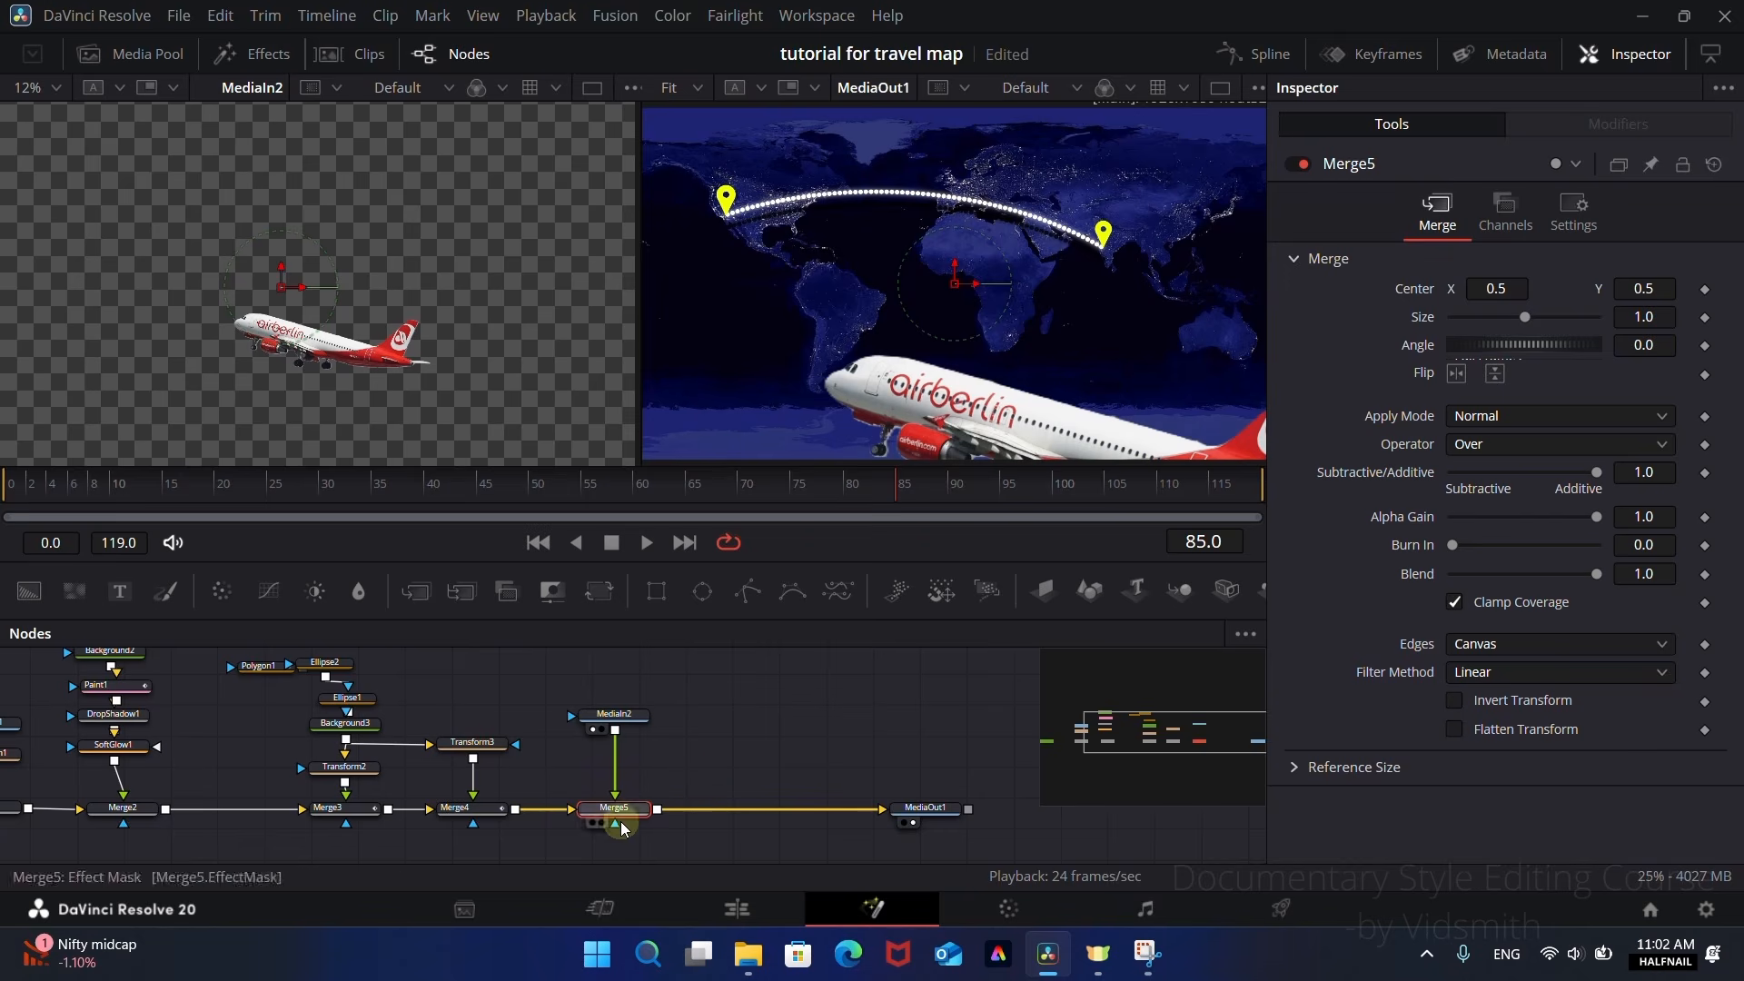
left_click_drag(613, 727, 627, 694)
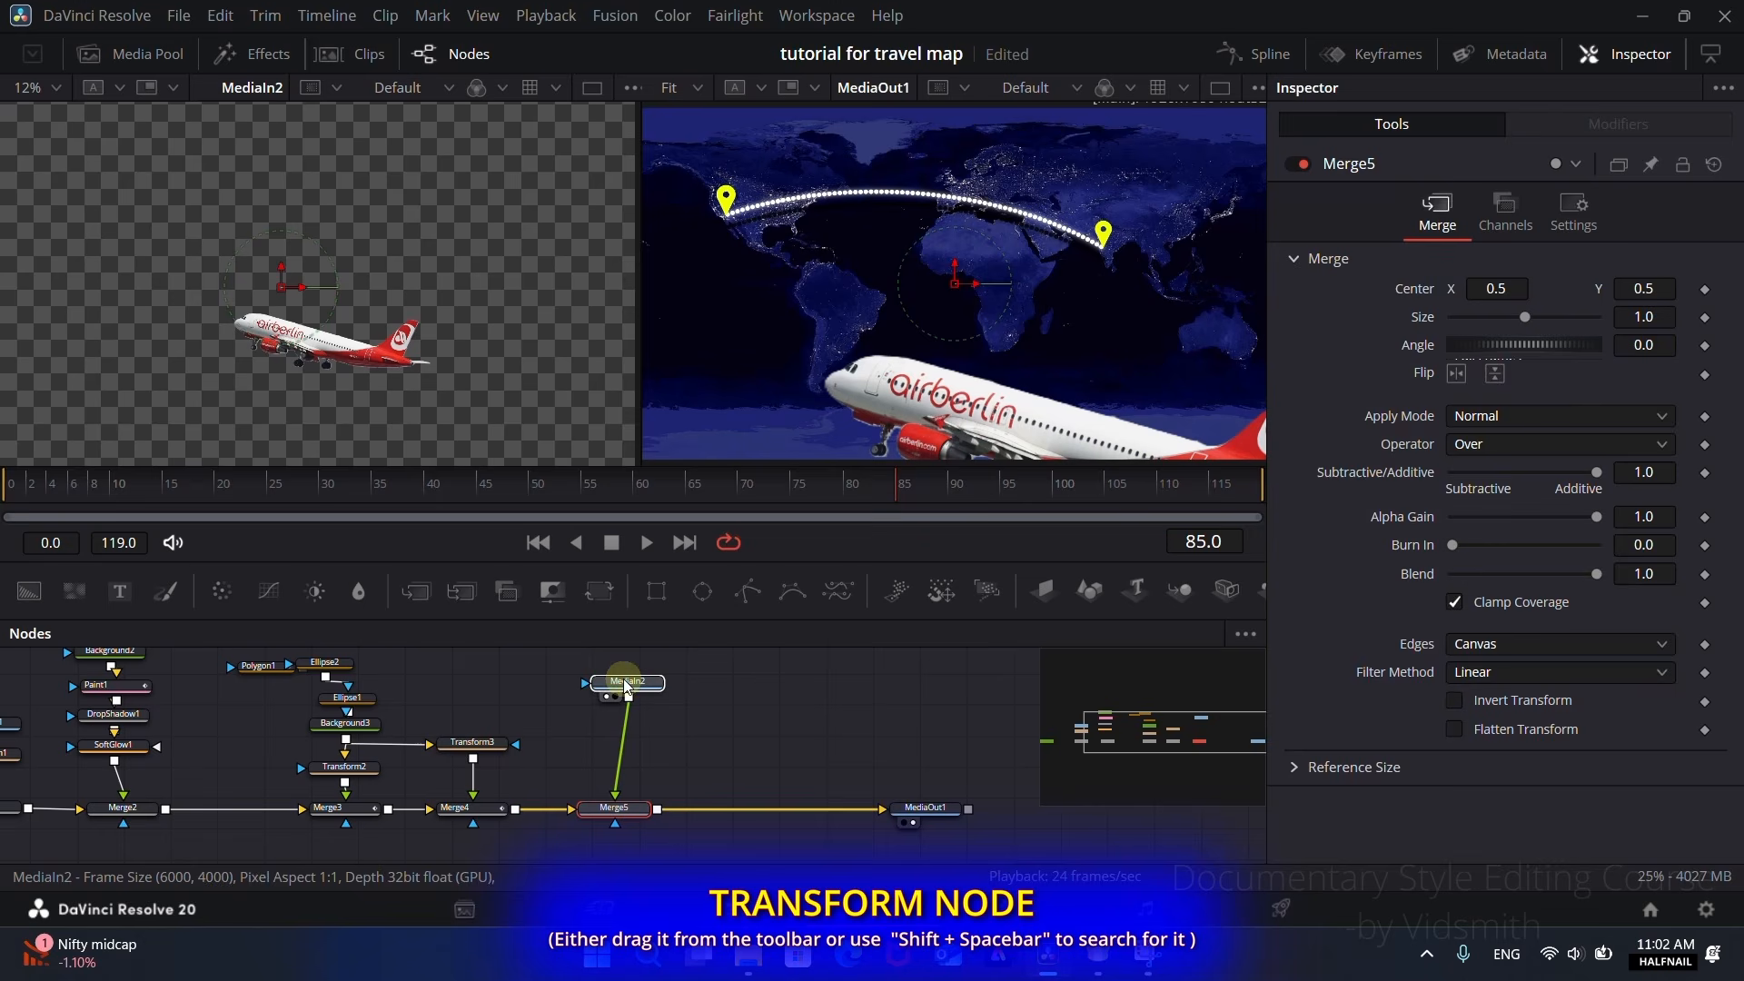
Step: Add a Transform node after the aeroplane image, set Size to 0.092, and place the plane at the India pin, centered about X 0.570, Y 0.525
left_click(600, 592)
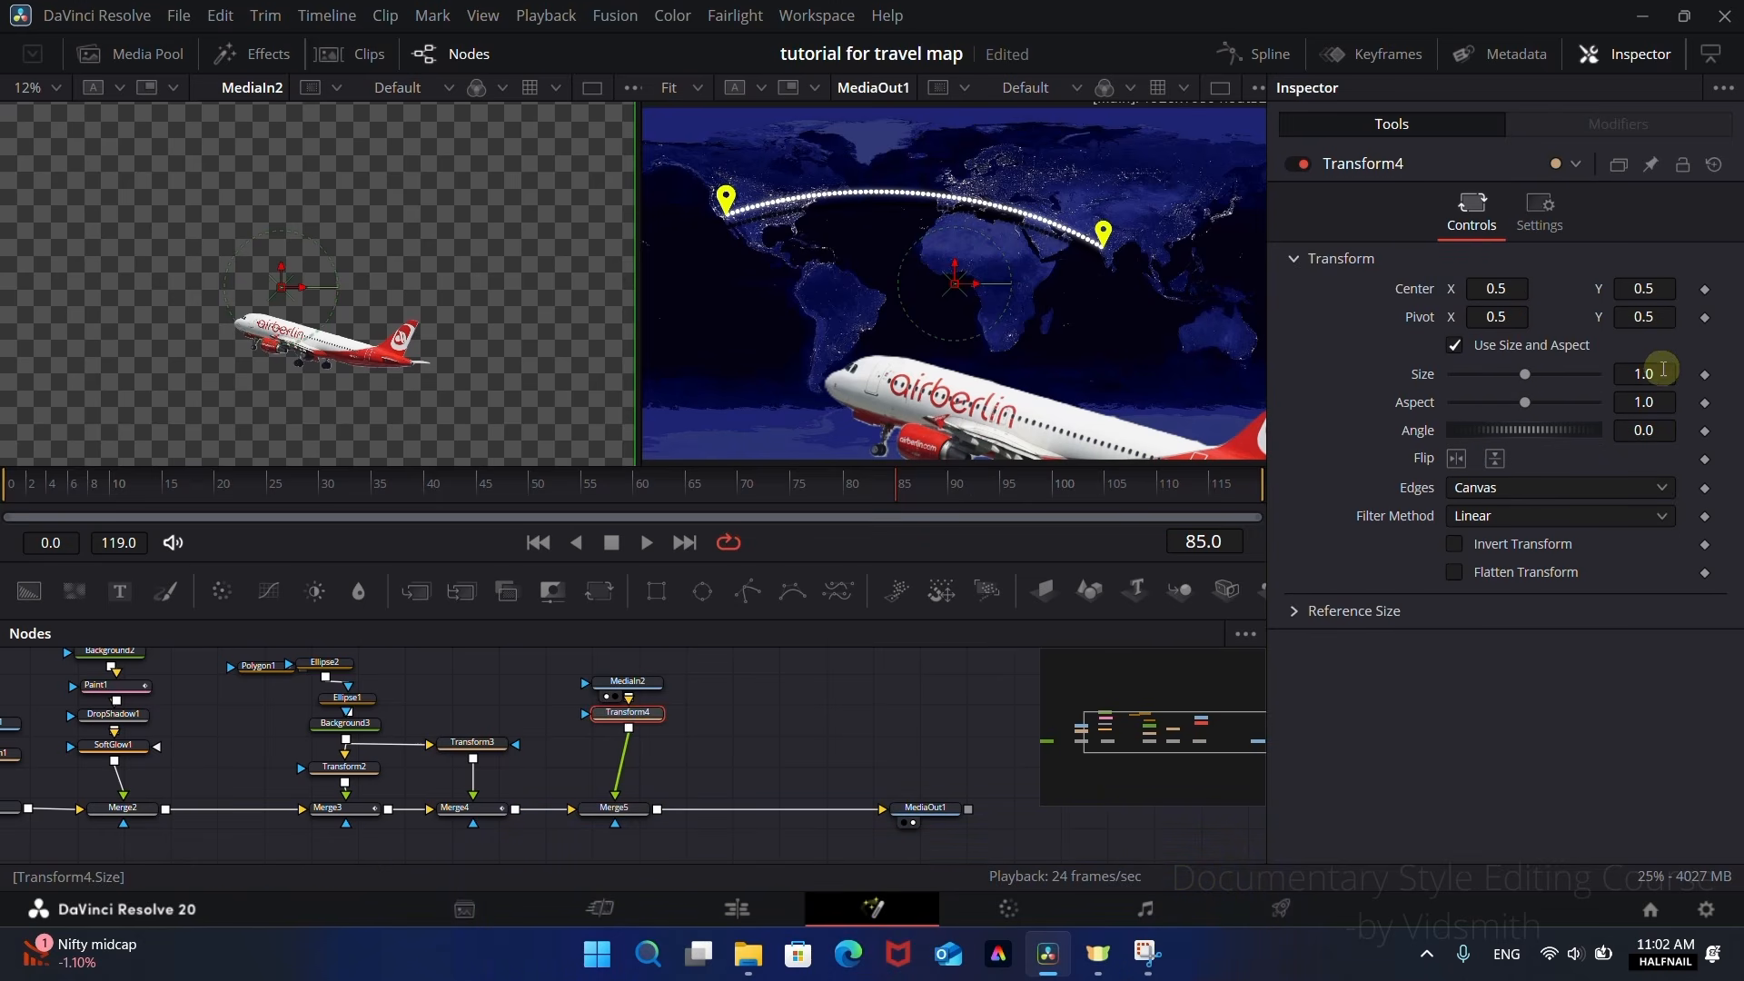
left_click_drag(1655, 370, 636, 378)
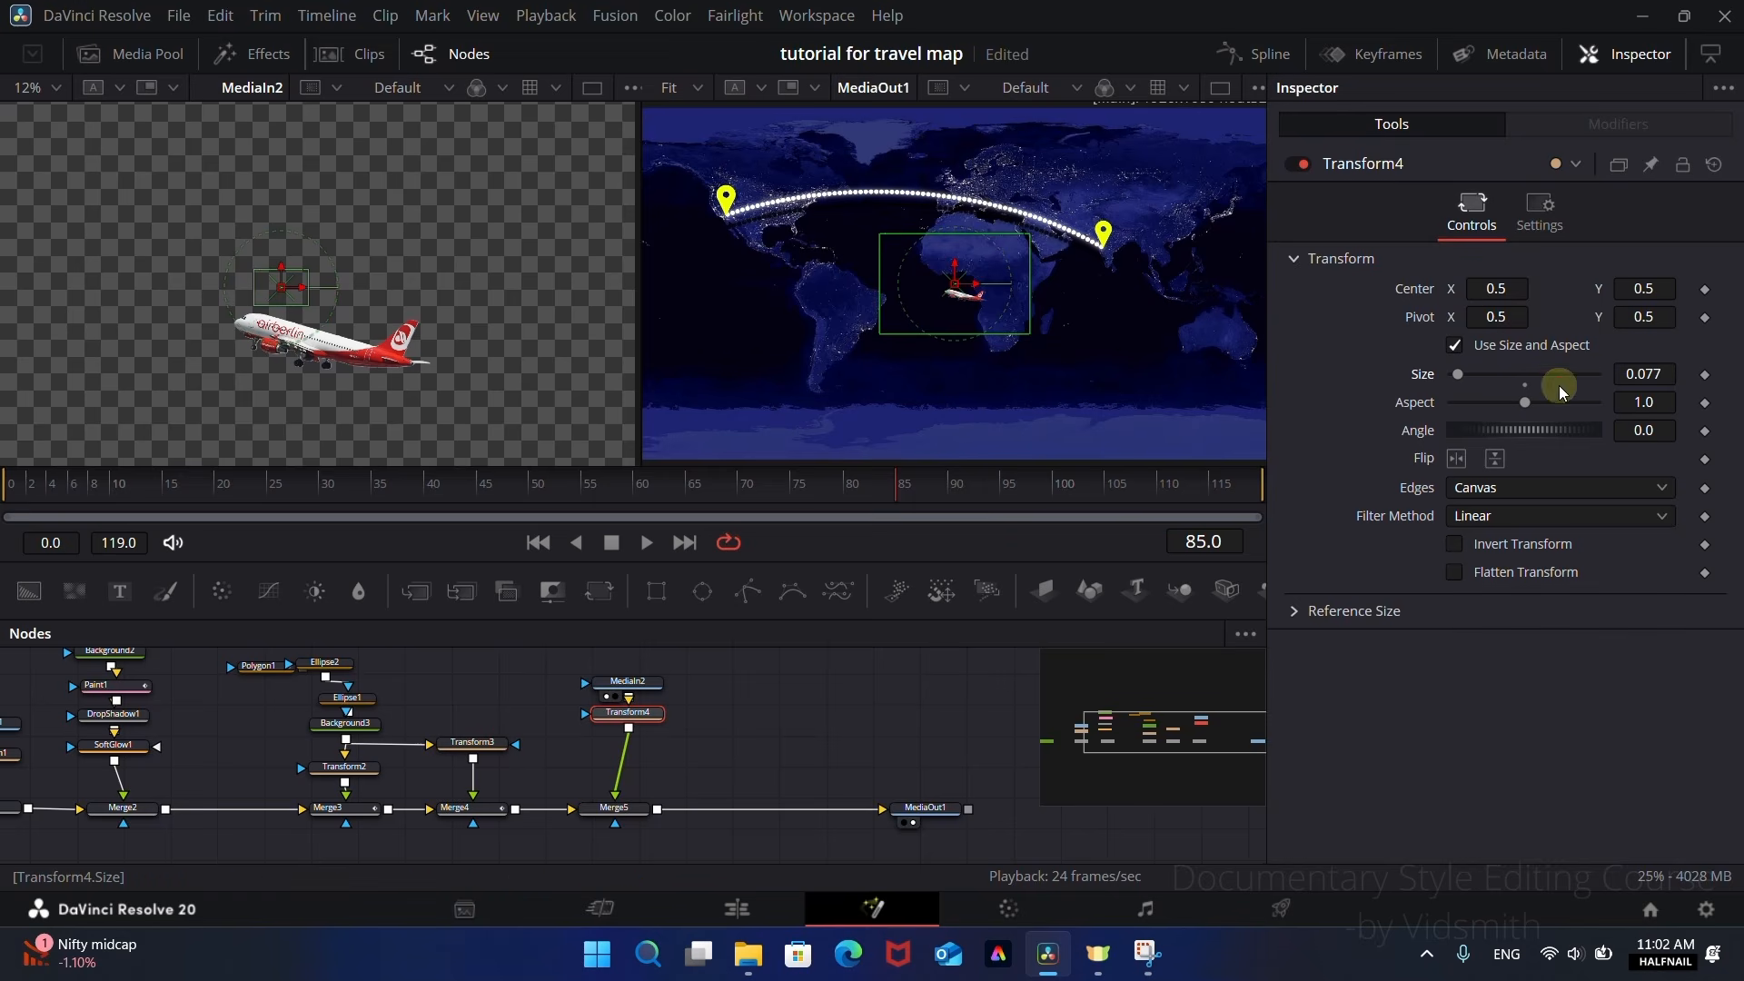
mouse_move(1652, 374)
left_mouse_down()
mouse_move(1702, 373)
mouse_move(1674, 374)
left_mouse_up()
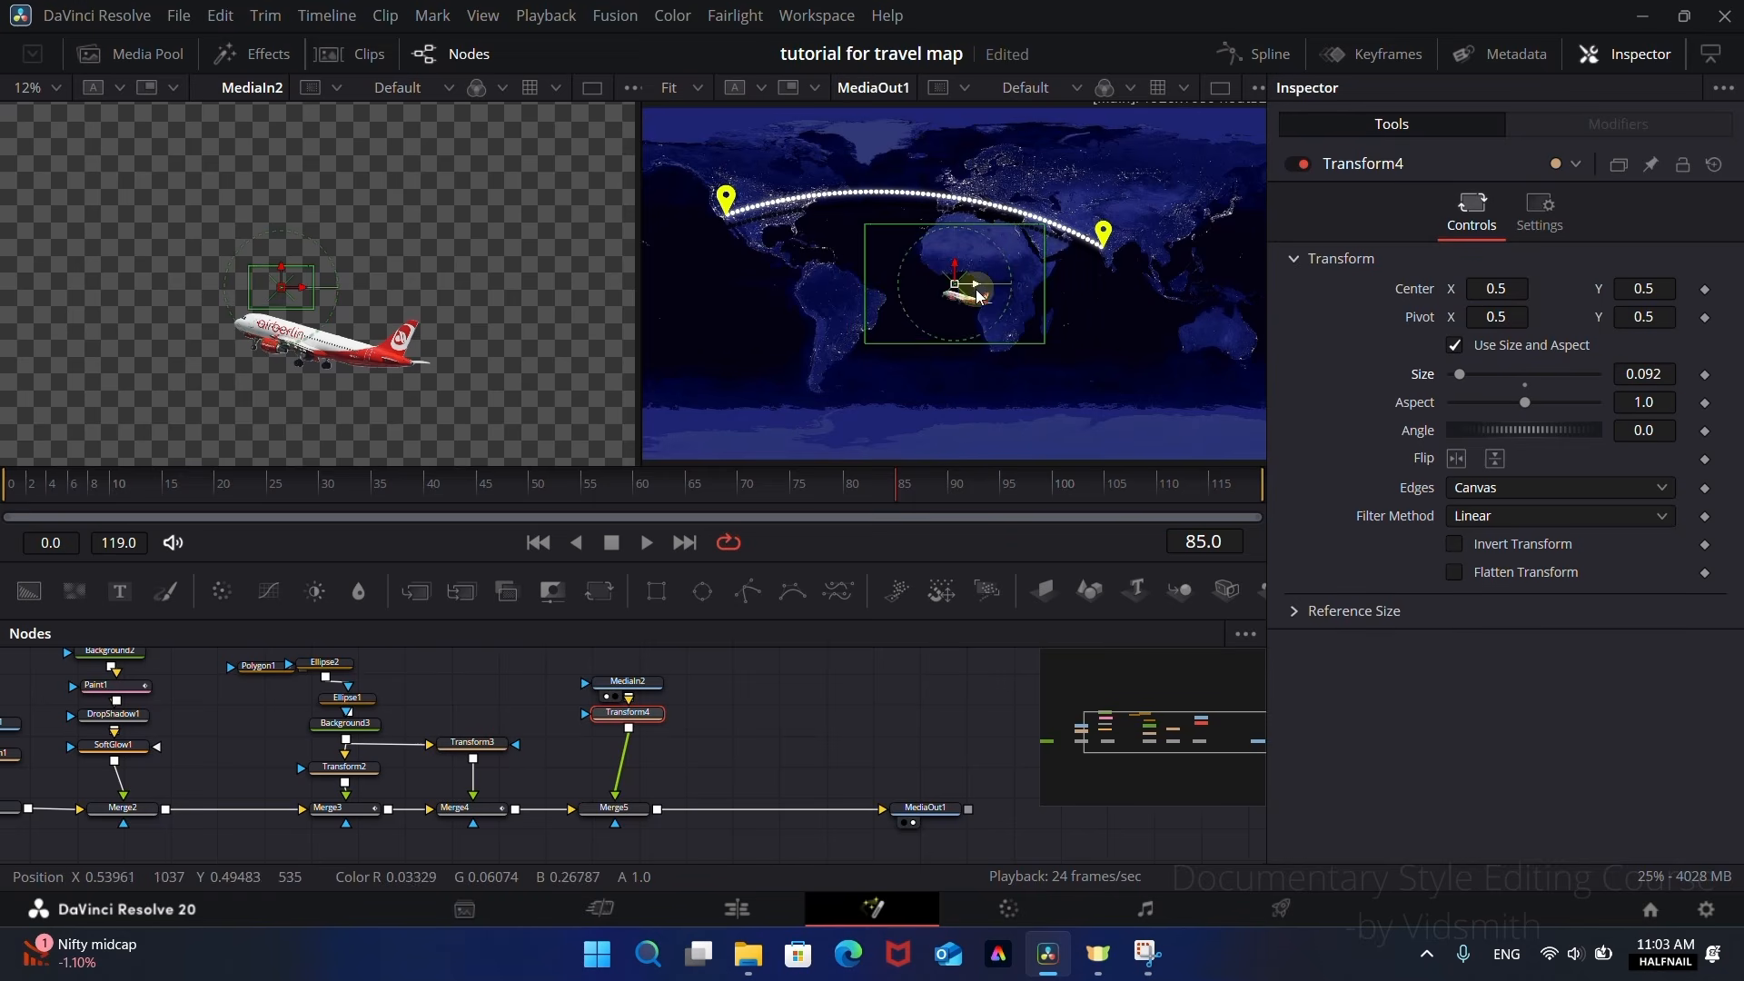
left_click_drag(954, 286, 1094, 257)
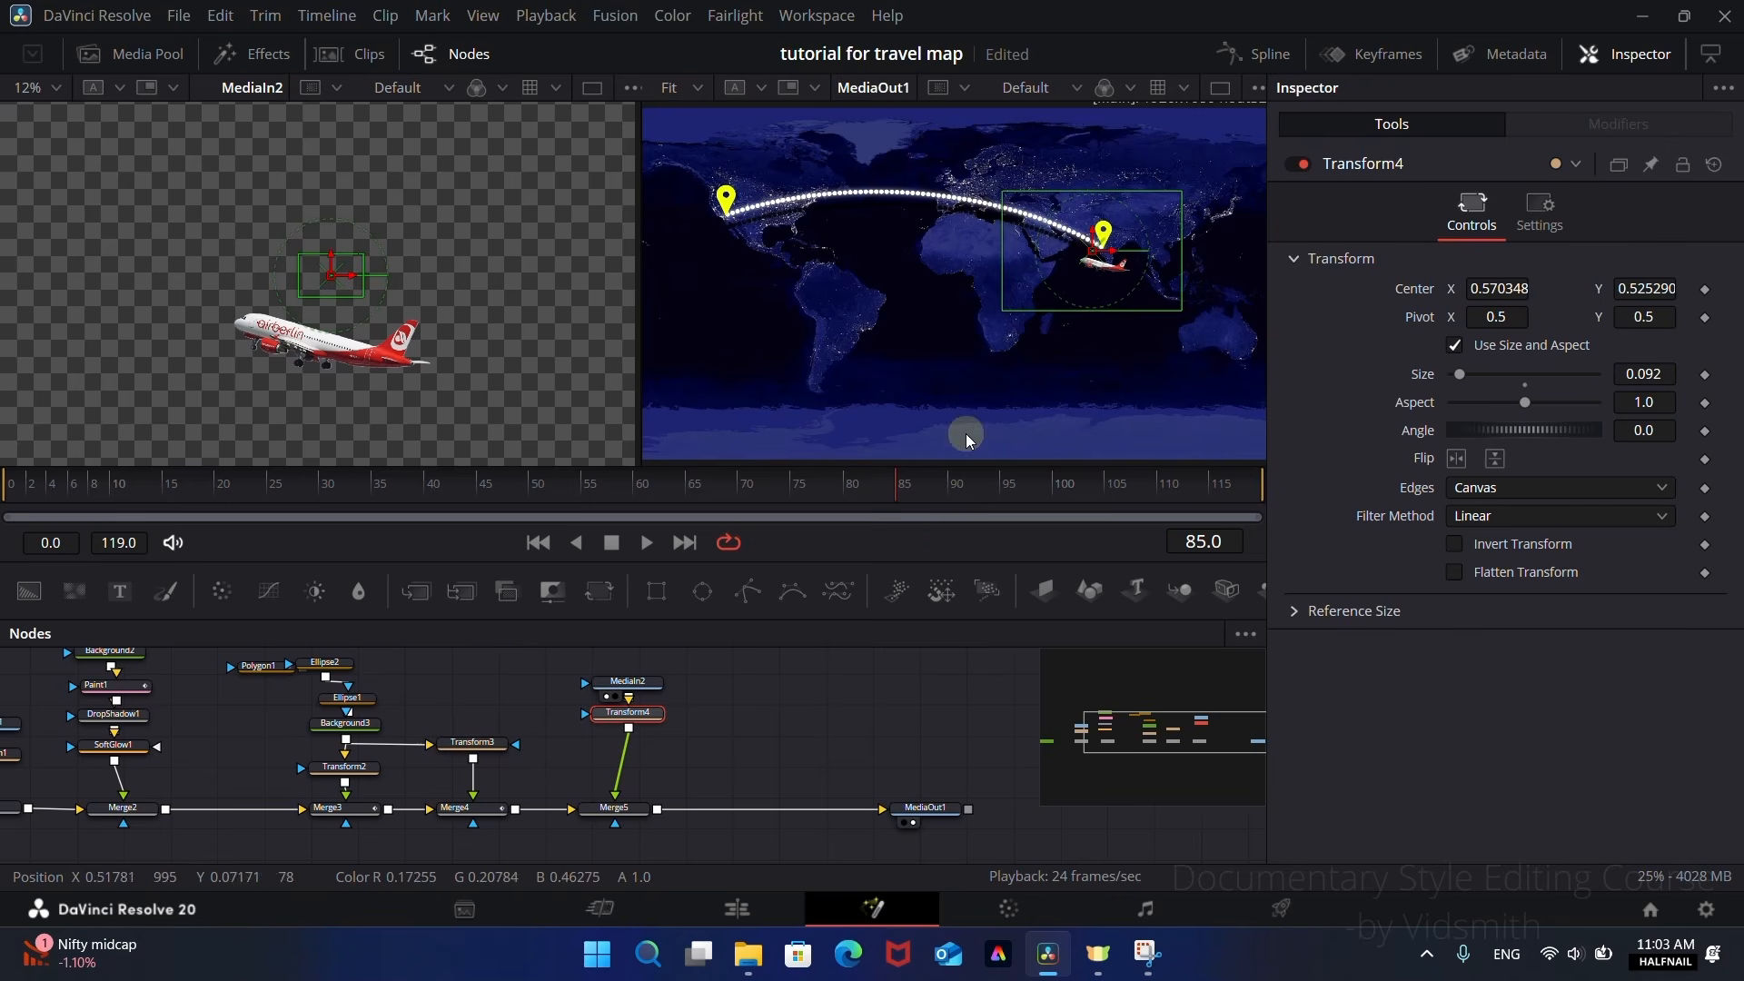
Step: Keyframe Transform4's Center at the starting pin on frame 15, and at the western US pin on frame 75 with X 0.380651, Y 0.545244
left_click_drag(80, 498, 204, 510)
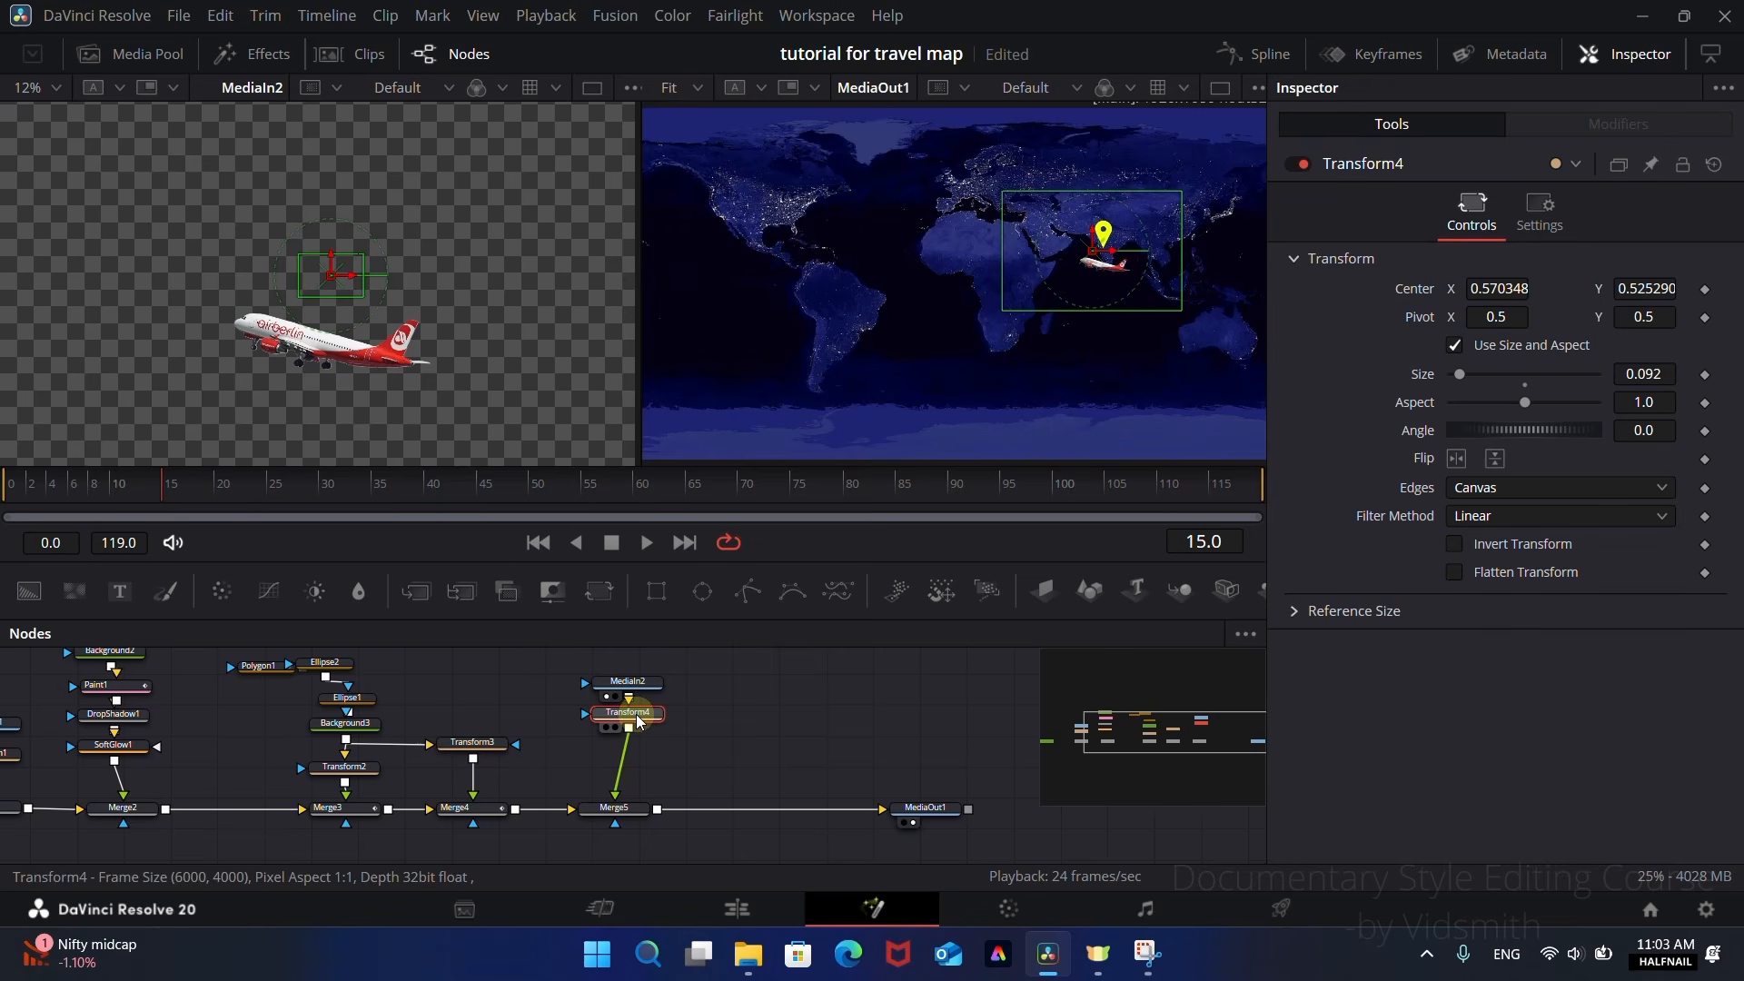
left_click(1706, 290)
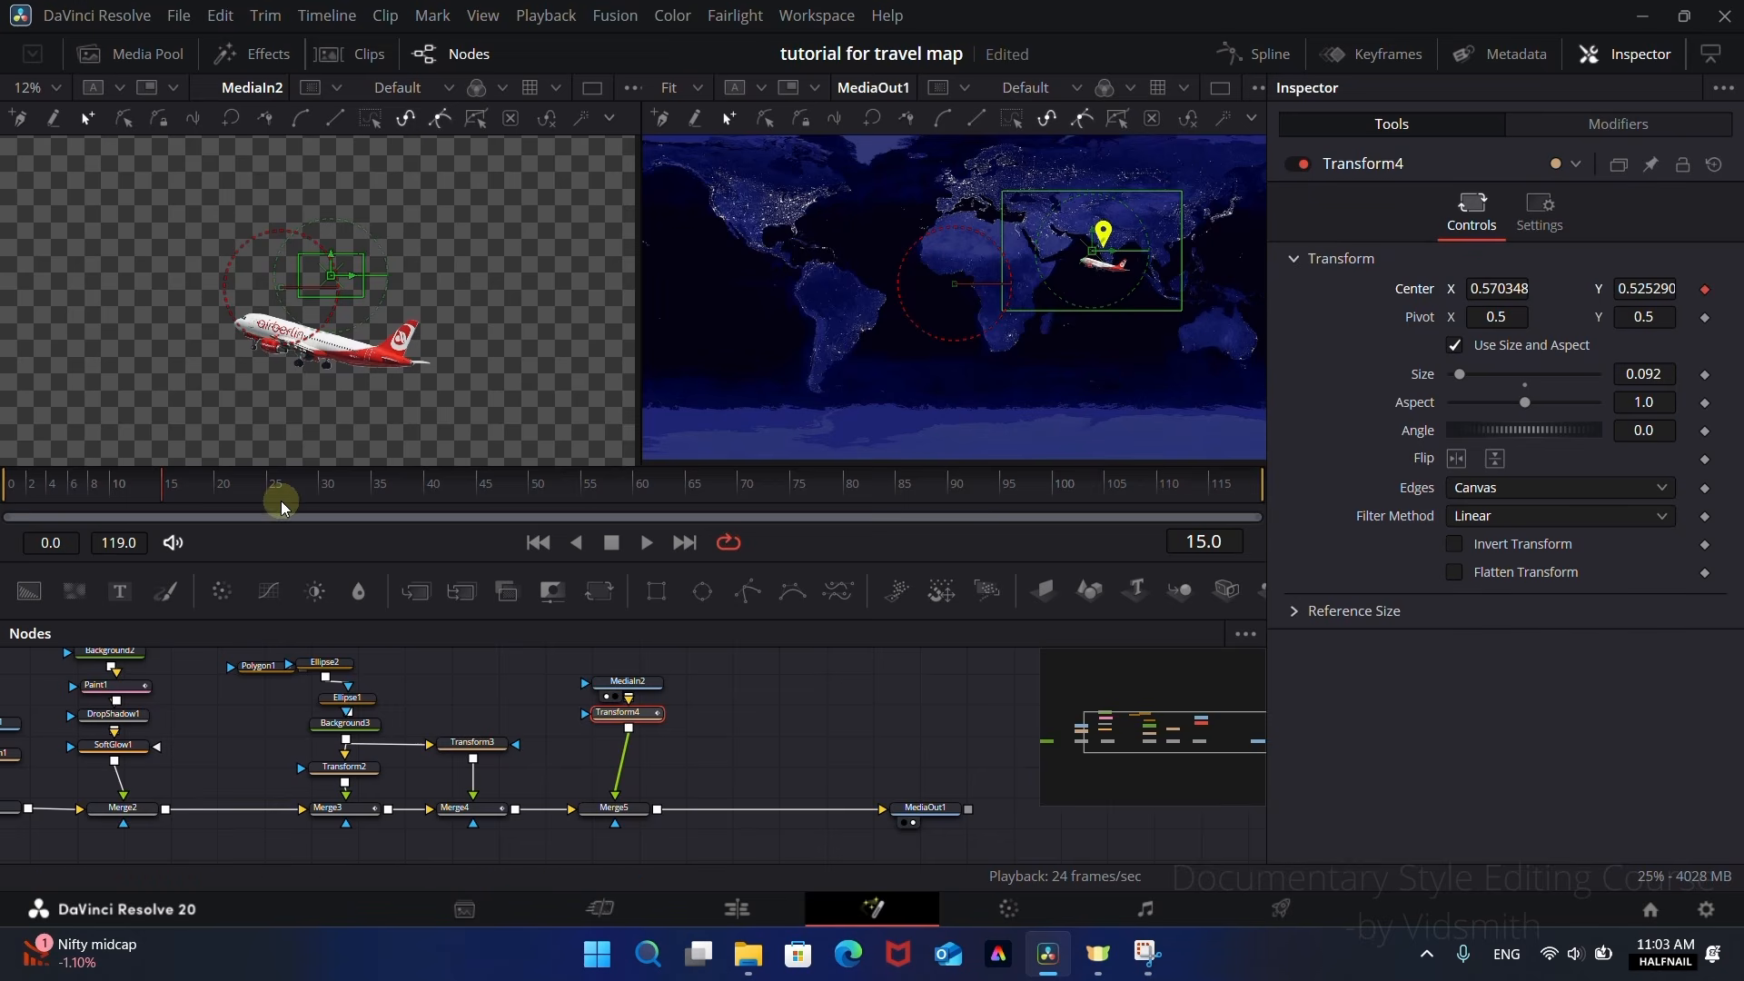
left_click_drag(208, 496, 822, 498)
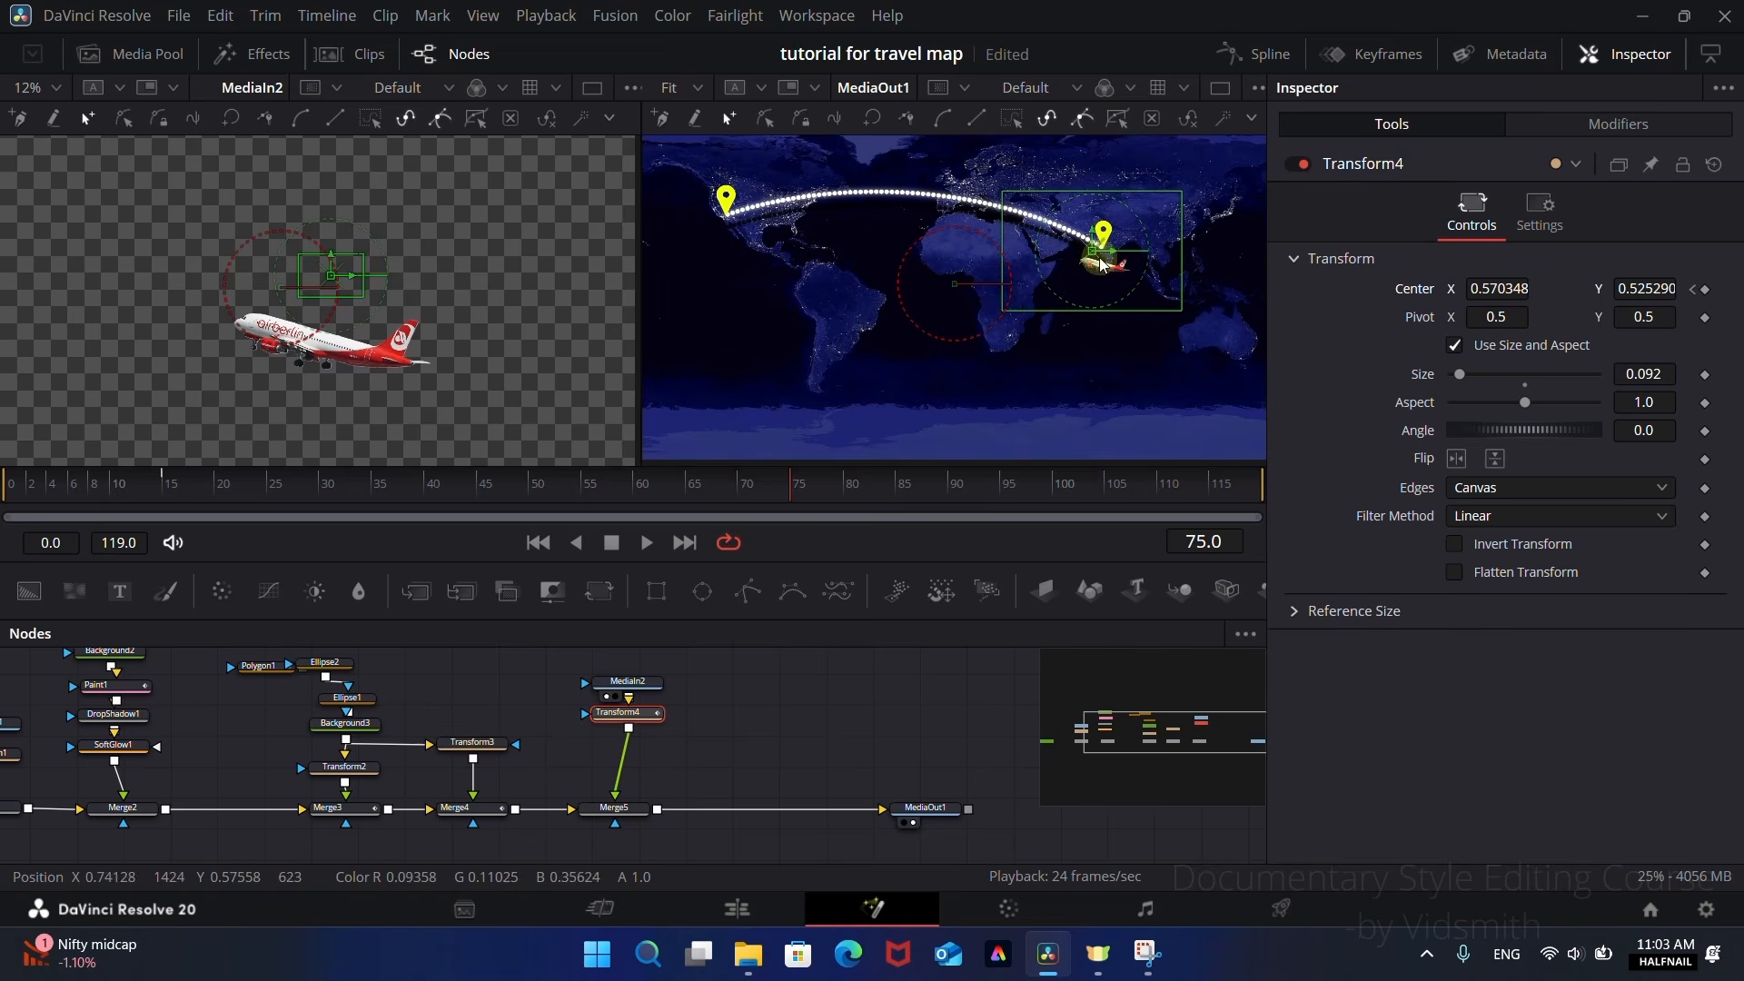
left_click_drag(1094, 257, 719, 240)
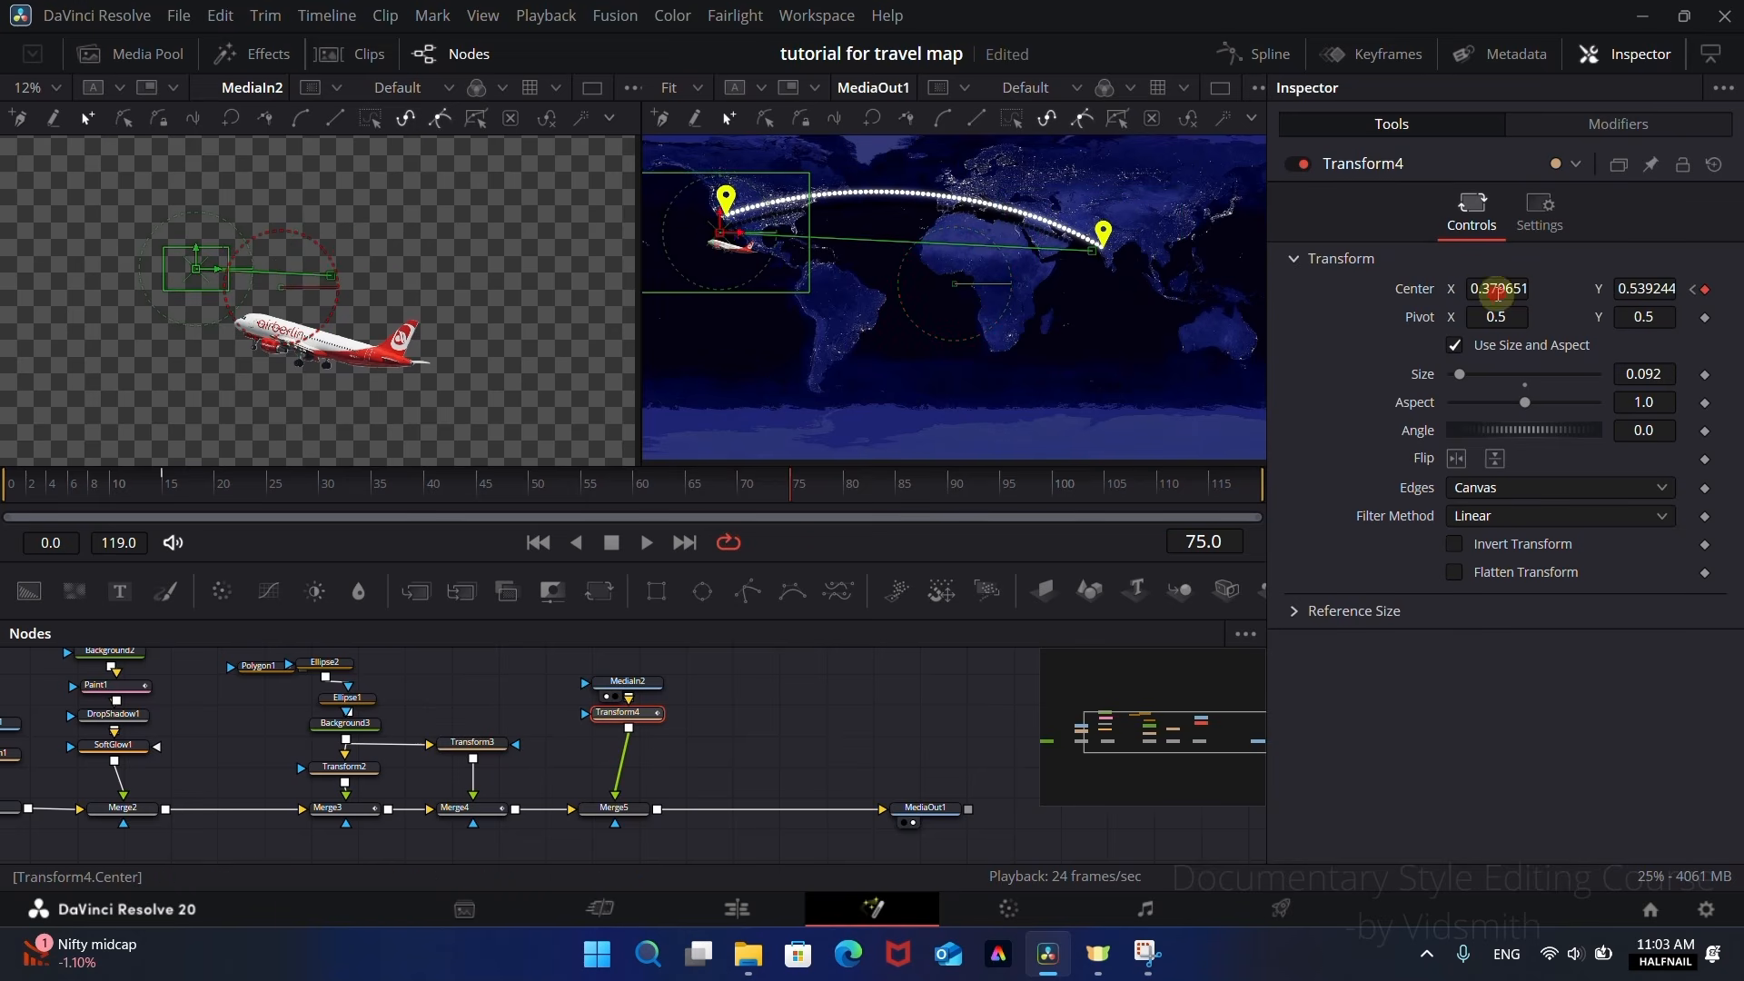
left_click_drag(1497, 293, 1498, 292)
left_click_drag(1646, 293, 1643, 293)
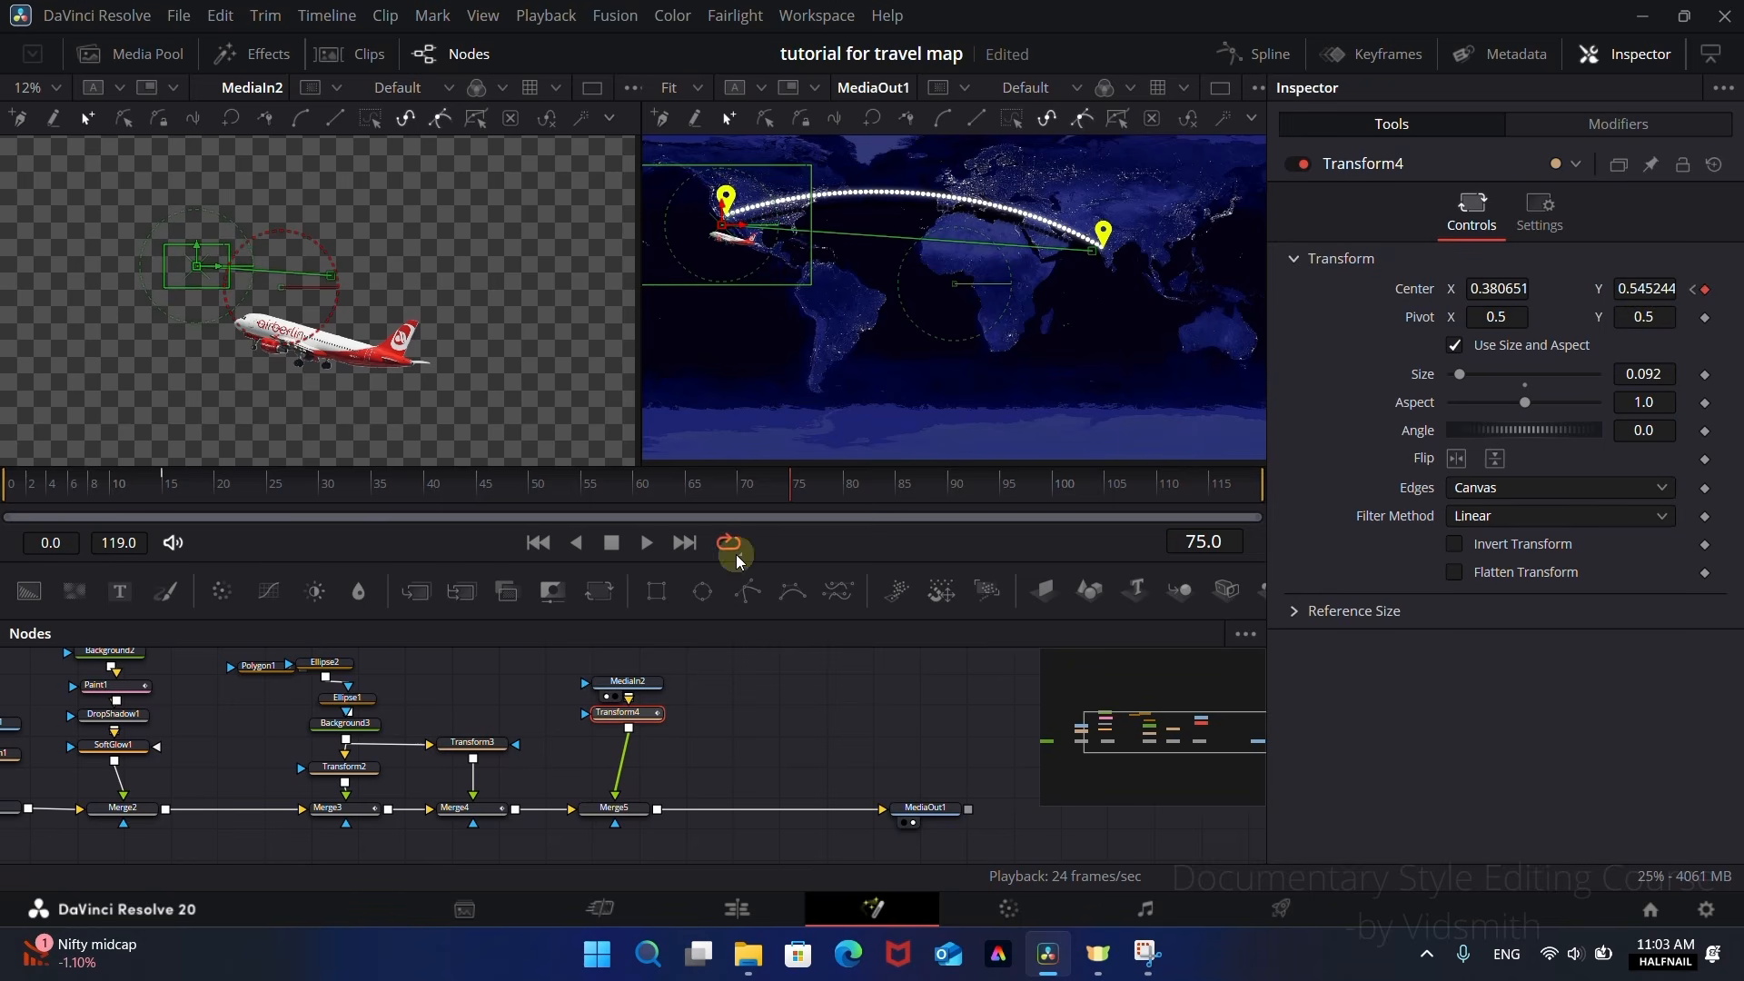
Step: Bend the aeroplane's straight motion path with the handles at both ends to follow the arc of the dotted route
mouse_move(731, 496)
left_mouse_down()
mouse_move(412, 491)
mouse_move(790, 490)
mouse_move(229, 493)
mouse_move(709, 495)
left_mouse_up()
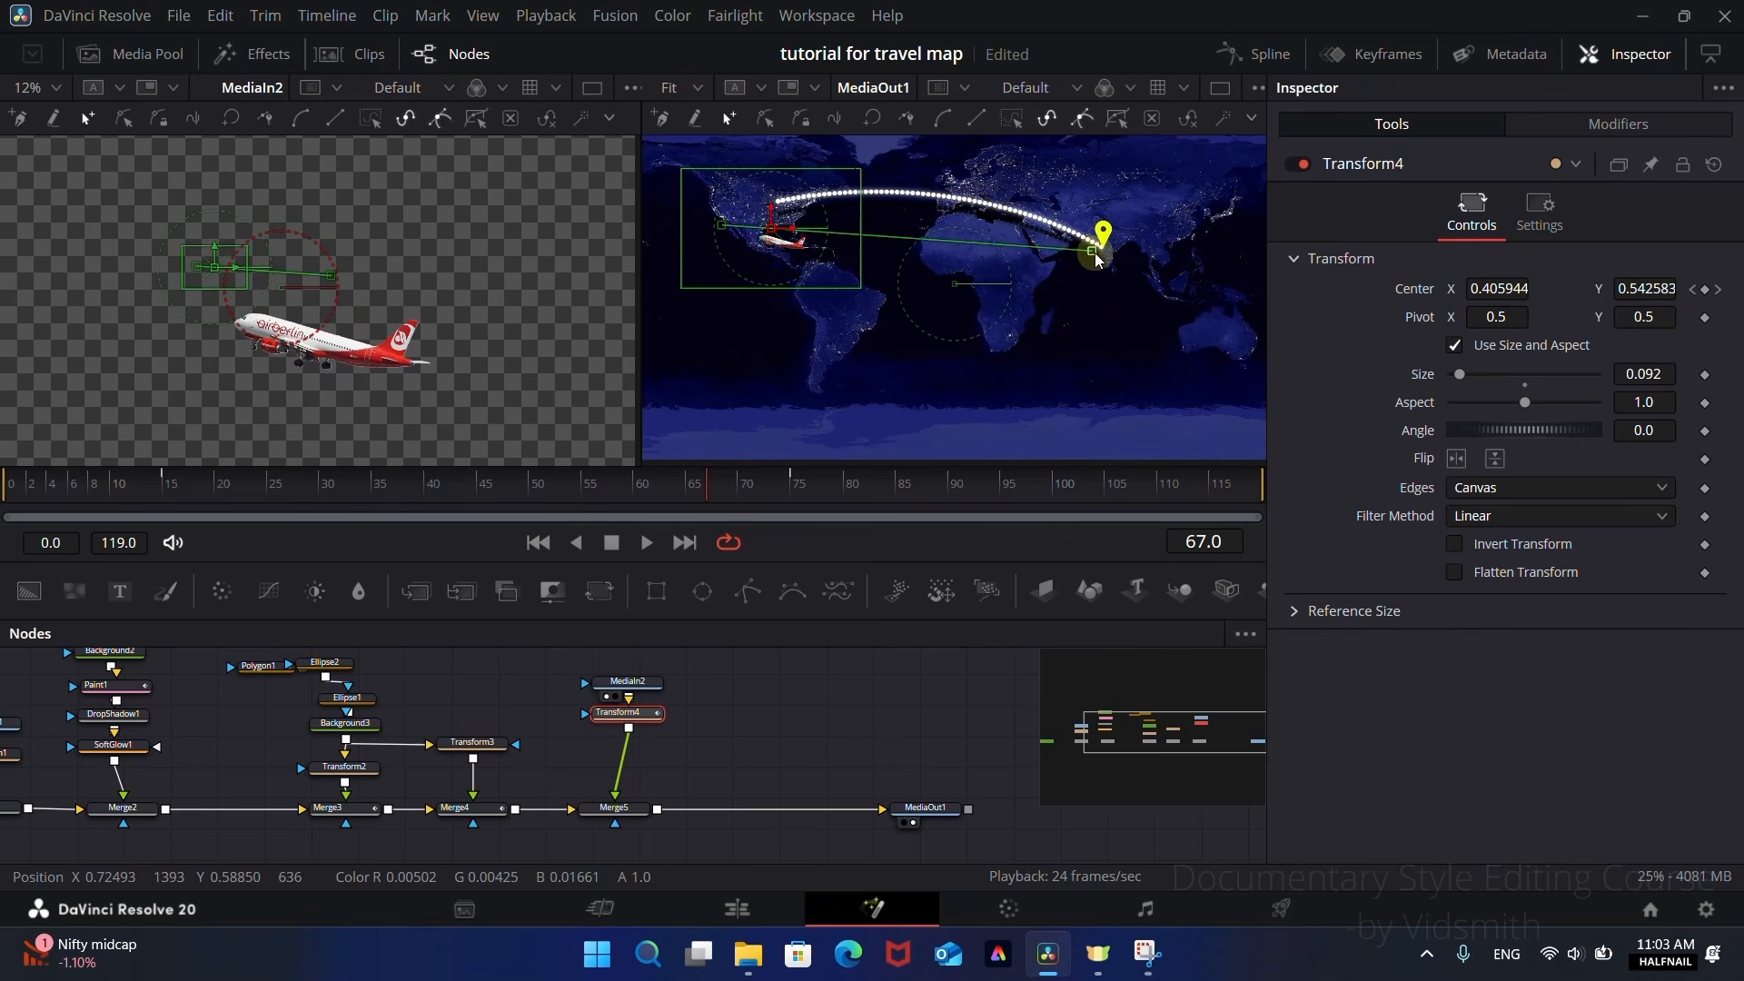
left_click_drag(969, 242, 971, 182)
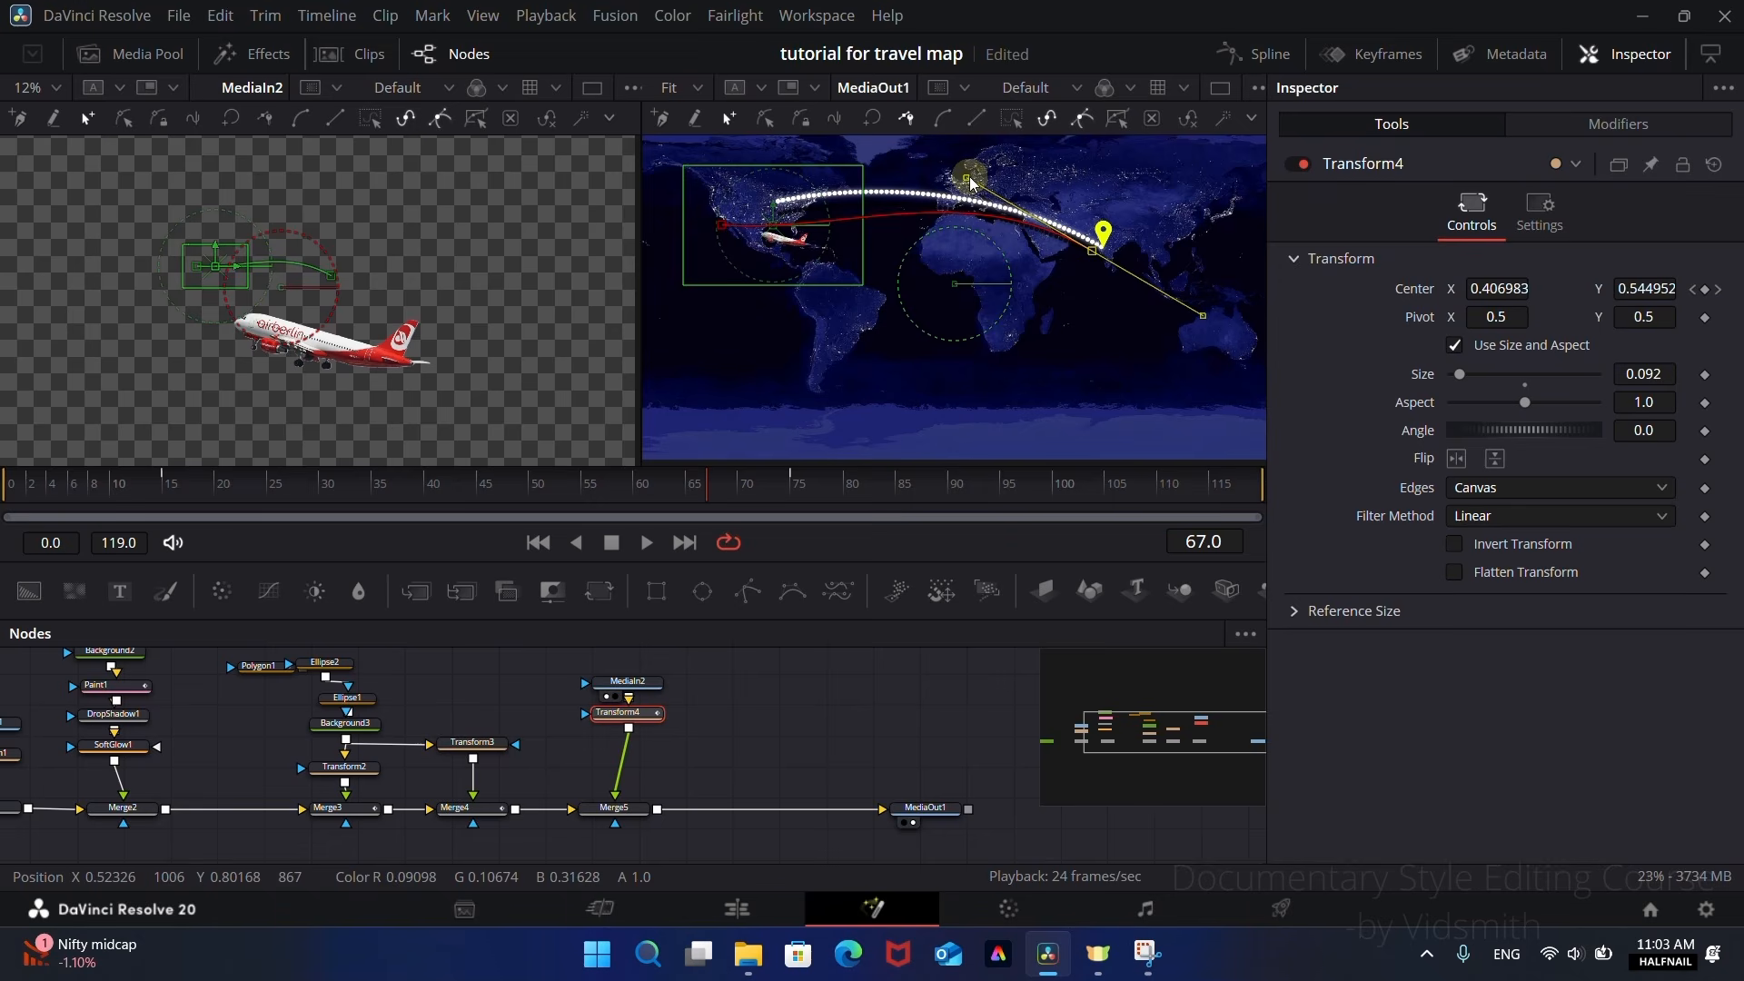
left_click(722, 227)
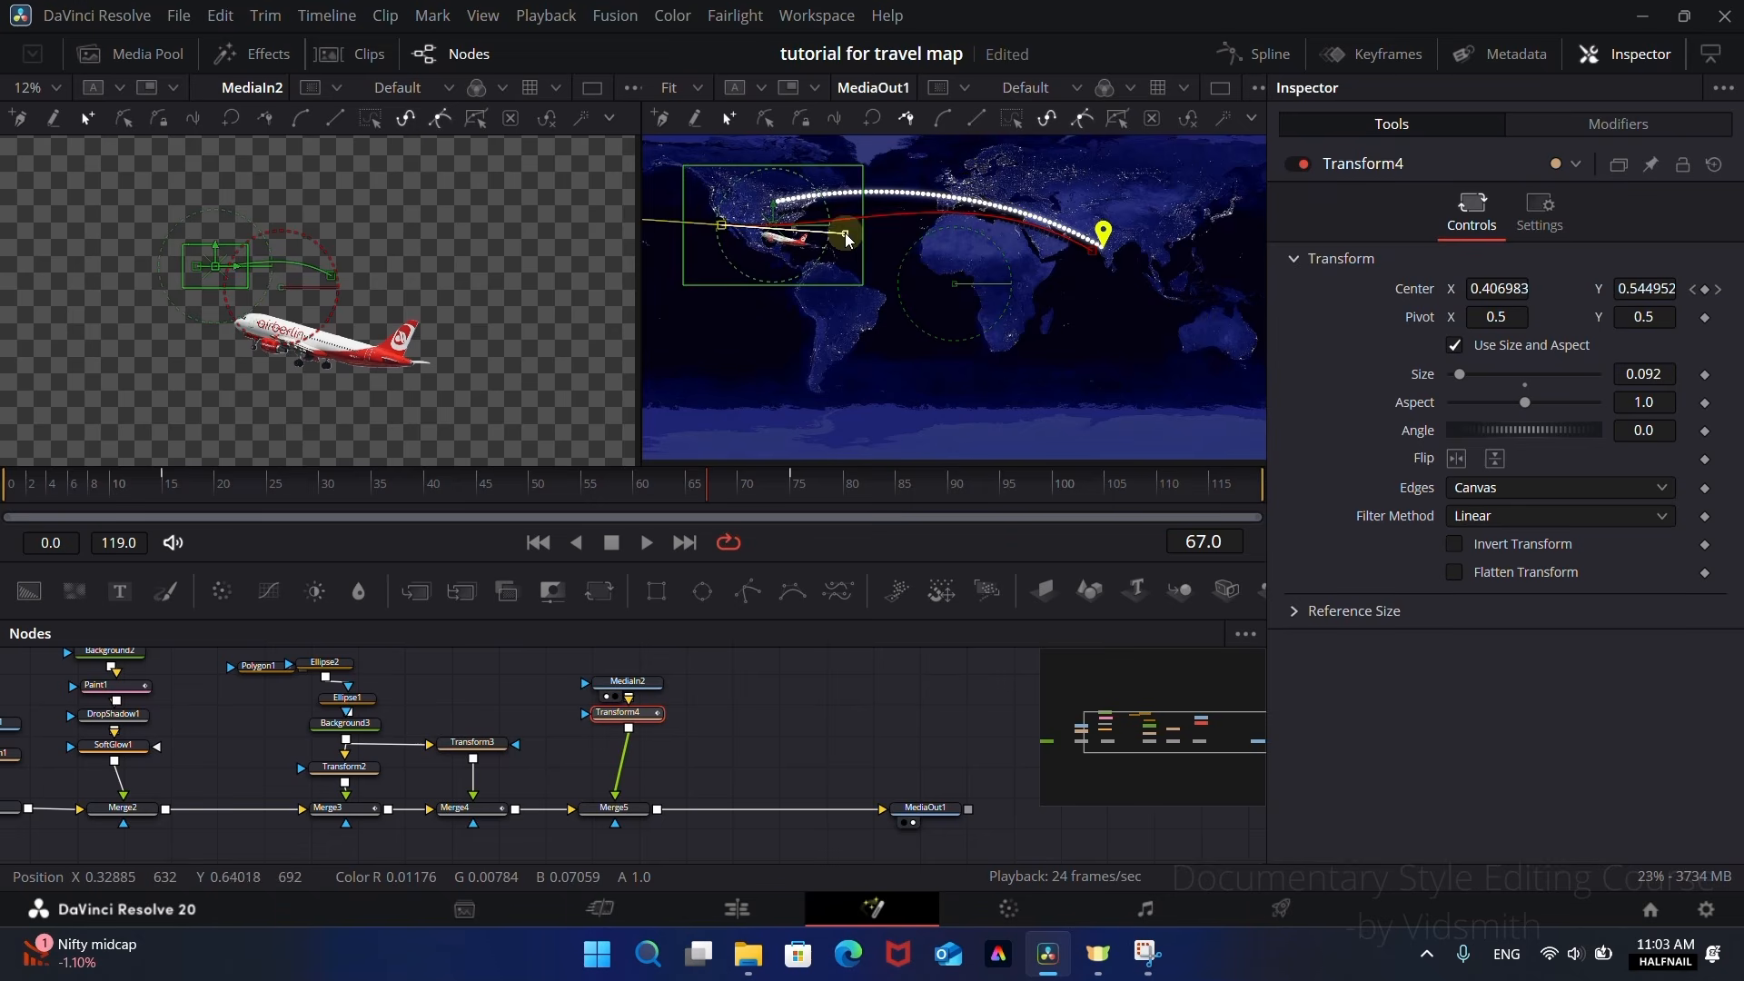
left_click_drag(846, 239, 817, 200)
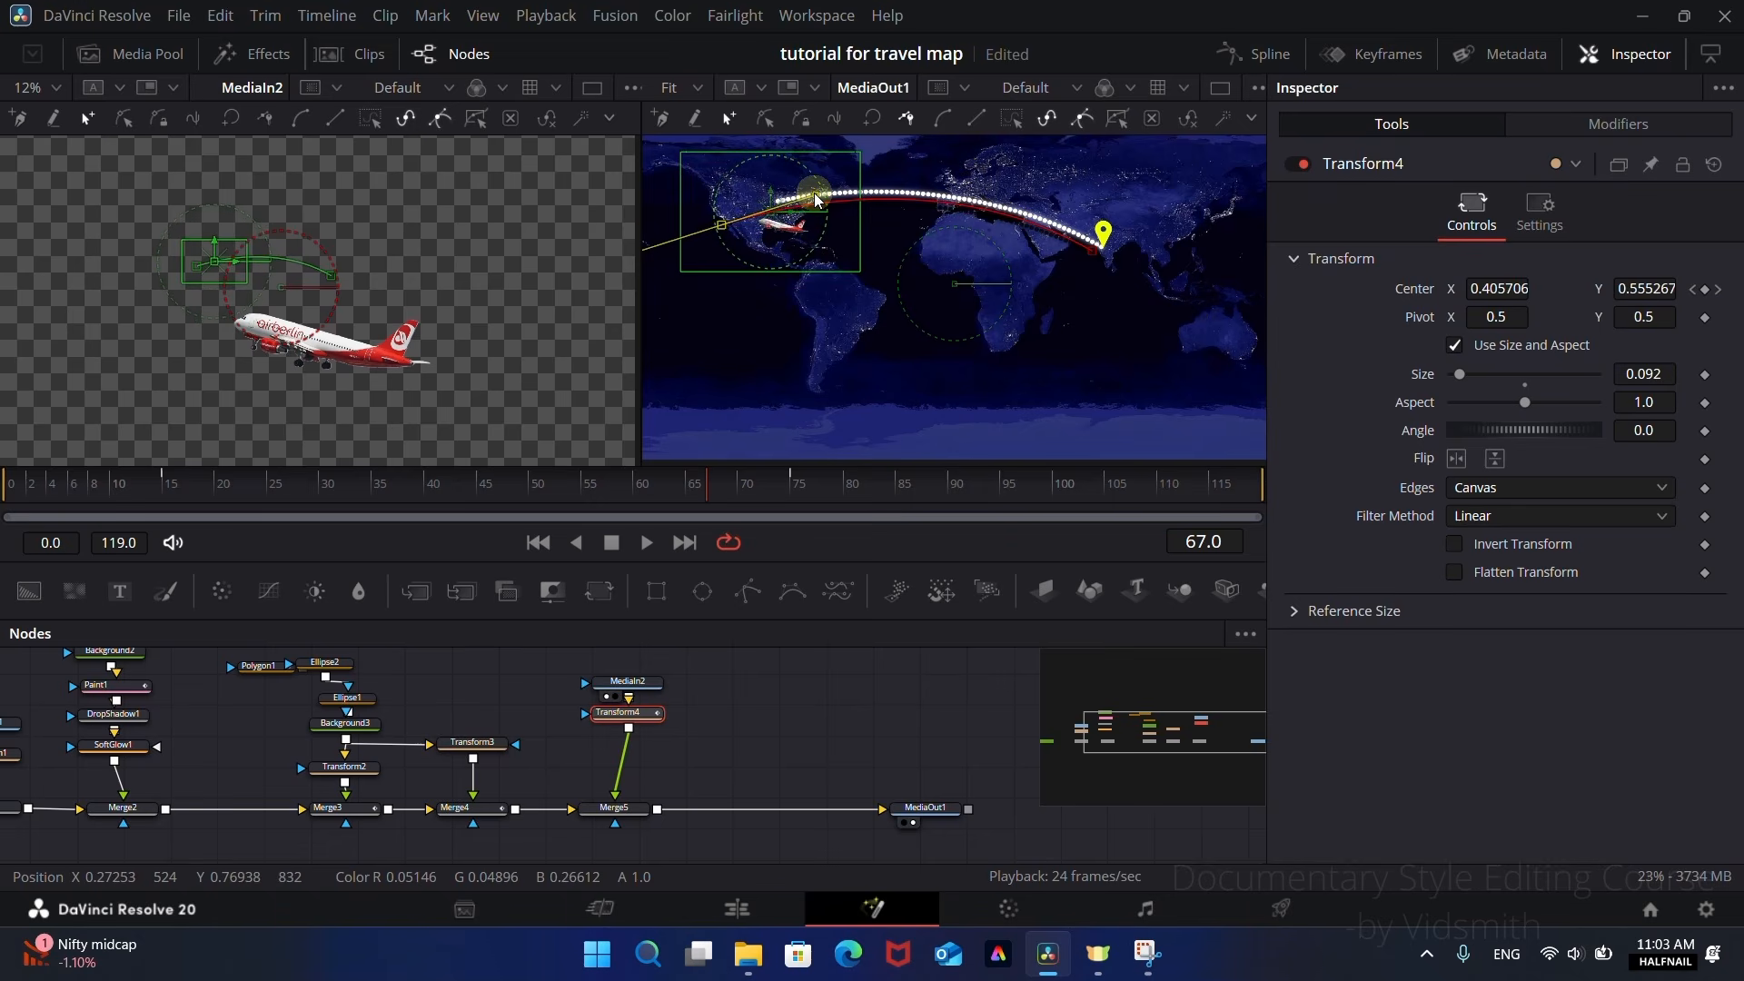
Step: Keyframe Transform4's Angle at 0.0 on frame 15 and 23.5 on frame 75 to tilt the aeroplane along the route
left_click_drag(413, 481, 176, 486)
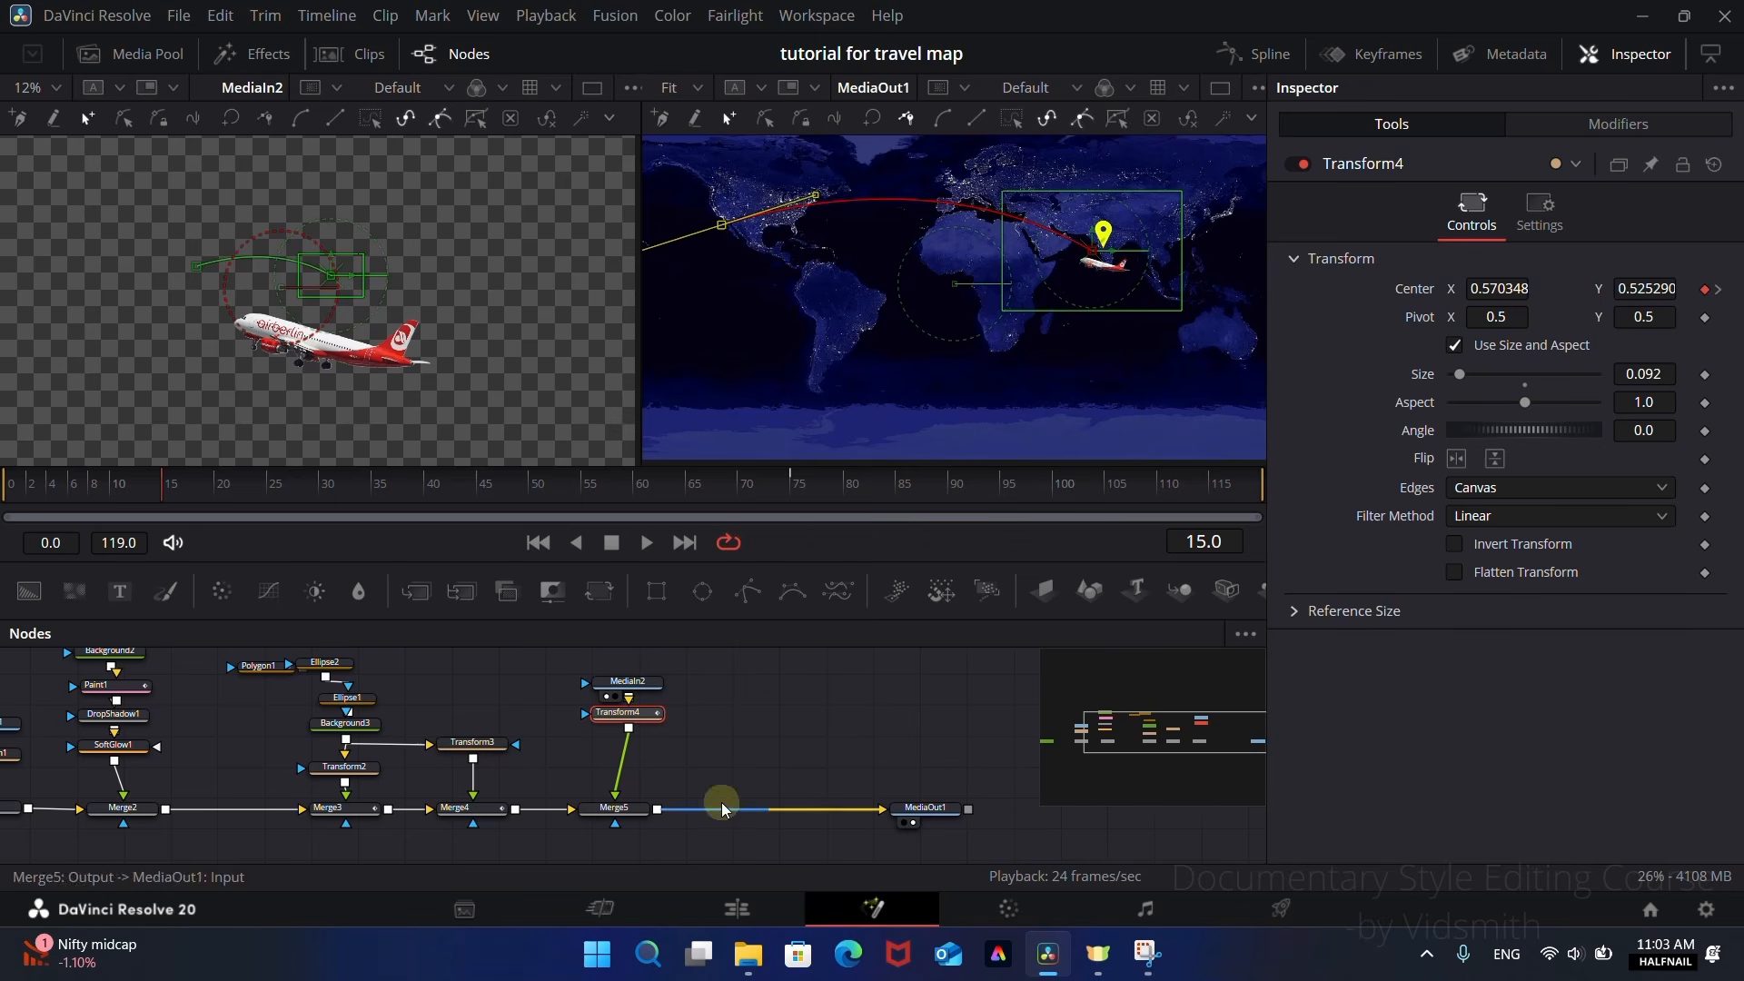
left_click(1706, 430)
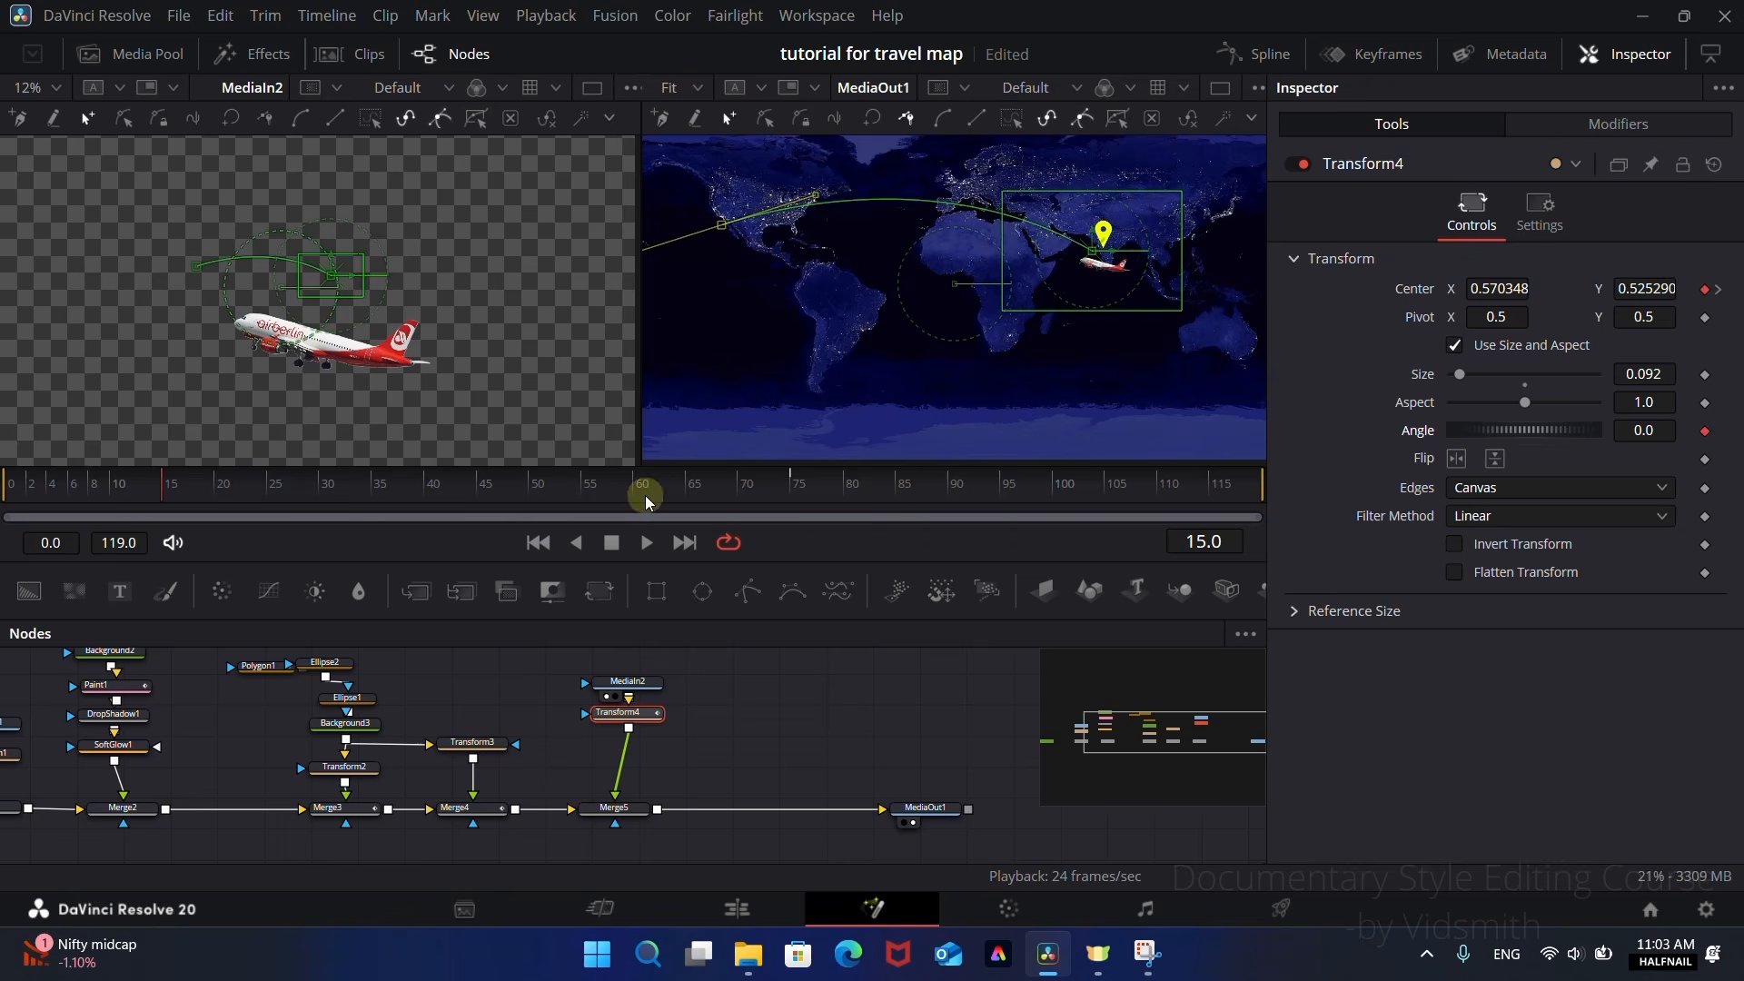
left_click_drag(645, 494, 792, 510)
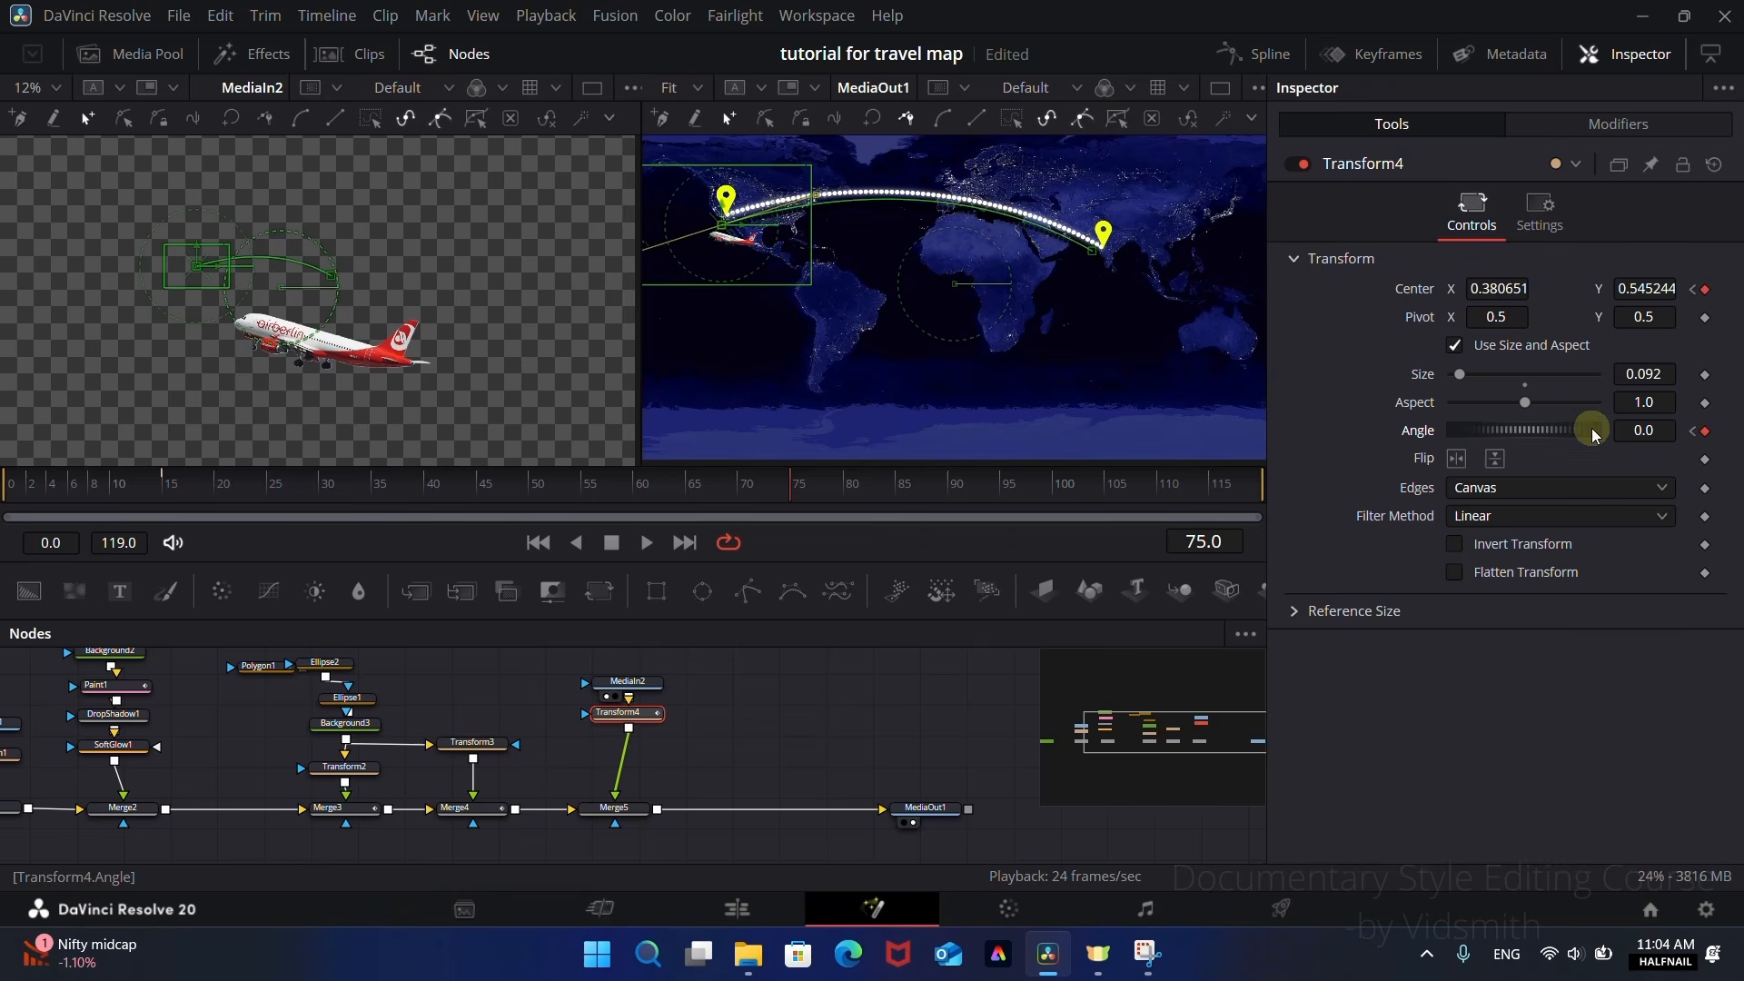
mouse_move(1566, 438)
left_mouse_down()
mouse_move(1502, 448)
mouse_move(1543, 456)
left_mouse_up()
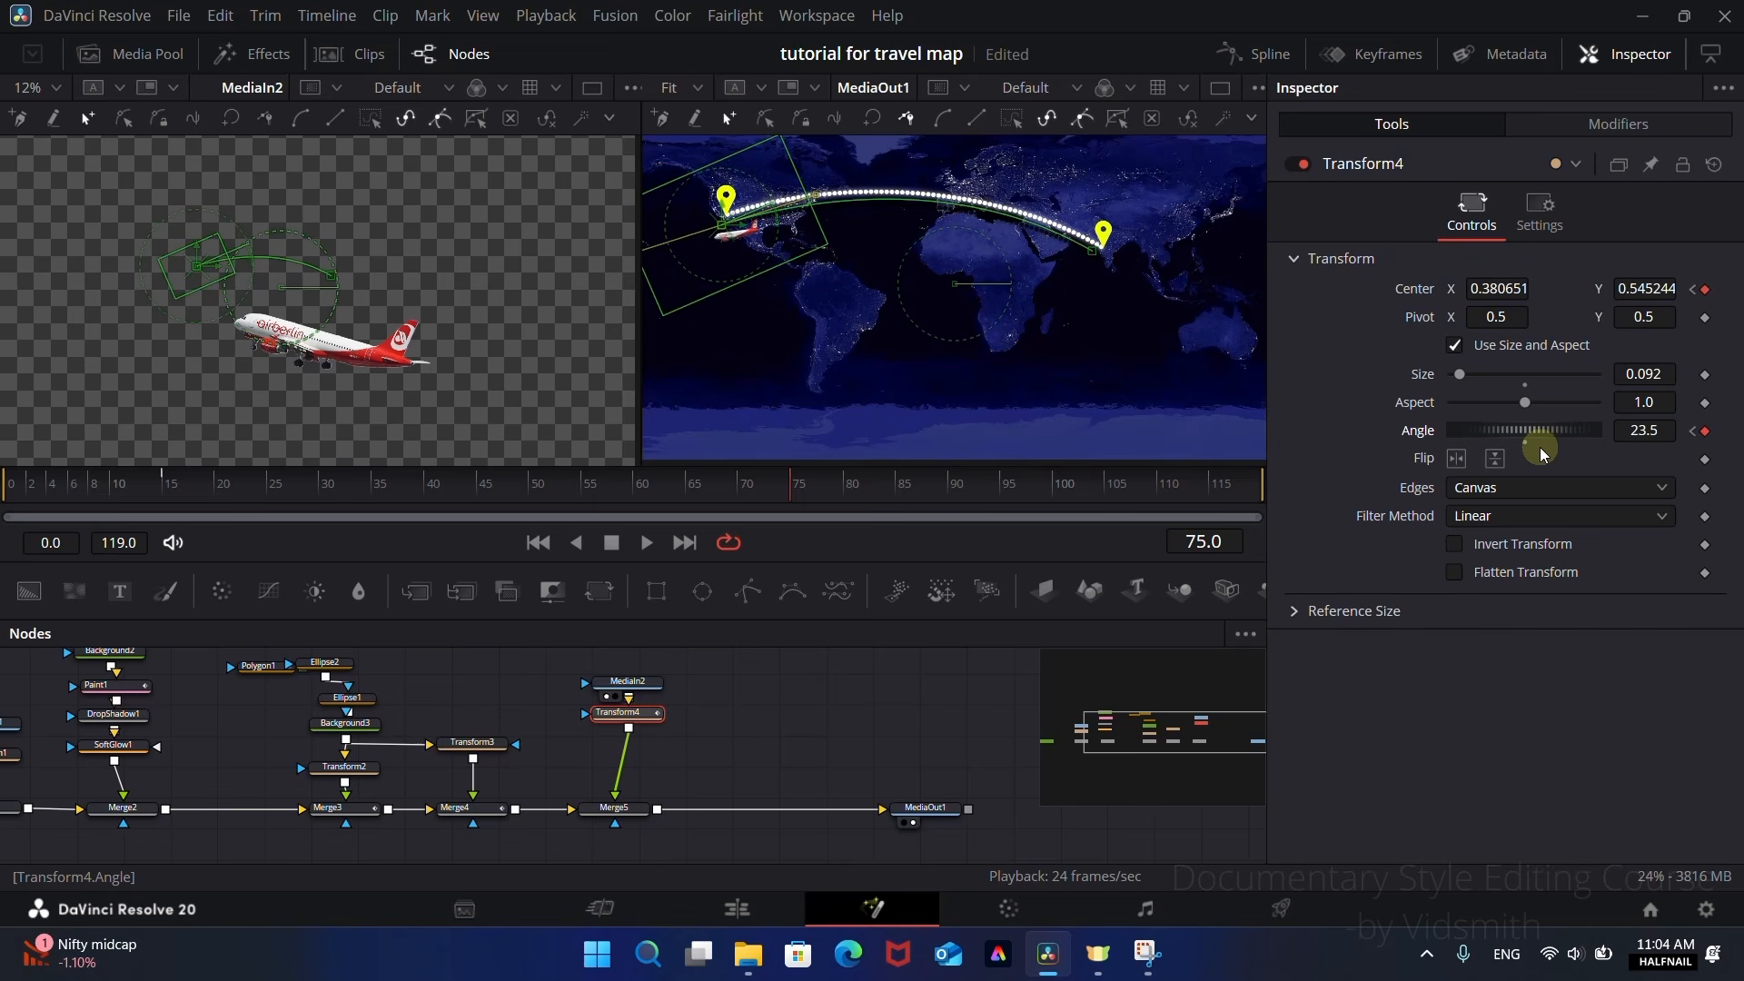
Step: Keyframe Merge5's Blend on frames 14 and 15 so the aeroplane appears at frame 15
left_click_drag(621, 488, 176, 491)
left_click(772, 752)
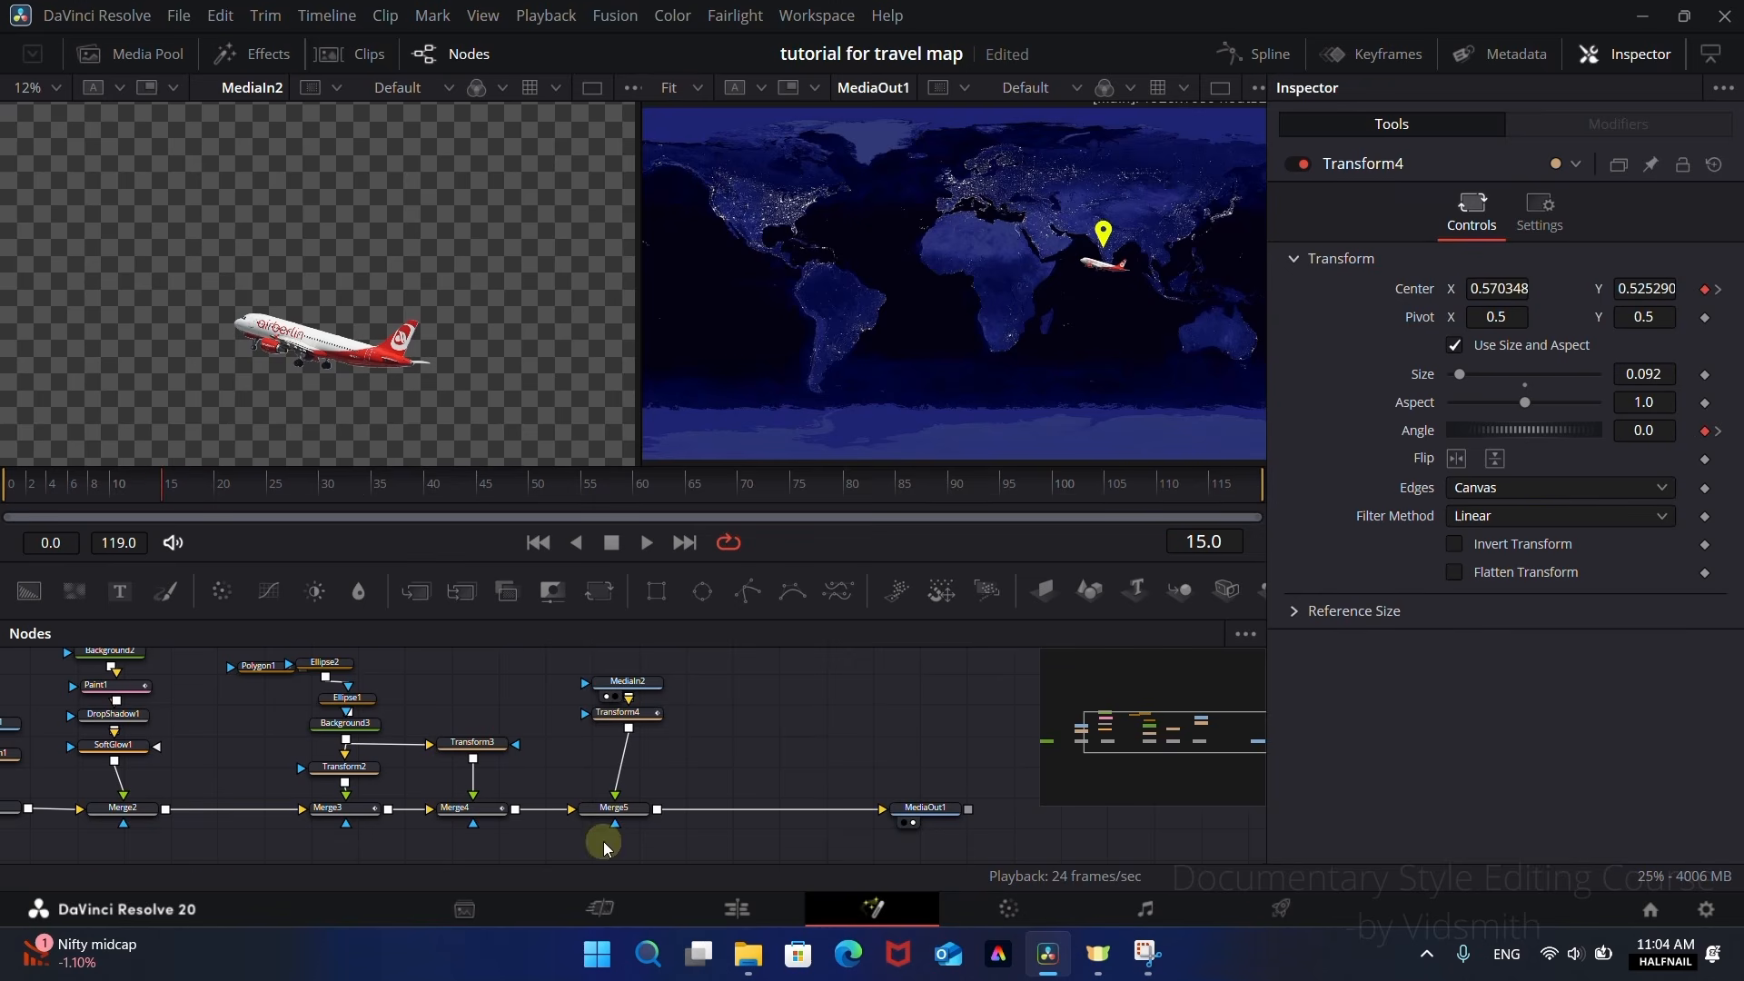
left_click(607, 807)
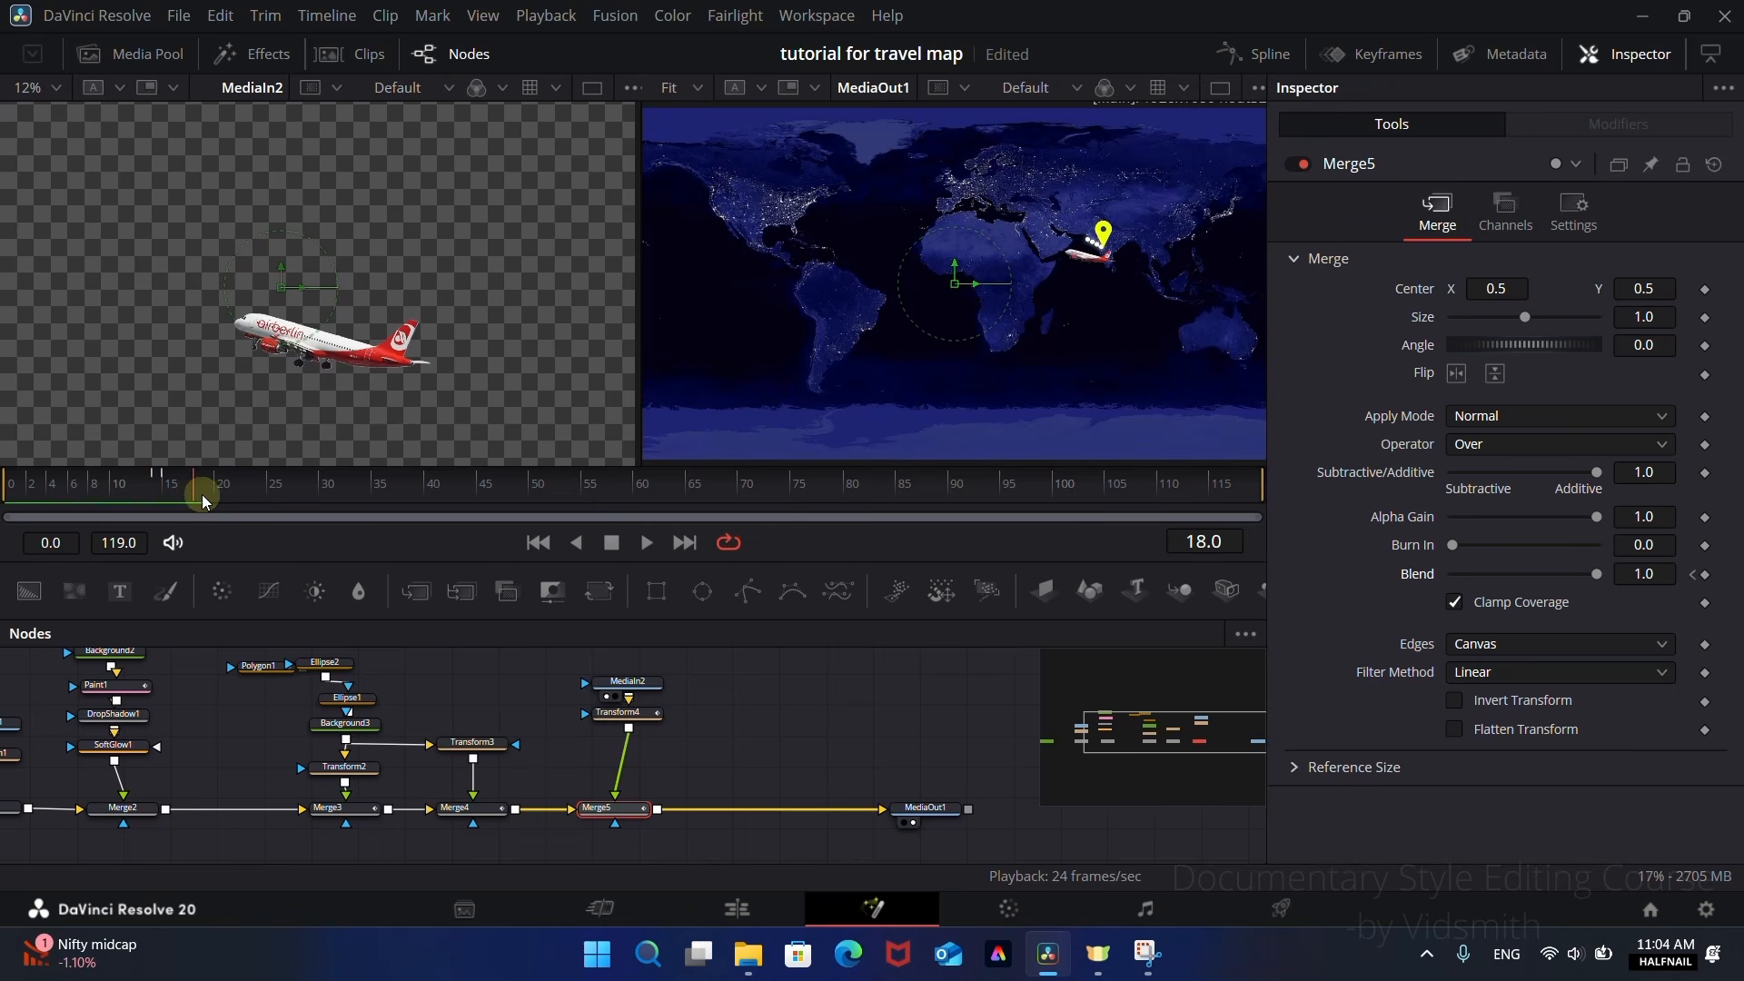
Step: Keyframe Merge5's Blend at 1.0 on frame 75 and 0.0 on frame 76 to hide the aeroplane, and scrub past it
left_click_drag(421, 505, 799, 513)
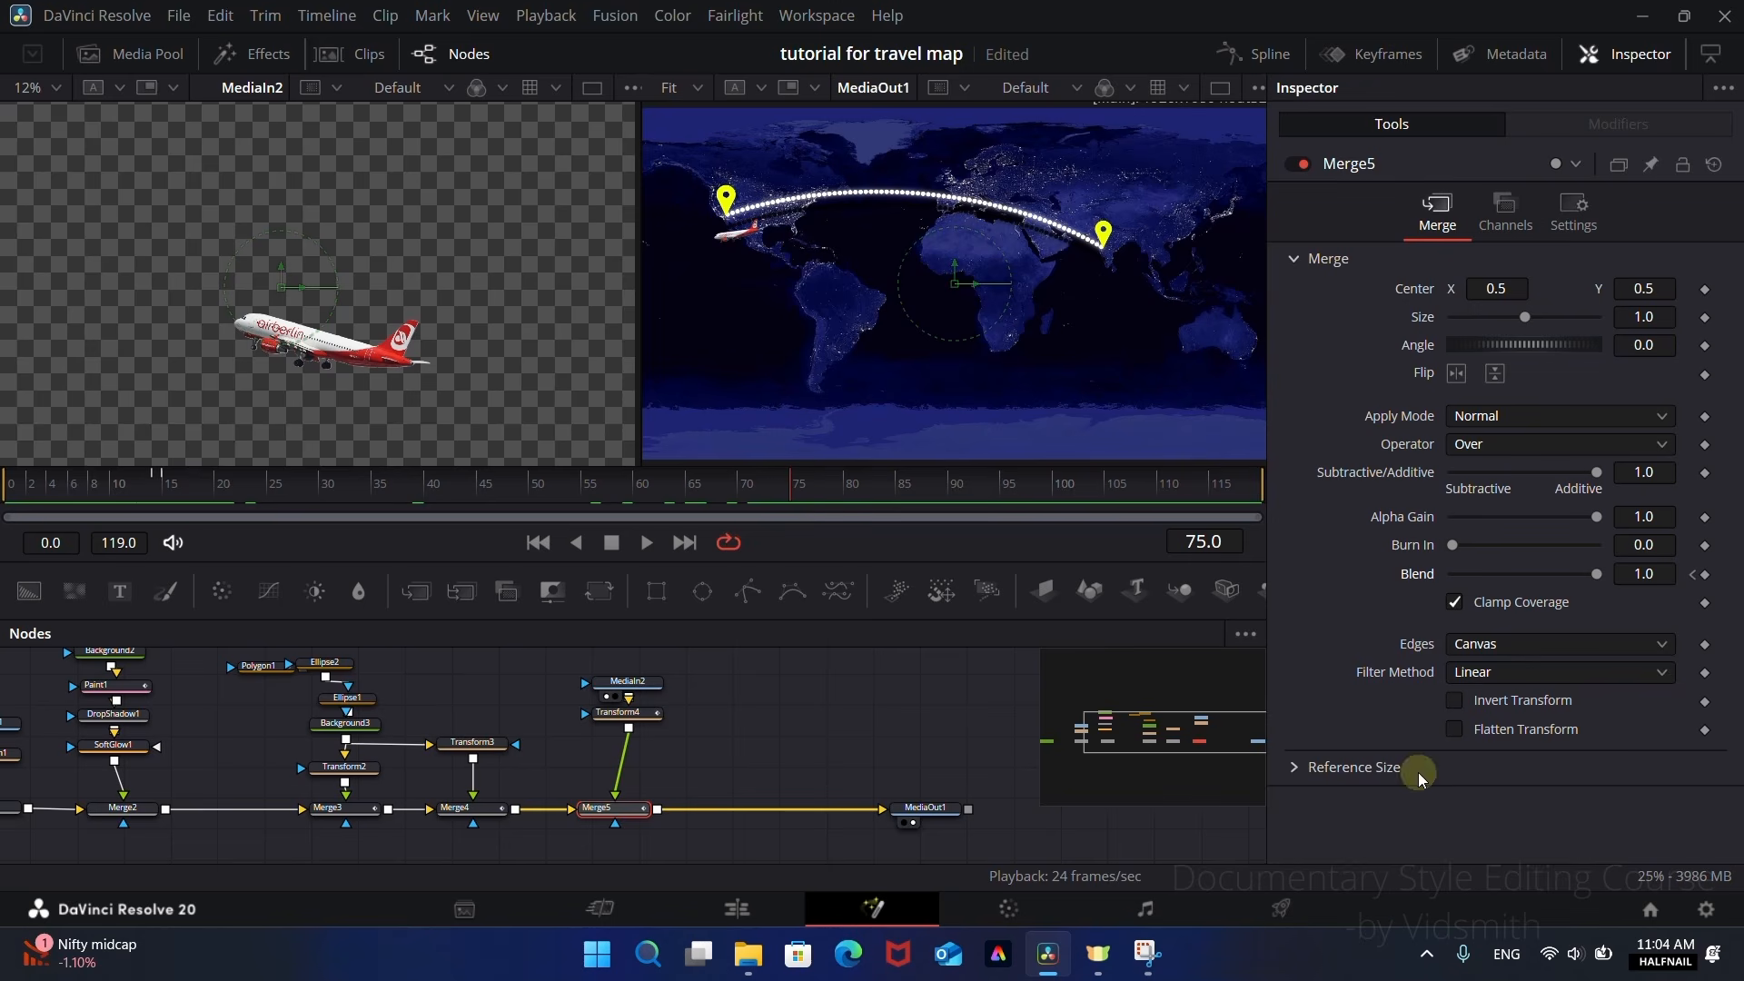
left_click(1705, 576)
mouse_move(730, 523)
left_mouse_down()
mouse_move(856, 505)
mouse_move(706, 501)
left_mouse_up()
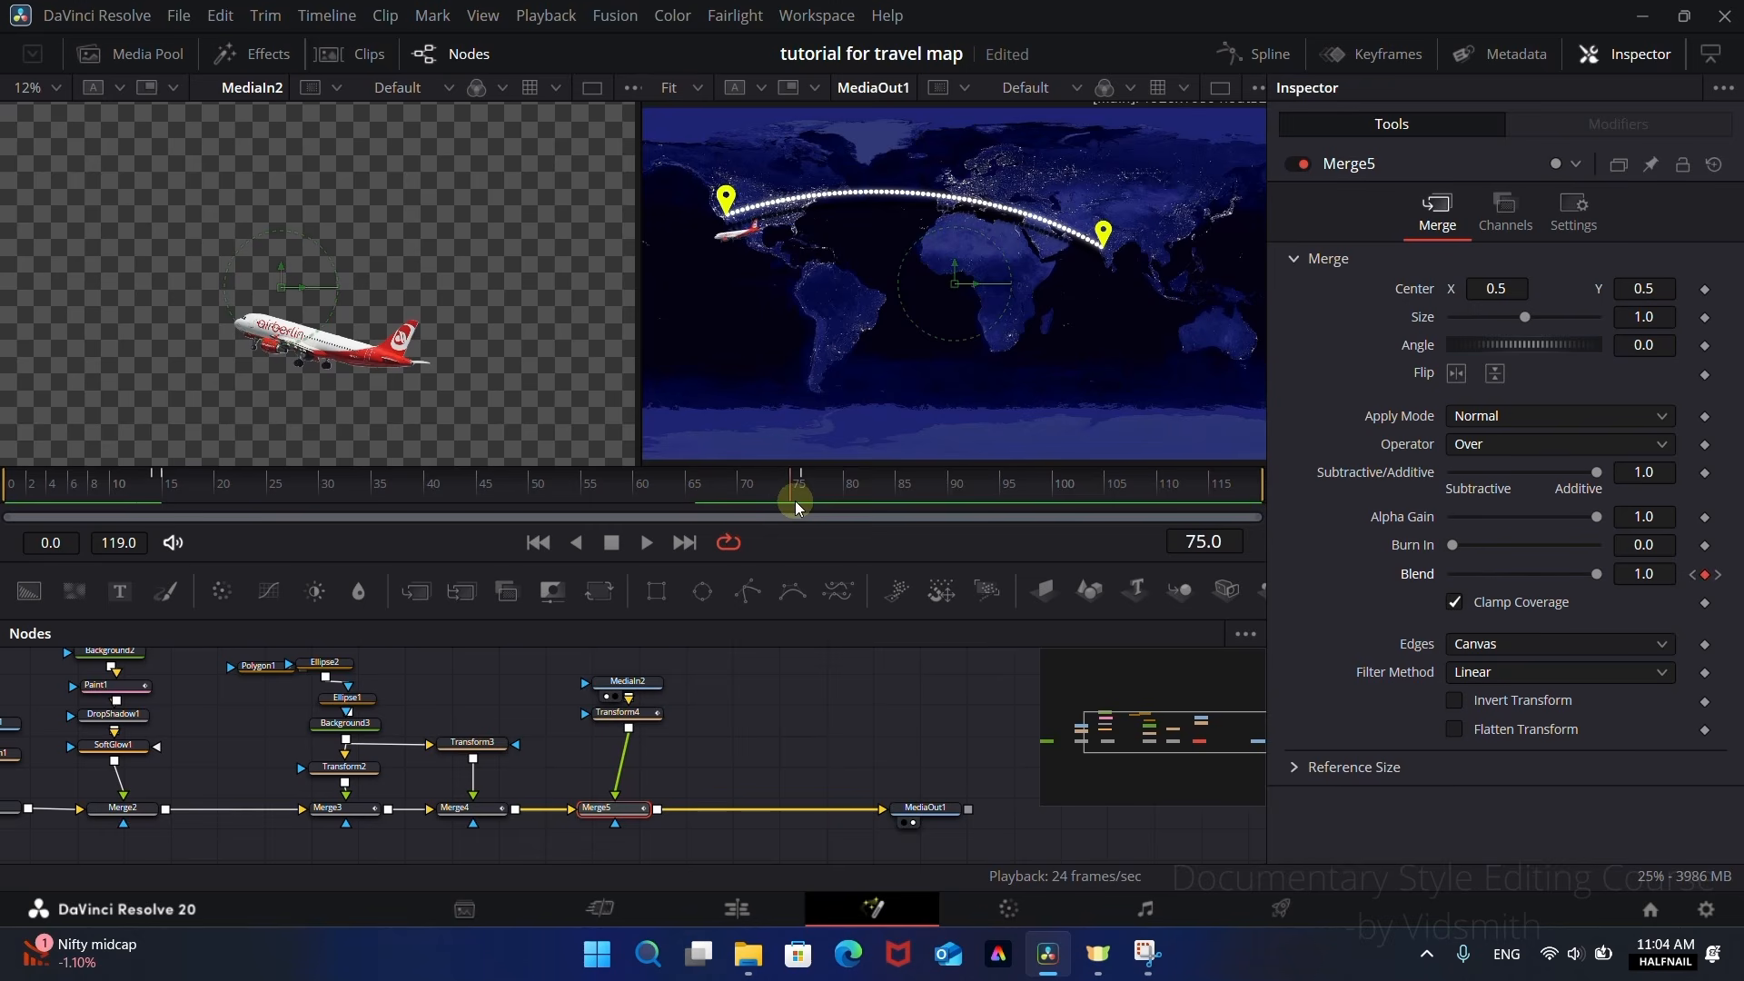
left_click_drag(816, 506, 882, 505)
scroll(772, 765, "down", 3)
scroll(771, 765, "down", 1)
scroll(752, 740, "up", 4)
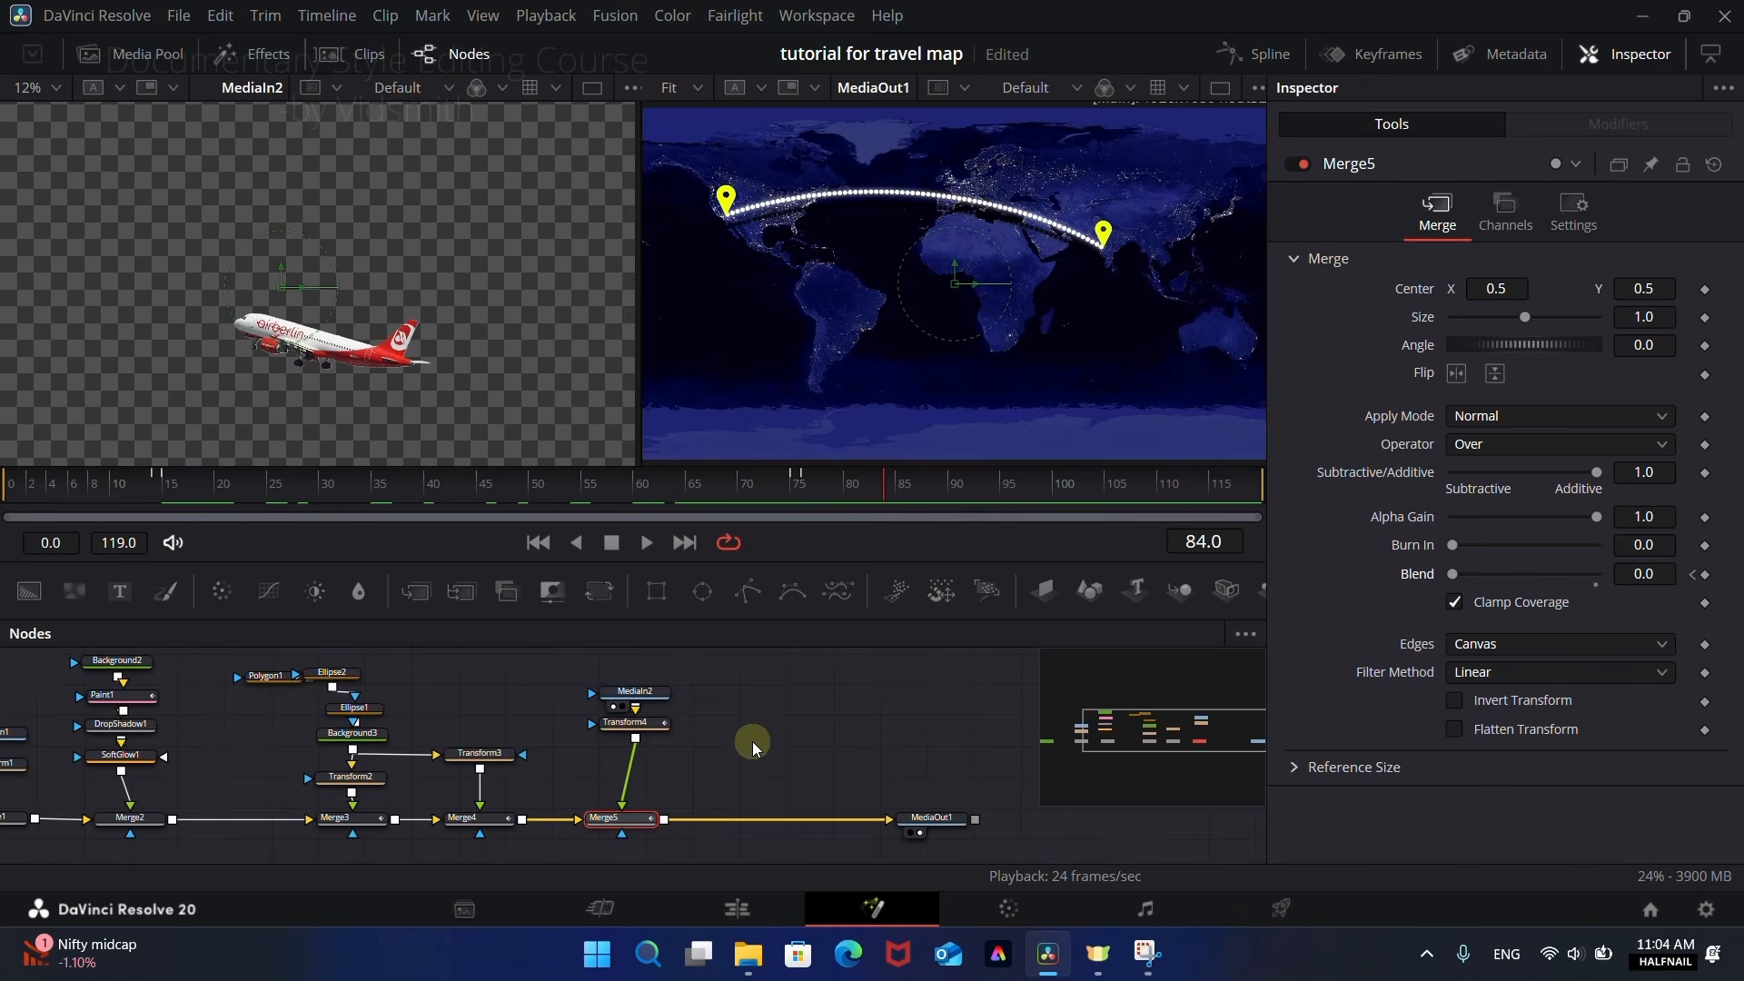
Step: Switch to the Edit page and keyframe all Transform settings of Fusion Composition 1 at 01:00:00:00 and 01:00:00:15
left_click(744, 911)
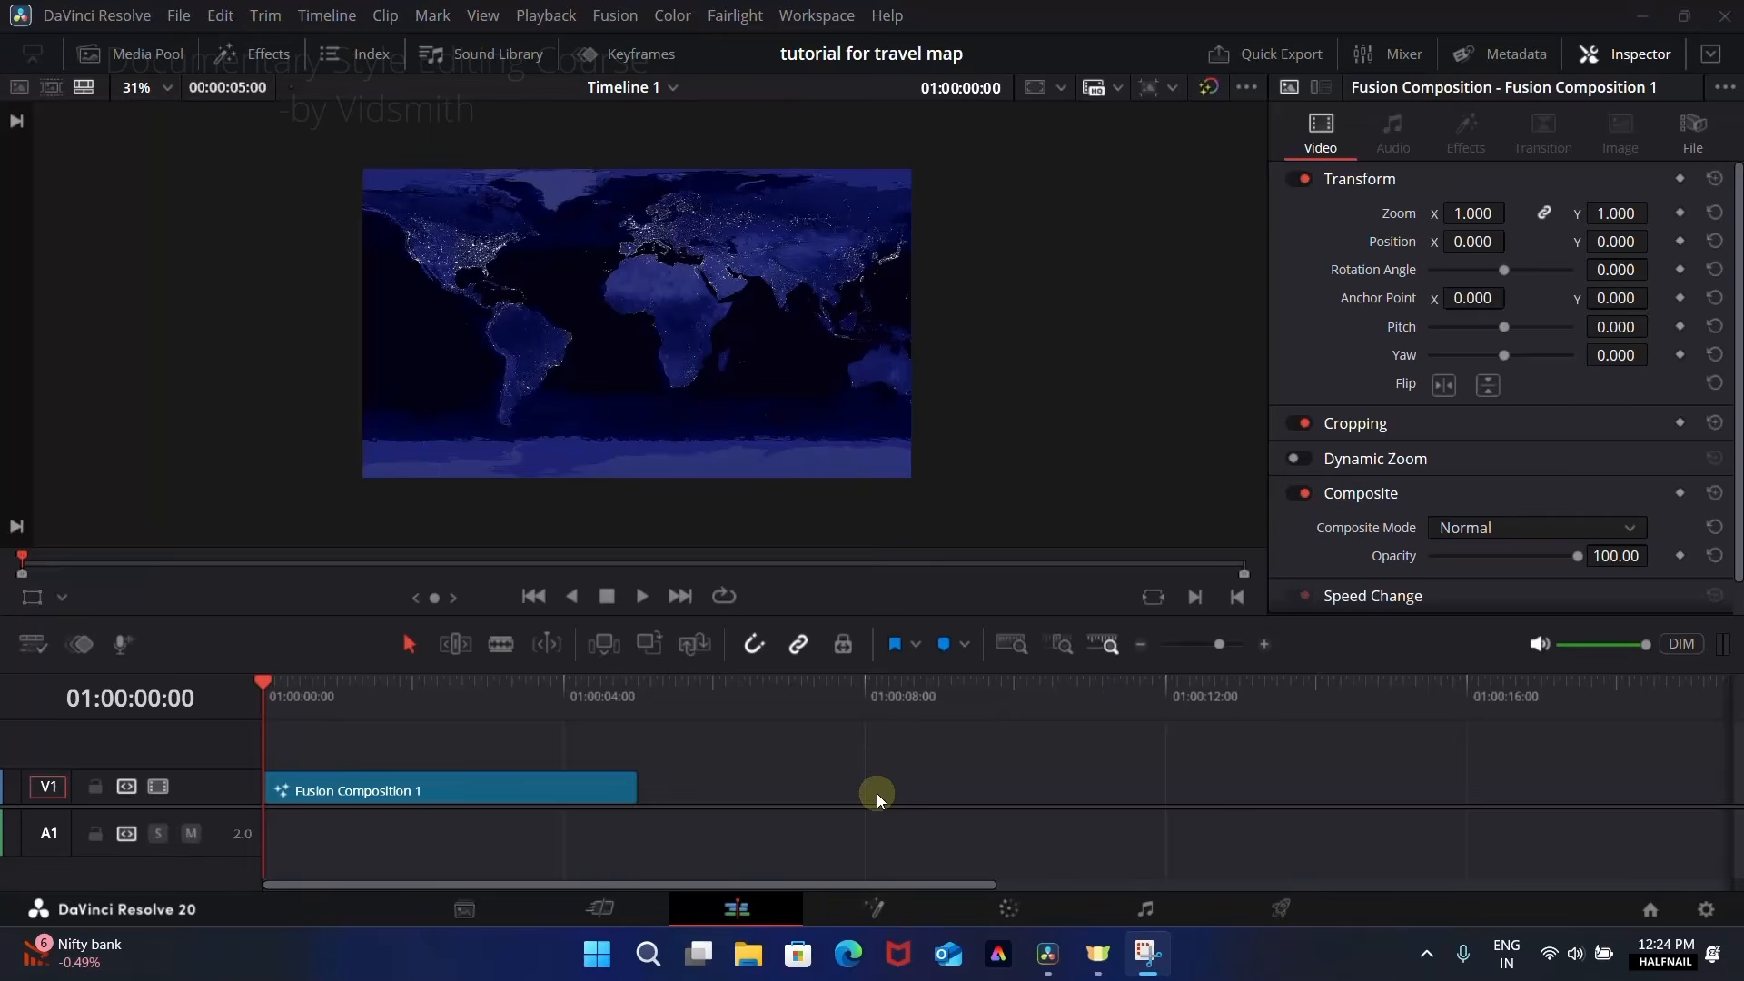
scroll(674, 340, "up", 1)
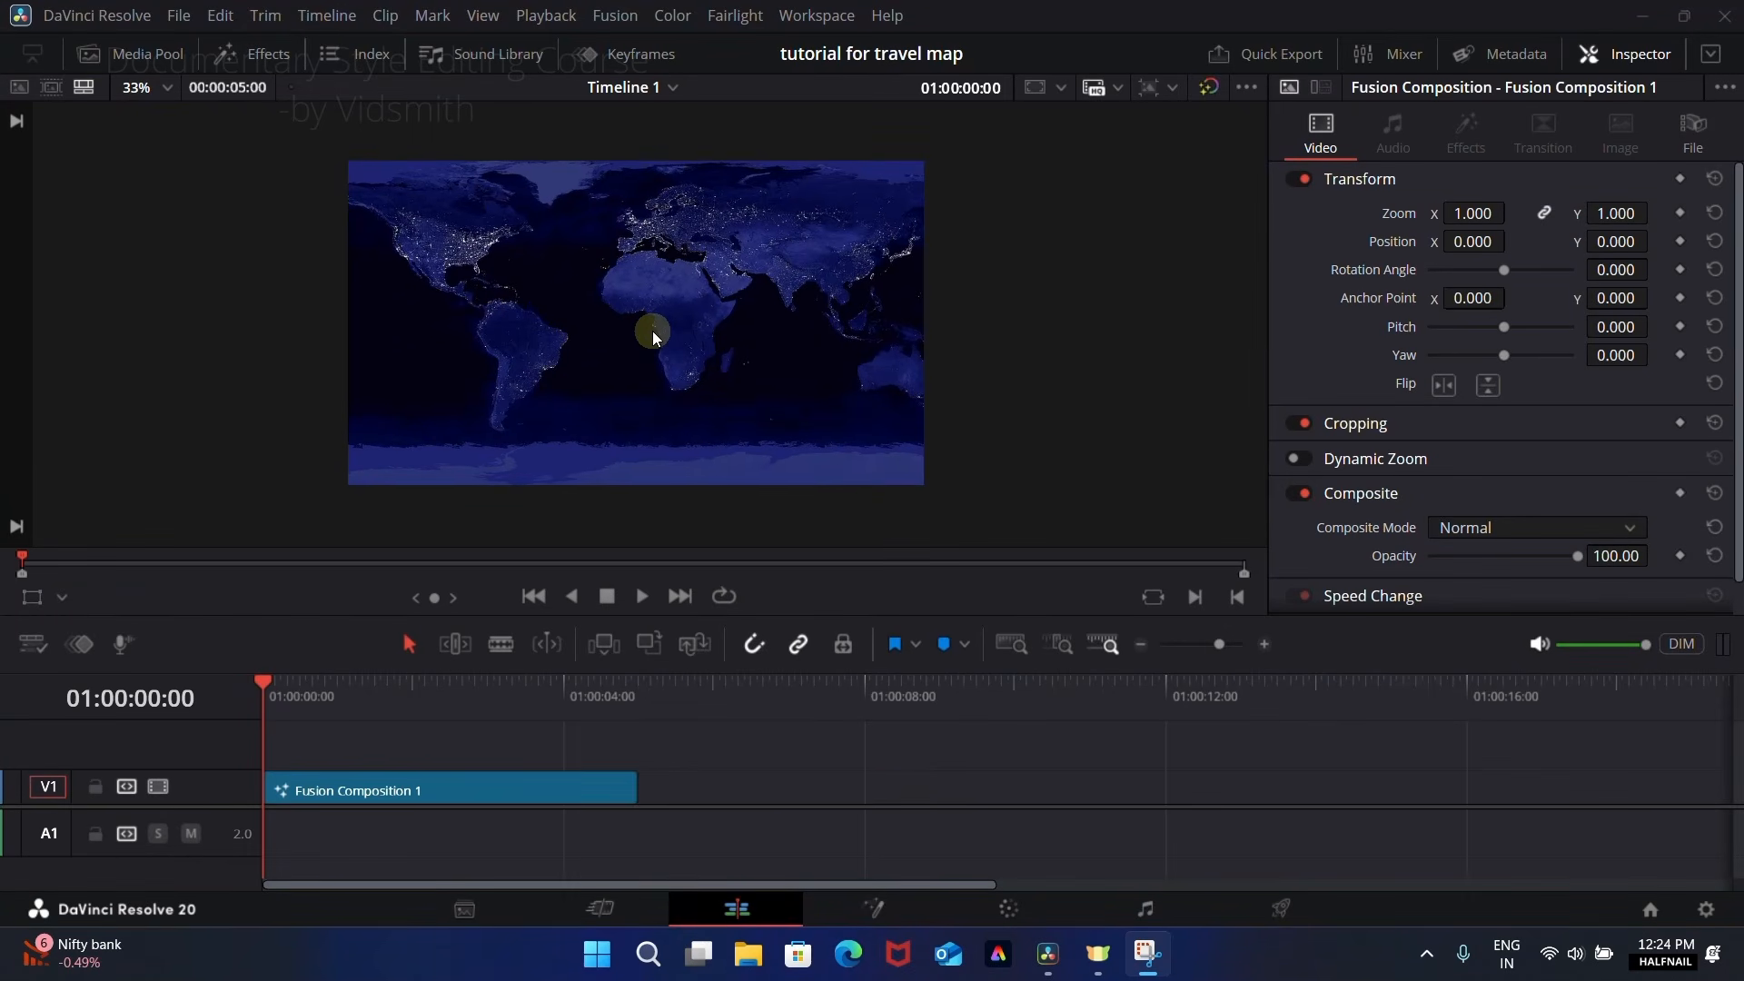
scroll(654, 334, "up", 2)
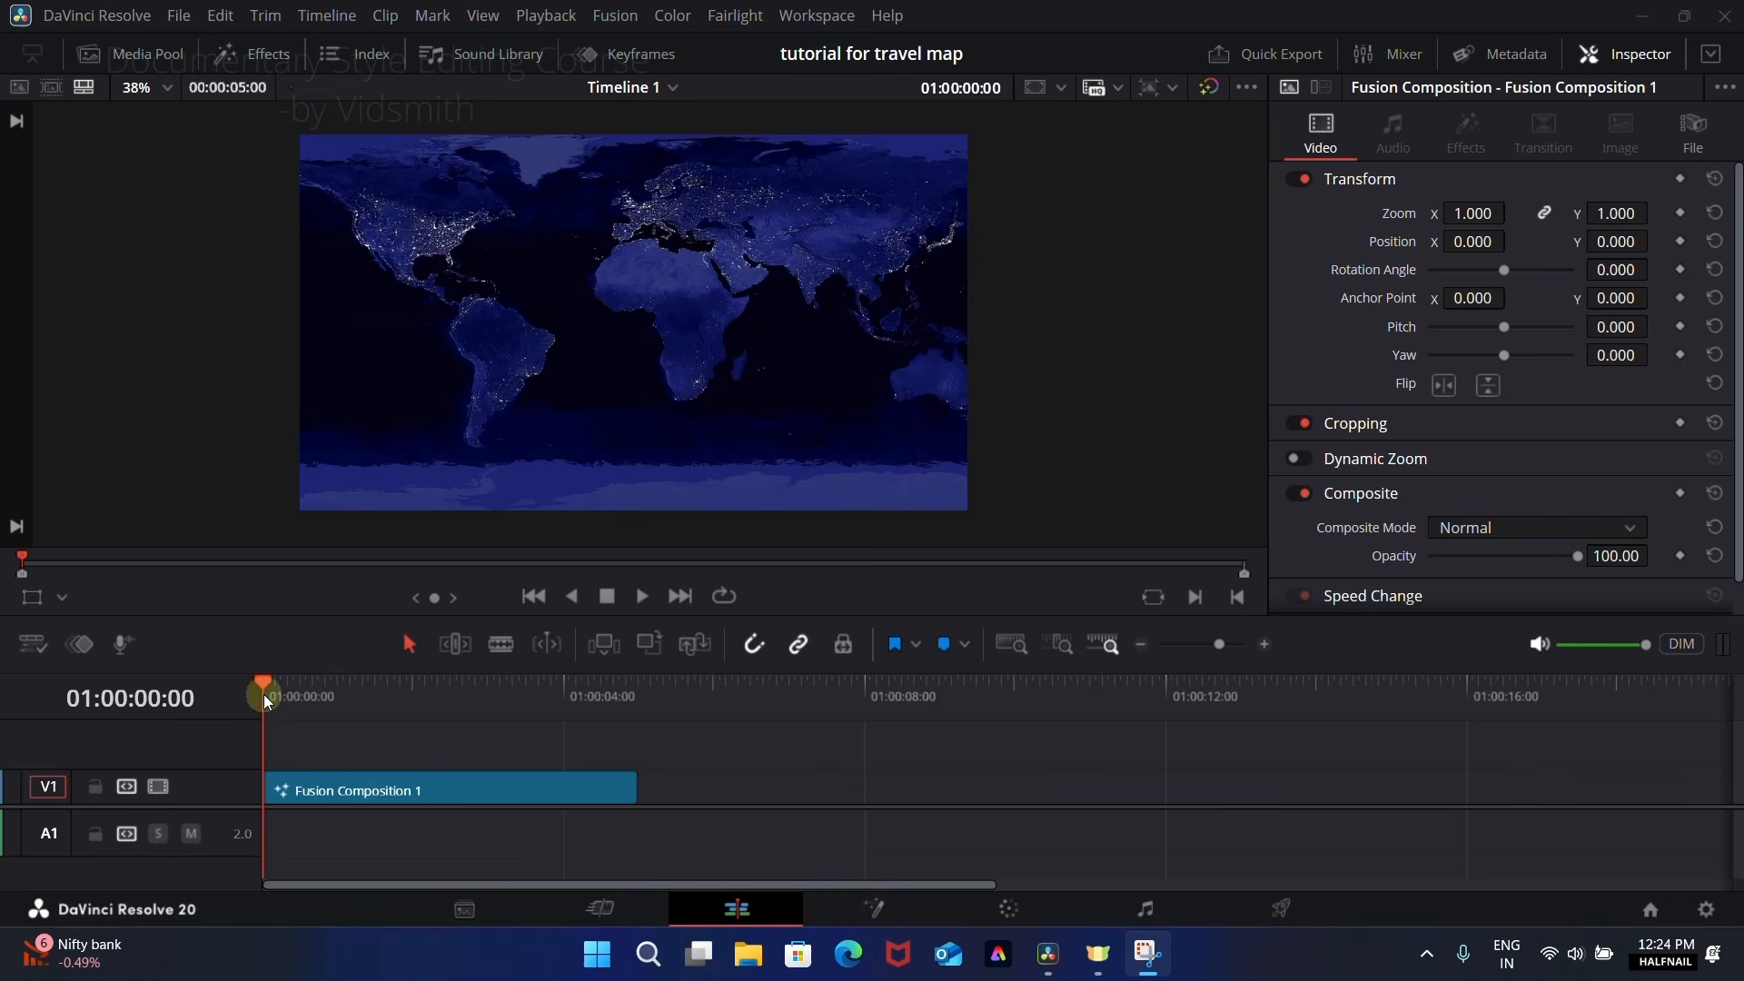
left_click(1681, 178)
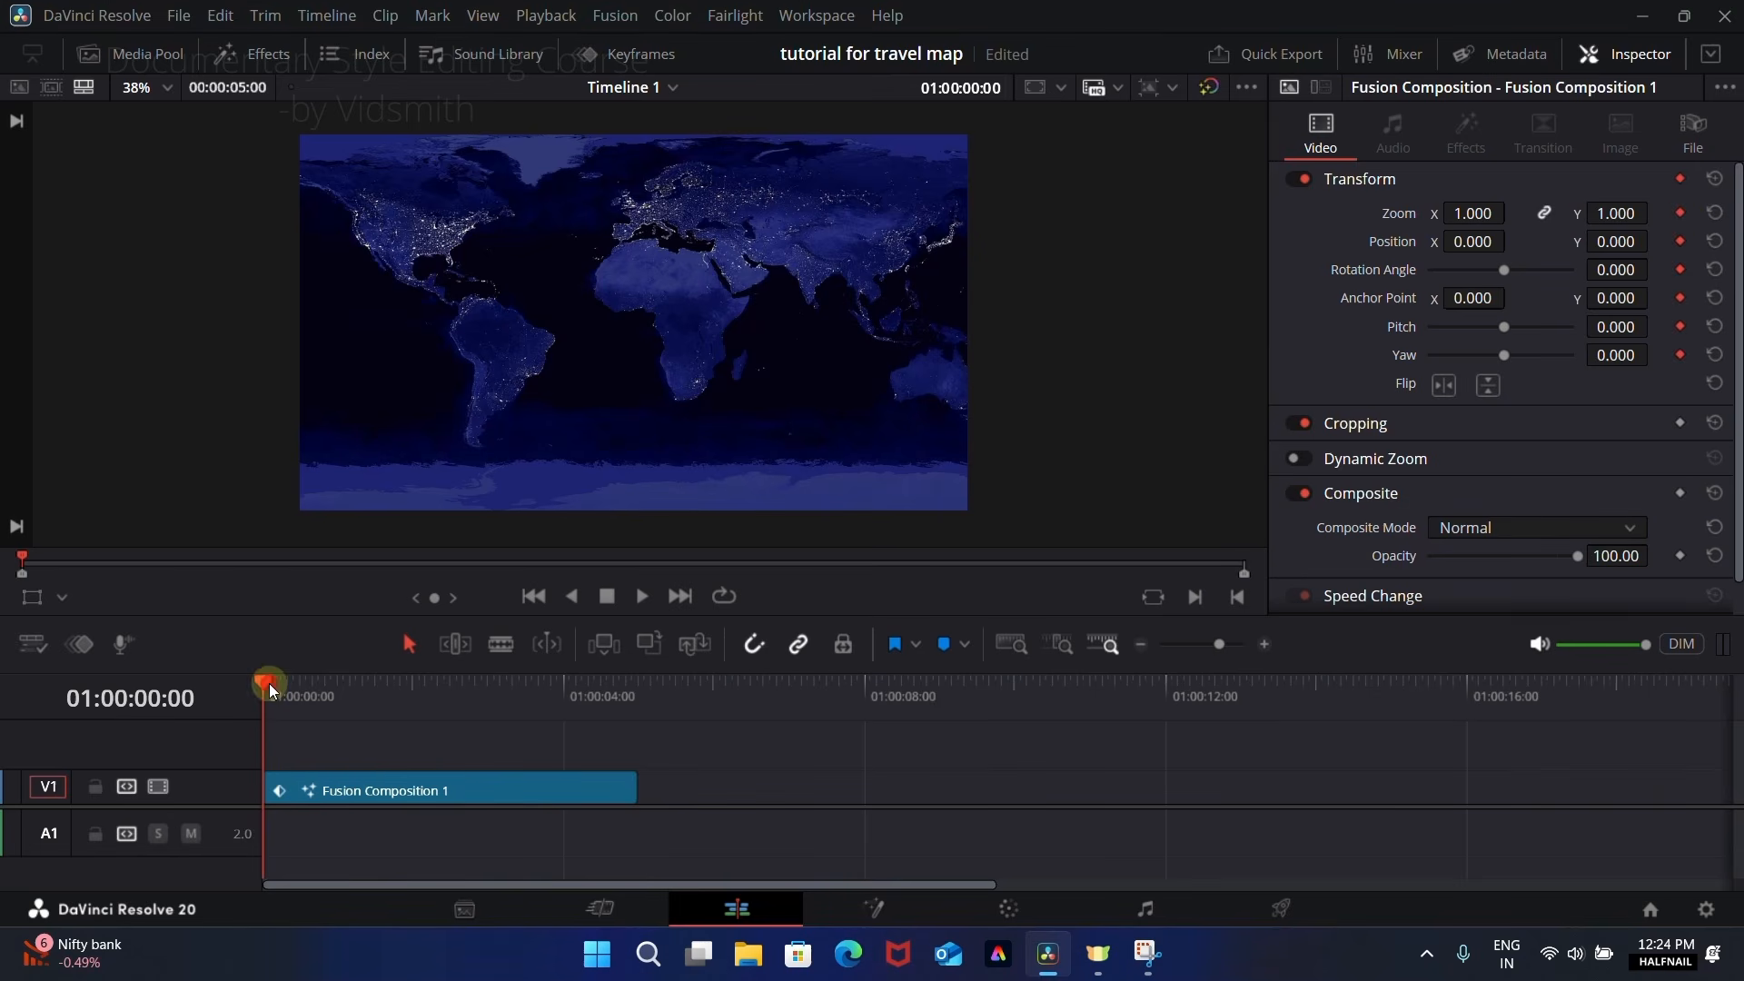
left_click_drag(264, 688, 312, 702)
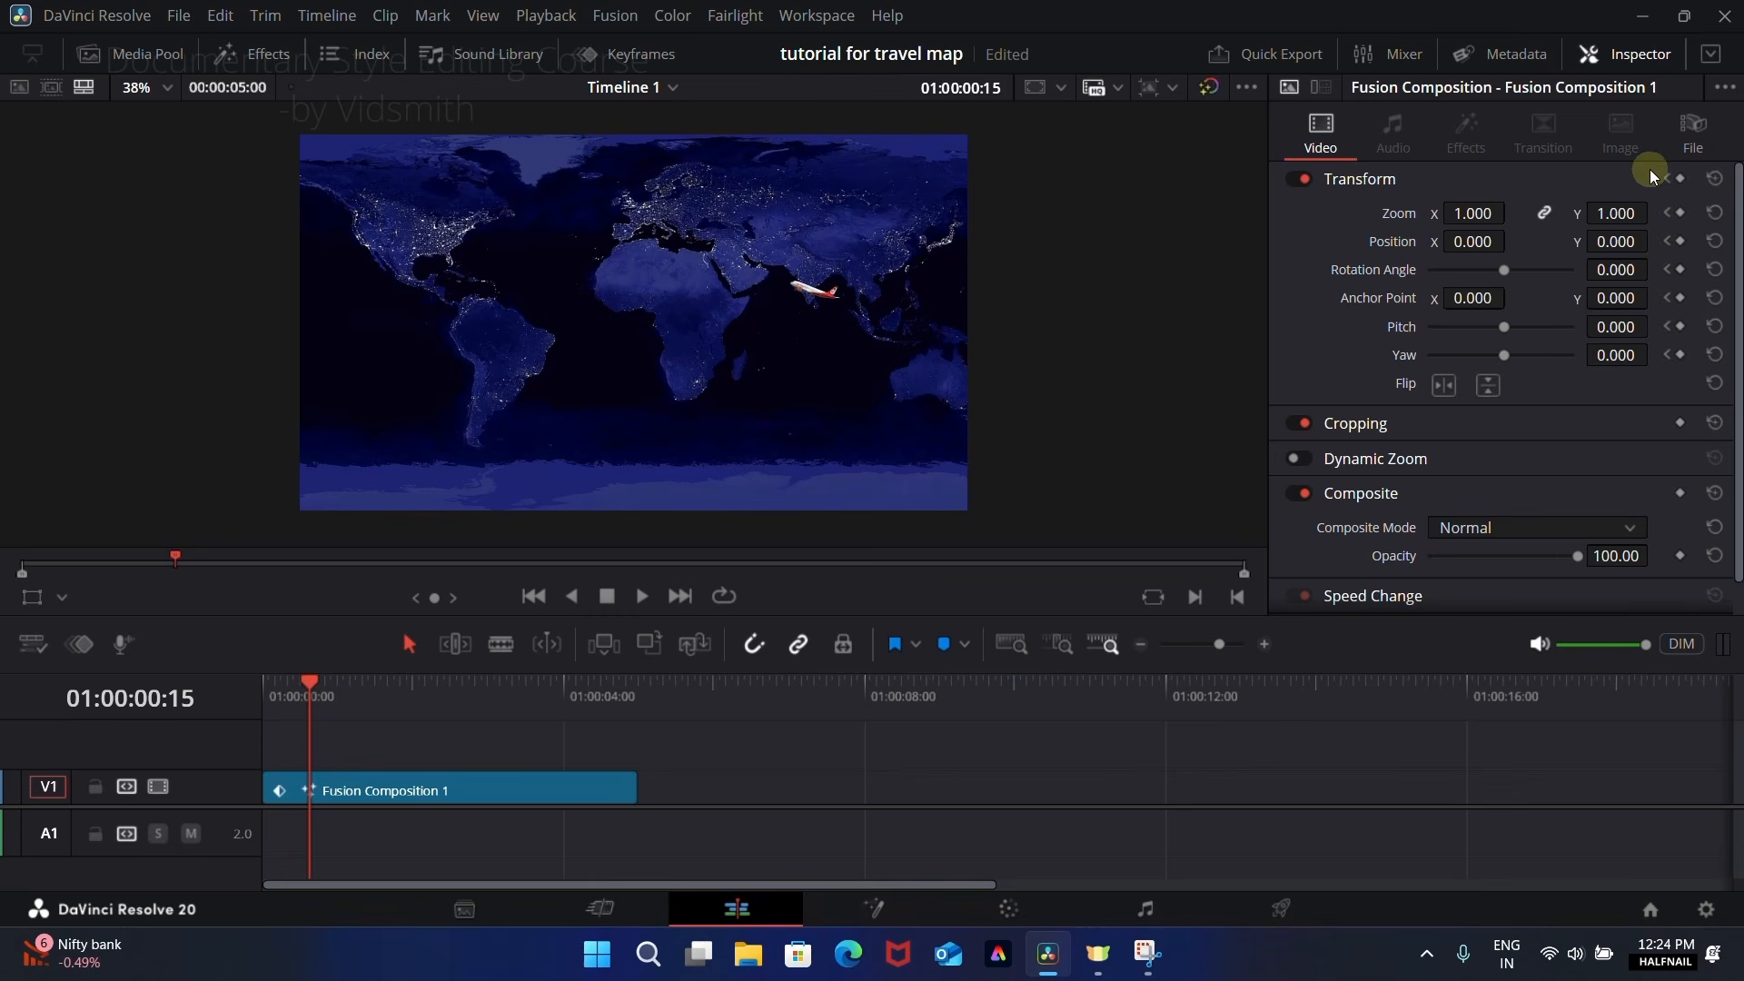
left_click(1680, 179)
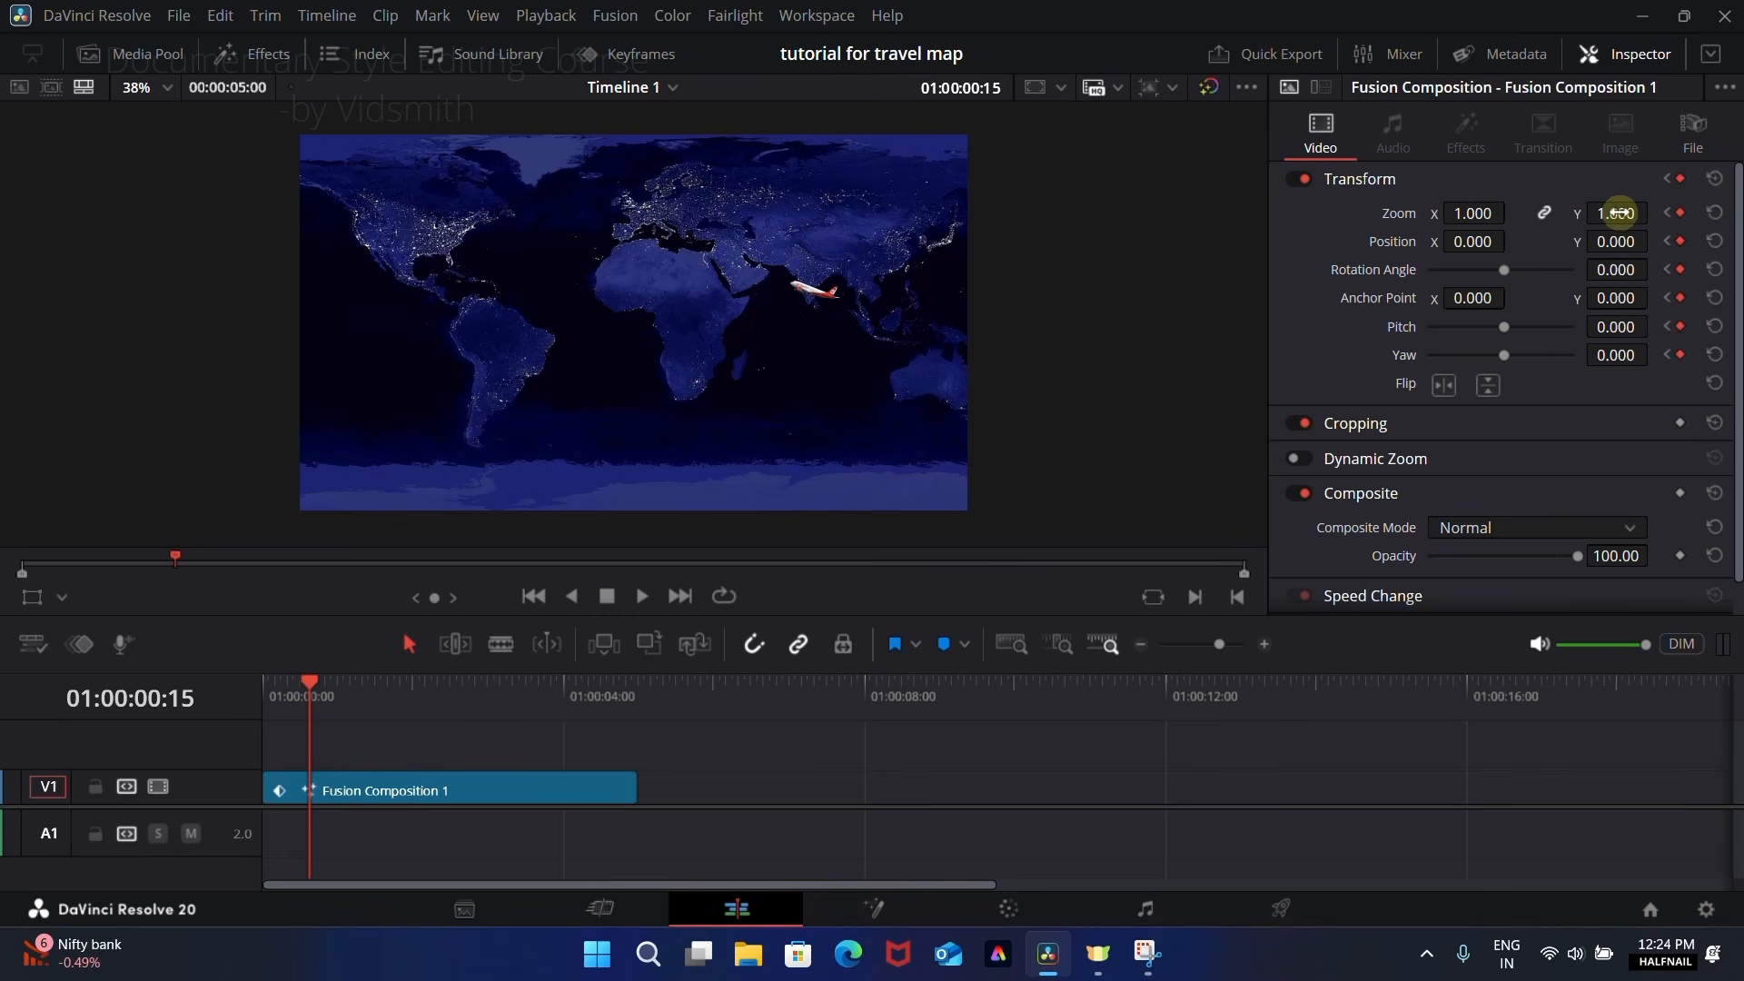
Step: At 01:00:00:15, set Zoom to 2.110, Position to X -694, Y -88 and Yaw to -0.342, and preview the opening camera move
left_click_drag(1618, 213, 1615, 218)
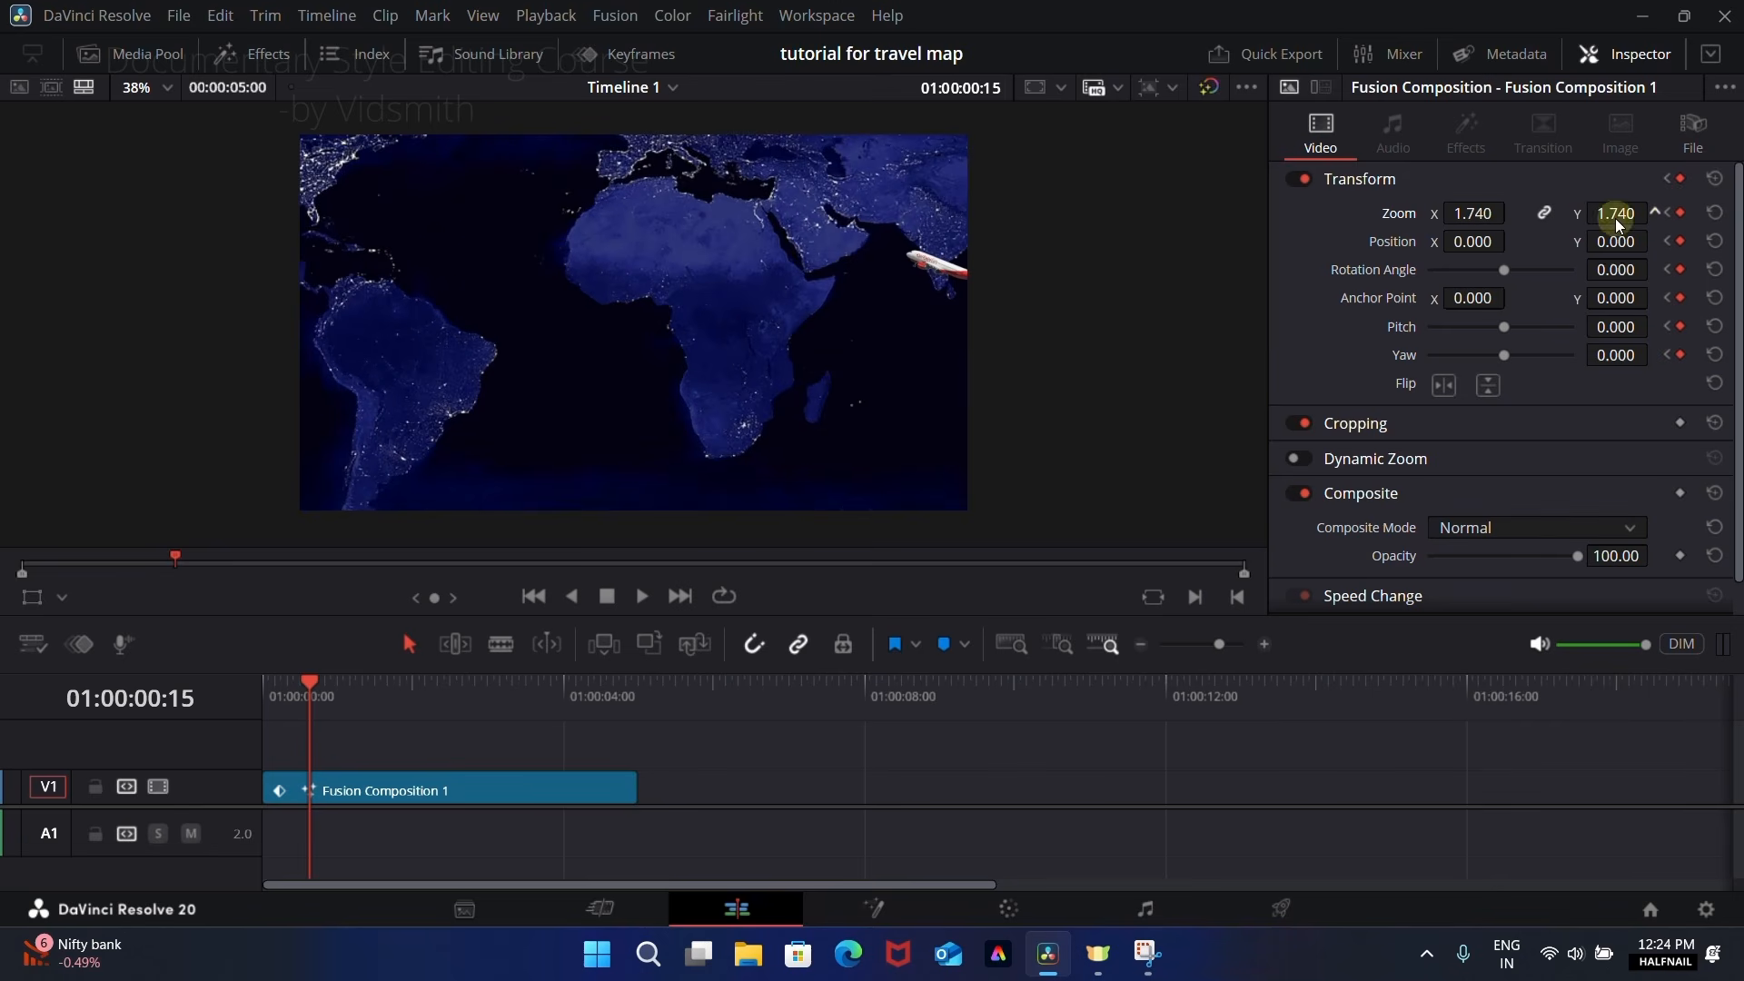
left_click_drag(1473, 244, 815, 248)
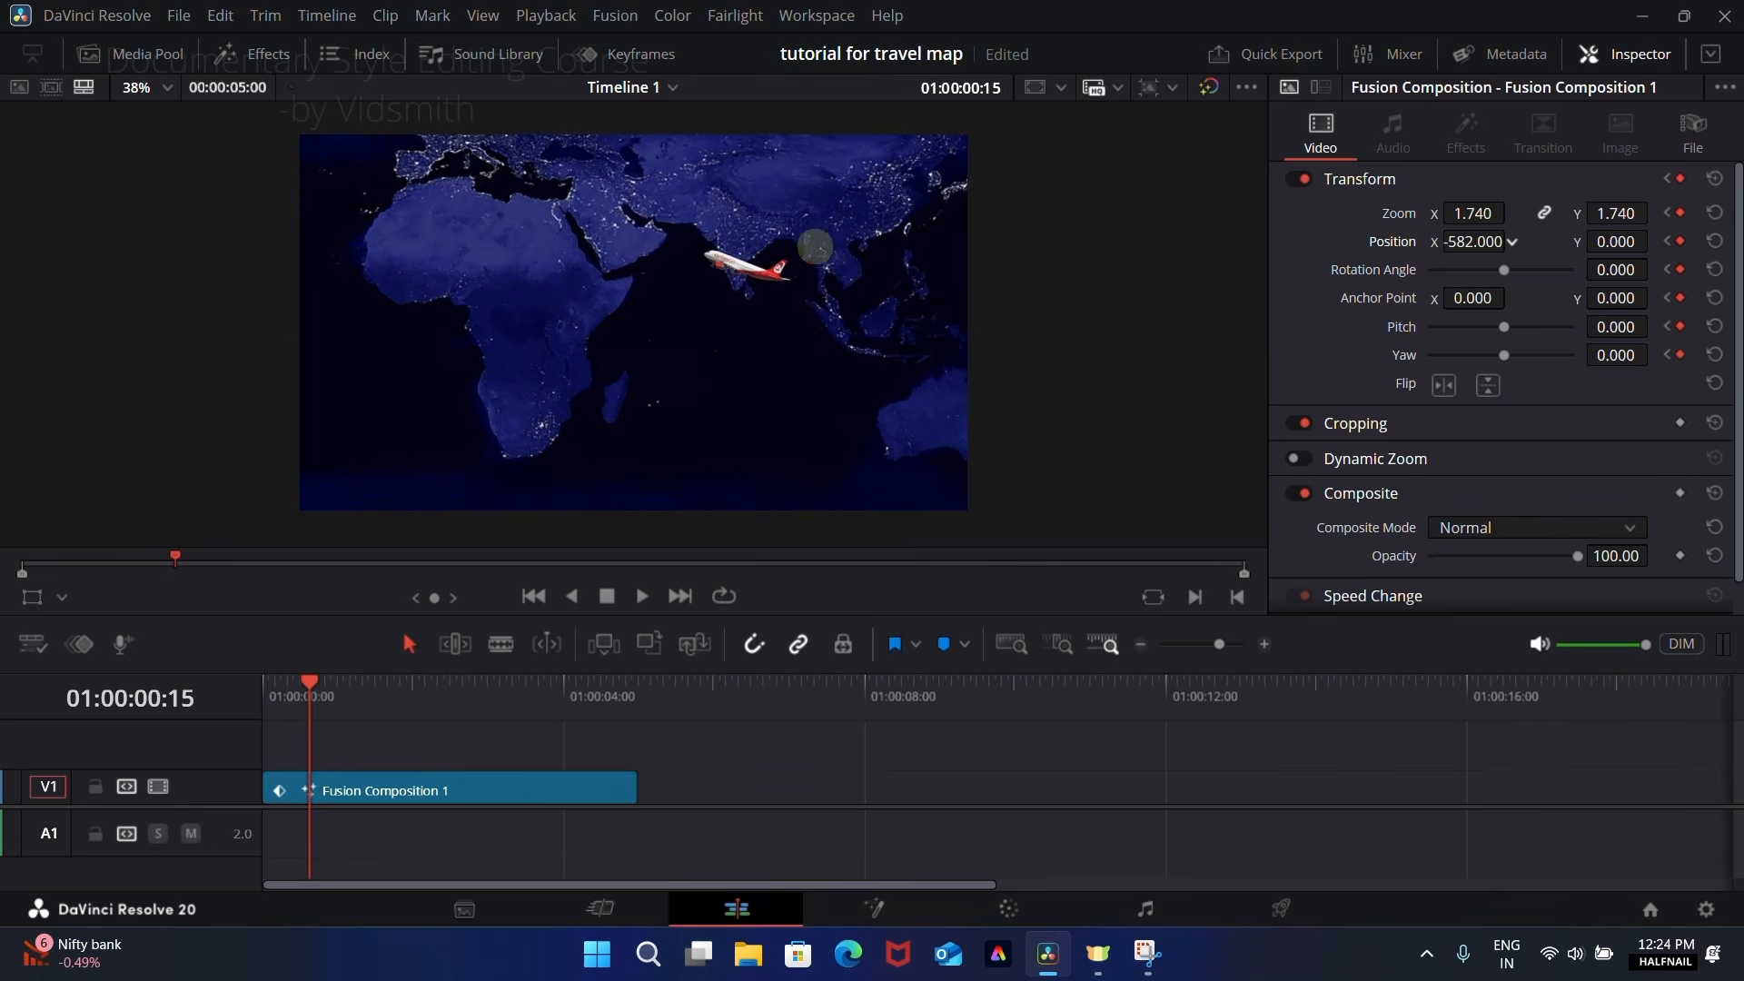
left_click_drag(1616, 214, 1669, 215)
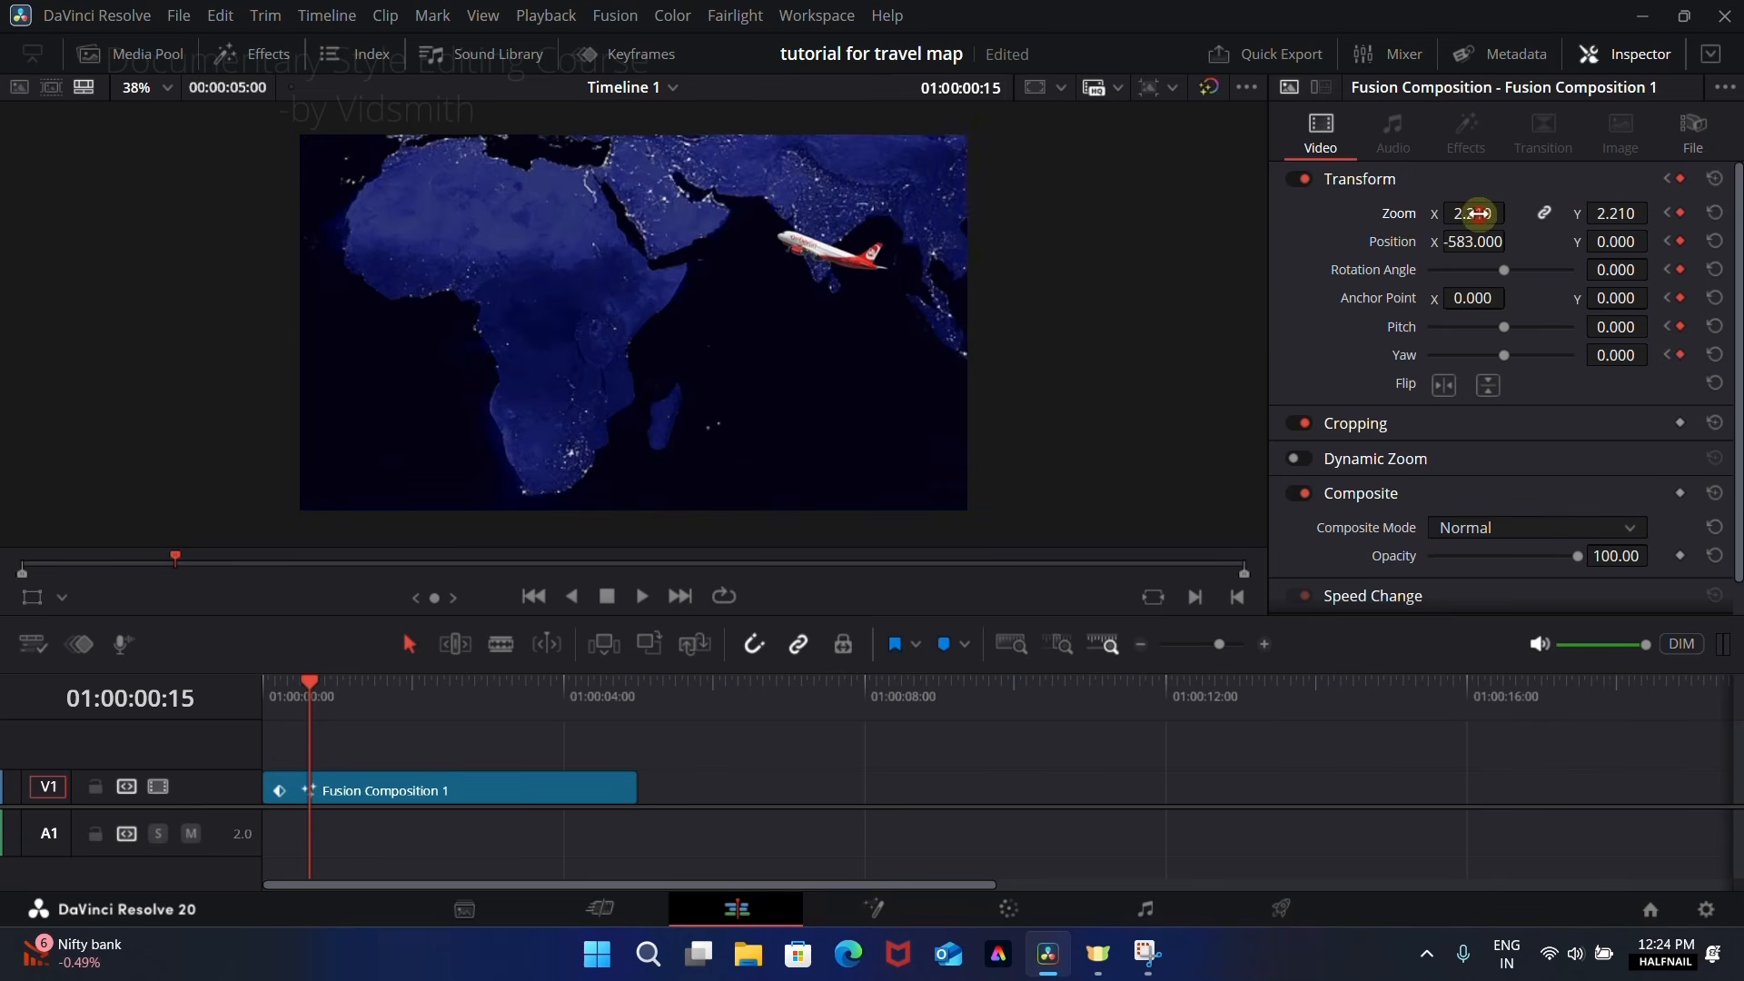
left_click_drag(1478, 215, 1347, 269)
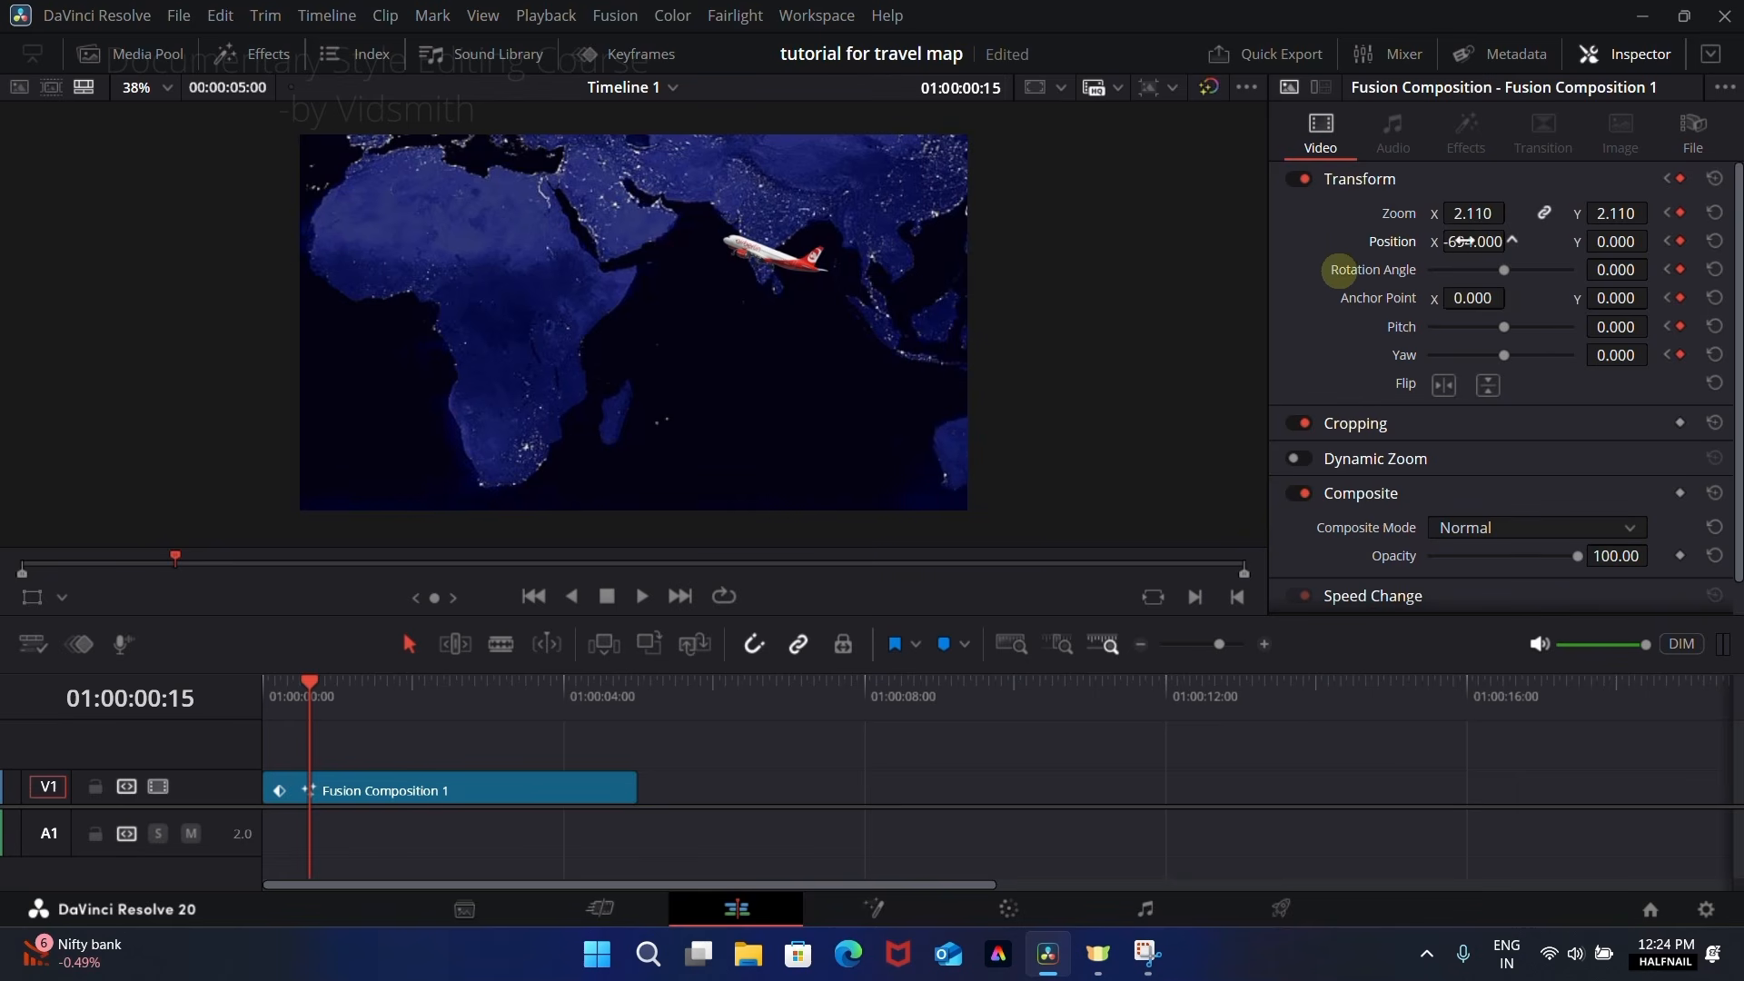
left_click_drag(1626, 238, 1521, 386)
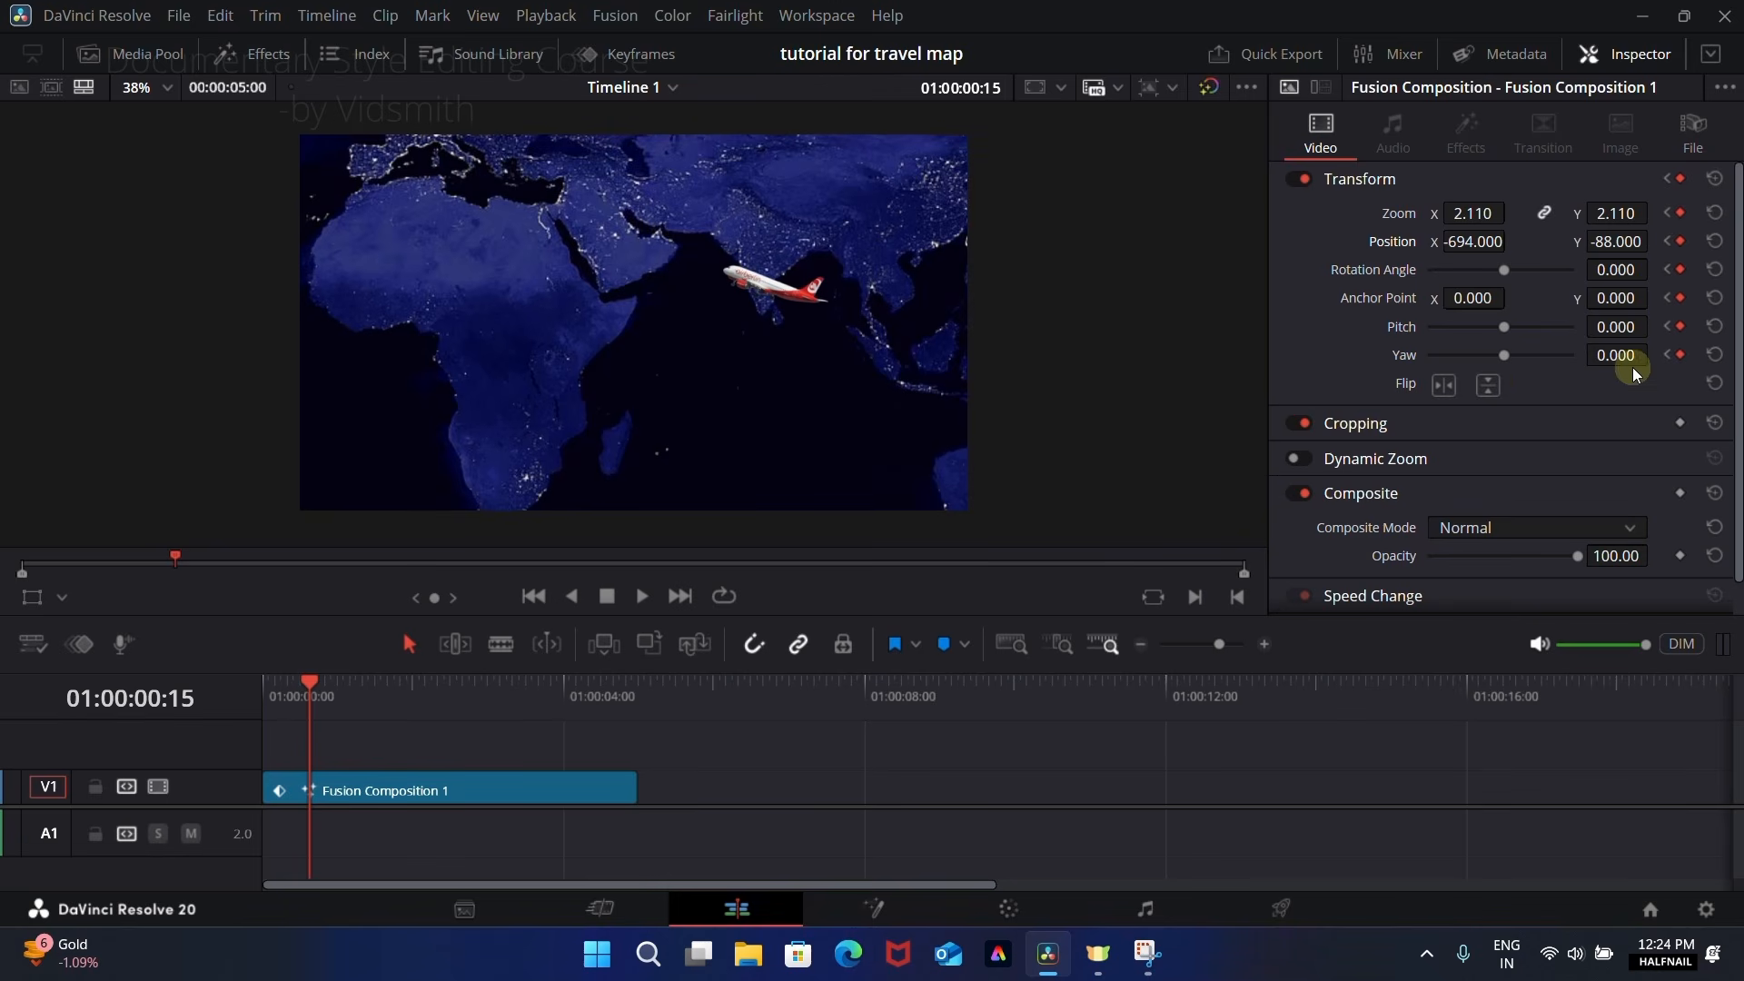
left_click_drag(1627, 355, 1244, 374)
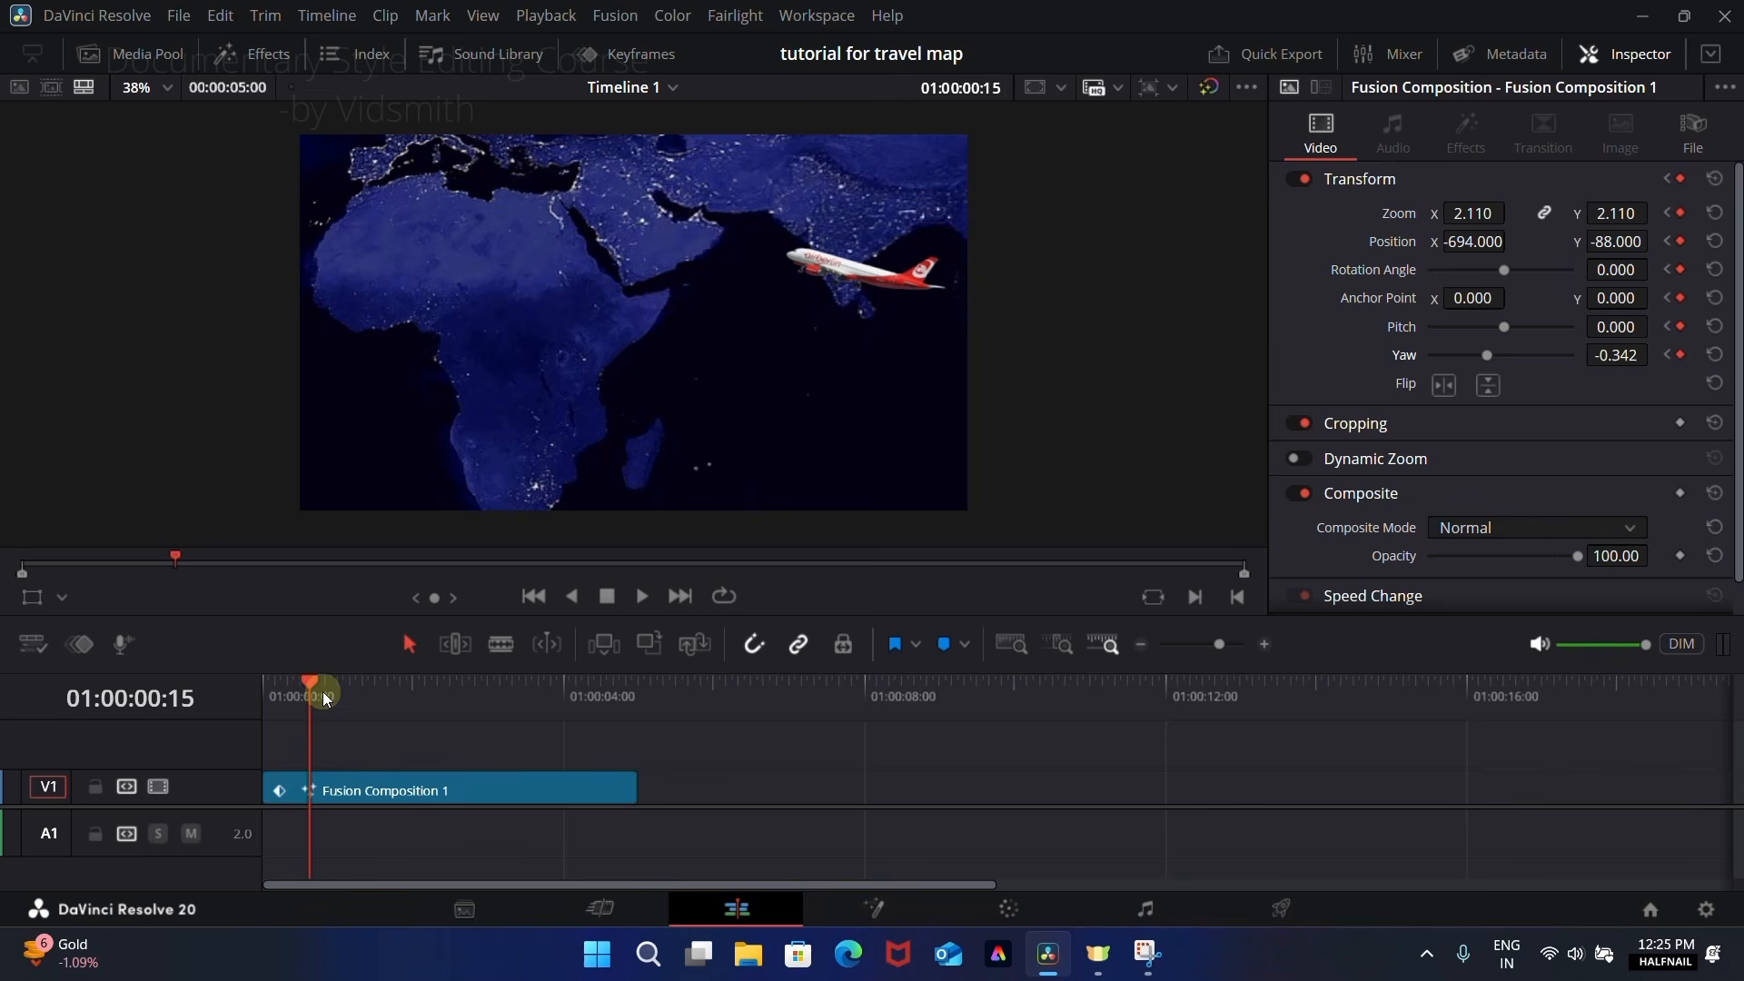
left_click_drag(316, 689, 274, 683)
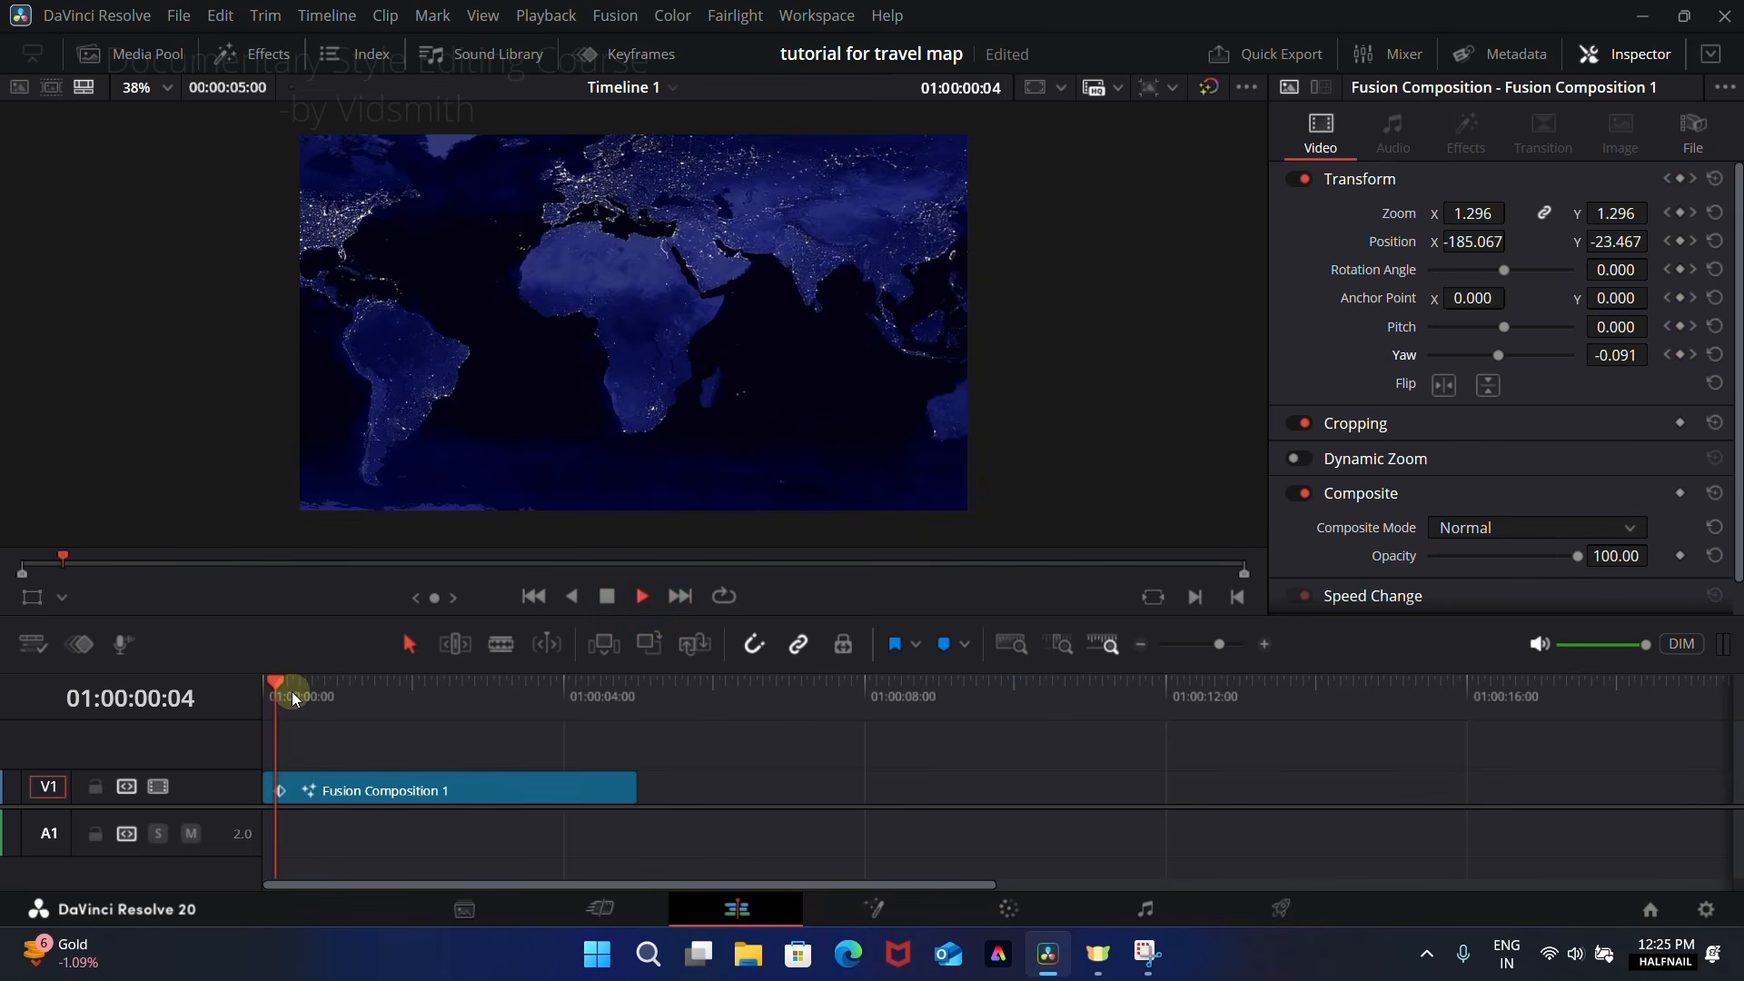
Step: At 01:00:03:03, set the composition's Zoom to 2.260 and Position to X 544, Y -354 to frame the destination pin
key("space")
left_click_drag(338, 690, 497, 695)
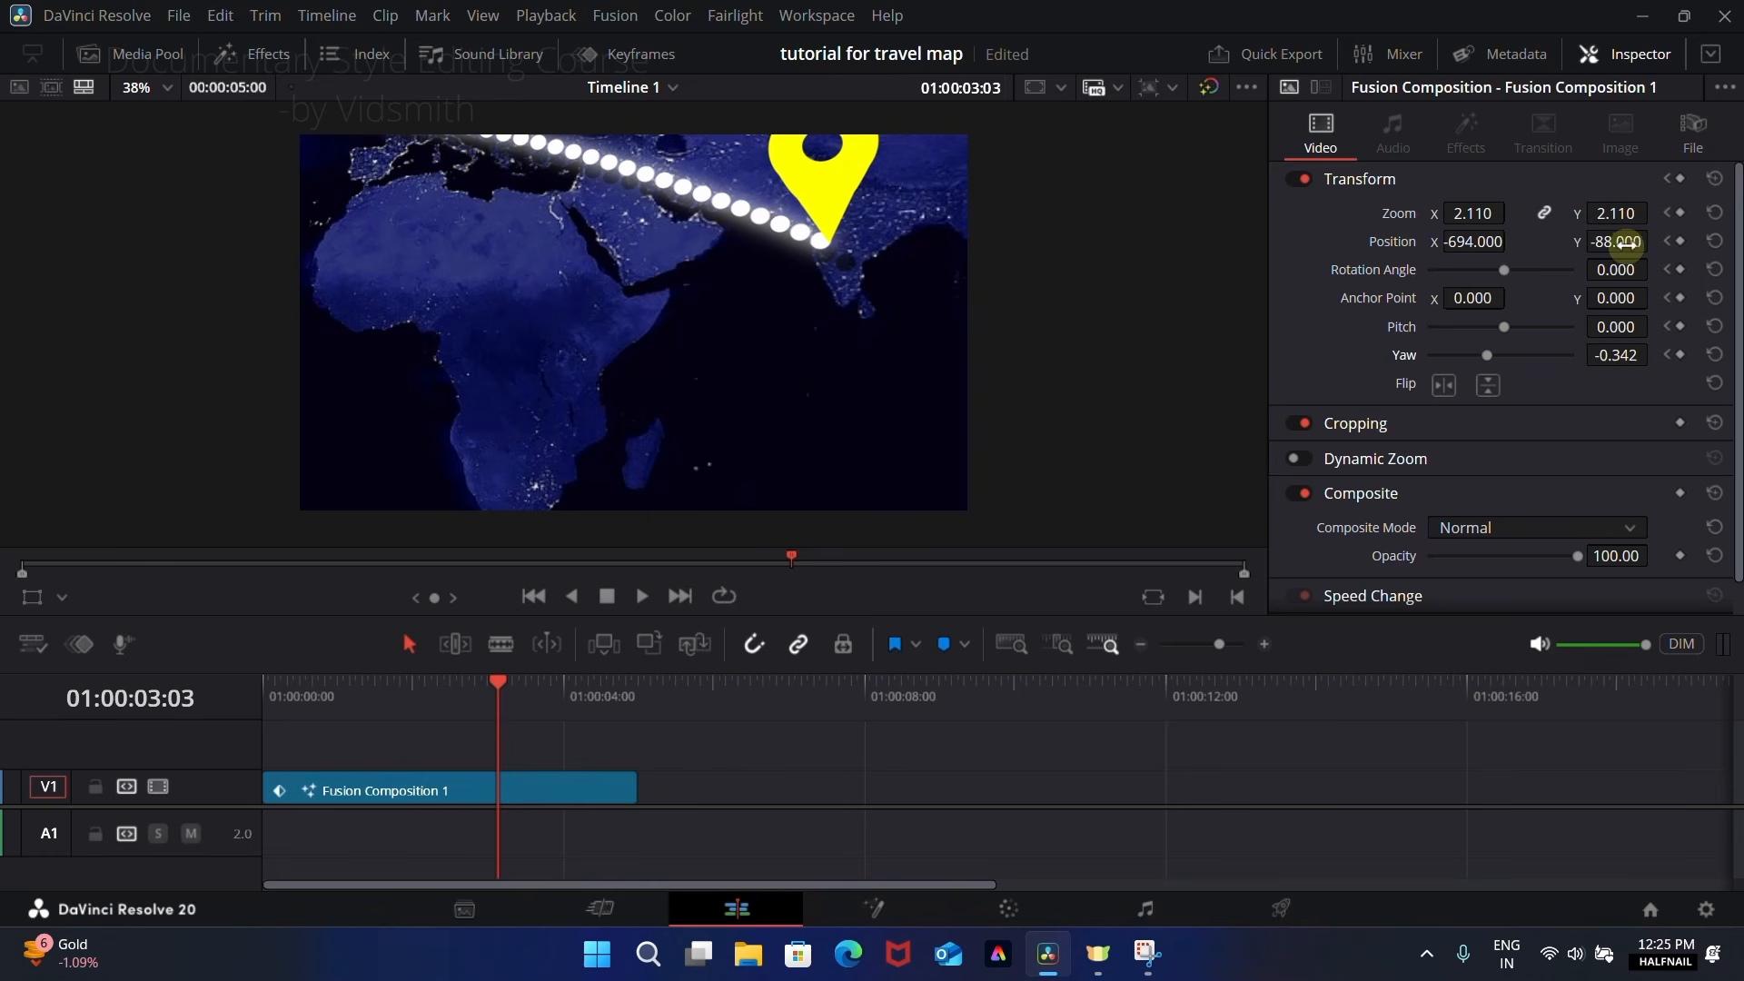
left_click_drag(1618, 241, 1561, 243)
left_click_drag(1452, 242, 1387, 121)
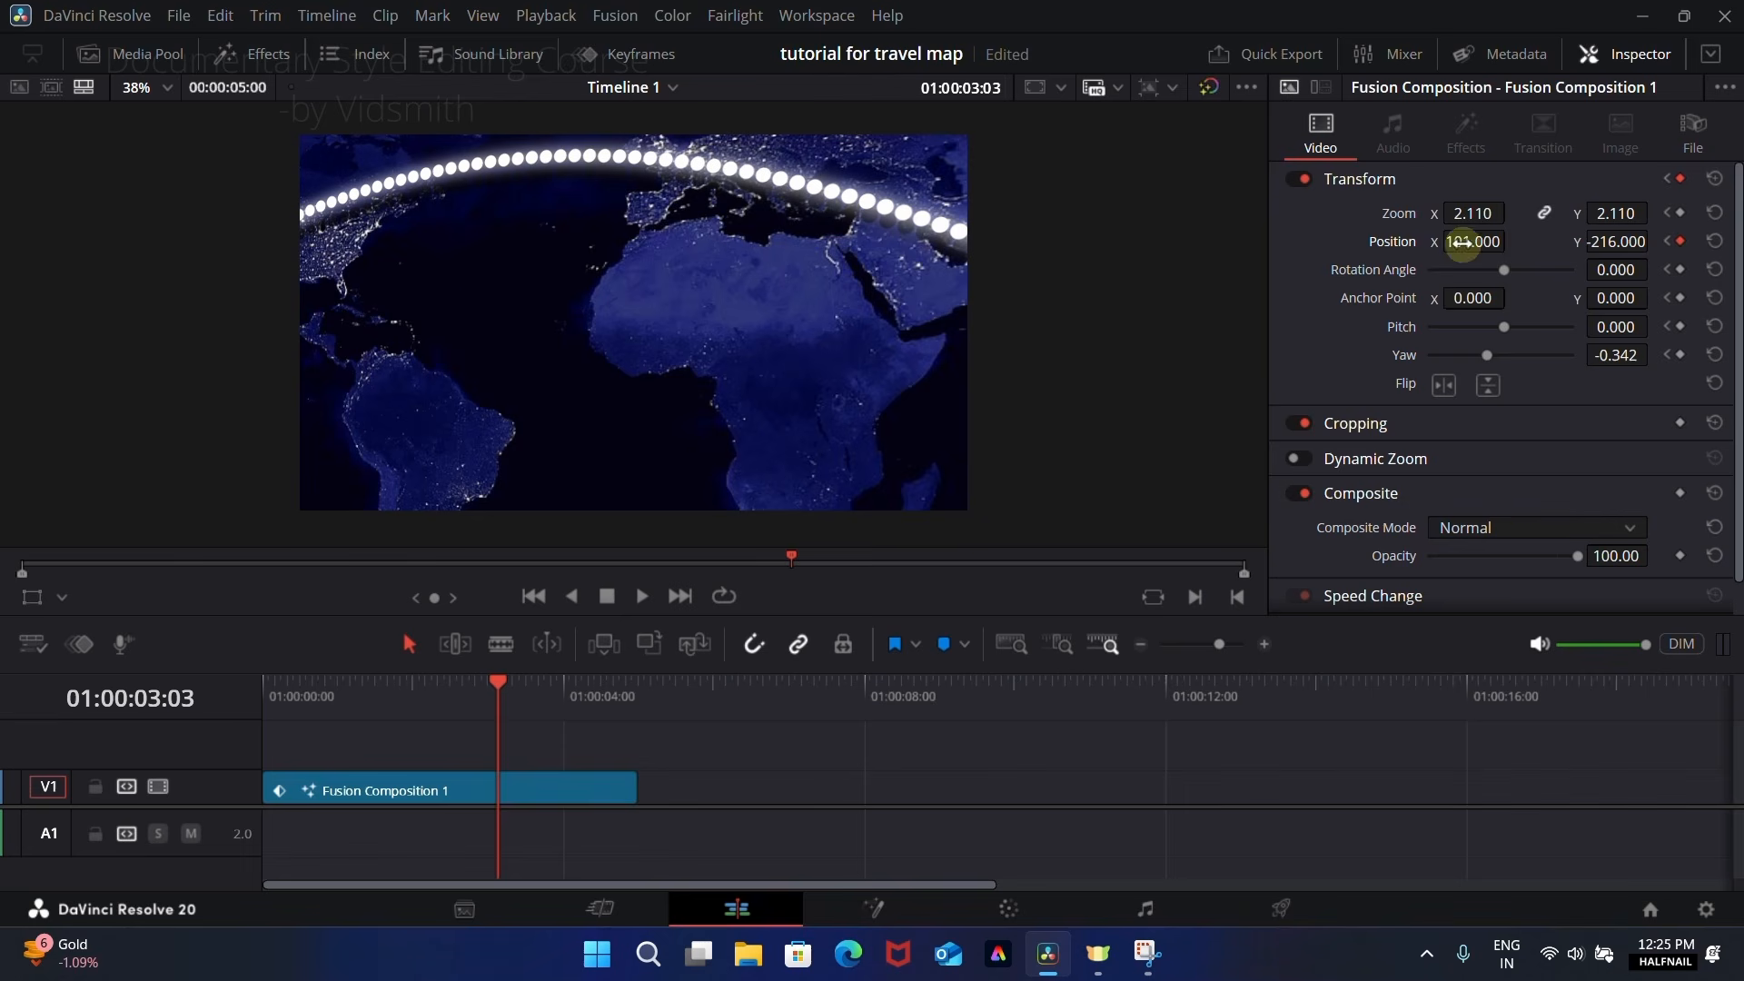
left_click_drag(1473, 238, 974, 491)
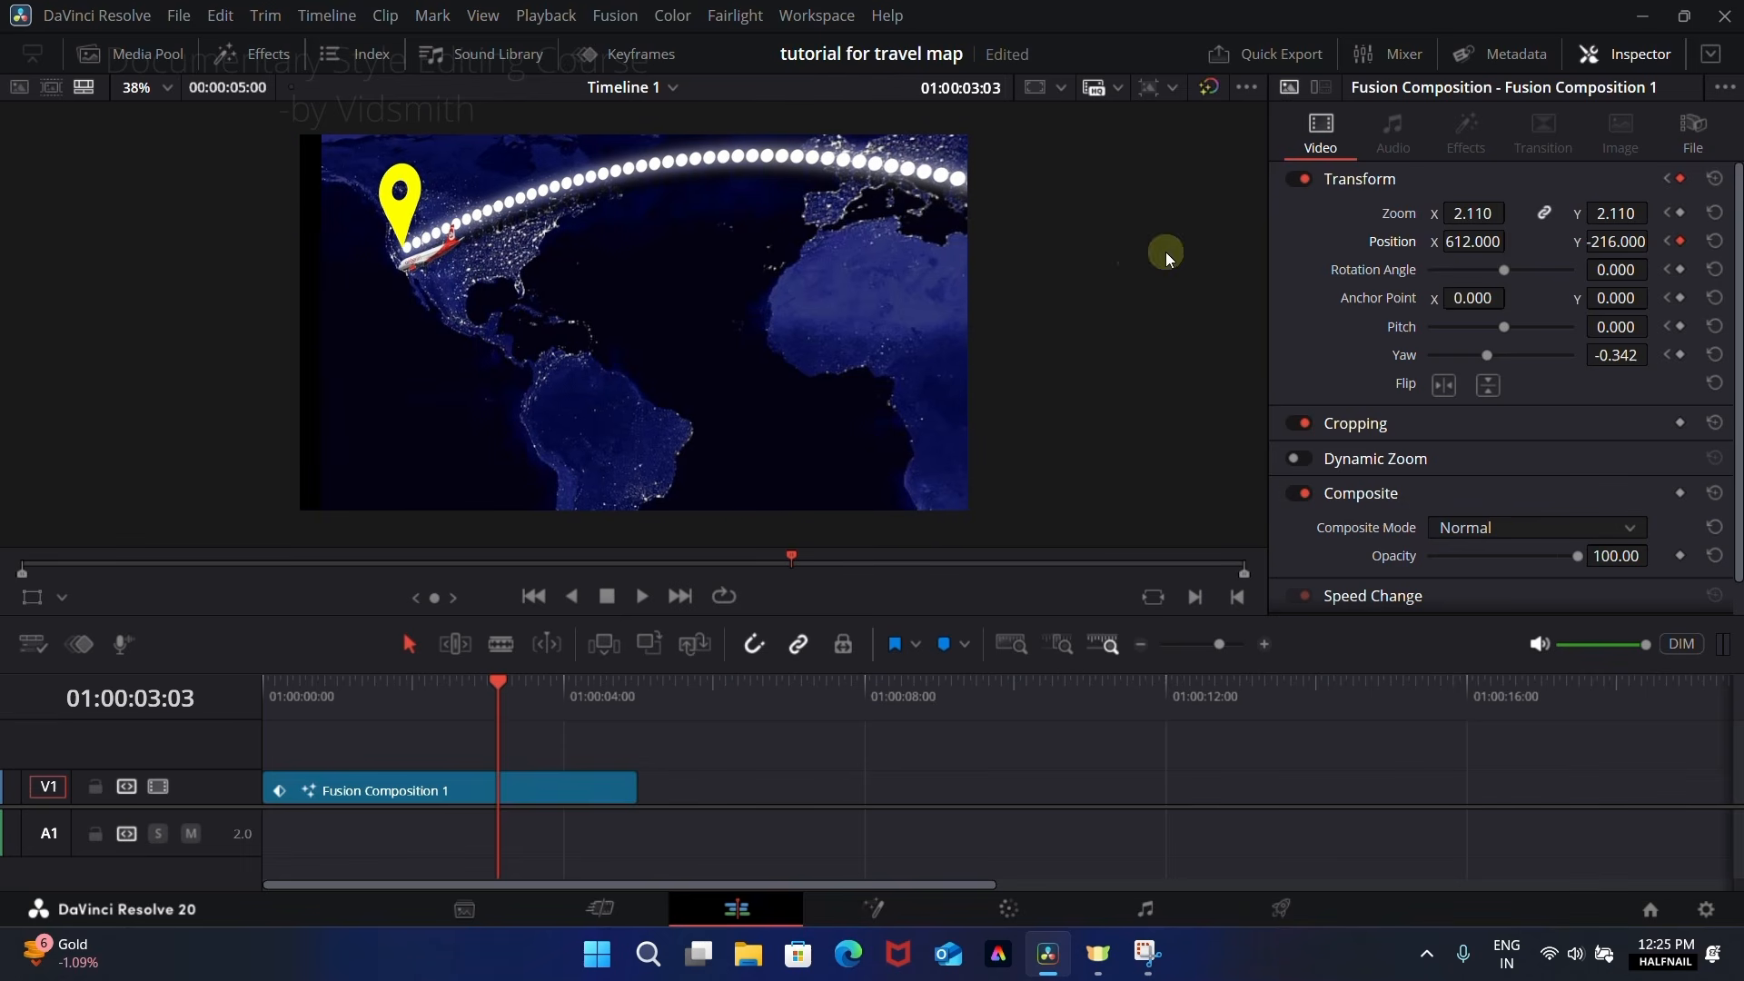
left_click_drag(1461, 245, 1465, 243)
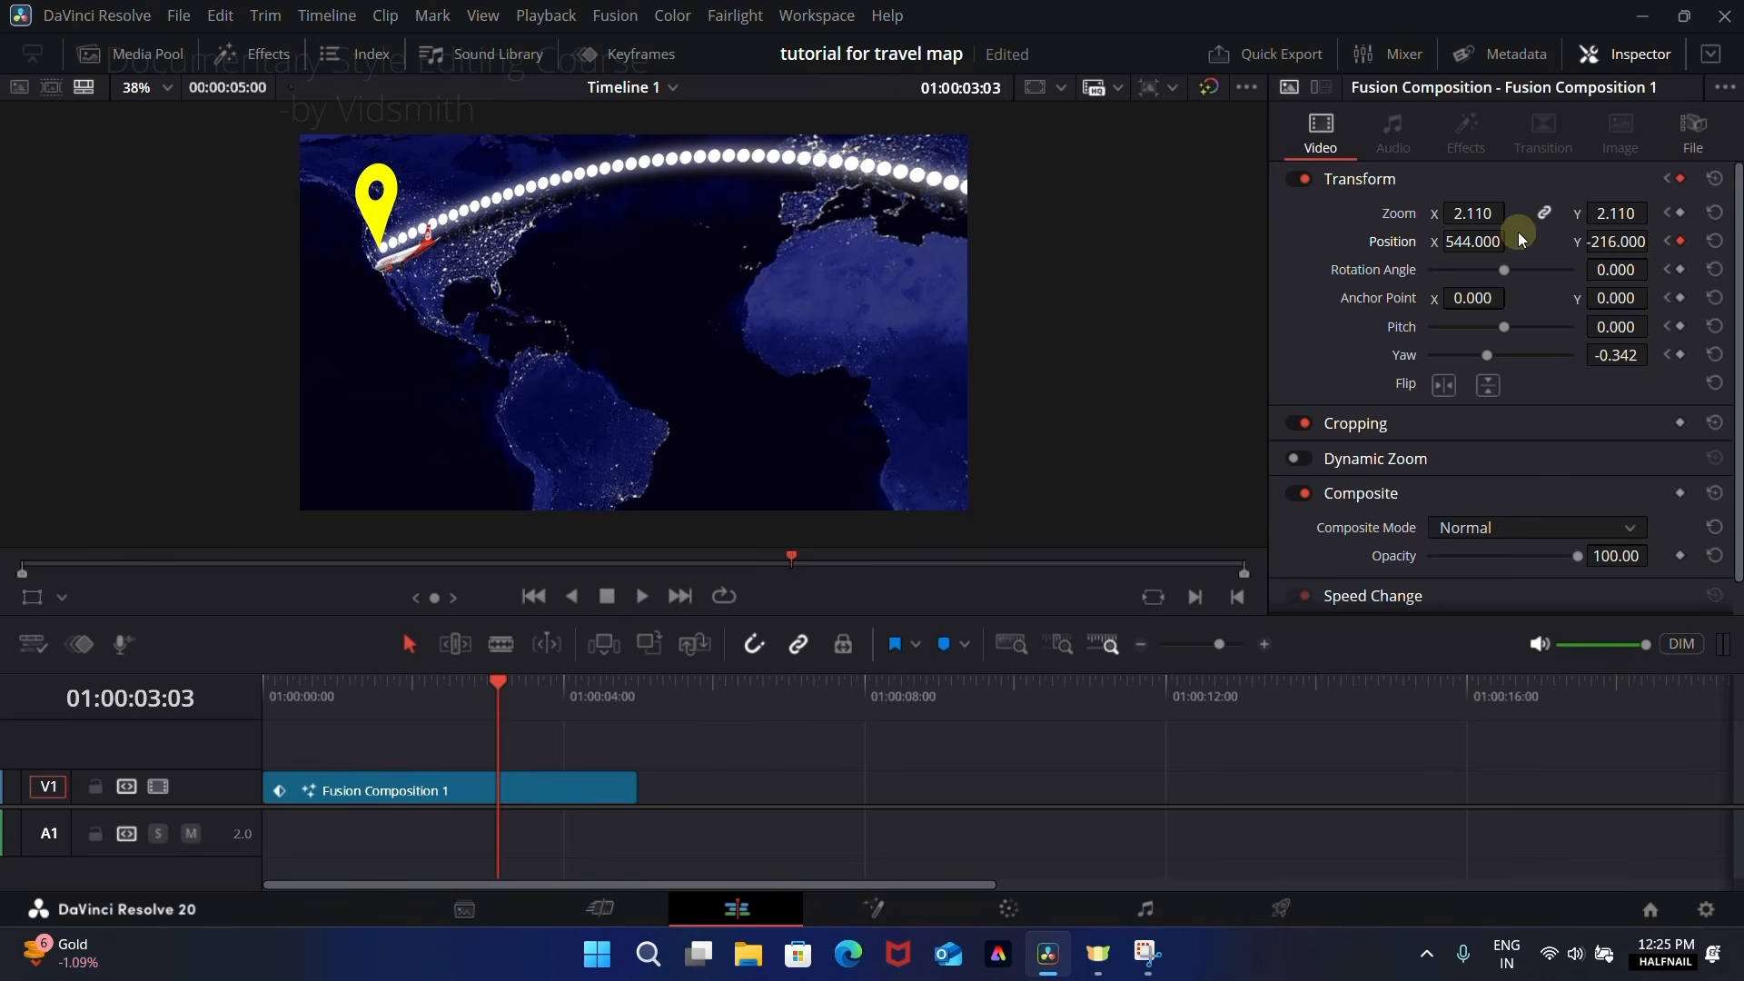
left_click_drag(1616, 213, 1649, 214)
mouse_move(1490, 213)
left_mouse_down()
mouse_move(1472, 213)
mouse_move(1485, 228)
left_mouse_up()
left_click_drag(1617, 241, 1464, 247)
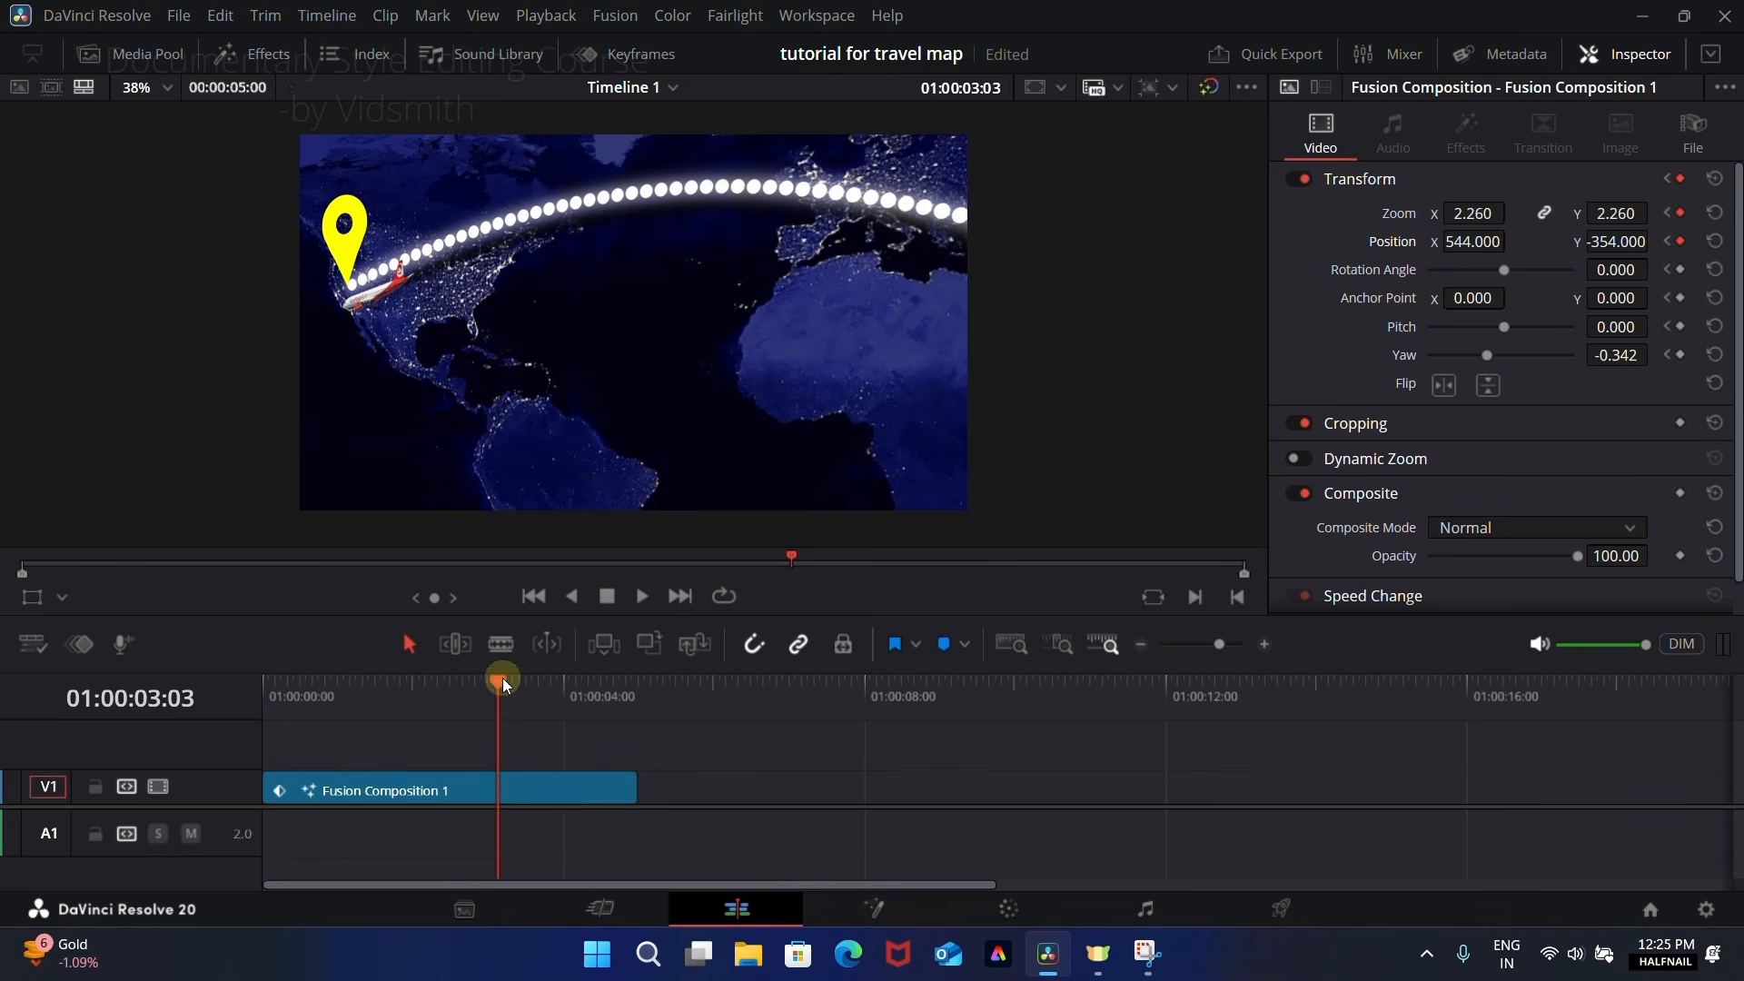
Step: At 01:00:05:00, keyframe the clip's Transform settings and reset Zoom, Position and Yaw to their defaults
left_click_drag(503, 677, 641, 694)
left_click(625, 787)
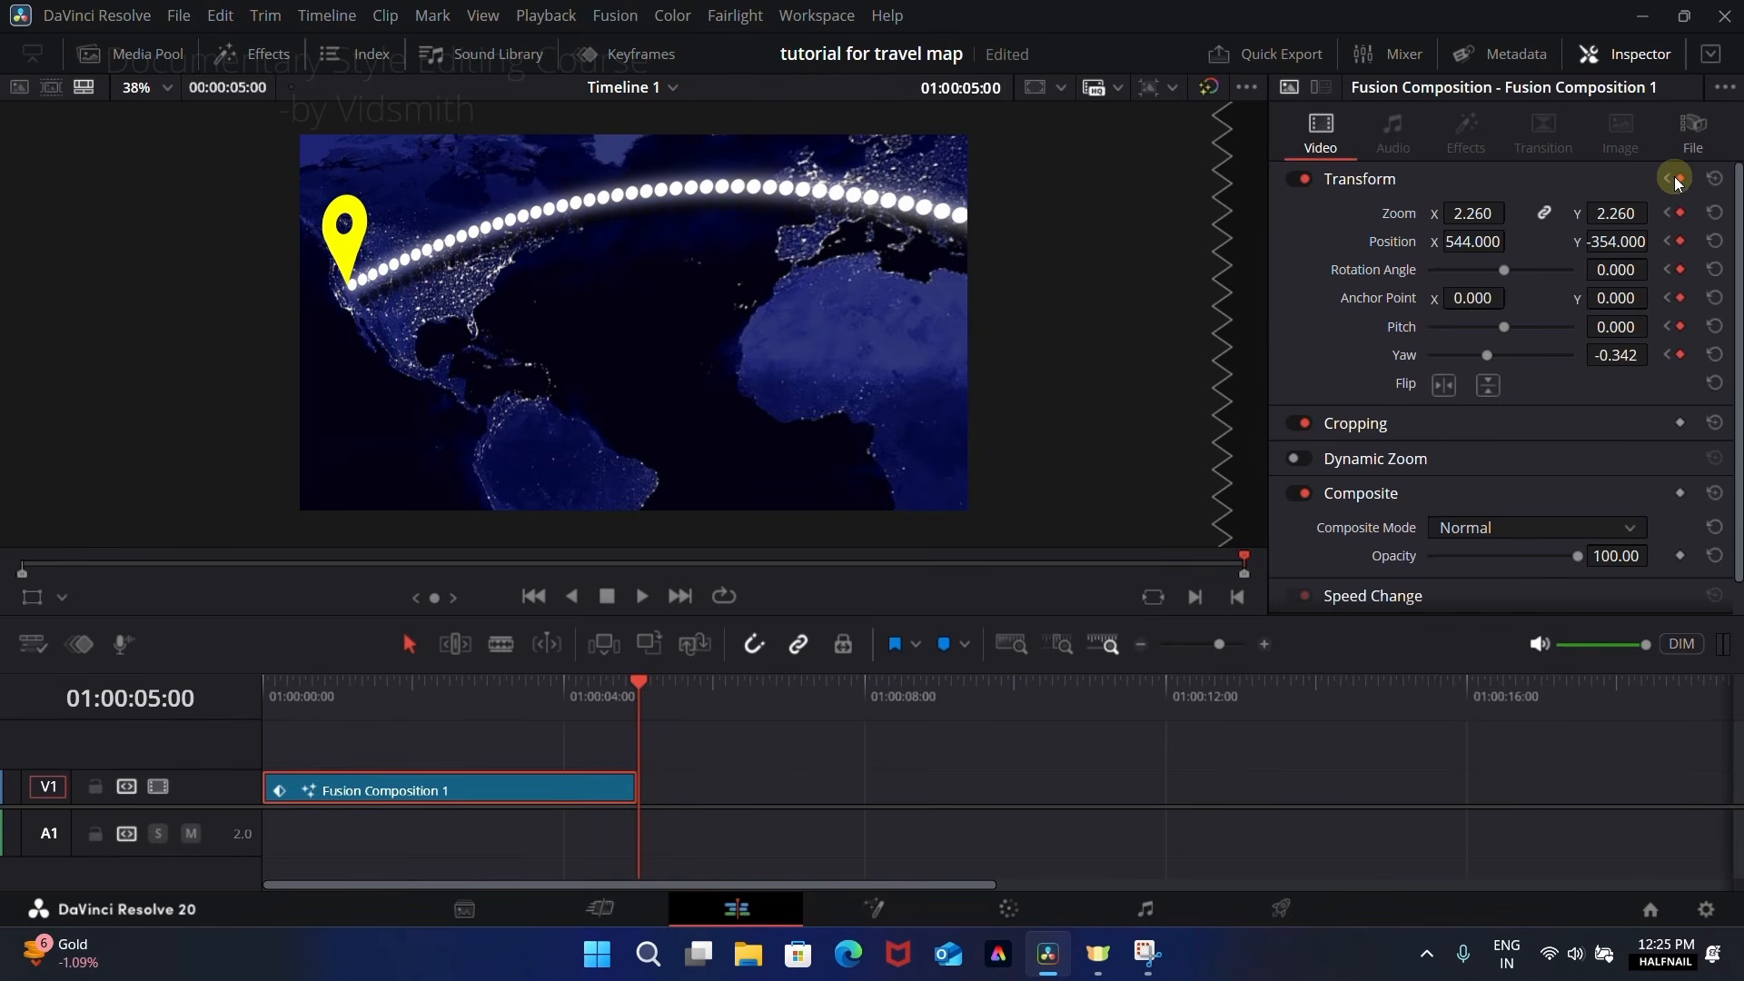
double_click(1404, 218)
double_click(1390, 242)
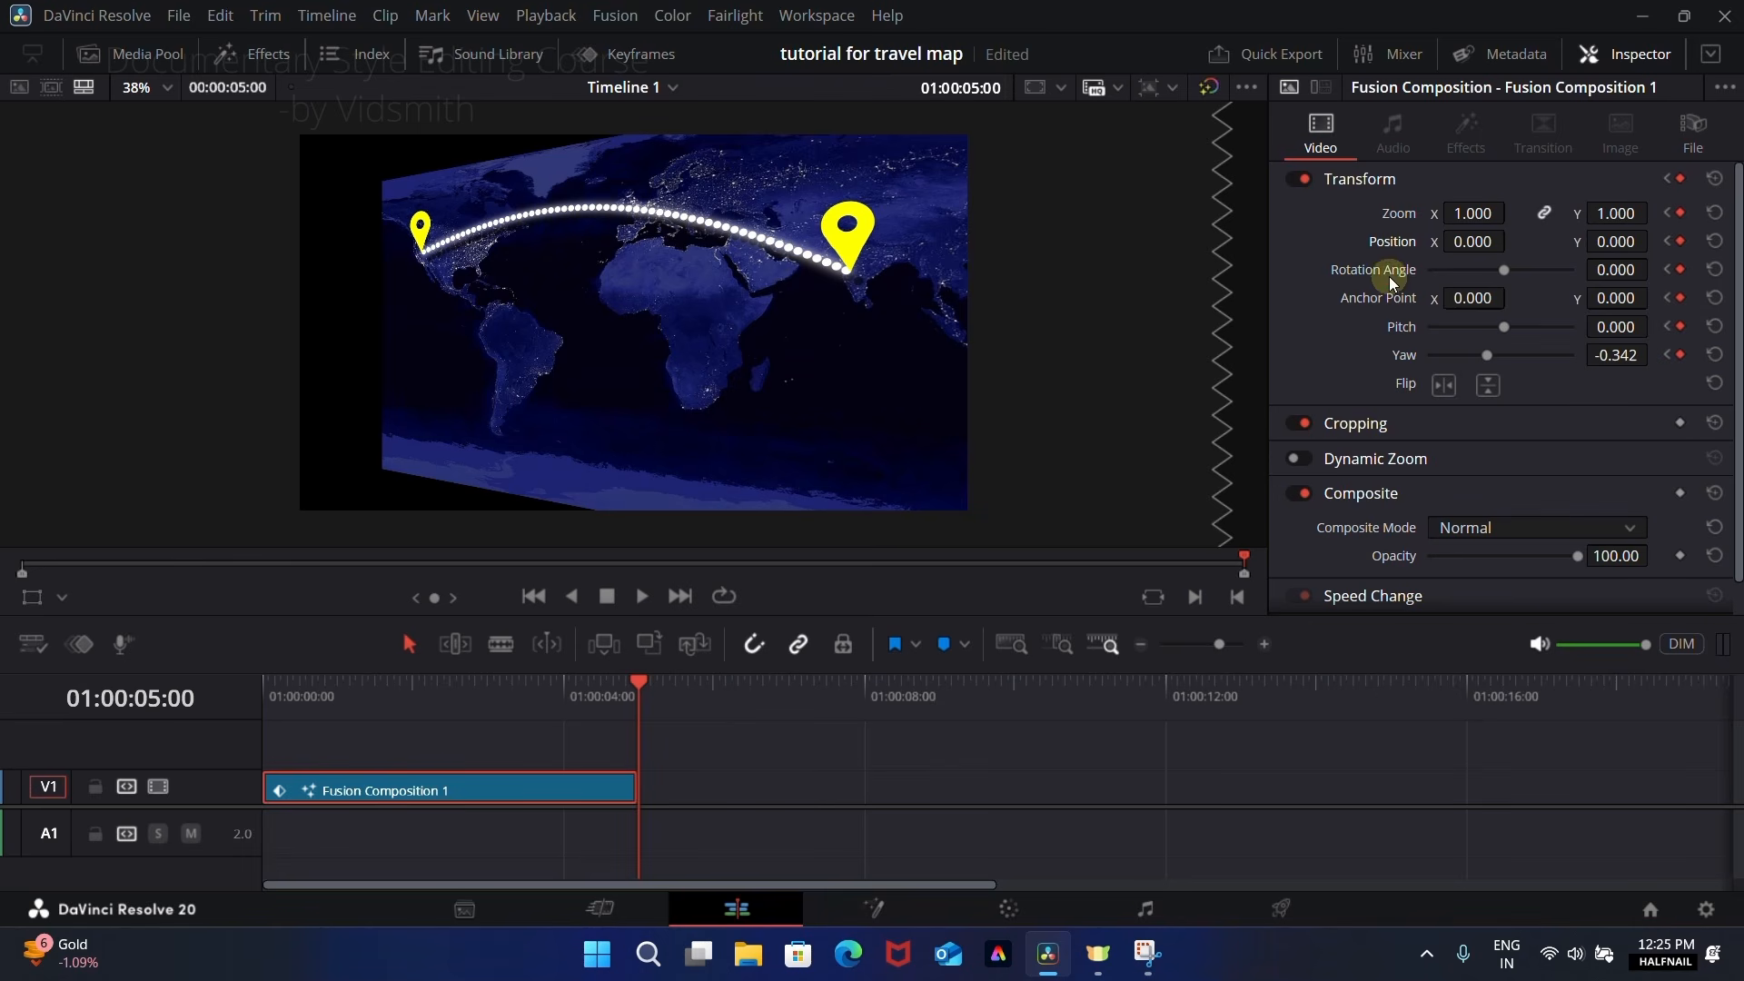
double_click(1404, 356)
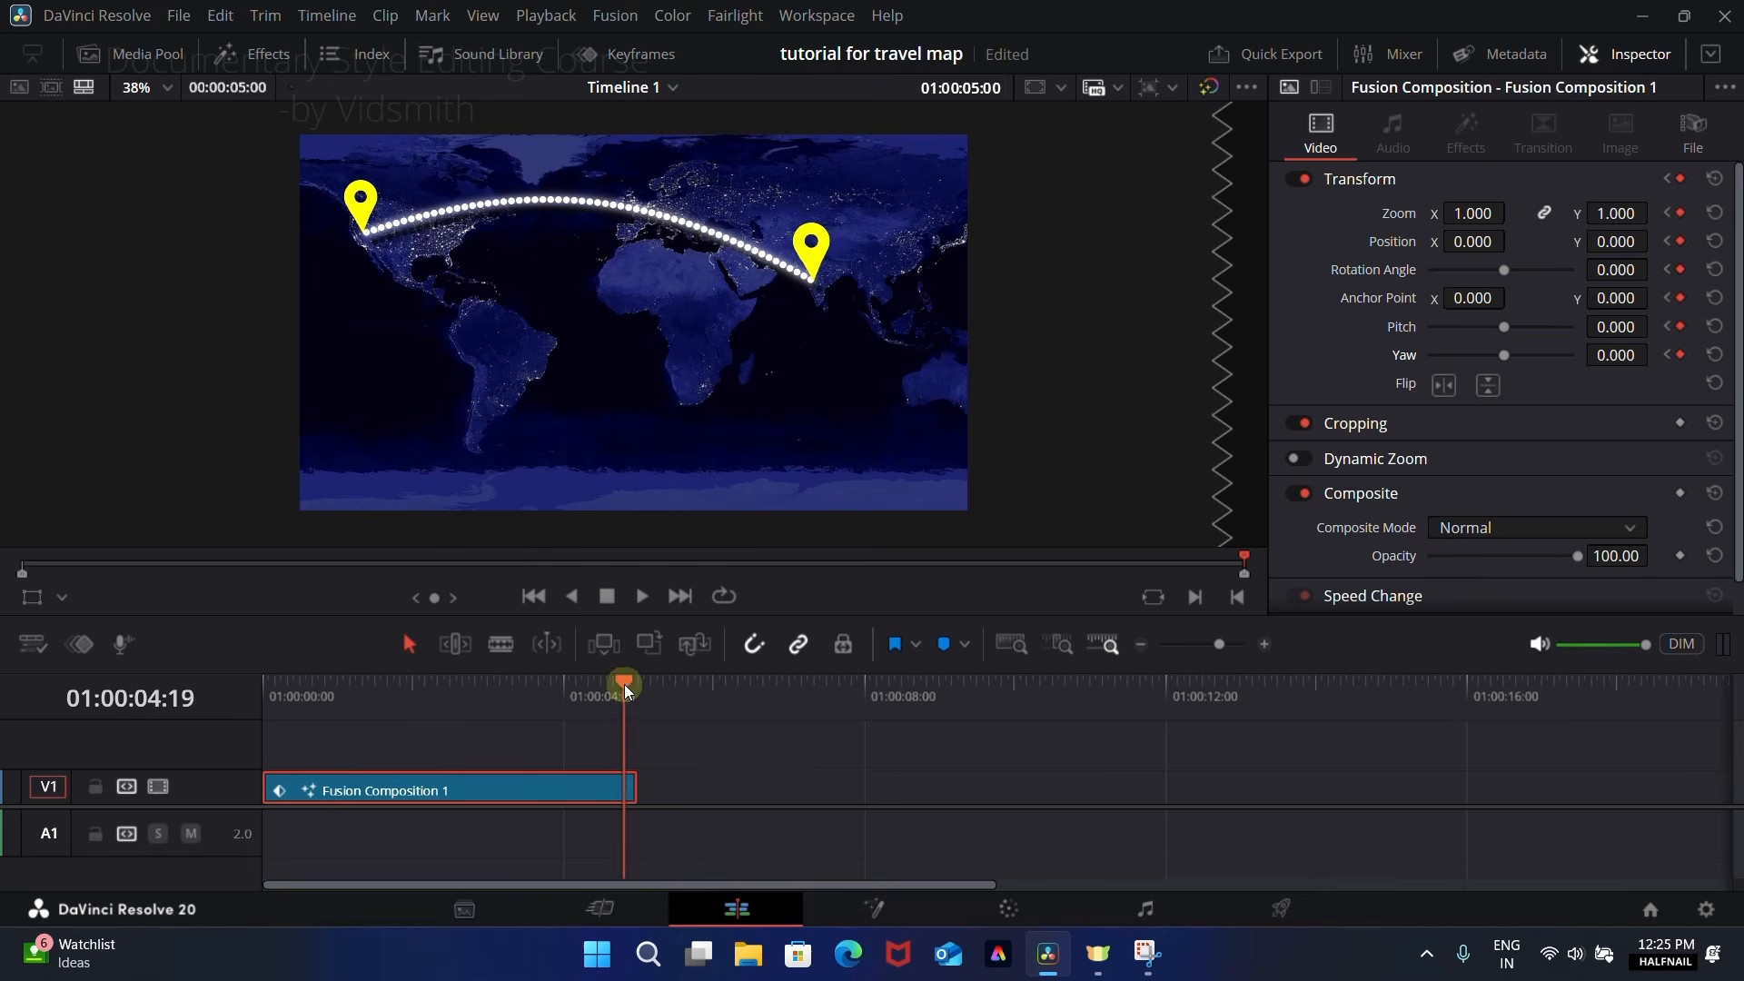
Step: Play the timeline from the start to check the complete camera move
left_click_drag(624, 684, 258, 690)
key("space")
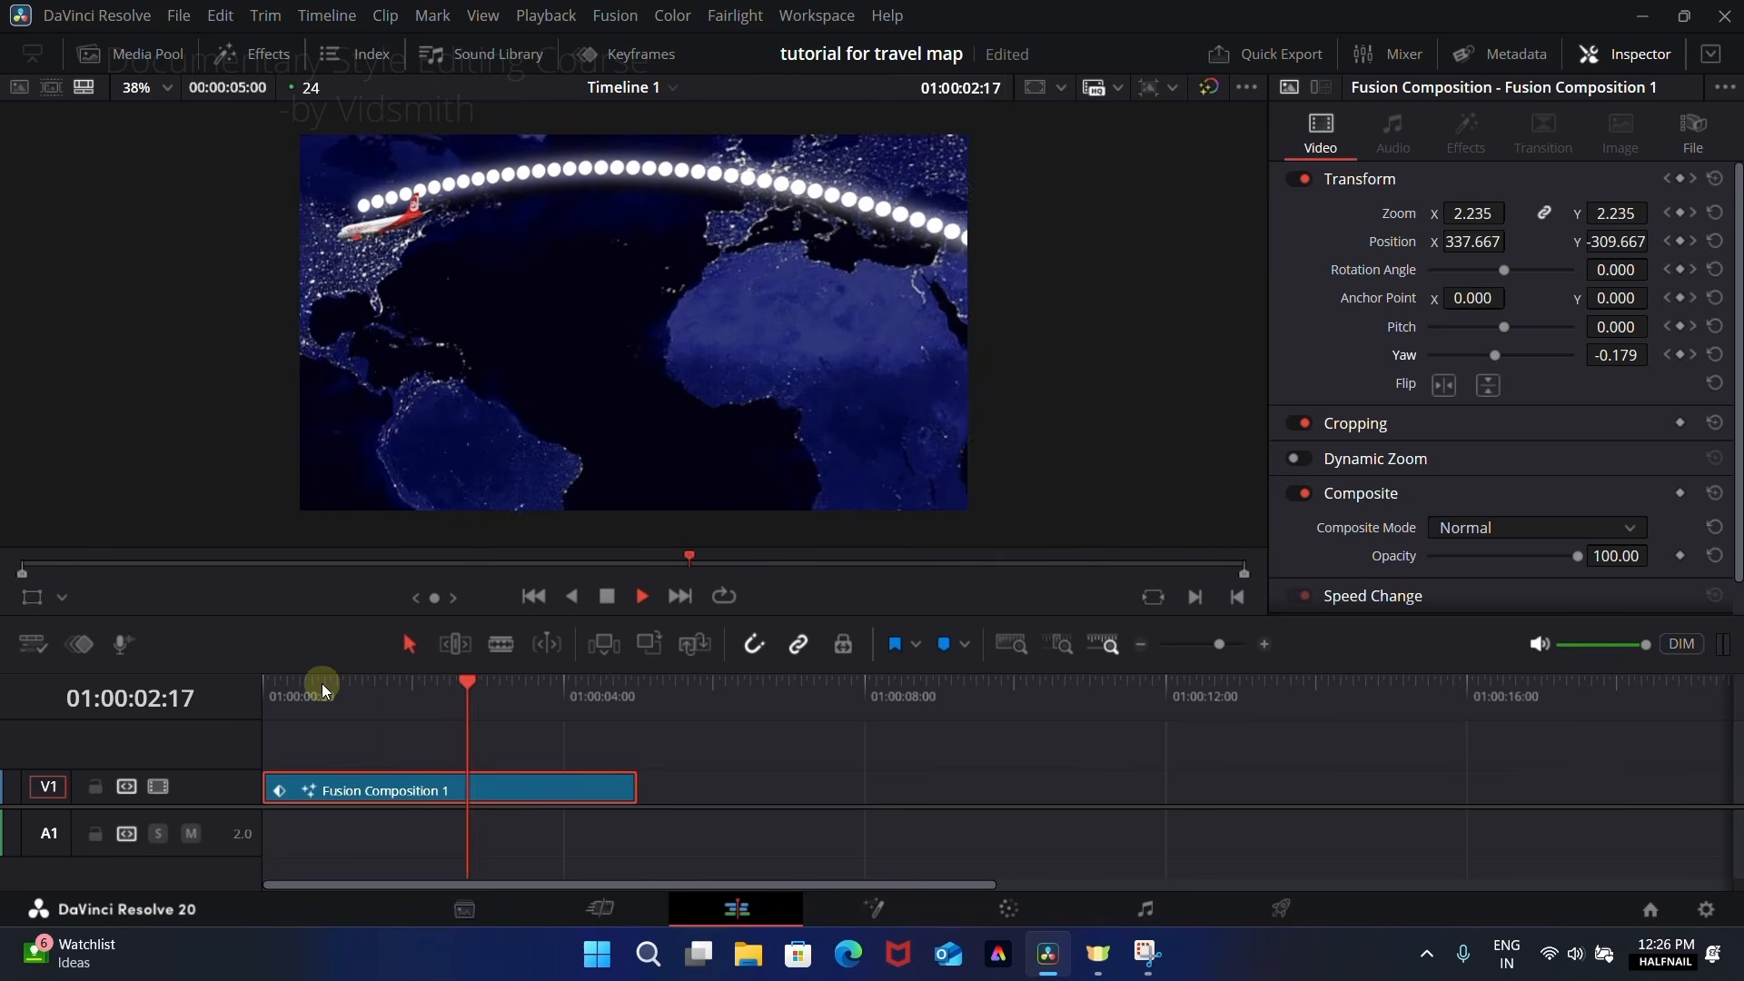
key("space")
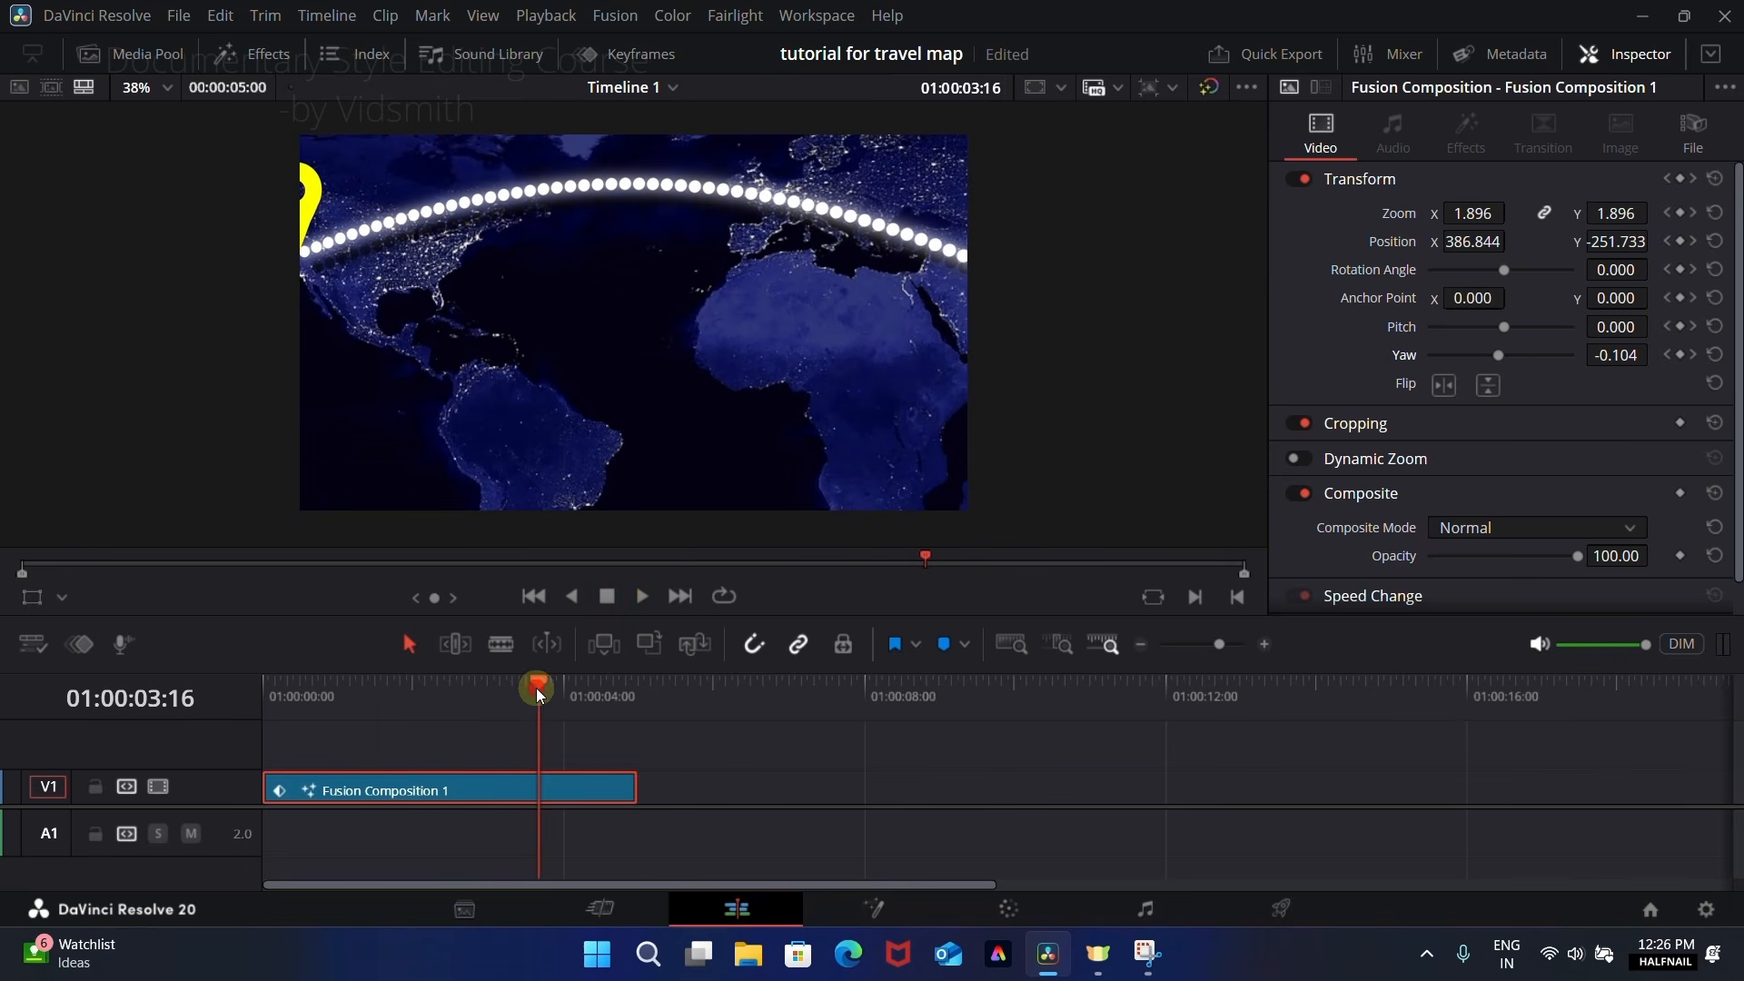
Step: At 01:00:03:03, set Position X to 850 to bring the destination pin fully into frame, and replay the animation
left_click_drag(536, 688, 498, 694)
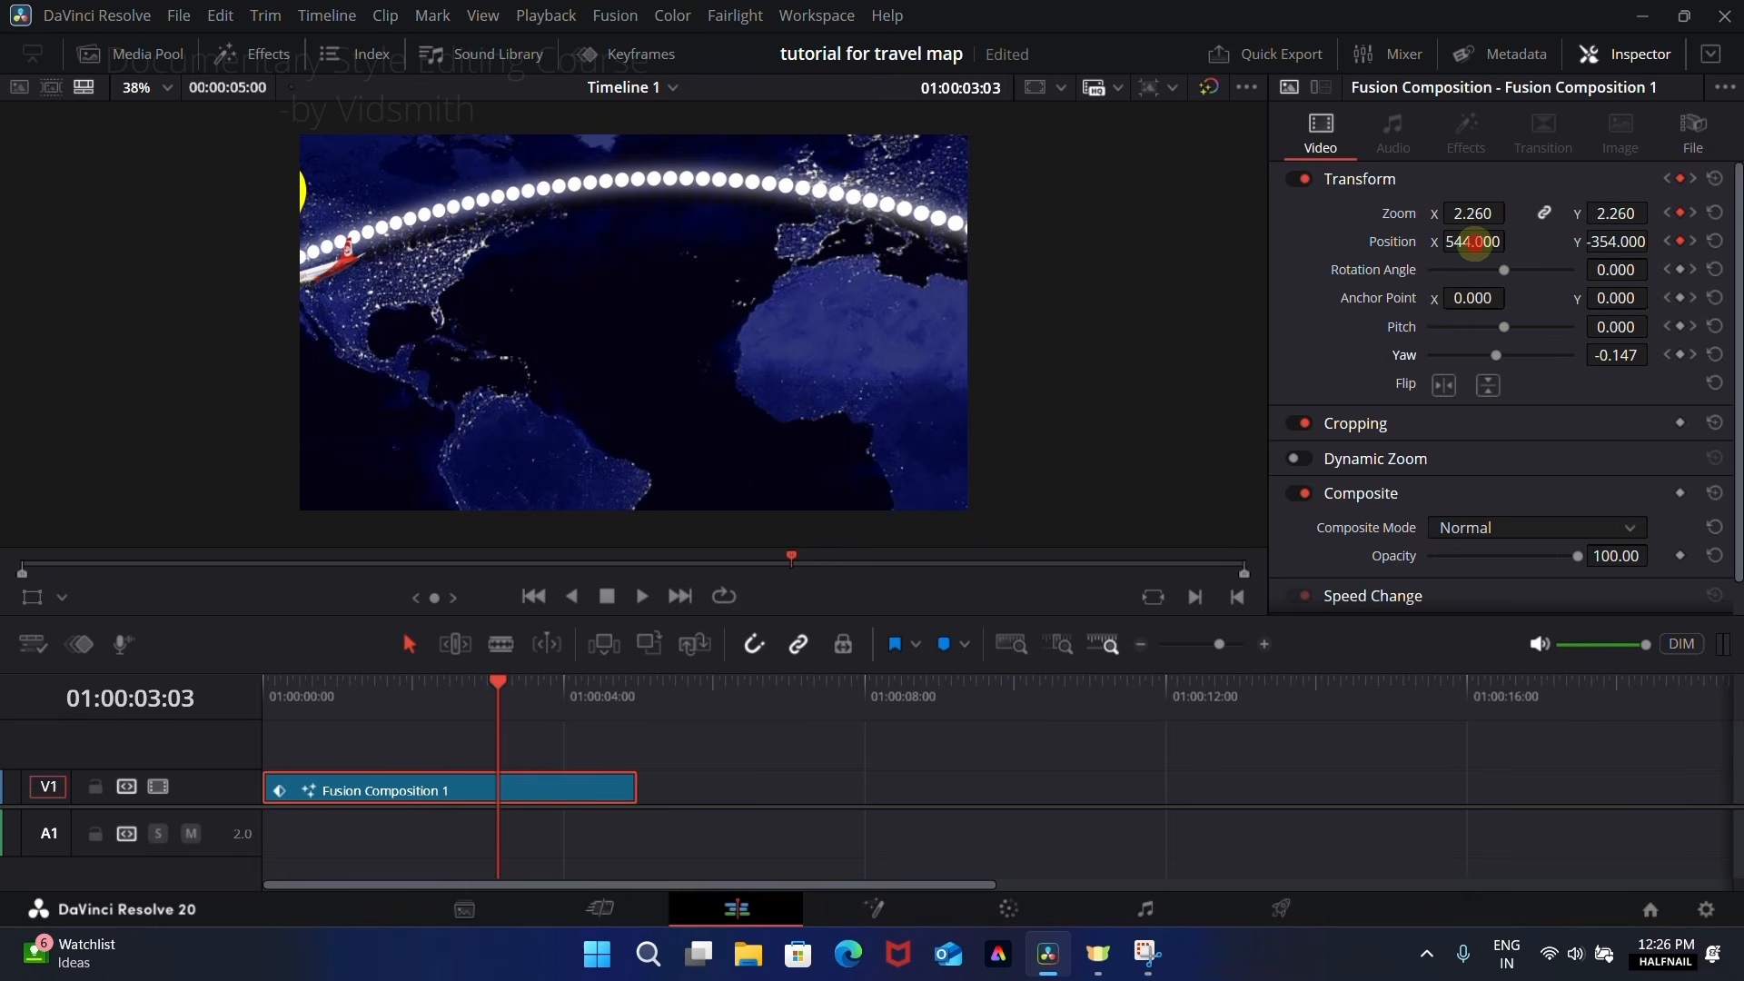
left_click_drag(1474, 242, 973, 491)
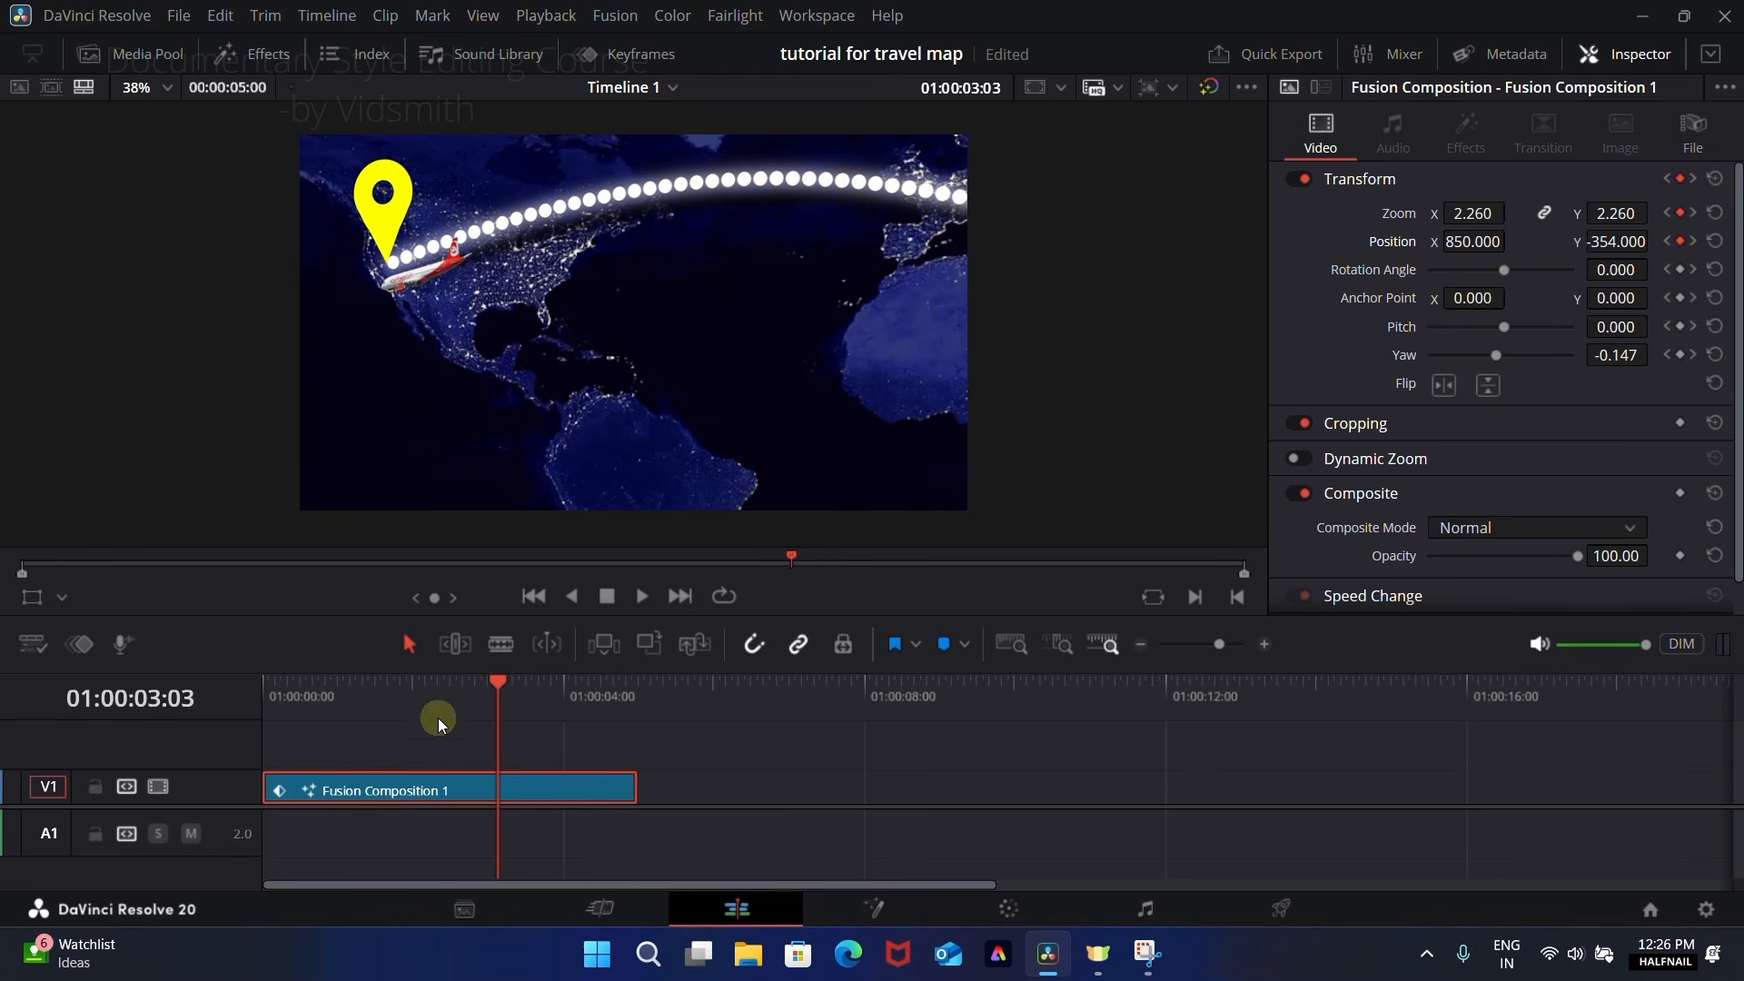
left_click_drag(439, 701, 290, 700)
key("space")
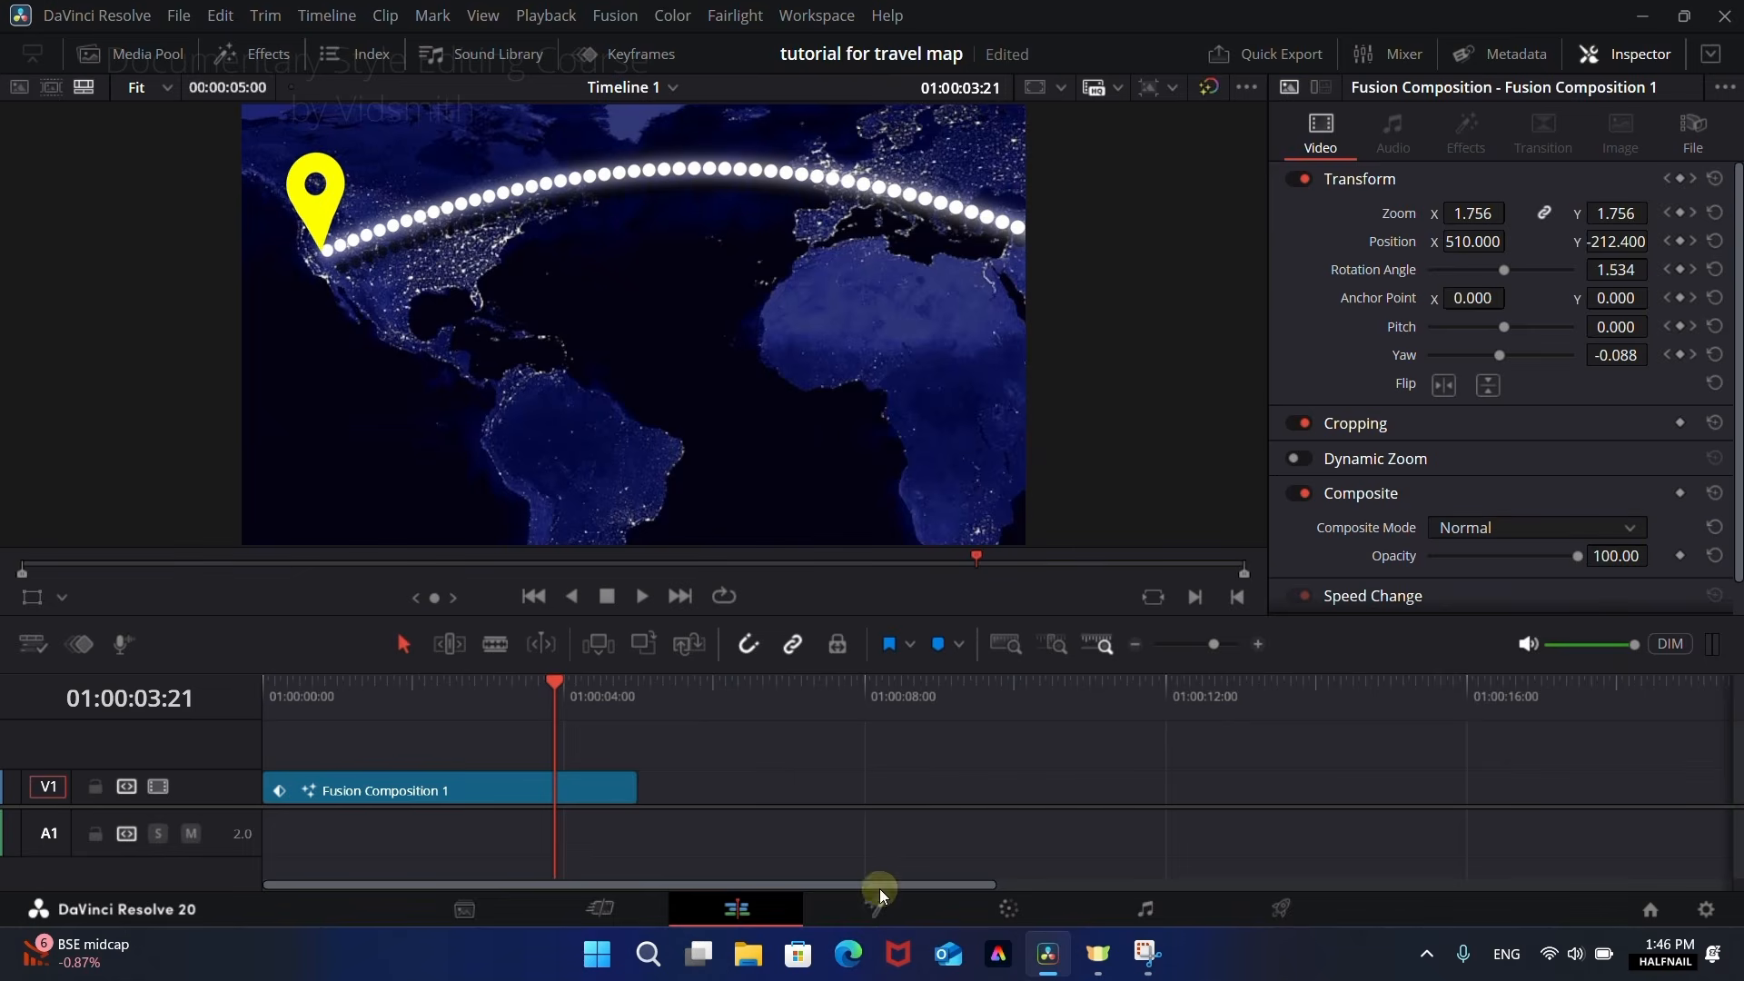
Step: On the Fusion page, merge a Fast Noise after Merge5 and set its Detail to 4.66, Brightness to -0.418 and Scale to 5.15
left_click(874, 908)
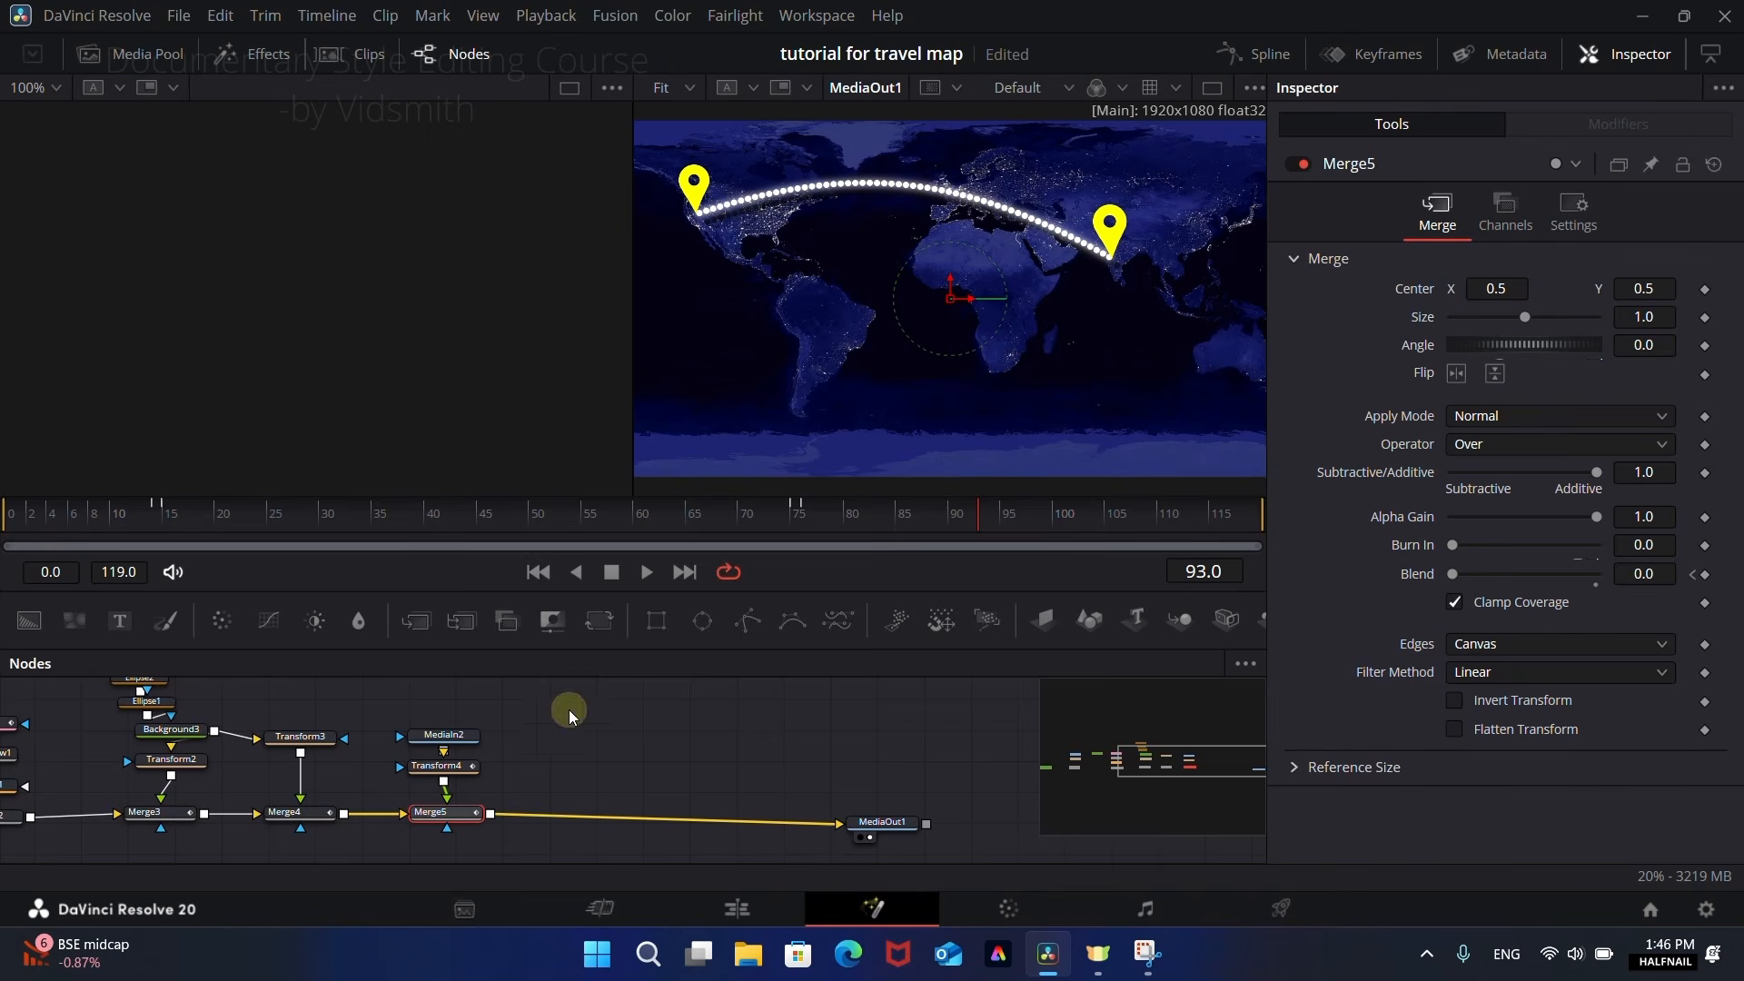
left_click_drag(77, 621, 489, 817)
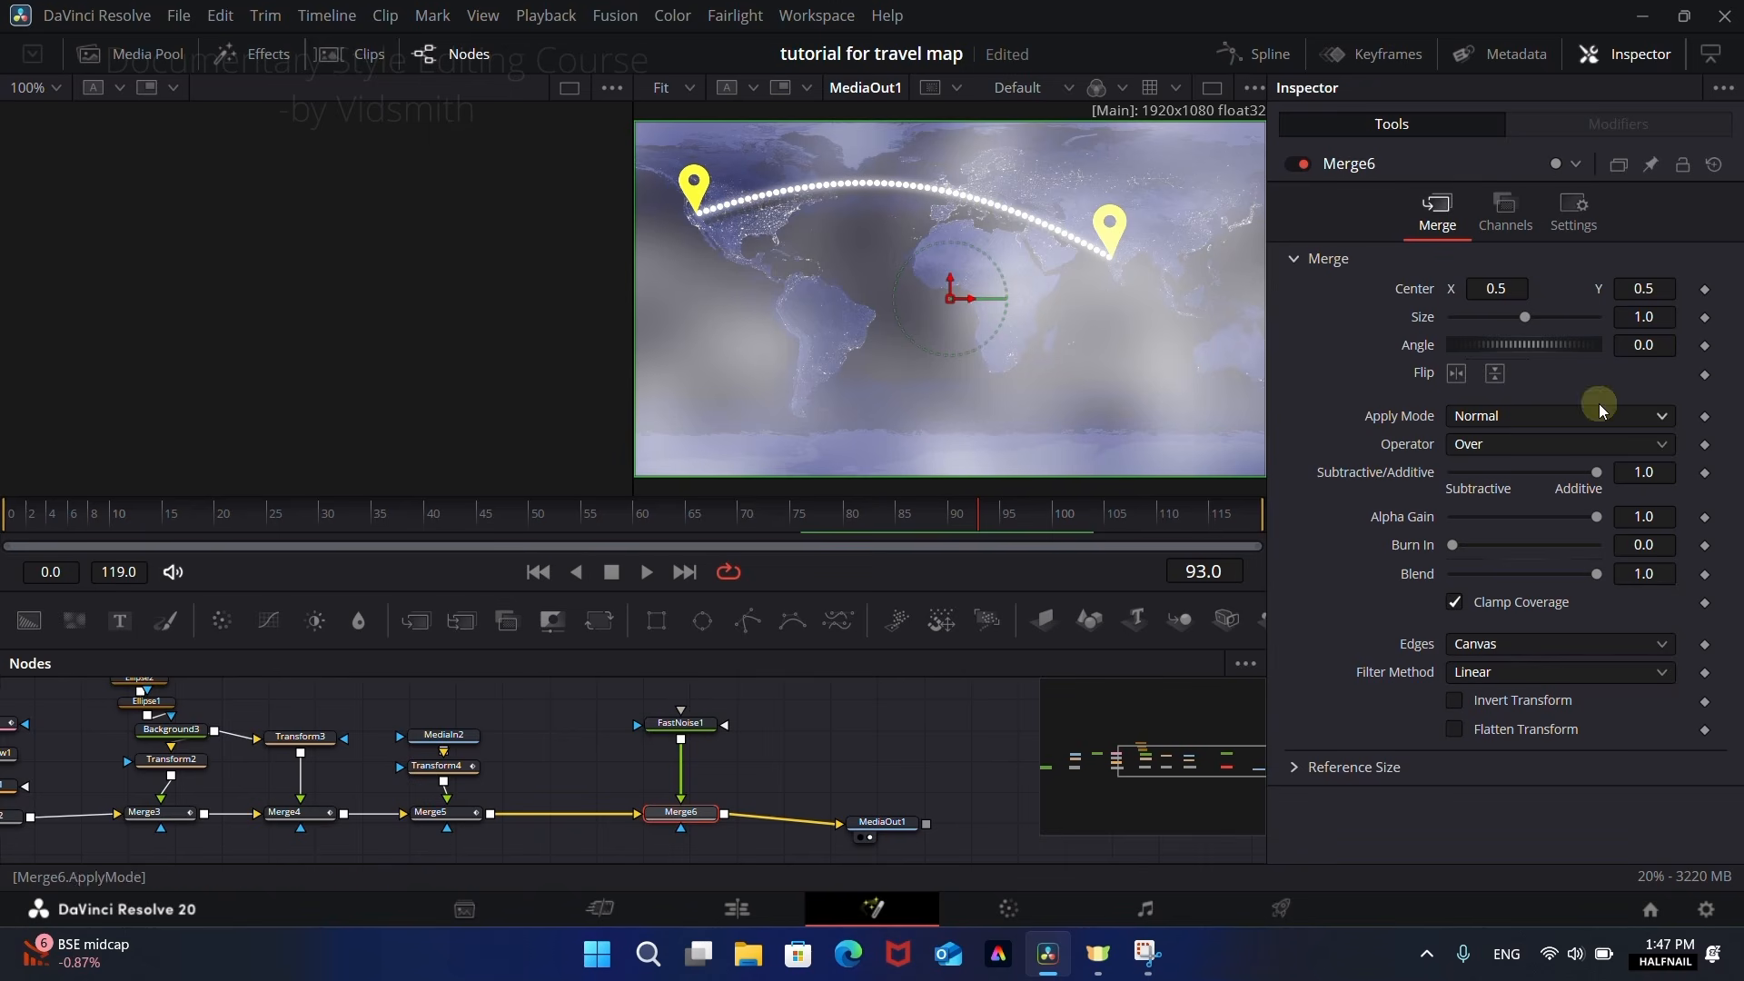
left_click(680, 724)
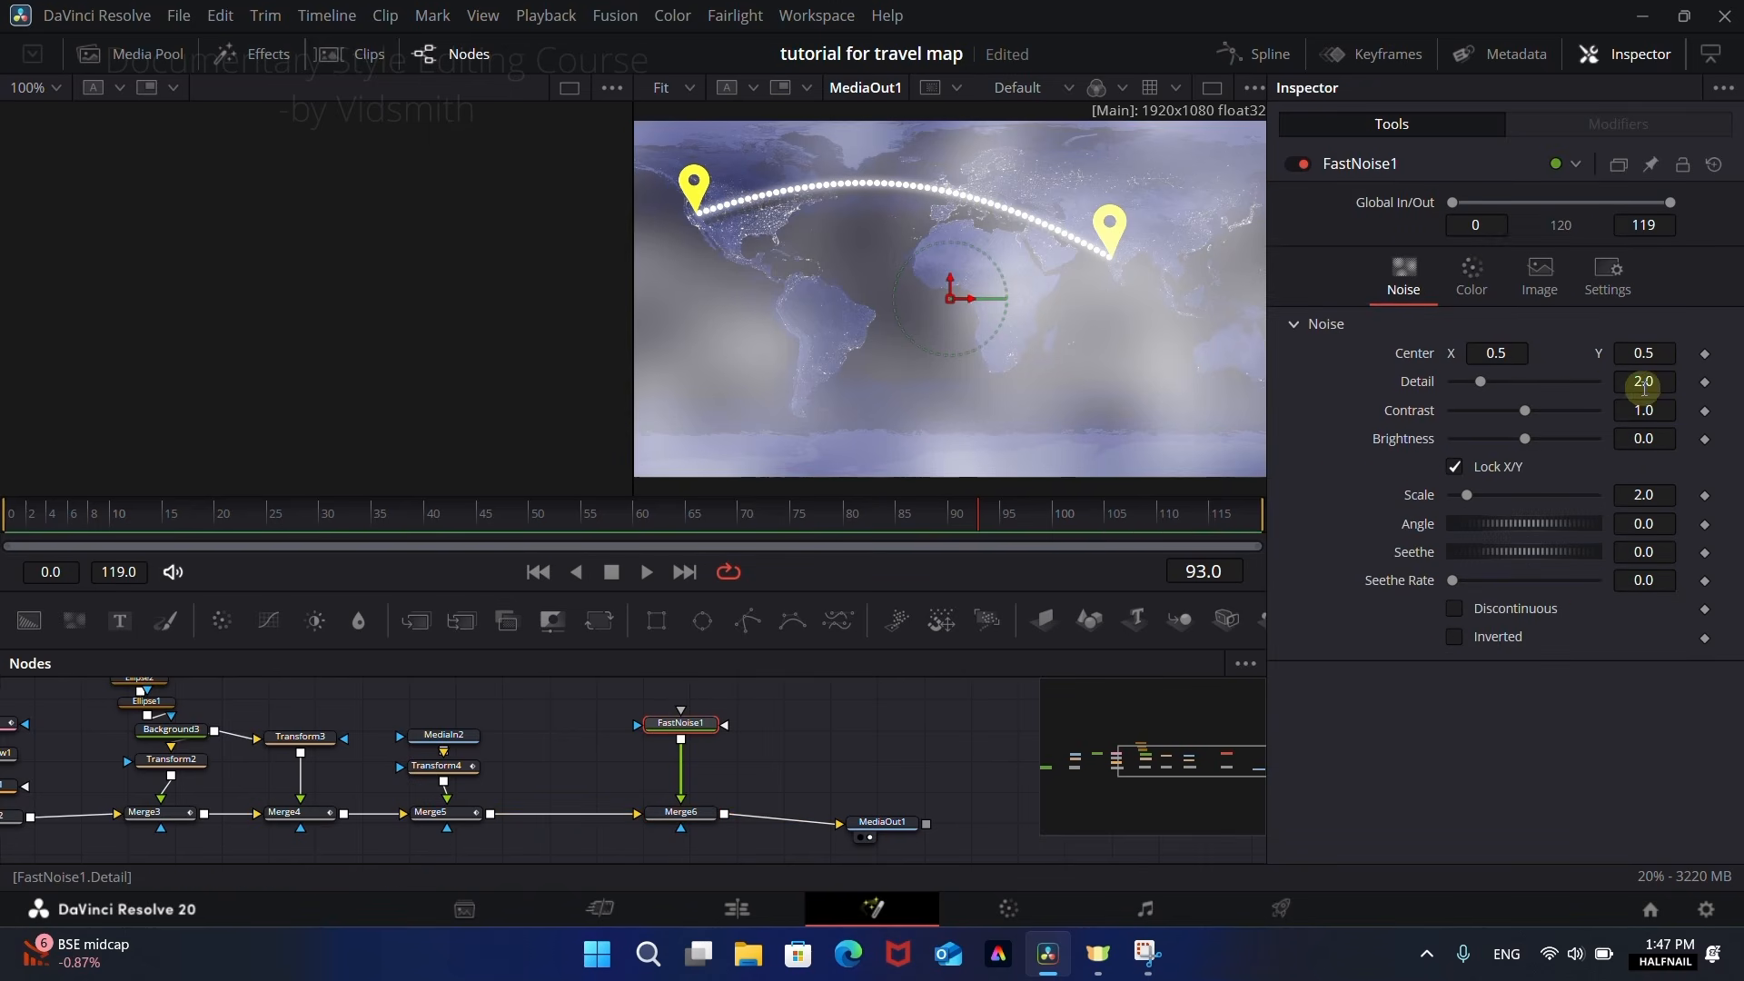
mouse_move(1644, 383)
left_mouse_down()
mouse_move(1702, 378)
mouse_move(958, 385)
mouse_move(1627, 363)
mouse_move(1669, 387)
mouse_move(1591, 387)
mouse_move(1681, 382)
mouse_move(1622, 383)
left_mouse_up()
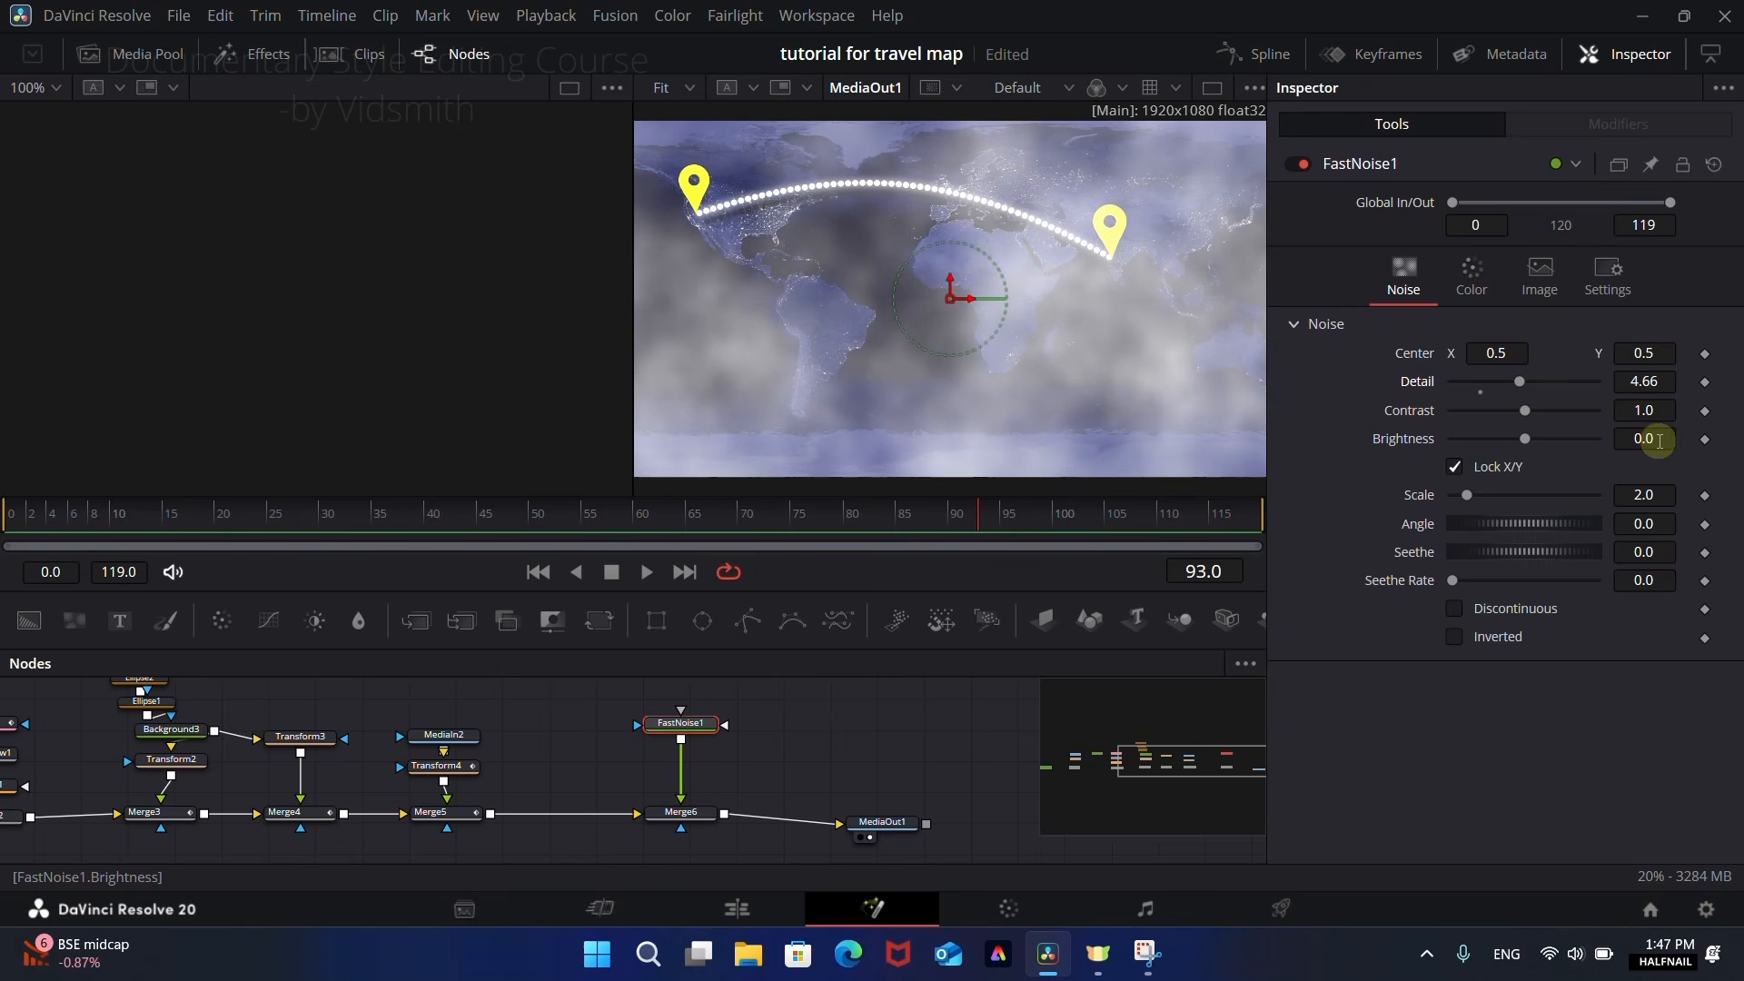
left_click_drag(1659, 440, 1494, 438)
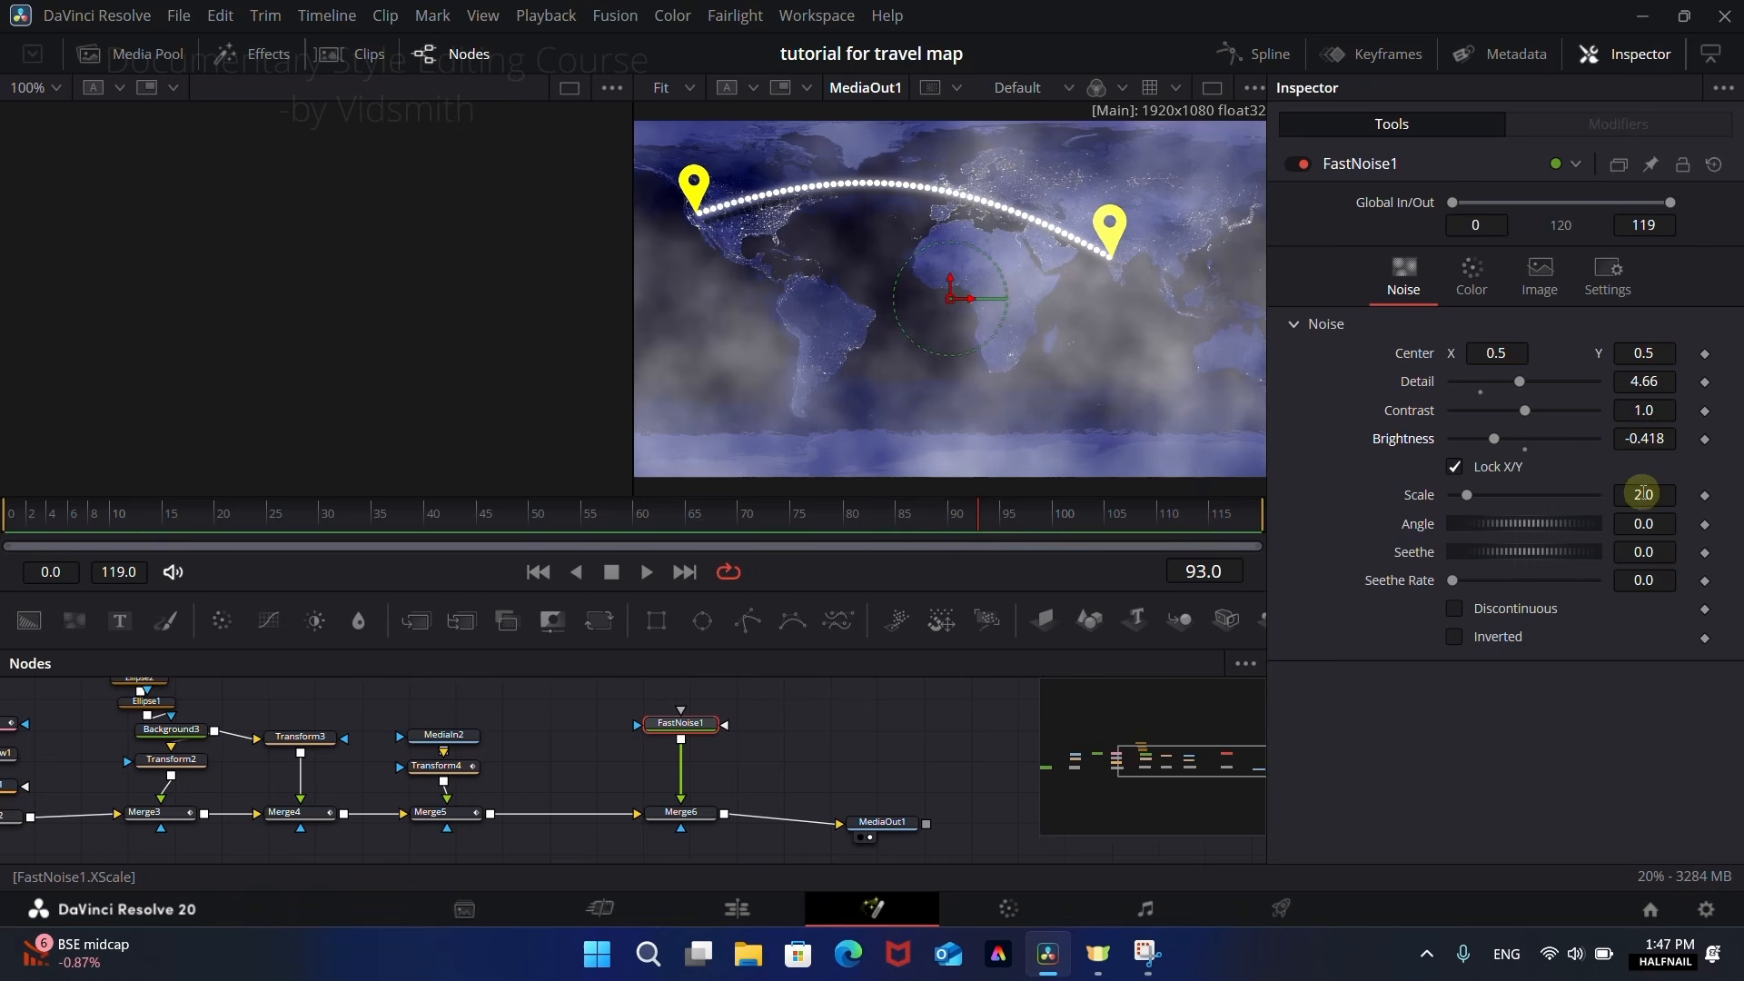
left_click_drag(1645, 494, 872, 499)
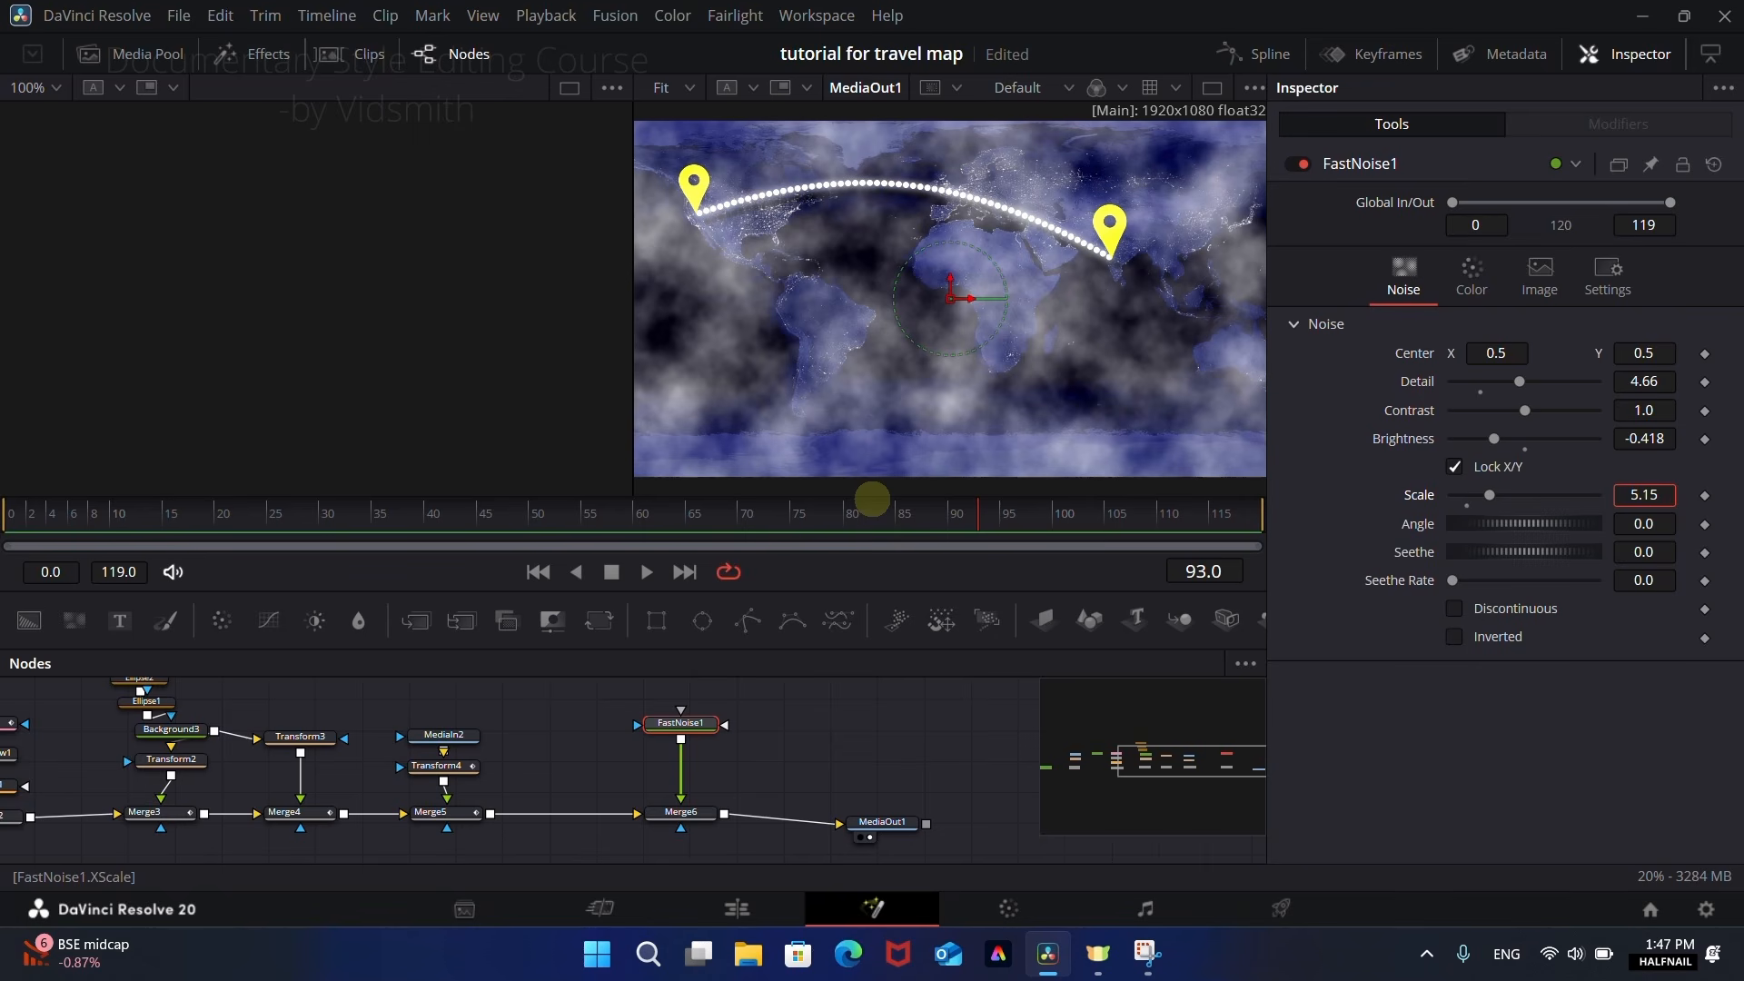
Step: Keyframe FastNoise1's Scale at 5.15 on frames 0 and 119
left_click_drag(984, 525, 2, 525)
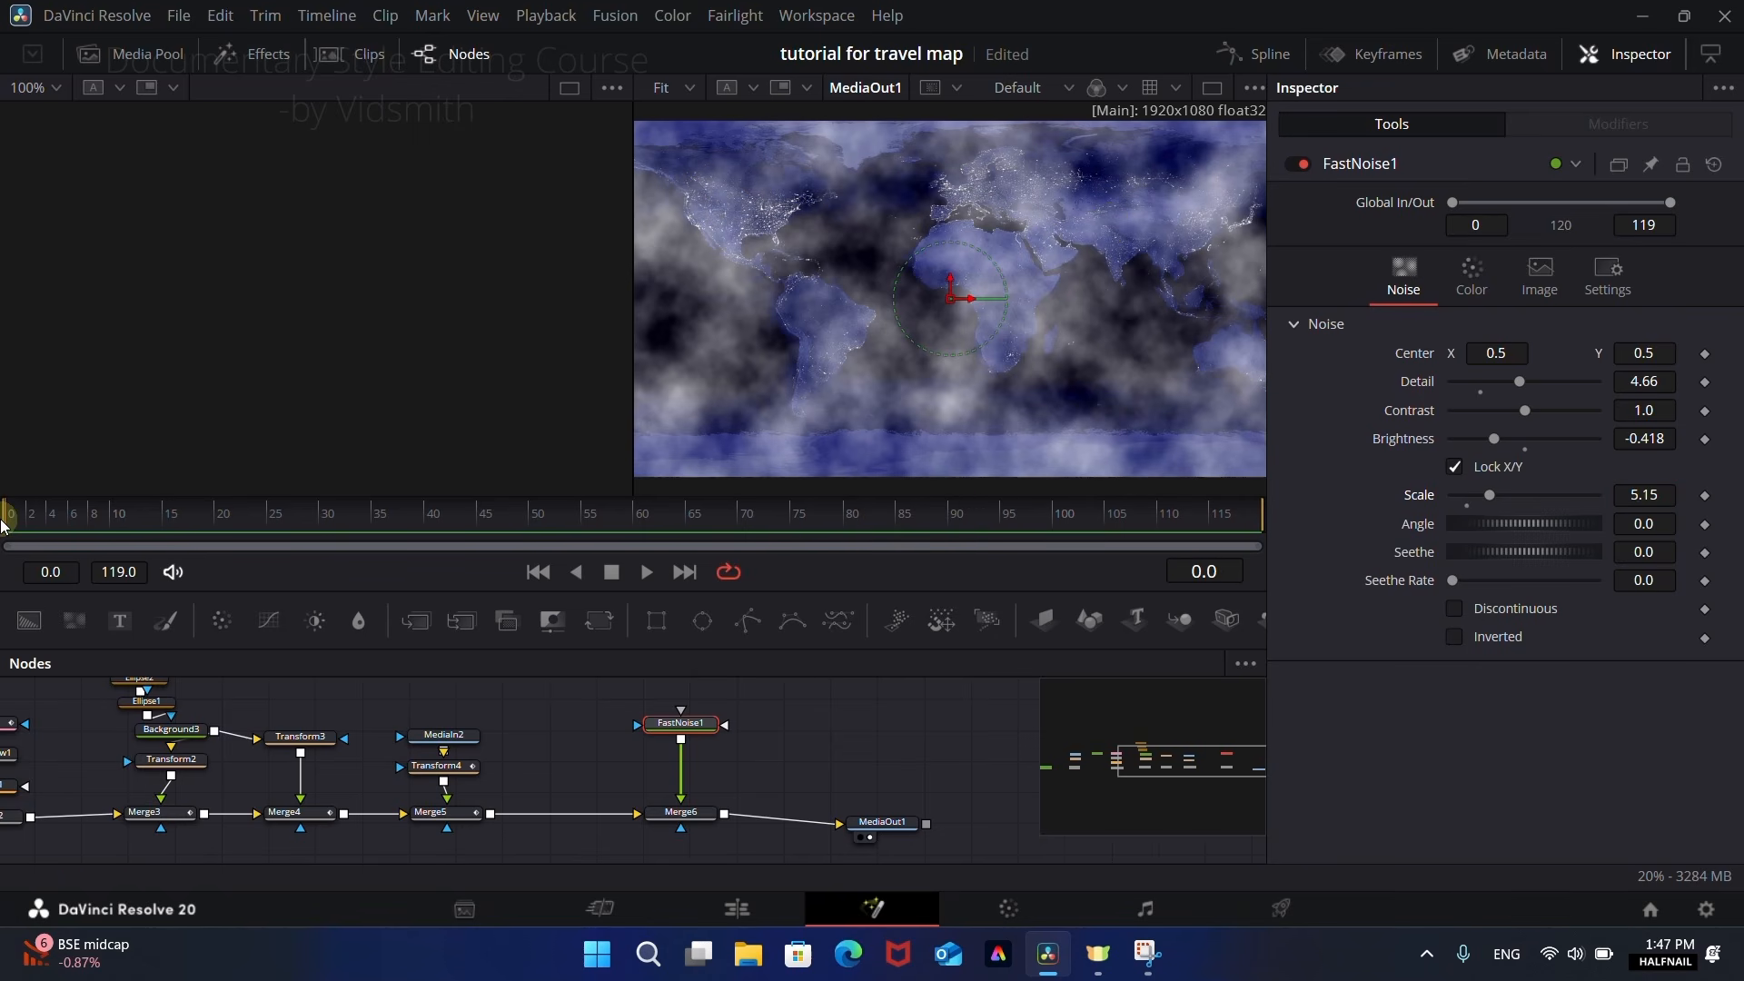
left_click(1705, 495)
left_click_drag(646, 525, 1299, 535)
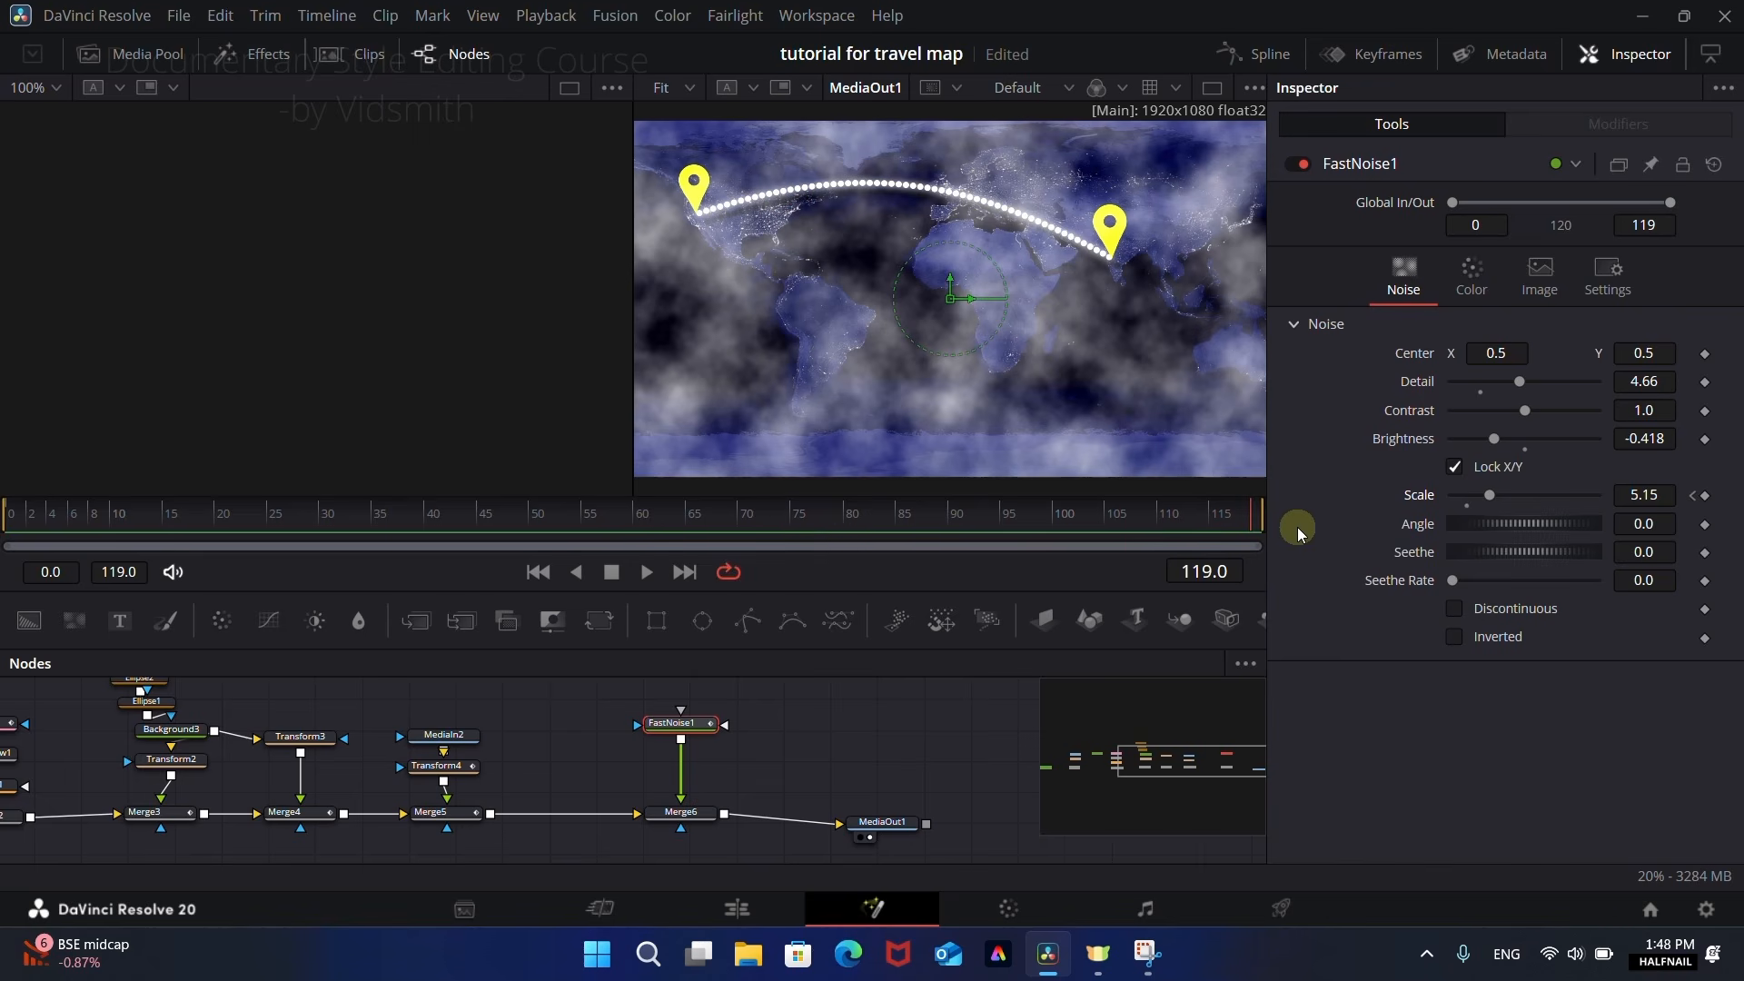
left_click(1705, 495)
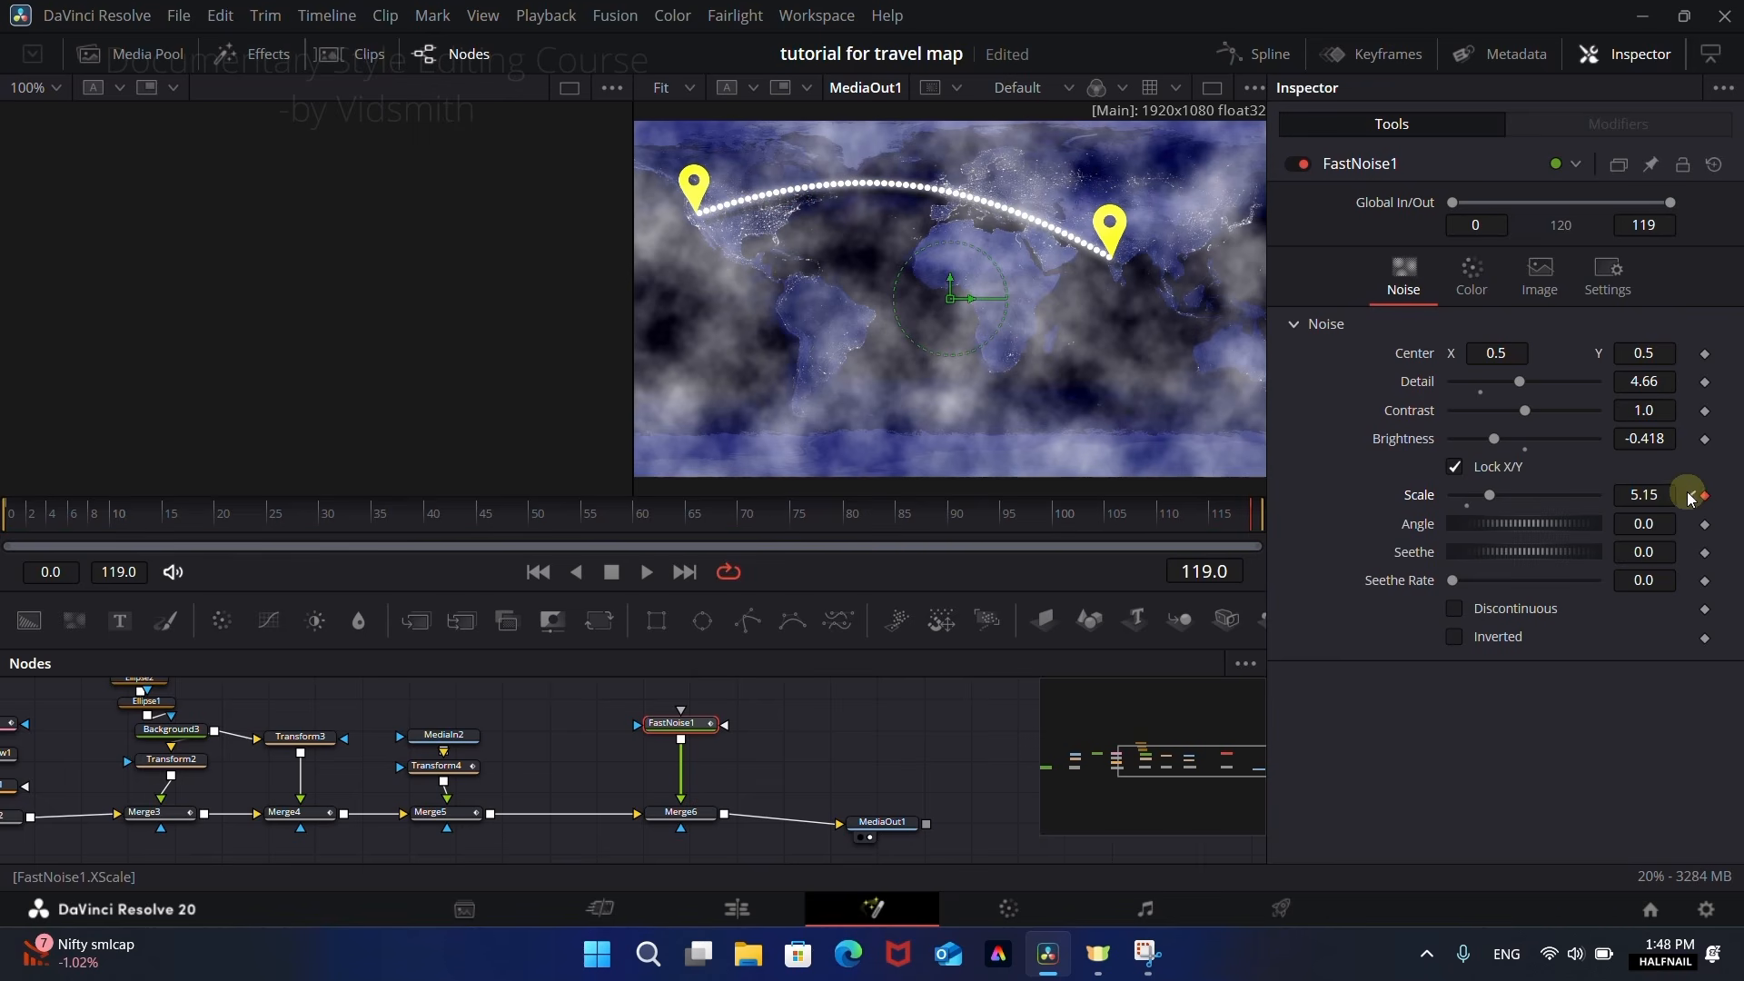
Step: Keyframe FastNoise1's Scale at 2.0 on frames 15 and 90, and scrub back through the cloud motion
left_click_drag(1263, 527, 159, 495)
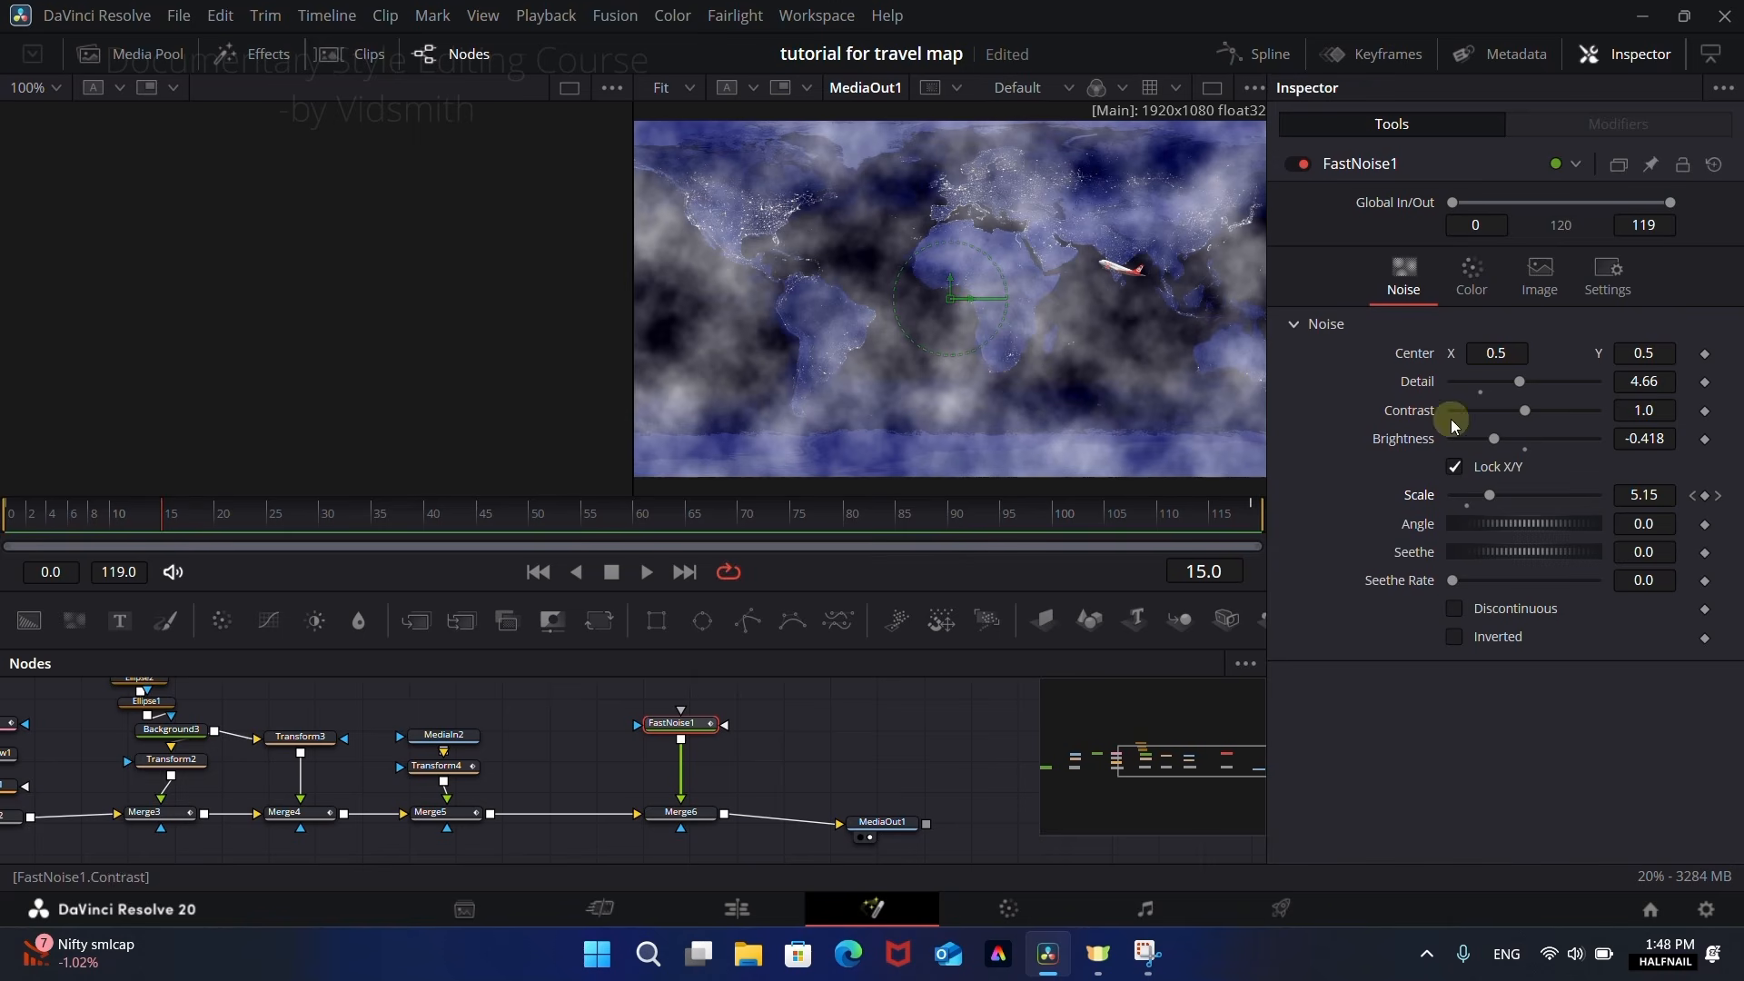
left_click(1705, 497)
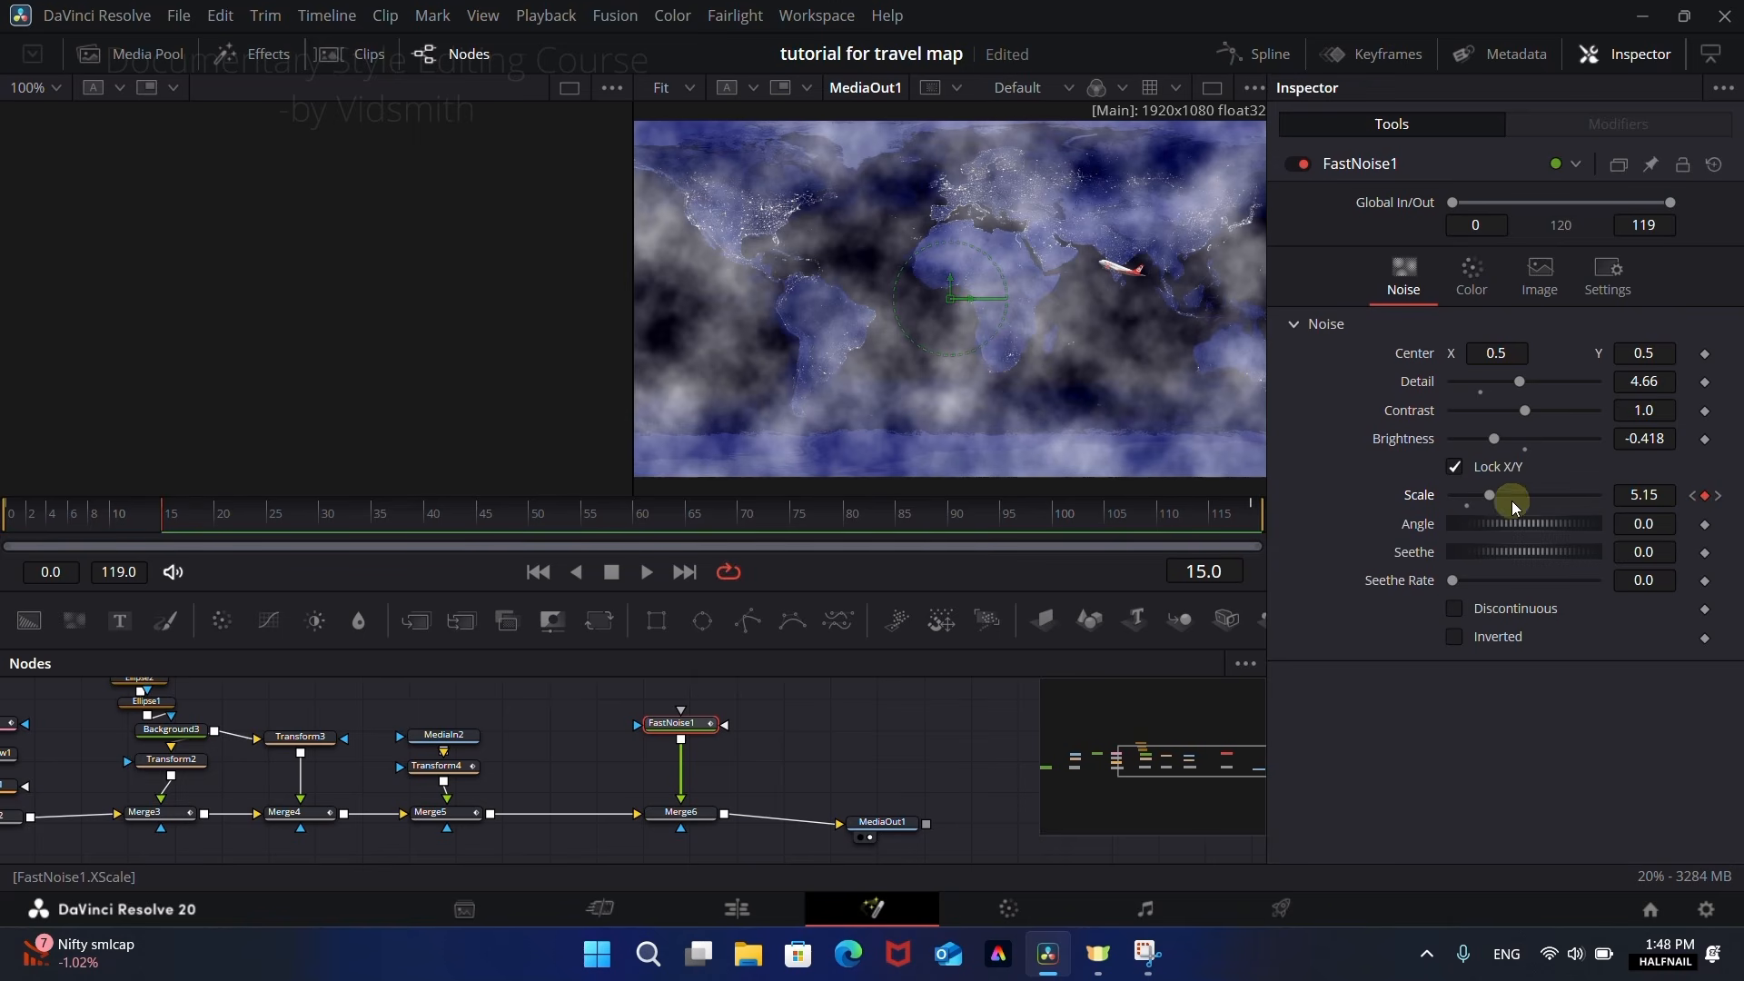
left_click(1468, 506)
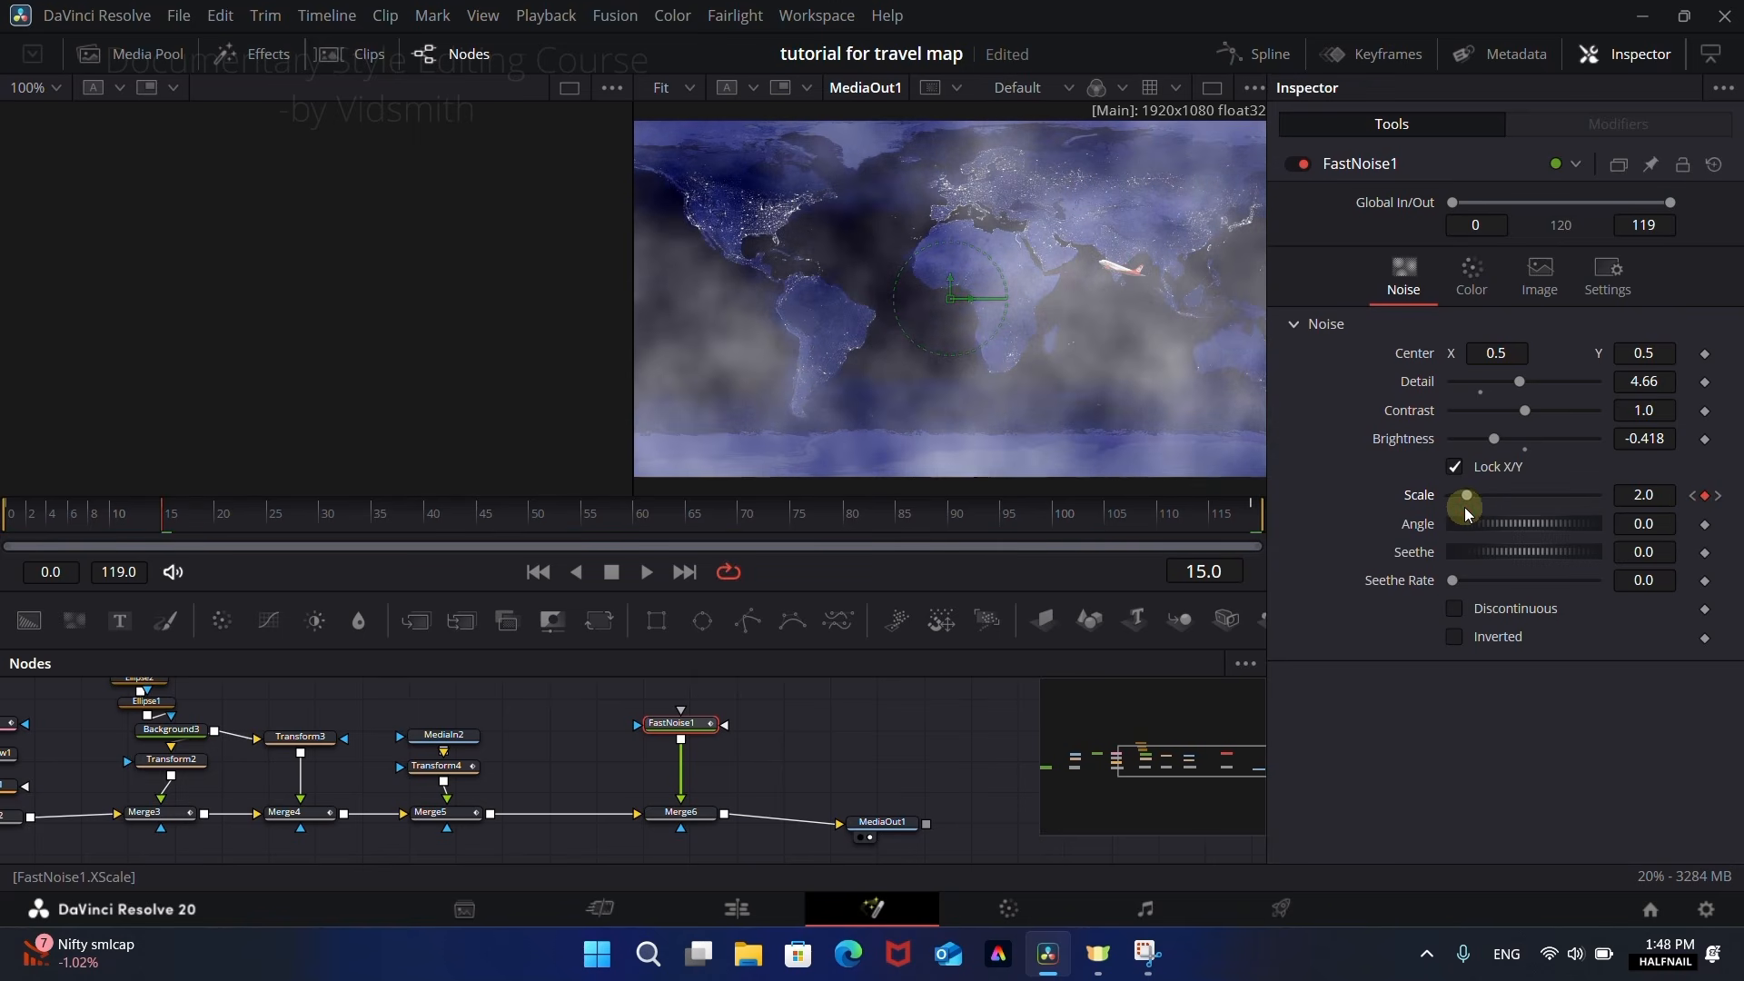
left_click_drag(216, 520, 959, 527)
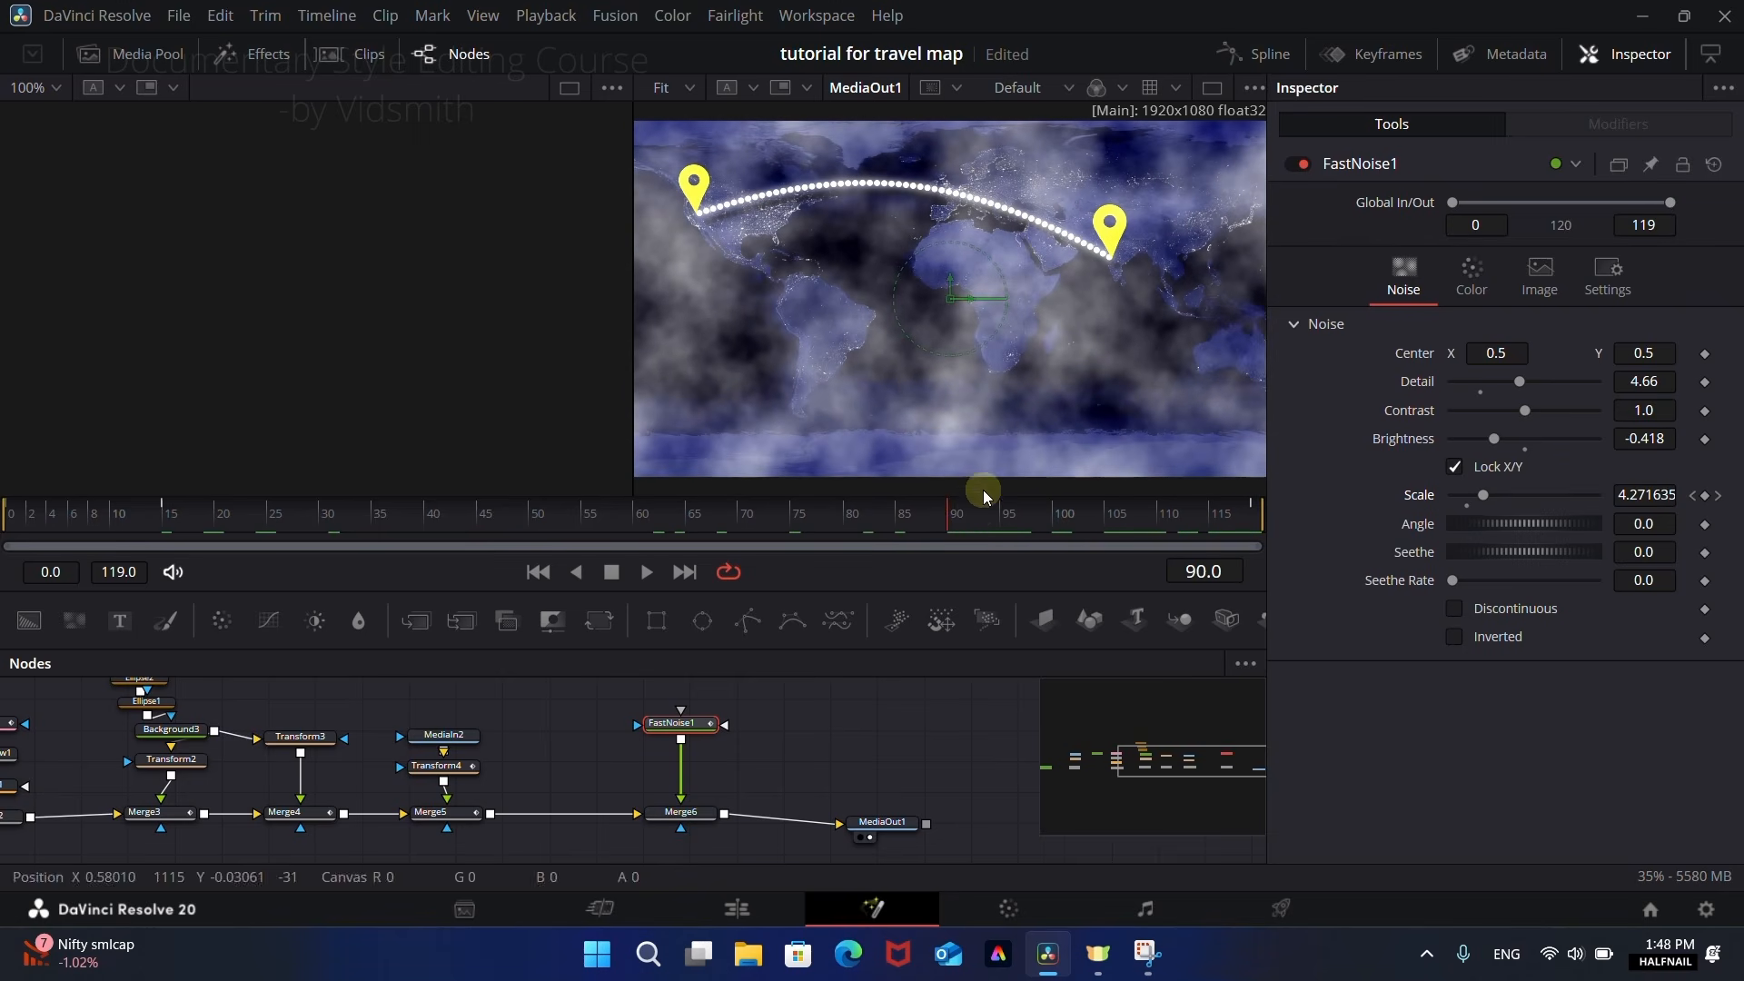
left_click(1706, 496)
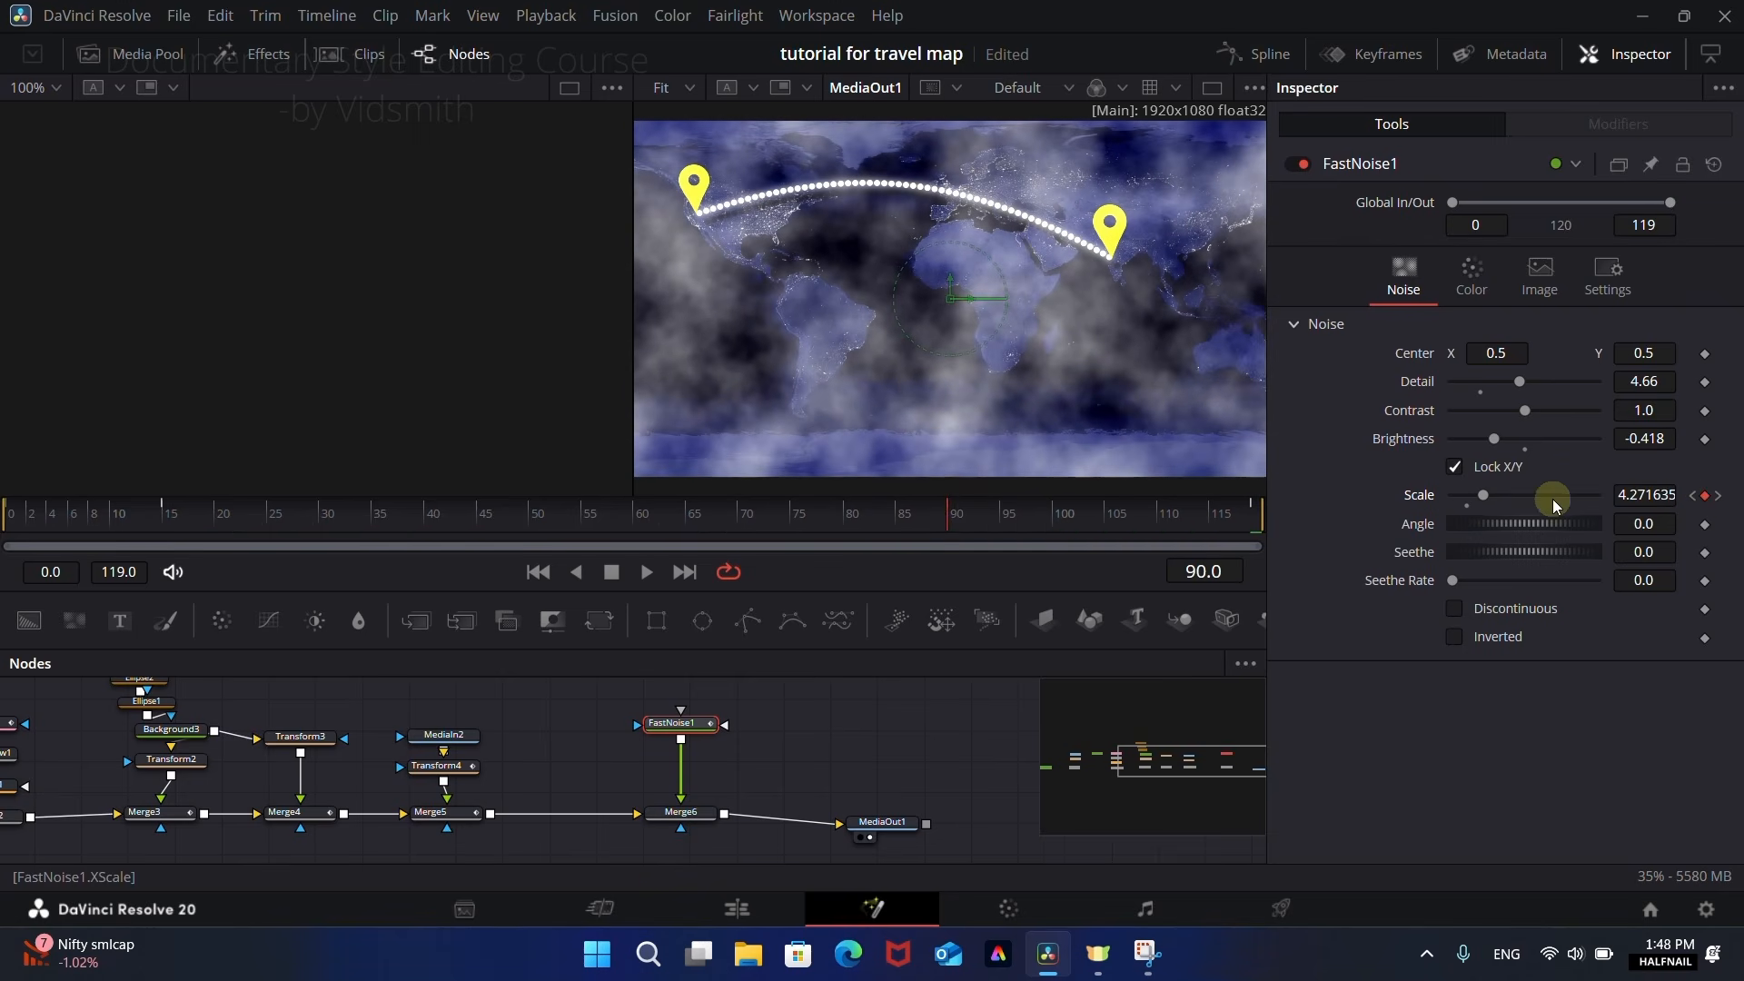
left_click_drag(1472, 511, 1477, 511)
left_click_drag(778, 518, 527, 536)
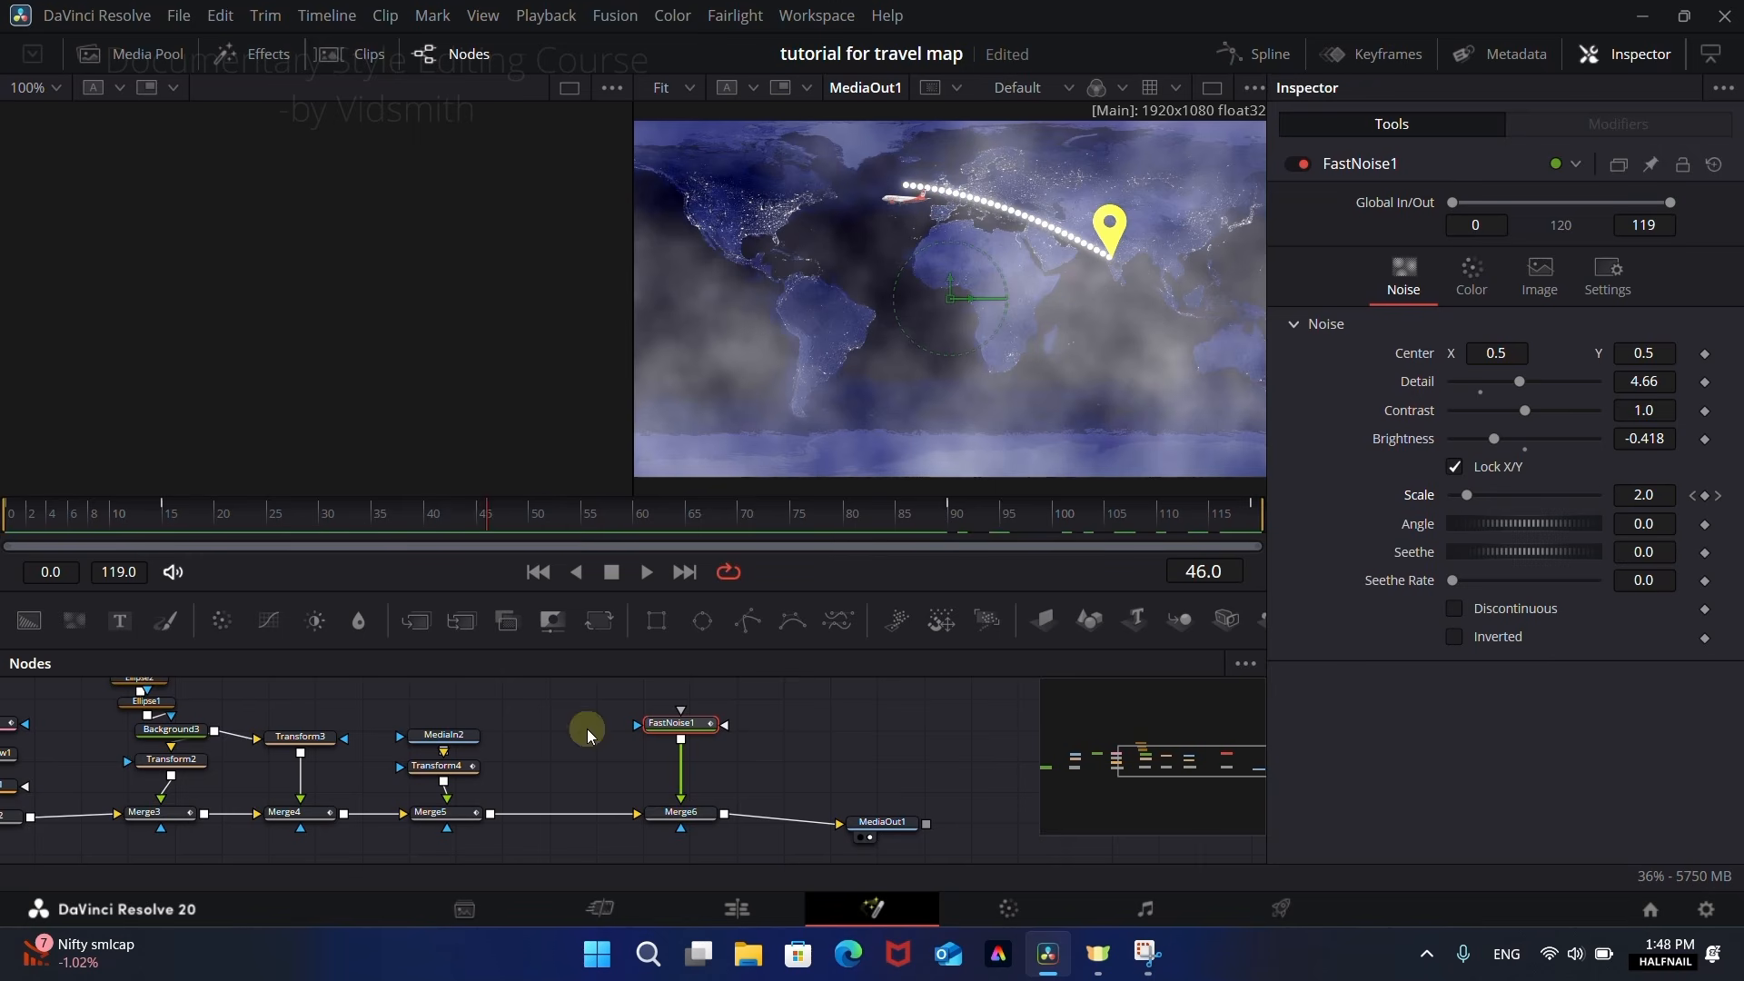
Step: Keyframe Merge6's Blend at 1.0 on frames 0 and 119 so the clouds cover the start and end
left_click(681, 812)
left_click_drag(471, 526, 166, 521)
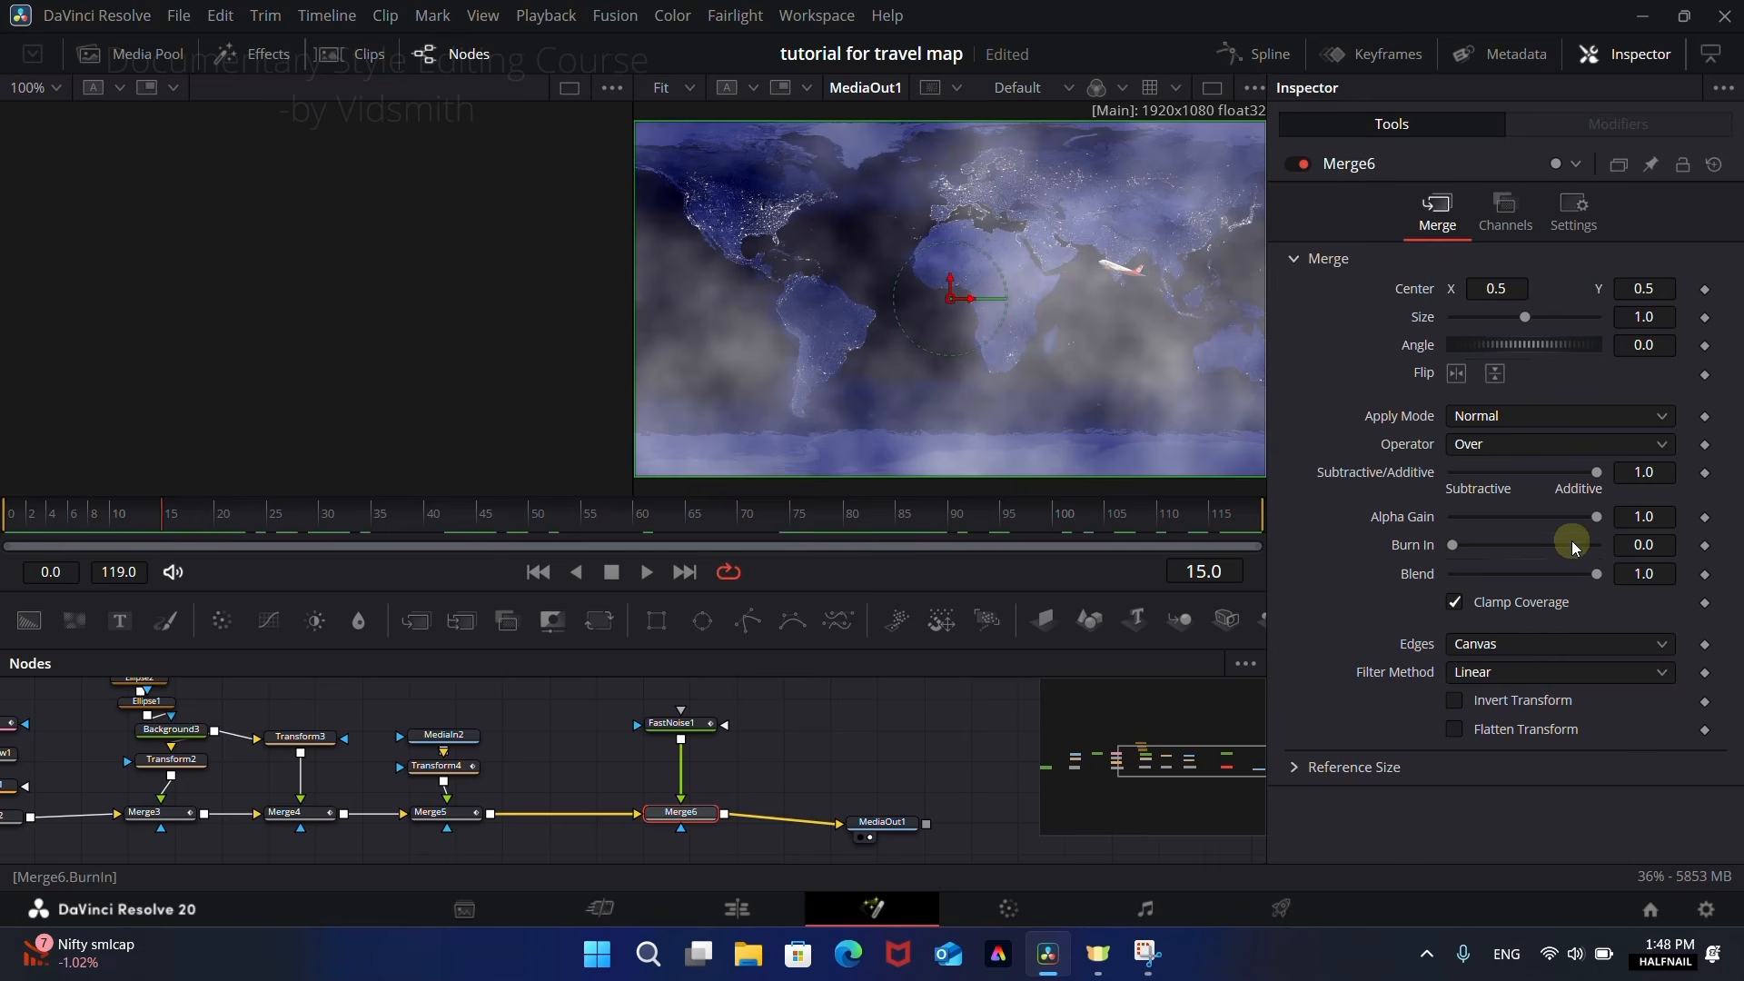
left_click(3, 517)
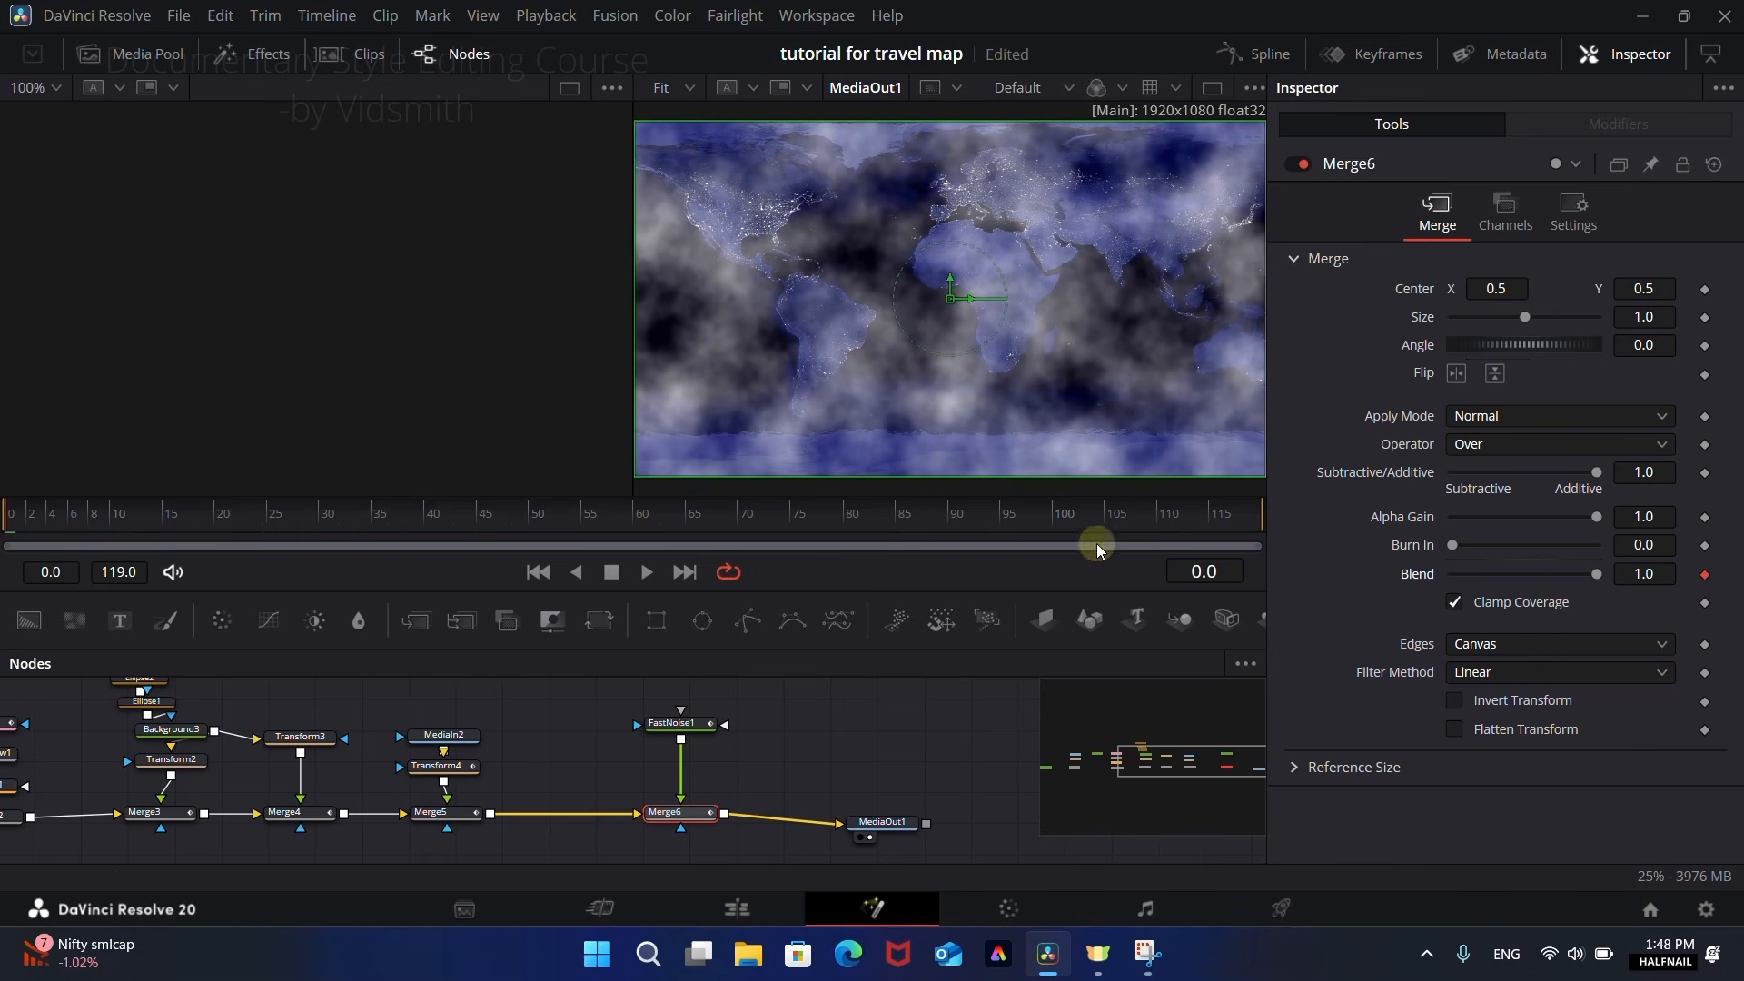
left_click(1261, 516)
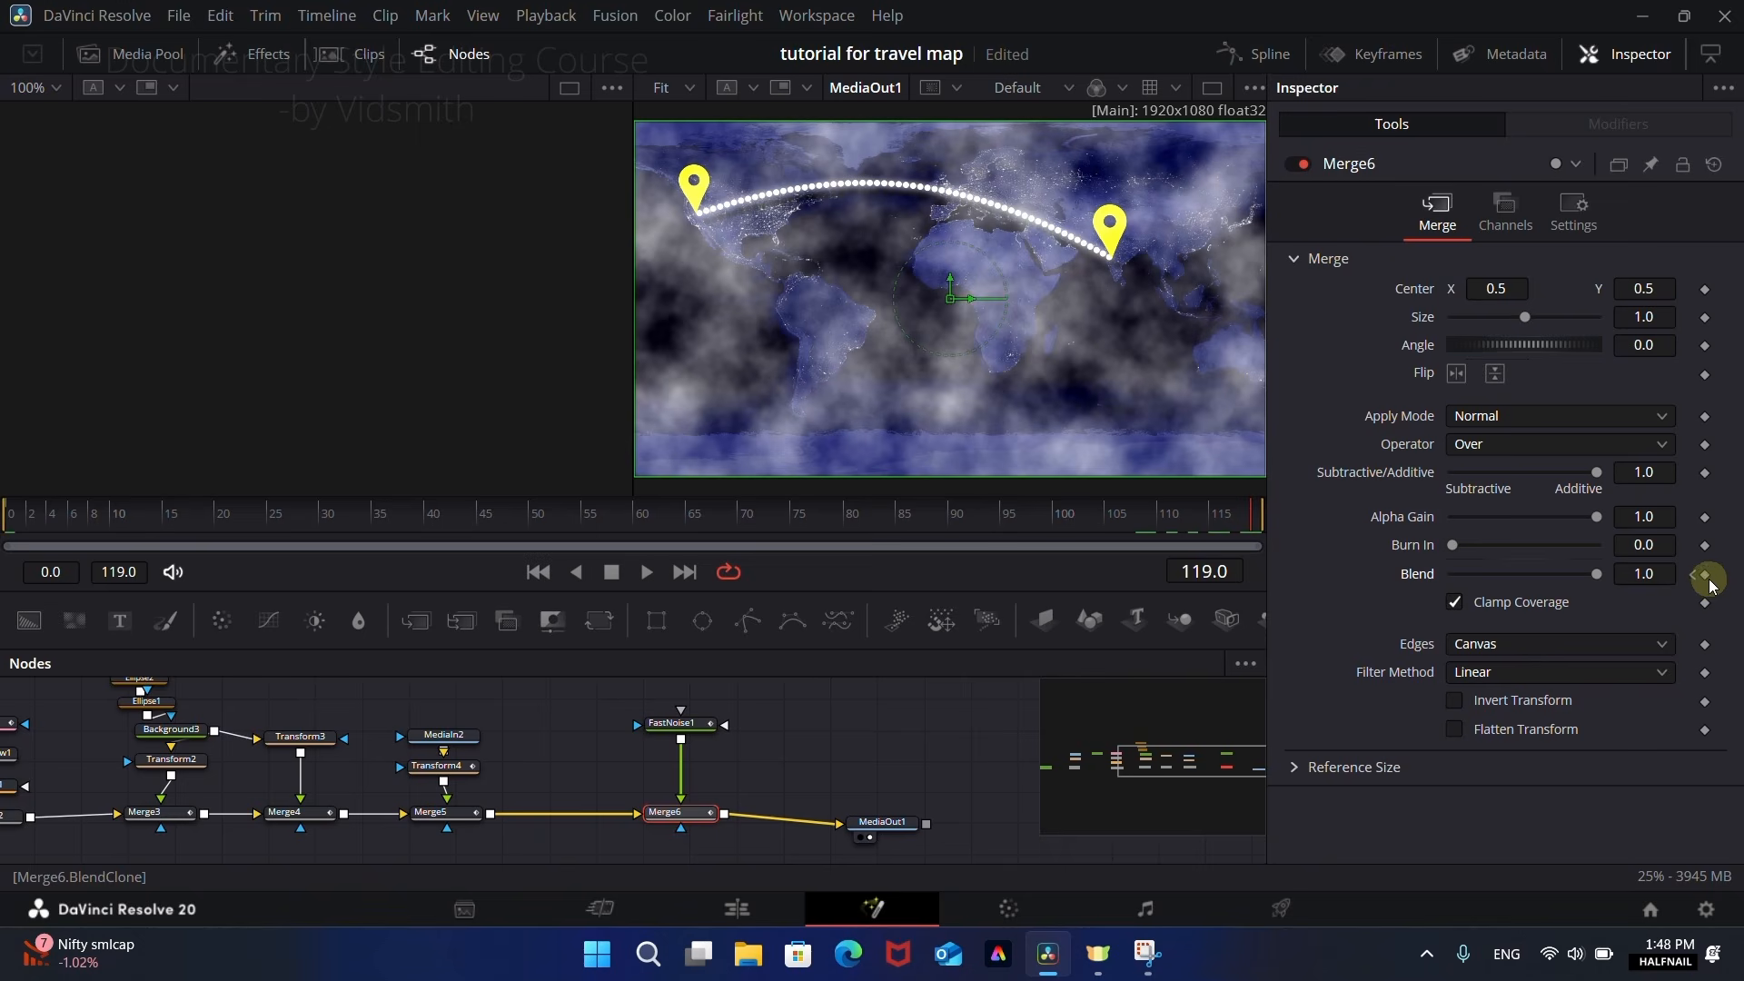
Step: Keyframe Merge6's Blend at 0.0 on frames 15 and 90 to hide the clouds during the flight
left_click_drag(142, 516, 167, 519)
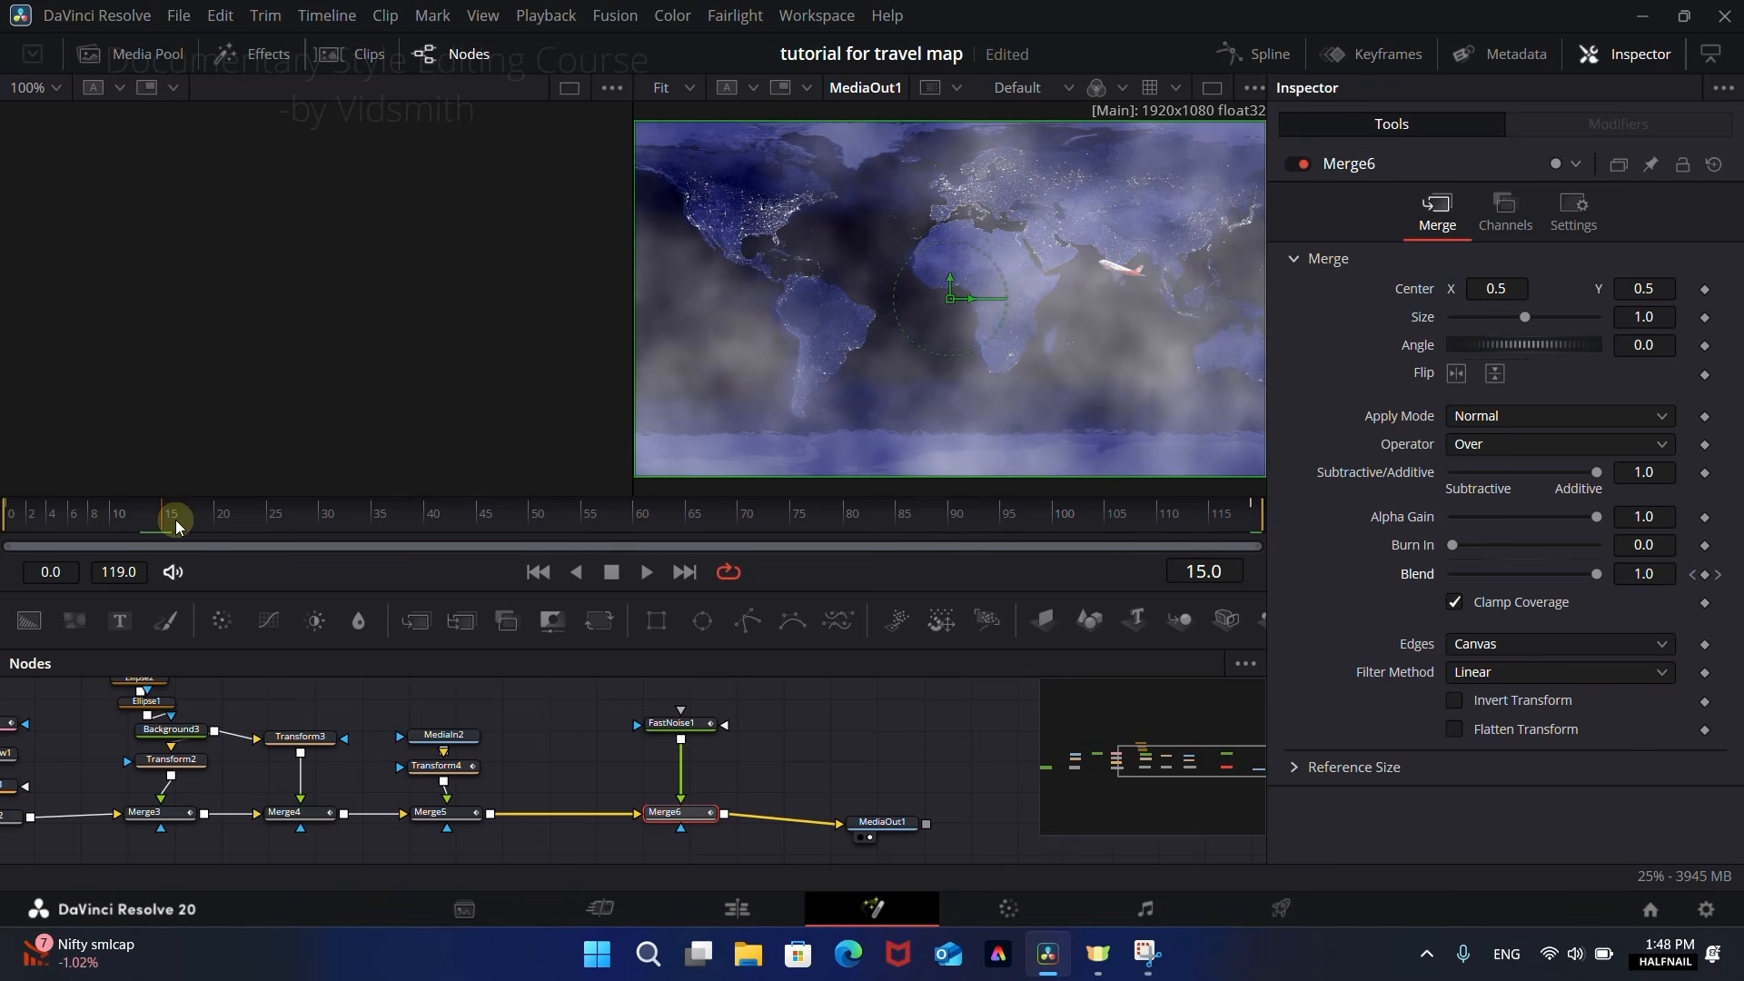
left_click_drag(1596, 573, 1435, 581)
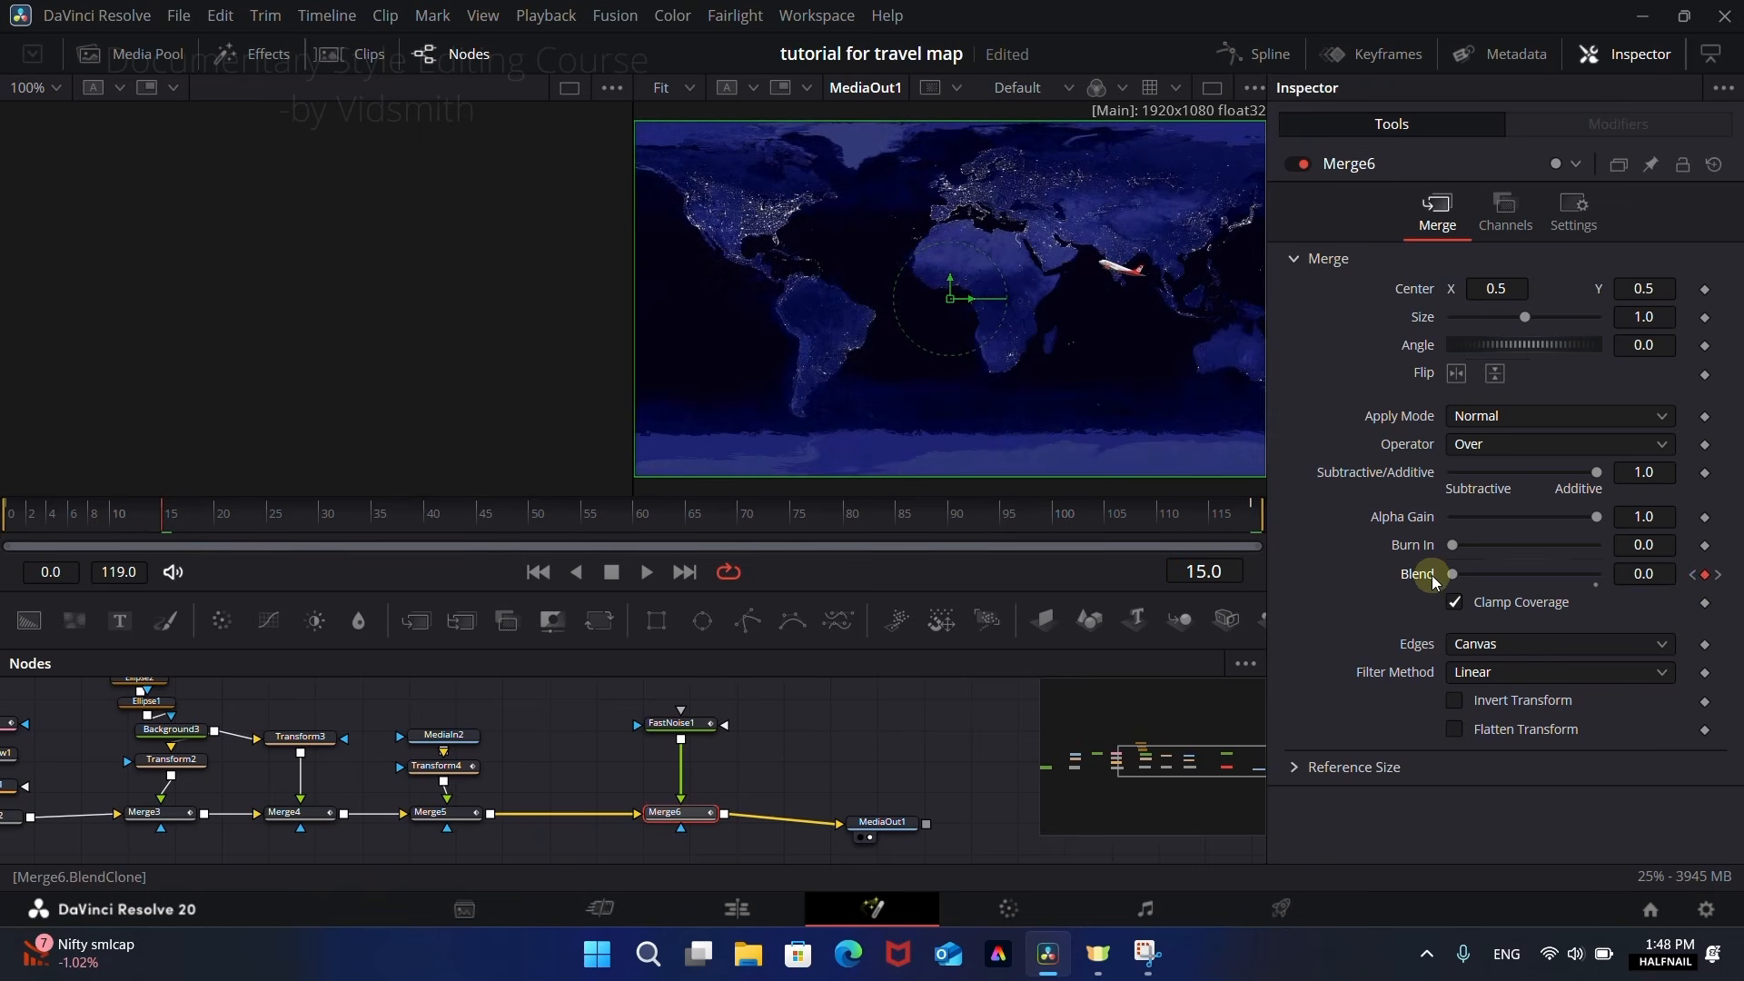
left_click_drag(427, 525, 956, 534)
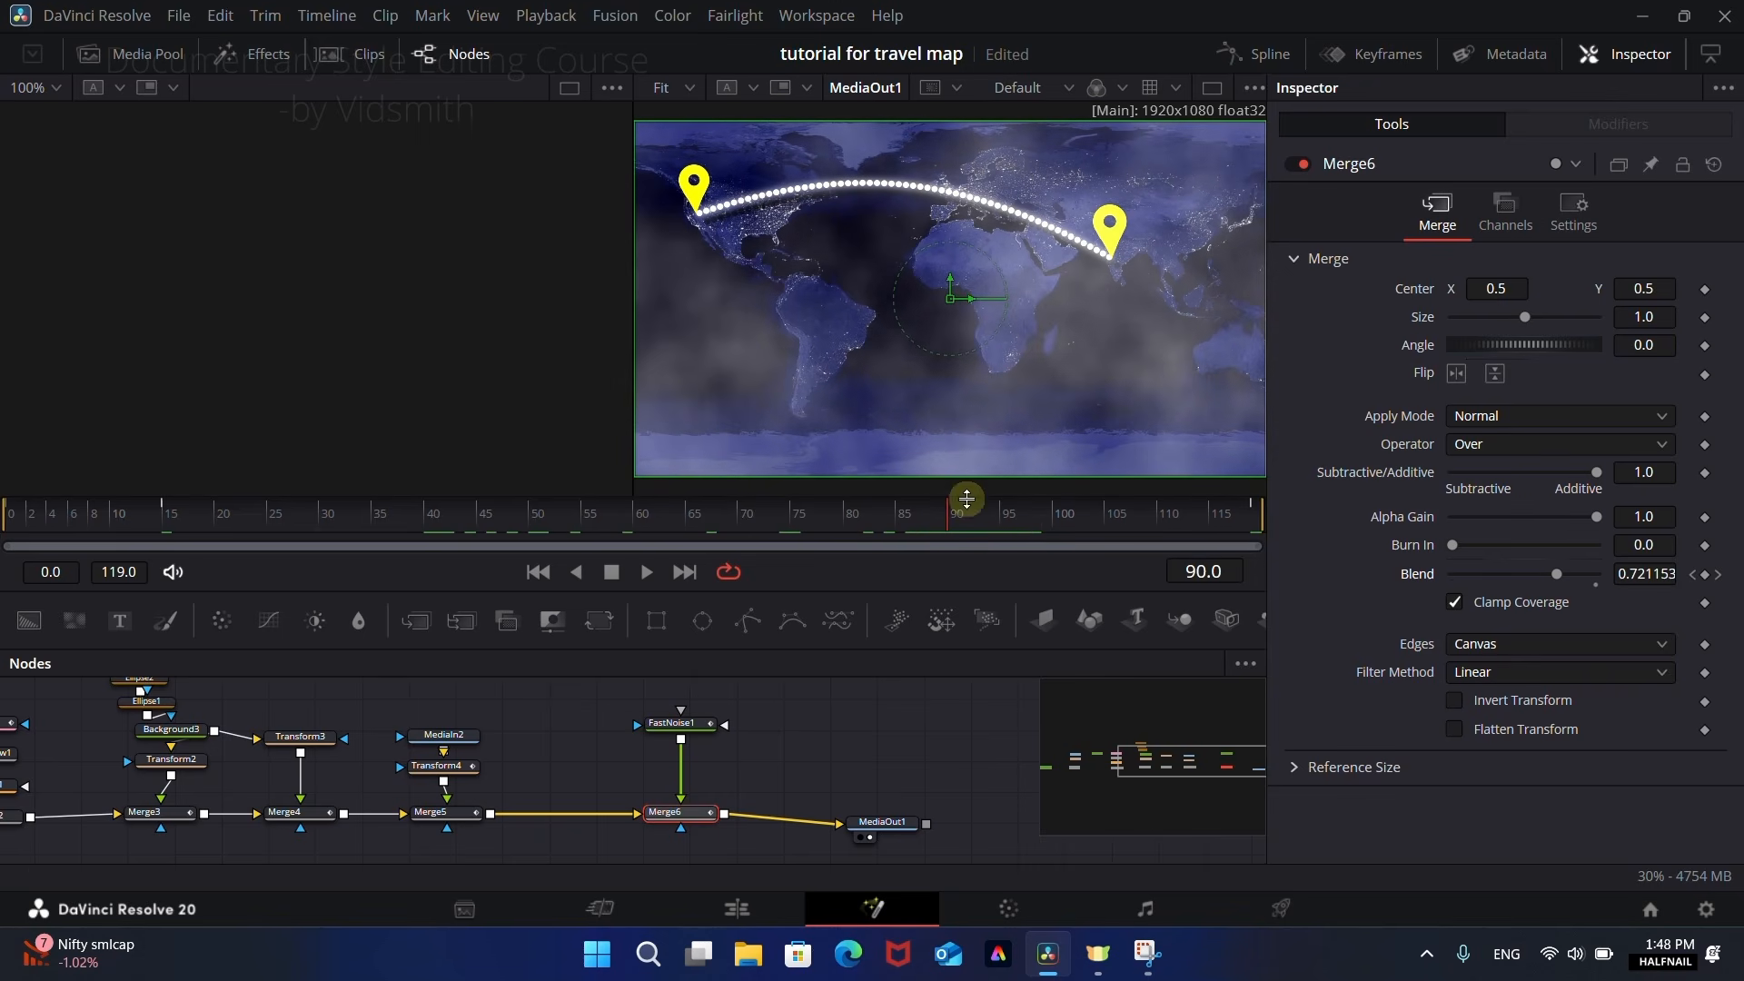
left_click_drag(1556, 574, 1406, 584)
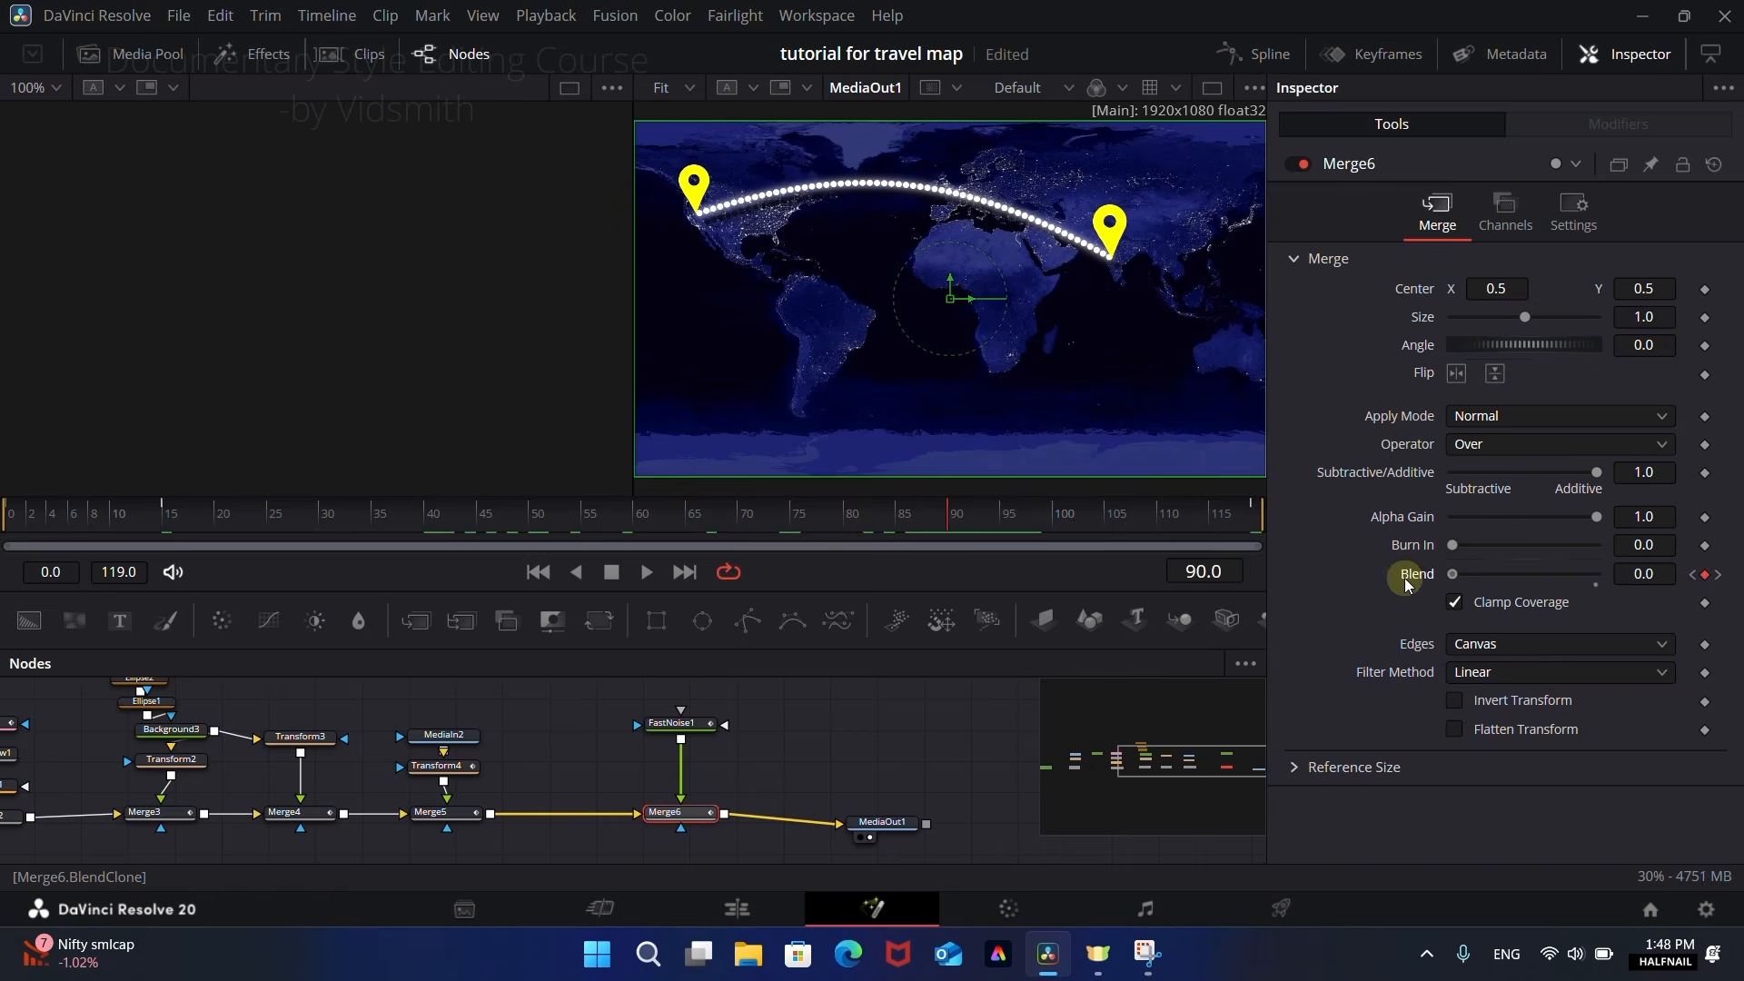
Step: Scrub through the cloud fade, switch to the Edit page, and play the composition from the timeline start
mouse_move(957, 516)
left_mouse_down()
mouse_move(1260, 525)
mouse_move(944, 525)
left_mouse_up()
left_click_drag(1207, 527, 923, 525)
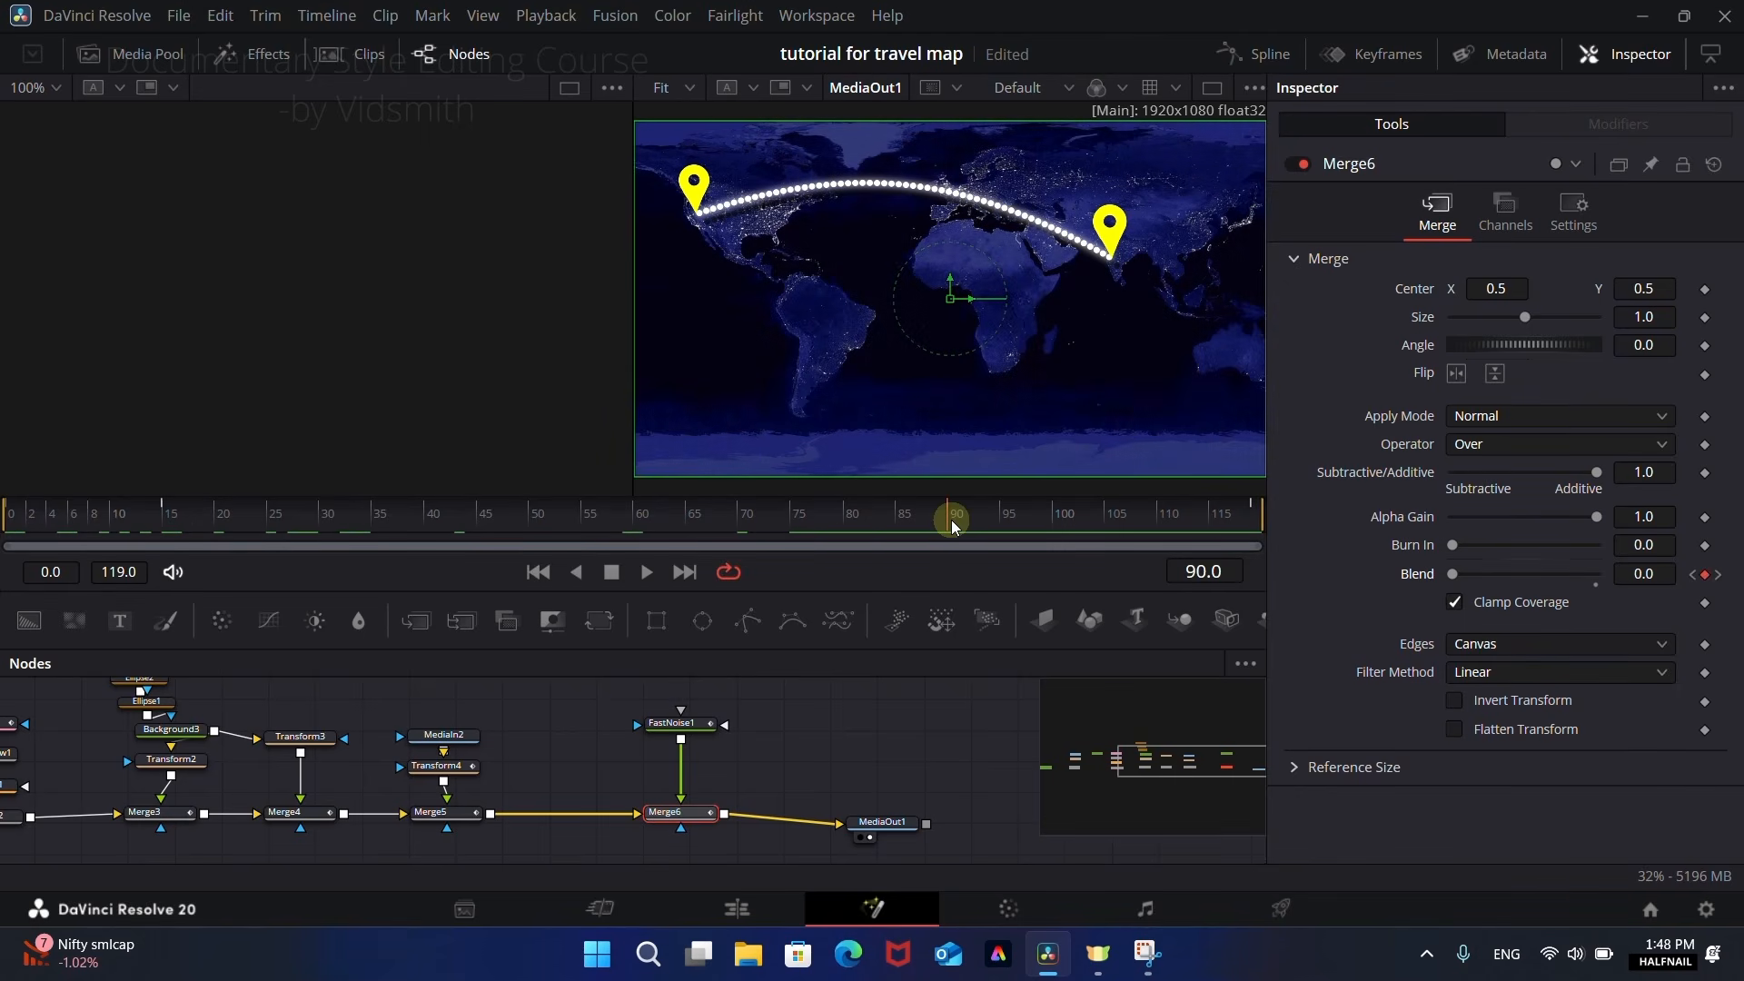
left_click(738, 909)
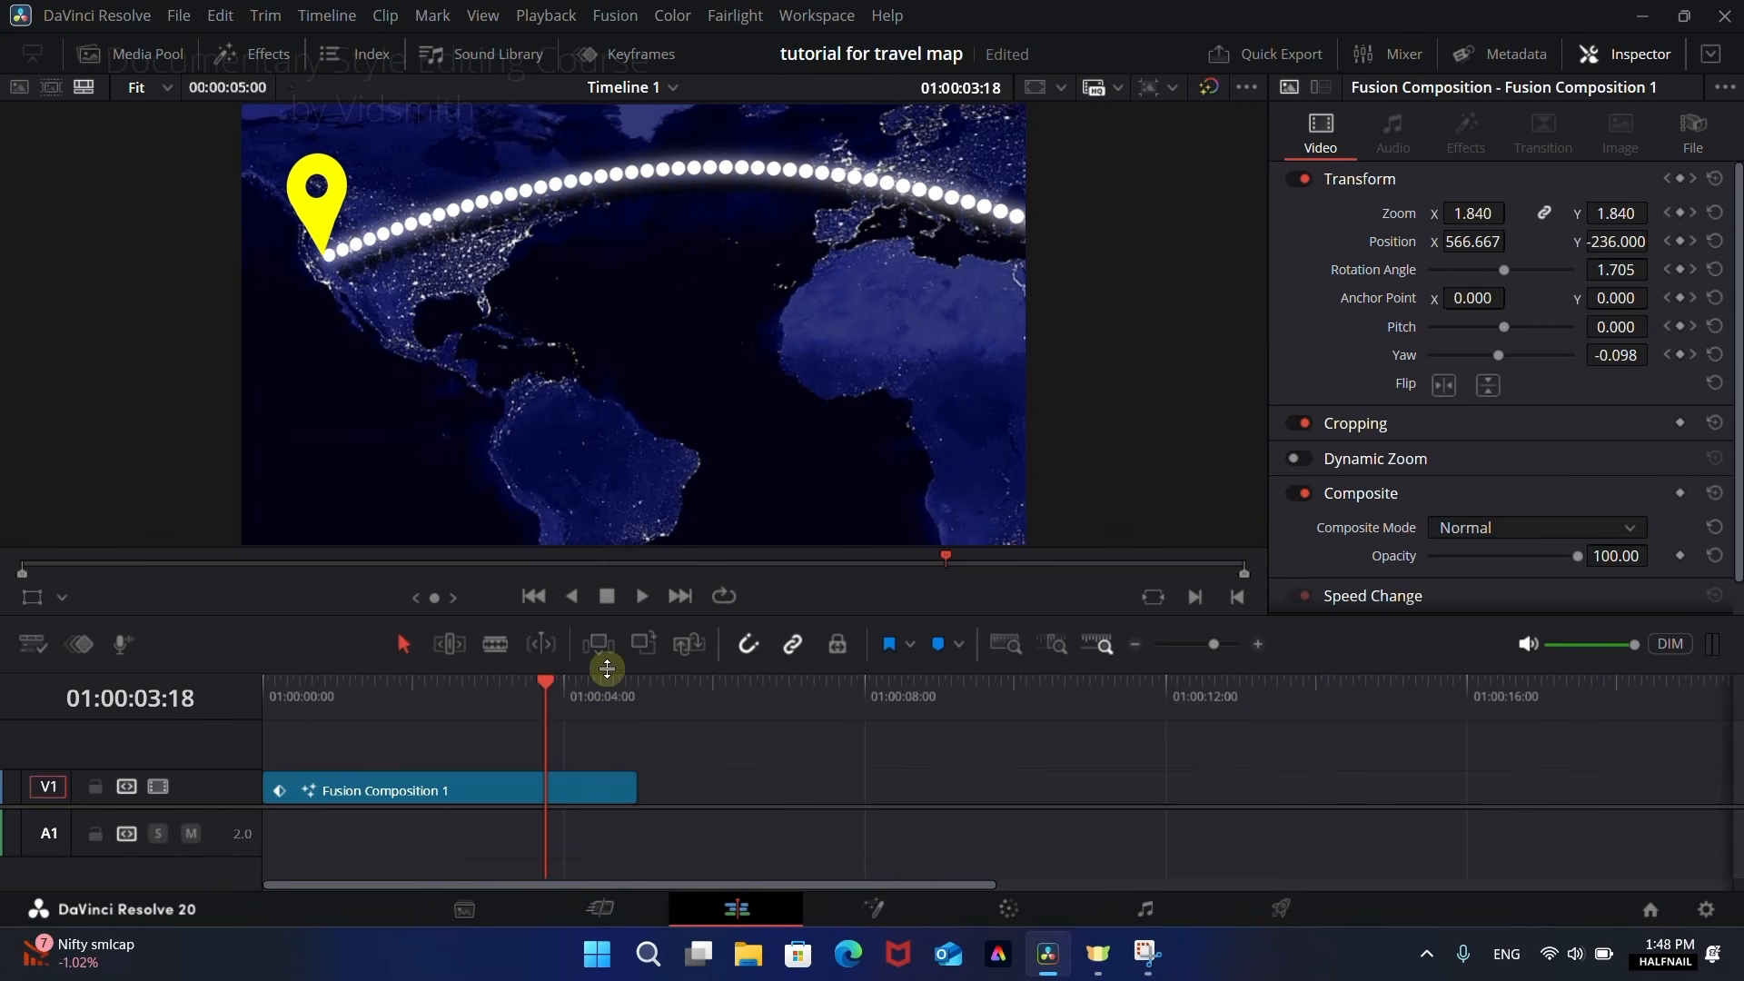
left_click_drag(427, 692, 257, 692)
key("space")
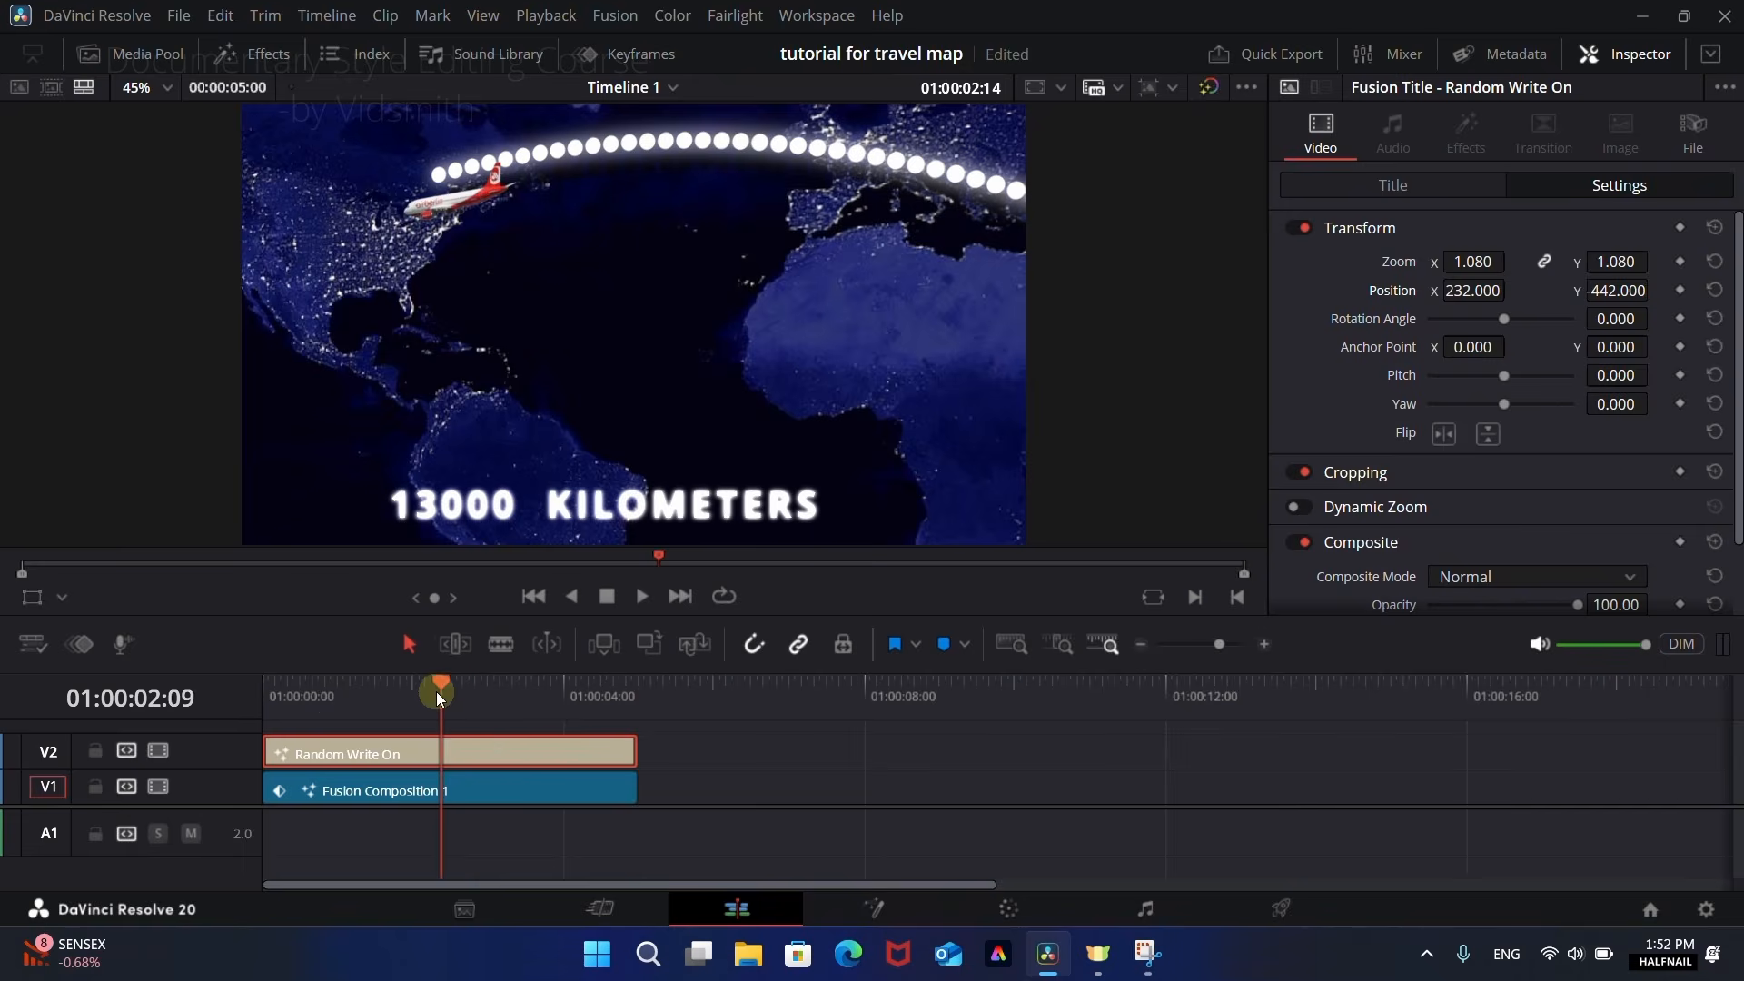
Step: Play the timeline from the start to review the Random Write On title over the map animation
left_click_drag(436, 690, 267, 694)
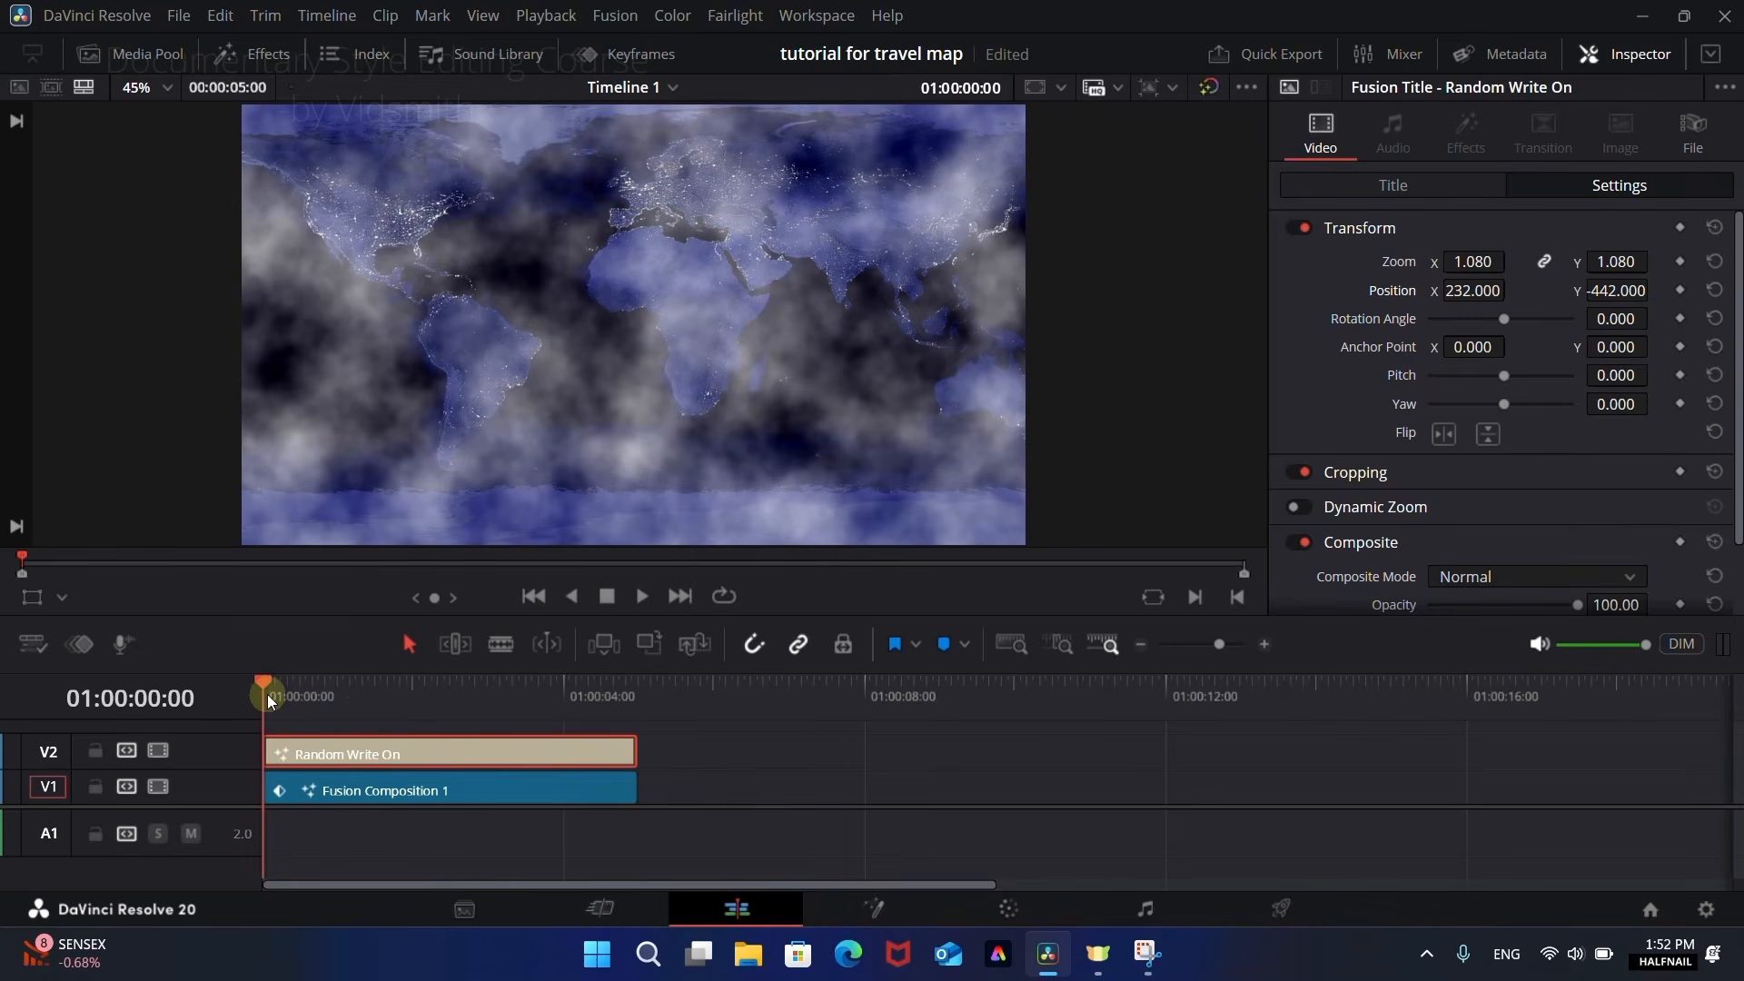
key("space")
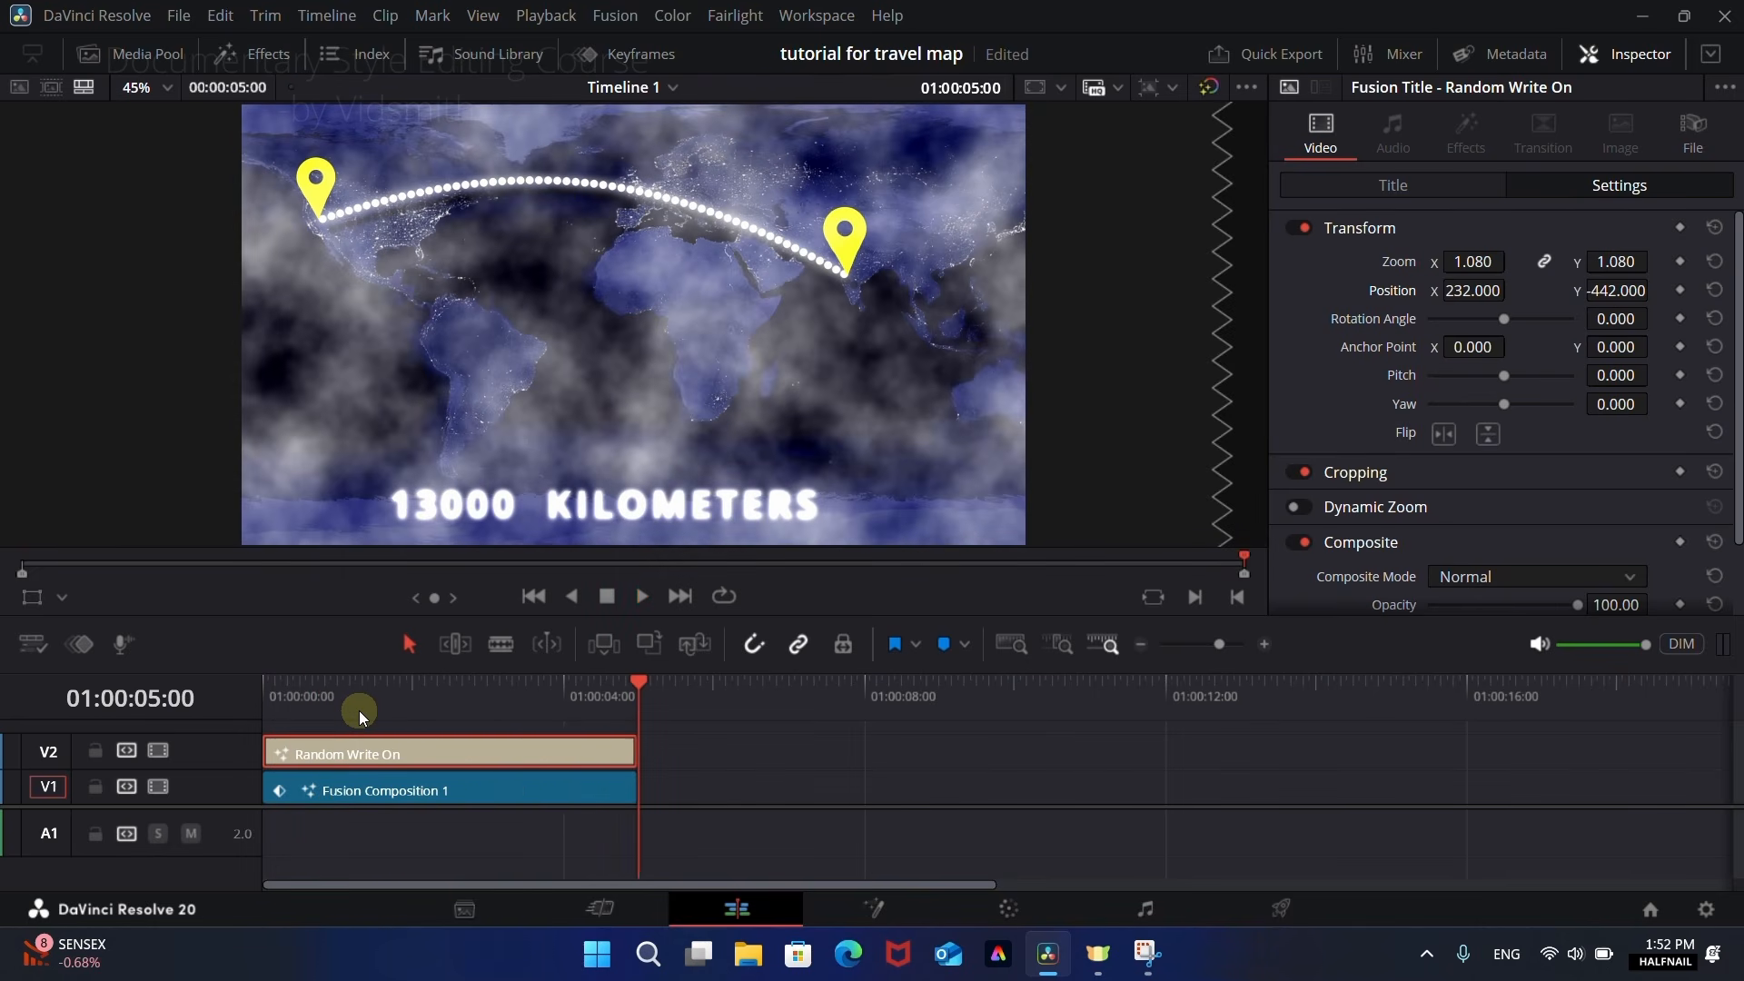
left_click(607, 710)
left_click_drag(607, 710, 569, 721)
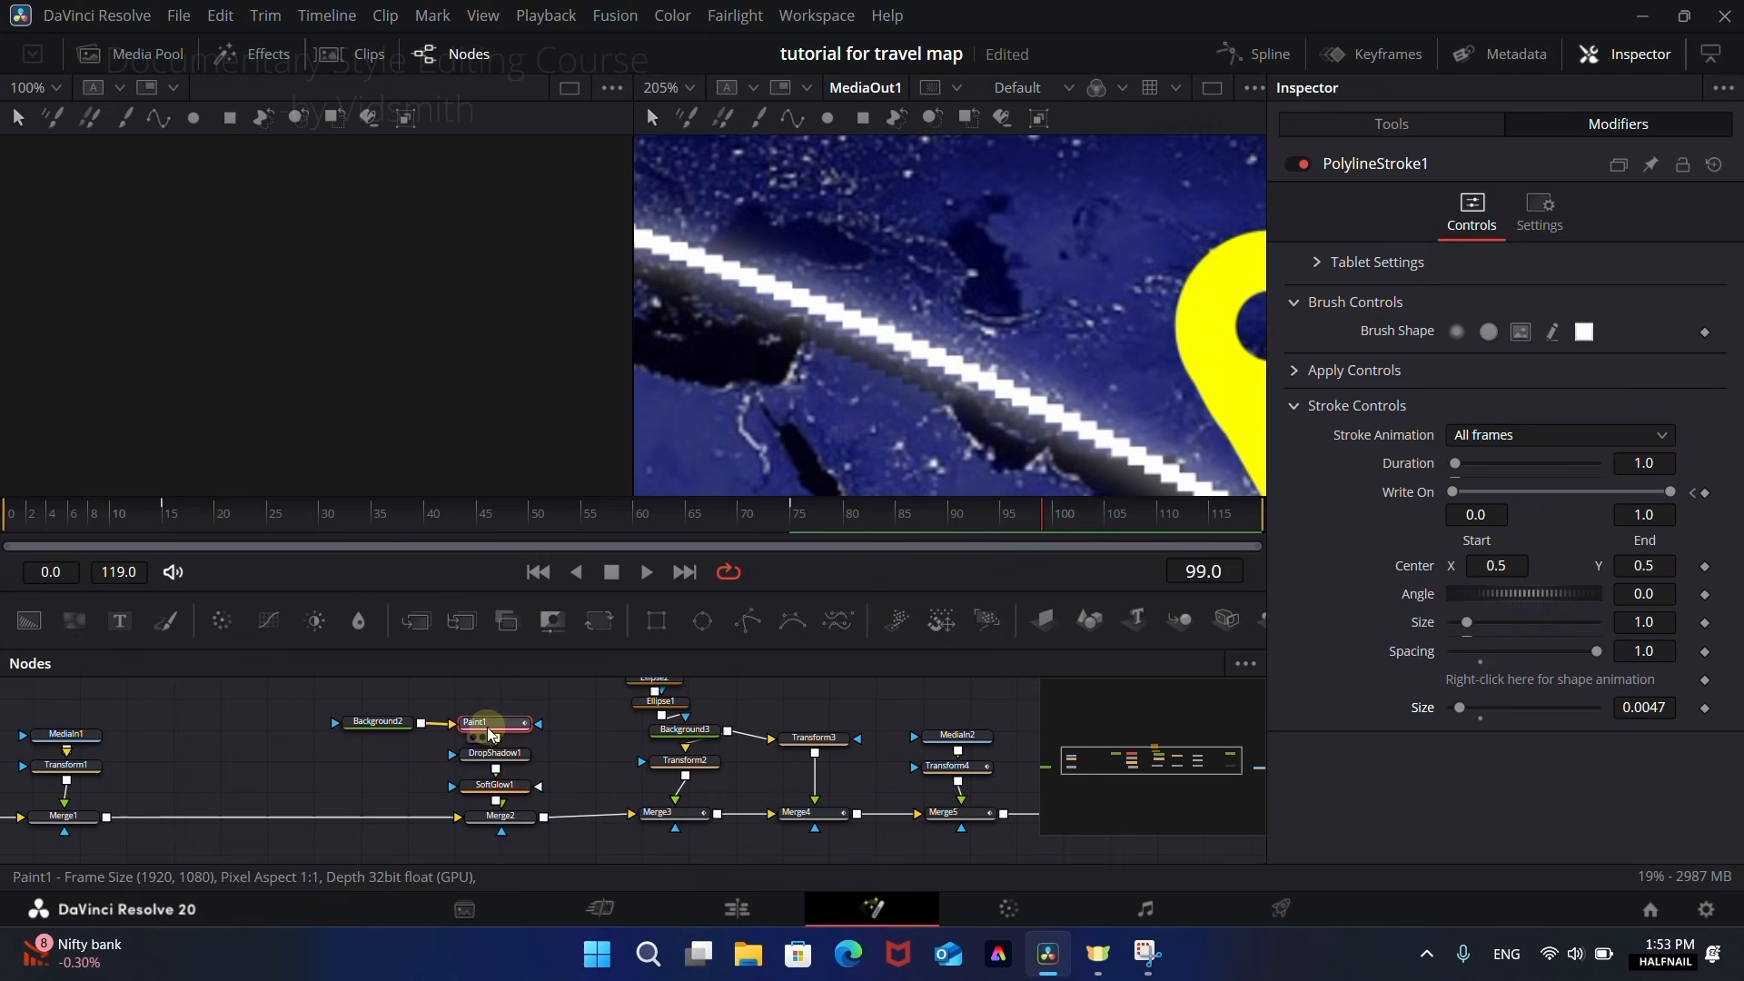
Step: Disable Merge2 so the painted dotted route is hidden while the map and pins remain in view
left_click(500, 815)
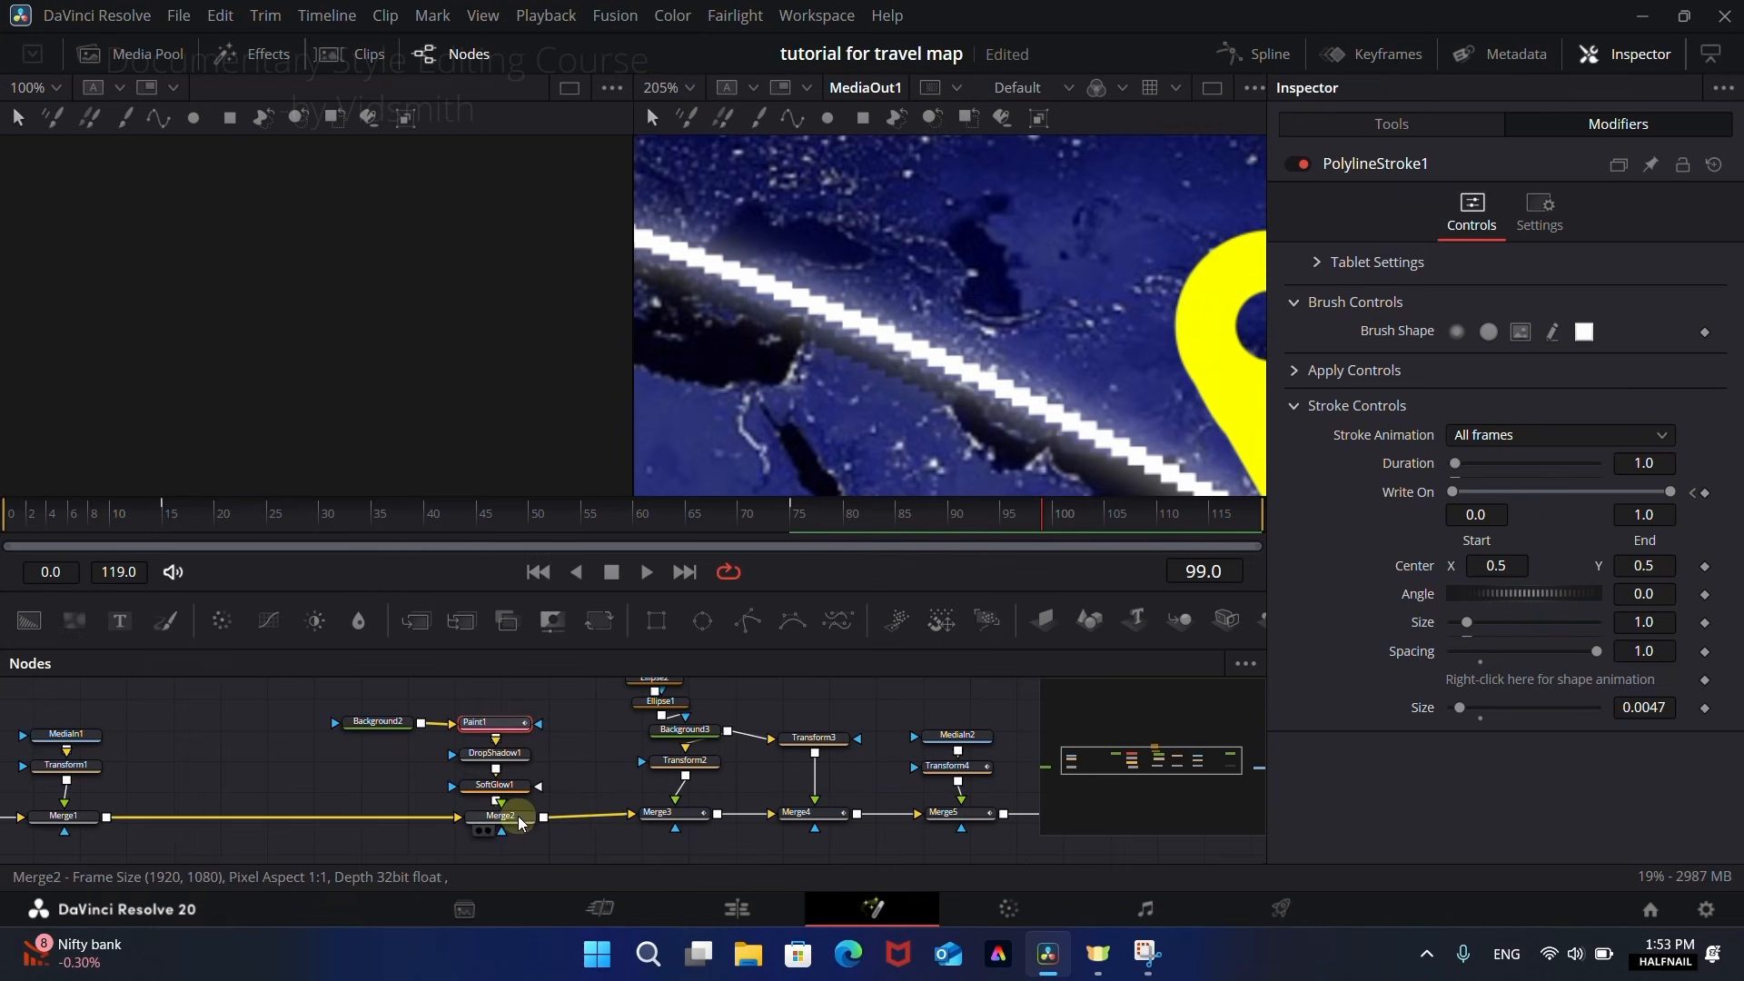
left_click(1306, 165)
scroll(818, 318, "down", 5)
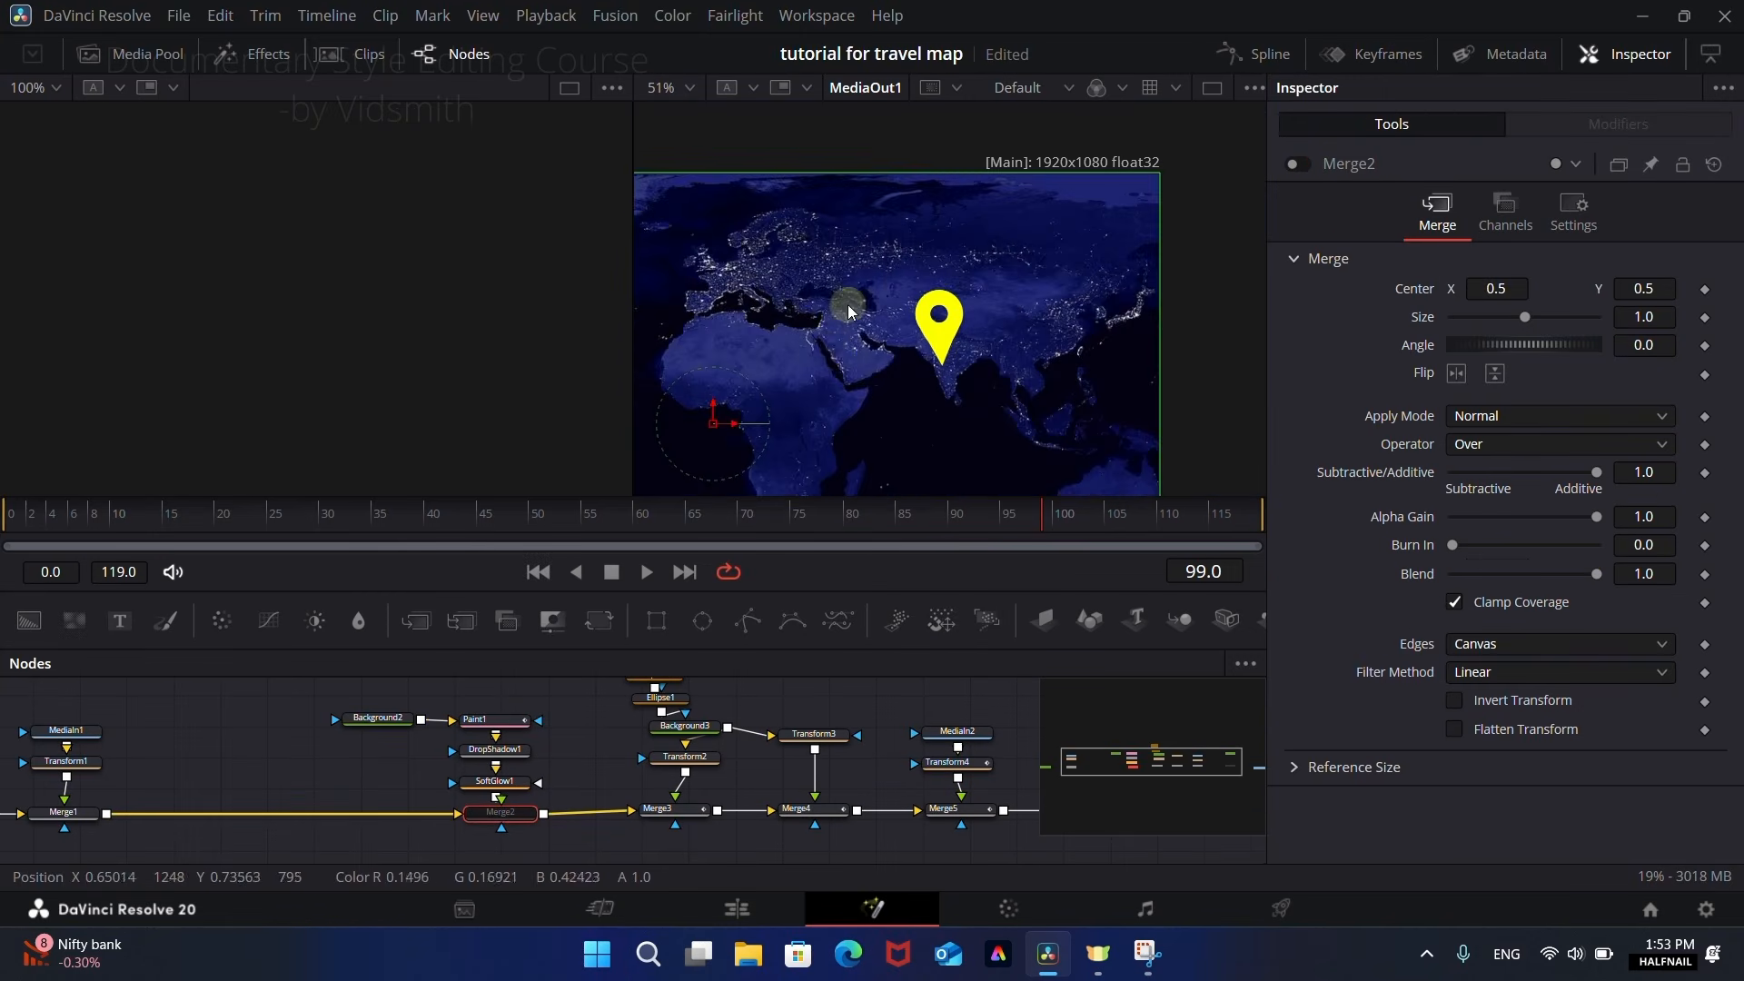
left_click_drag(891, 374, 1068, 313)
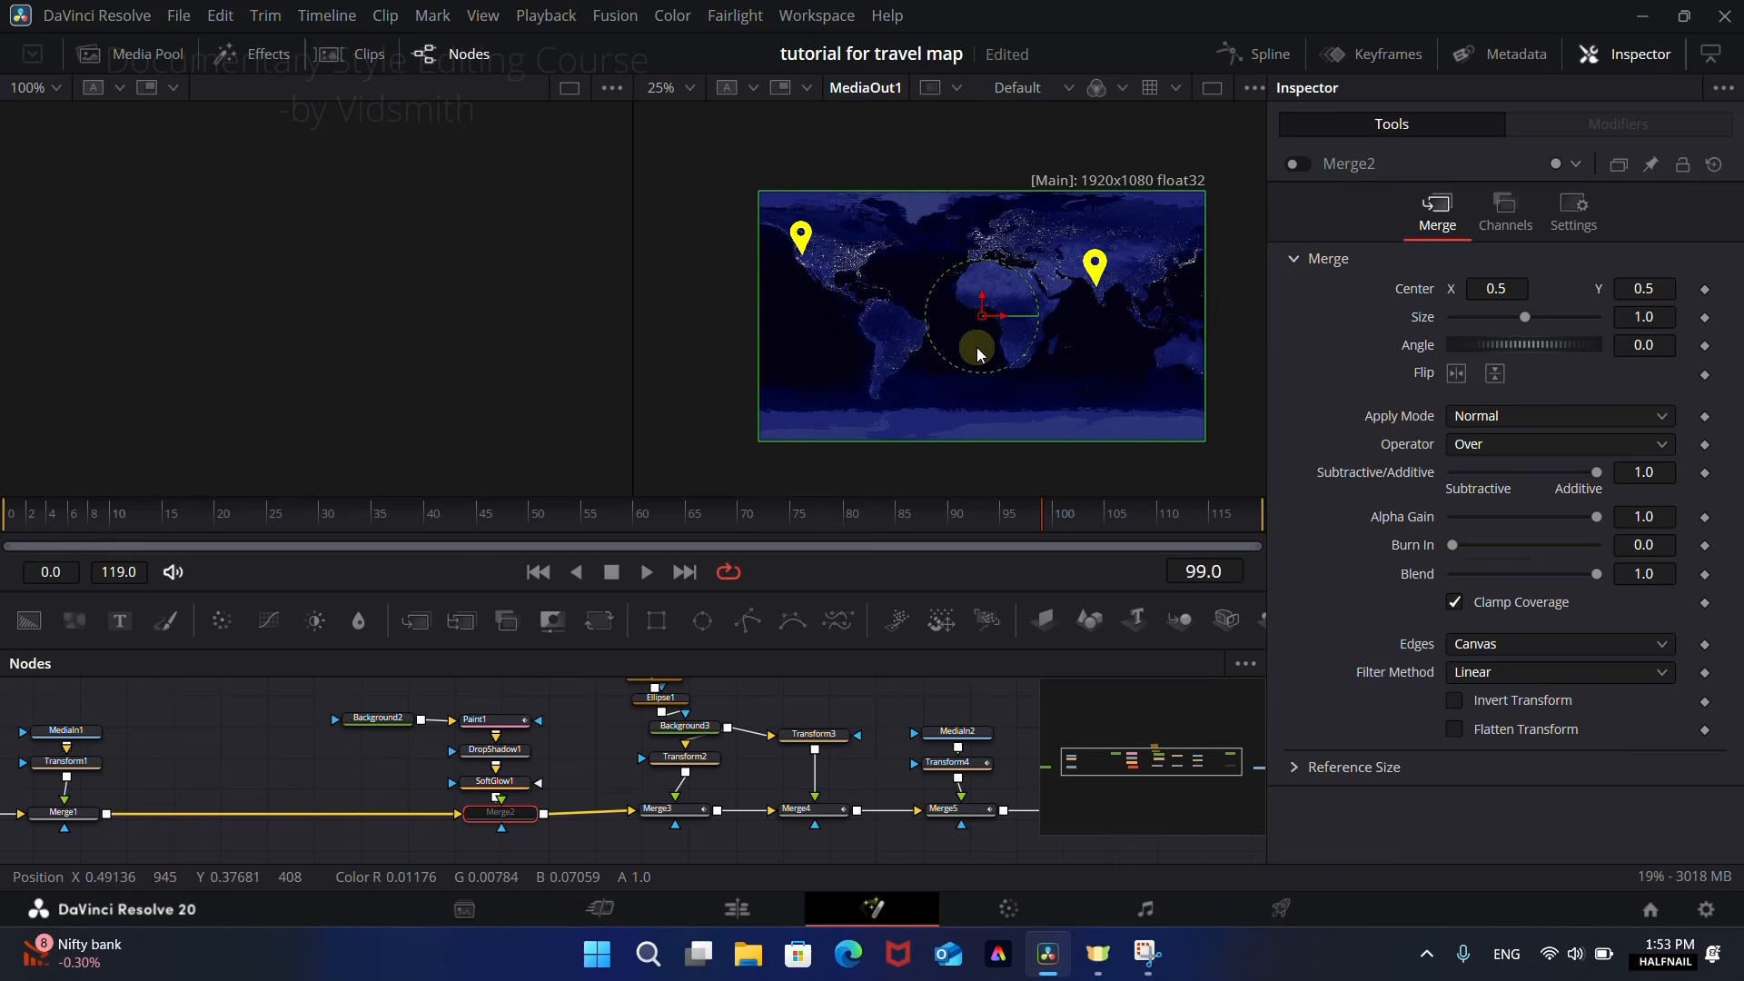
Step: Add a Text node merged between Merge1 and Merge2, and reposition Background2 above Paint1 and Text1 above its merge
left_click_drag(132, 636, 113, 814)
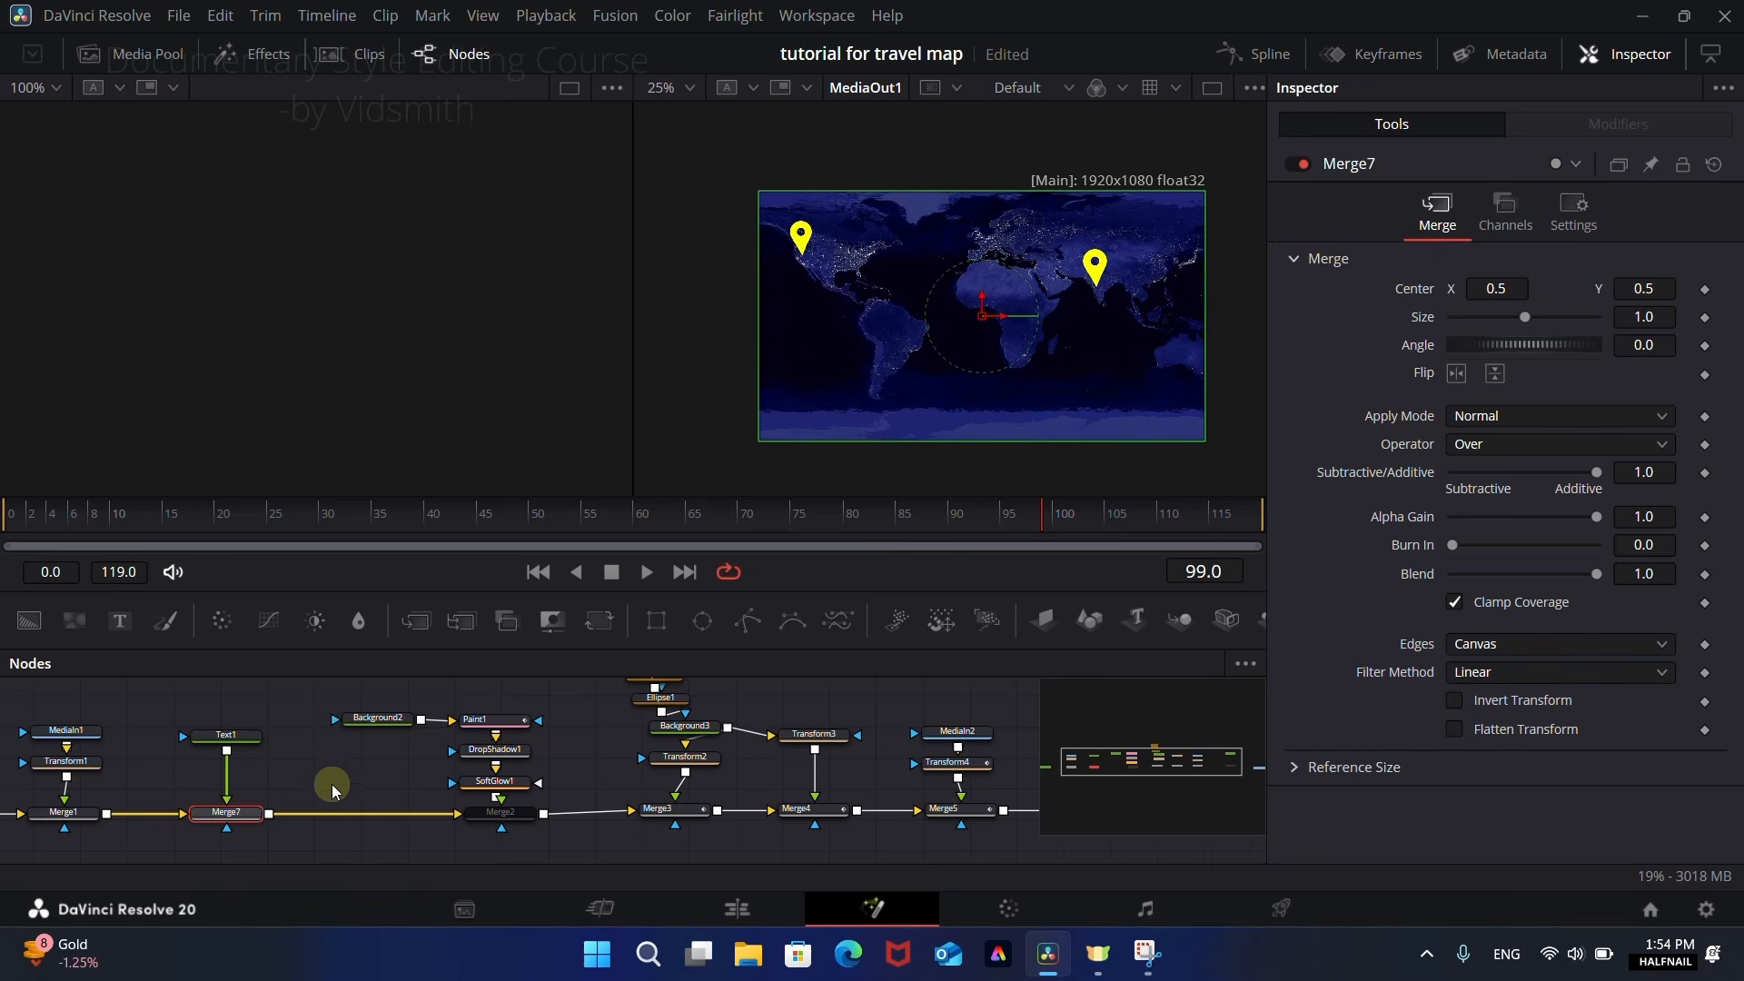
left_click_drag(382, 800, 516, 820)
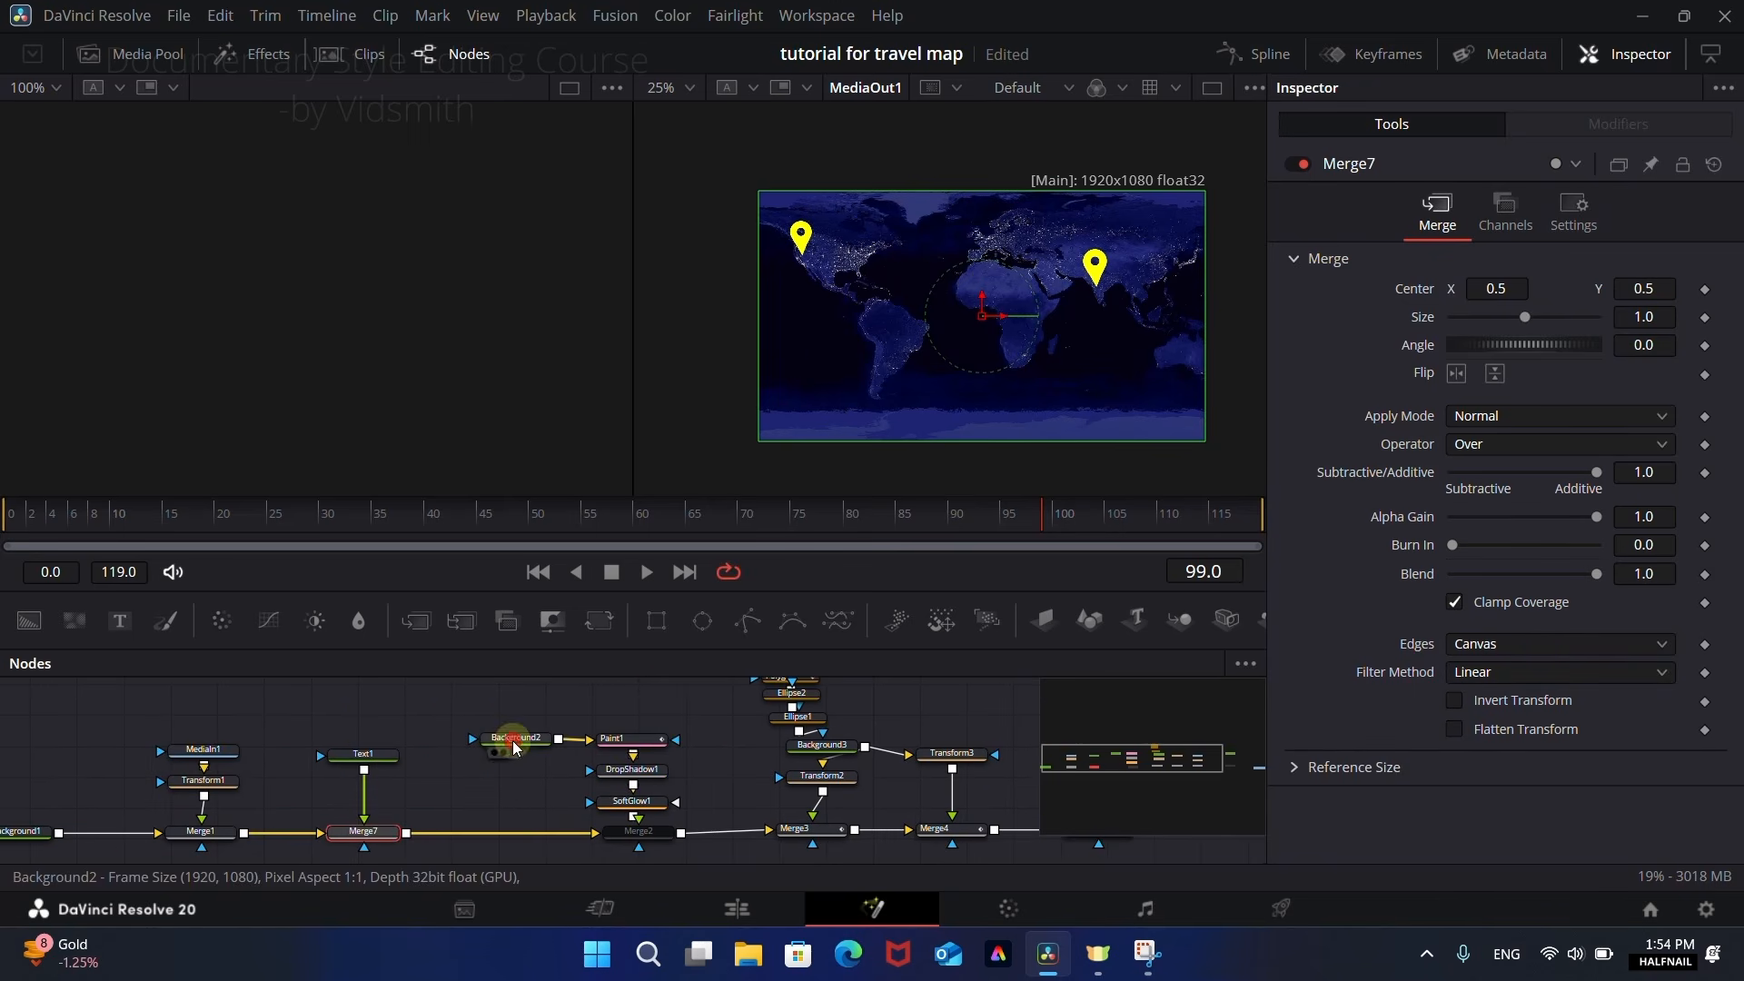
left_click_drag(514, 737, 660, 710)
left_click_drag(362, 754, 382, 741)
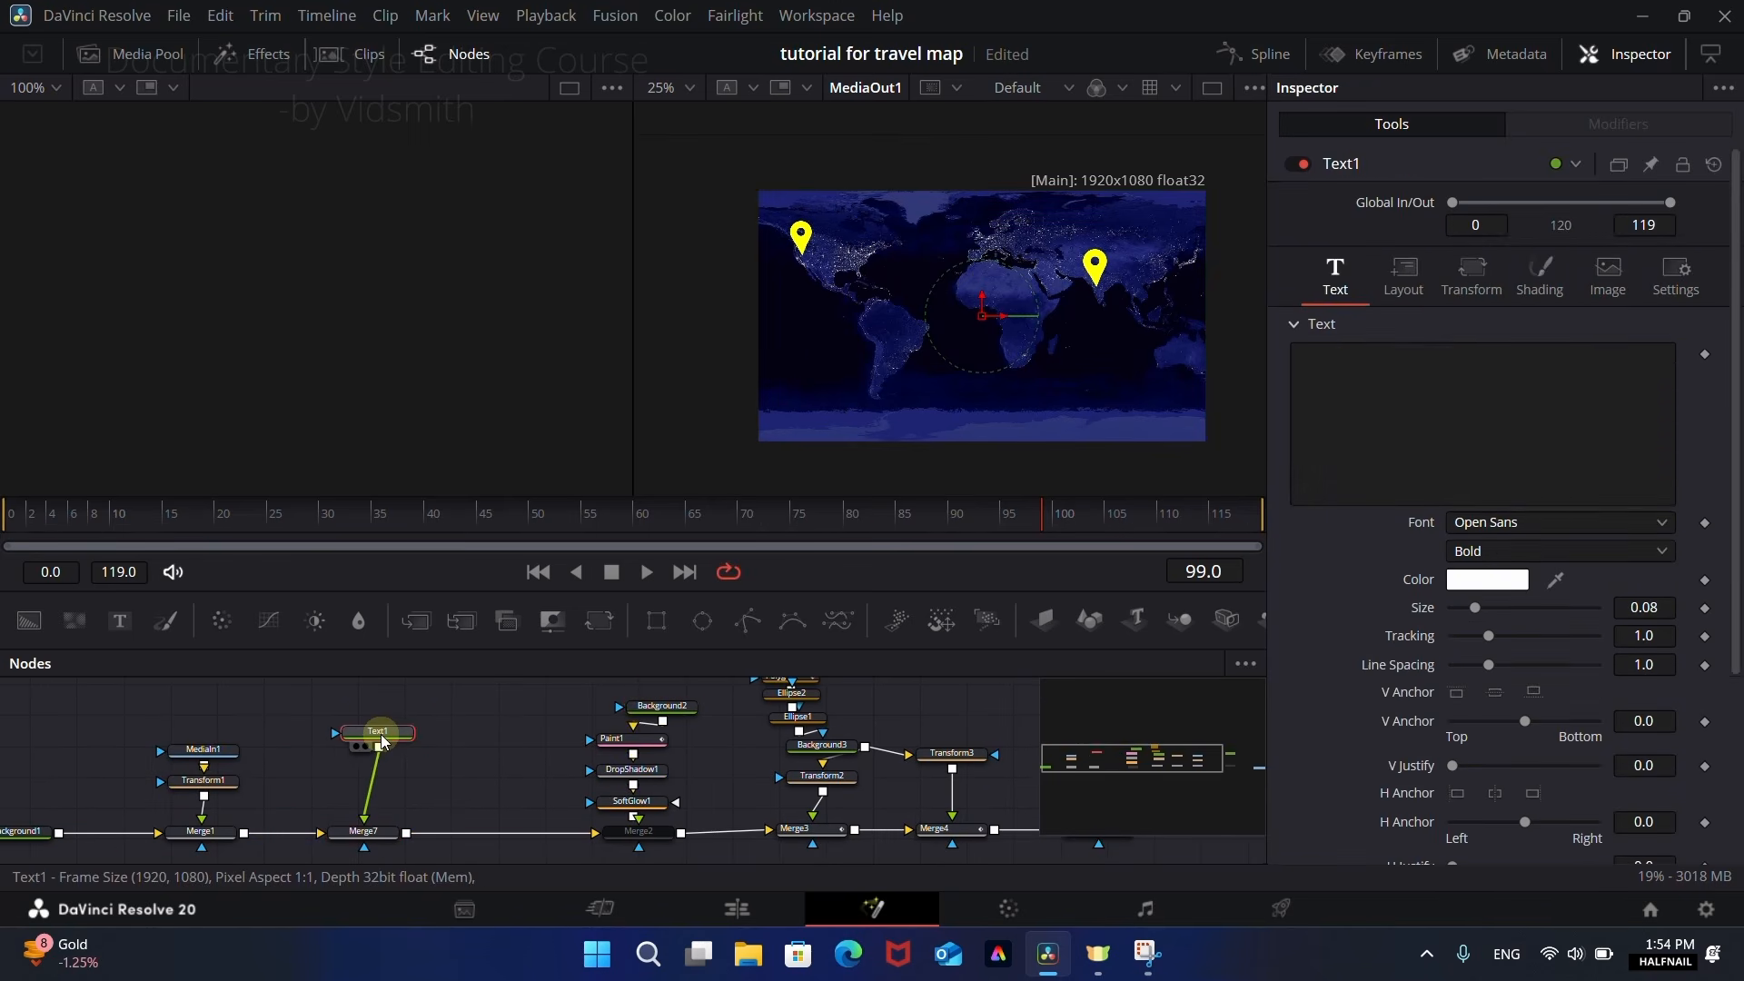
Step: Fill Text1 with a long row of hyphens and set its layout type to Path
left_click(1445, 411)
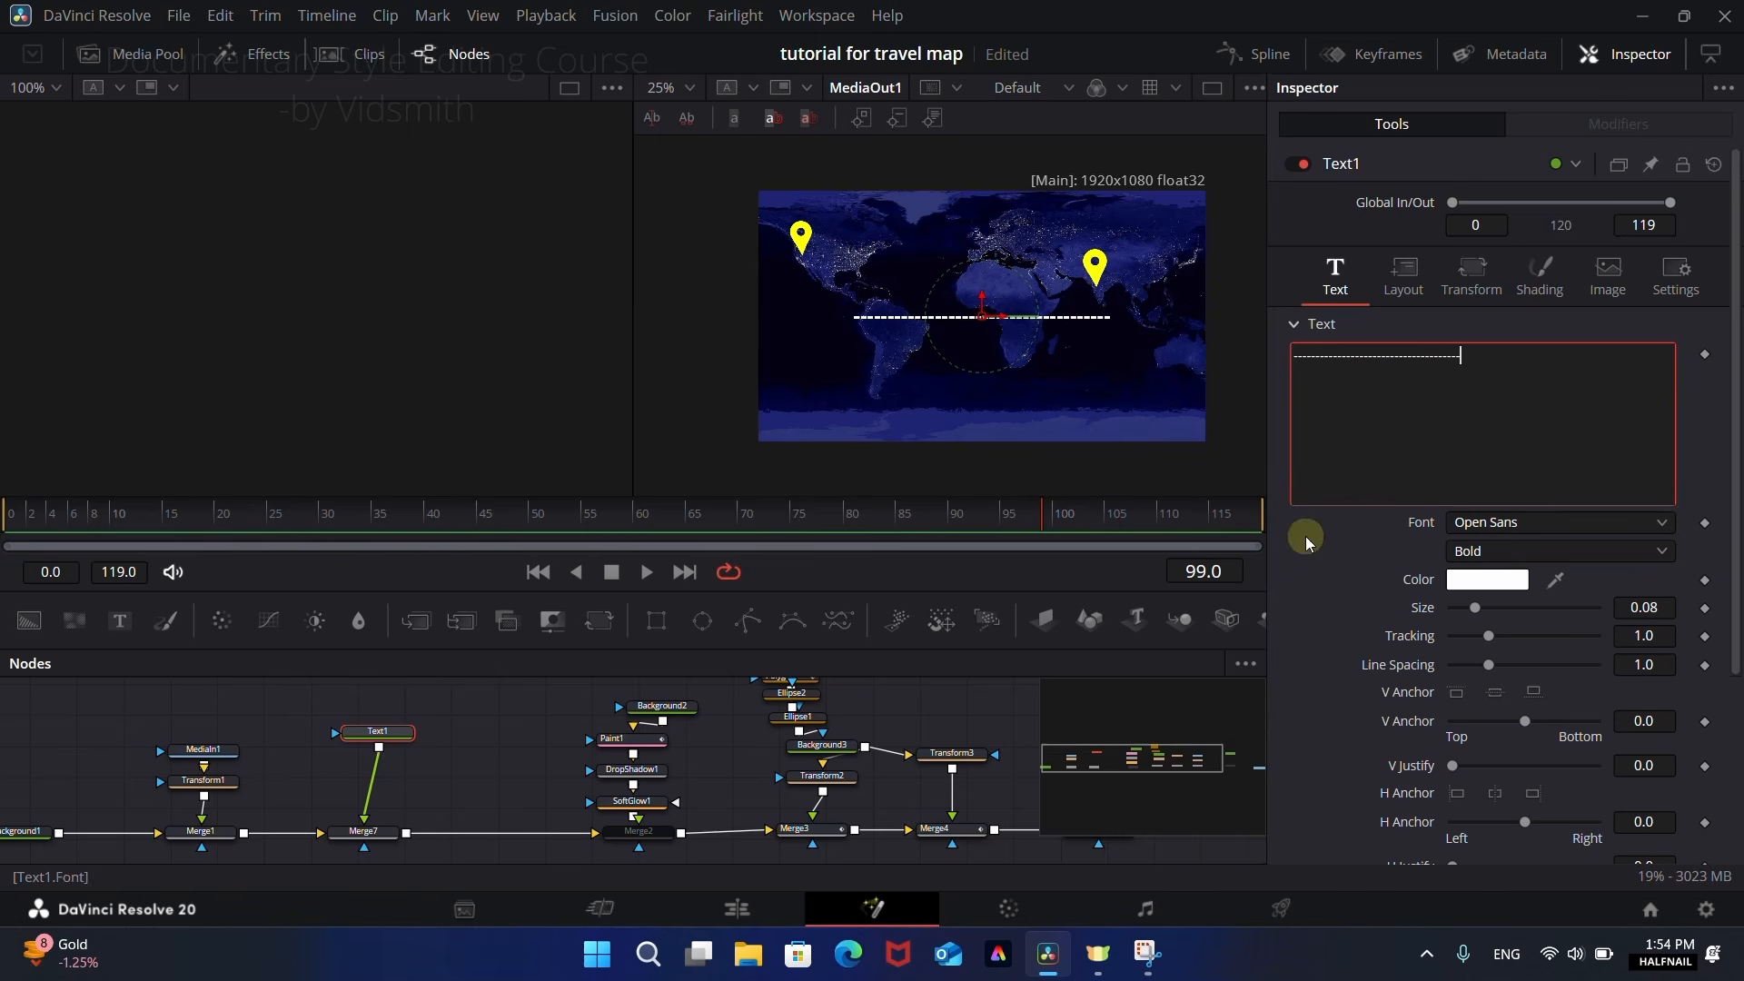
left_click(1404, 296)
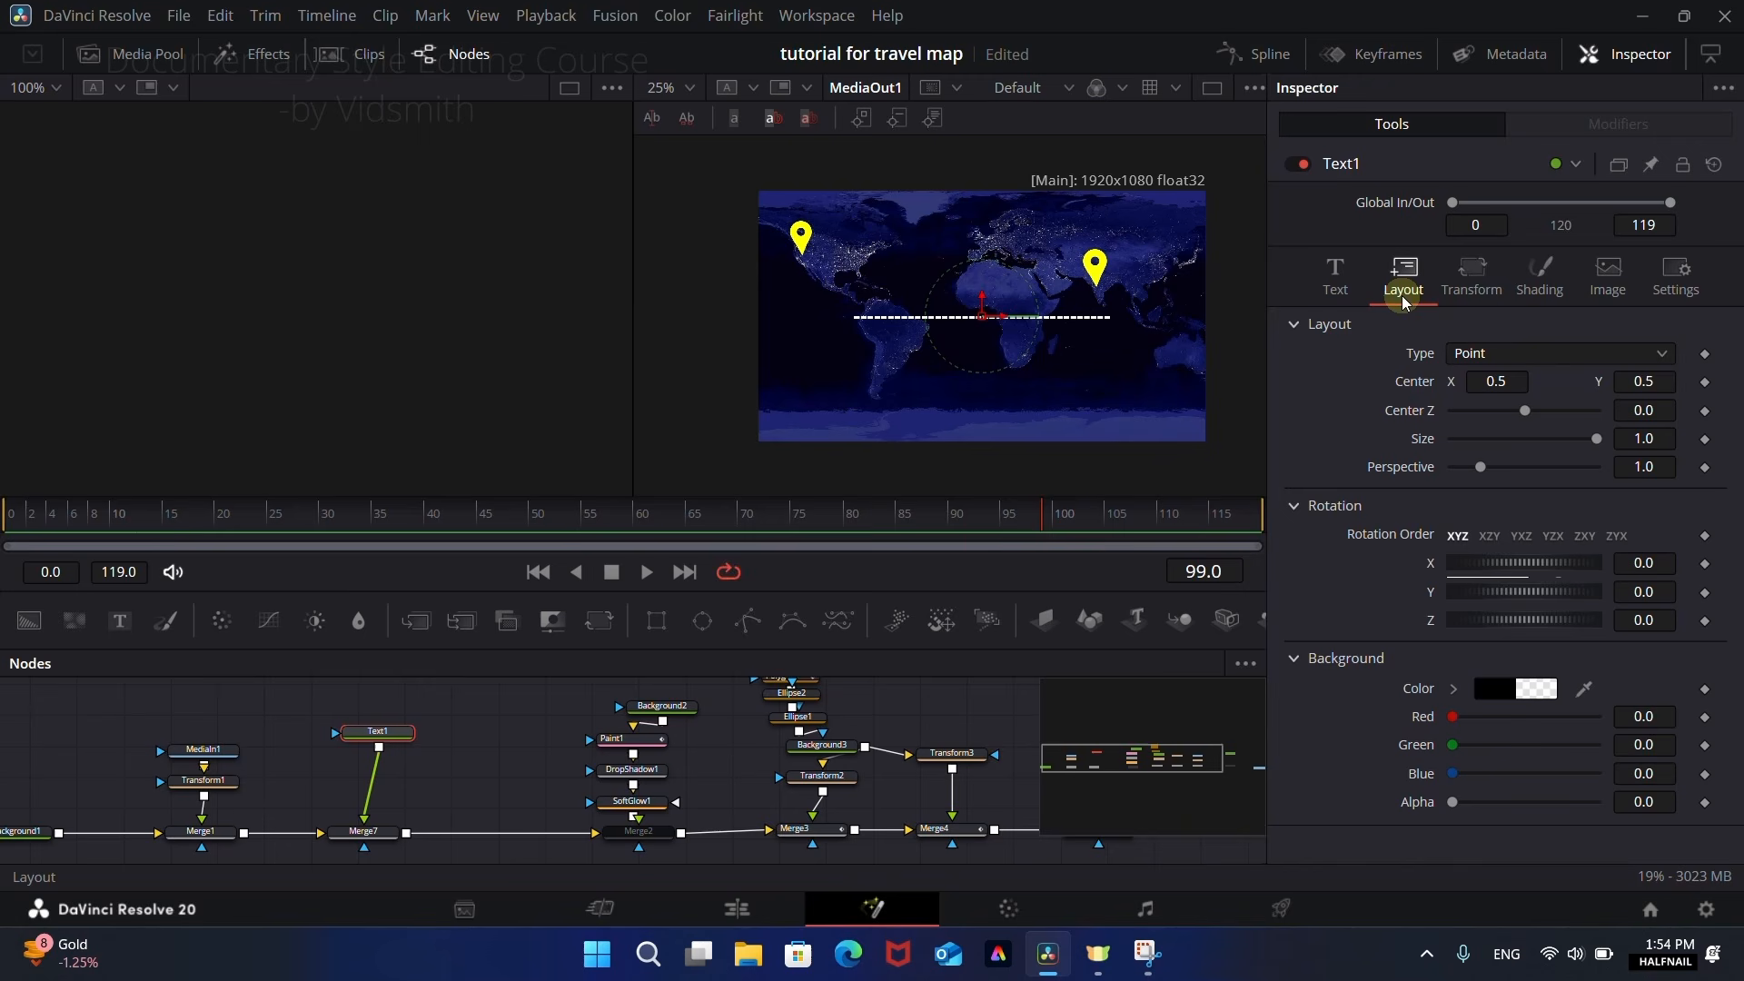
left_click(1486, 354)
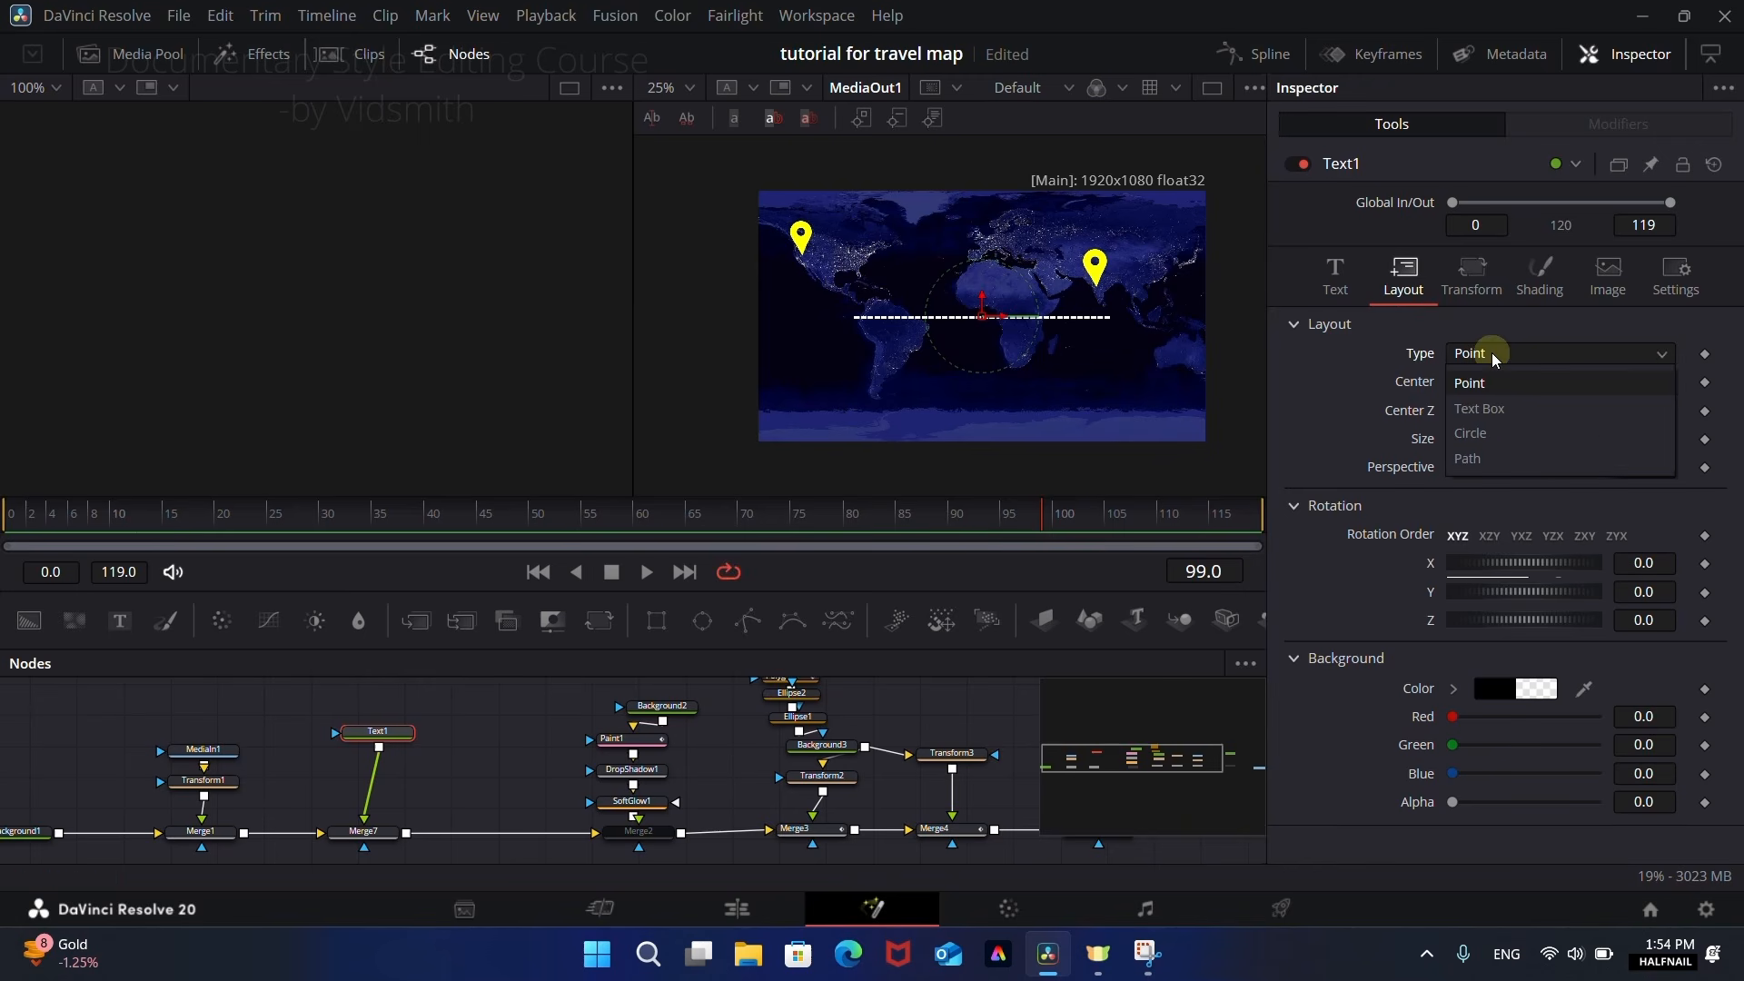
left_click(1490, 461)
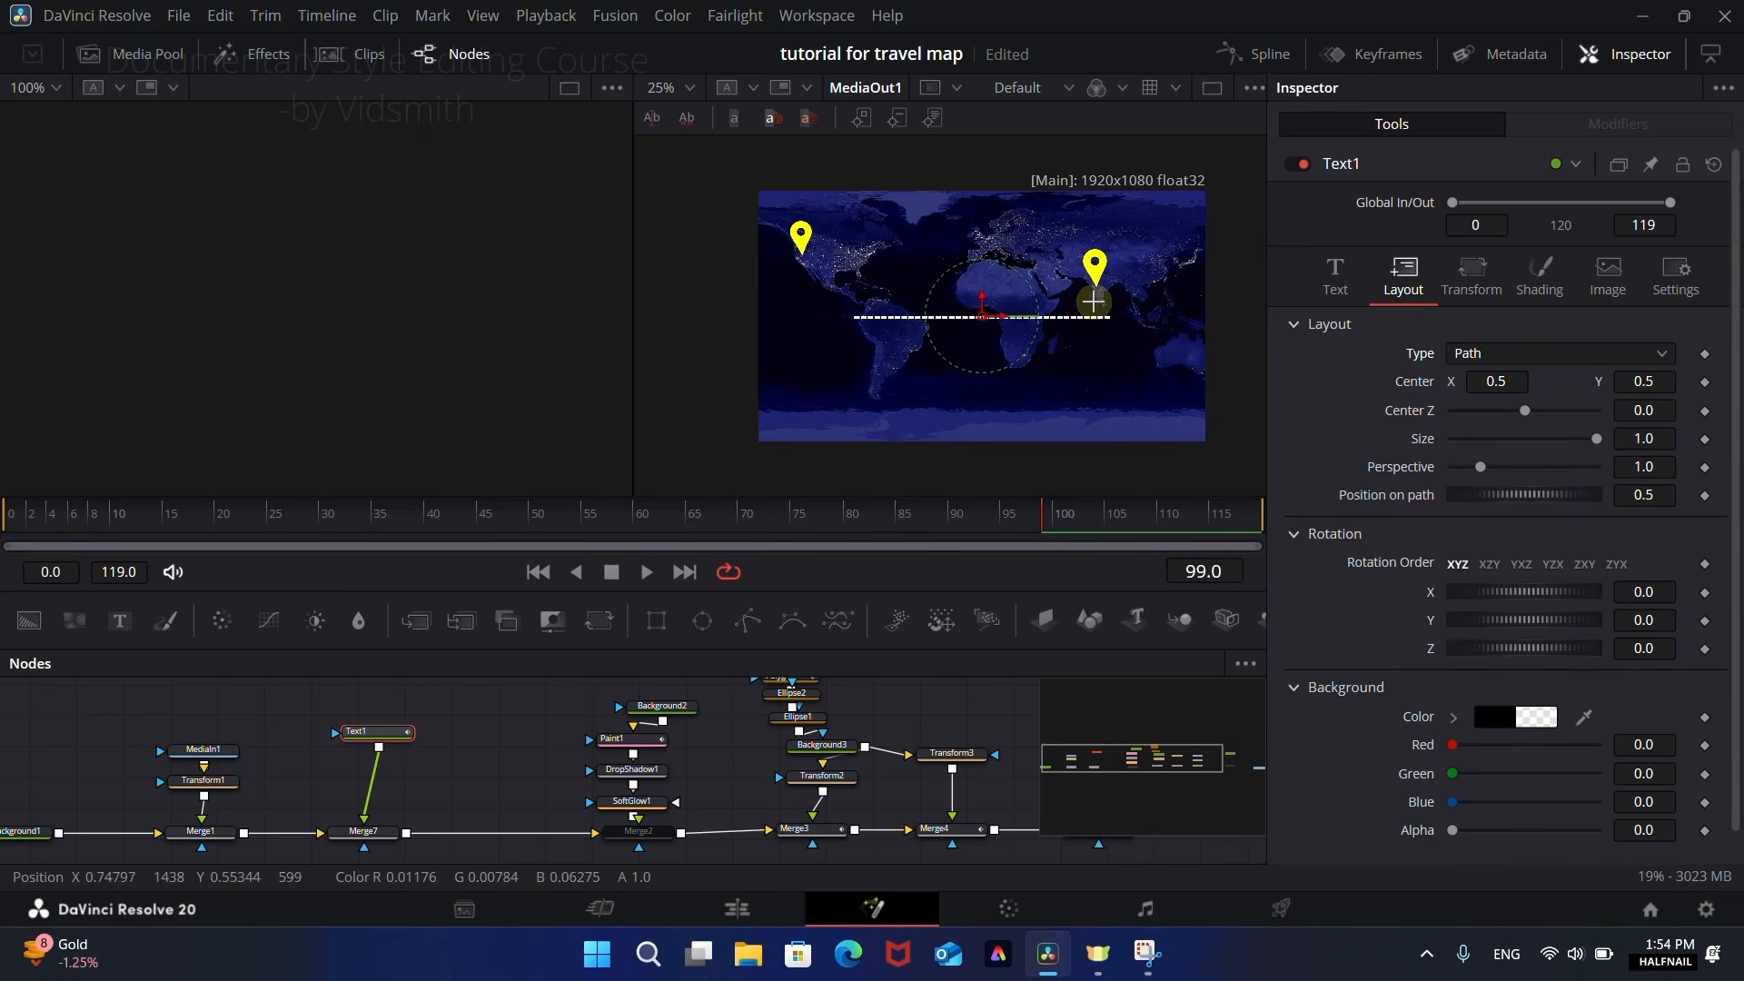
Step: Draw Text1's path from the tip of the pin on India to the tip of the pin on the US west coast
scroll(1093, 301, "up", 8)
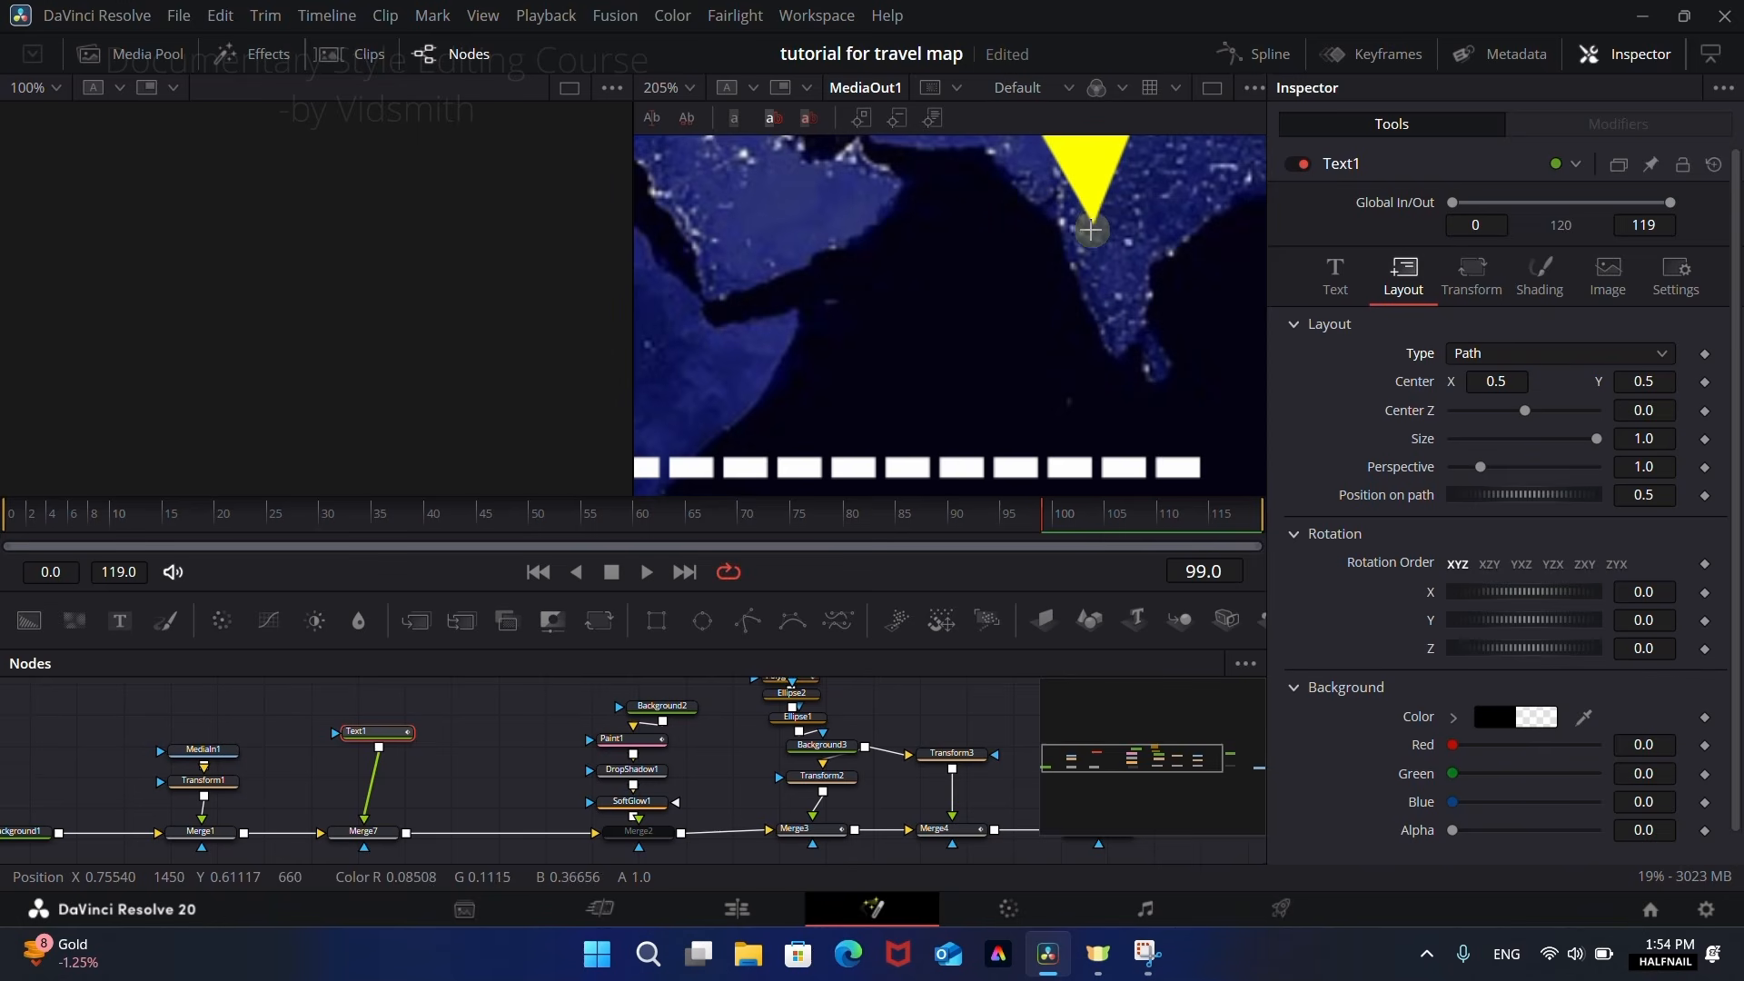
left_click(1093, 226)
scroll(966, 273, "down", 8)
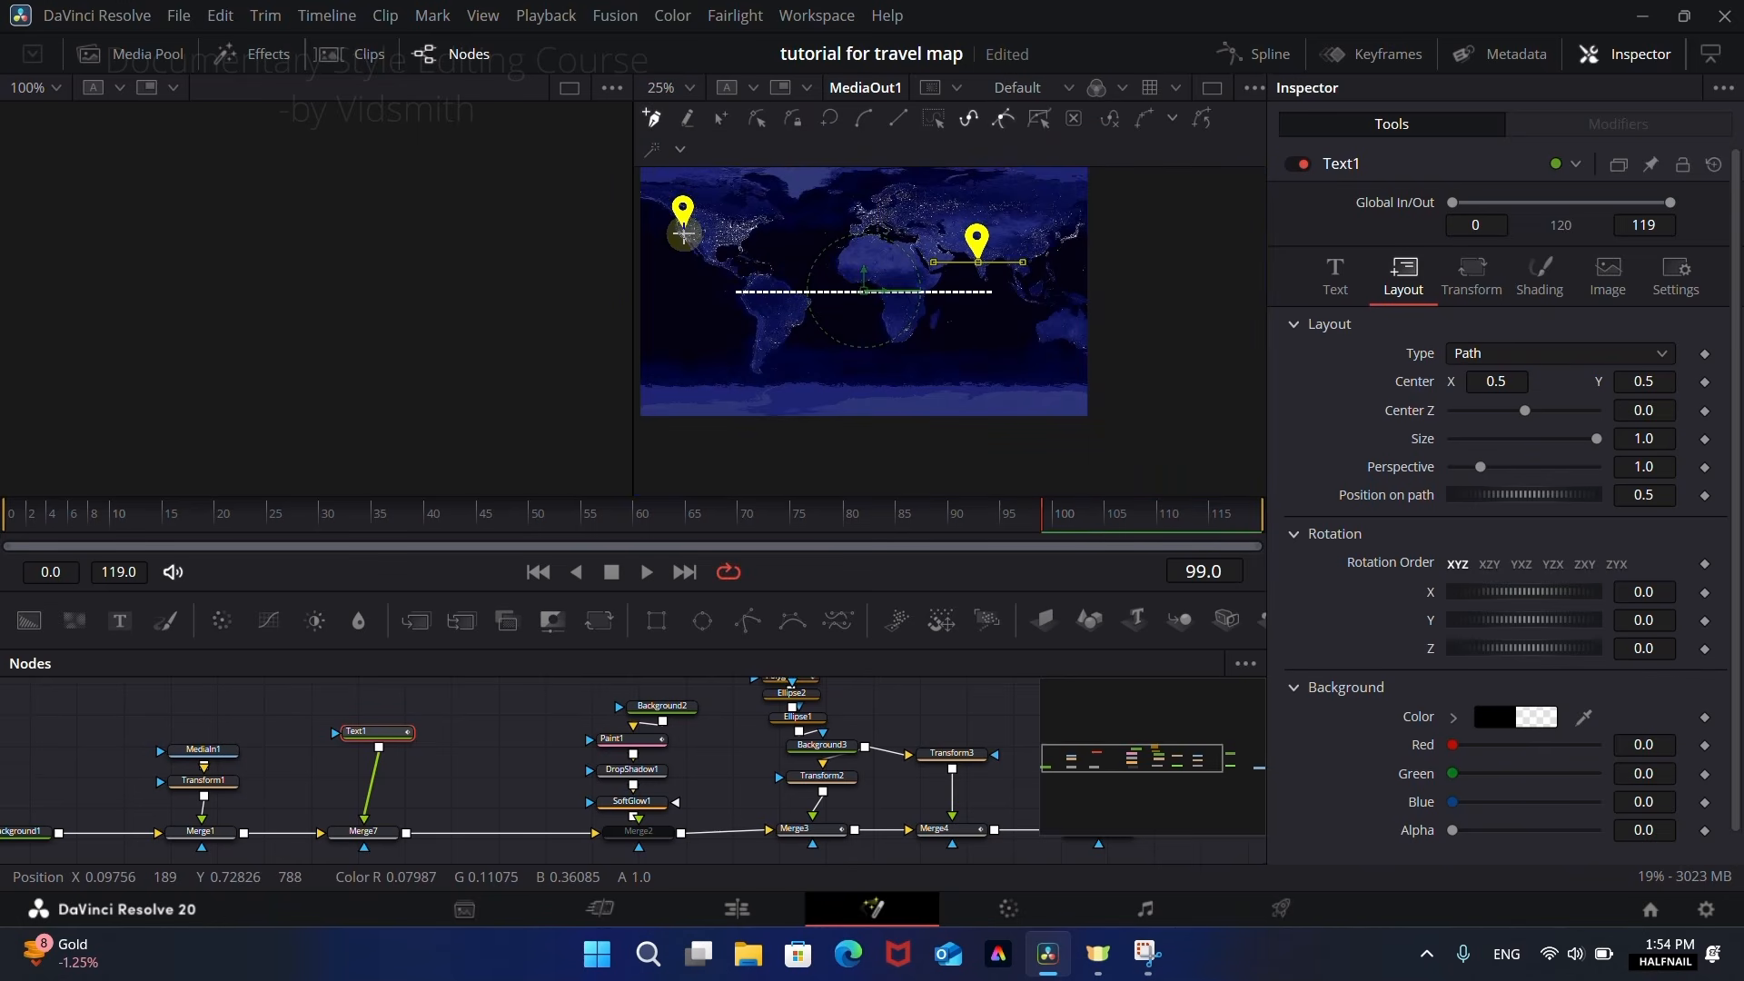
scroll(683, 232, "up", 4)
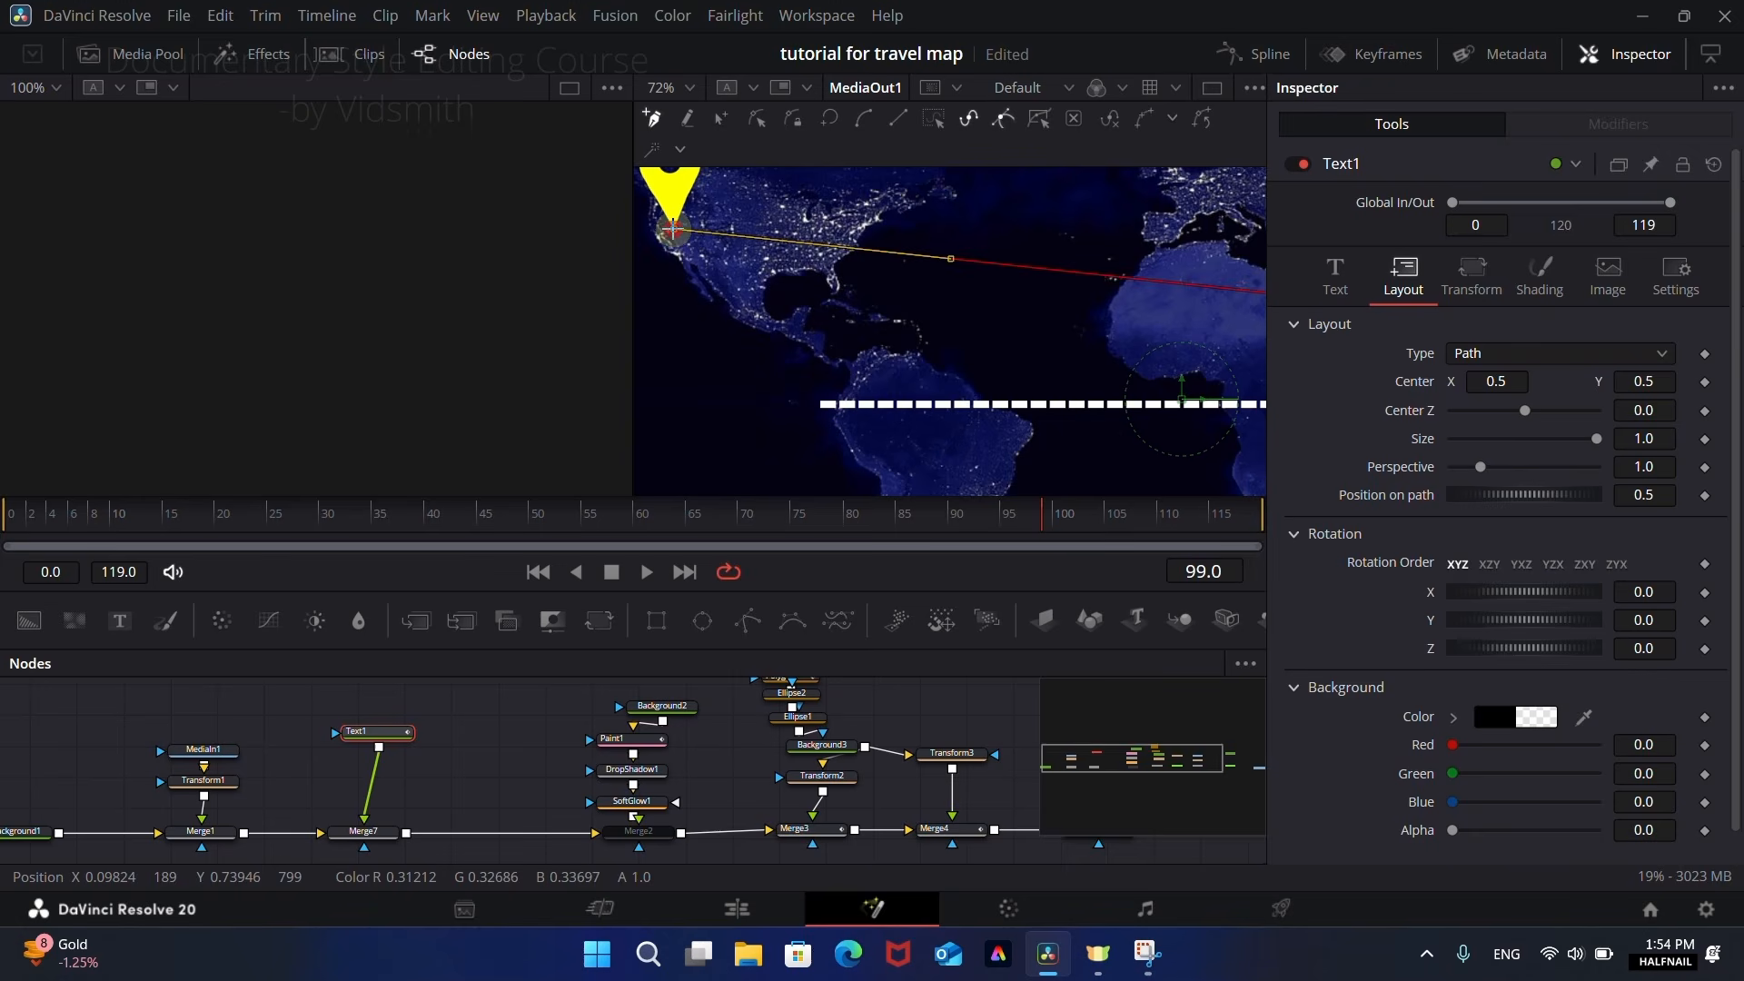
scroll(831, 291, "down", 4)
scroll(986, 322, "up", 3)
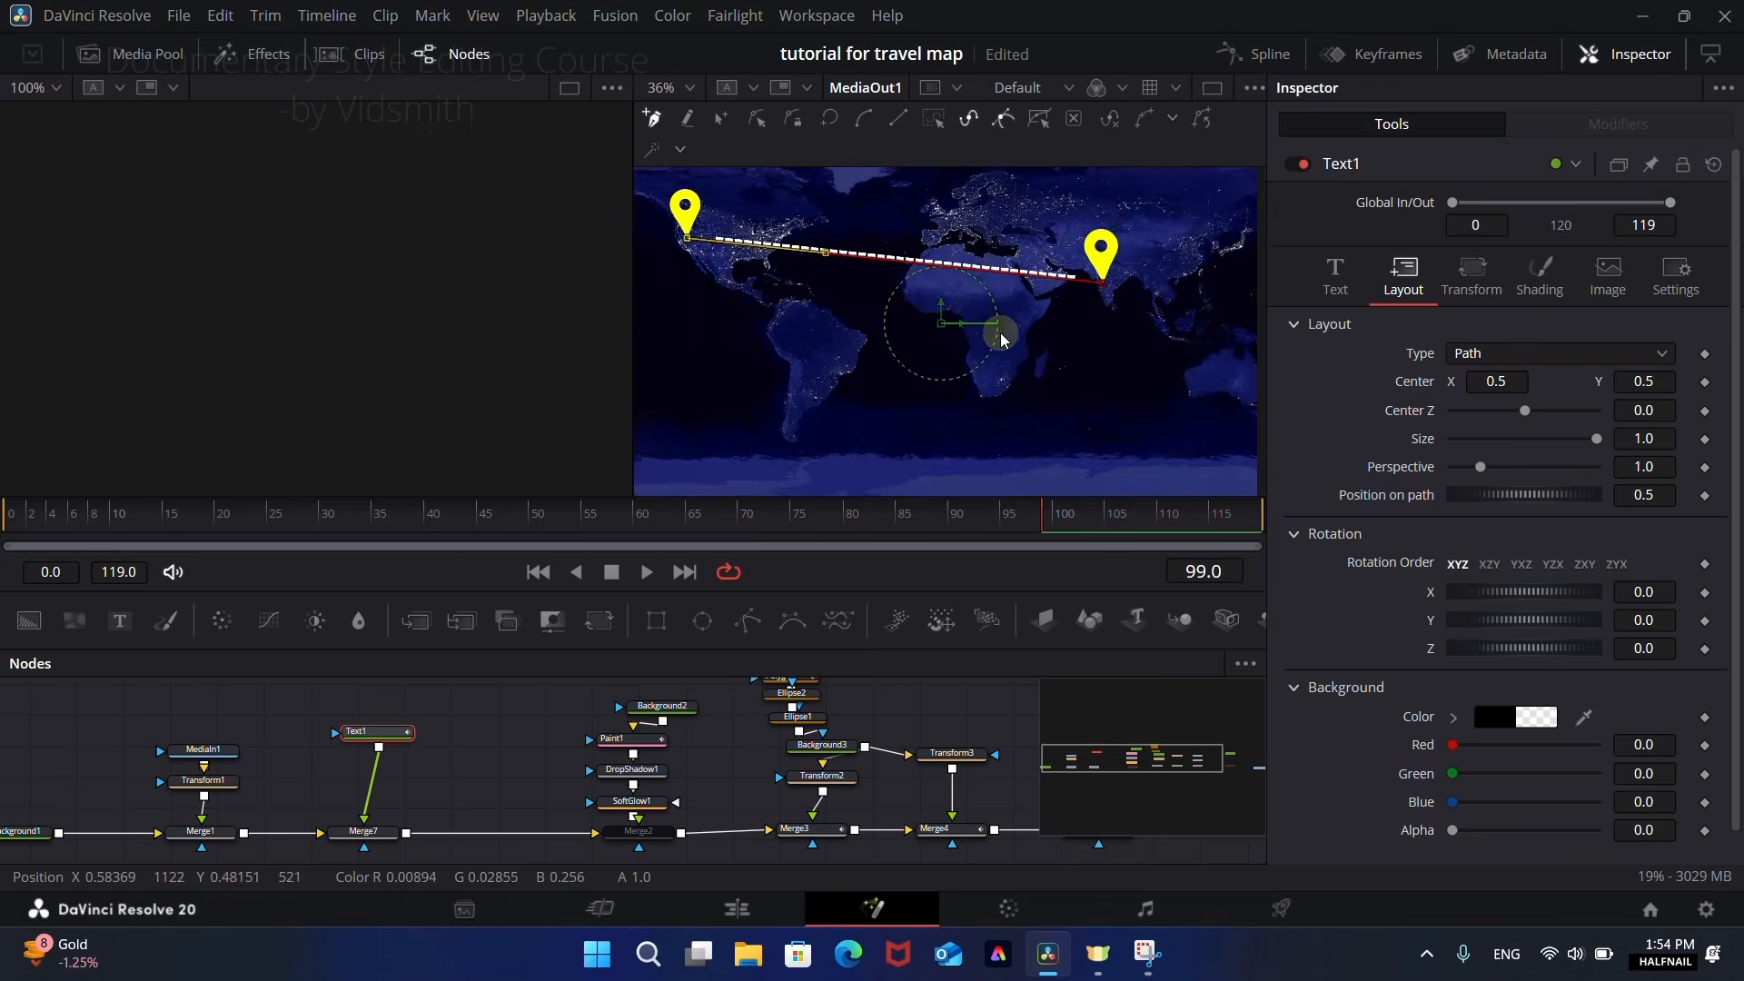
scroll(1104, 294, "down", 2)
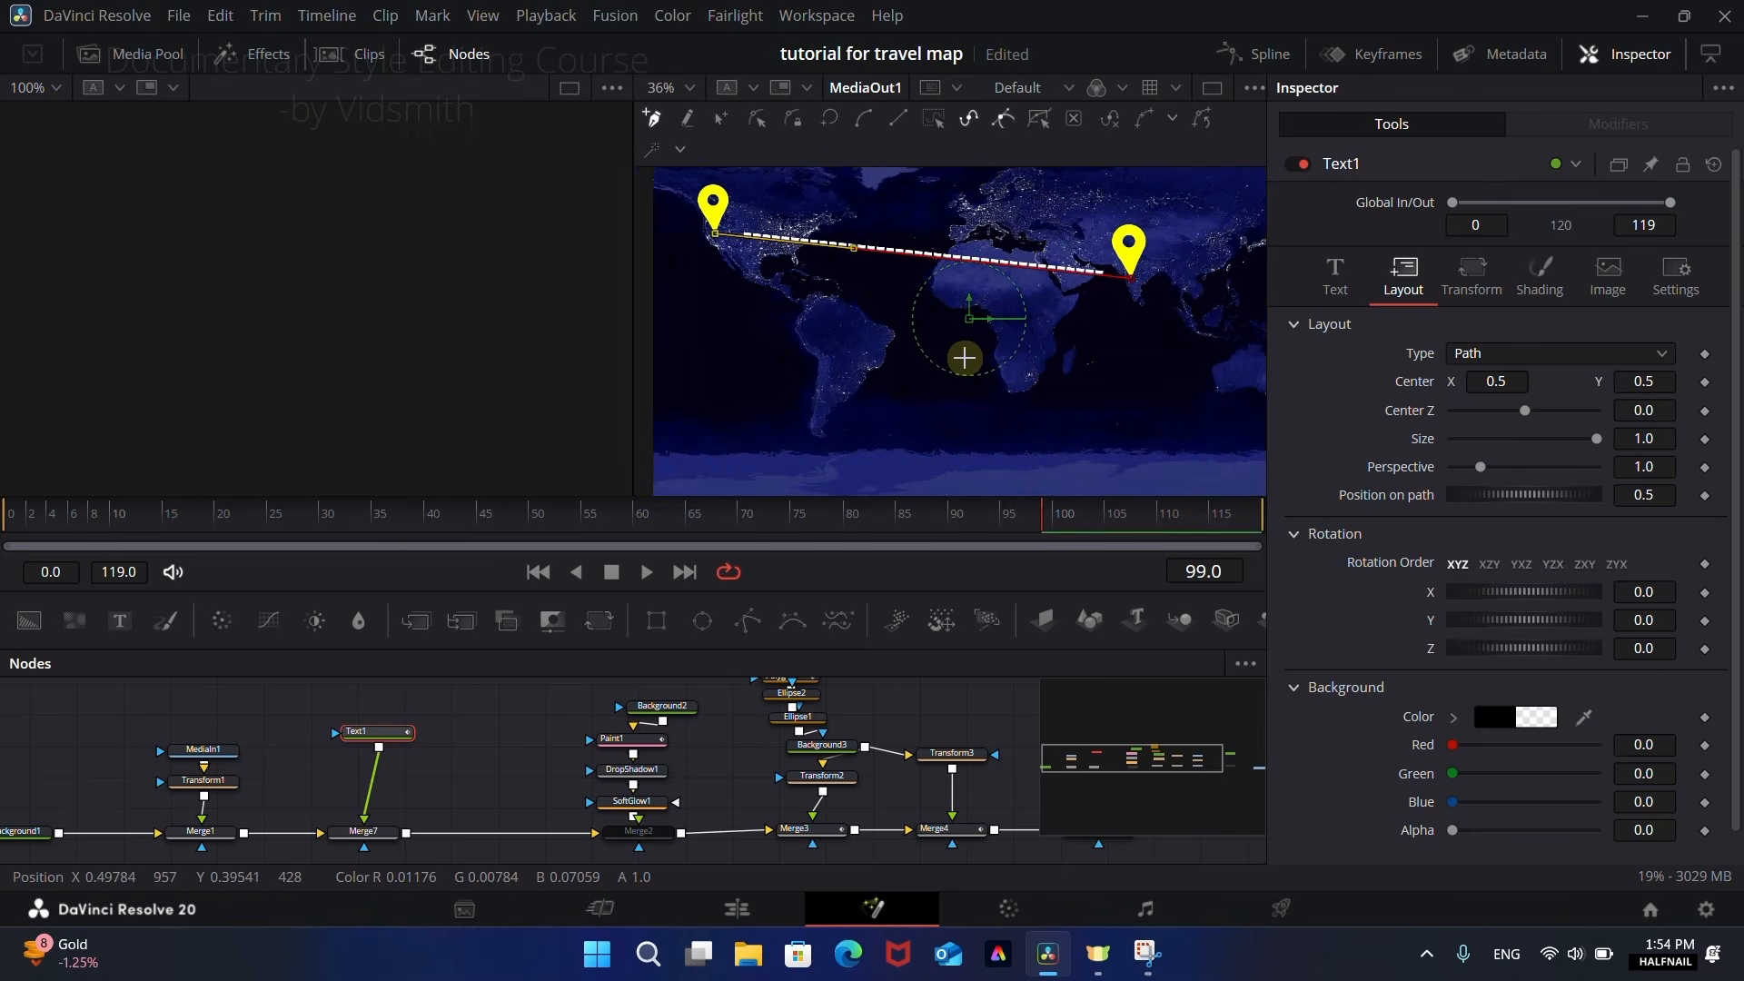
Step: Add hyphens to Text1 until the dashes reach both pins, and bend the path upward into a smooth arc
left_click(1336, 272)
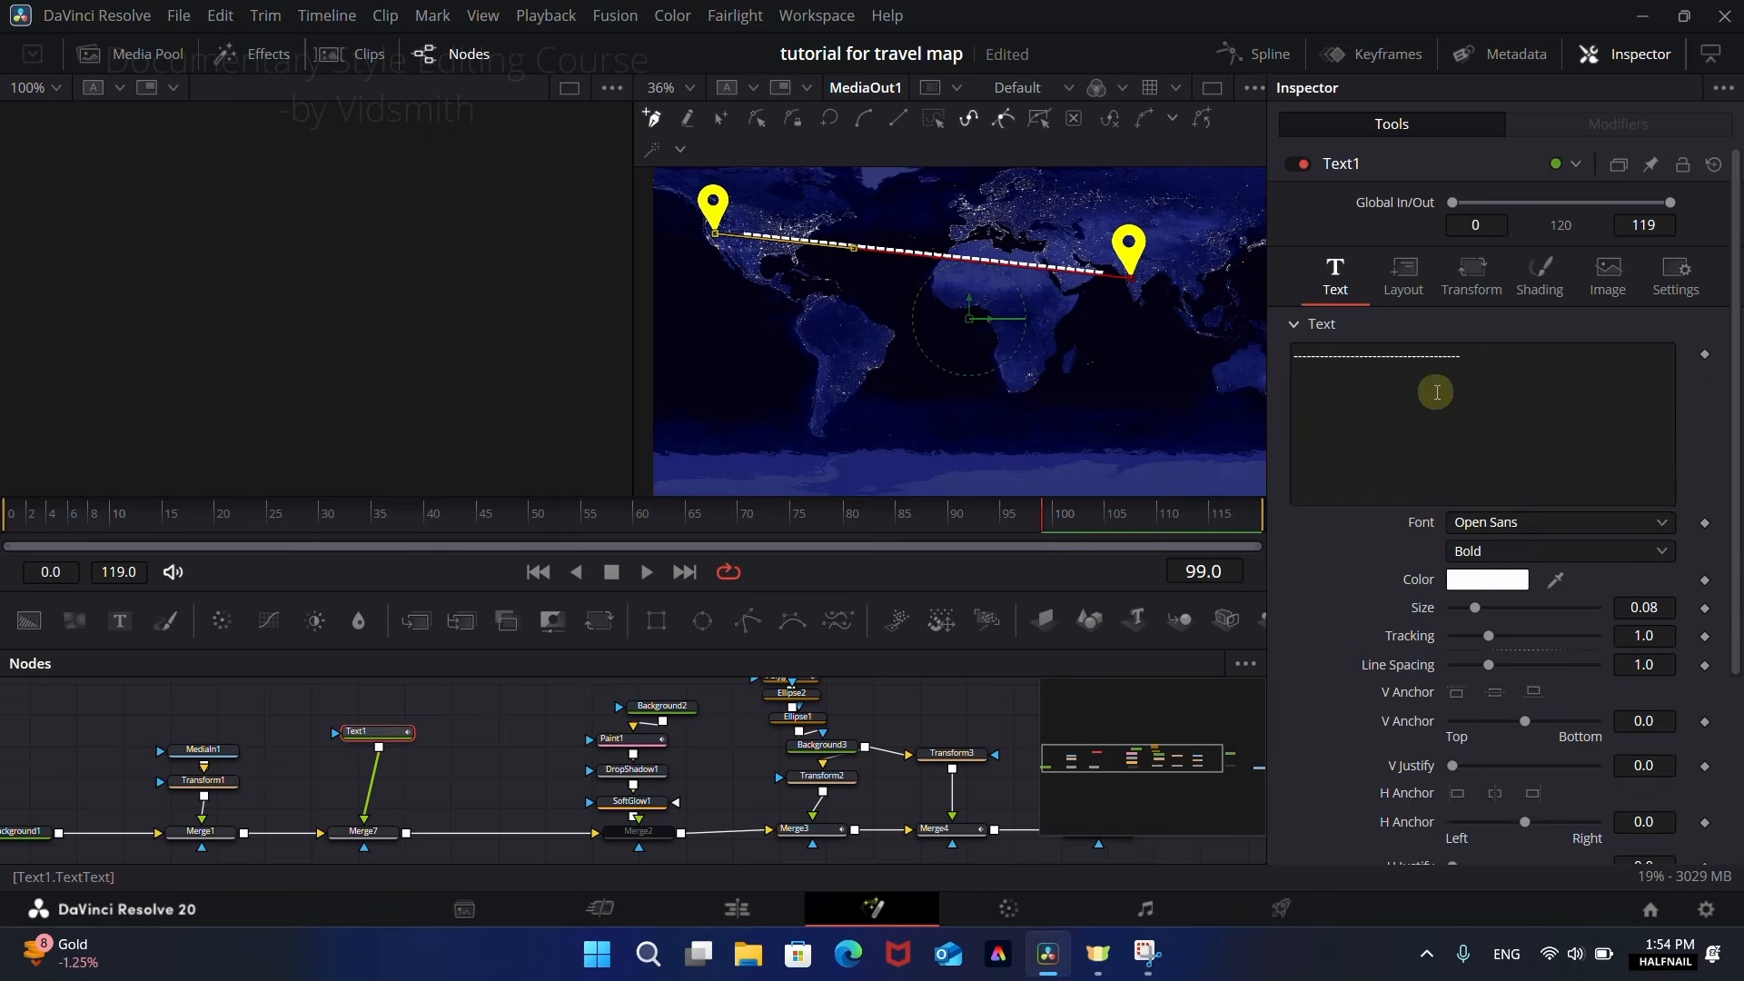
left_click(1469, 362)
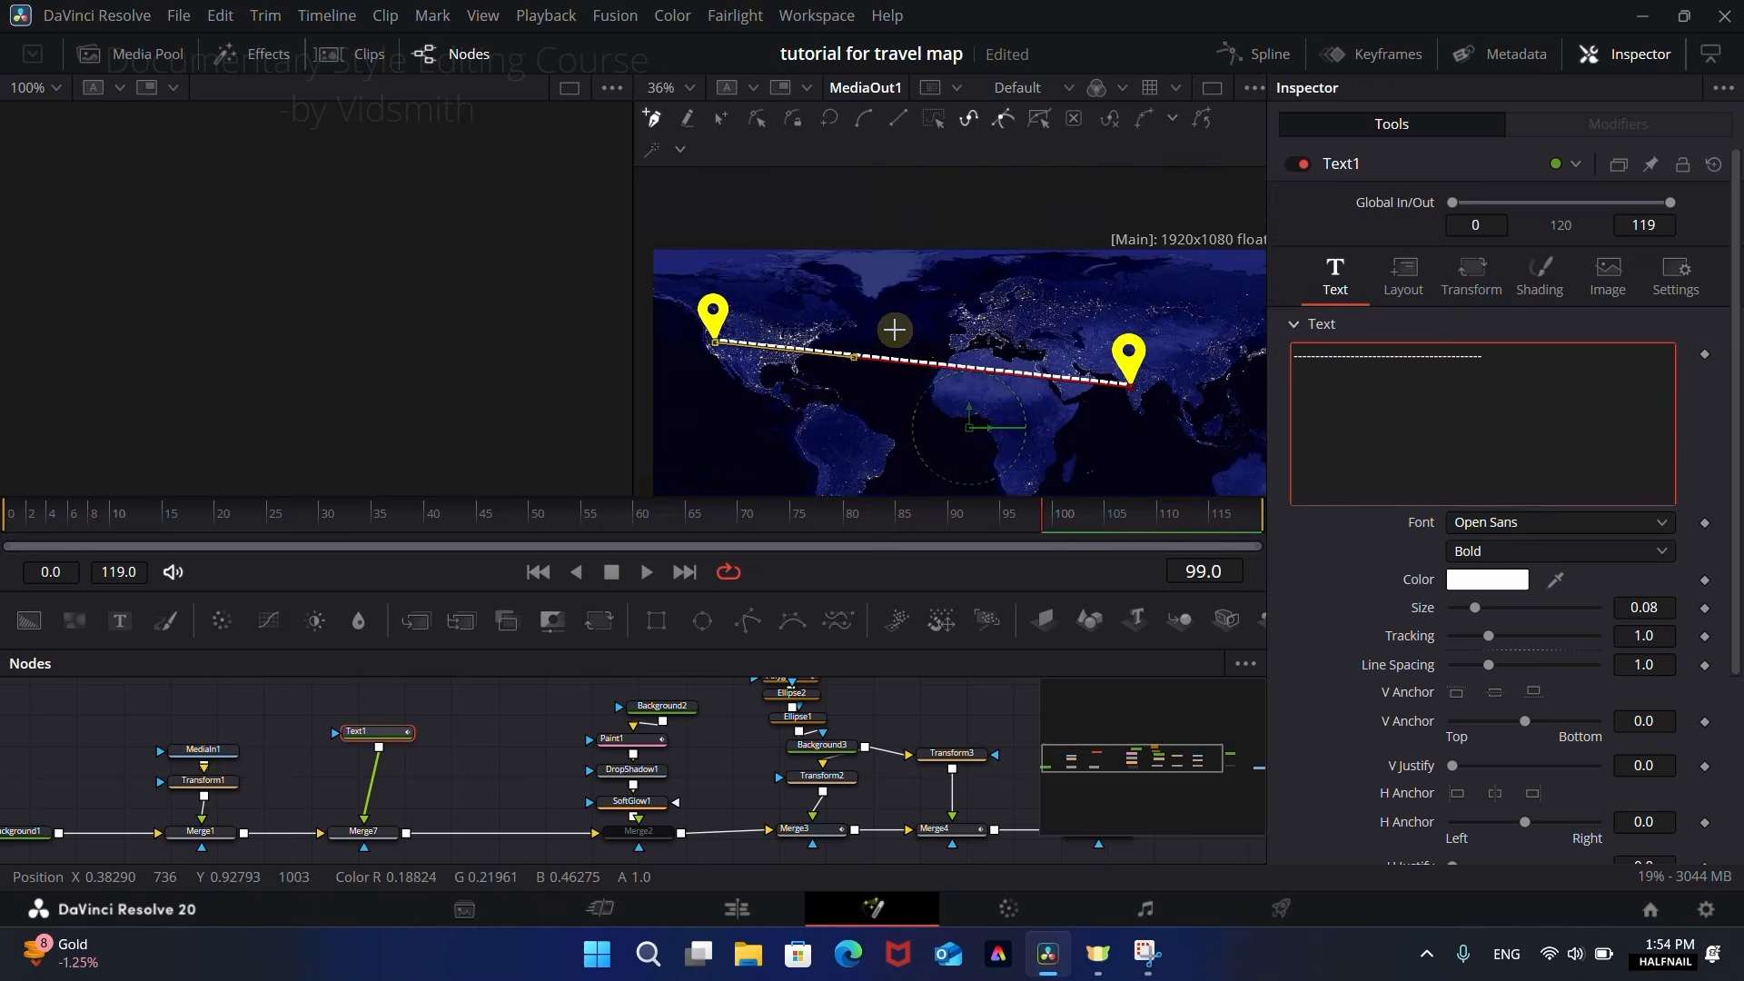
scroll(844, 320, "up", 2)
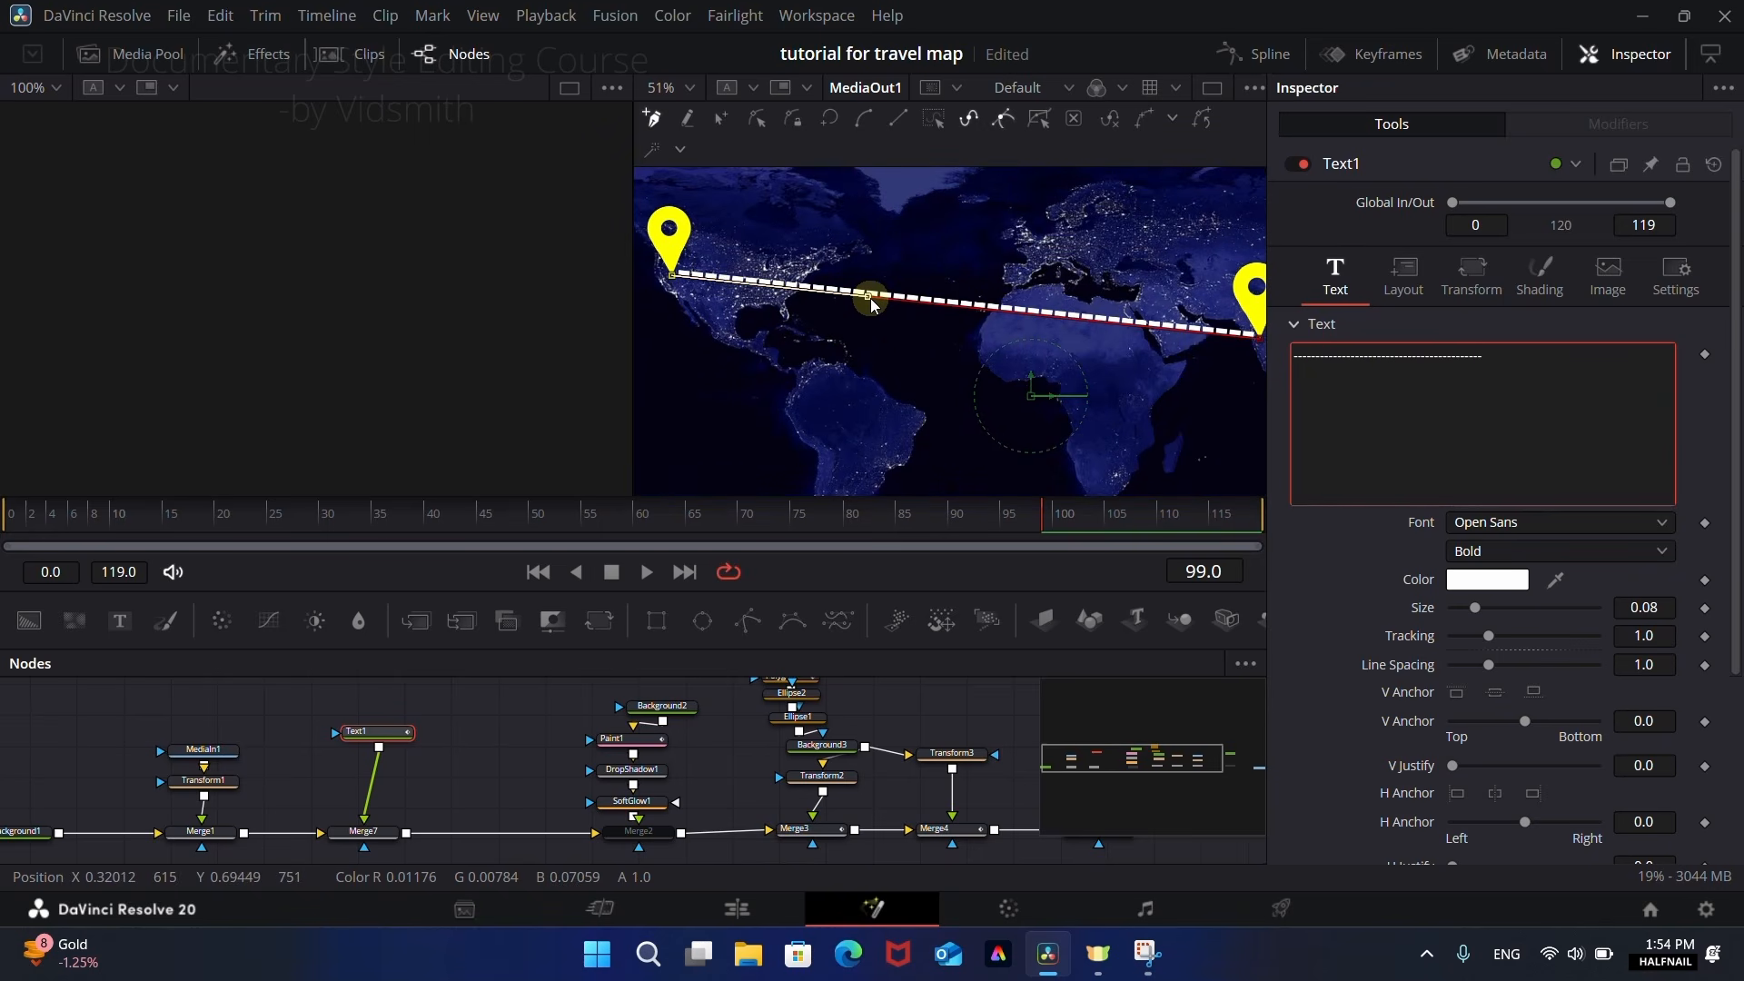
left_click_drag(872, 302, 915, 191)
left_click_drag(1144, 355, 785, 260)
scroll(754, 357, "down", 3)
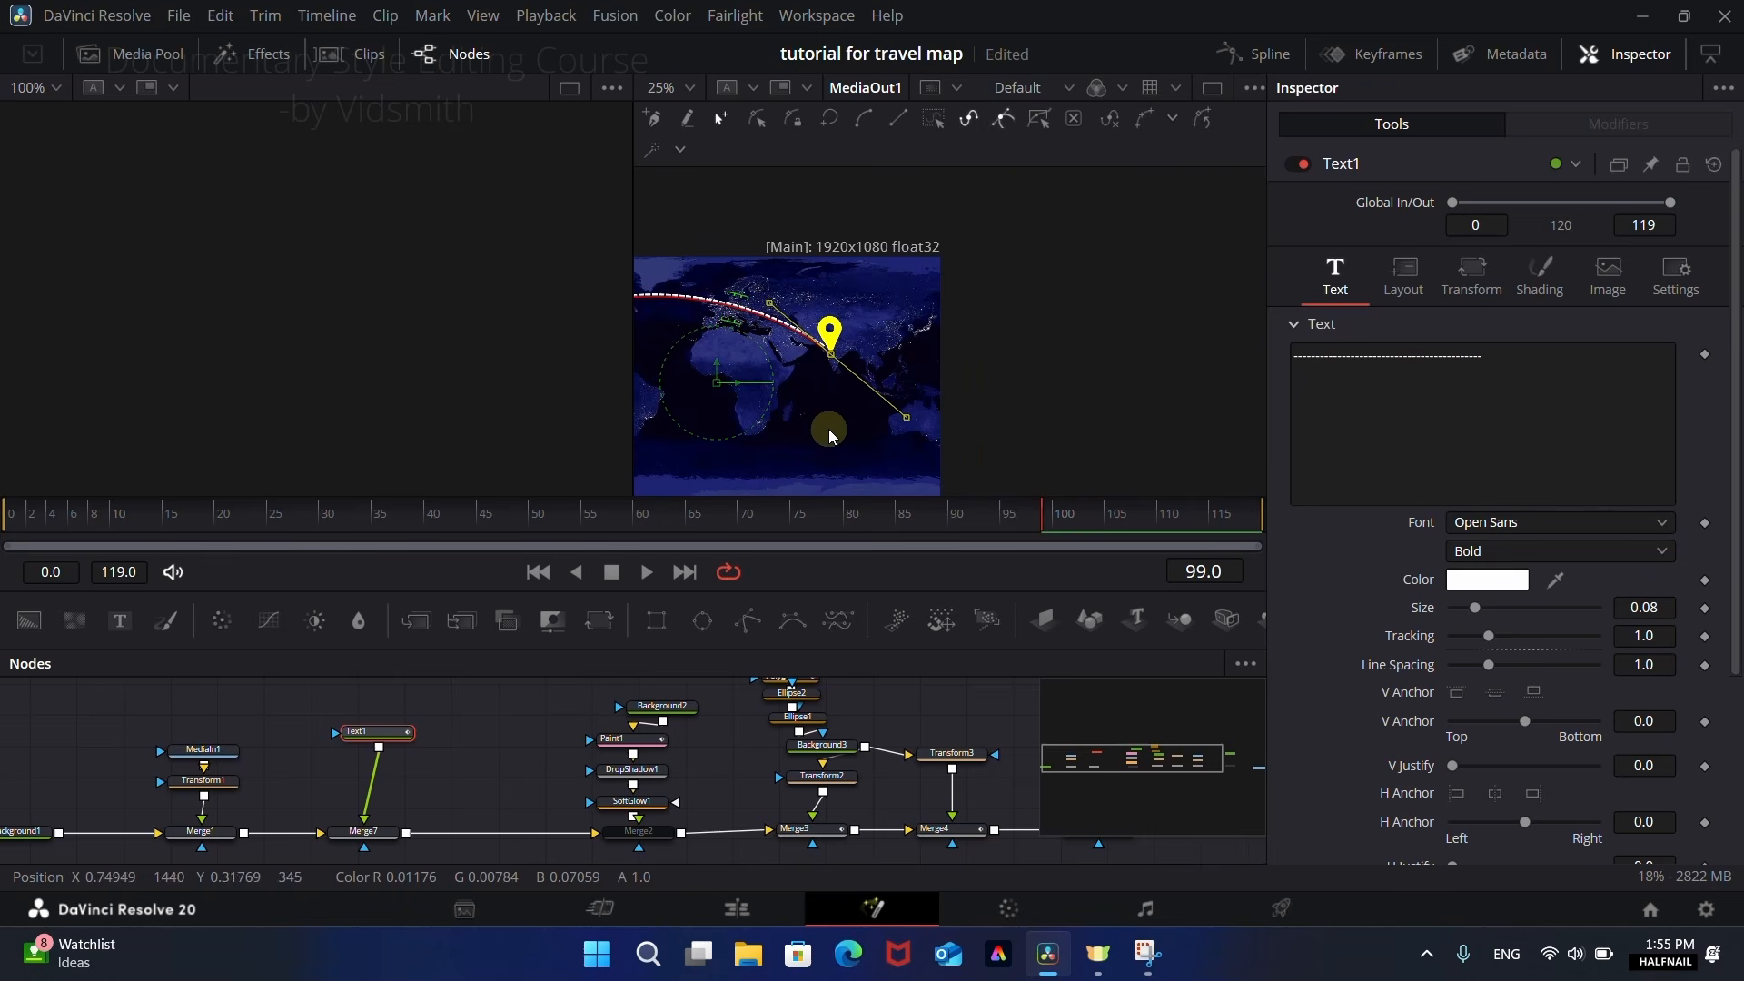
scroll(952, 436, "down", 2)
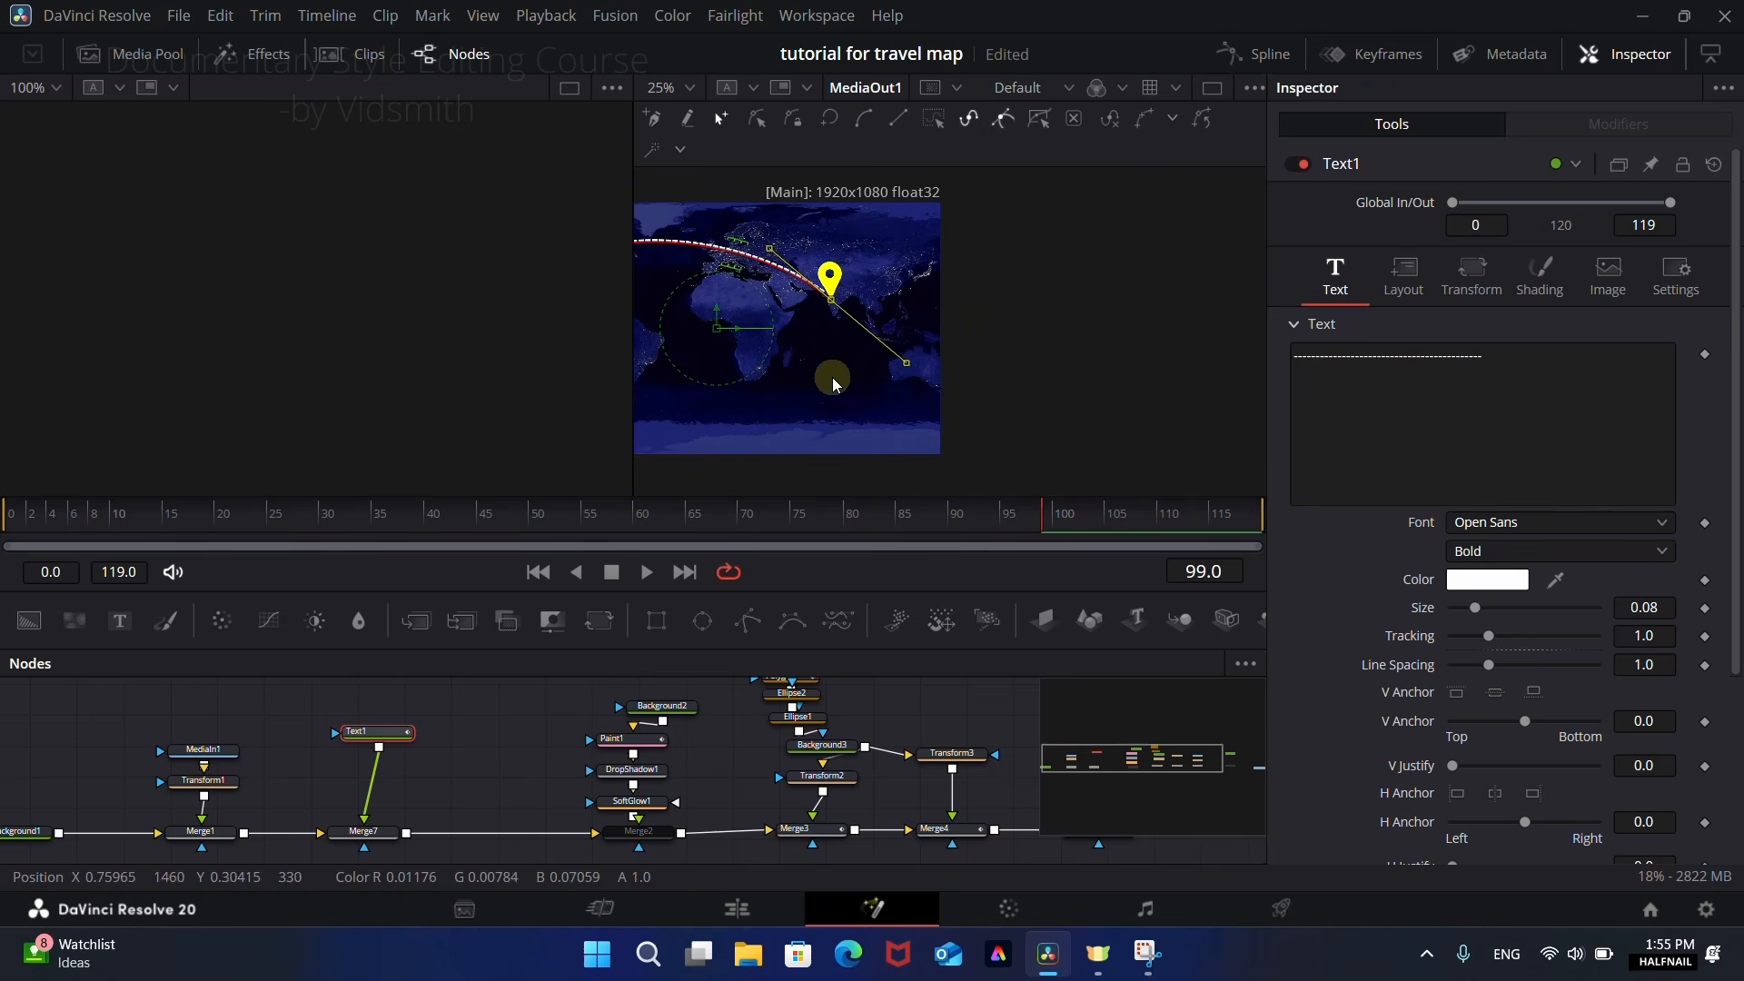
left_click_drag(912, 411, 952, 419)
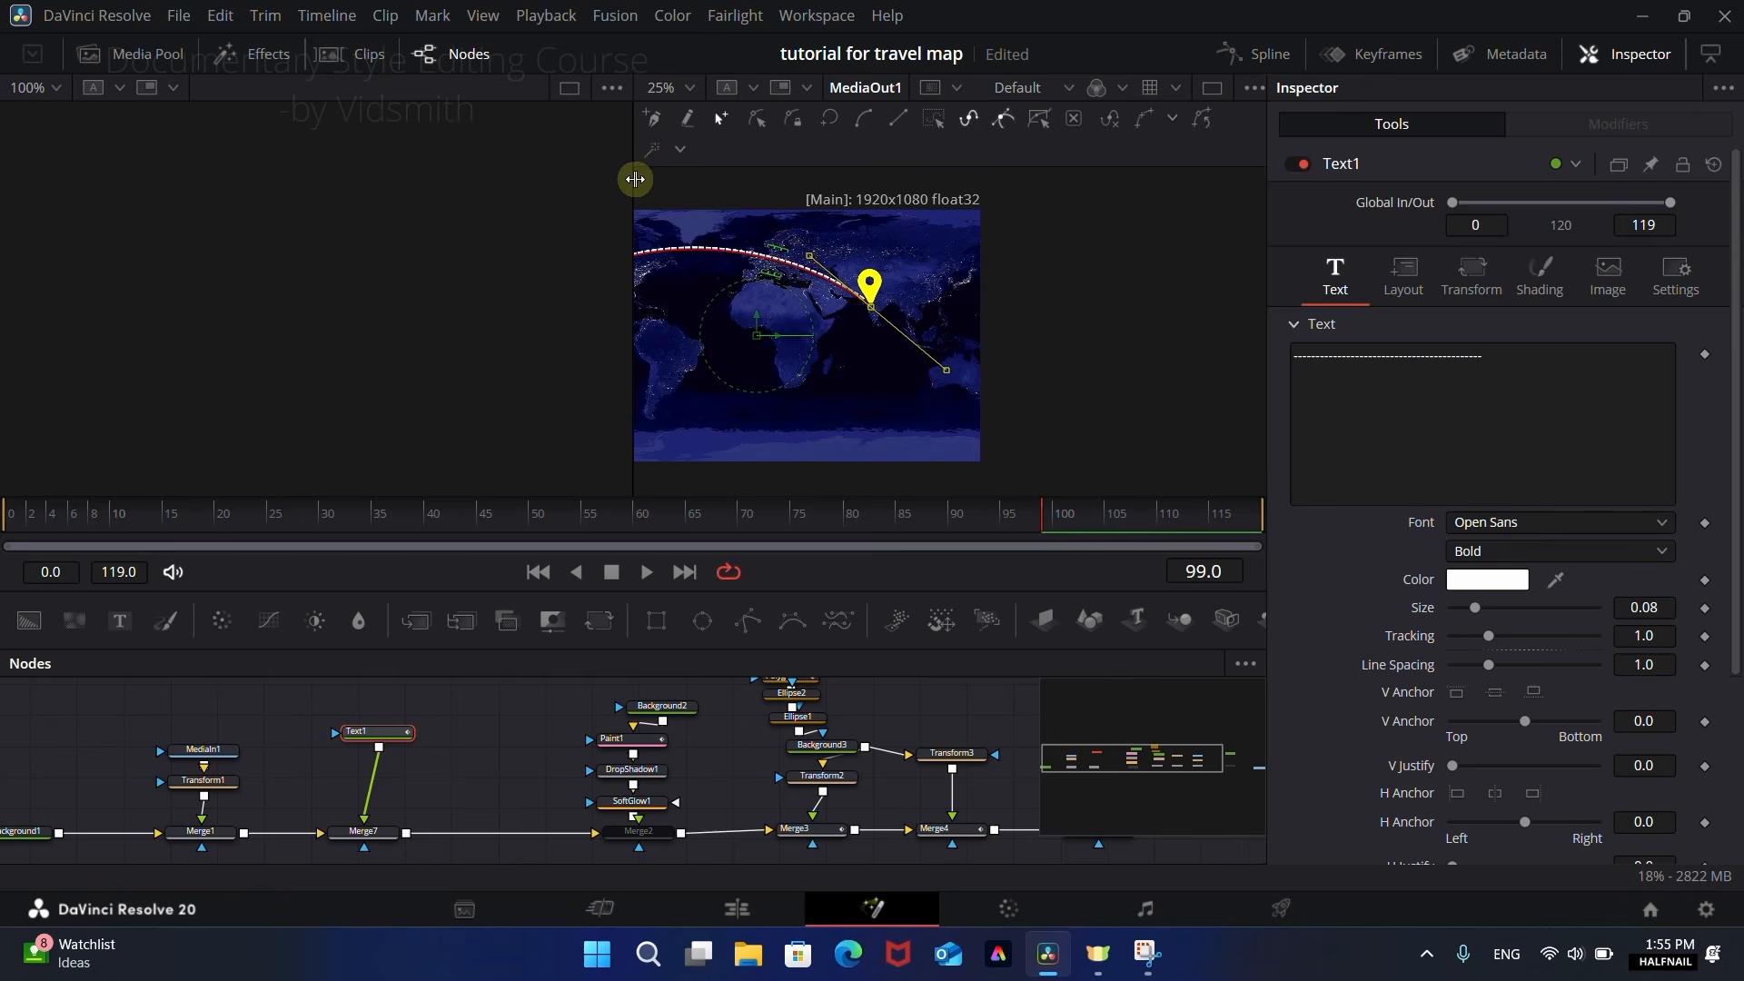
left_click_drag(635, 179, 179, 182)
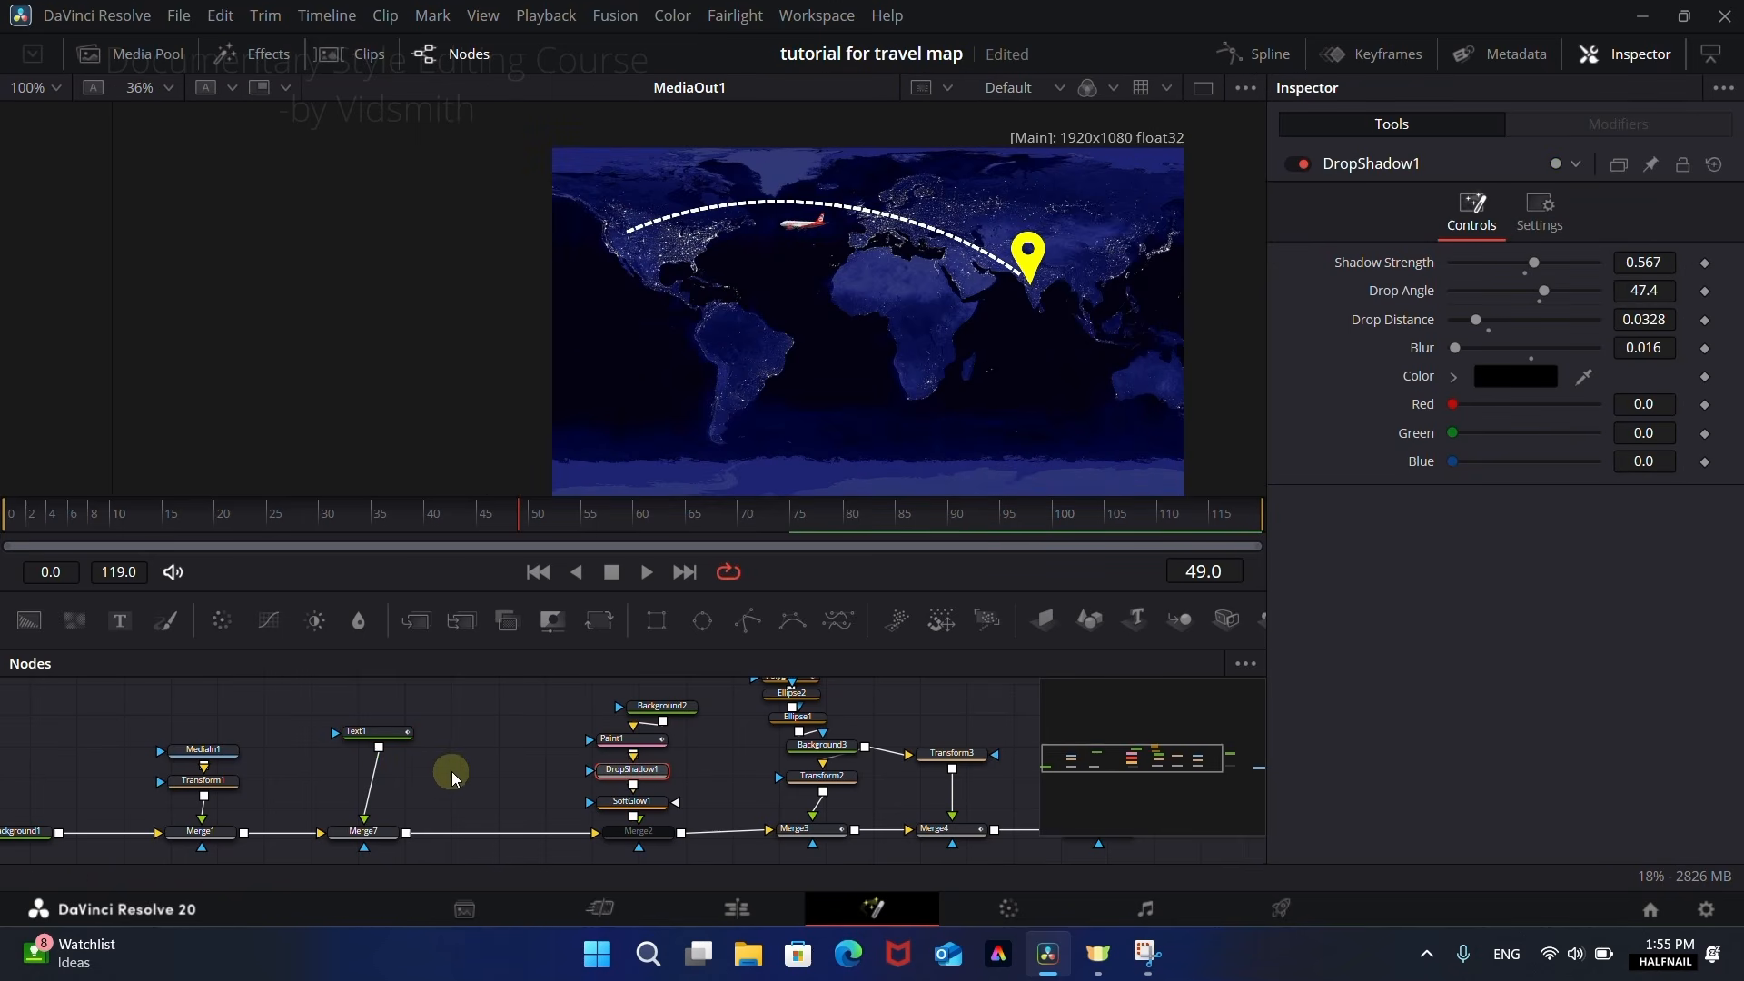
Step: Paste a copy of DropShadow1 directly after Text1 to give the dashed route a shadow
left_click(386, 732)
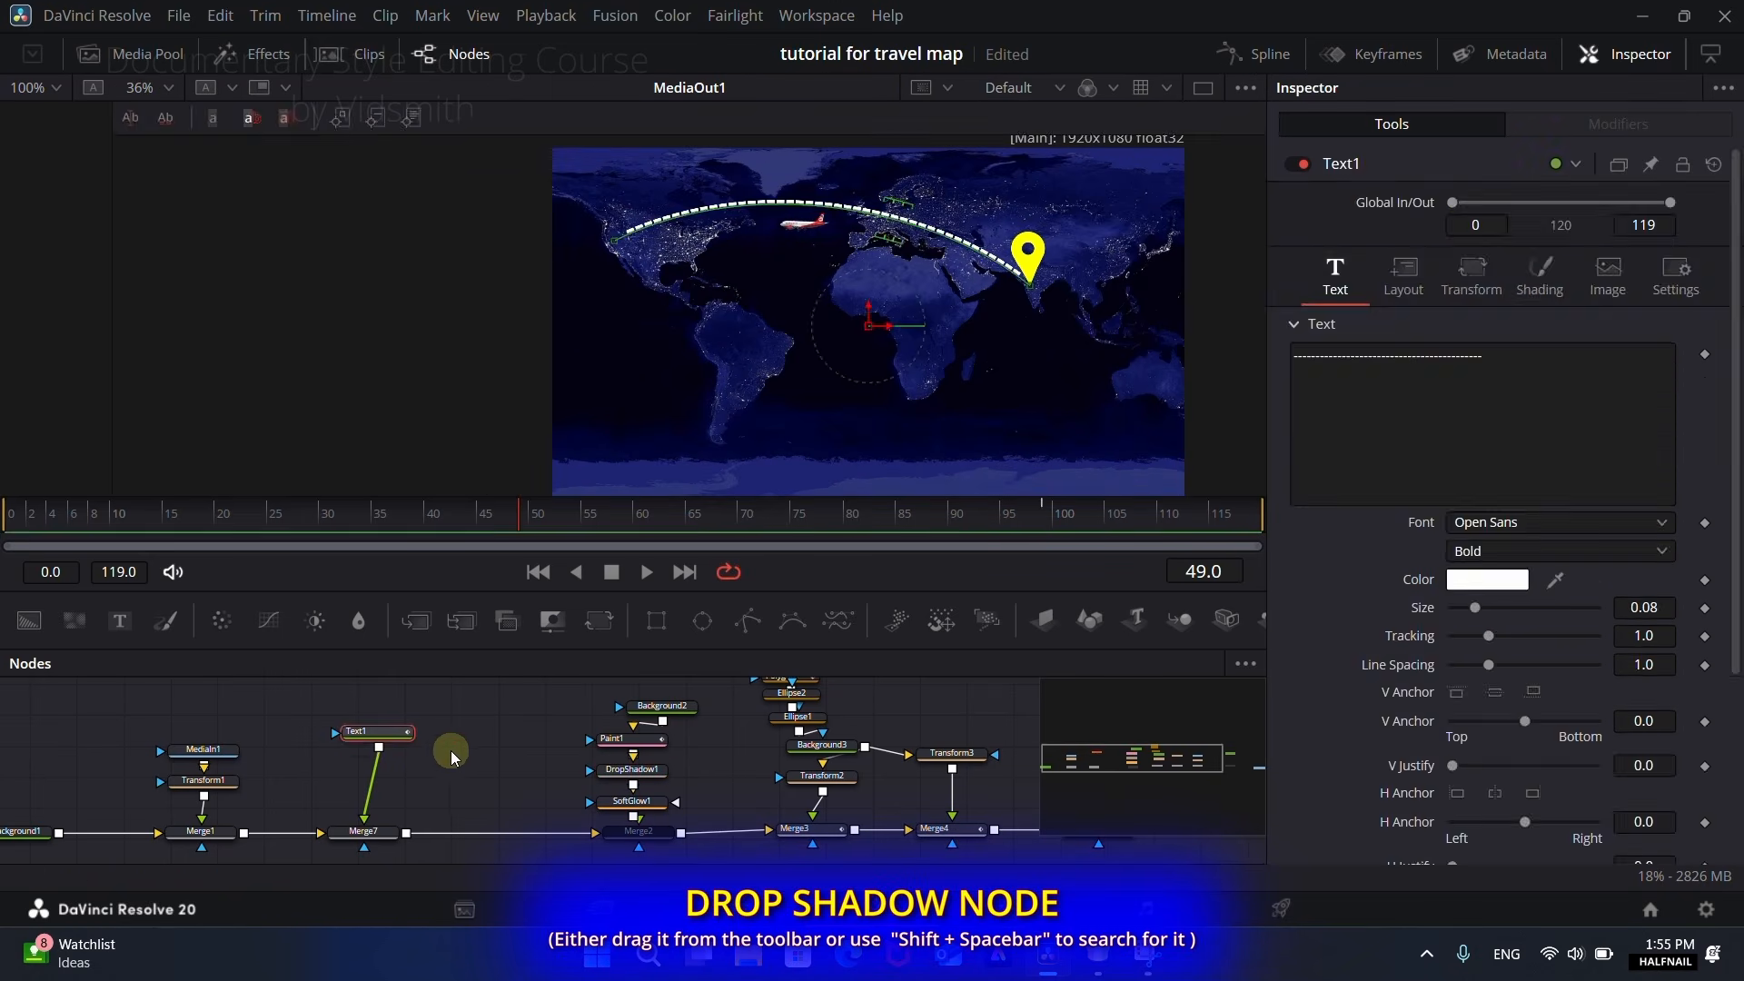
key("ctrl+v")
scroll(847, 316, "up", 6)
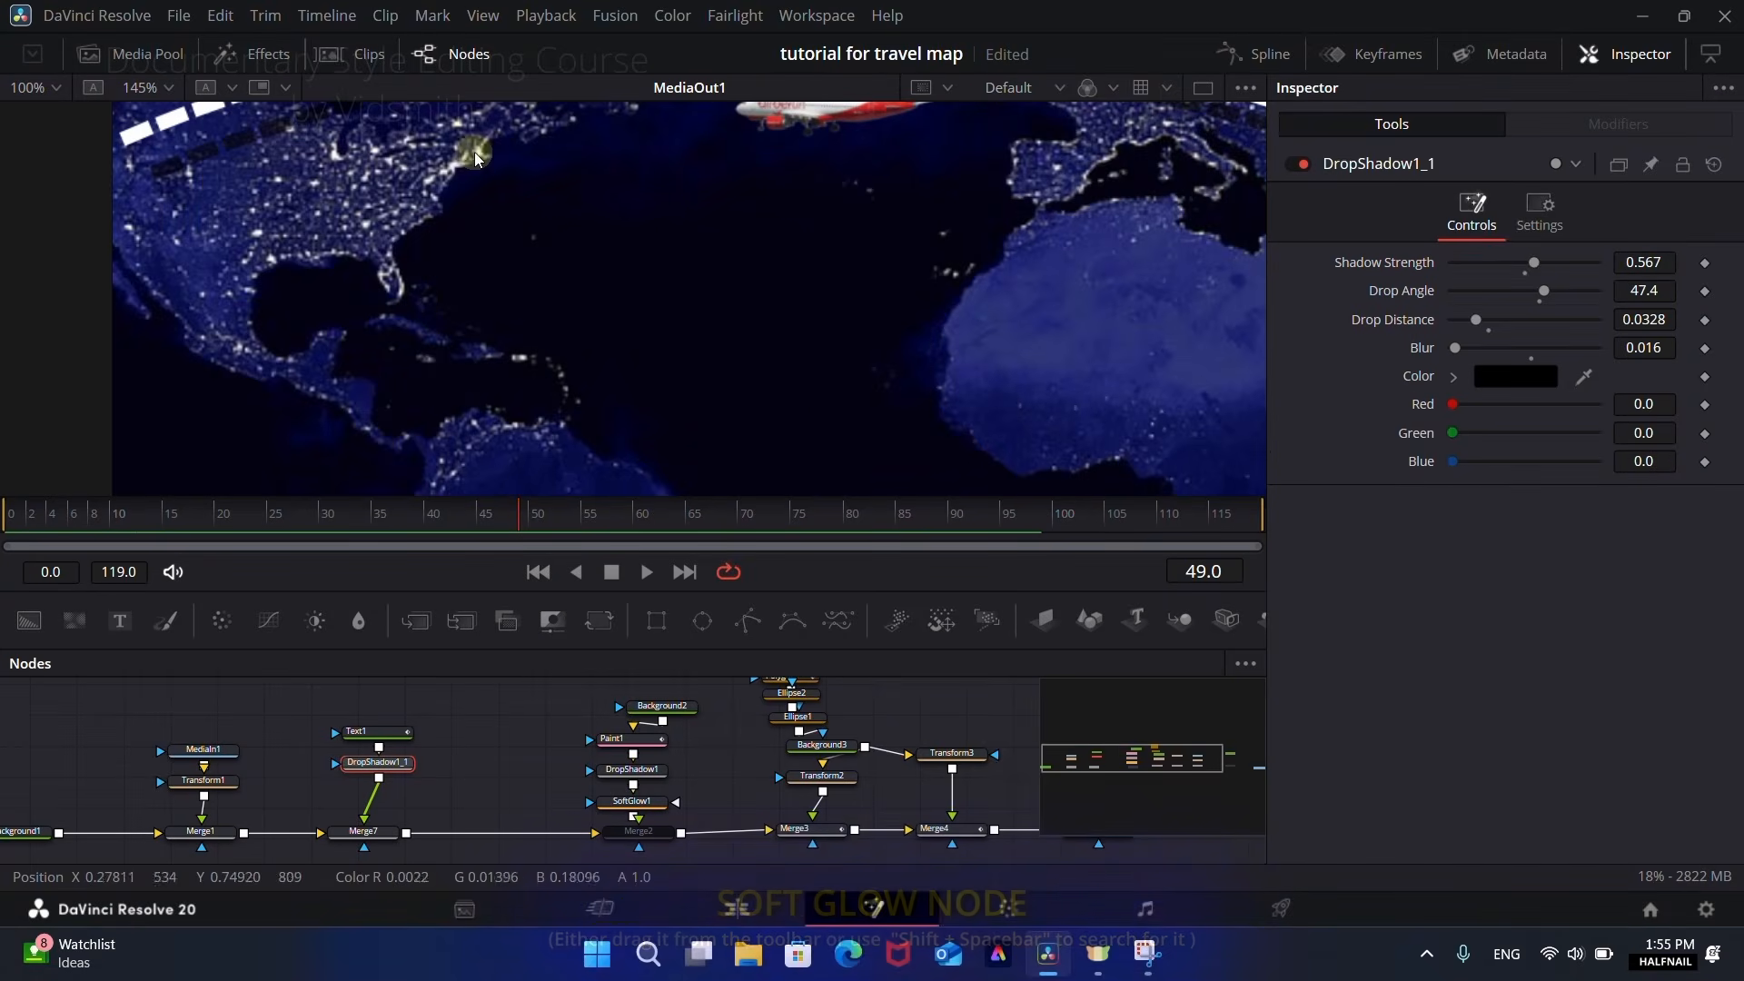
scroll(825, 292, "down", 6)
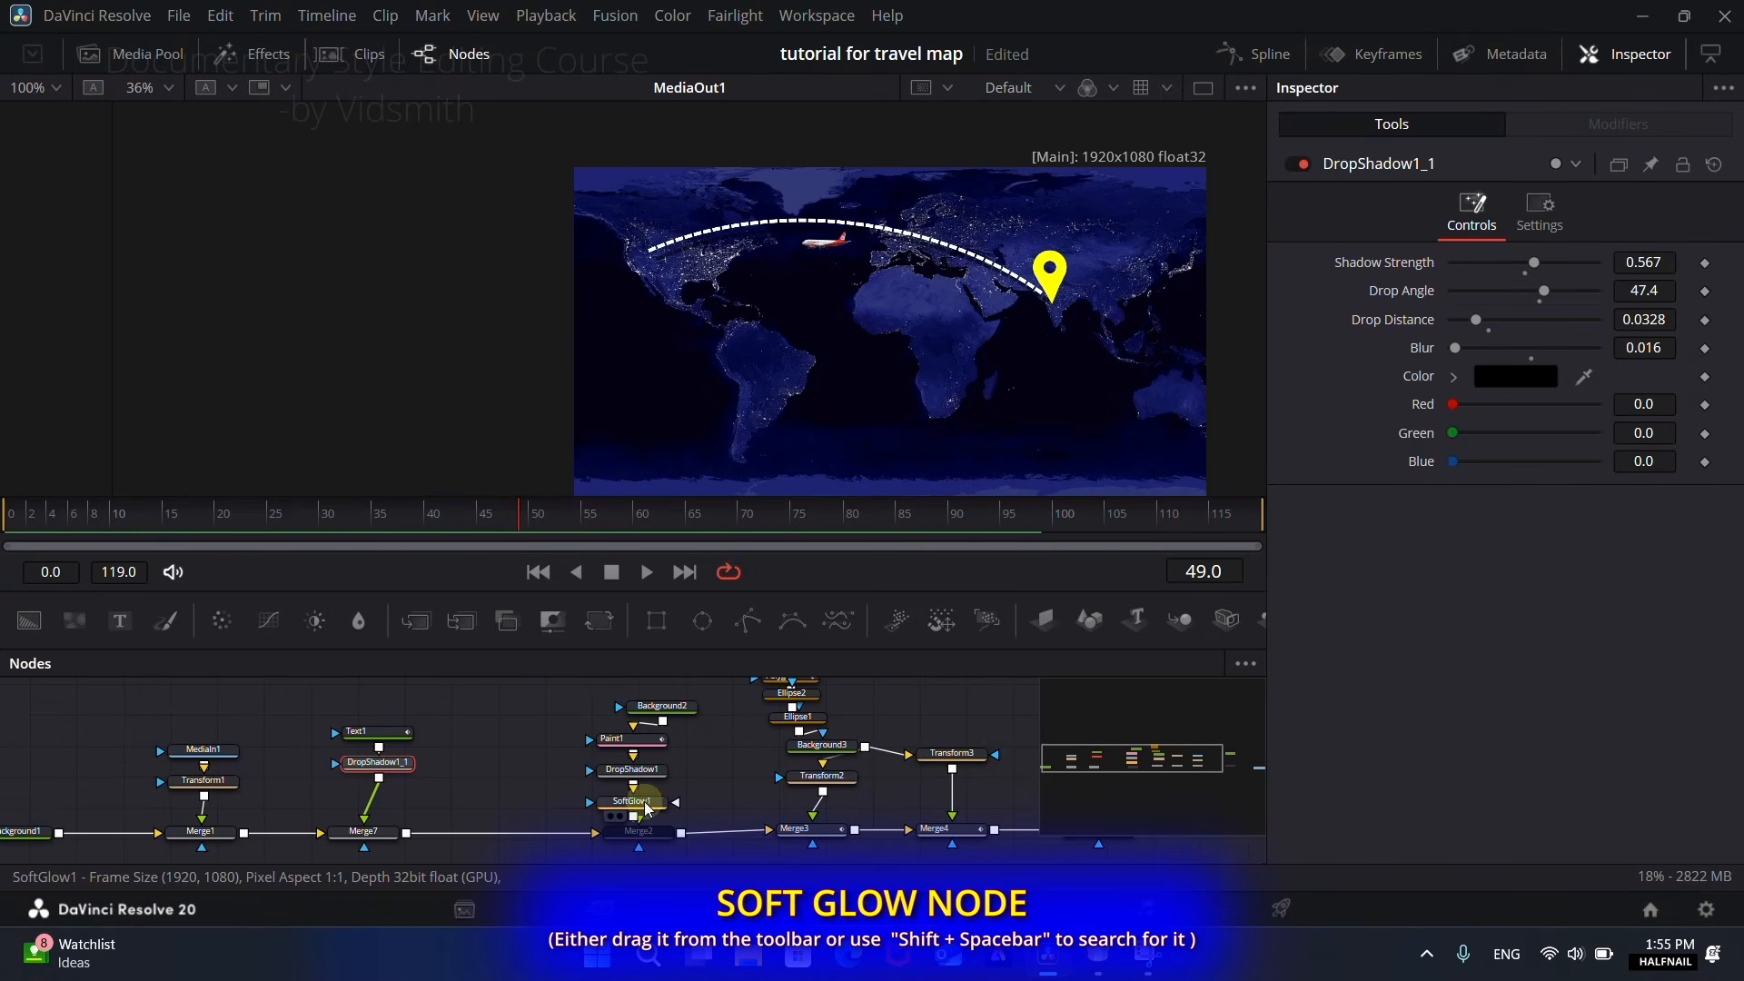
Step: Copy SoftGlow1 and paste it after the dashed route's drop shadow to make the dashes glow
left_click(647, 809)
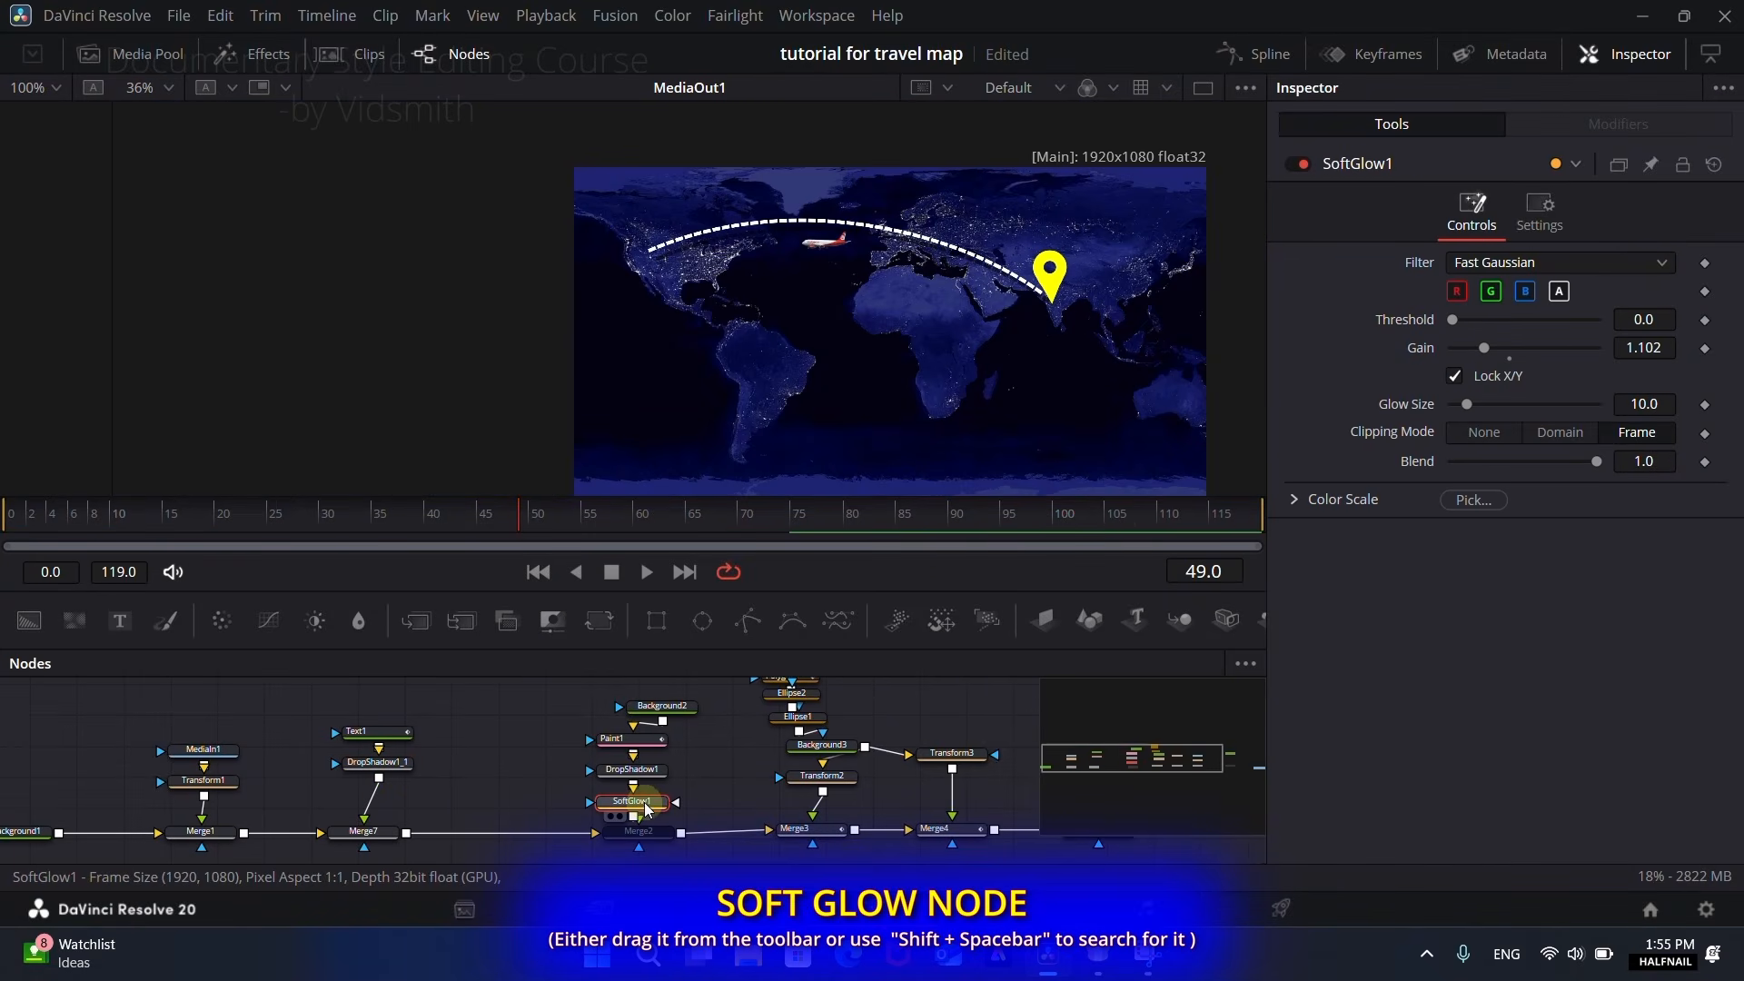
left_click(379, 768)
key("ctrl+v")
scroll(781, 297, "up", 2)
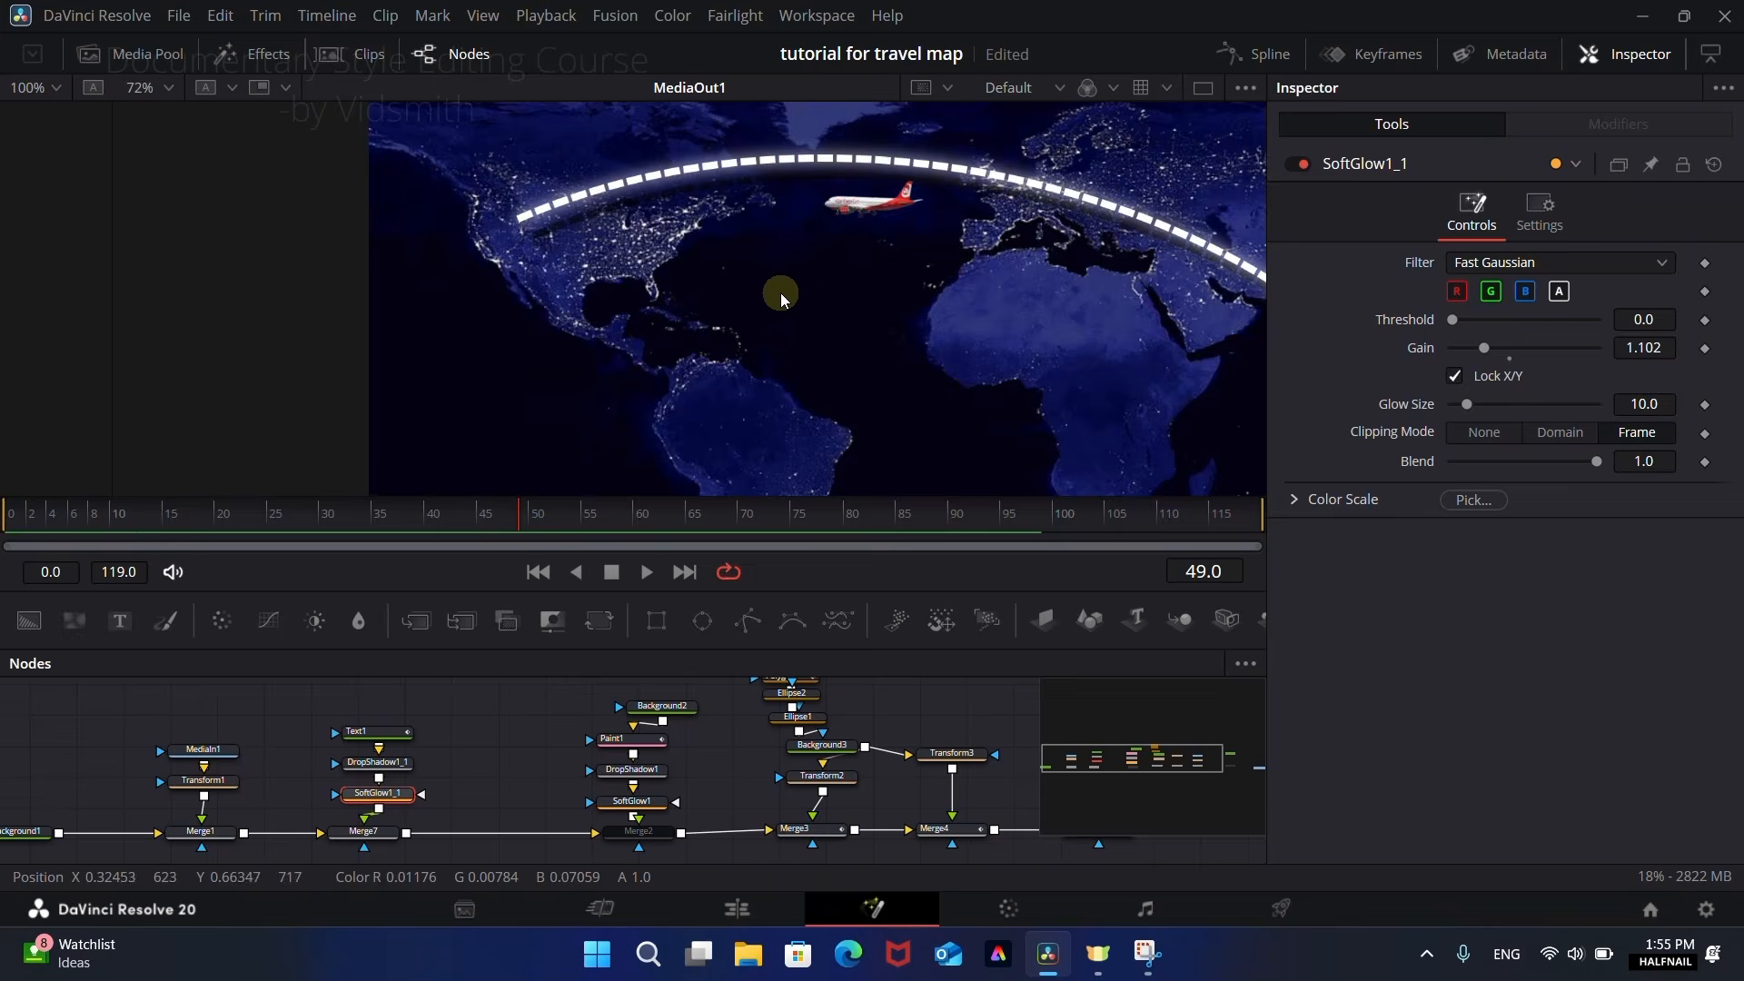
scroll(782, 298, "up", 2)
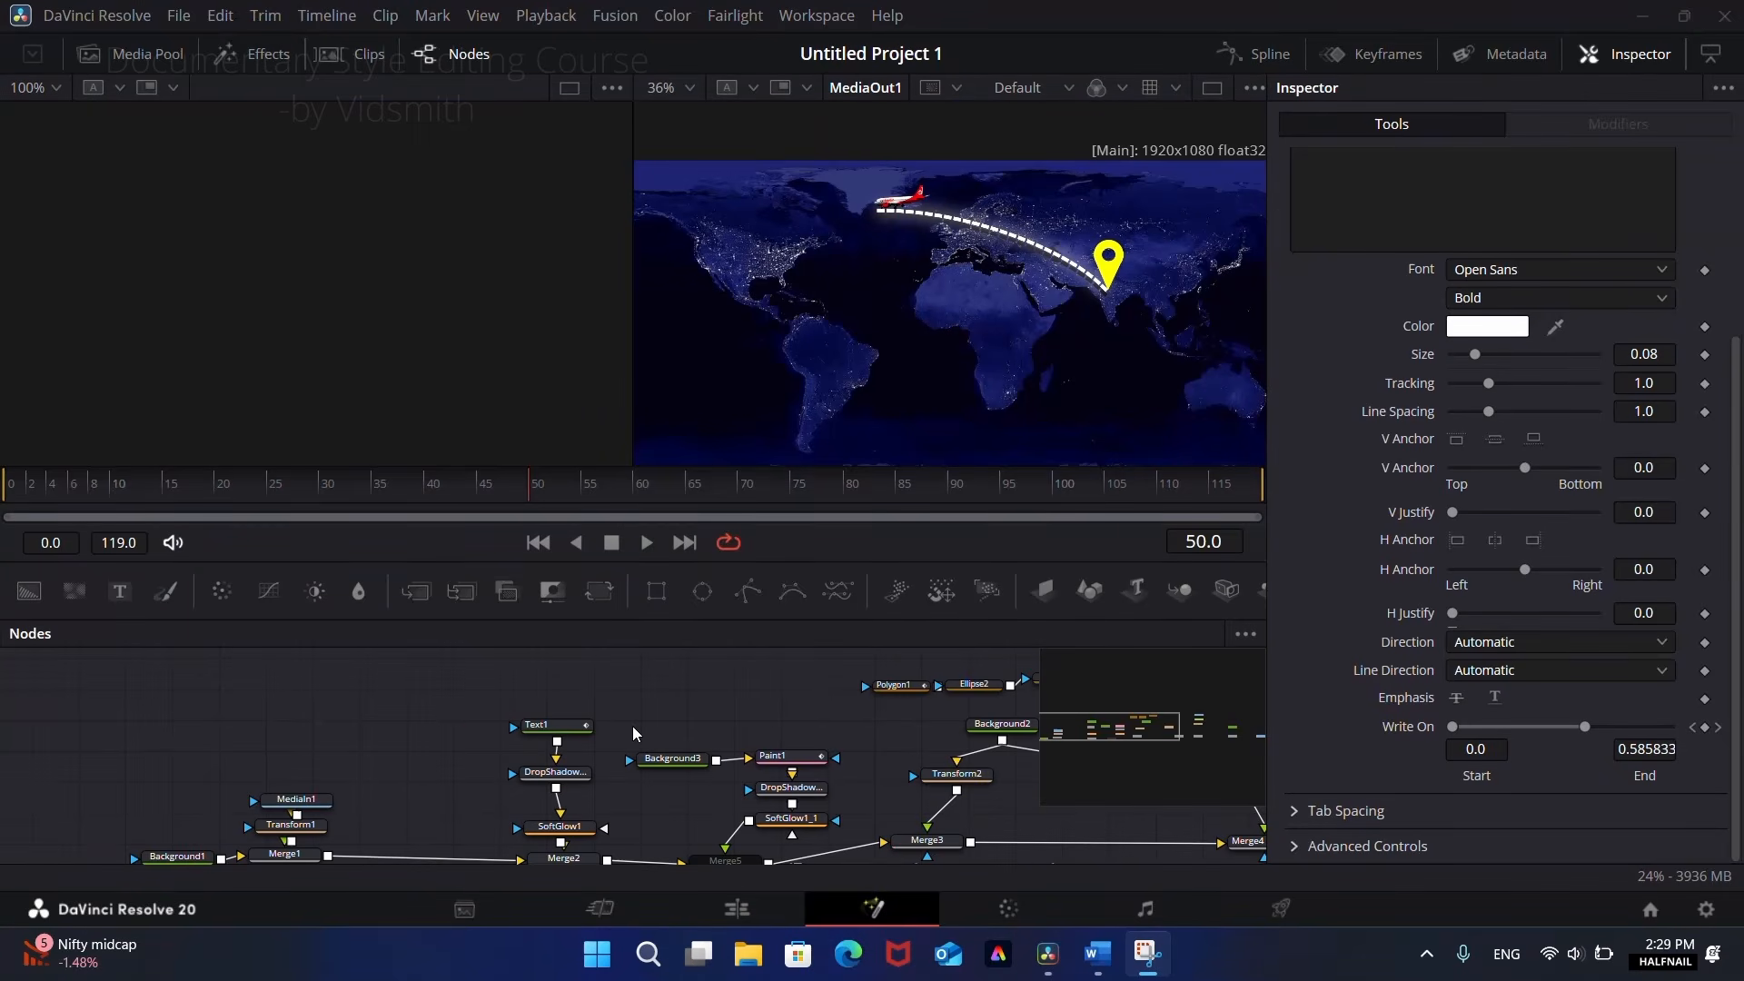
Step: Select Text1 and scrub the timeline to compare its Write On animation with the aeroplane's movement
left_click_drag(629, 824, 593, 821)
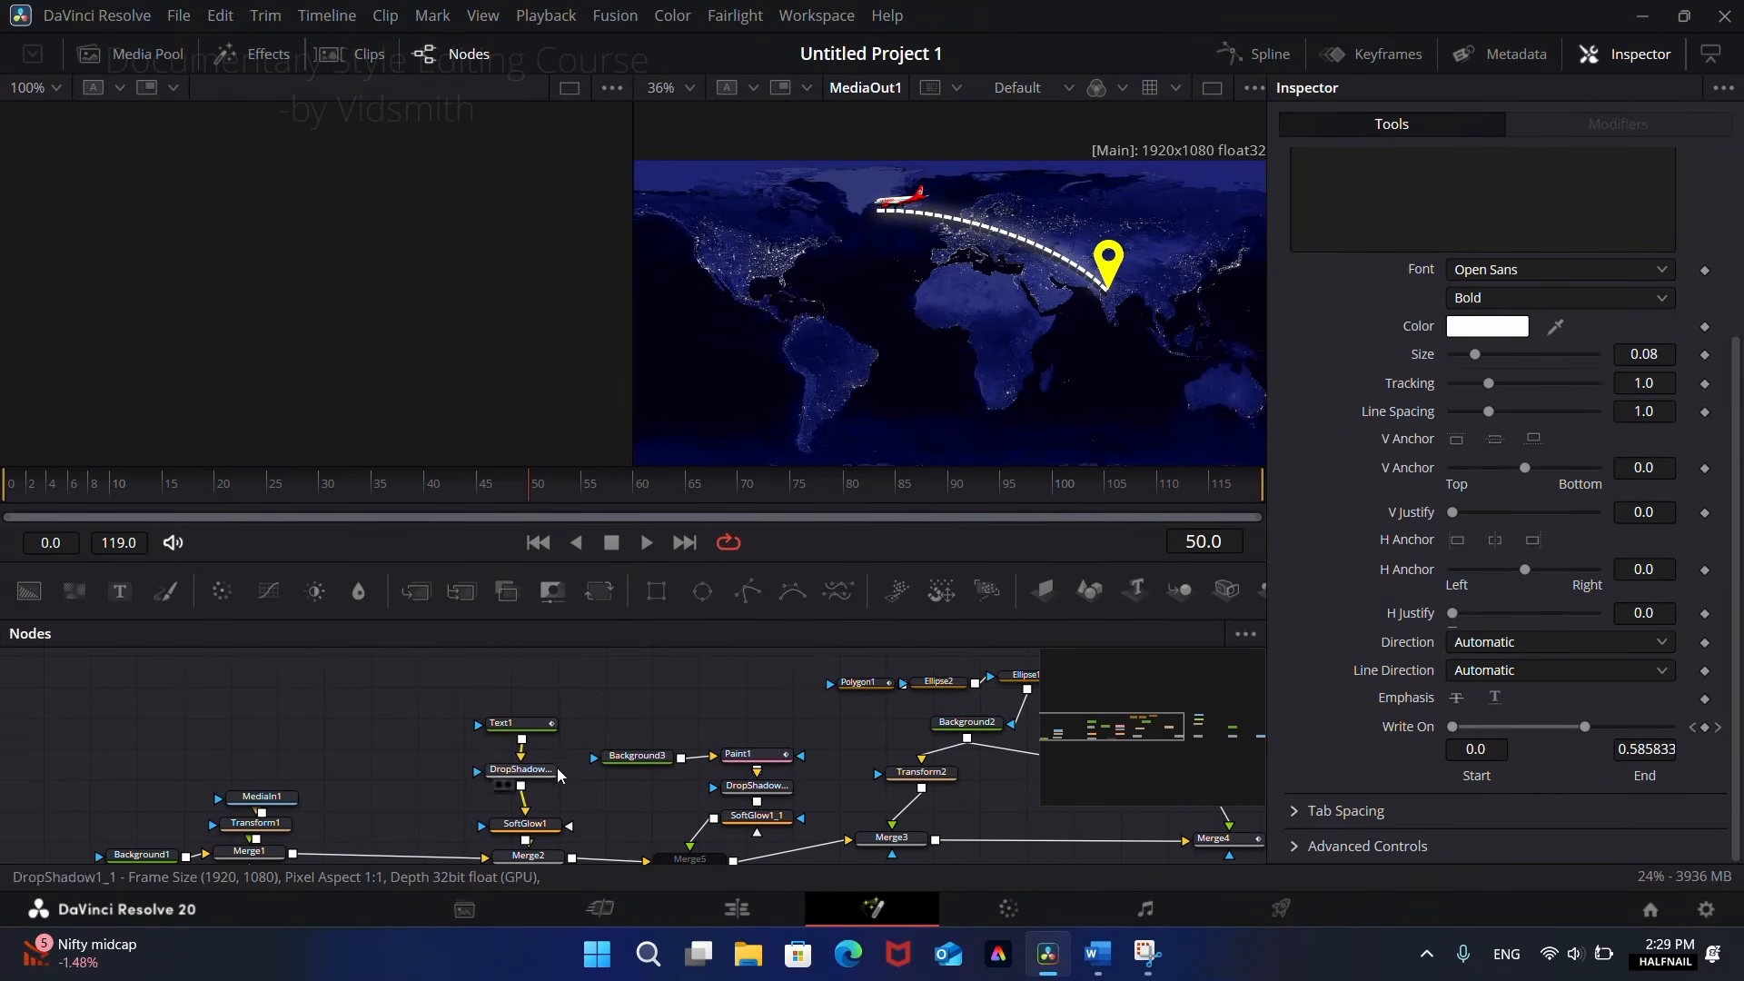
left_click(528, 727)
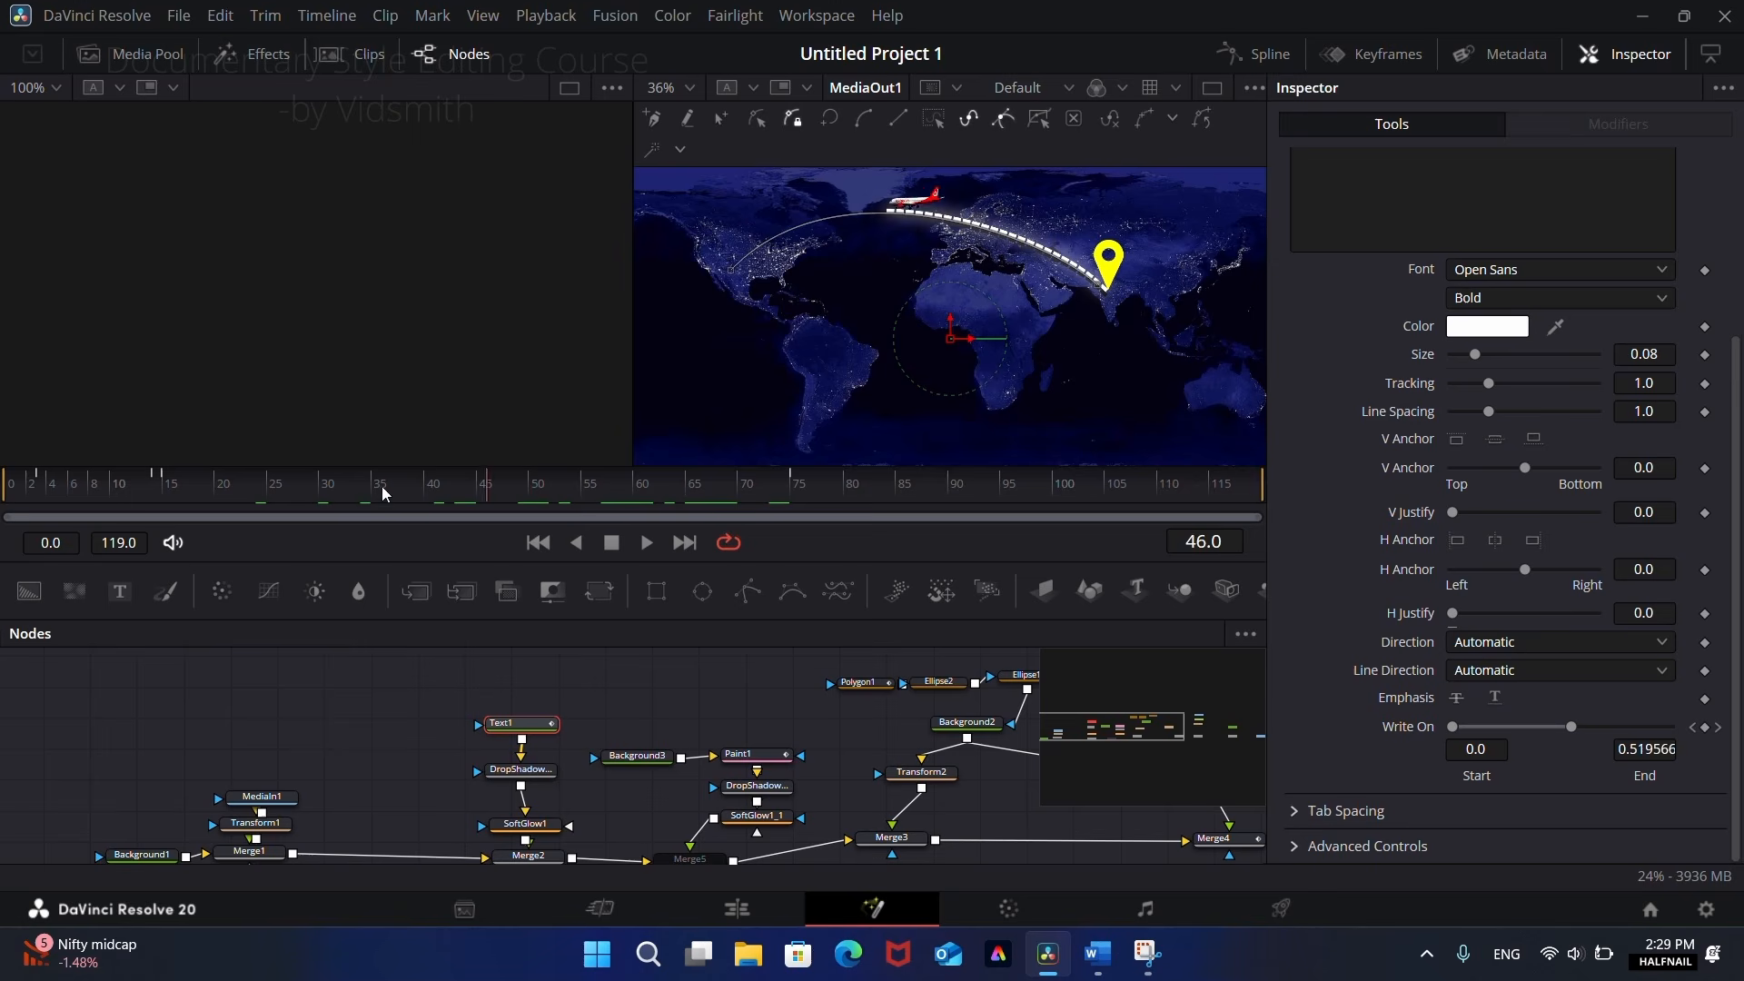
left_click_drag(382, 494, 529, 491)
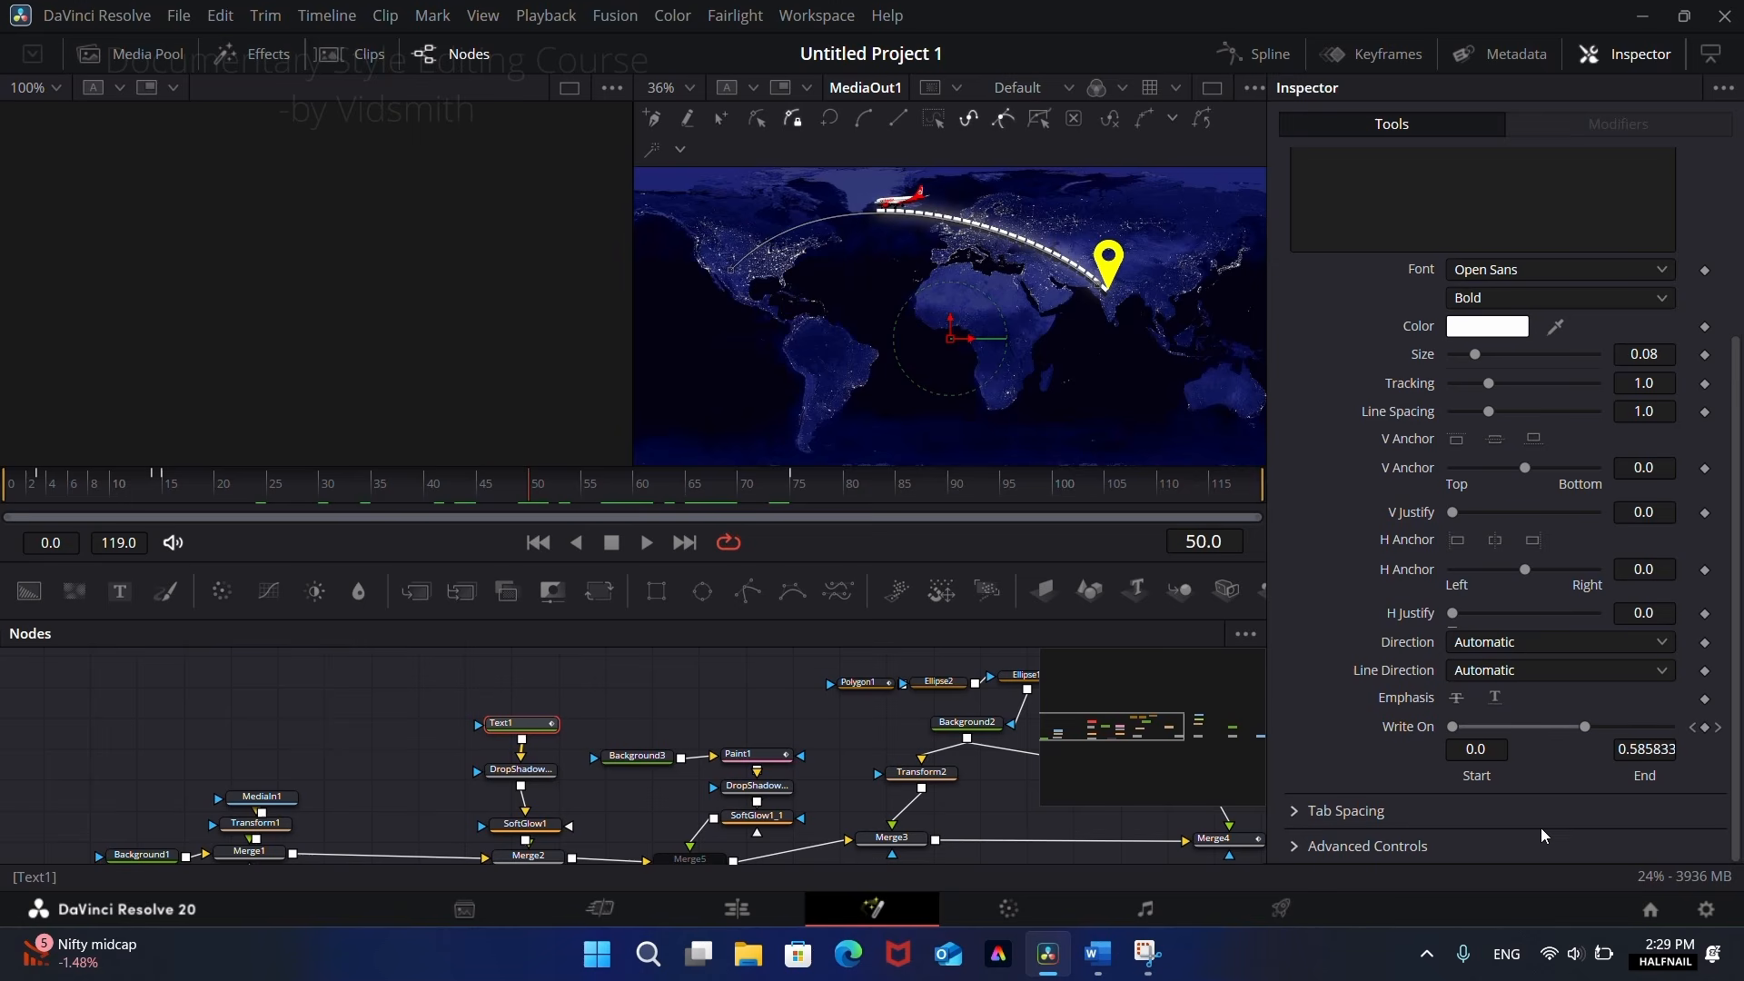
left_click_drag(552, 484, 656, 526)
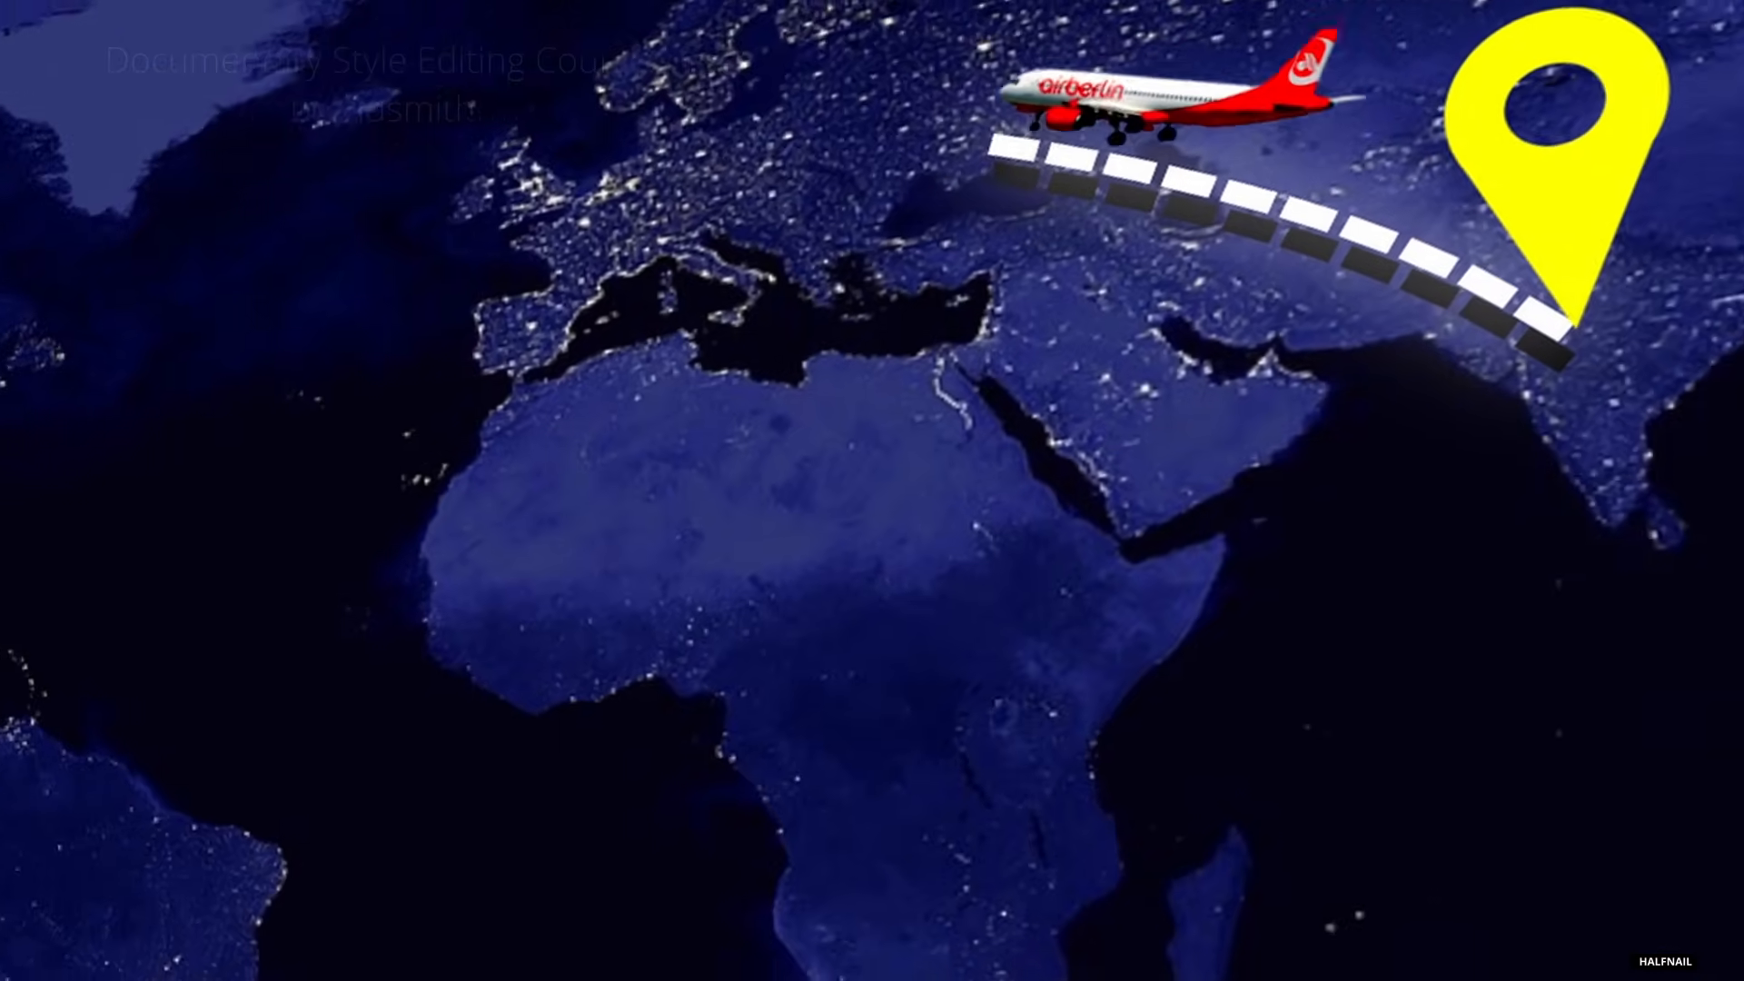
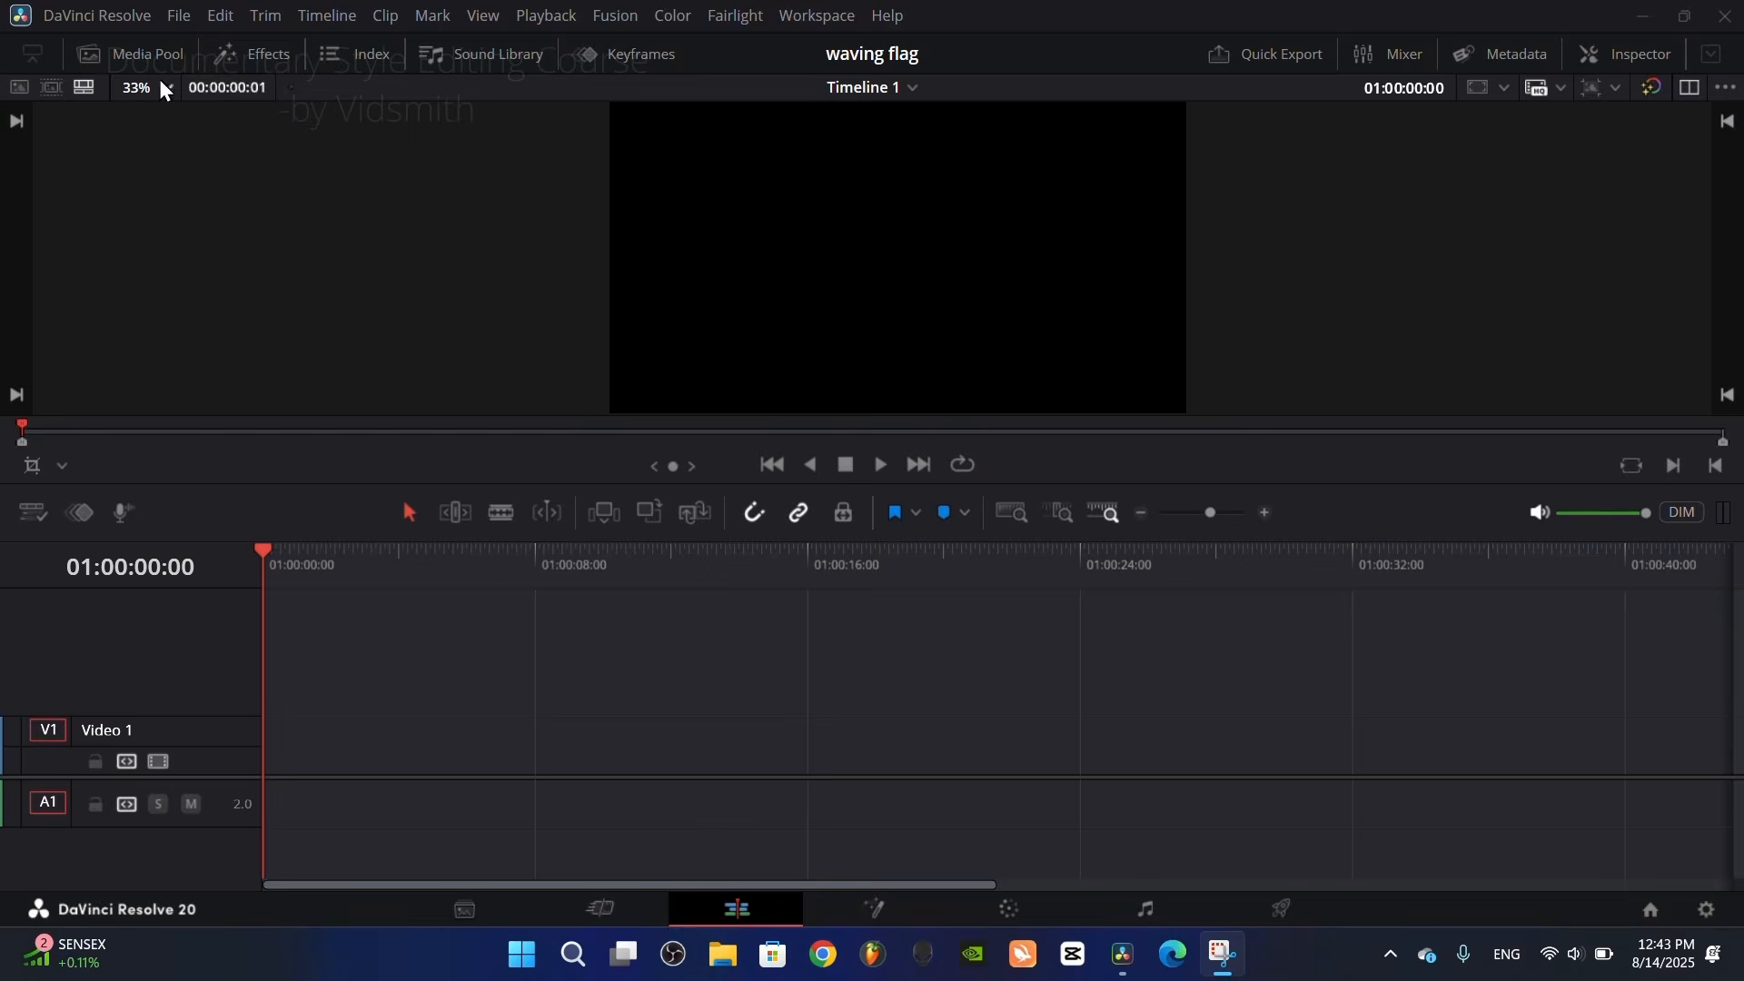
Step: Place the USA flag image on Video 1 at the start of the timeline
left_click(139, 52)
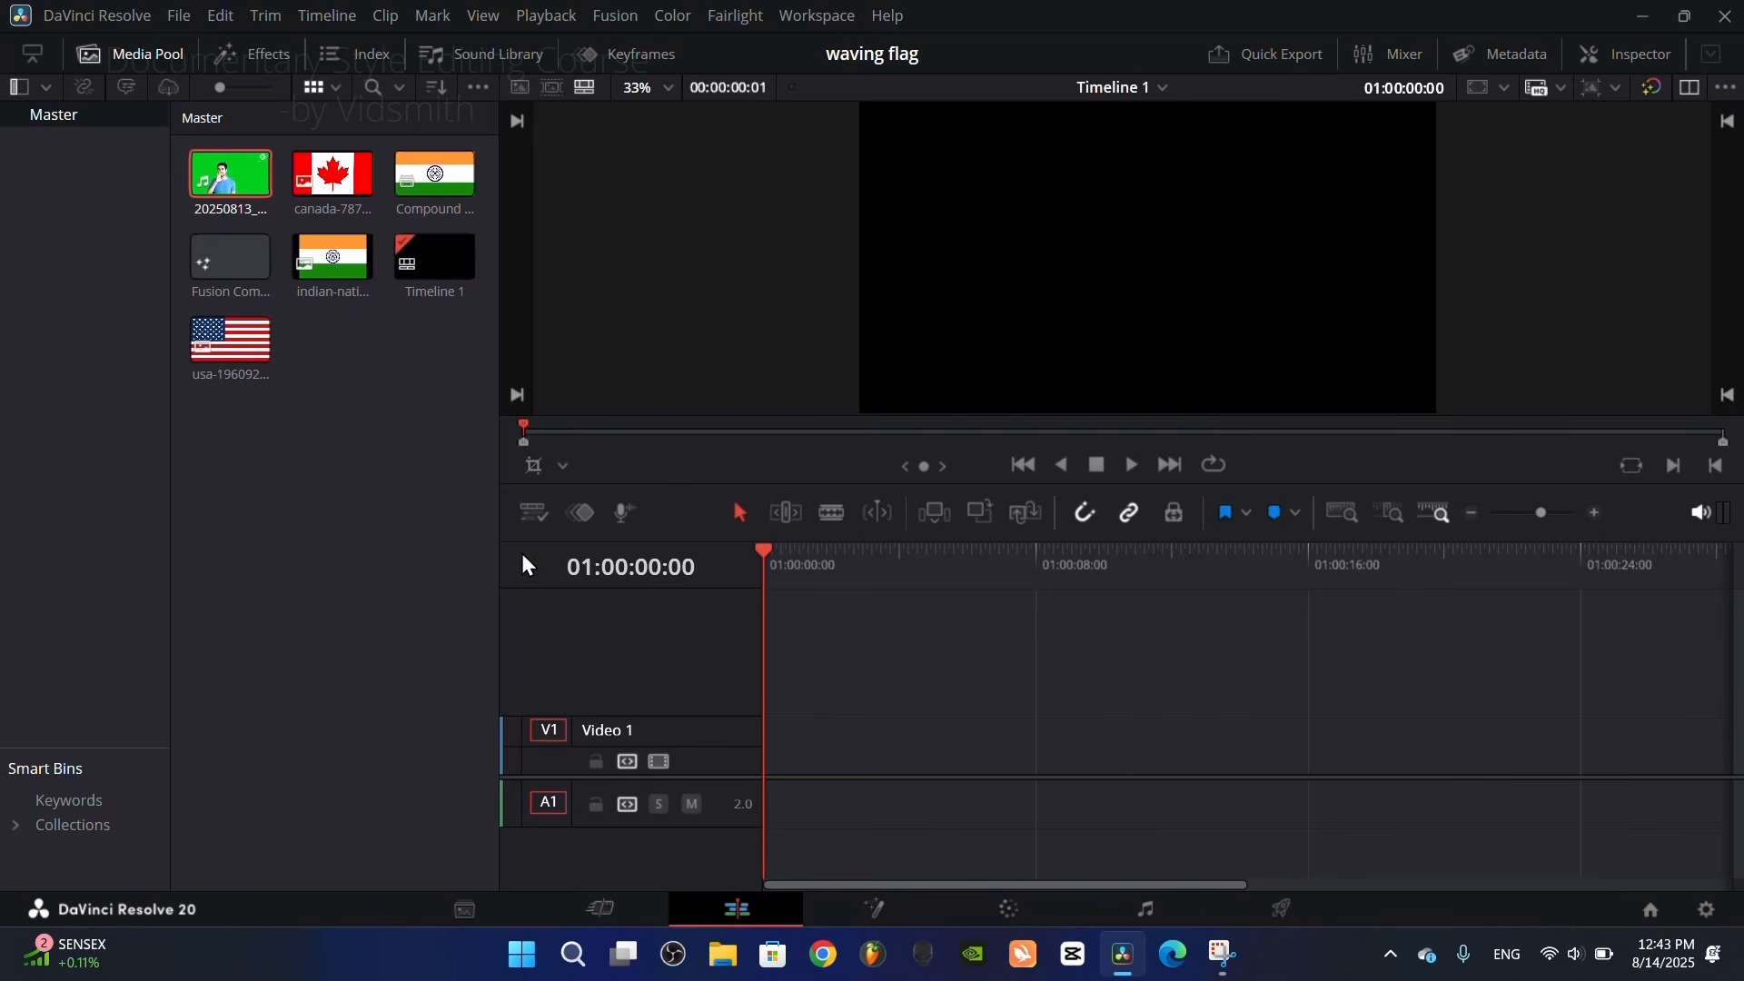
left_click(231, 343)
left_click_drag(232, 344, 686, 770)
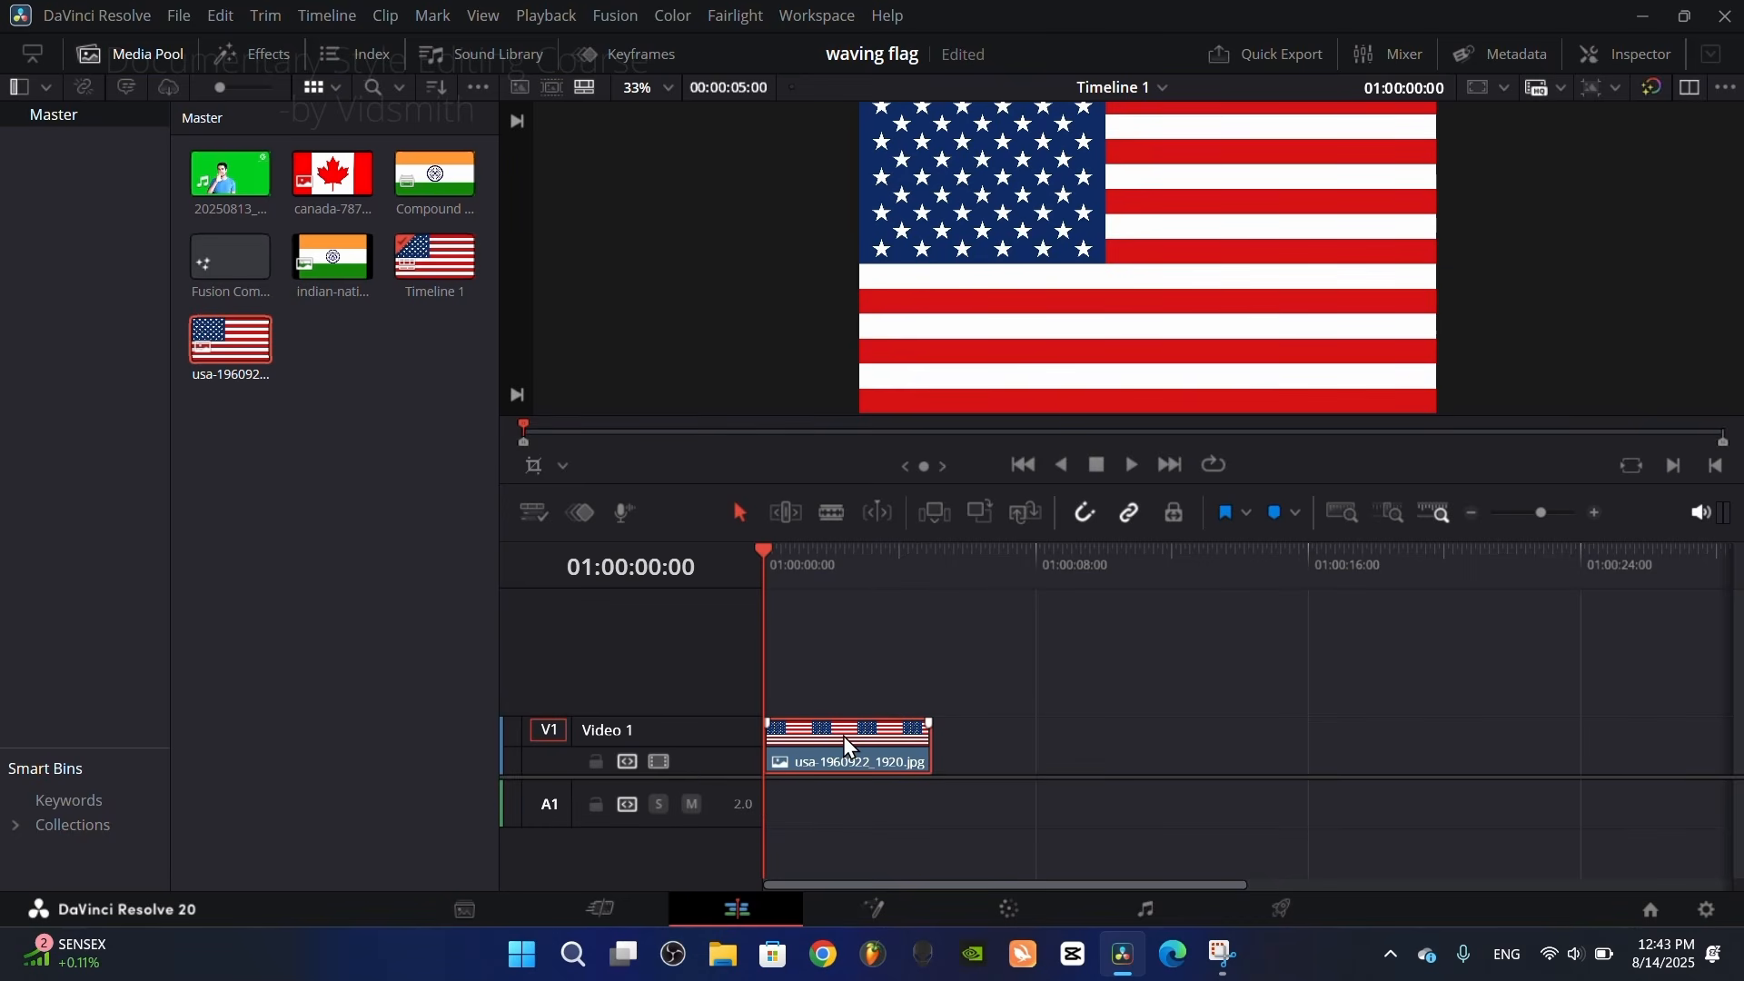
left_click(142, 60)
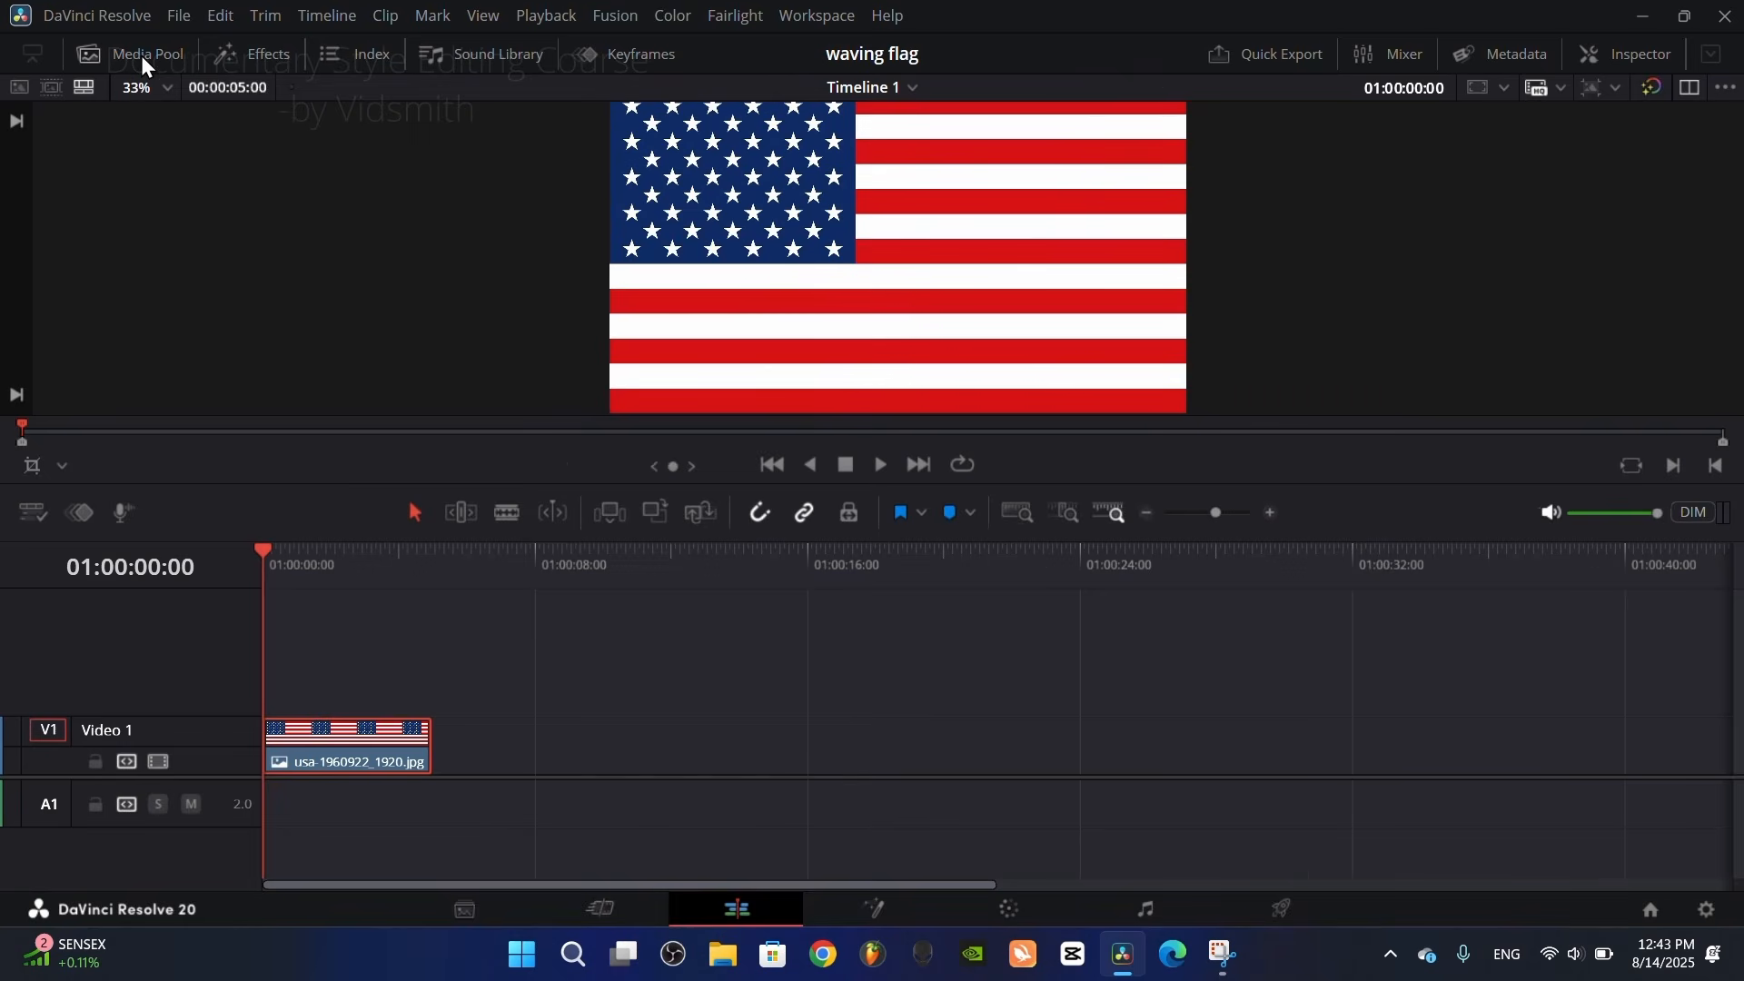
Step: Apply the Flying Flag effect to the USA flag clip and play back its waving motion
left_click(243, 54)
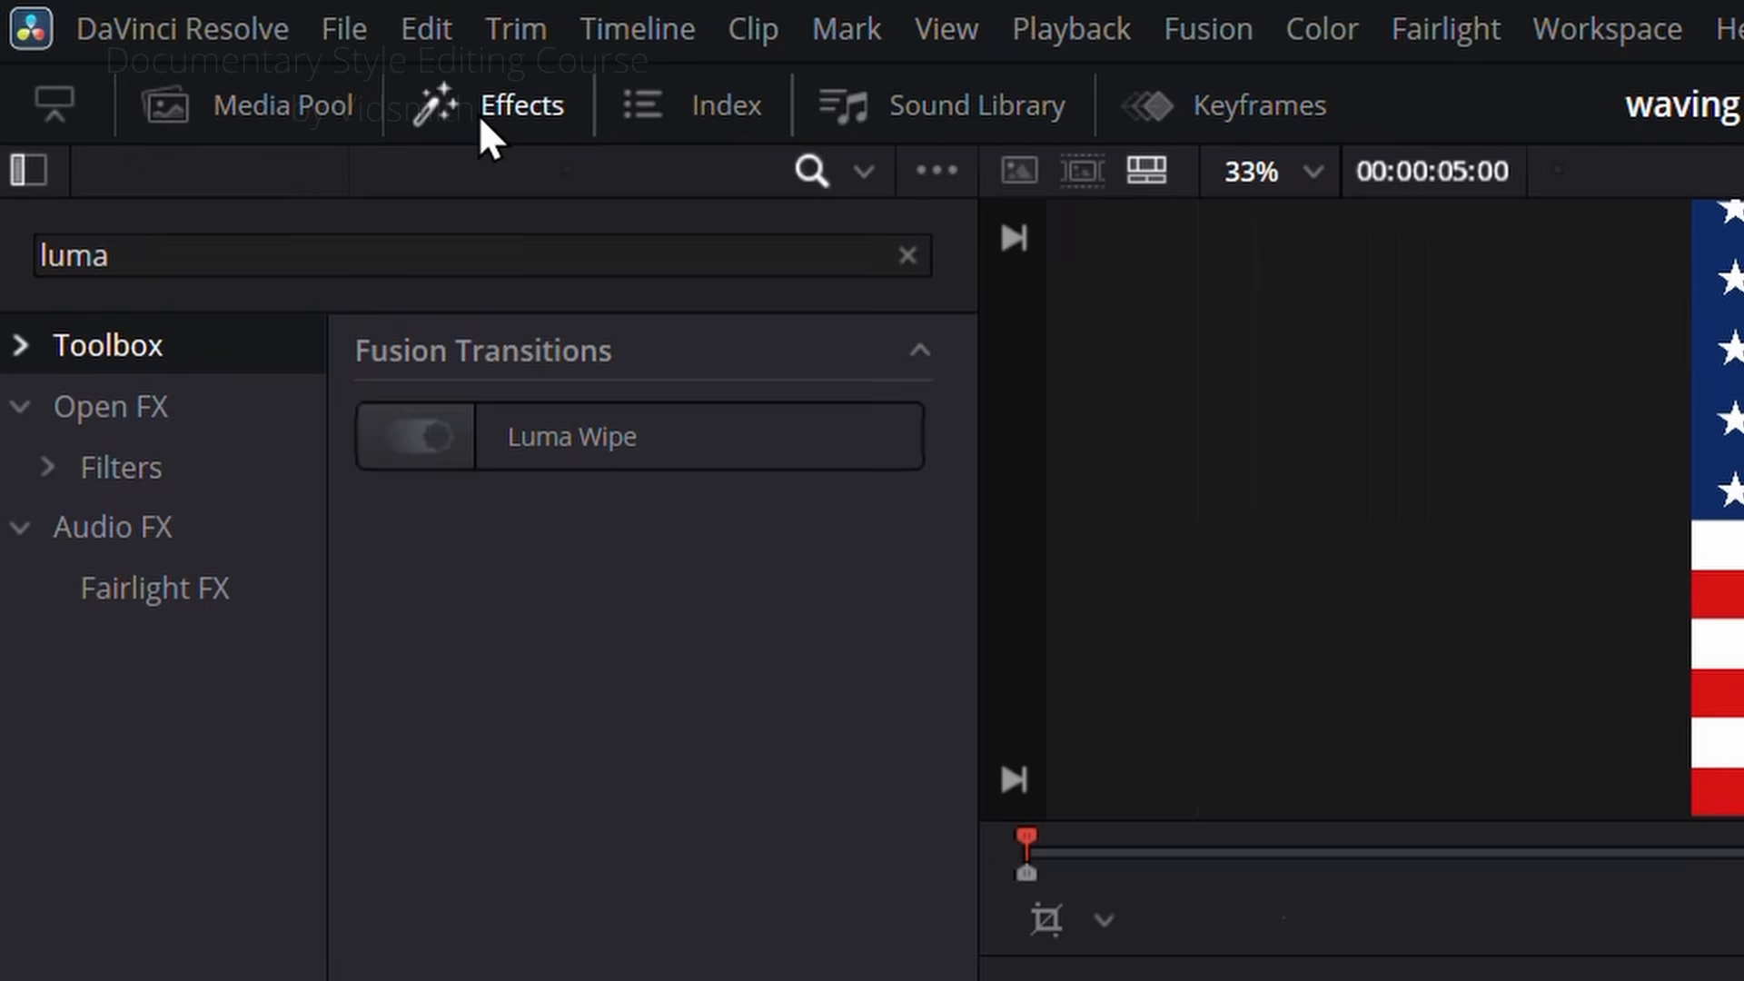
left_click(907, 258)
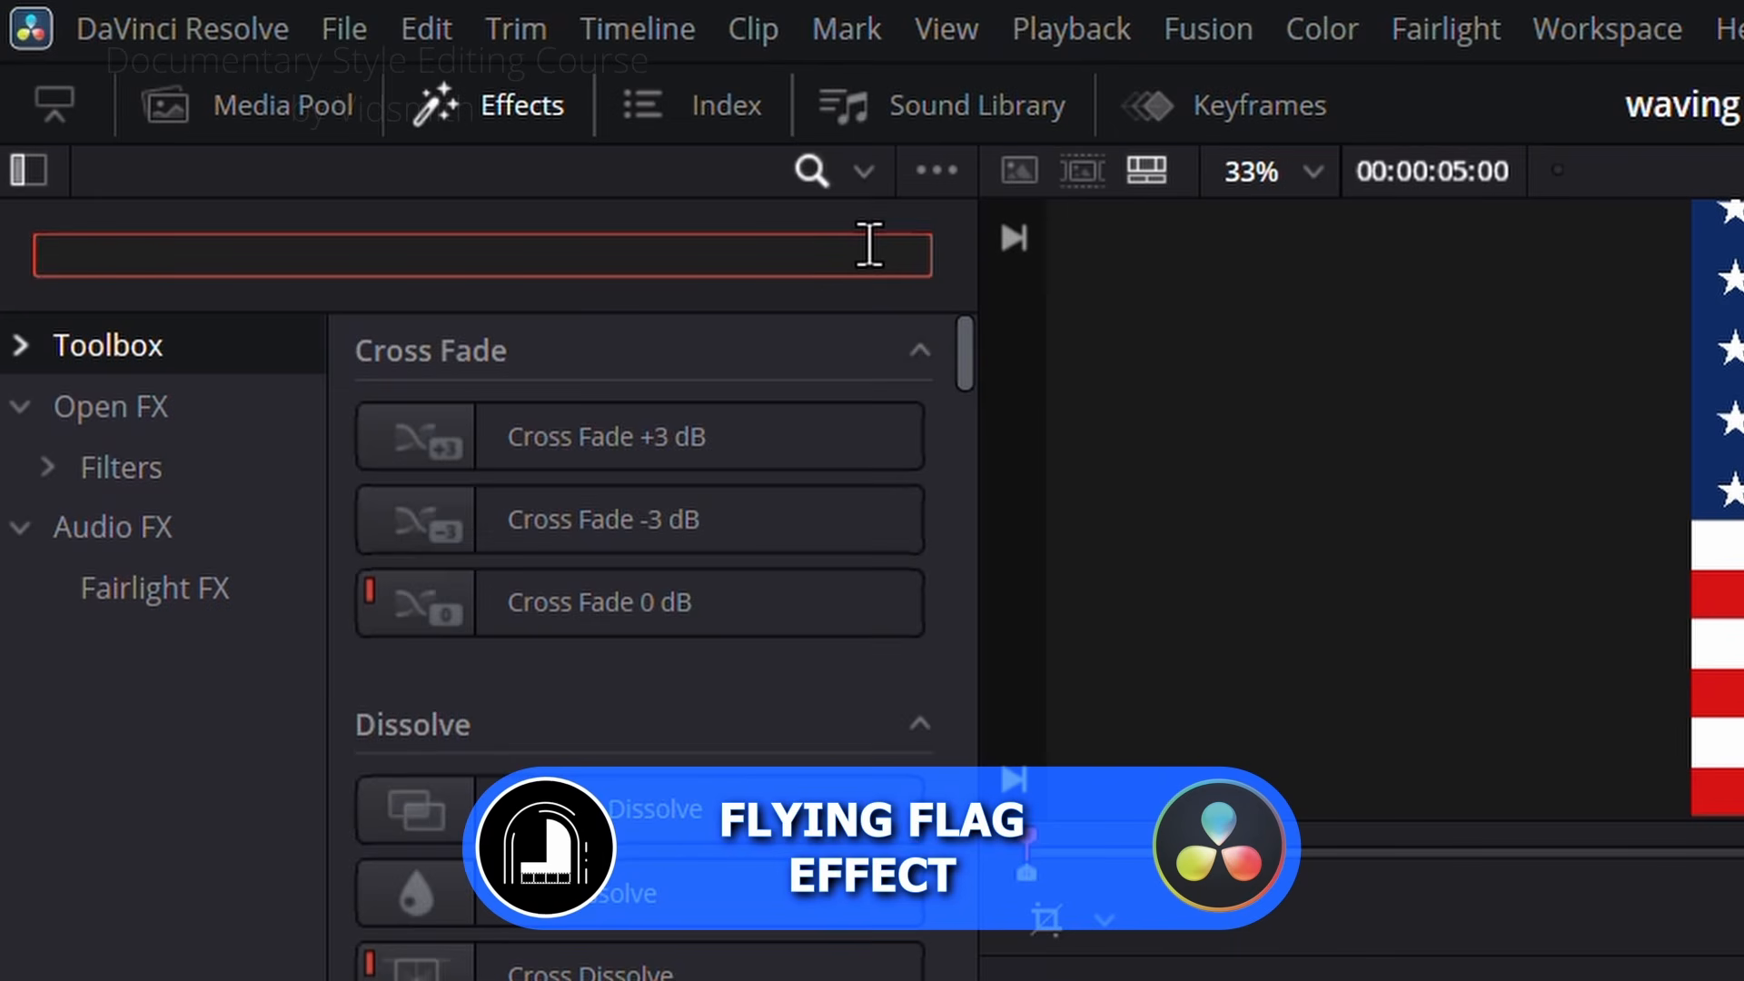
type("flyin")
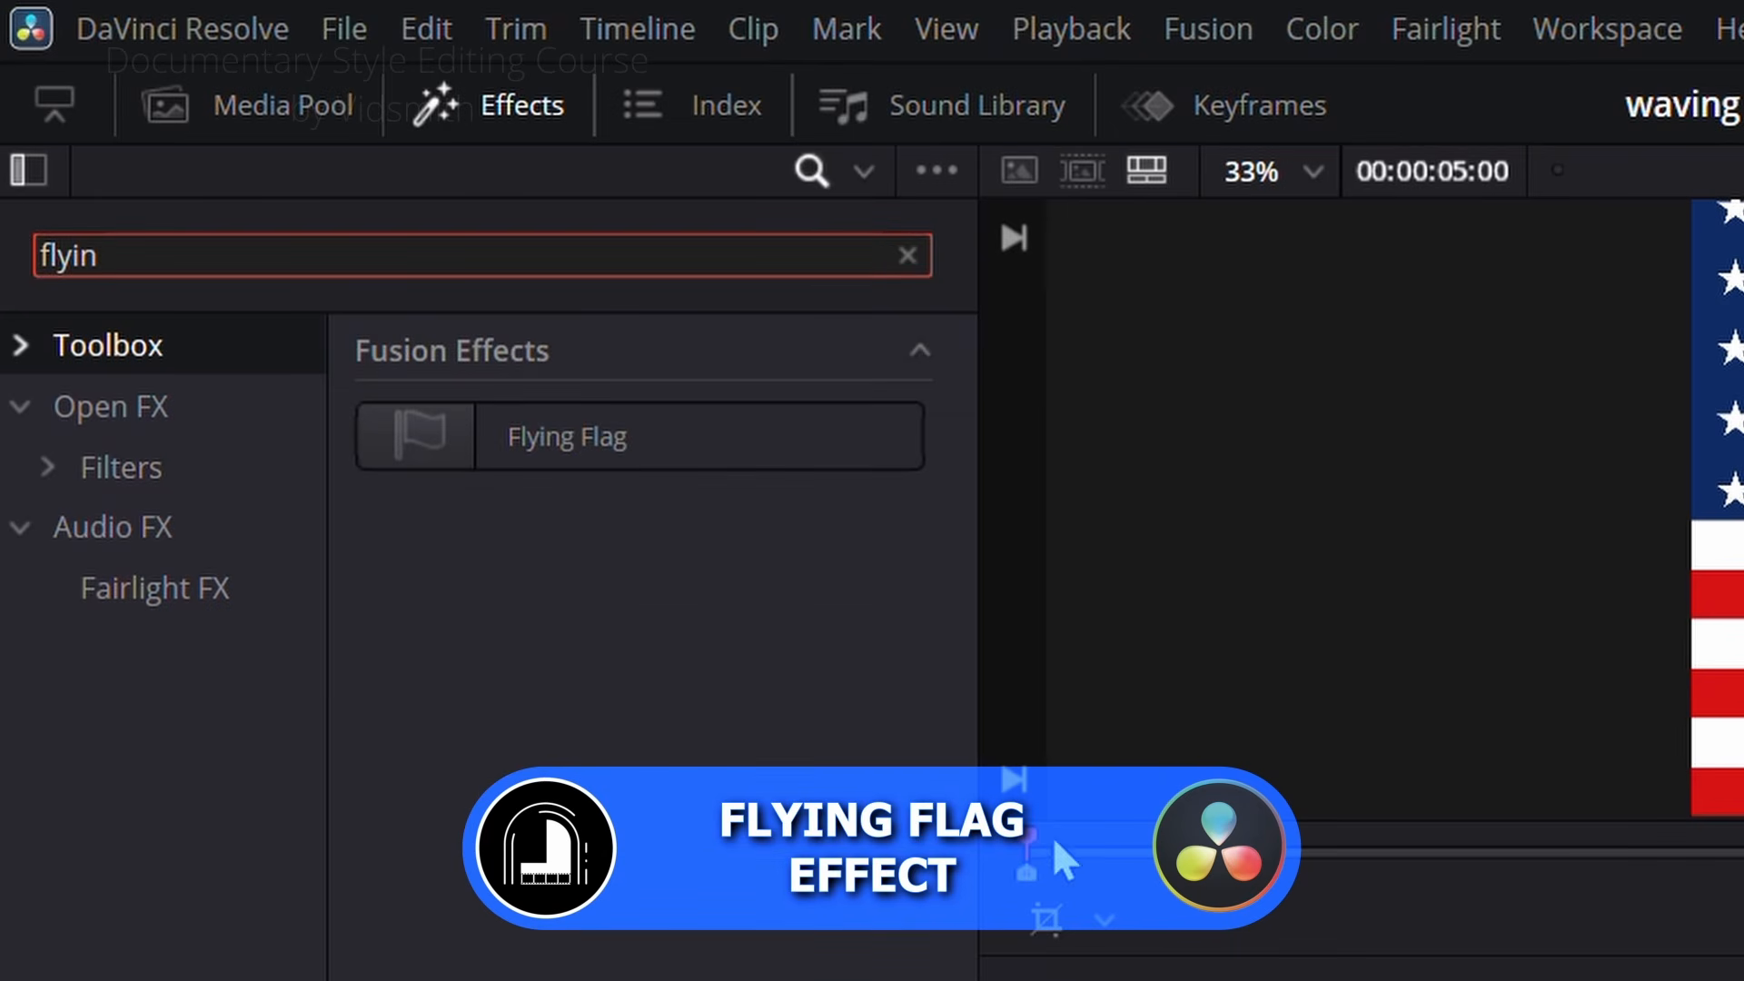
left_click(596, 427)
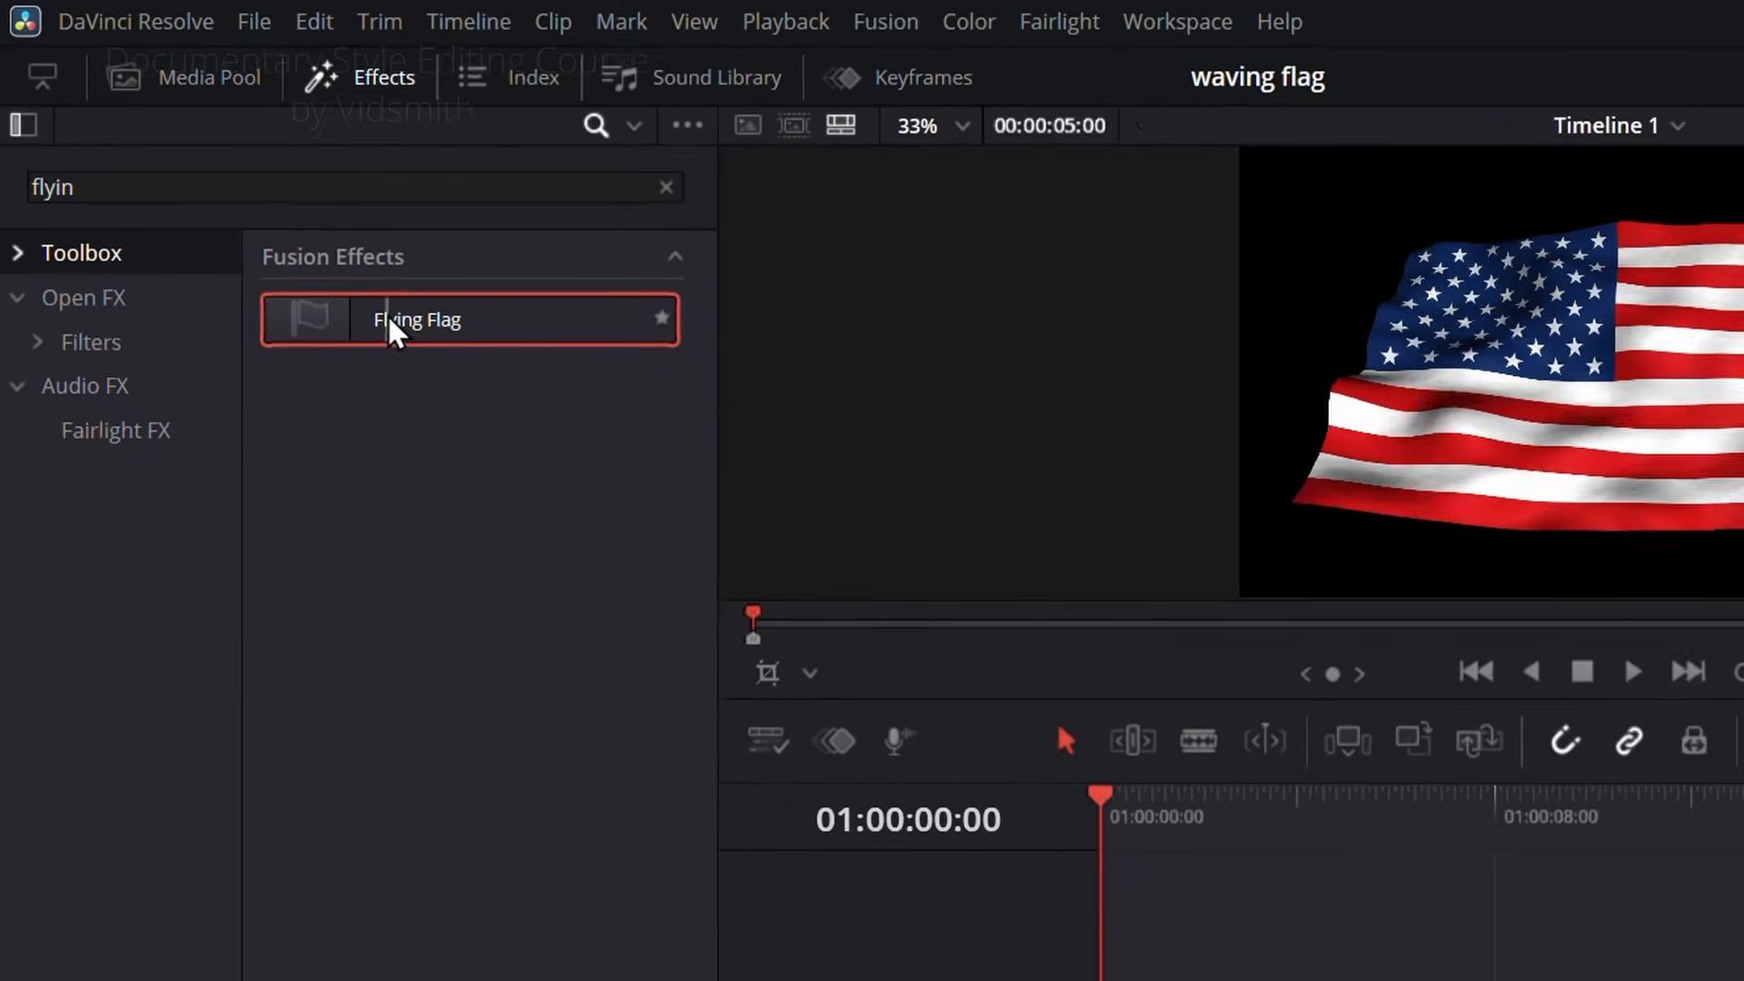
left_click_drag(533, 407, 1476, 980)
left_click_drag(840, 754, 843, 754)
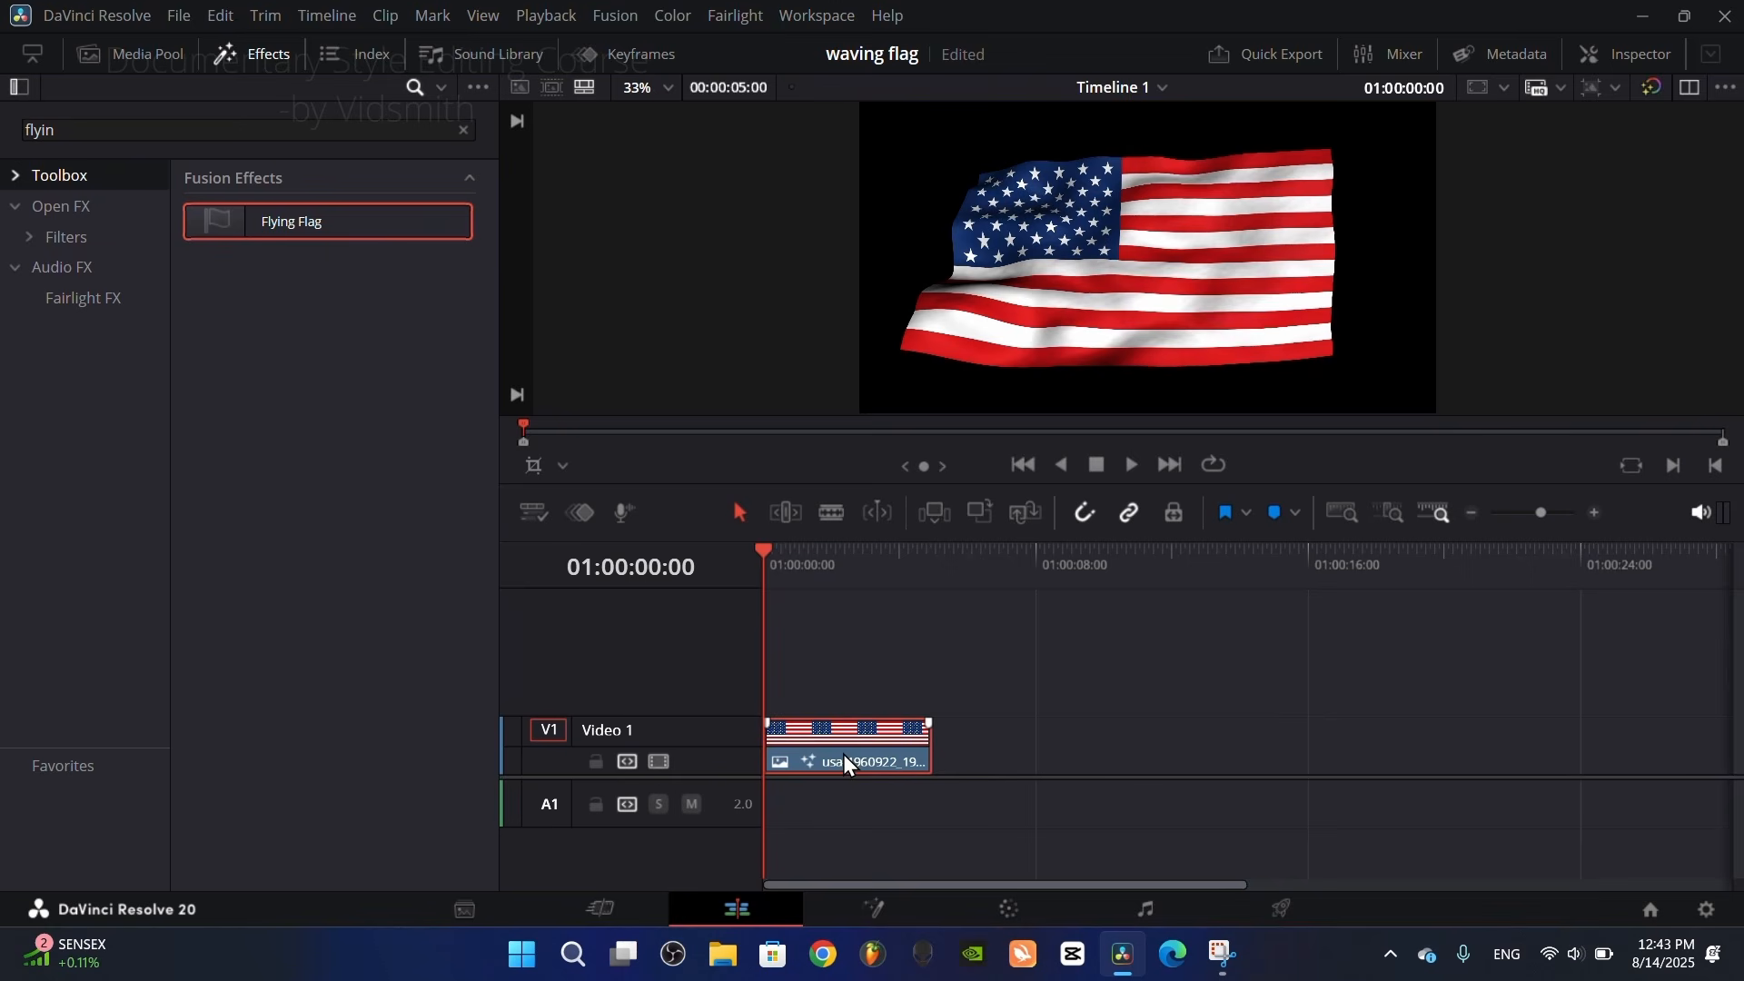
left_click(267, 57)
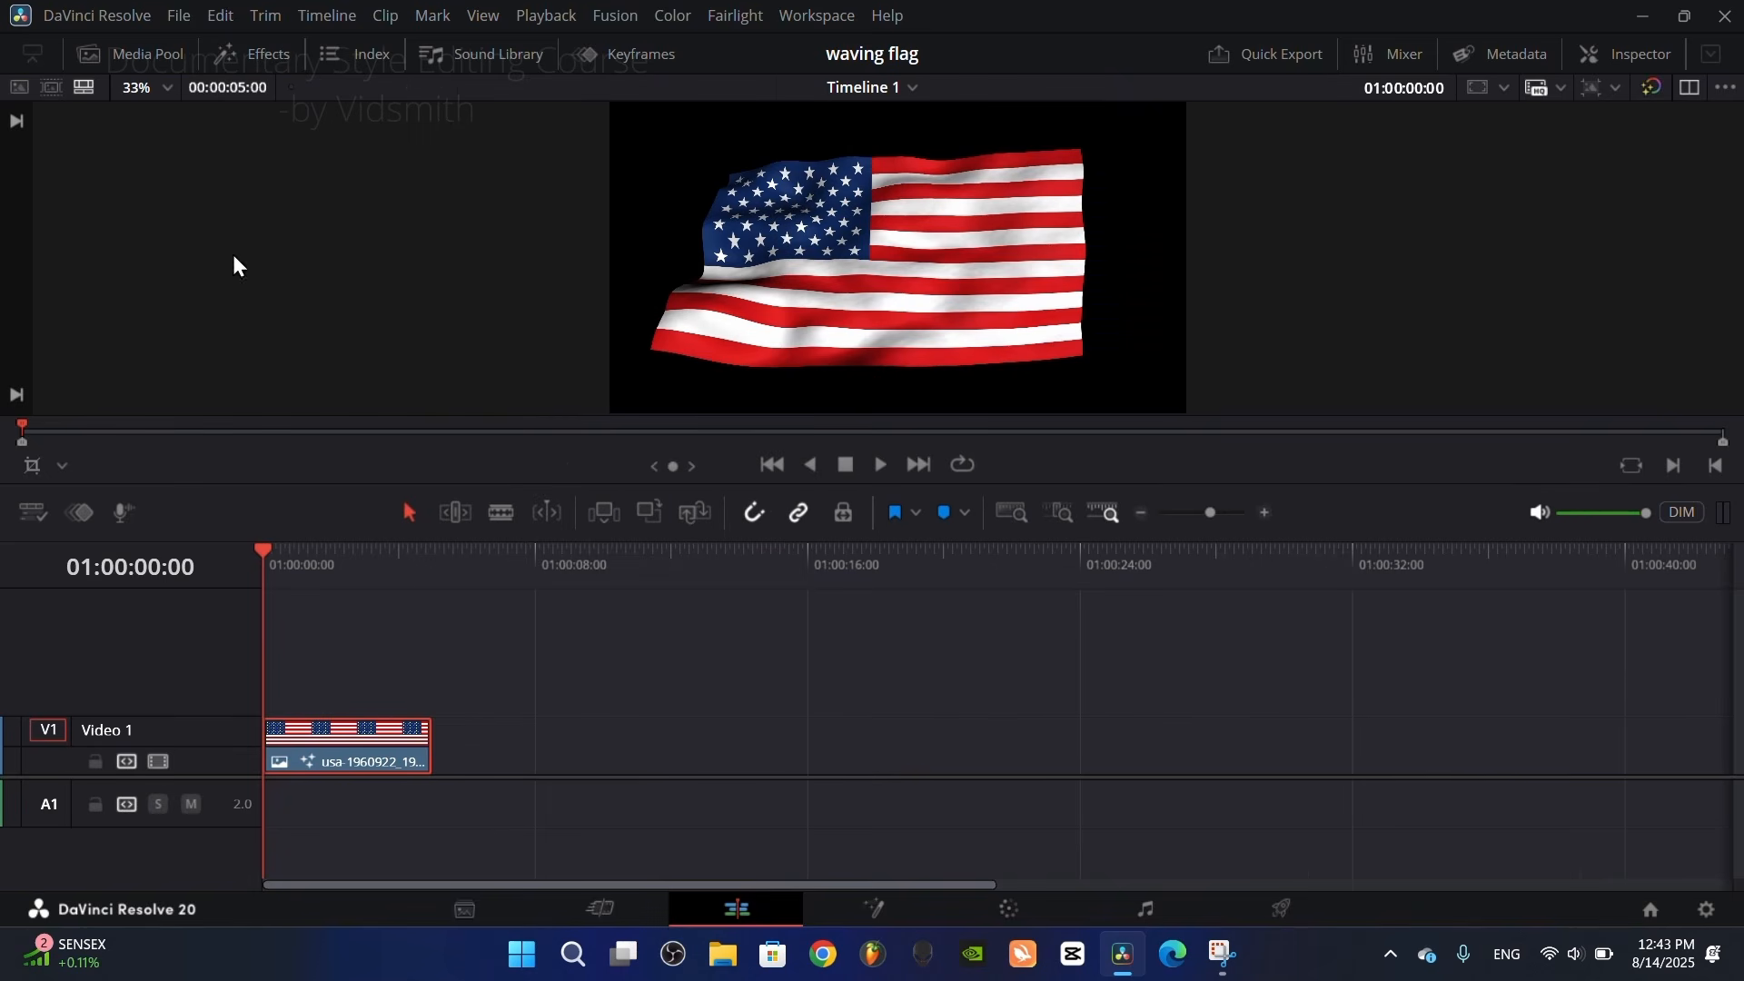
key("space")
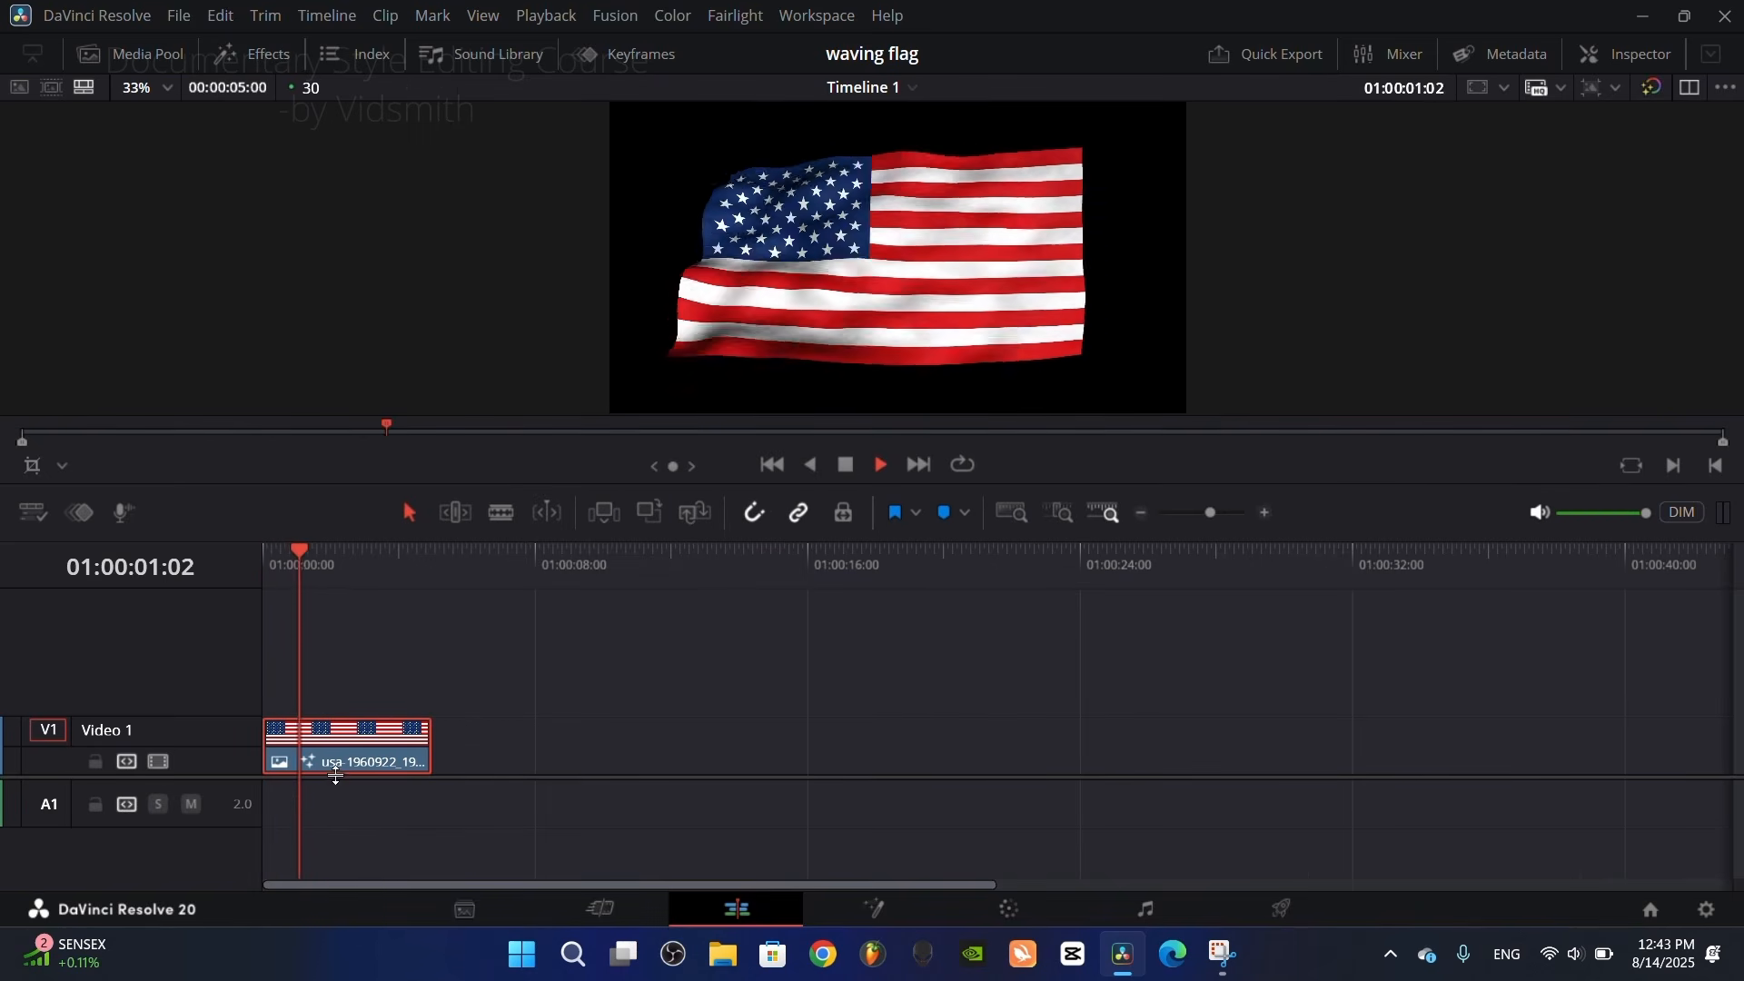
key("space")
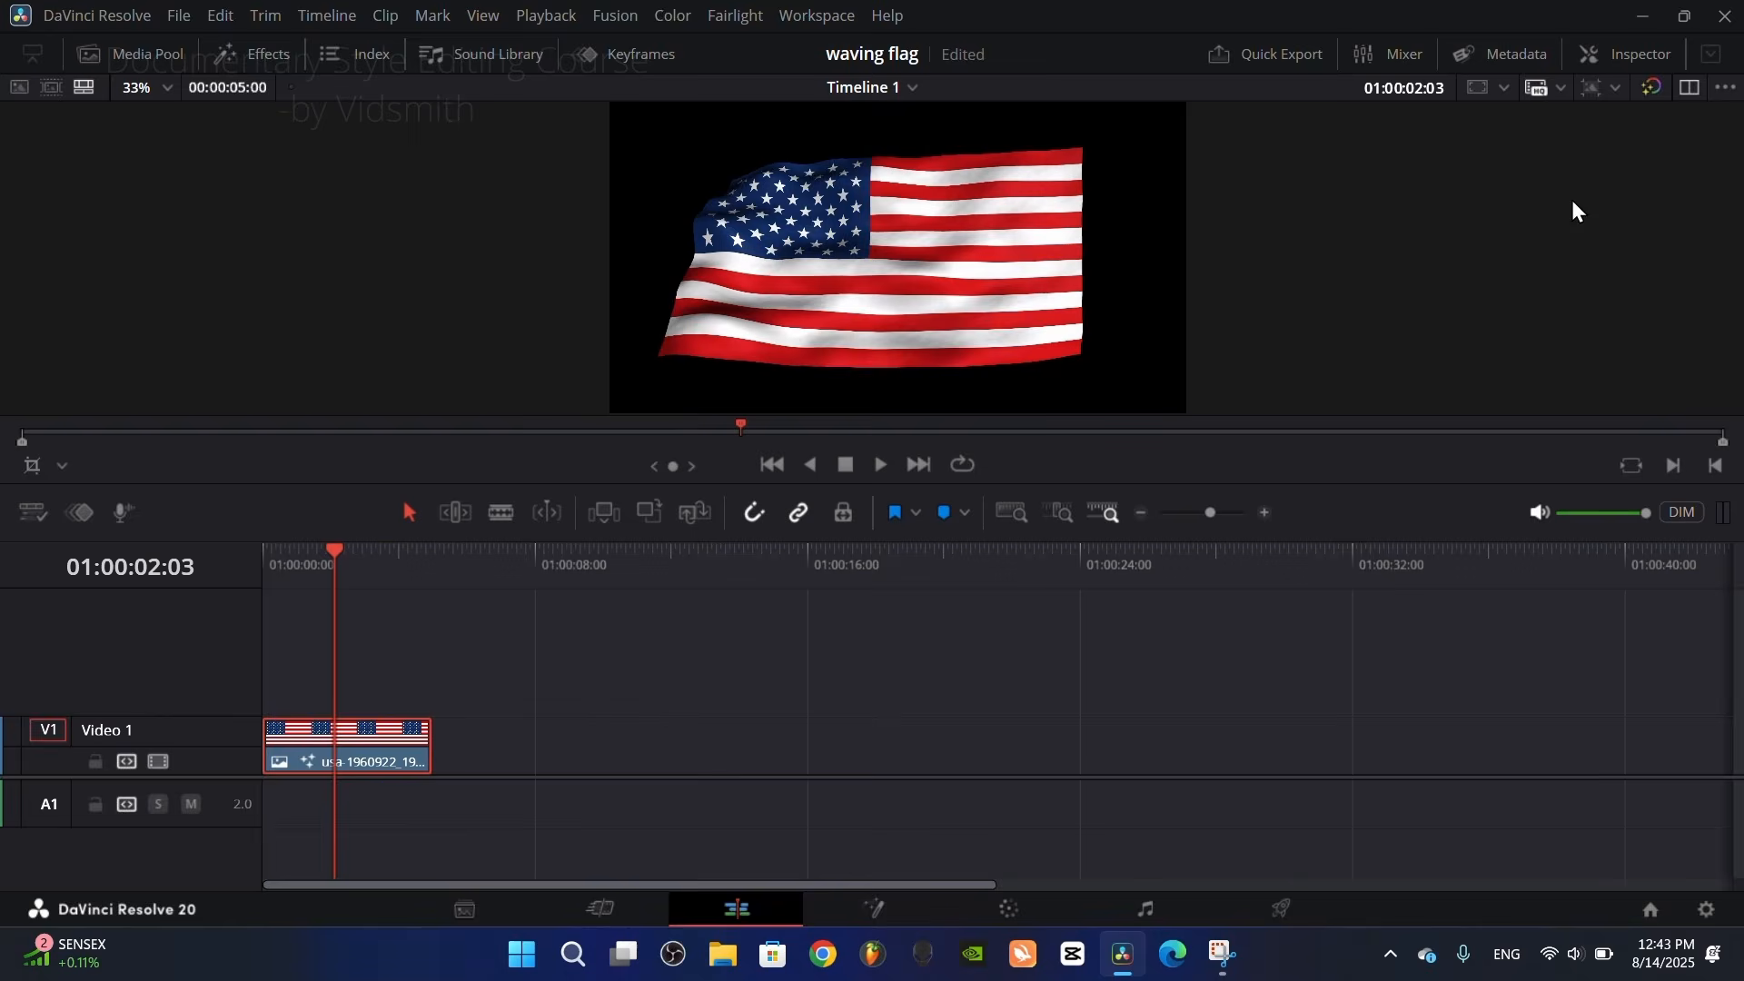
Step: Try a Flying Flag Scale of 1.733, play it back, and reset the Scale to its default
left_click(1640, 56)
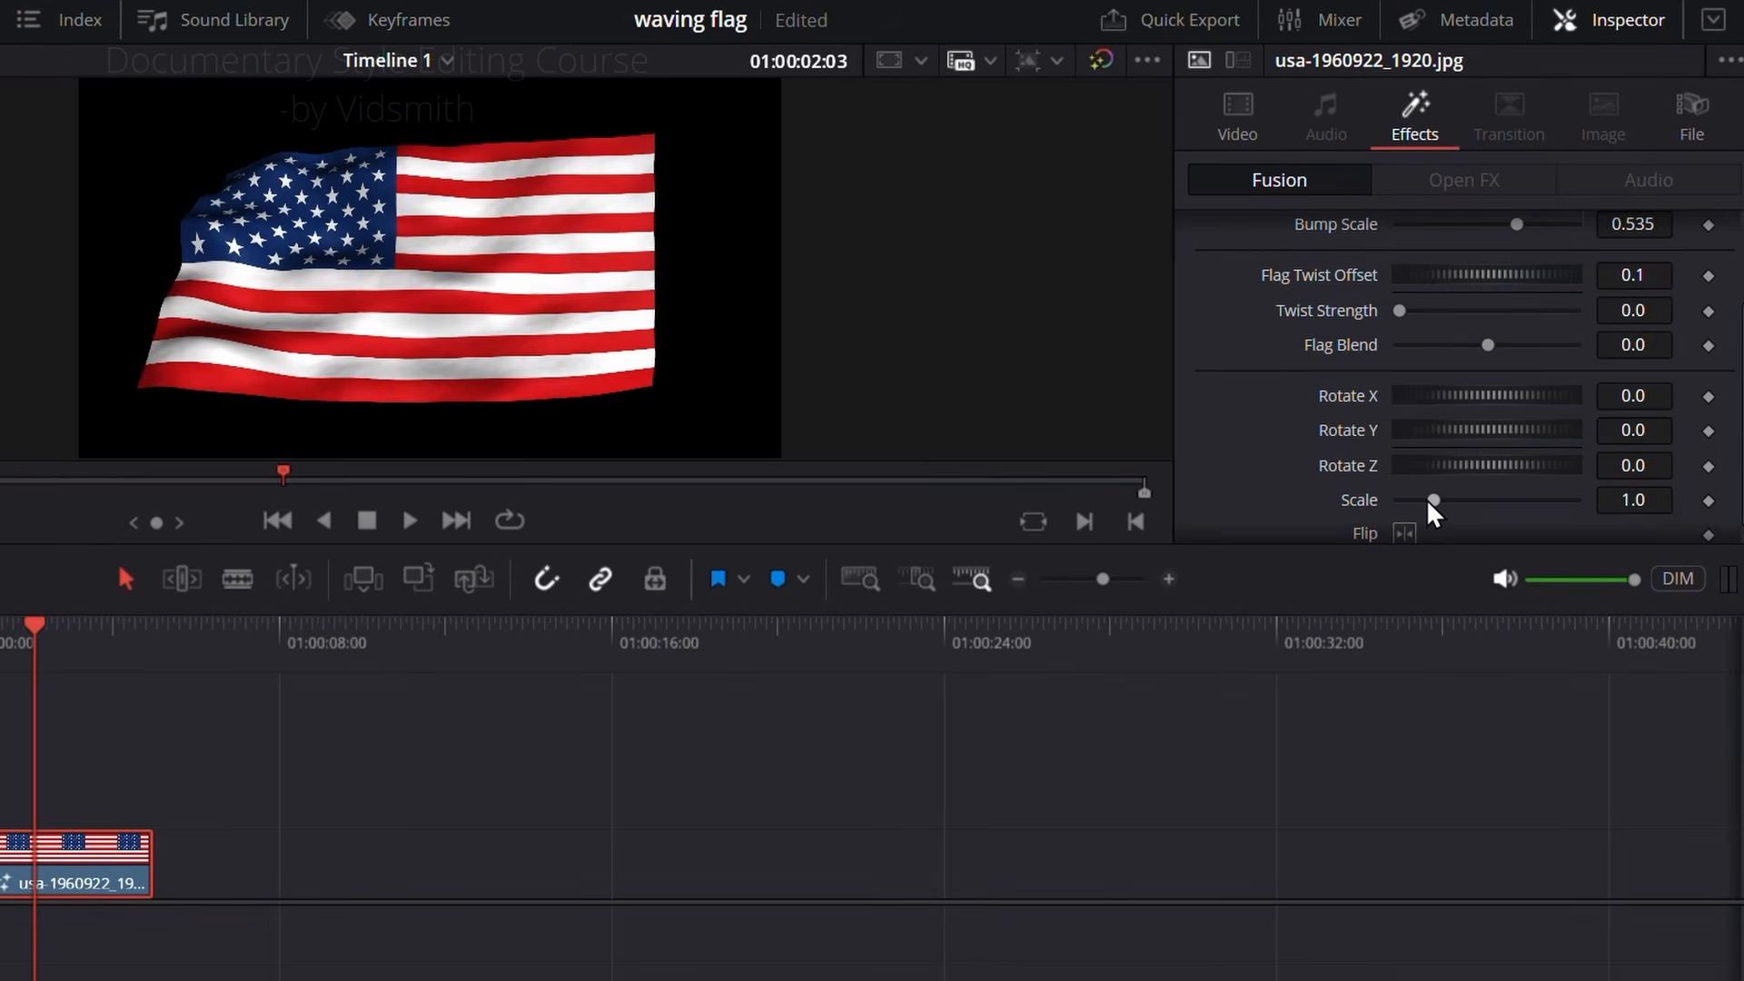
left_click_drag(1431, 502, 1457, 514)
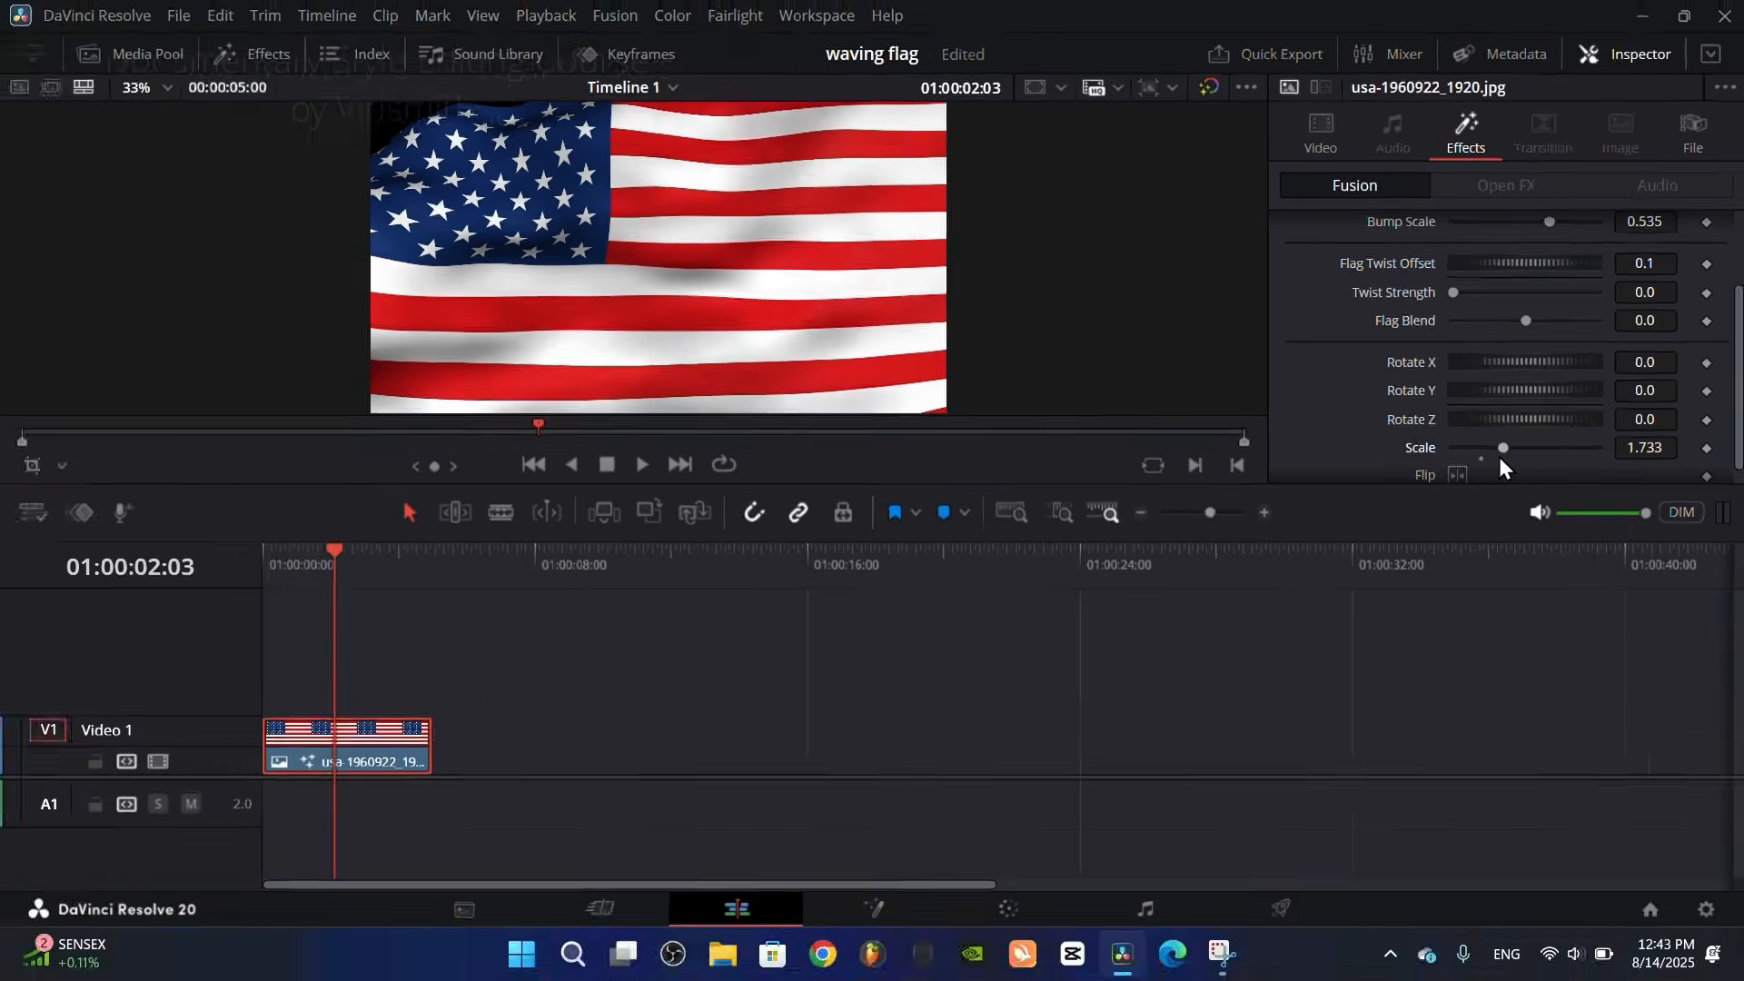
key("Home")
key("space")
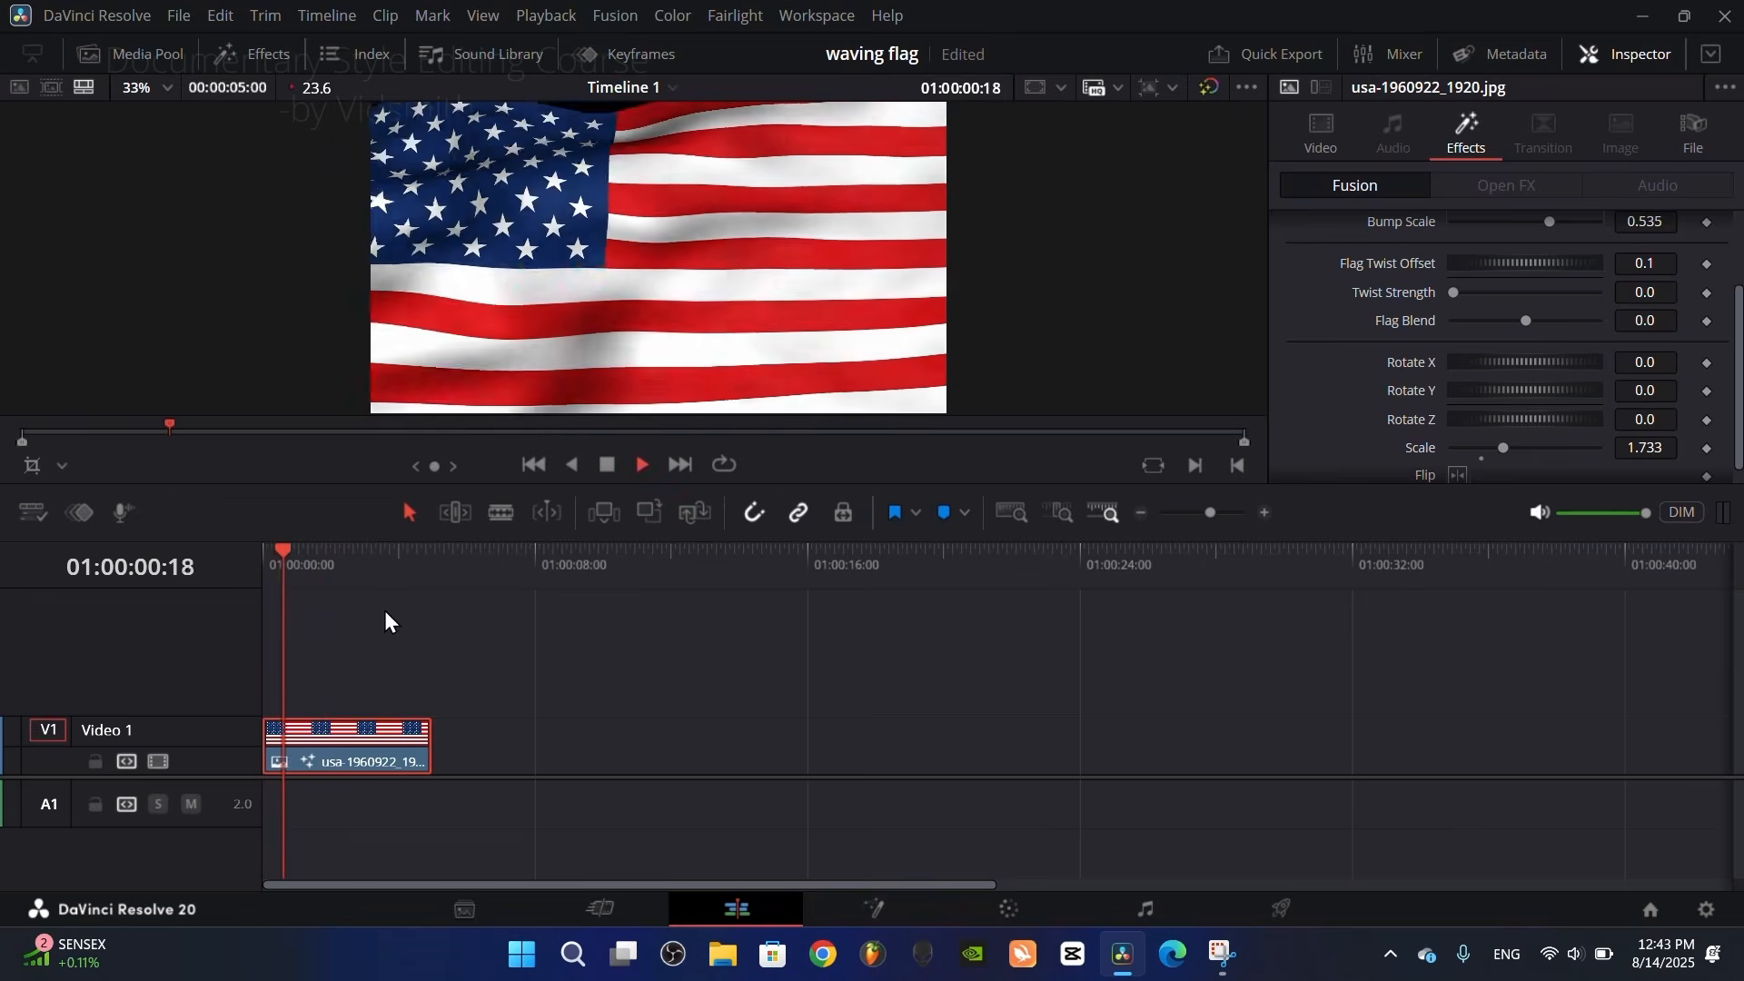
left_click_drag(370, 568, 314, 565)
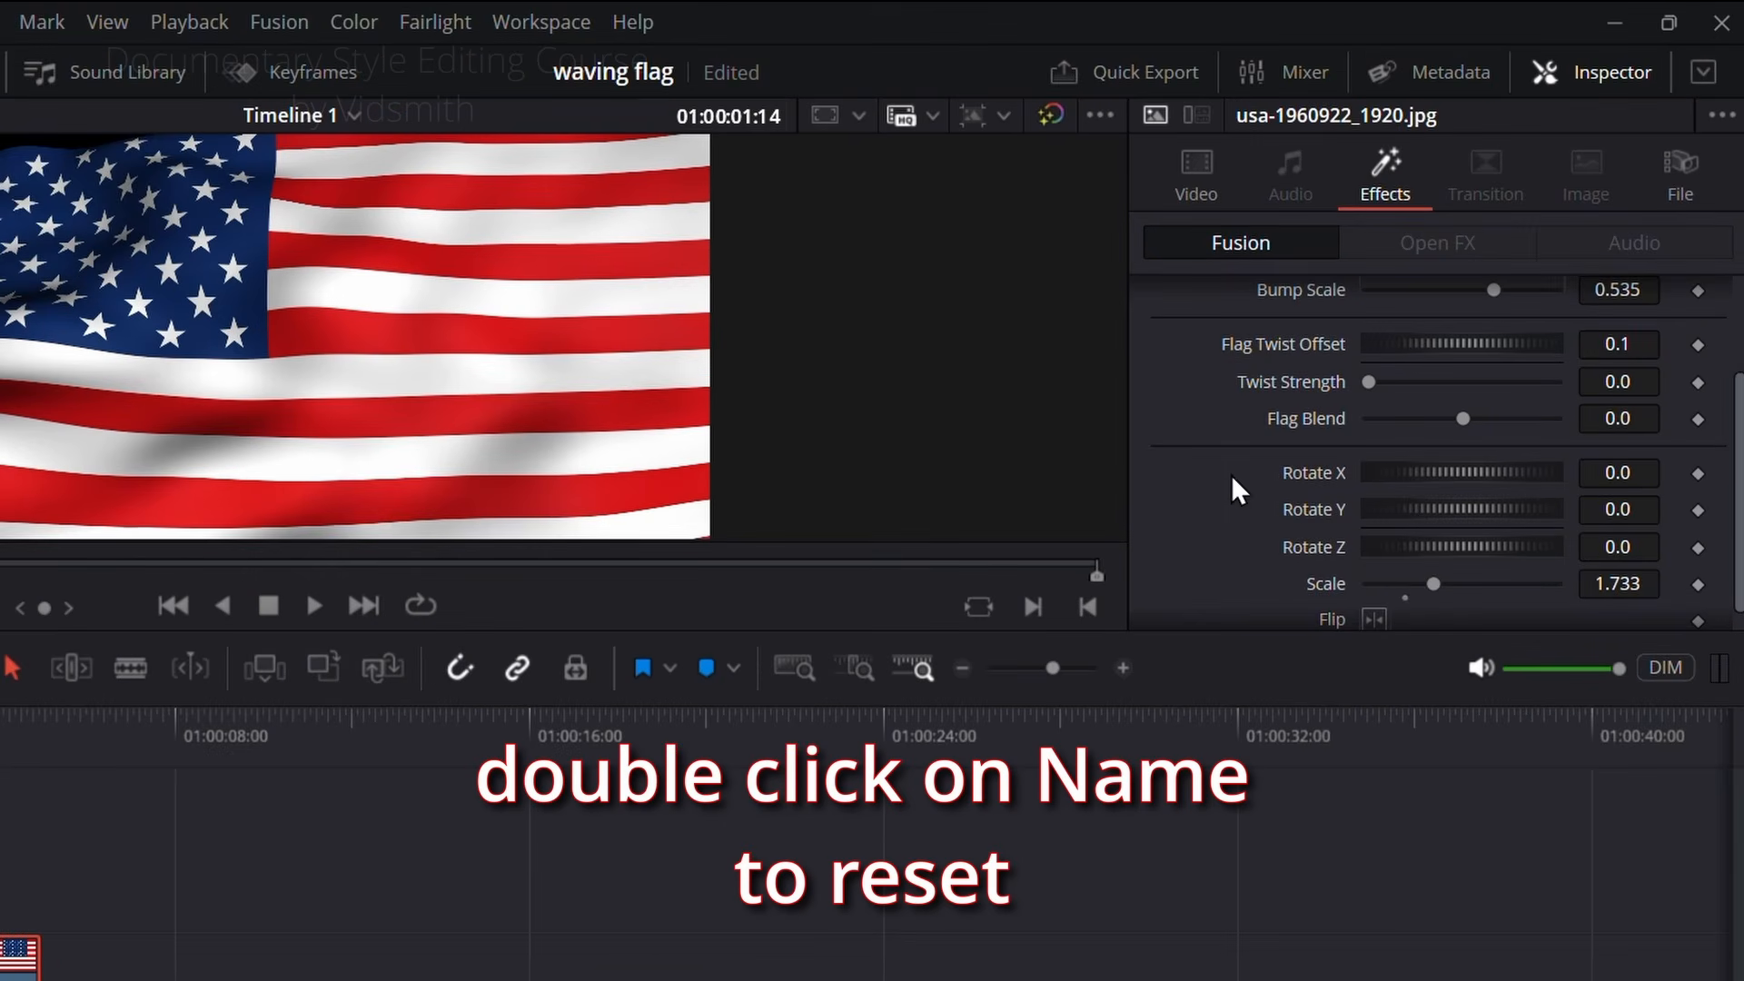
double_click(1321, 582)
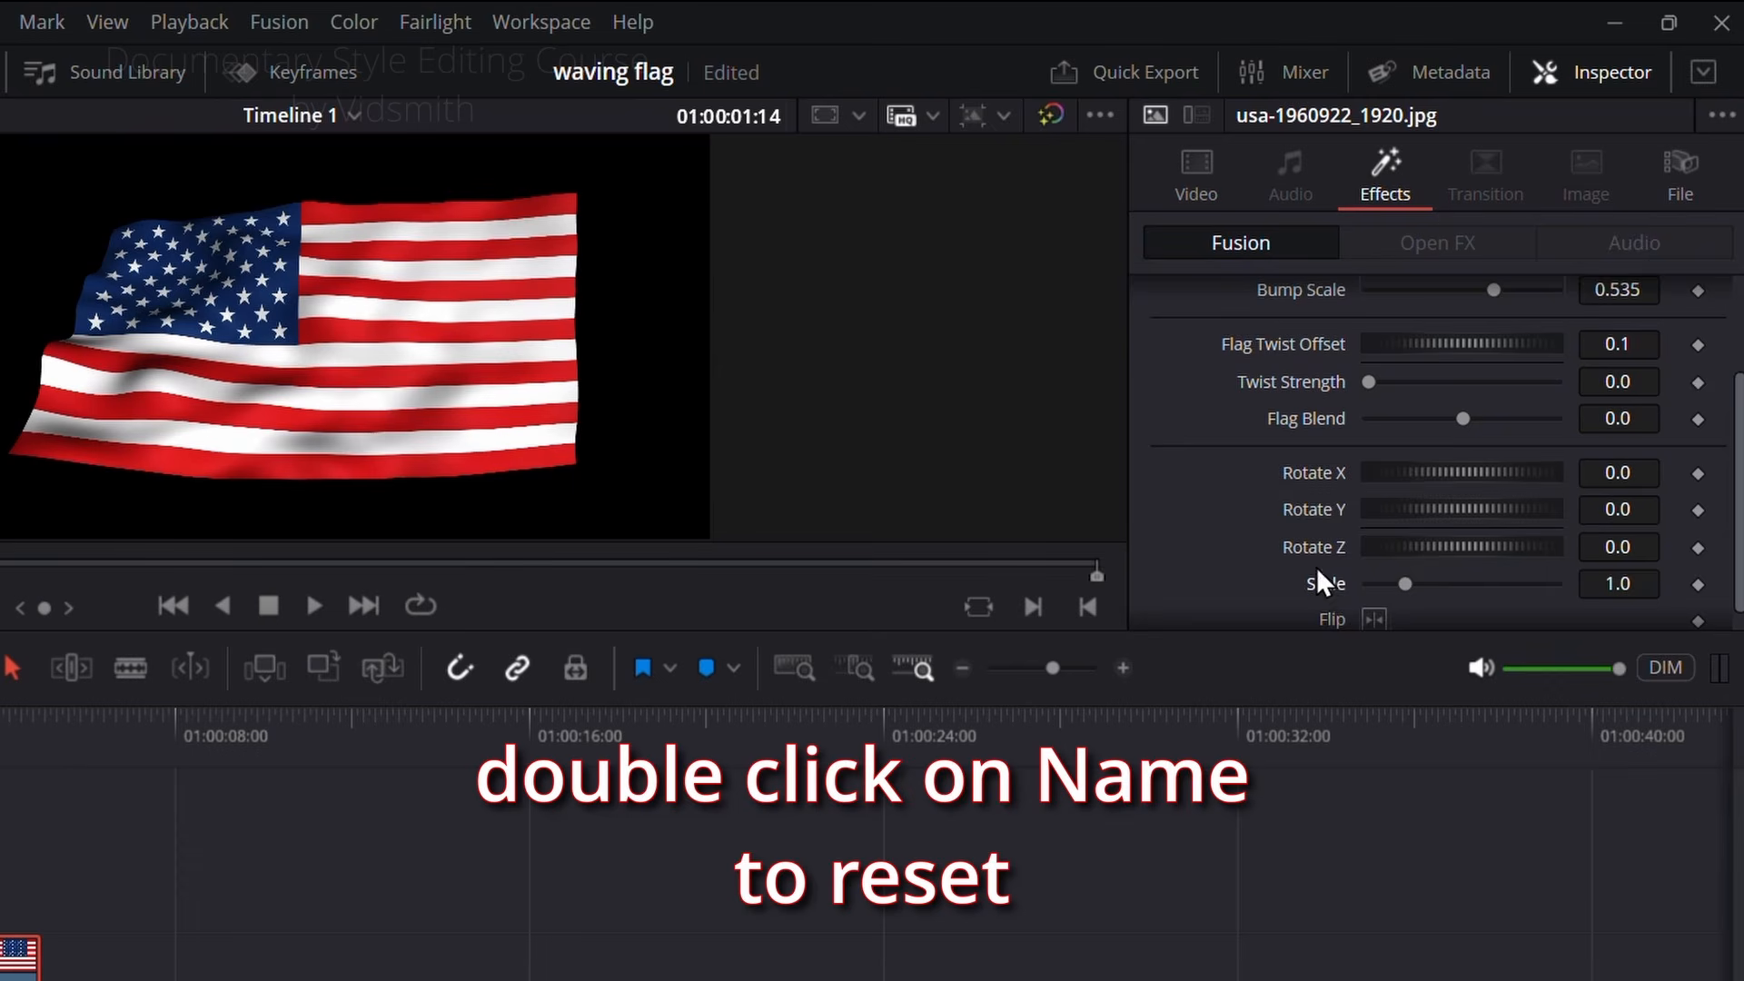
Step: Try a Wind Strength of -0.339 on the Flying Flag effect and play back the motion
scroll(1212, 423, "up", 3)
scroll(1213, 425, "down", 2)
scroll(1217, 418, "up", 2)
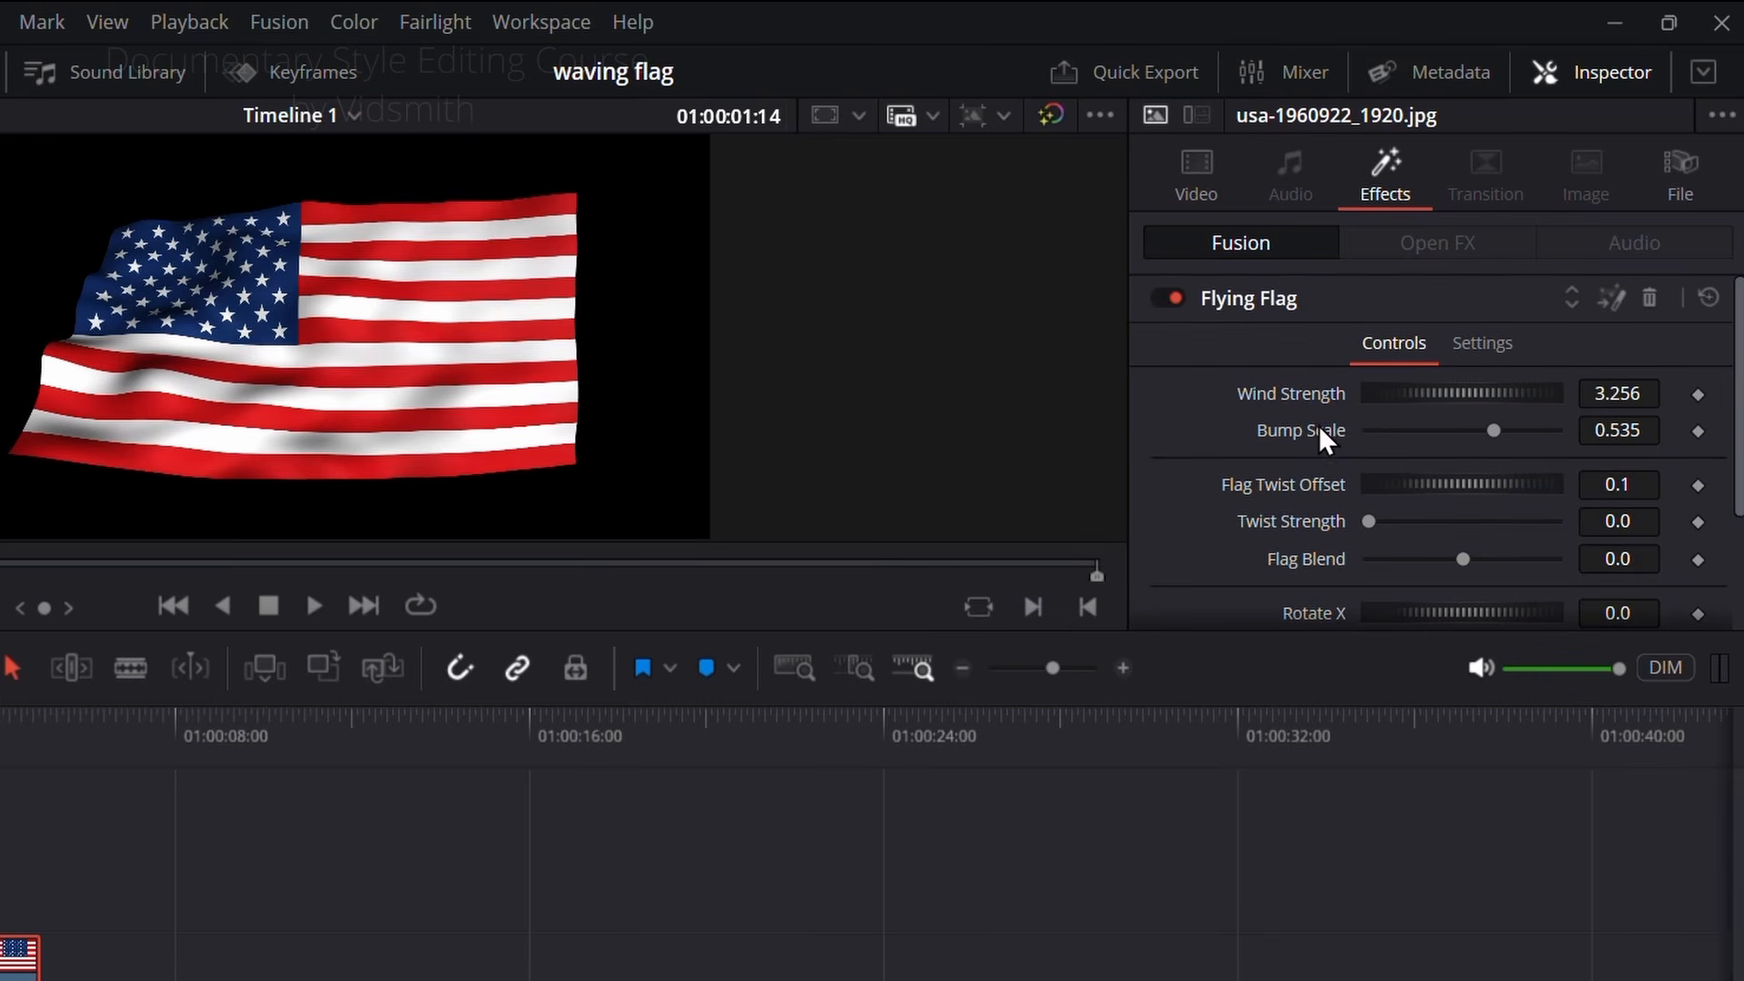
key("space")
left_click_drag(1446, 389, 1421, 414)
key("space")
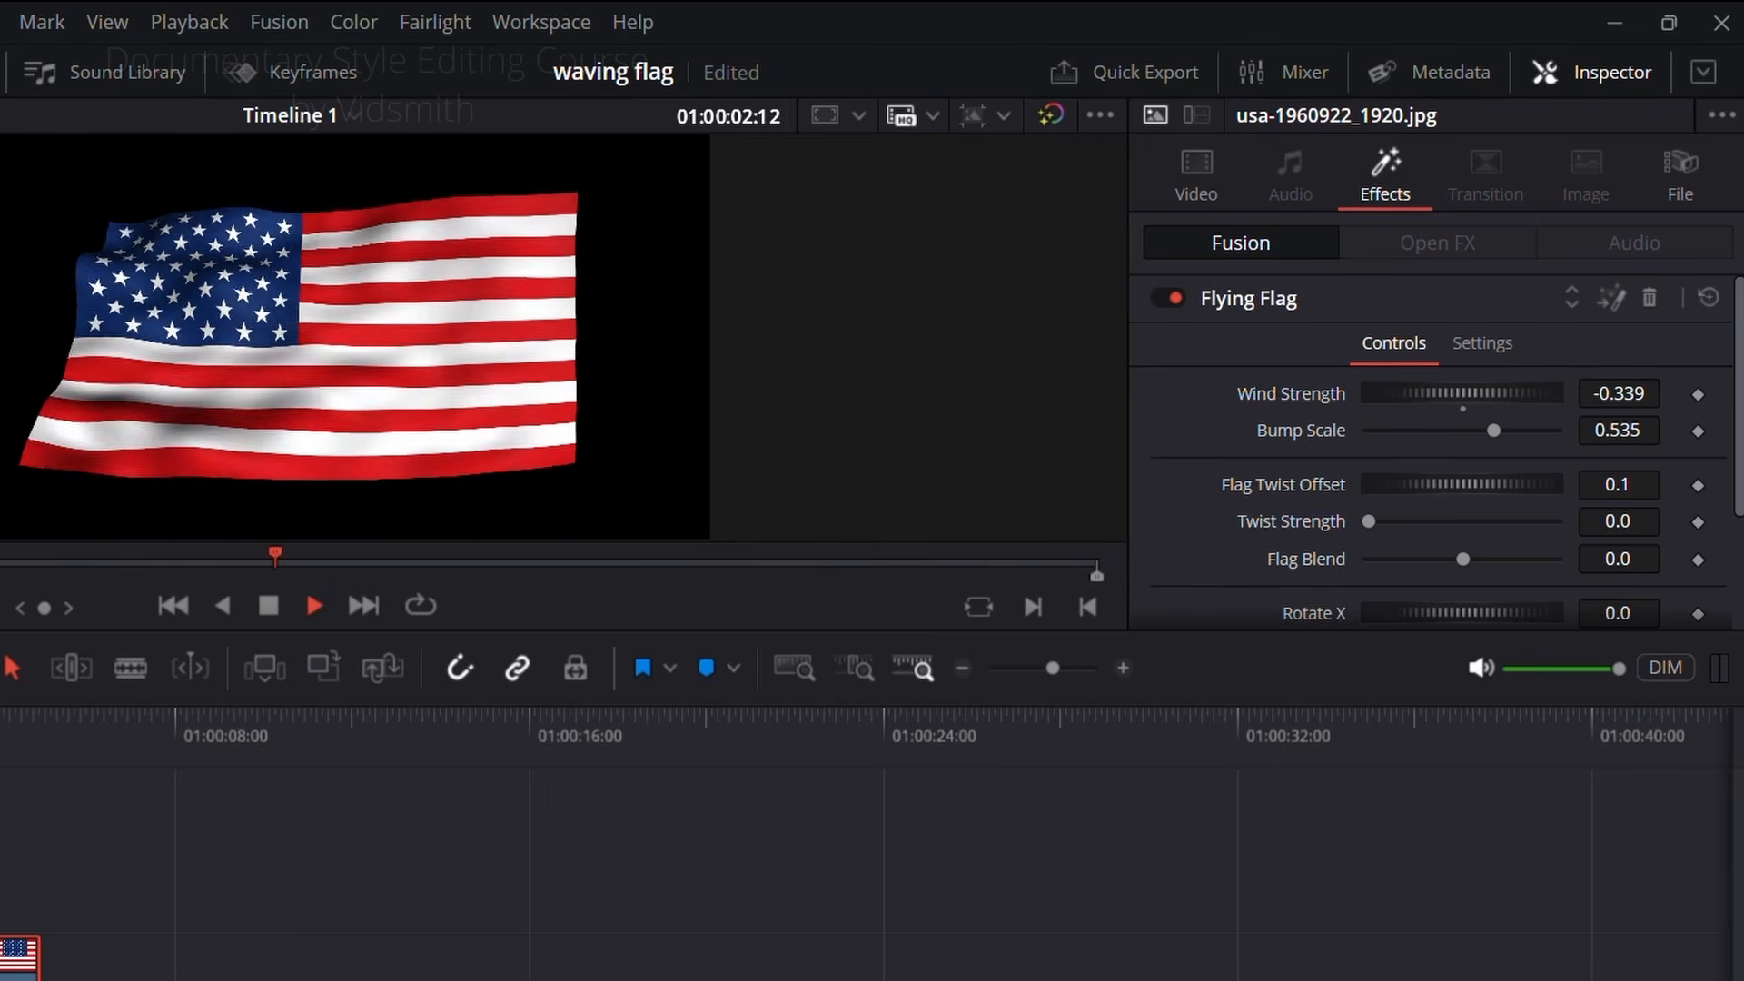
key("space")
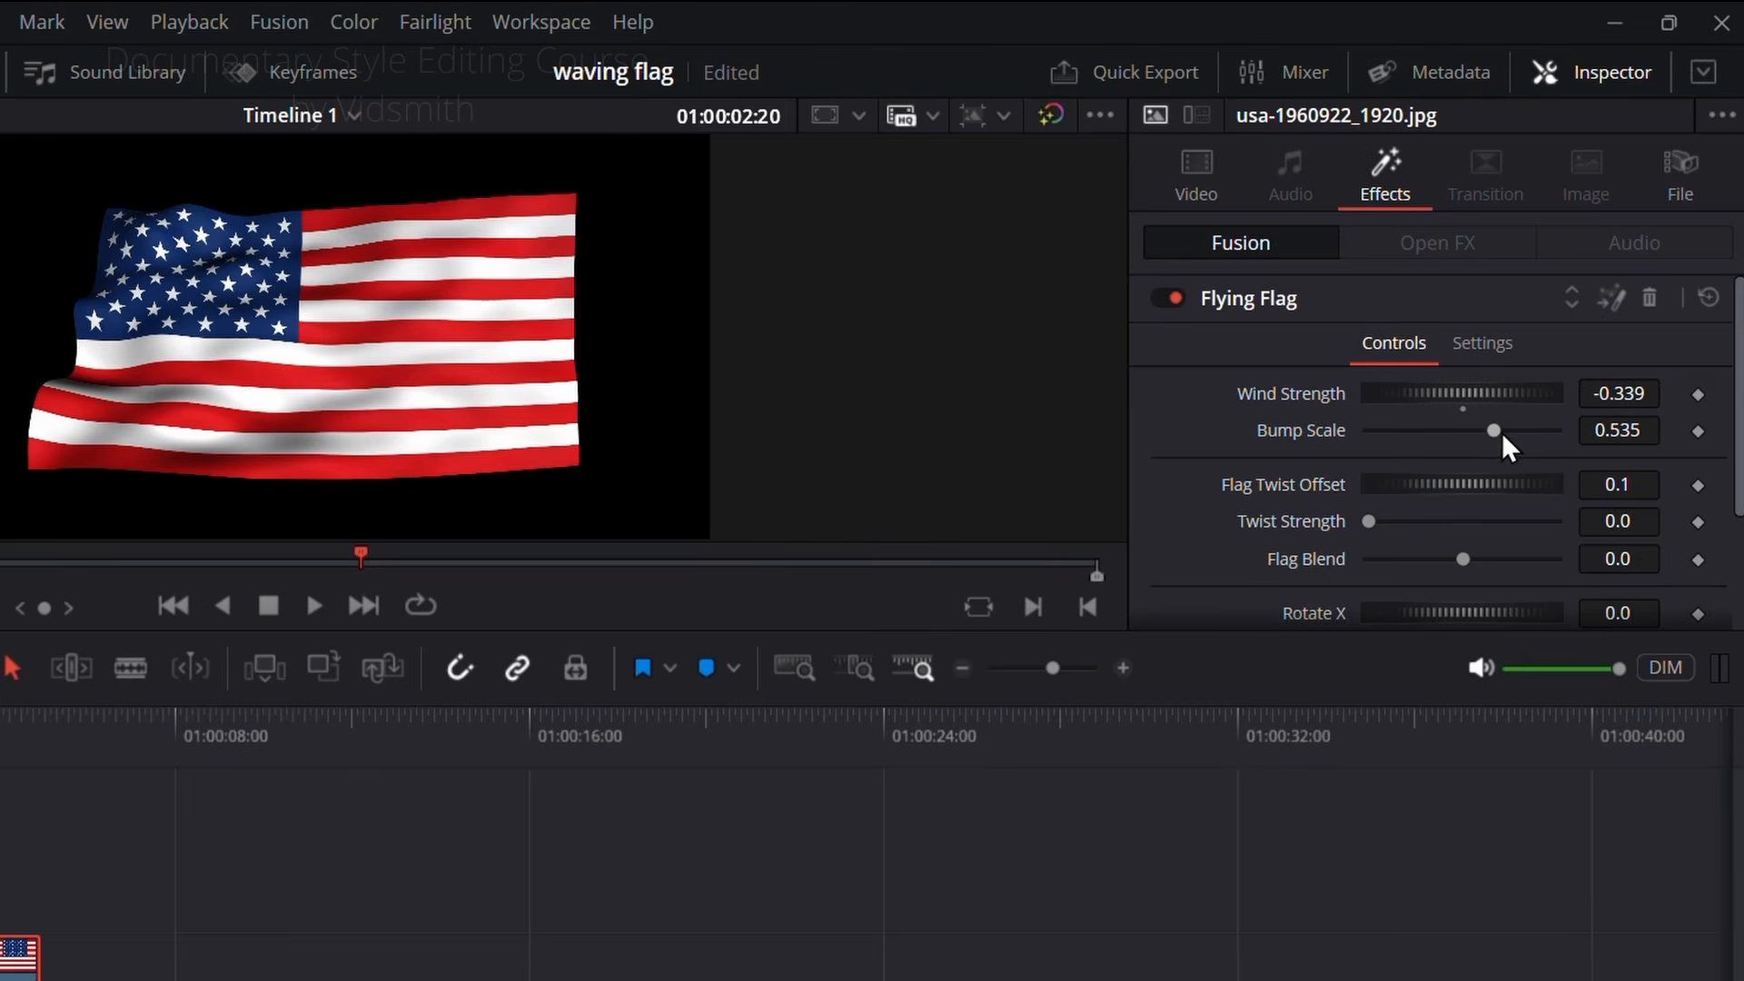
Step: Try Bump Scale values of 0.0 and 0.8, and reset both Bump Scale and Wind Strength
left_click_drag(1486, 428, 1331, 444)
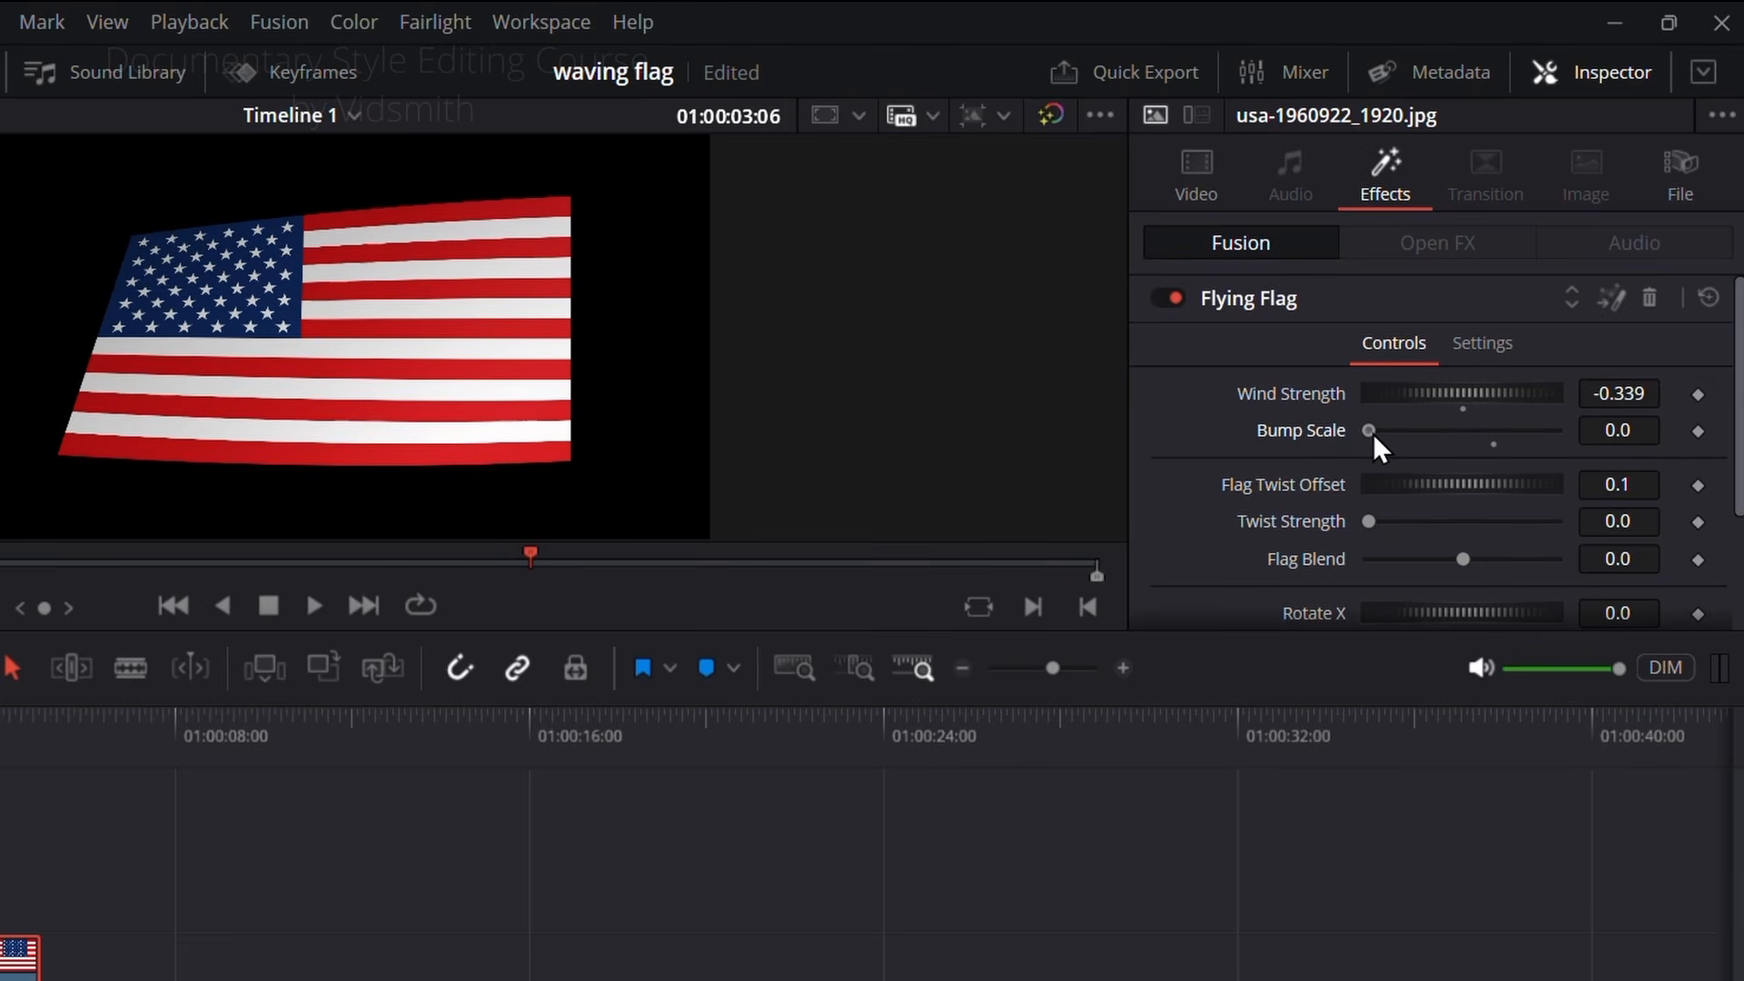
left_click_drag(1371, 433, 1565, 434)
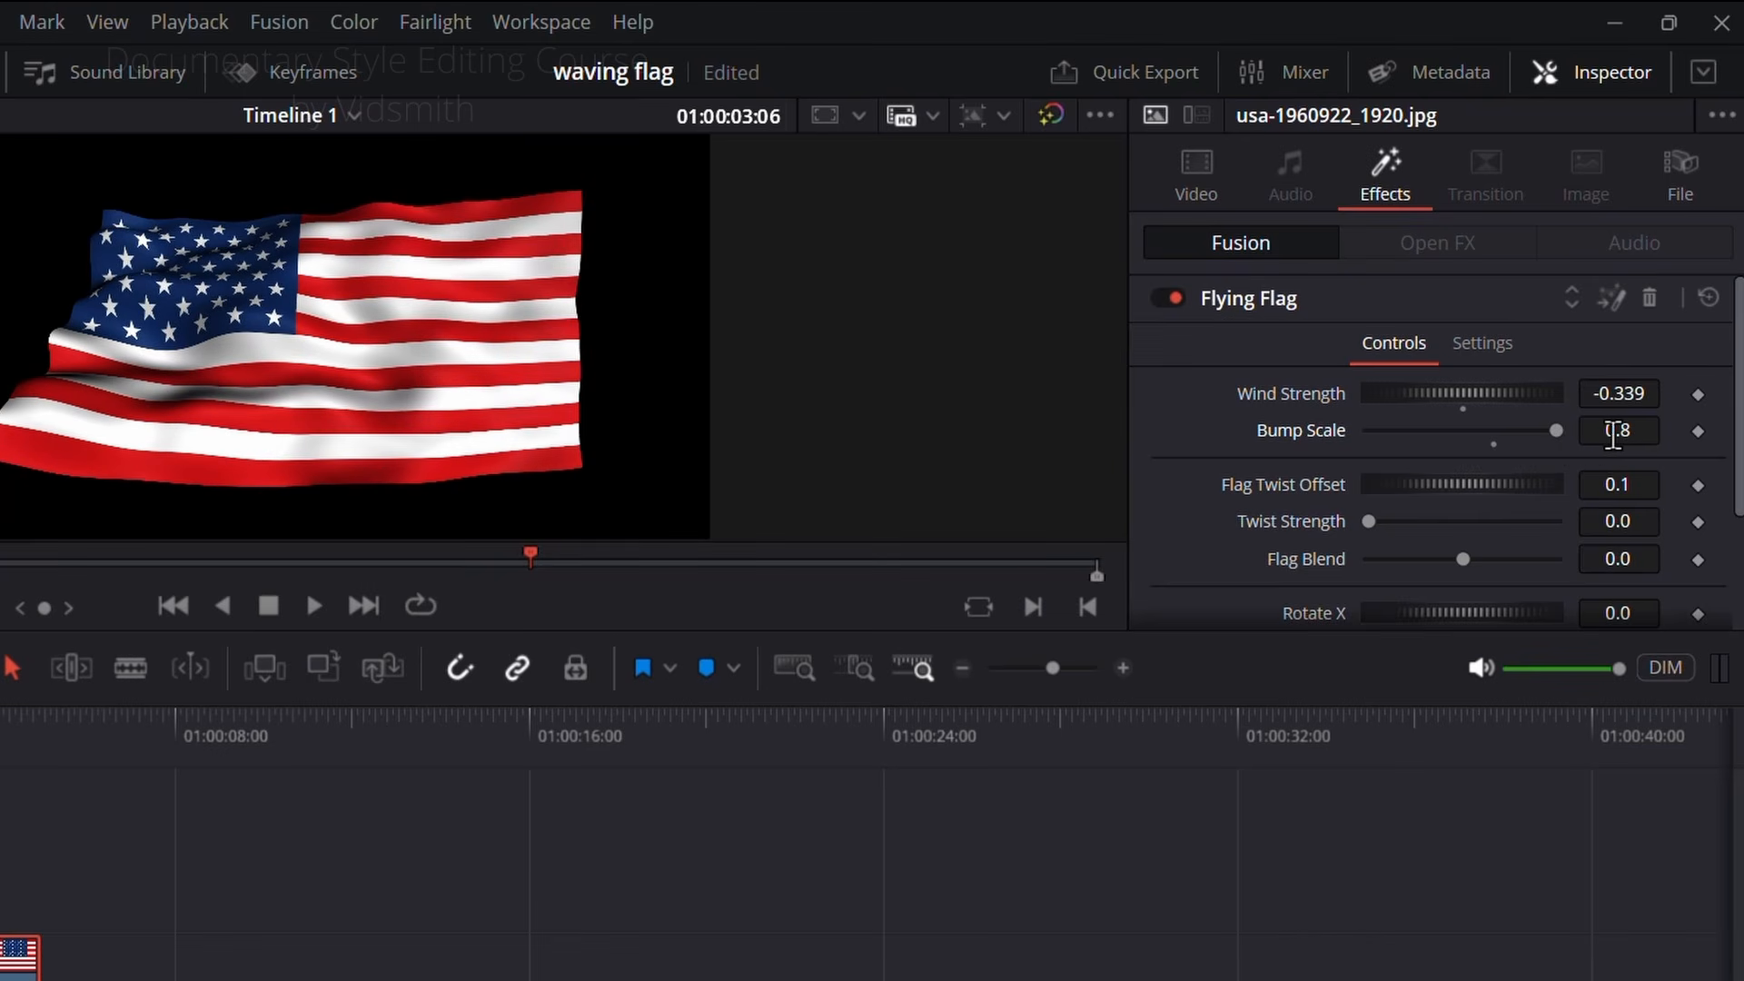
scroll(1263, 461, "down", 2)
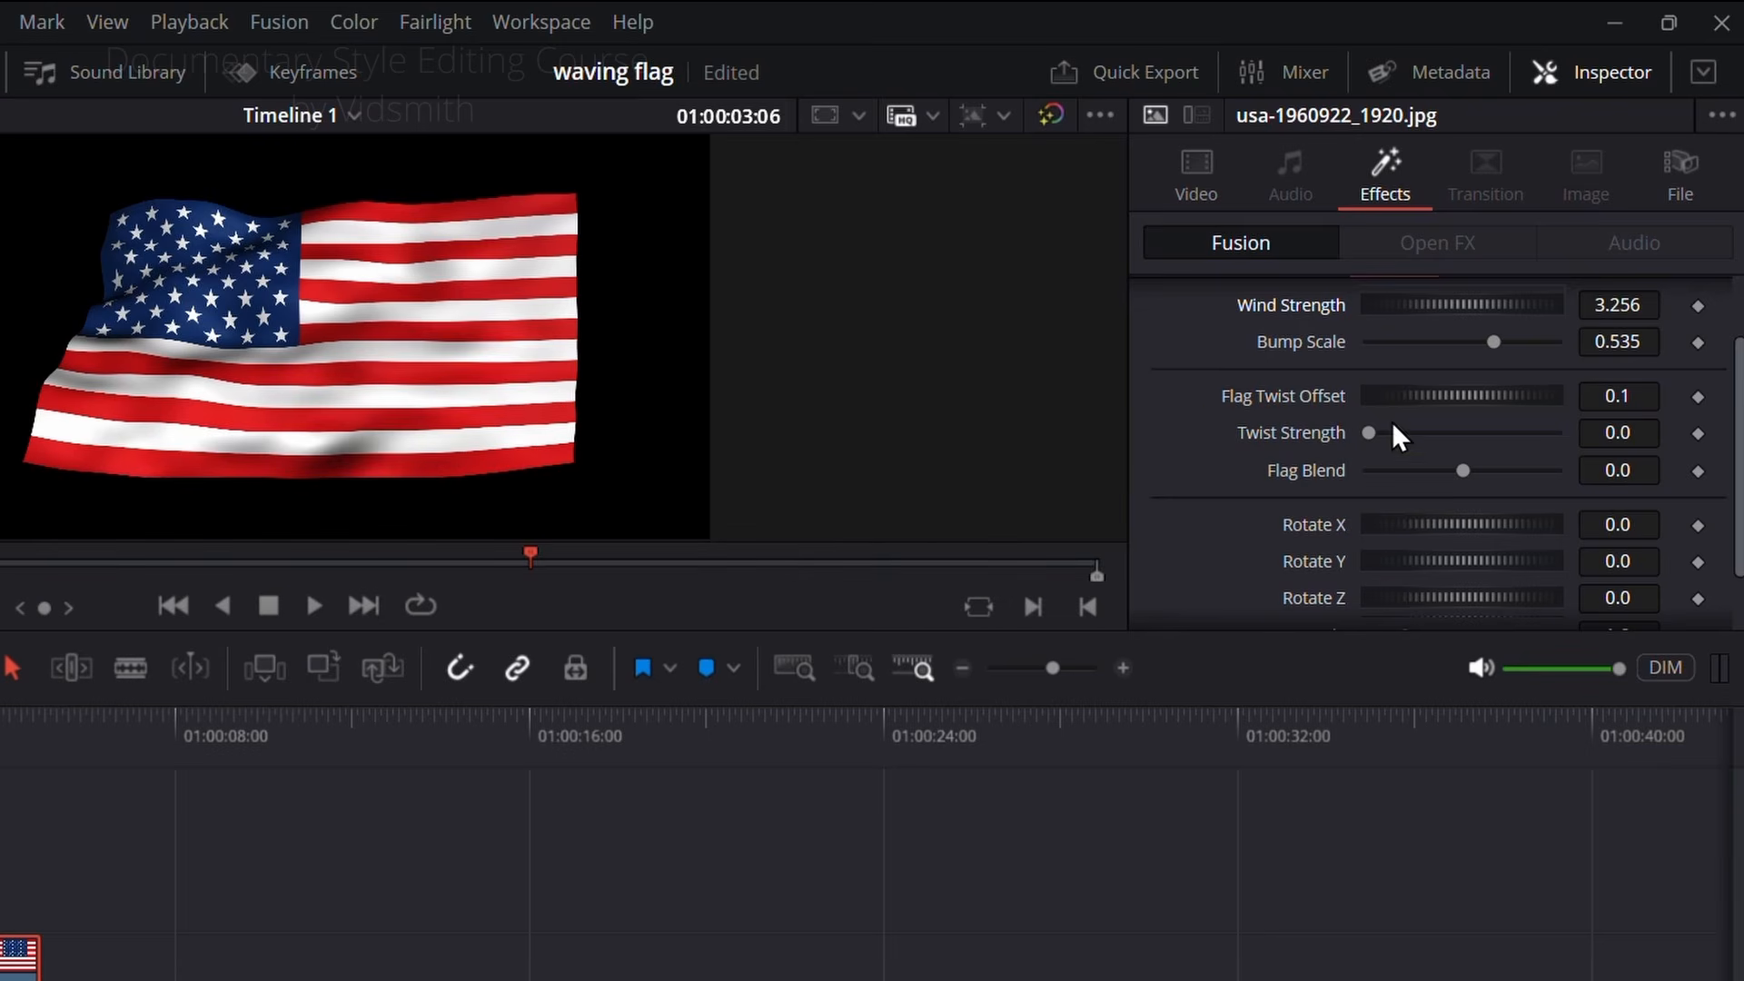
Step: Try a different Flag Twist Offset and reset it, and try a Flag Blend of 0.081 during playback
left_click_drag(1418, 403, 1294, 435)
double_click(1295, 399)
mouse_move(1462, 471)
left_mouse_down()
mouse_move(1559, 474)
mouse_move(1367, 474)
mouse_move(1505, 471)
mouse_move(1487, 473)
left_mouse_up()
key("space")
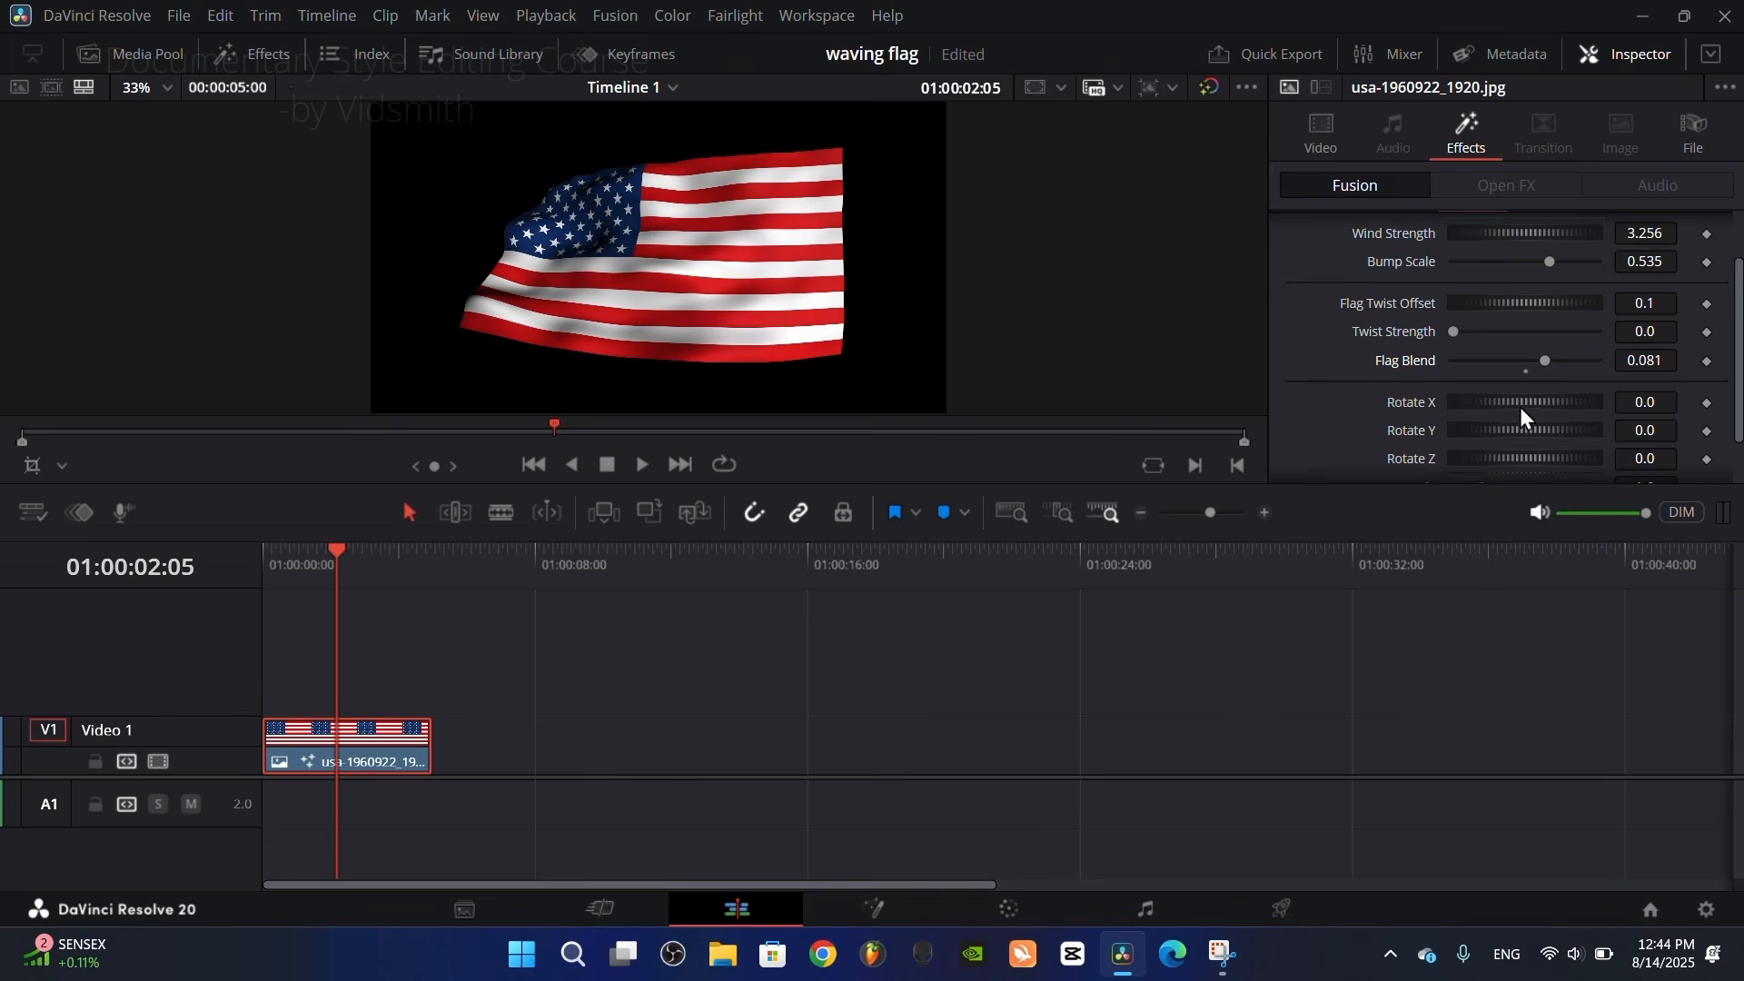
Step: Try rotating the flag and reset its rotation, and try flipping it horizontally
scroll(1462, 416, "down", 1)
left_click_drag(1506, 346, 1504, 393)
double_click(1403, 401)
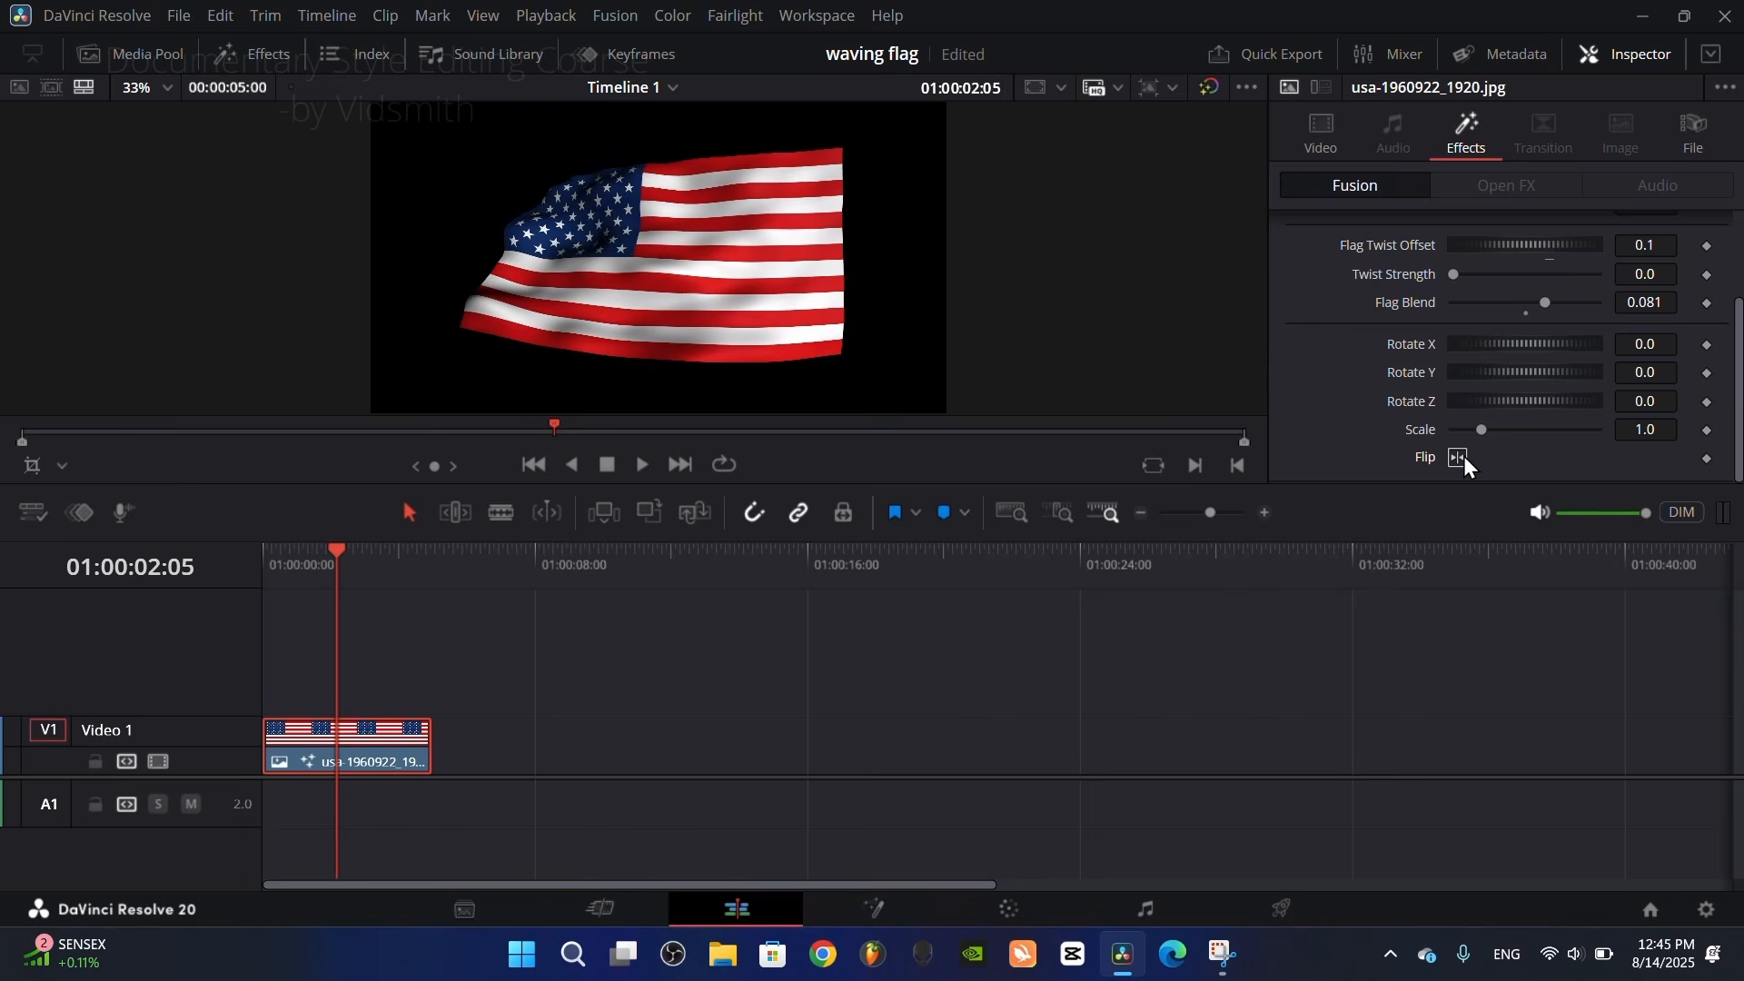
left_click(1463, 456)
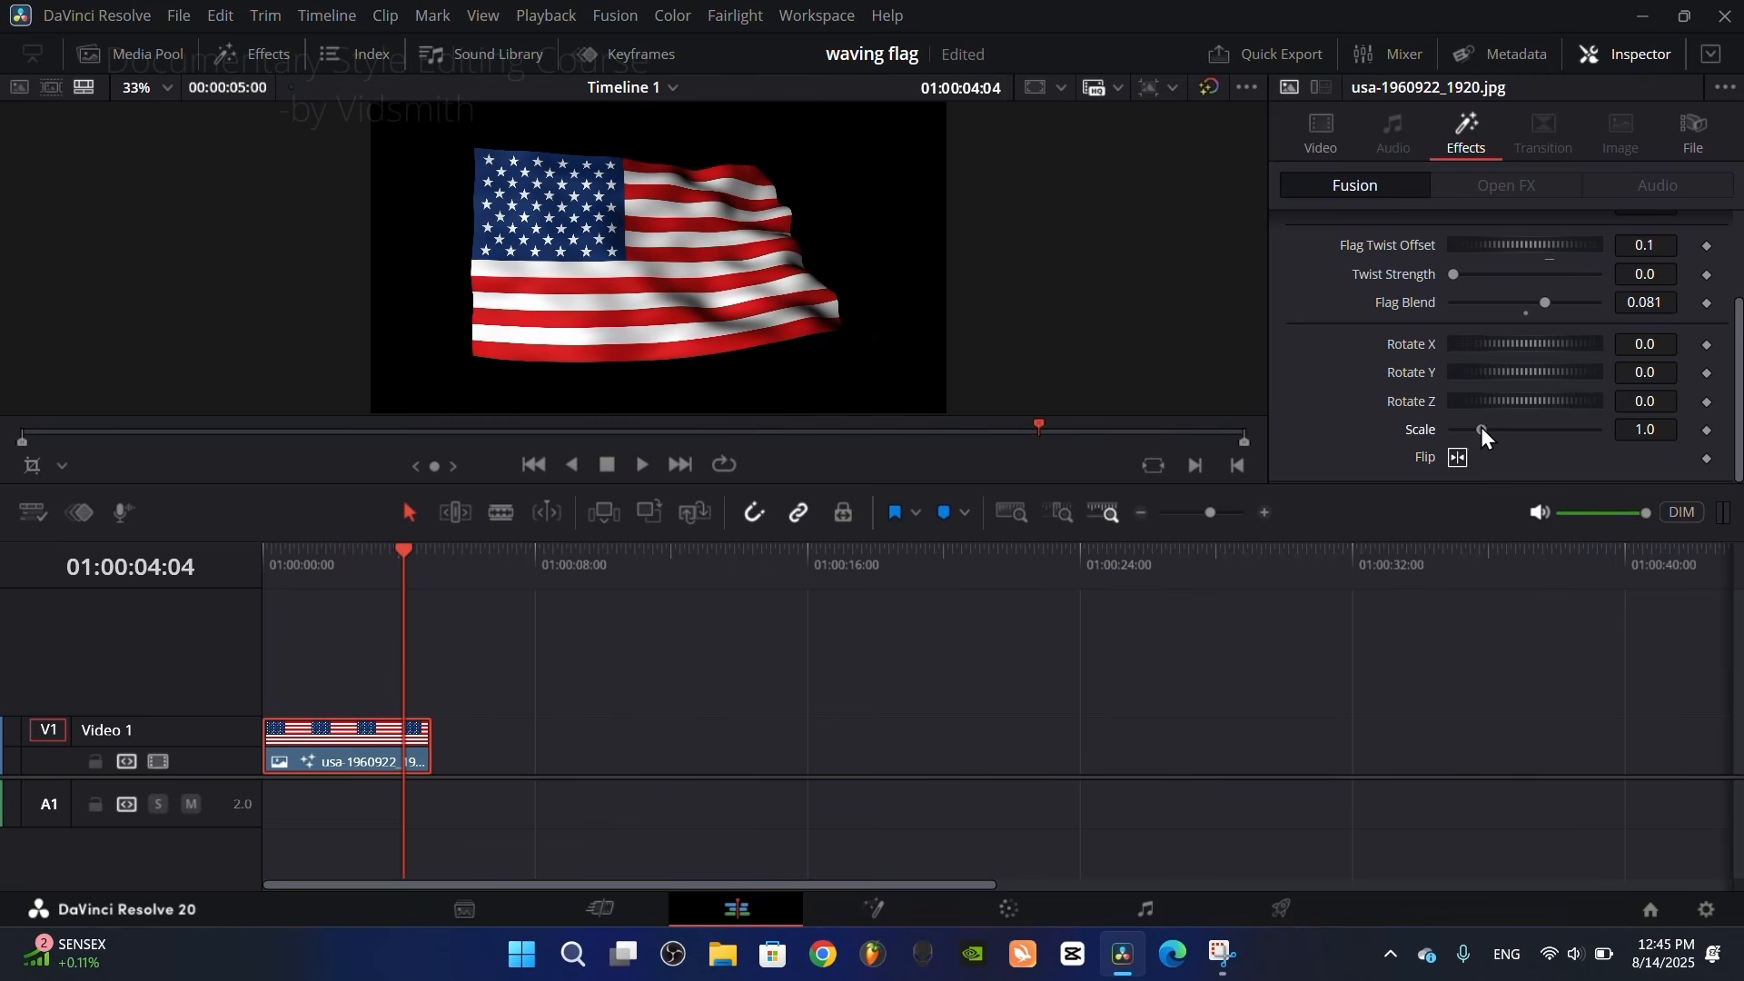
Step: Set the Flying Flag Scale to 1.812 and Flag Blend to 0.0 so the flag fills the frame
mouse_move(1481, 427)
left_mouse_down()
mouse_move(1503, 429)
mouse_move(1469, 479)
mouse_move(1511, 434)
left_mouse_up()
key("space")
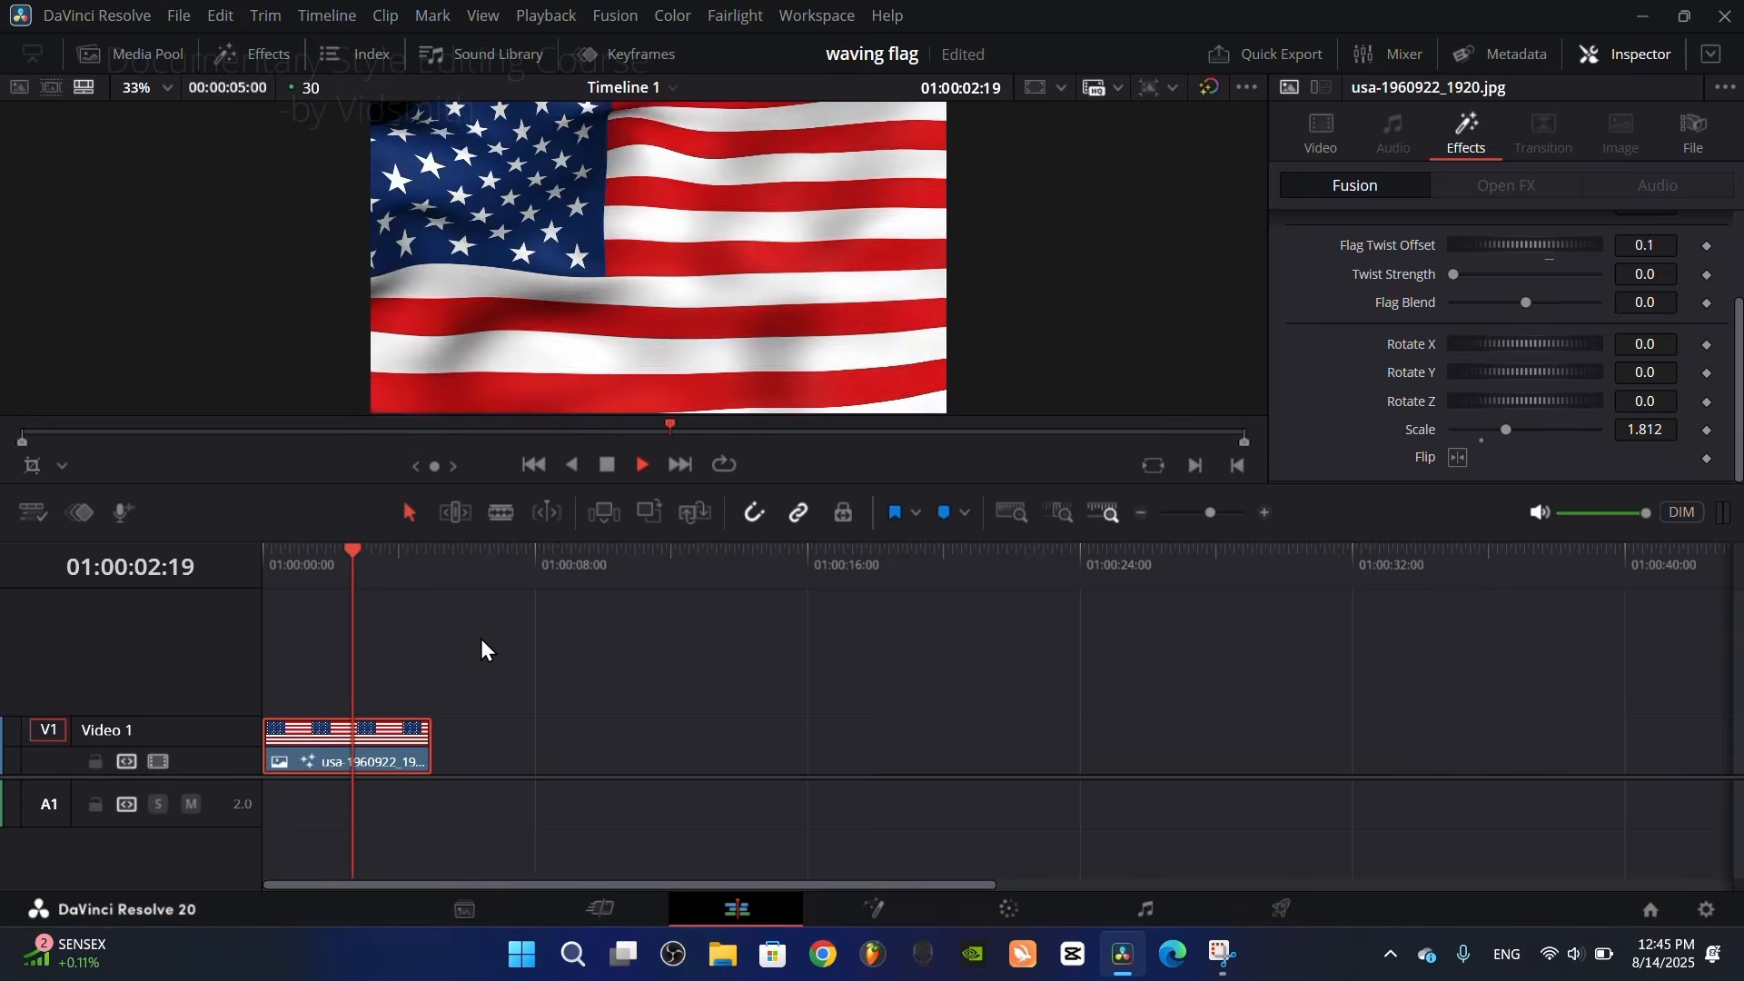
left_click_drag(365, 563, 282, 581)
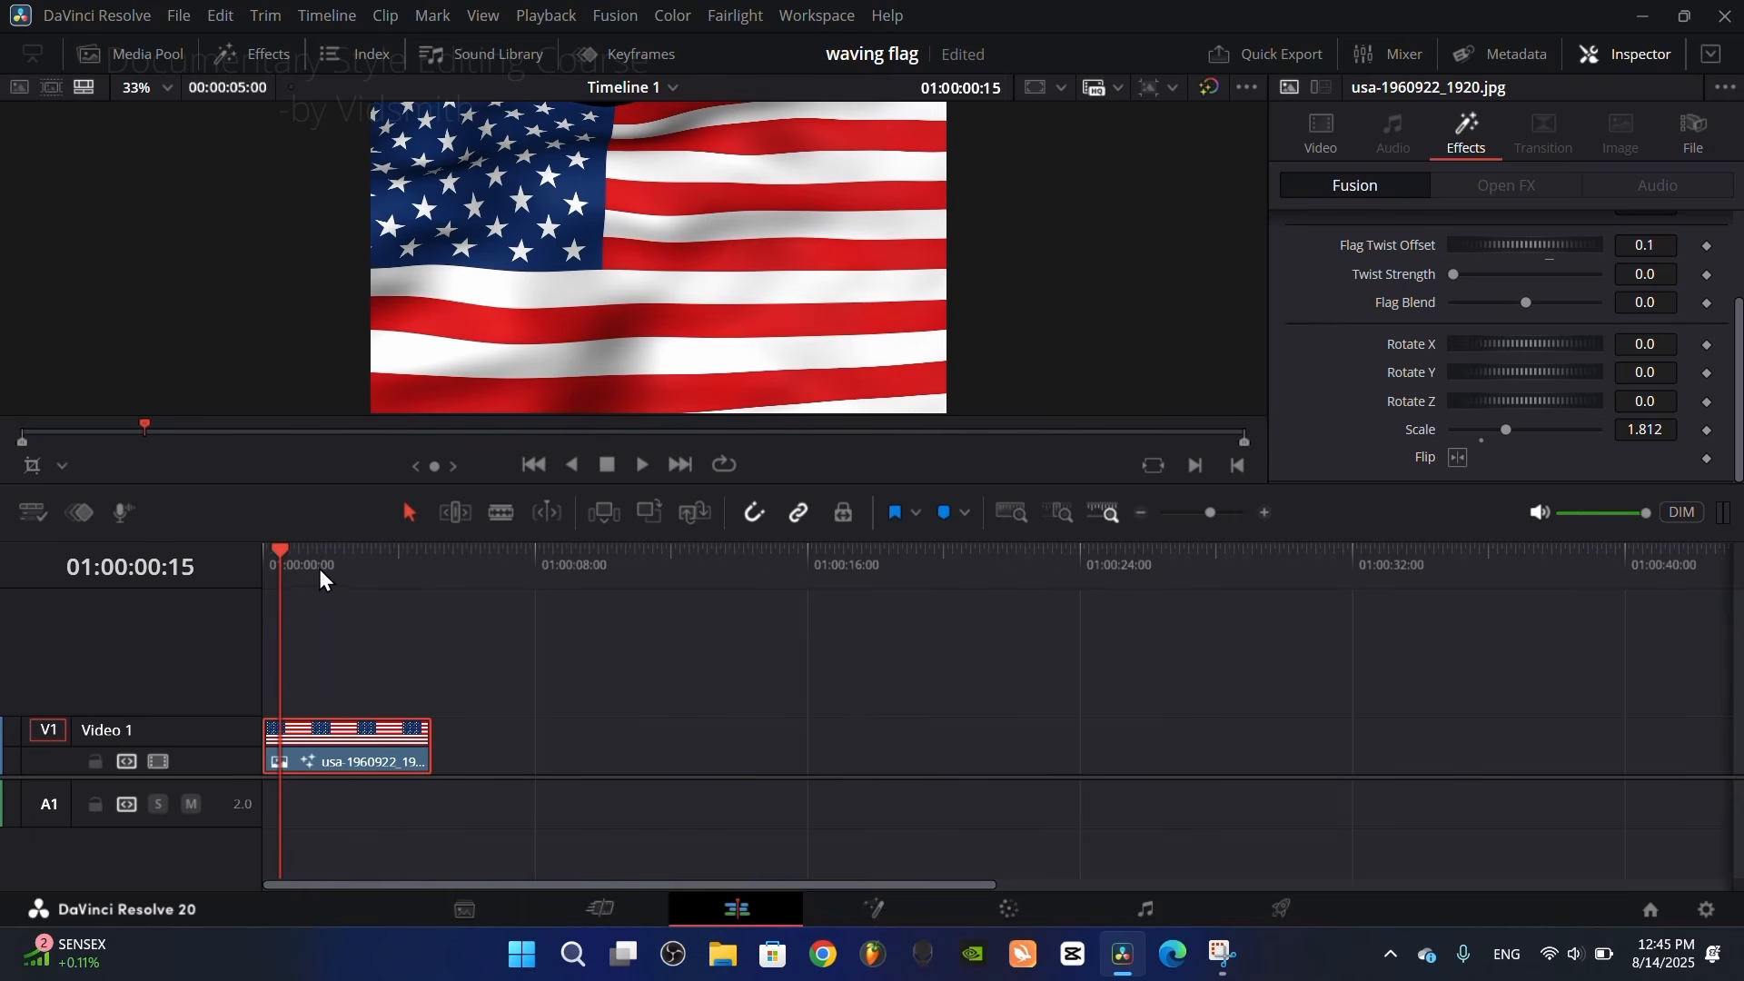
Step: Place the green-screen presenter clip on Video 2 above the flag, starting at the beginning of the timeline
left_click(161, 53)
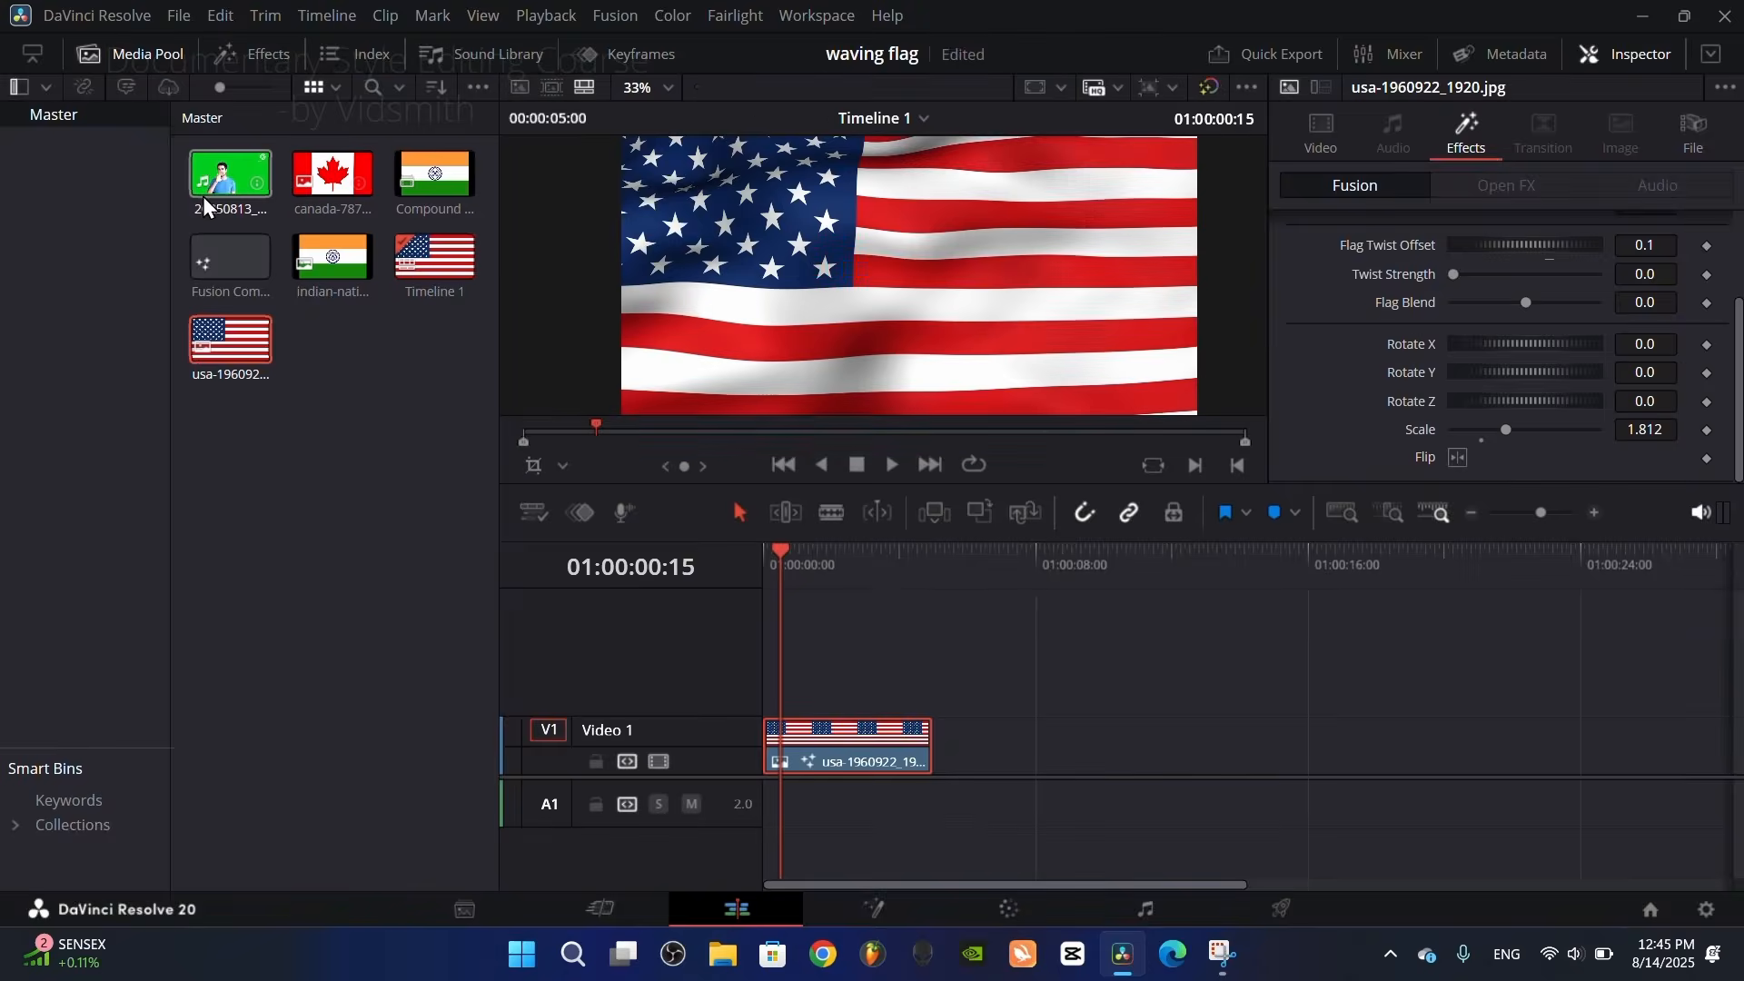
left_click_drag(227, 178, 902, 670)
left_click(134, 53)
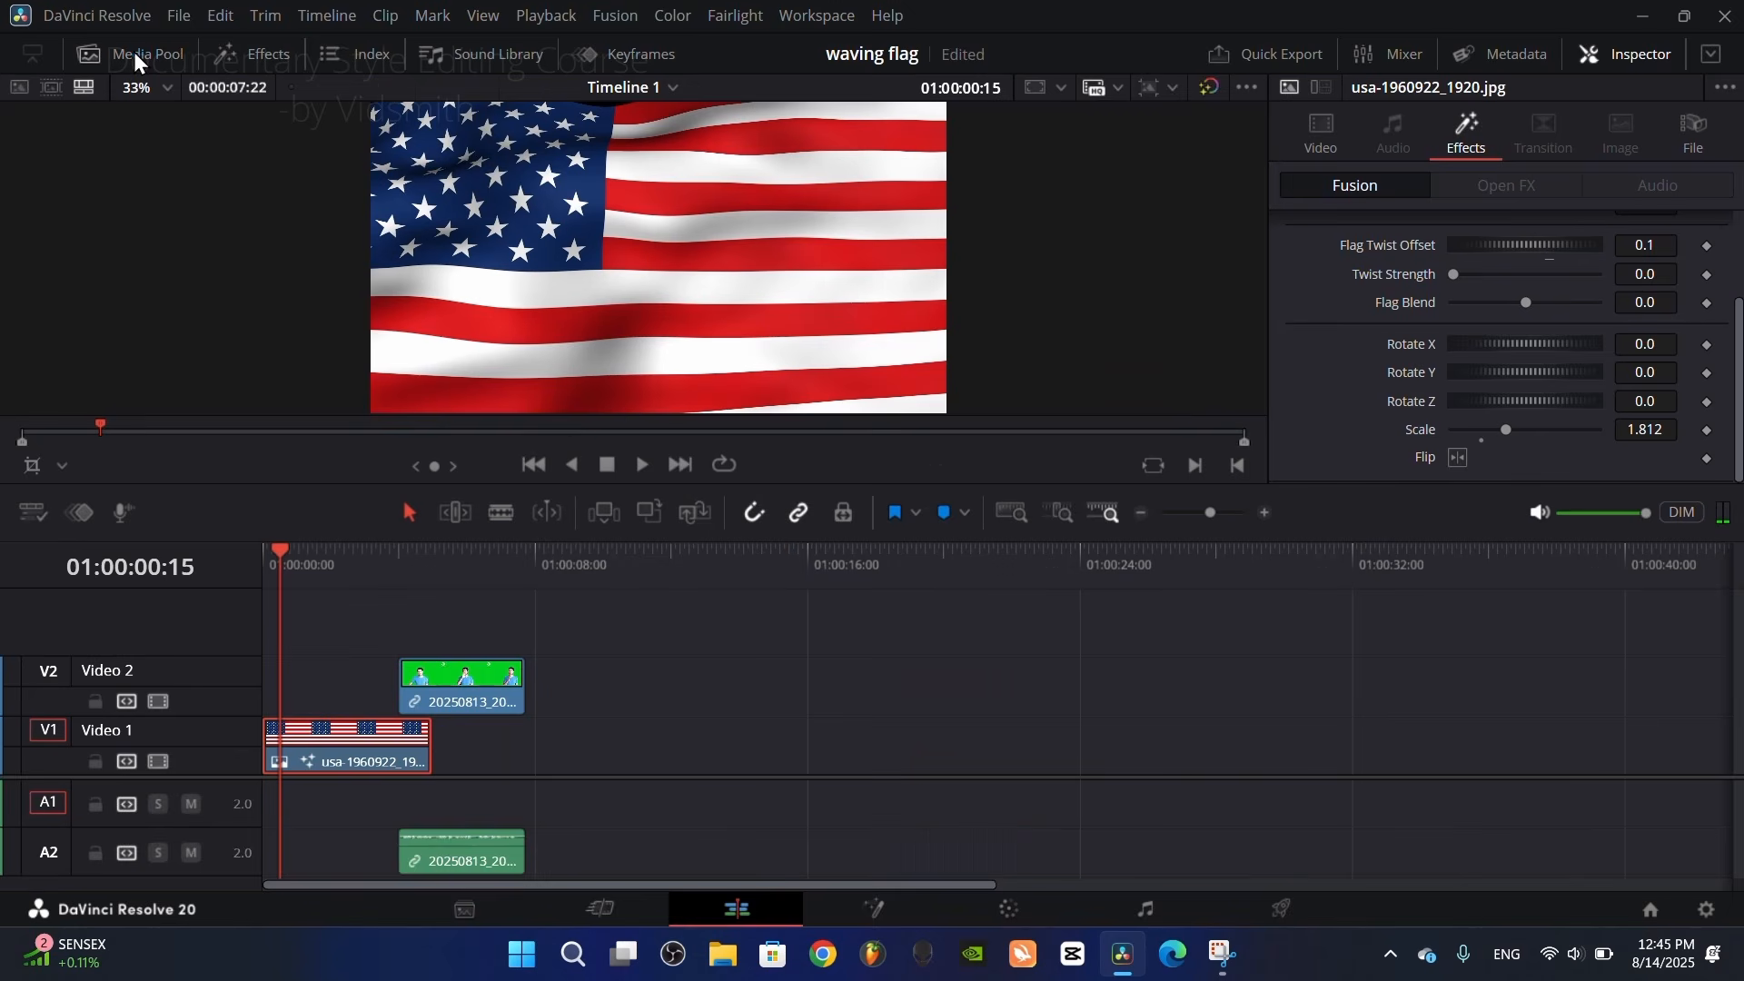
left_click_drag(483, 687, 297, 696)
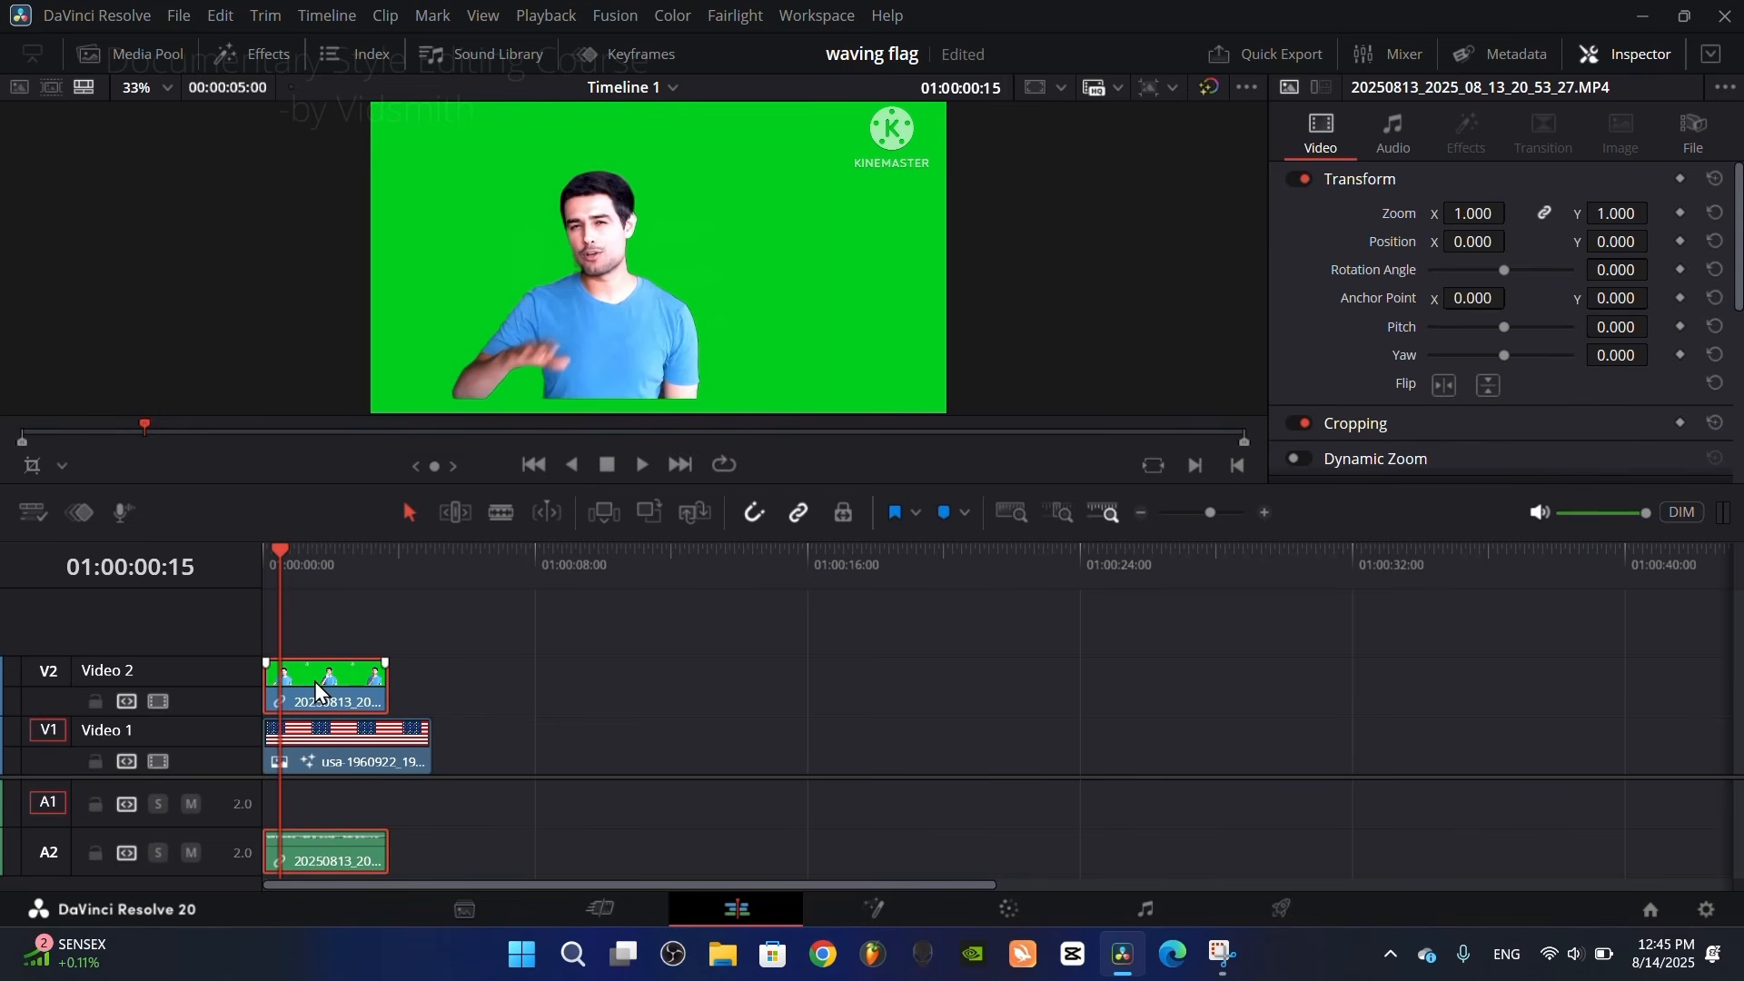
Step: In the presenter clip's Fusion composition, add a Delta Keyer node after MediaIn1 and sample the green backdrop as its Background Color
right_click(319, 679)
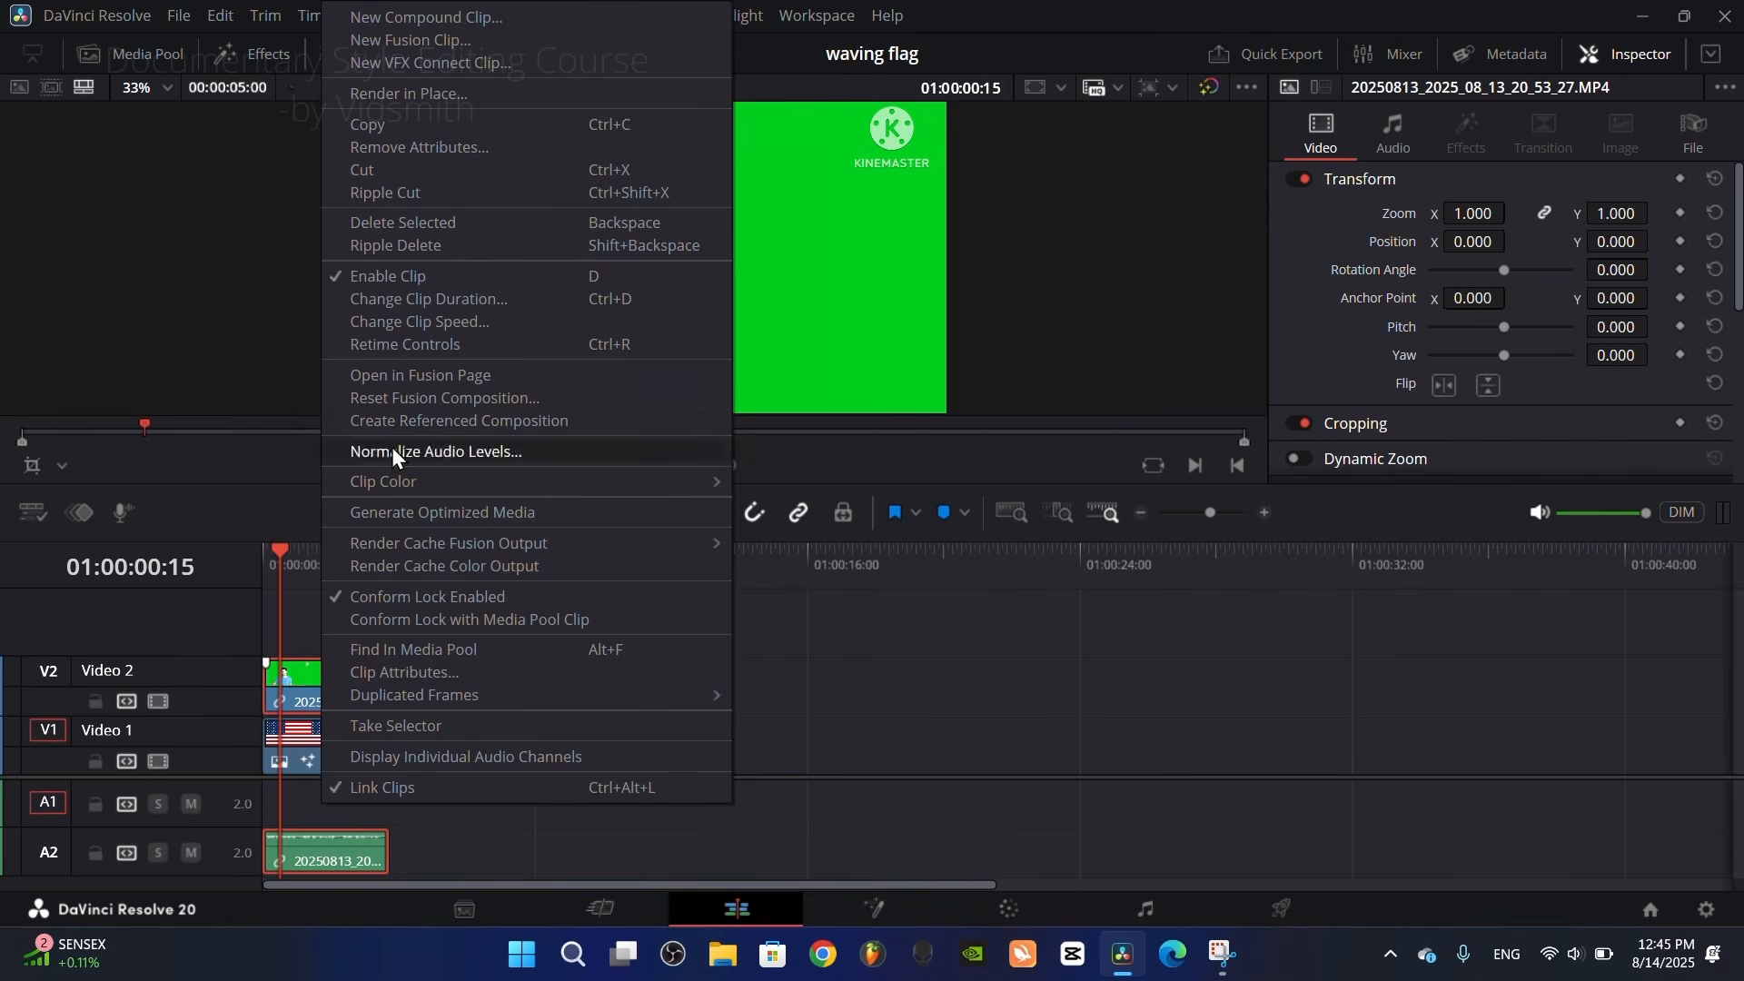
left_click(394, 378)
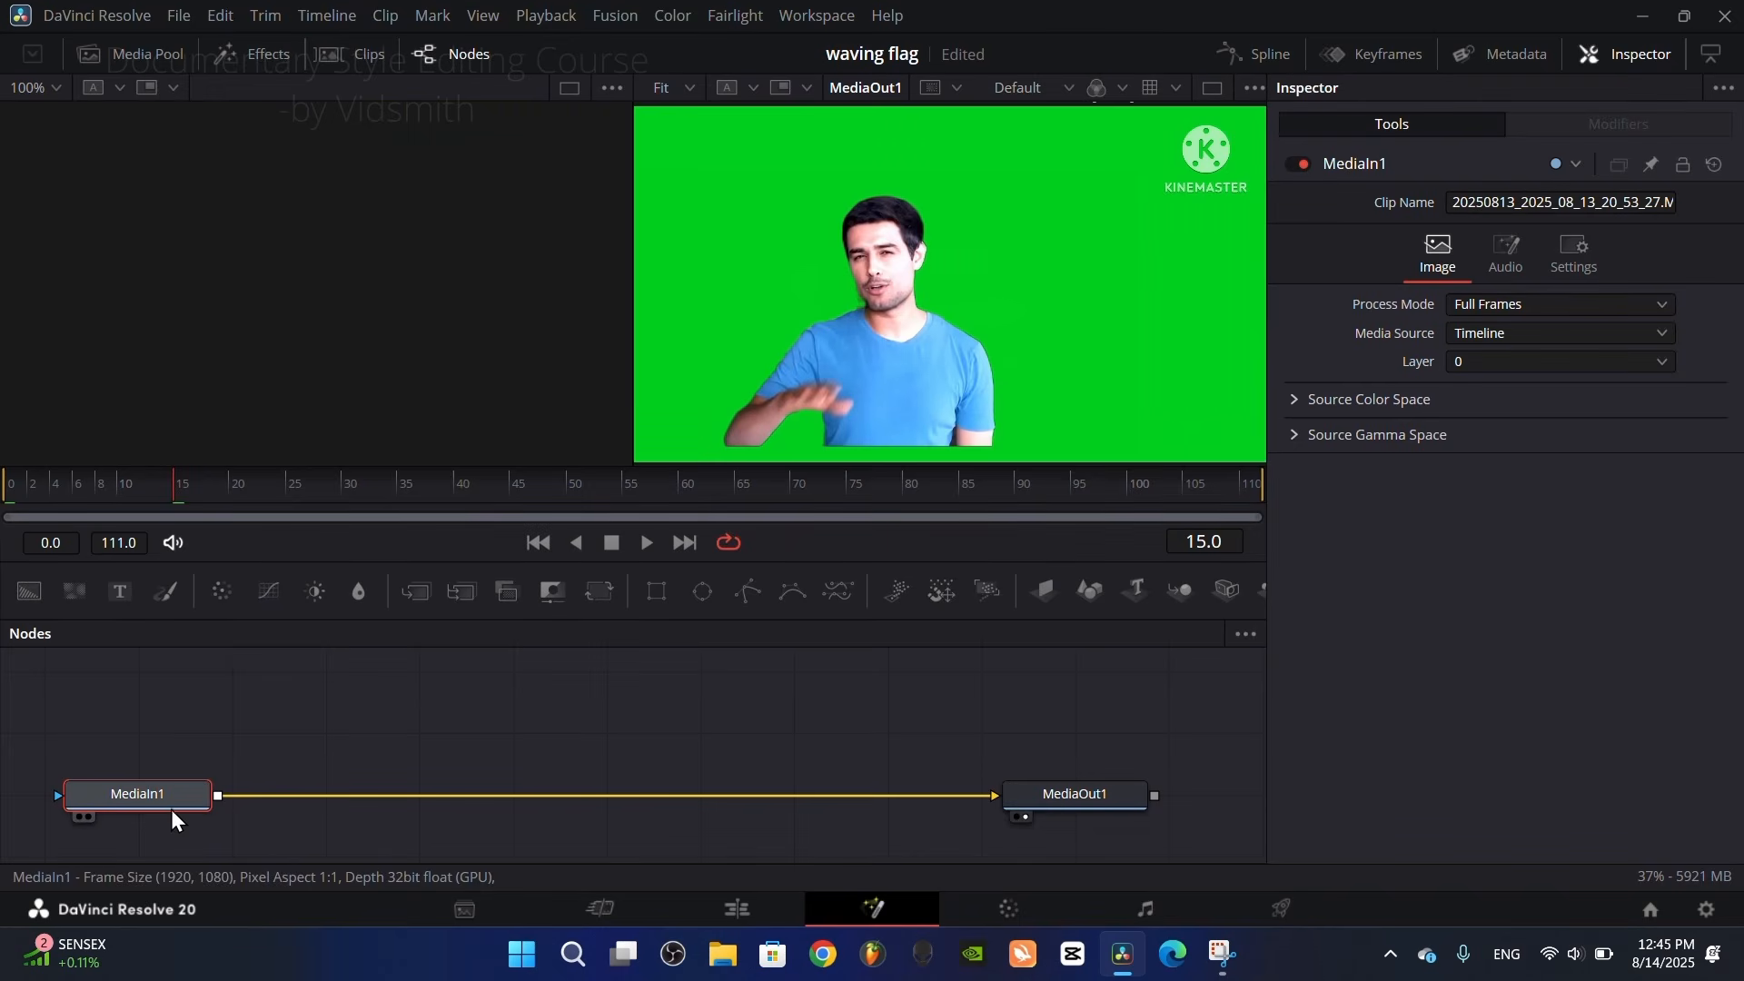
key("shift+space")
type("delta")
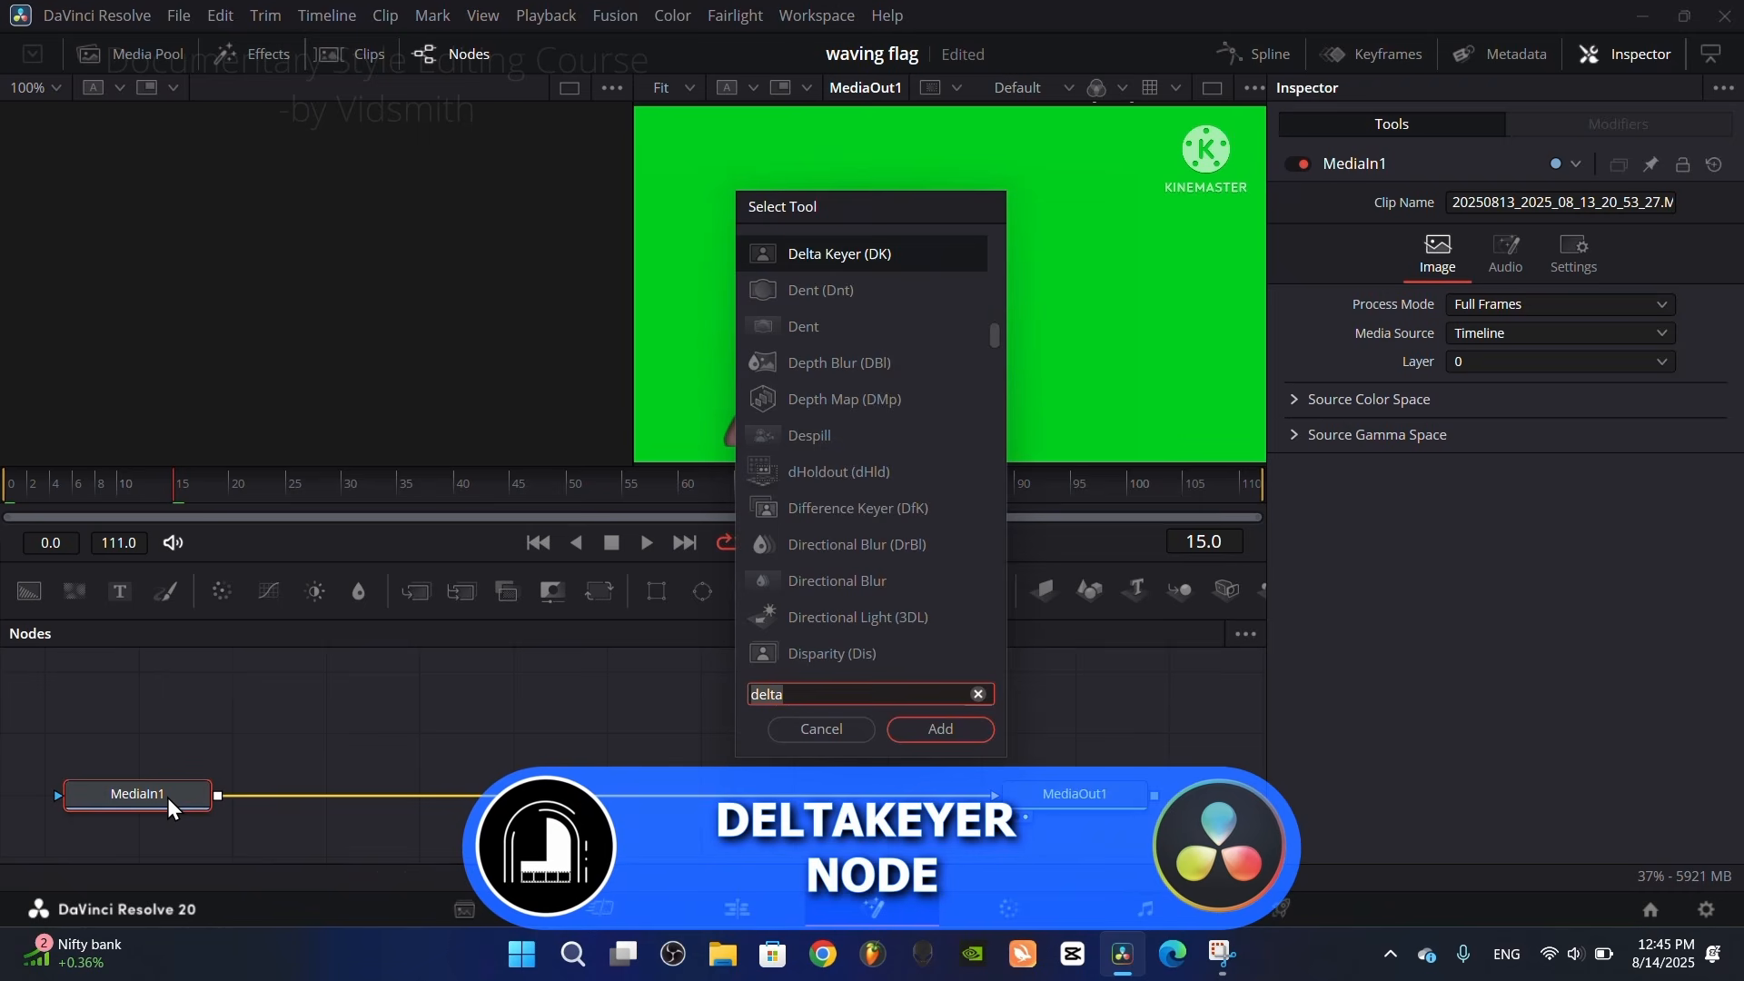
type("lelta")
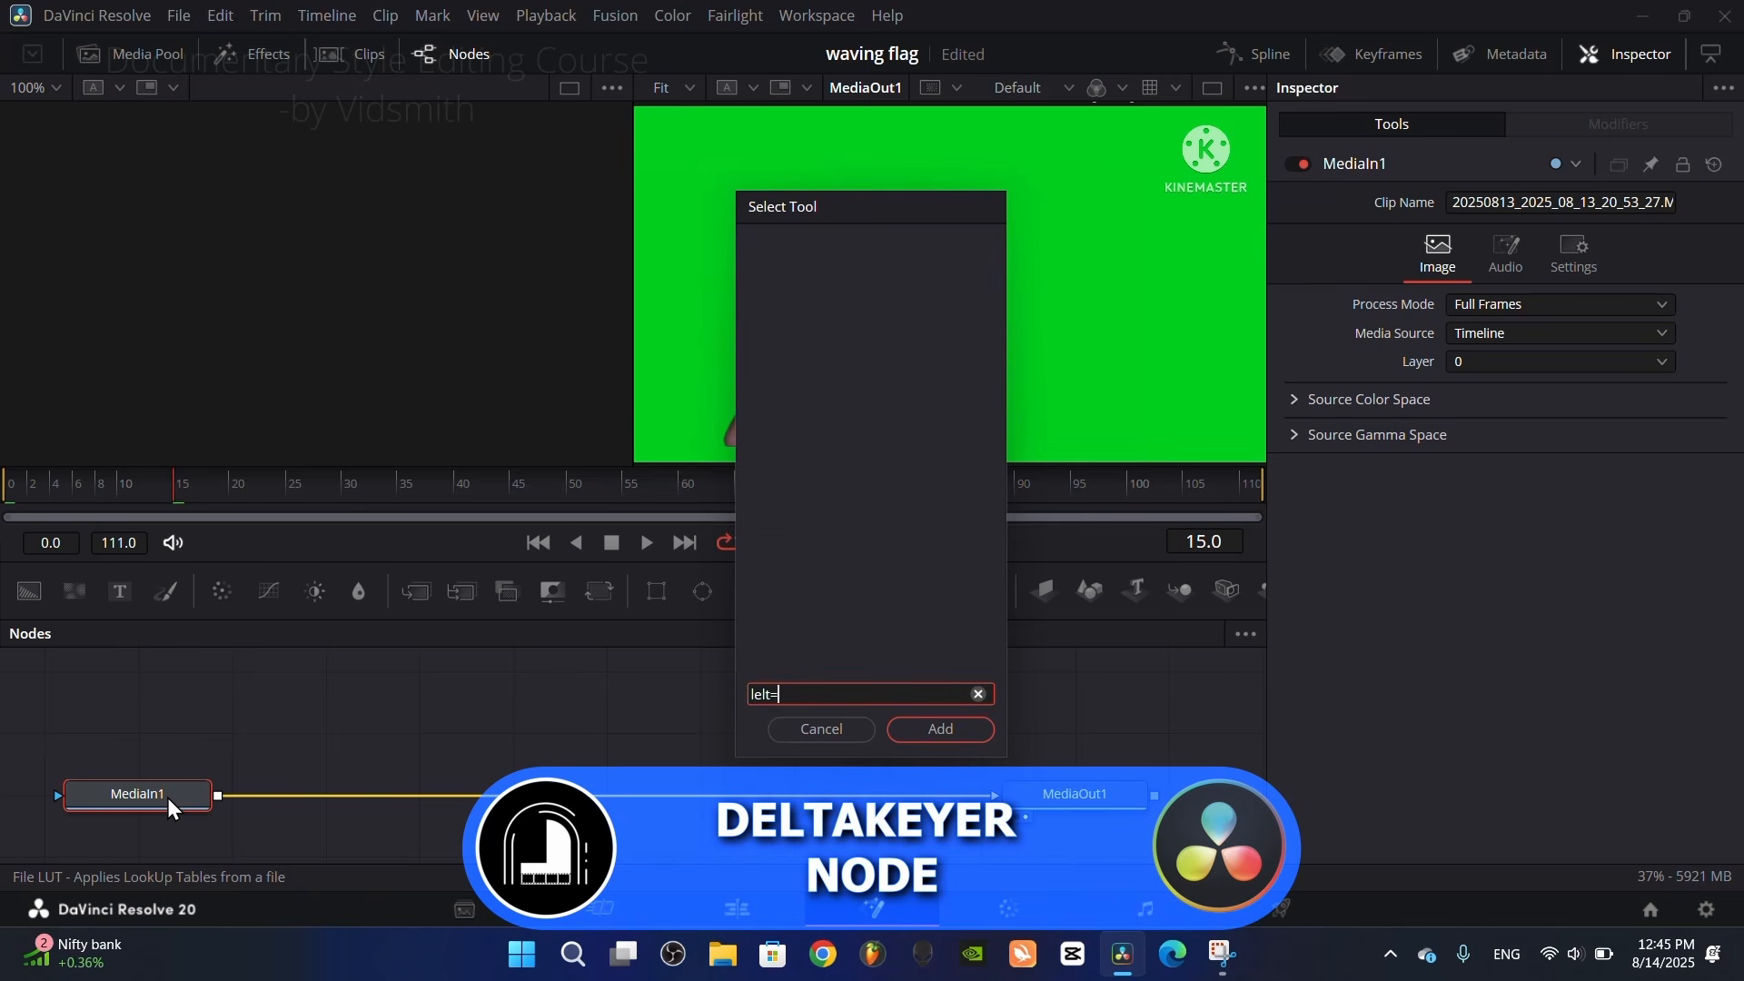
key("BackSpace")
key("BackSpace")
key("BackSpace")
key("BackSpace")
key("BackSpace")
type("del")
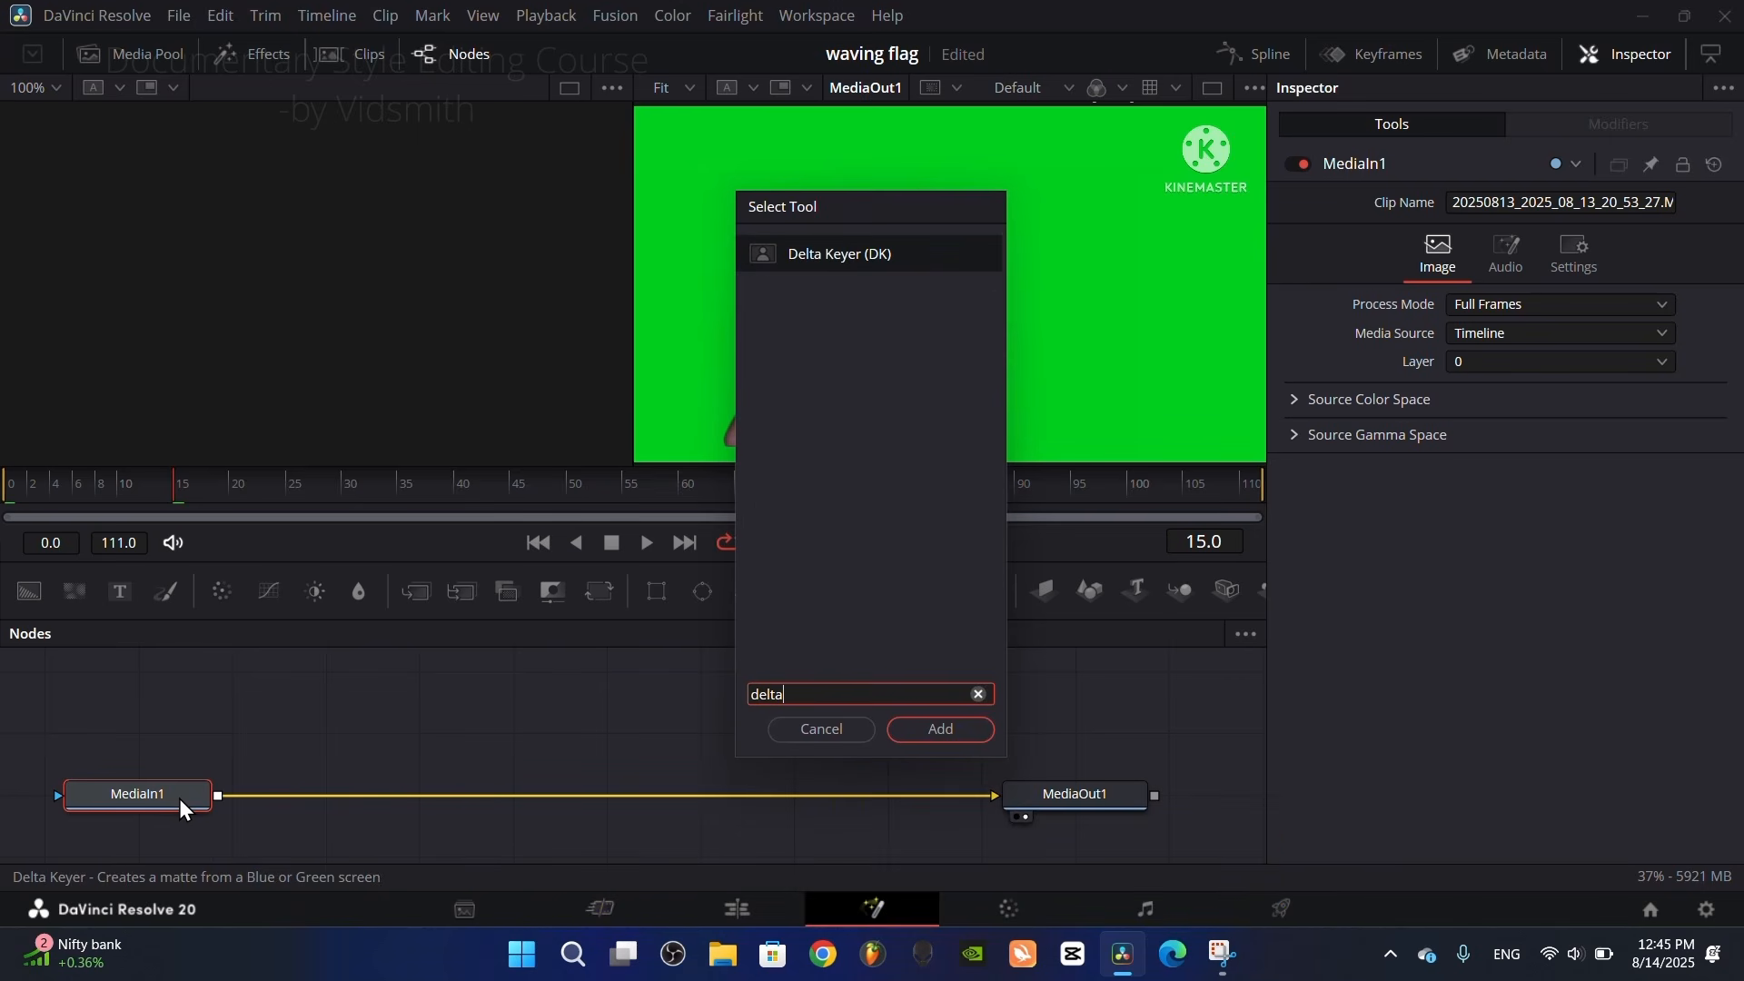
left_click(928, 732)
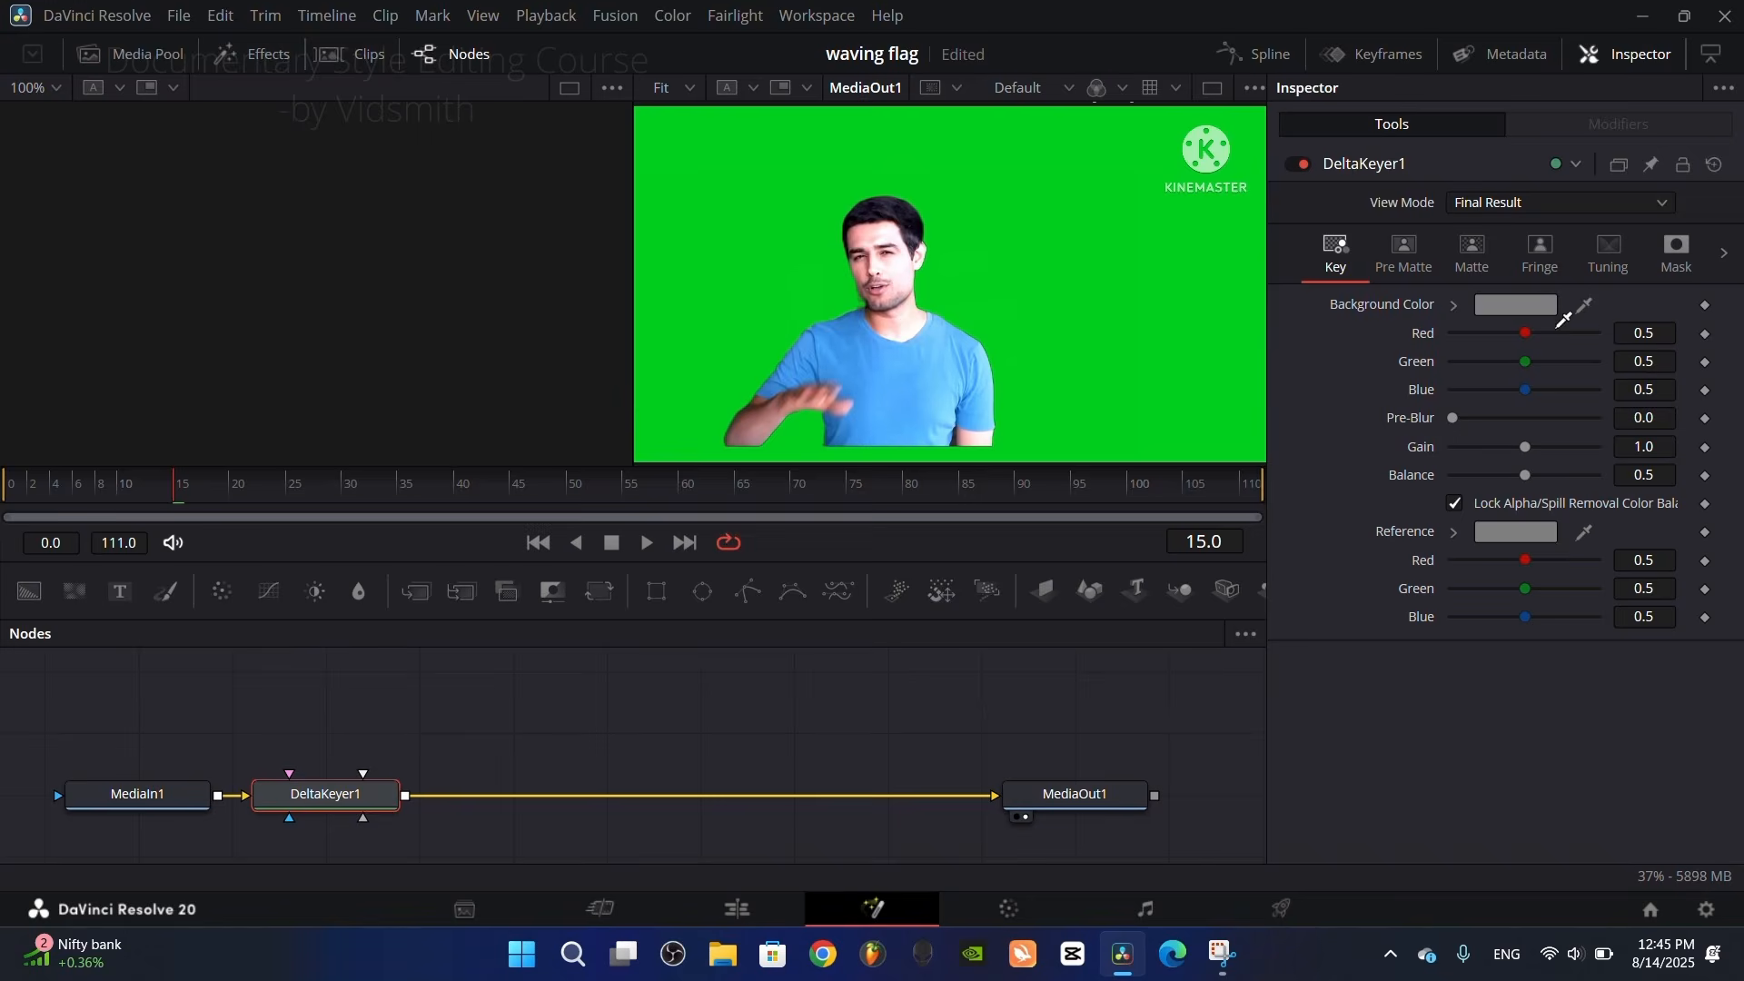
left_click_drag(1565, 318, 1068, 289)
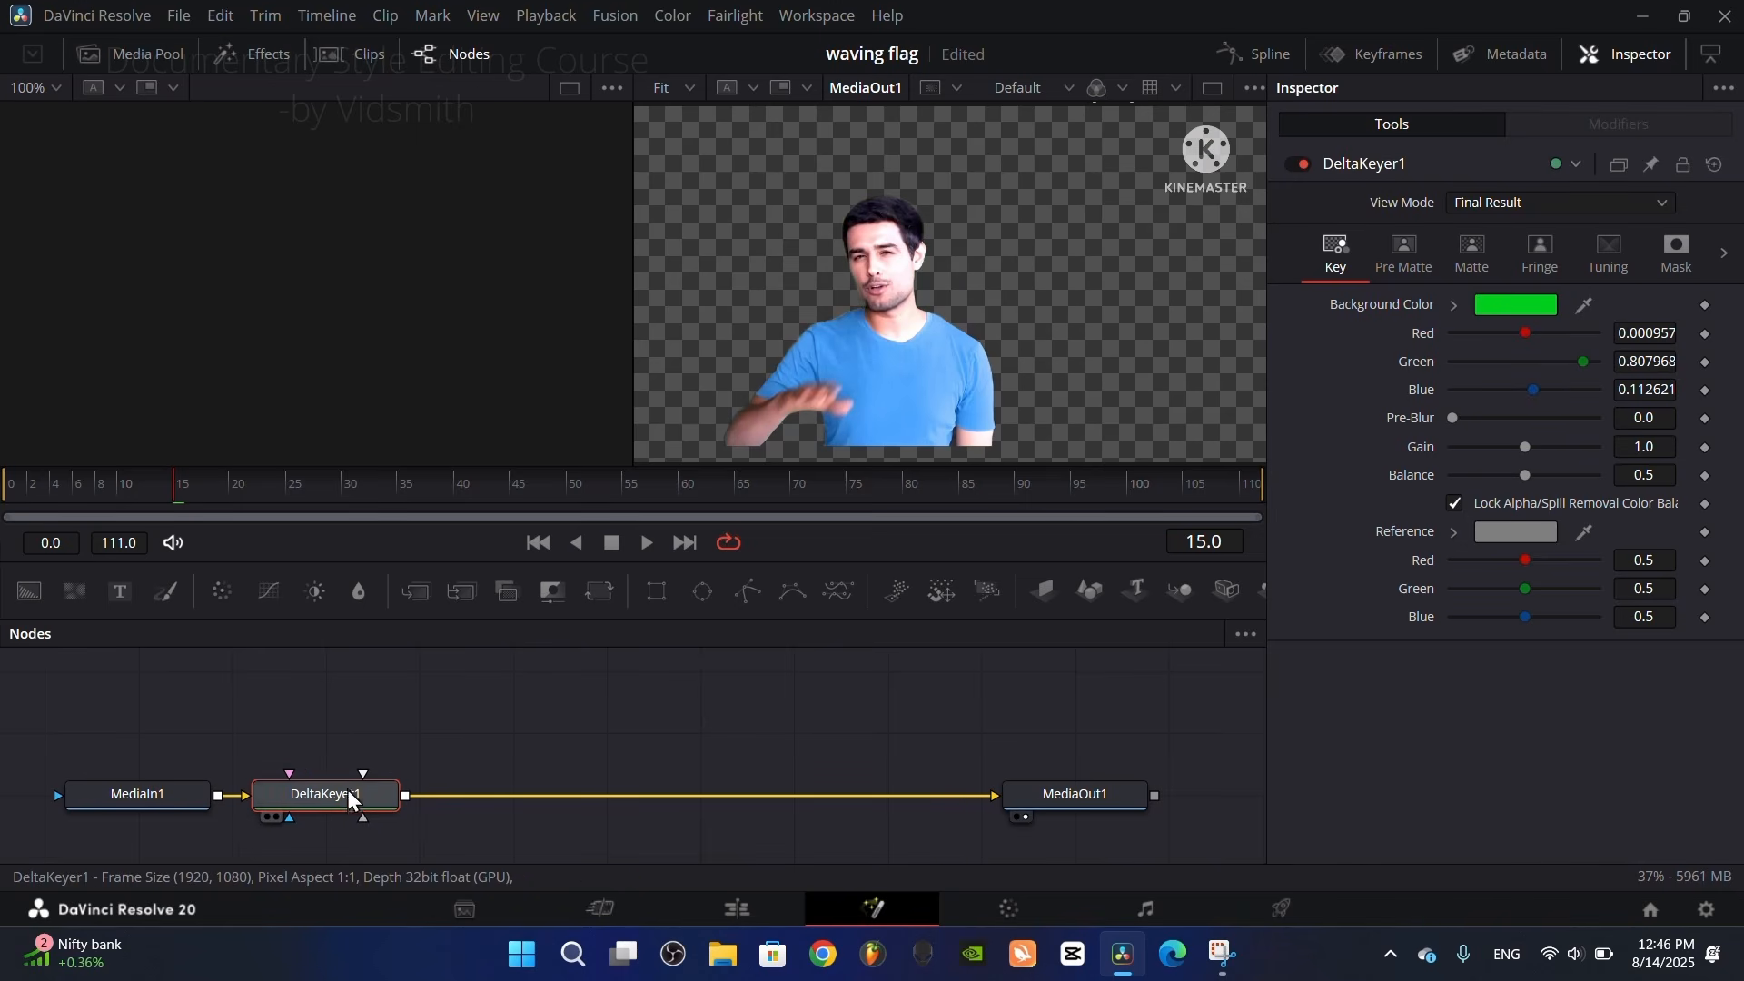
Step: Insert a Transform node between DeltaKeyer1 and MediaOut1, set Center X to 0.672, enlarge the presenter slightly and return to the Edit page
left_click_drag(325, 803, 434, 803)
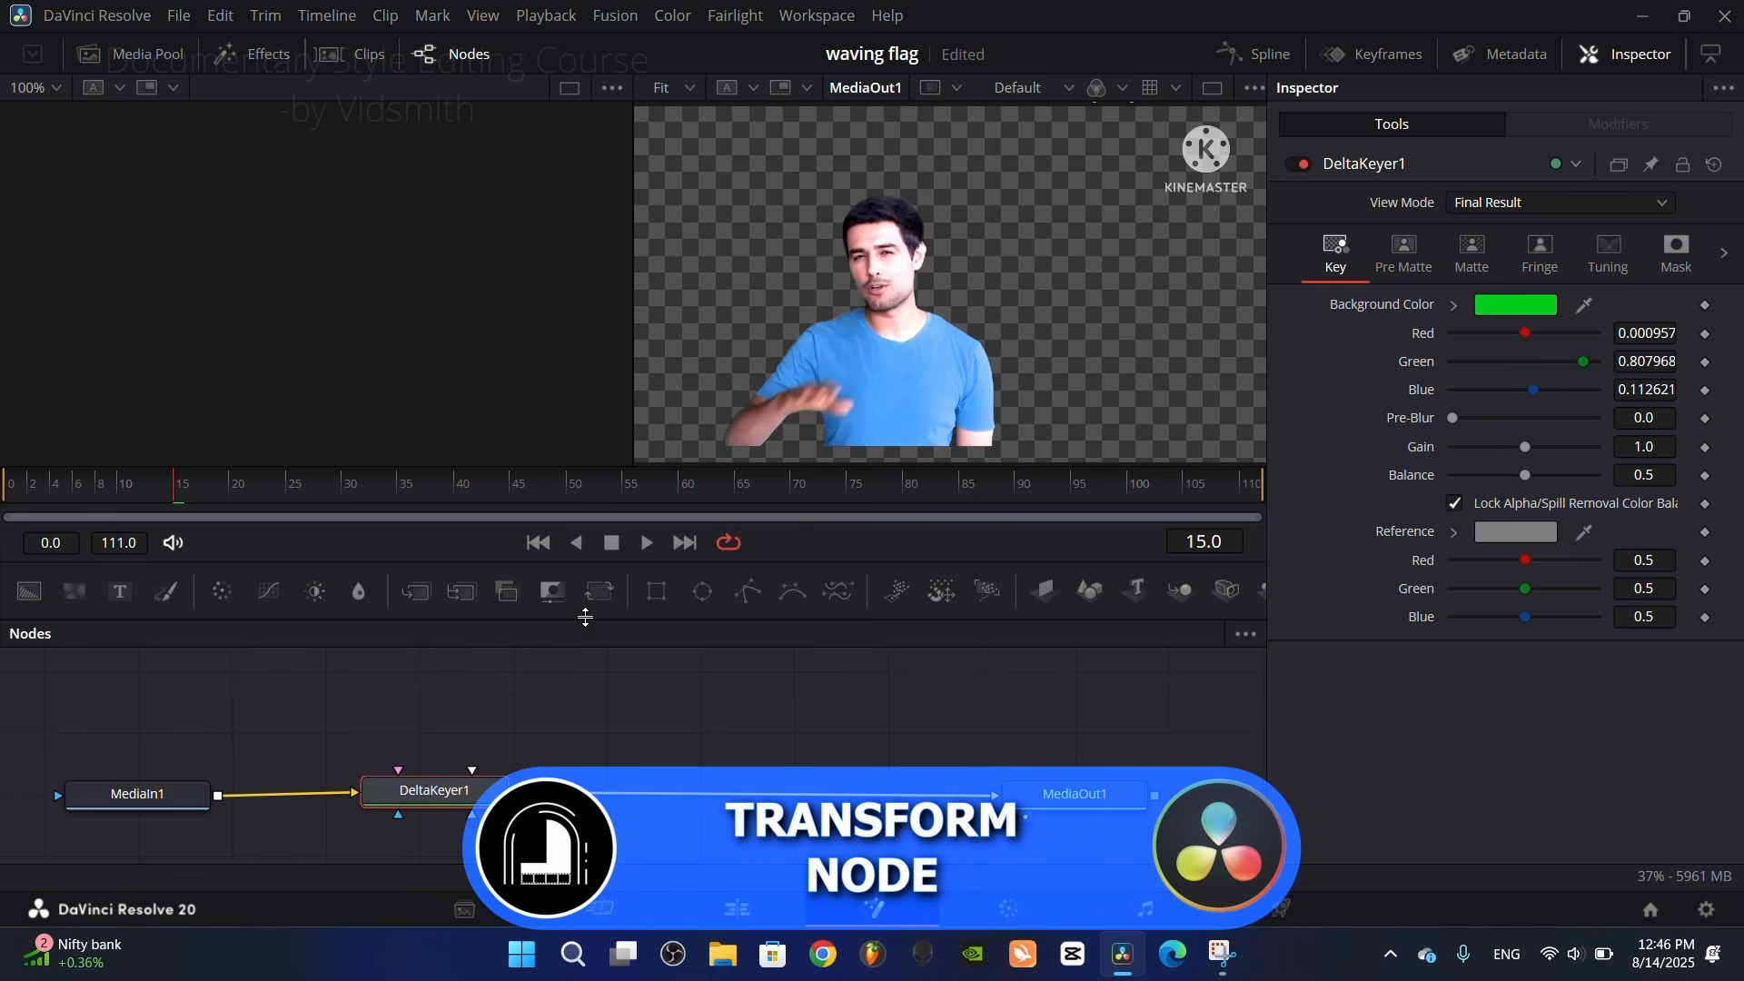
left_click_drag(597, 593, 711, 804)
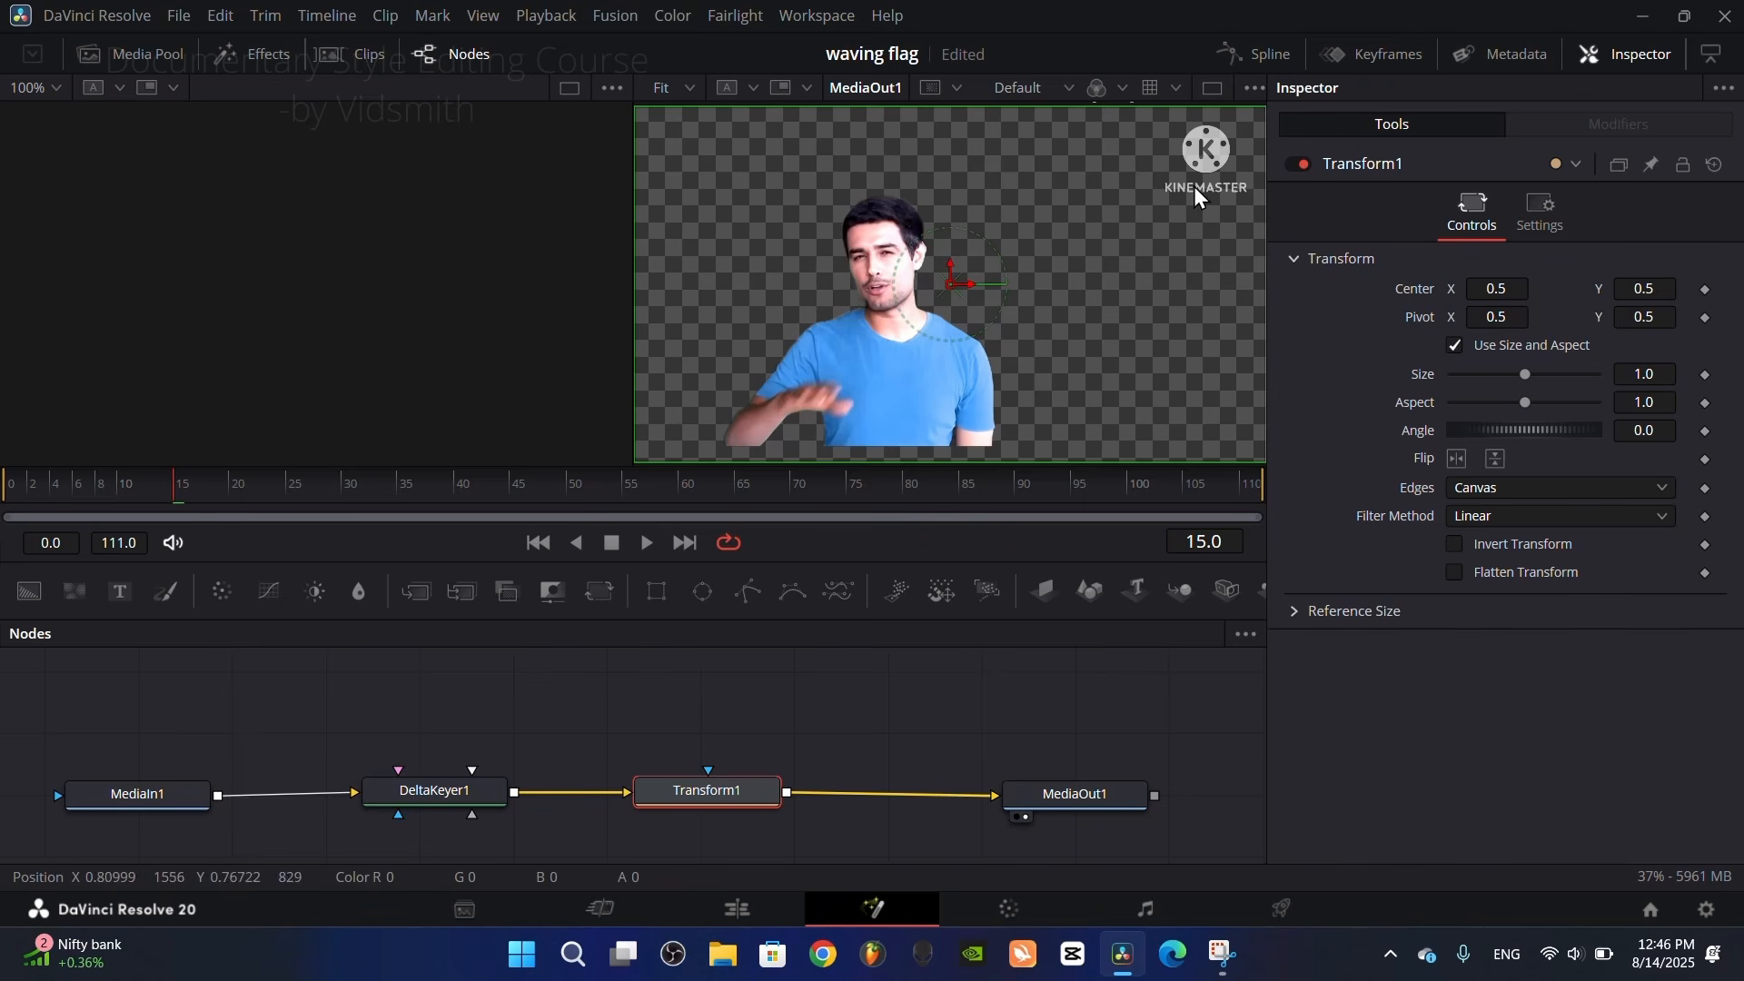
left_click_drag(1514, 291, 1511, 289)
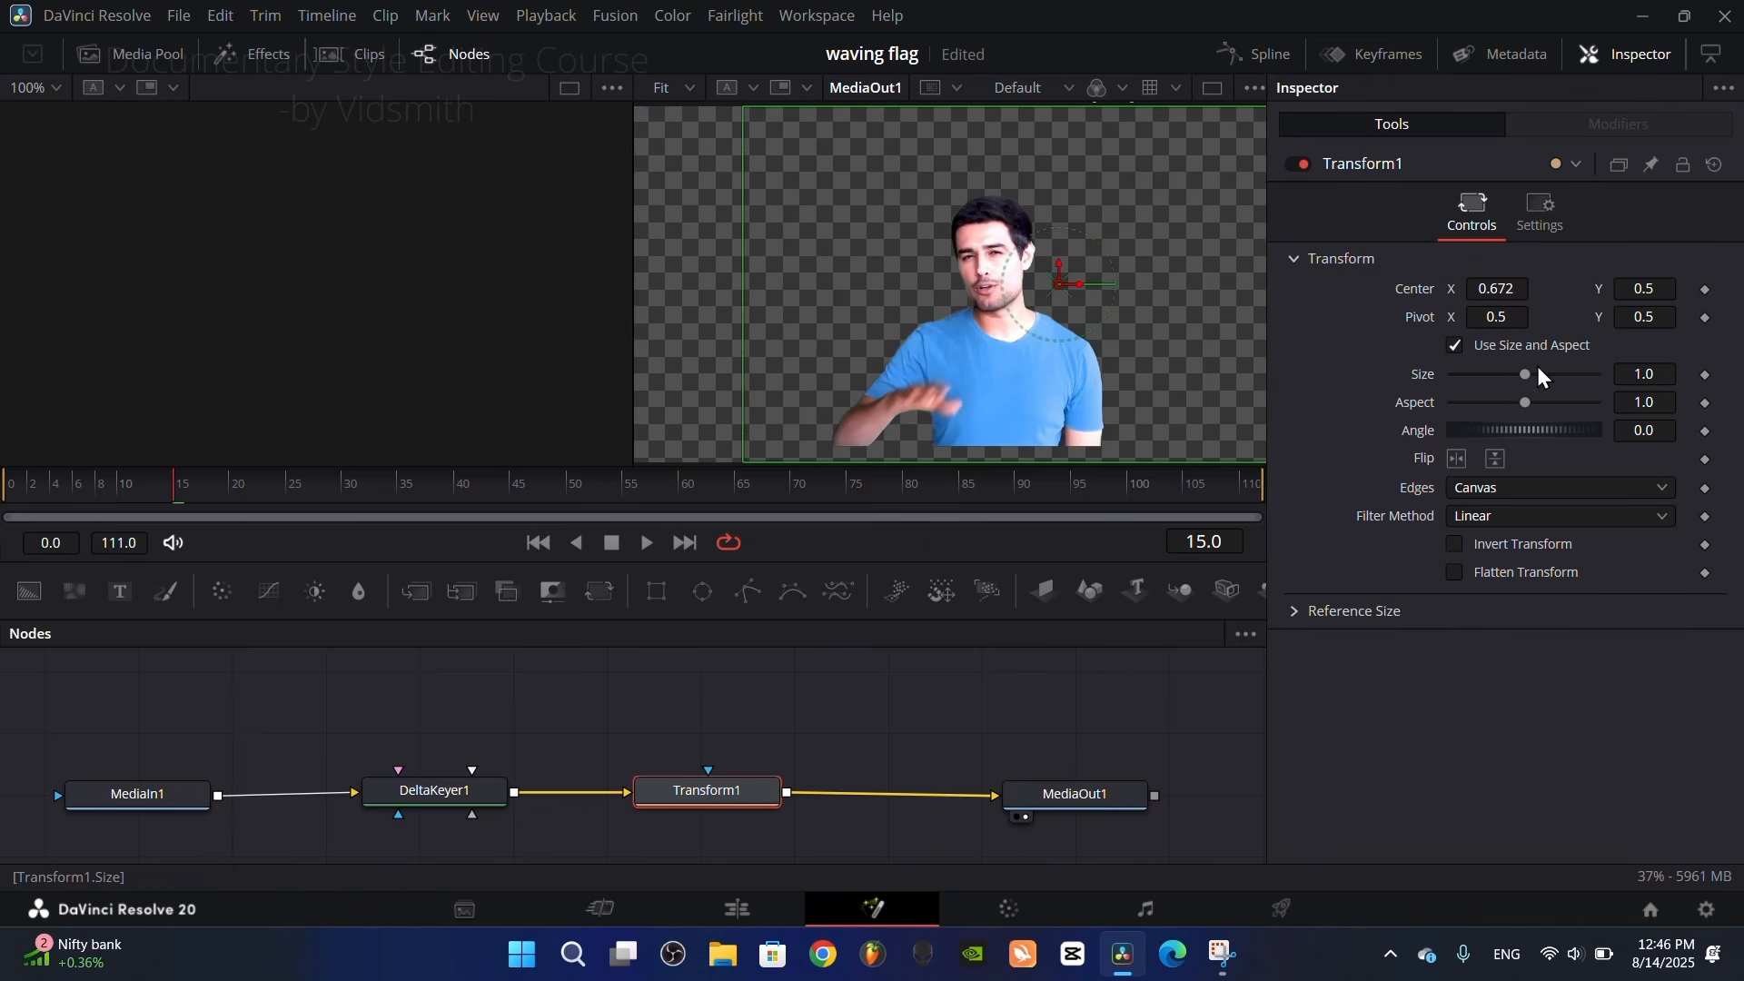
left_click_drag(1526, 374, 1530, 378)
left_click(736, 909)
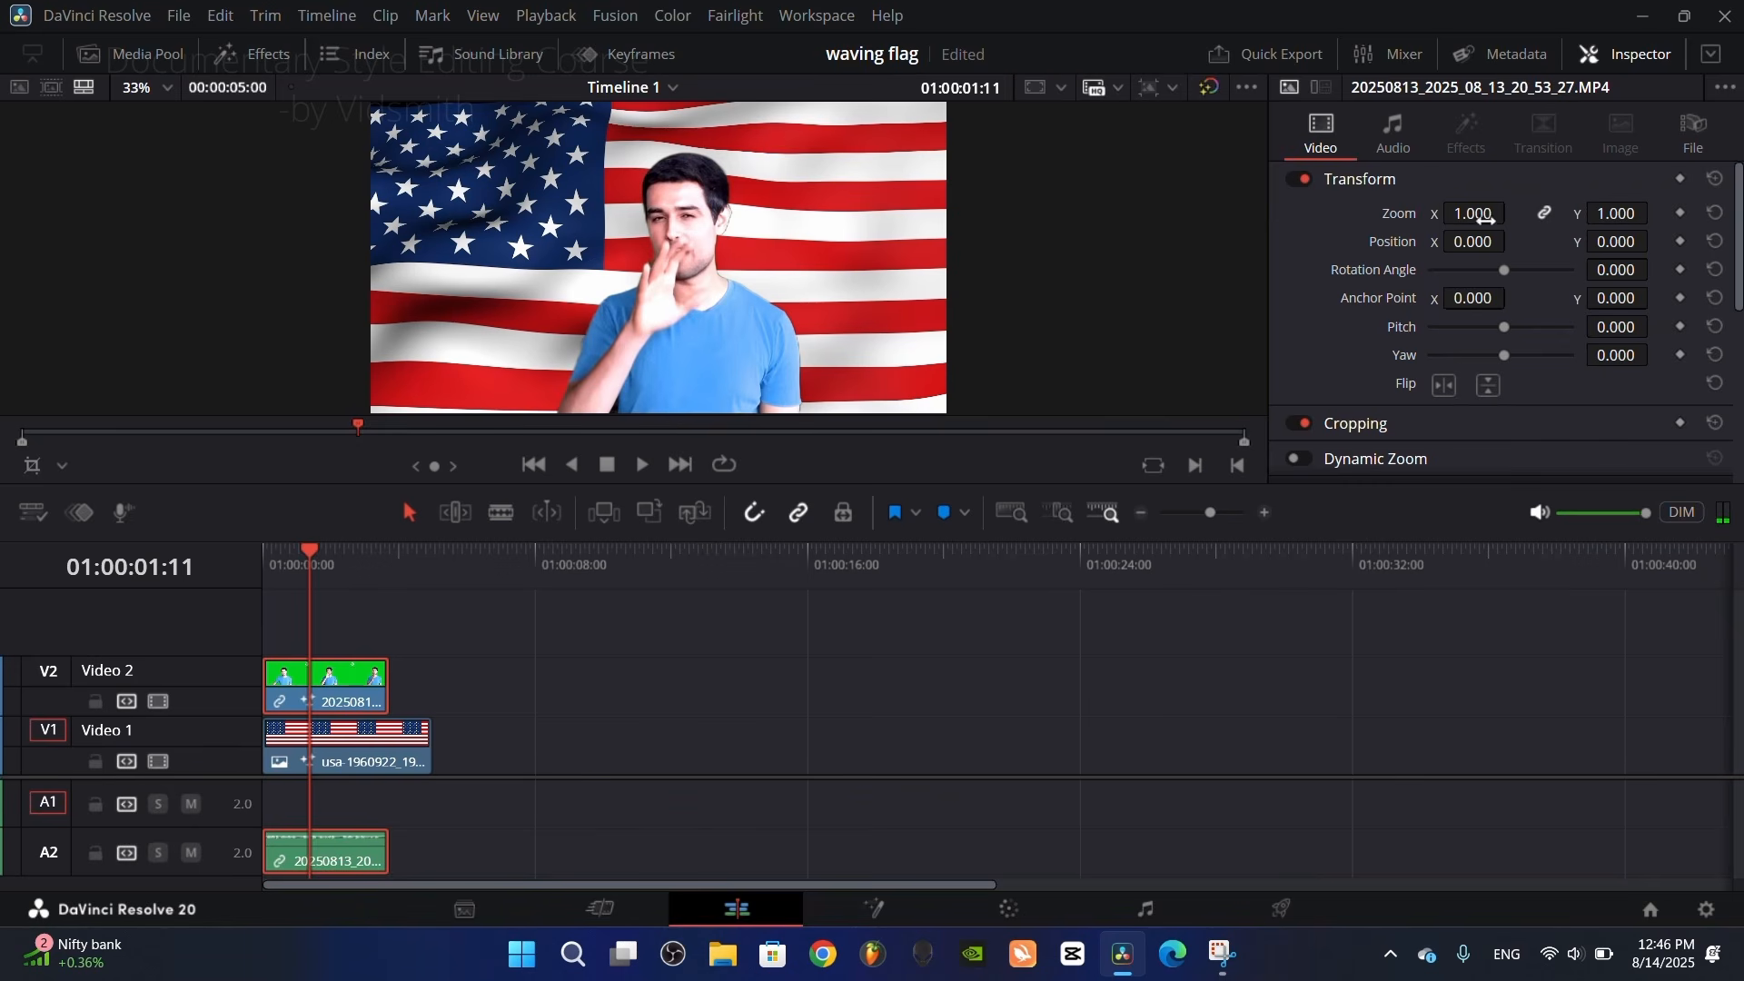
Step: Set the presenter clip's Zoom to 1.150 and its Position to X -126.000, Y 58.000
left_click_drag(1479, 215, 1520, 212)
left_click_drag(1630, 240, 1655, 212)
left_click_drag(1476, 211, 1444, 244)
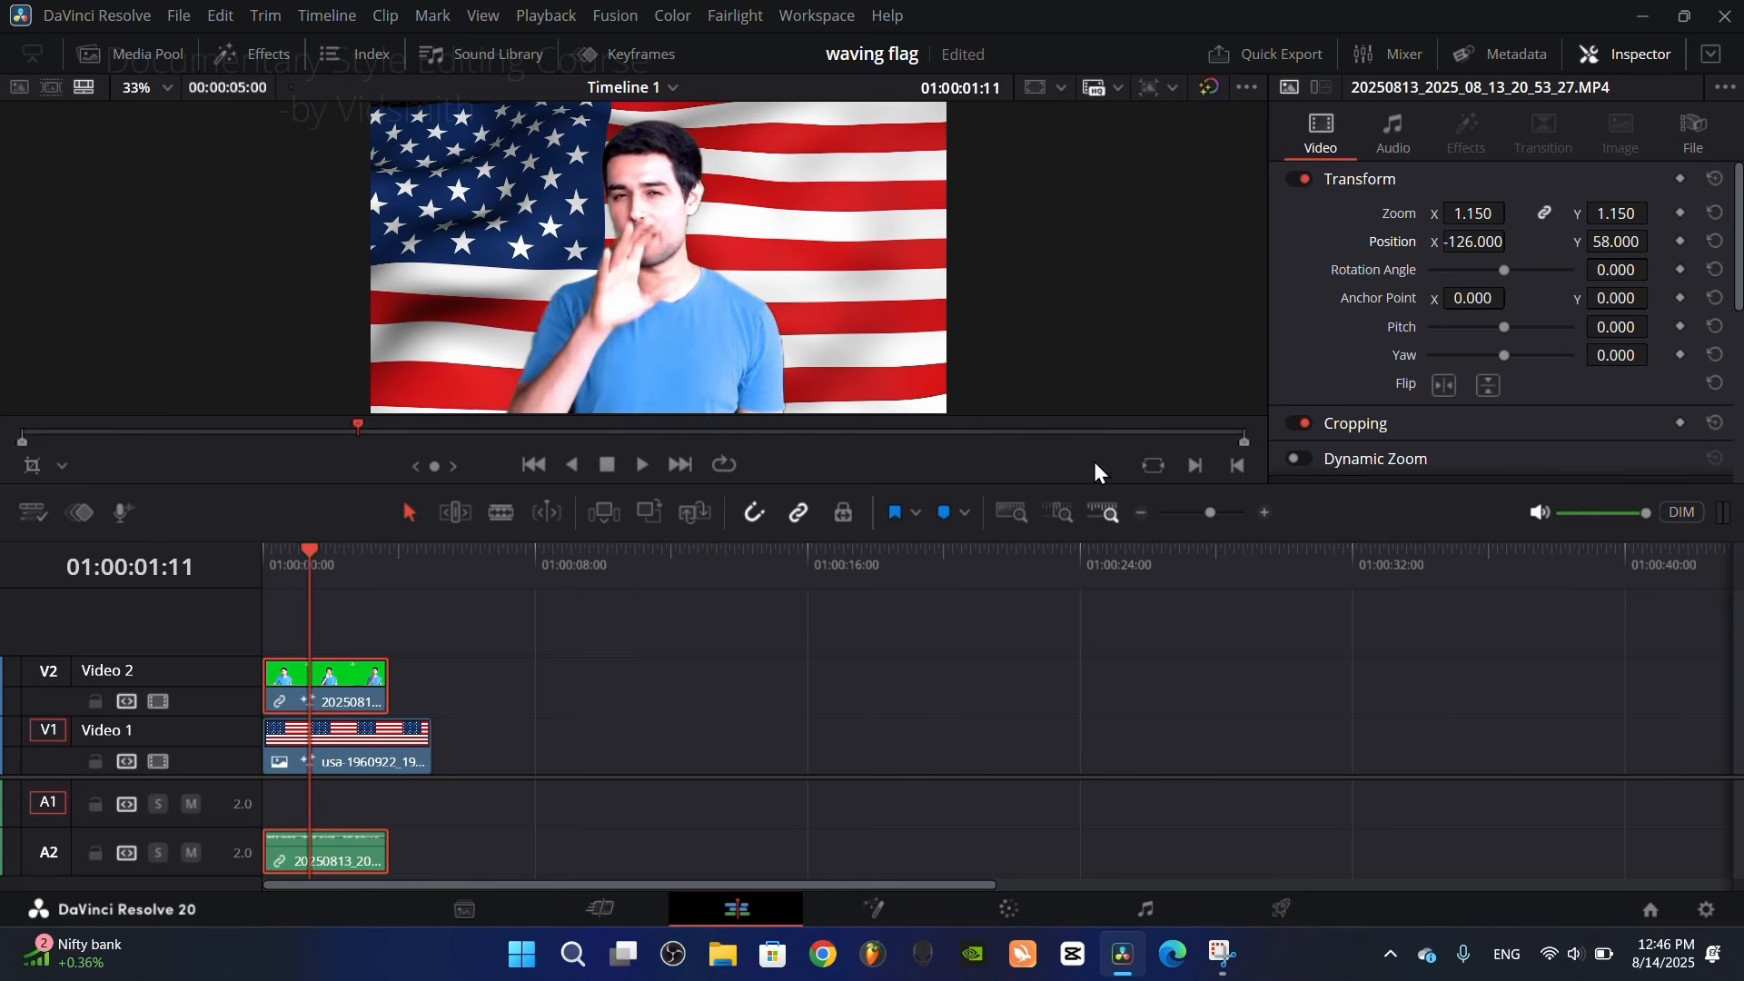
left_click_drag(356, 571, 312, 595)
Step: Find the Drop Shadow effect by name and apply it to the presenter clip on Video 2
left_click(249, 53)
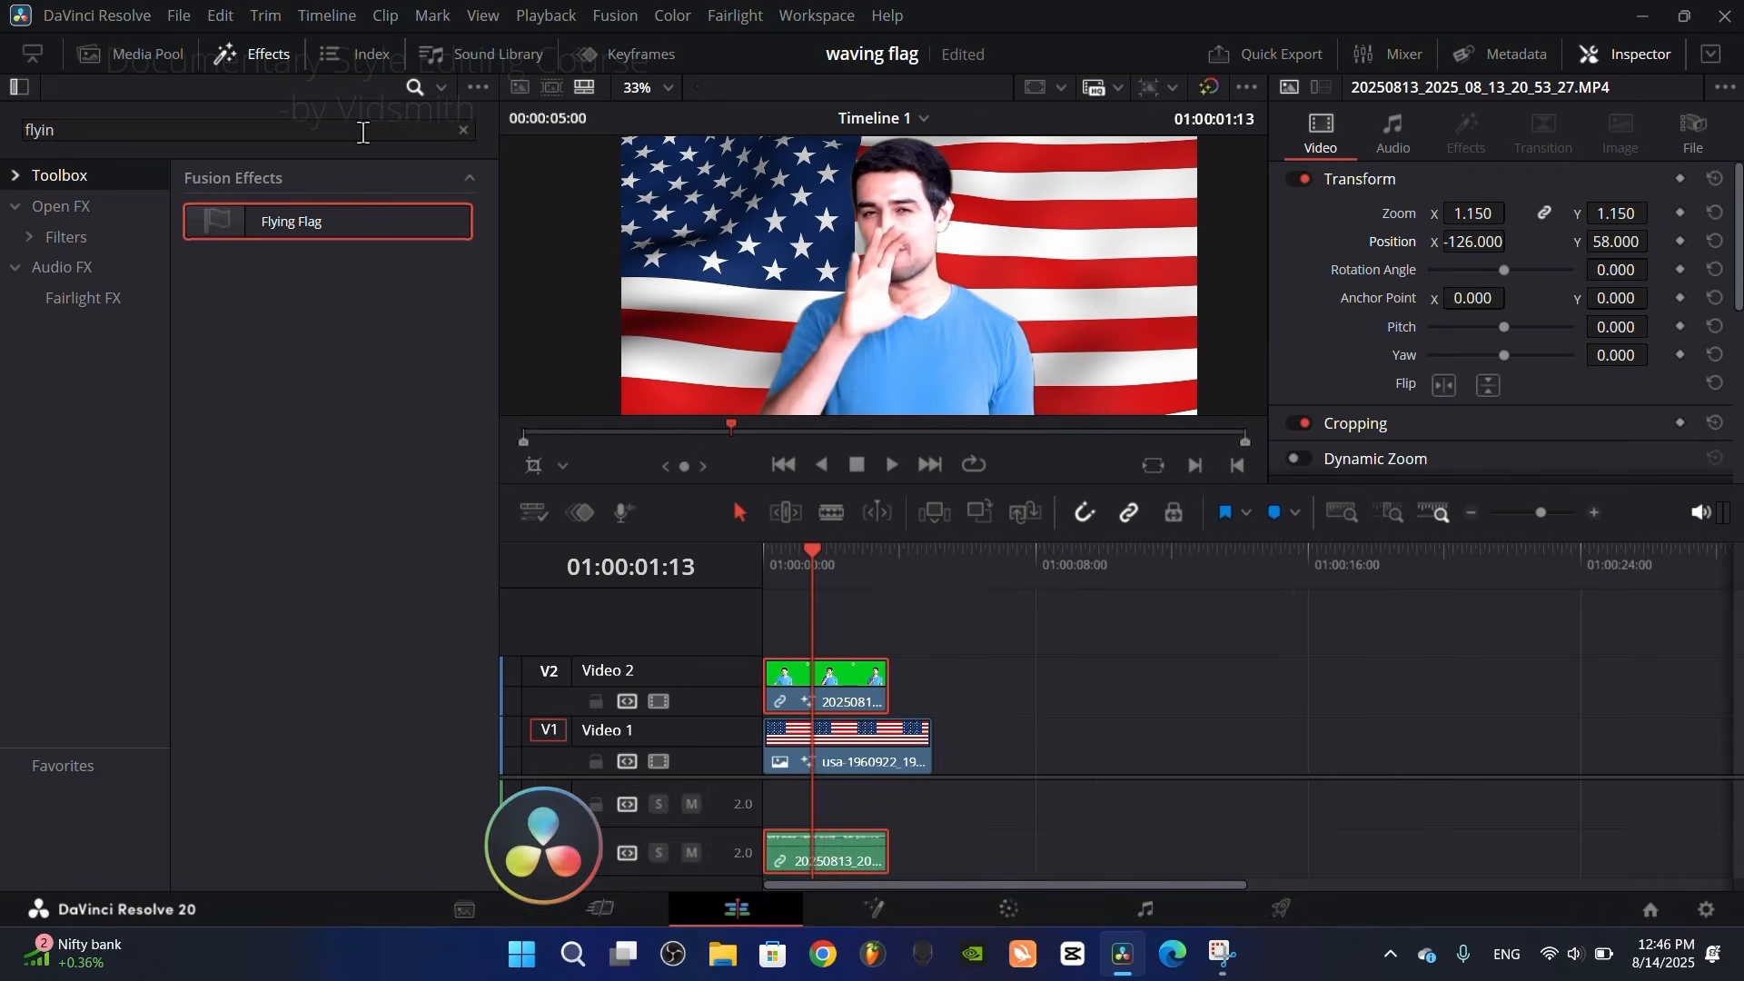
left_click(390, 130)
key("BackSpace")
key("BackSpace")
key("BackSpace")
key("BackSpace")
key("BackSpace")
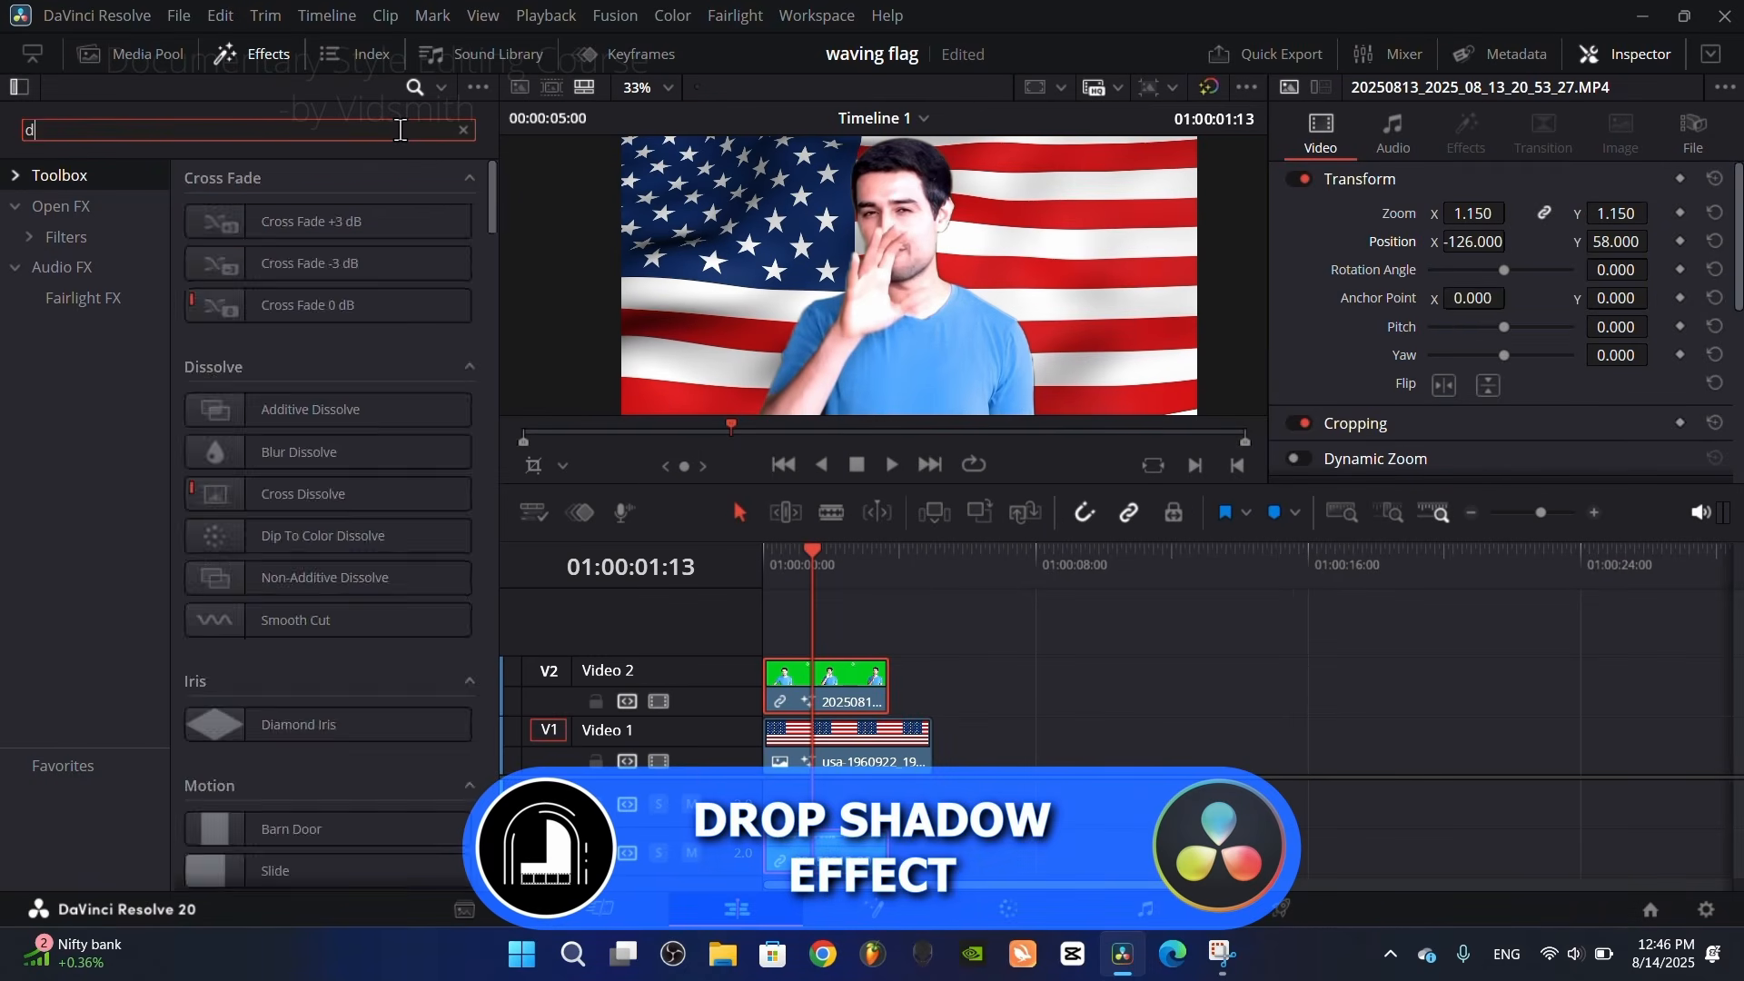
type("drop shadow")
left_click(73, 237)
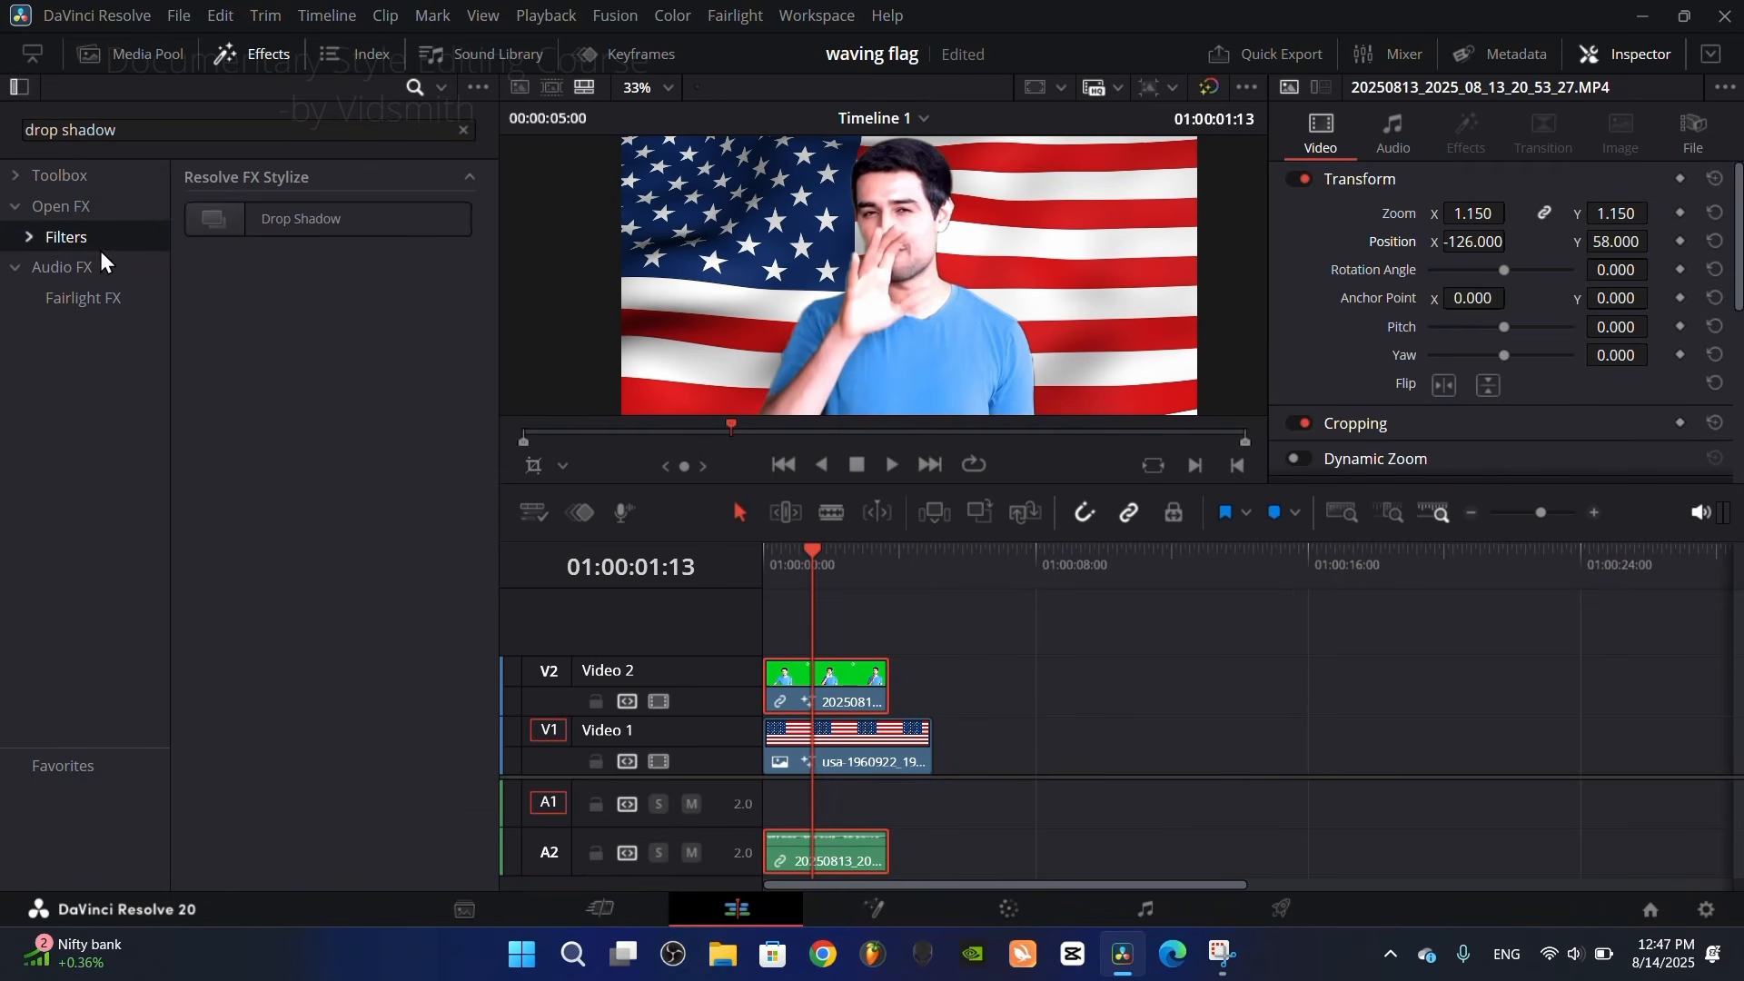
left_click(42, 215)
left_click_drag(252, 225, 842, 692)
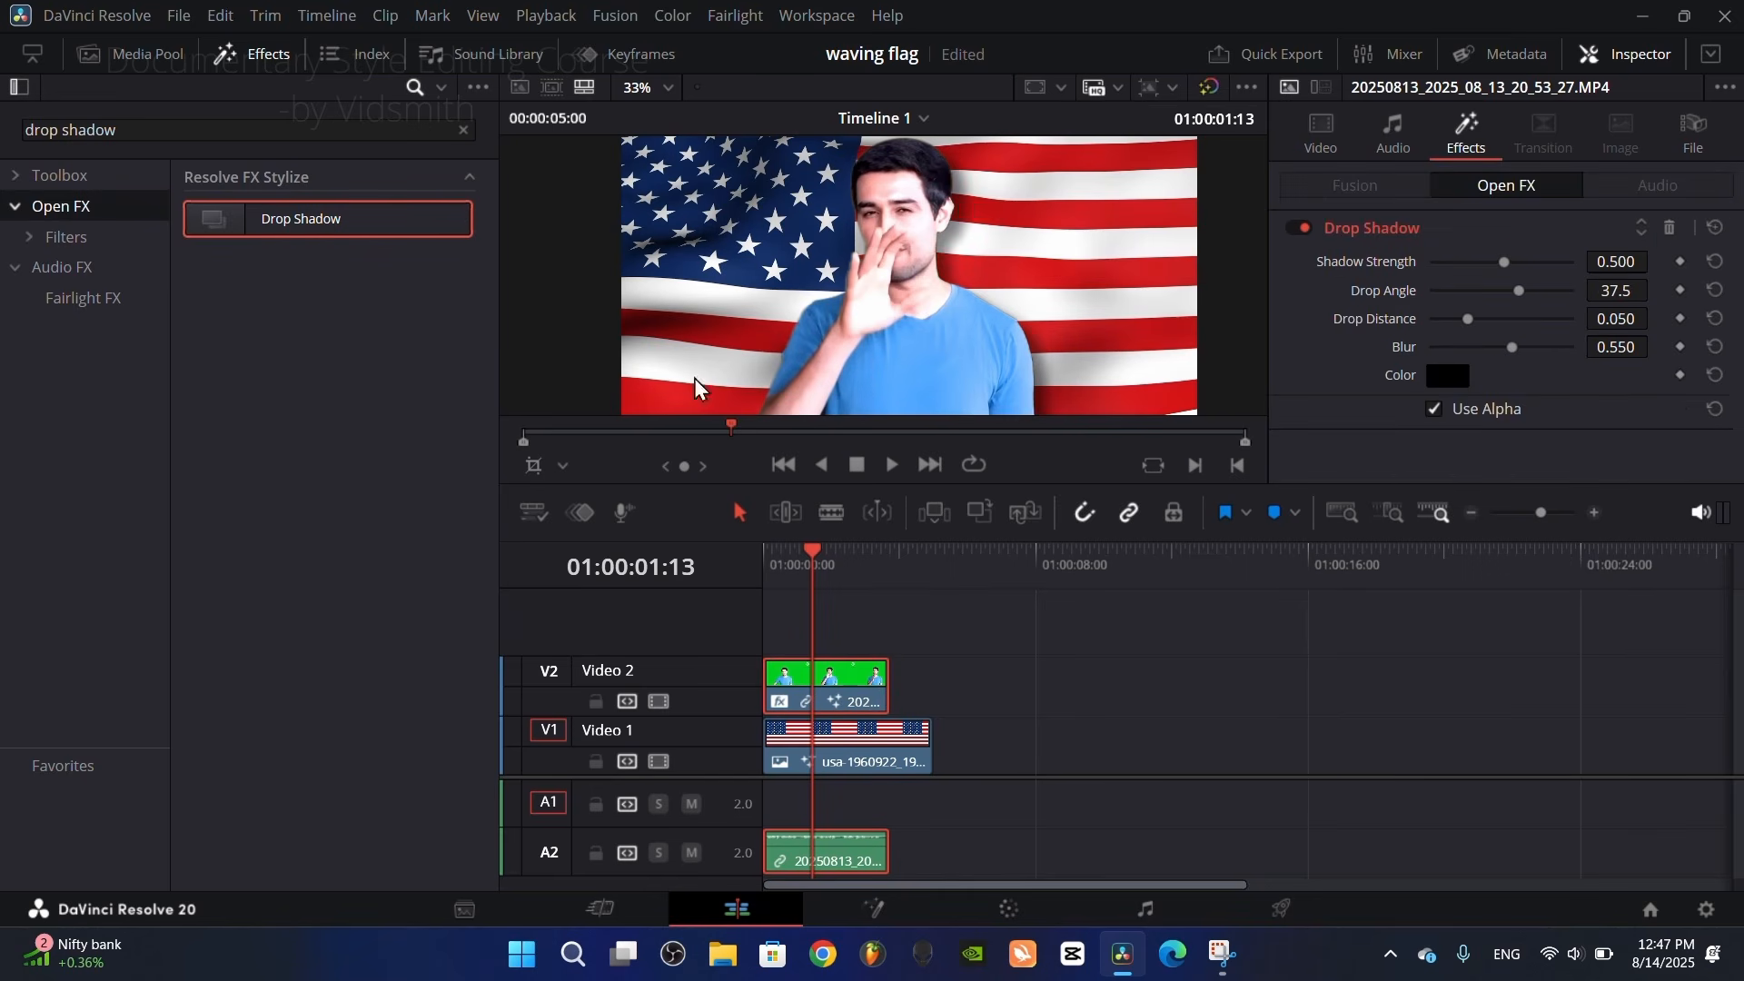
left_click(260, 64)
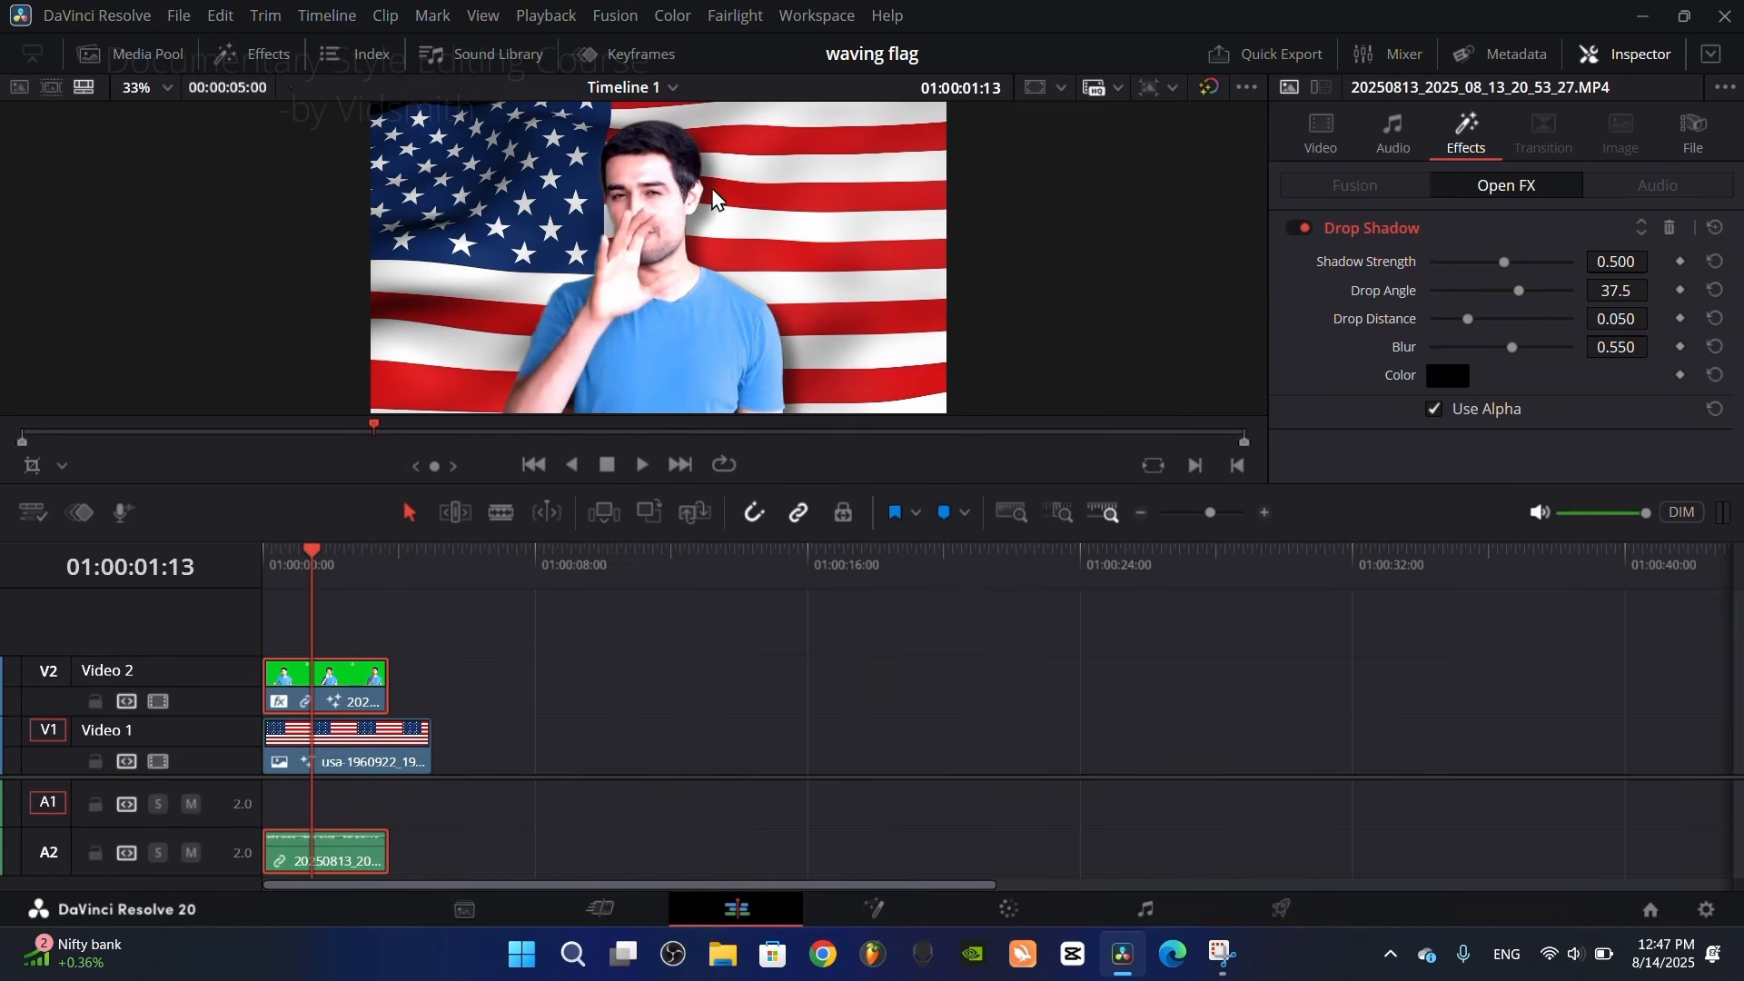
Step: Compare the presenter with the Drop Shadow effect disabled and enabled, leaving it enabled
left_click(1299, 229)
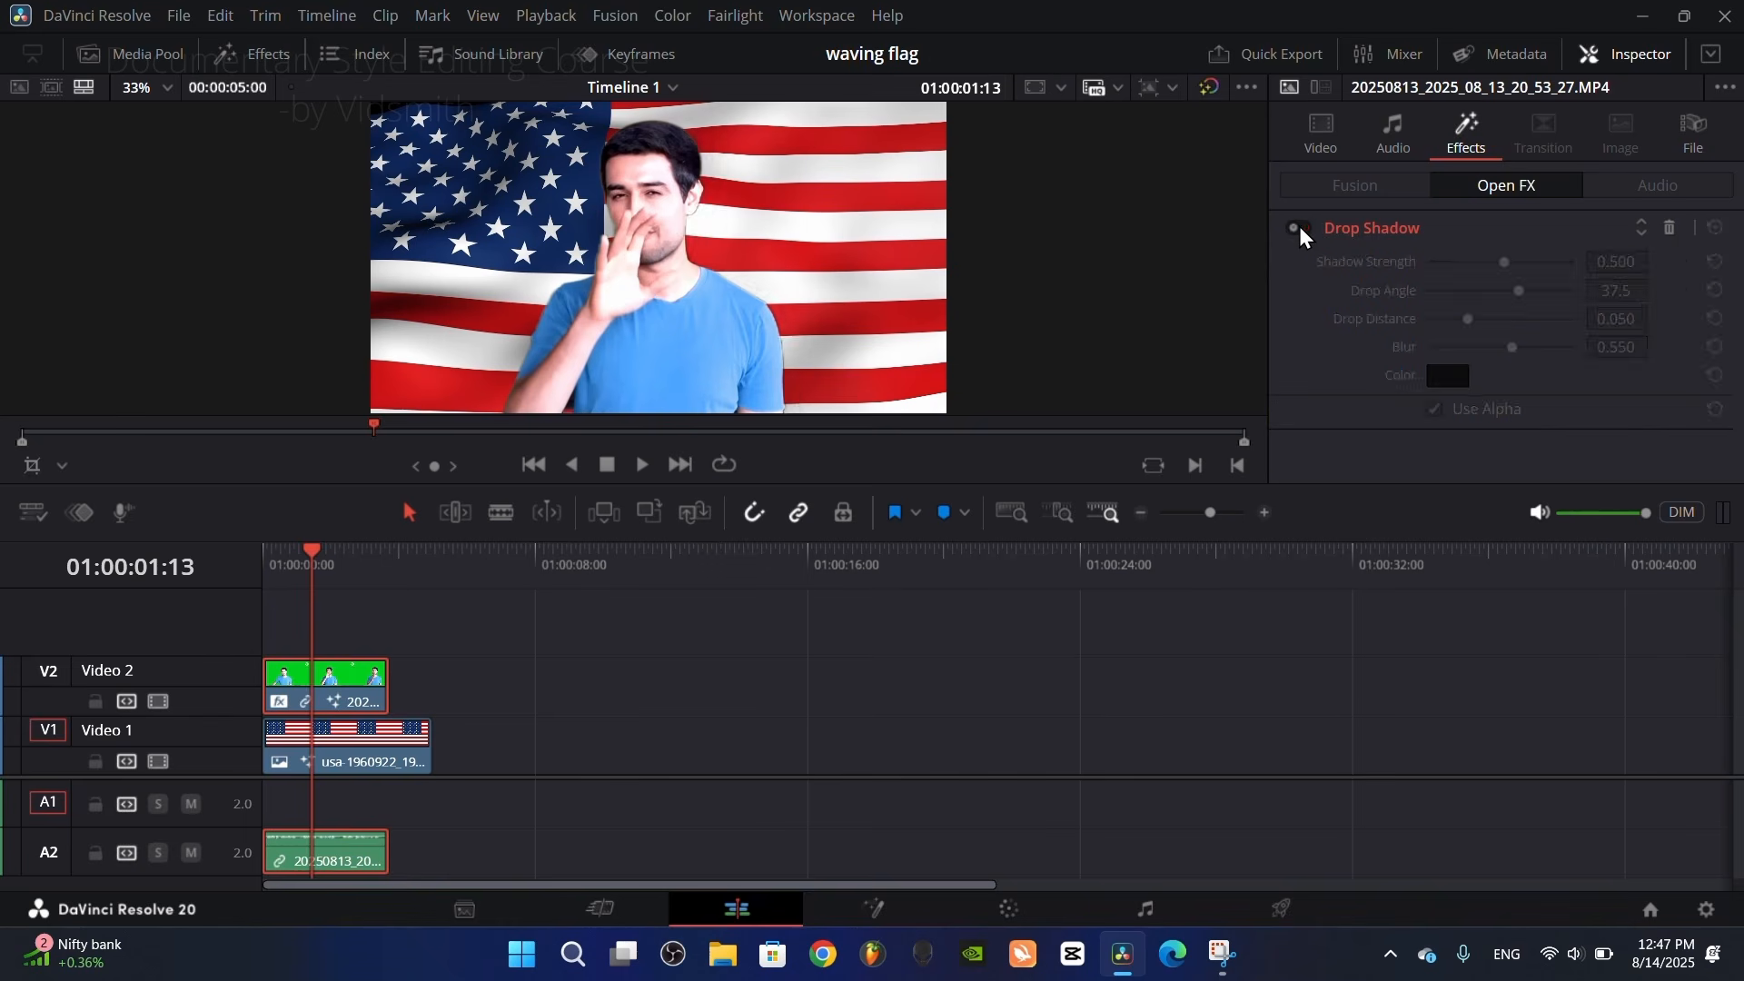
left_click(1299, 229)
left_click(1299, 229)
left_click(1299, 229)
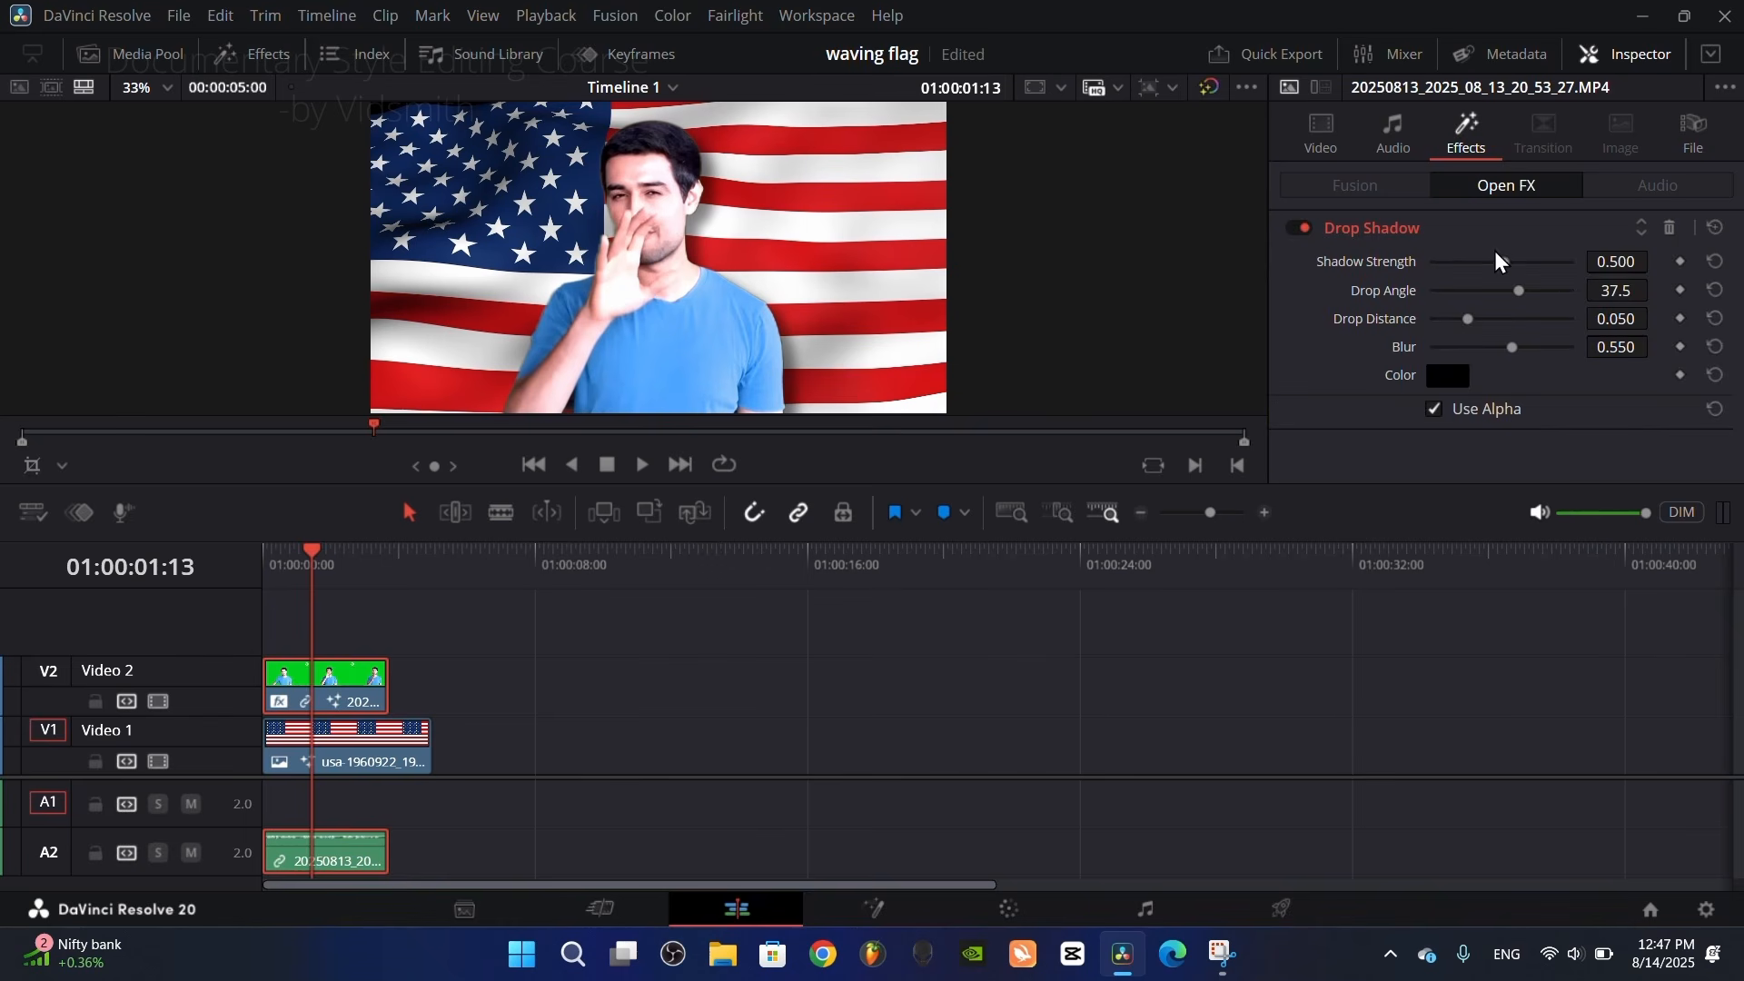
Step: Set the drop shadow's Shadow Strength to 0.682 and Drop Angle to -9.8, and return the playhead to the timeline start
mouse_move(1504, 261)
left_mouse_down()
mouse_move(1532, 265)
mouse_move(1534, 292)
mouse_move(1485, 291)
mouse_move(1504, 293)
left_mouse_up()
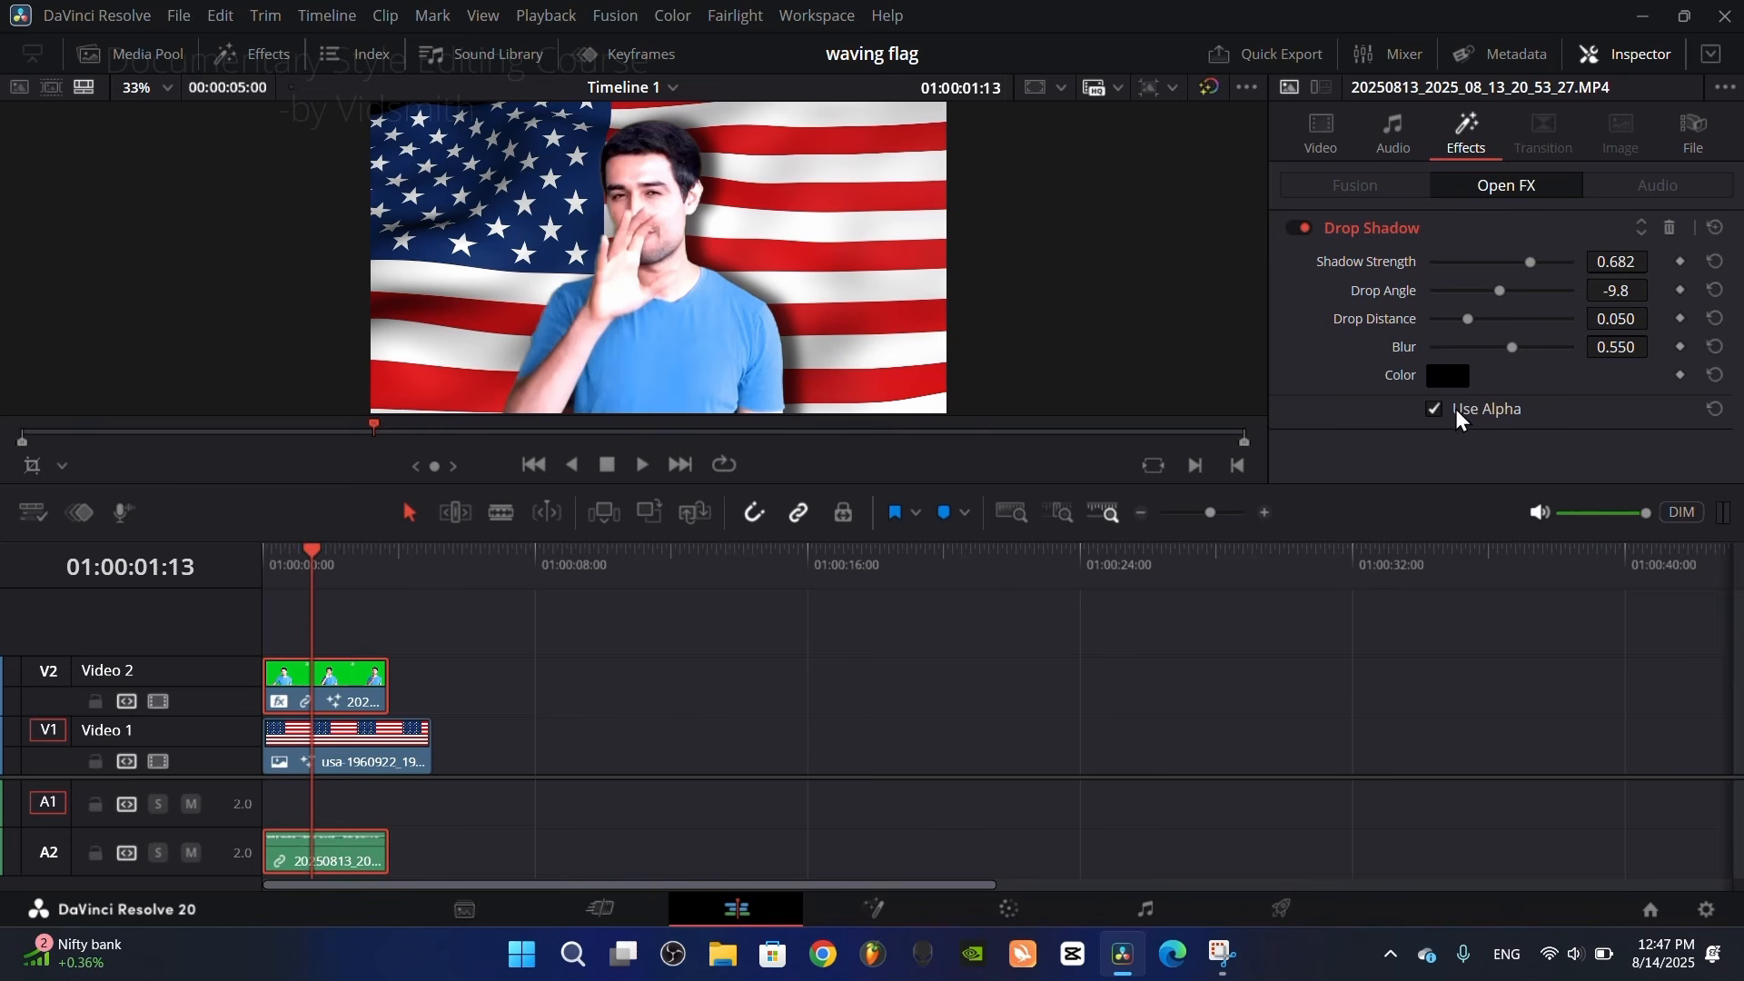
left_click_drag(315, 569, 285, 608)
left_click(263, 571)
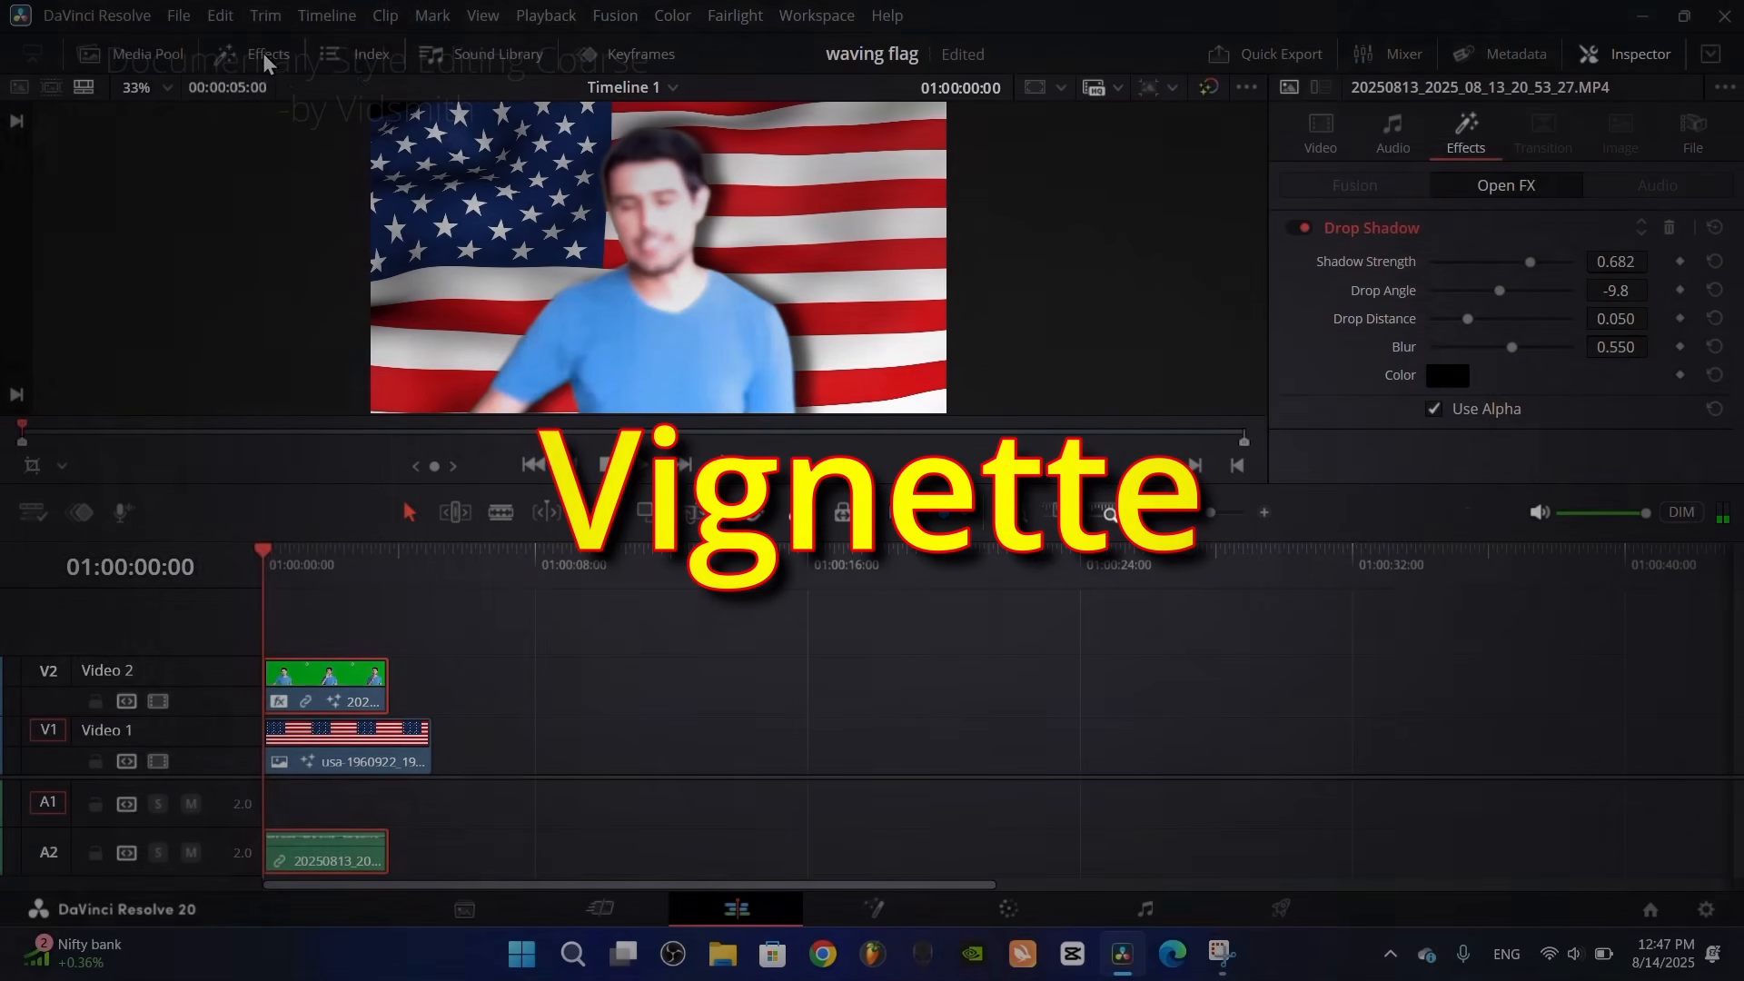
Step: Find the Adjustment Clip effect and place it on Video 3 at the timeline start, above the presenter and flag
left_click(268, 56)
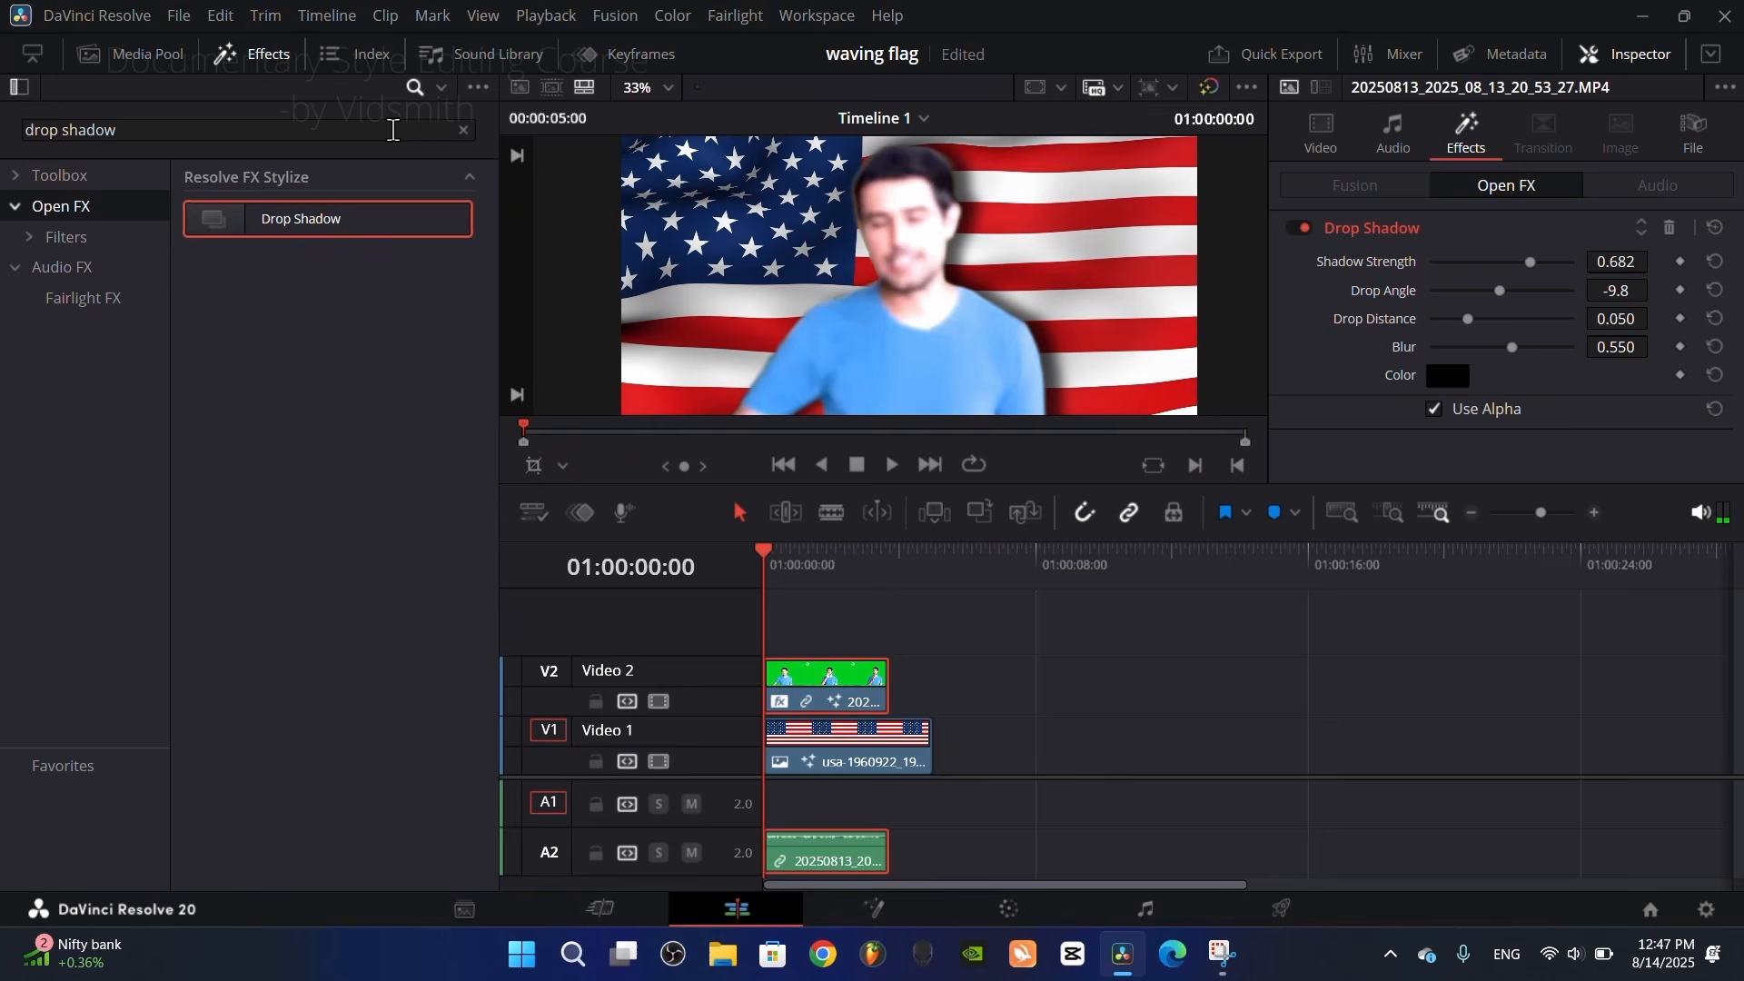
left_click(463, 130)
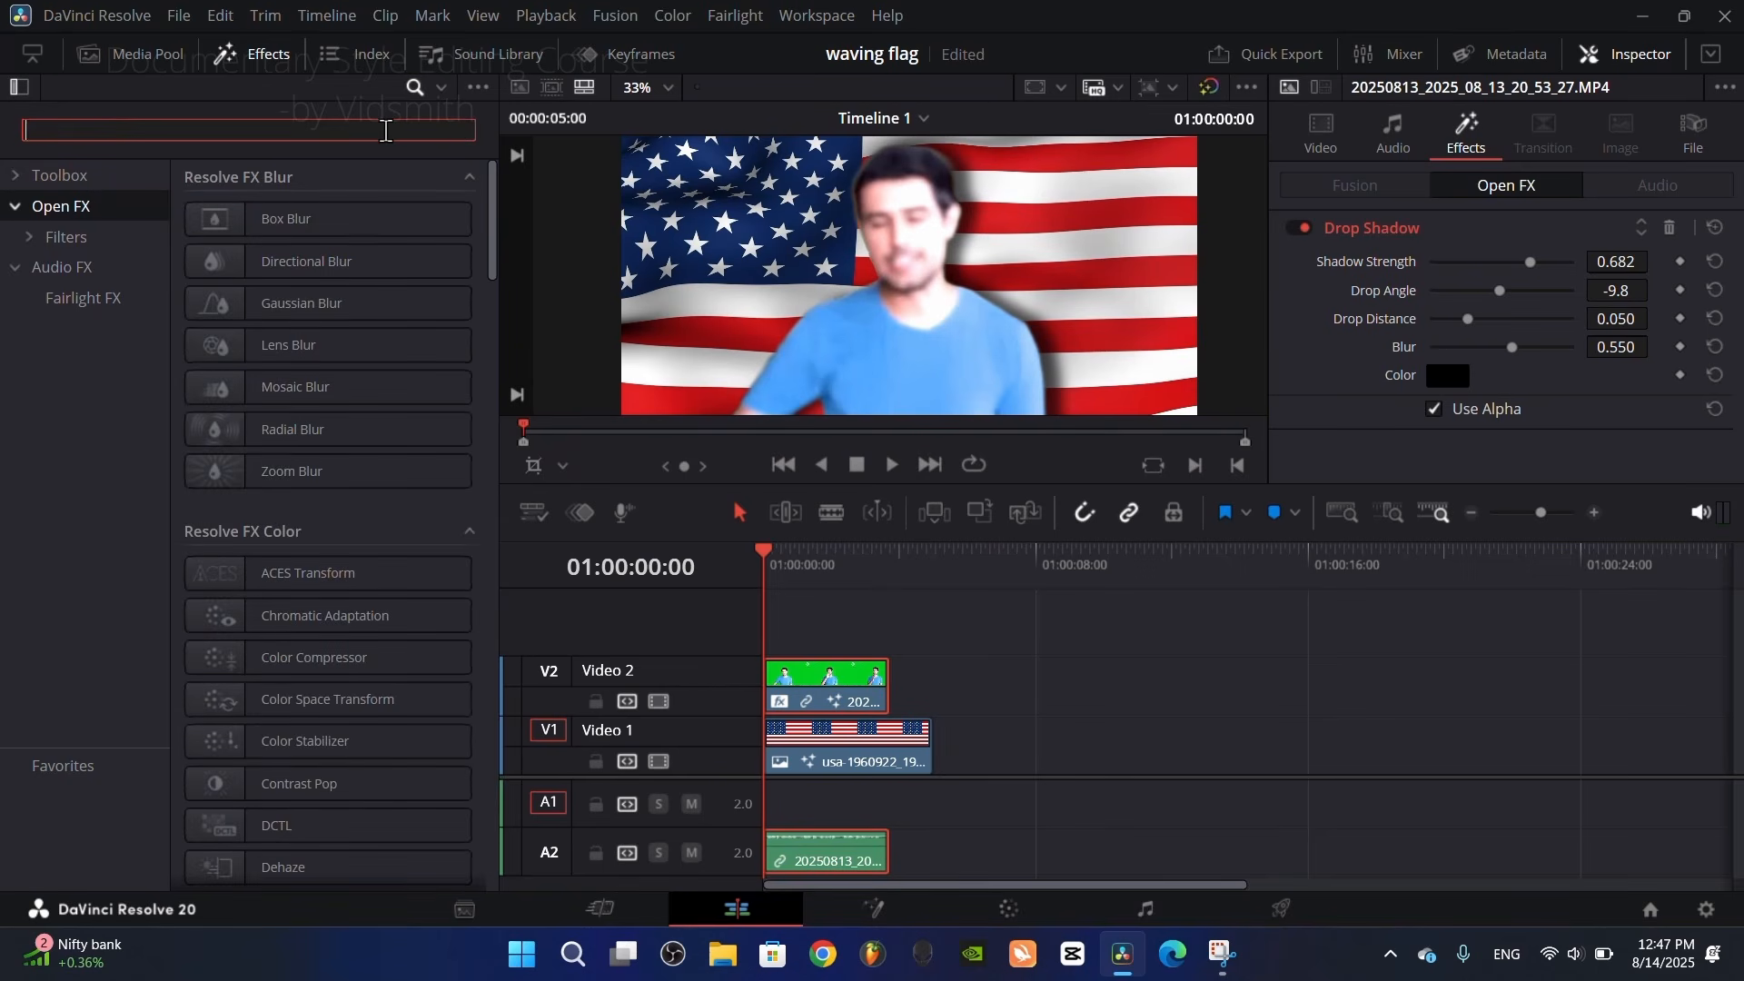
type("adj")
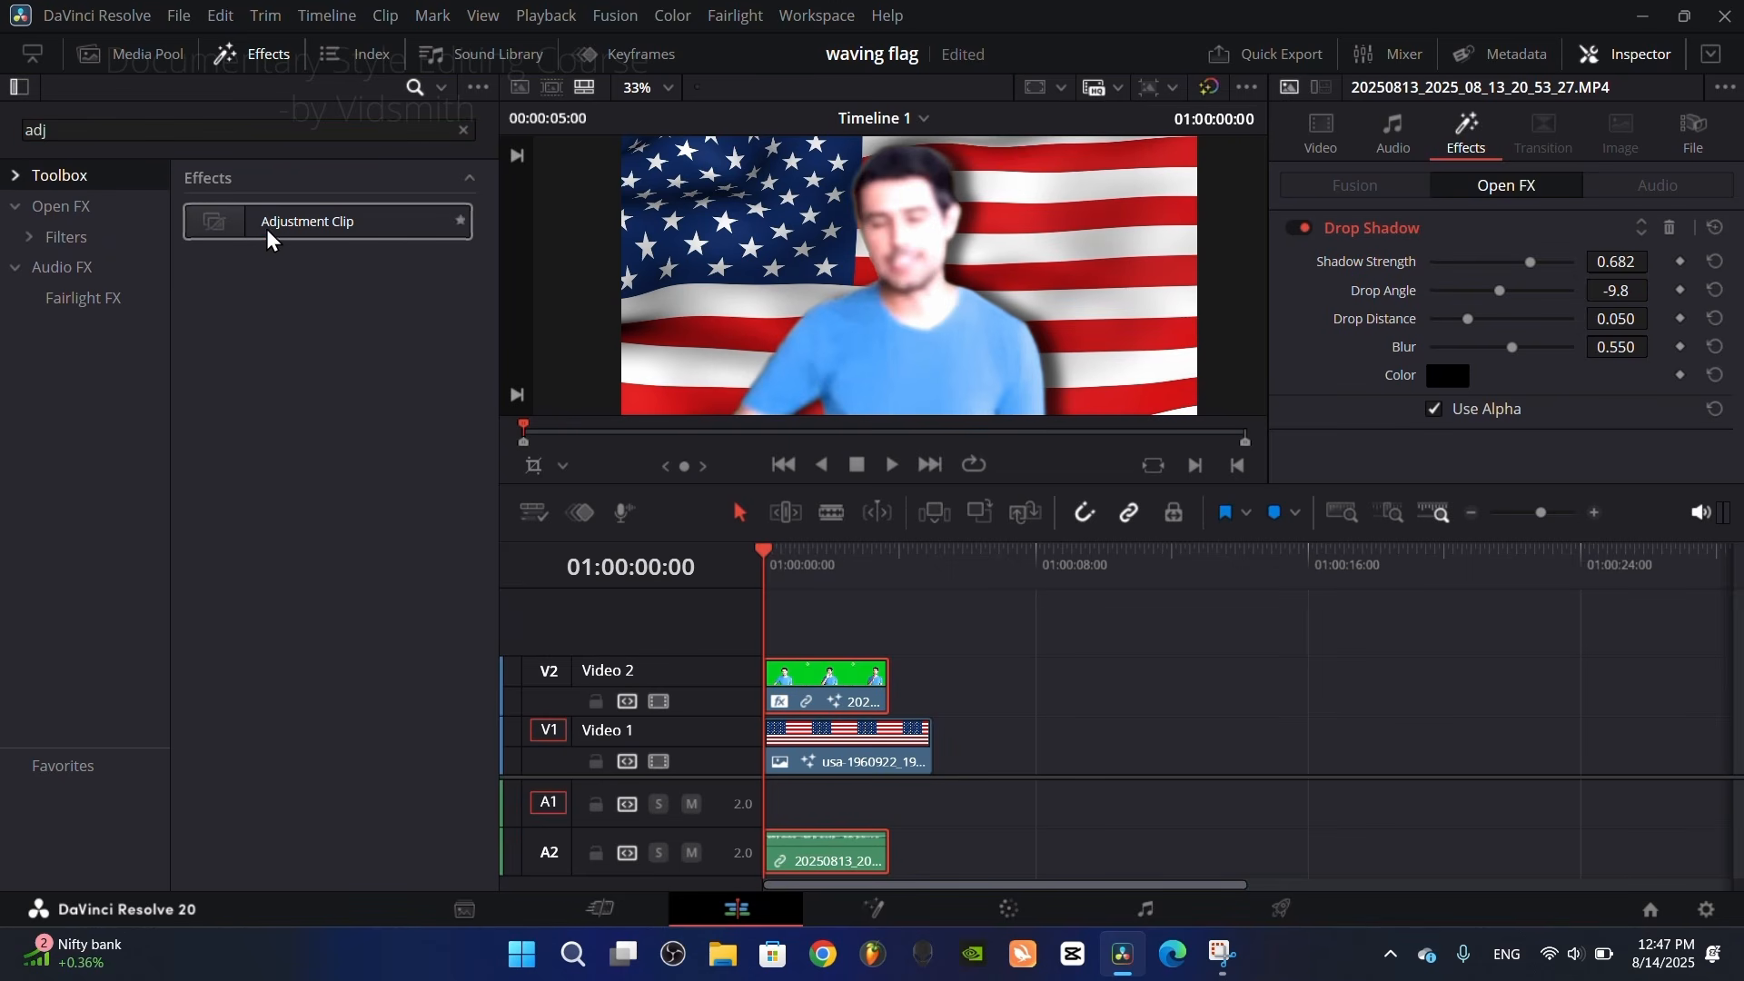
left_click_drag(271, 237, 839, 643)
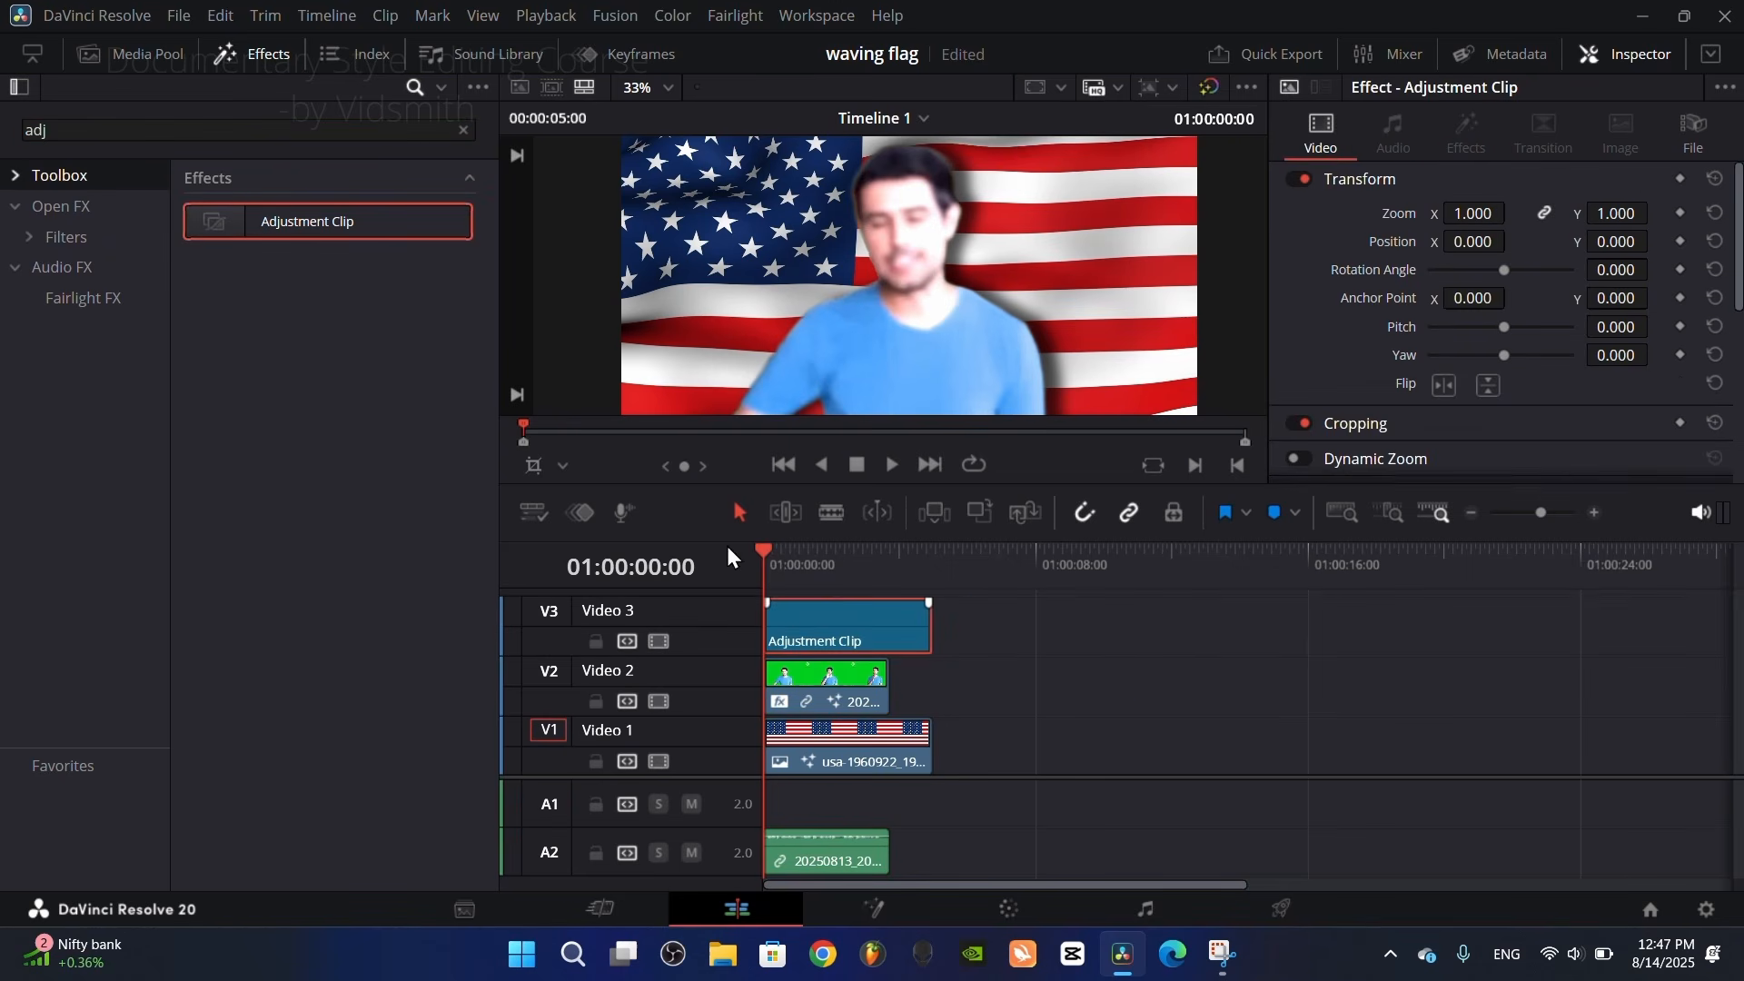
left_click(463, 130)
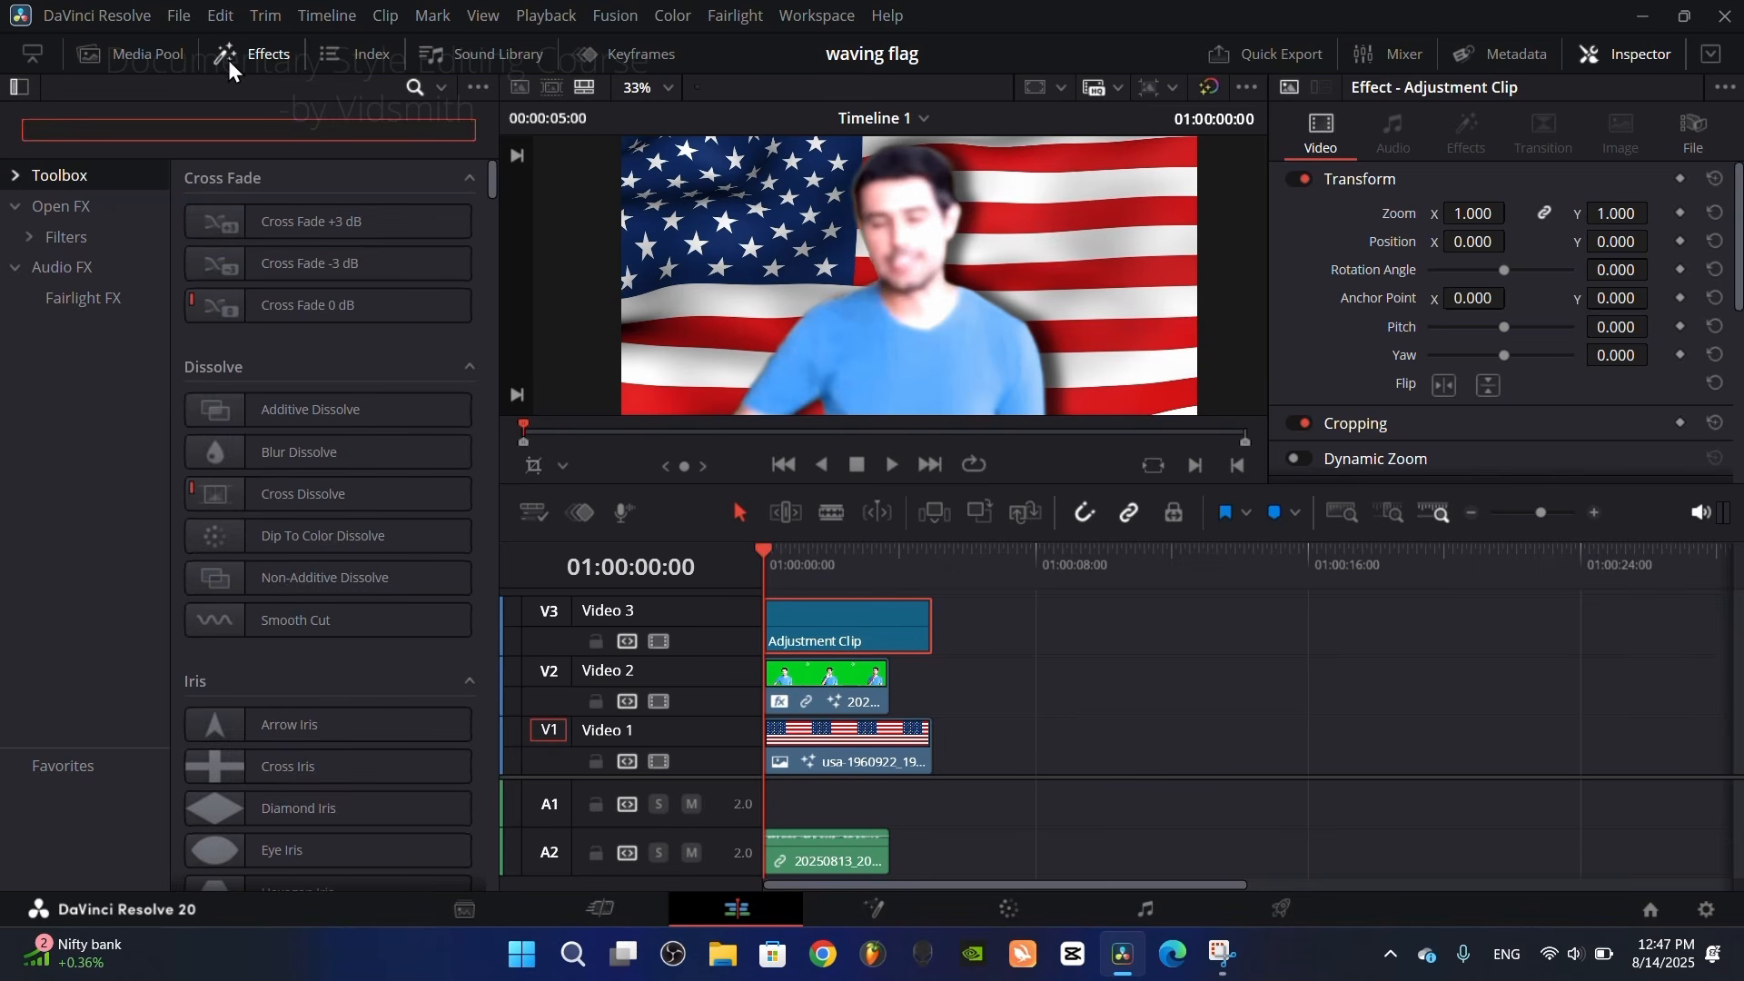
left_click(243, 57)
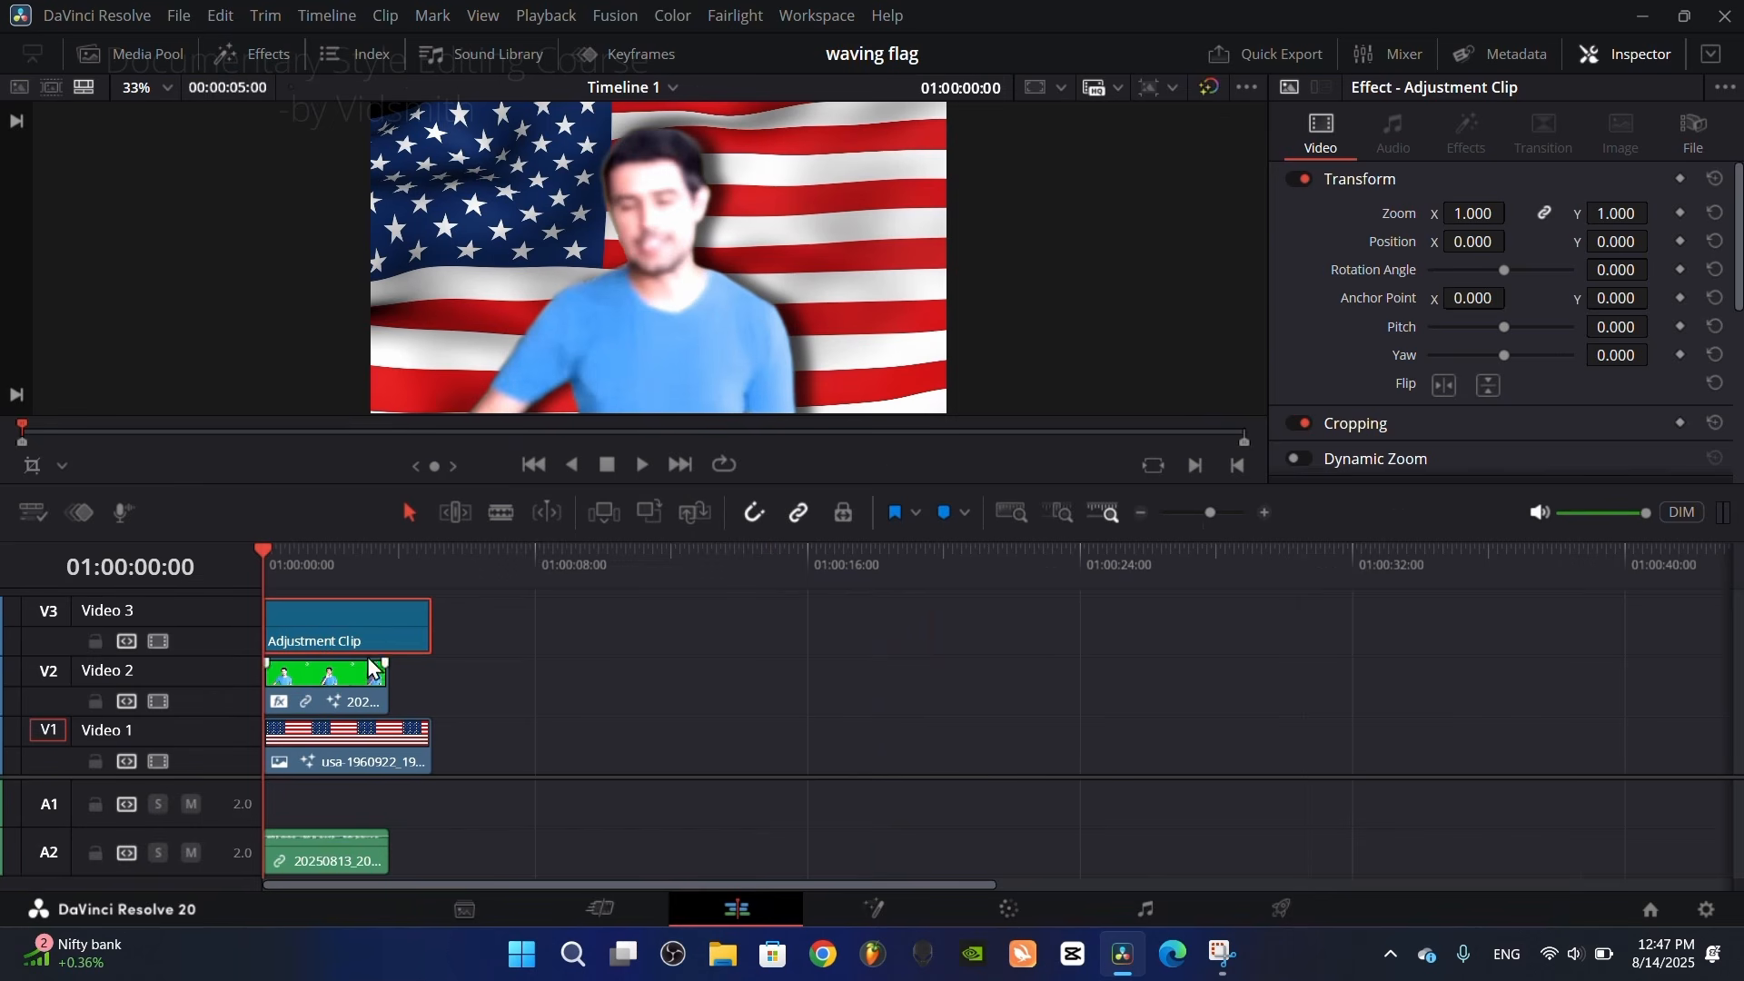
Step: Open the adjustment clip in Fusion and add a Vignette node after MediaIn1
right_click(366, 626)
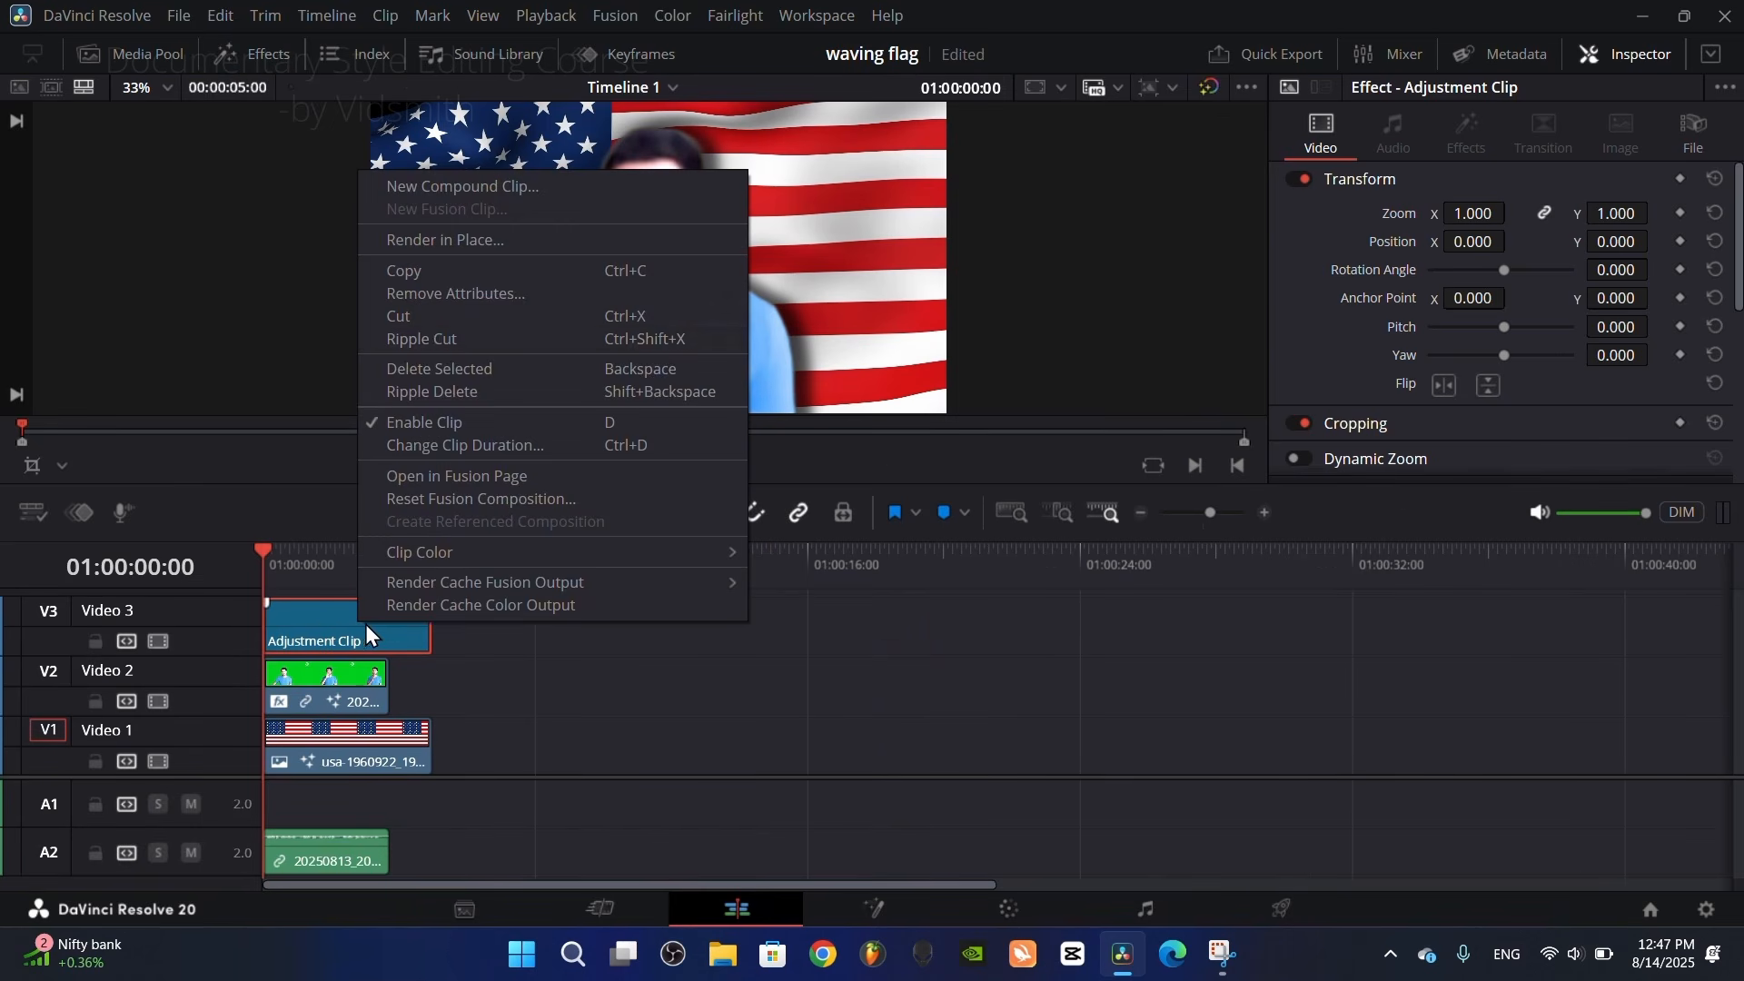
left_click(443, 477)
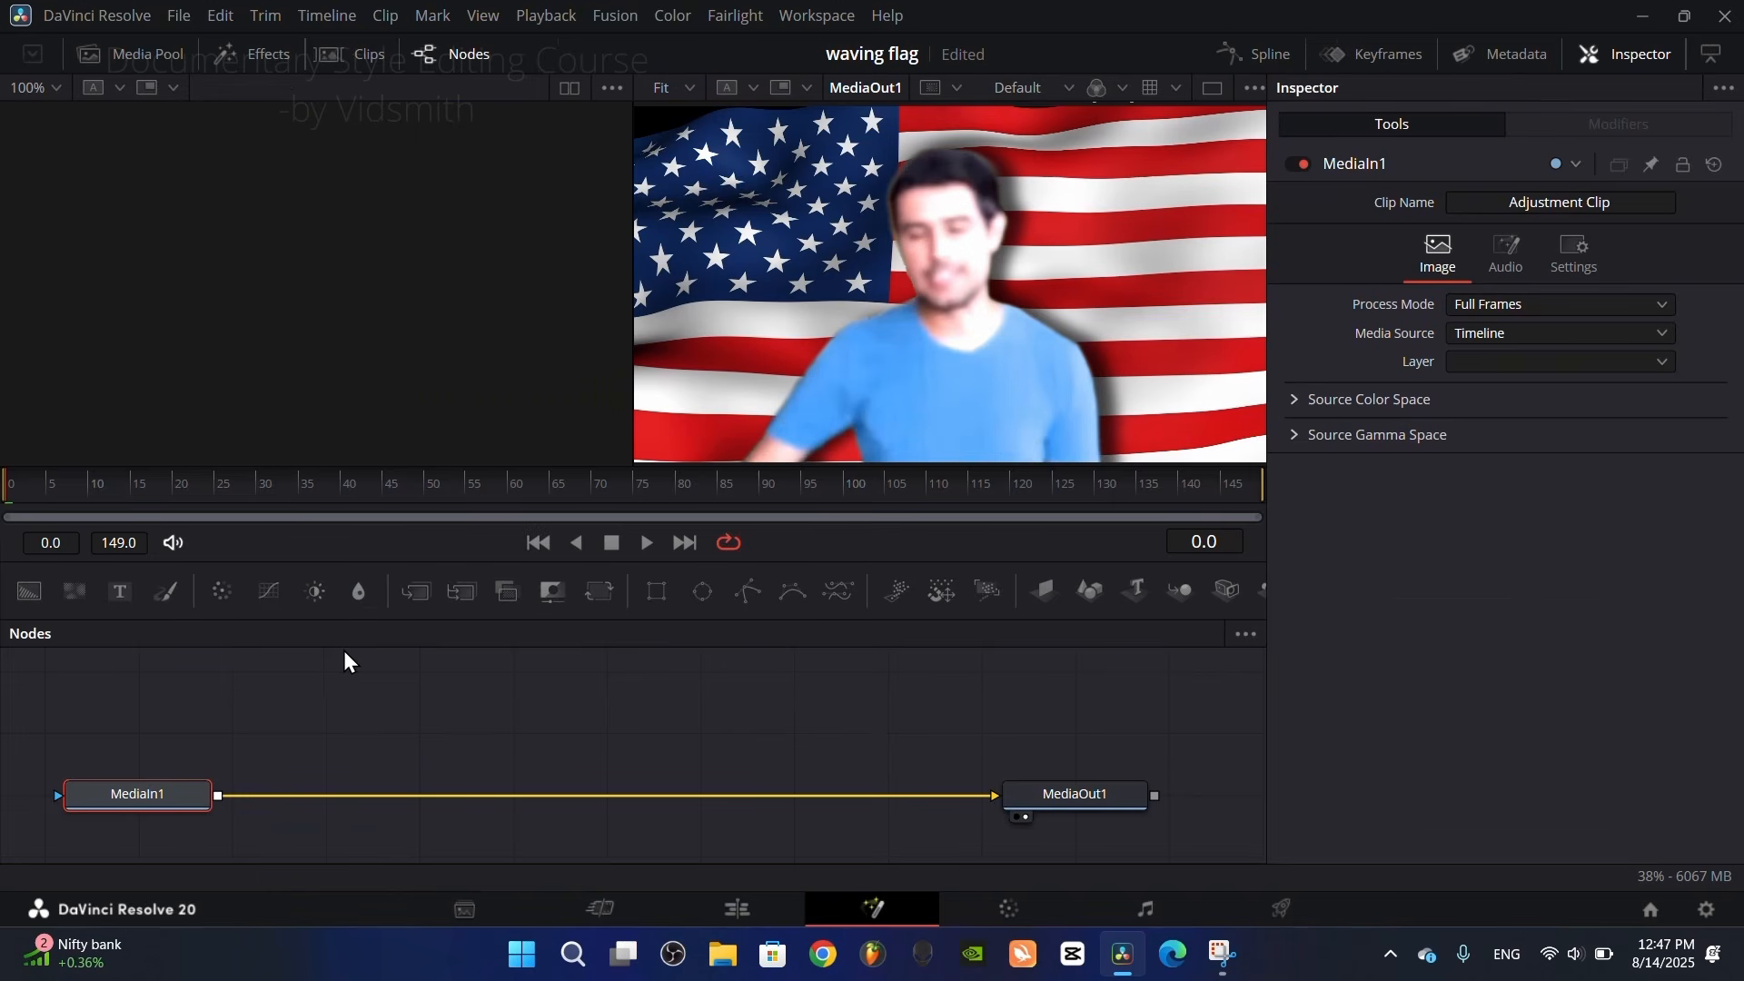
mouse_move(290, 483)
left_mouse_down()
mouse_move(342, 479)
mouse_move(305, 487)
left_mouse_up()
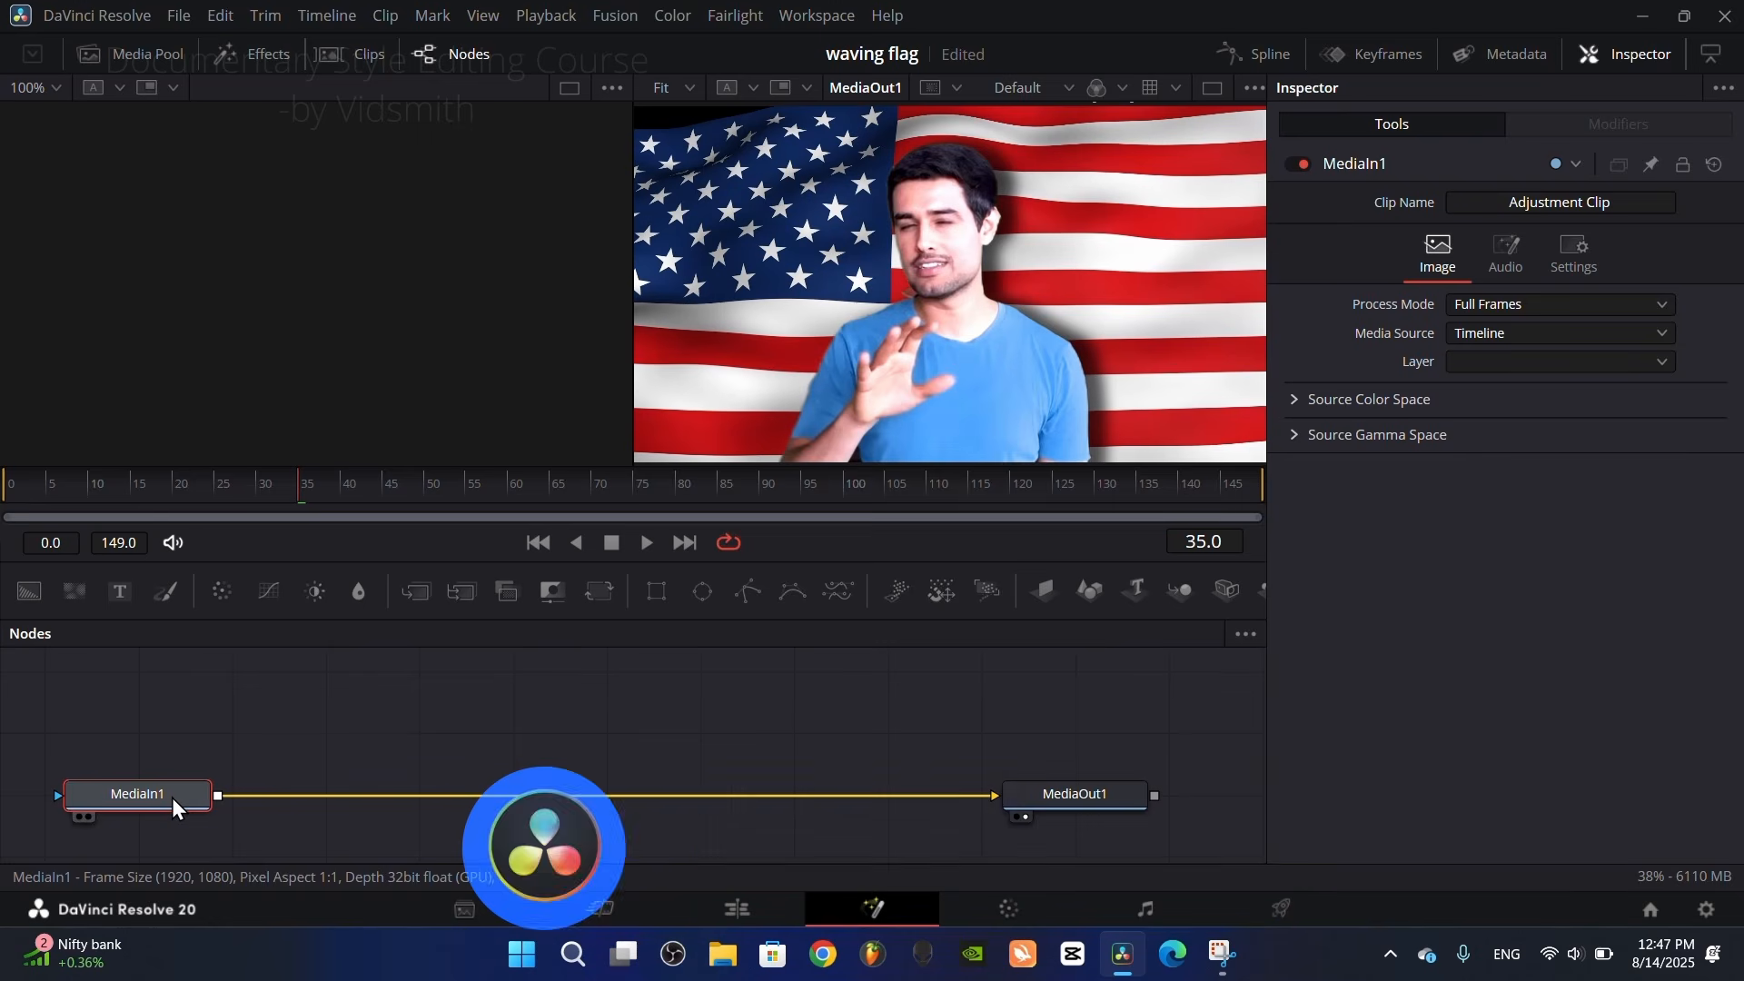
key("shift+space")
type("vigne")
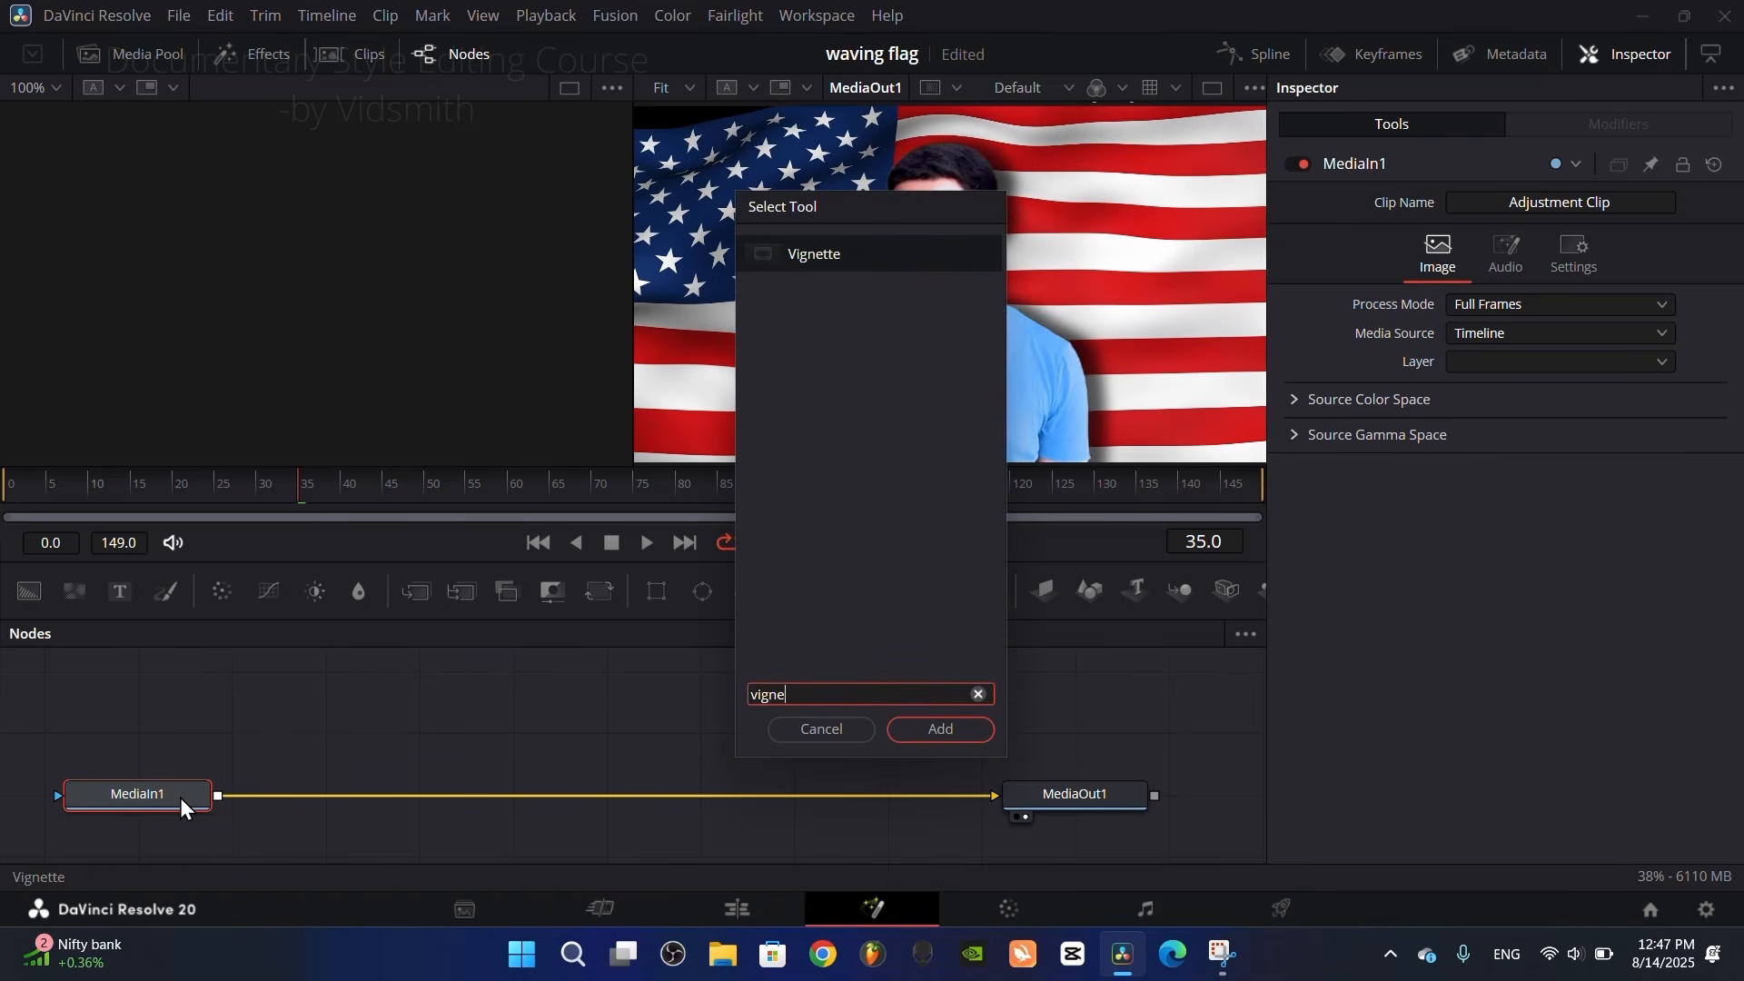
left_click(945, 727)
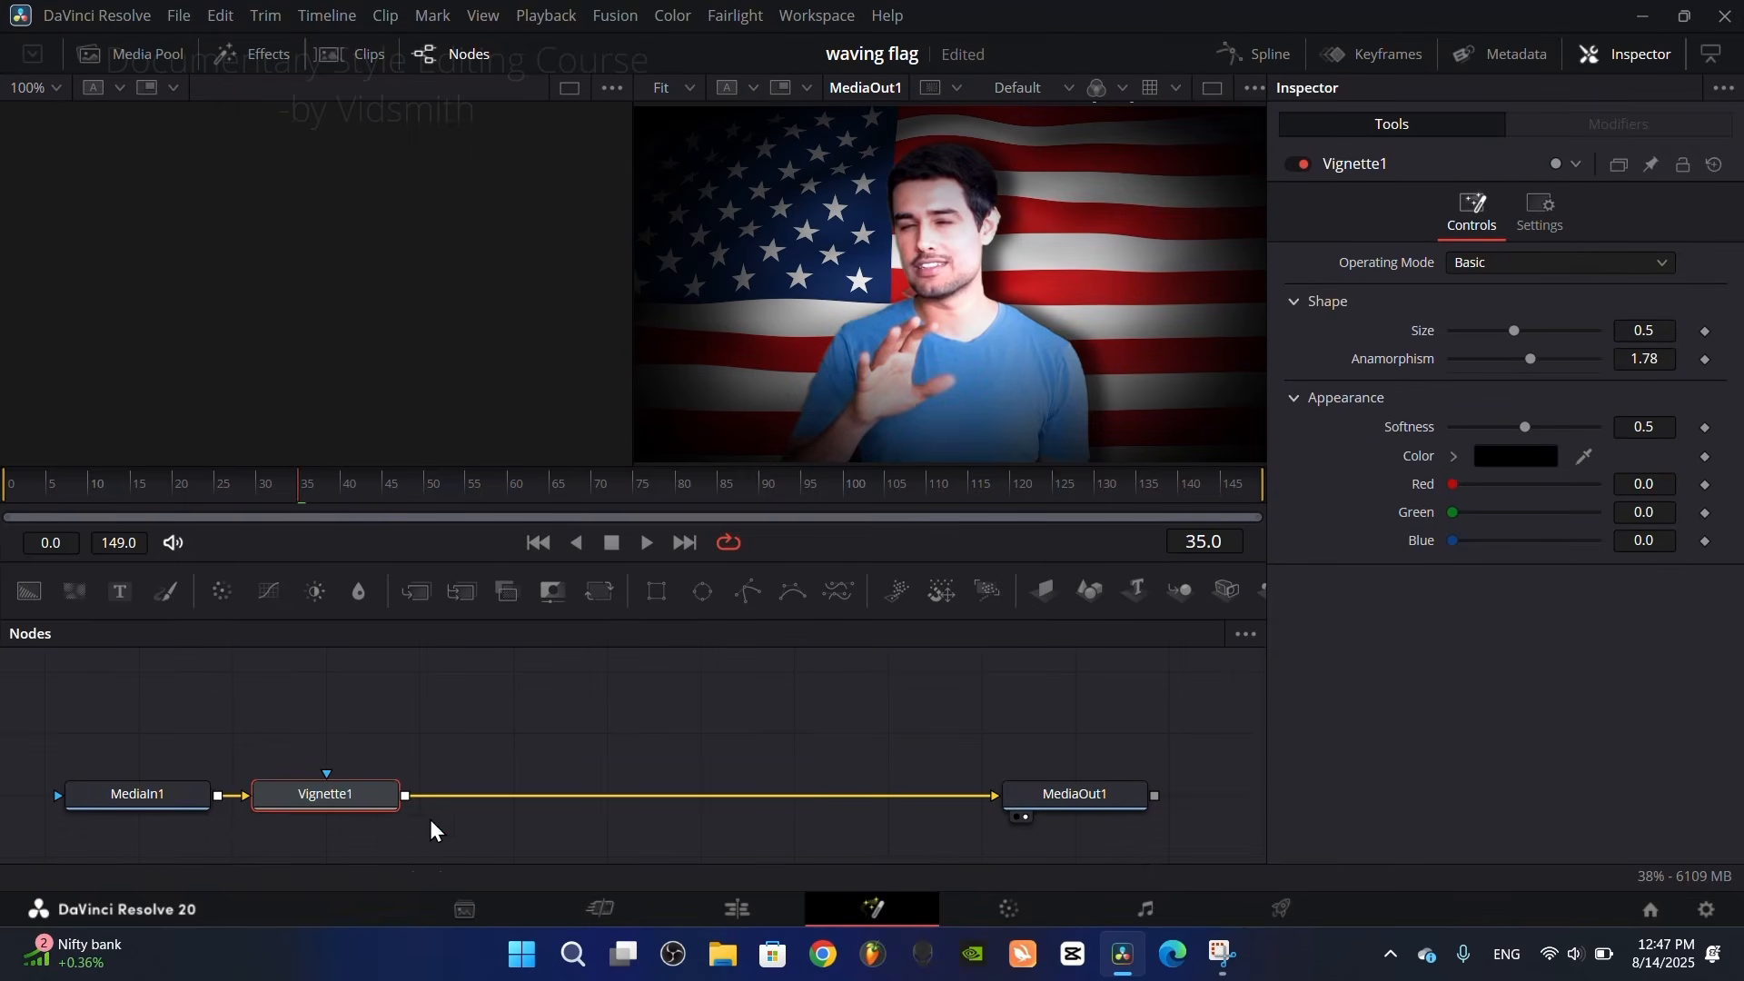
Step: Space out the Vignette1 node, set the vignette's Size to 0.6555 and return to the Edit page
left_click_drag(360, 807, 442, 806)
left_click_drag(1506, 329, 1531, 336)
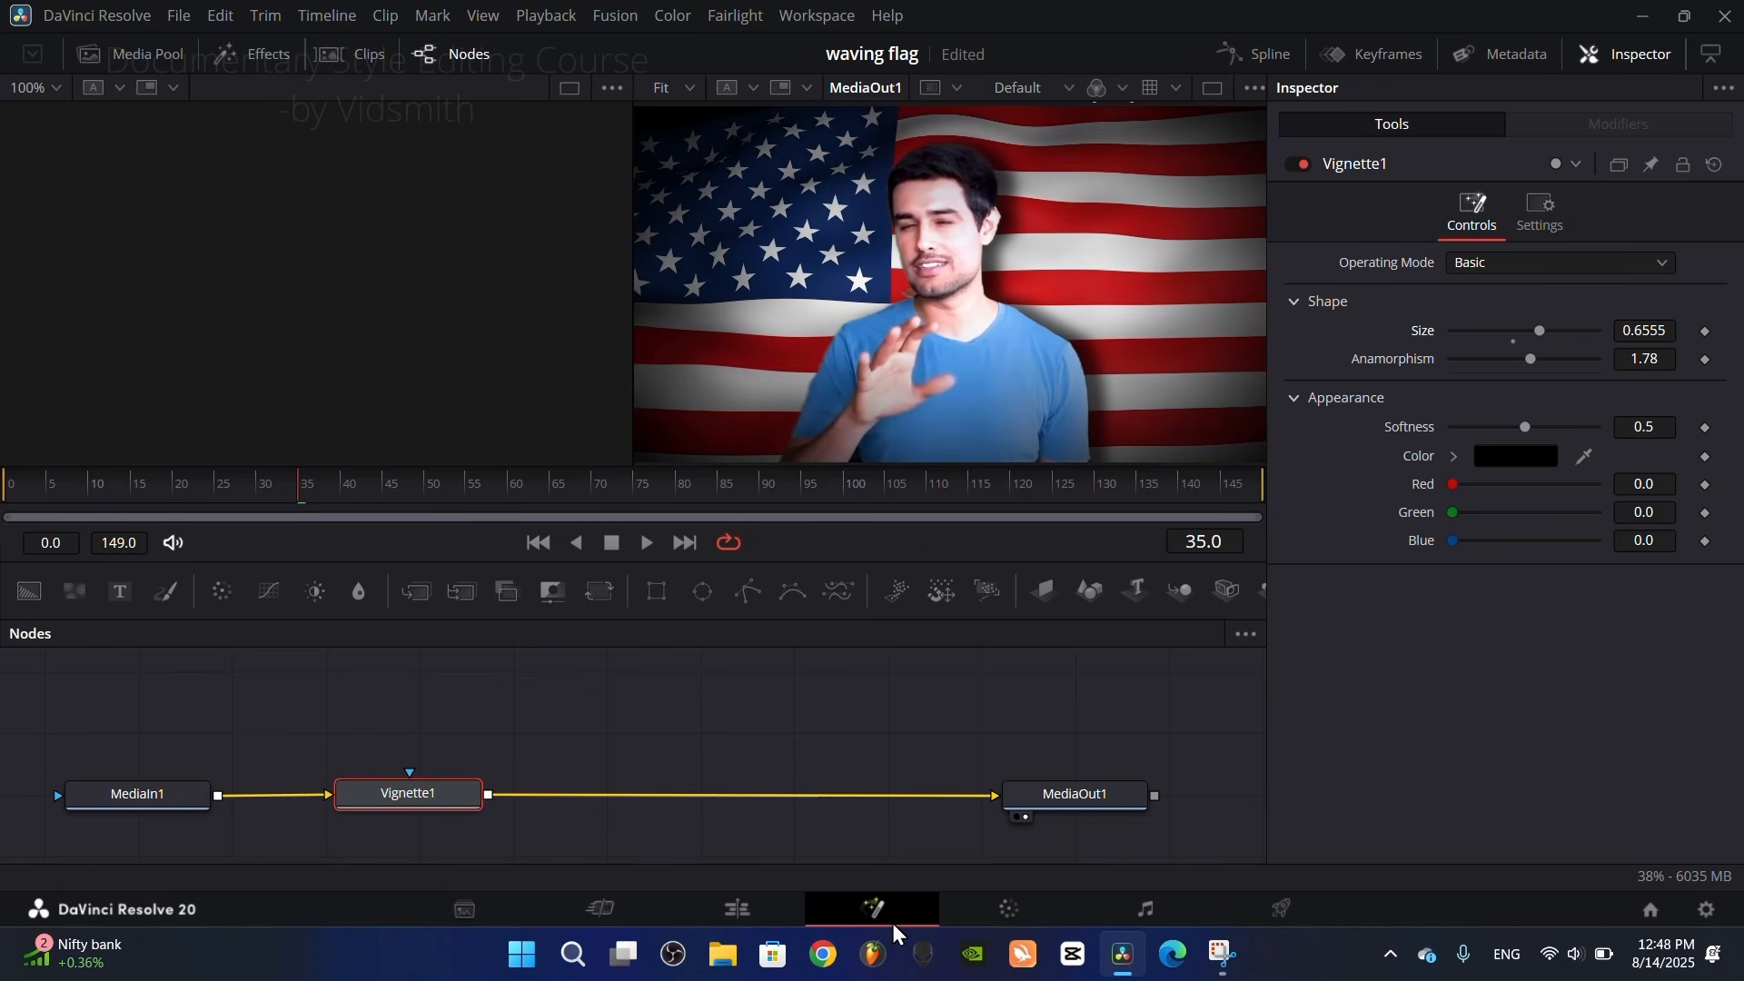
left_click(756, 925)
Step: Play the flag scene on the timeline to review the presenter with its shadow and vignette
left_click(324, 579)
mouse_move(324, 580)
left_mouse_down()
mouse_move(278, 575)
mouse_move(340, 568)
mouse_move(325, 568)
left_mouse_up()
key("space")
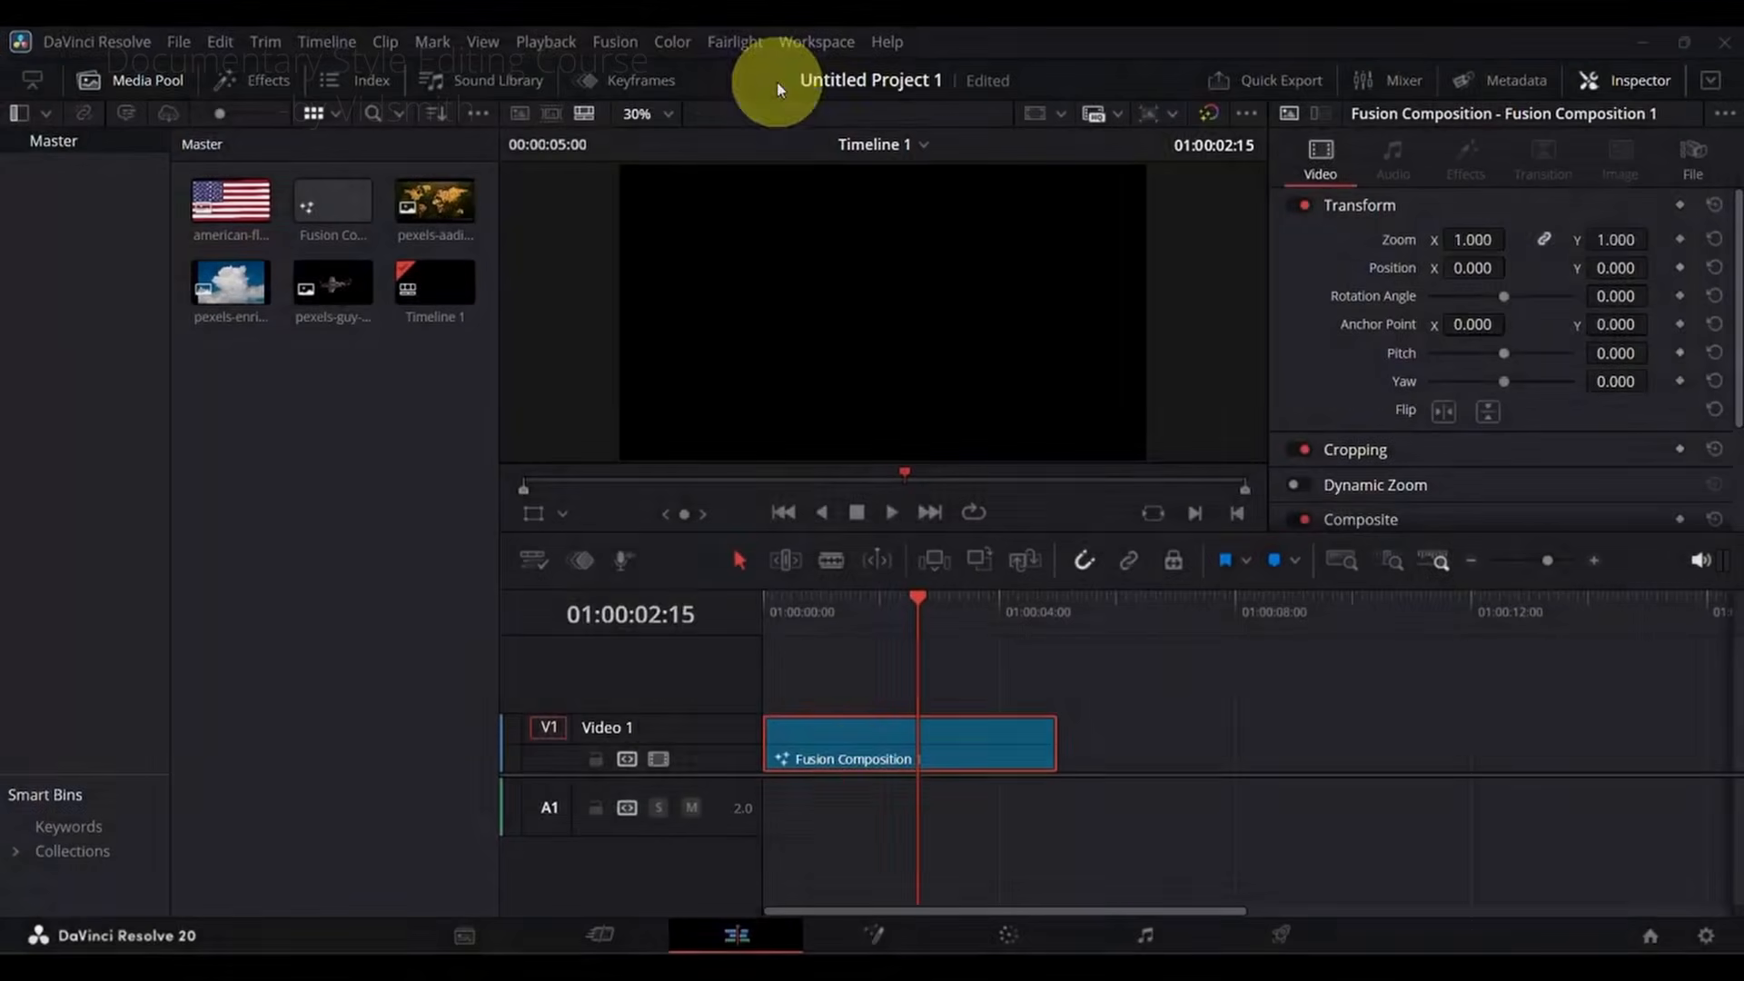
Step: Preview the American flag, world map, cloud and remaining pexels image in the media pool
left_click(853, 772)
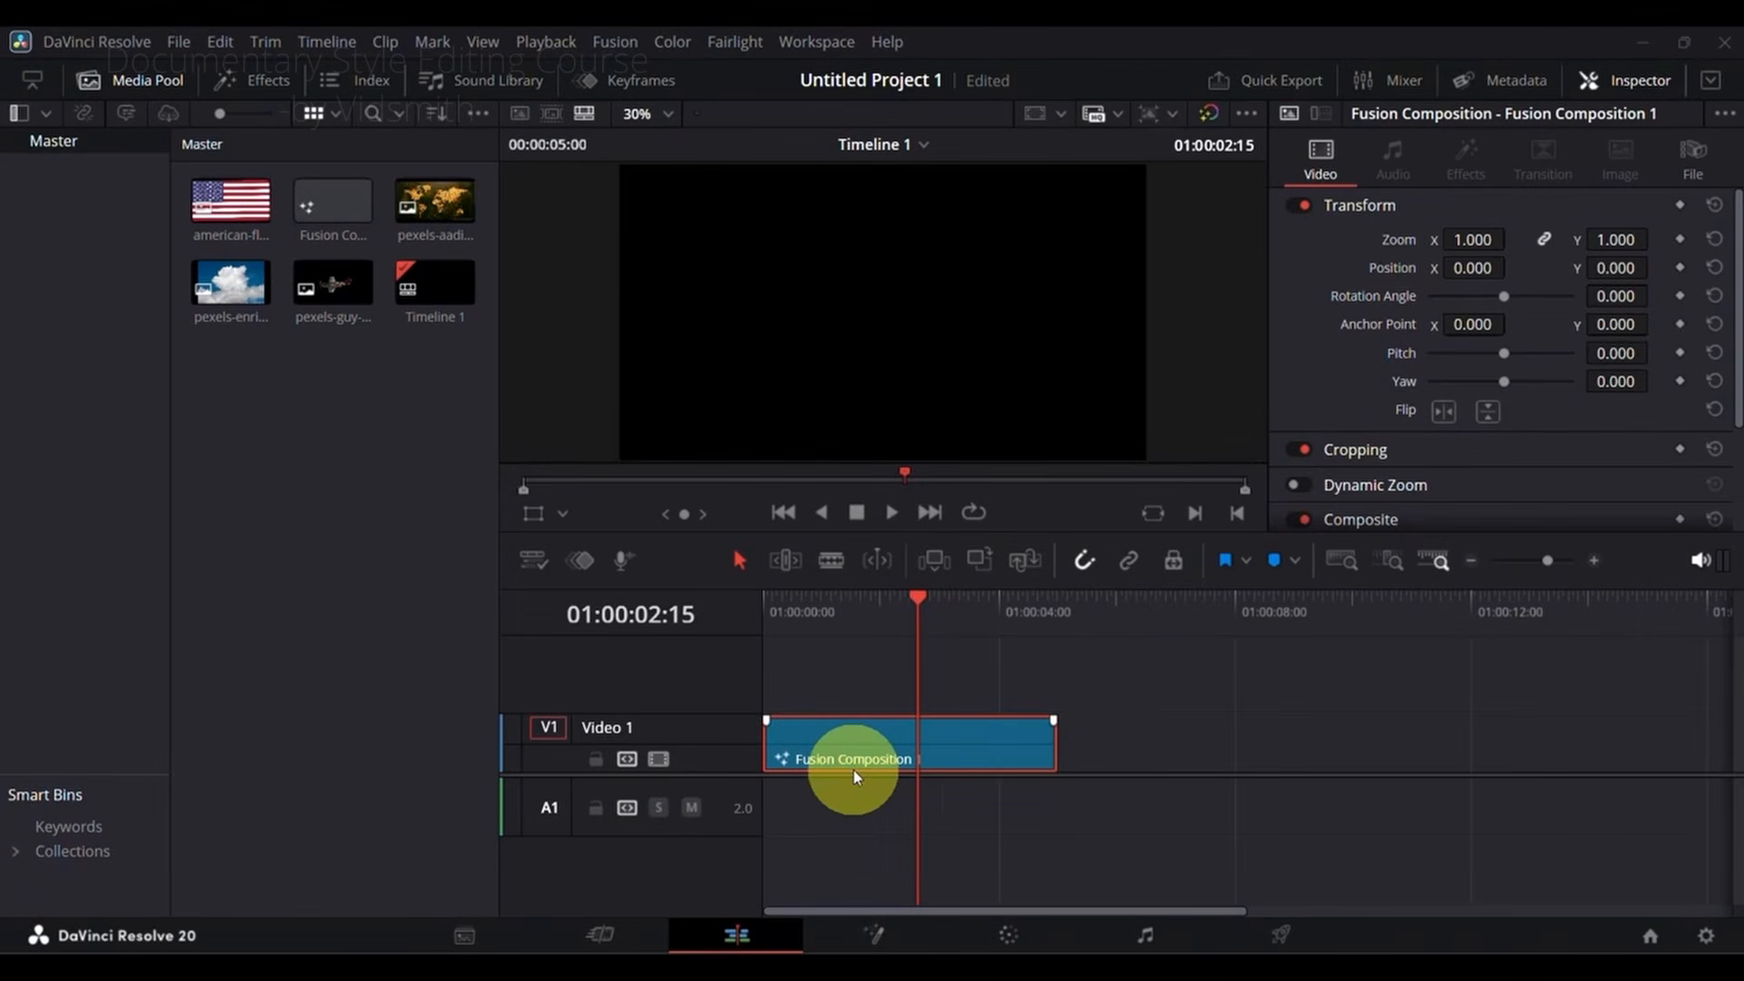
left_click(234, 214)
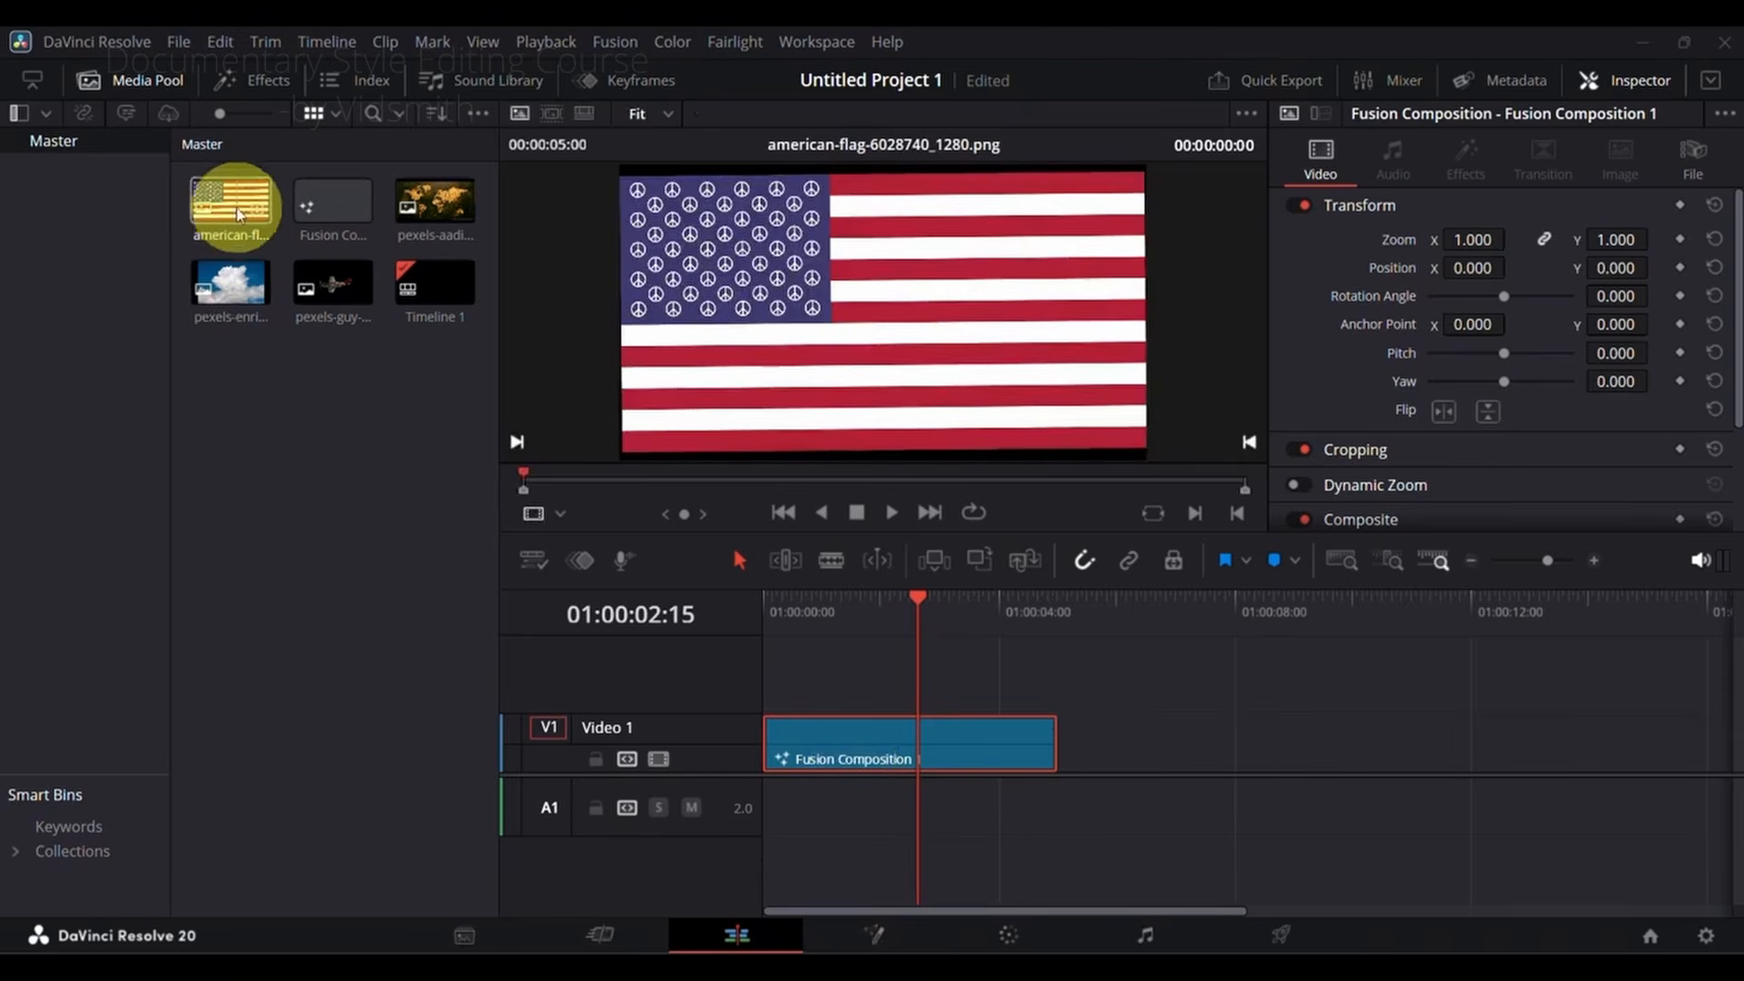
left_click(435, 218)
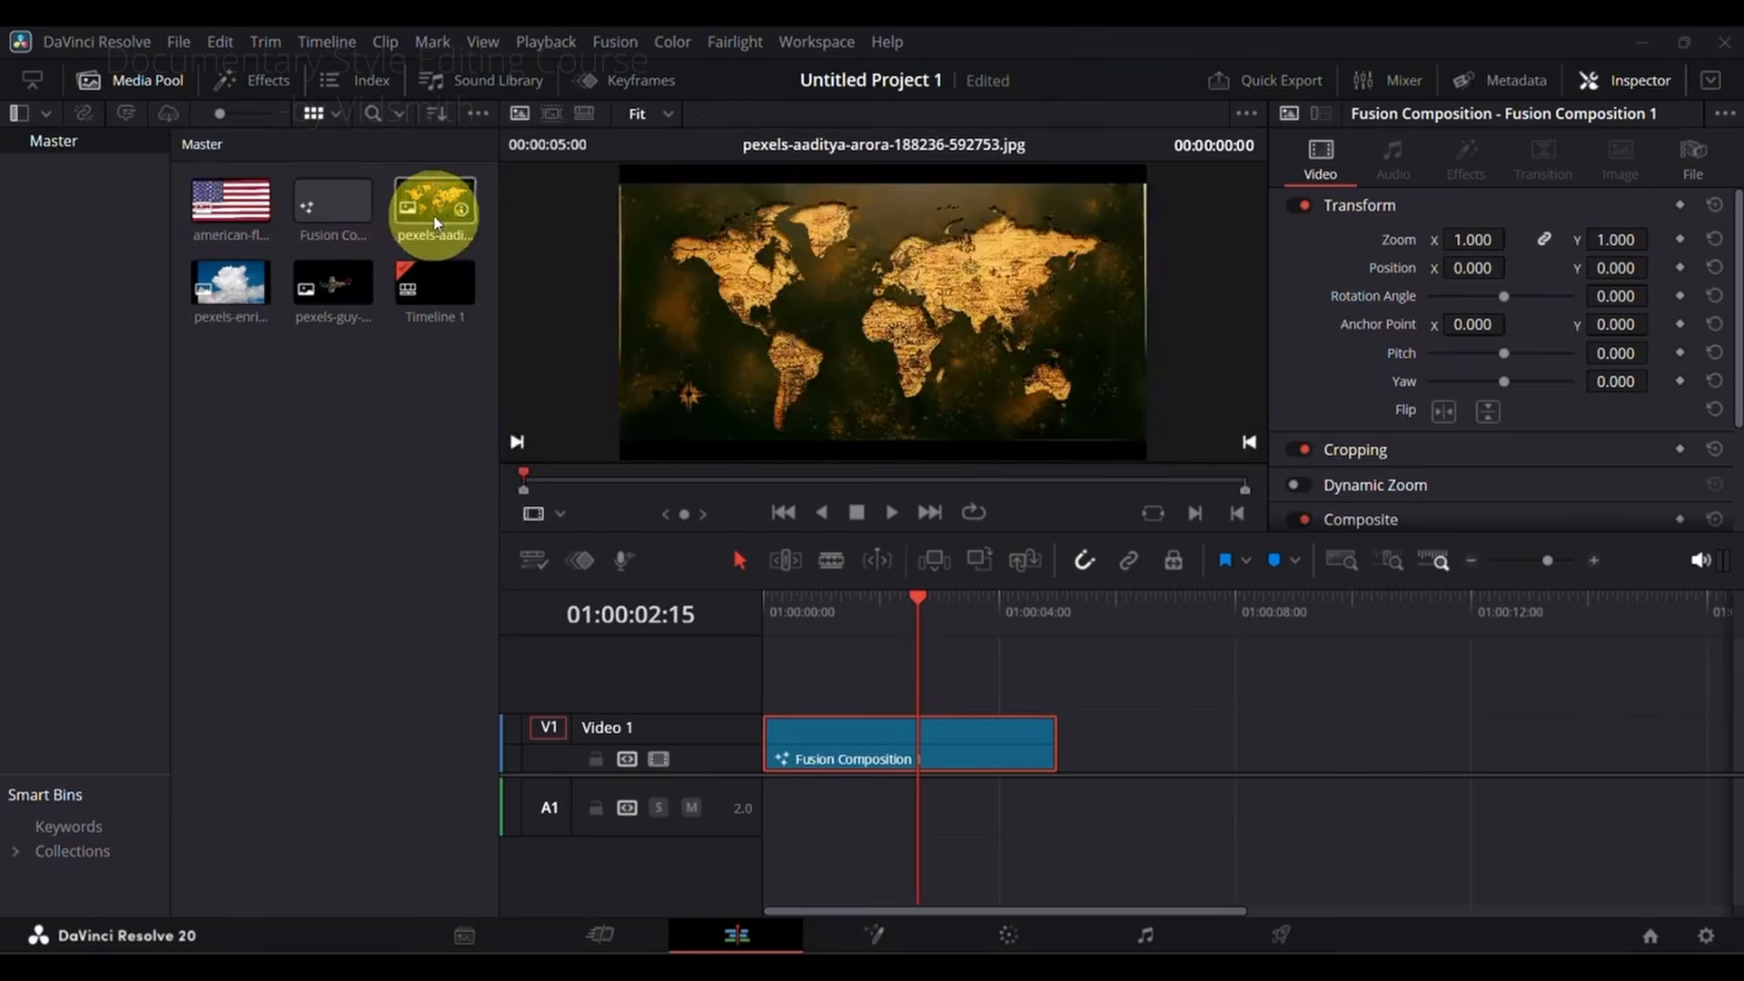
left_click(225, 288)
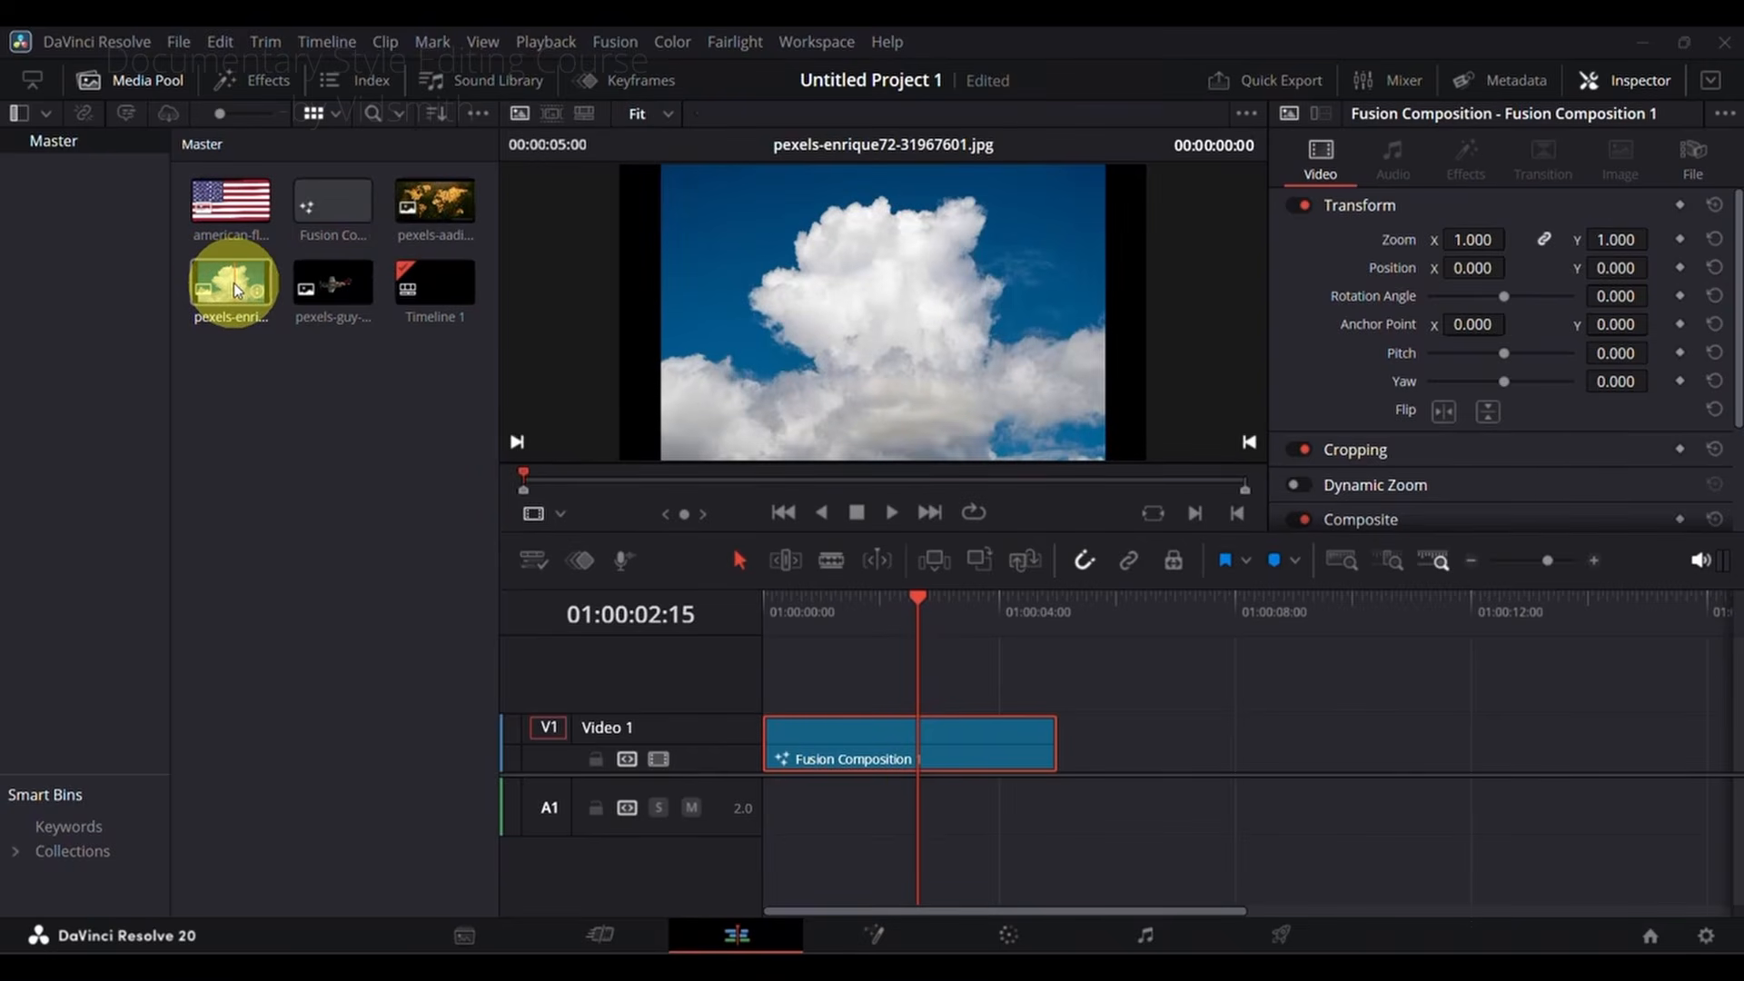
left_click(334, 285)
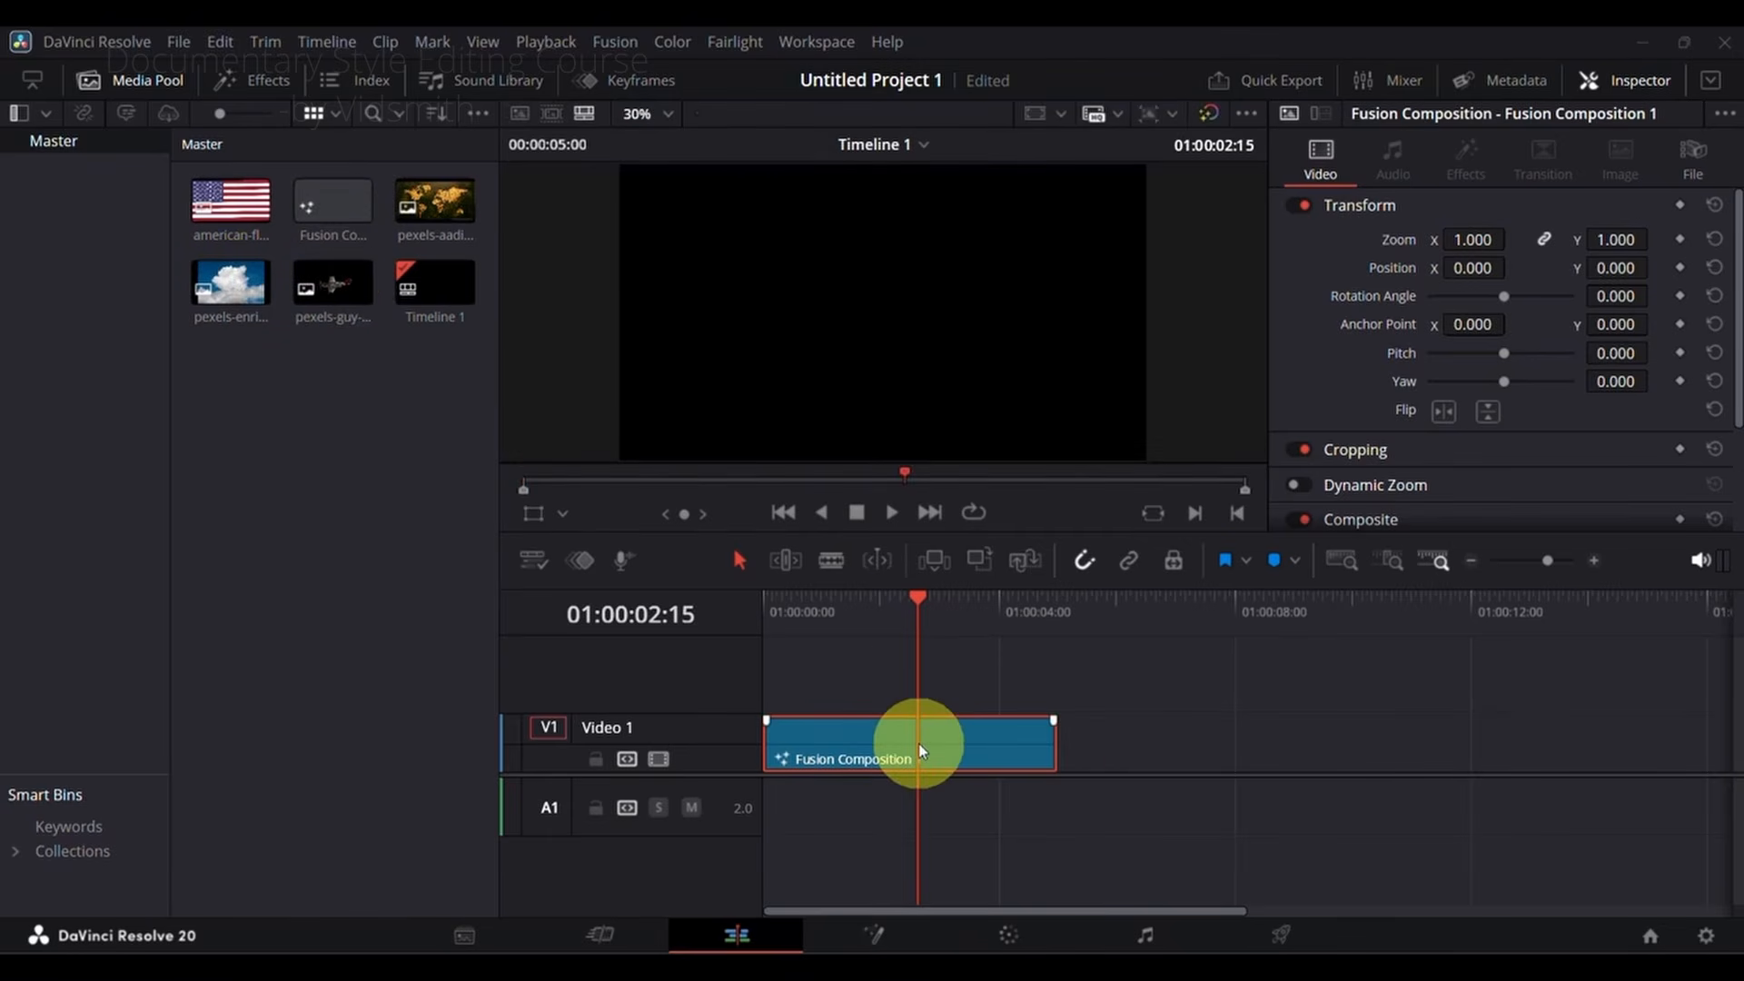
Step: Move the playhead to 01:00:00:19 and open Fusion Composition 1 on the Fusion page
left_click_drag(913, 604, 822, 638)
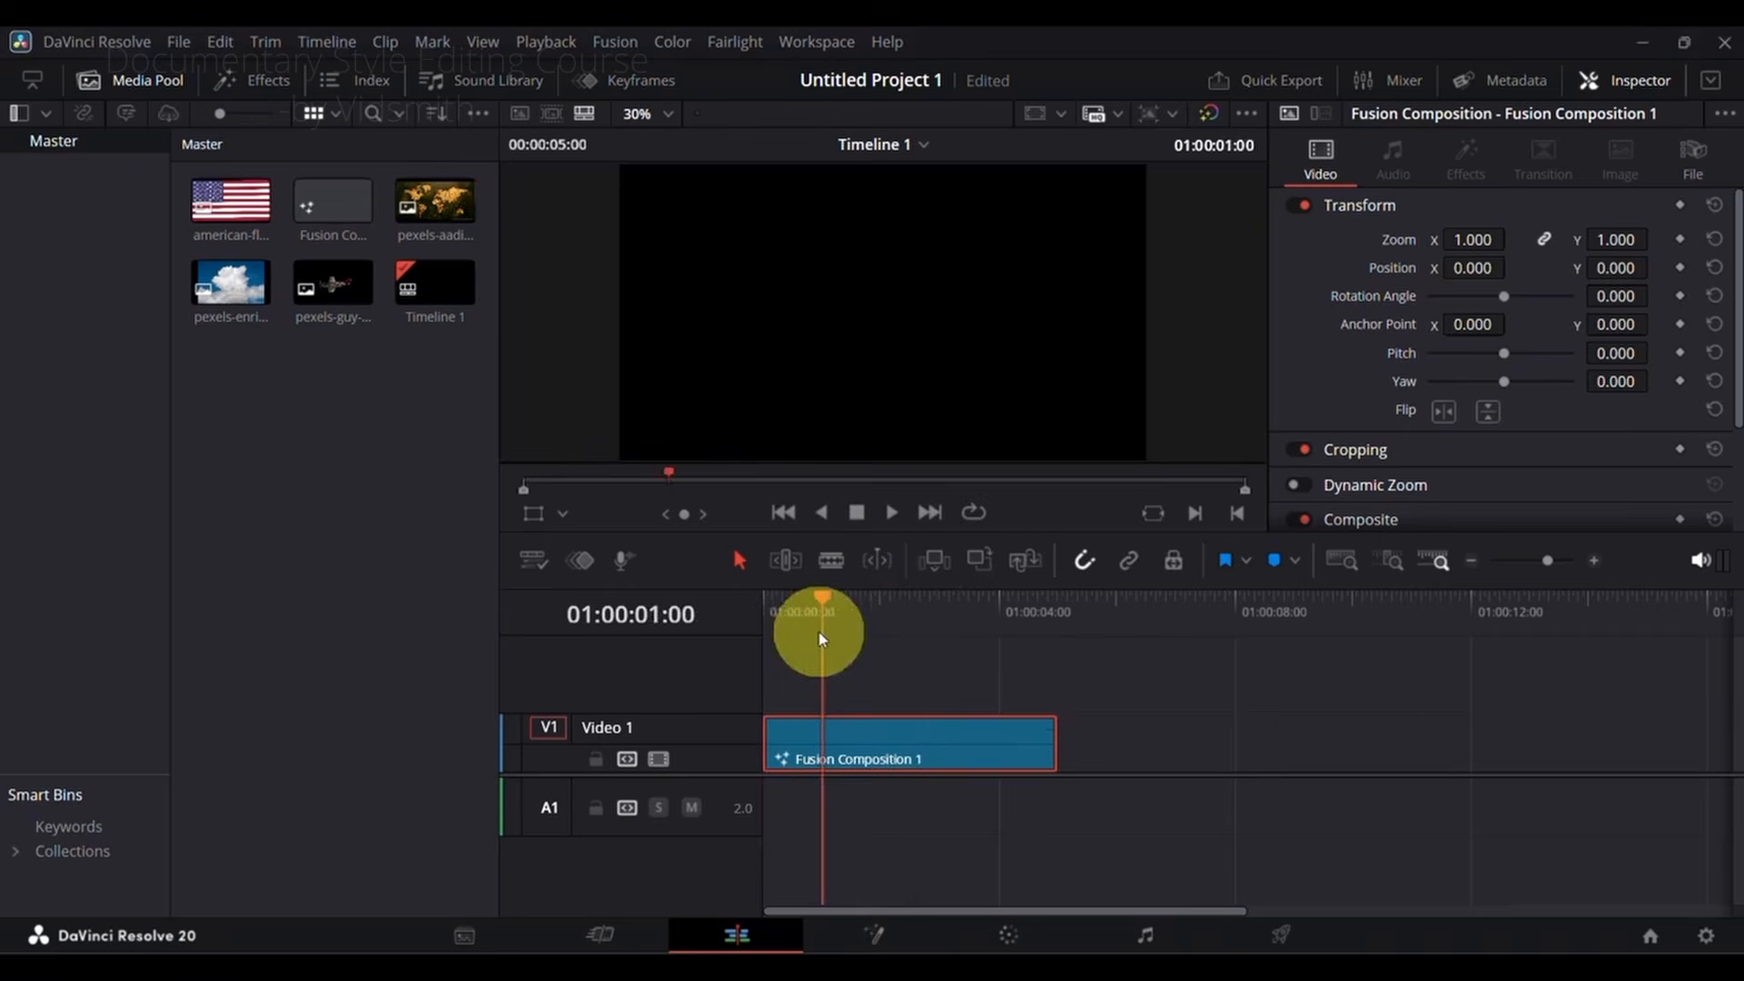
right_click(846, 737)
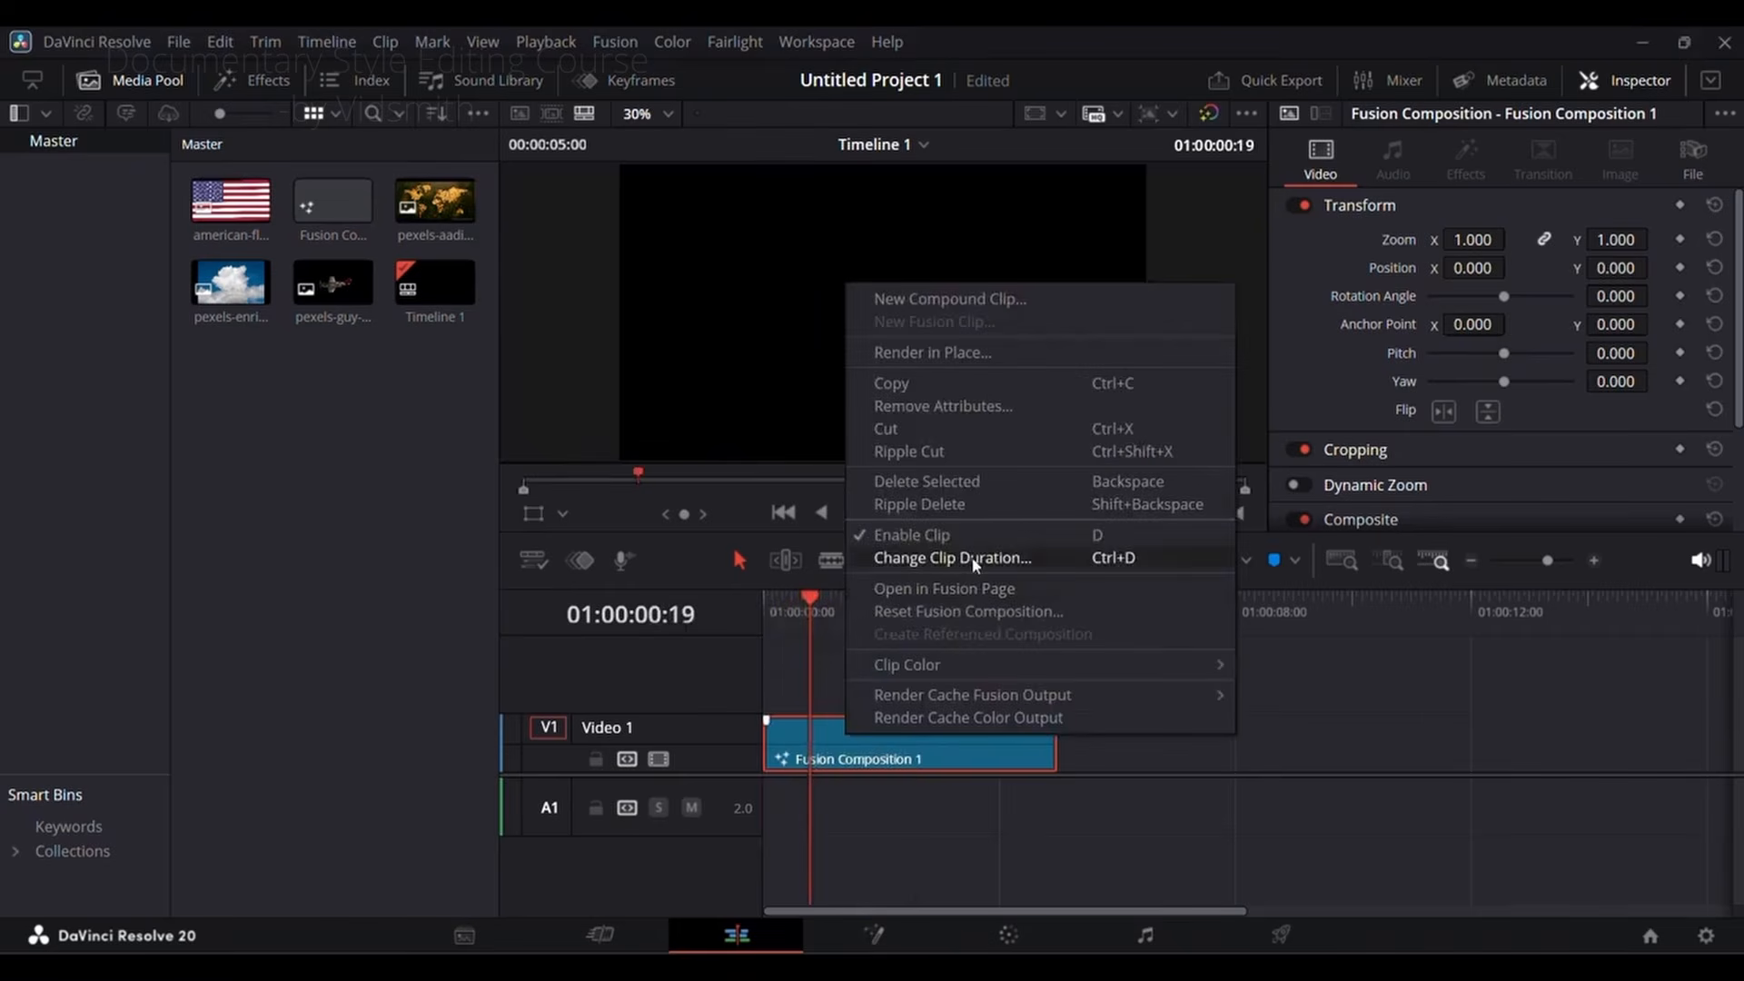
left_click(927, 590)
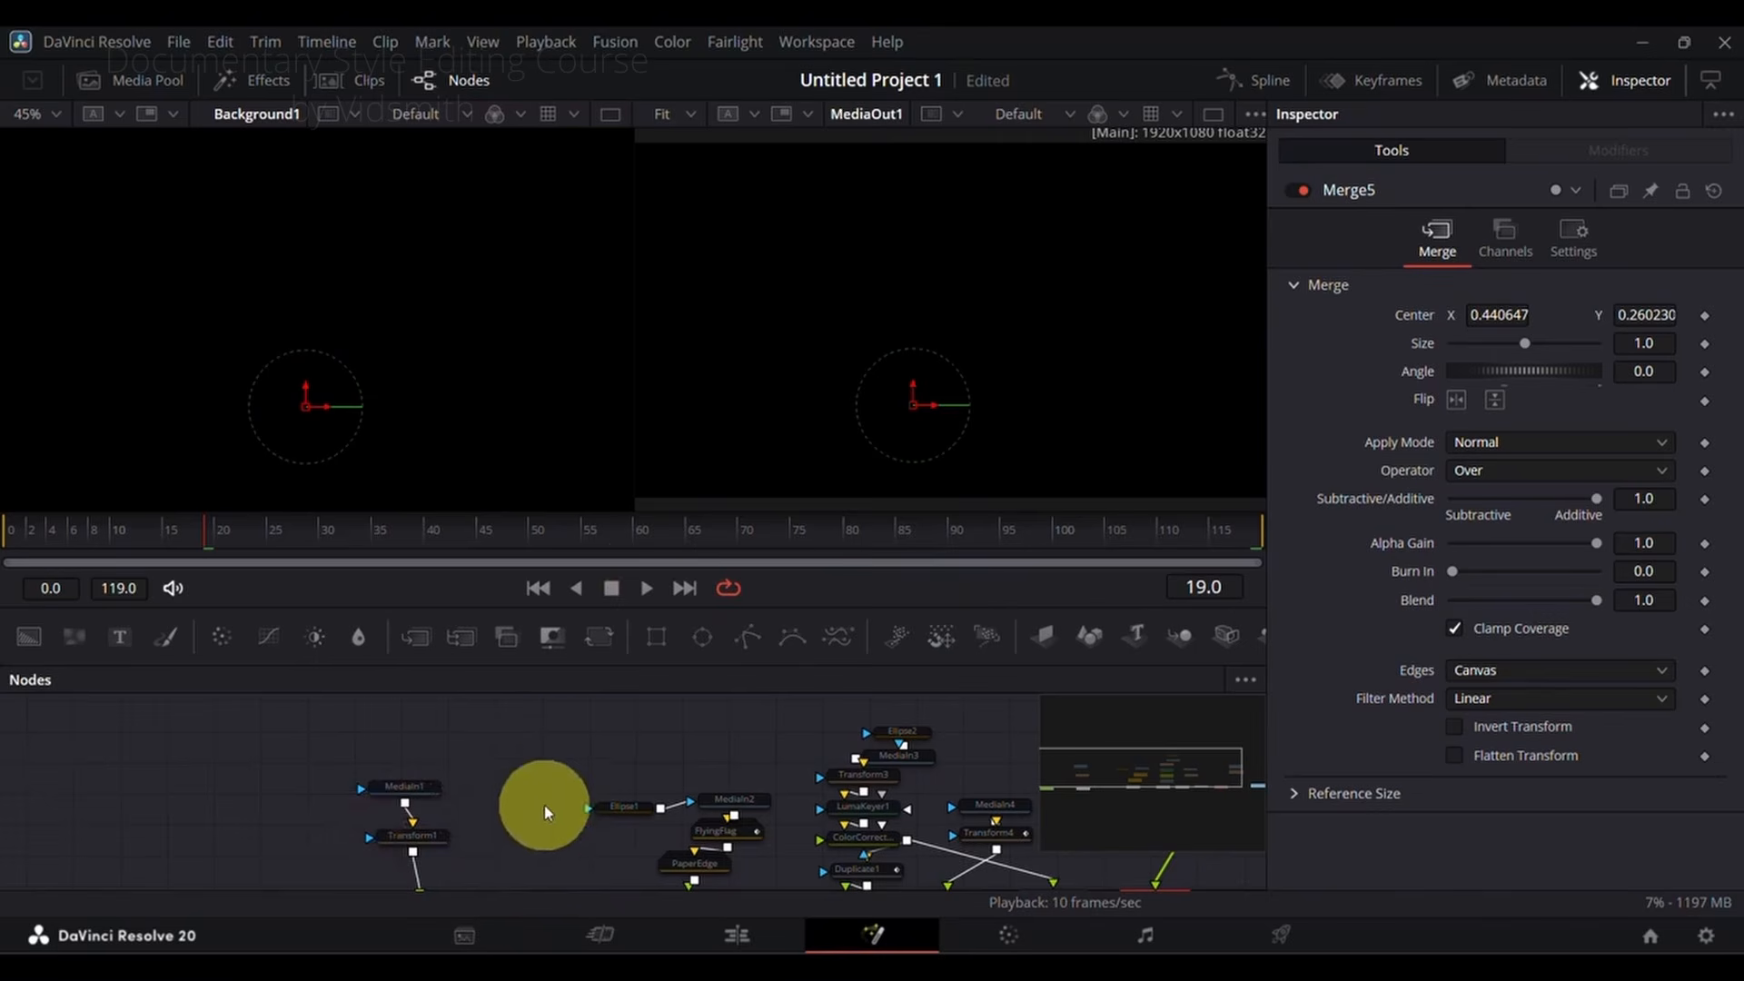
Step: Select the Background1 node and set the viewer showing it to Fit
left_click_drag(542, 831, 574, 750)
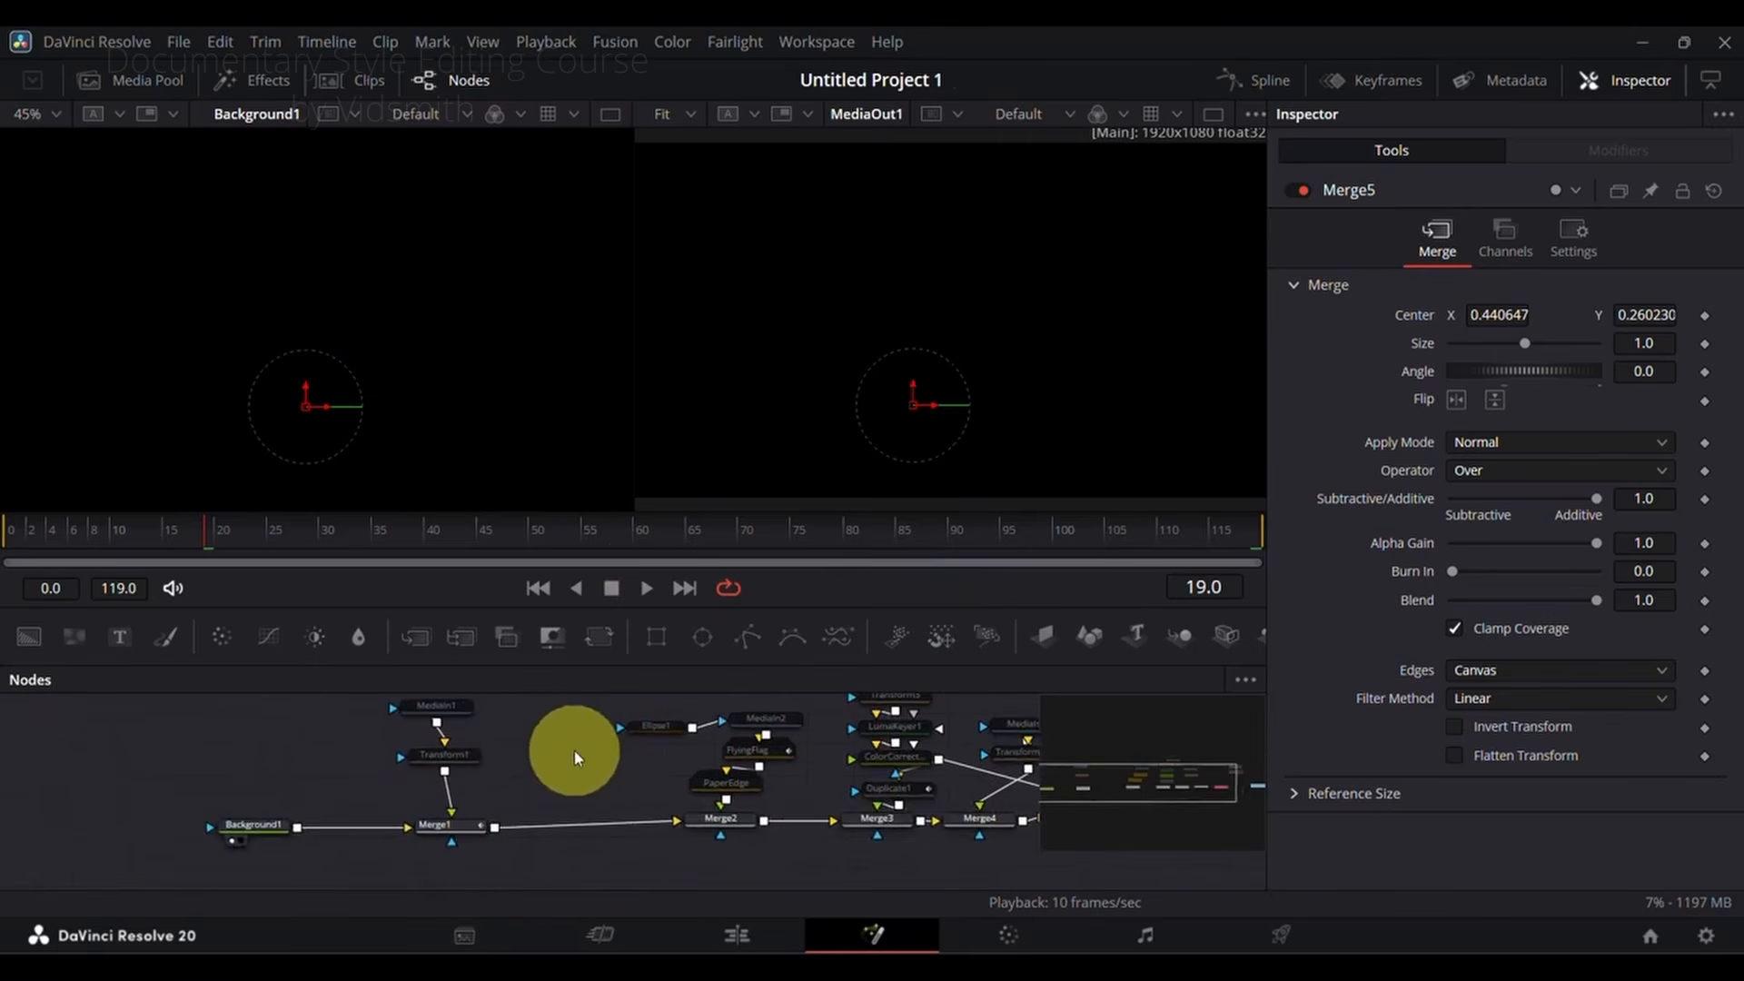
left_click(269, 826)
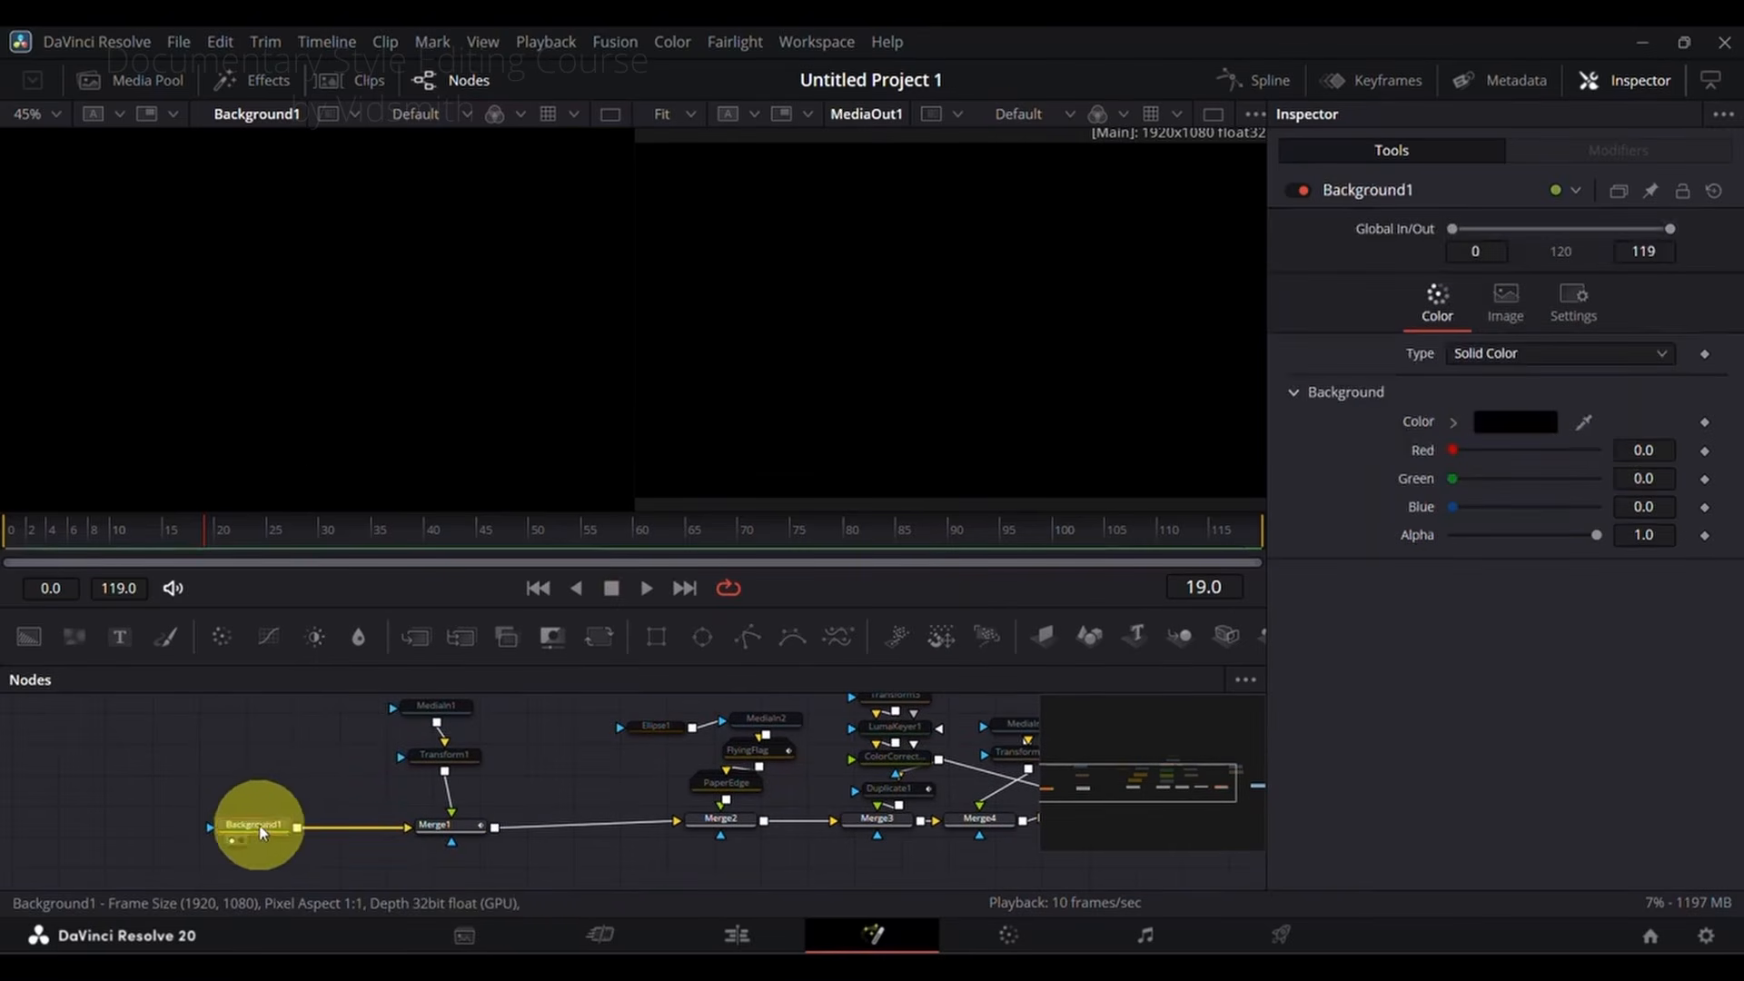
left_click(57, 125)
left_click(54, 144)
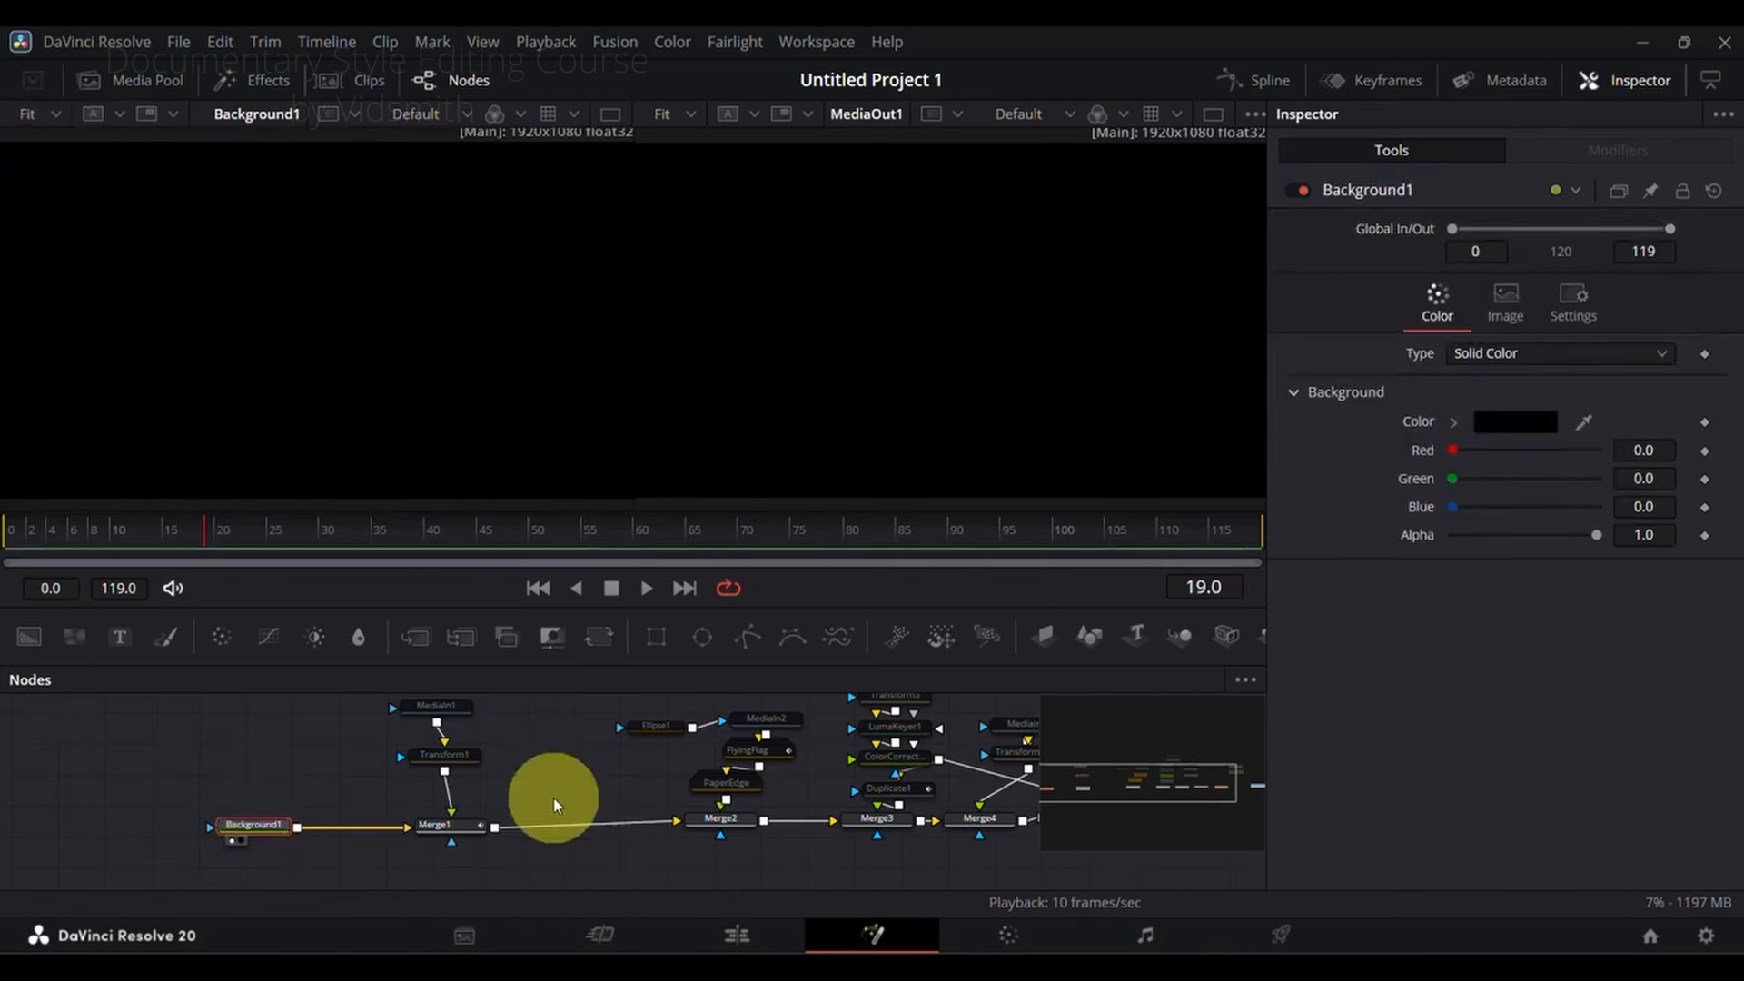
Step: Enable the world map node MediaIn1 and load it into the first viewer
left_click_drag(548, 797, 455, 841)
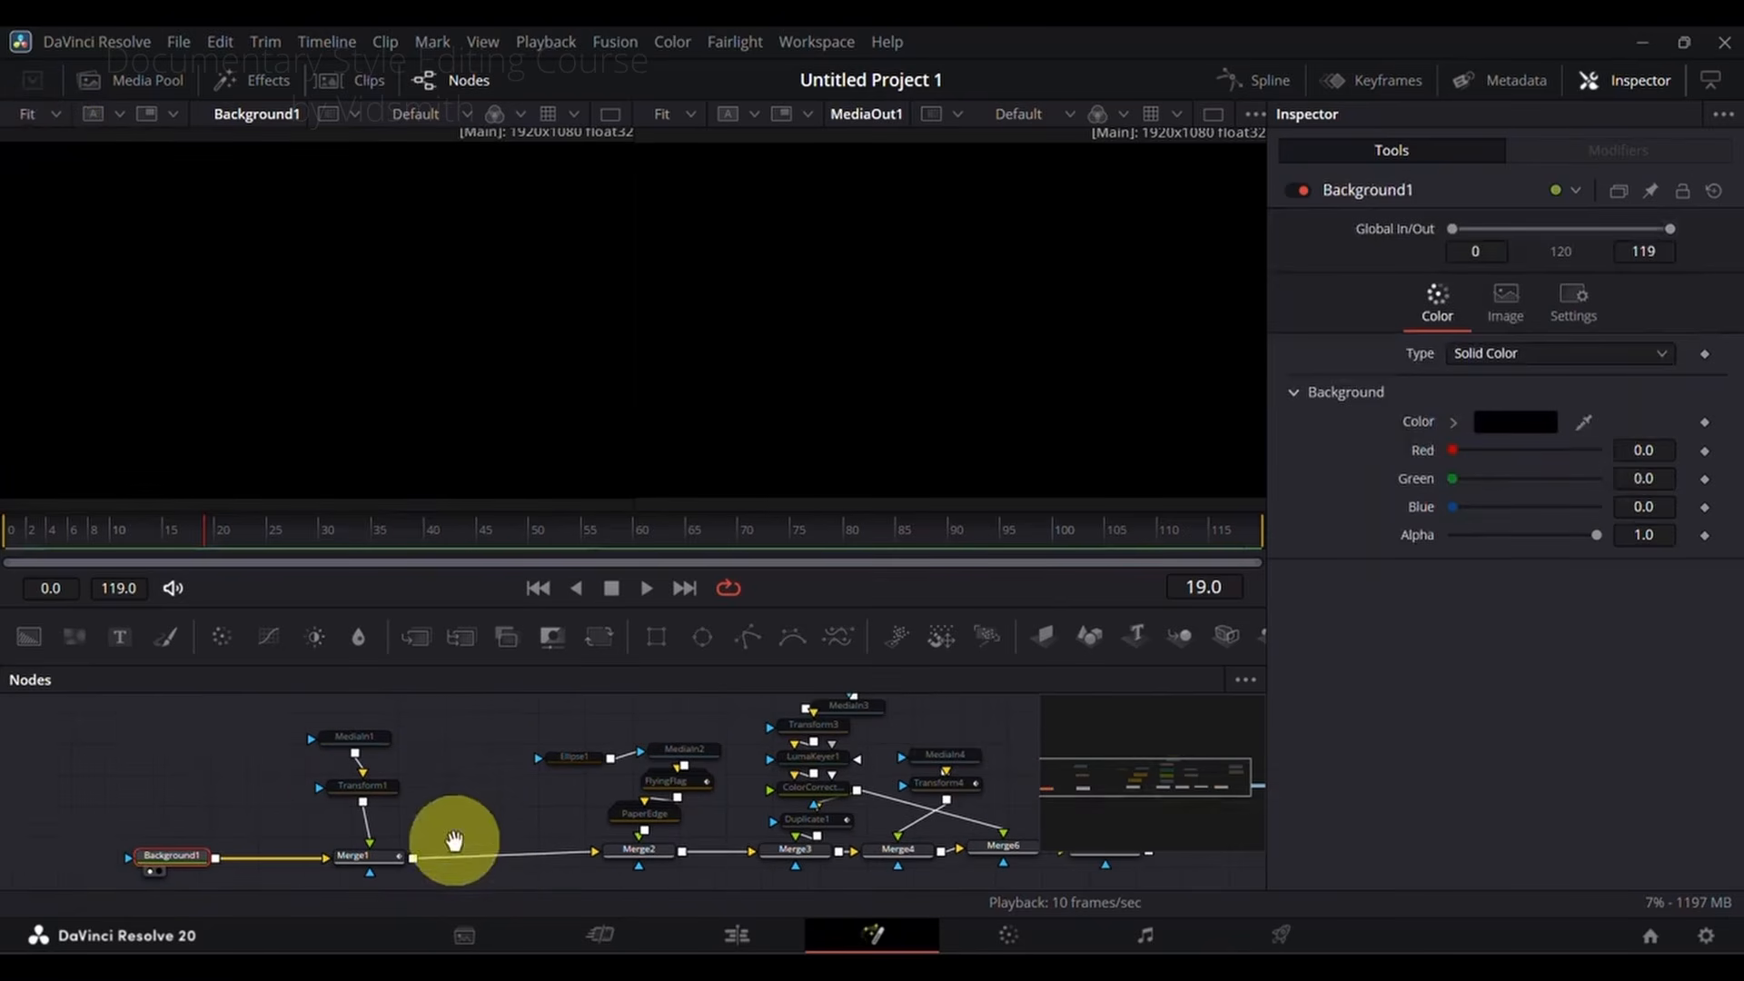
left_click(368, 734)
left_click(1299, 192)
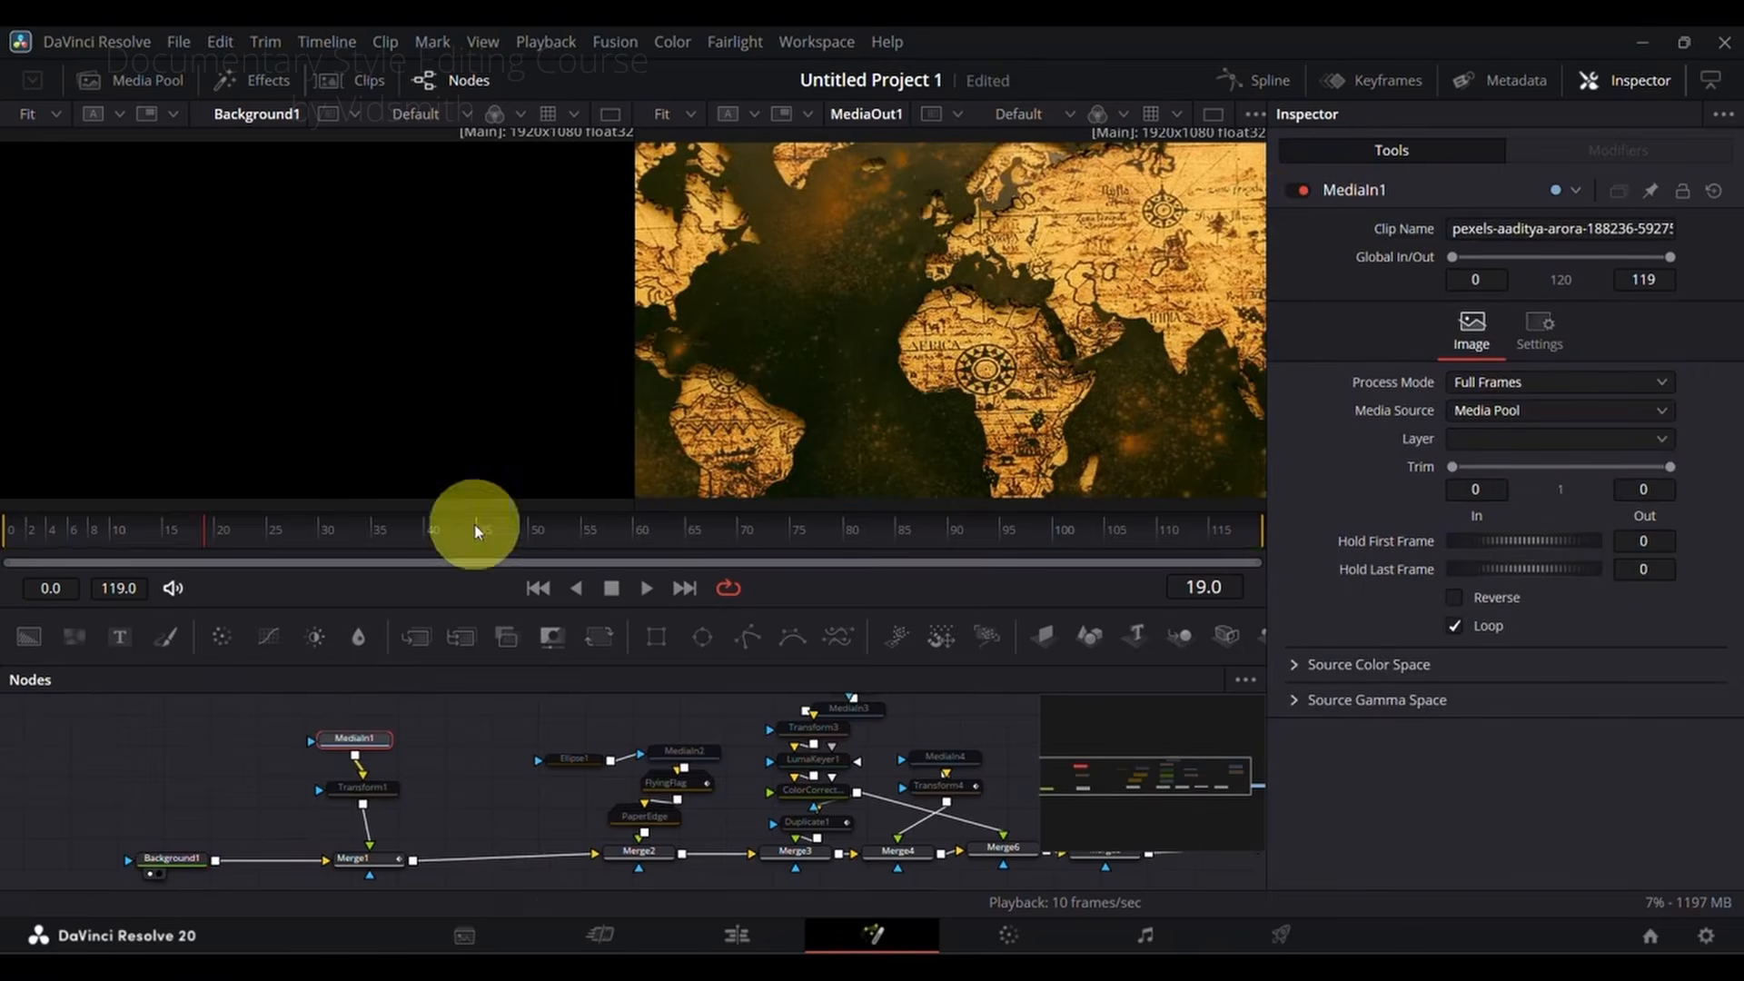
left_click(366, 738)
left_click_drag(366, 739, 351, 320)
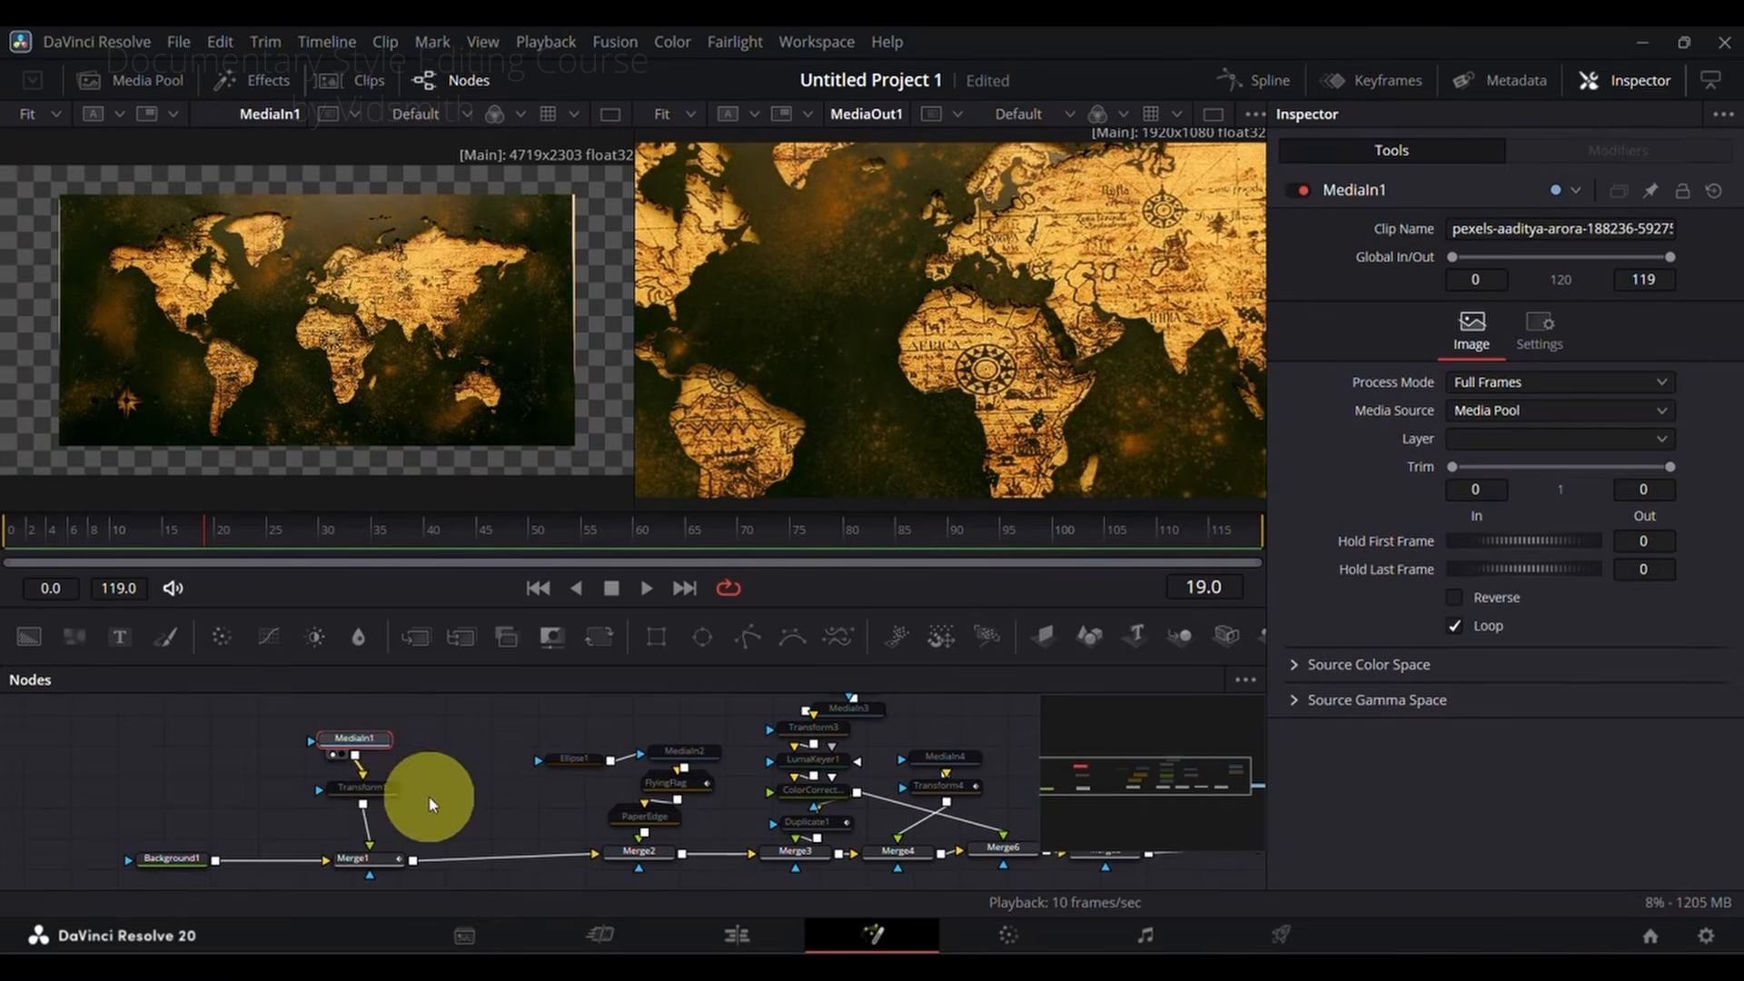
Step: Enable the Transform1 node on the world map, select Merge1 and scrub through the composition
left_click(368, 788)
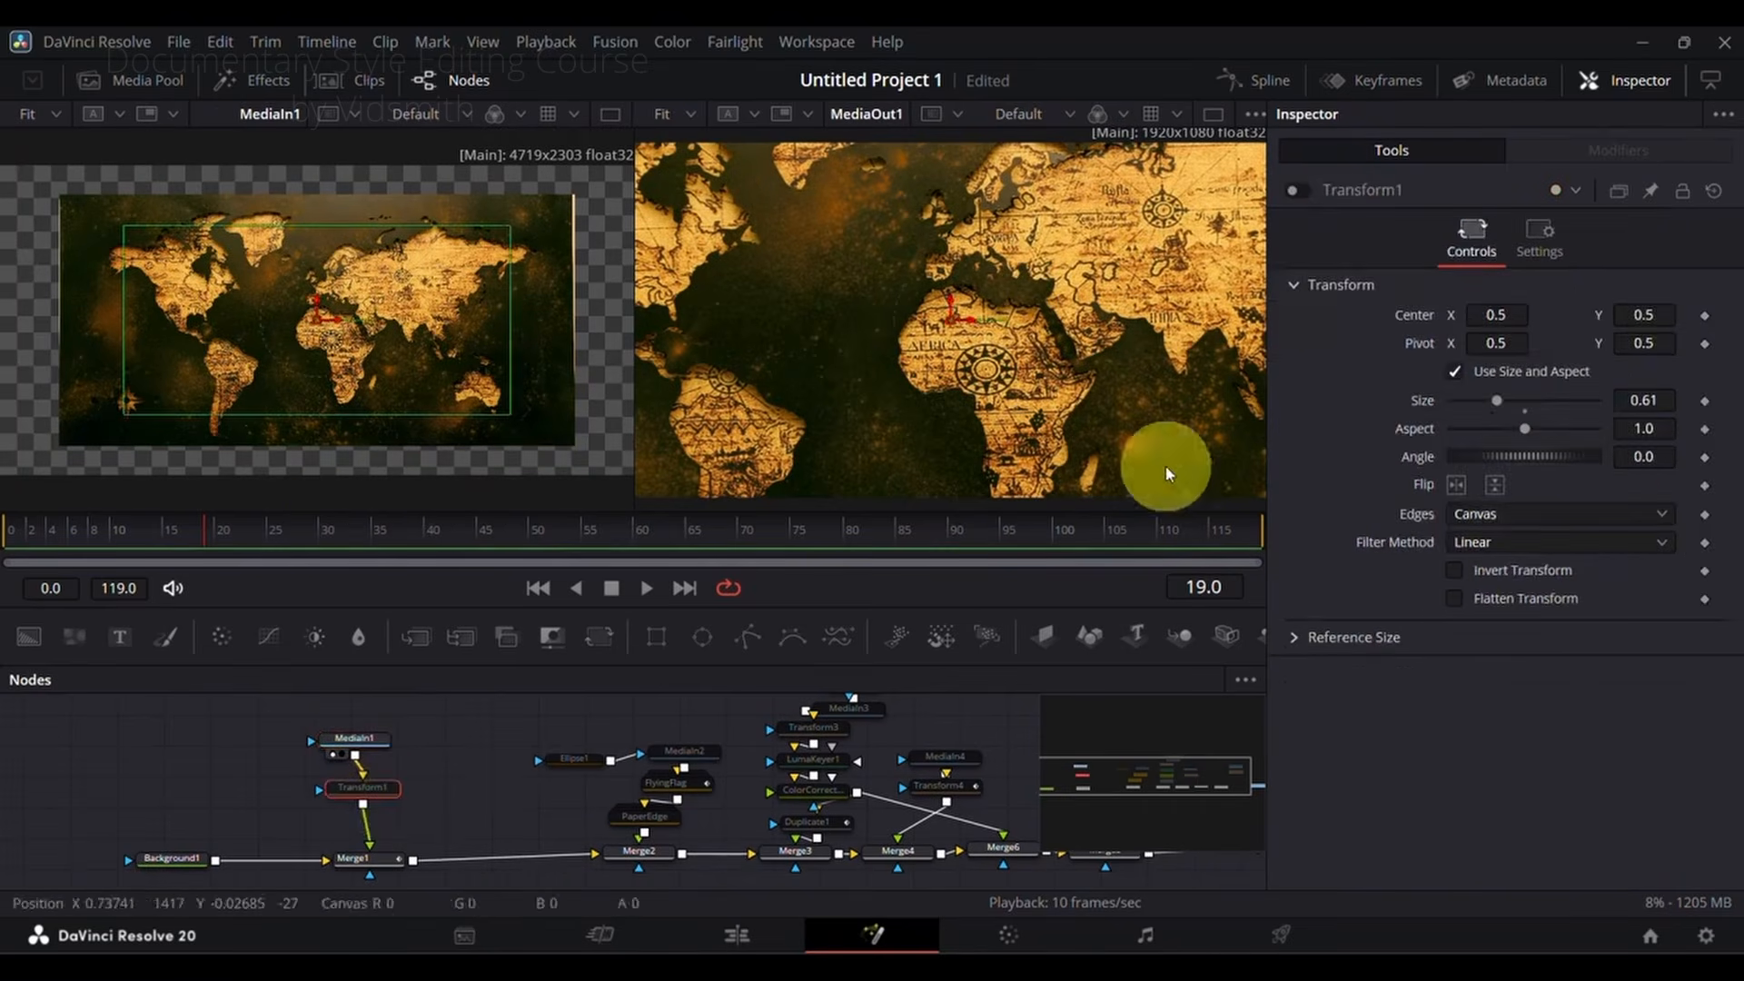
left_click(1299, 189)
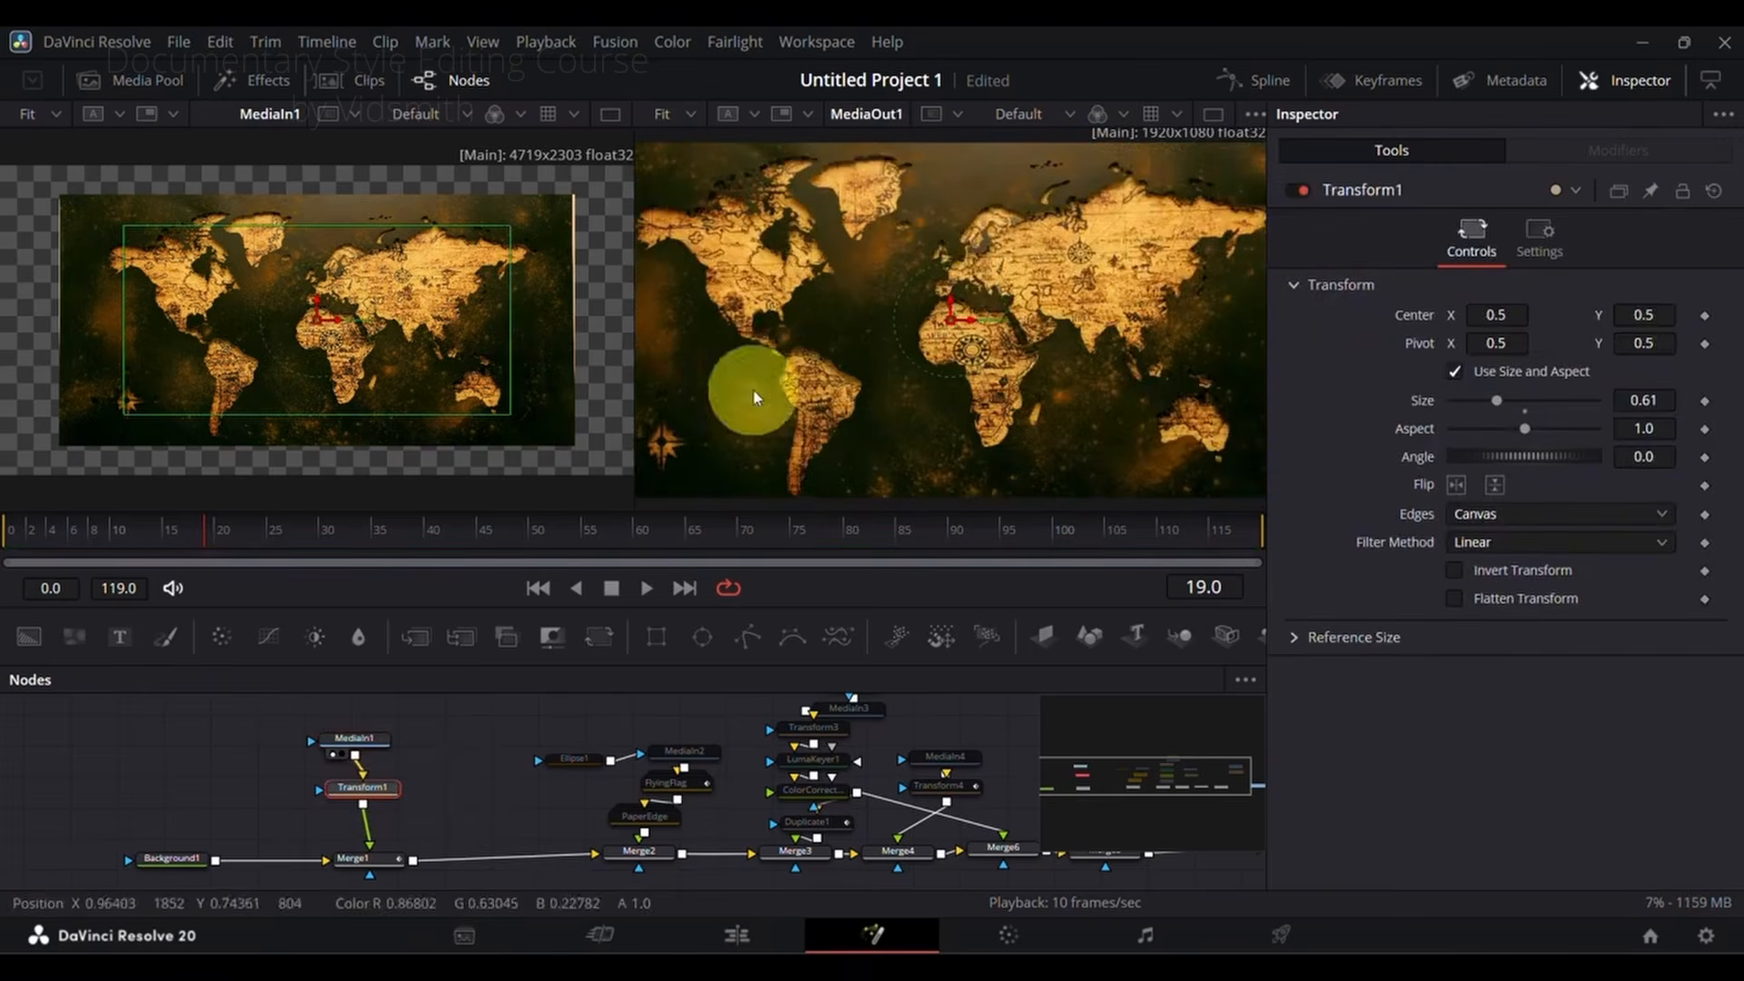
left_click(379, 859)
left_click_drag(581, 531, 848, 534)
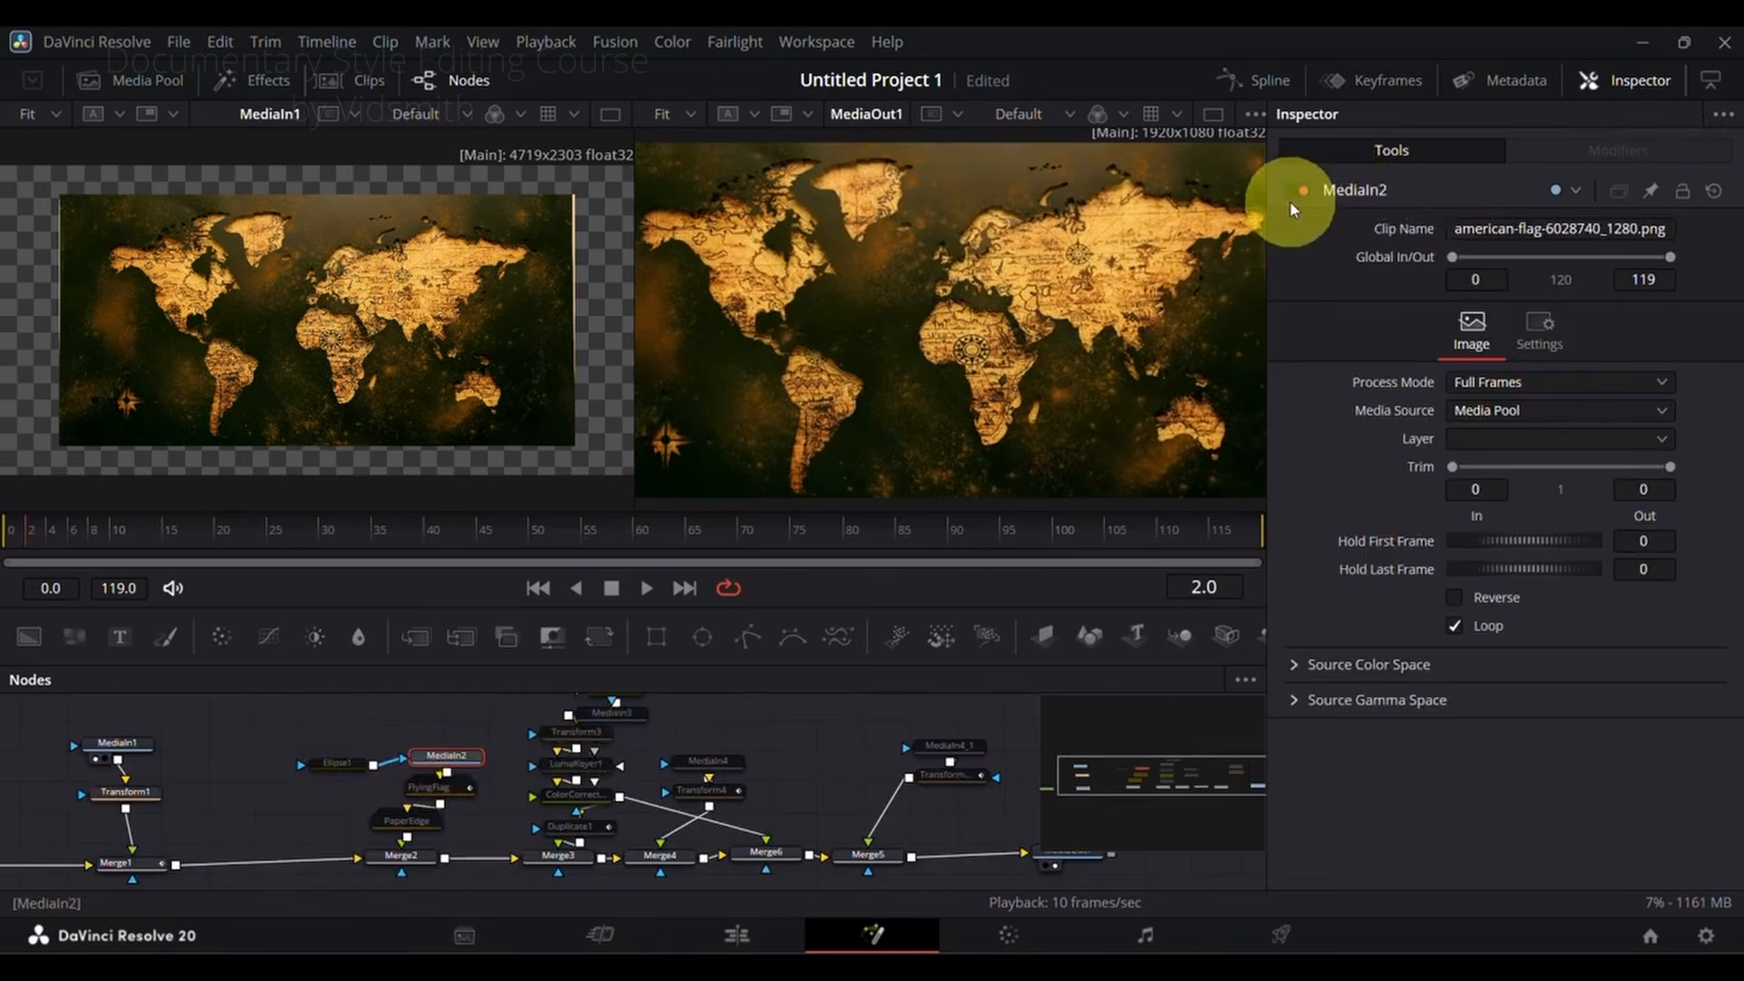
Step: Enable the flag's MediaIn2 and FlyingFlag nodes, load each into the first viewer and scrub through the waving motion
left_click(461, 760)
key("1")
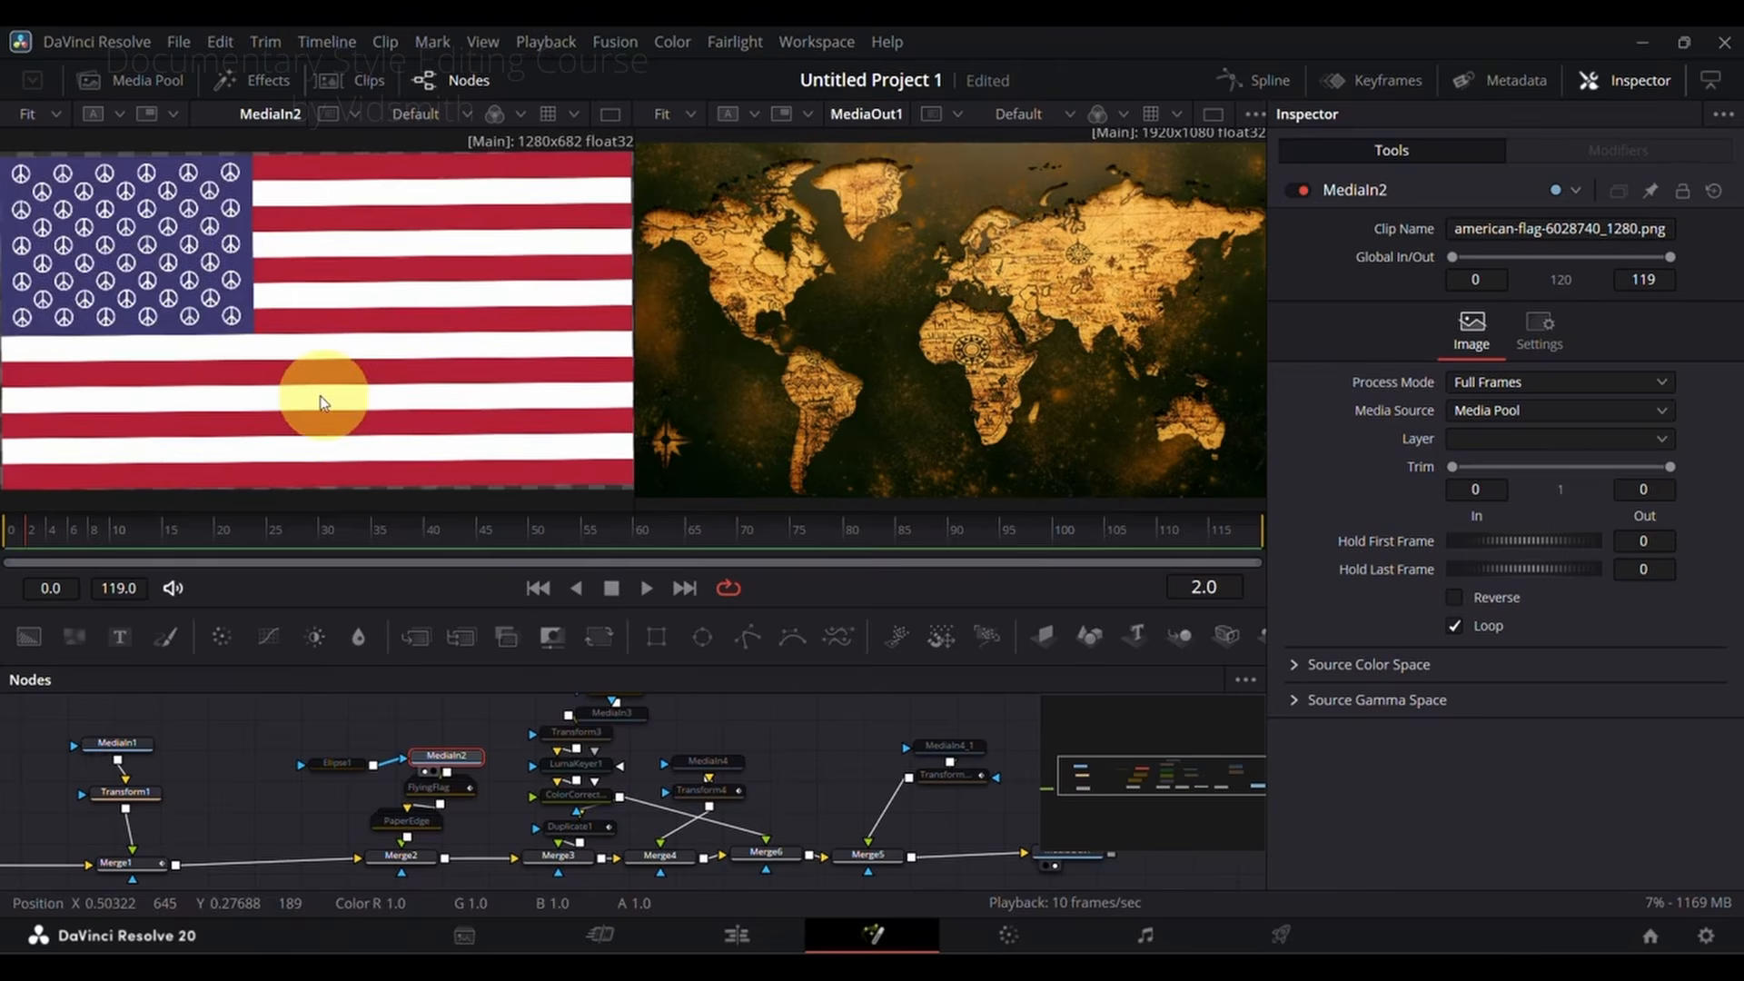
left_click(443, 795)
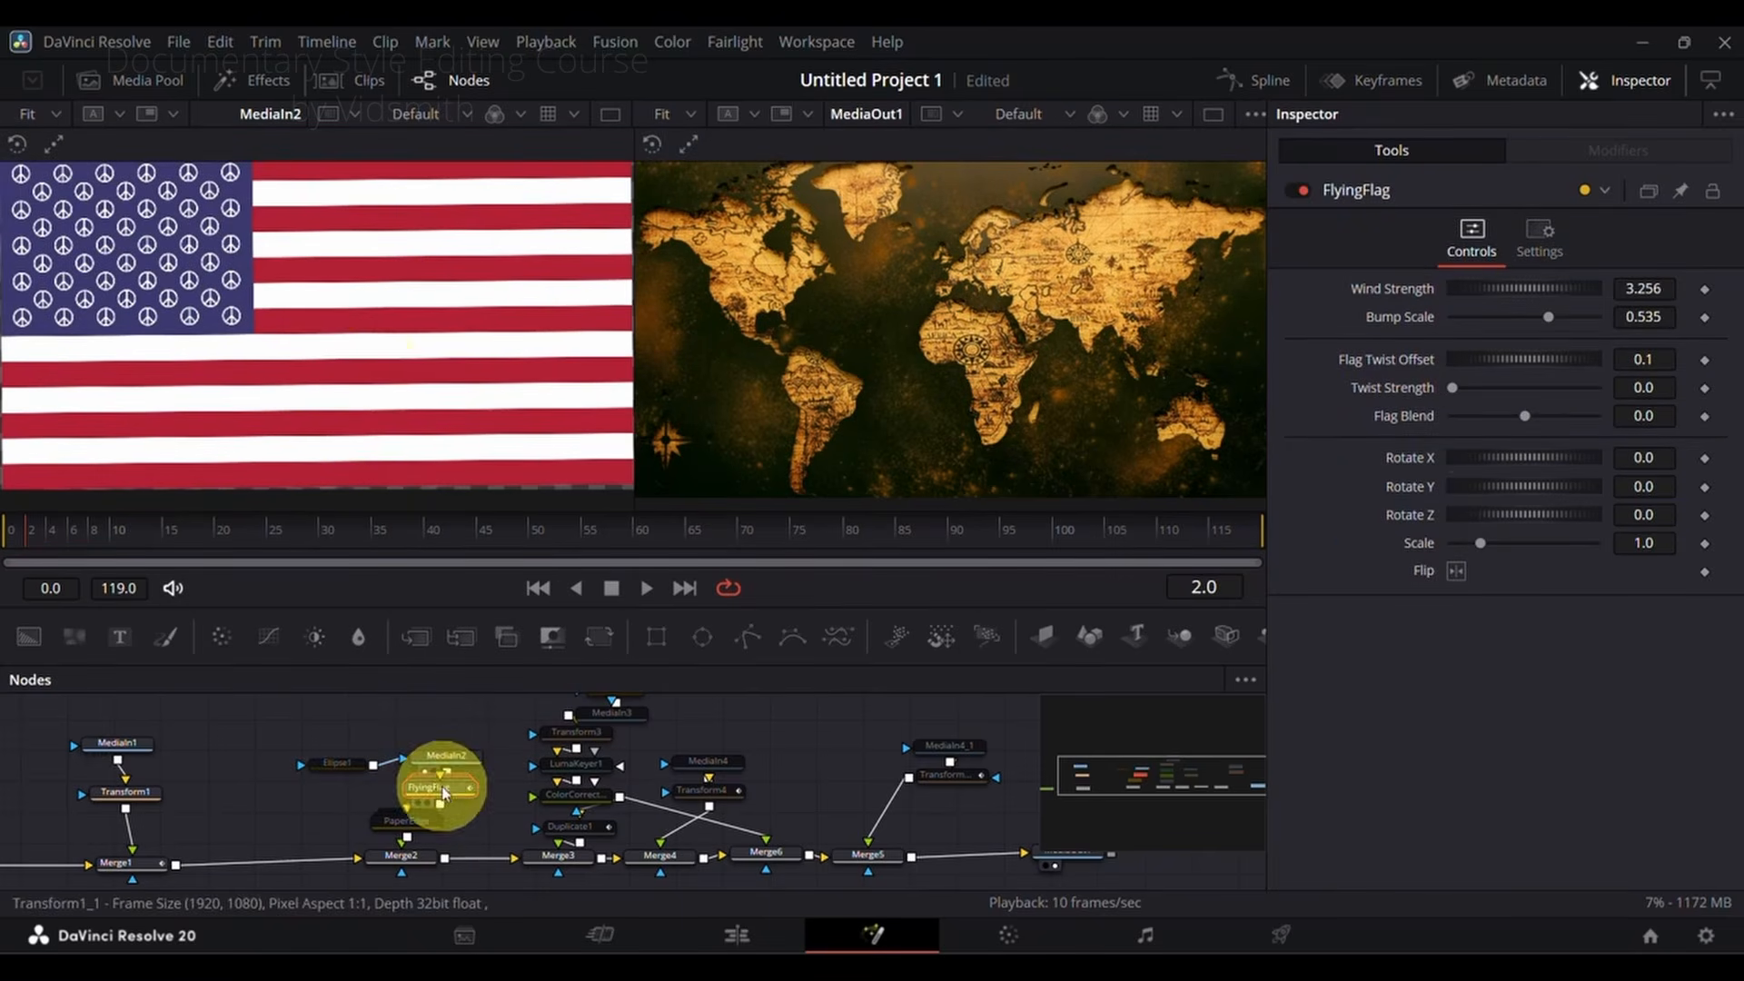
left_click_drag(440, 781, 389, 478)
left_click_drag(73, 533, 694, 532)
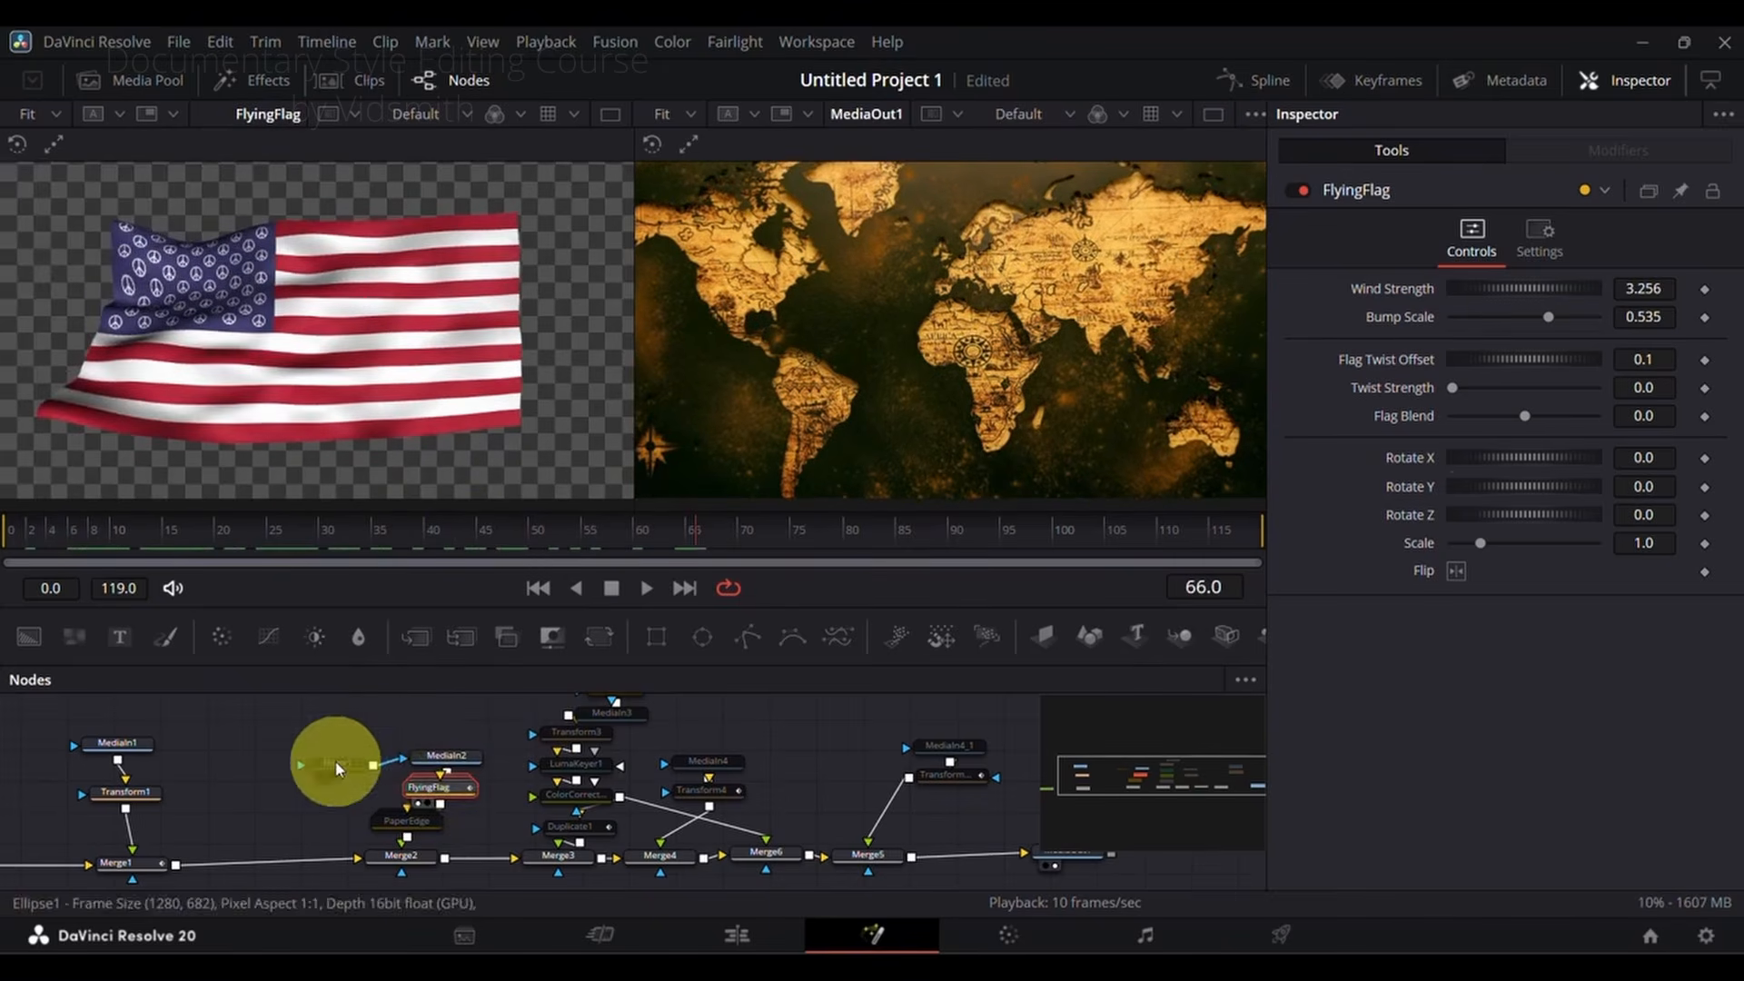
Step: Enable the Ellipse1 mask on MediaIn2 and scrub through the circular waving flag
left_click(336, 762)
left_click(1298, 191)
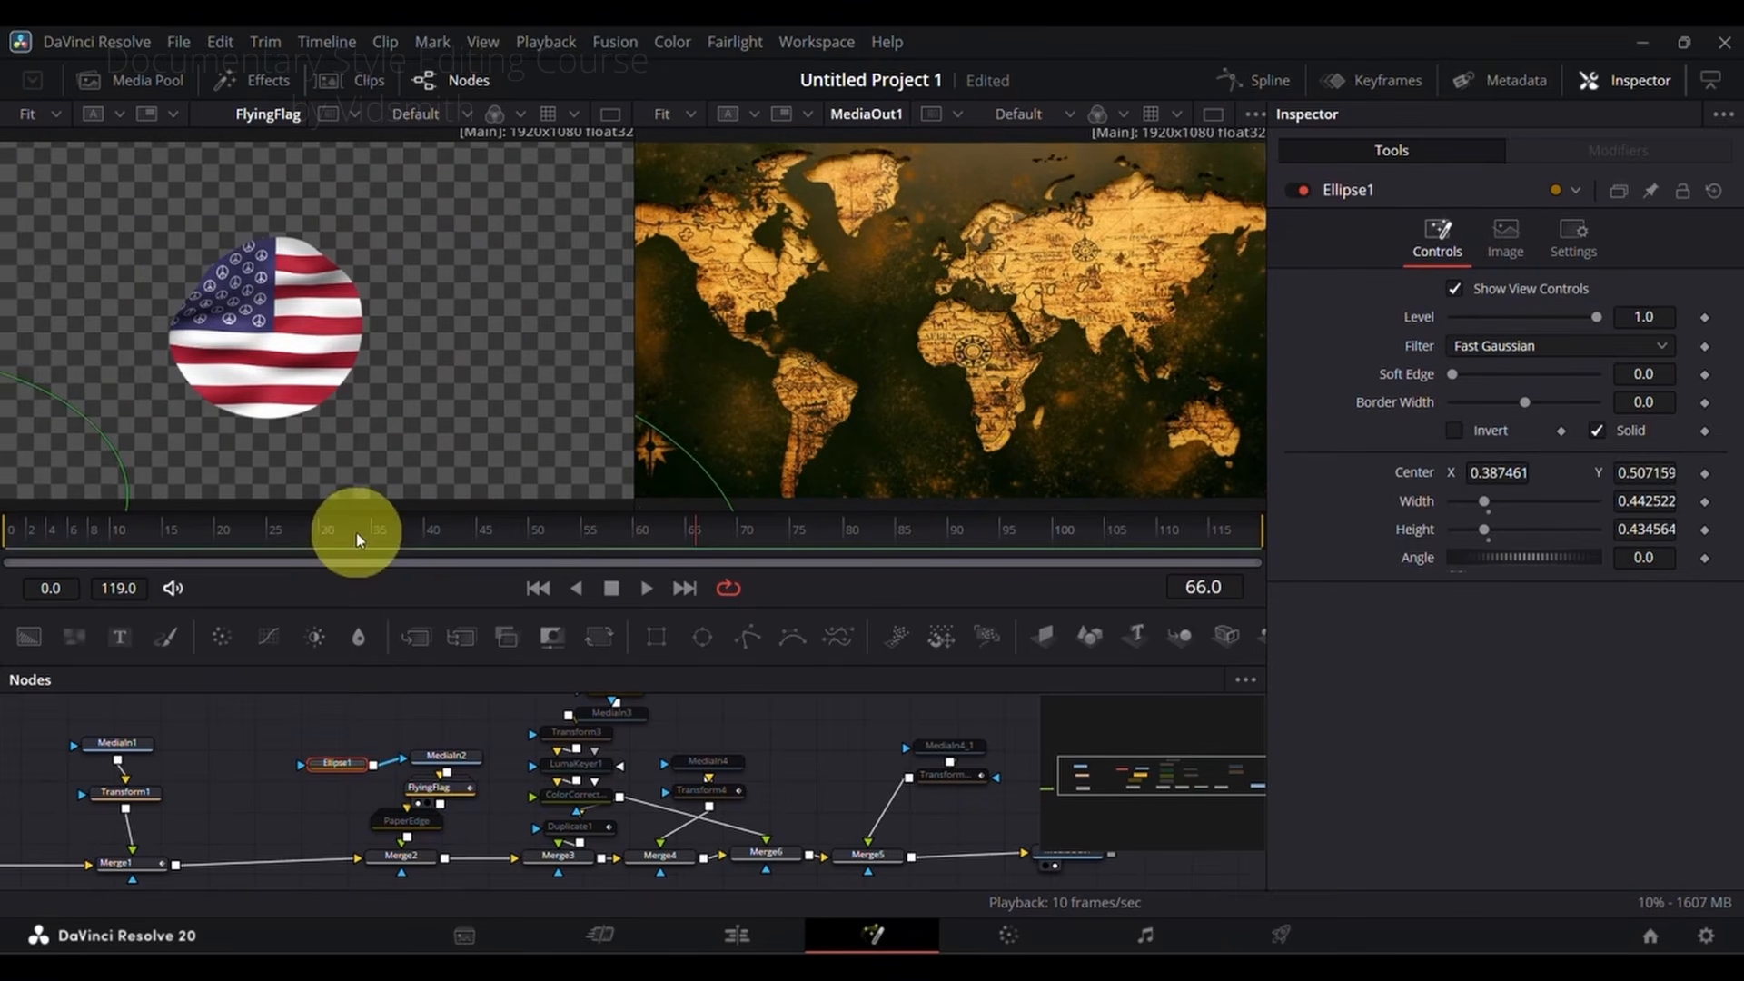
left_click_drag(356, 533, 899, 511)
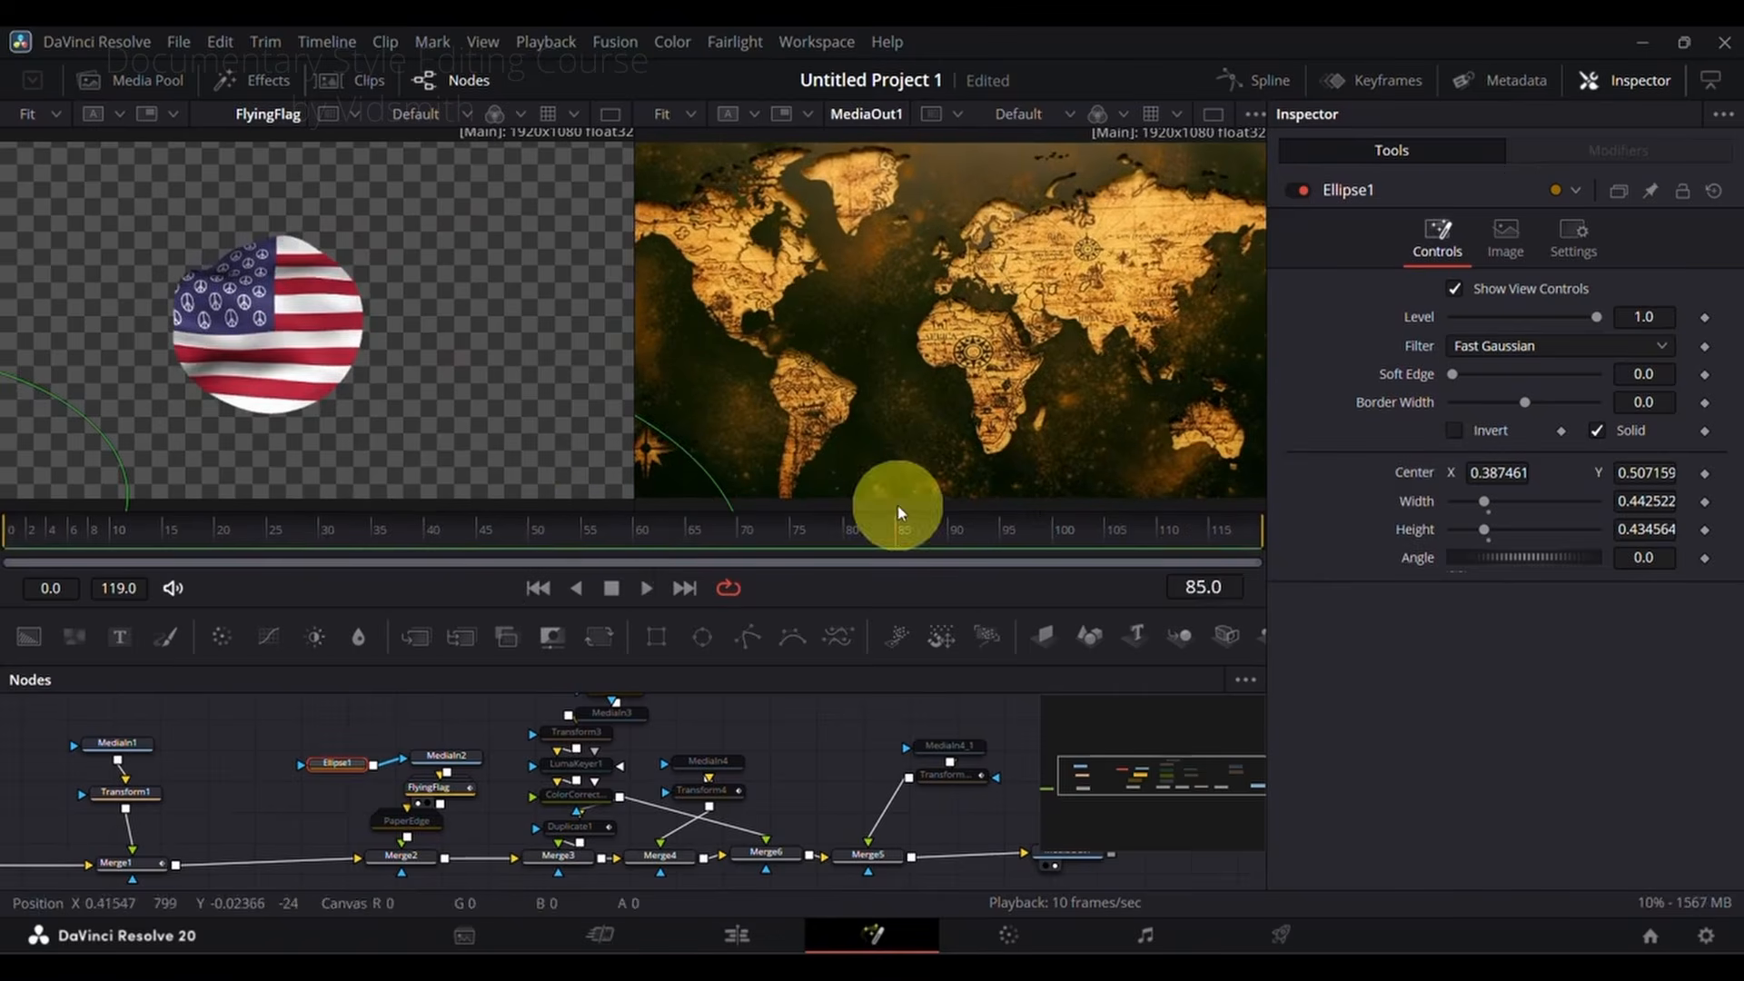
Step: Enable the PaperEdge node on the flag, load it into the first viewer and scrub to check the torn edge
left_click(414, 825)
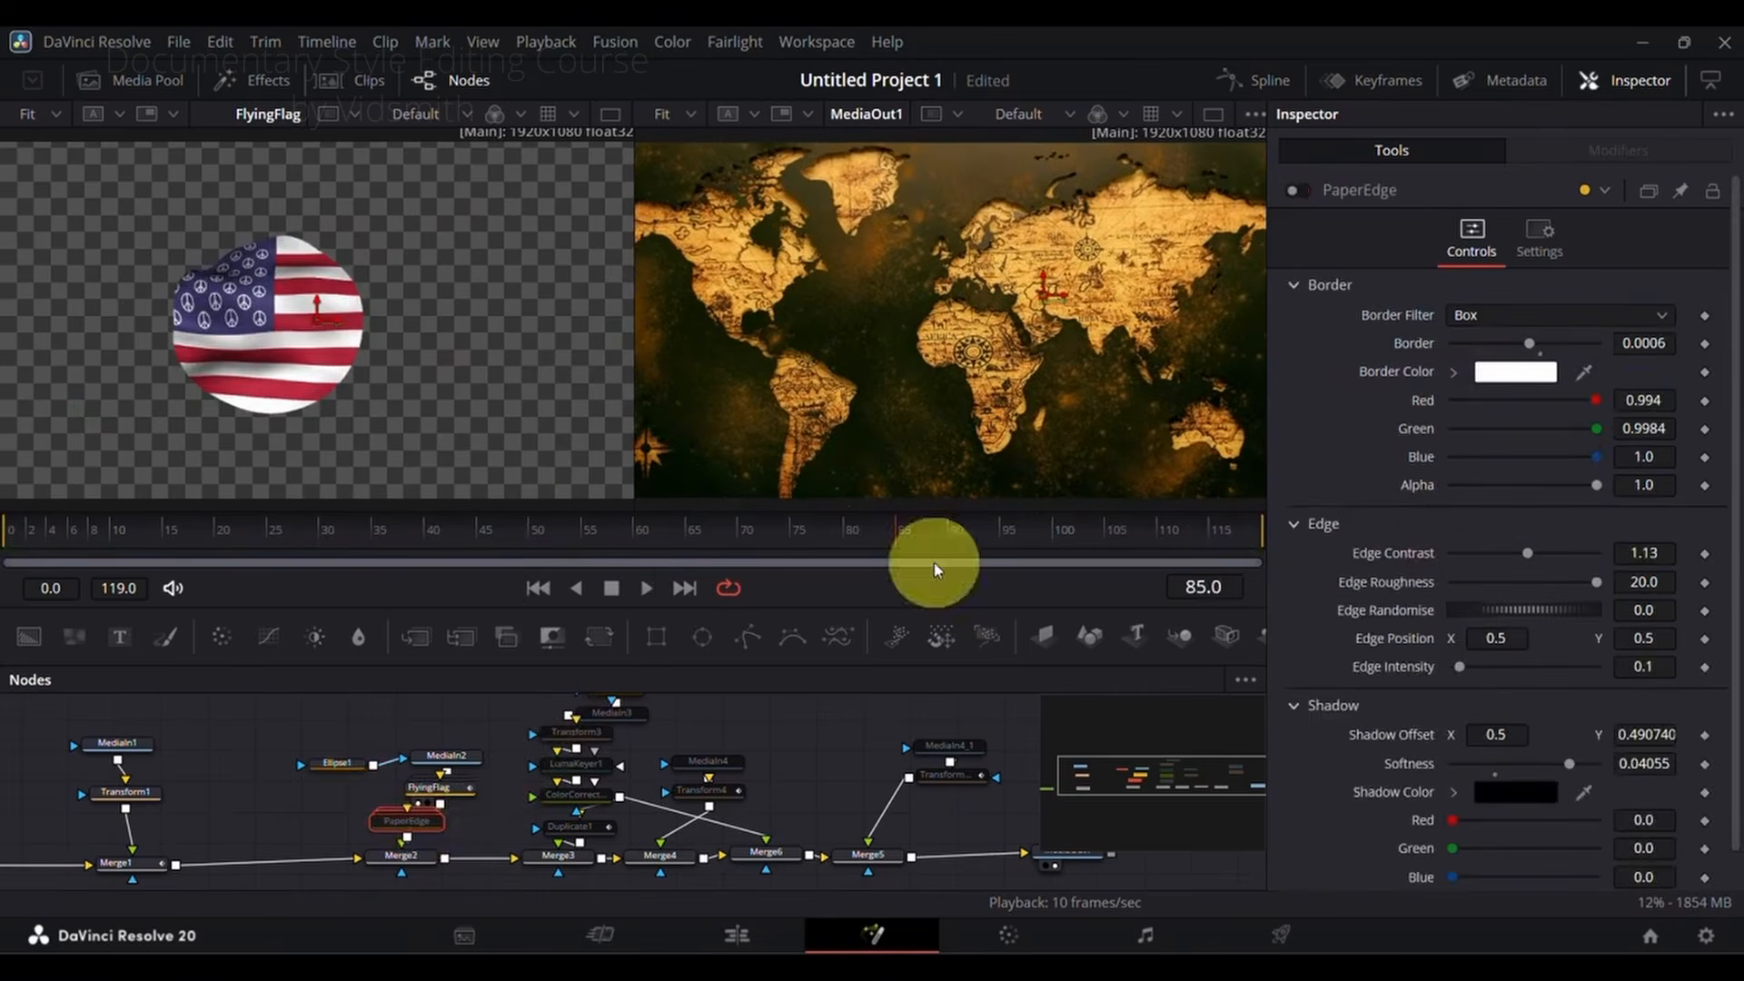
left_click(1291, 191)
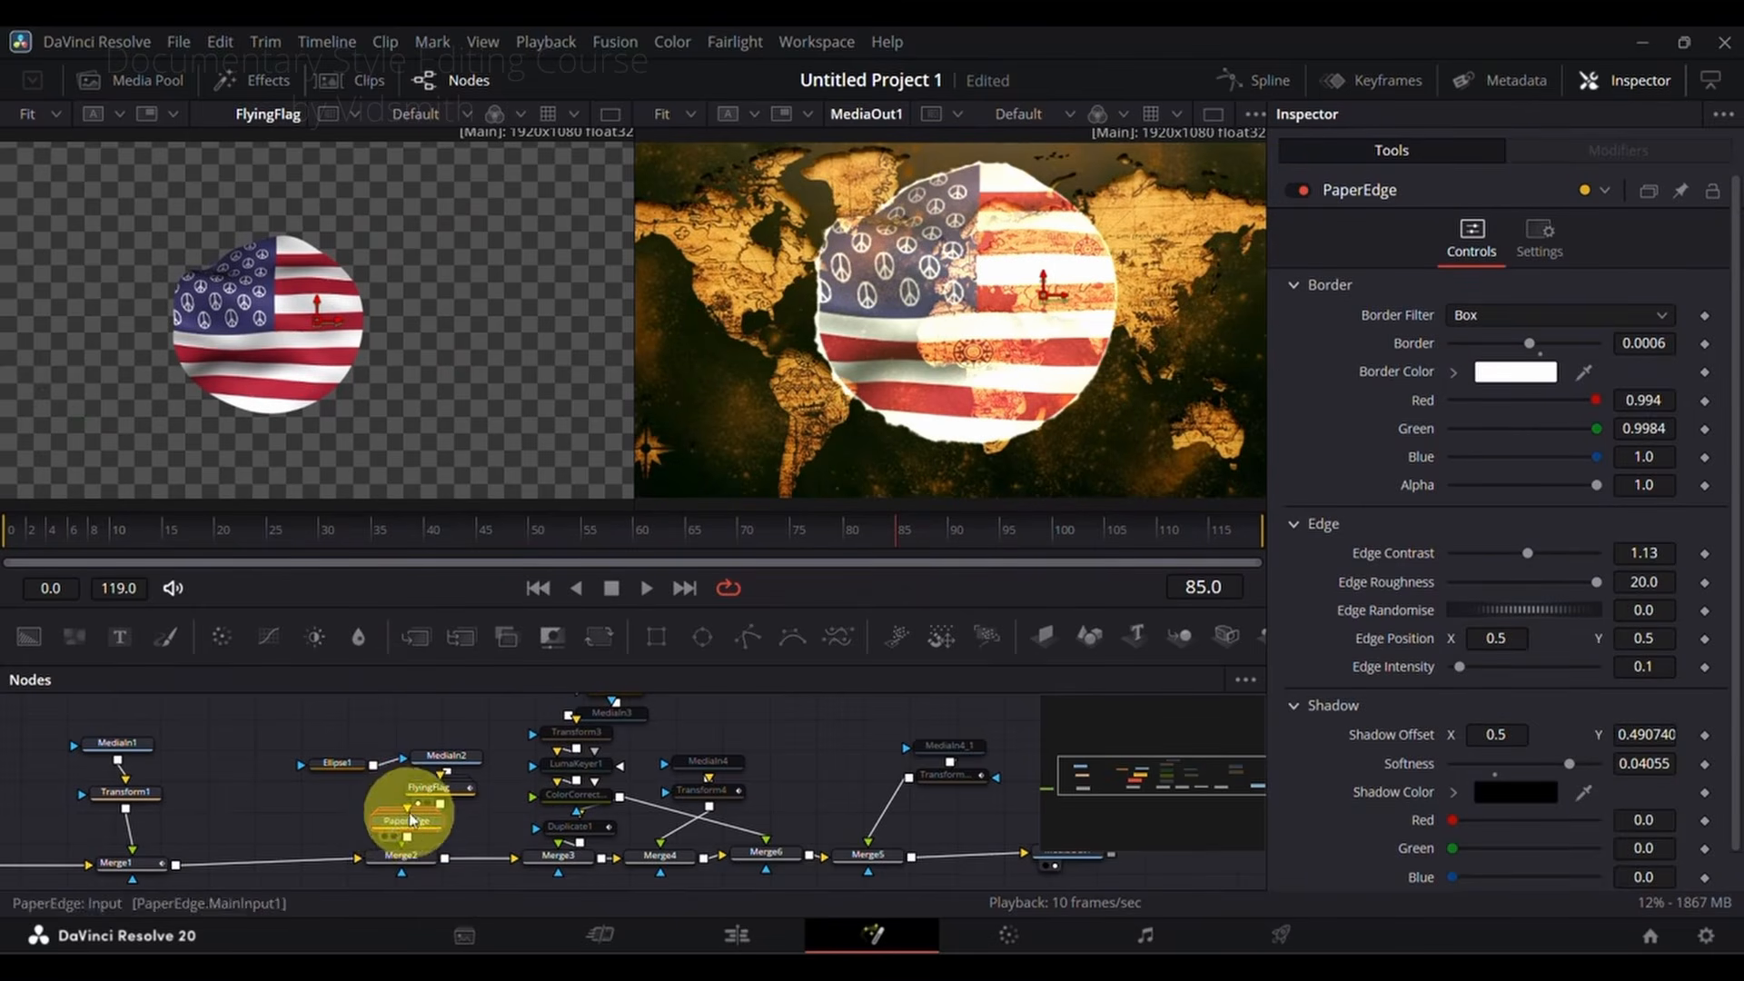
left_click_drag(413, 822, 342, 369)
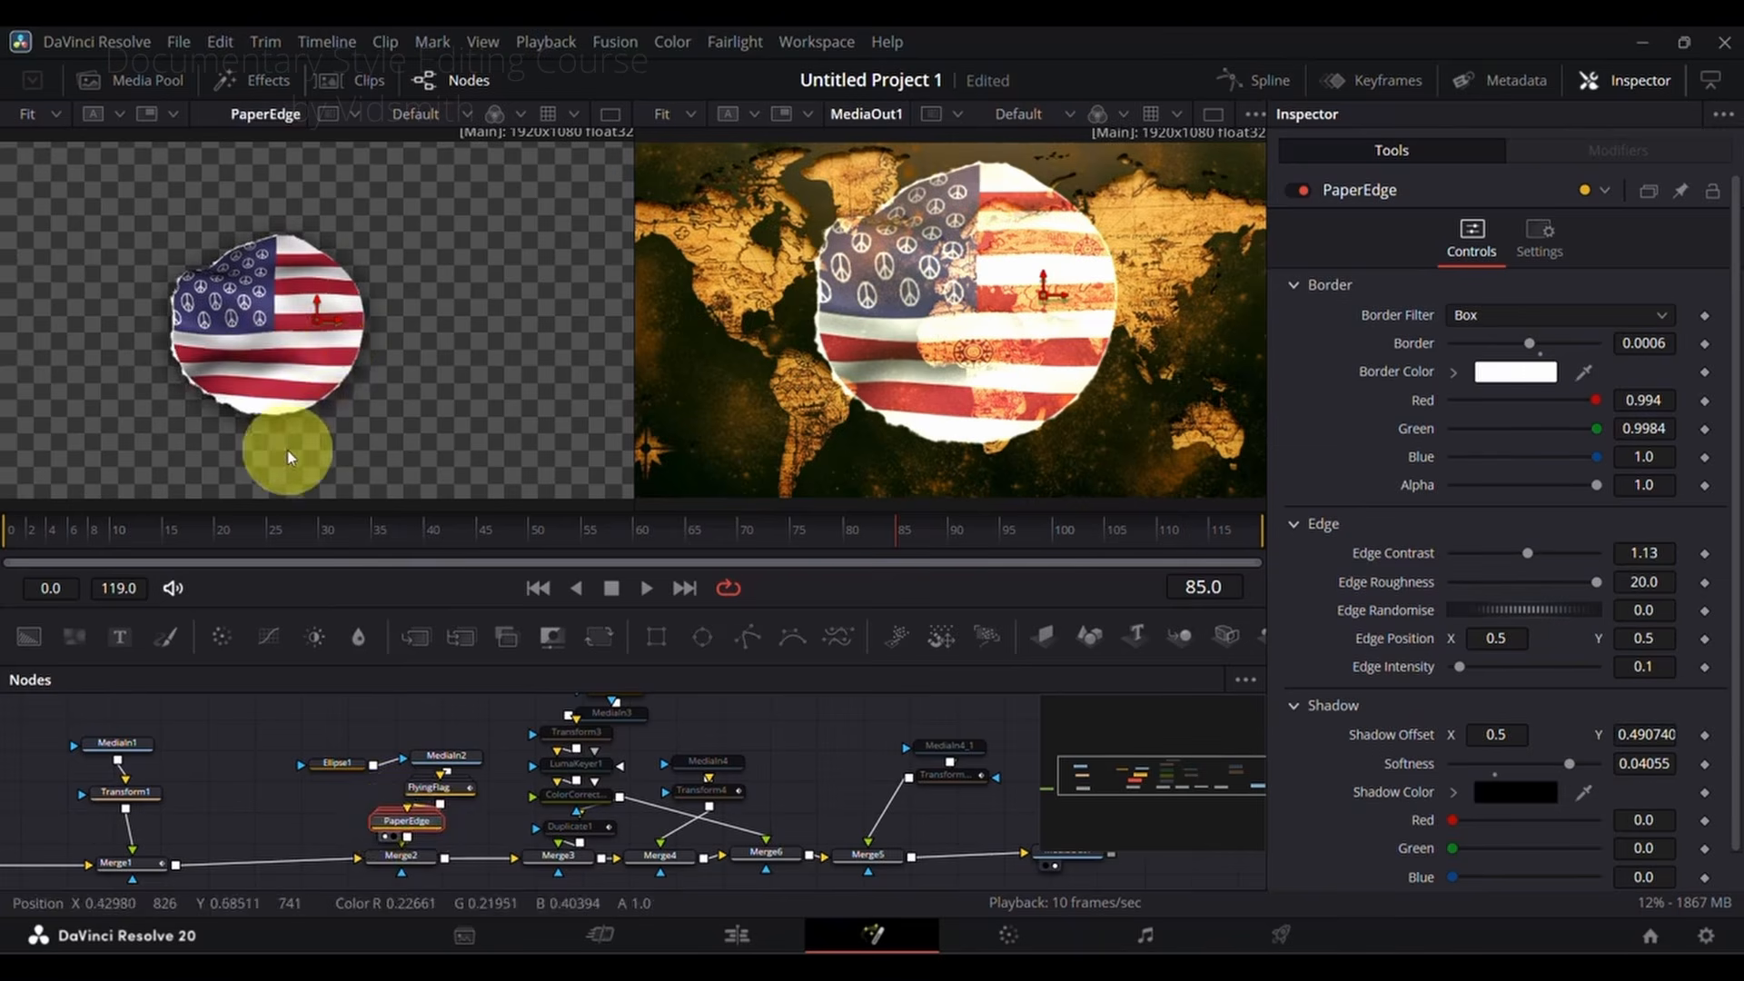
left_click_drag(329, 545, 390, 545)
Step: Examine Merge2's Burn In setting and scrub through the flag blended over the world map
left_click(418, 857)
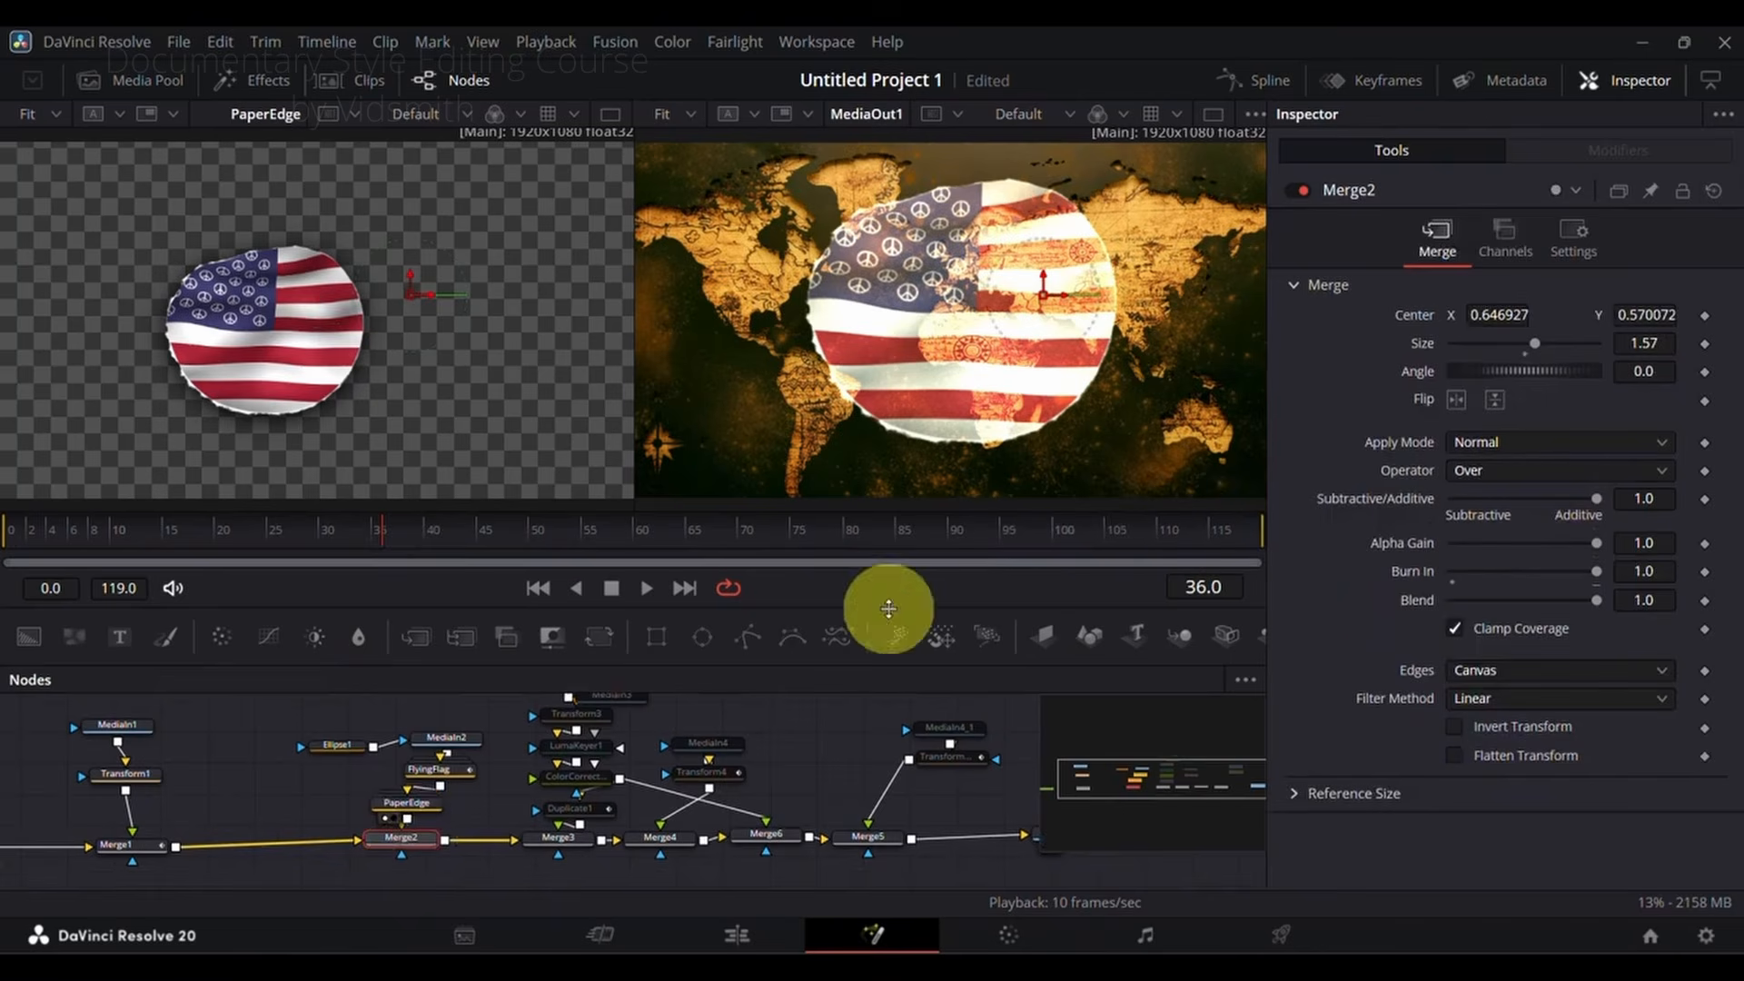
mouse_move(893, 532)
left_mouse_down()
mouse_move(830, 534)
mouse_move(861, 536)
left_mouse_up()
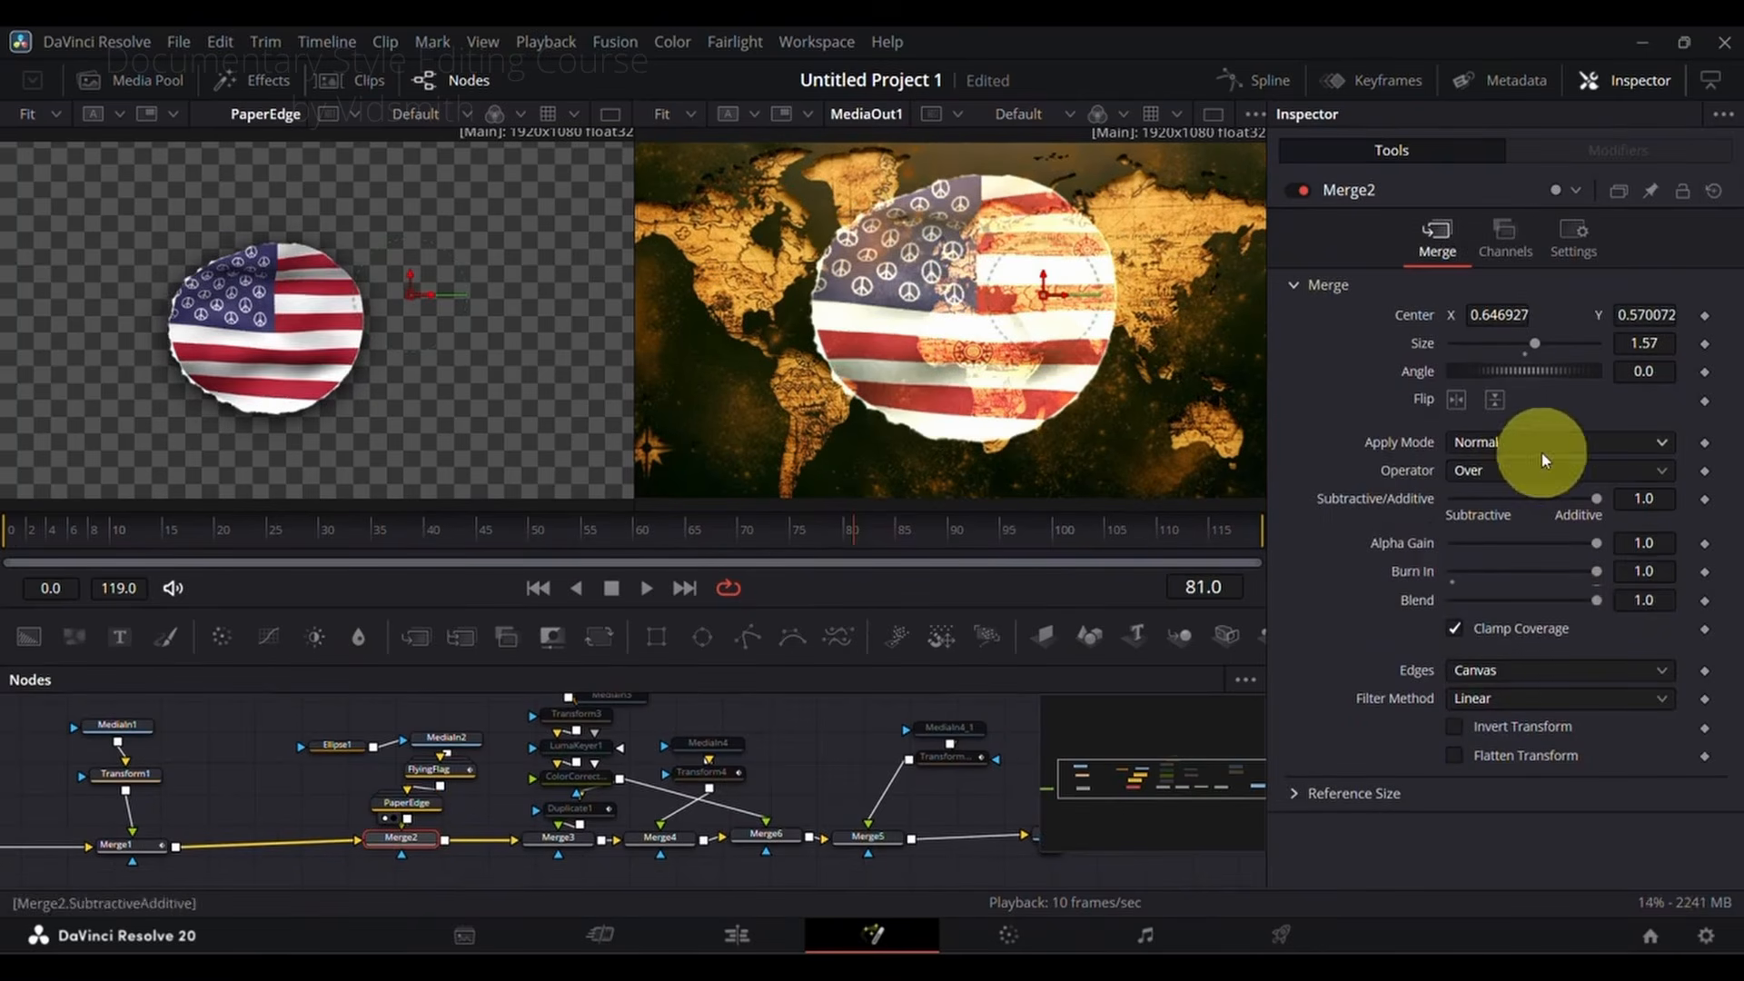
mouse_move(1596, 571)
left_mouse_down()
mouse_move(1399, 574)
mouse_move(1599, 570)
left_mouse_up()
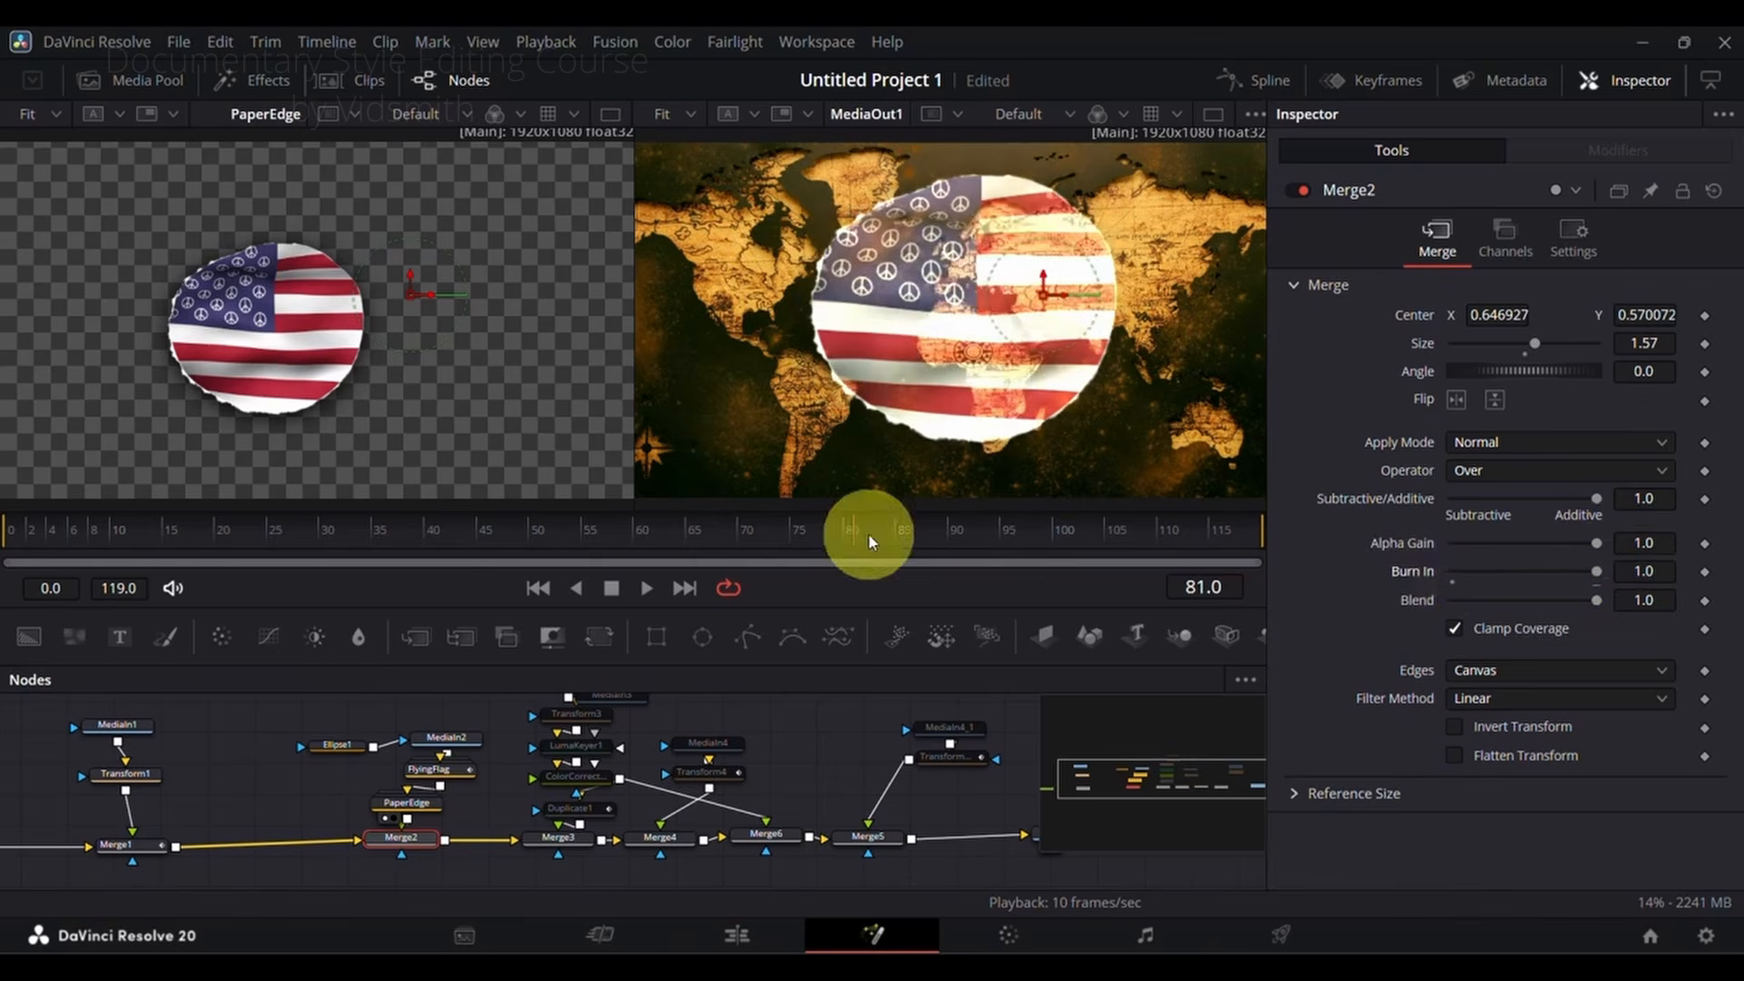
left_click_drag(864, 533, 915, 533)
left_click_drag(795, 552, 67, 537)
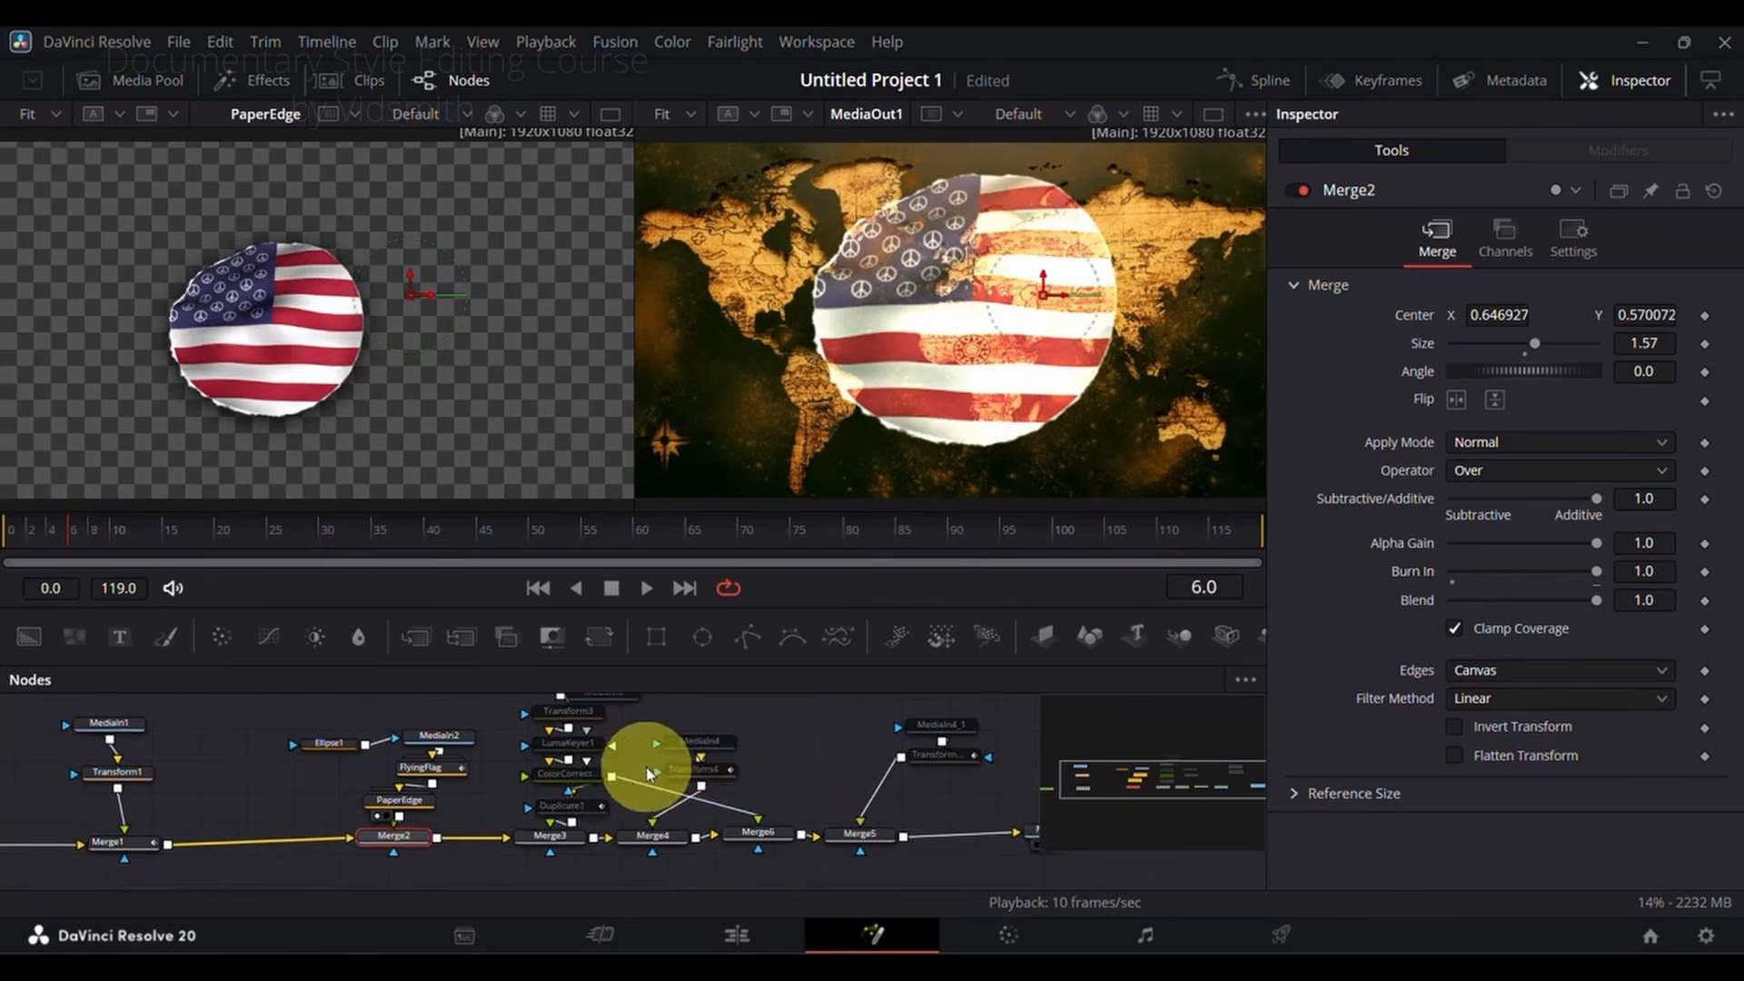
Step: Enable the cloud image node MediaIn3, load it into the first viewer and scrub through the composition
scroll(656, 771, "right", 1)
scroll(761, 798, "up", 2)
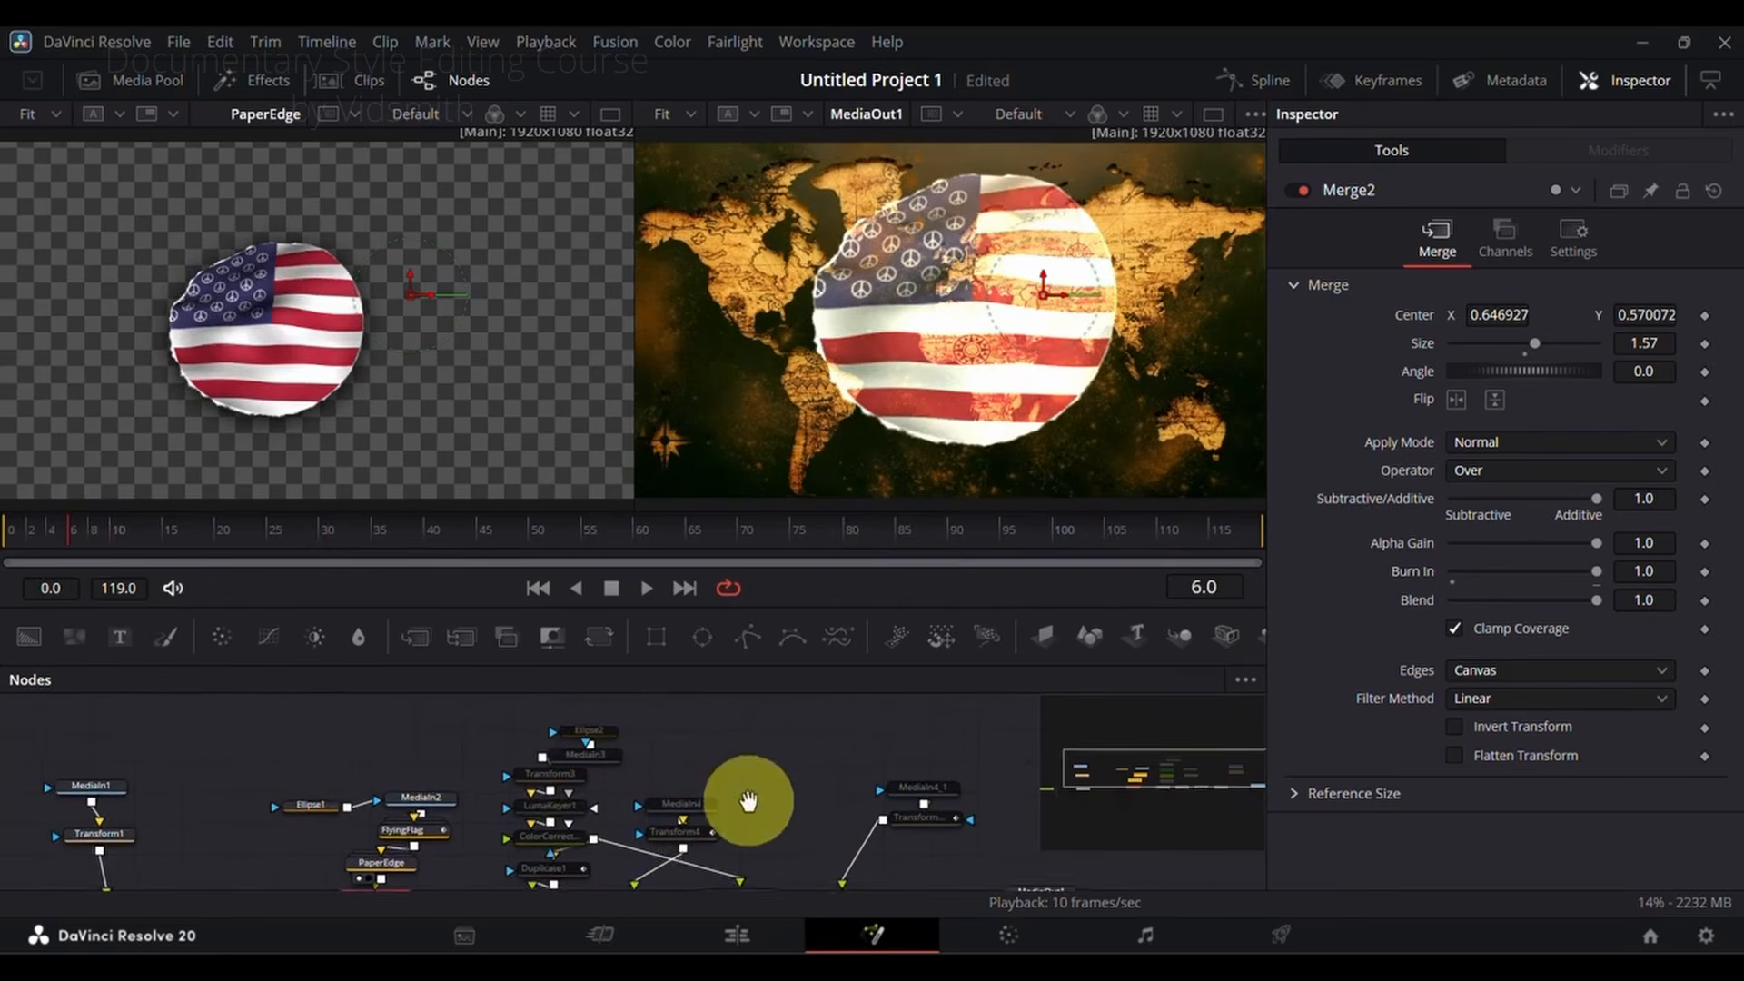
scroll(718, 789, "right", 2)
scroll(717, 788, "down", 1)
left_click(542, 733)
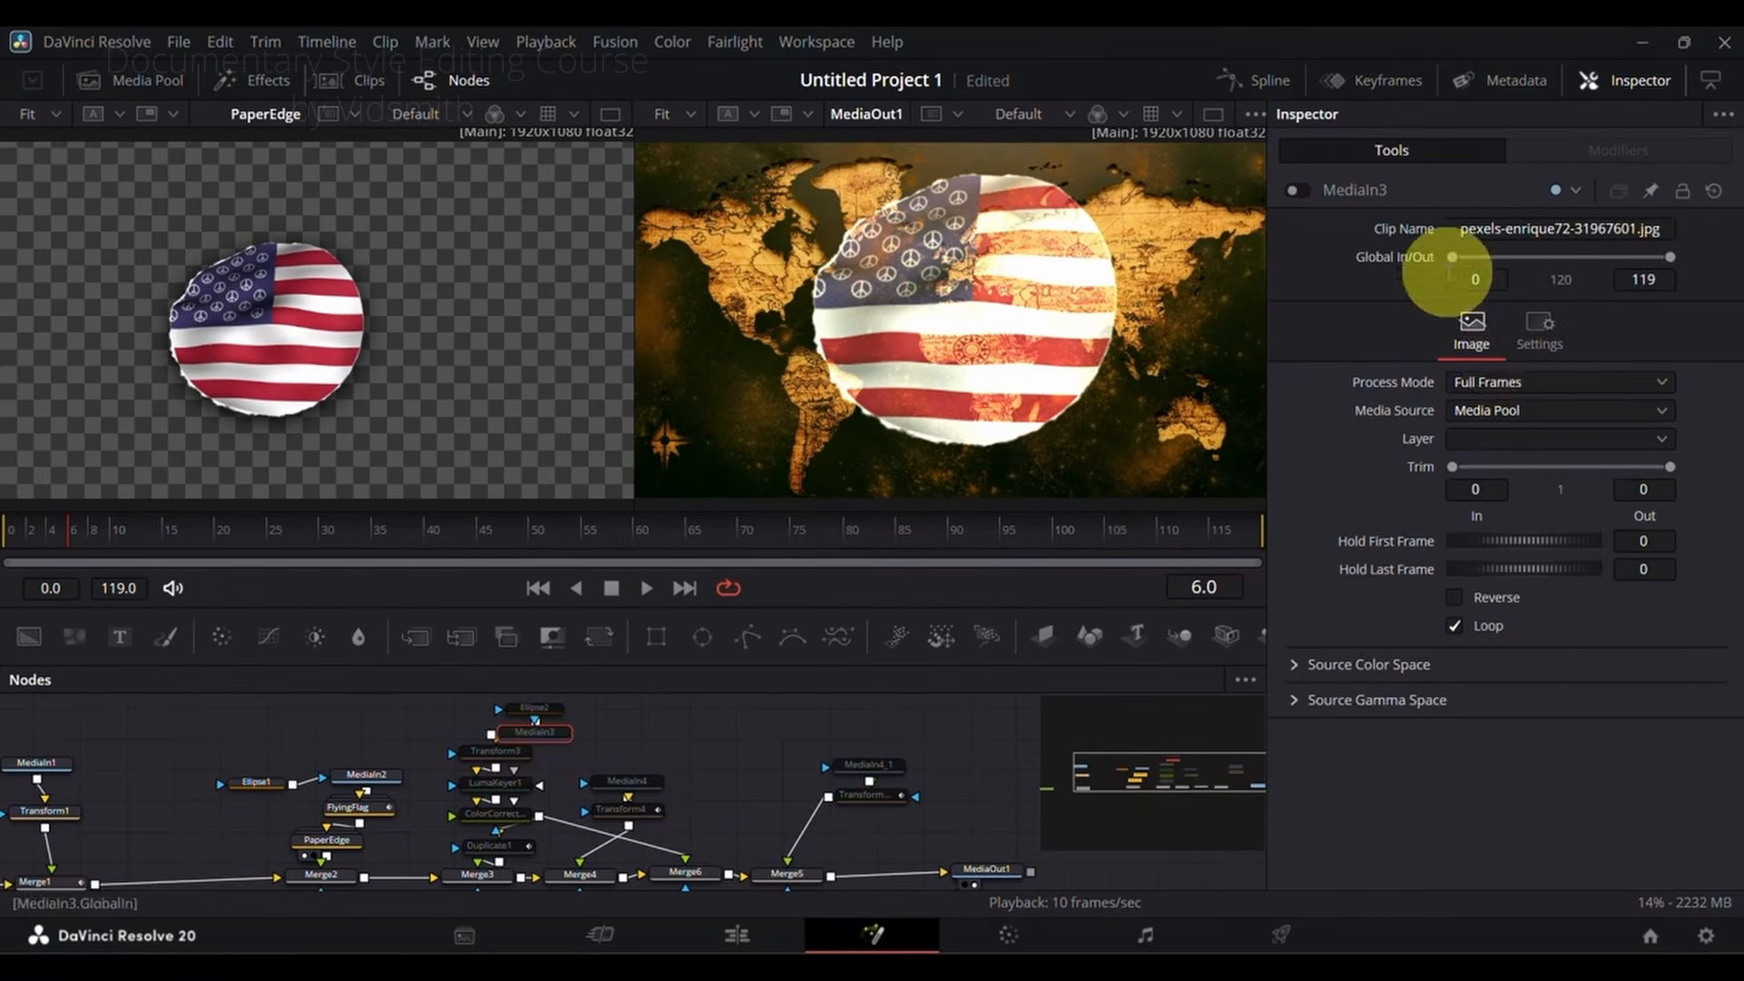
left_click(1298, 191)
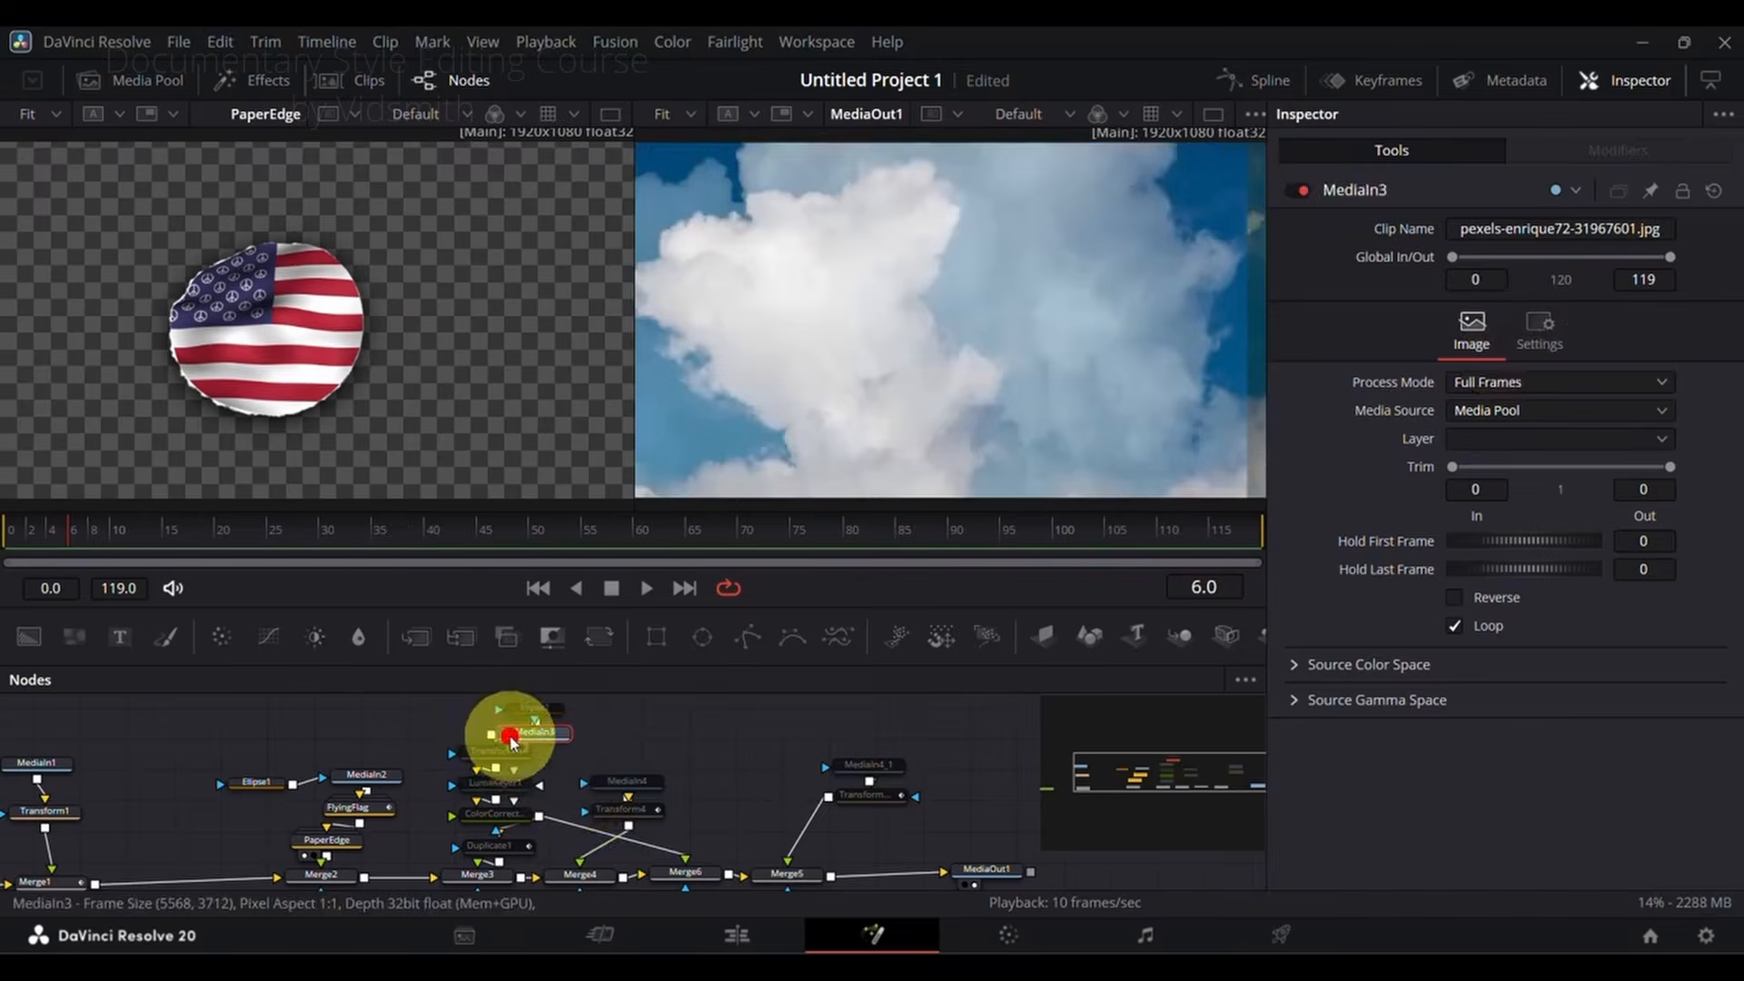
left_click(511, 747)
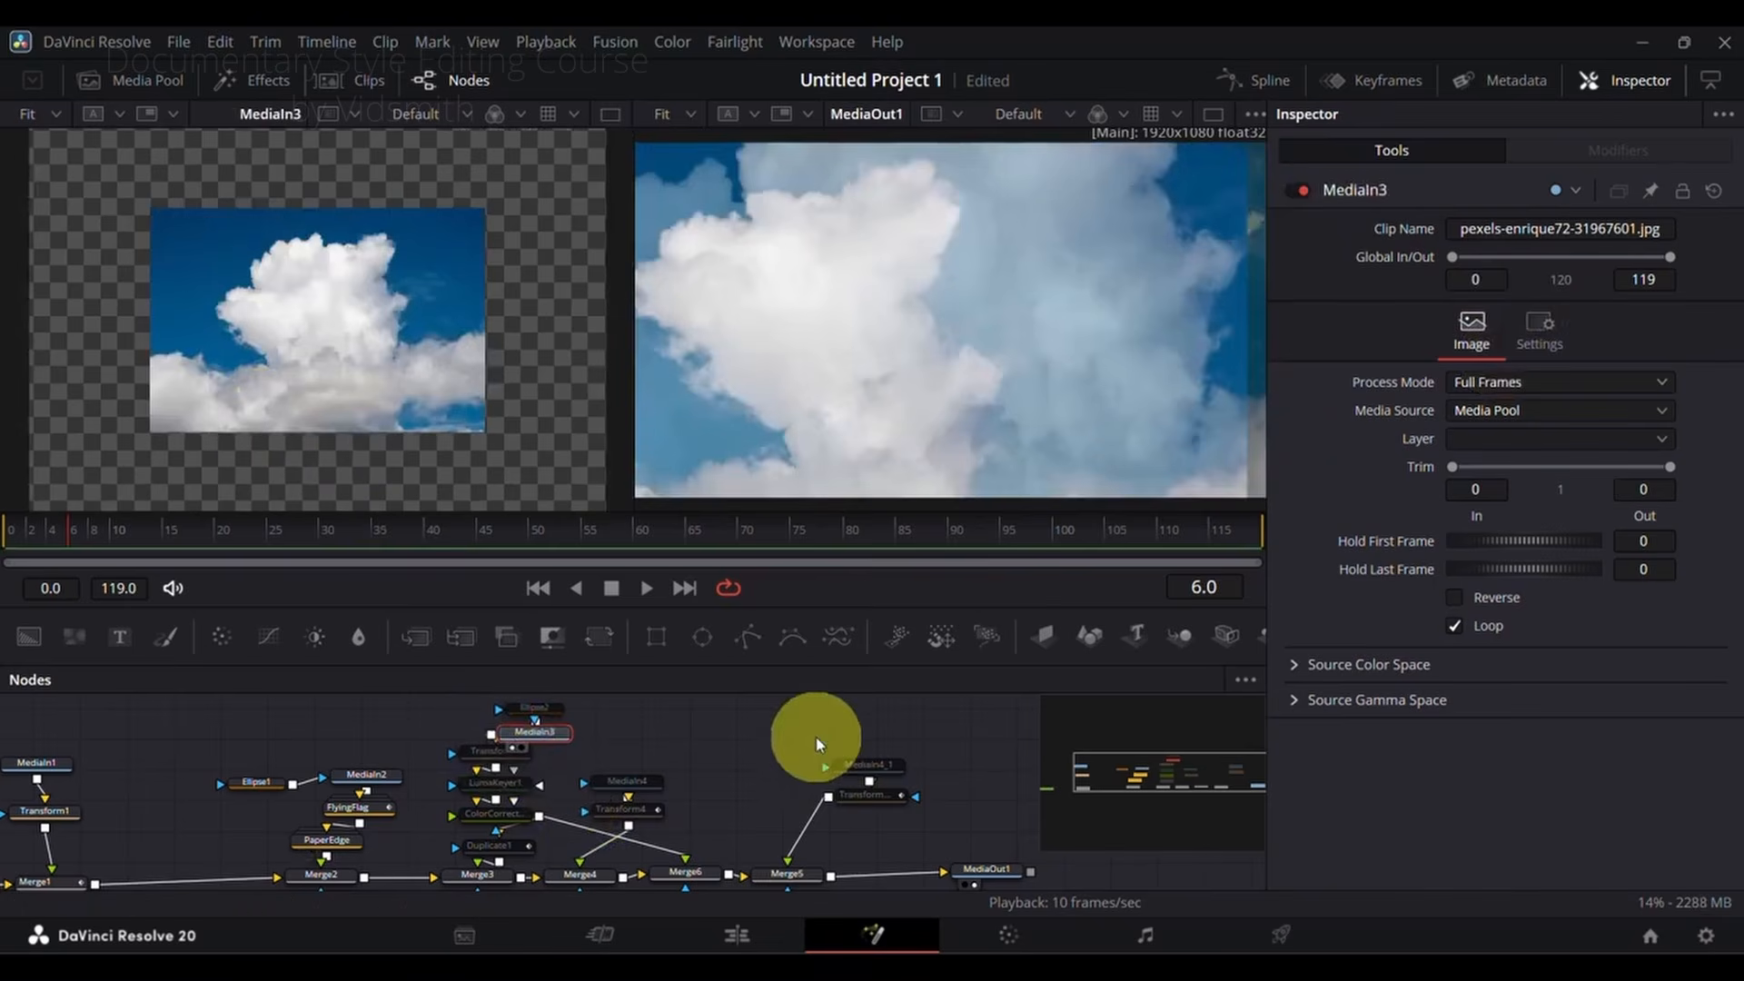
left_click(365, 533)
left_click_drag(364, 532, 382, 534)
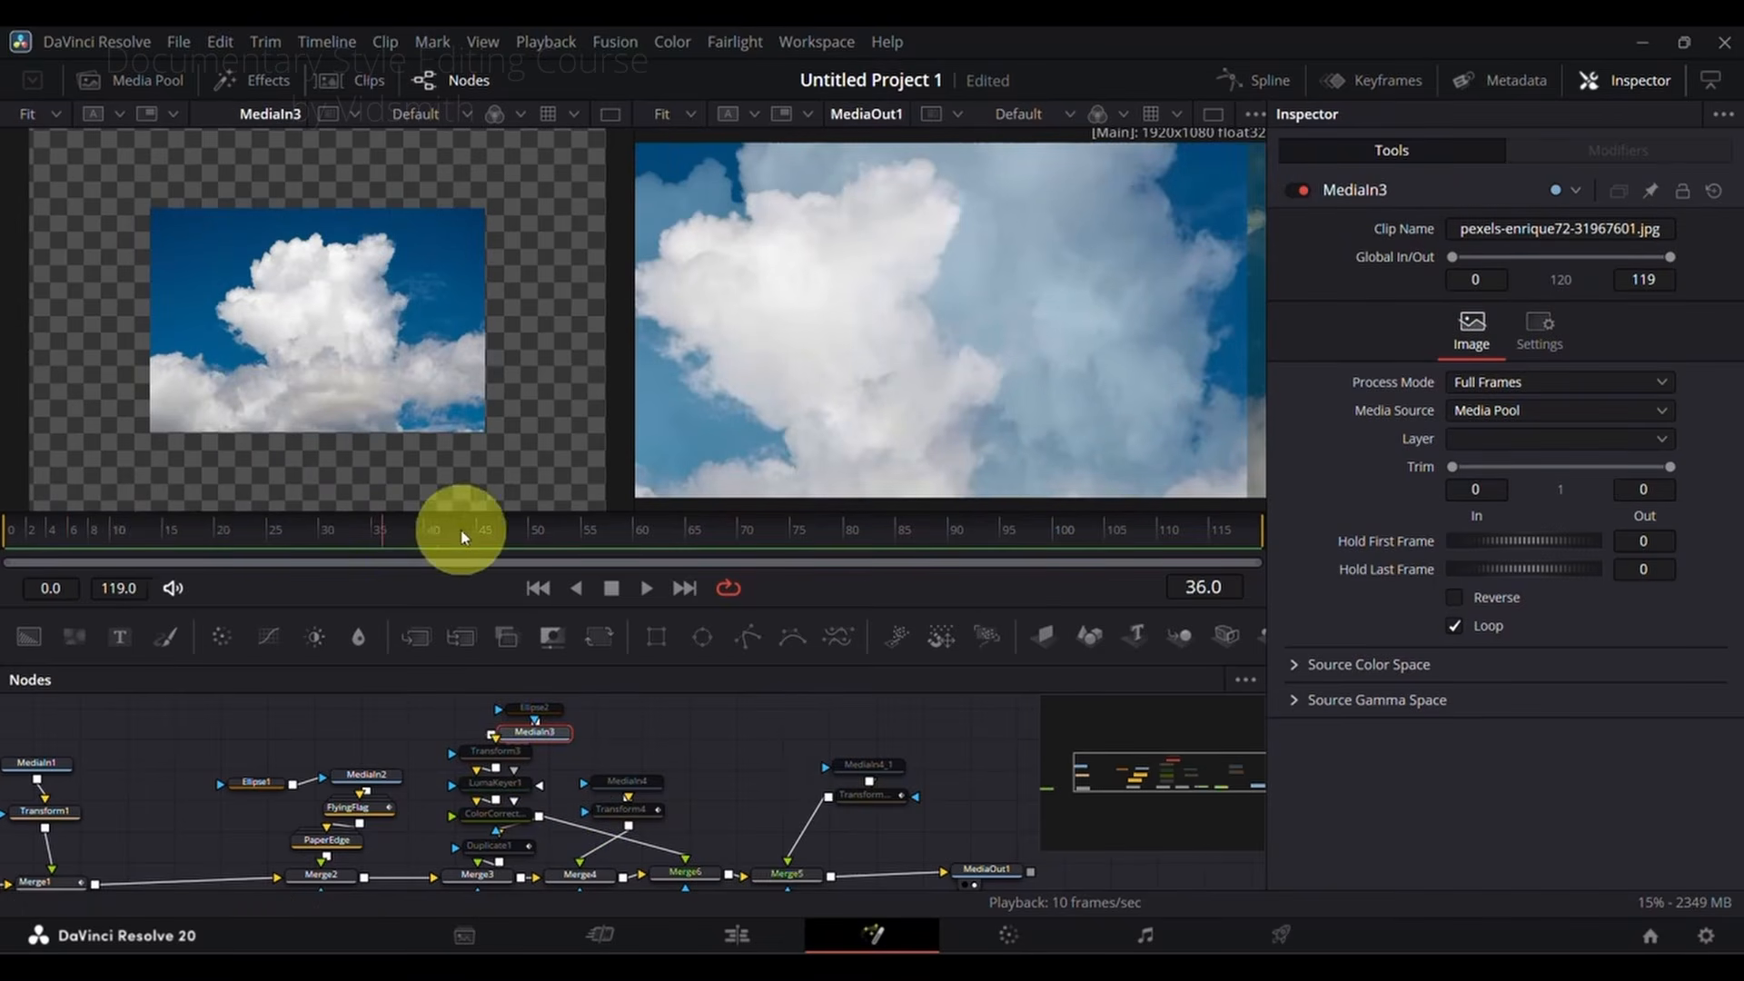
Step: Enable the Transform3 node on the cloud image and scrub through the composition to check it
left_click(495, 756)
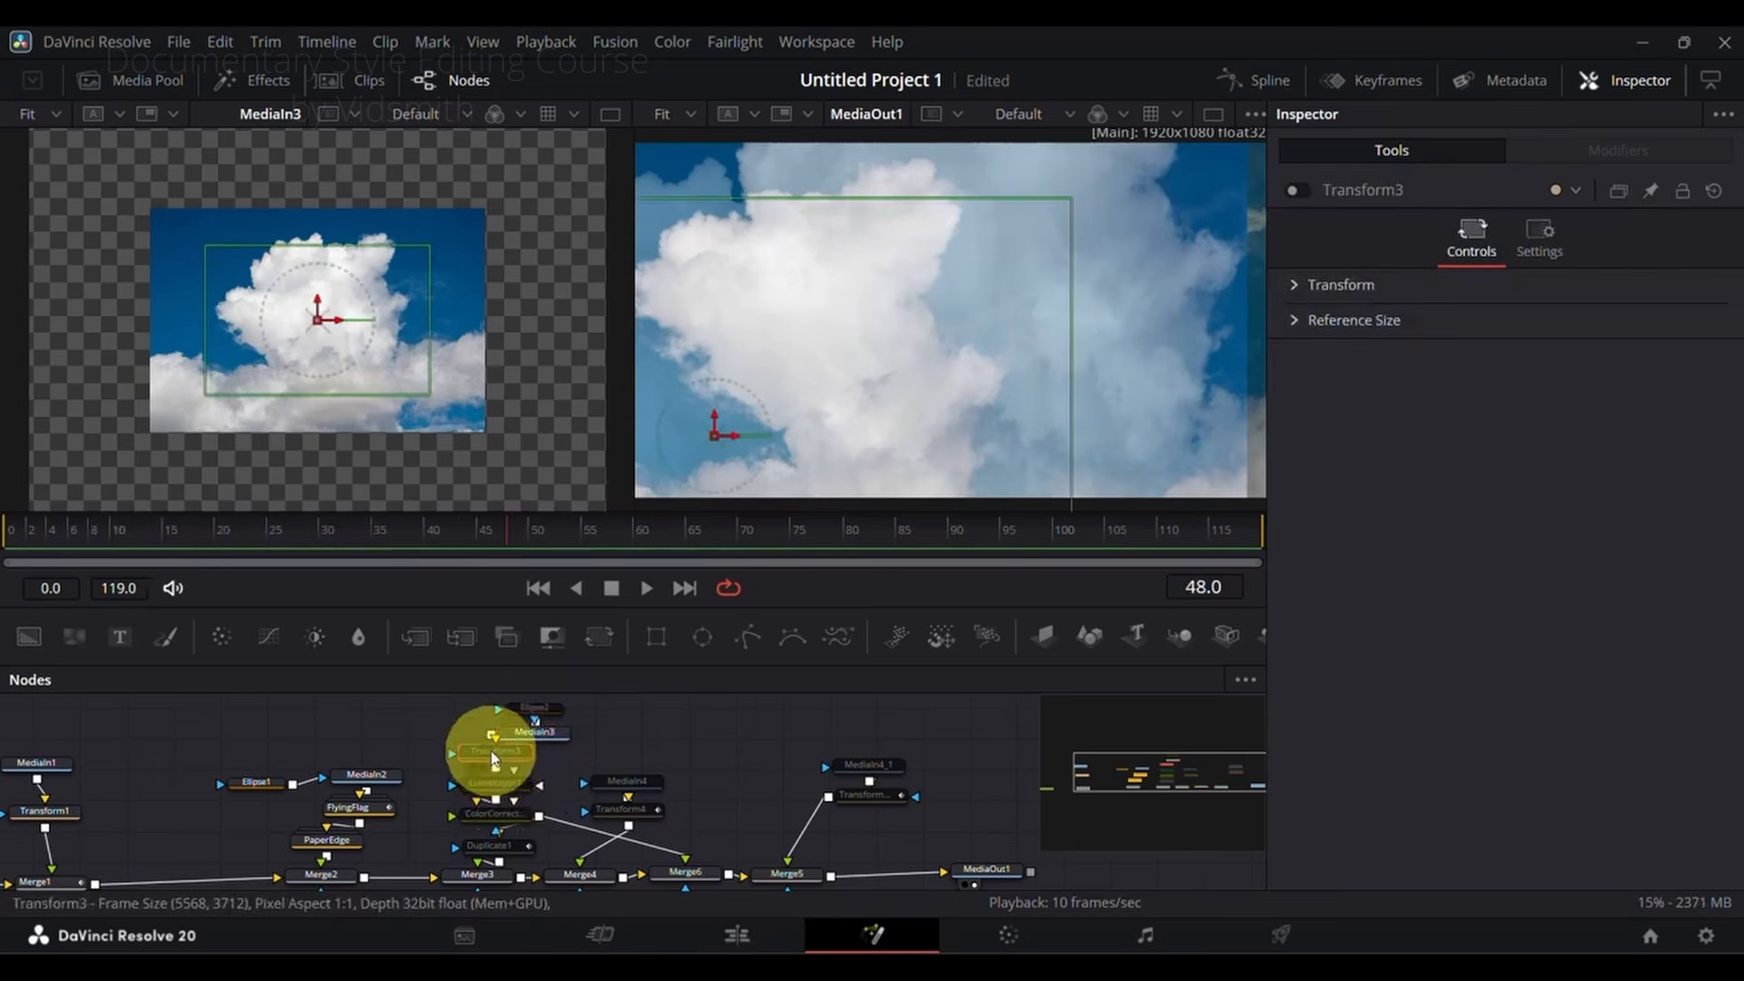
left_click(1301, 194)
left_click_drag(545, 536, 486, 542)
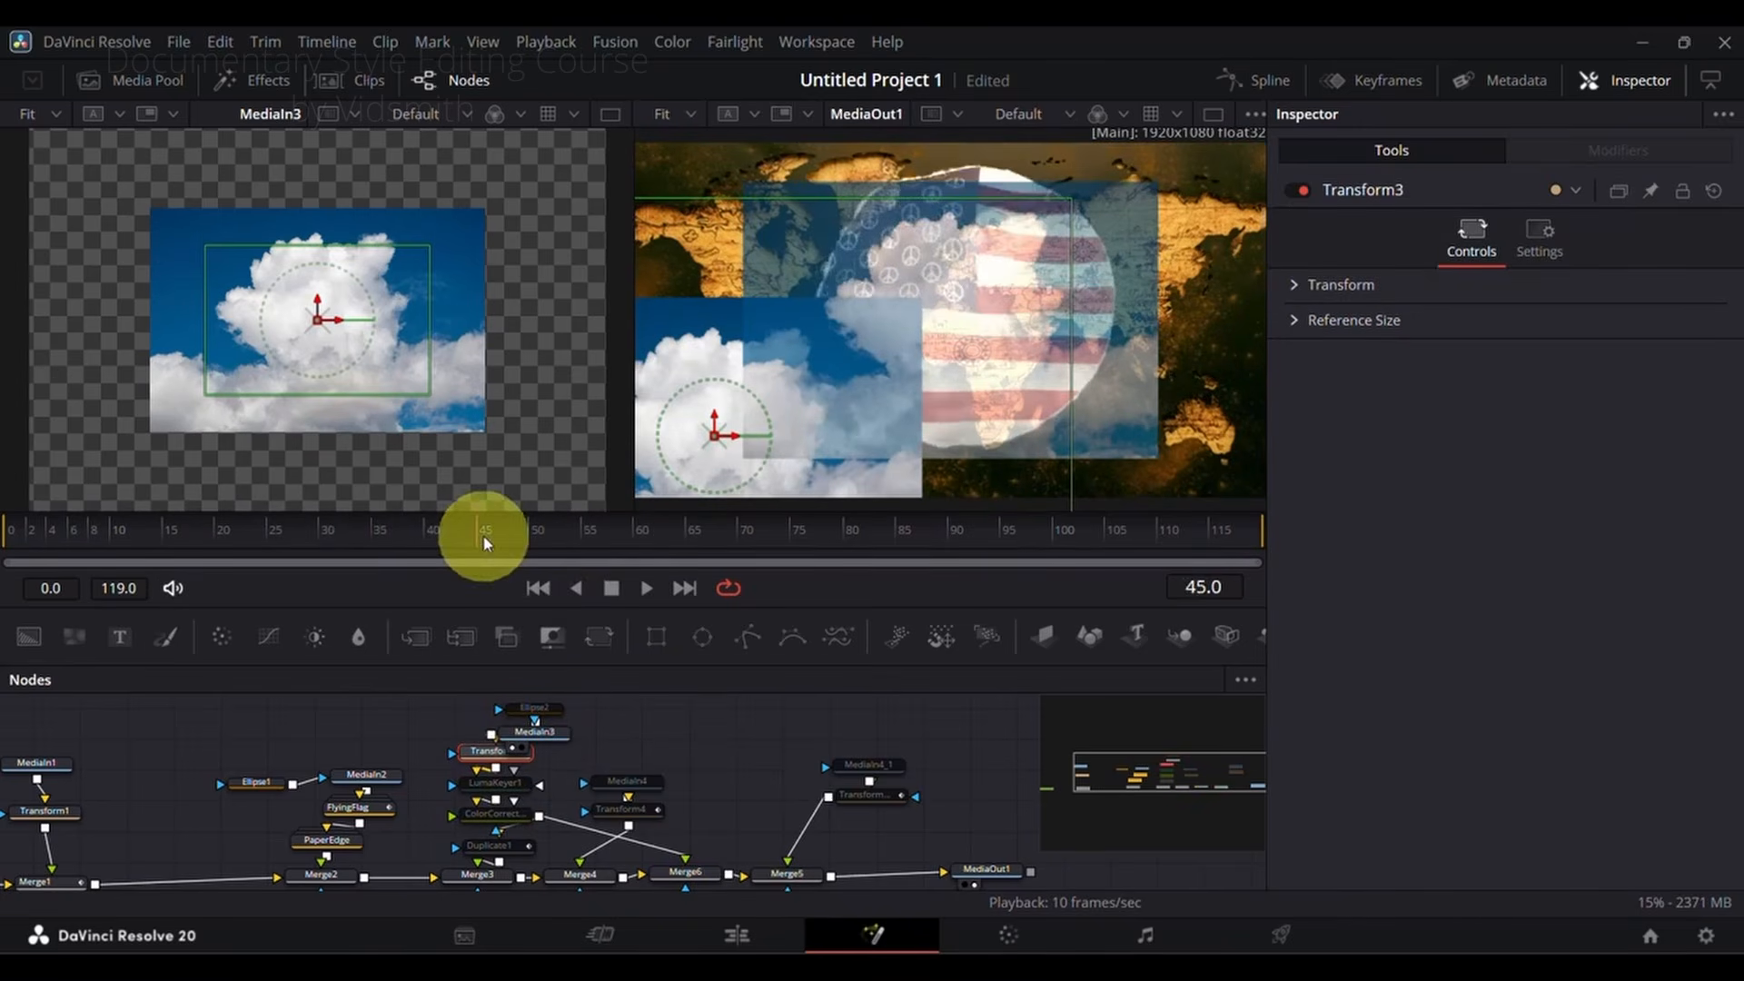
Step: Enable LumaKeyer1 on the clouds, load it into the first viewer and toggle it to compare the image with and without the key
left_click(499, 785)
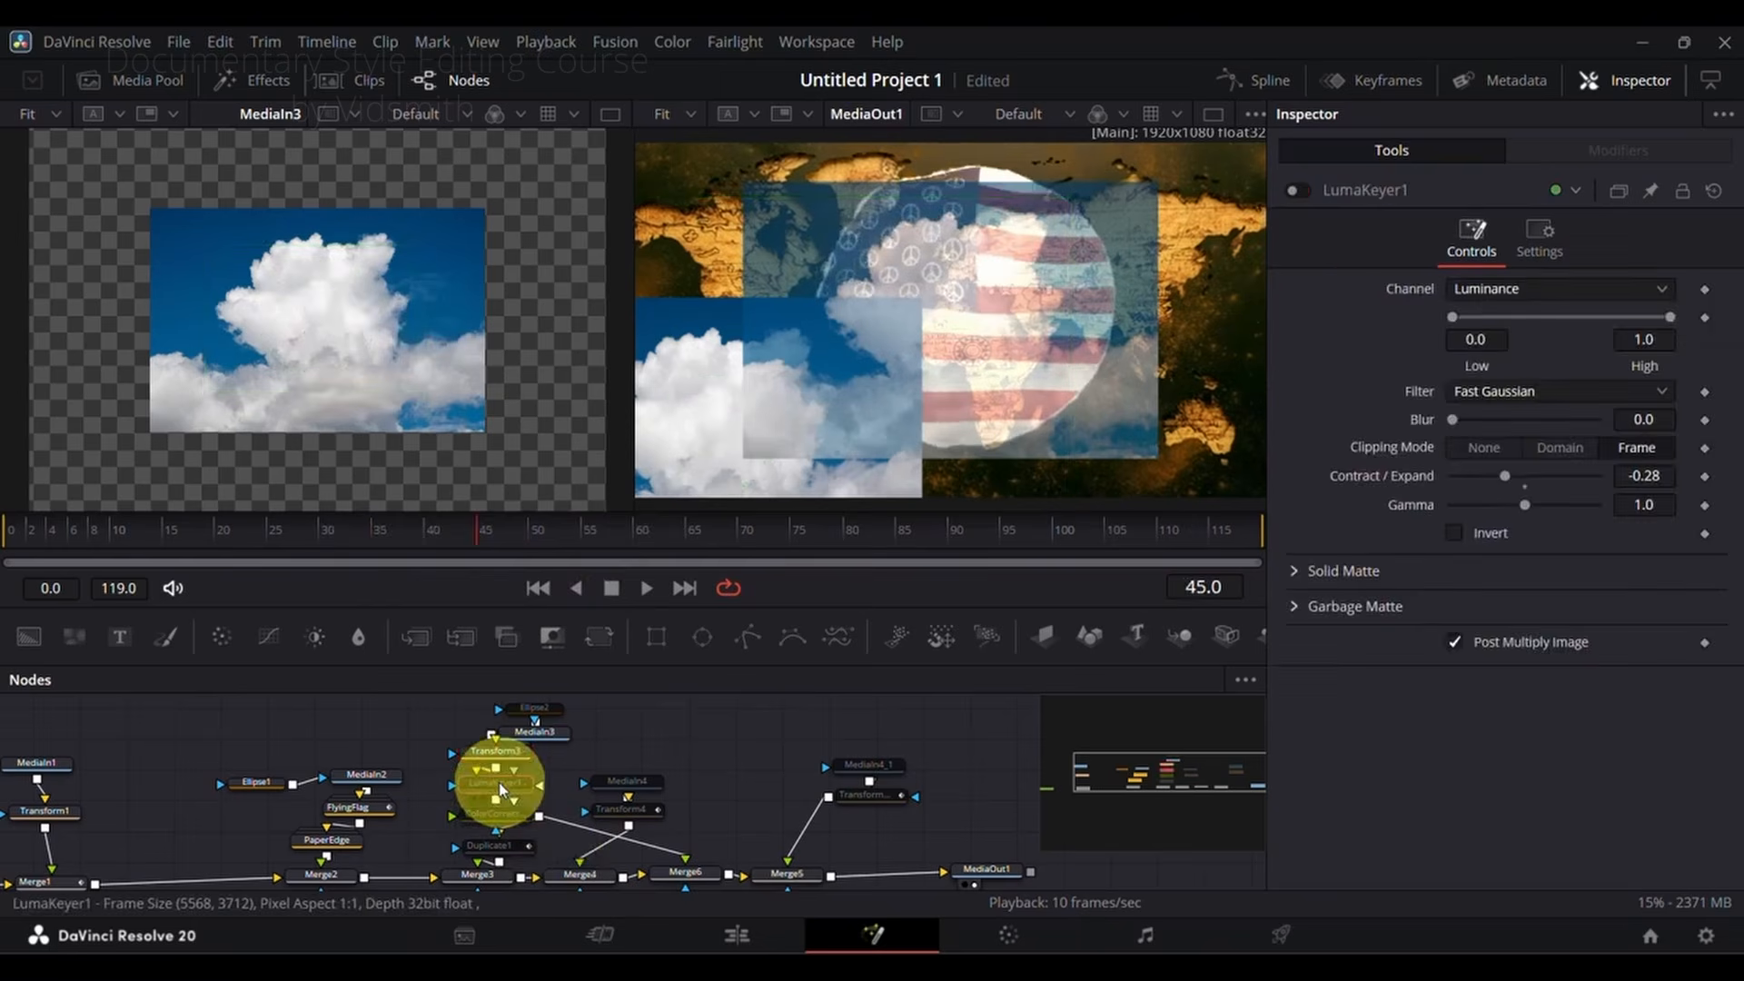
left_click(1291, 193)
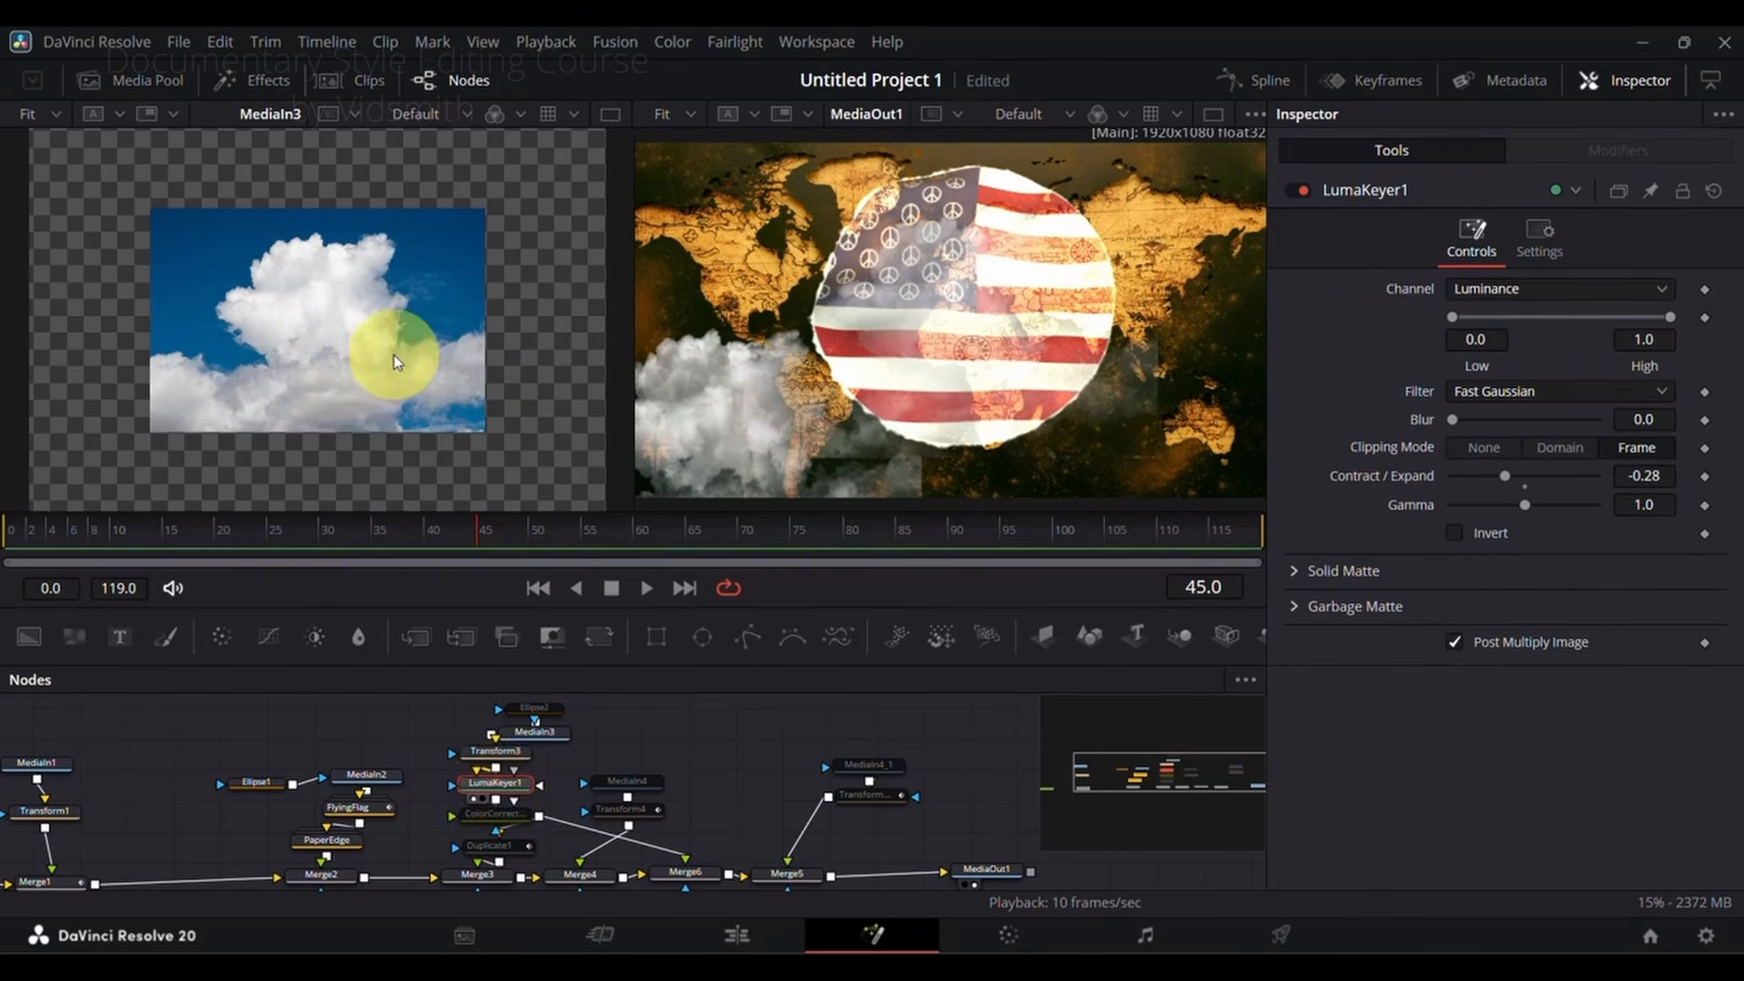
scroll(396, 351, "up", 2)
scroll(401, 353, "down", 1)
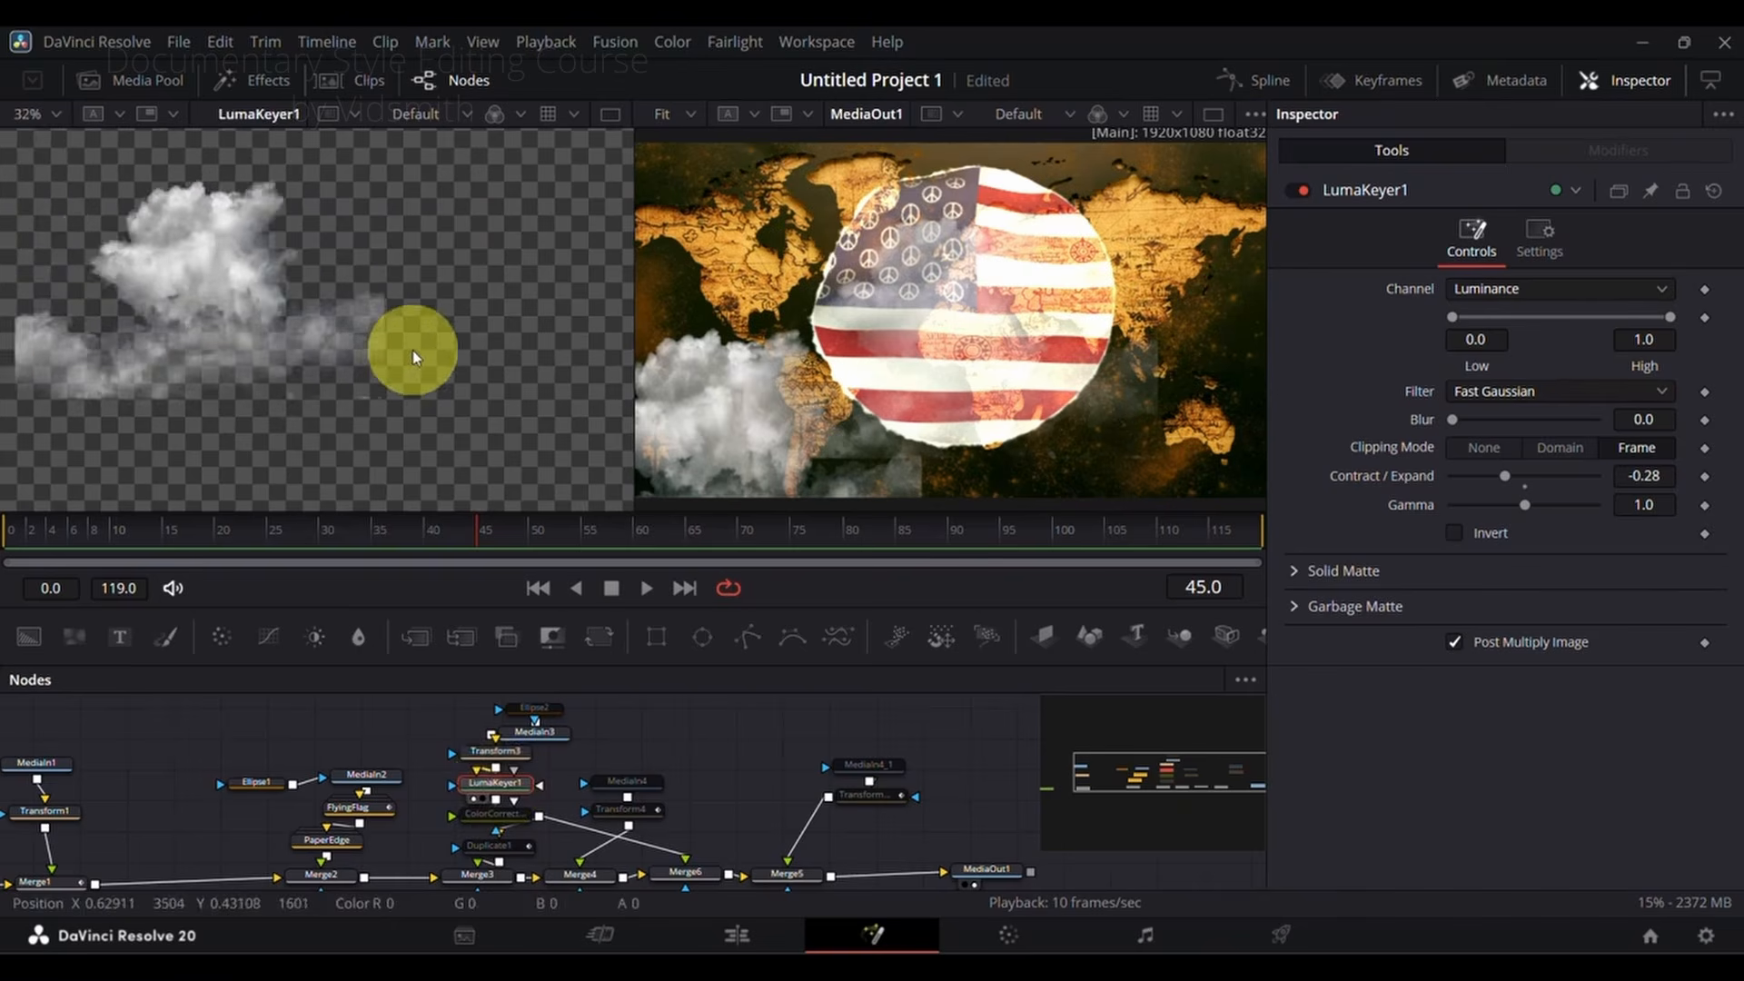
left_click(1297, 192)
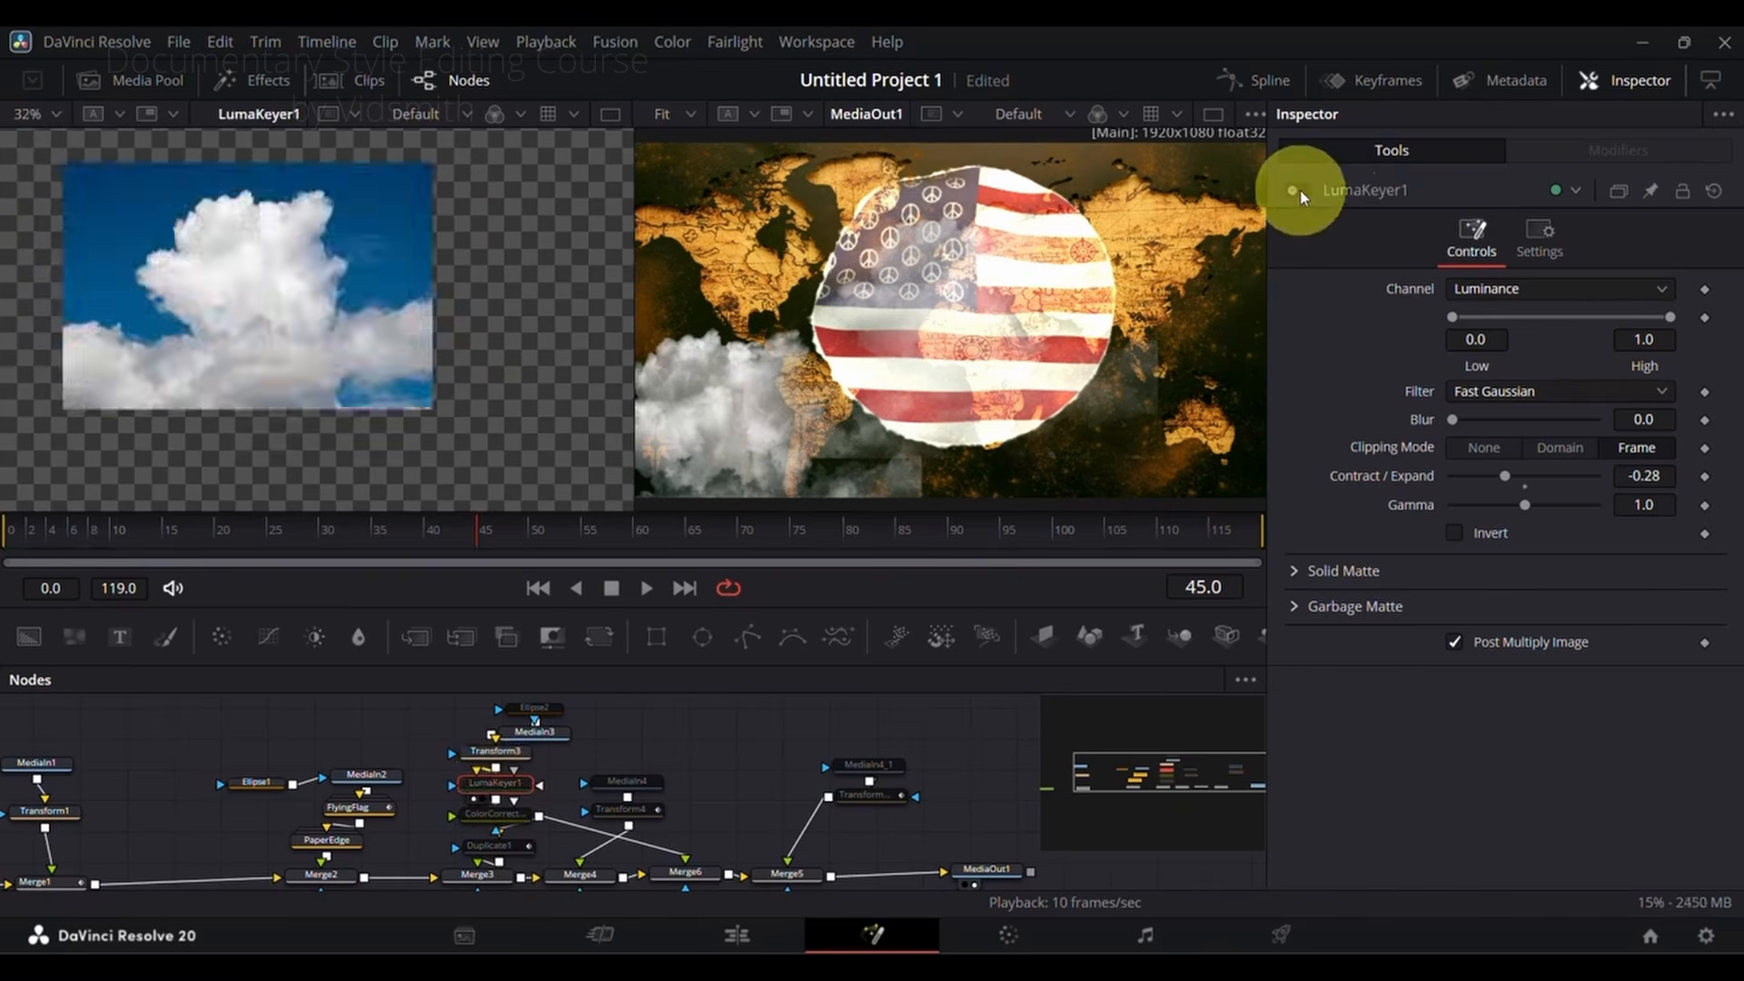
left_click(1299, 193)
left_click(1299, 192)
left_click(1299, 193)
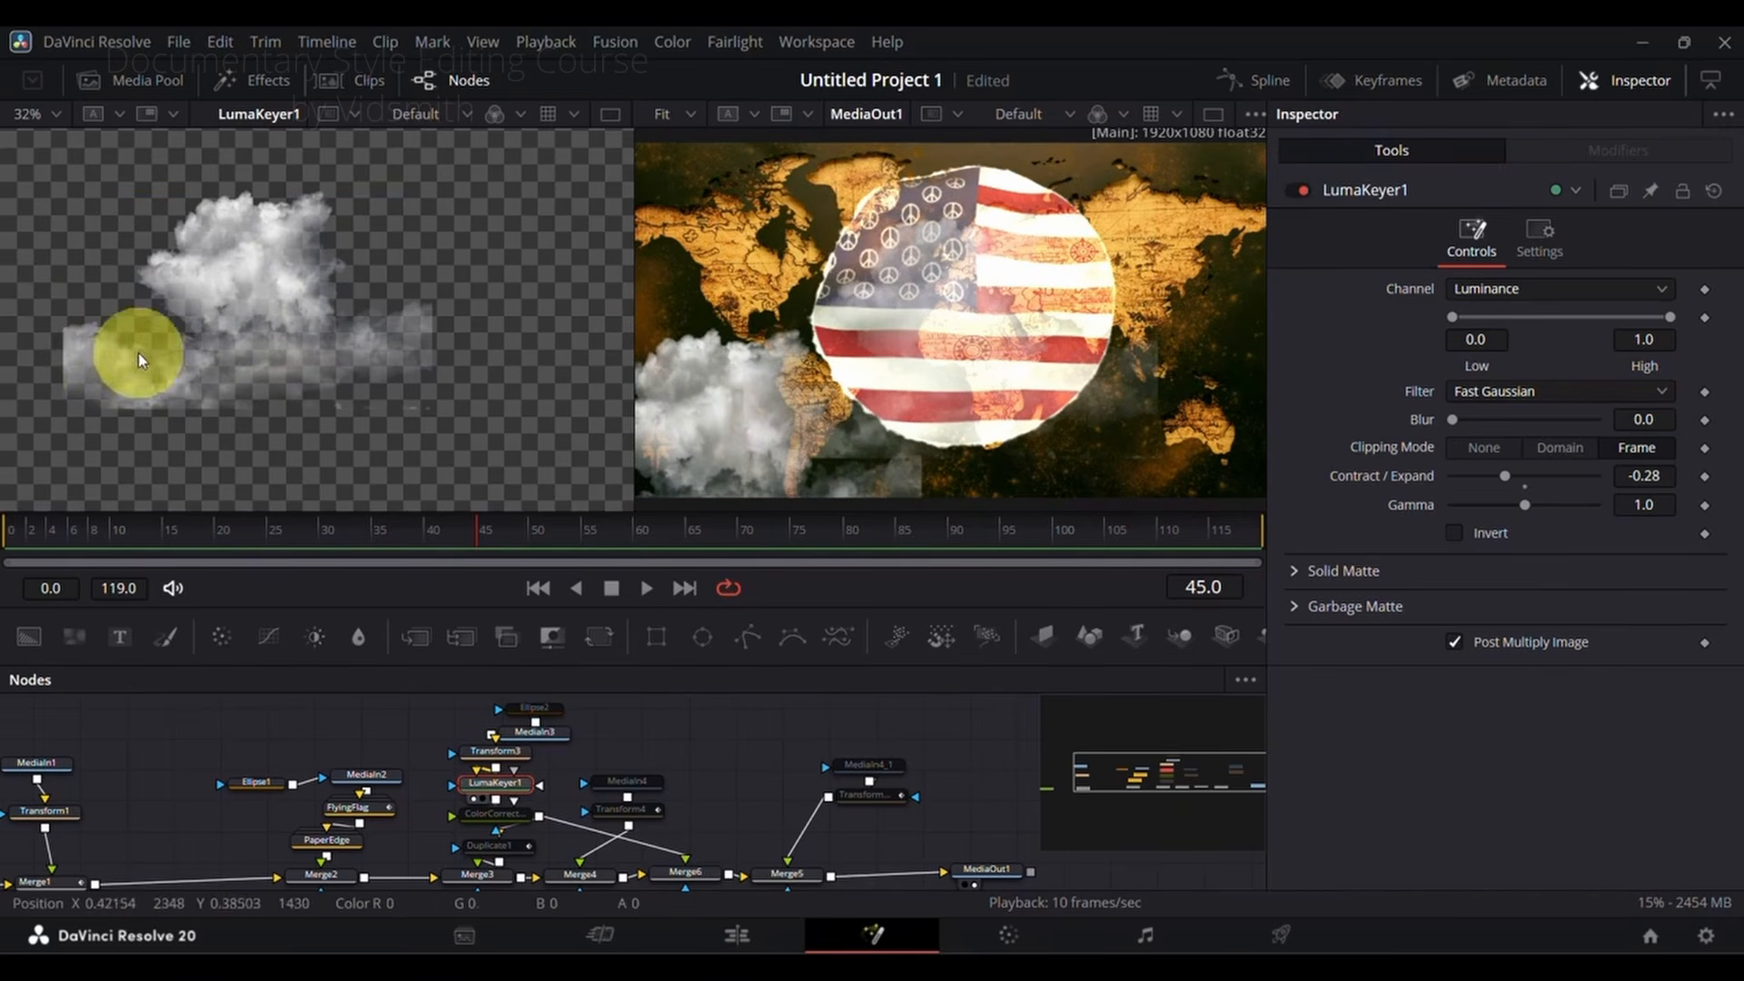
Step: Enable the Ellipse2 mask on the cloud image and the ColorCorrector1 tint, showing the corrector in the first viewer
left_click(543, 713)
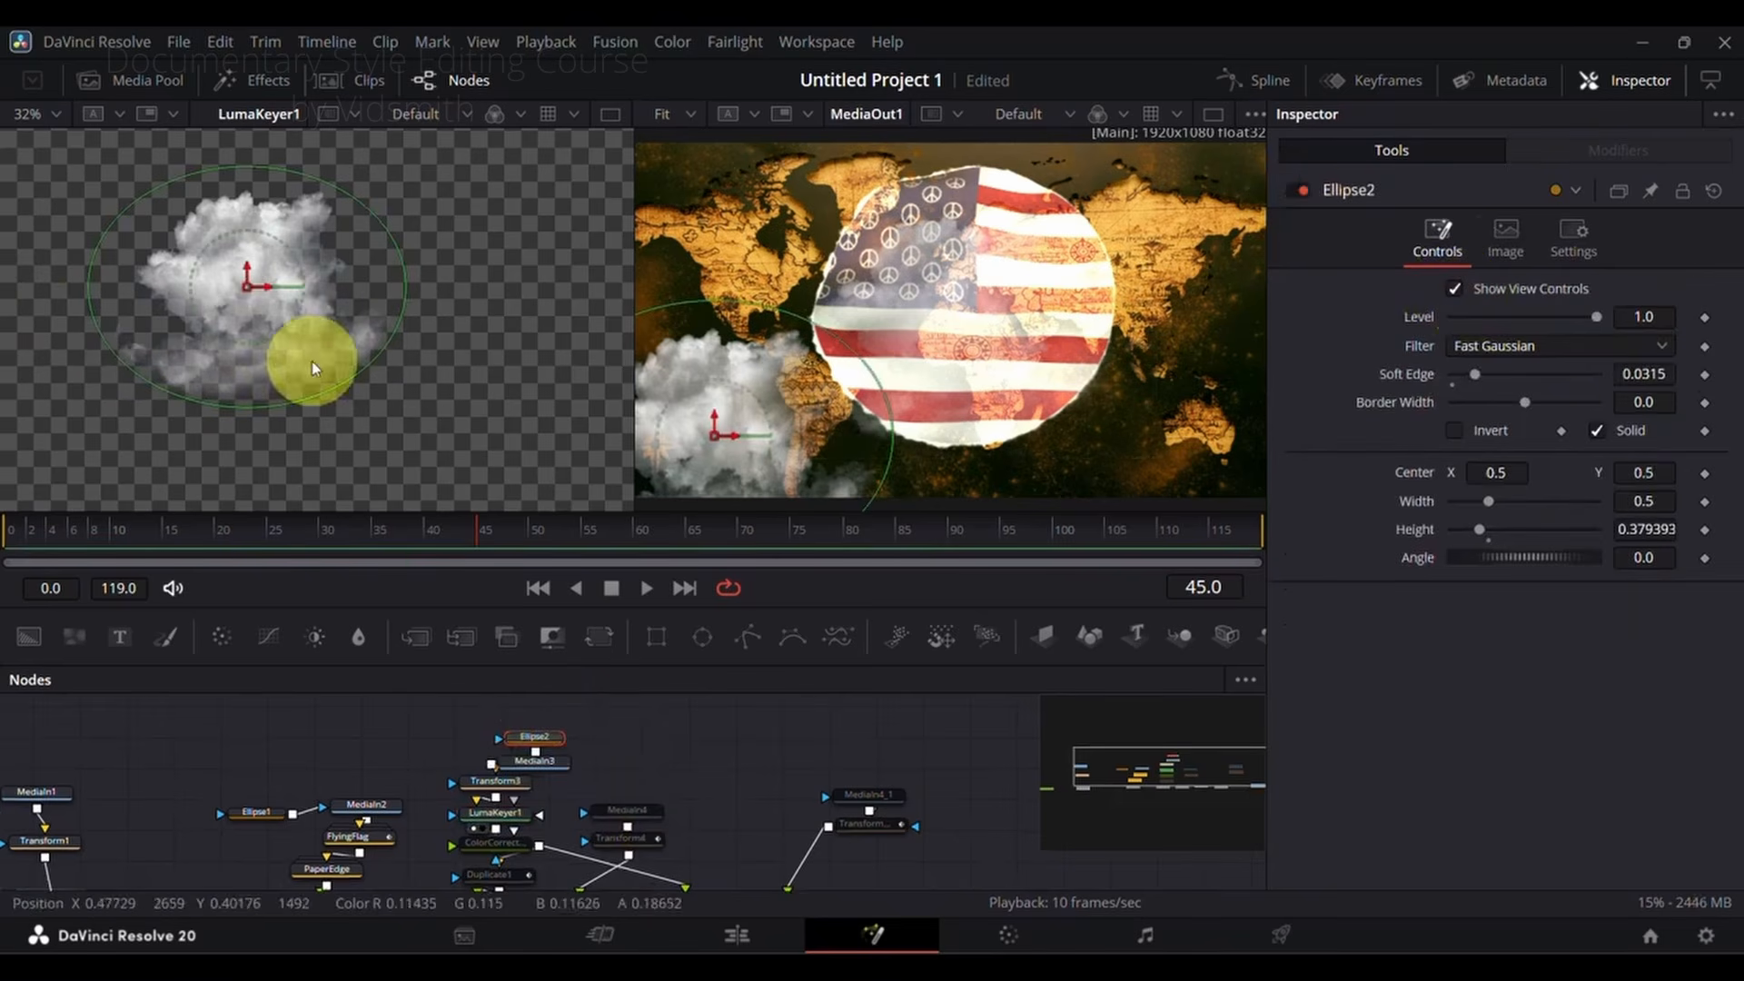
left_click(501, 845)
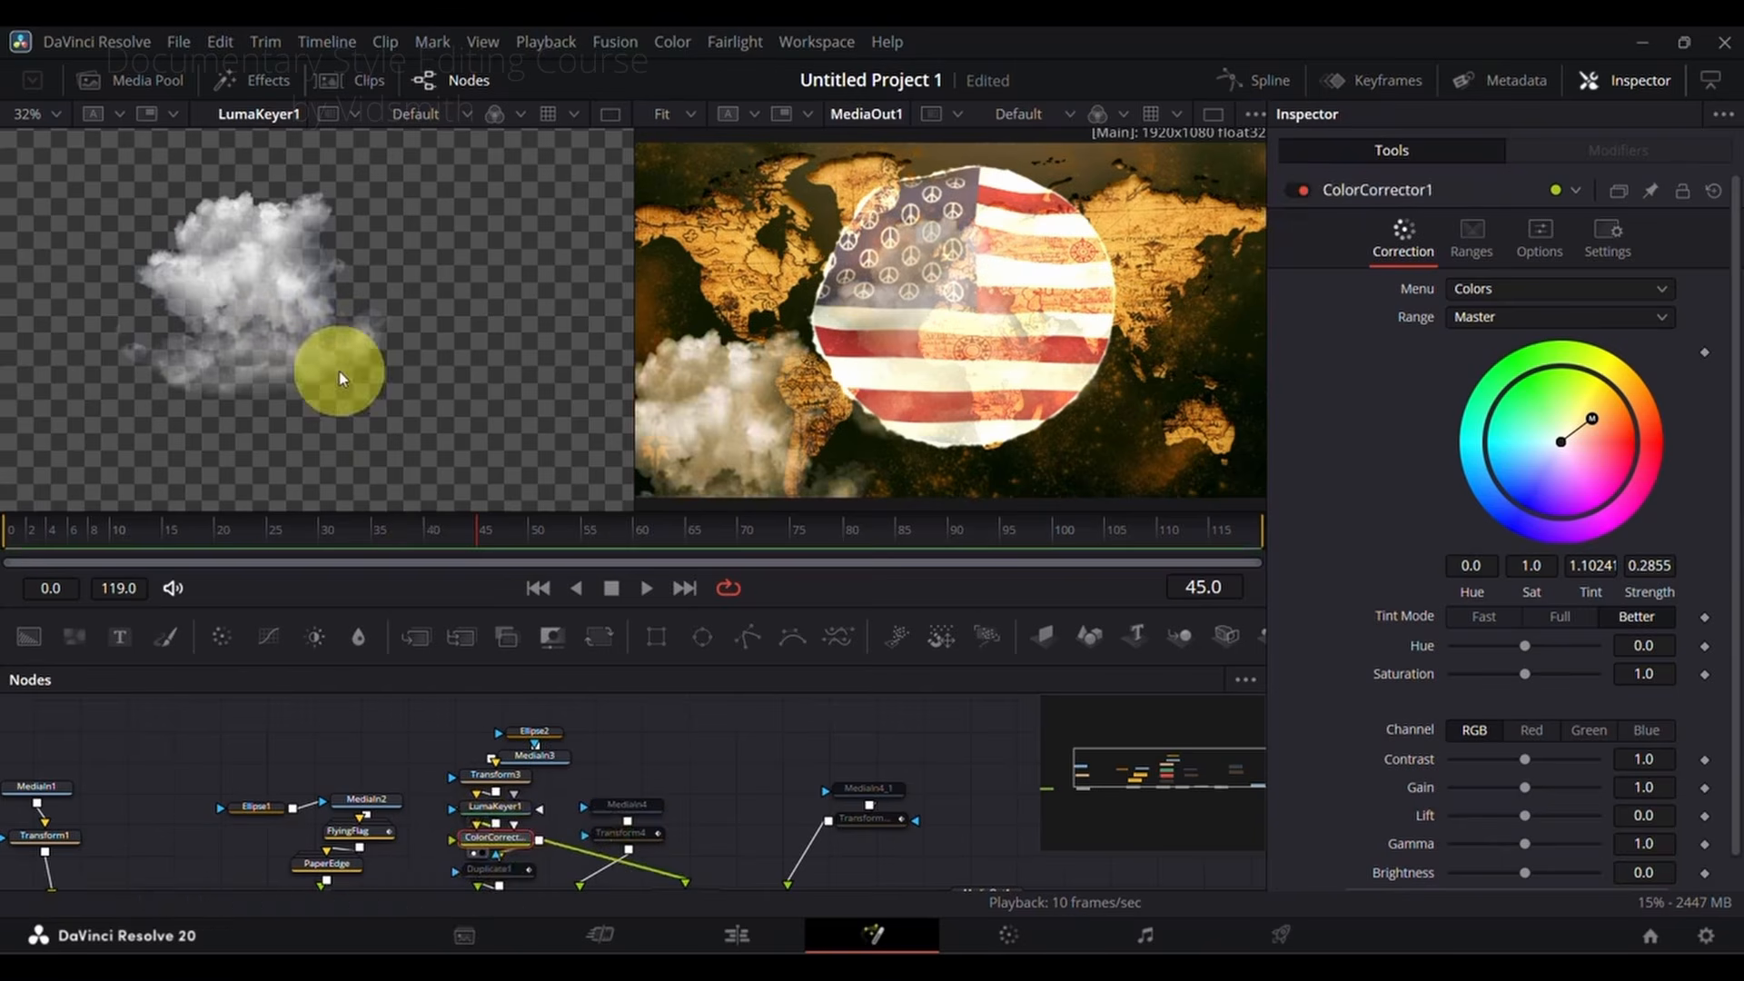
left_click(1299, 191)
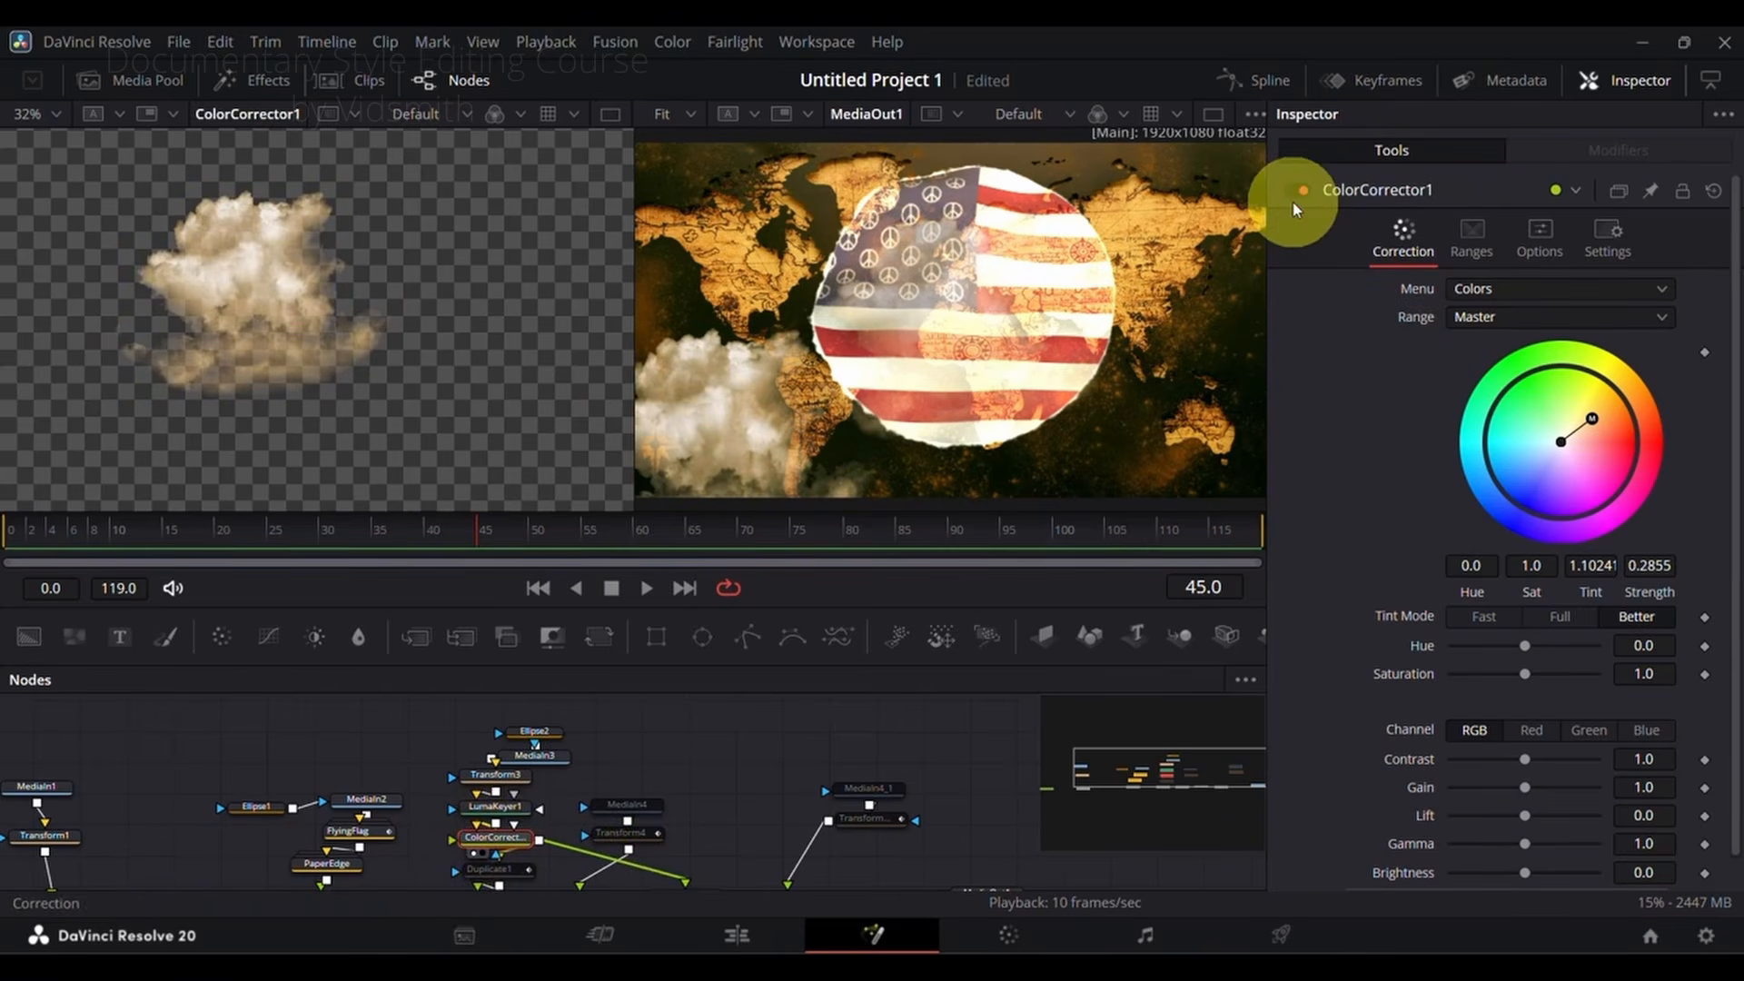
Step: Enable the Duplicate1 node on the clouds, load it into the first viewer and scrub through the duplicated clouds
scroll(693, 798, "down", 2)
left_click(495, 801)
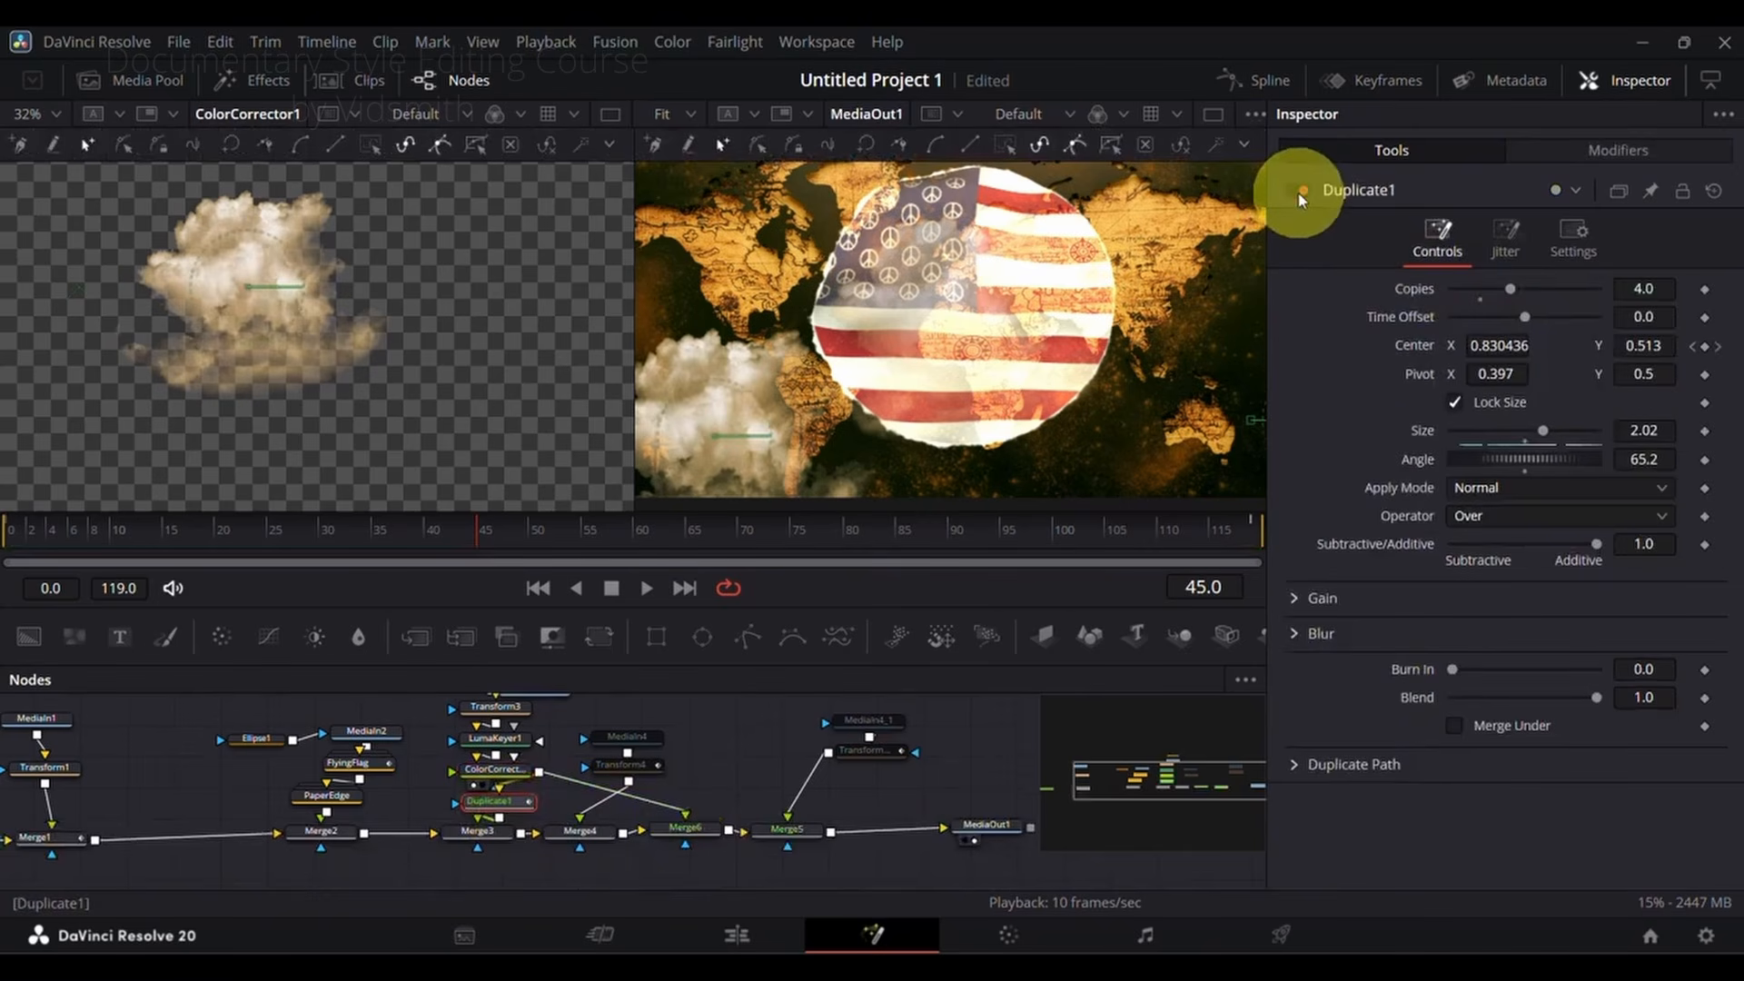
left_click(1302, 190)
key("1")
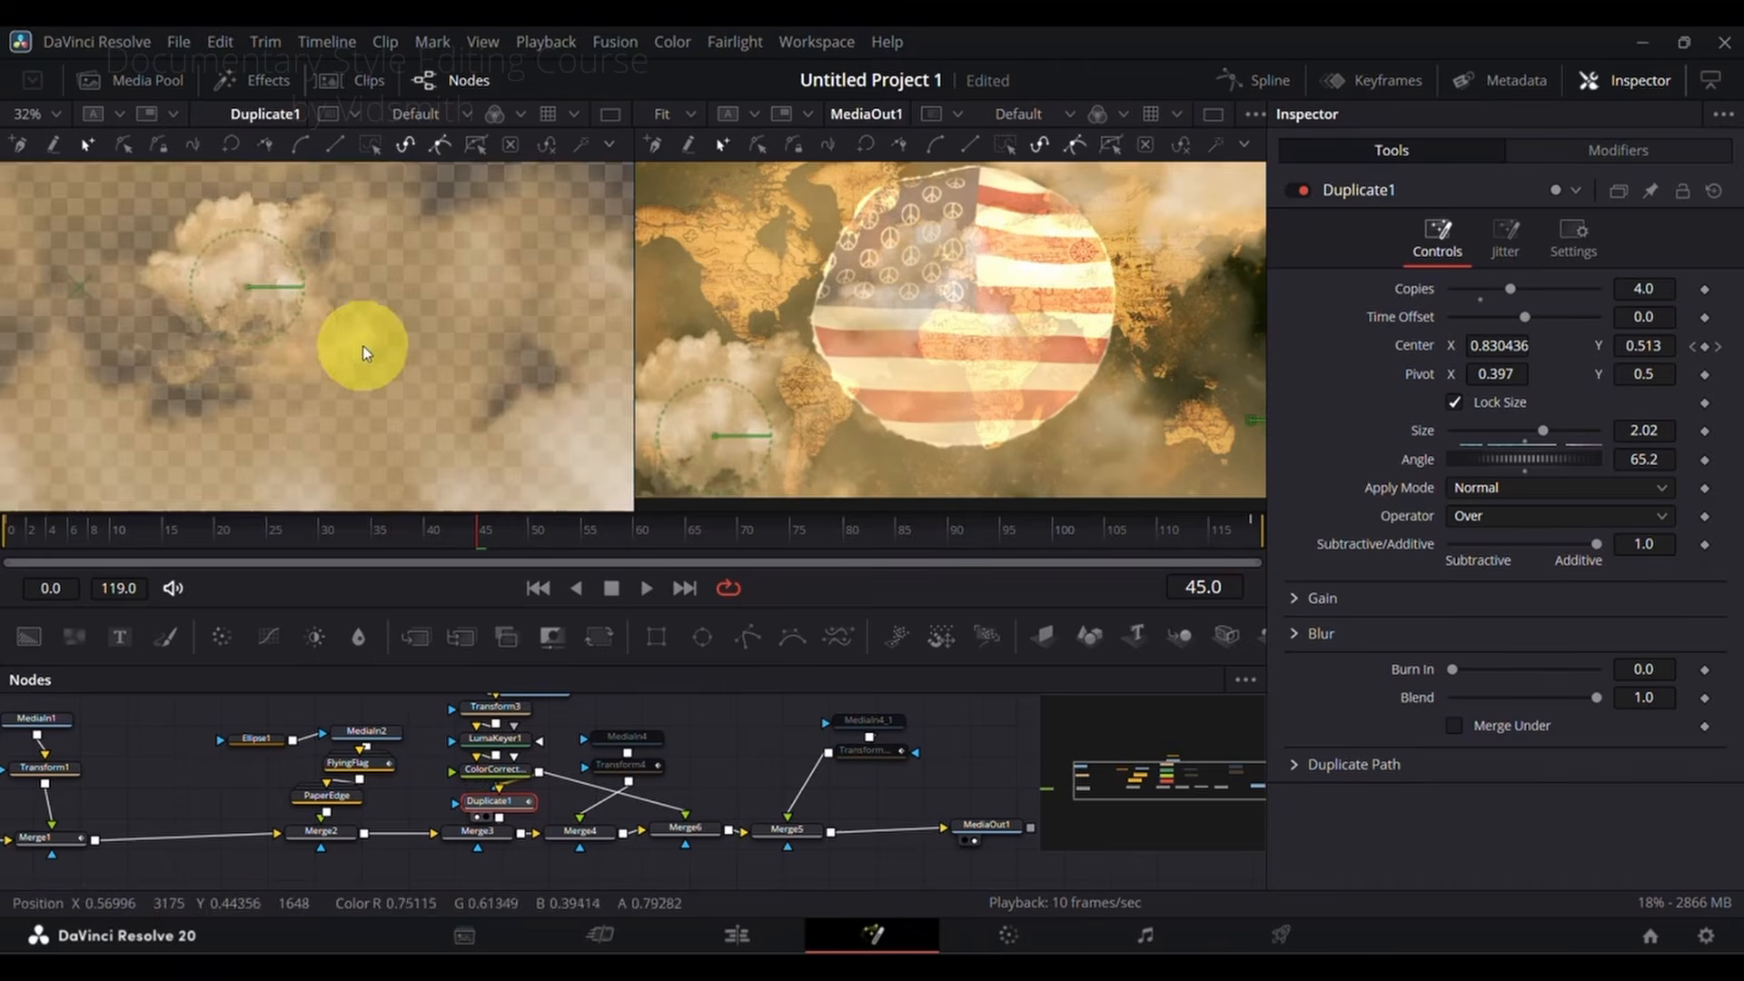
left_click_drag(222, 533, 363, 536)
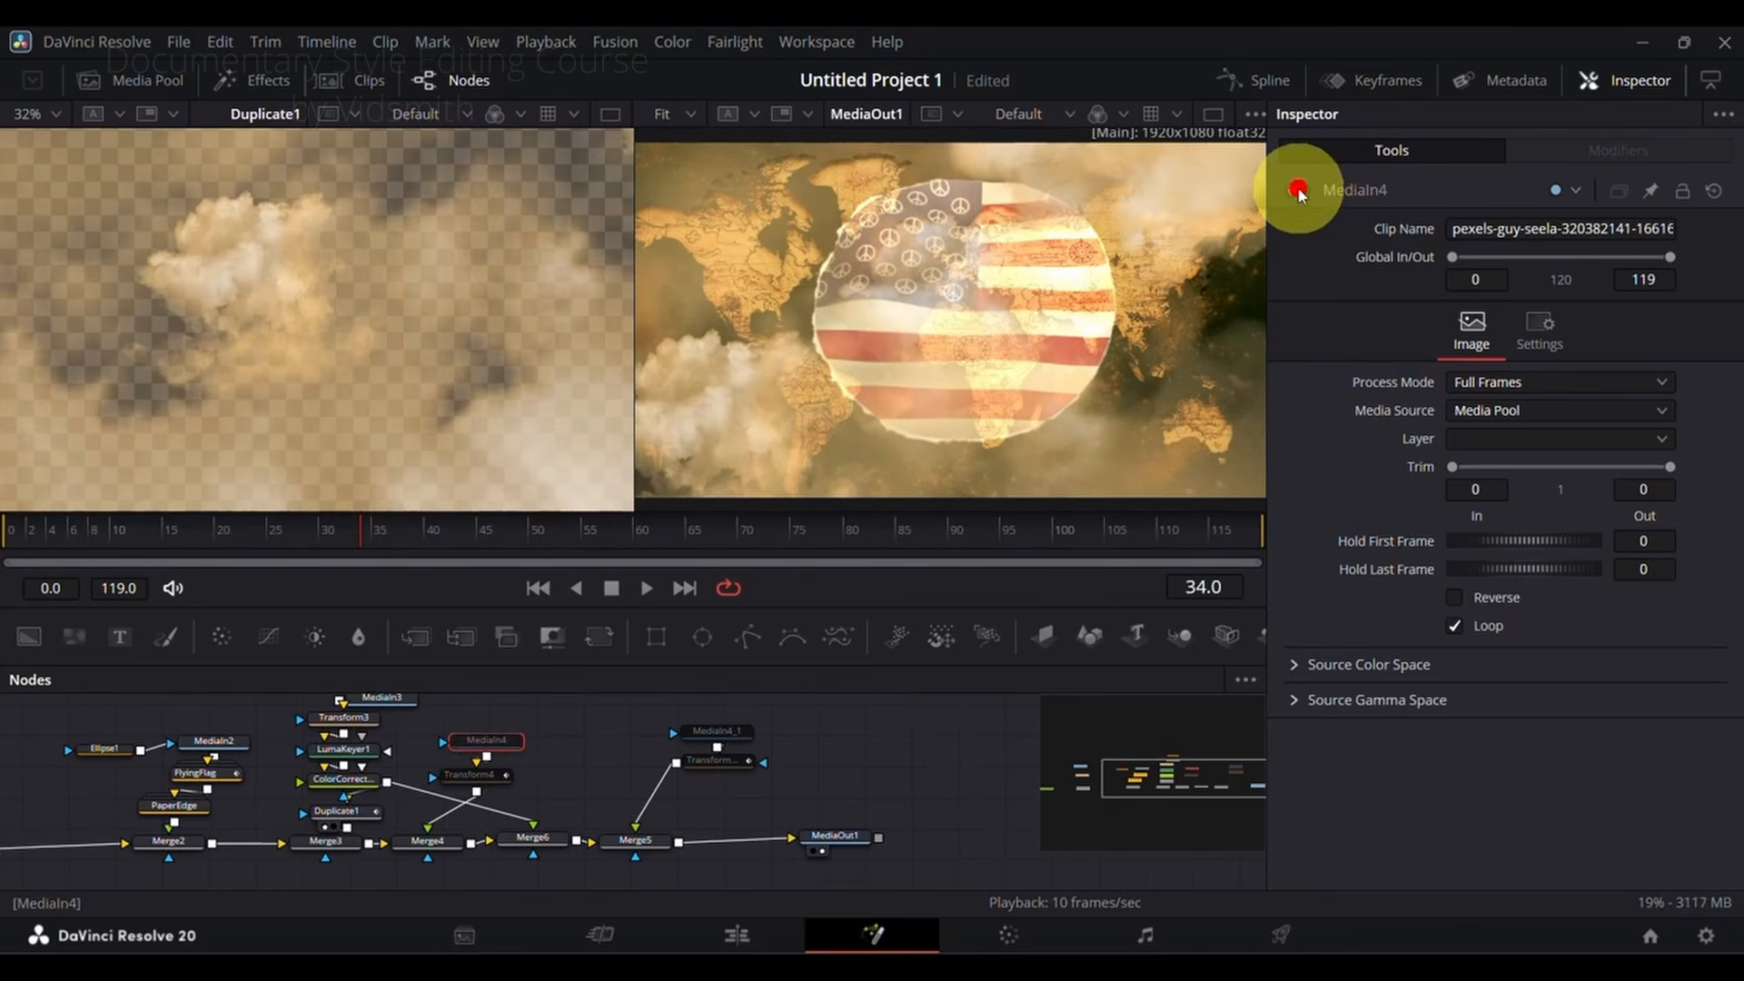
Step: Enable the plane image node MediaIn4, load it into the first viewer and scrub through the composition
left_click(1303, 192)
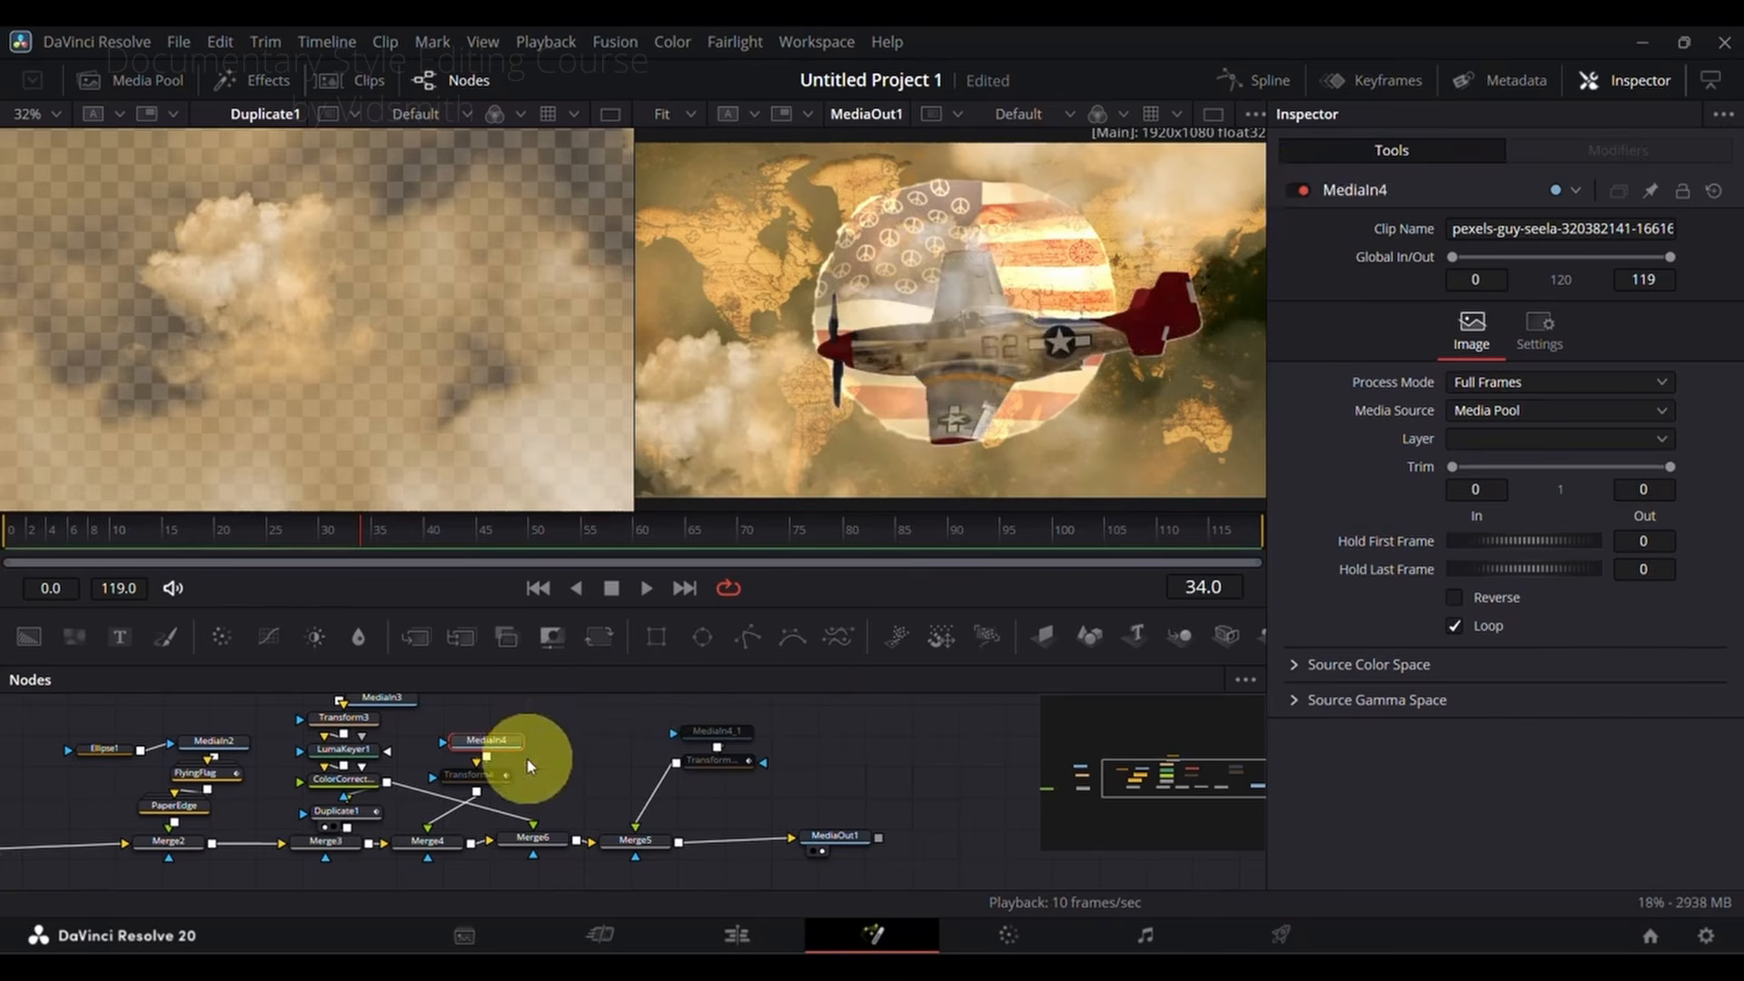
left_click_drag(496, 745, 360, 275)
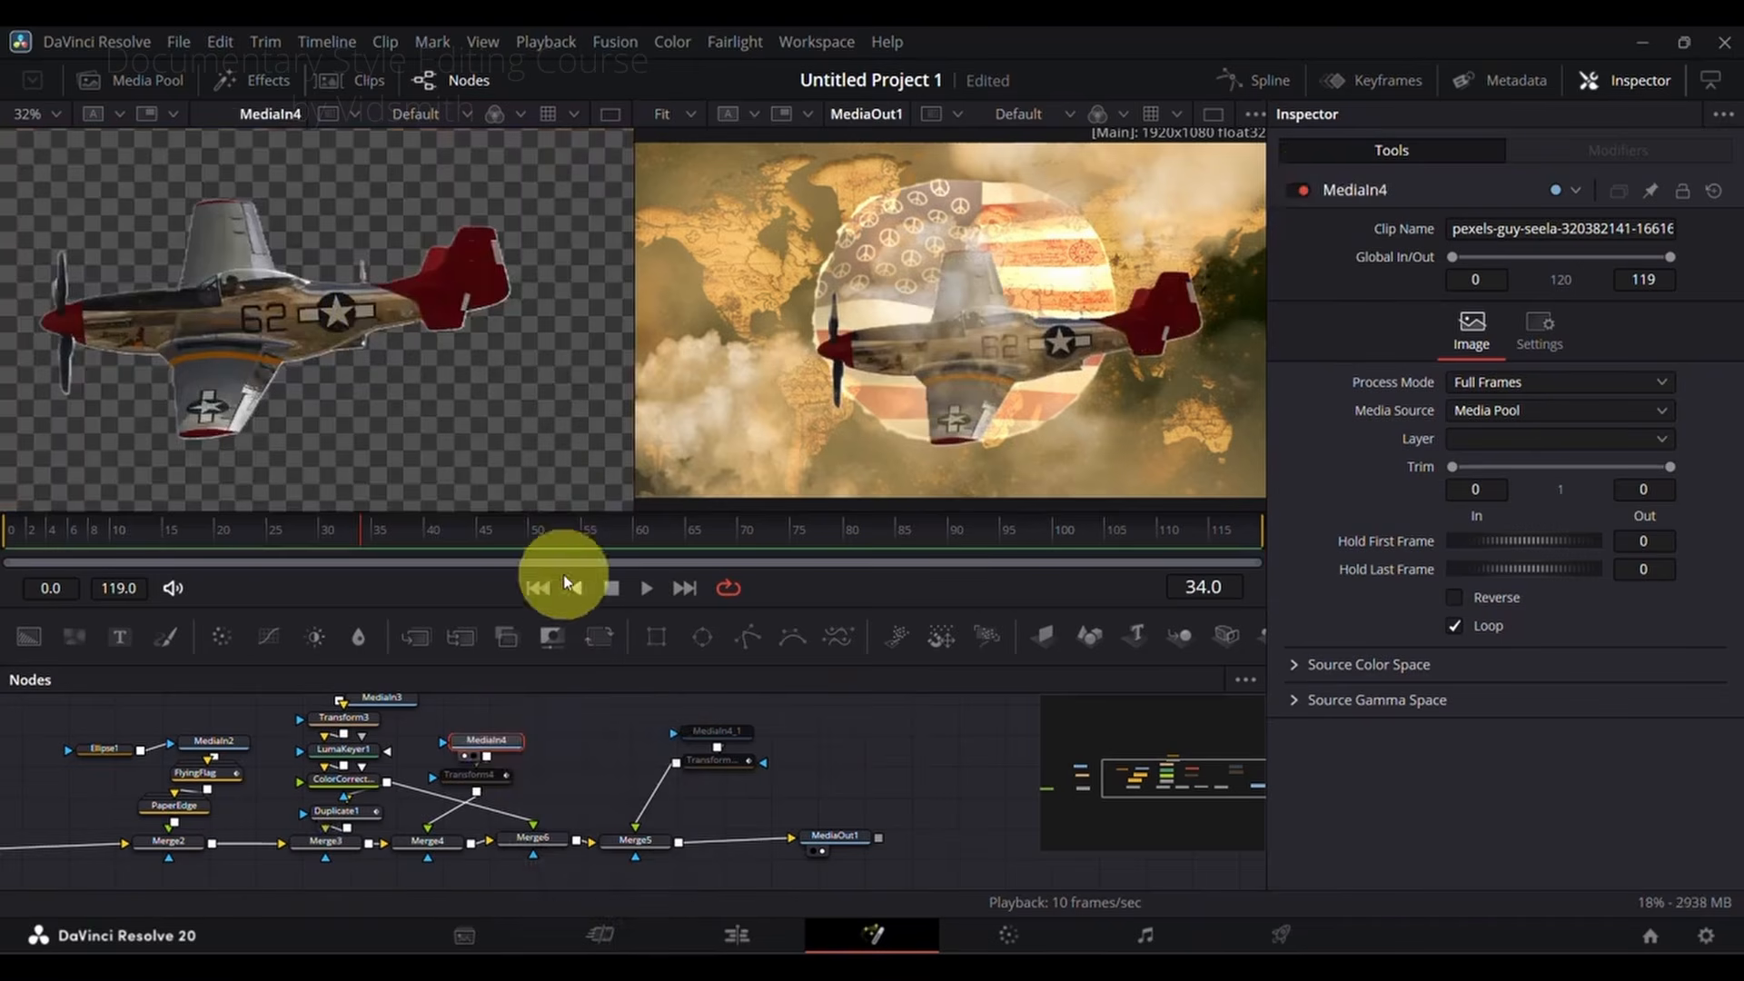
left_click_drag(355, 528, 570, 543)
Step: Enable the Transform4 node on the plane, scrub through its movement and inspect the Merge6 settings
left_click(475, 774)
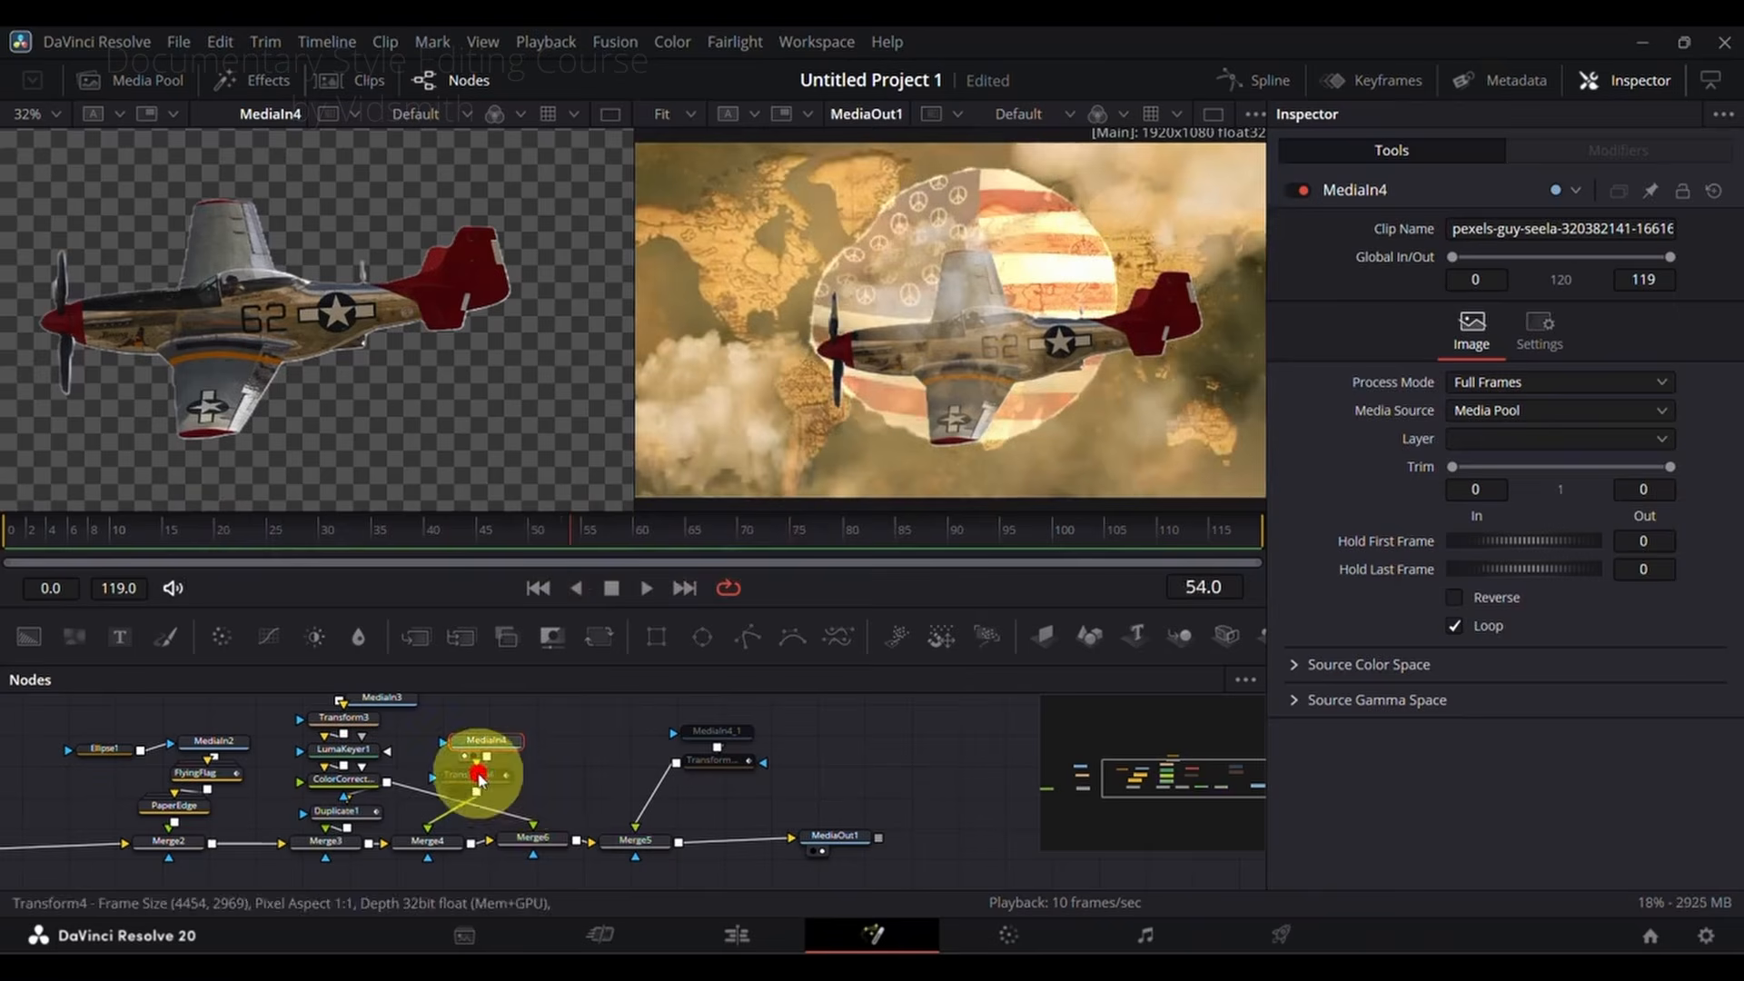
left_click(1291, 192)
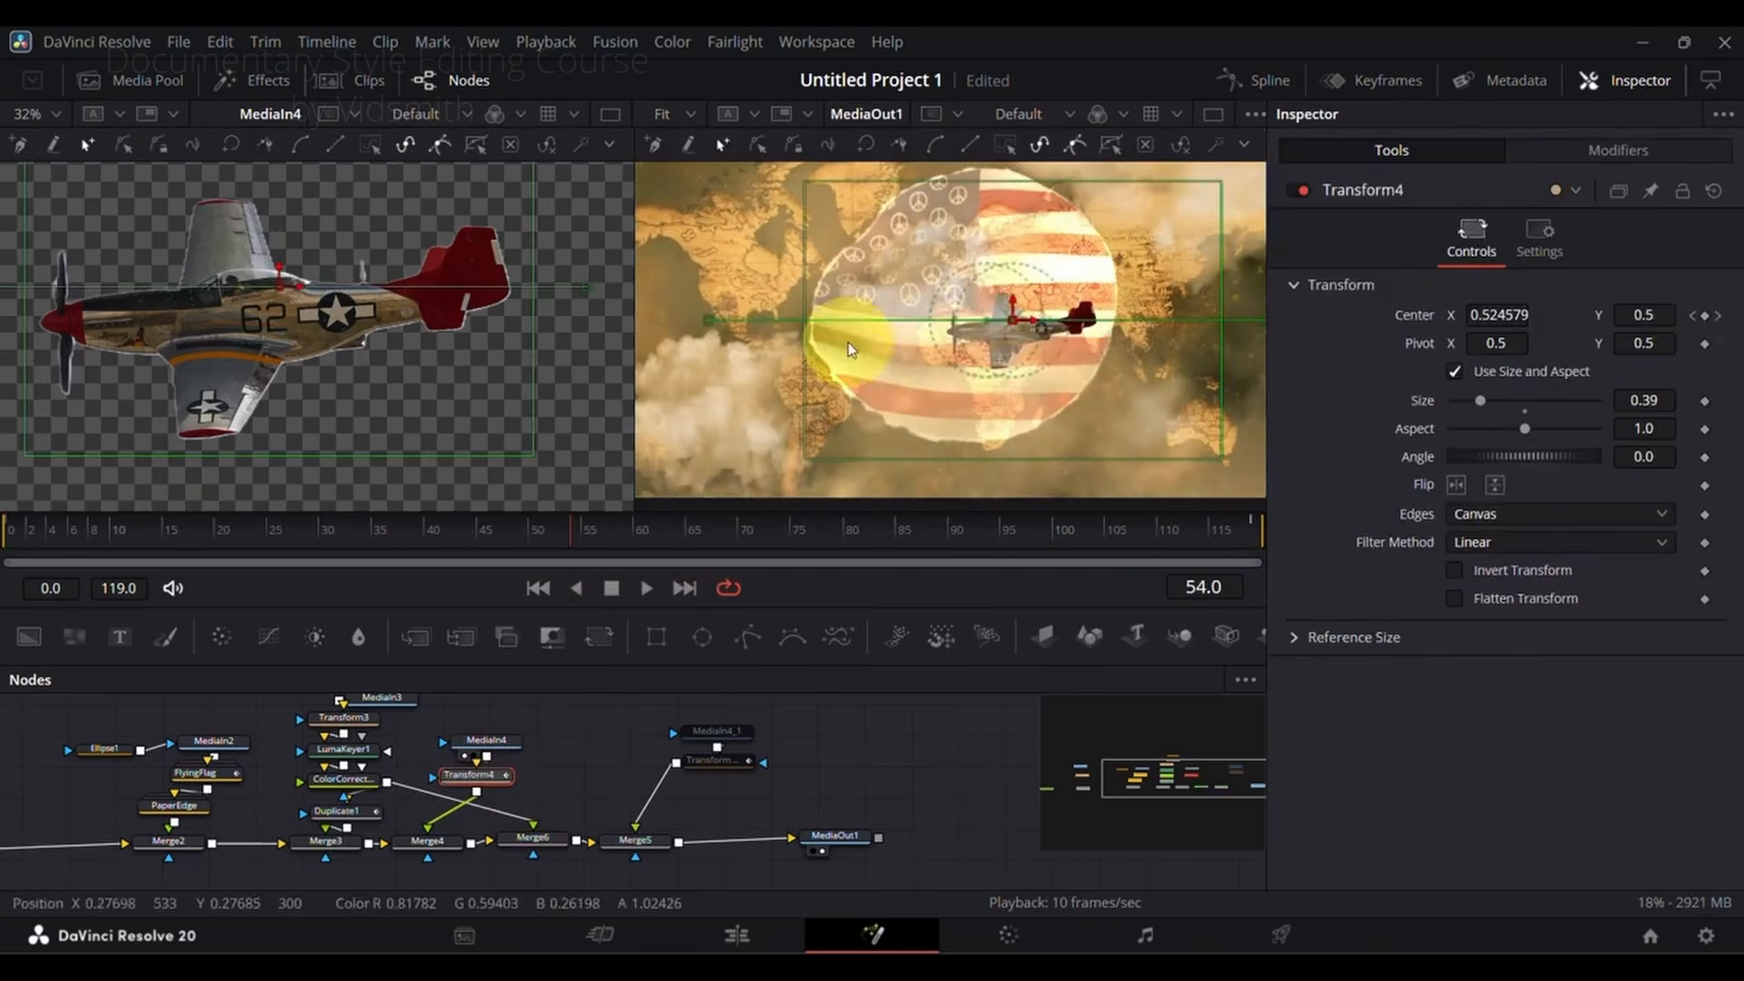
left_click_drag(891, 527, 369, 536)
left_click(542, 836)
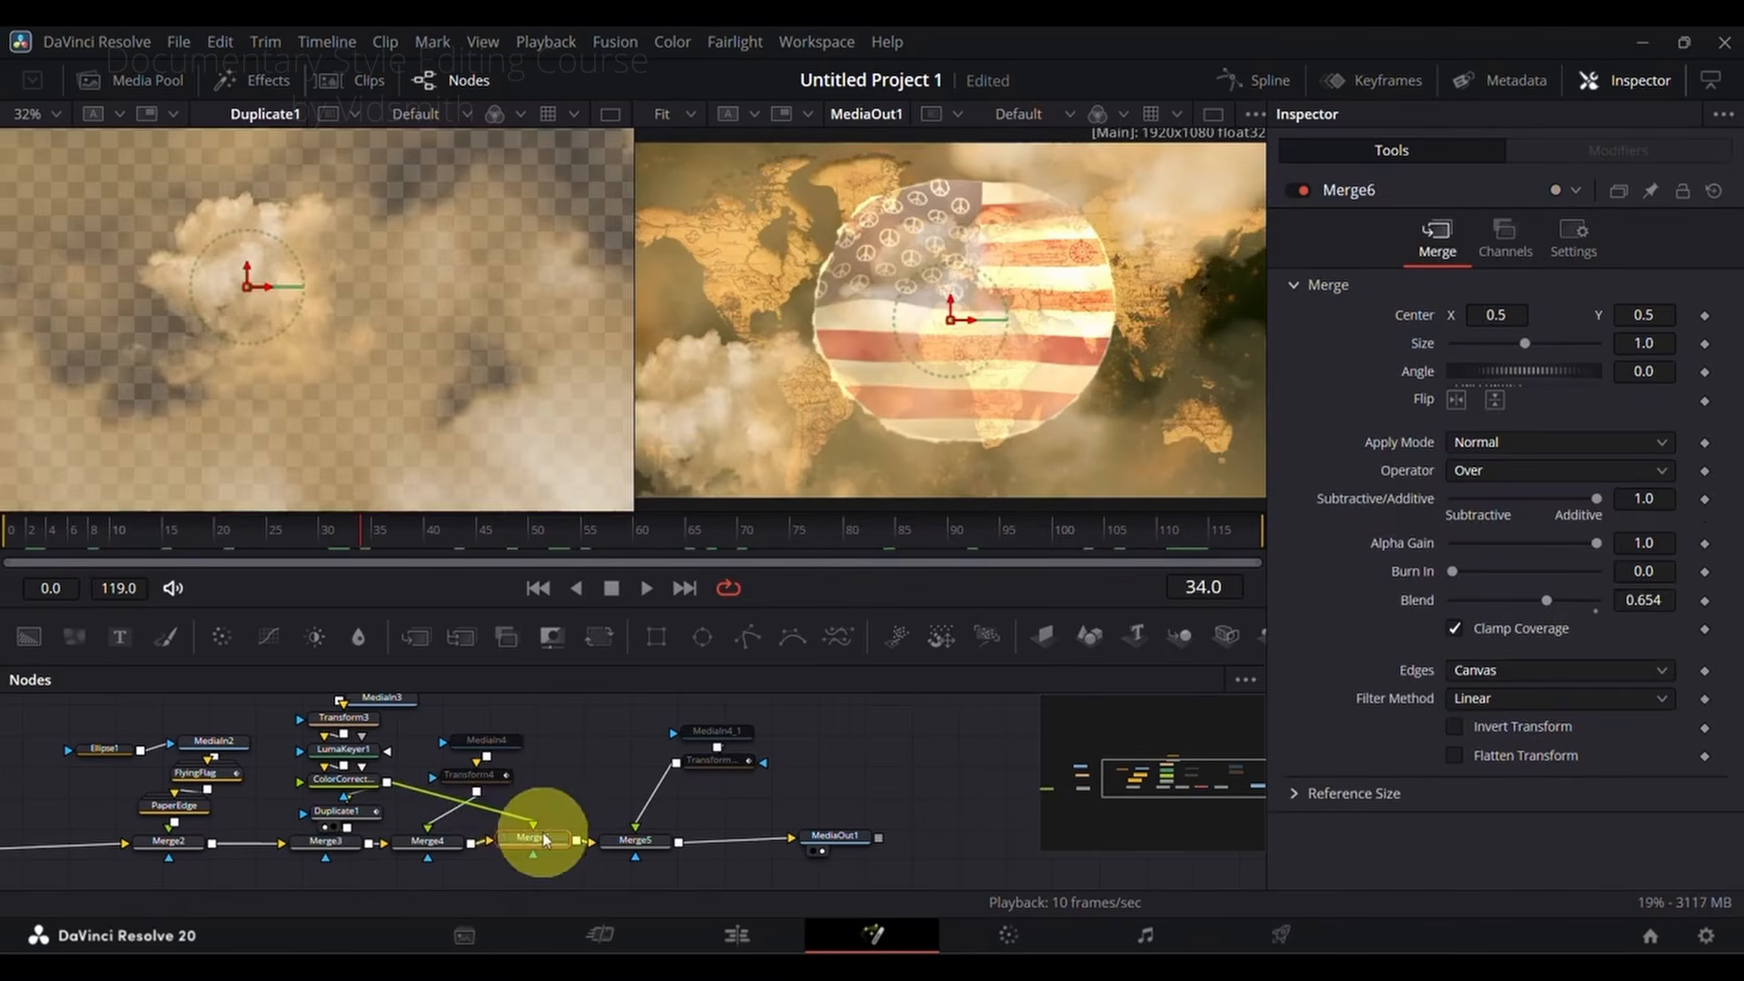
left_click(491, 738)
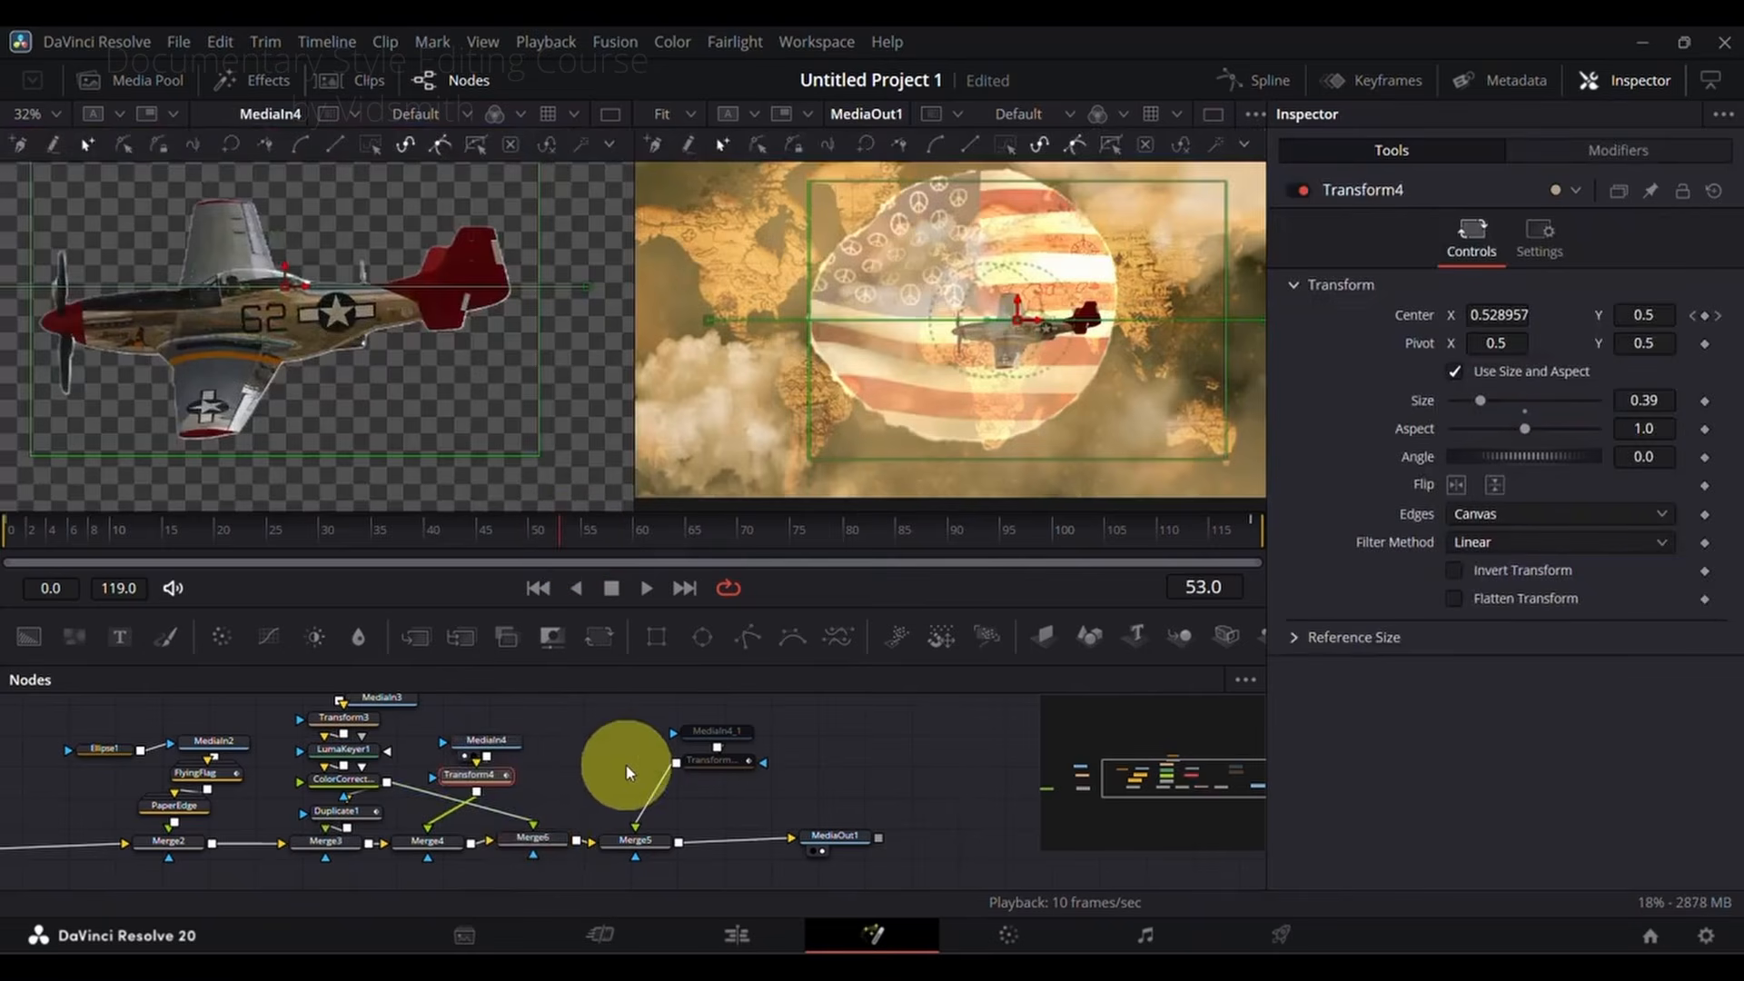
Step: Enable the second plane image MediaIn4_1 and its Transform4_1 node, and move the playhead to frame 62
scroll(627, 773, "down", 2)
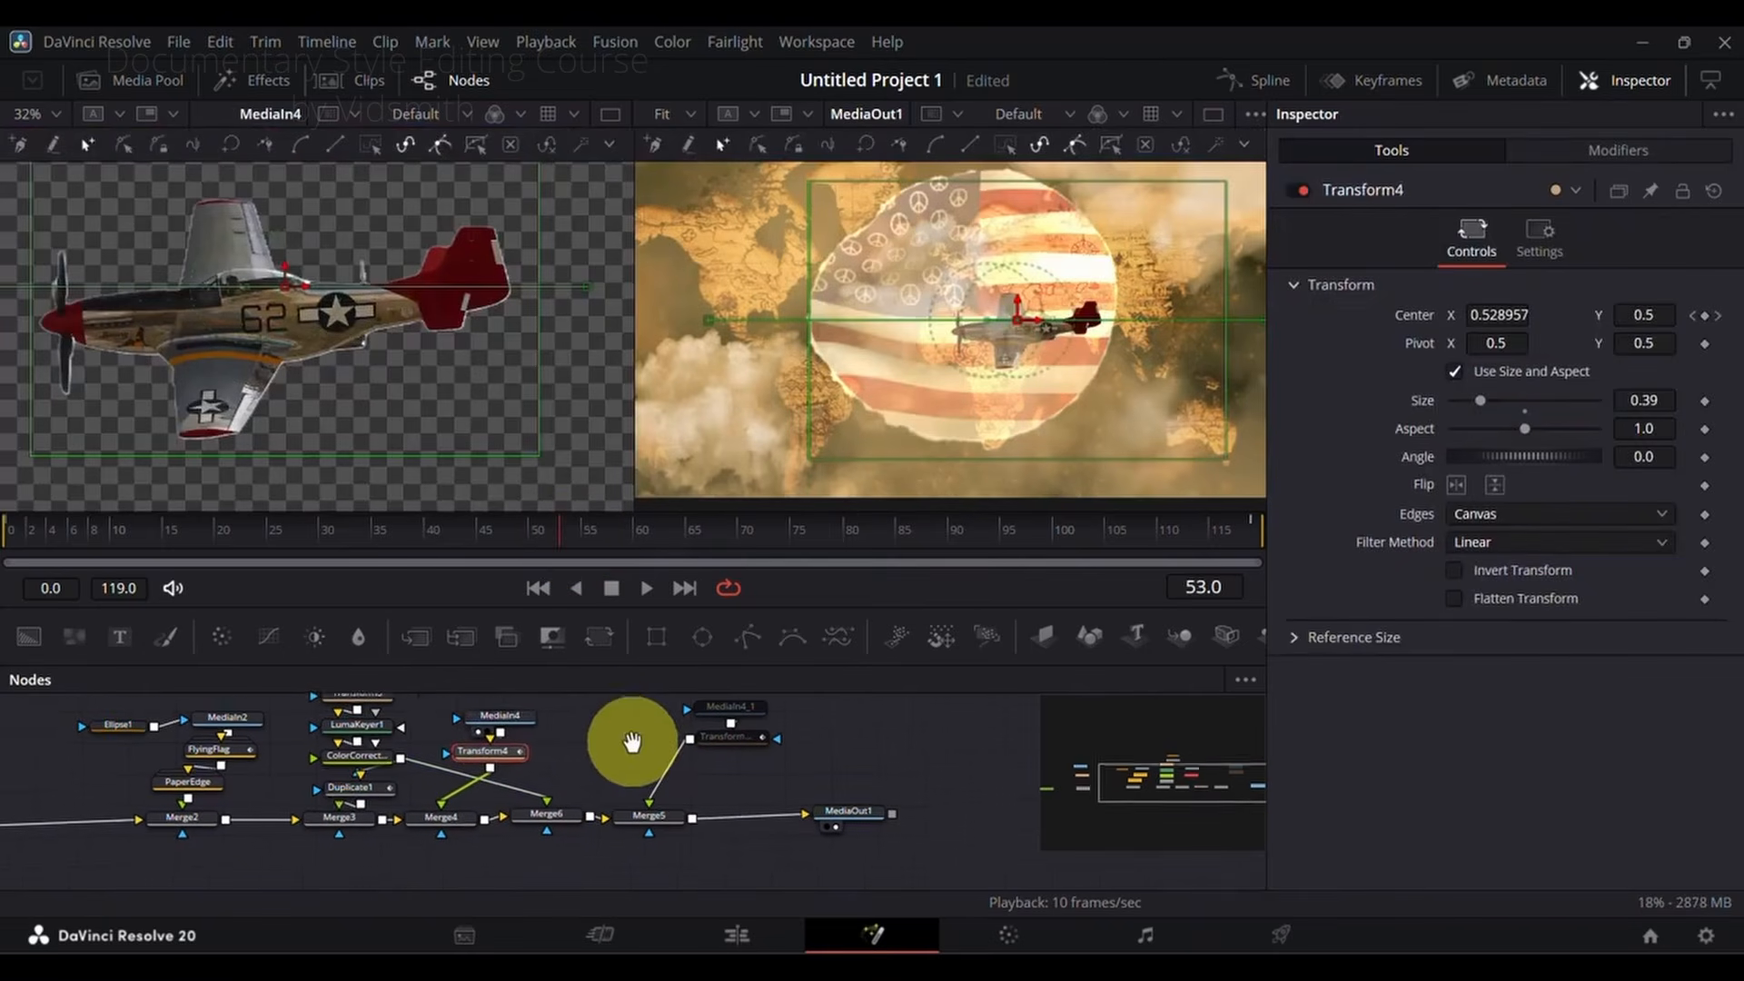
left_click_drag(593, 739, 552, 794)
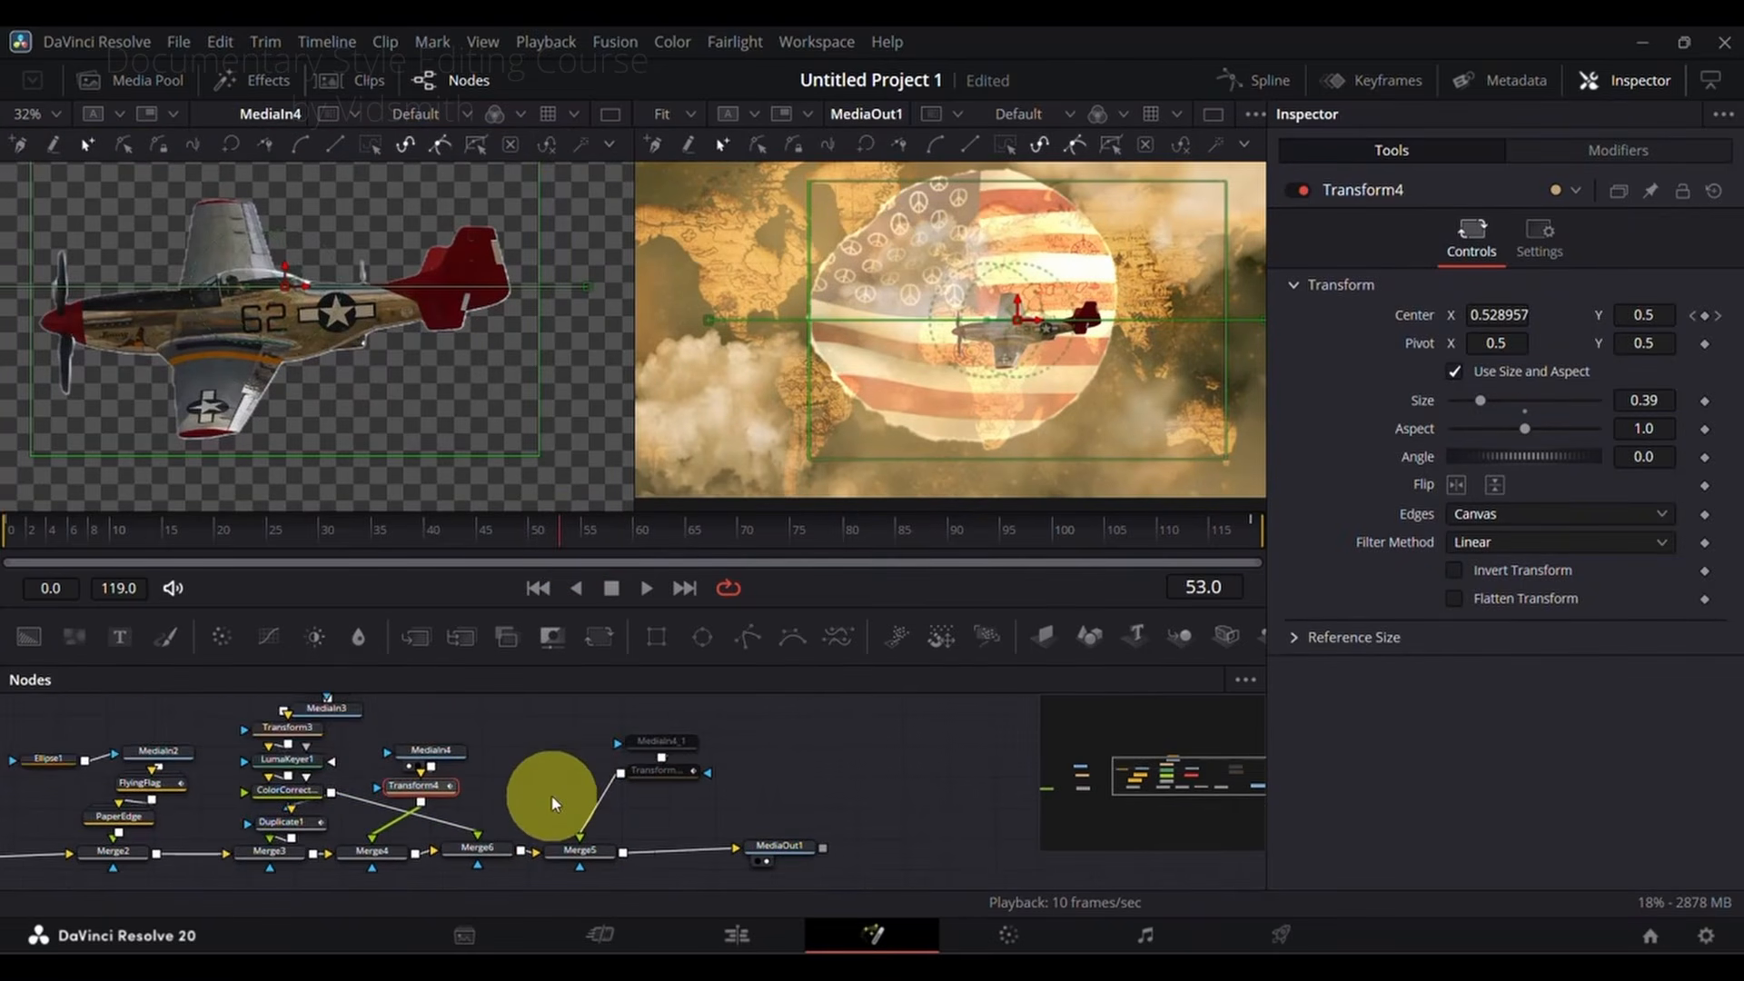
left_click(671, 743)
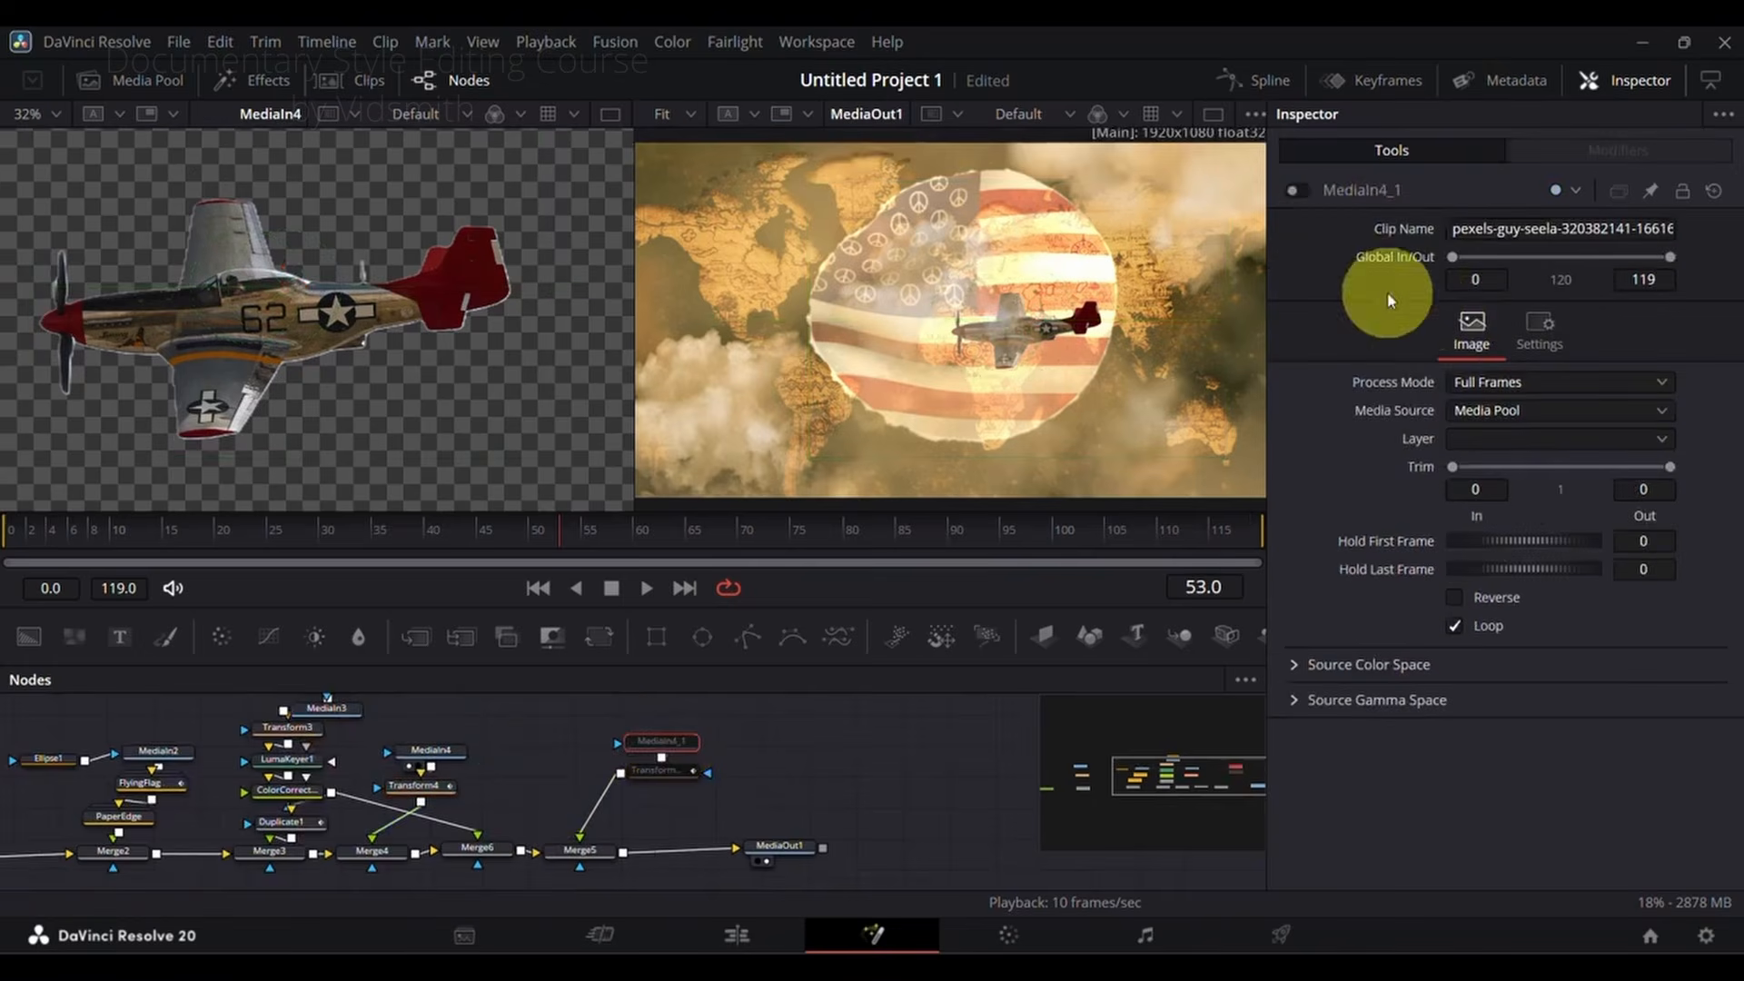
left_click(692, 785)
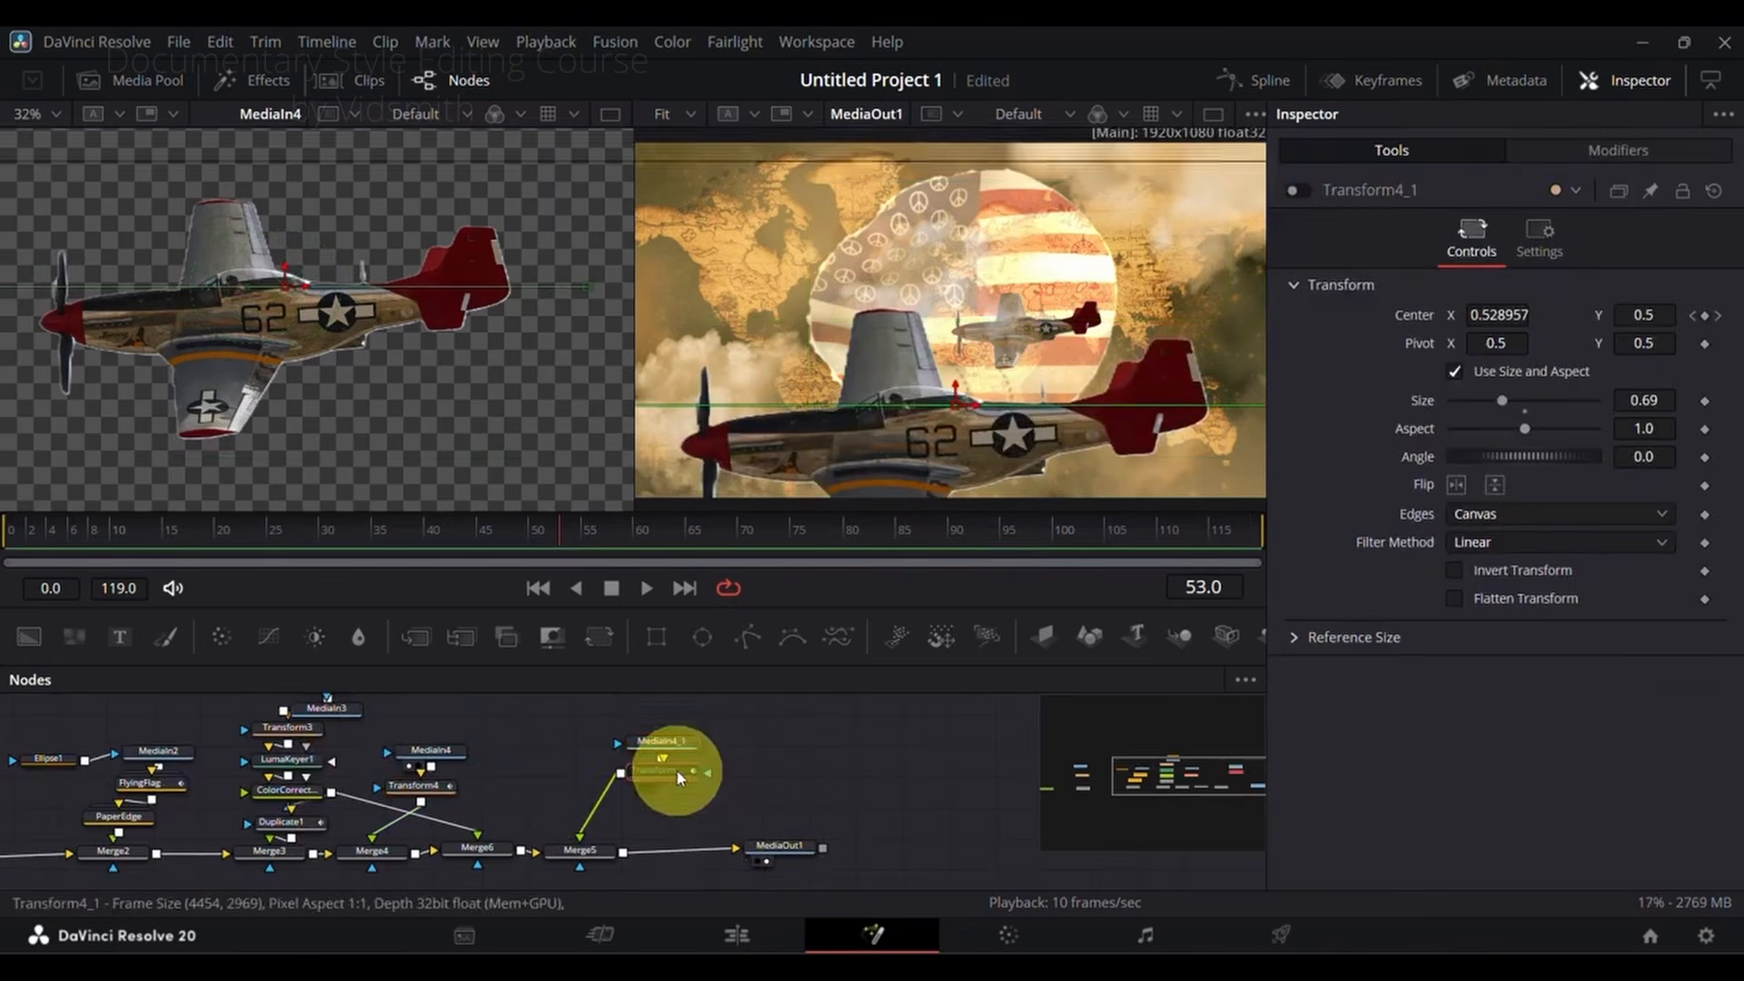
left_click(1302, 190)
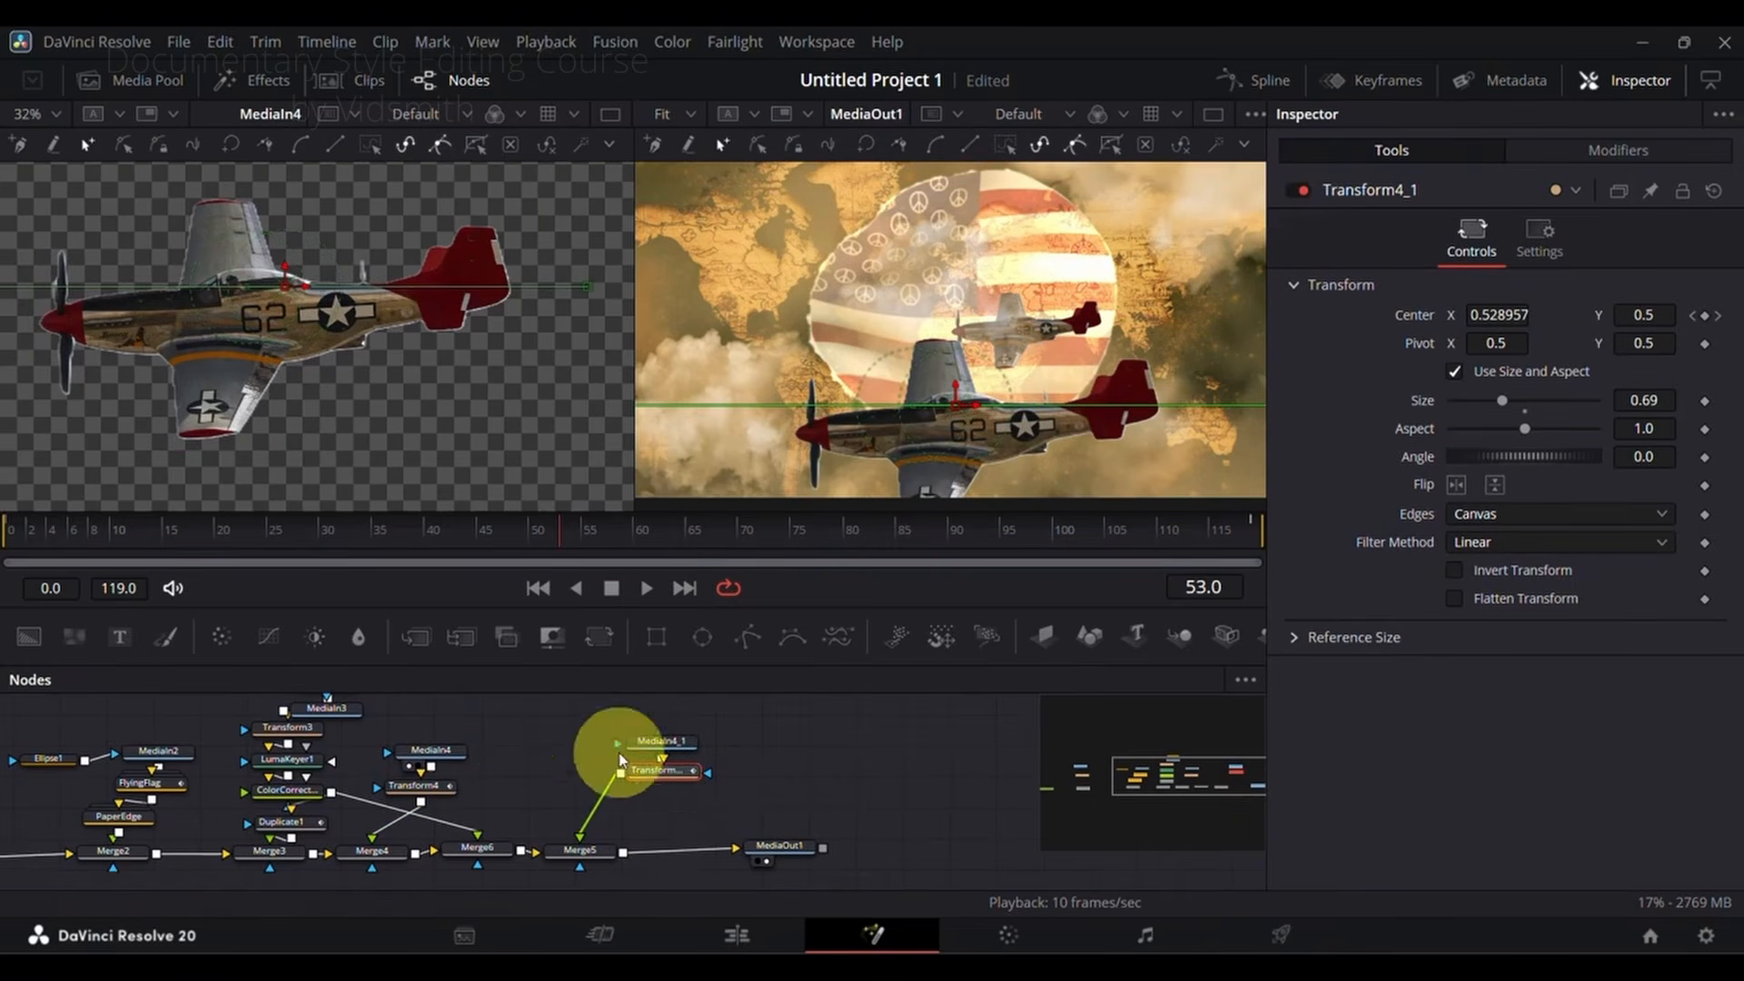
left_click(632, 543)
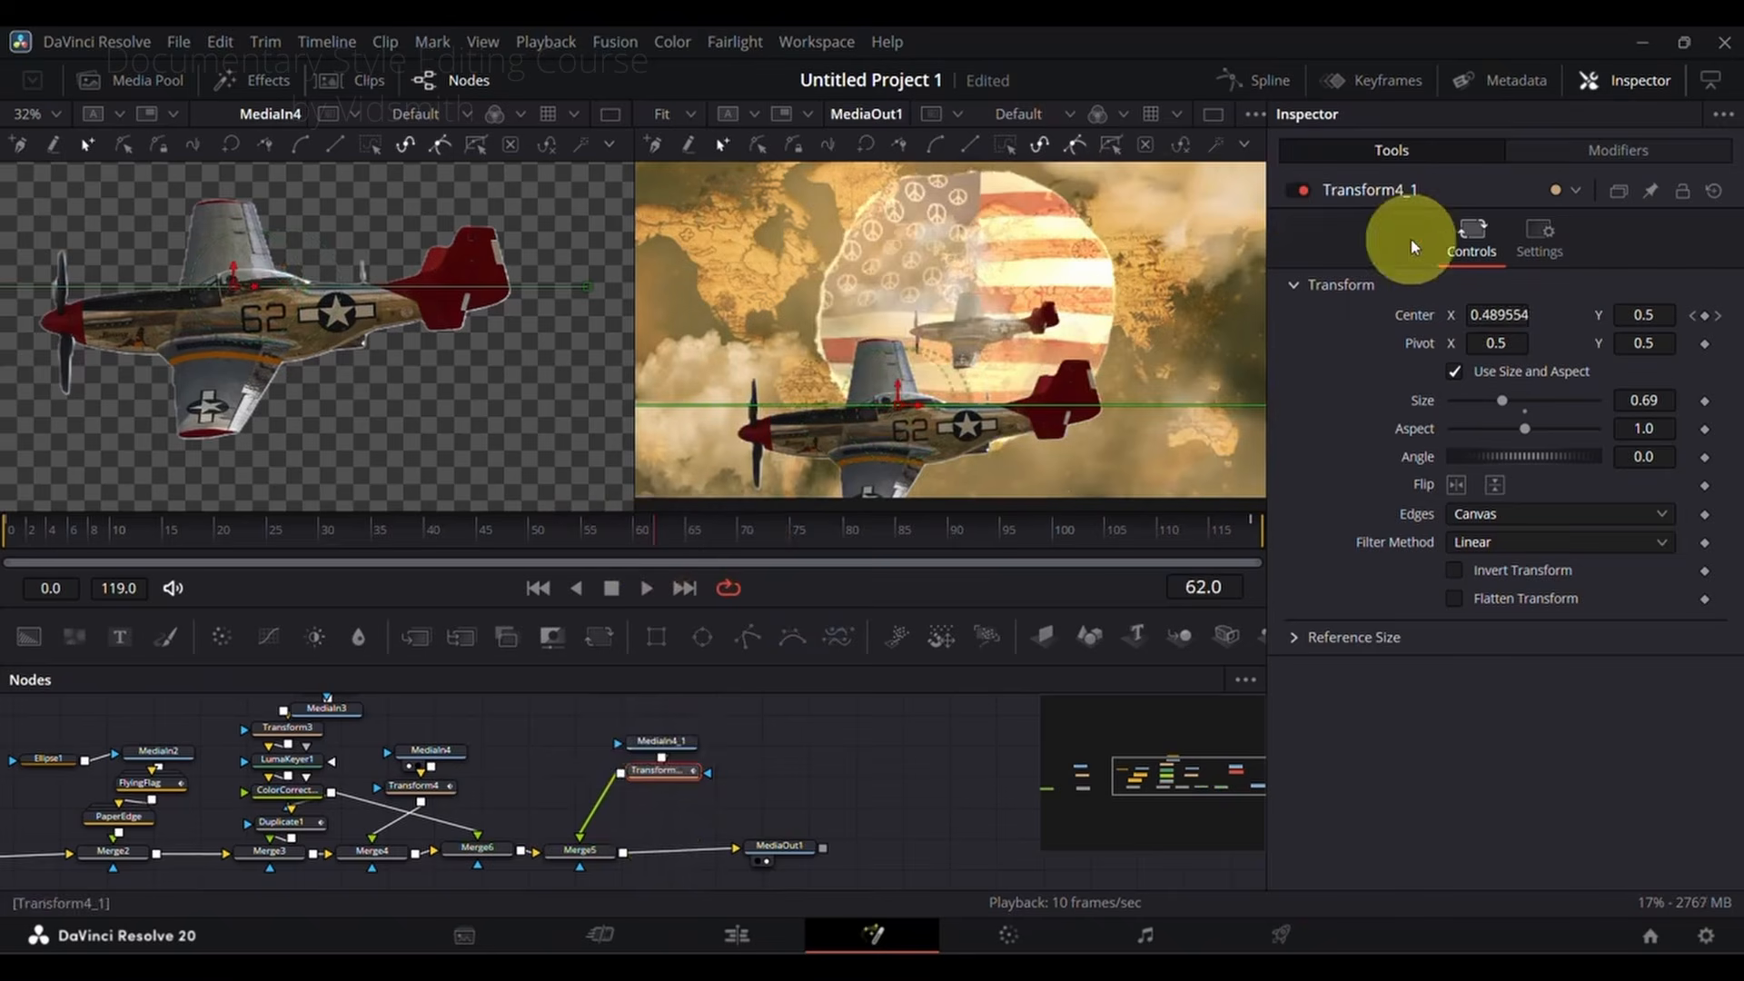
Step: Toggle Transform4_1 off and on to compare the foreground plane with and without the transform
left_click(1301, 190)
left_click(1301, 190)
left_click(1303, 190)
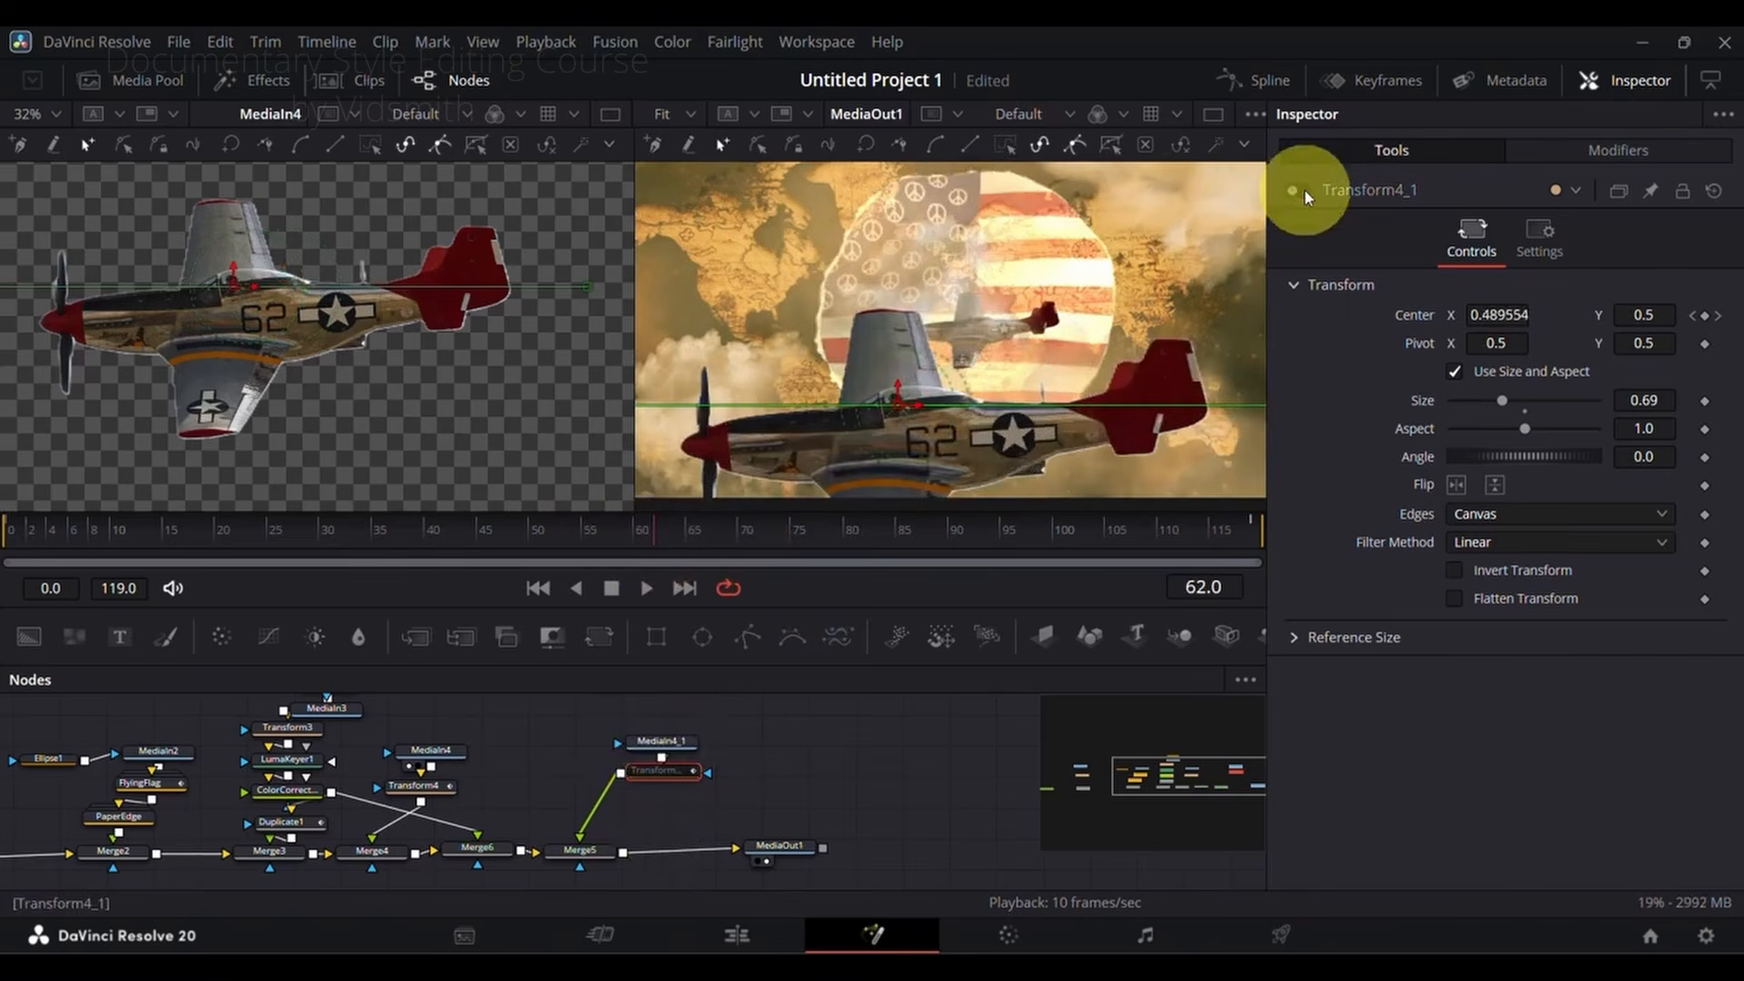
left_click(1302, 190)
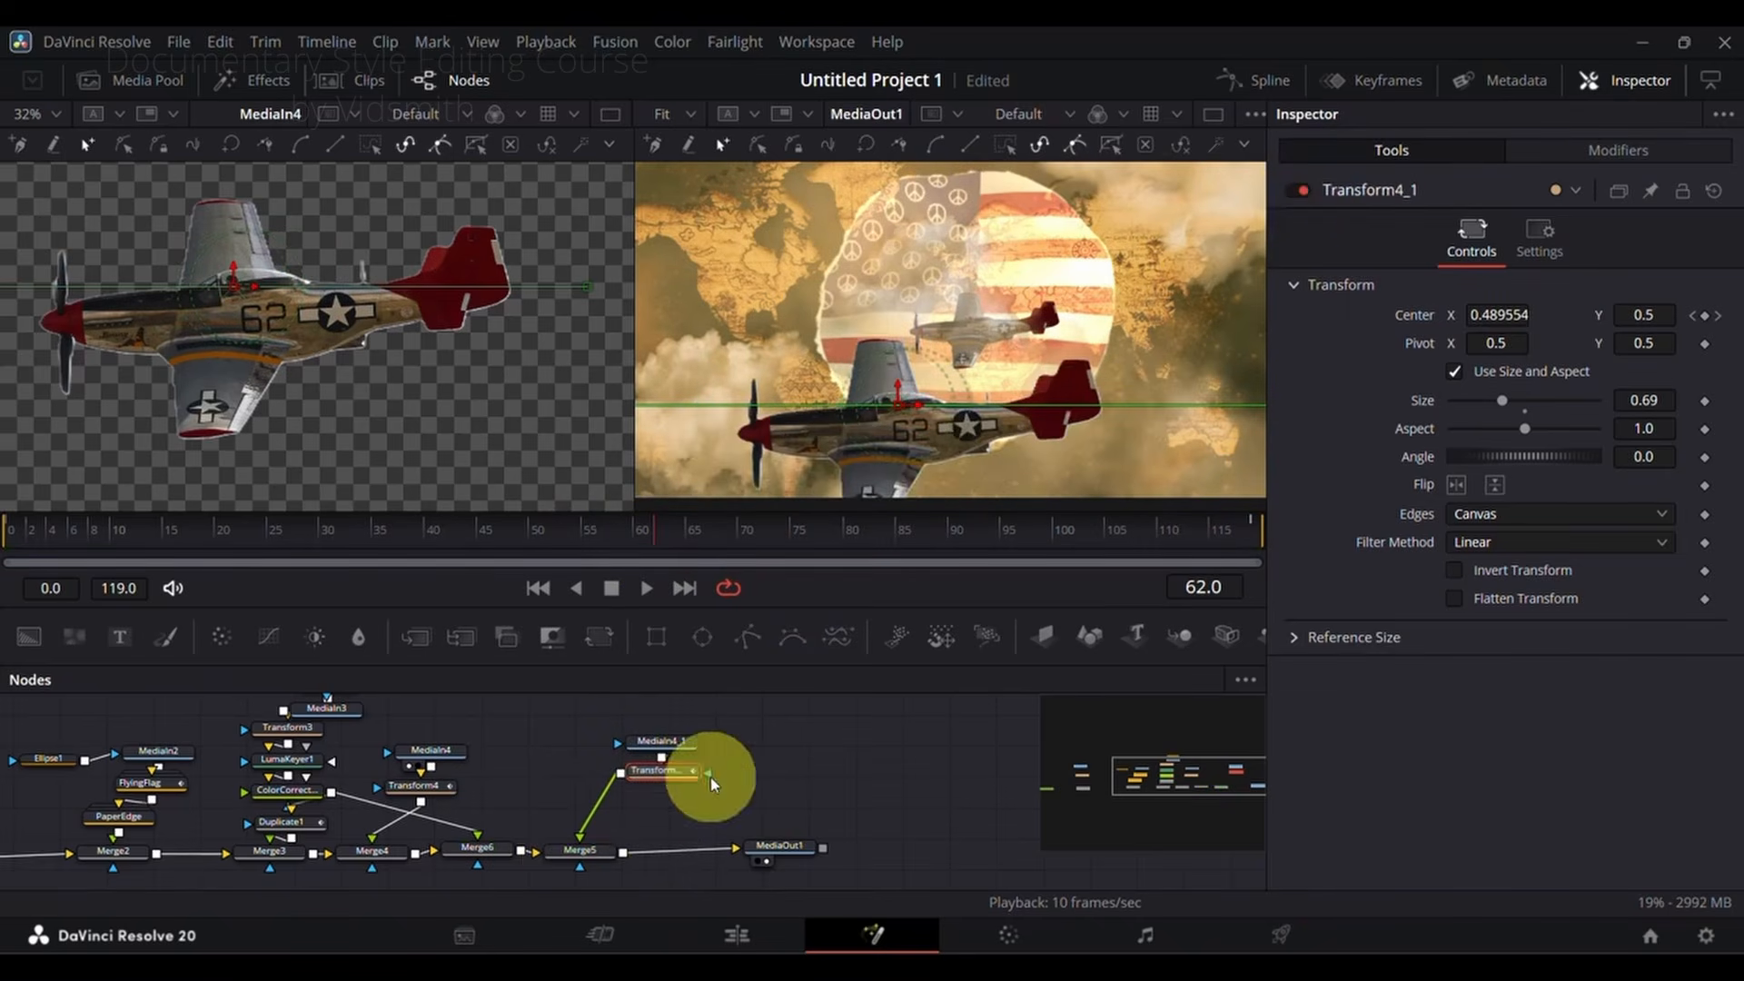
Step: Toggle Merge5 off and on to compare the composition with and without the foreground plane
left_click(571, 861)
left_click(1301, 189)
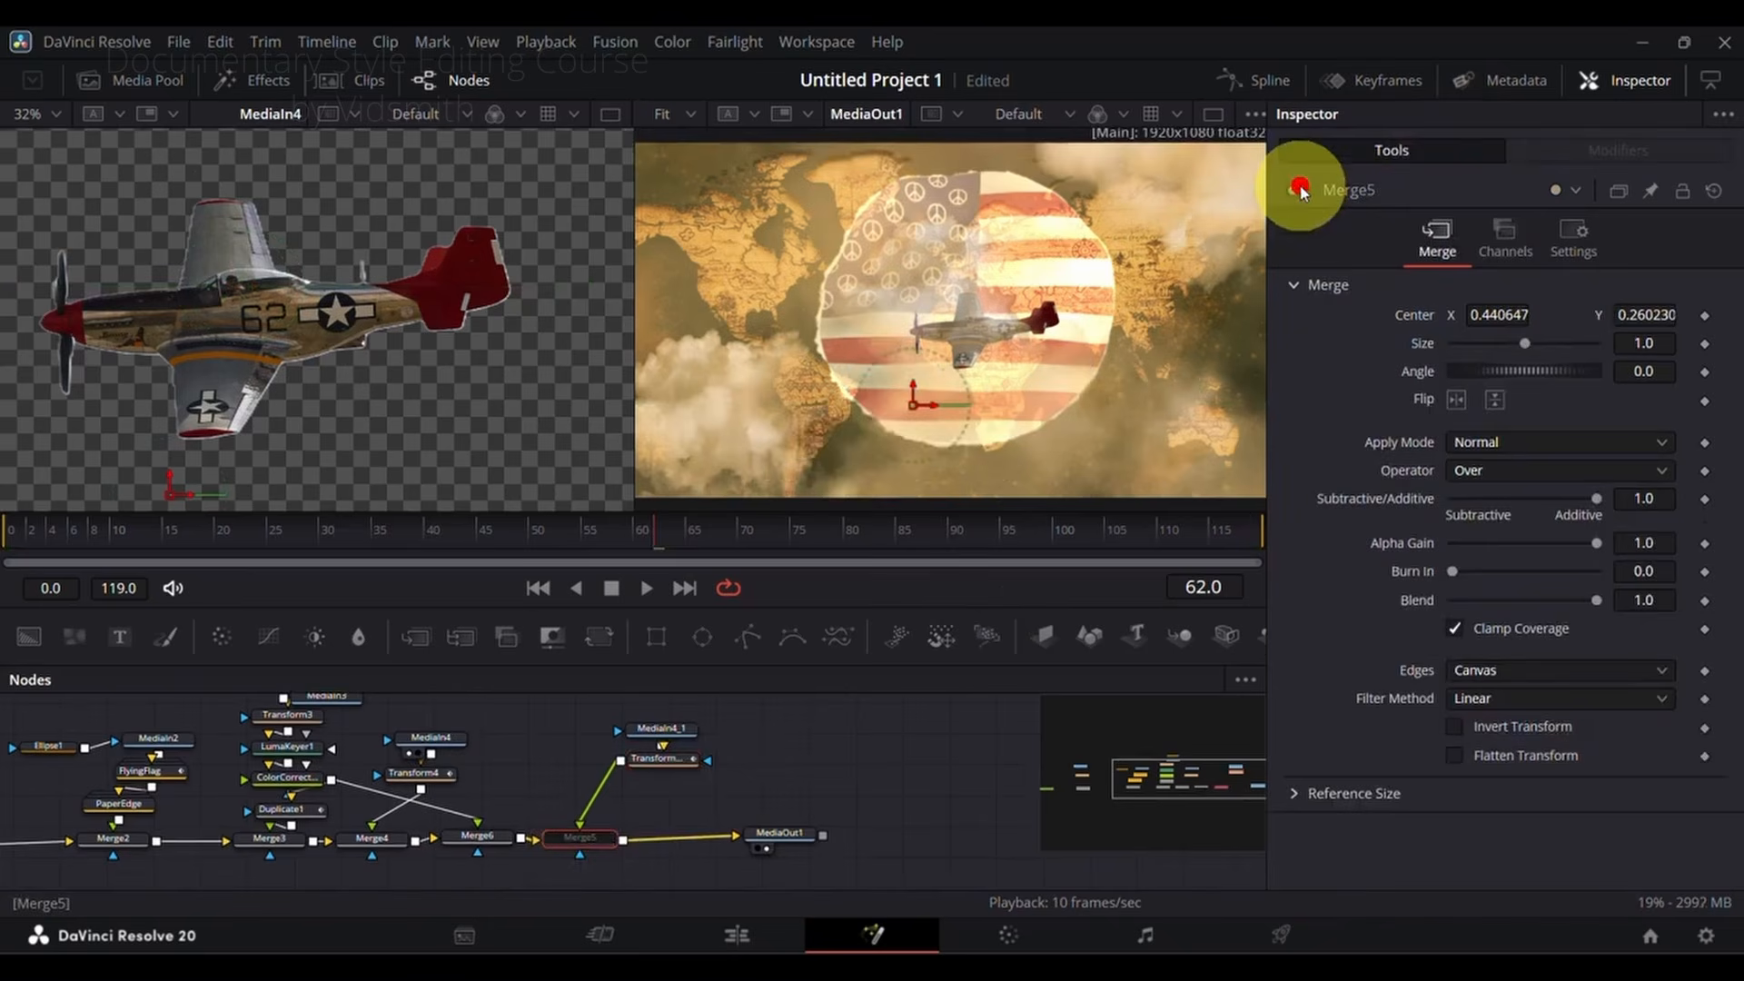
left_click(1302, 190)
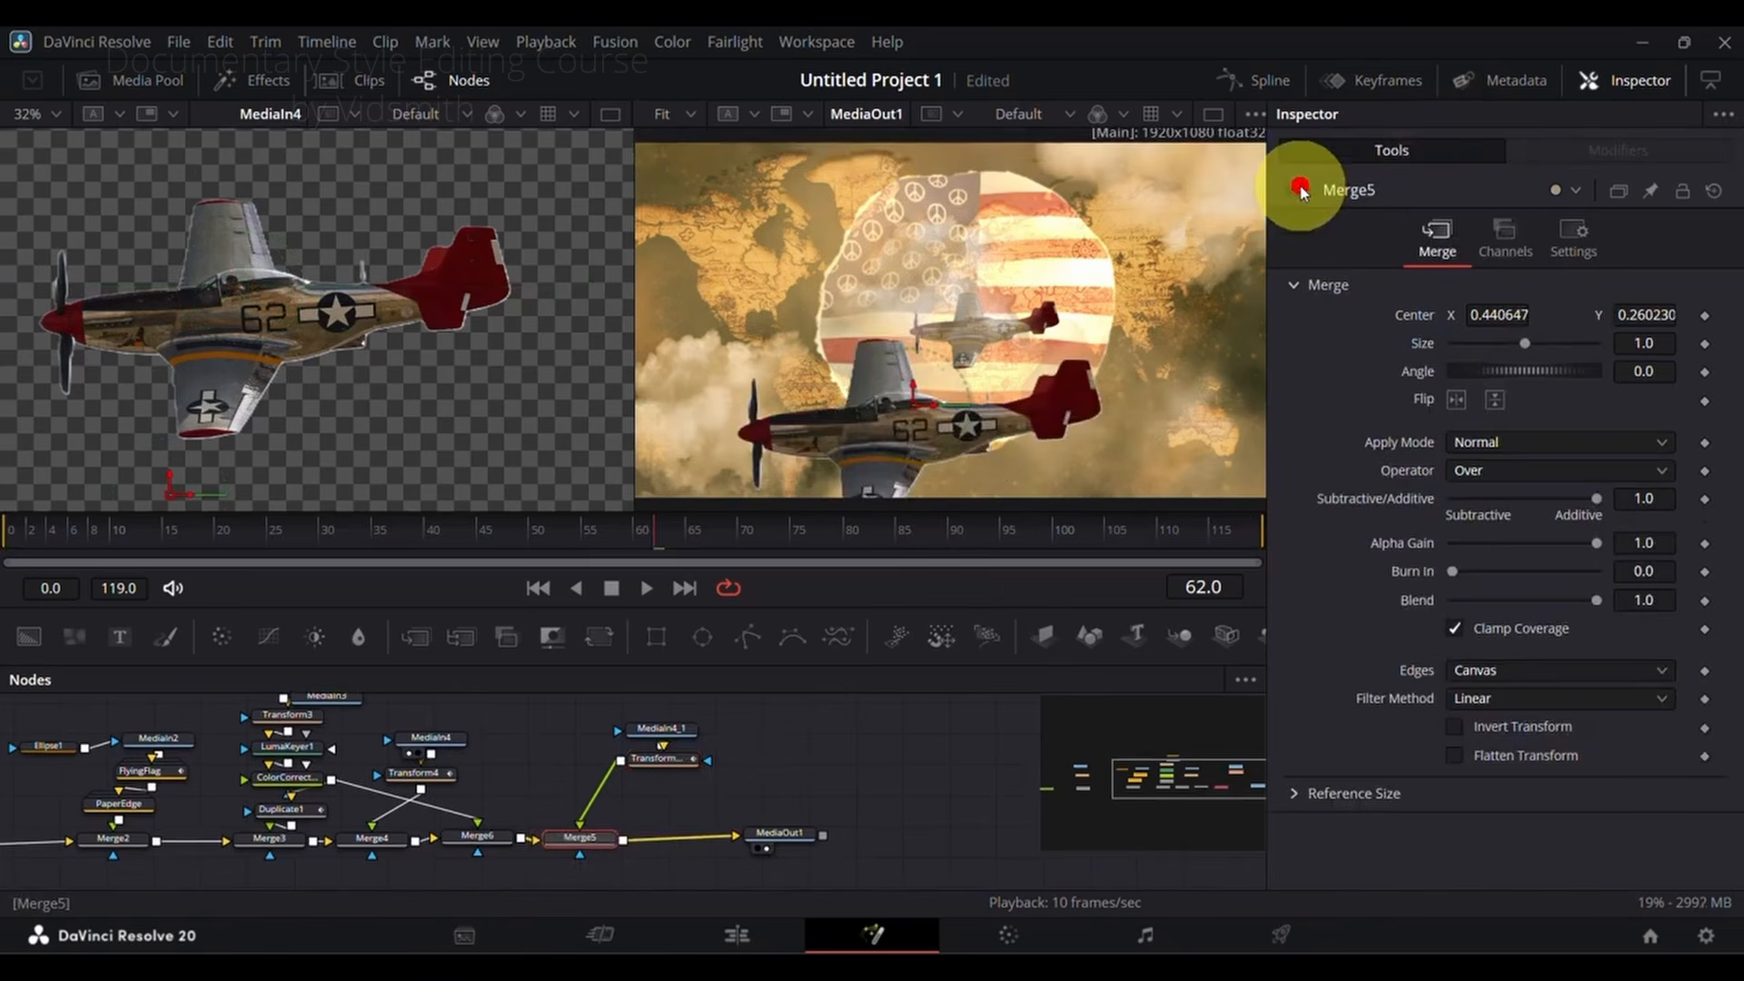
left_click(1301, 190)
left_click(1300, 189)
left_click(807, 421)
left_click(26, 538)
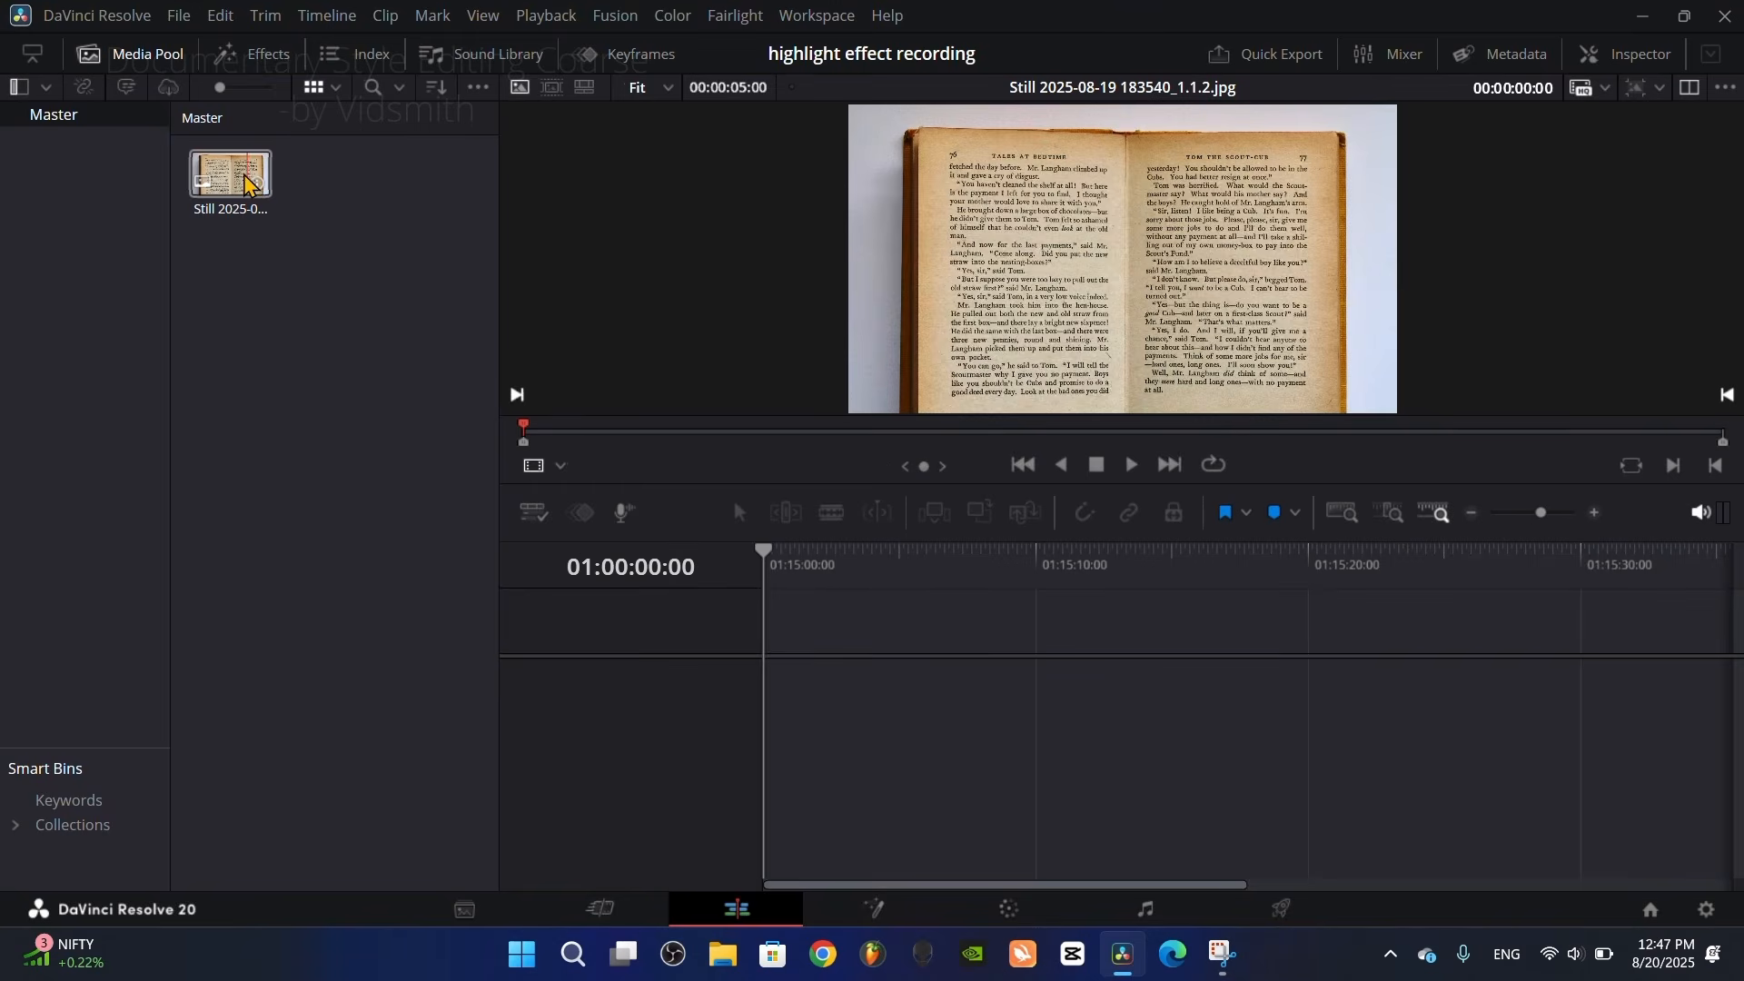
Step: Place the book page still on the empty timeline and add a Solid Color generator on the track above it
left_click_drag(230, 179, 770, 683)
left_click(138, 54)
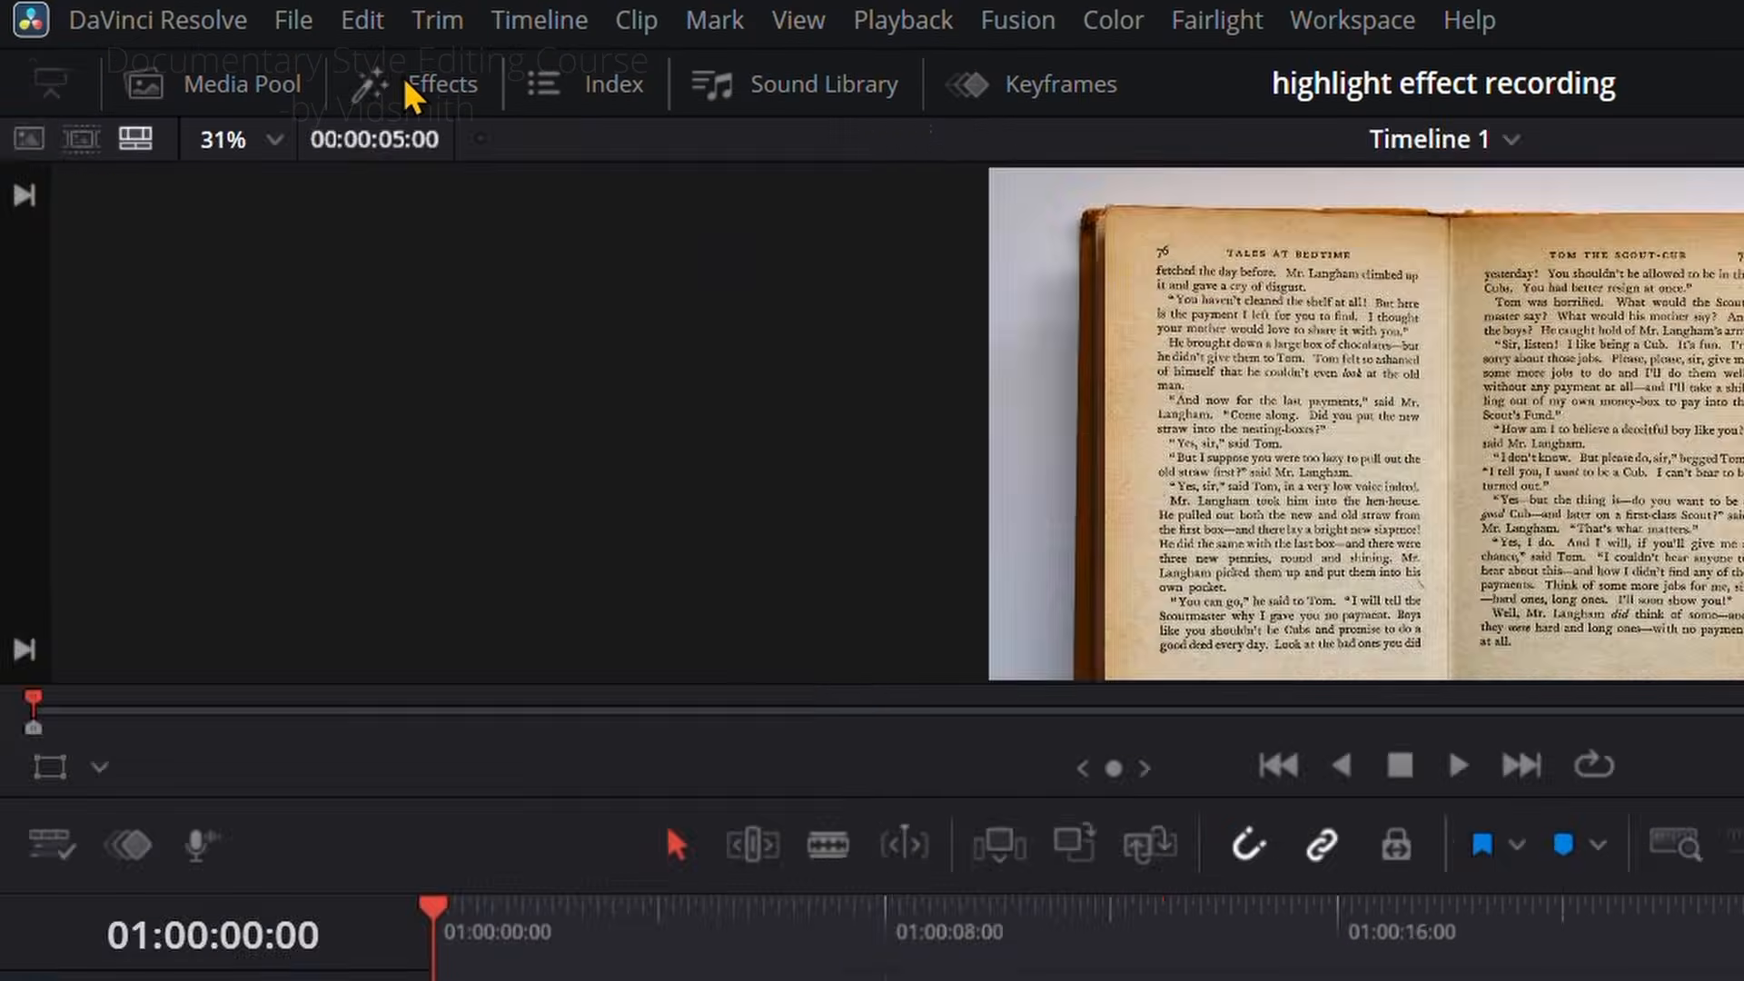
left_click(407, 83)
left_click(681, 142)
type("solid")
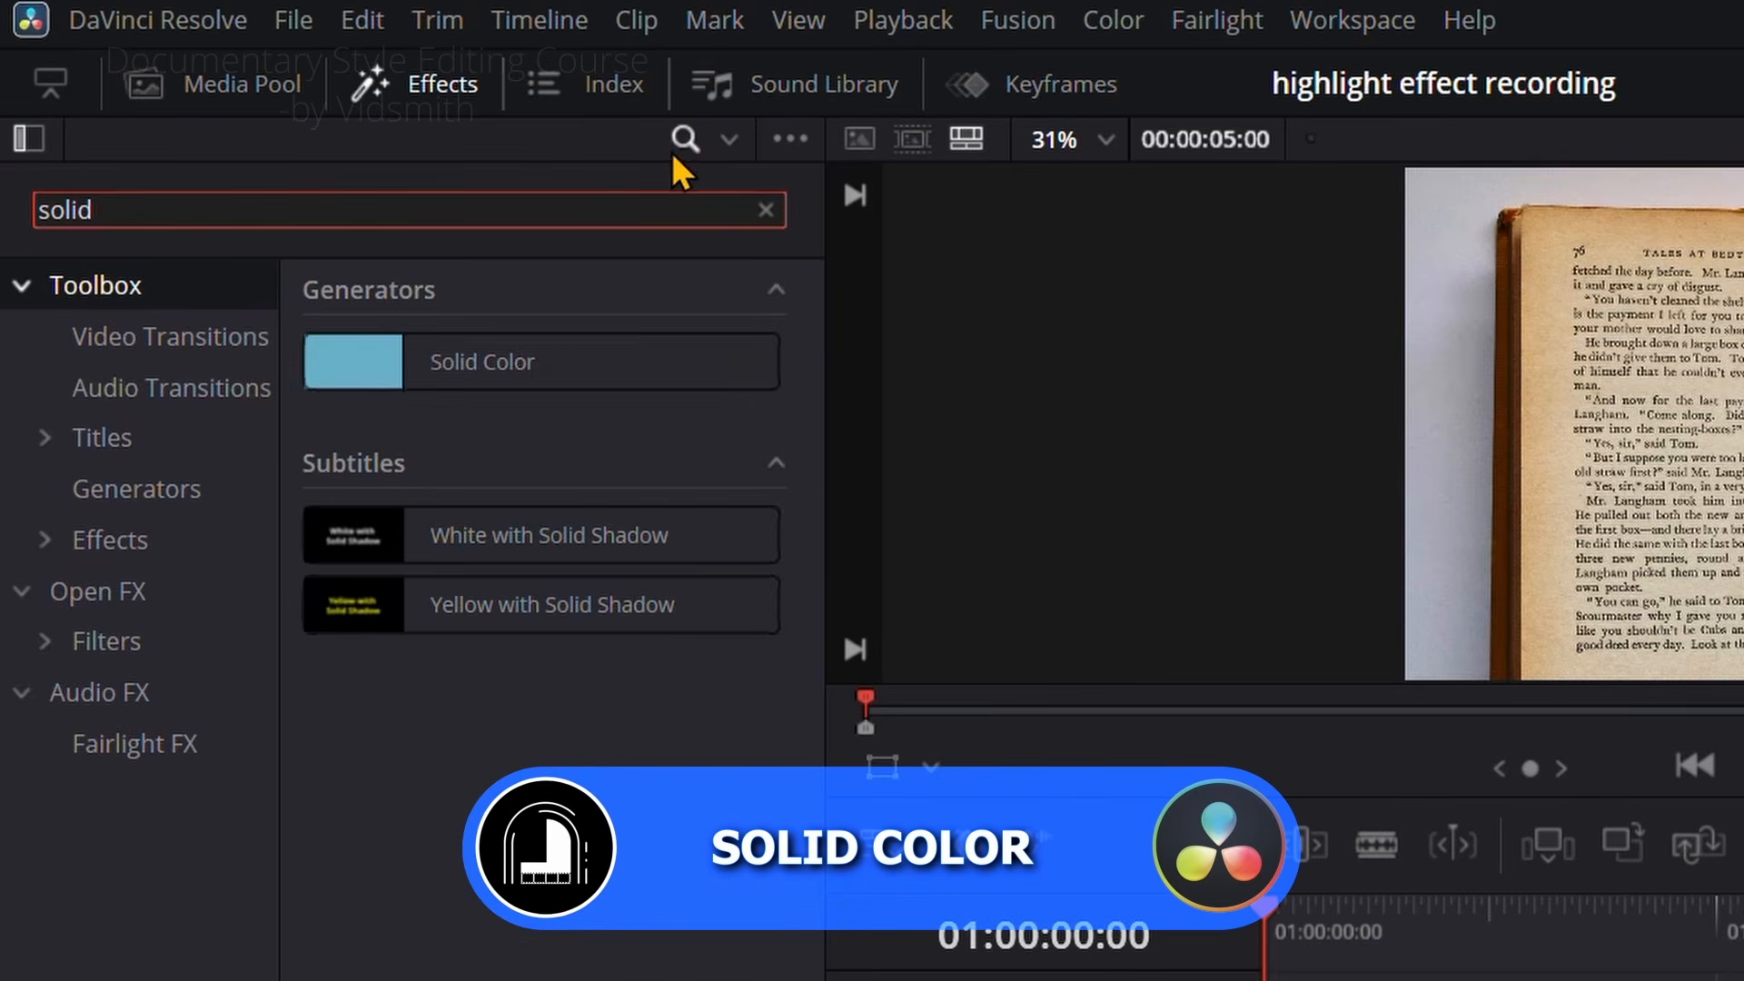
left_click_drag(525, 359, 768, 663)
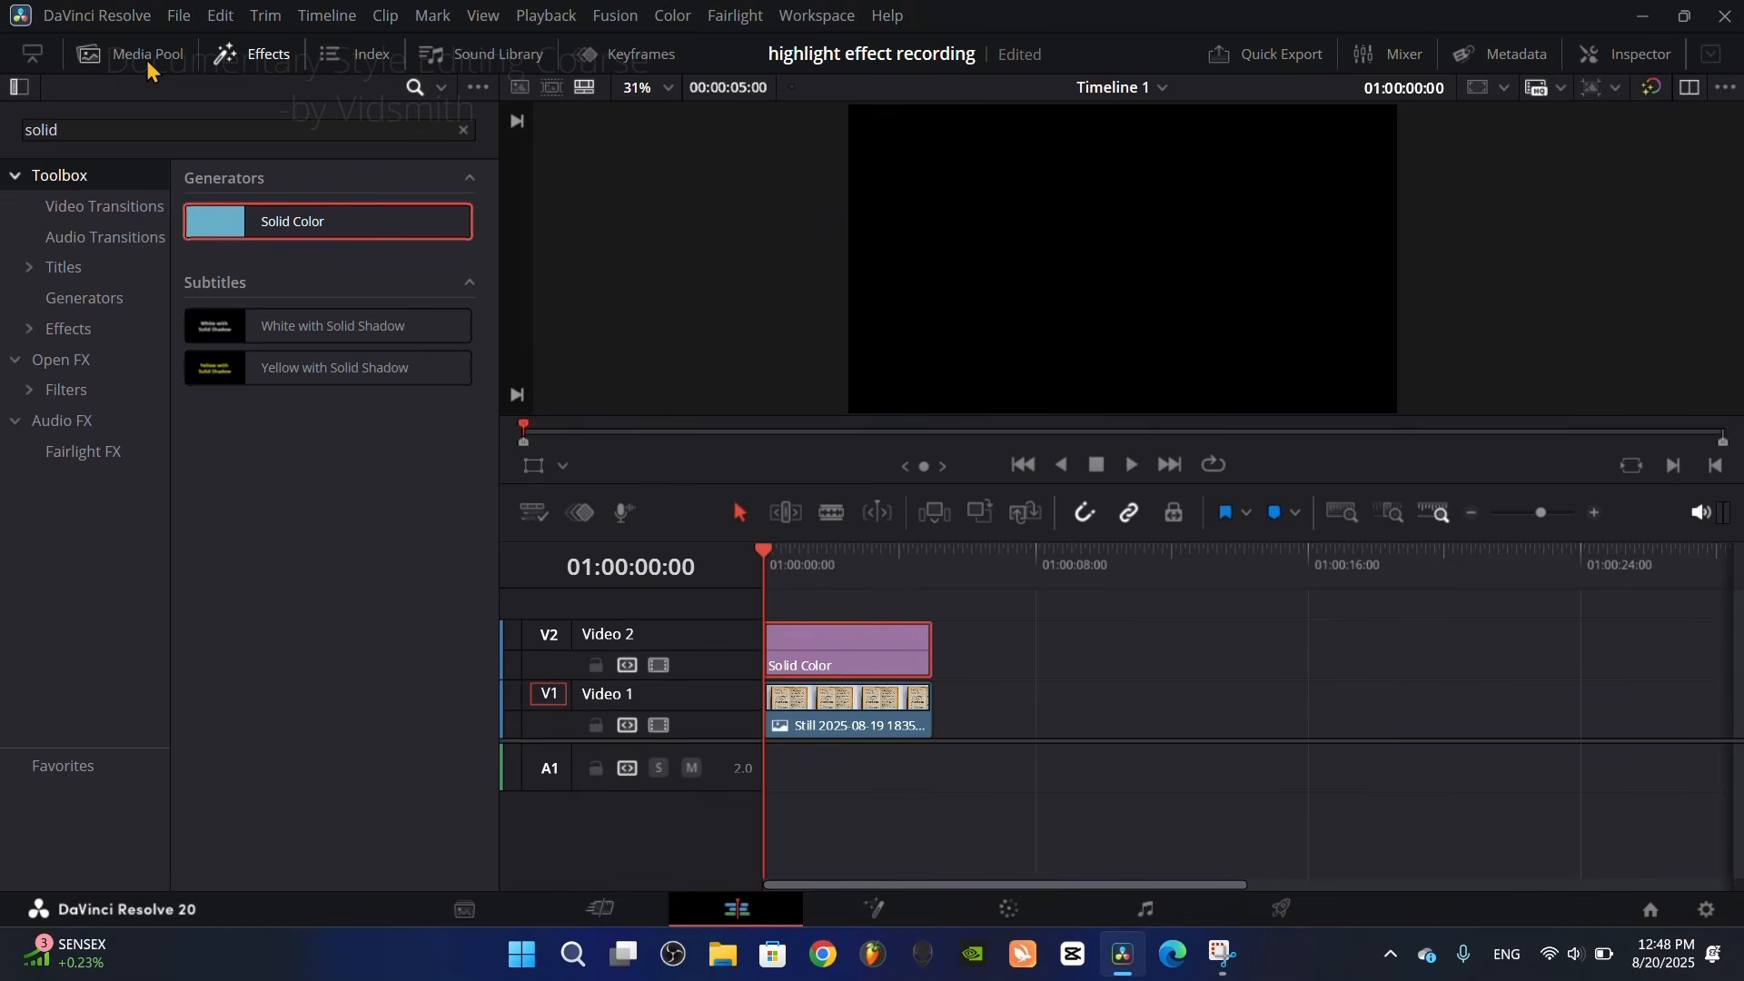
left_click(222, 54)
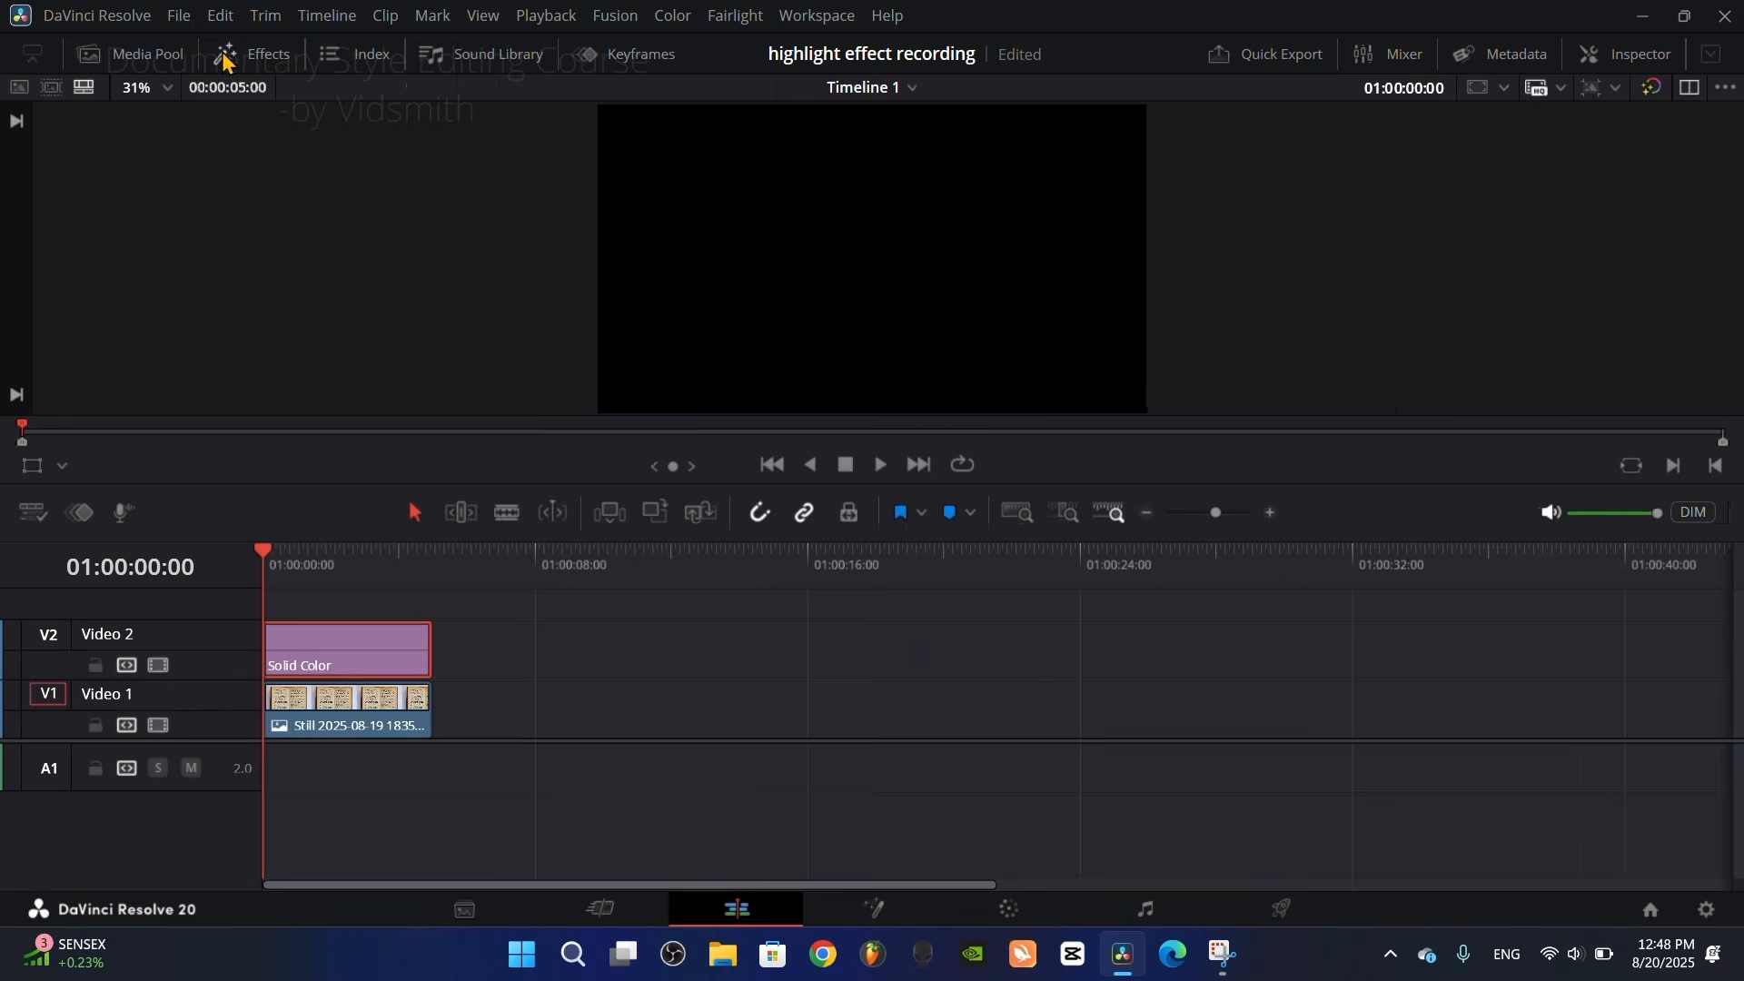
Step: Set the Solid Color generator's color to the bright green basic color
left_click(346, 614)
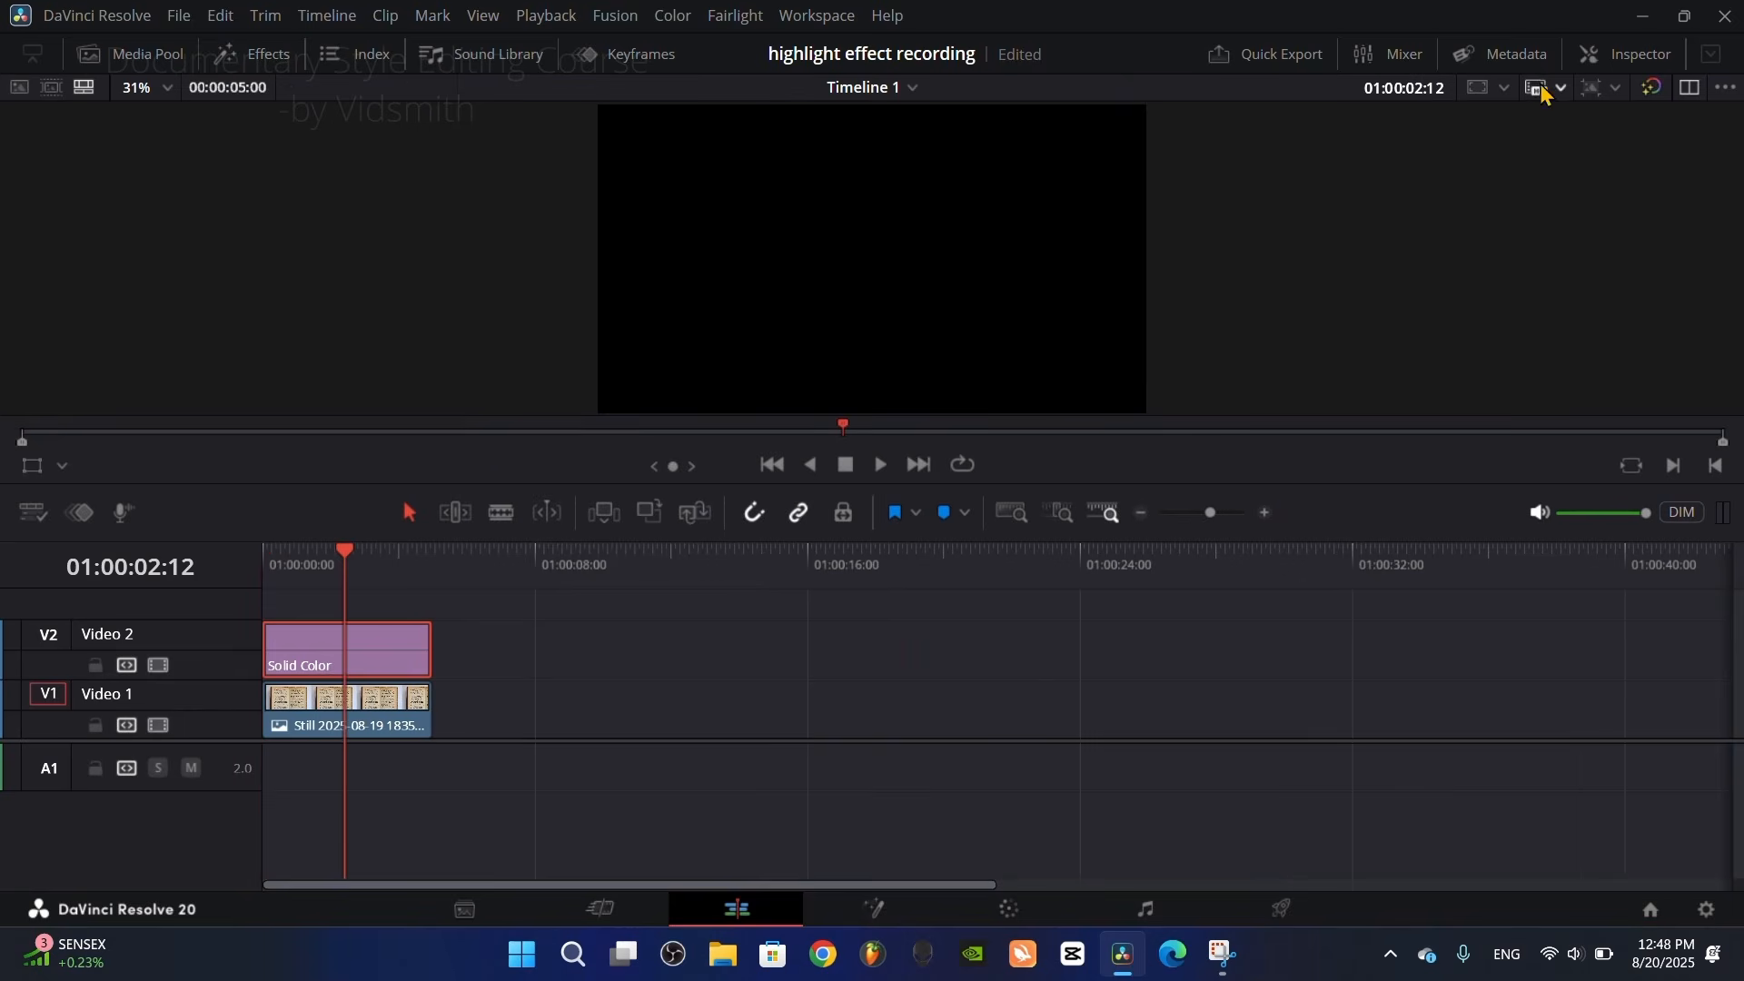
left_click(1606, 60)
left_click(1445, 264)
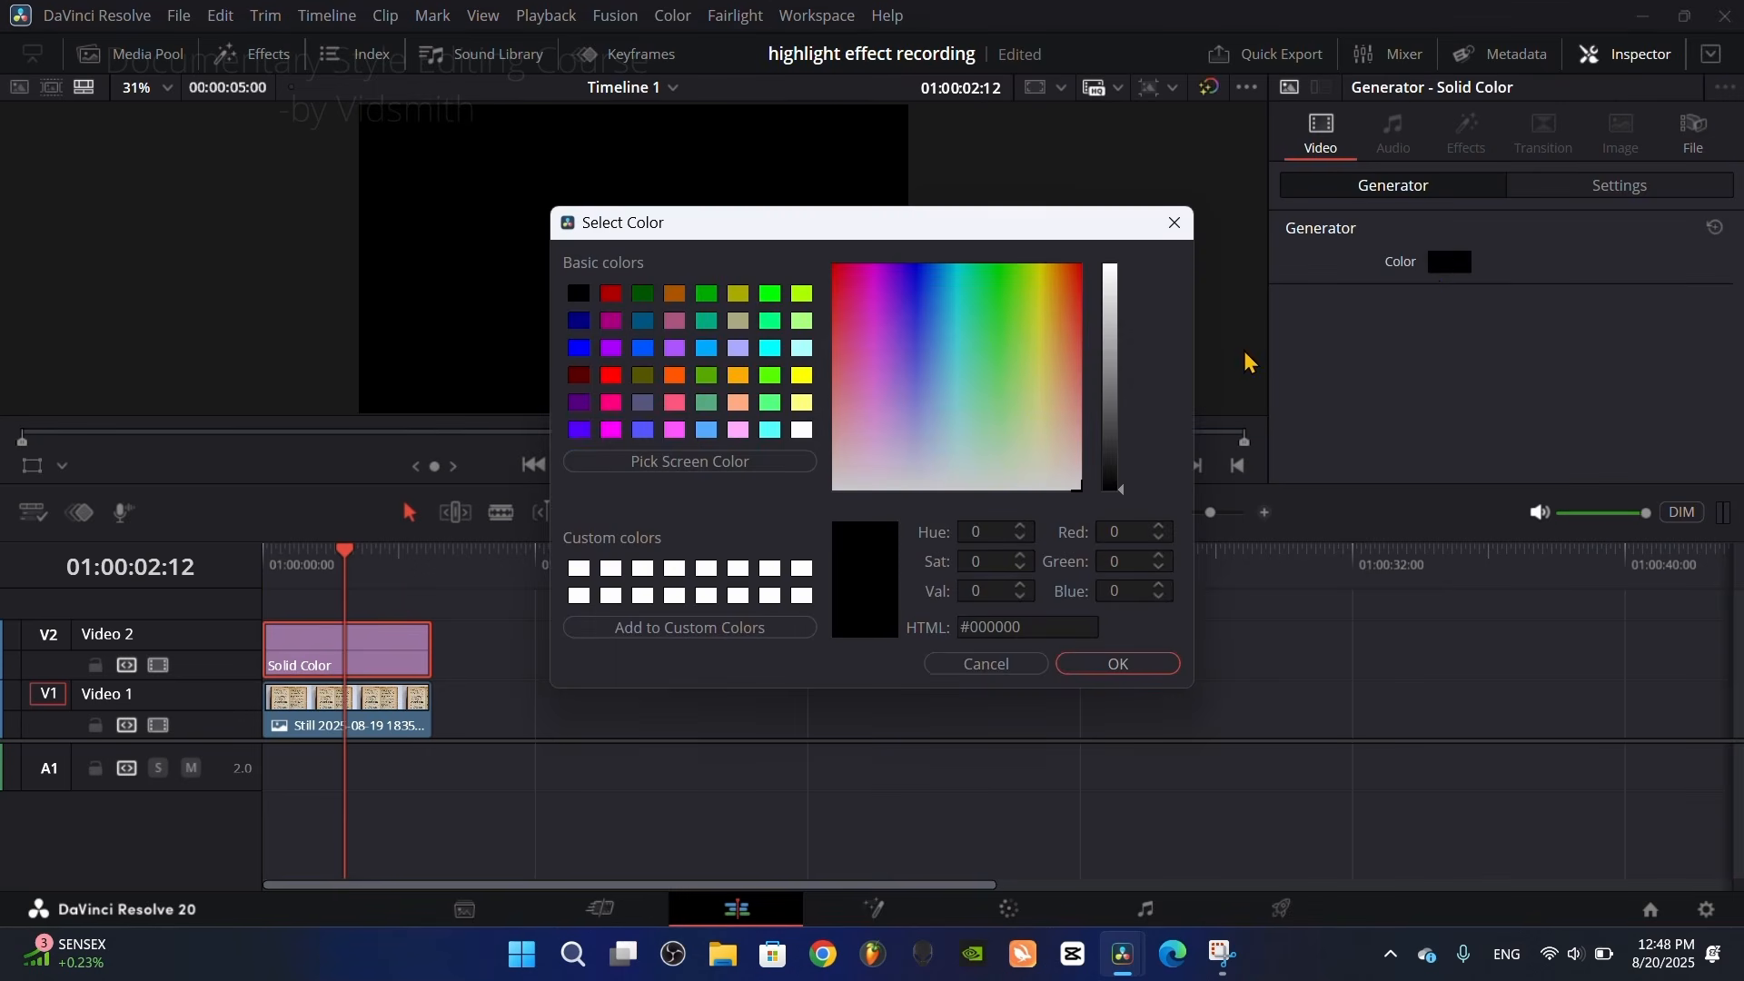
left_click(770, 300)
left_click(1103, 667)
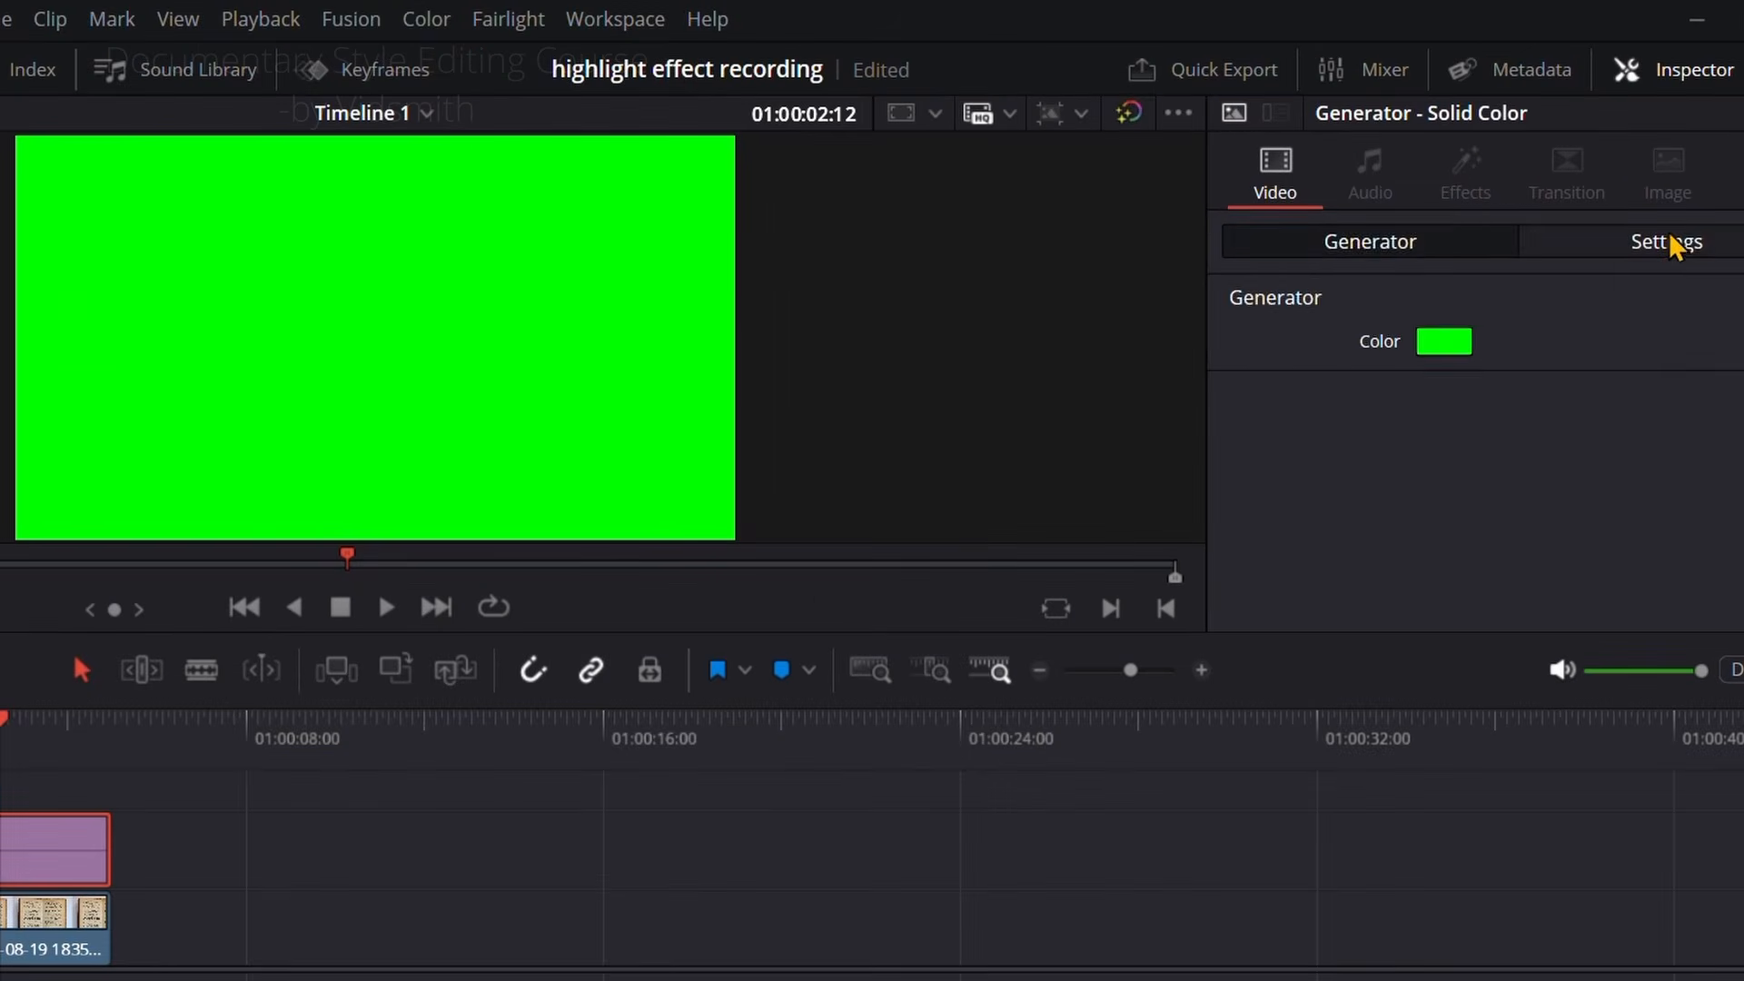
Step: Crop the Solid Color to a thin bar: left 455.04, right 410.88, top 297 and bottom 684.72
left_click(1628, 185)
scroll(1397, 401, "down", 3)
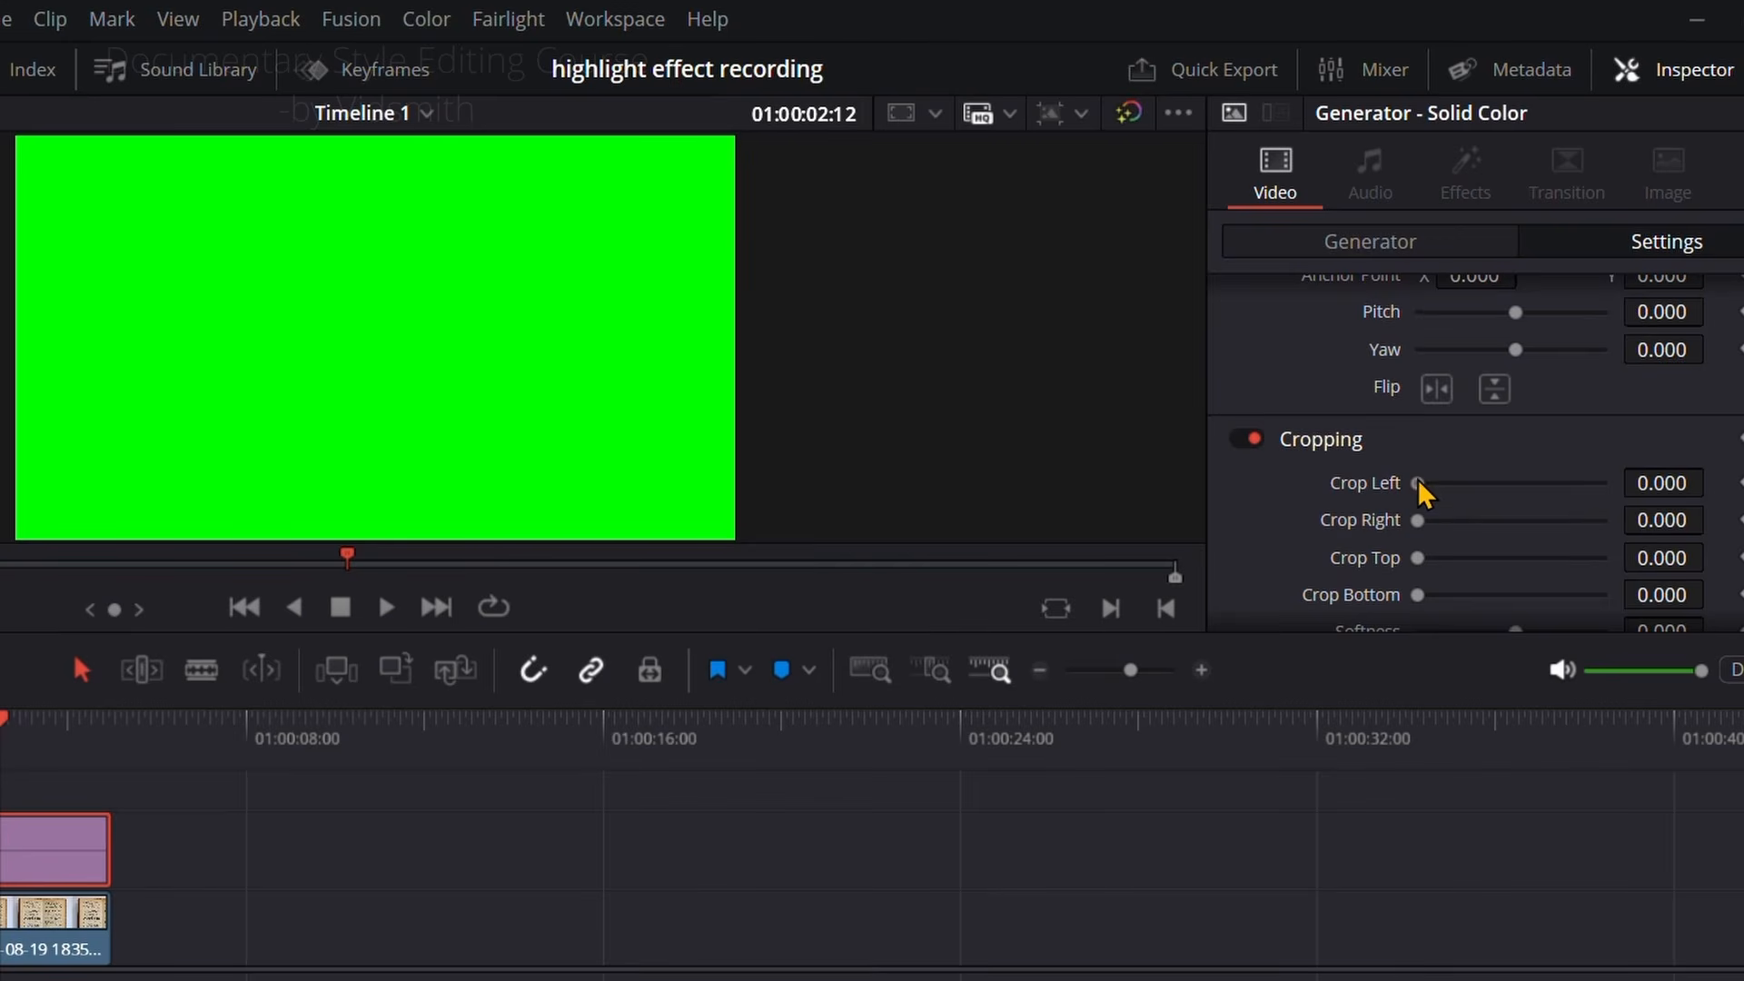
left_click_drag(1418, 484, 1522, 609)
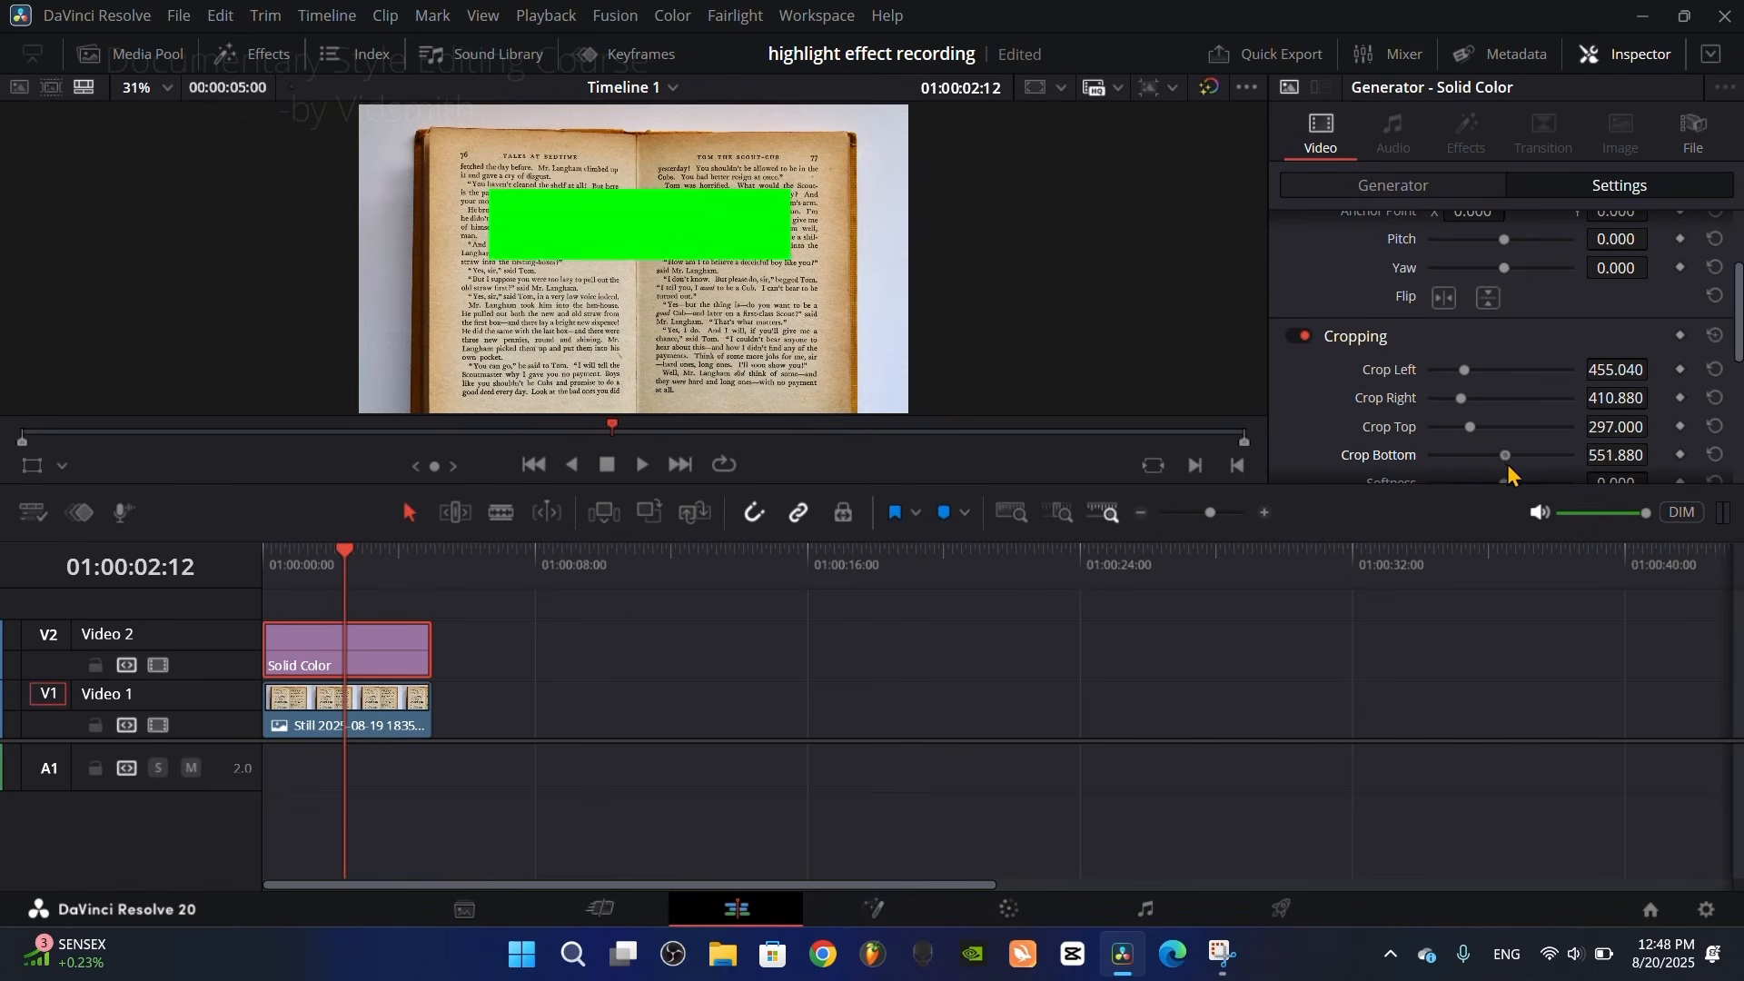
left_click_drag(1508, 466, 1524, 463)
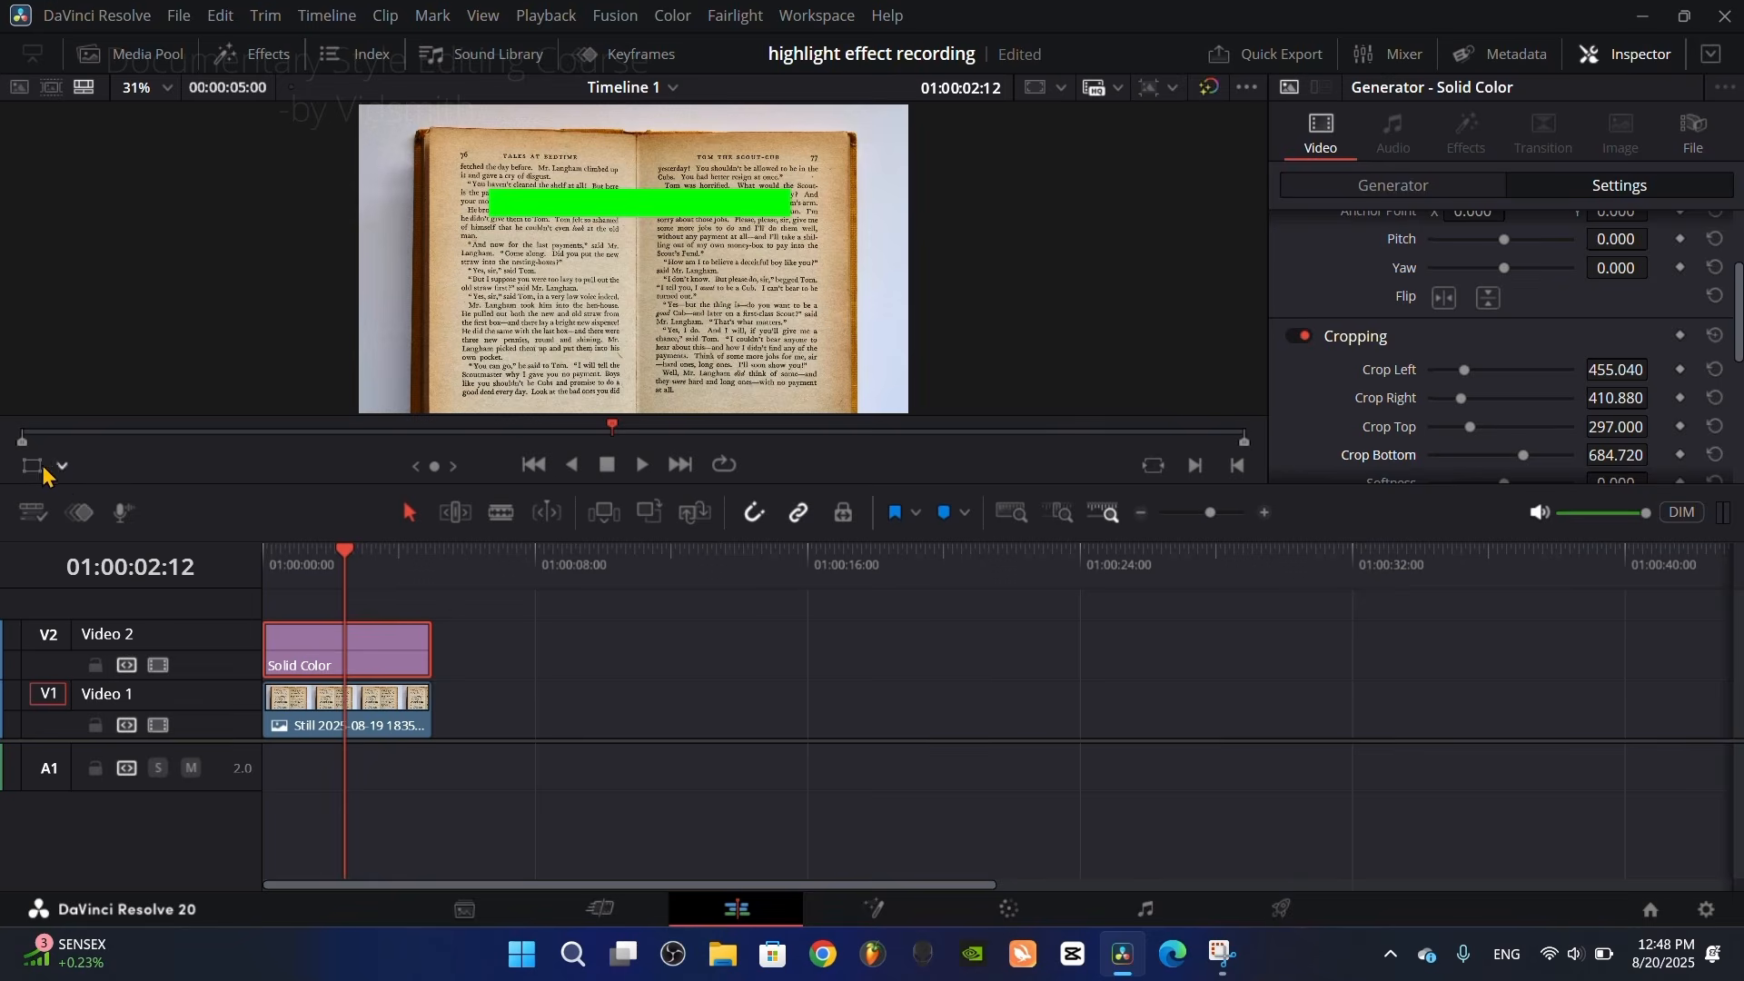
Step: Use the on-screen Crop handles to fit the green bar over the line "You haven't cleaned the shelf at all!"
left_click(62, 466)
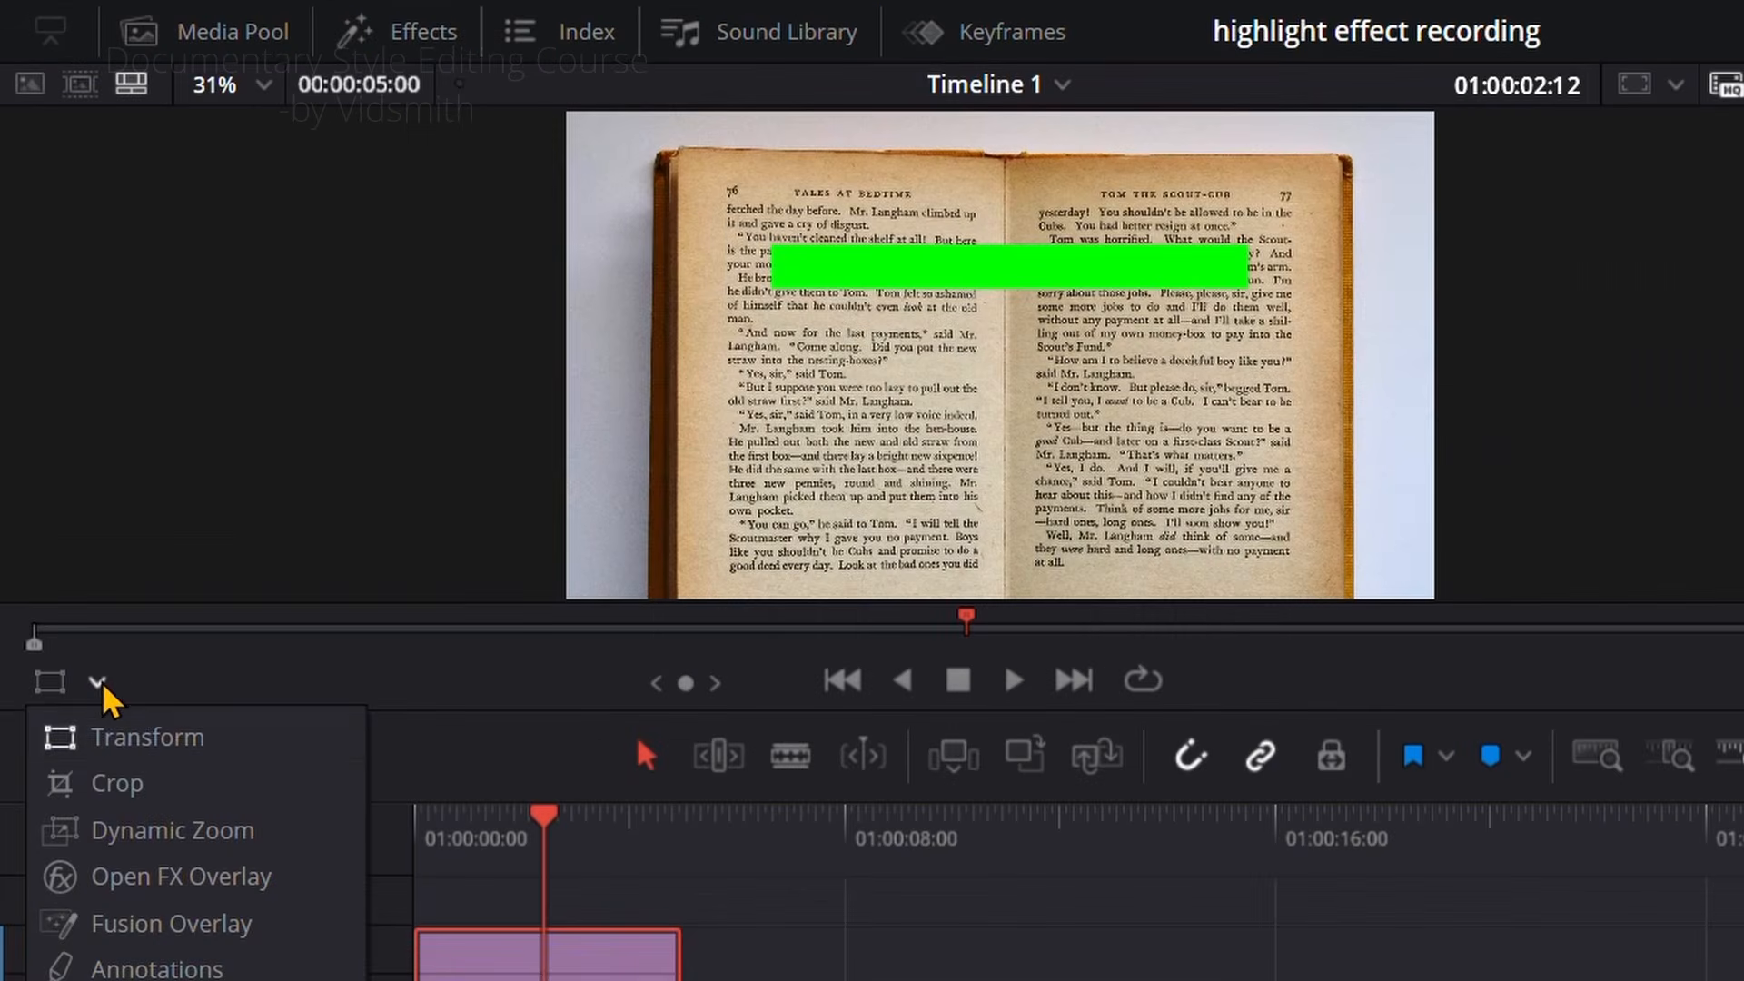
left_click(116, 783)
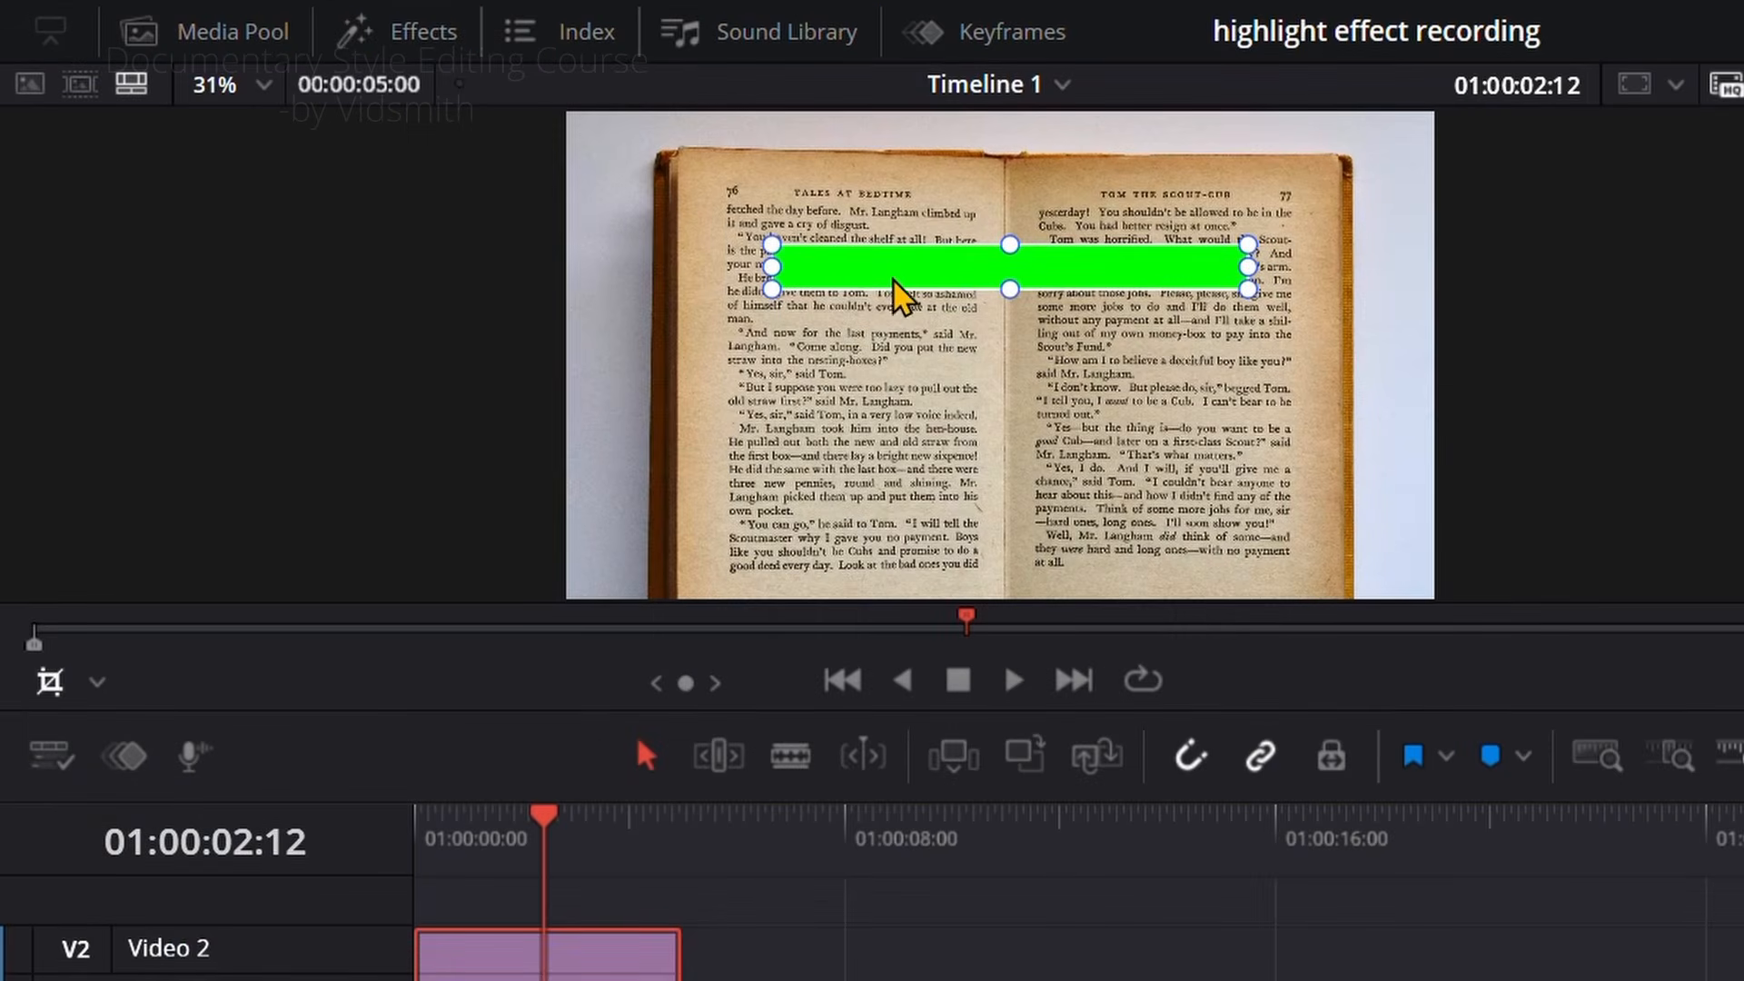
scroll(894, 269, "up", 2)
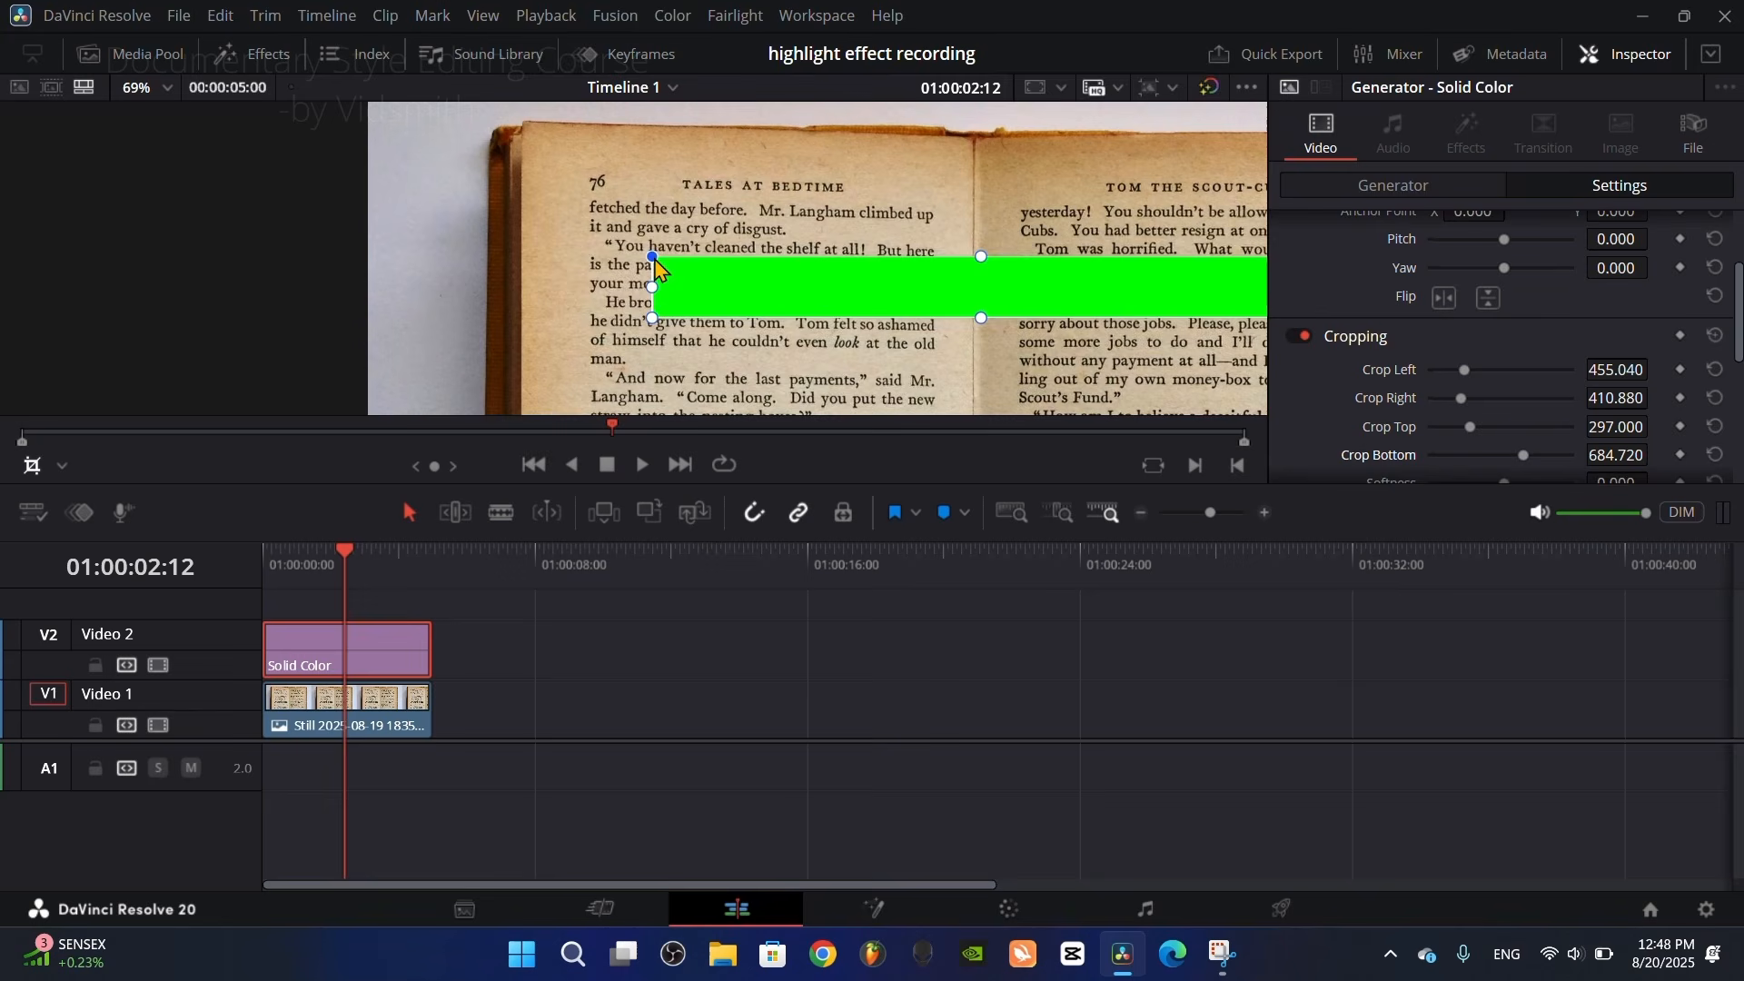
left_click_drag(652, 258, 595, 249)
left_click_drag(596, 320, 587, 266)
left_click_drag(852, 327, 651, 330)
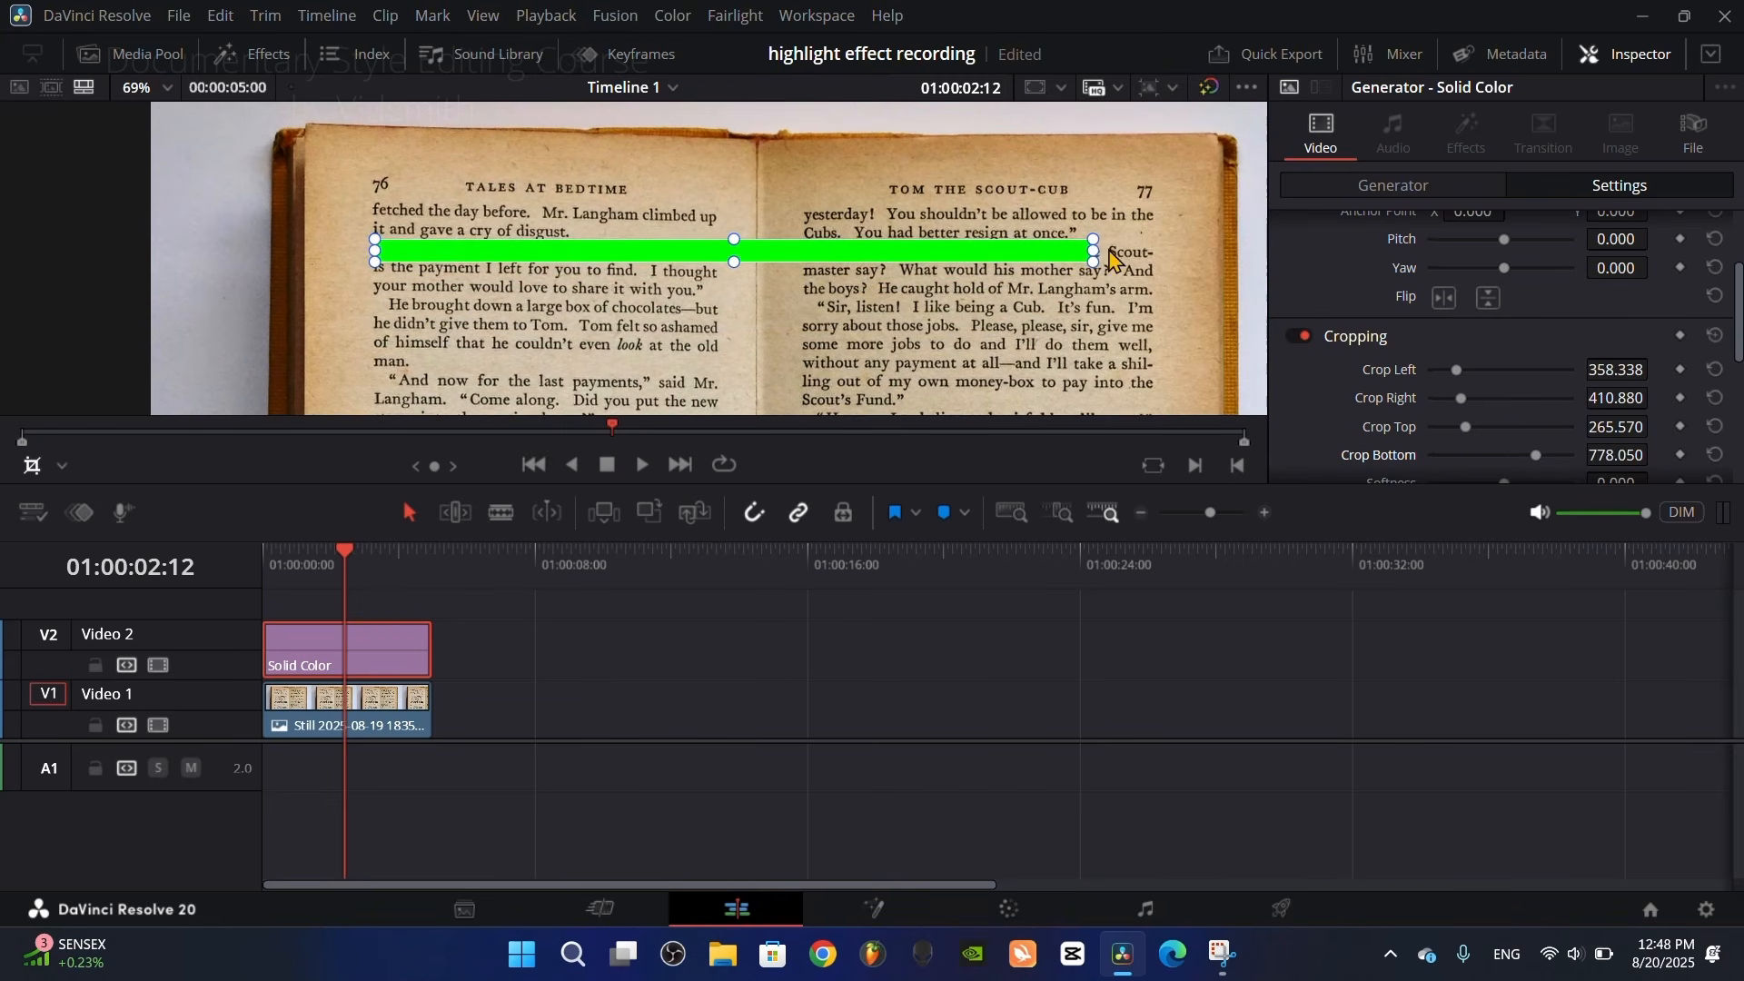
left_click_drag(1096, 262, 649, 245)
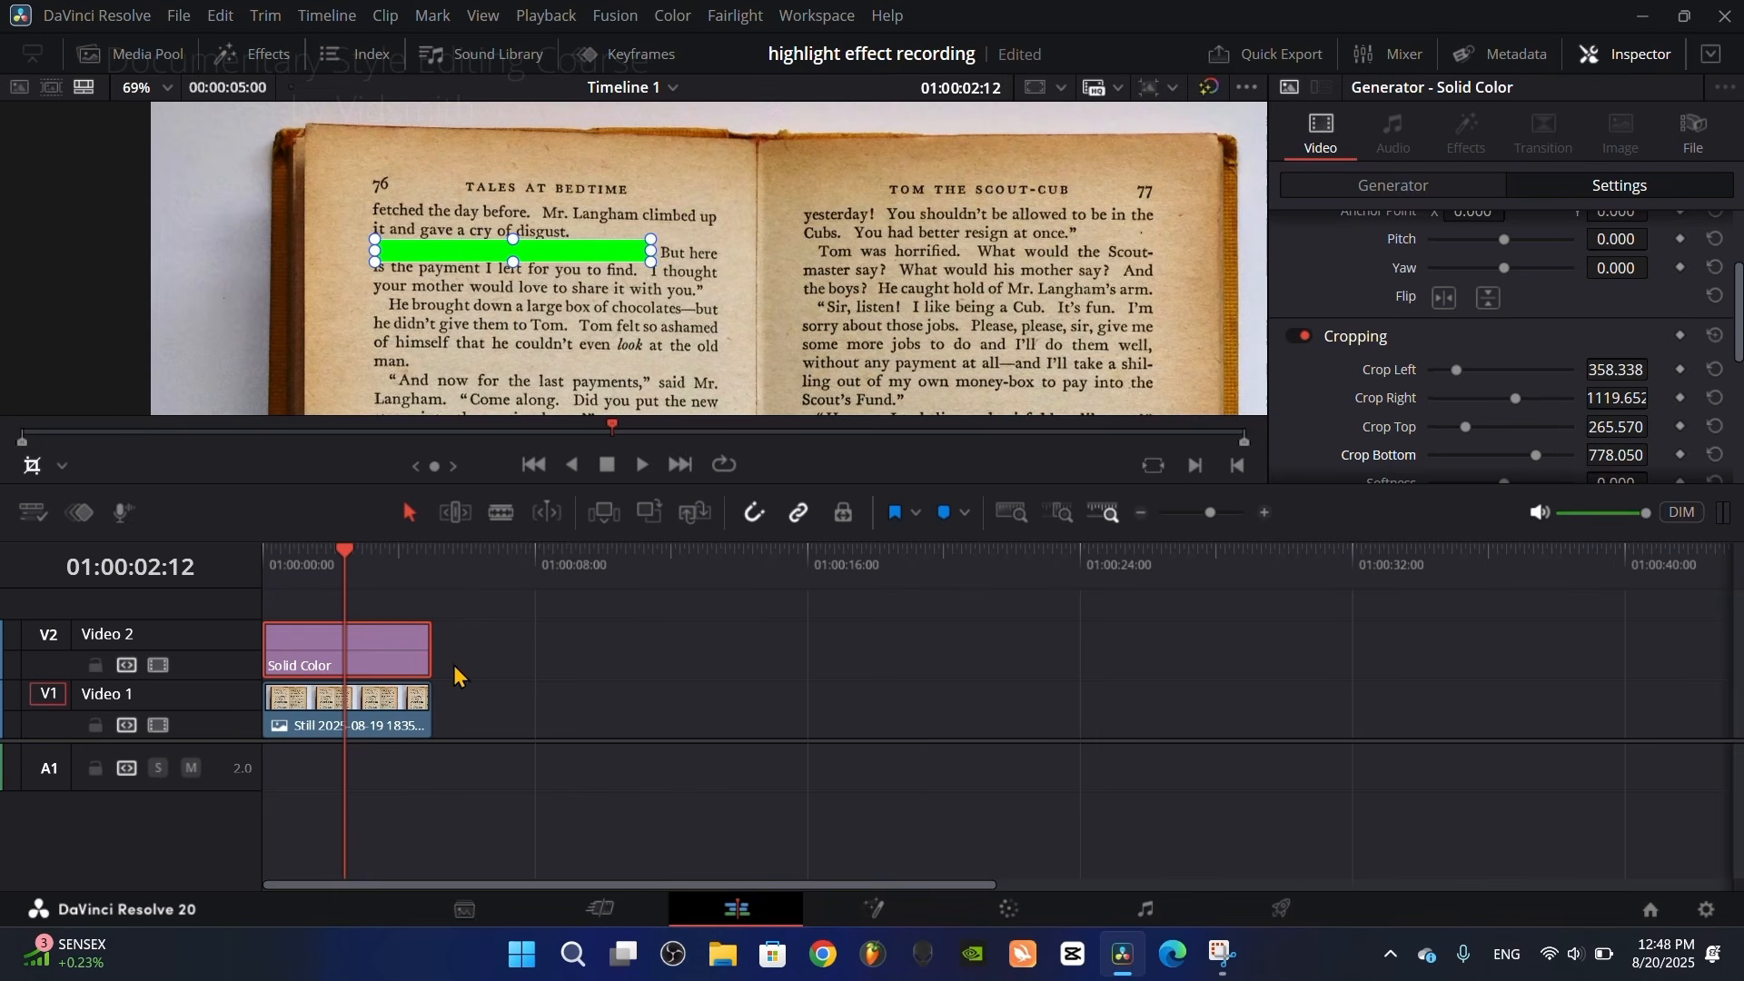
Step: Set the Solid Color's composite mode to Multiply and deselect the clip
scroll(1454, 344, "down", 5)
left_click(1529, 416)
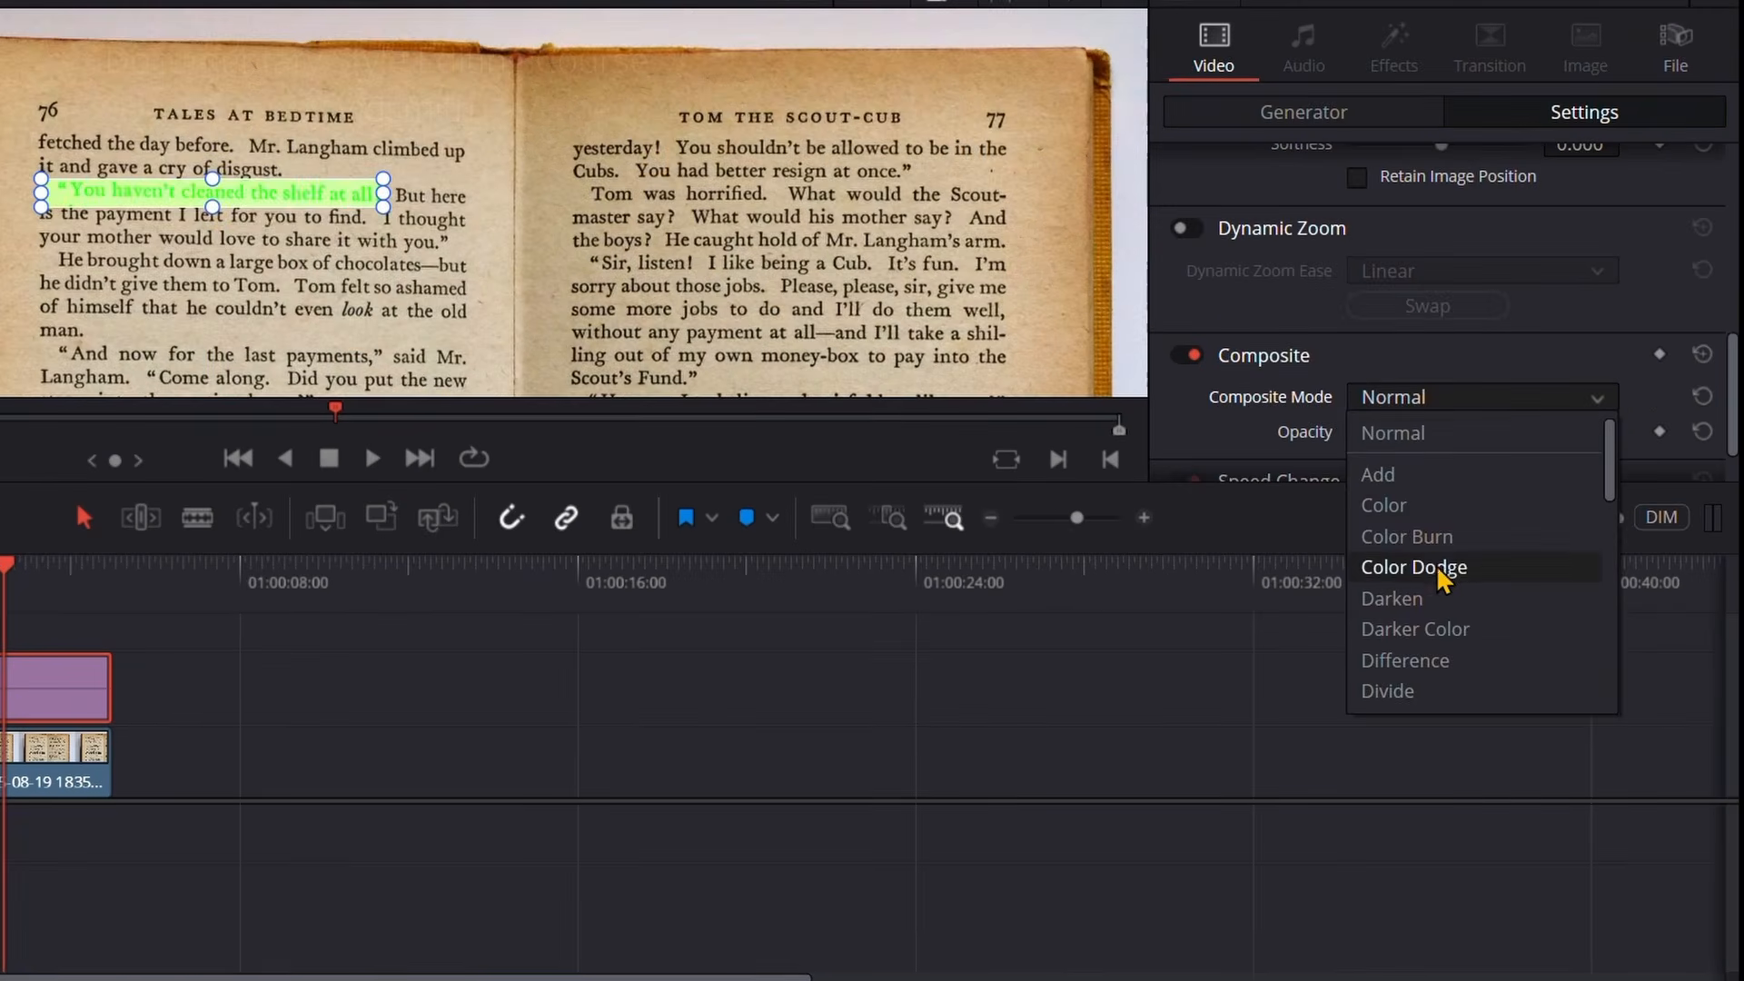
scroll(1413, 659, "down", 3)
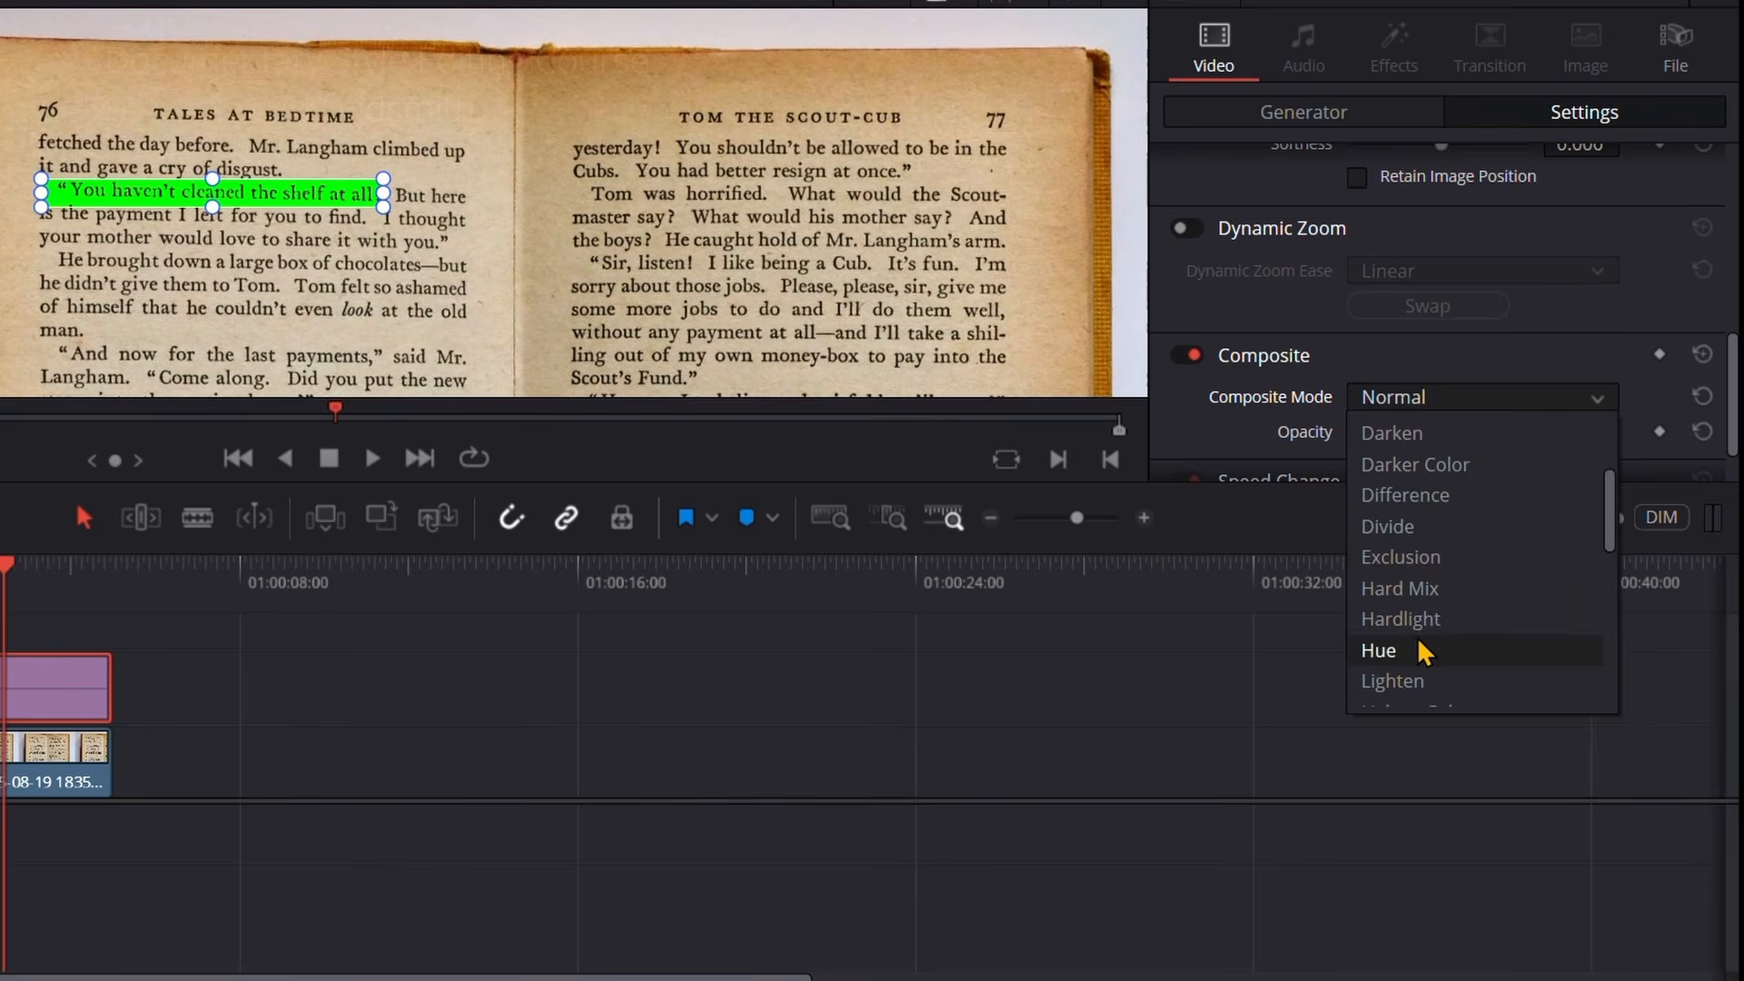
scroll(1410, 673, "down", 3)
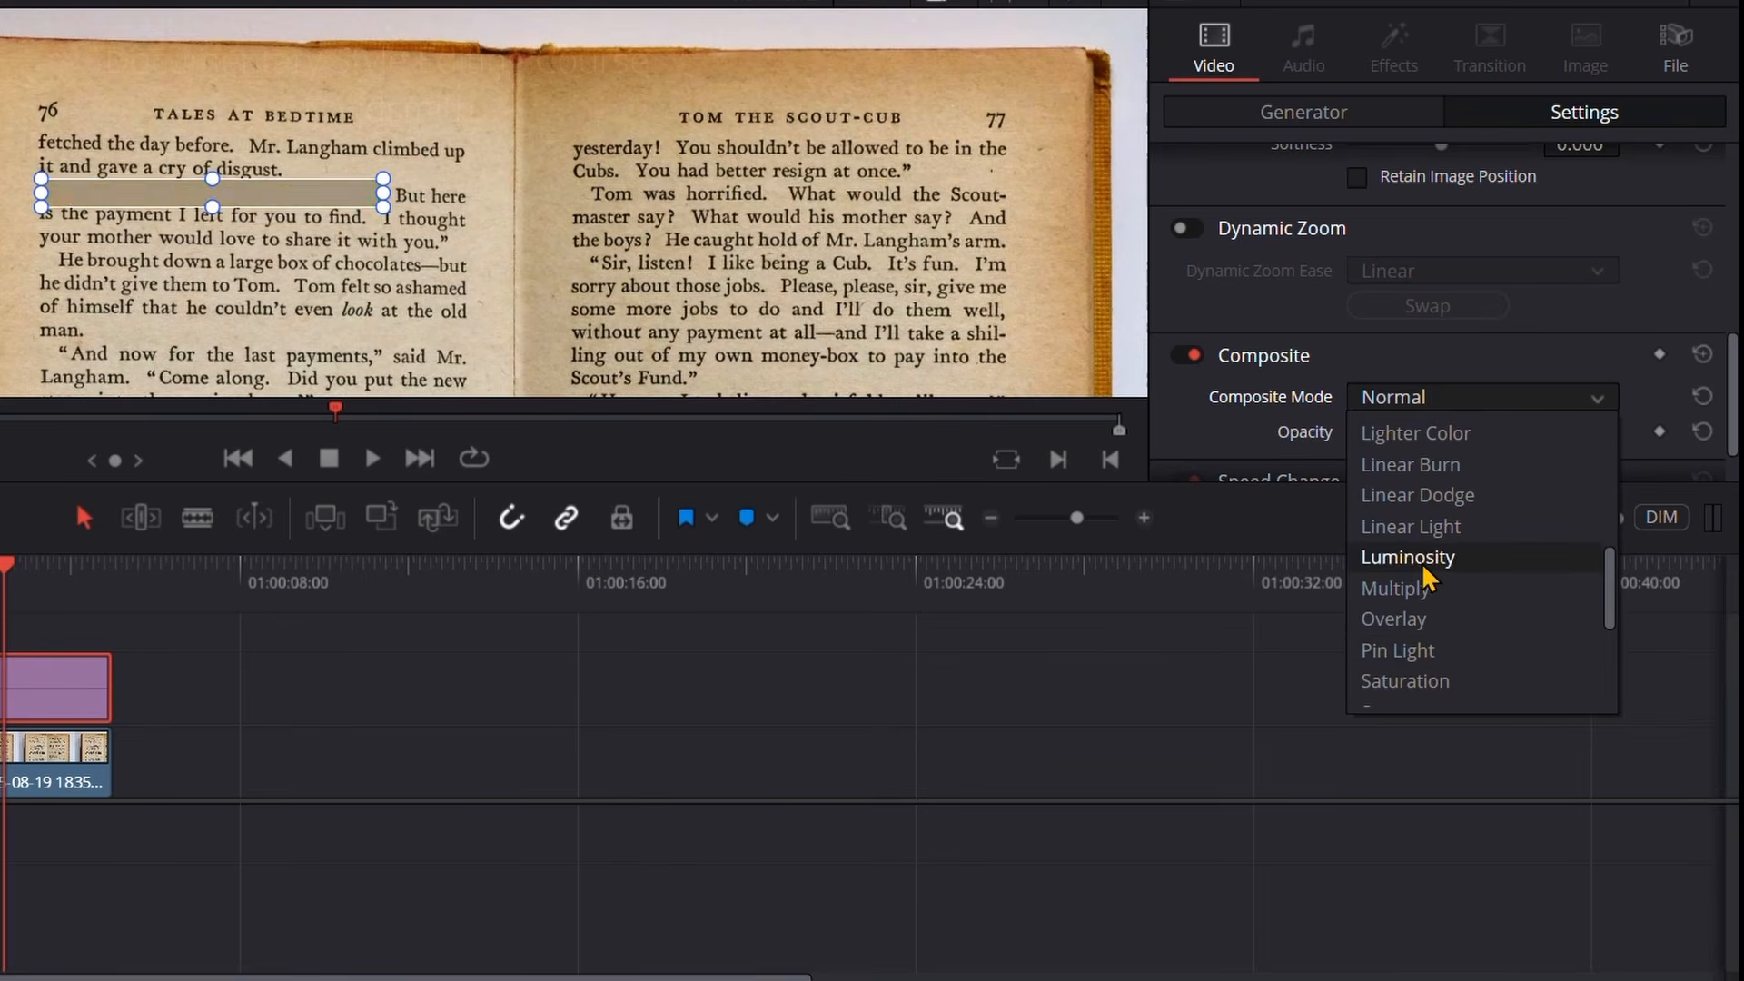
left_click(1423, 595)
left_click(587, 710)
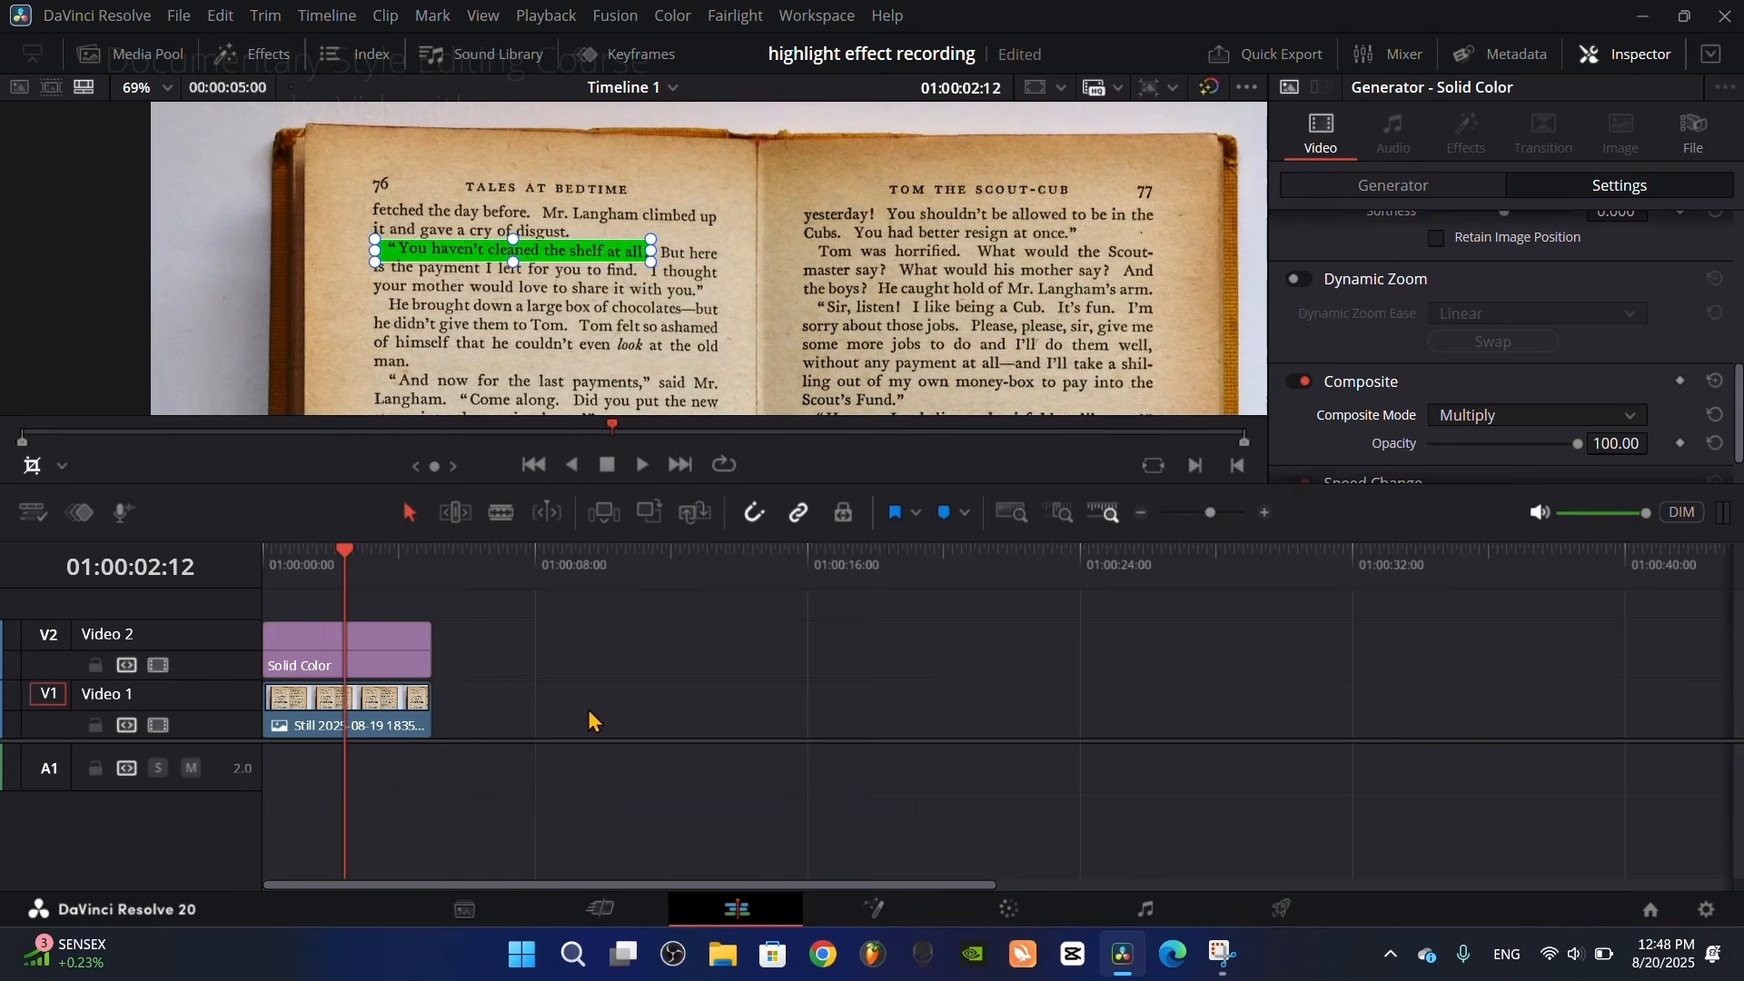
Step: Move the playhead to 01:00:00:16, hide the on-screen crop handles and vary the Solid Color's right crop along the text line
left_click_drag(434, 572, 287, 576)
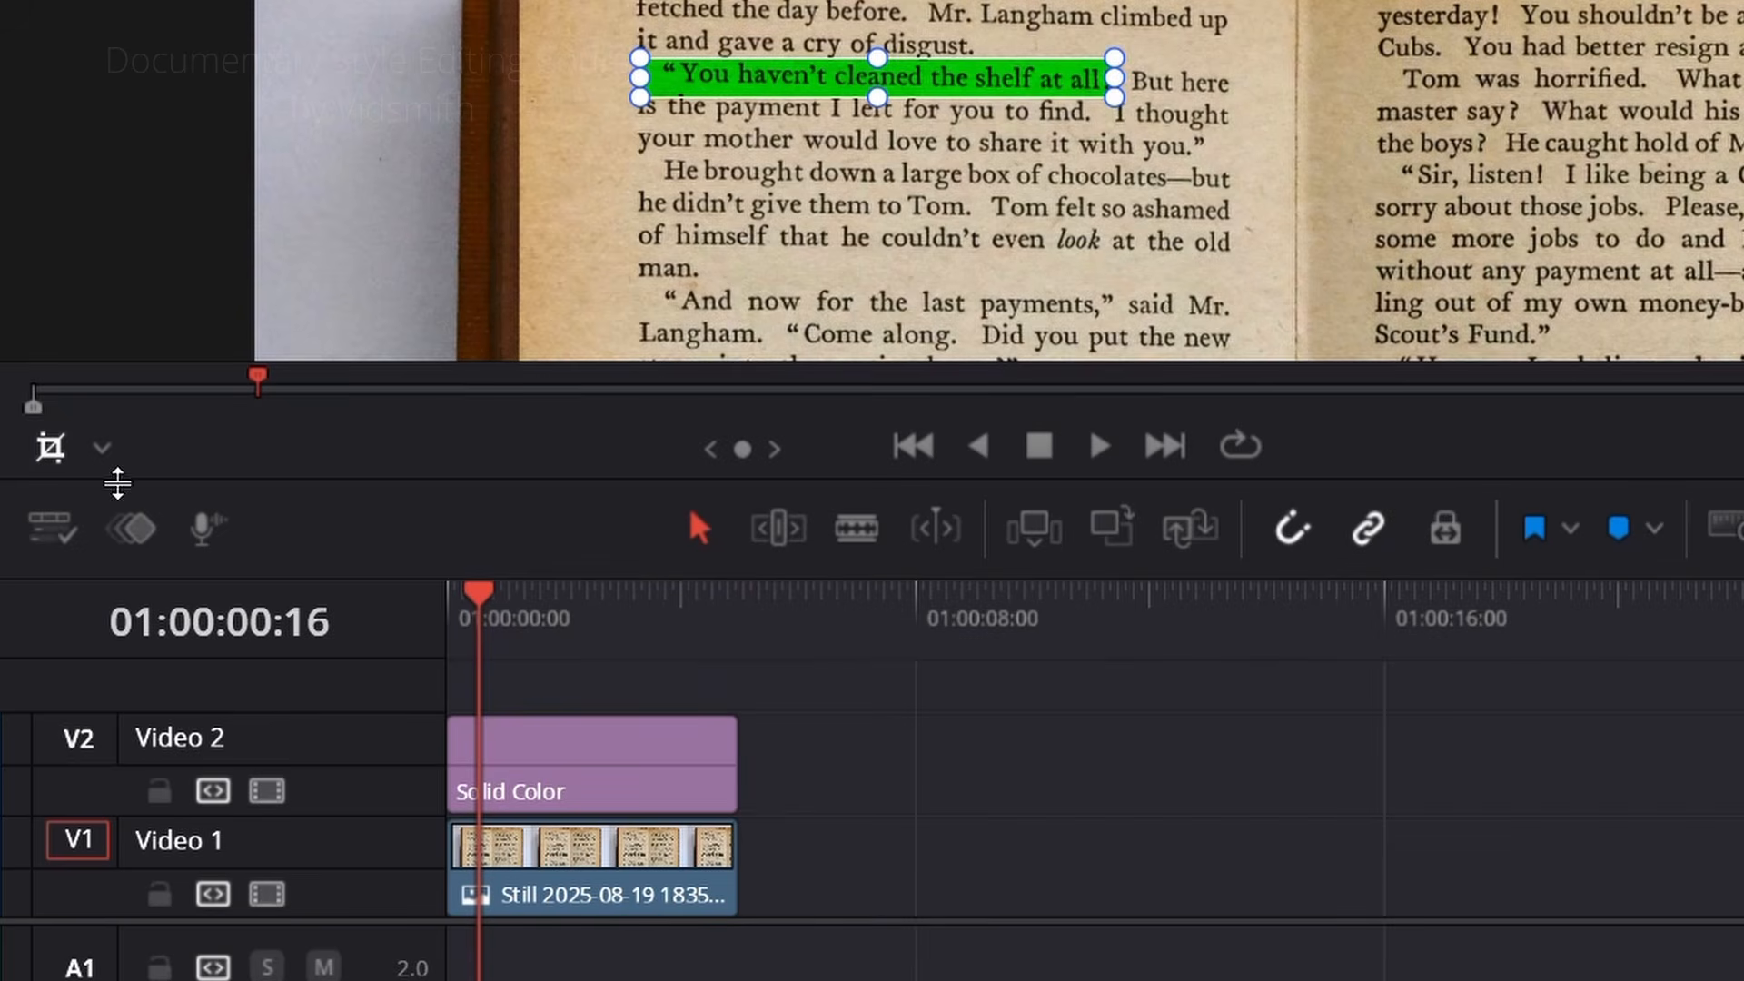
left_click(52, 450)
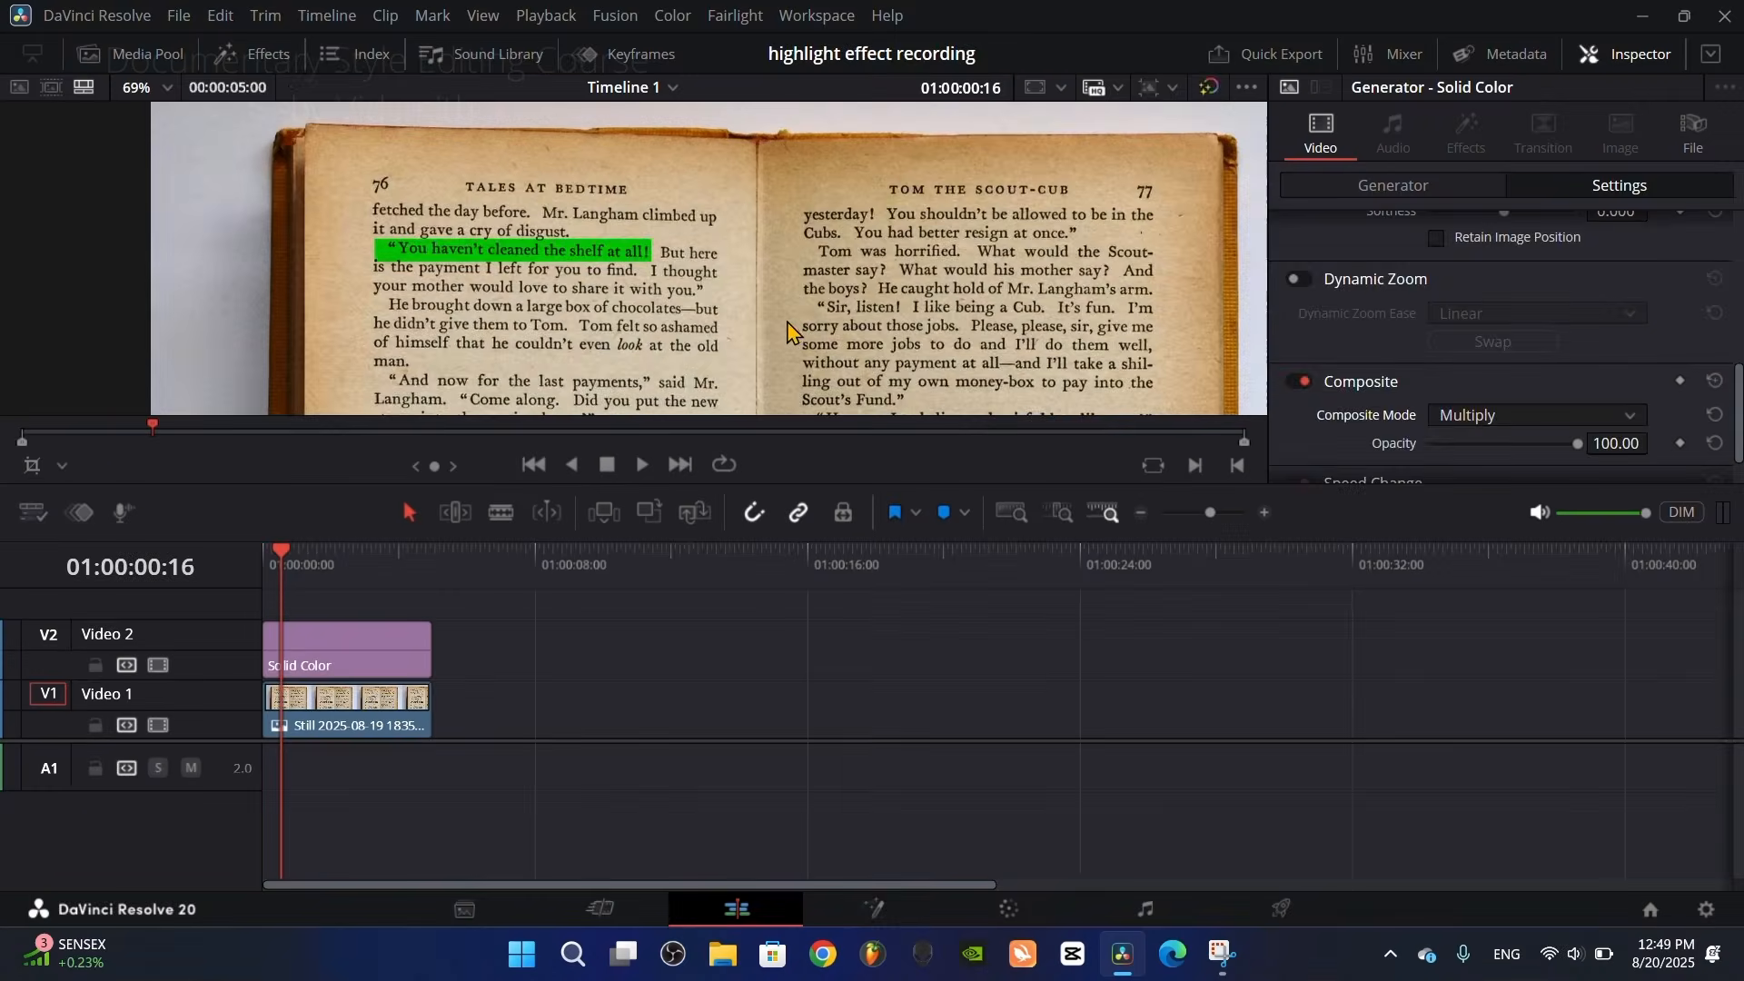
scroll(1506, 377, "up", 3)
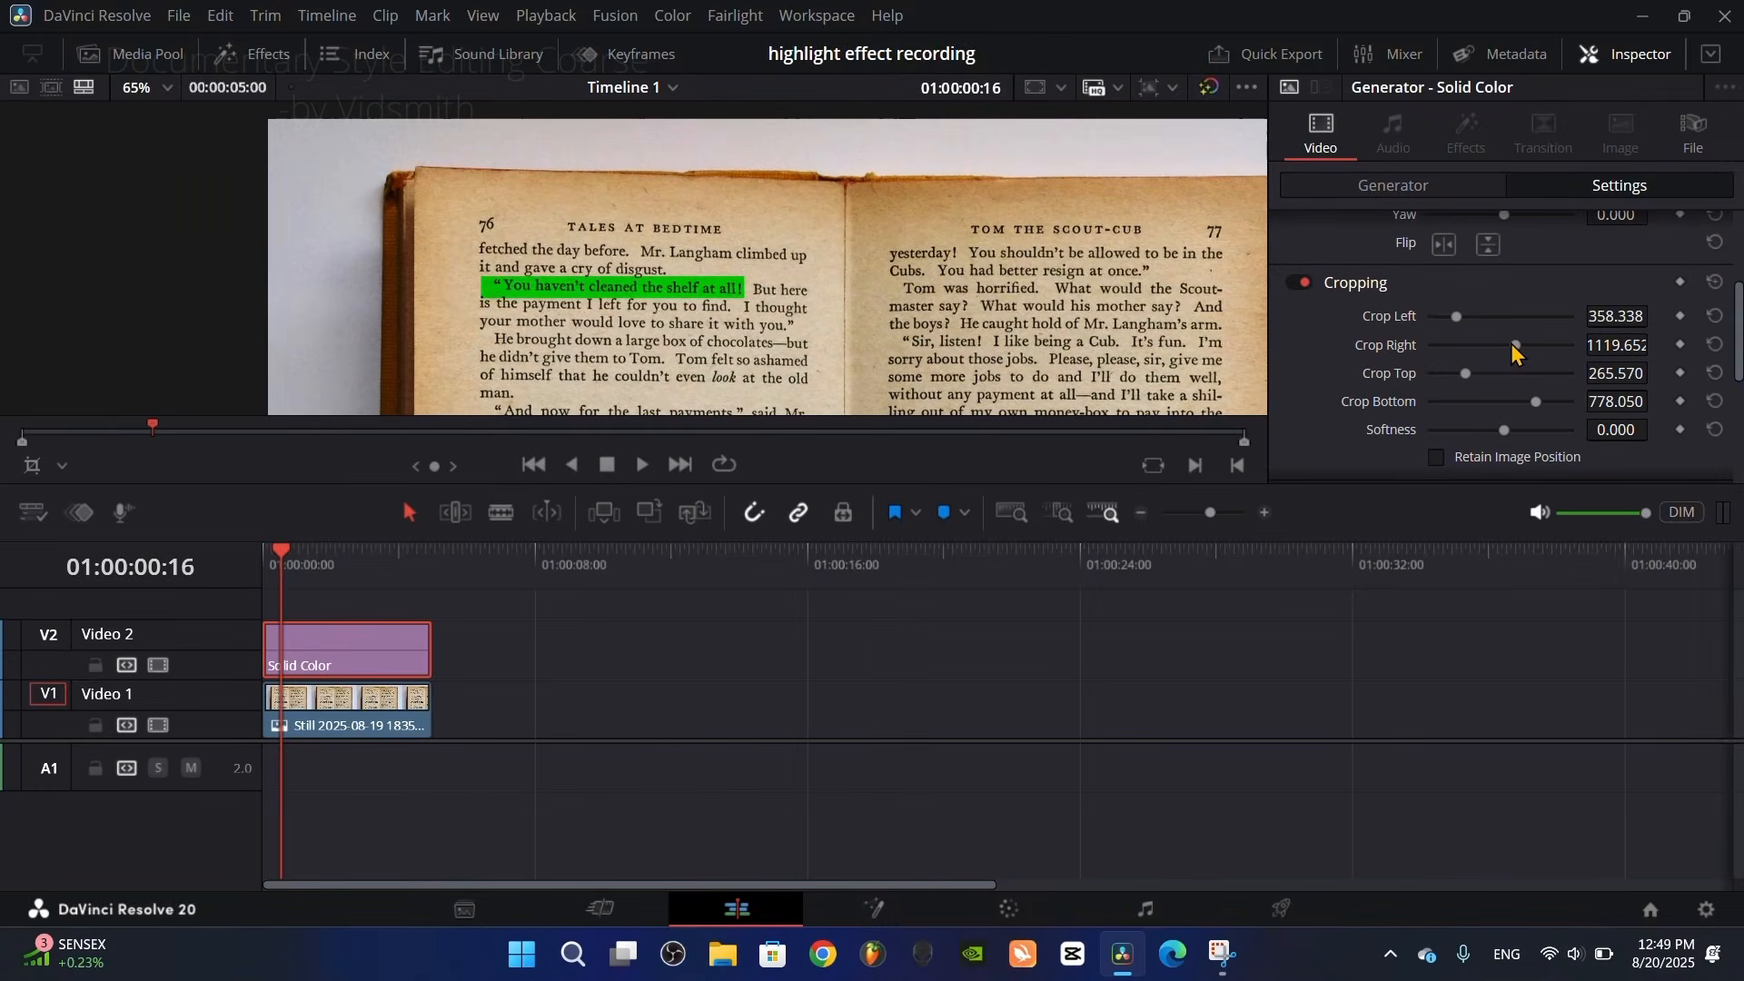
mouse_move(1514, 347)
left_mouse_down()
mouse_move(1483, 349)
mouse_move(1546, 356)
left_mouse_up()
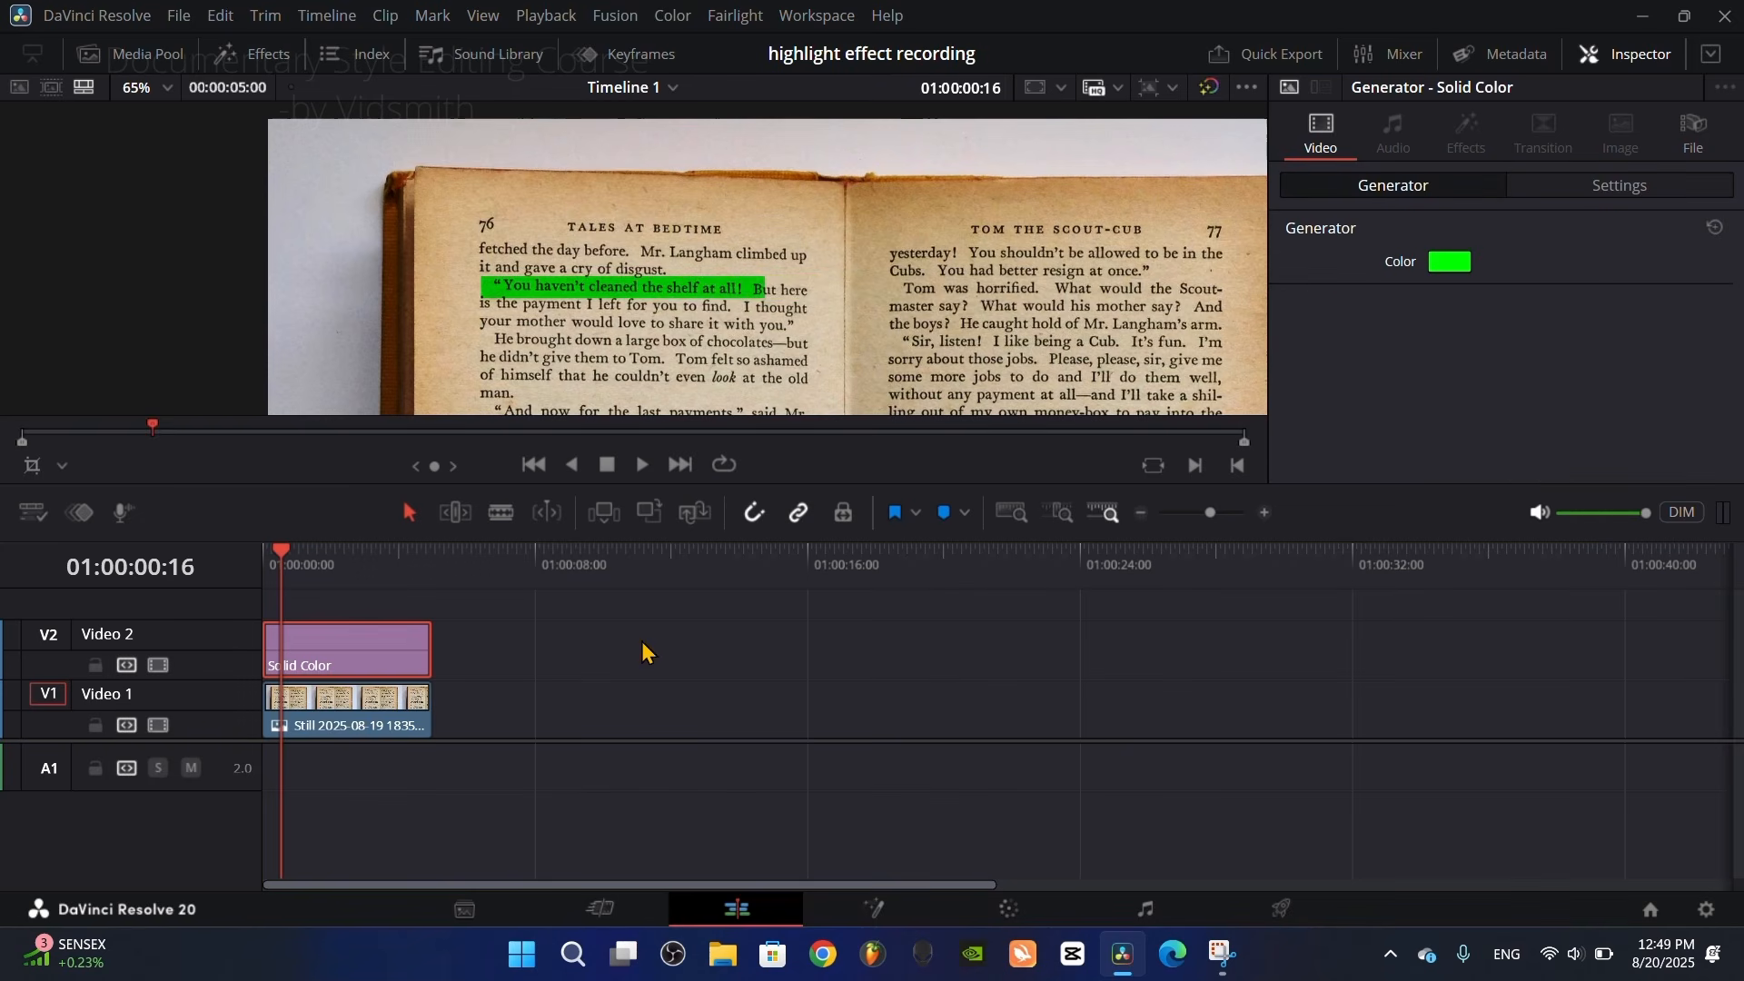
Step: Select the book page still on Video 1 and try a slight yaw rotation on it
left_click(329, 724)
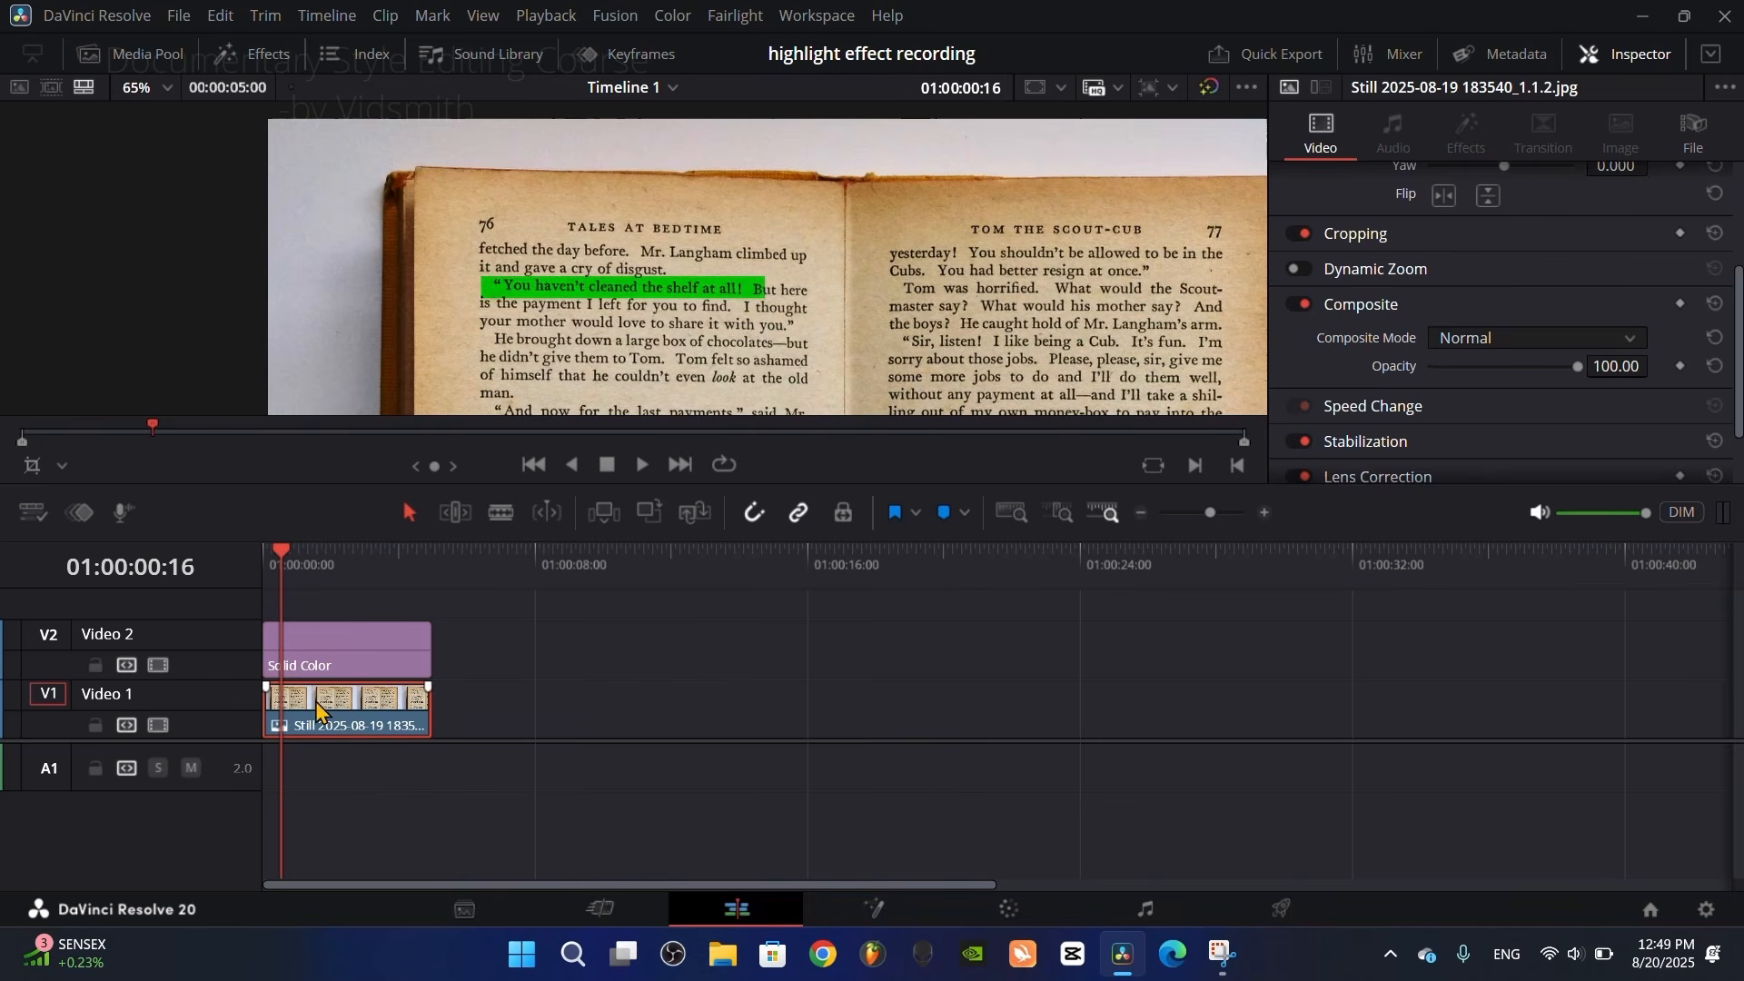
scroll(1454, 418, "up", 4)
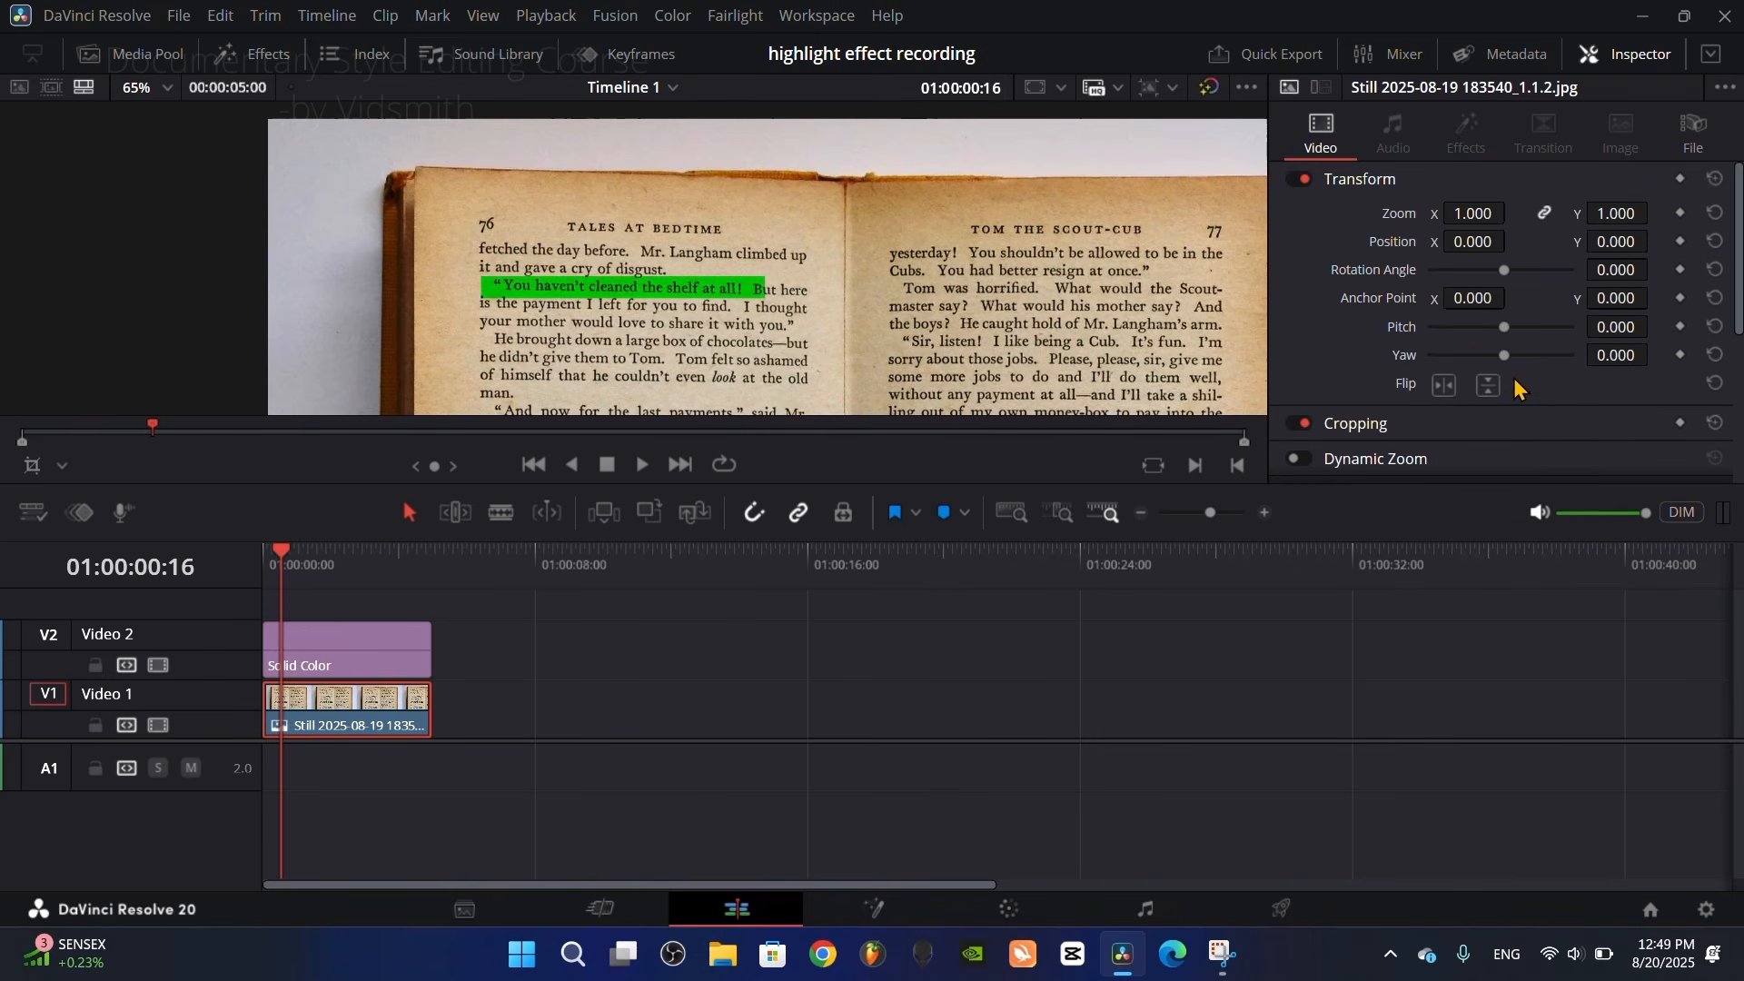
mouse_move(1503, 356)
left_mouse_down()
mouse_move(1537, 355)
mouse_move(1511, 355)
left_mouse_up()
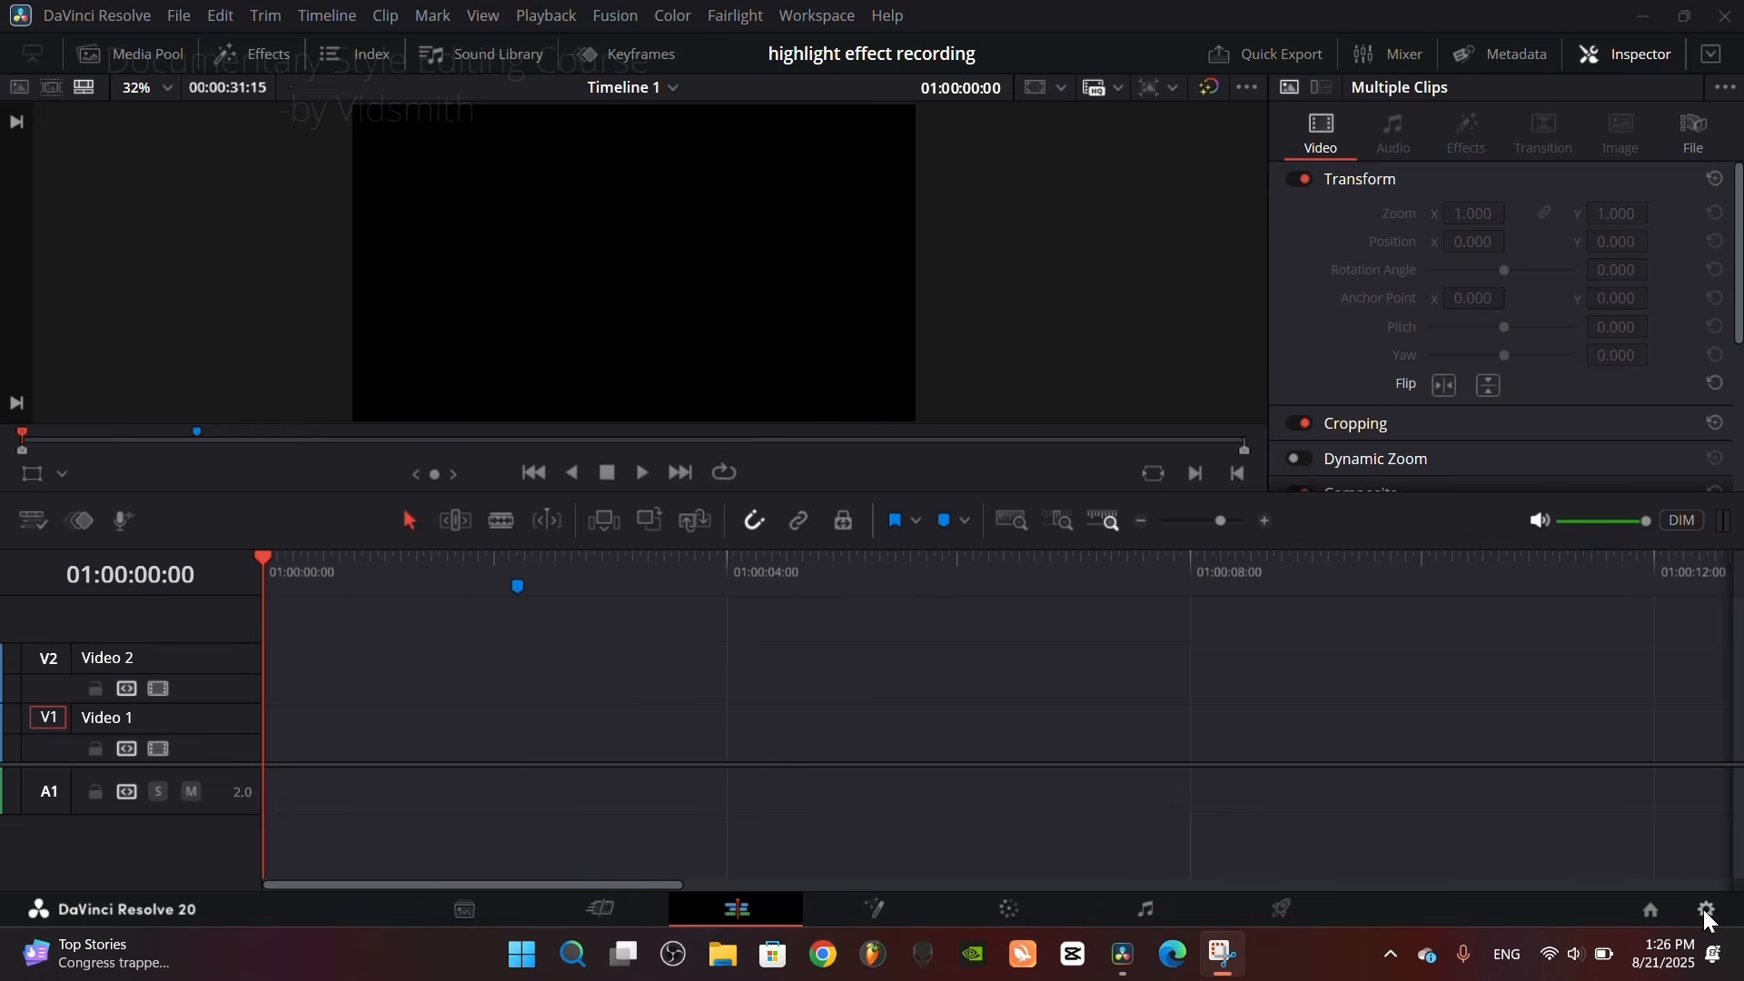
Step: Open the project settings
left_click(1707, 911)
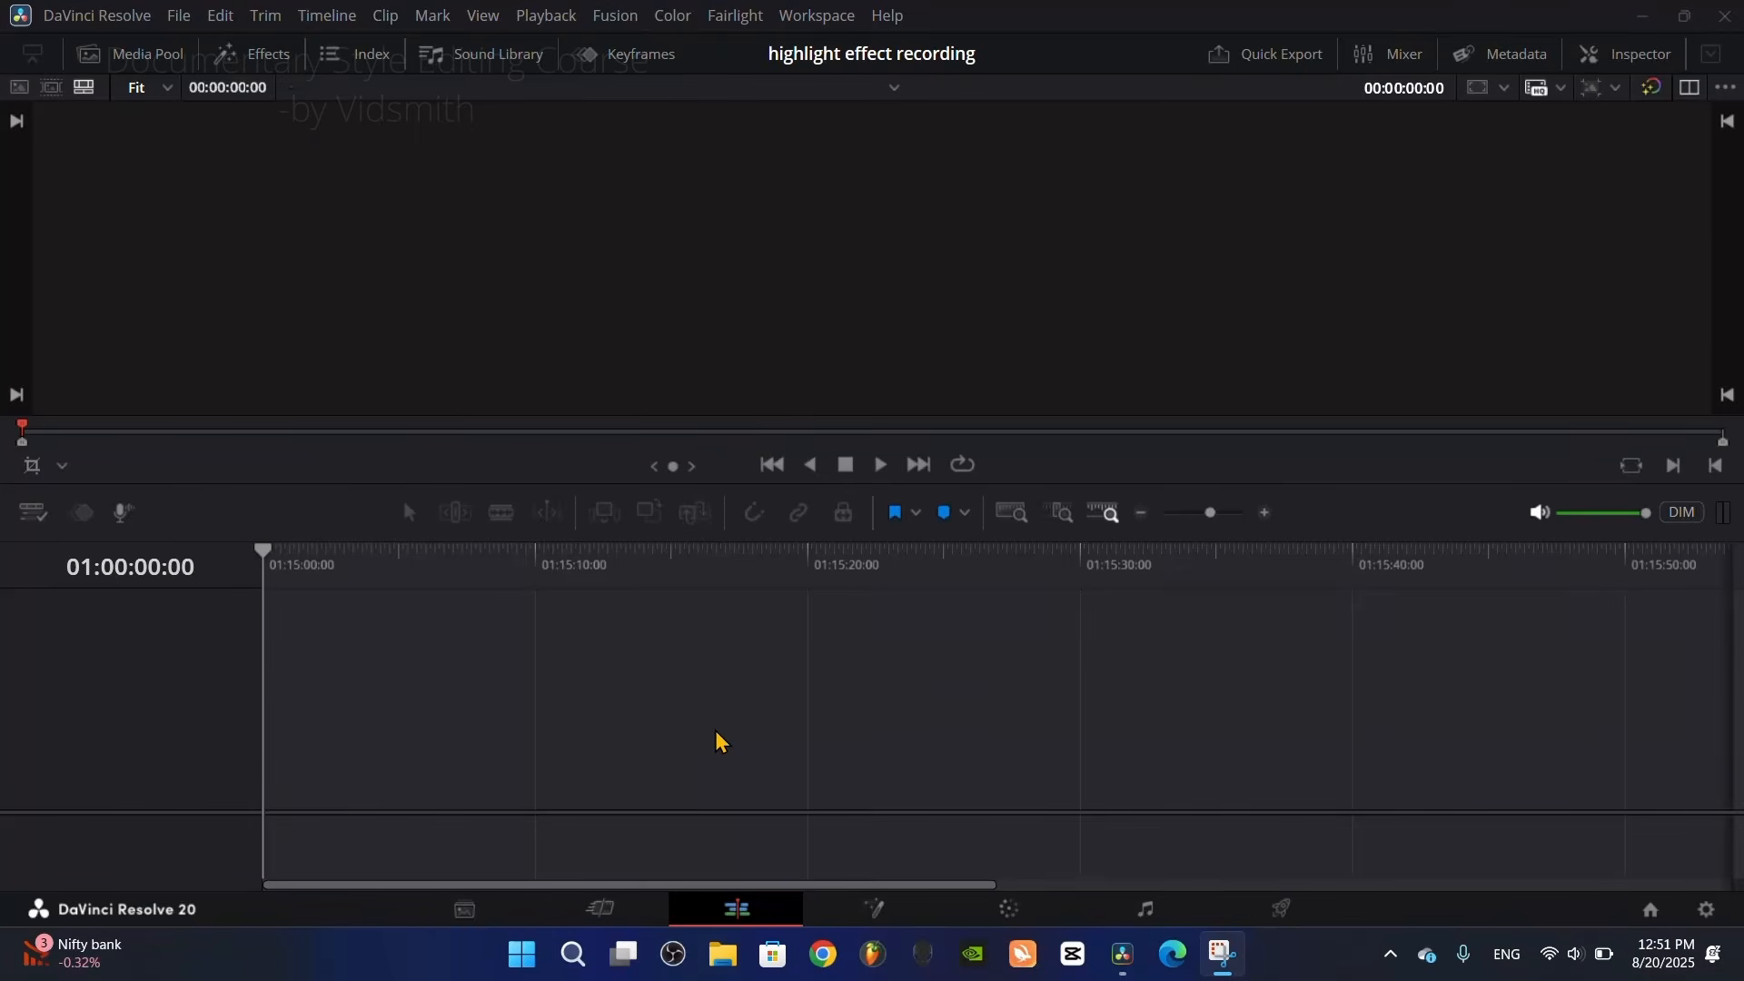
Step: Place the book page still on the empty timeline and open the clip in the Fusion page
left_click(145, 55)
left_click_drag(229, 175, 904, 718)
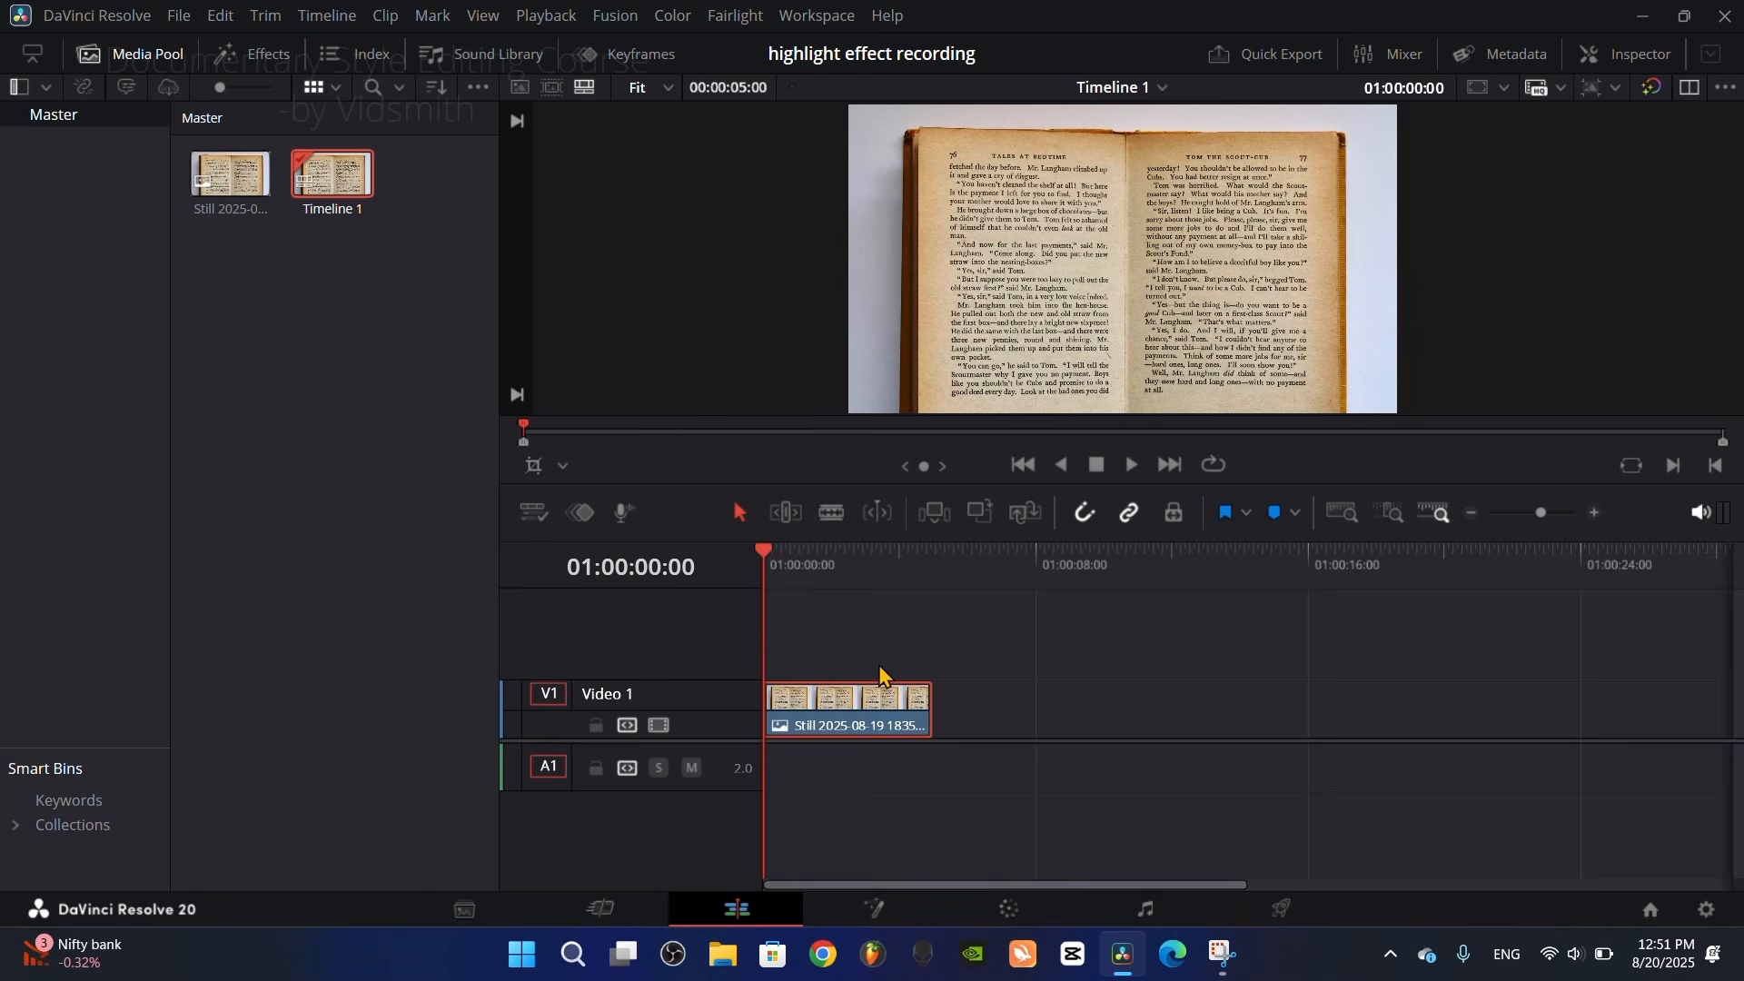
left_click(115, 58)
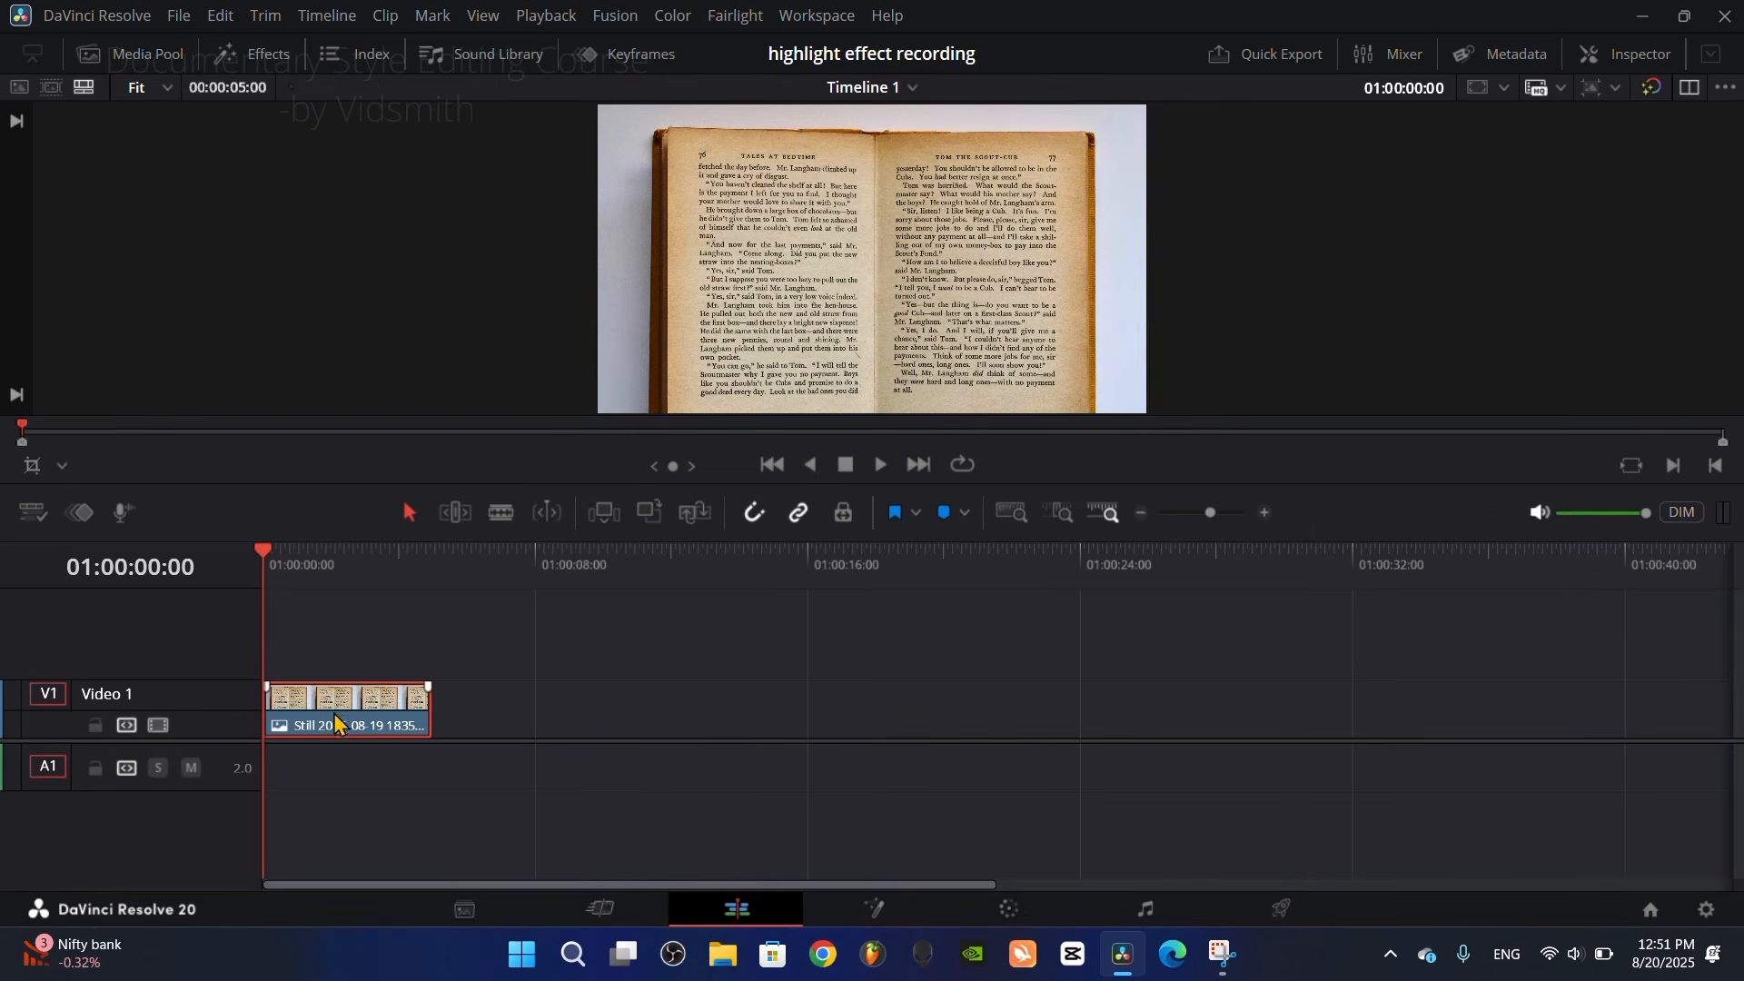
right_click(336, 724)
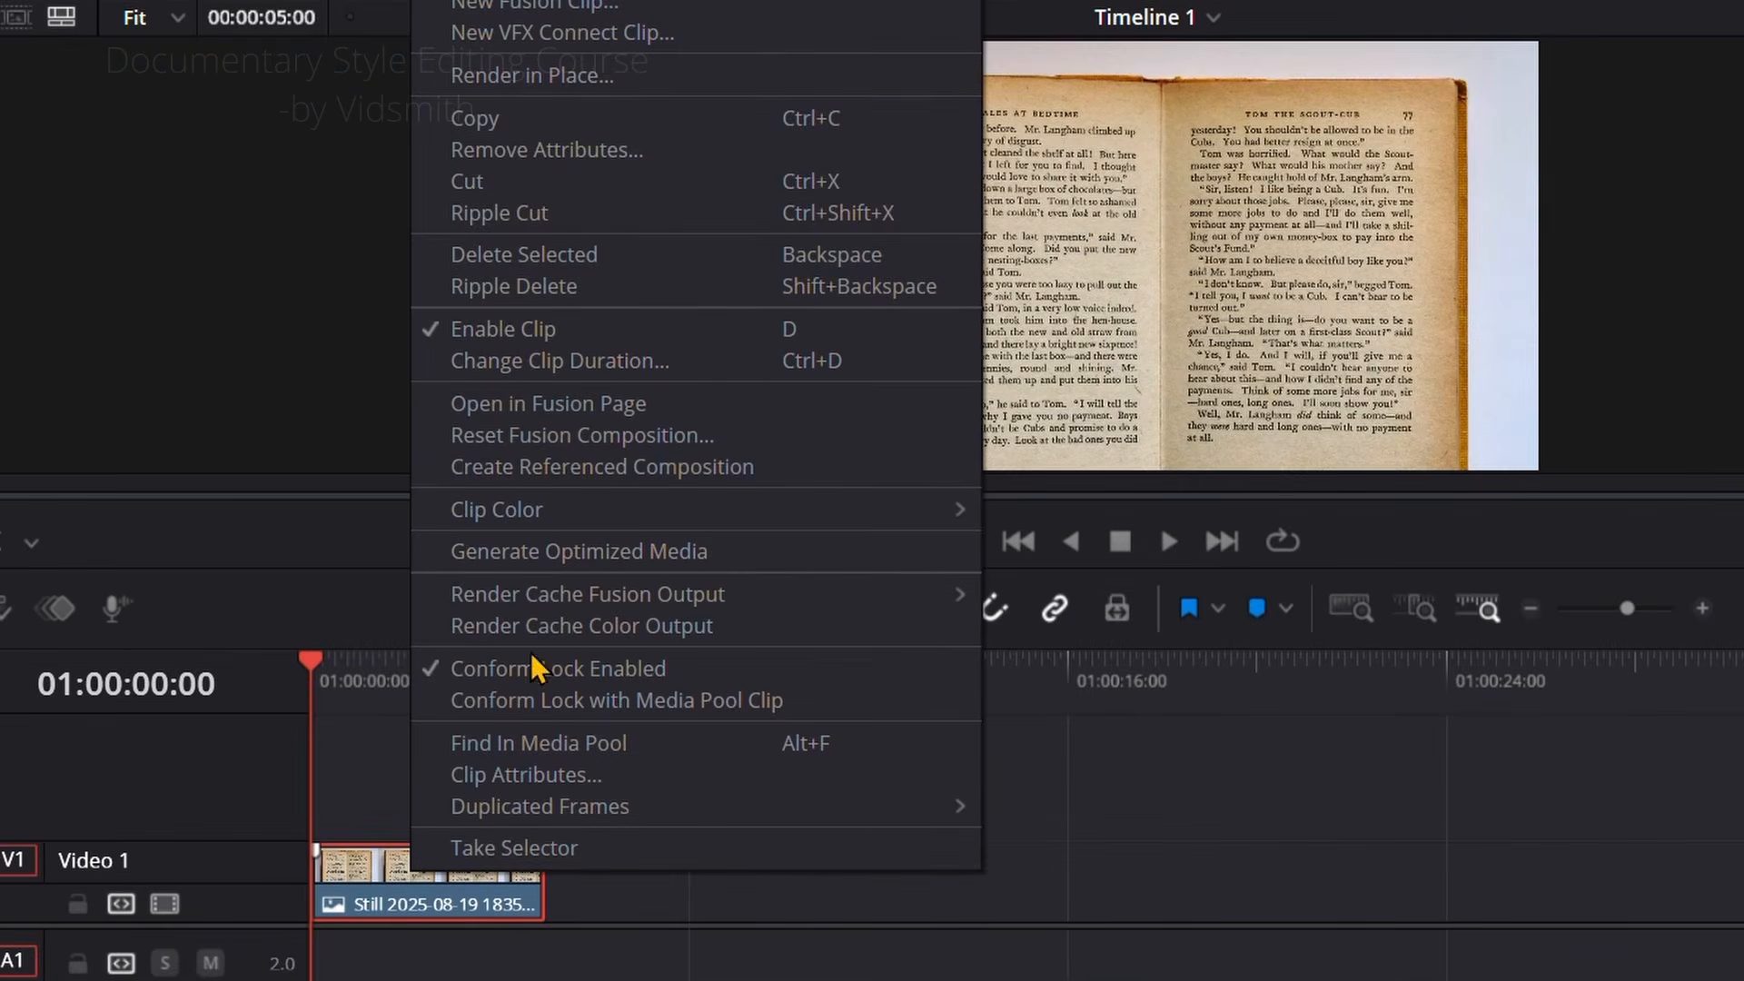
left_click(525, 410)
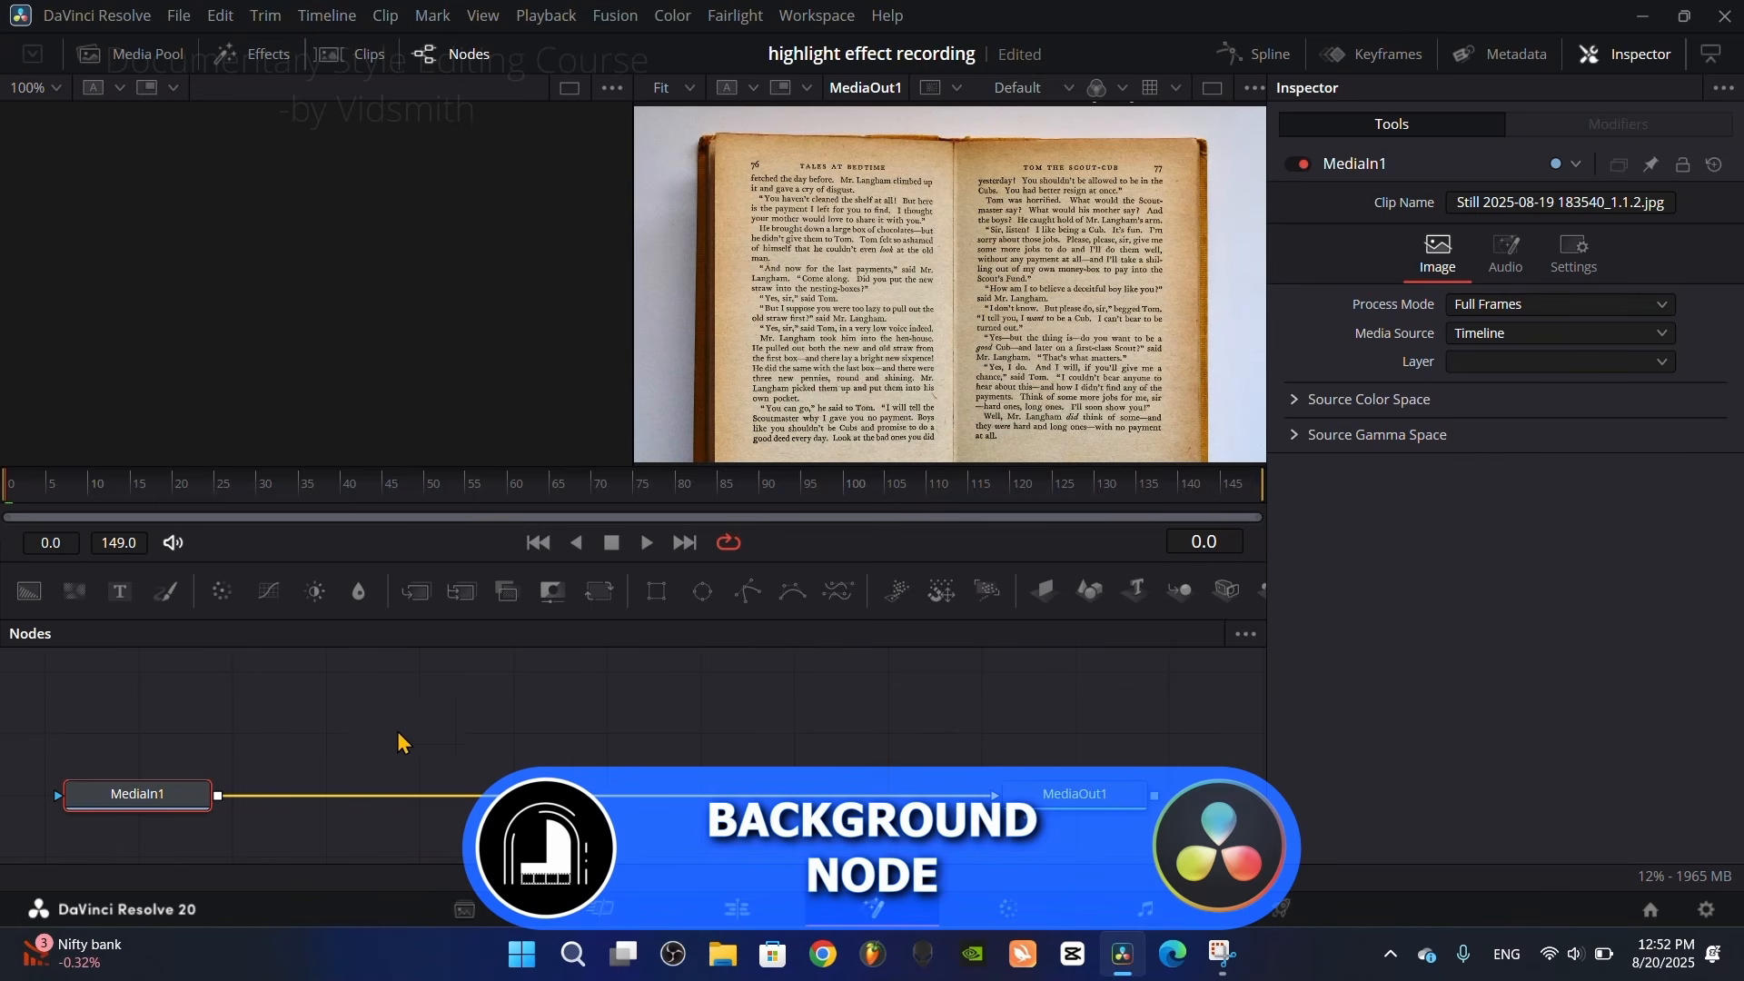
Step: Merge a Background node over MediaIn1 and mask the background with a Polygon node
left_click_drag(29, 591, 219, 805)
scroll(499, 741, "up", 1)
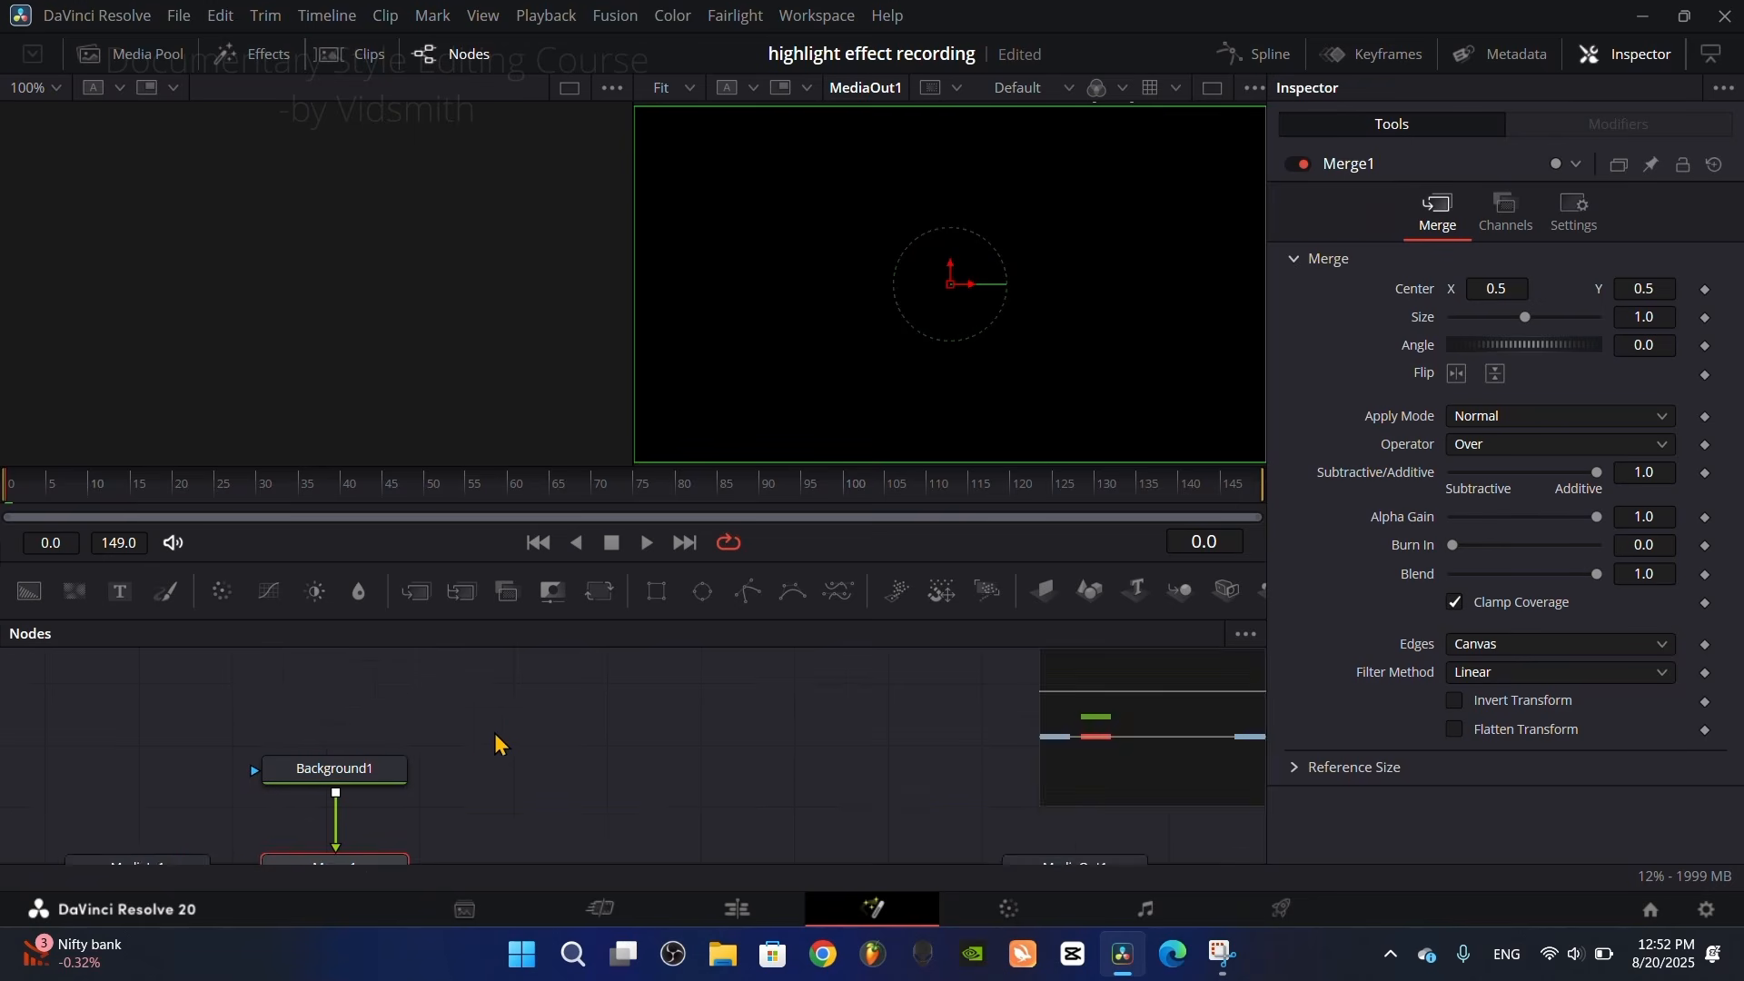
left_click_drag(504, 740, 557, 717)
scroll(560, 729, "down", 1)
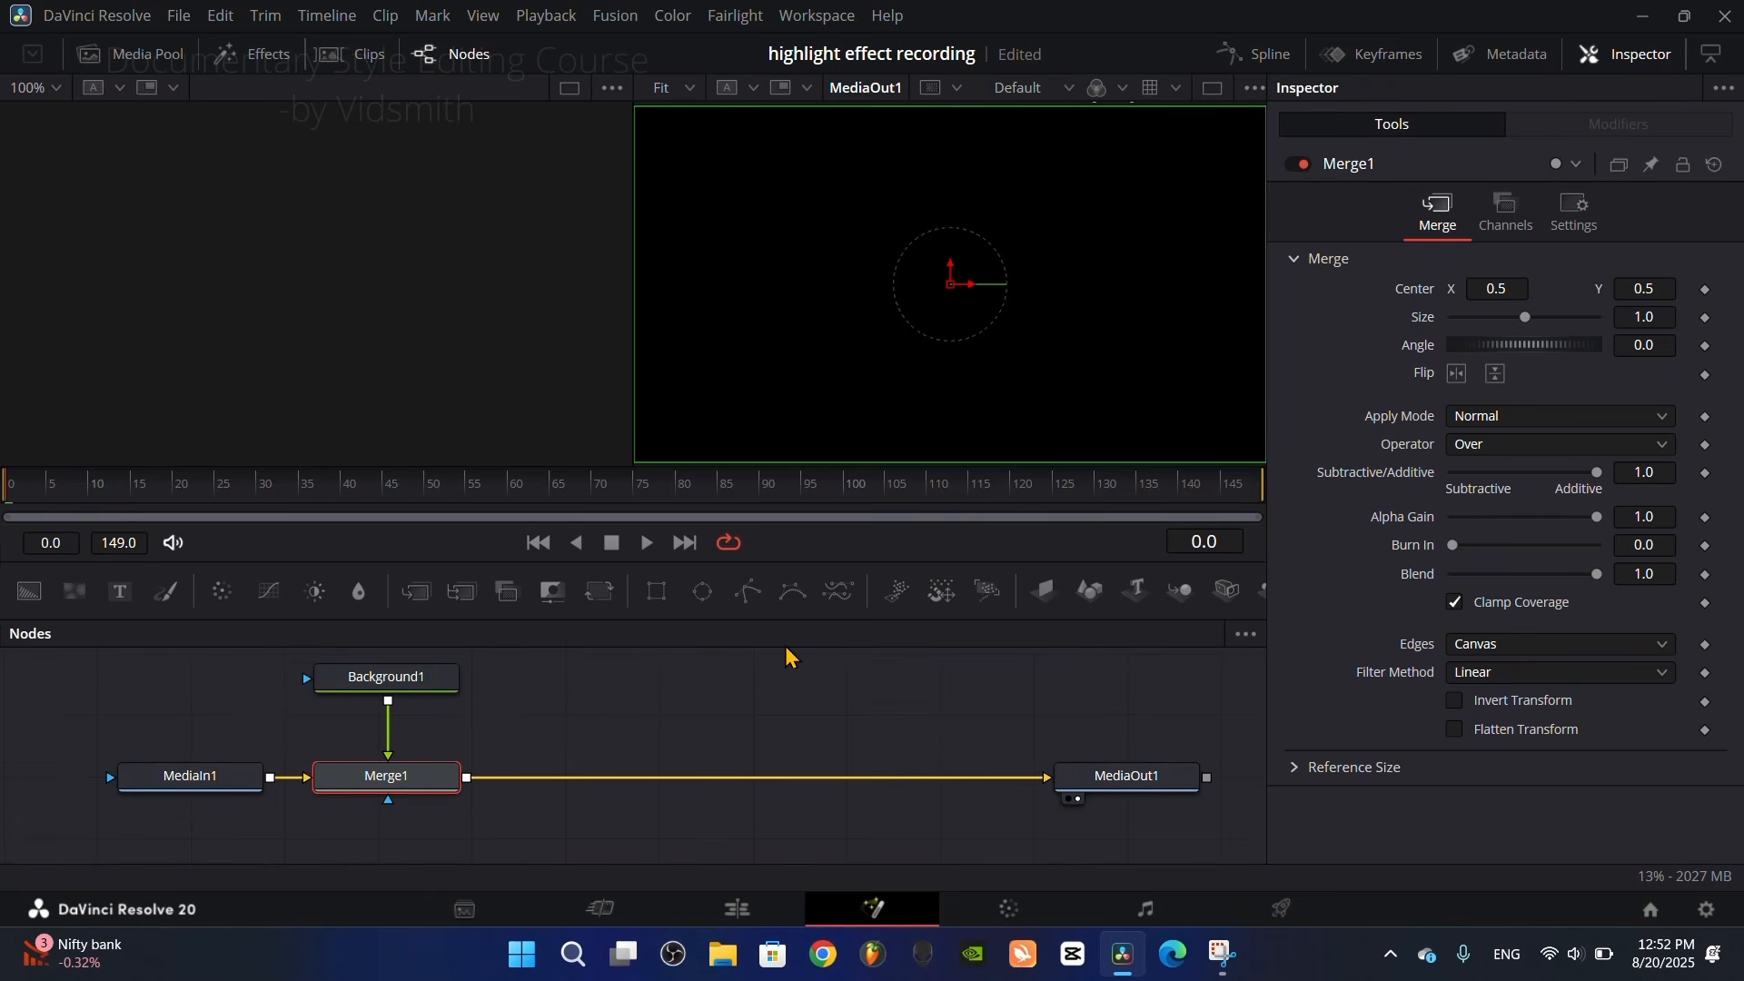
left_click_drag(749, 595, 184, 691)
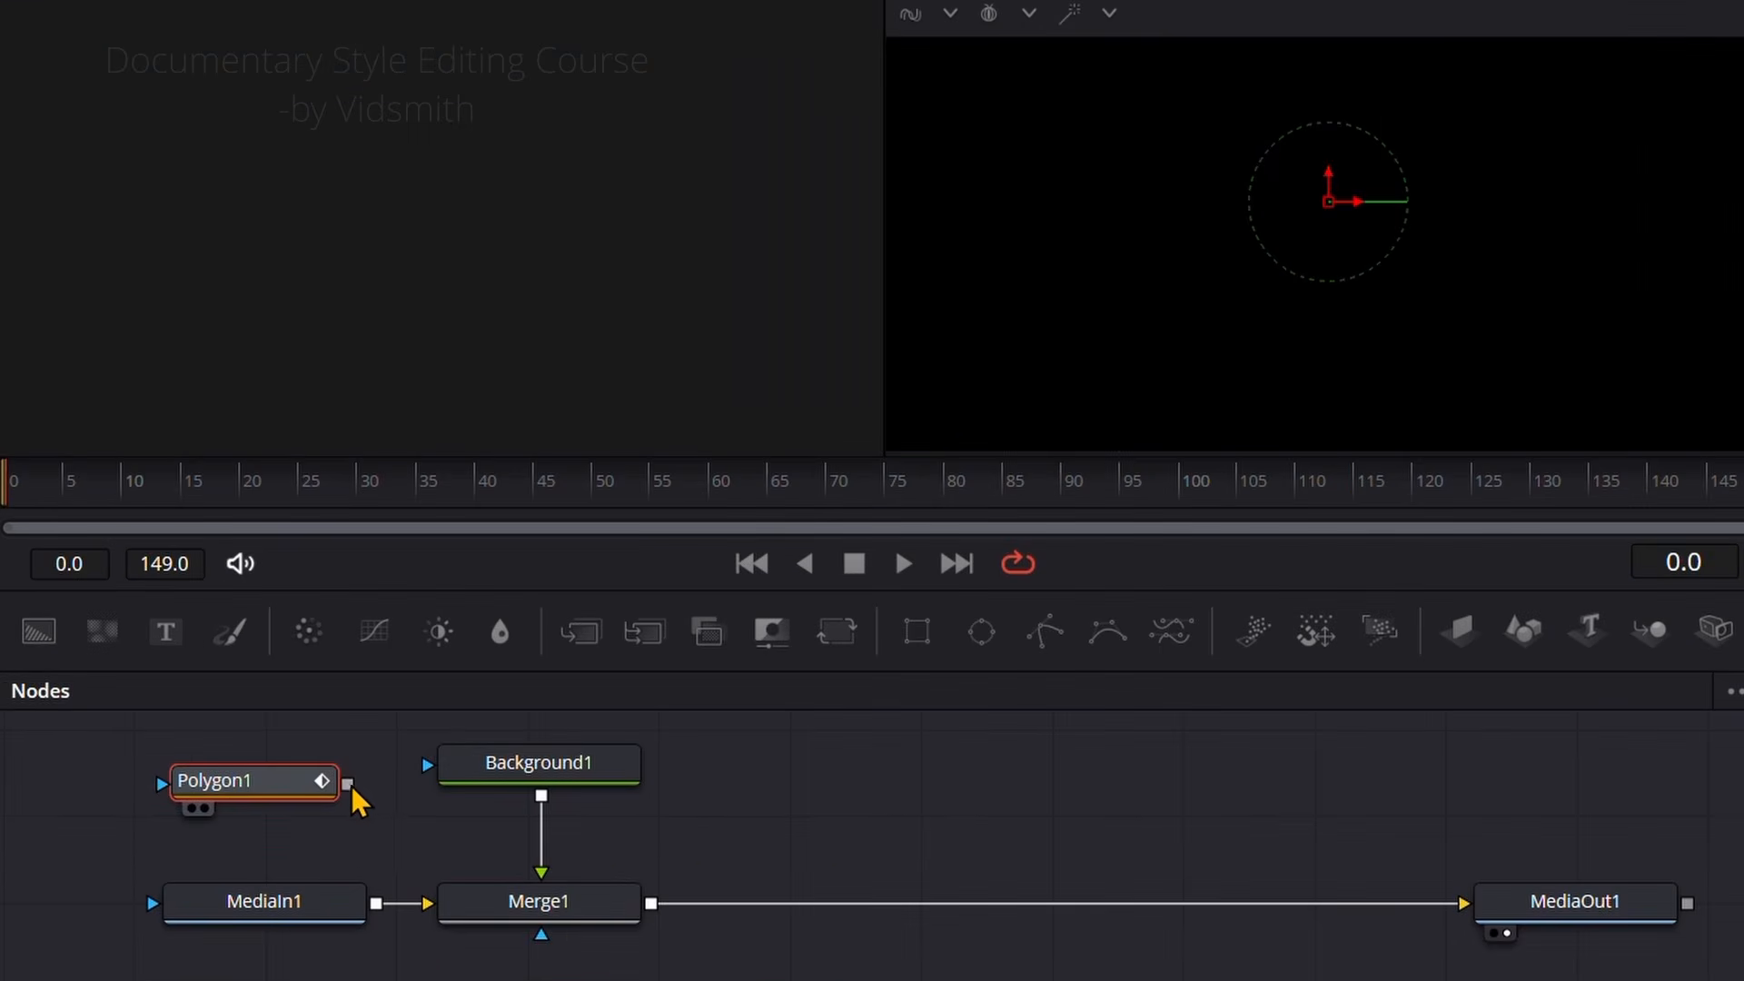
left_click_drag(347, 785, 459, 774)
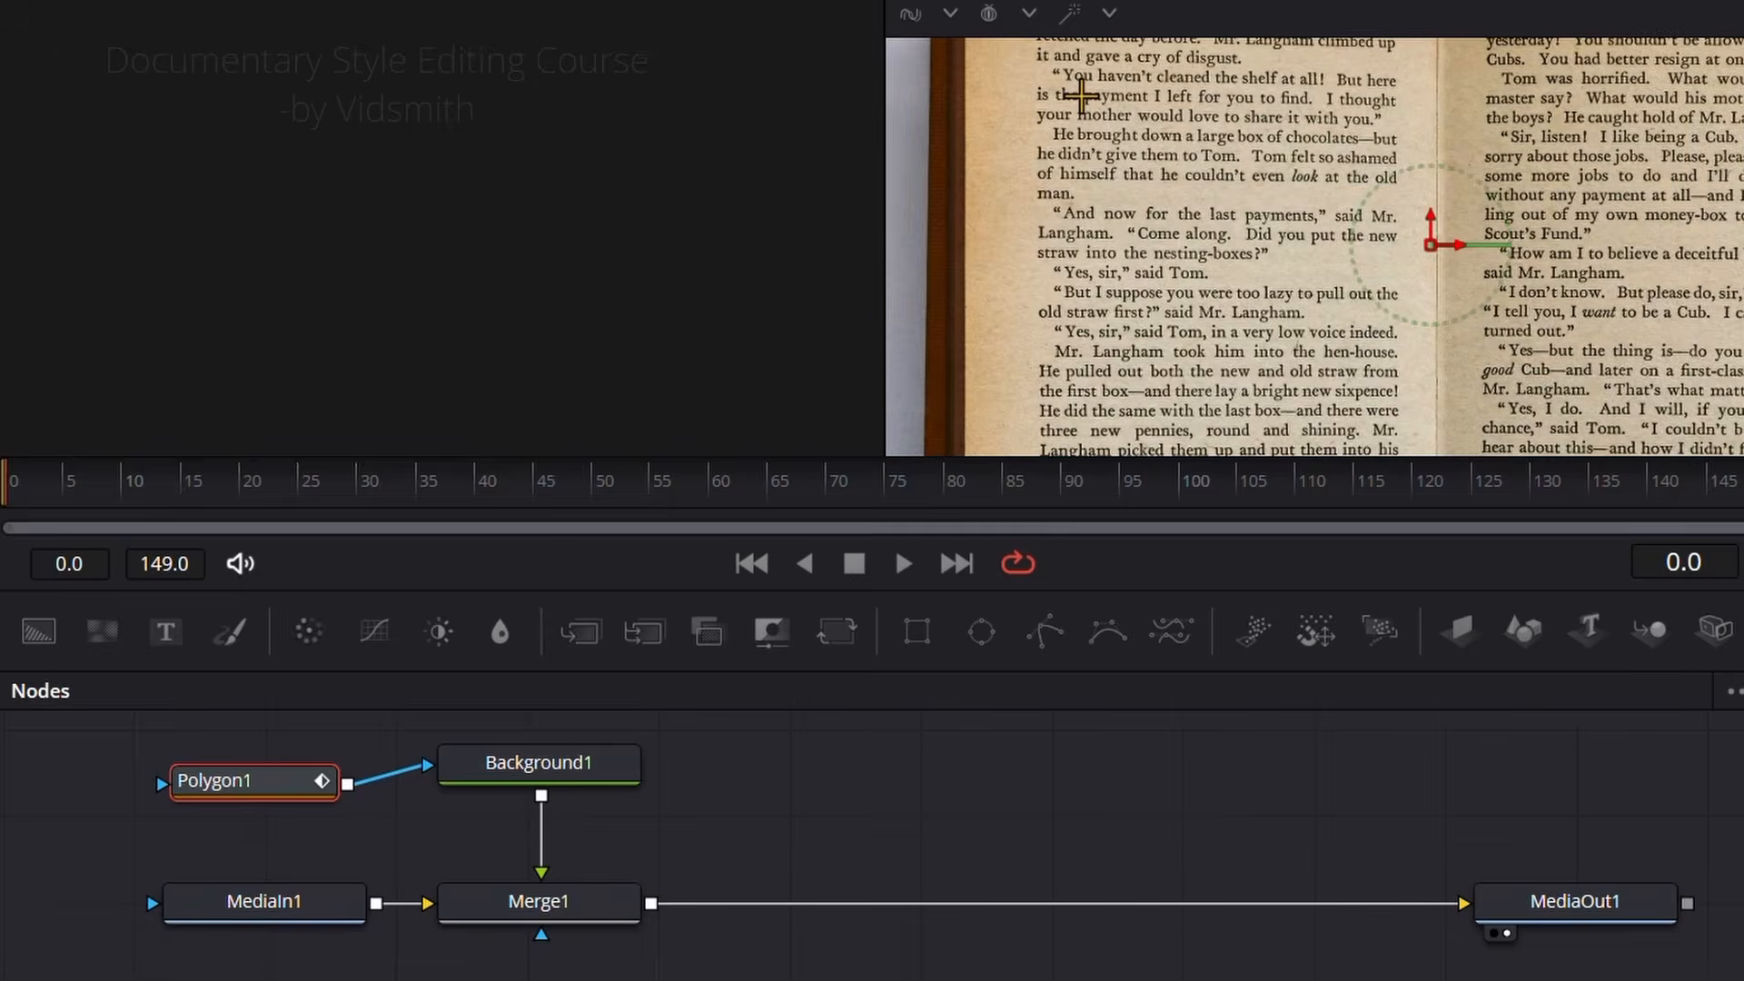
Step: Draw an open polygon path along the line "You haven't cleaned the shelf at all!" on page 76
scroll(1081, 96, "up", 2)
left_click_drag(1090, 136, 1087, 264)
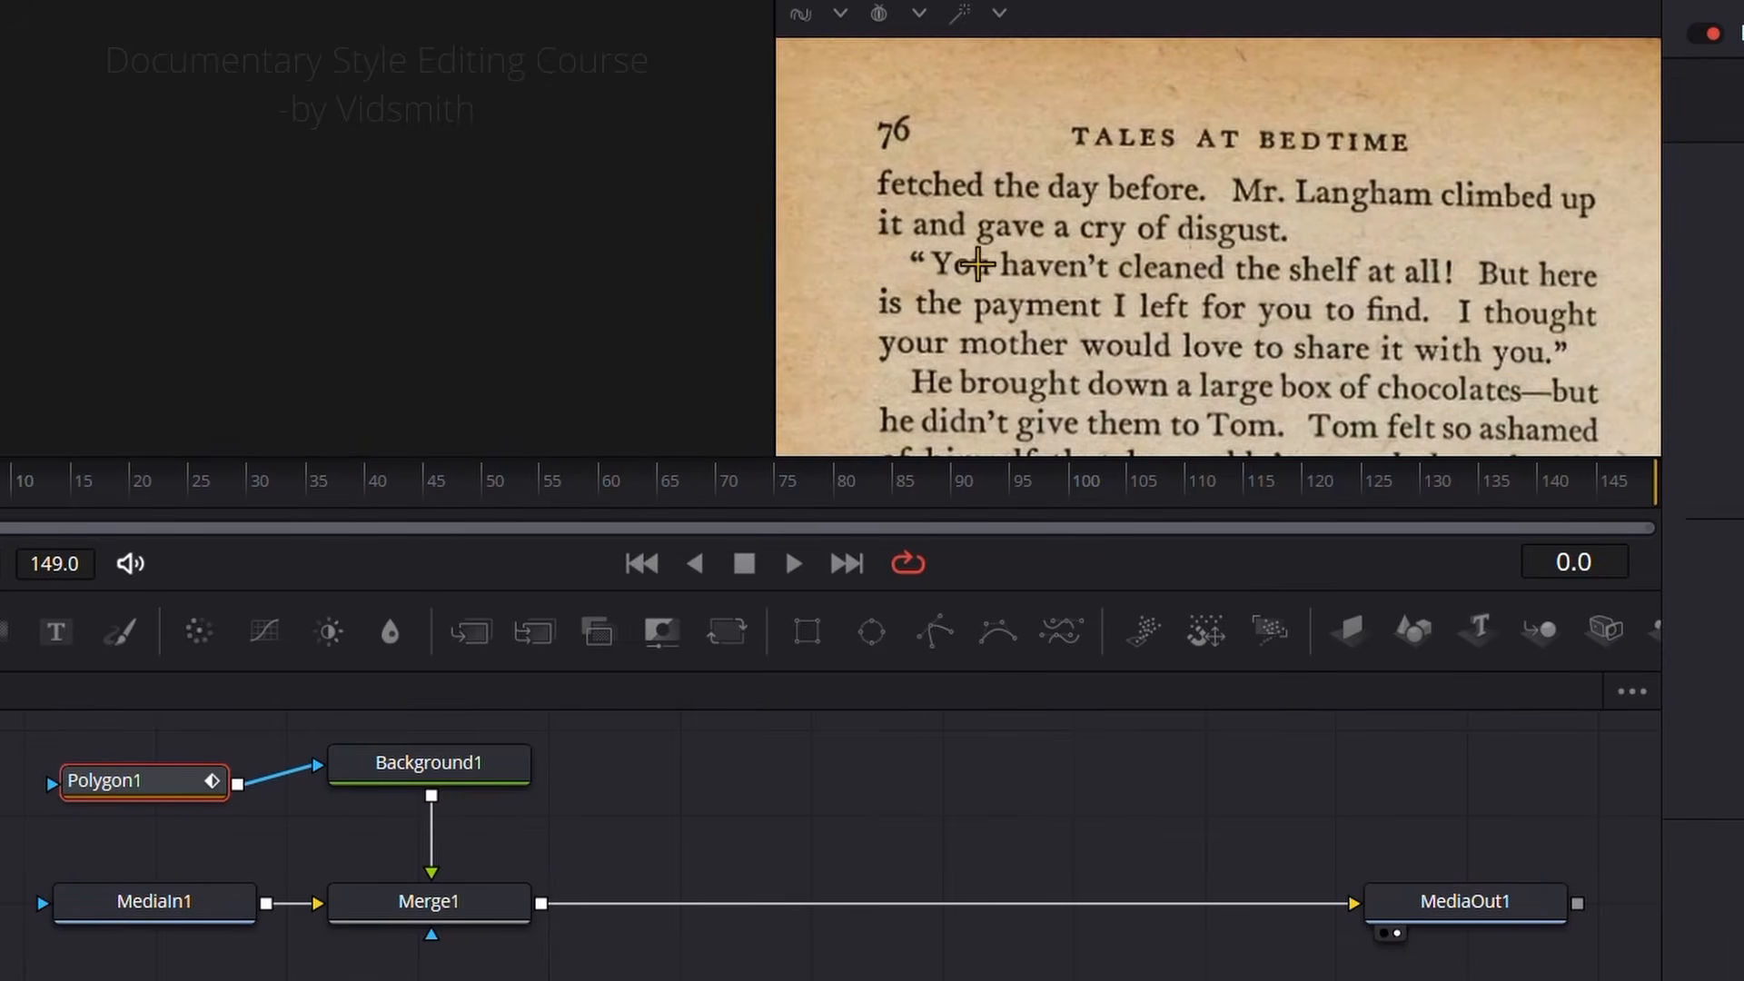
left_click(899, 265)
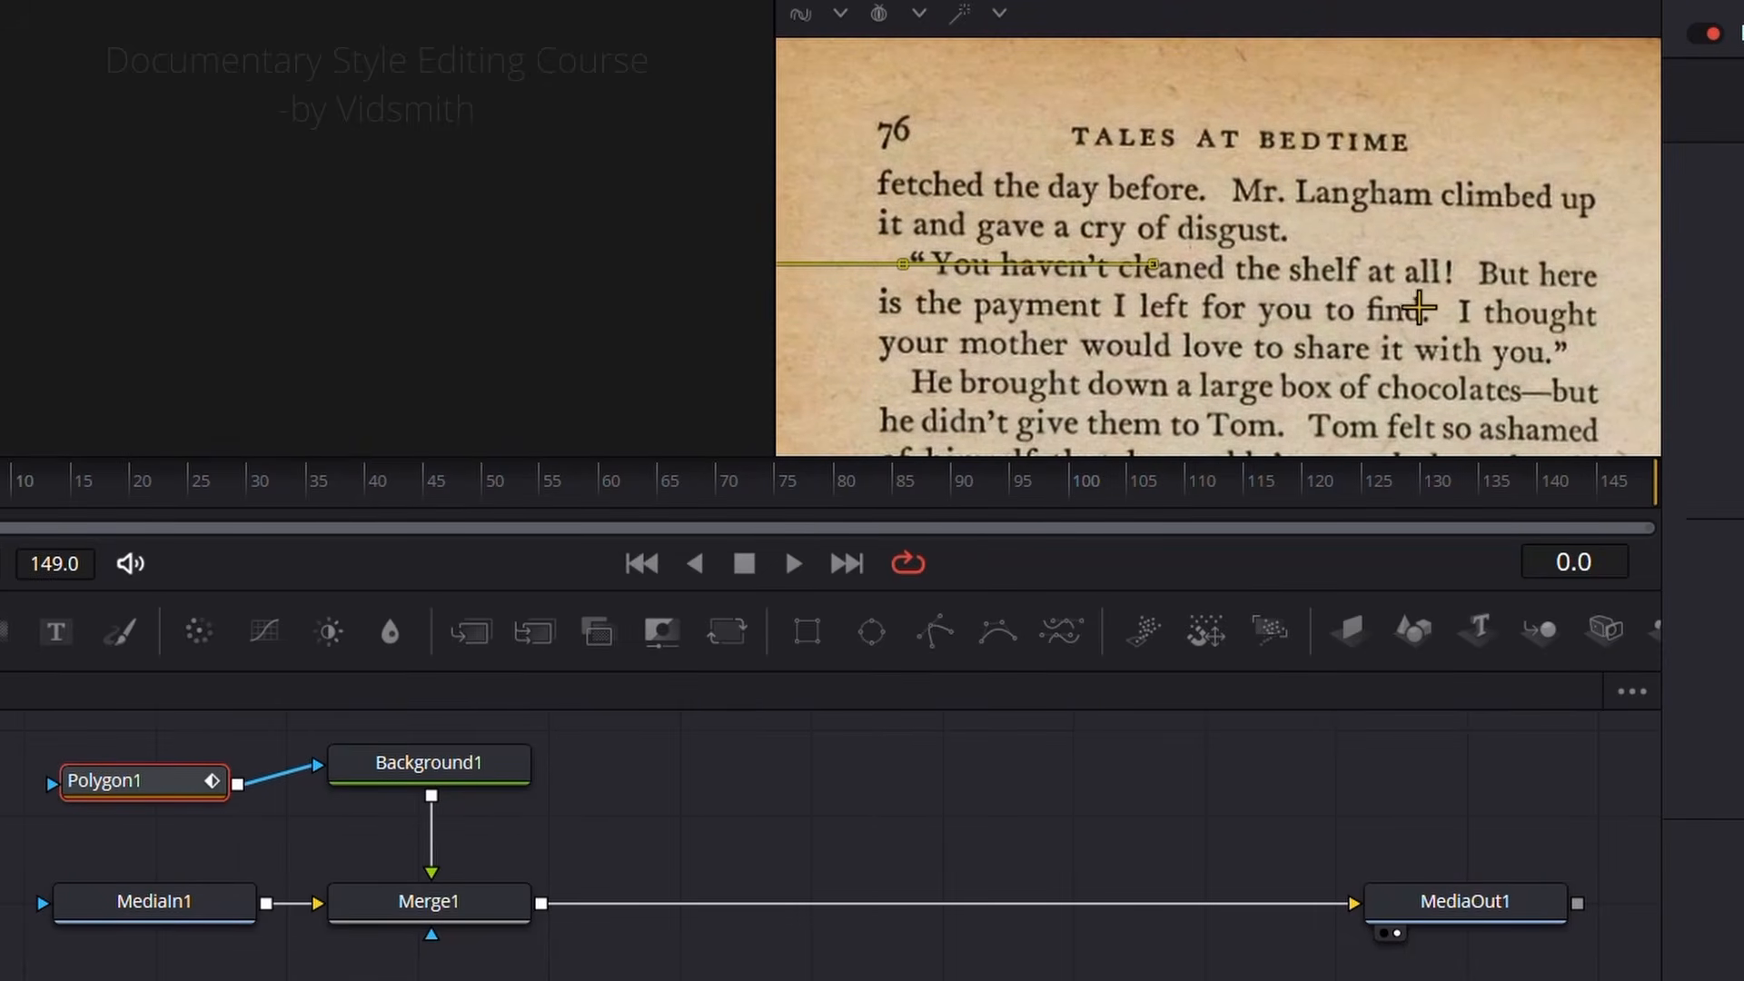
left_click(1457, 272)
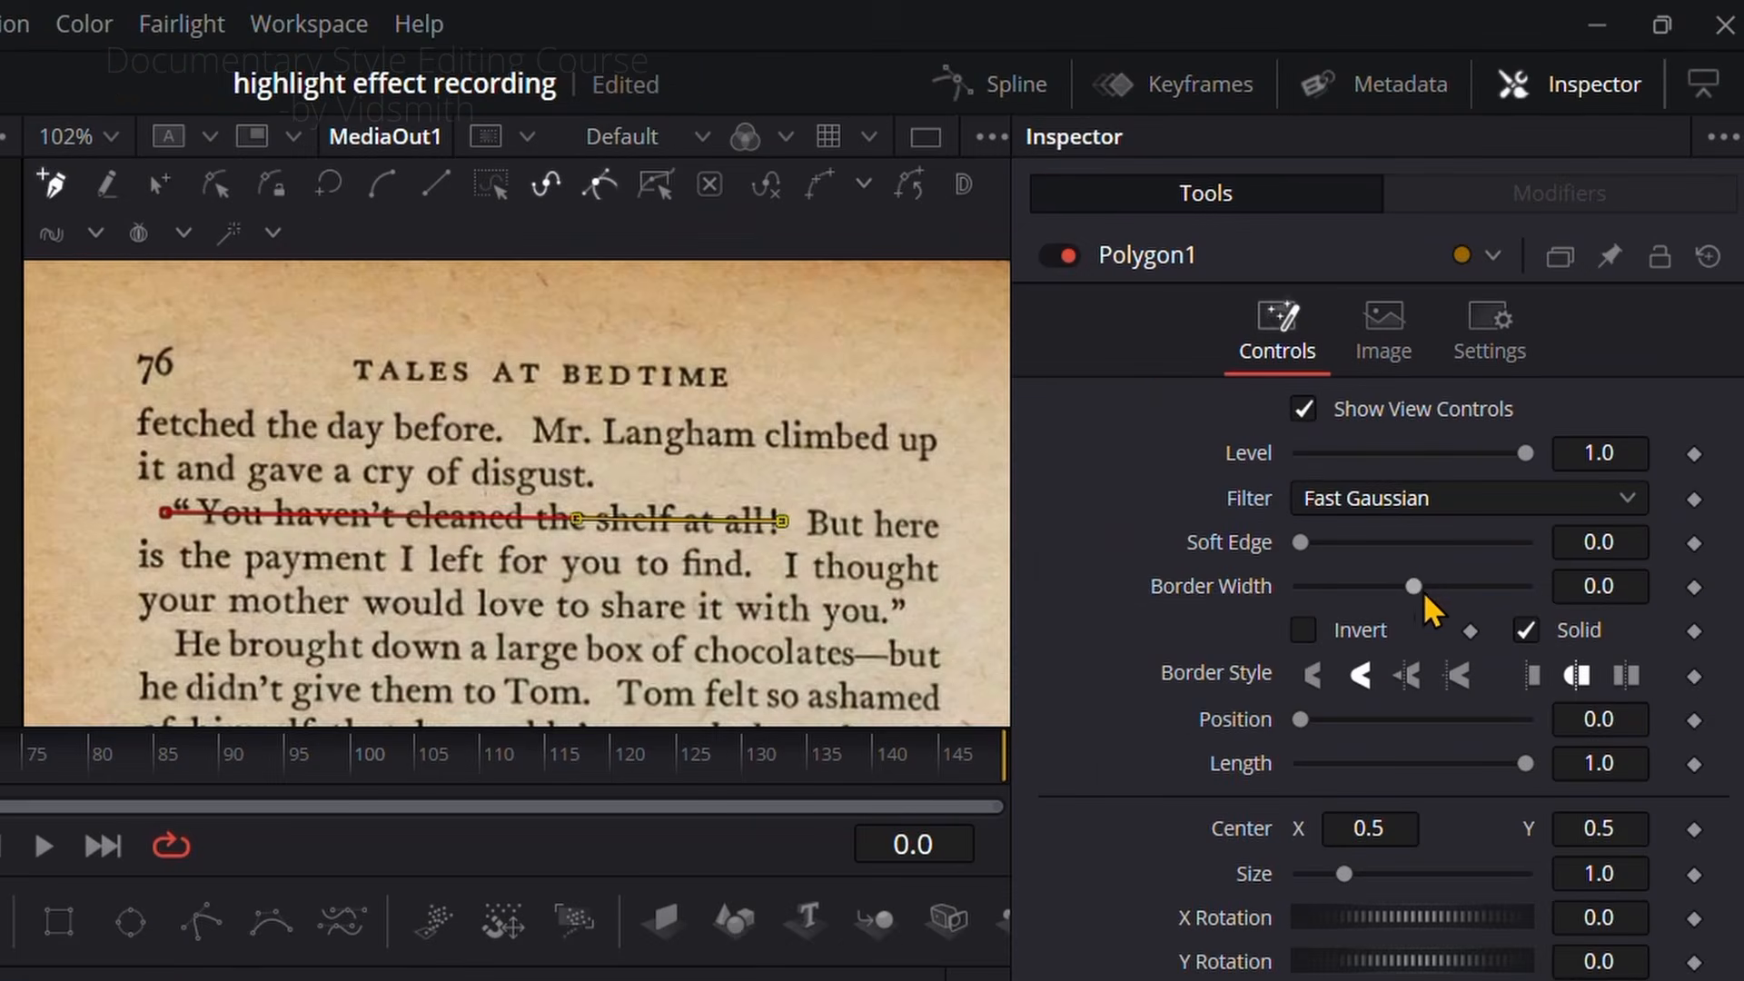
Step: Set the polygon's border width to 0.016 and compare the flat and rounded border ends, keeping the rounded style
left_click_drag(1523, 373, 1529, 376)
left_click_drag(1421, 585, 1420, 584)
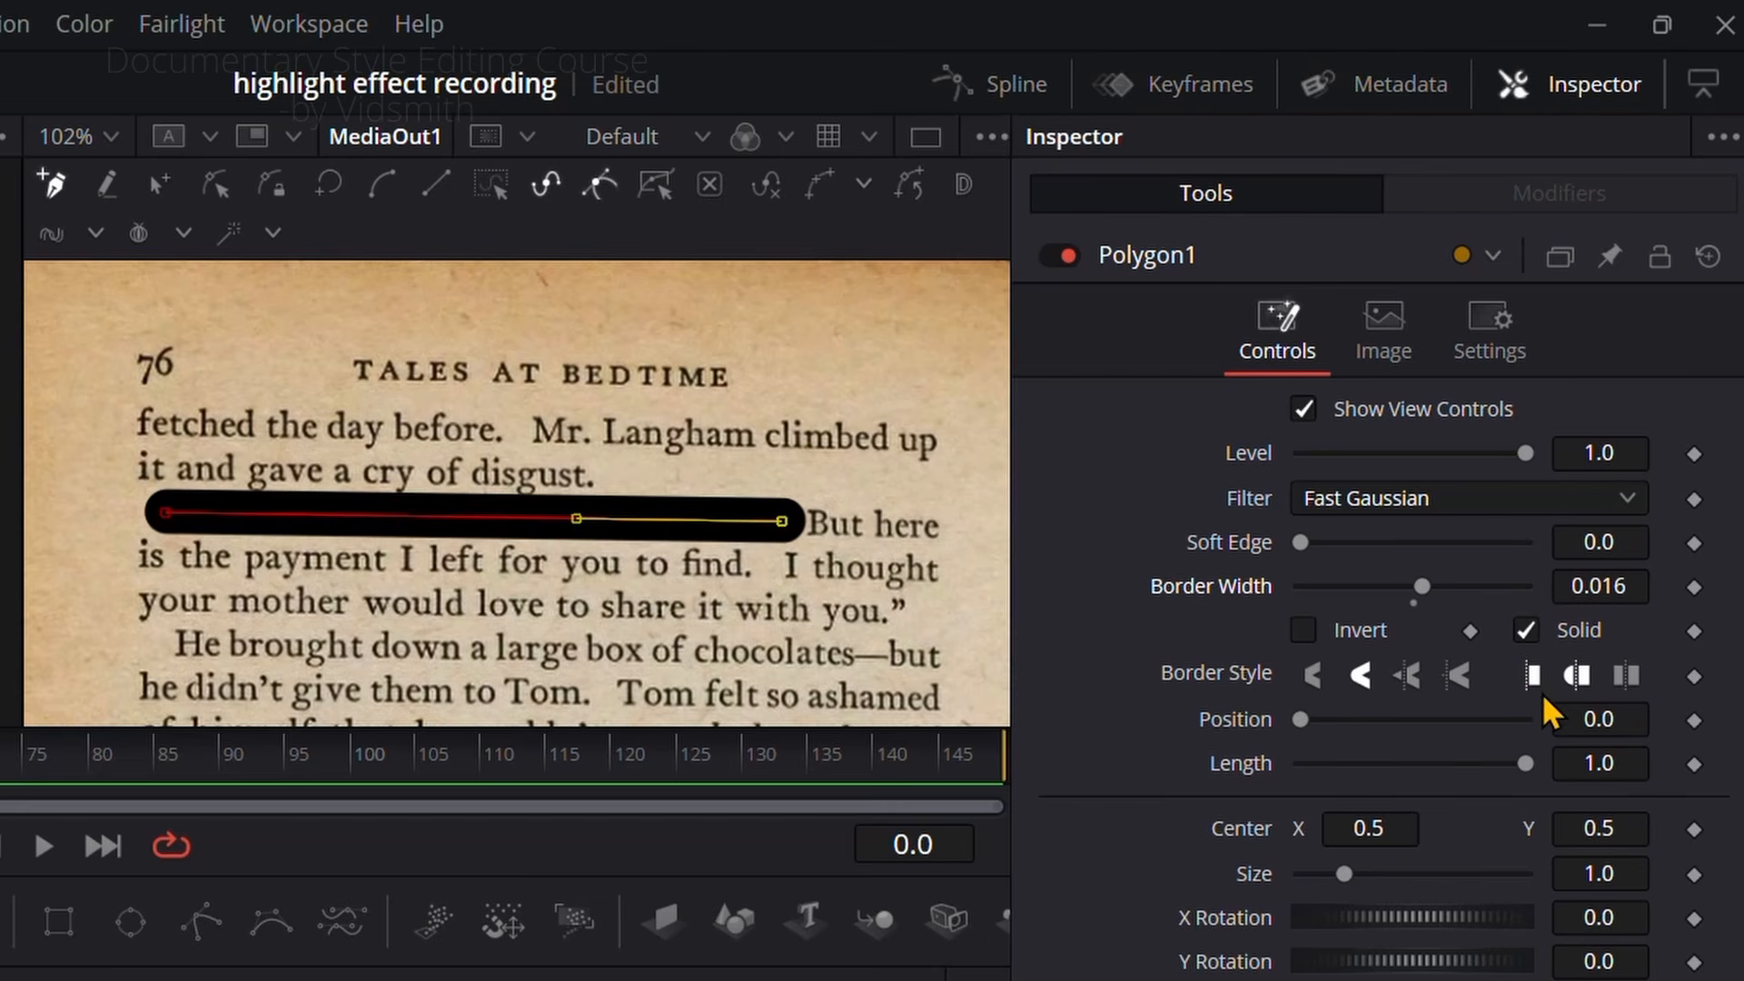
scroll(128, 495, "up", 5)
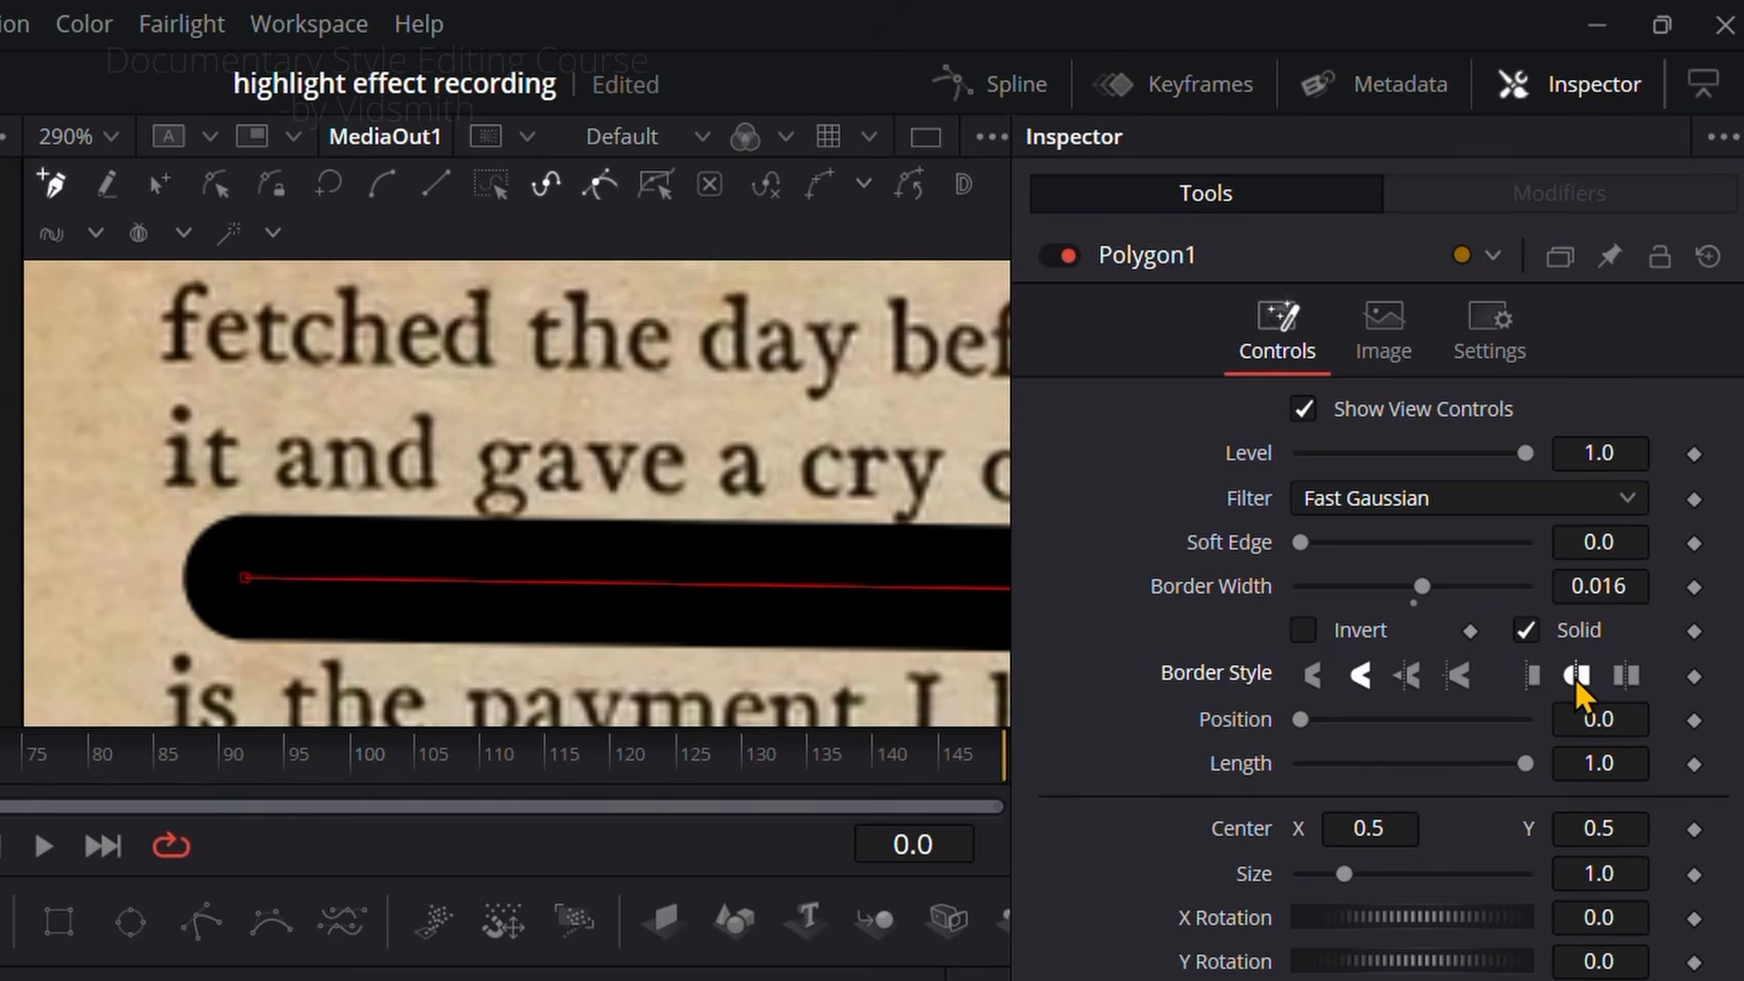
left_click(1535, 677)
left_click(1585, 677)
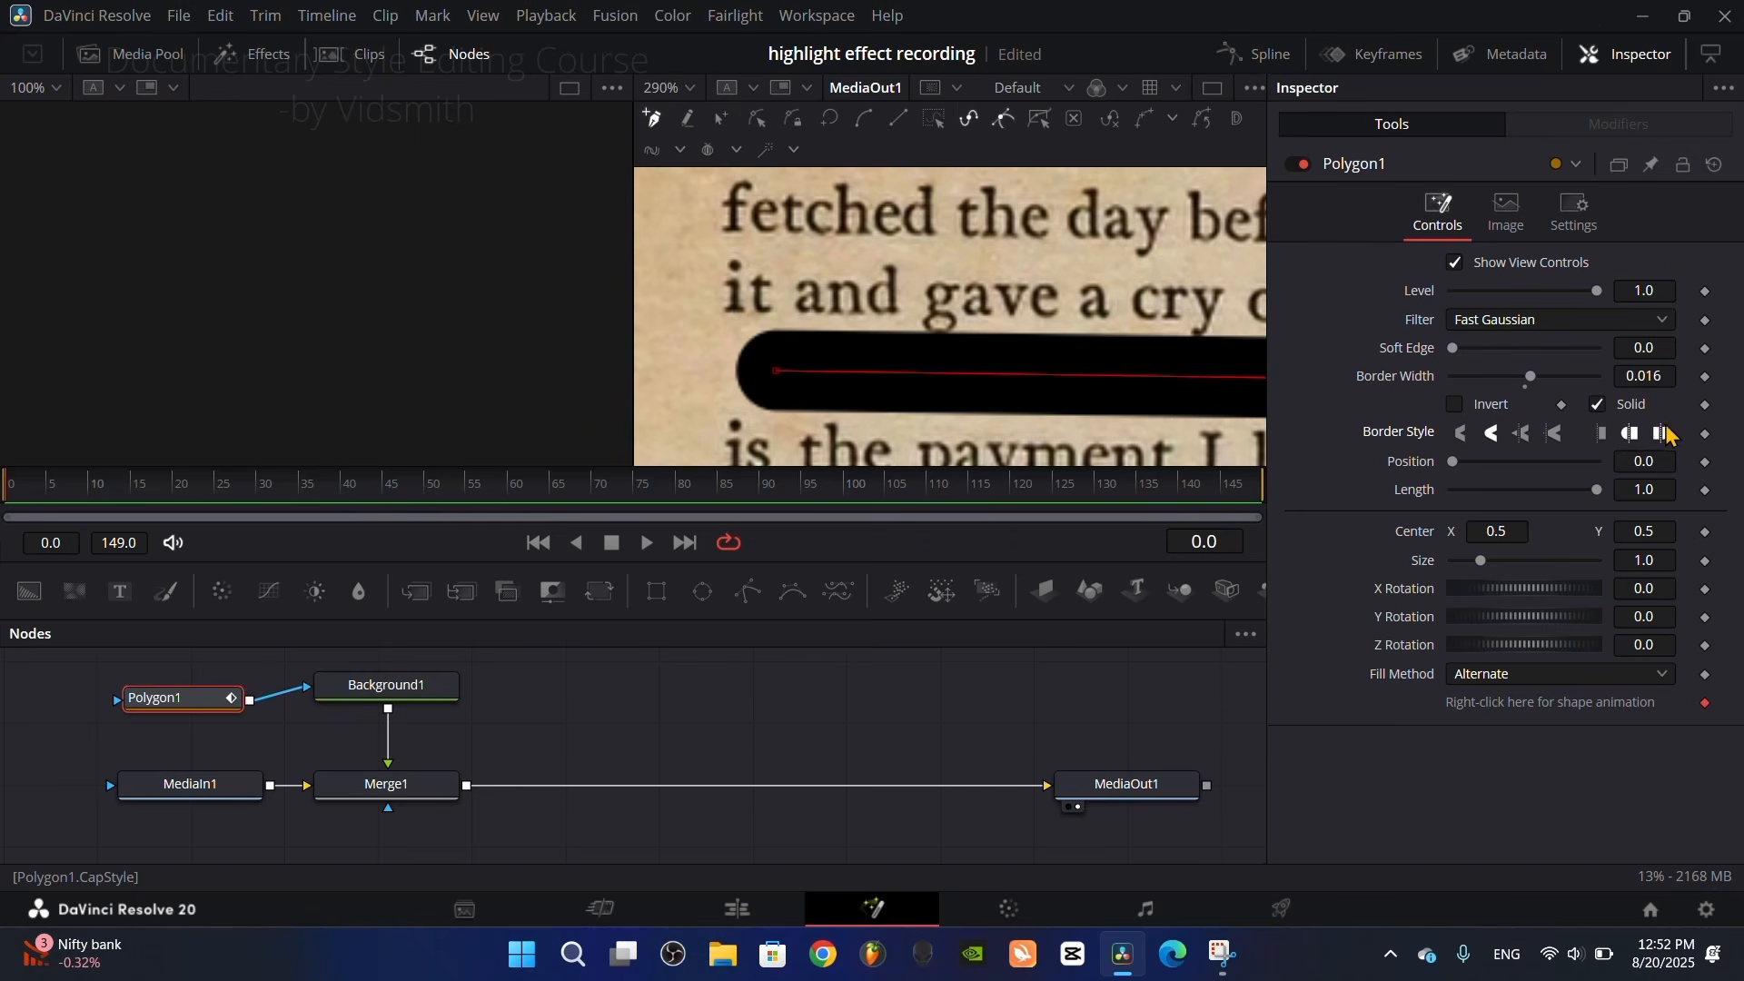
scroll(870, 346, "down", 7)
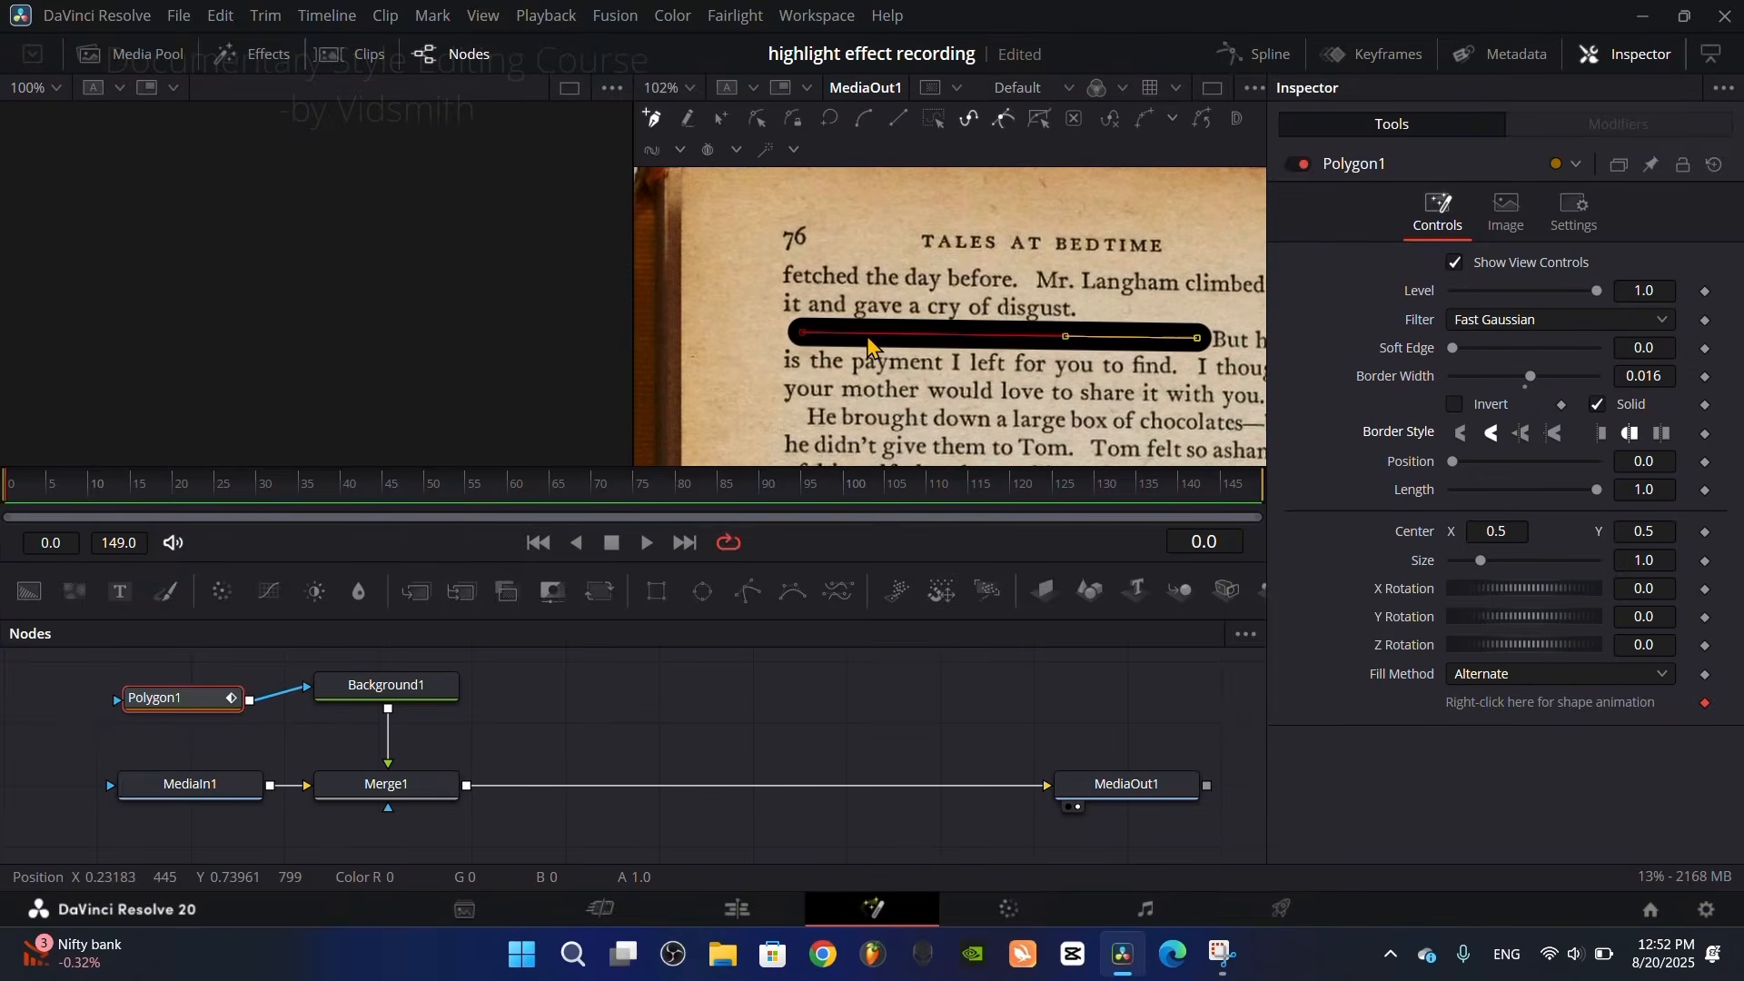
Step: Change the Background1 color to green by raising its green value
scroll(870, 347, "up", 2)
left_click(377, 696)
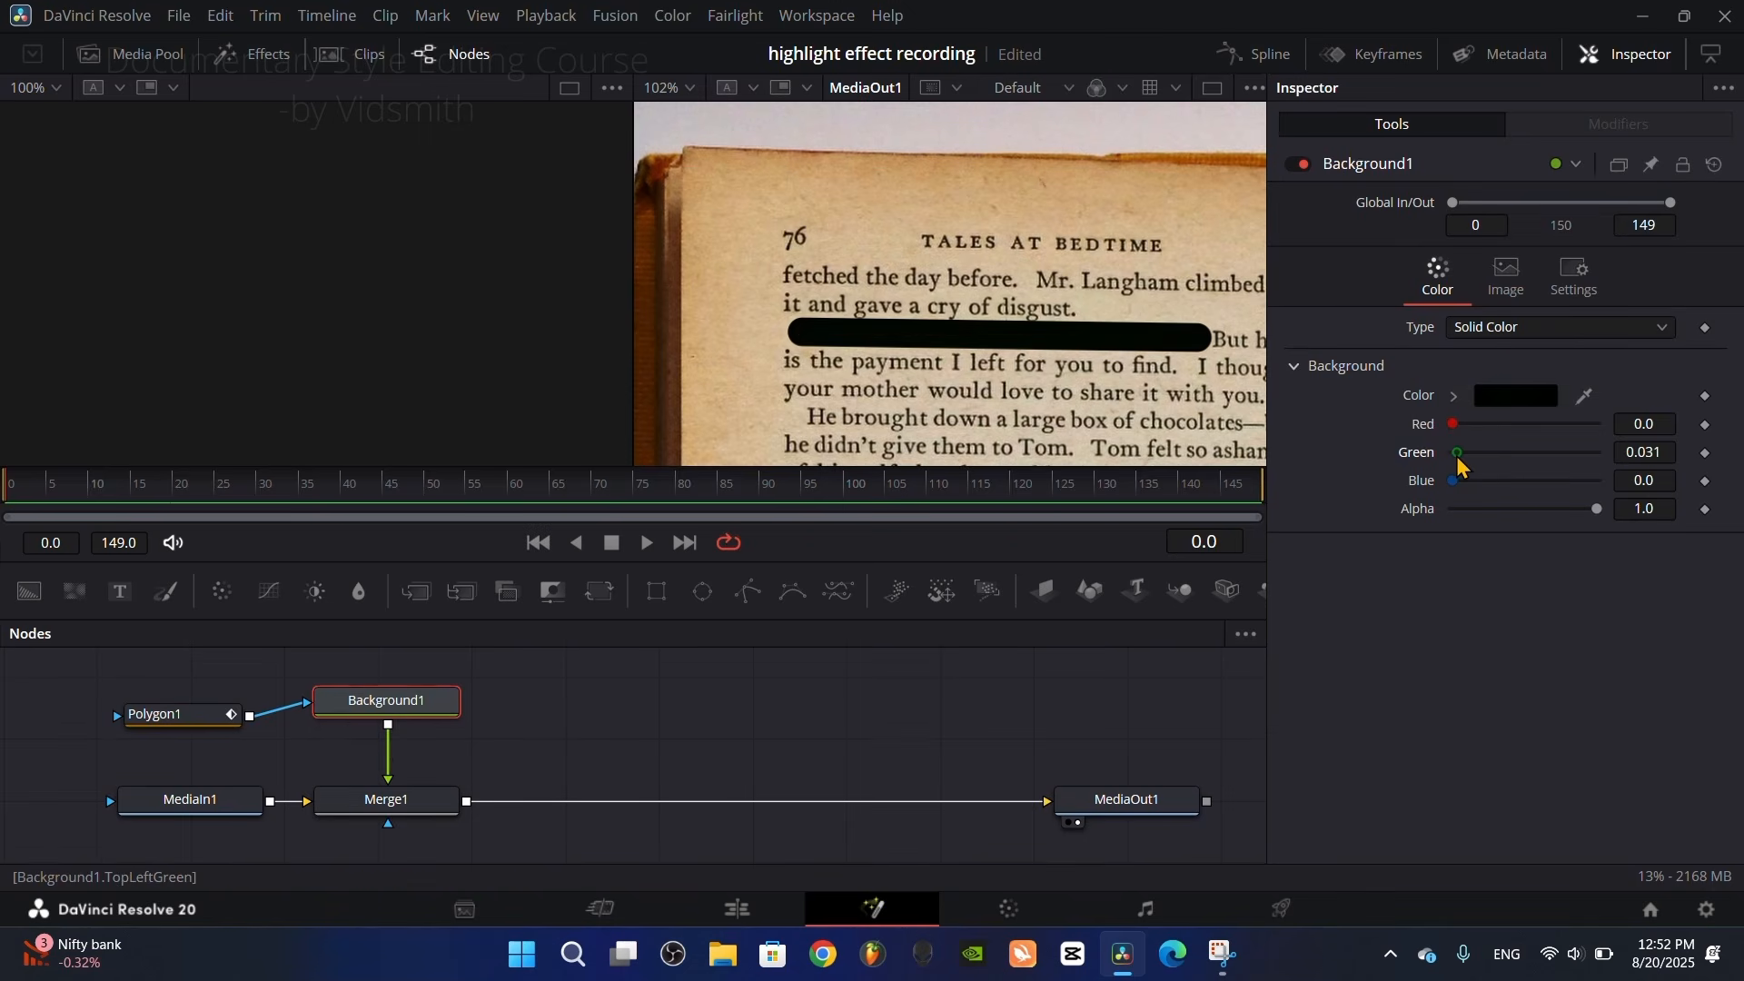
left_click_drag(1465, 465, 1560, 473)
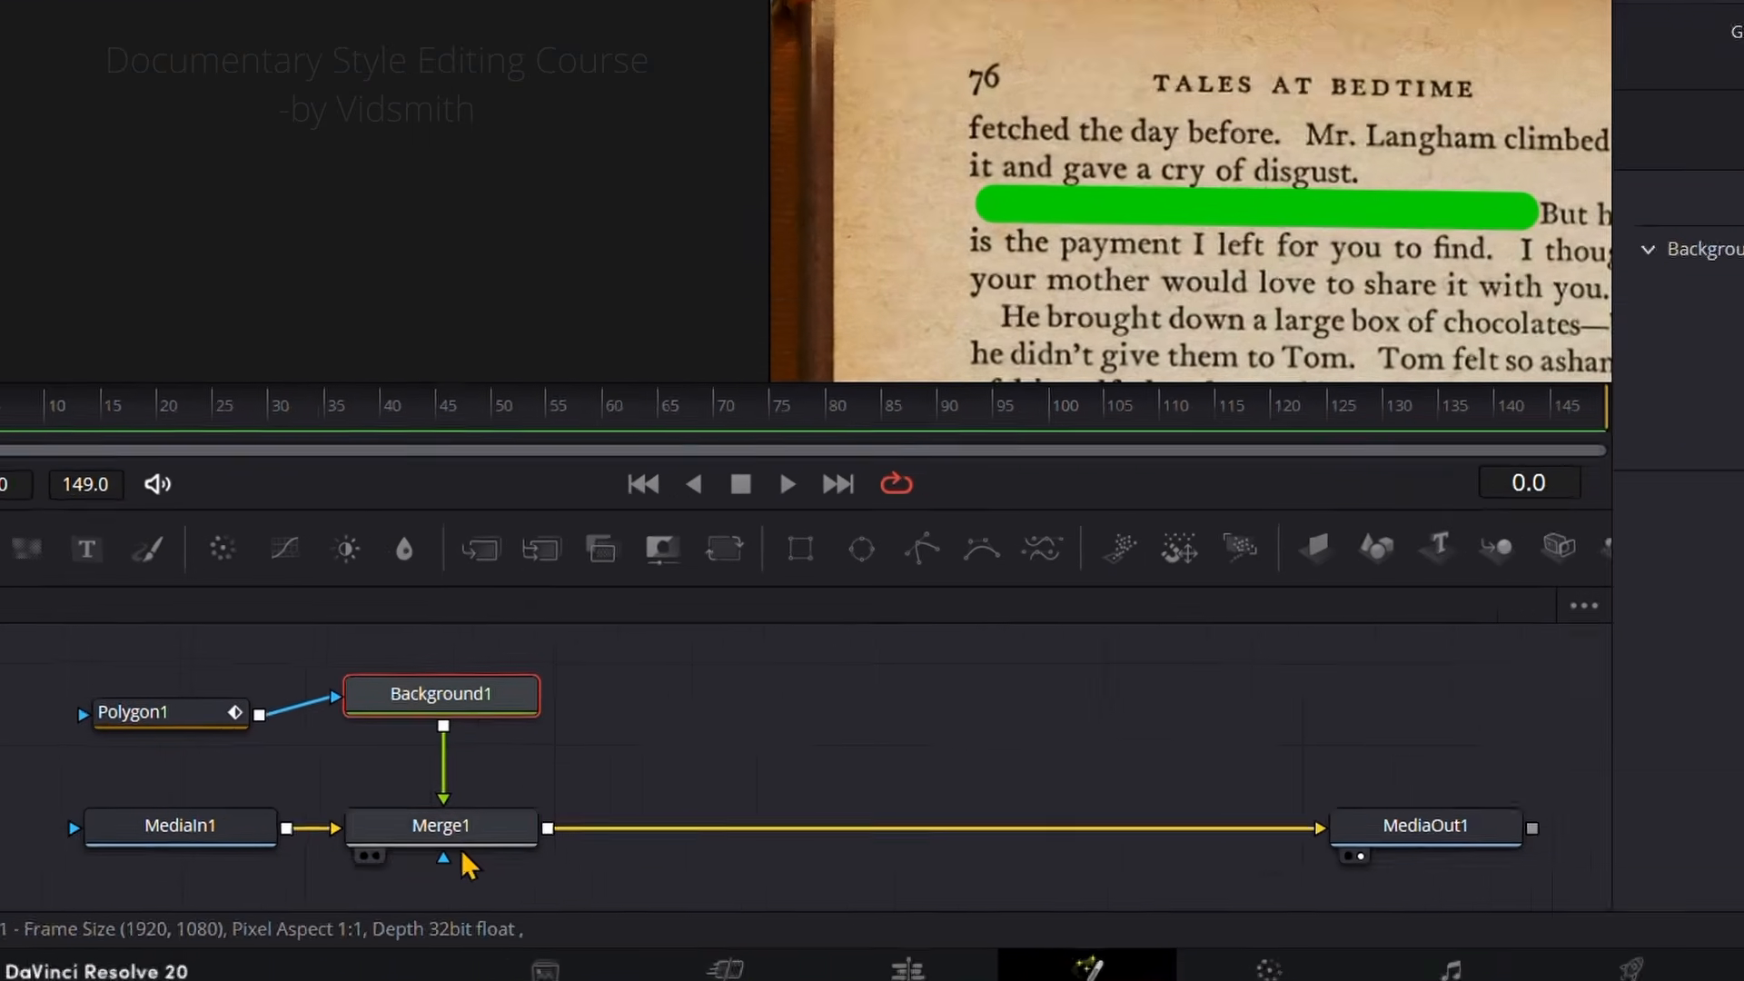
Step: Set Merge1's apply mode to Multiply and its blend to 0.661
left_click(386, 799)
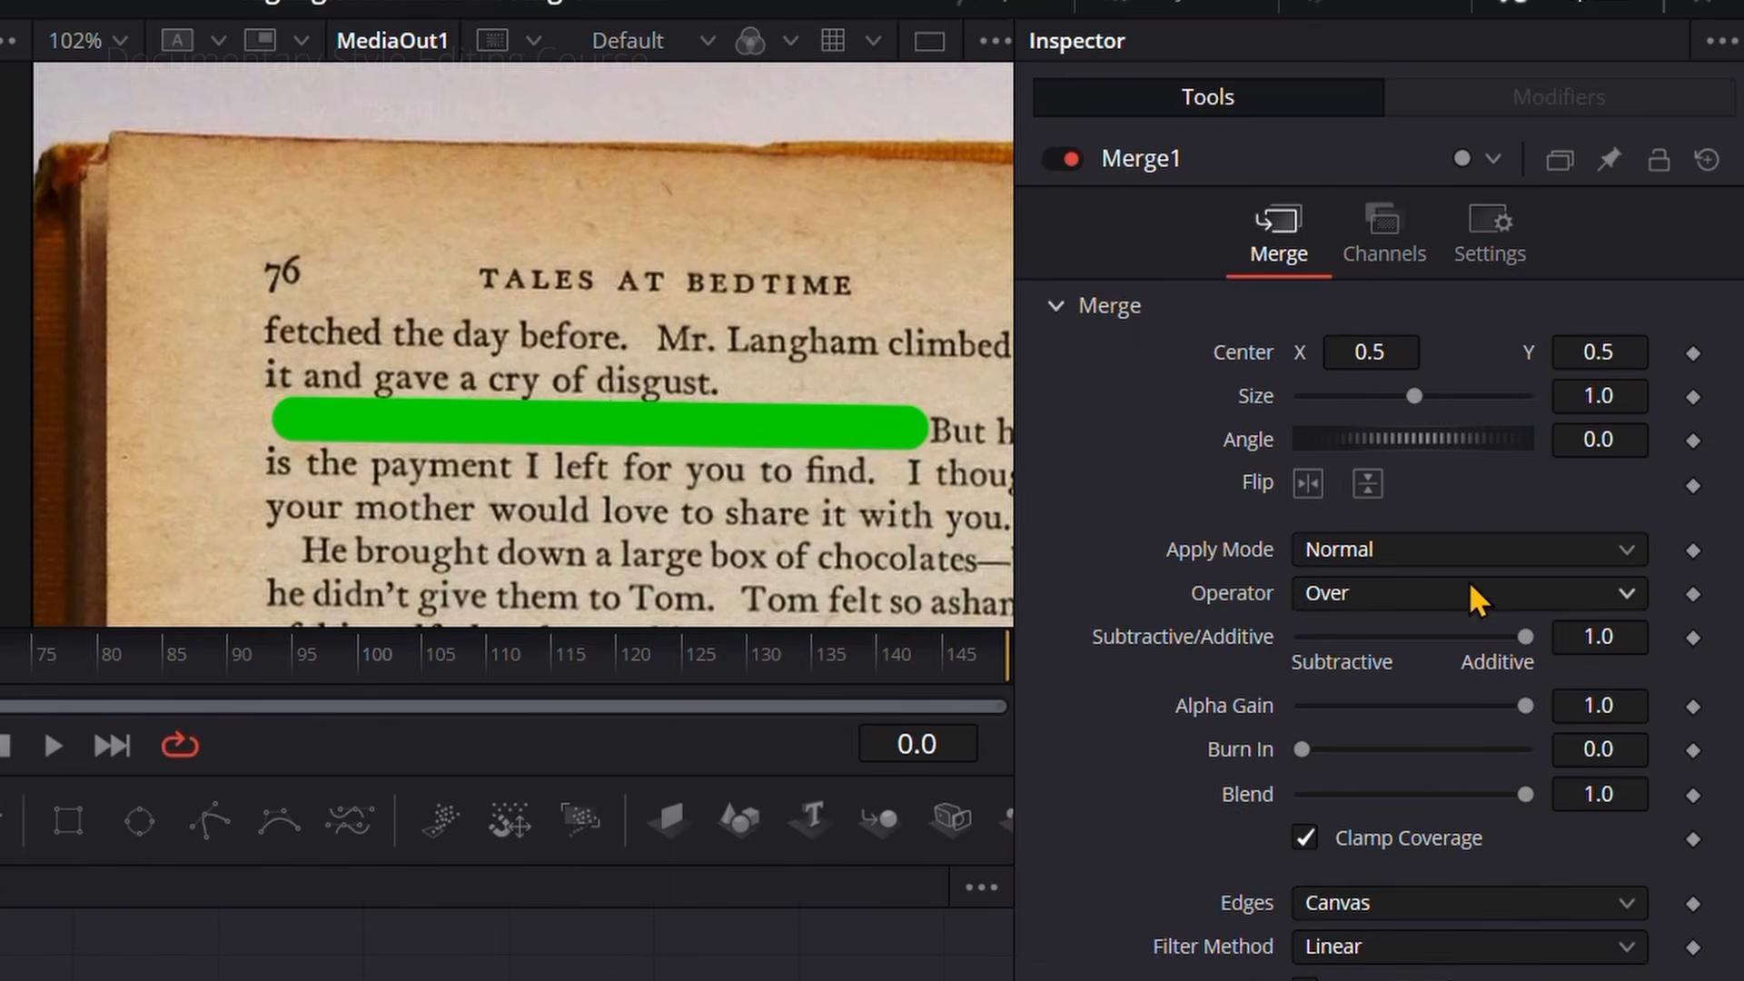
left_click(1432, 549)
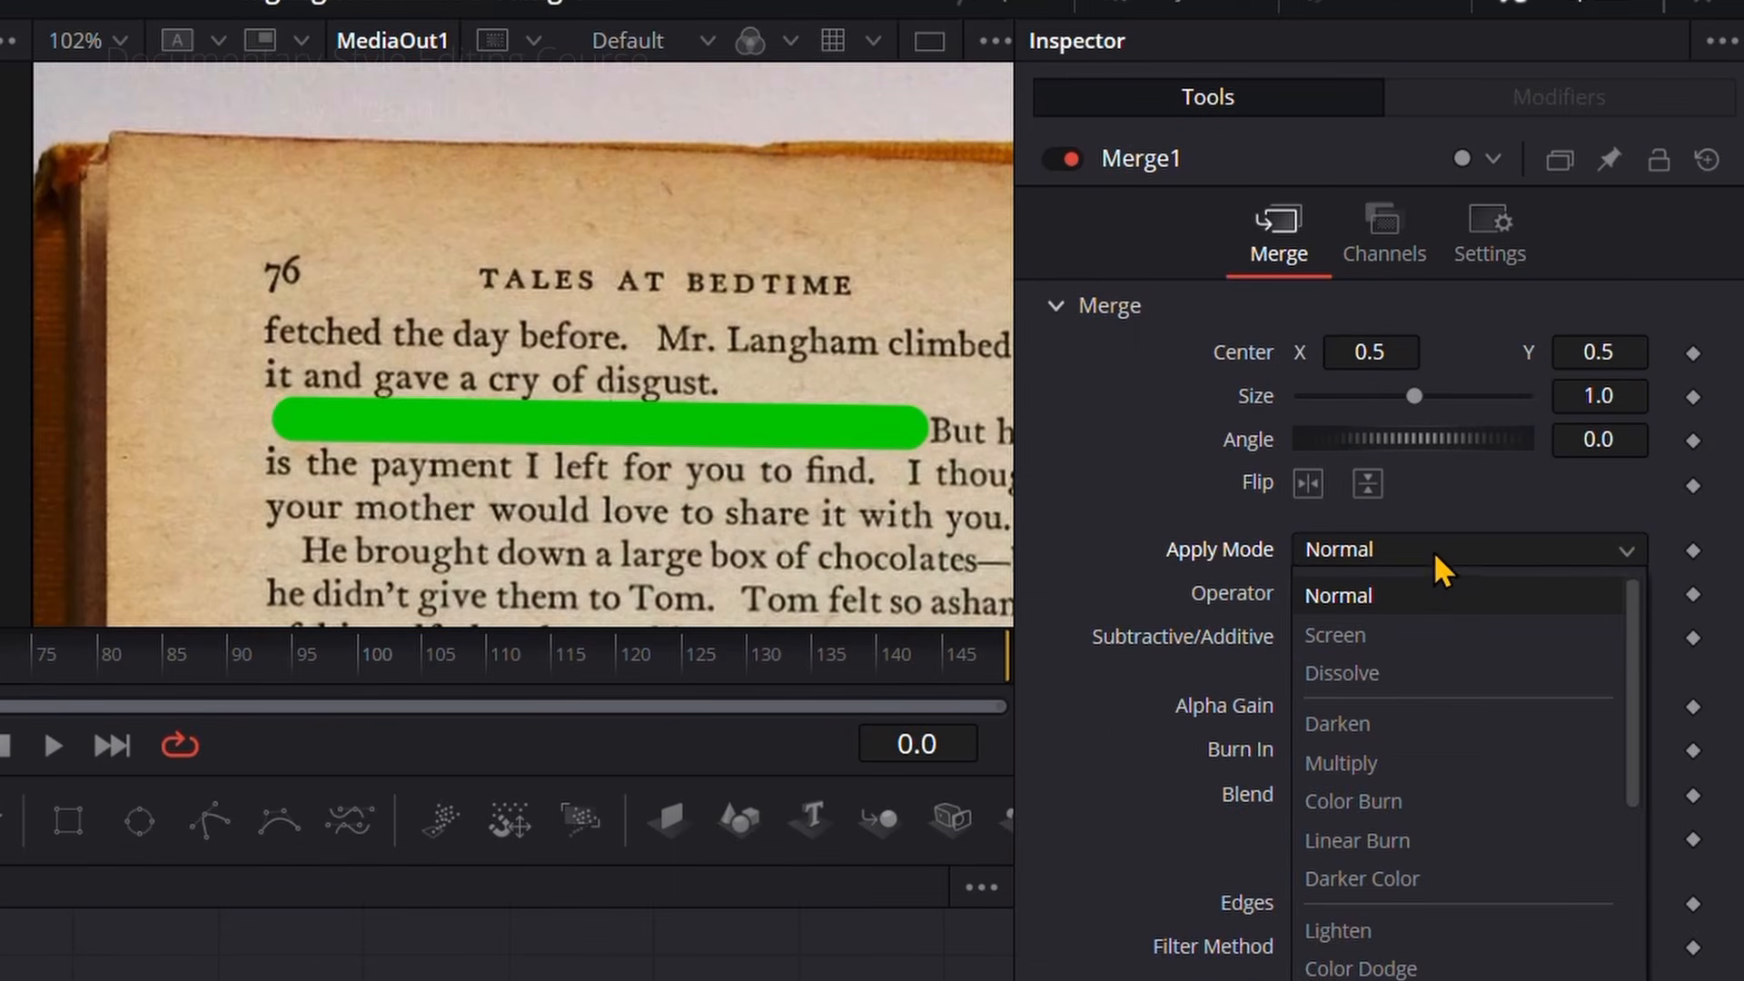
left_click(1388, 763)
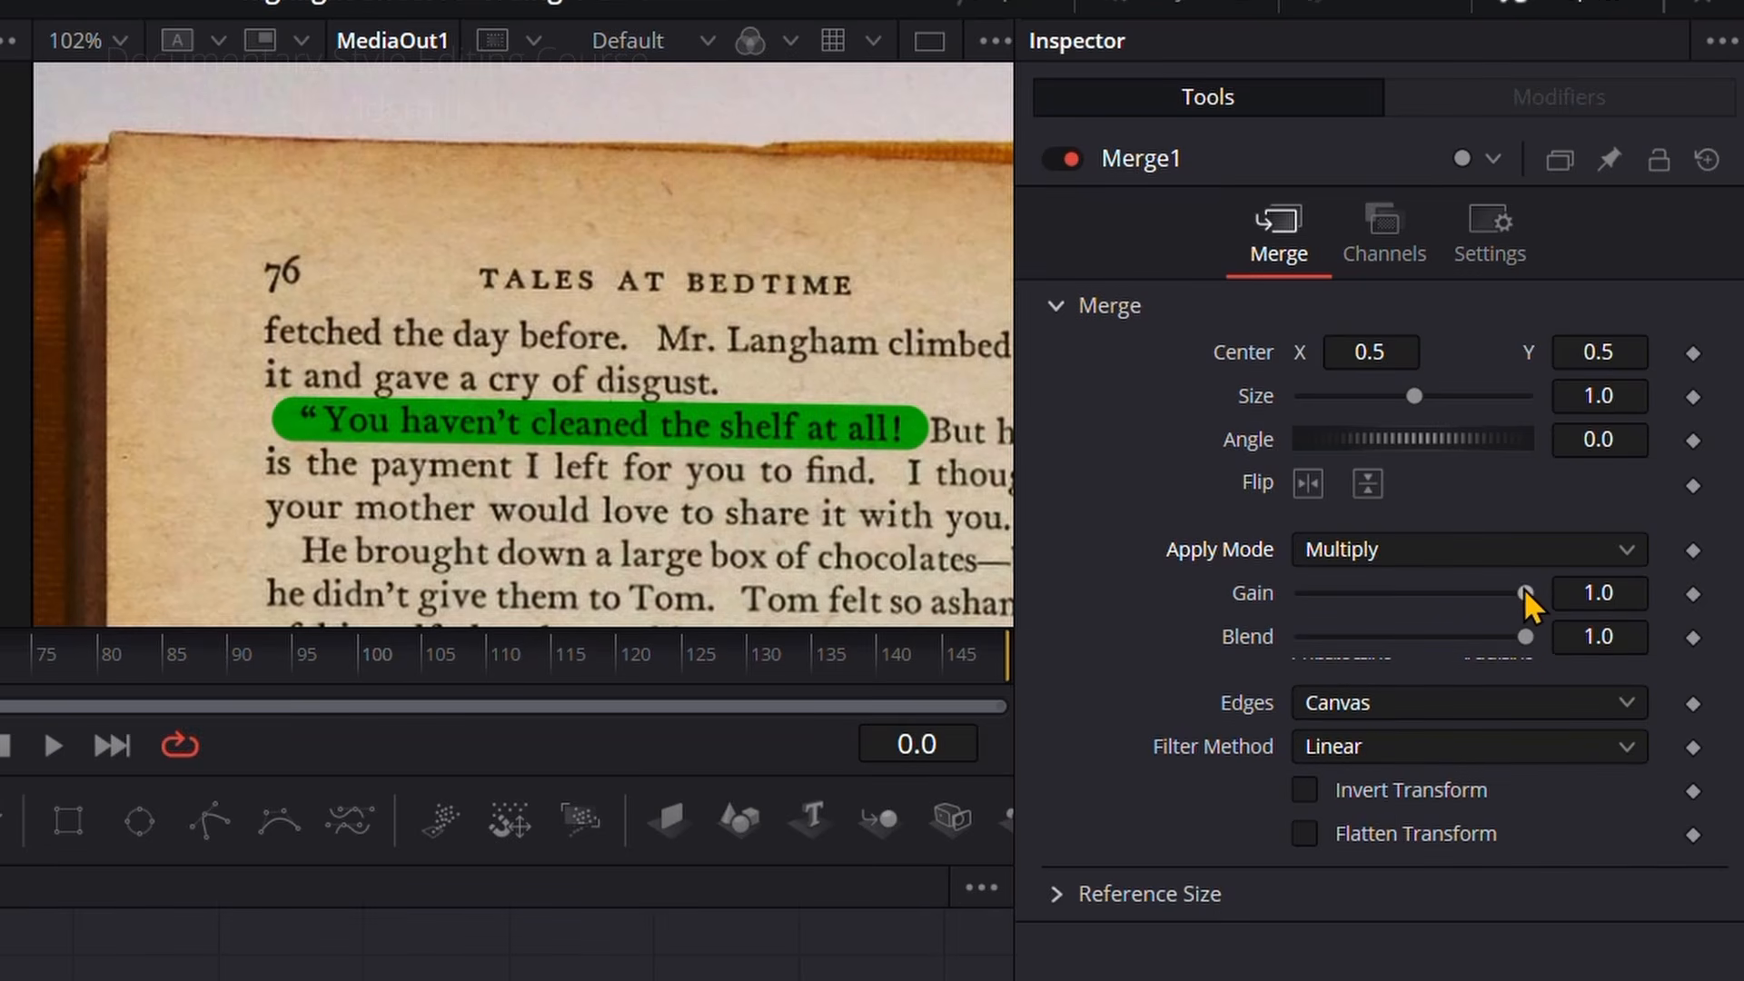
left_click_drag(1515, 636, 1441, 634)
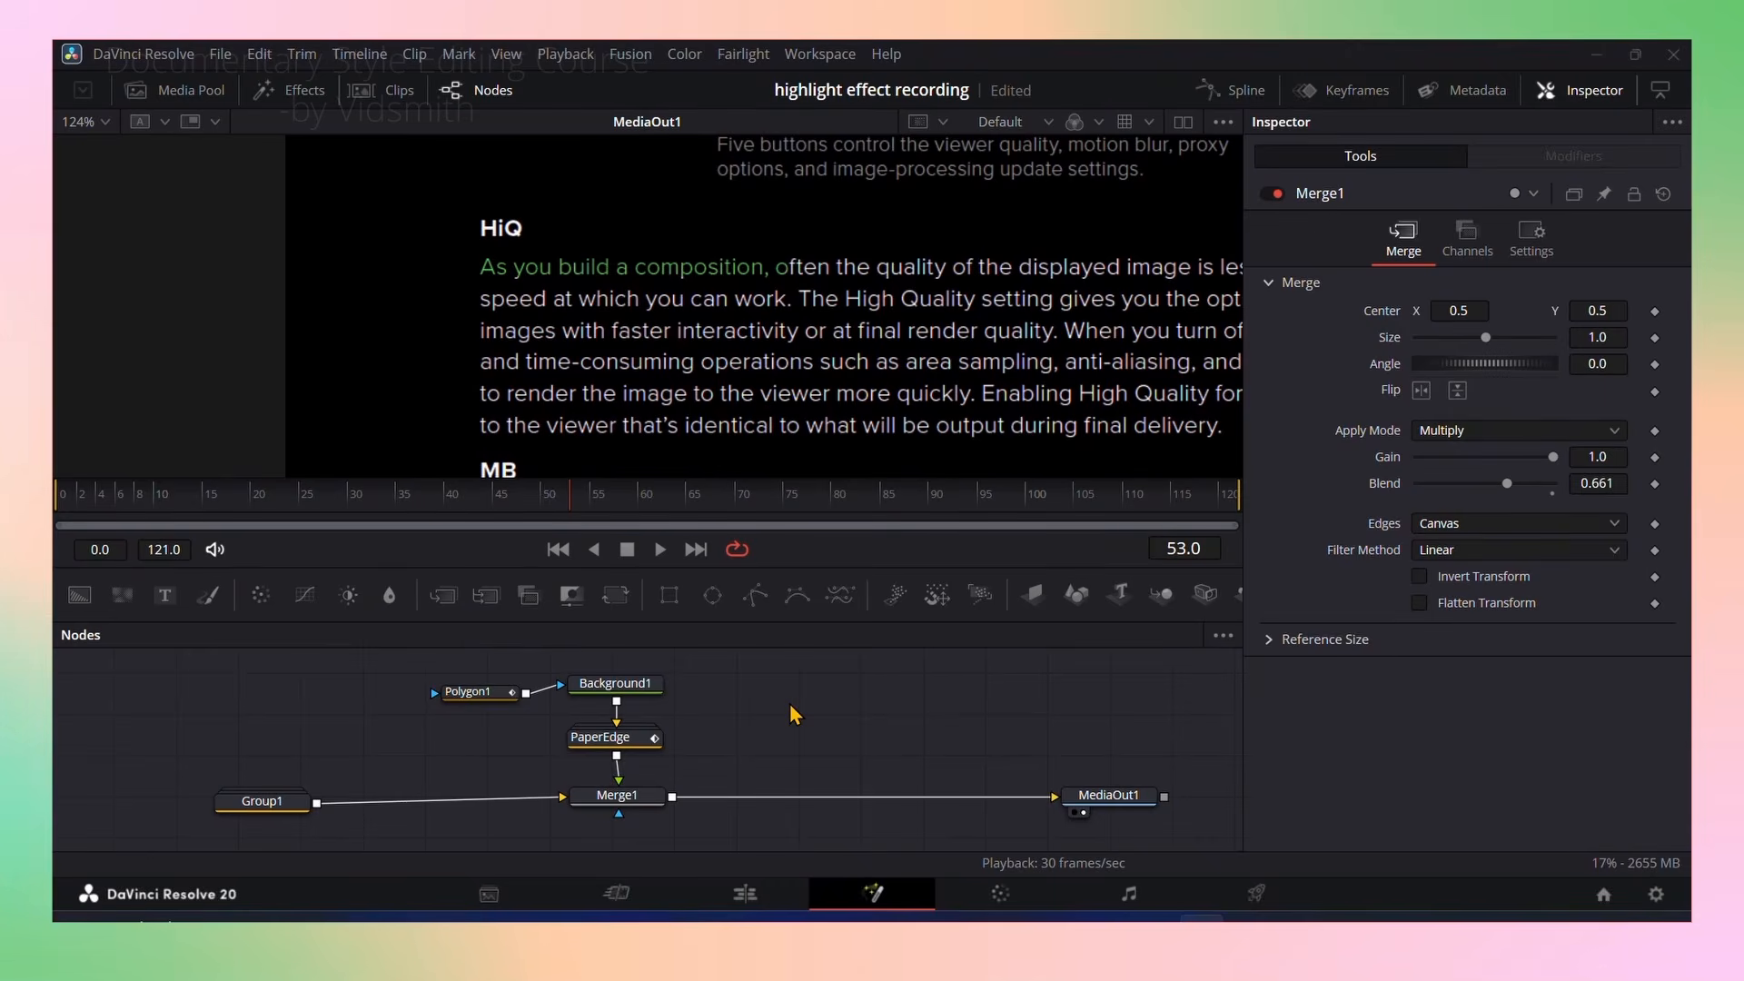
Step: Preview the highlight in the black-background text composition and inspect its Merge1 apply mode and blend settings
left_click_drag(458, 506, 605, 512)
left_click(617, 796)
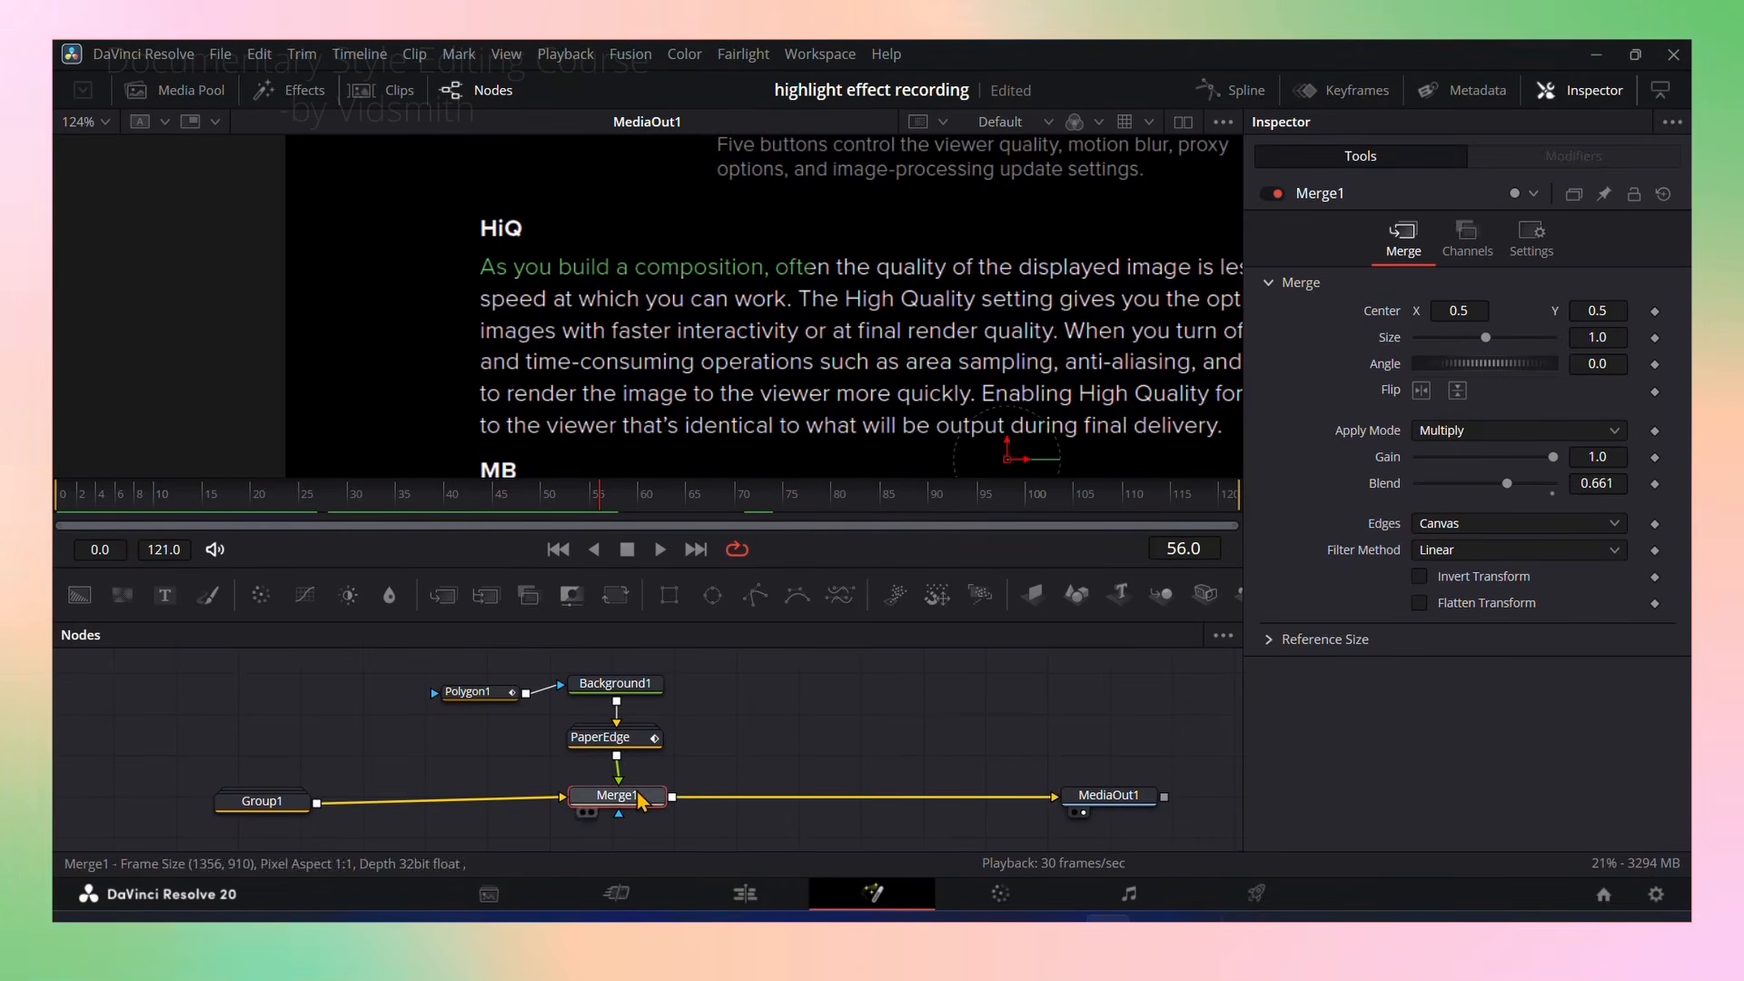
left_click(1515, 430)
left_click(1472, 482)
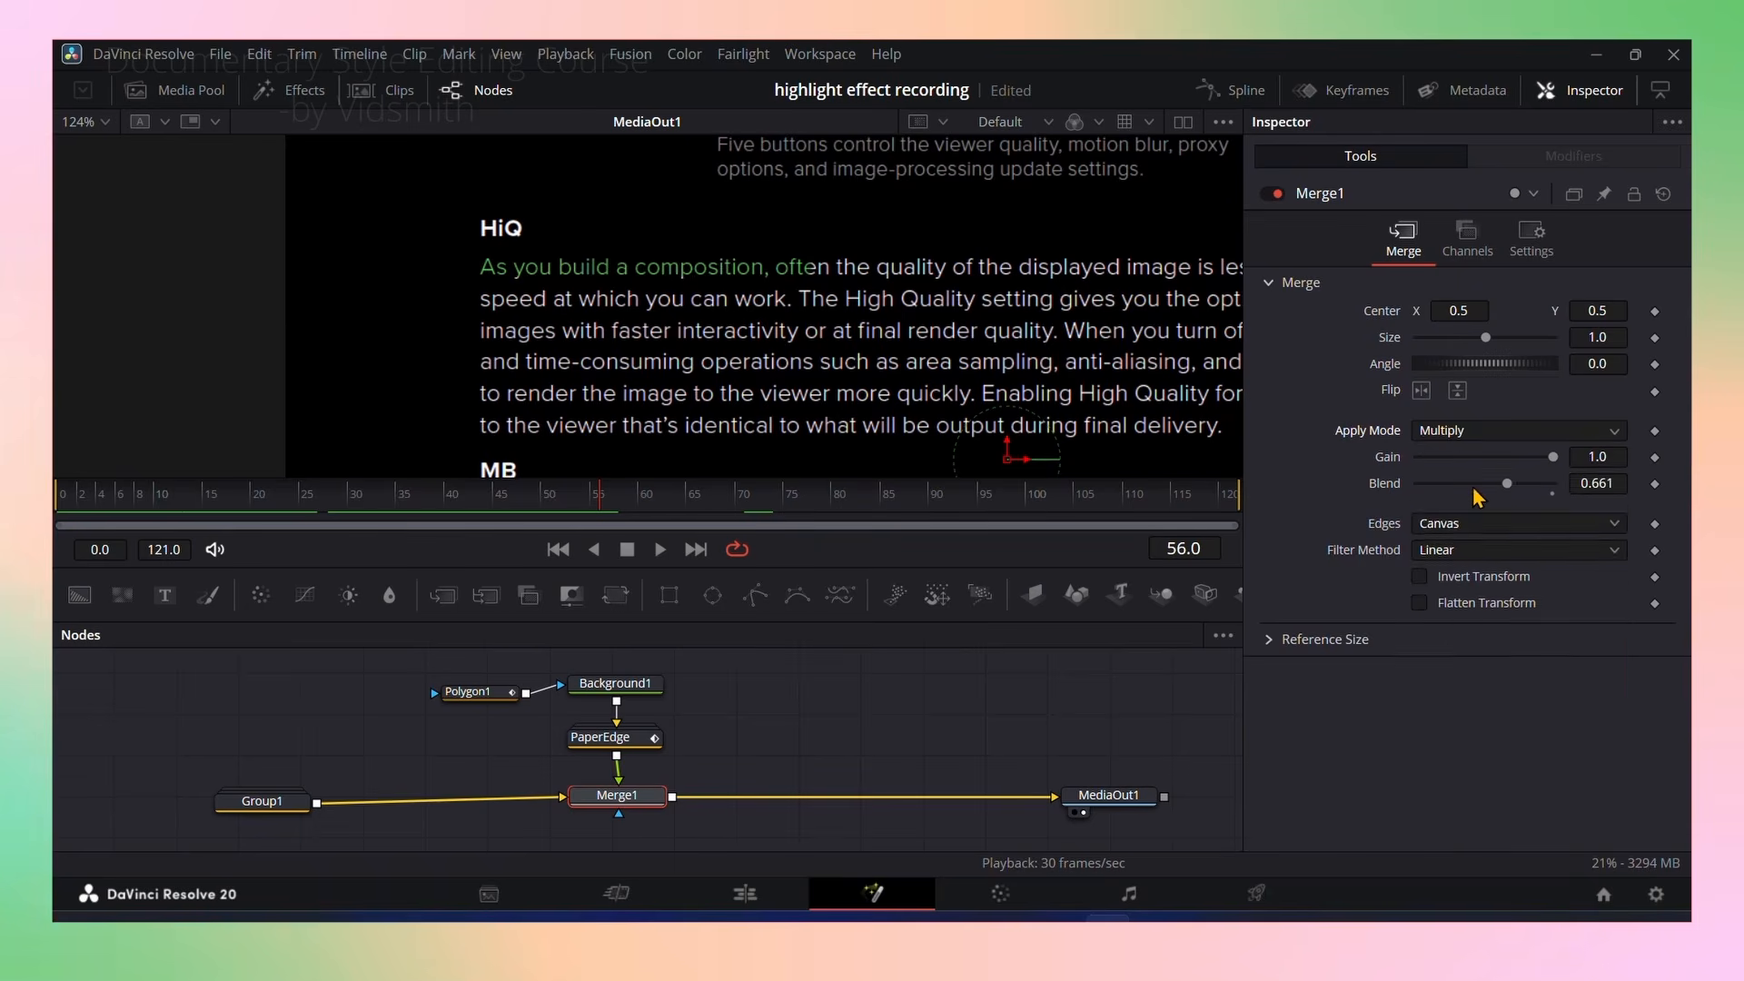
left_click_drag(358, 507, 509, 506)
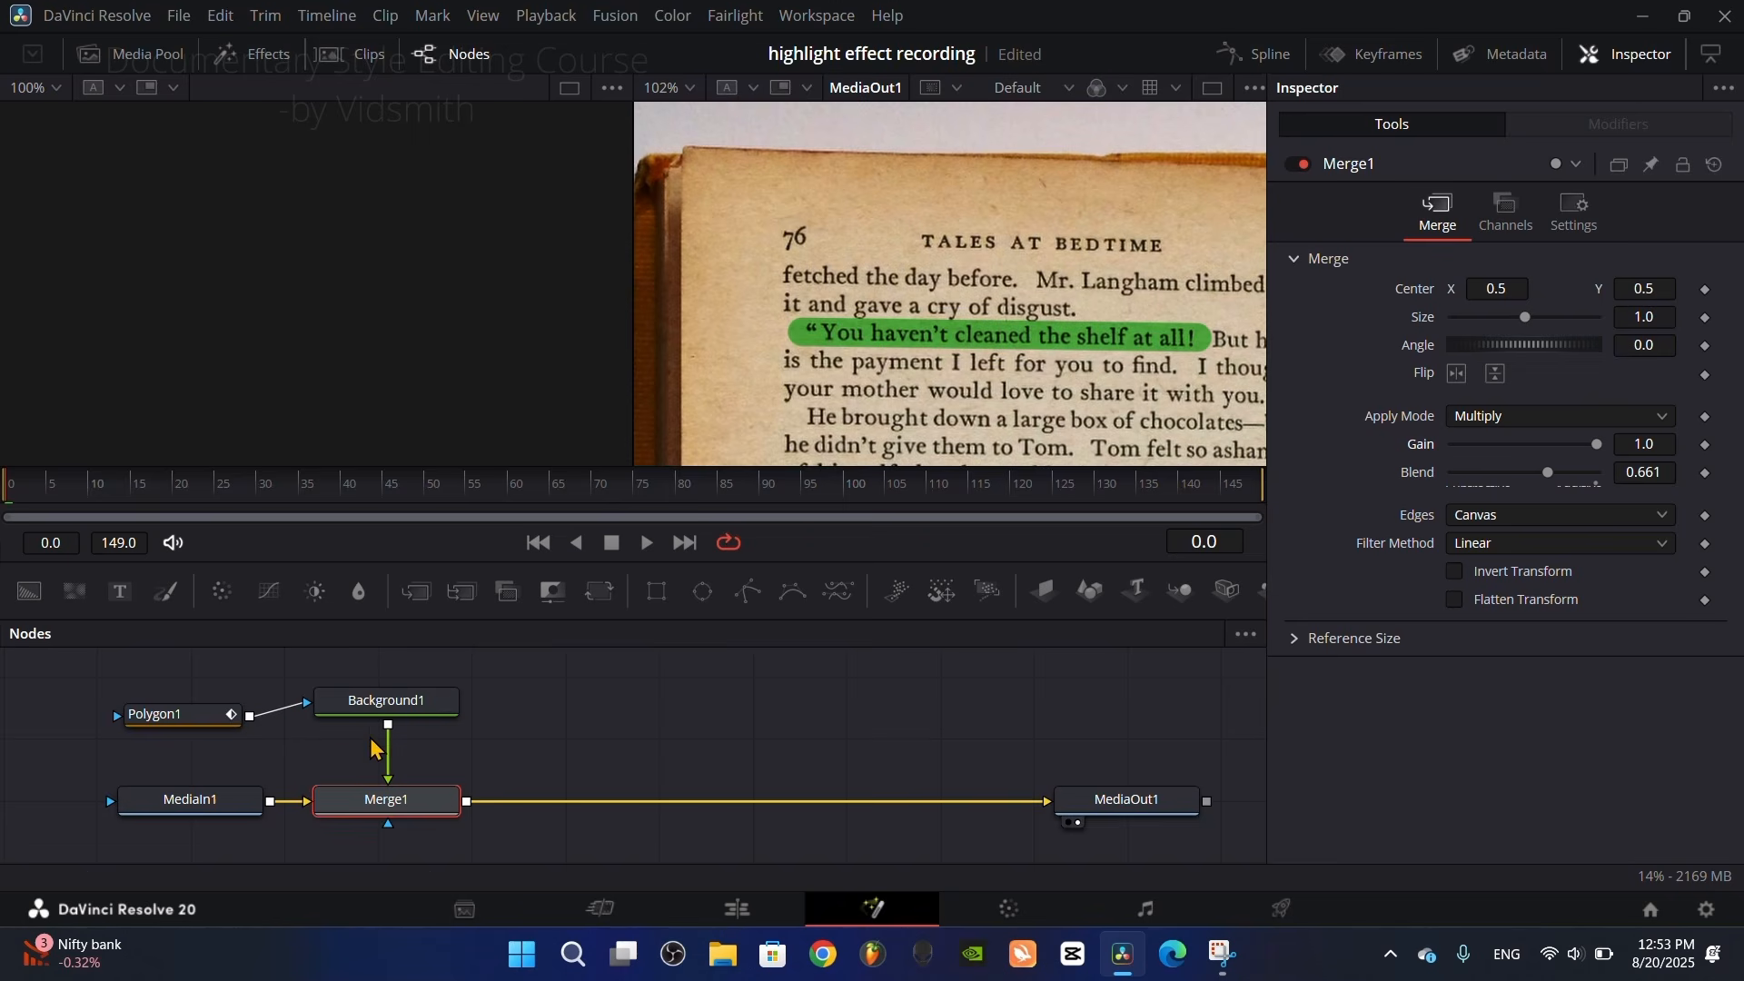
Step: Move the Polygon1 and Background1 nodes farther above Merge1 to free space between them
scroll(374, 747, "up", 1)
left_click_drag(133, 749, 456, 810)
scroll(389, 796, "down", 1)
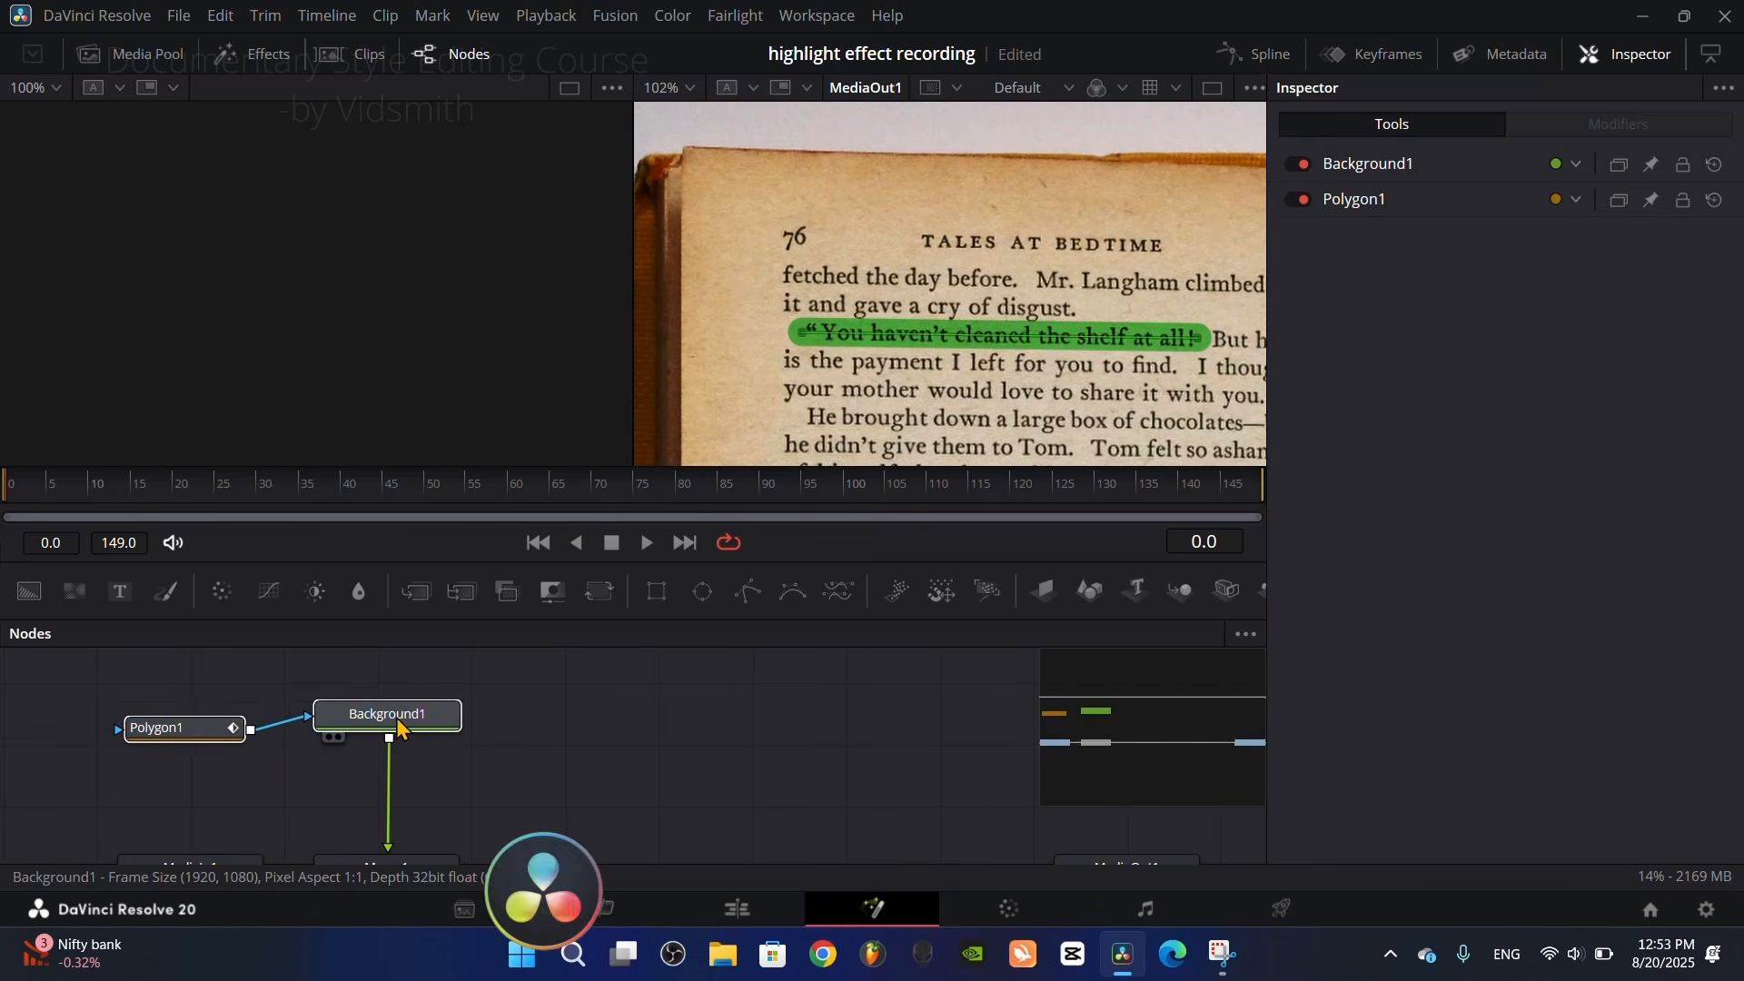
left_click(418, 711)
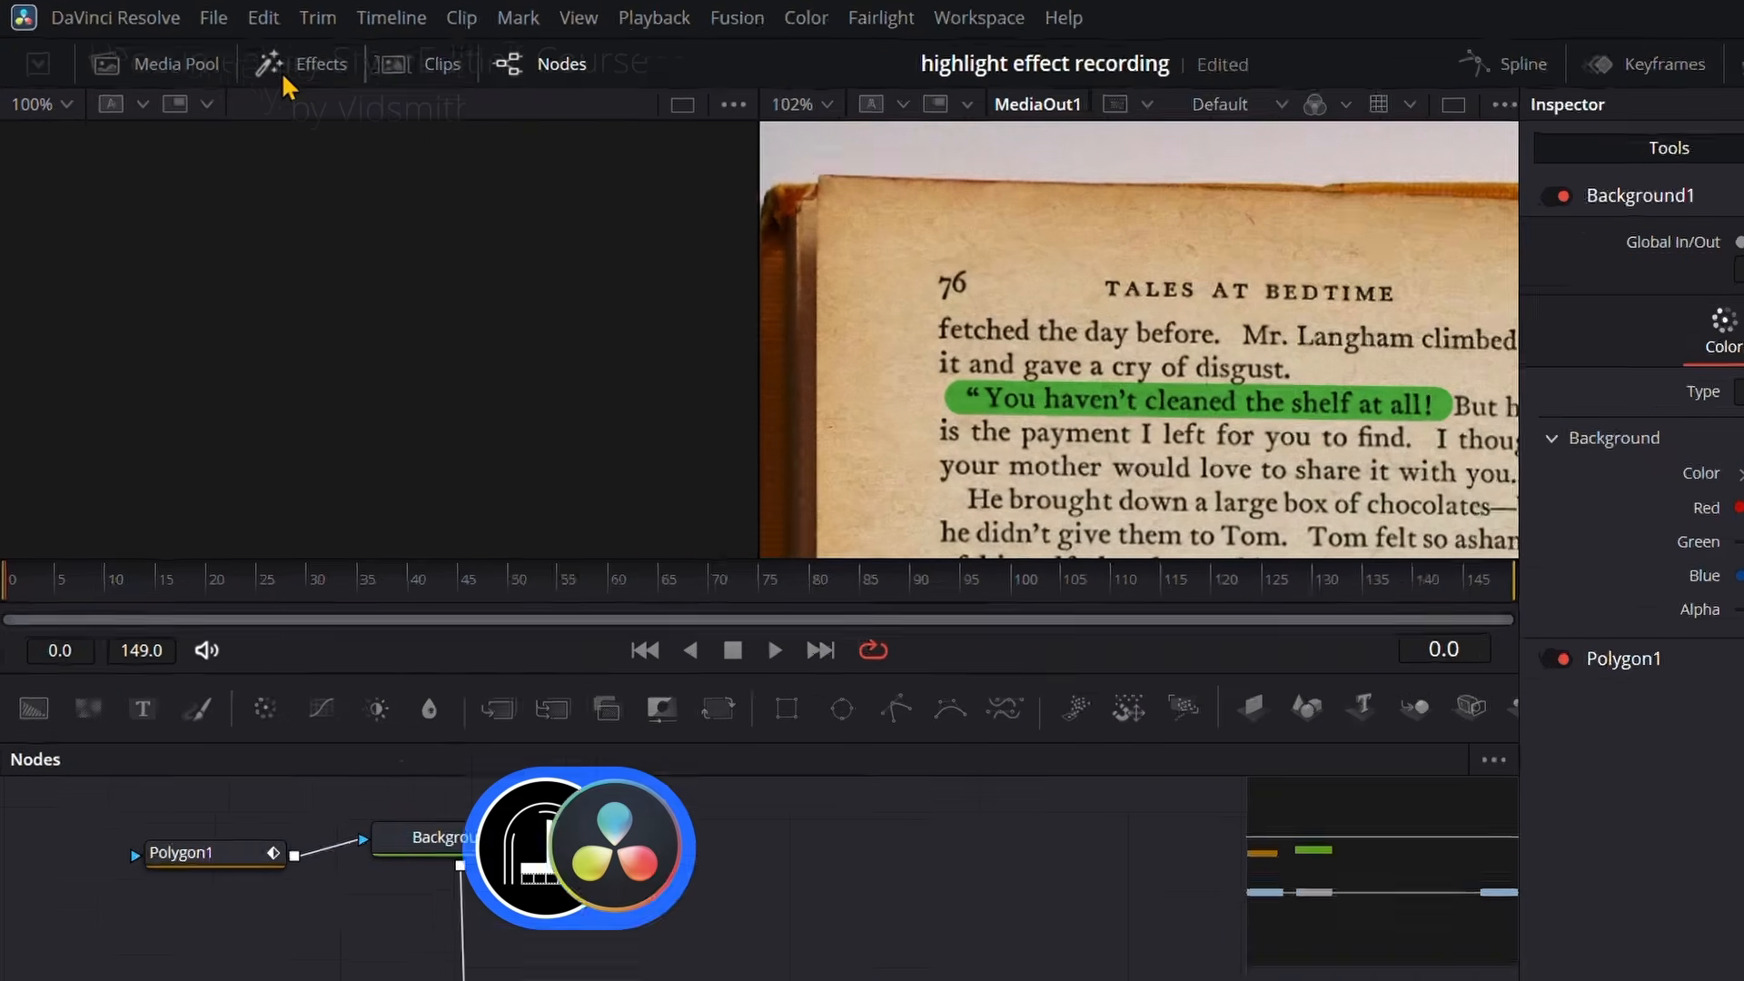
Step: Find the Paper Edge effect among the templates and insert it between Background1 and Merge1
left_click(252, 53)
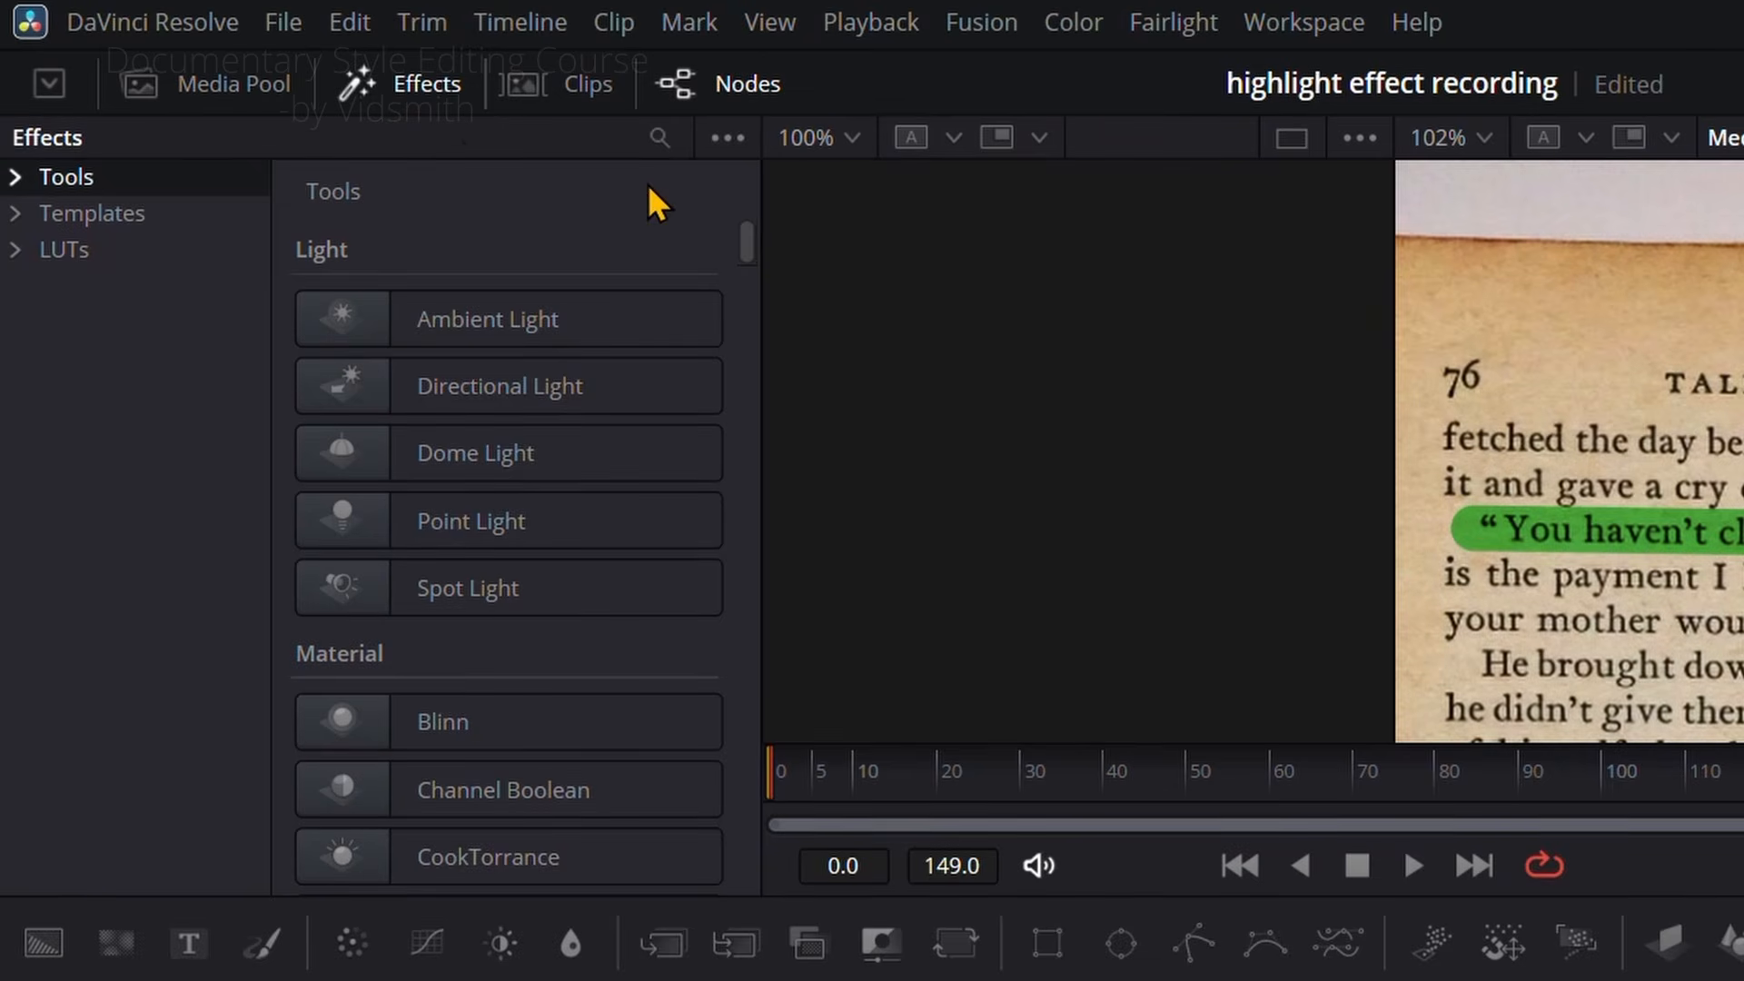
left_click(659, 137)
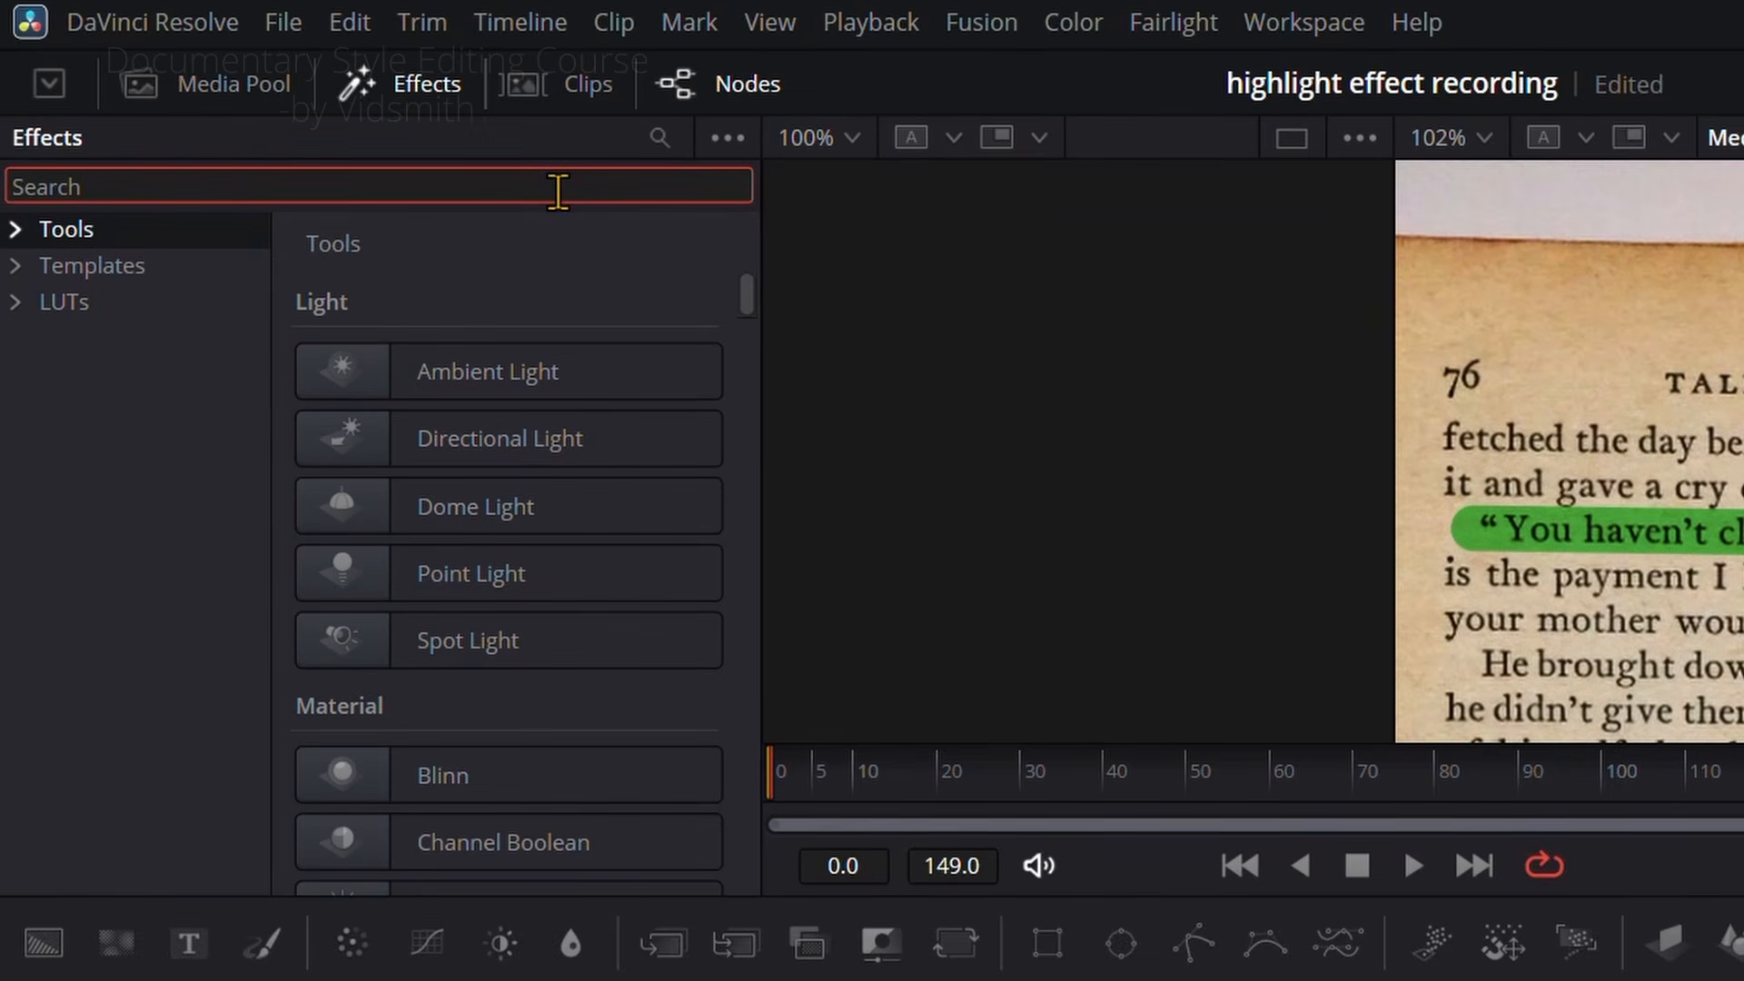
type("paper")
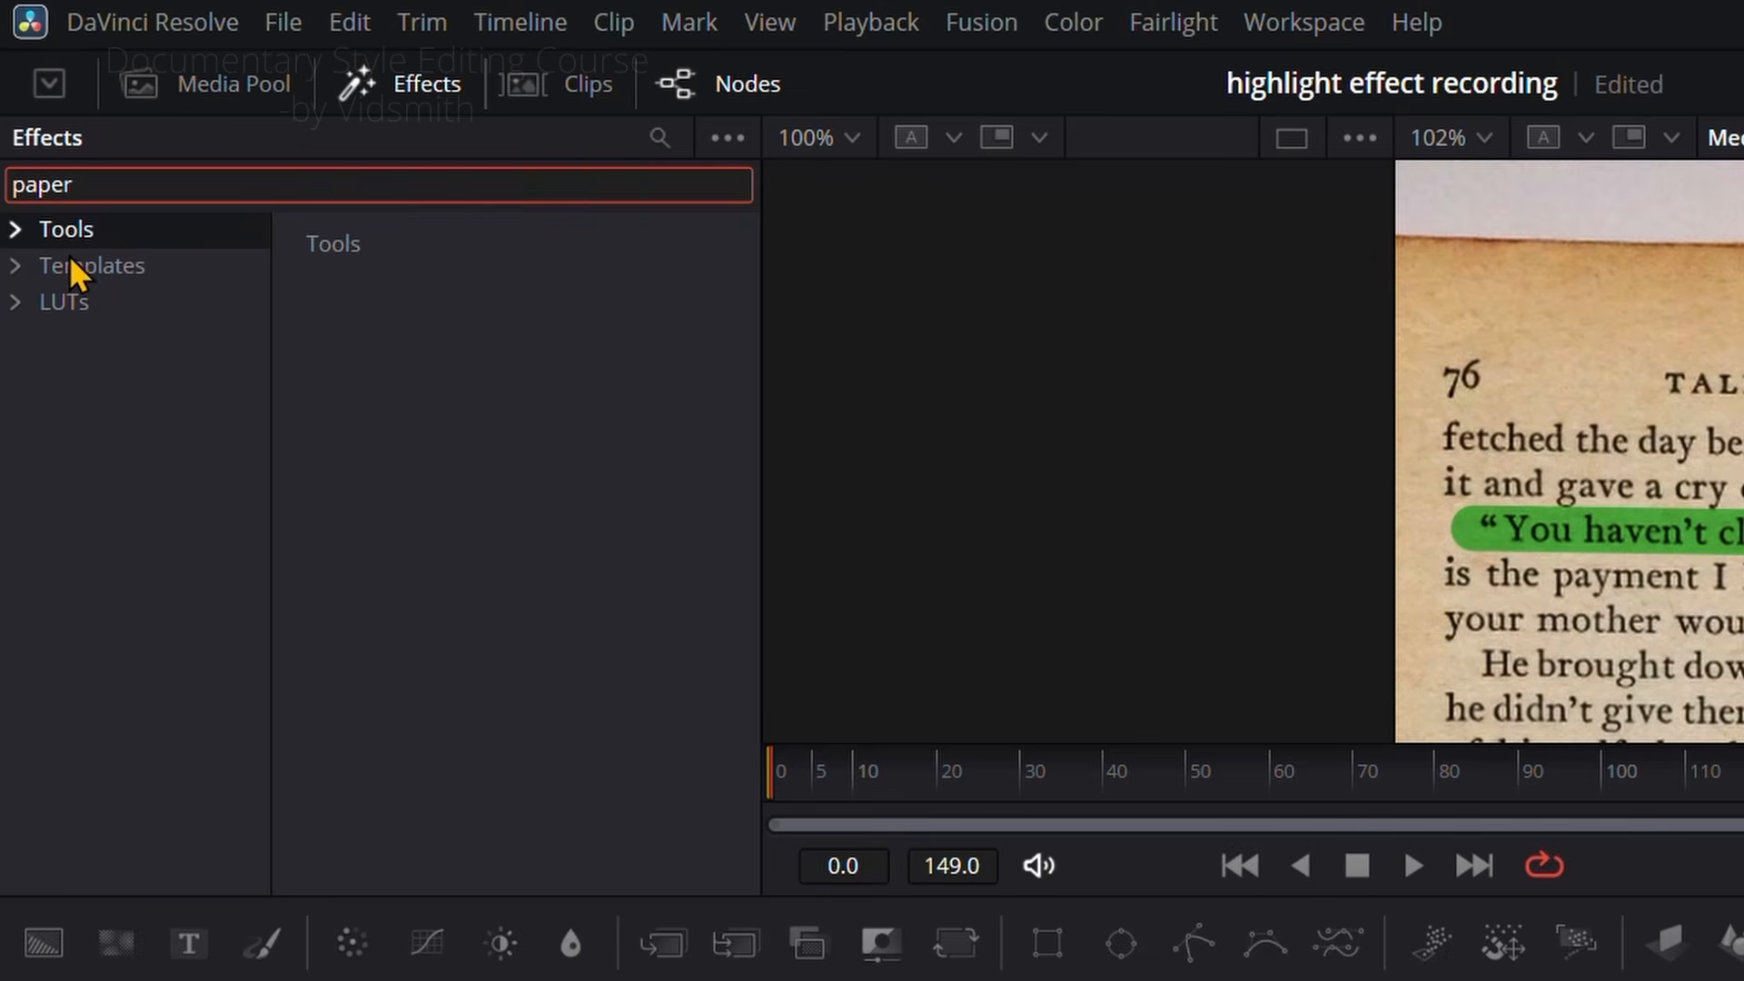
left_click(71, 258)
left_click_drag(448, 378, 542, 500)
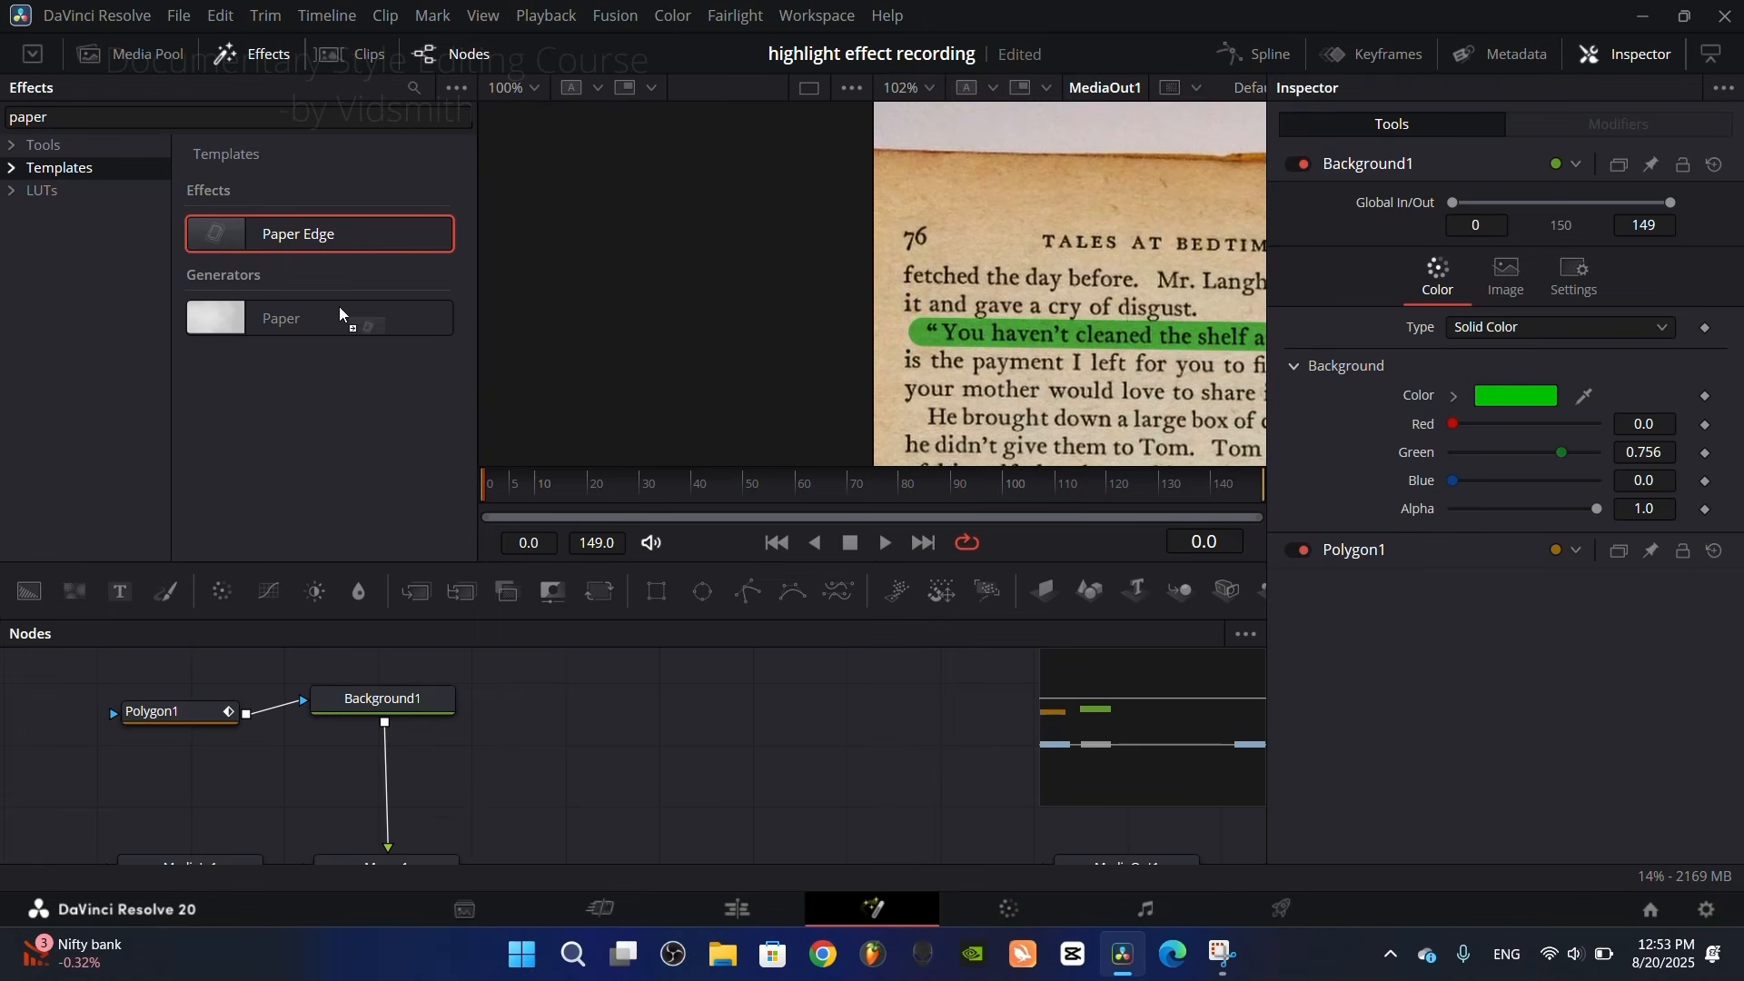
left_click_drag(458, 793, 385, 782)
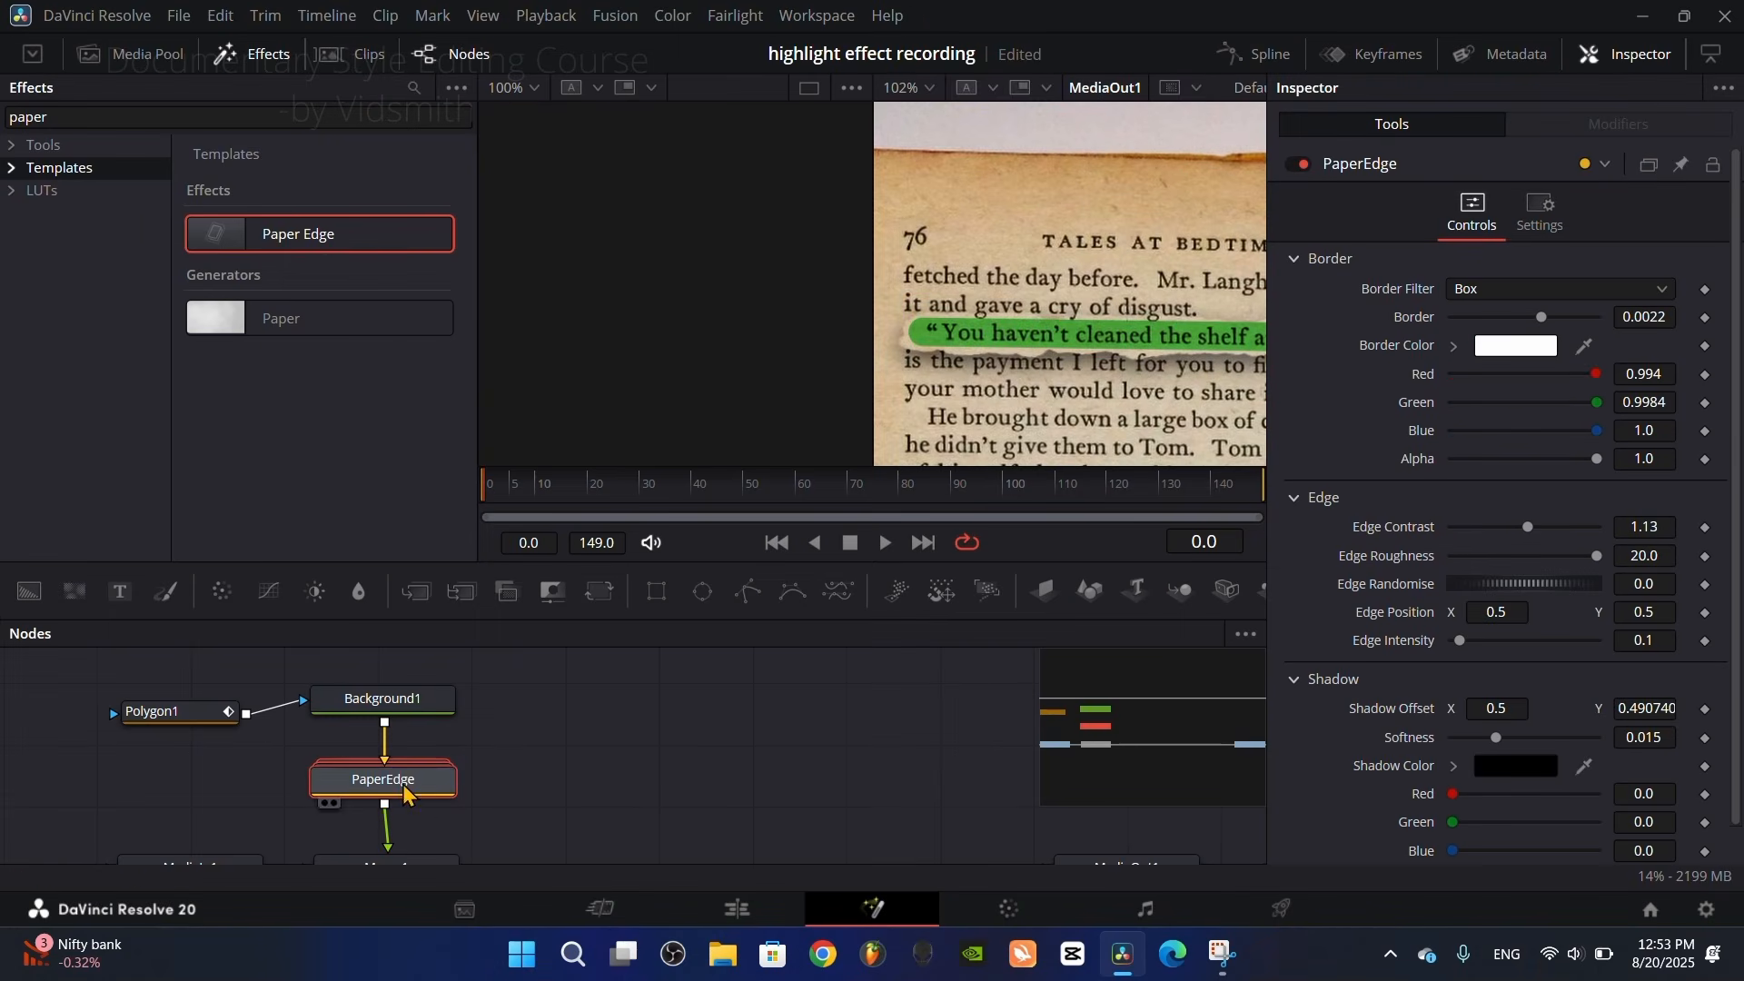
left_click(252, 64)
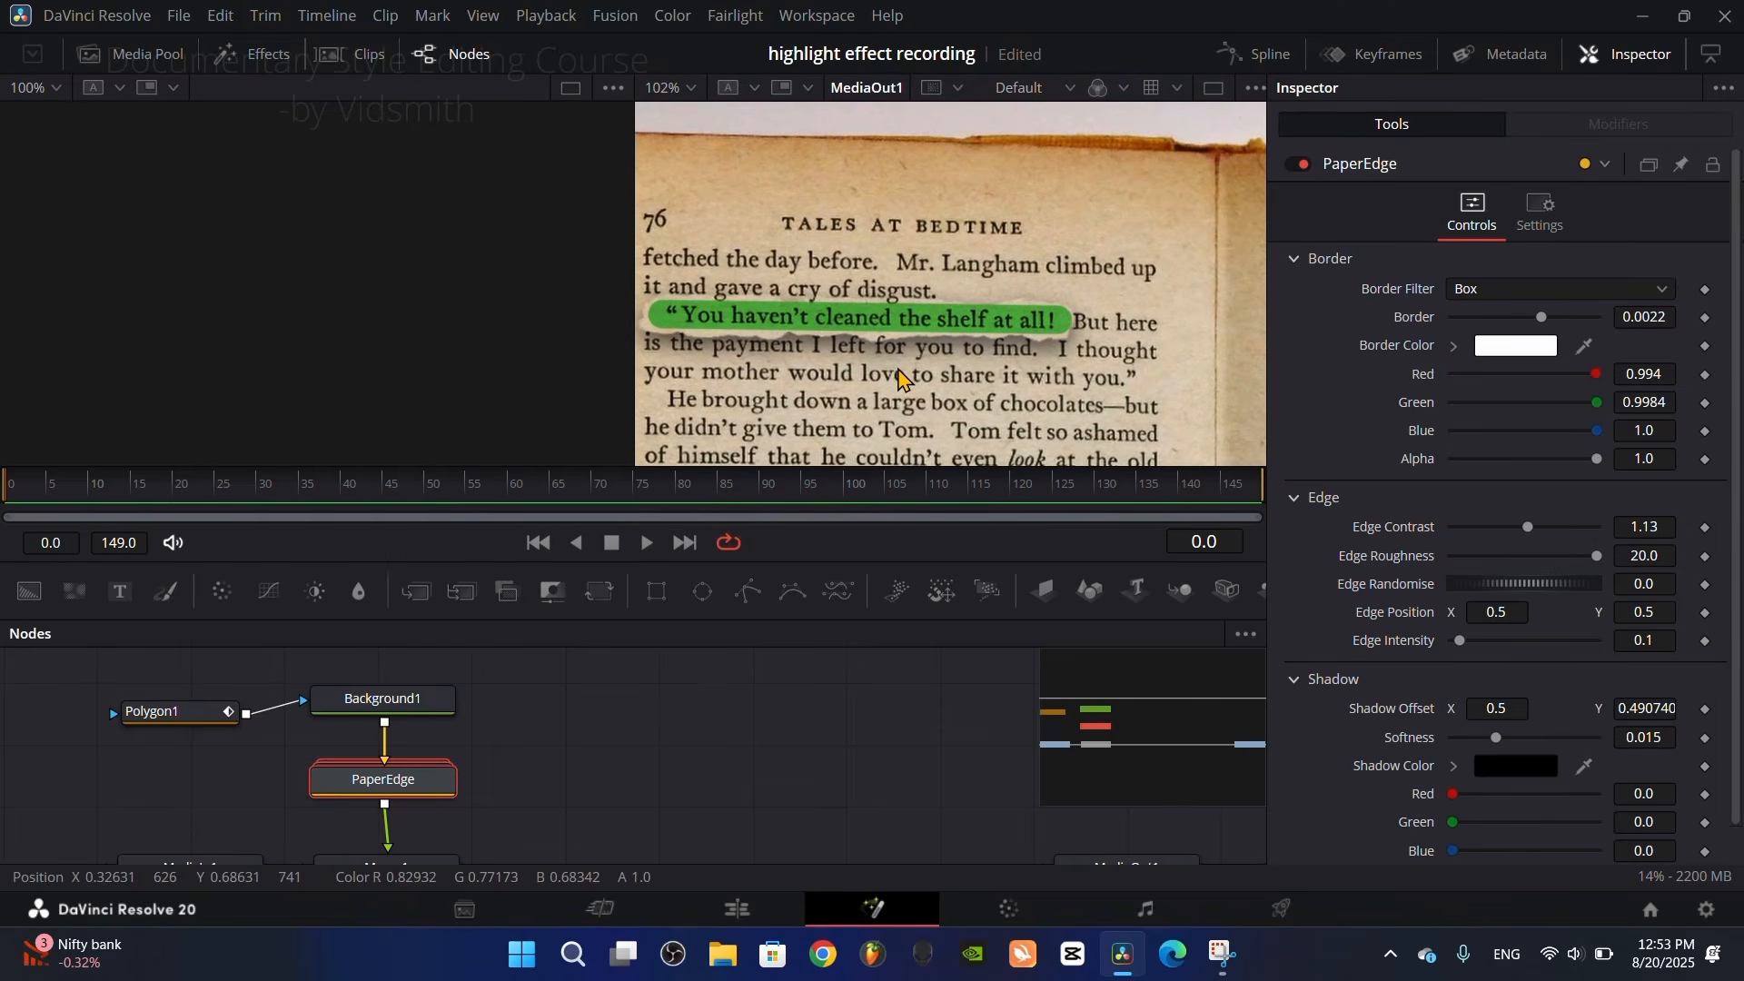
Step: Use a single viewer, sample the highlight's green as PaperEdge's border color, and set the shadow alpha to 0.0
left_click(1215, 89)
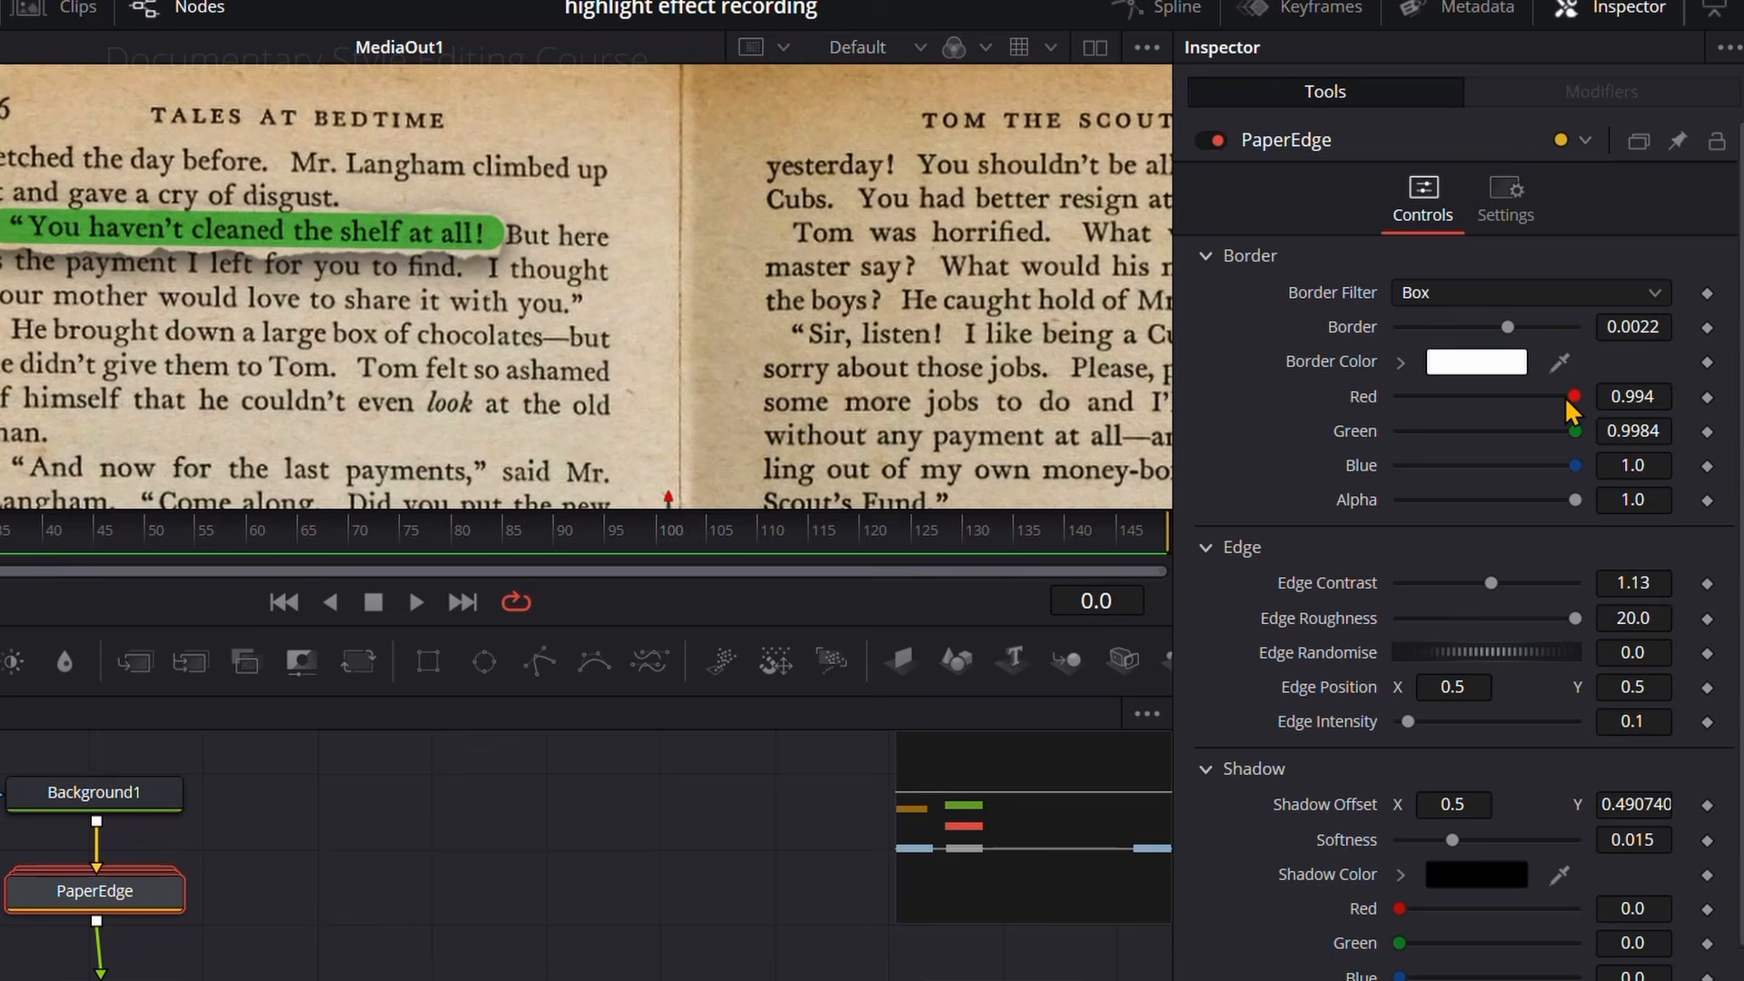
left_click_drag(1571, 400, 496, 234)
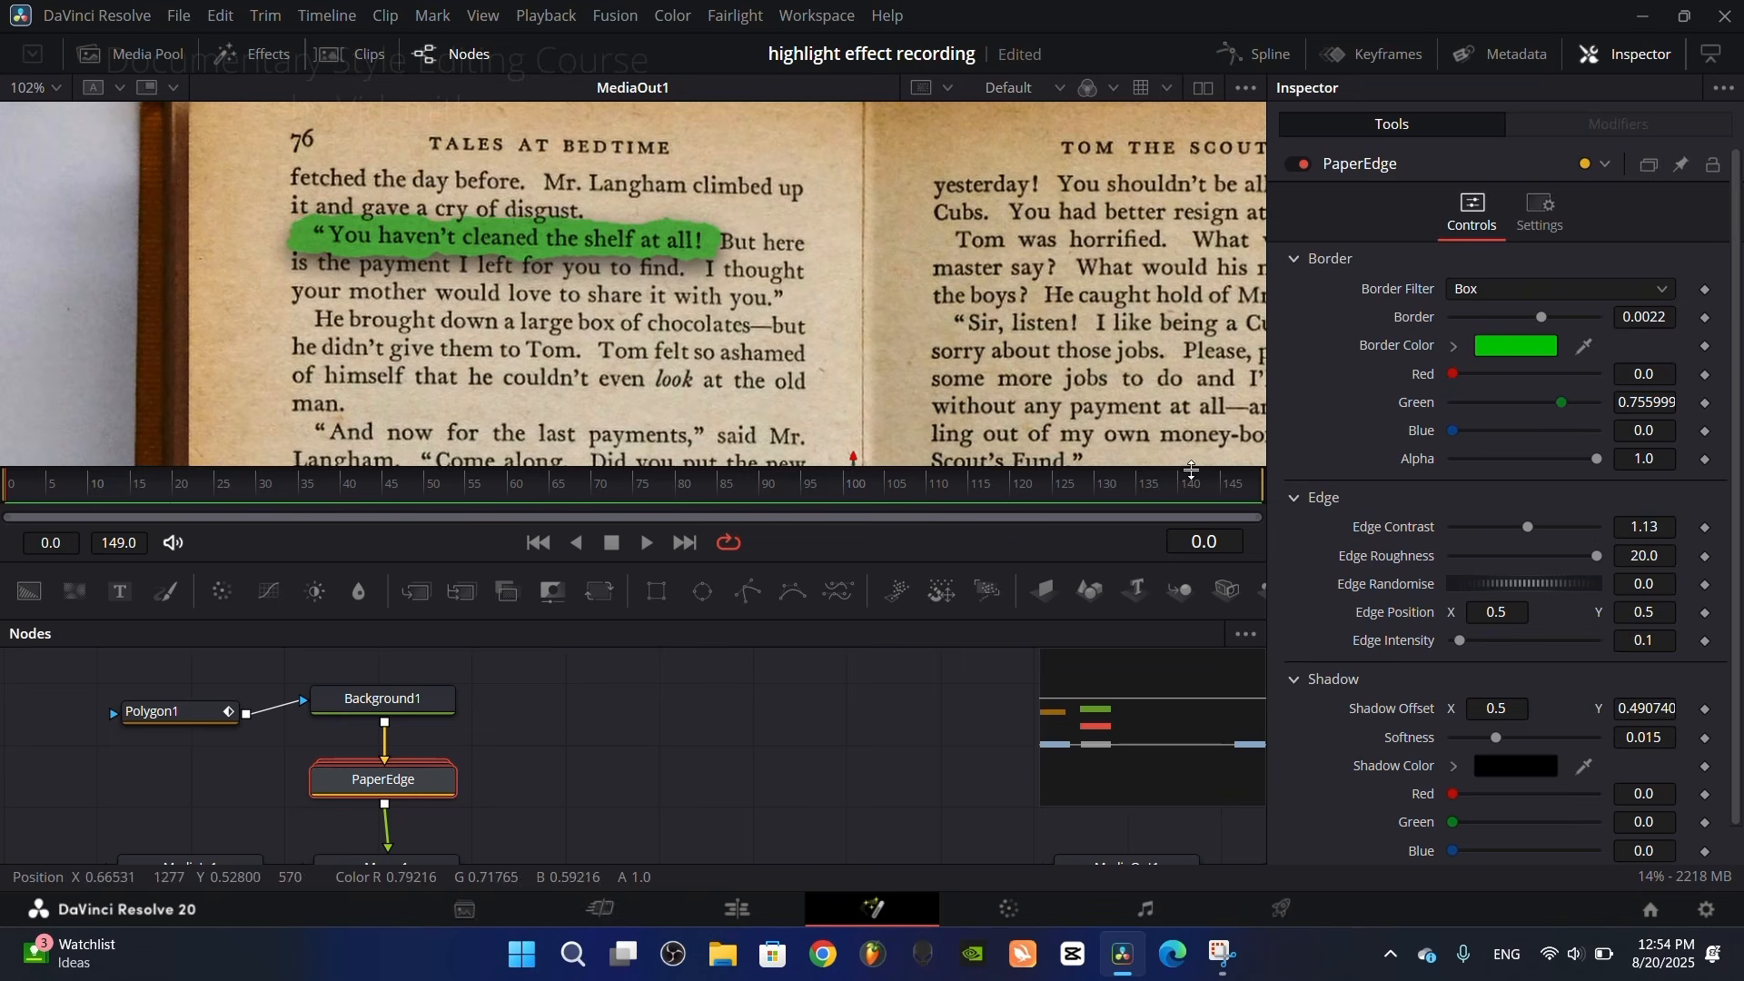
scroll(1576, 754, "down", 1)
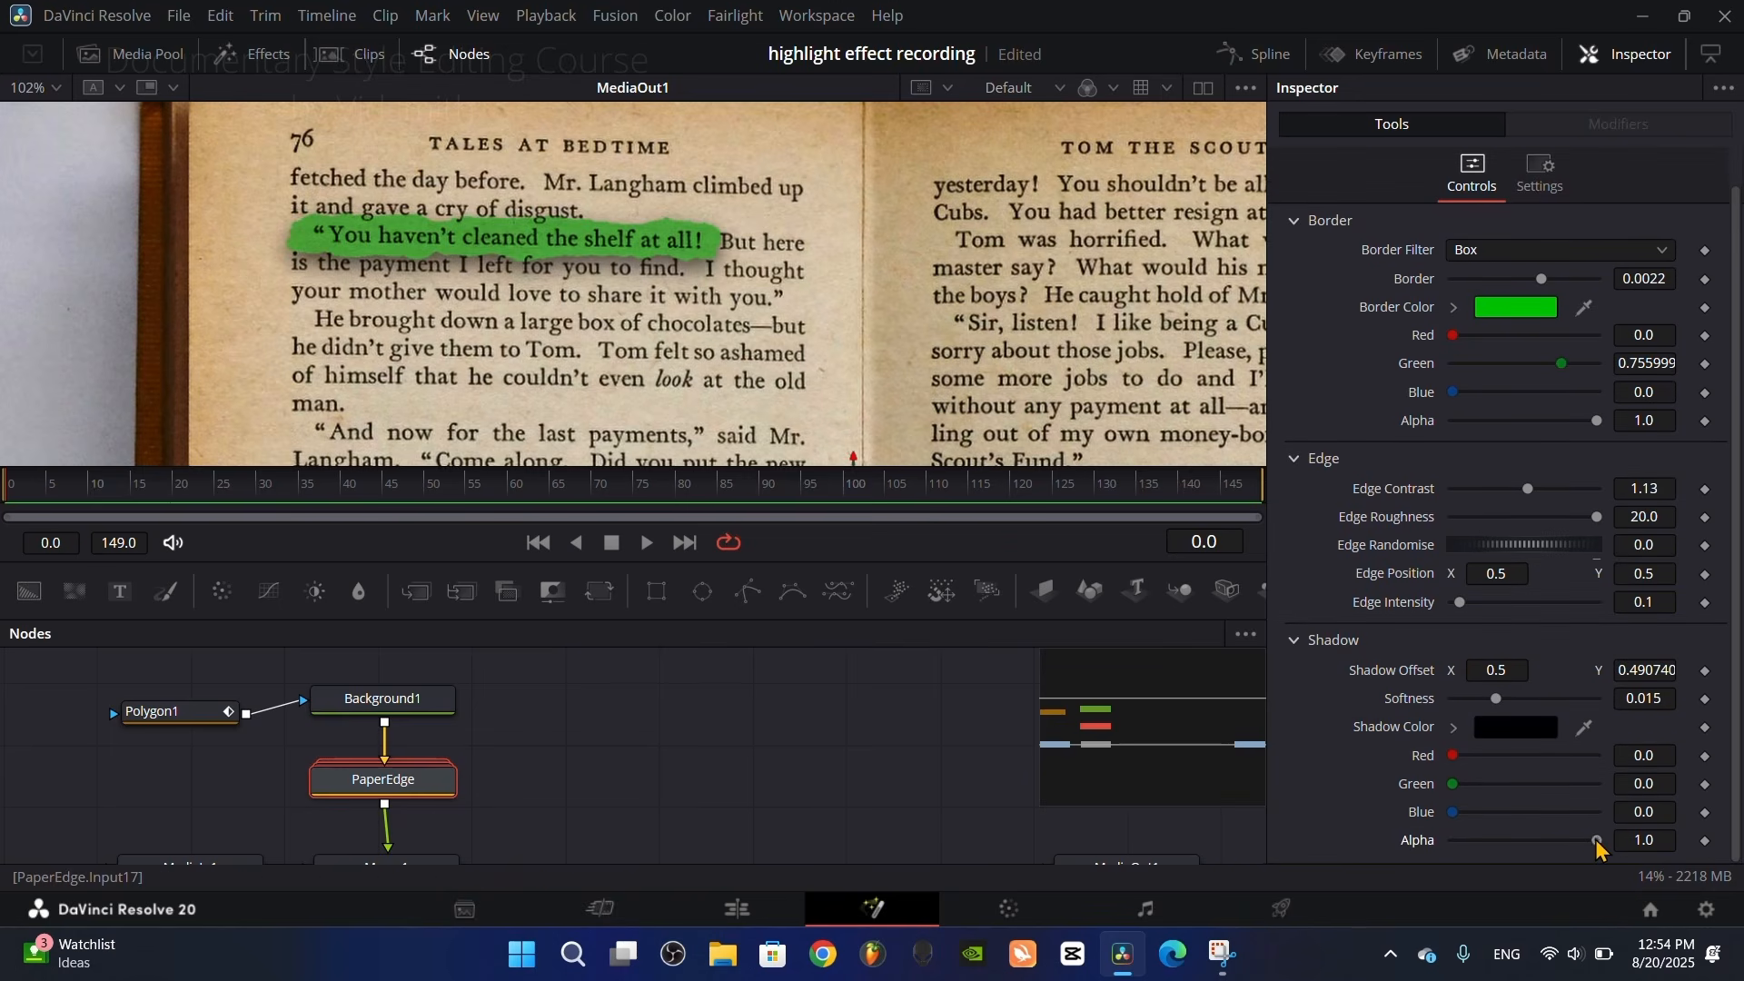
left_click_drag(1597, 841, 1412, 827)
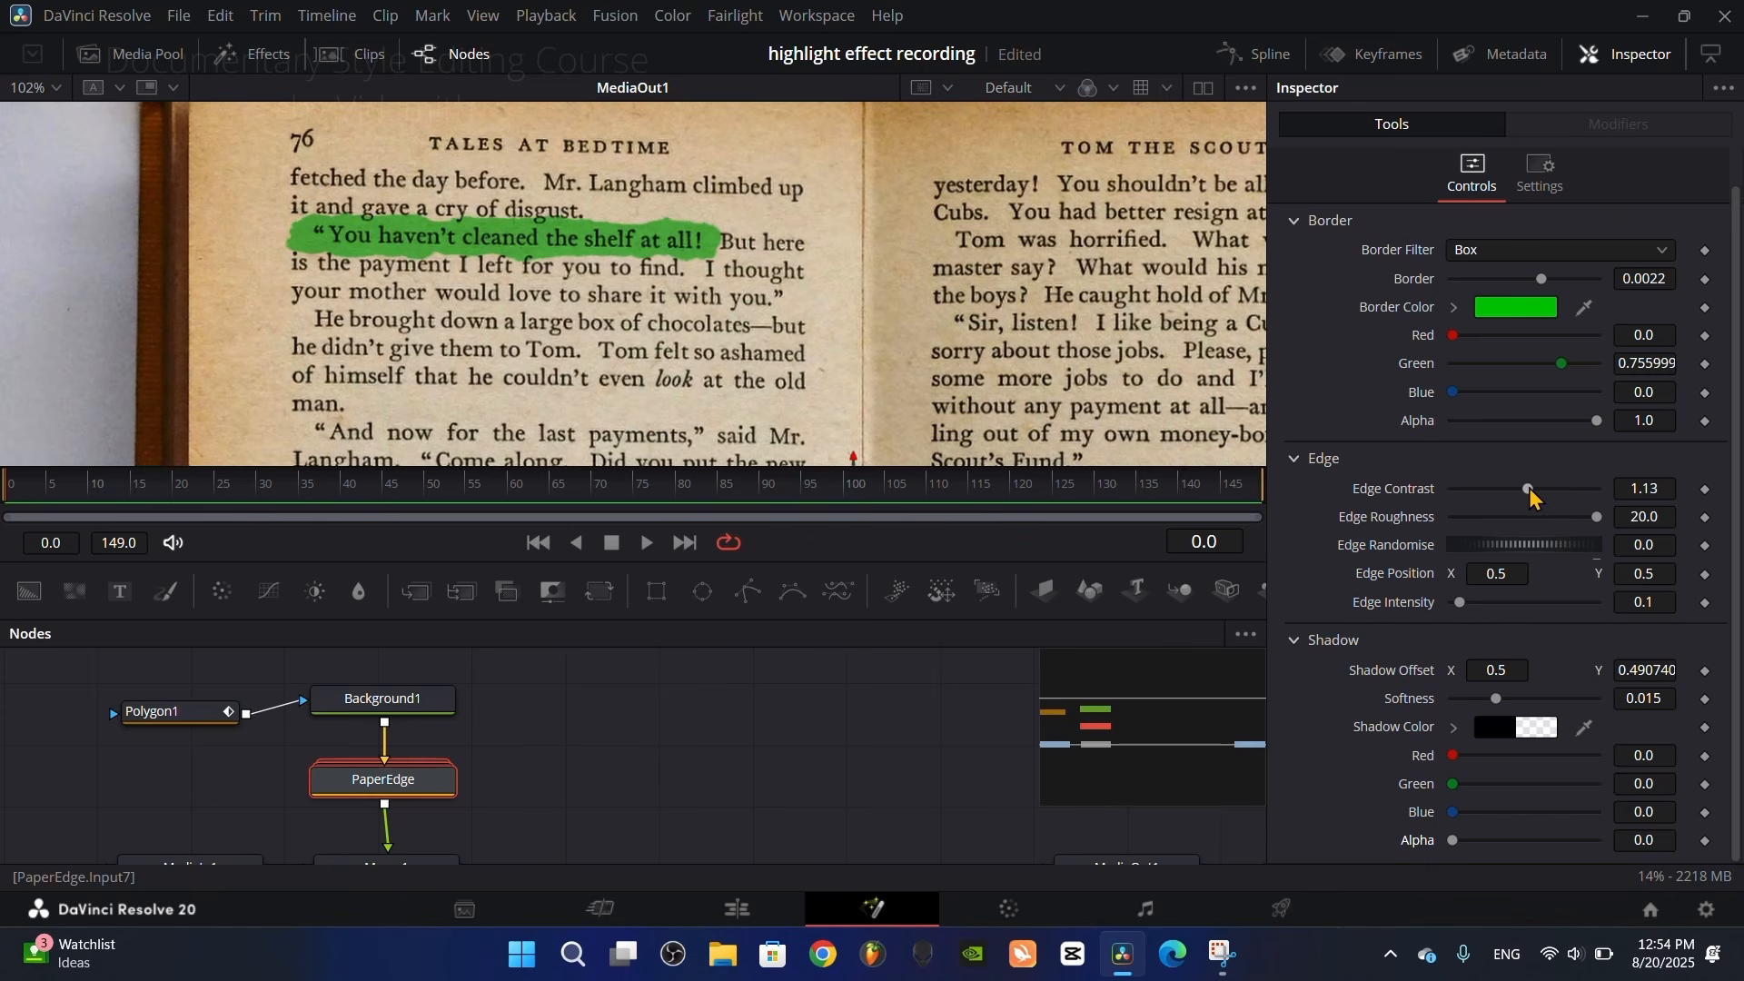
Step: Set PaperEdge's edge contrast to 0.38 and edge roughness to 16.54, and scrub the timeline to check the highlight
left_click_drag(1530, 491, 1482, 492)
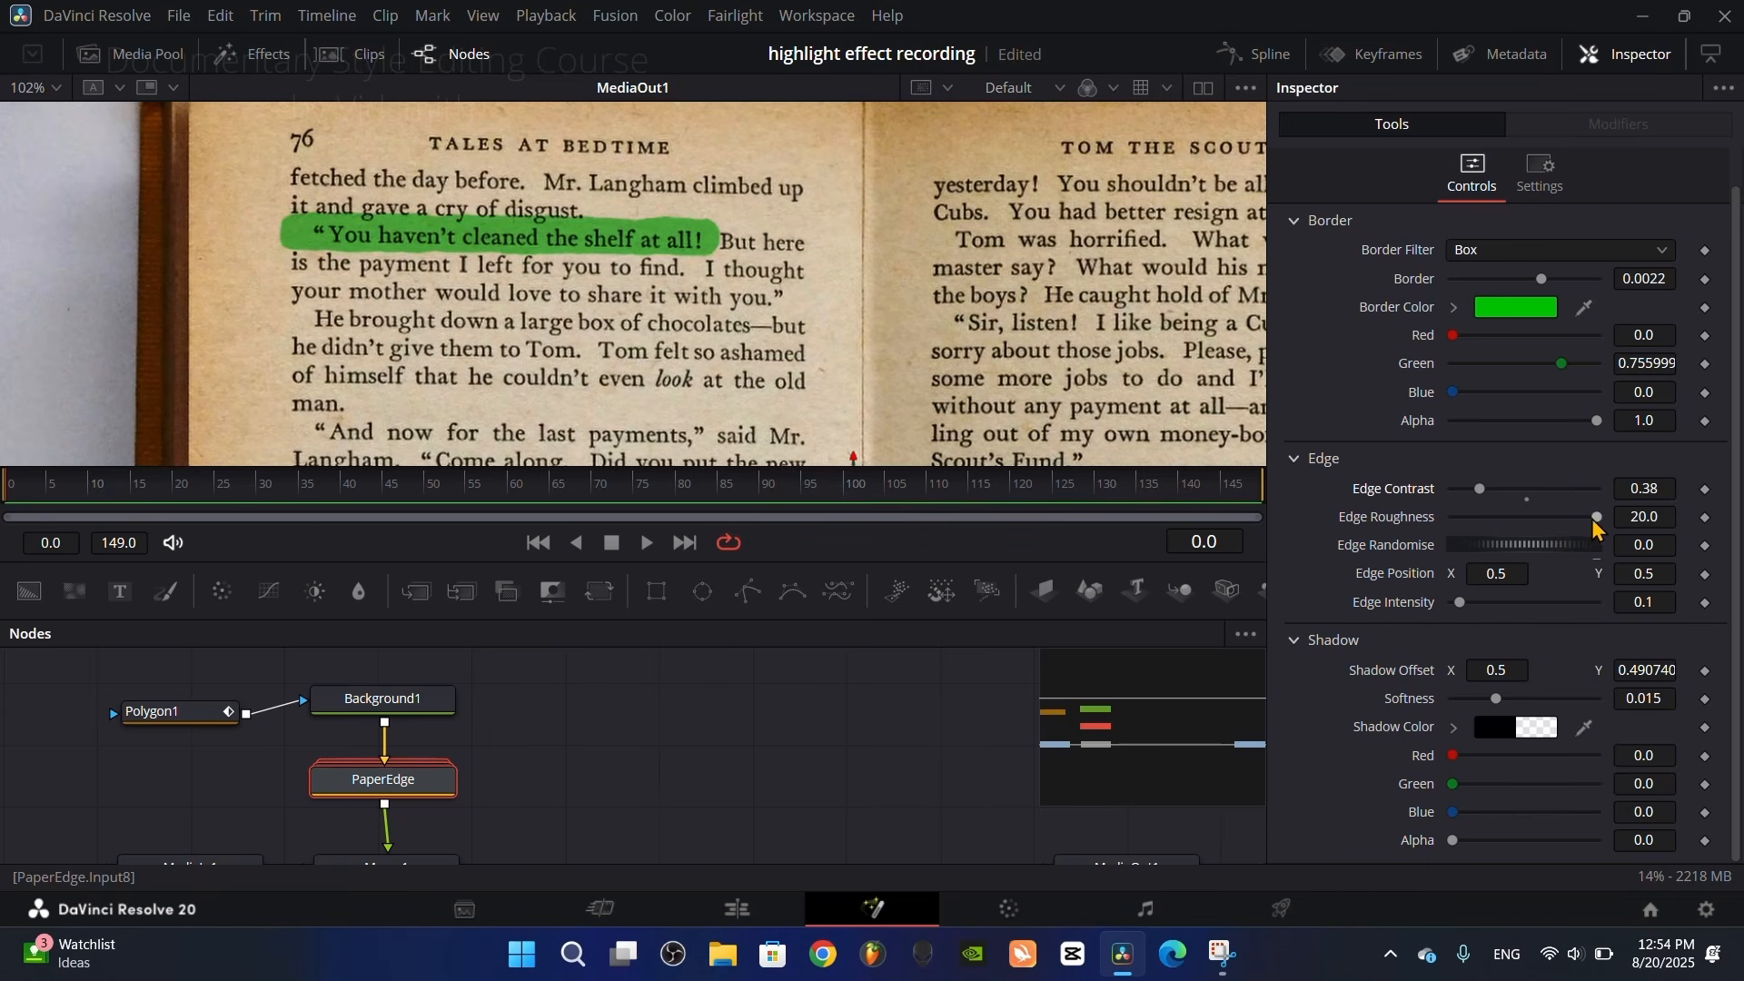
left_click_drag(1594, 518, 1571, 522)
left_click(158, 491)
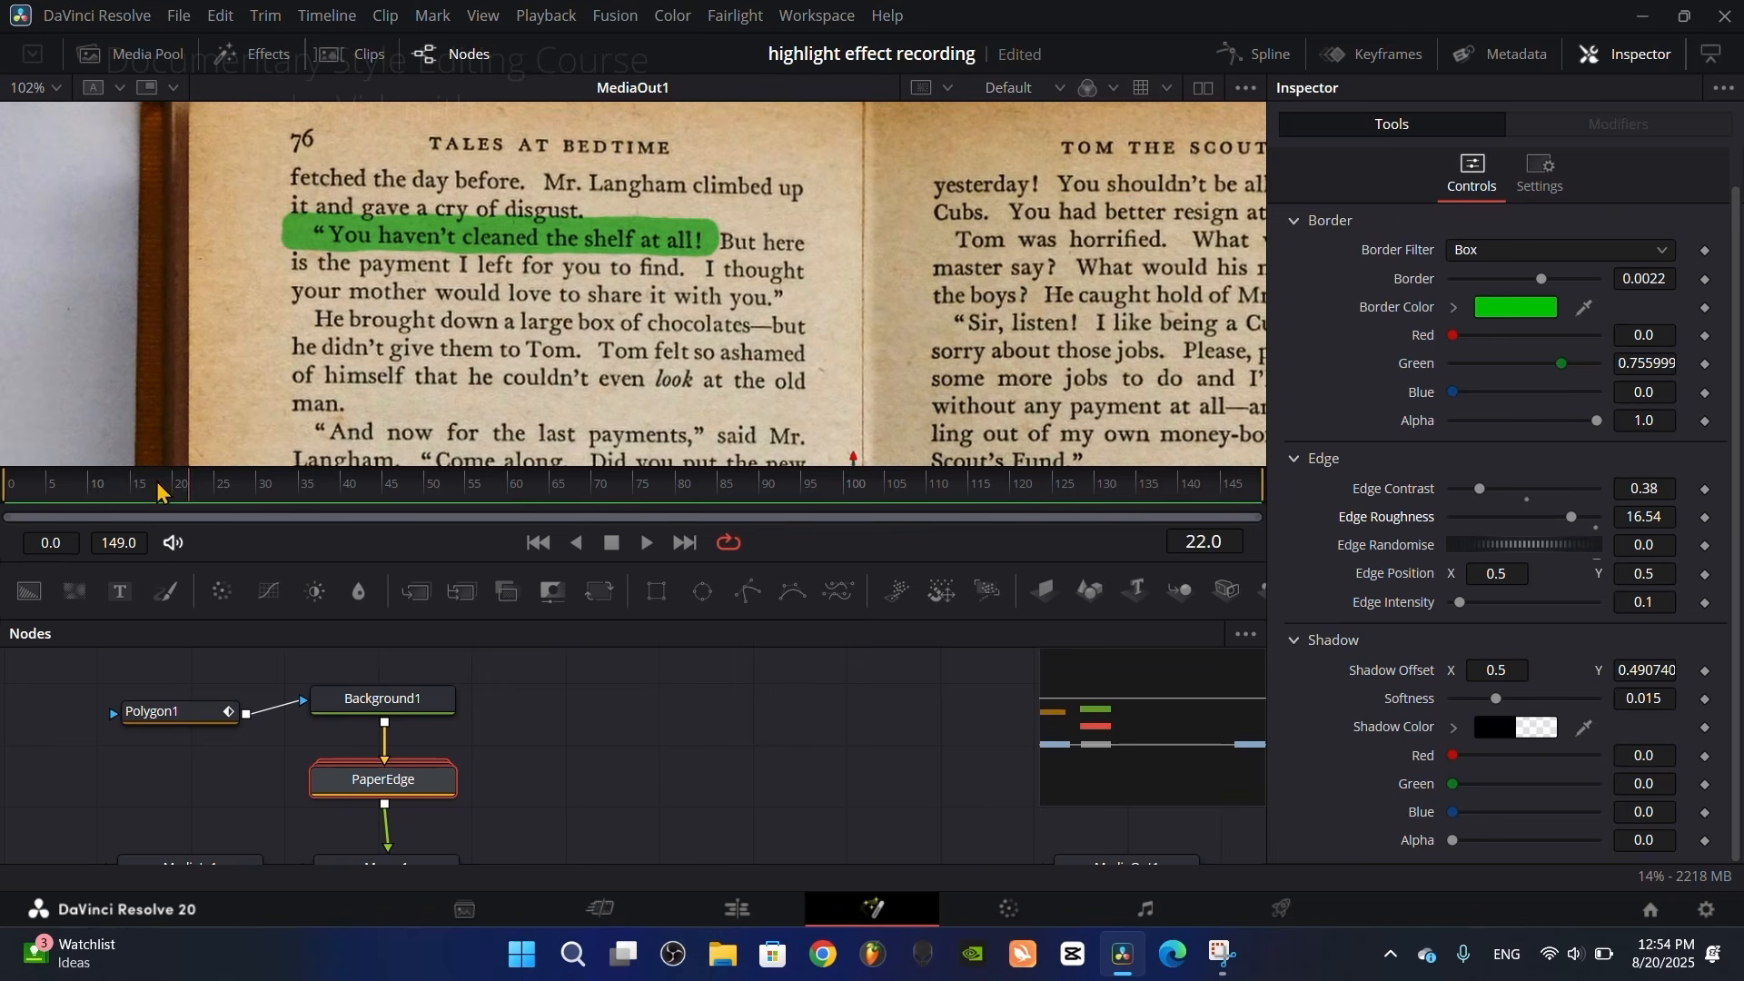
left_click_drag(523, 496, 742, 461)
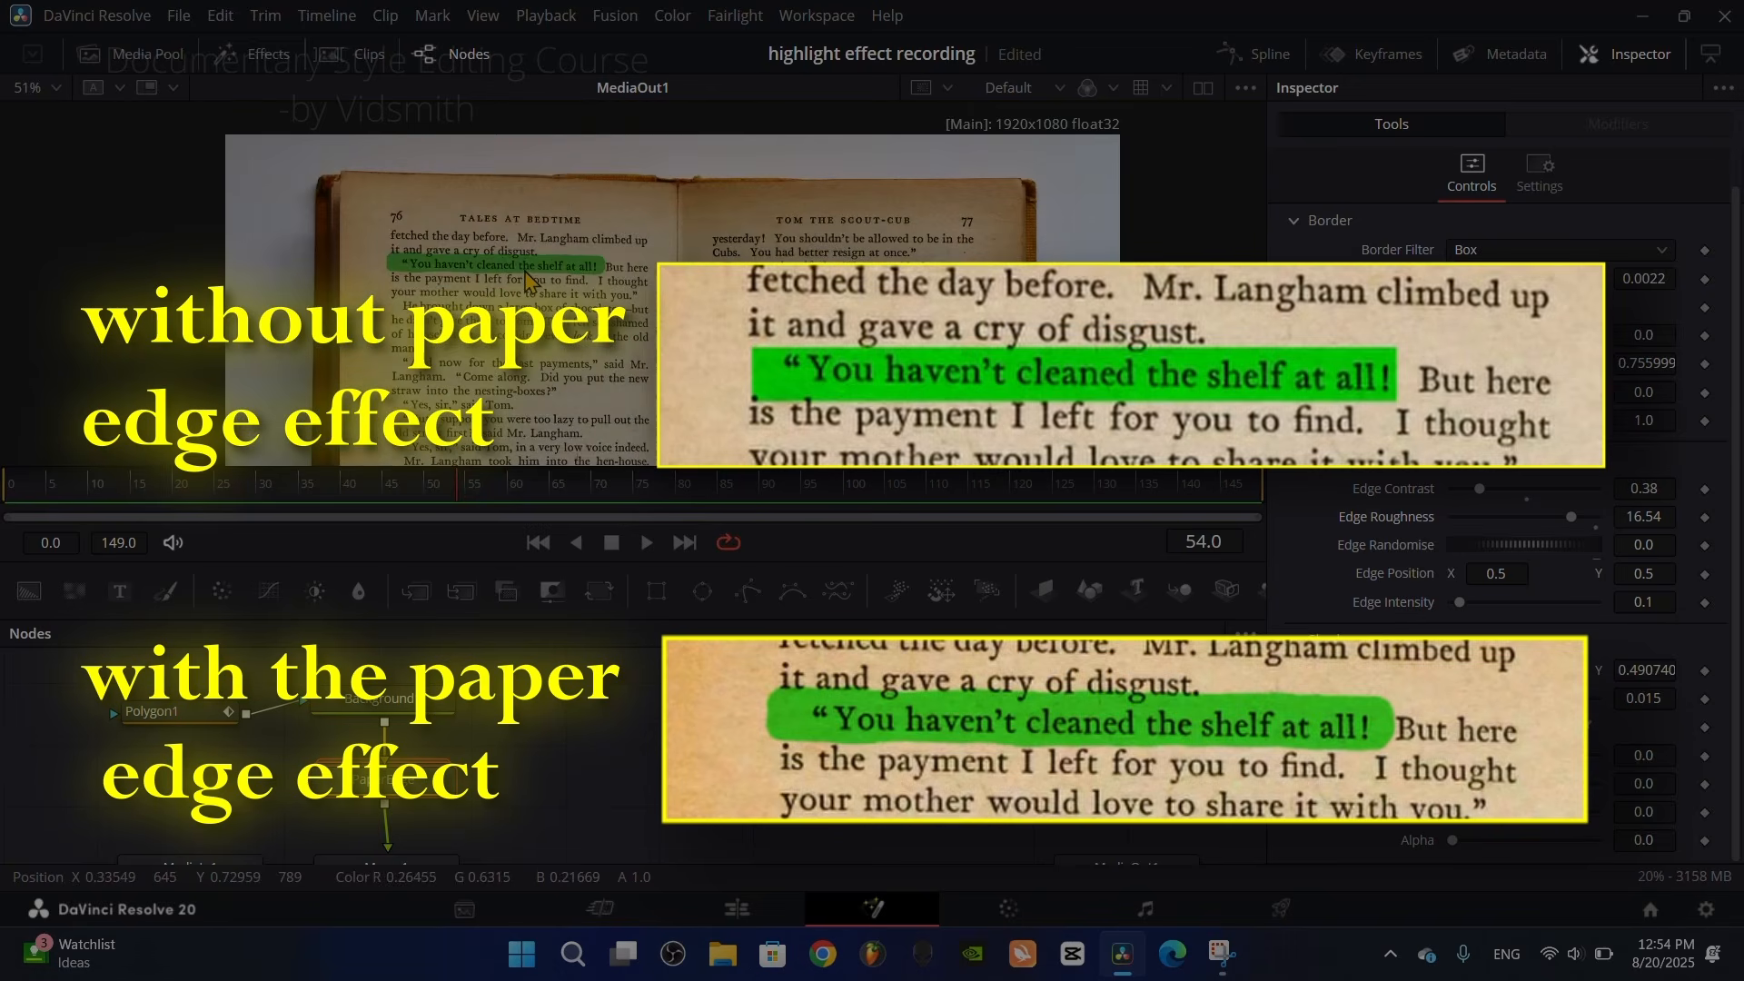
Step: Add a keyframe to Polygon1's Length at frame 15 with the value 0.0
left_click(208, 724)
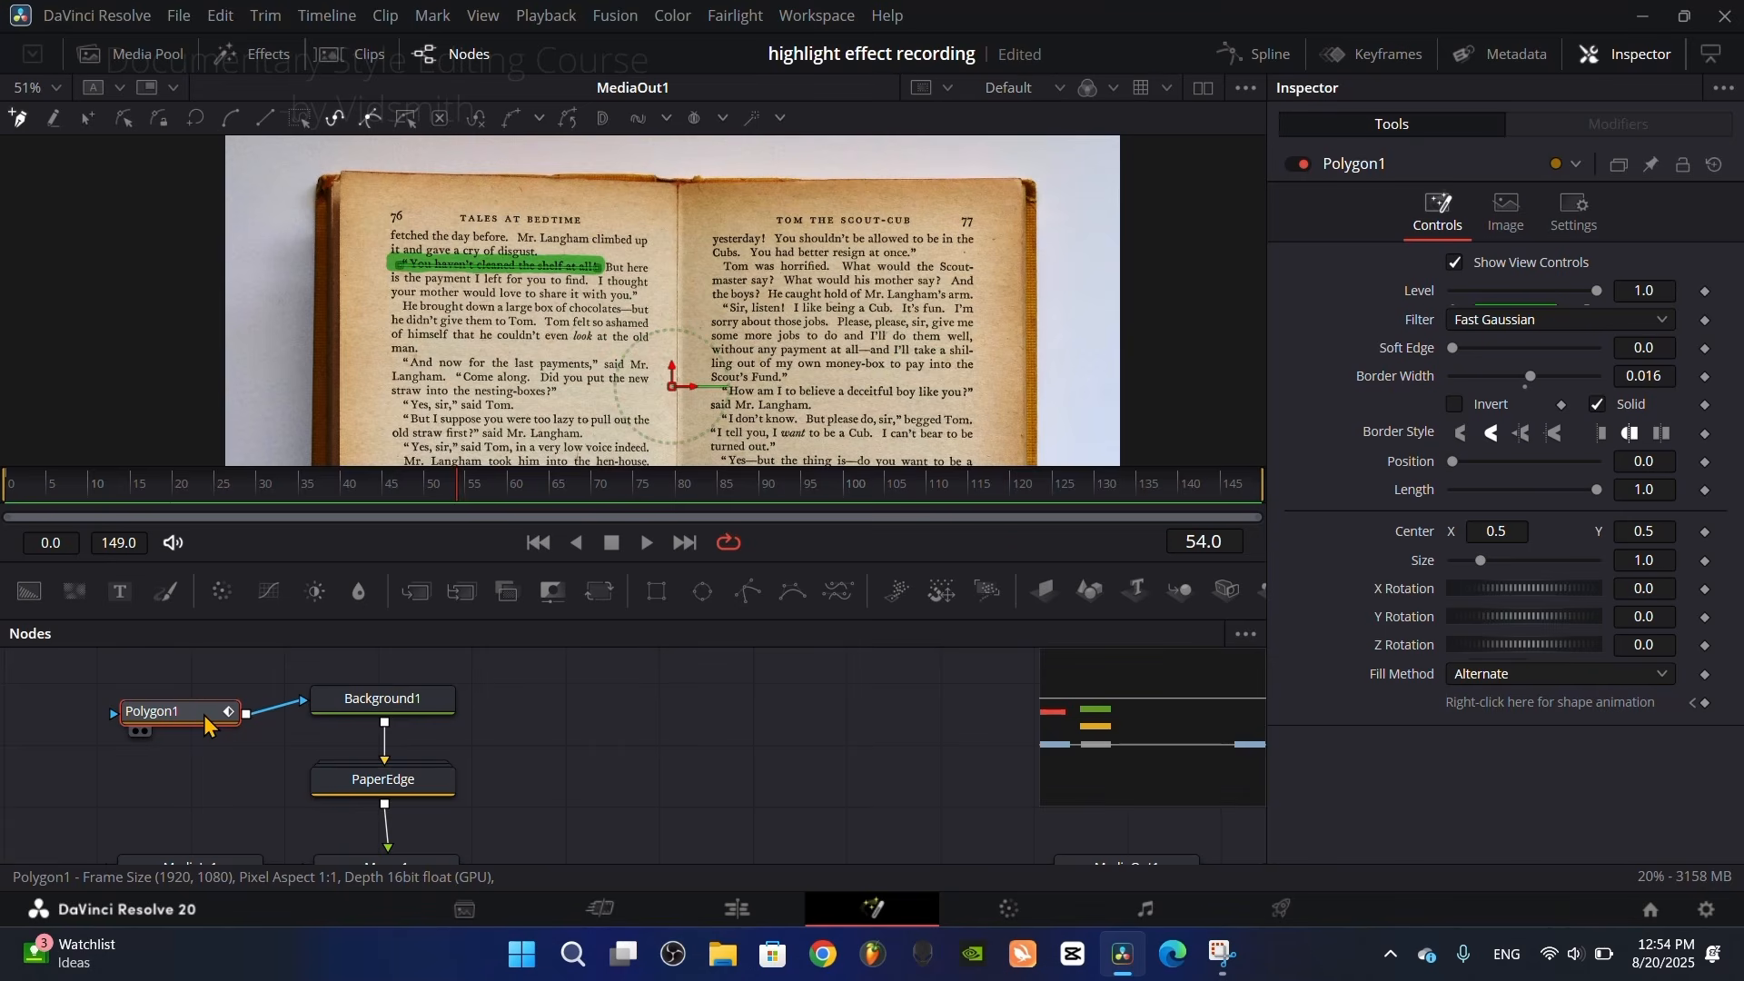
scroll(468, 305, "up", 3)
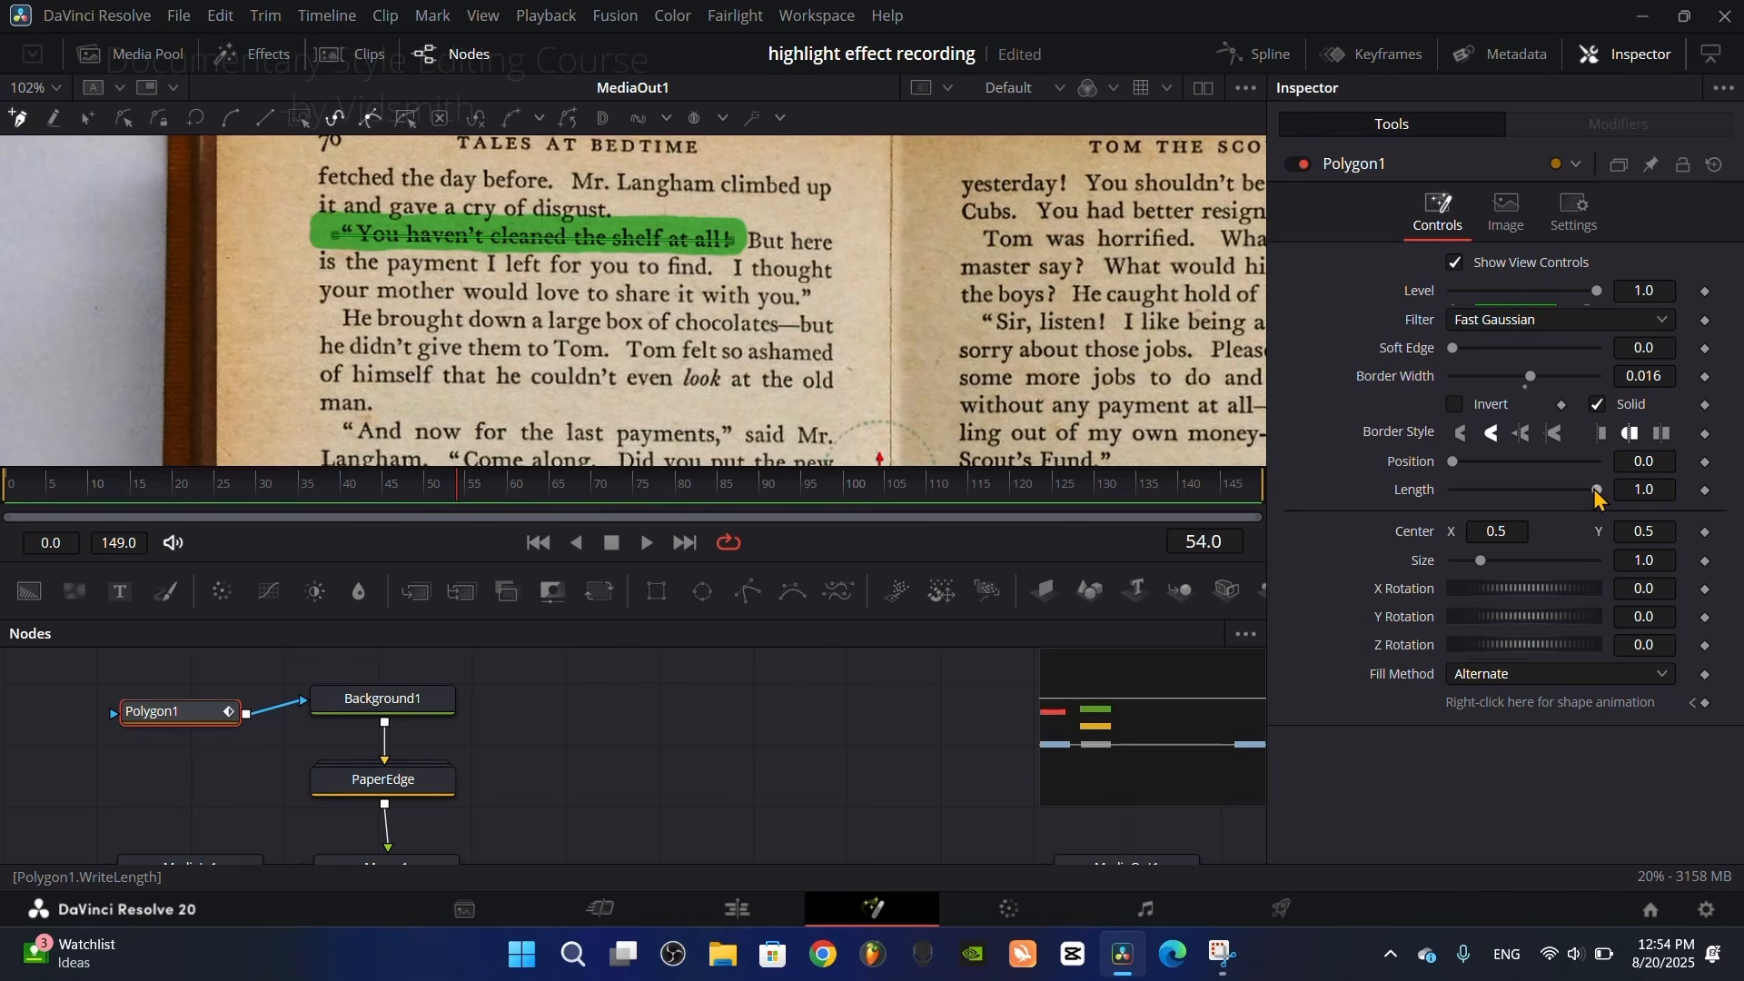
mouse_move(1596, 498)
left_mouse_down()
mouse_move(1453, 498)
mouse_move(1601, 492)
left_mouse_up()
left_click_drag(493, 493, 136, 503)
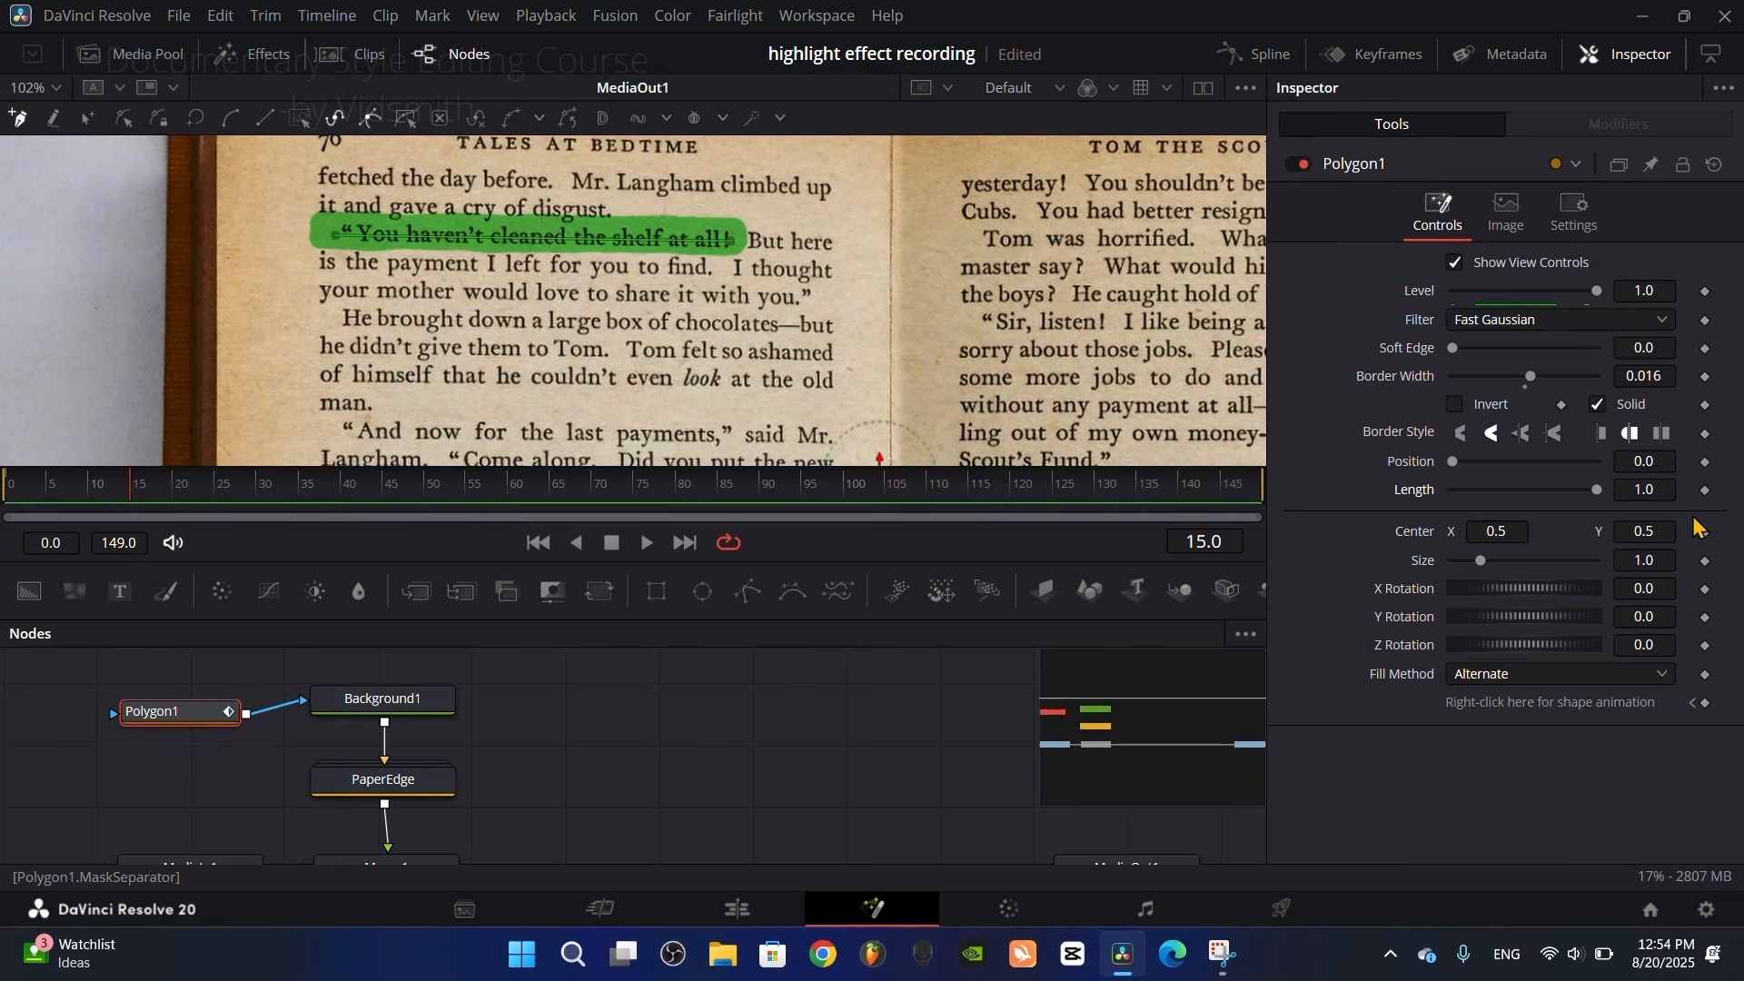
left_click(1705, 490)
left_click_drag(1596, 492, 1328, 495)
Step: Add a second Length keyframe for Polygon1 at frame 75 with the value 1.0
left_click_drag(181, 491, 636, 511)
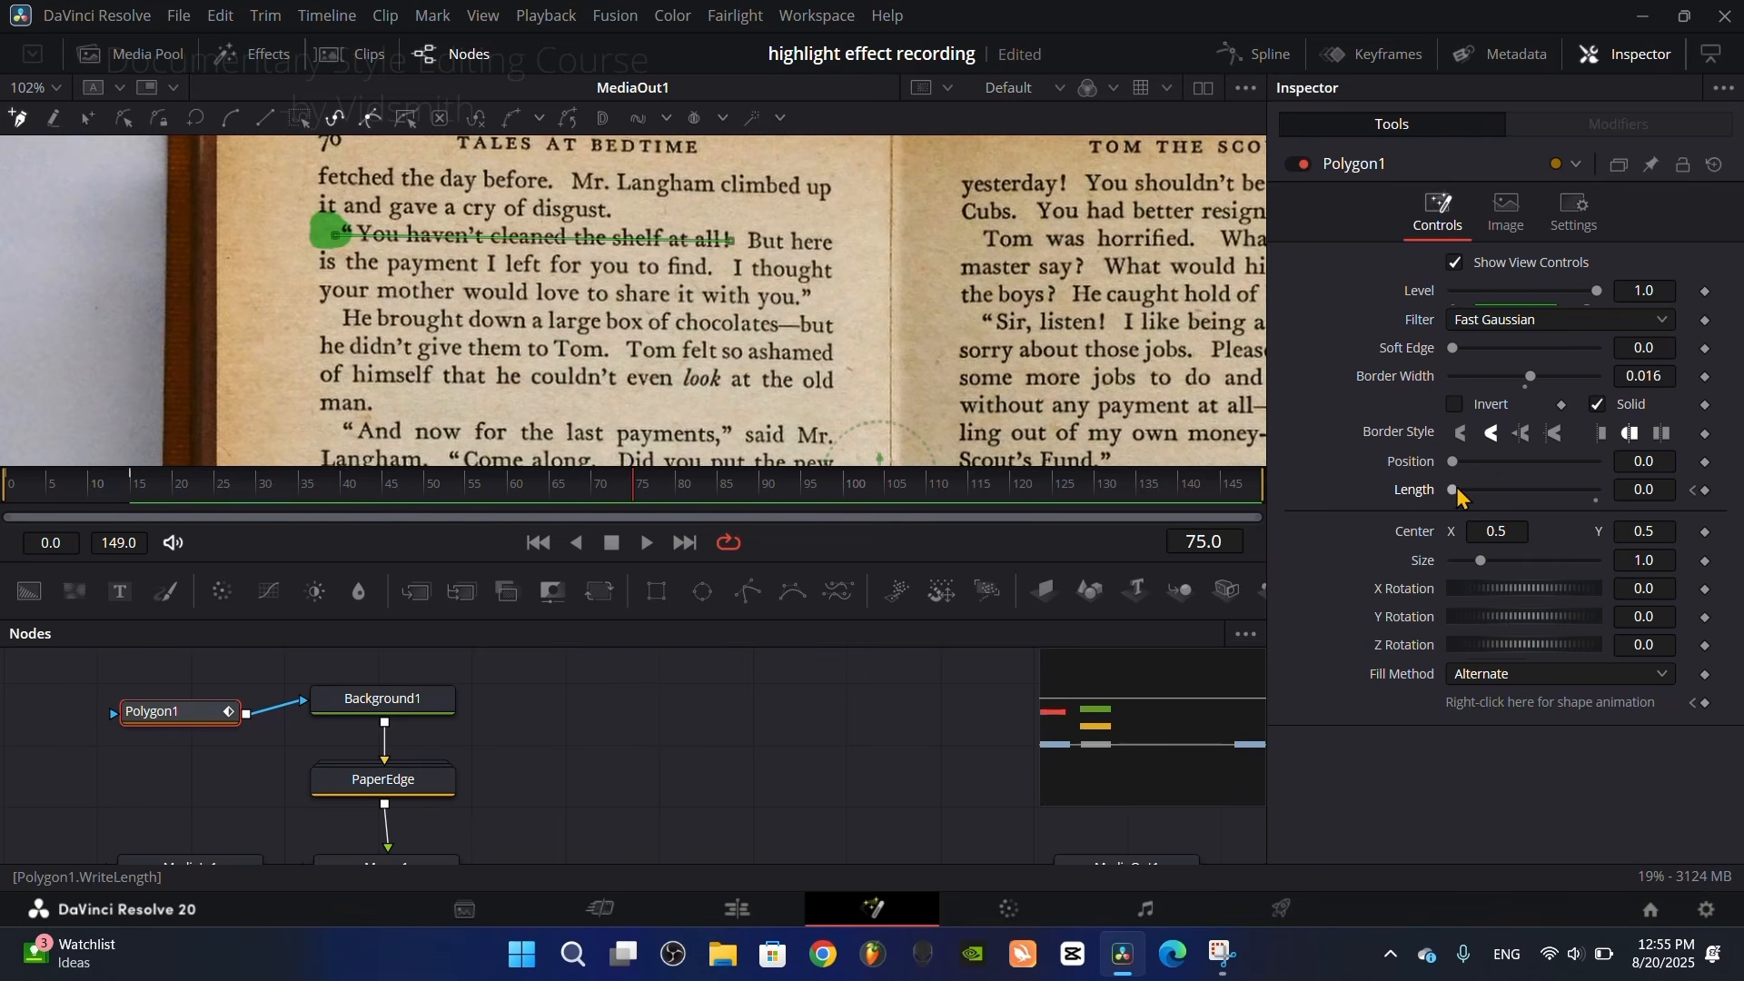
left_click(1705, 490)
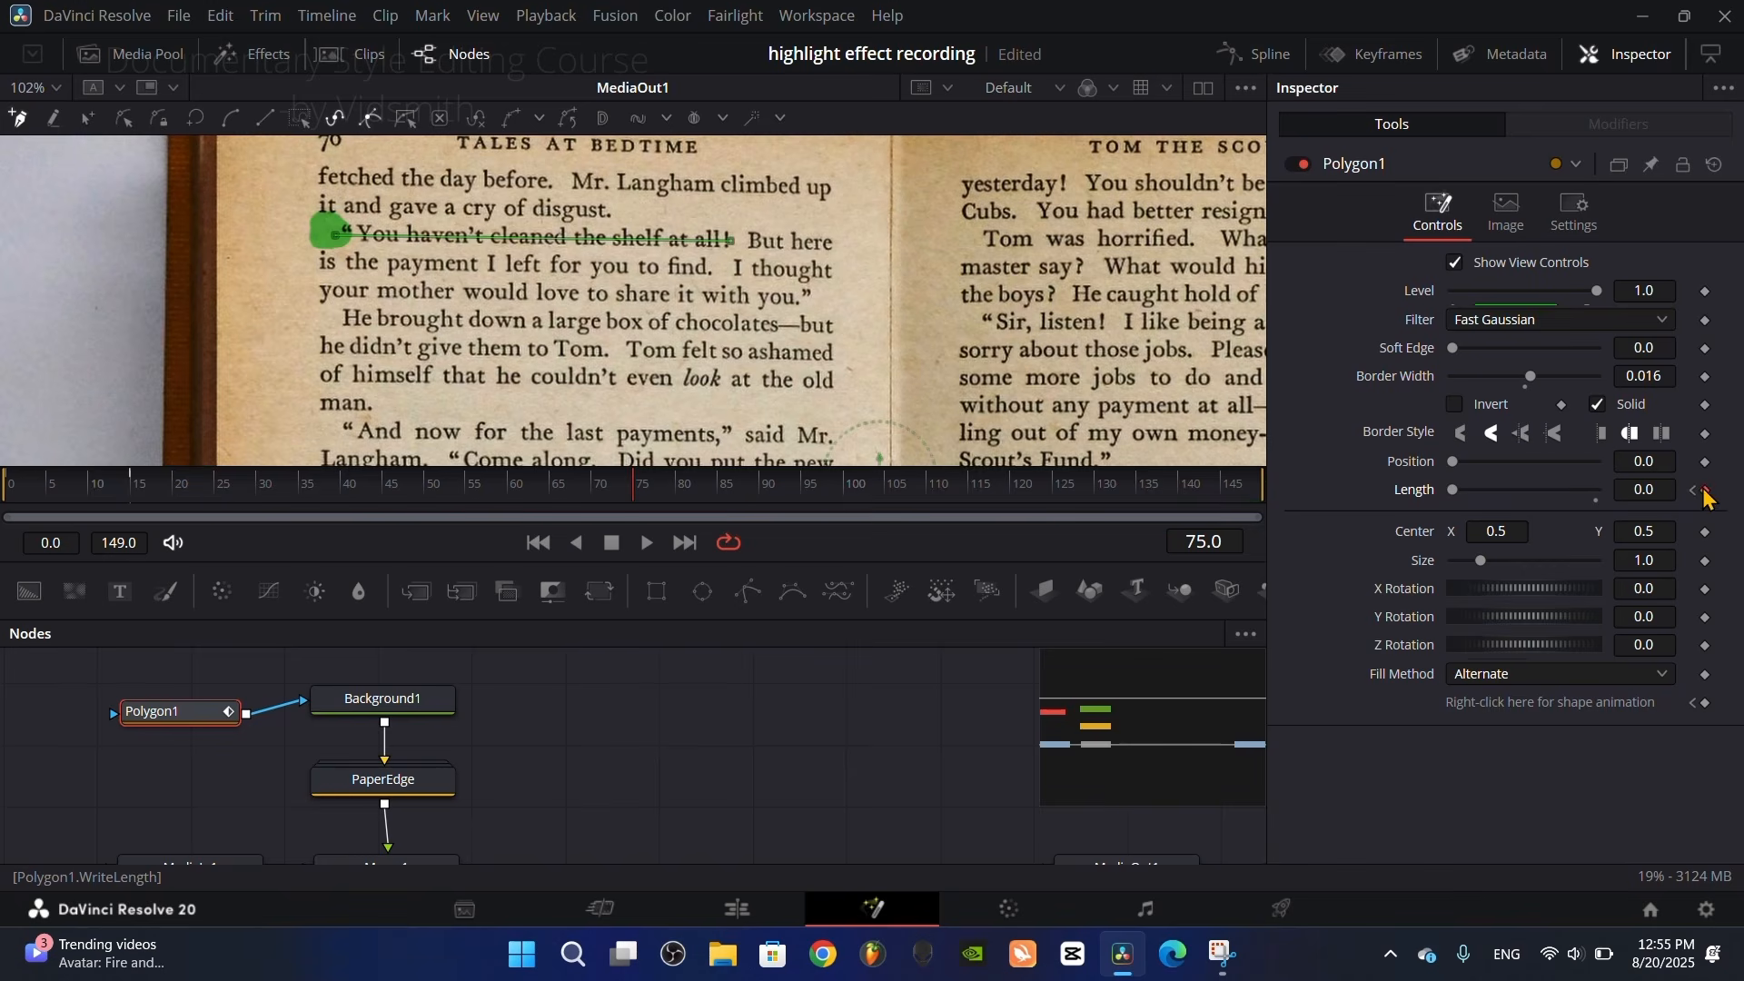
left_click_drag(1453, 493, 1635, 502)
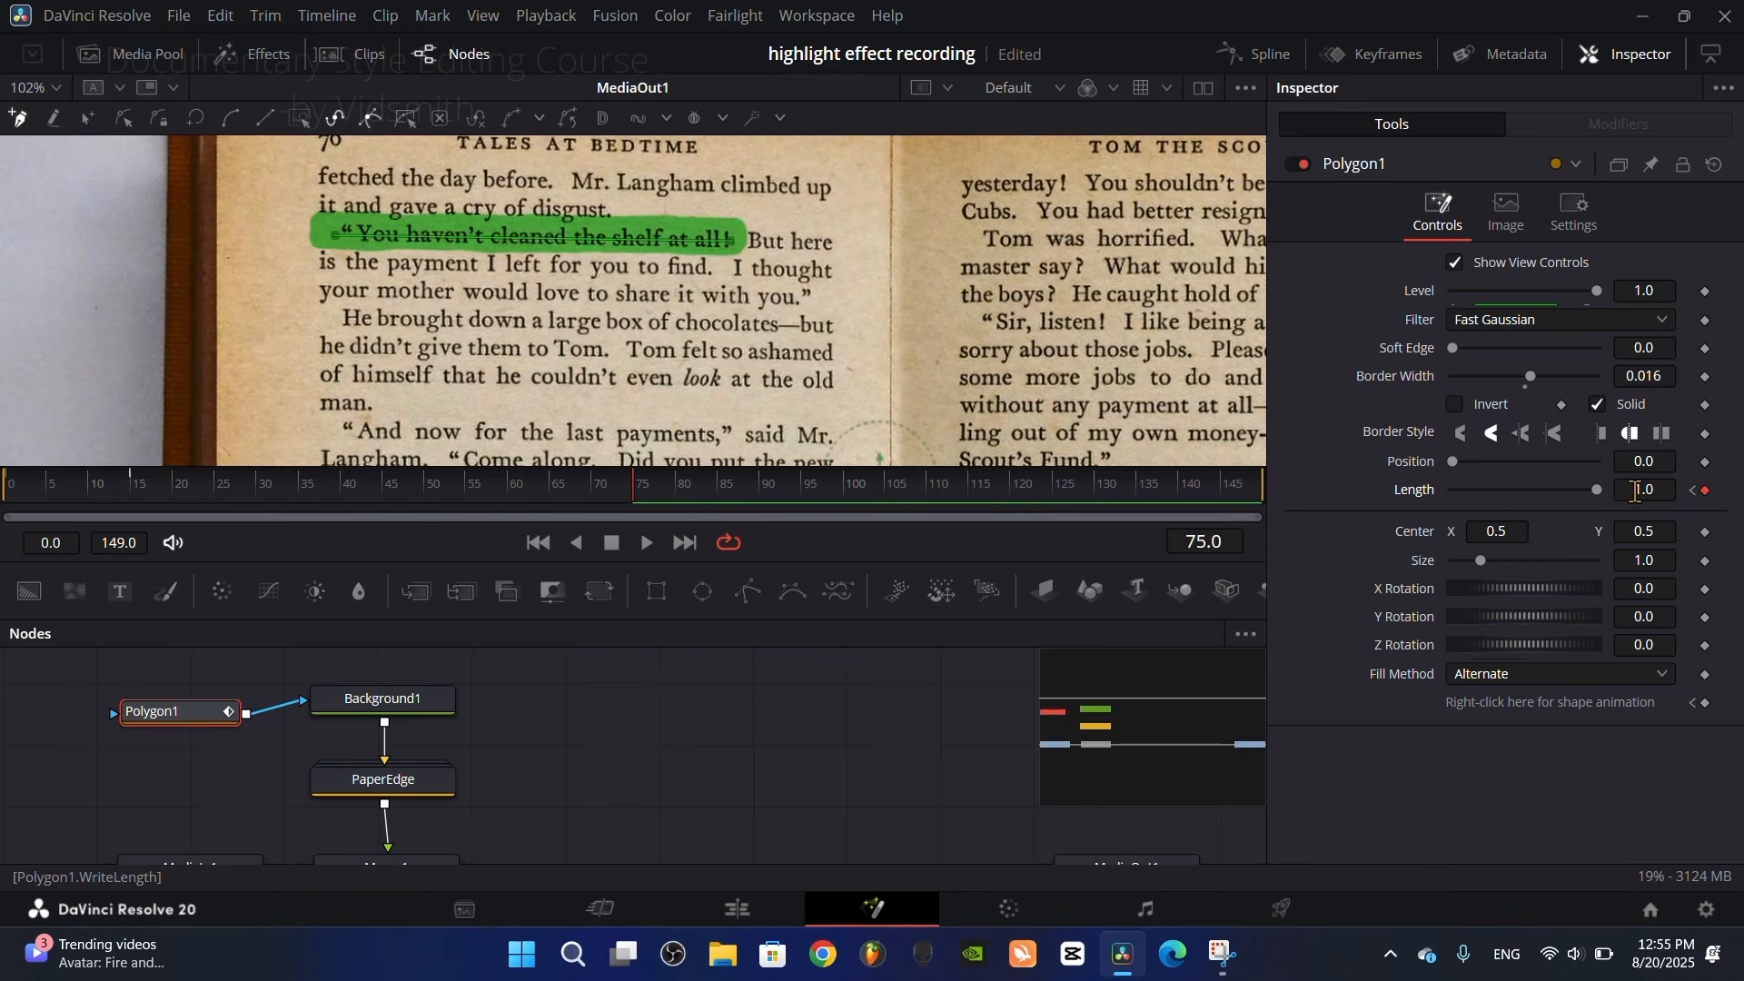
Step: Play the highlight animation from the start and examine the highlighted line before frame 15
left_click_drag(574, 486, 11, 488)
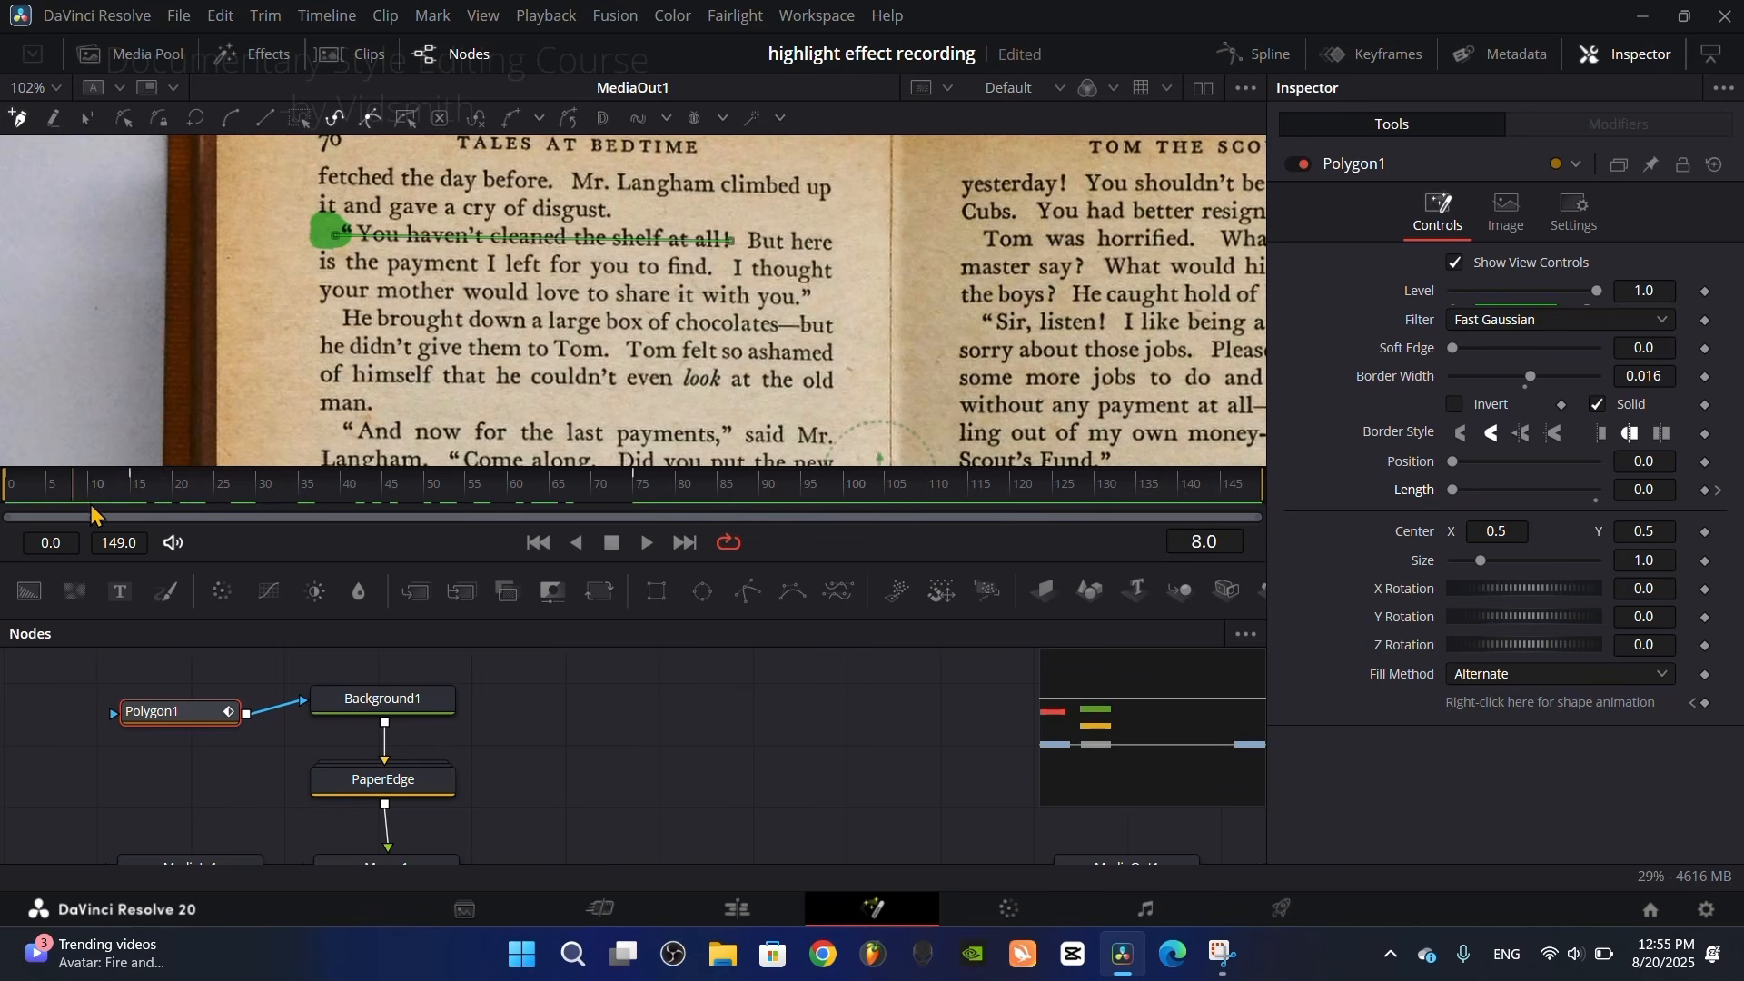
key("space")
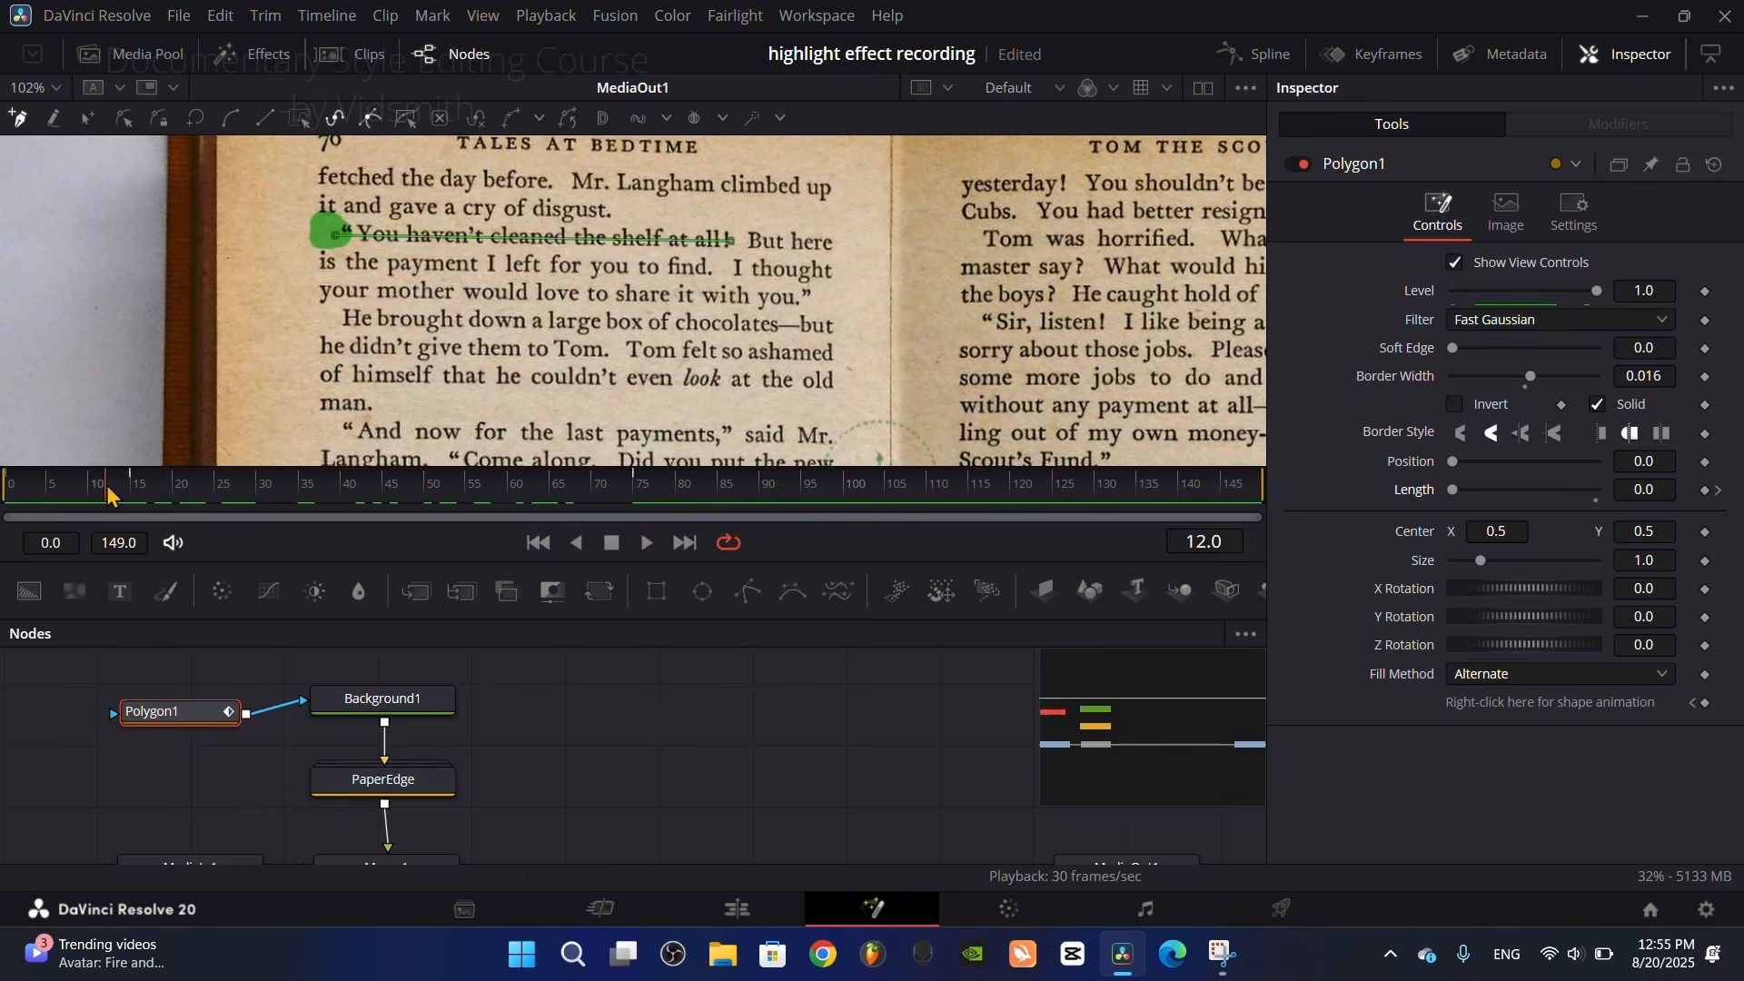
key("space")
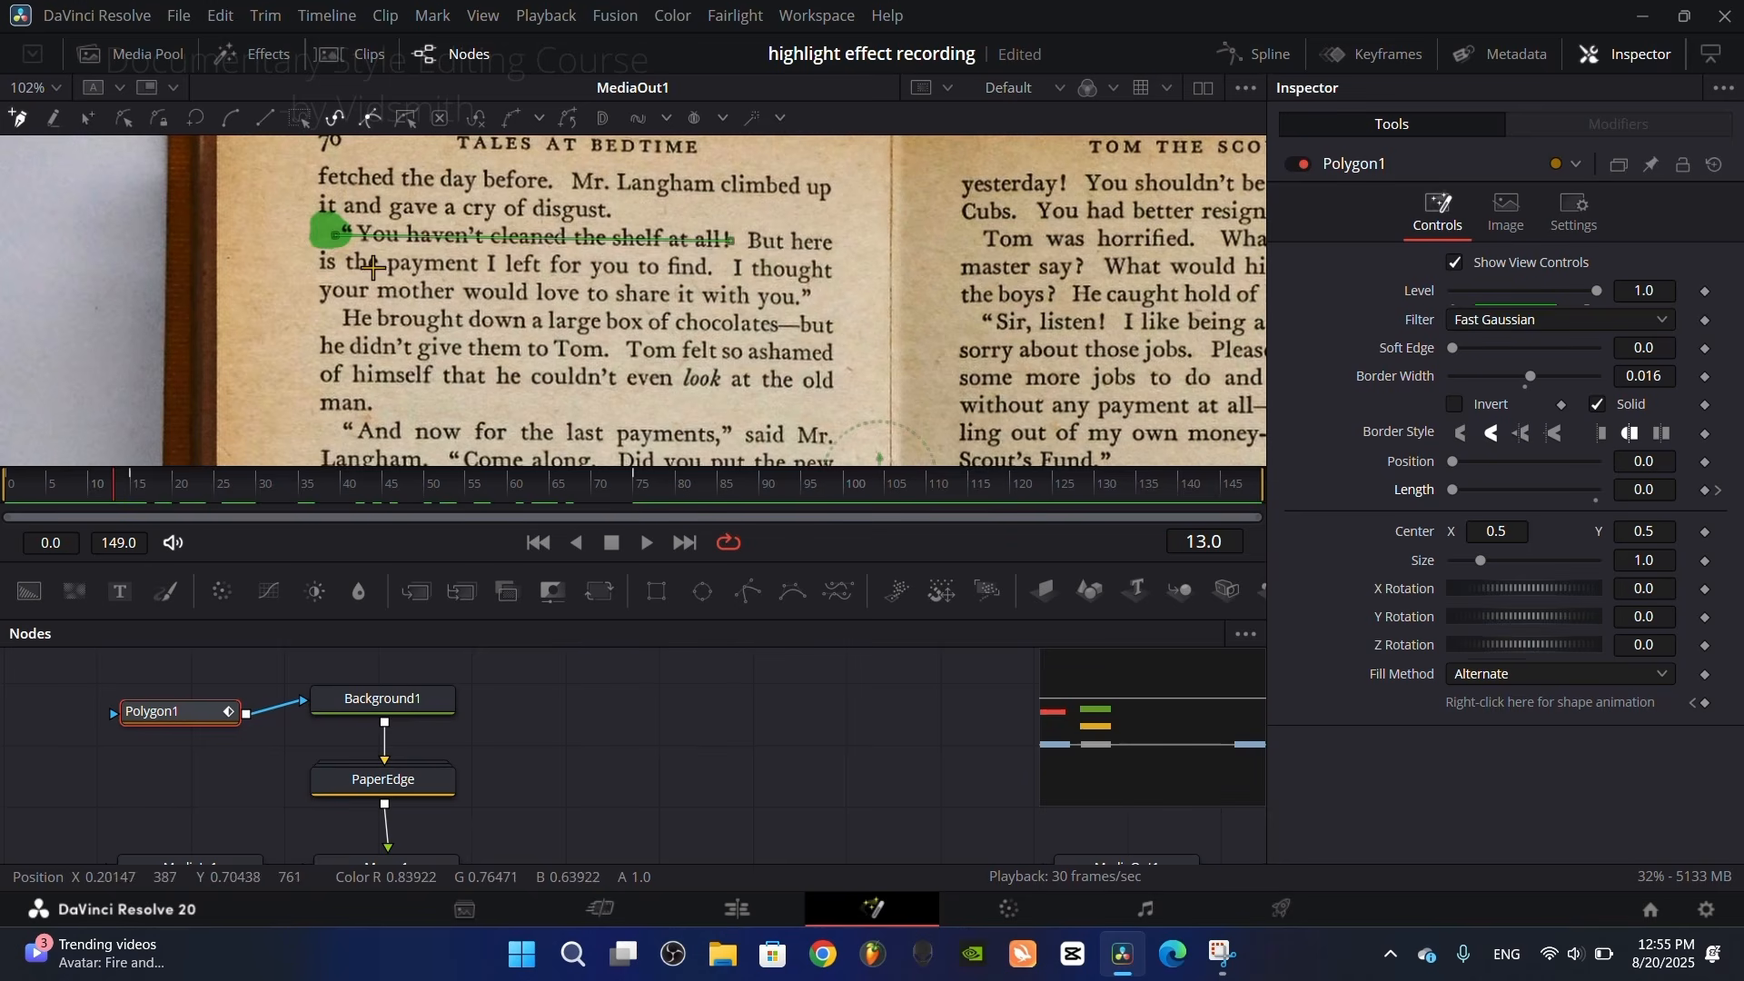
left_click_drag(452, 345, 478, 386)
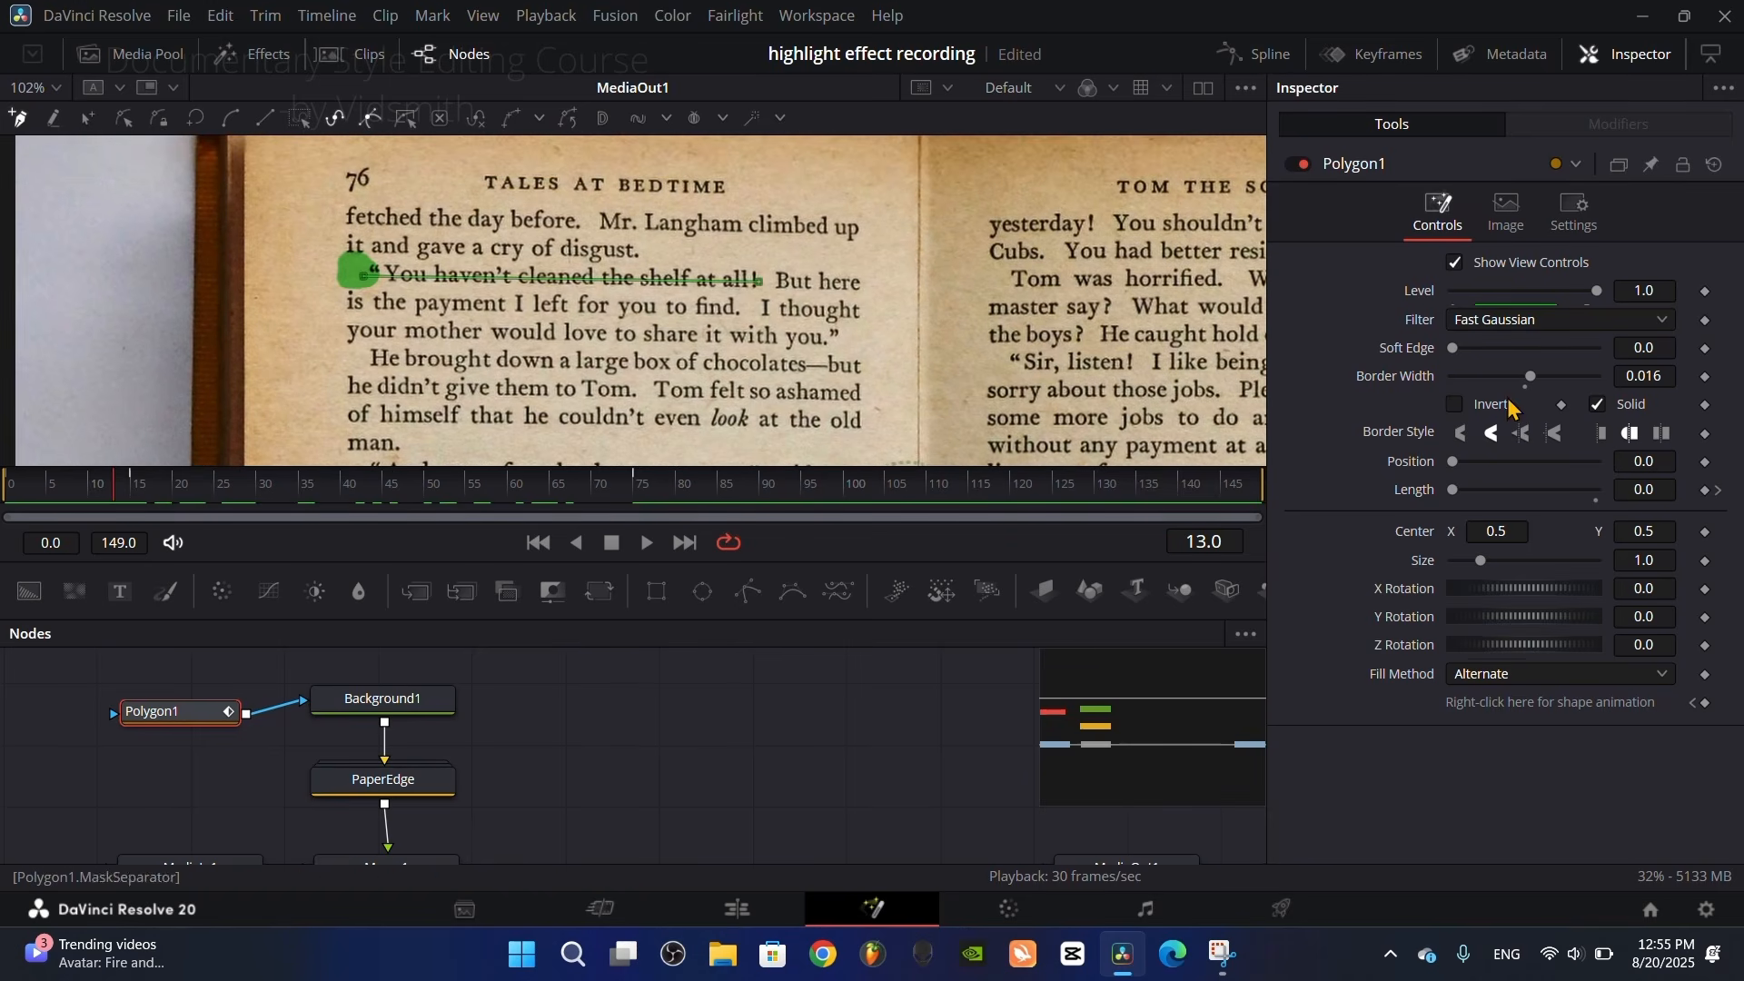
Step: Keyframe Polygon1's Level at 0.0 on frame 15 and at 1.0 on frame 16
left_click(139, 483)
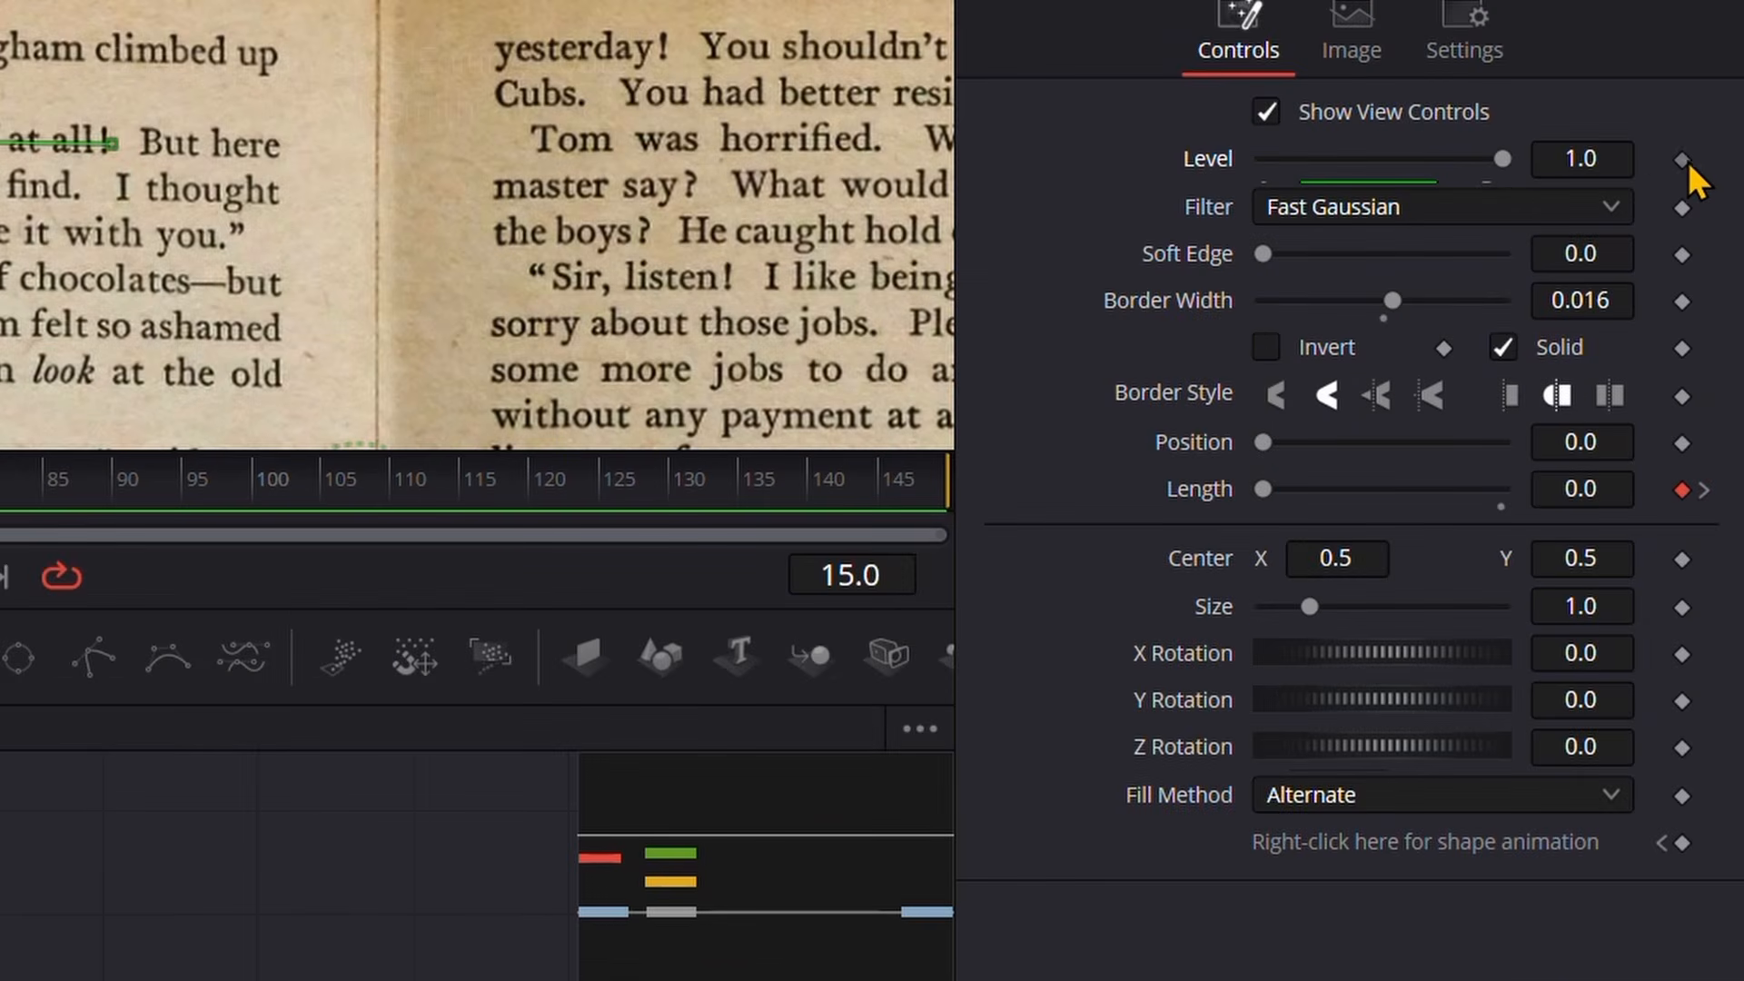
left_click(1683, 161)
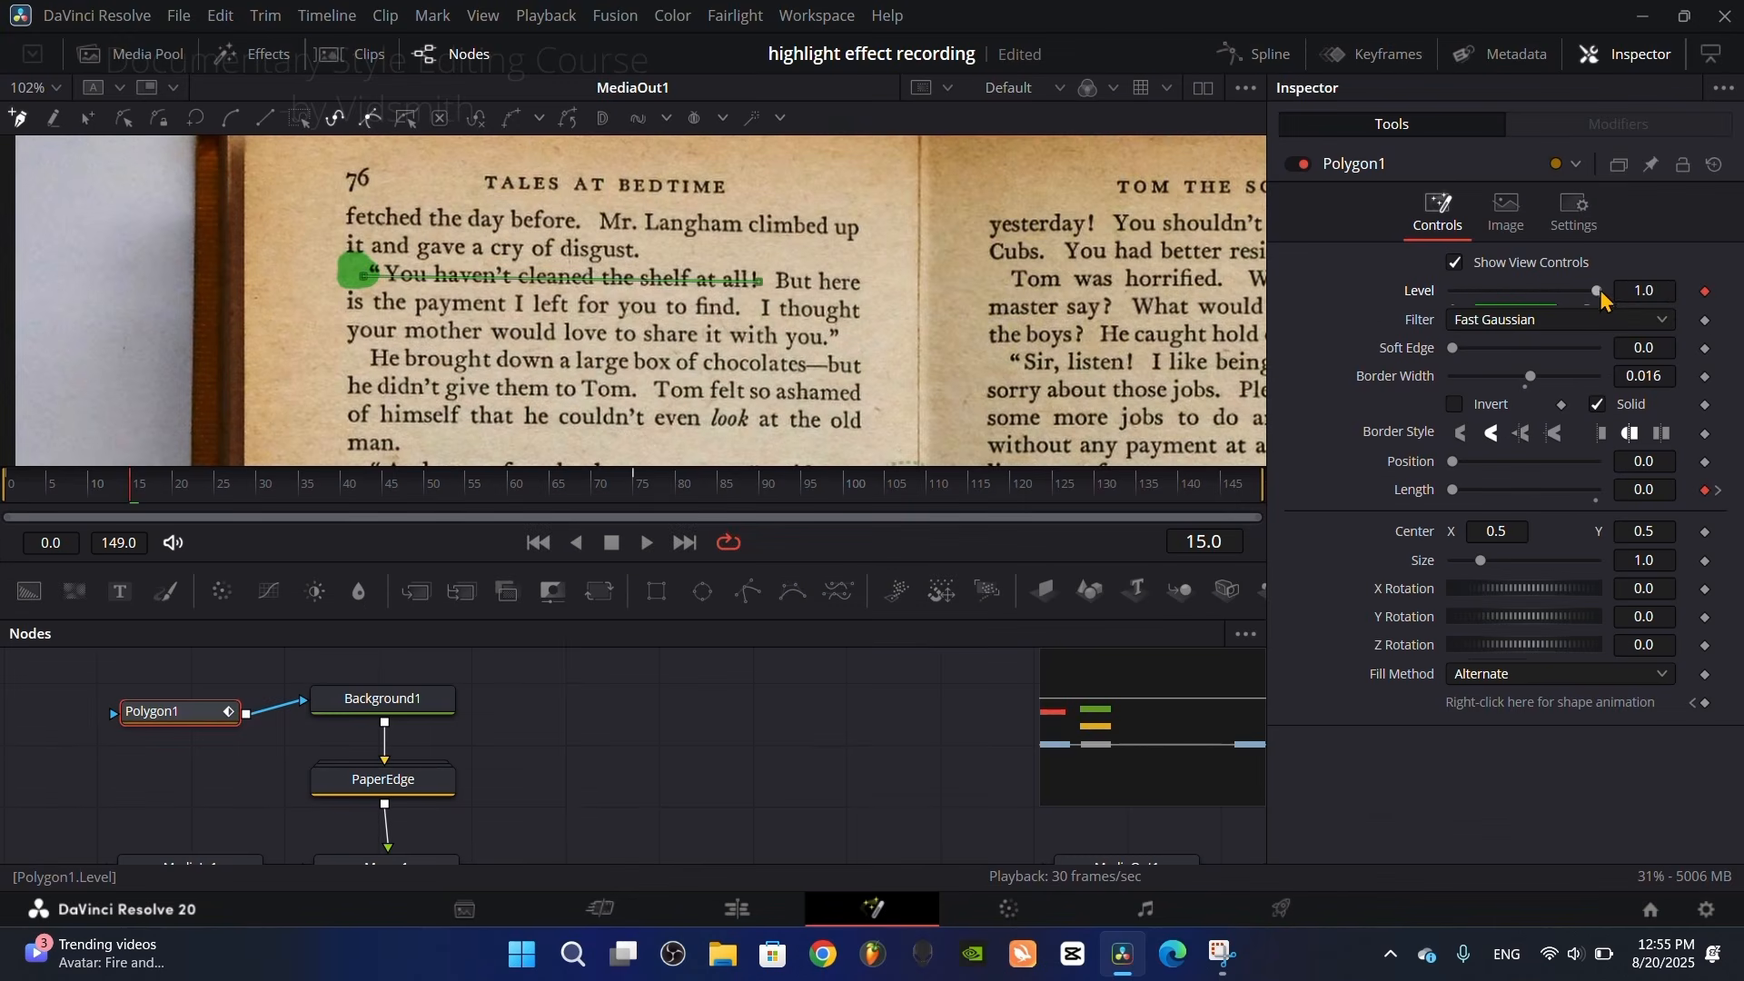
left_click_drag(1601, 300, 1326, 295)
key("Right")
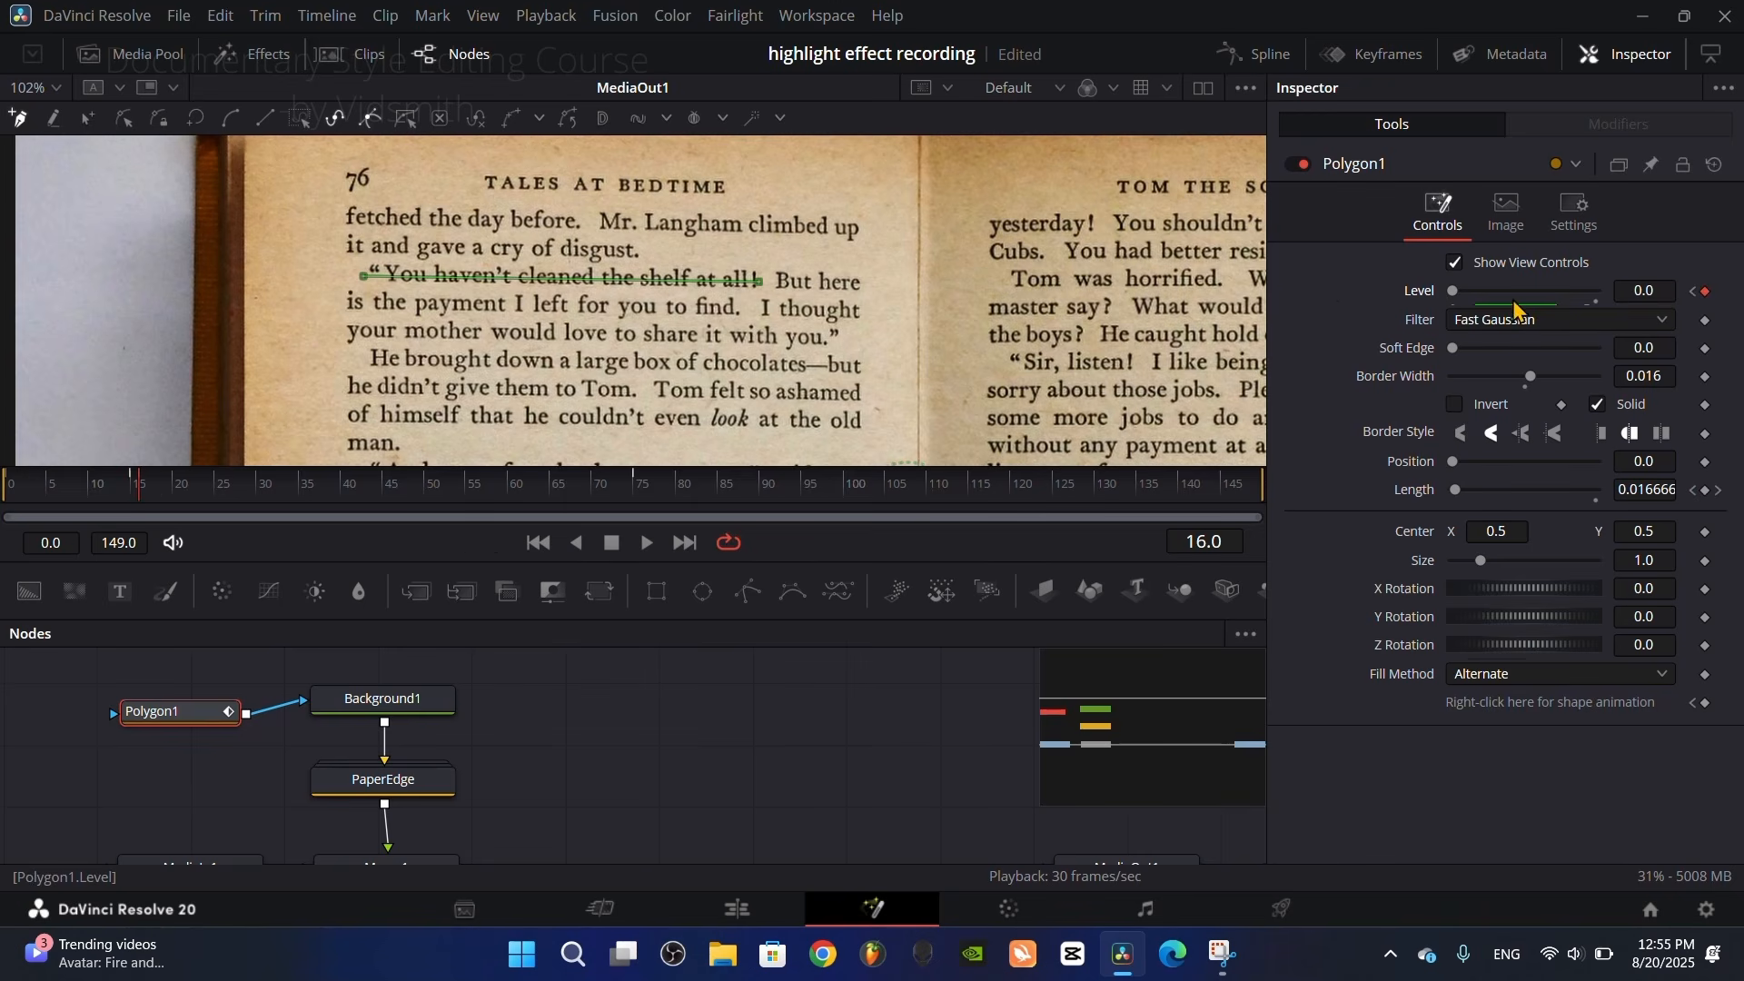
left_click_drag(1456, 297, 1726, 325)
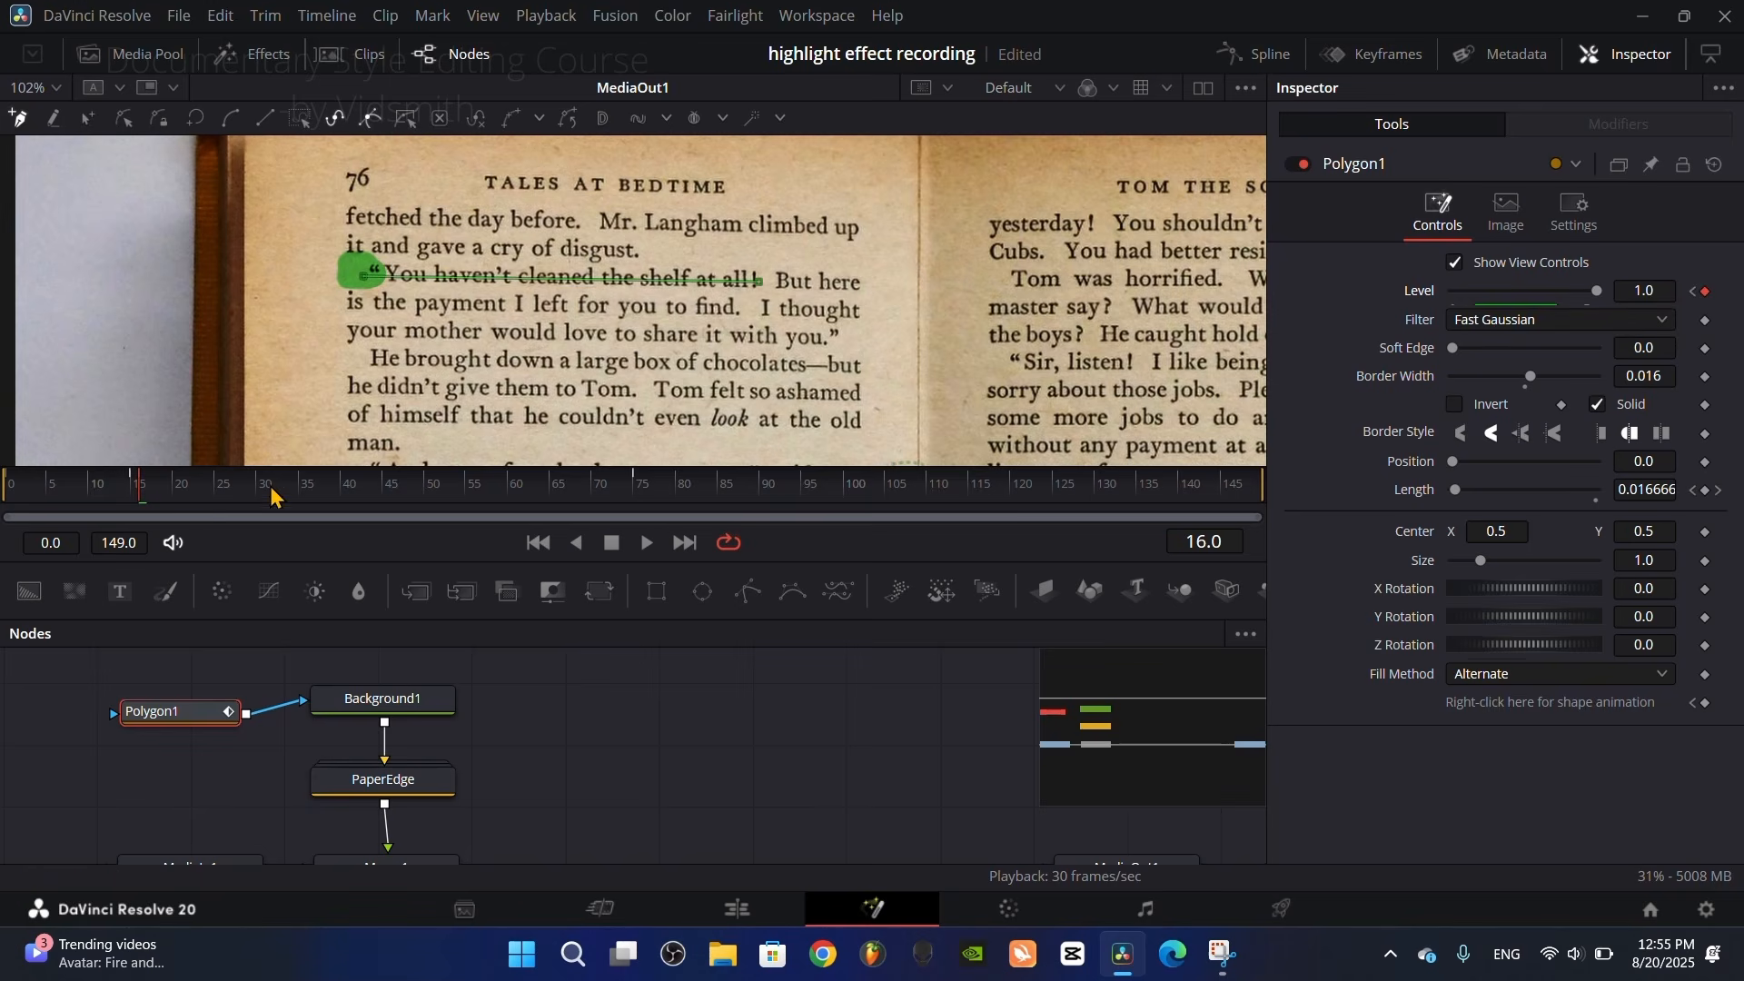
Step: Scrub through the highlight animation, and on the Edit page add timeline markers at 01:00:00:00 and 01:00:00:15
mouse_move(201, 502)
left_mouse_down()
mouse_move(93, 501)
mouse_move(1099, 499)
left_mouse_up()
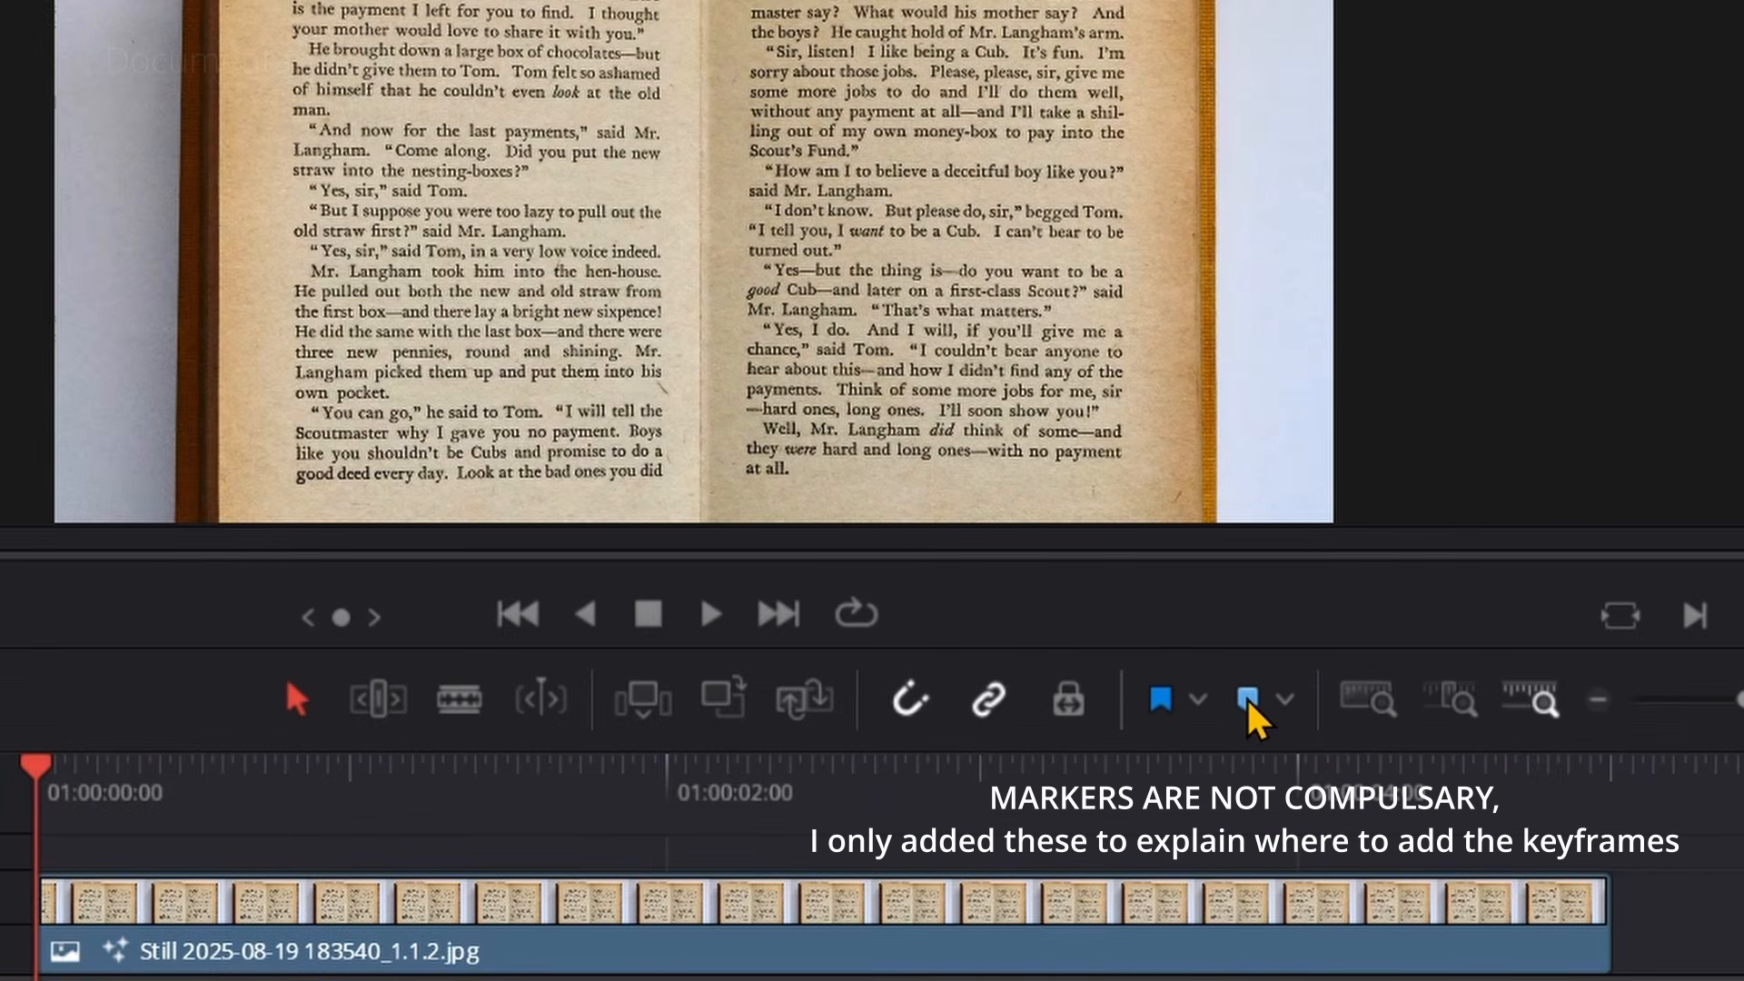
left_click_drag(58, 800, 246, 784)
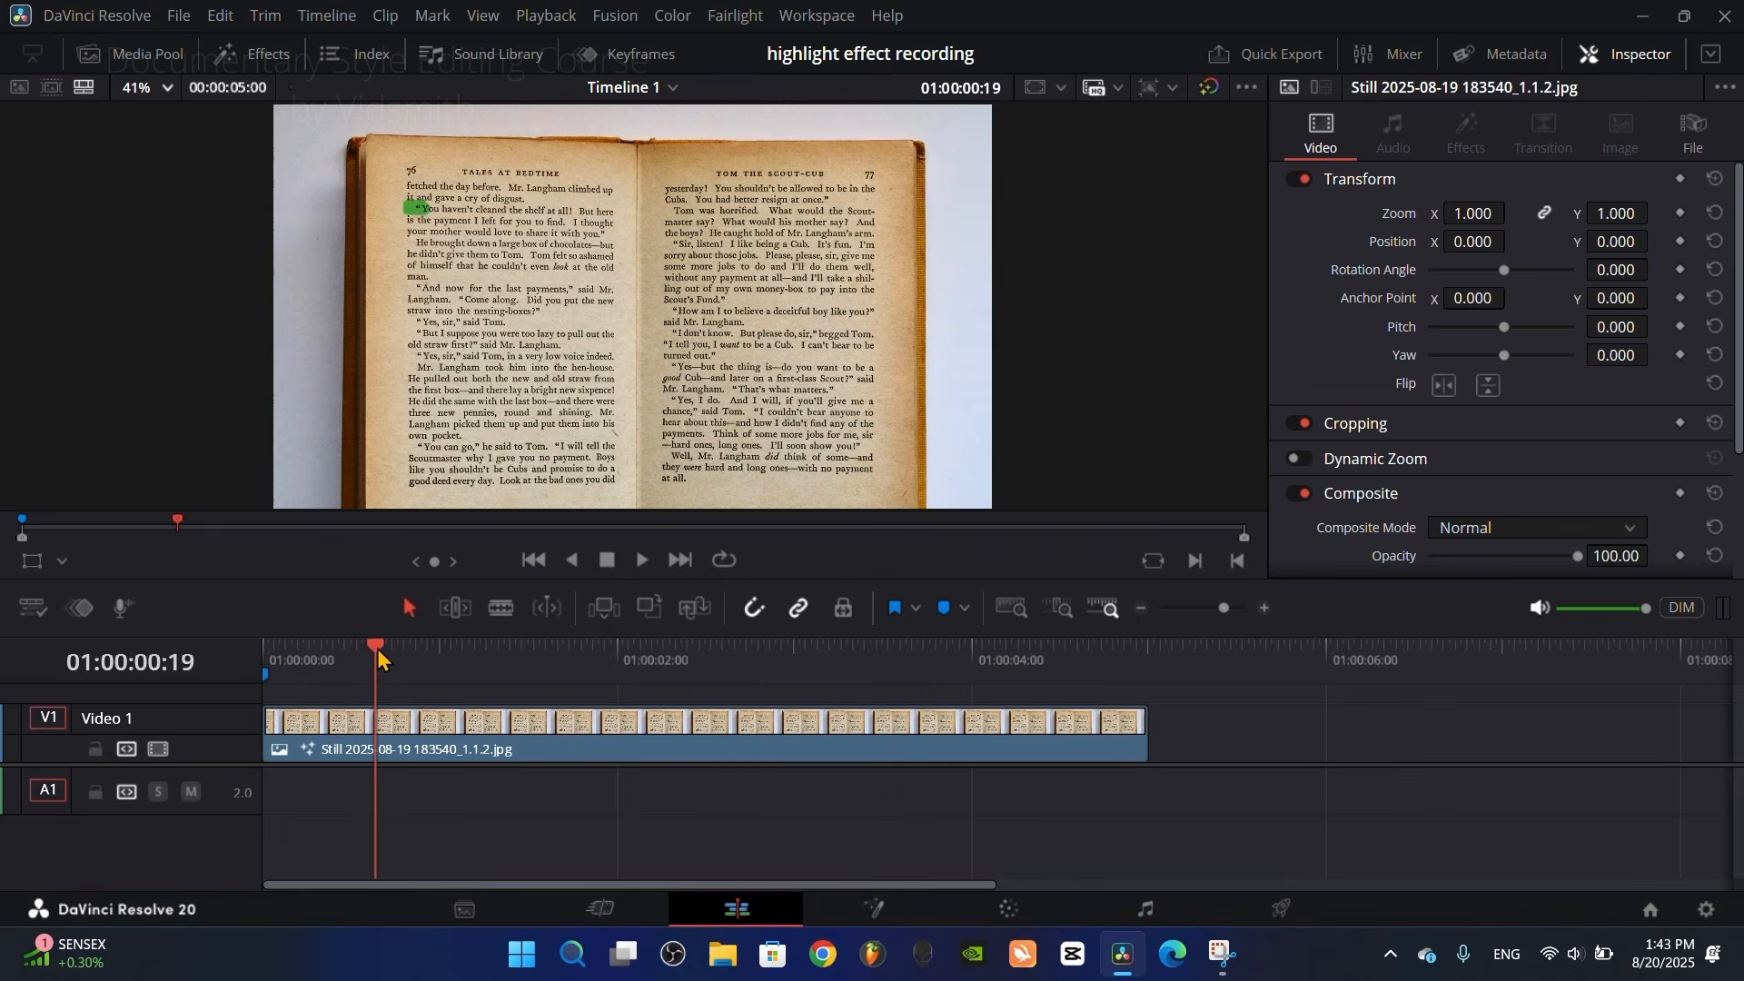
left_click_drag(378, 655, 351, 656)
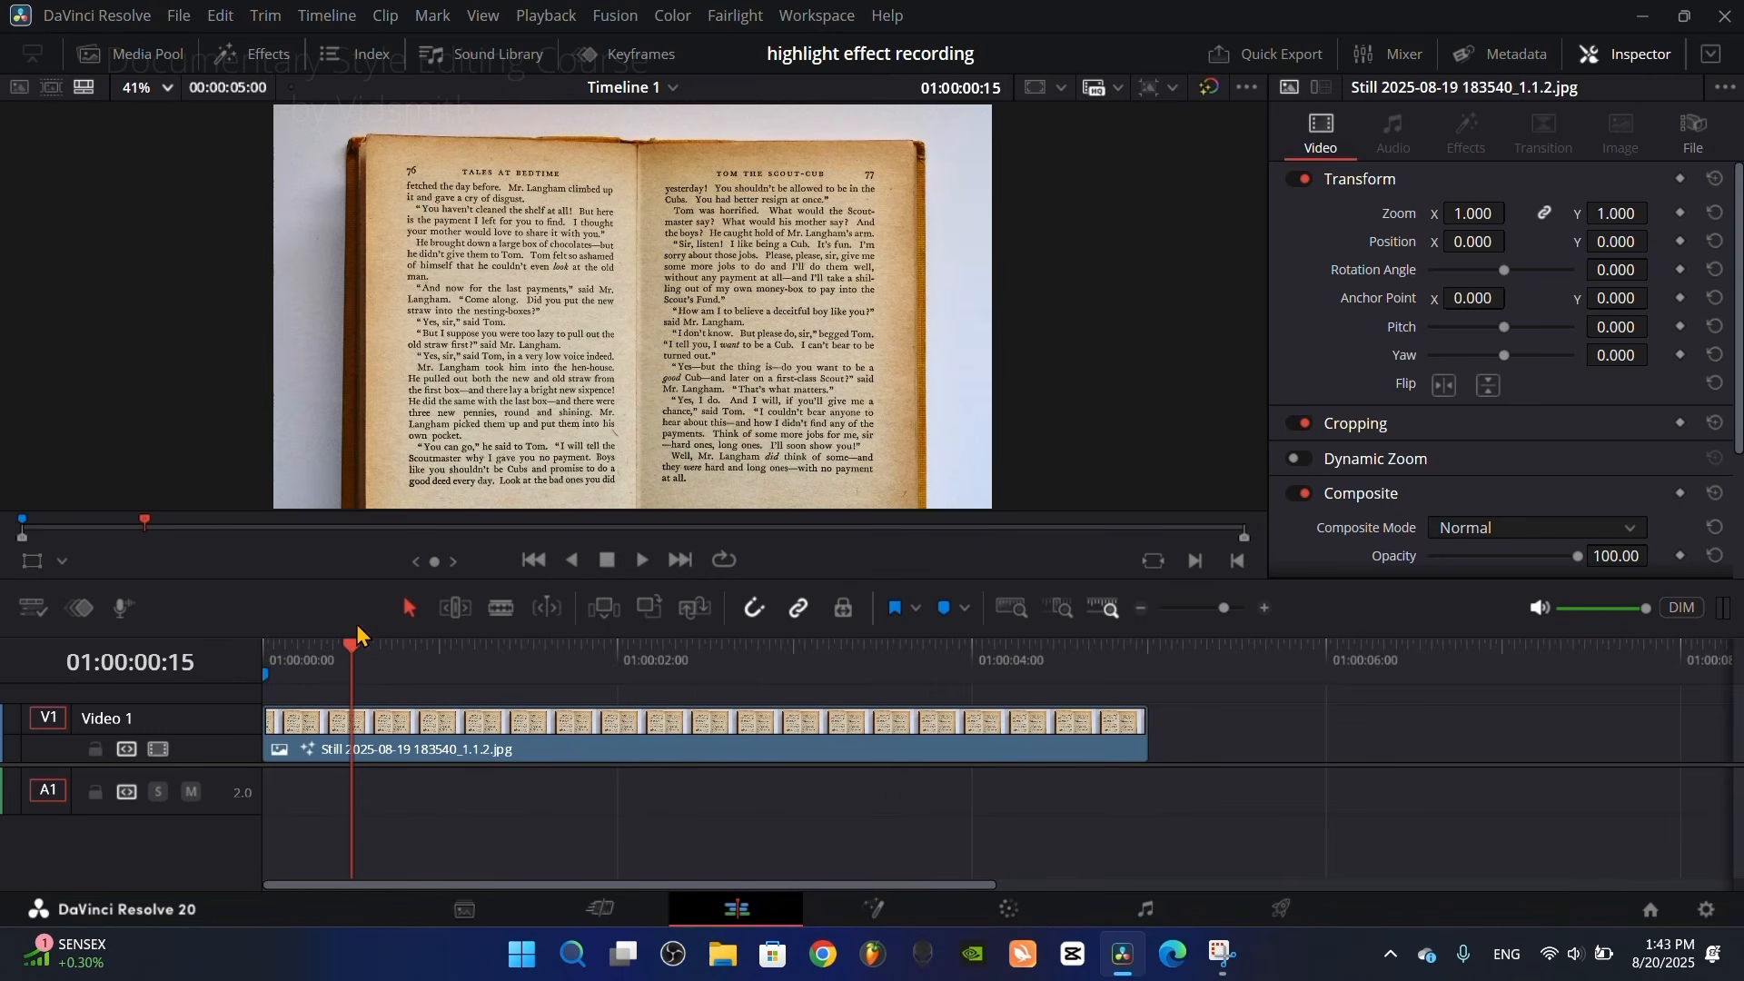
left_click(941, 615)
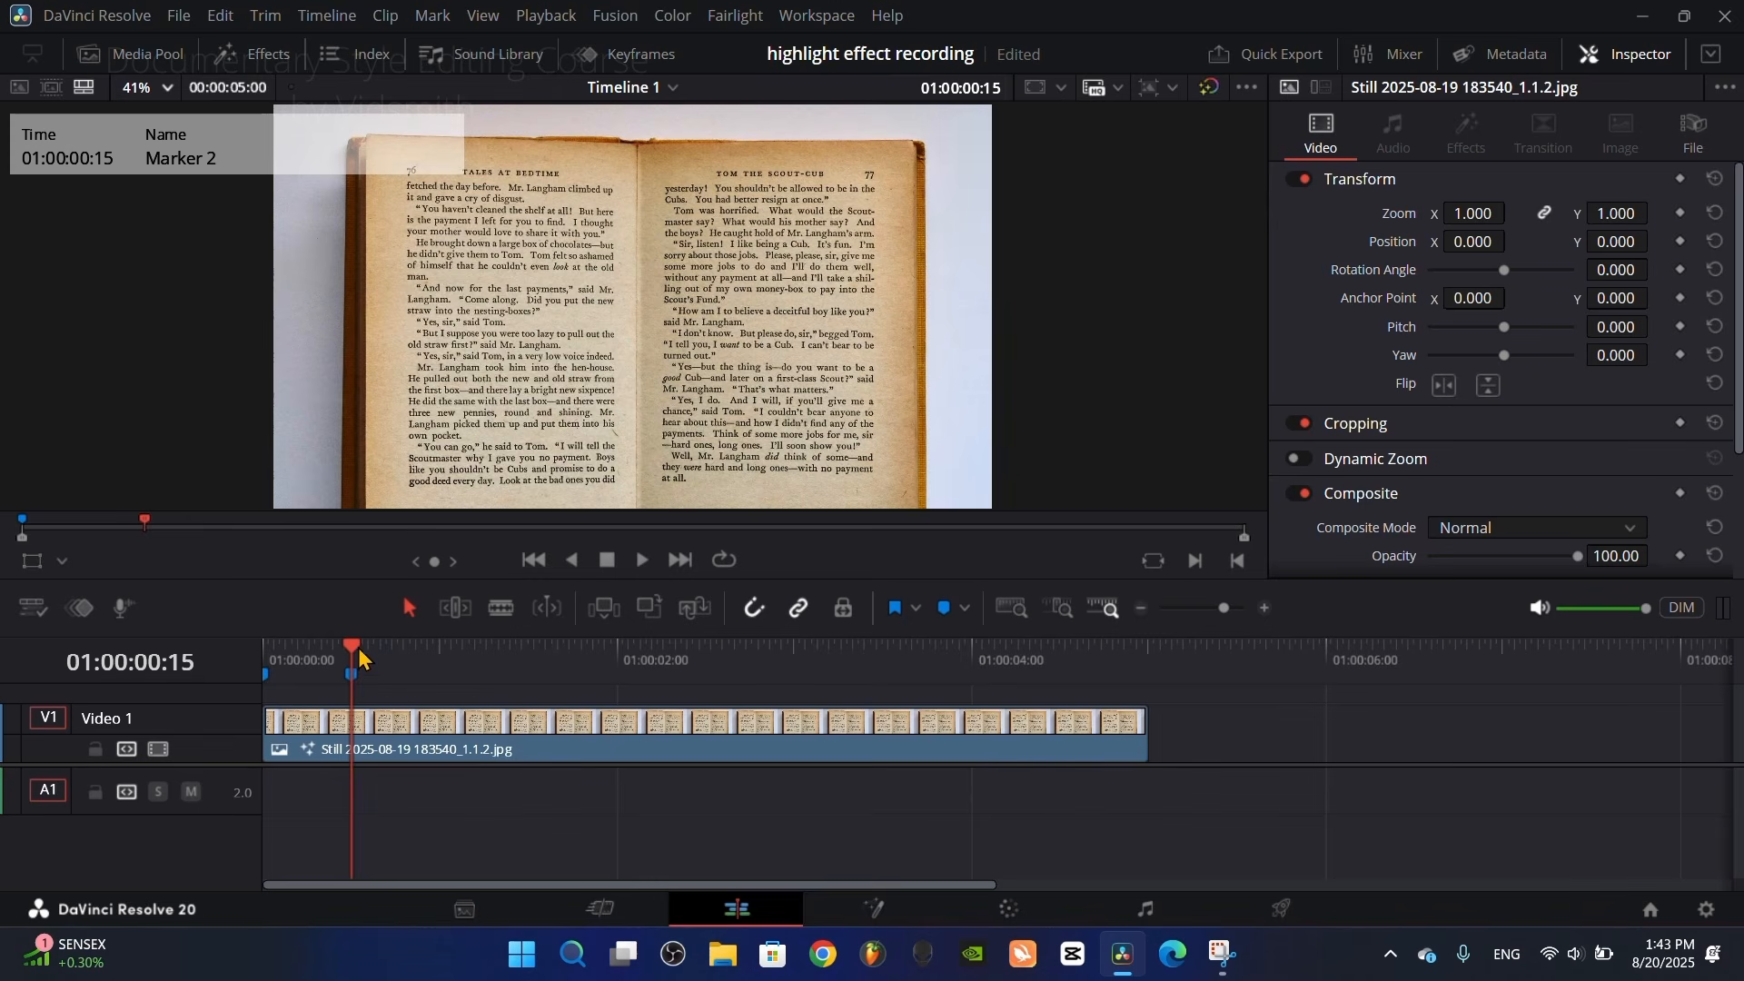
Step: Match the playhead to Fusion frame 75 and add a timeline marker at 01:00:02:15
mouse_move(357, 652)
left_mouse_down()
mouse_move(701, 661)
mouse_move(709, 681)
left_mouse_up()
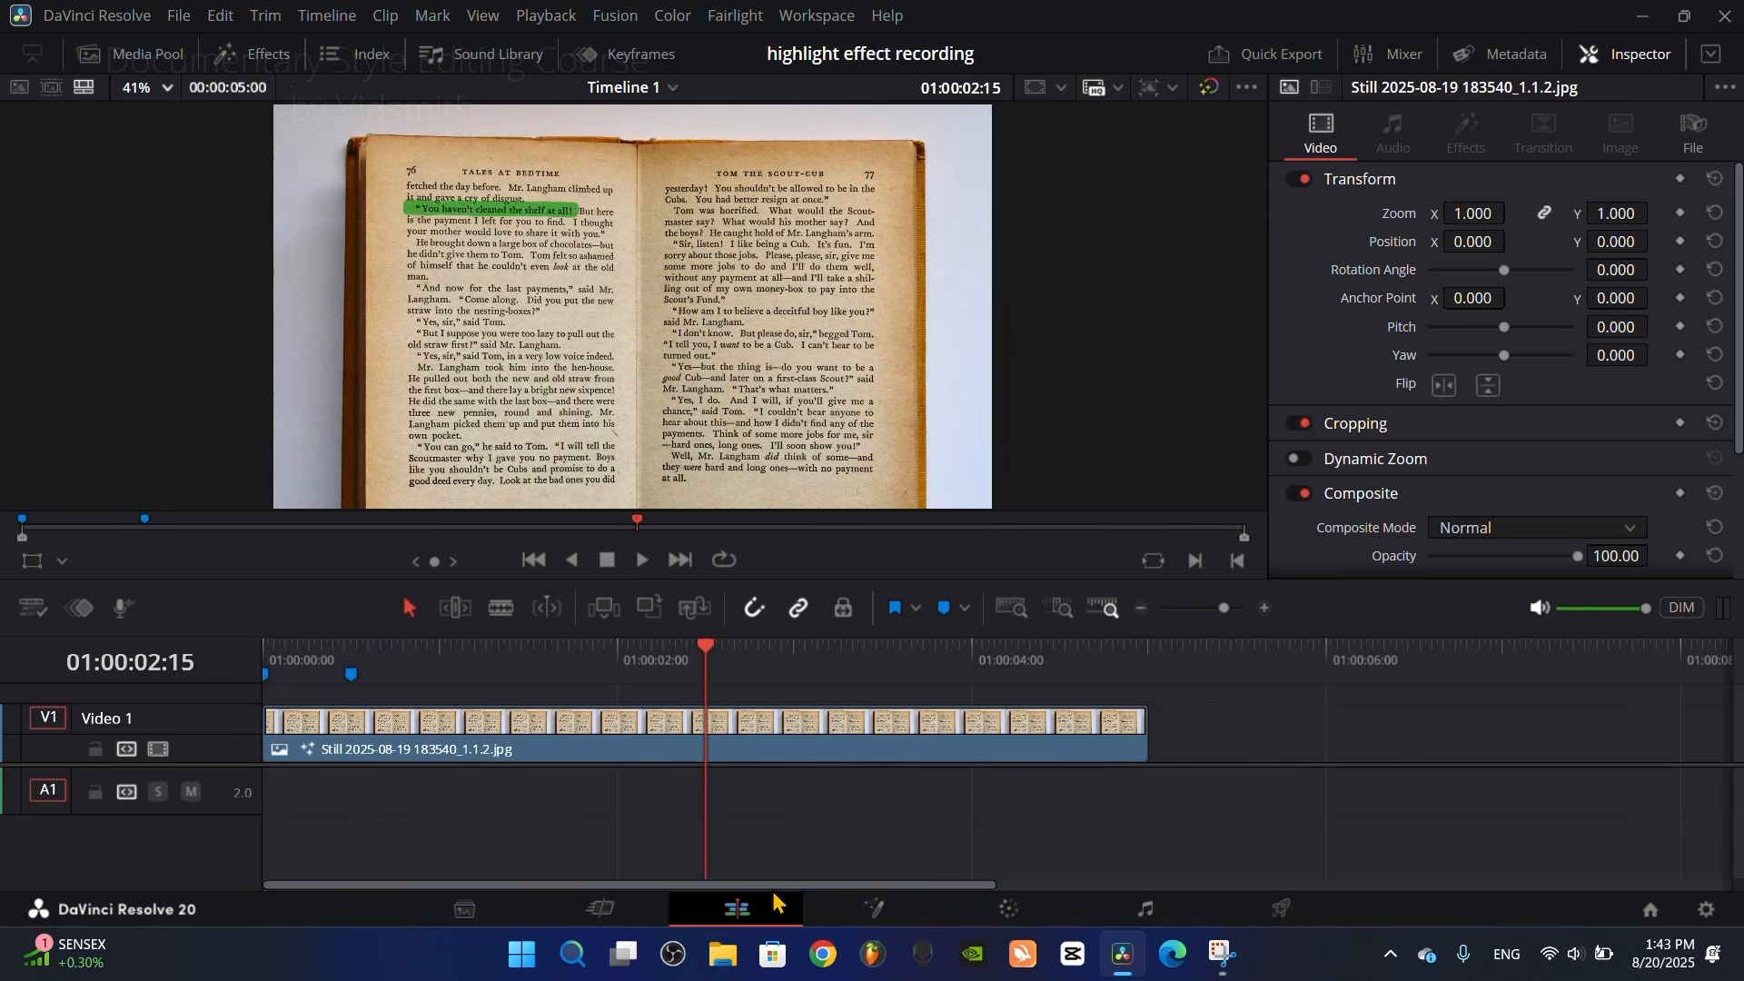
left_click(863, 911)
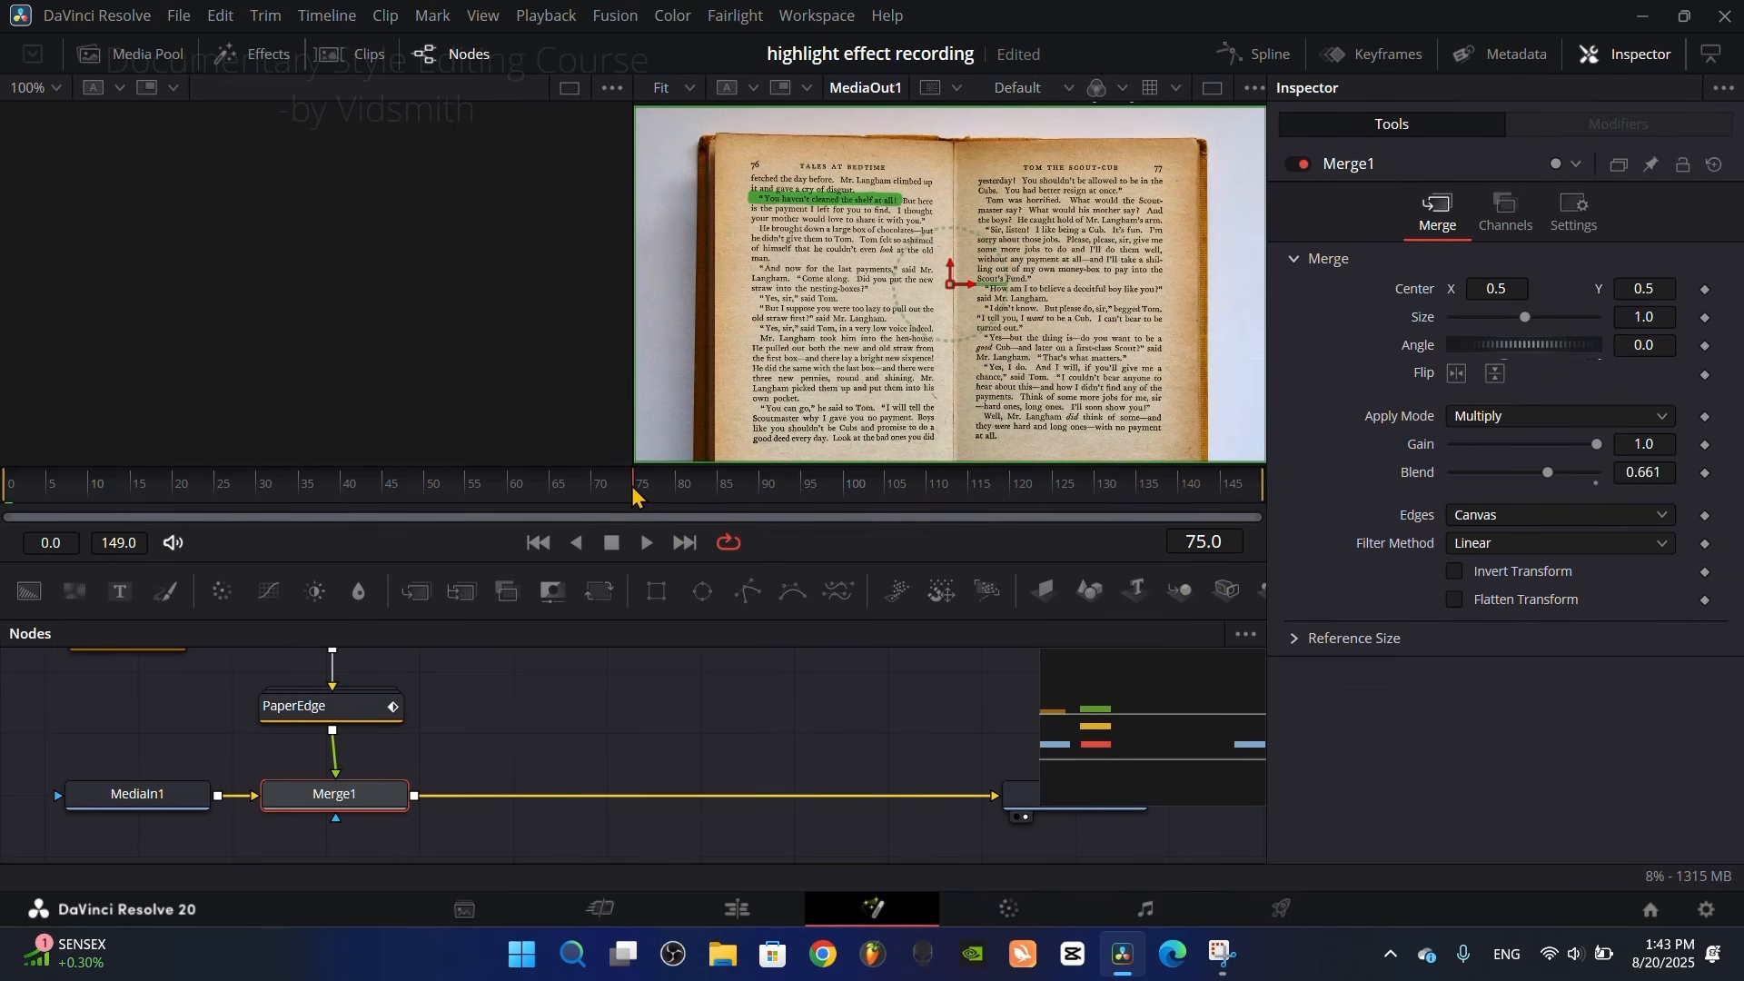
left_click(736, 909)
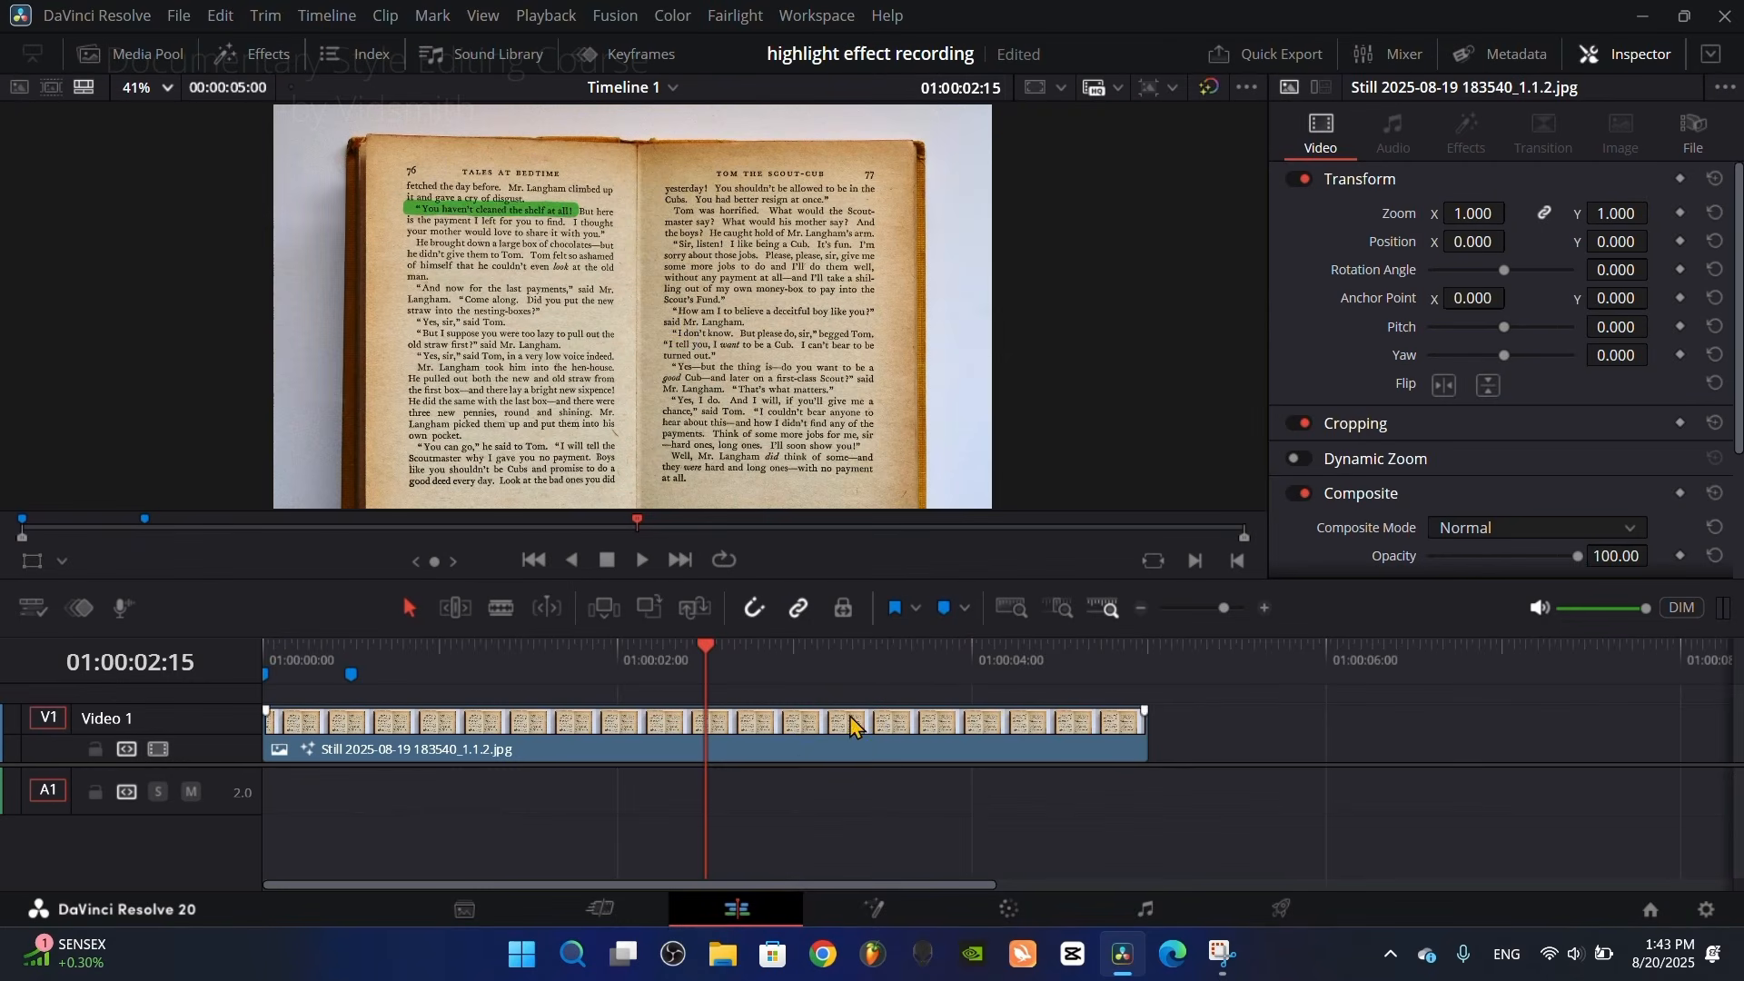
left_click(949, 610)
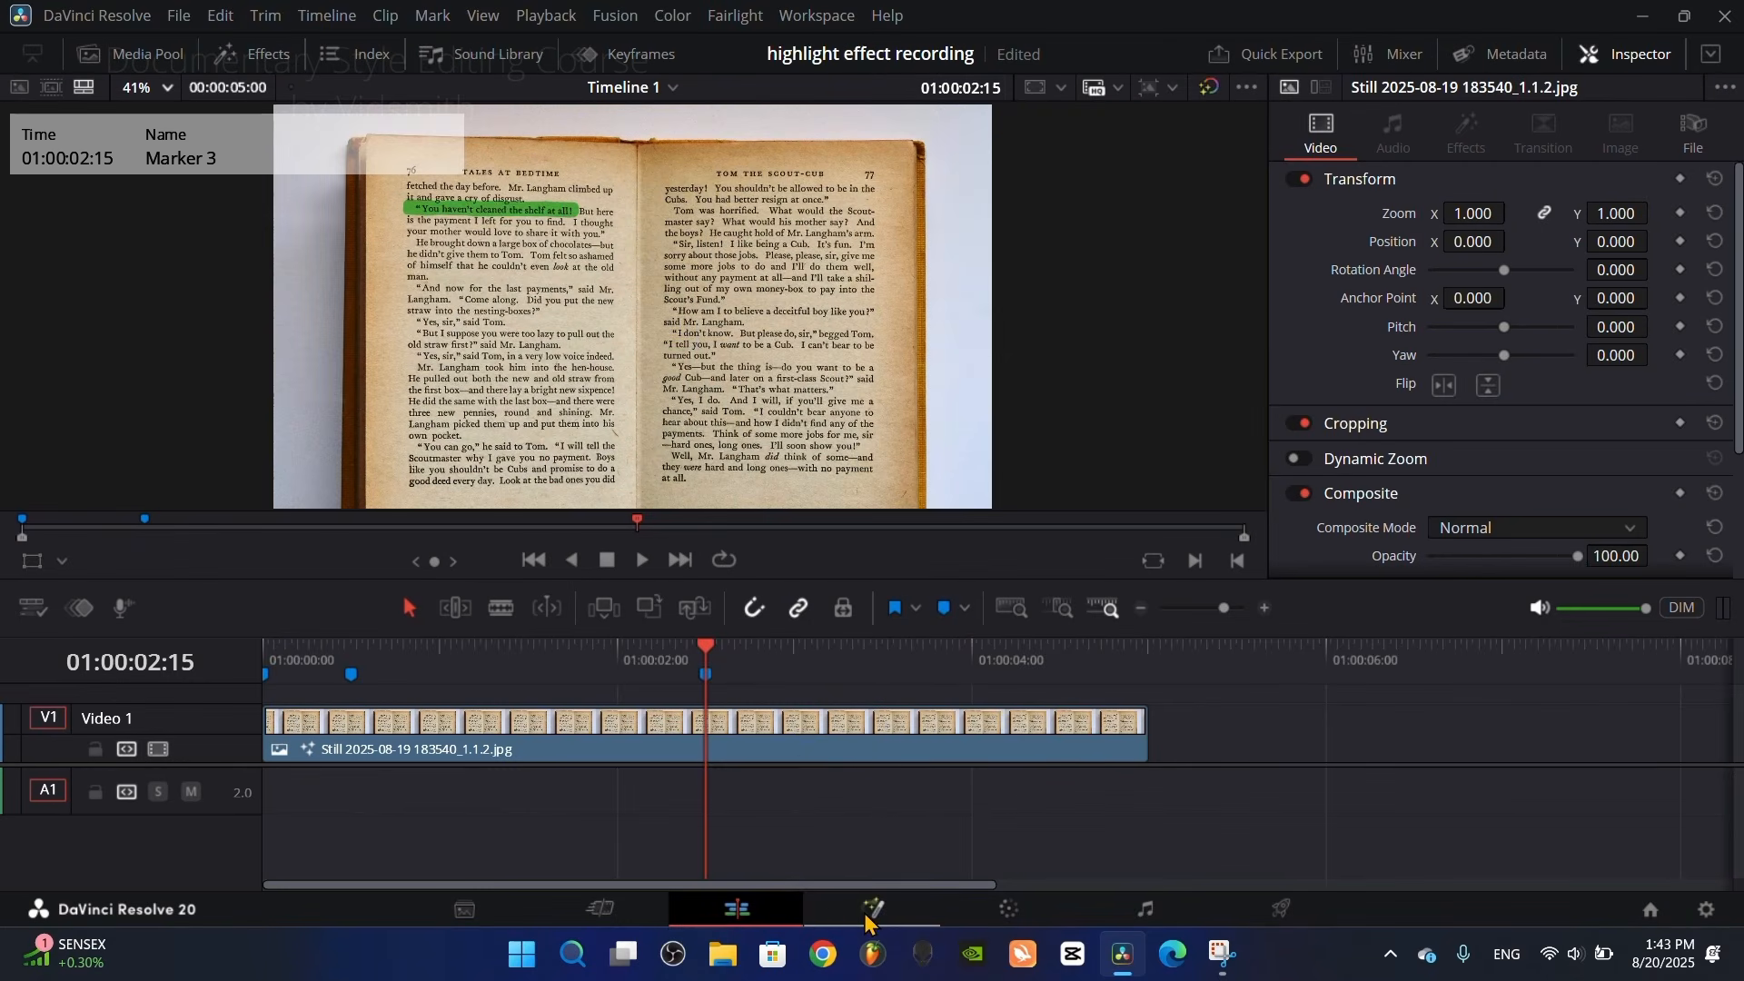
Step: Move to frame 90 in Fusion and add a timeline marker at 01:00:03:00 on the Edit page
left_click(872, 909)
left_click(750, 495)
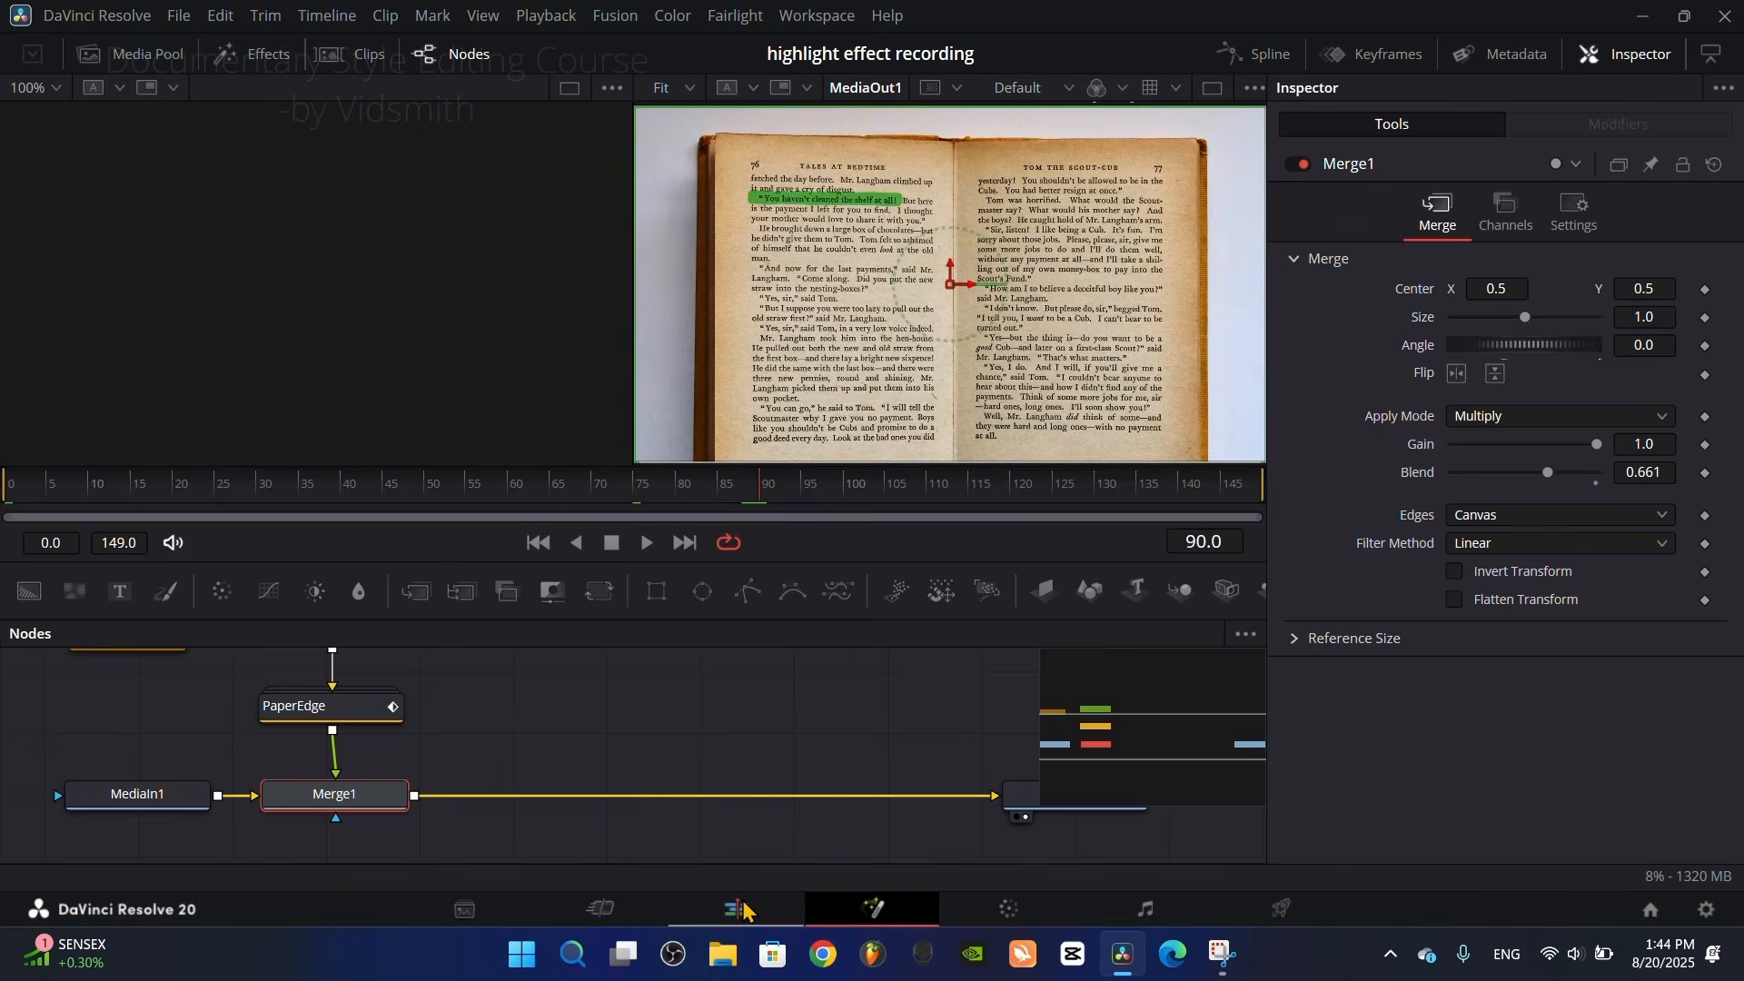
left_click(740, 909)
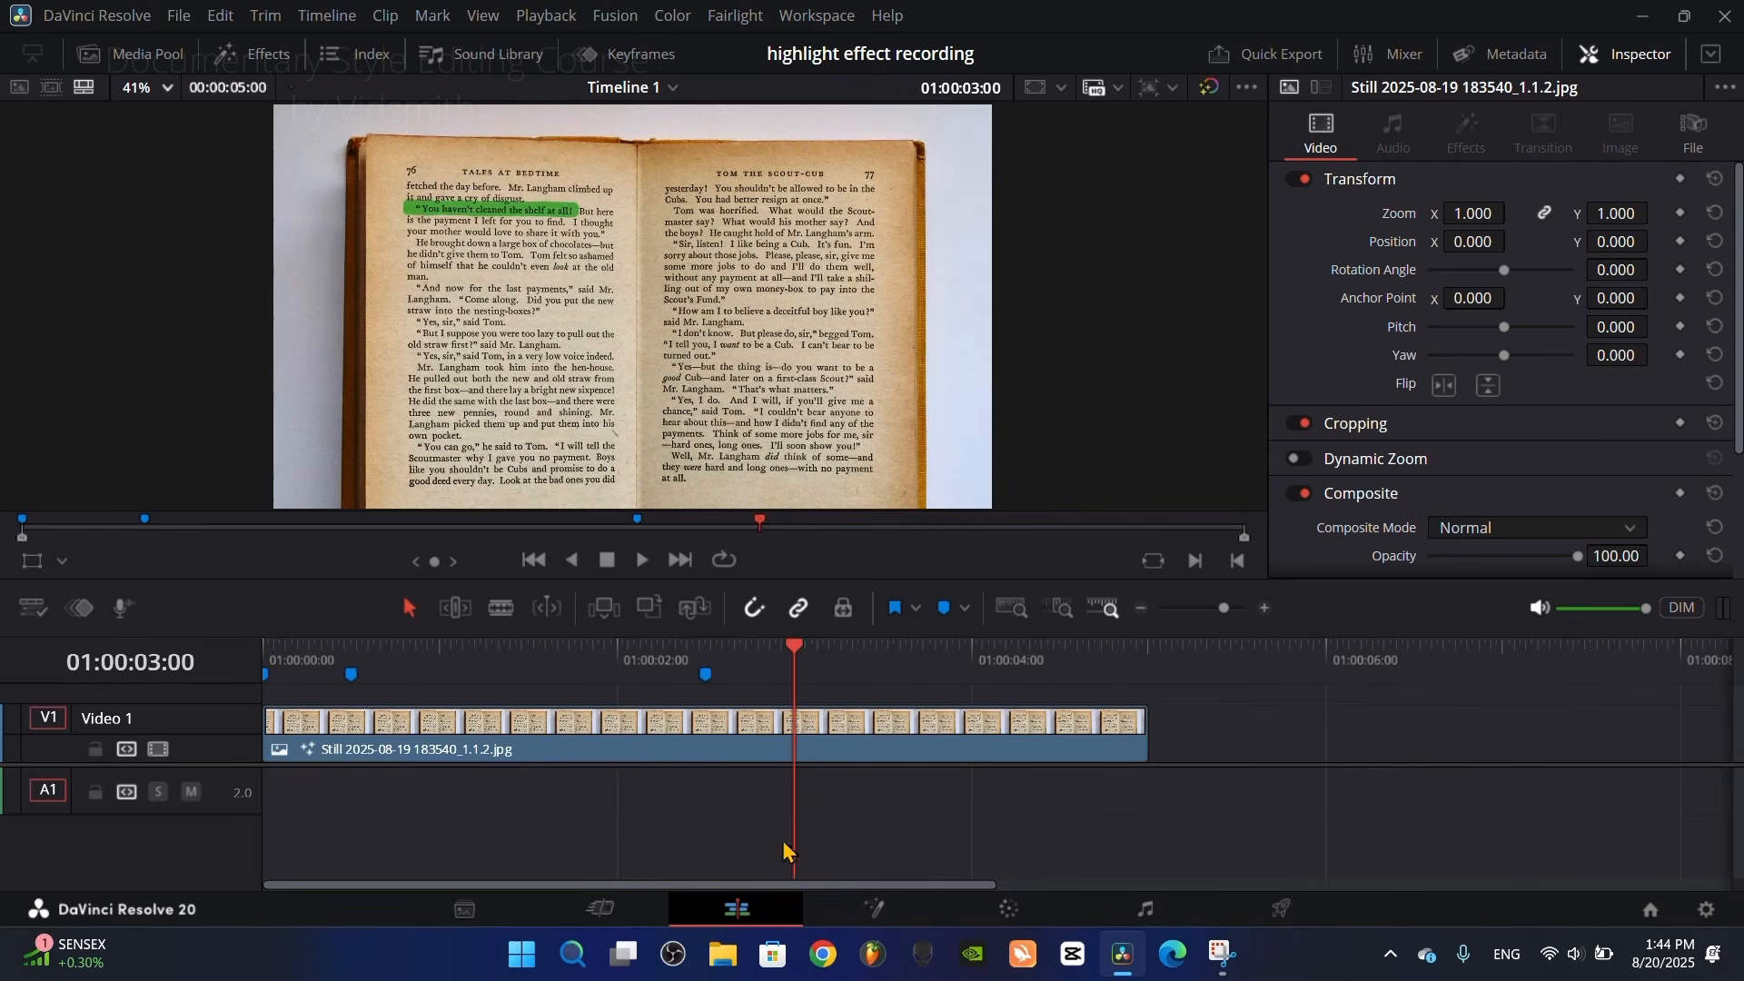
left_click(944, 608)
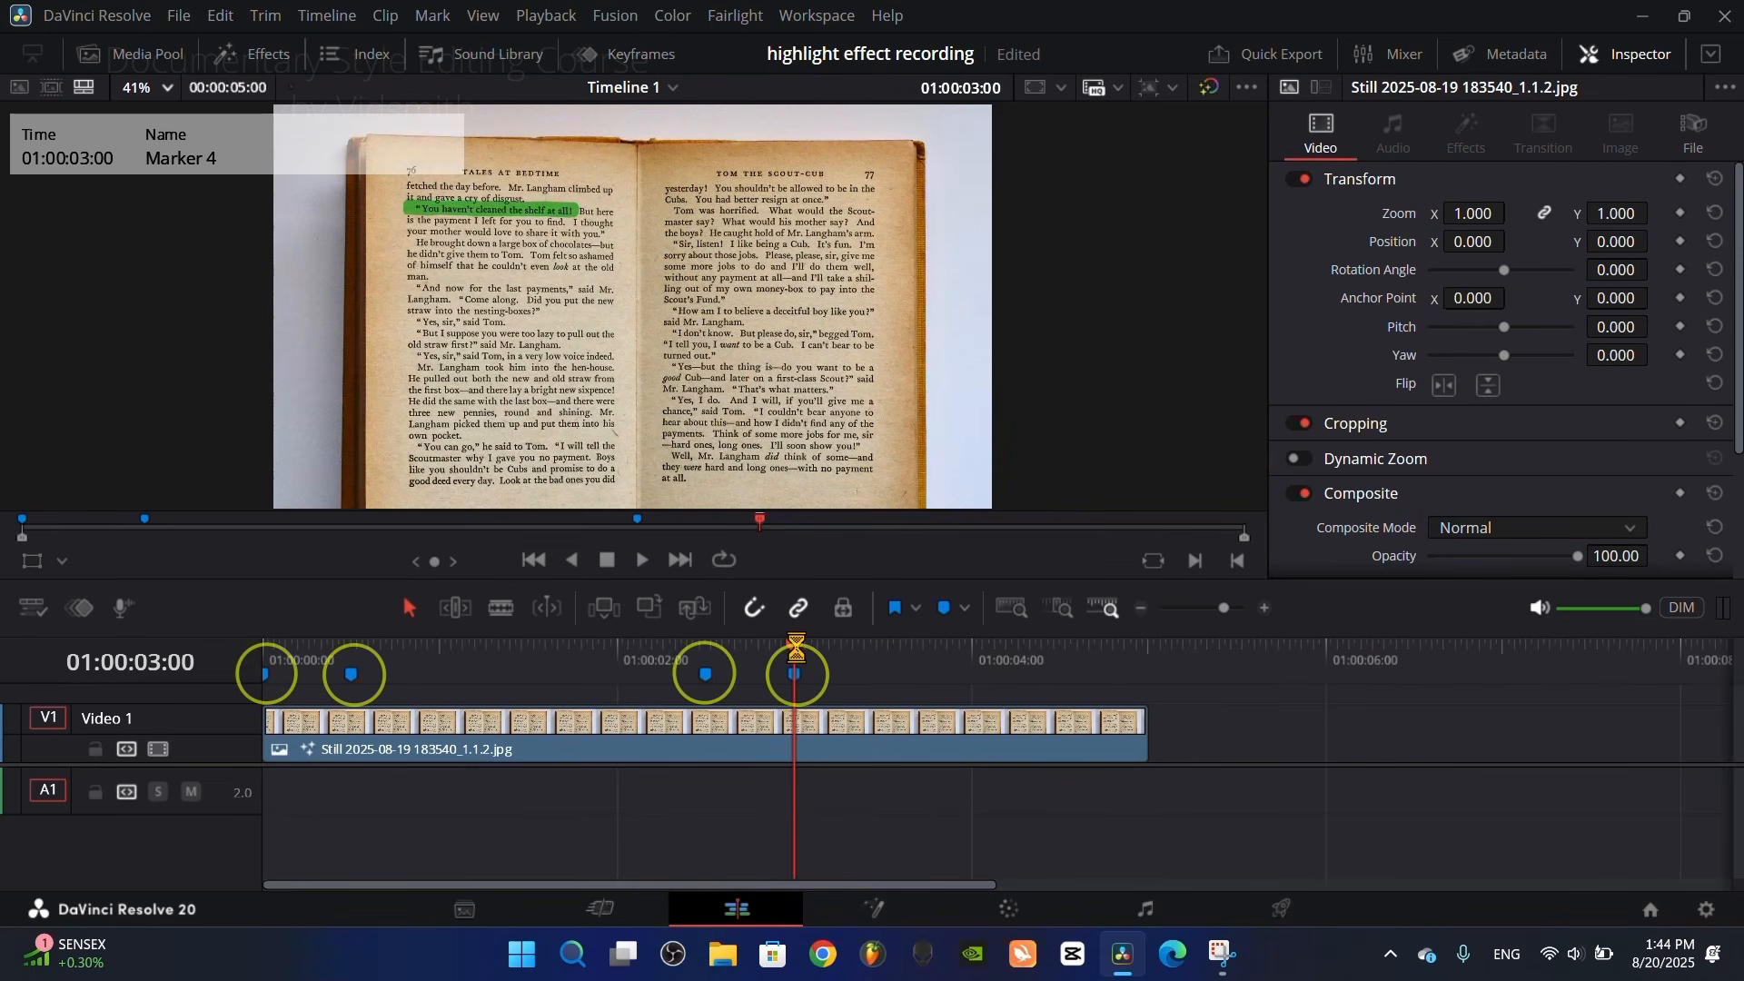
Step: Add Transform keyframes to the book clip at all four markers: 01:00:00:00, 01:00:00:15, 01:00:02:15 and 01:00:03:00
left_click_drag(797, 654, 263, 668)
scroll(264, 677, "up", 2)
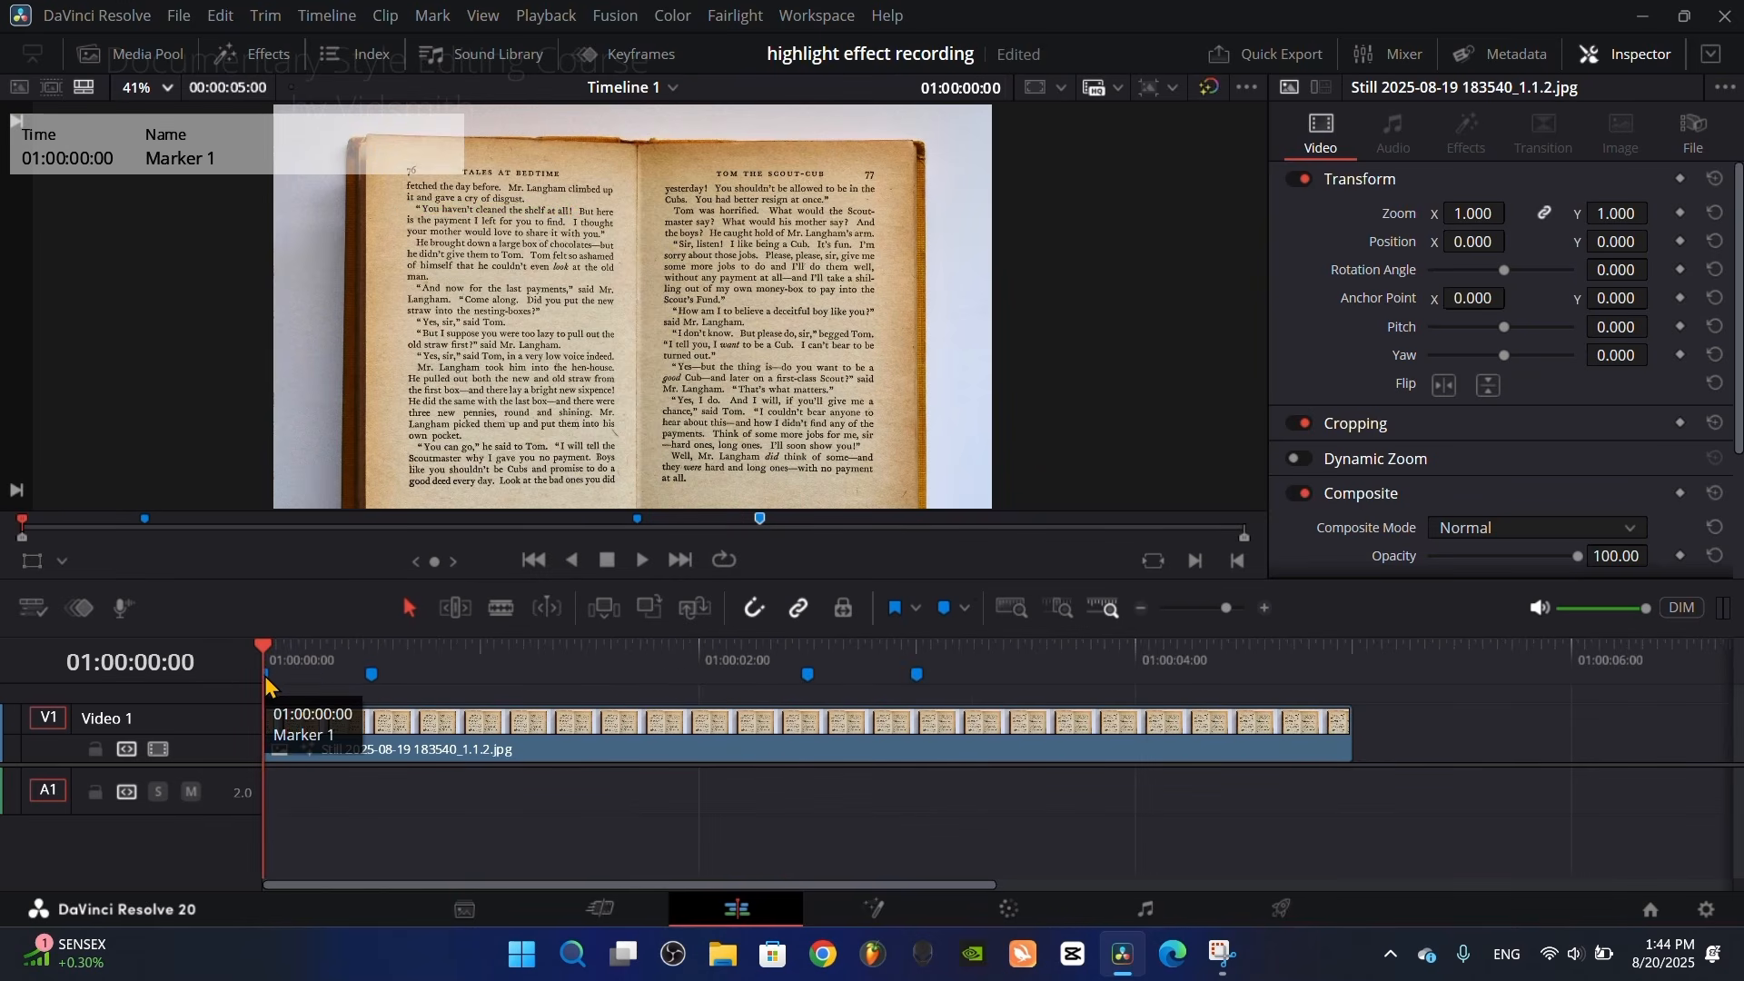
left_click(1681, 180)
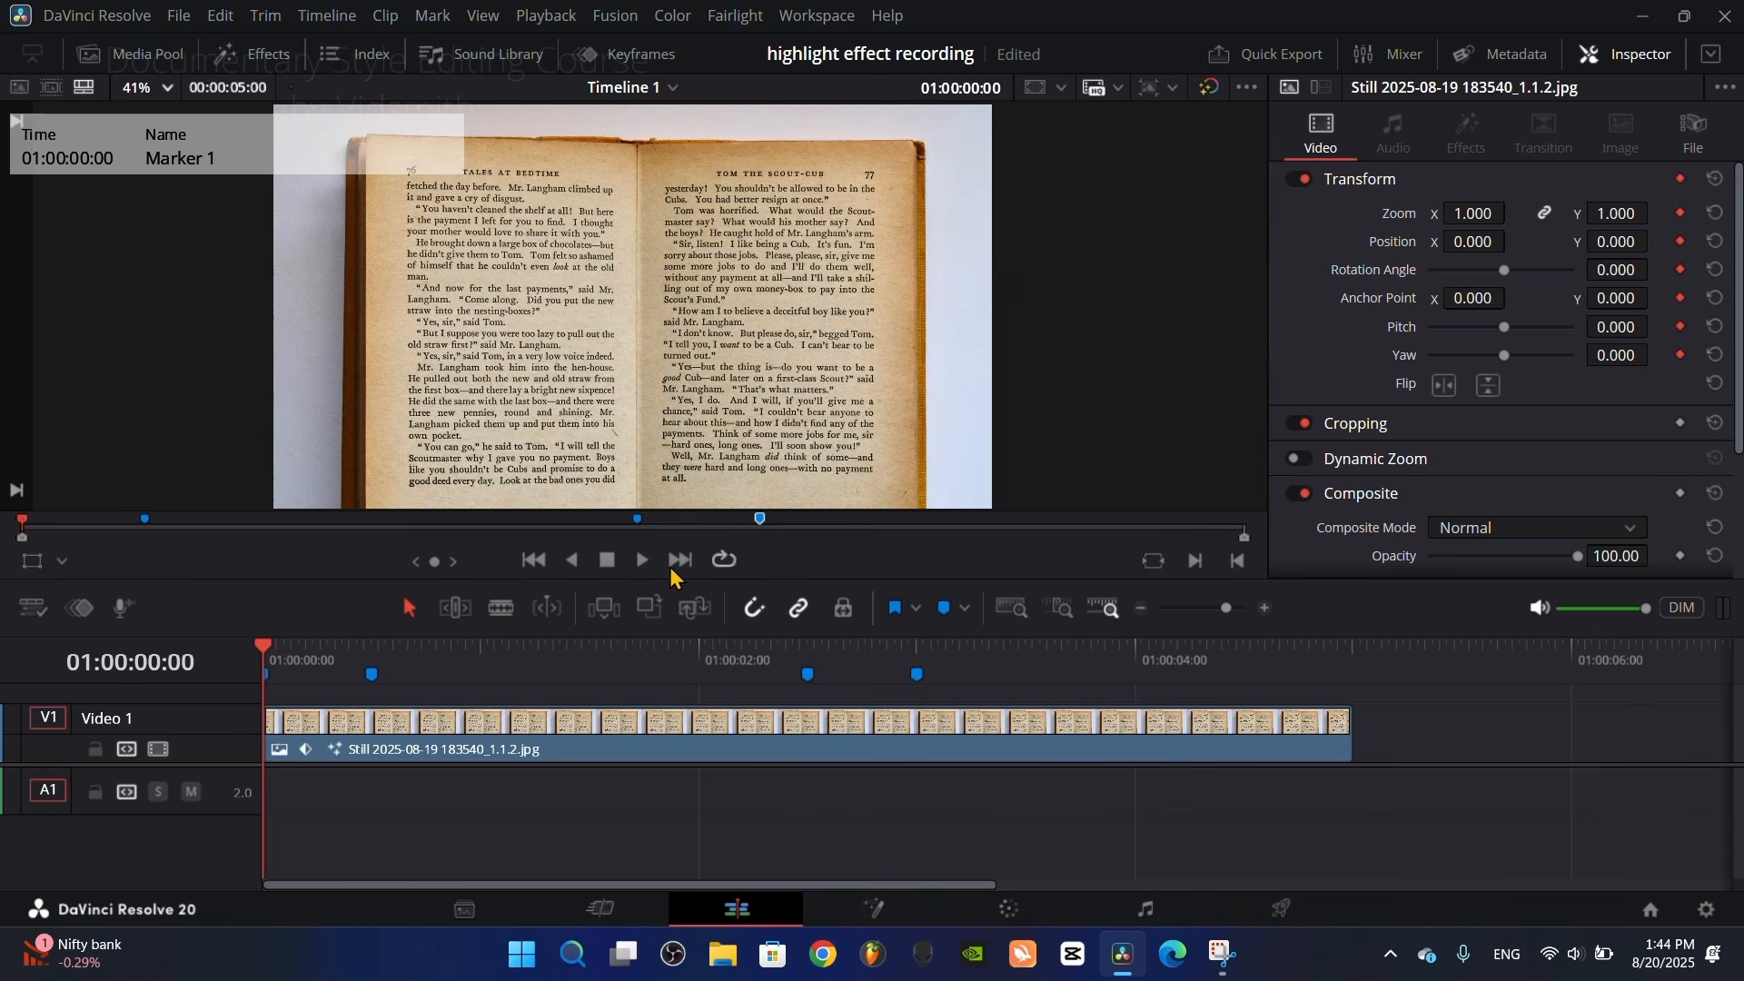
left_click(372, 647)
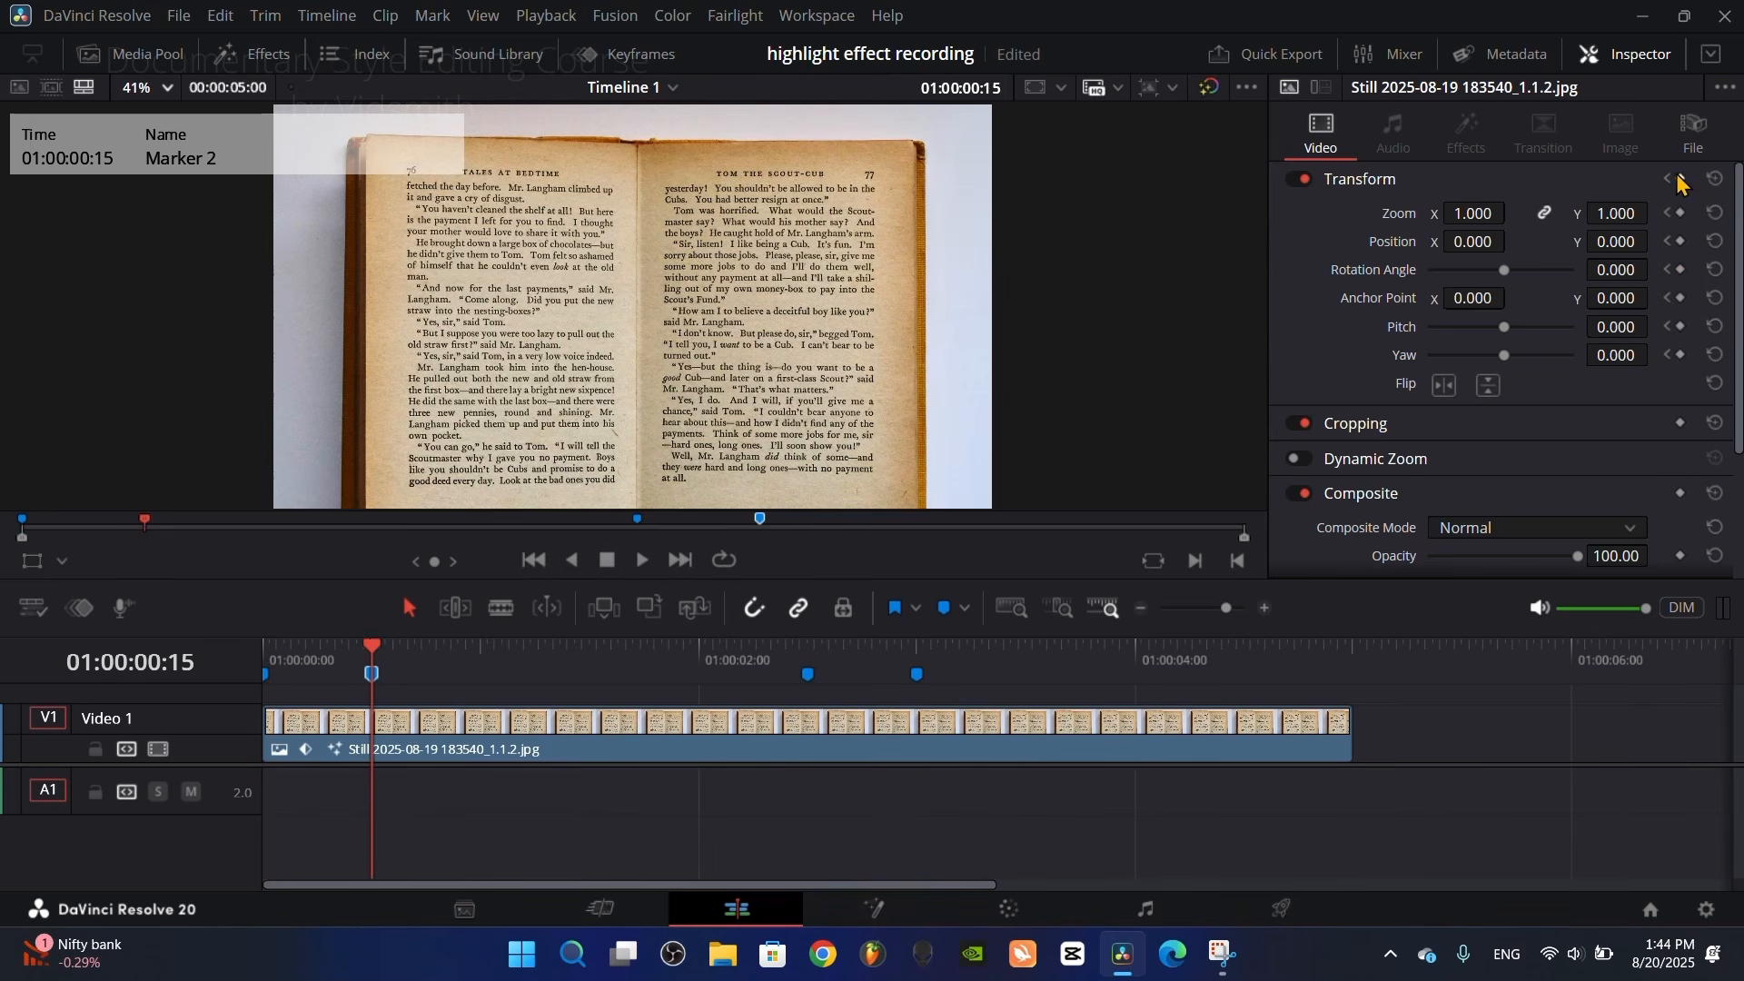
left_click(806, 666)
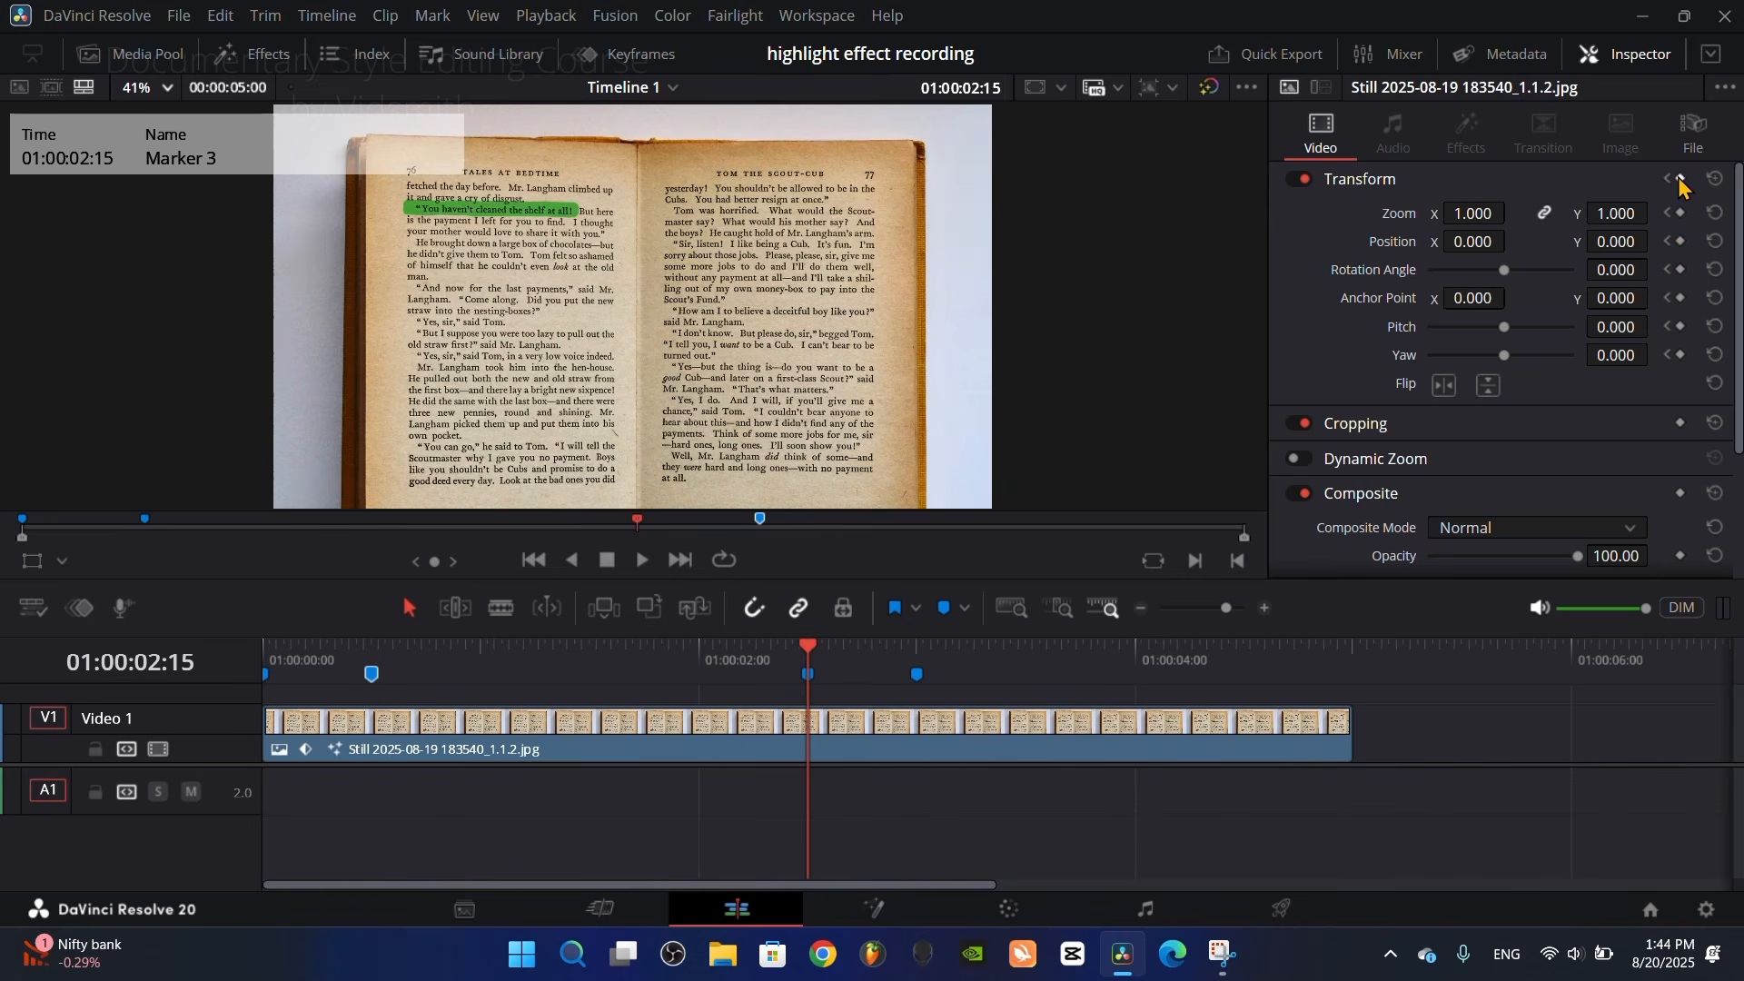
left_click(918, 649)
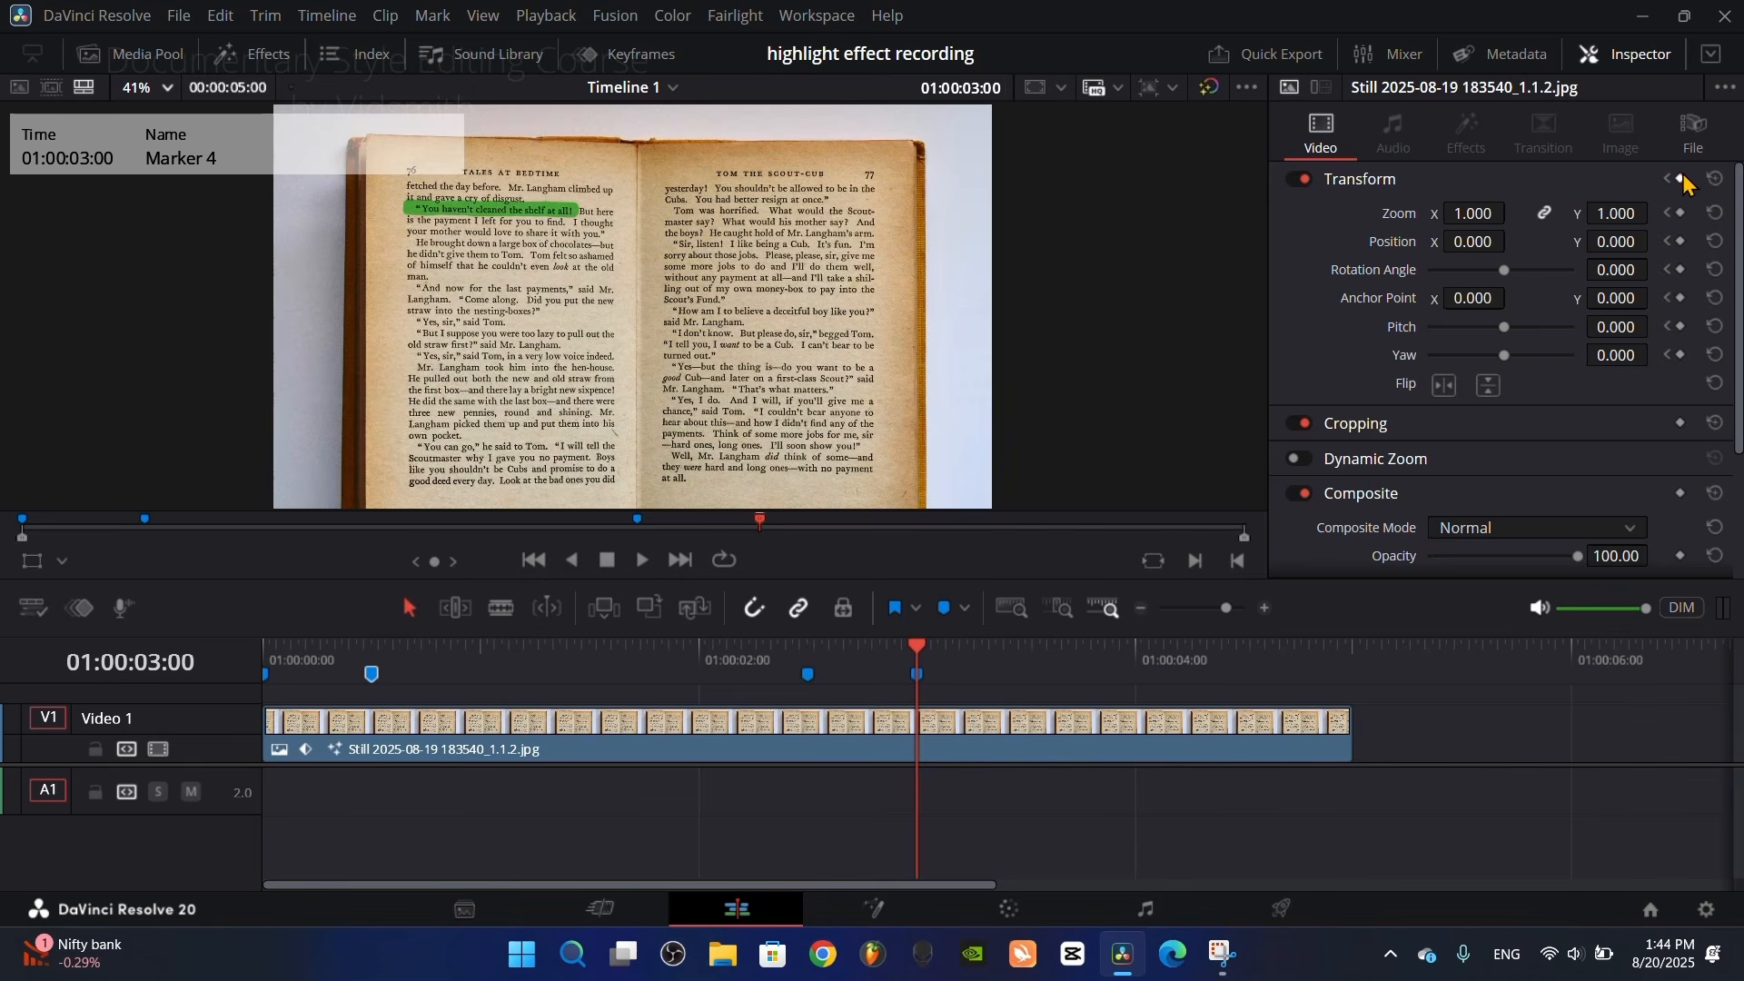
Step: At the 01:00:00:15 keyframe, set the clip's Zoom to 2.330 and its Position to X 616, Y -479
left_click_drag(854, 654, 816, 661)
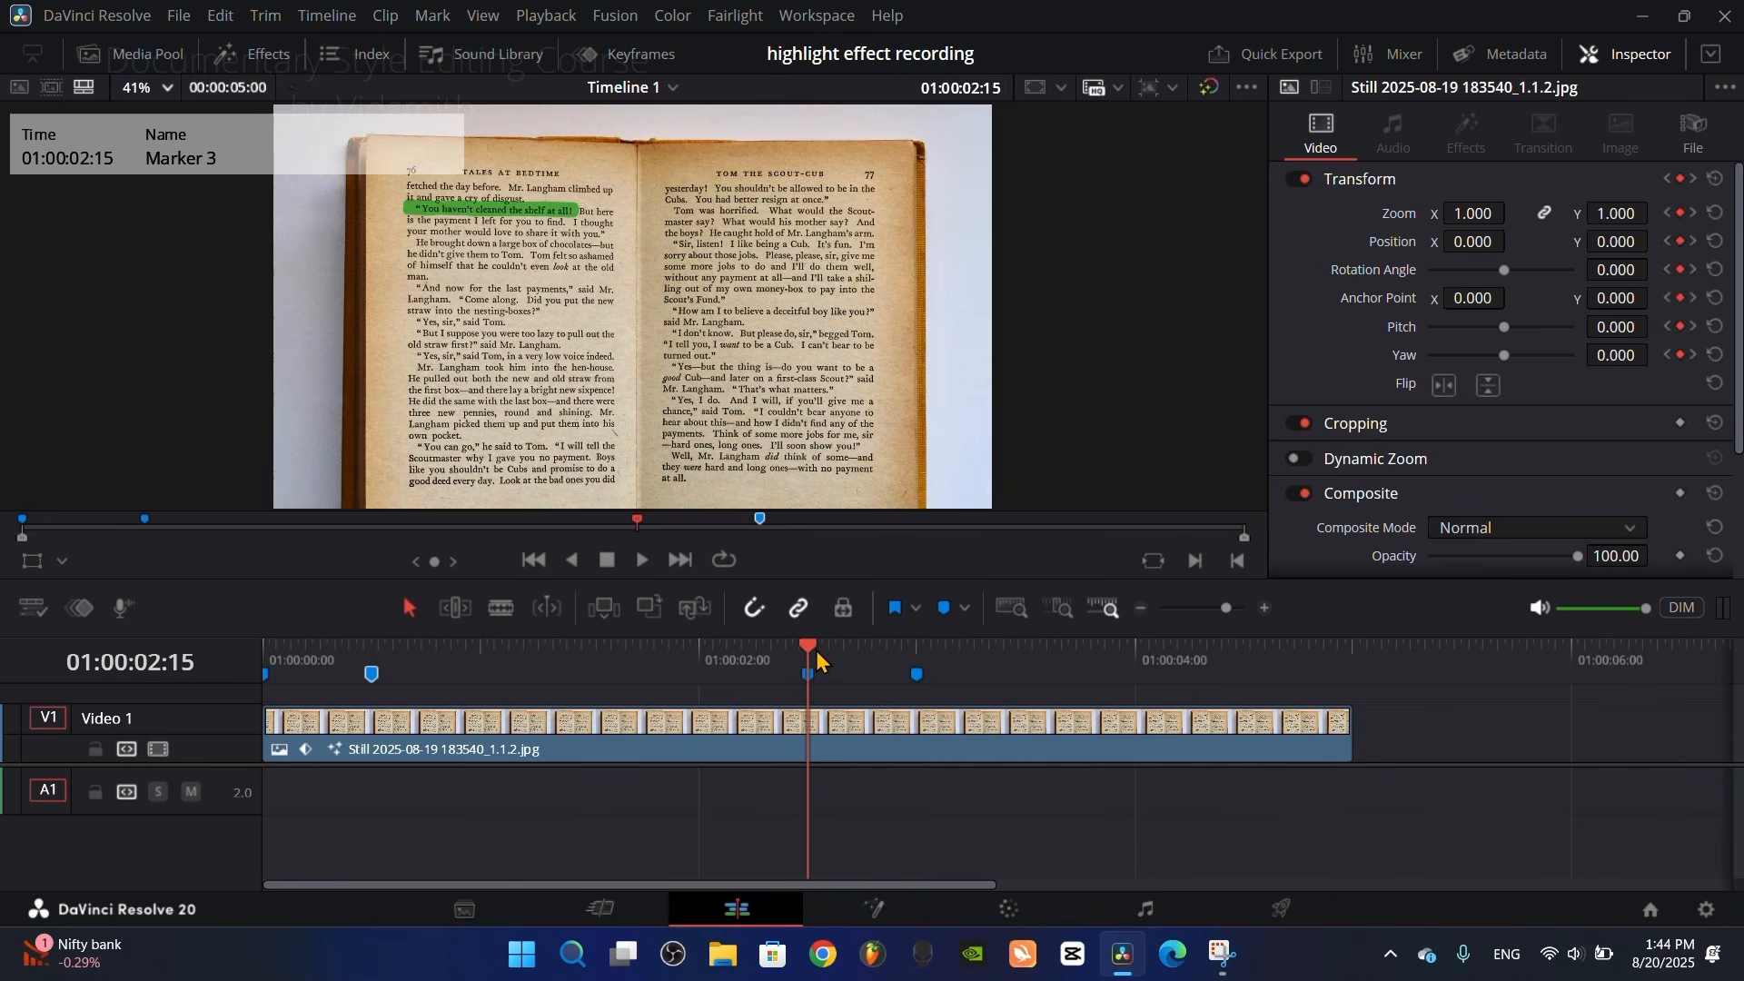
mouse_move(347, 652)
left_mouse_down()
mouse_move(412, 658)
mouse_move(380, 700)
left_mouse_up()
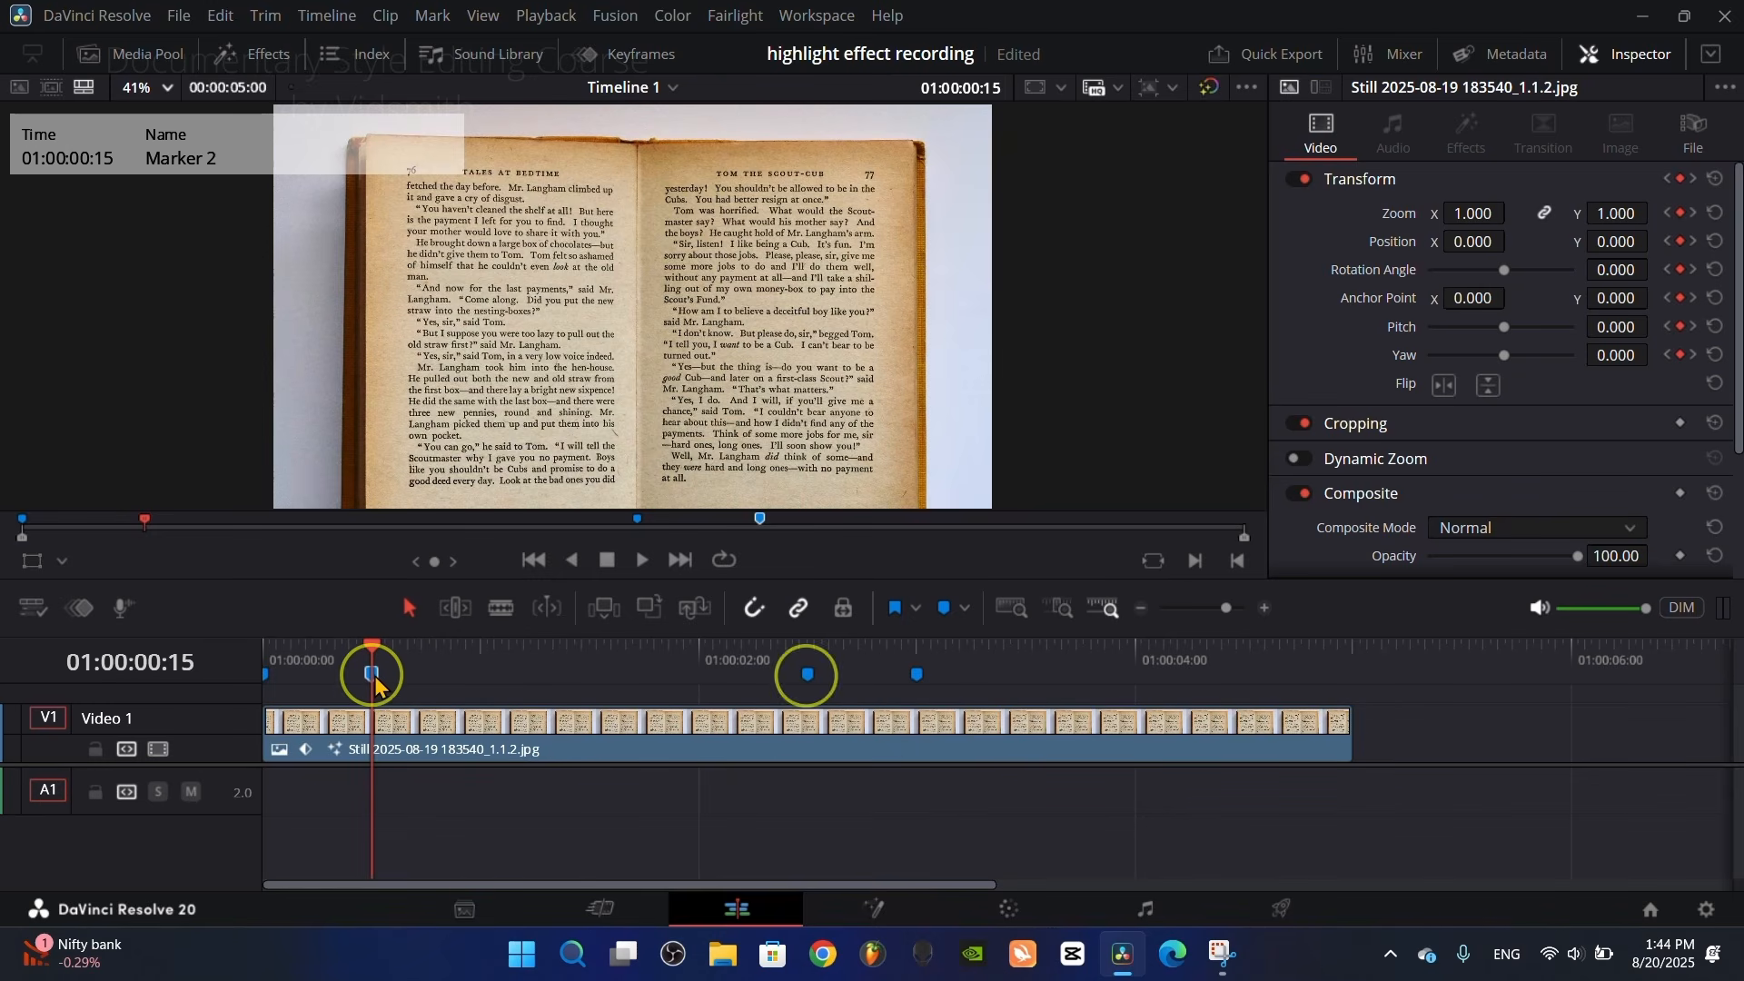
scroll(748, 283, "down", 2)
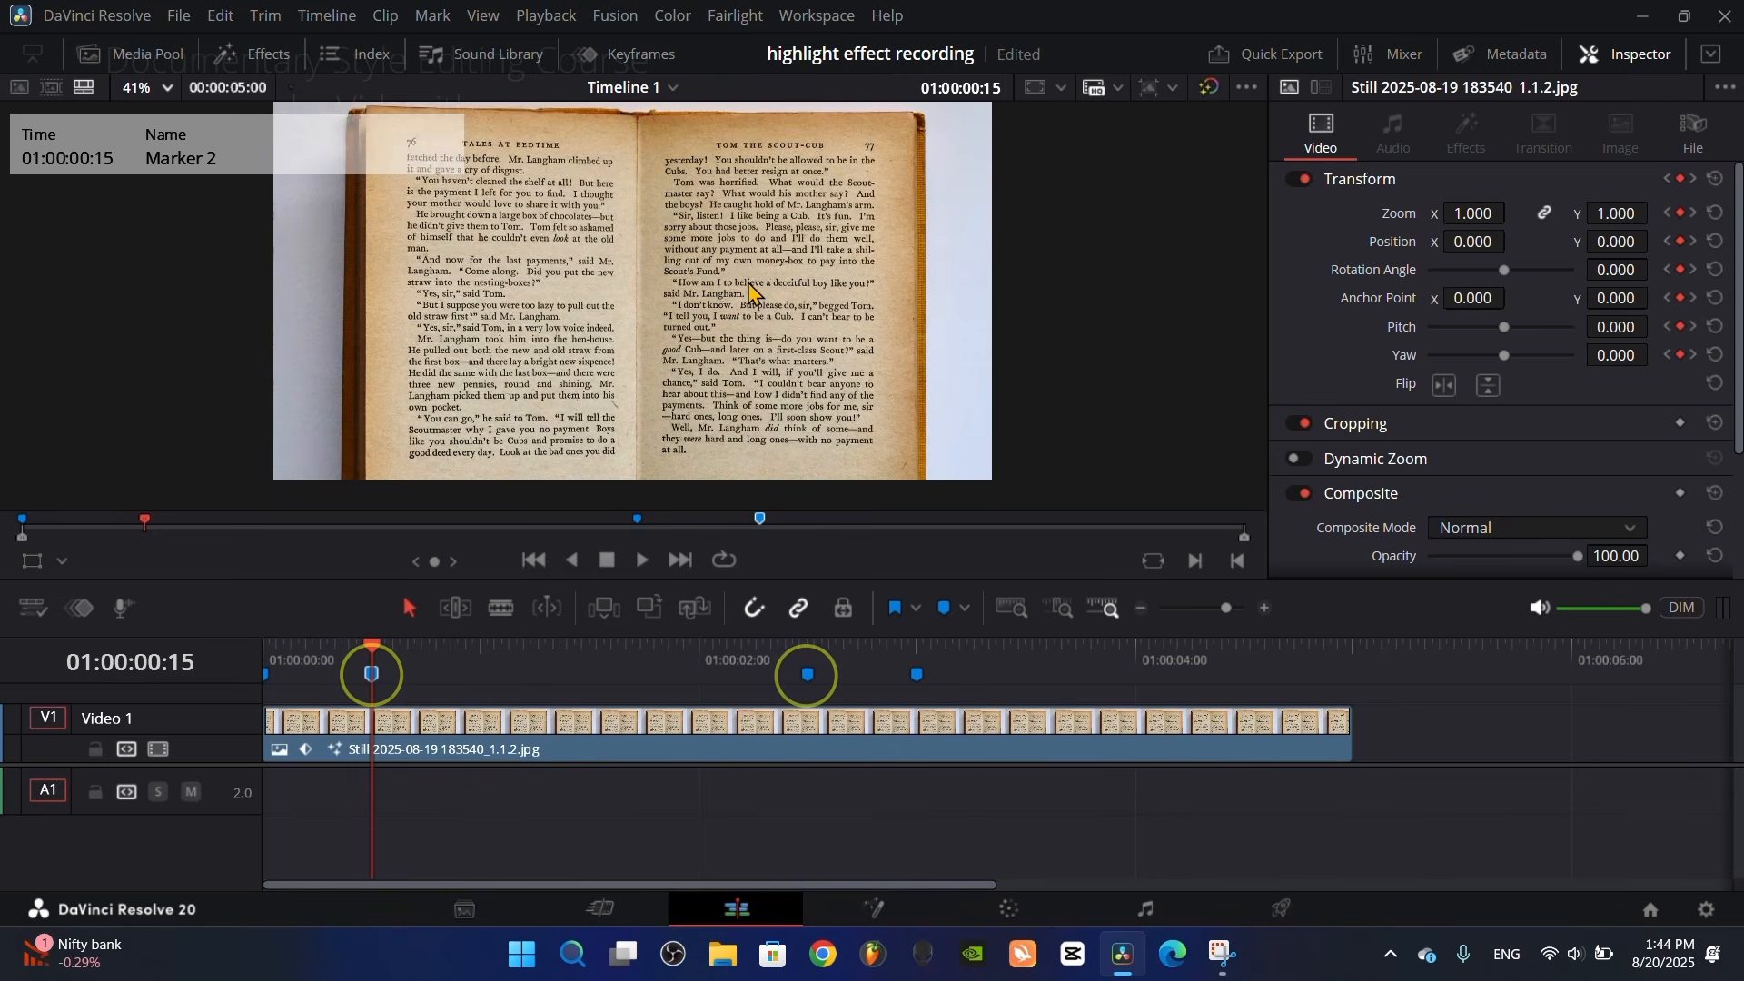
scroll(747, 283, "down", 2)
scroll(753, 288, "up", 1)
mouse_move(755, 289)
left_mouse_down()
mouse_move(995, 350)
mouse_move(941, 345)
mouse_move(962, 356)
left_mouse_up()
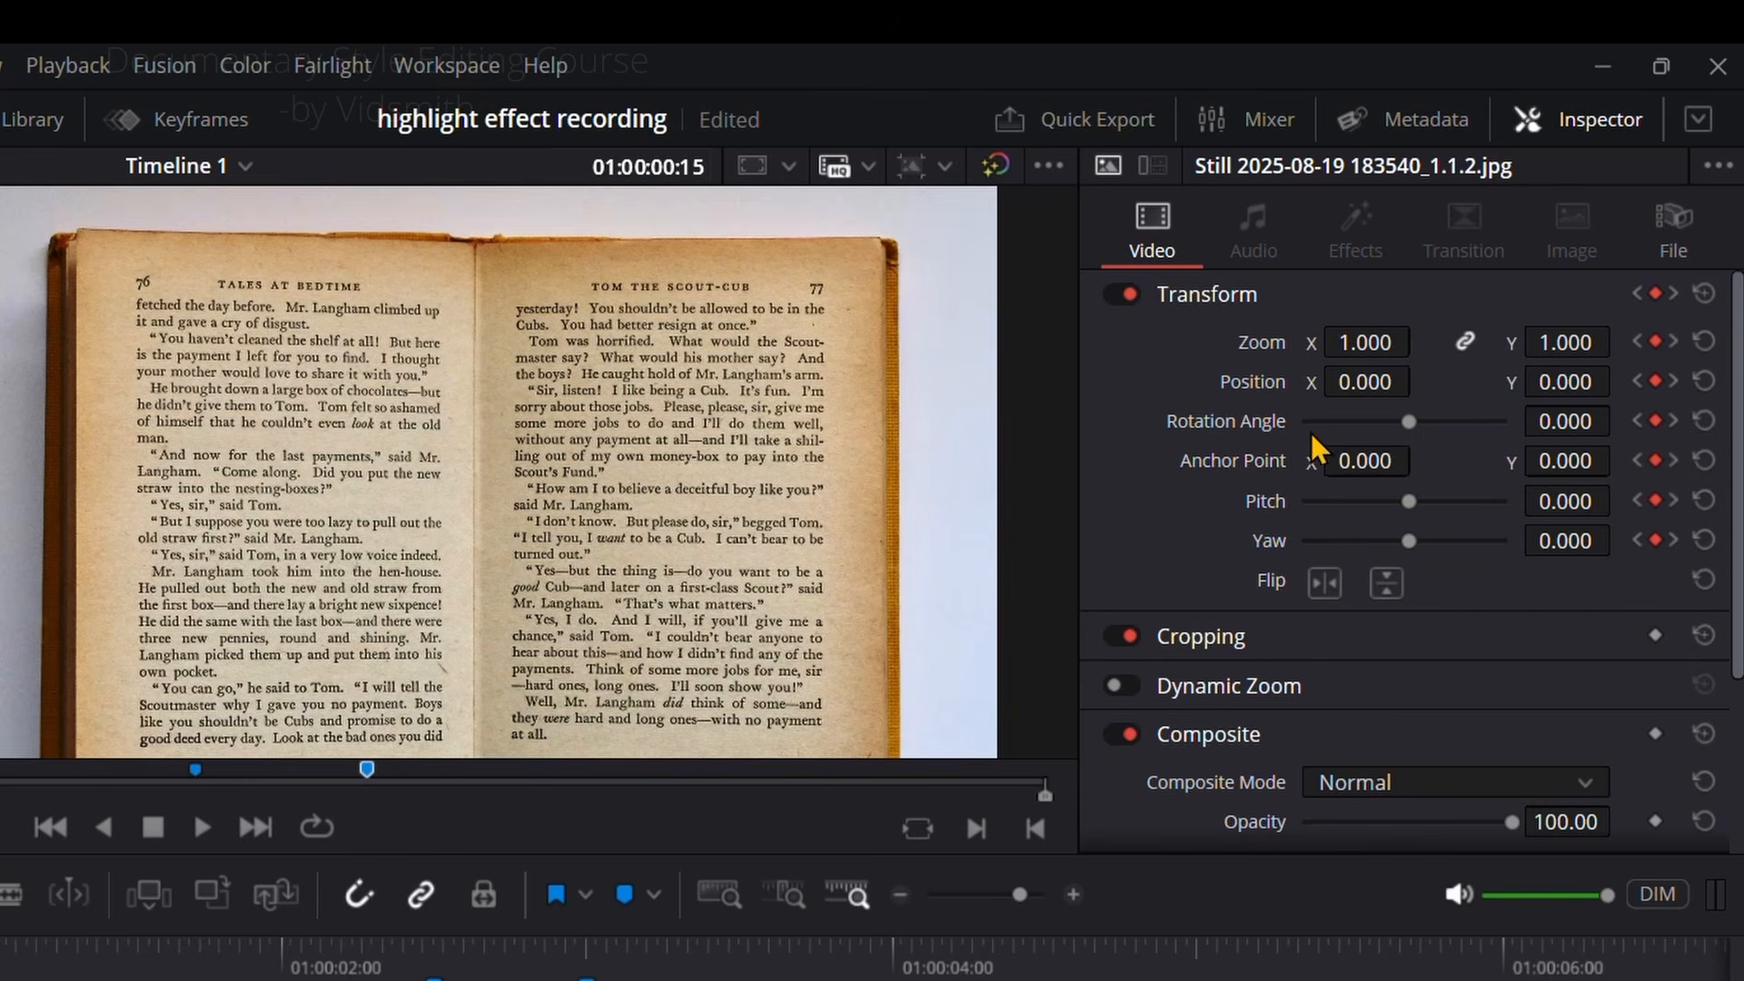
left_click_drag(1365, 342, 1558, 343)
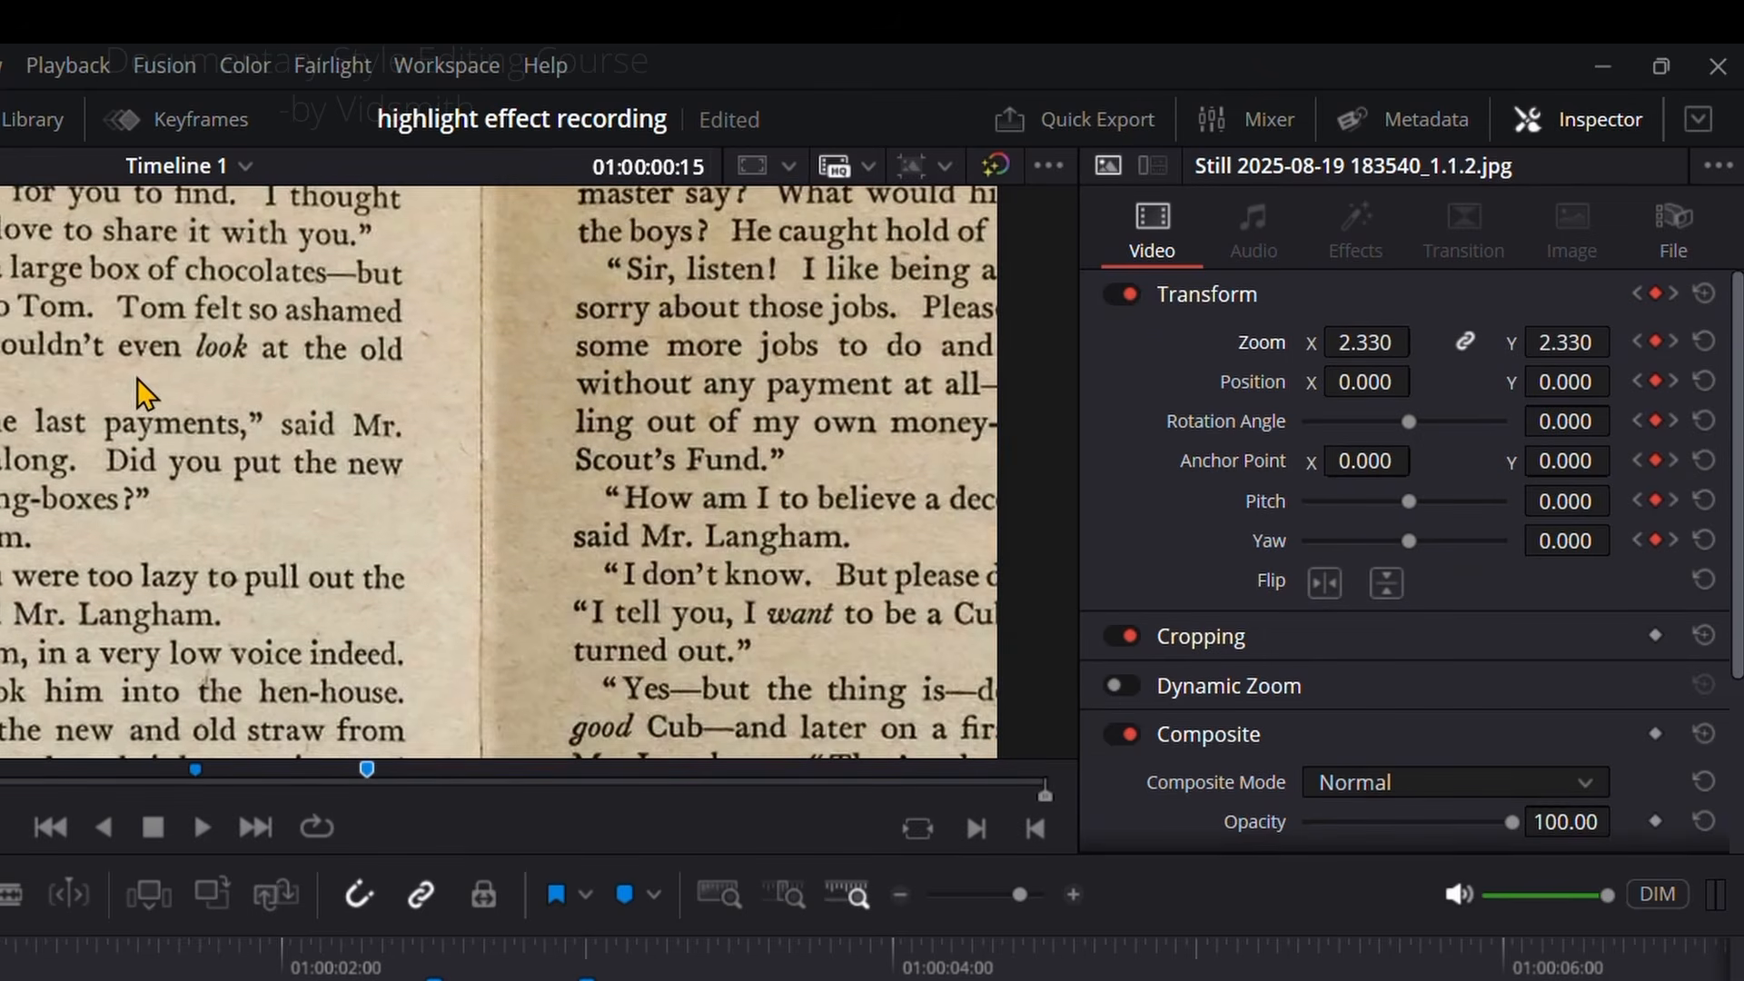
mouse_move(229, 425)
left_mouse_down()
mouse_move(340, 520)
mouse_move(331, 481)
mouse_move(211, 402)
left_mouse_up()
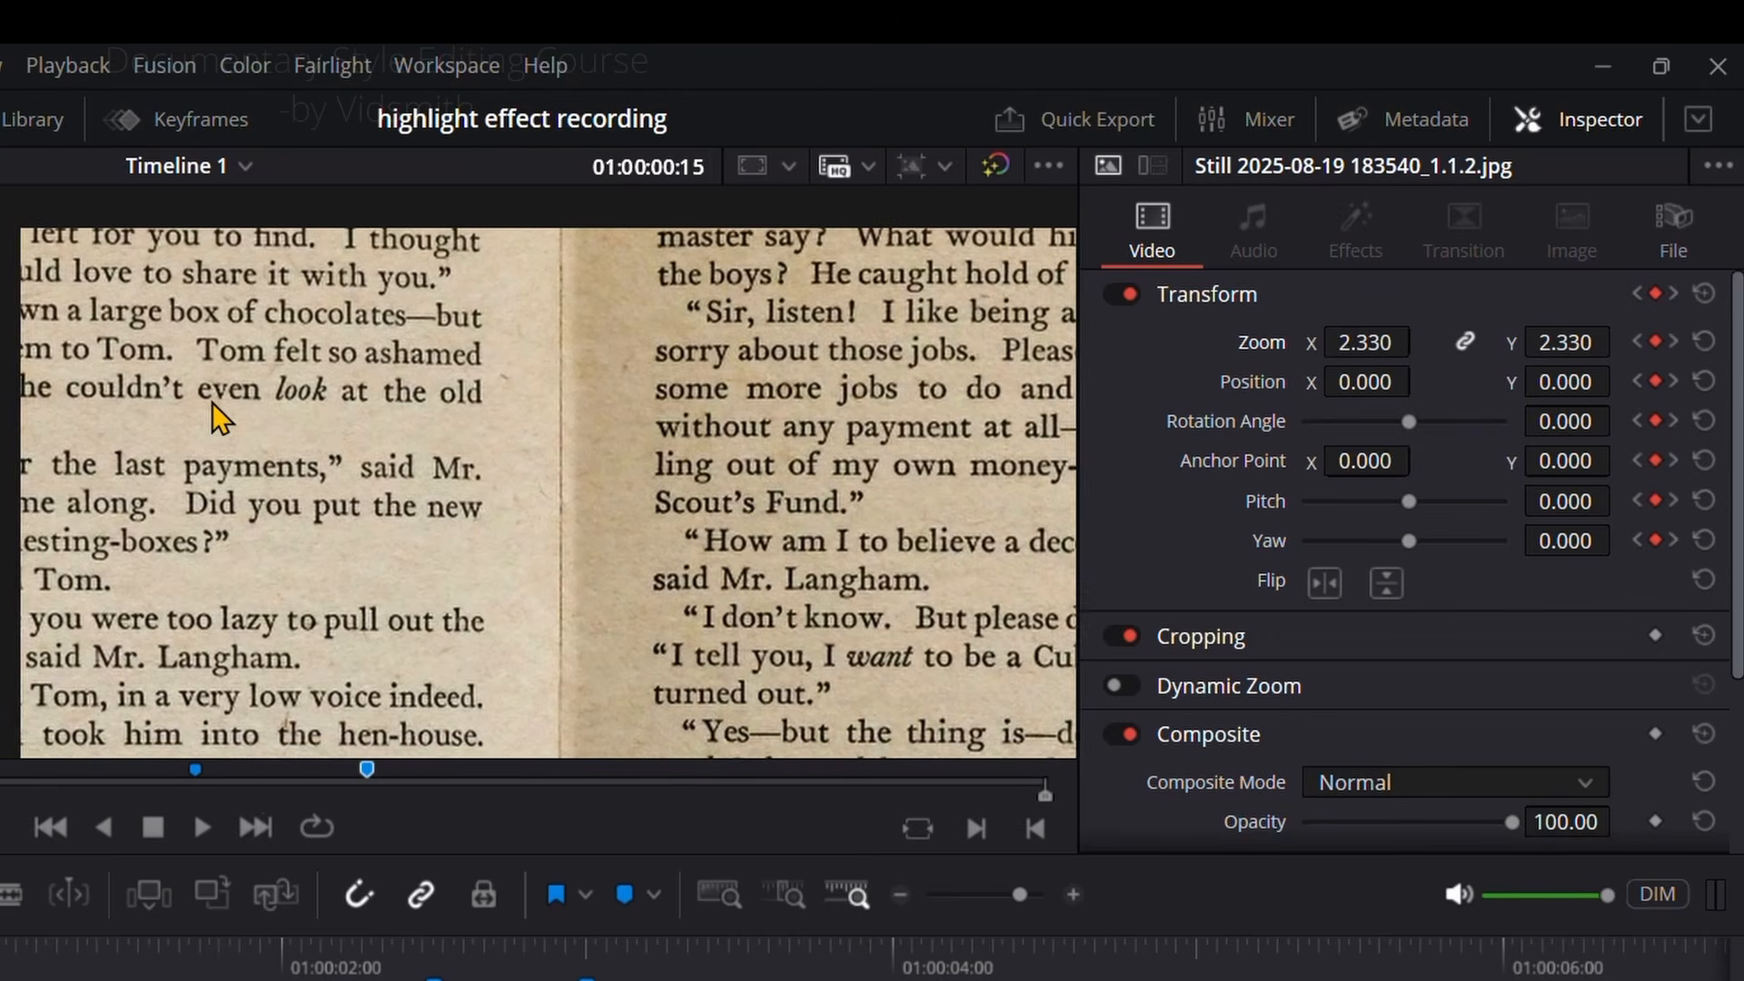
mouse_move(1345, 382)
left_mouse_down()
mouse_move(1599, 384)
mouse_move(1568, 410)
mouse_move(1358, 411)
left_mouse_up()
left_click_drag(1566, 382, 1506, 382)
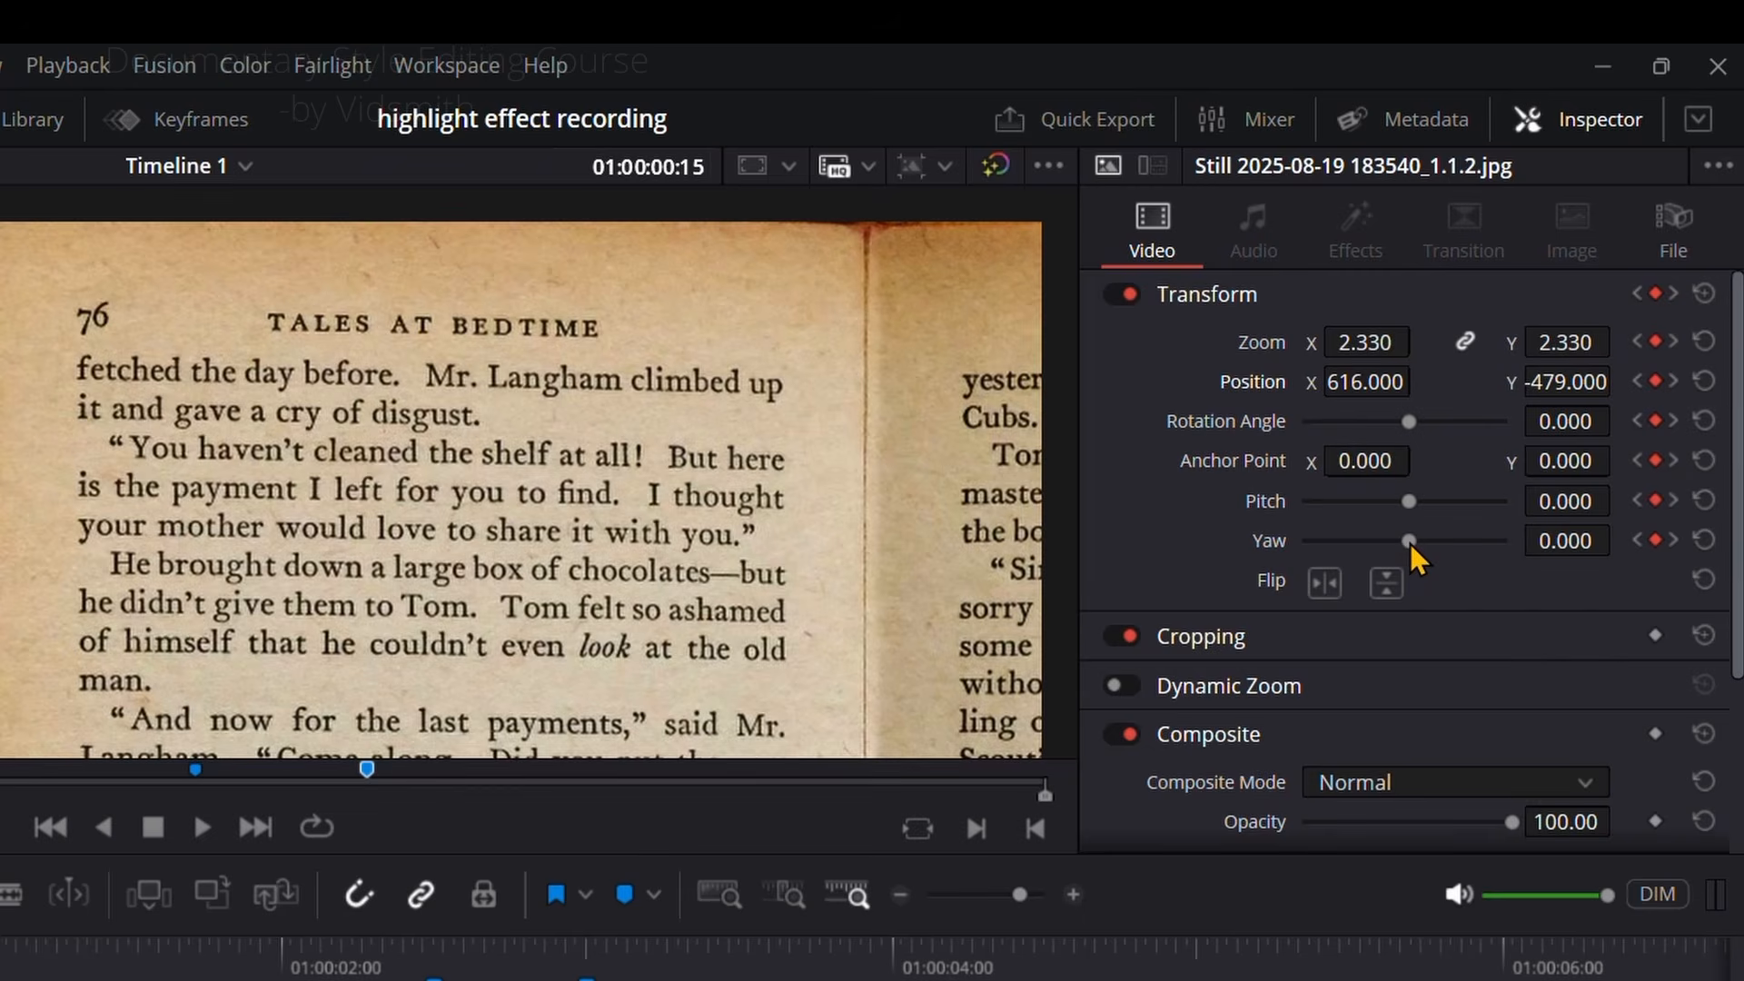
Step: At 01:00:00:15, set the clip's Yaw to 0.400 and reframe the text with Position X 1144, Y -584
left_click_drag(1410, 543, 1436, 542)
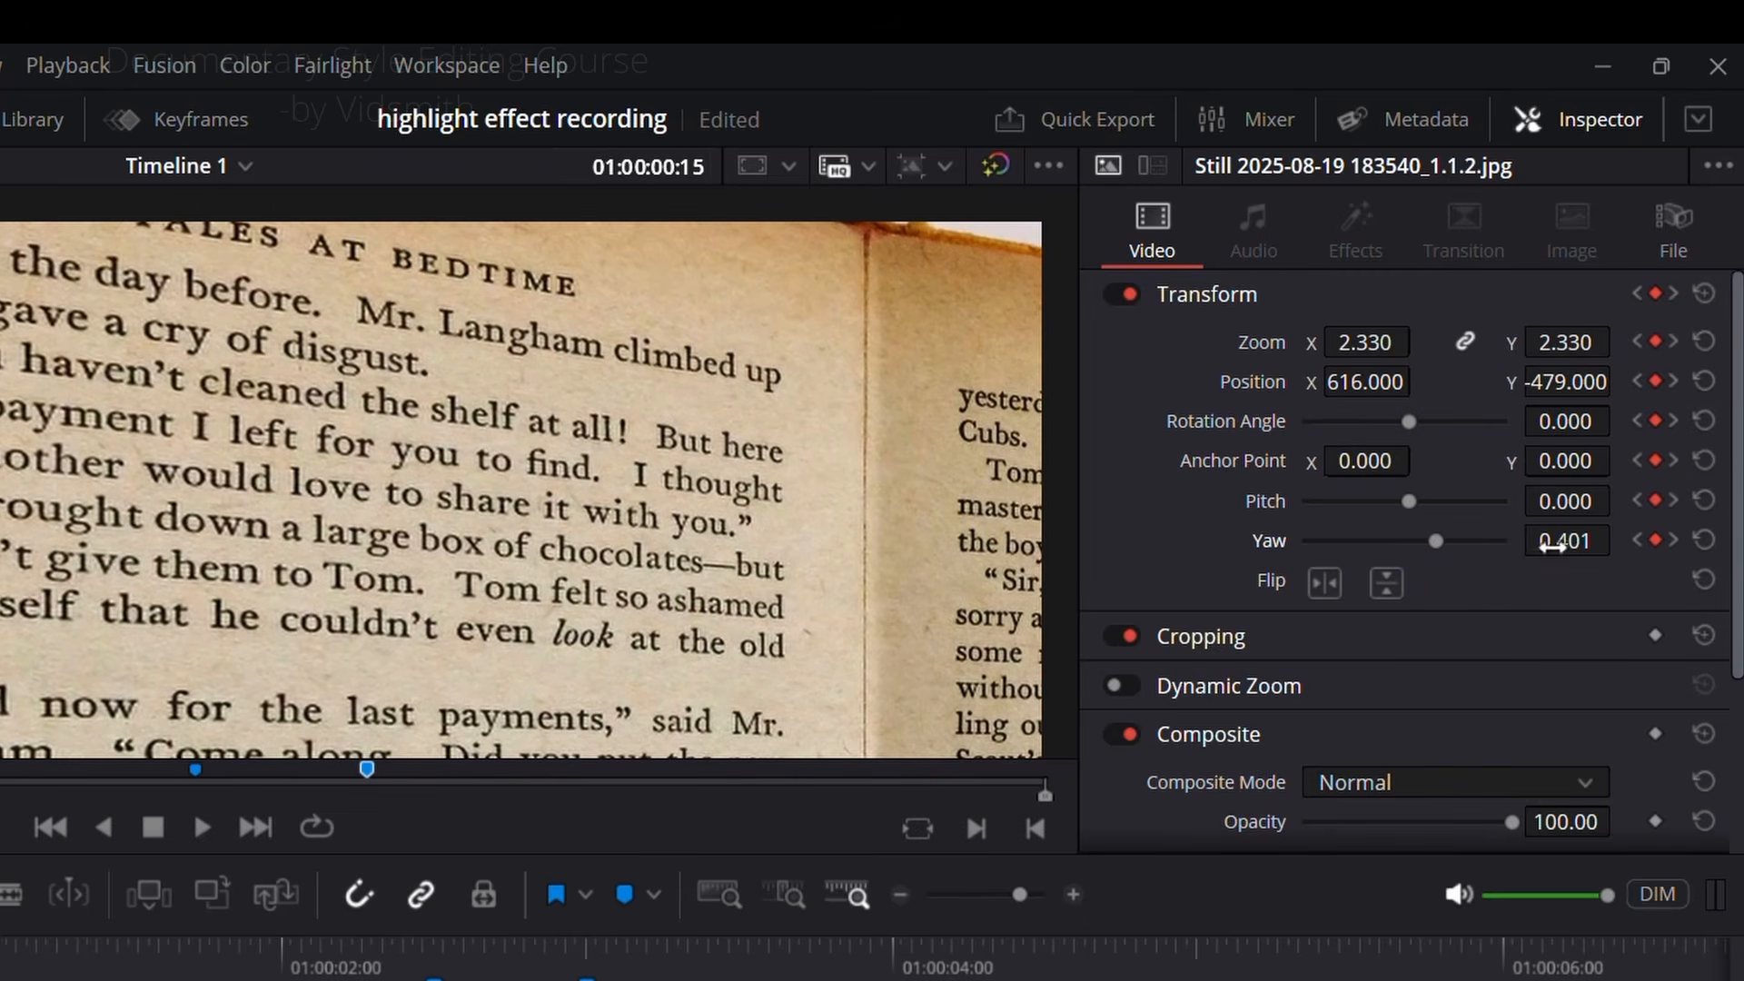
left_click(1585, 542)
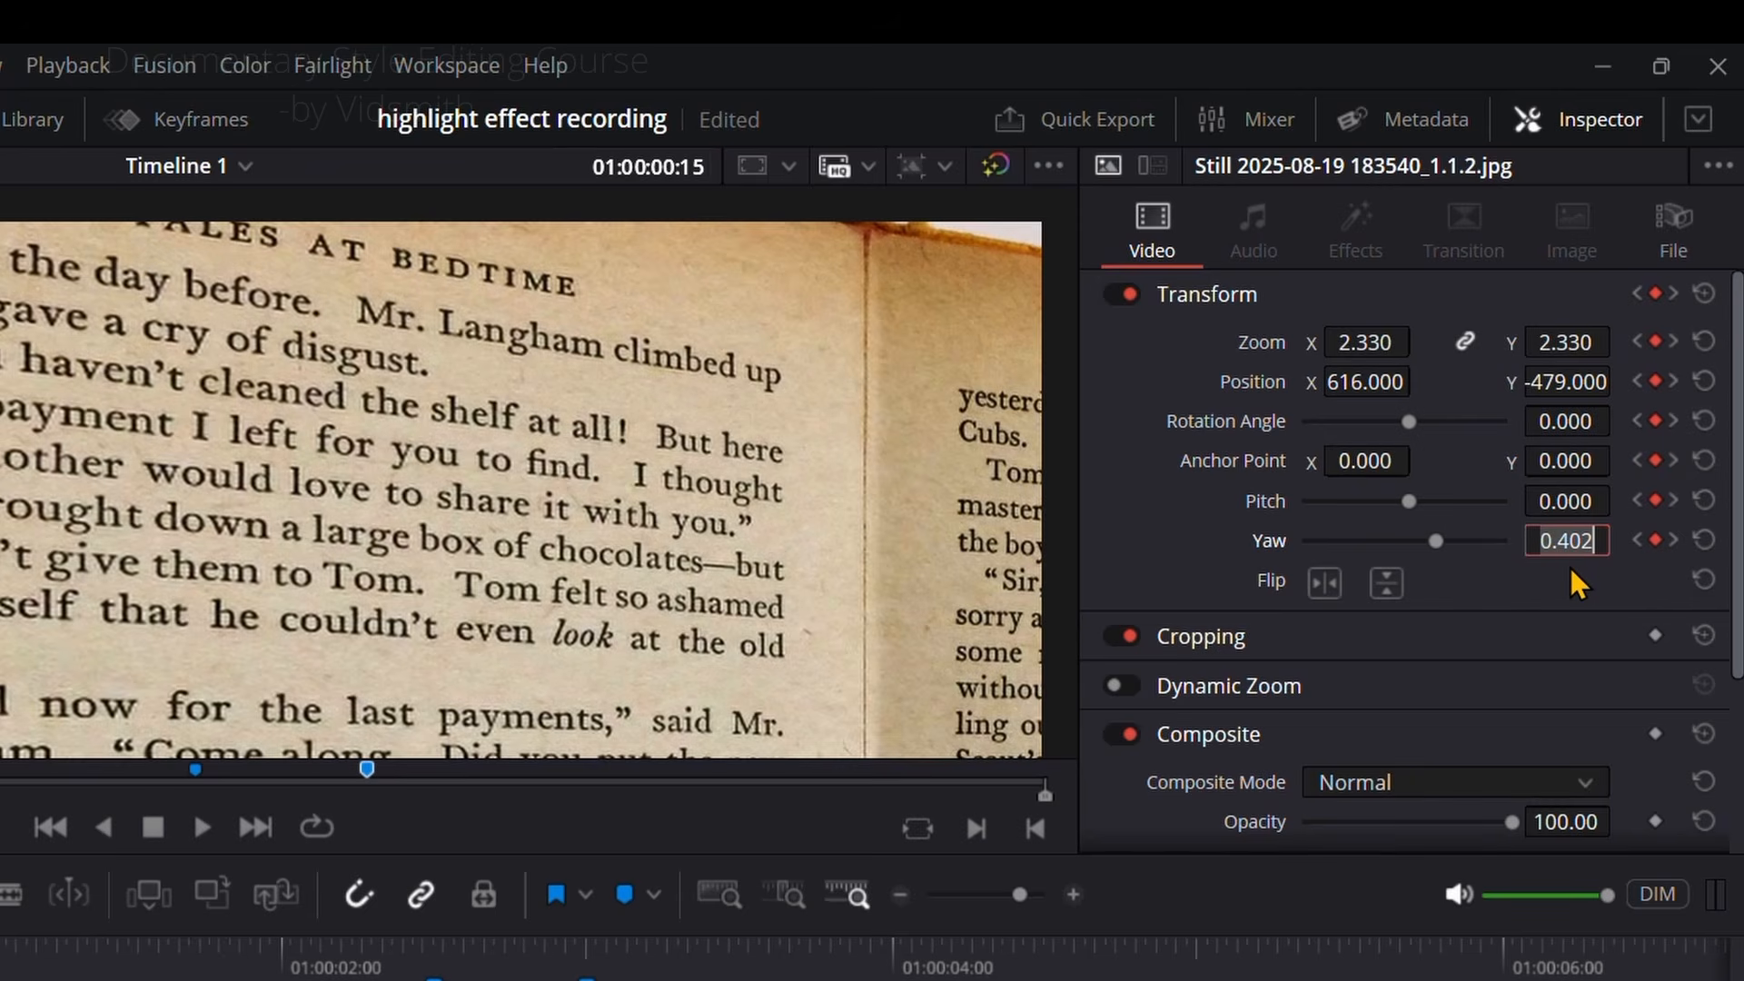
key("Return")
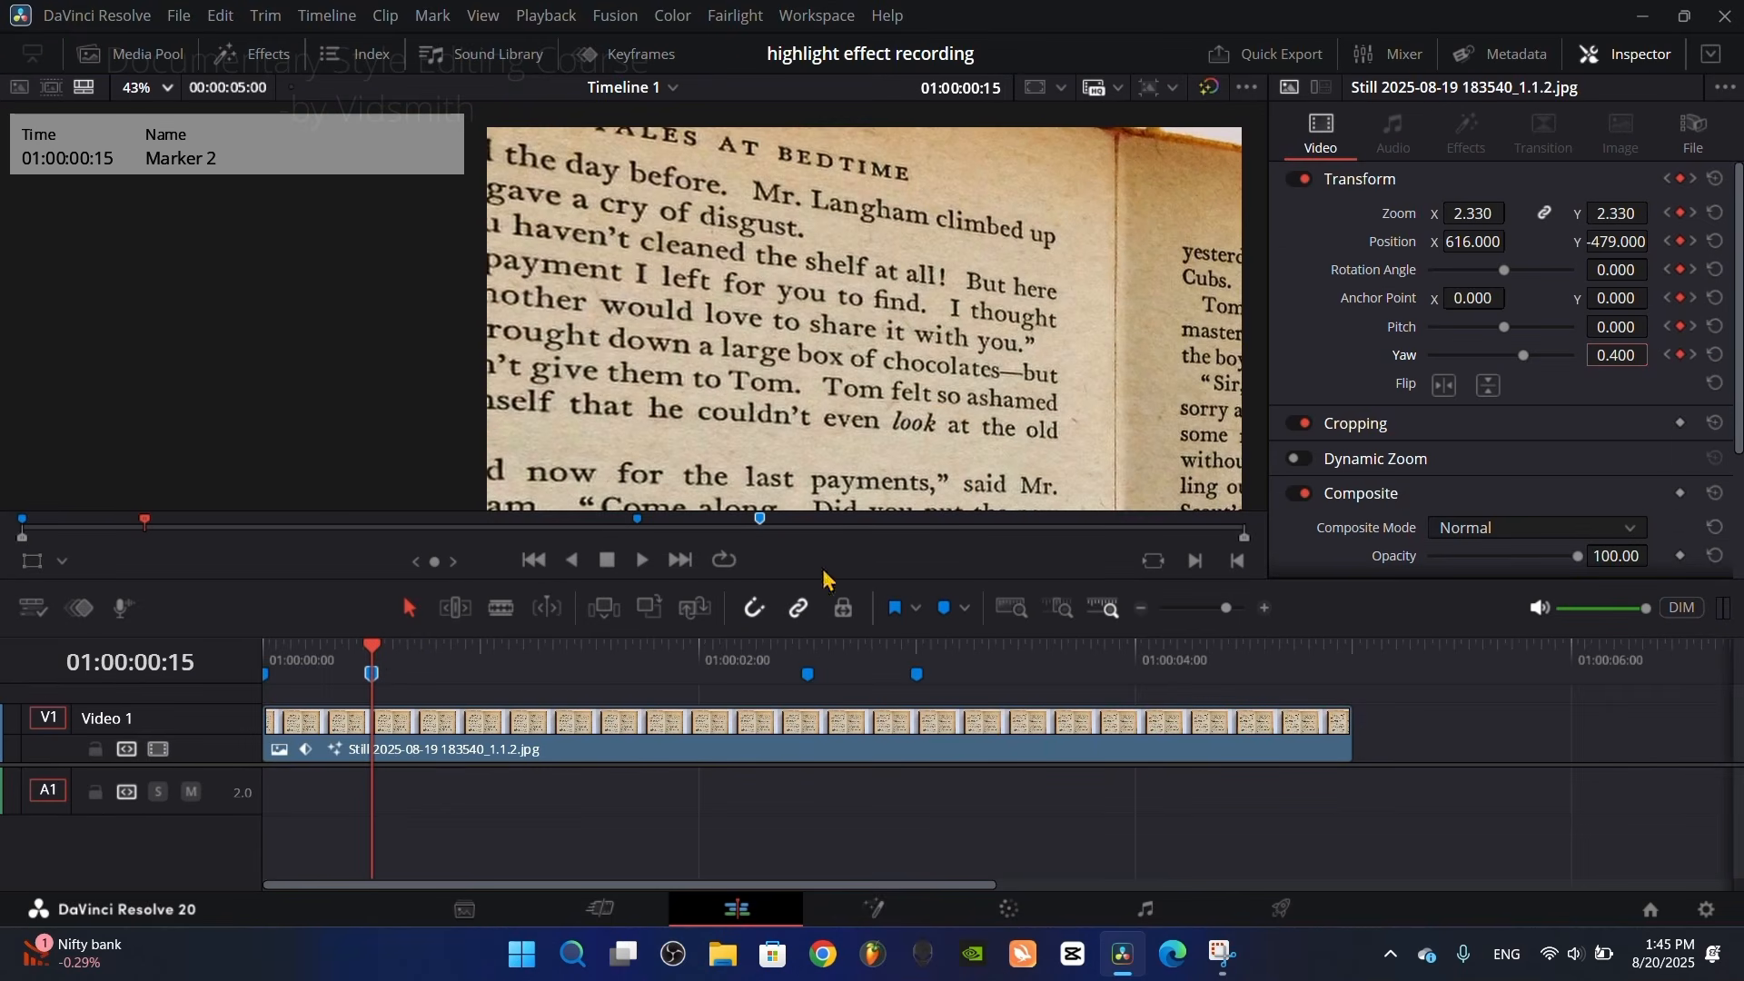
left_click_drag(1478, 241, 1511, 241)
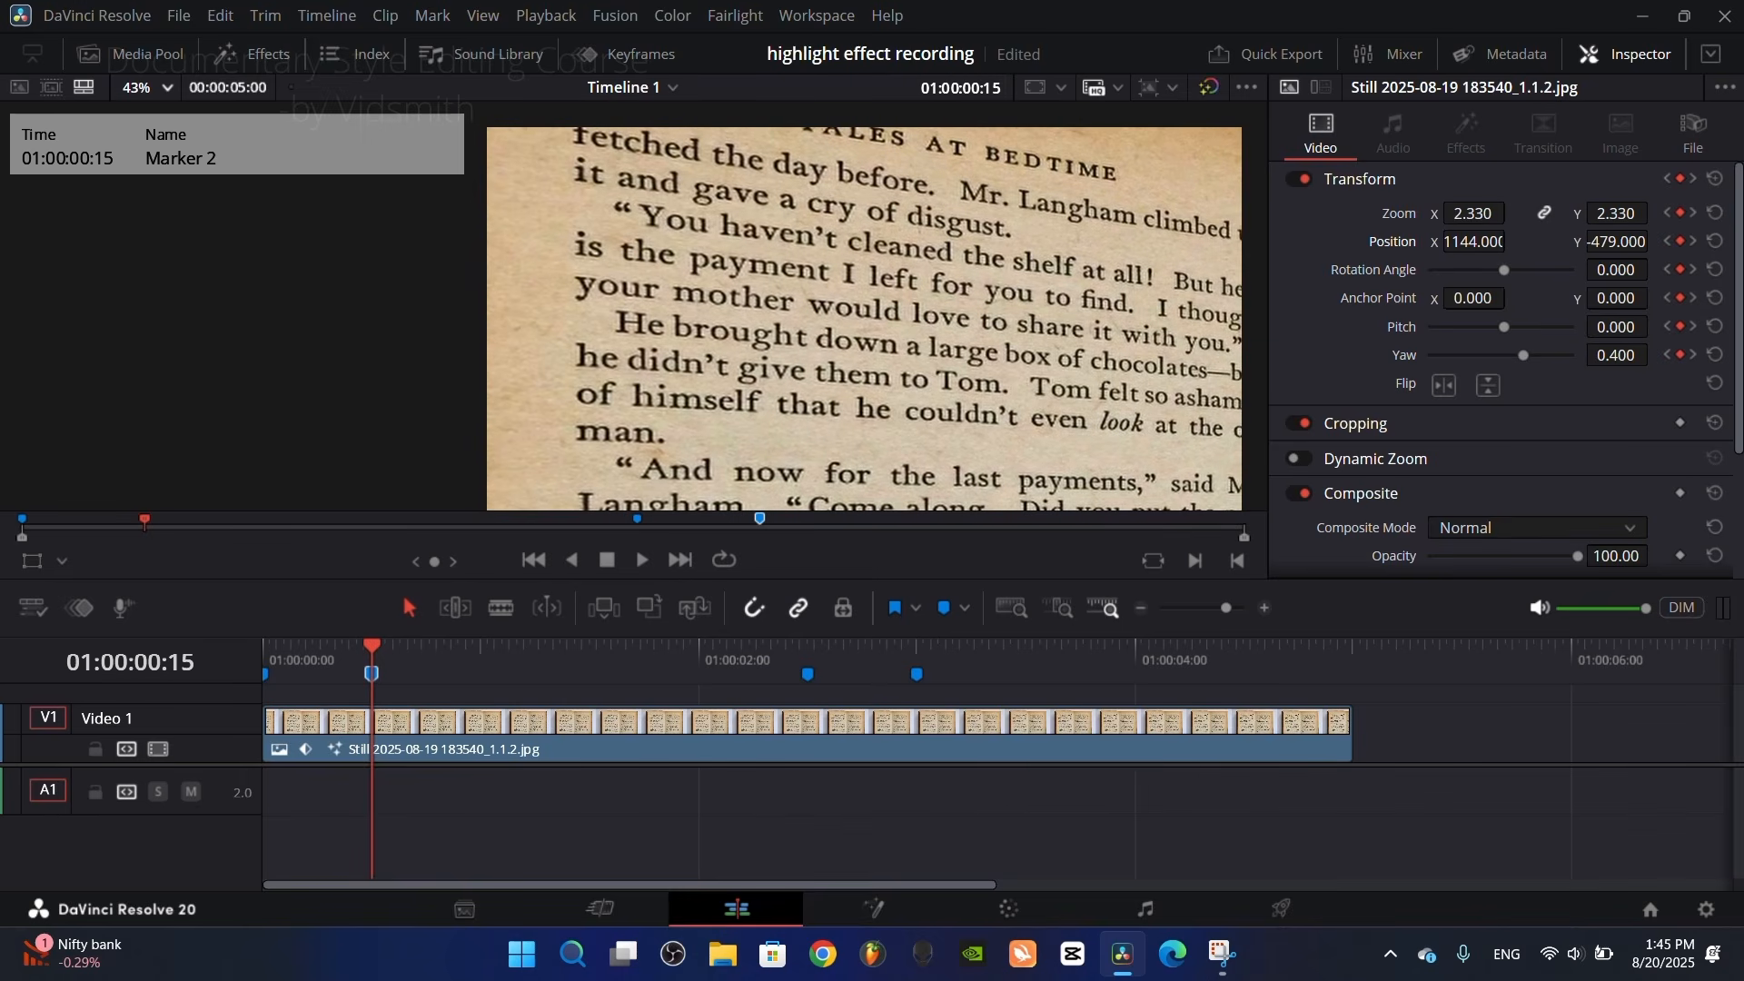
mouse_move(1617, 242)
left_mouse_down()
mouse_move(1601, 241)
mouse_move(1616, 243)
left_mouse_up()
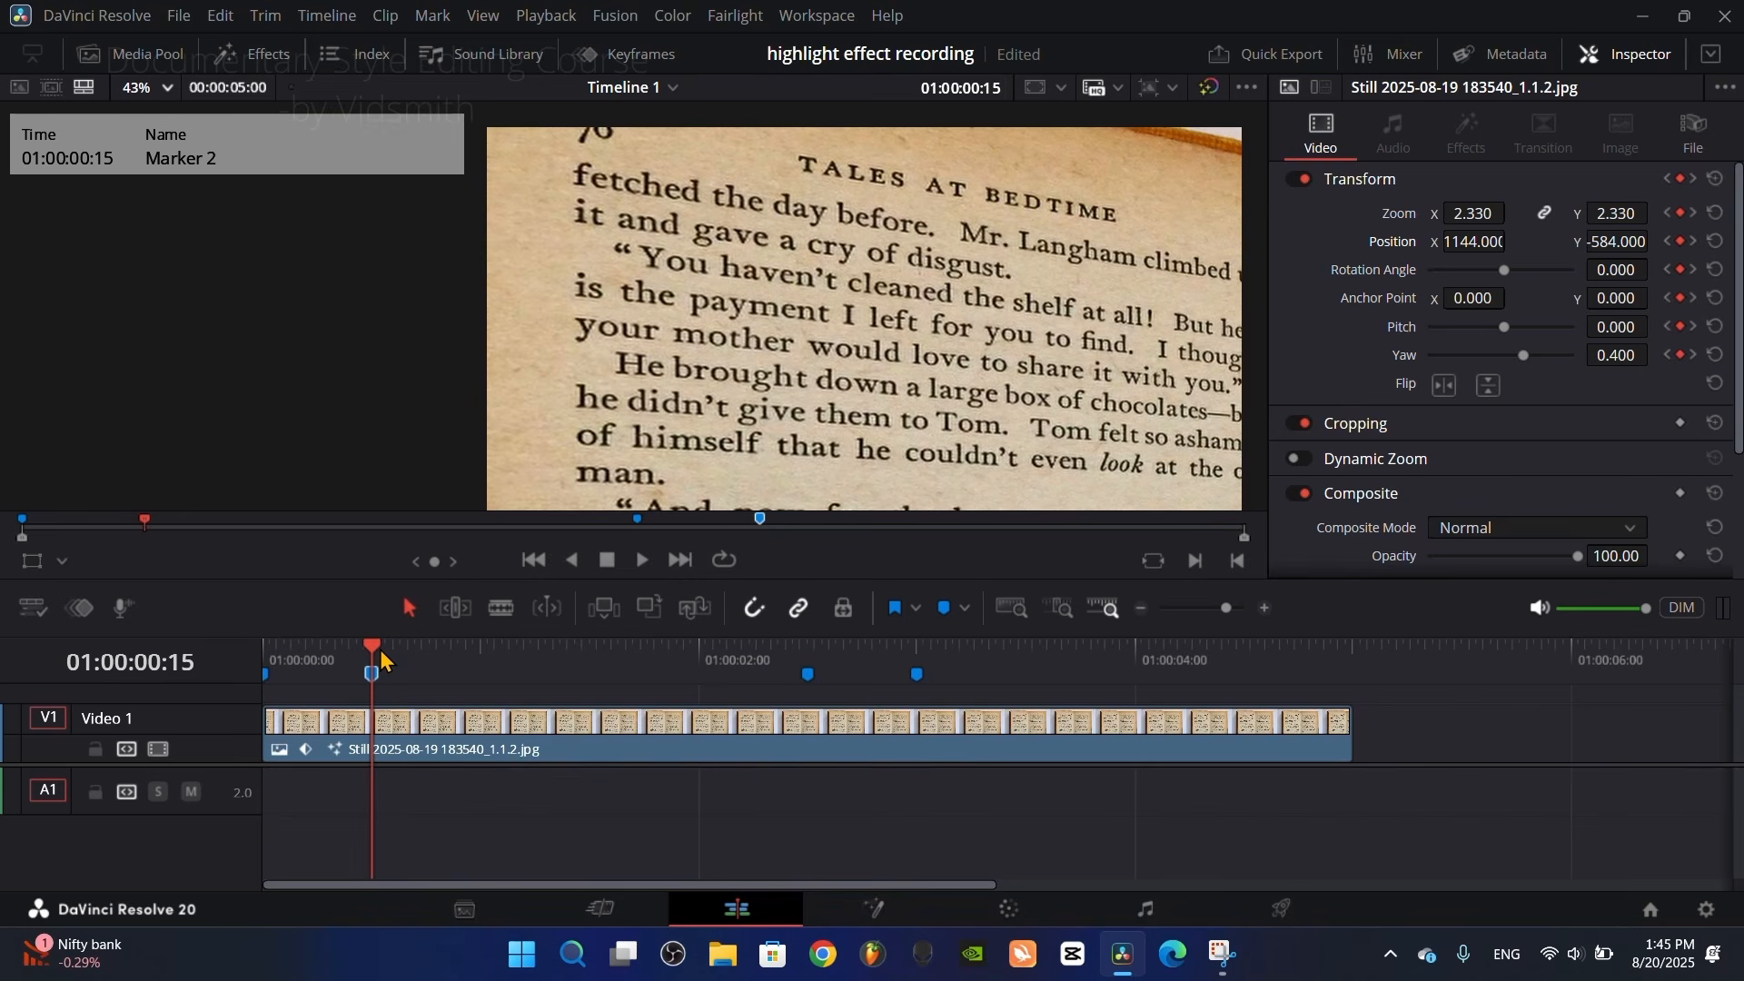
Step: At the 01:00:02:15 keyframe, set the clip's Zoom to 2.210, Position to X 590, Y -314 and Yaw to -0.400
mouse_move(384, 655)
left_mouse_down()
mouse_move(752, 672)
mouse_move(811, 699)
left_mouse_up()
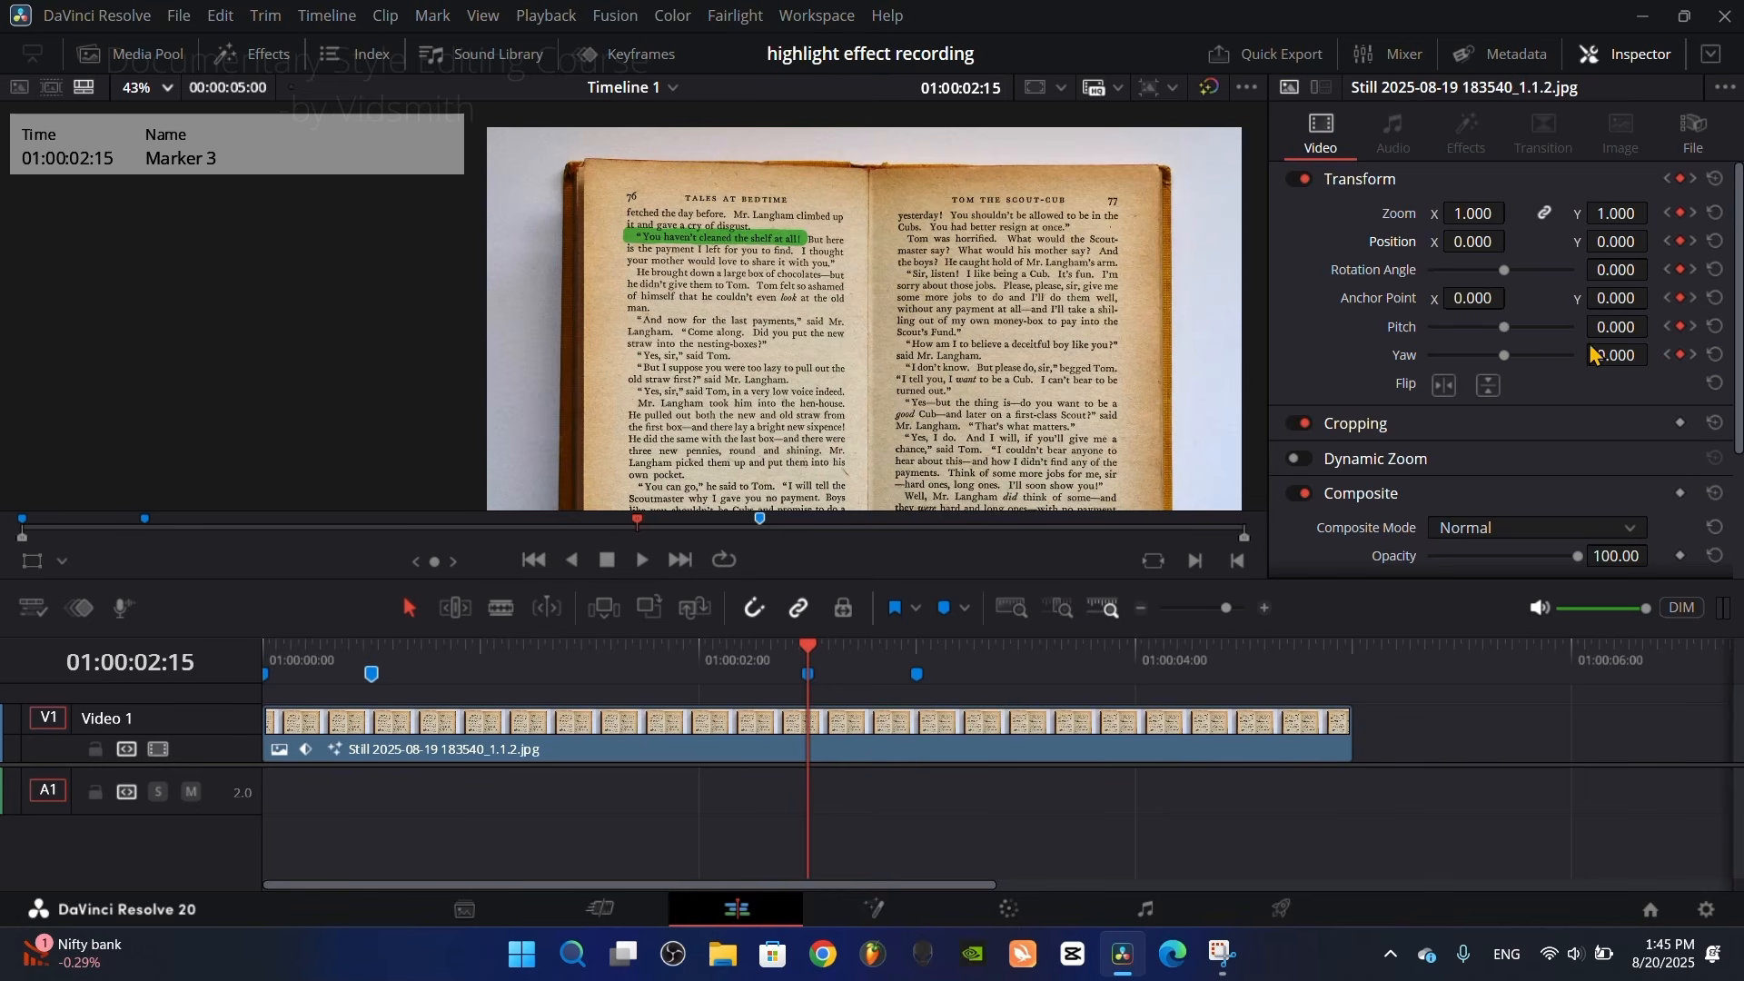
left_click_drag(1472, 213, 1458, 245)
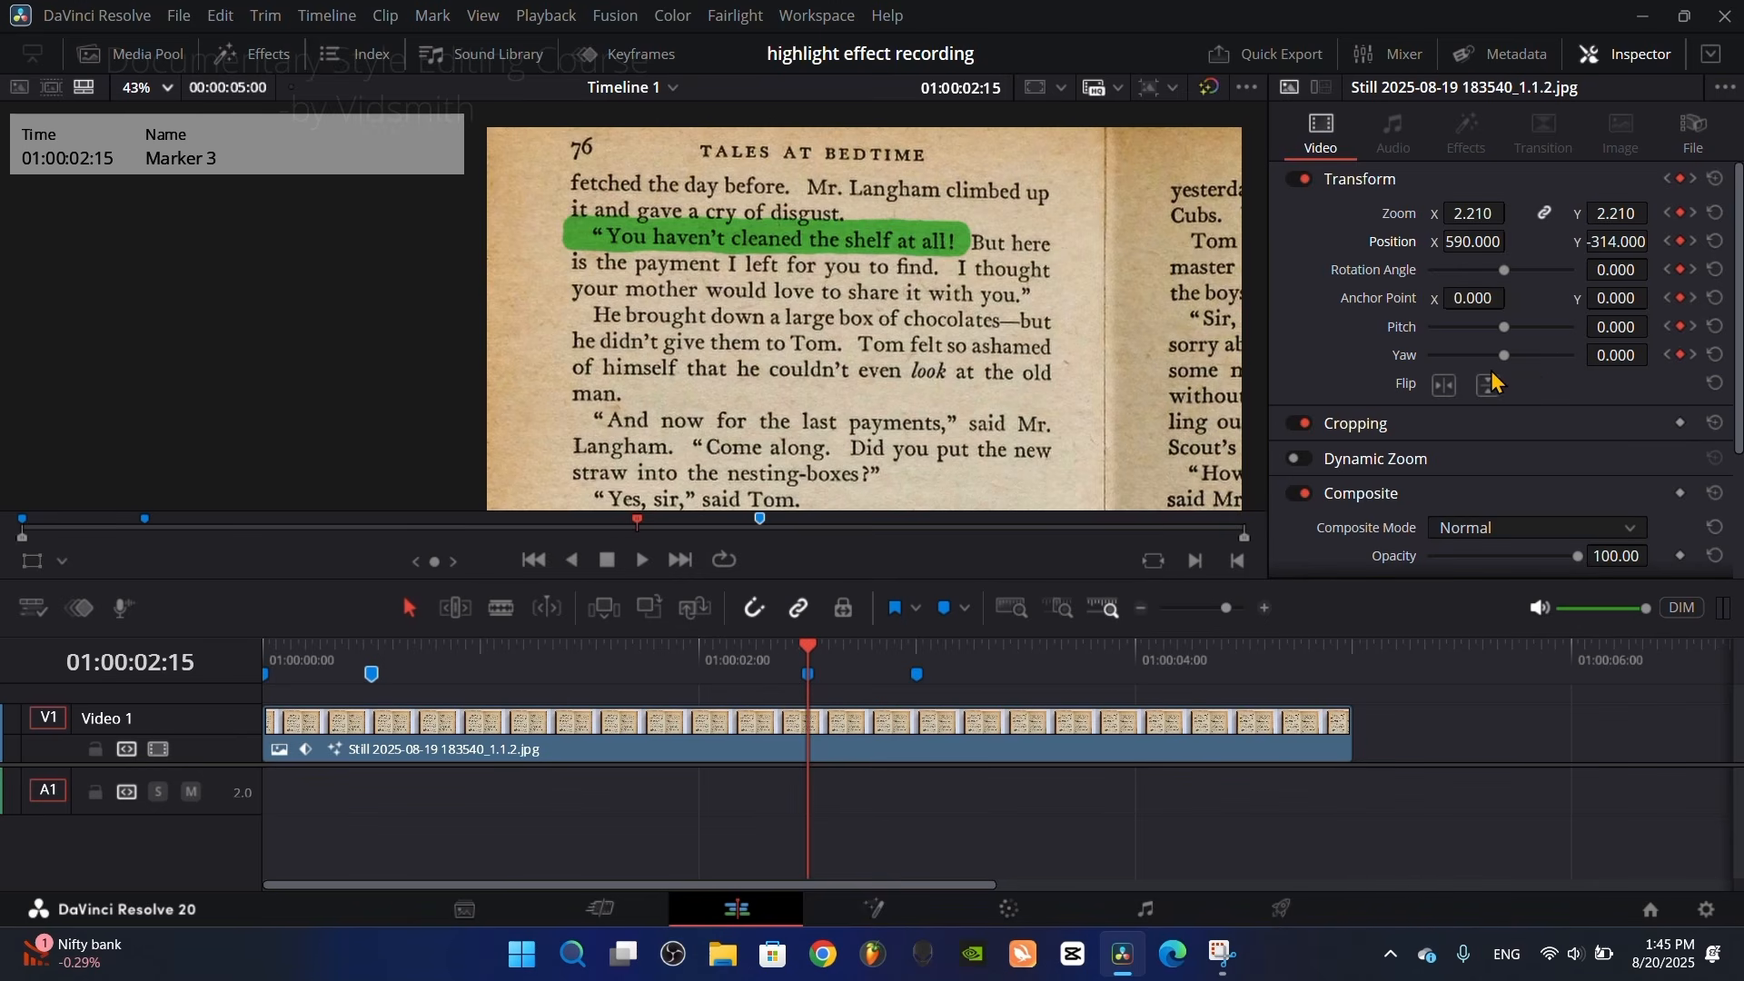
left_click_drag(1503, 354, 1490, 356)
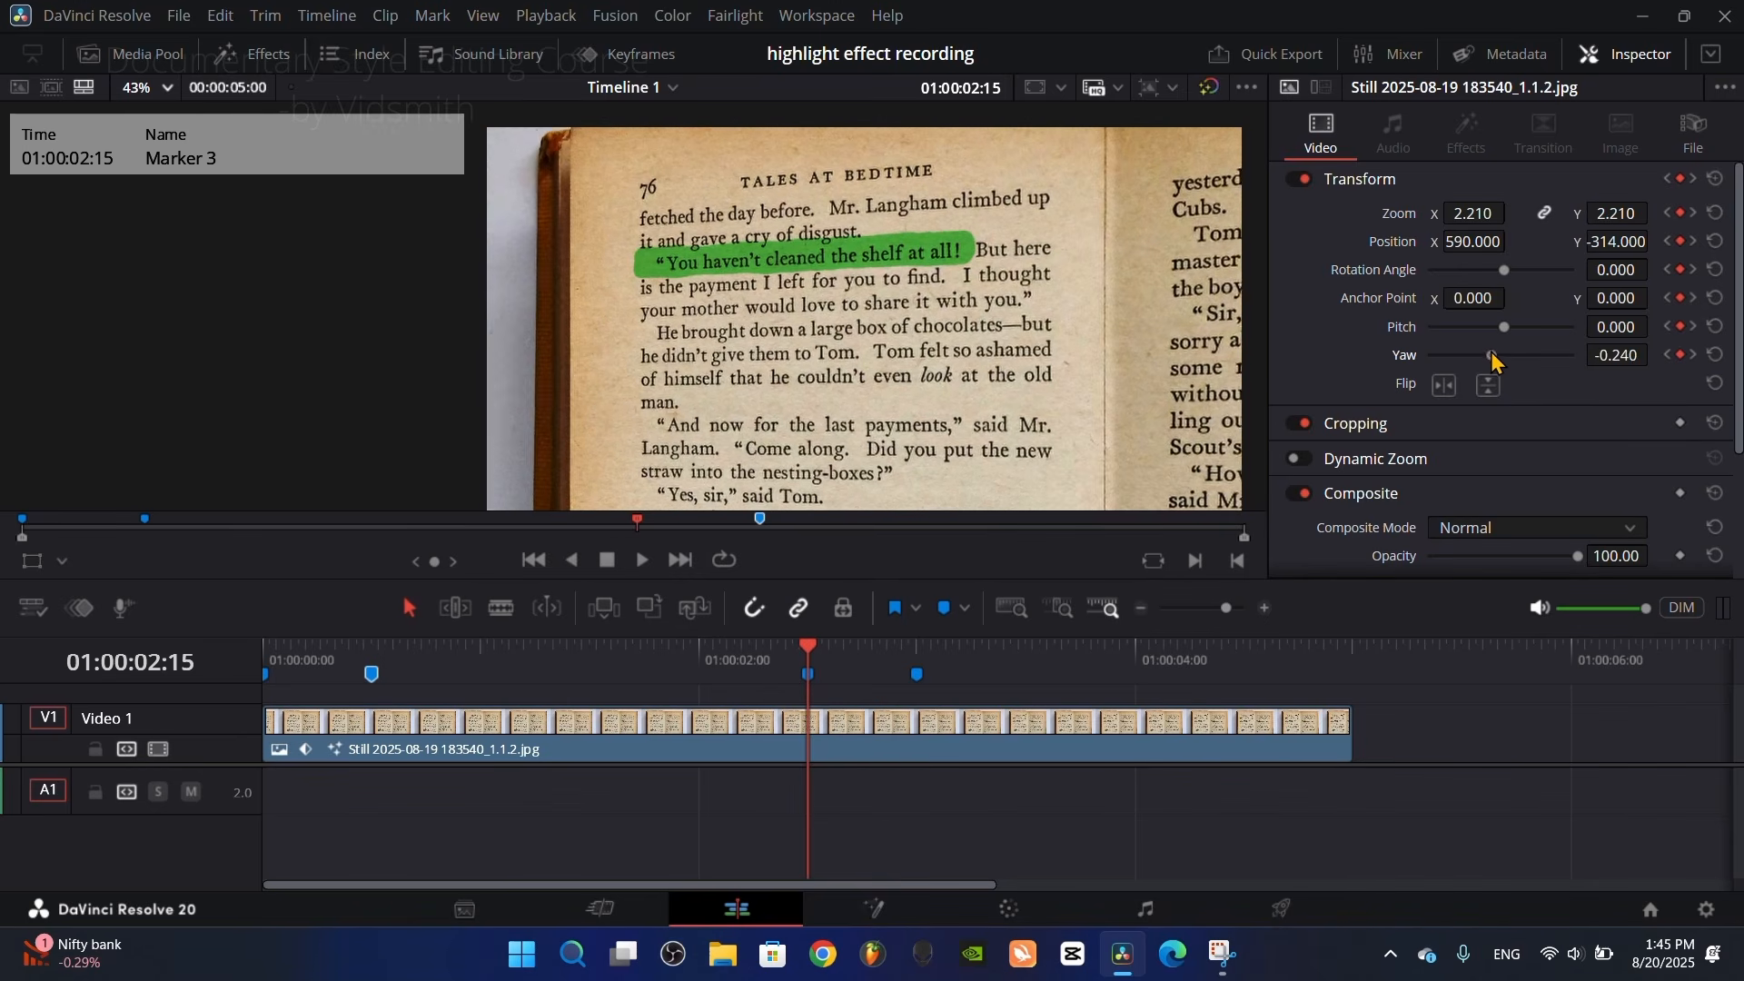
double_click(1629, 358)
type("-.4")
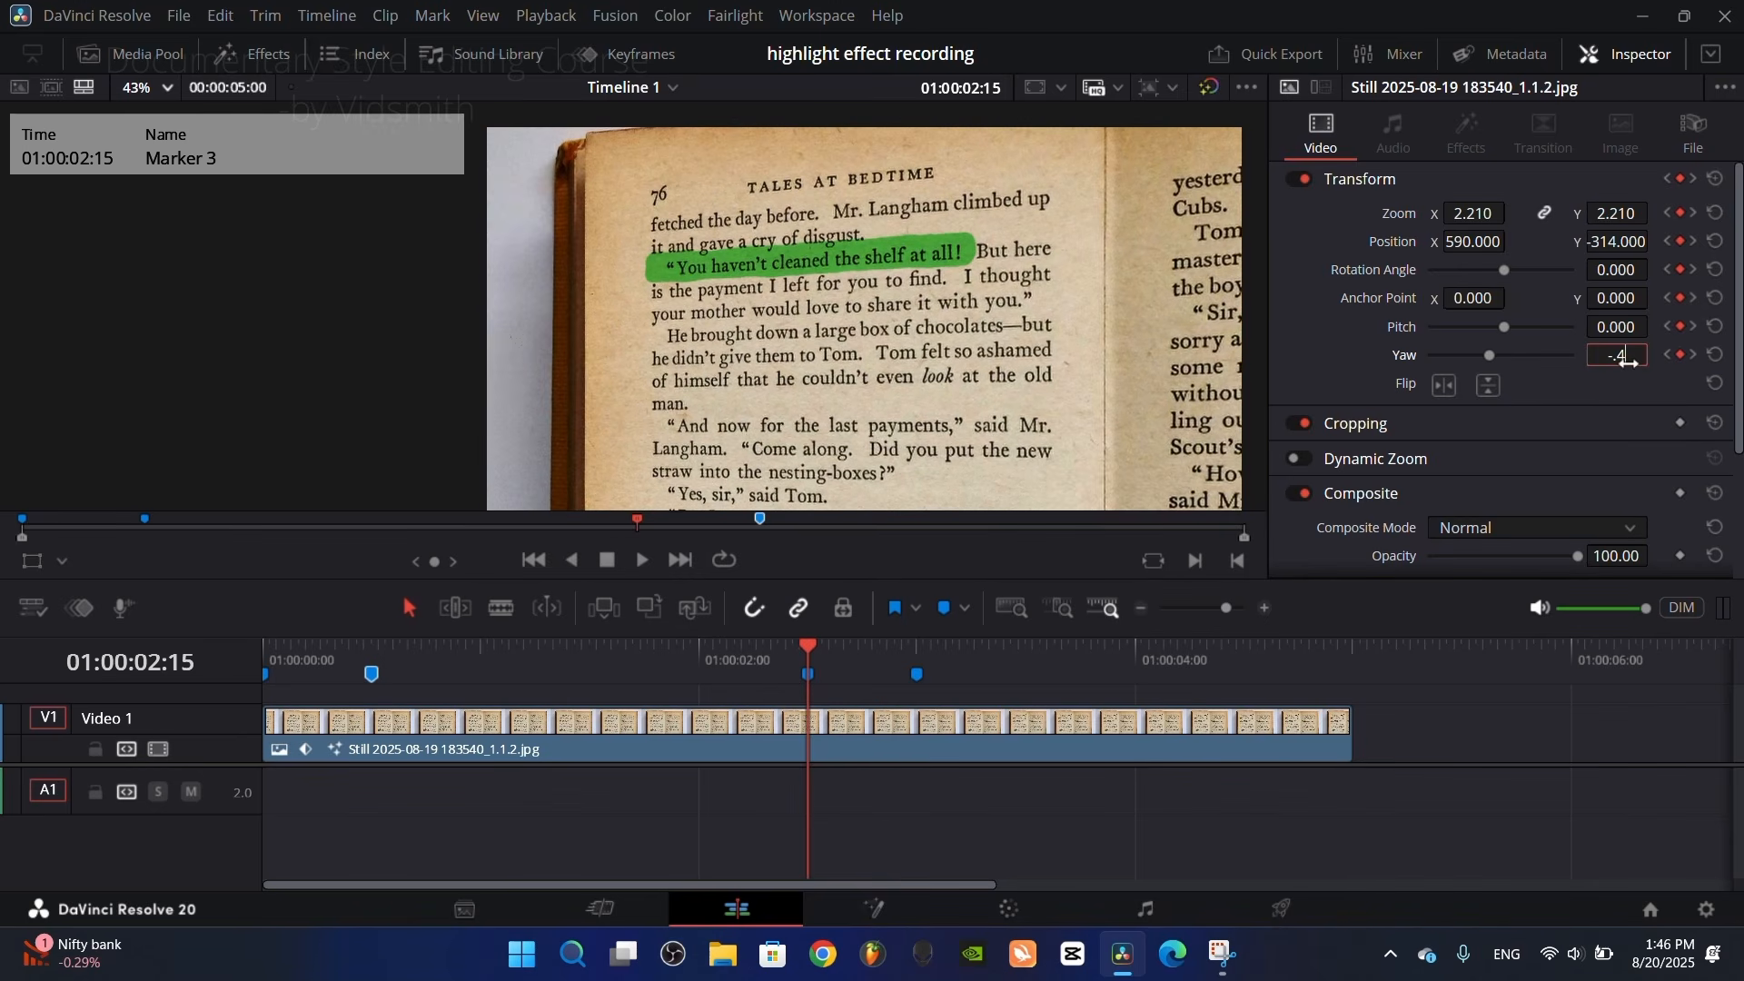
key("Return")
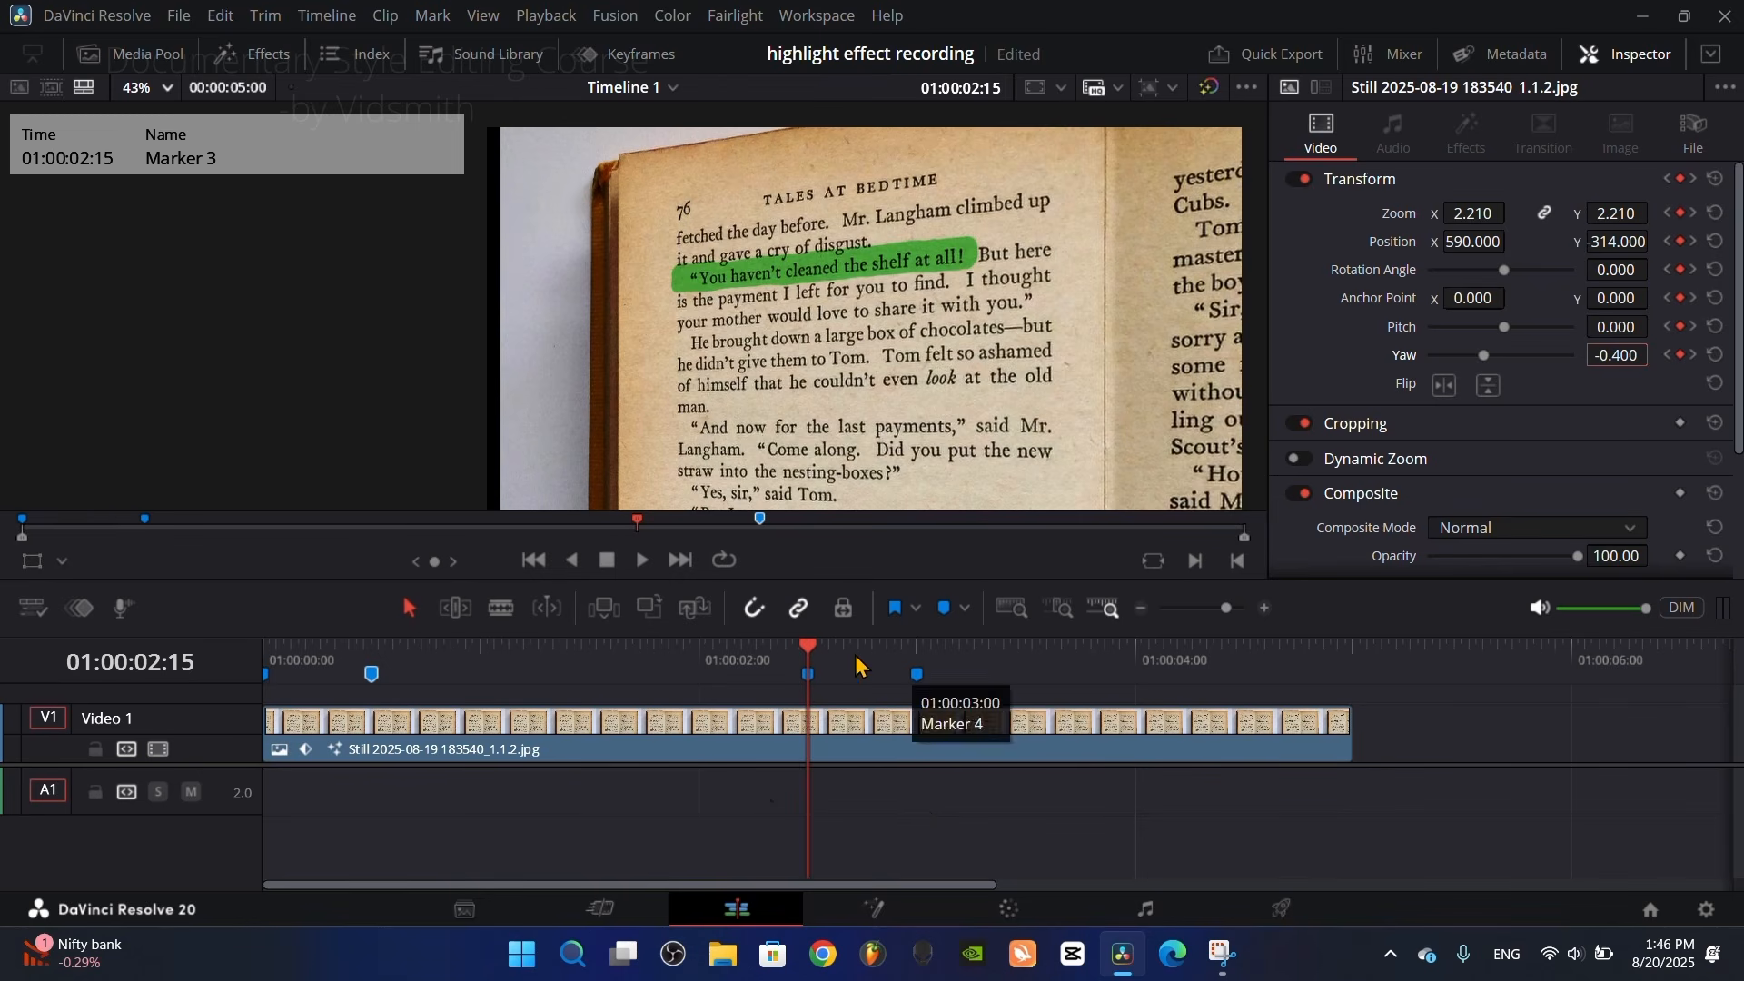
Step: Set the clip's Position X to about 553 at 01:00:02:15 and return the playhead to the timeline start
left_click(809, 646)
mouse_move(804, 646)
left_mouse_down()
mouse_move(762, 651)
mouse_move(809, 653)
left_mouse_up()
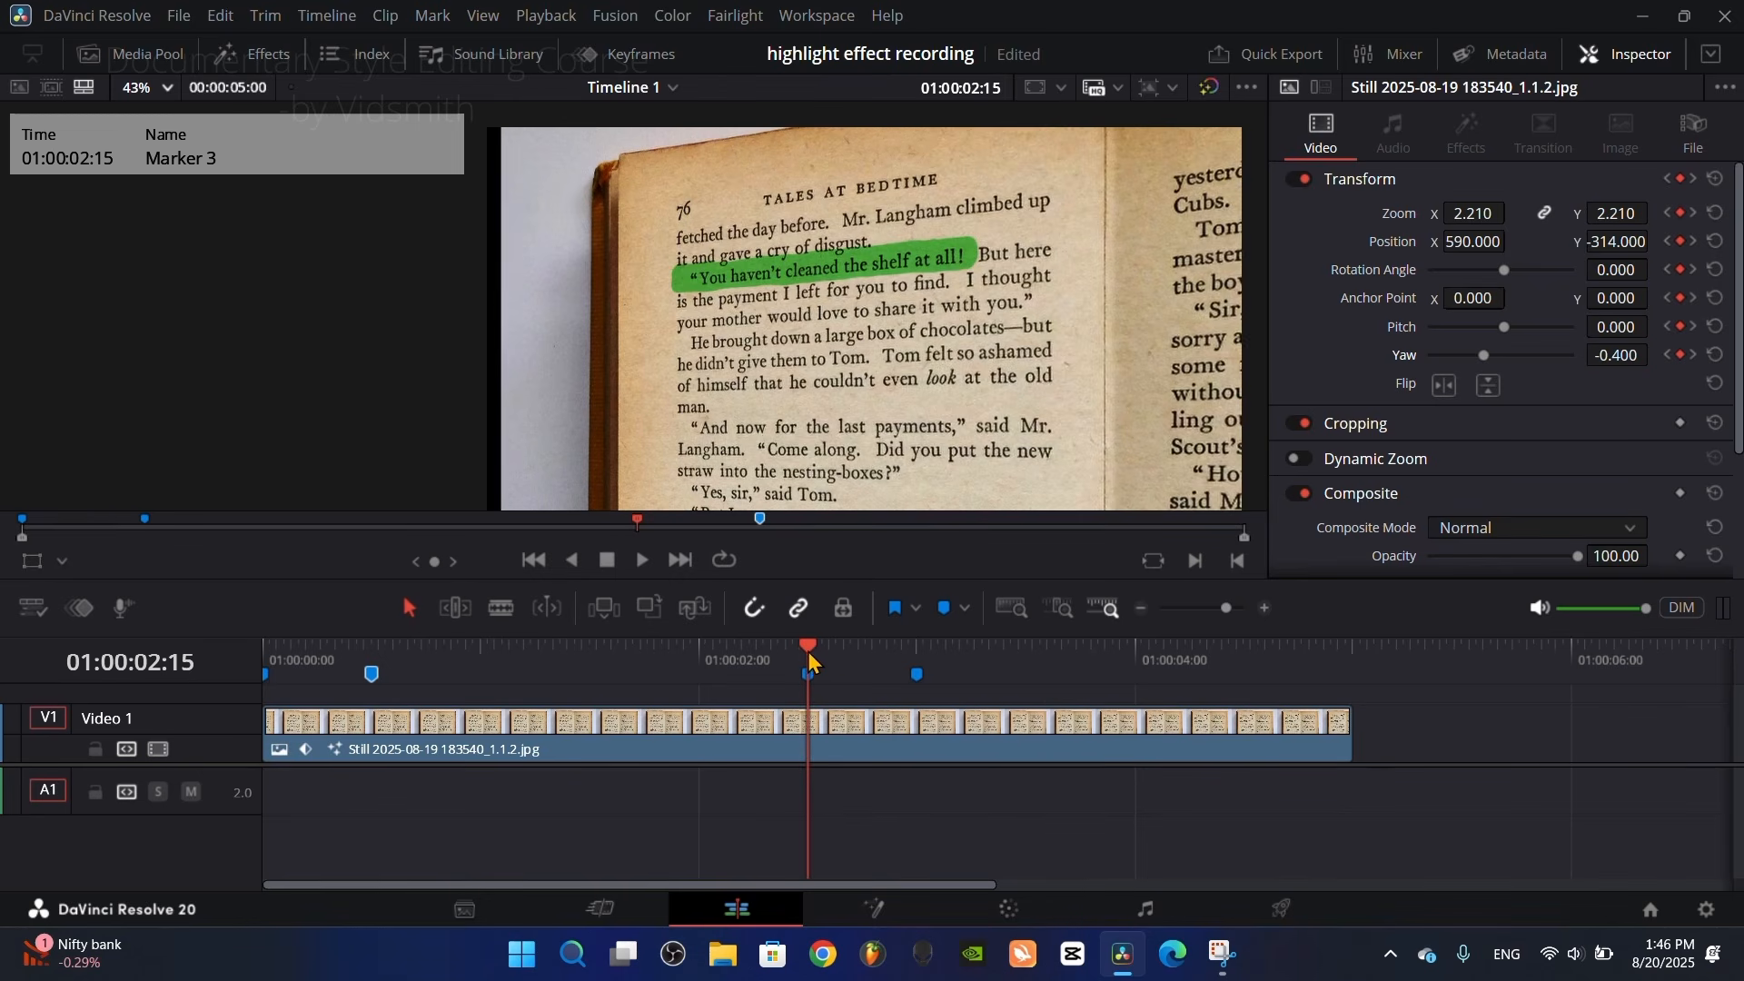
left_click_drag(1495, 241, 1476, 241)
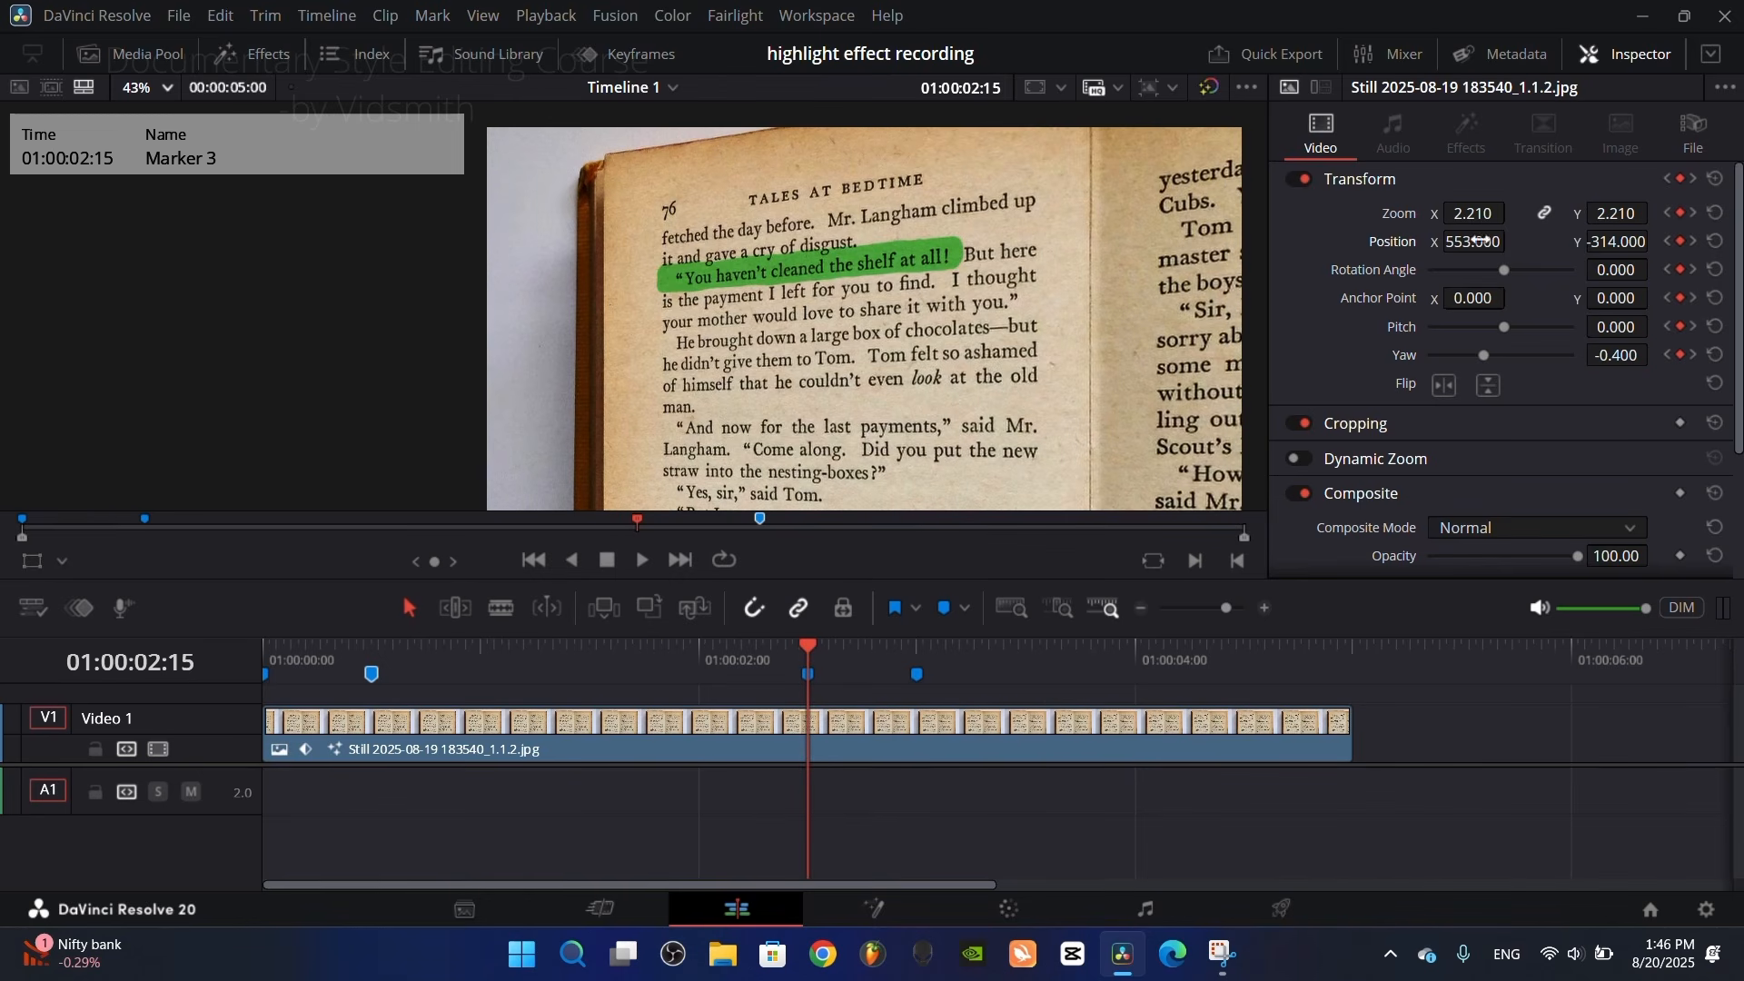
left_click_drag(809, 659, 266, 677)
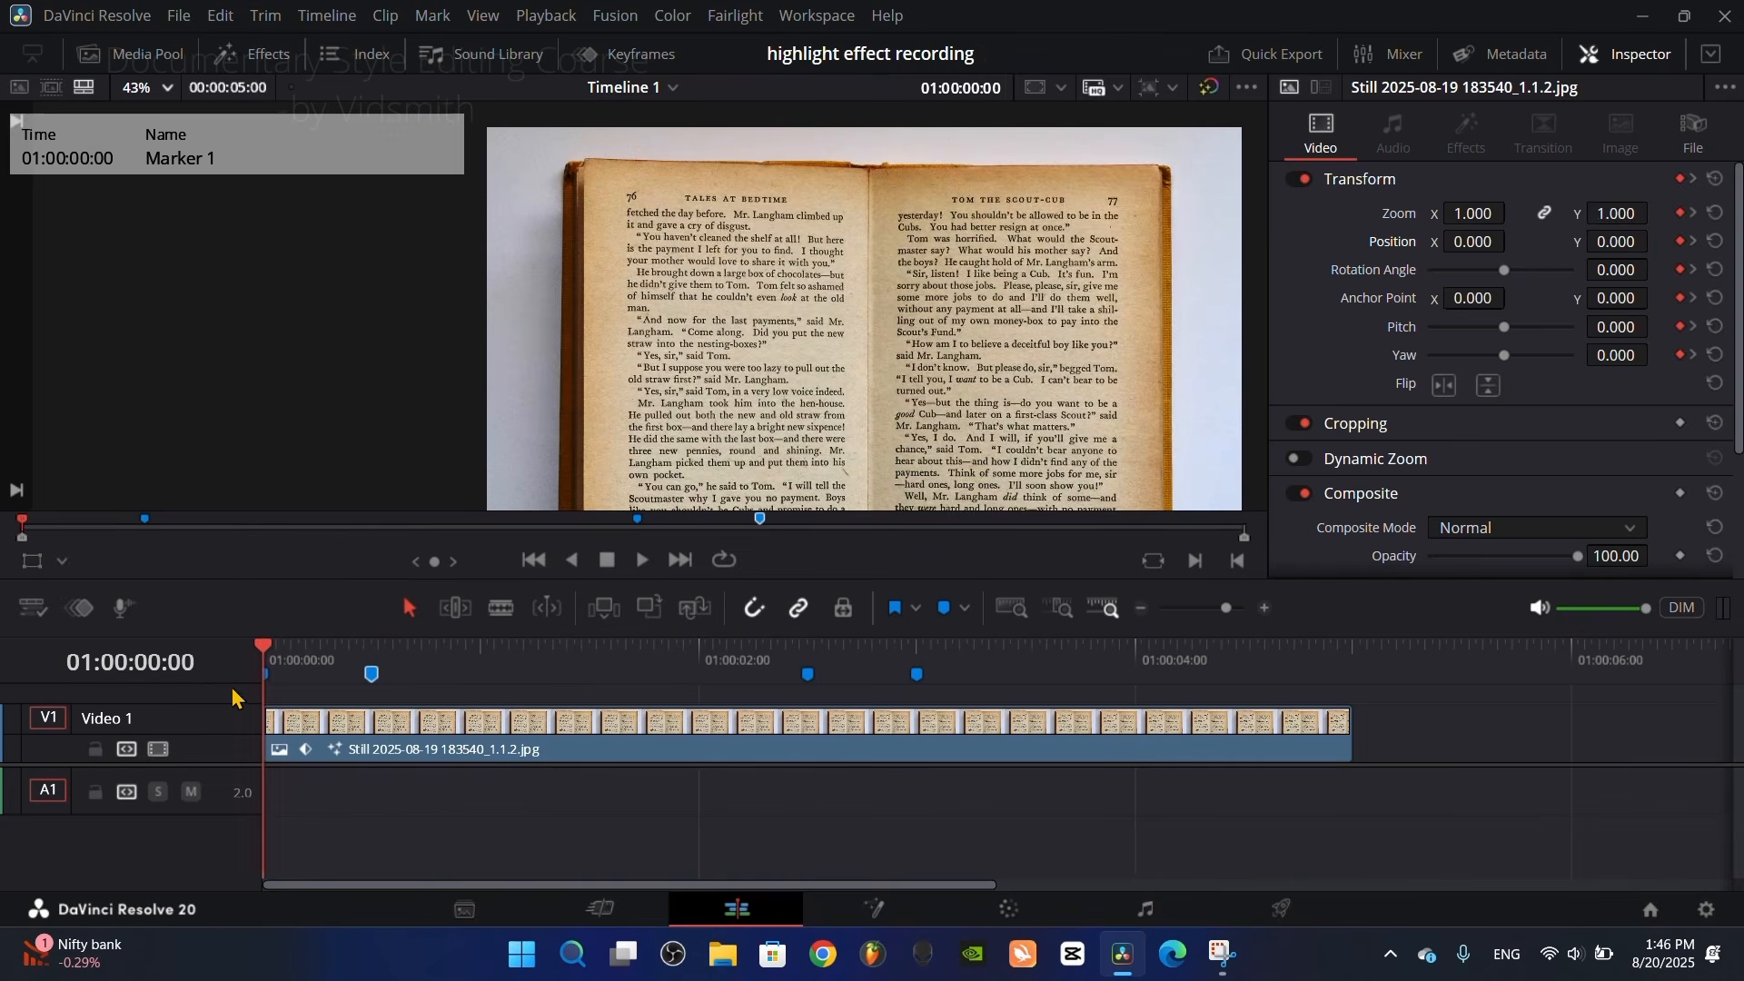
Step: Play back the camera move, select the book clip and step through its Transform keyframes from the timeline start to 01:00:03:00
key("space")
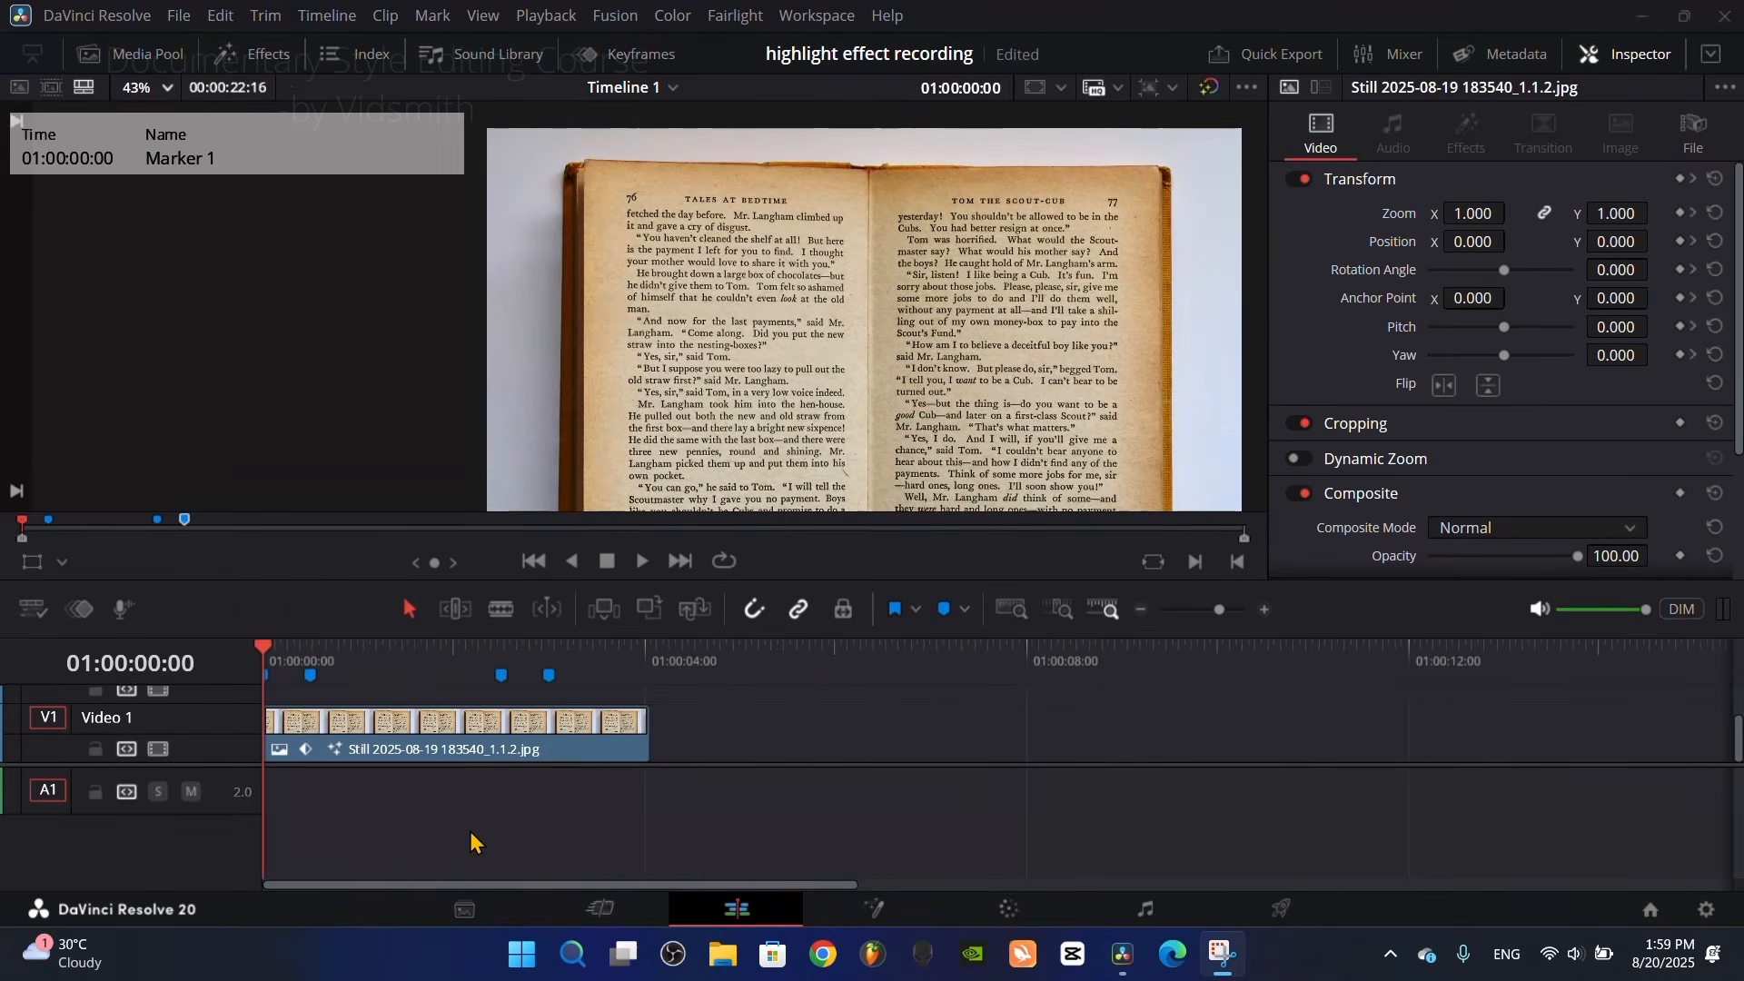
left_click(381, 727)
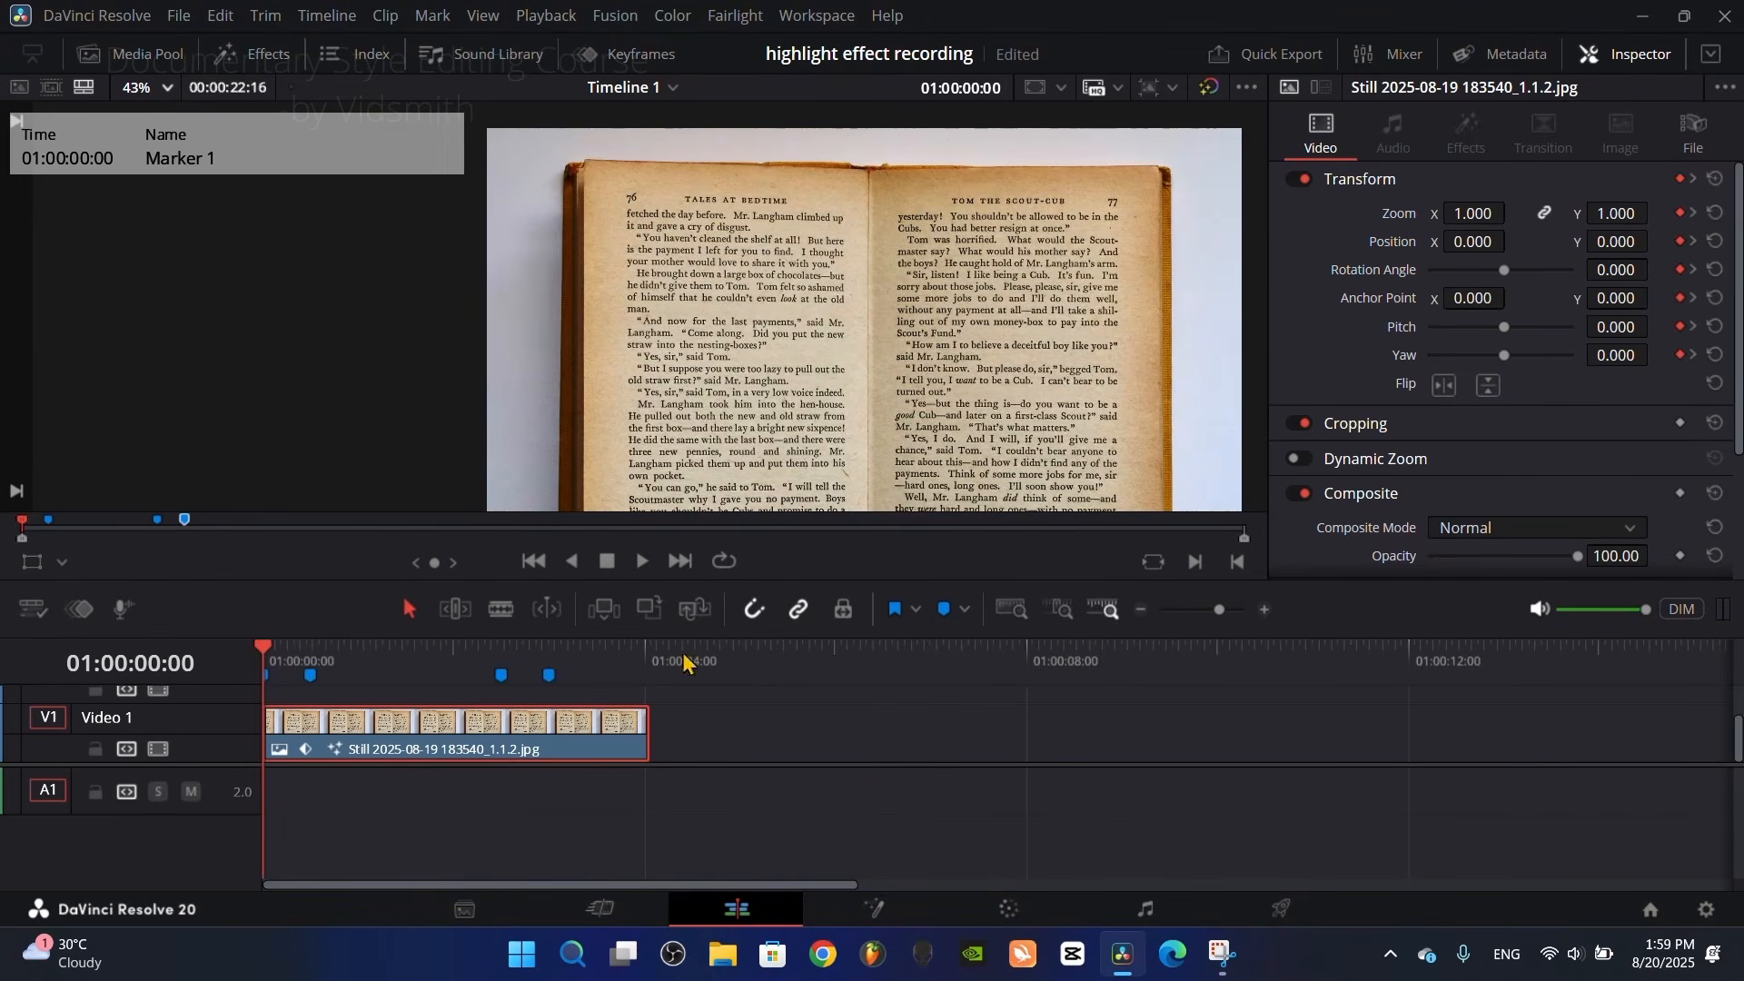
left_click(1695, 180)
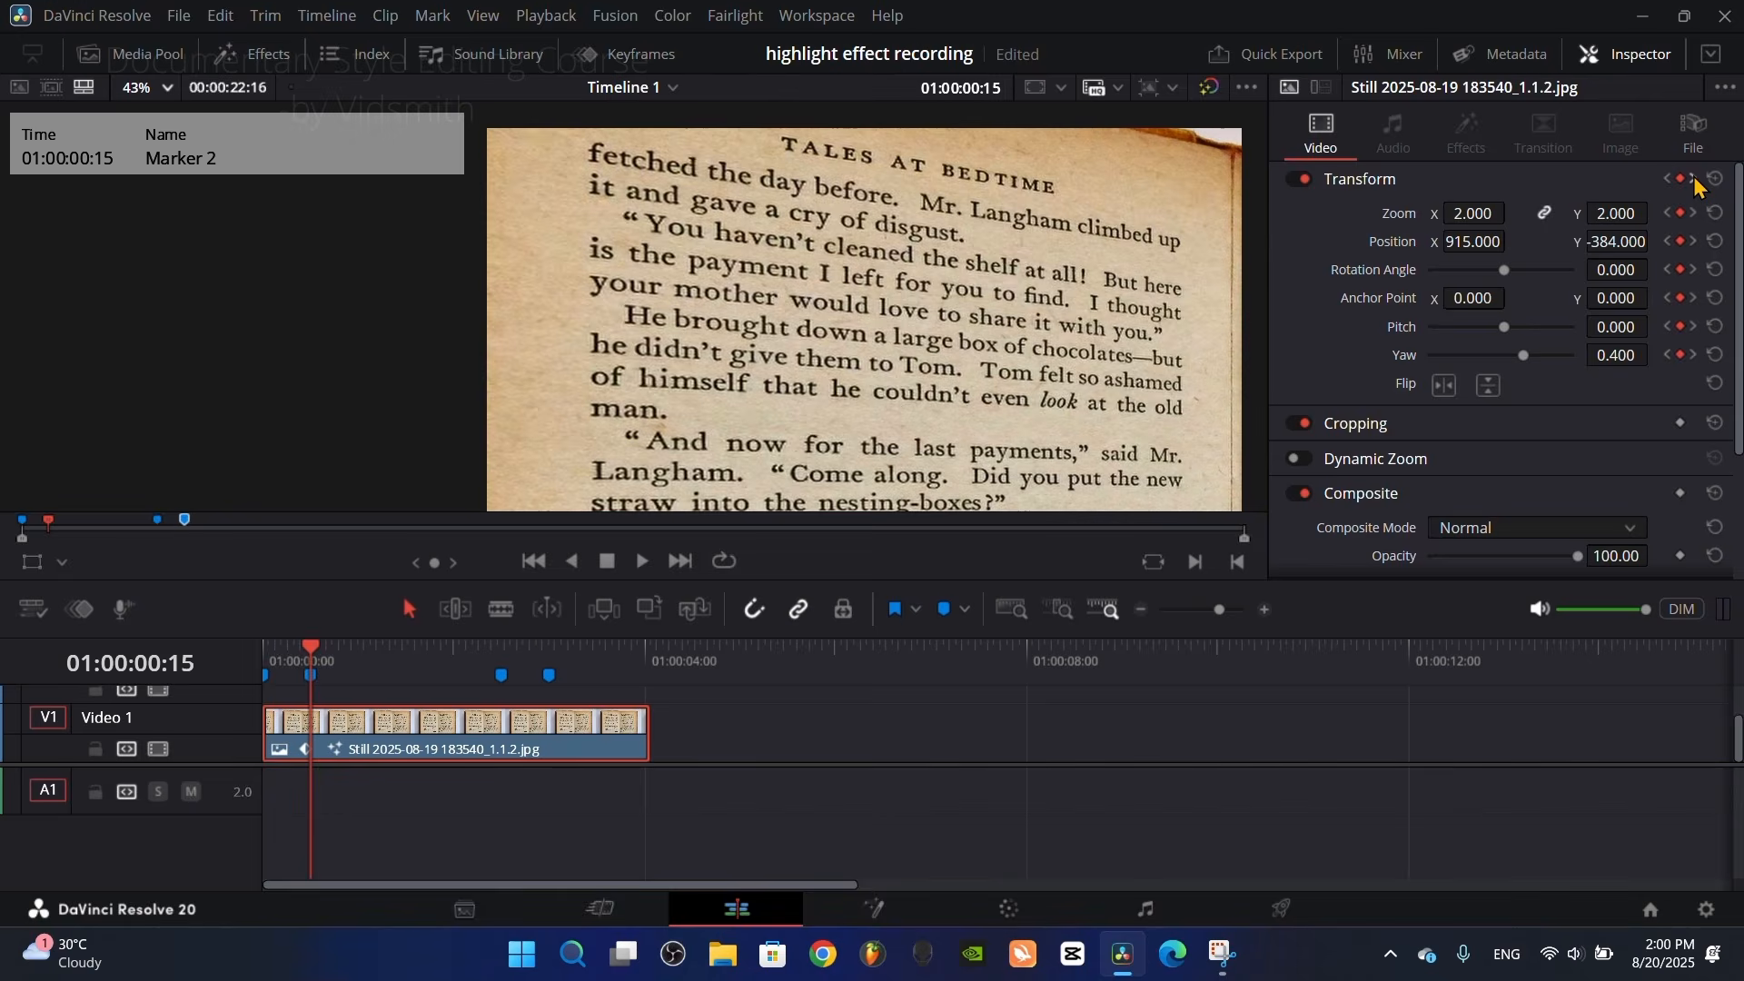
left_click(1695, 180)
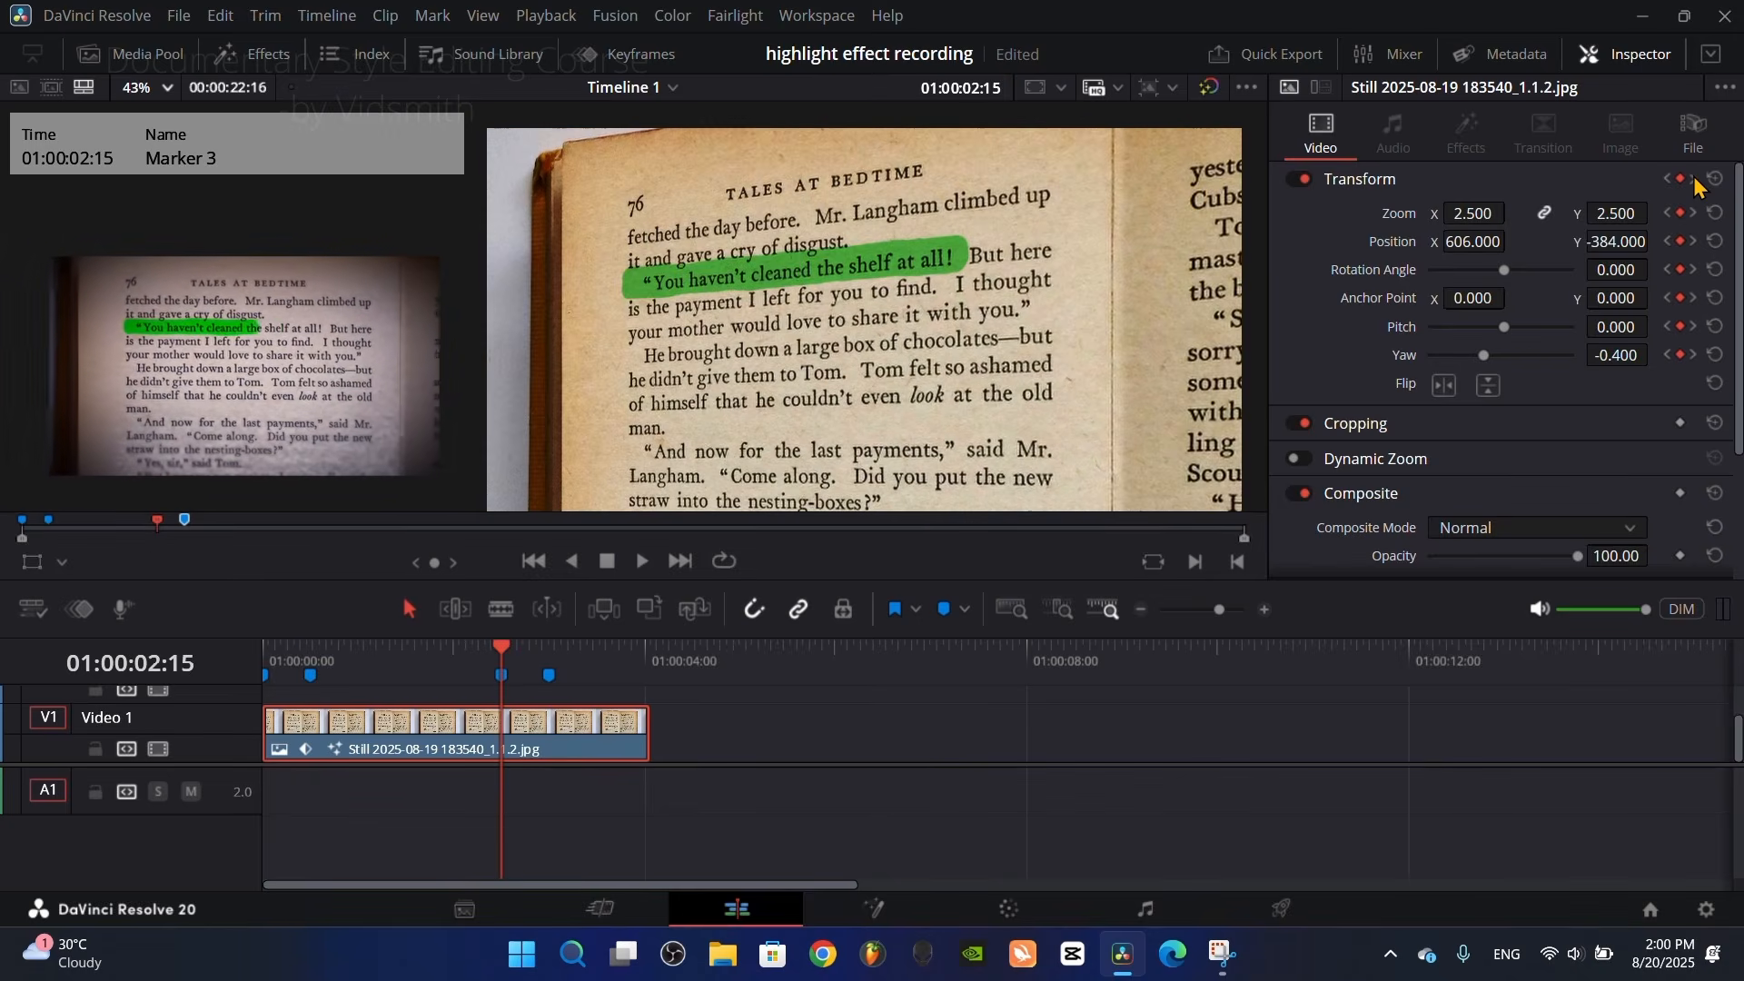
left_click(1695, 180)
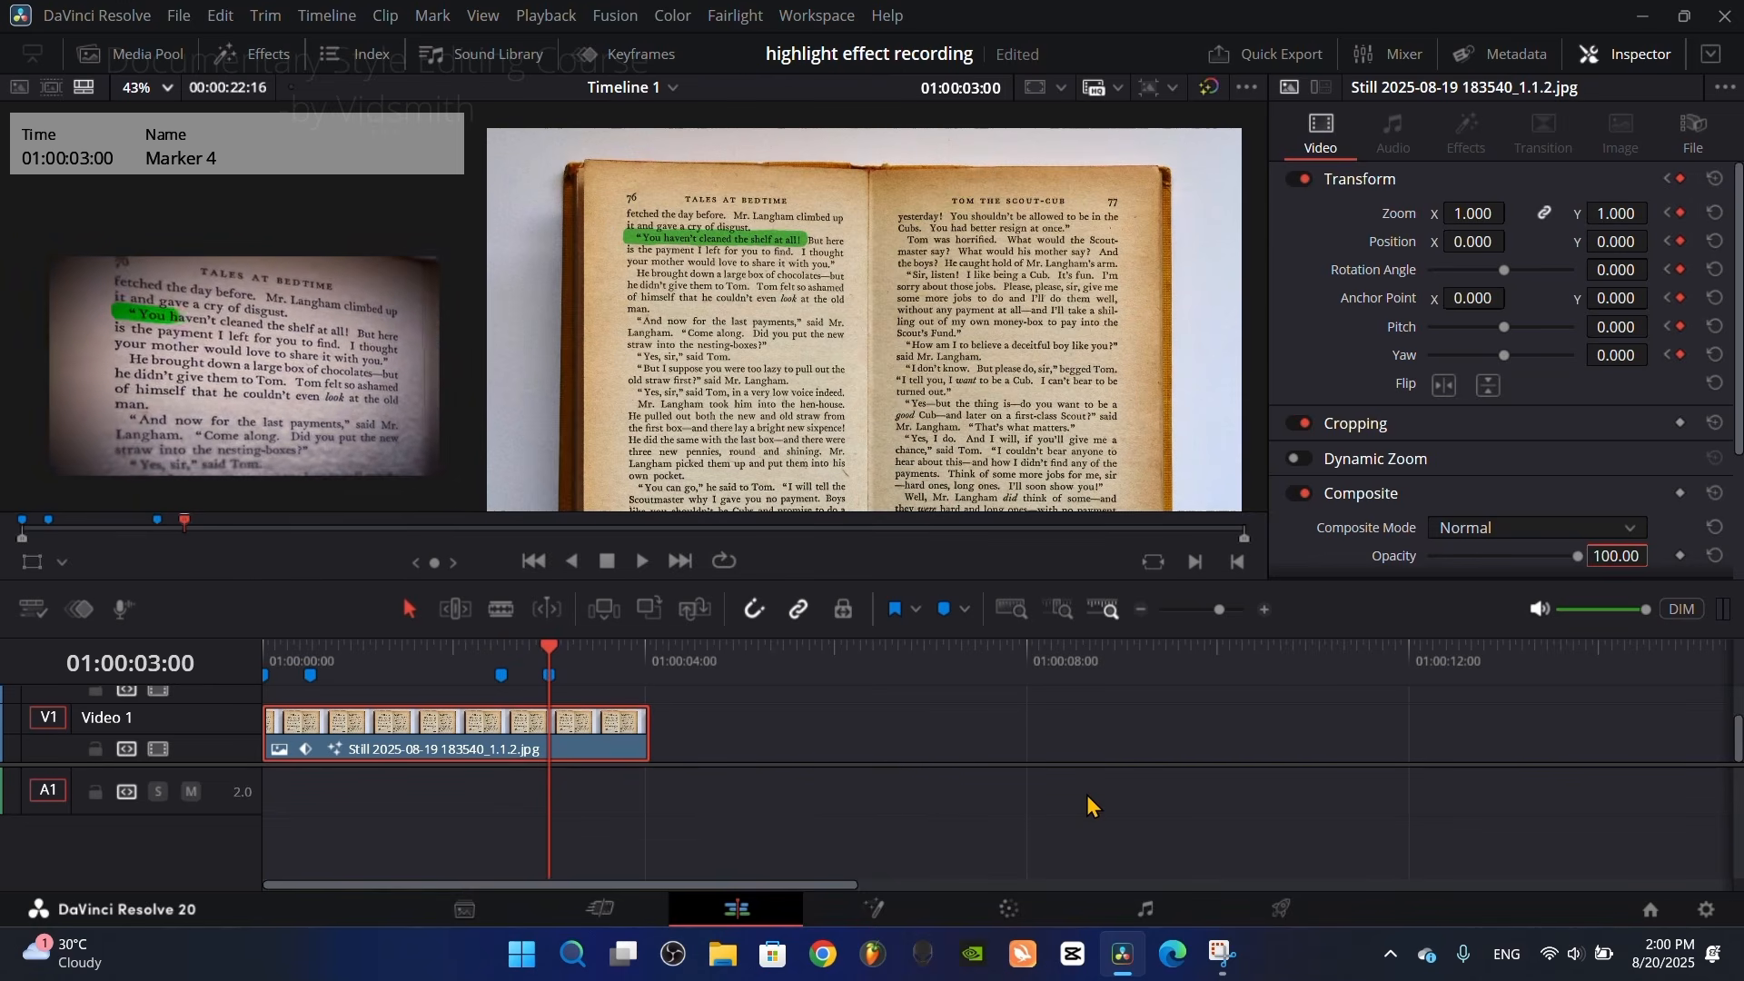
Step: Move the first book clip farther along Video 1 and place the other book clip at the timeline start in its place
scroll(1087, 796, "down", 3)
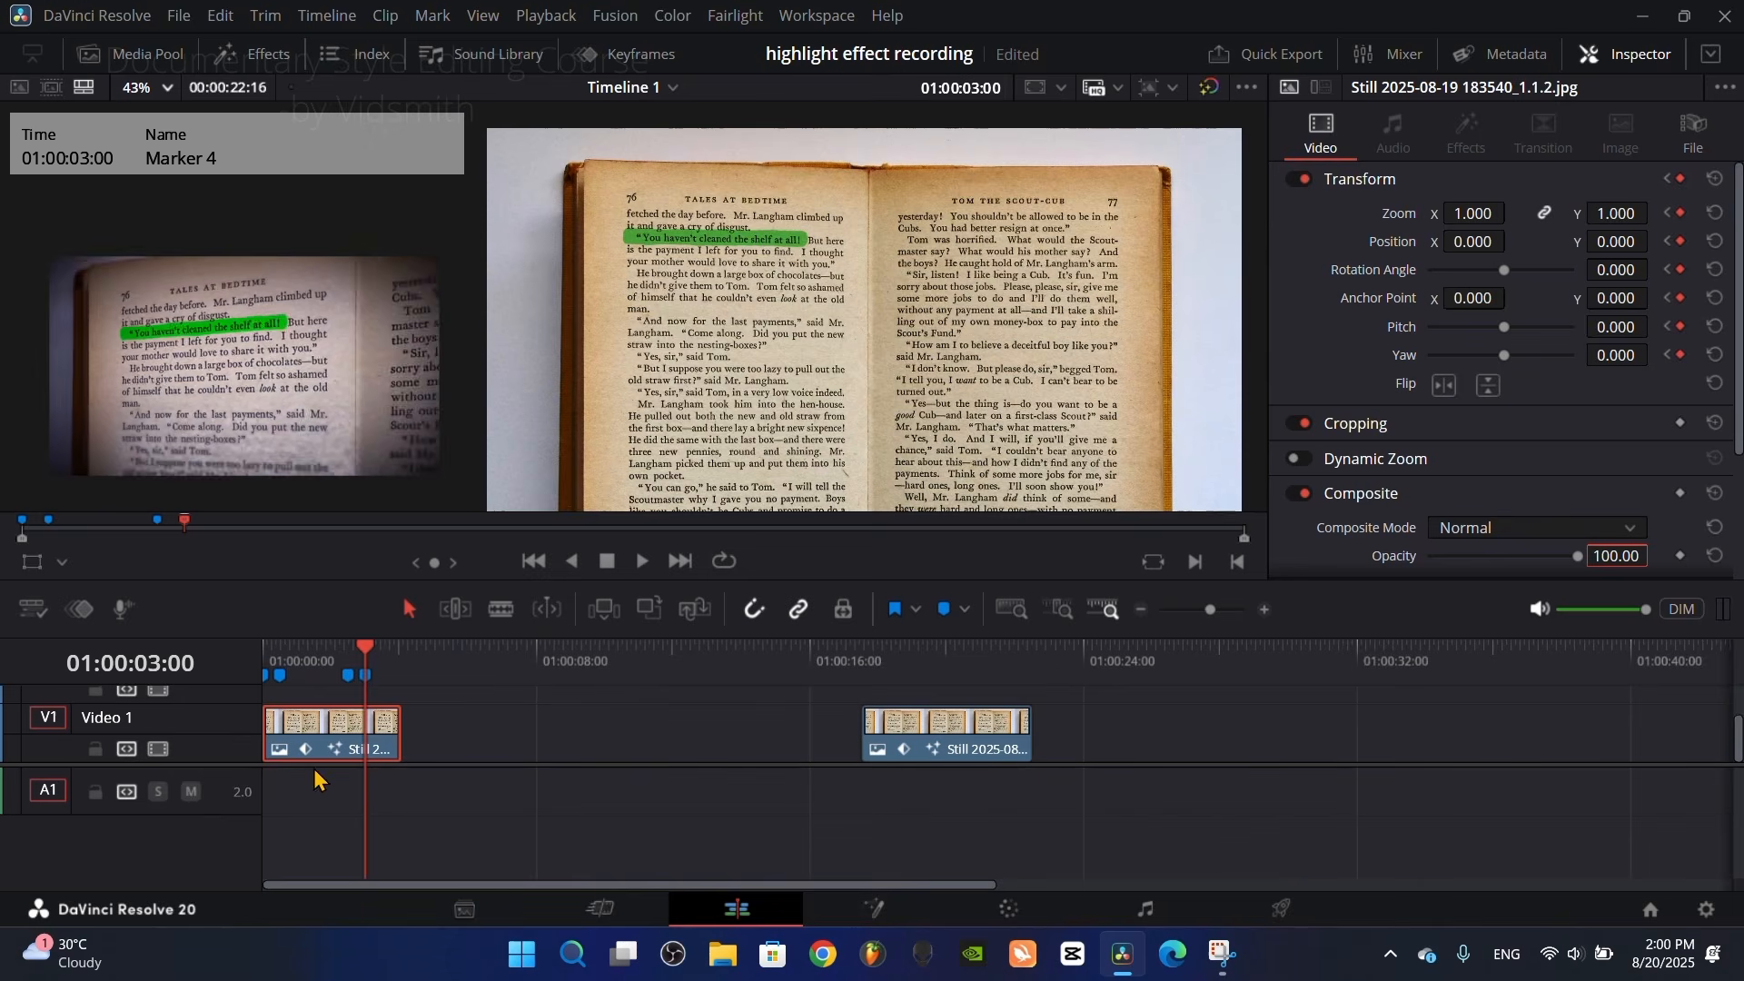
left_click_drag(311, 751, 661, 751)
left_click_drag(912, 754, 313, 761)
scroll(313, 760, "up", 4)
left_click(382, 651)
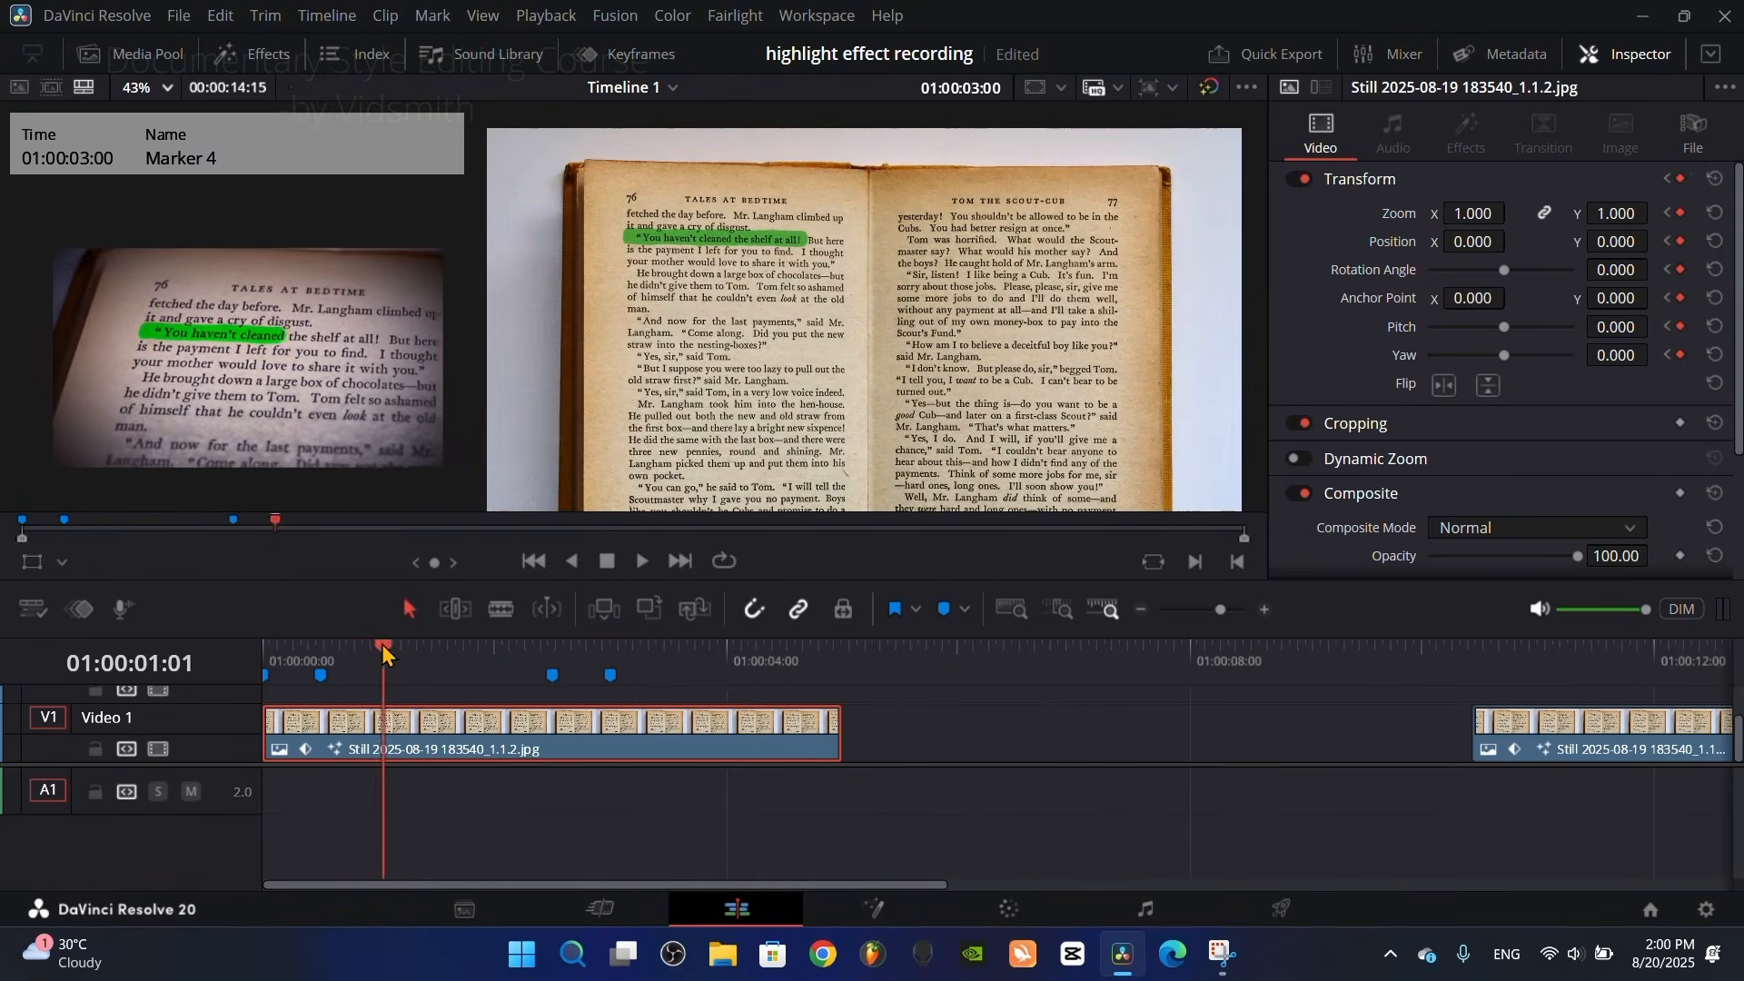
Step: Review the replacement clip's Transform keyframes in order, starting from the beginning of the timeline
key("Home")
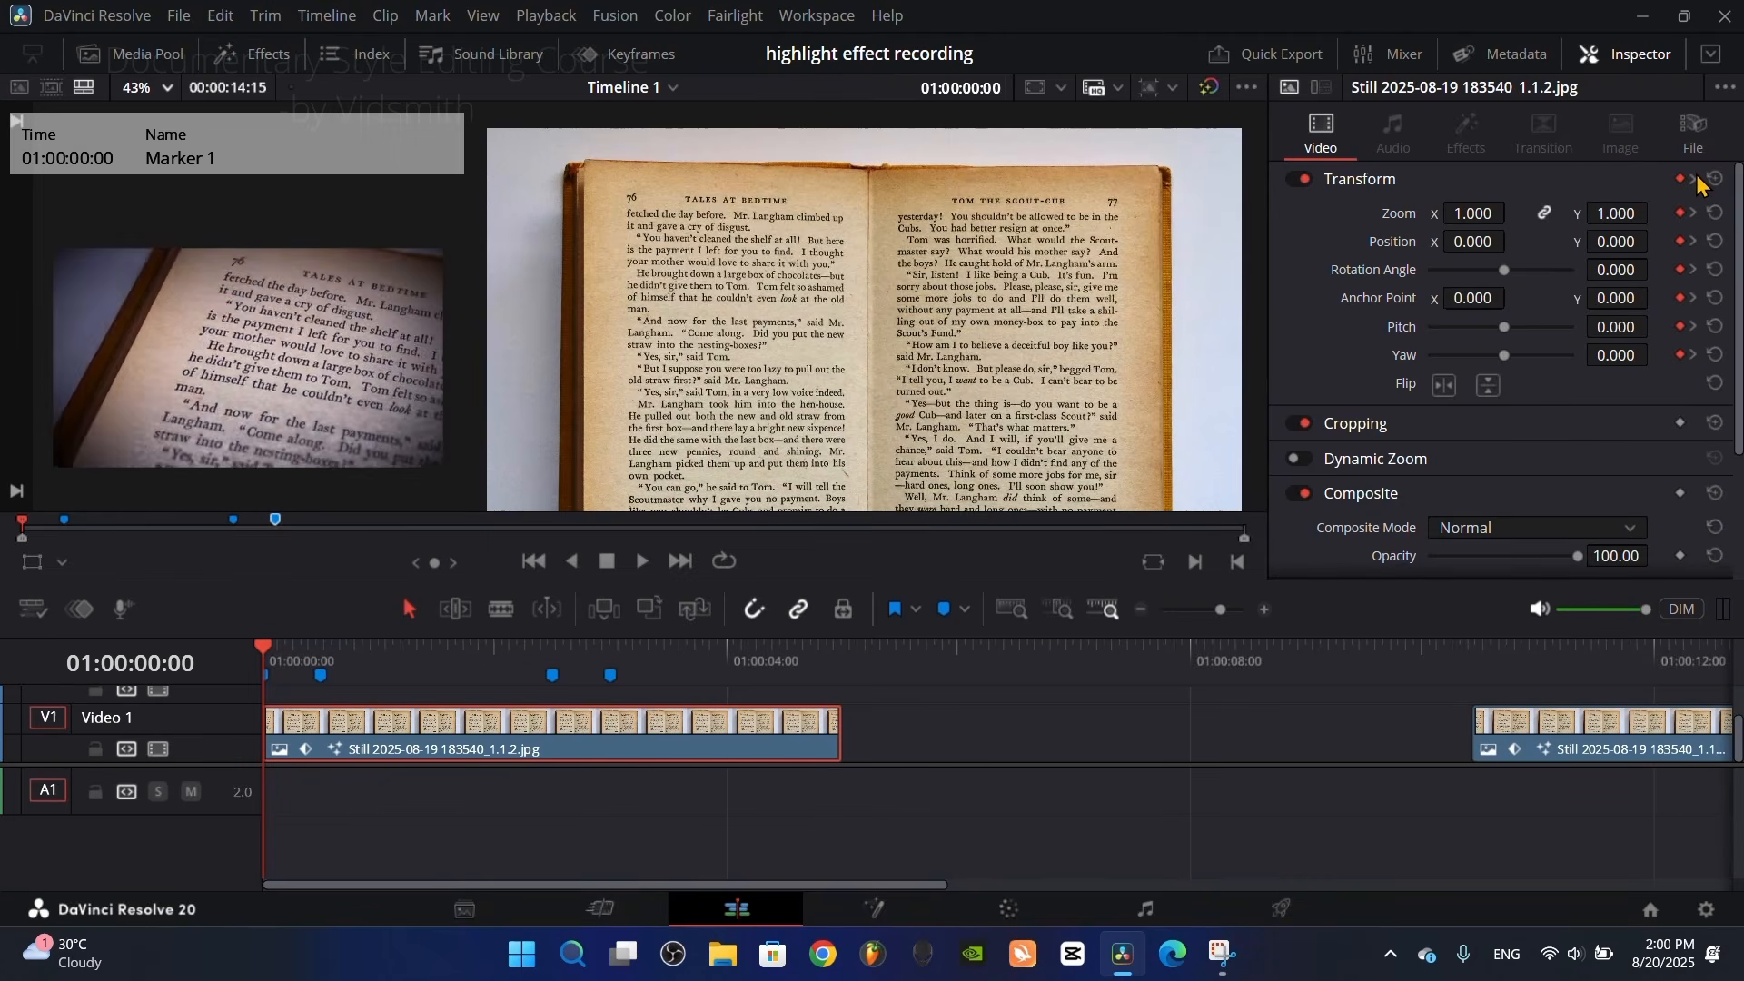
left_click(1696, 181)
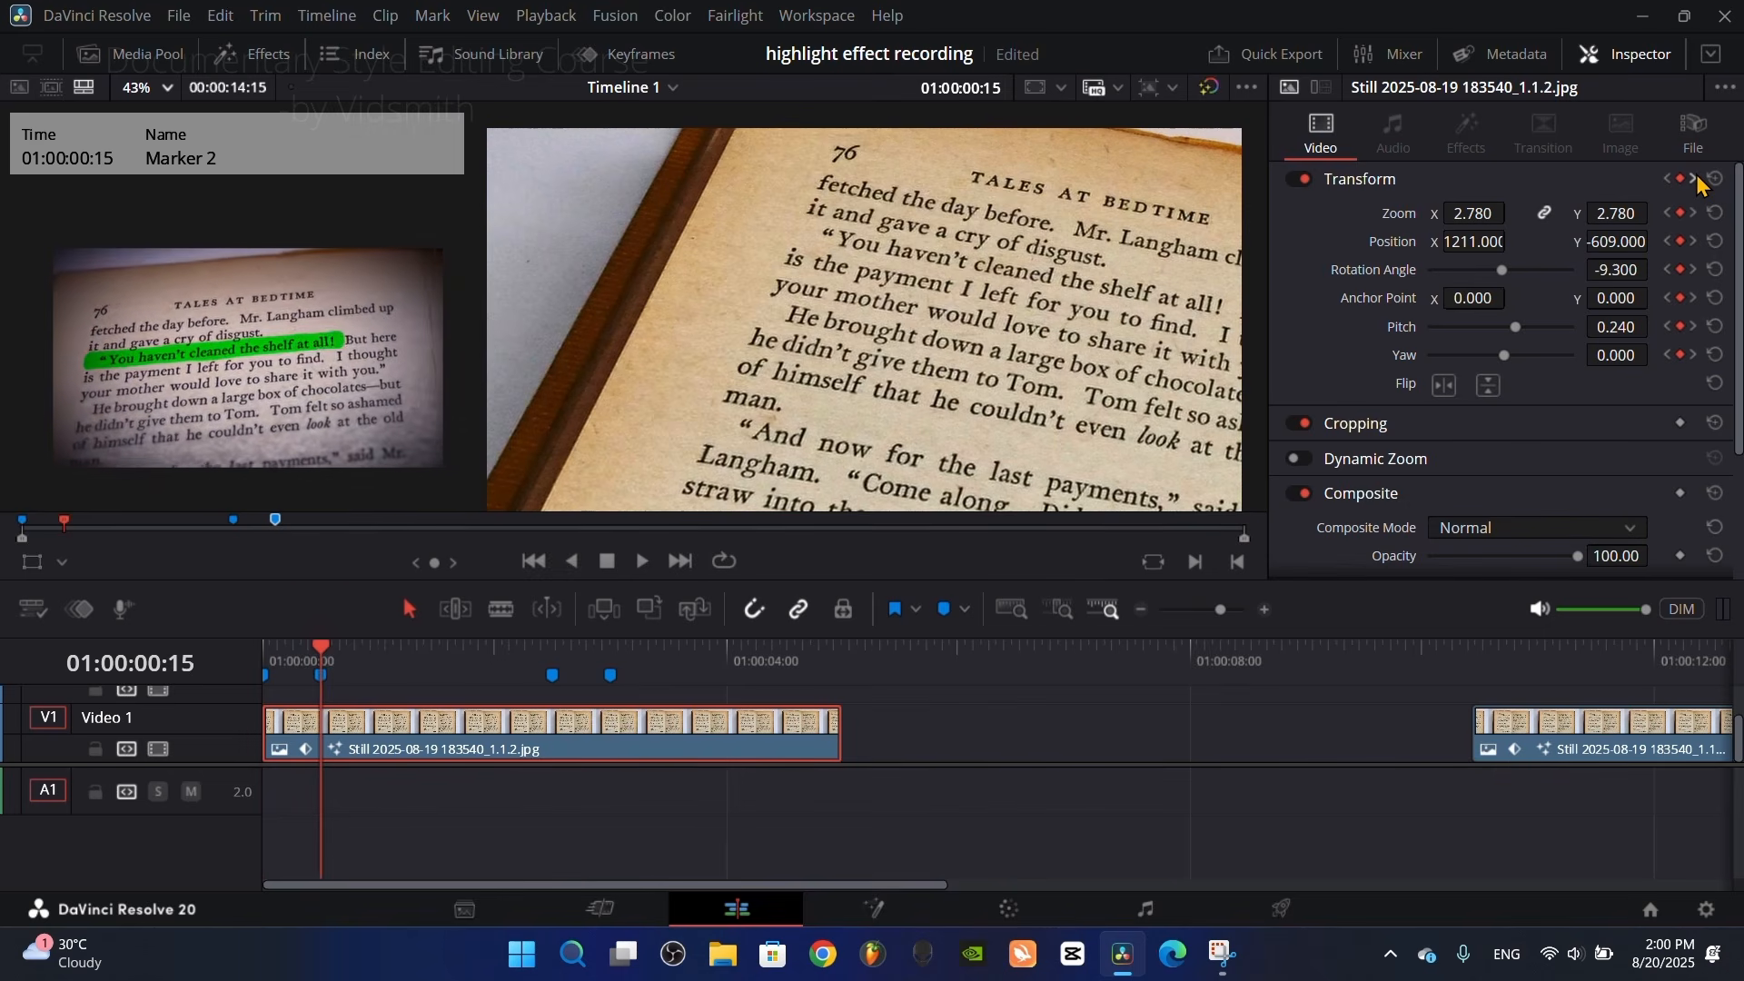
left_click(1695, 181)
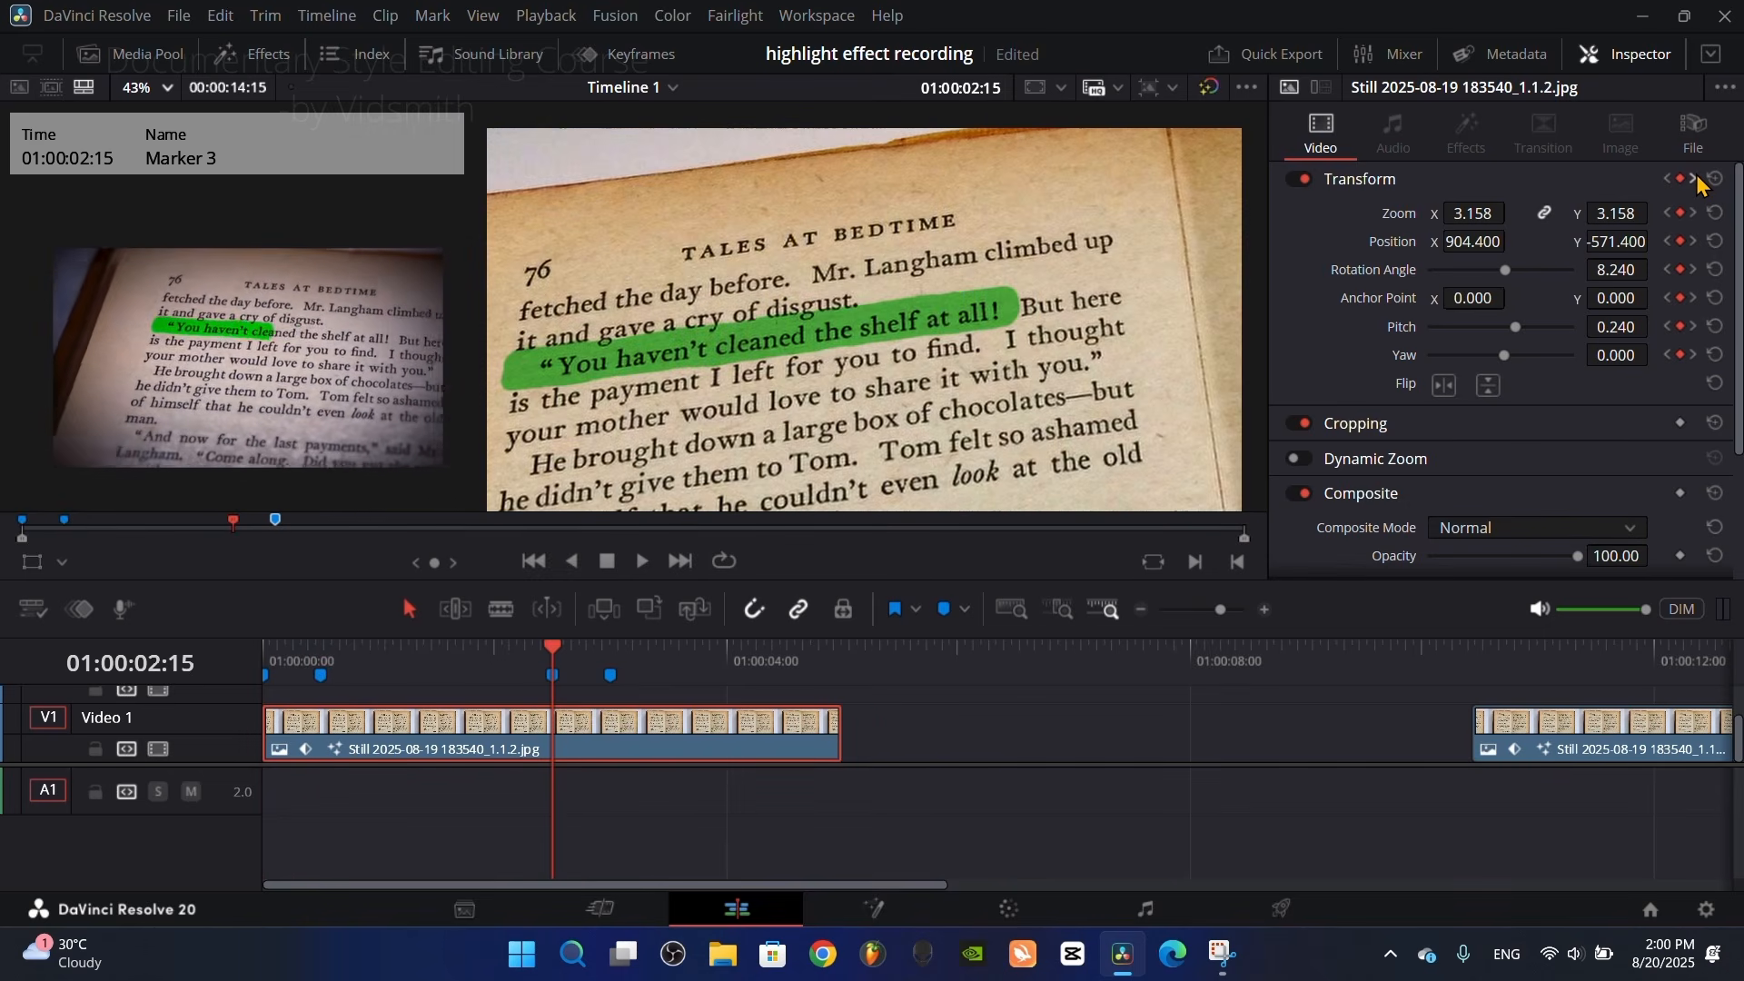
left_click(1696, 181)
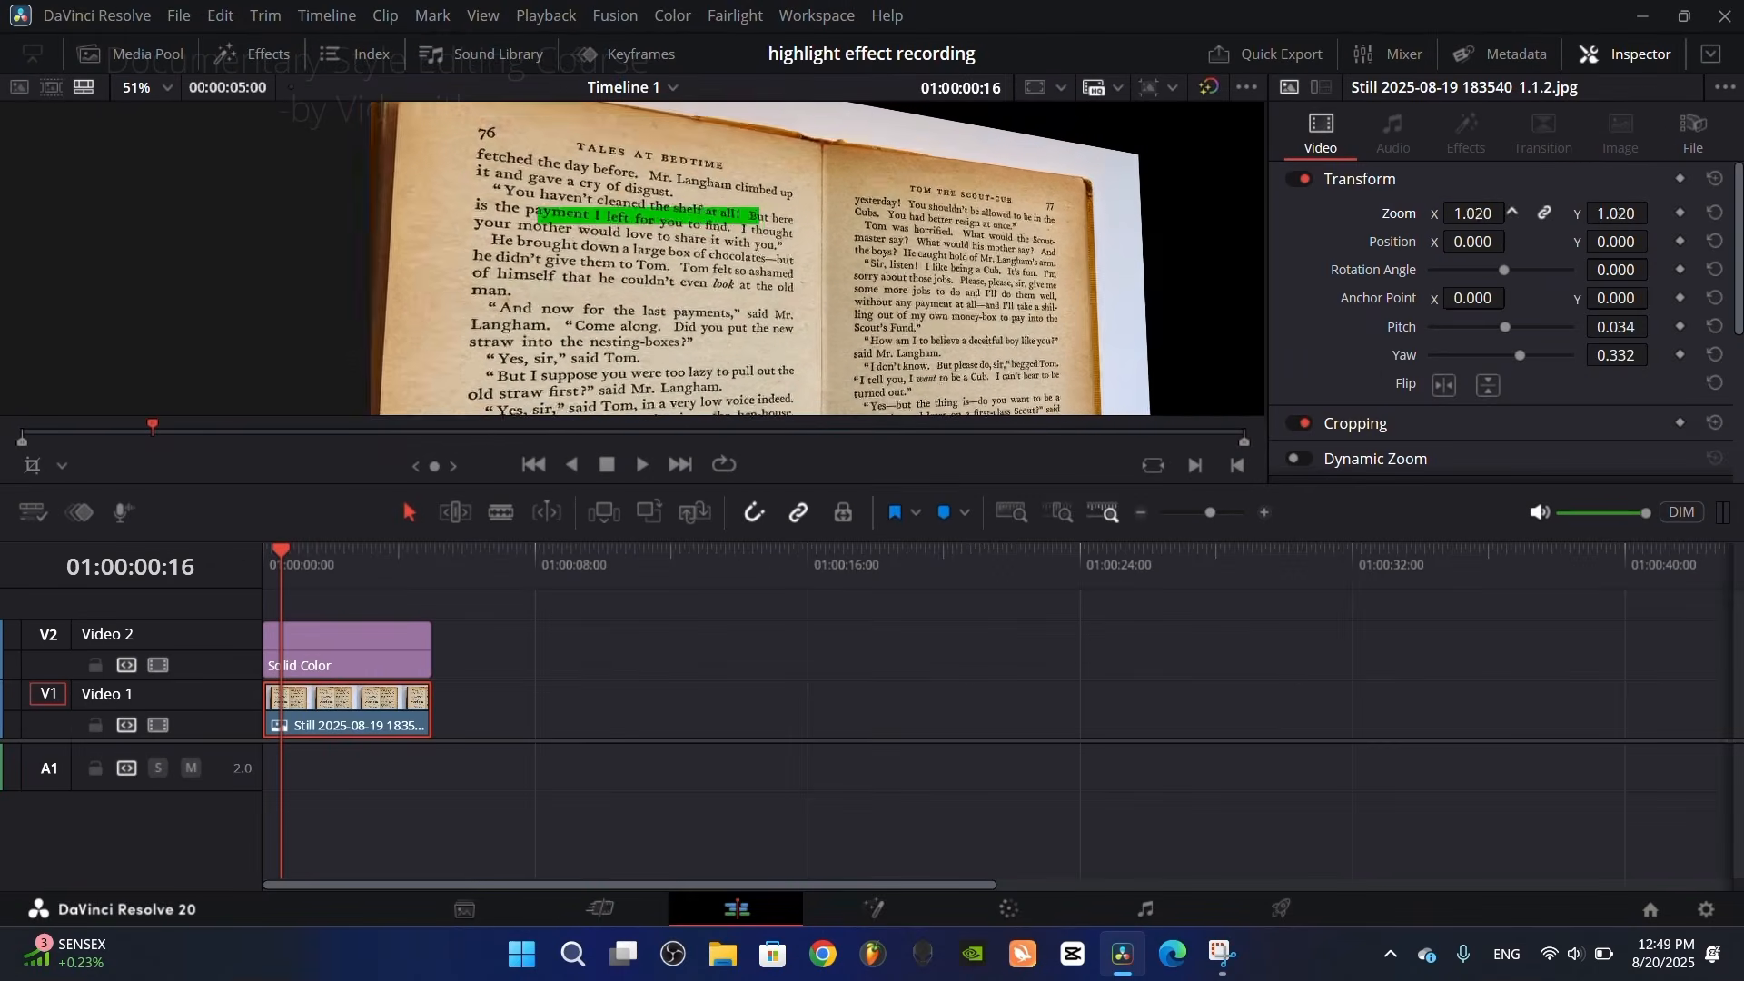
Step: Try setting only the book still's Zoom to 1.330 beneath the green Solid Color highlight
left_click_drag(1473, 214, 1511, 214)
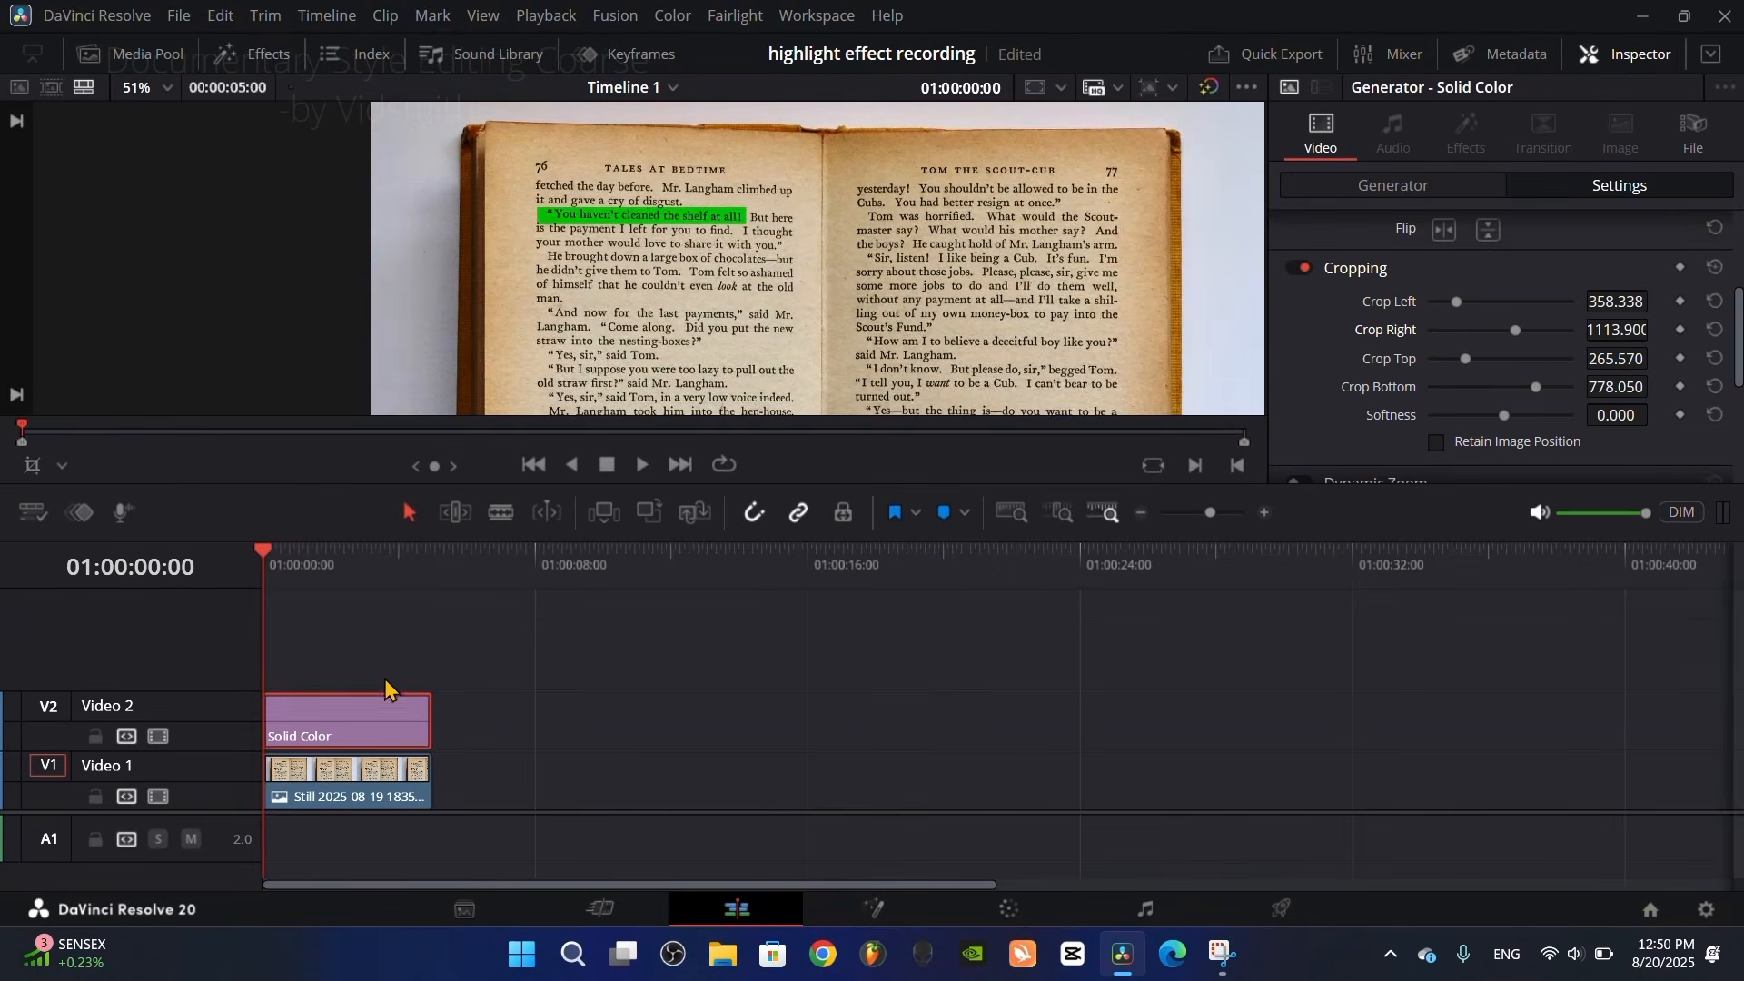
Step: Combine the Solid Color and book still clips into a compound clip with the default name and adjust its Pitch and Yaw
left_click_drag(365, 659, 426, 779)
right_click(400, 737)
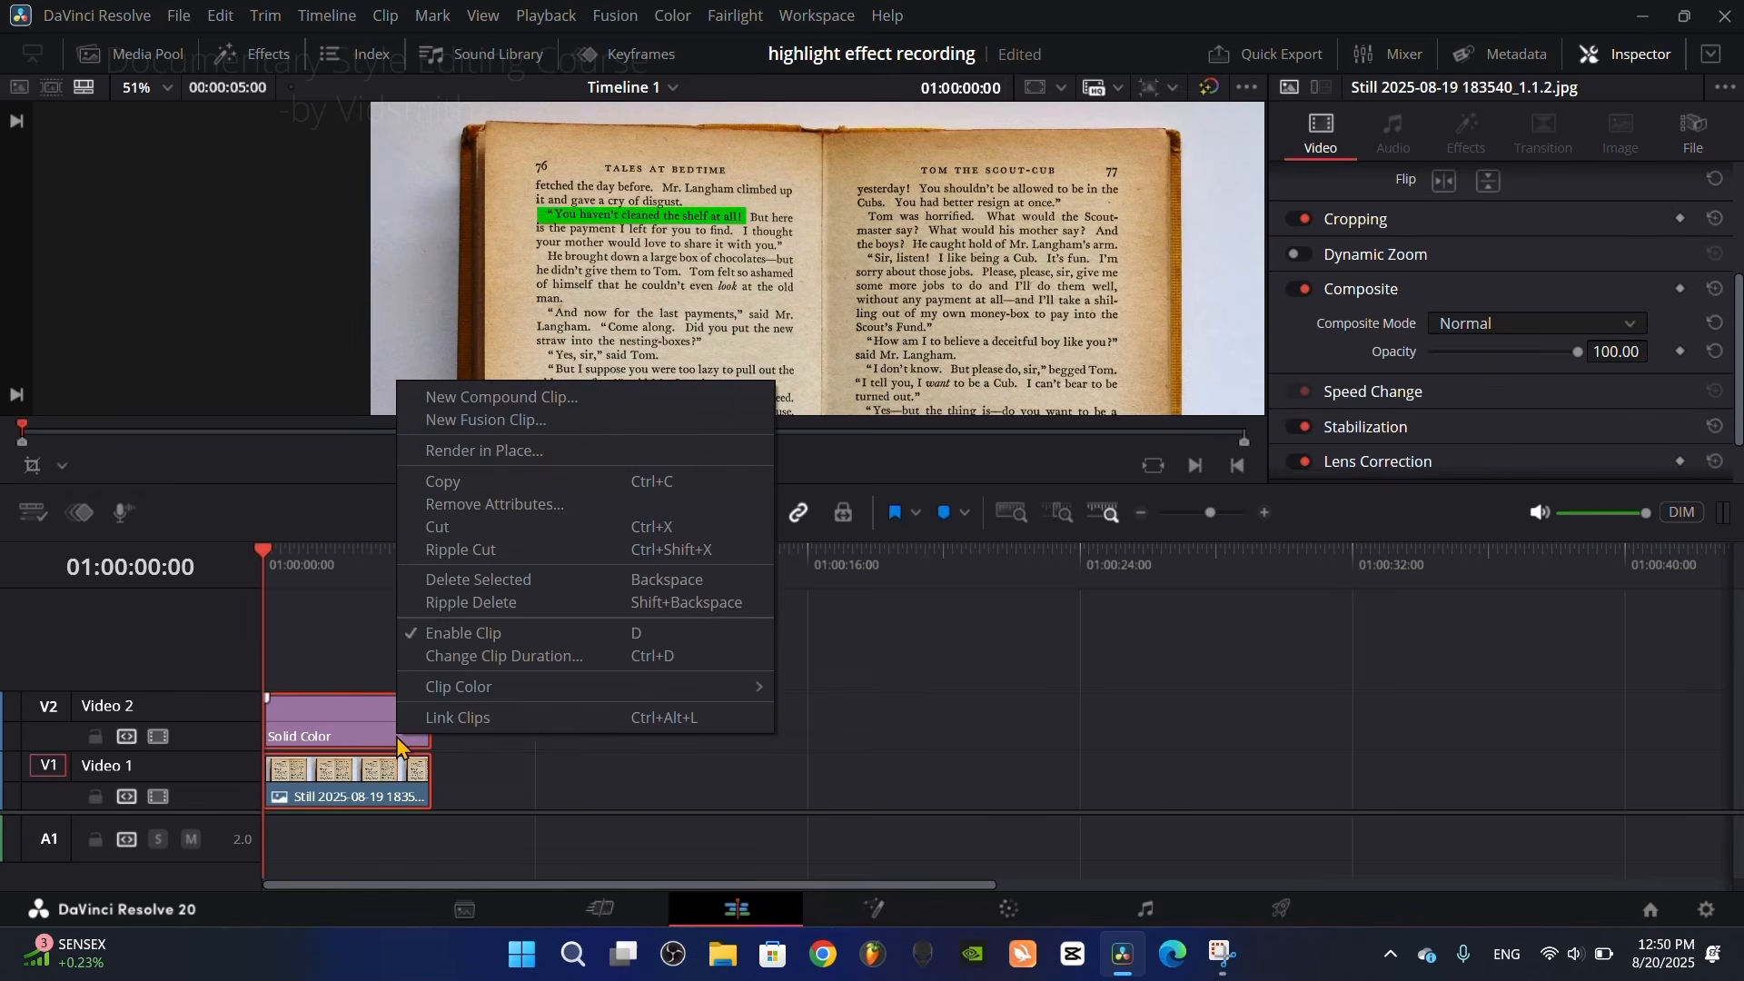
left_click(512, 399)
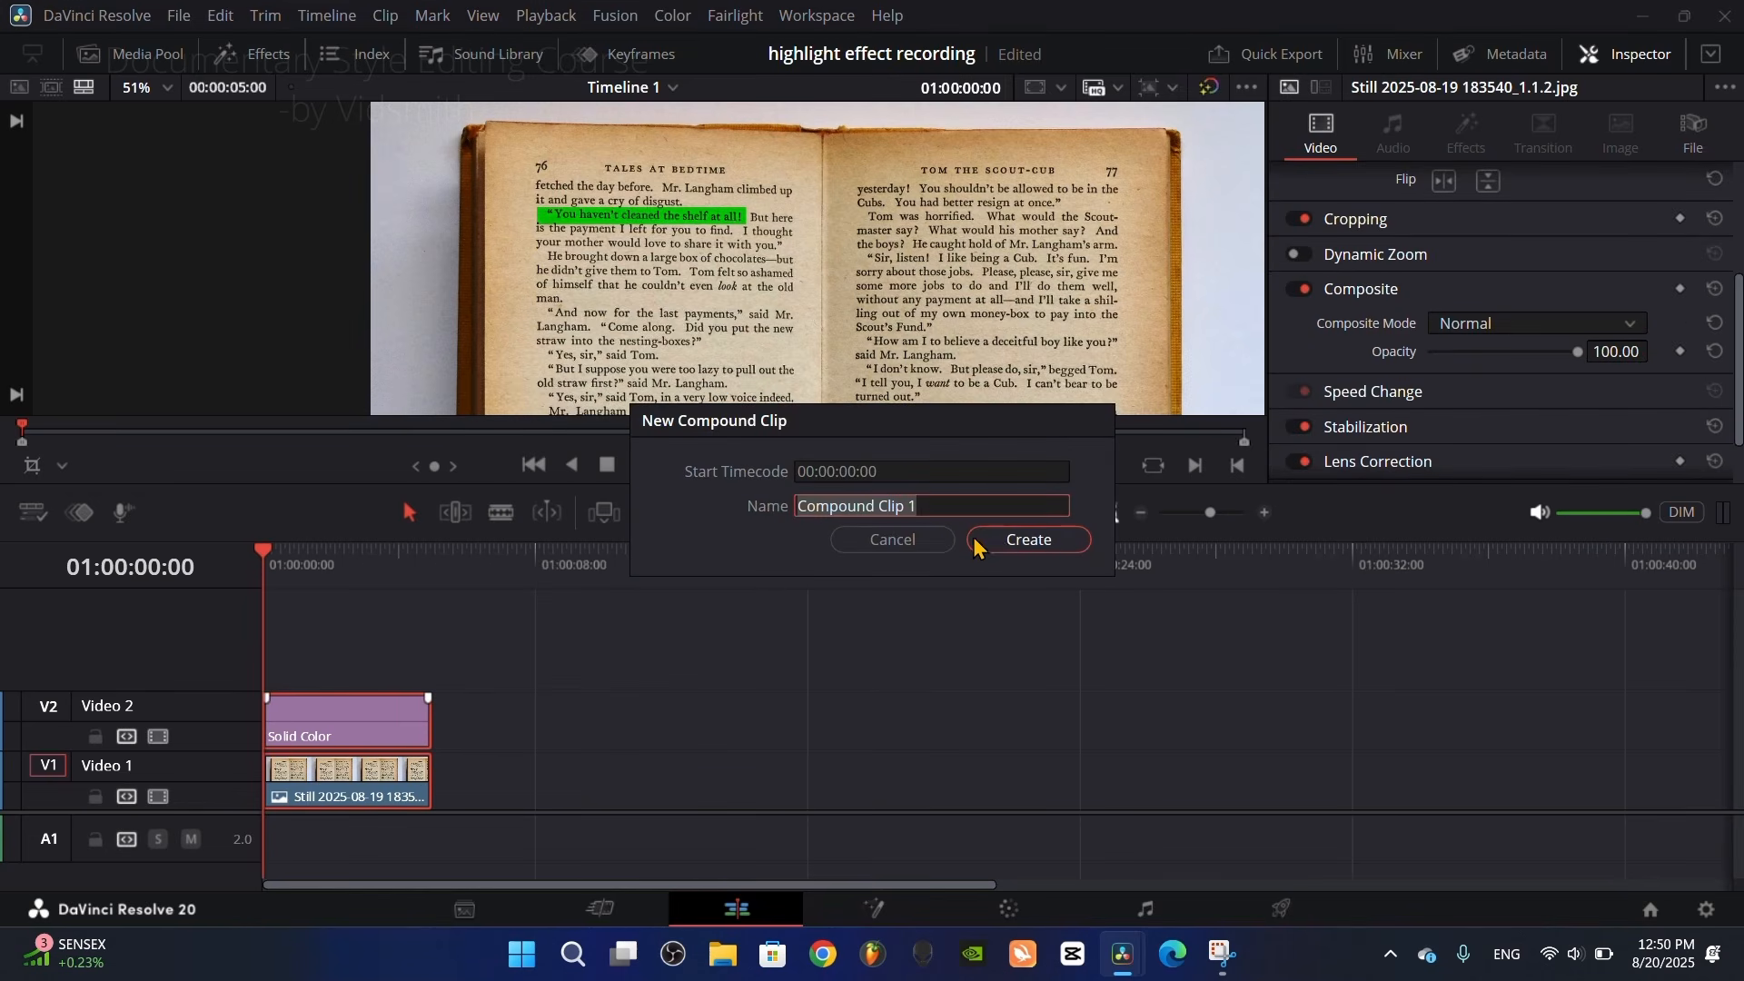
left_click(1027, 541)
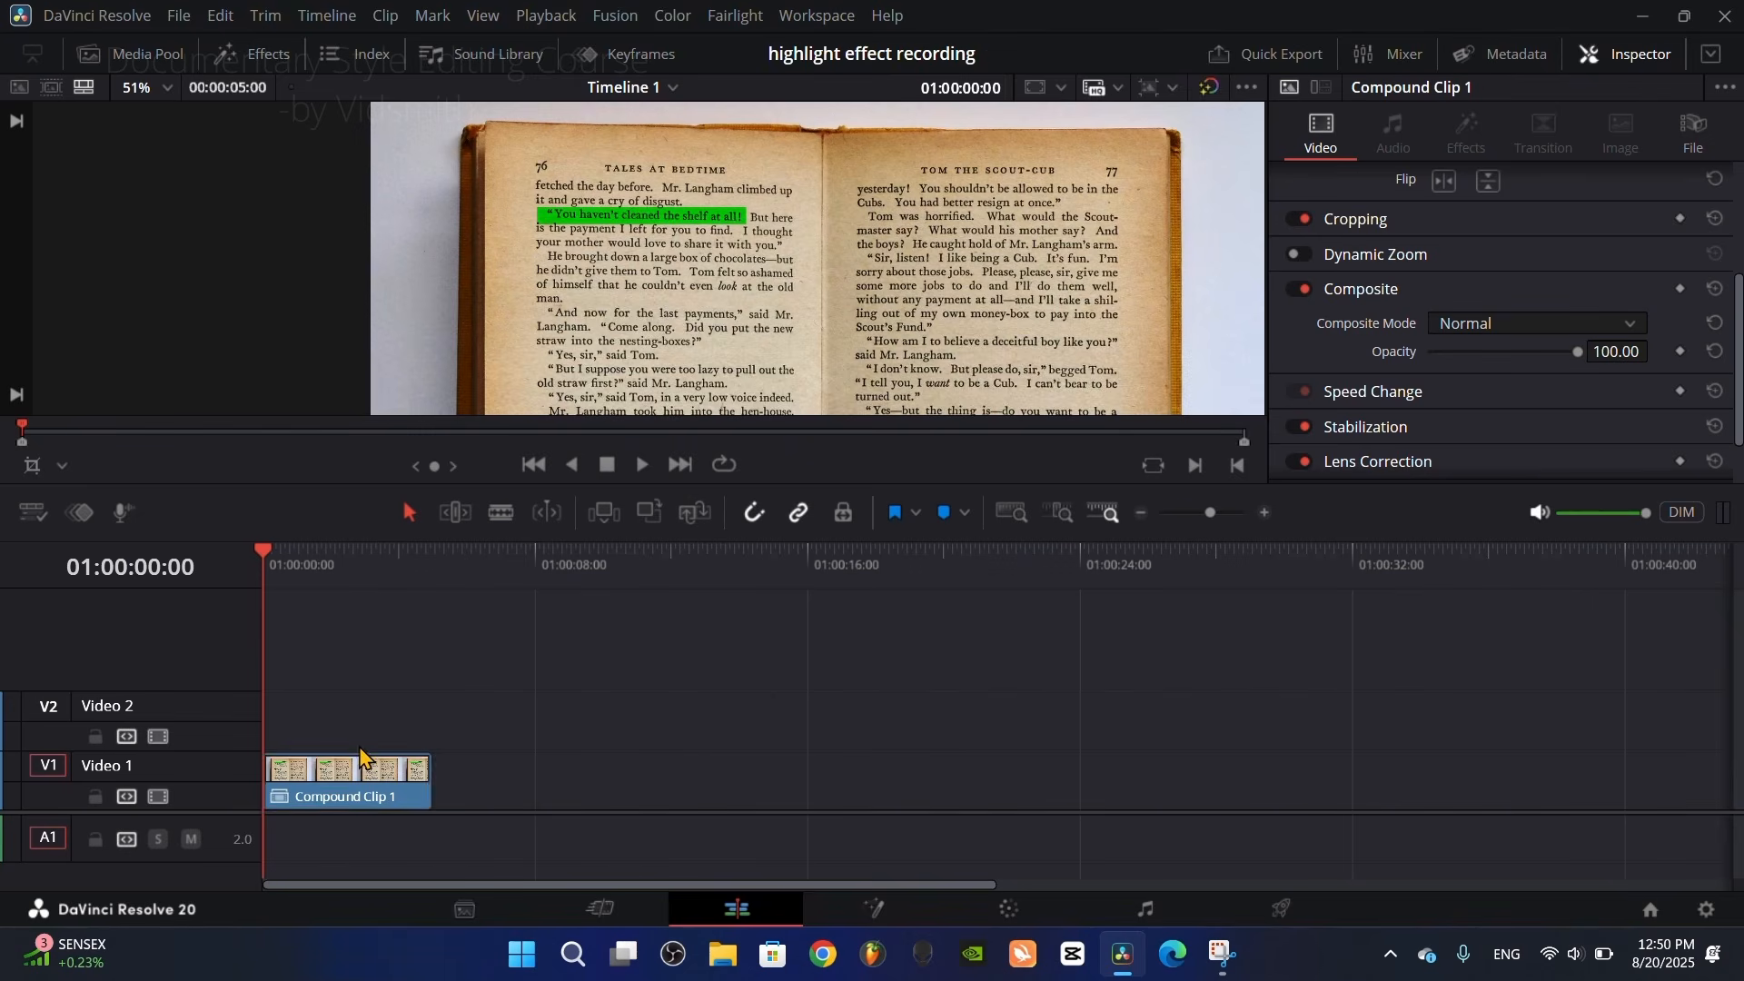
scroll(1354, 400, "up", 3)
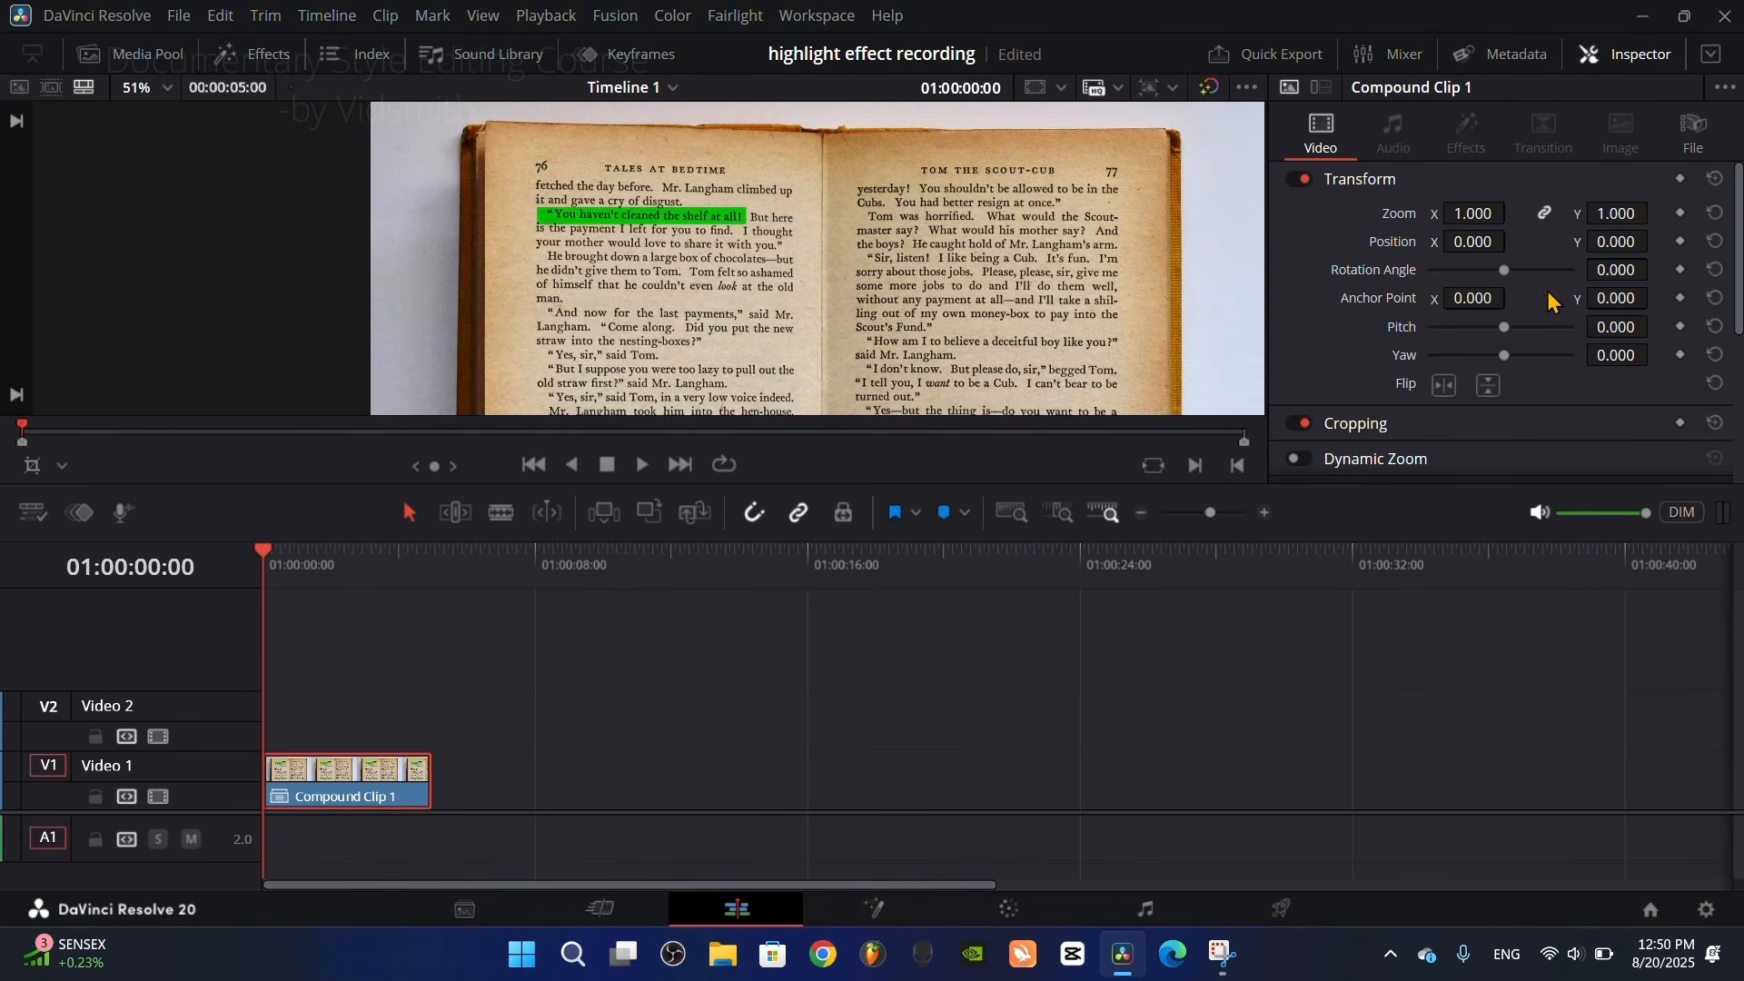
mouse_move(1512, 331)
left_mouse_down()
mouse_move(1490, 325)
mouse_move(1519, 358)
left_mouse_up()
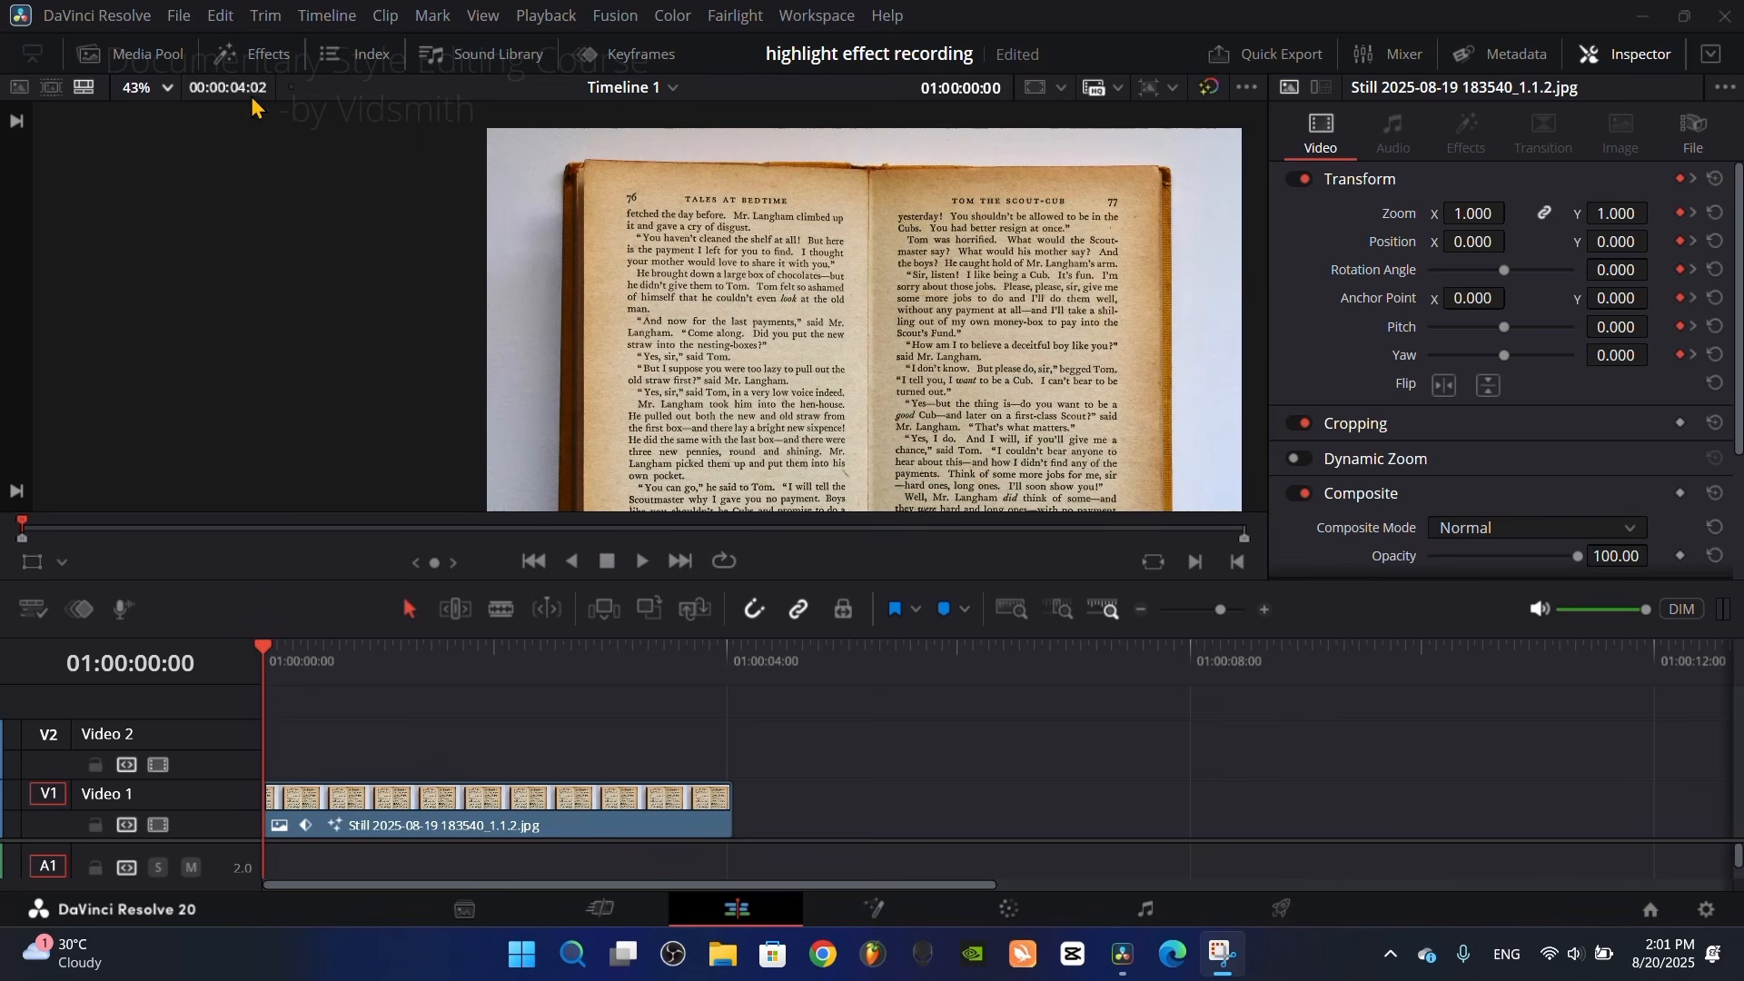
Step: Find the Adjustment Clip effect and place it on Video 2 above the book still, spanning the still's full length
left_click(247, 65)
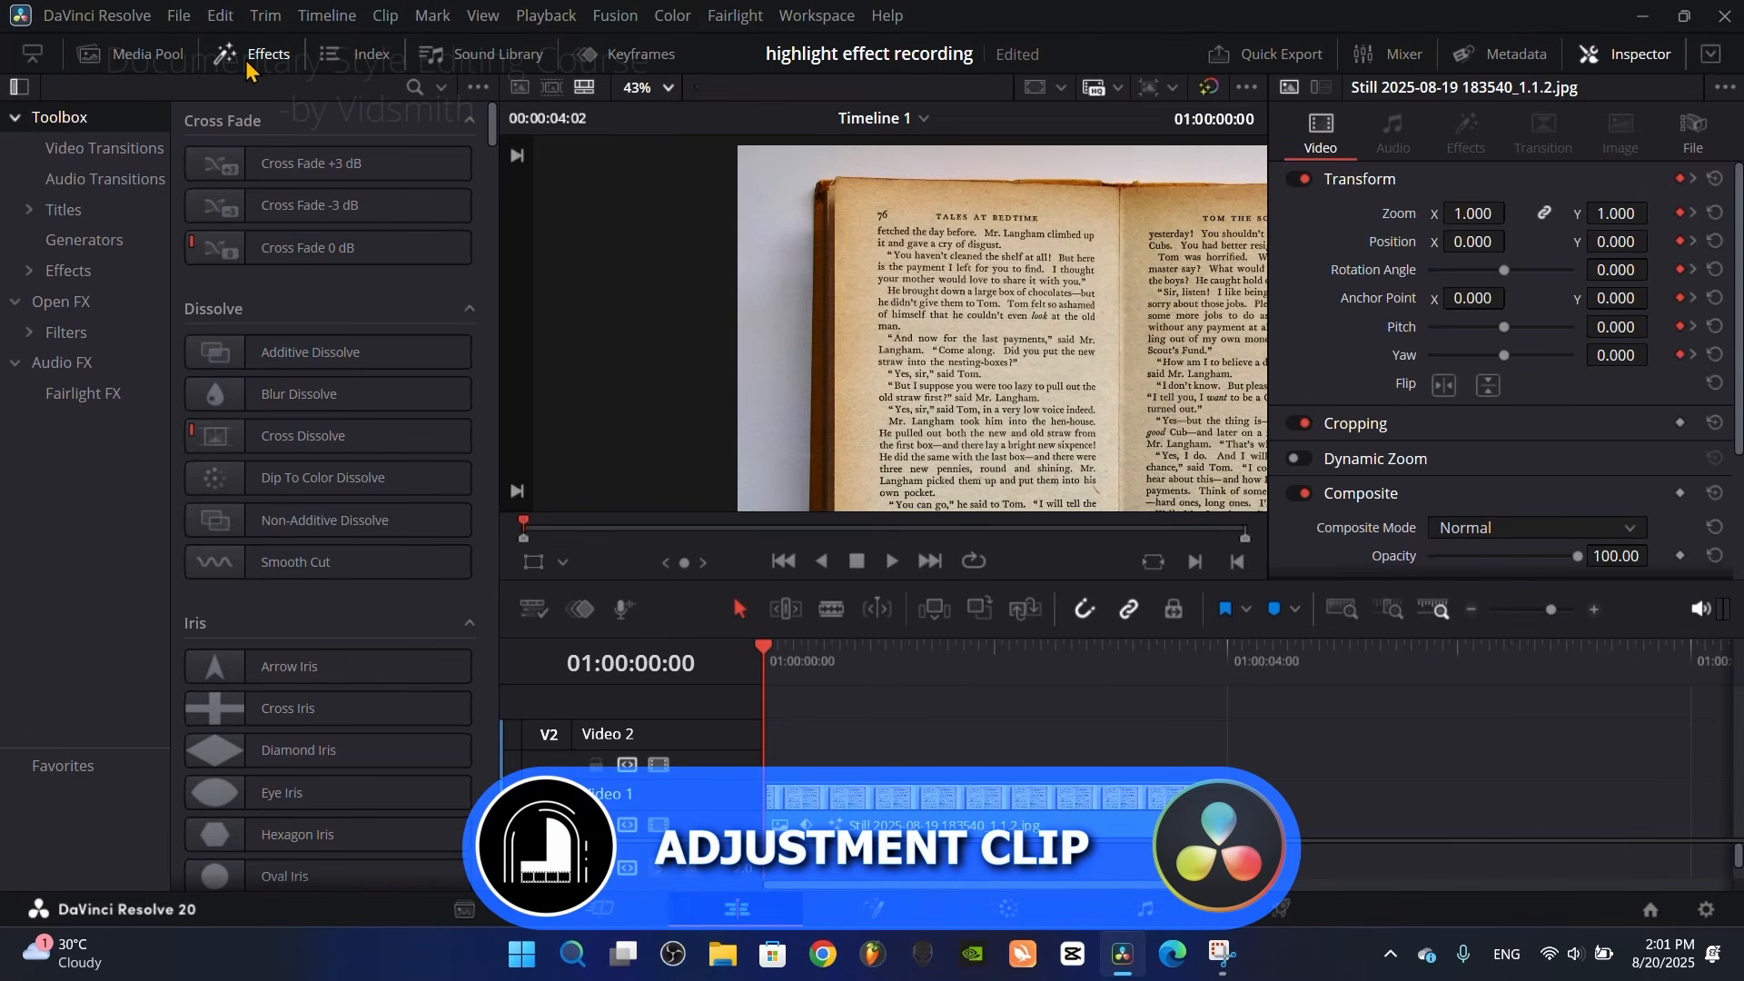
left_click(414, 87)
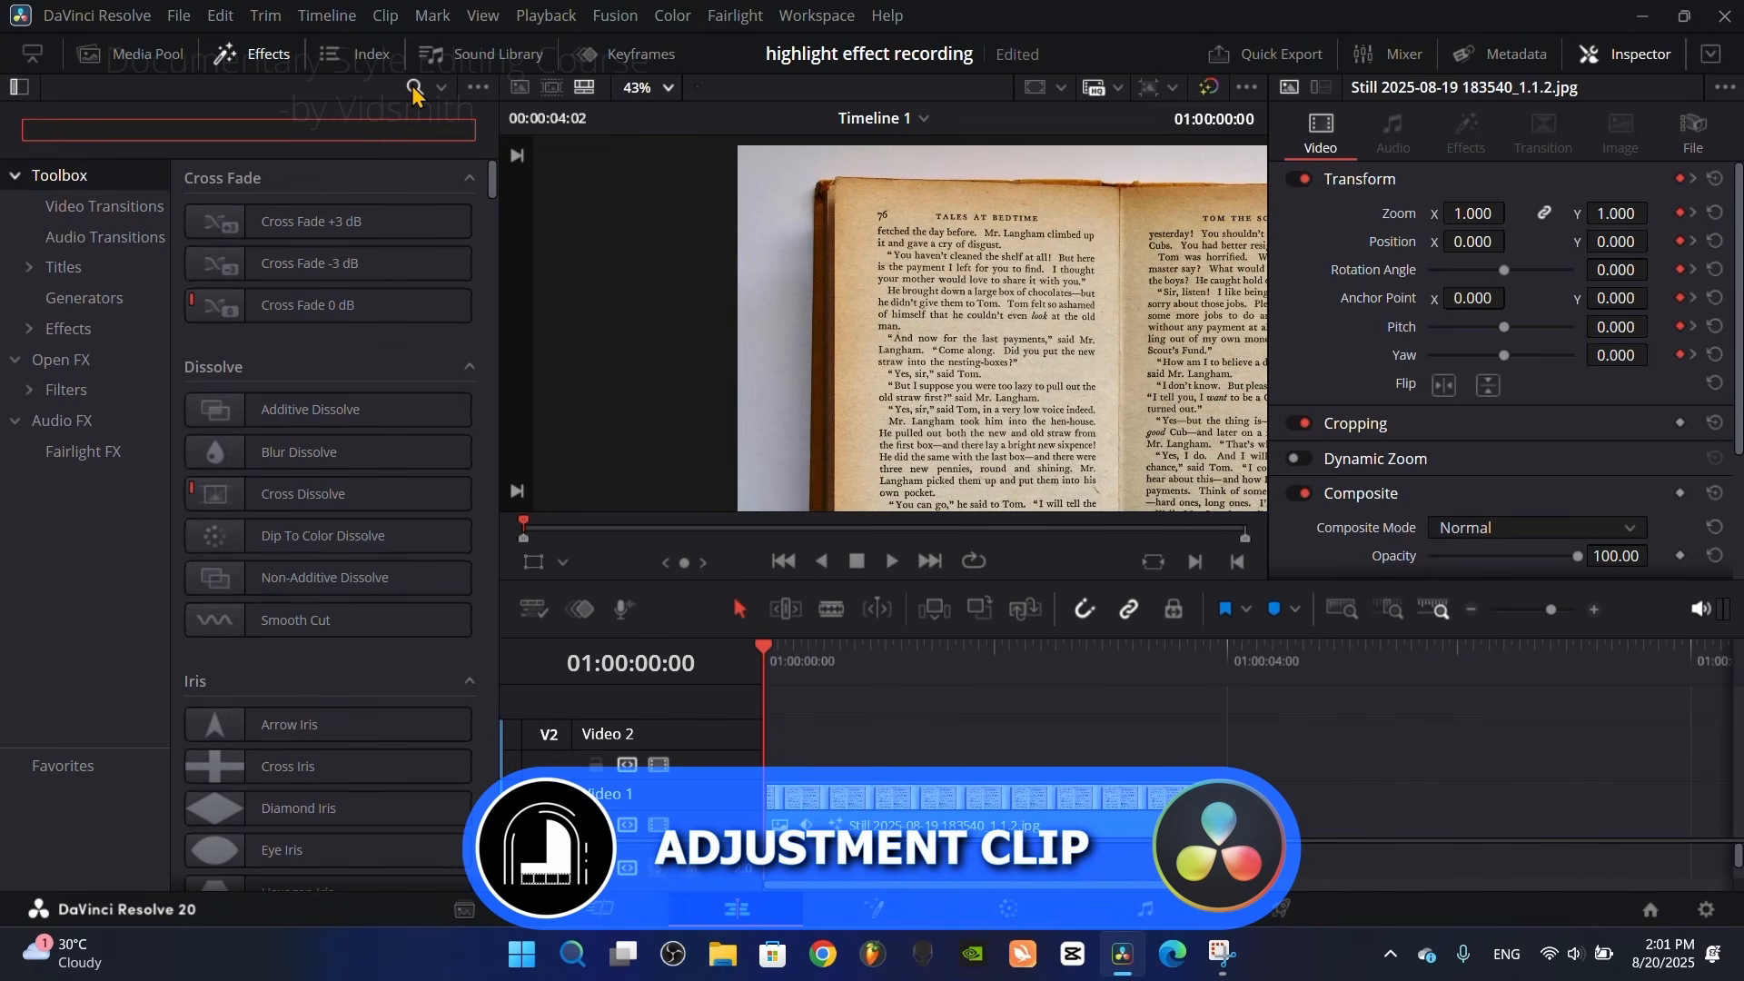
type("adv")
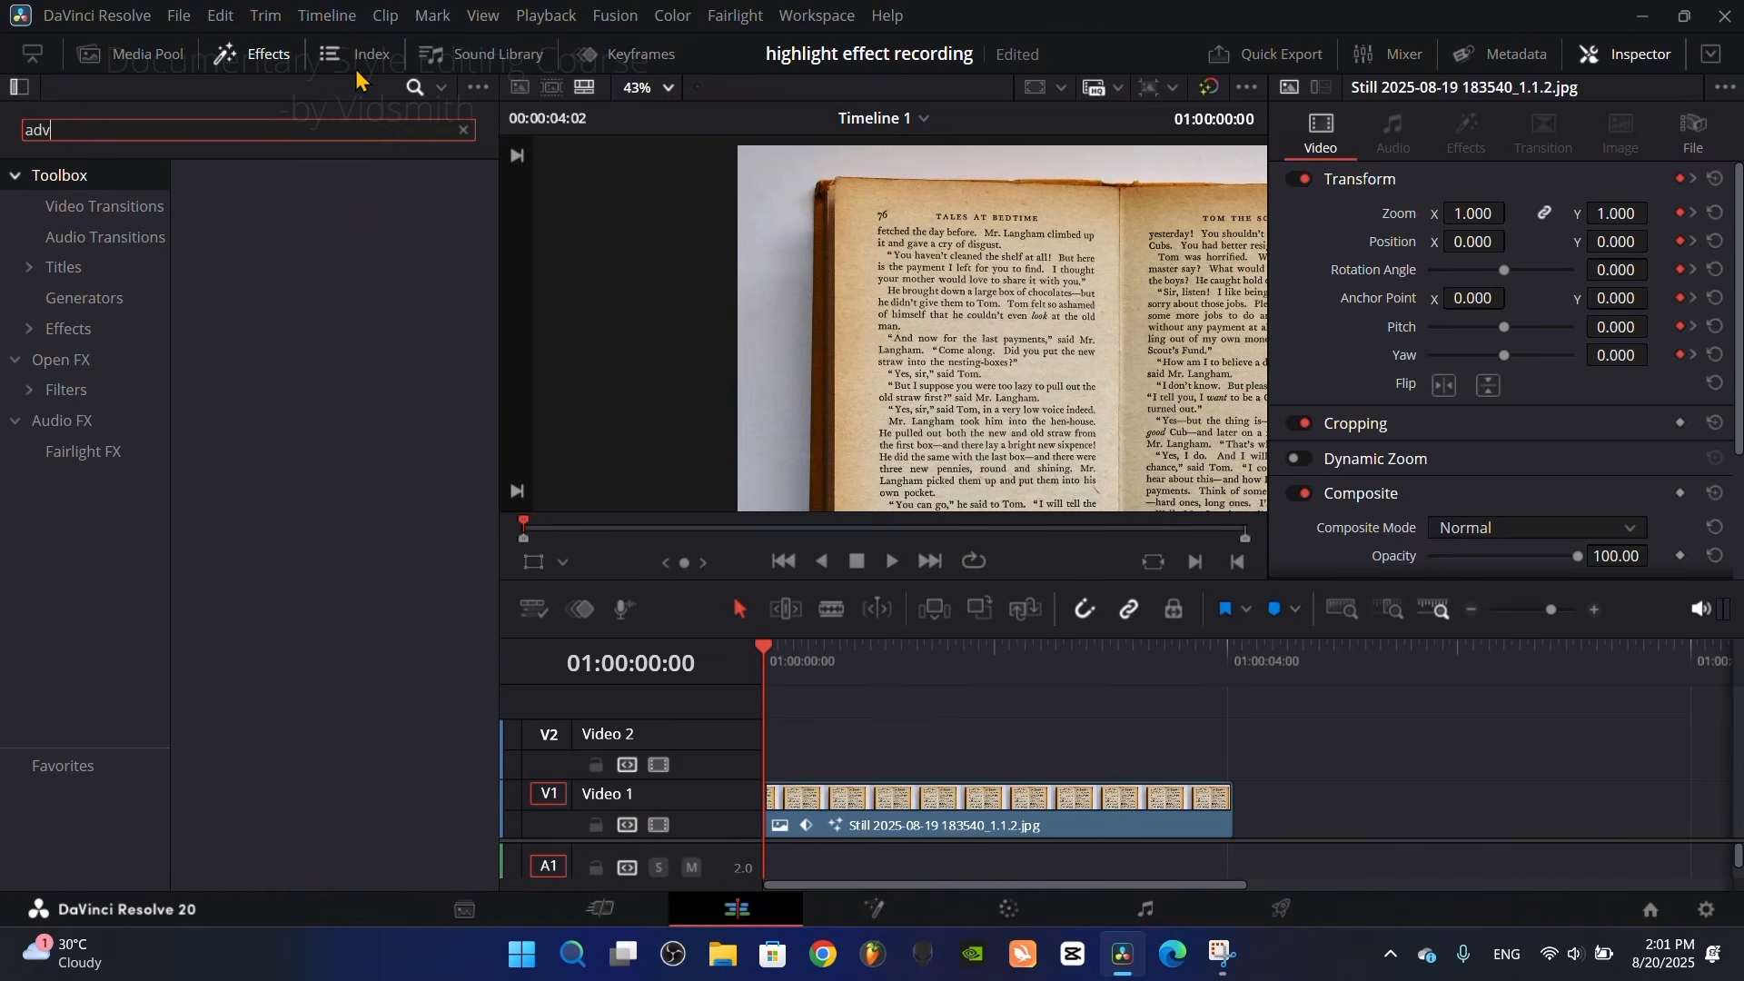
key("BackSpace")
type("j")
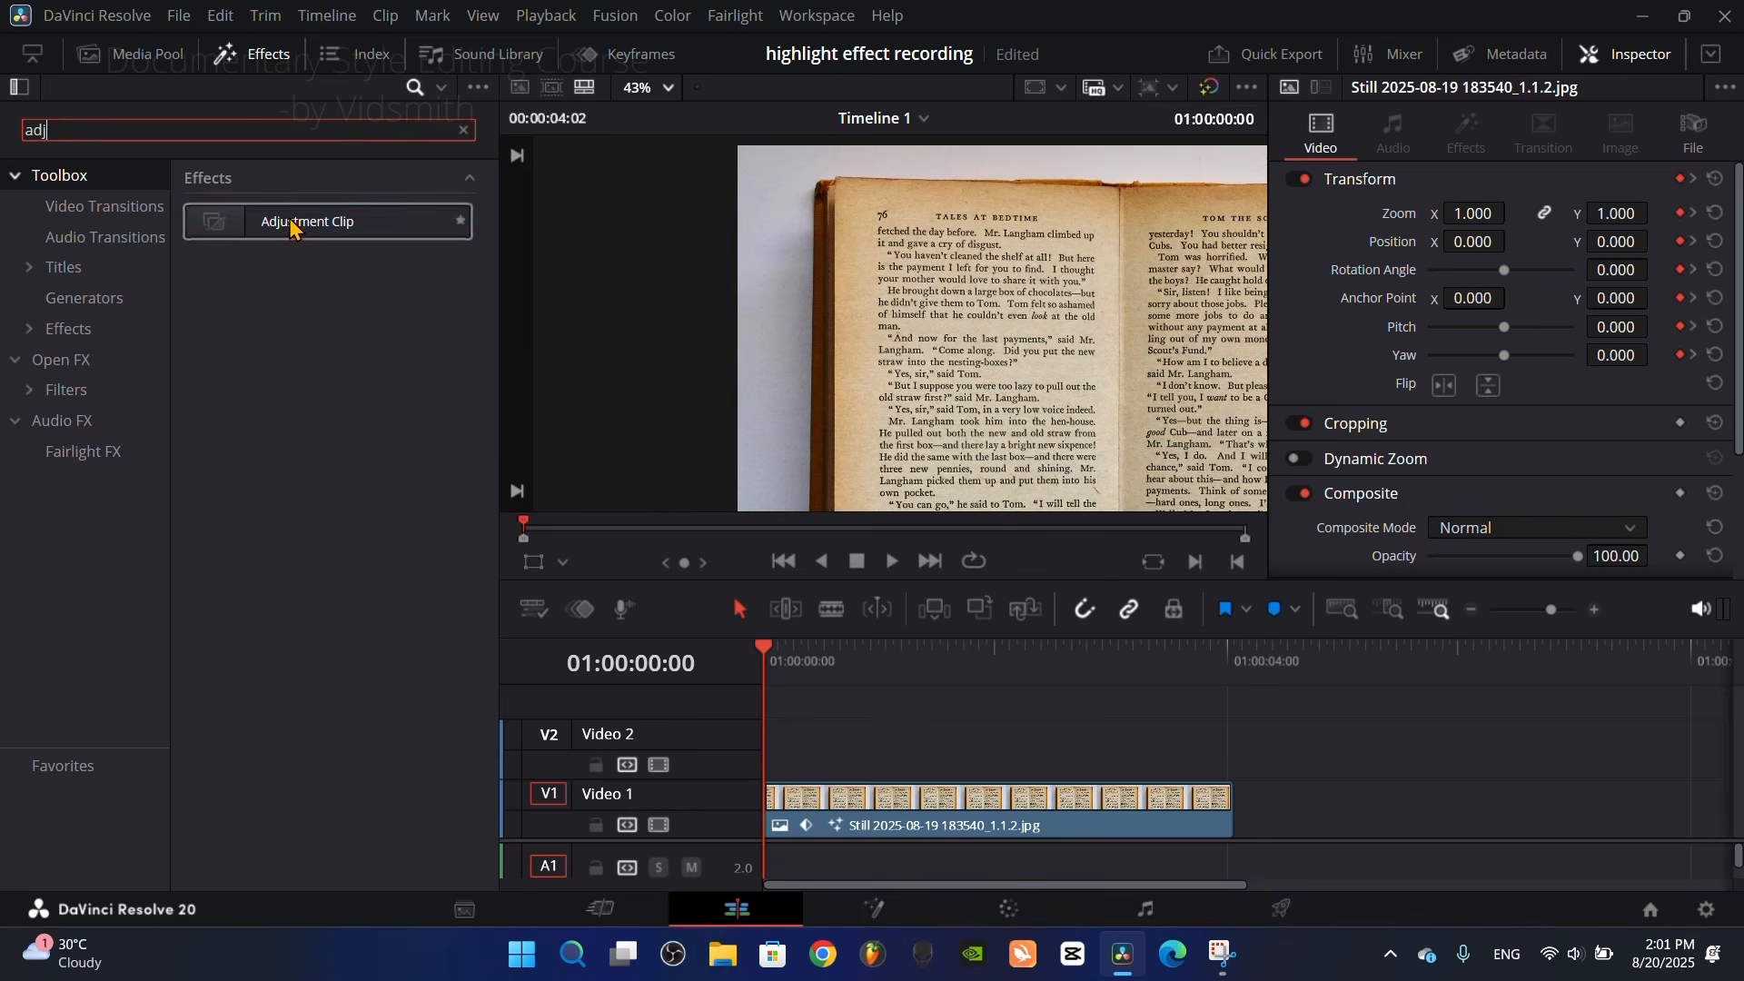
left_click_drag(292, 223, 733, 756)
left_click(263, 60)
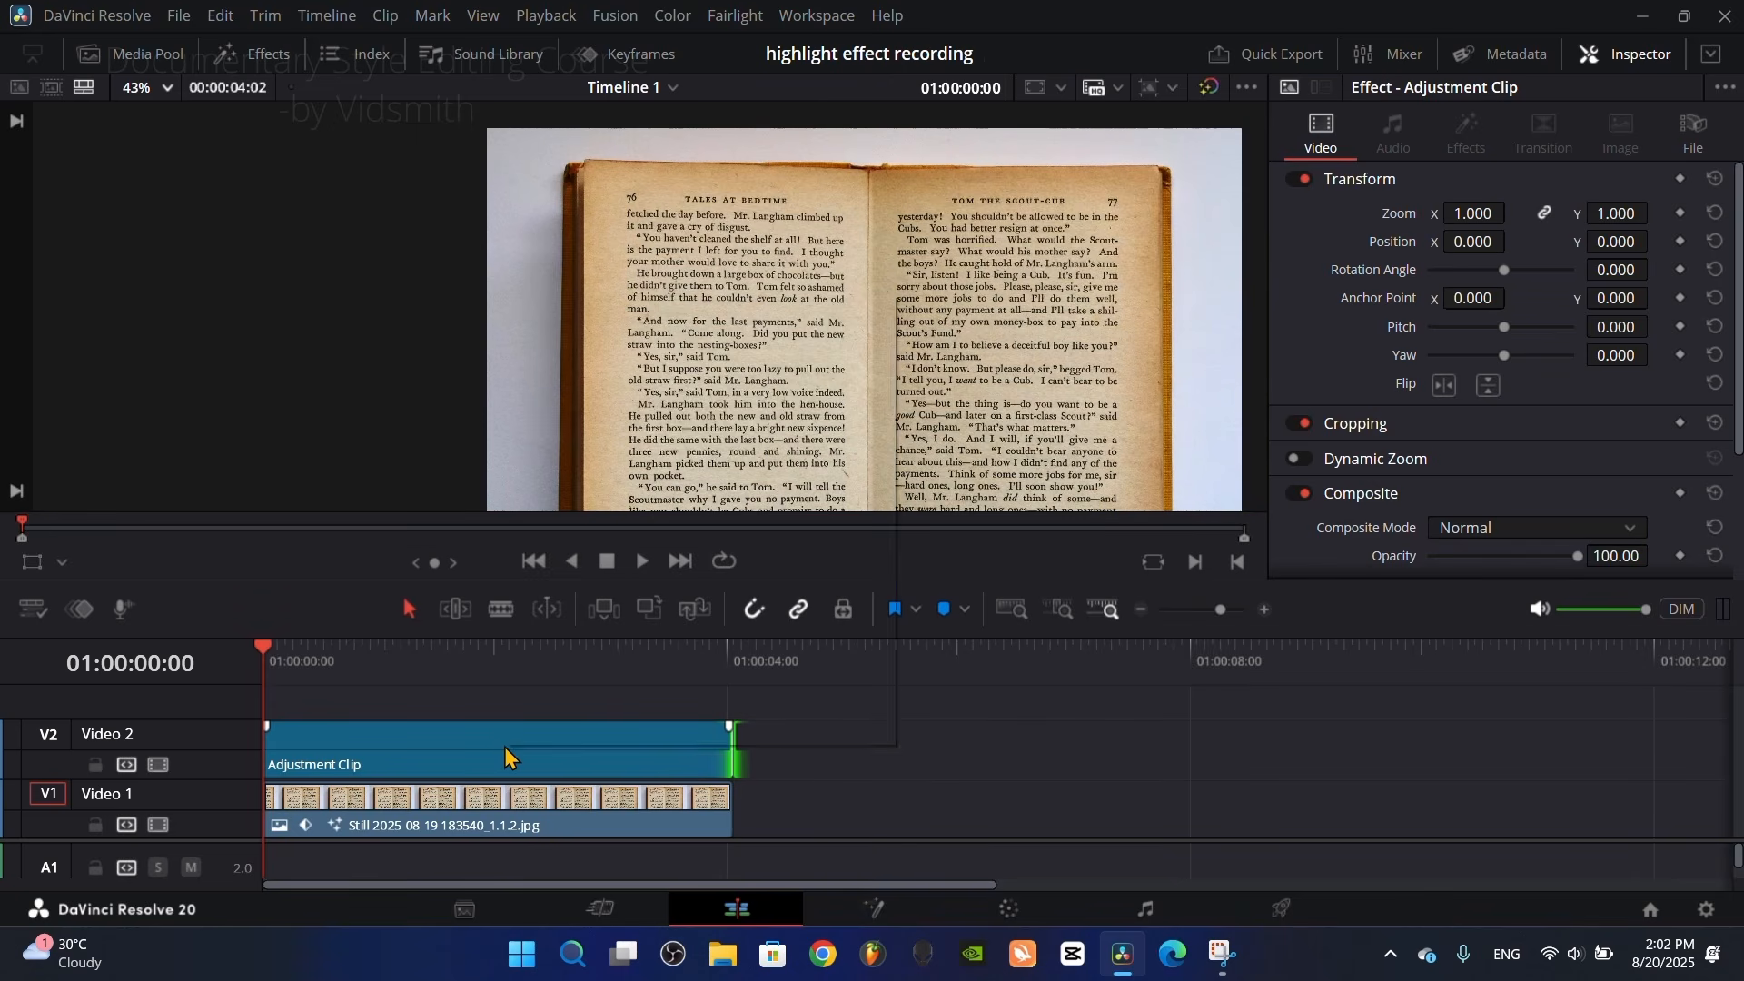
Step: Open the adjustment clip in Fusion and insert a Defocus node between MediaIn1 and MediaOut1
right_click(506, 747)
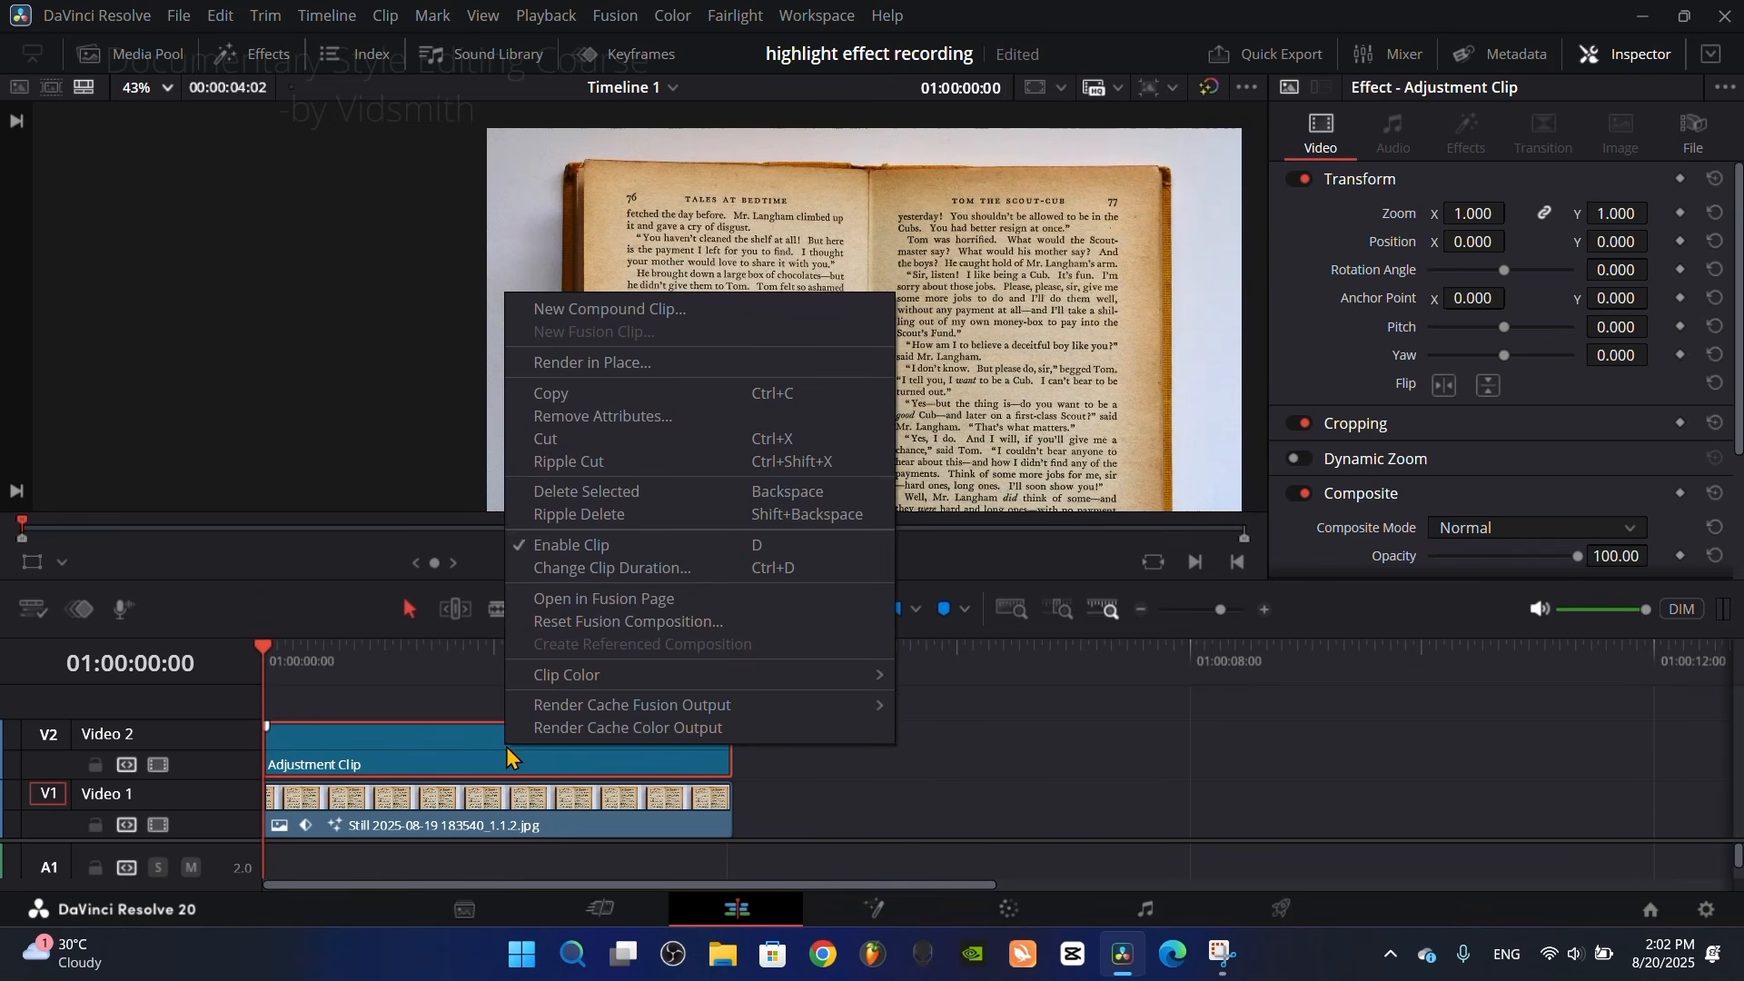
left_click(599, 601)
key("shift+space")
type("defoc")
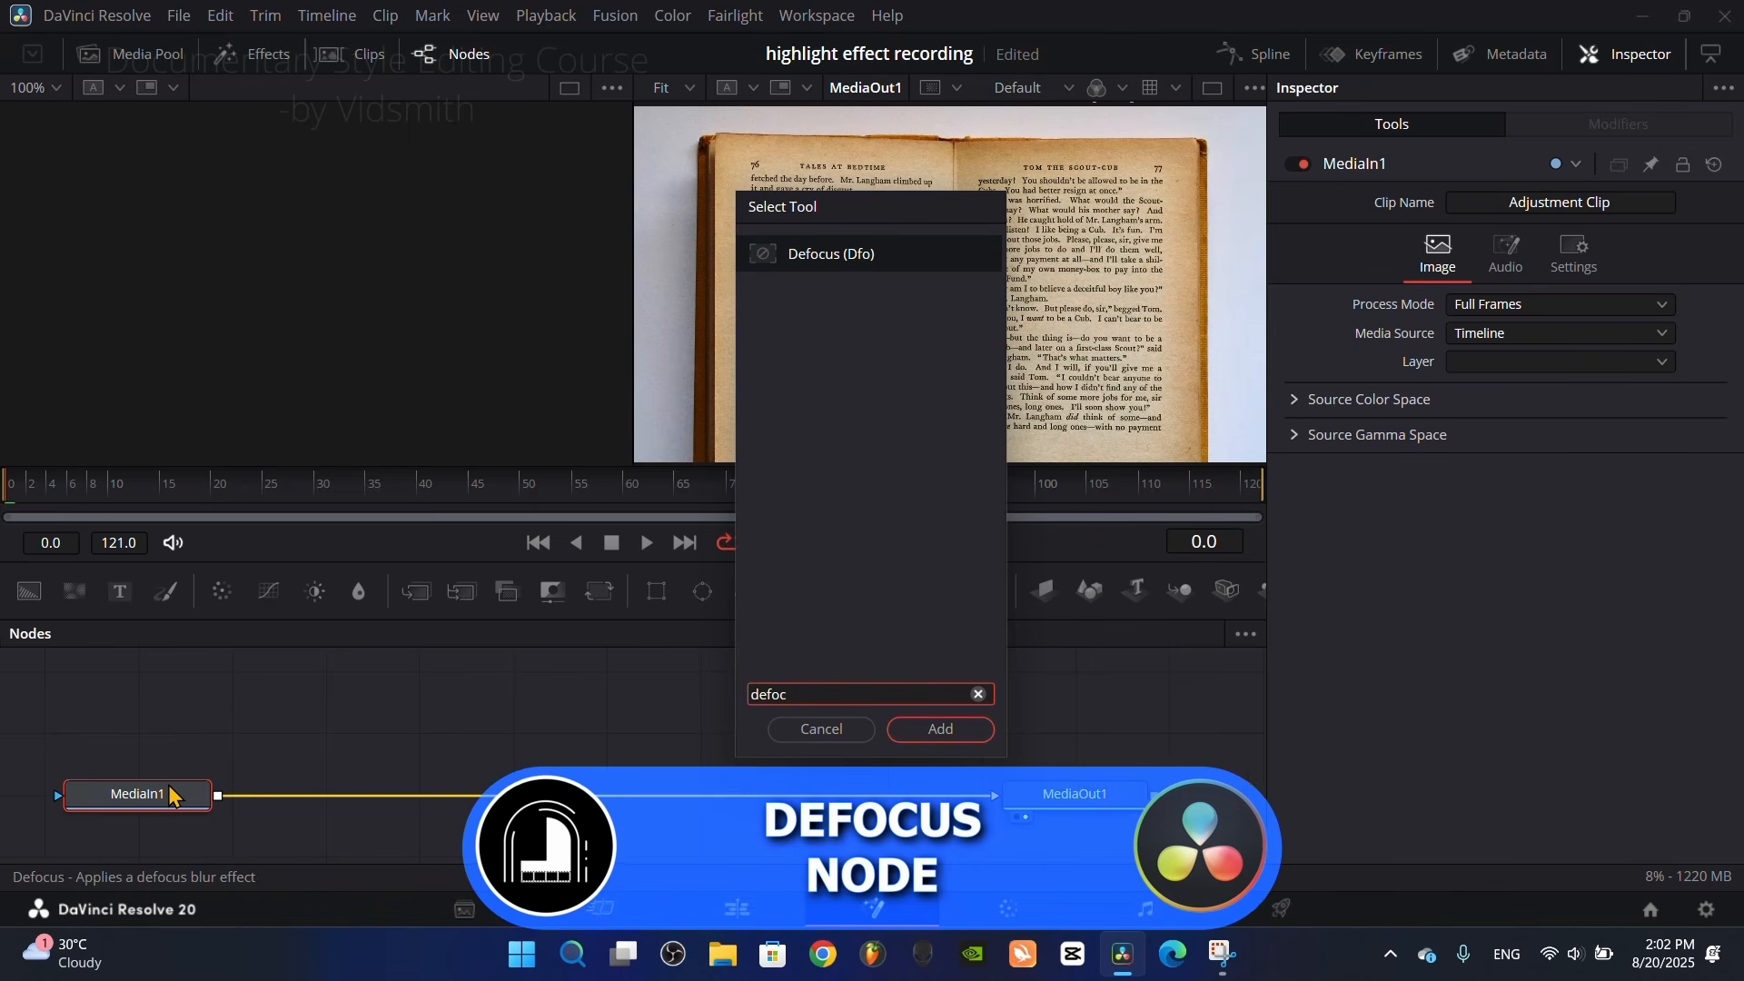
left_click(924, 729)
left_click_drag(382, 795, 536, 796)
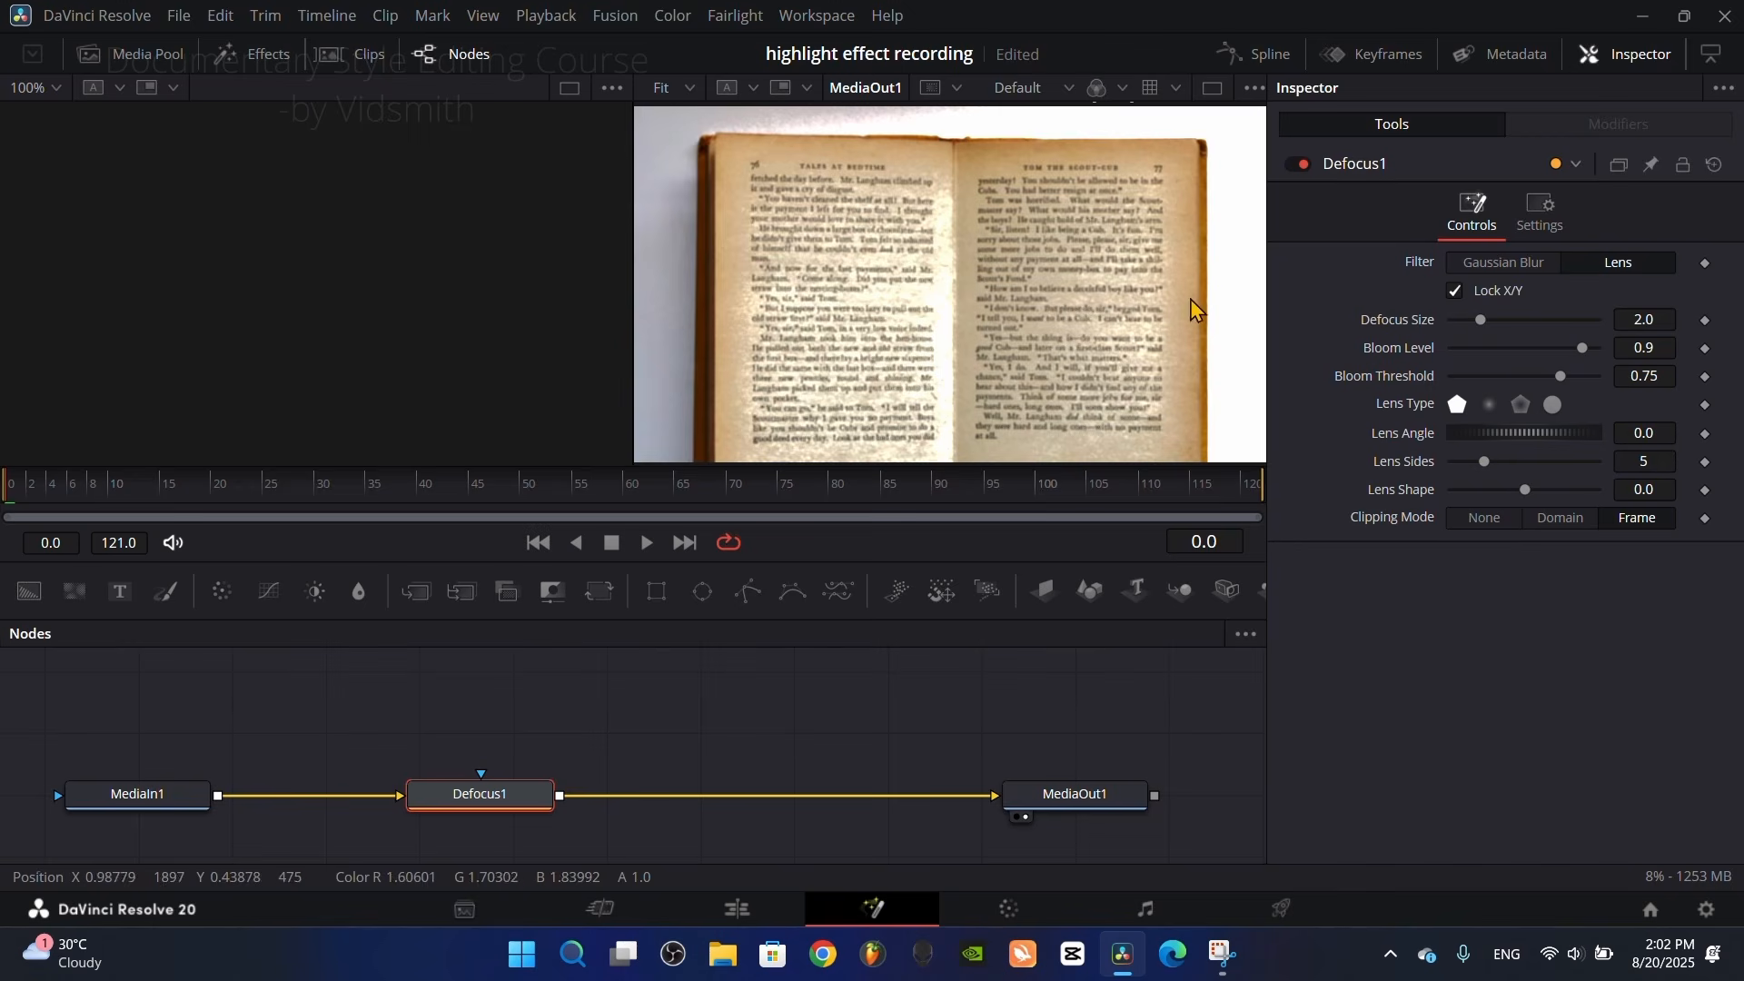
Step: Set the Defocus node's Defocus Size to about 5.51 to blur the book page
scroll(930, 283, "up", 2)
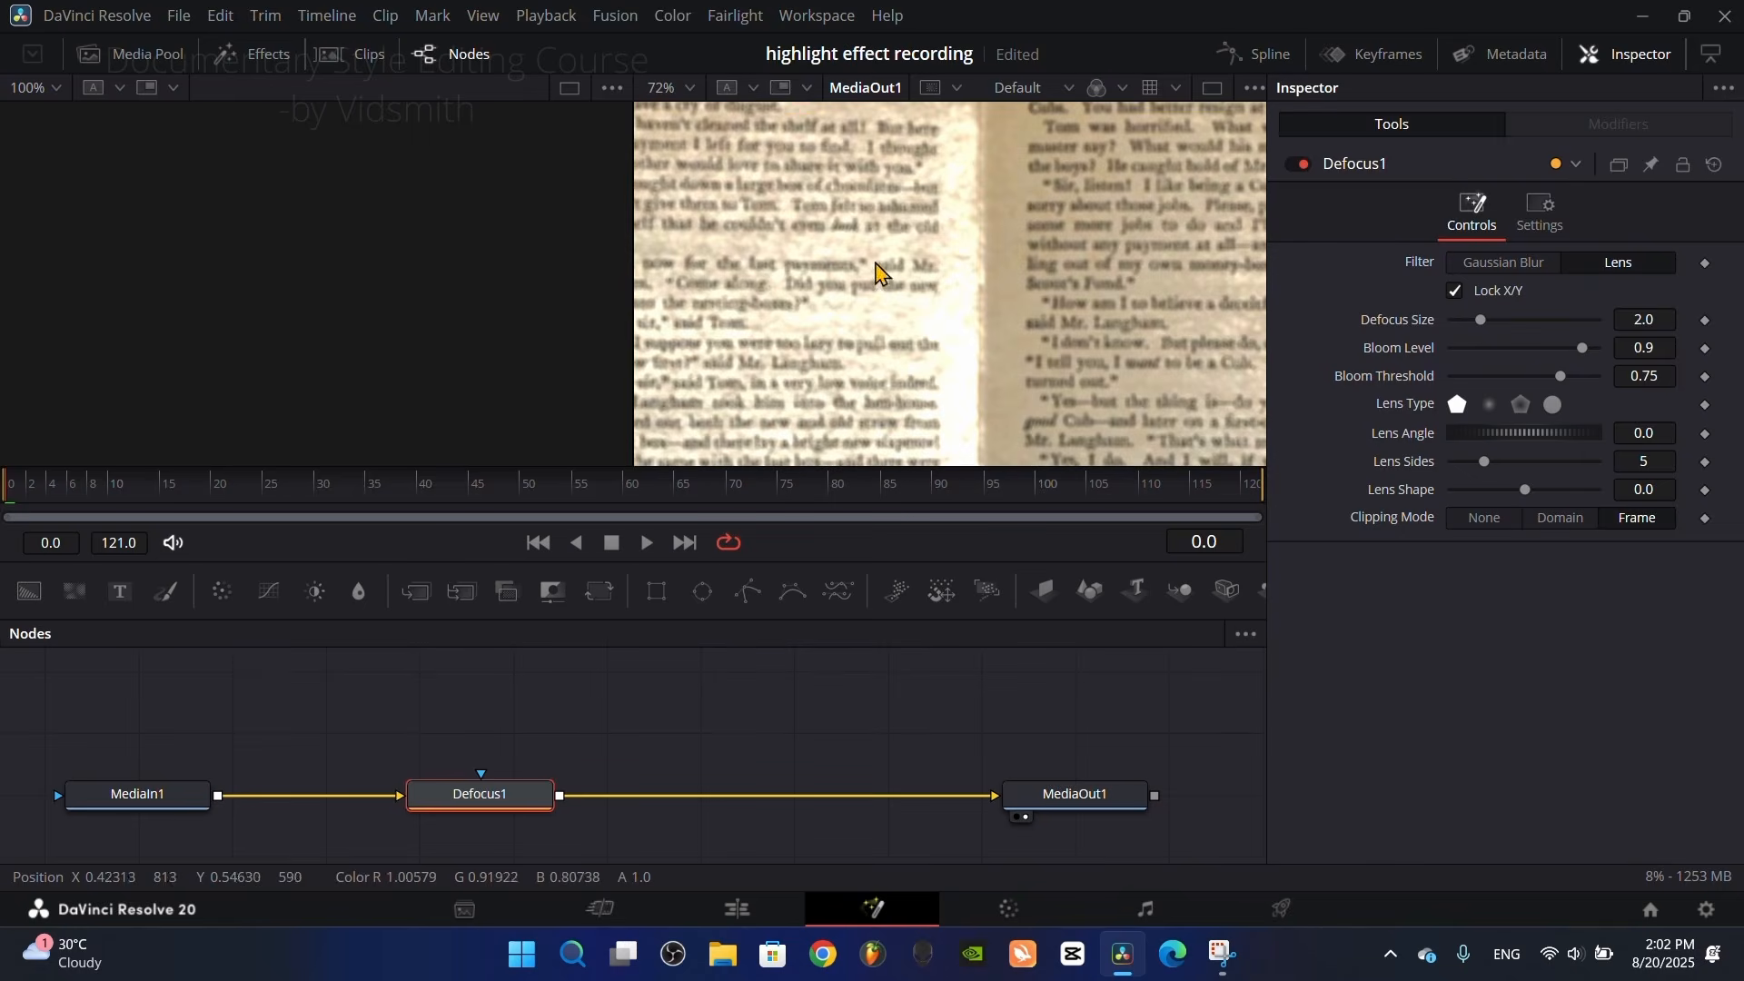
left_click_drag(920, 258, 1072, 341)
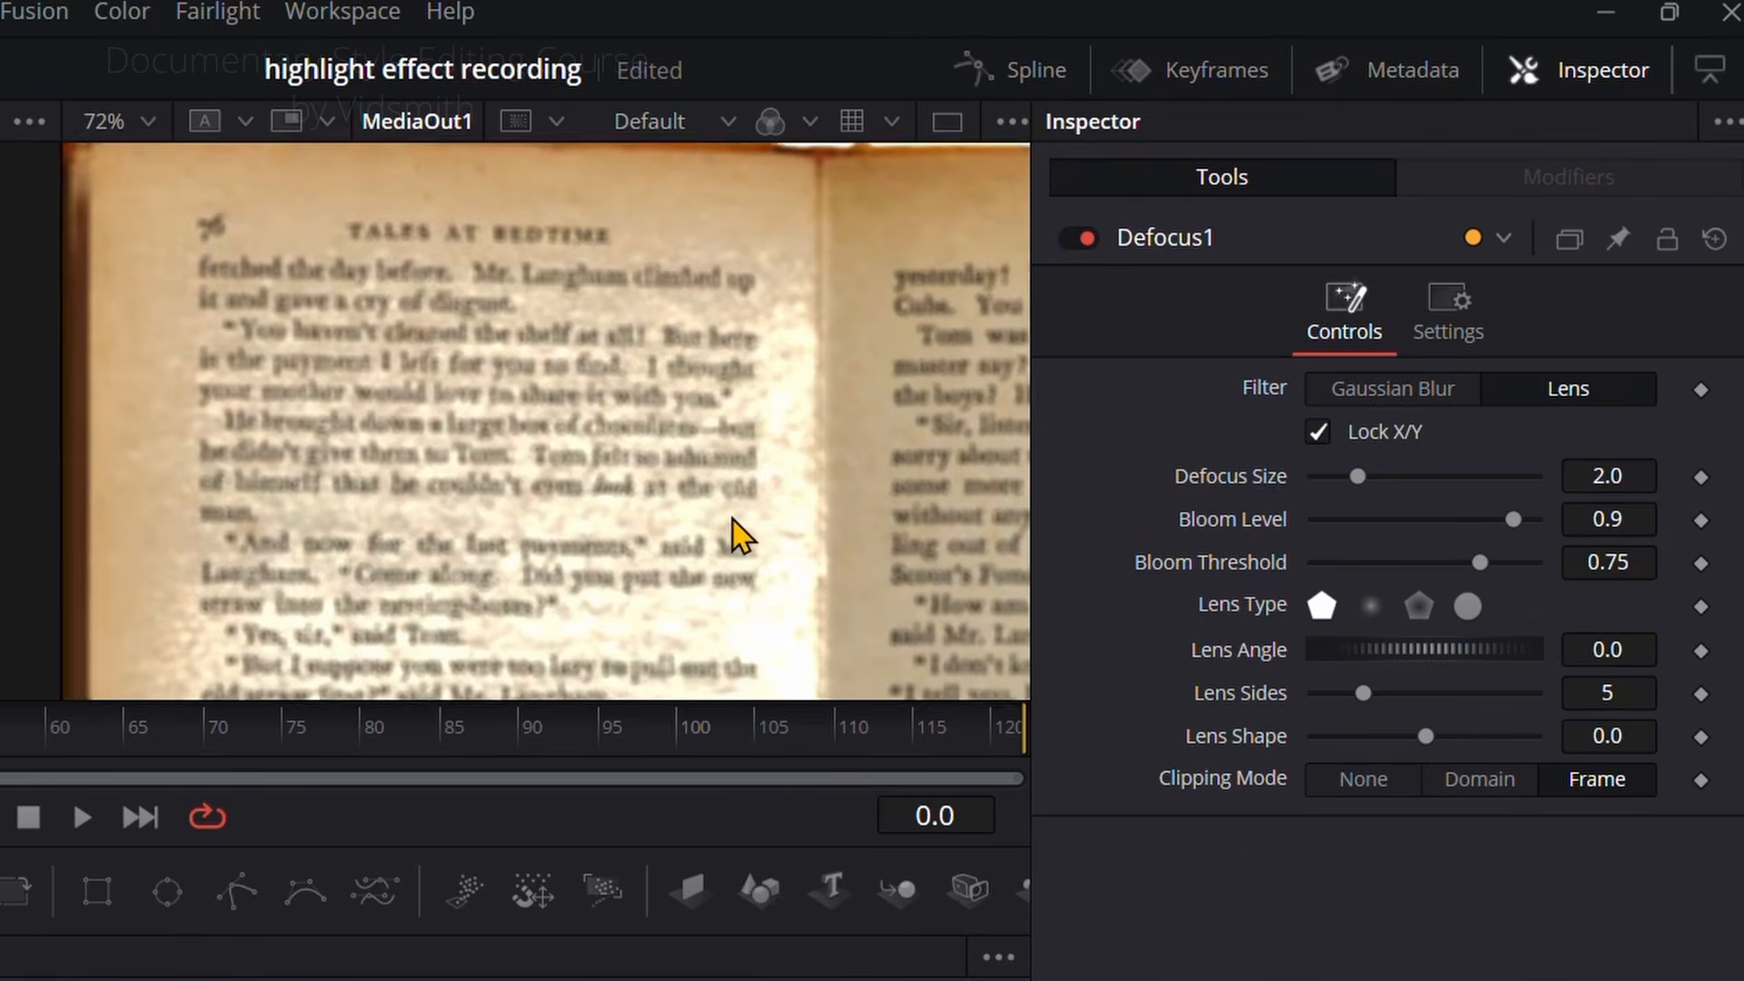
left_click_drag(1356, 482, 1439, 489)
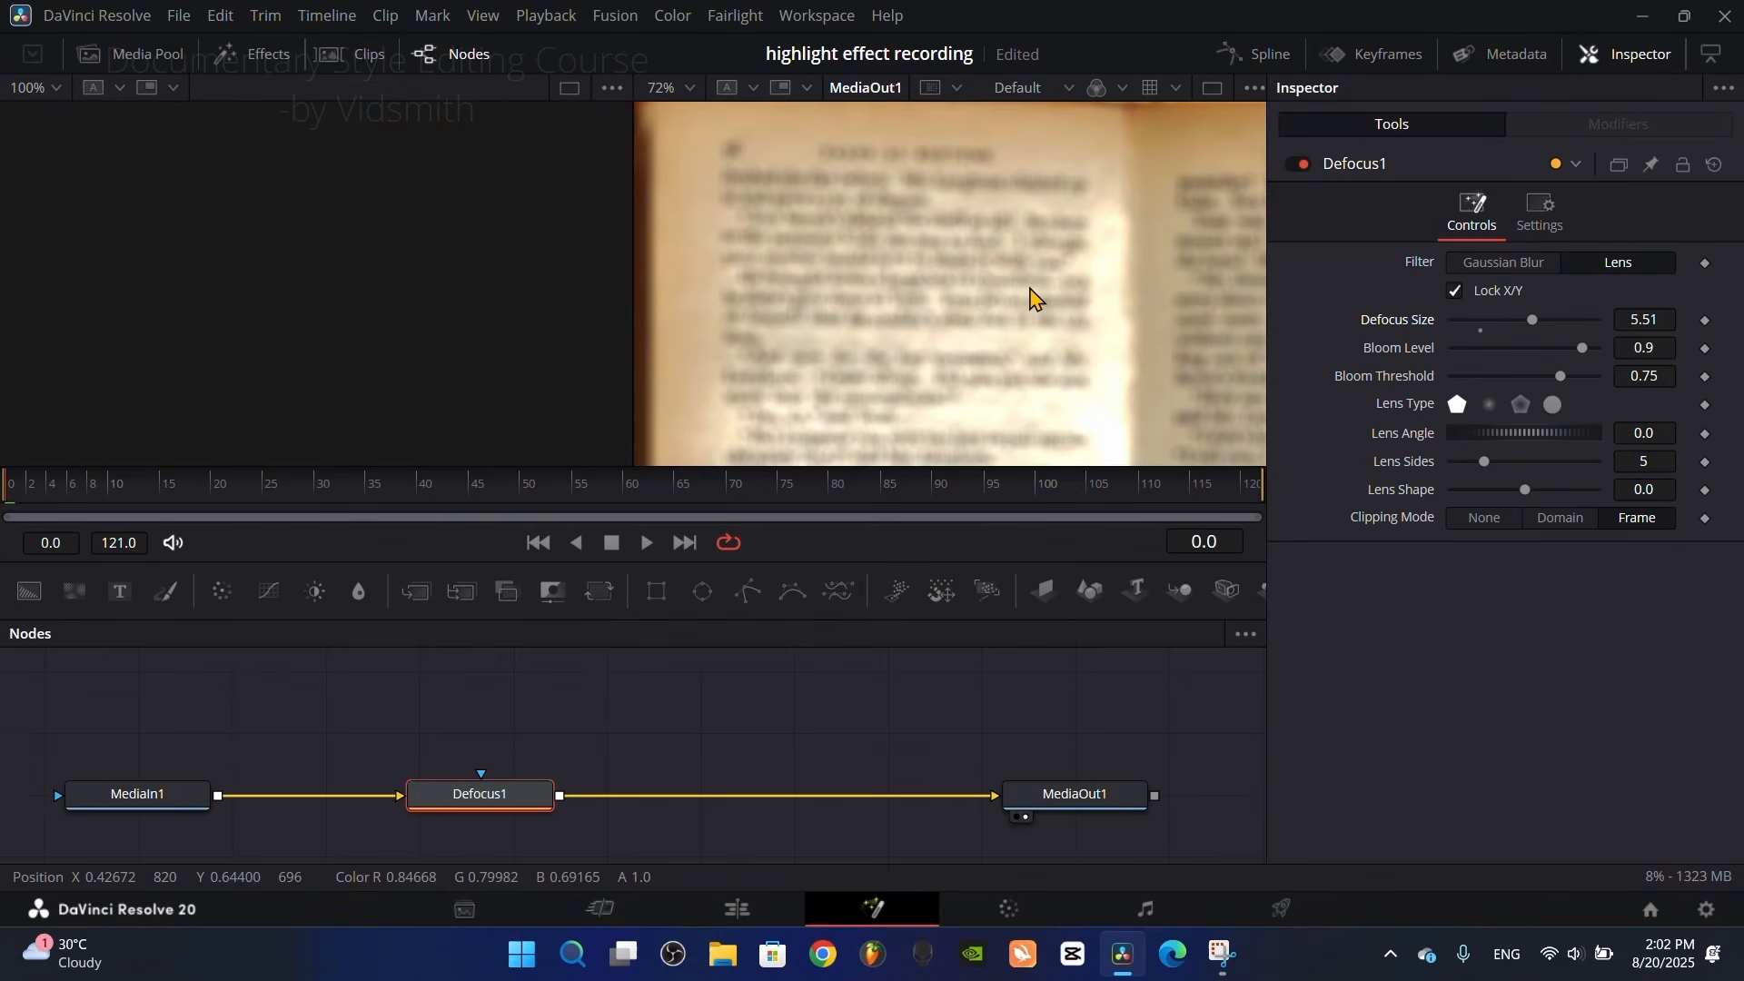
scroll(1035, 300, "down", 3)
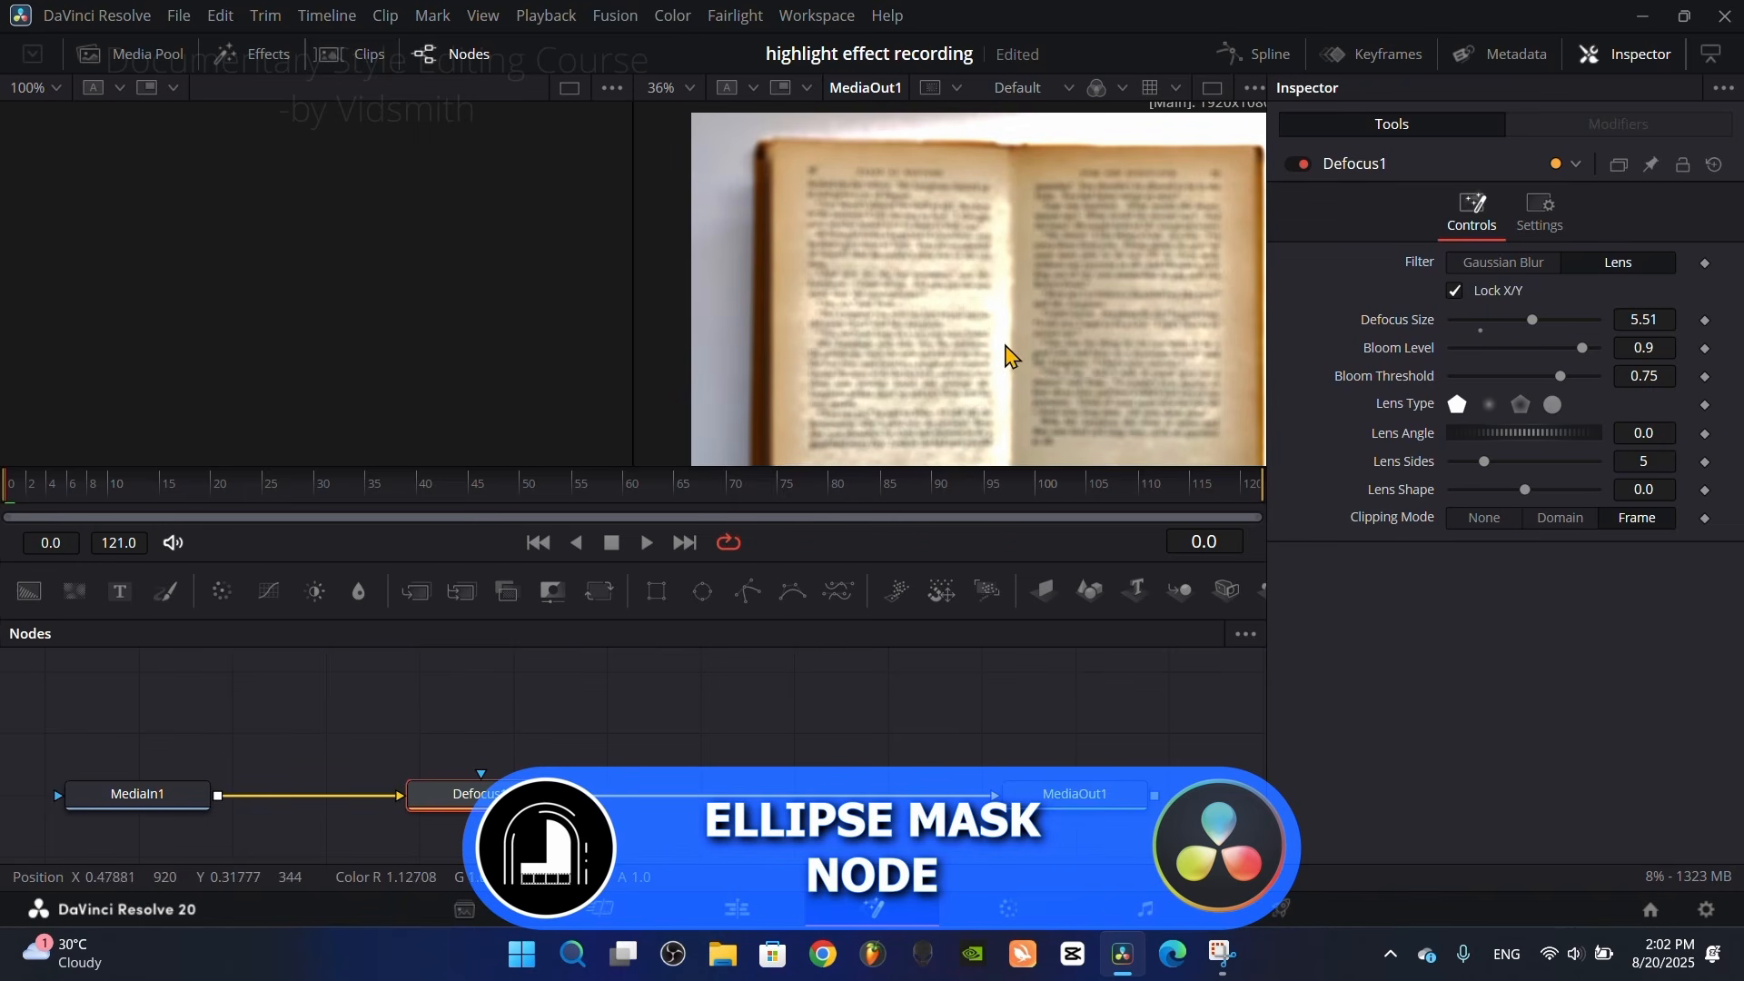
Step: Mask the Defocus node with an Ellipse and reshape it into a wide oval, Width about 0.784 and Height about 0.262
left_click_drag(702, 592, 487, 798)
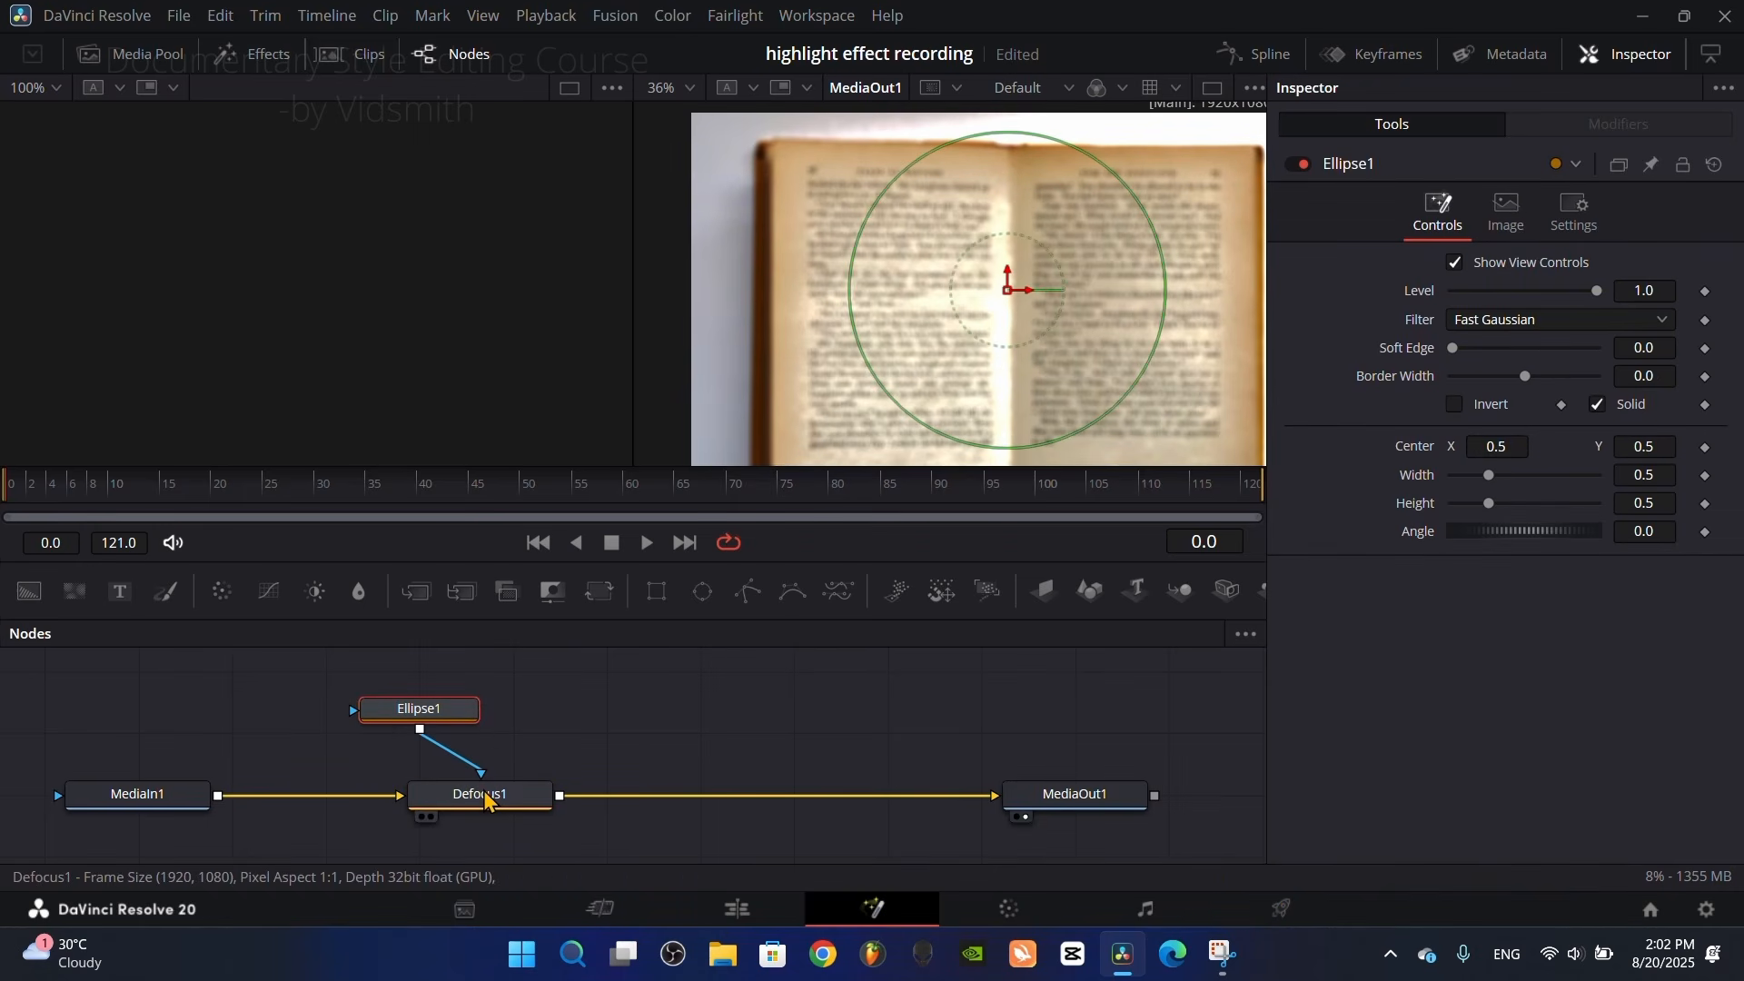
key("1")
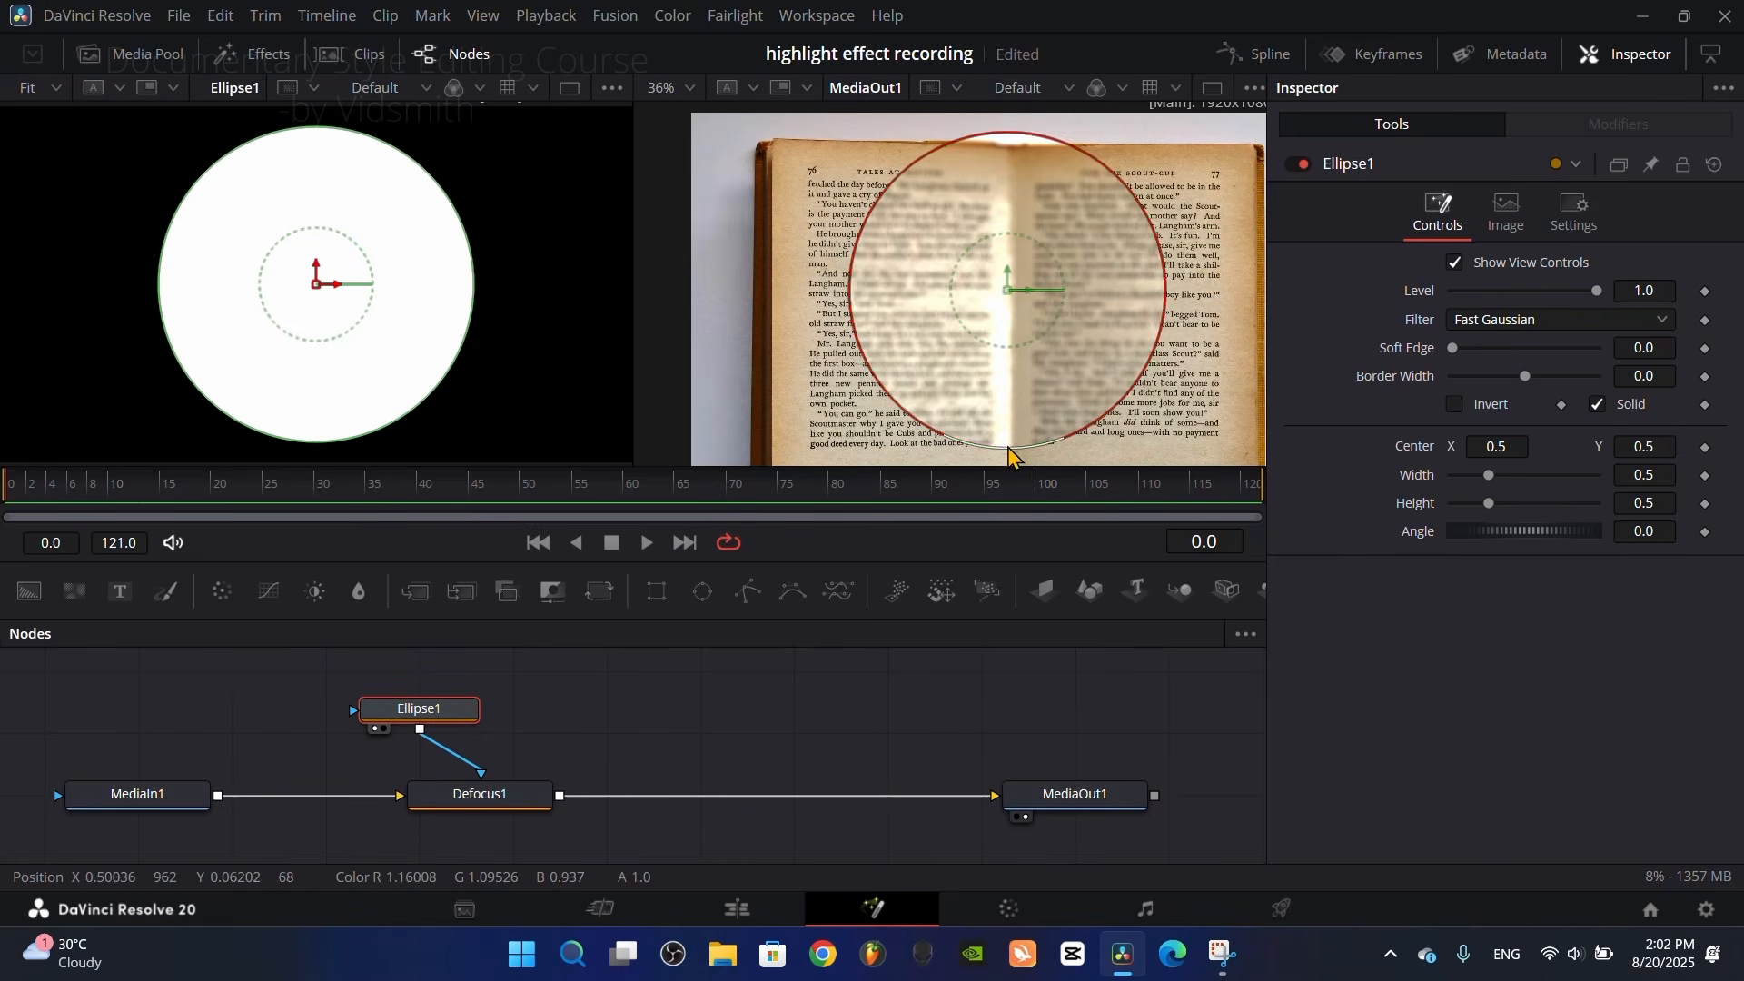
left_click_drag(1015, 460, 1036, 379)
left_click_drag(1165, 318, 1258, 324)
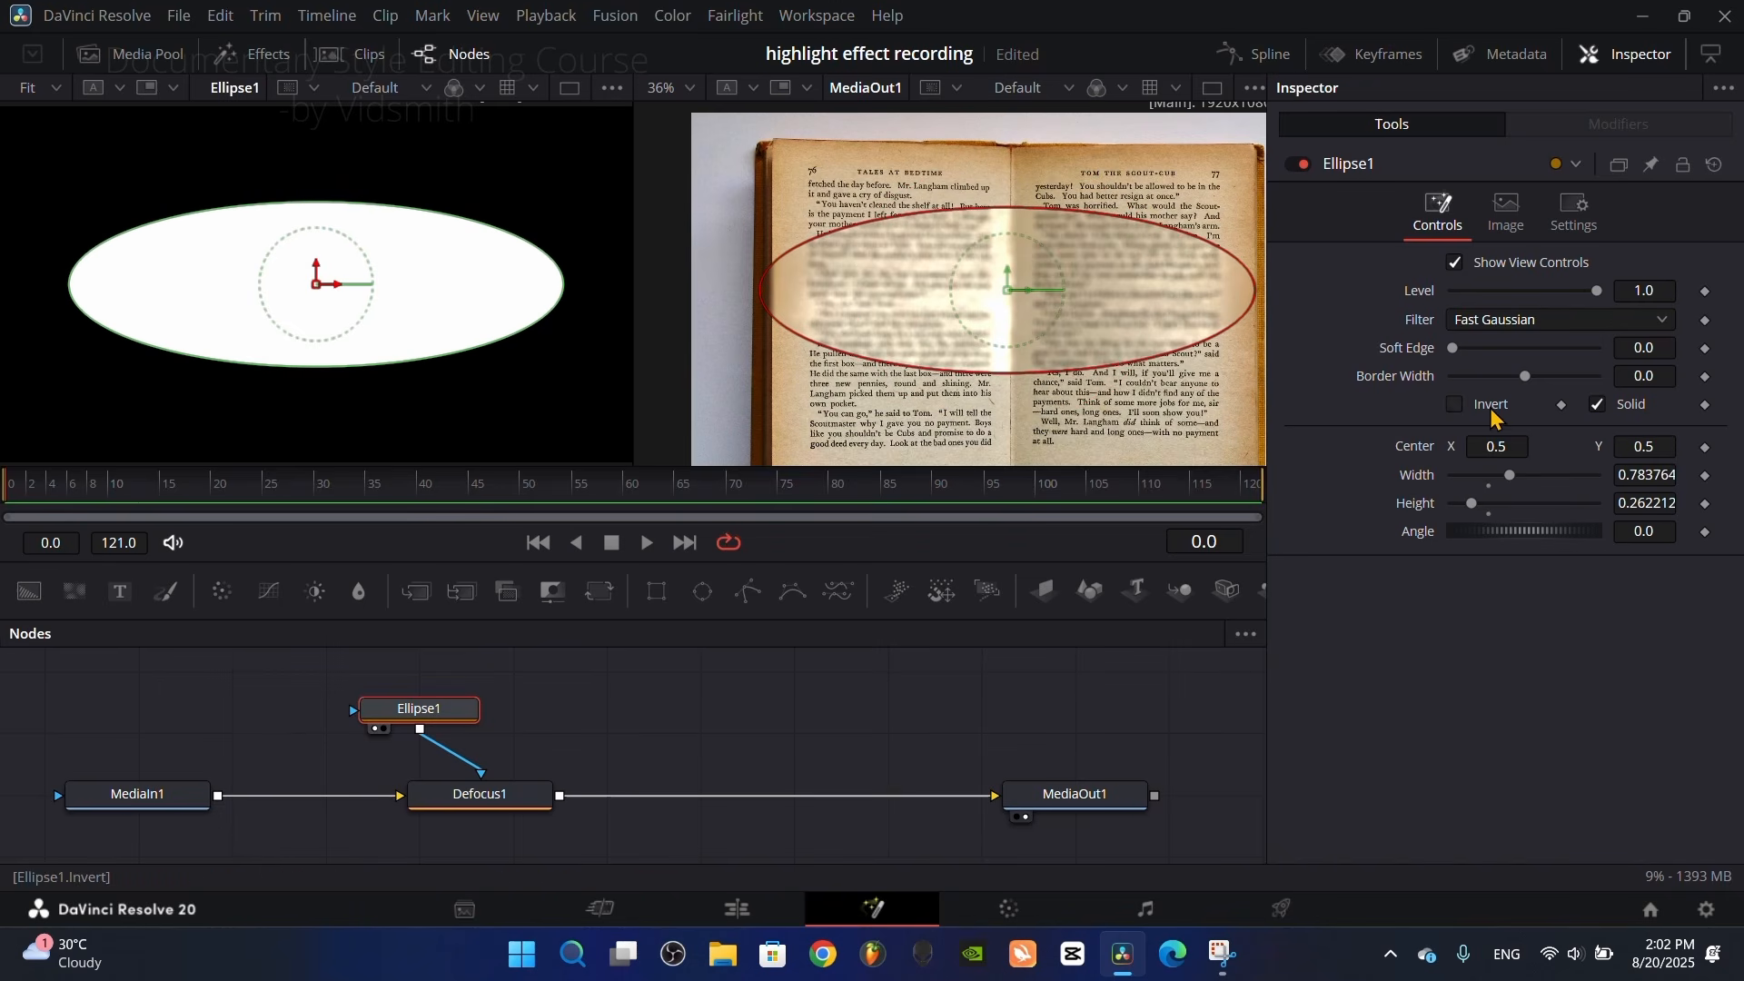
Step: Invert the ellipse mask and set its Soft Edge to about 0.173
left_click(1456, 405)
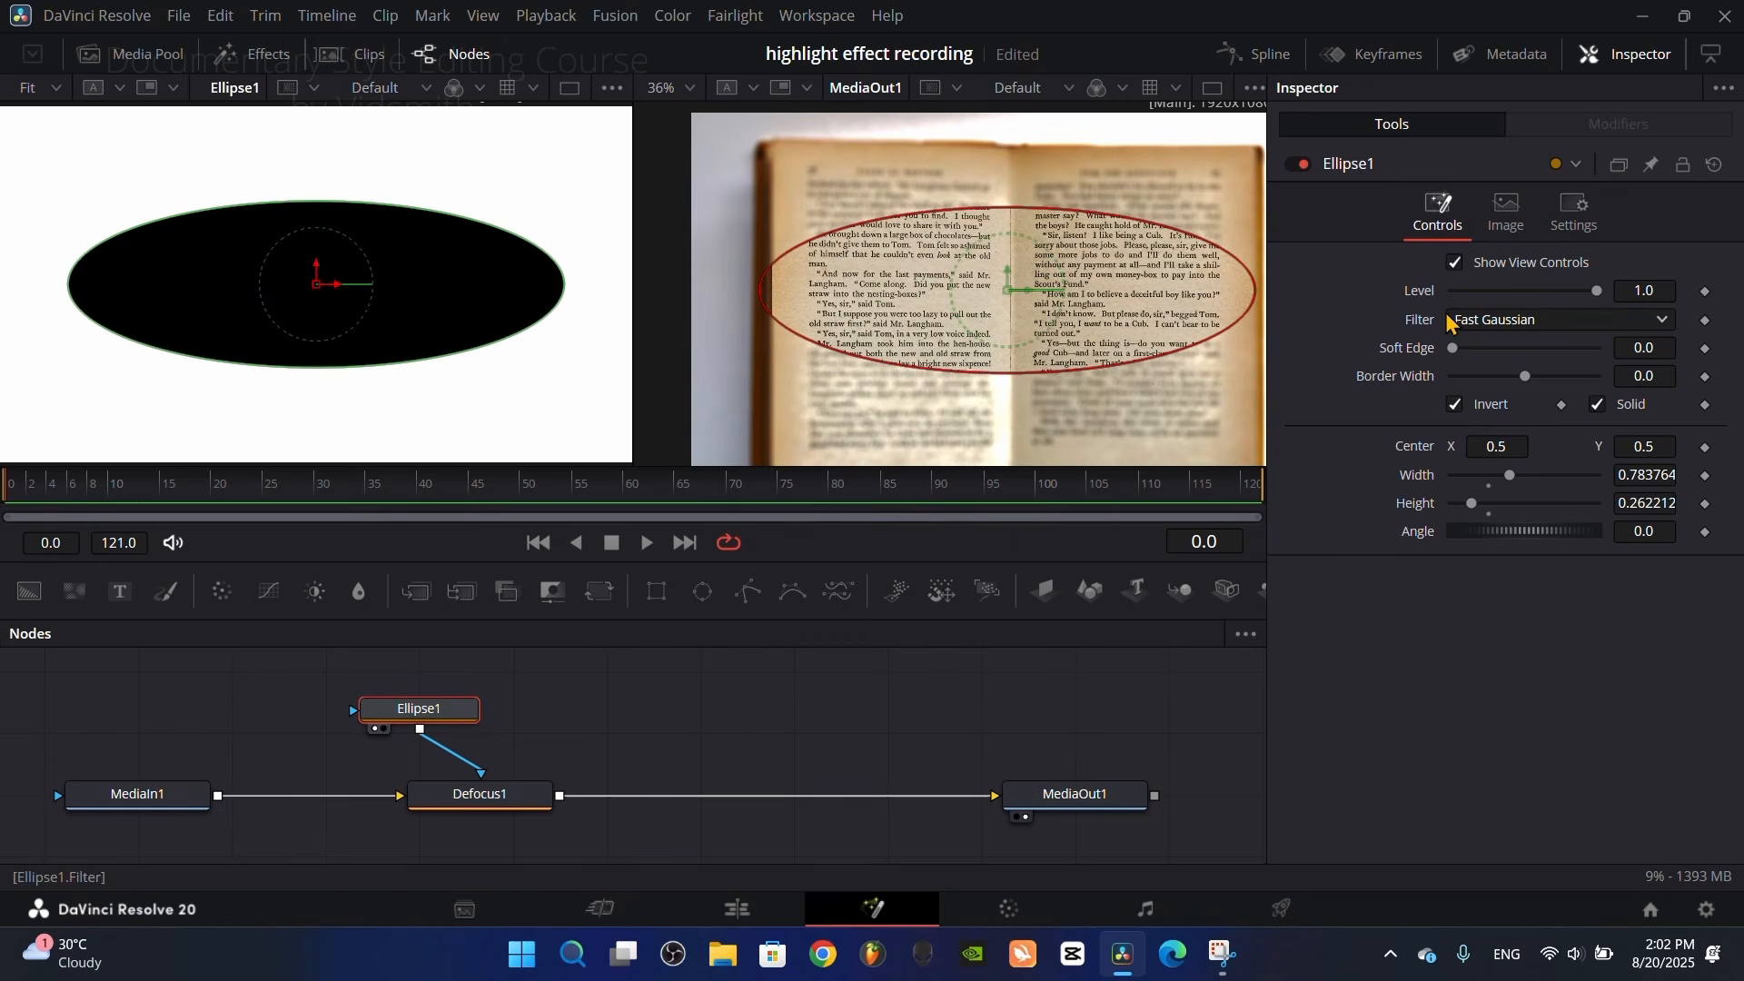
left_click_drag(1456, 349, 1580, 367)
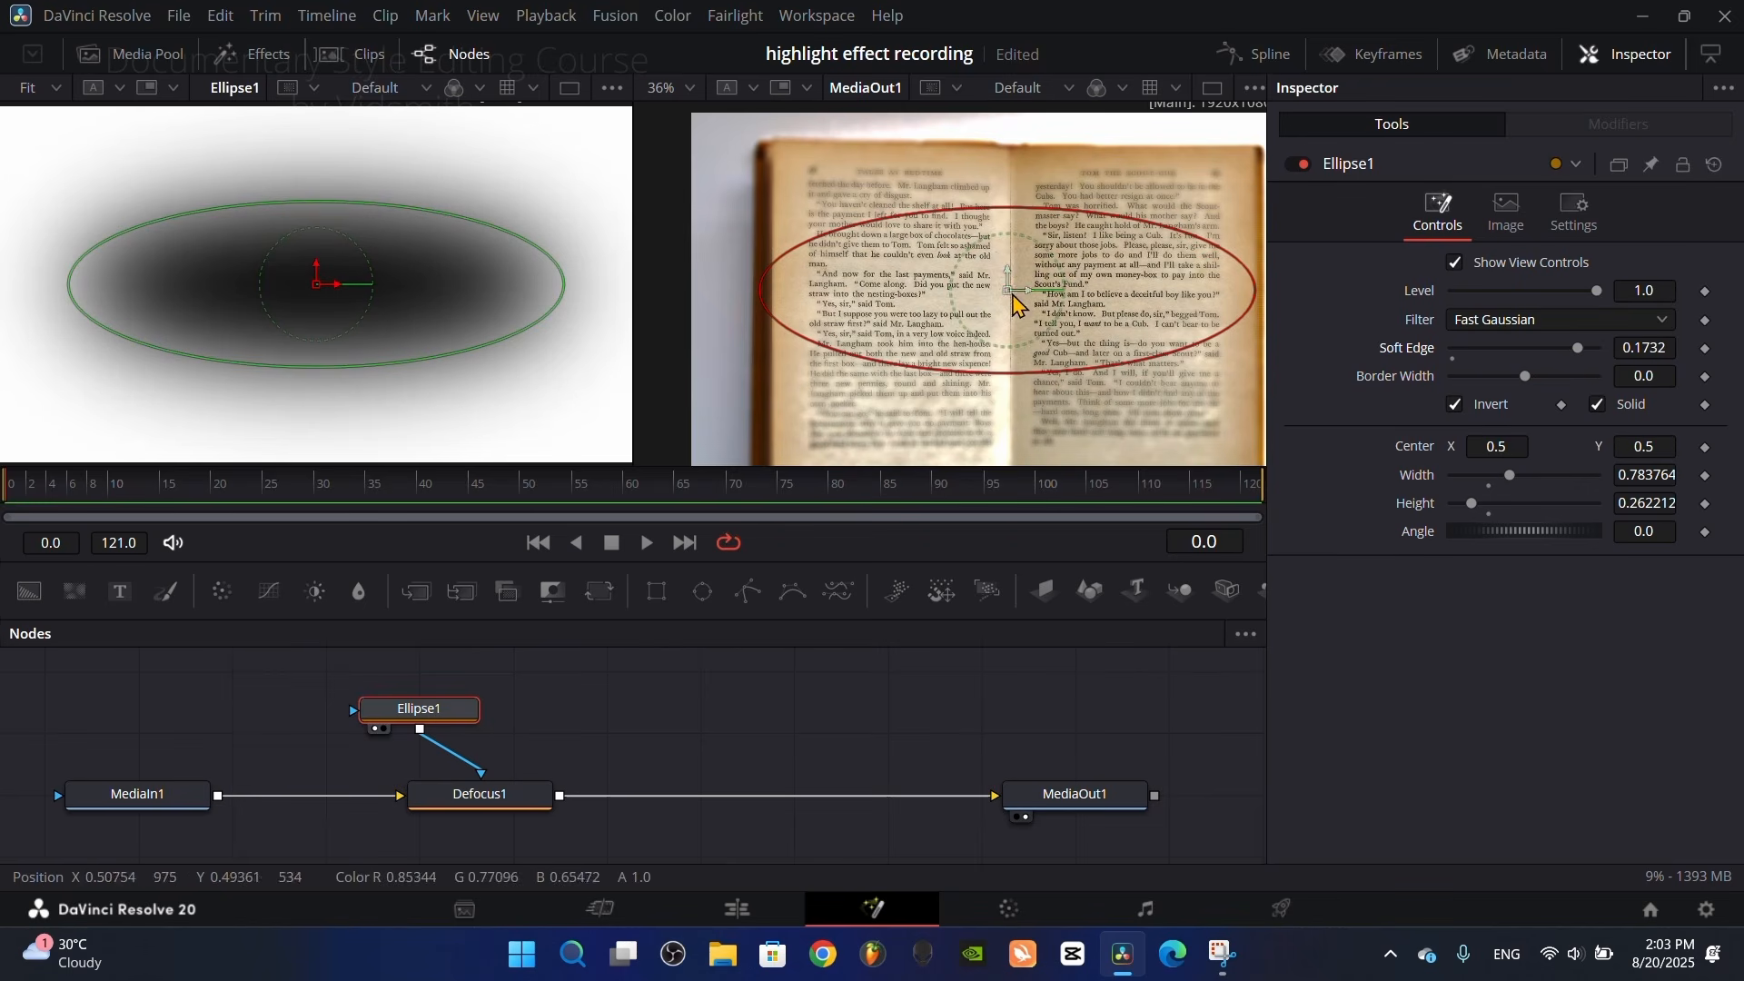
Step: Reposition the ellipse mask over the green highlighted line, with its center at about X 0.429, Y 0.676
scroll(1095, 308, "down", 1)
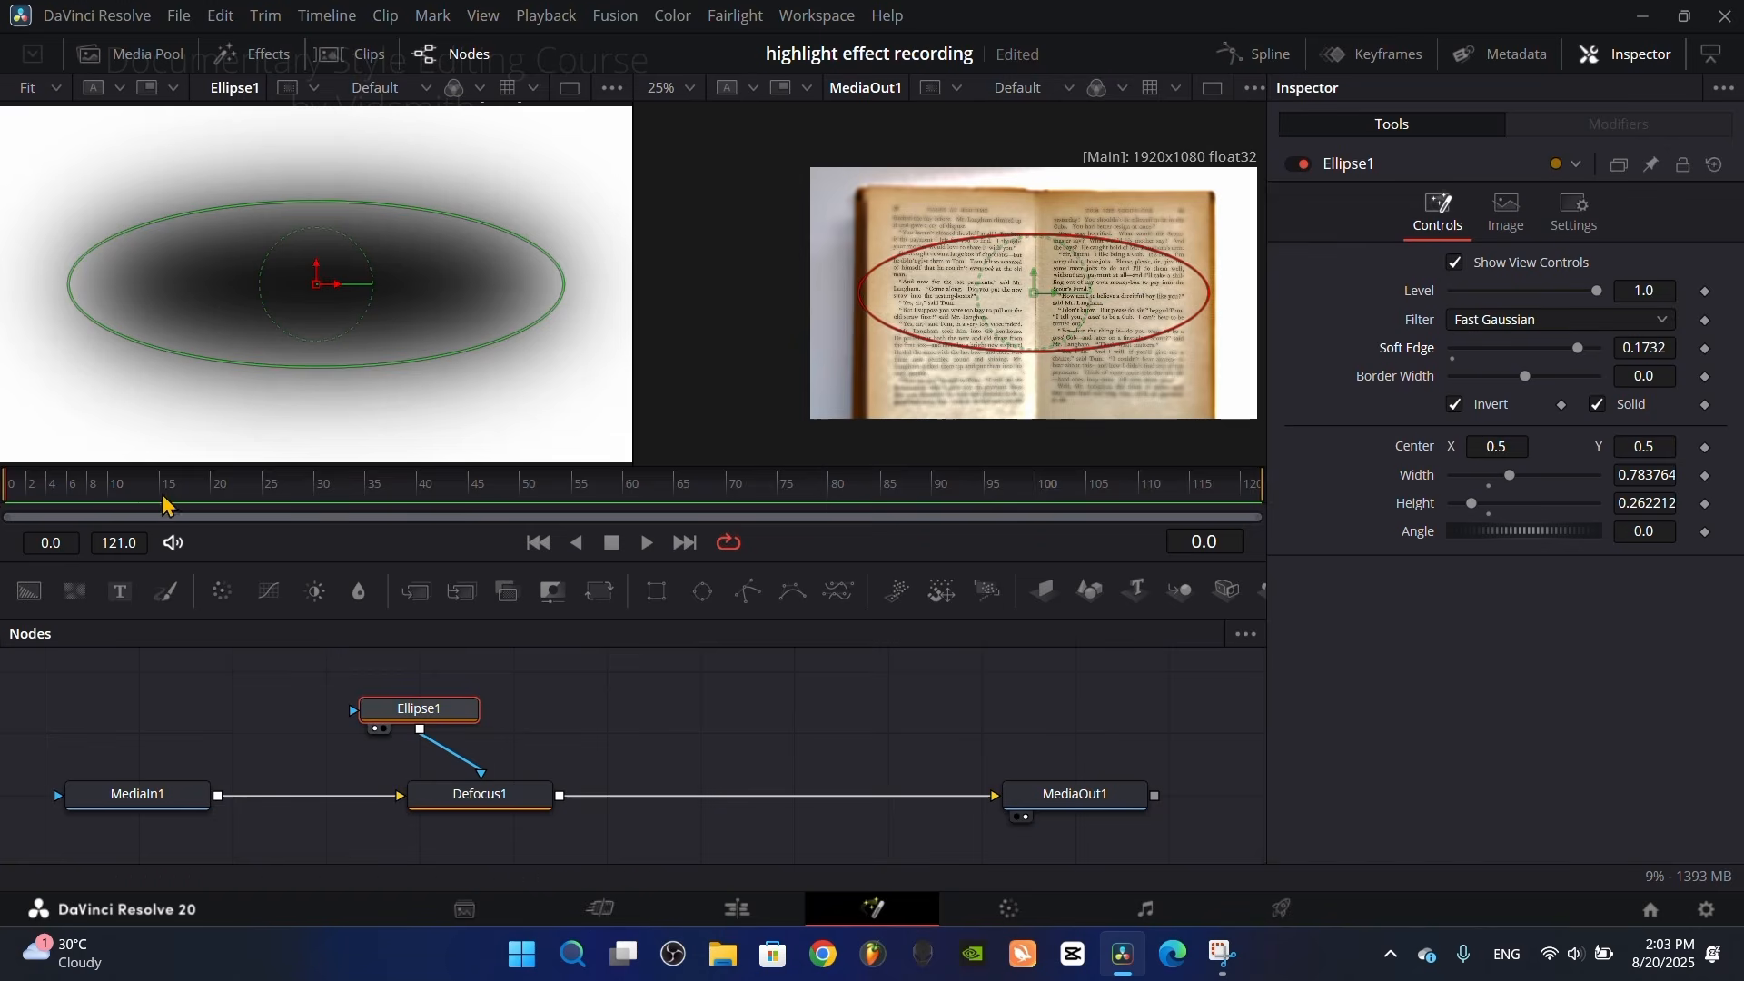
left_click_drag(164, 505, 309, 489)
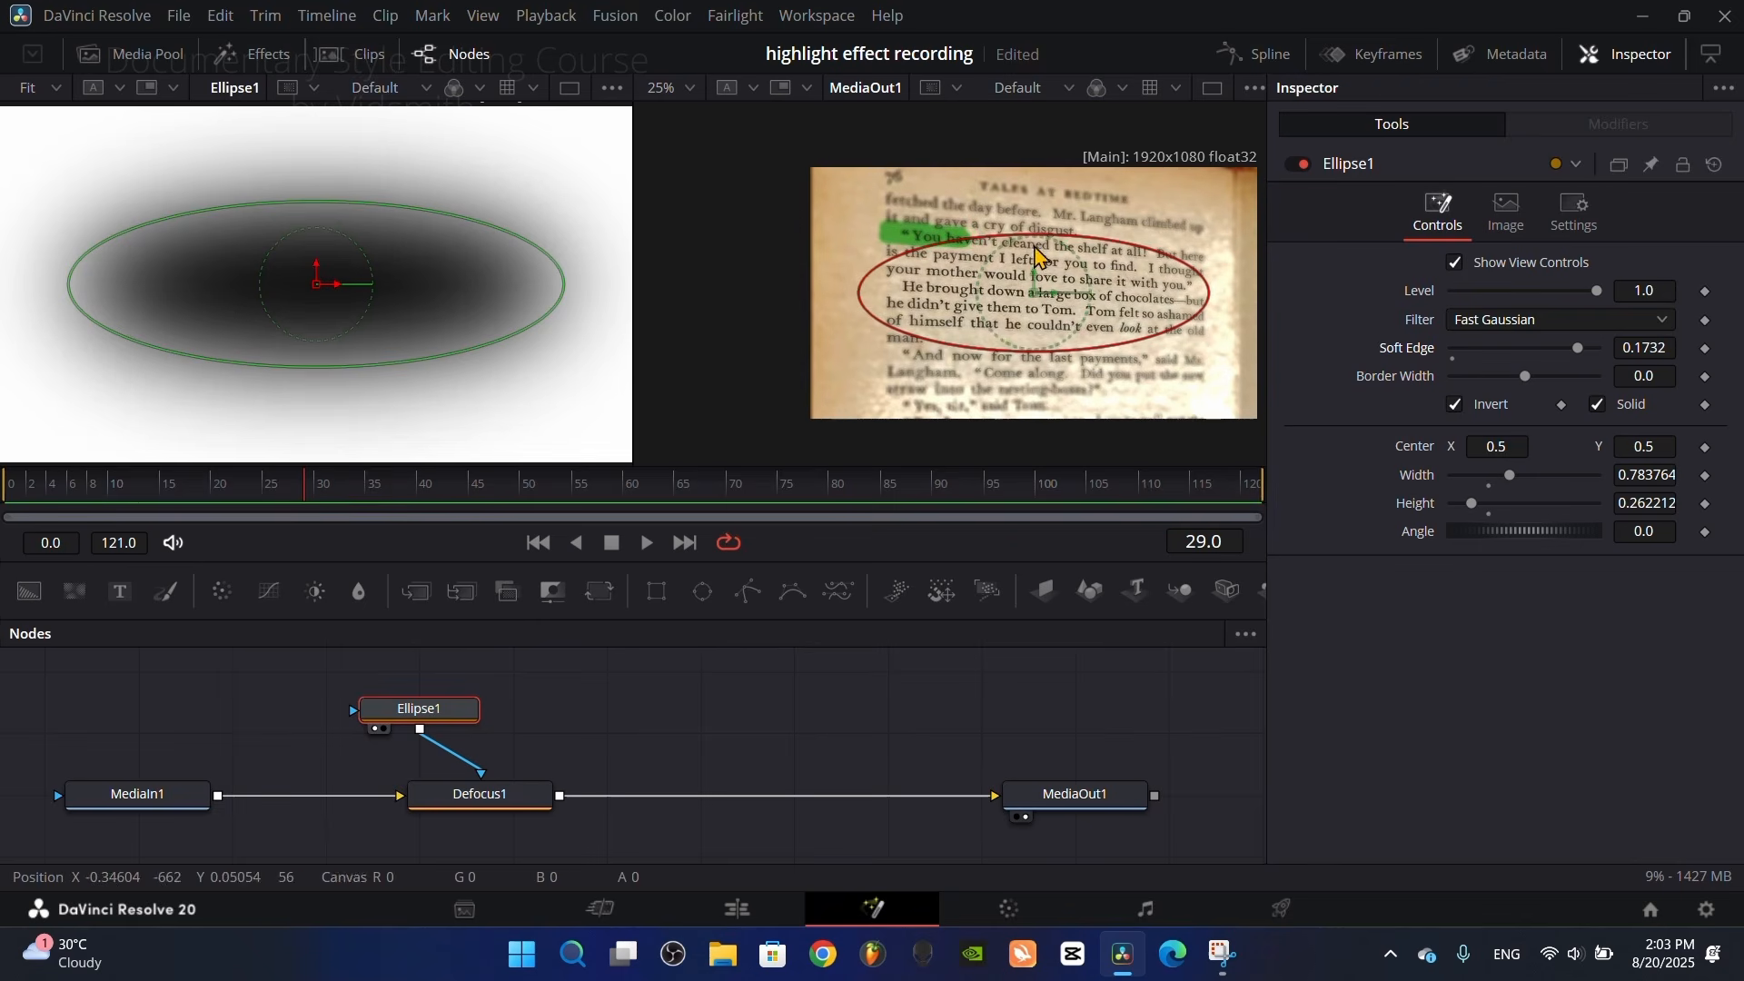
left_click_drag(1035, 299, 1005, 259)
left_click(555, 495)
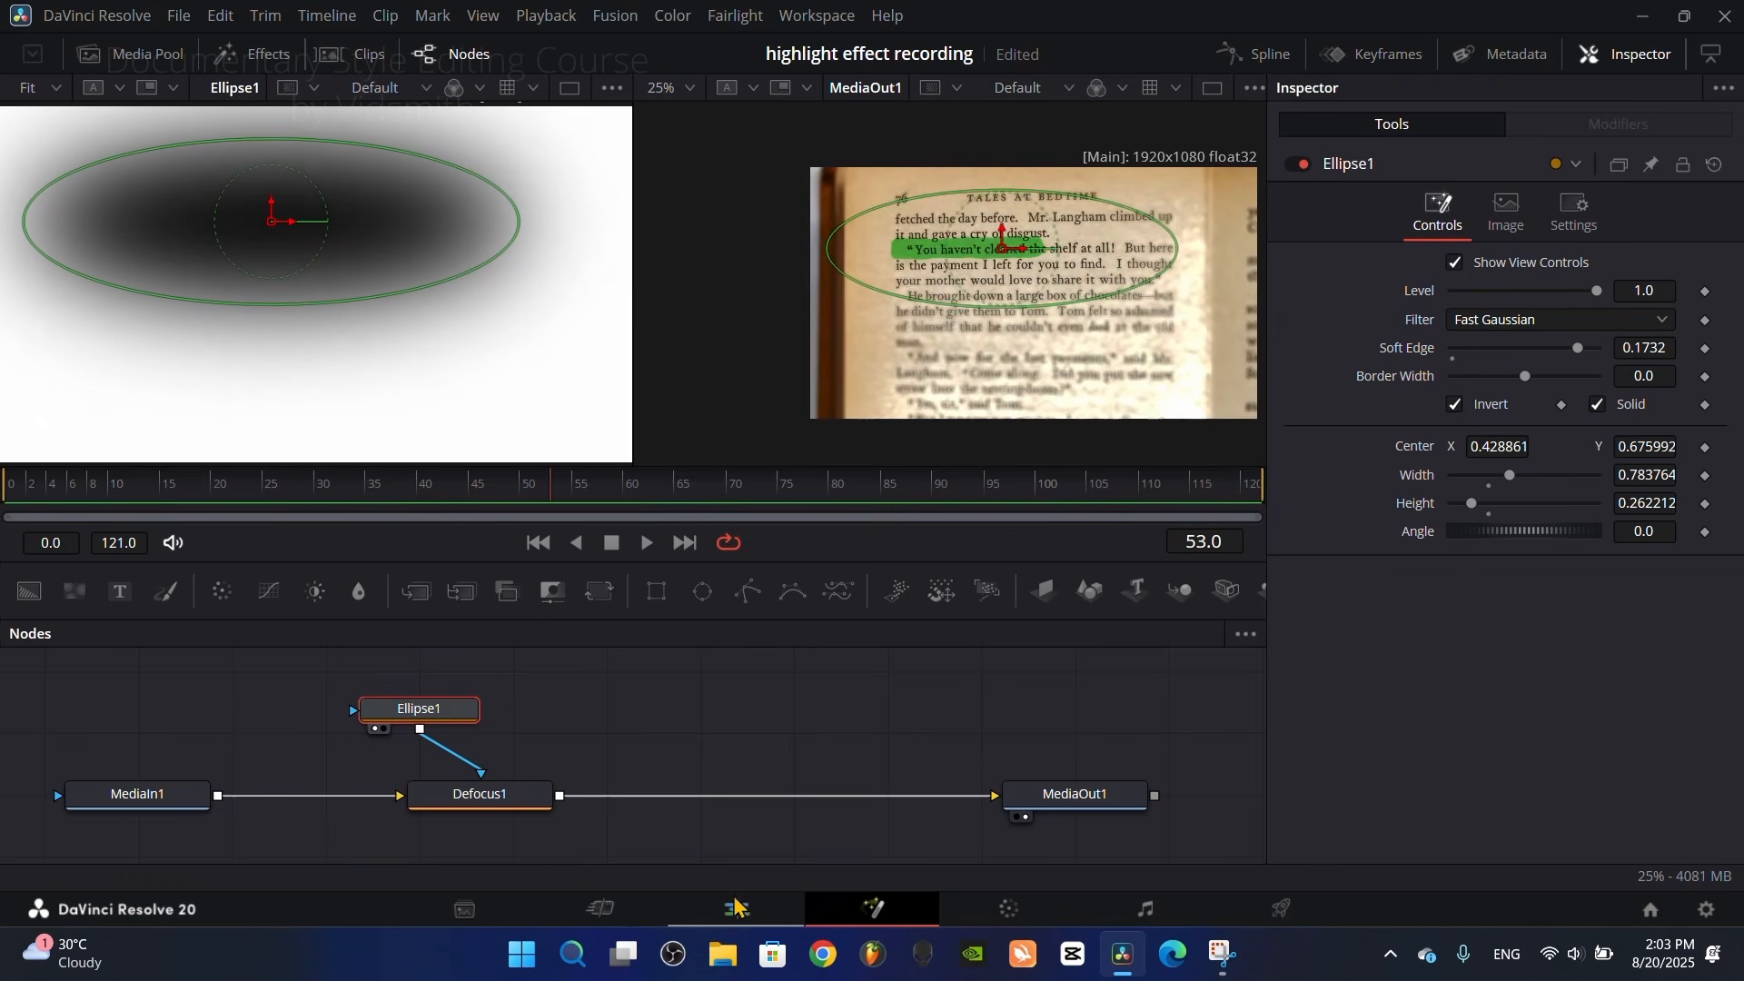
Step: Return to the Edit page and play the timeline full screen from the start to review the masked blur
left_click(736, 907)
left_click_drag(277, 662, 256, 662)
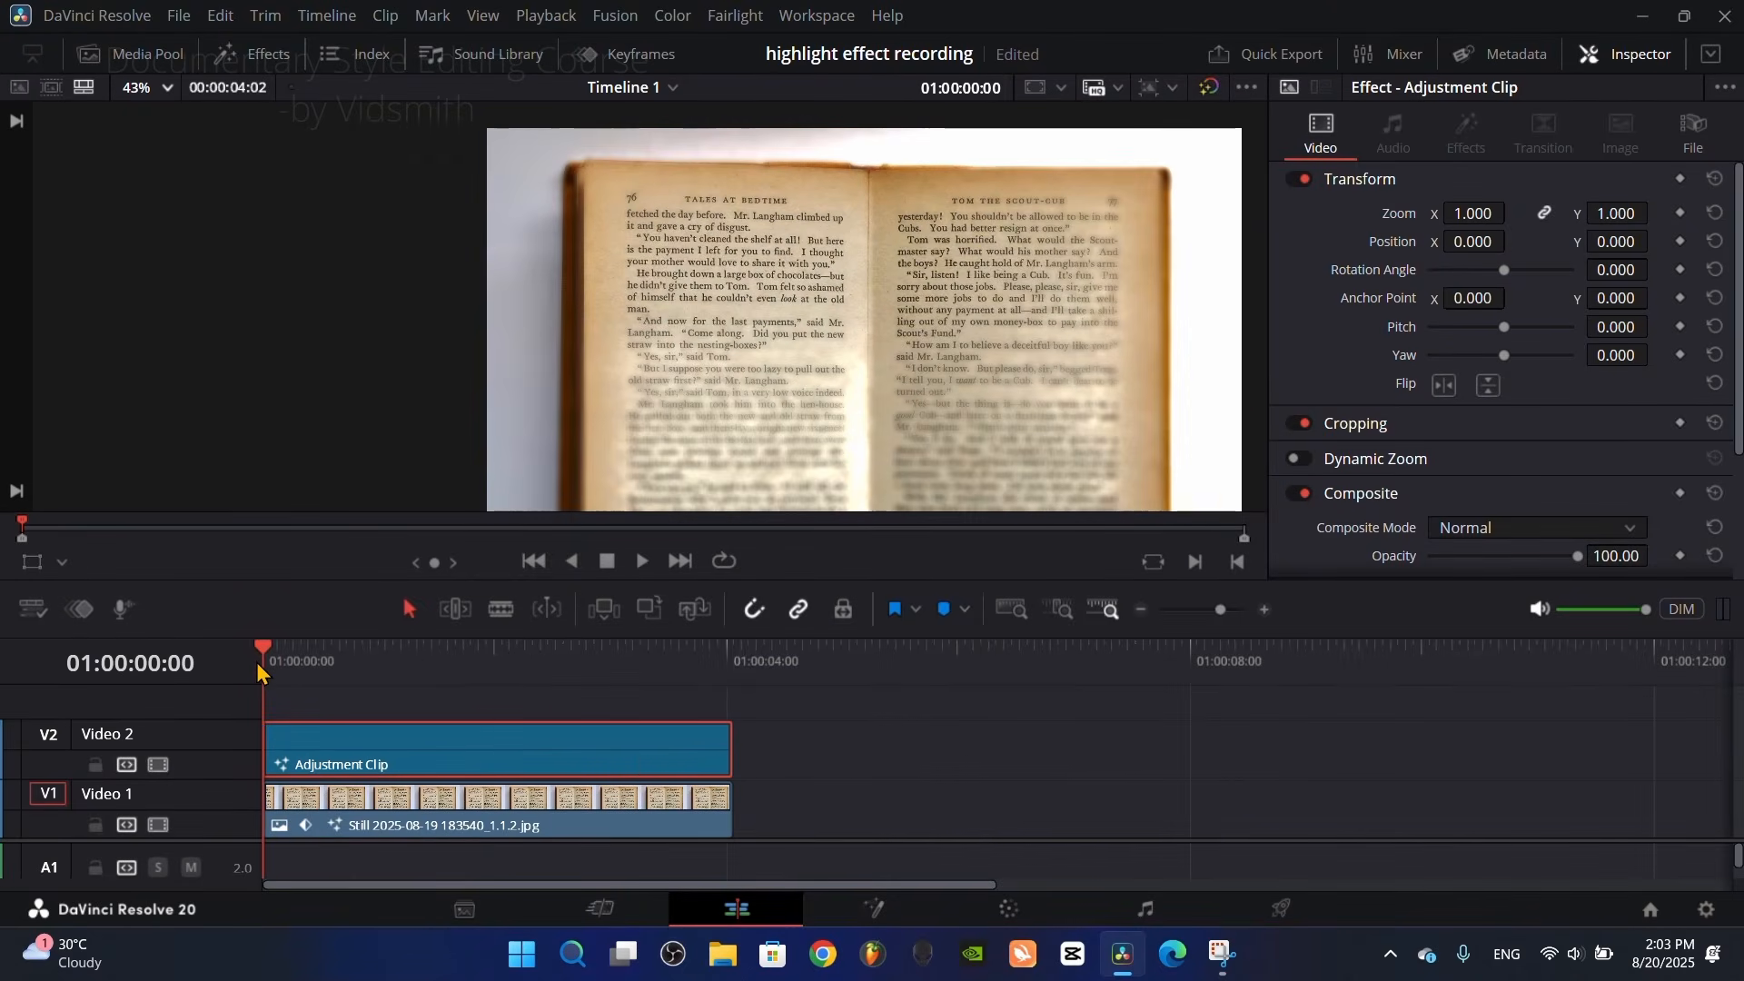
key("p")
key("space")
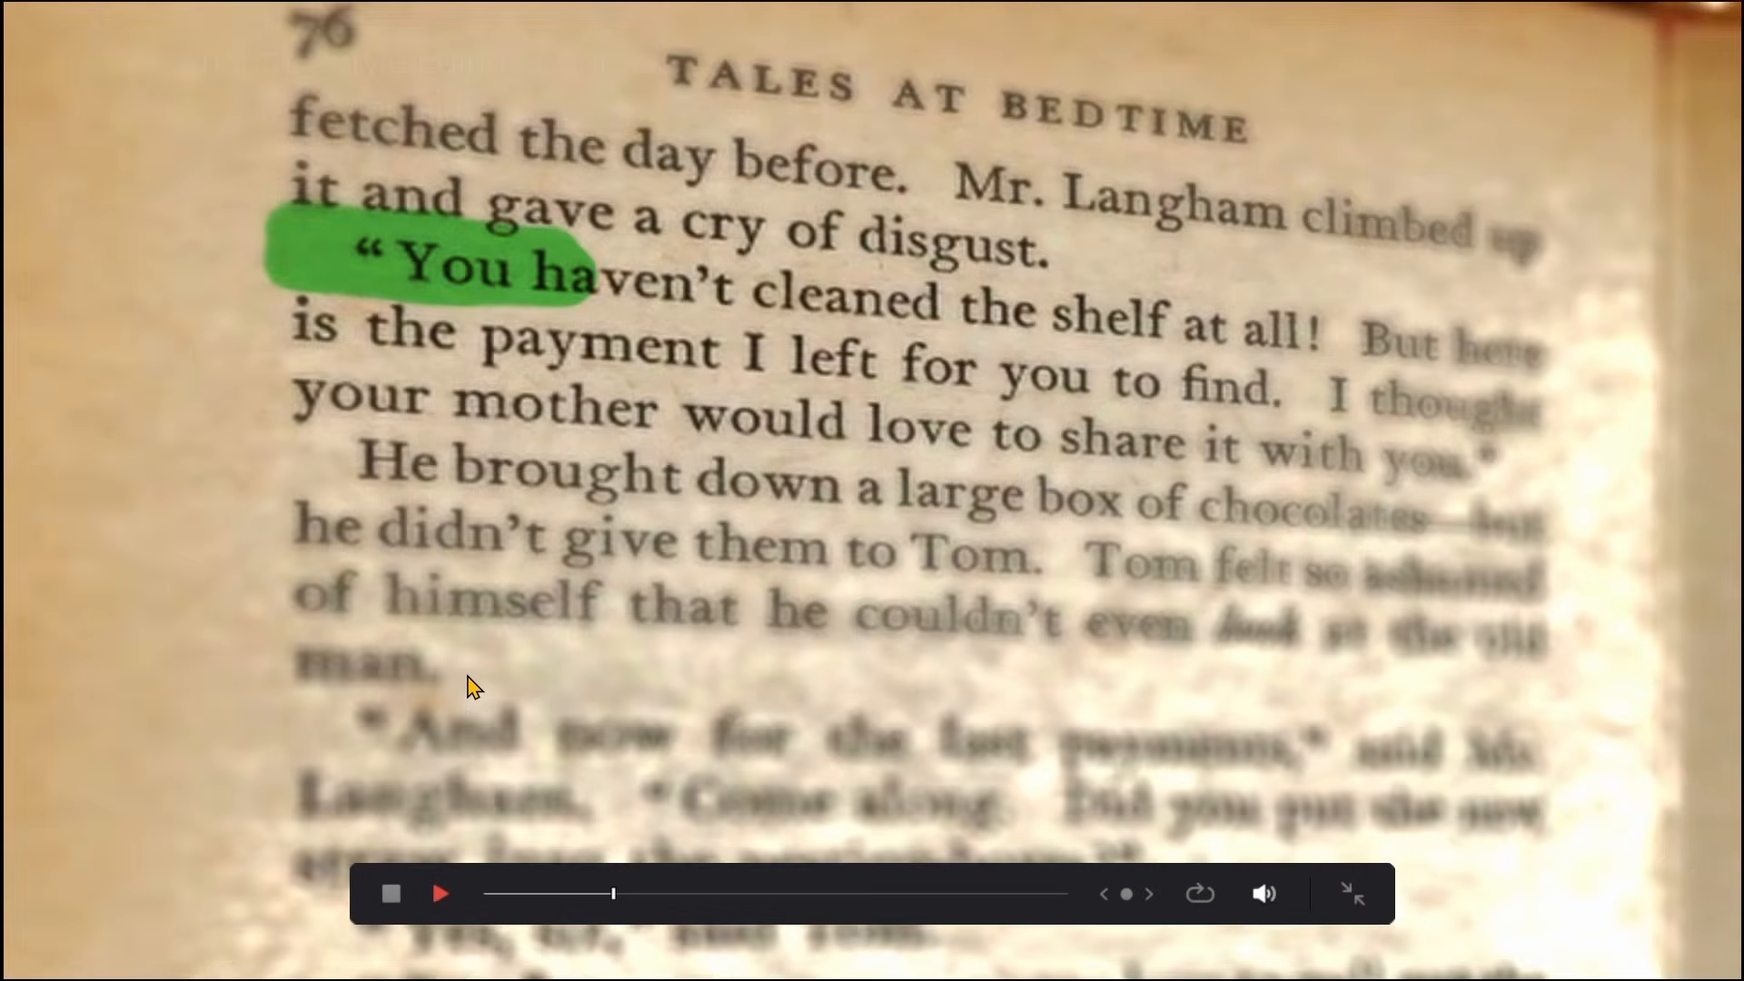
key("space")
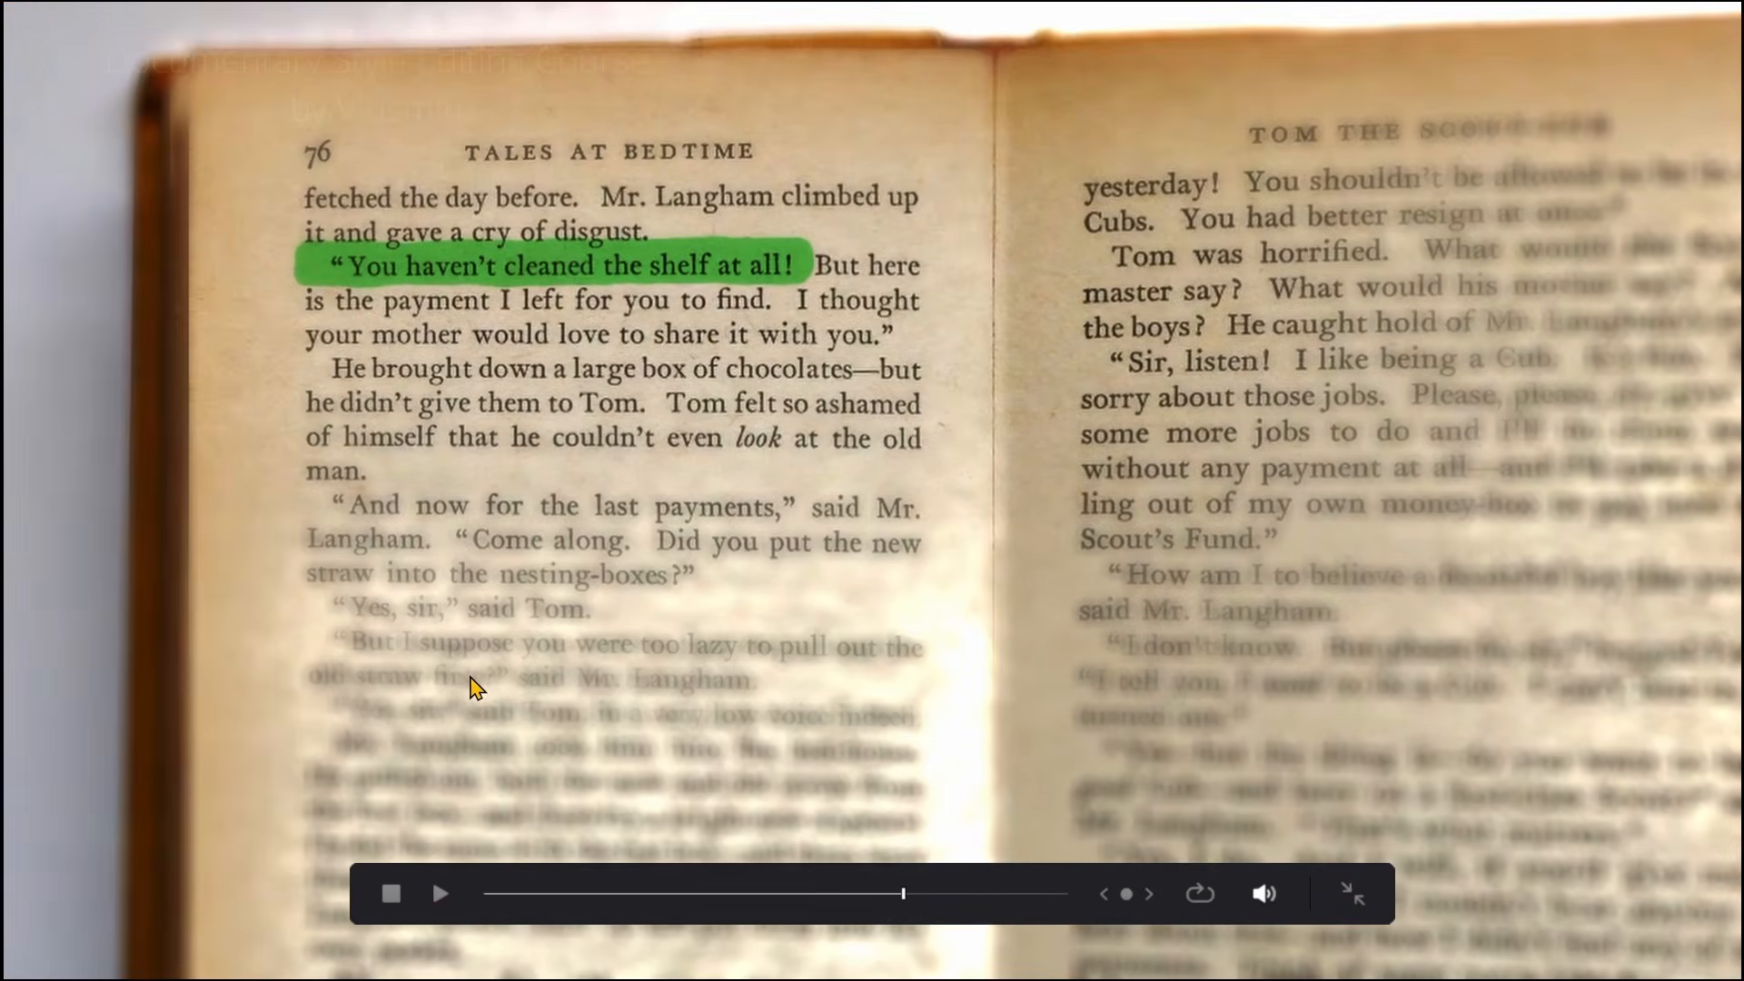
left_click(1353, 894)
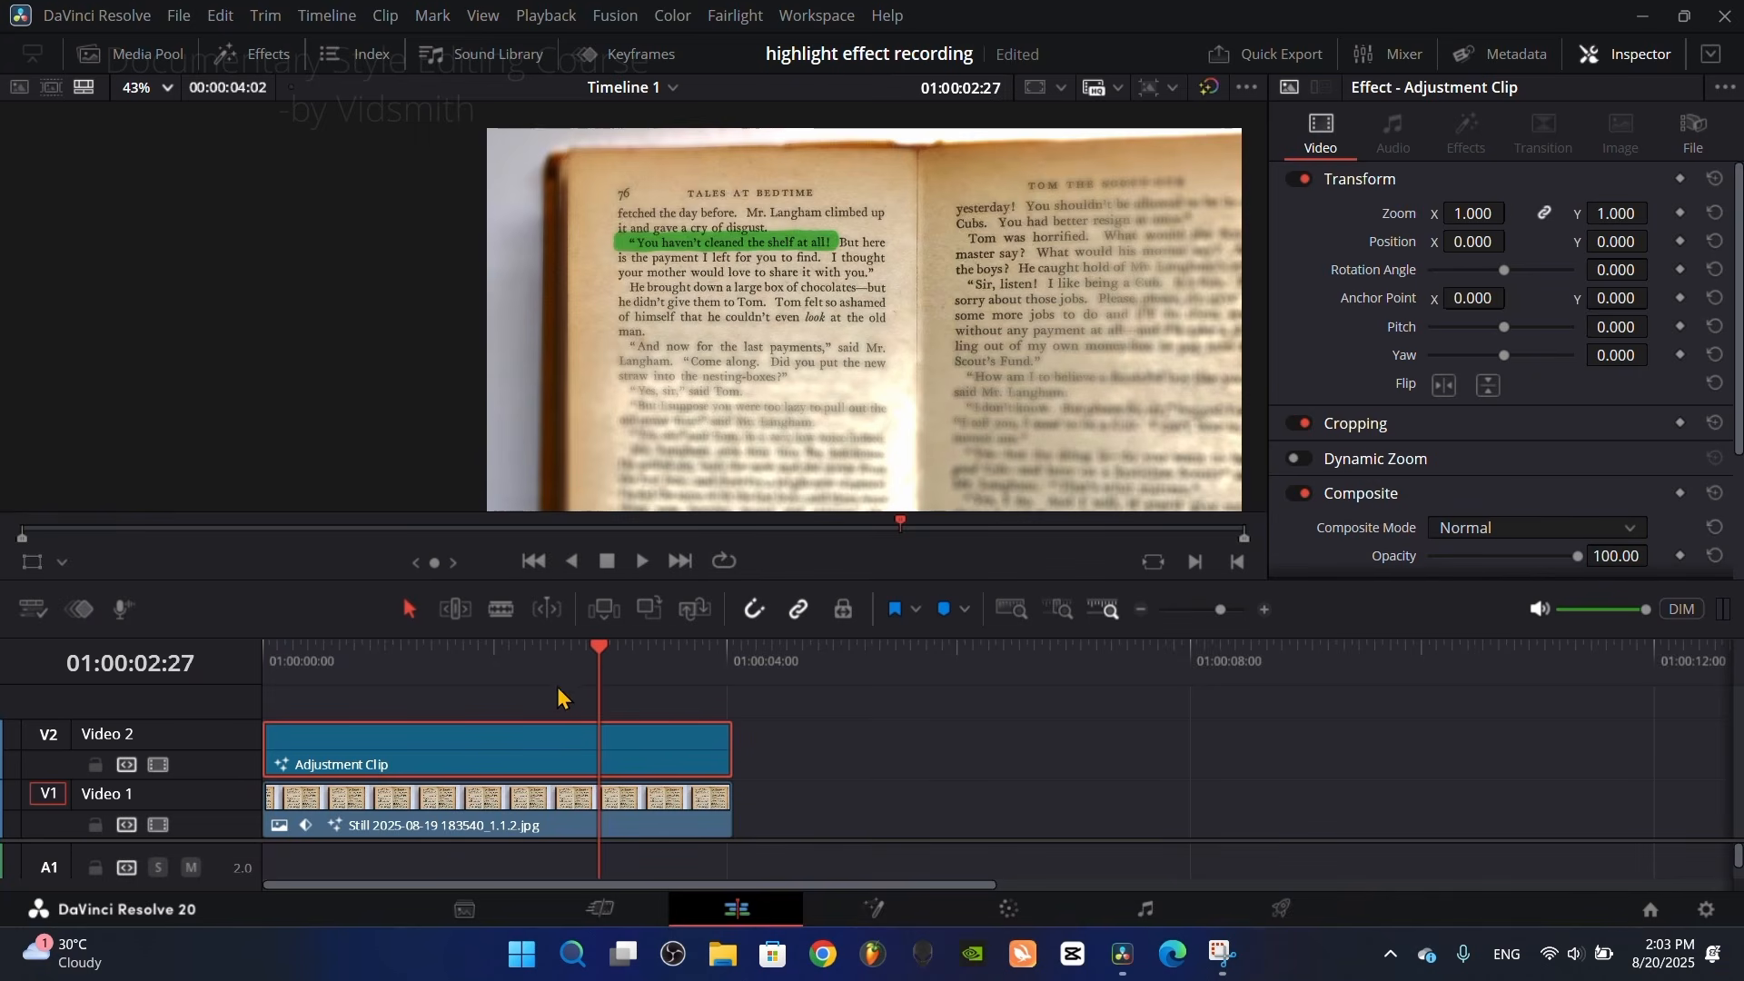
Step: Reopen the adjustment clip in Fusion at frame 57 and insert a Vignette node after Defocus1
left_click_drag(586, 688, 484, 688)
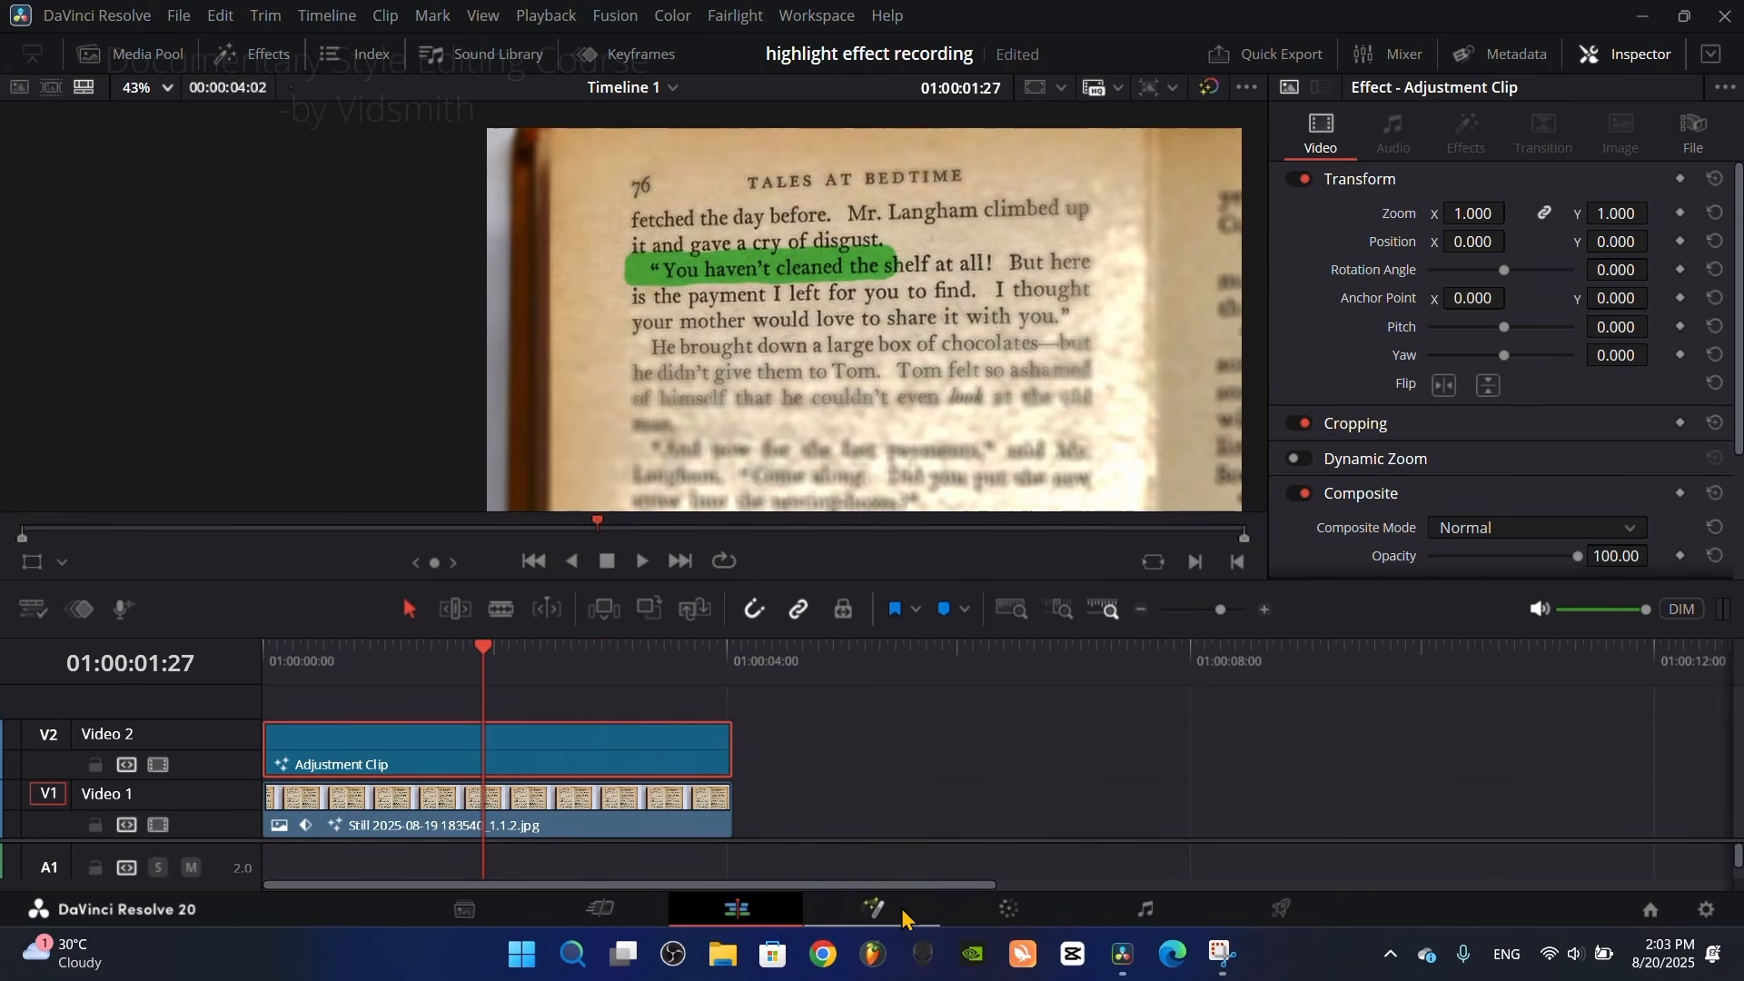
left_click(853, 908)
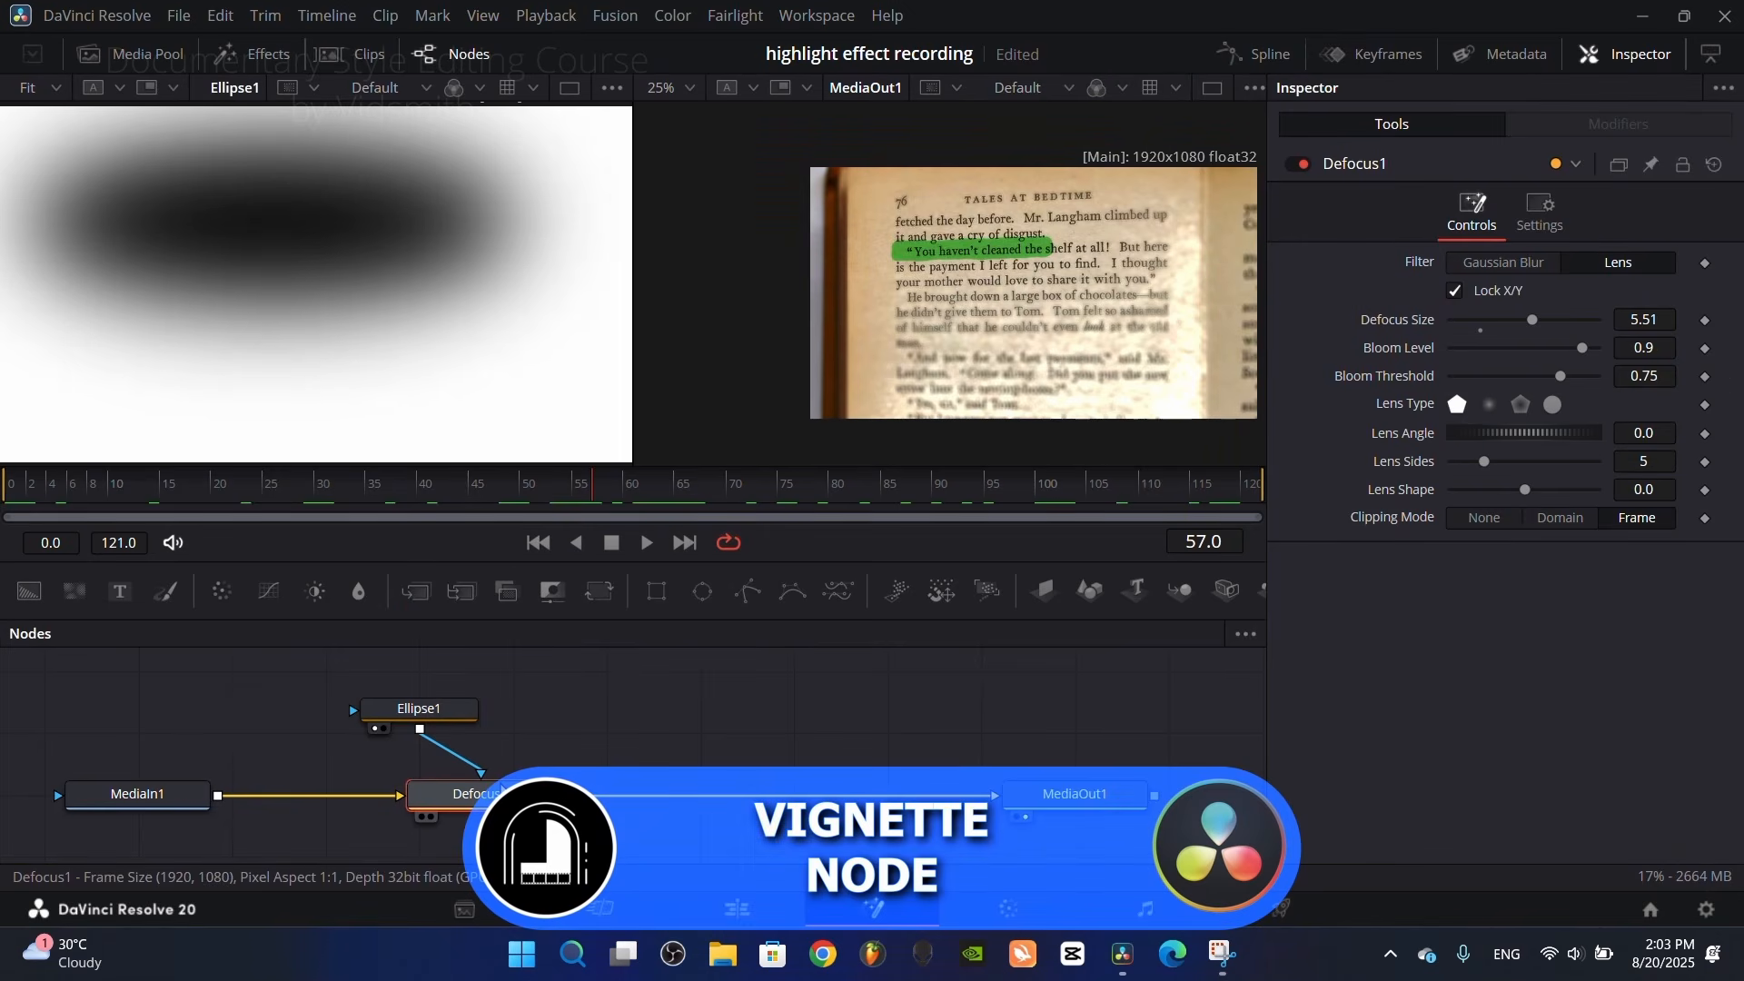
key("shift+space")
type("vig")
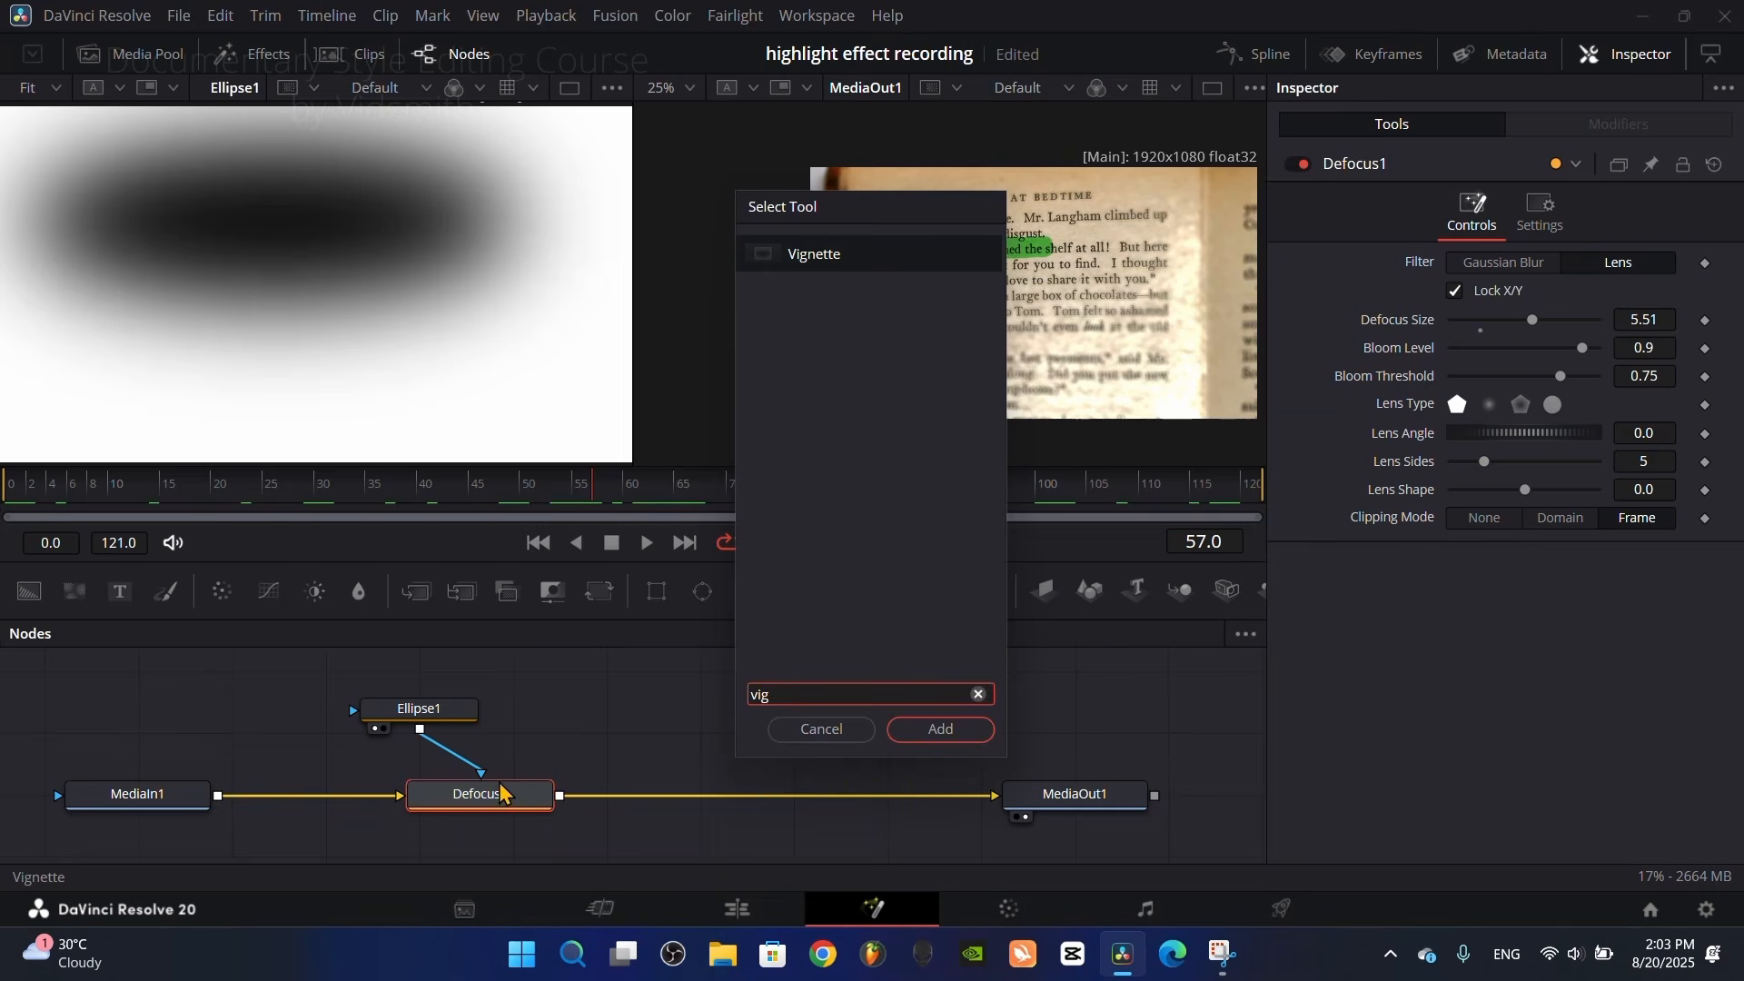
left_click(939, 728)
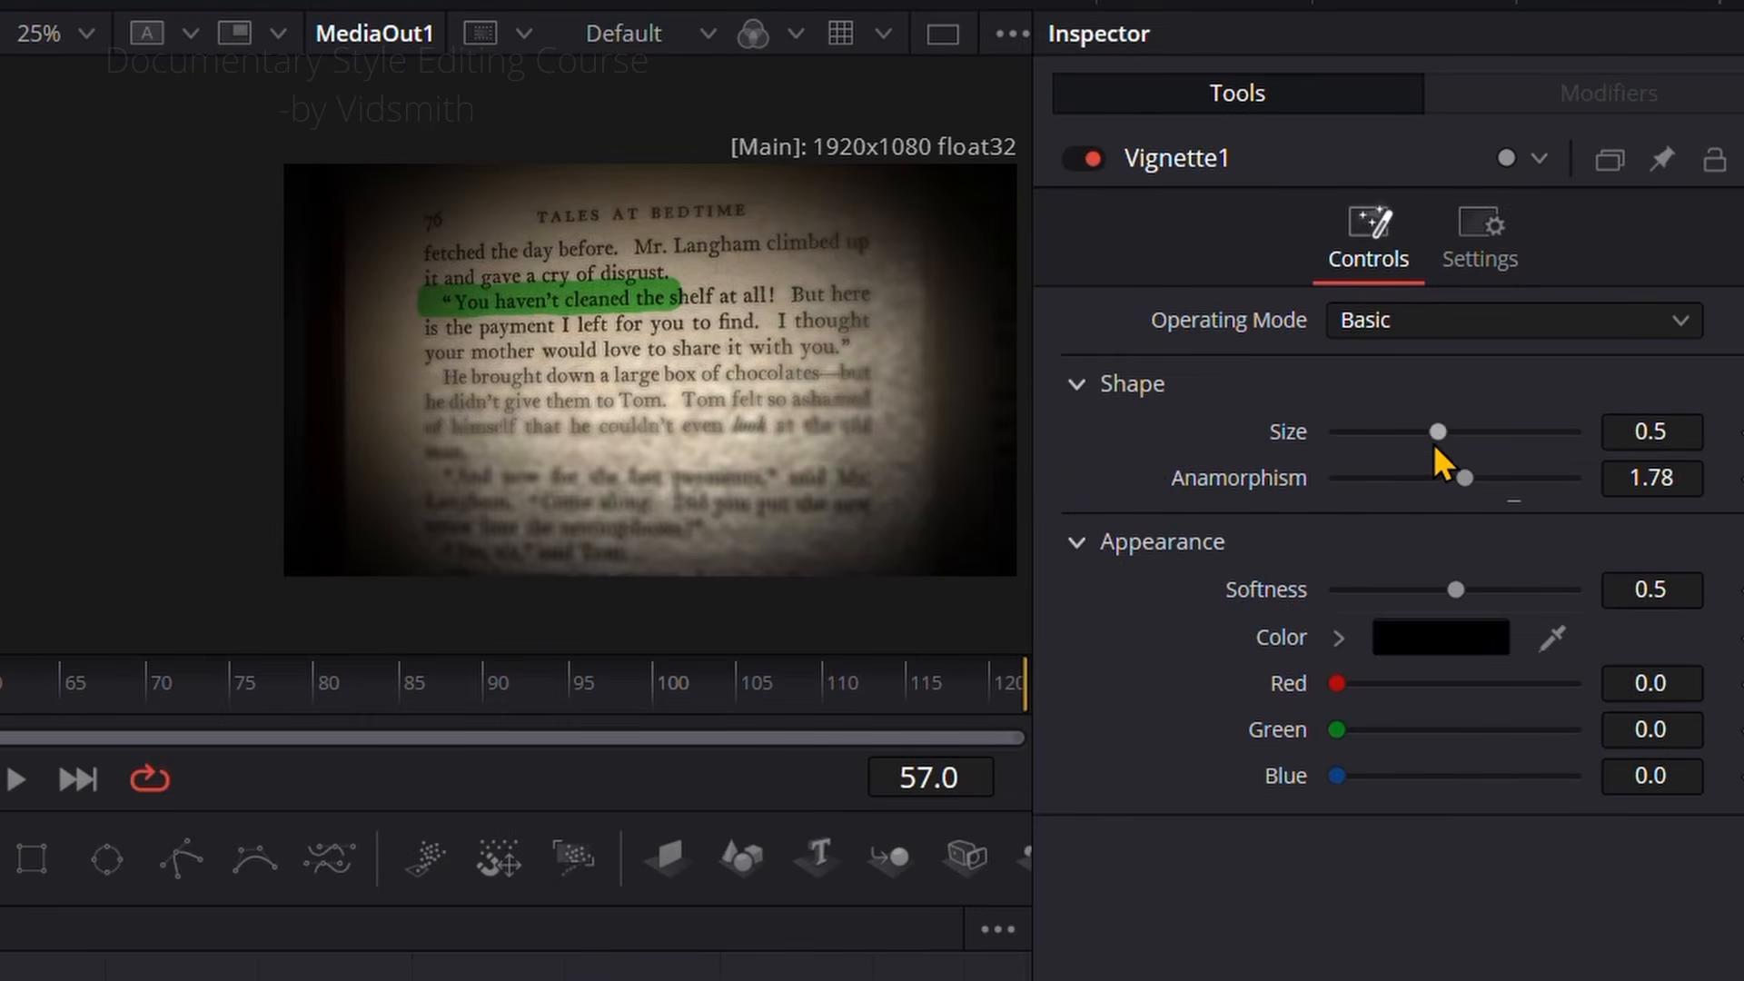
Step: Adjust the vignette to Size about 0.759, Softness about 0.543 and Anamorphism about 1.802
left_click_drag(1437, 432, 1508, 443)
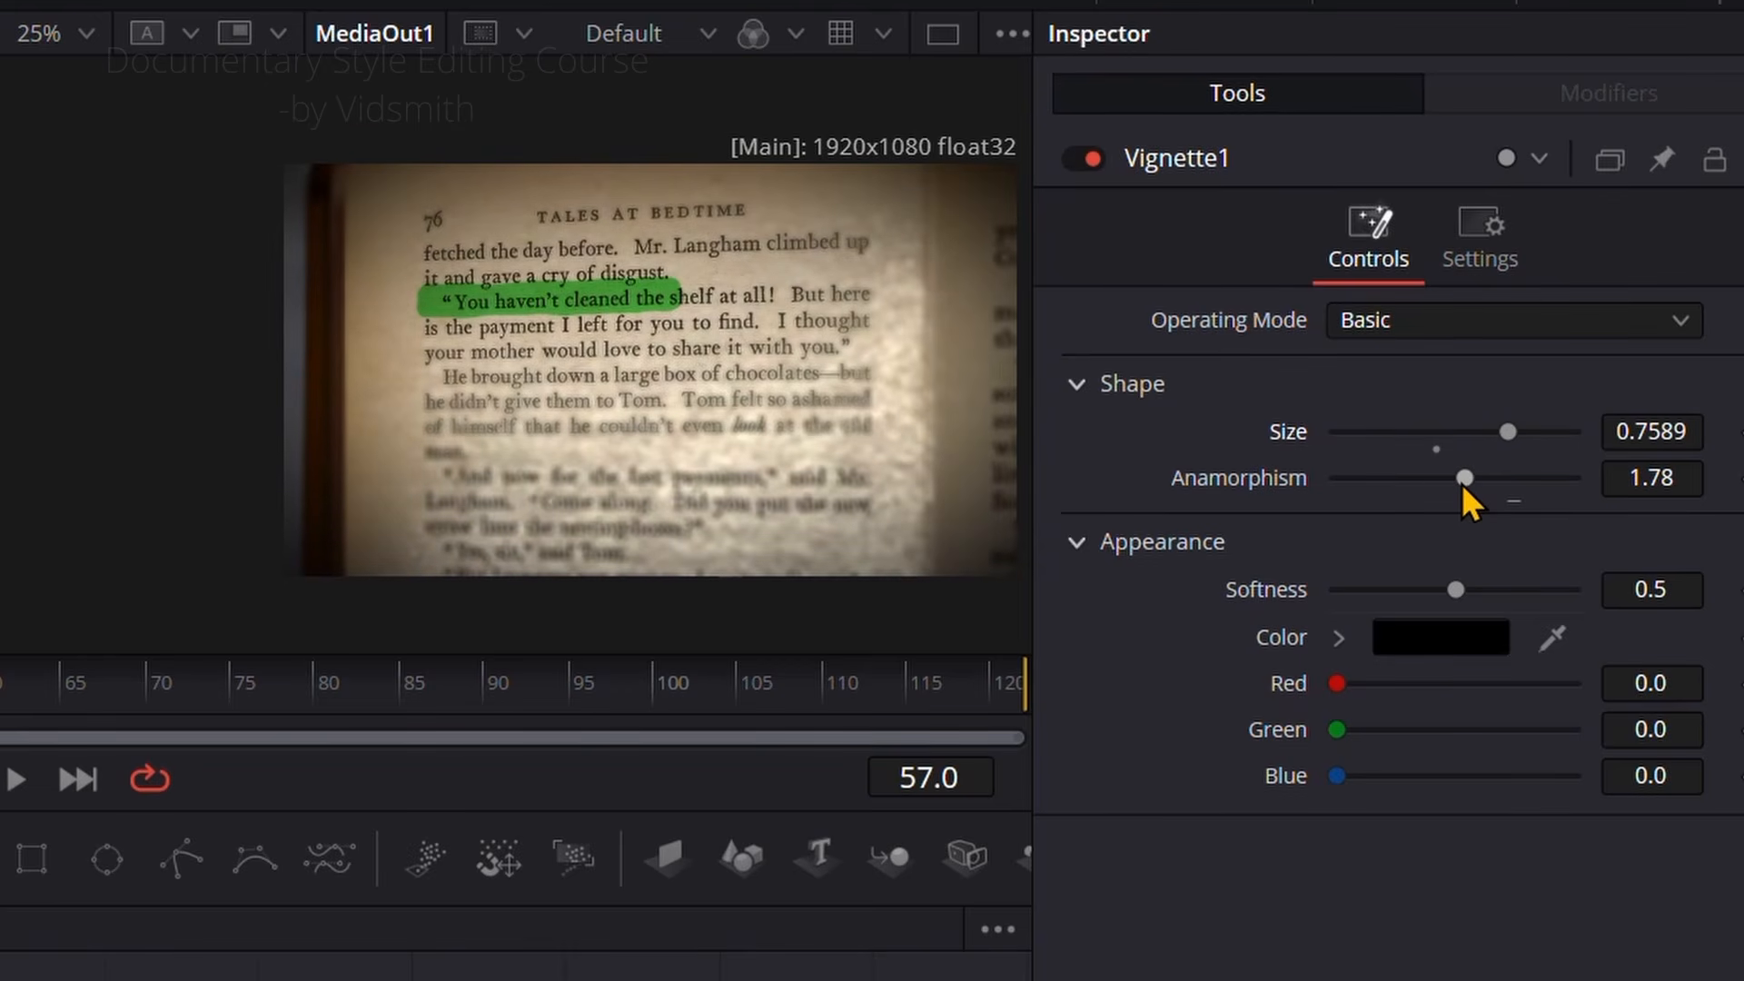
left_click_drag(1455, 590, 1453, 587)
mouse_move(1468, 479)
left_mouse_down()
mouse_move(1497, 487)
mouse_move(1474, 484)
left_mouse_up()
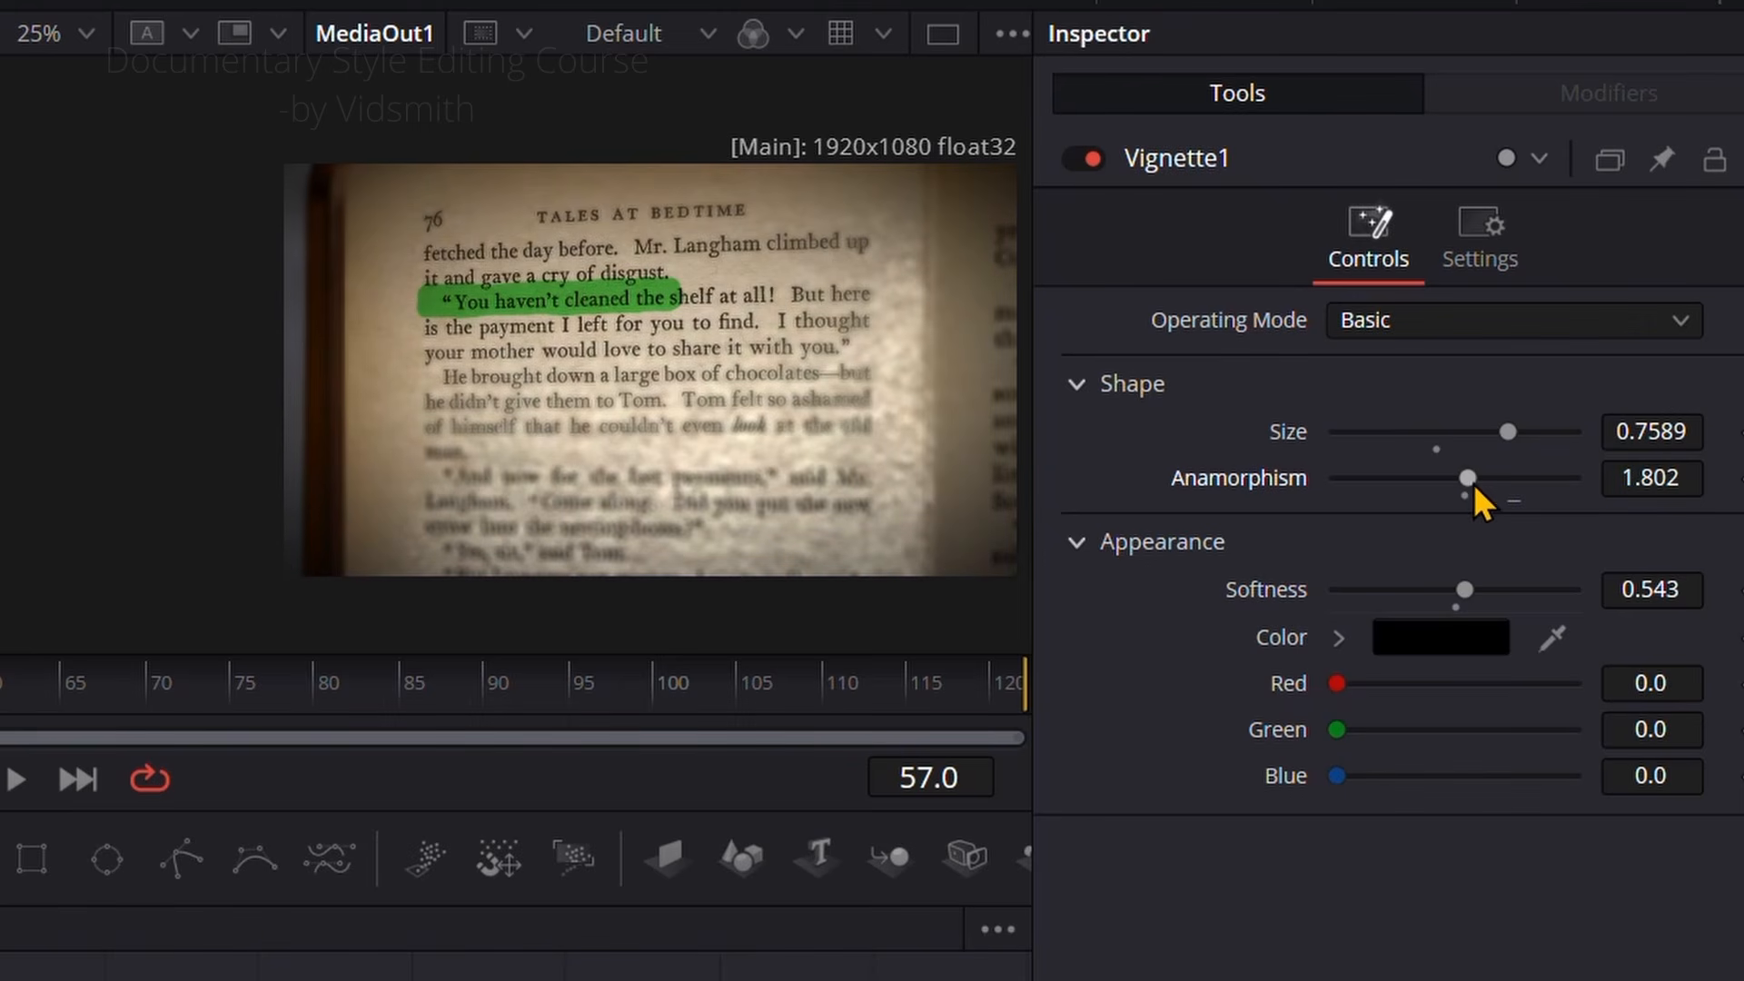
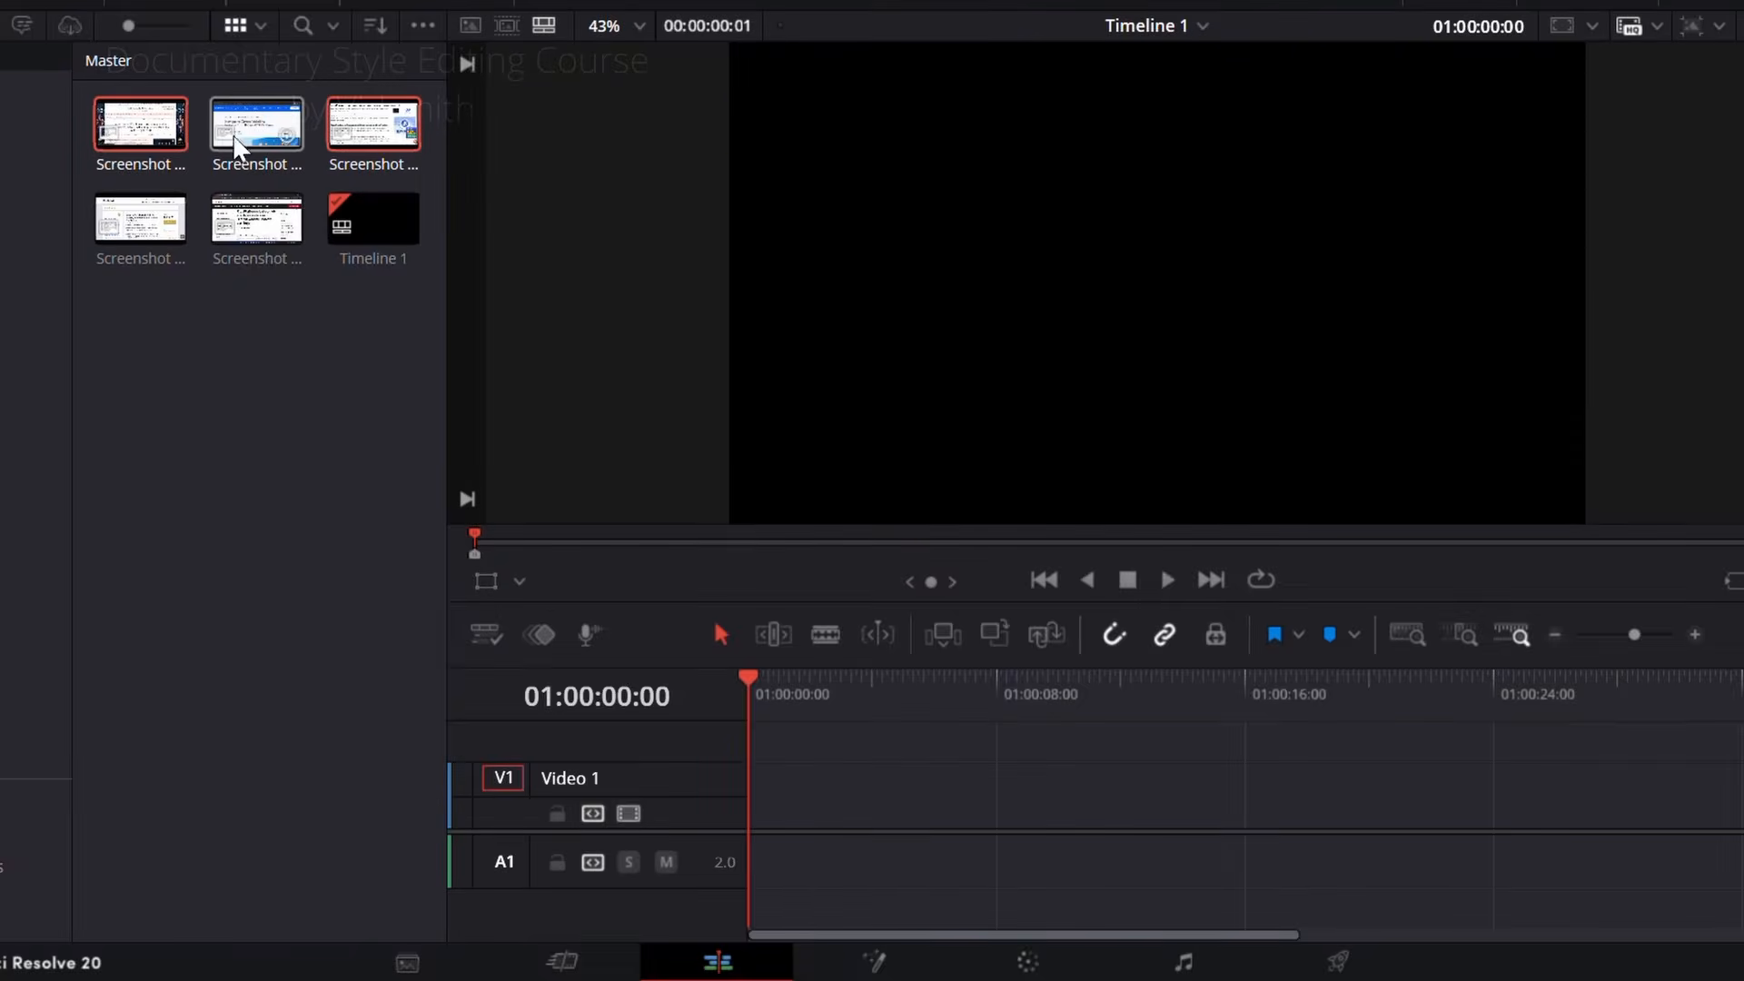
Step: Place all five news screenshots on the Video 1 track, starting at the beginning of the timeline
left_click(245, 222, "shift")
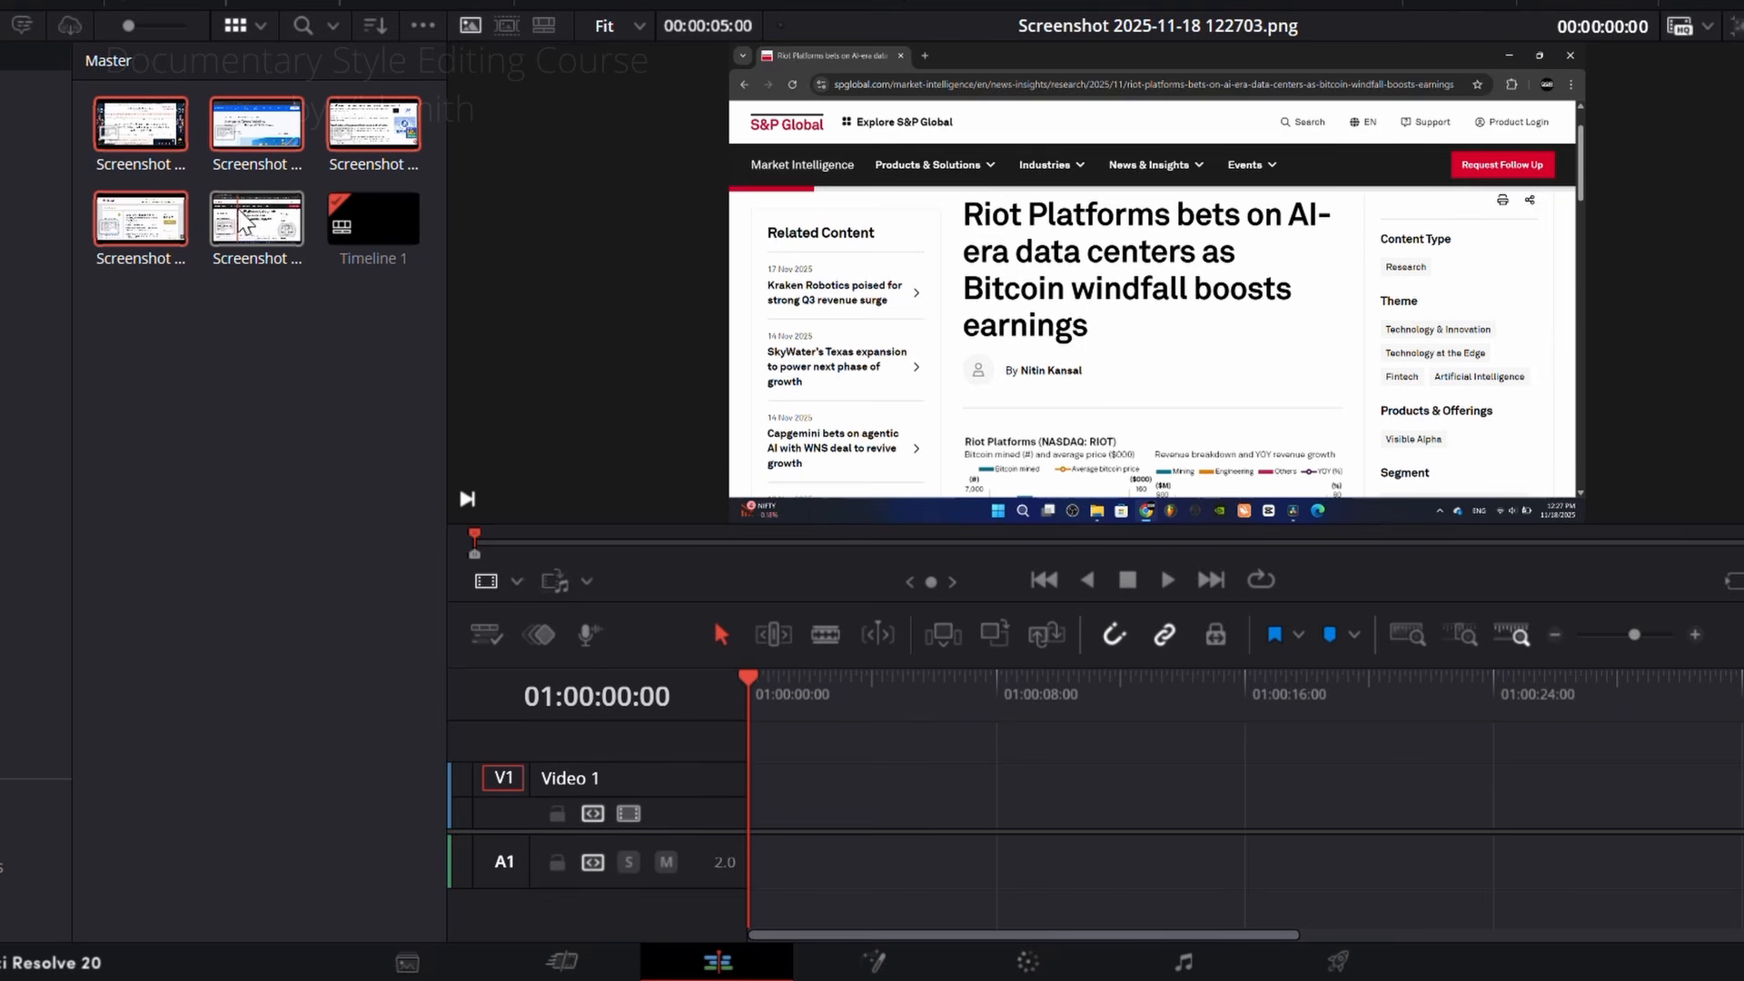
left_click_drag(254, 231, 1234, 797)
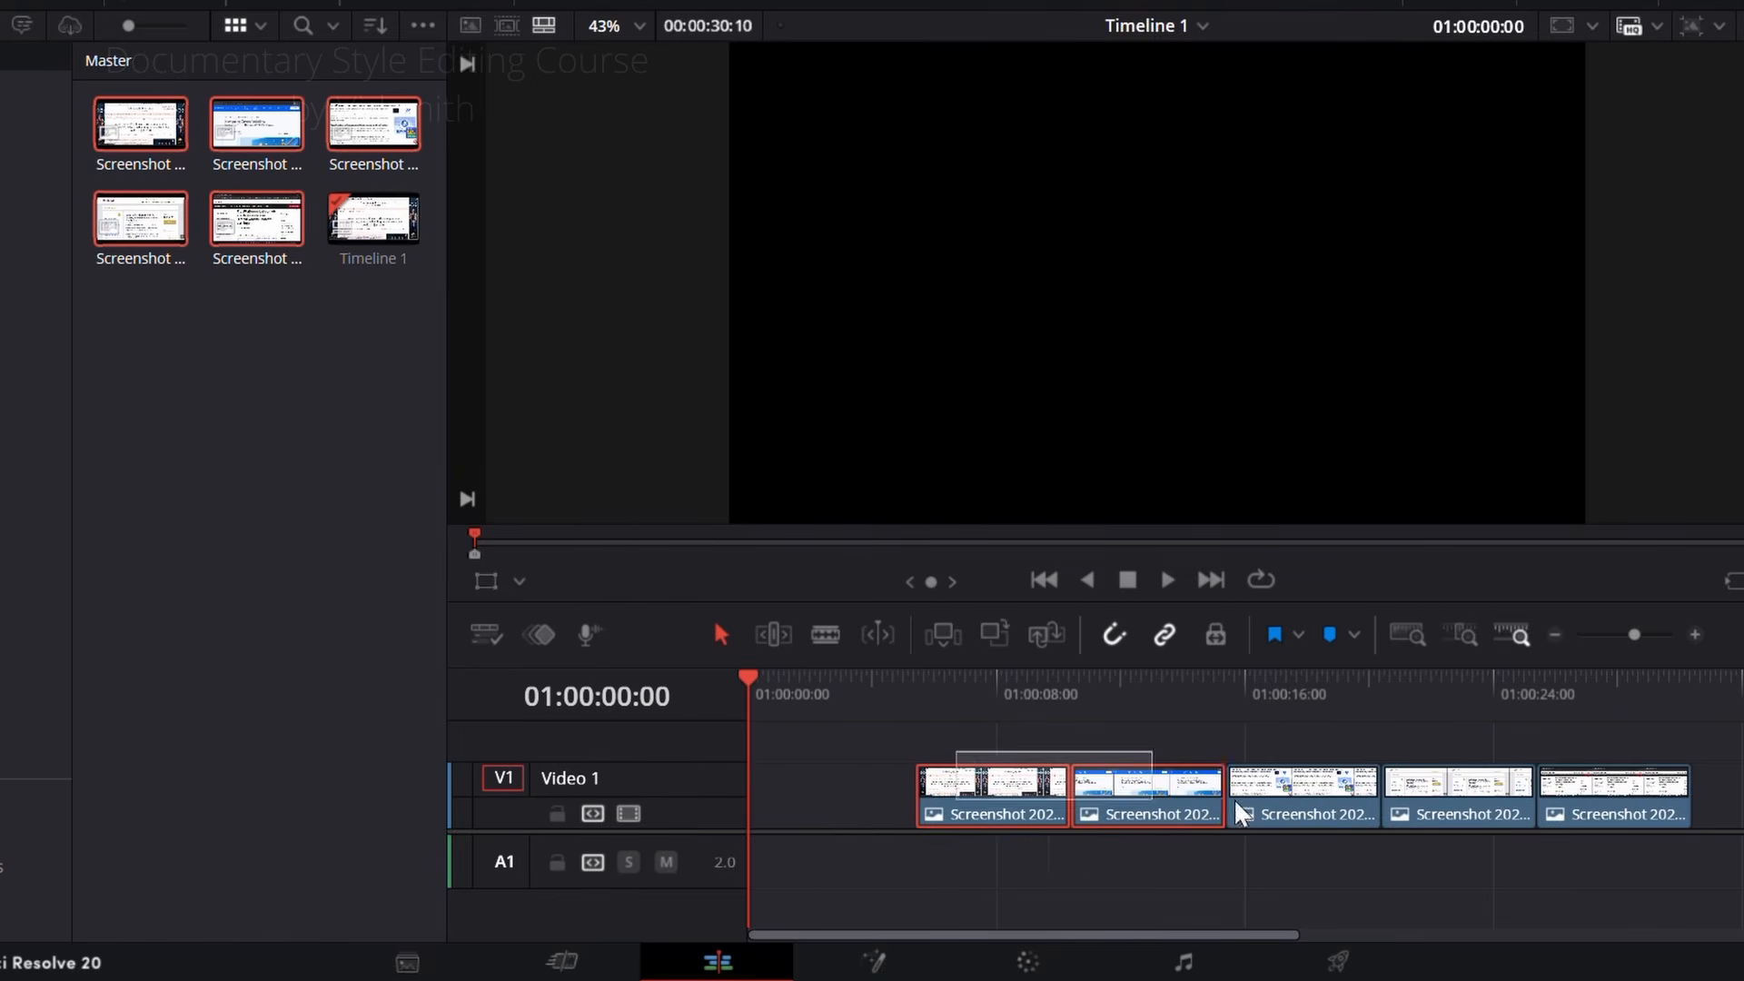
left_click_drag(1597, 798, 1408, 805)
left_click(1350, 839)
Step: Switch to the Chrome browser, search Google for bitcoin news and open the CCN article about Bitcoin hitting $220,000
left_click(5, 5)
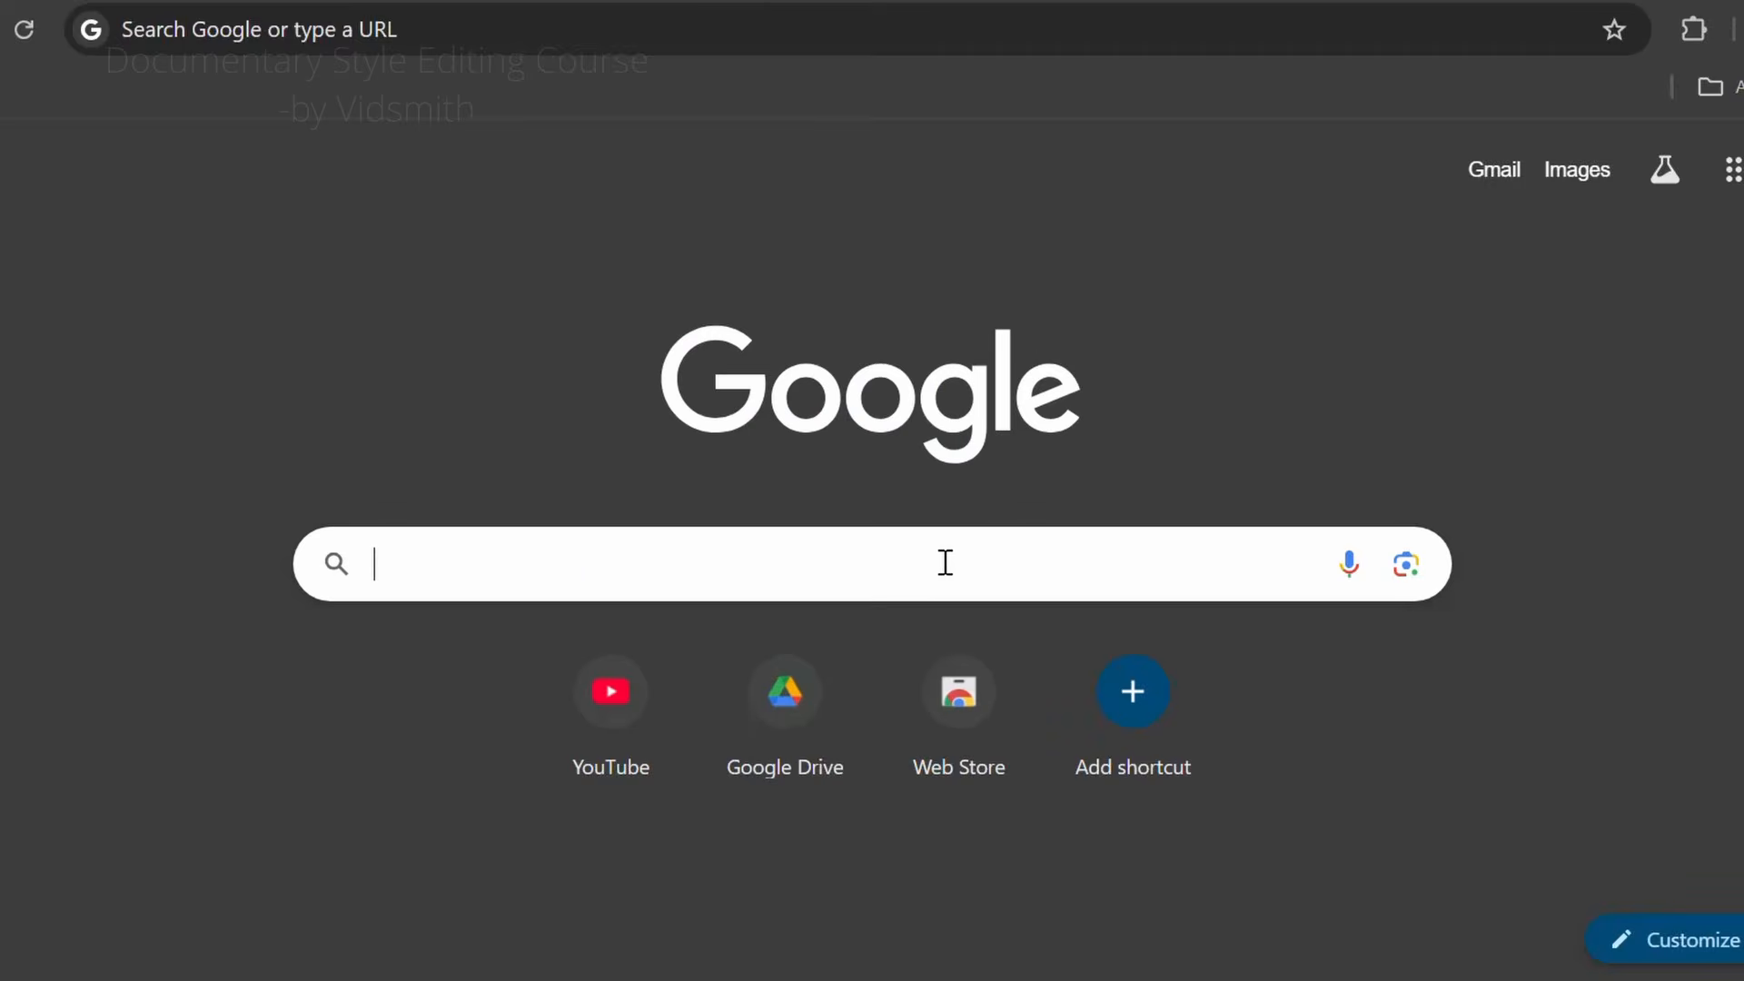
left_click(945, 561)
type("bitcoin news")
key("Return")
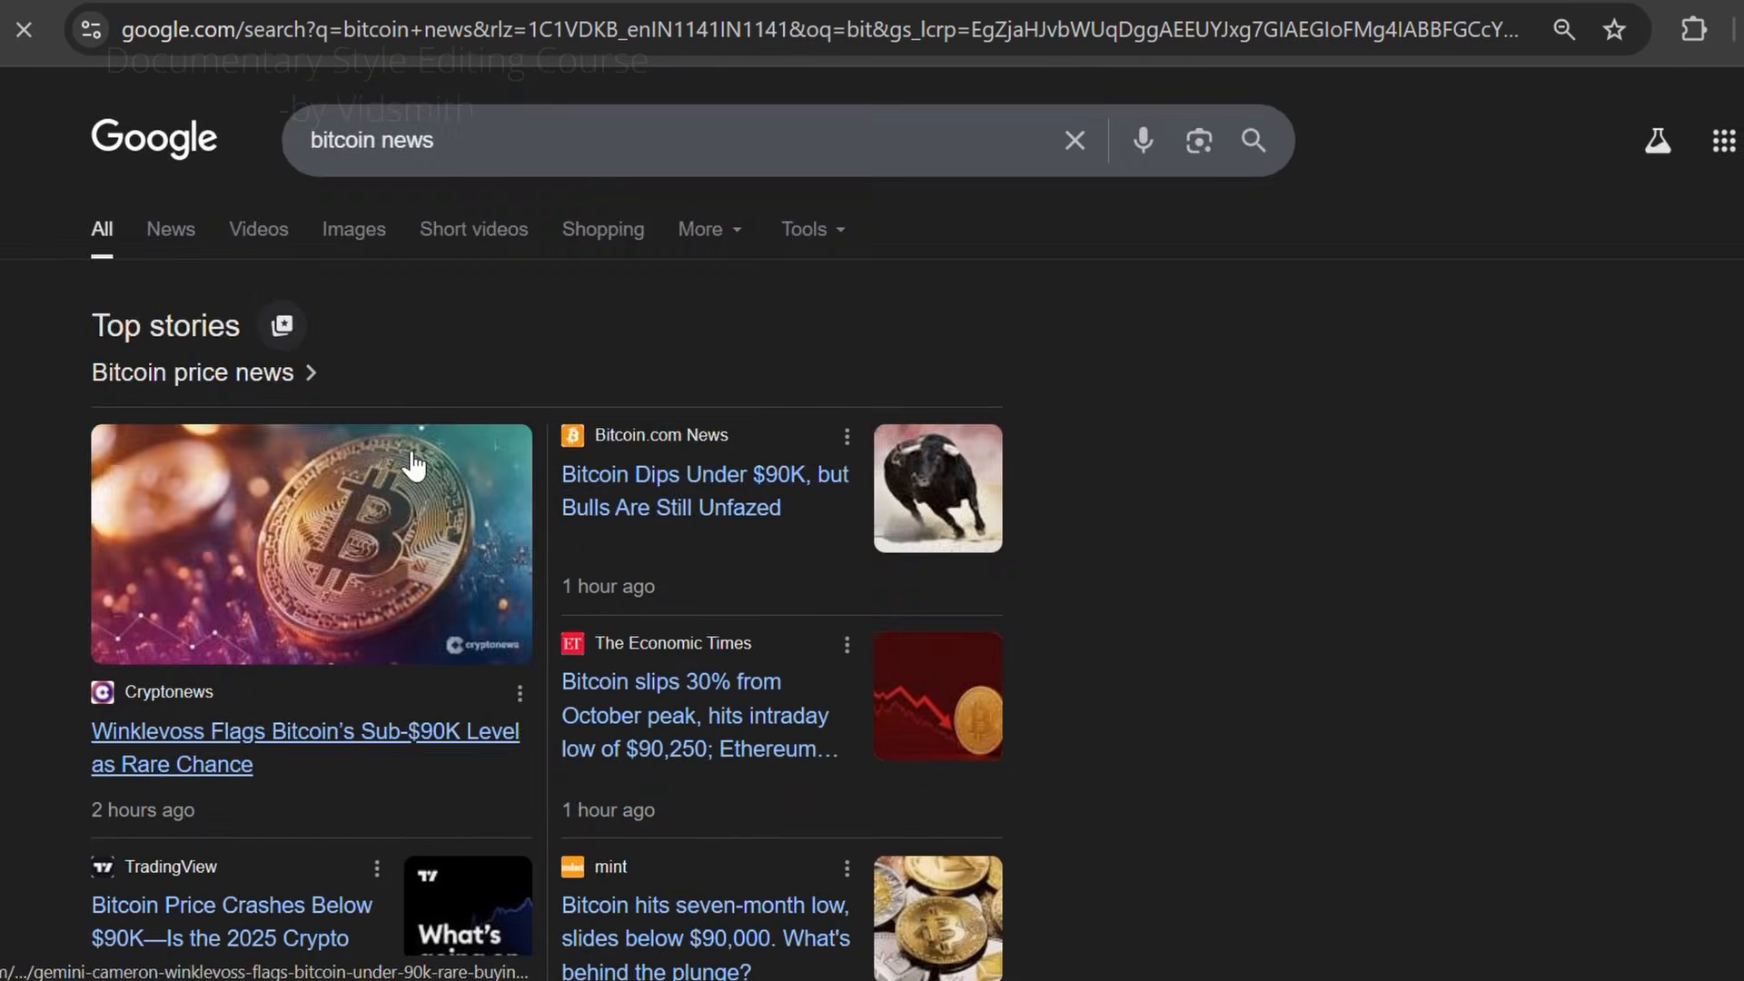
scroll(409, 468, "down", 6)
left_click(717, 332)
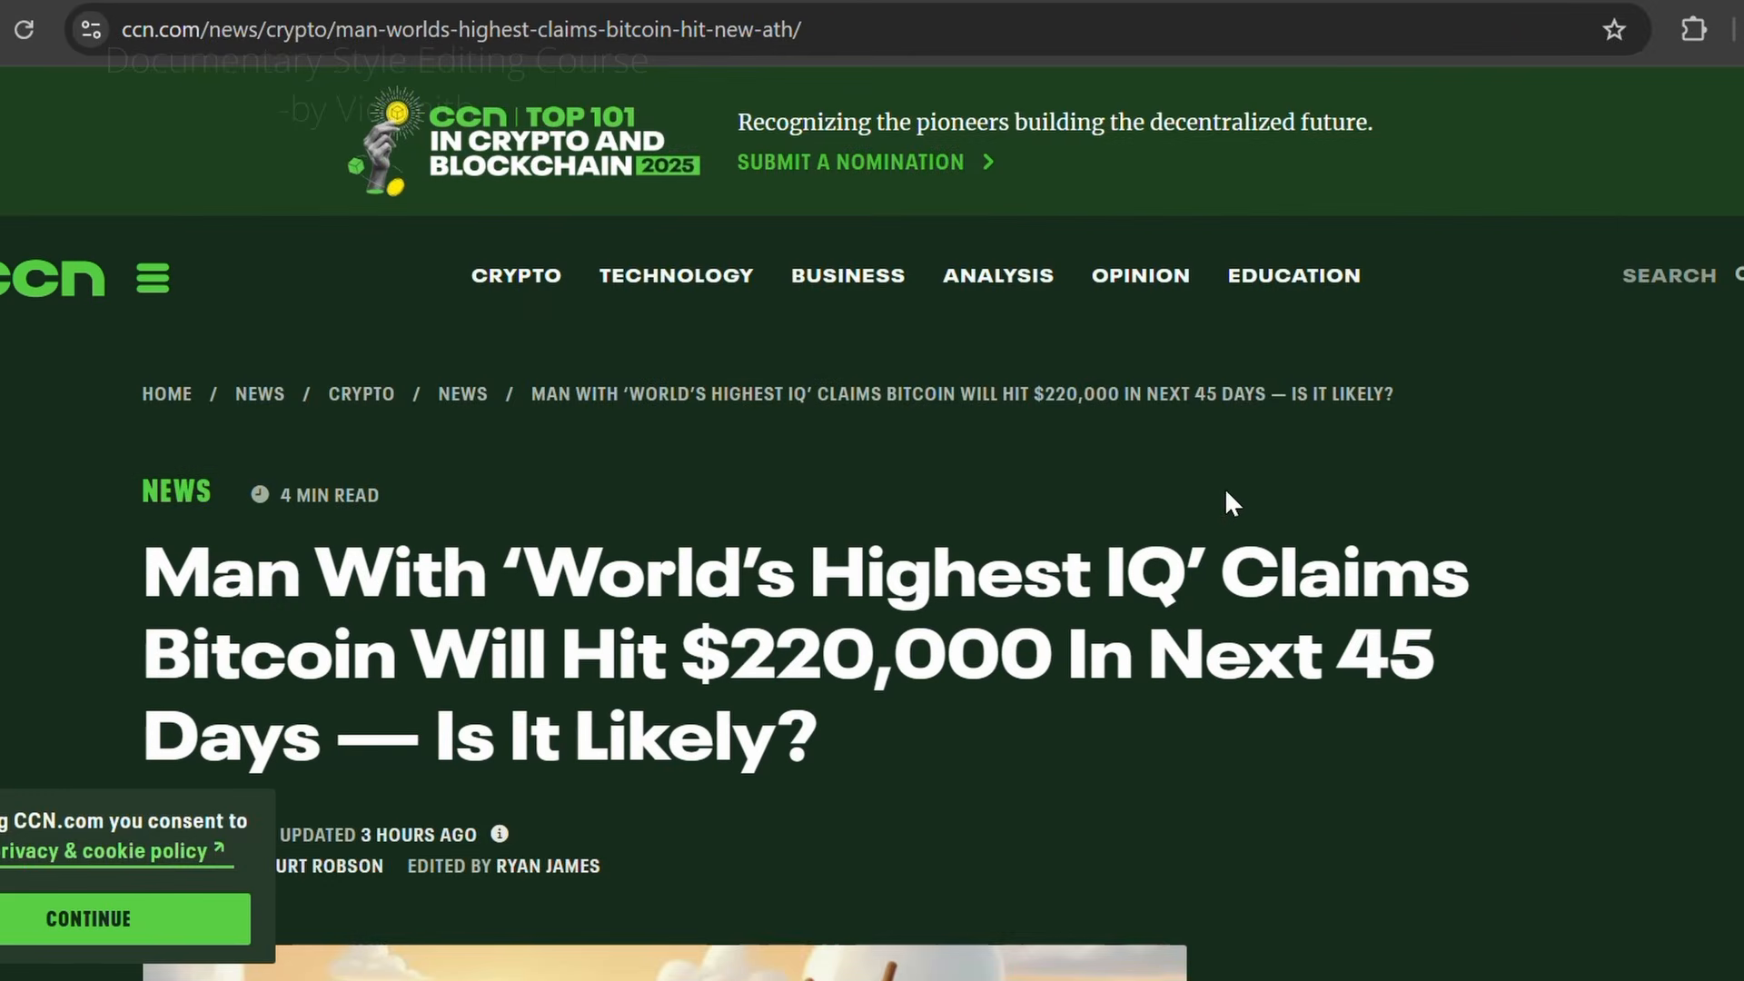
Step: Zoom the CCN article page out so the whole headline fits with the top of the article image
key("ctrl+minus")
key("ctrl+minus")
key("ctrl+minus")
key("ctrl+minus")
key("ctrl+minus")
key("ctrl+plus")
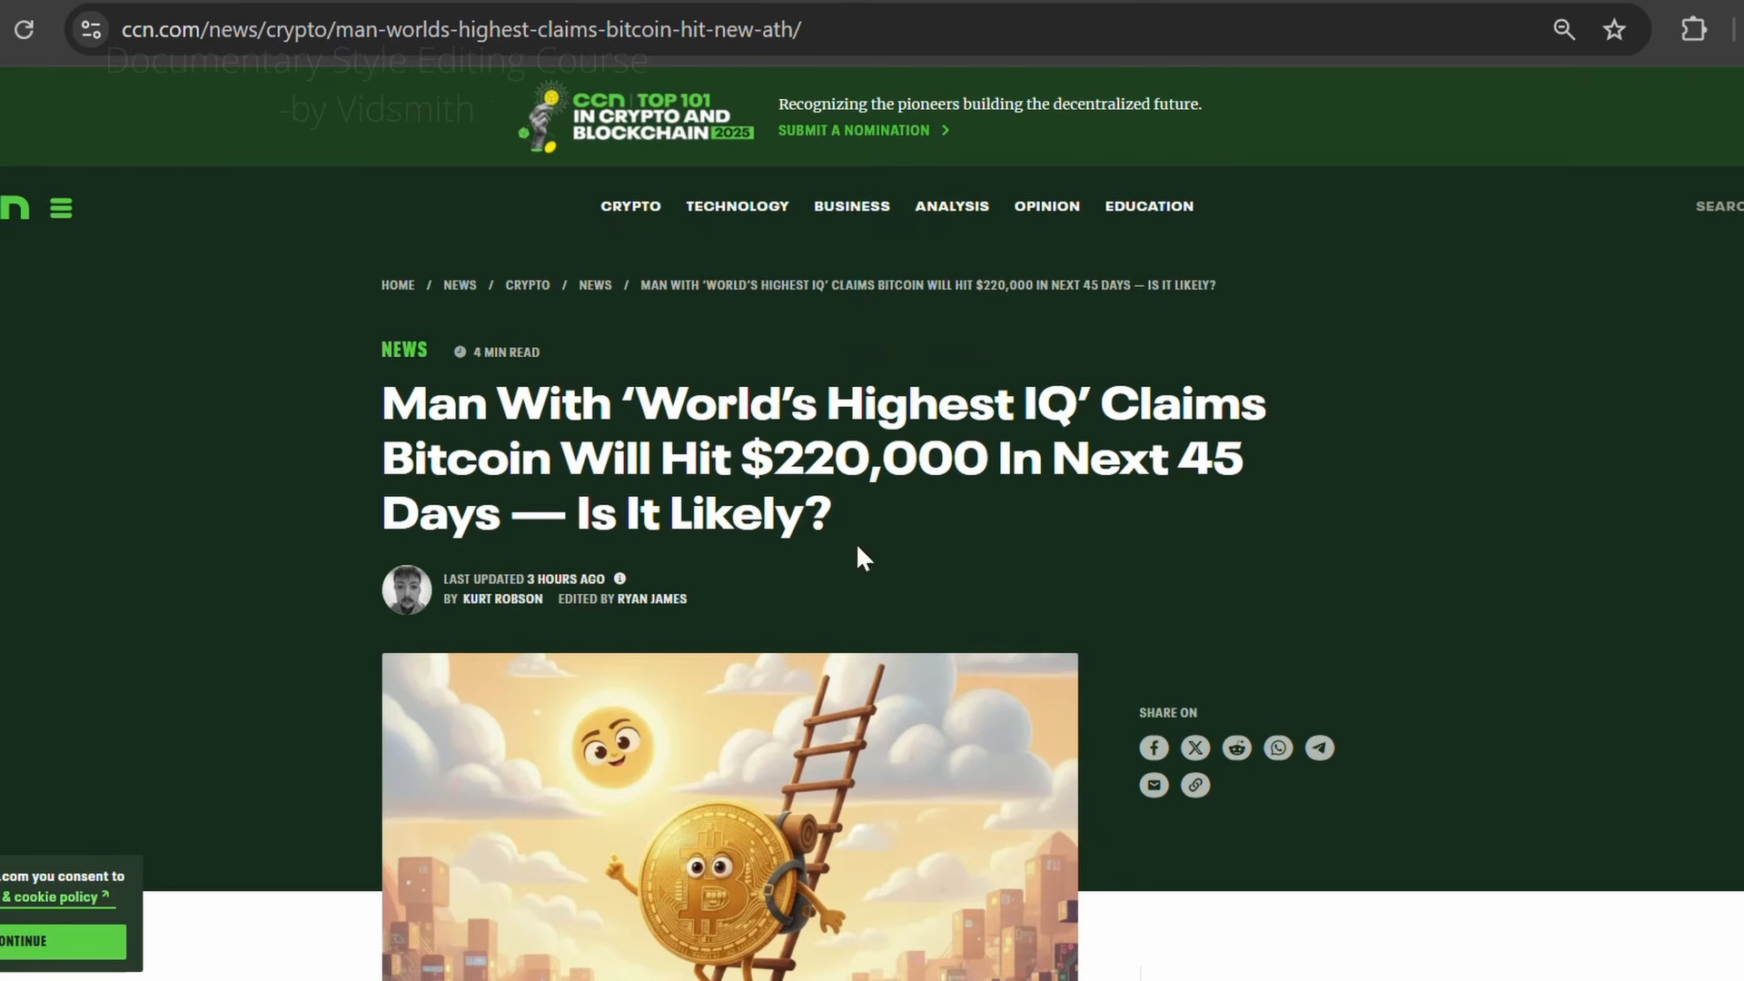
key("ctrl+minus")
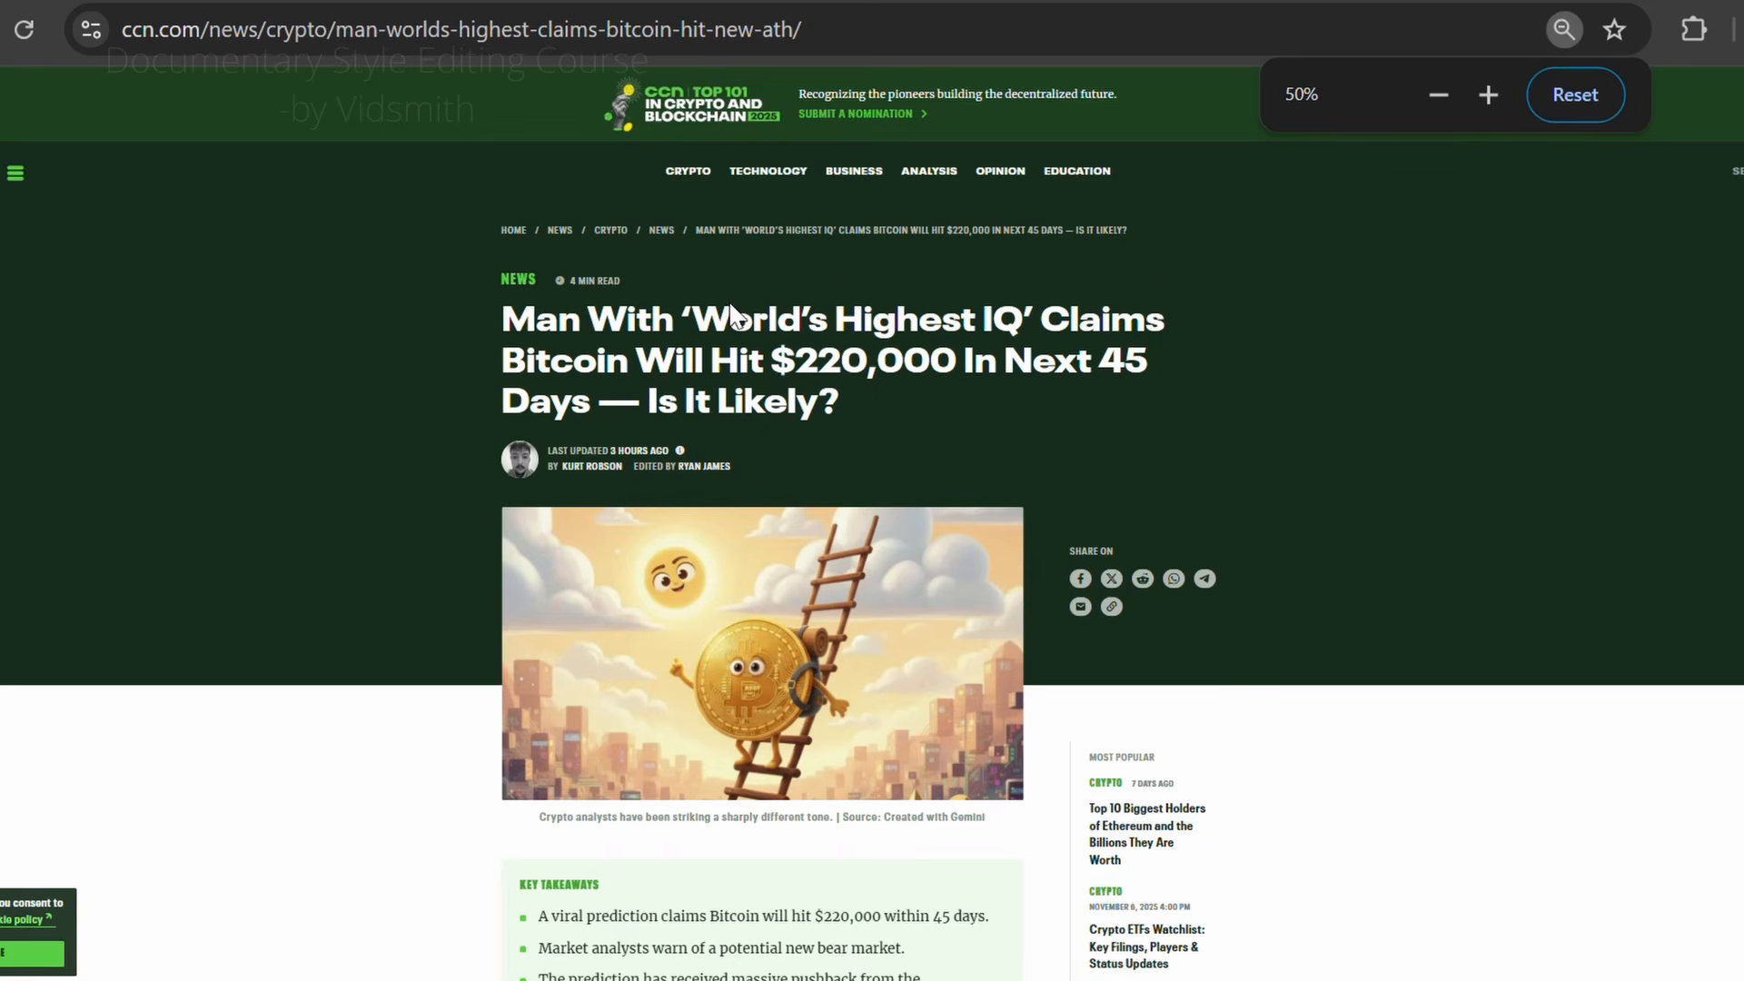
key("ctrl+plus")
key("ctrl+plus")
key("ctrl+minus")
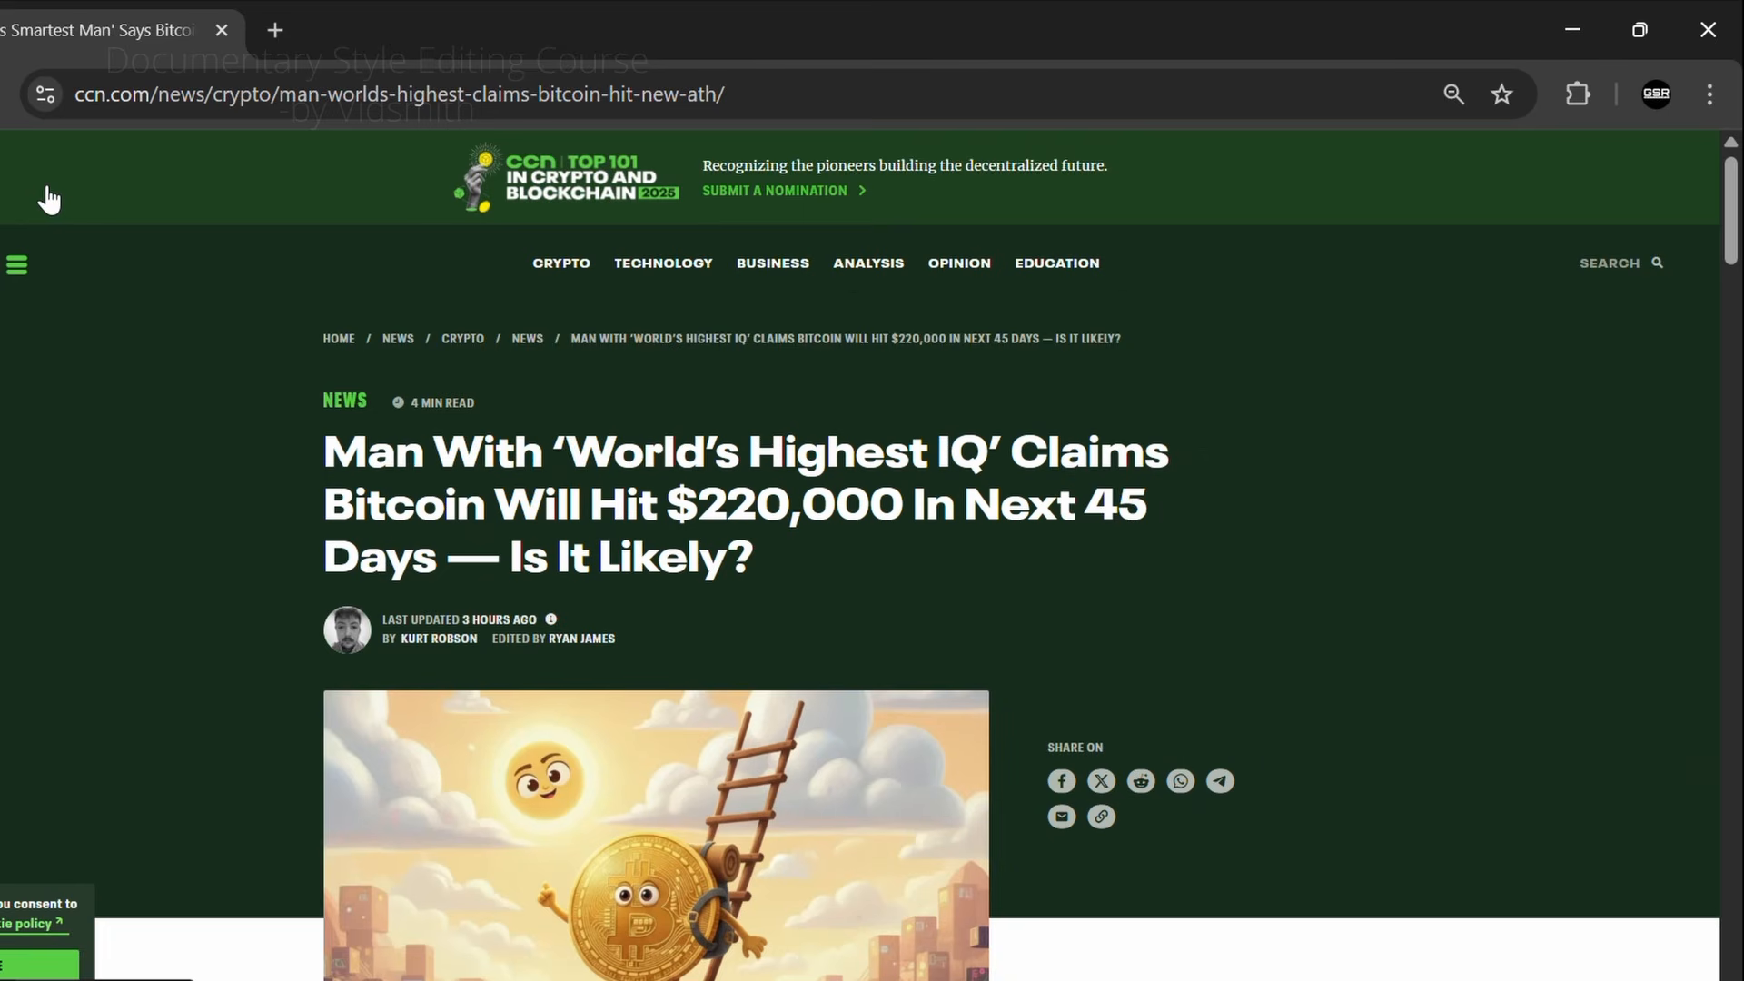
Step: Restore the browser to a floating window, move it over the middle of the desktop and resize it around the article headline
left_click(1639, 32)
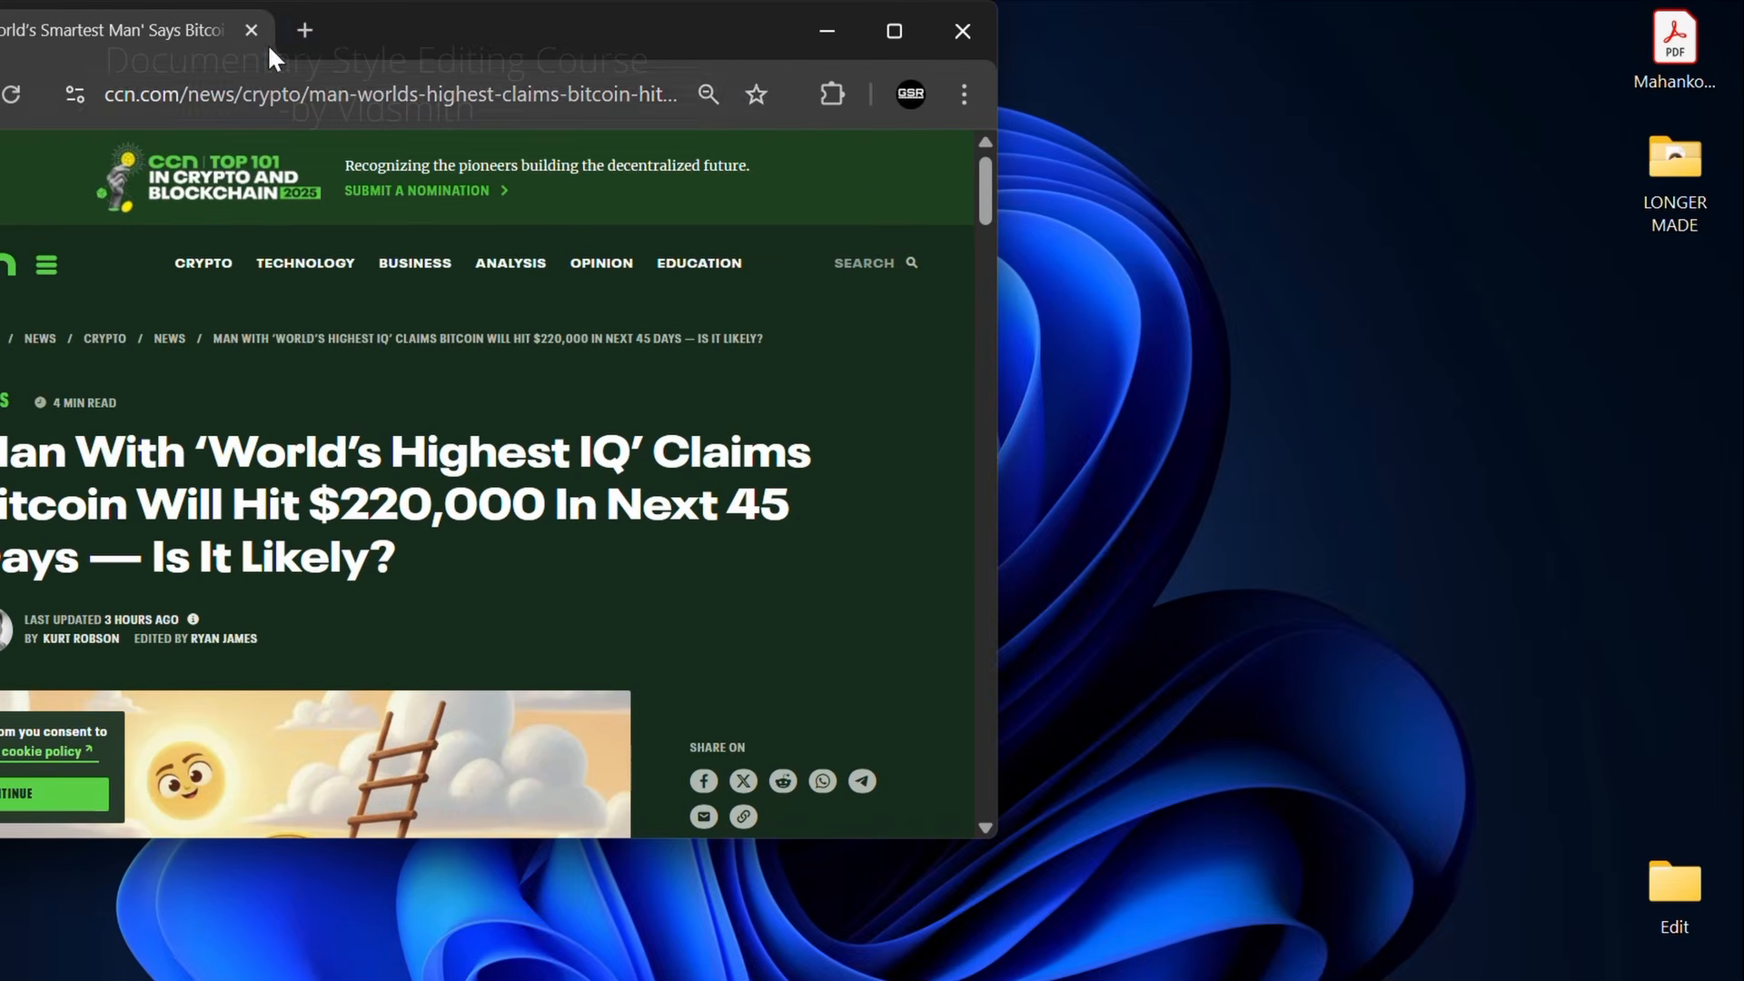
left_click_drag(436, 41, 852, 91)
left_click_drag(1413, 901, 1335, 954)
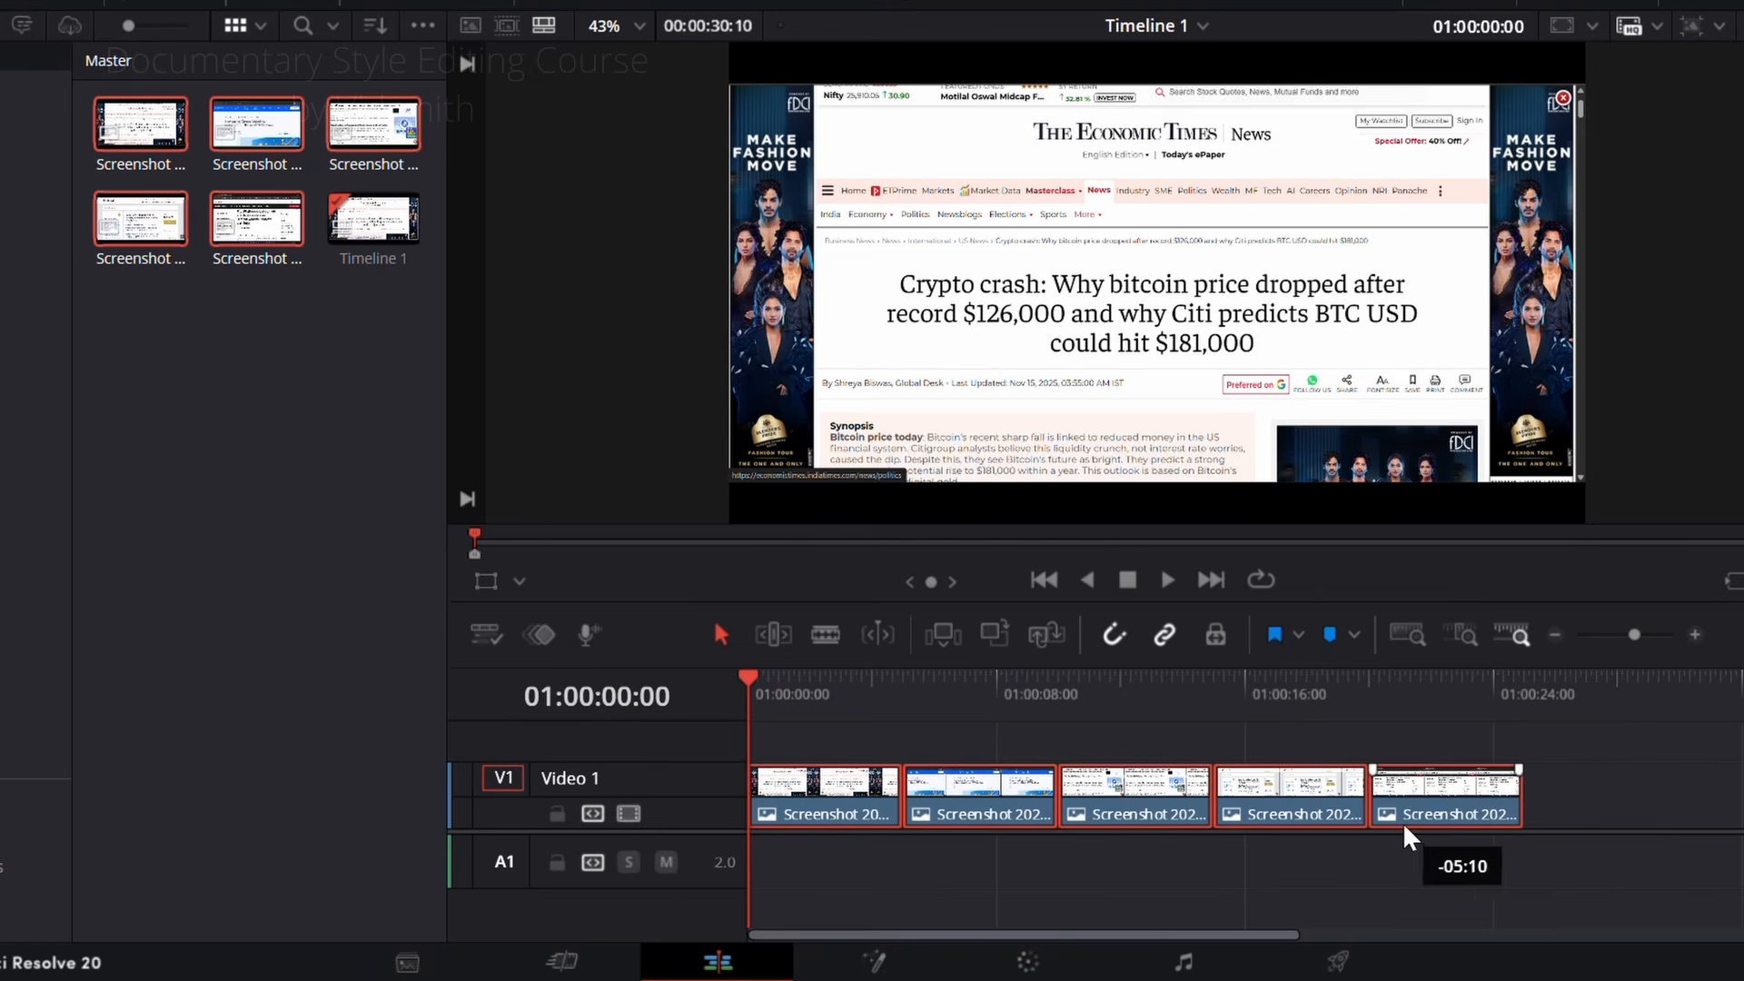
left_click_drag(1402, 821, 1403, 821)
left_click(1308, 861)
Step: Switch back to DaVinci Resolve and change the duration of all five screenshot clips to 5 frames
left_click(18, 3)
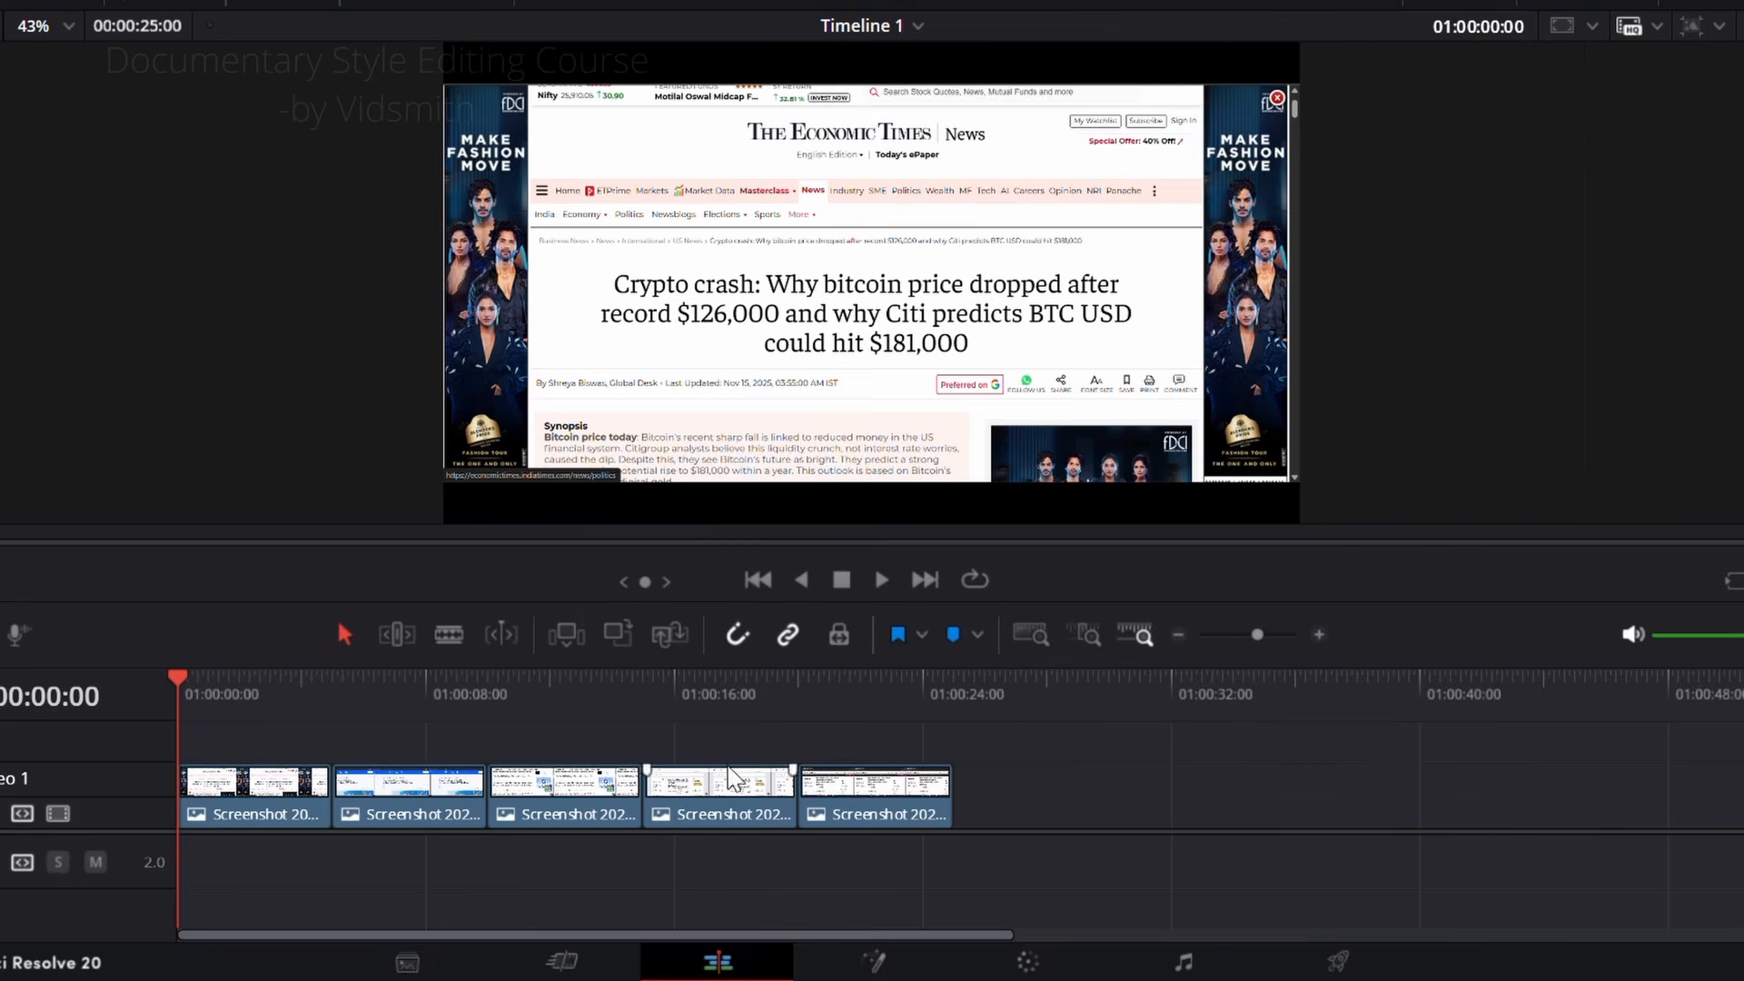
left_click_drag(935, 881, 272, 770)
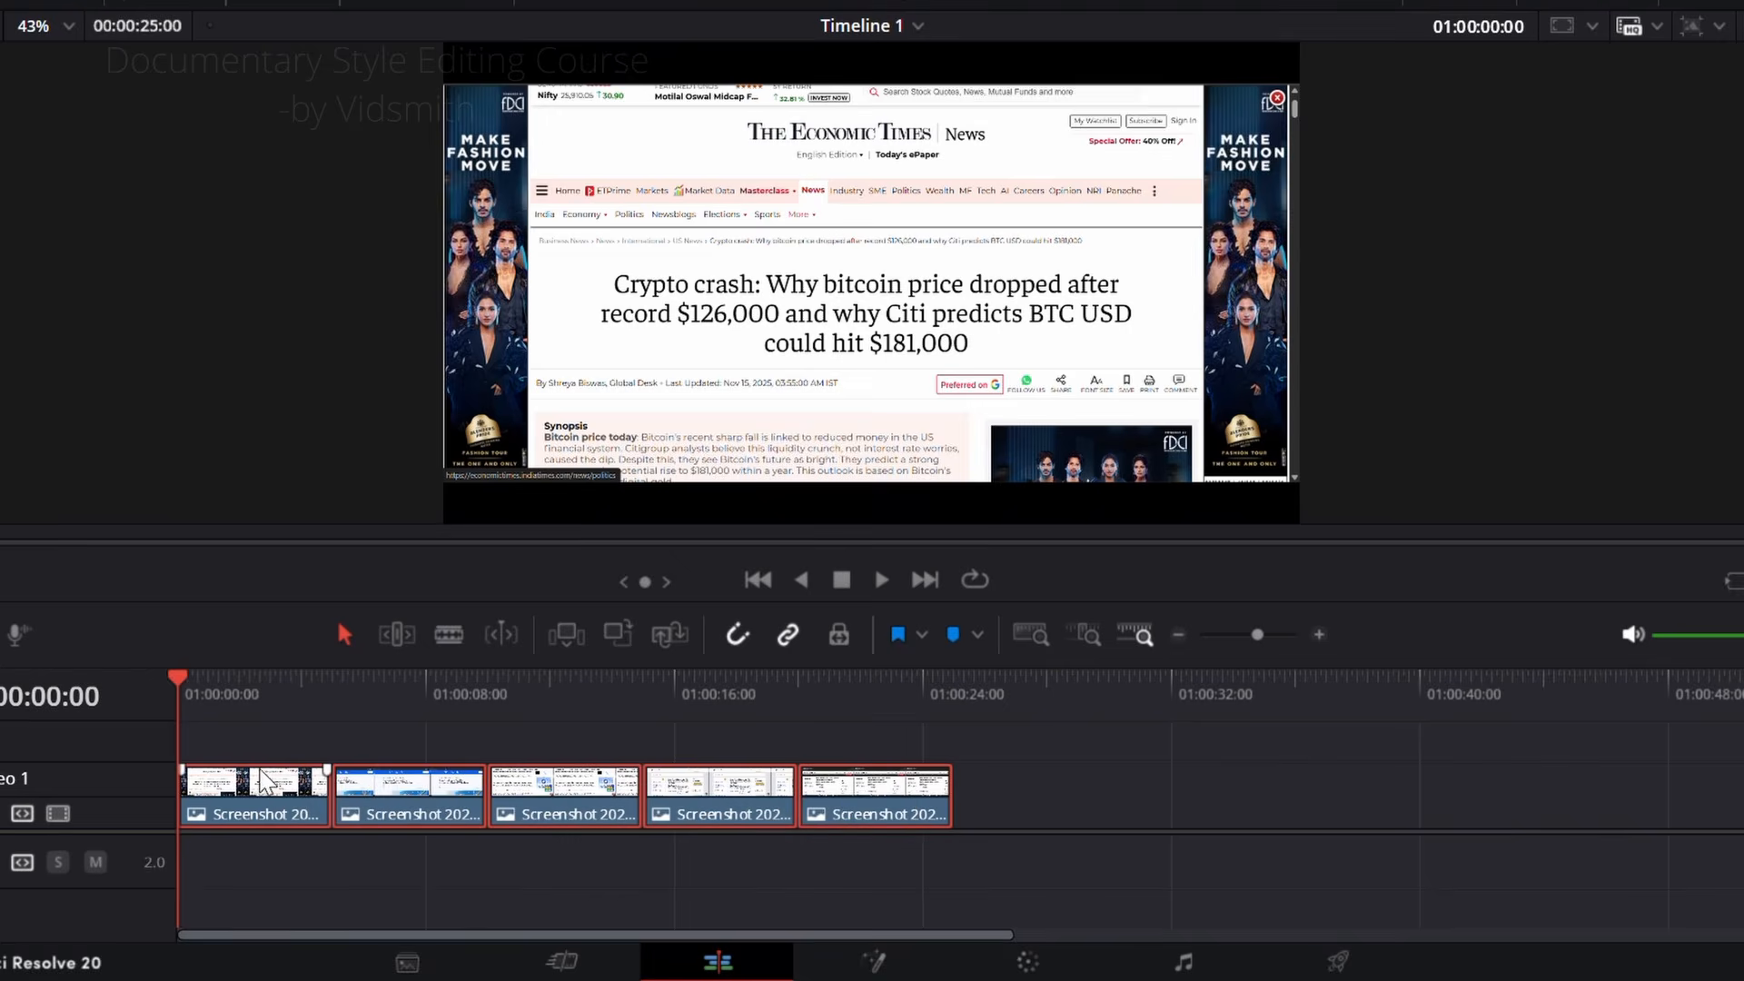
right_click(269, 795)
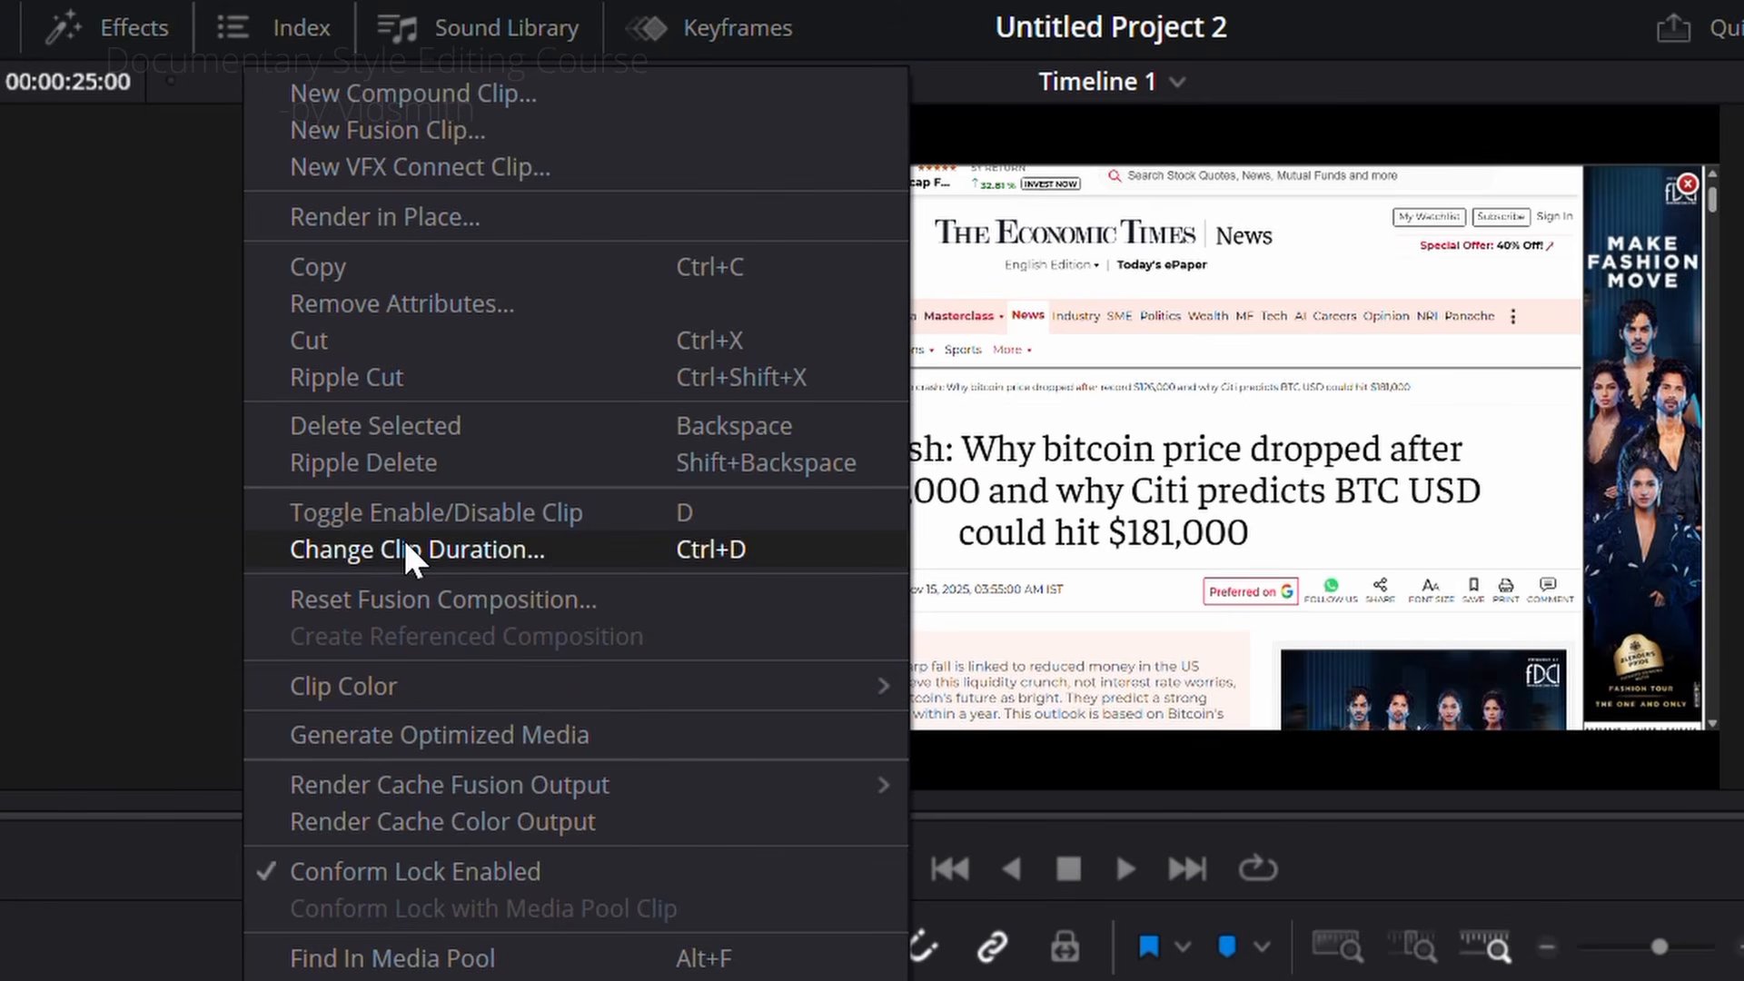
left_click(453, 552)
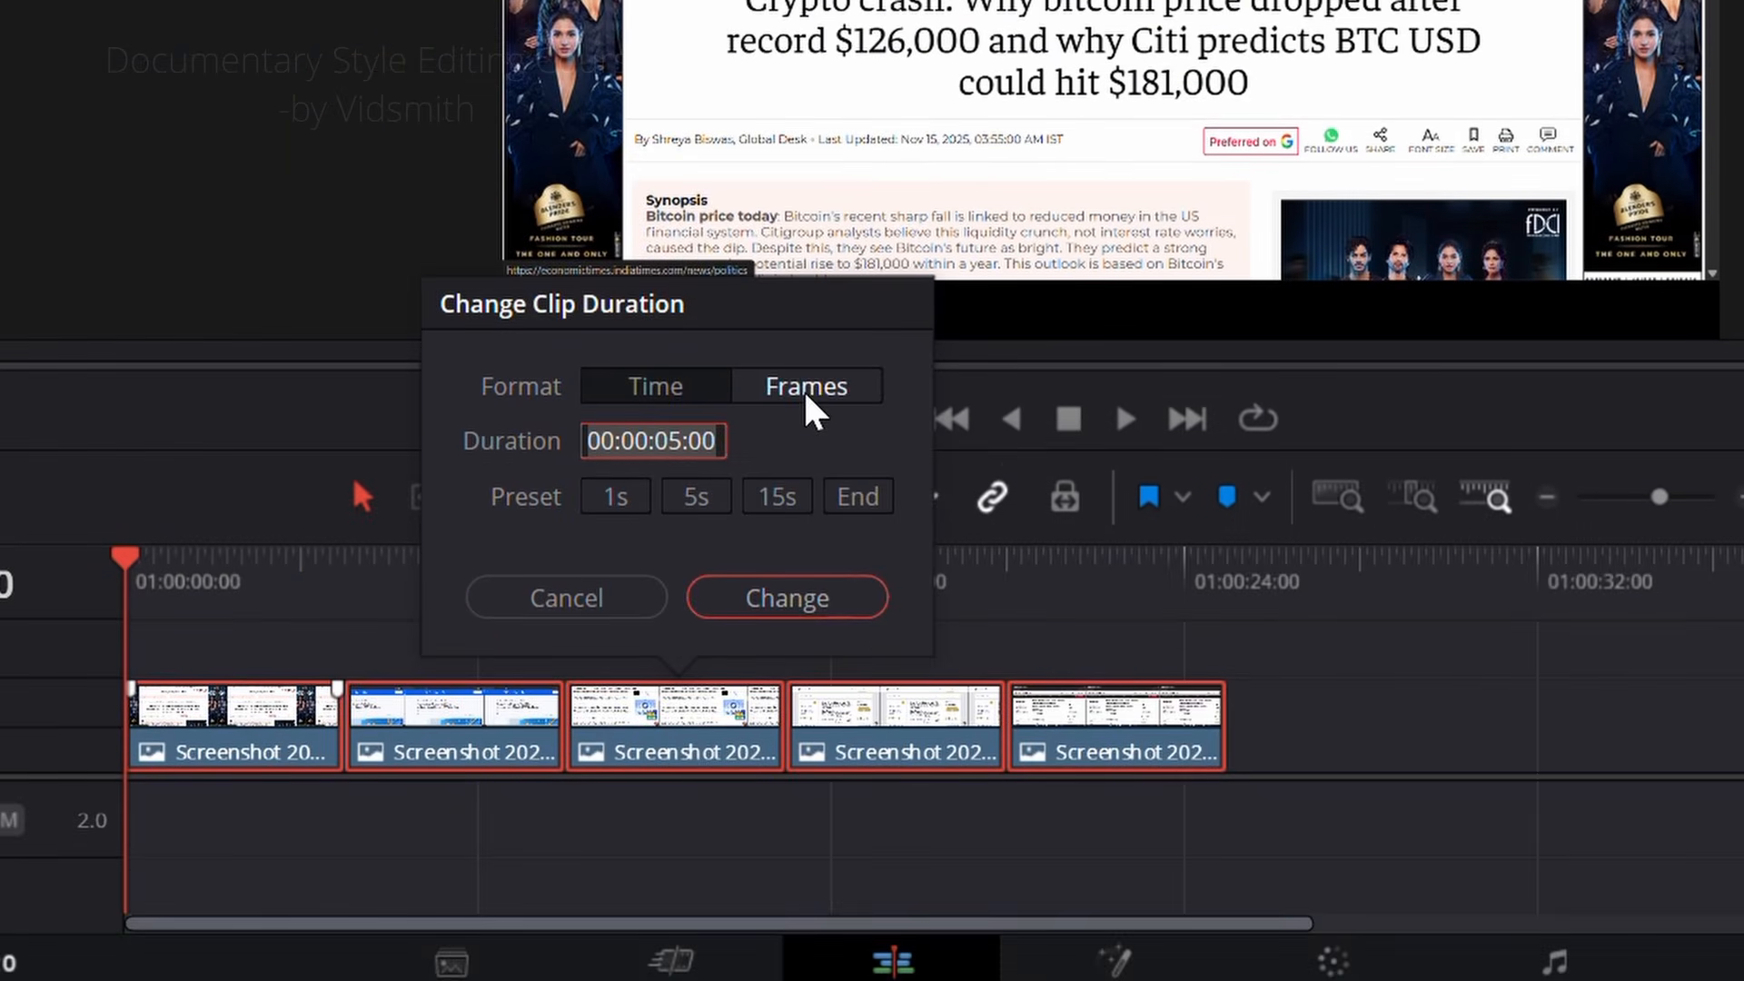
left_click(808, 400)
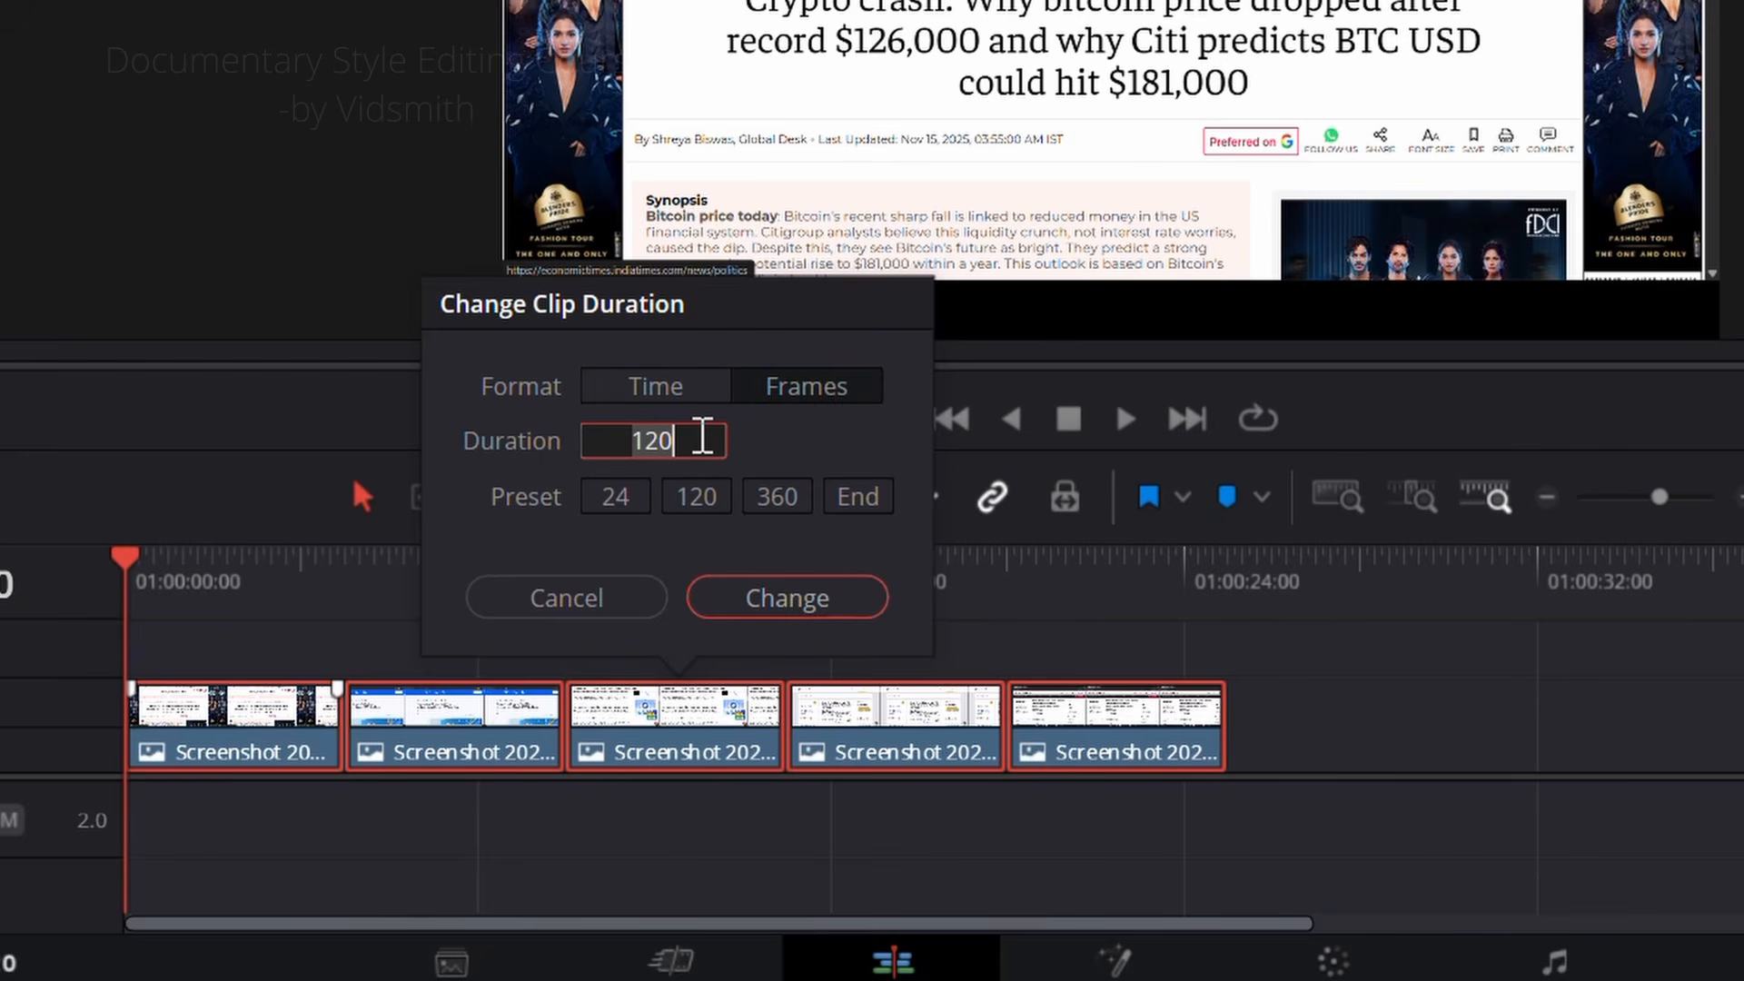
type("5")
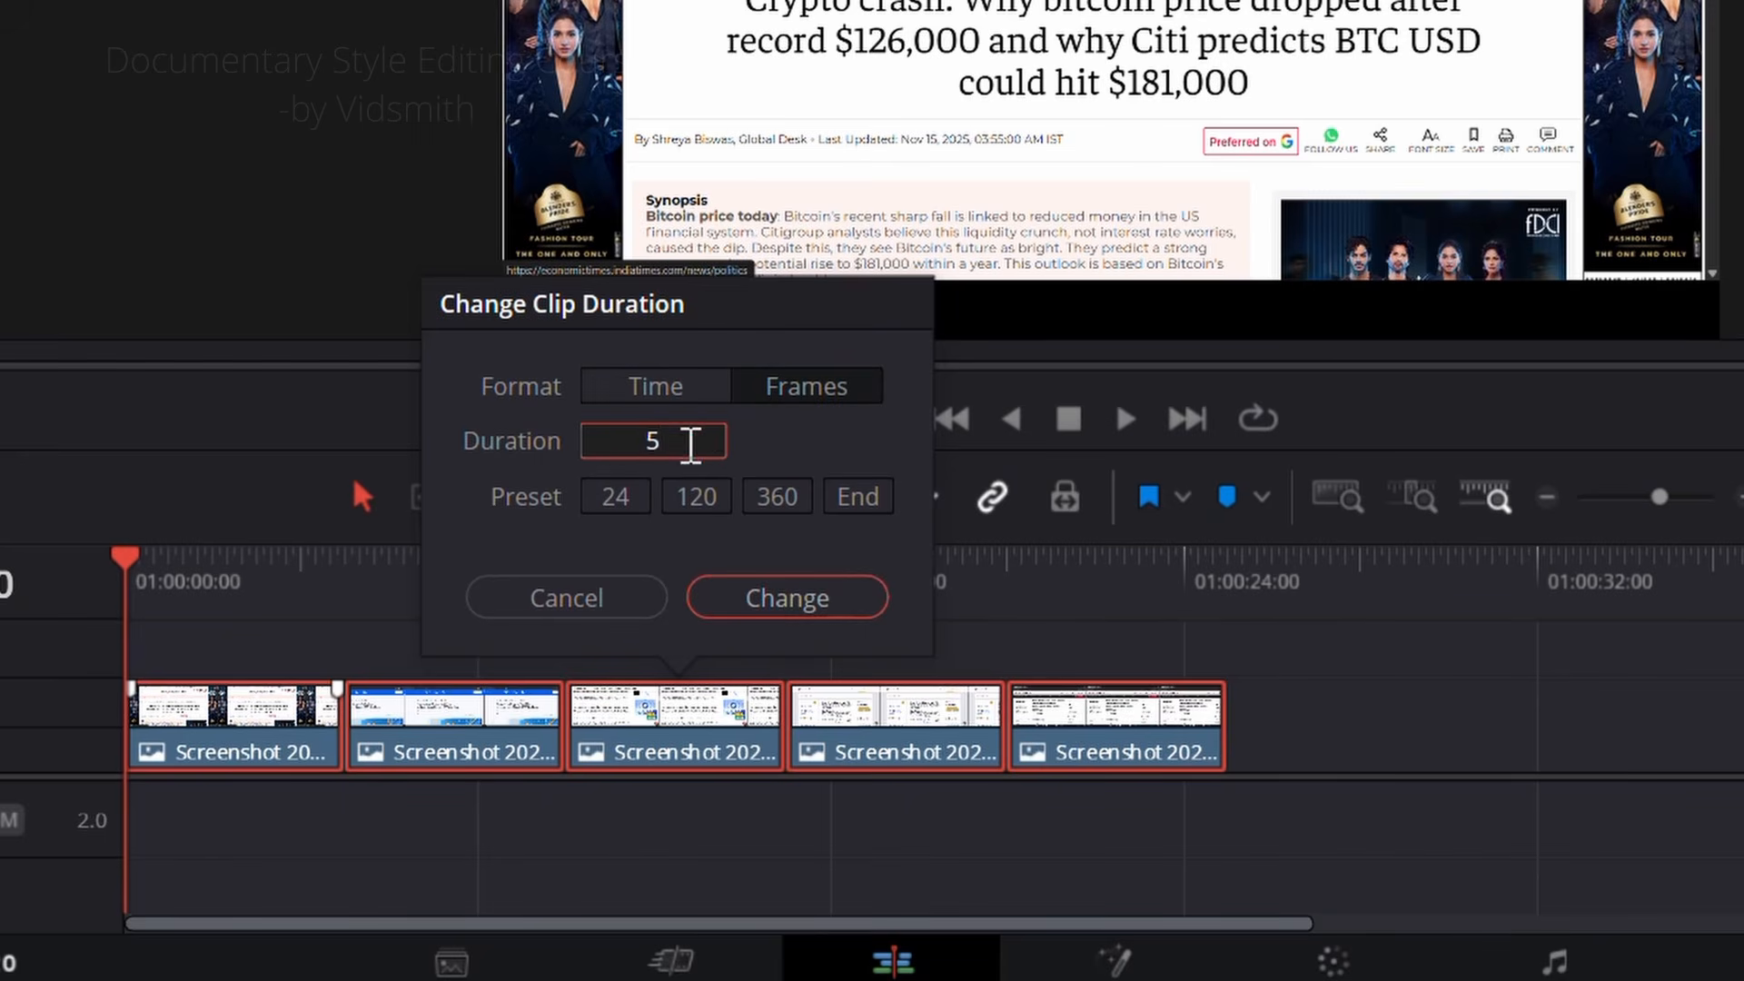
left_click(769, 607)
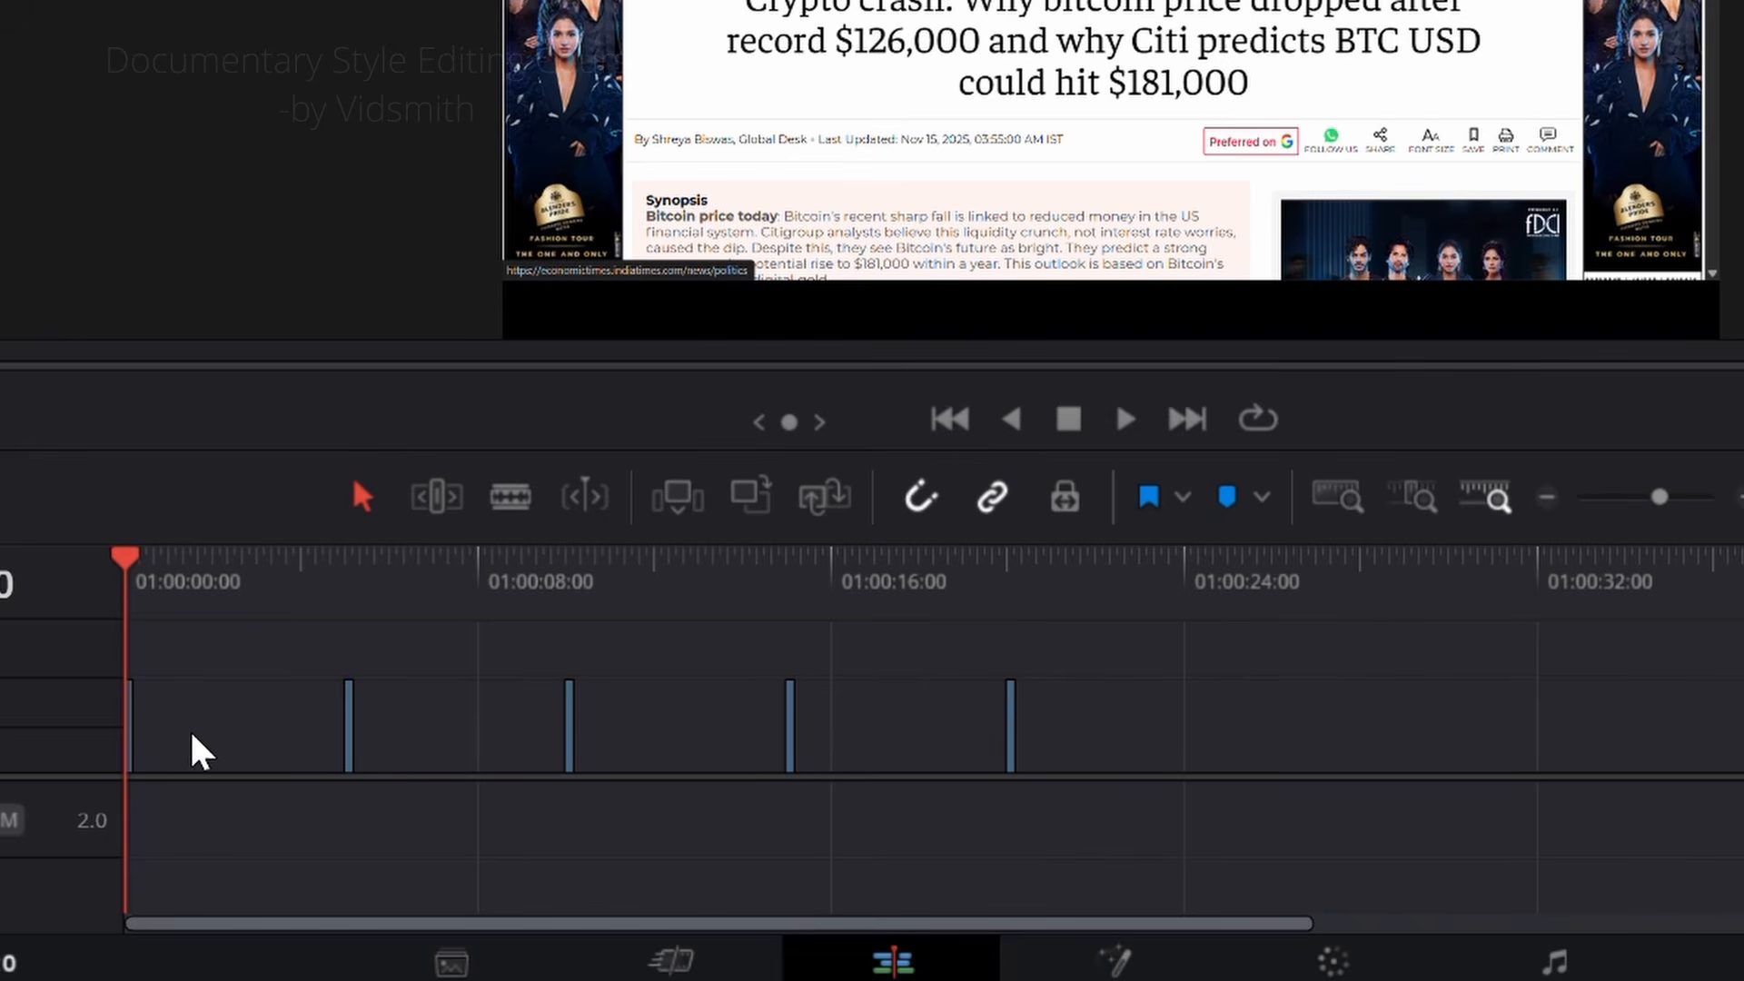
Step: Ripple delete the first gap on Video 1 and remove all remaining gaps between the five clips
left_click(264, 740)
right_click(242, 726)
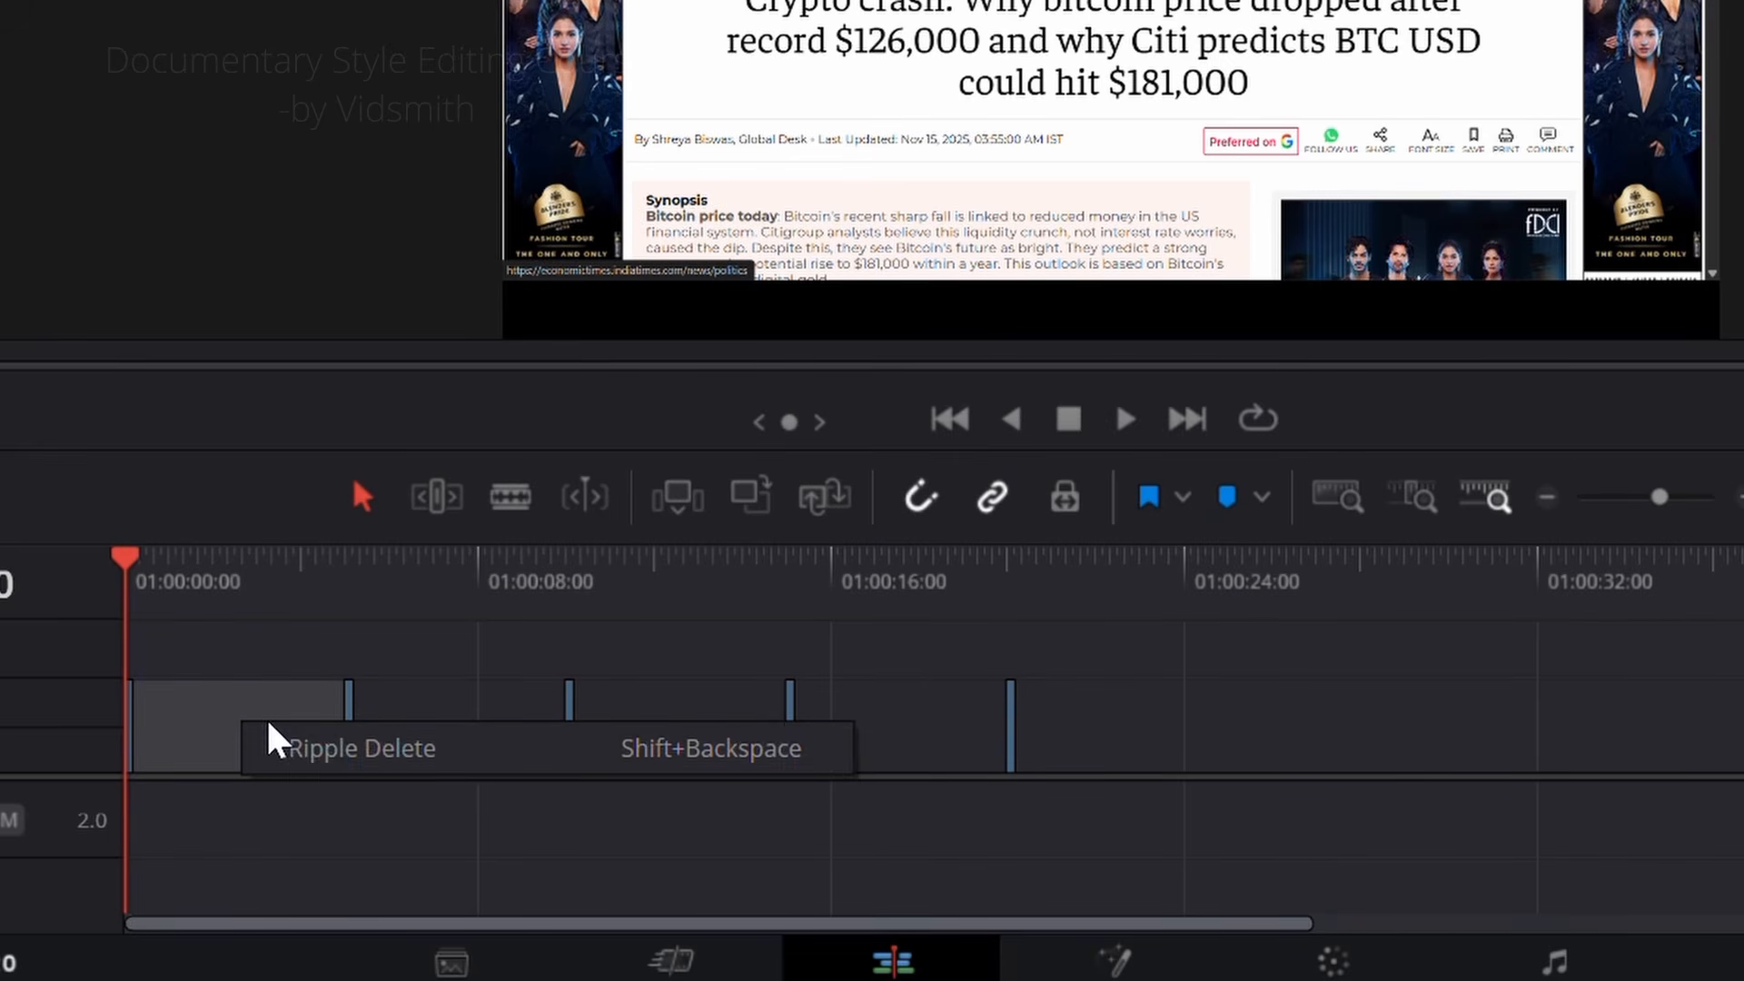
left_click(300, 759)
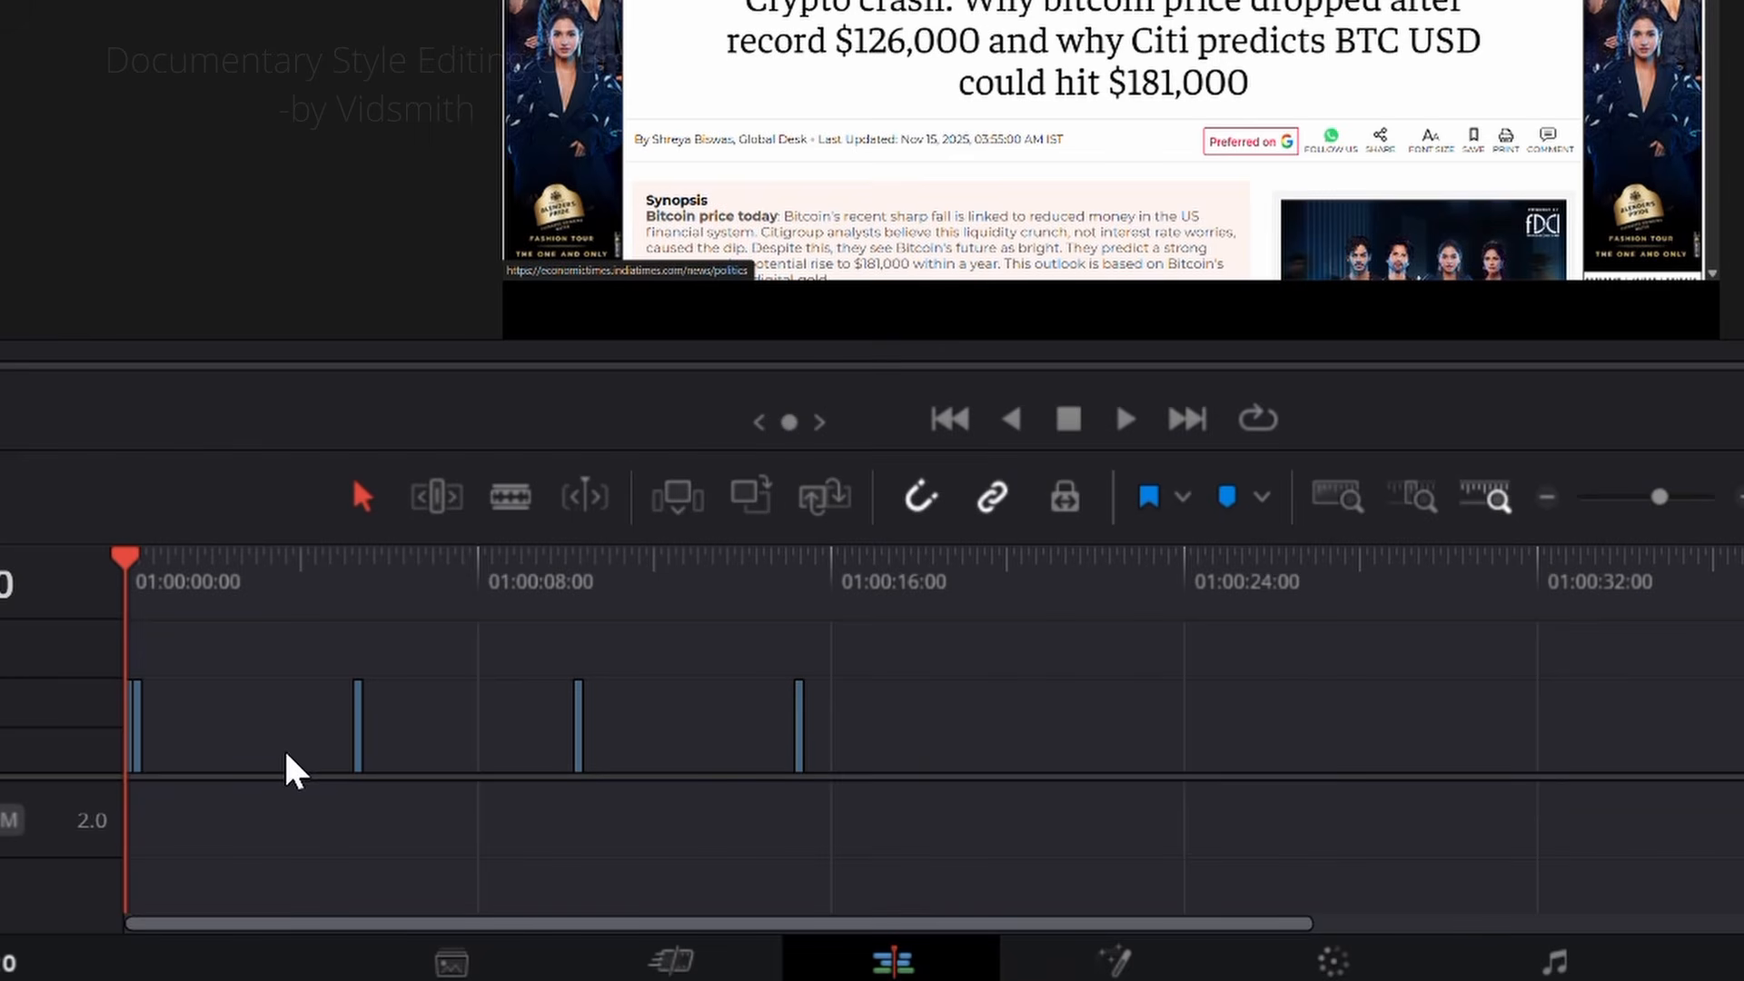
left_click_drag(822, 732, 93, 734)
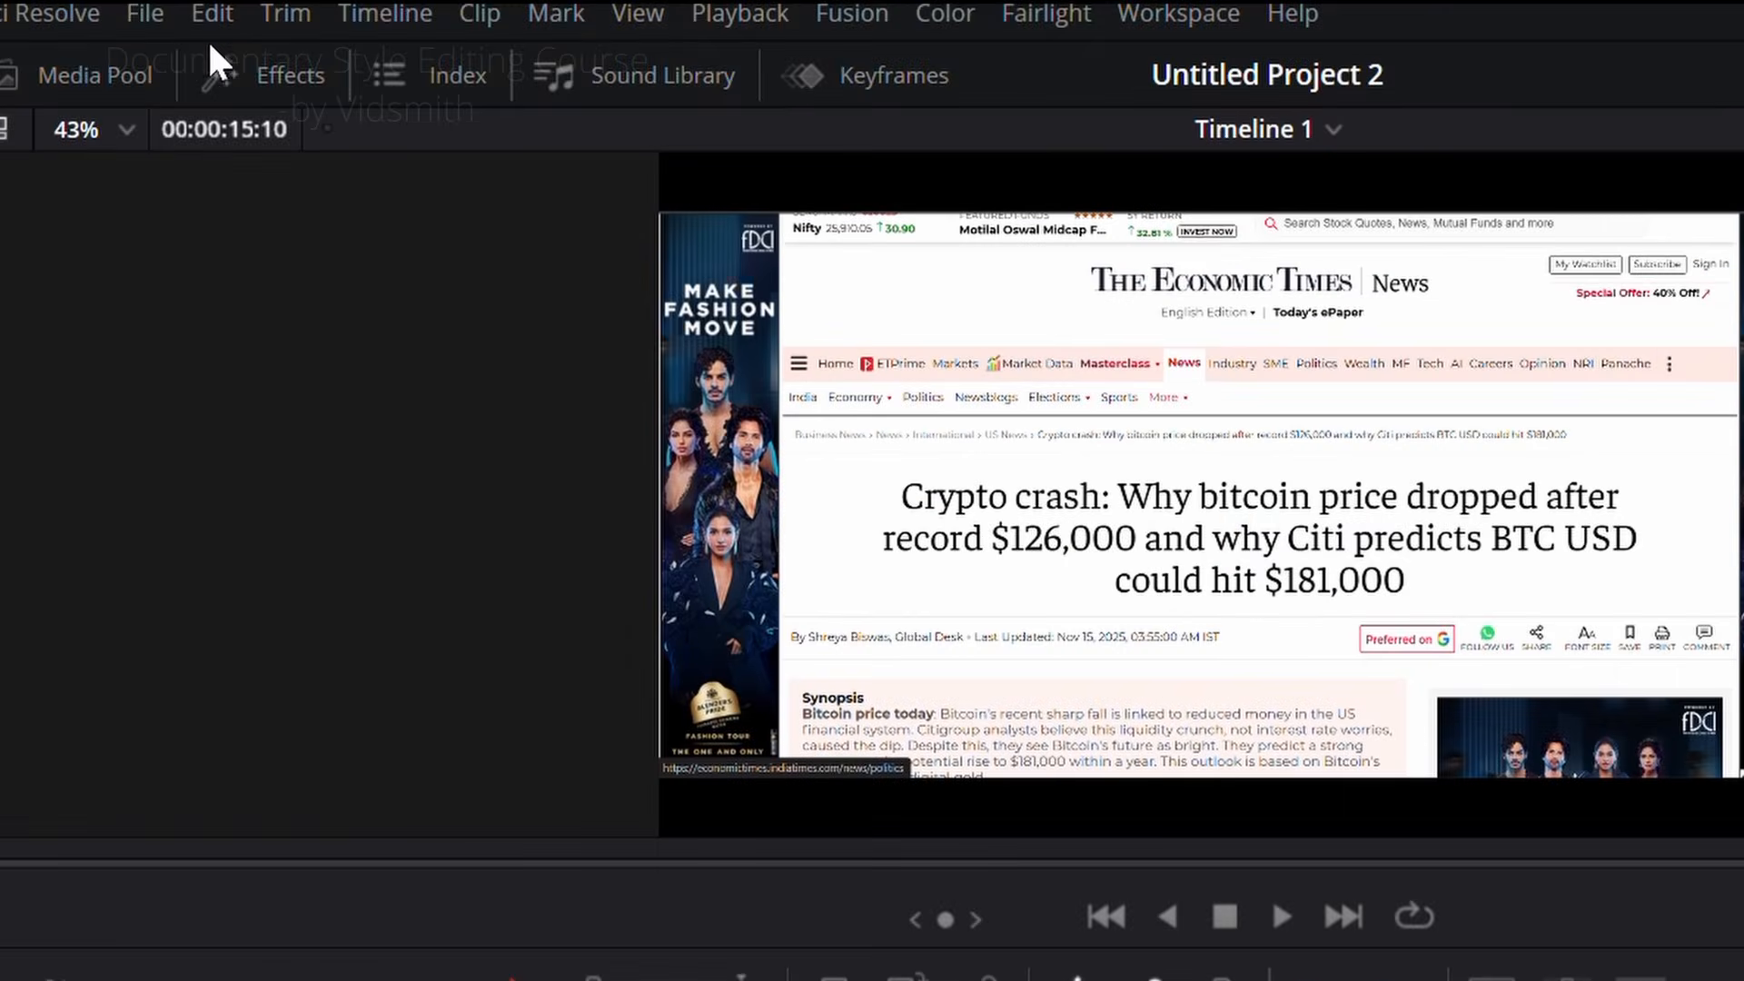
left_click(210, 12)
left_click(323, 792)
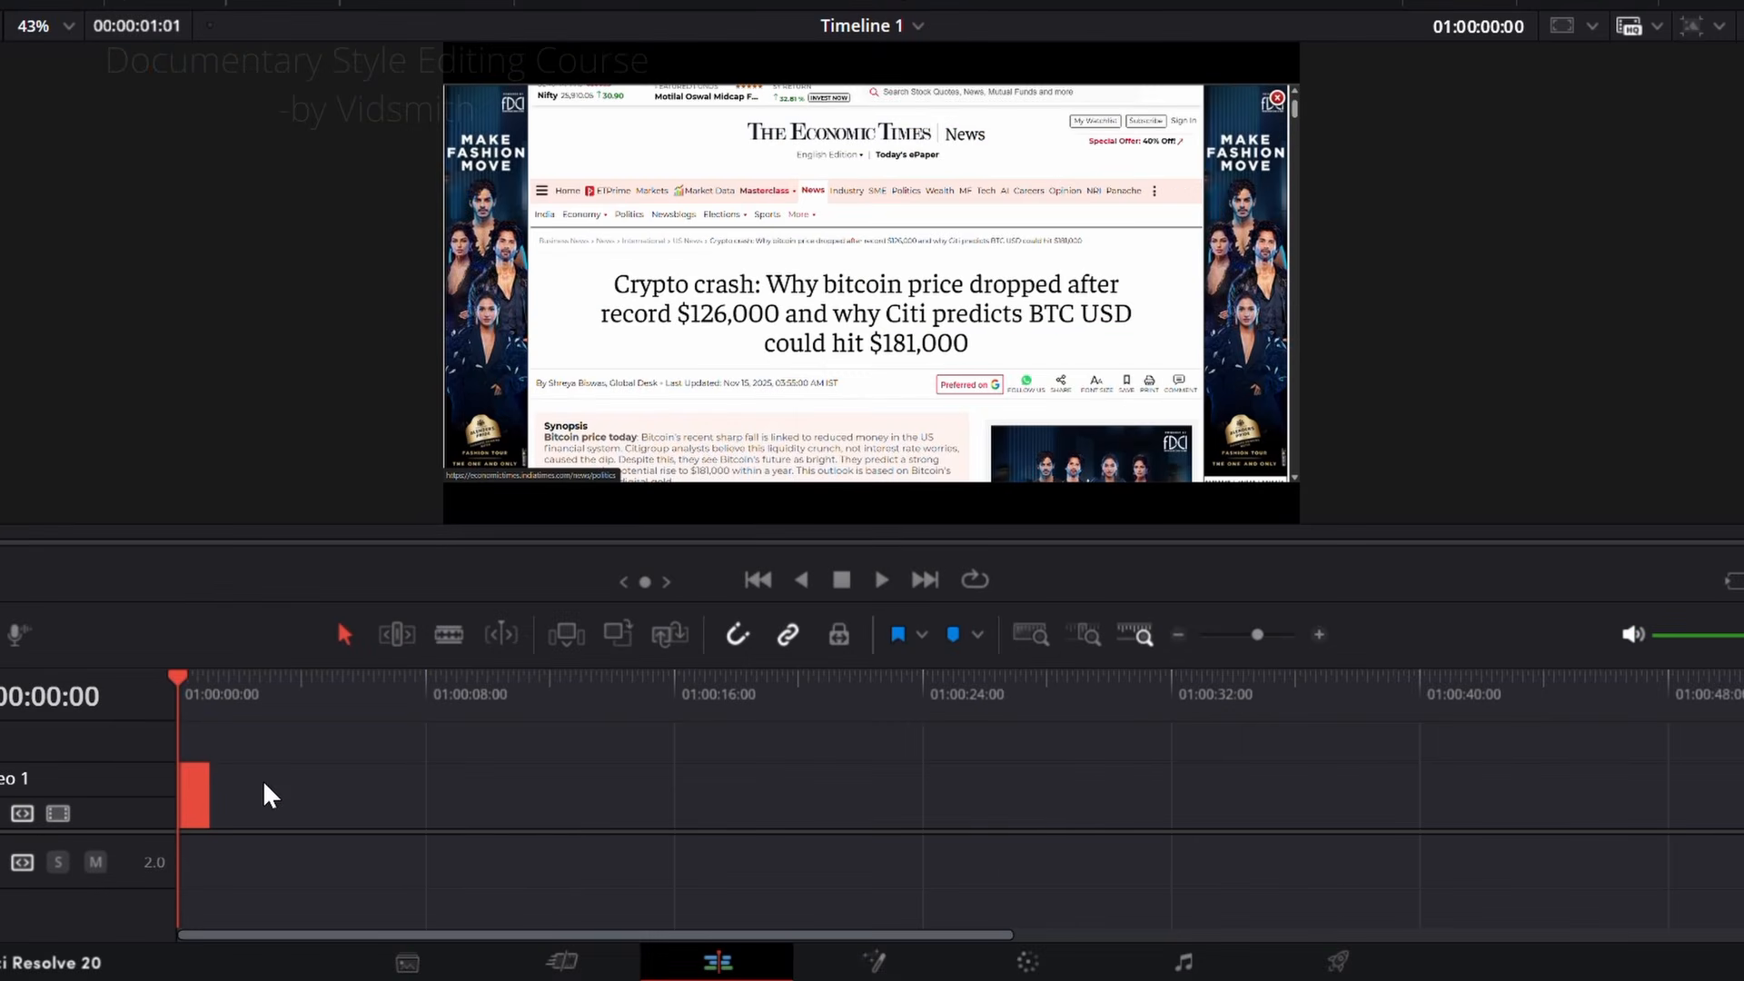
left_click(263, 783)
scroll(296, 796, "up", 8)
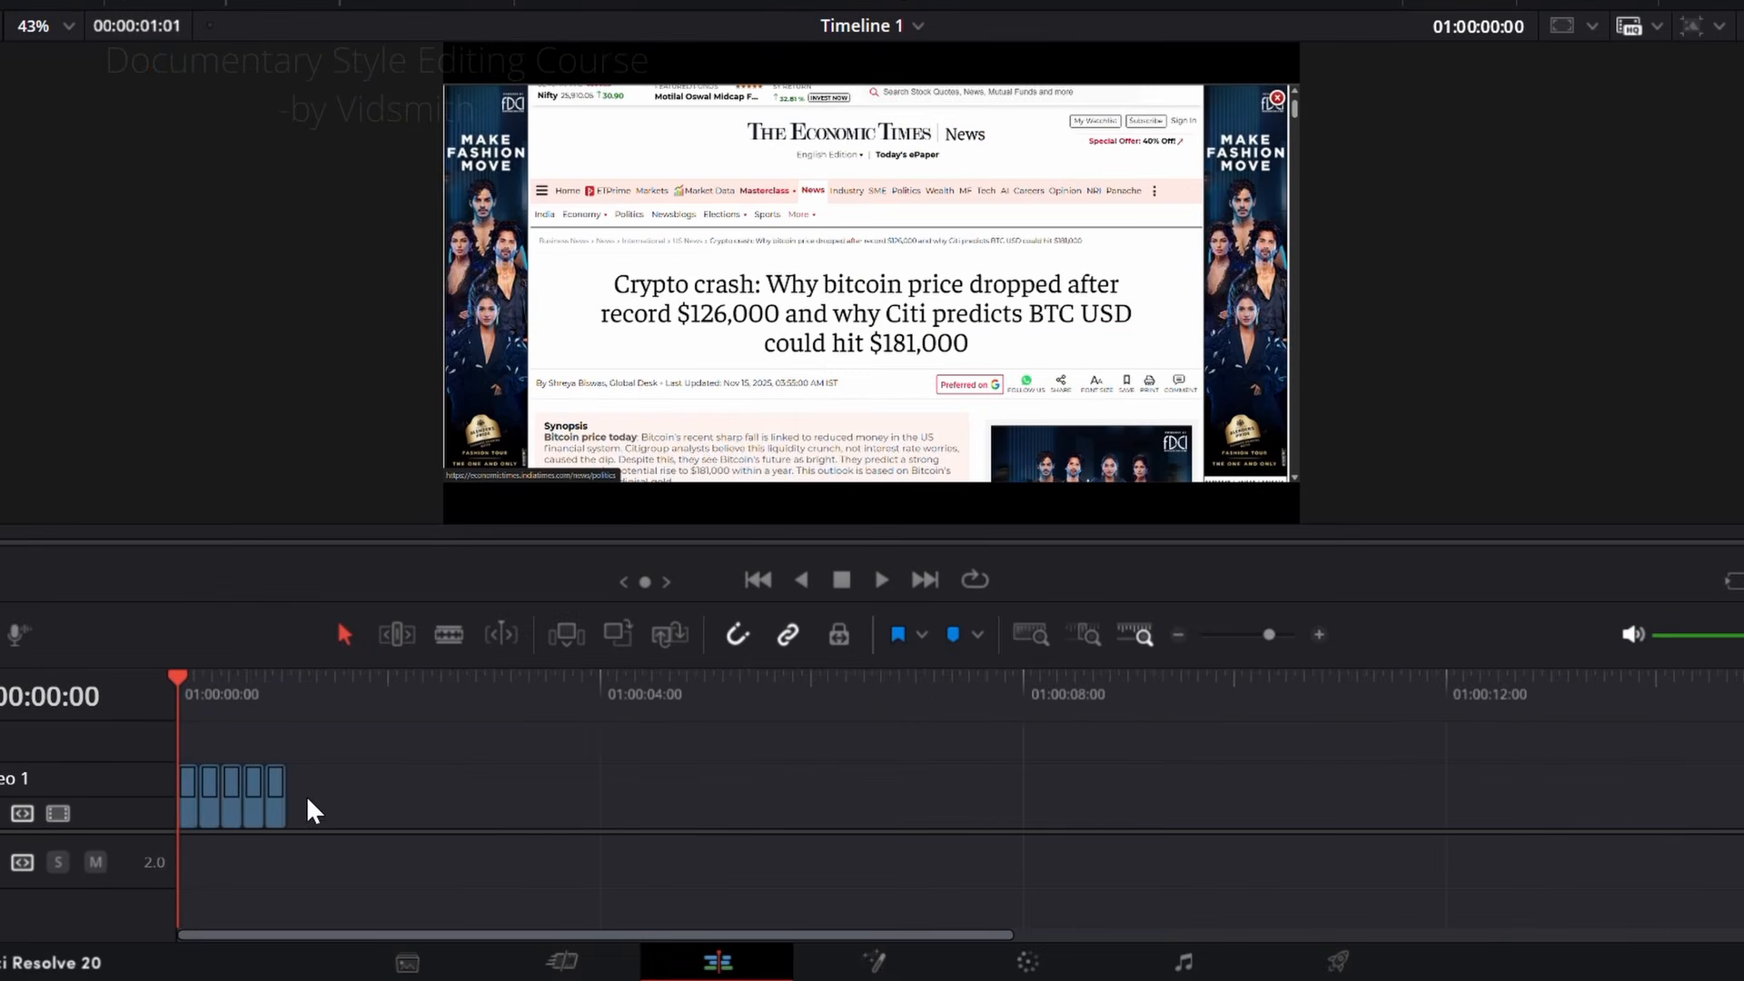
Step: Add a Solid Color generator on Video 2 above the screenshots and trim its end to match the last screenshot
left_click_drag(318, 695, 384, 693)
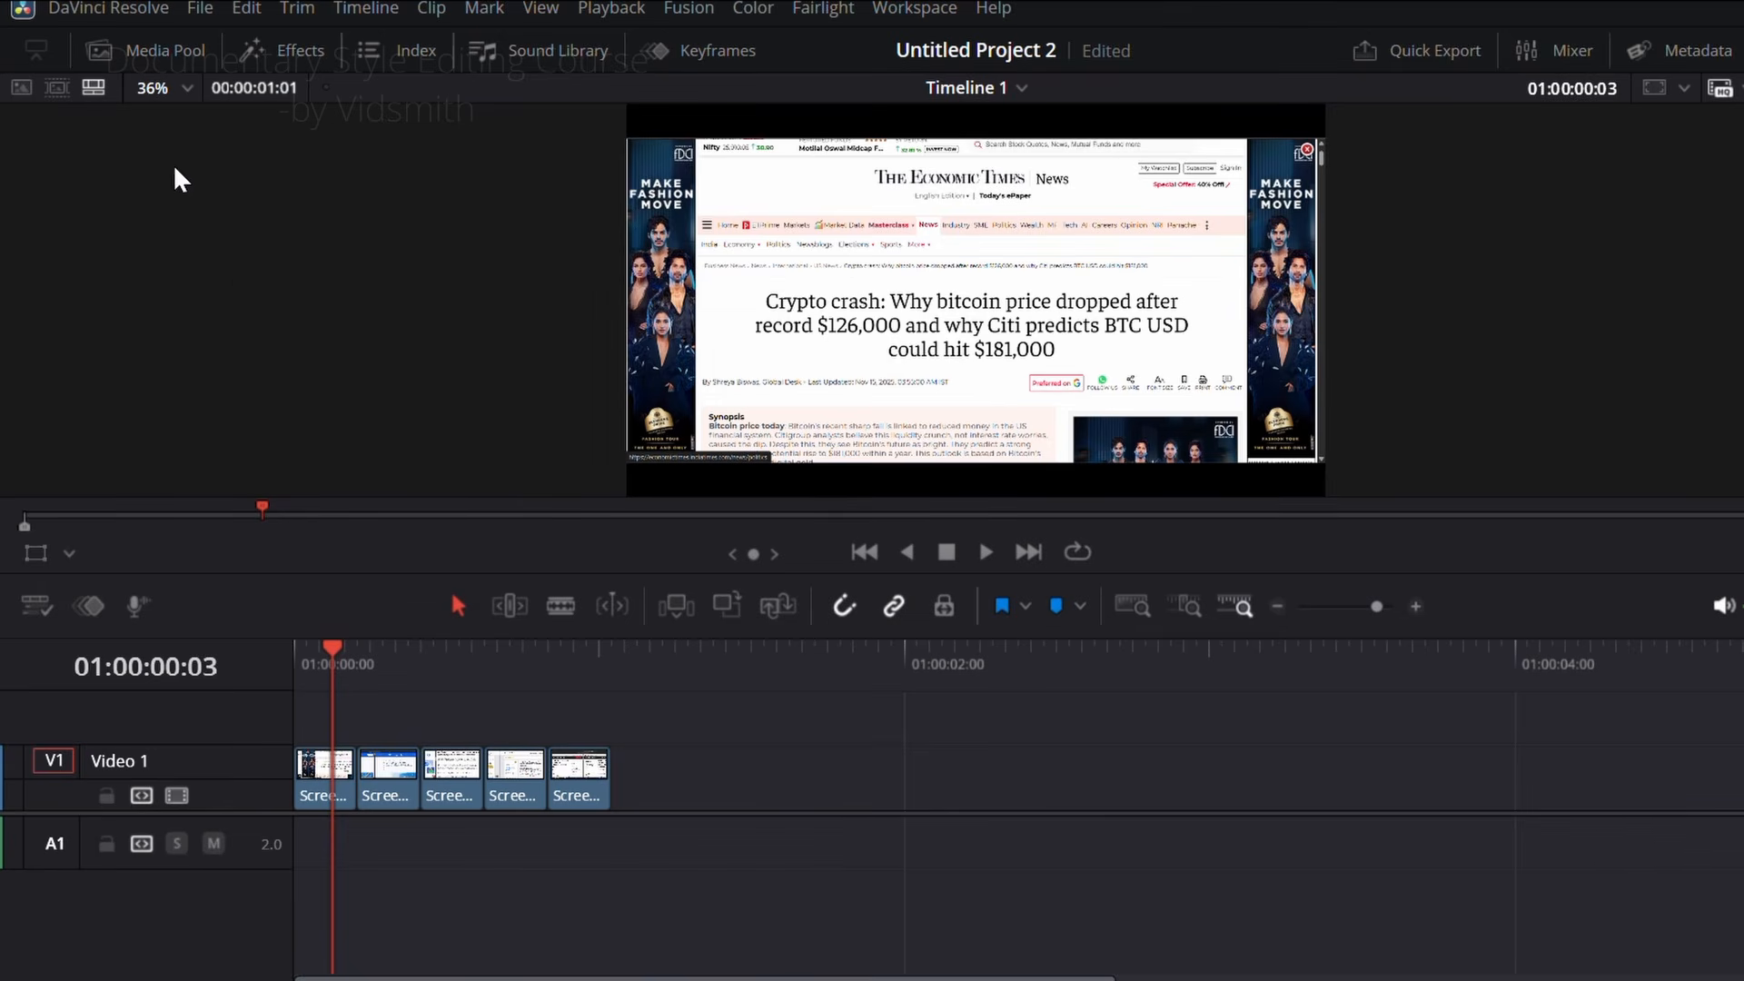
left_click(289, 51)
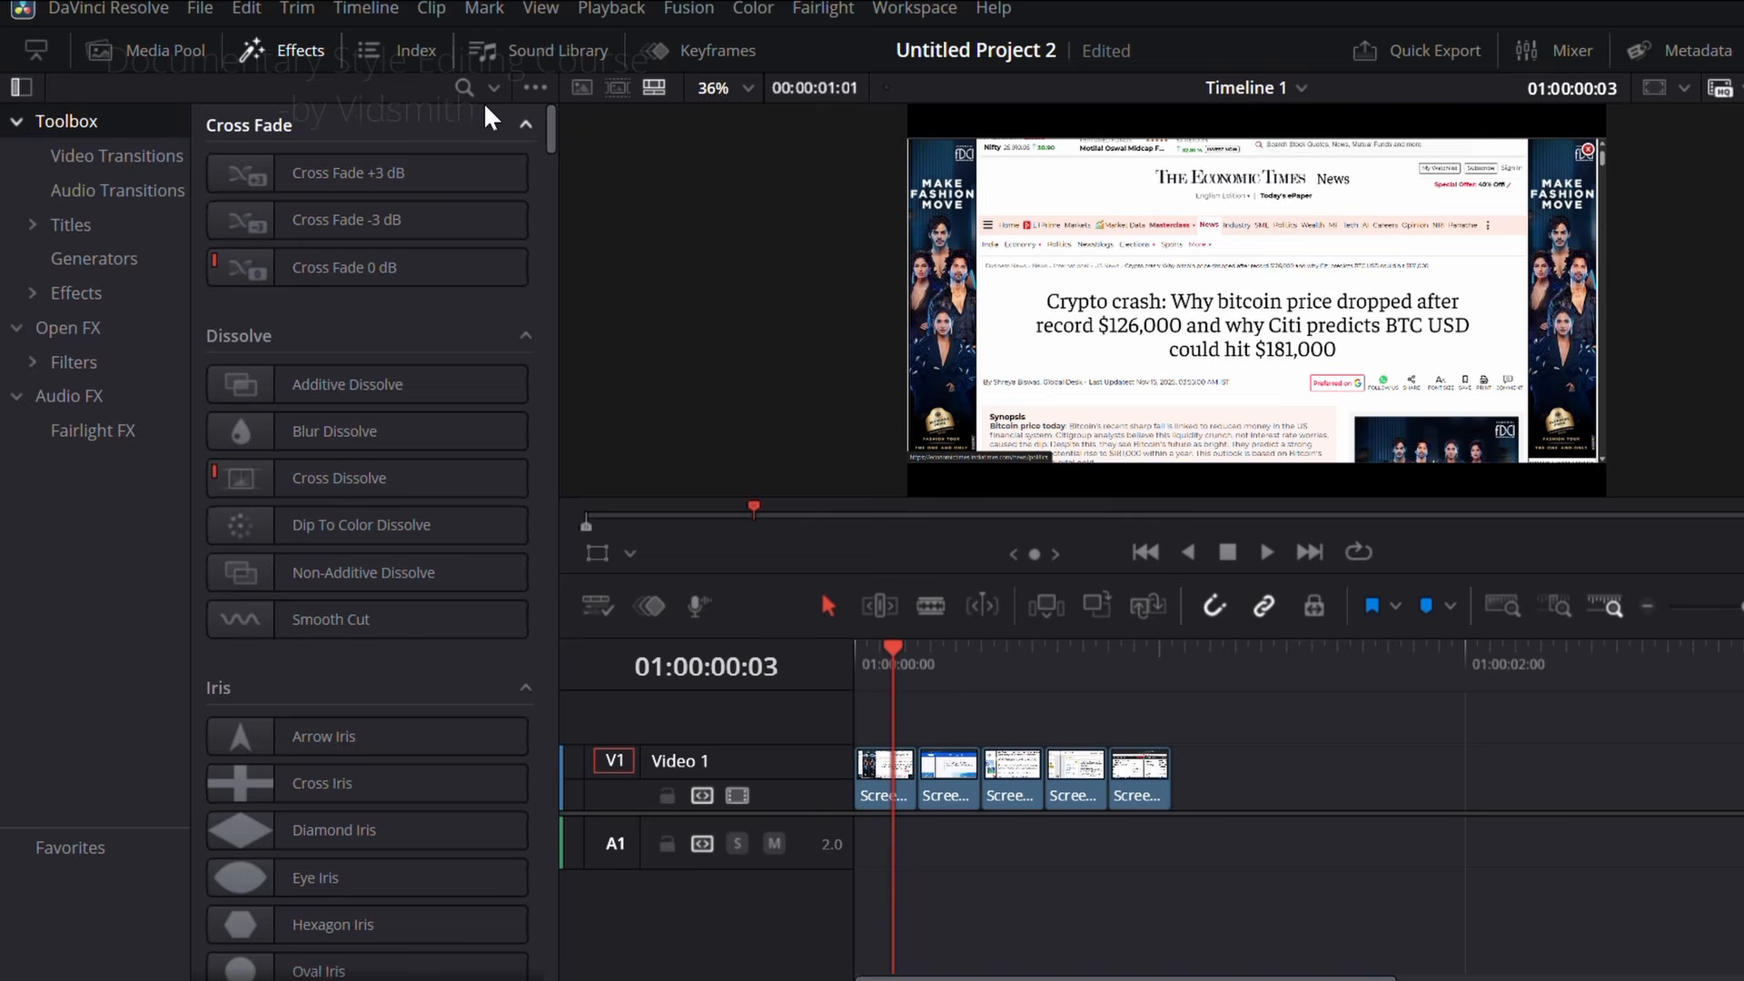
left_click(464, 87)
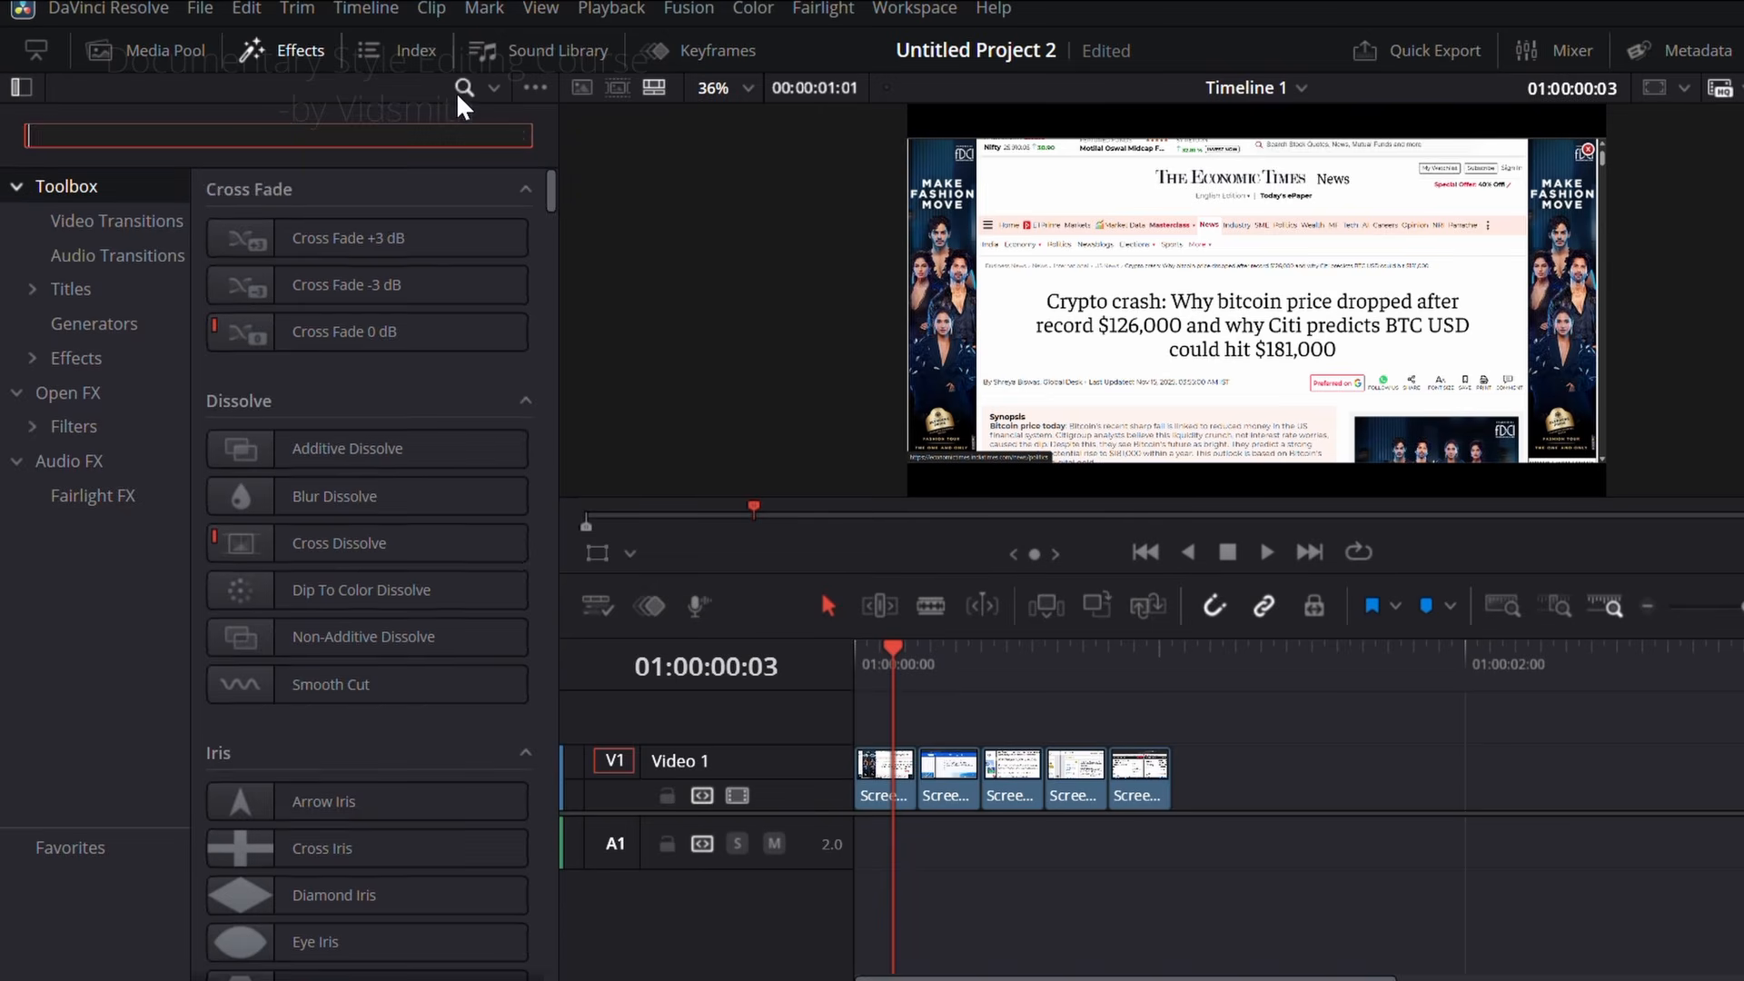
type("solid")
left_click_drag(327, 238, 919, 732)
left_click(289, 56)
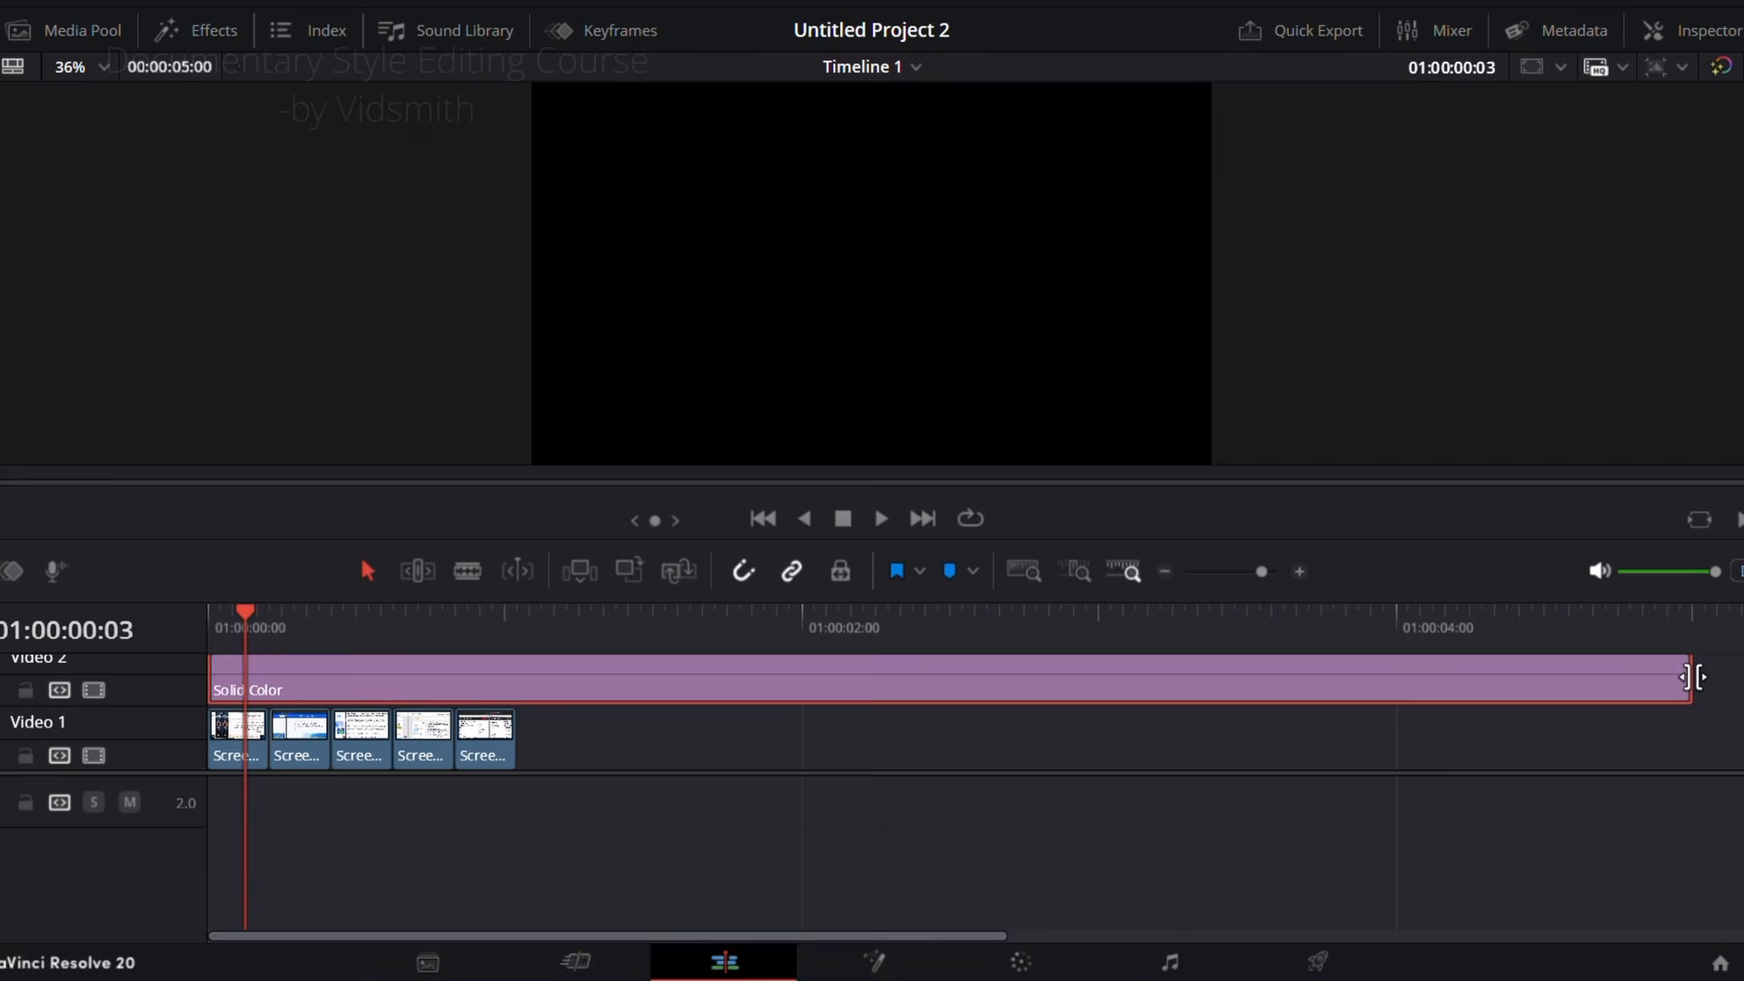
left_click_drag(1691, 677, 515, 690)
Step: Change the Solid Color generator's color from the Inspector to orange
left_click(1712, 35)
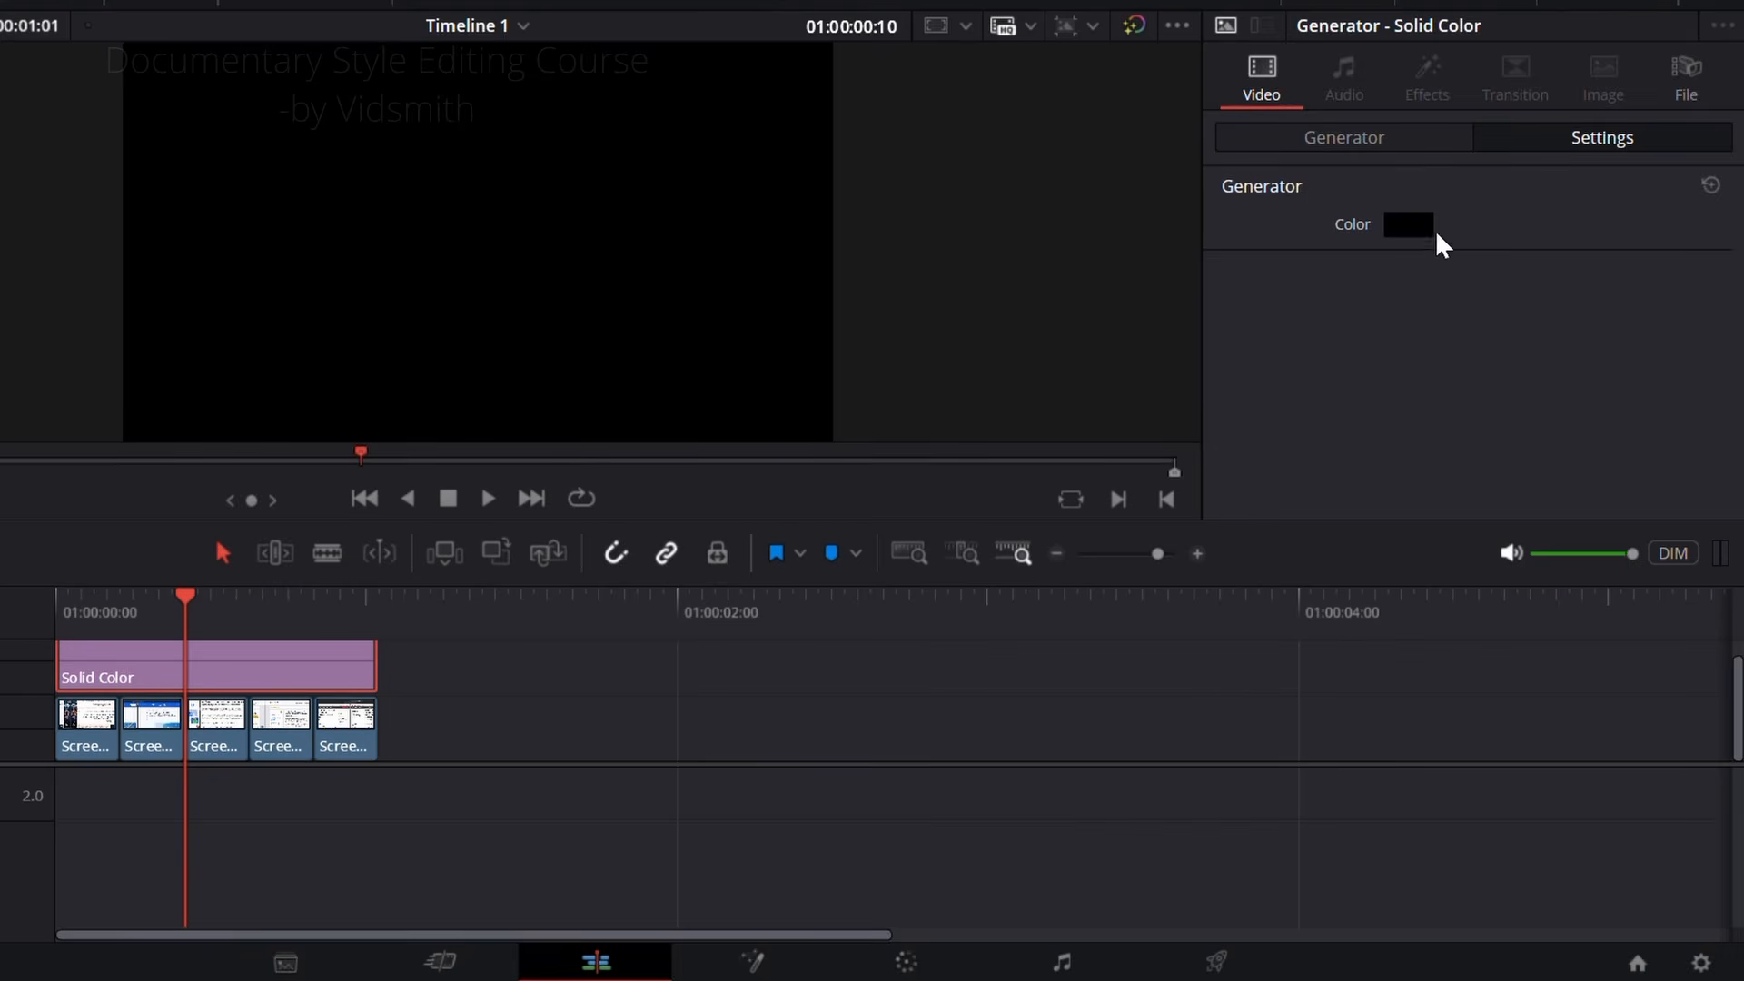
left_click(1415, 227)
left_click(592, 385)
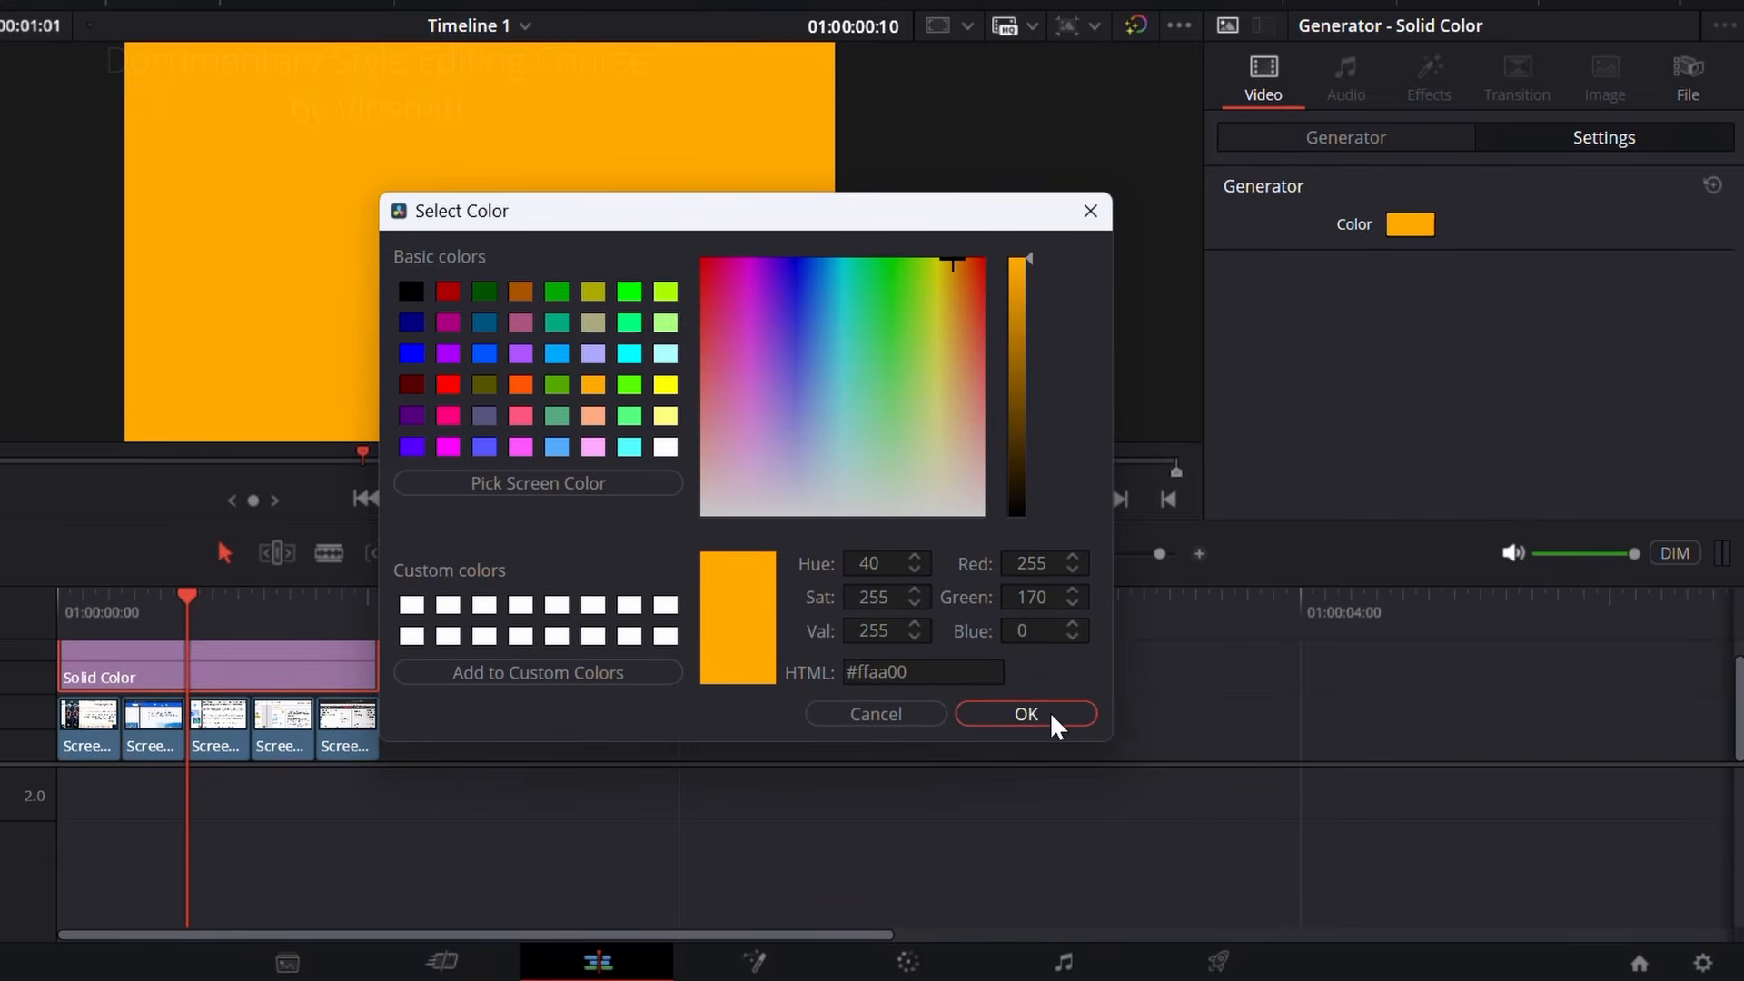
left_click(1026, 714)
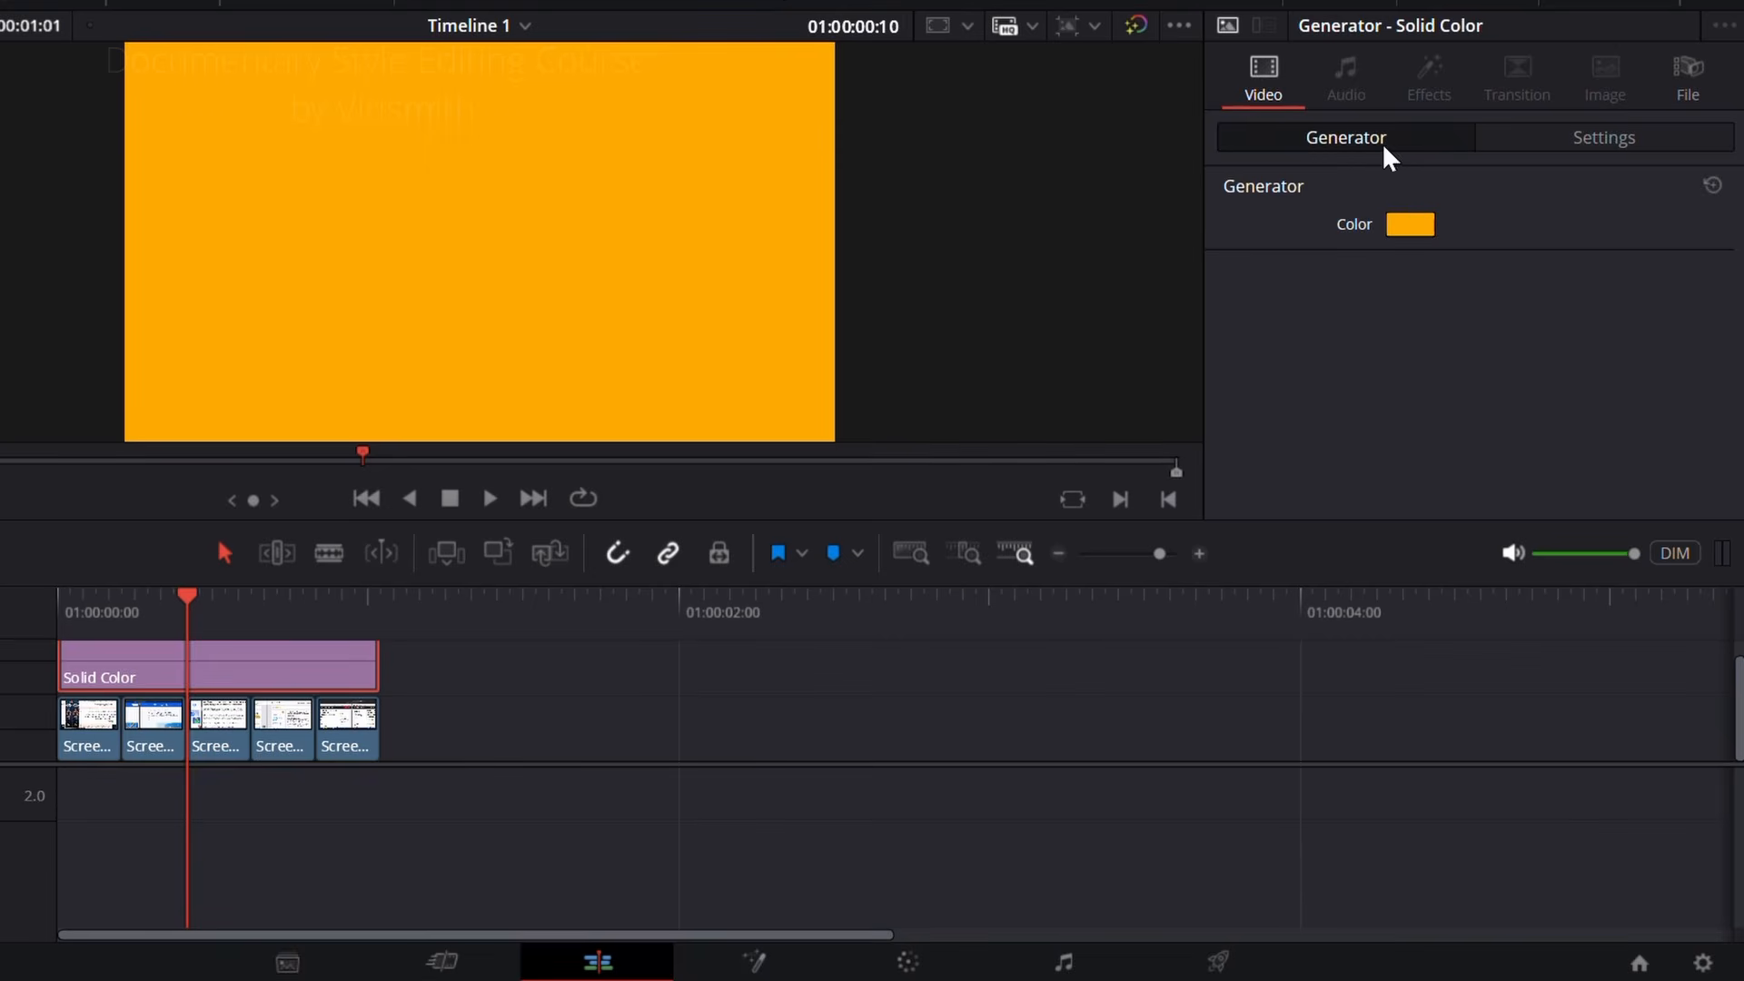
Step: Crop the orange solid on all four sides to a small horizontal rectangle near the frame's center, with Crop Bottom about 519
left_click(1535, 138)
scroll(1460, 299, "down", 5)
scroll(1269, 373, "up", 3)
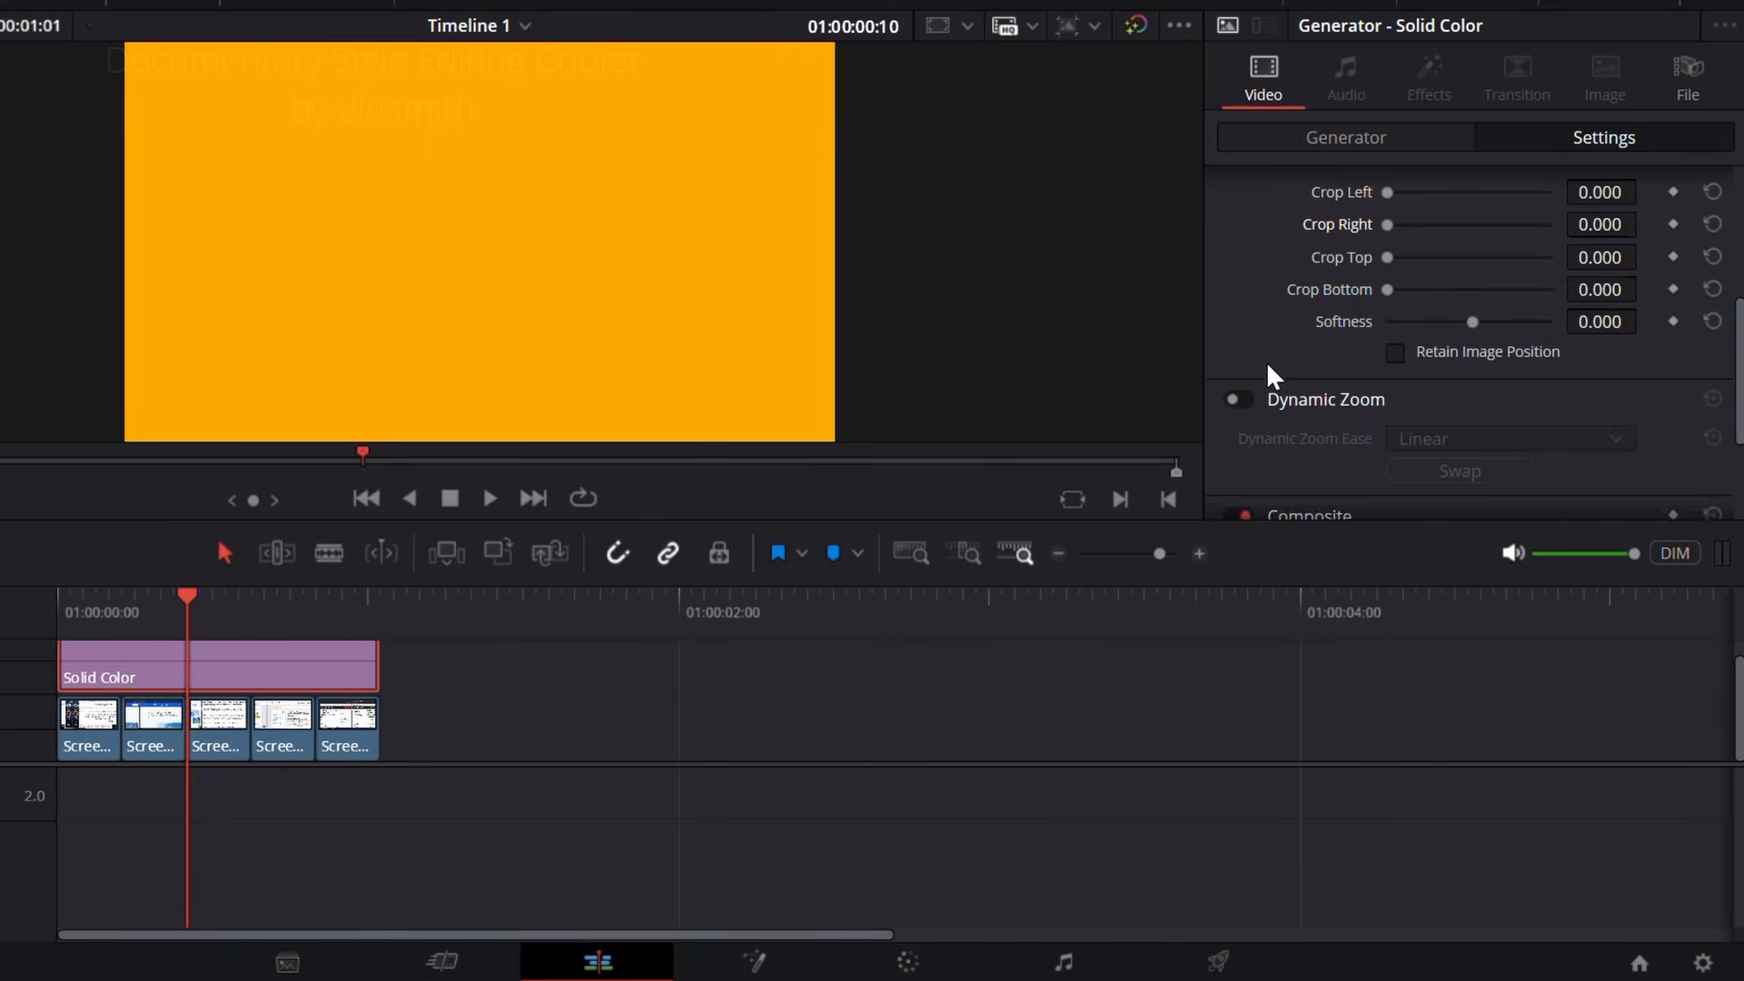
left_click_drag(1392, 275, 1441, 305)
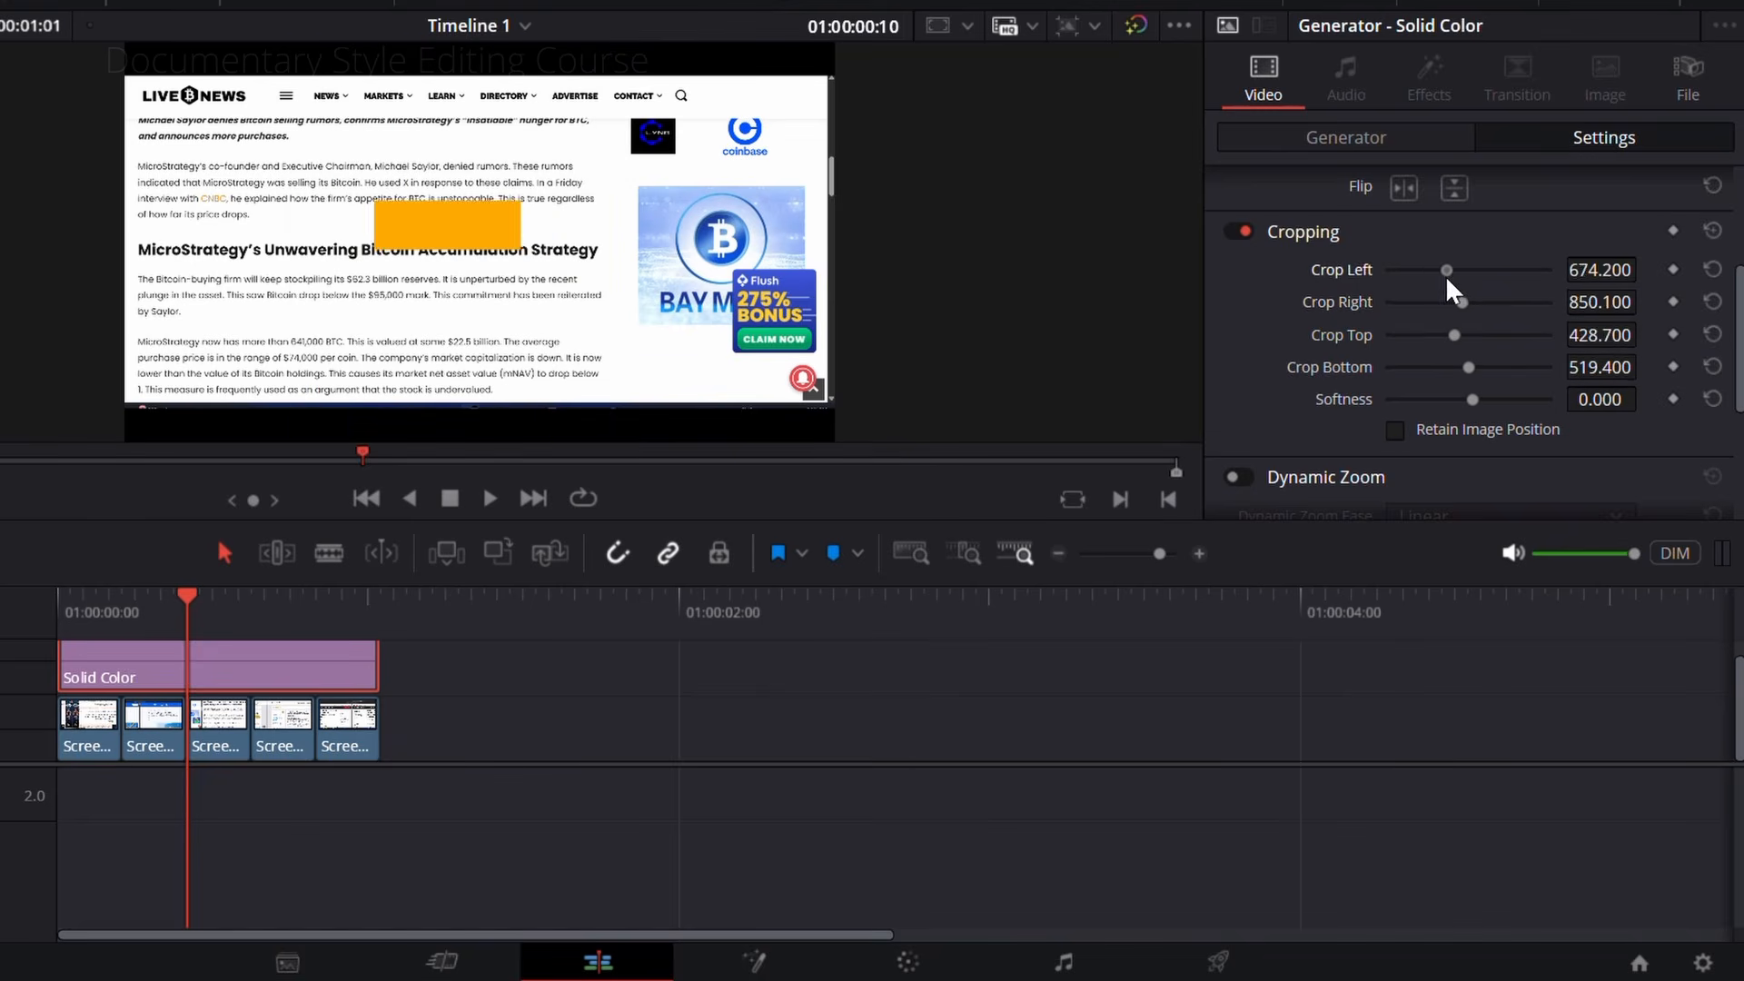
Step: Lower the orange rectangle's opacity to about 37.4 so it works as a highlight
scroll(1371, 373, "down", 3)
scroll(1366, 377, "down", 2)
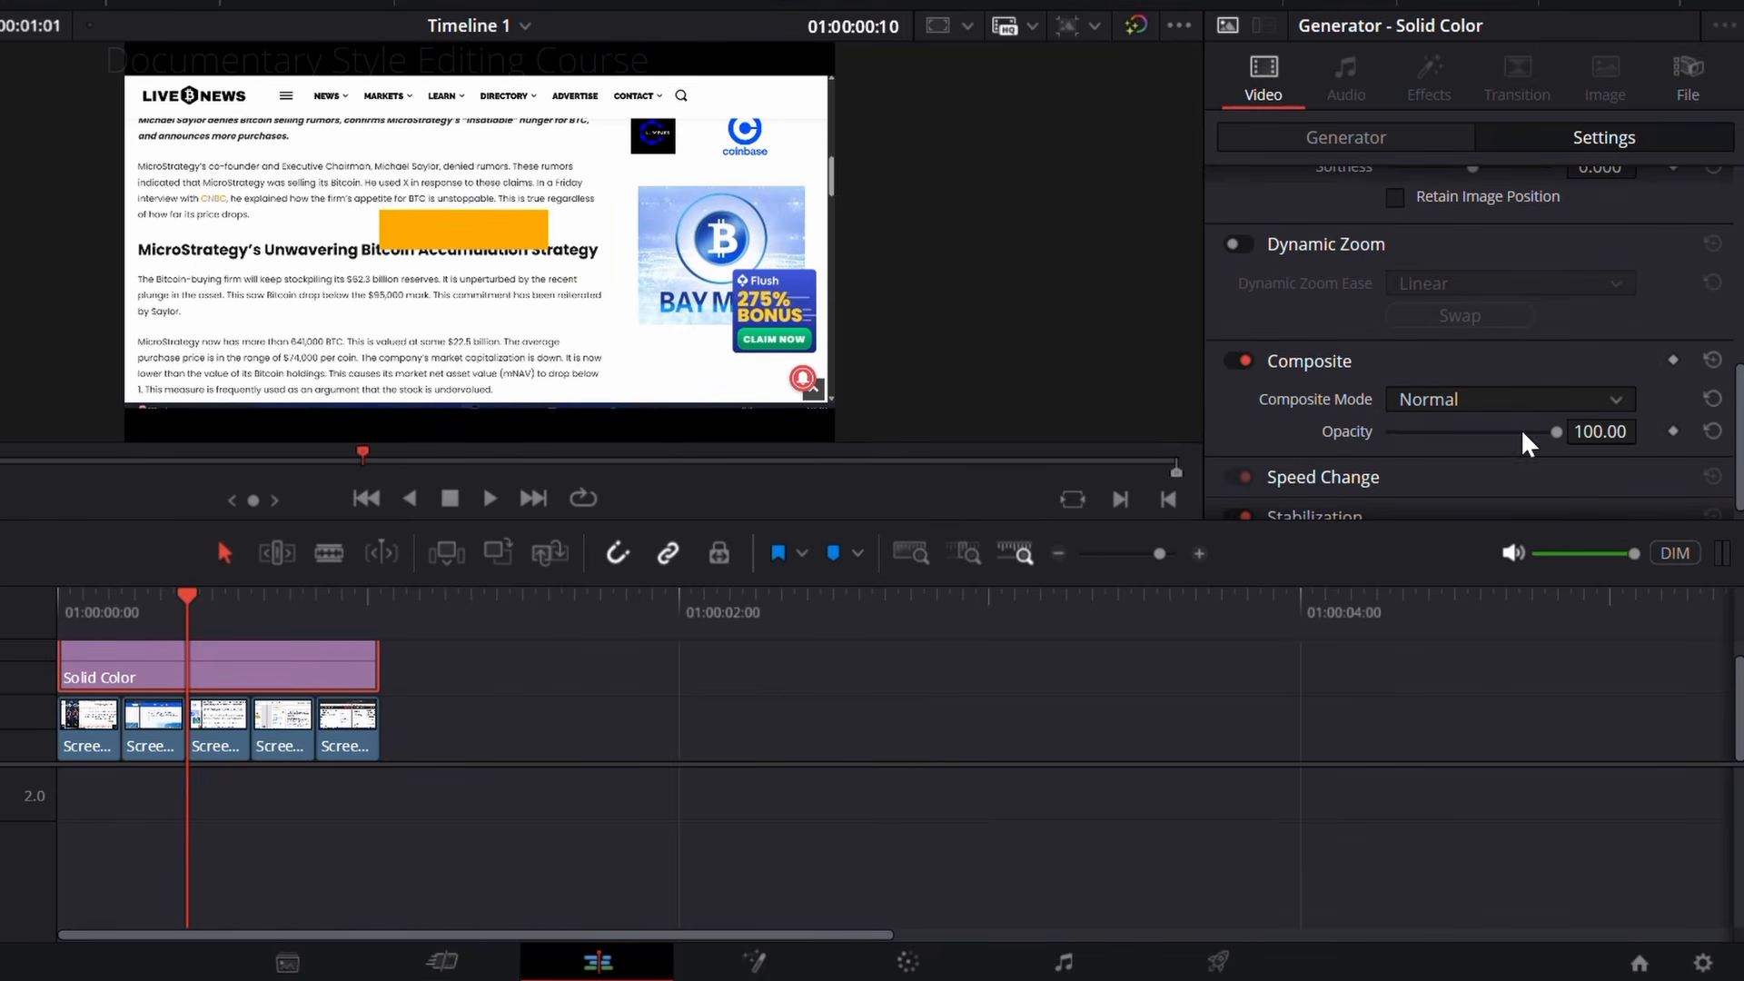
left_click_drag(1556, 434, 1466, 436)
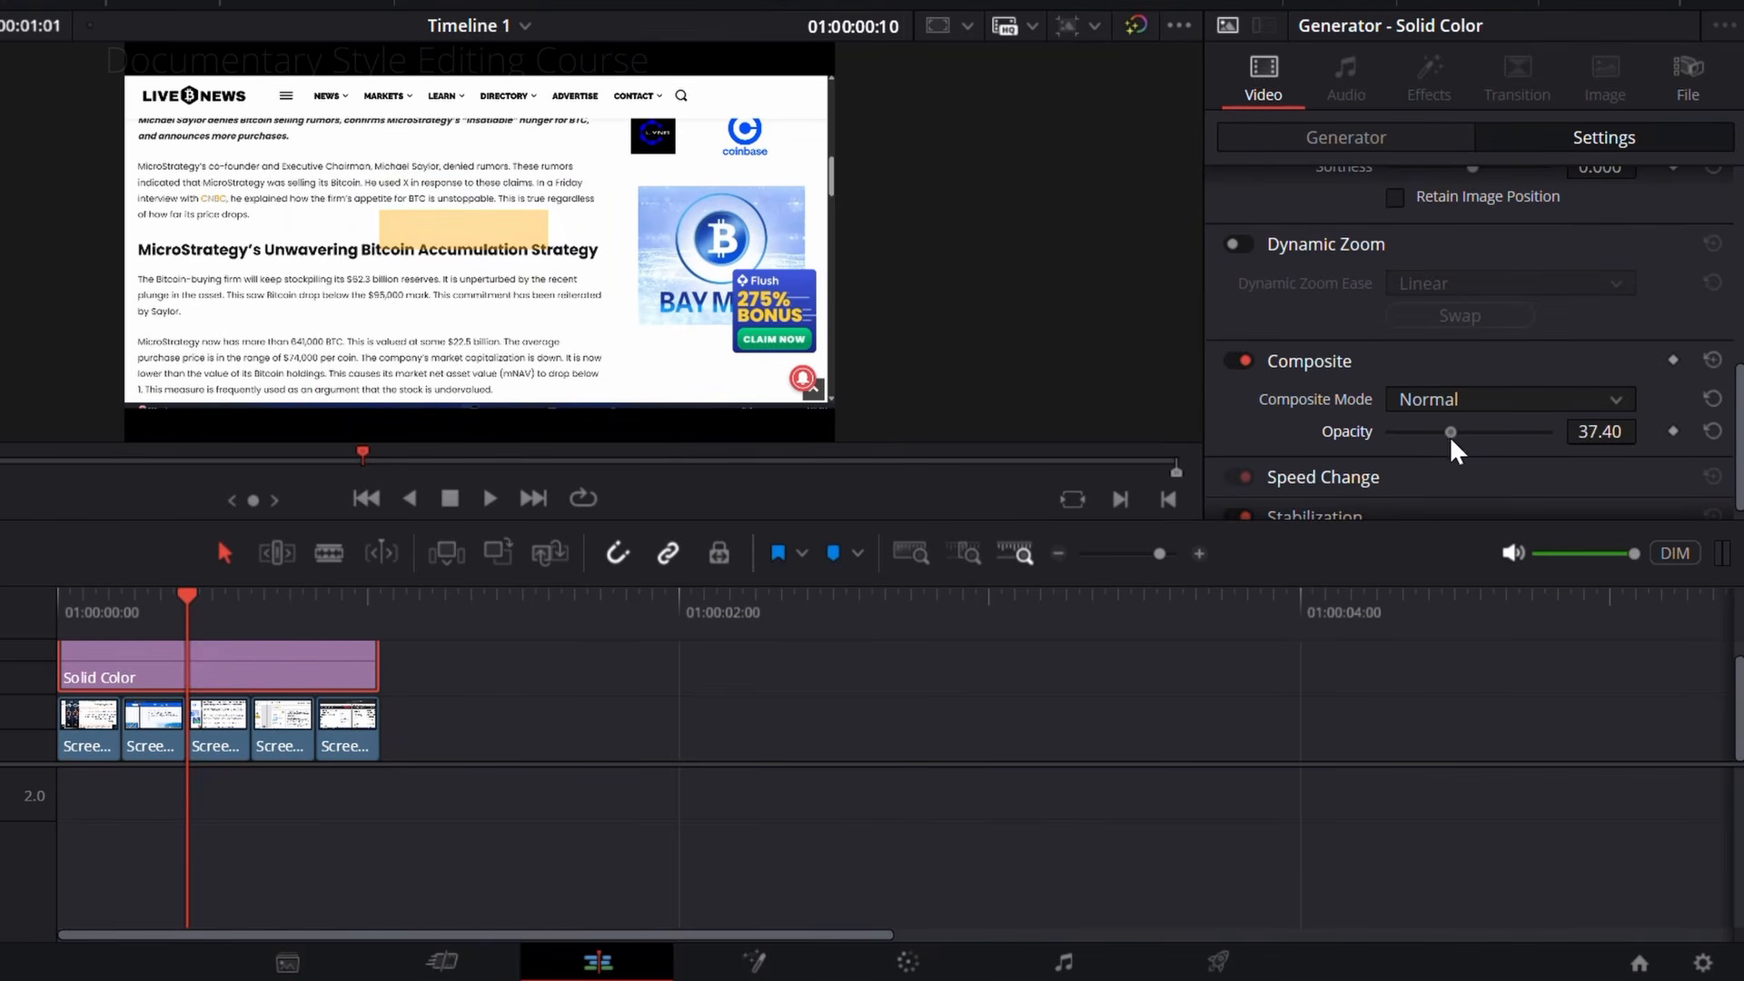
Step: Align "bitcoin" in the first screenshot under the highlight with Zoom 2.200, Position X -6 and Y 46
mouse_move(70, 614)
left_mouse_down()
mouse_move(54, 615)
mouse_move(84, 625)
left_mouse_up()
left_click(88, 732)
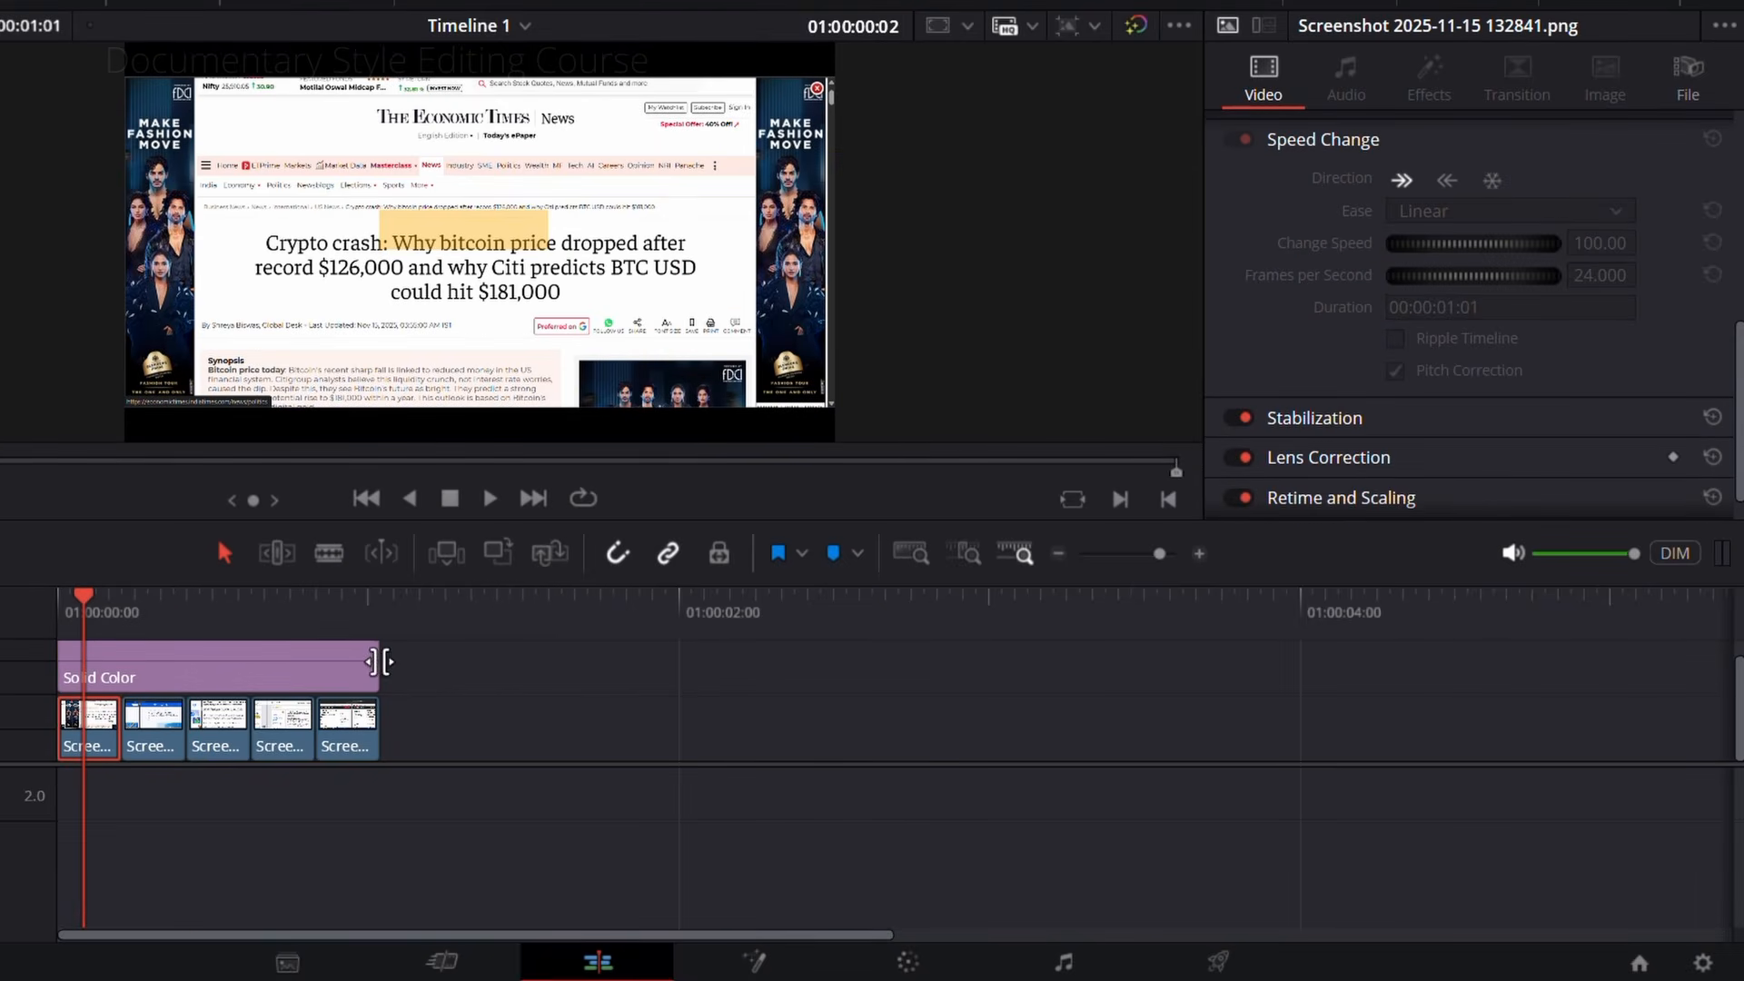
scroll(1281, 341, "up", 10)
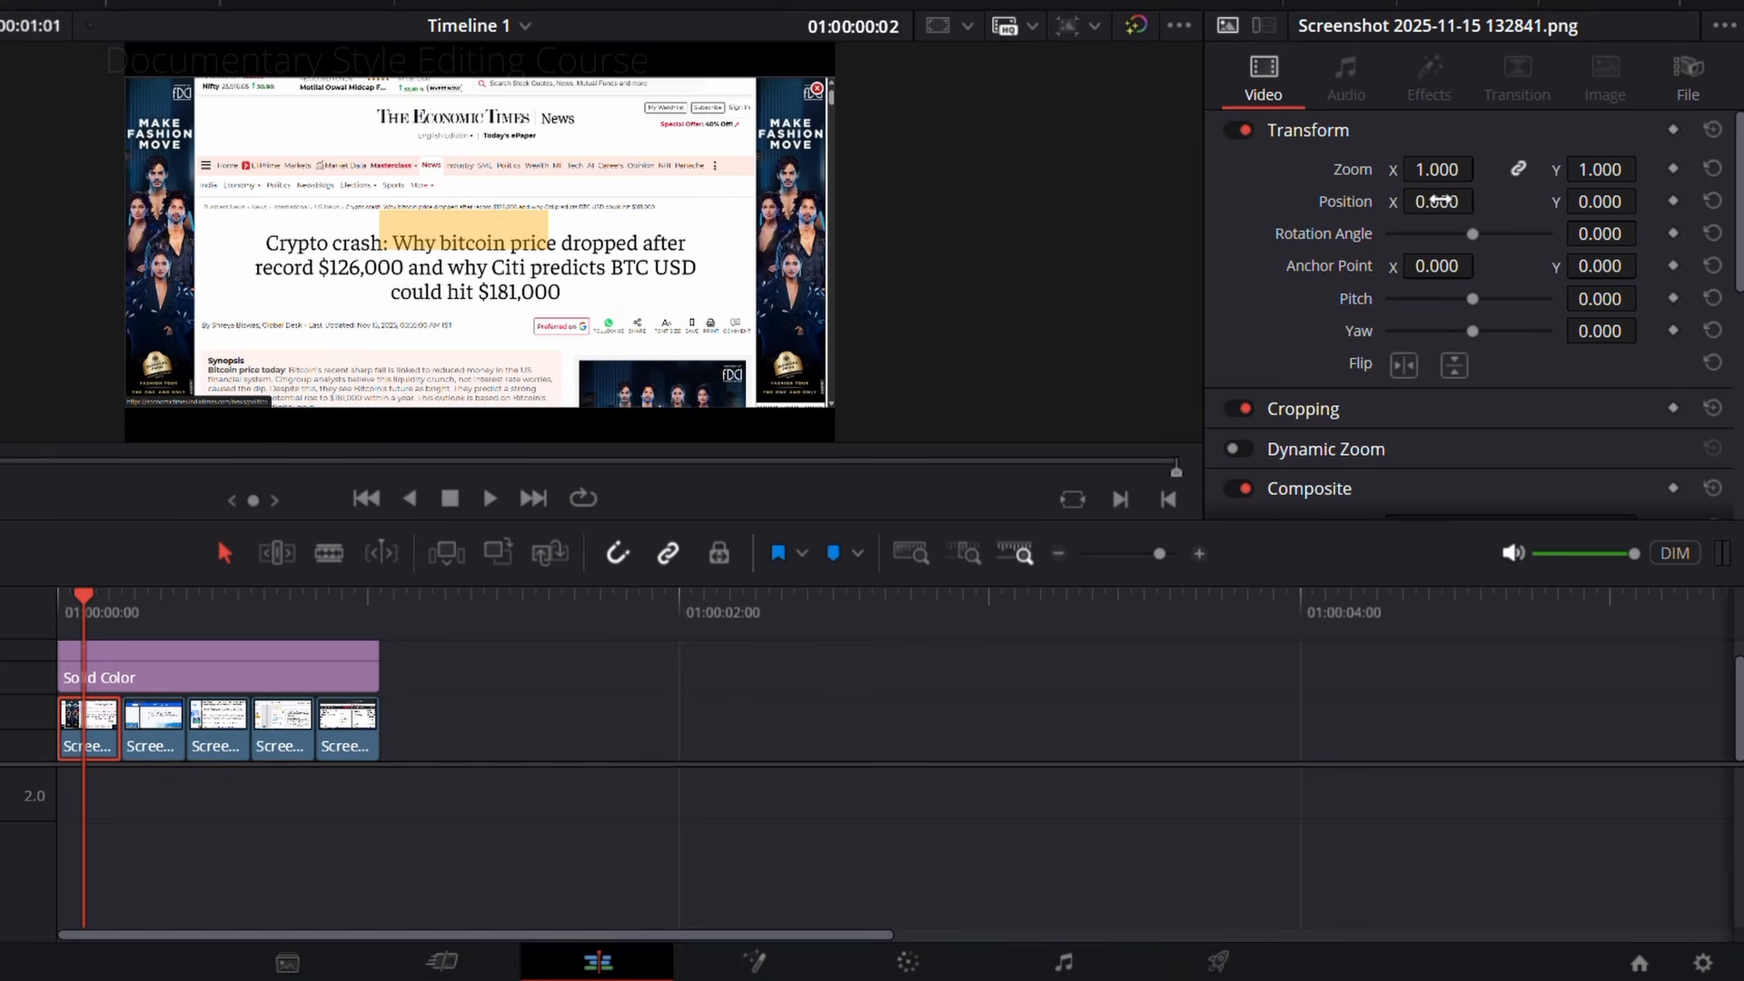
mouse_move(1436, 206)
left_mouse_down()
mouse_move(1498, 205)
mouse_move(1391, 205)
mouse_move(1408, 206)
left_mouse_up()
left_click_drag(1594, 170, 1629, 170)
left_click_drag(1596, 202, 1636, 201)
left_click_drag(1601, 170, 1656, 170)
left_click_drag(1436, 205, 1457, 205)
mouse_move(1595, 170)
left_mouse_down()
mouse_move(1662, 170)
mouse_move(1608, 202)
left_mouse_up()
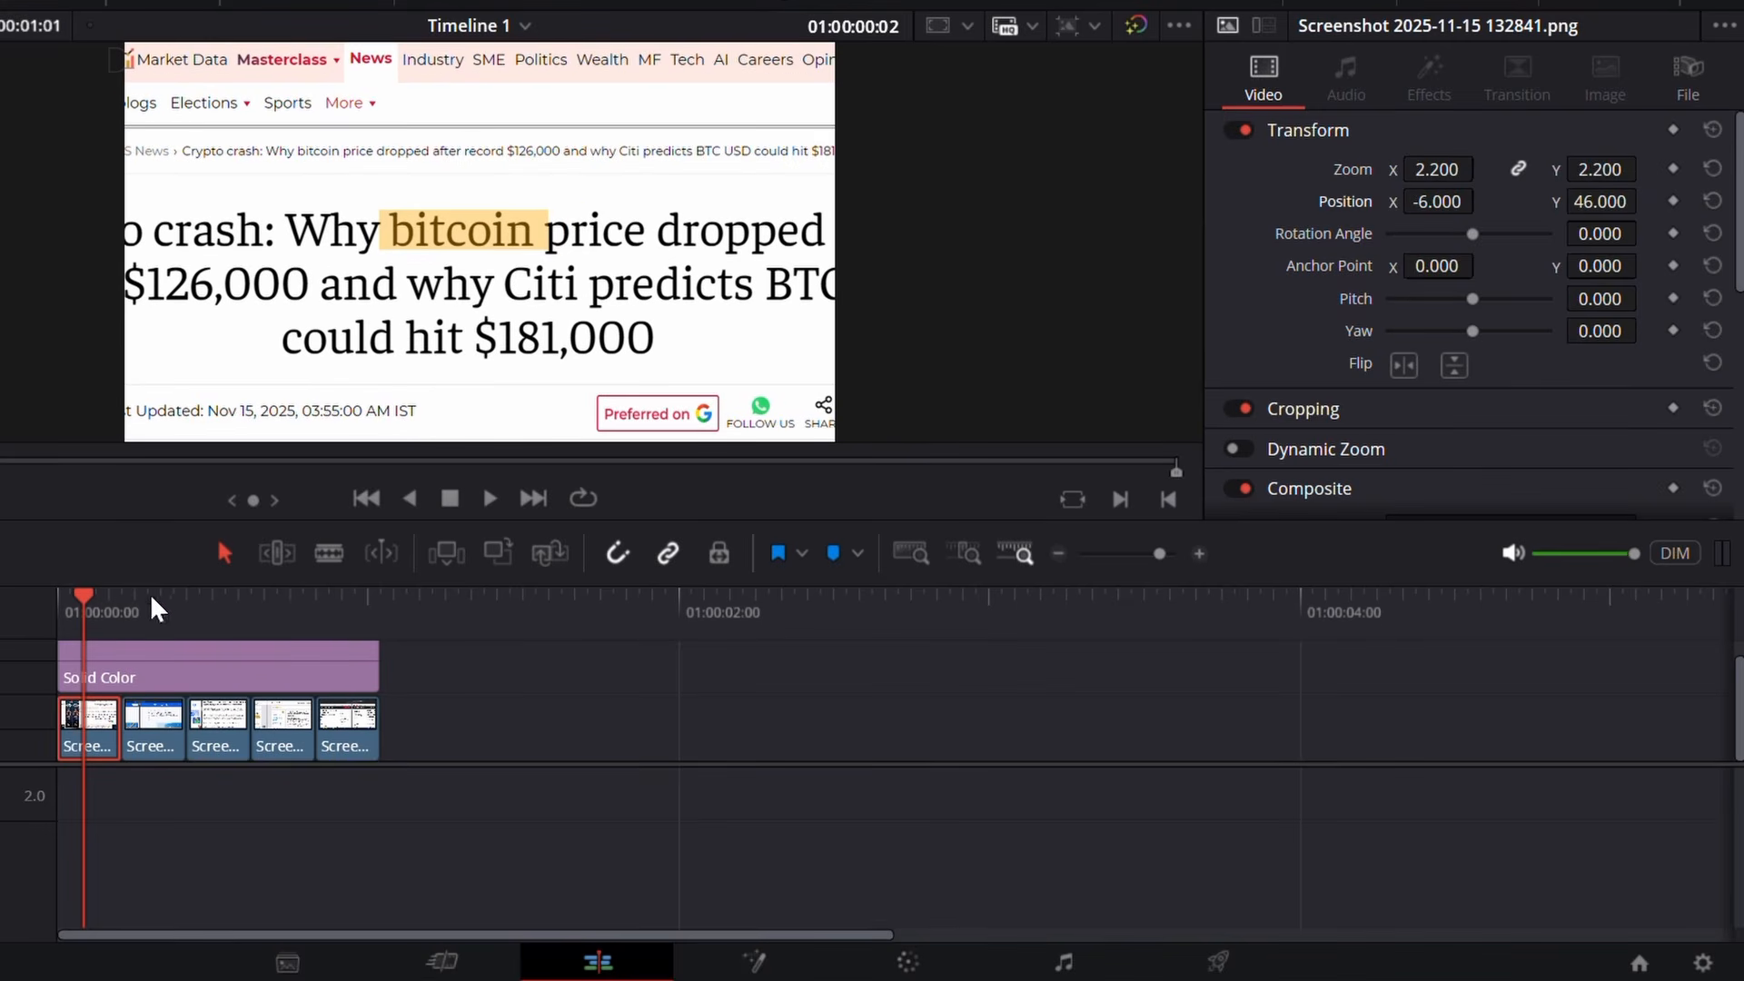
Step: Align "Bitcoin" in the second screenshot under the highlight with Zoom 1.790, Position X 241 and Y 59
left_click_drag(120, 609, 149, 610)
left_click(156, 722)
left_click_drag(1439, 171, 1511, 170)
left_click_drag(1437, 202, 1656, 203)
left_click_drag(1599, 203, 1652, 202)
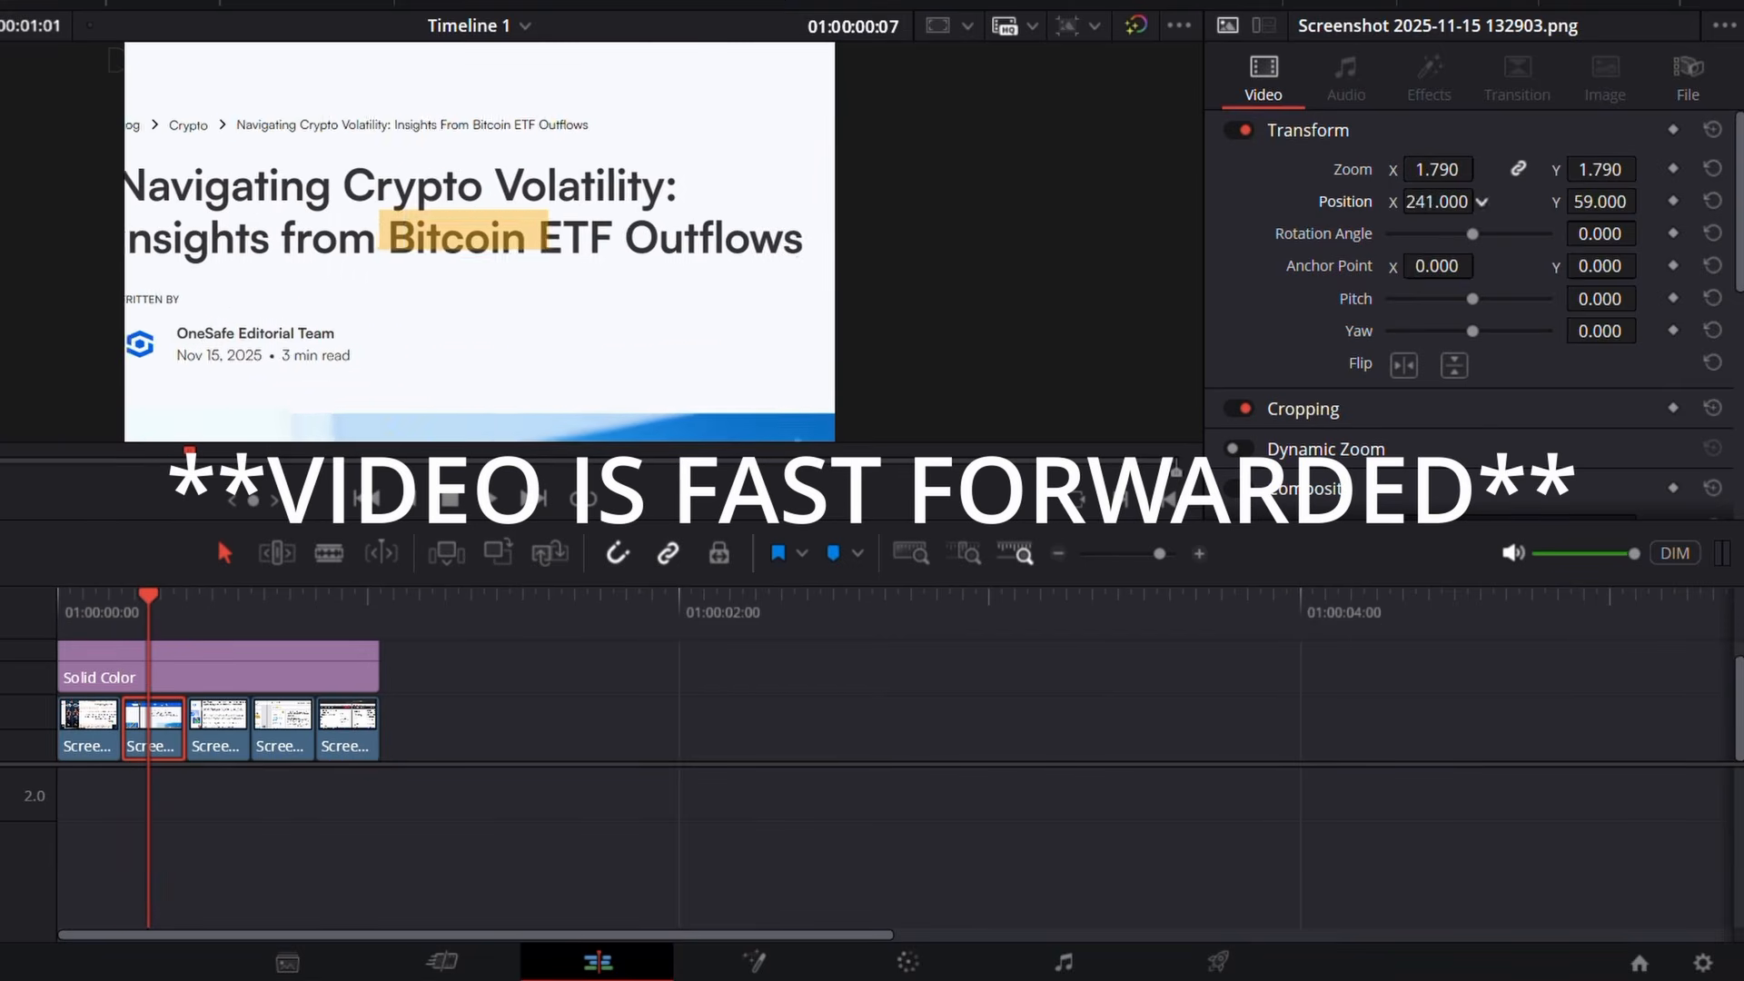
Step: Align "Bitcoin" in the third and fourth screenshots under the highlight by adjusting each clip's zoom and position
left_click(213, 609)
left_click(220, 722)
left_click_drag(1439, 170, 1577, 171)
left_click_drag(1437, 202, 1726, 203)
left_click(288, 749)
left_click(278, 610)
left_click_drag(1439, 171, 1535, 170)
Step: Align "Bitcoin" in the fifth screenshot under the highlight with Zoom 1.650, Position X 494 and Y 50
left_click(355, 609)
left_click(350, 731)
left_click_drag(1437, 203, 1526, 202)
left_click_drag(1599, 202, 1635, 202)
left_click_drag(1437, 203, 1417, 203)
left_click(64, 609)
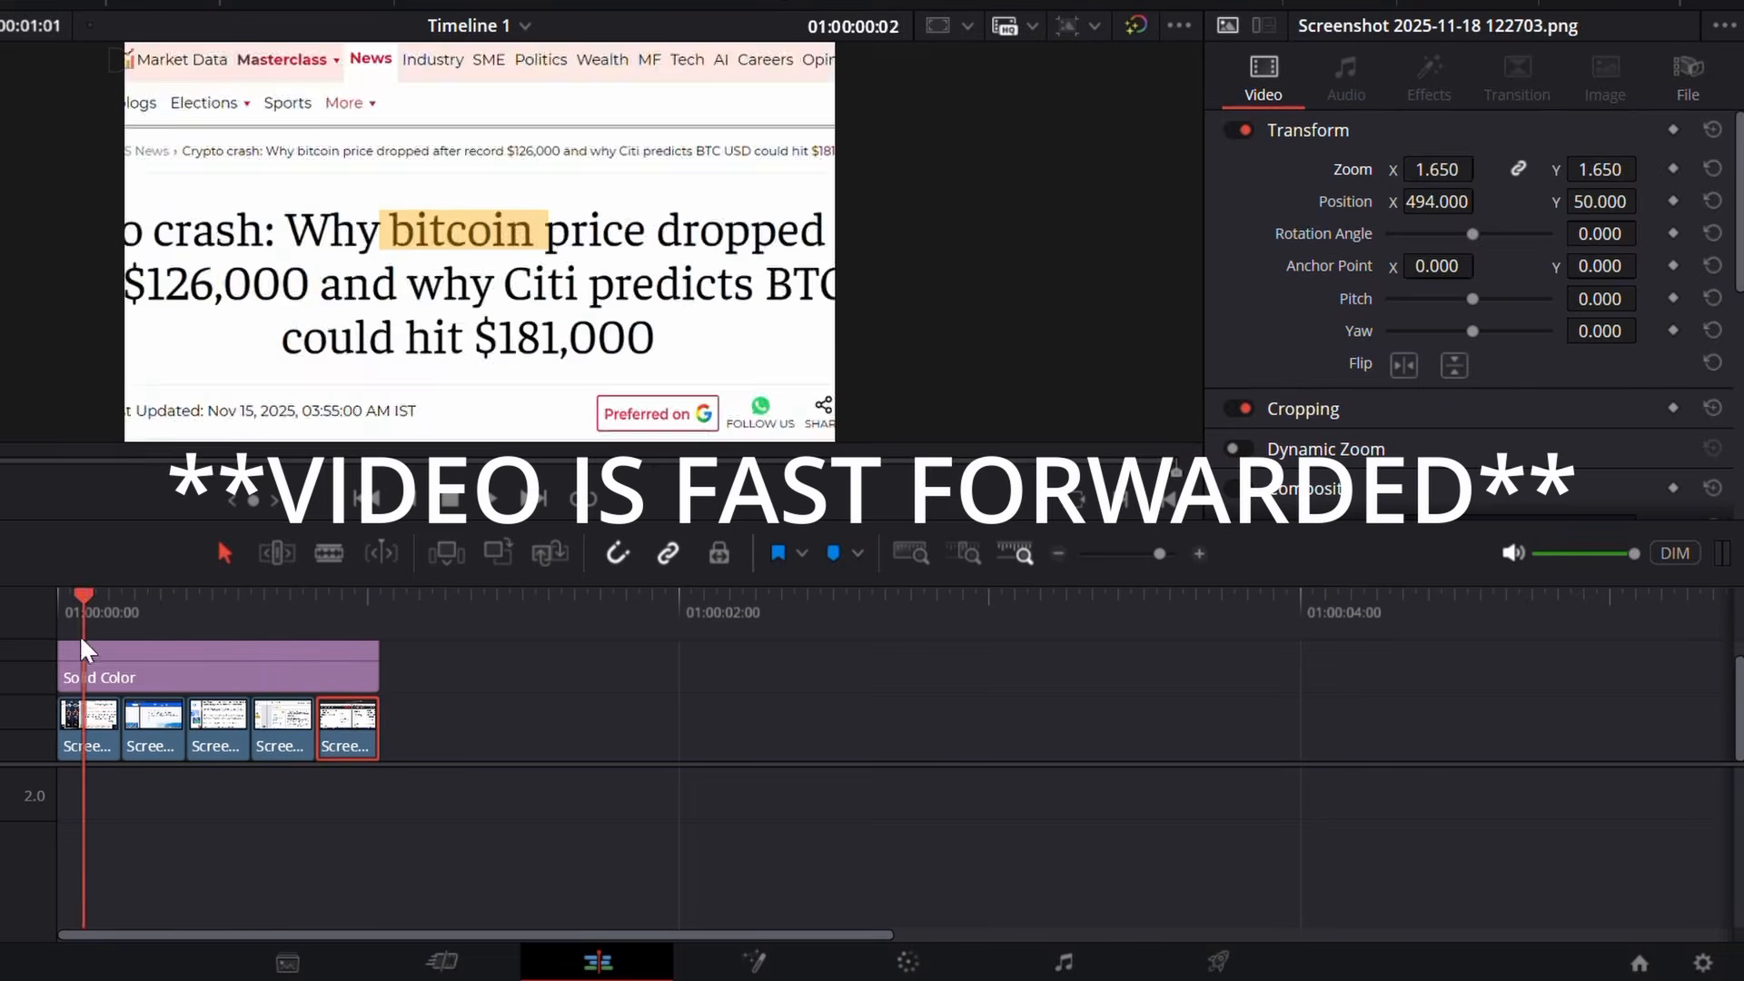
Step: Restore the orange solid to full opacity and crop it into a thin underline, with Crop Right 791.5, Crop Top 558.9 and Crop Bottom 499.4
left_click(278, 634)
left_click(291, 683)
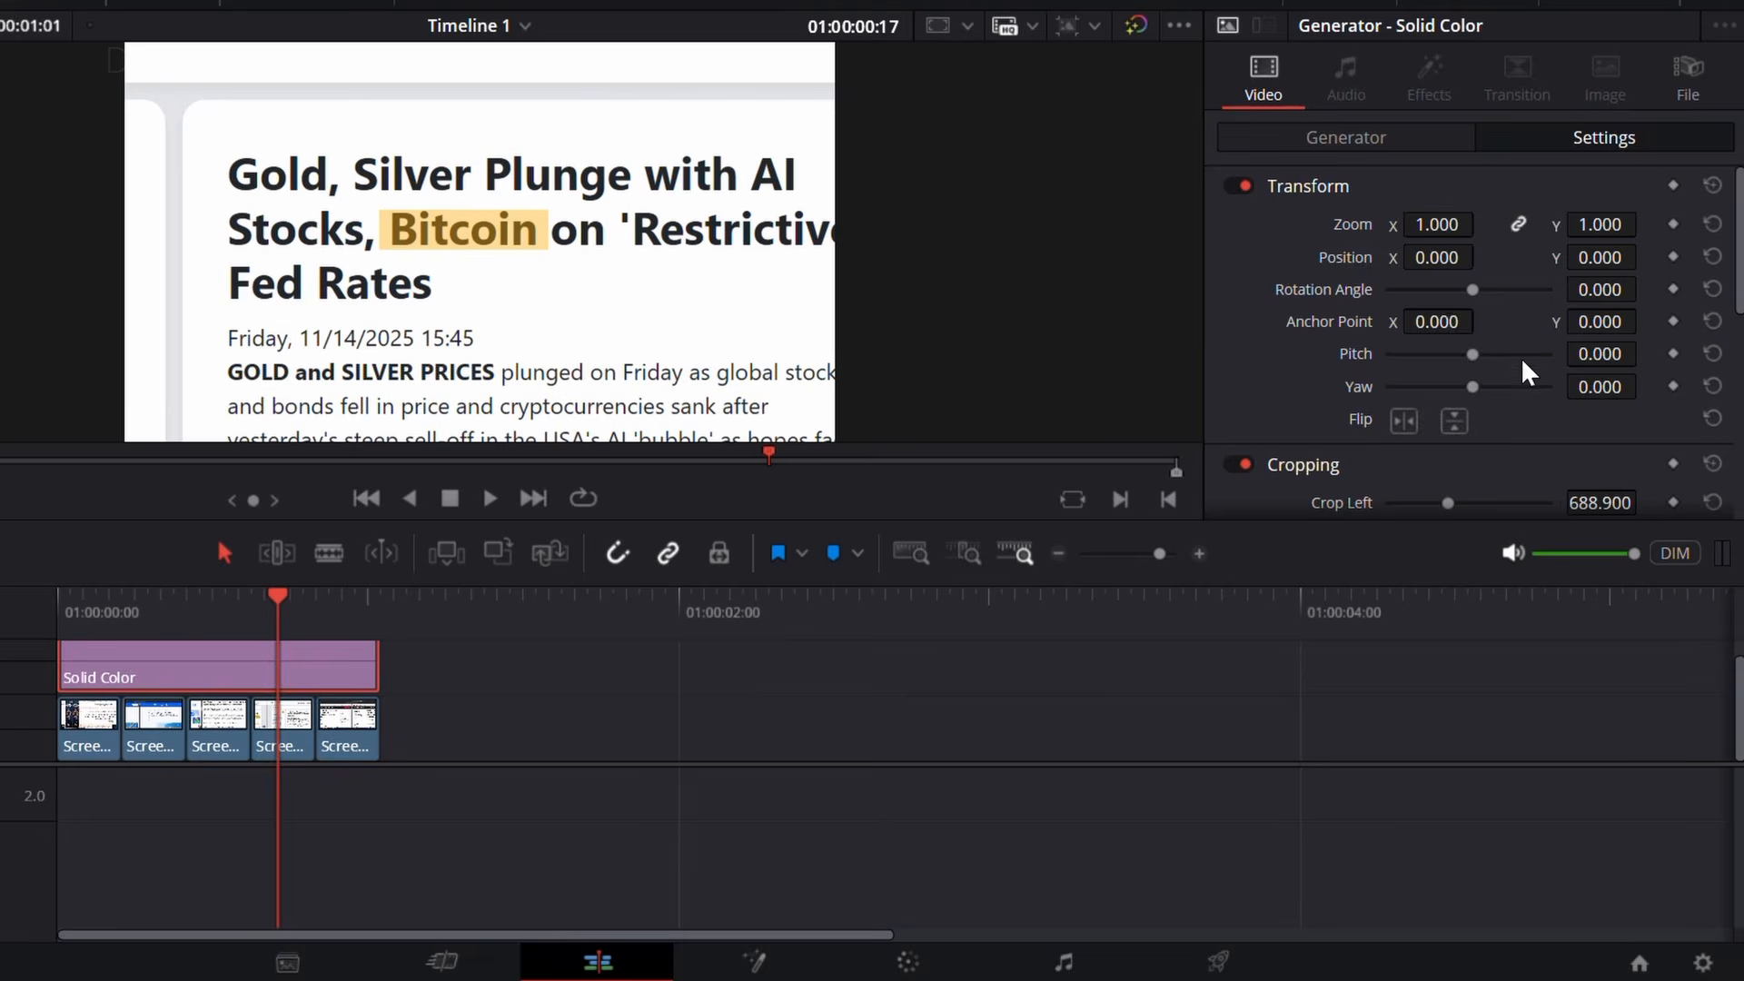
scroll(1529, 373, "down", 10)
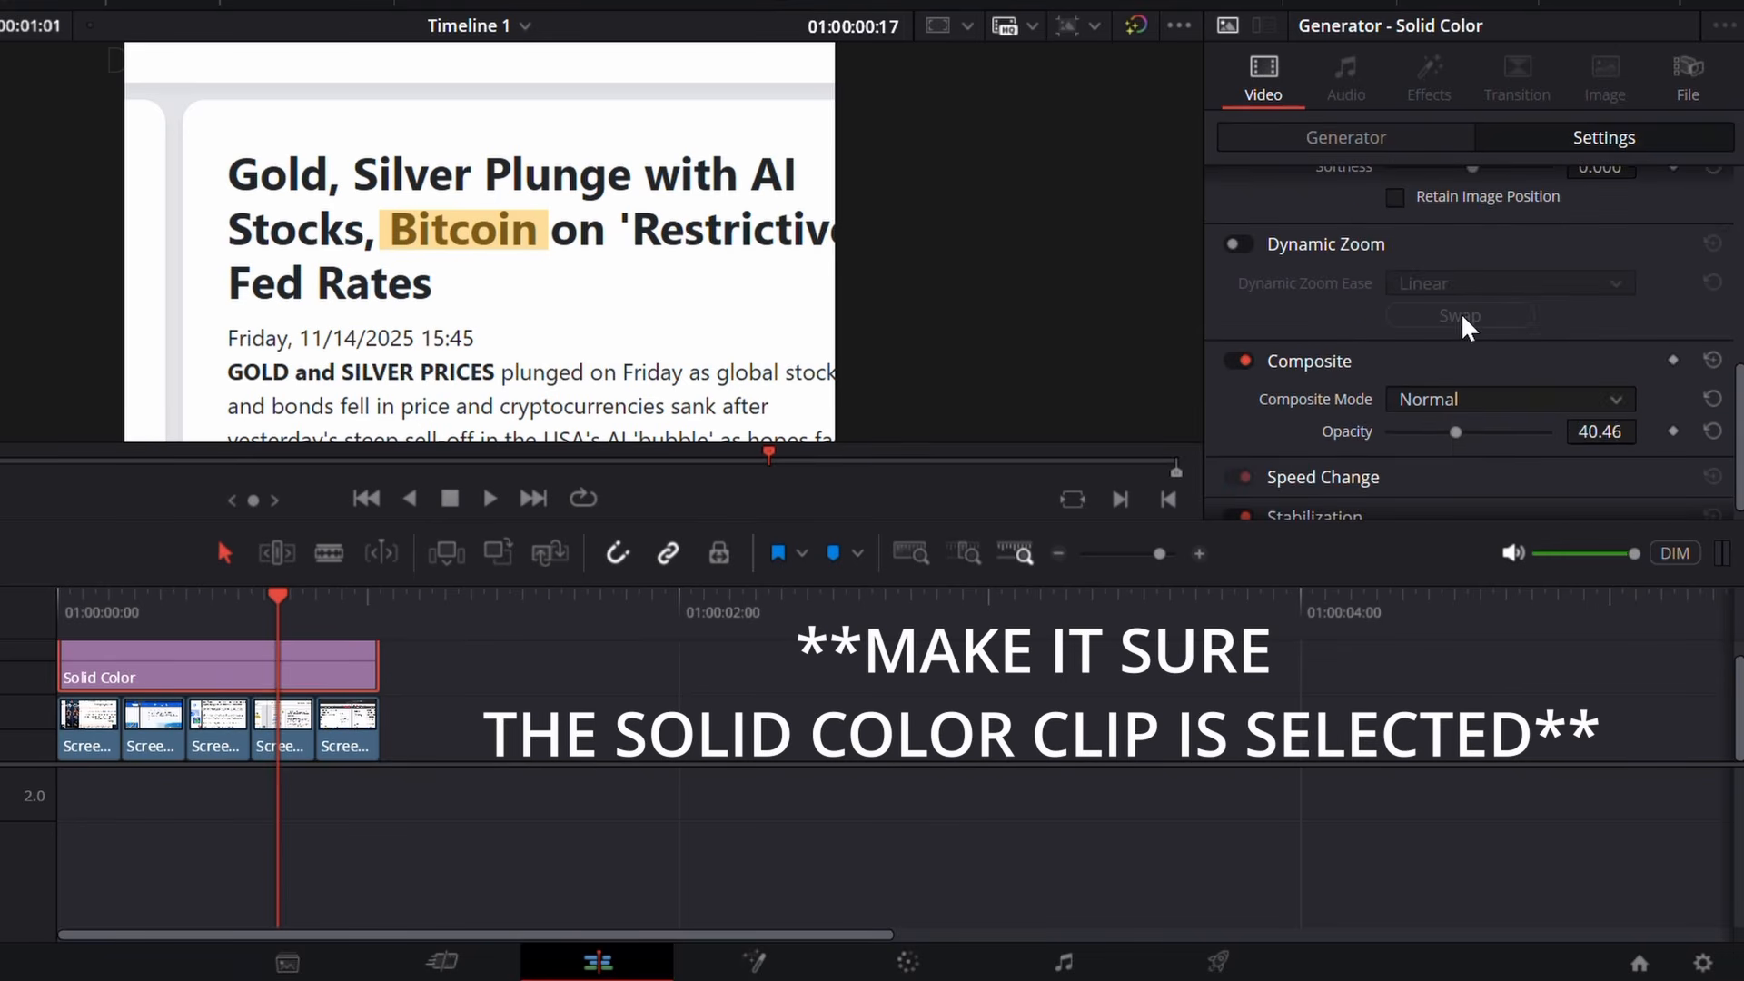
left_click_drag(1459, 436, 1661, 441)
scroll(1563, 390, "up", 3)
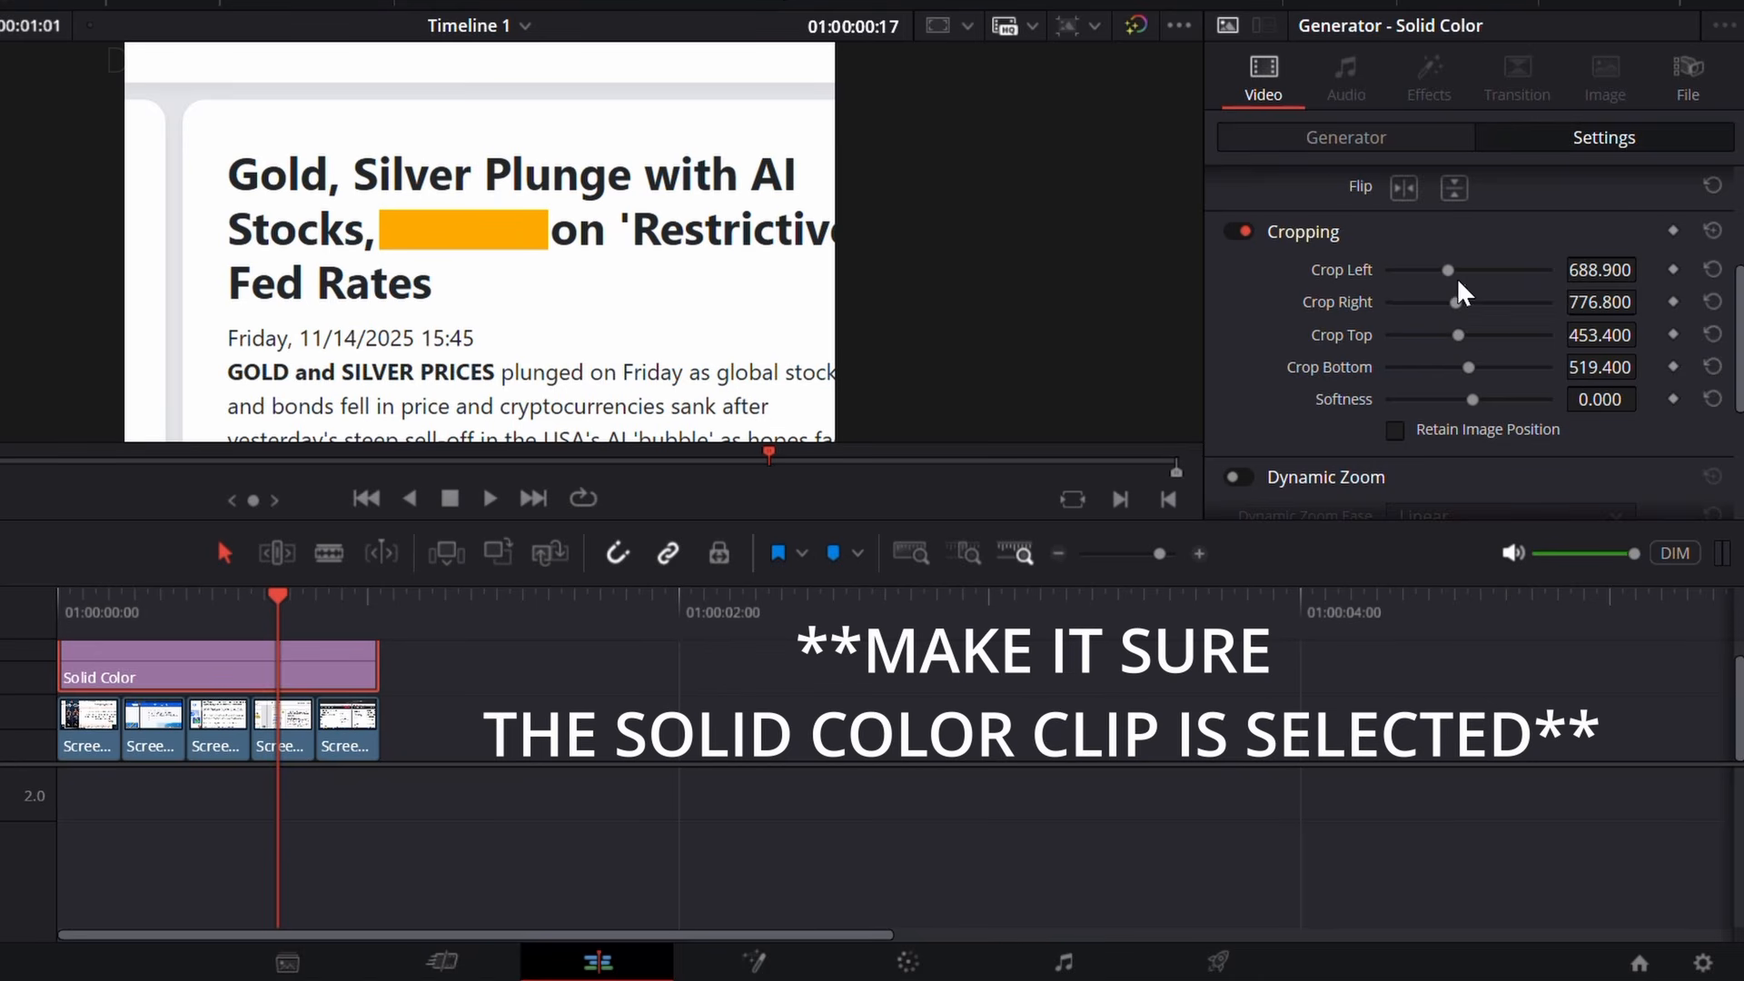
mouse_move(1453, 336)
left_mouse_down()
mouse_move(1472, 346)
mouse_move(1458, 304)
left_mouse_up()
Step: Keyframe the underline's Crop Right so it grows from a small sliver at the clip's start to the word's width at its end, and preview it
left_click_drag(252, 612, 58, 614)
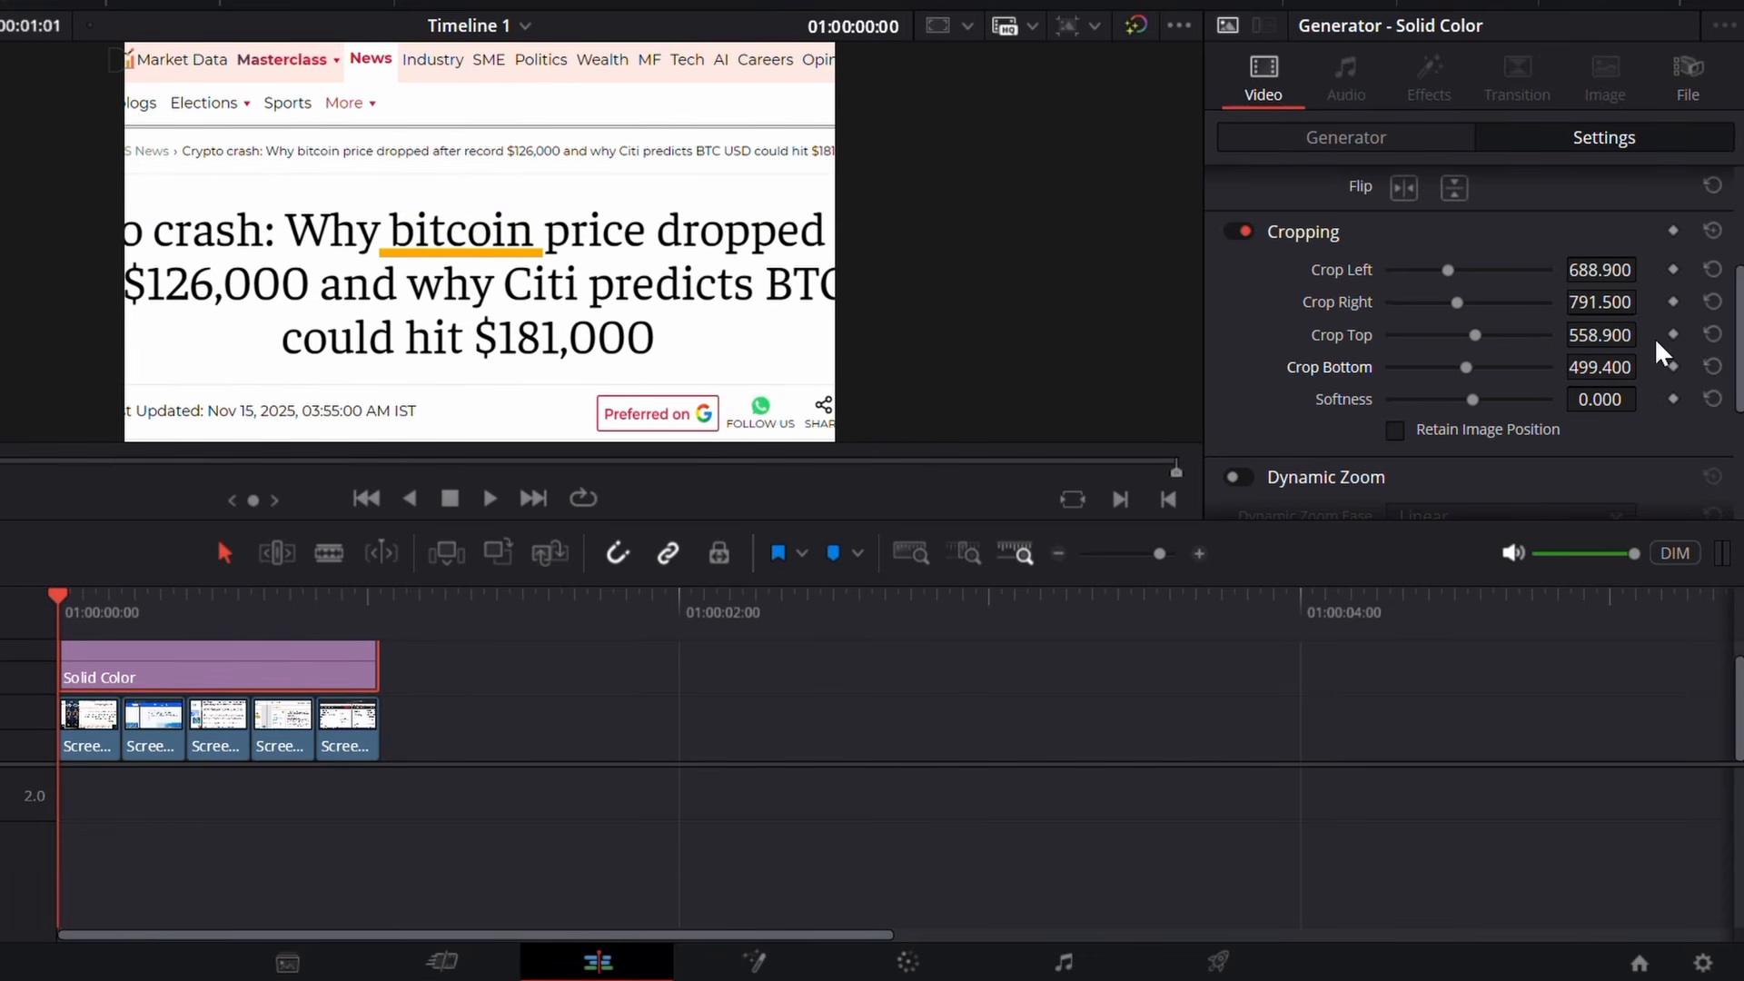
left_click(1673, 301)
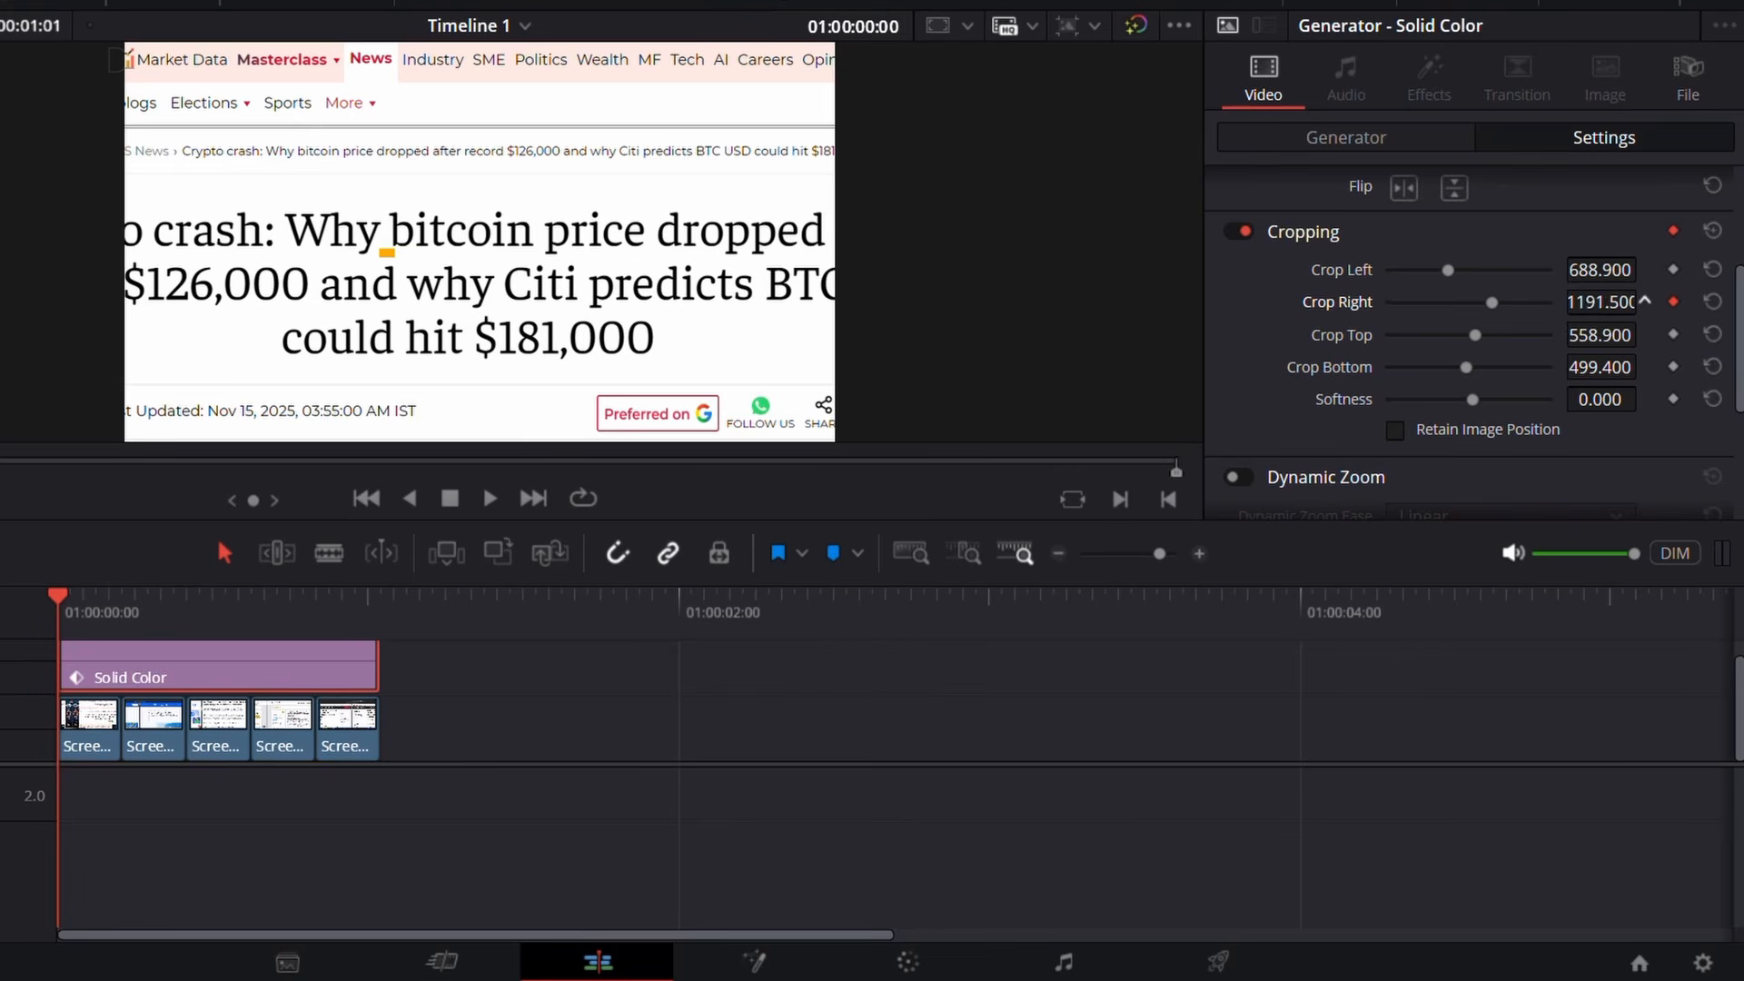
left_click_drag(187, 621, 380, 636)
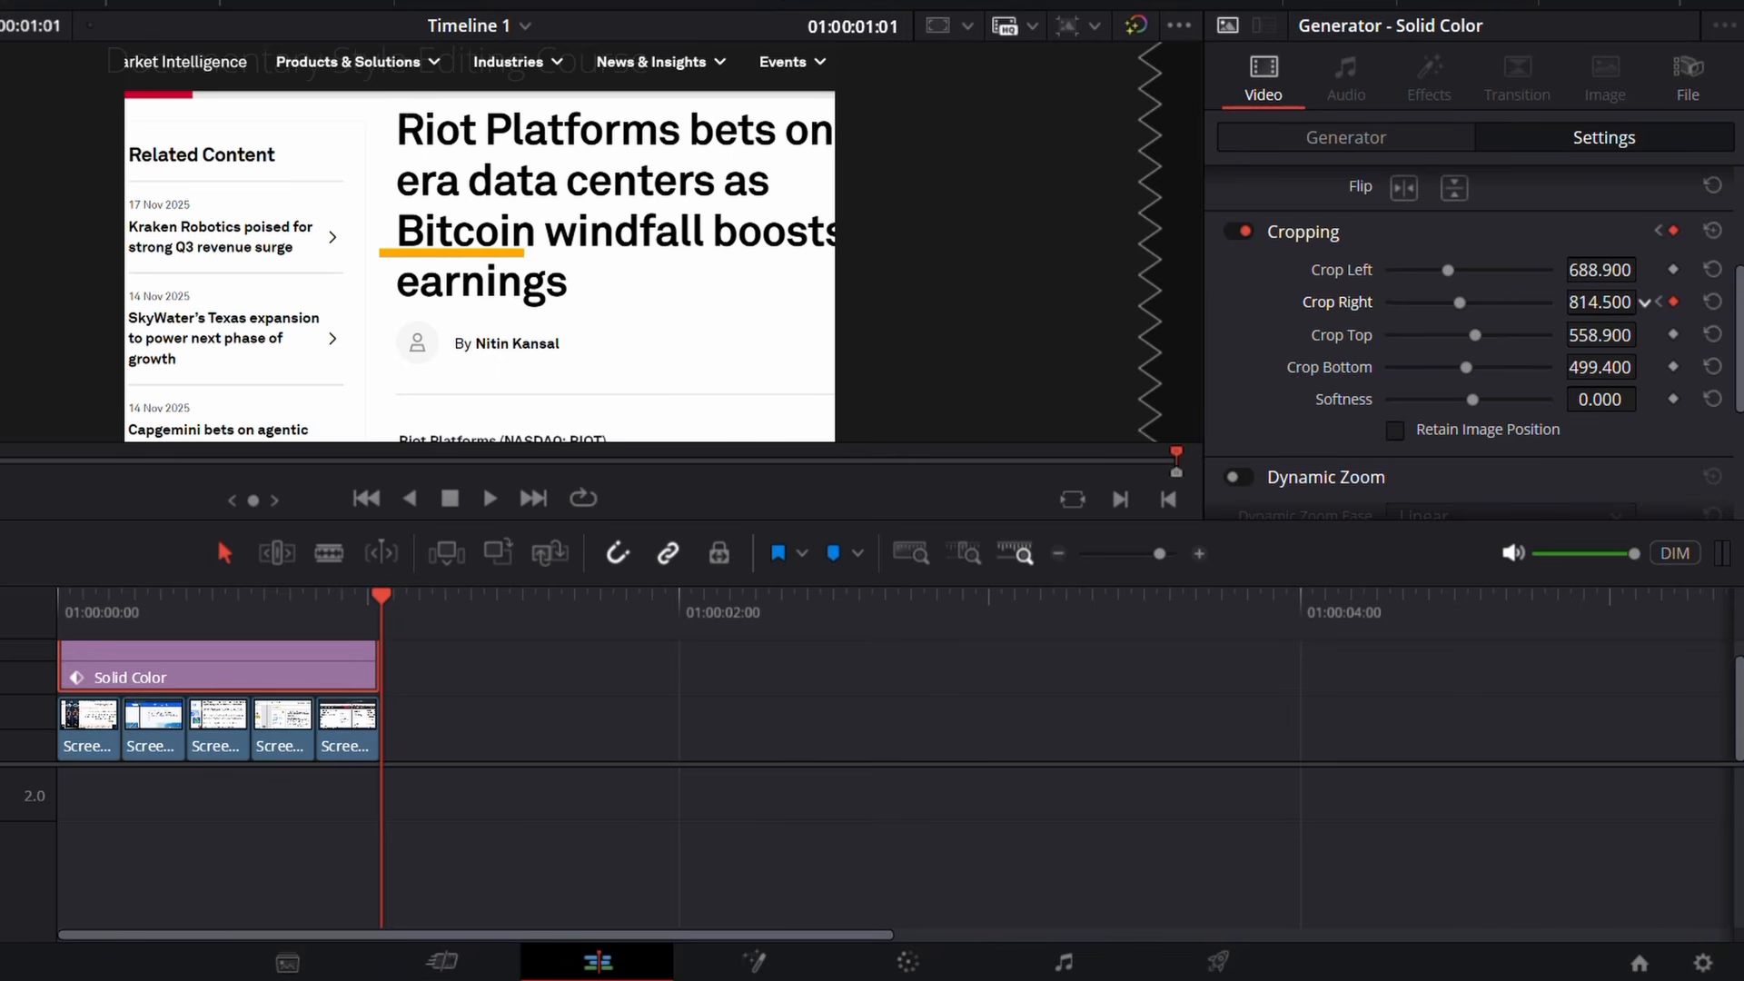
left_click_drag(109, 613, 24, 620)
key("space")
left_click_drag(205, 599, 16, 631)
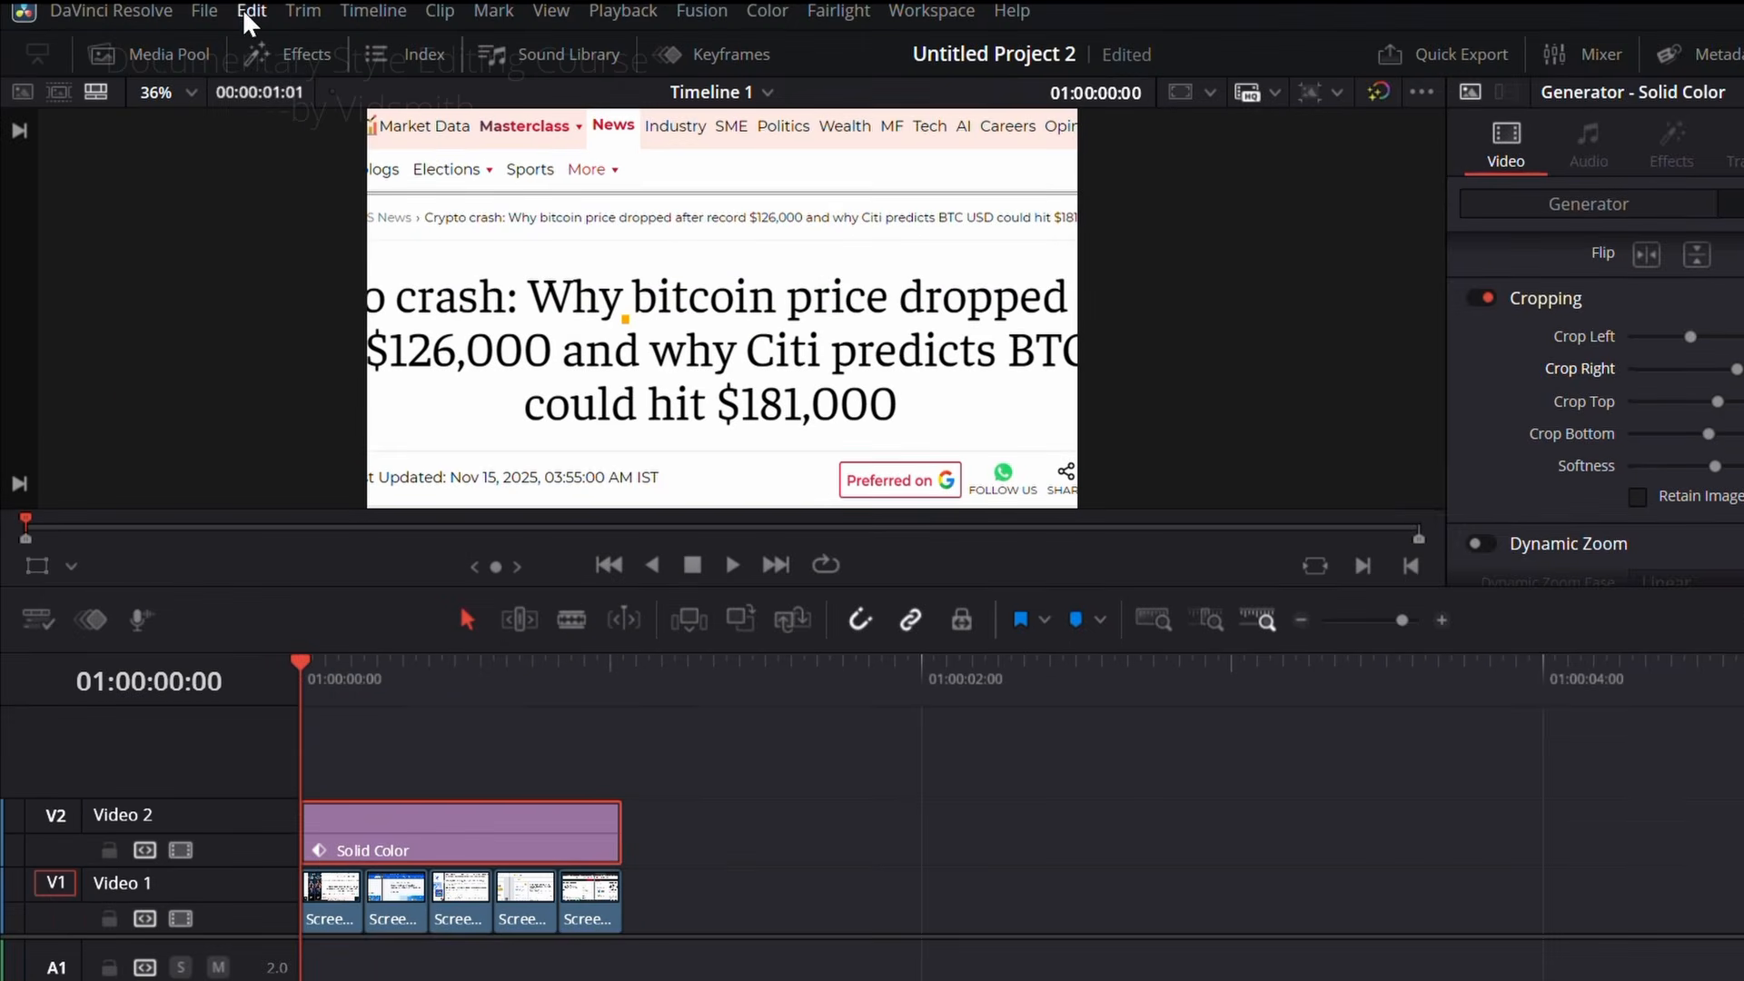
Step: Add an Adjustment Clip above the orange solid at the timeline start and trim it to the end of the montage
left_click(290, 56)
left_click(466, 141)
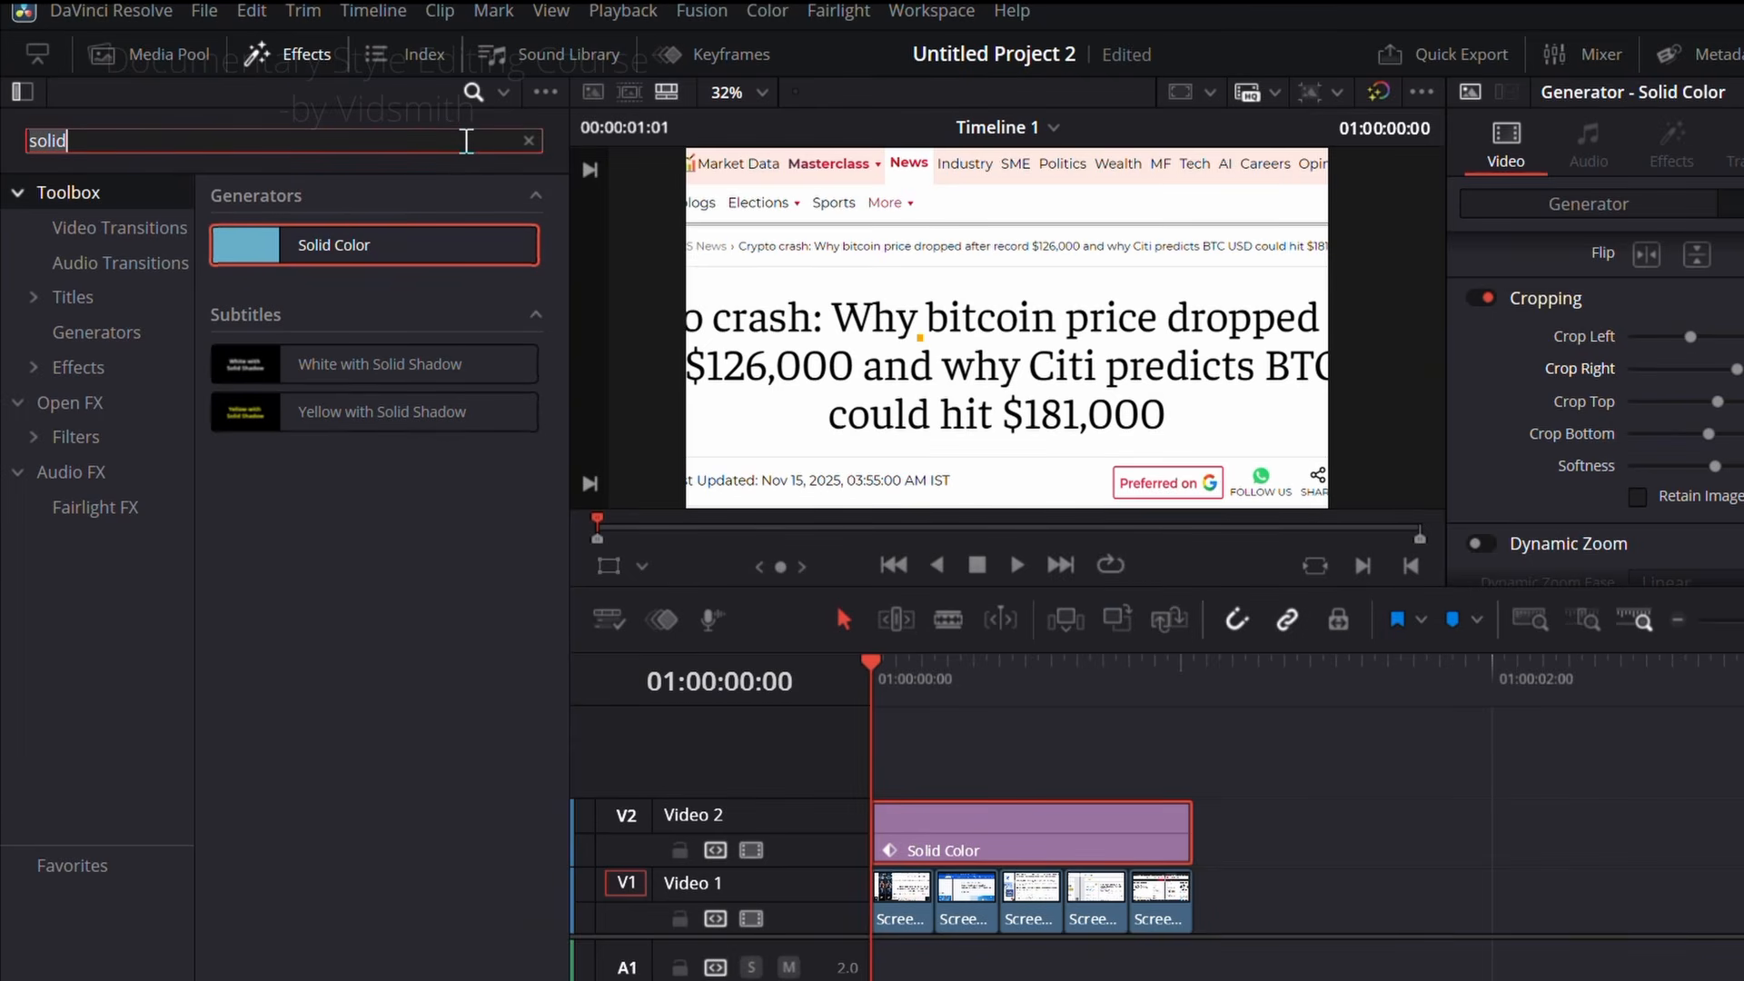
key("BackSpace")
key("BackSpace")
key("BackSpace")
key("BackSpace")
key("BackSpace")
type("adj")
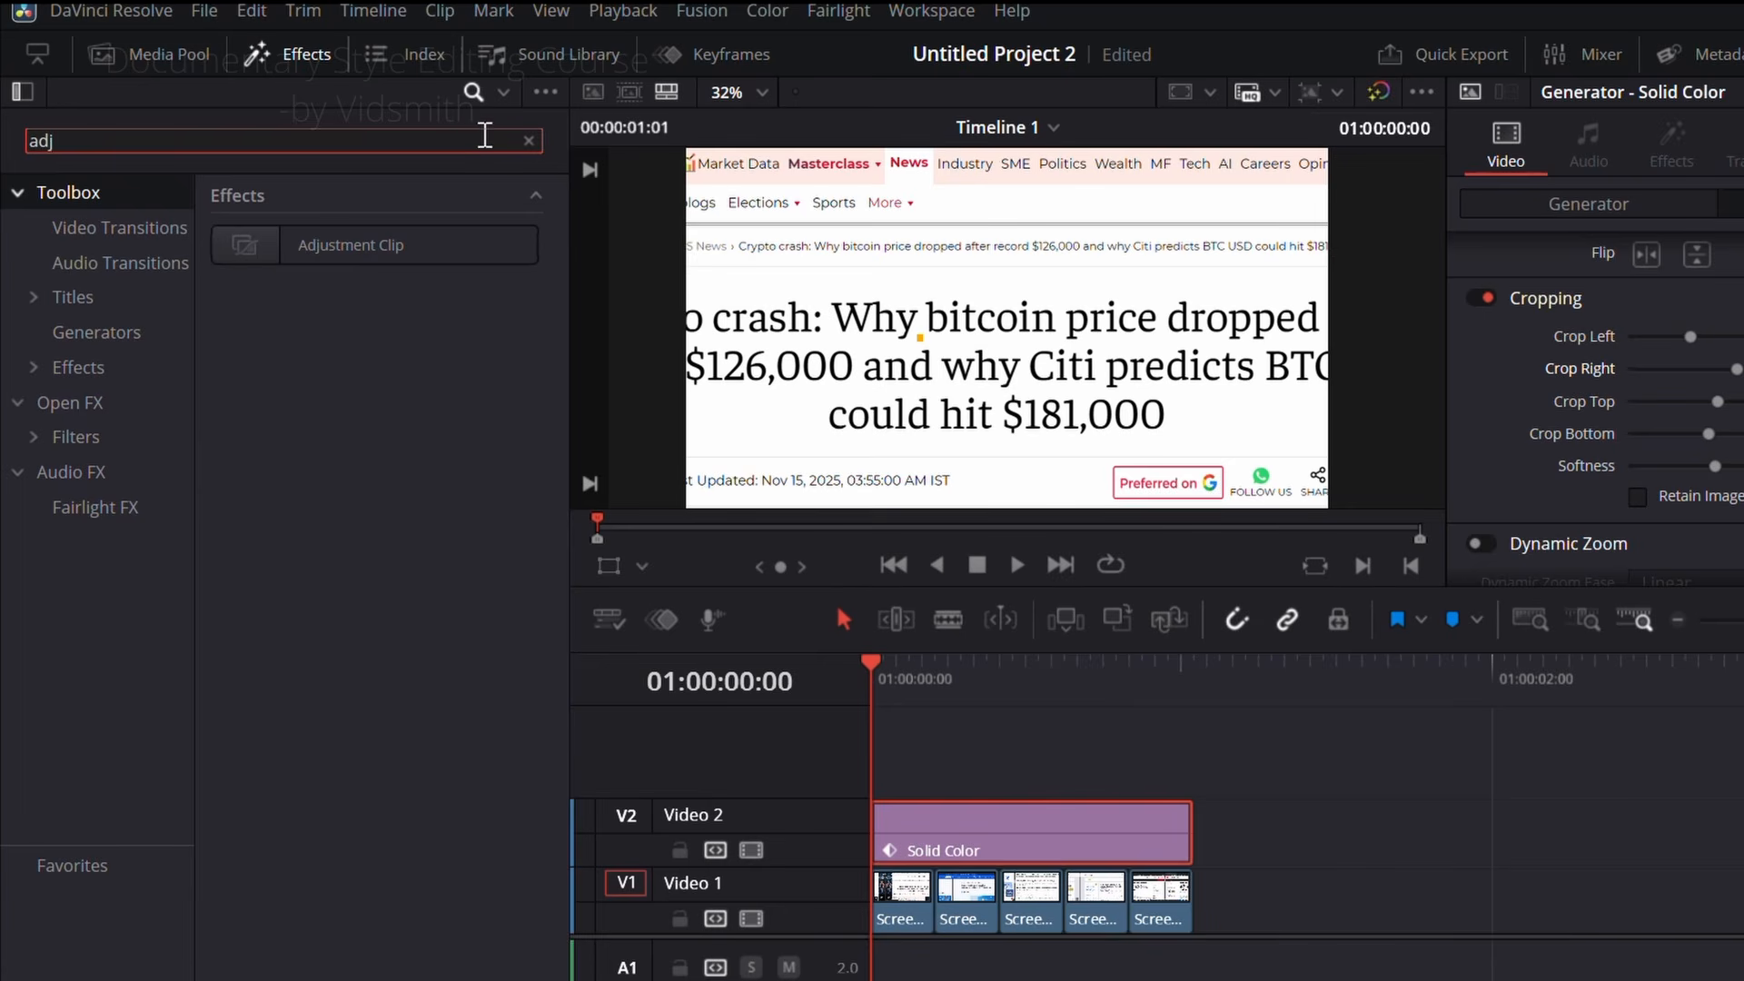
left_click_drag(354, 245, 986, 763)
left_click(529, 141)
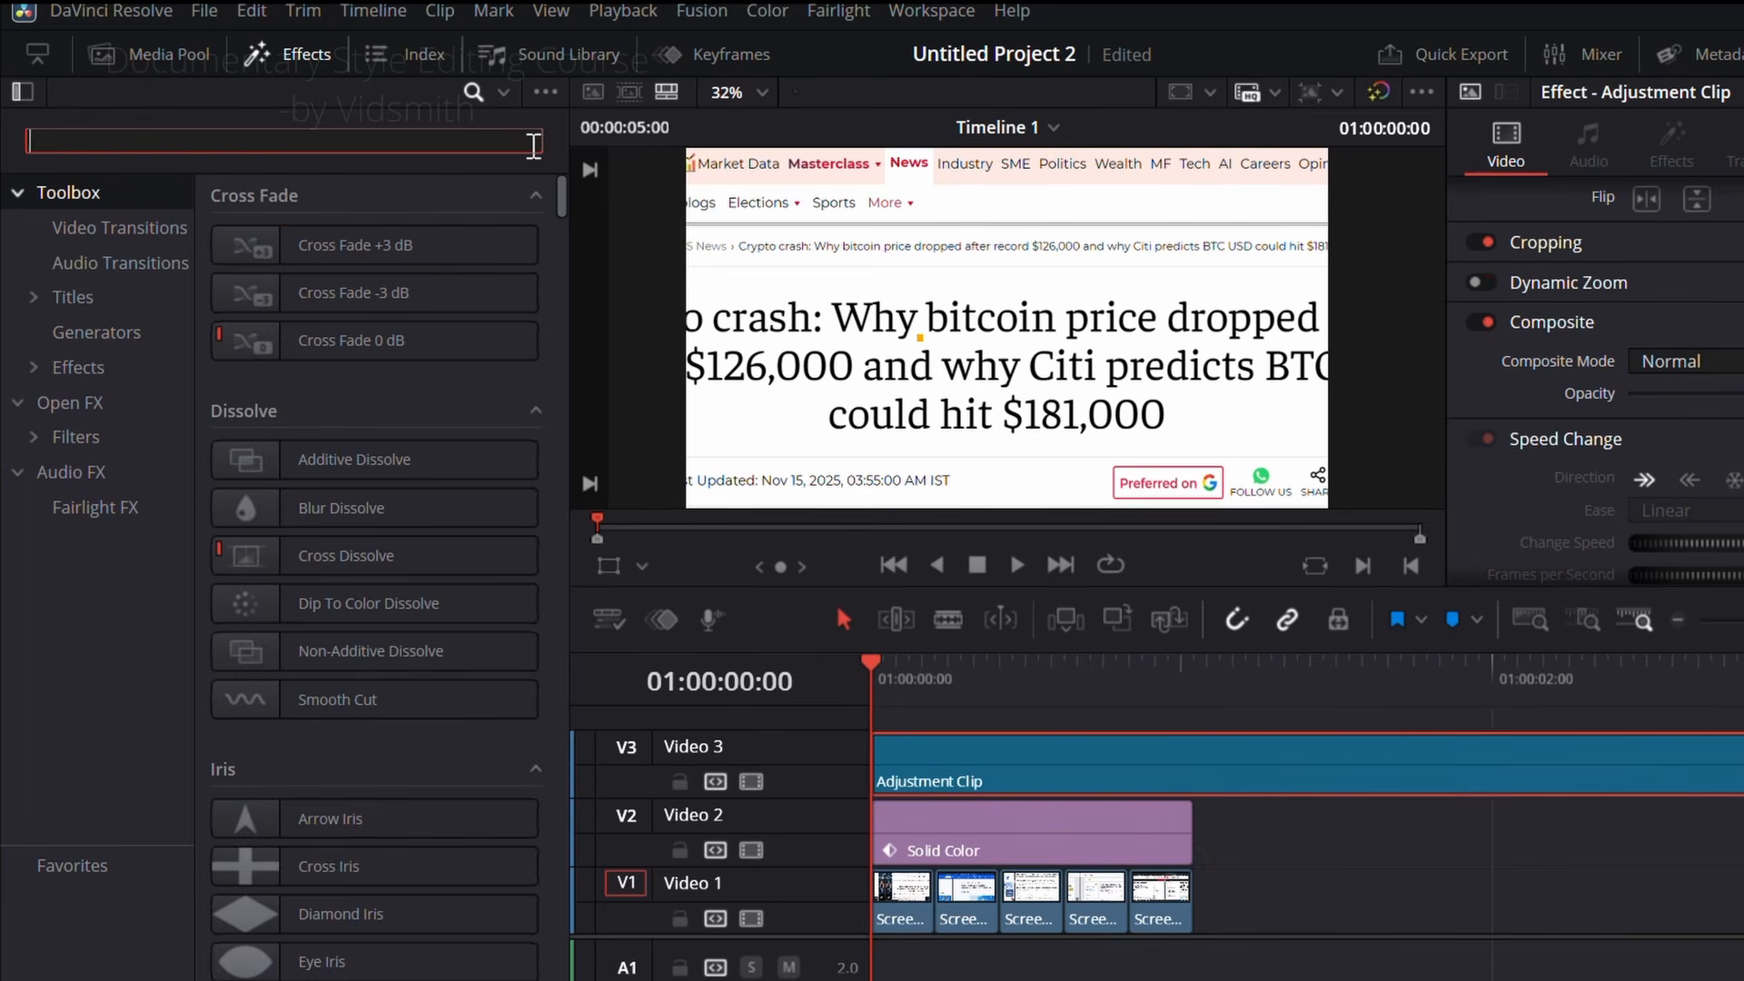
left_click(300, 54)
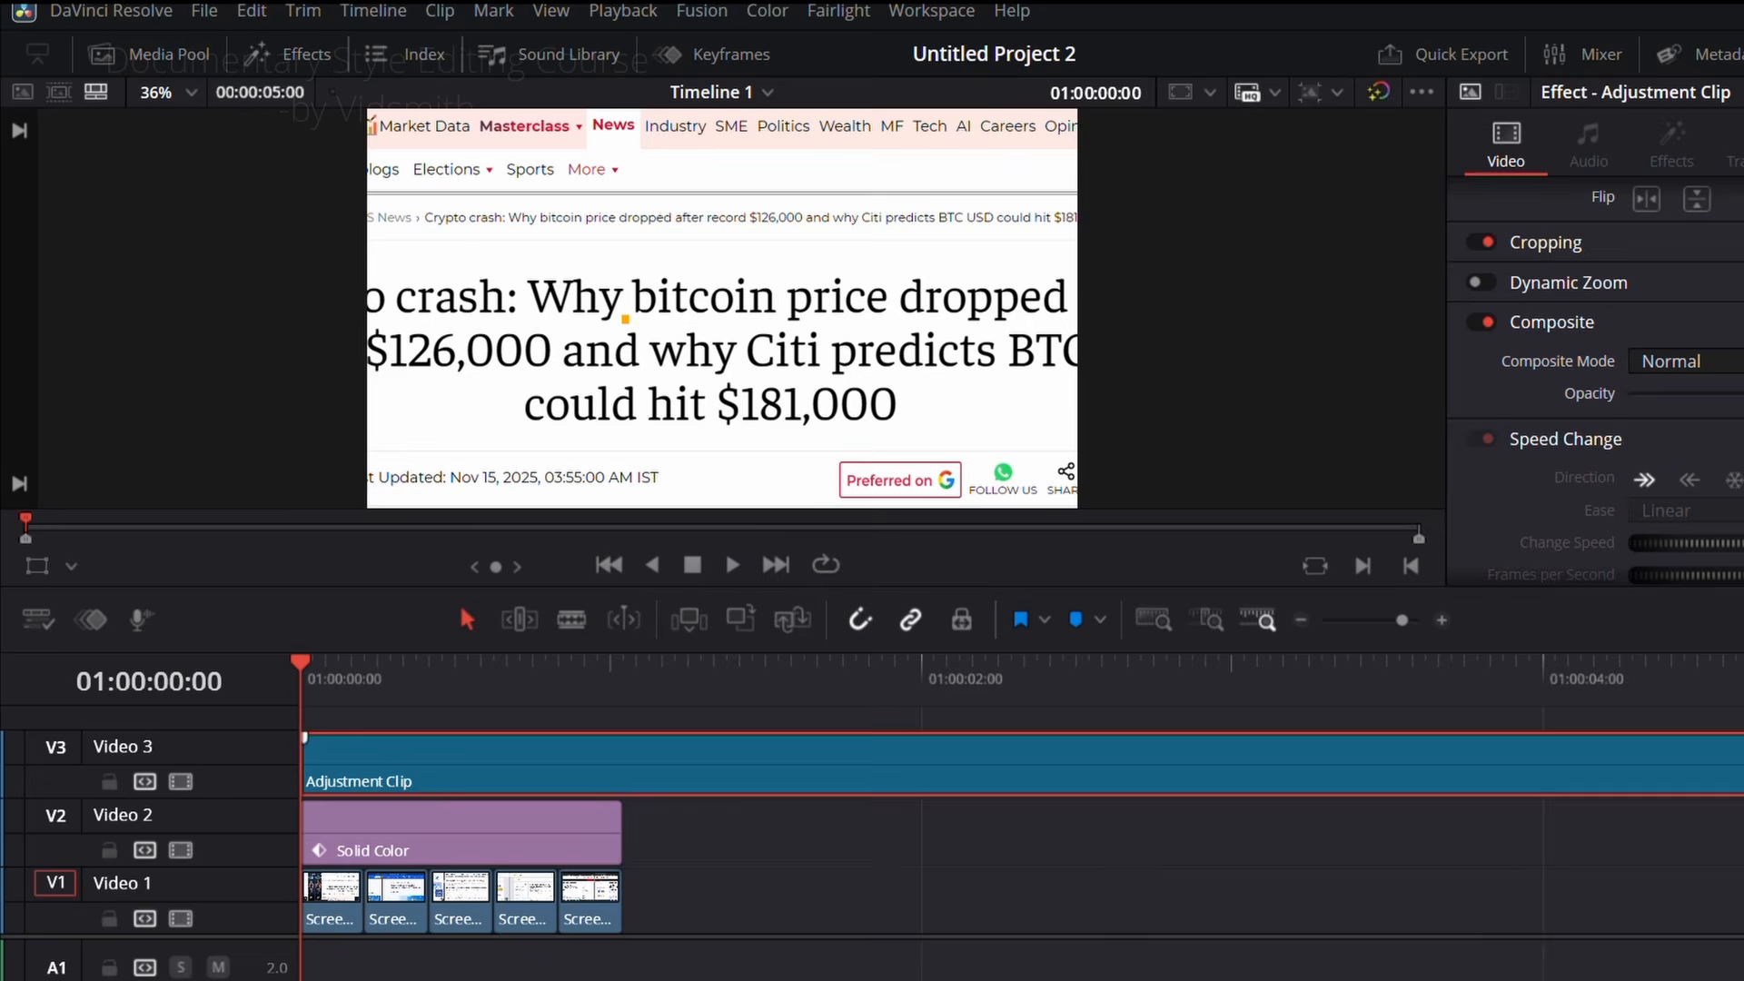
left_click_drag(1743, 769, 622, 769)
Step: Open the adjustment clip in the Fusion page at frame 5 and insert a Blur node that strongly blurs the whole frame
left_click_drag(508, 677, 365, 680)
left_click(432, 768)
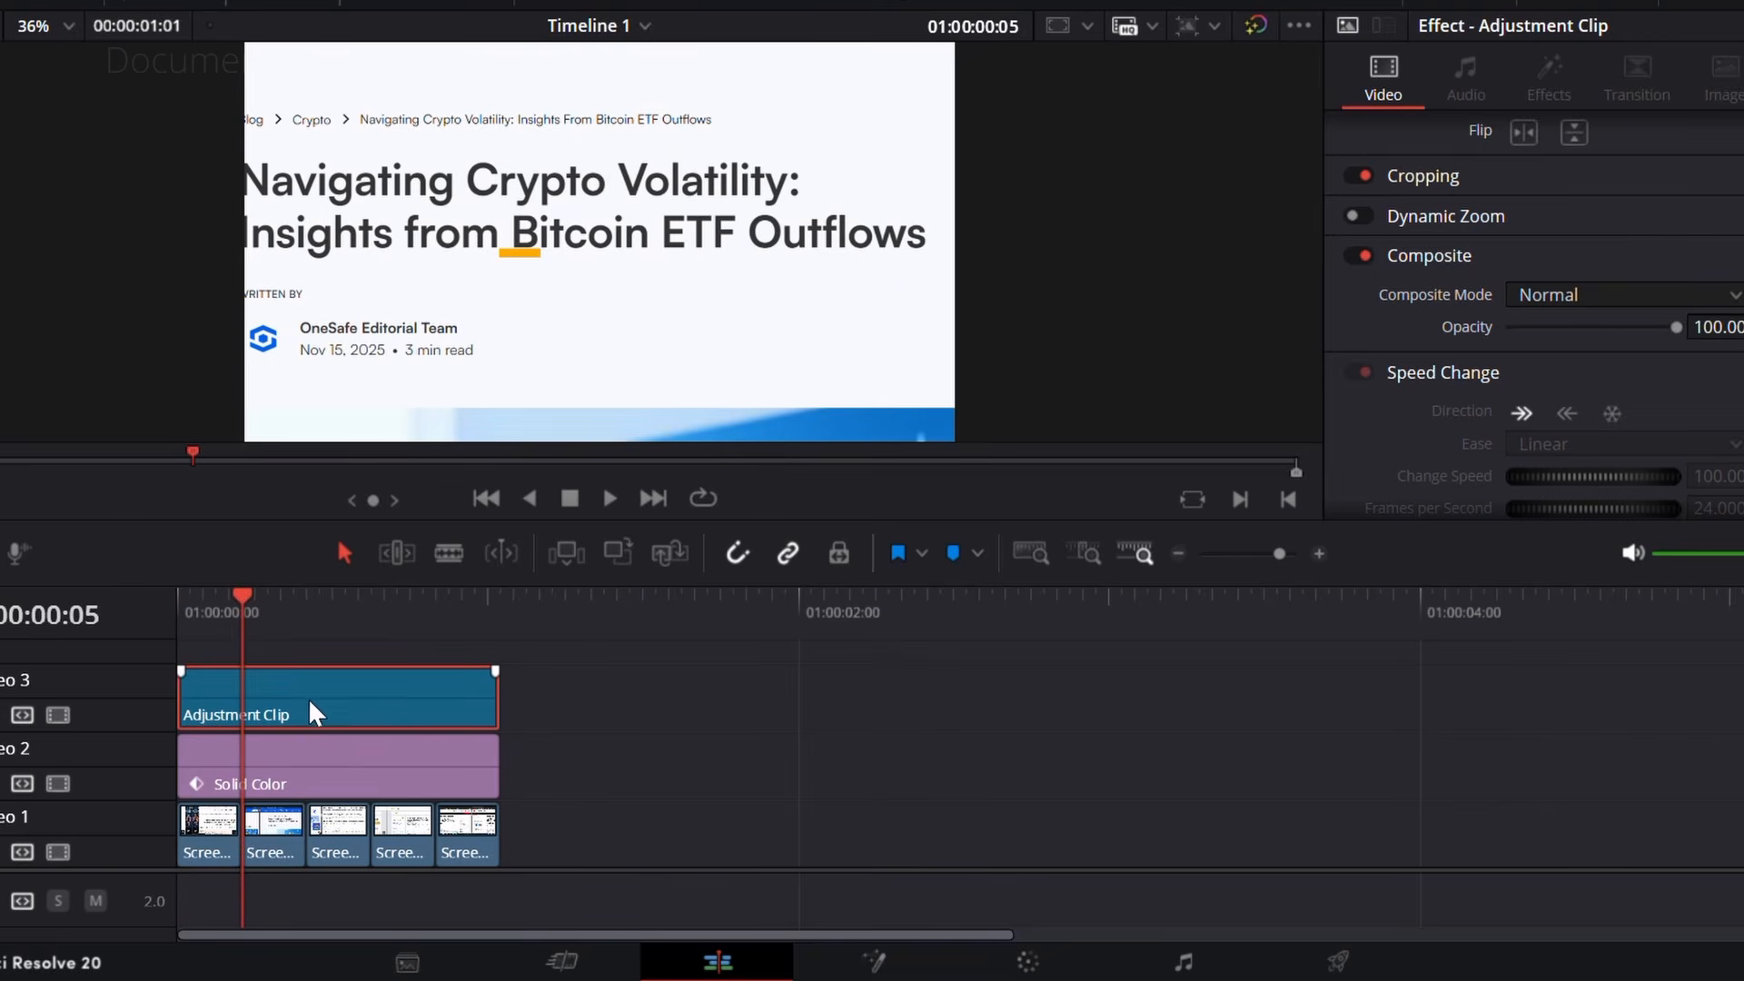
right_click(310, 692)
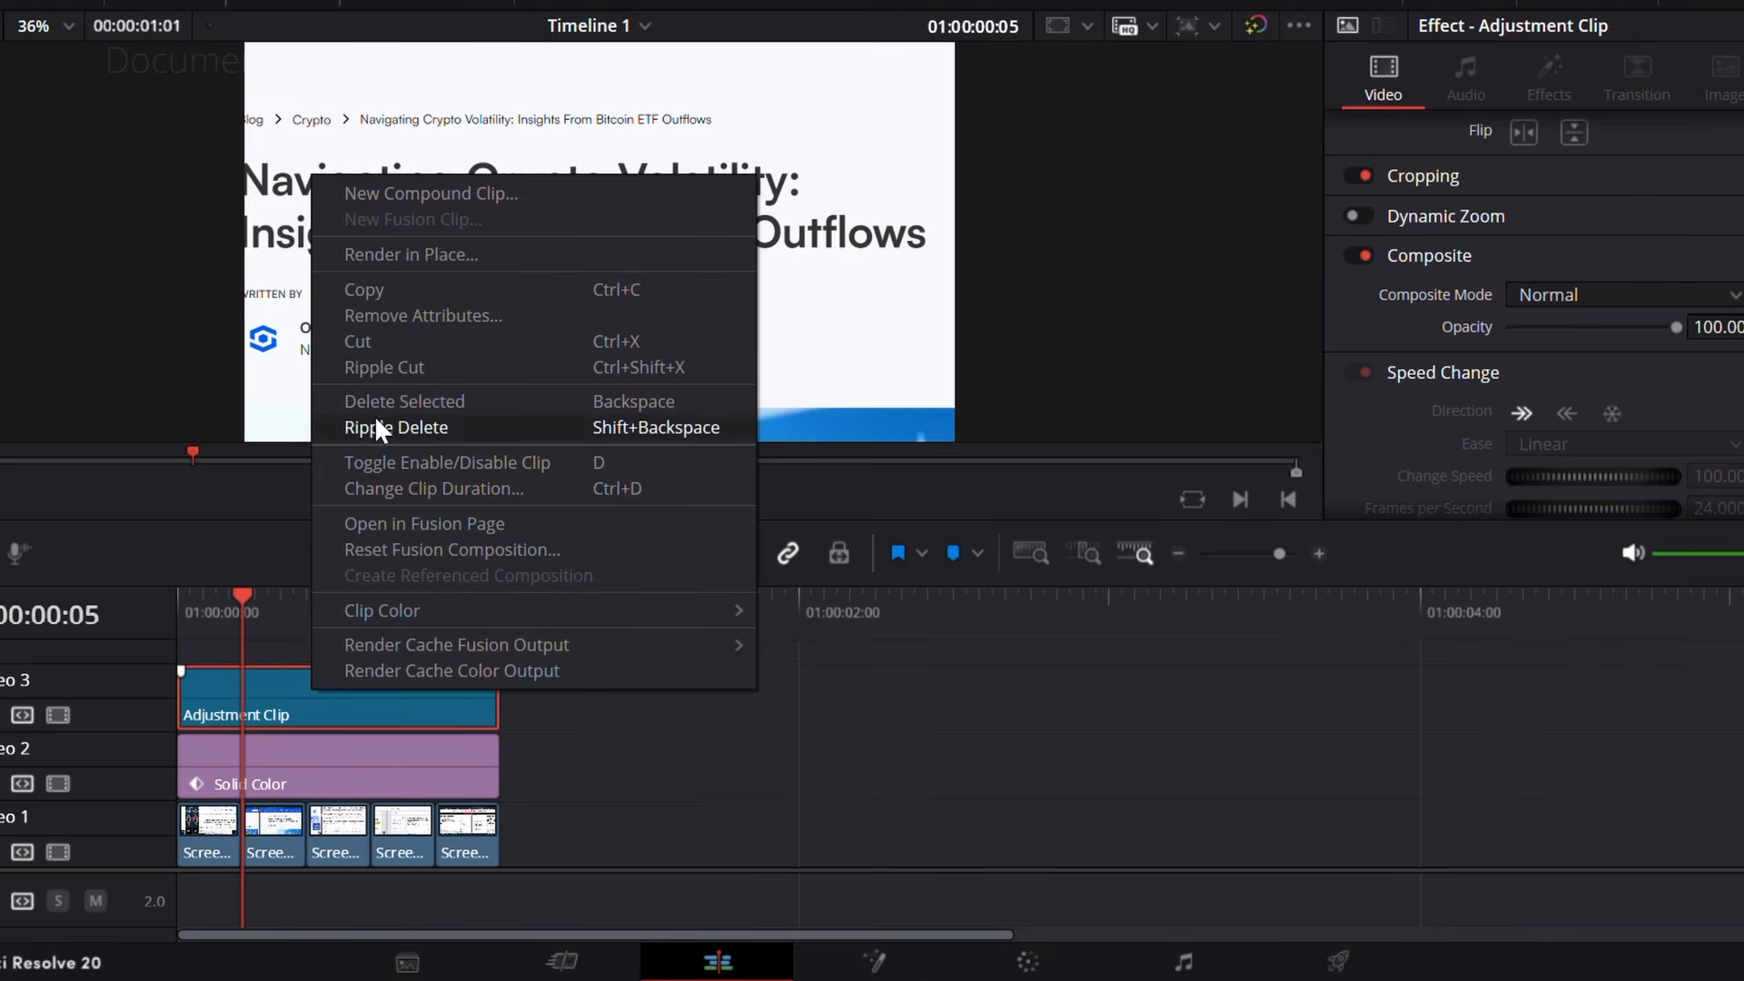
left_click(405, 518)
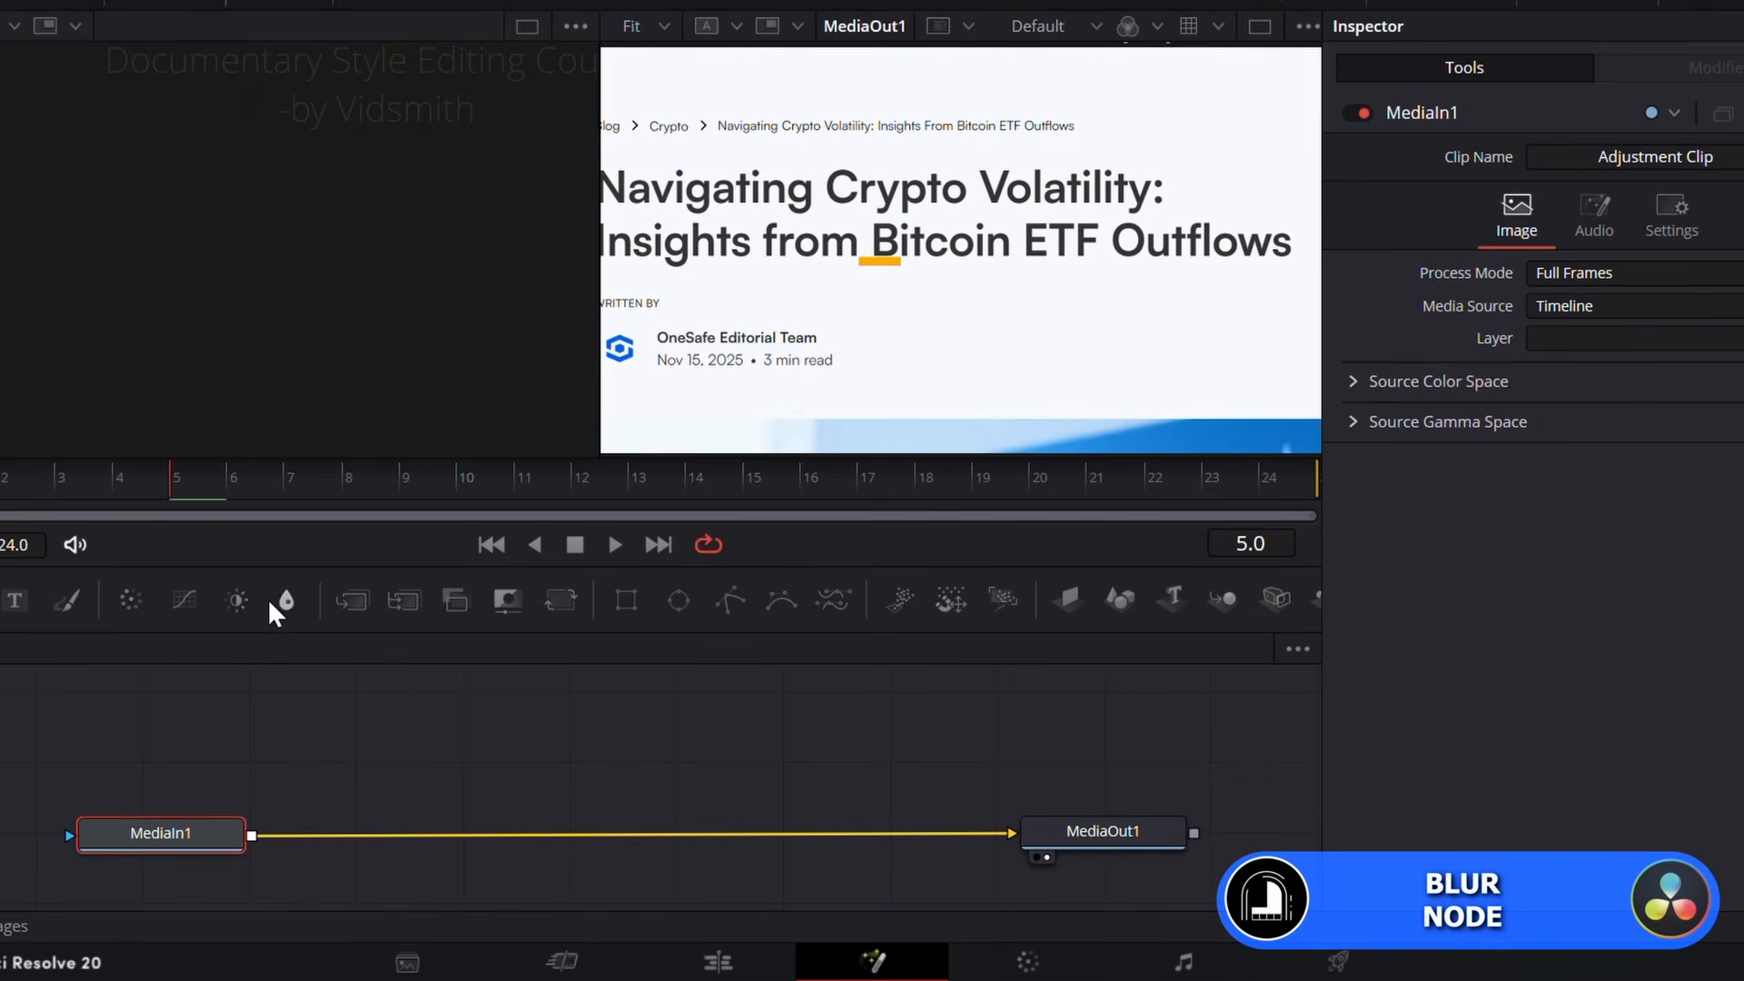
left_click_drag(285, 602, 525, 834)
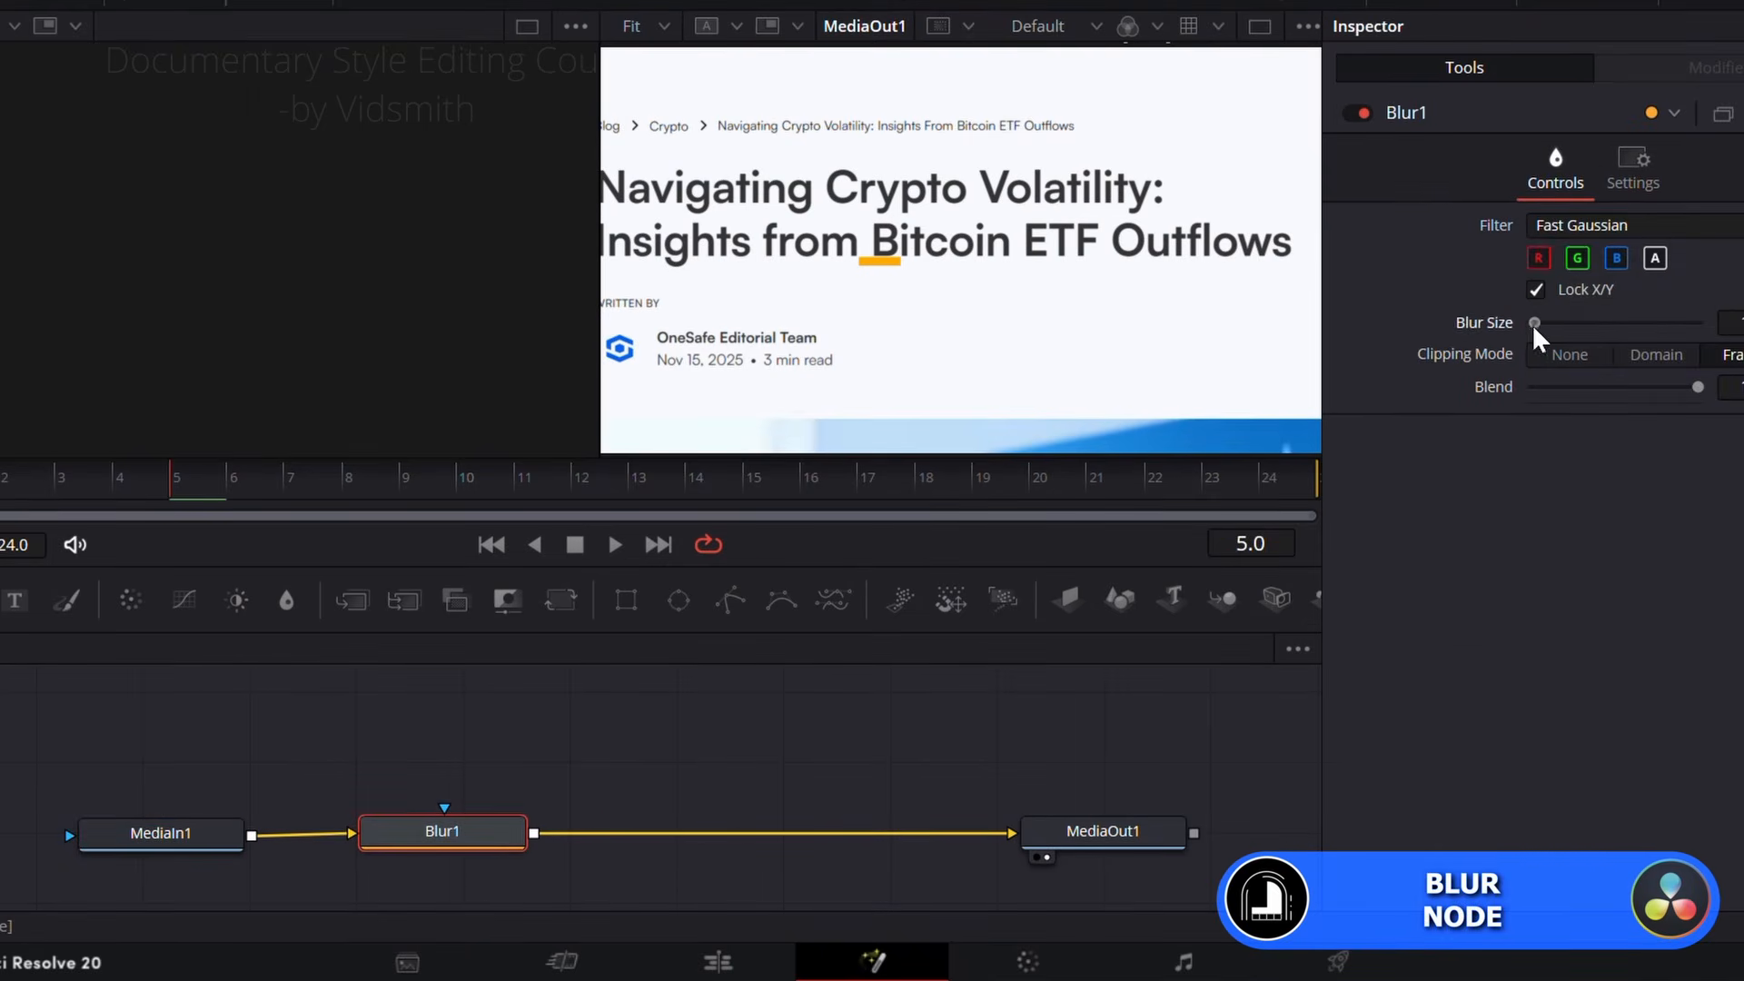
left_click_drag(1535, 326, 1568, 329)
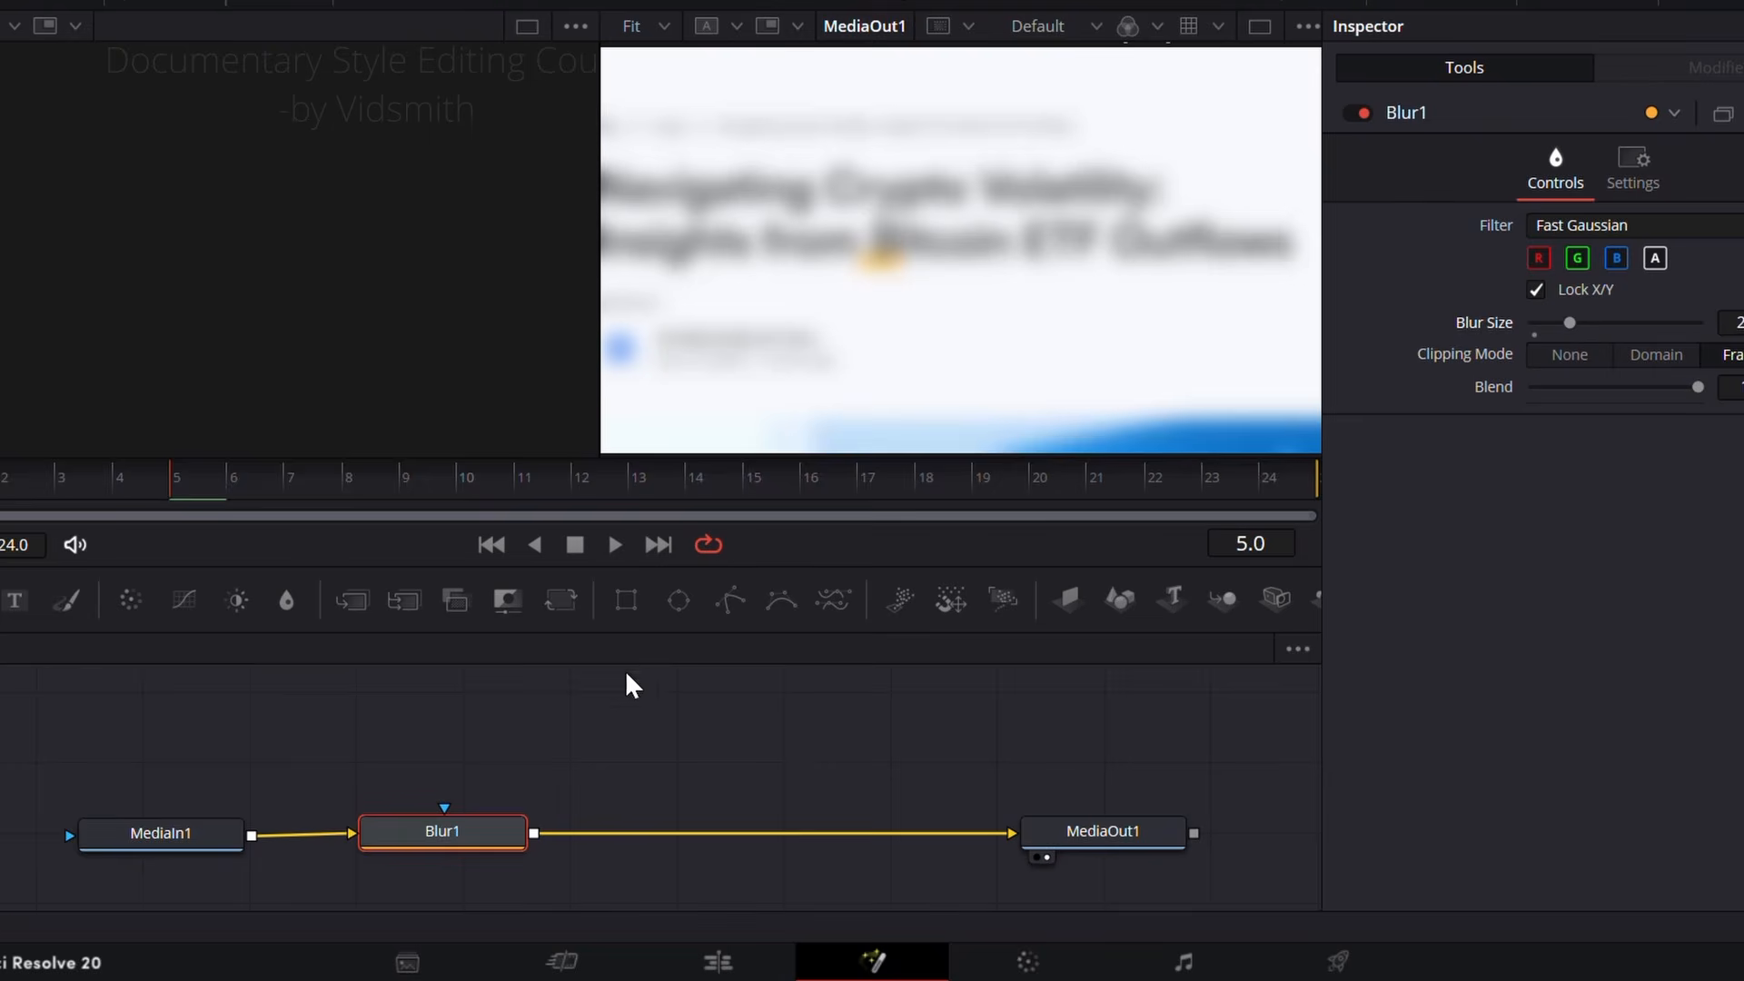
Step: Mask the blur with an inverted, soft-edged rectangle centered on "Bitcoin" at Center X about 0.473, and reduce the blur size
left_click_drag(629, 598, 443, 810)
left_click_drag(1134, 354, 1053, 303)
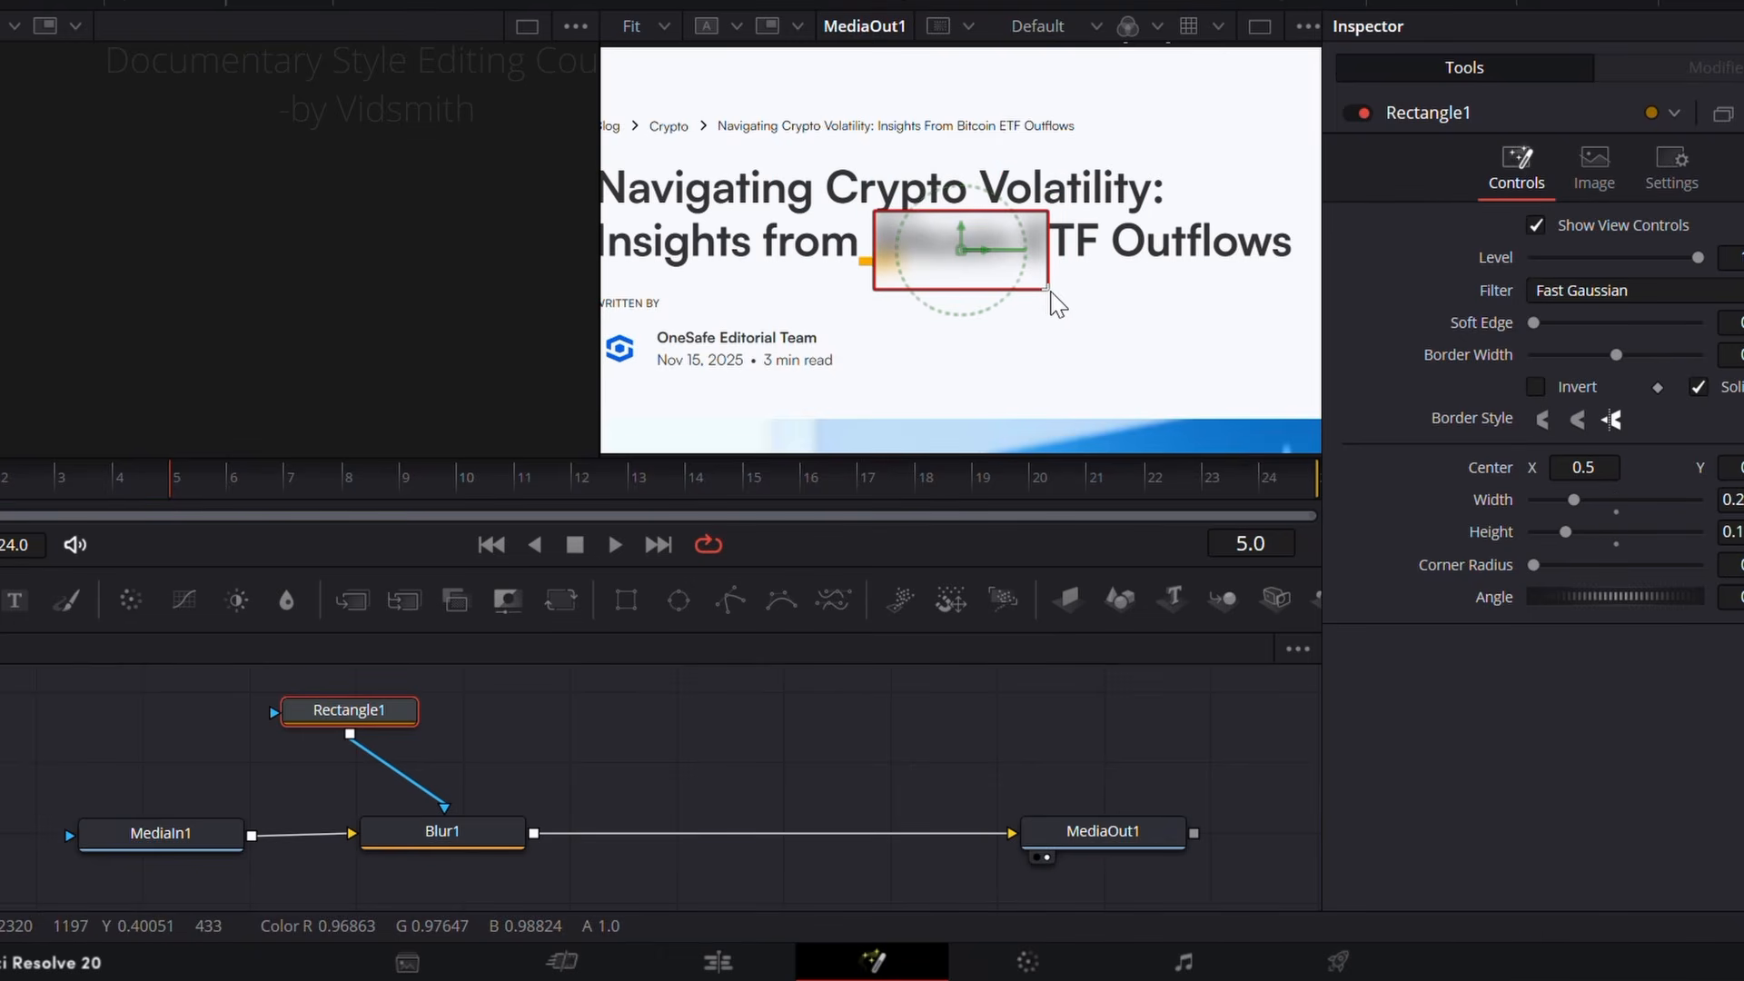
left_click(1535, 387)
mouse_move(928, 253)
left_mouse_down()
mouse_move(928, 235)
mouse_move(945, 247)
left_mouse_up()
left_click_drag(1533, 323, 1553, 322)
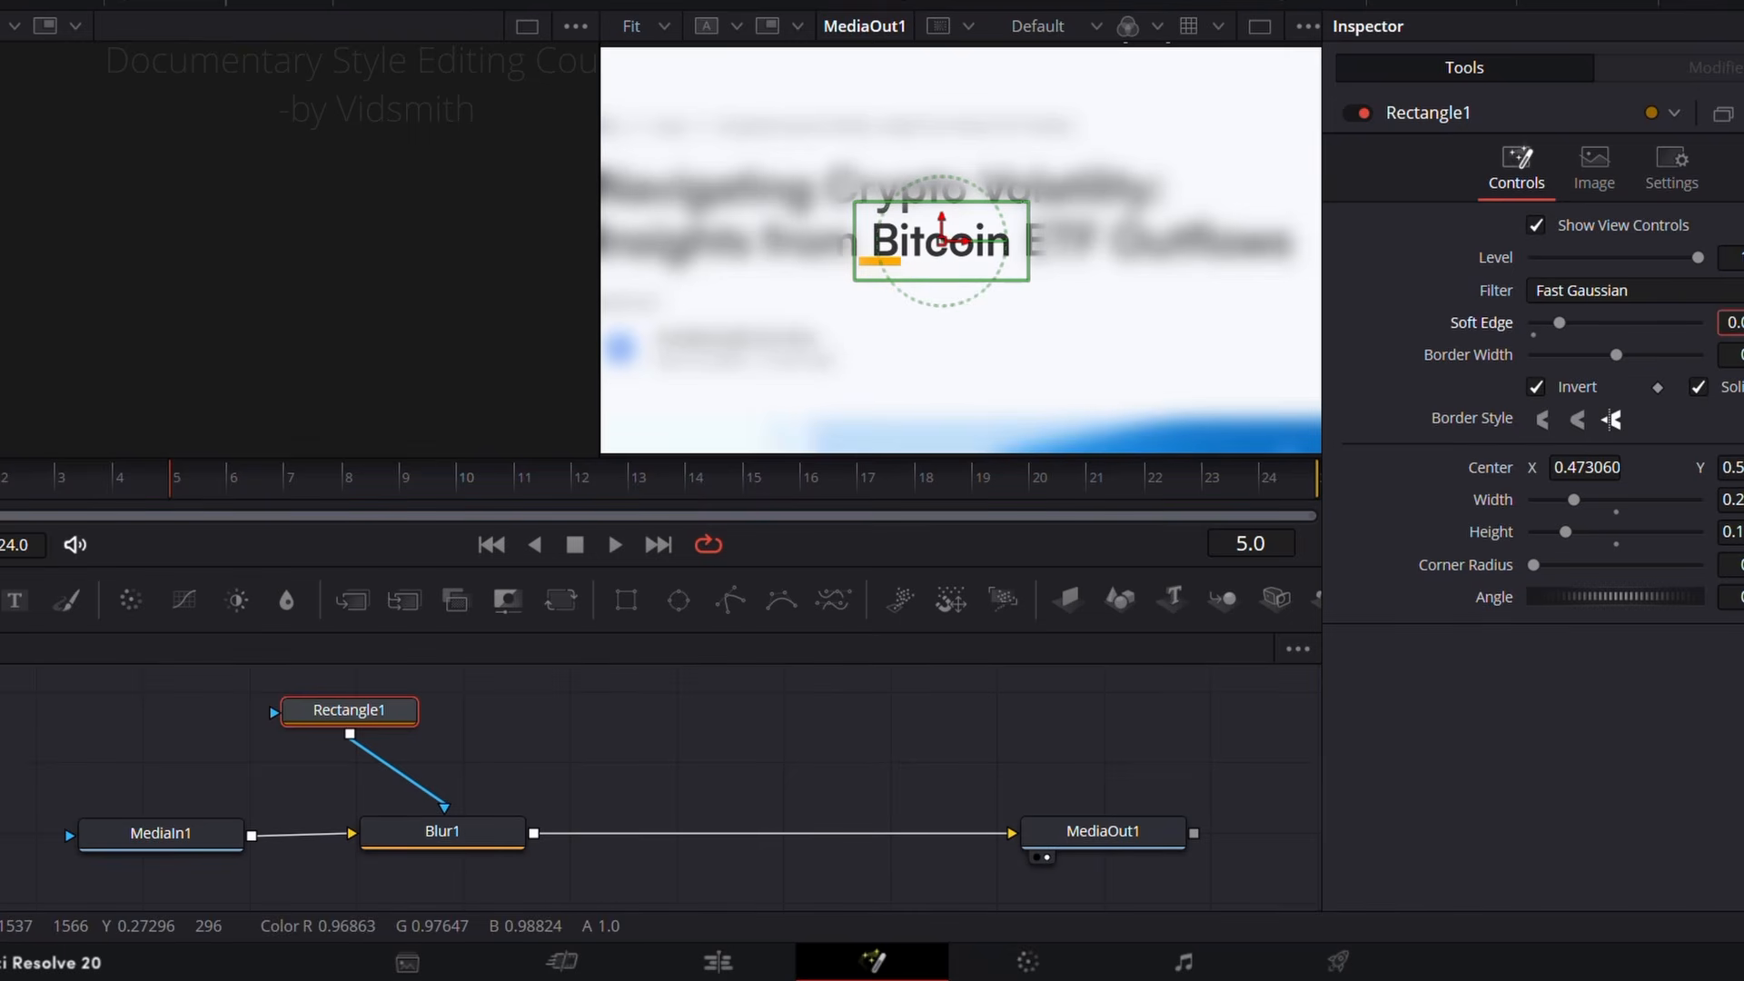
left_click(439, 823)
left_click_drag(1564, 323, 1544, 322)
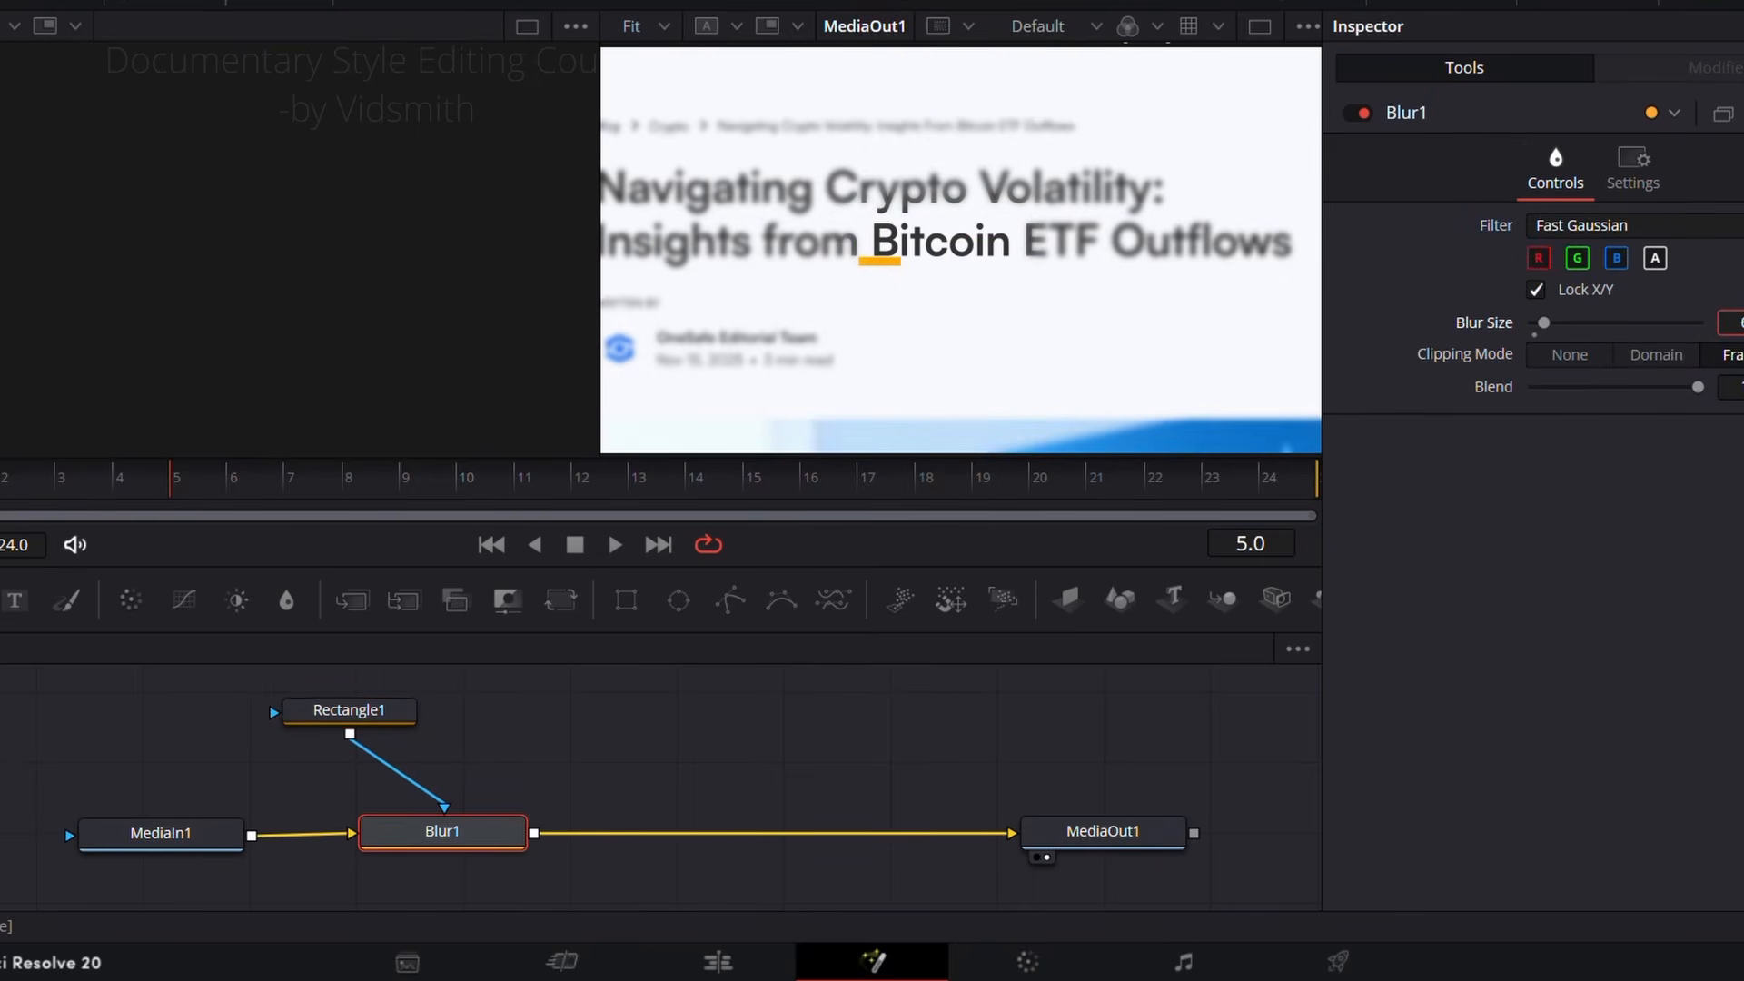
Step: Add a Vignette node after the Blur node, with maximum anamorphism and slightly increased size and softness
key("shift+space")
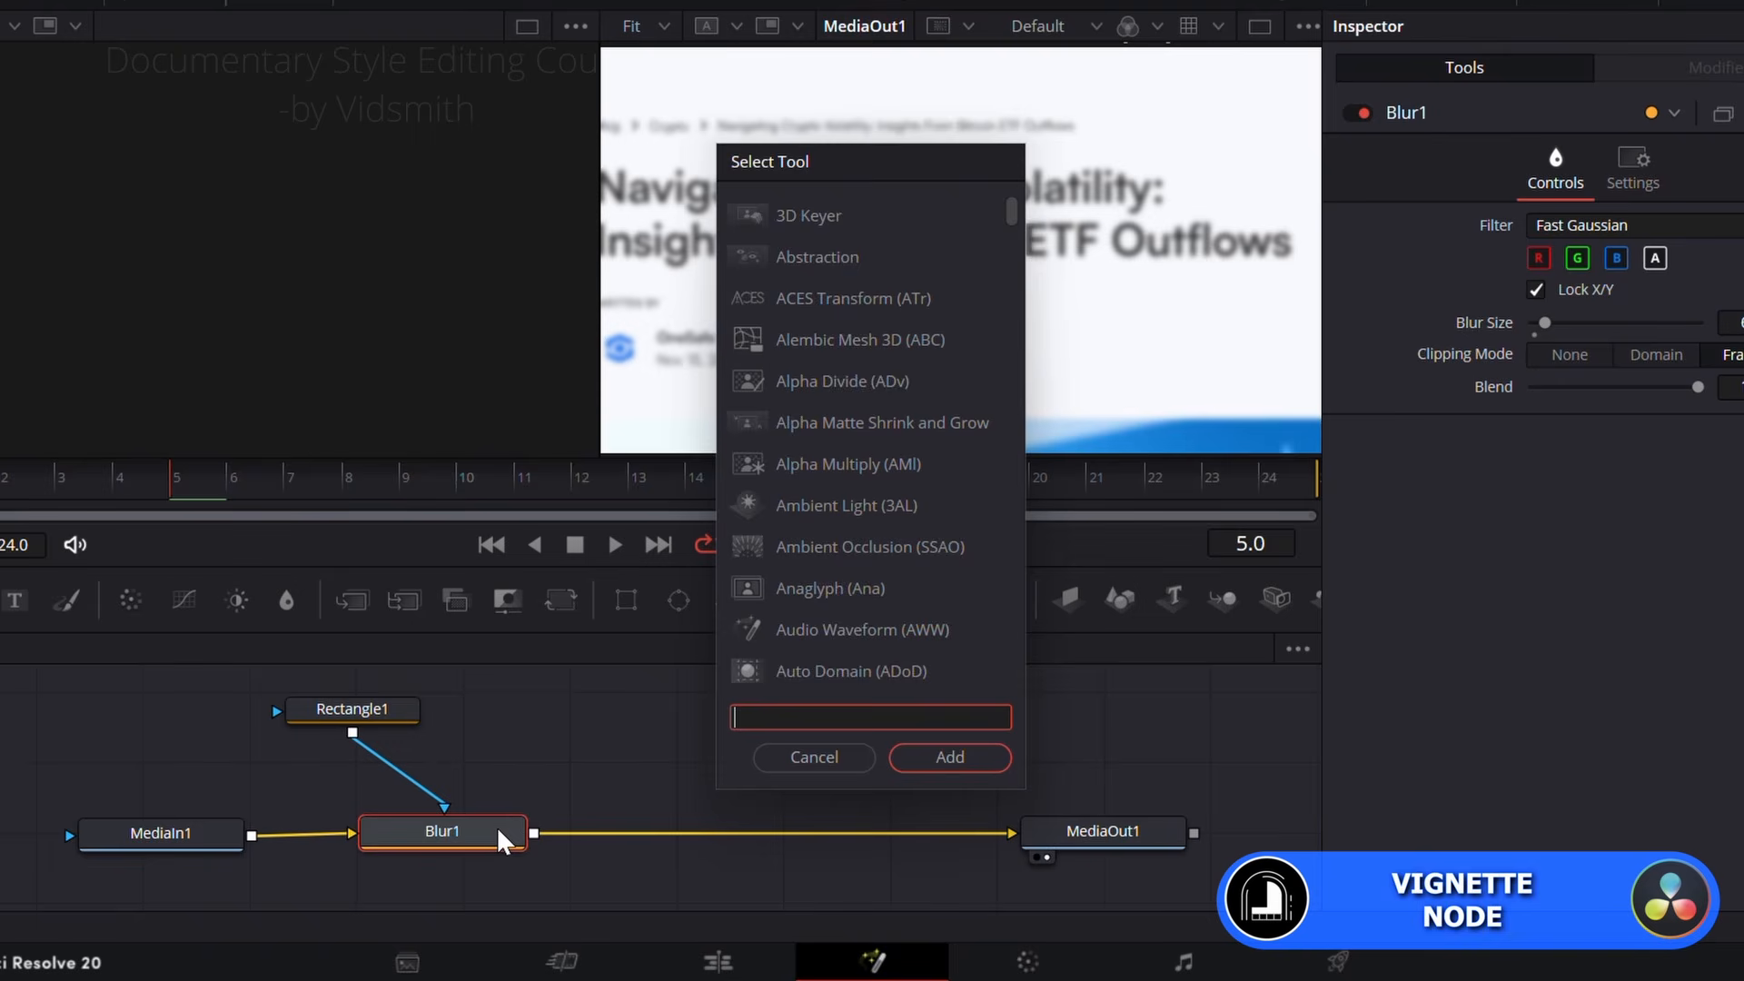
type("vignet")
left_click(972, 757)
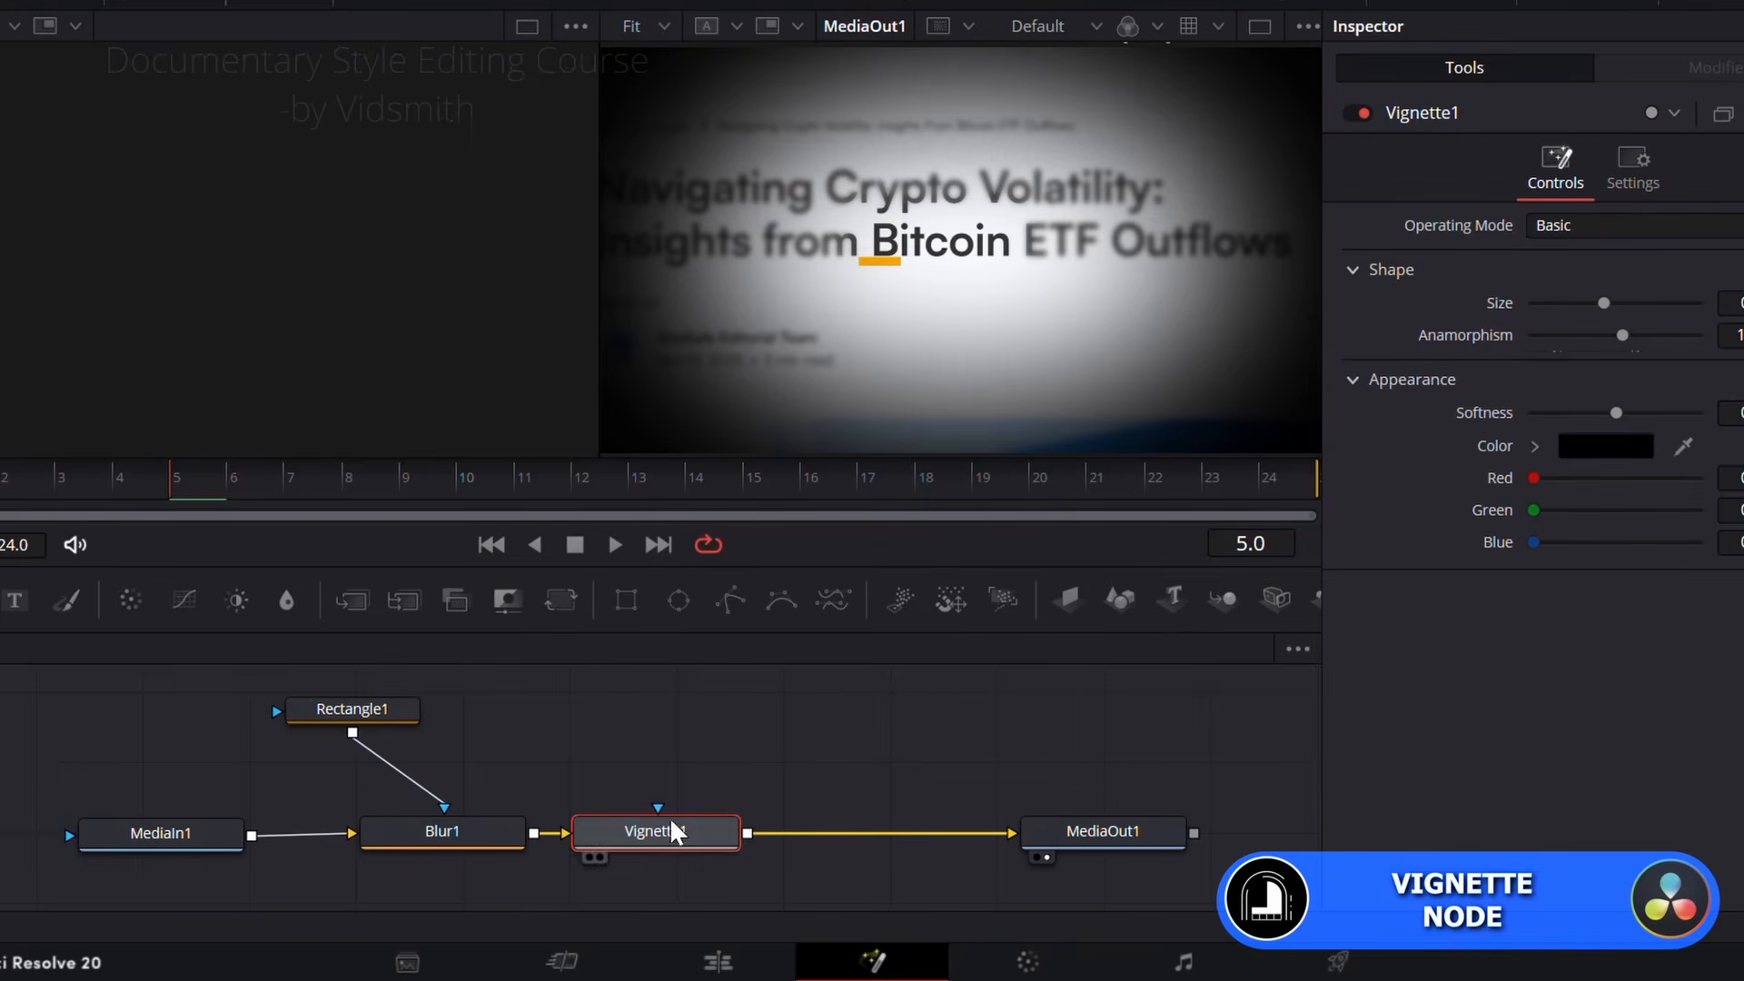
mouse_move(1623, 336)
left_mouse_down()
mouse_move(1568, 336)
mouse_move(1672, 336)
mouse_move(1636, 304)
left_mouse_up()
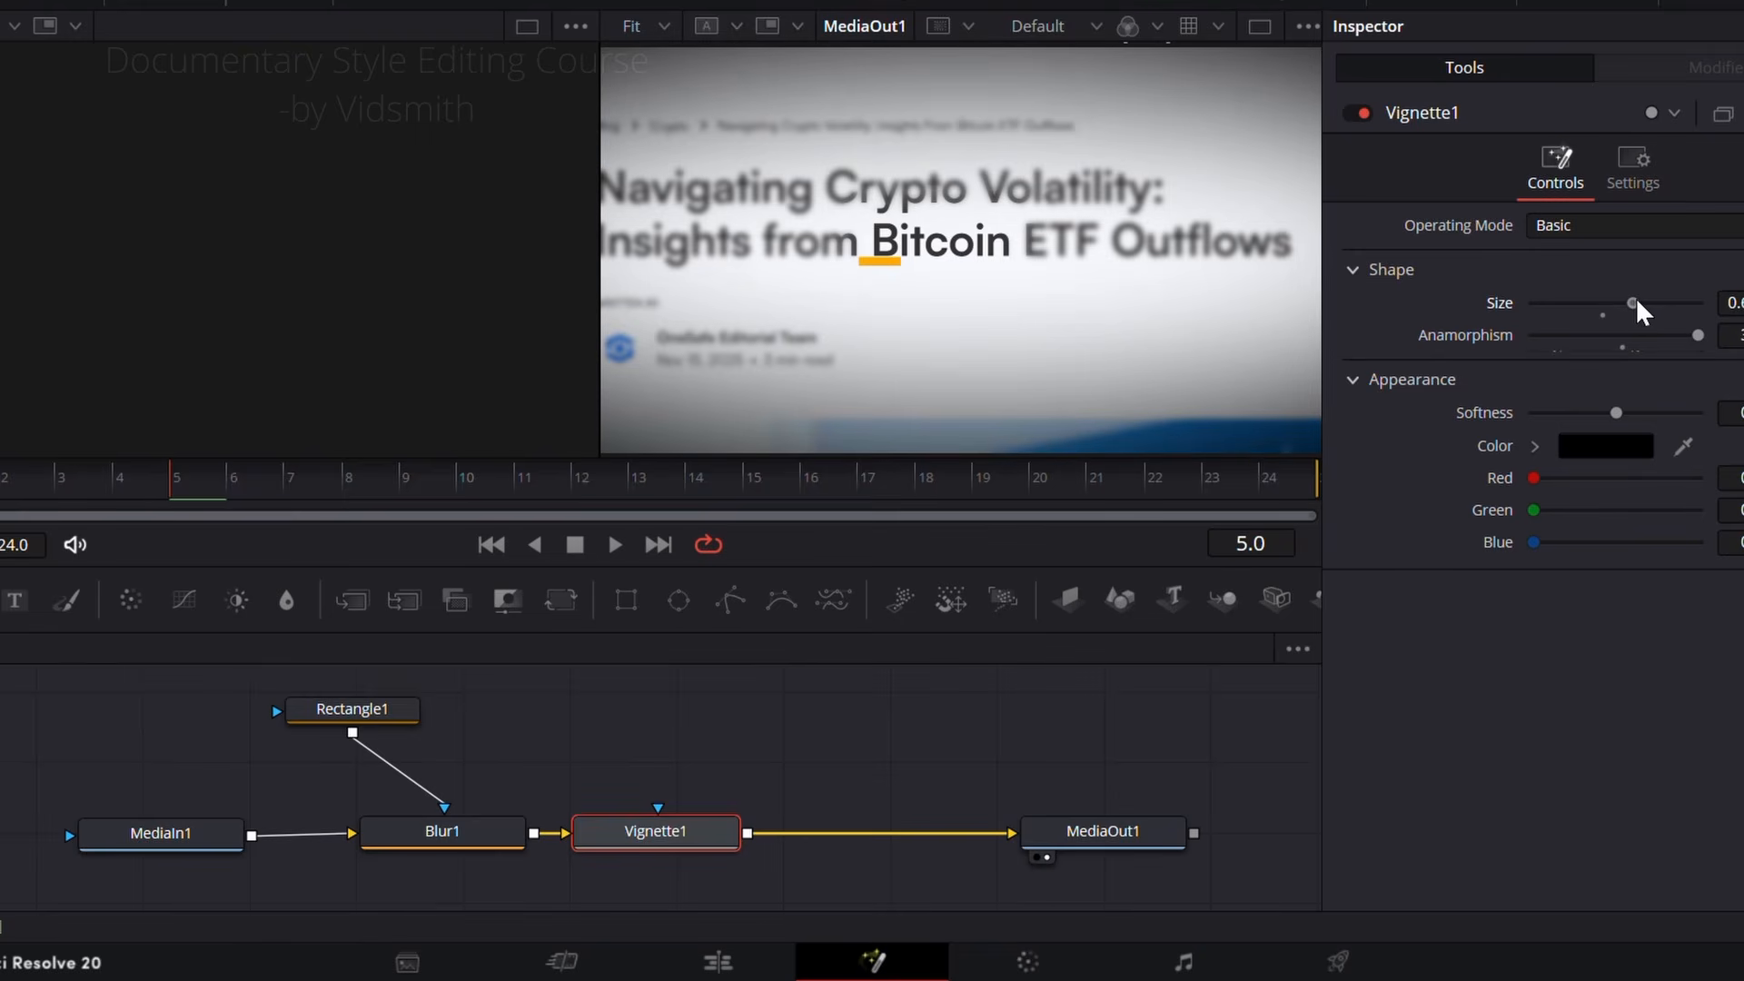
mouse_move(1619, 413)
left_mouse_down()
mouse_move(1643, 410)
mouse_move(1624, 416)
left_mouse_up()
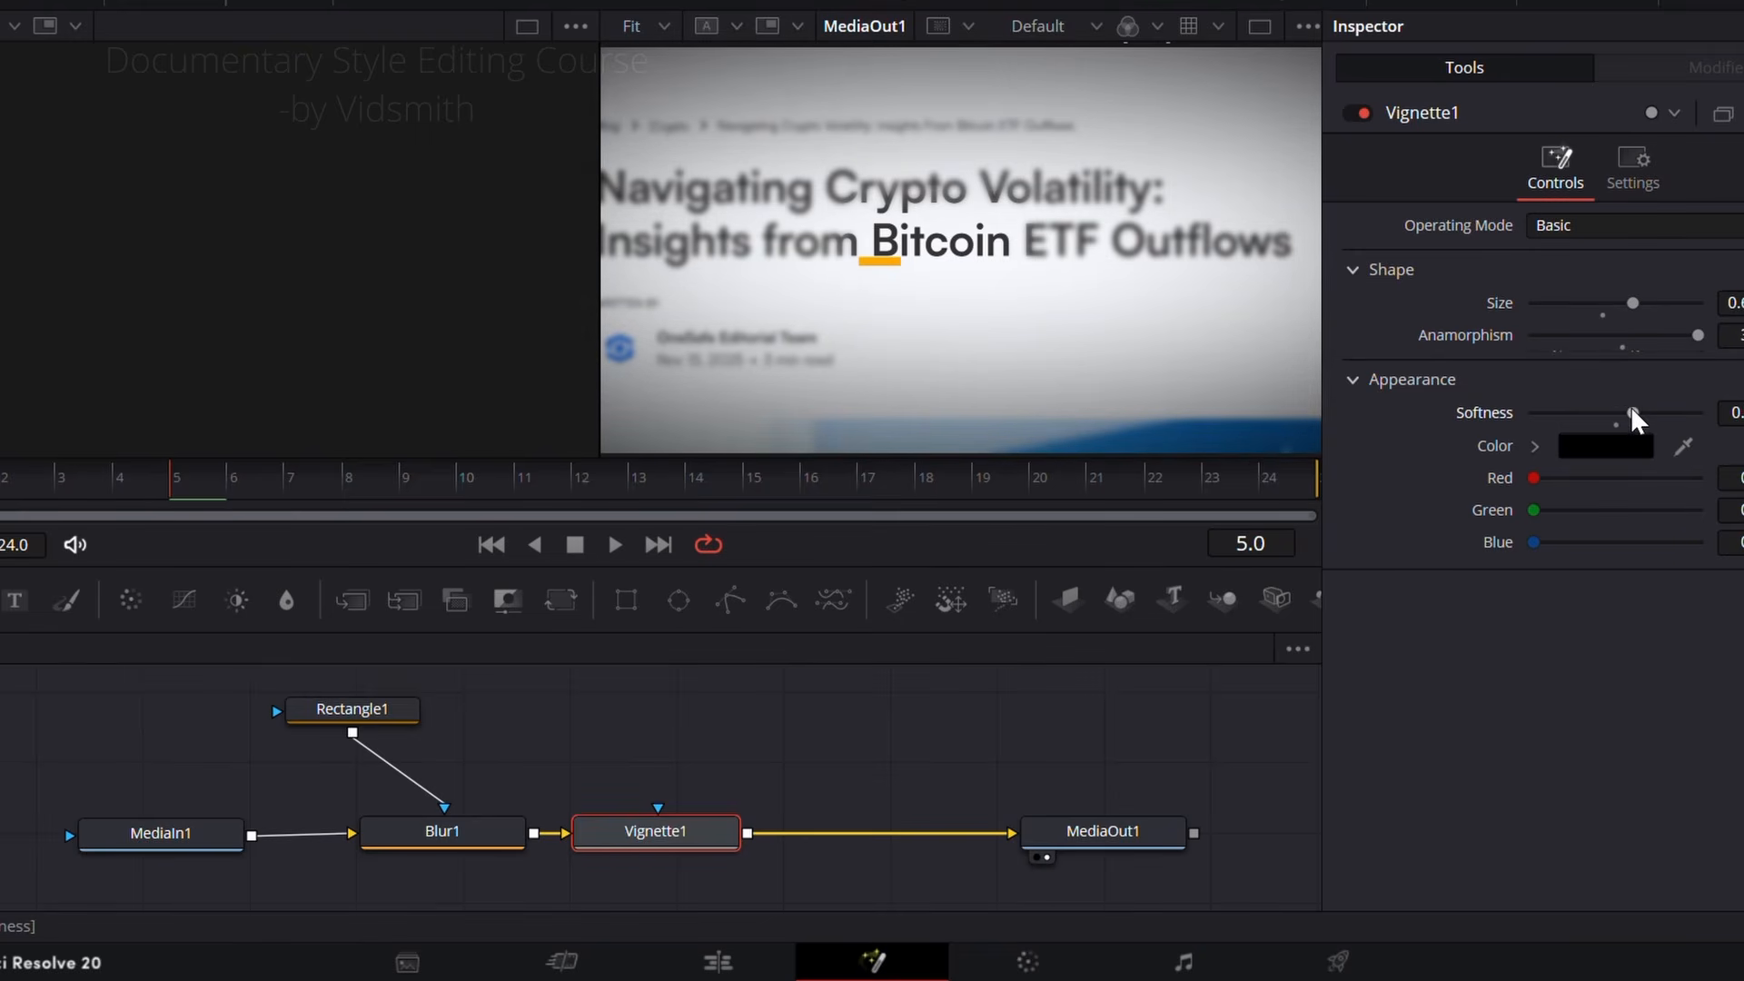
left_click_drag(1633, 300, 1626, 301)
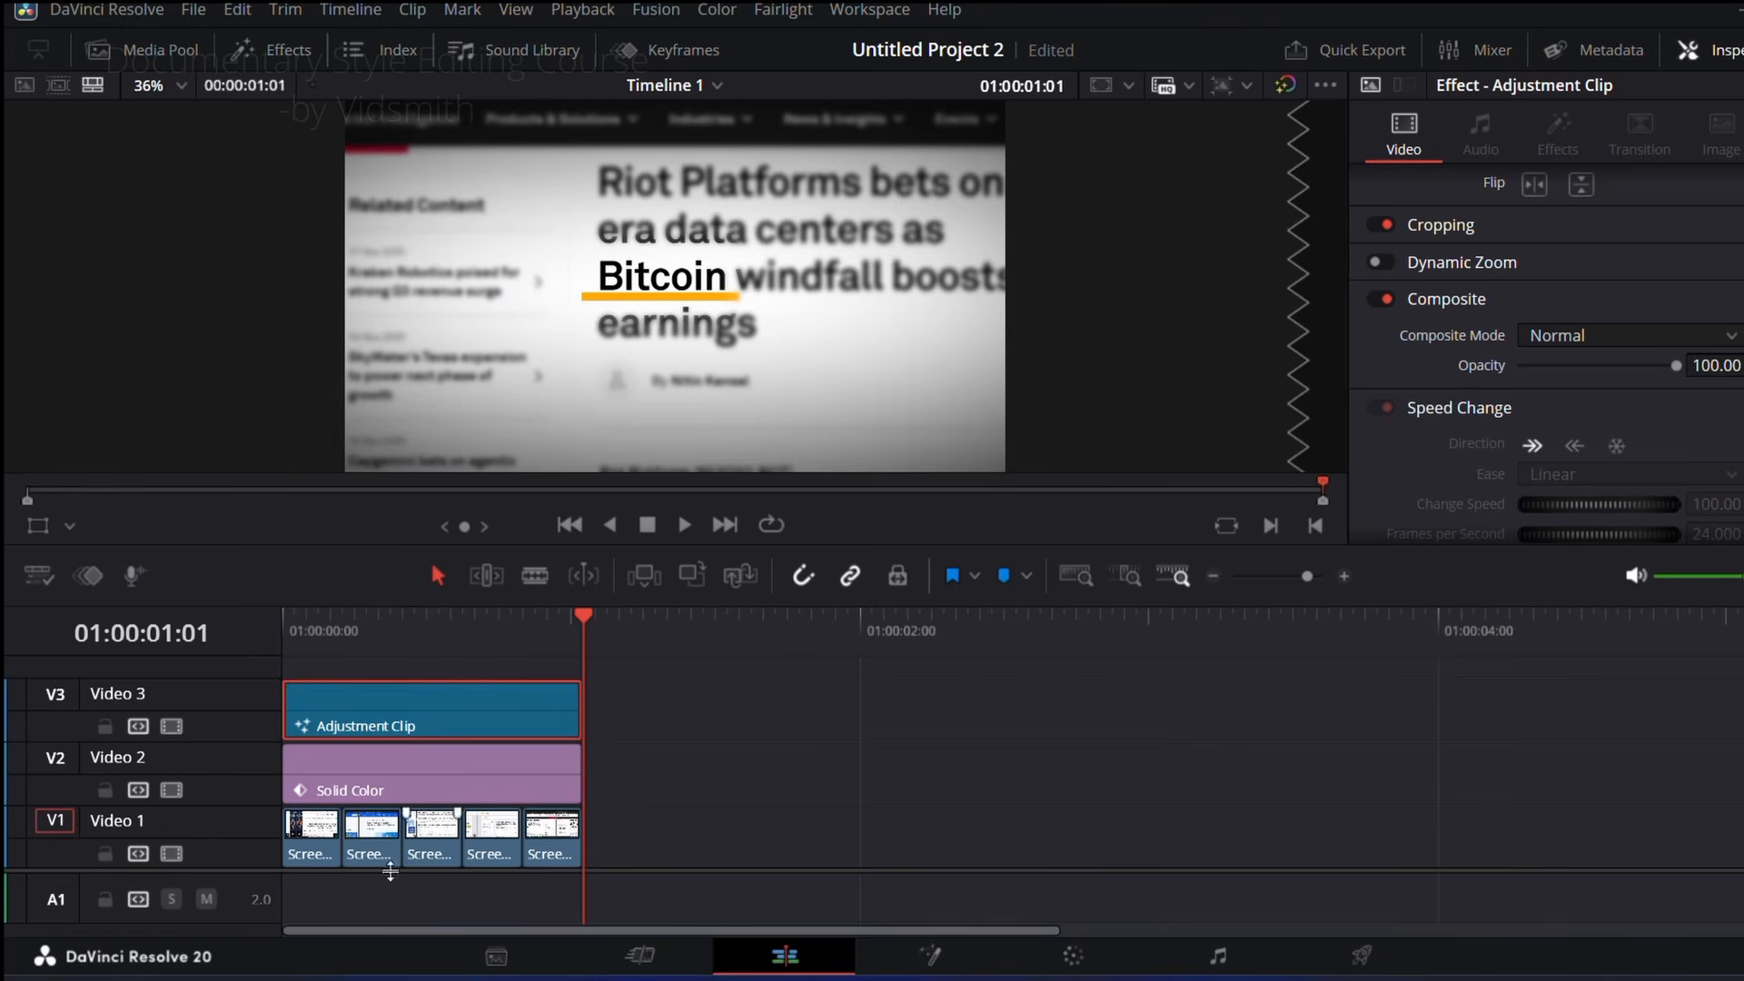
Step: Search the sound library for "flash" and place Plastic Flashlight Switch.M on Audio 1 at the start of the fifth screenshot
left_click_drag(198, 872, 207, 796)
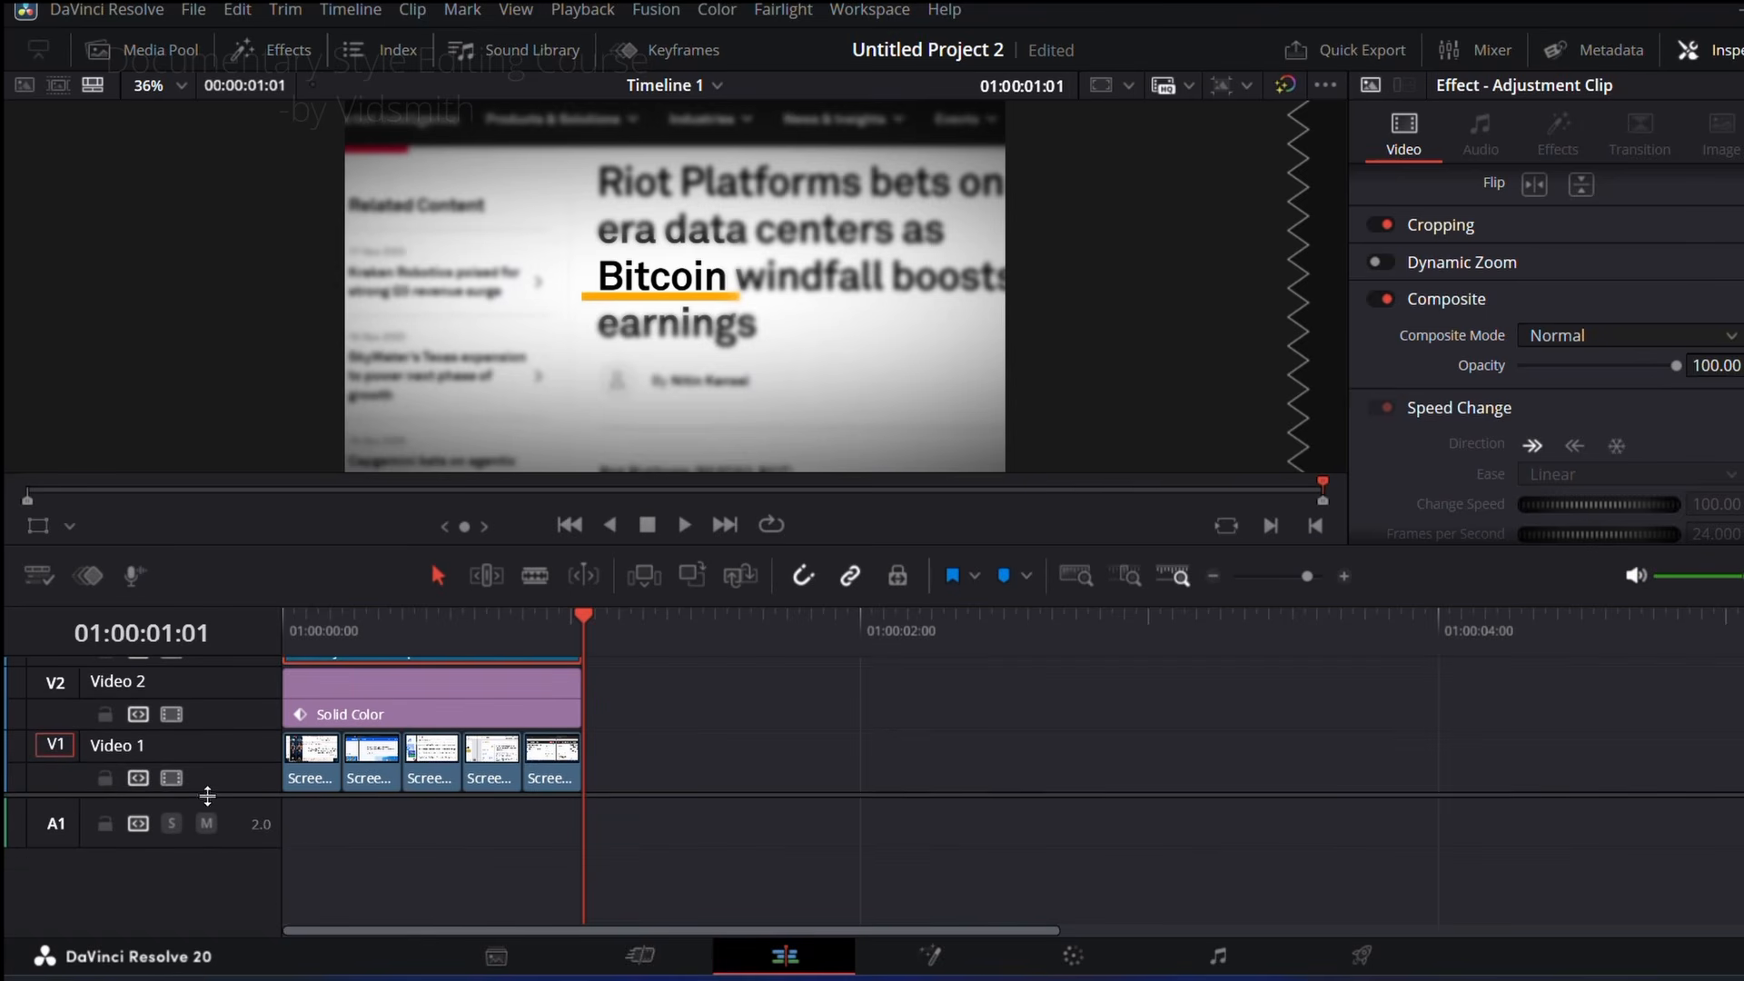
left_click(527, 50)
left_click(196, 134)
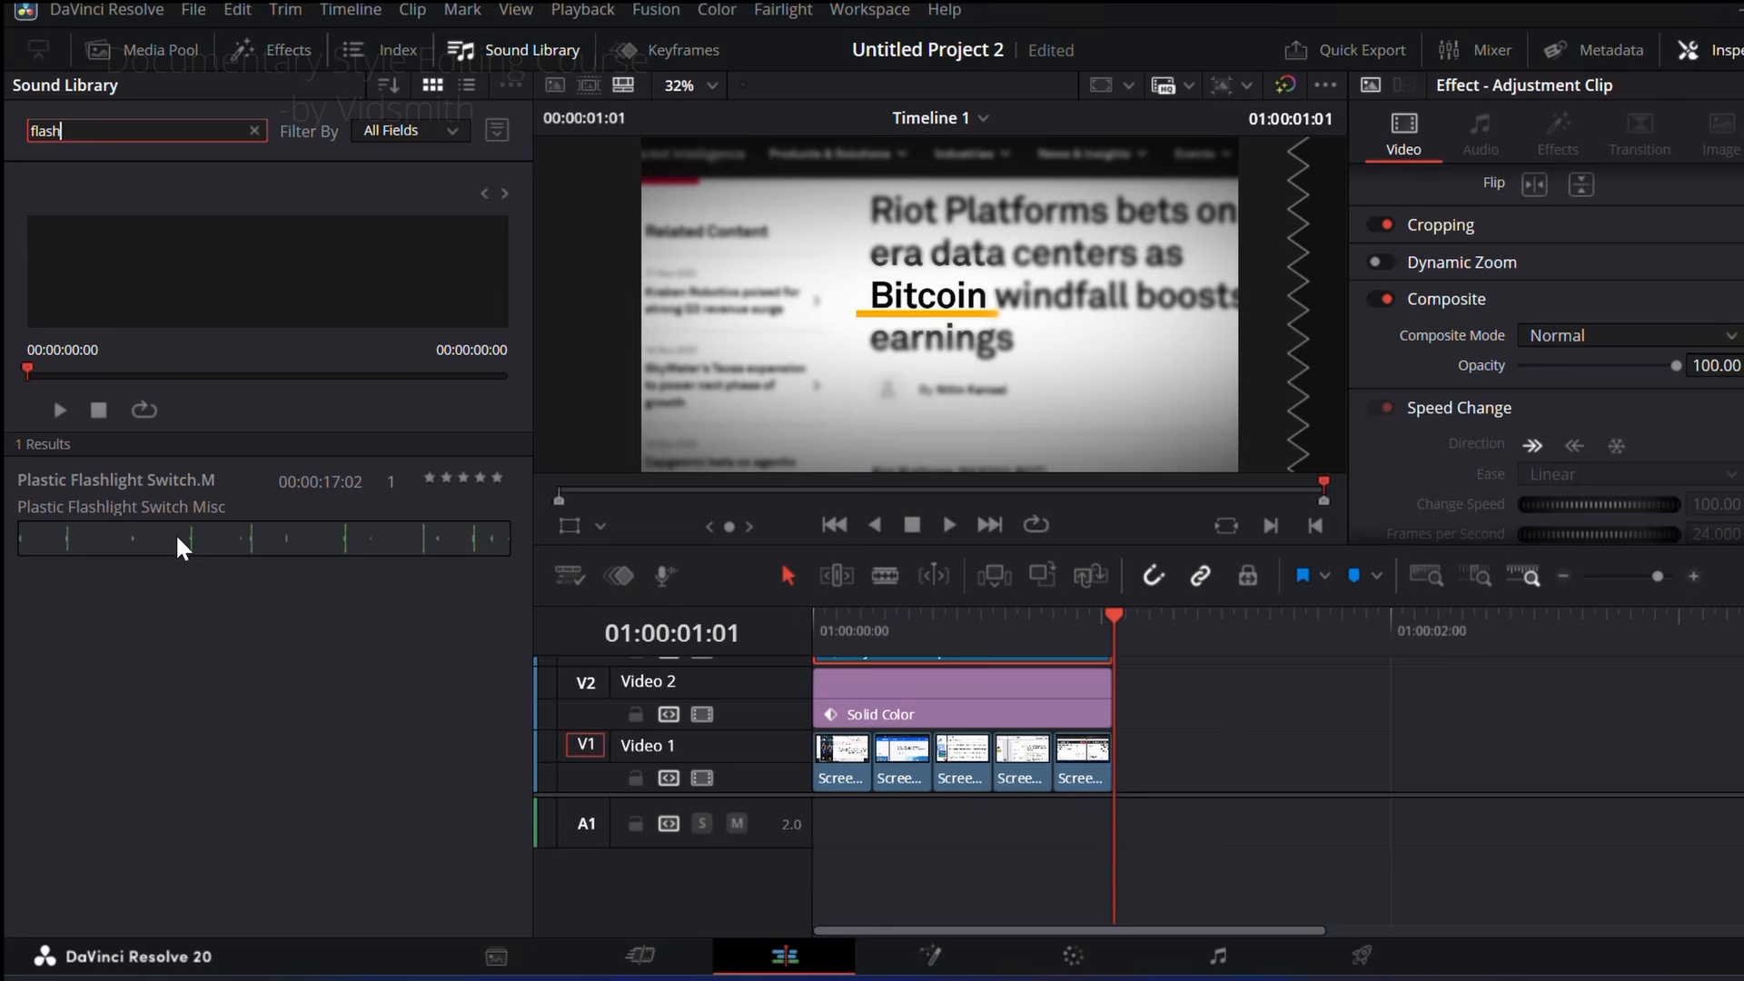
left_click_drag(177, 533, 1128, 820)
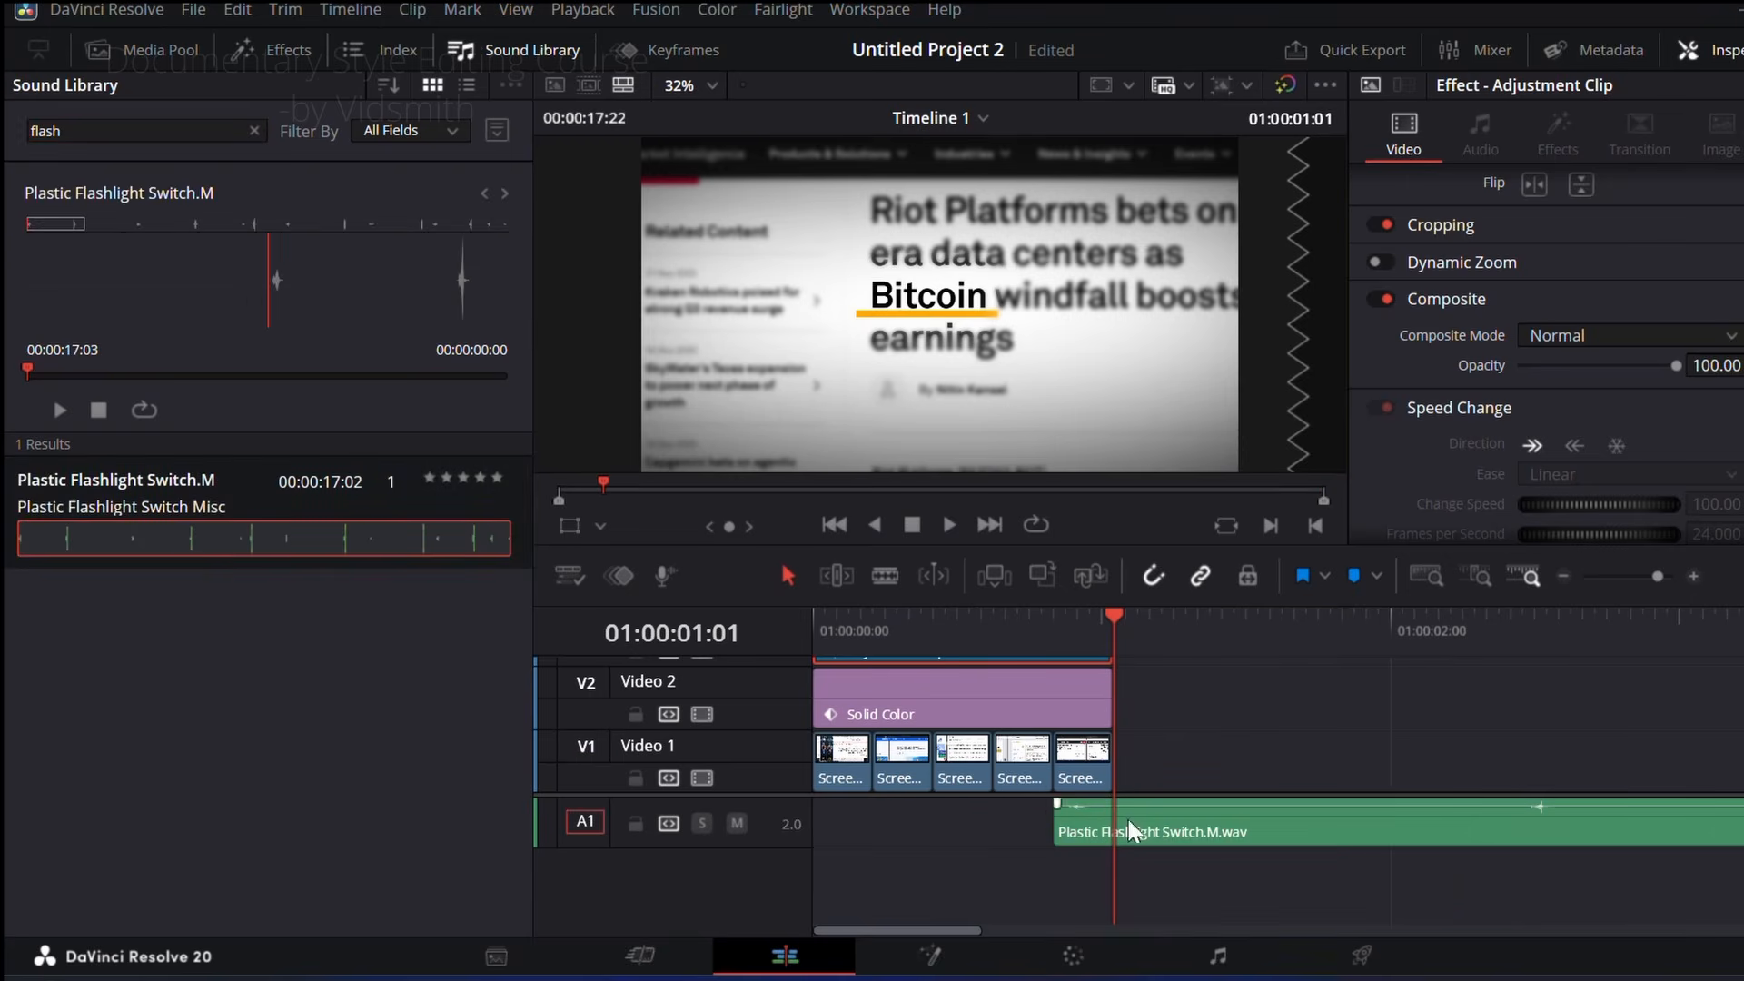
left_click(513, 49)
Step: Split the flashlight switch sound at the montage's end, 01:00:01:01, and delete the remainder
left_click(549, 616)
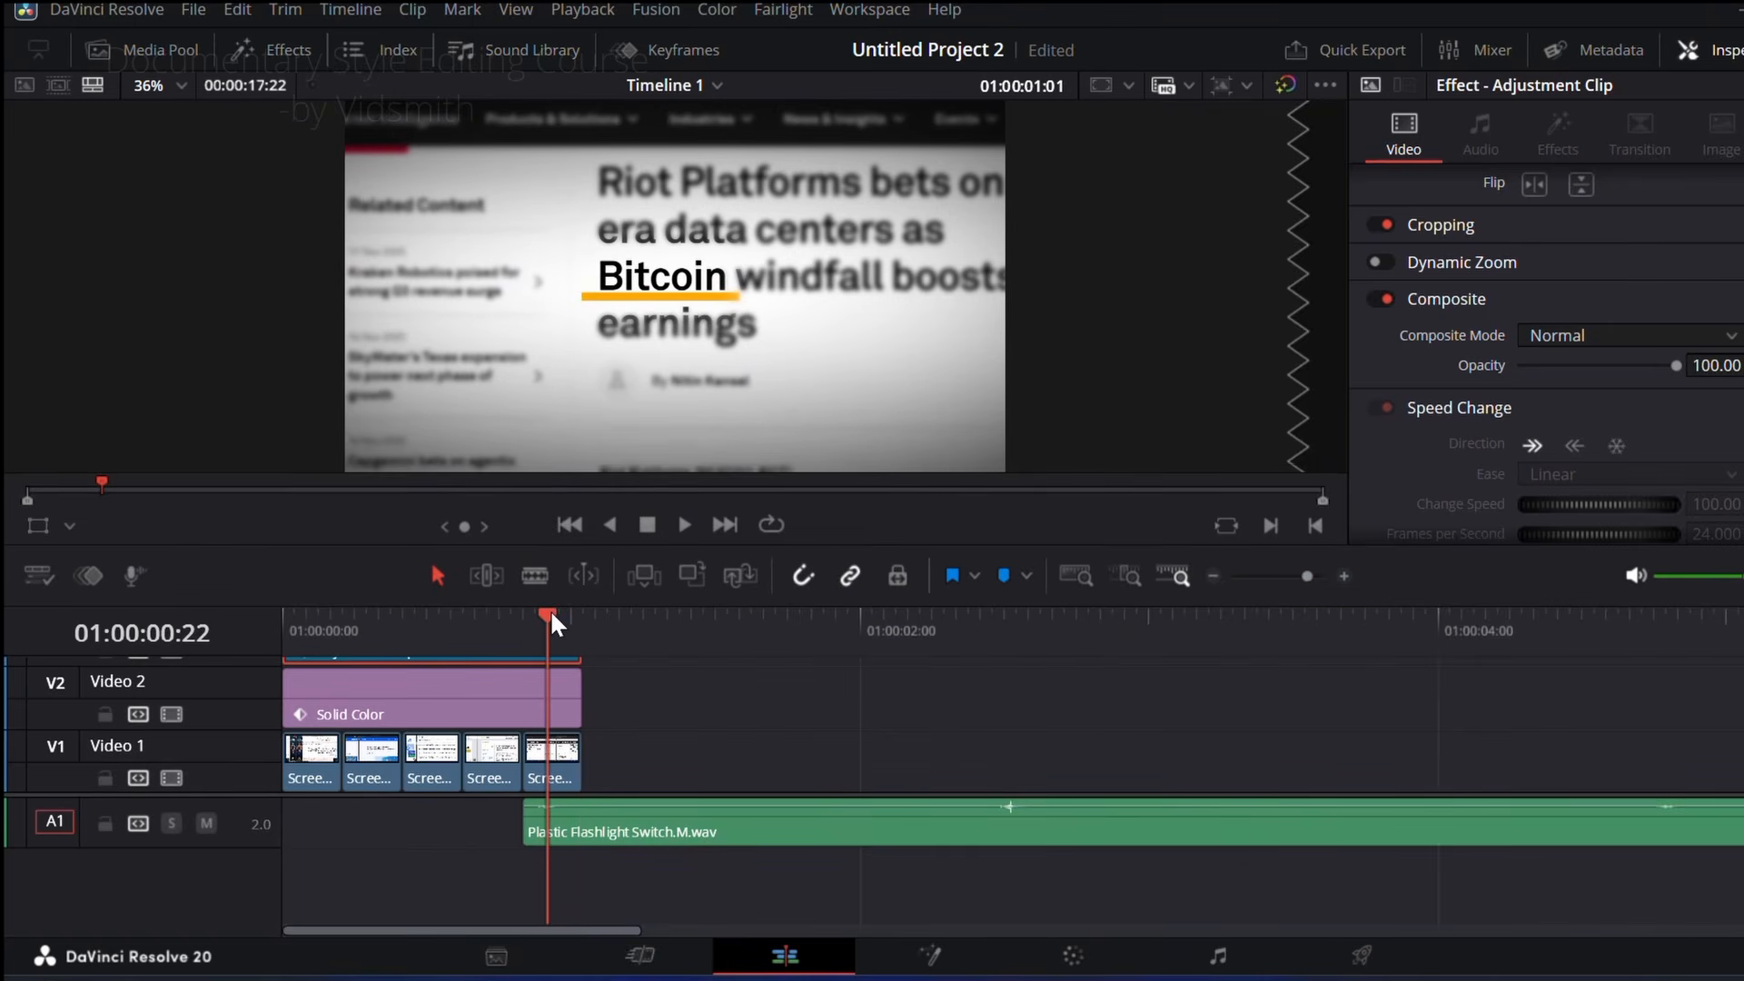
mouse_move(552, 614)
left_mouse_down()
mouse_move(664, 642)
mouse_move(556, 656)
mouse_move(618, 645)
mouse_move(509, 624)
mouse_move(582, 629)
left_mouse_up()
left_click(536, 572)
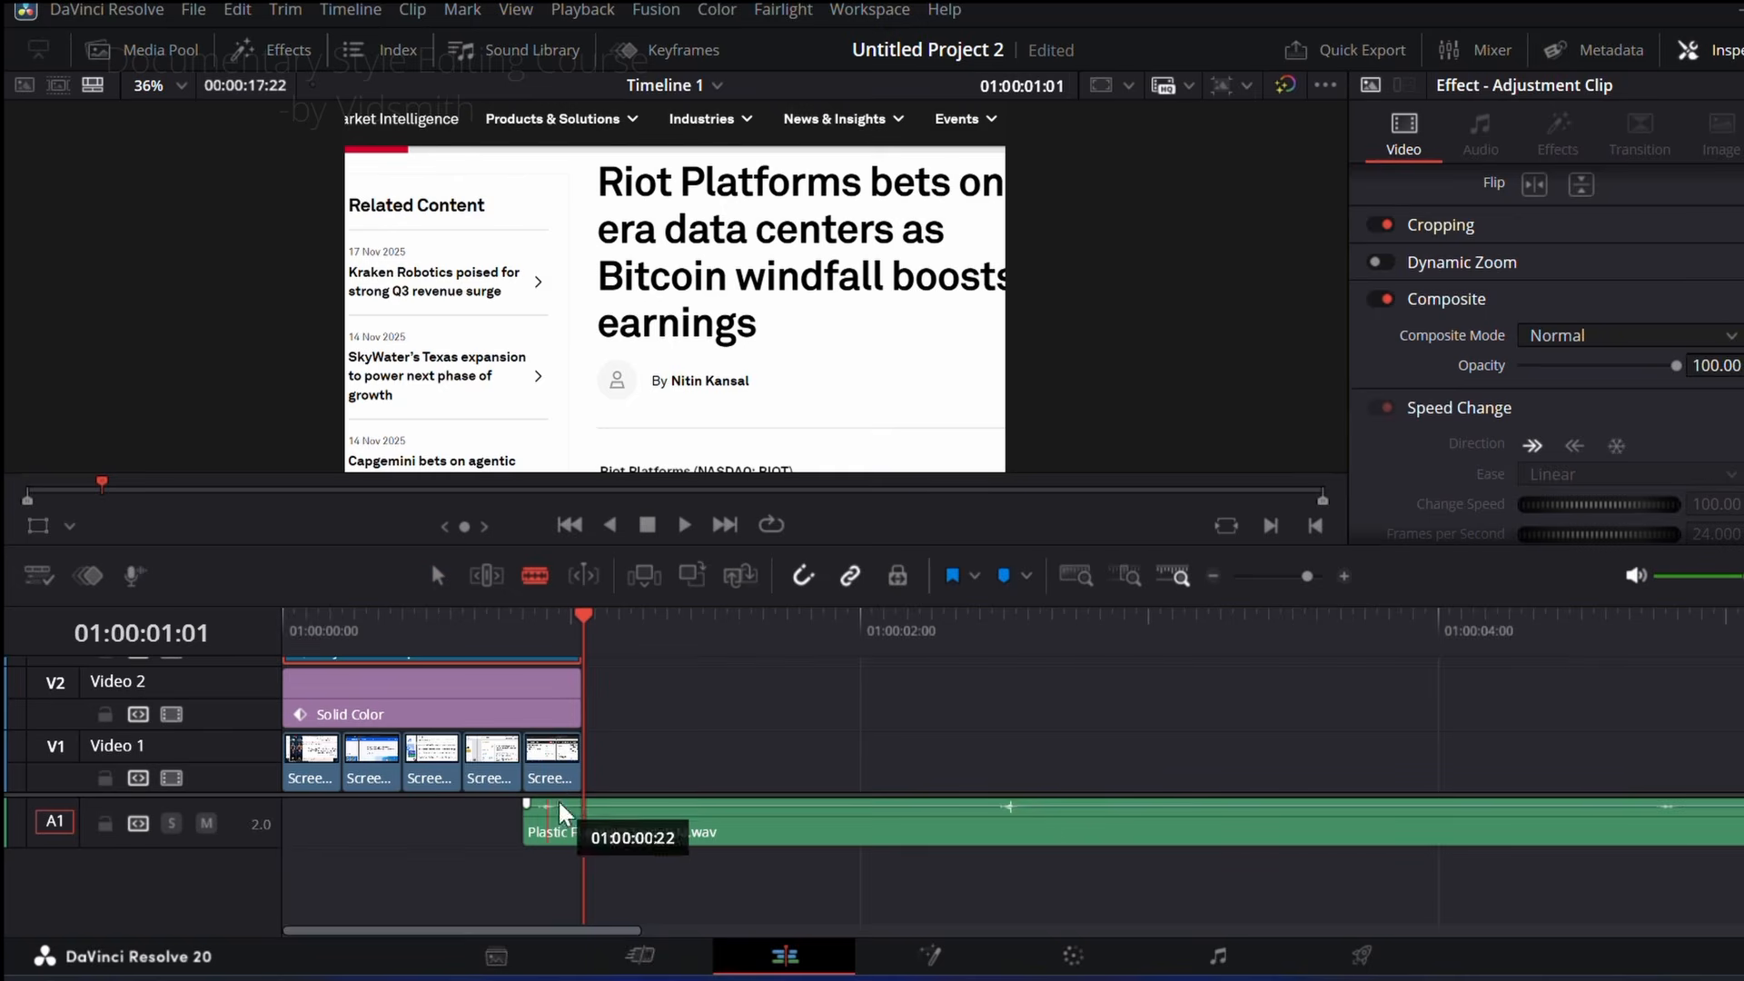
left_click(583, 813)
left_click(438, 575)
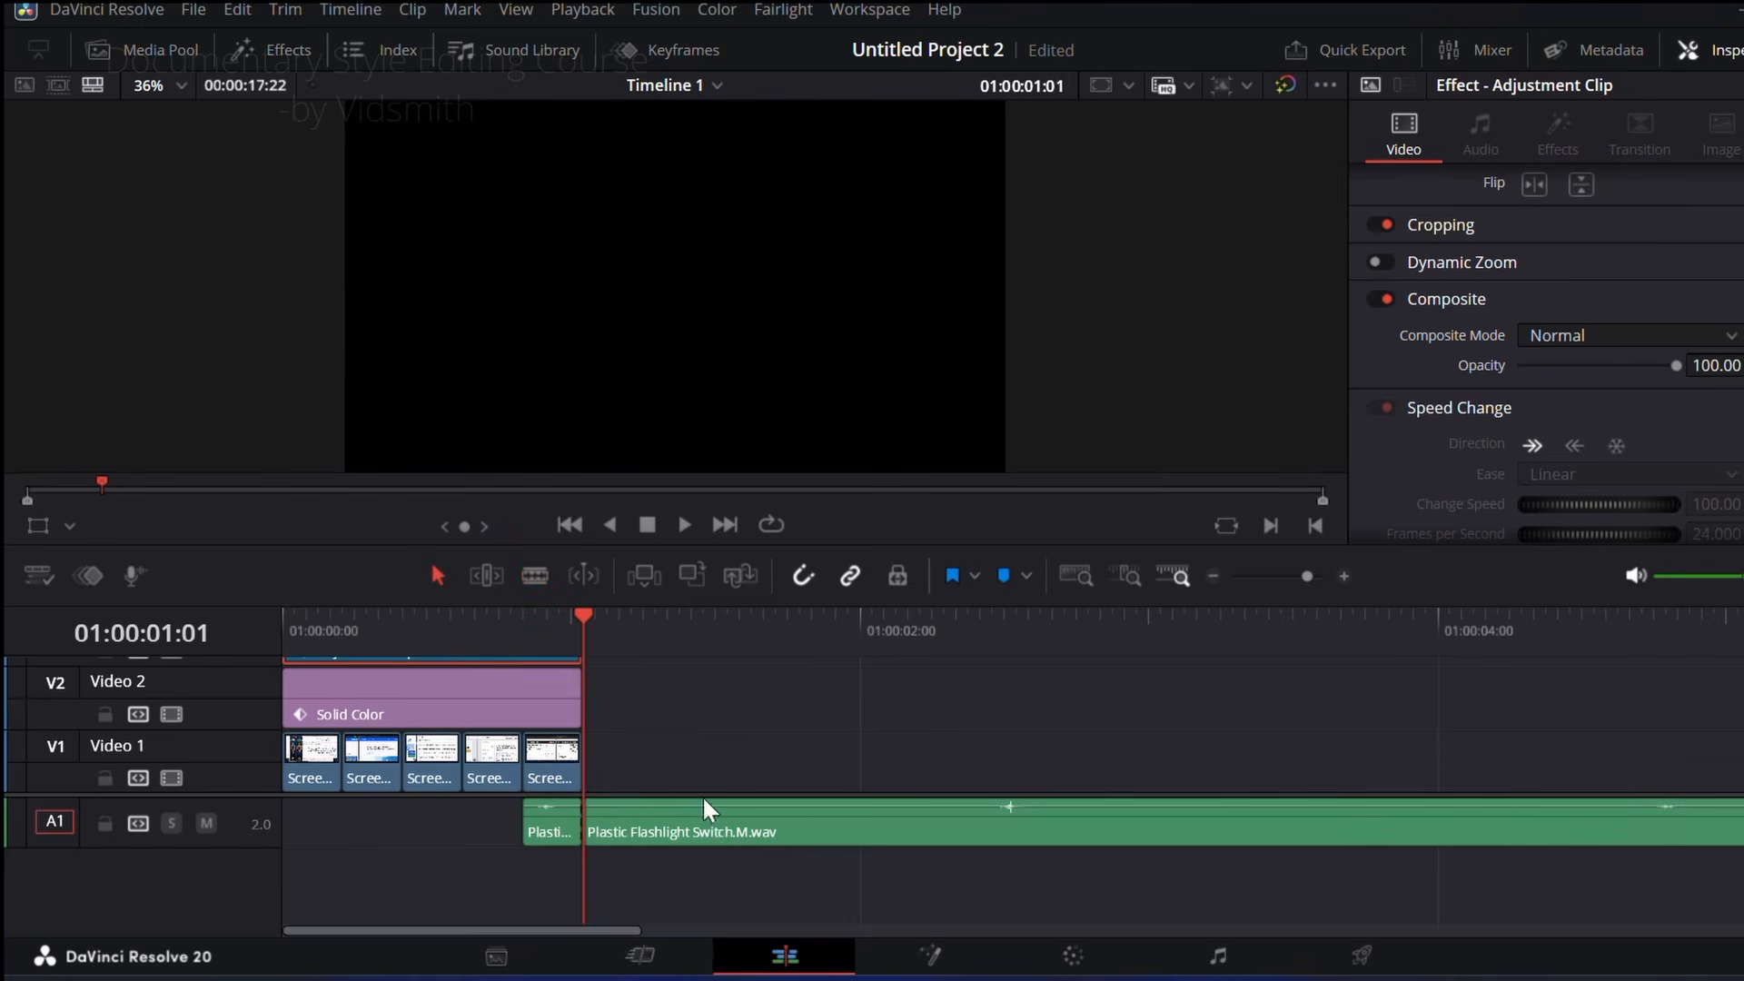
left_click(717, 820)
key("Delete")
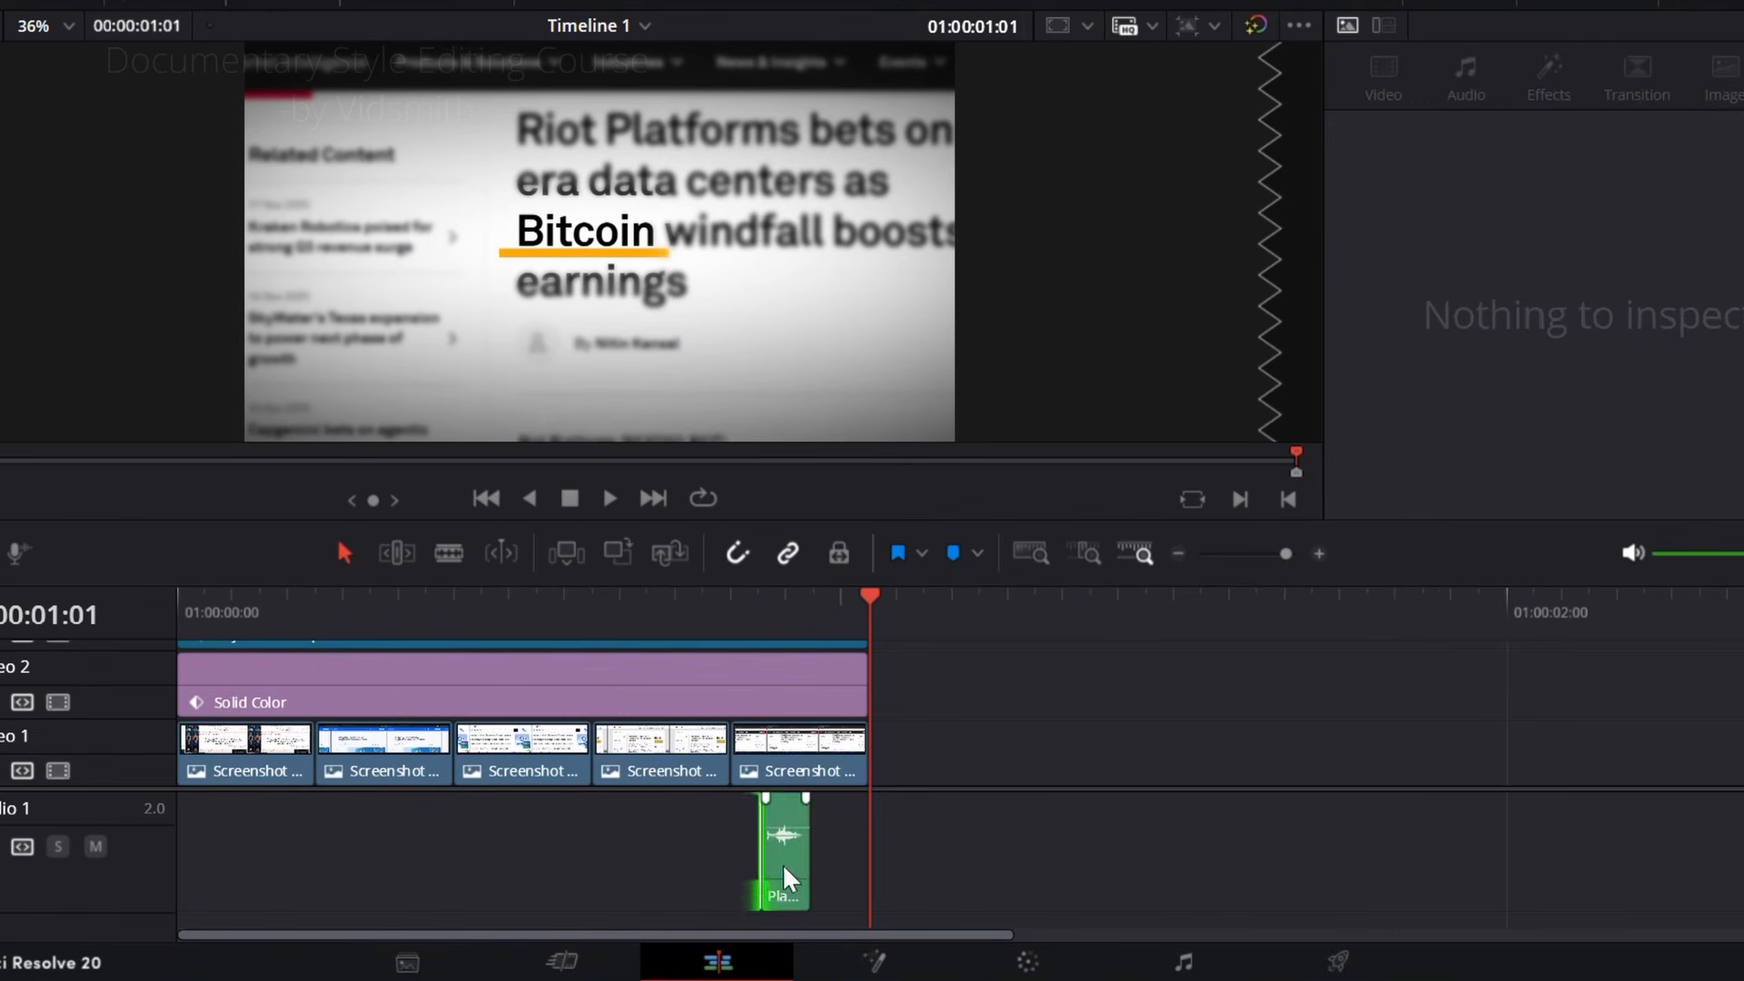
Step: Place a short copy of the switch sound at the start of each of the five screenshots and play the montage
left_click_drag(850, 876, 746, 863)
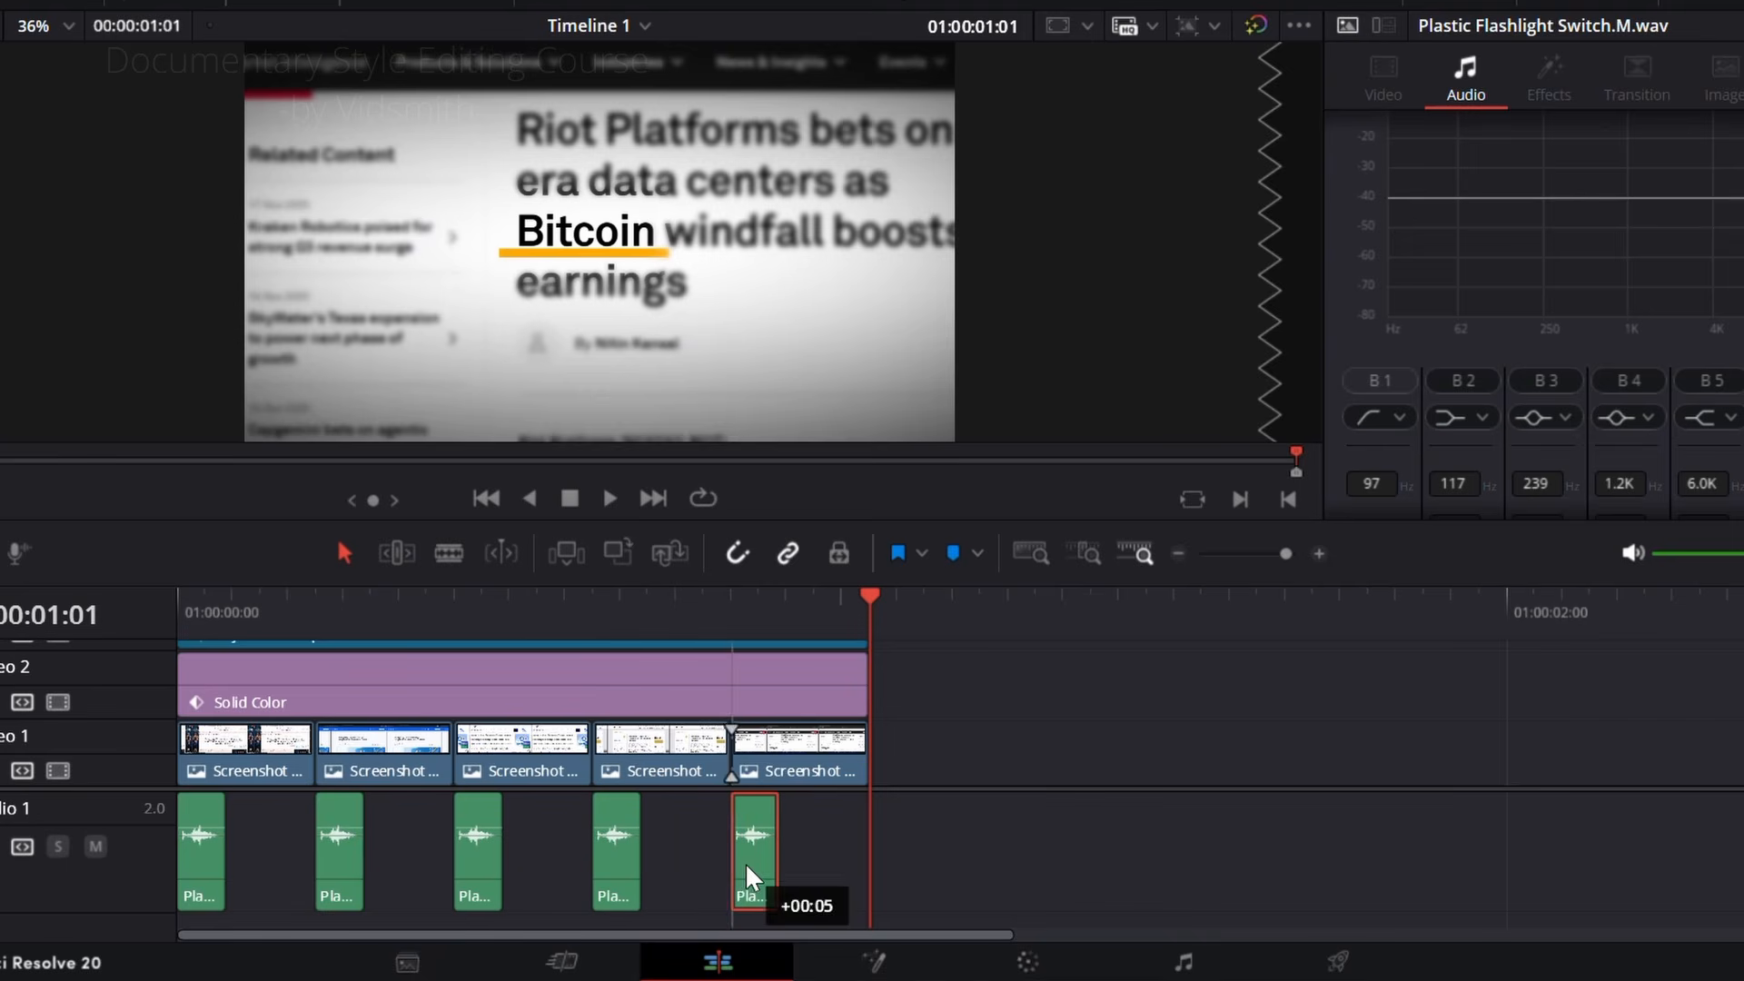
left_click_drag(676, 596, 131, 619)
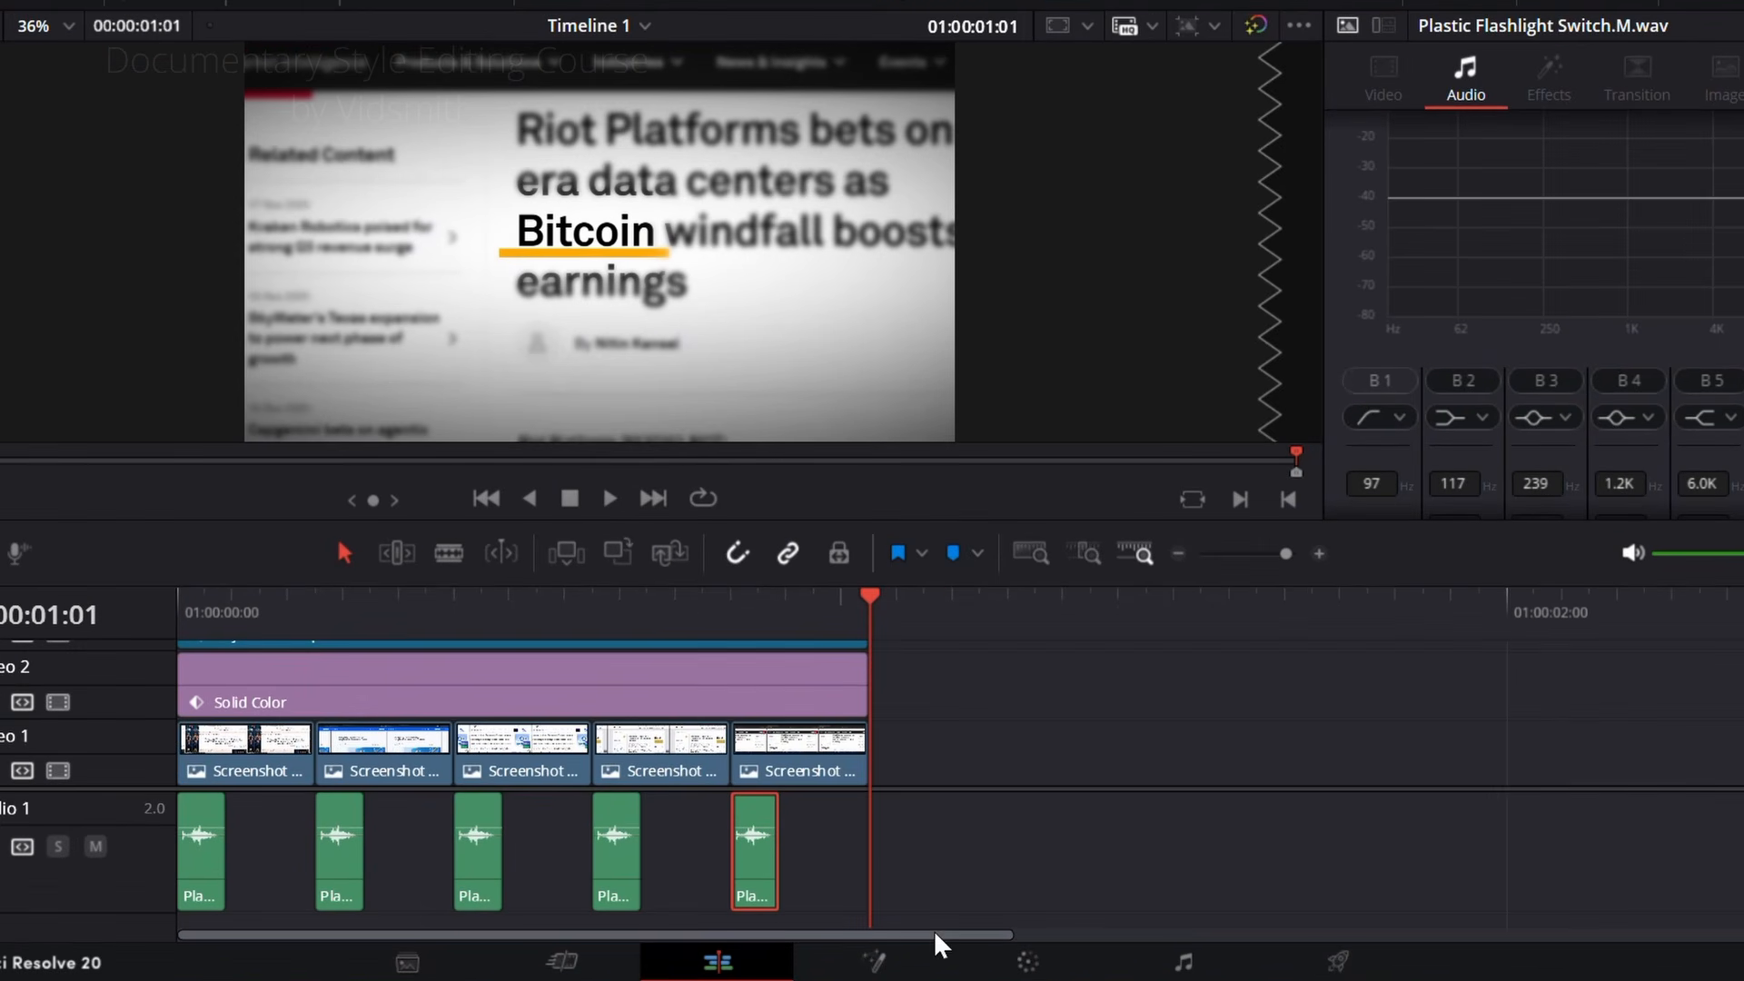
Step: Combine the five screenshots and their switch sounds into a compound clip named Compound Clip 1
left_click_drag(962, 866, 213, 758)
right_click(211, 750)
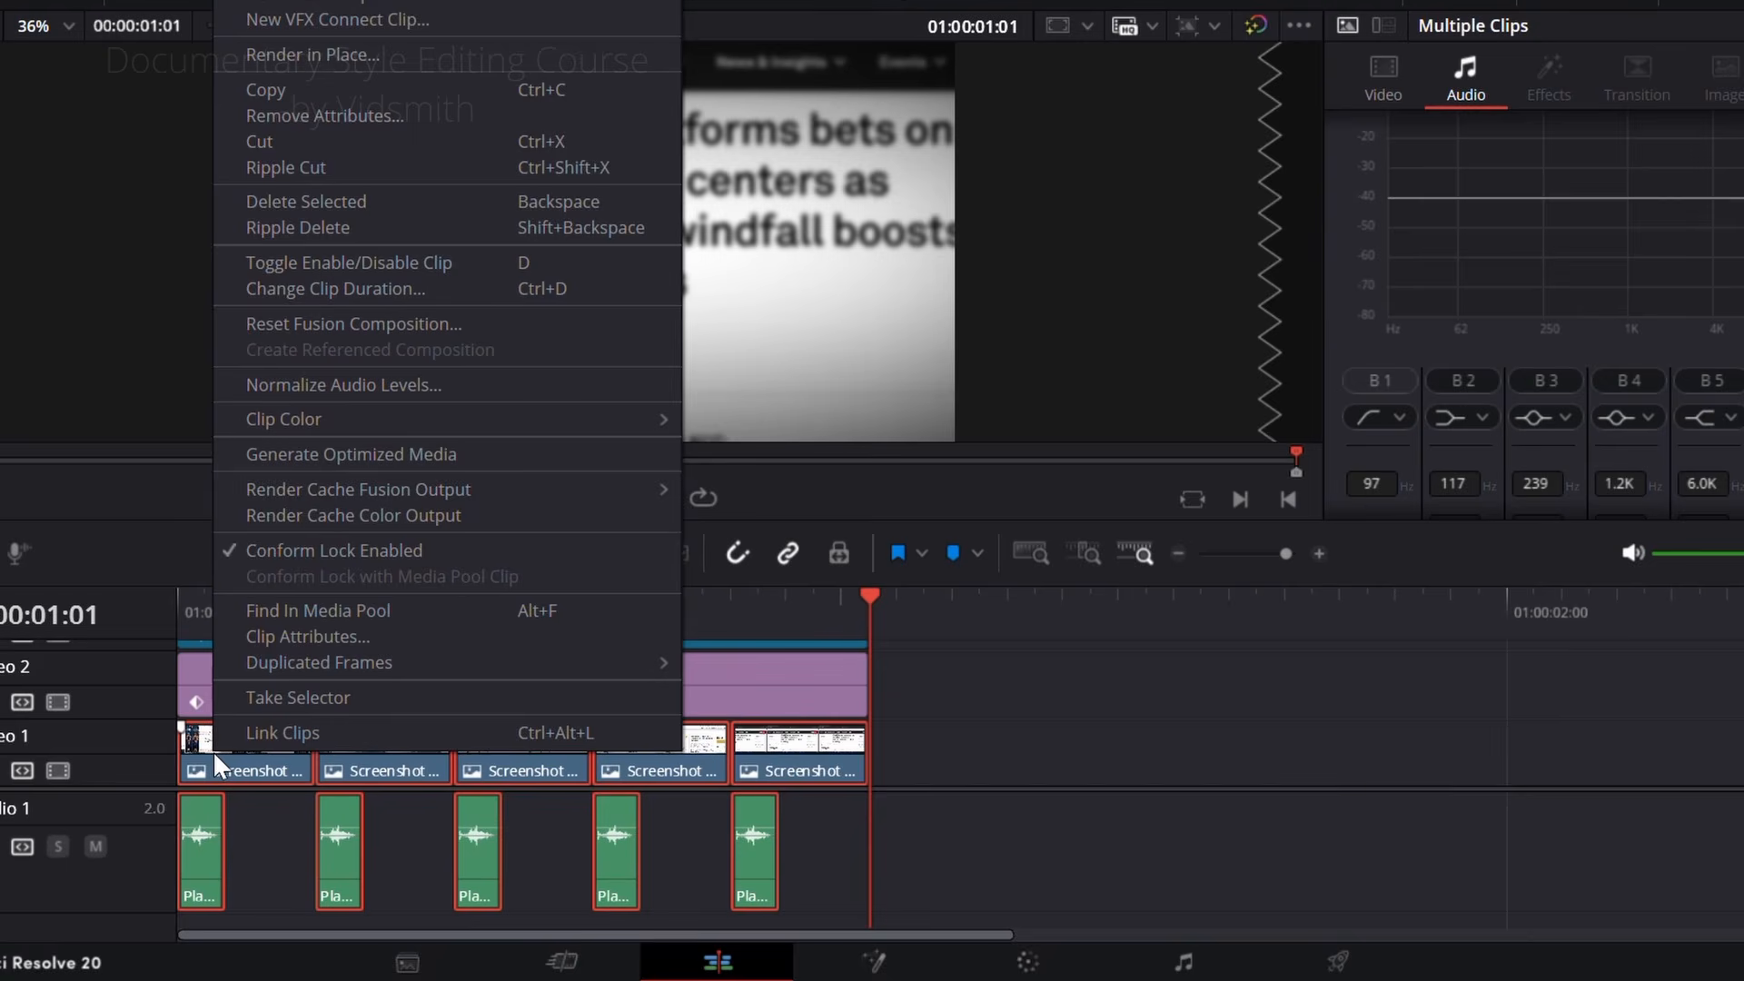
left_click(321, 33)
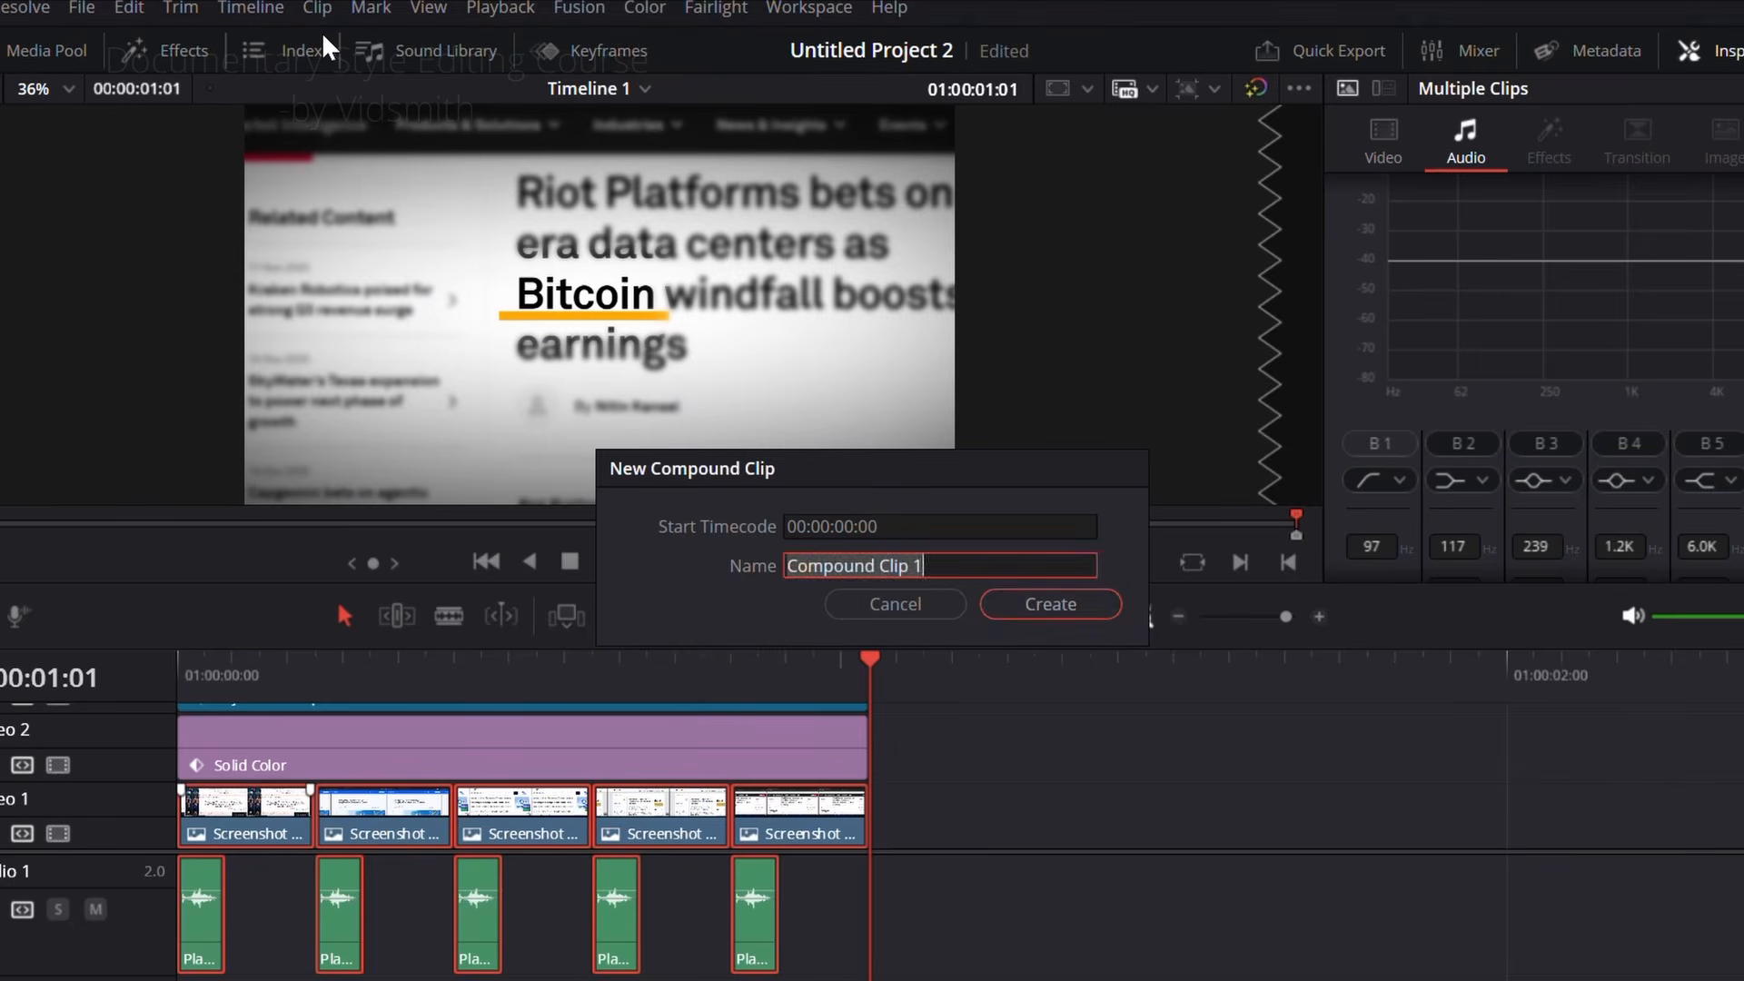
left_click(1068, 609)
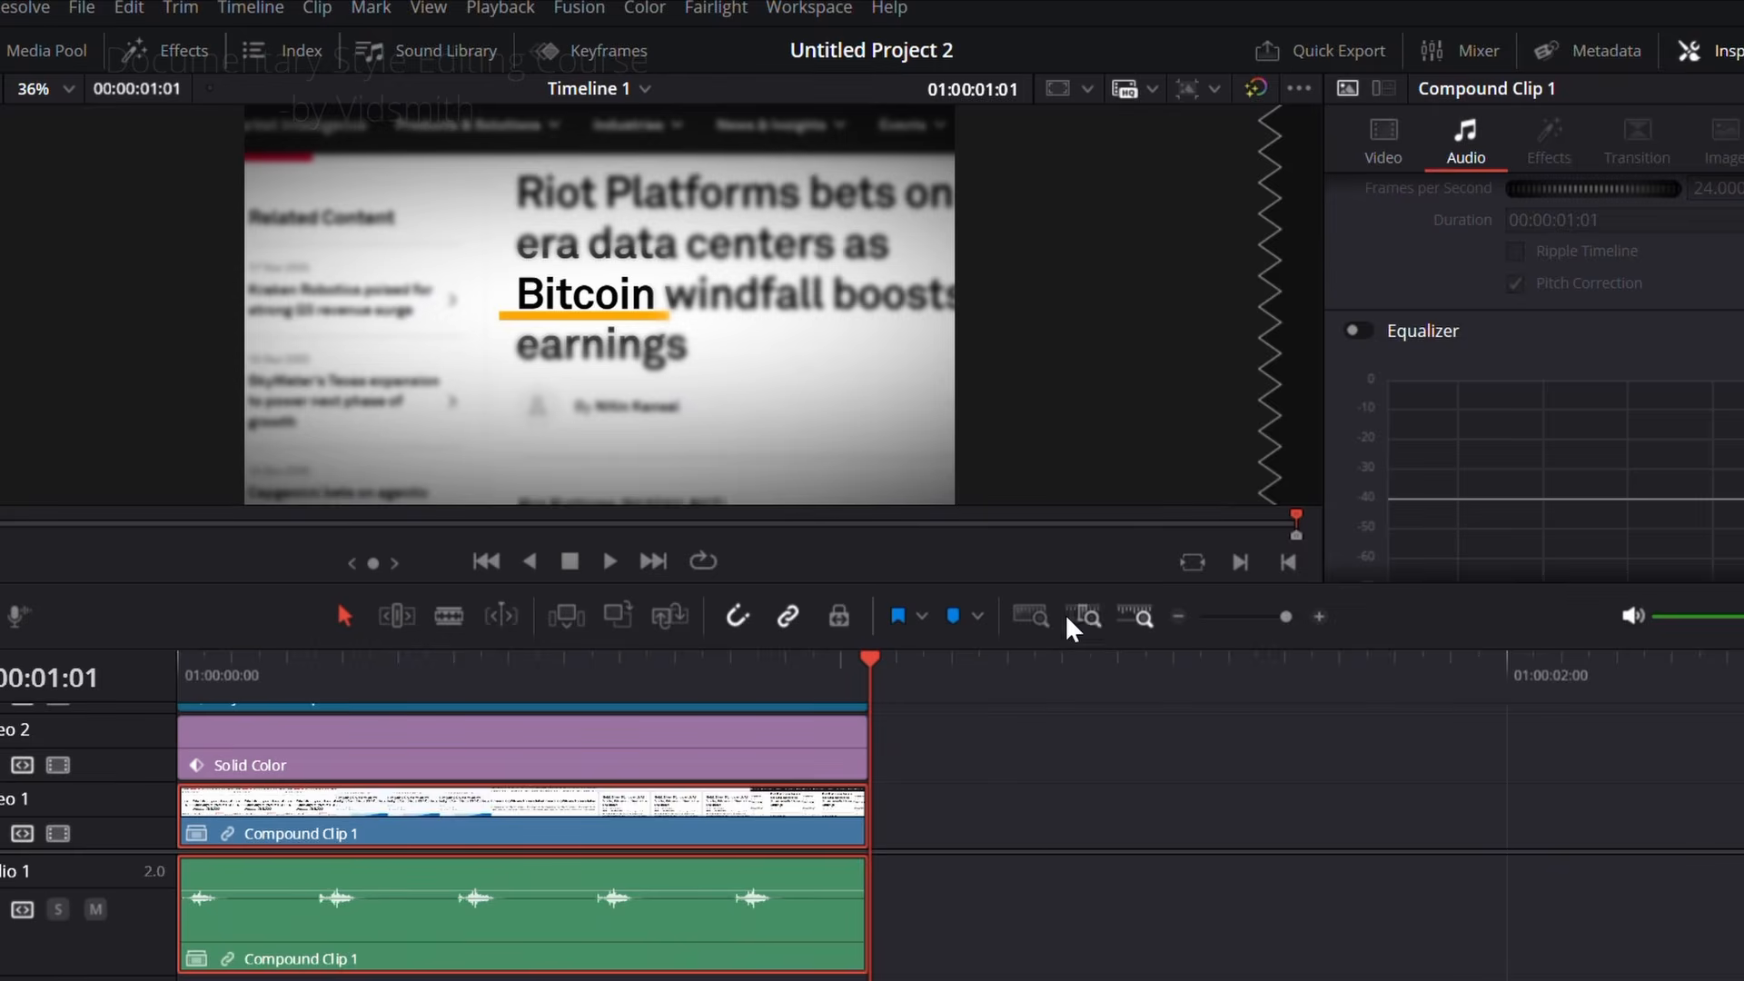
left_click(1023, 901)
Step: Change the compound clip's speed to 181 and scrub through the shortened montage
left_click(752, 829)
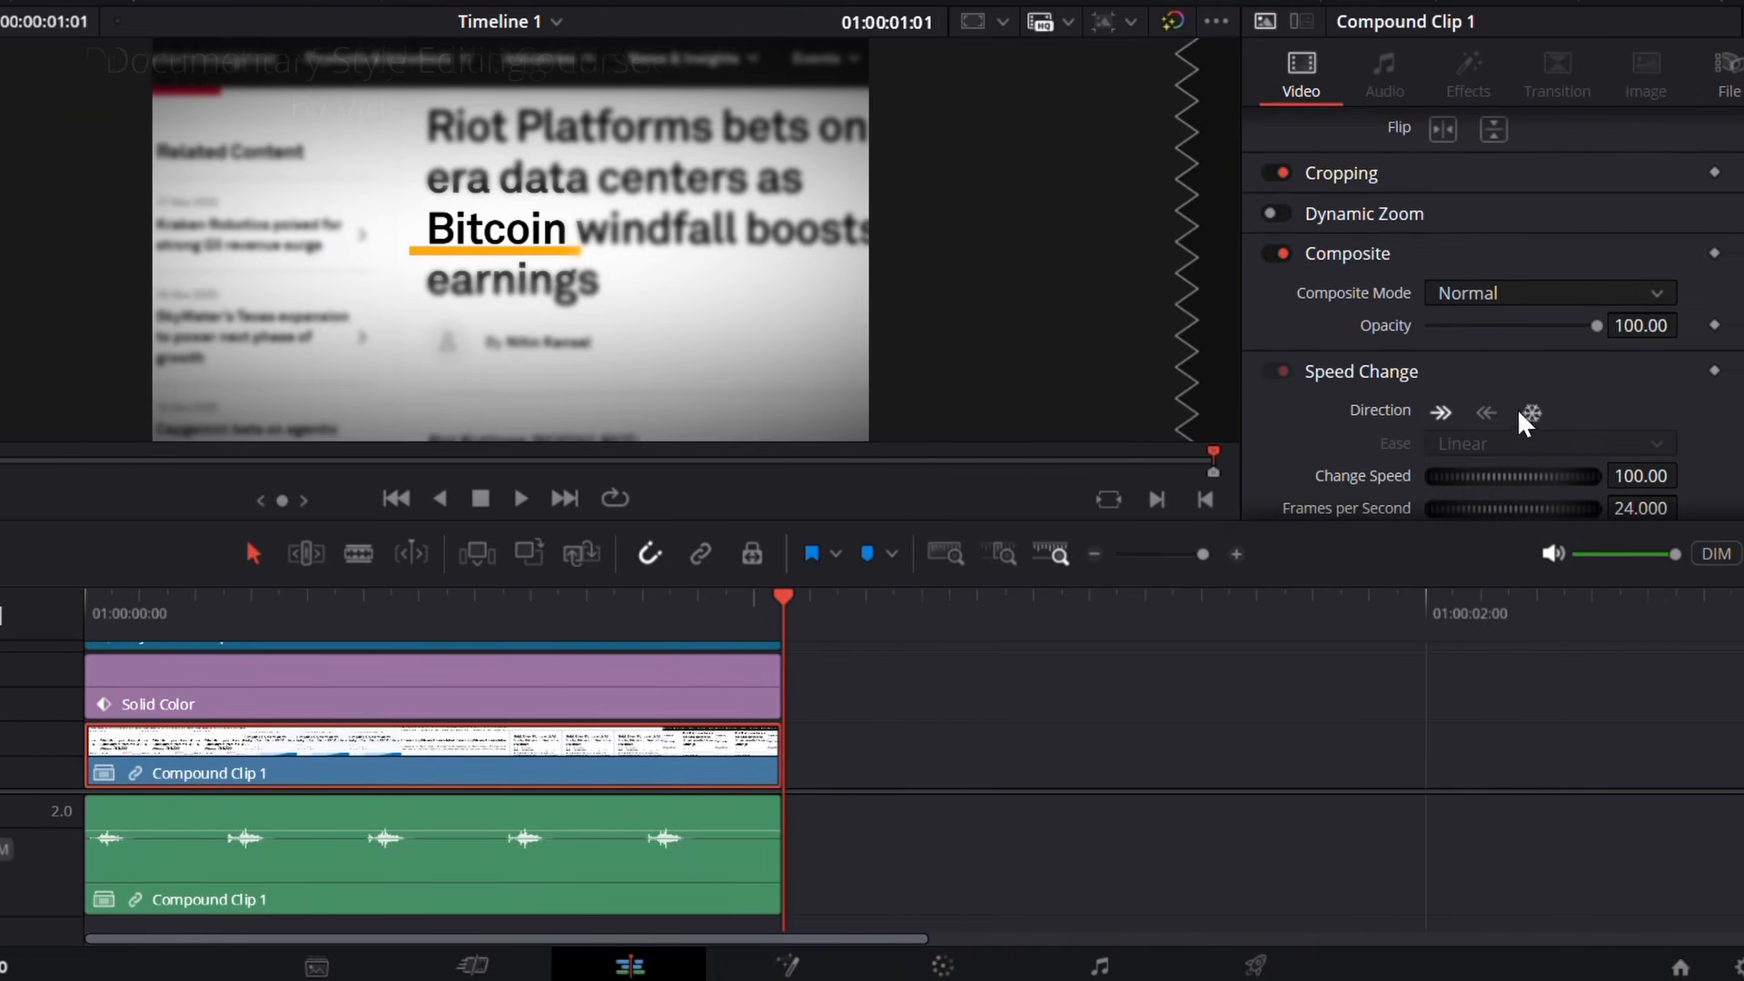
left_click_drag(1425, 481, 1578, 477)
left_click_drag(445, 614, 47, 612)
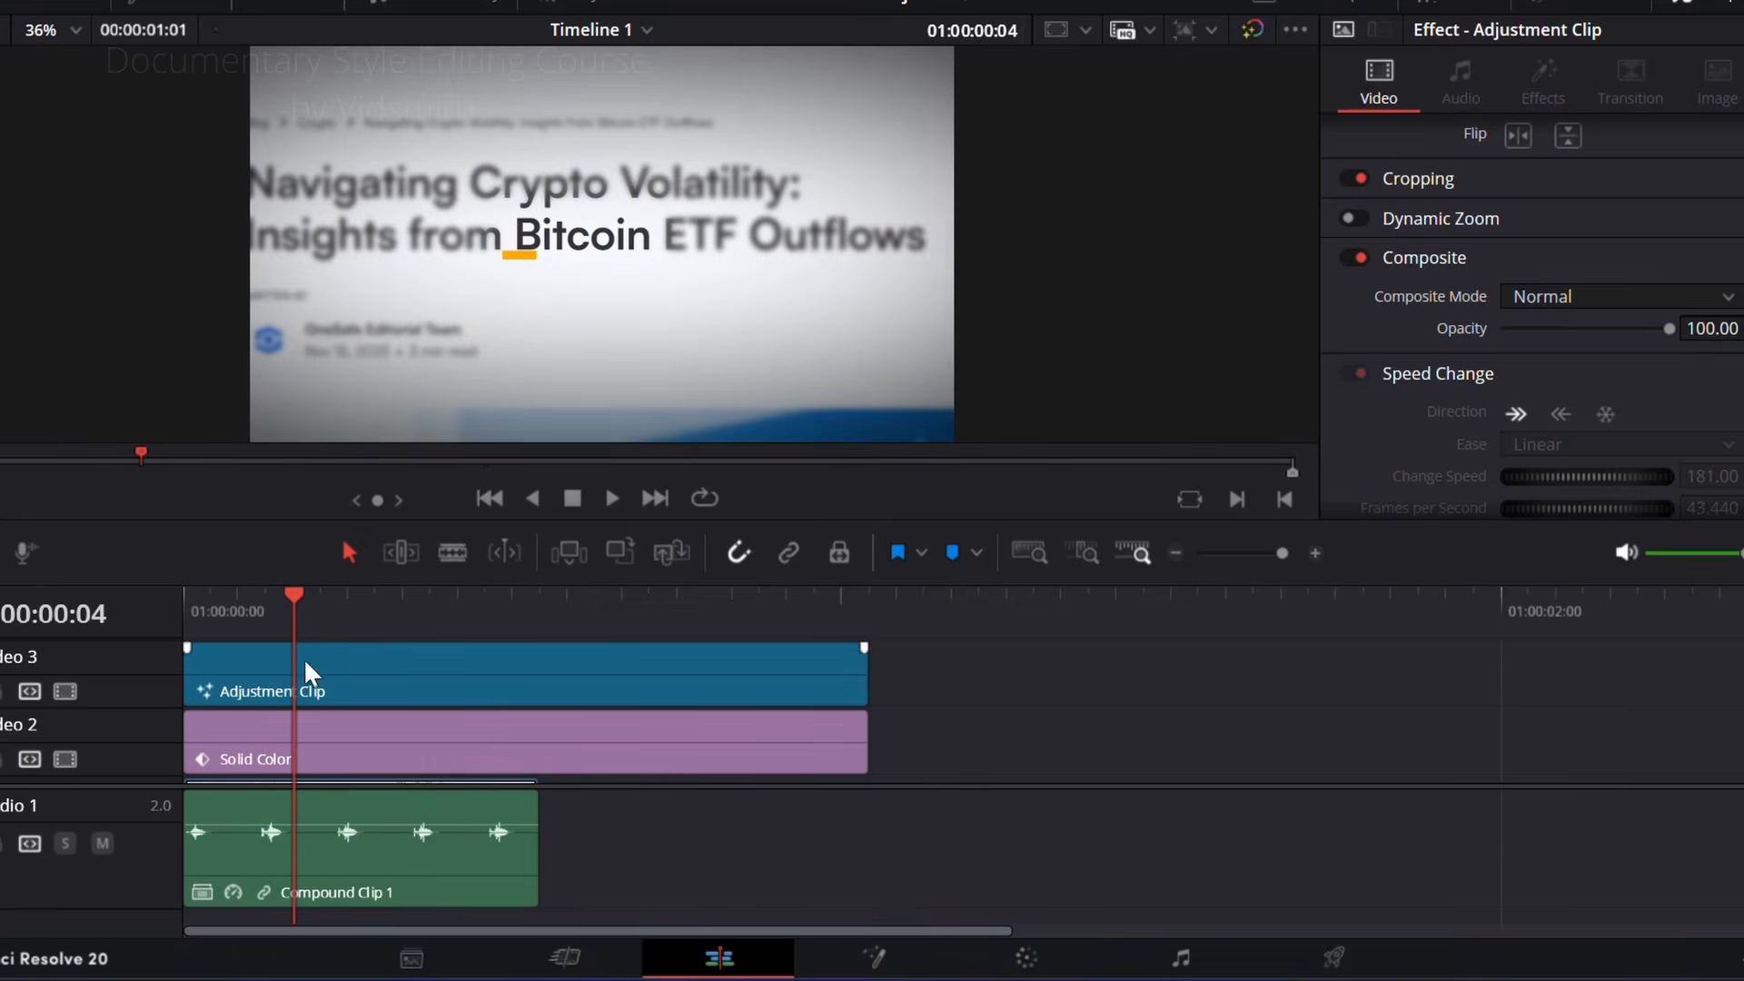
Step: Duplicate the sped-up compound clip directly after itself and trim the copy to the end of the Solid Color clip
scroll(543, 654, "down", 2)
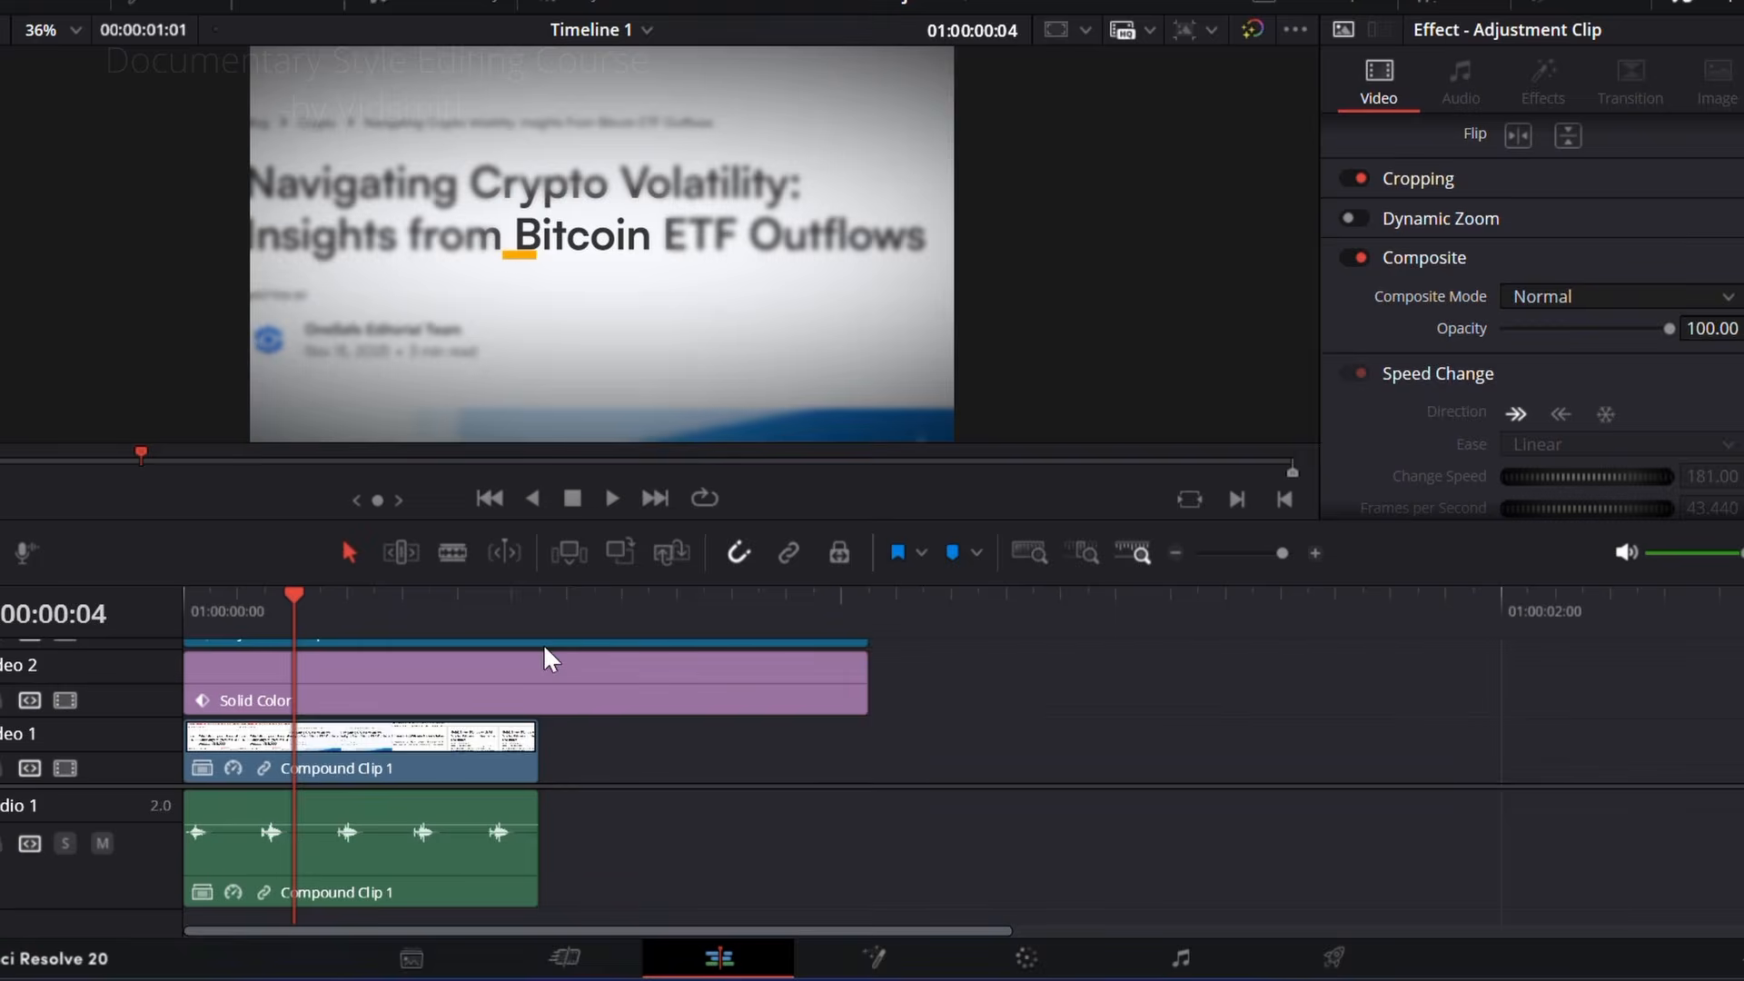
left_click(413, 755)
left_click_drag(774, 886, 680, 759)
left_click_drag(381, 607, 15, 615)
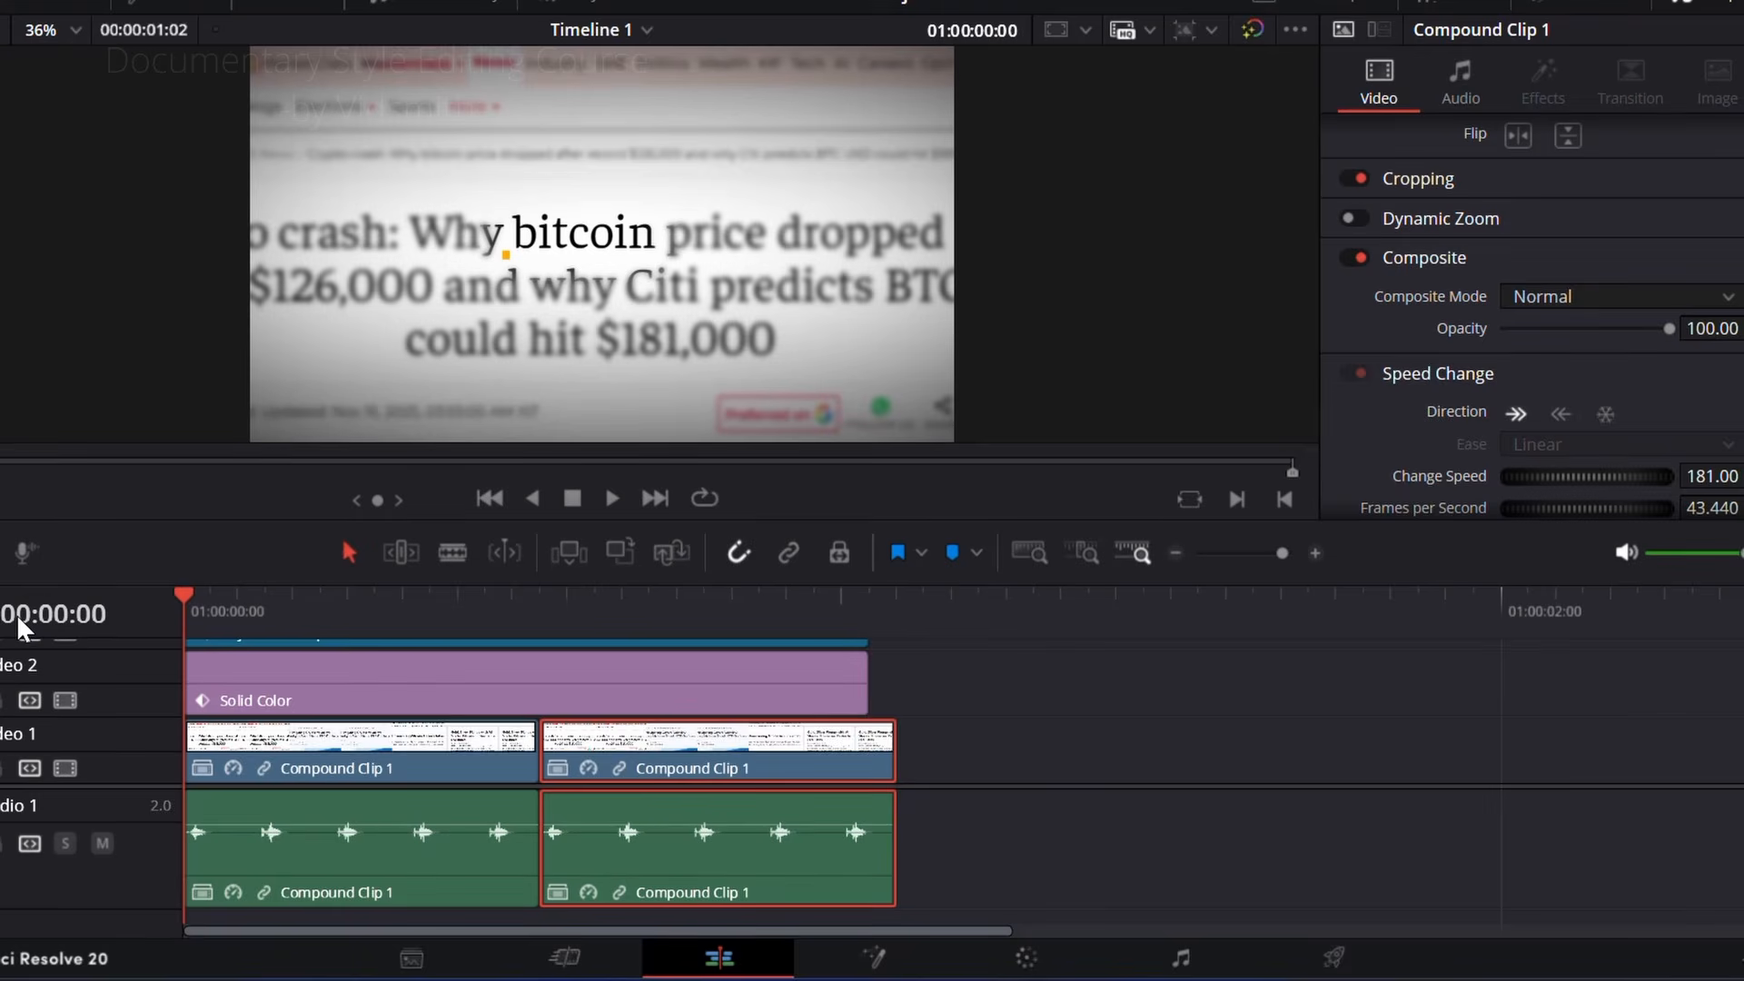
left_click_drag(20, 627, 210, 607)
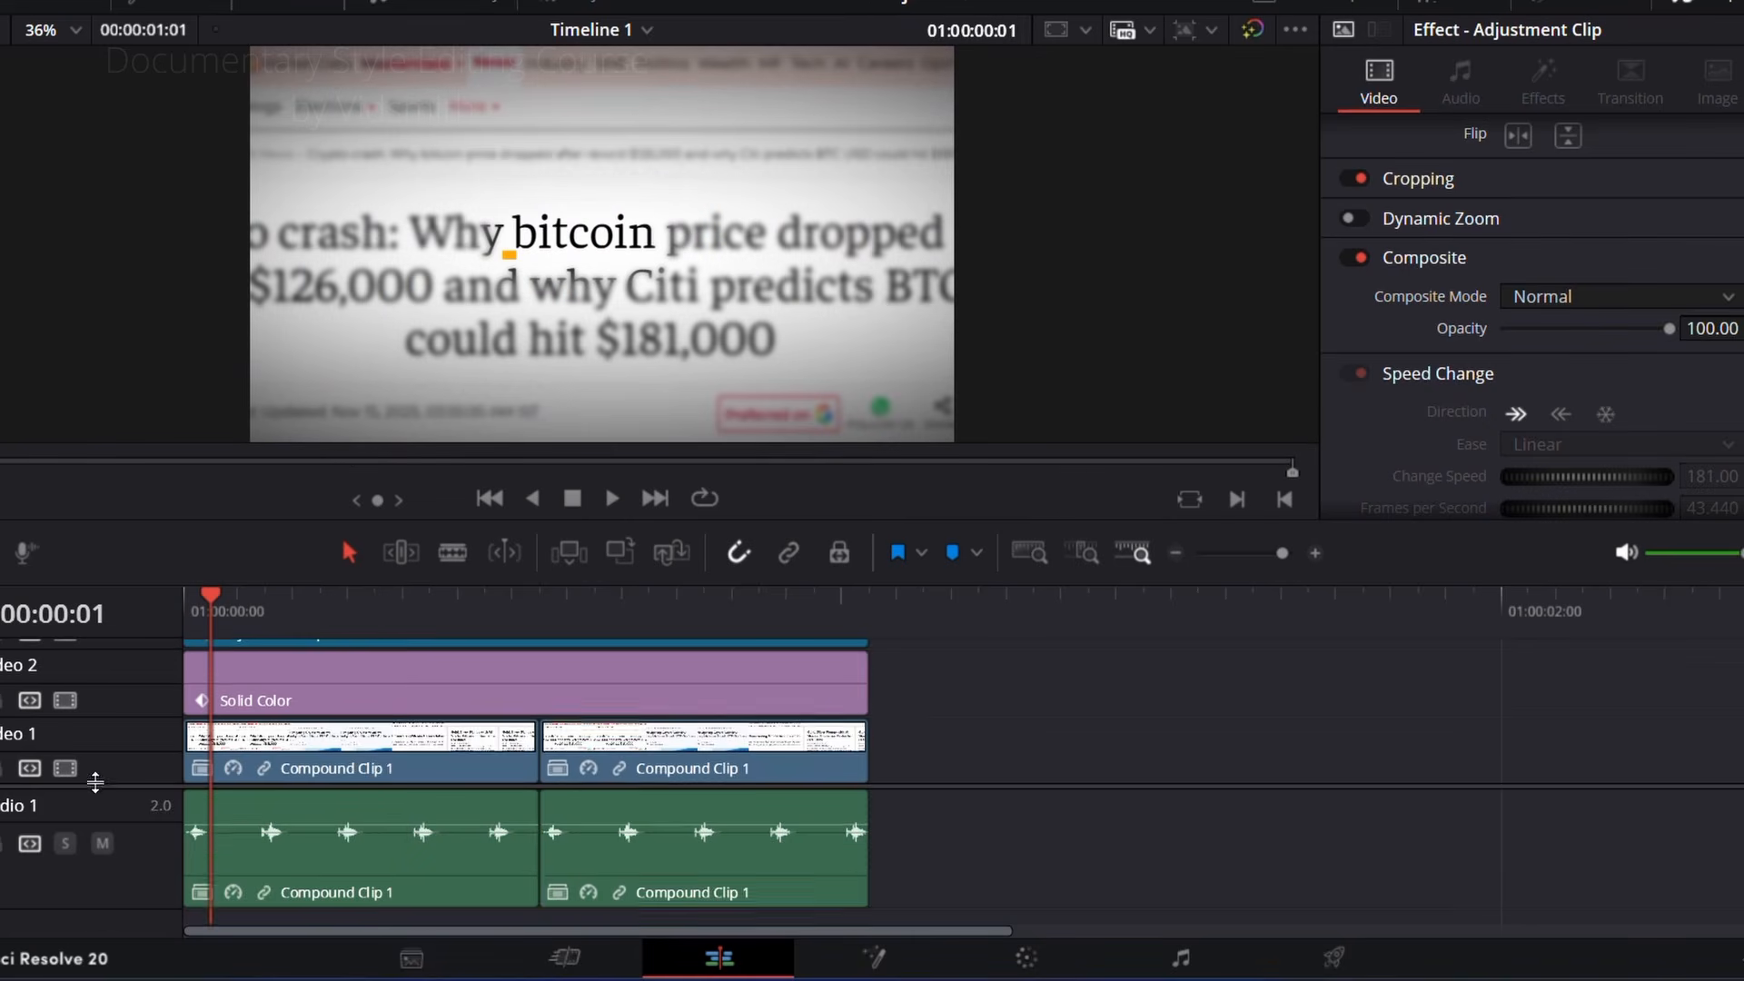
left_click_drag(94, 785, 106, 876)
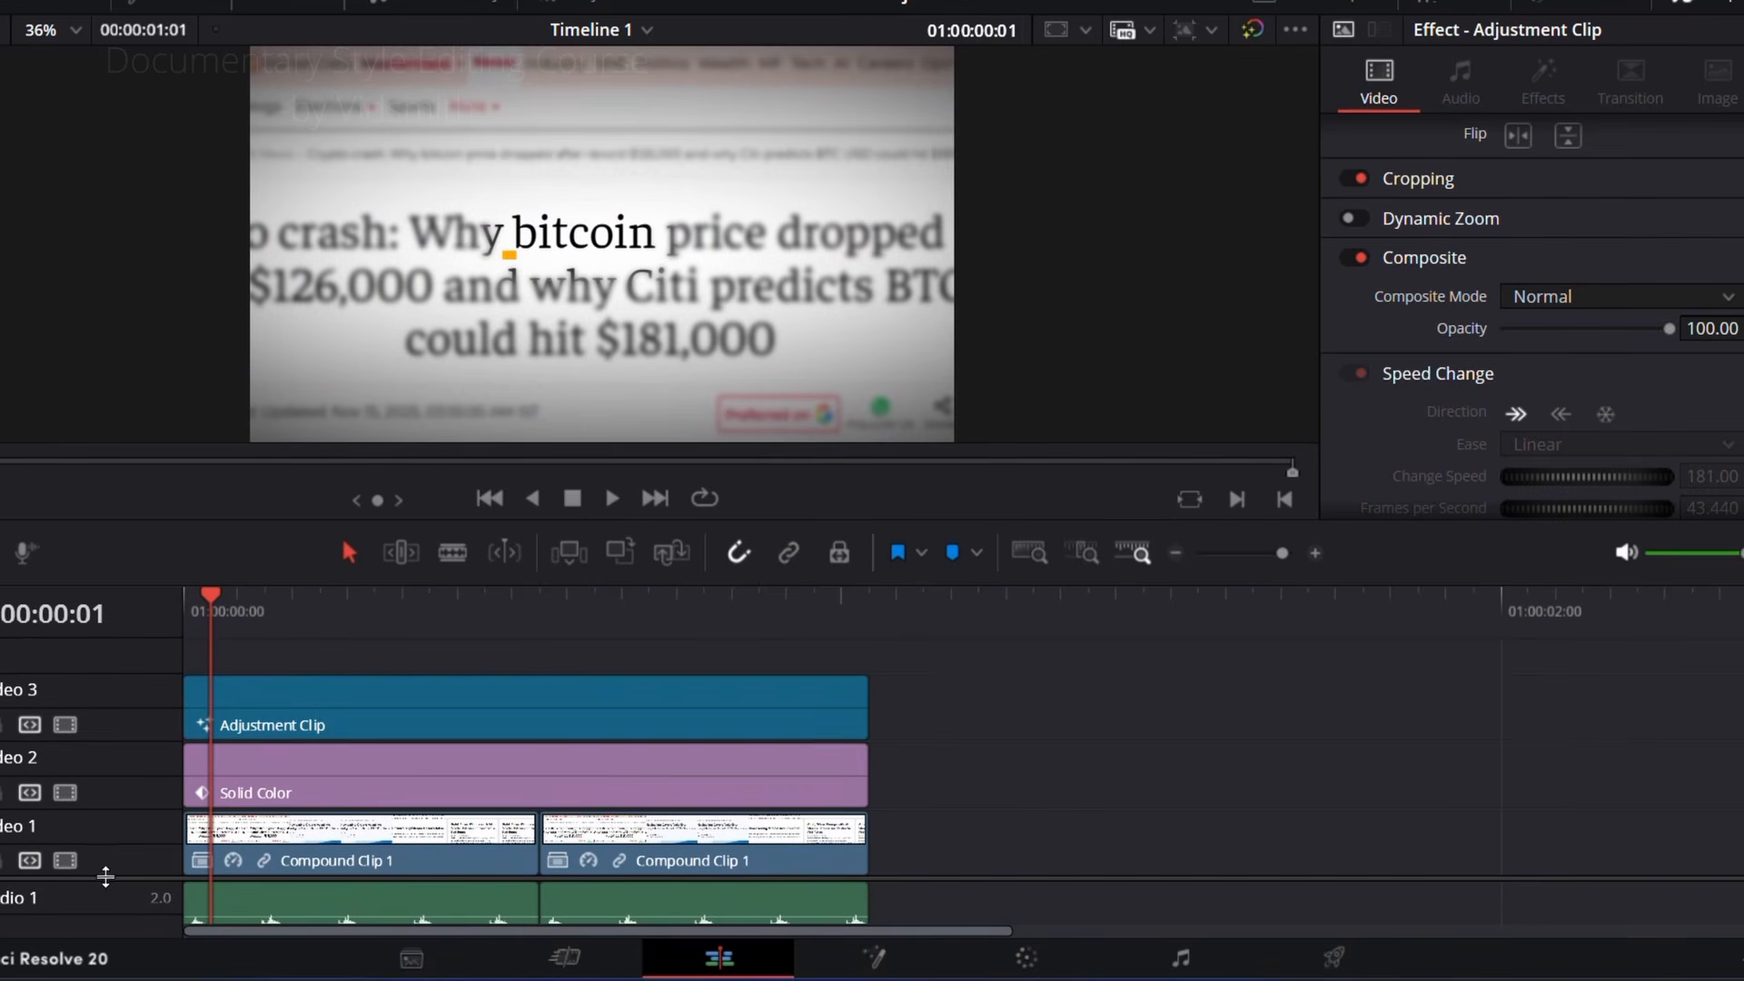
Step: Keyframe the adjustment clip at 01:00:00:00 with pitch 0.184 and yaw -0.139
left_click(318, 724)
left_click(227, 614)
left_click_drag(229, 624, 194, 635)
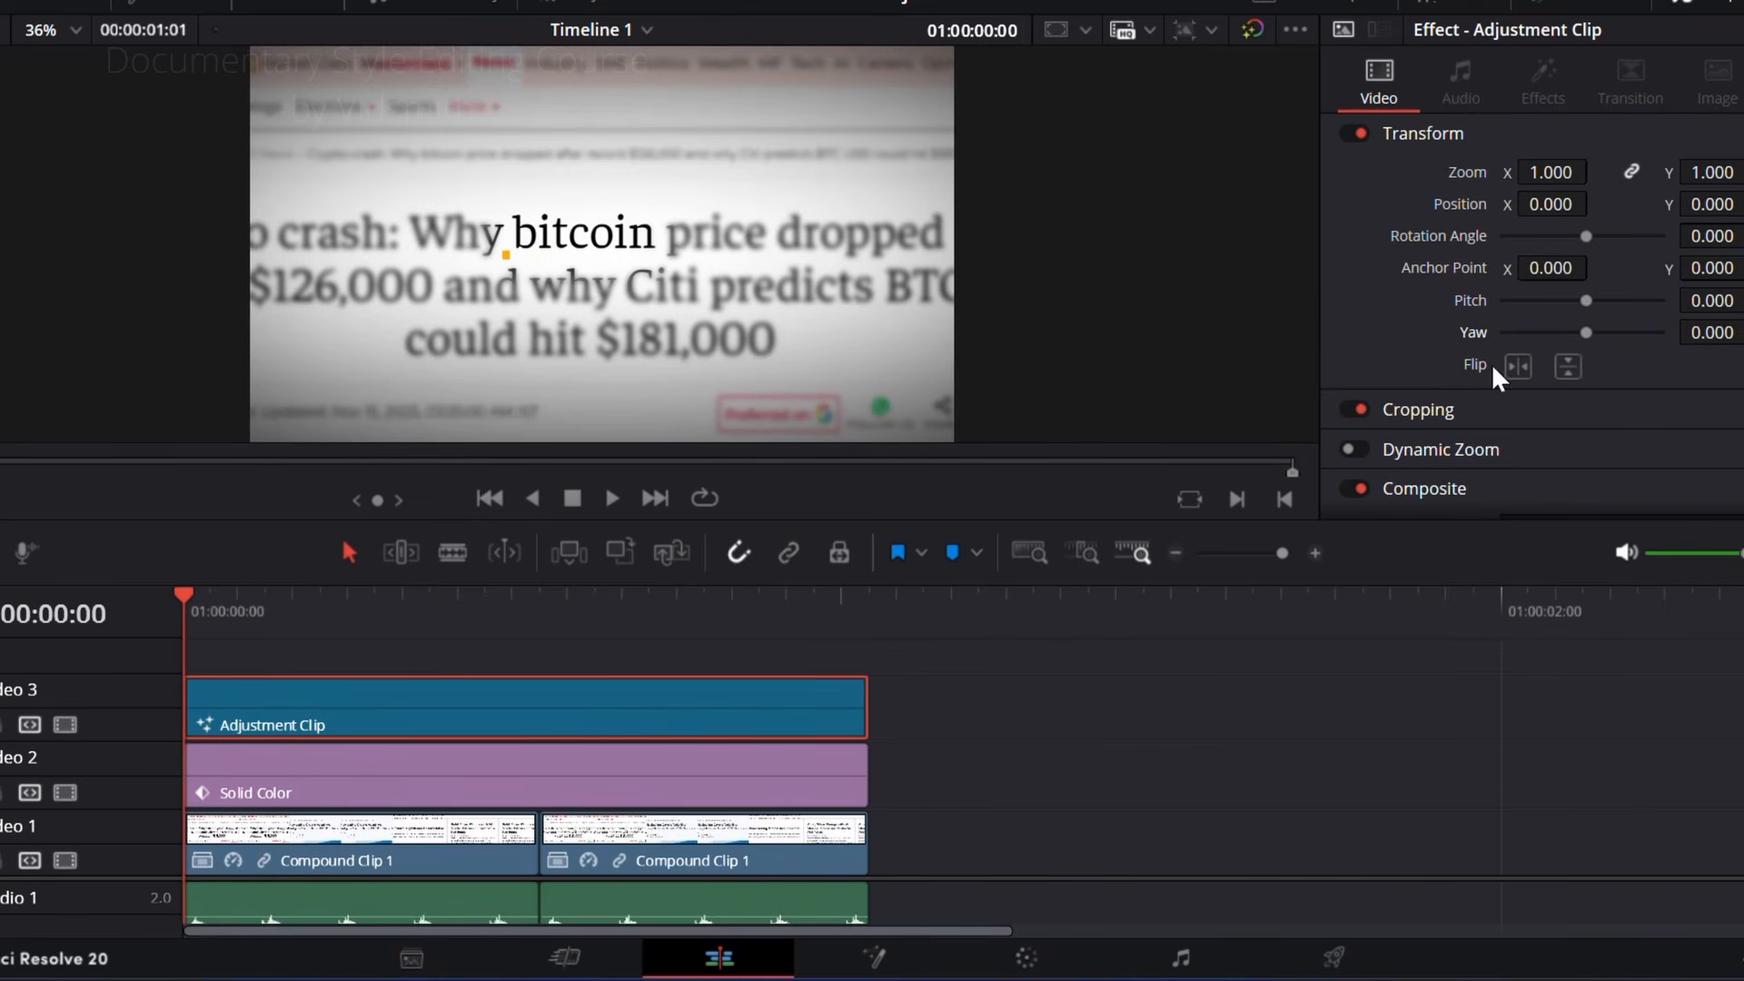
left_click_drag(1714, 332, 1646, 300)
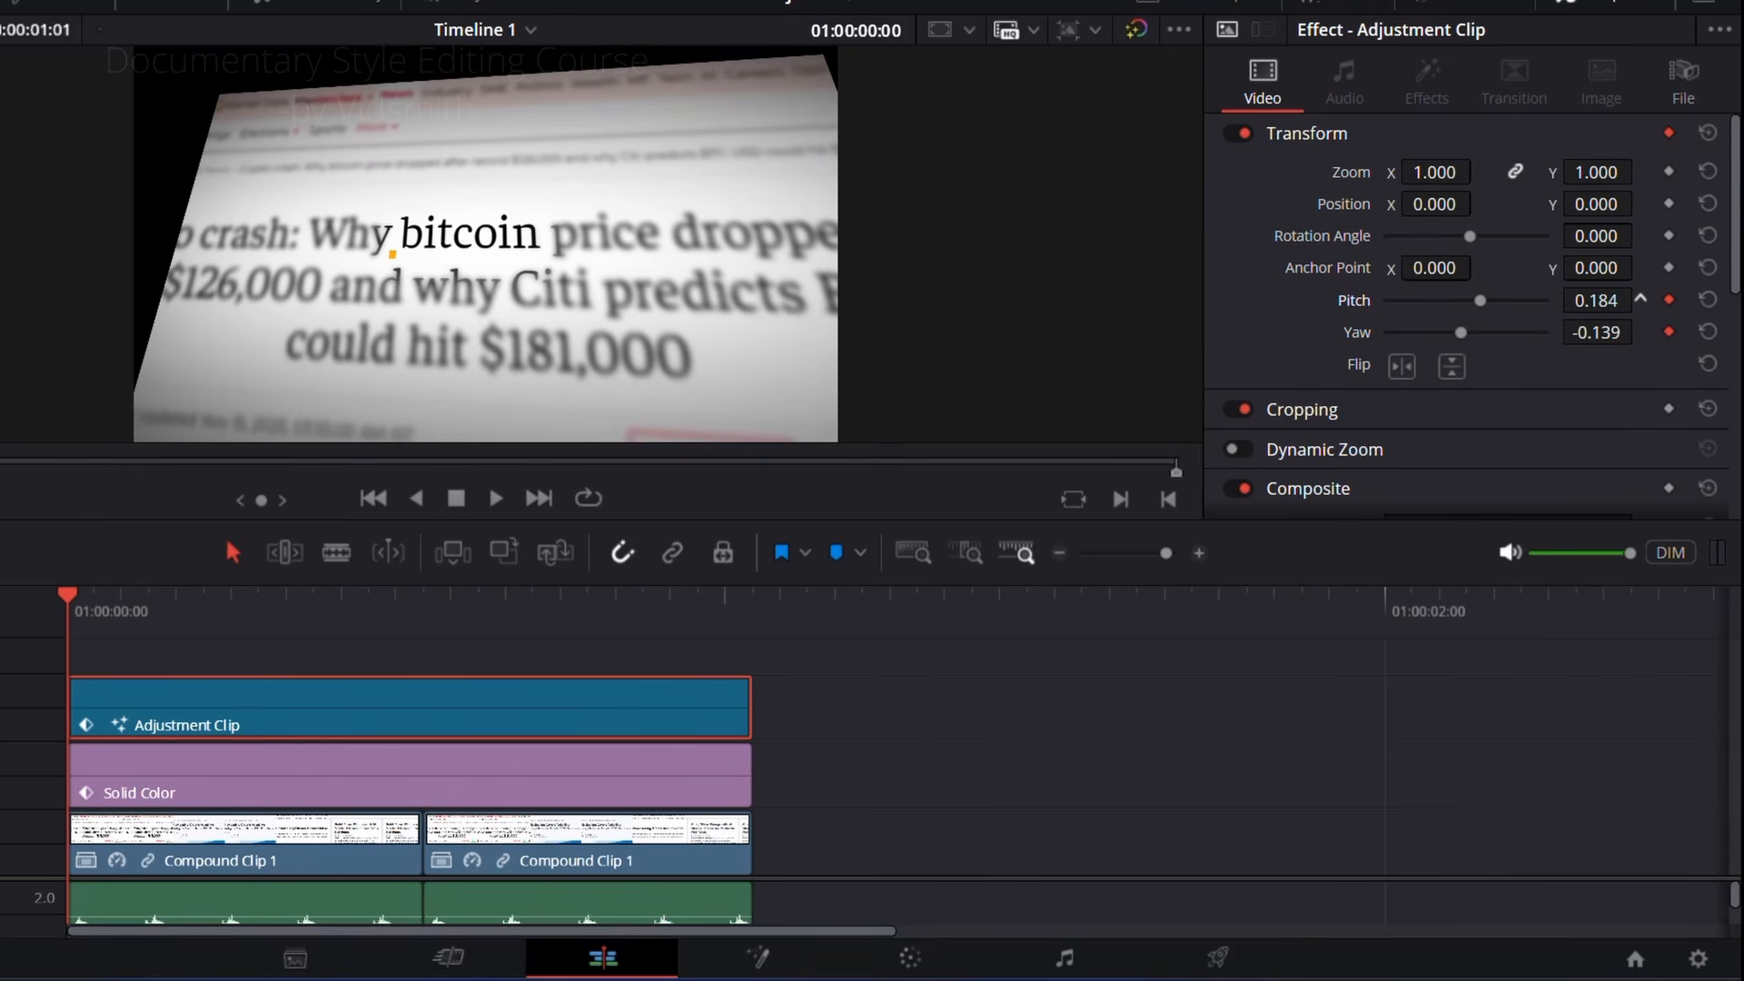
Step: Keyframe the adjustment clip at 01:00:01:01 with pitch -0.134 and yaw 0.272
left_click(125, 602)
left_click_drag(132, 606, 747, 625)
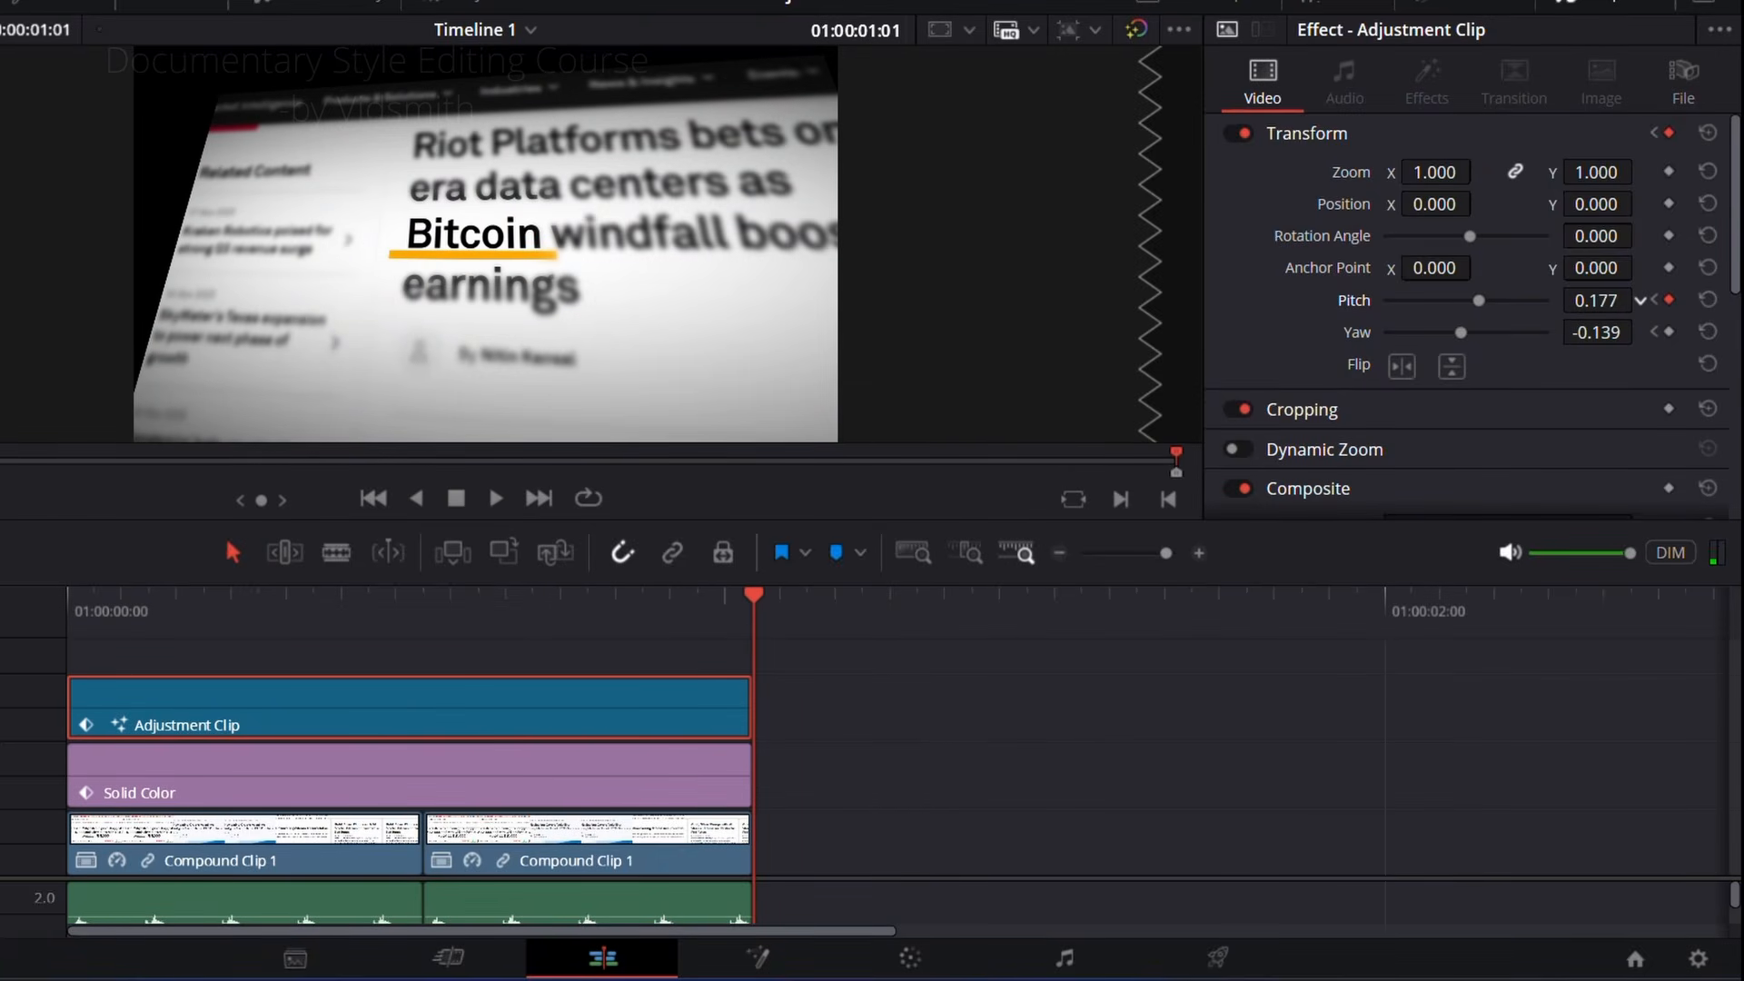
left_click_drag(1596, 300, 1641, 332)
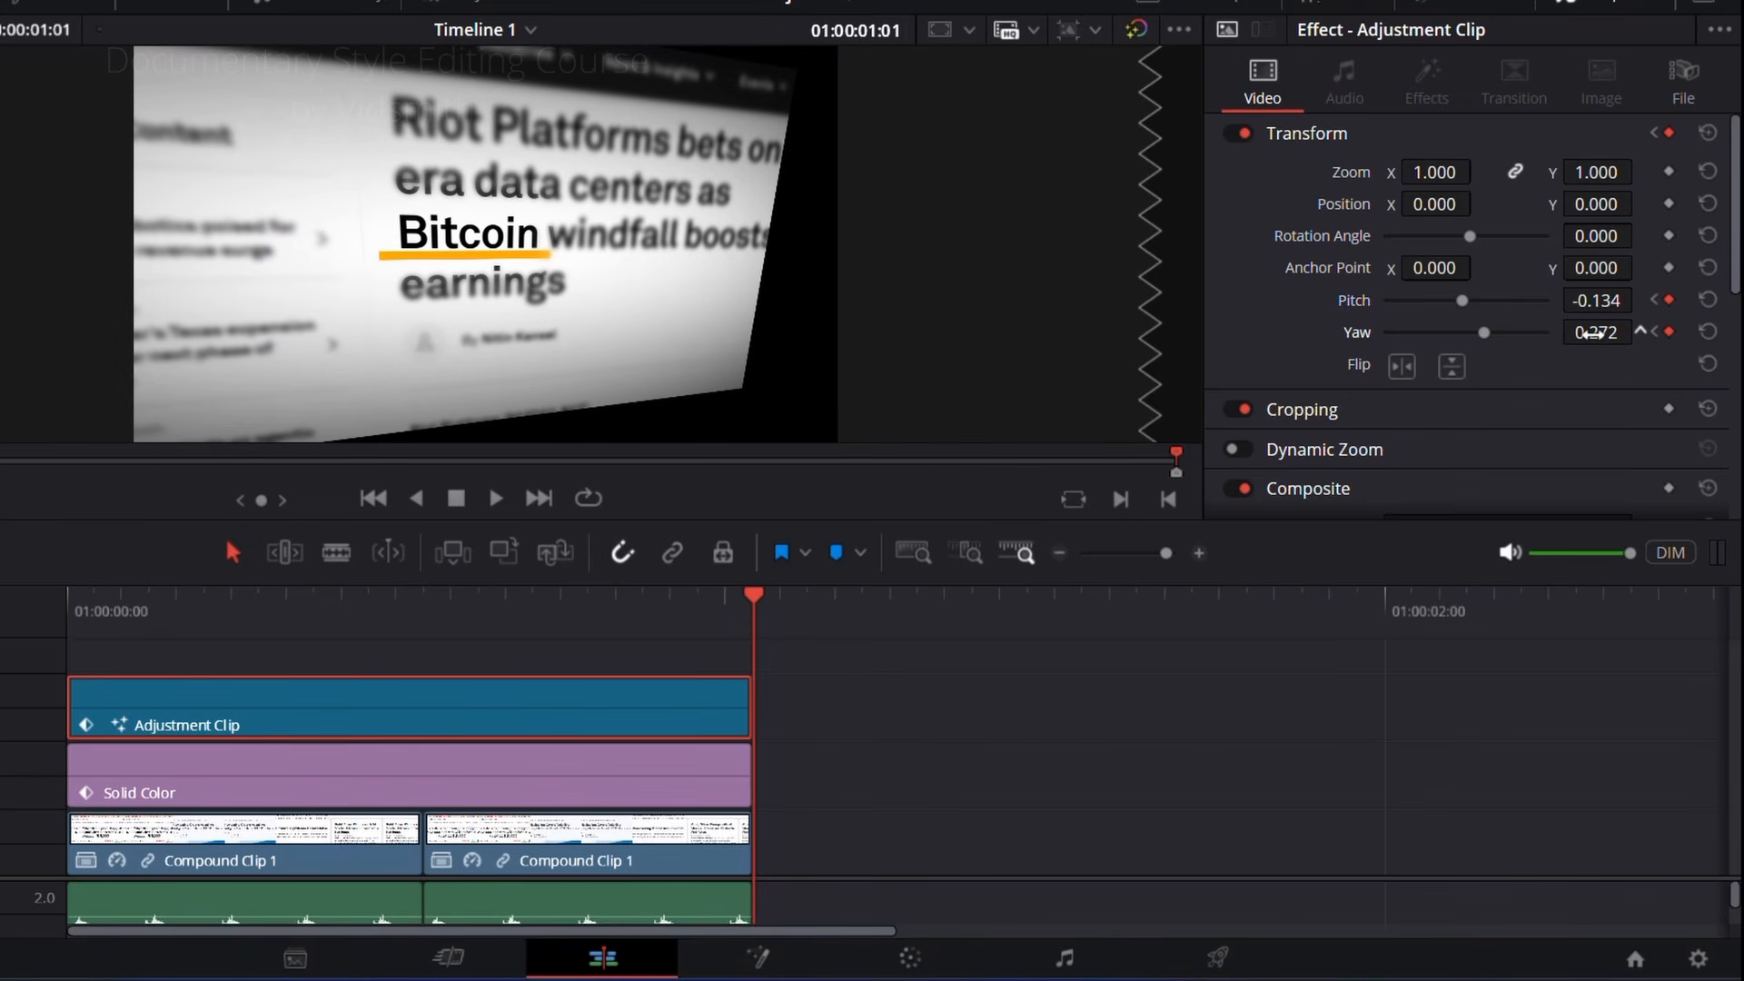
Step: Increase the adjustment clip's zoom to hide the black edges around the tilted headlines and scrub through the montage
left_click_drag(754, 601, 507, 674)
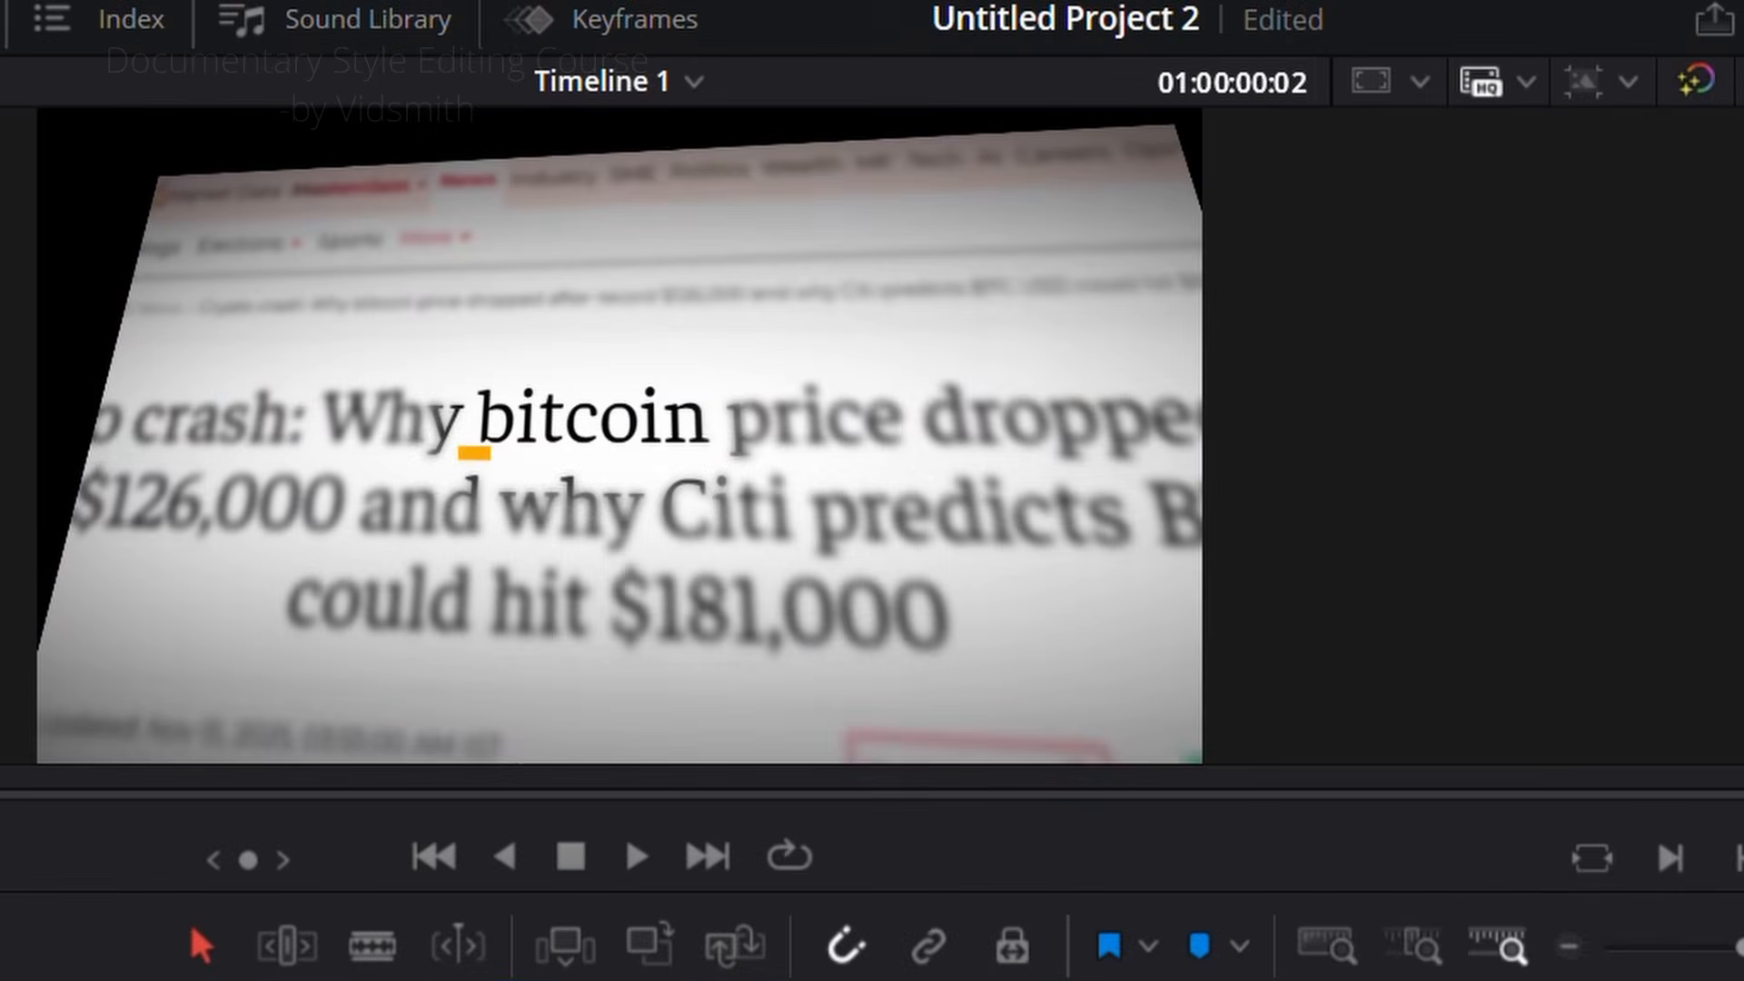
key("Right")
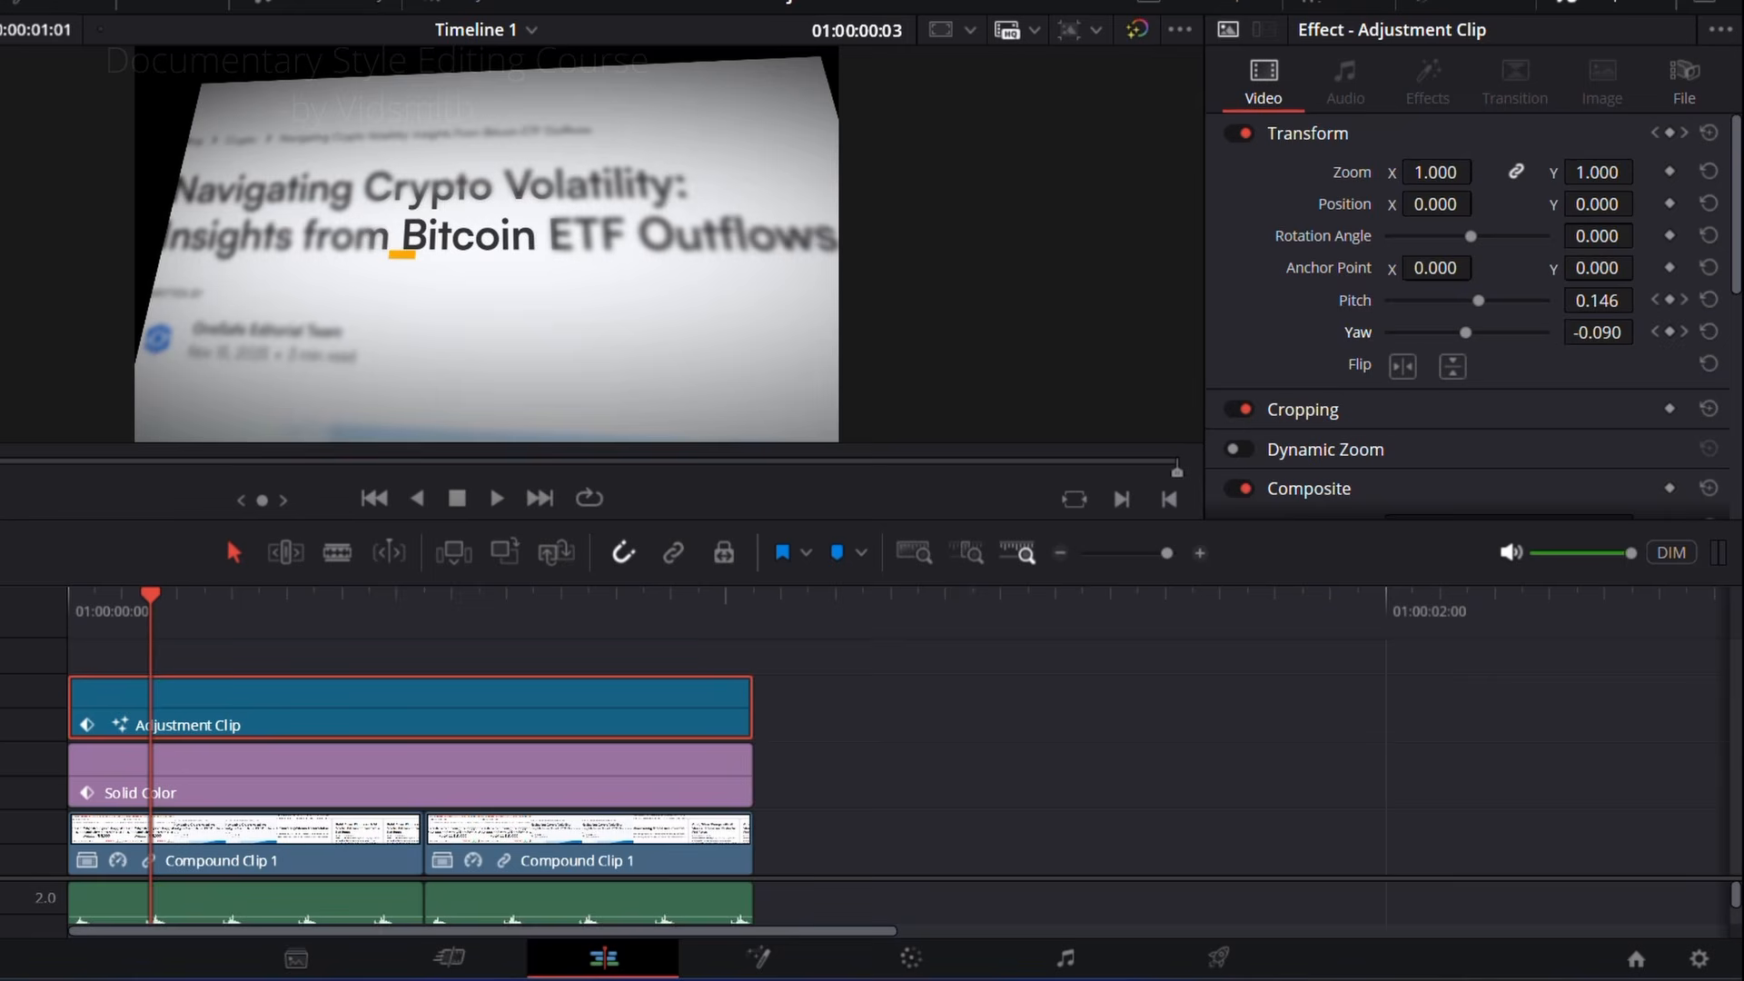
left_click_drag(1435, 173, 1469, 173)
left_click_drag(271, 631, 750, 592)
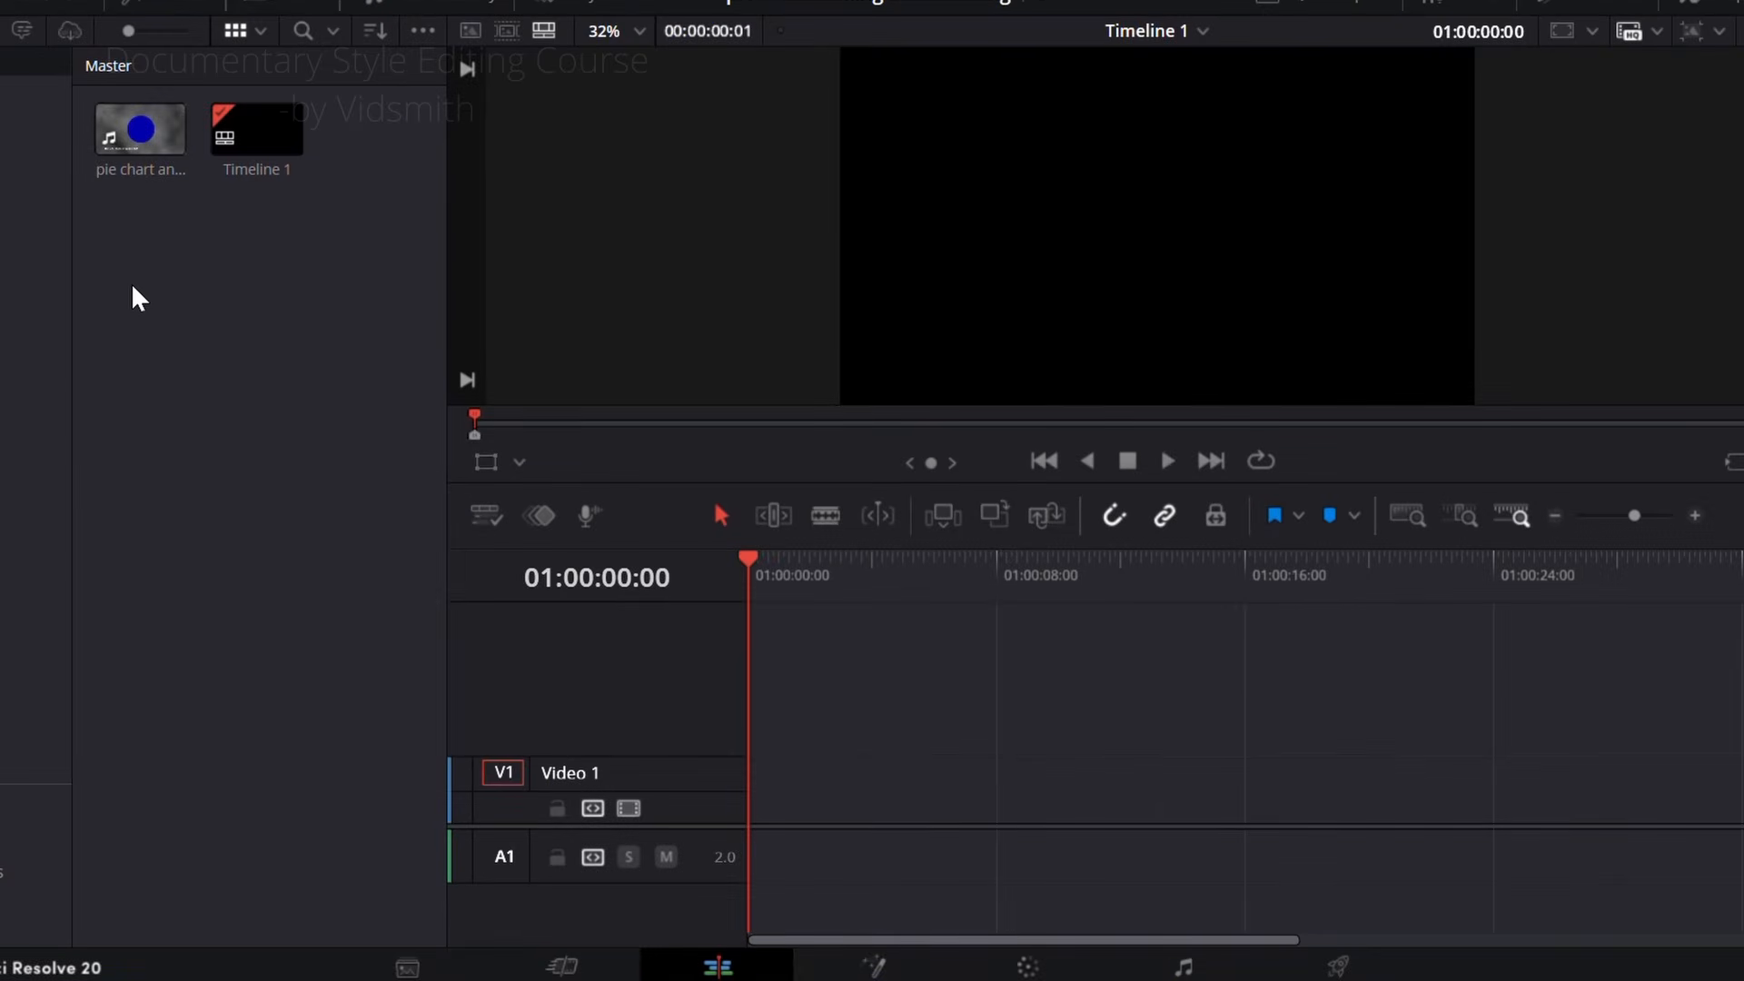
Step: Create a new Fusion composition in the media pool of the pie chart project and place it at the start of Video 1
right_click(132, 287)
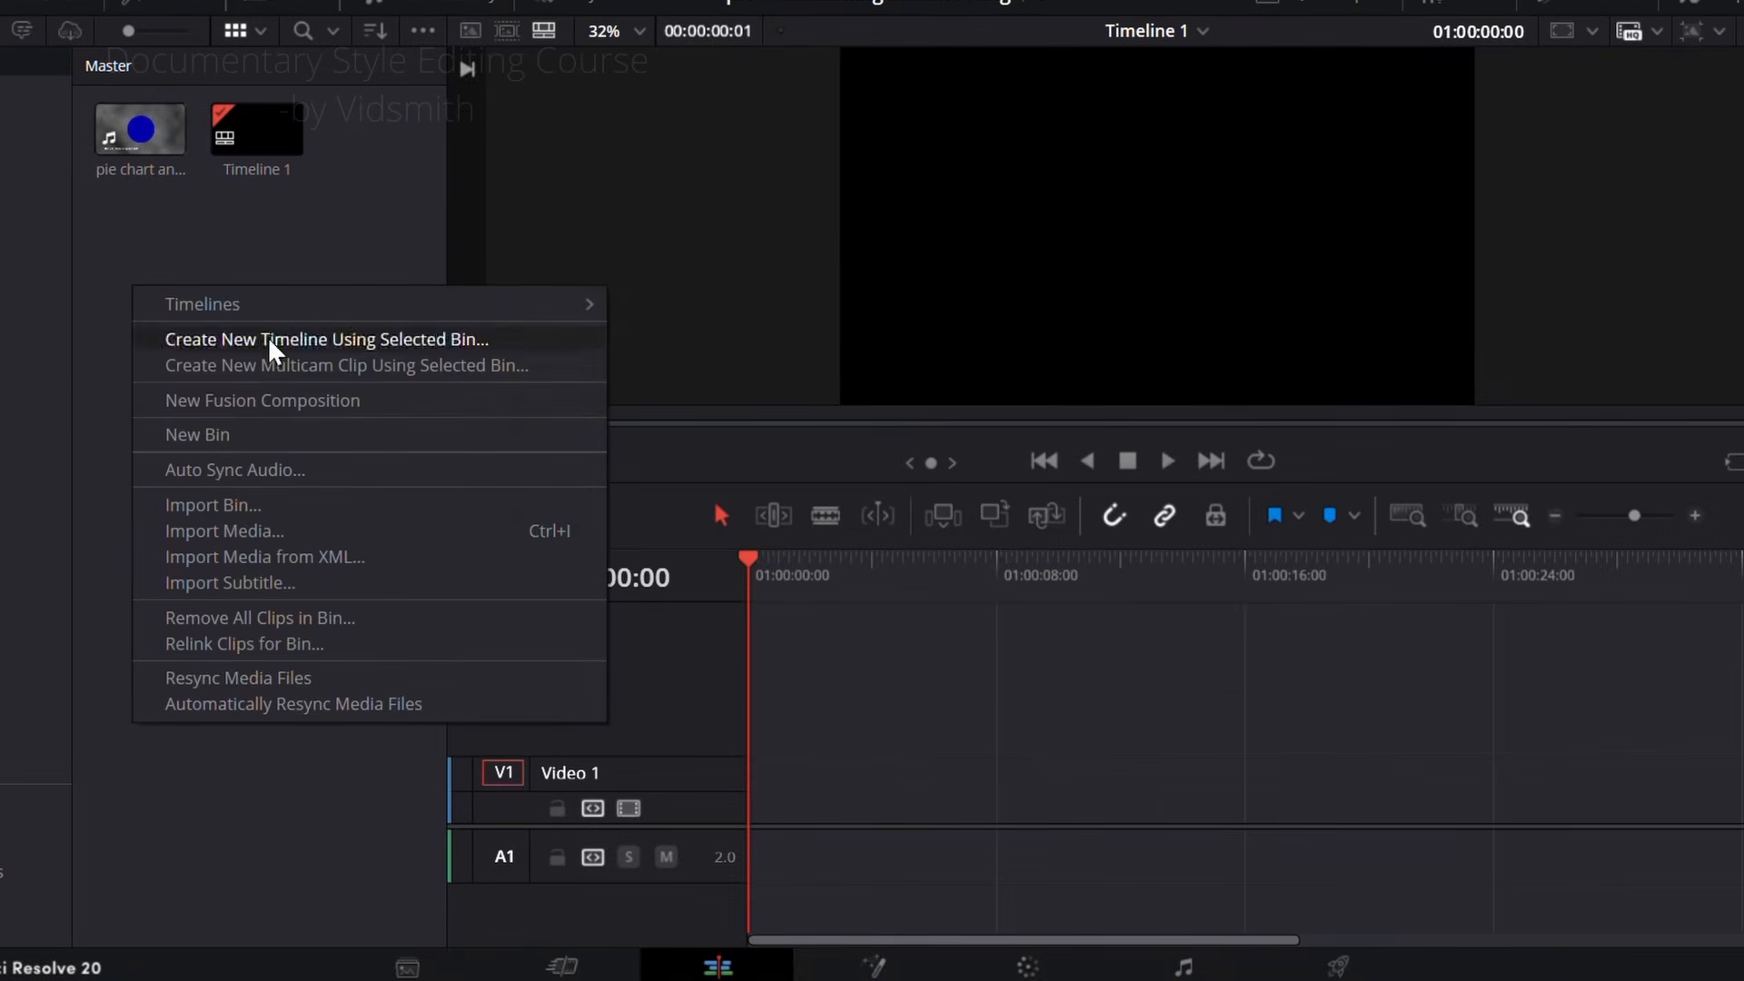
left_click(256, 406)
left_click(1035, 627)
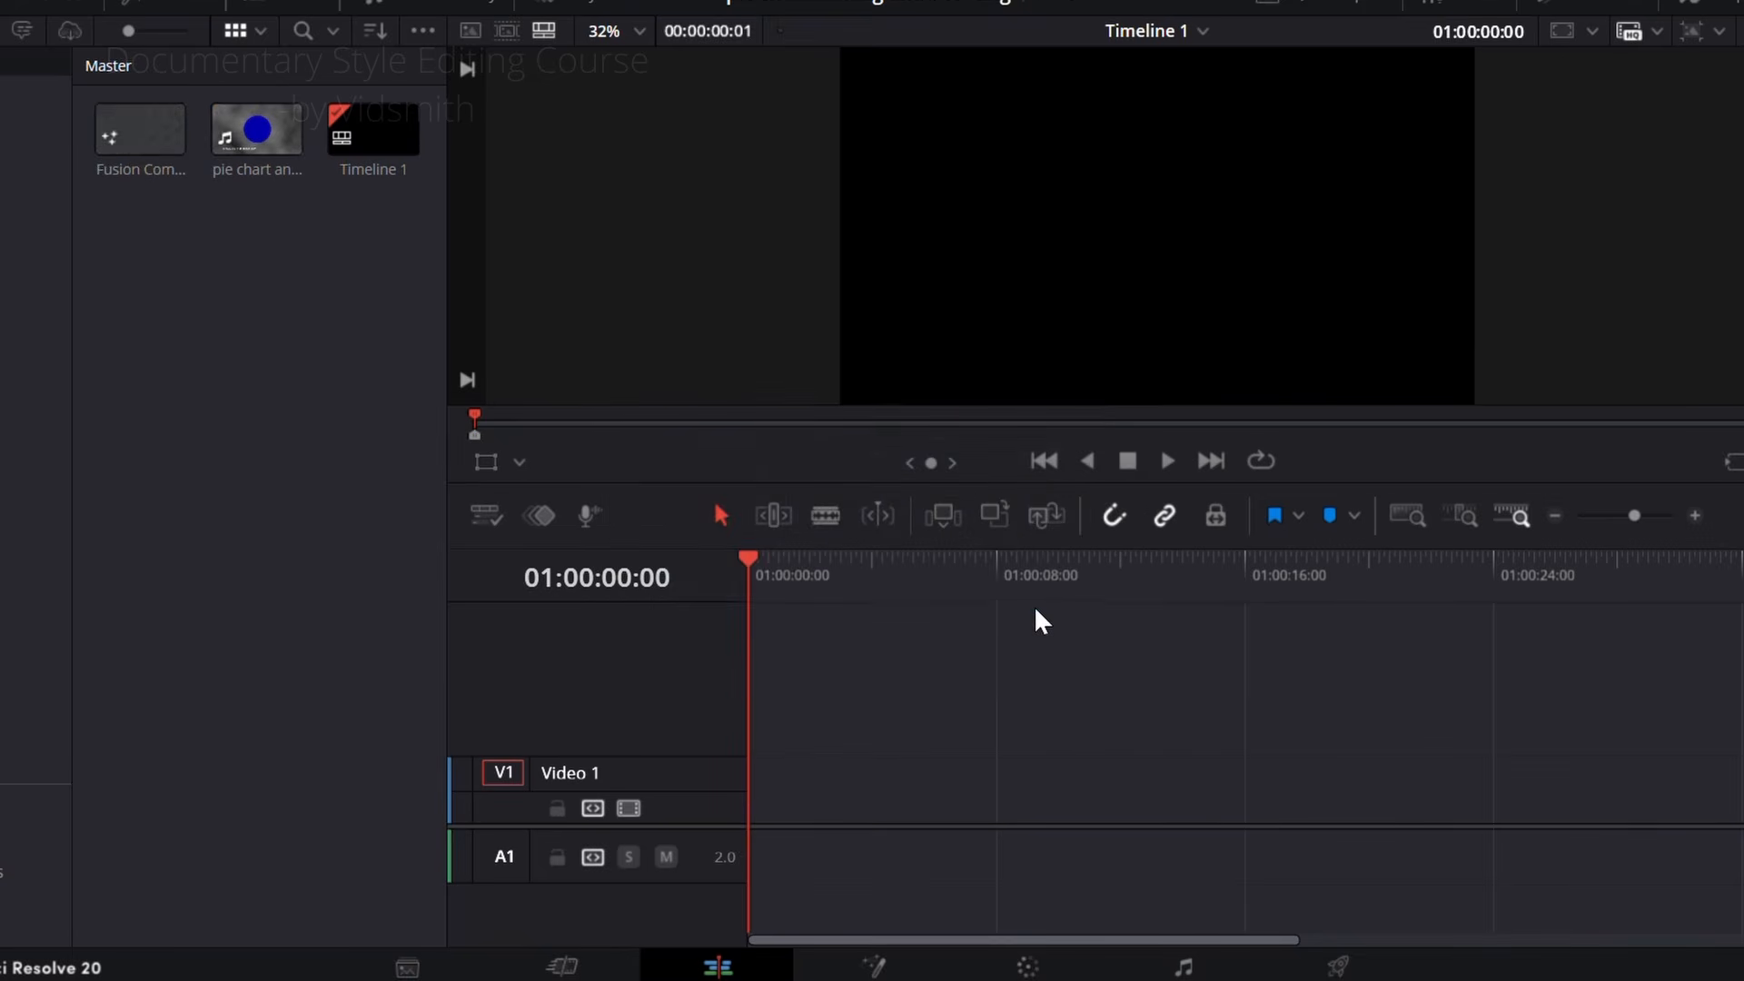
left_click_drag(136, 133, 979, 793)
left_click(821, 808)
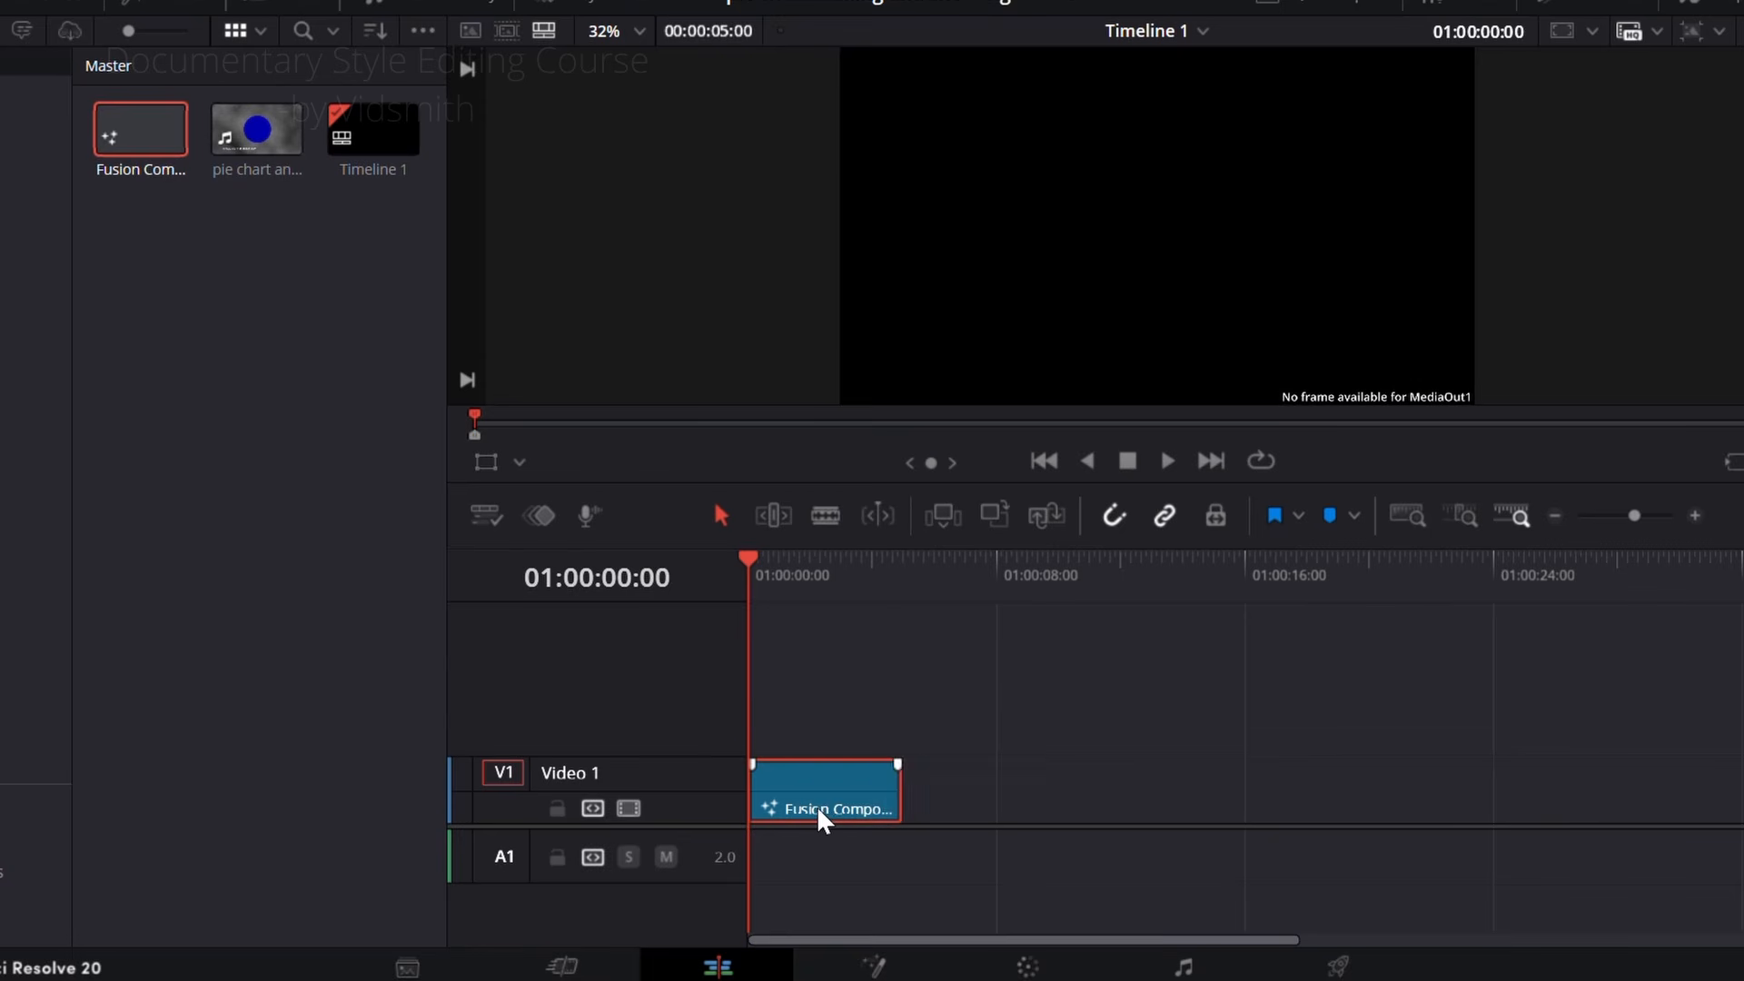
Step: Open the composition in Fusion, add the pie chart animation clip as a reference node and view it at frame 5
right_click(821, 808)
left_click(907, 649)
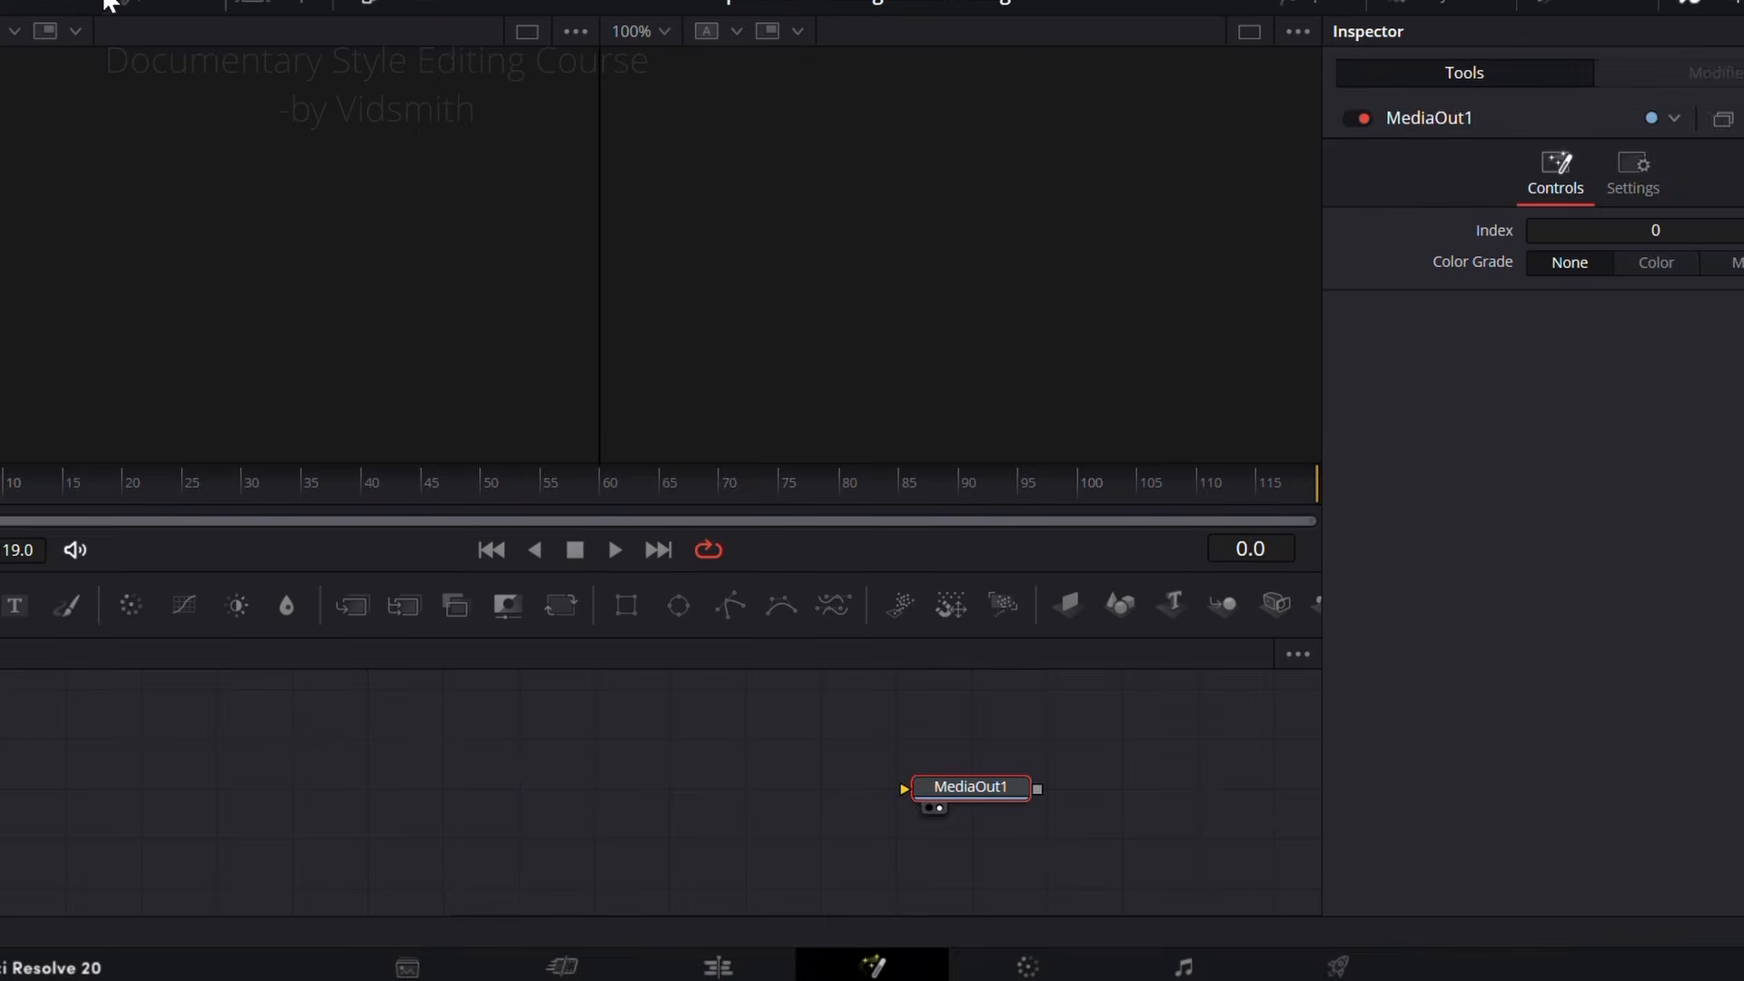
left_click(150, 56)
left_click_drag(367, 154, 431, 797)
left_click(167, 59)
key("1")
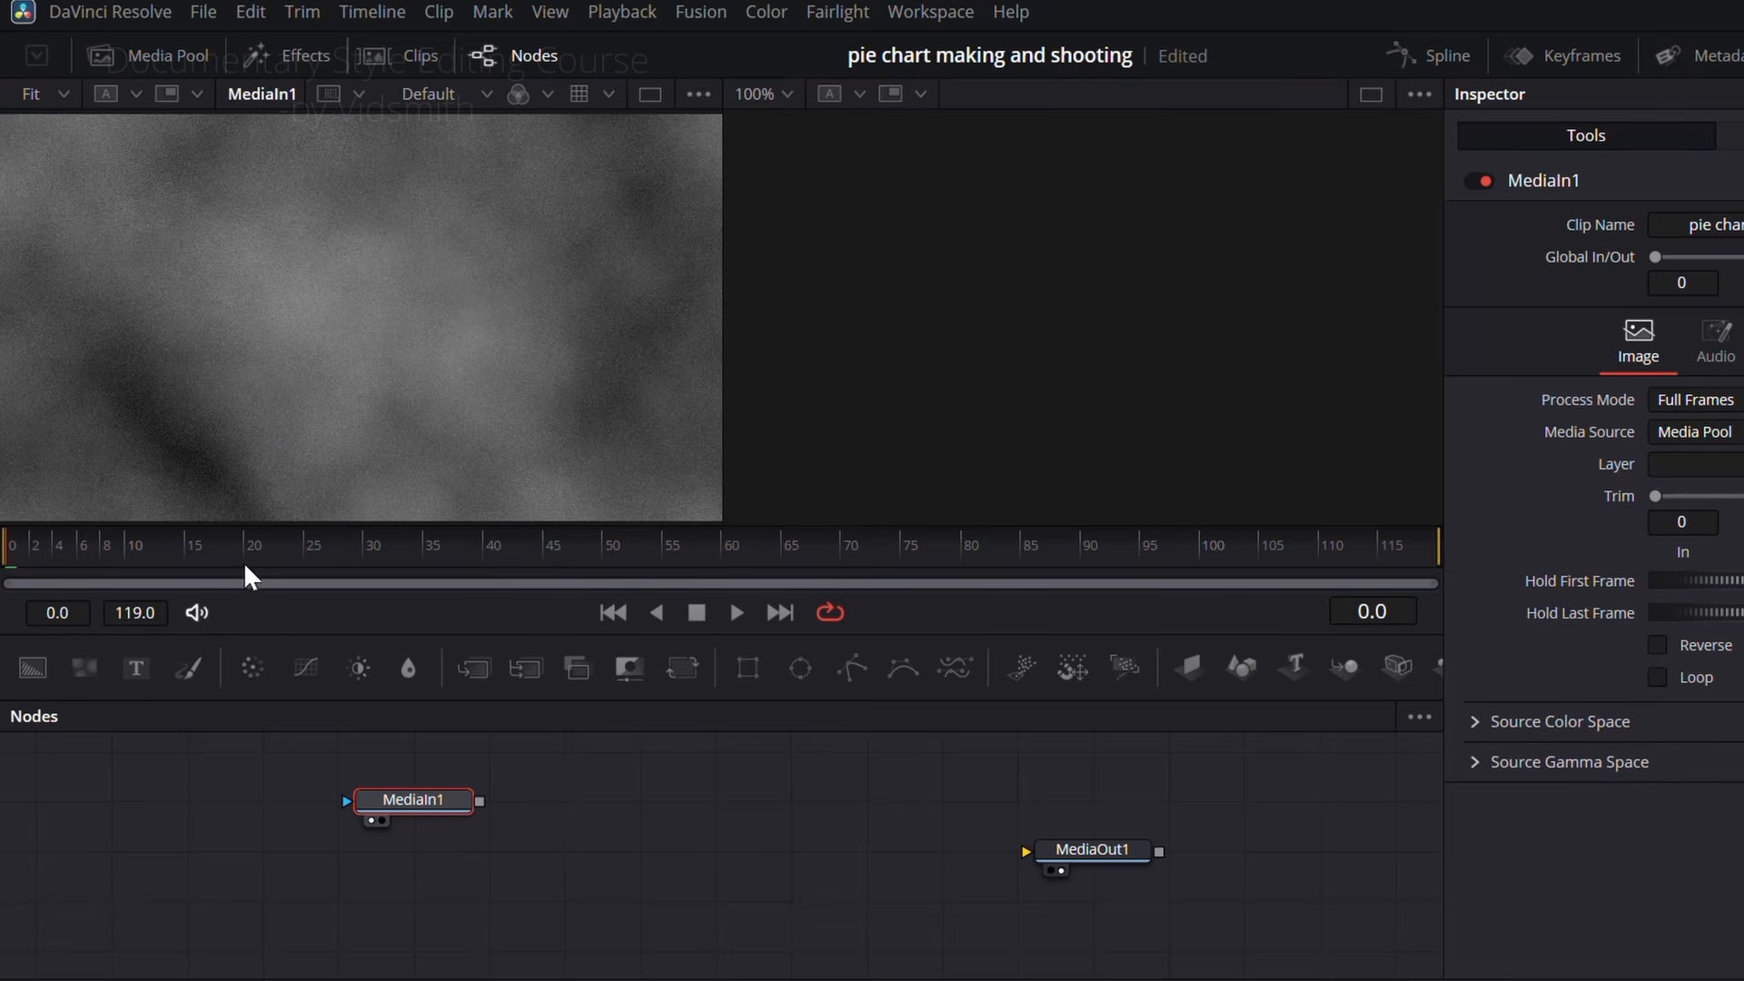
left_click_drag(243, 562, 68, 565)
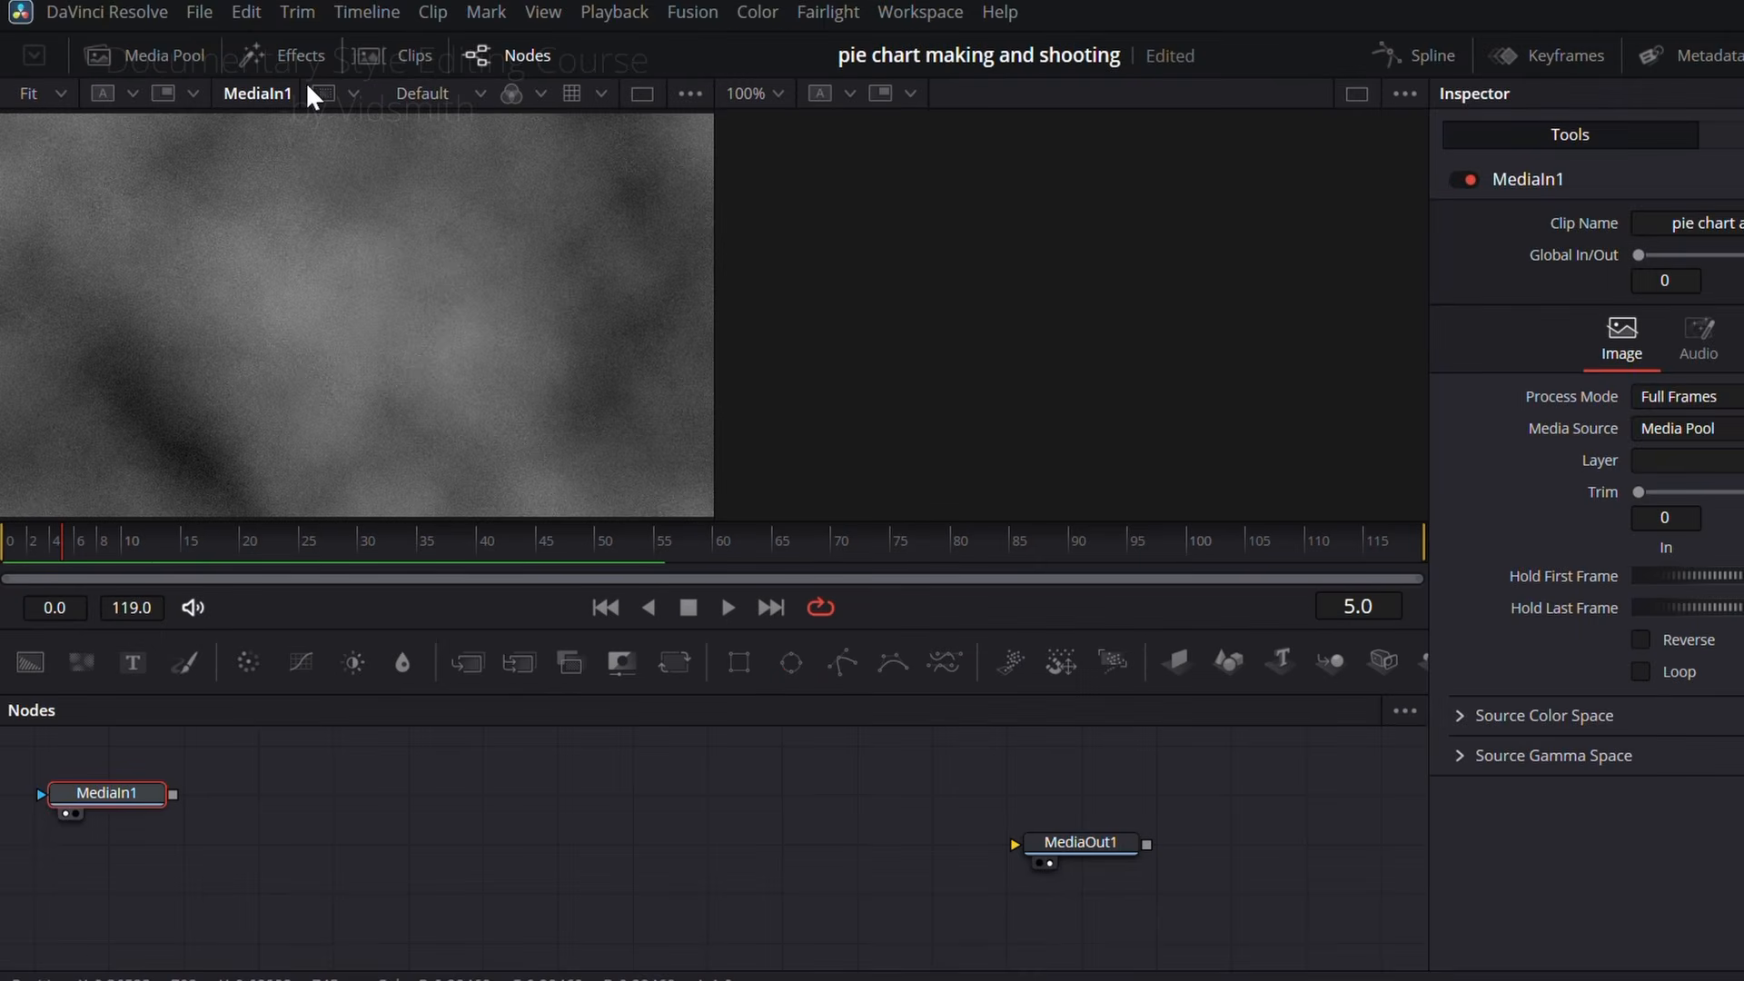
Step: Search the effects for "PAPER", add the Paper generator and connect it to MediaOut1 as a dark textured backdrop
left_click(298, 55)
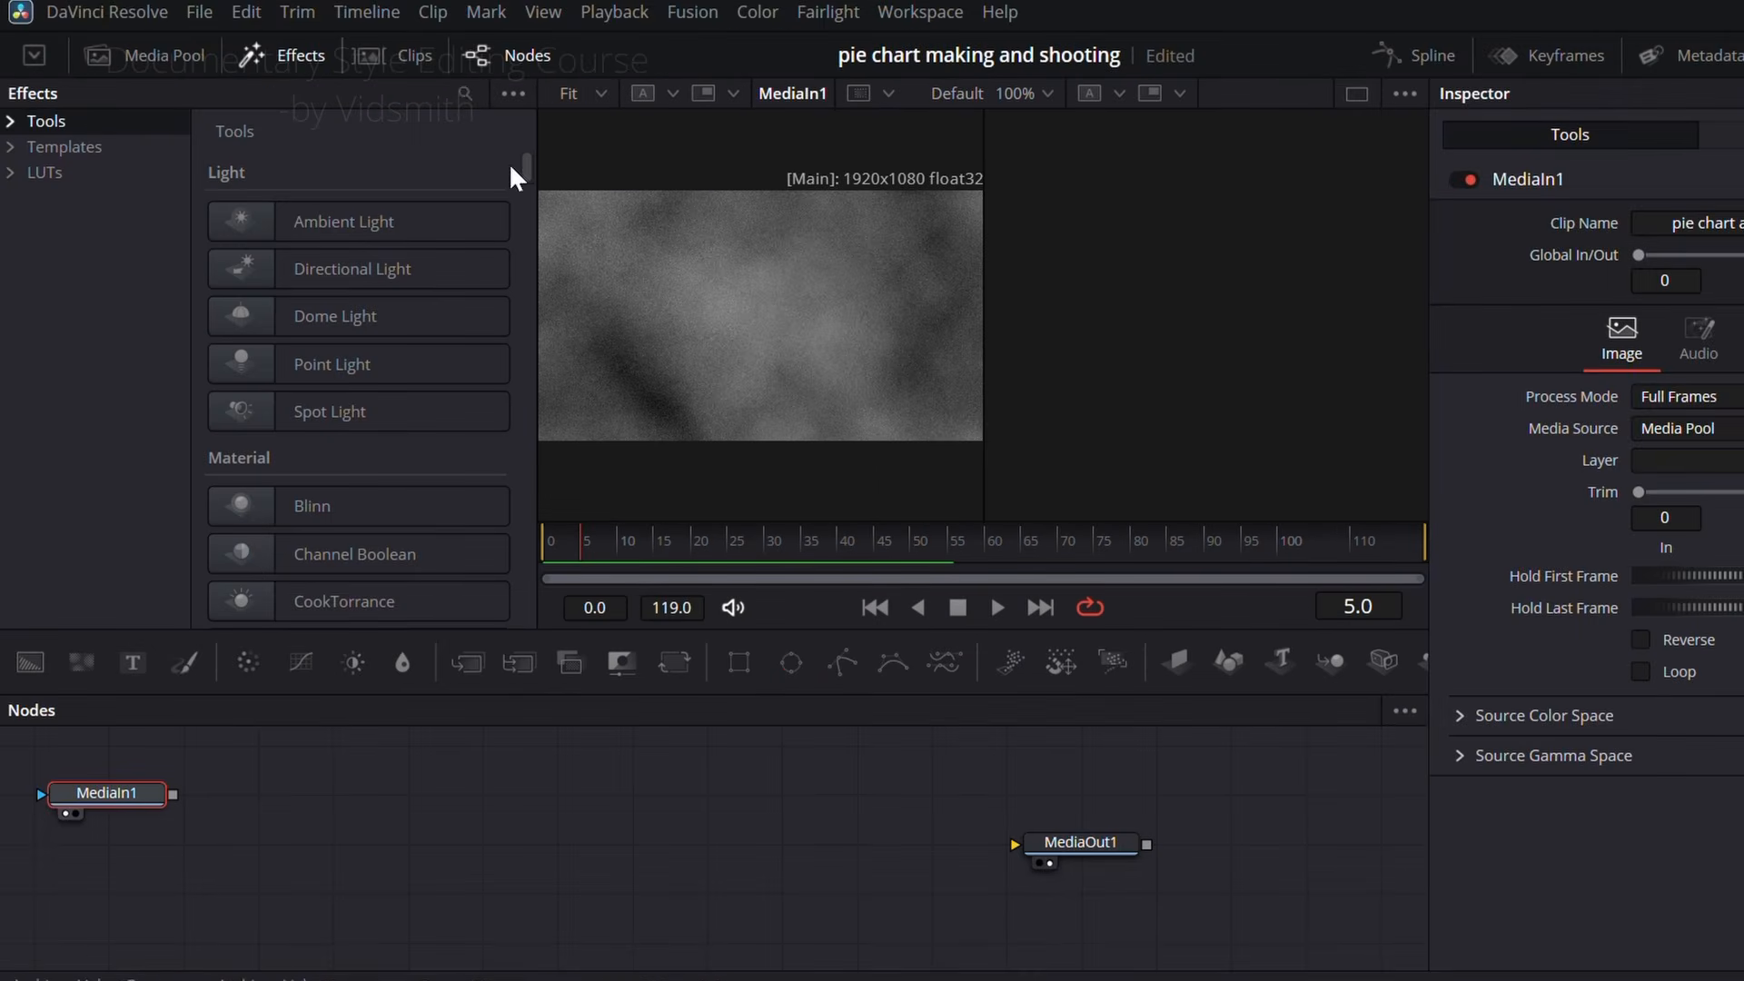
left_click(463, 95)
type("PAPER")
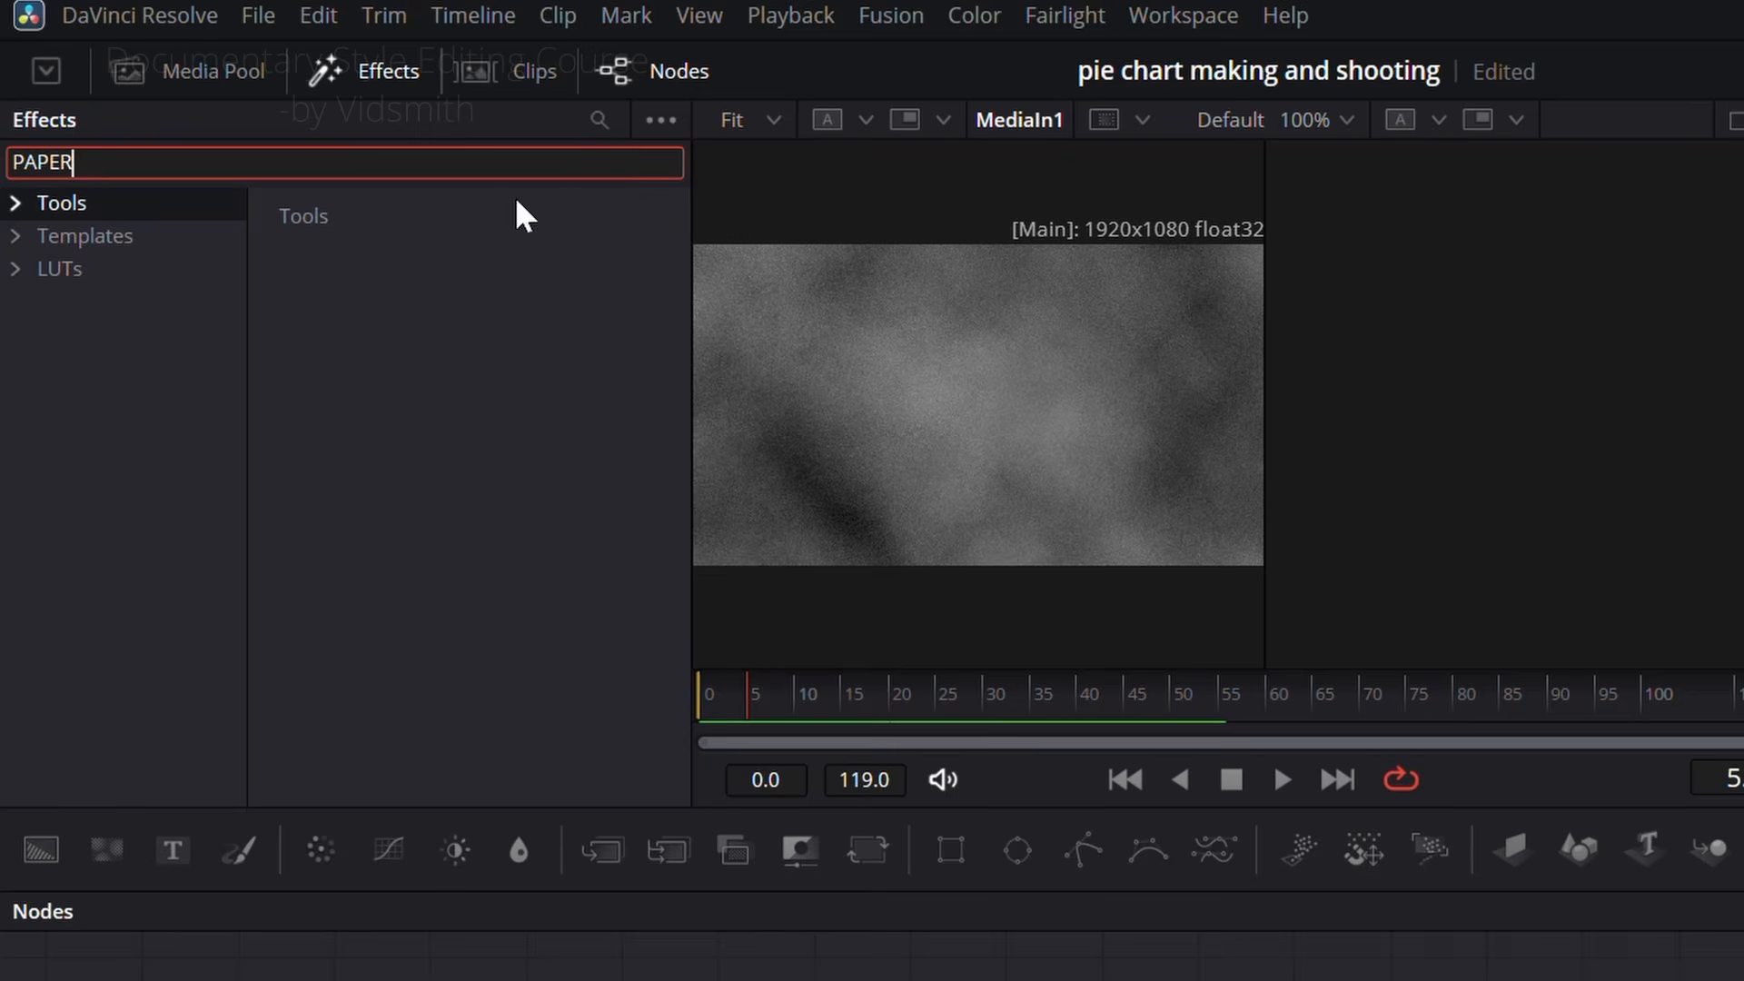
left_click(107, 234)
double_click(425, 479)
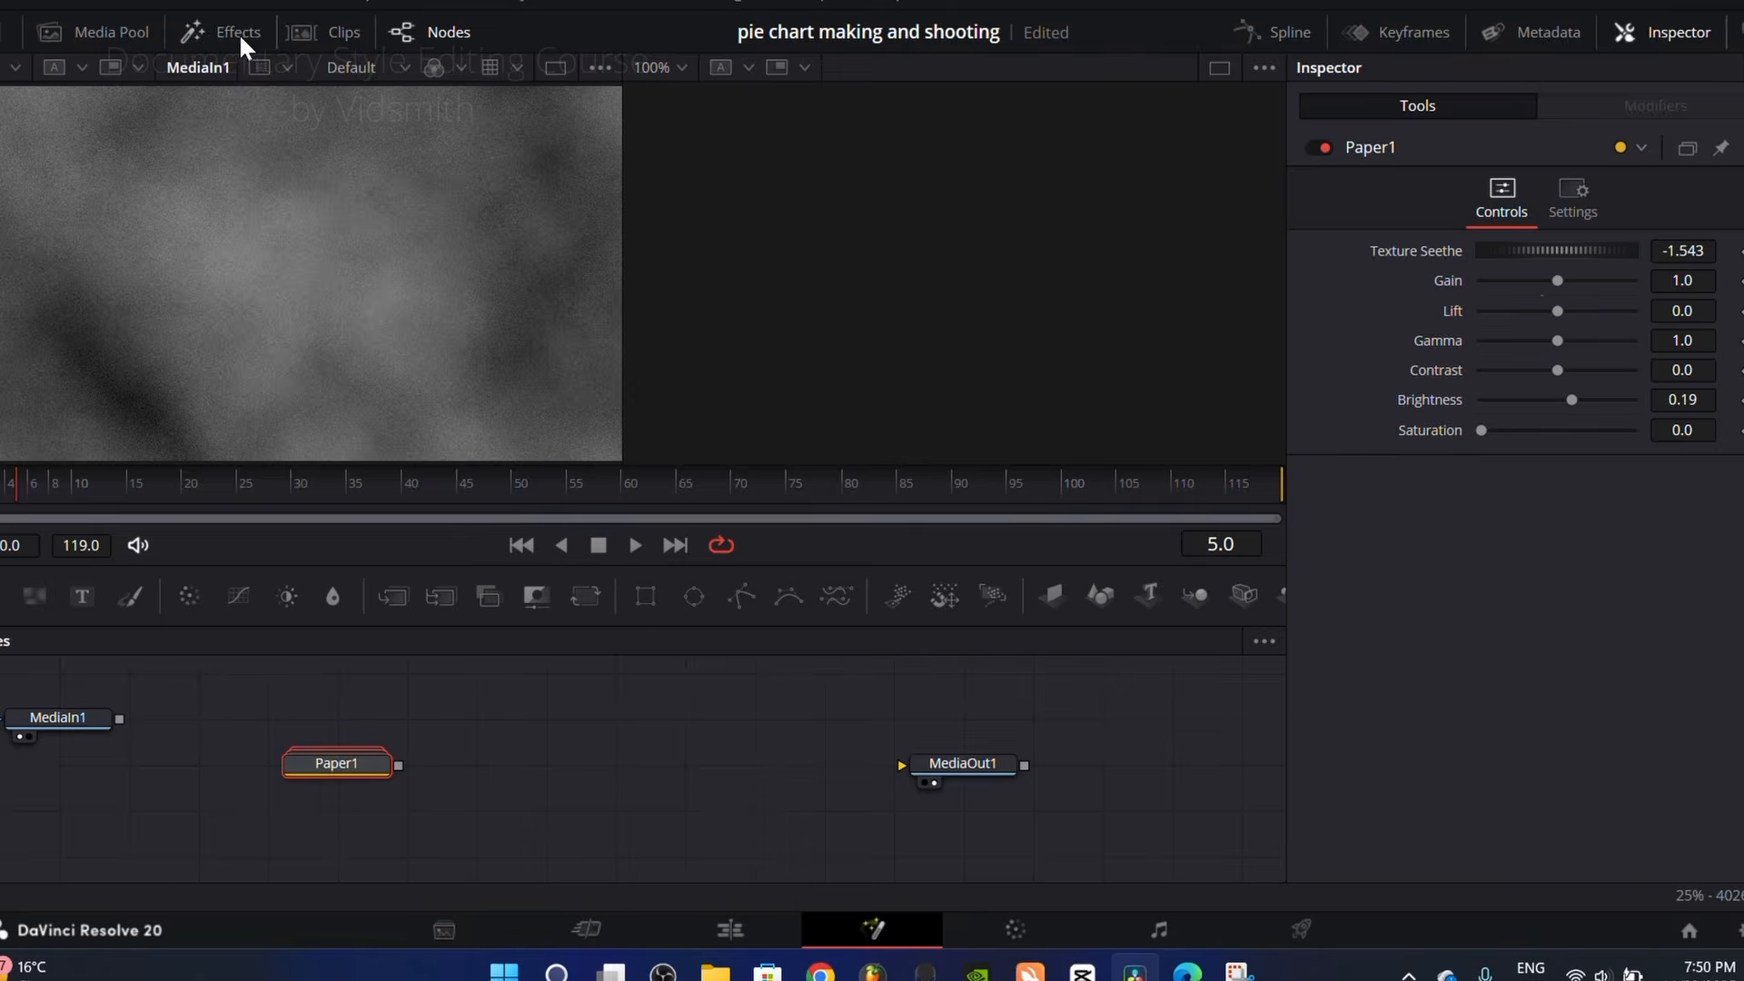
left_click_drag(398, 766, 903, 766)
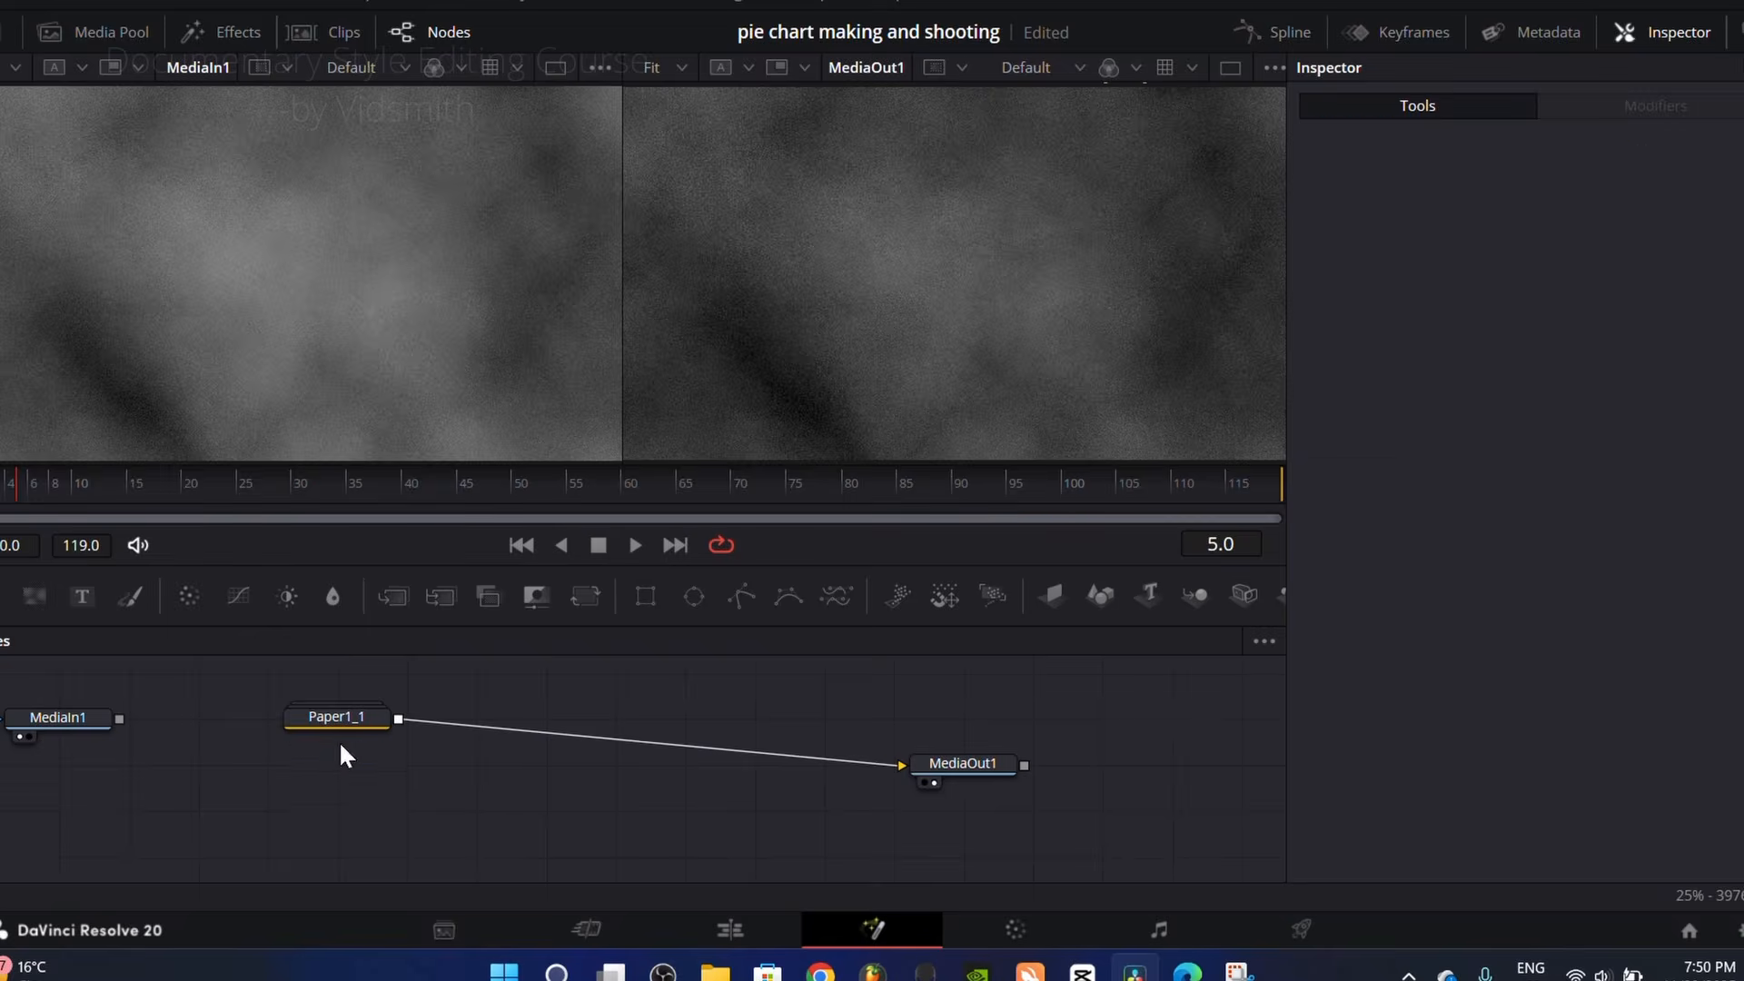
left_click_drag(357, 717, 357, 764)
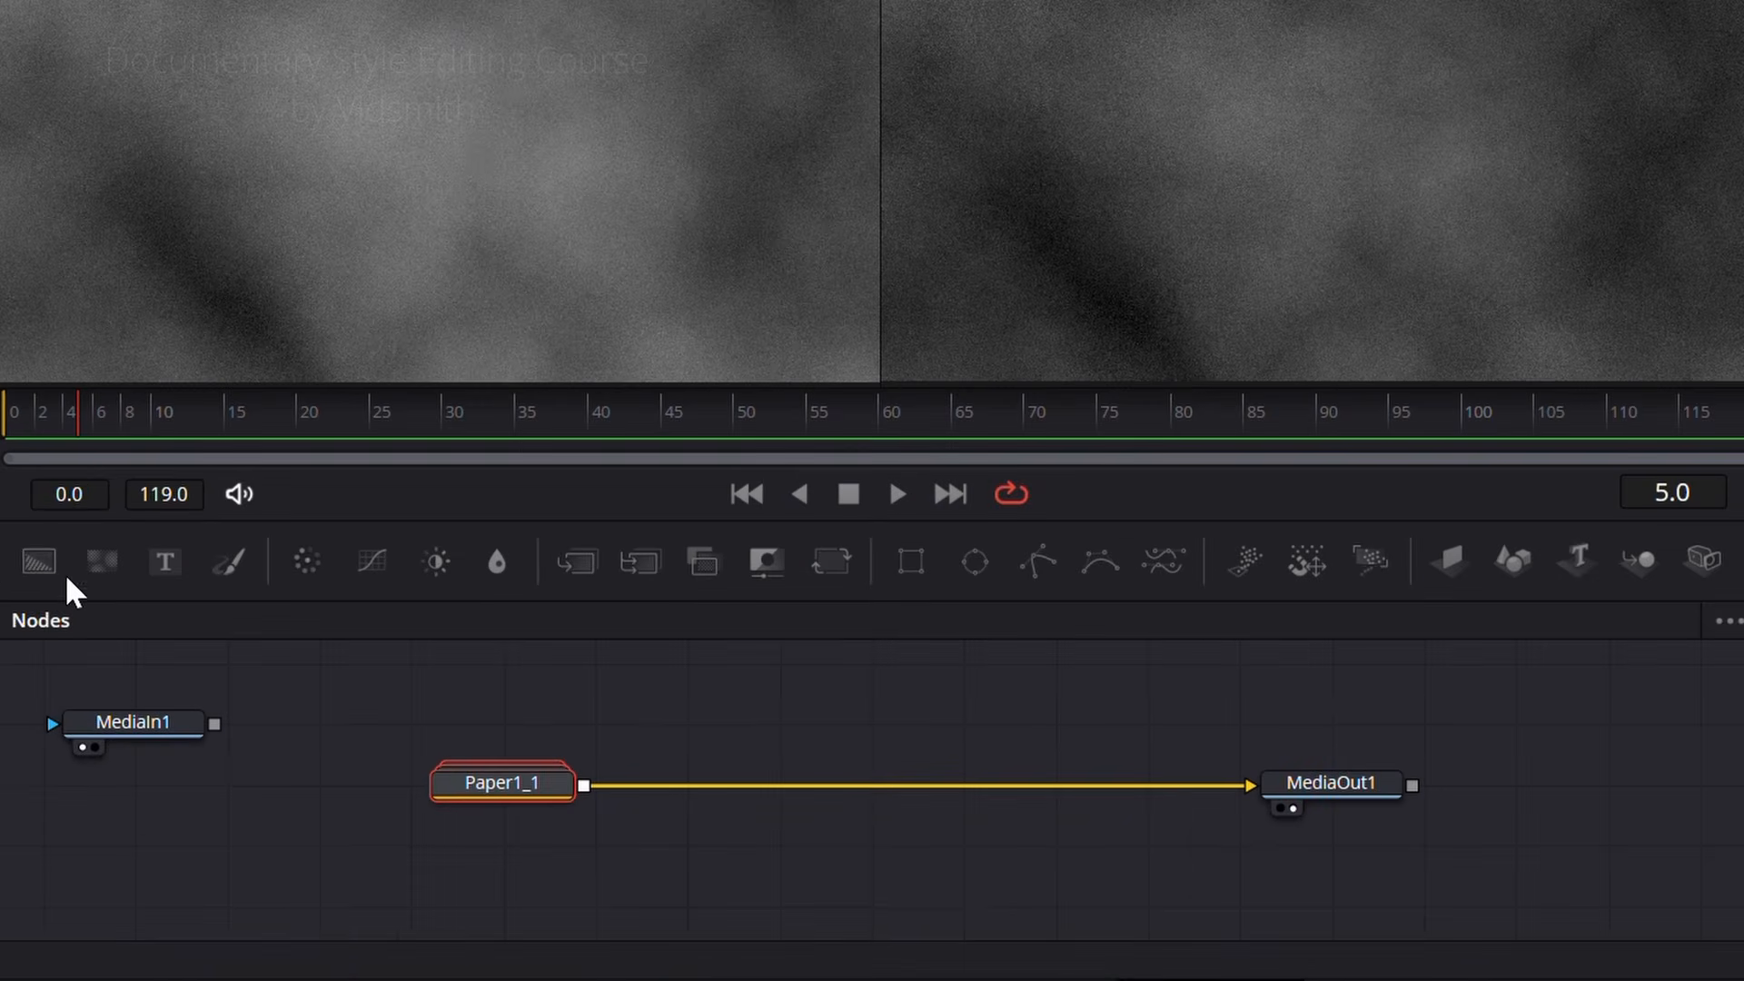
Step: Add a Background node and merge it over the paper texture
left_click_drag(38, 561, 584, 786)
scroll(844, 761, "up", 1)
left_click_drag(686, 814, 686, 753)
Step: Mask the Background1 node with a new Ellipse node, comparing it with the reference at frame 18
left_click_drag(86, 409, 268, 422)
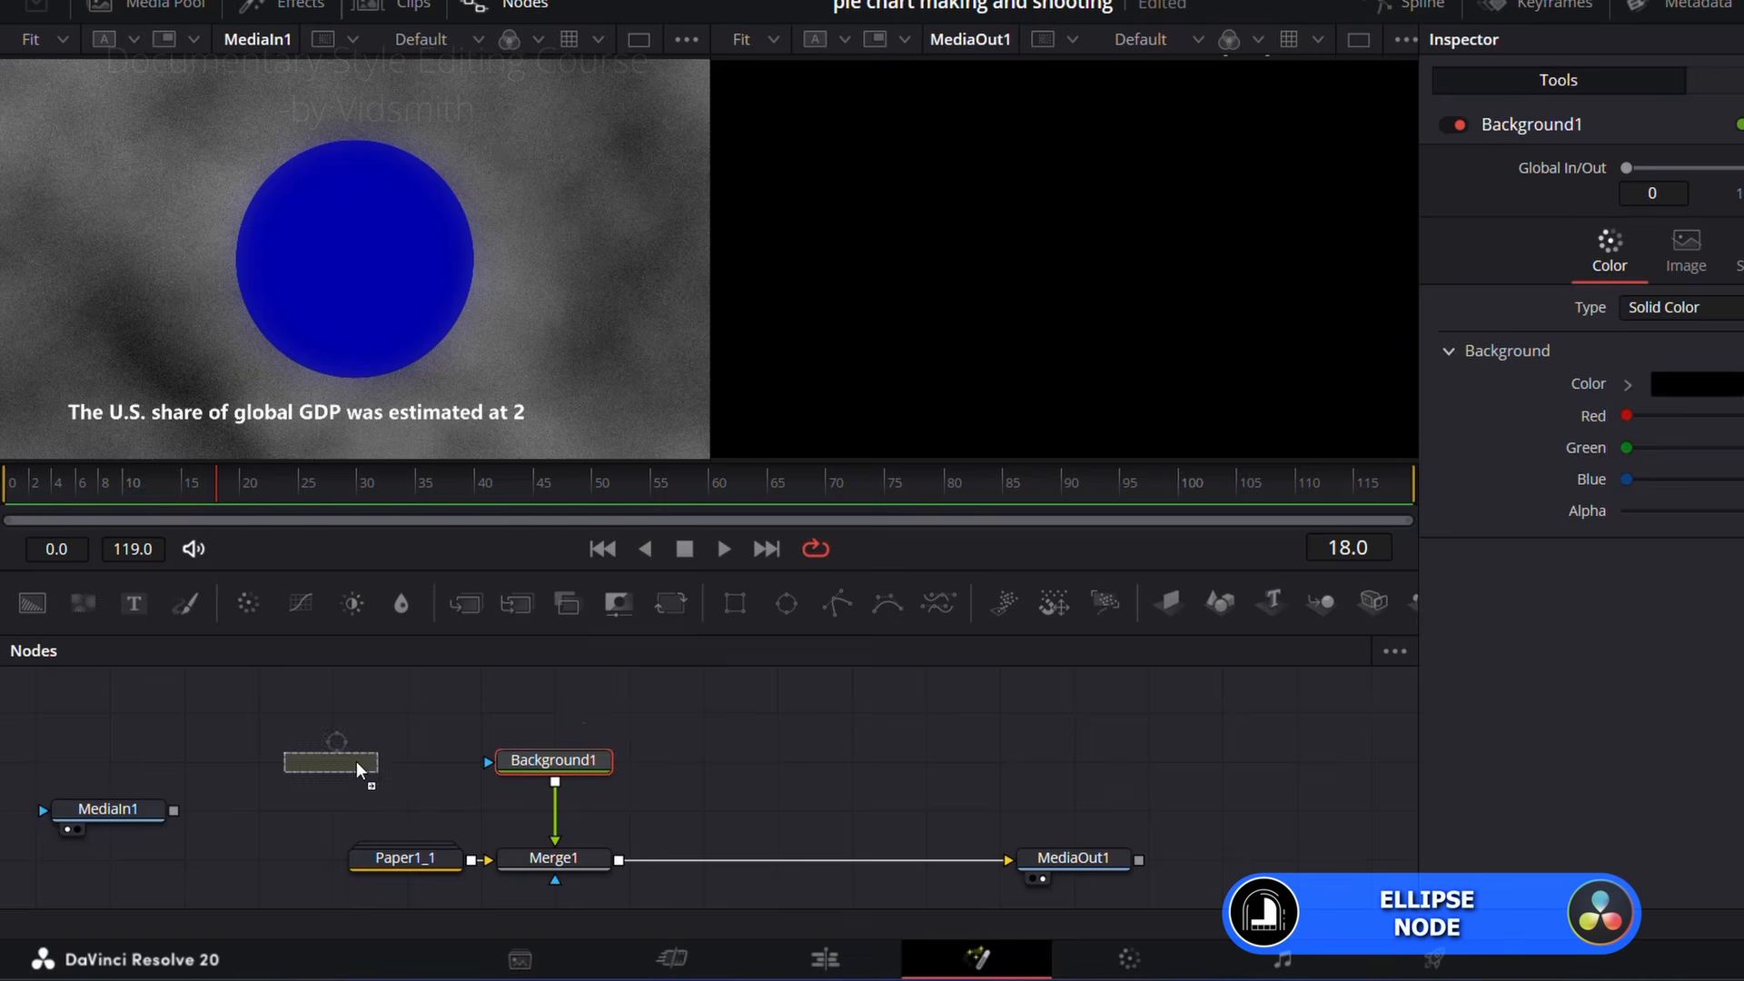
left_click_drag(356, 761, 556, 760)
left_click(556, 759)
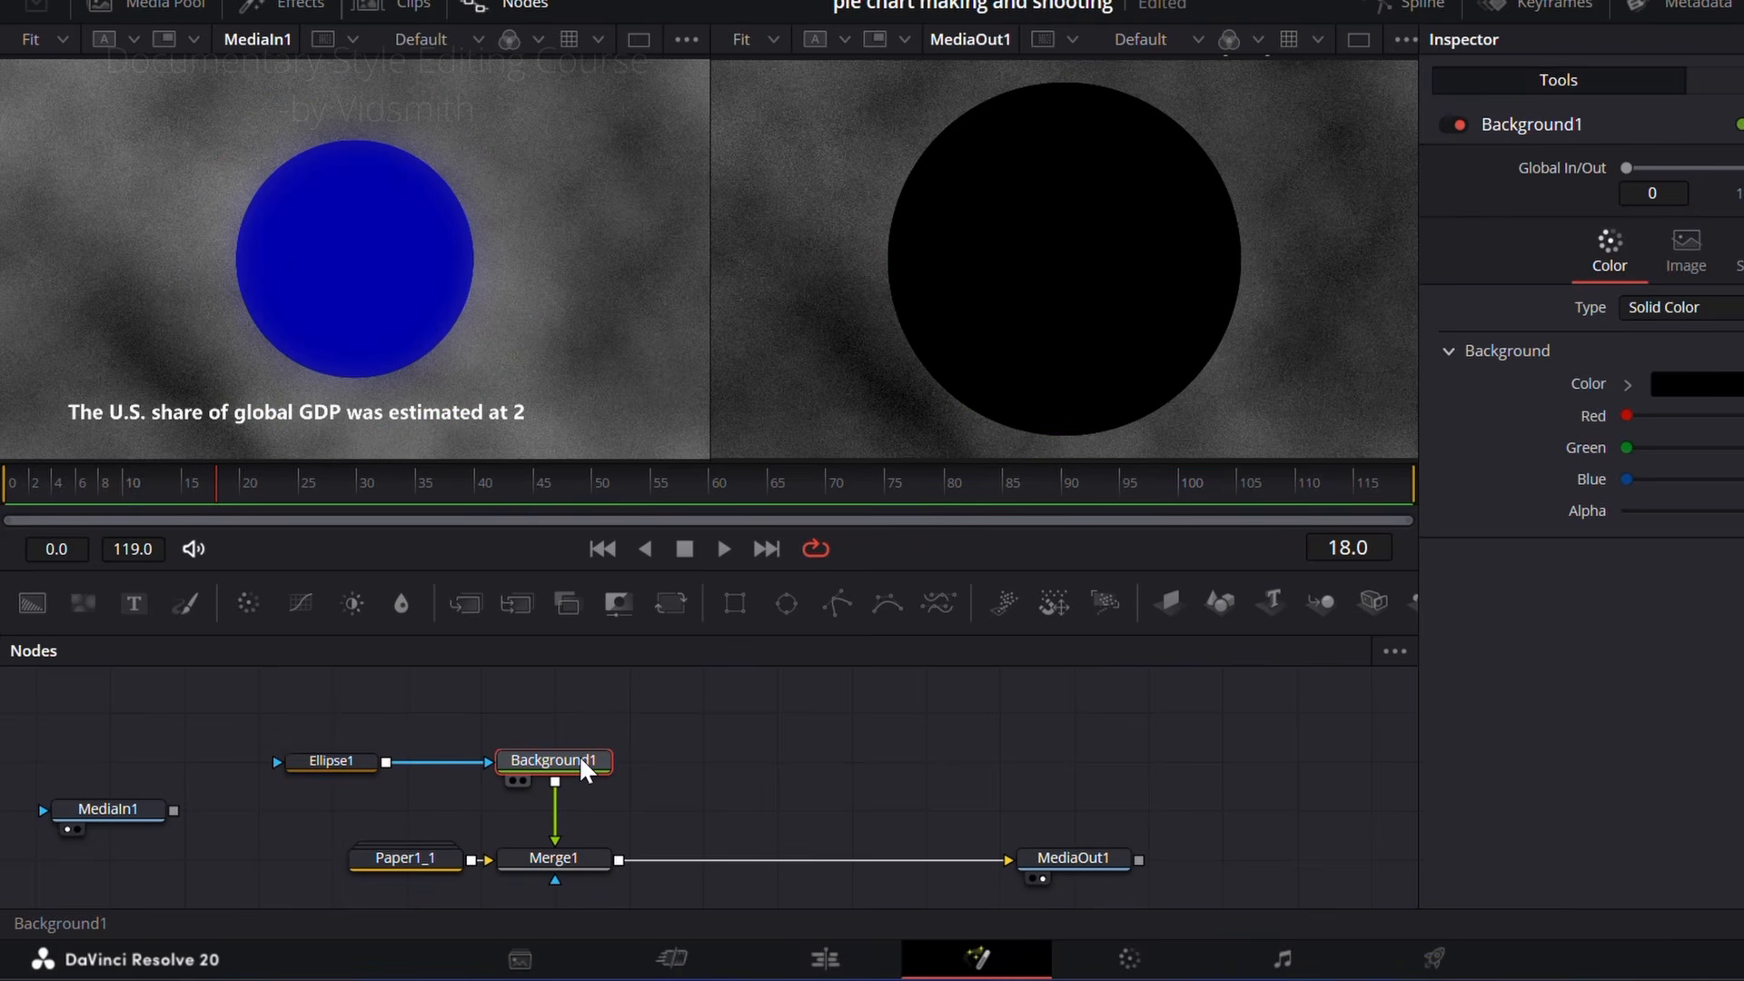
left_click(337, 762)
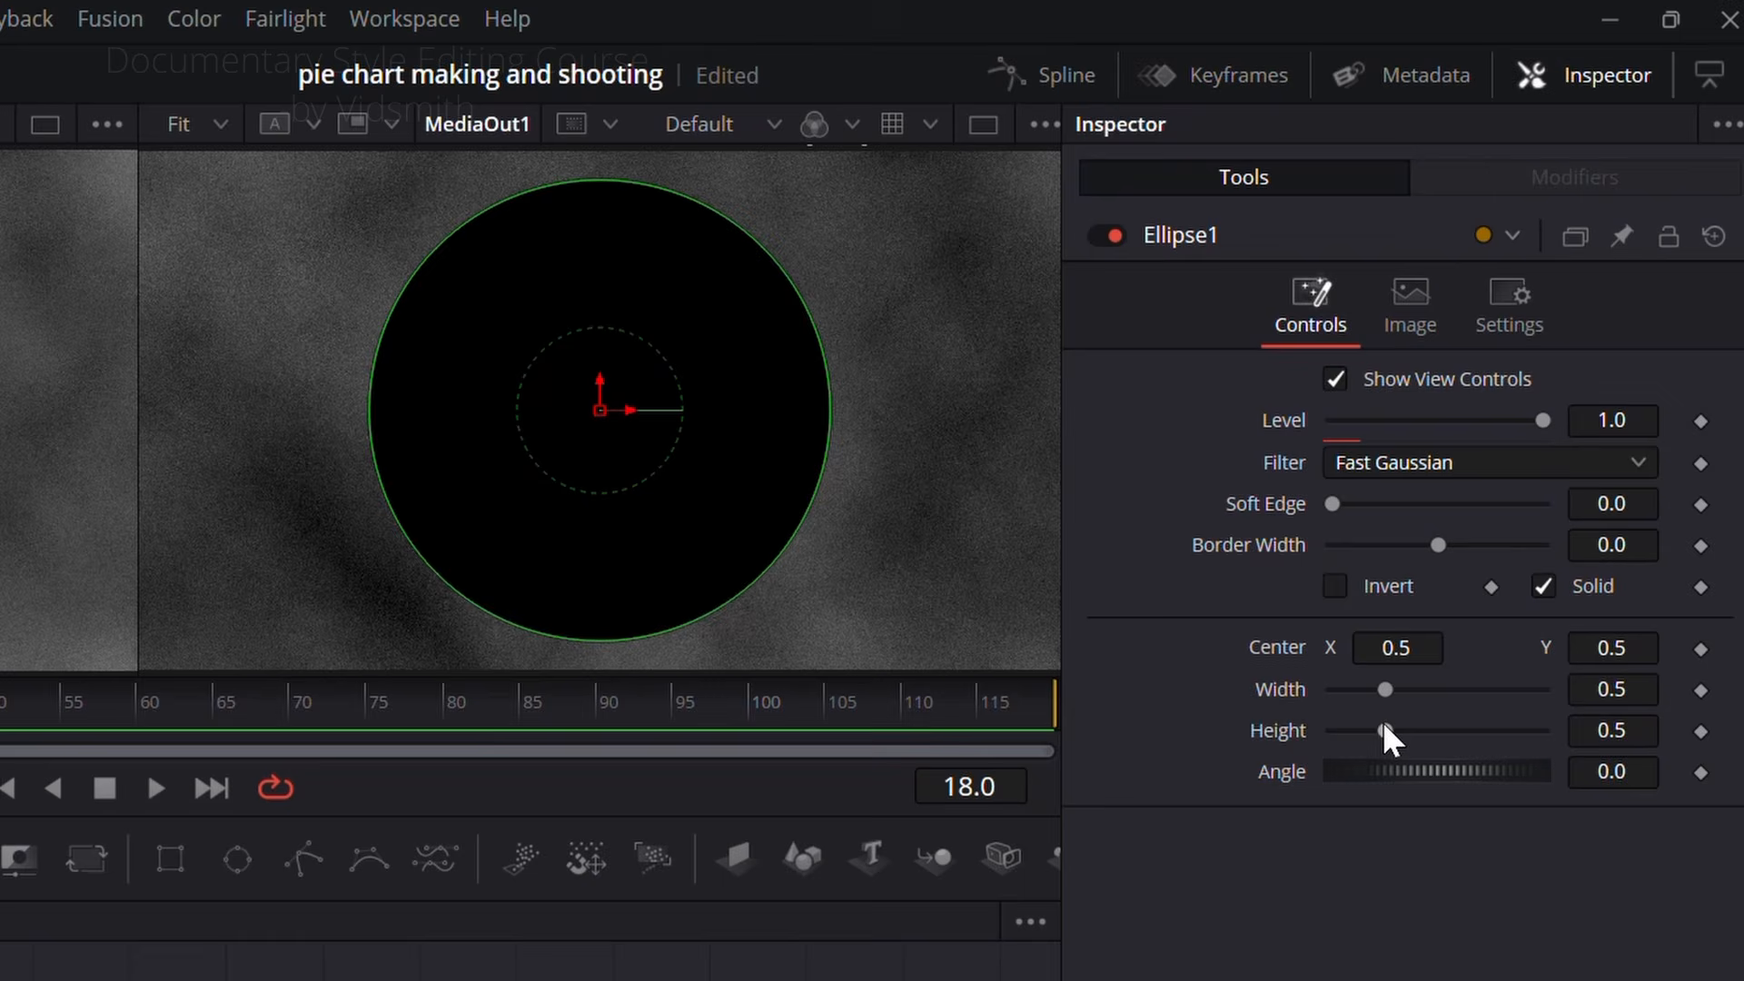
Step: Try changing the ellipse's width and height independently, then reset both to 0.5
left_click_drag(1383, 722, 1405, 690)
left_click(1434, 692)
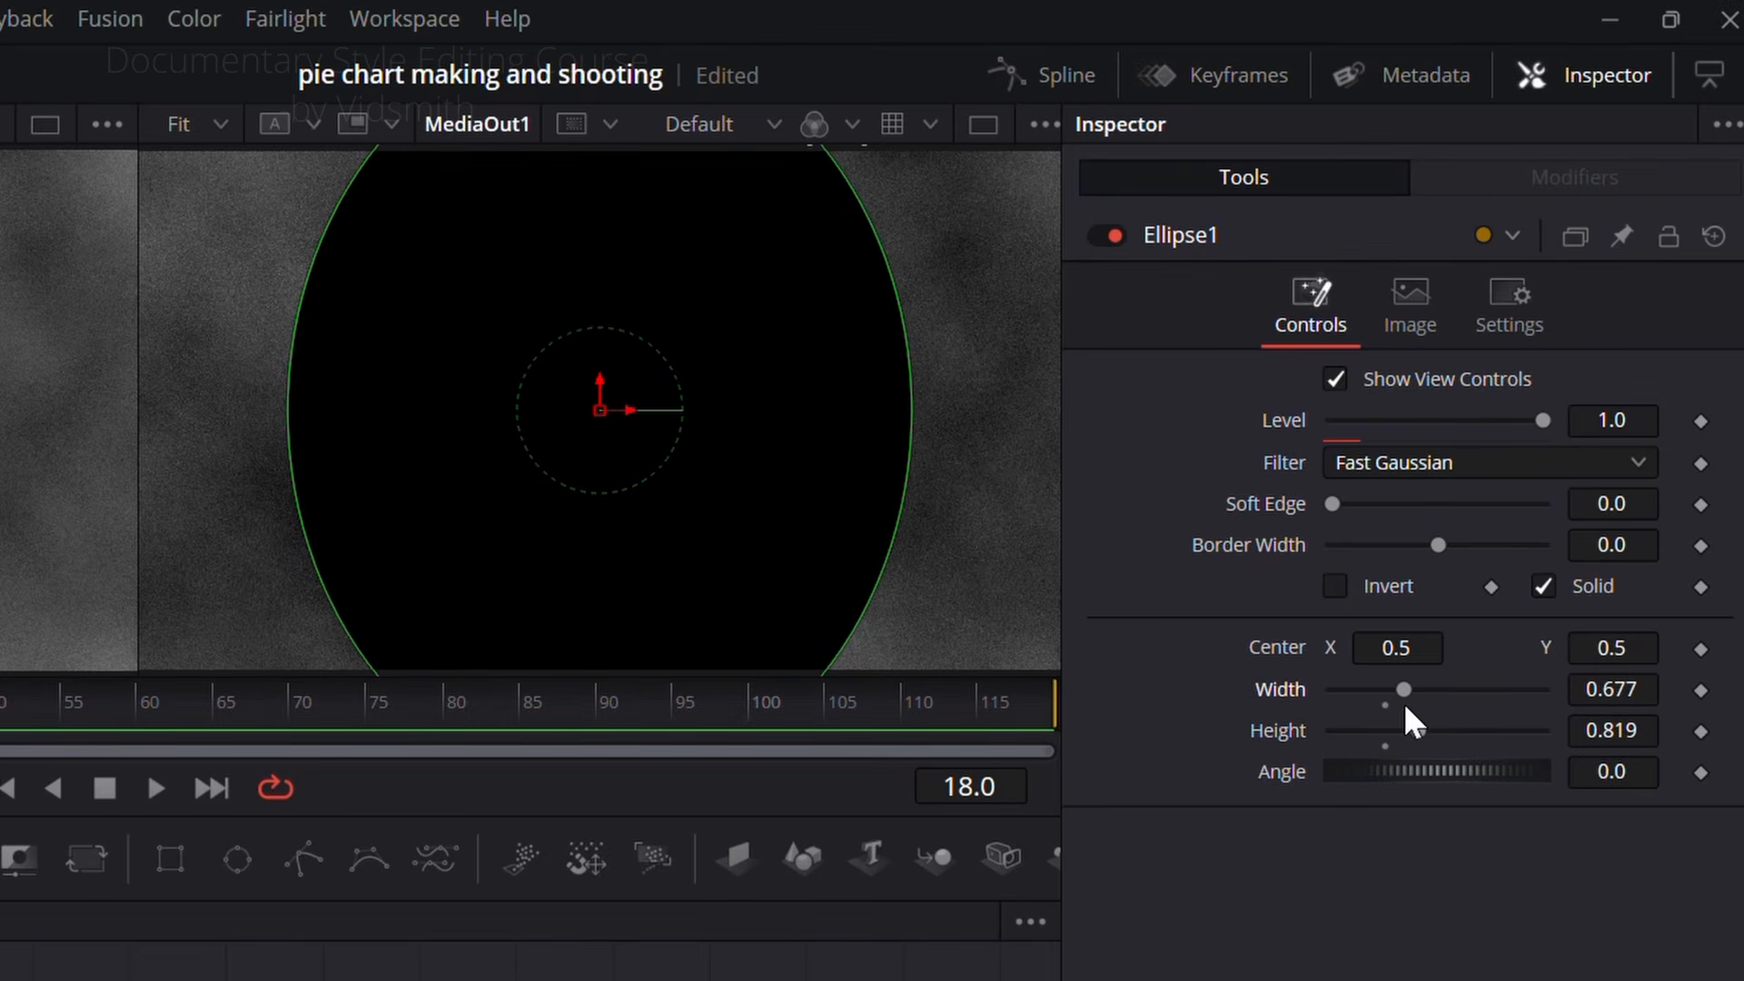
double_click(1283, 730)
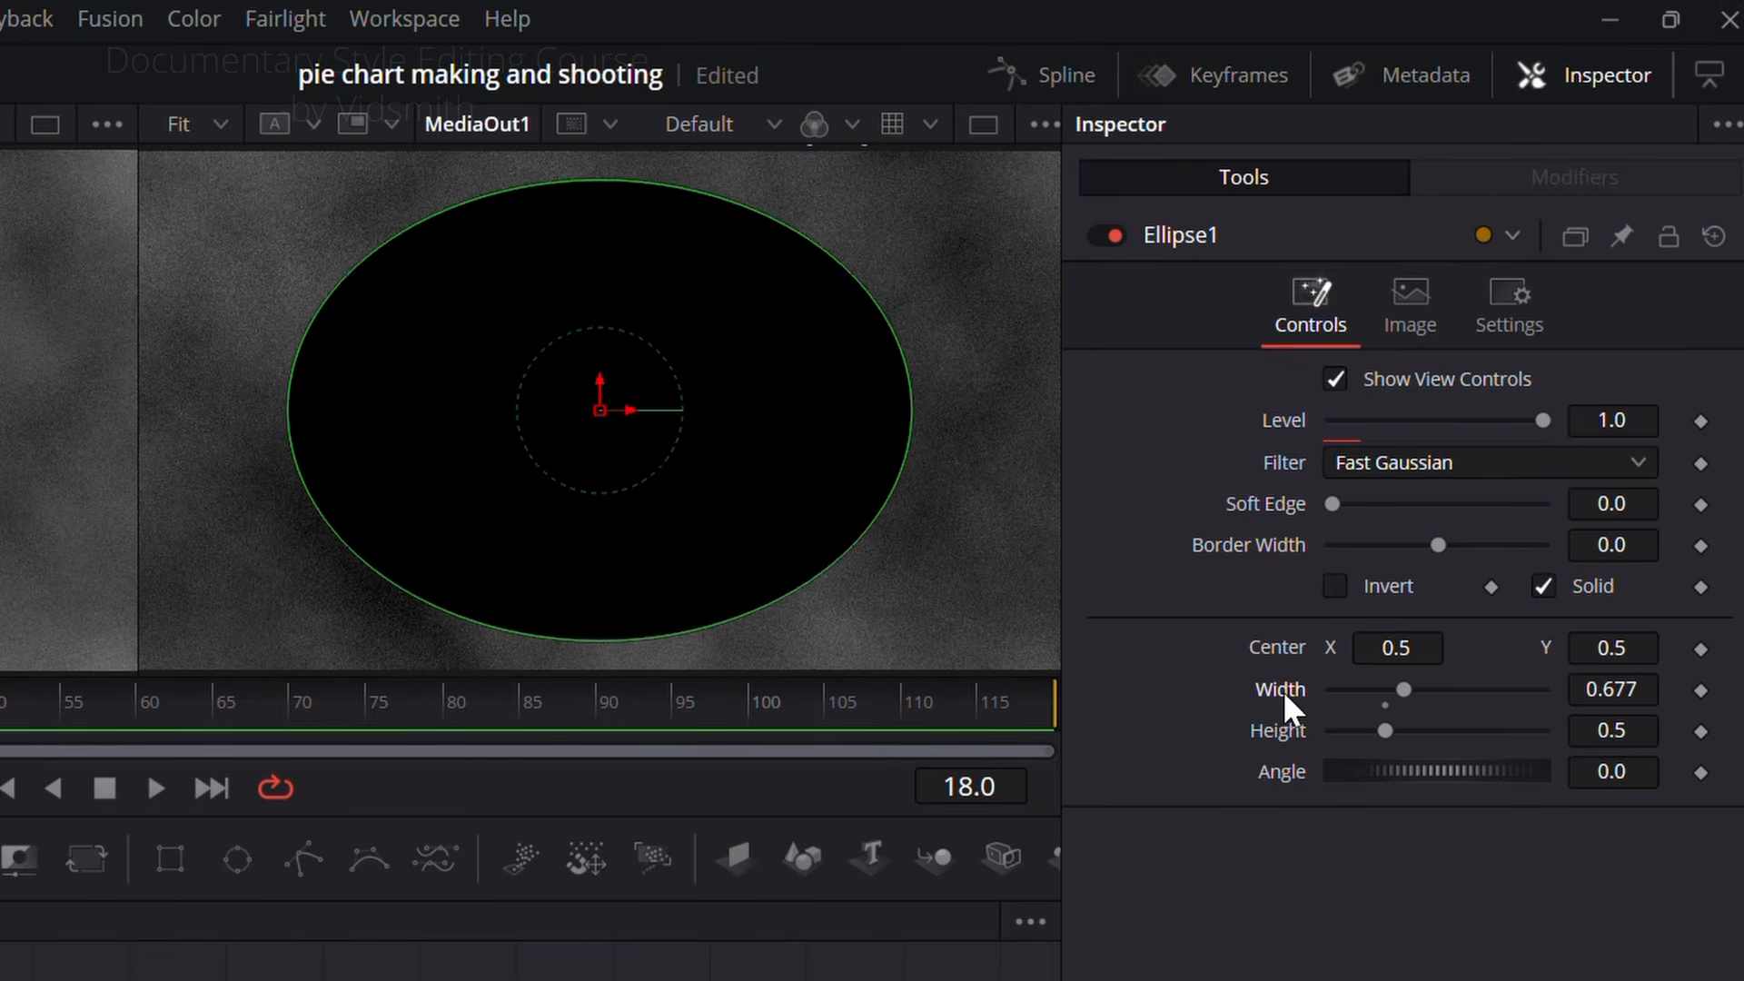
double_click(1283, 690)
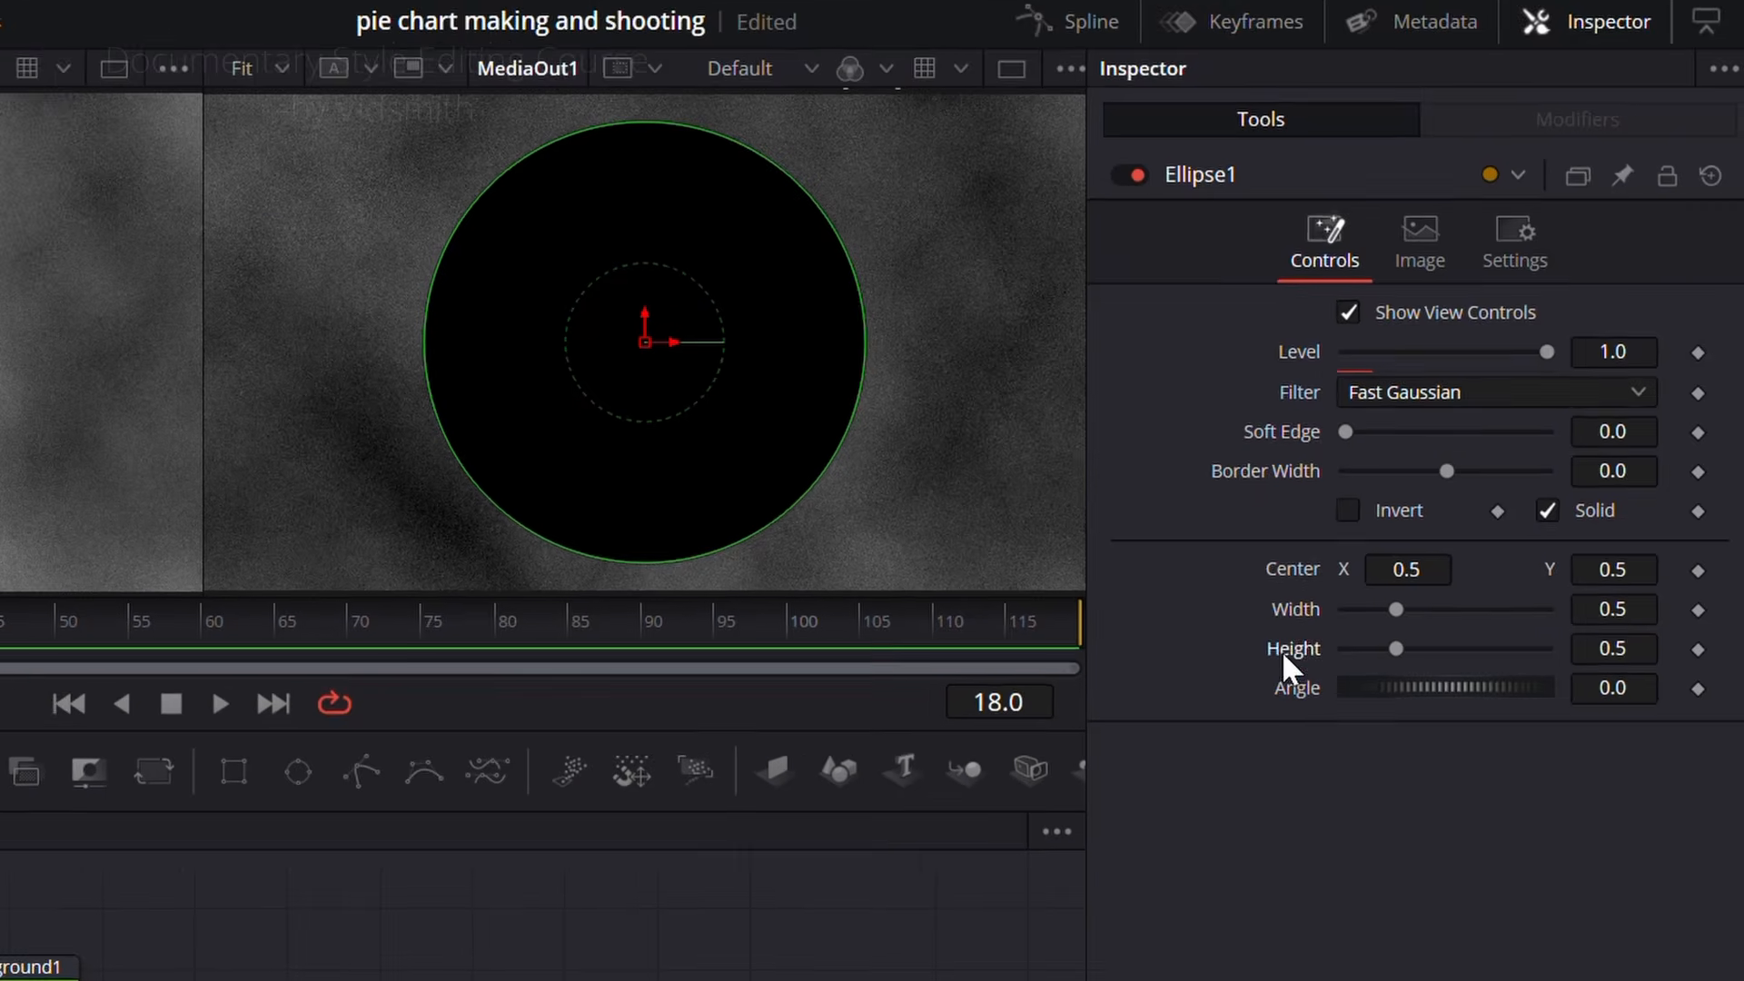
Step: Link the ellipse's height to its width with an expression and shrink the circle to the reference pie's size
right_click(1283, 732)
left_click(1396, 874)
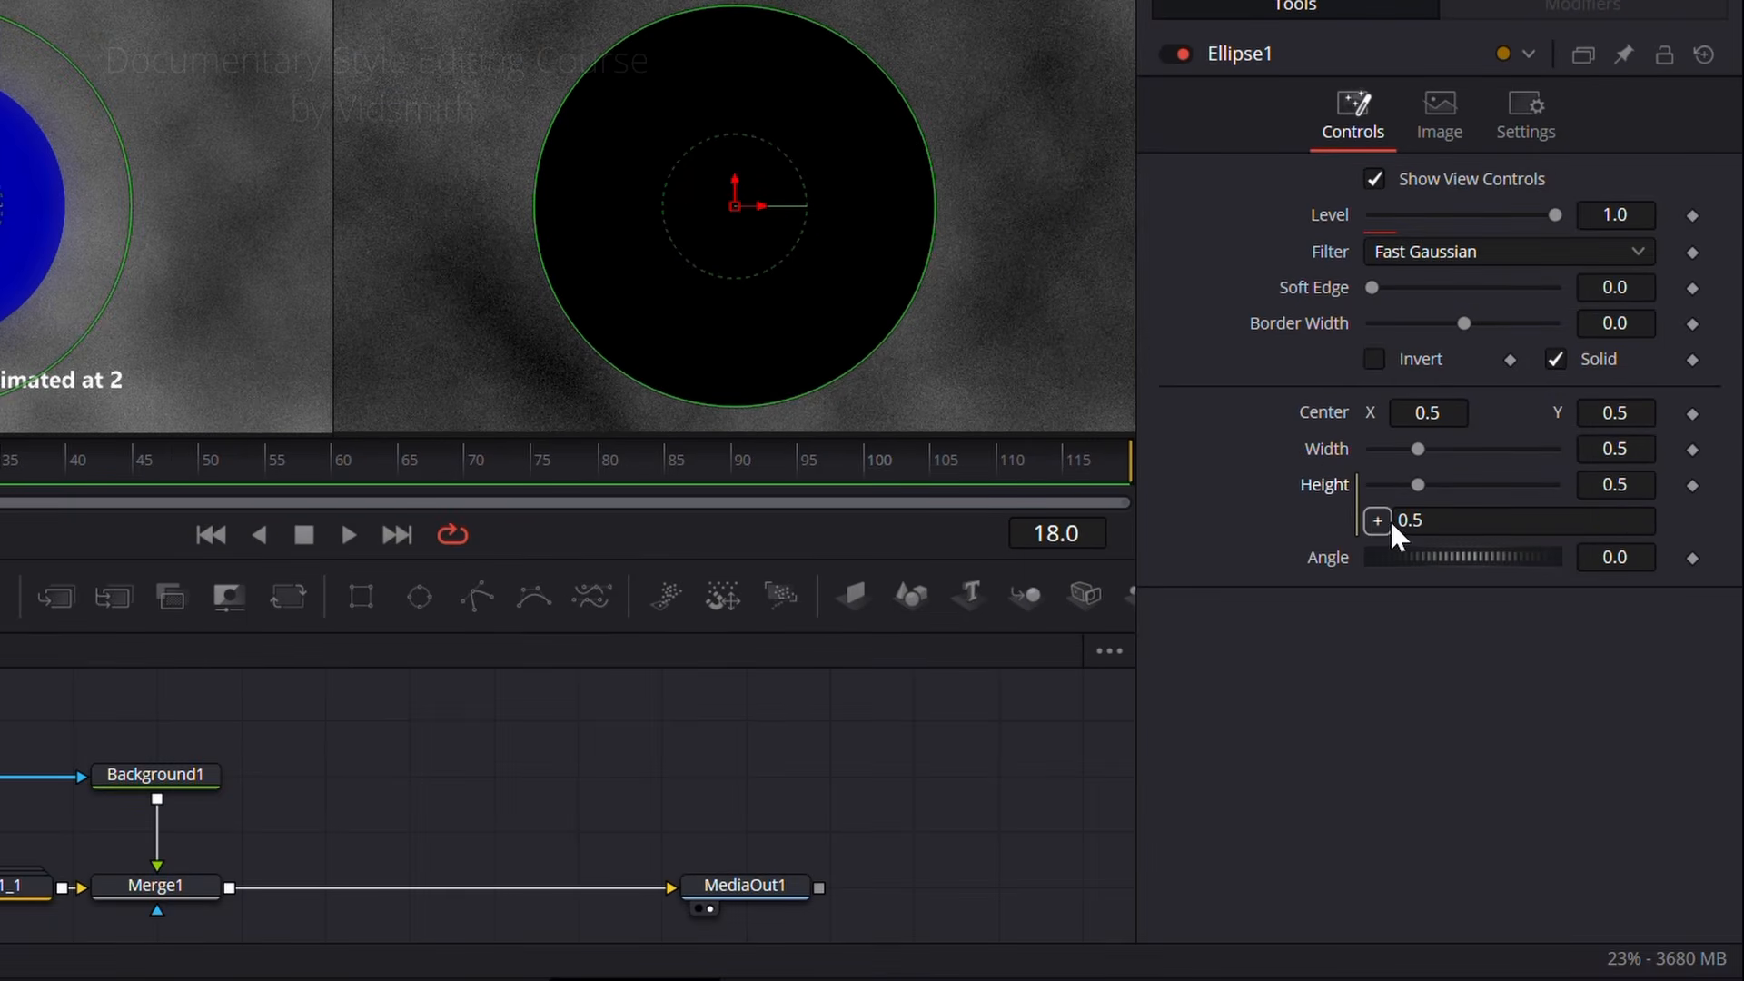
left_click_drag(1328, 438, 1327, 443)
left_click_drag(1631, 449, 1574, 448)
Step: Check the reference at frame 46, then merge a second Background node after Merge1 and mask it with a new Ellipse node
left_click_drag(232, 495, 437, 483)
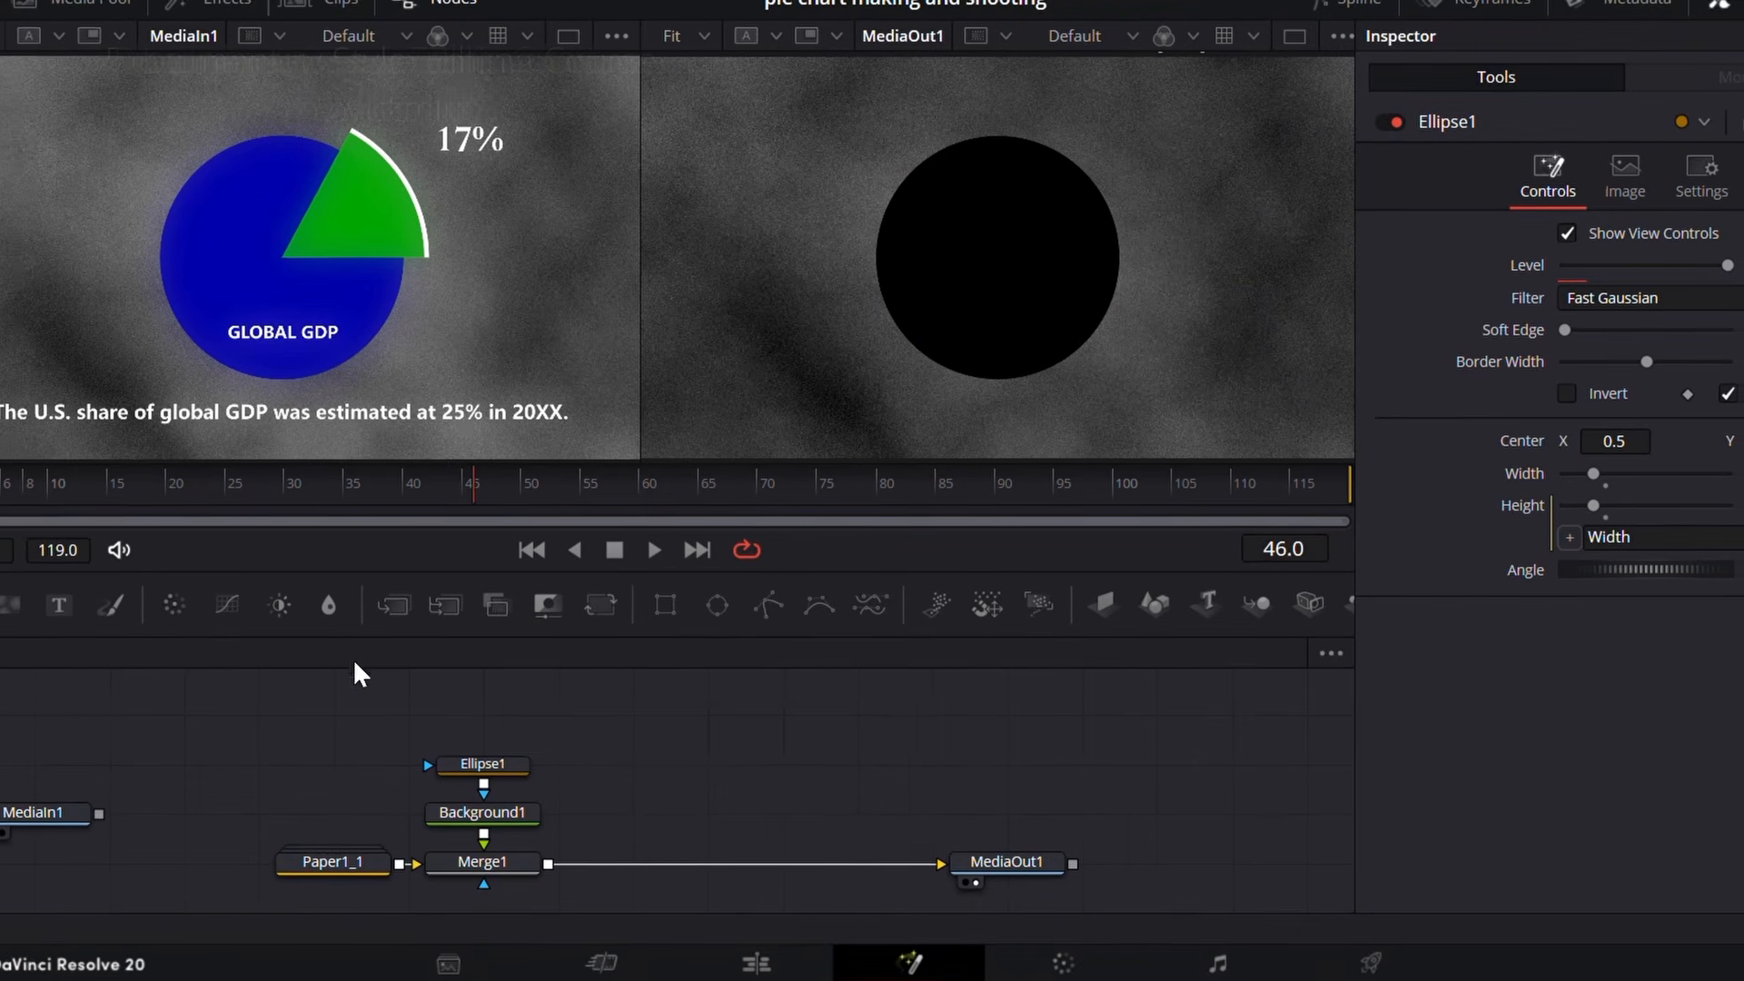
left_click_drag(31, 606, 623, 863)
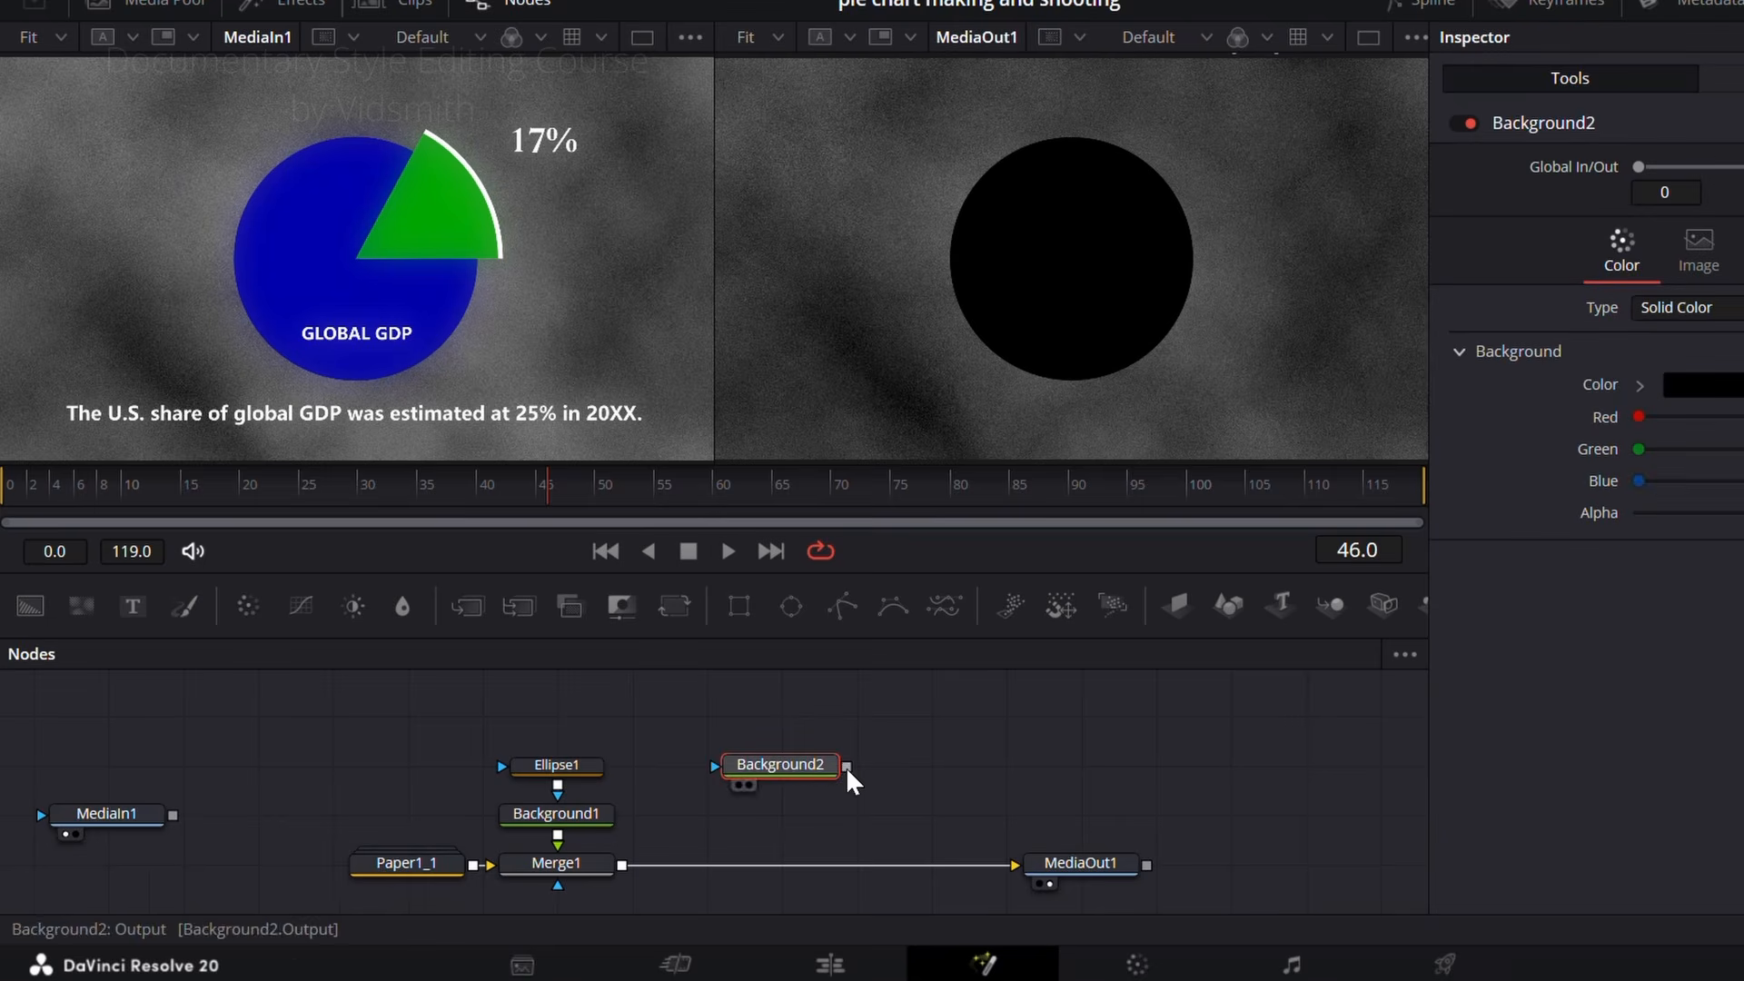
left_click(799, 756)
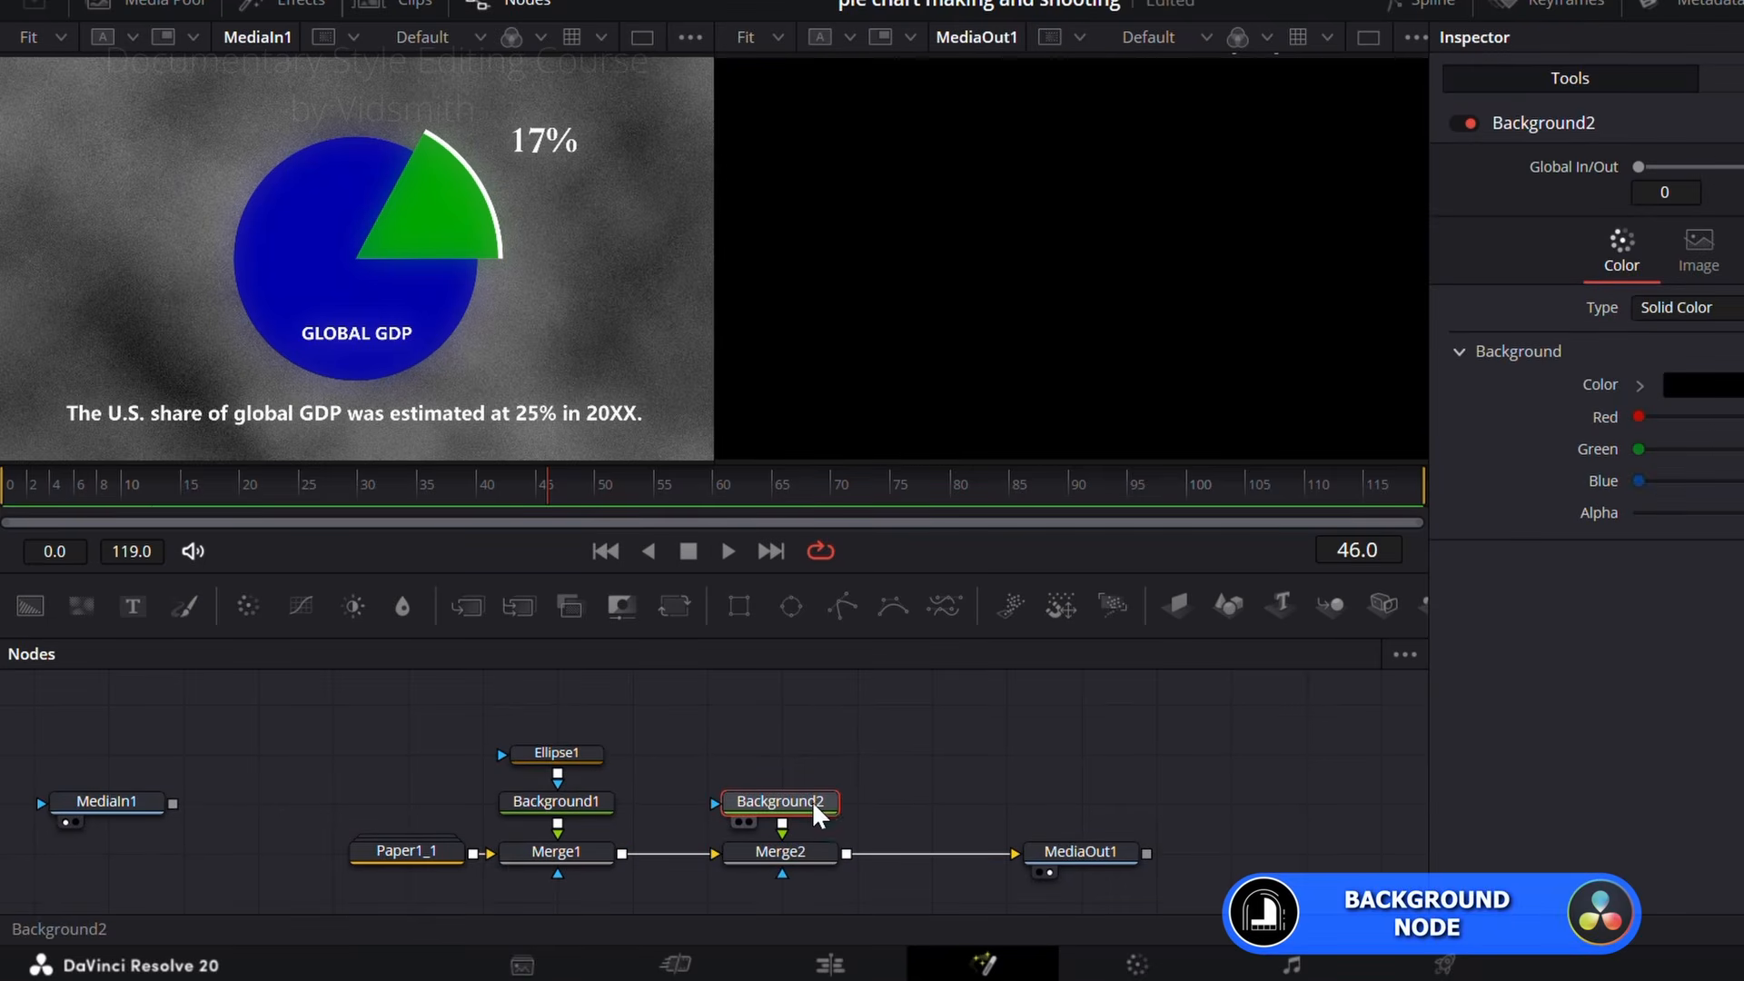
left_click(791, 606)
left_click_drag(763, 724, 788, 824)
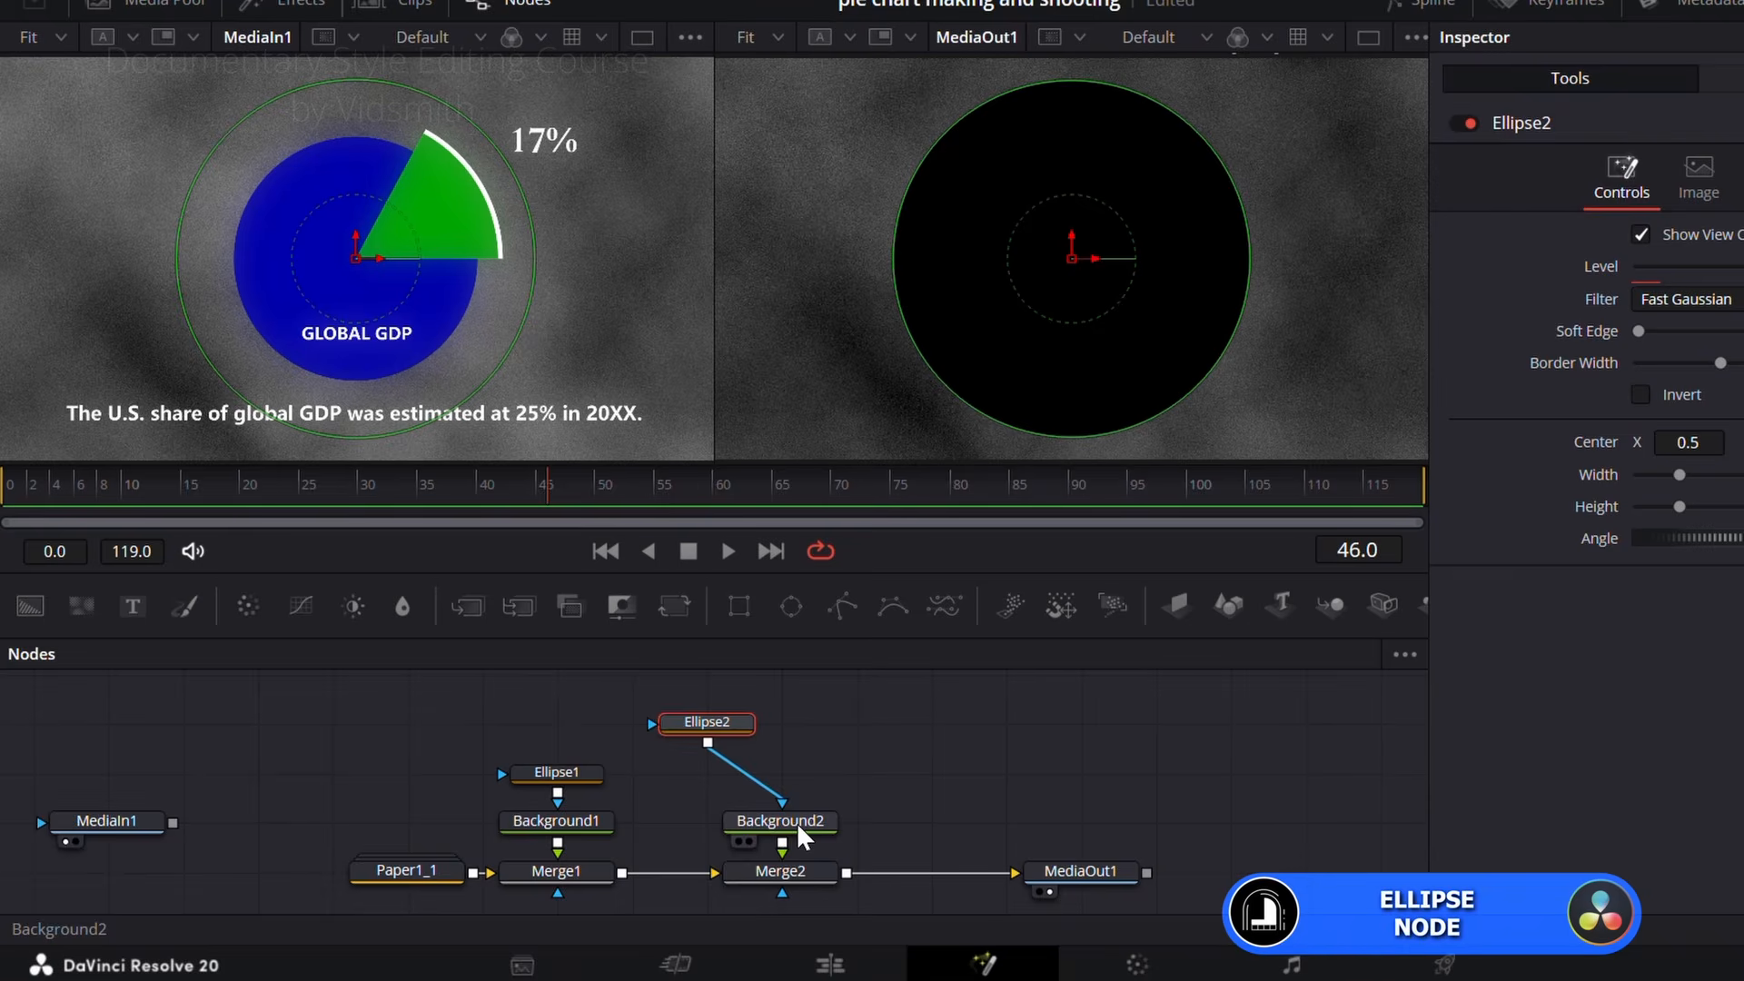
Step: Place Ellipse2 above Background2, link its height to its width with an expression, and shrink the circle slightly larger than the pie
left_click_drag(706, 732, 778, 734)
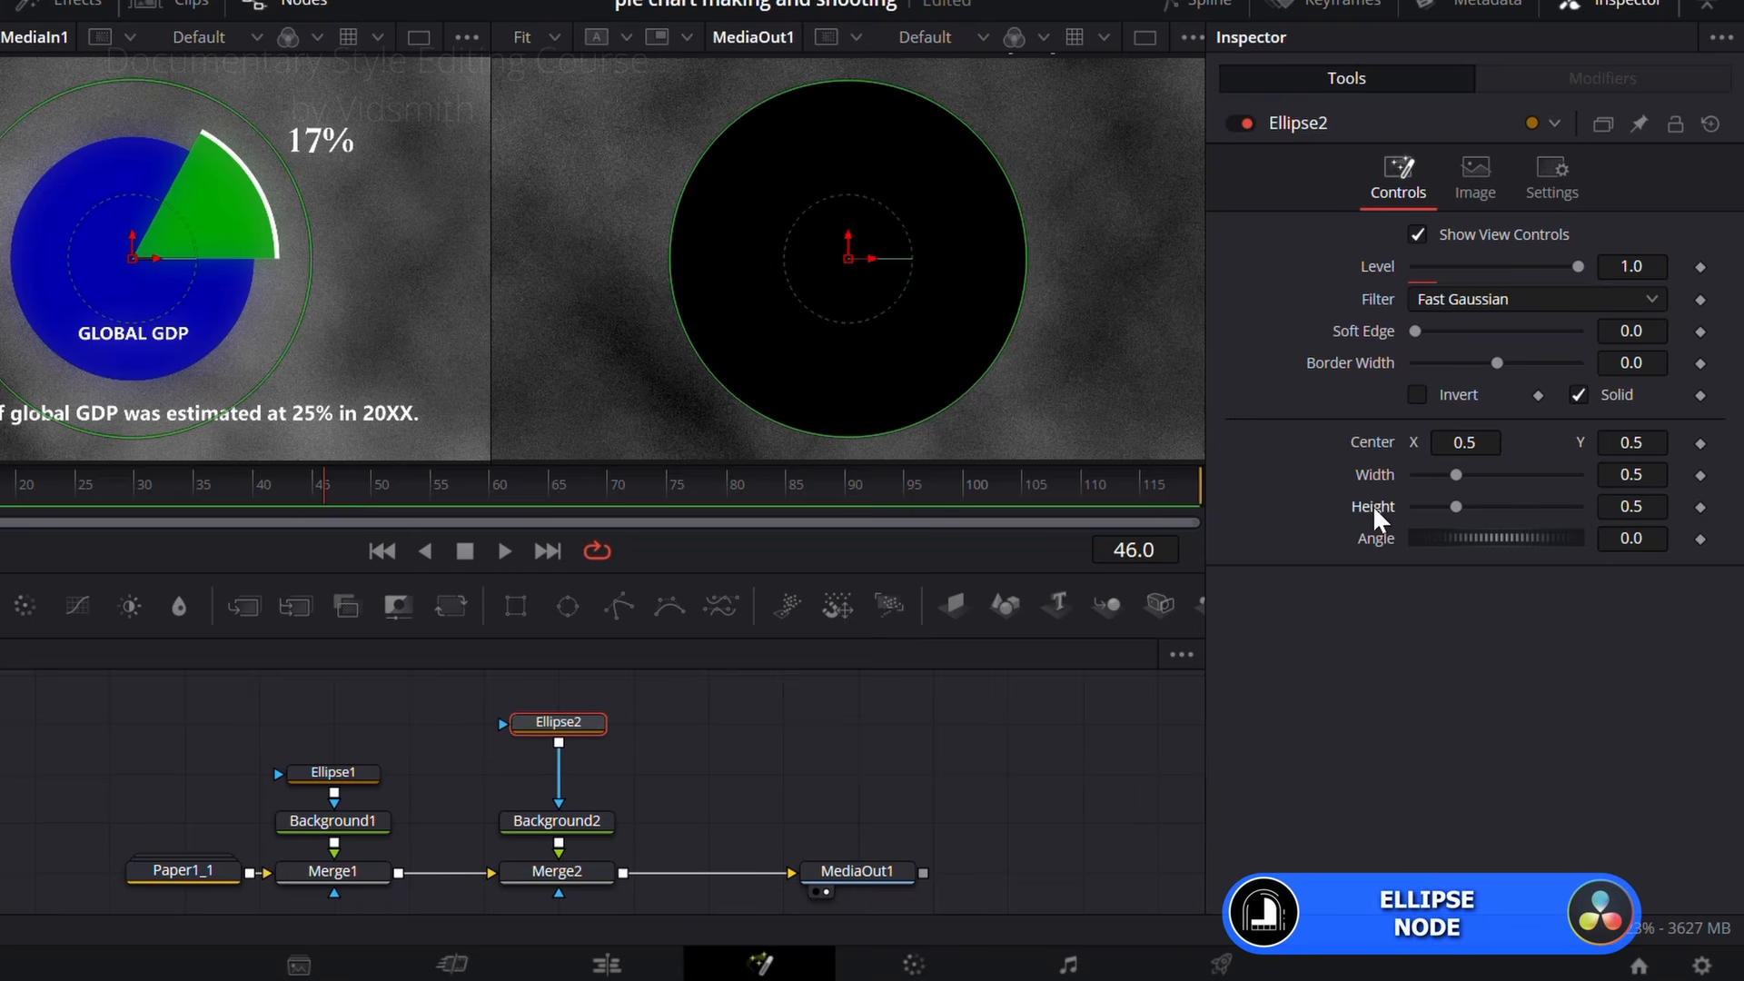
right_click(1374, 511)
left_click(1440, 837)
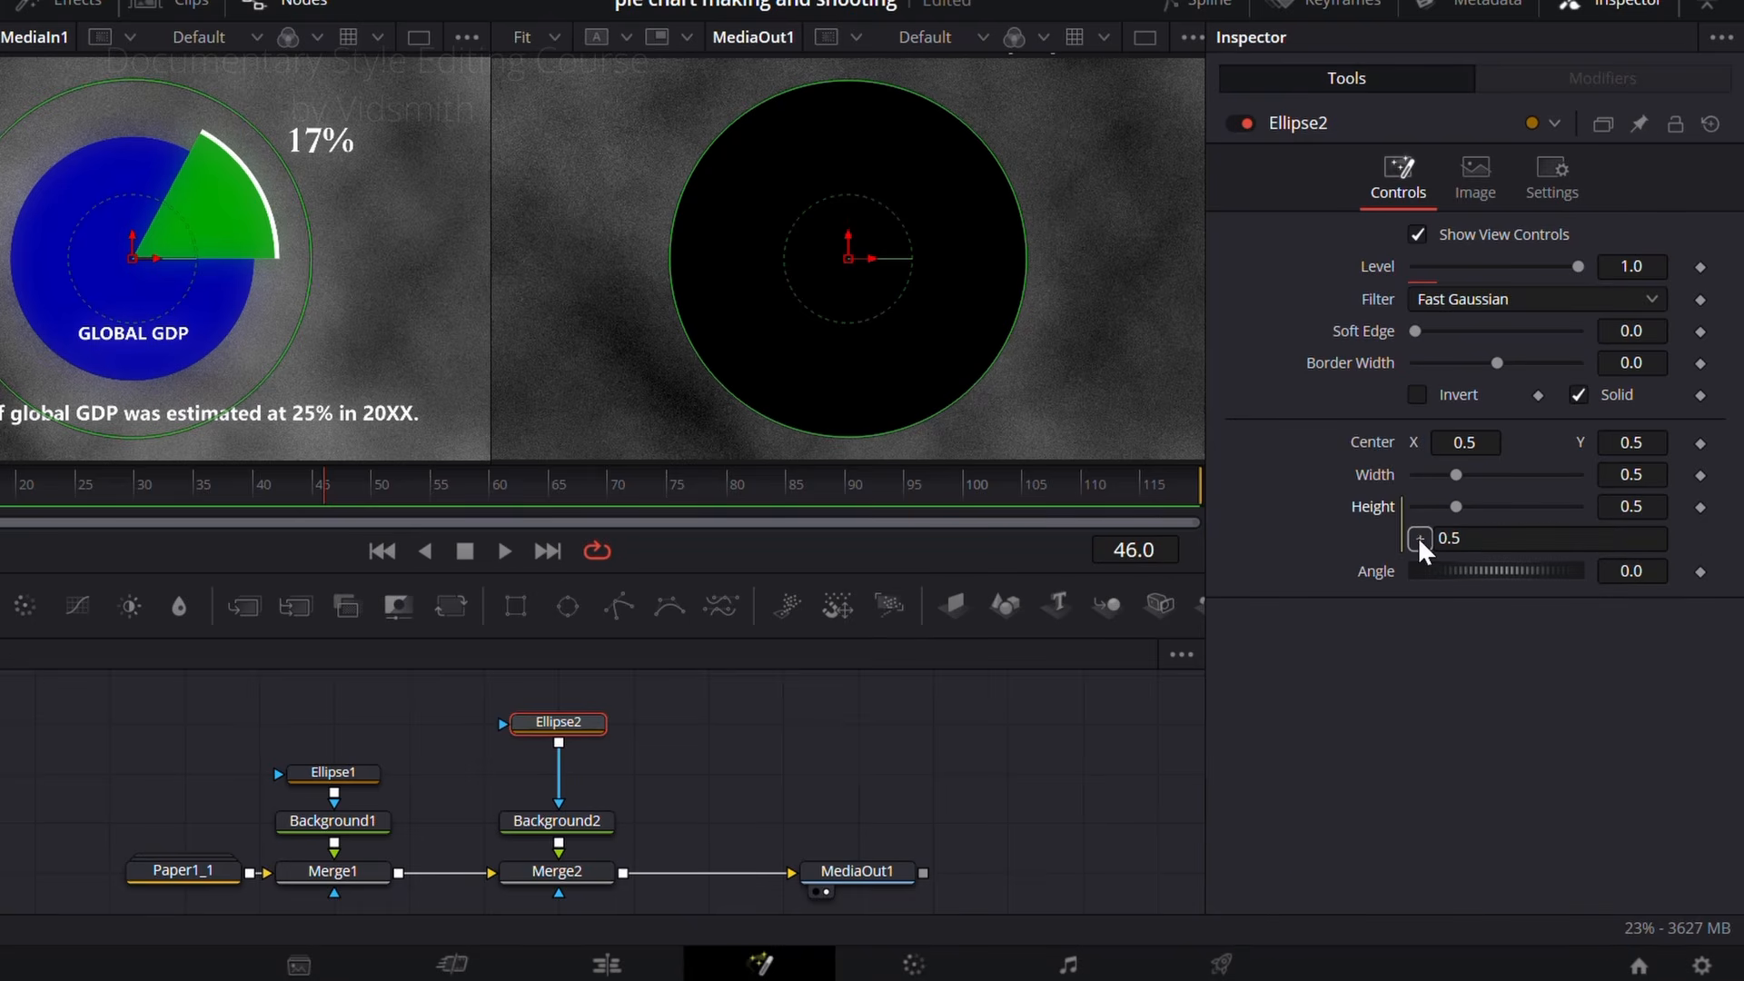
left_click_drag(1374, 473, 1375, 474)
mouse_move(1621, 477)
left_mouse_down()
mouse_move(1508, 477)
mouse_move(1624, 477)
mouse_move(1579, 476)
mouse_move(1609, 477)
left_mouse_up()
Step: Colour Background2 green with a Green value of 0.528 and reduce Ellipse2's width to 0.265
left_click(559, 828)
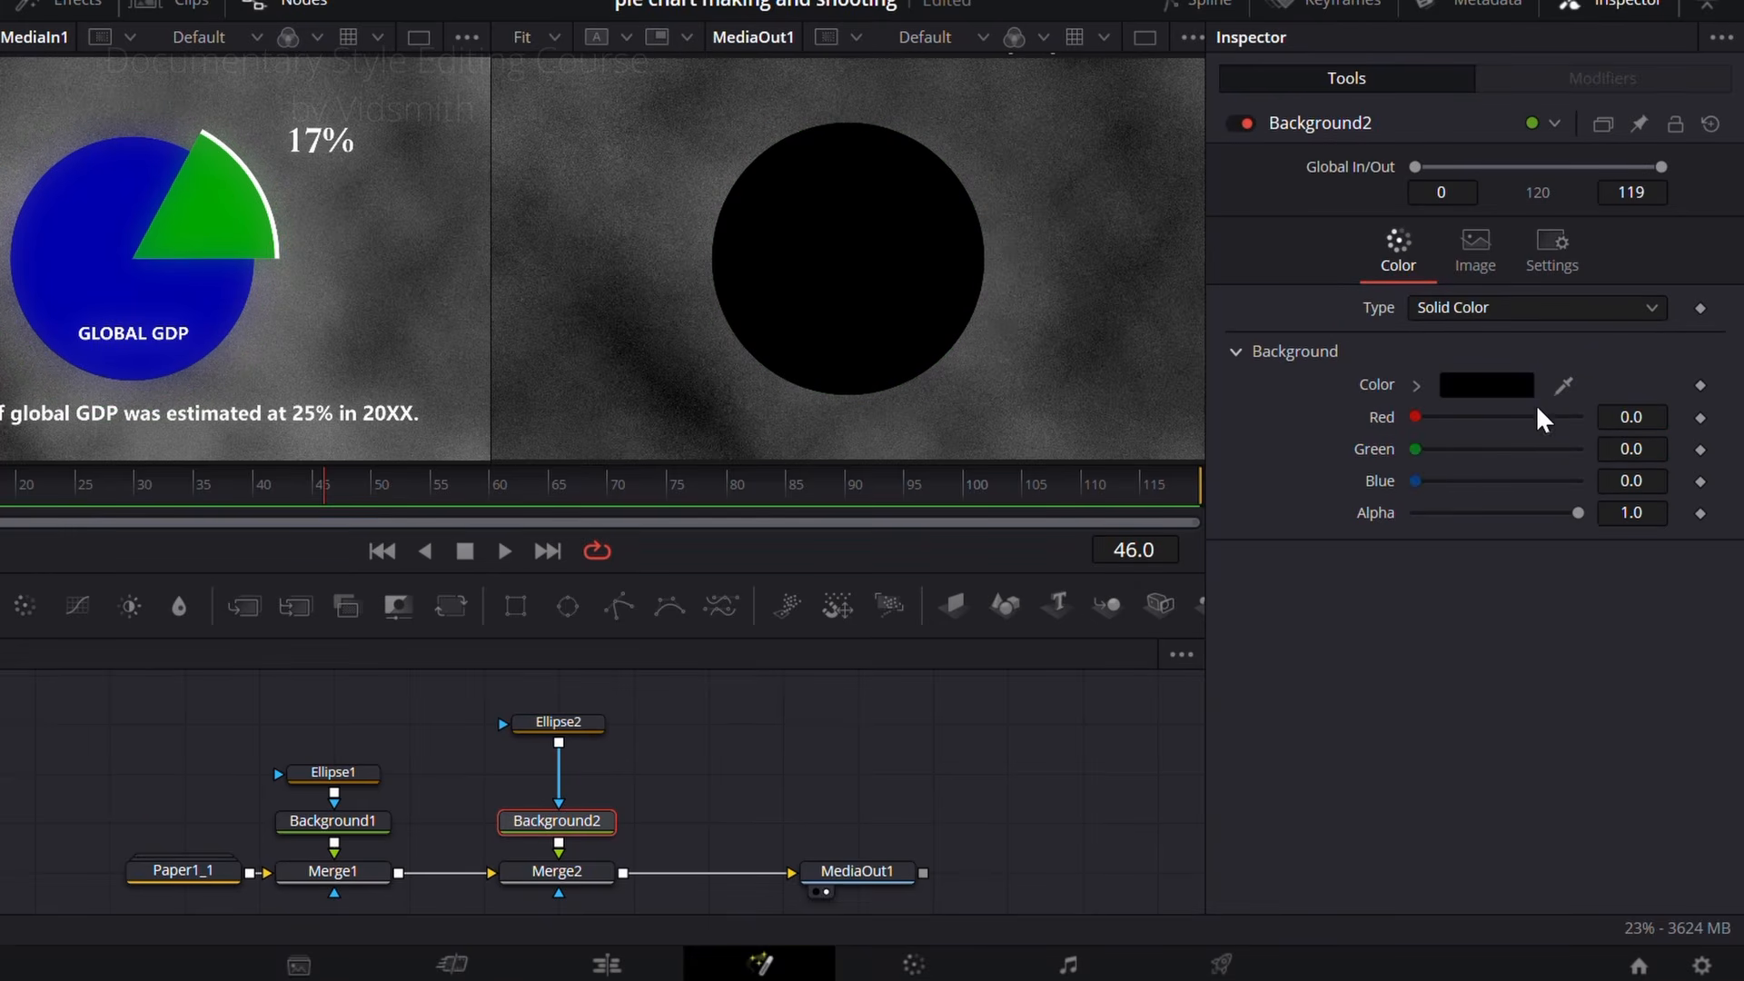
left_click_drag(1415, 448, 1501, 451)
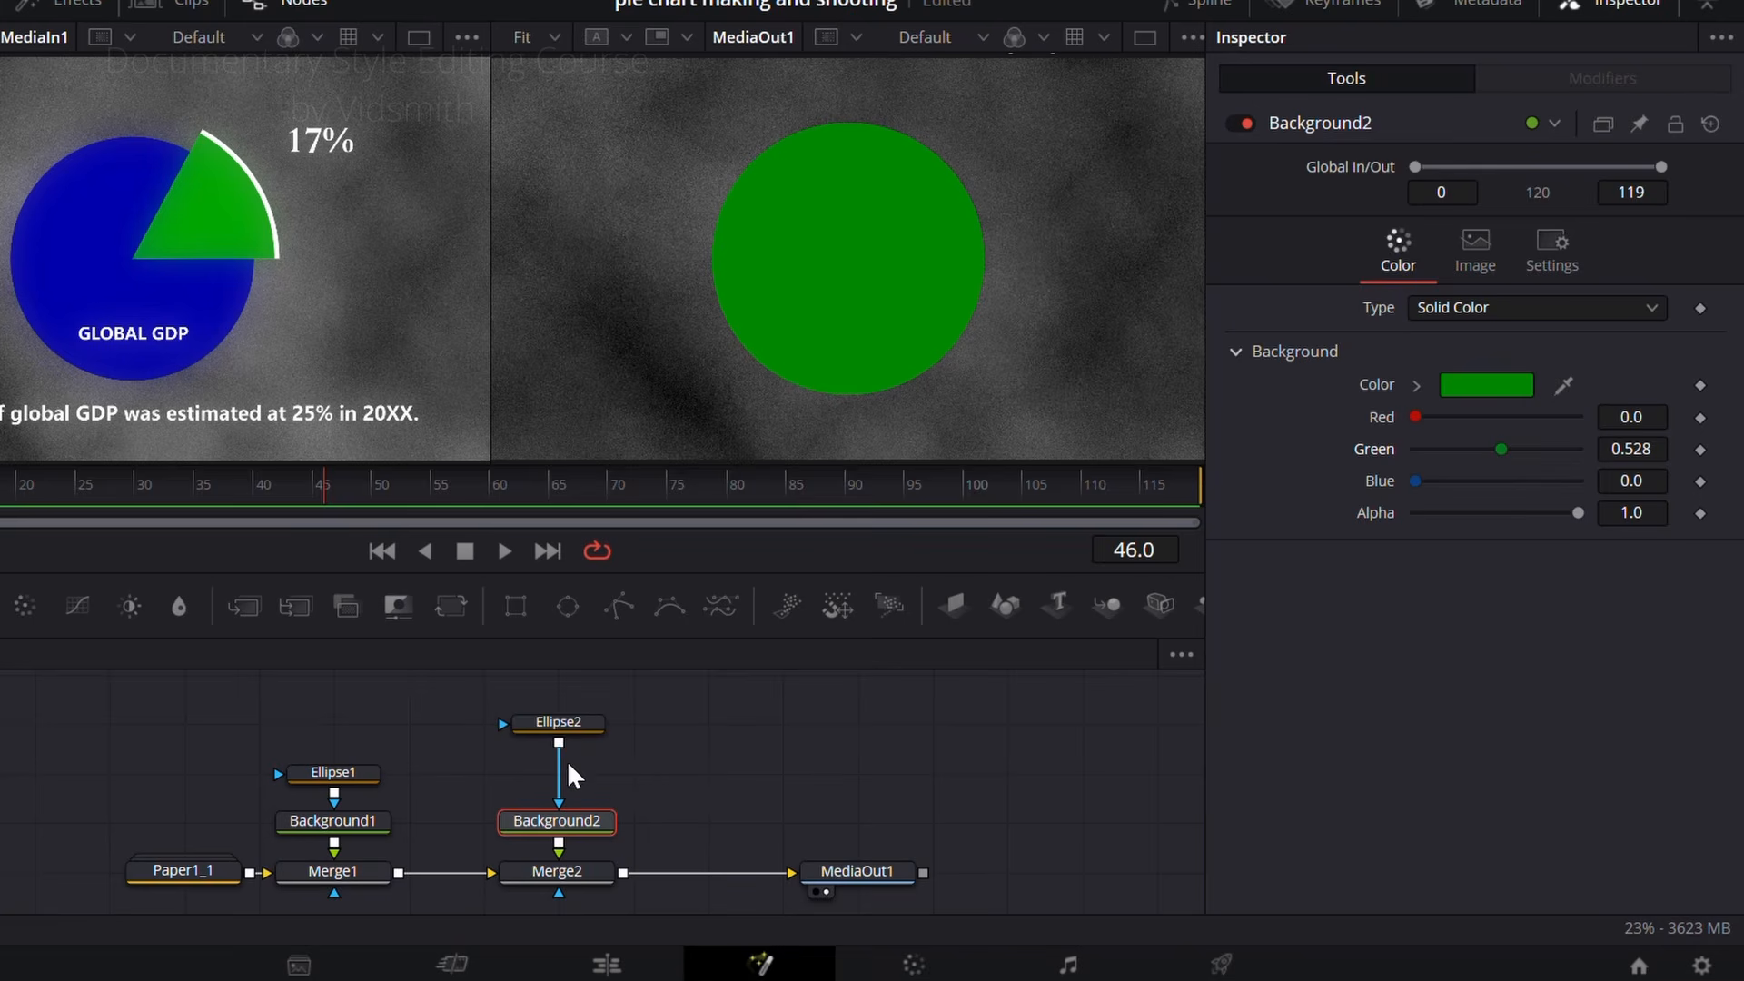
left_click(557, 722)
left_click_drag(1630, 473, 1524, 473)
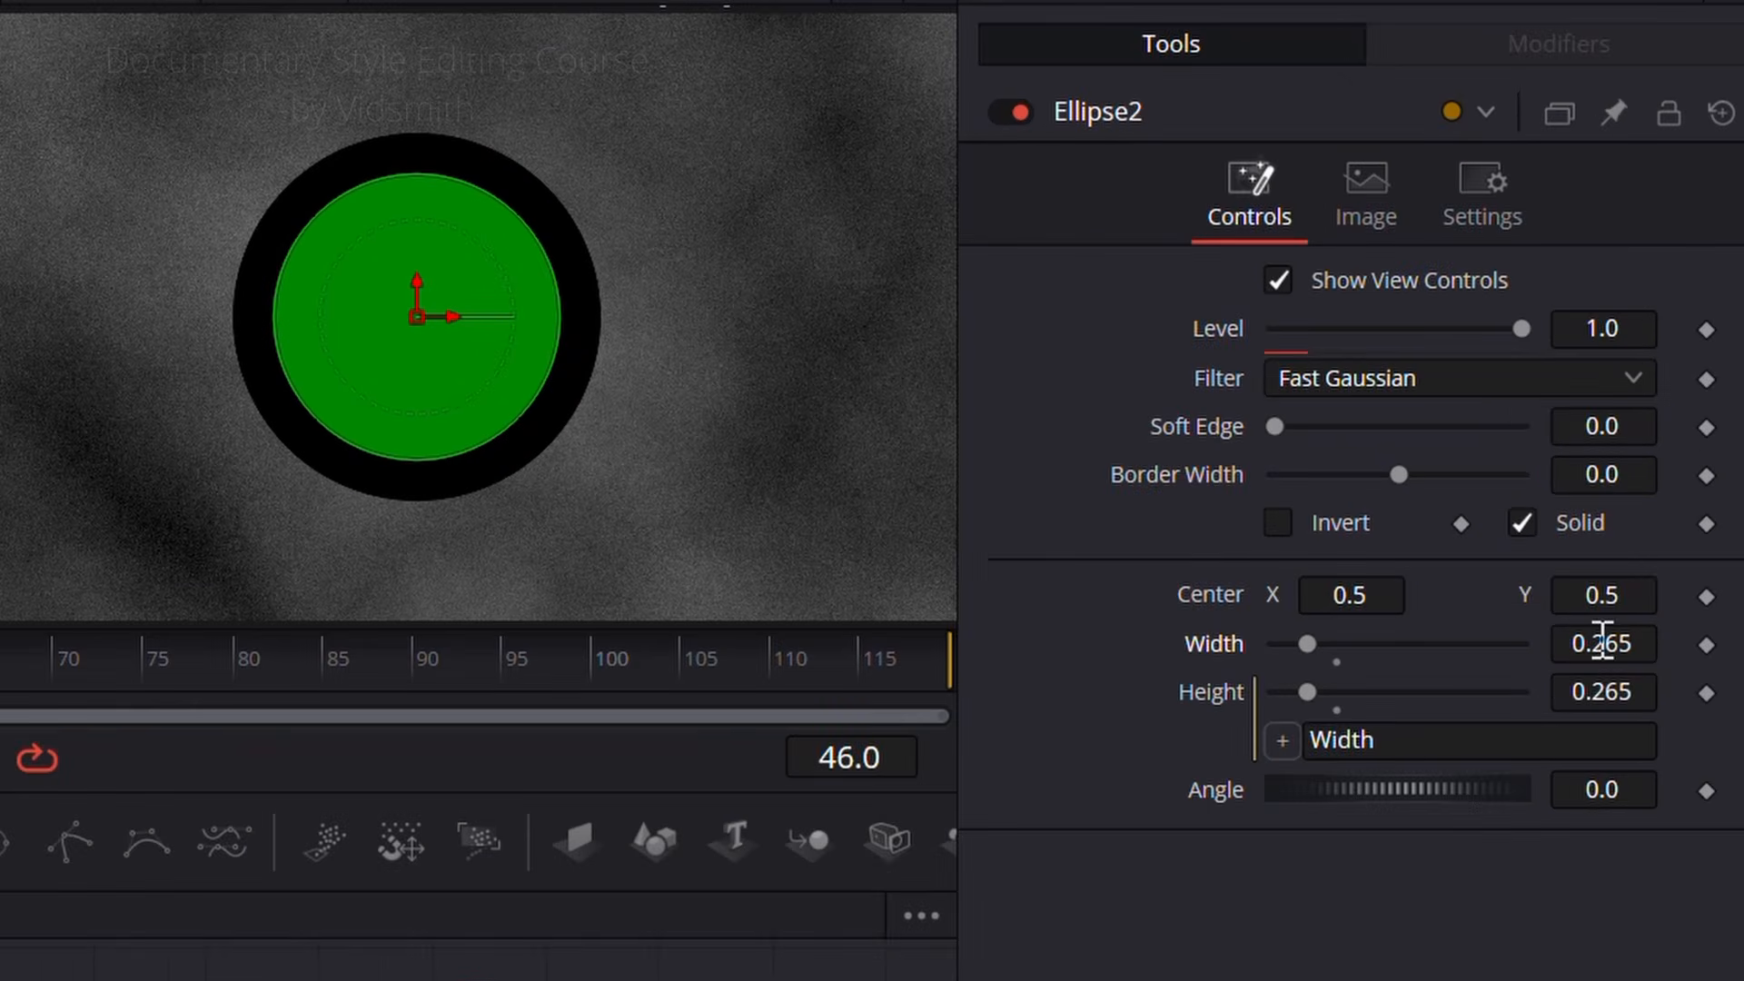
Step: Turn Ellipse2 into a wedge with Solid off, border width 0.2, length 0.268 and width 0.205
left_click(1522, 524)
left_click_drag(1398, 480, 1499, 479)
mouse_move(1310, 788)
left_mouse_down()
mouse_move(1294, 788)
mouse_move(1319, 789)
left_mouse_up()
left_click_drag(1523, 668, 1341, 671)
left_click(1288, 573)
left_click_drag(1498, 479, 1546, 571)
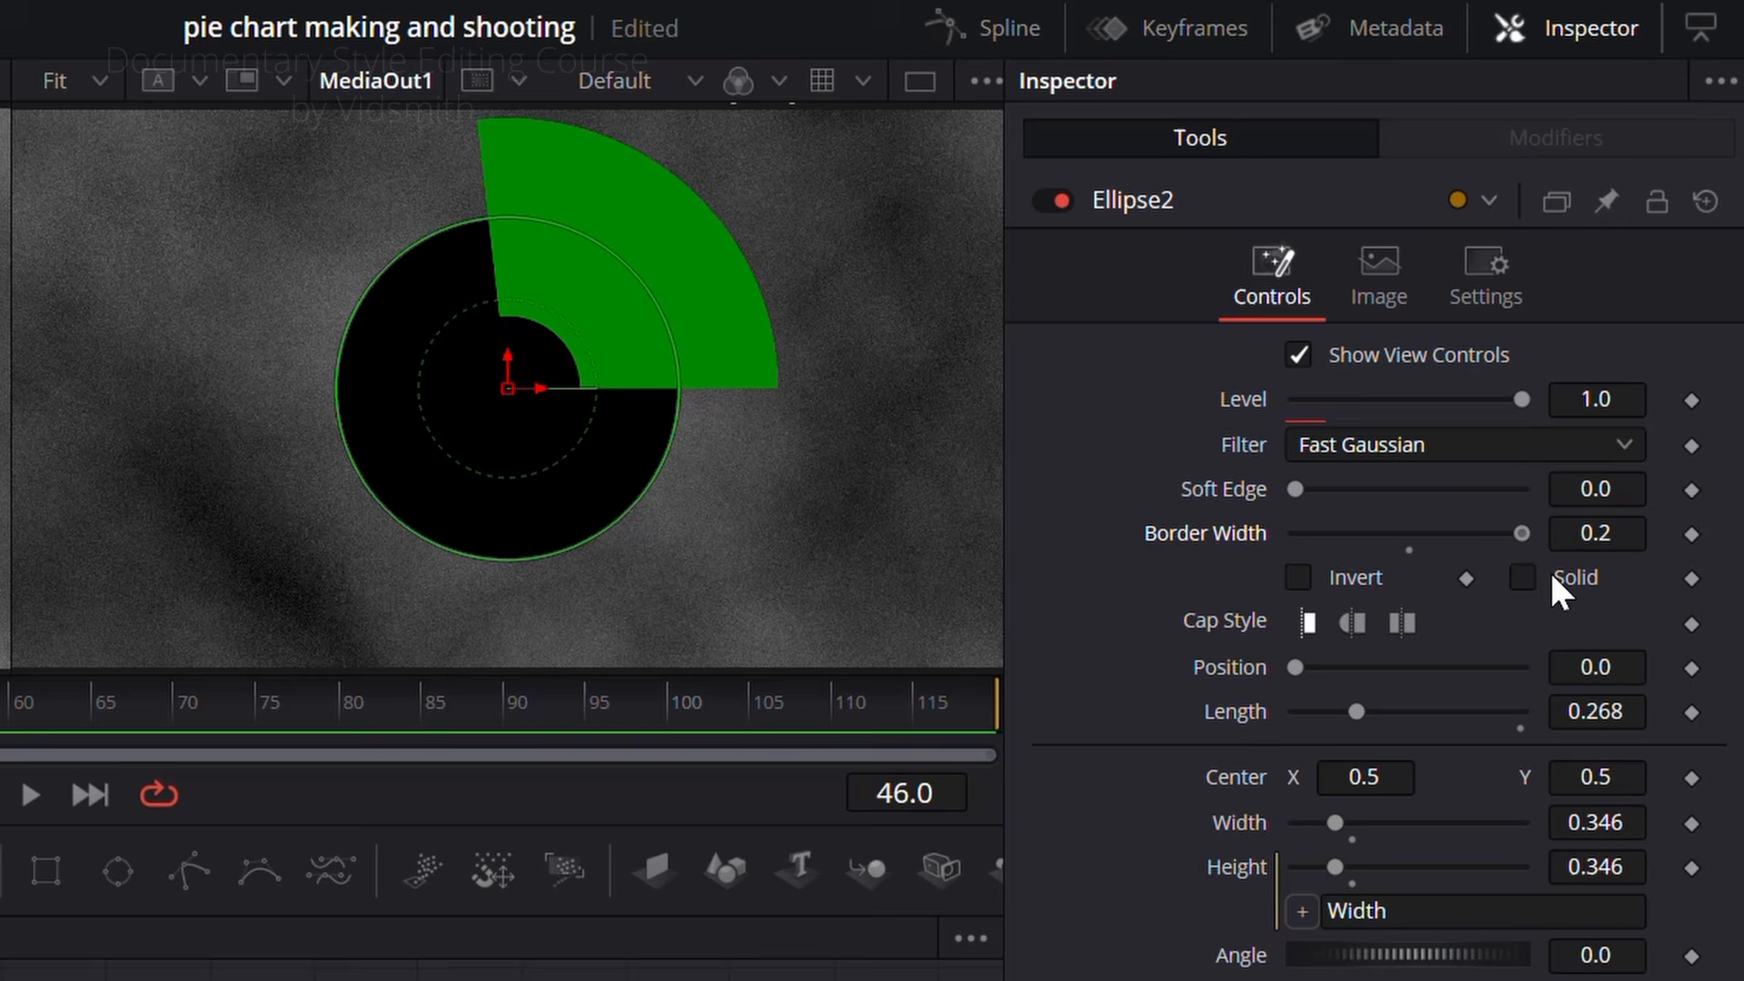
mouse_move(1336, 823)
left_mouse_down()
mouse_move(1359, 823)
mouse_move(1322, 804)
left_mouse_up()
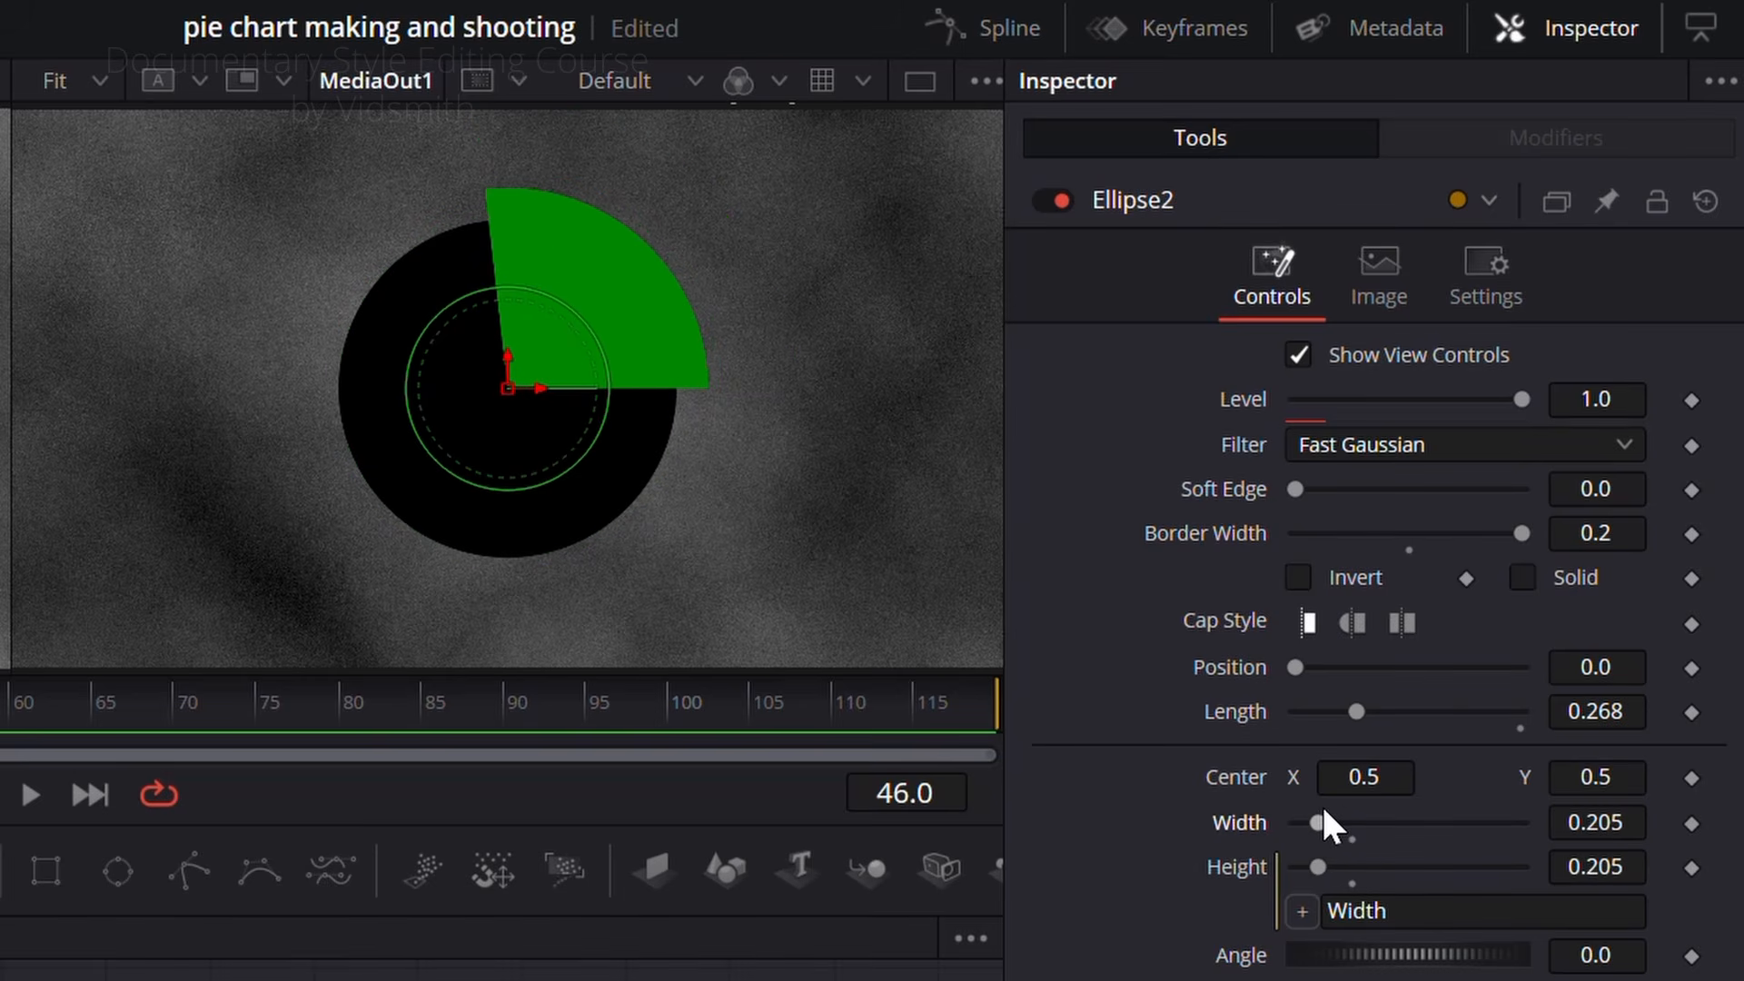
Step: Set Ellipse2's width to 0.2 to close the gap at the wedge's tip, hiding the viewer controls while adjusting
scroll(528, 356, "up", 8)
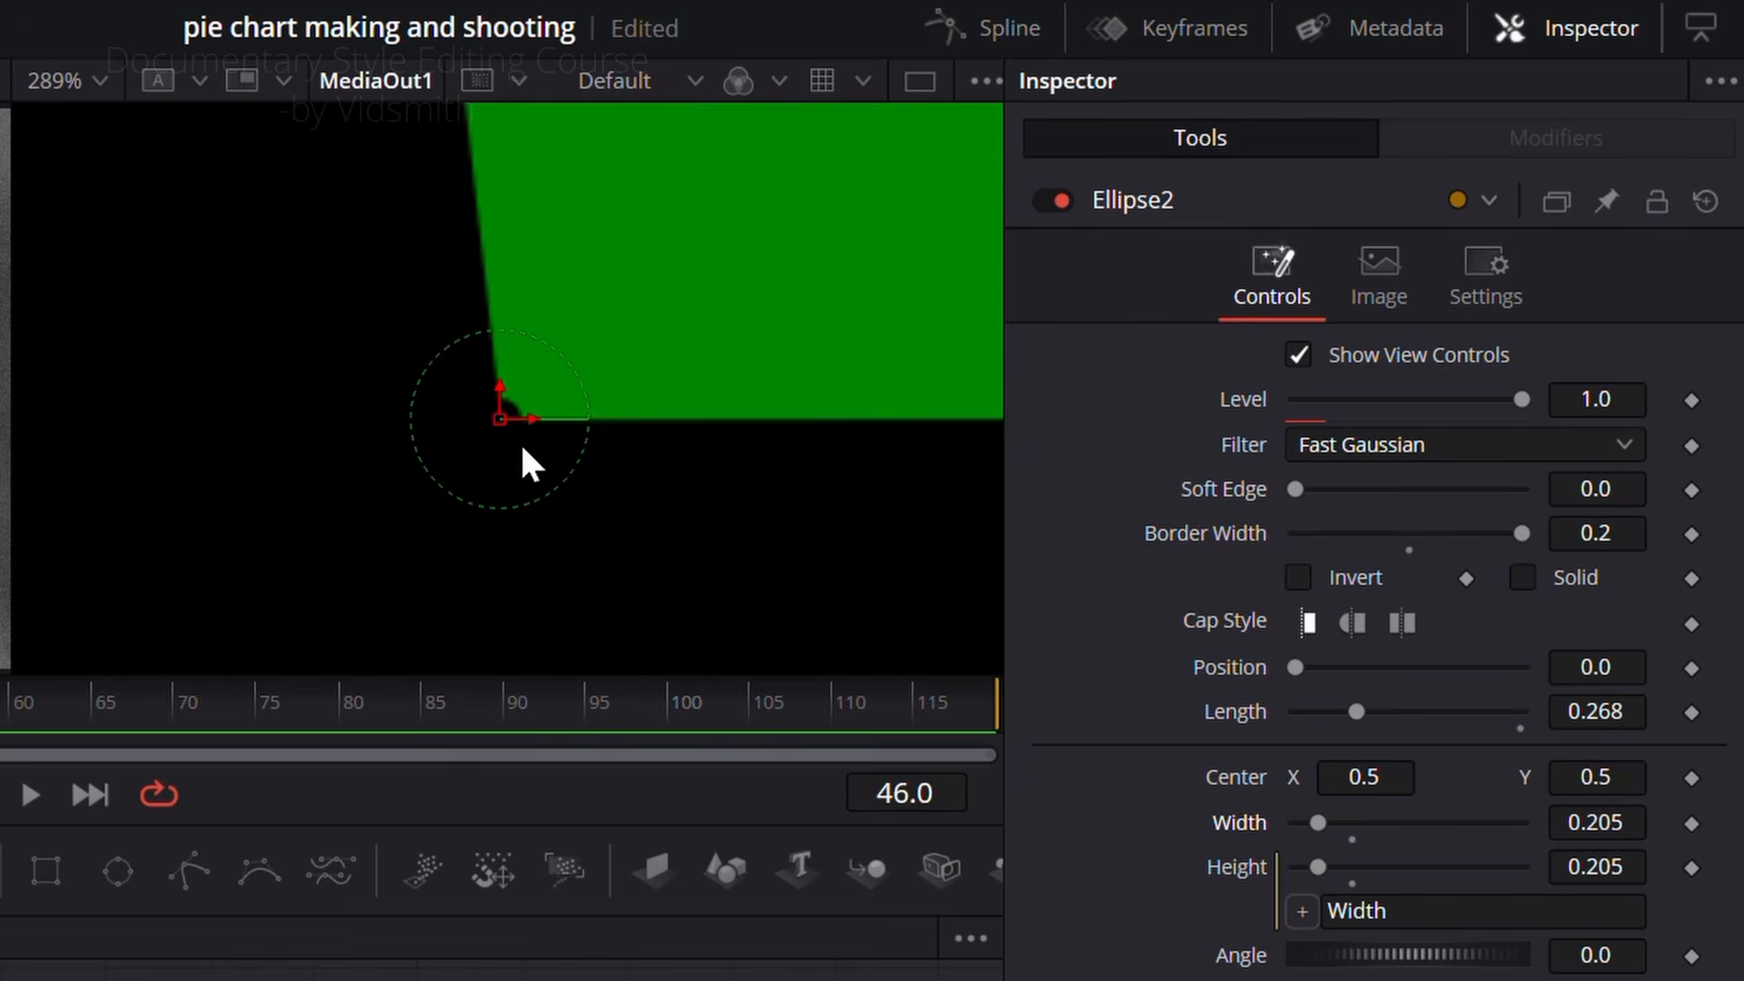
left_click(986, 80)
left_click(817, 160)
mouse_move(1602, 822)
left_mouse_down()
mouse_move(1505, 822)
mouse_move(1598, 822)
left_mouse_up()
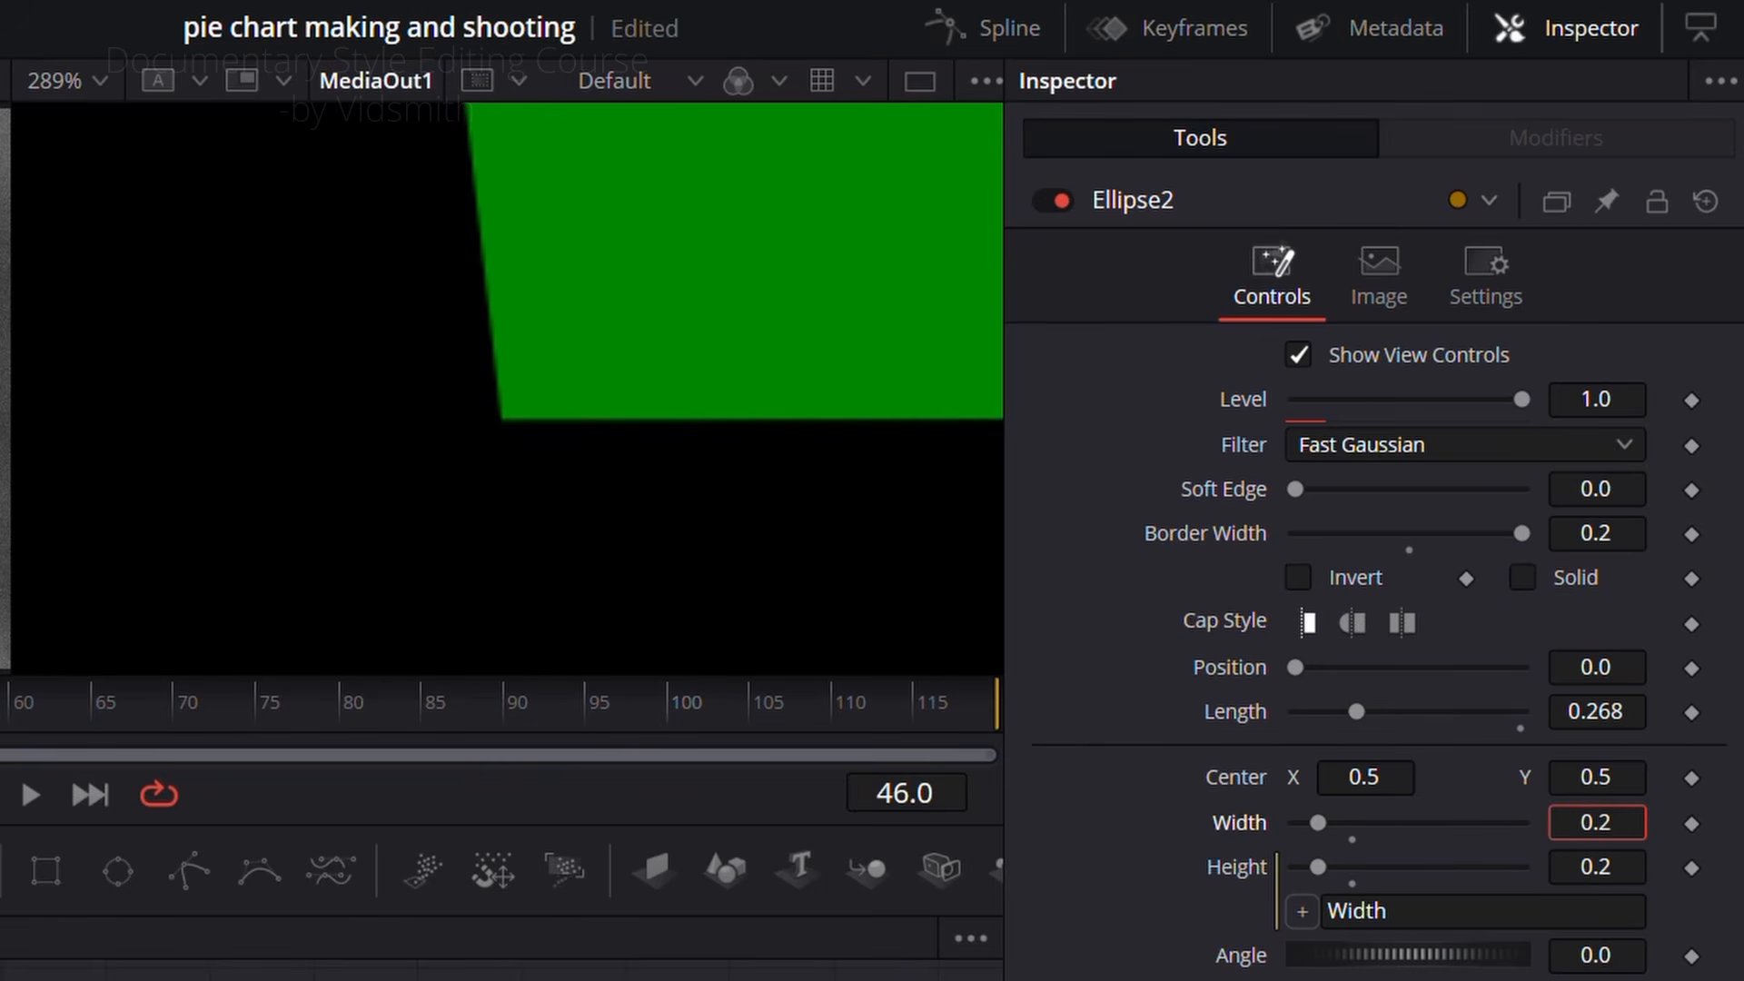
scroll(636, 382, "down", 8)
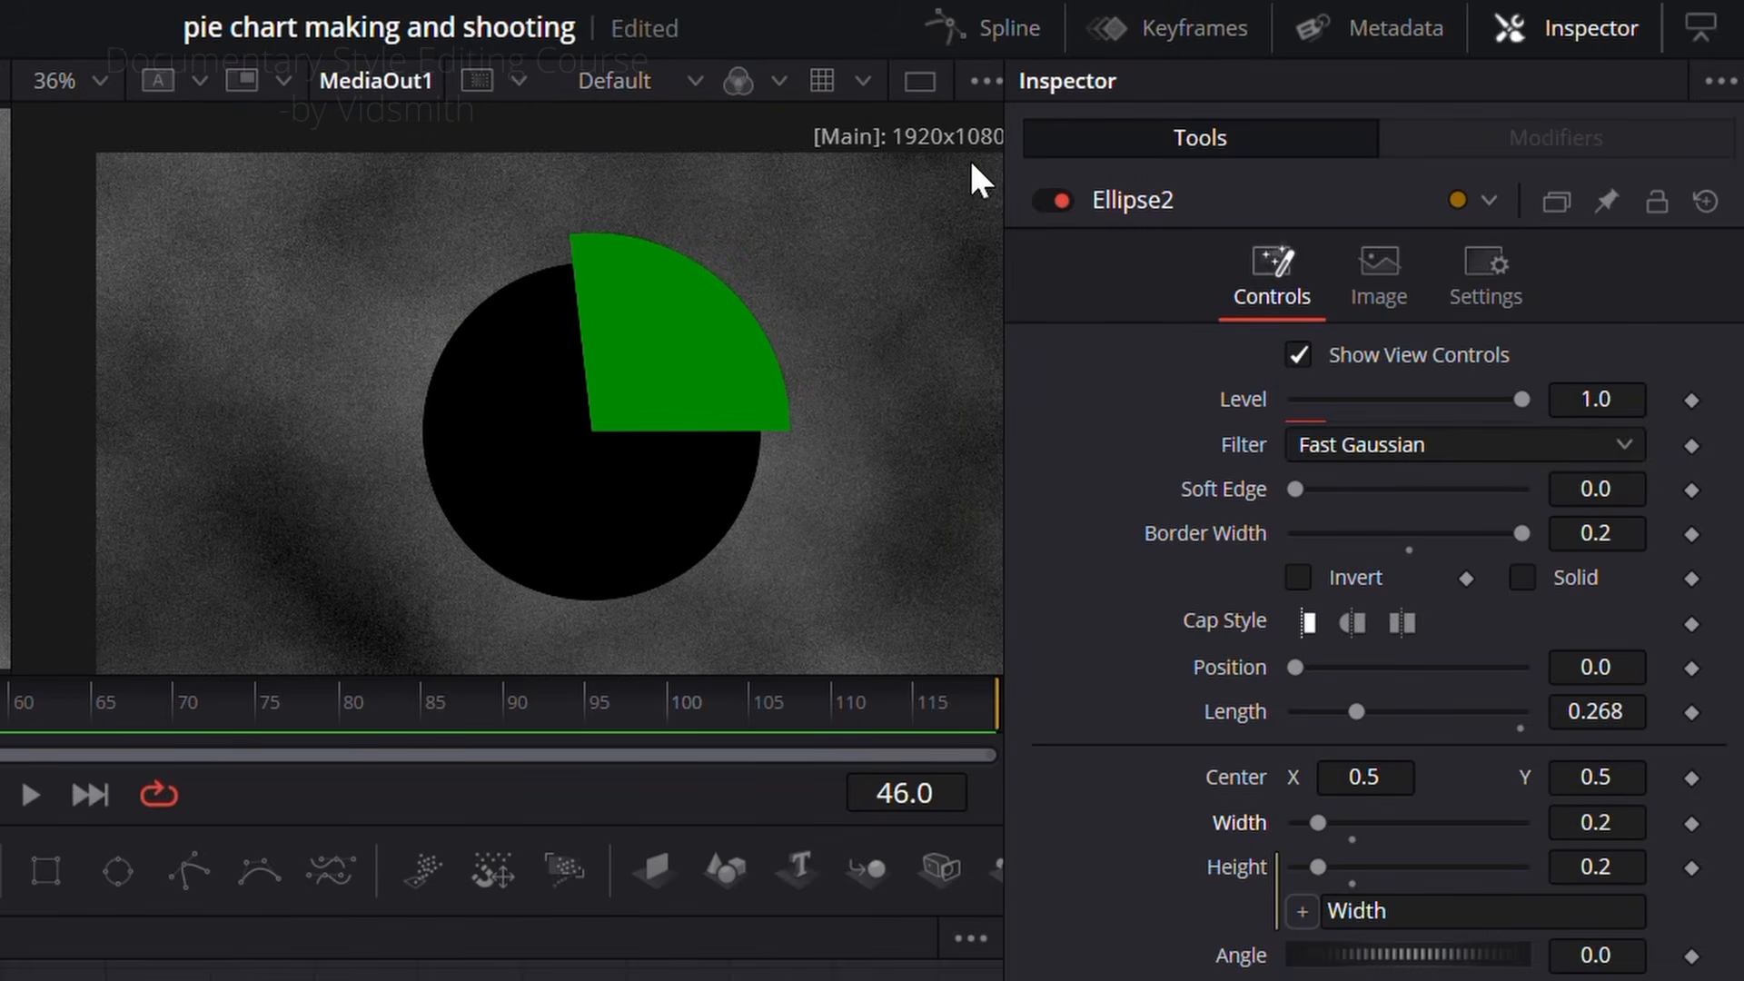
left_click(990, 83)
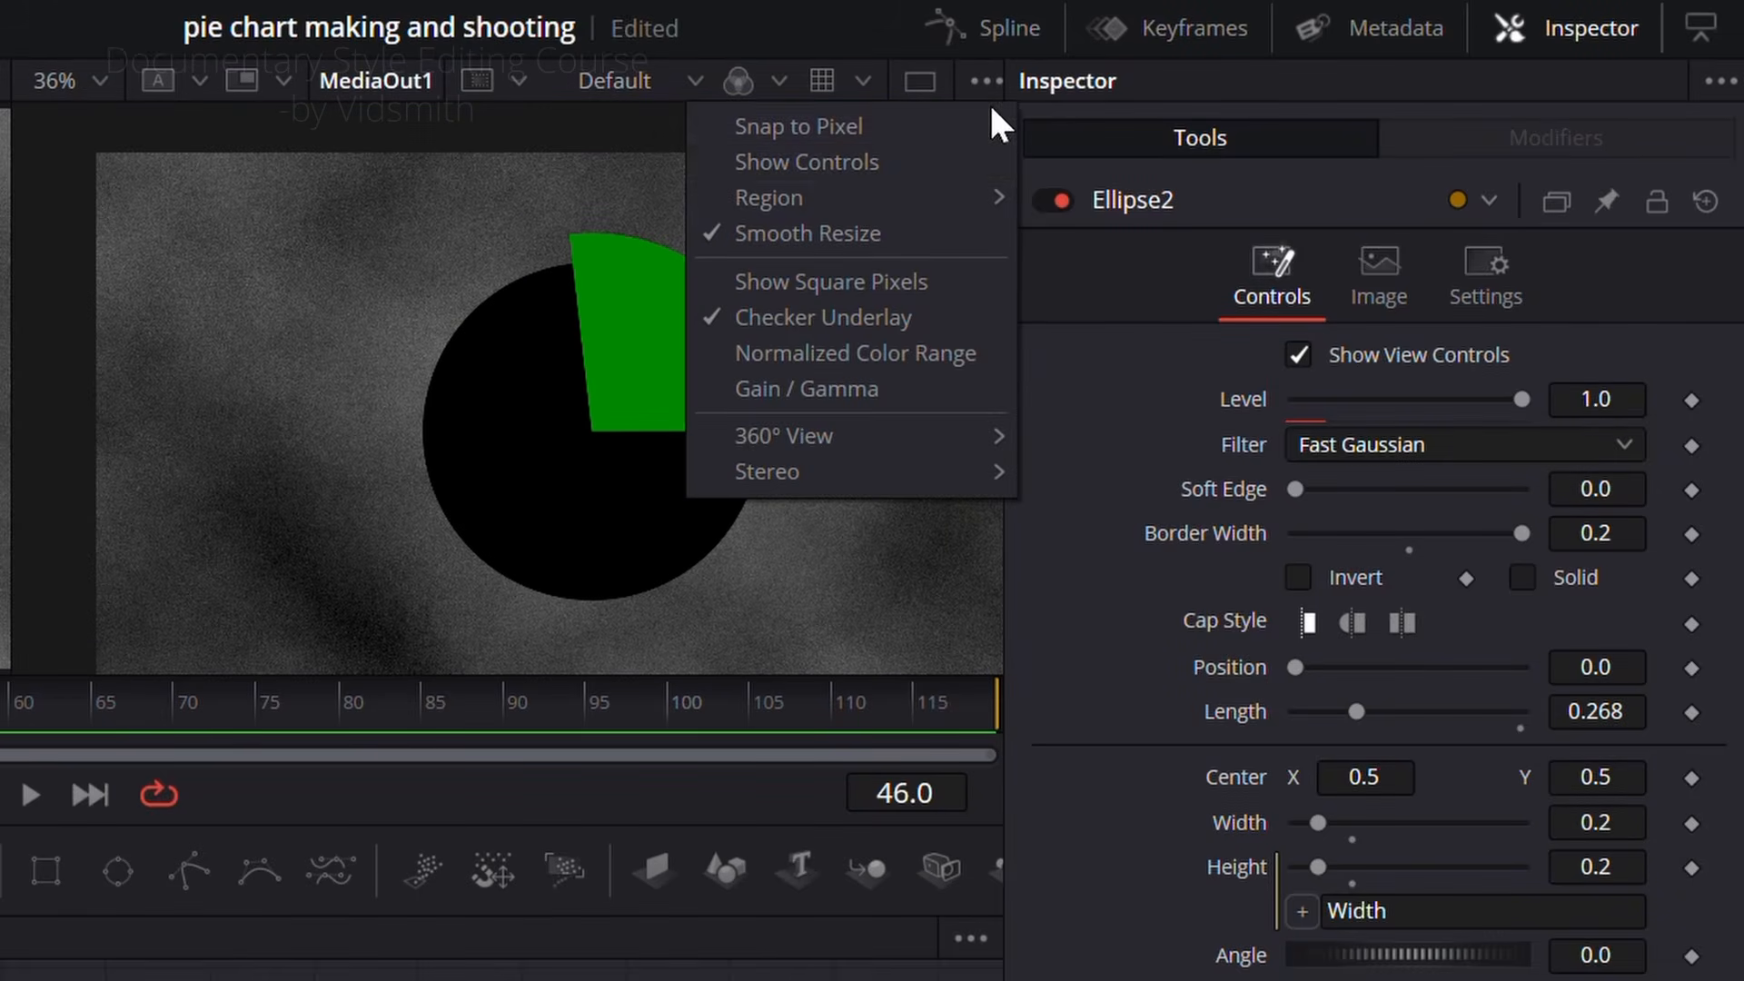
left_click(845, 162)
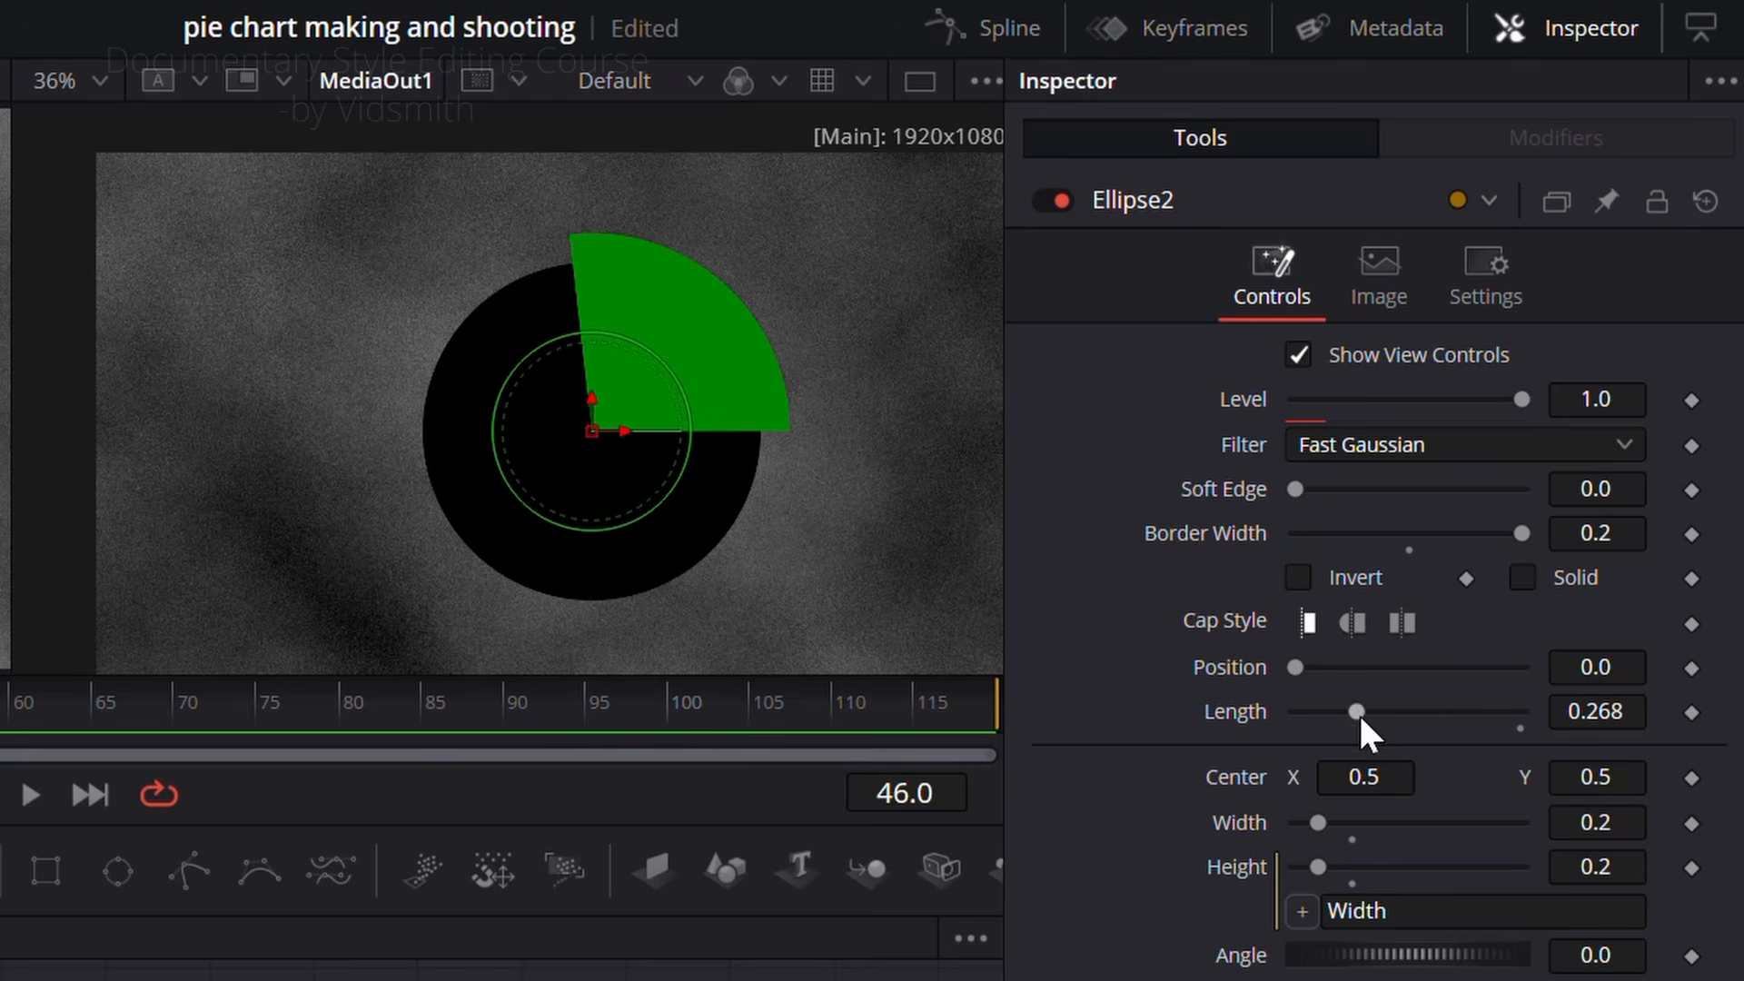
Step: Keyframe Ellipse2's length at 0.0 on frame 20, where the reference counter starts
left_click_drag(1359, 711, 1295, 648)
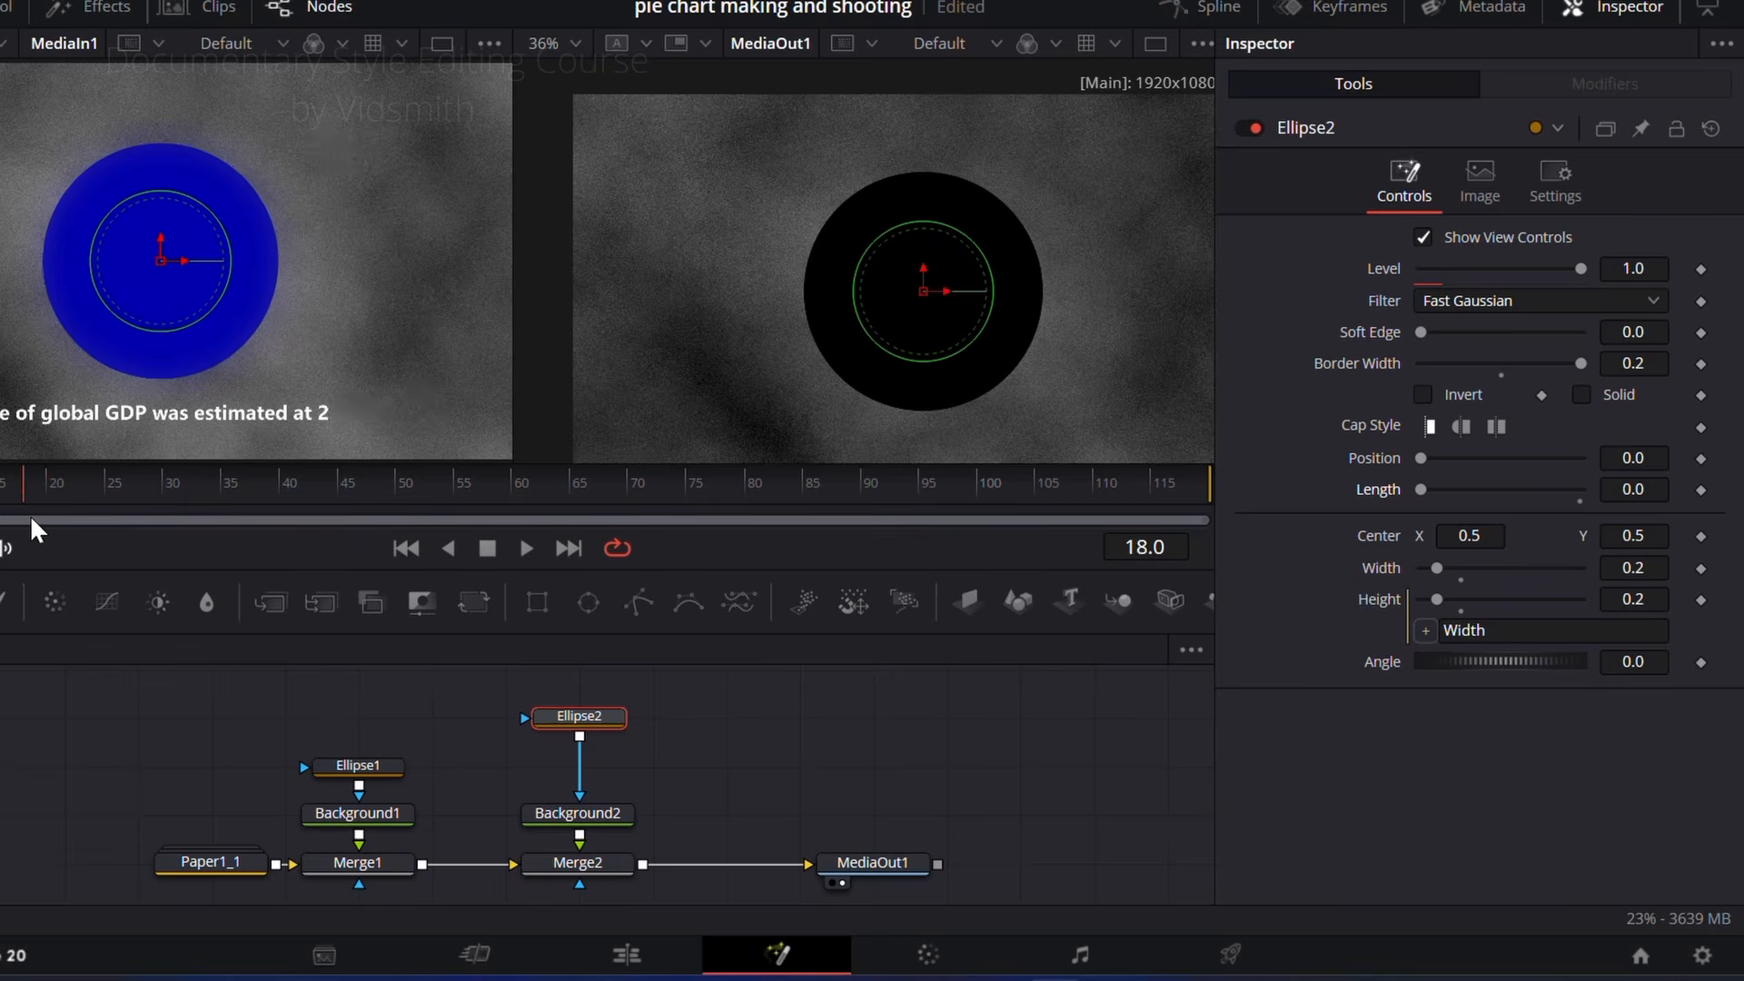
left_click_drag(29, 514, 57, 518)
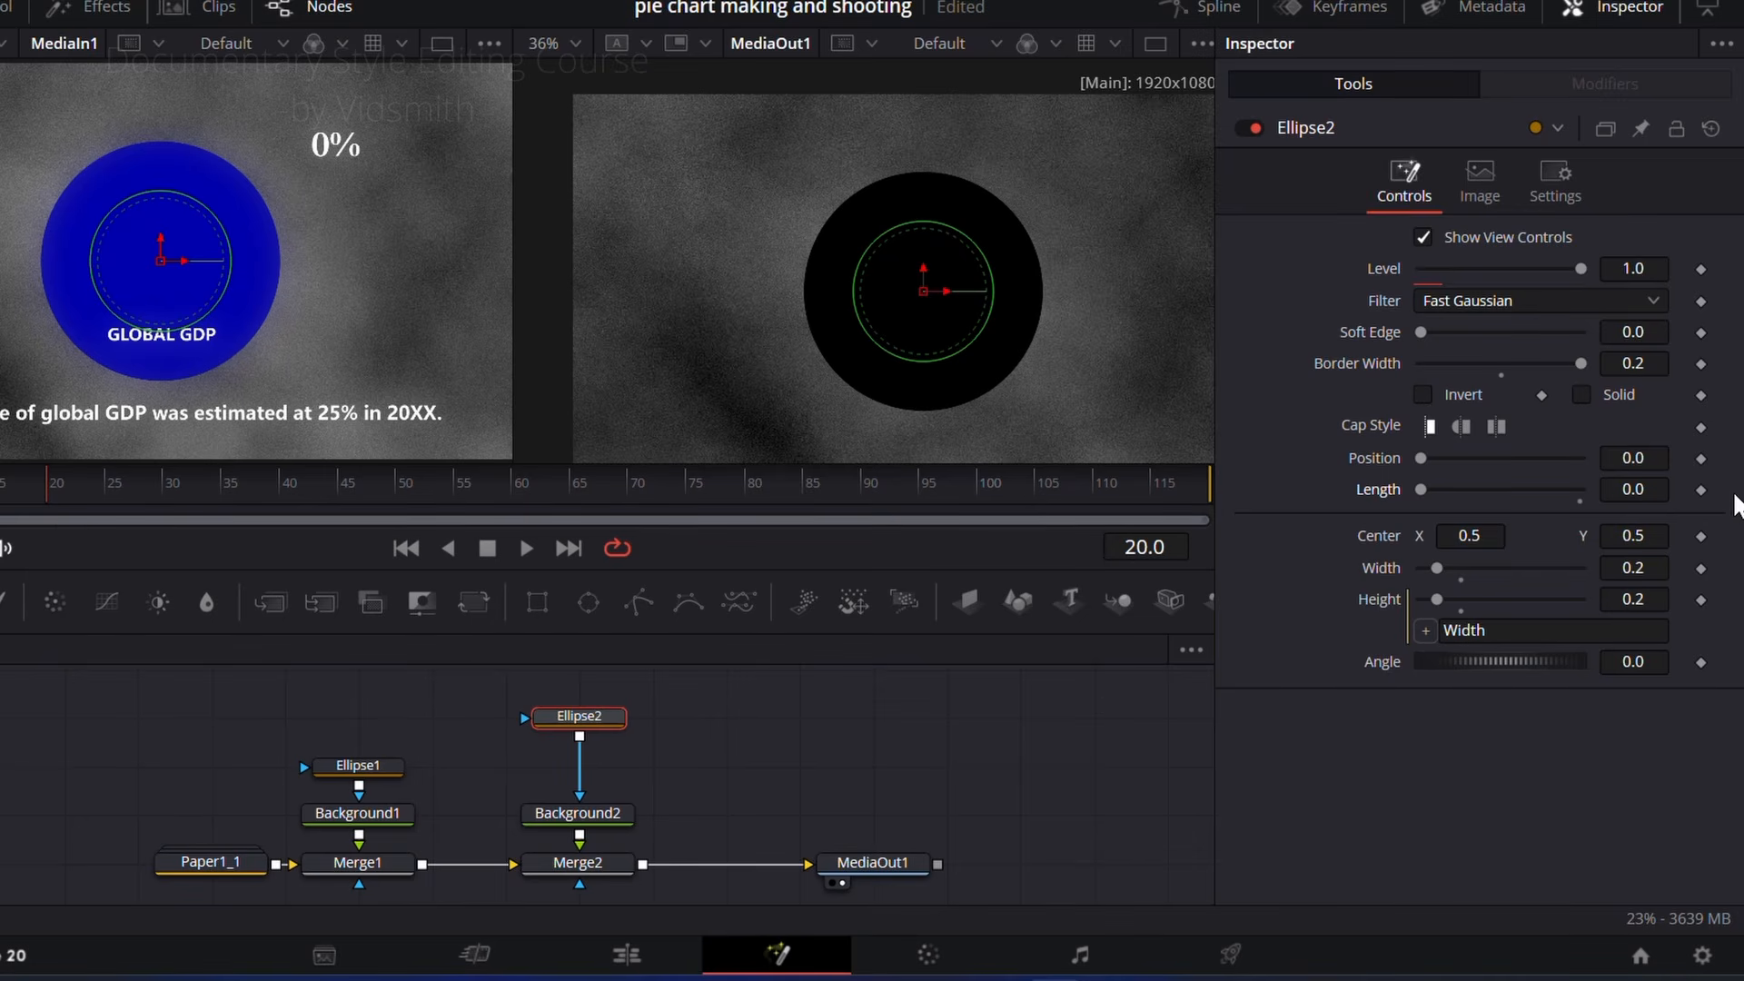
left_click(1700, 490)
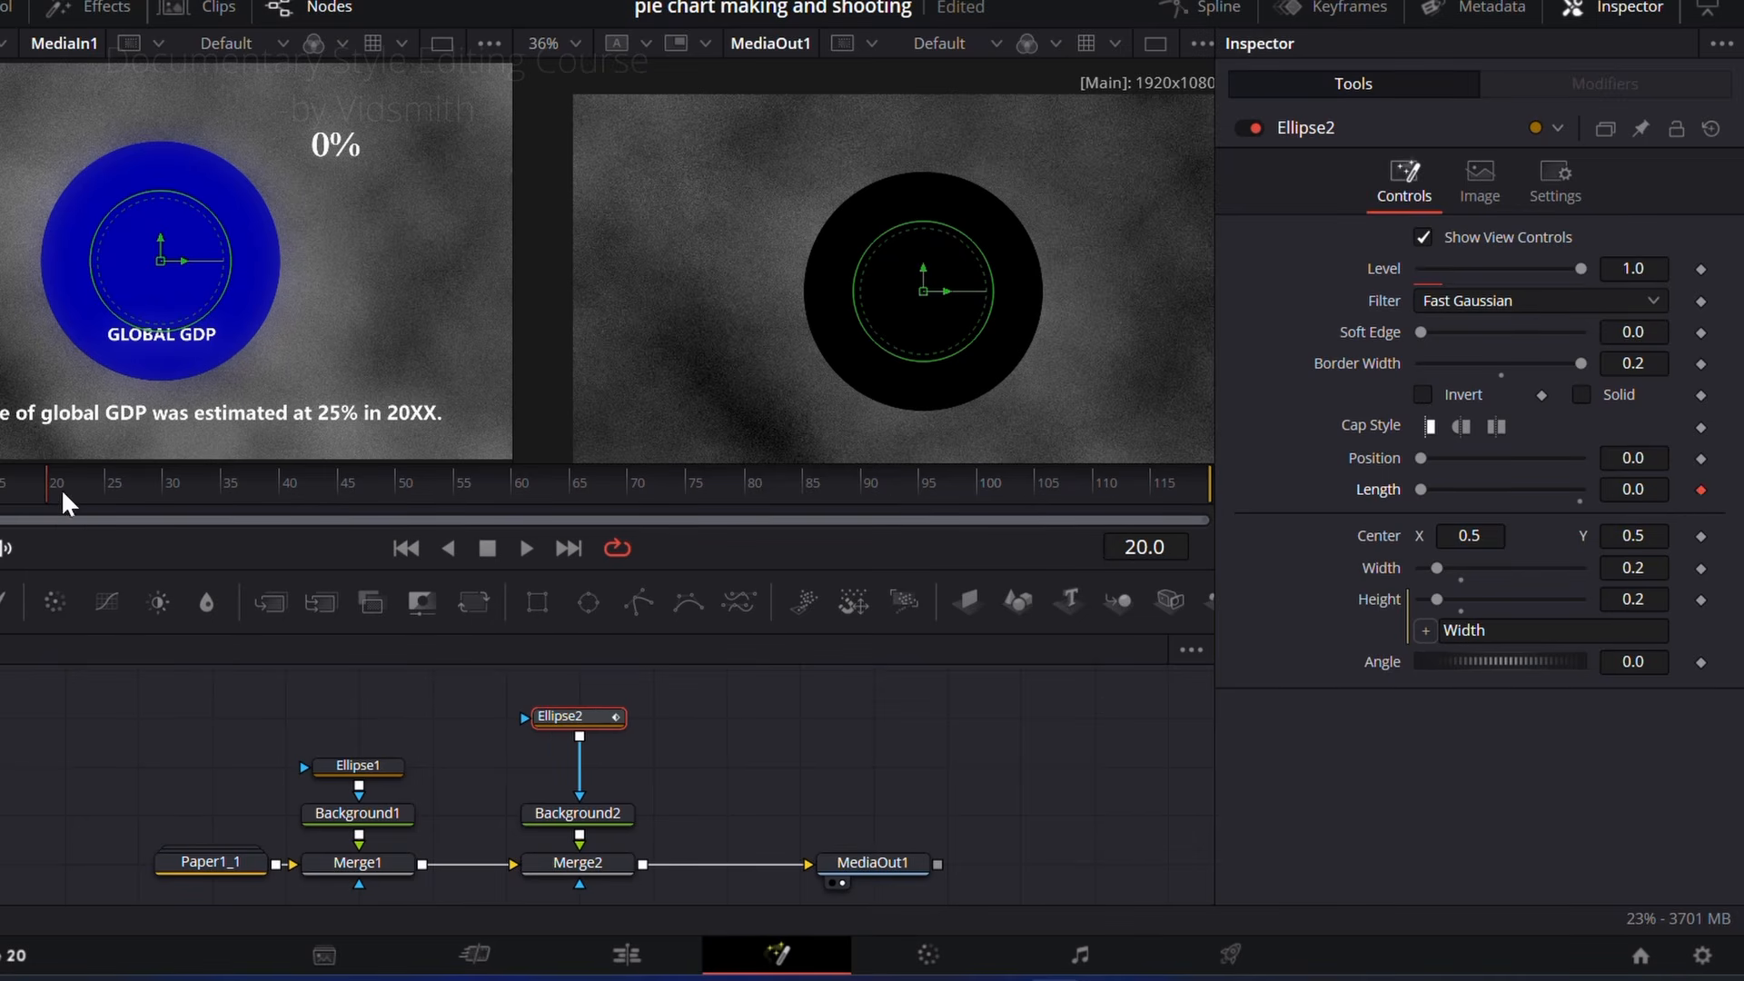
Step: Keyframe Ellipse2's length at 0.25 on frame 60 and scrub the timeline to compare the wedge with the reference
left_click_drag(62, 490, 521, 502)
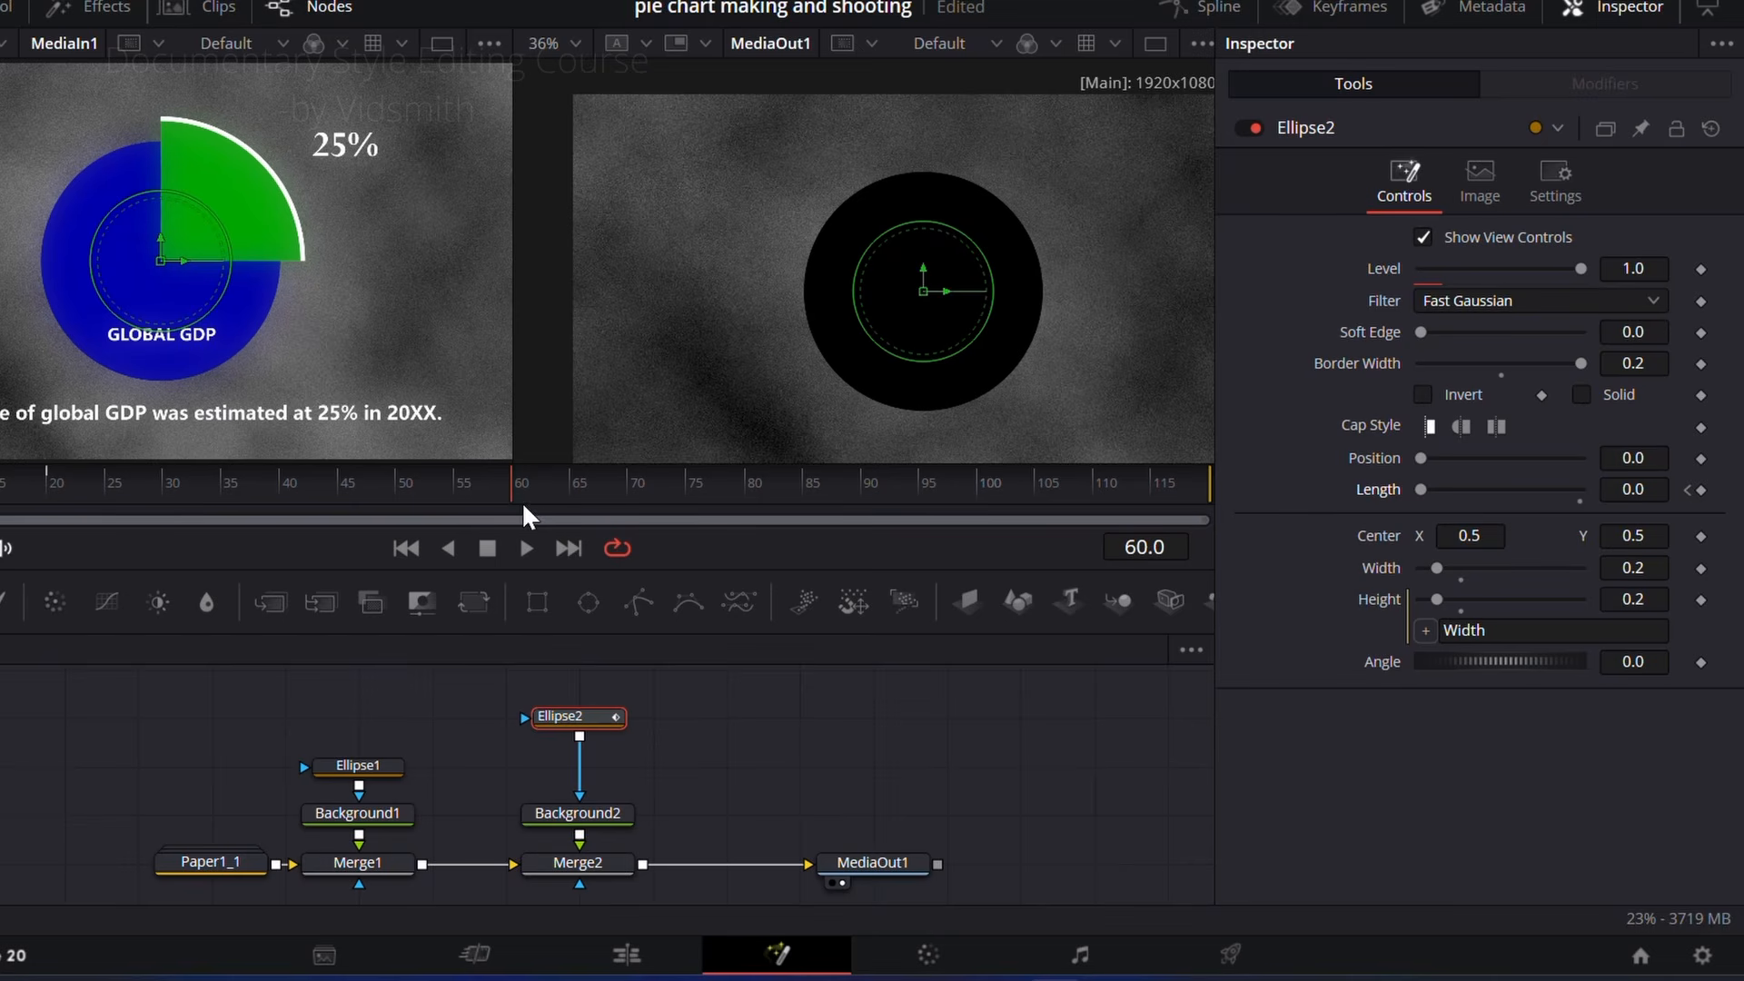
left_click(1701, 489)
left_click_drag(1420, 489, 1462, 494)
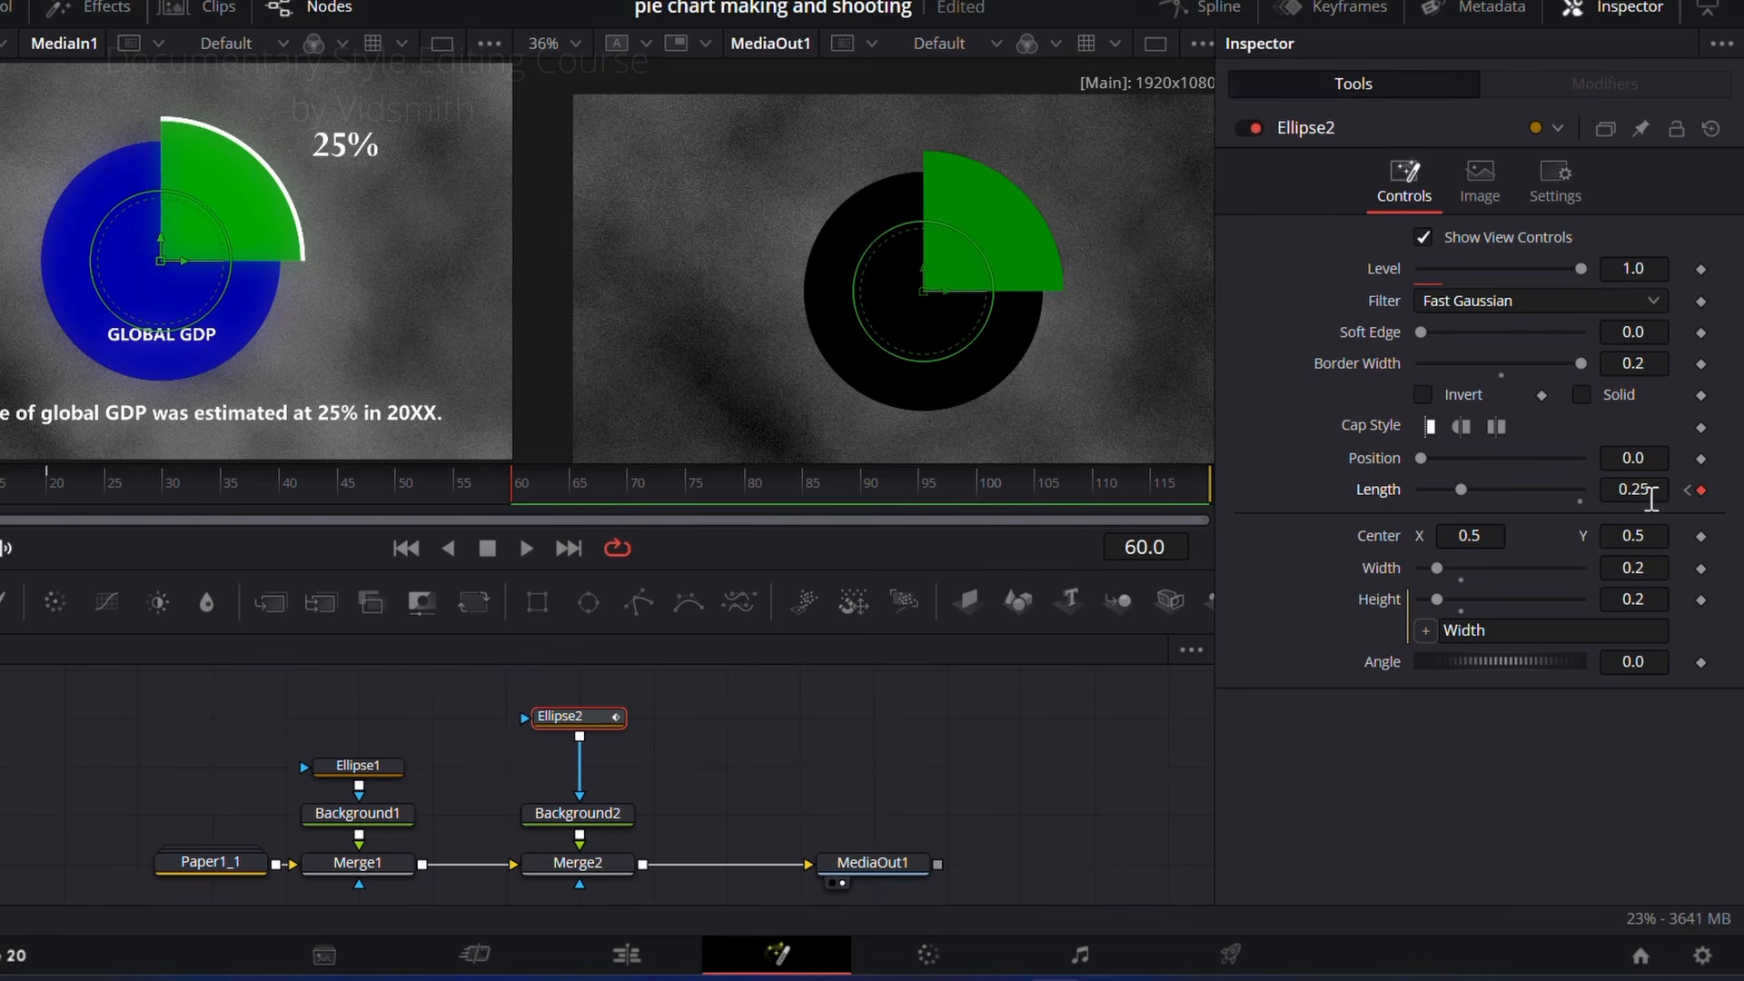
left_click_drag(109, 505, 181, 503)
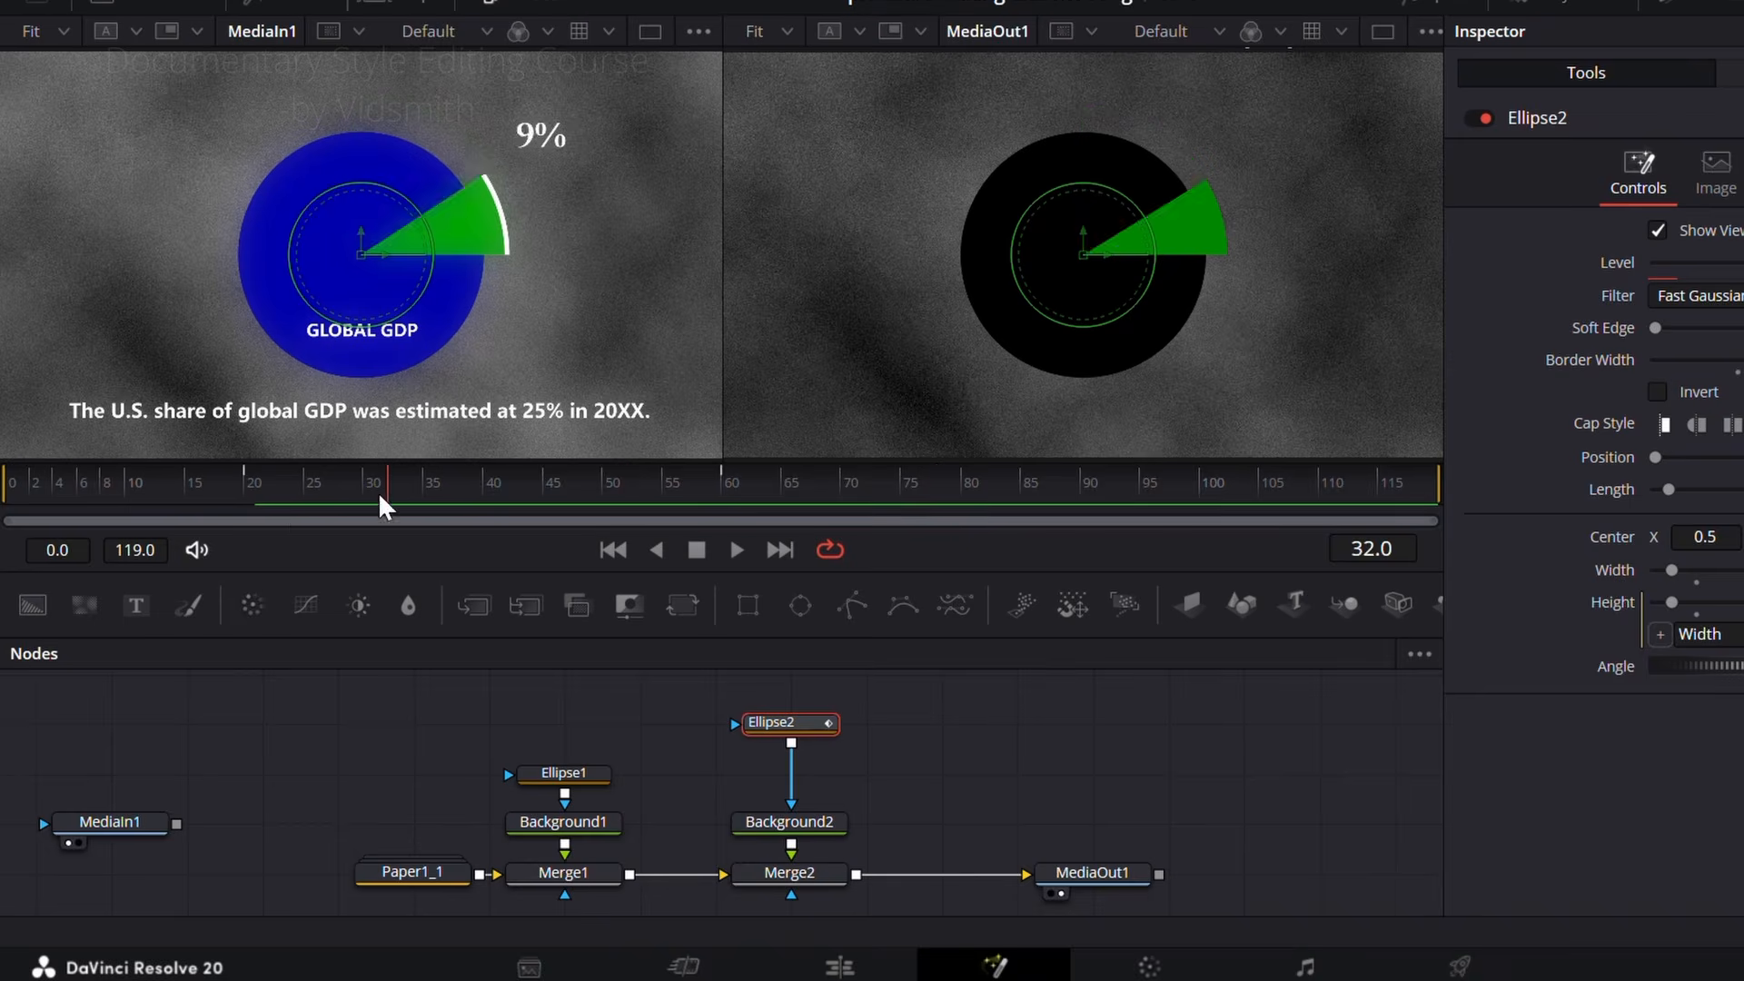
left_click_drag(386, 506, 748, 509)
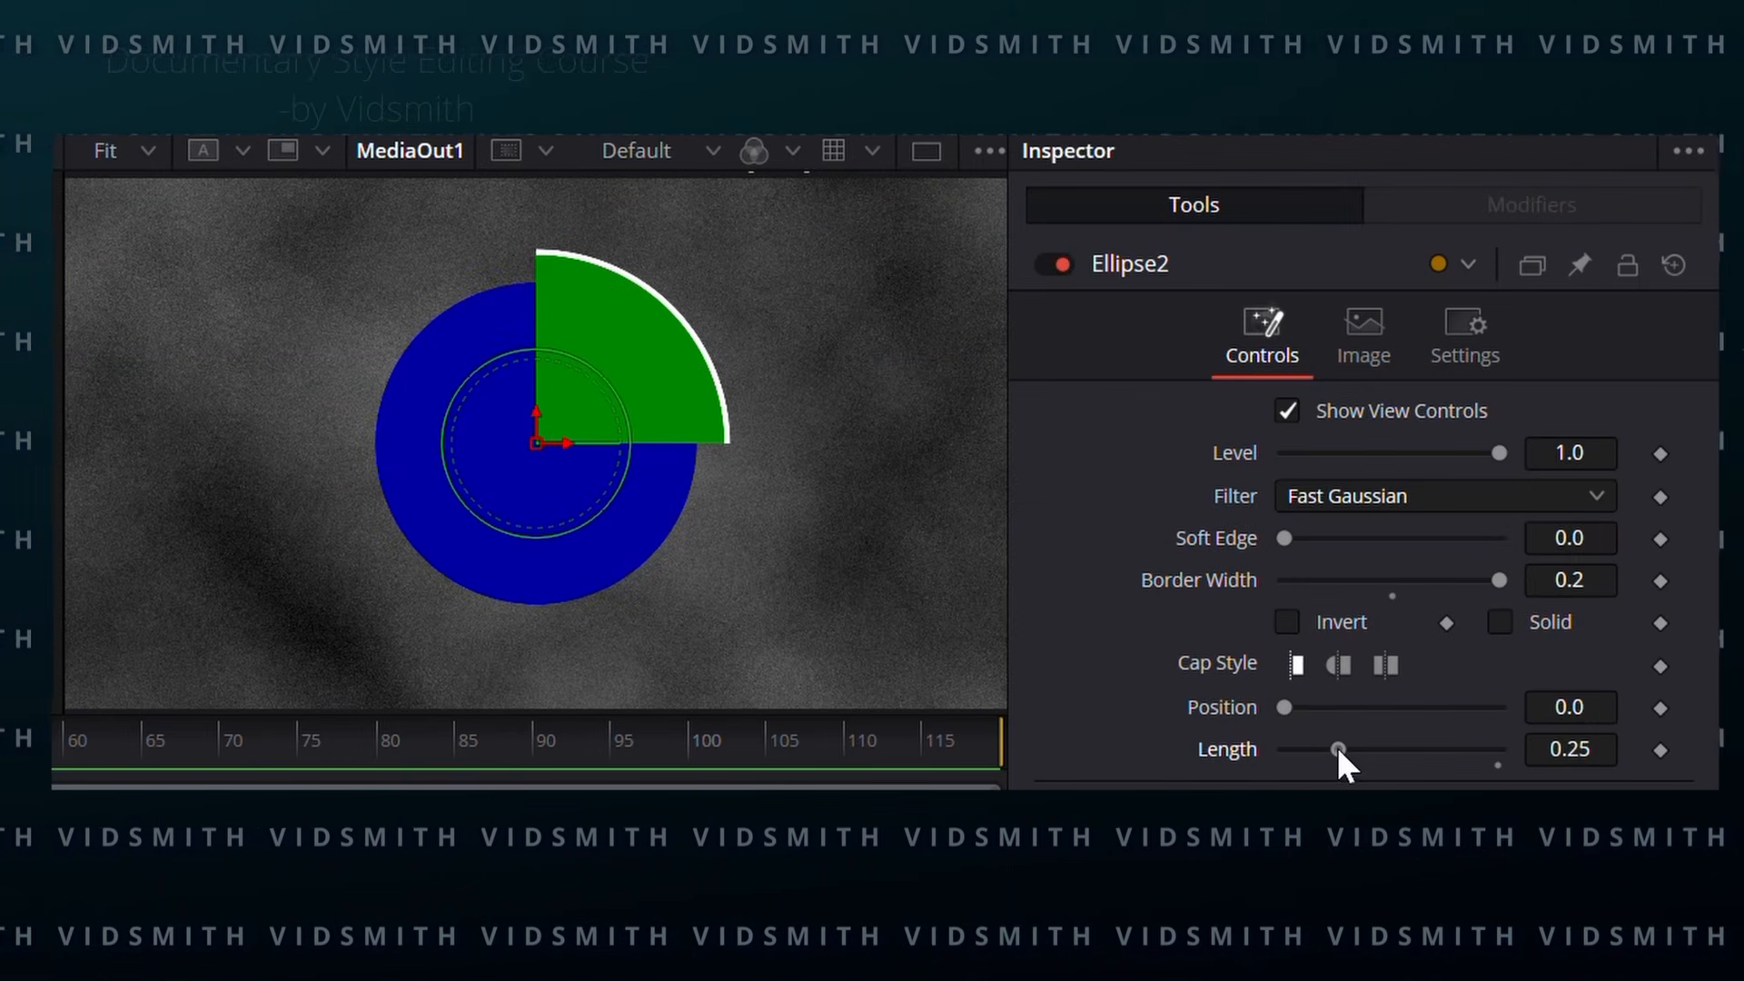
Step: Try Ellipse2 lengths of 1.0, 0.1 and 0.15 to see how the value controls the wedge's share
left_click_drag(1337, 749, 1503, 752)
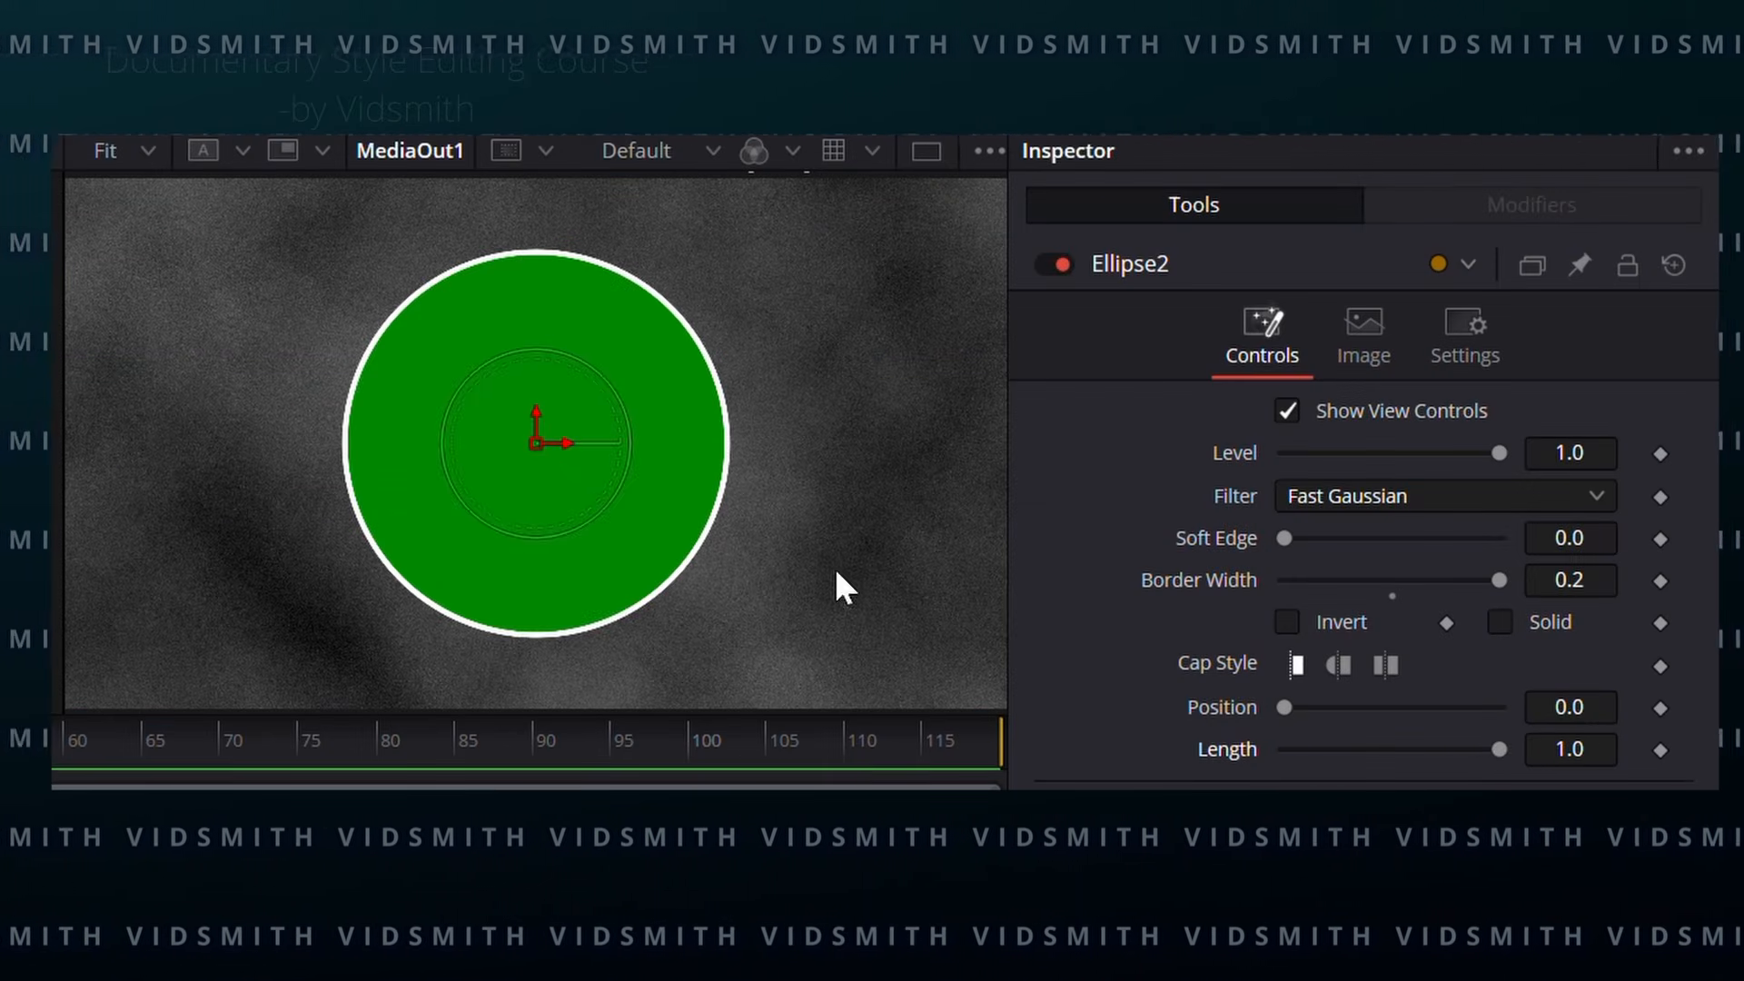
left_click(1587, 745)
type(".1")
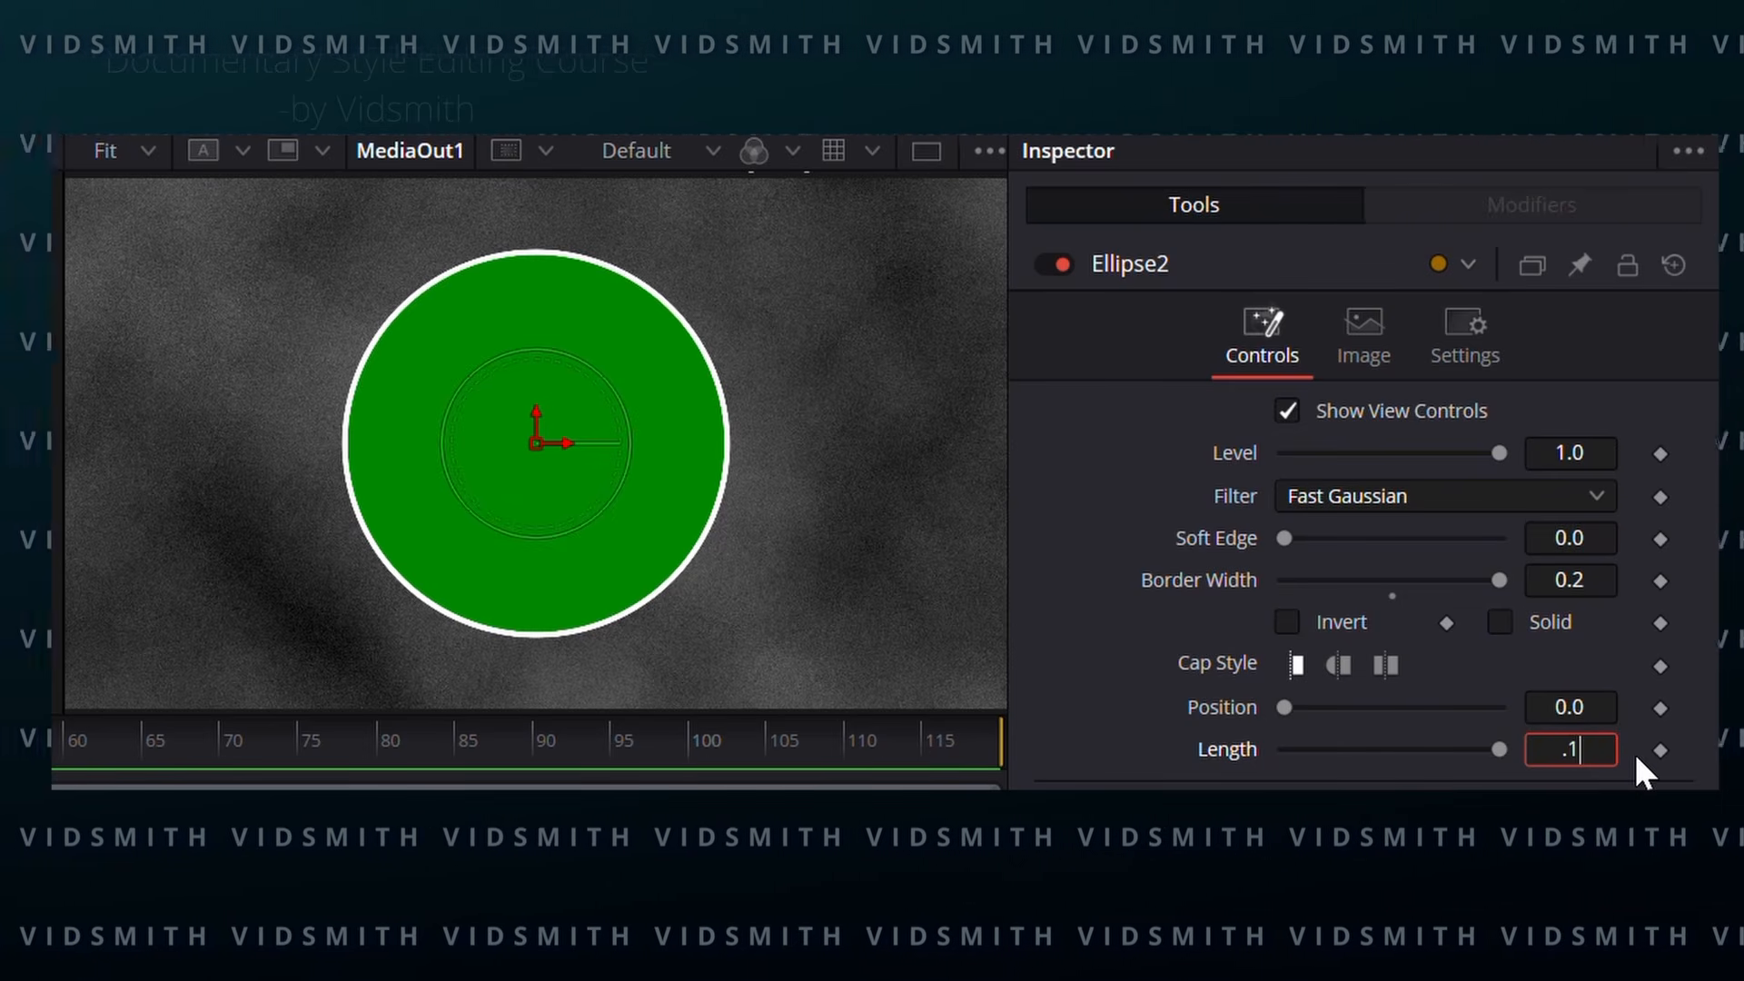
key("Return")
left_click(1609, 748)
type("5")
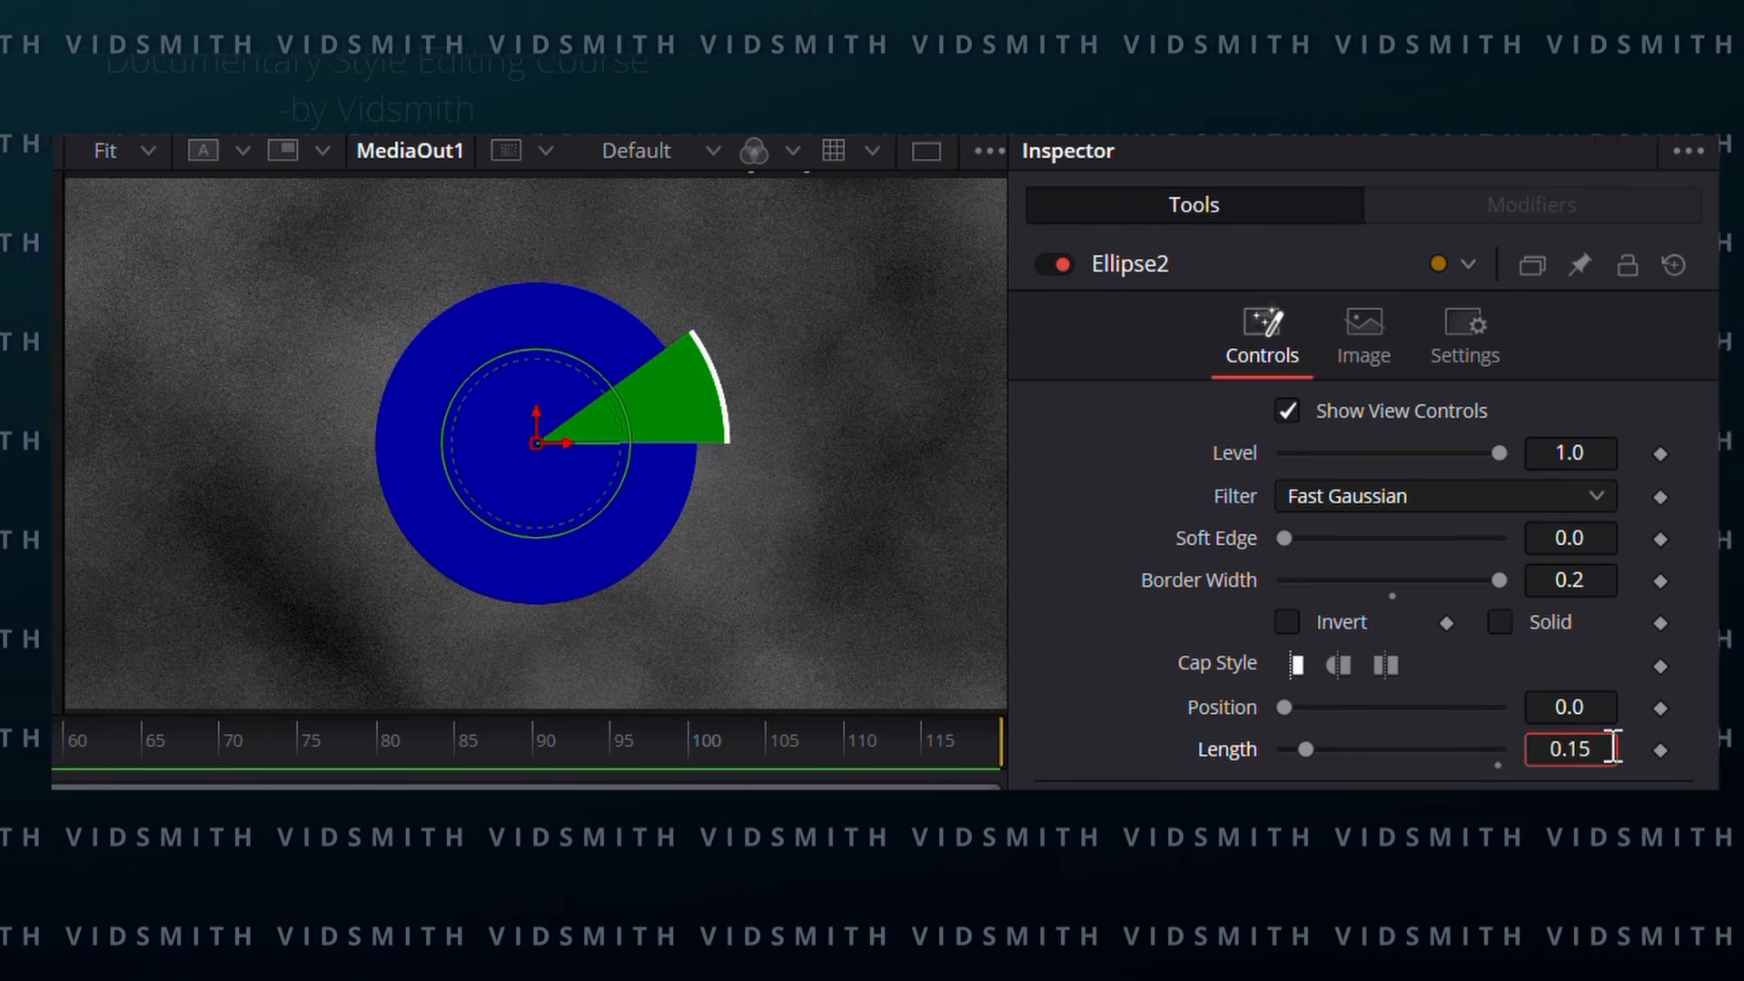
key("Return")
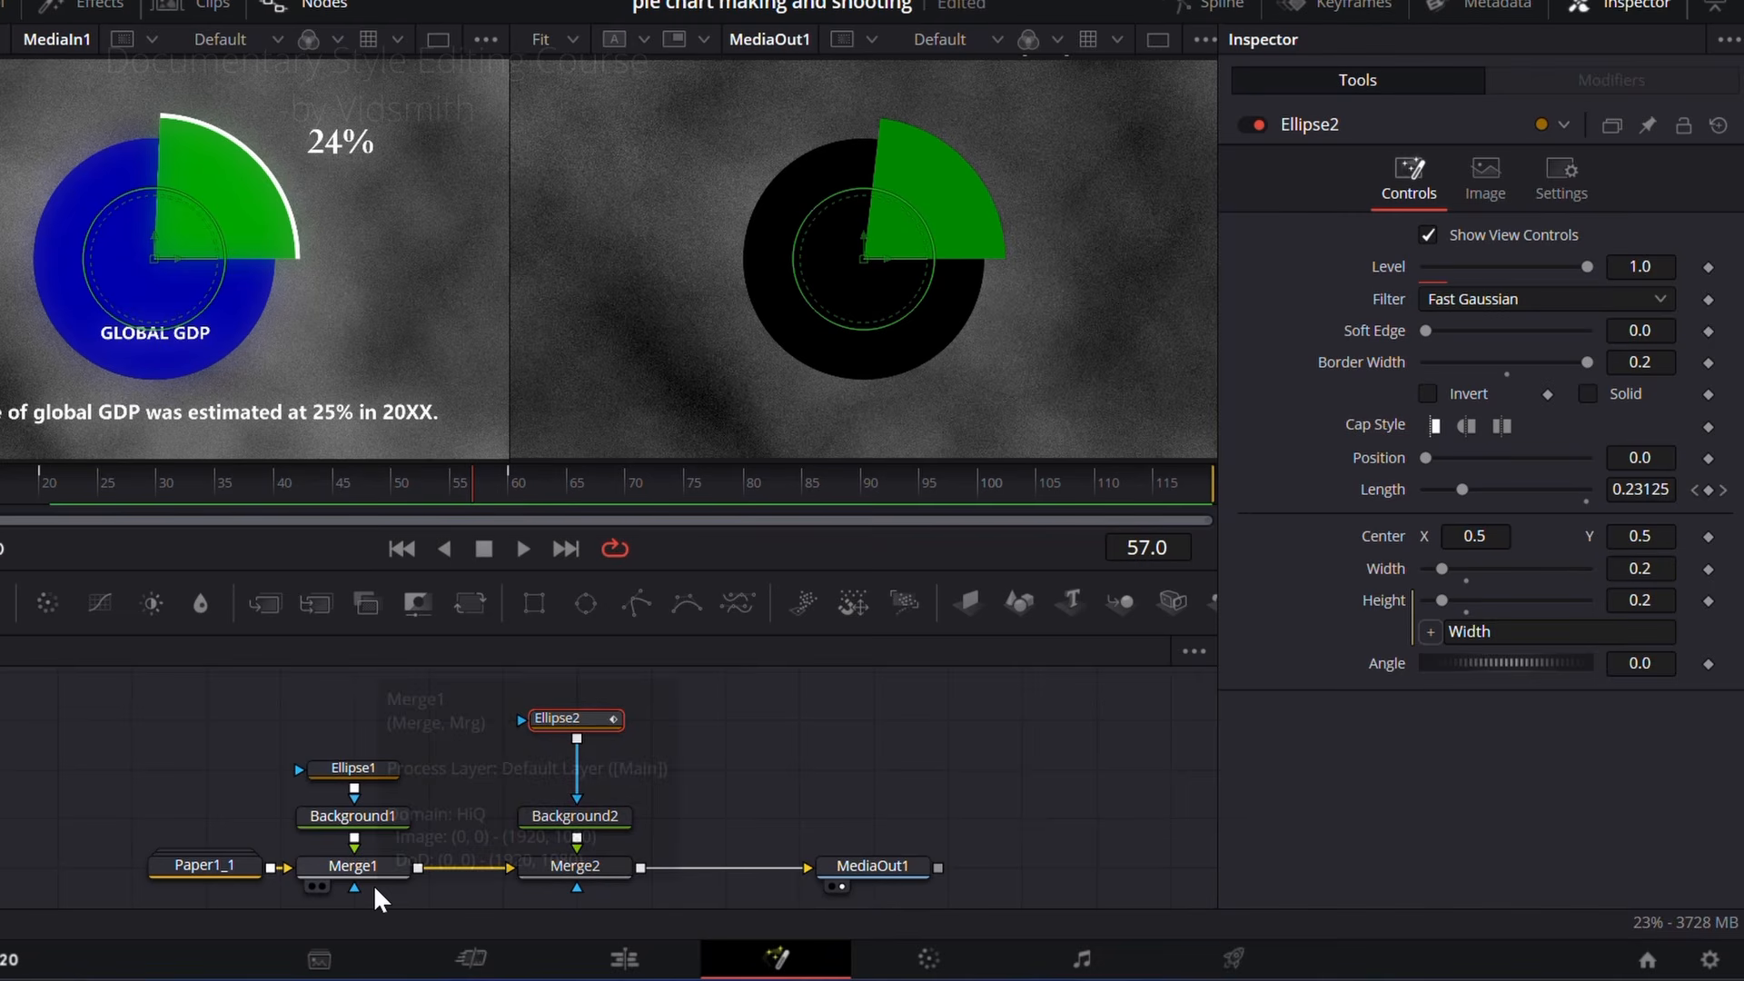
Step: Colour Background1 blue with a Blue value of 0.63 and scrub through the wedge animation
left_click(378, 819)
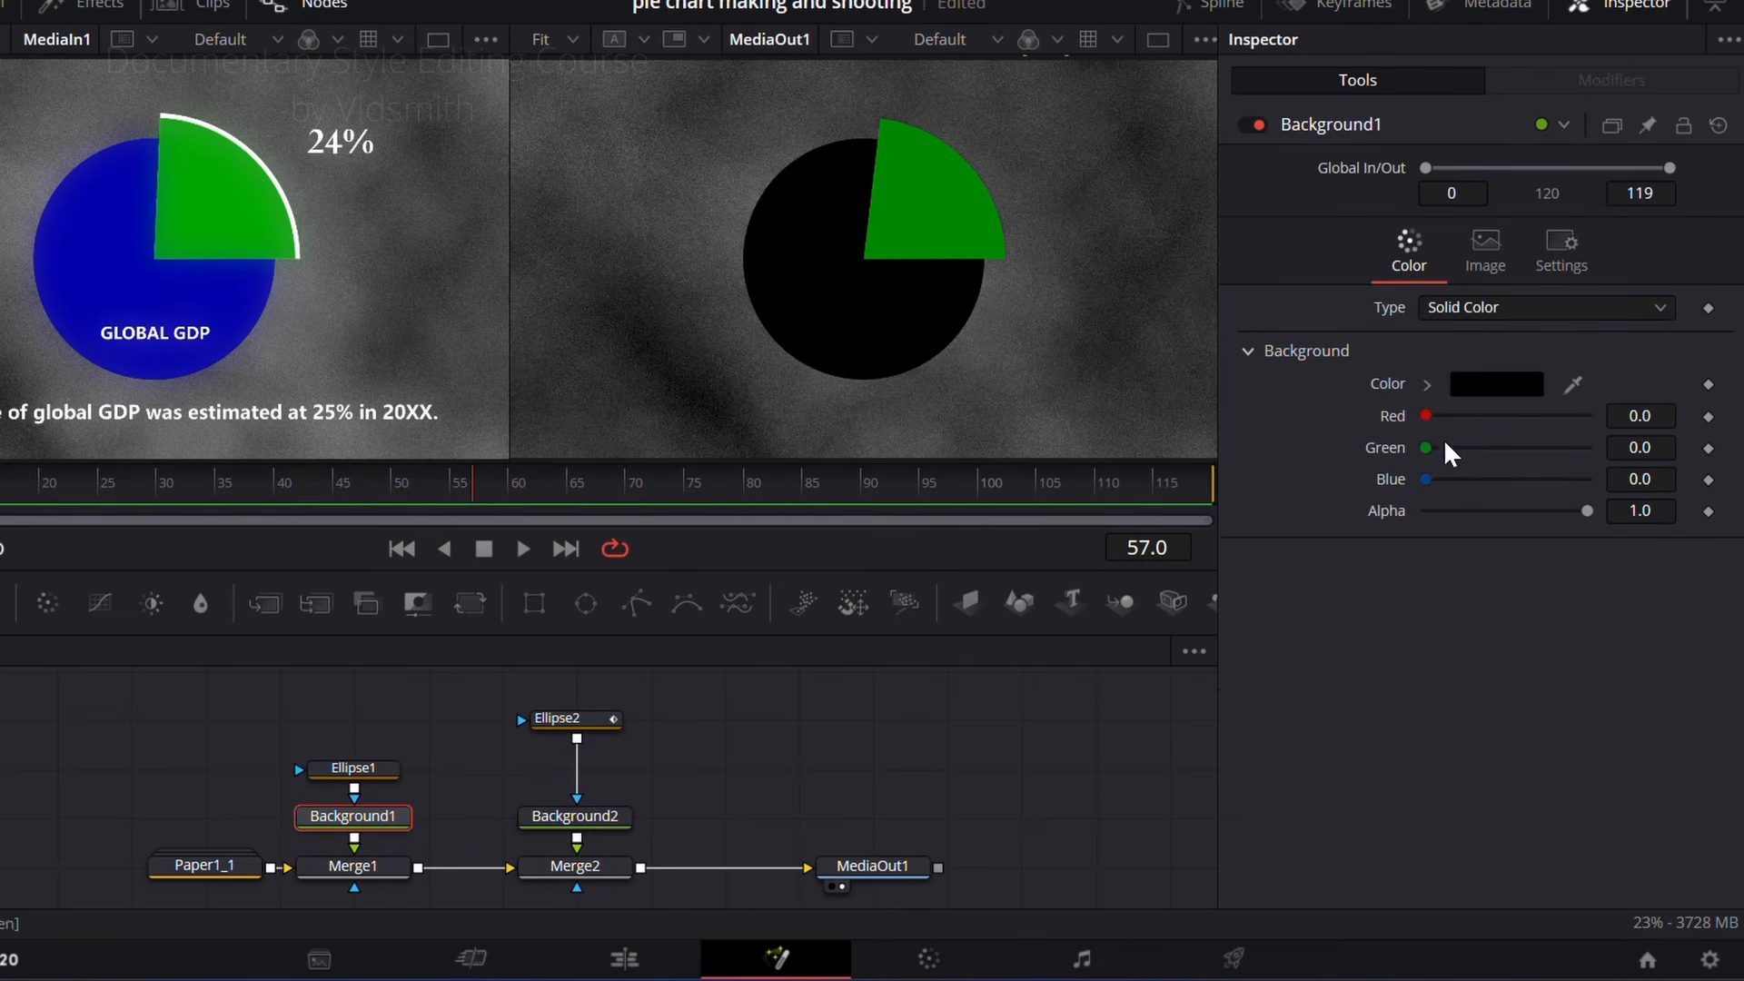
left_click_drag(1431, 483, 1534, 482)
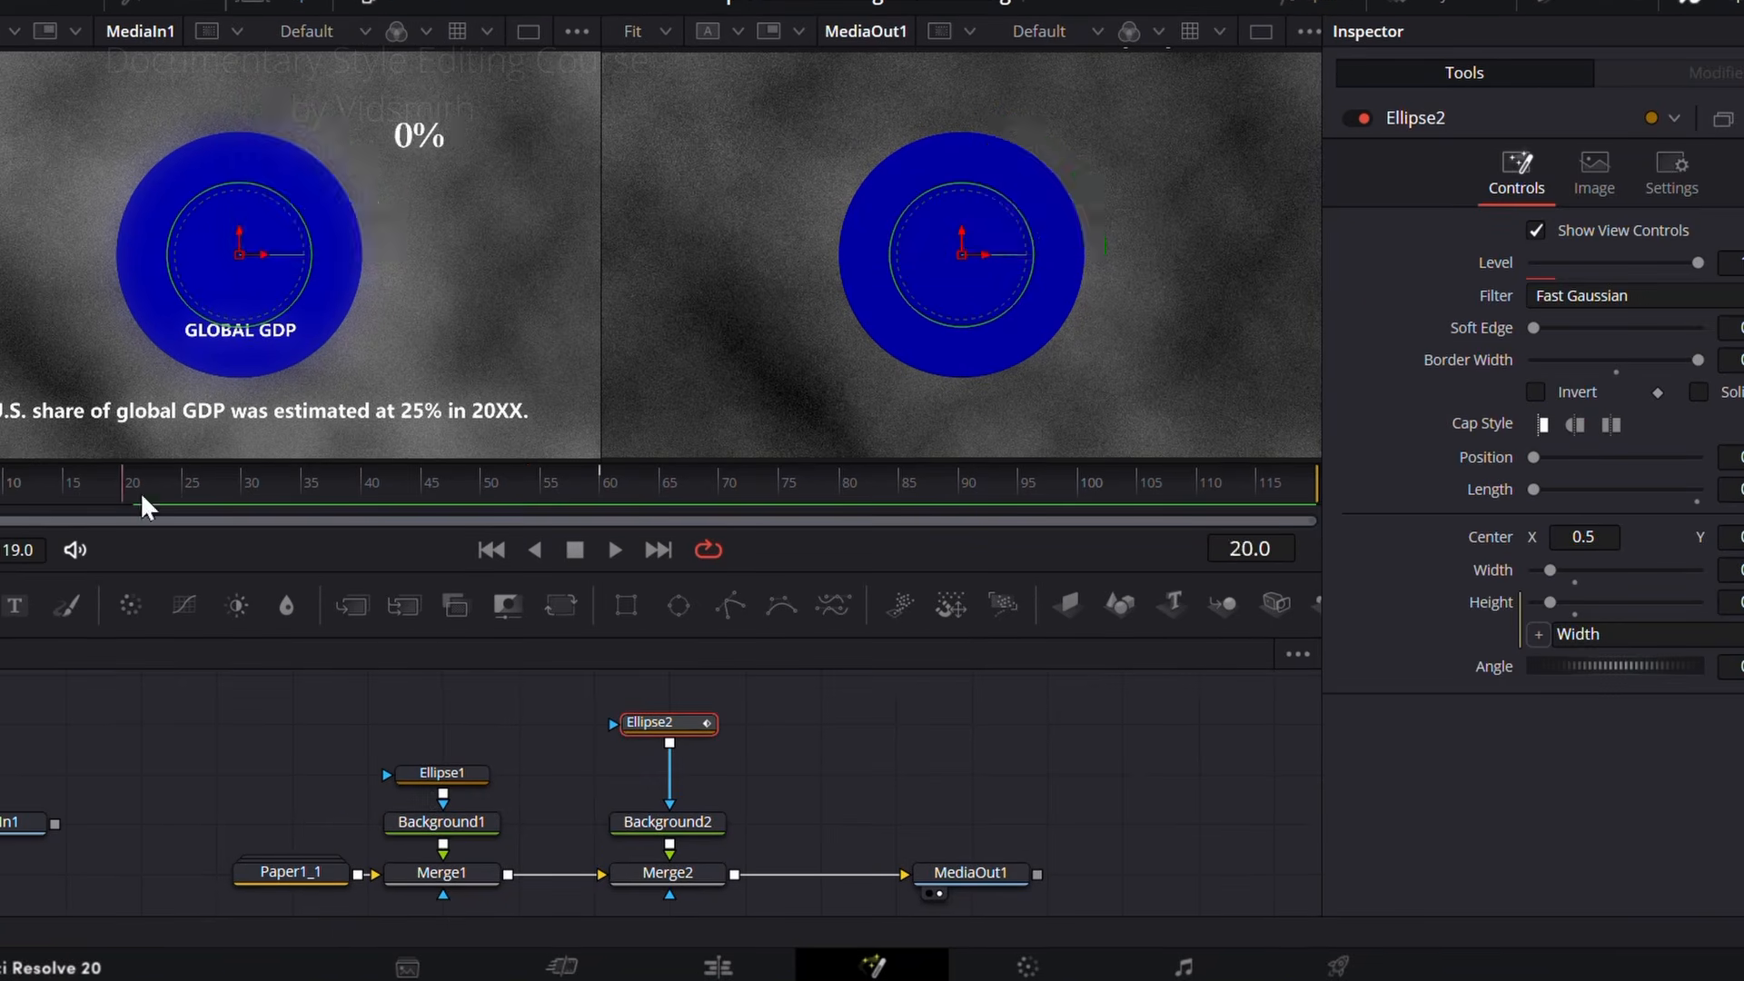
left_click_drag(140, 492, 493, 502)
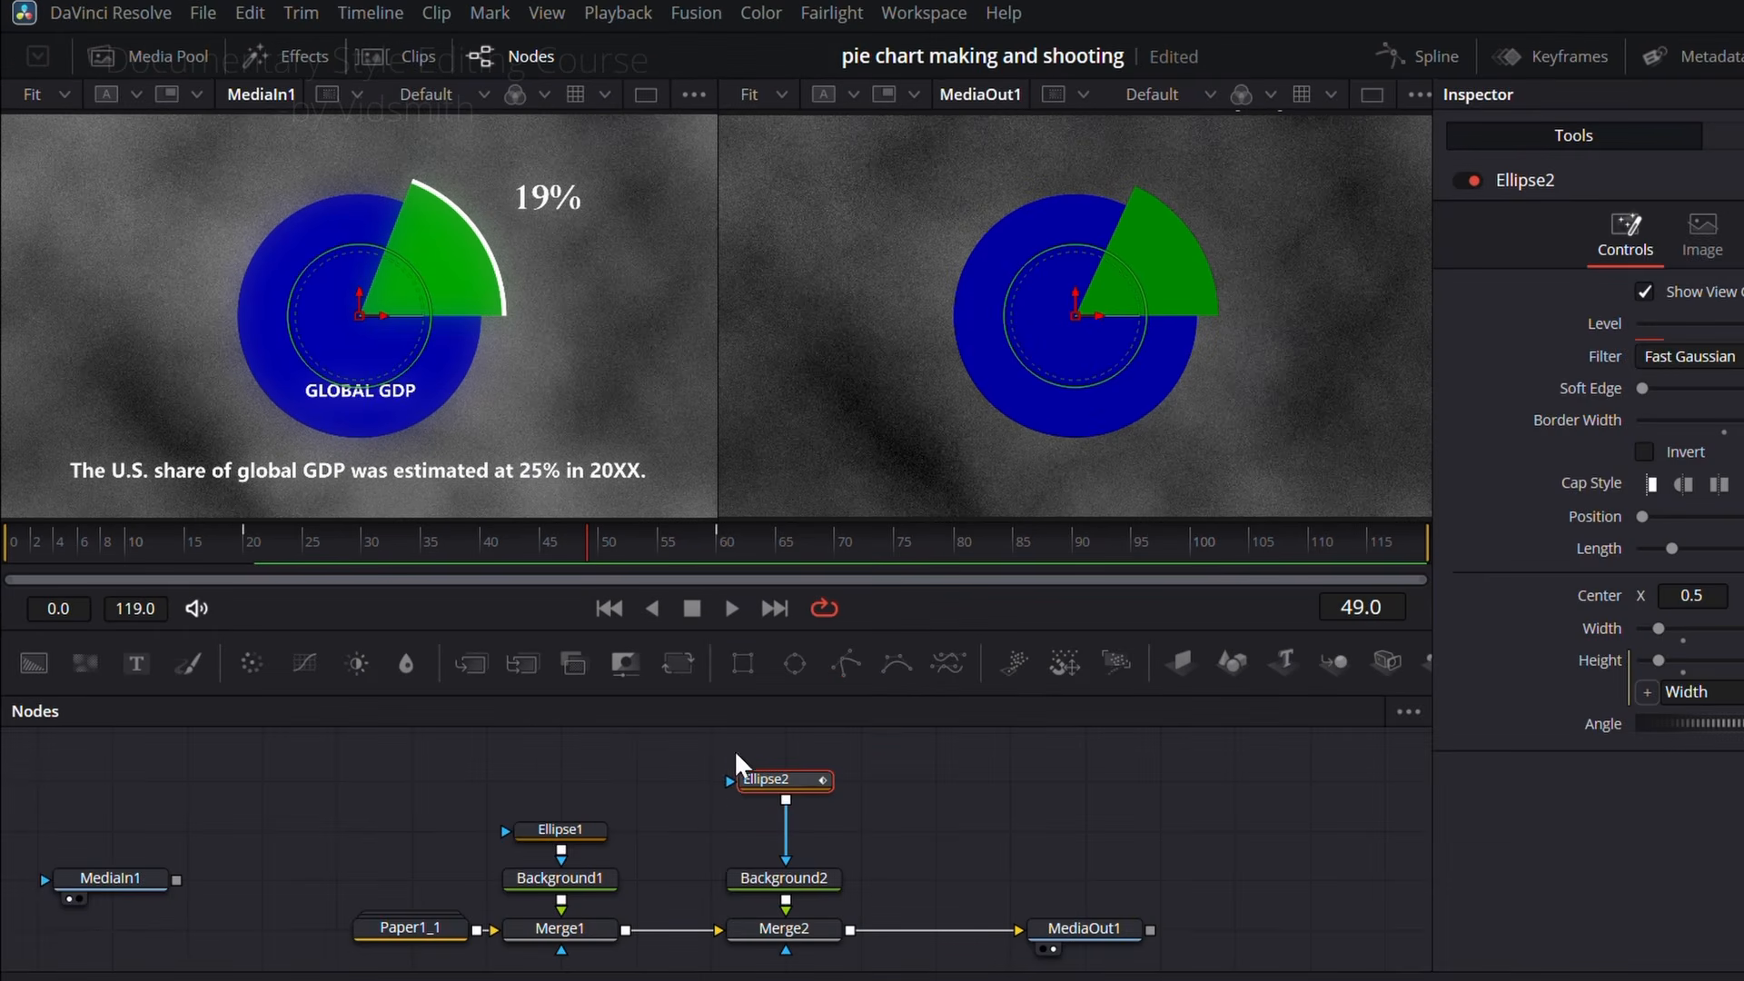
Step: Move the Merge2 branch away from Merge1 and paste an instance of Ellipse2 in the space beside it
left_click_drag(732, 751, 863, 934)
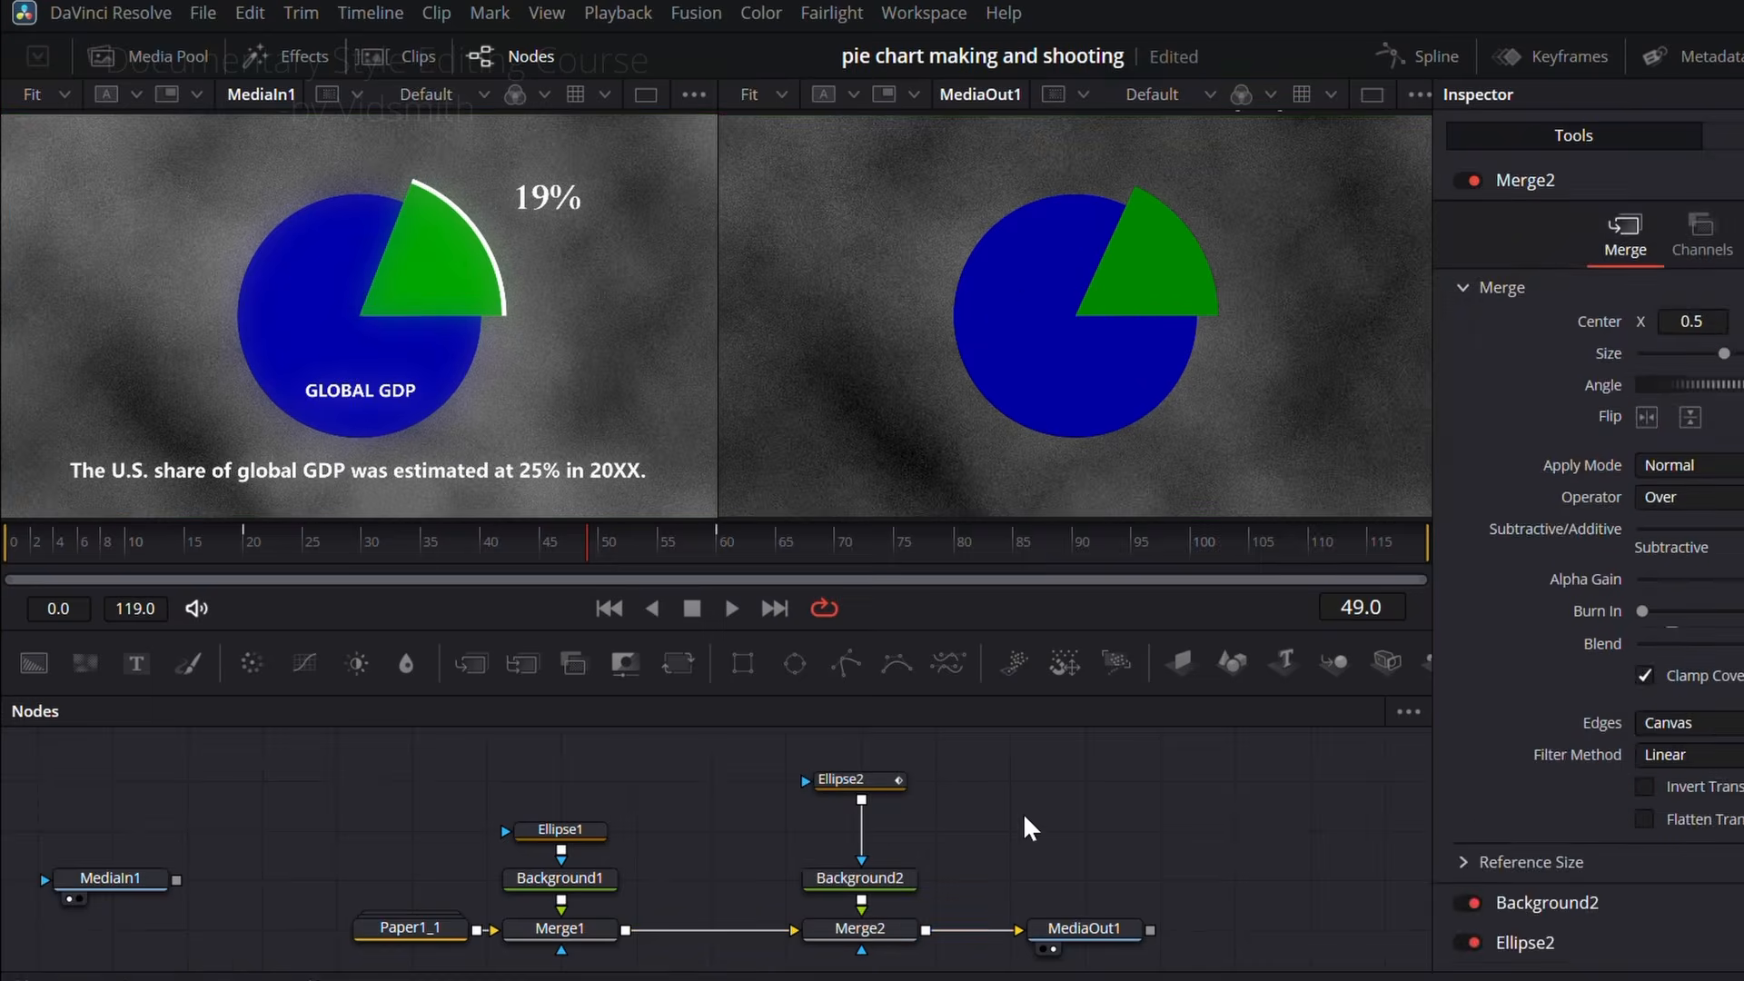
left_click(874, 780)
right_click(939, 770)
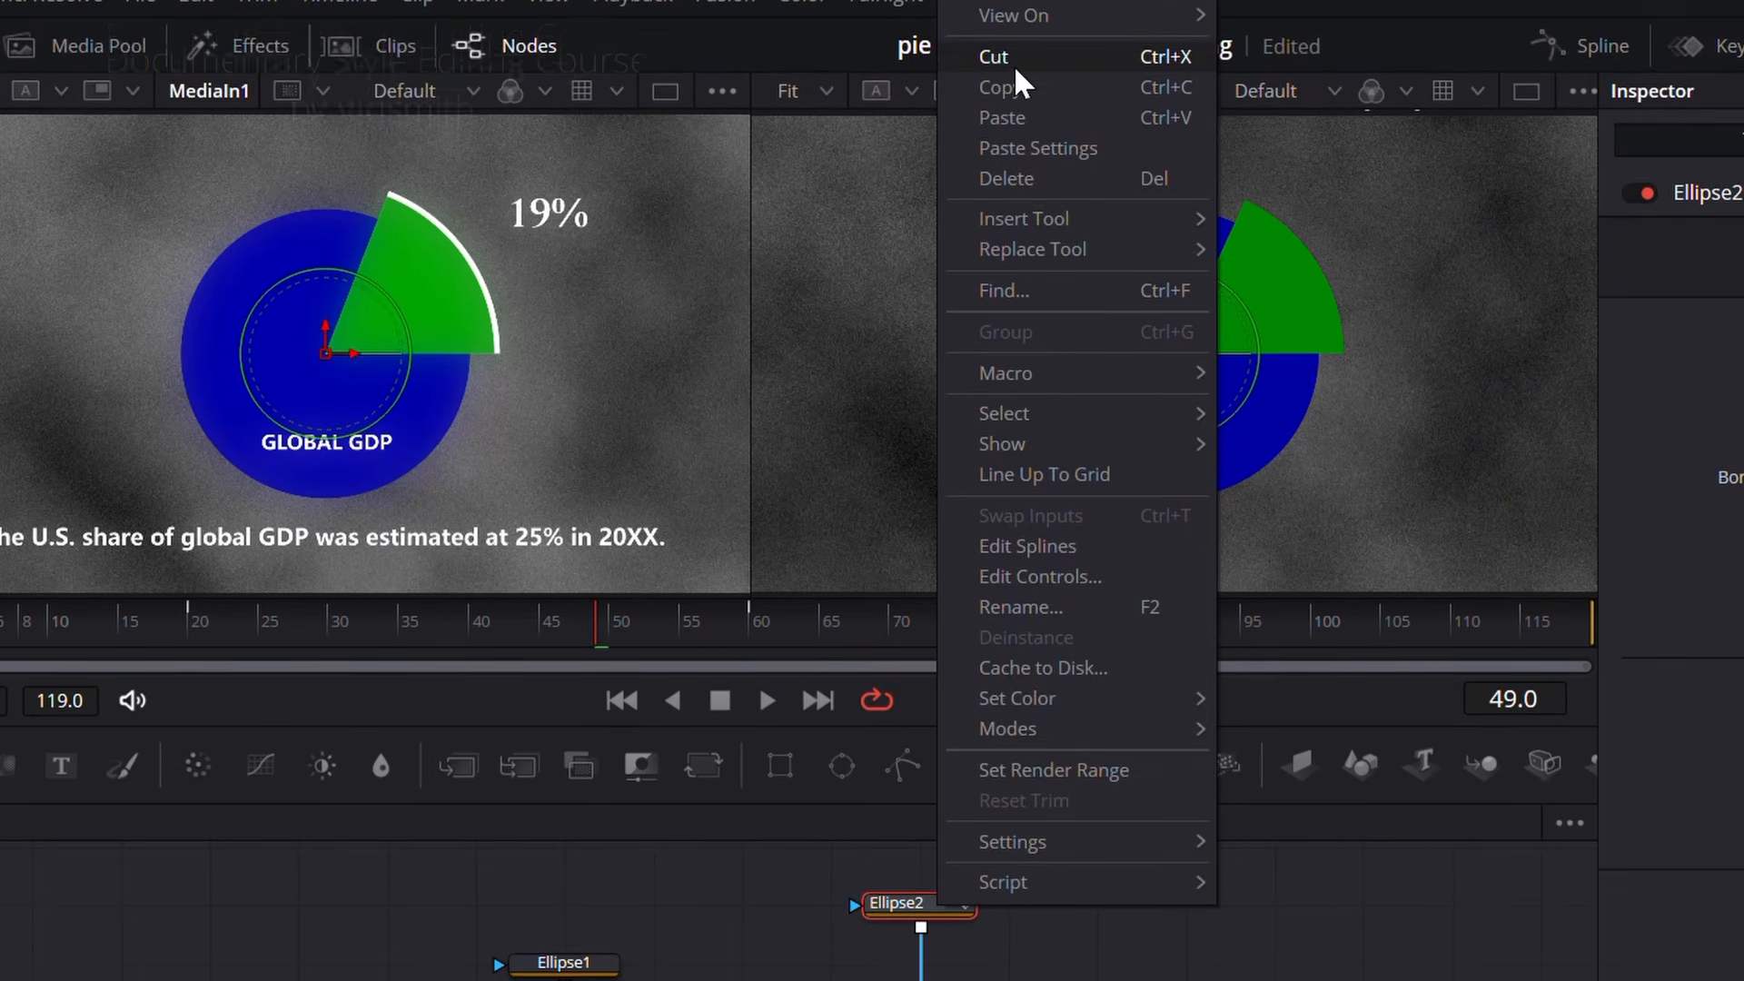
left_click(1008, 88)
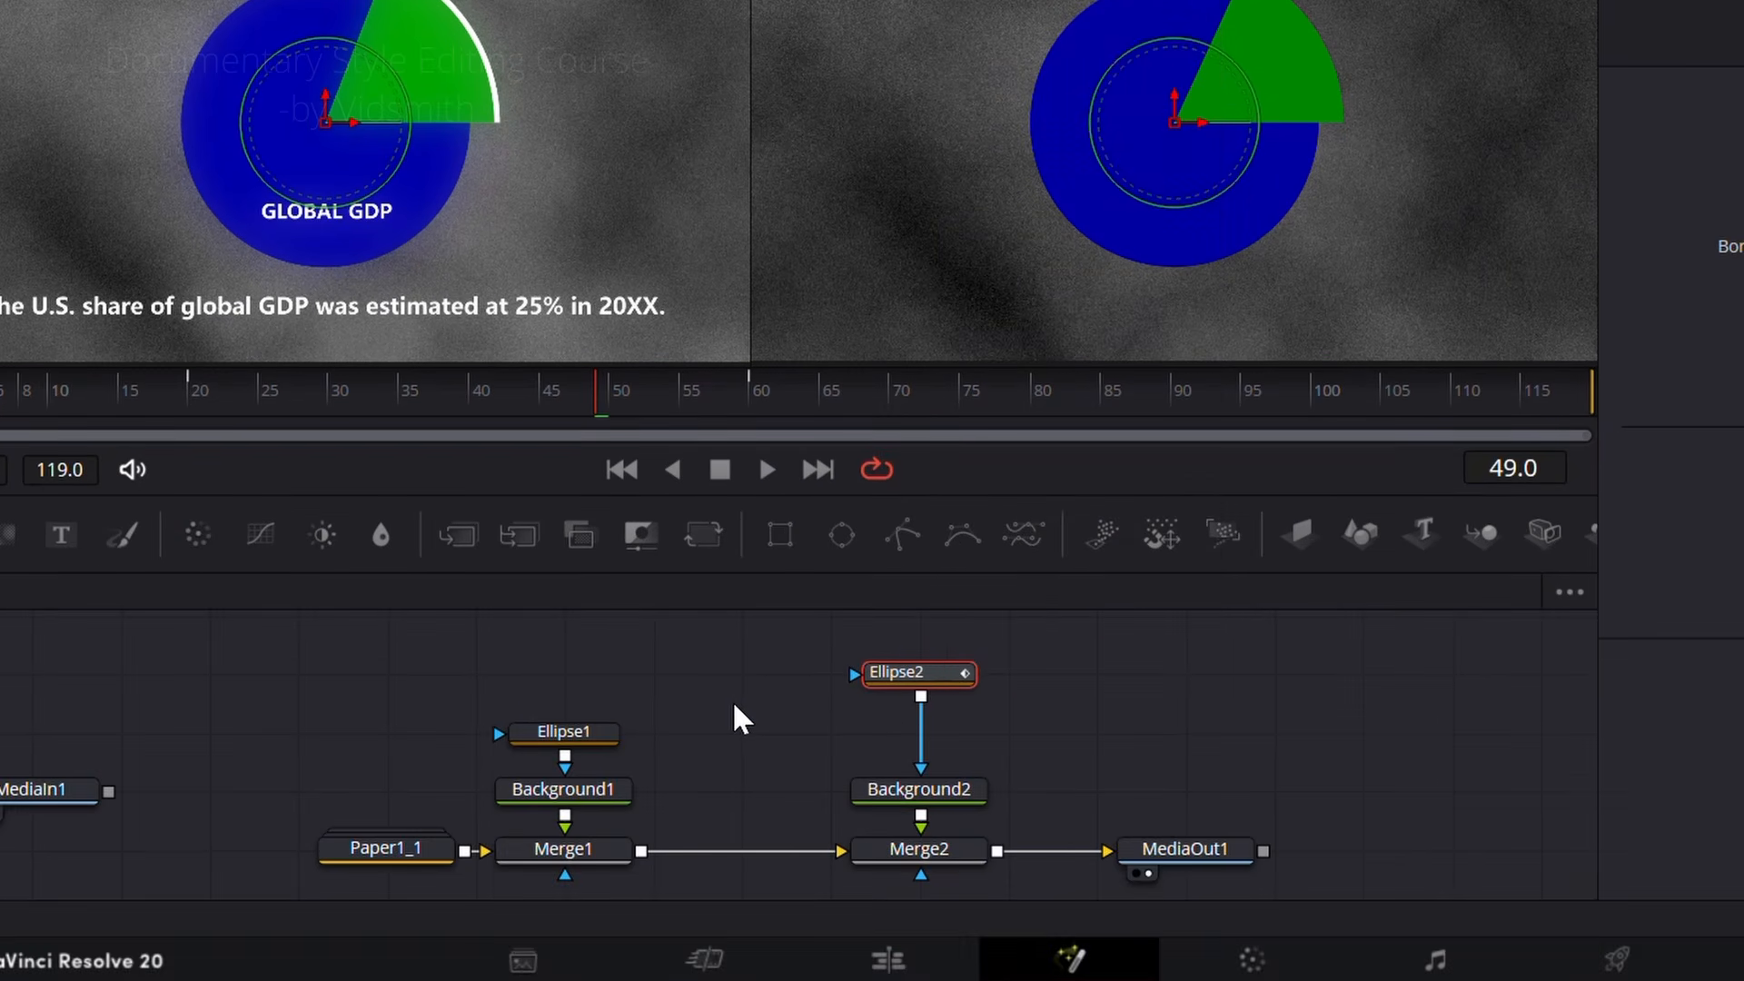
left_click(734, 704)
right_click(722, 734)
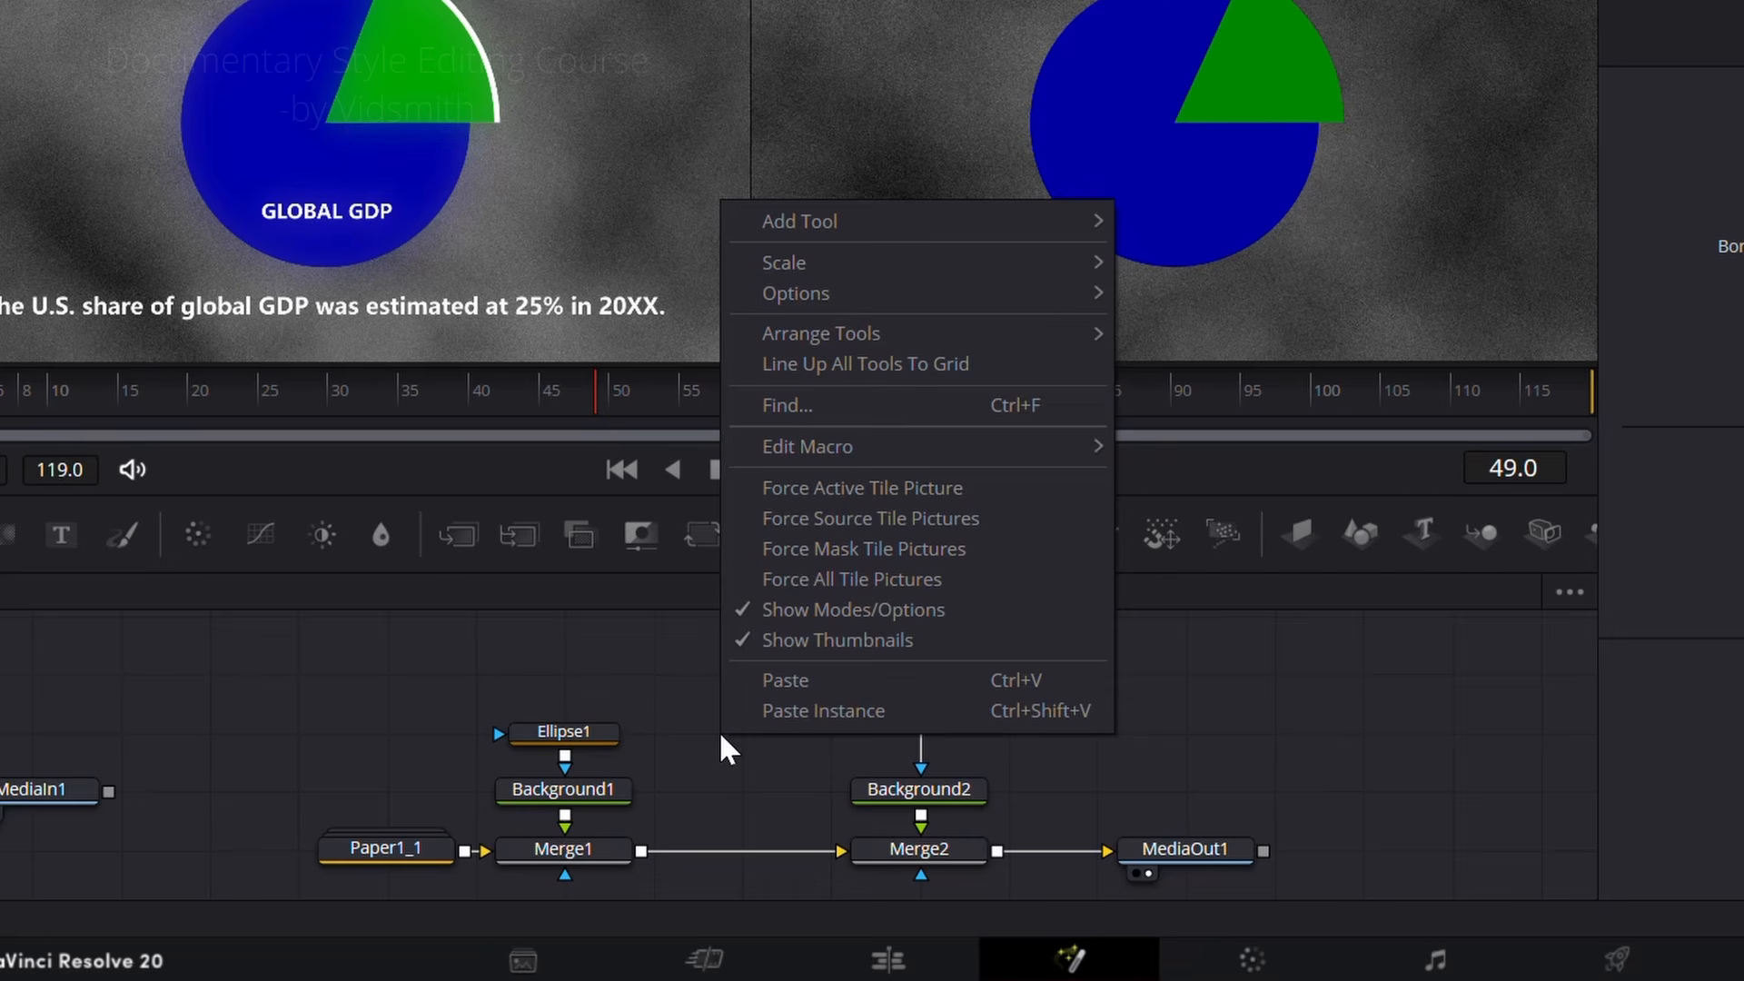
left_click(1029, 713)
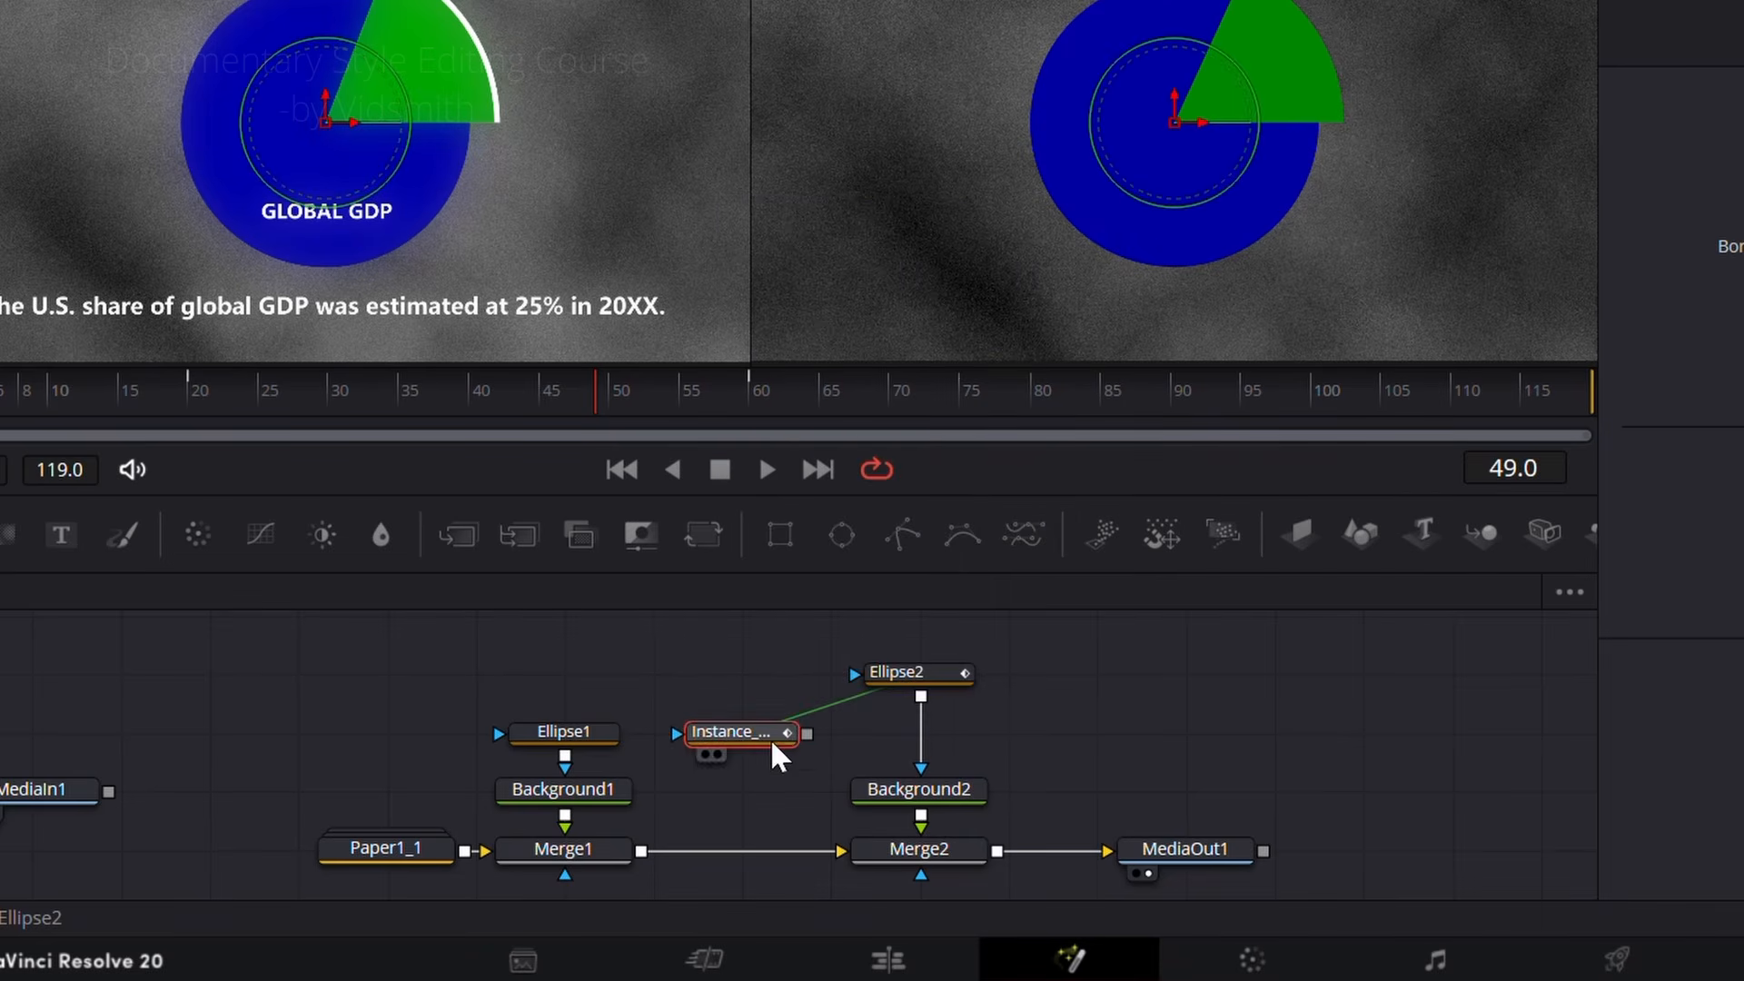
left_click_drag(770, 739, 778, 683)
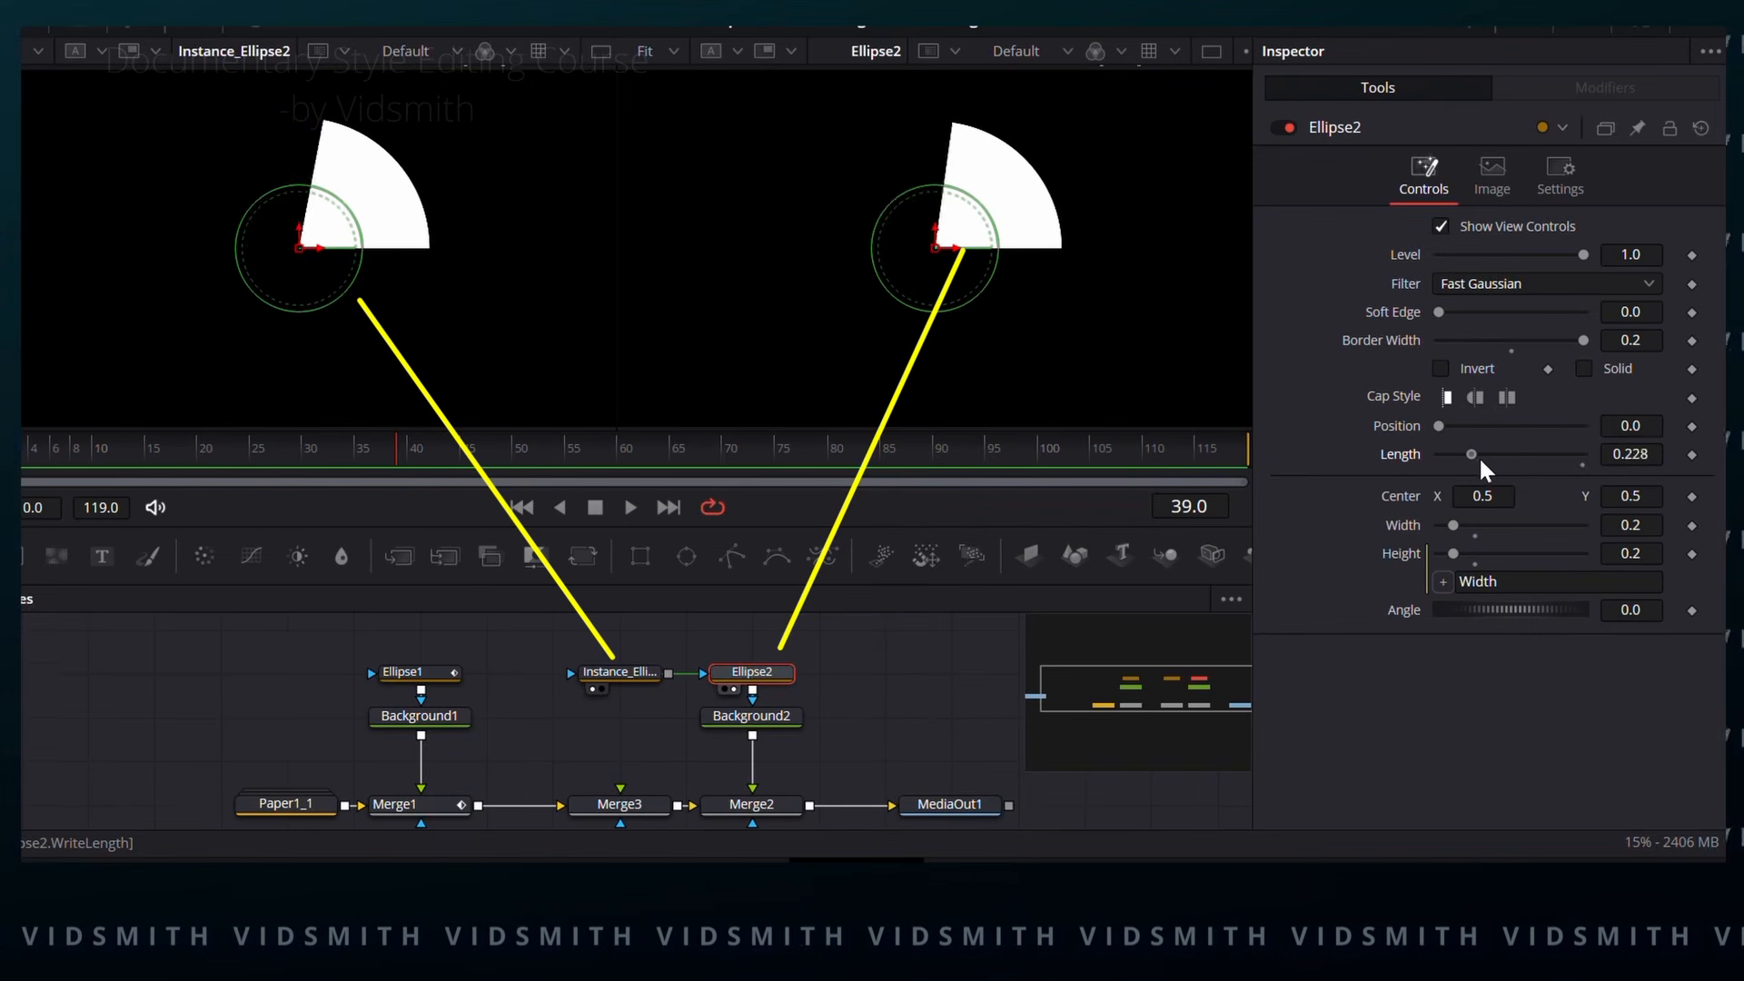
mouse_move(1479, 457)
left_mouse_down()
mouse_move(1507, 456)
mouse_move(1458, 456)
mouse_move(1529, 453)
mouse_move(1458, 452)
mouse_move(1522, 454)
mouse_move(1459, 452)
mouse_move(1511, 445)
left_mouse_up()
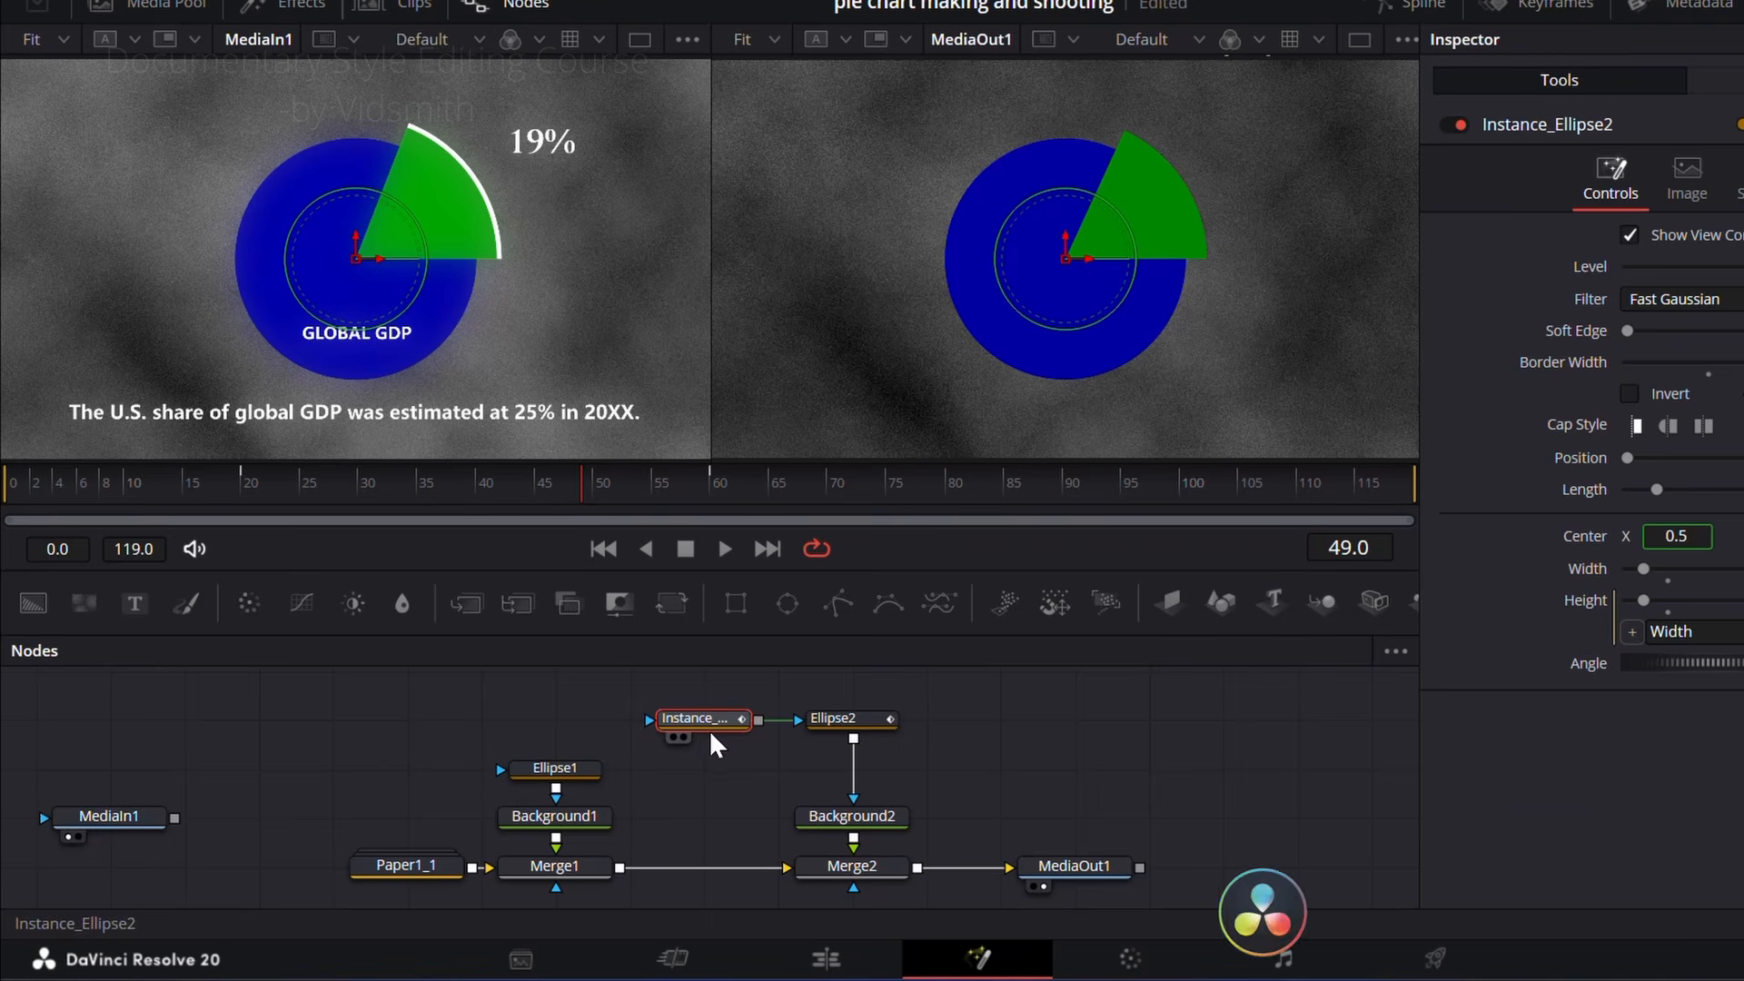
Step: Add a third Background node masked by the Ellipse2 instance and show it in the first viewer
left_click_drag(19, 613, 704, 818)
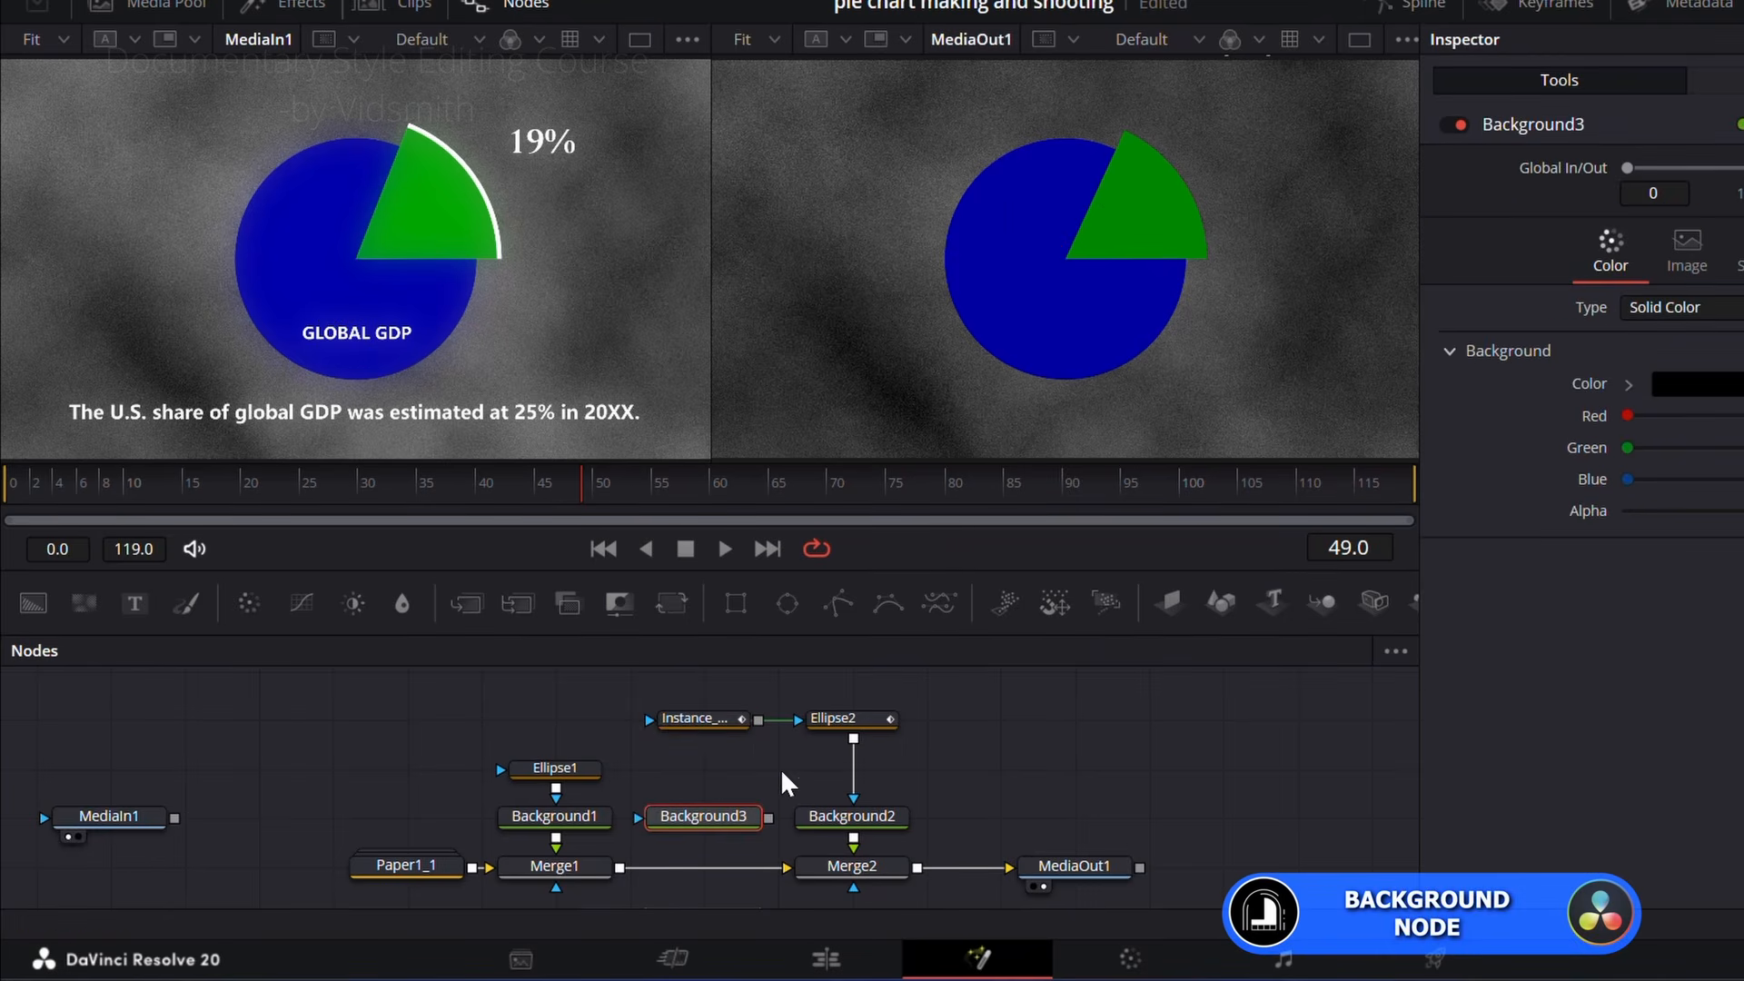
left_click_drag(757, 722, 712, 829)
left_click(713, 828)
key("1")
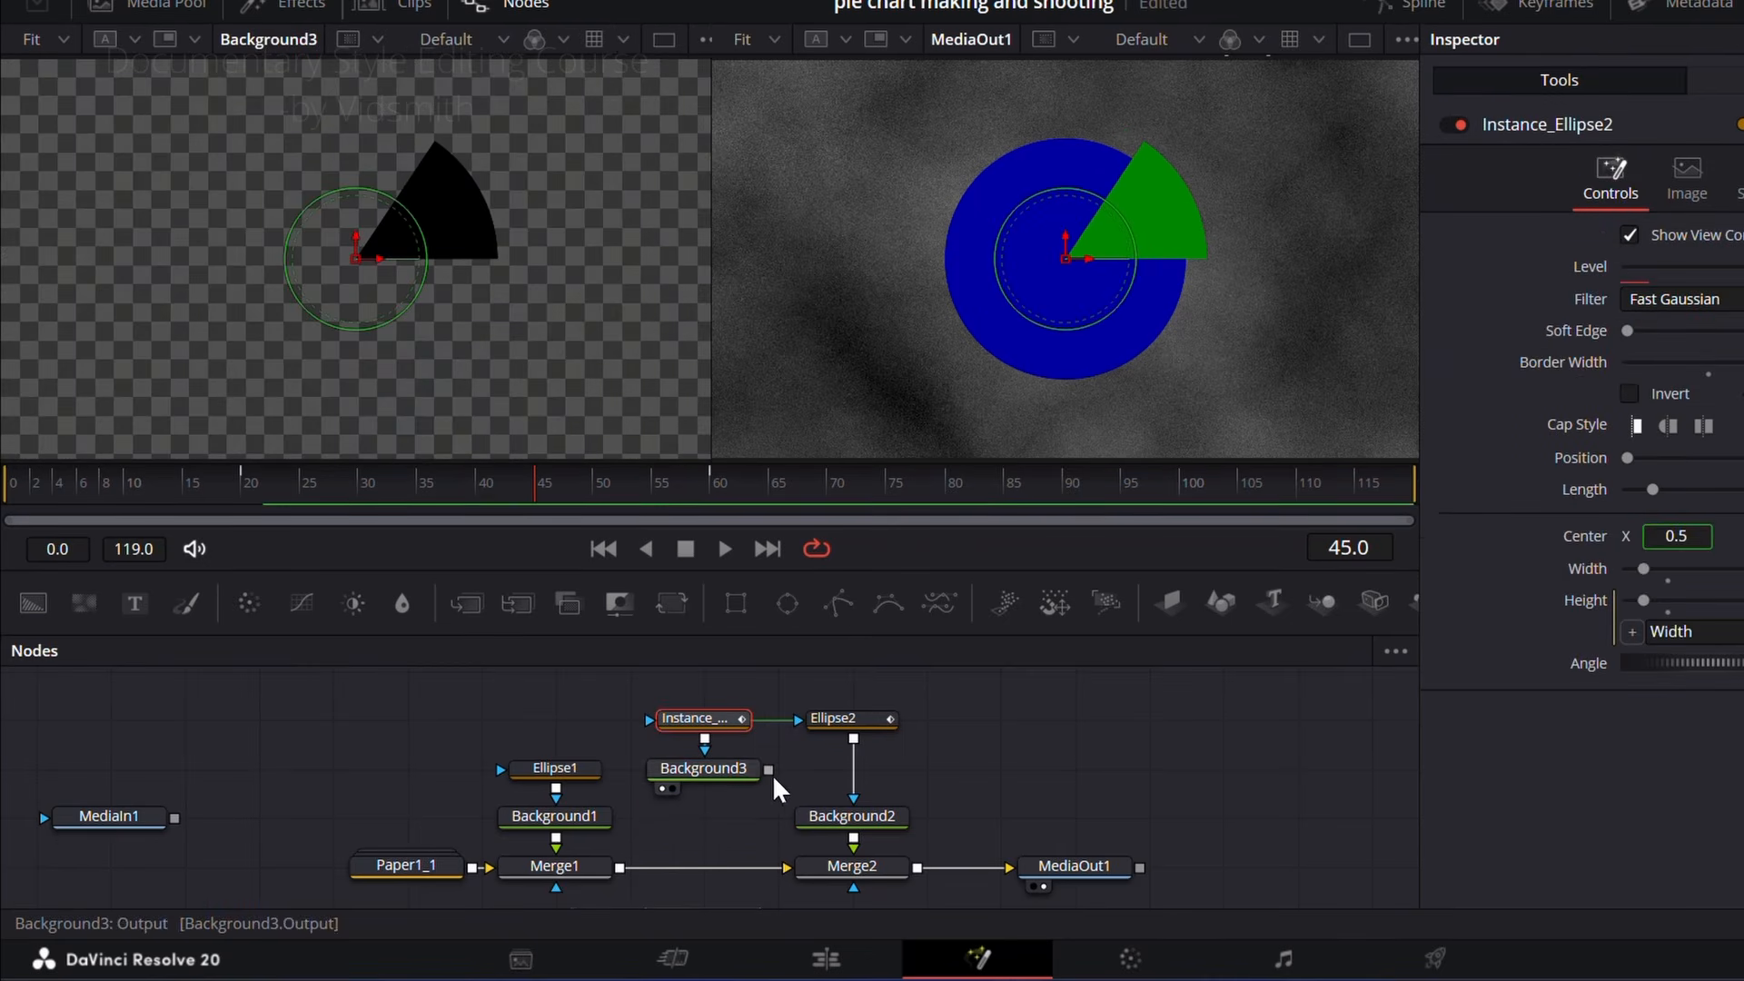
Step: Merge Background3 into the chain between Merge1 and Merge2, and open its colour settings
left_click_drag(770, 771, 751, 819)
left_click_drag(629, 877, 627, 863)
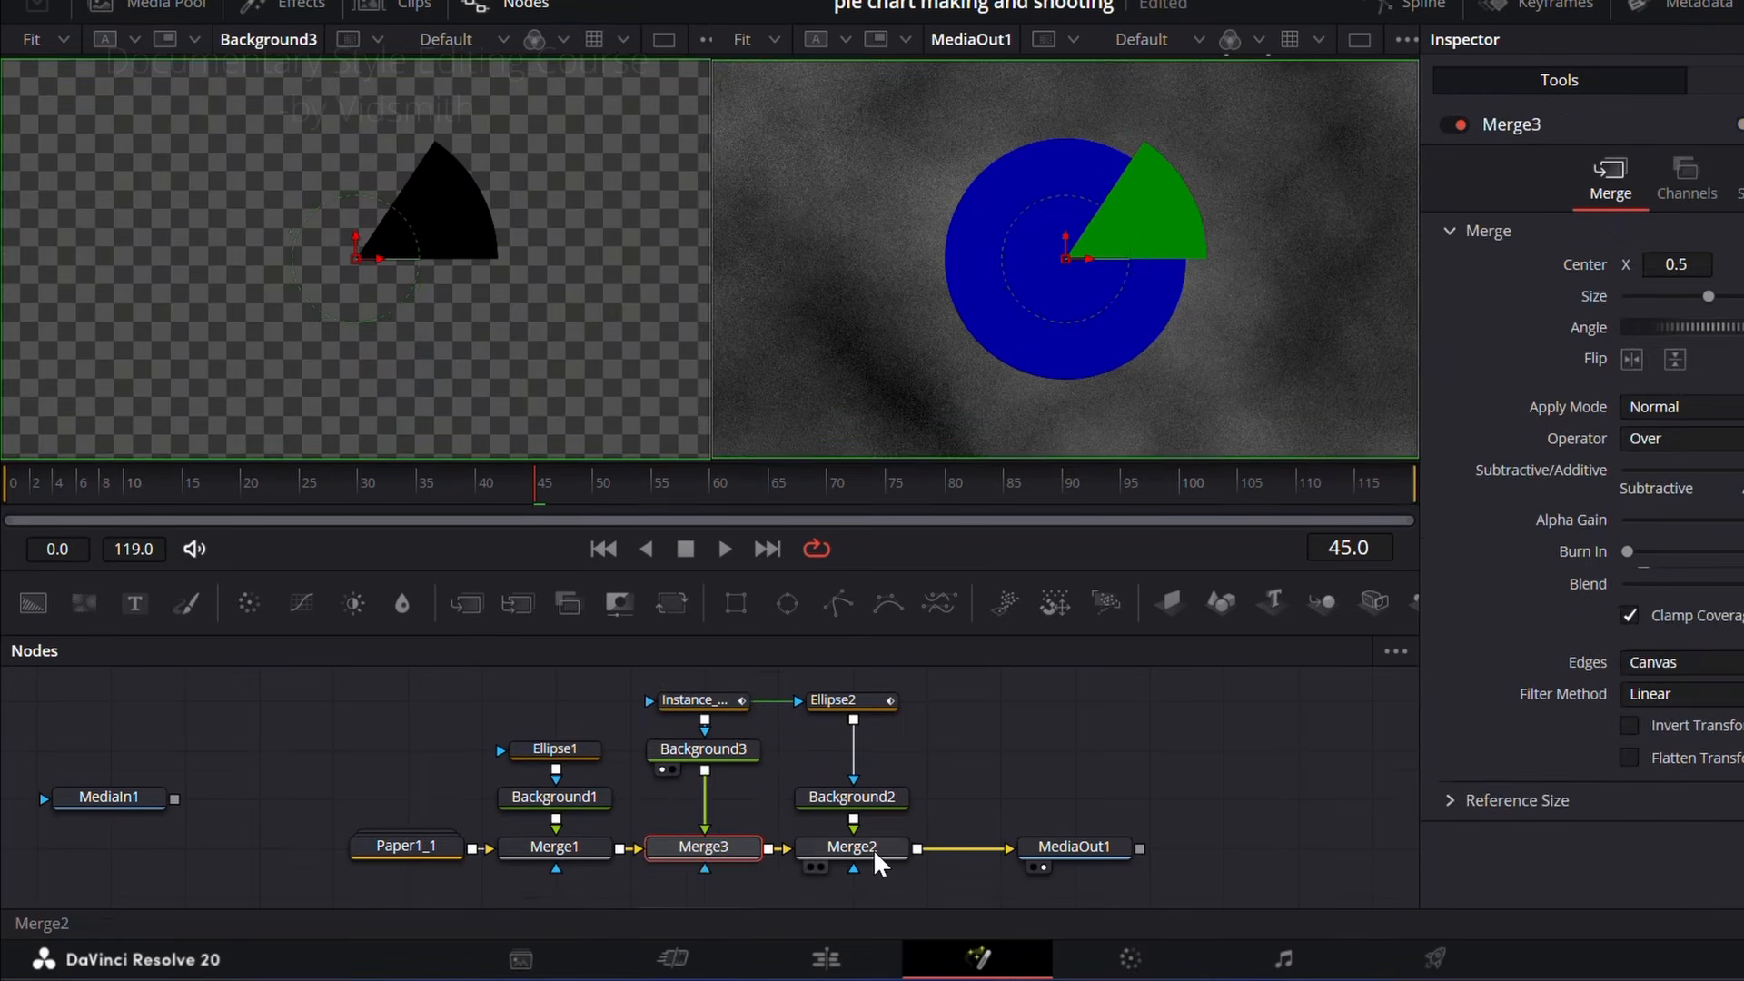
left_click(716, 752)
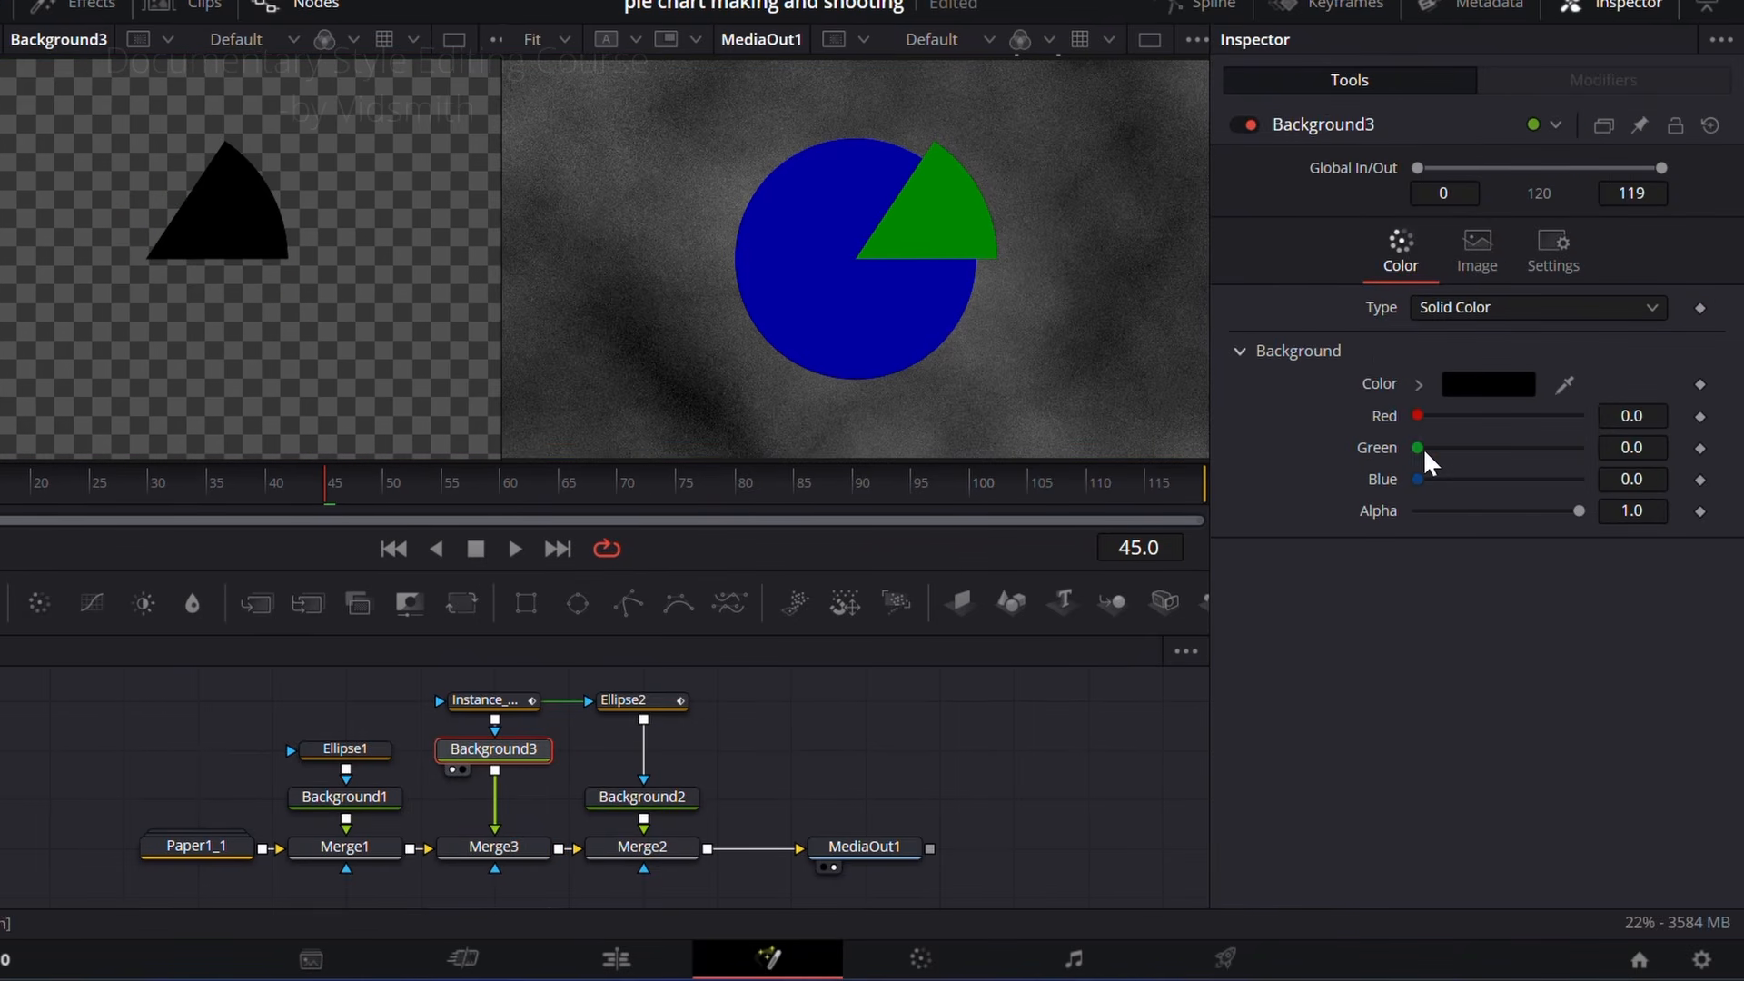
Step: Colour Background3 white by raising its Red, Green and Blue values to 1.0
left_click_drag(1418, 416, 1612, 423)
left_click_drag(1423, 445, 1624, 454)
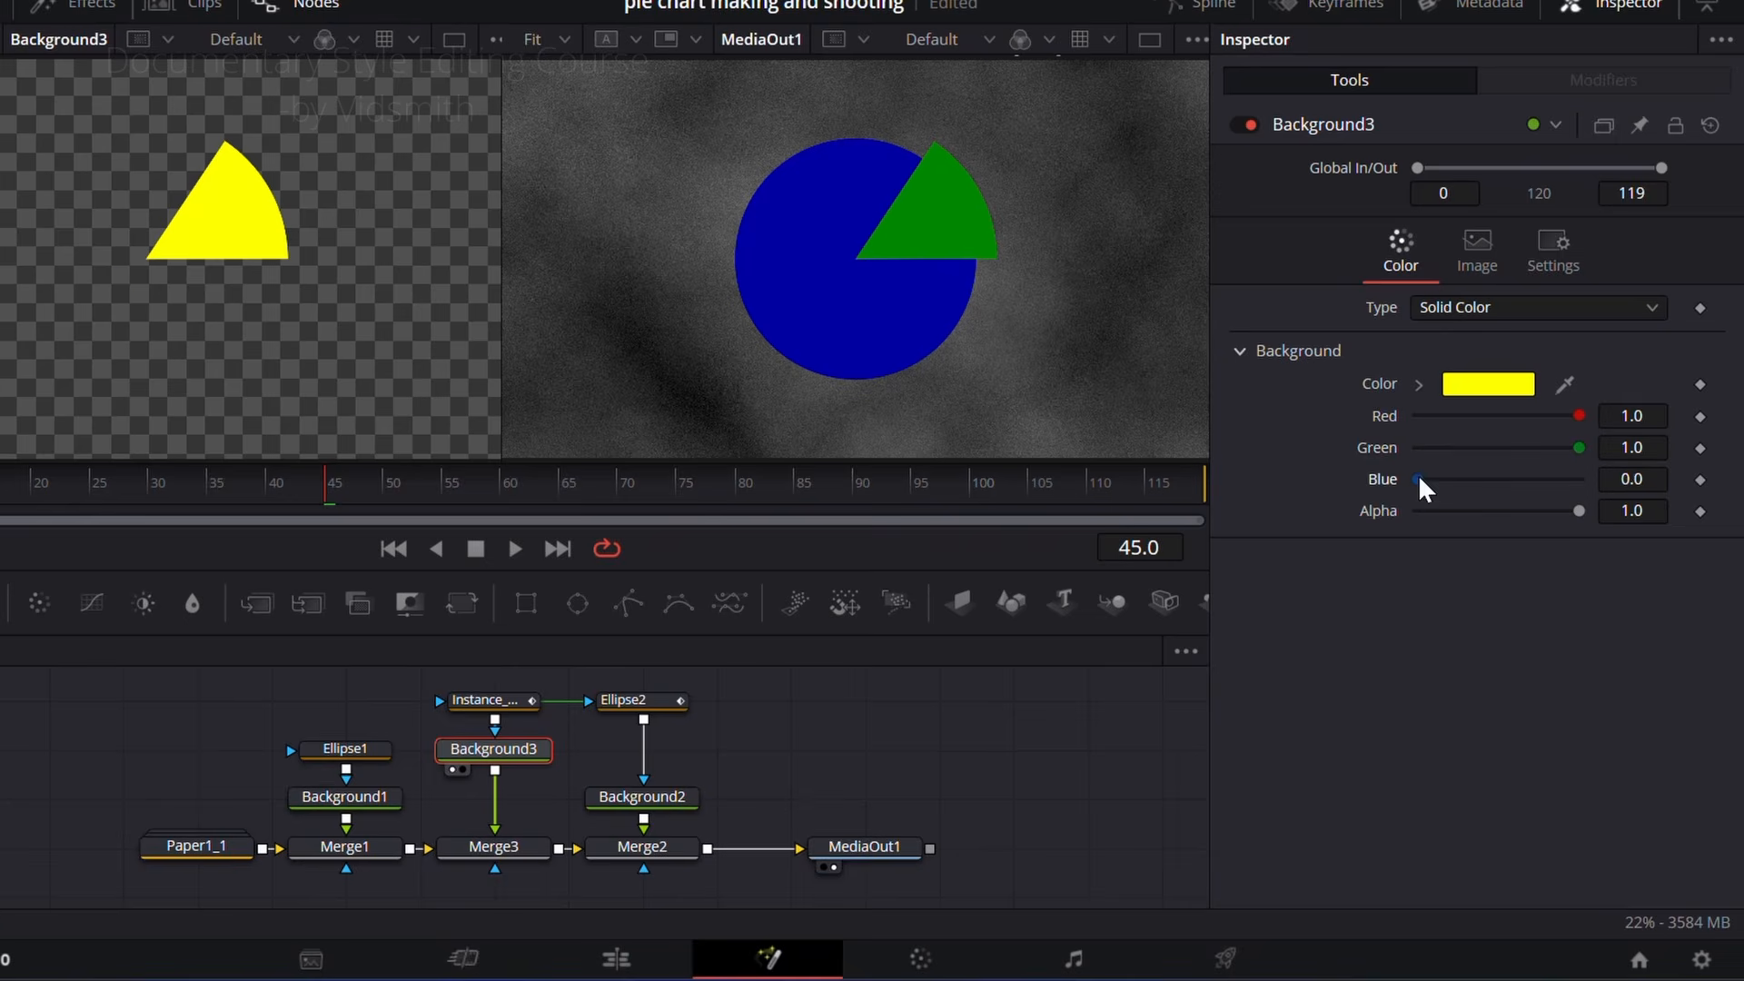
left_click_drag(1419, 478, 1631, 475)
Step: Deinstance the Width and Height of the Ellipse2 instance, set its Width to 0.212, and scrub through the outline animation
left_click(506, 702)
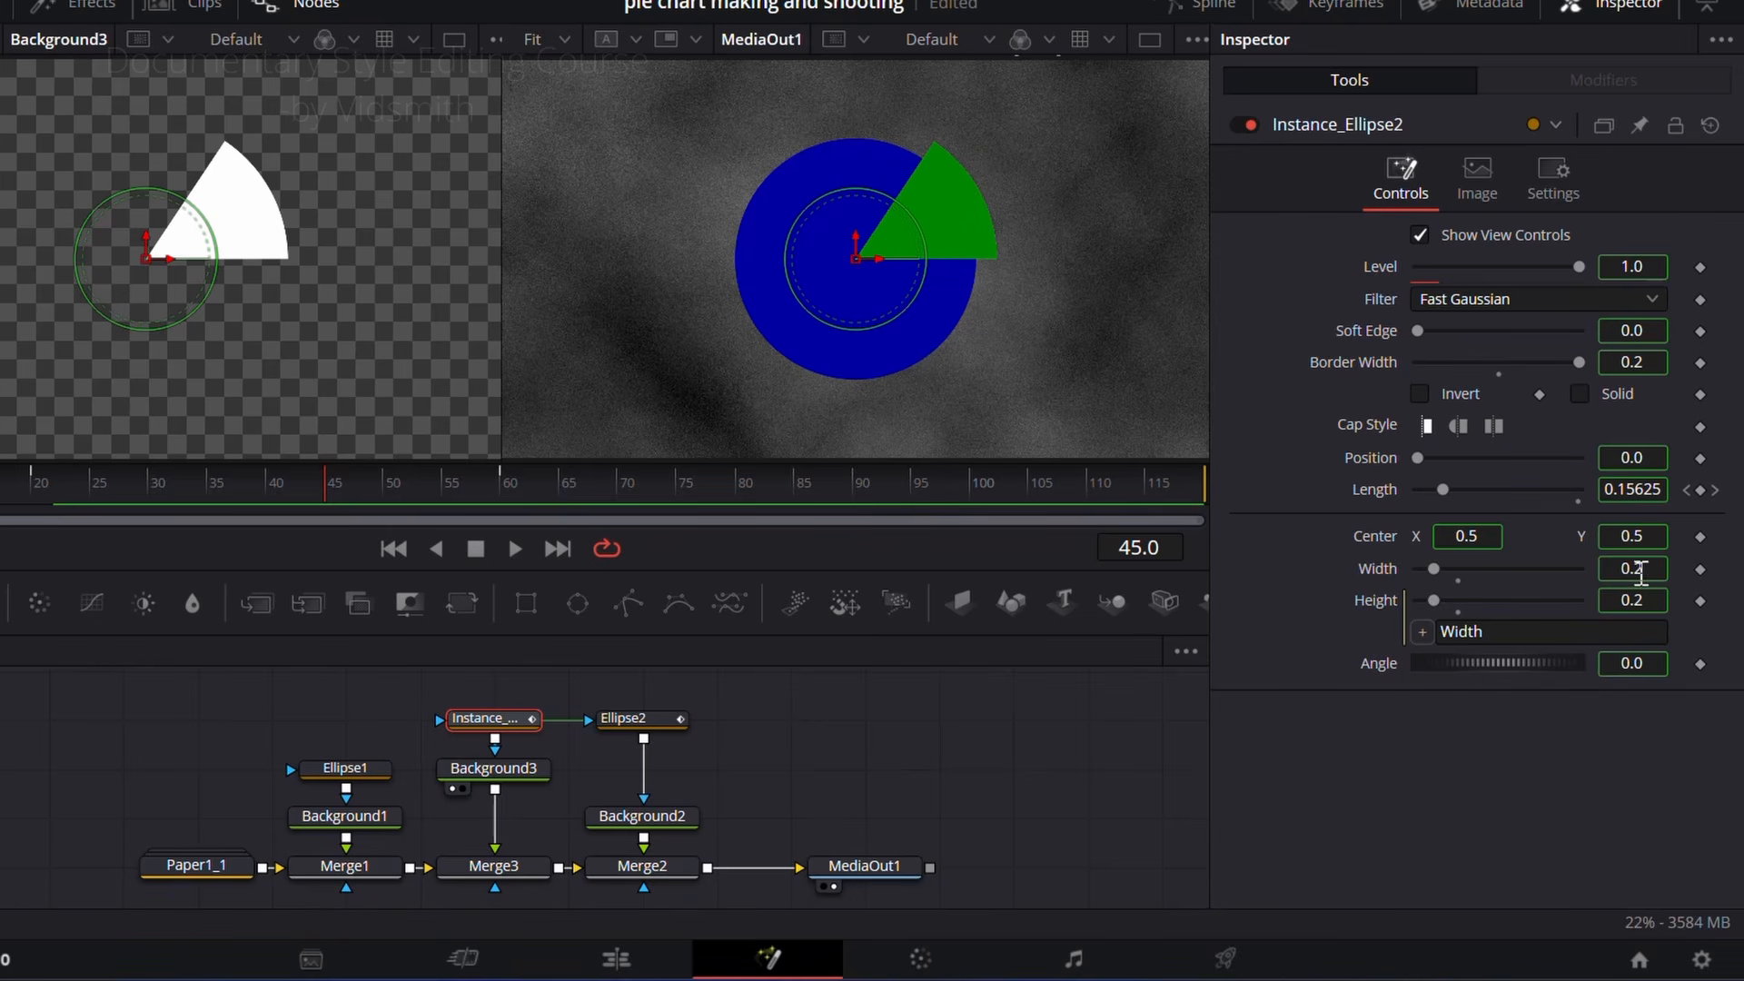
right_click(1377, 565)
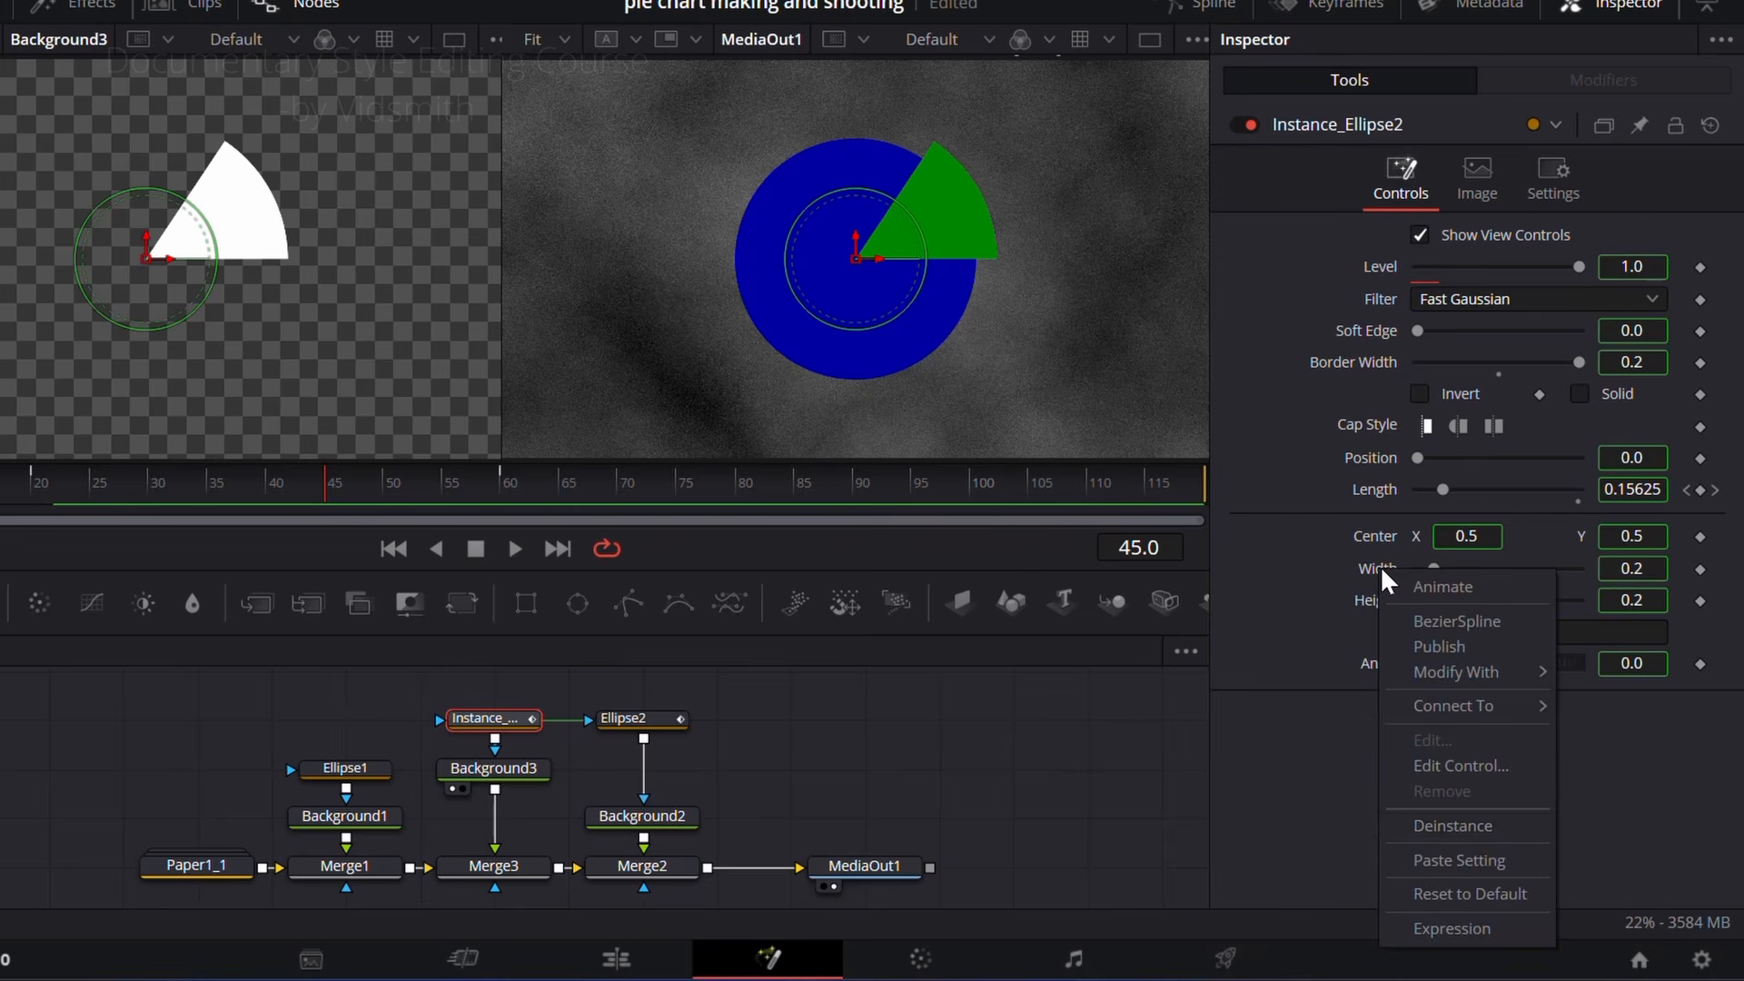
left_click(1445, 824)
right_click(1377, 596)
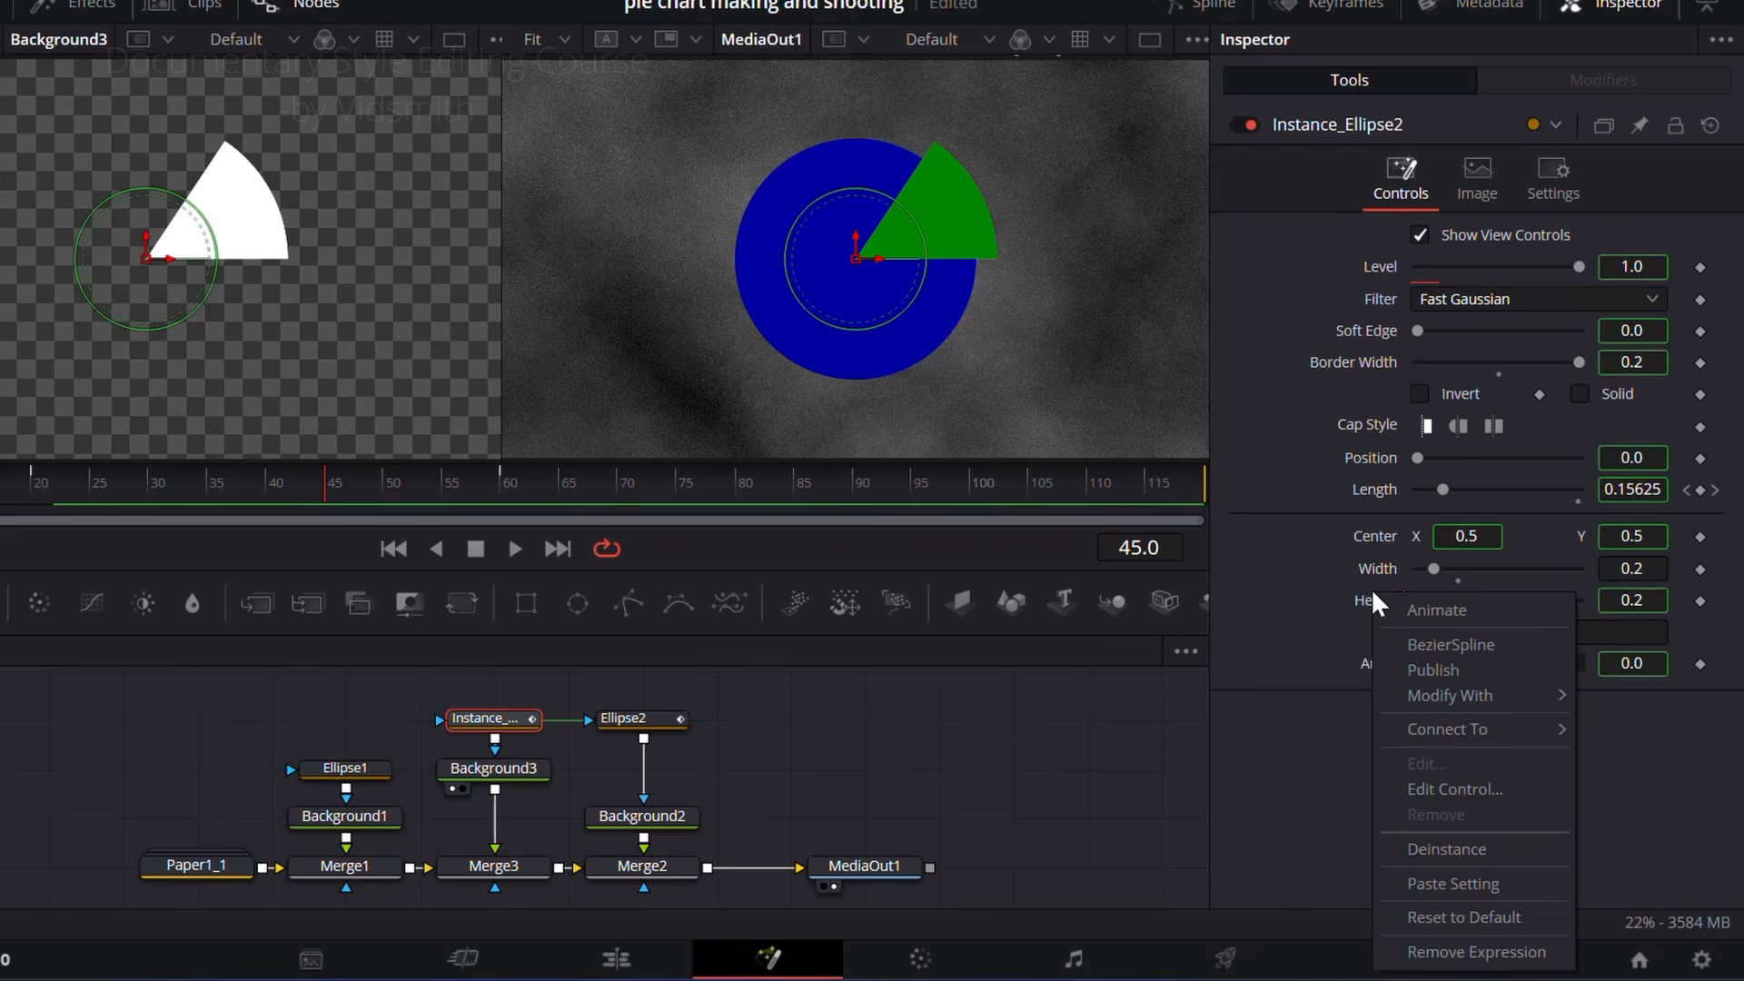
left_click(1442, 847)
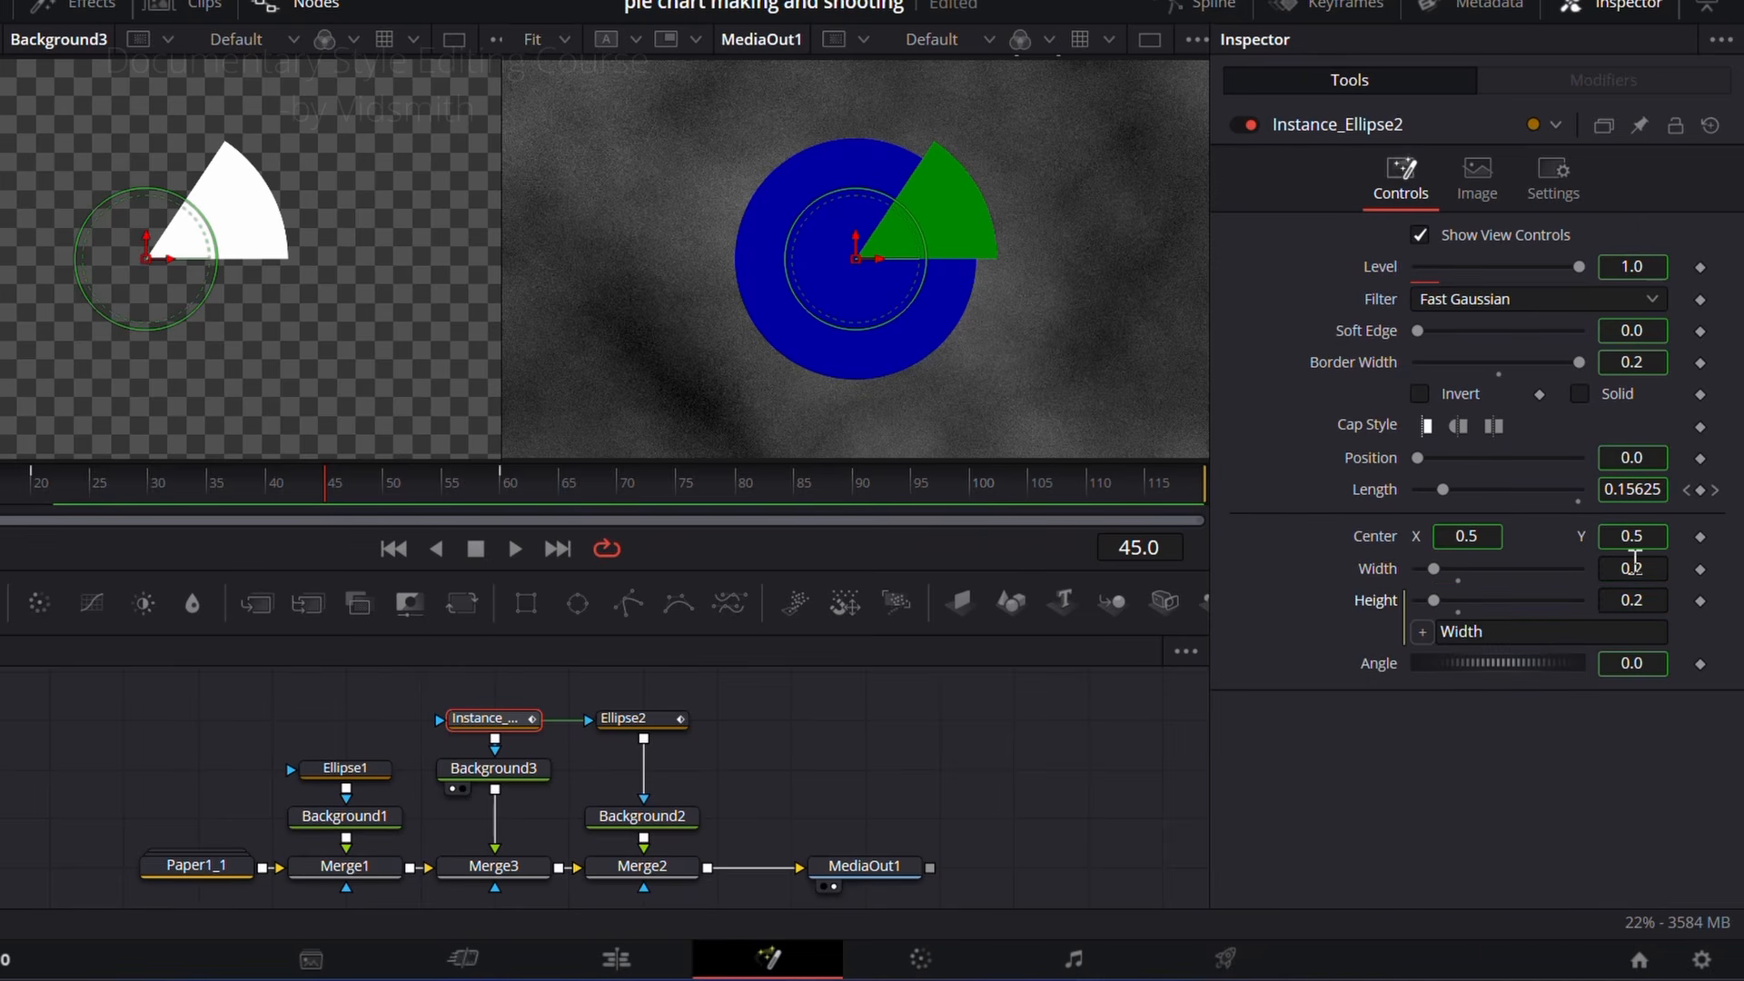
left_click_drag(1635, 563, 1671, 563)
left_click_drag(1632, 569, 1572, 569)
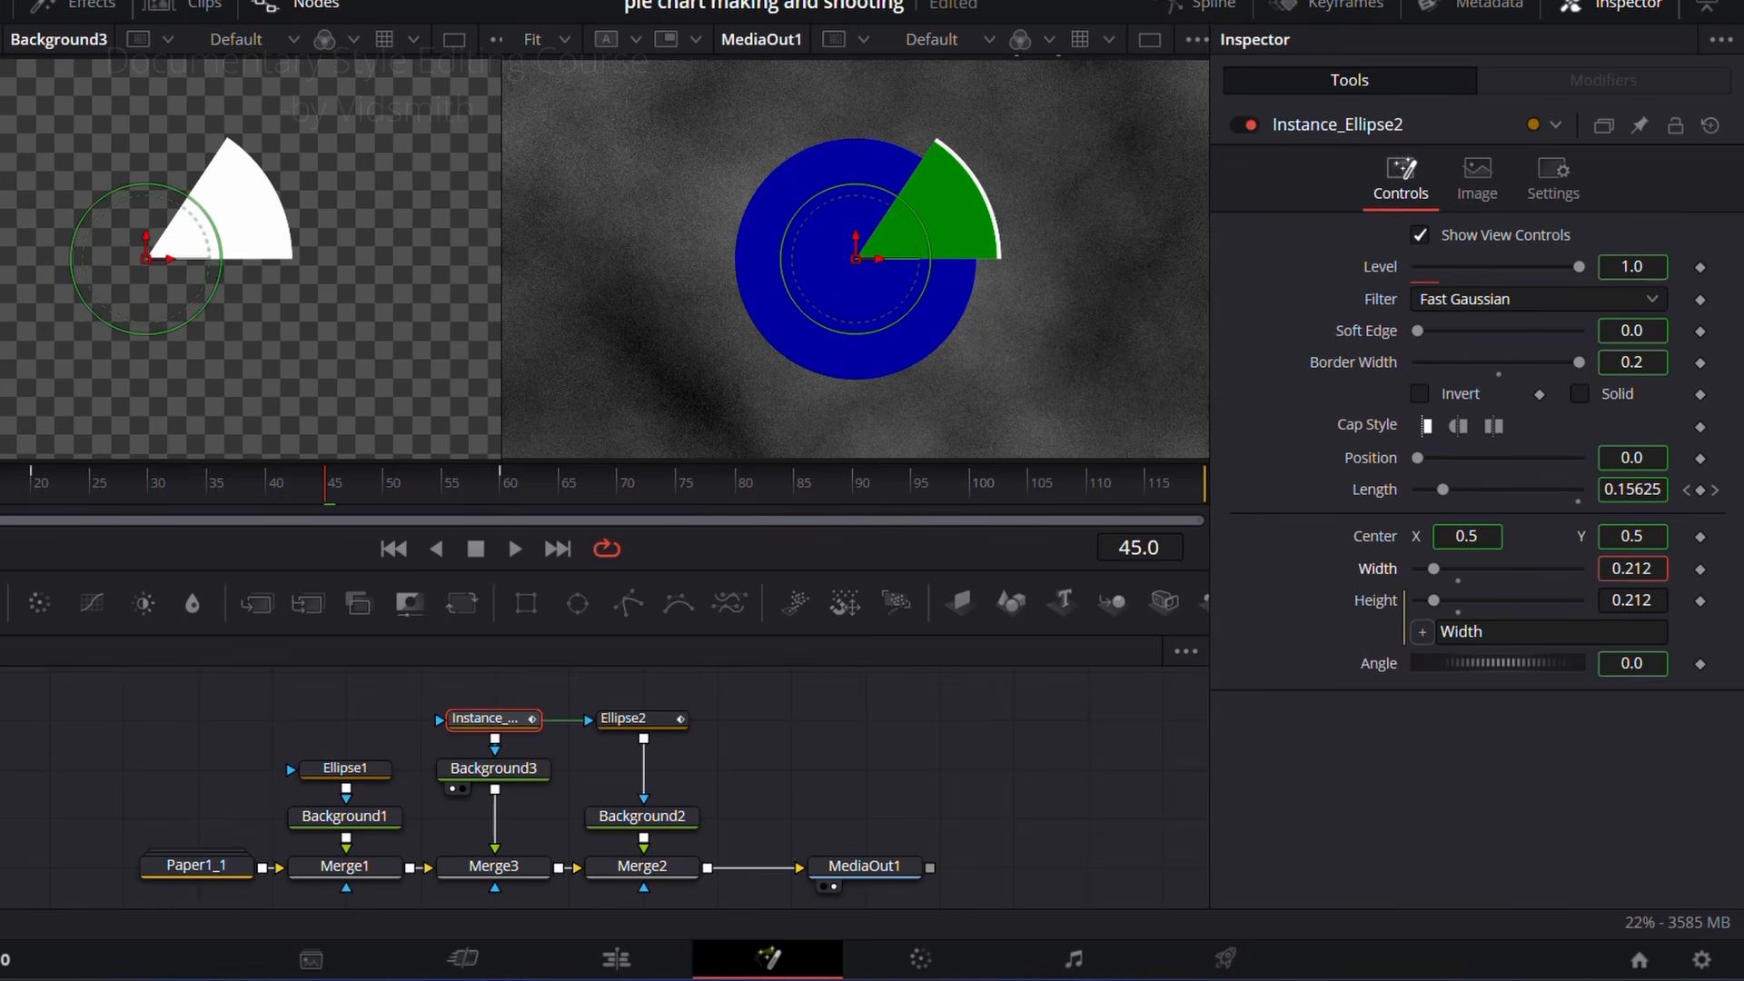
left_click_drag(336, 491, 460, 493)
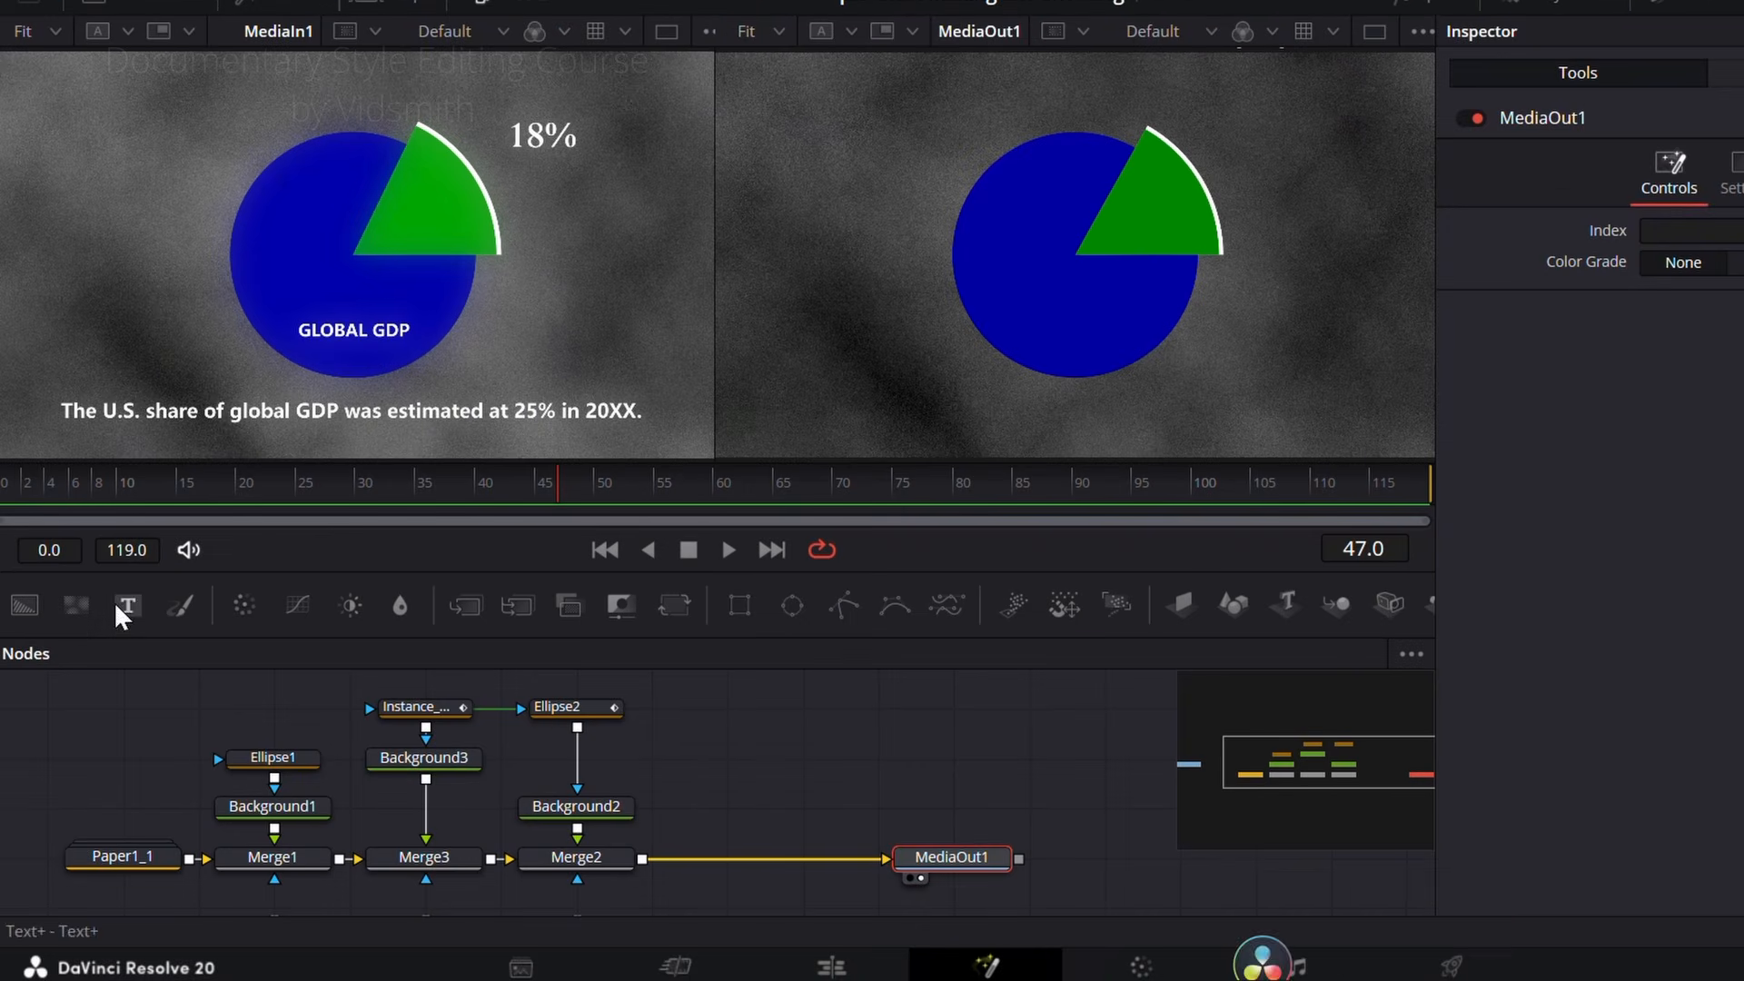
Step: Add a Text+ node merged between Merge2 and MediaOut1 and open its Edit Controls dialog
left_click_drag(122, 604, 638, 854)
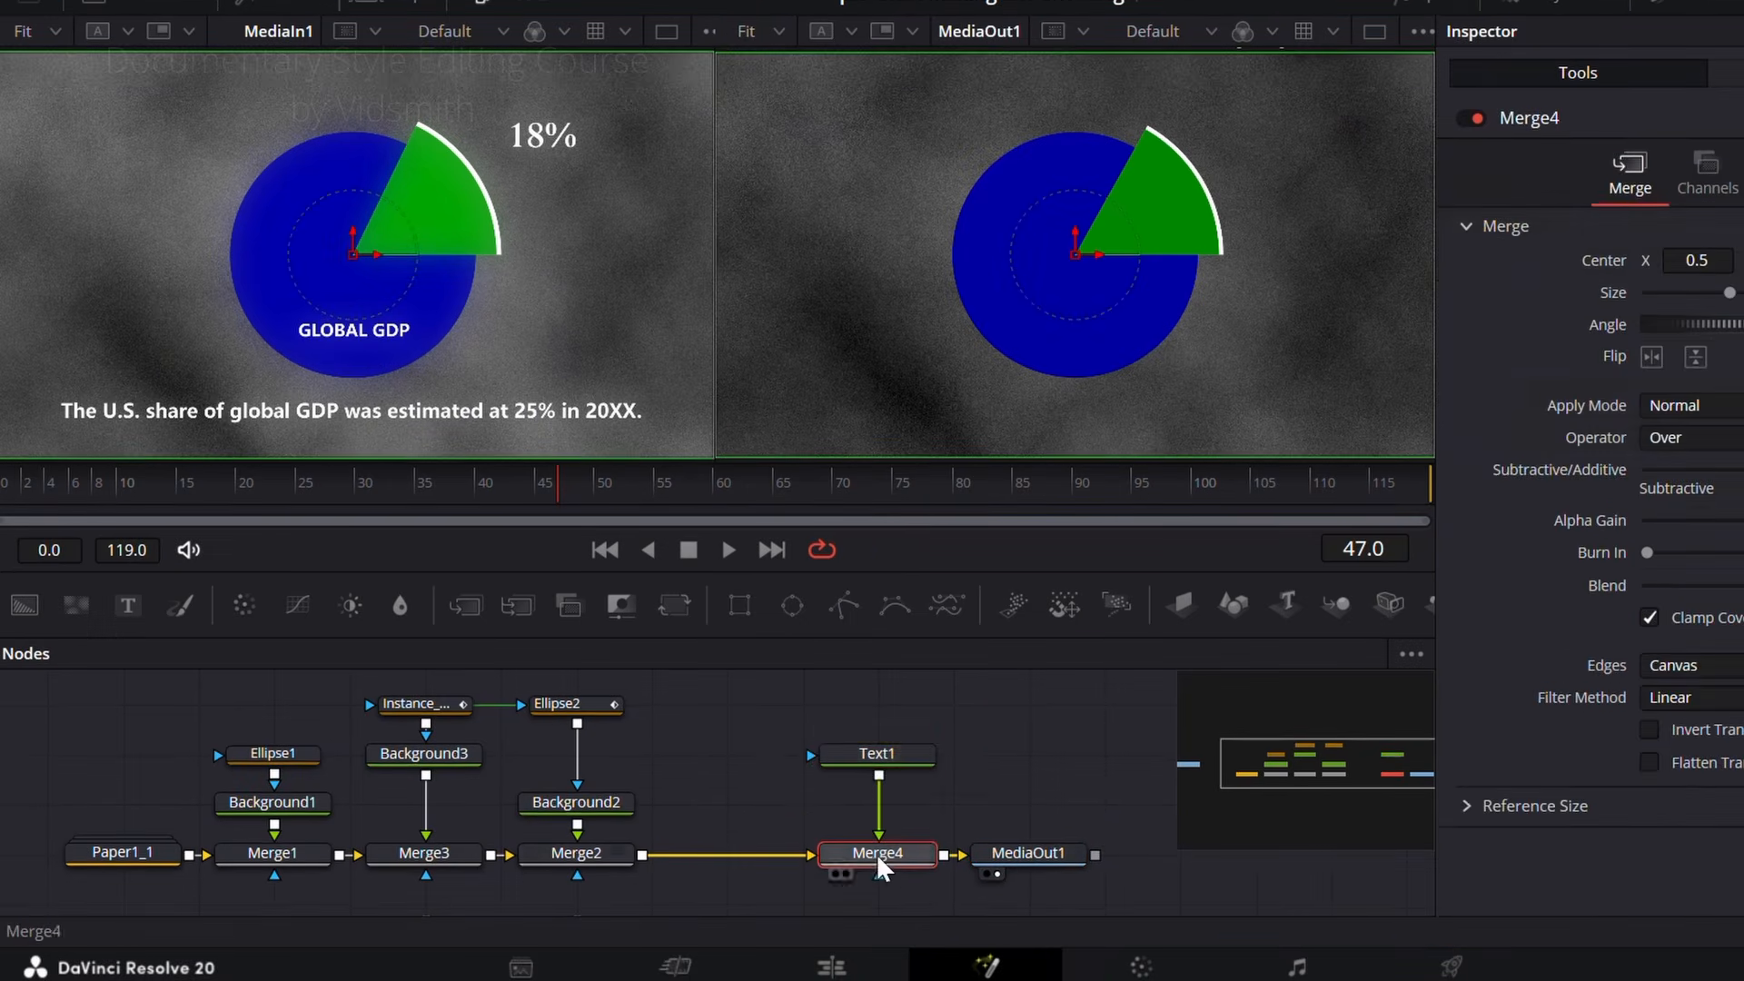
right_click(886, 756)
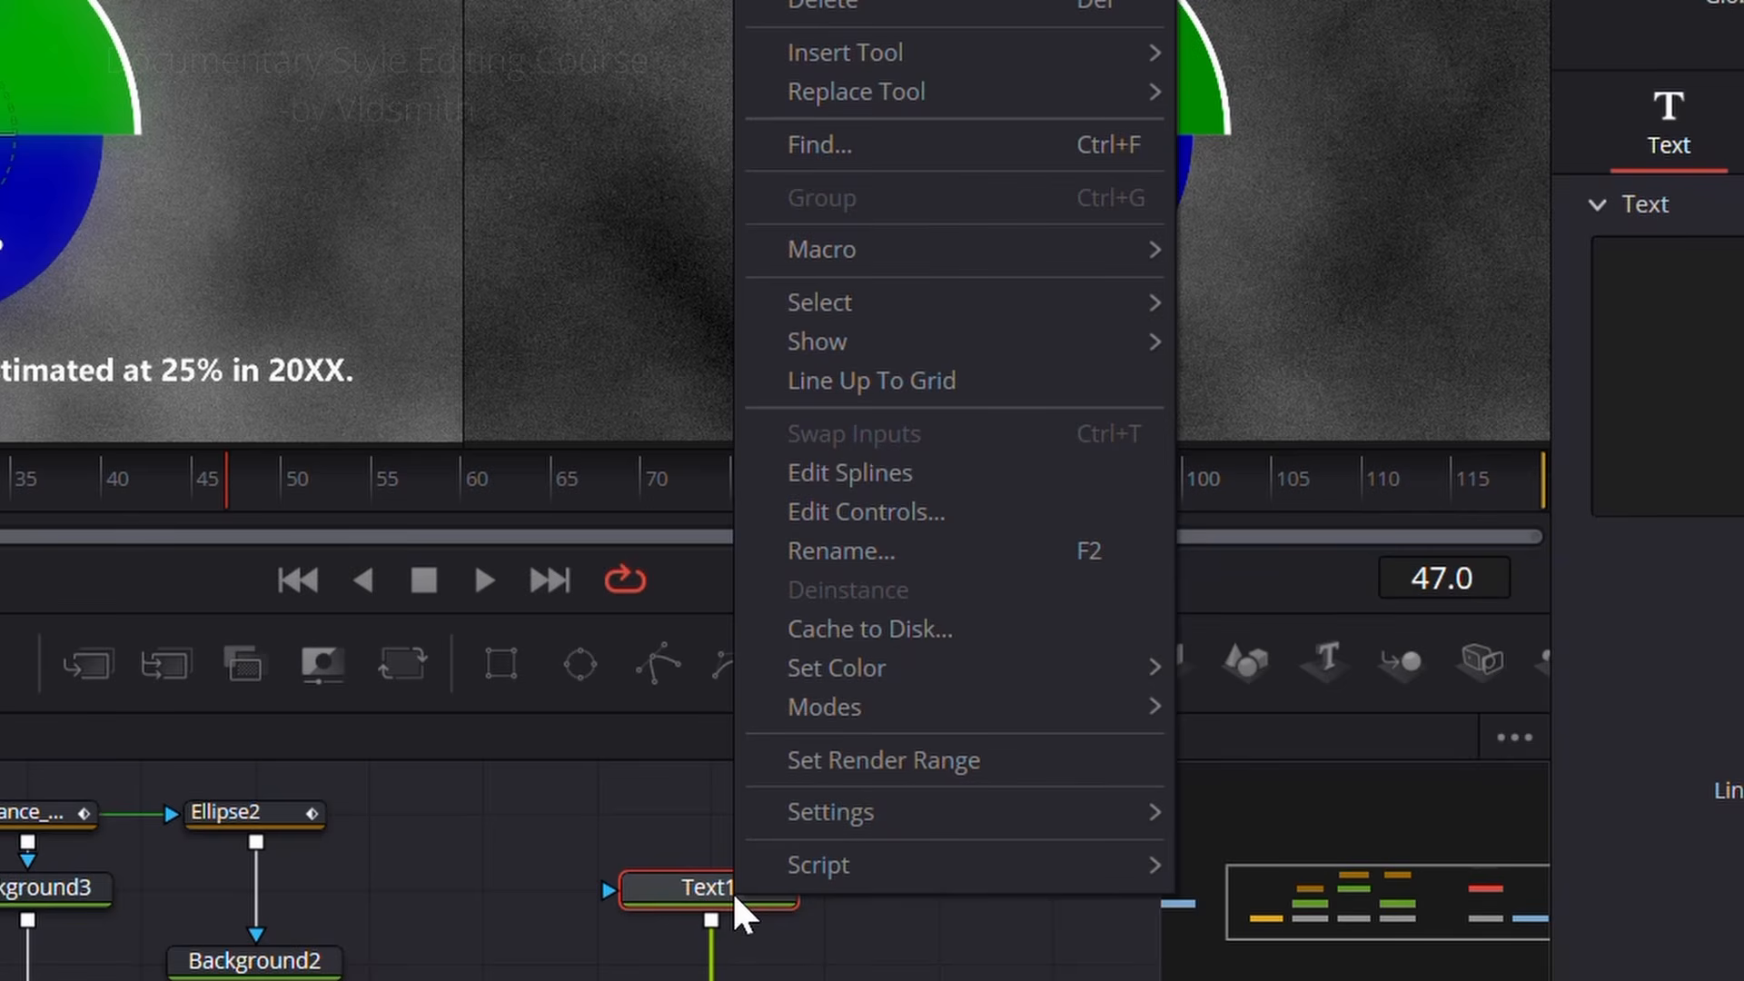
left_click(901, 509)
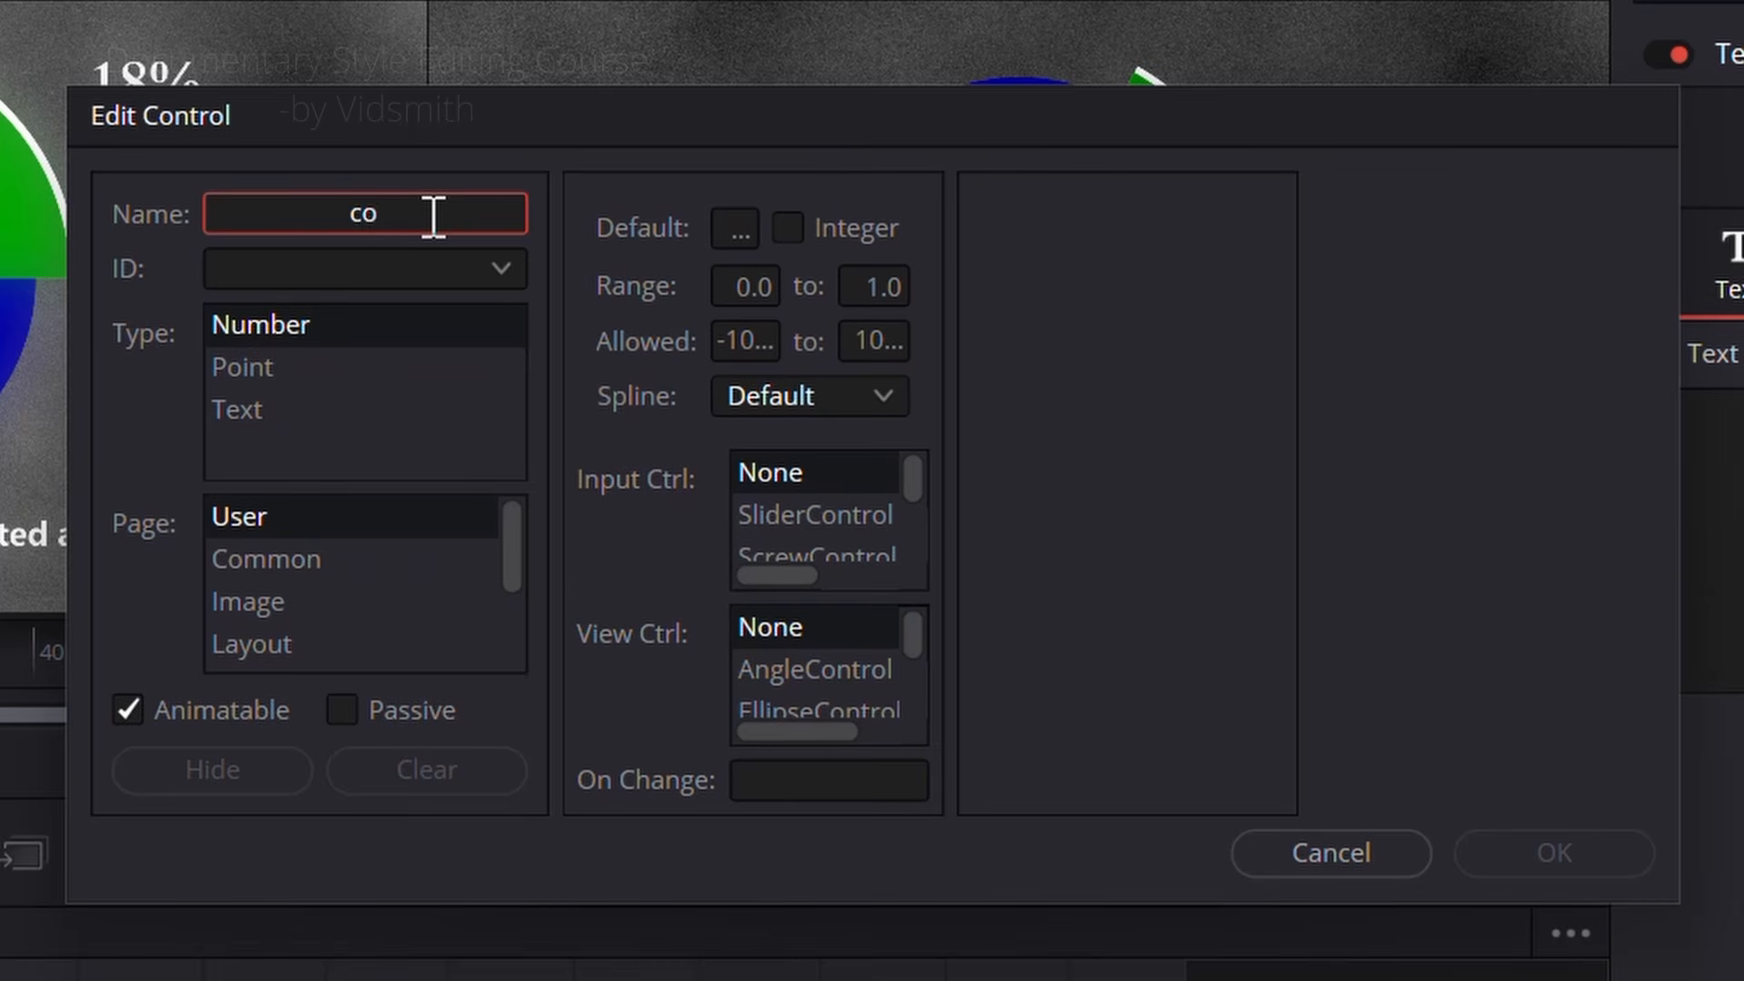
Step: Create an integer number control named Counter on the Text page, with a range up to 100 and SliderControl as input
type("Counter")
scroll(267, 604, "down", 1)
left_click(247, 604)
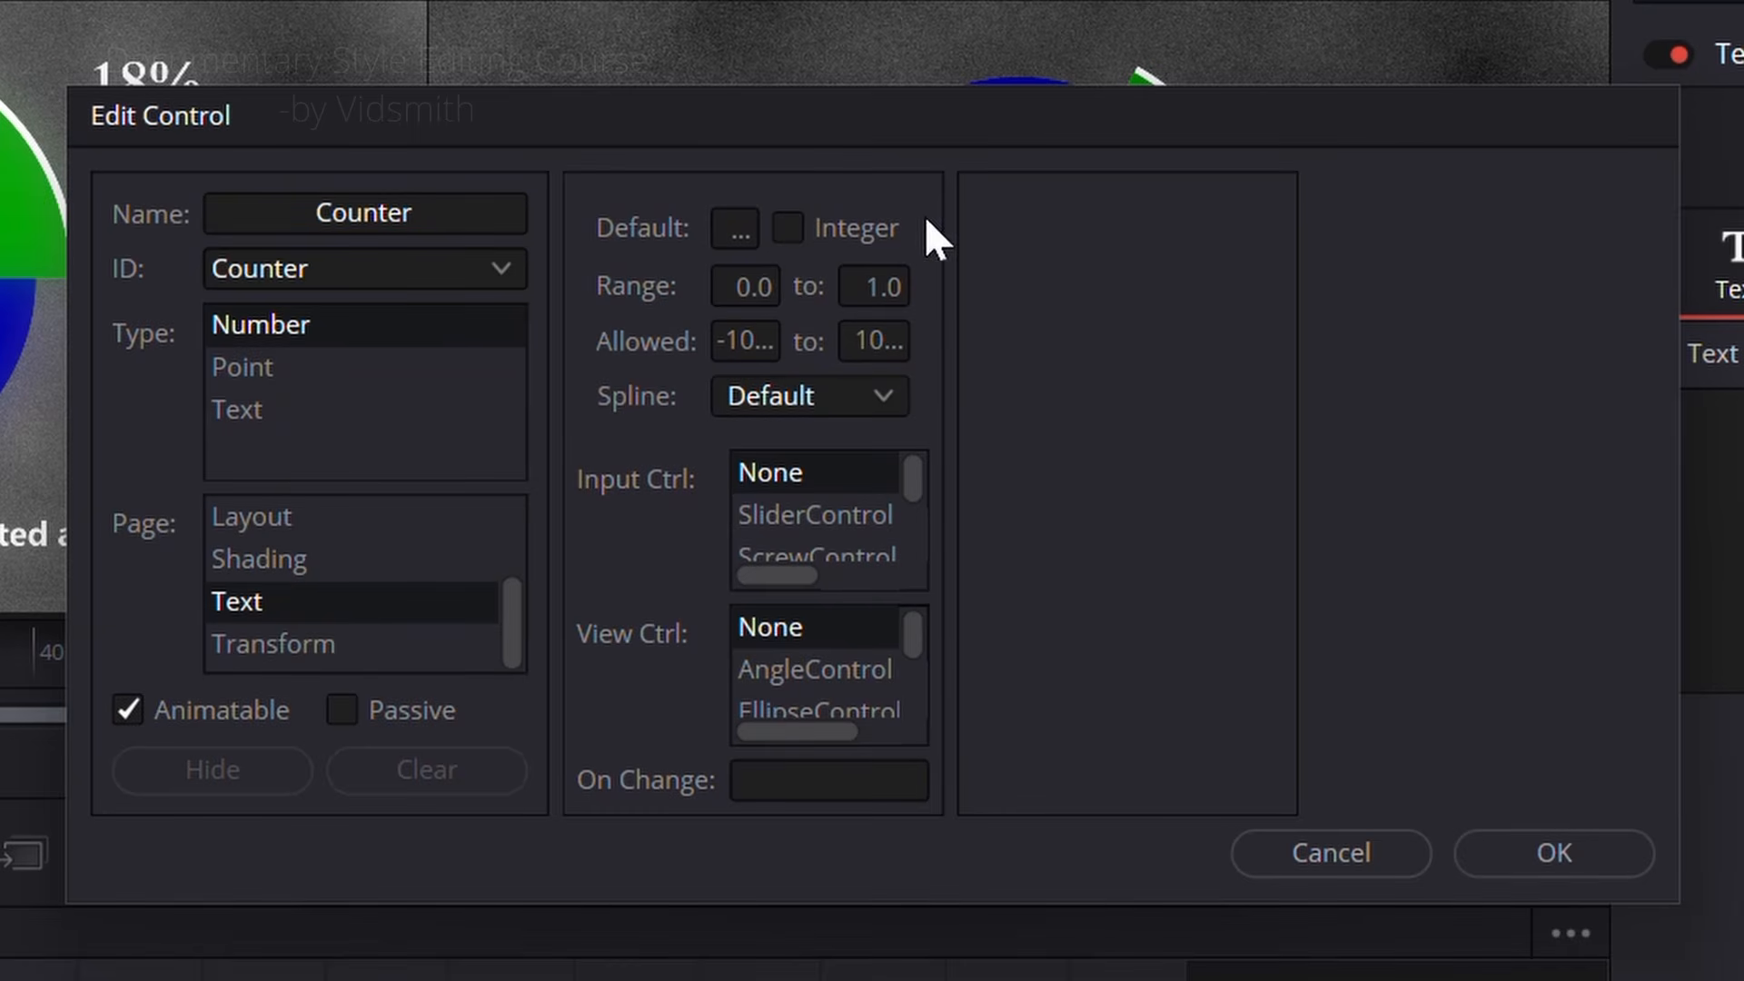
left_click(788, 228)
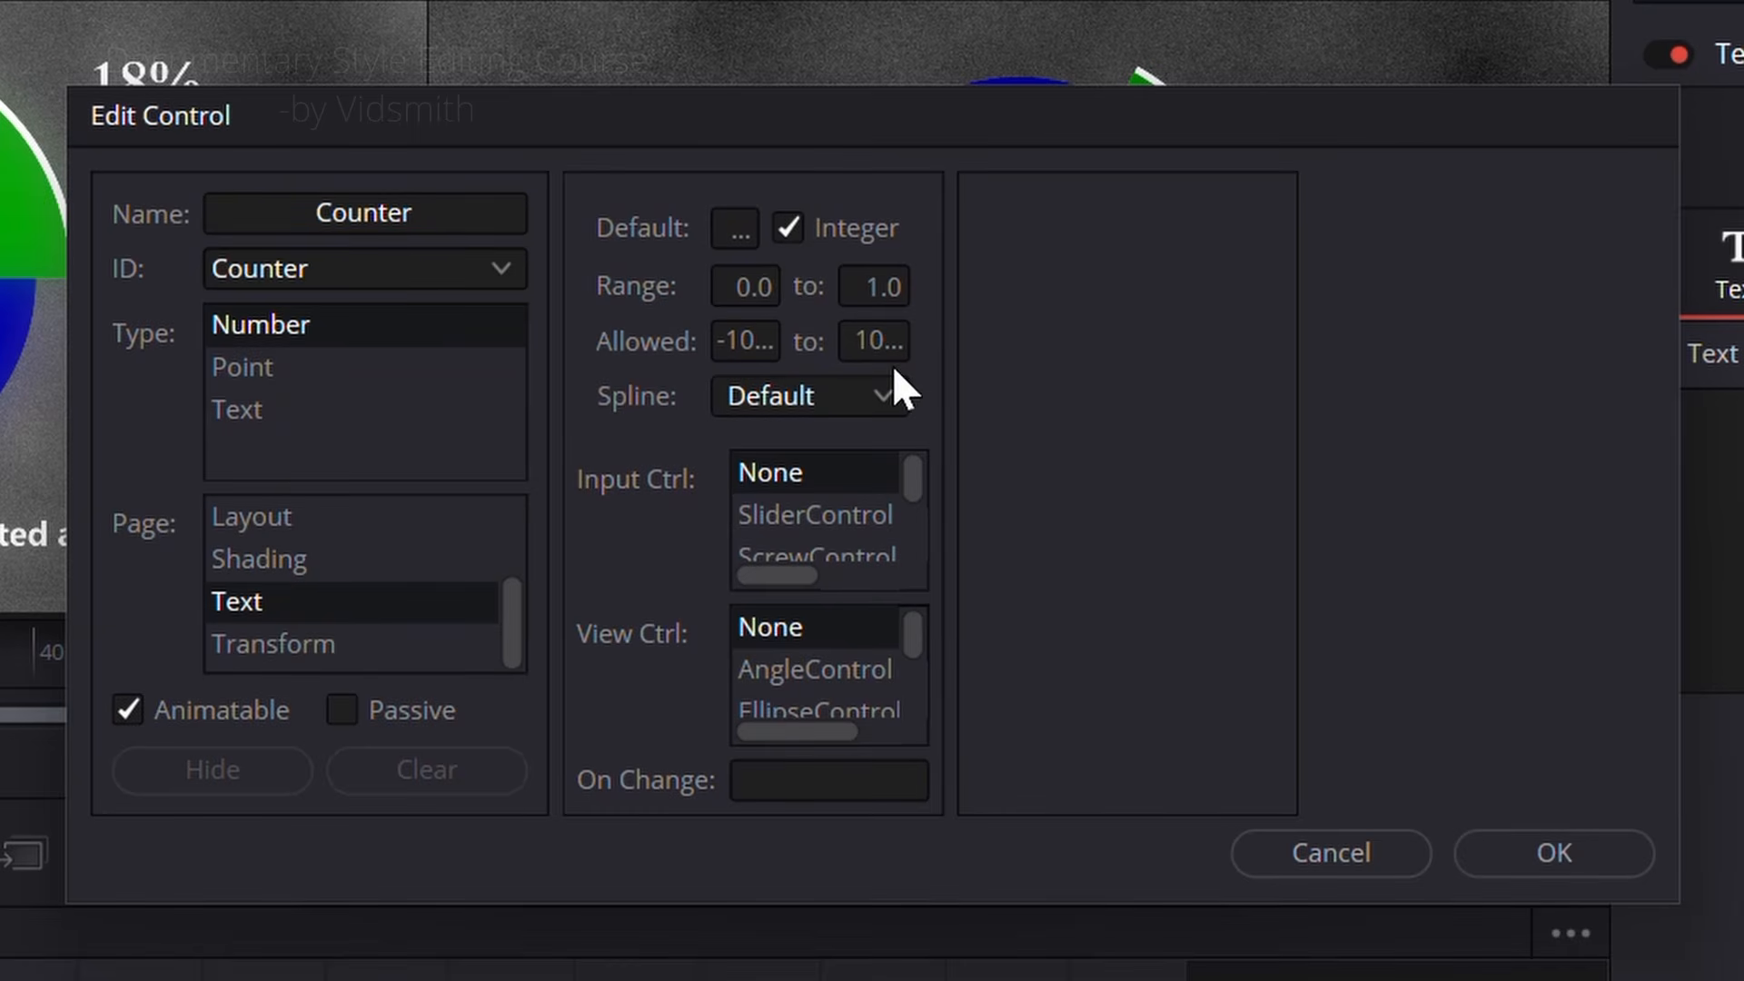
left_click(899, 289)
type("100")
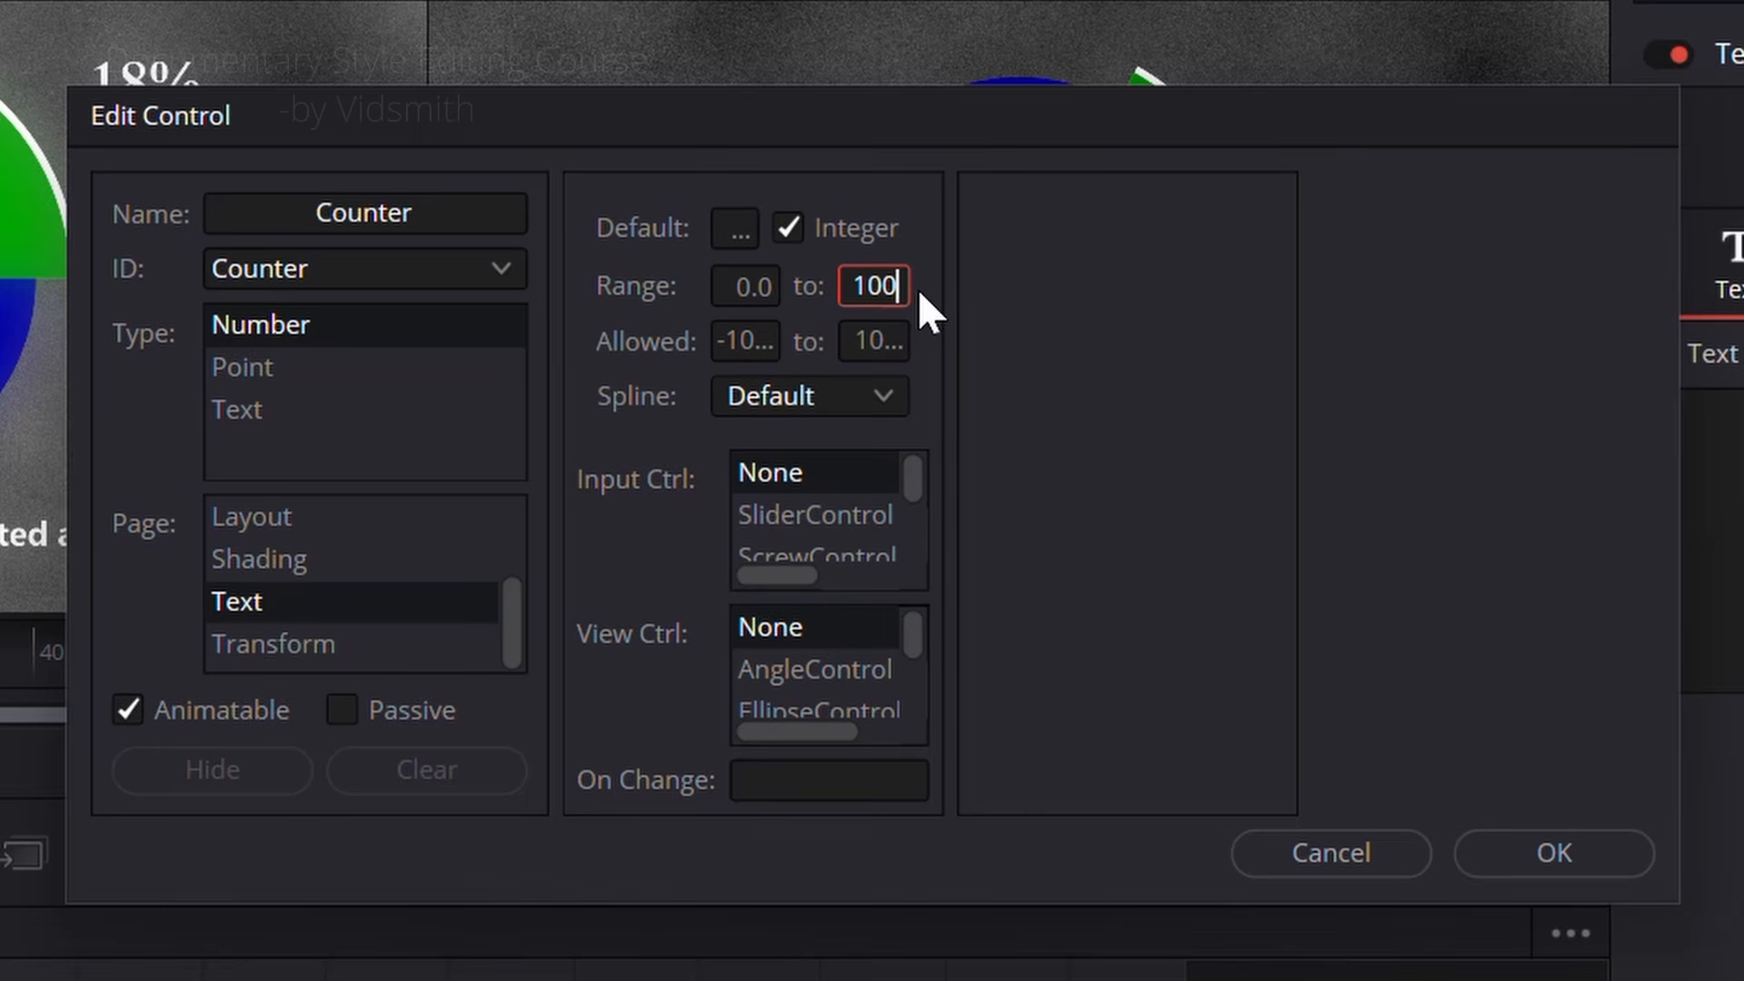
left_click(822, 516)
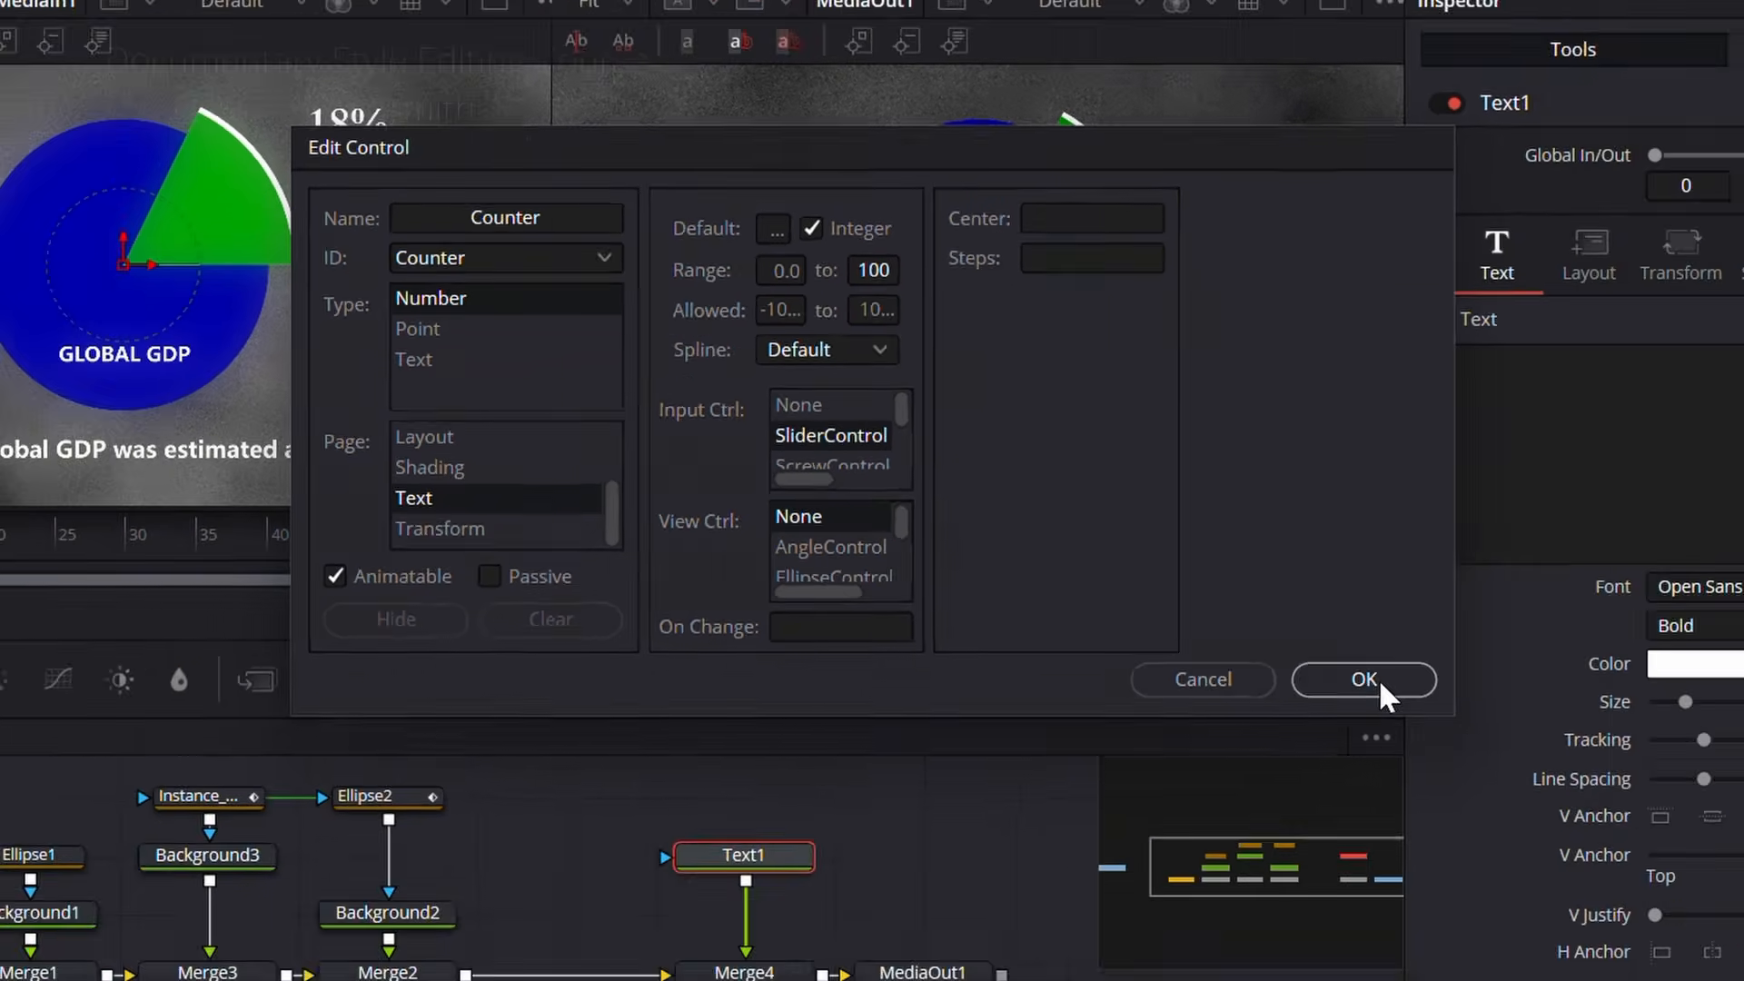
left_click(1548, 852)
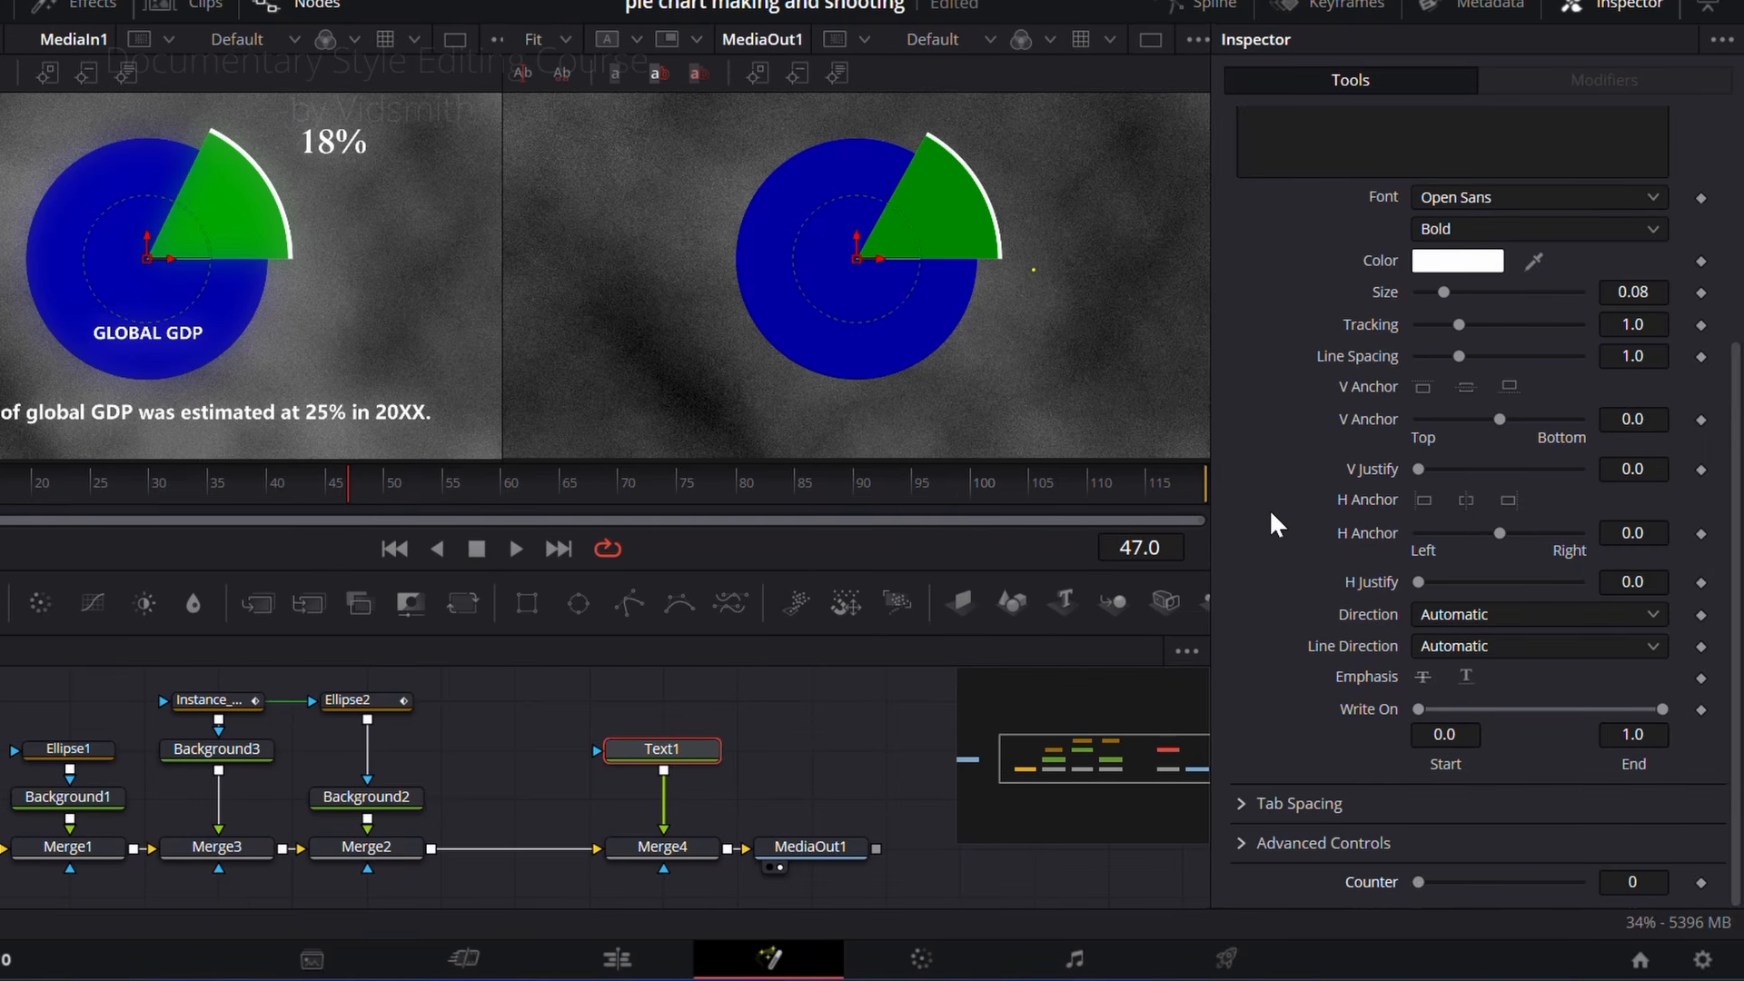
Step: Link Text1's text to its Counter control through an expression and raise the counter to 33
scroll(1397, 563, "up", 4)
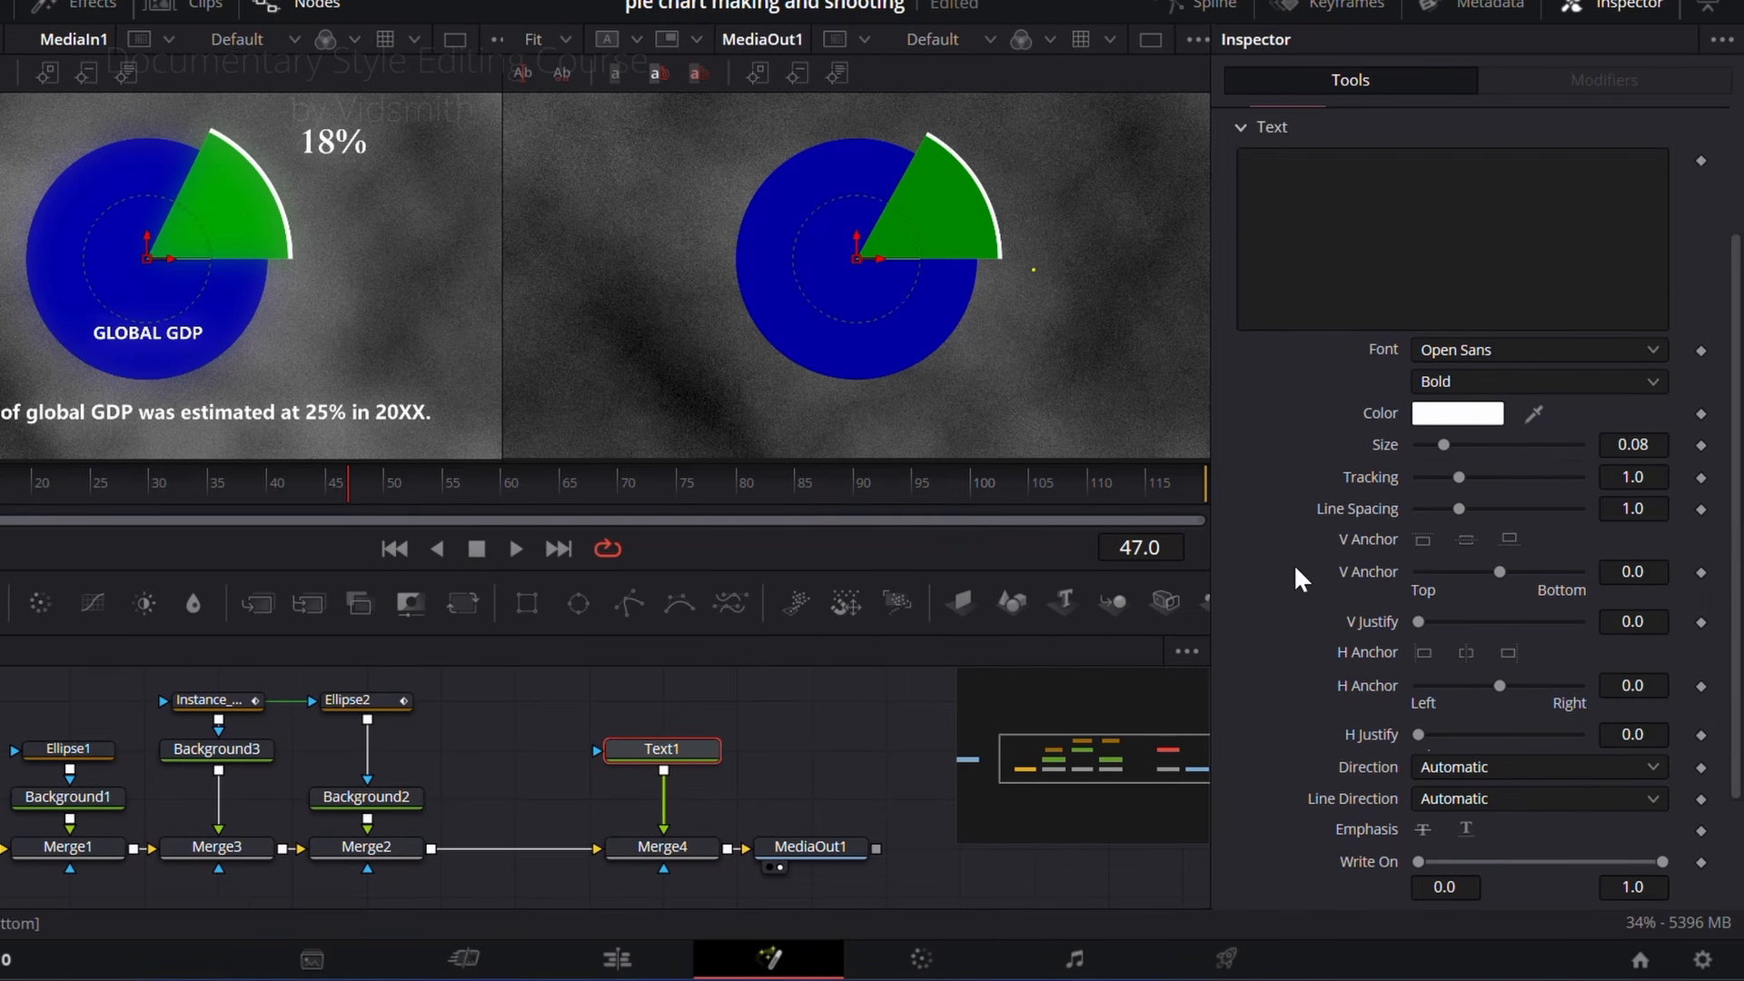
left_click(1415, 223)
right_click(1310, 223)
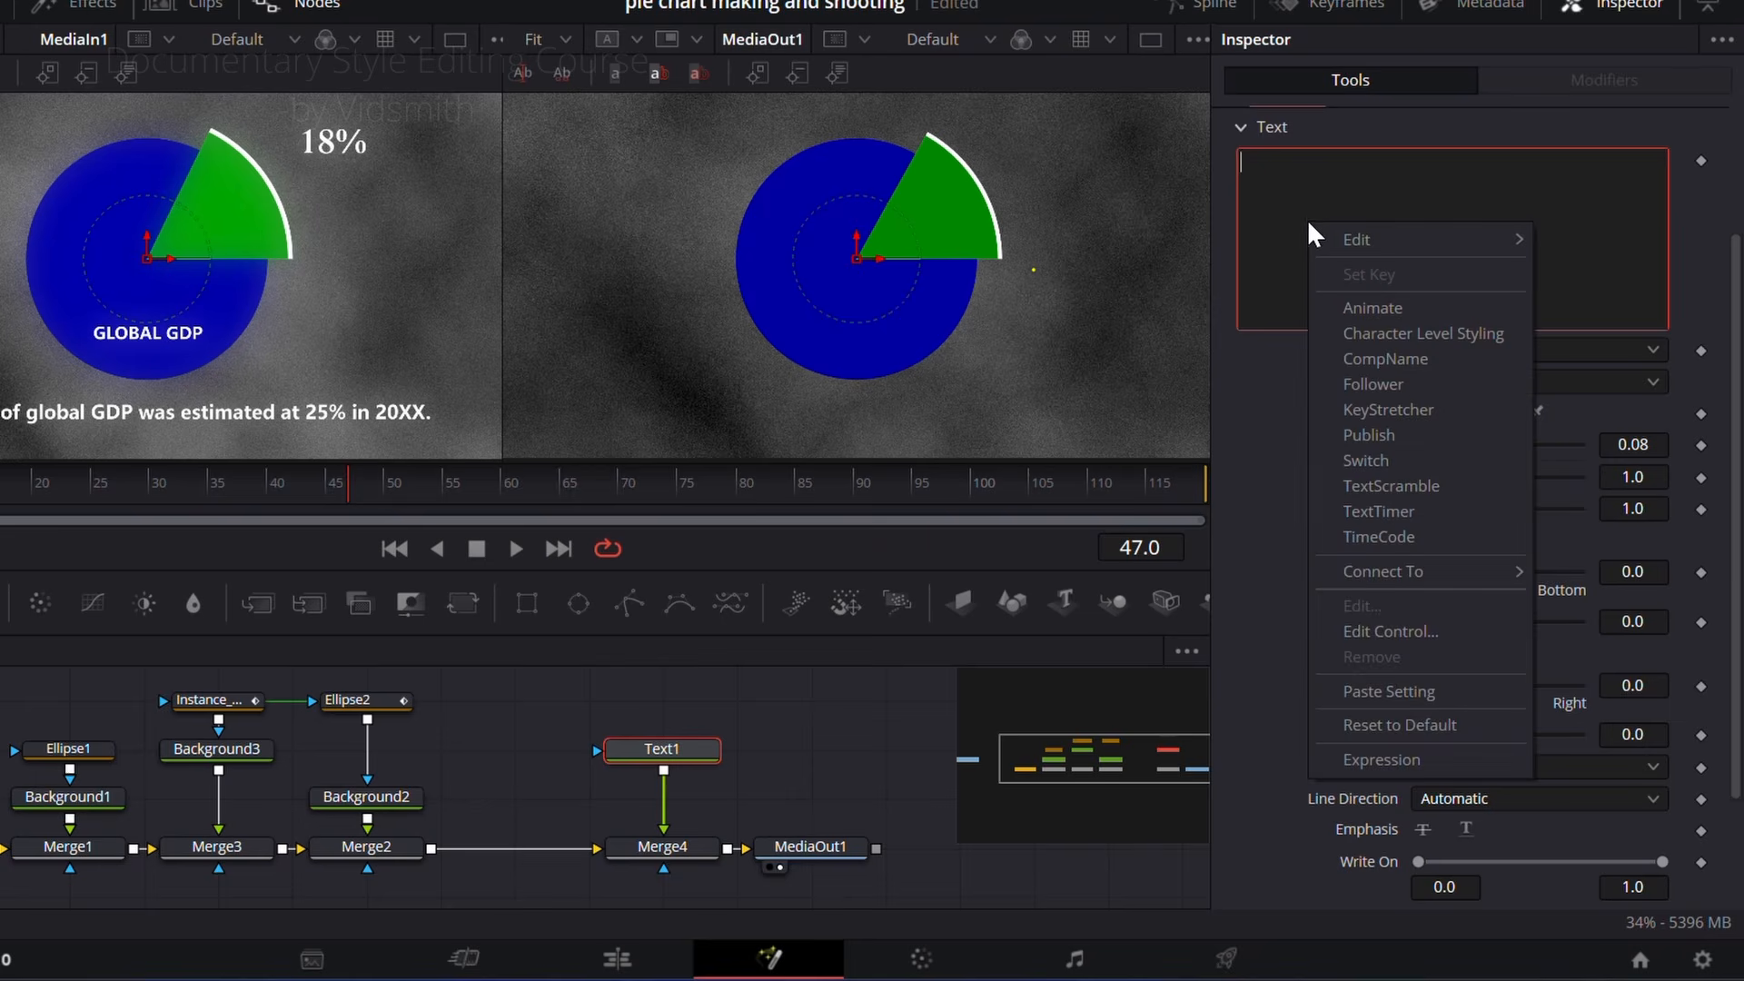
left_click(1368, 758)
left_click_drag(1250, 349, 1377, 876)
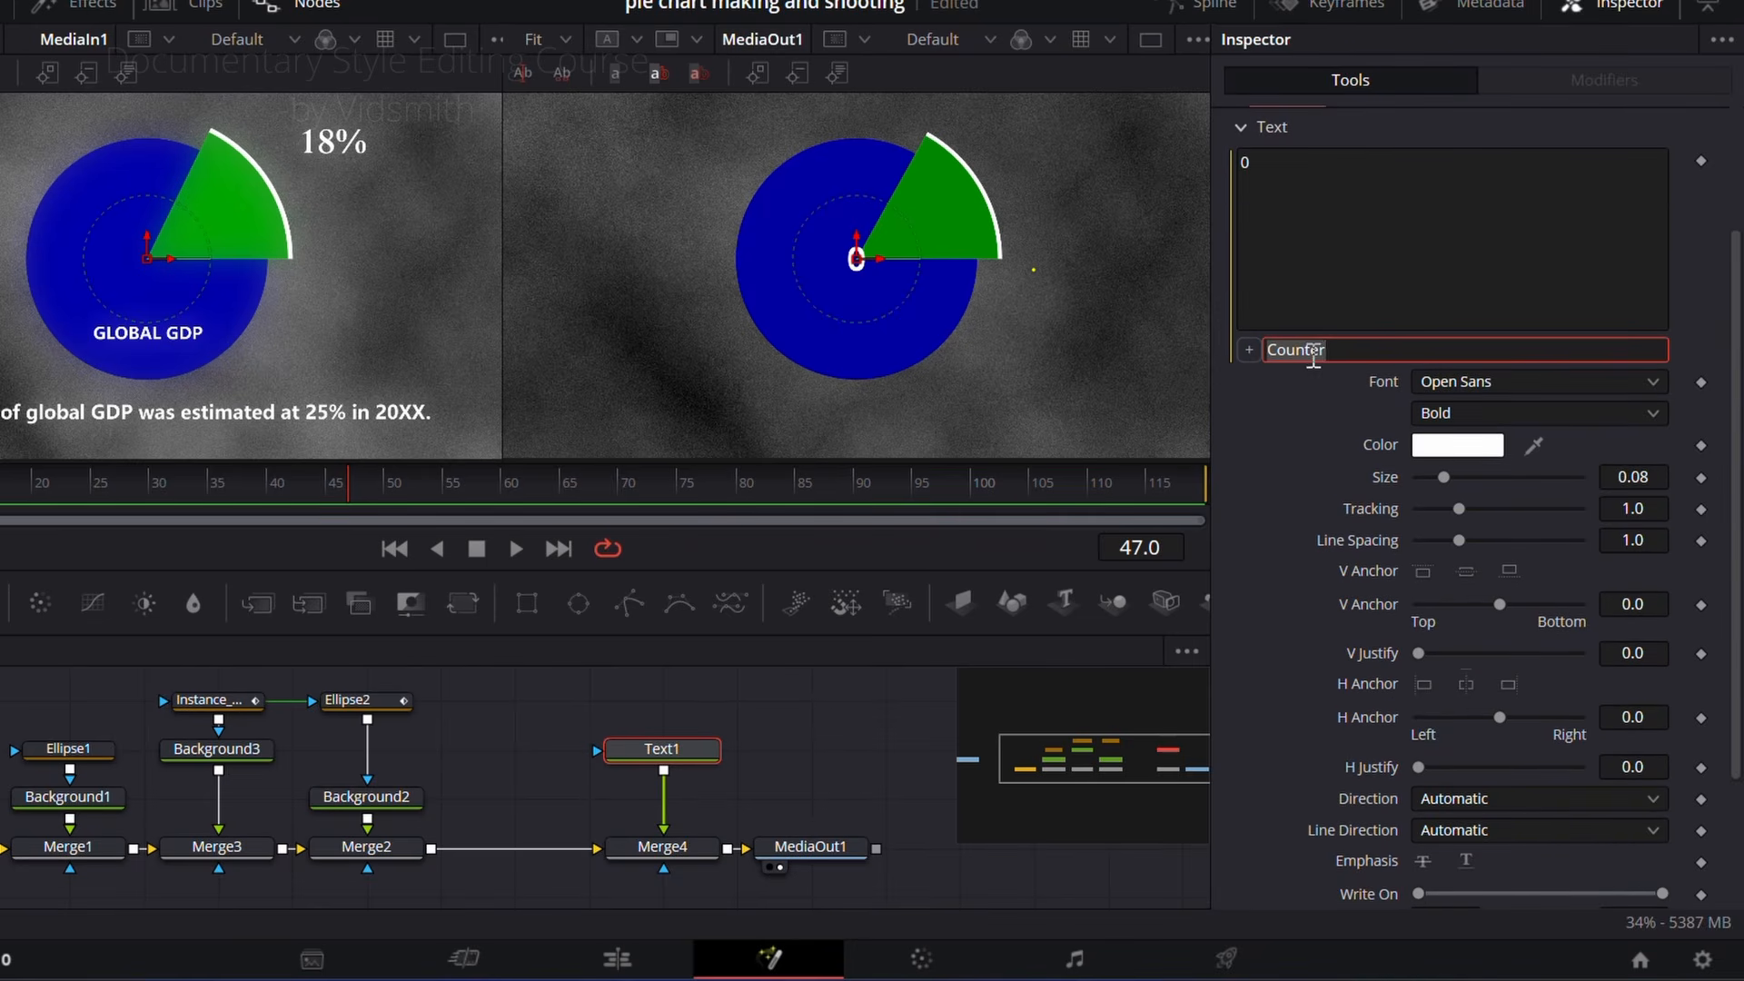
scroll(1294, 432, "down", 3)
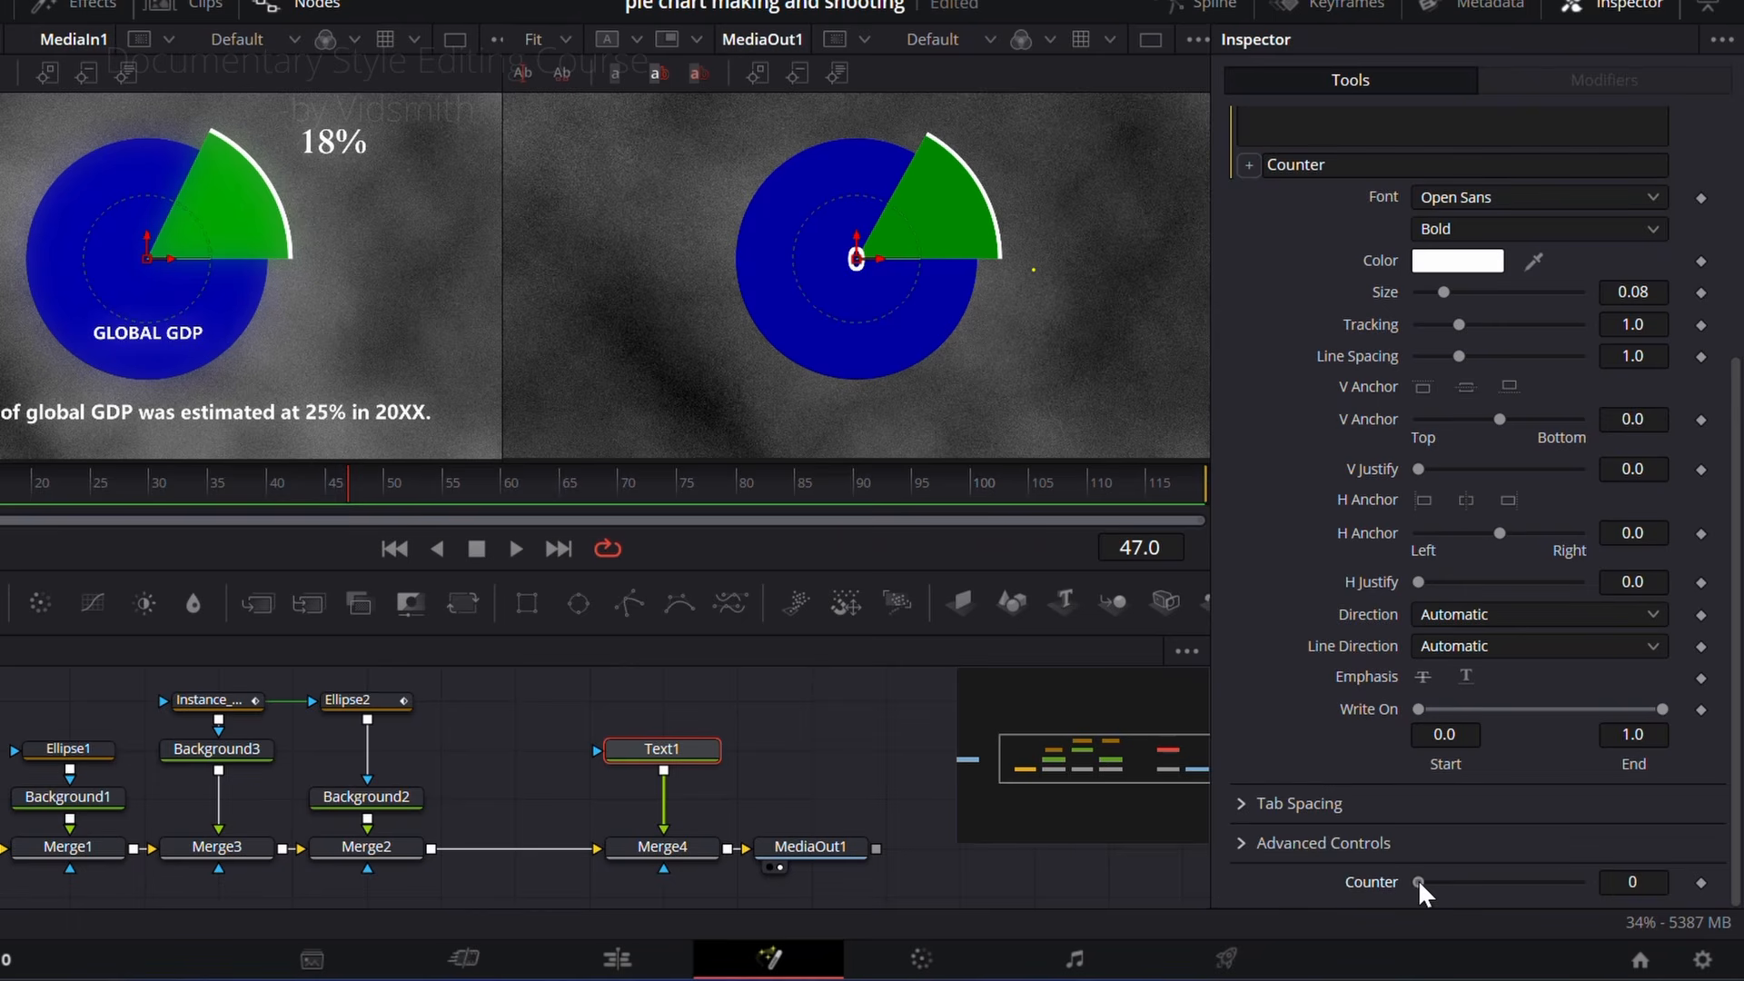
left_click_drag(1419, 880, 1511, 884)
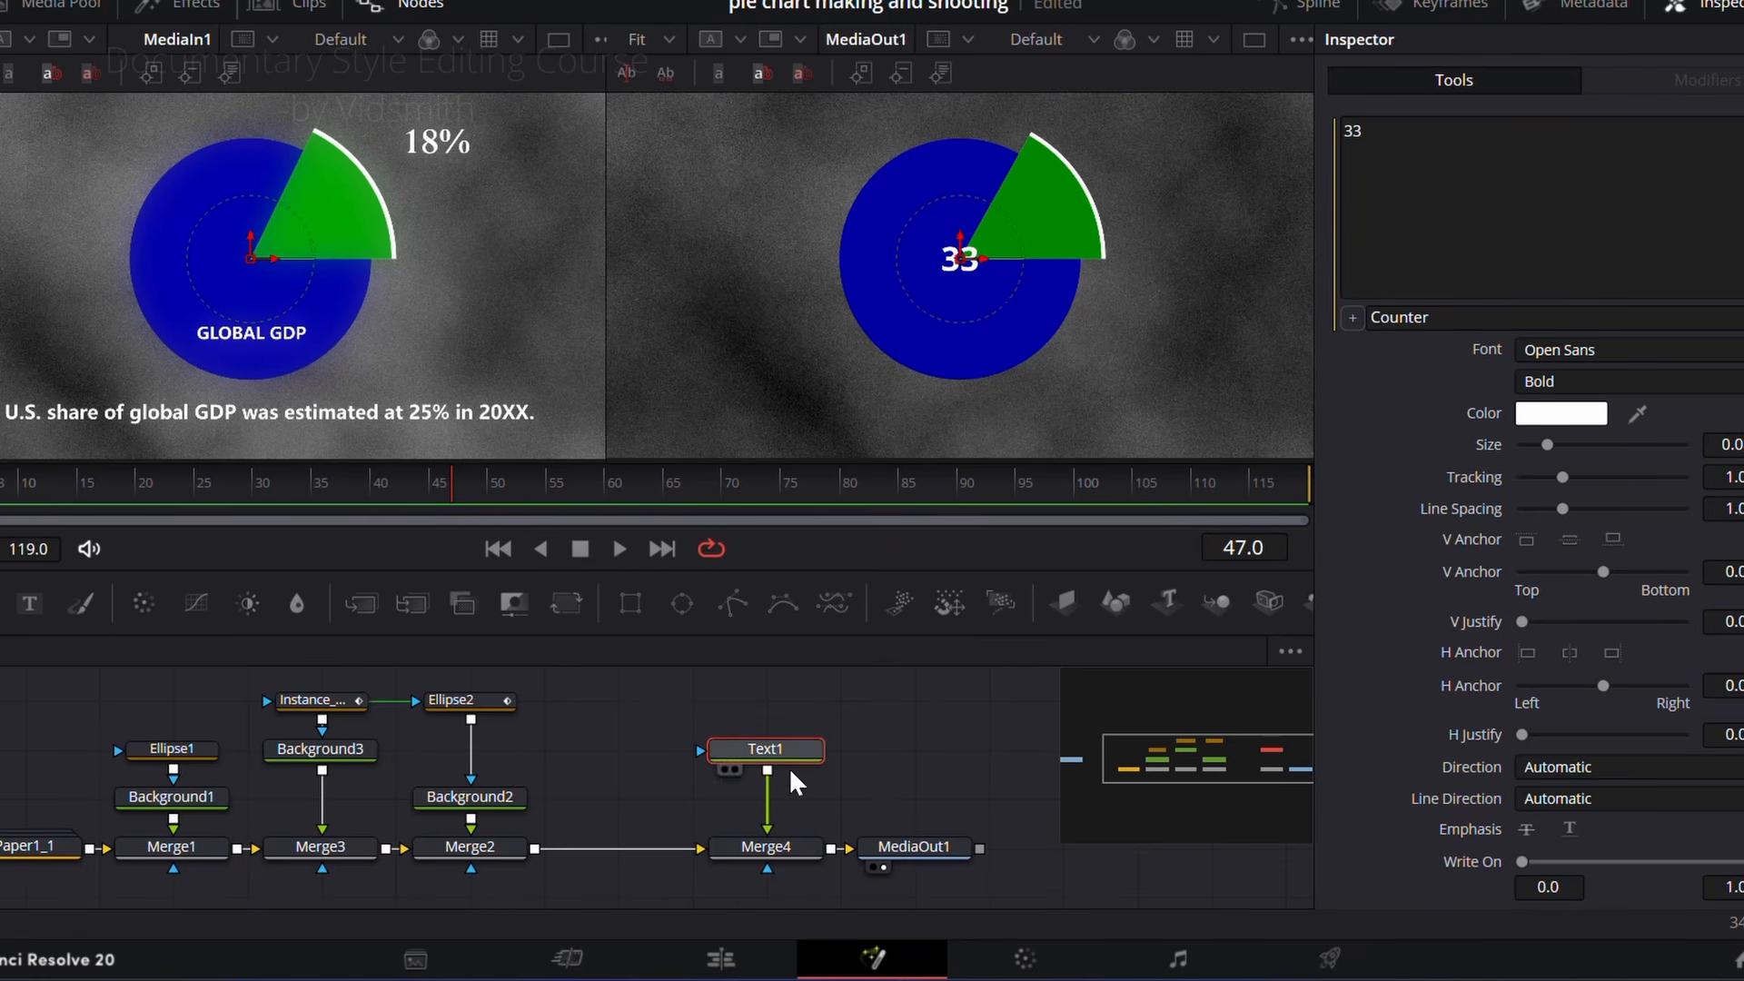
Step: Add a second Text+ node reading "%", merge it after Merge4, and place the sign beyond the wedge's upper right
left_click_drag(919, 848, 1000, 850)
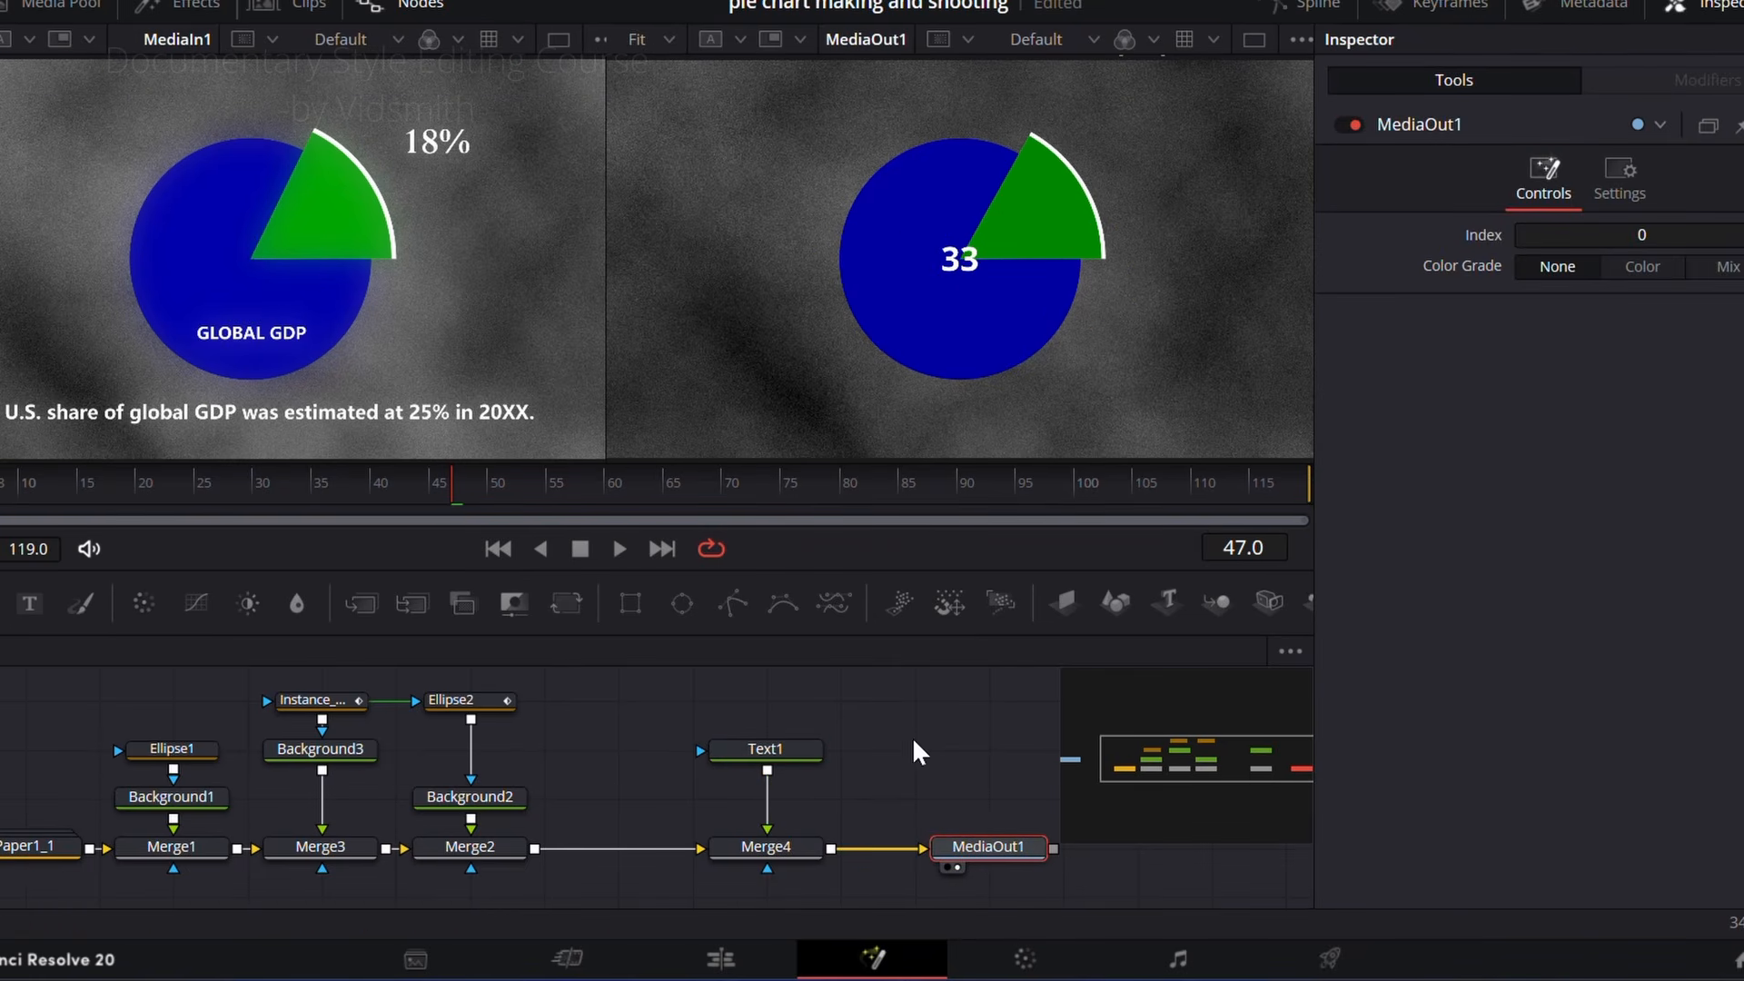
left_click_drag(30, 611, 926, 807)
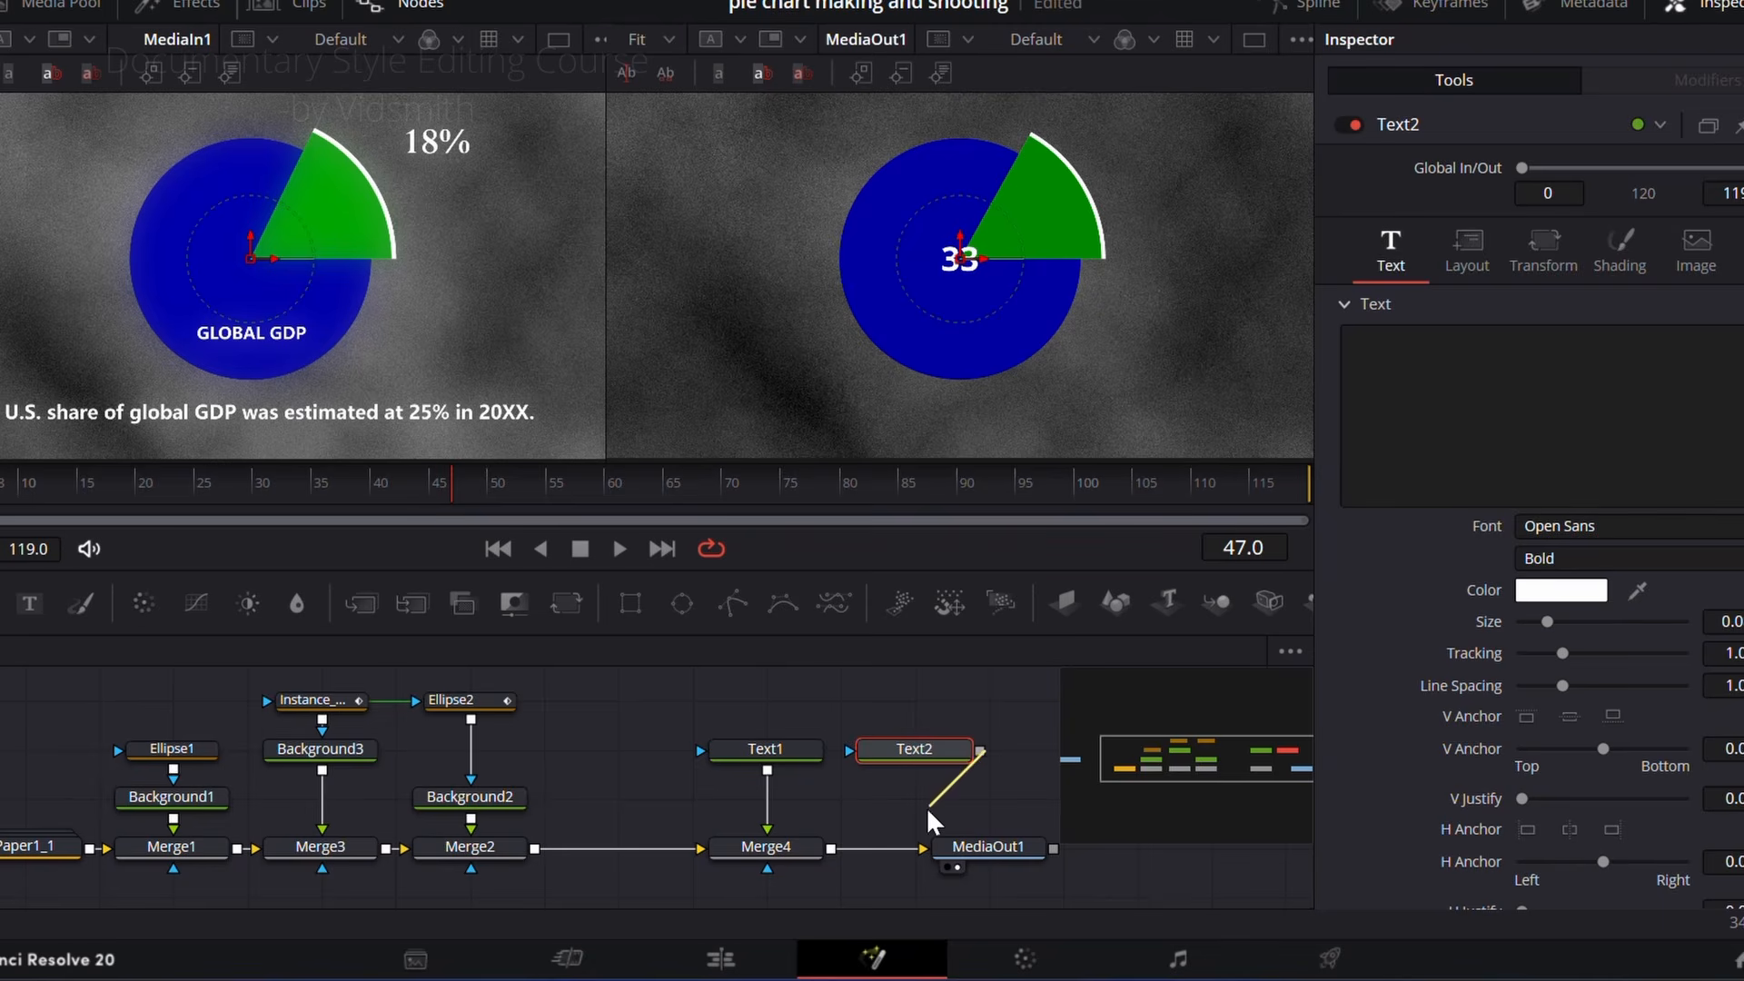
left_click_drag(838, 850, 831, 847)
left_click(941, 743)
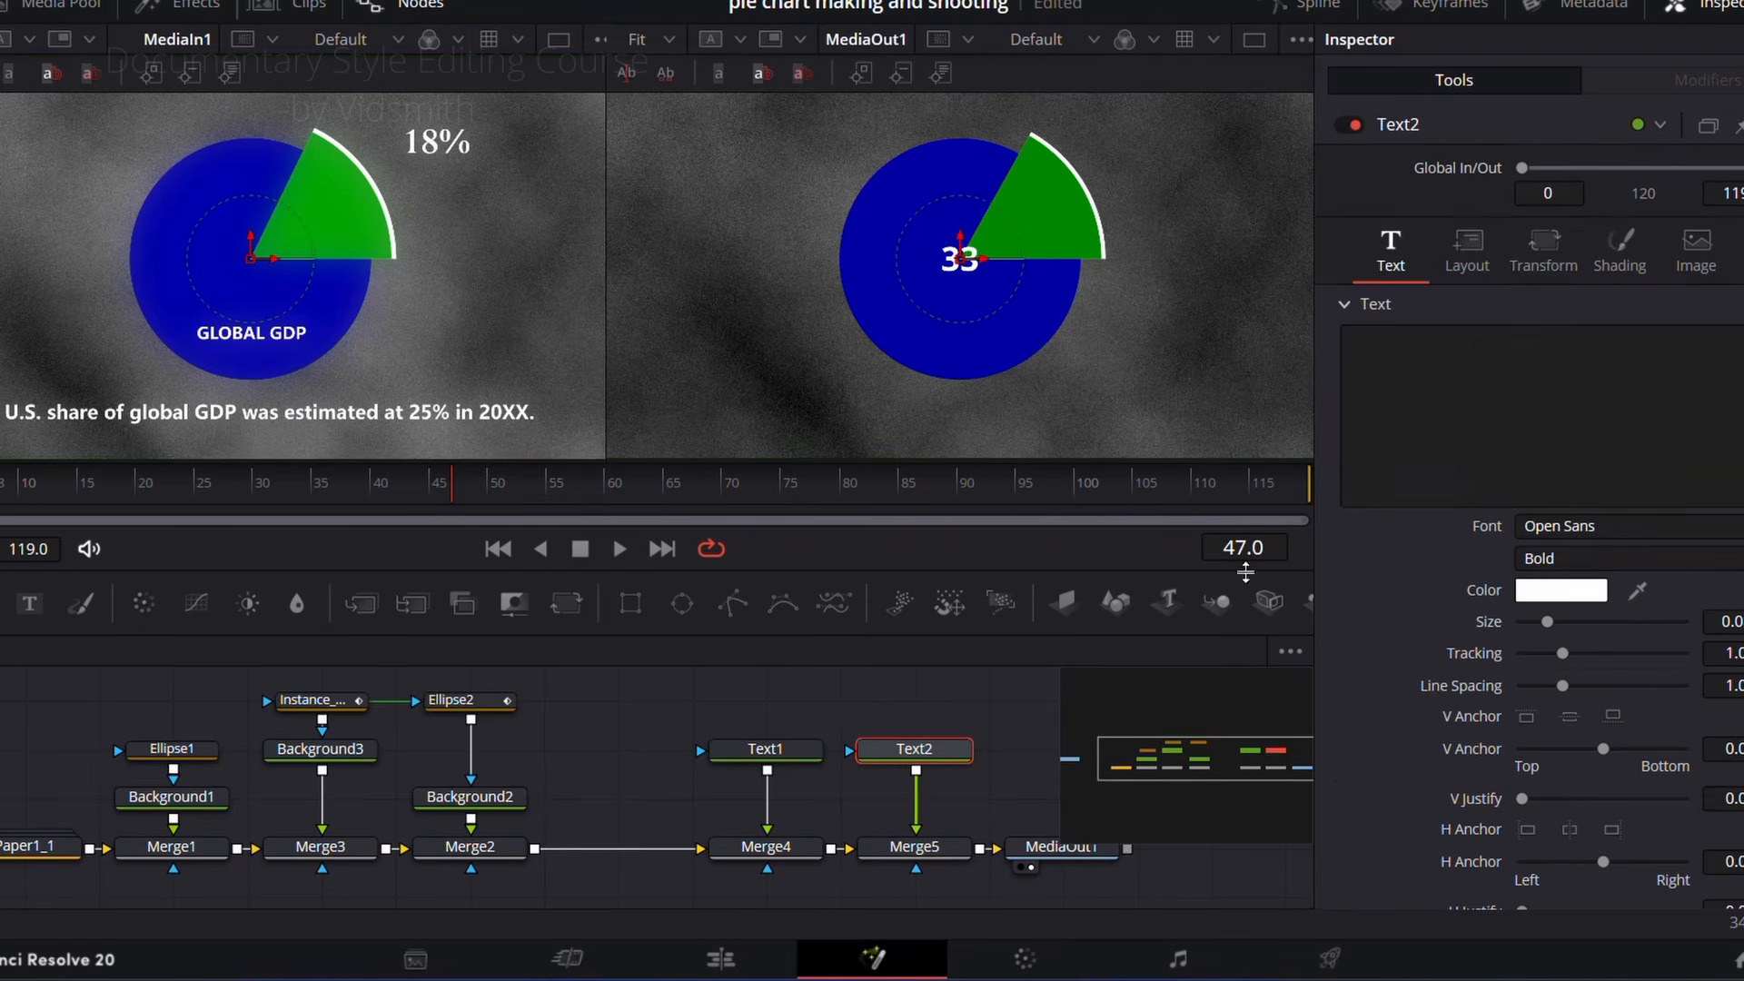
left_click(1397, 364)
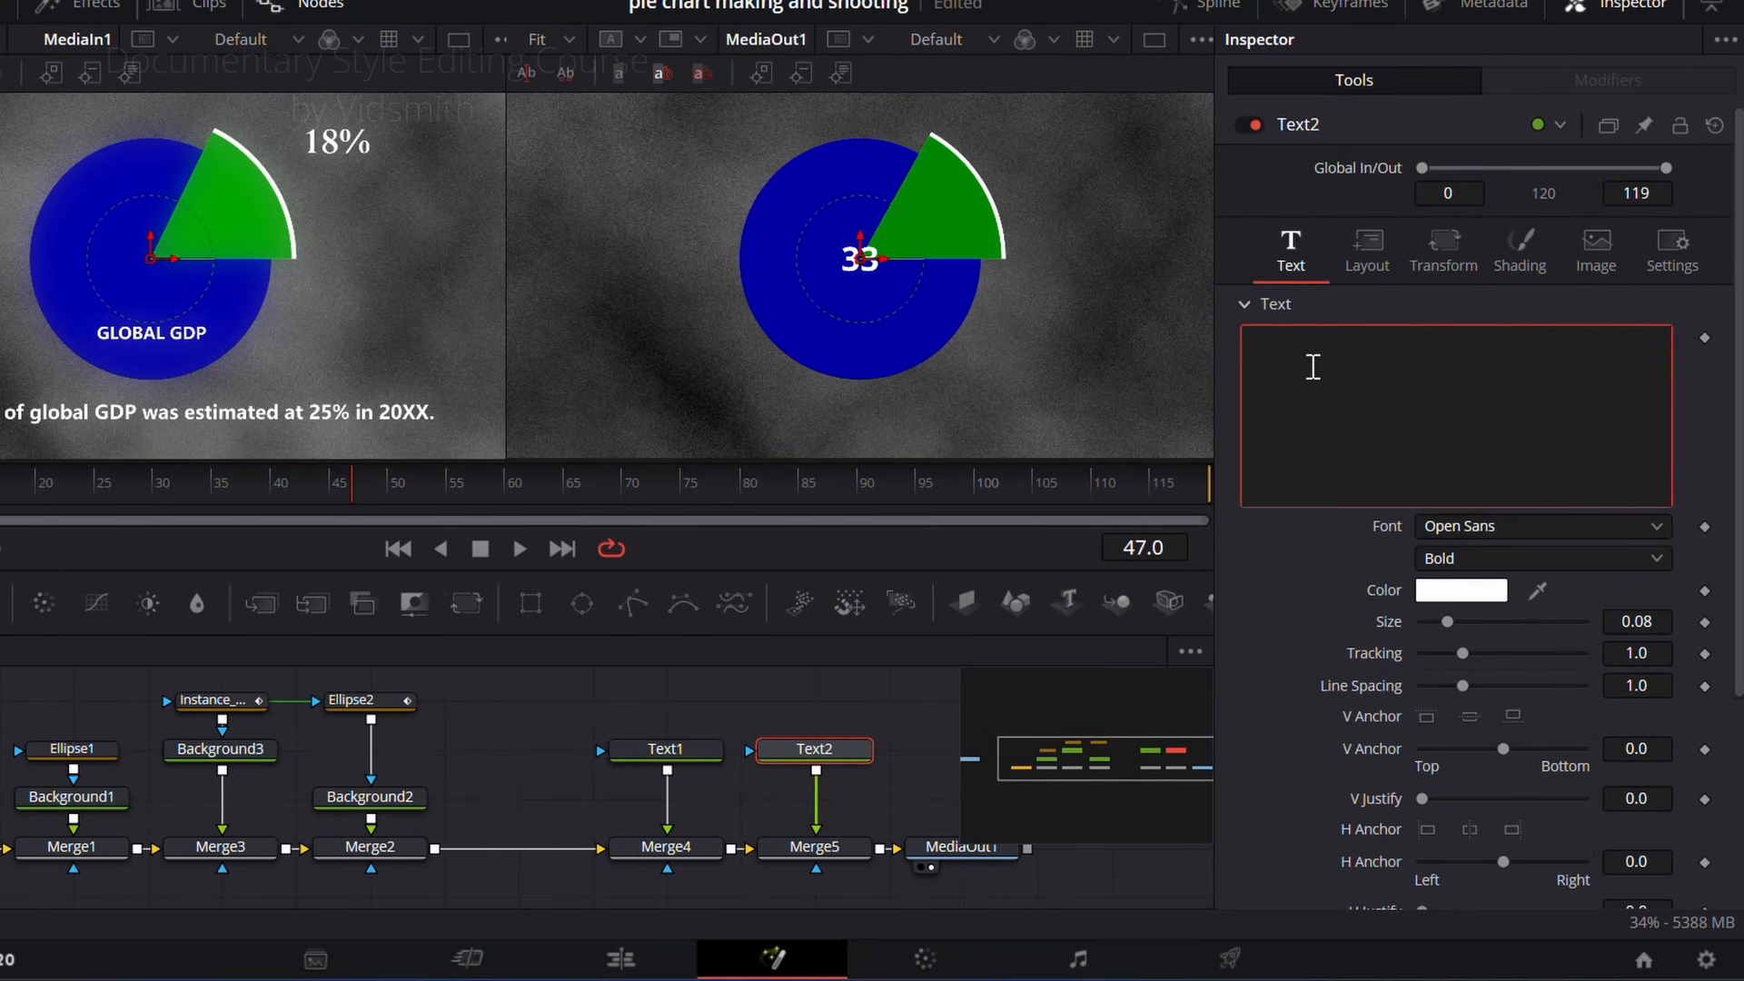
type("%")
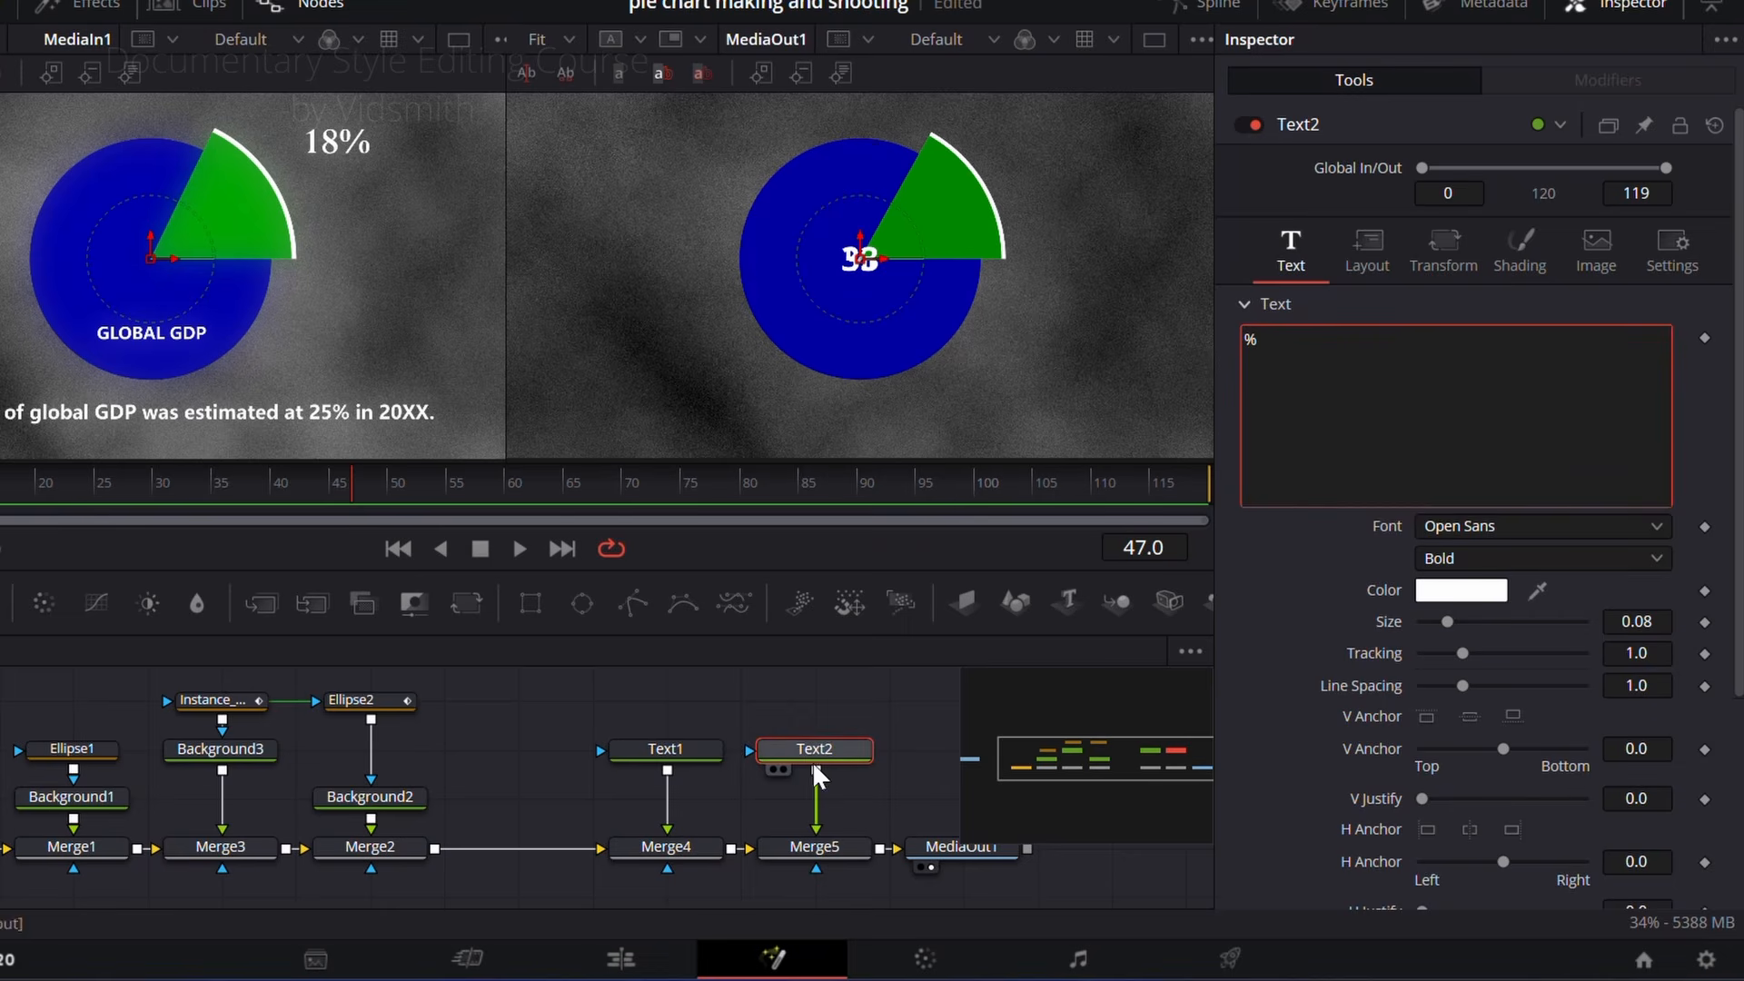
left_click_drag(861, 260, 1098, 161)
Step: Move the Text1 number beside the percent sign and scrub to frame 53
left_click(685, 746)
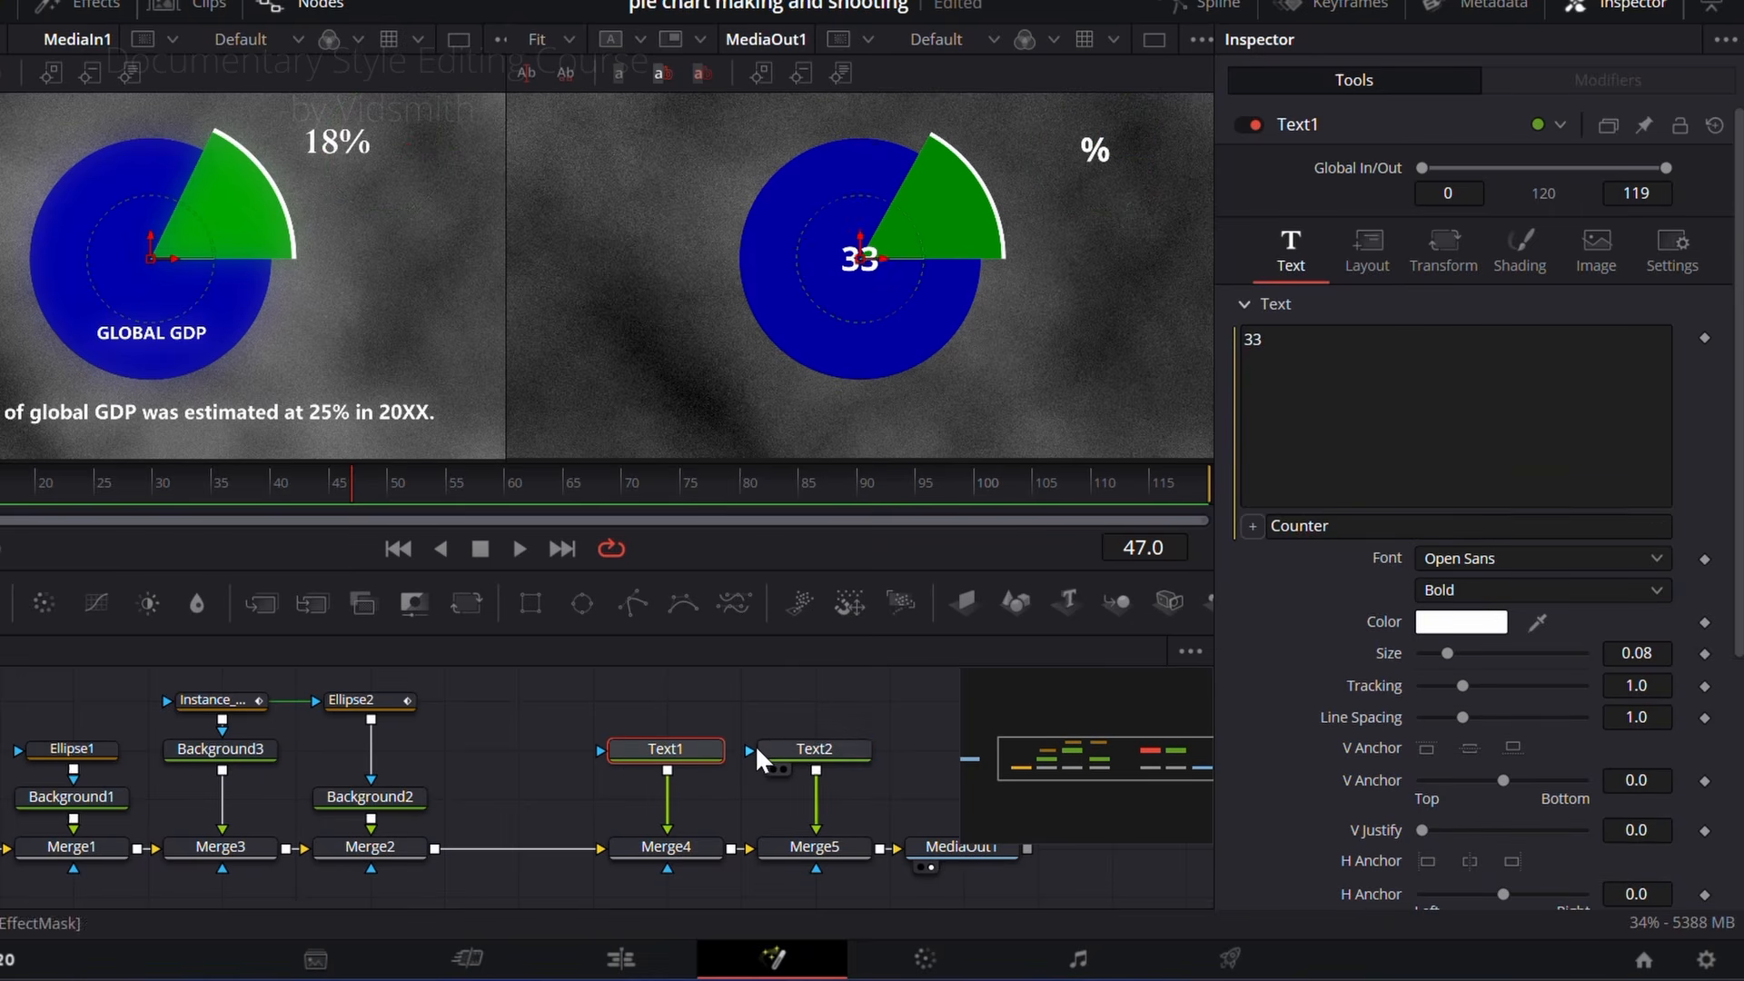
left_click_drag(864, 259, 1055, 148)
left_click_drag(353, 489, 422, 545)
Step: Test the counter at 0 and 69, shifting the number left to leave room before the percent sign
scroll(1422, 736, "down", 5)
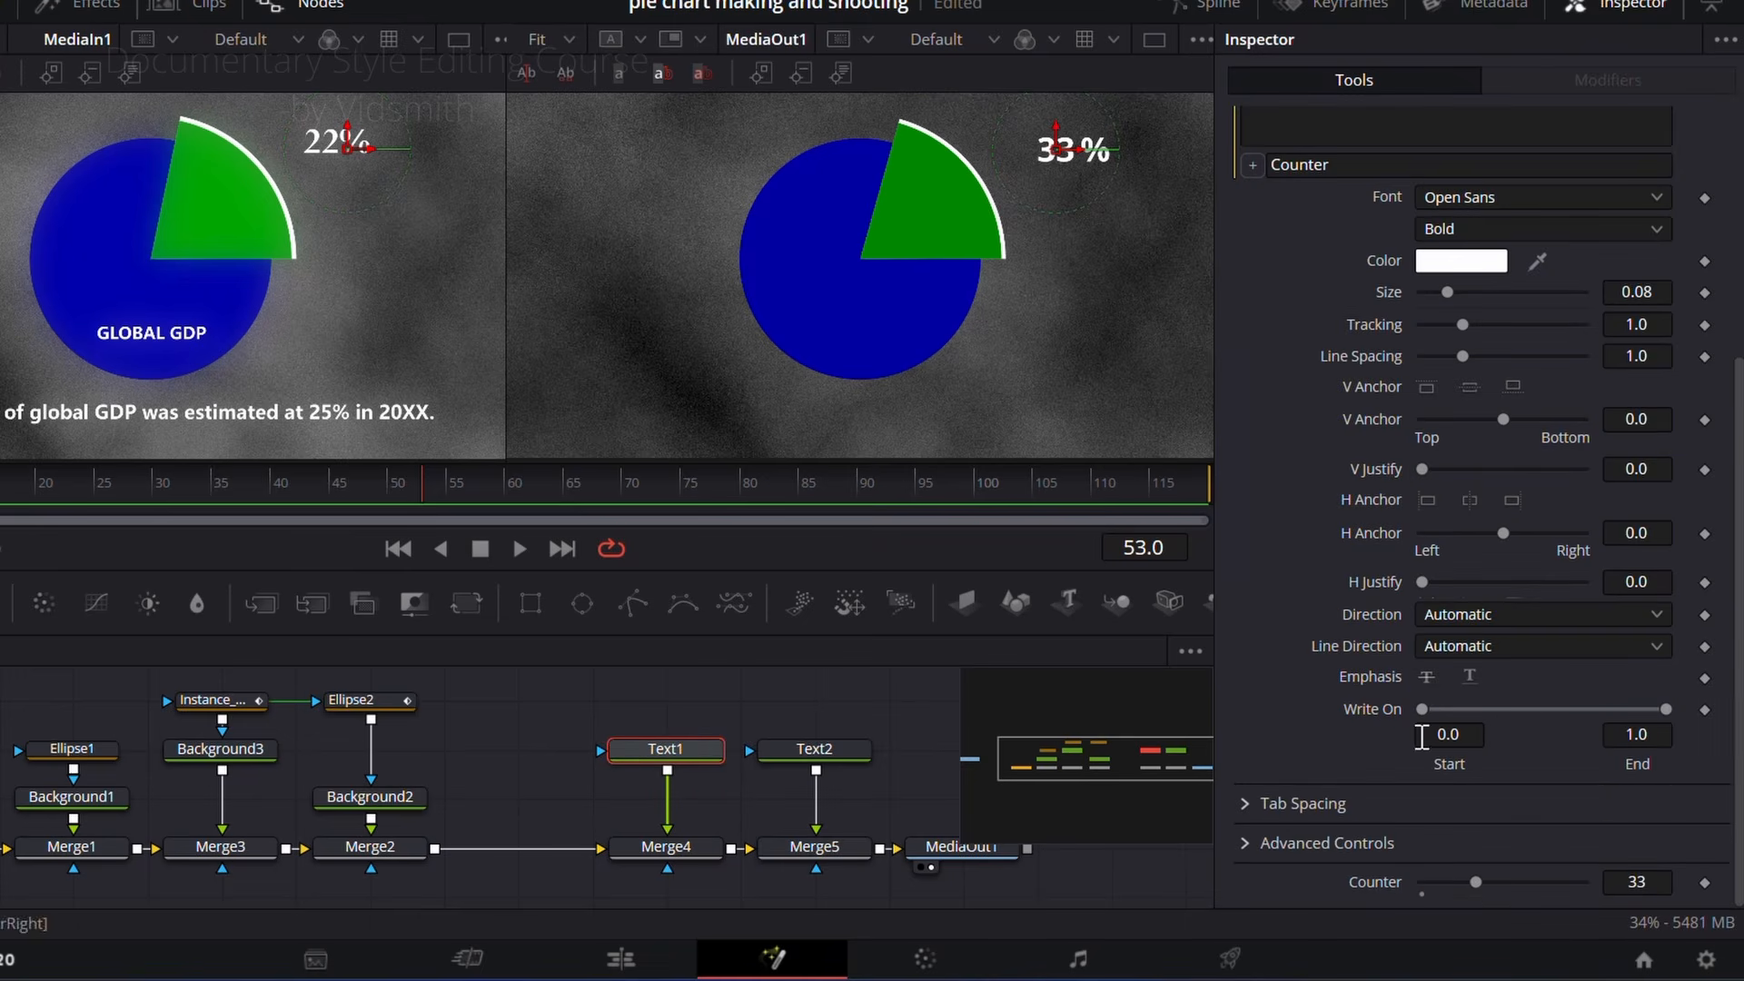
left_click_drag(1436, 885, 1499, 861)
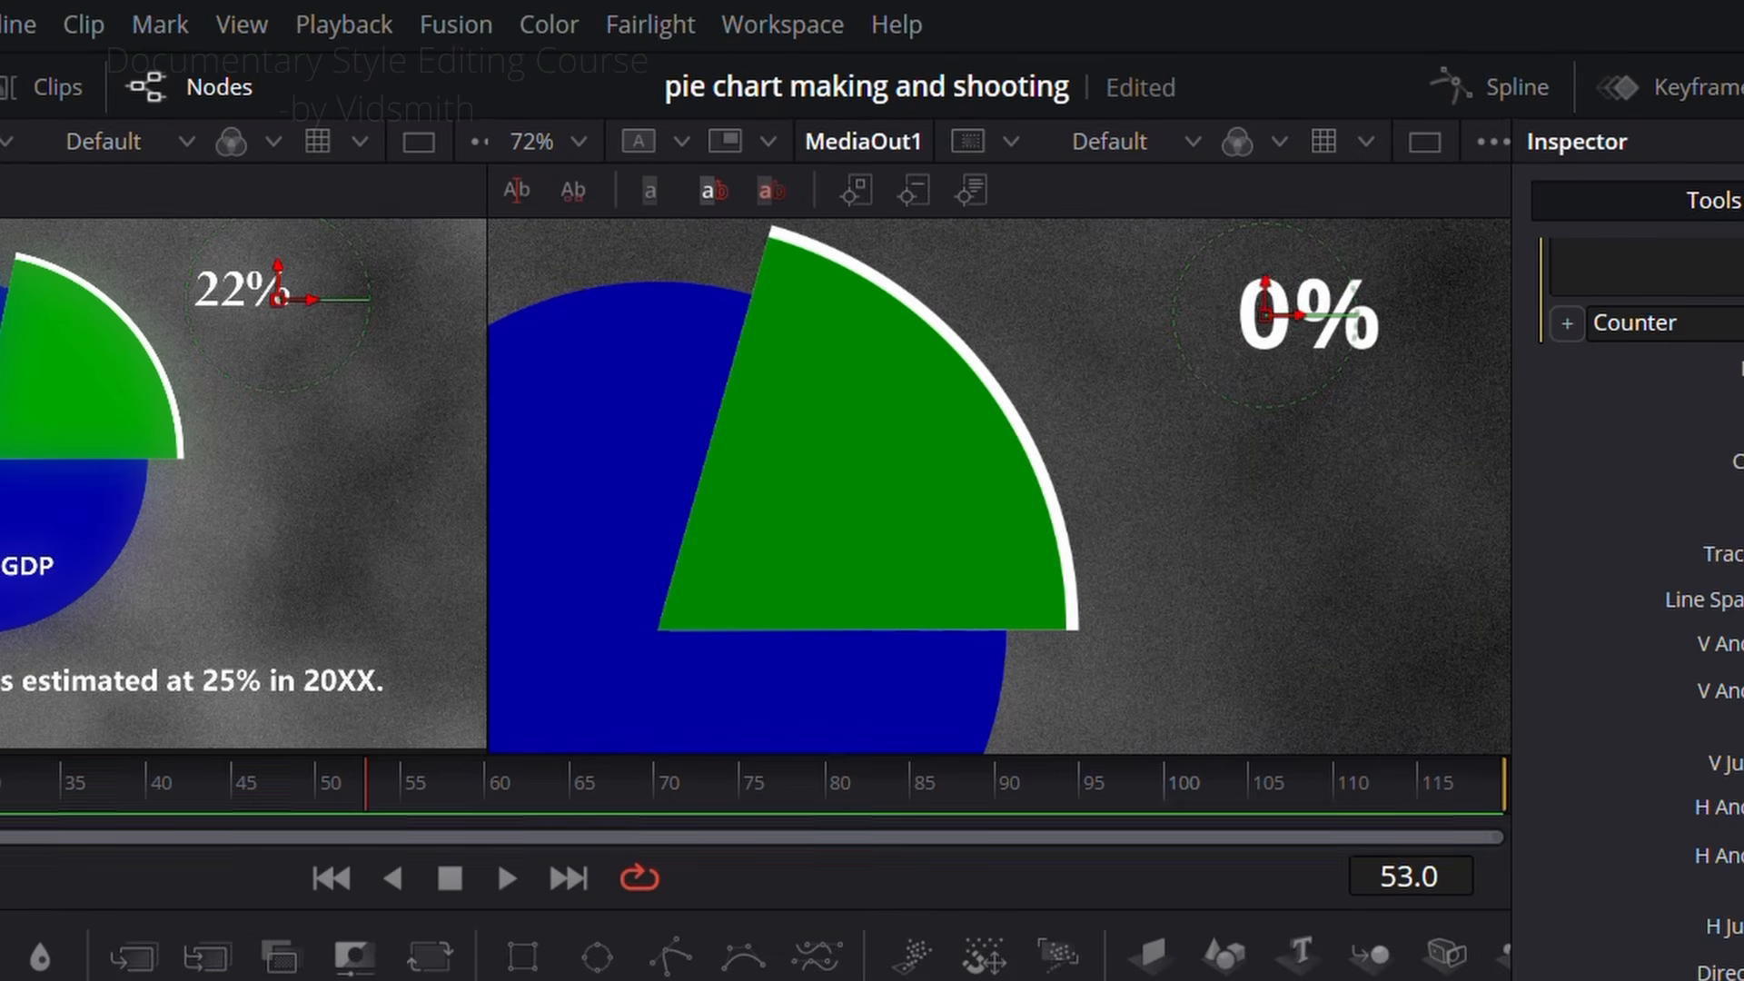
mouse_move(1422, 882)
left_mouse_down()
mouse_move(1538, 882)
mouse_move(1423, 882)
left_mouse_up()
scroll(1344, 361, "up", 1)
scroll(1317, 389, "down", 2)
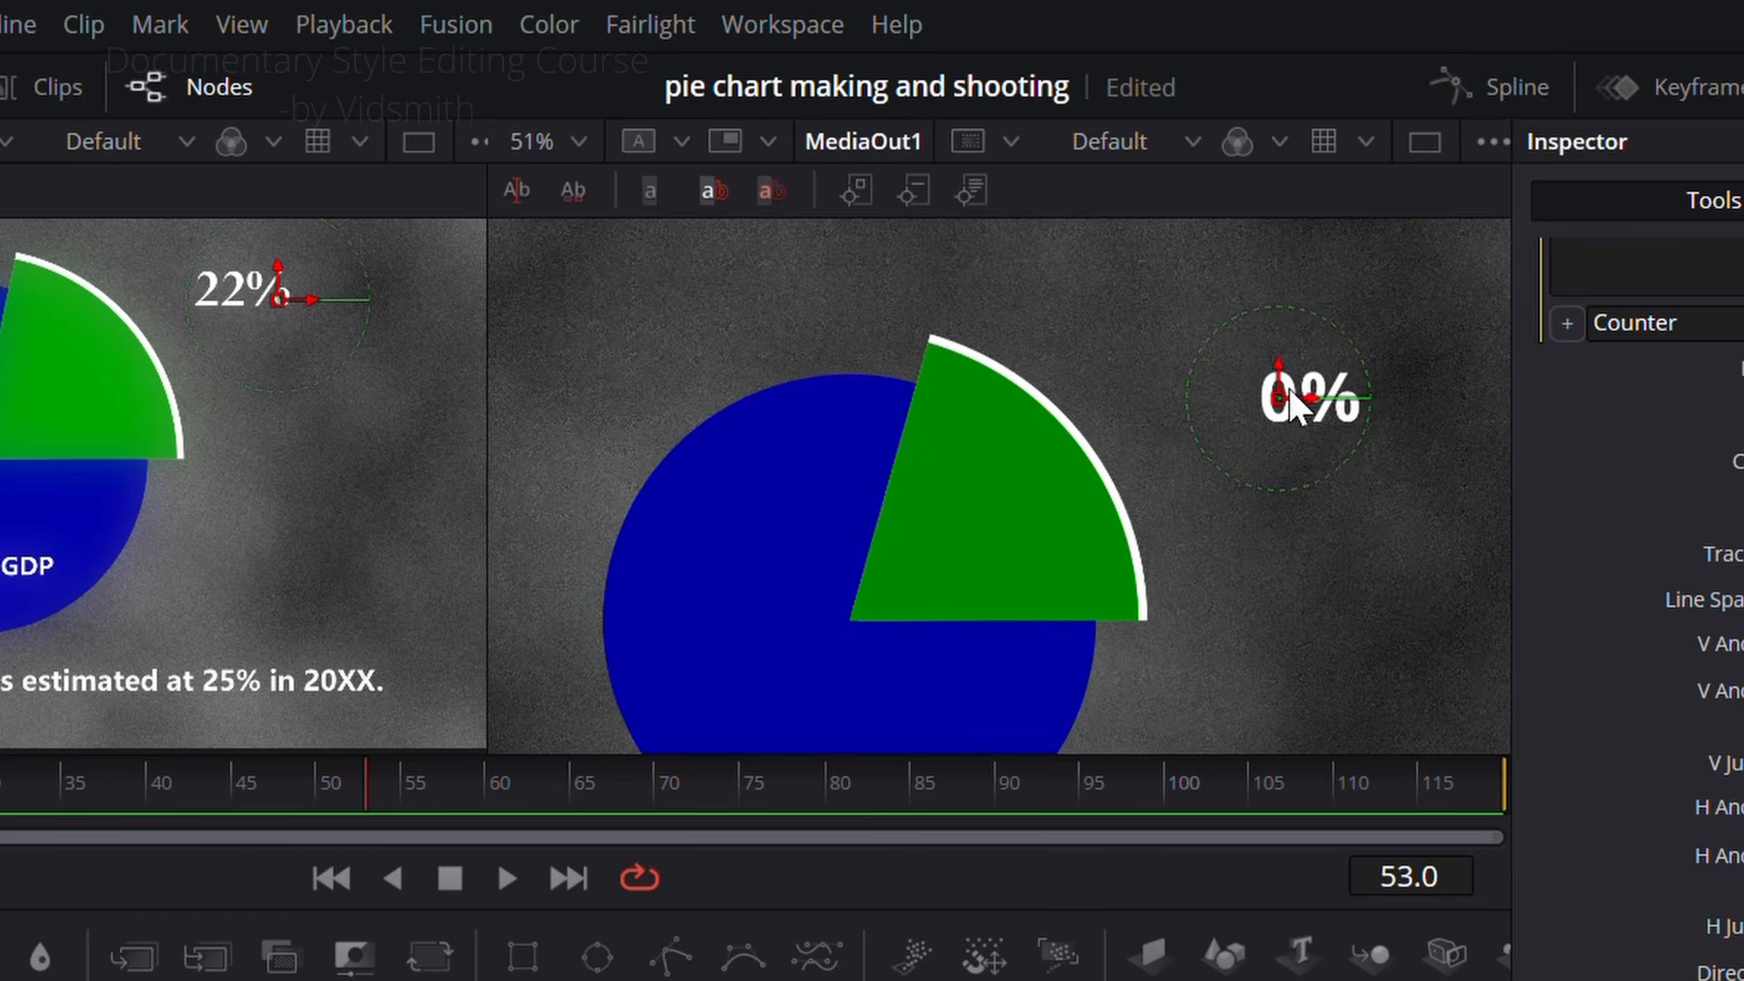
left_click_drag(1281, 394, 1250, 393)
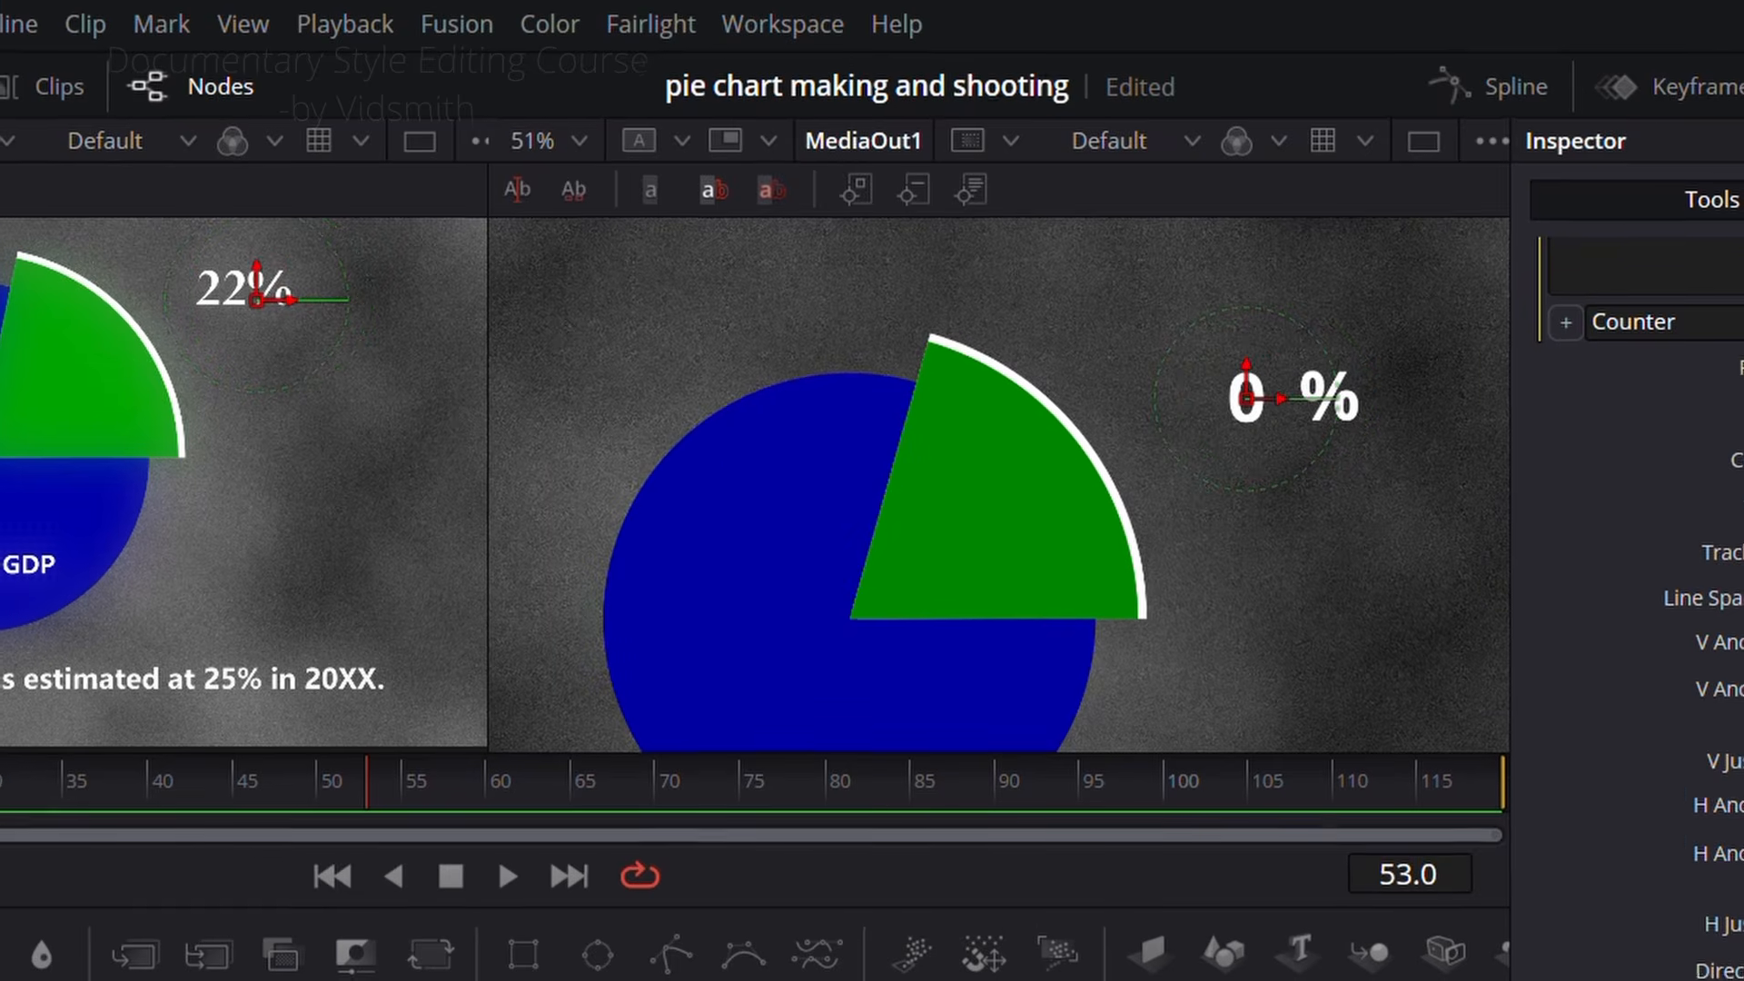
left_click_drag(1522, 882, 1638, 880)
scroll(1102, 339, "down", 2)
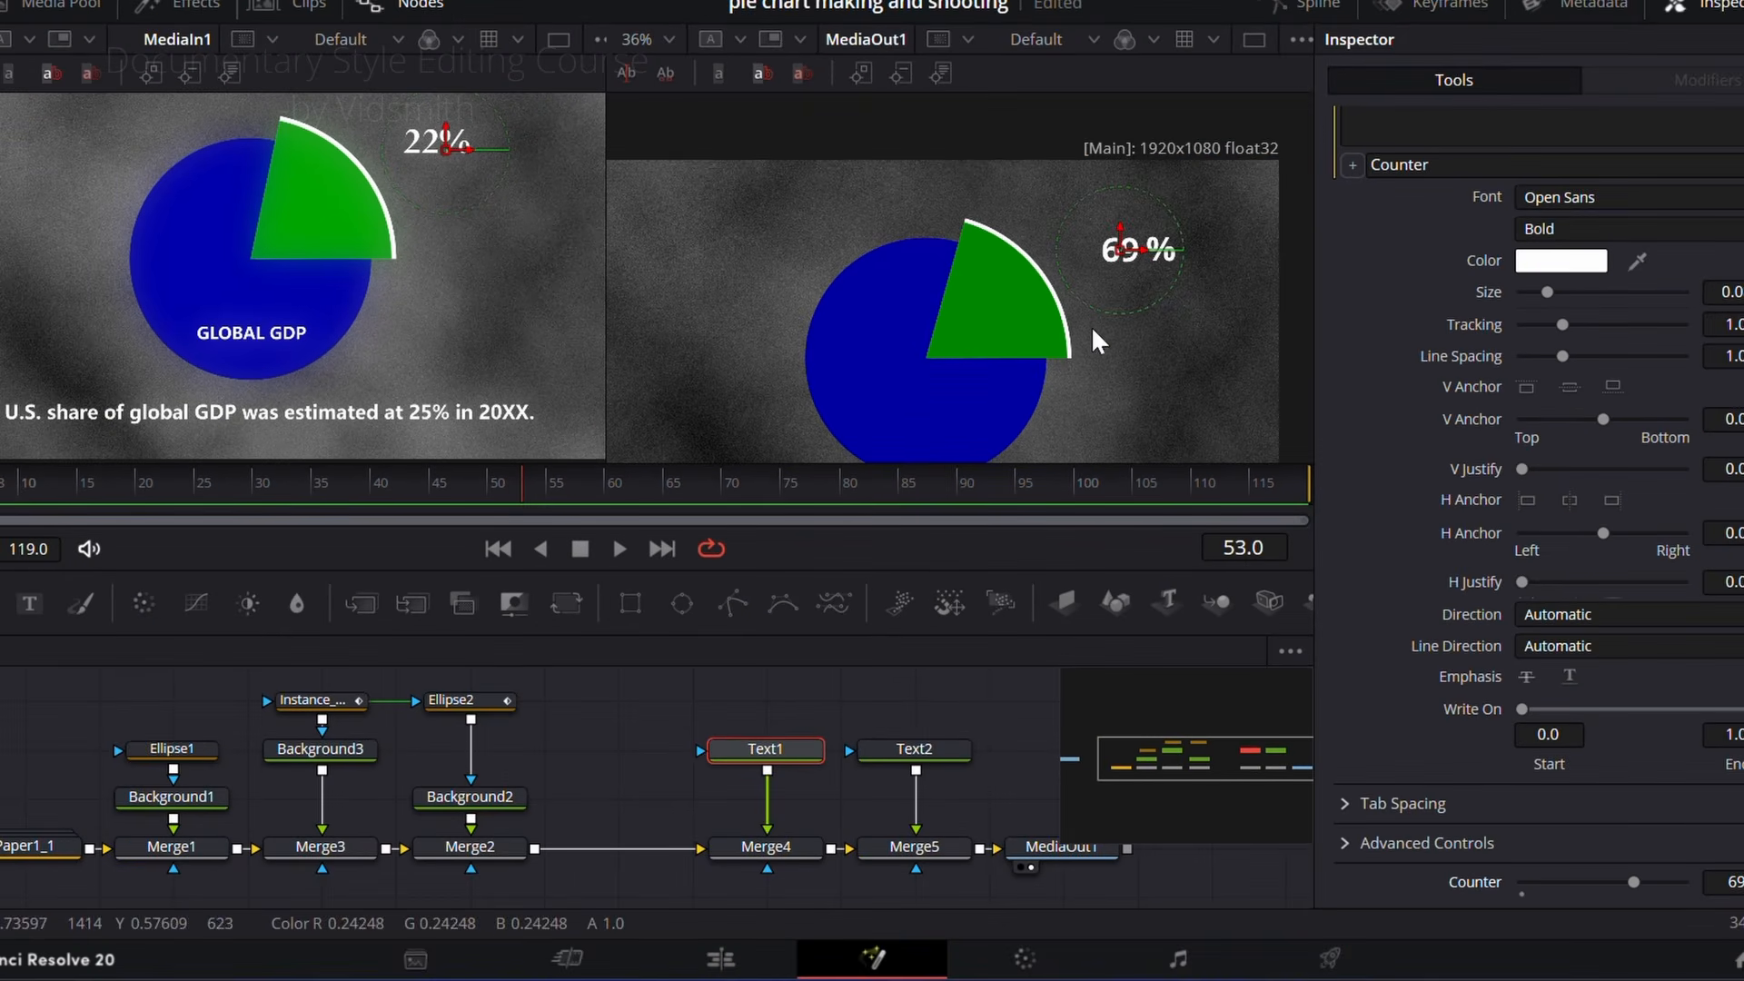
Step: Delete the Text2 and Merge5 nodes
left_click_drag(914, 707, 951, 882)
key("Delete")
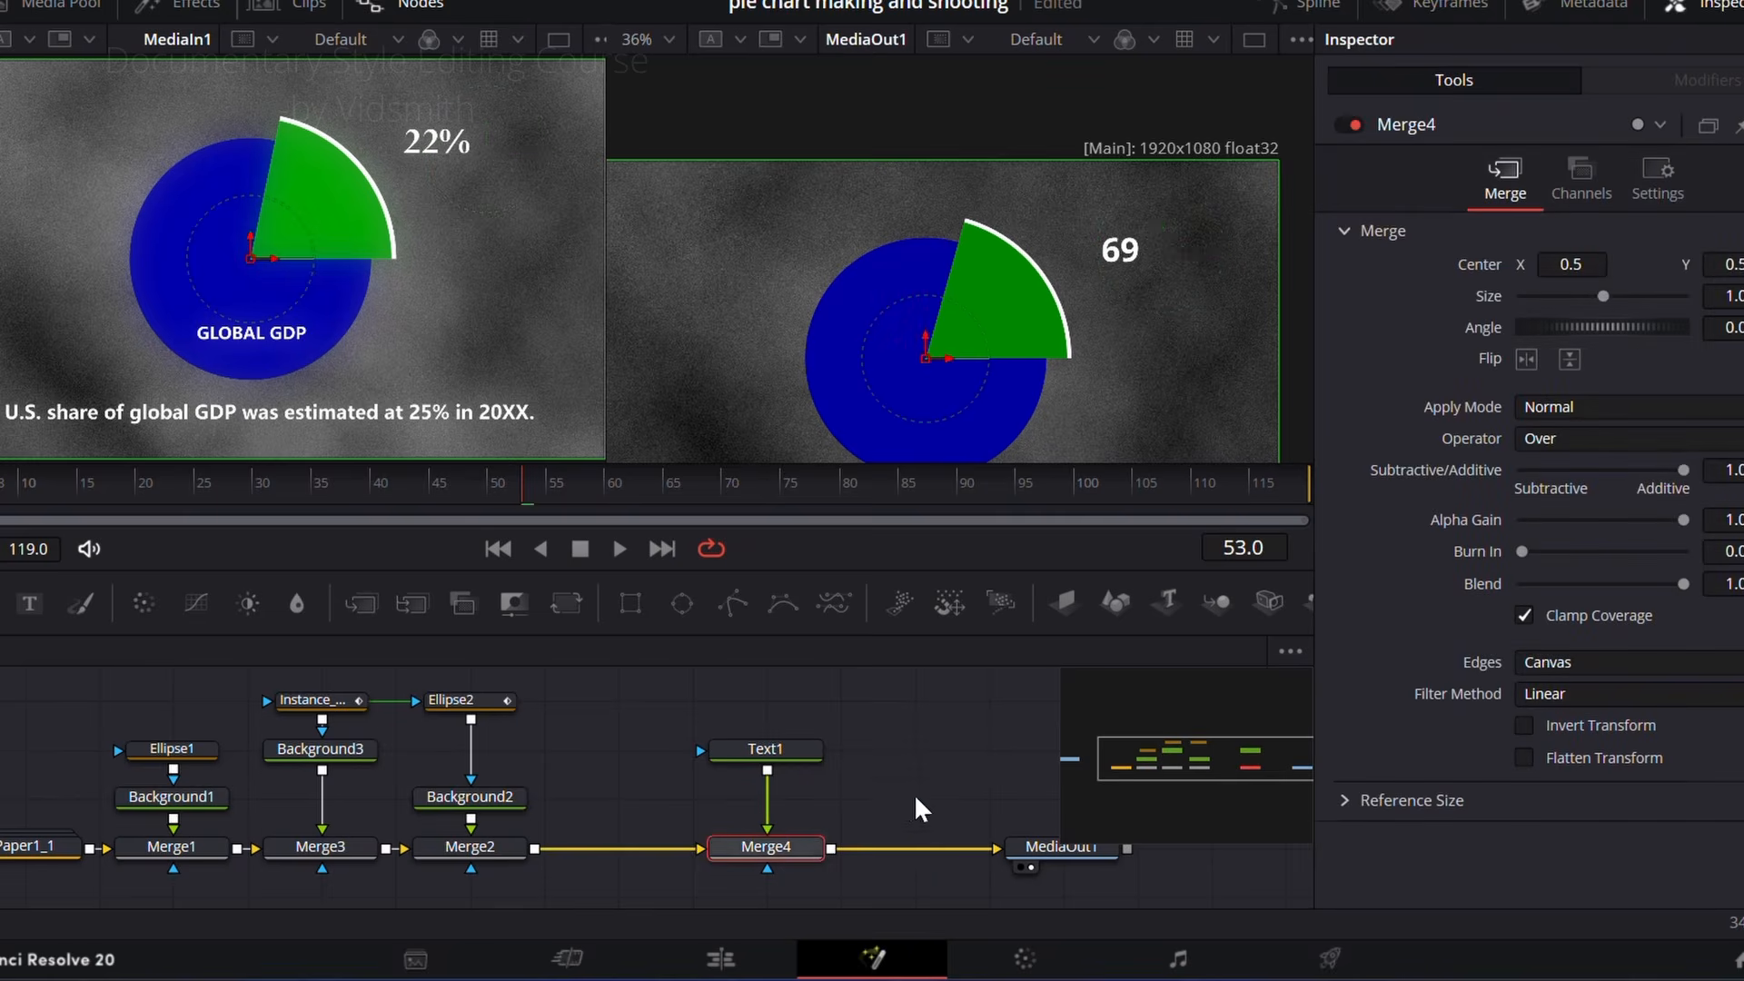
Step: Replace Text1's Counter expression with the copied number-formatting expression that returns a prefix, delimited number and suffix
left_click(778, 750)
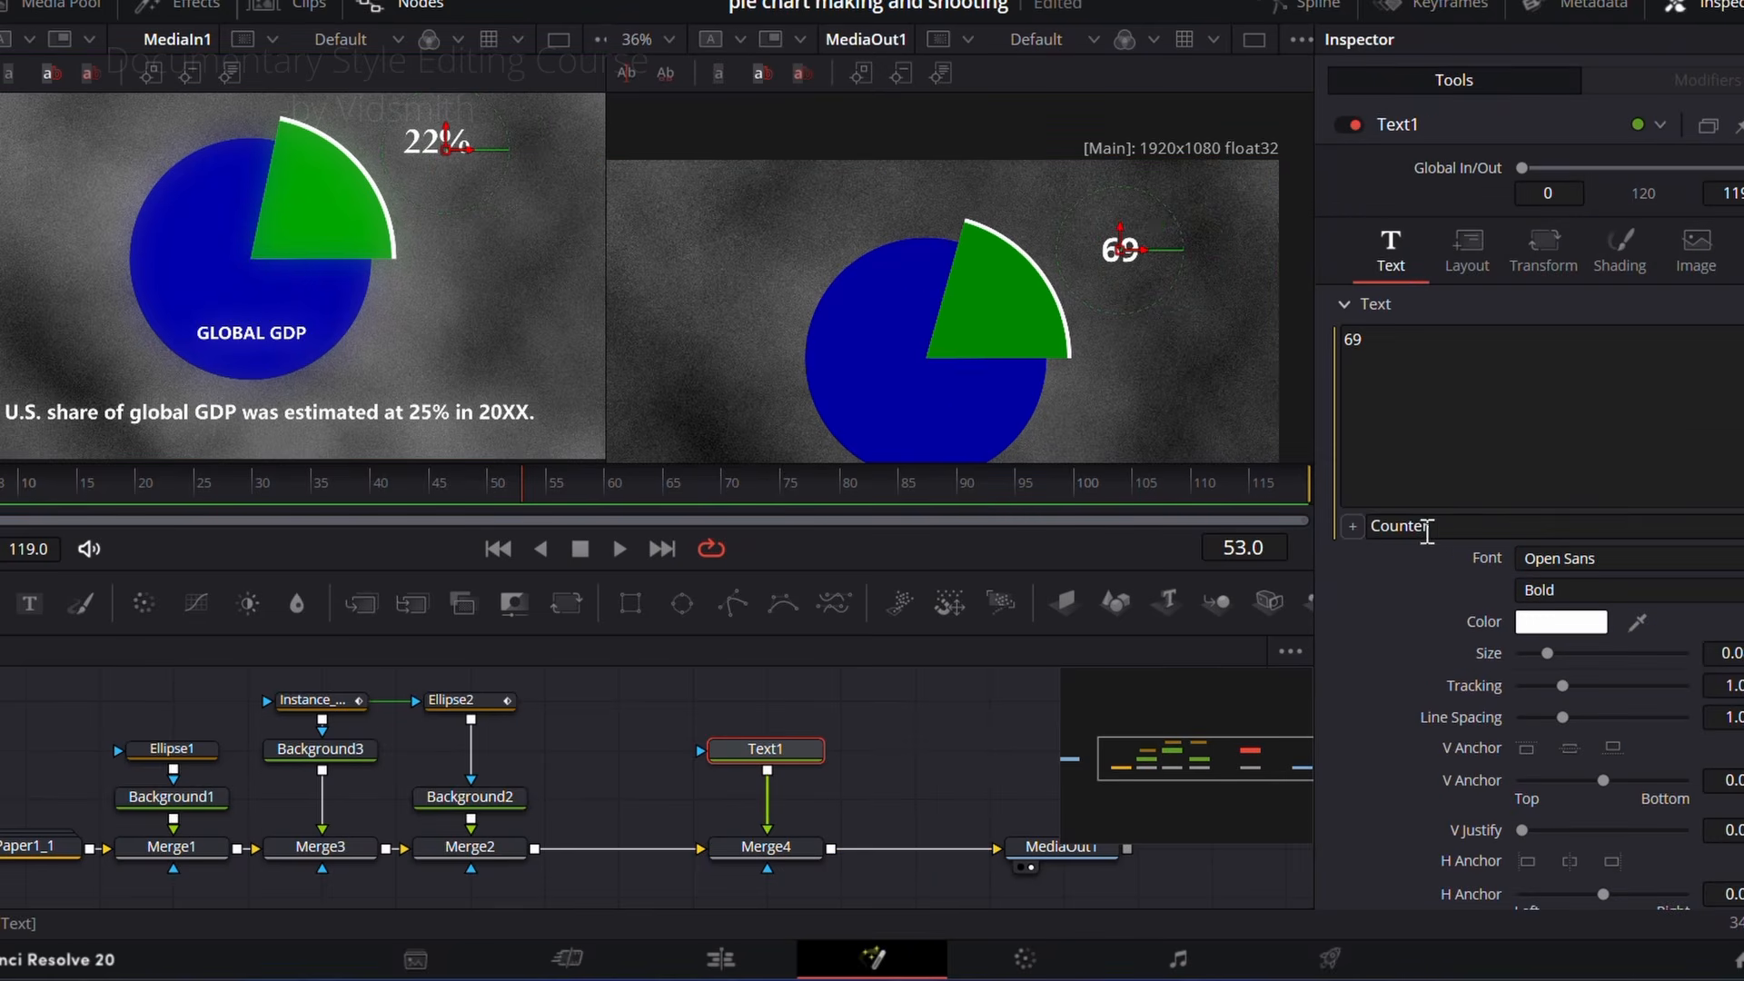
left_click(1459, 526)
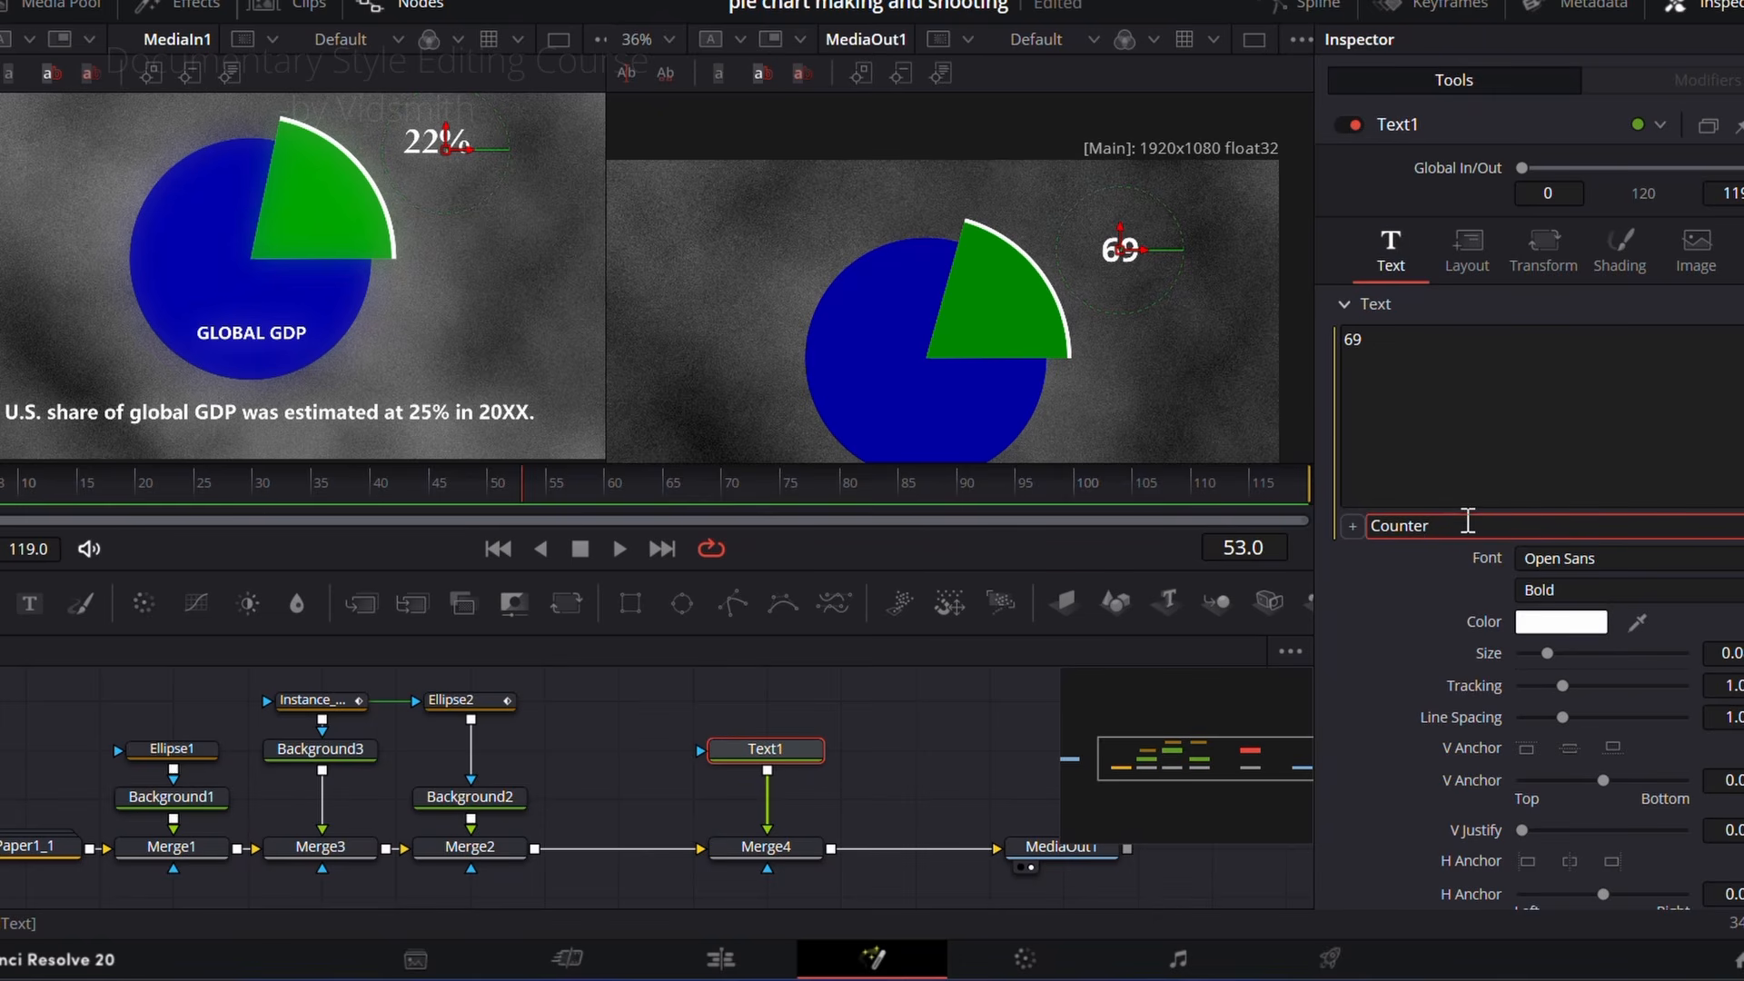
double_click(1467, 526)
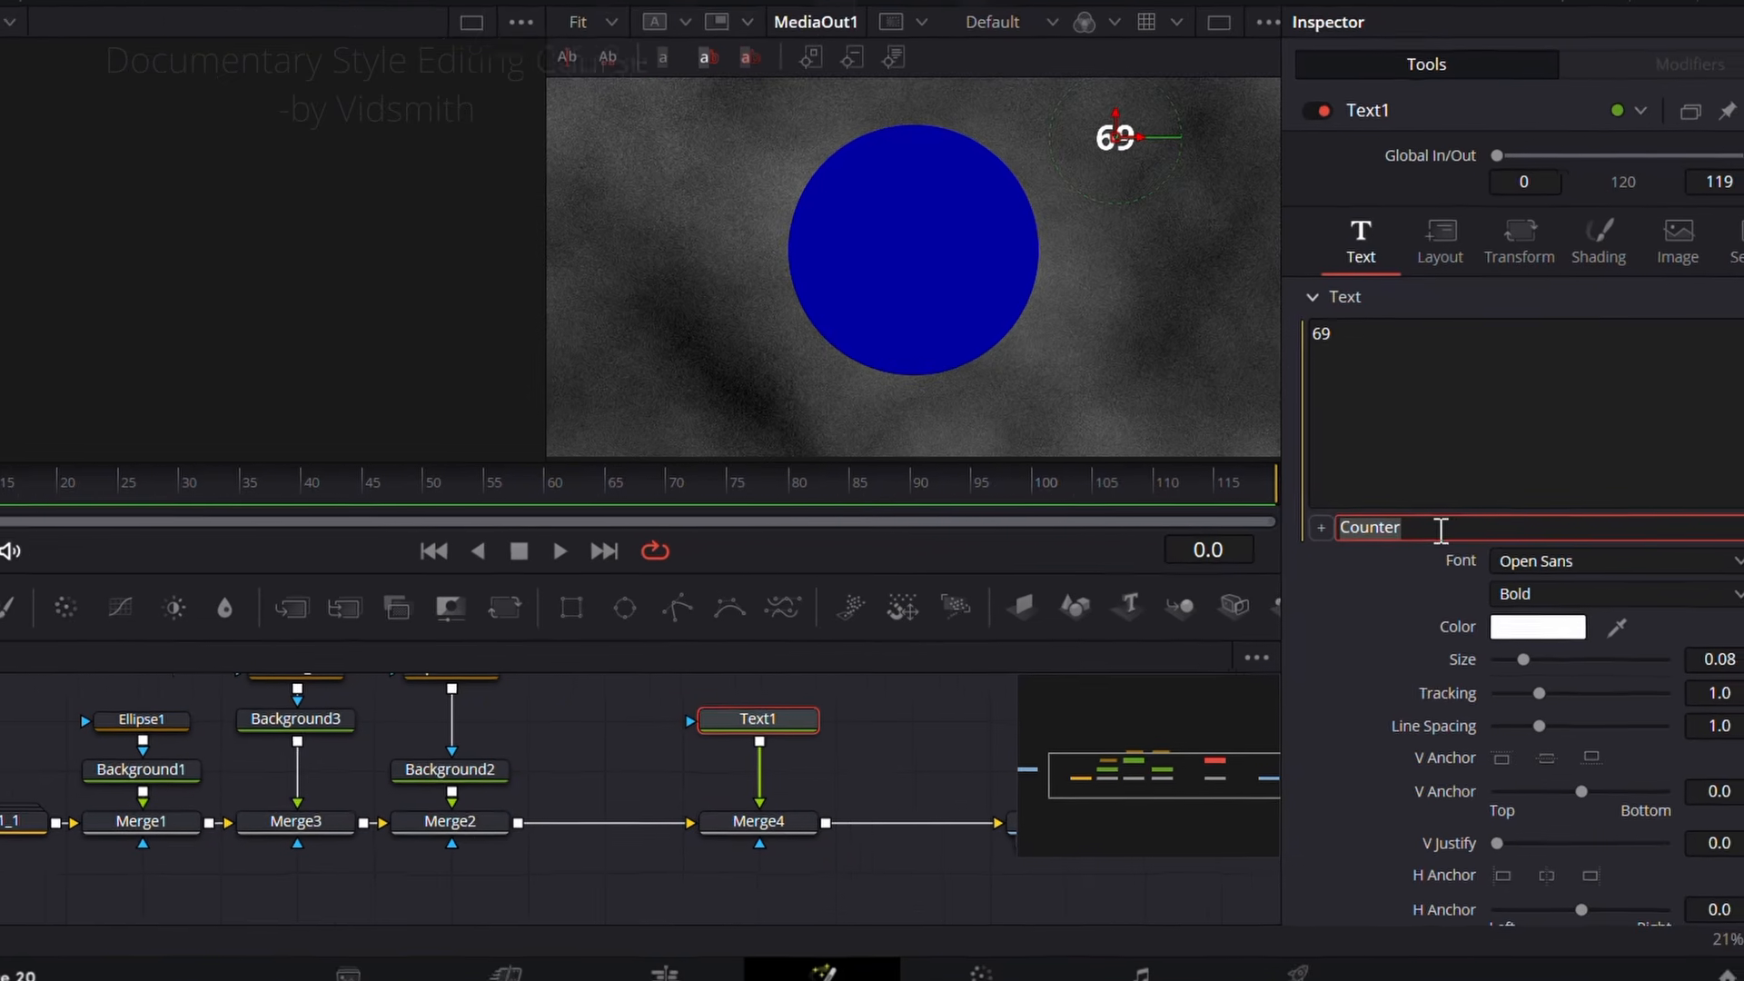
key("ctrl+v")
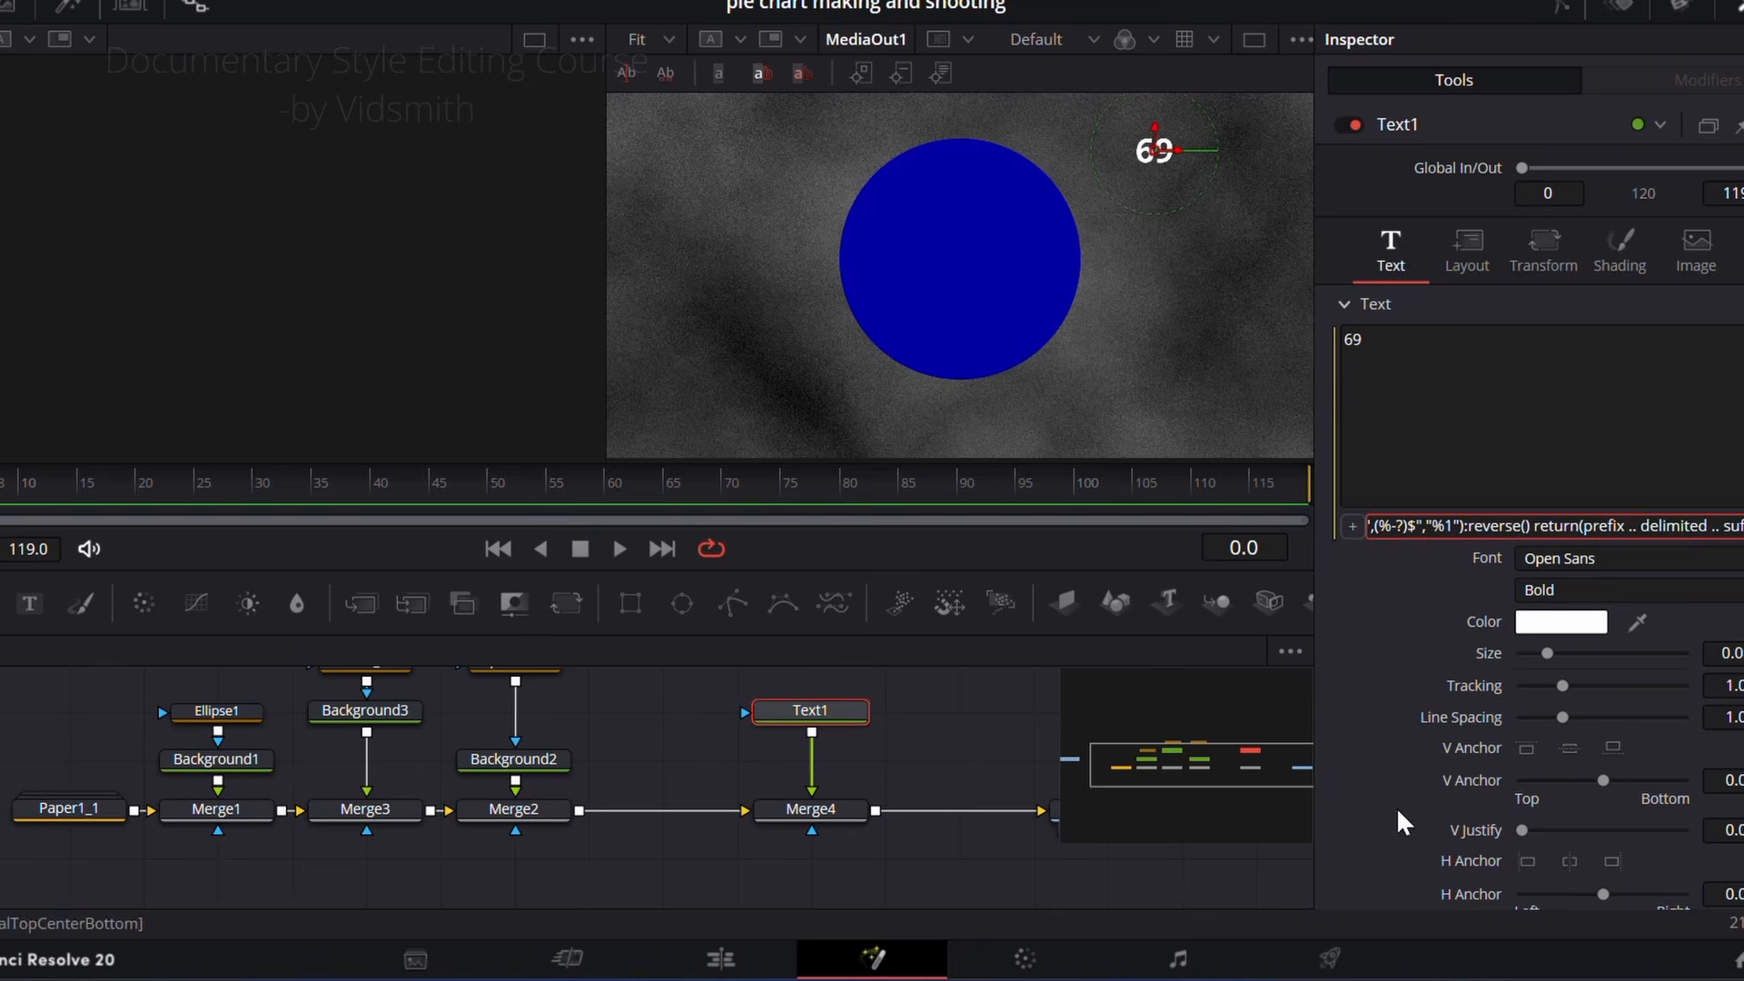
Step: Keyframe Text1's Counter at 0 on frame 20
scroll(1375, 751, "down", 4)
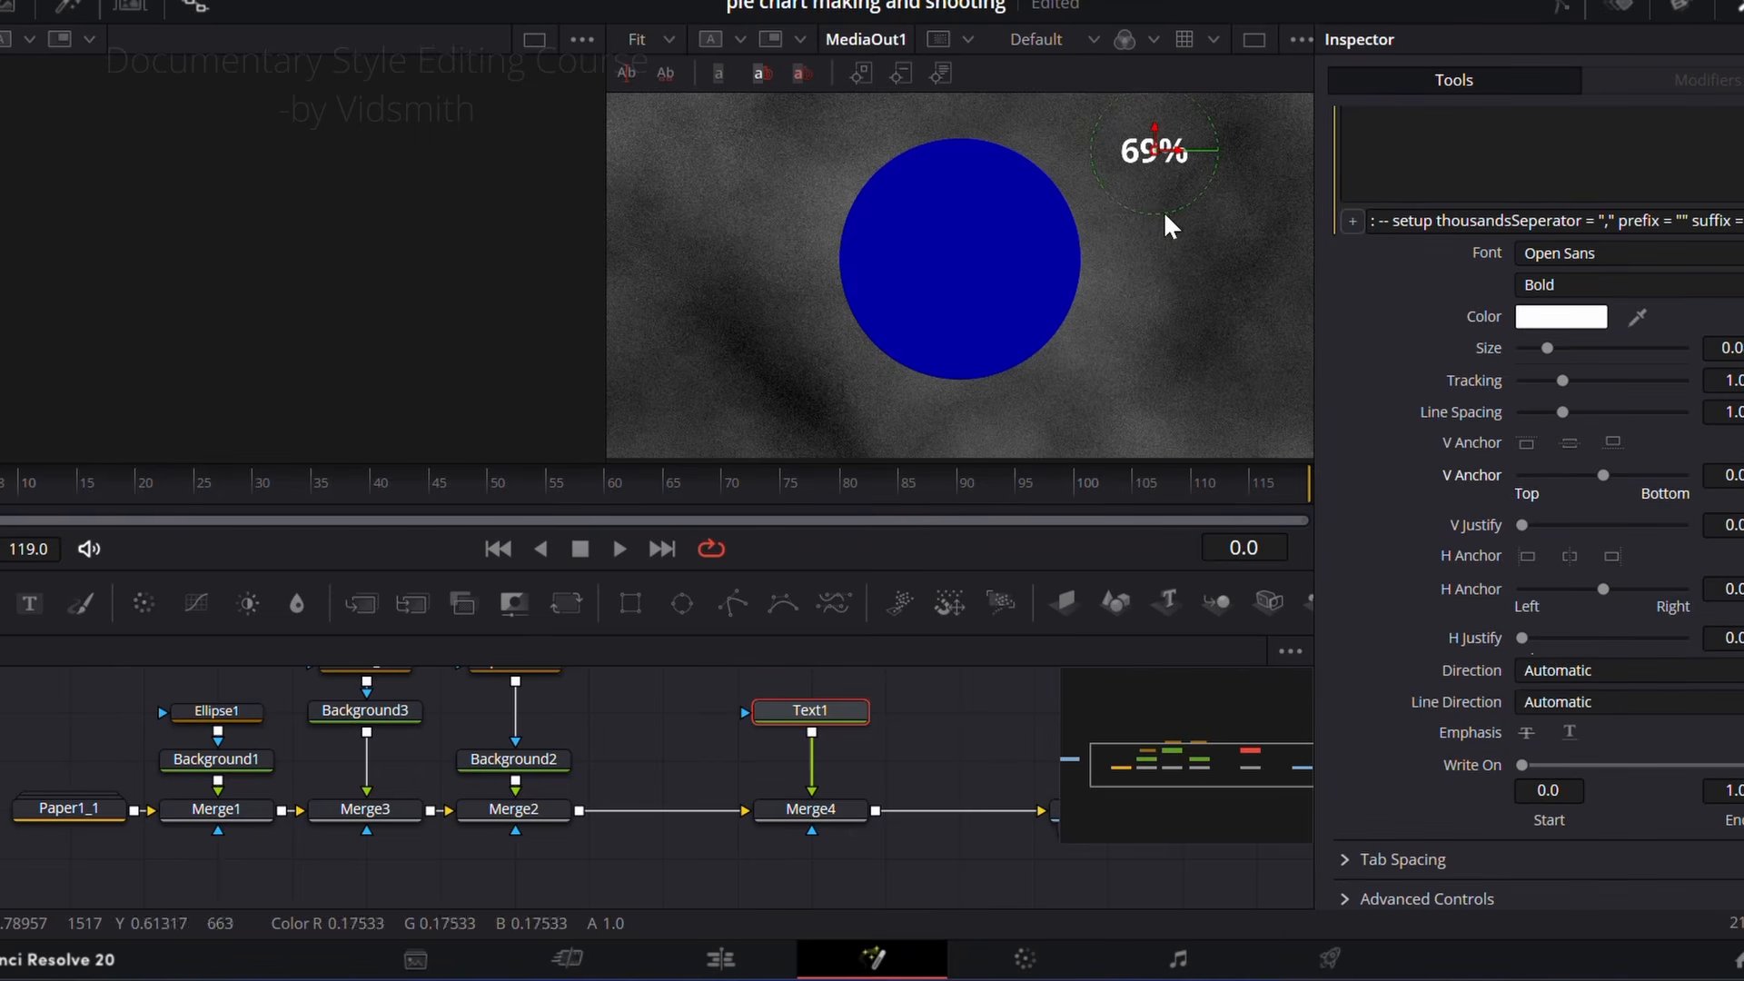
scroll(1492, 908, "down", 1)
left_click_drag(1634, 886, 1527, 887)
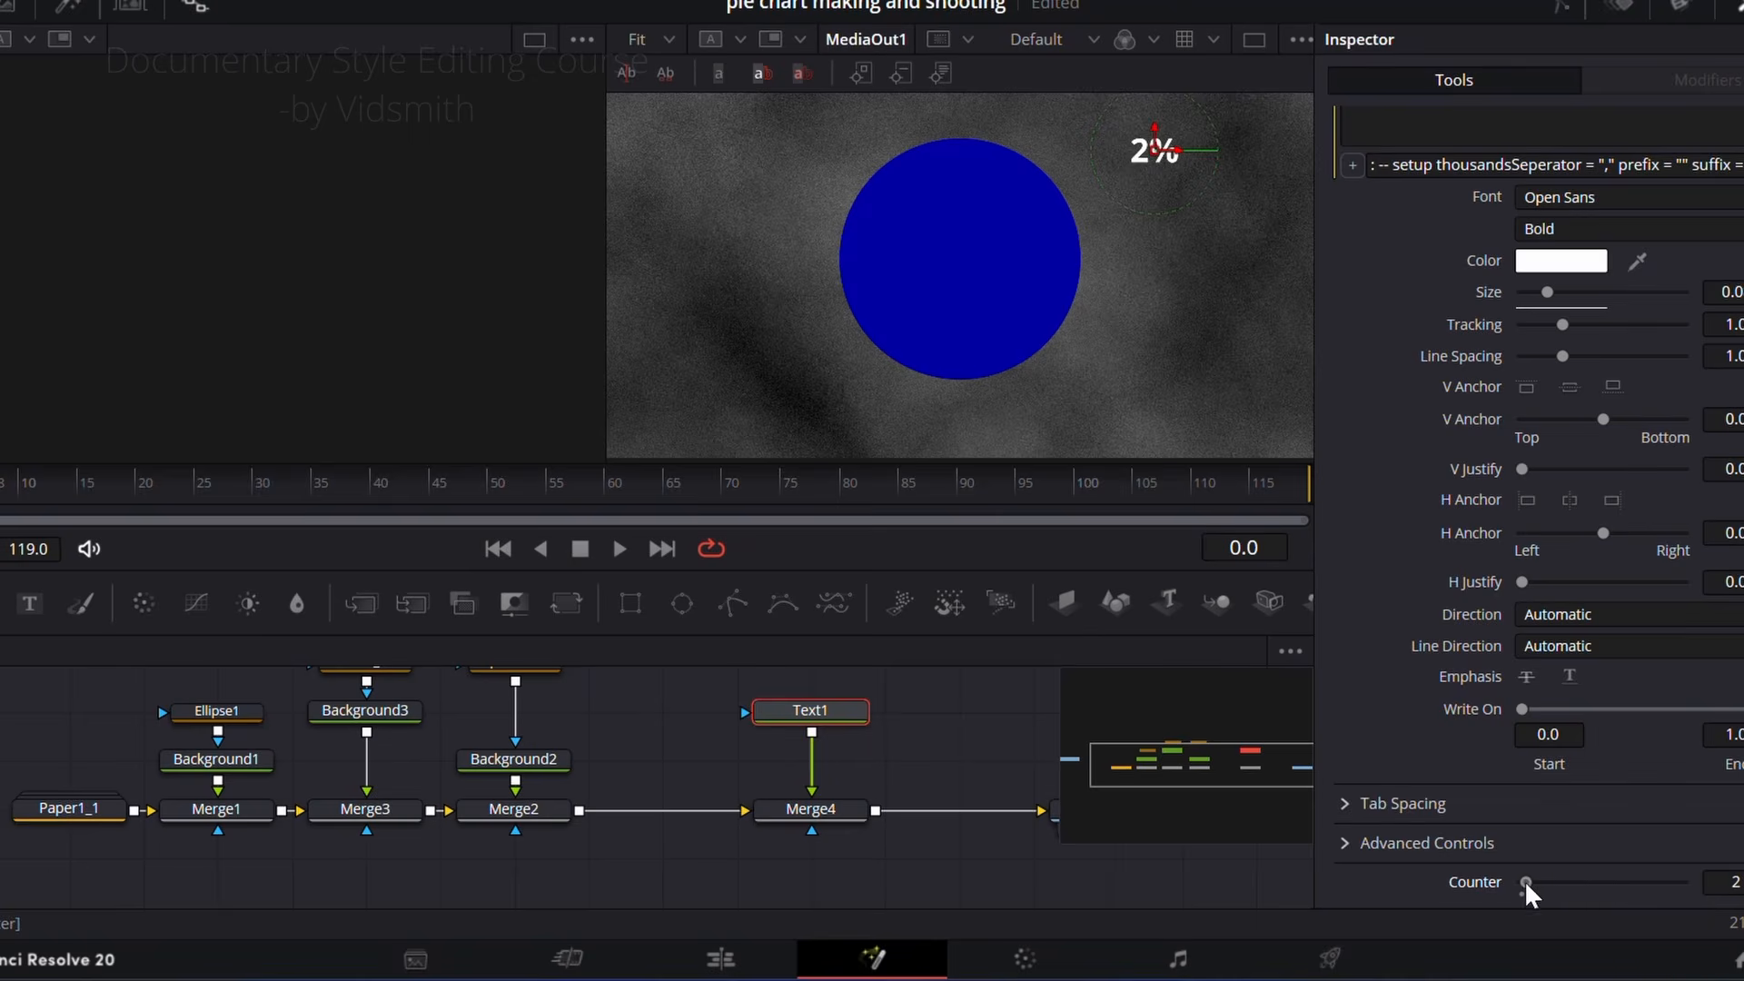
left_click(138, 499)
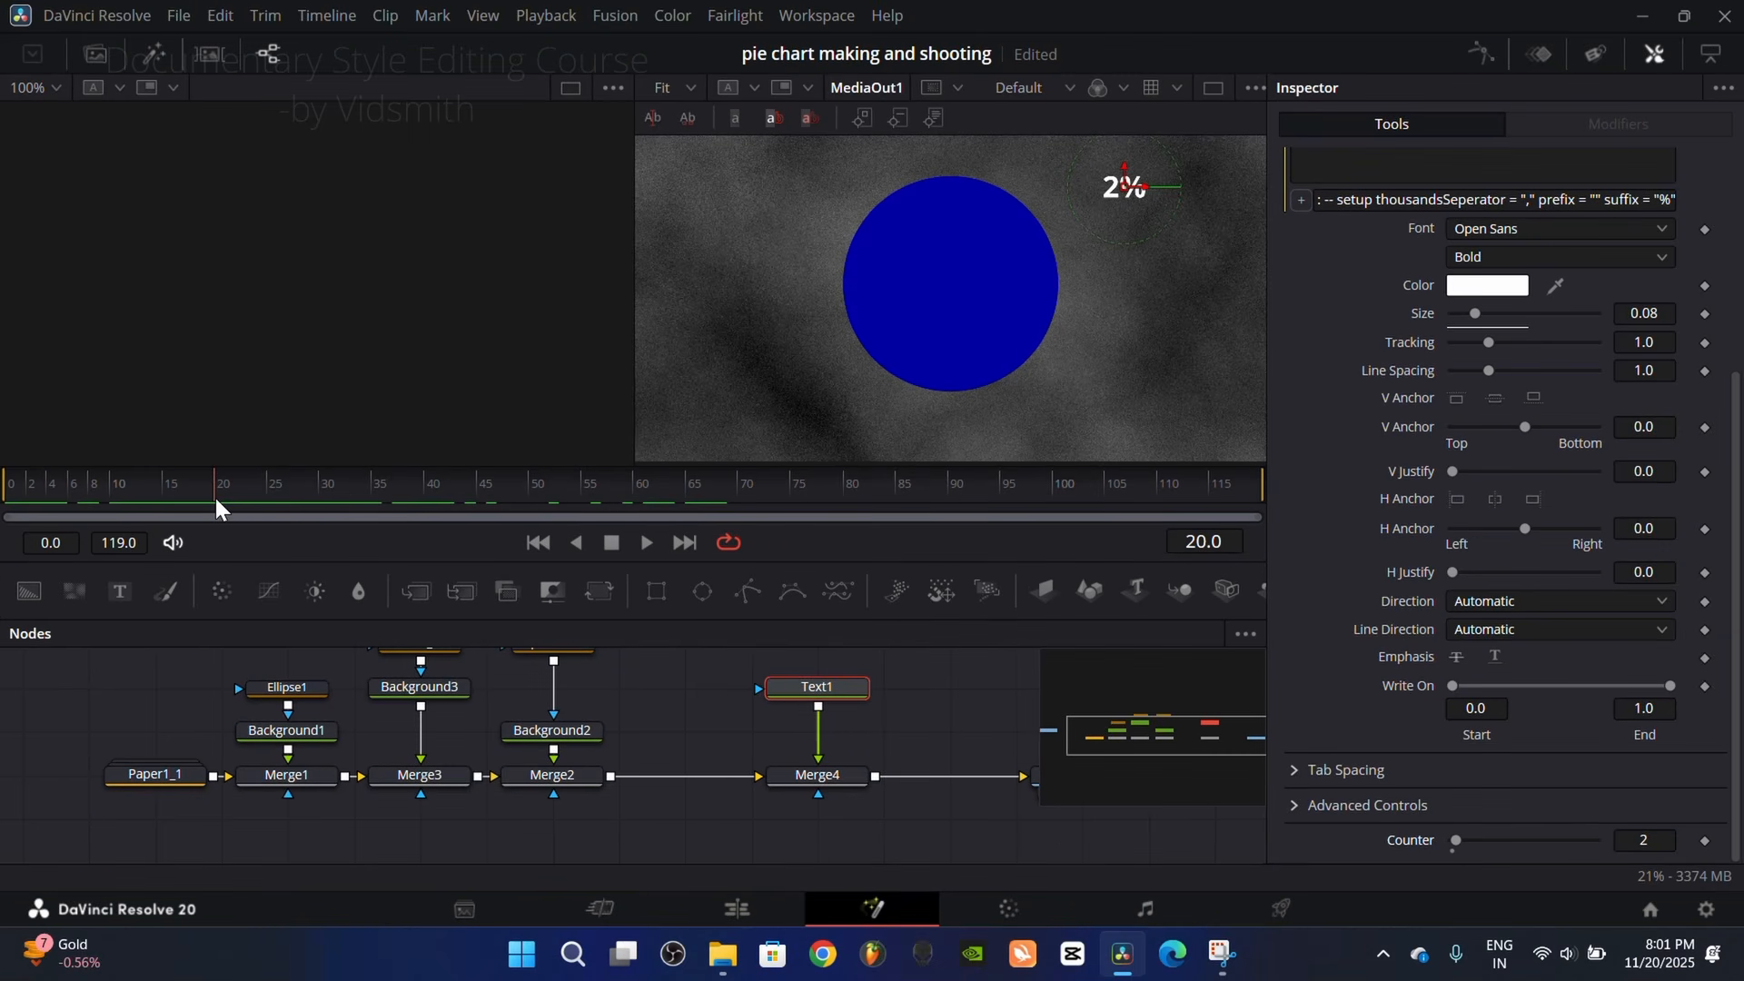
left_click_drag(1456, 841, 1425, 854)
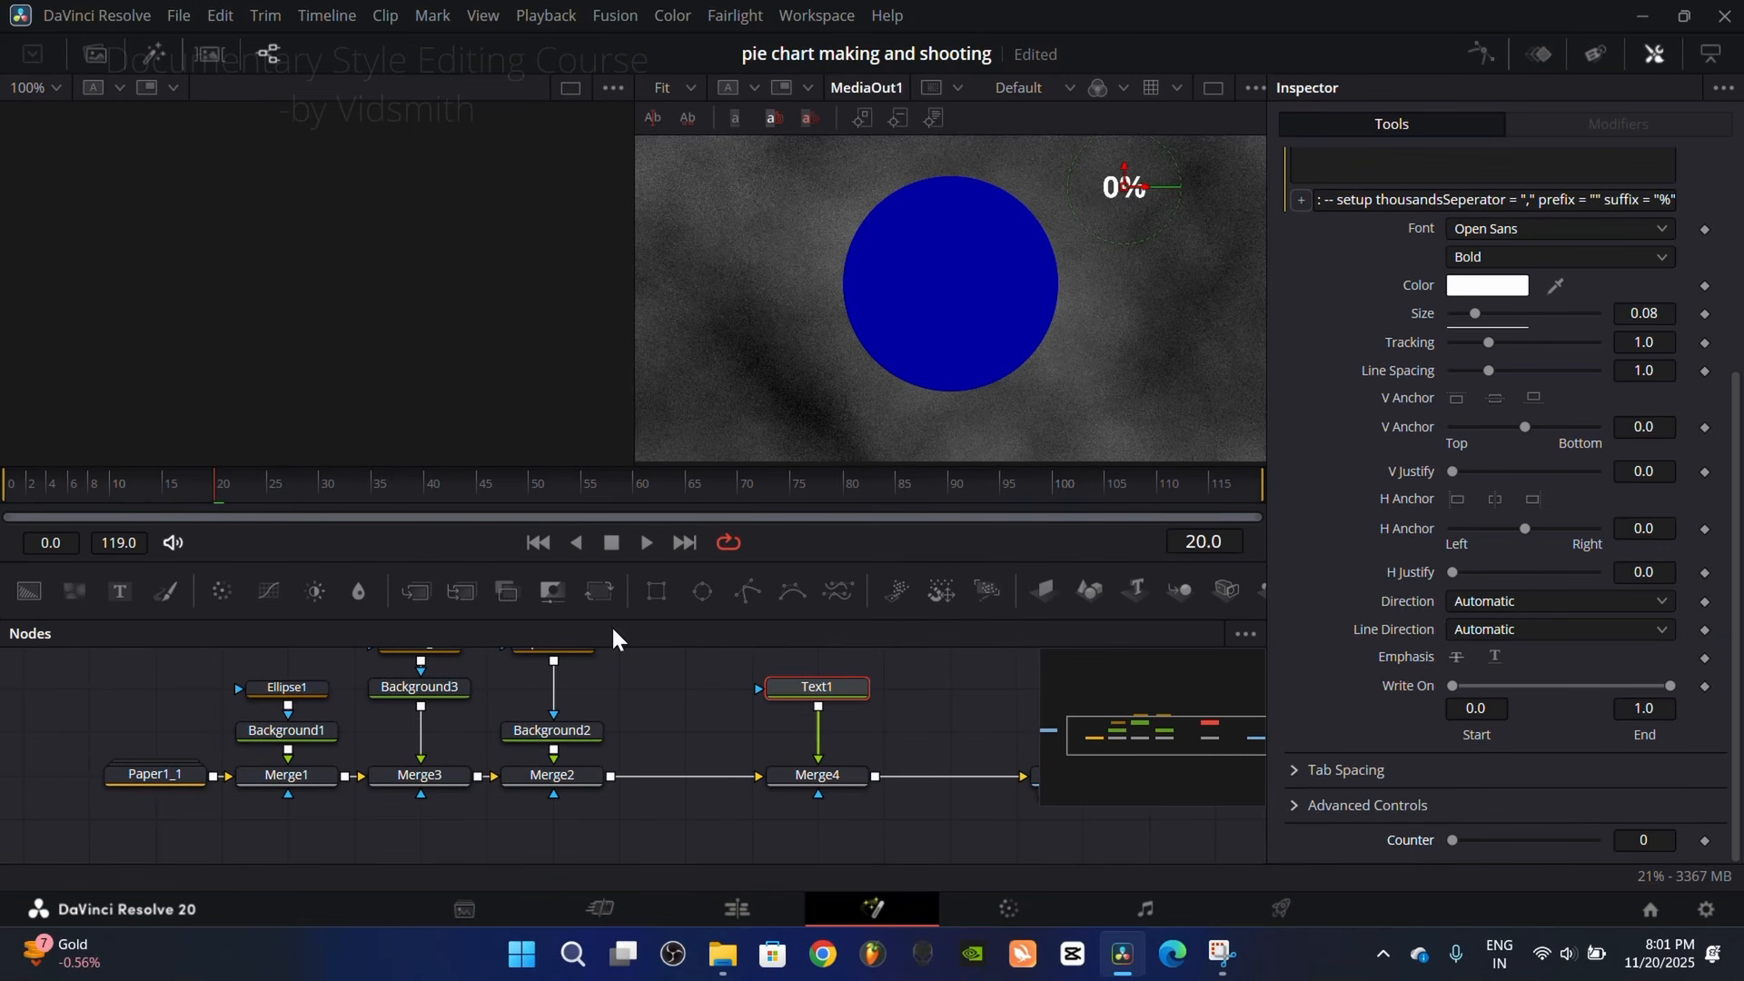
left_click(1705, 841)
Step: Set Text1's Counter to 25 at frame 60 and scrub back through the count-up
left_click_drag(247, 492, 652, 492)
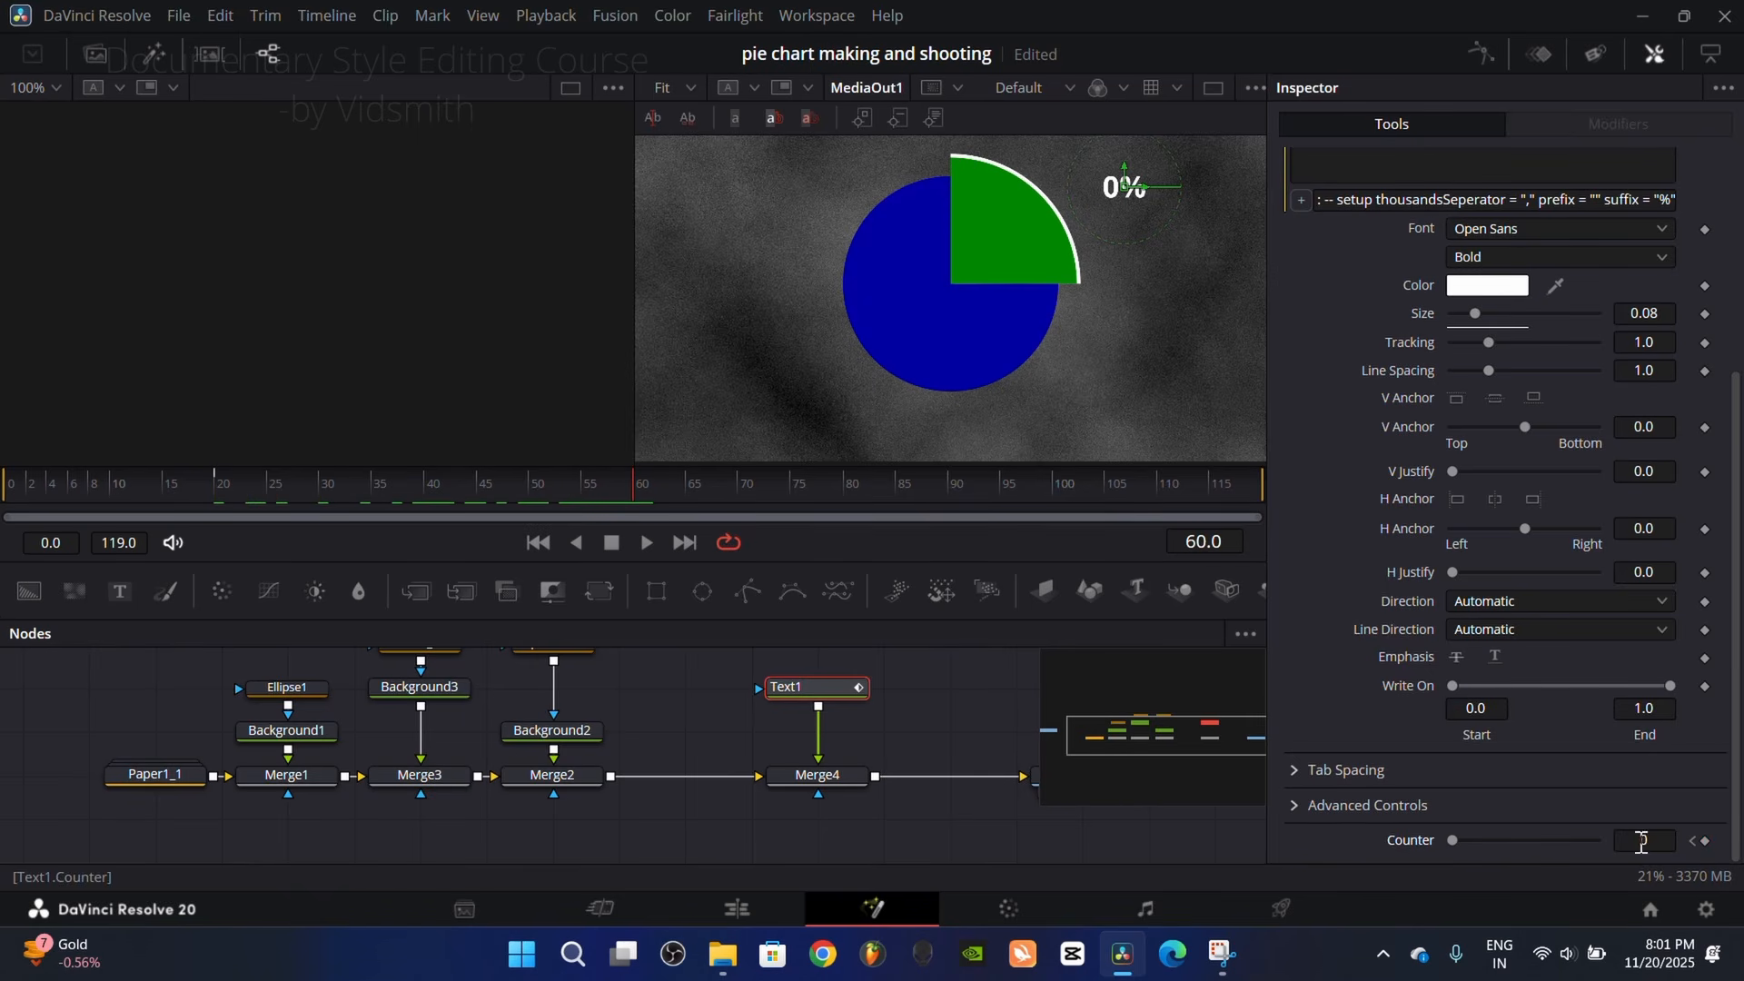
left_click_drag(1452, 842, 1490, 844)
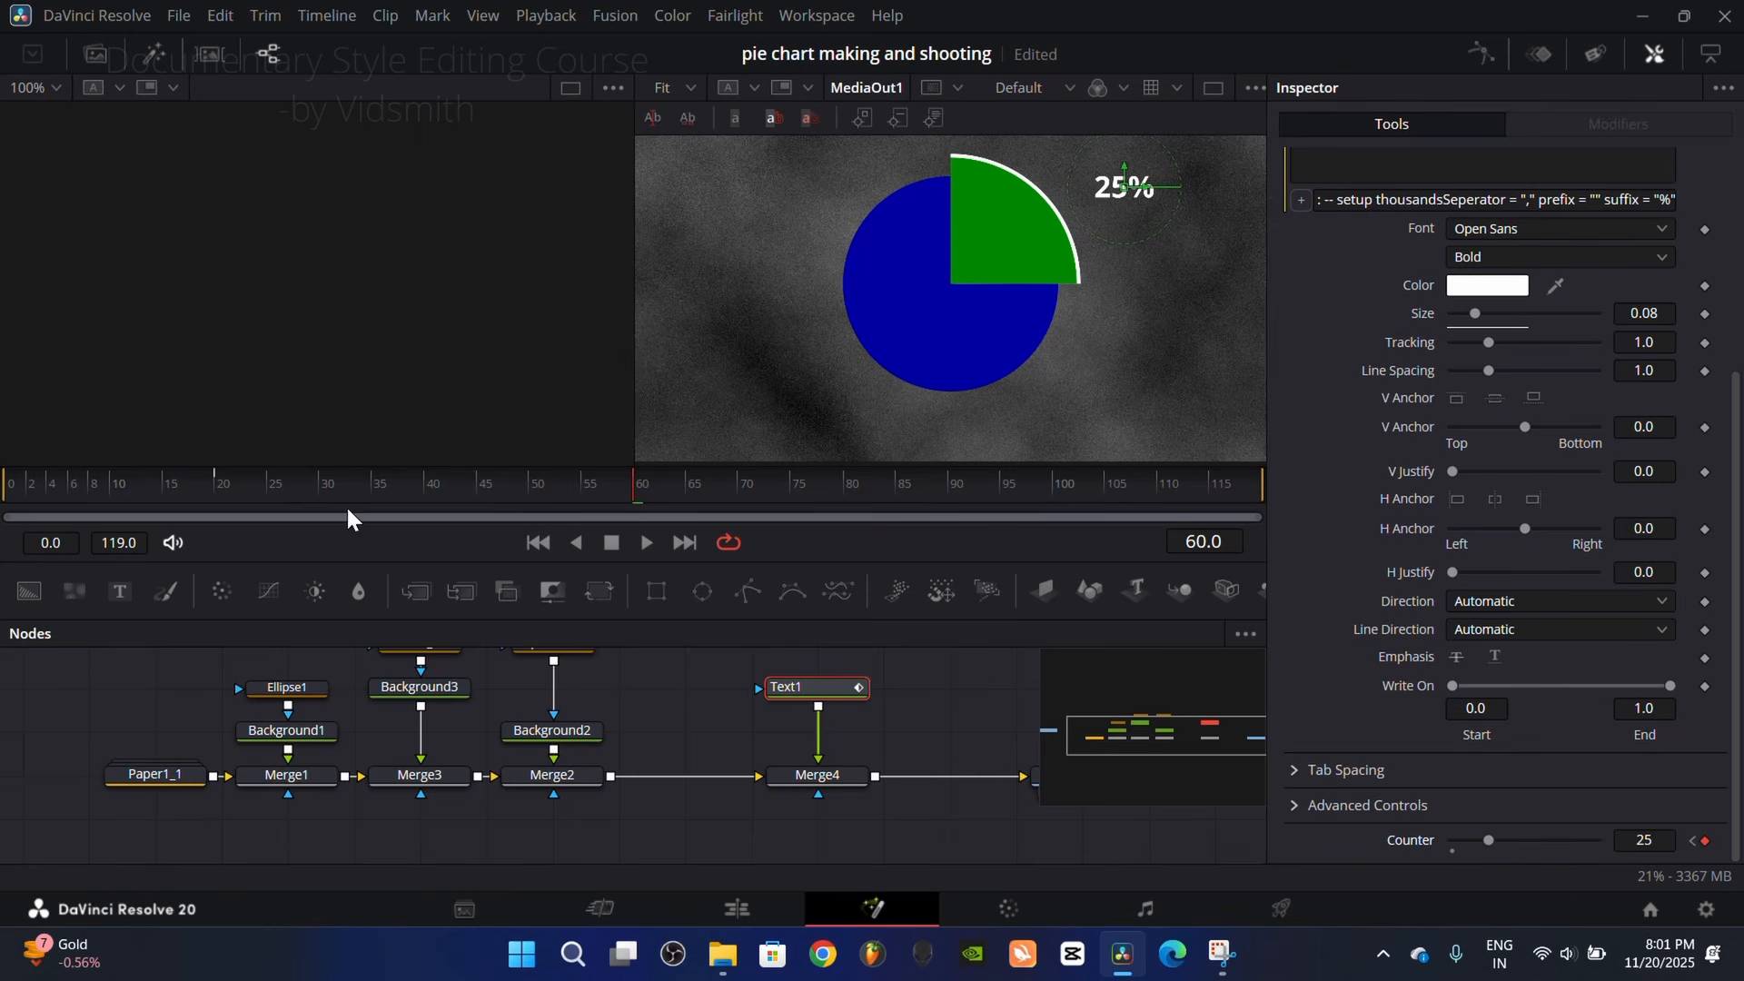
left_click_drag(569, 490, 291, 521)
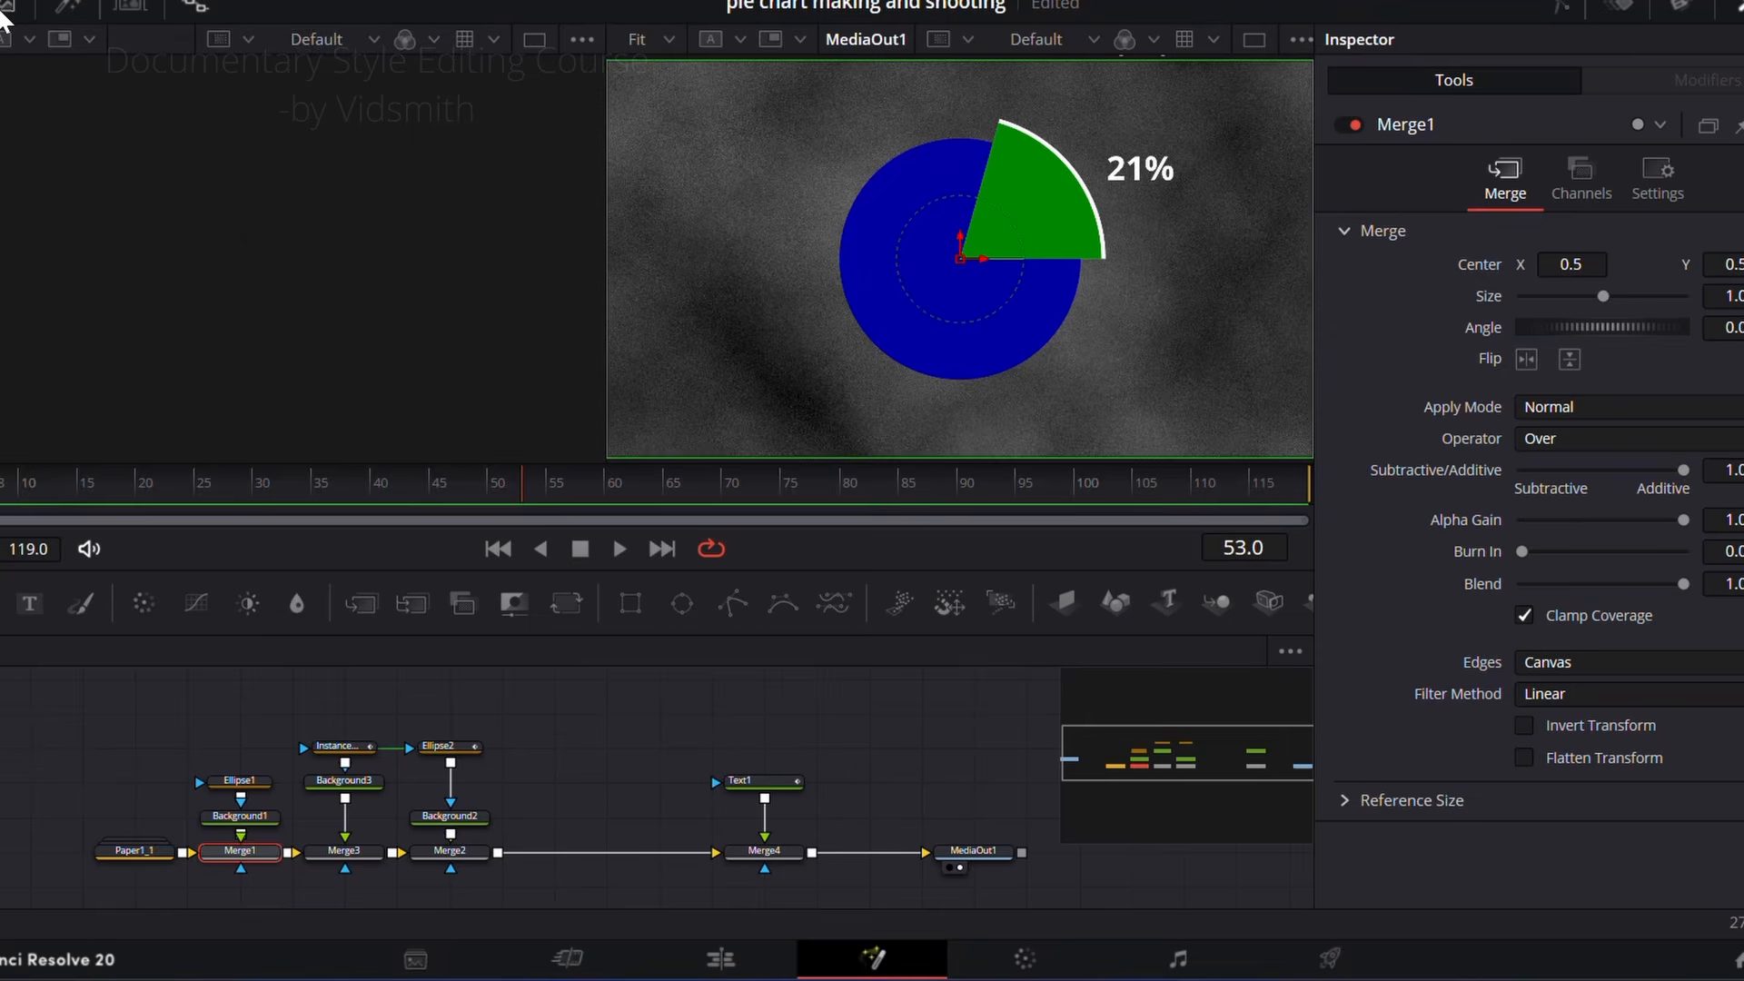
Step: Merge the usa-1960922_1920.jpg flag image from the media pool into the node flow between Merge2 and Merge4
left_click_drag(149, 189, 507, 852)
left_click(8, 5)
left_click_drag(559, 747, 677, 714)
left_click_drag(555, 869, 585, 860)
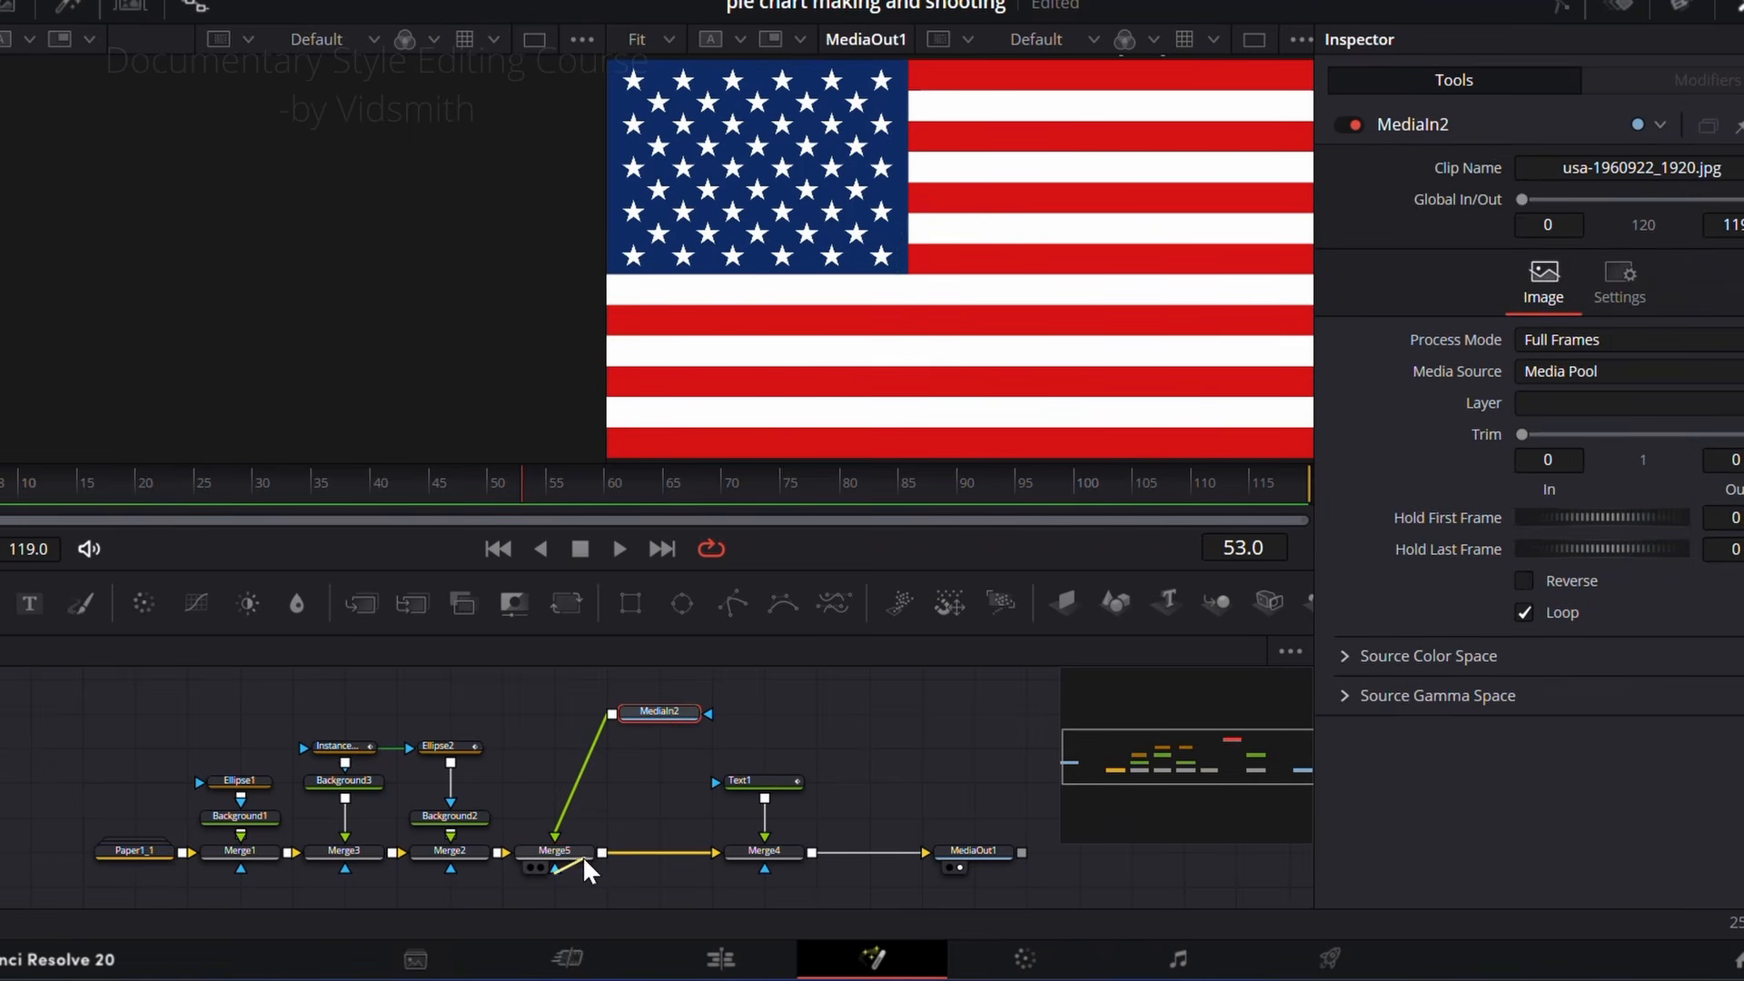
Step: Scale the flag in Merge5 to 0.38 and centre it over the wedge at about X 0.617, Y 0.679
left_click(584, 863)
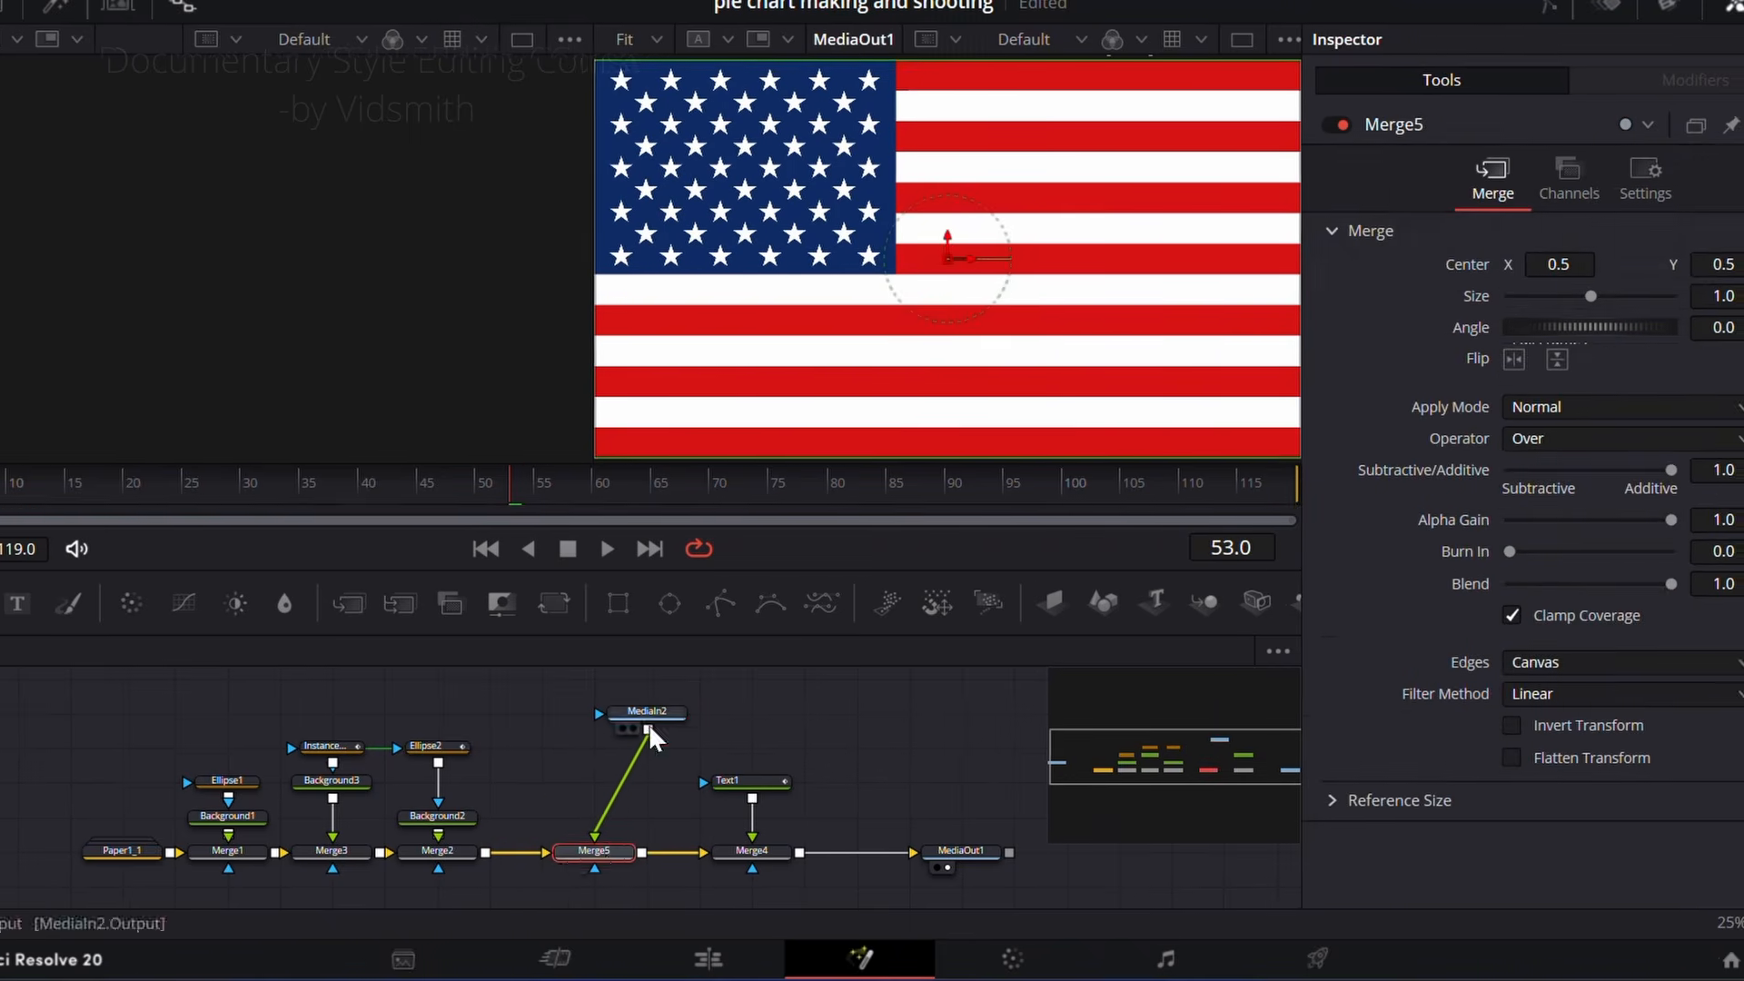
left_click_drag(1509, 297, 1456, 298)
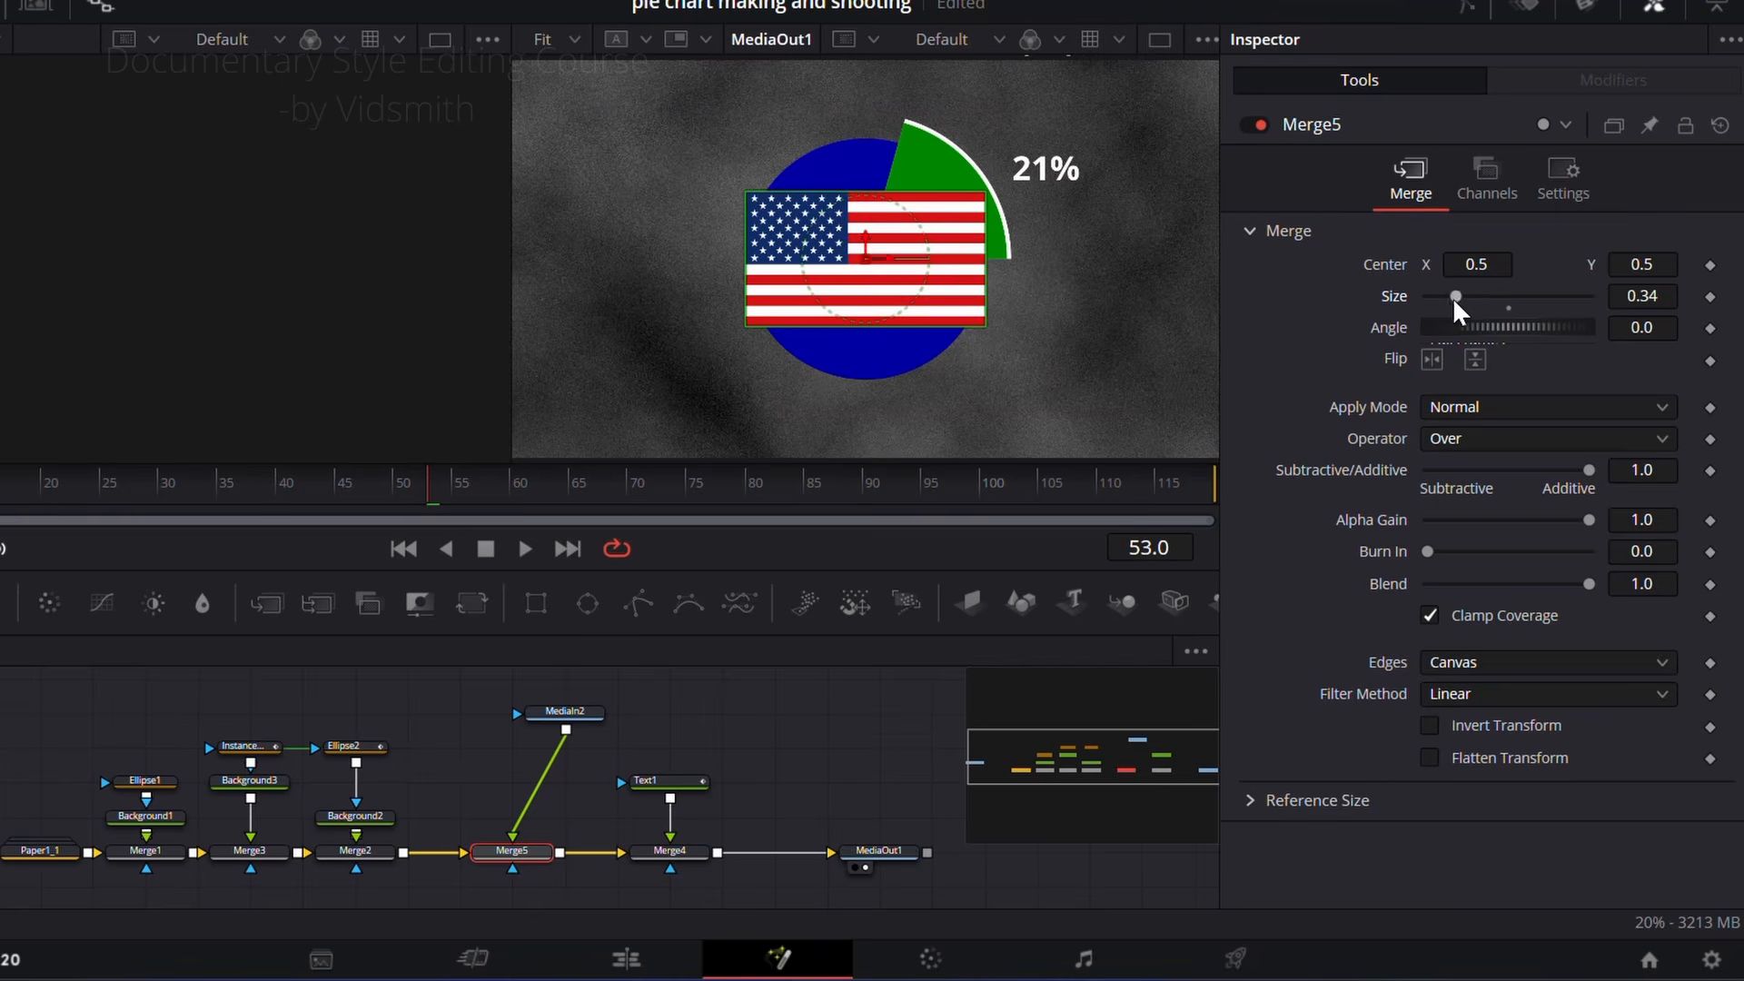
left_click_drag(881, 263, 949, 193)
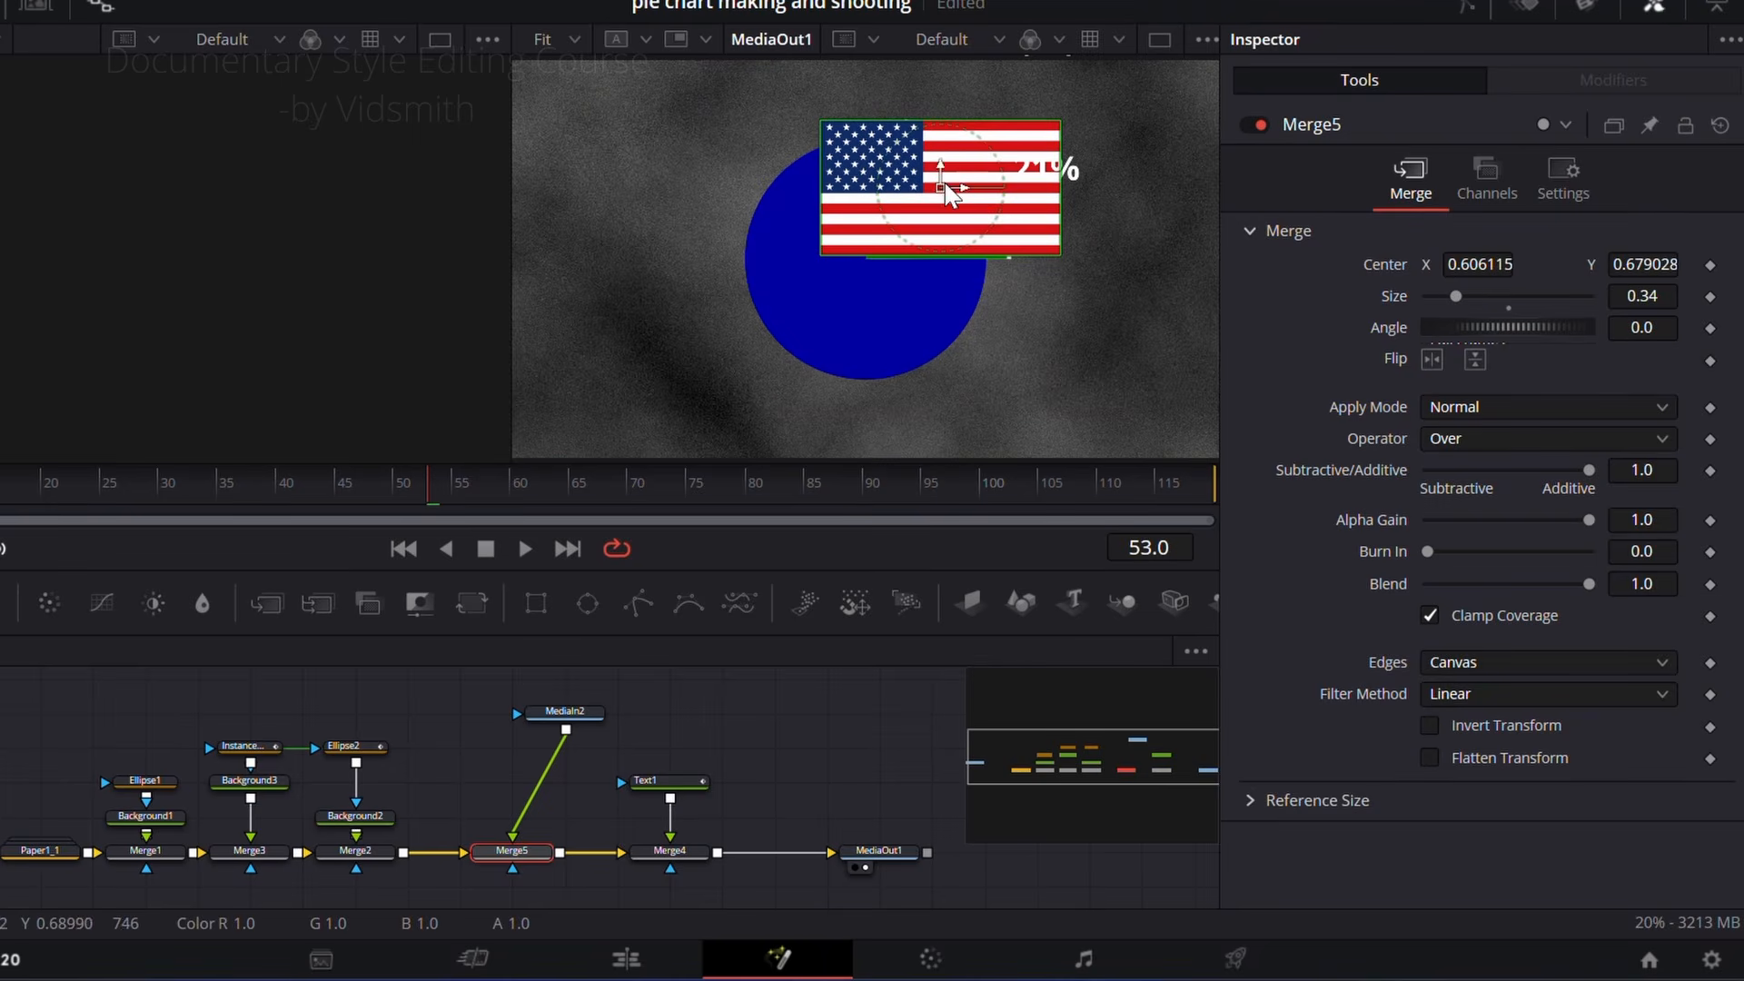
left_click_drag(1470, 261, 1463, 297)
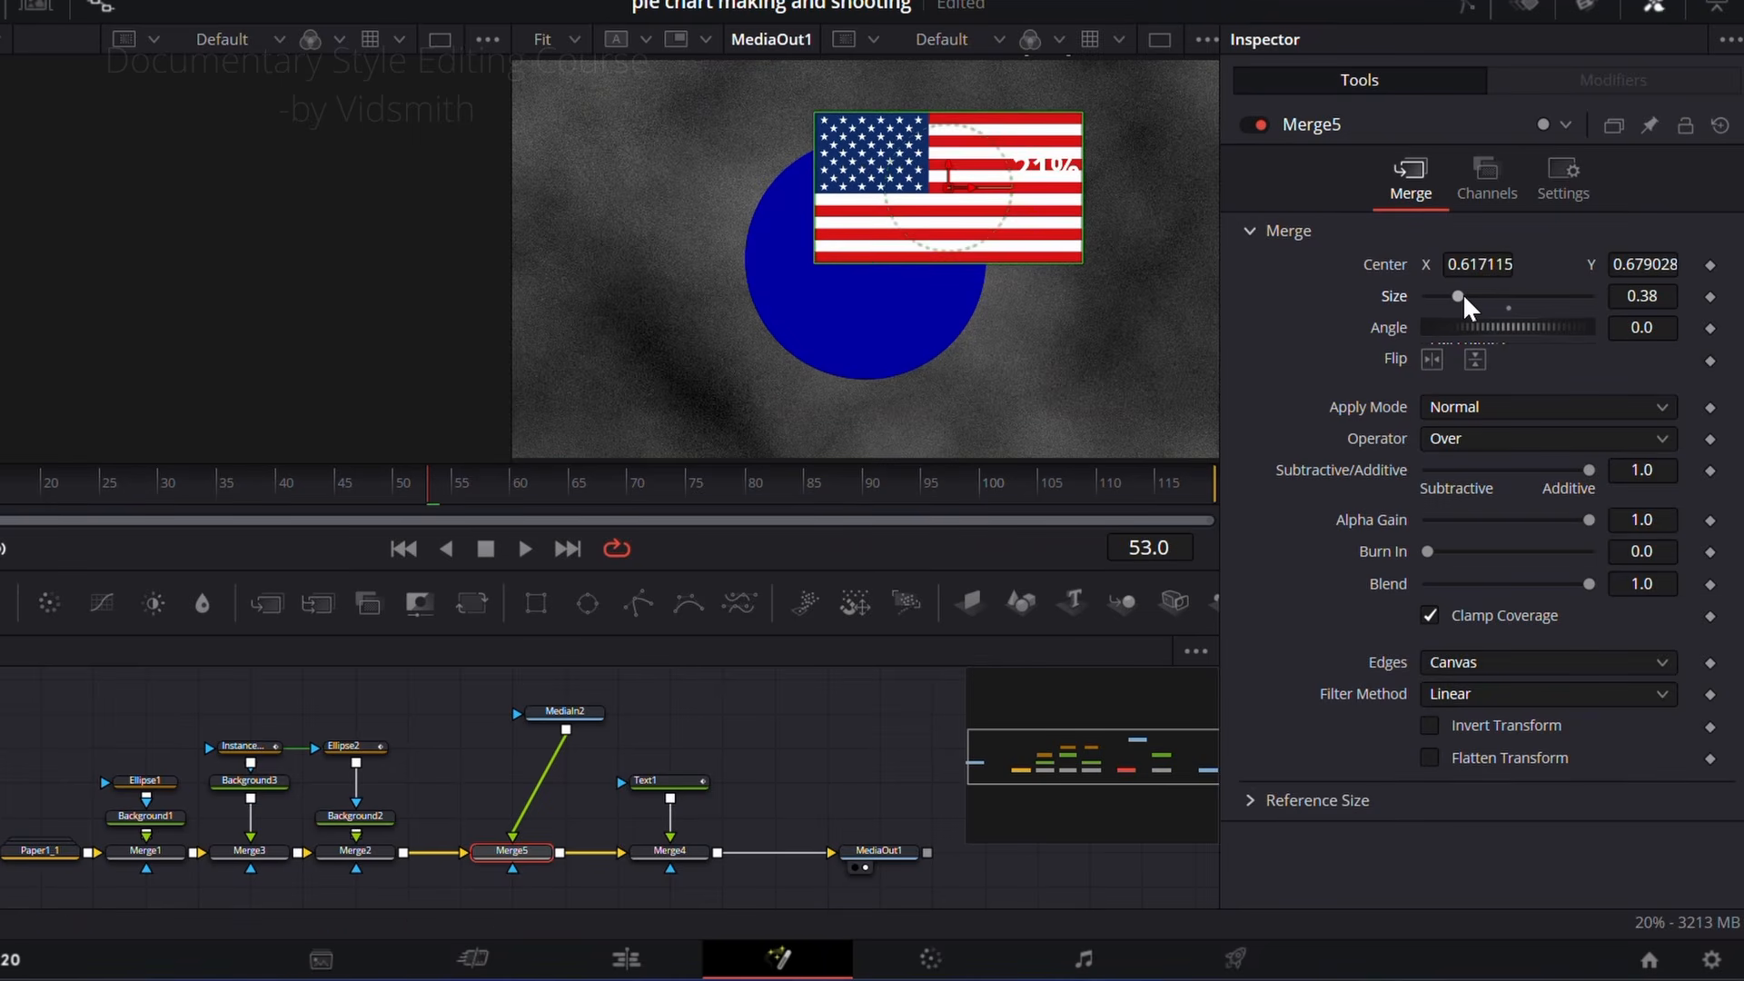
Step: Try masking the flag at Merge5 with a repositioned Rectangle mask, and delete the Rectangle node
left_click(591, 712)
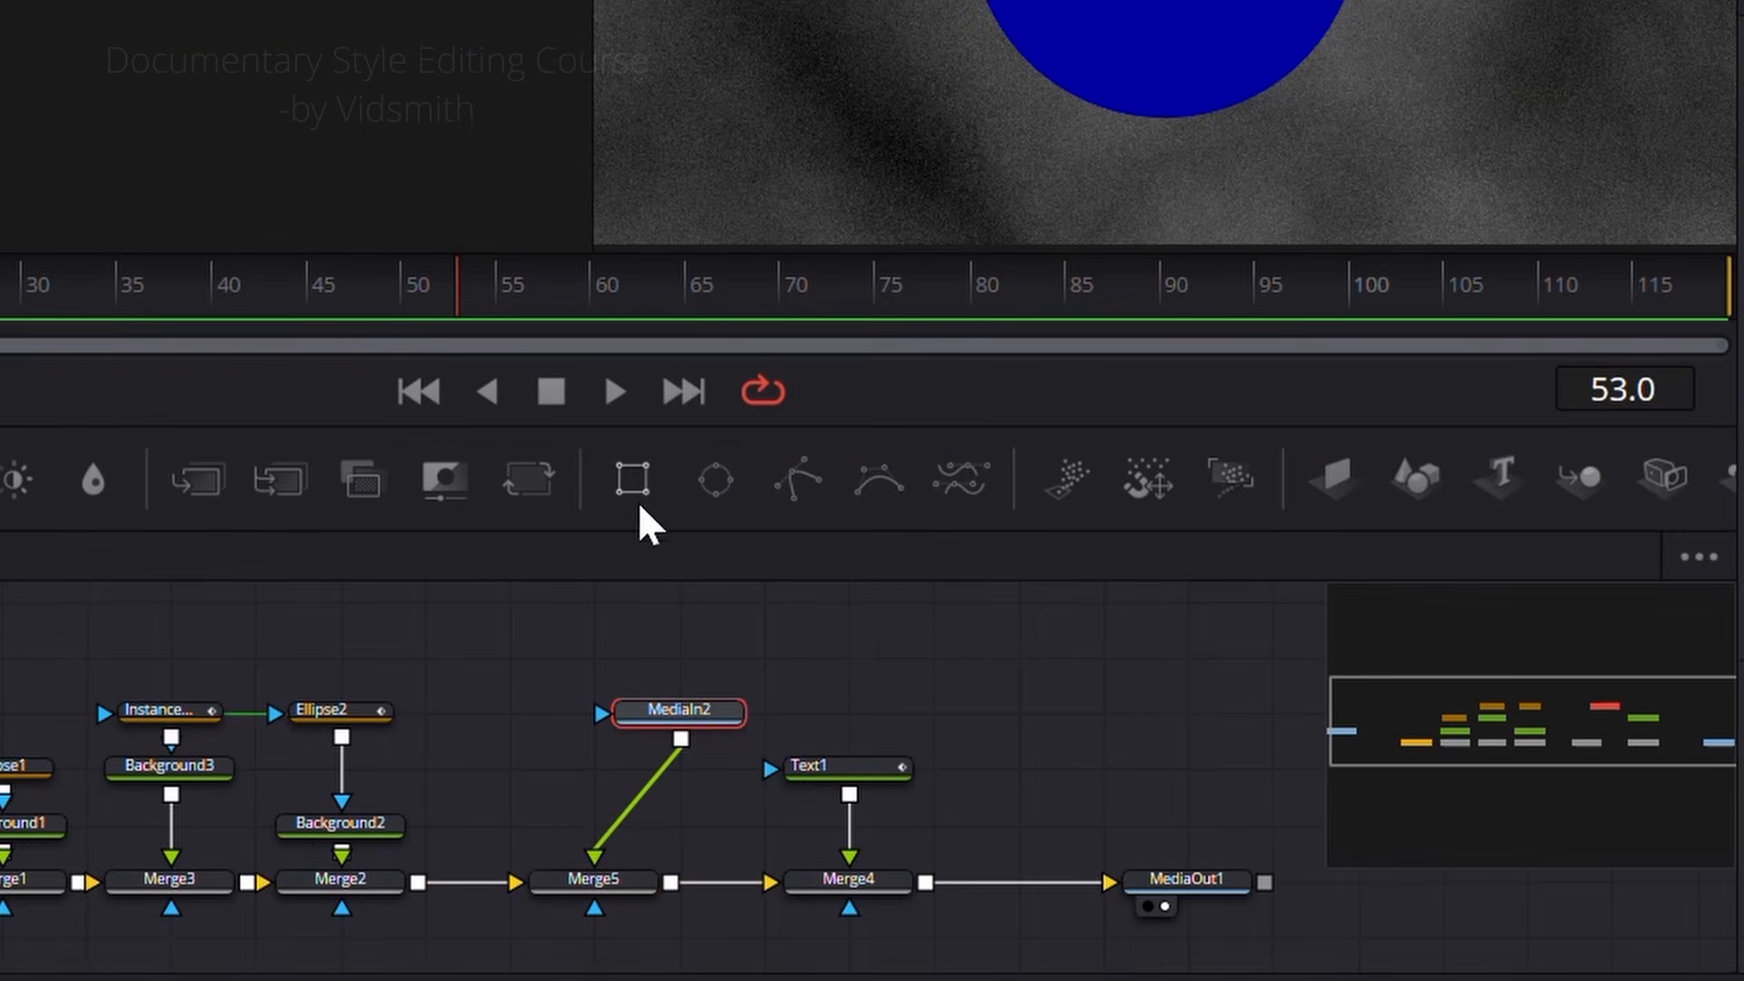
left_click(653, 609)
left_click_drag(633, 479, 589, 920)
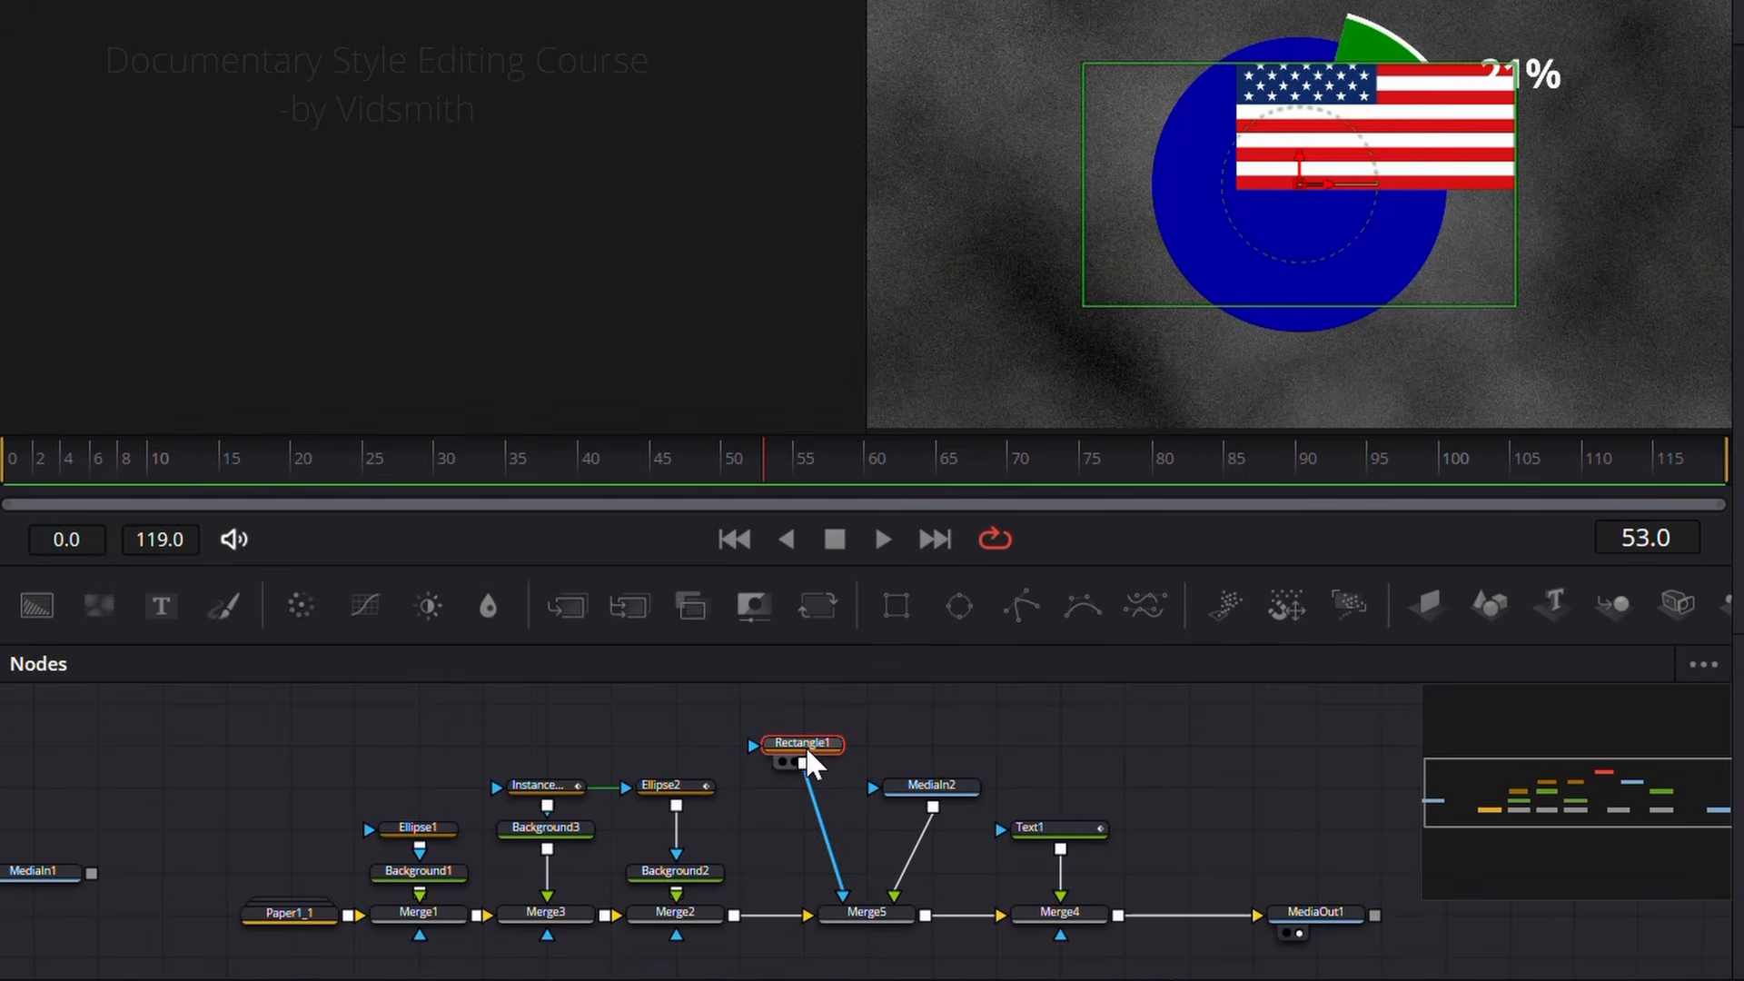
key("1")
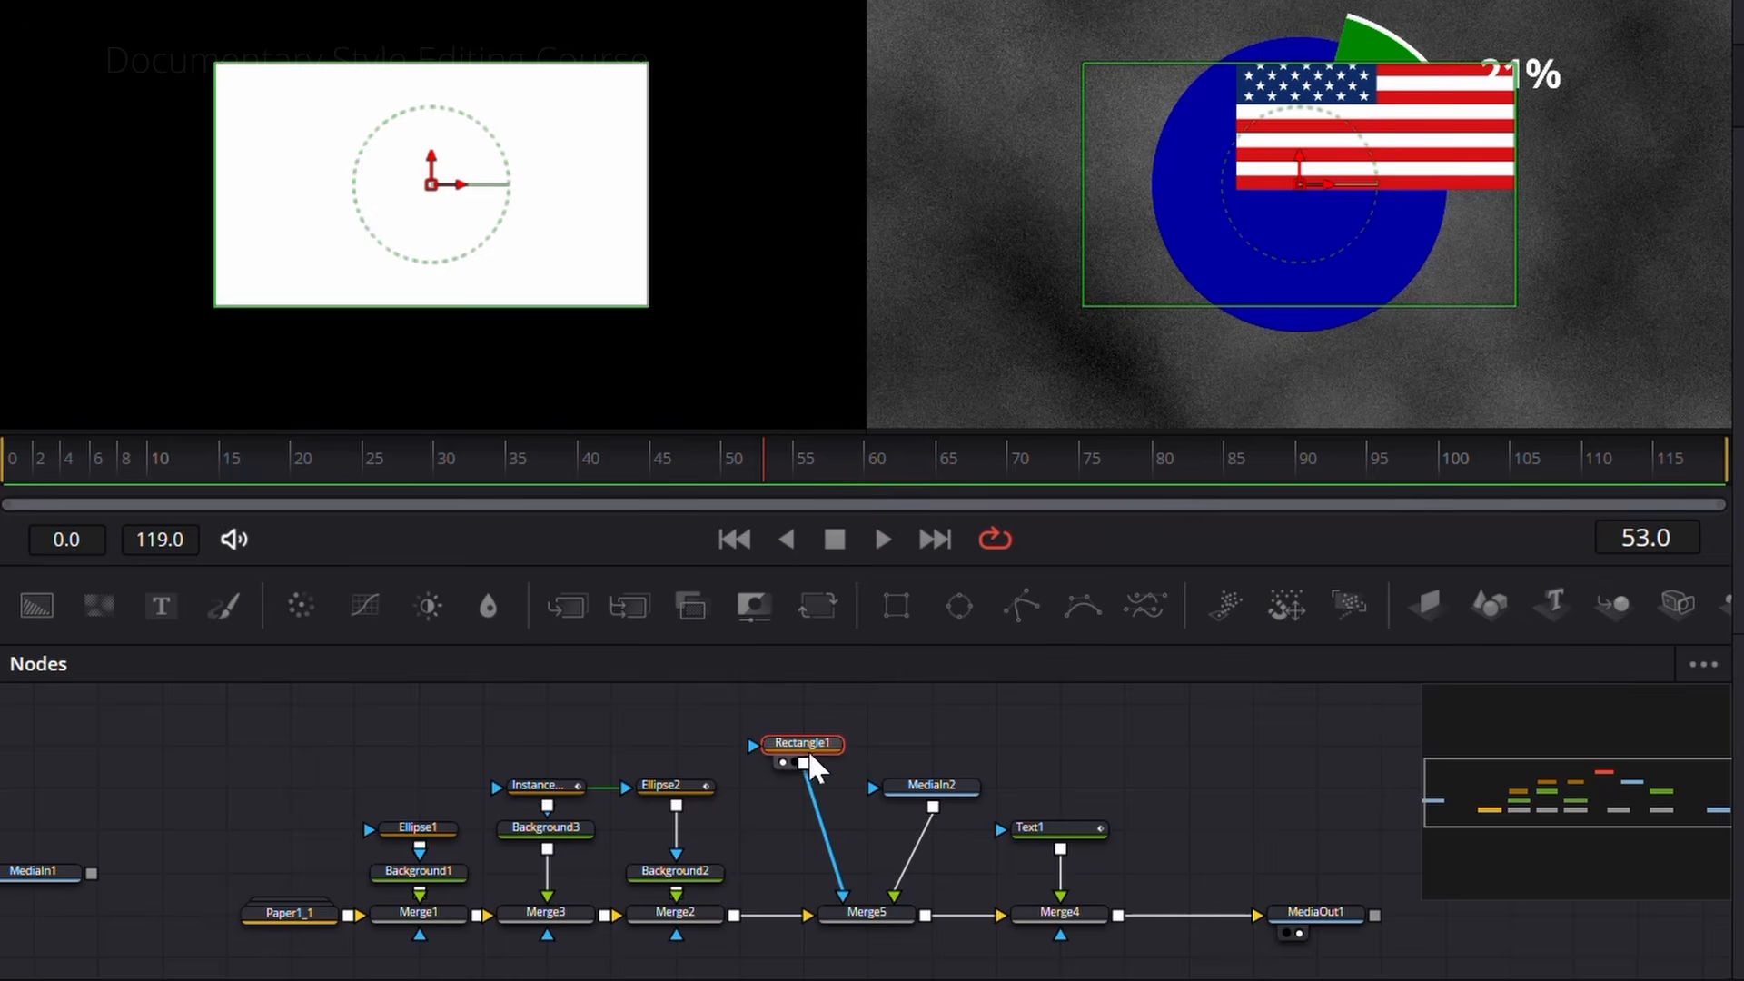
mouse_move(1301, 180)
left_mouse_down()
mouse_move(1453, 175)
mouse_move(1267, 91)
mouse_move(1471, 187)
mouse_move(1190, 186)
mouse_move(1323, 144)
mouse_move(1253, 257)
mouse_move(1217, 163)
mouse_move(1365, 230)
mouse_move(1319, 161)
left_mouse_up()
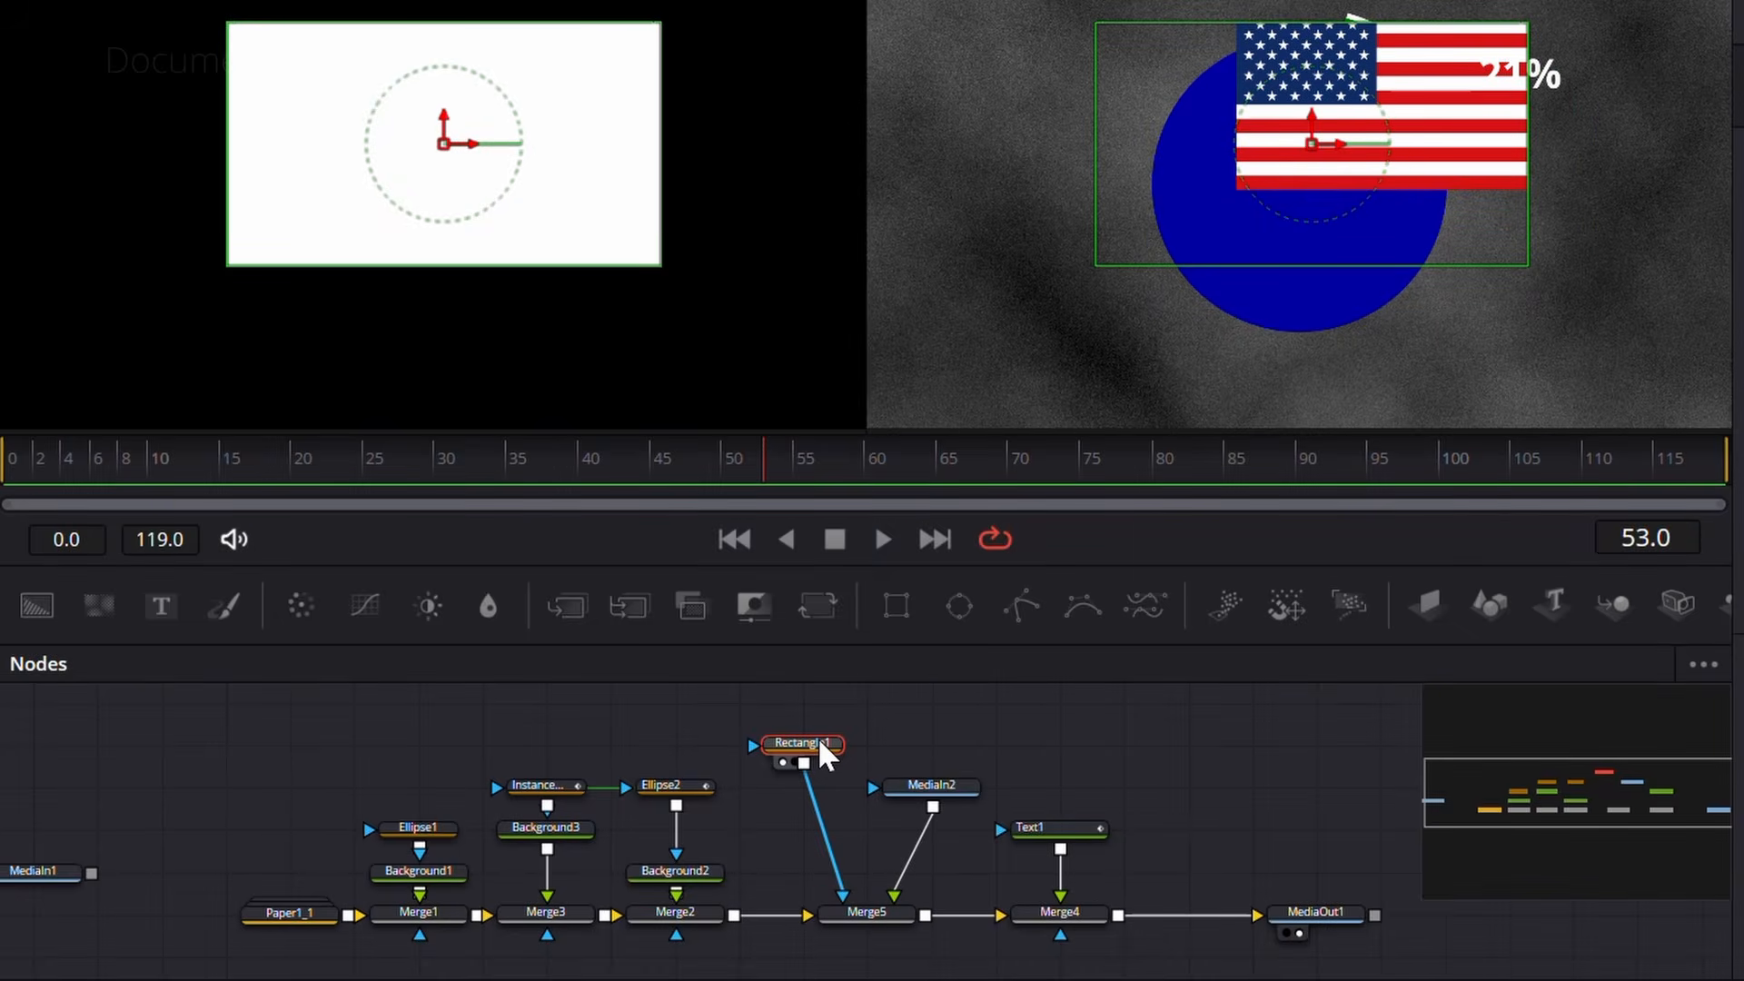
key("Delete")
Step: Use the wedge-shaped Ellipse2 as the mask of Merge5 and scrub the timeline to check the flag-filled wedge
left_click_drag(688, 791, 595, 227)
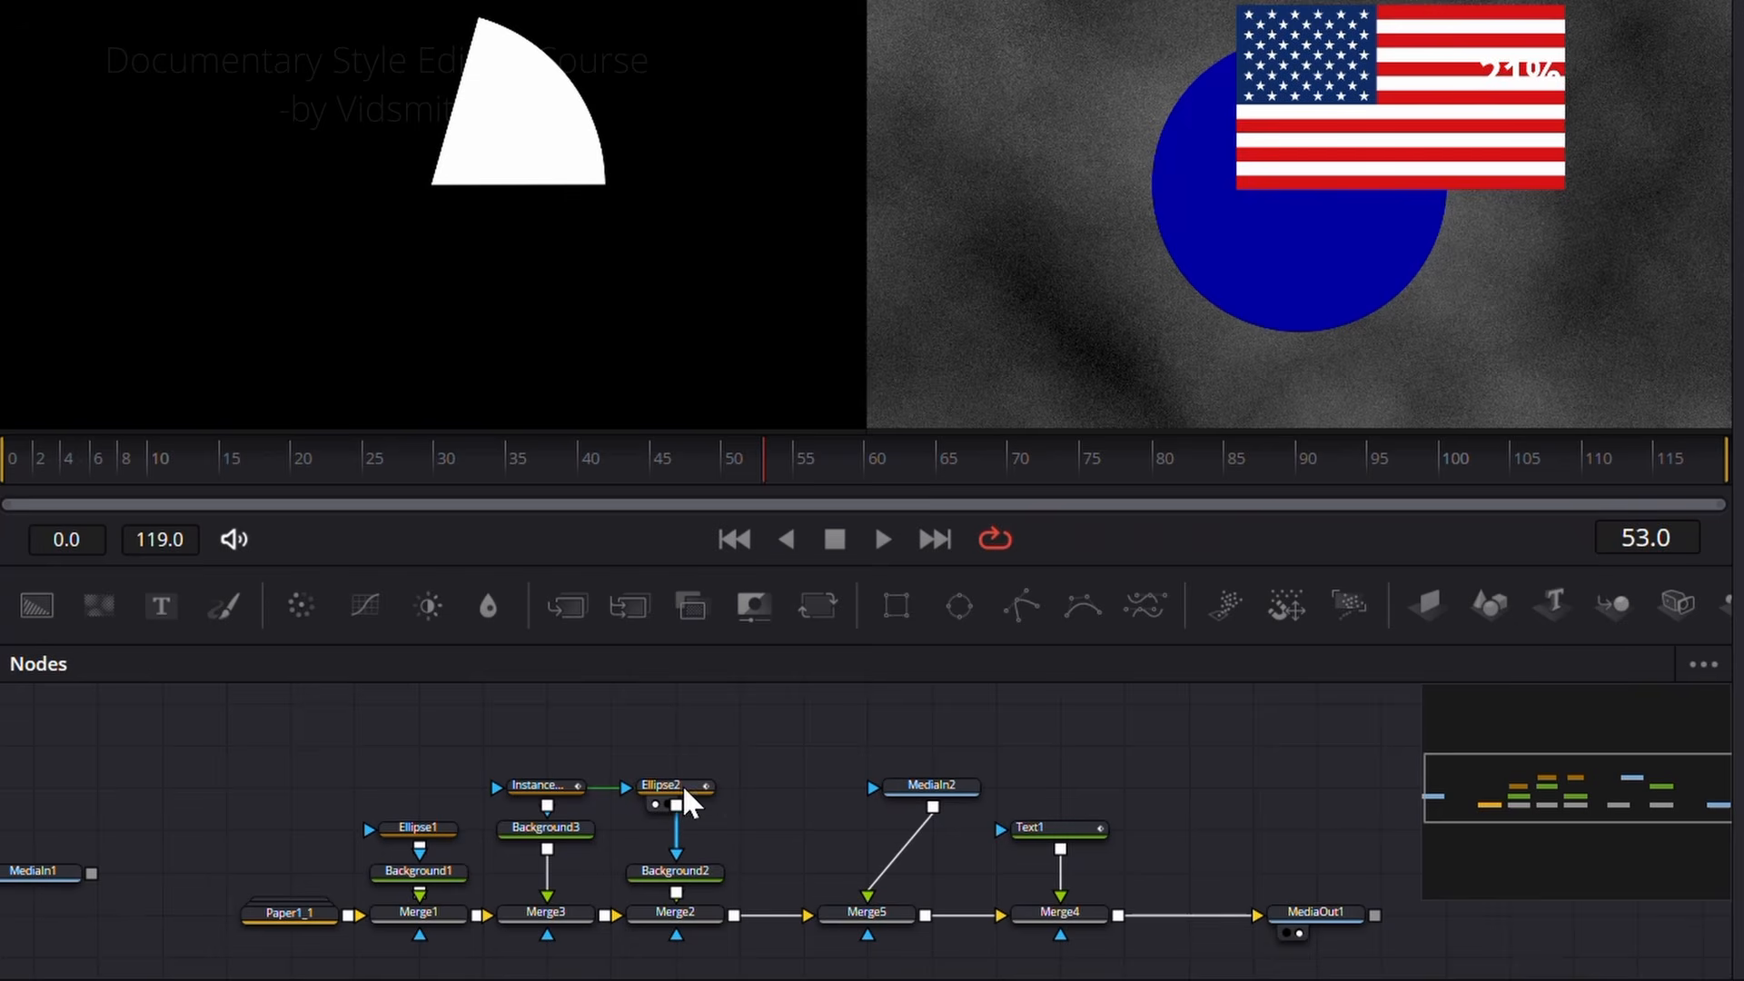
left_click_drag(677, 807, 871, 949)
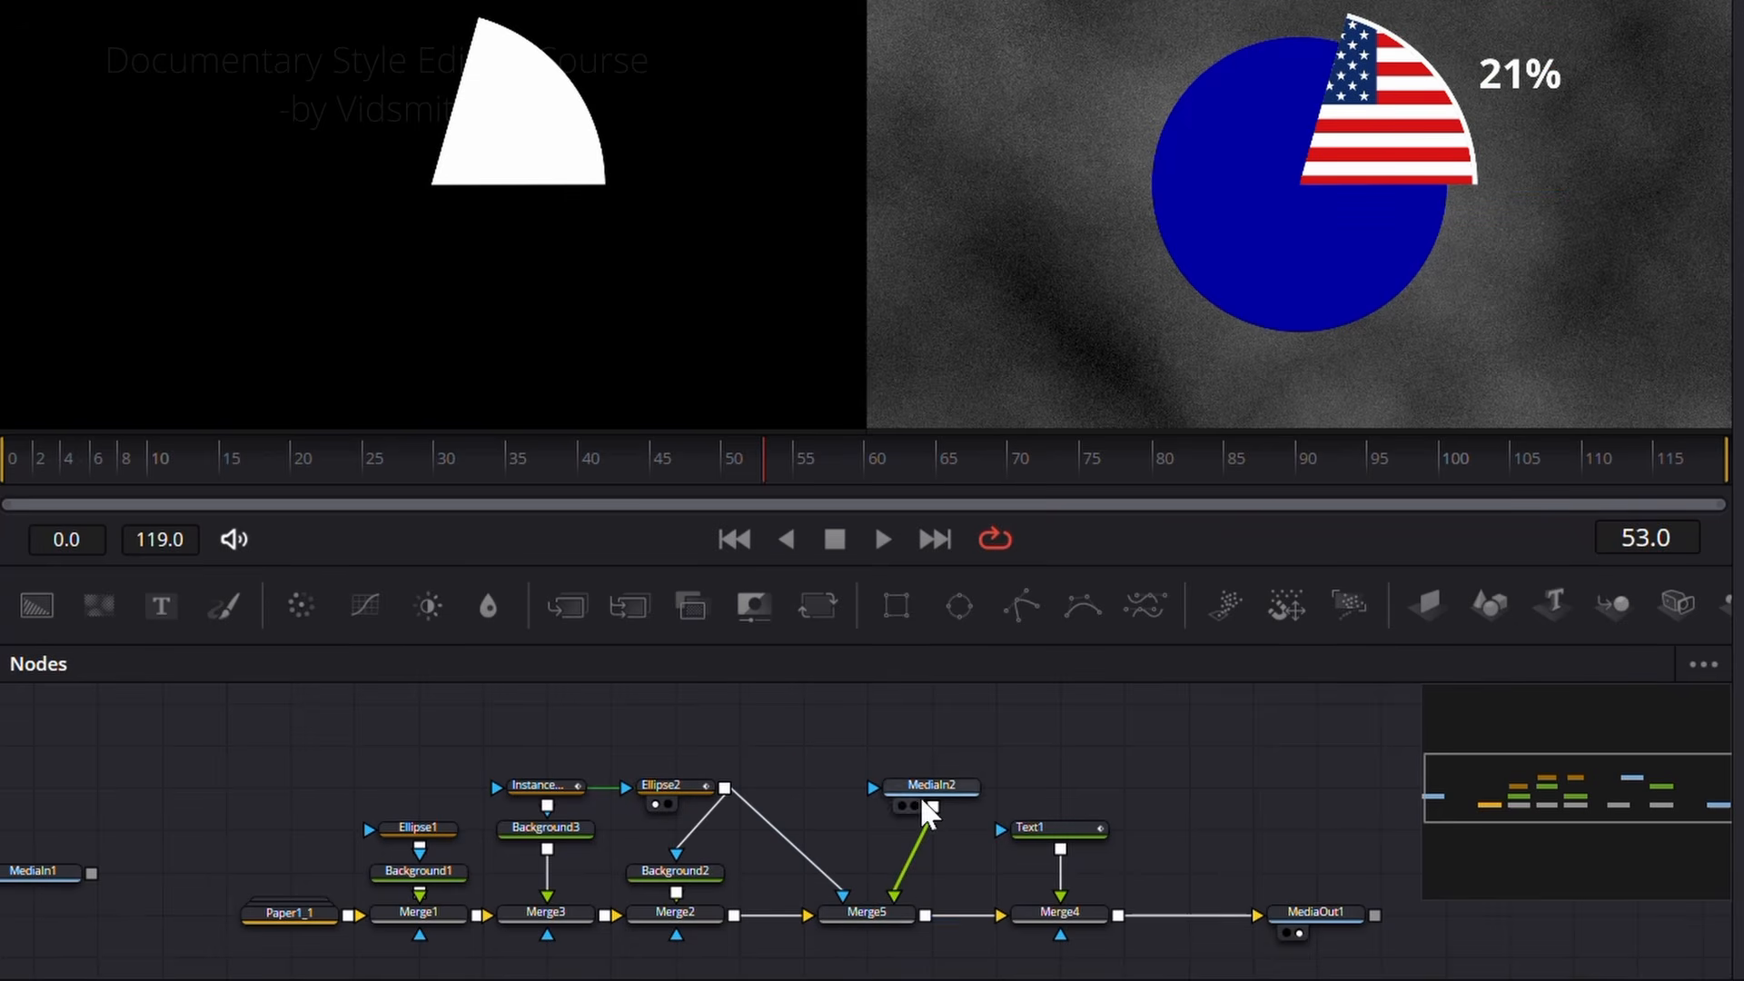
left_click(885, 920)
left_click(828, 863)
left_click_drag(775, 468, 805, 499)
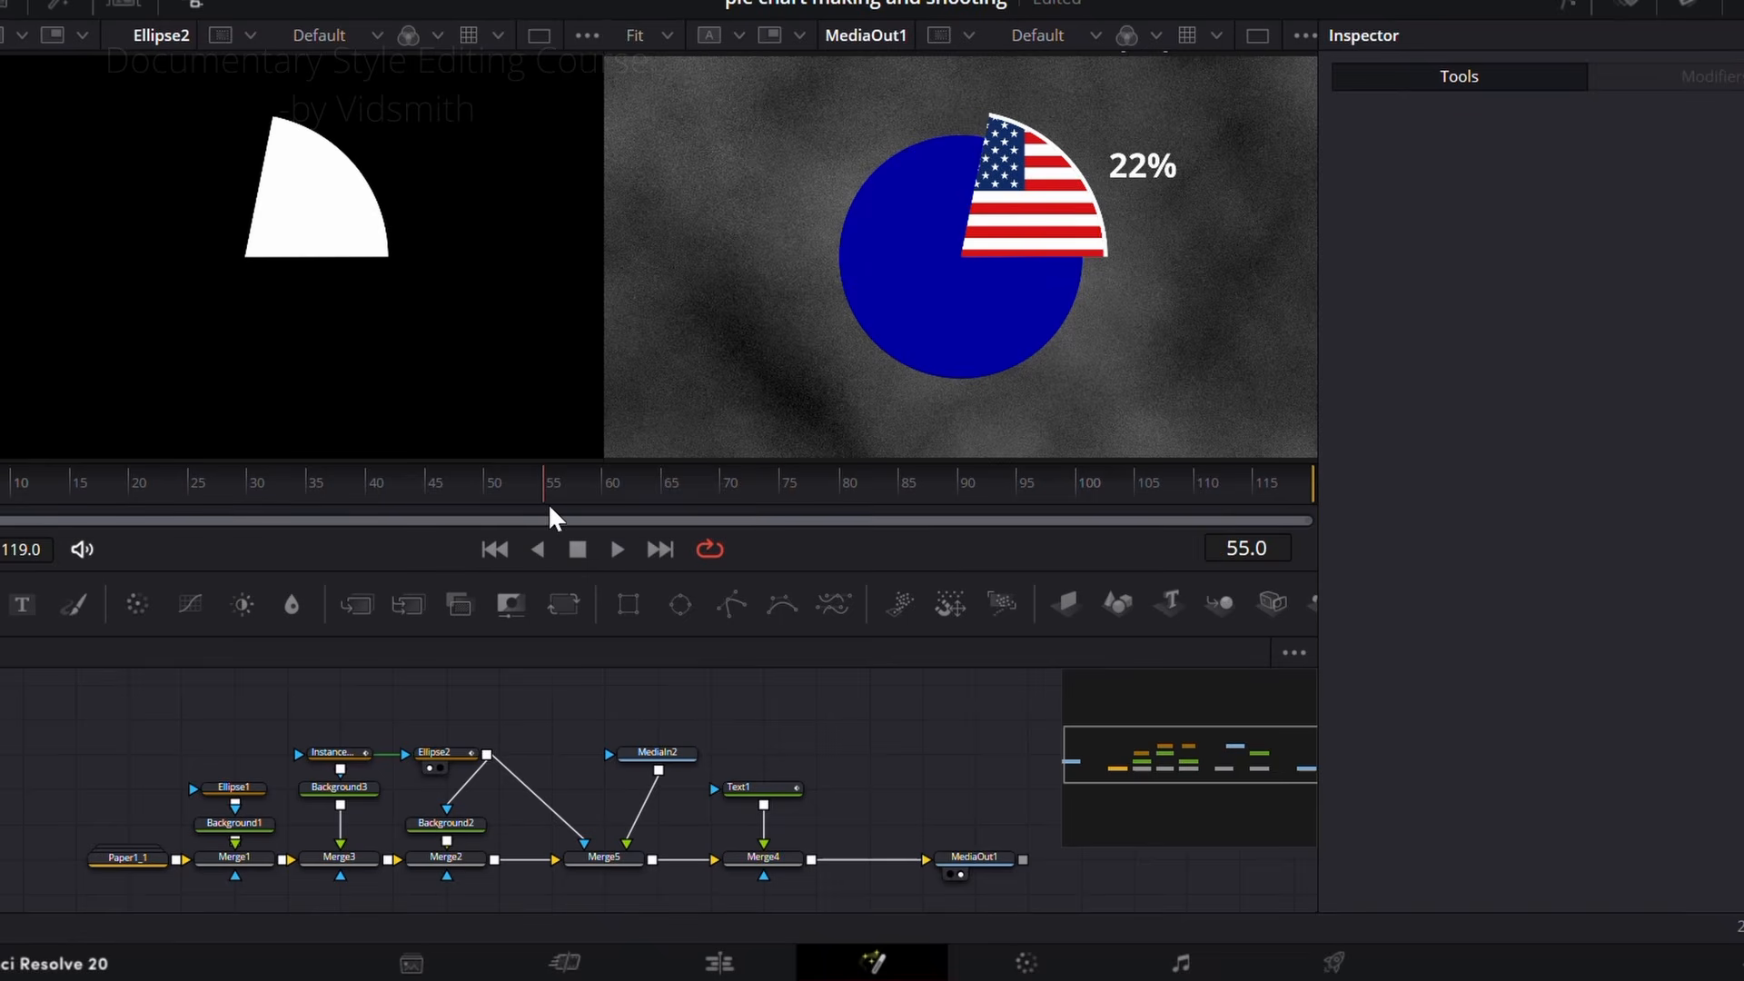
left_click_drag(550, 506, 461, 505)
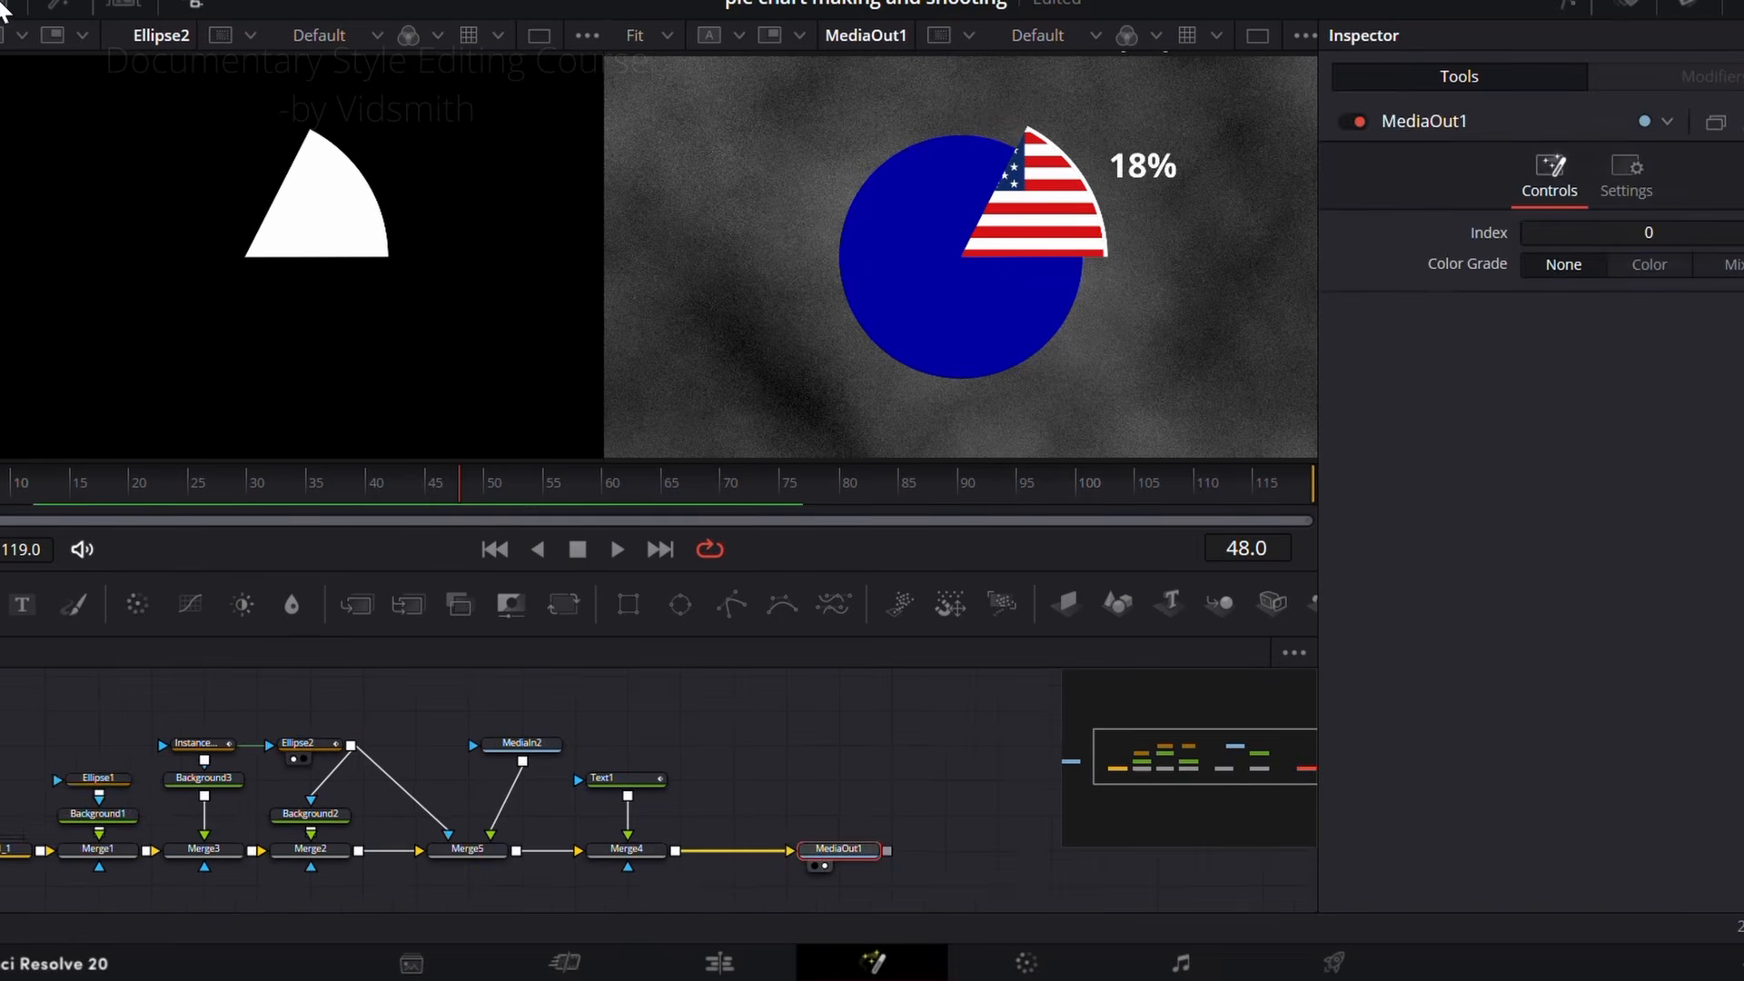
Step: Merge the world map image in before MediaOut1, scaled to 0.28 and centred at about X 0.536, Y 0.51
left_click(3, 5)
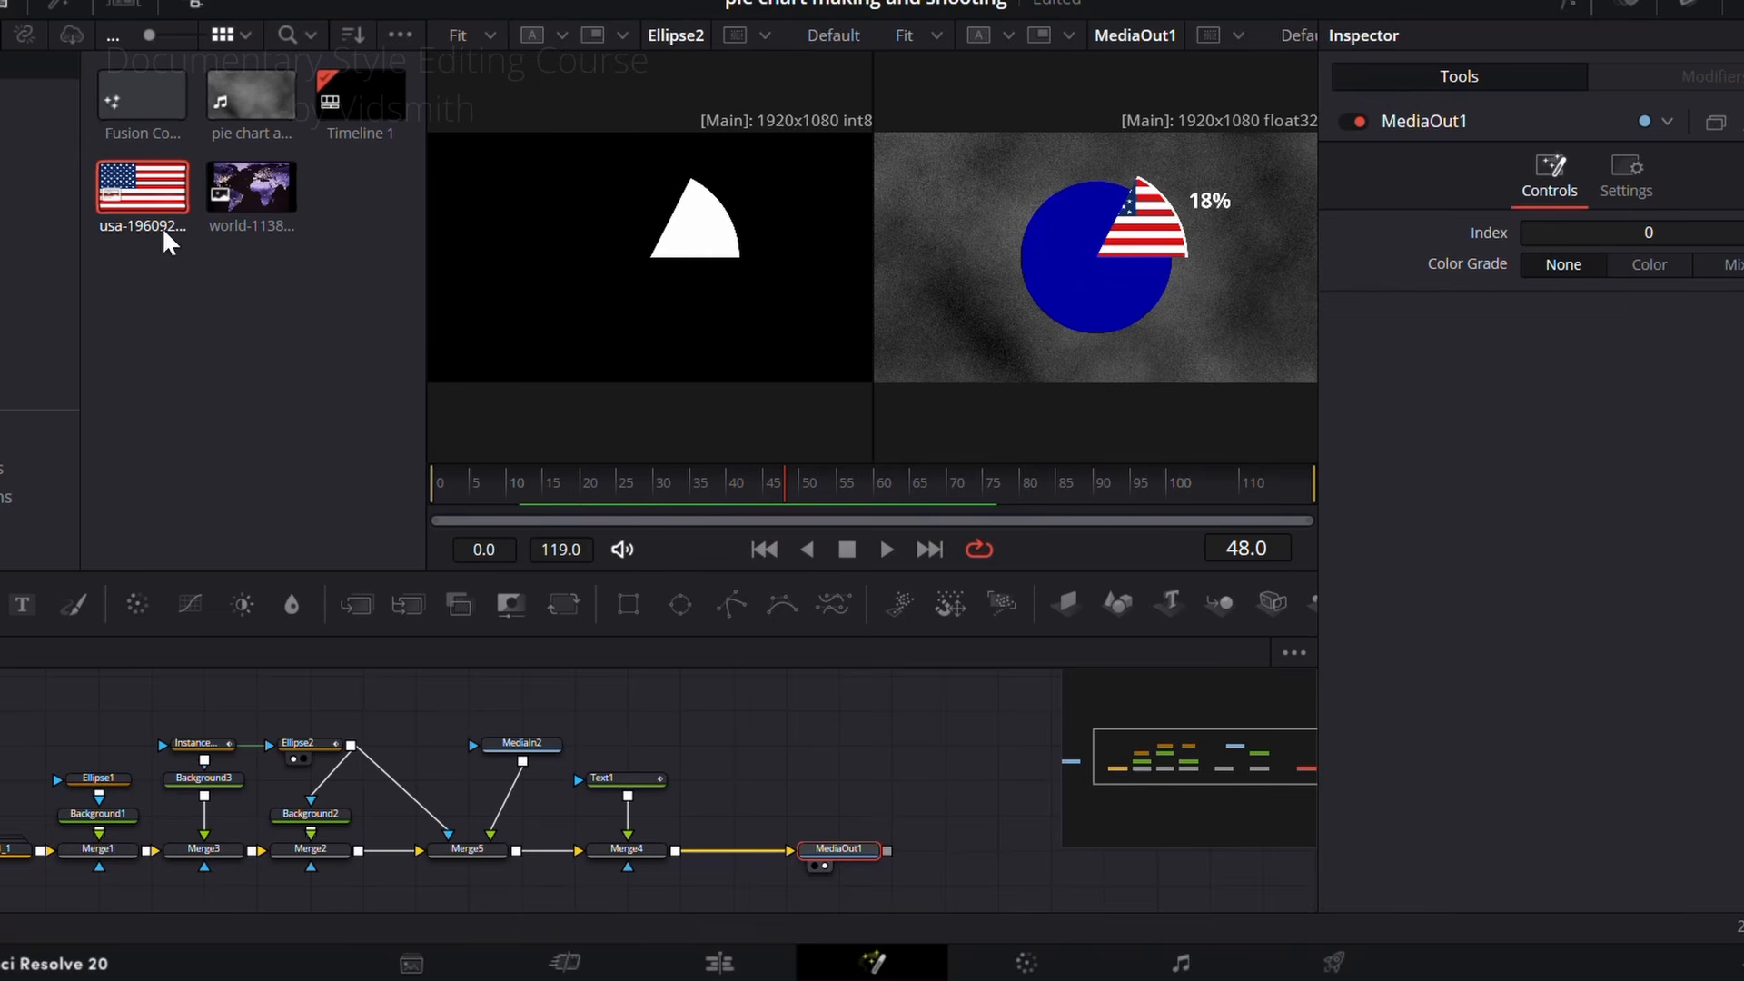
left_click_drag(242, 202, 677, 854)
left_click(3, 6)
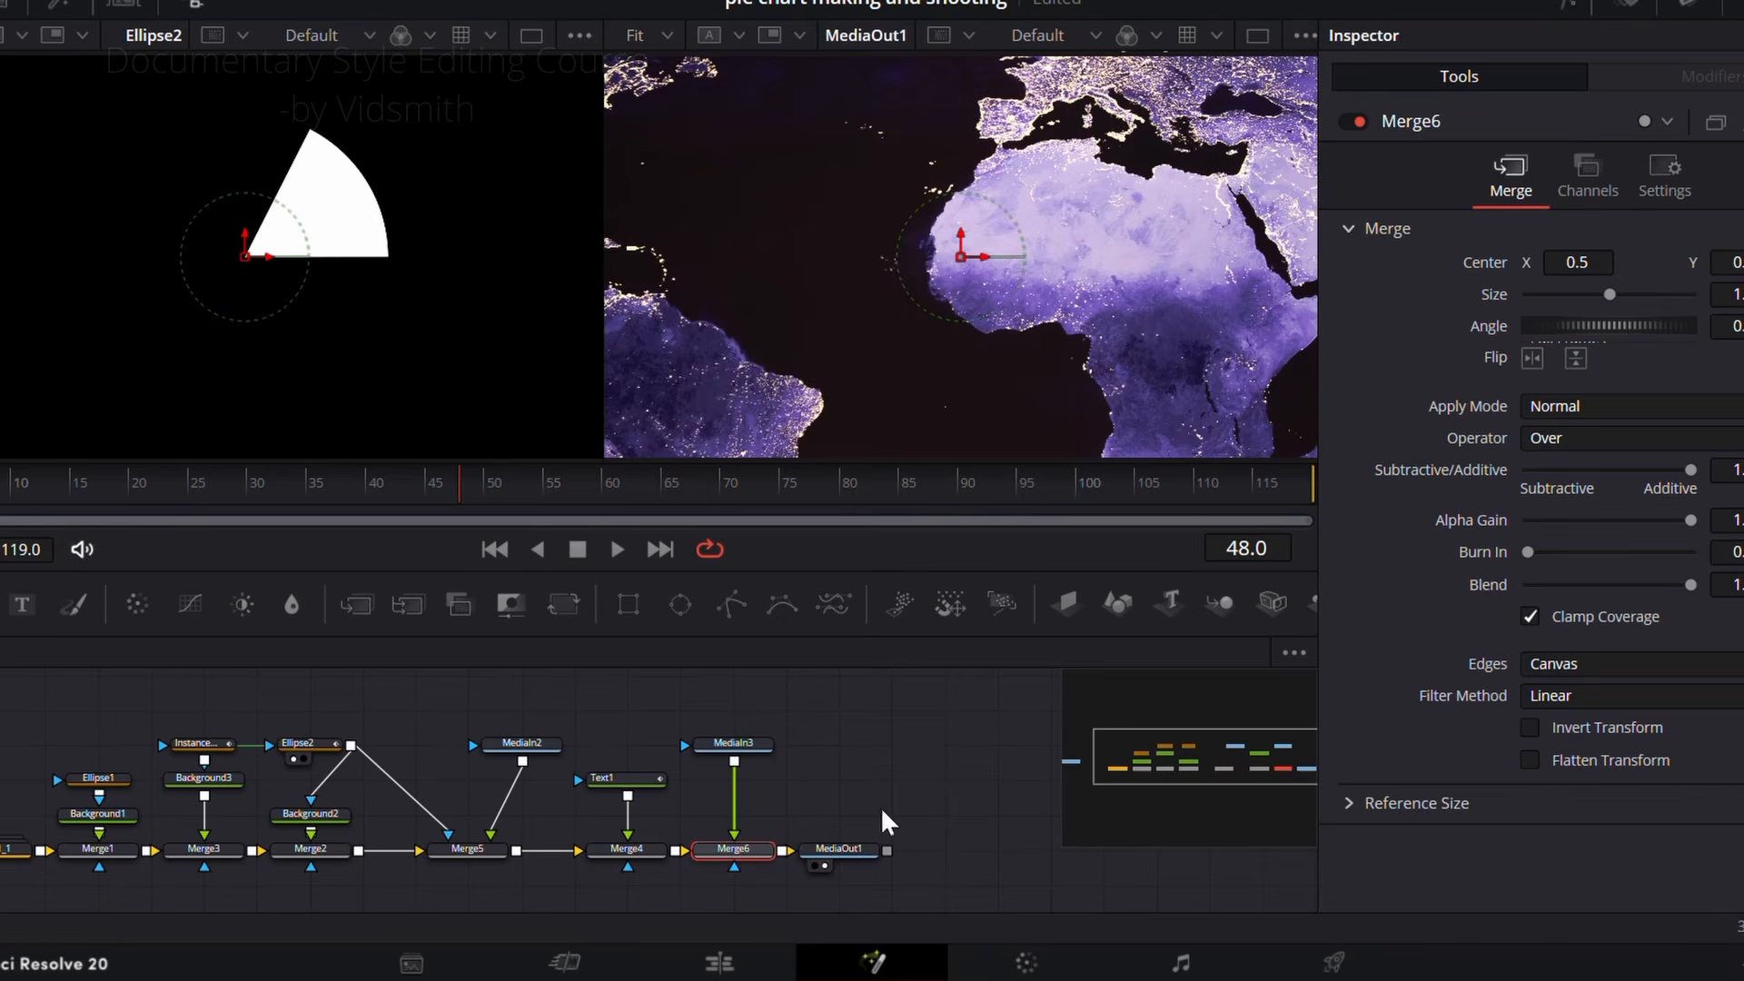
left_click_drag(1610, 295, 1552, 299)
mouse_move(961, 257)
left_mouse_down()
mouse_move(972, 405)
mouse_move(986, 256)
left_mouse_up()
Step: Detach Merge6 from the flow and move Paper1_1, Merge1, Background1 and Ellipse1 away from Merge3 to open a gap
left_click_drag(735, 852, 852, 770)
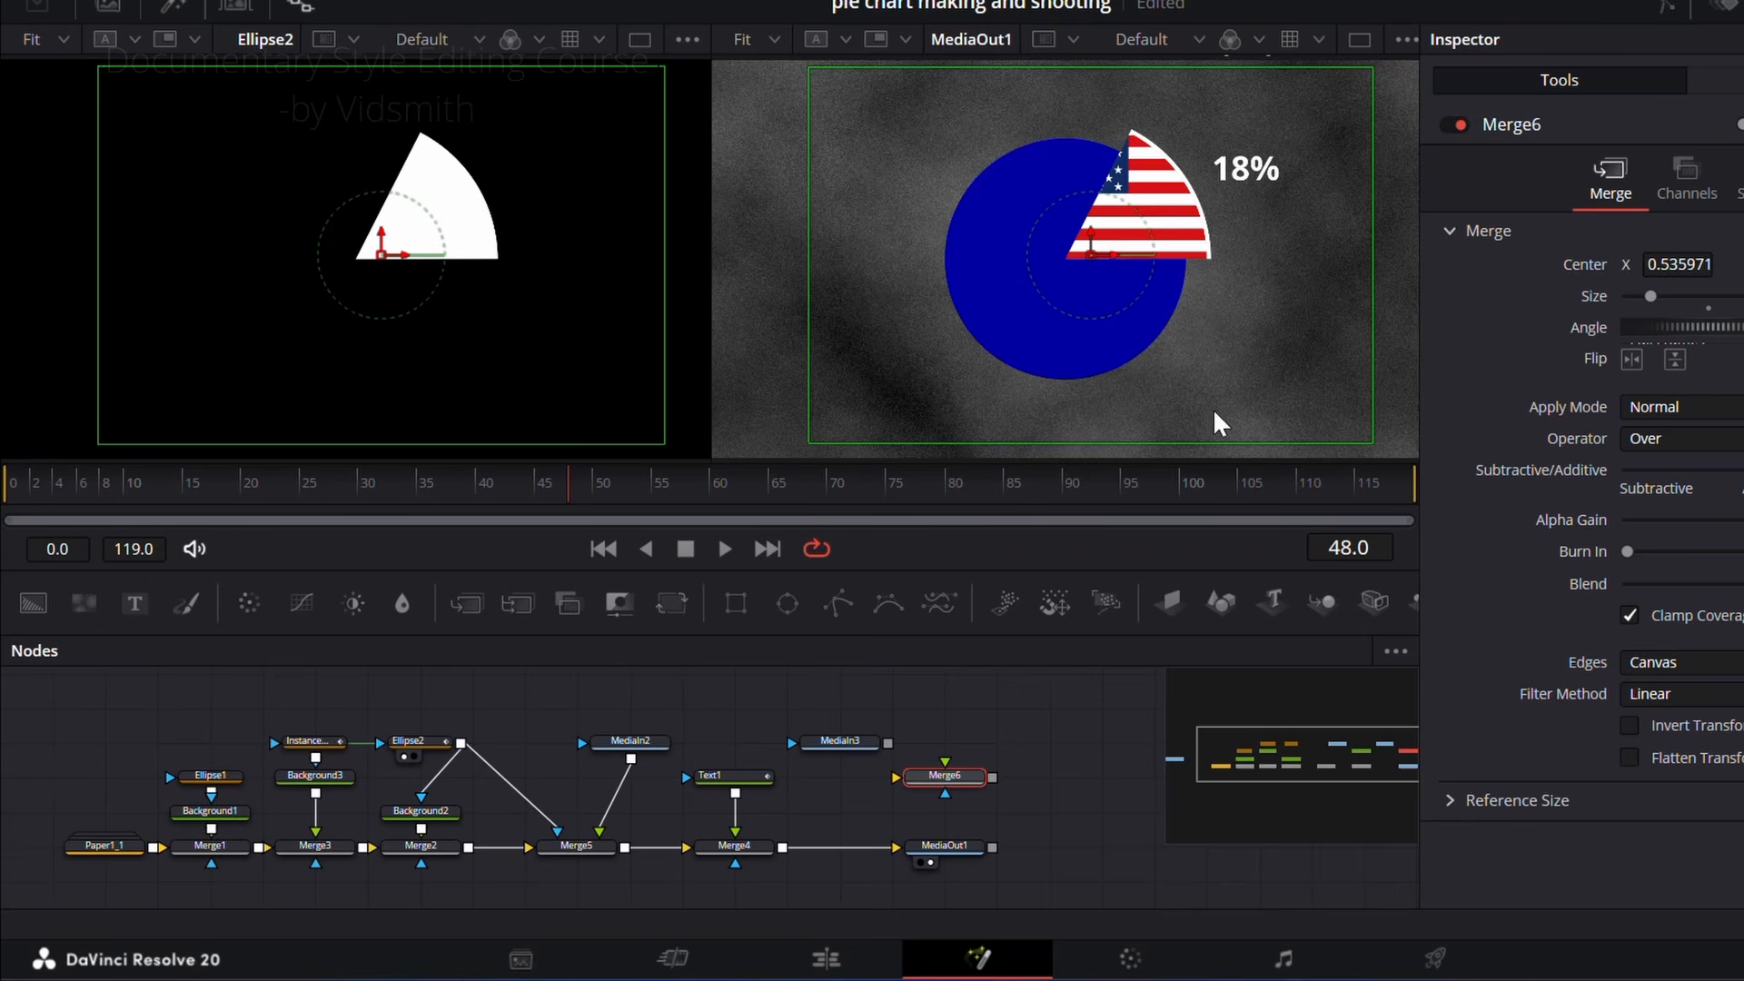
left_click_drag(214, 854, 273, 363)
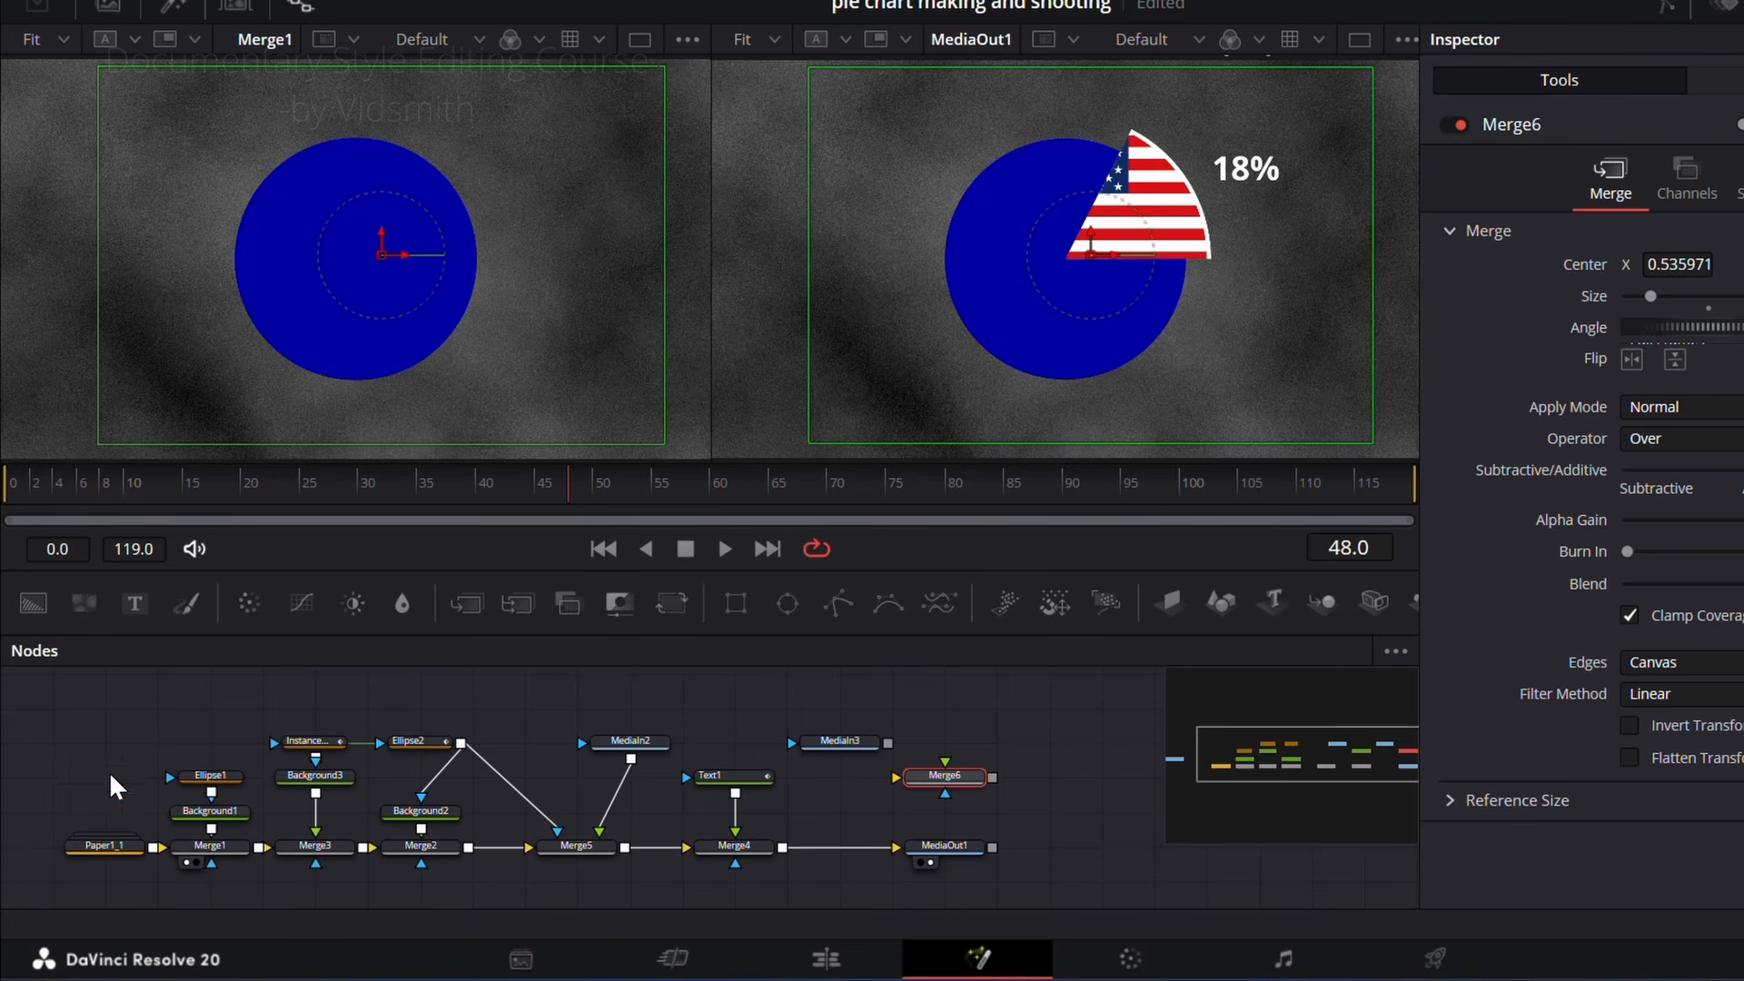
left_click_drag(109, 771, 210, 870)
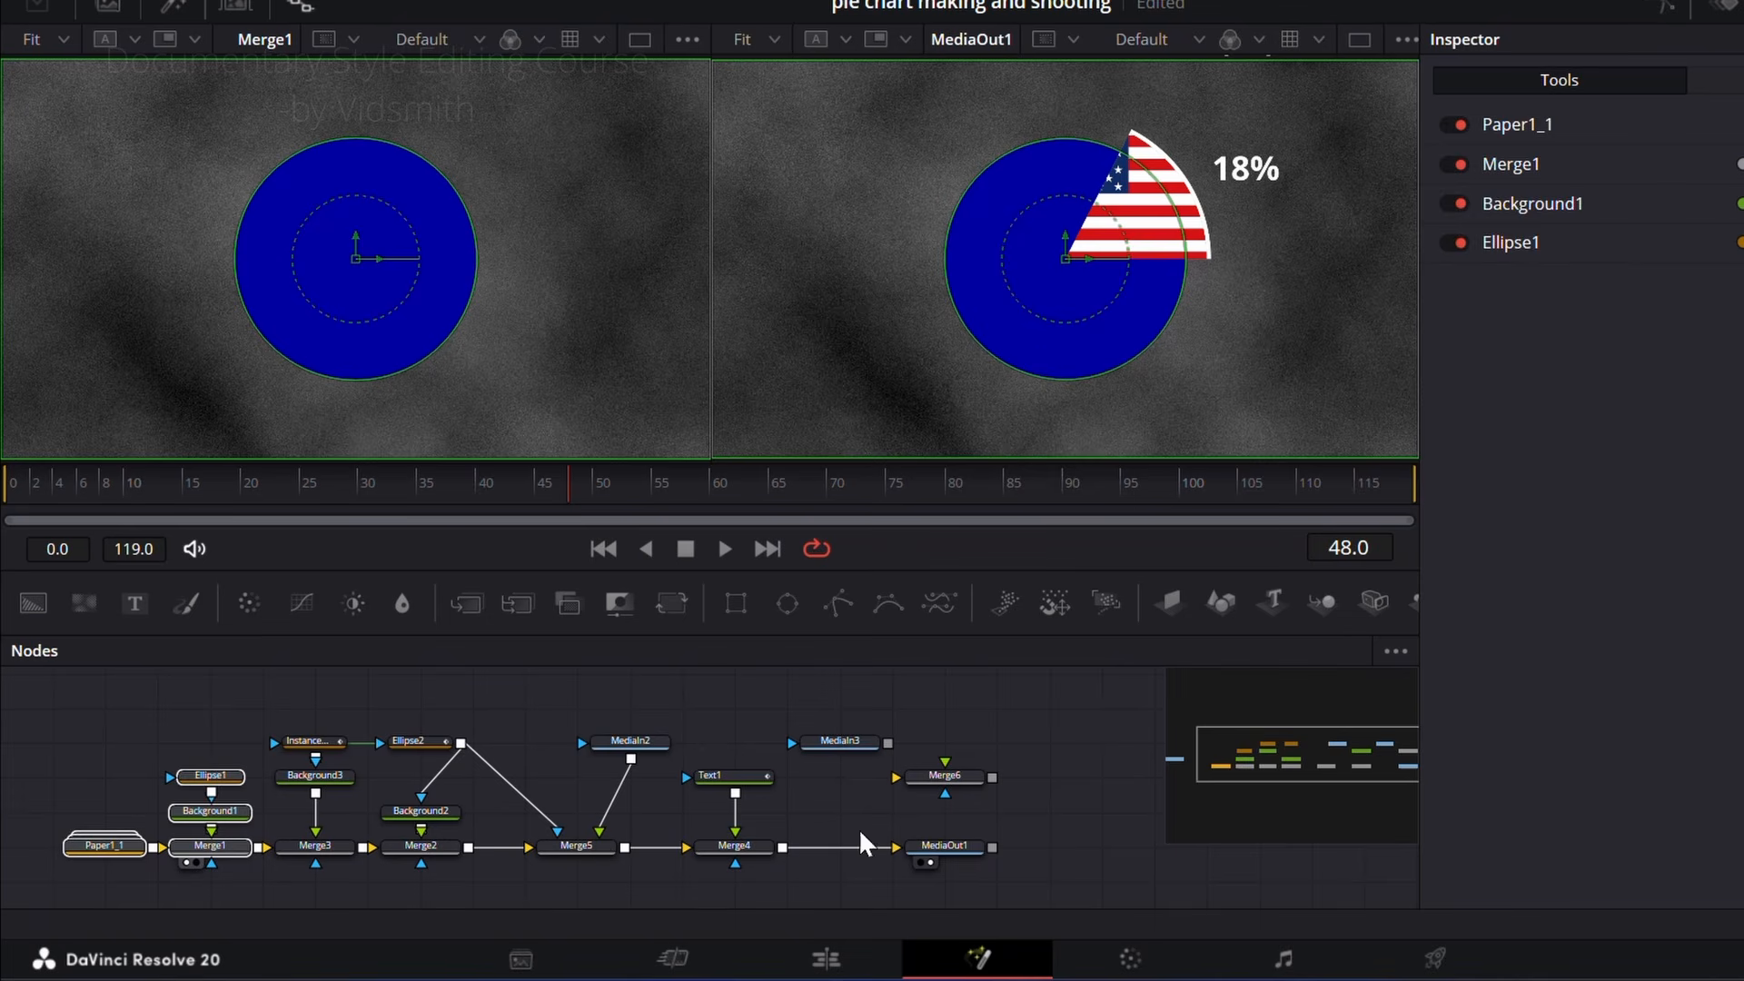
scroll(410, 786, "down", 1)
scroll(412, 788, "up", 1)
left_click_drag(555, 809, 774, 812)
left_click_drag(295, 743, 326, 855)
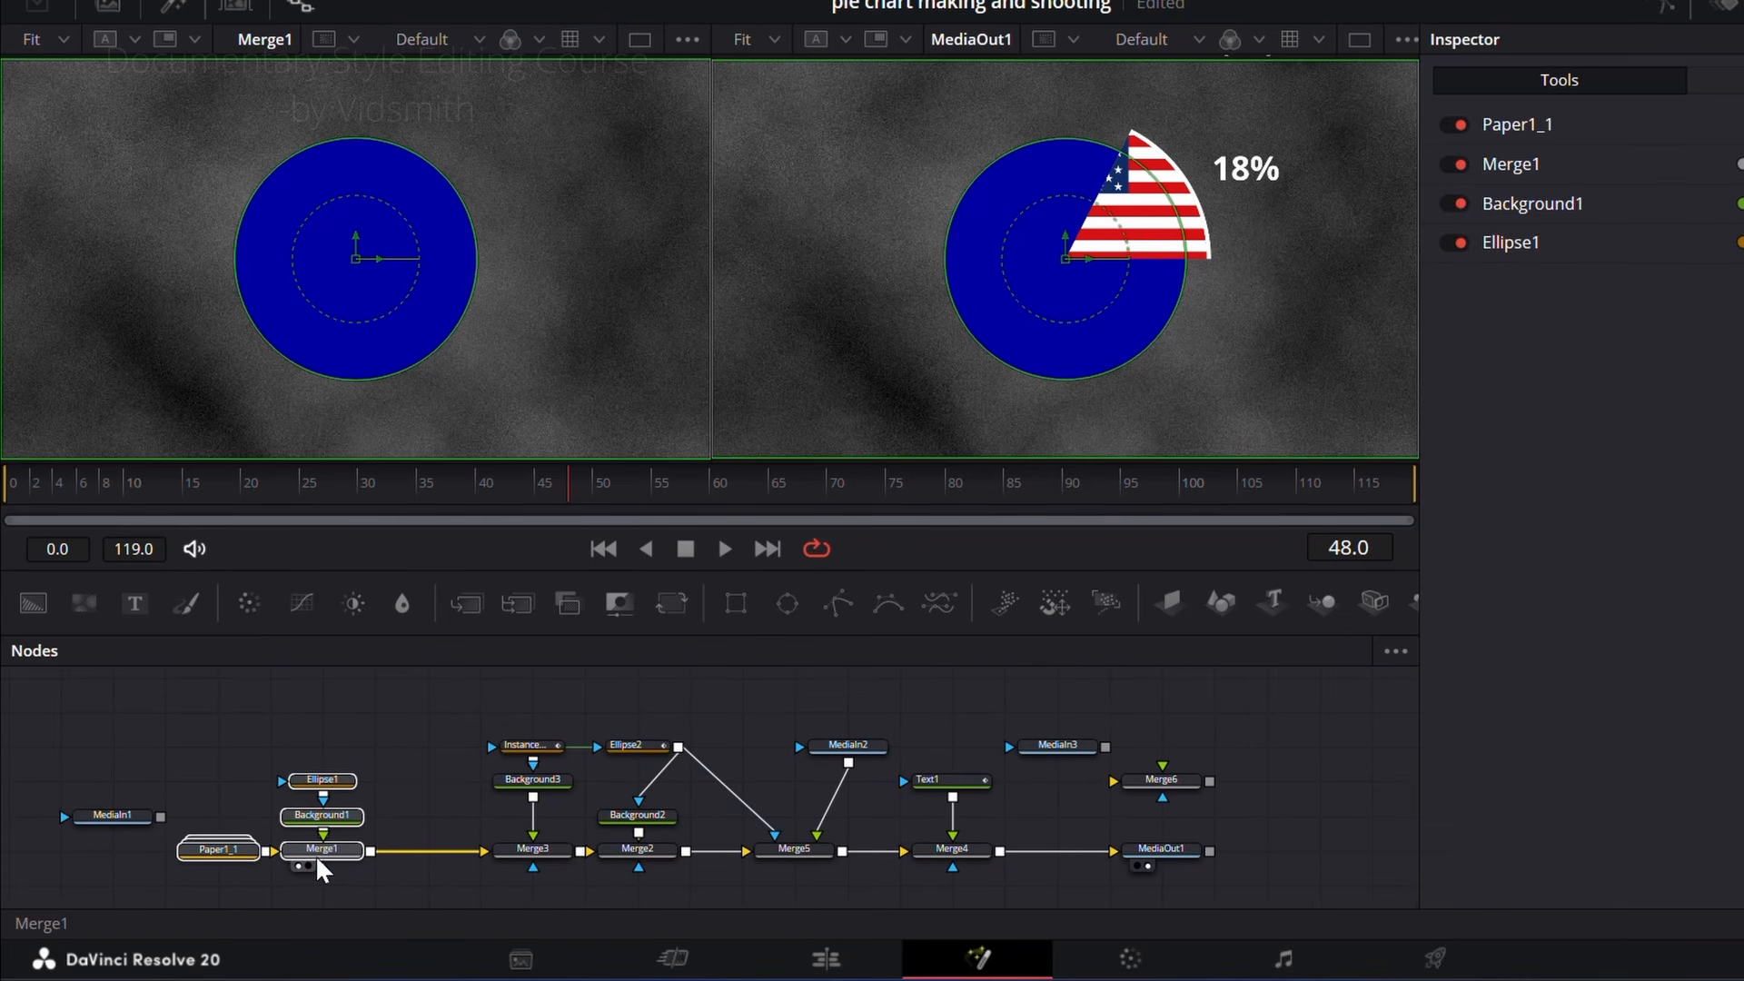
Step: Insert Merge6 between Merge1 and Merge3 and reconnect the MediaIn3 world map as its foreground
left_click(1180, 745)
left_click_drag(1179, 799, 440, 860)
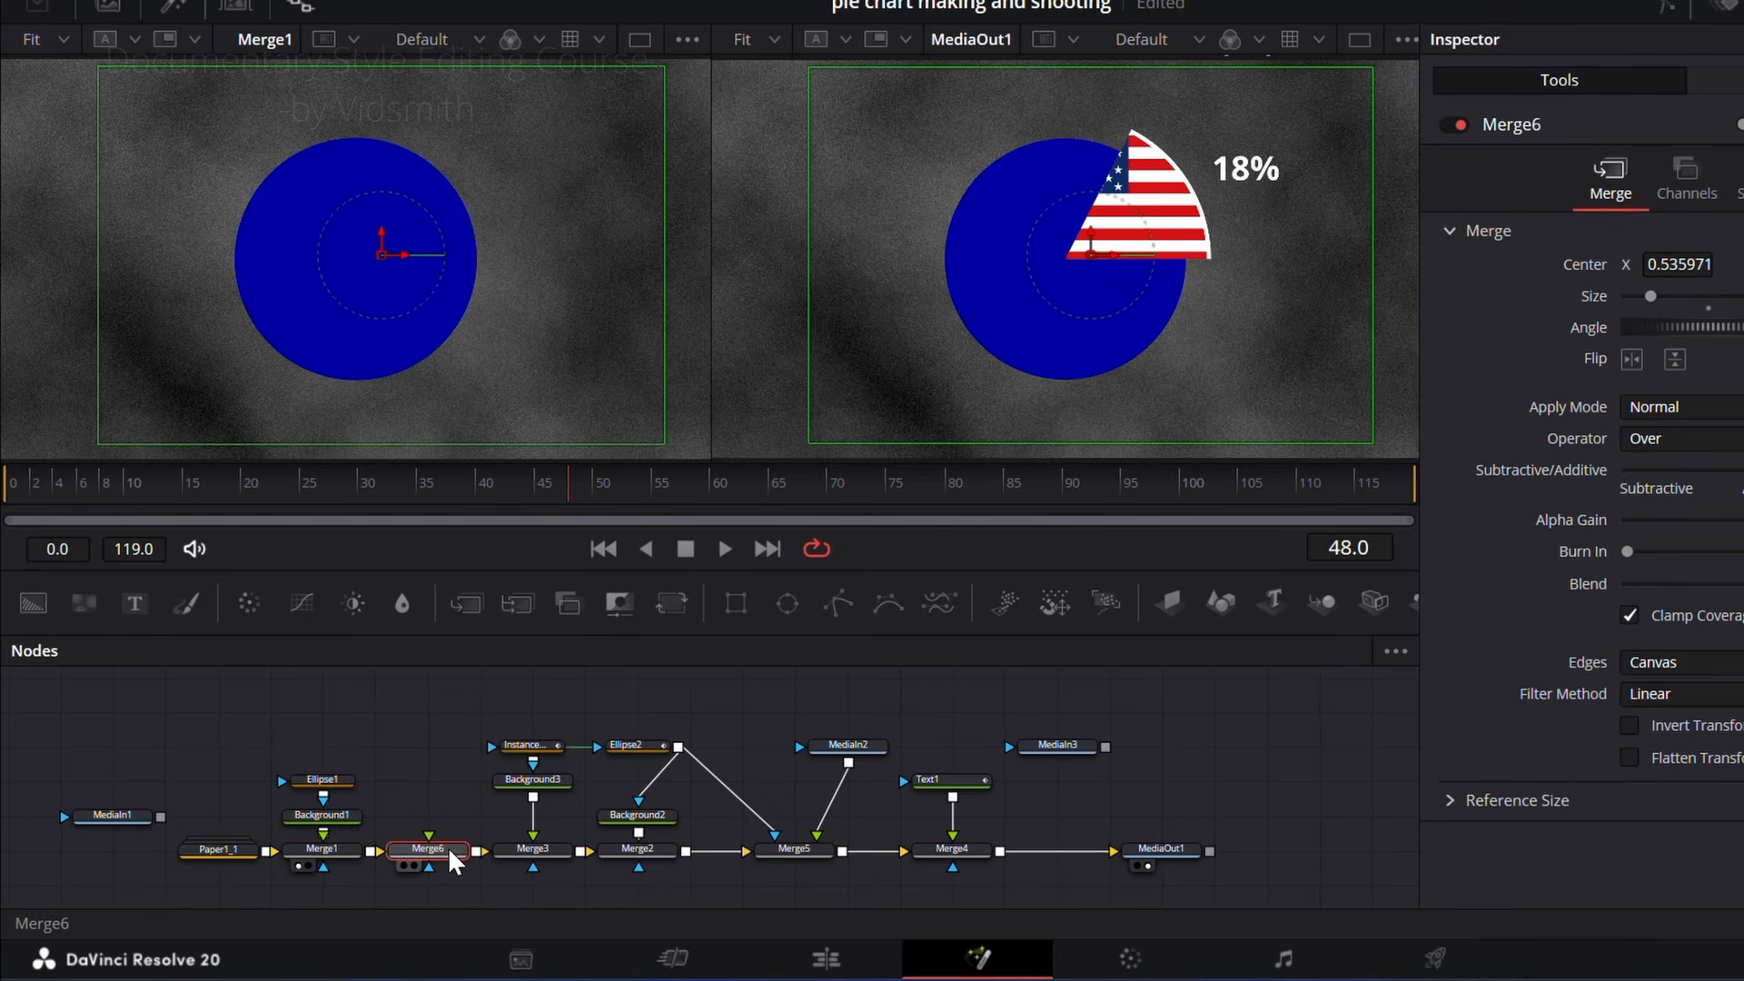
left_click_drag(1040, 754, 563, 789)
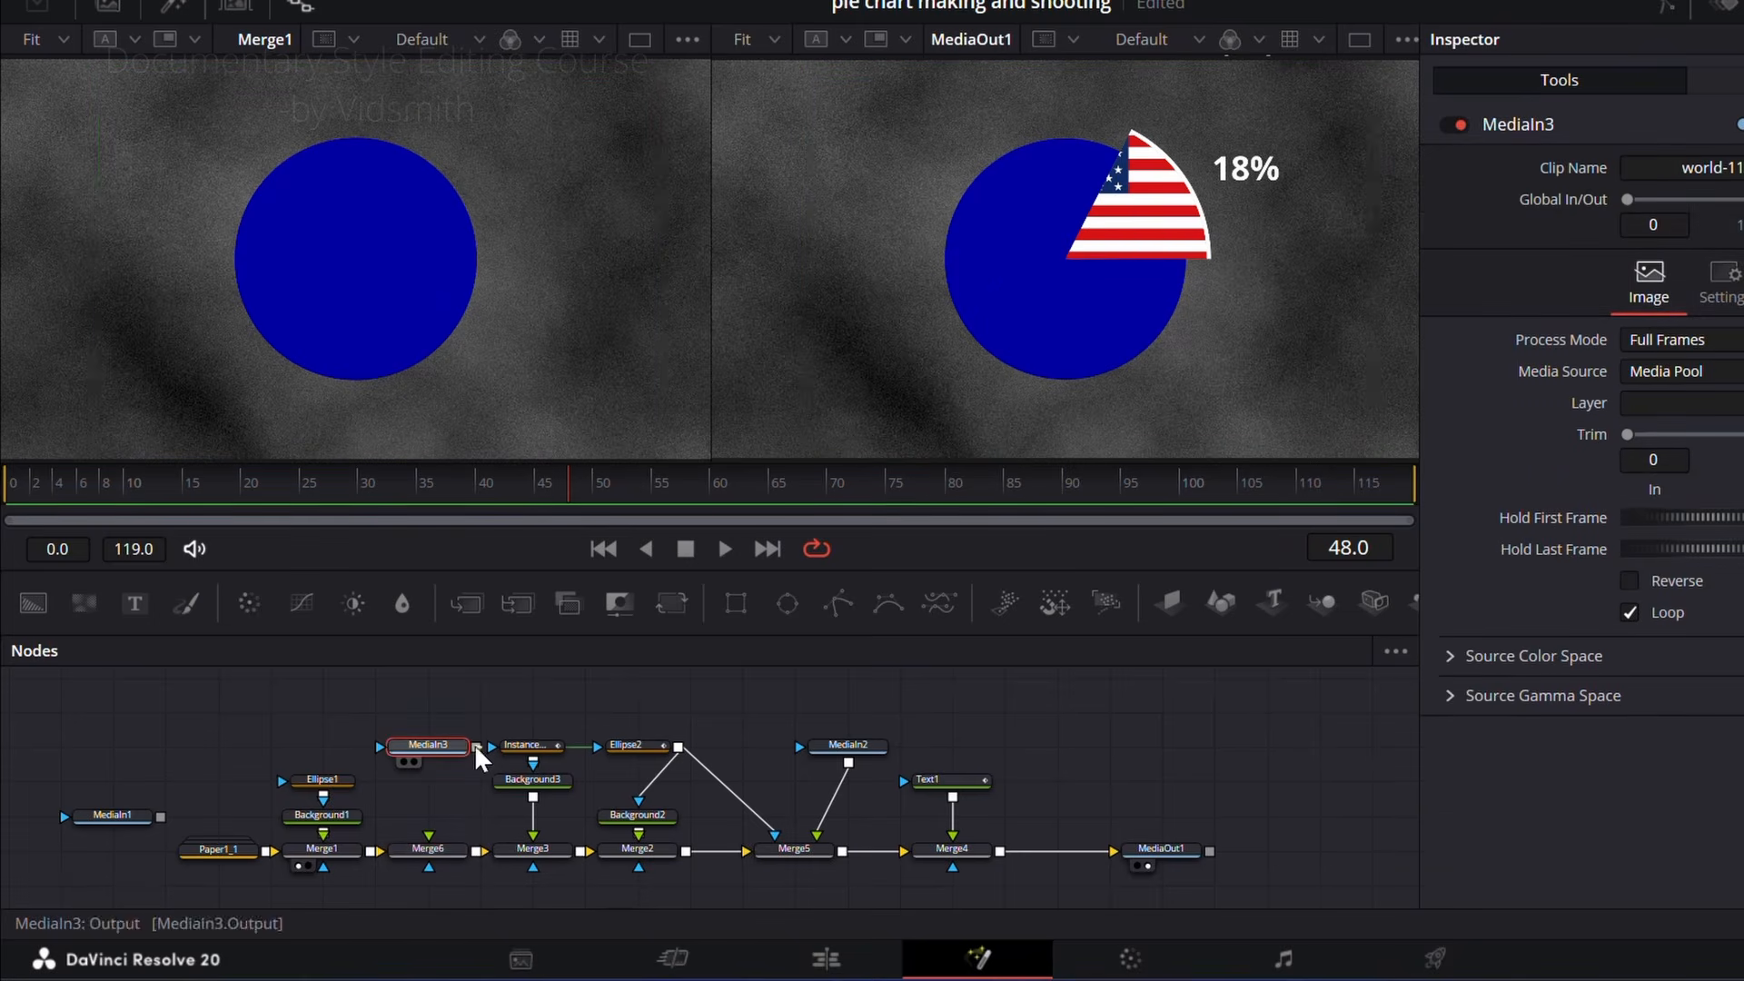
left_click_drag(474, 744, 430, 849)
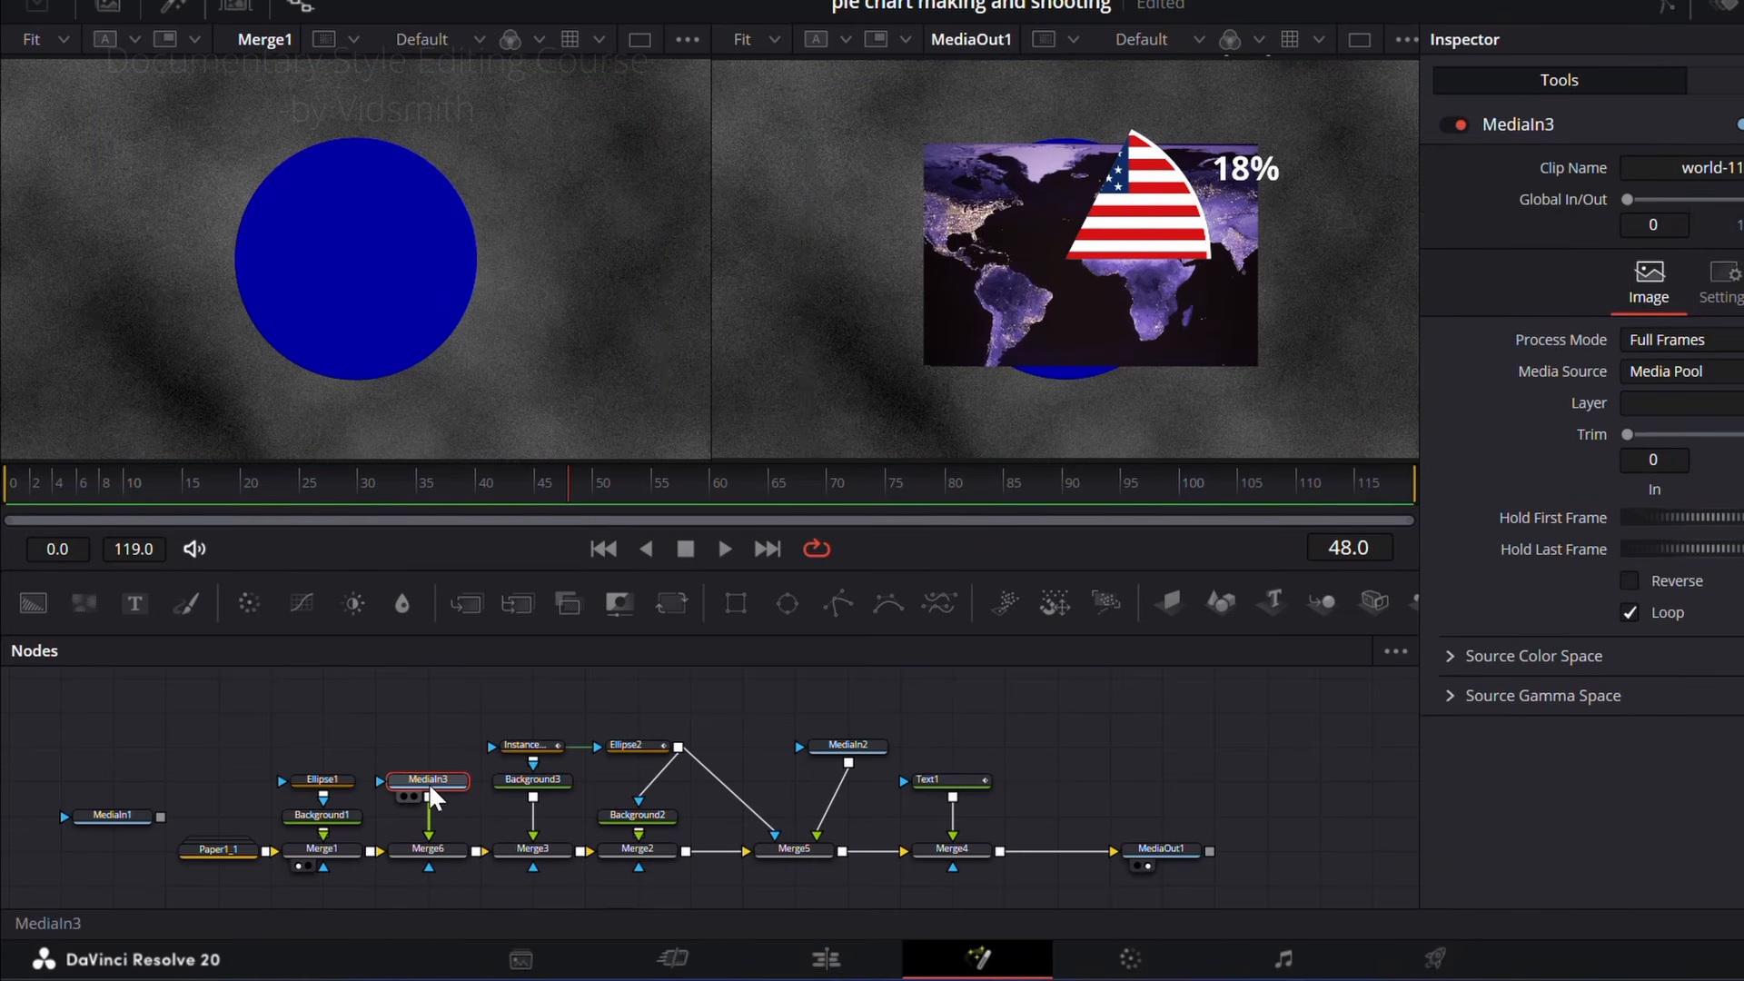
left_click_drag(428, 782, 433, 713)
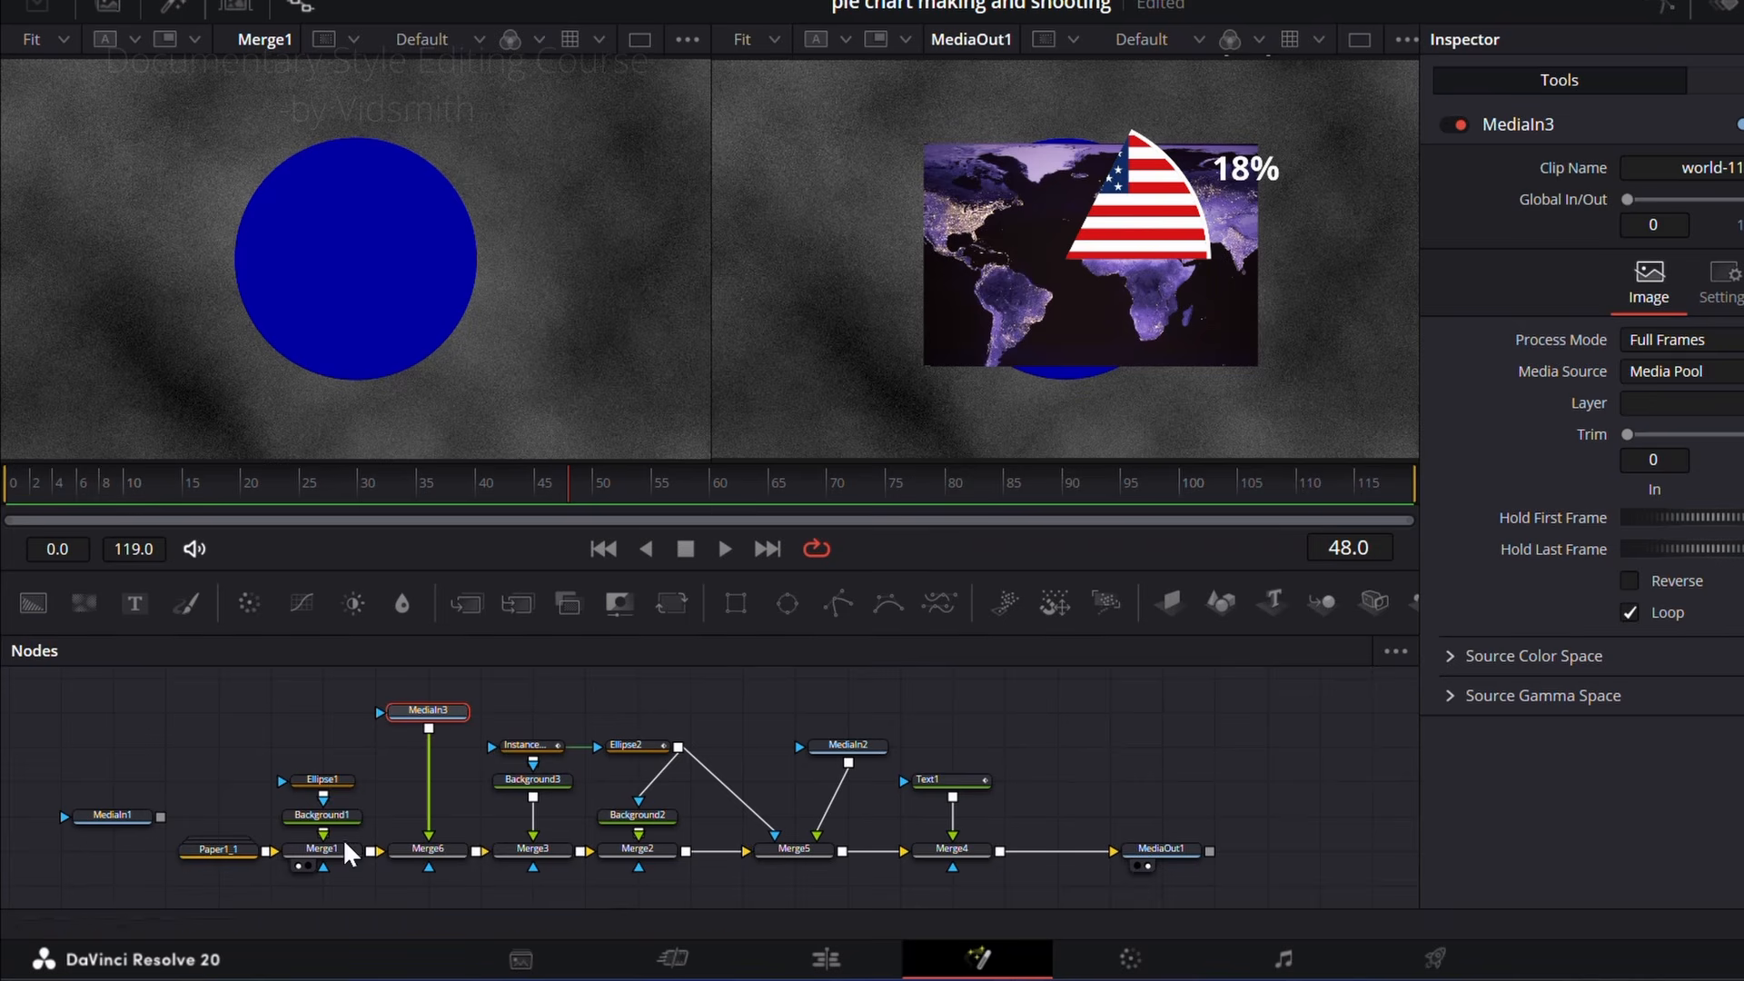
Step: Mask Merge6 with Ellipse1 and fit the world map to the circle with Size 0.36 and Center X 0.580971
key("1")
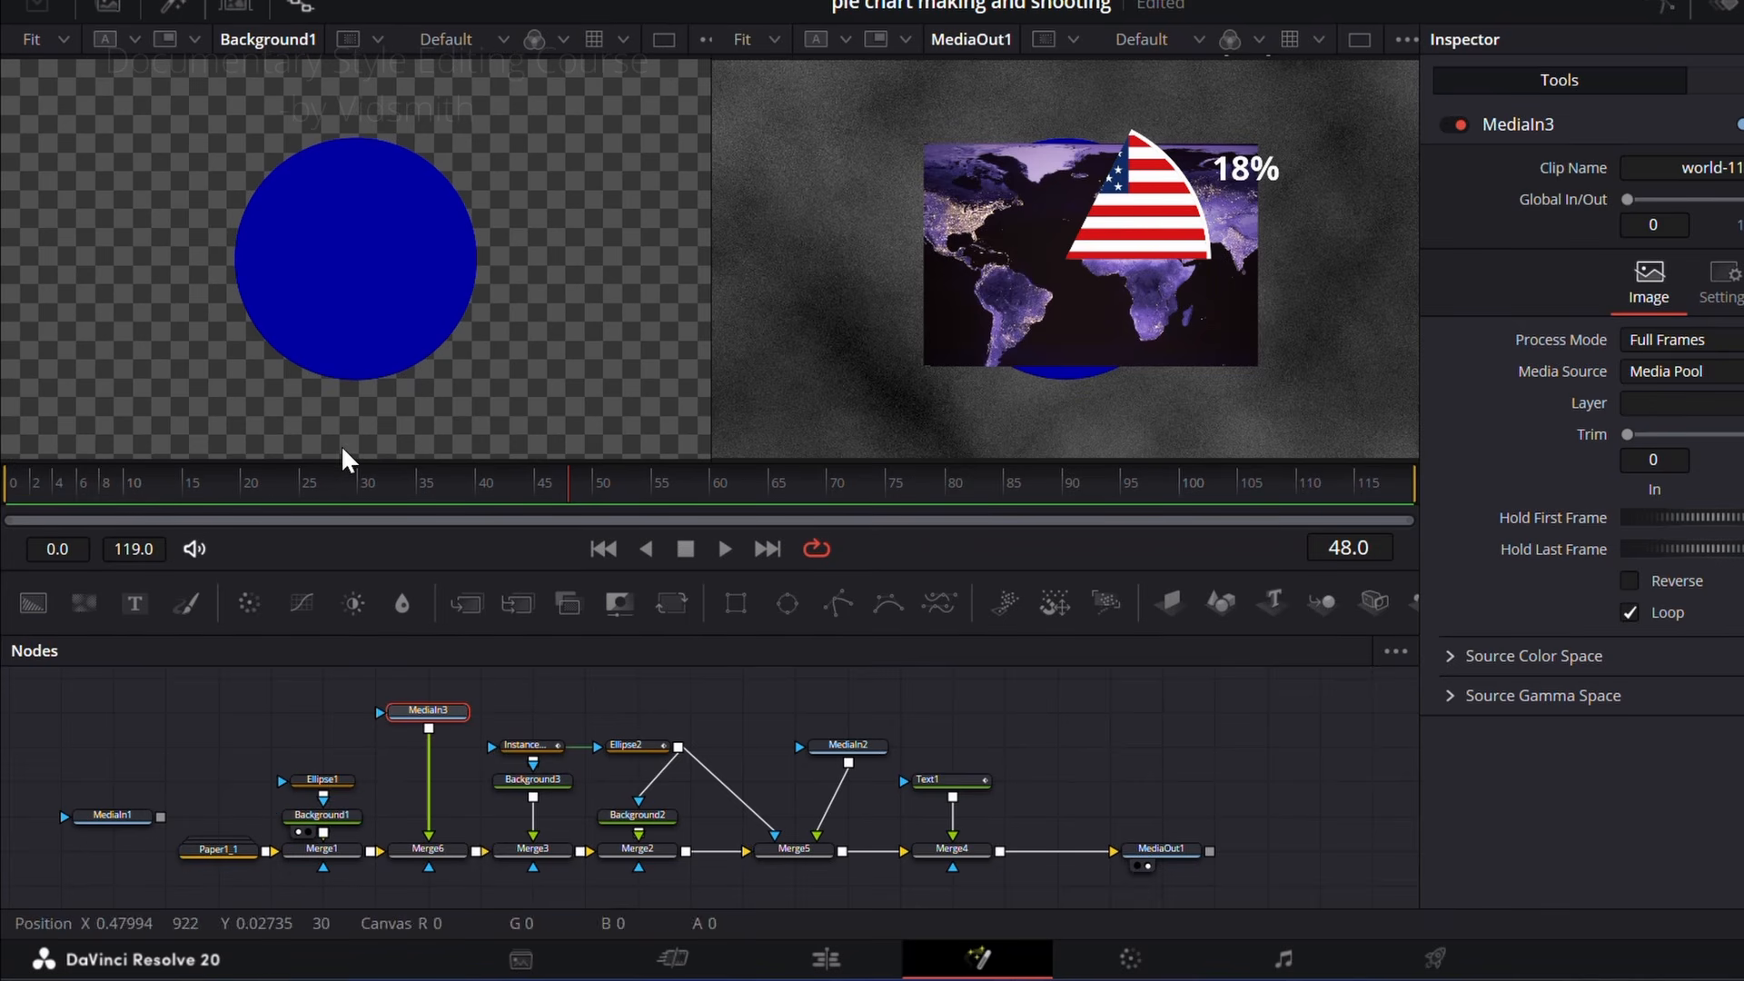
left_click_drag(323, 780, 406, 242)
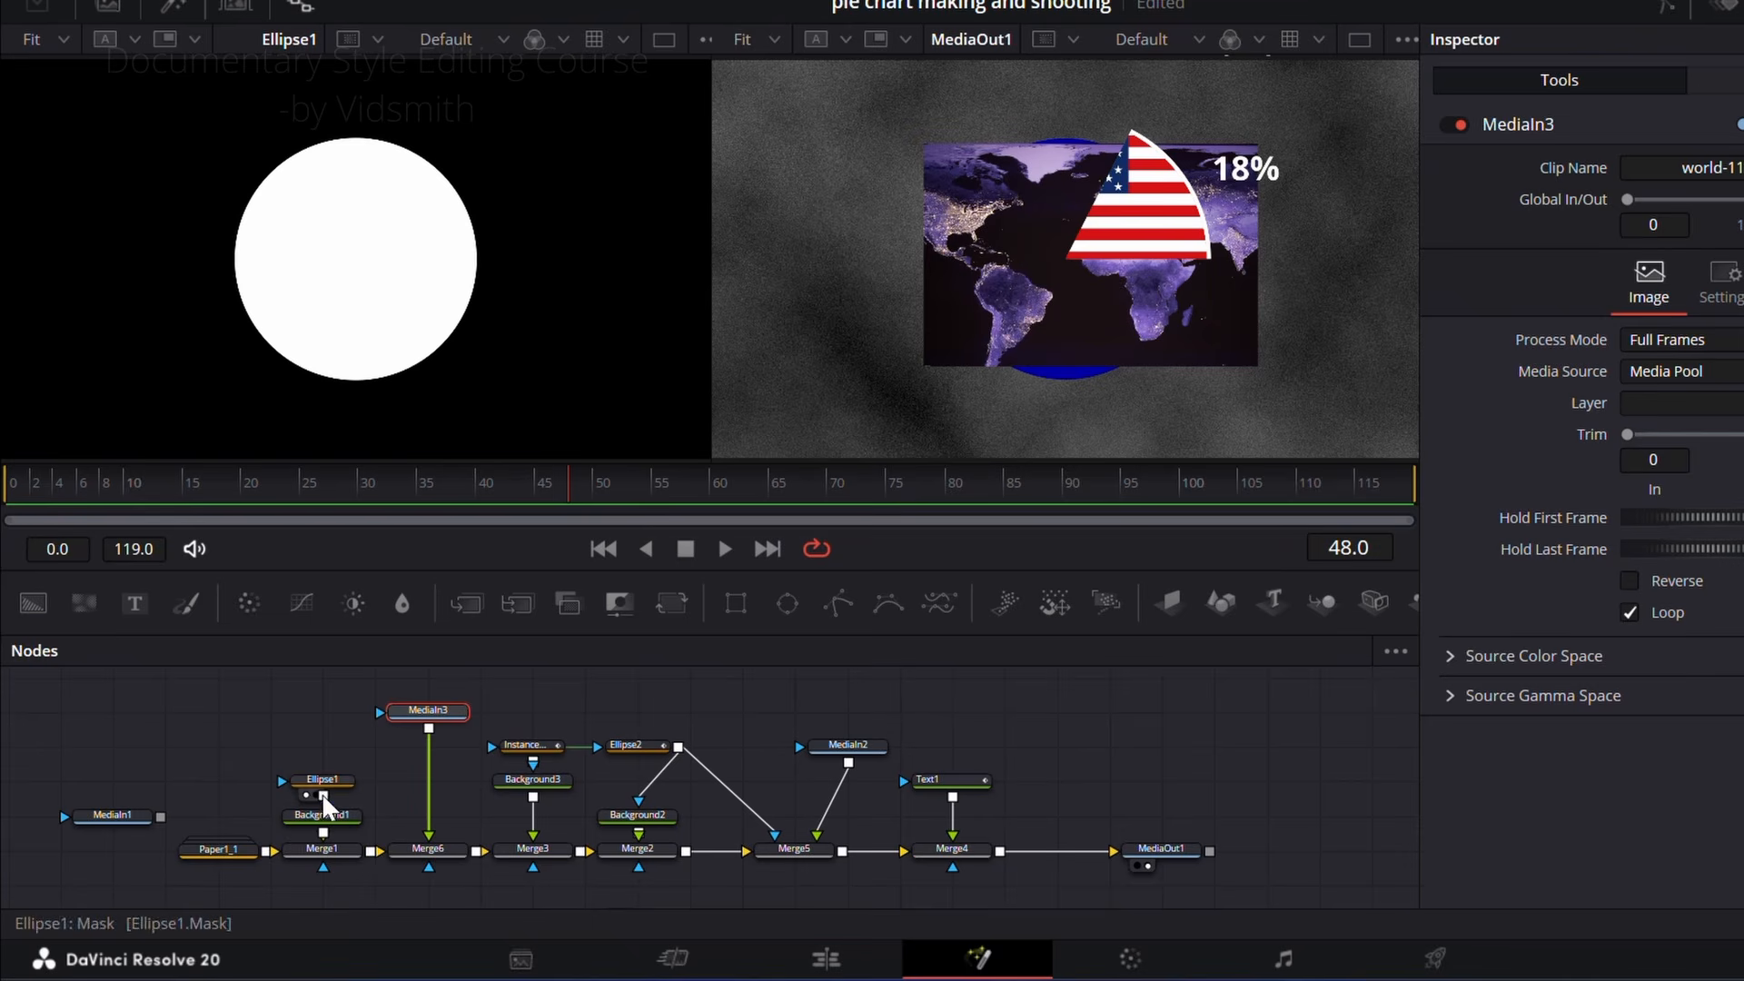
left_click_drag(322, 797, 369, 757)
left_click_drag(401, 842, 433, 868)
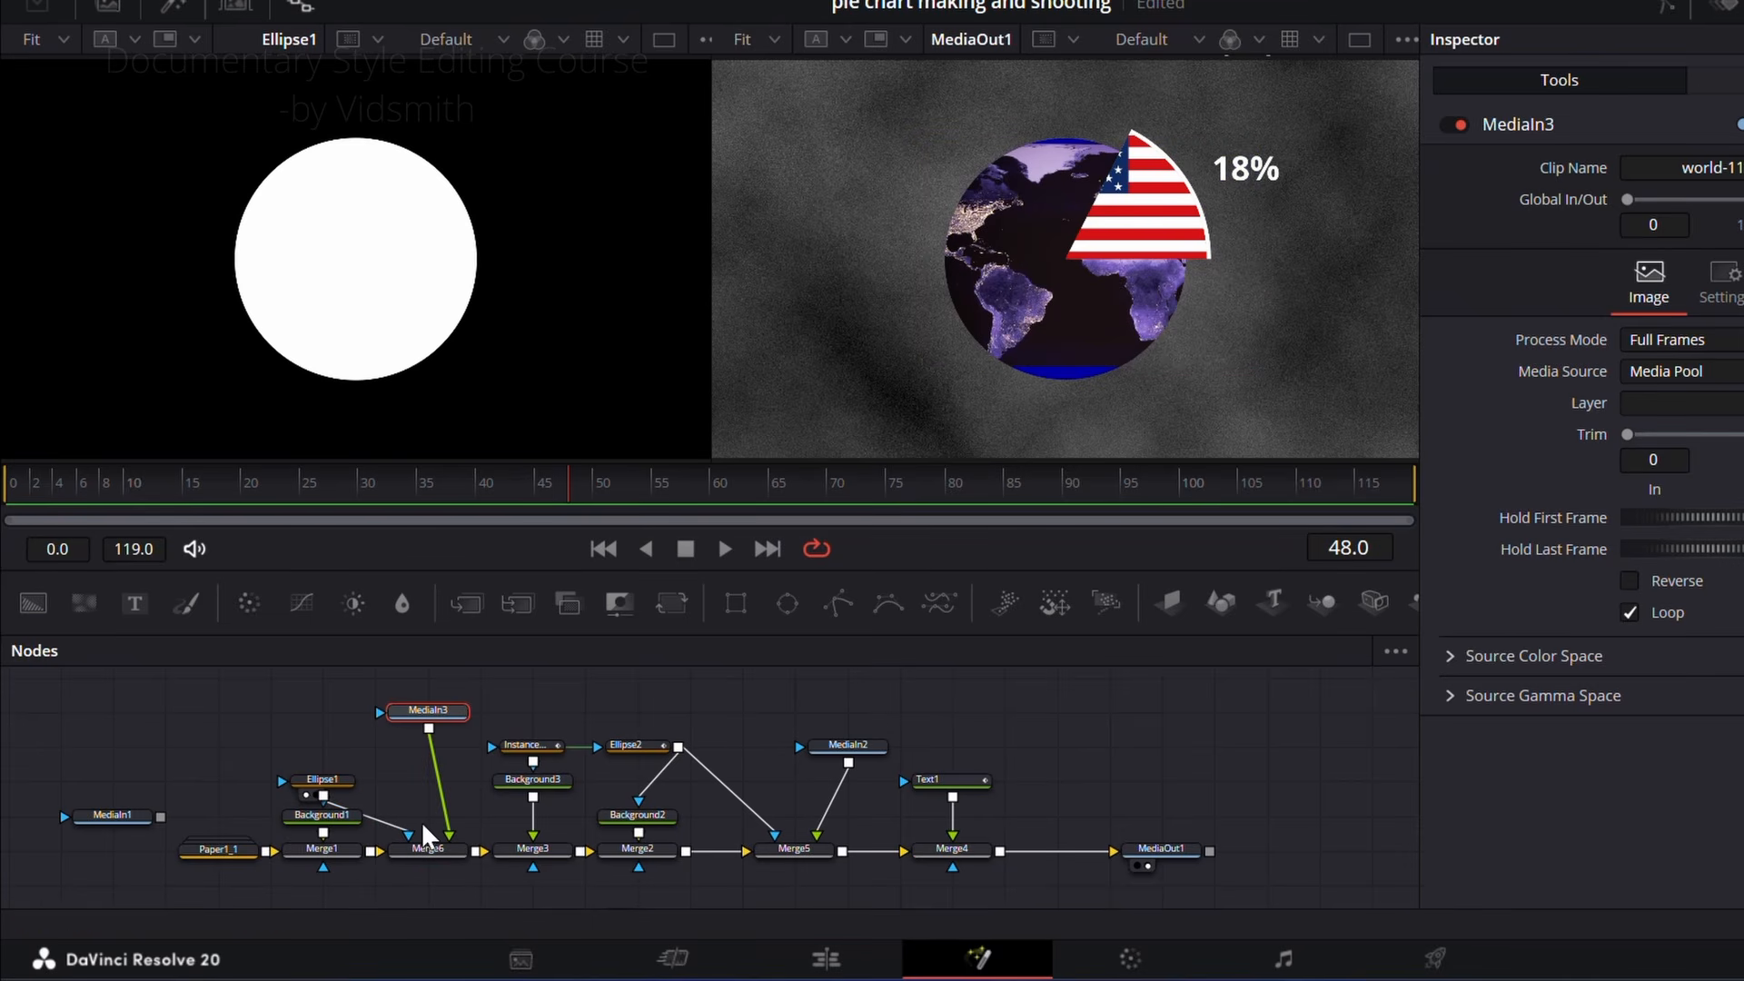
left_click(438, 858)
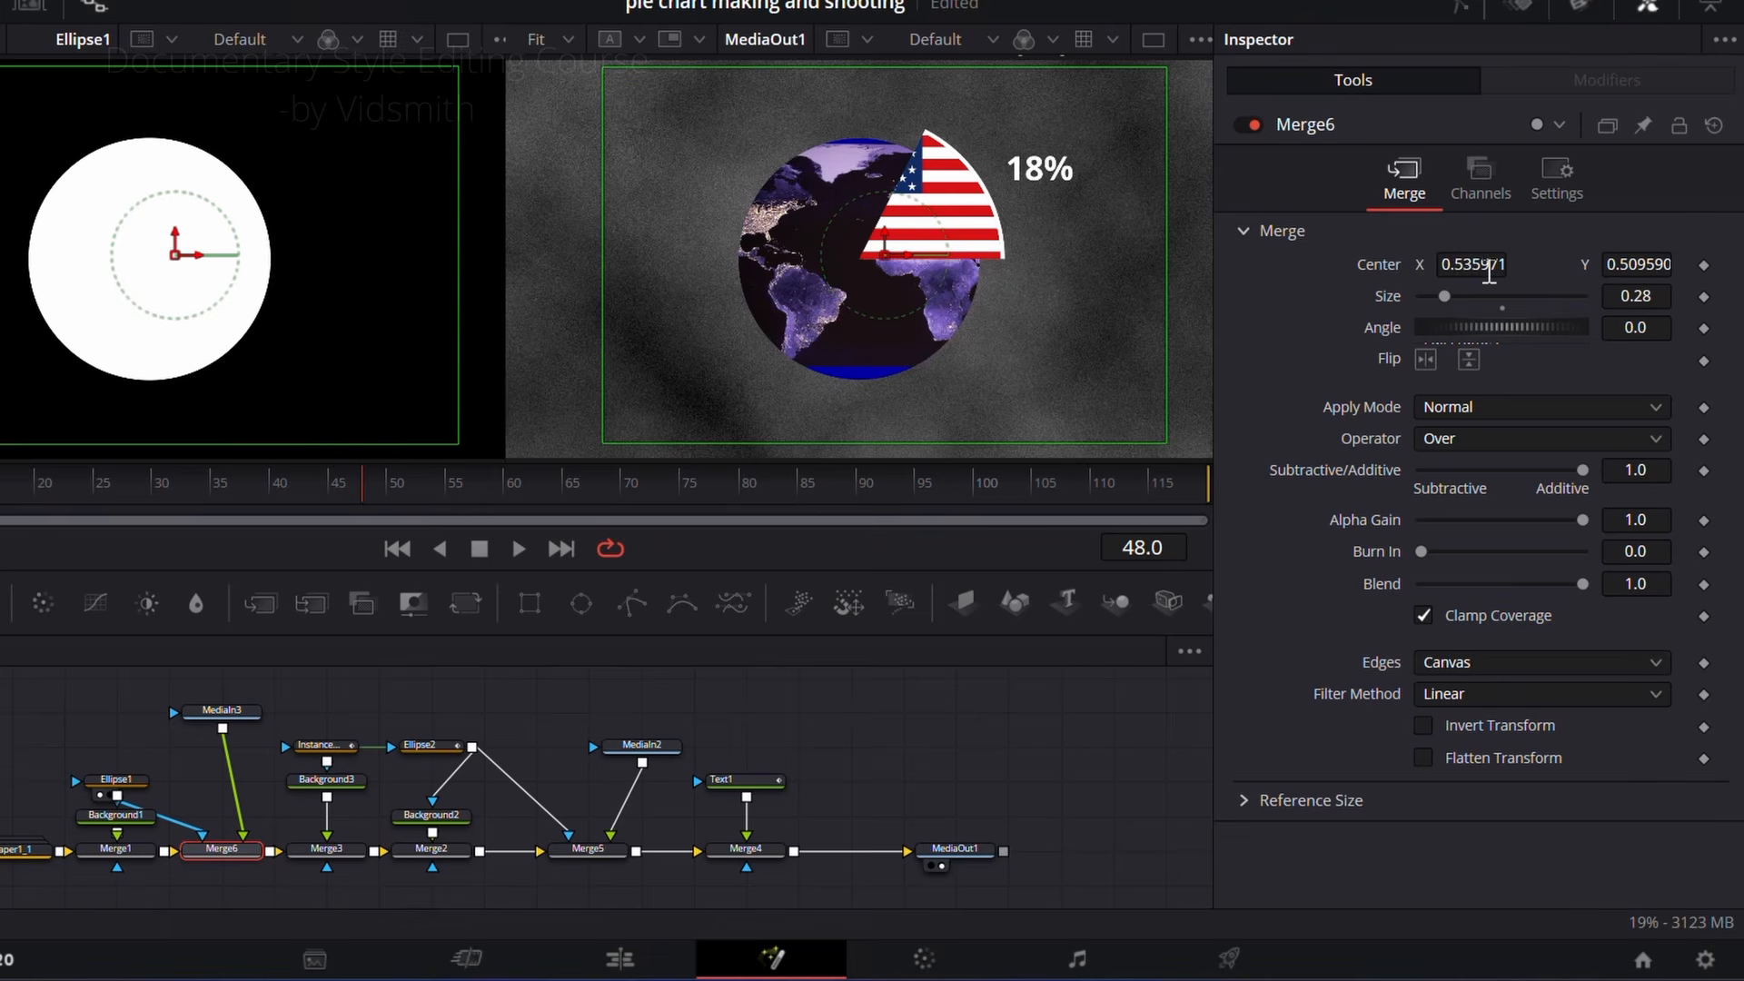
mouse_move(1490, 272)
left_mouse_down()
mouse_move(1346, 274)
mouse_move(1709, 276)
mouse_move(1463, 278)
mouse_move(1478, 282)
mouse_move(1464, 299)
mouse_move(1435, 303)
mouse_move(1535, 265)
mouse_move(1504, 267)
left_mouse_up()
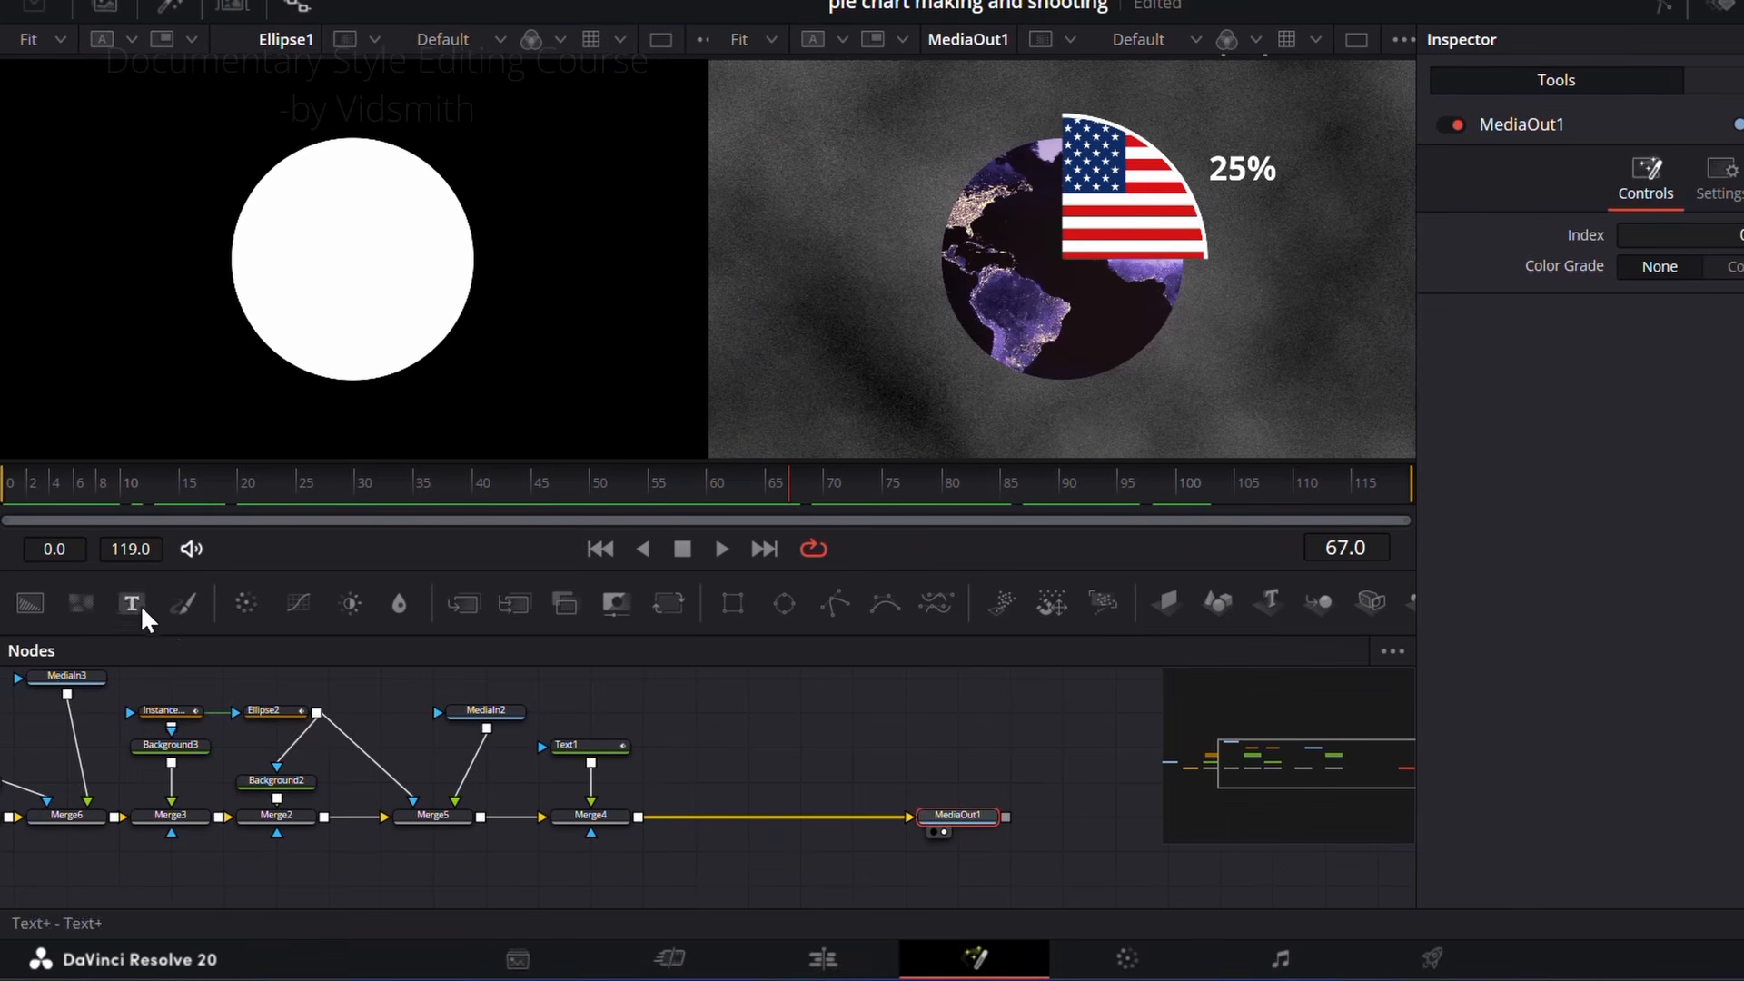
Step: Add a Text+ node merged before MediaOut1 reading "GLOBAL GDP" and reduce its size to 0.0551
left_click_drag(135, 603, 645, 820)
left_click(803, 717)
left_click(1532, 367)
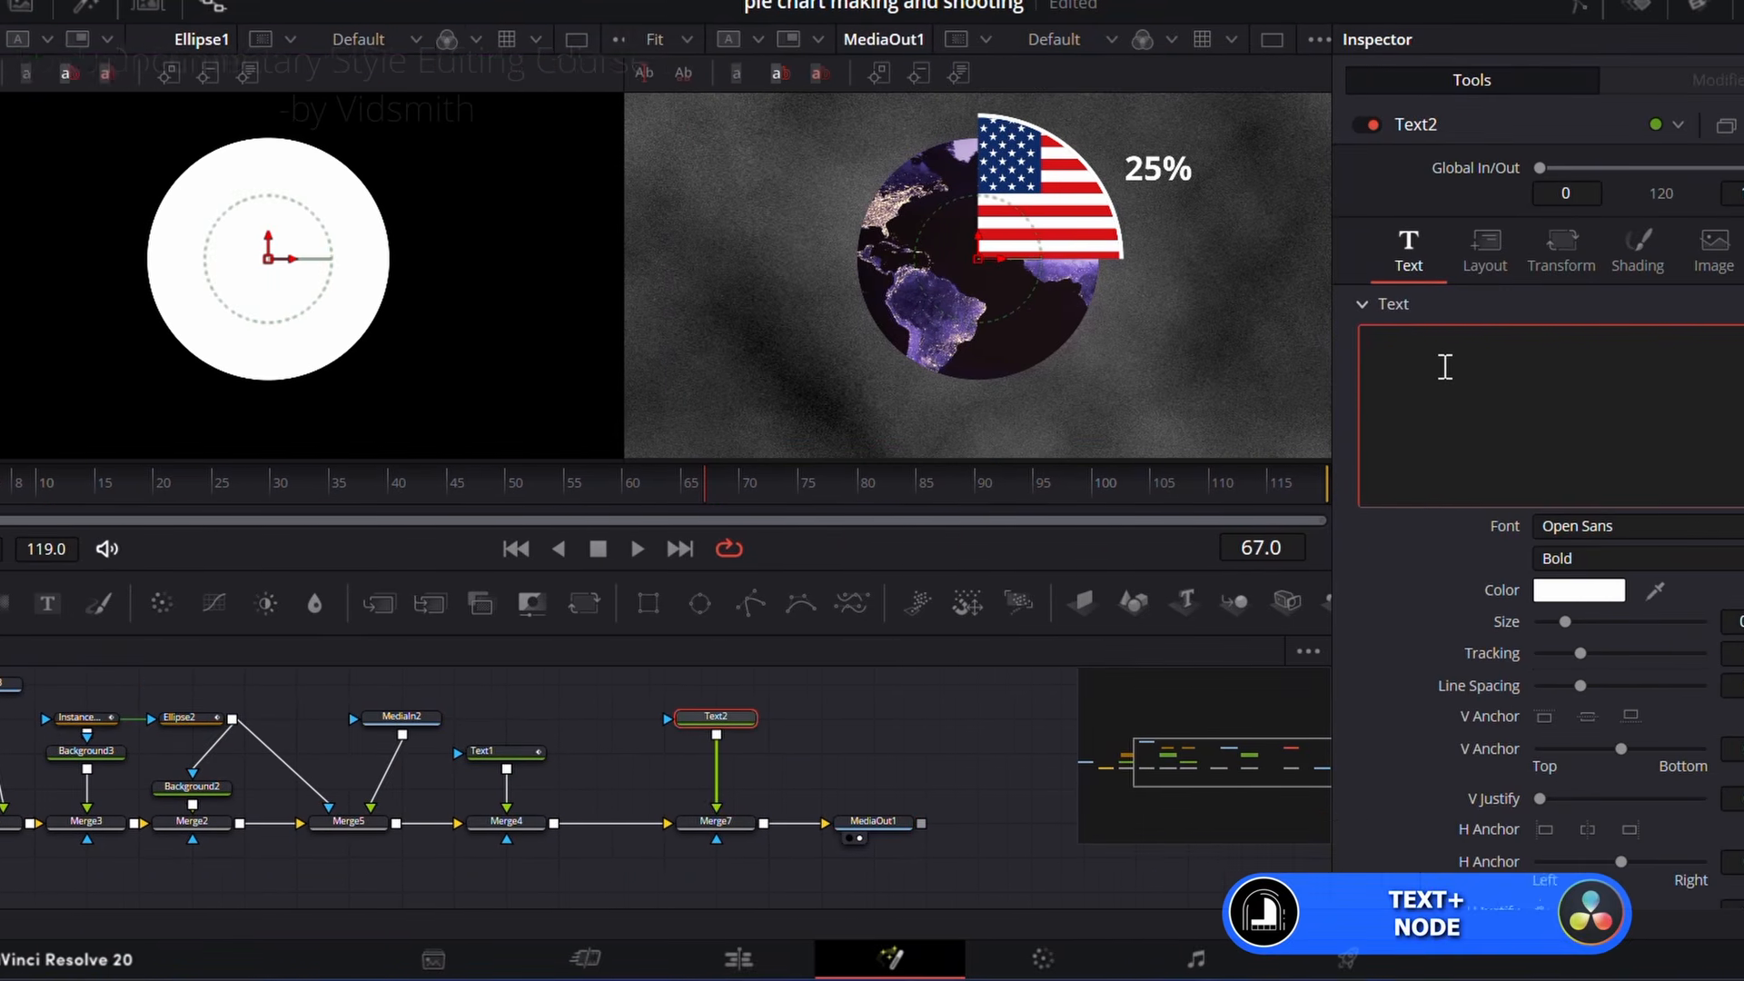
type("GLOBAL GDP")
left_click_drag(1564, 622, 1553, 622)
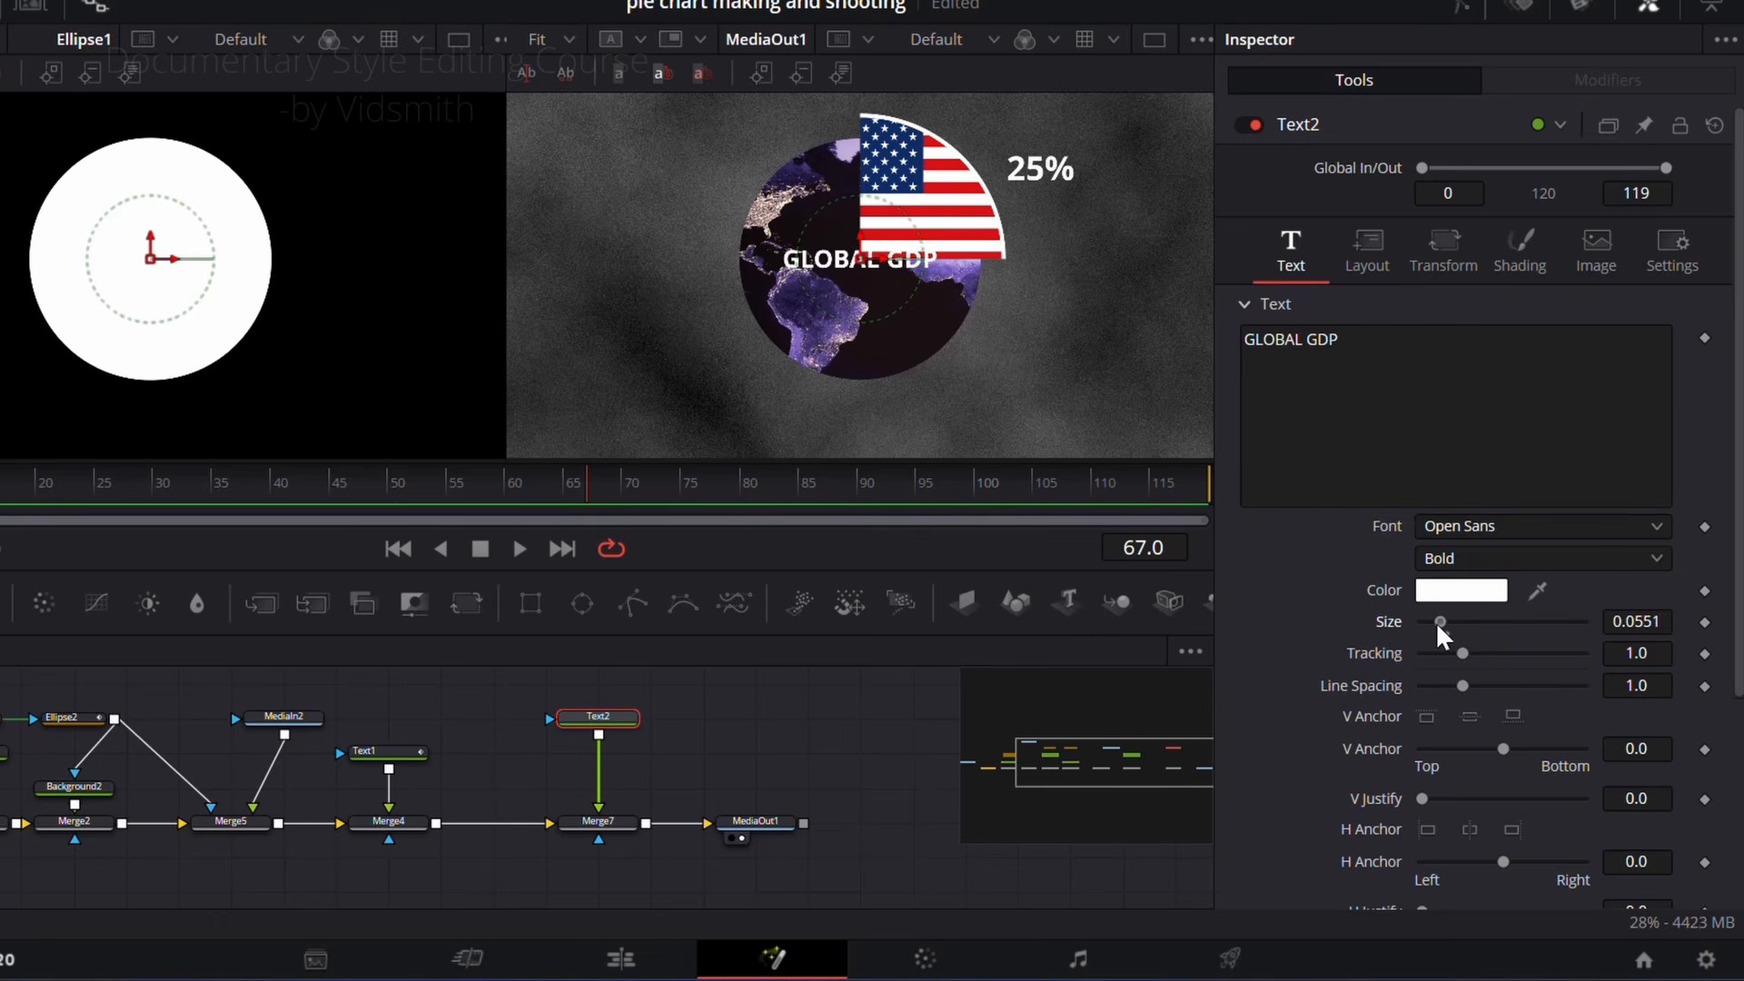
Step: Reduce the "GLOBAL GDP" text size to 0.0472 and move it into the lower part of the world-map circle
left_click_drag(1435, 621, 1432, 622)
left_click_drag(857, 255, 876, 333)
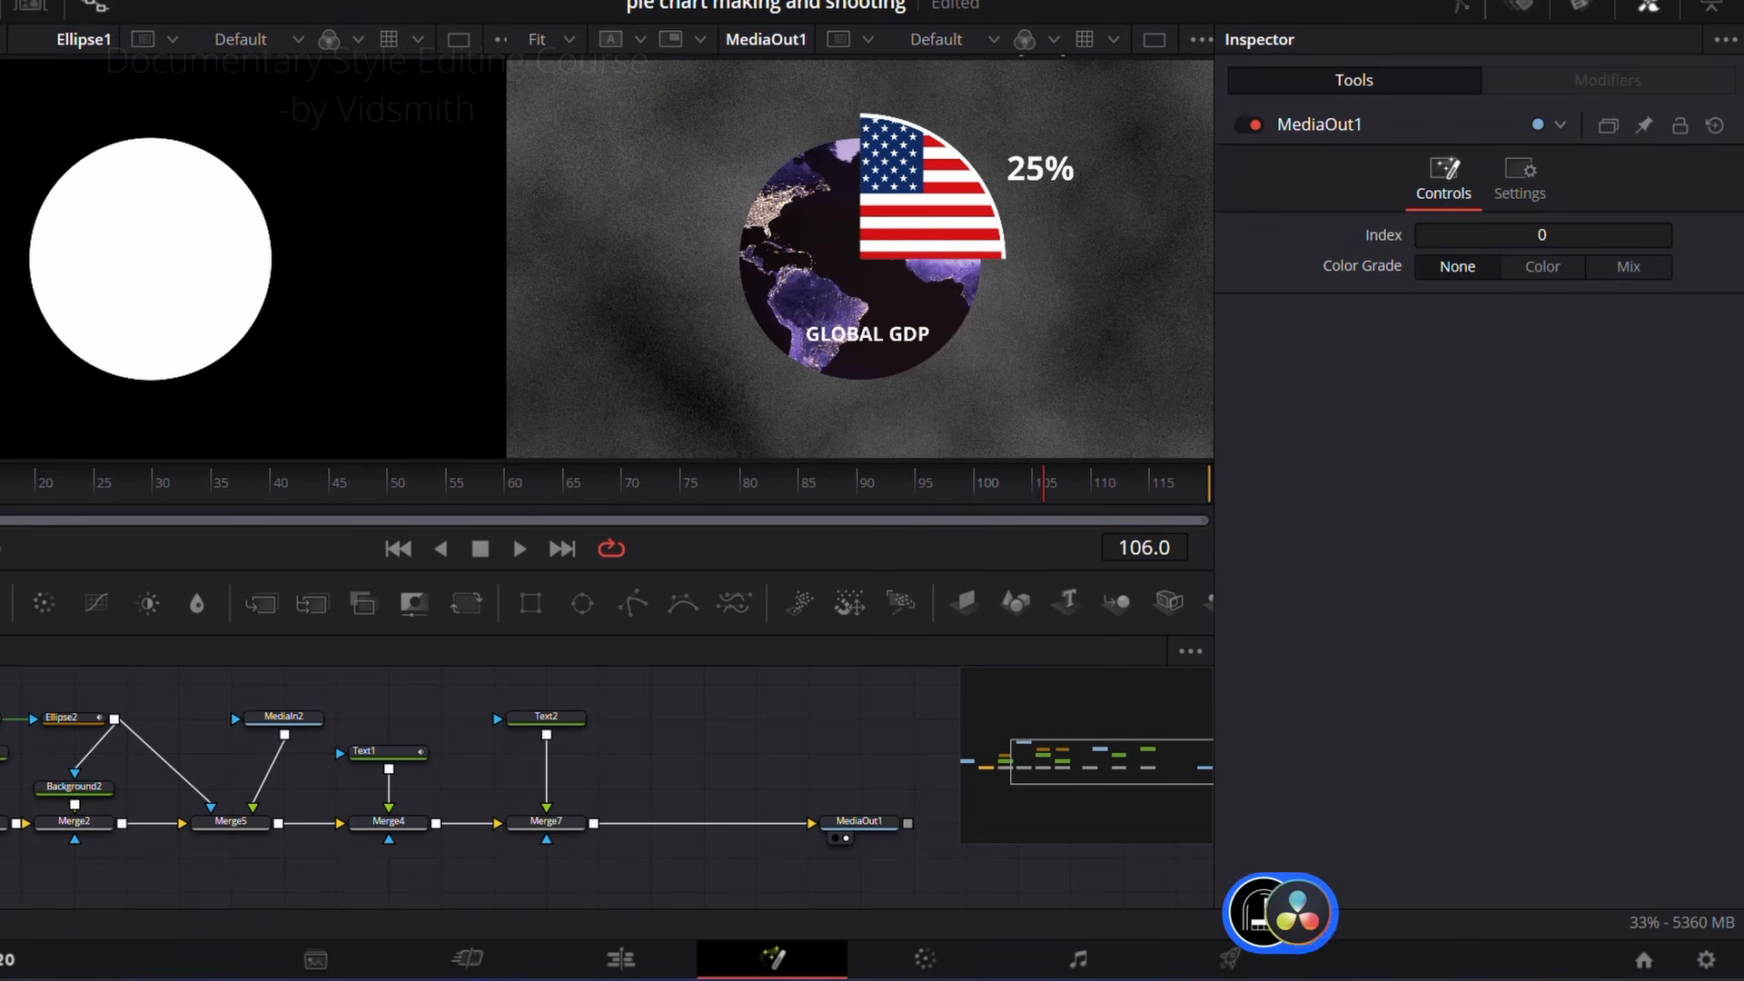
Step: Merge a new Text+ node after Merge7 reading "The U.S. share of global GDP was estimated at 25% in 20XX."
left_click_drag(0, 603, 727, 731)
left_click_drag(600, 825, 592, 825)
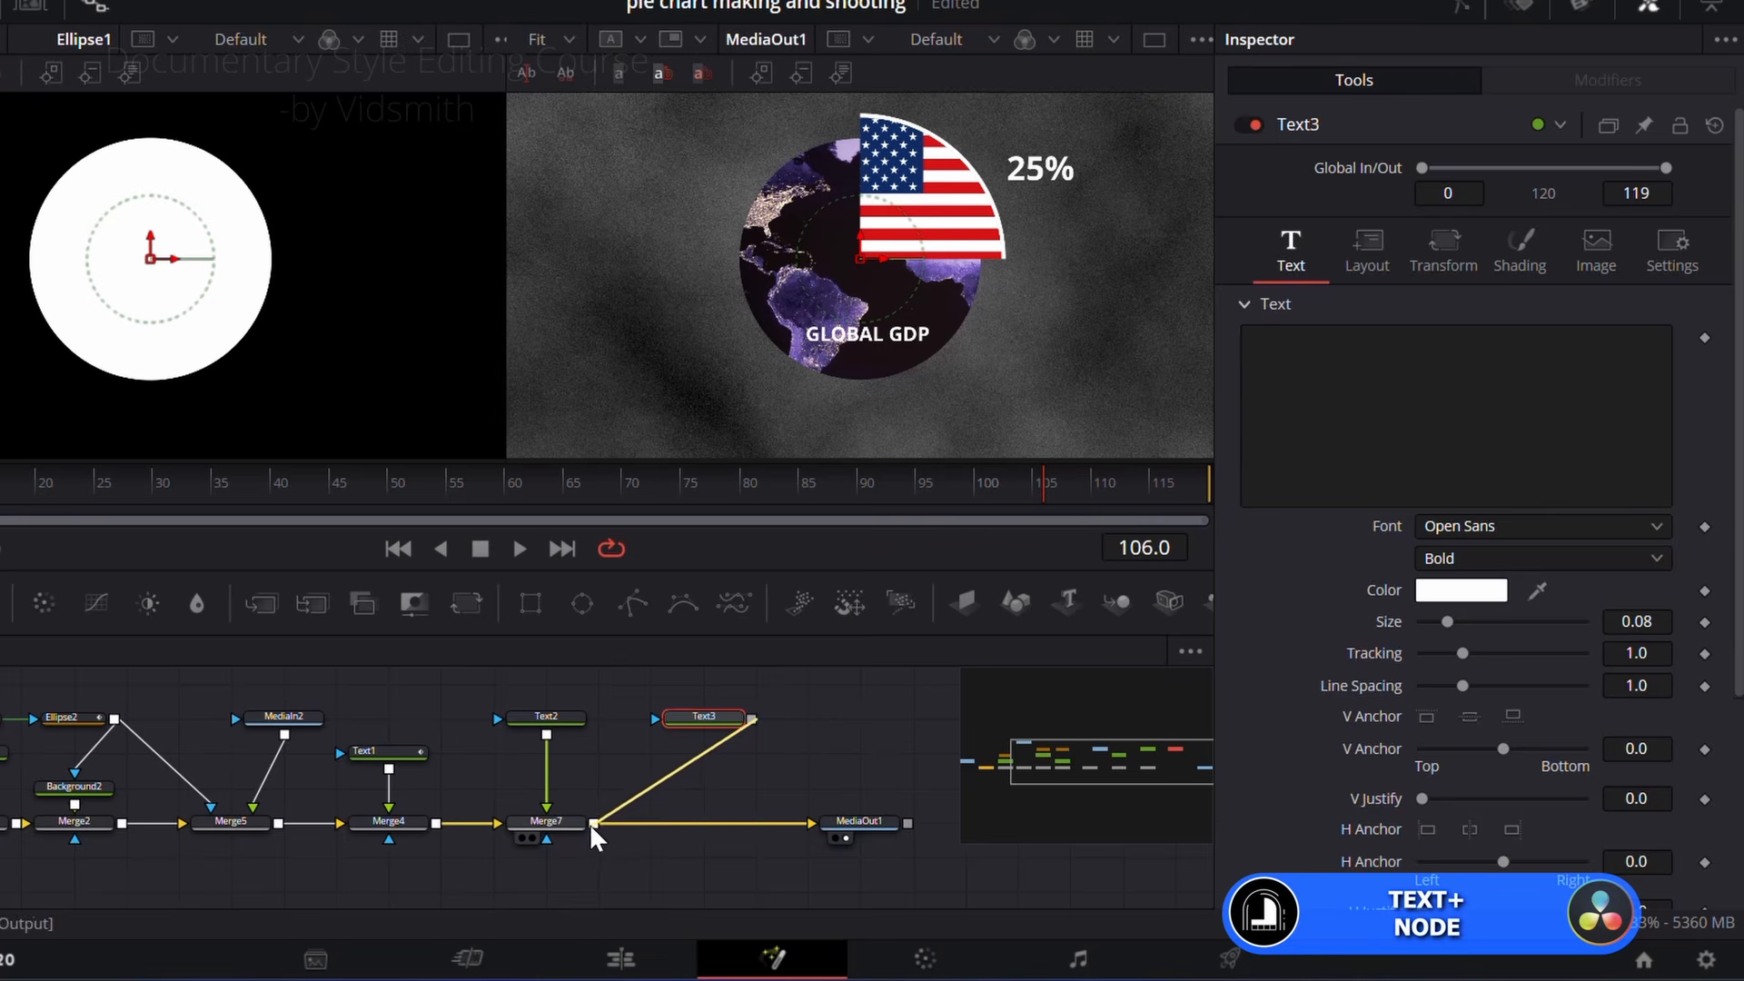
left_click(710, 718)
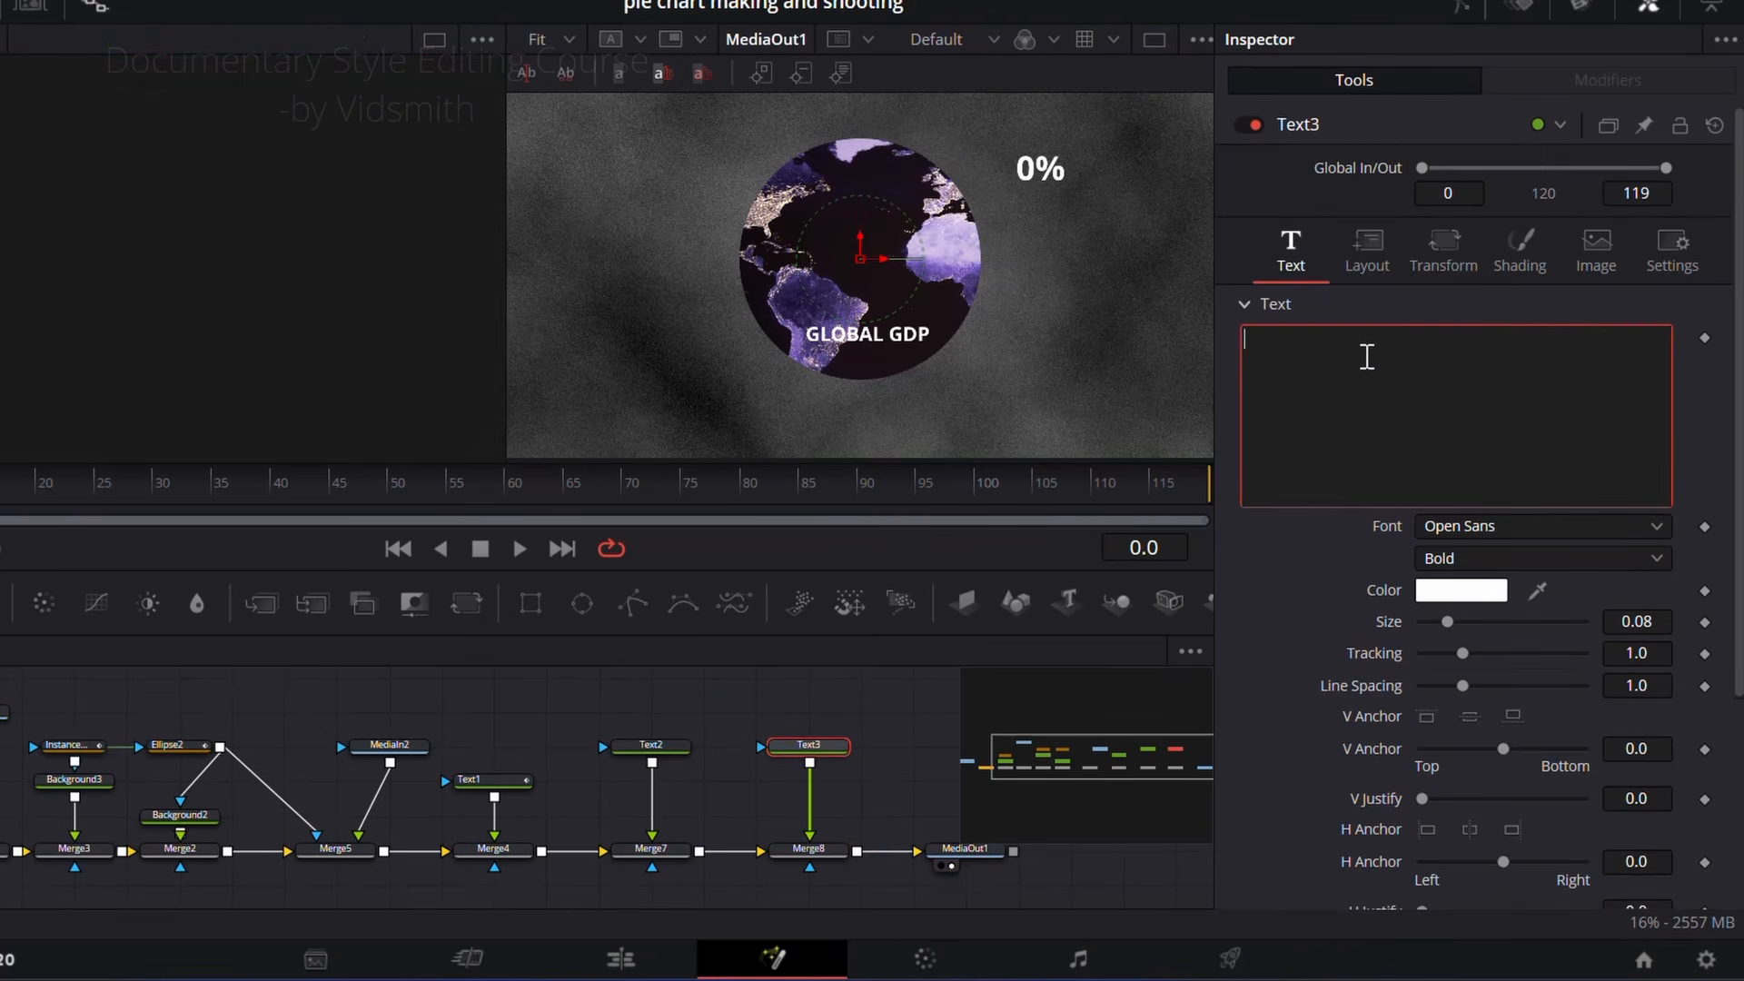
type("The U.S. share of global GDP was estimated at 25% in 20XX.")
left_click(838, 778)
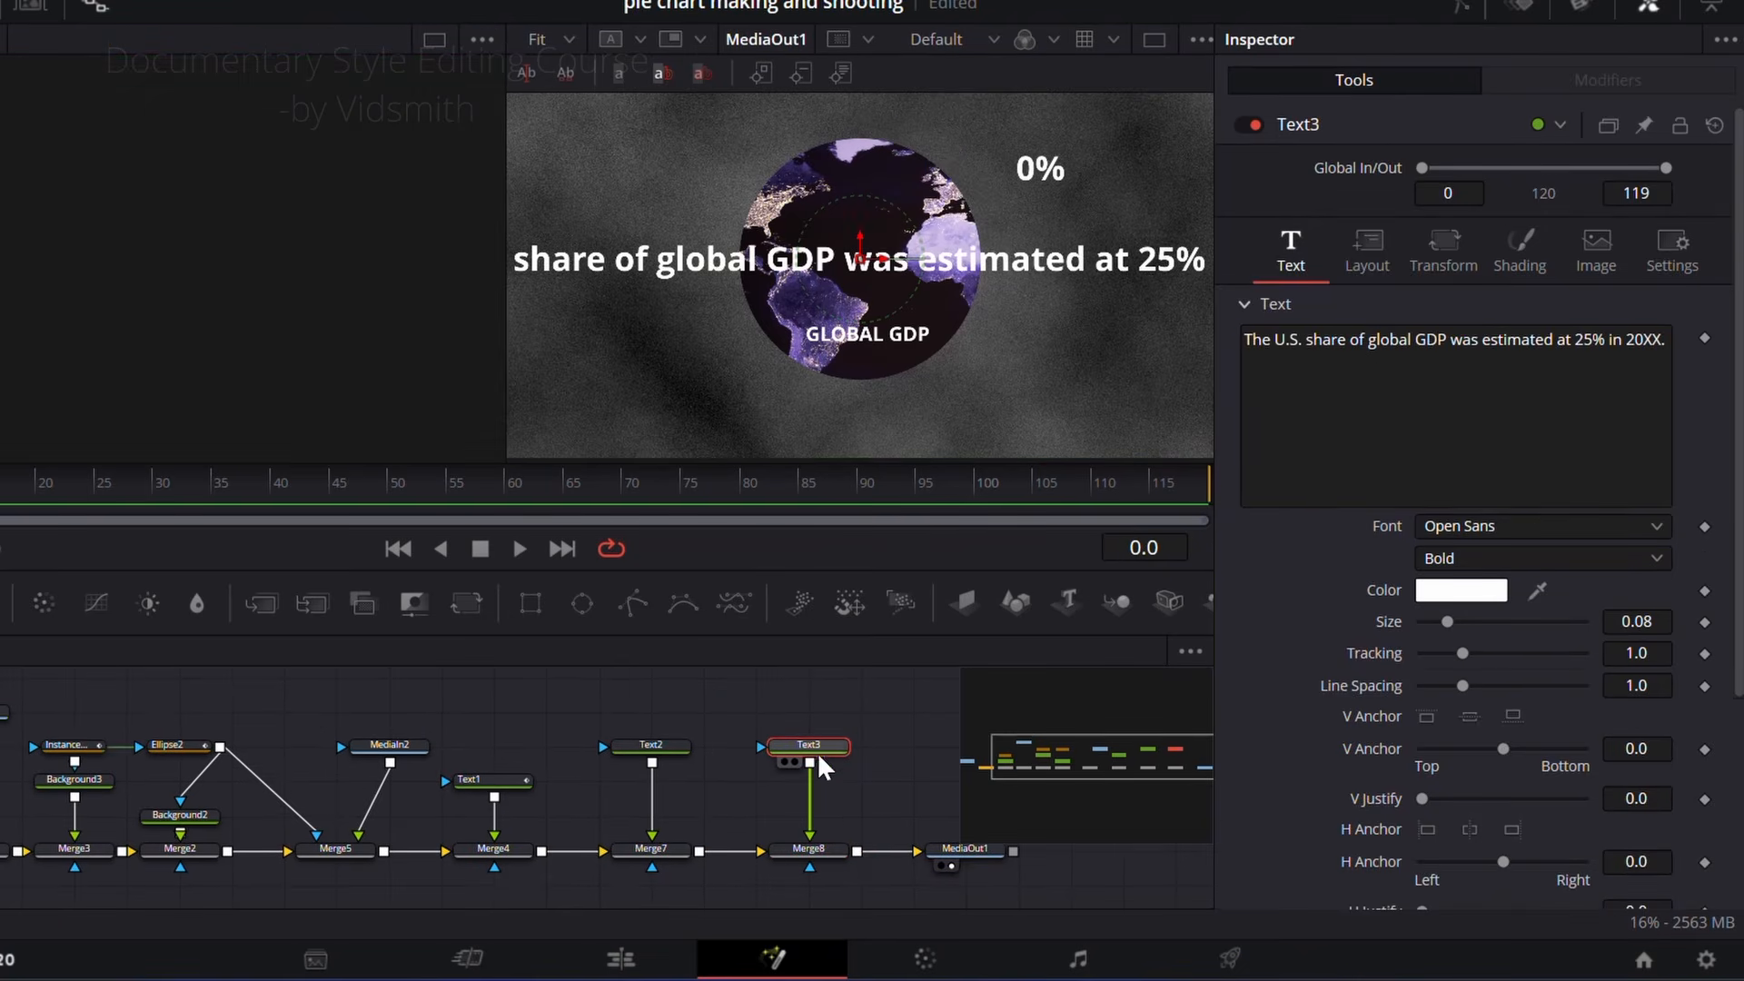
Step: Reduce the Text3 sentence to size 0.0433 and place it below the circle with Offset Y -0.234
left_click_drag(1447, 622, 1440, 633)
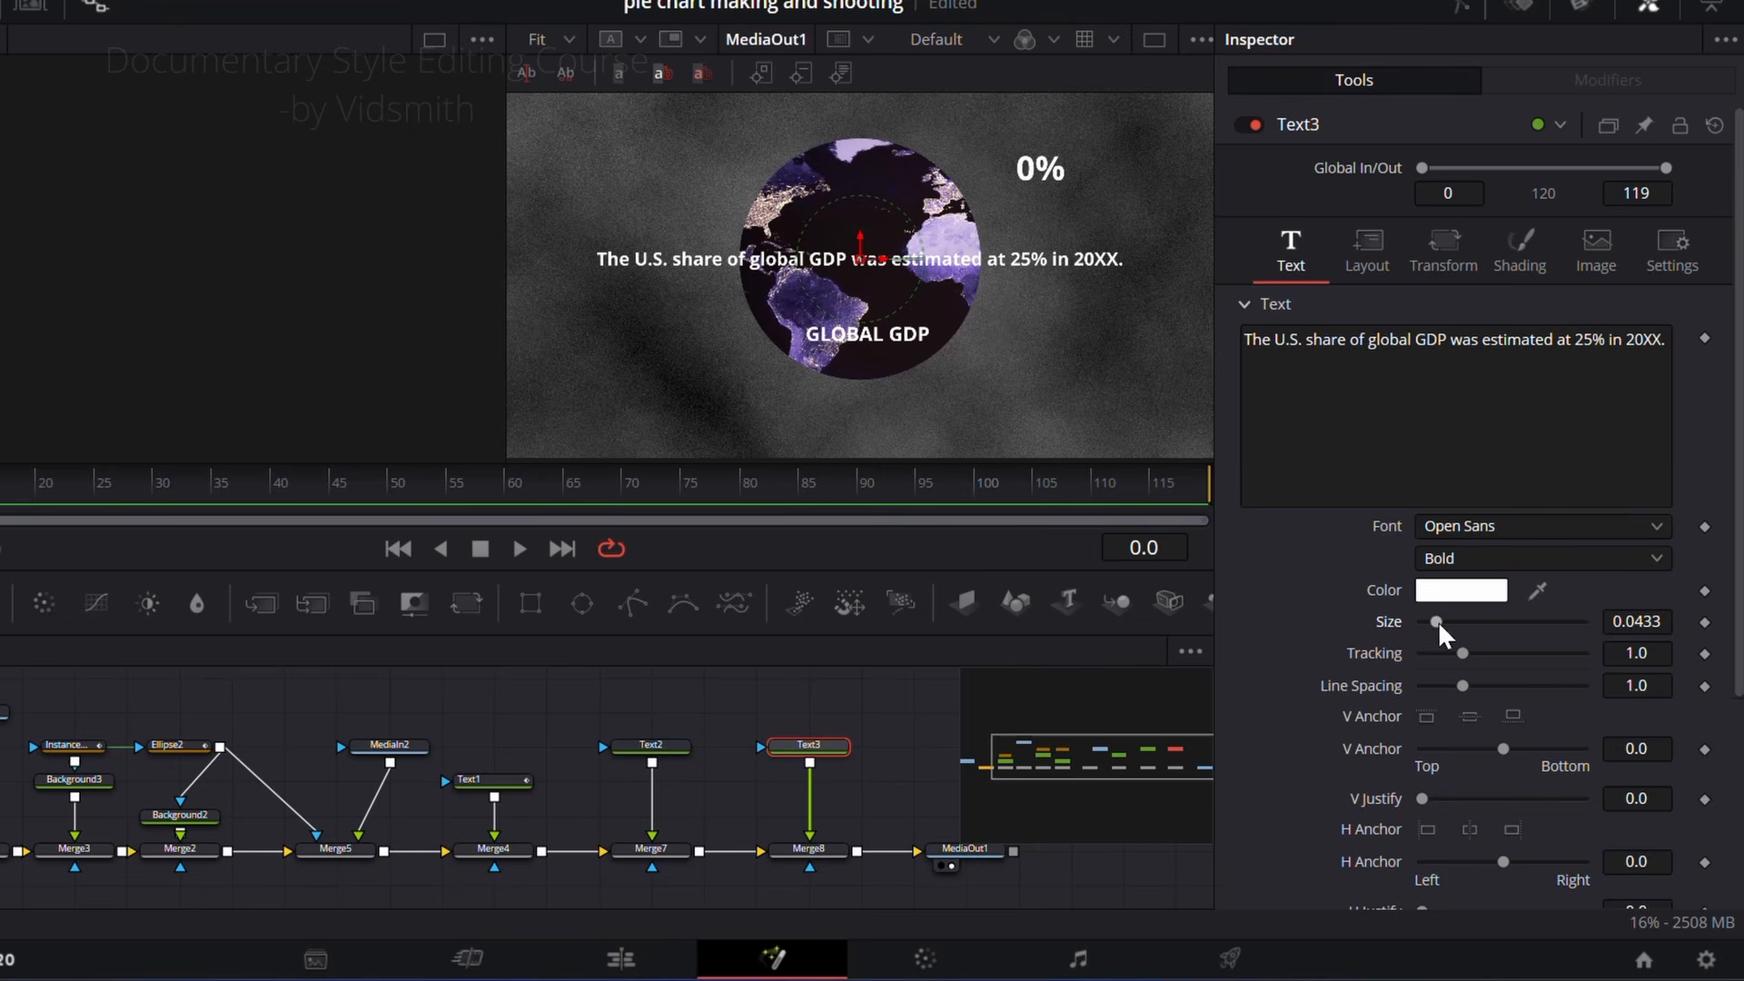
left_click(1443, 250)
left_click_drag(1480, 401, 1386, 406)
double_click(1385, 398)
left_click_drag(1658, 397, 721, 700)
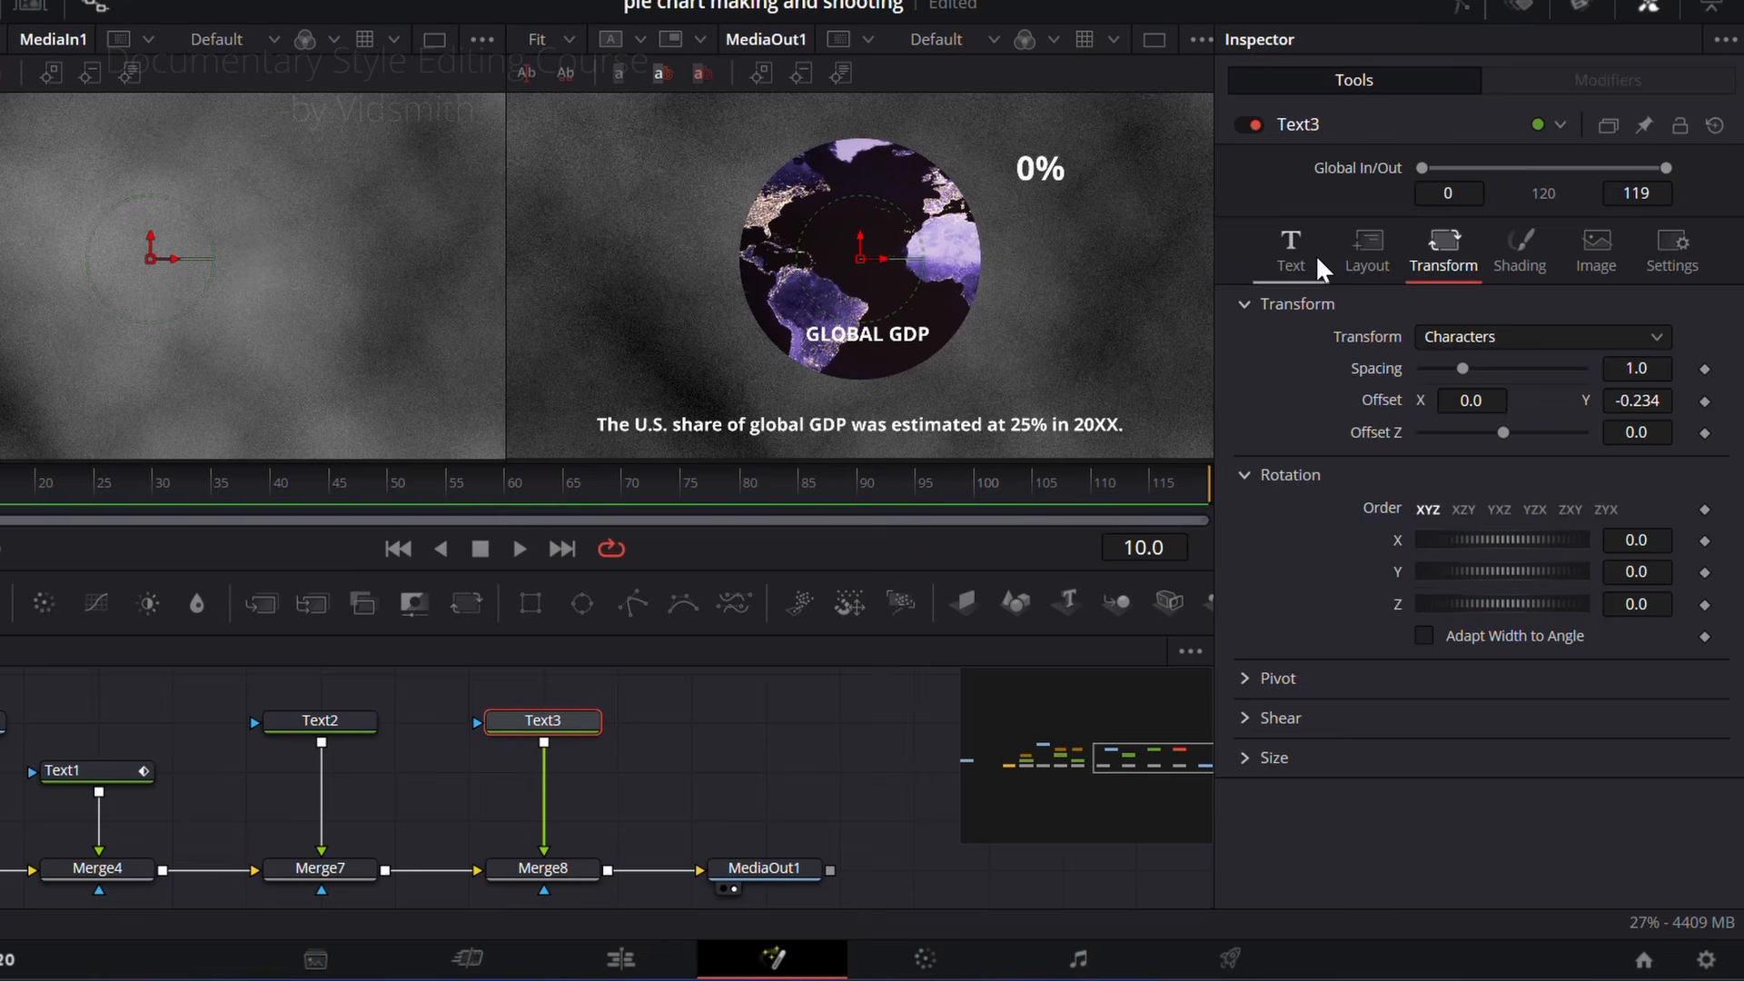
Step: Animate Text3's Write On End from 0.0 at frame 10 to 1.0 at frame 20
left_click(1308, 259)
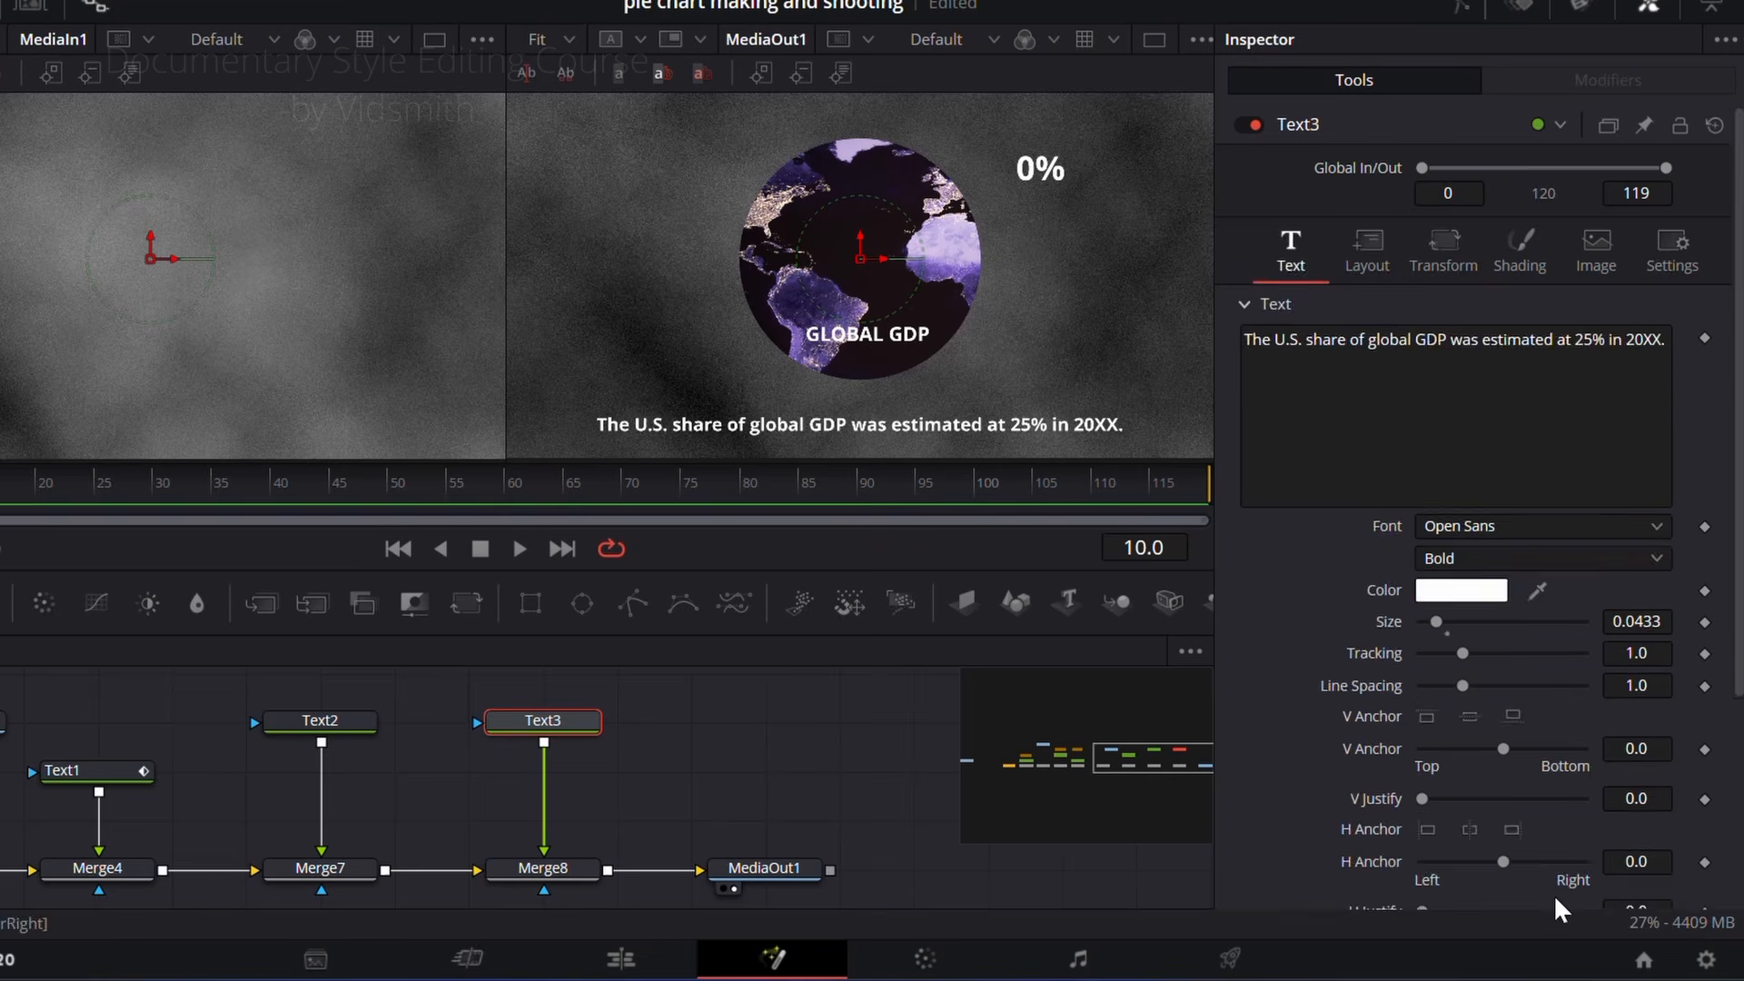
scroll(1560, 824, "down", 3)
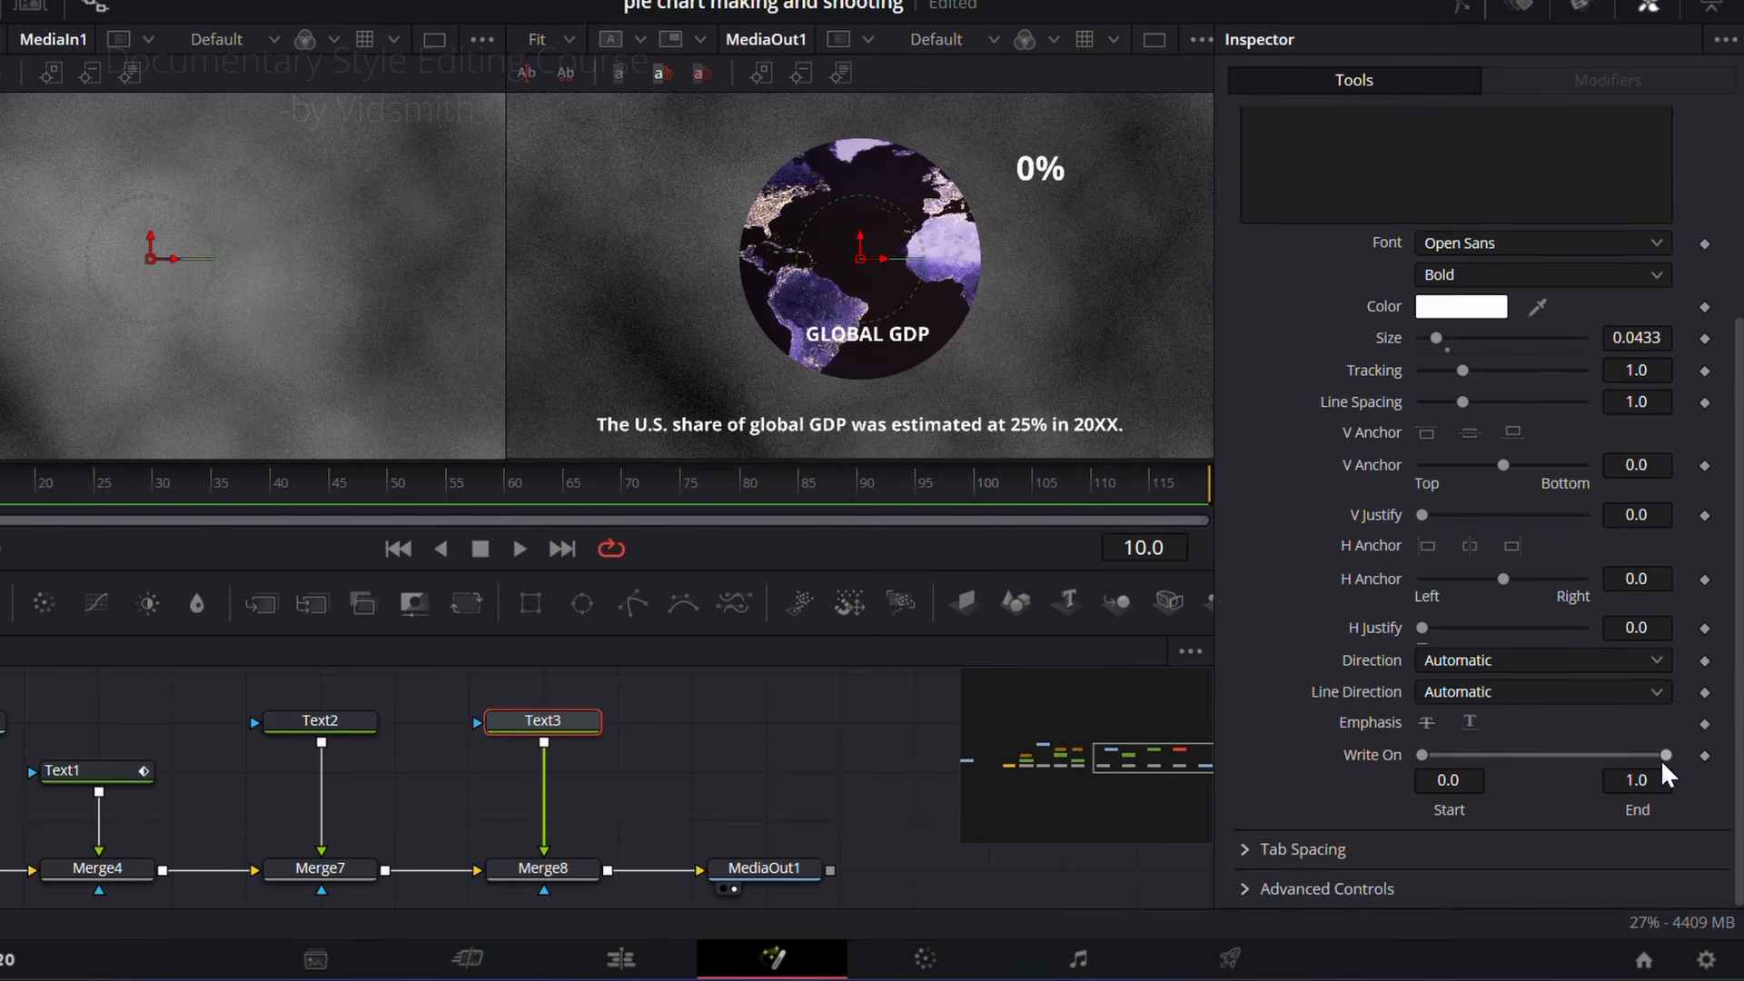
left_click(1705, 756)
left_click_drag(1666, 755, 1460, 761)
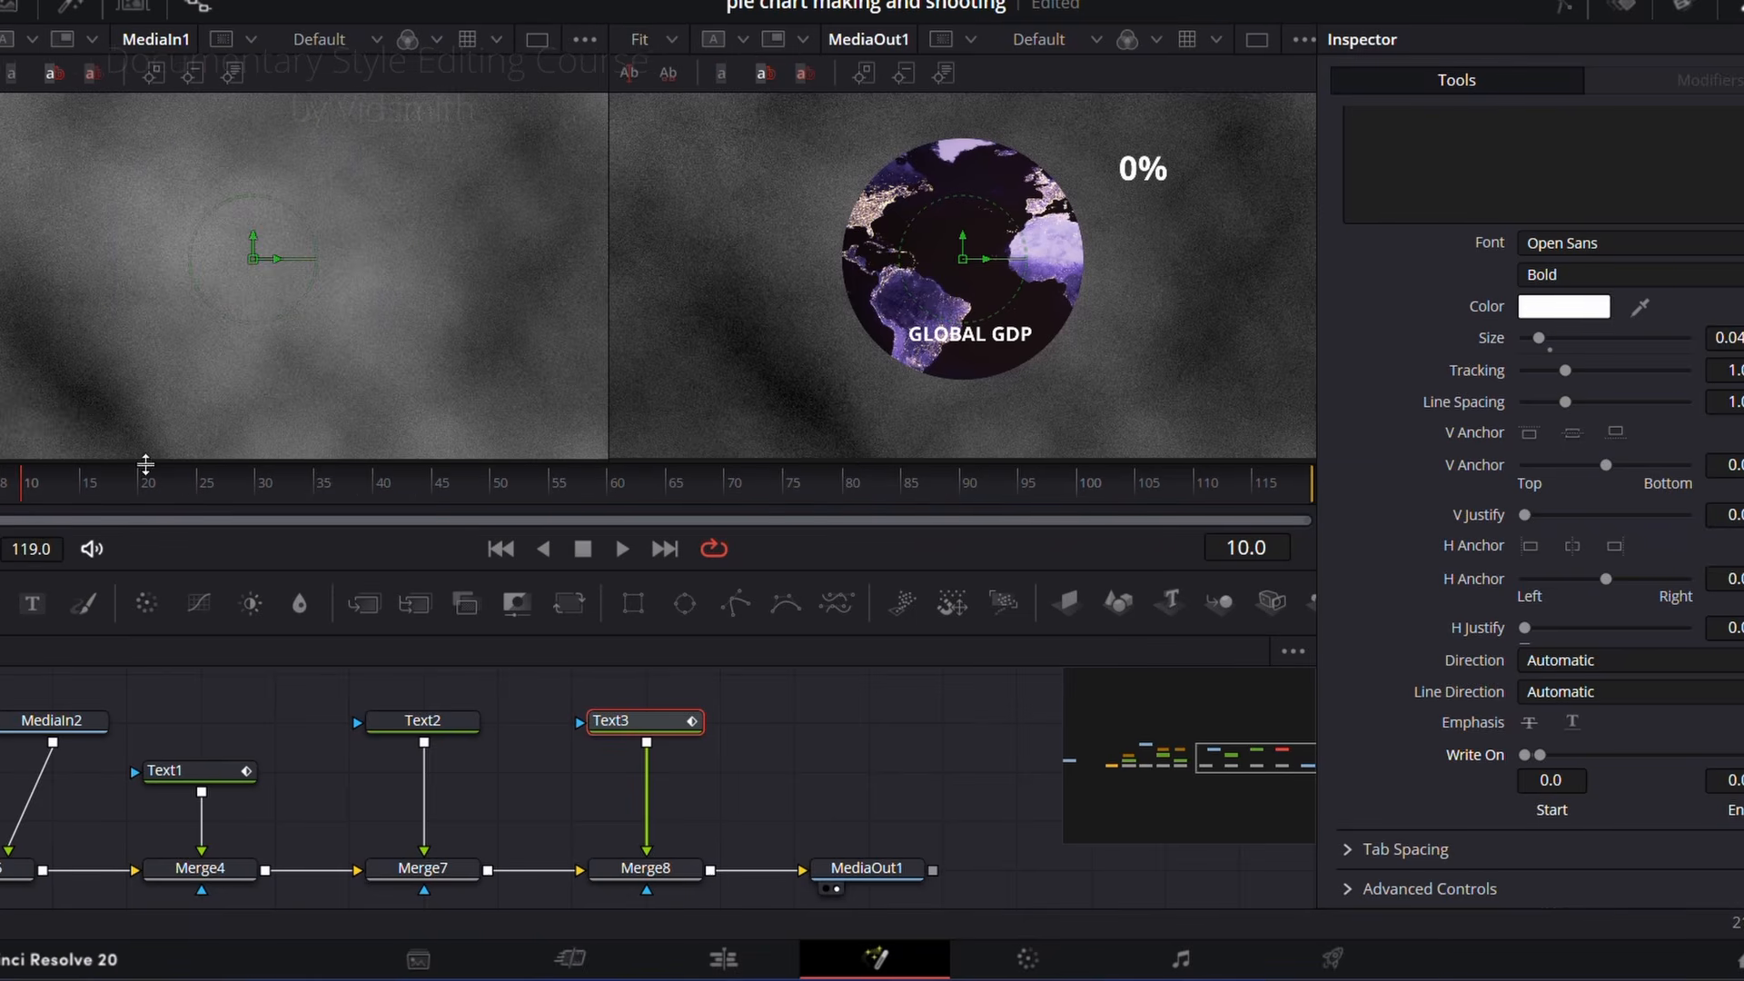
left_click_drag(168, 490, 247, 492)
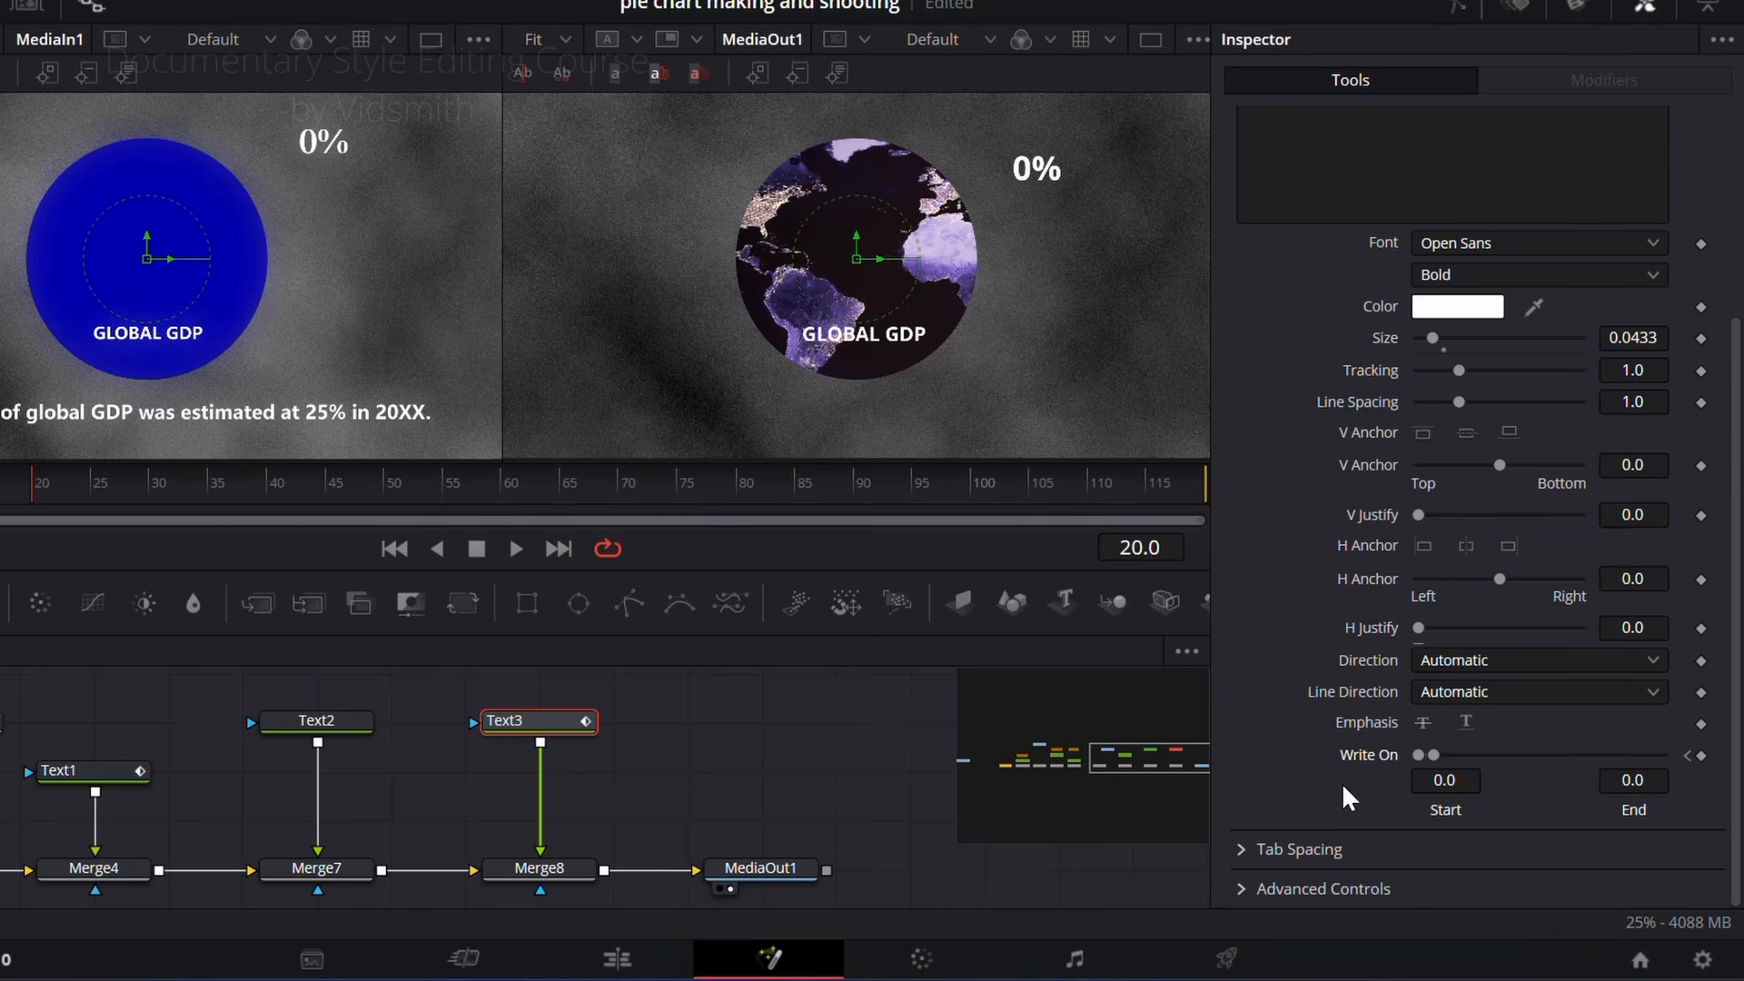
left_click_drag(1438, 761, 1714, 758)
left_click_drag(136, 488, 53, 488)
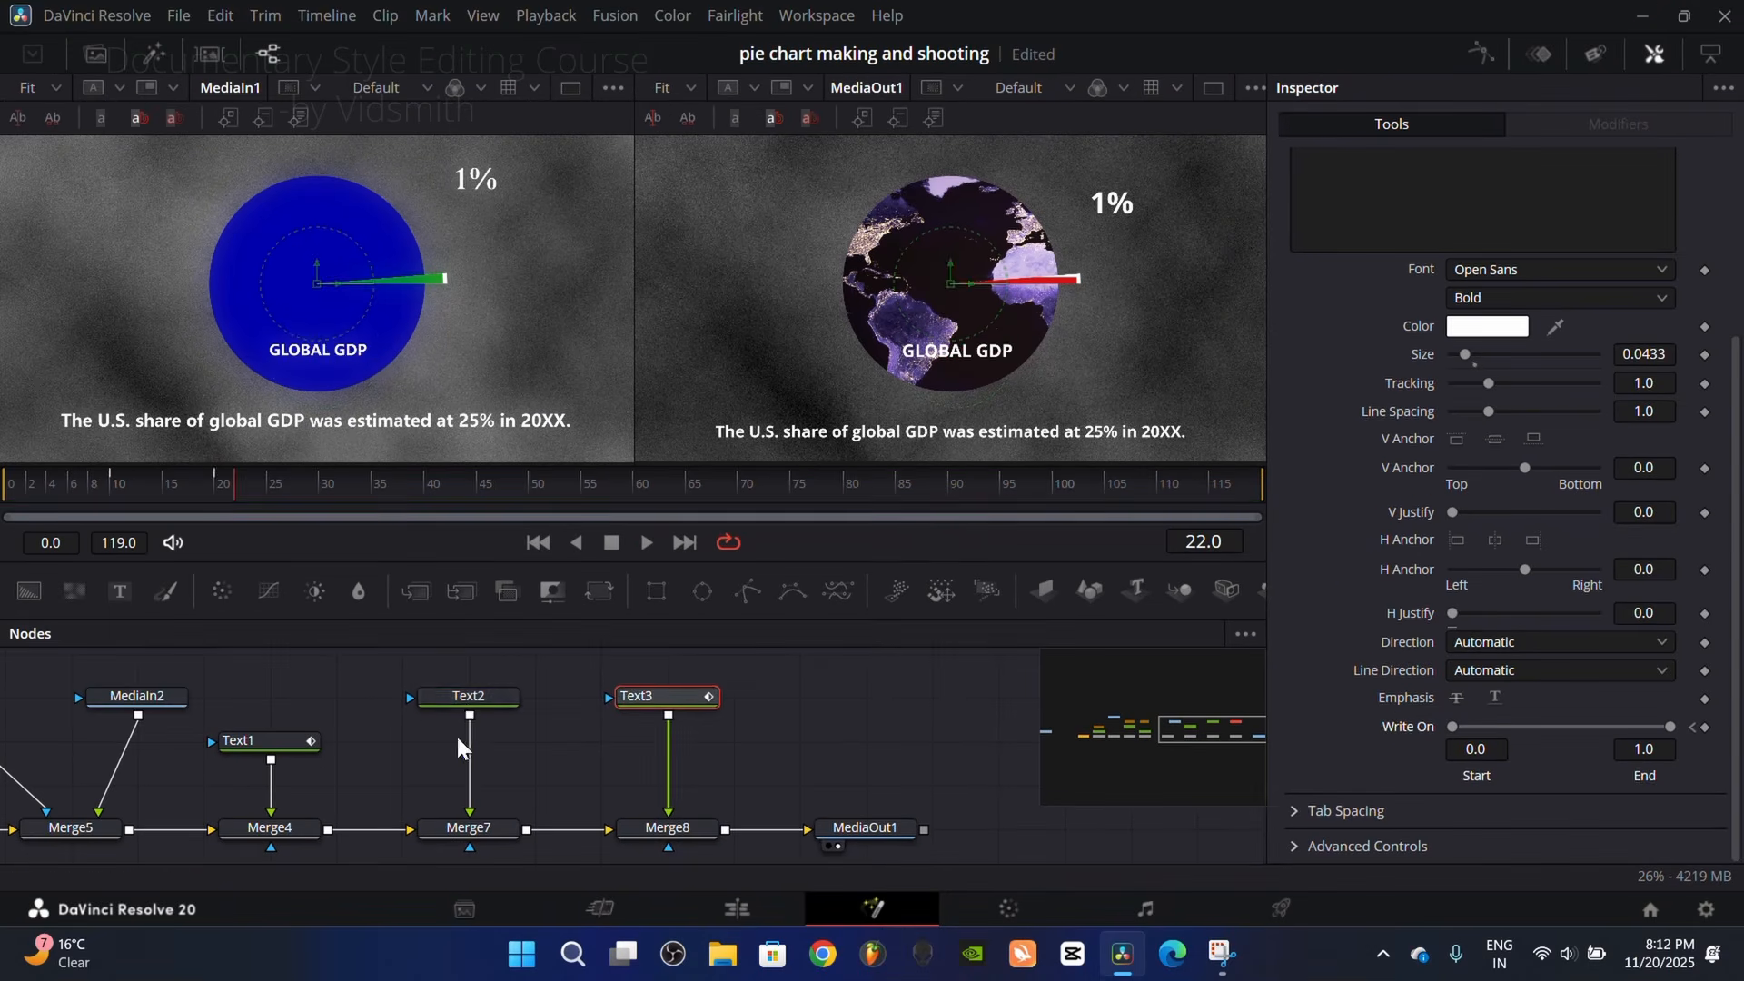
Step: Fade in the "GLOBAL GDP" title by keyframing Merge7's Blend from 0 at an earlier frame to 1.0 at frame 20
left_click(462, 701)
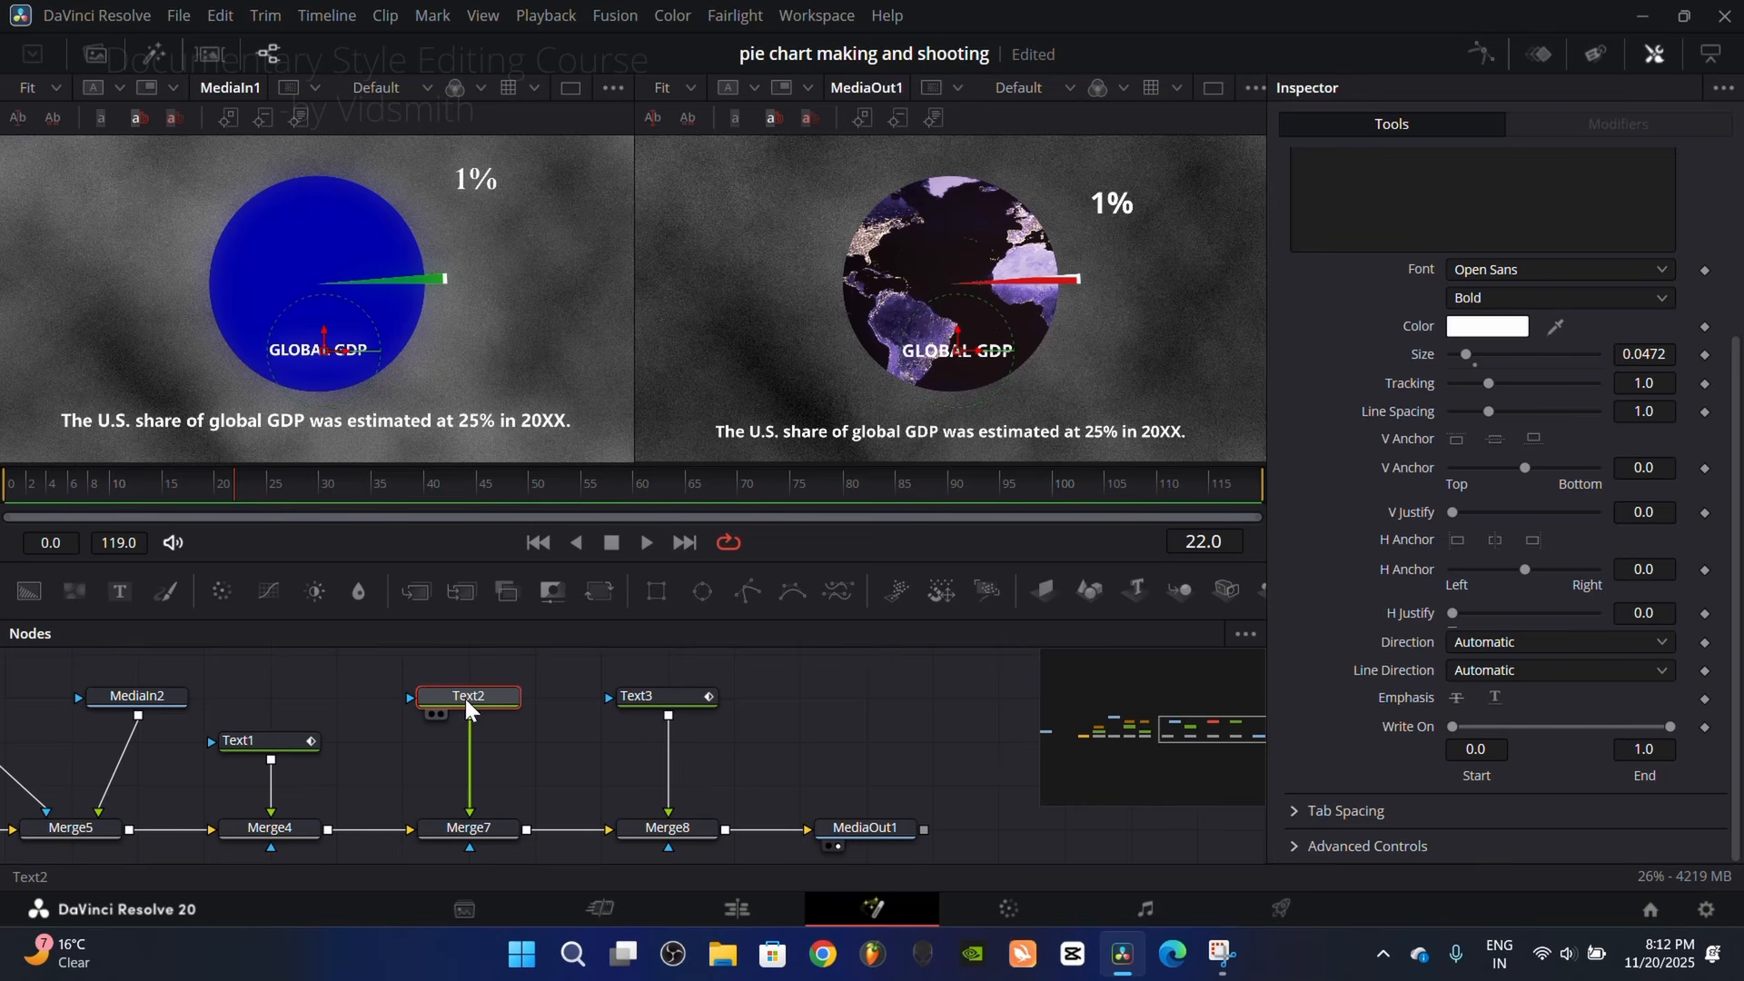
mouse_move(228, 487)
left_mouse_down()
mouse_move(149, 487)
mouse_move(216, 496)
left_mouse_up()
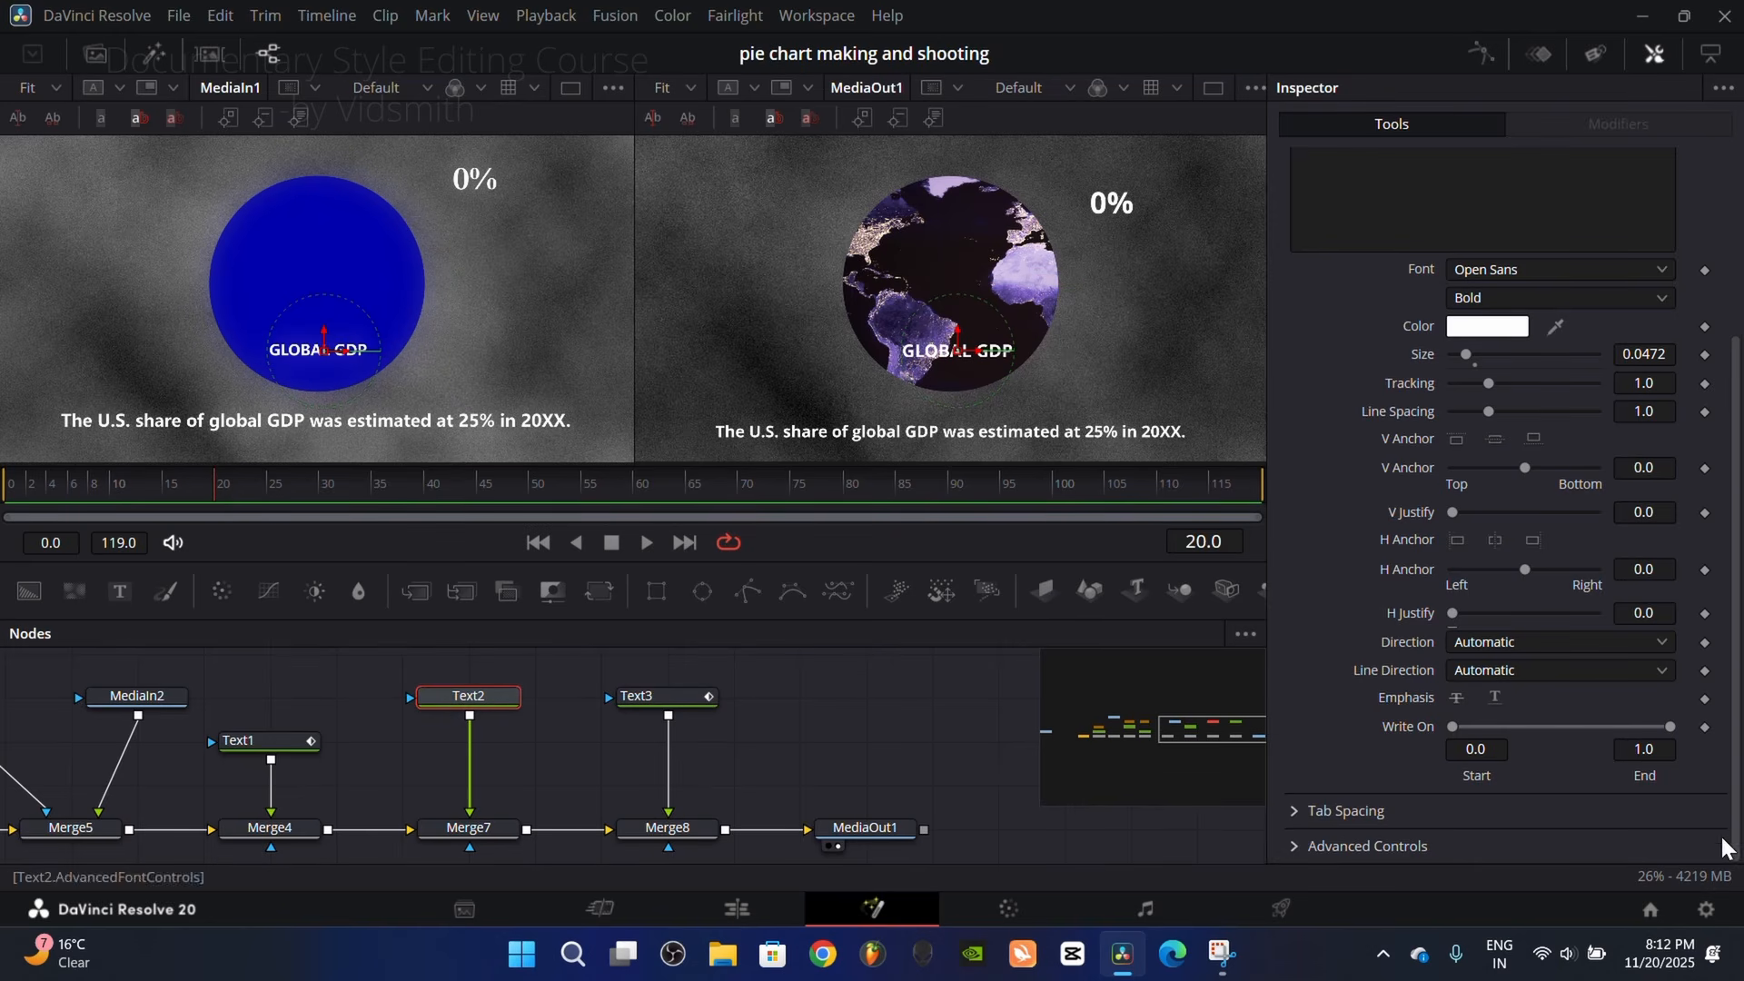
scroll(1332, 491, "up", 10)
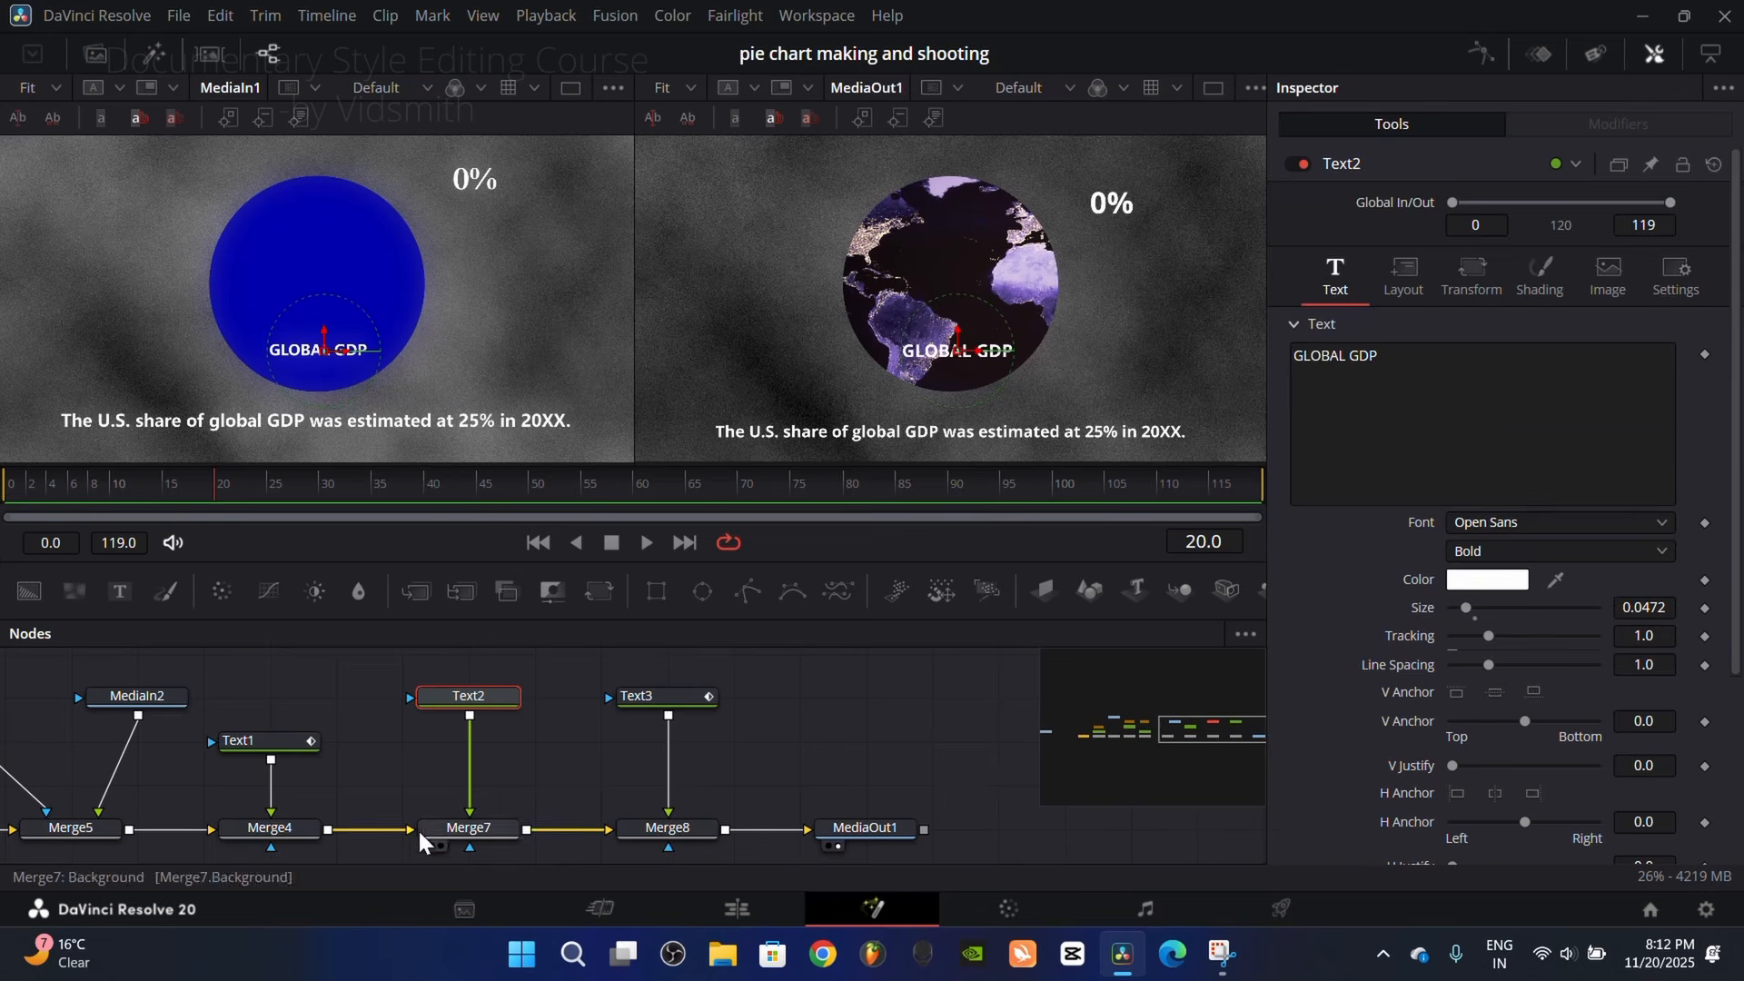
left_click(471, 821)
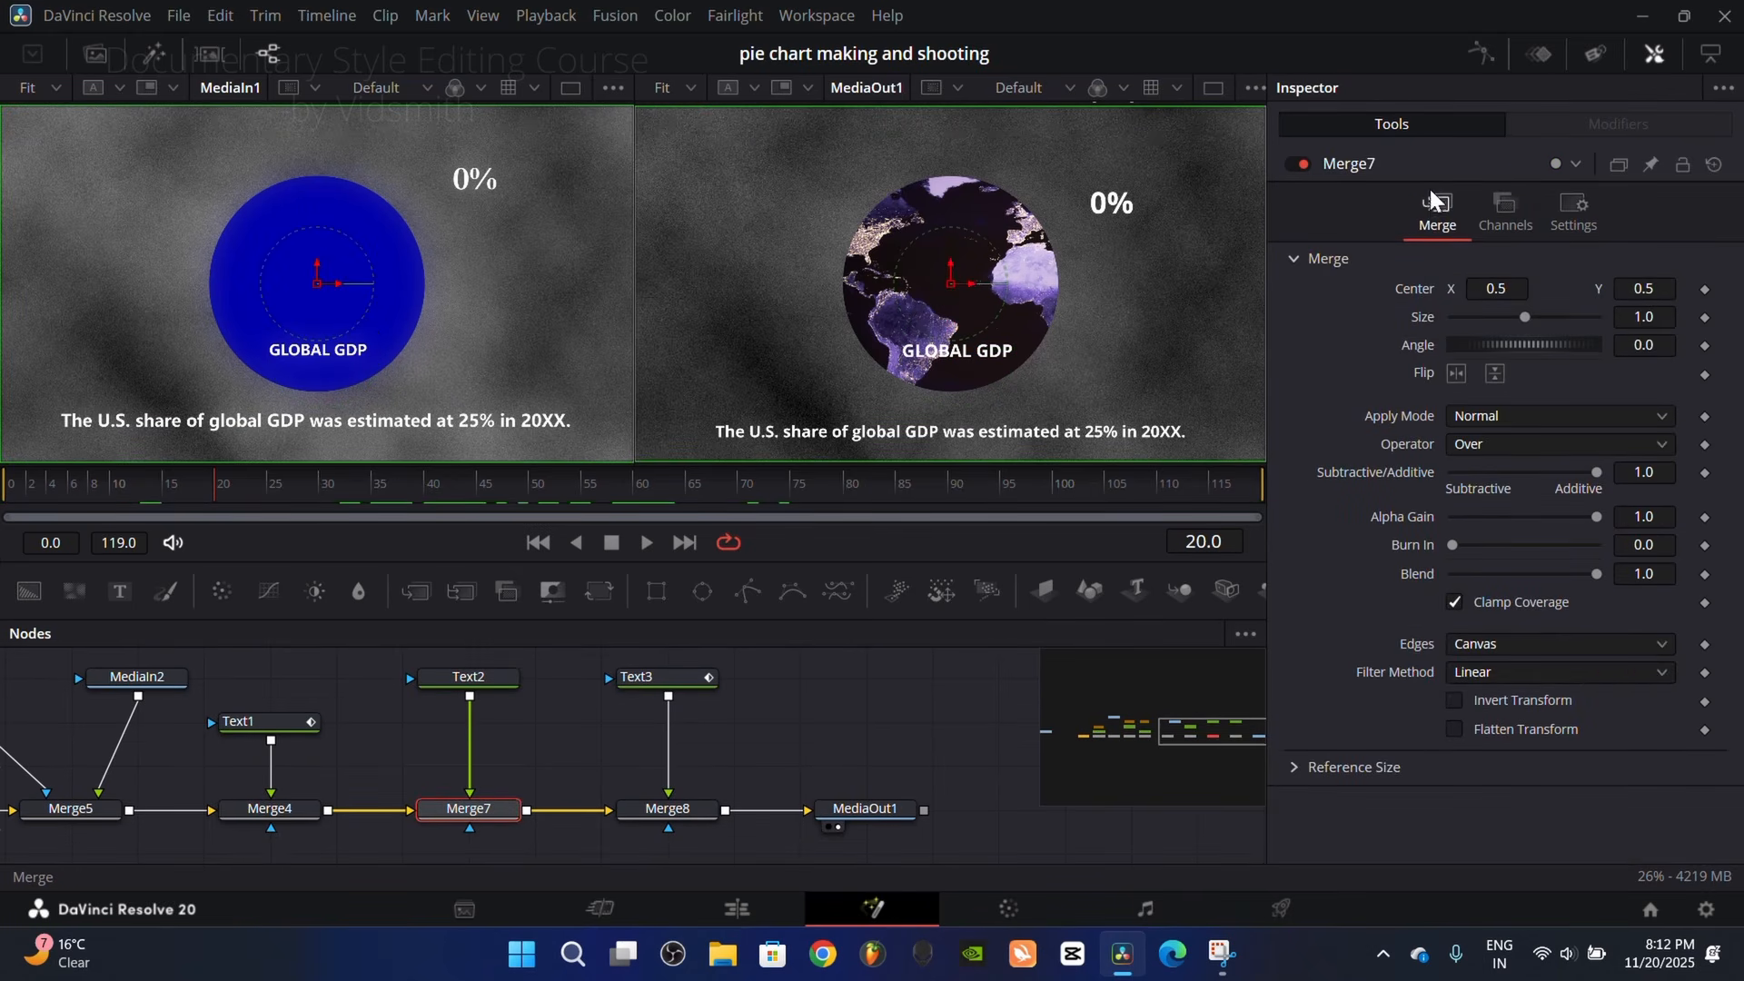
left_click(1704, 575)
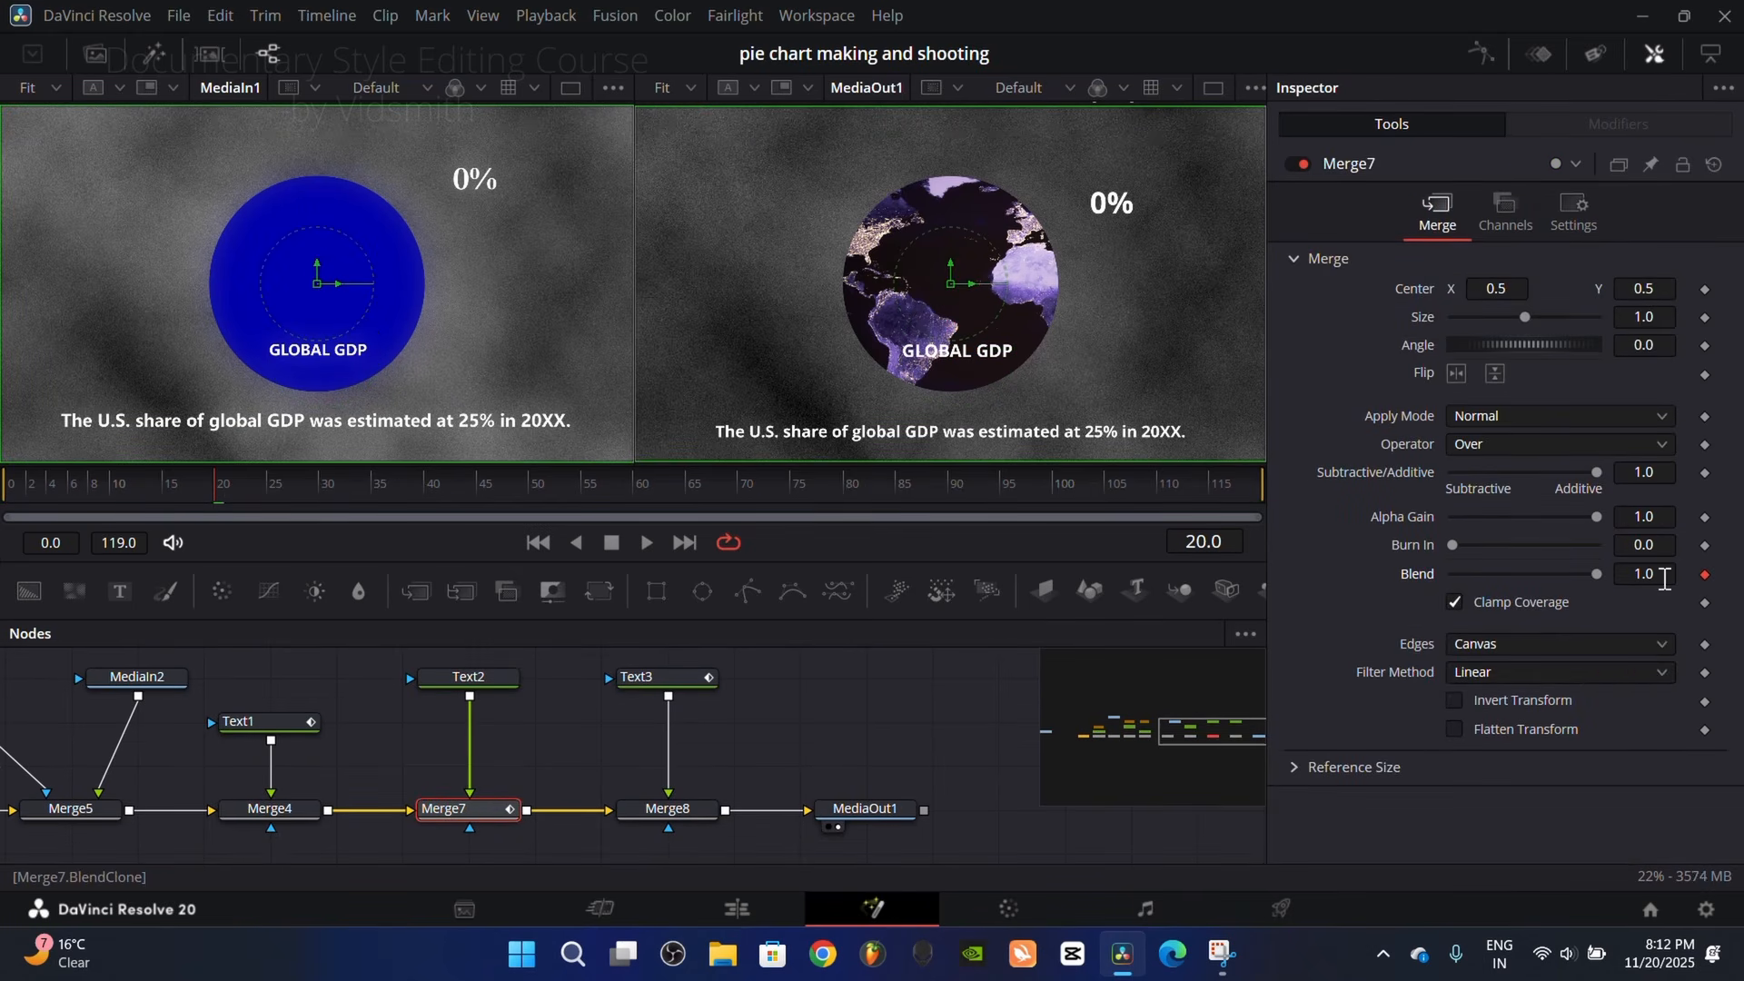
key("Left")
left_click_drag(1595, 573, 1353, 571)
left_click_drag(241, 489, 209, 445)
Step: Animate Ellipse1's Width from 0.0 at frame 10 to 0.341 at frame 20, and preview the circle's growth
left_click(285, 799)
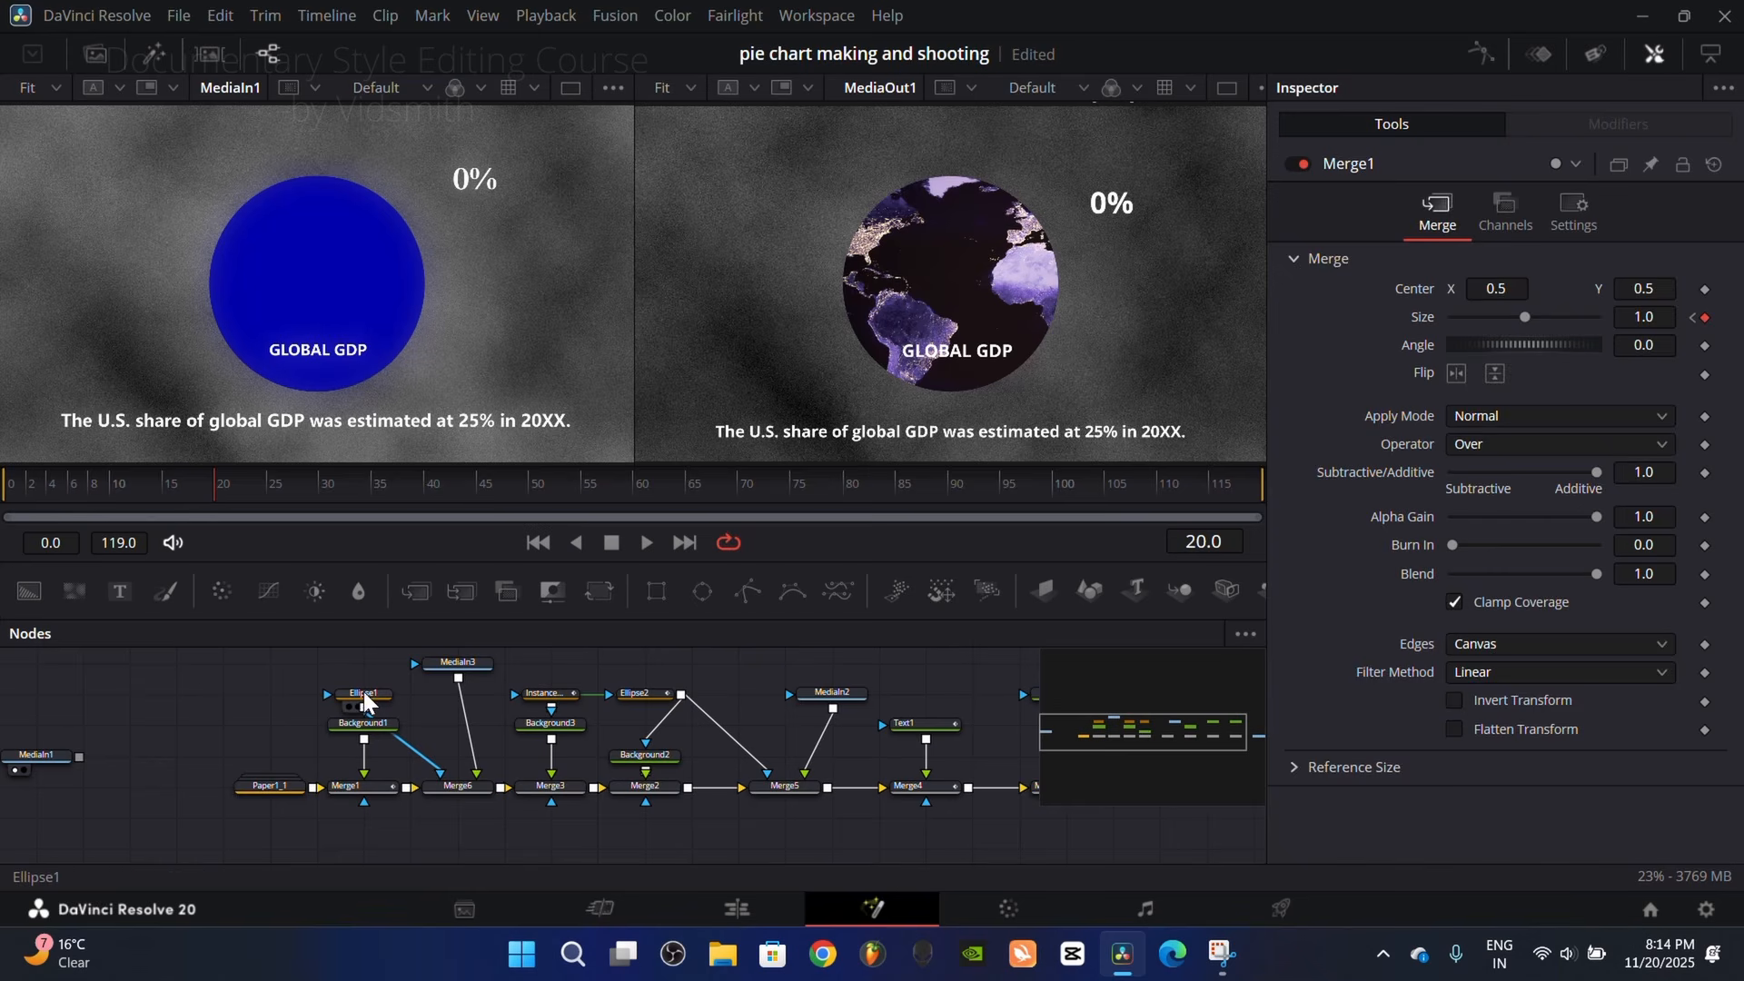
left_click(364, 693)
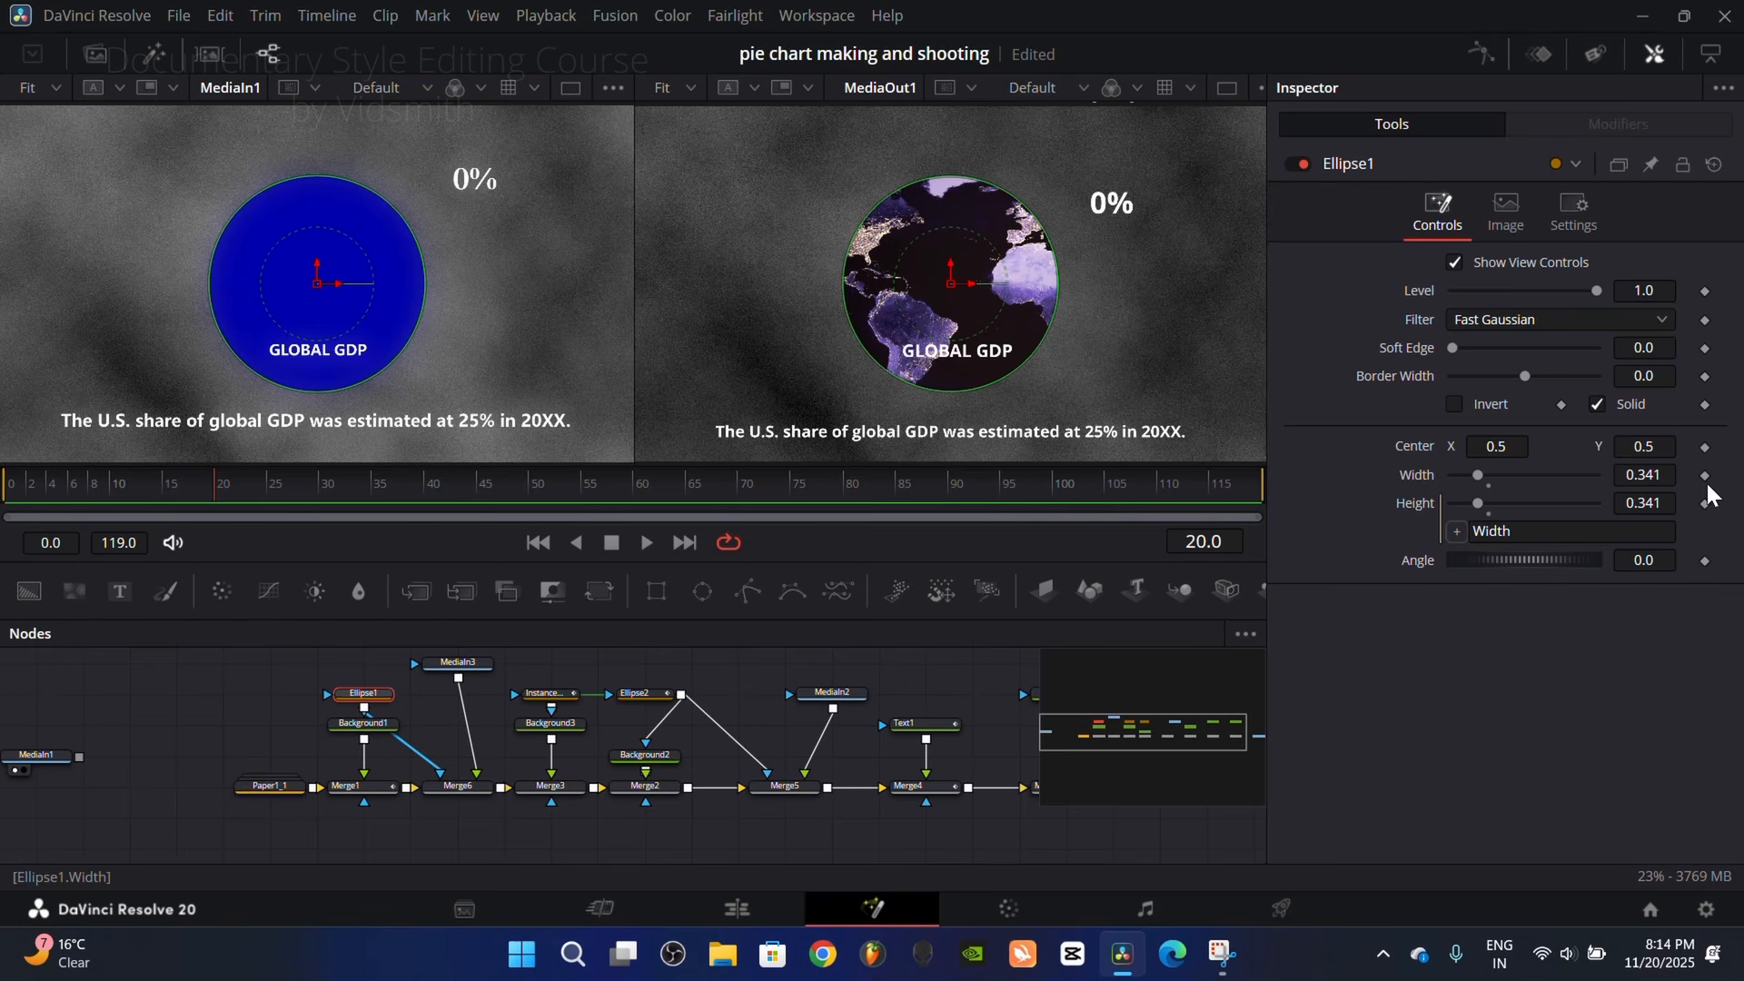
left_click(1705, 476)
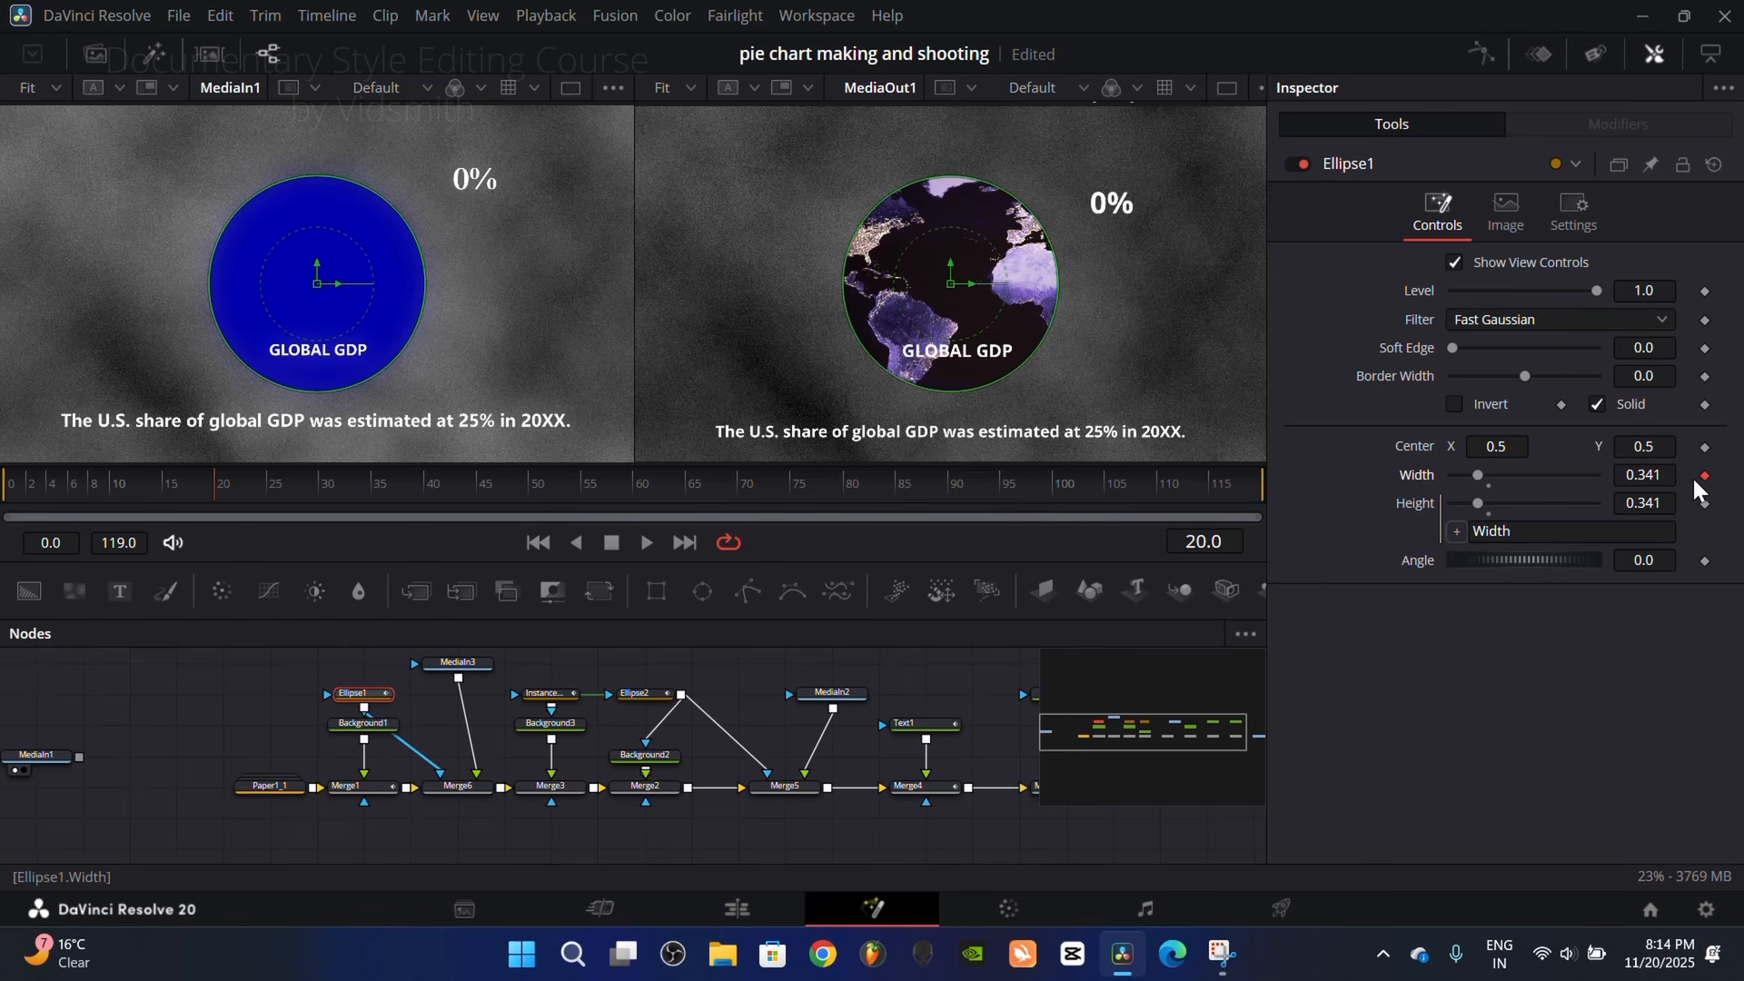
left_click_drag(220, 489, 104, 490)
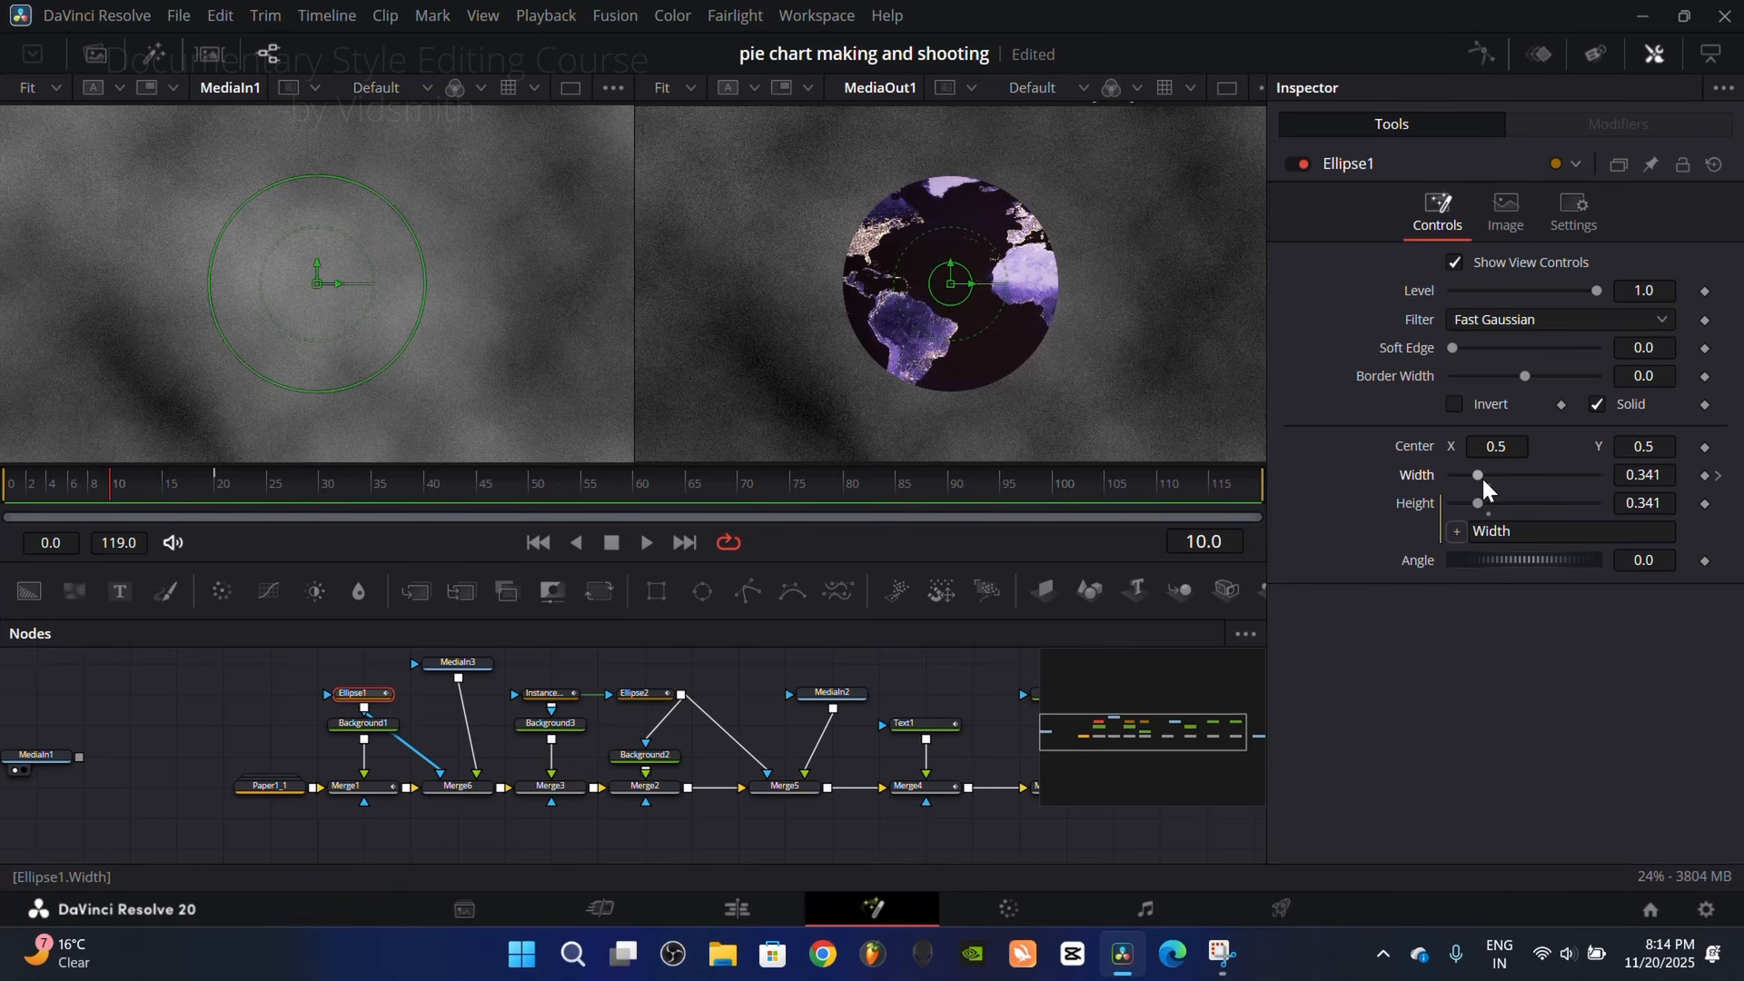
left_click_drag(1483, 478, 1452, 477)
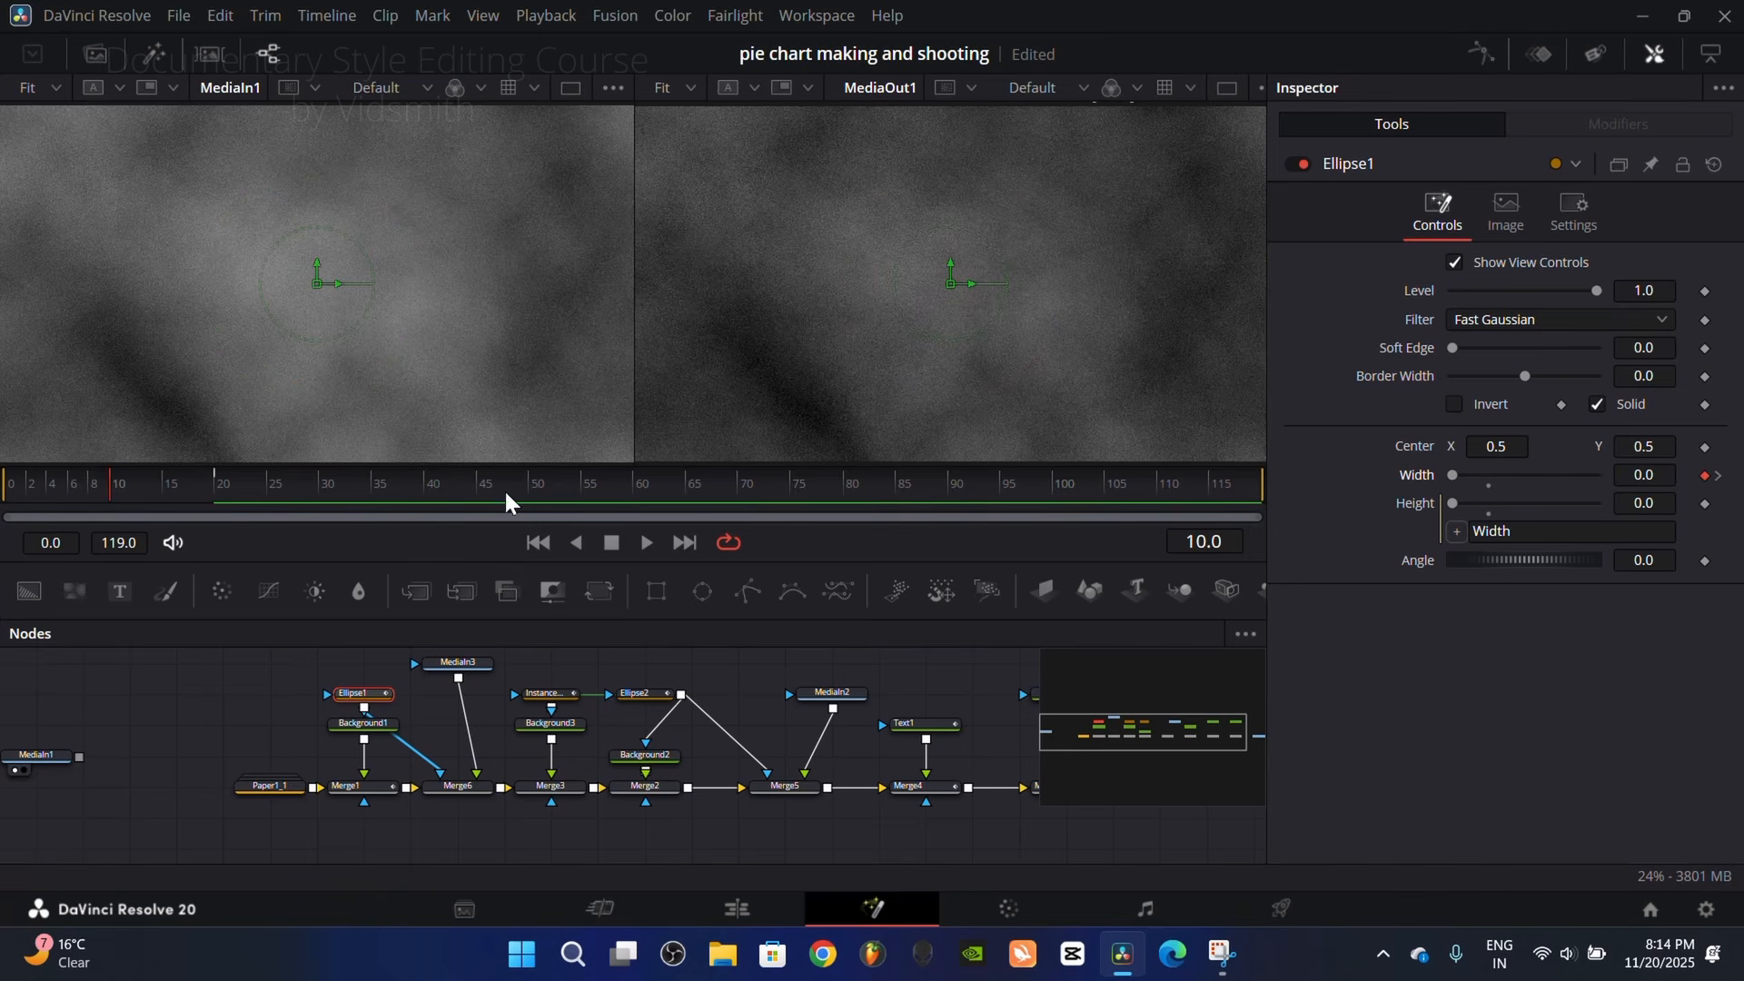
left_click_drag(103, 491, 339, 505)
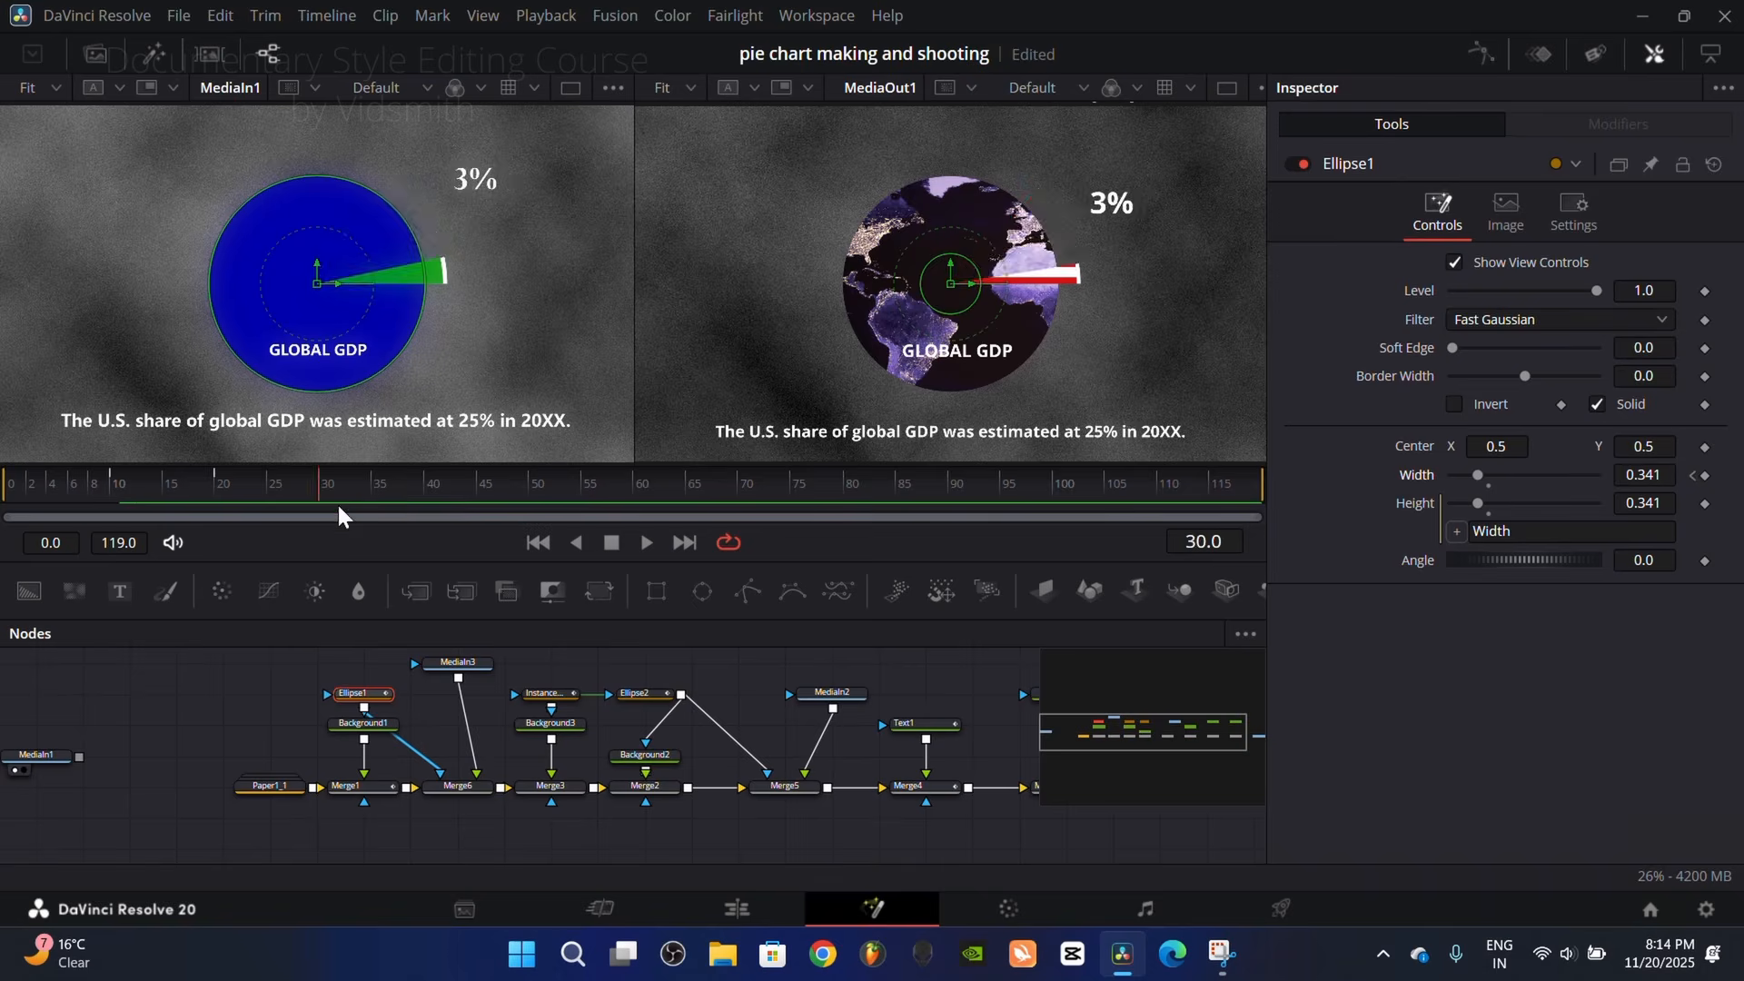
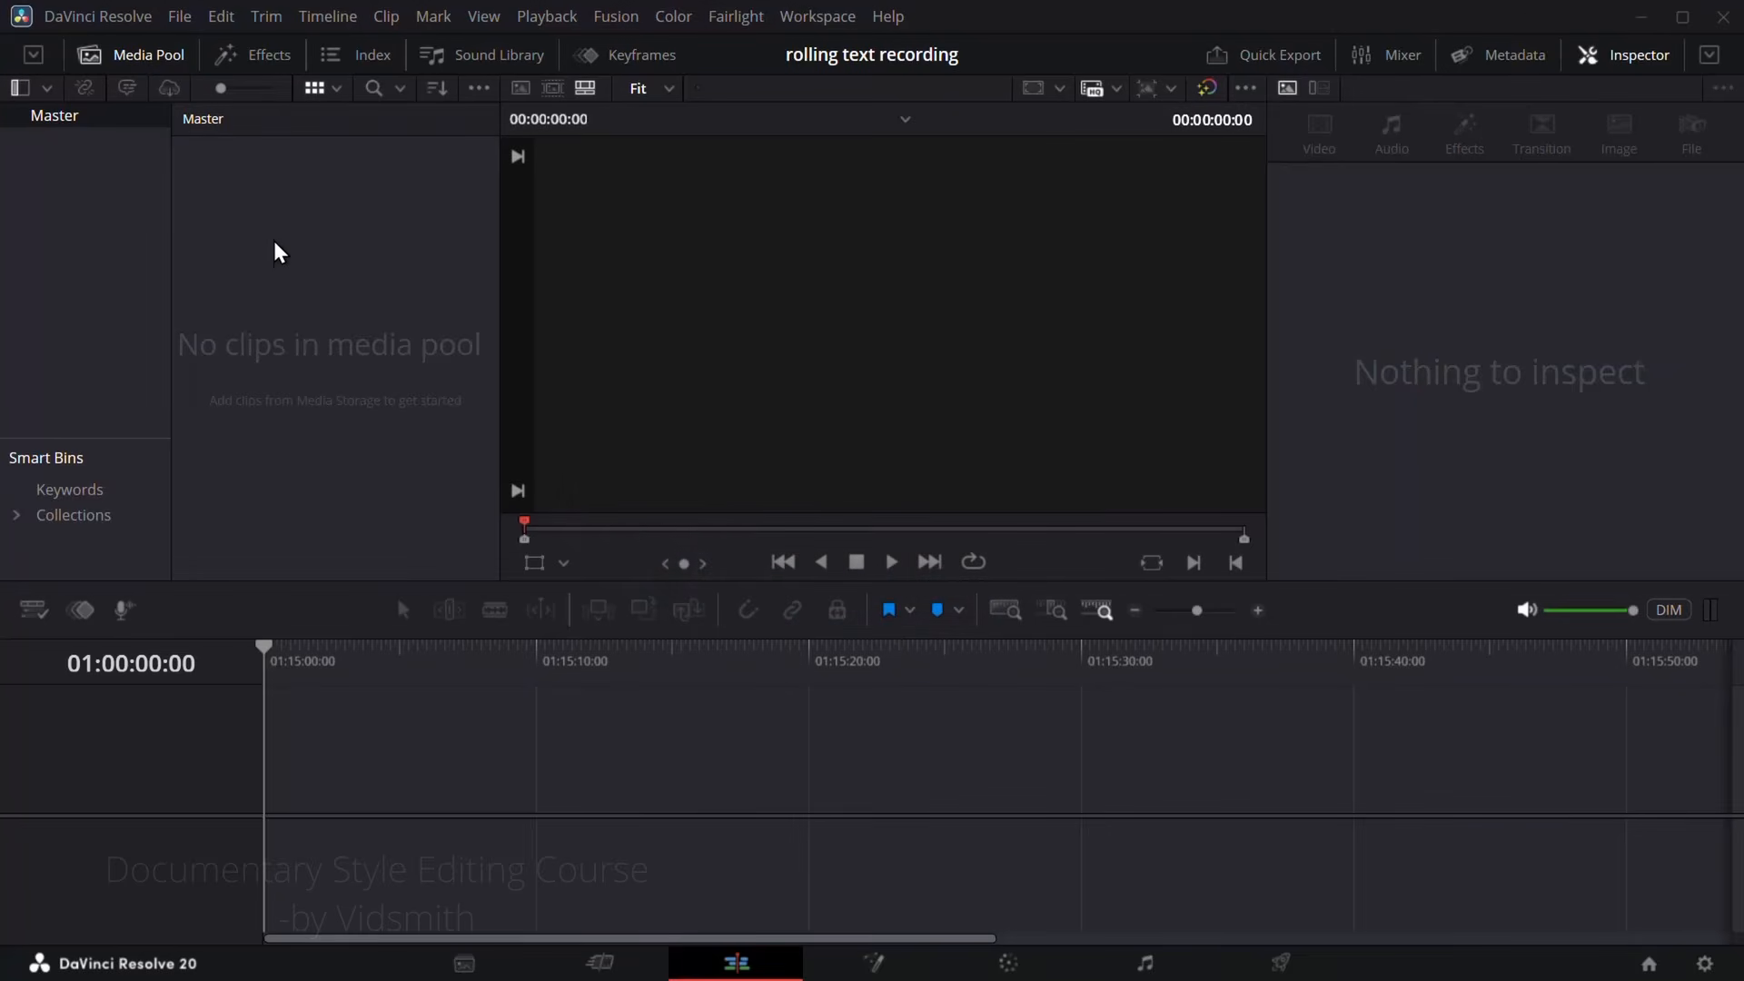
Step: Create a new Fusion composition clip, place it on the timeline, and open it on the Fusion page
right_click(277, 222)
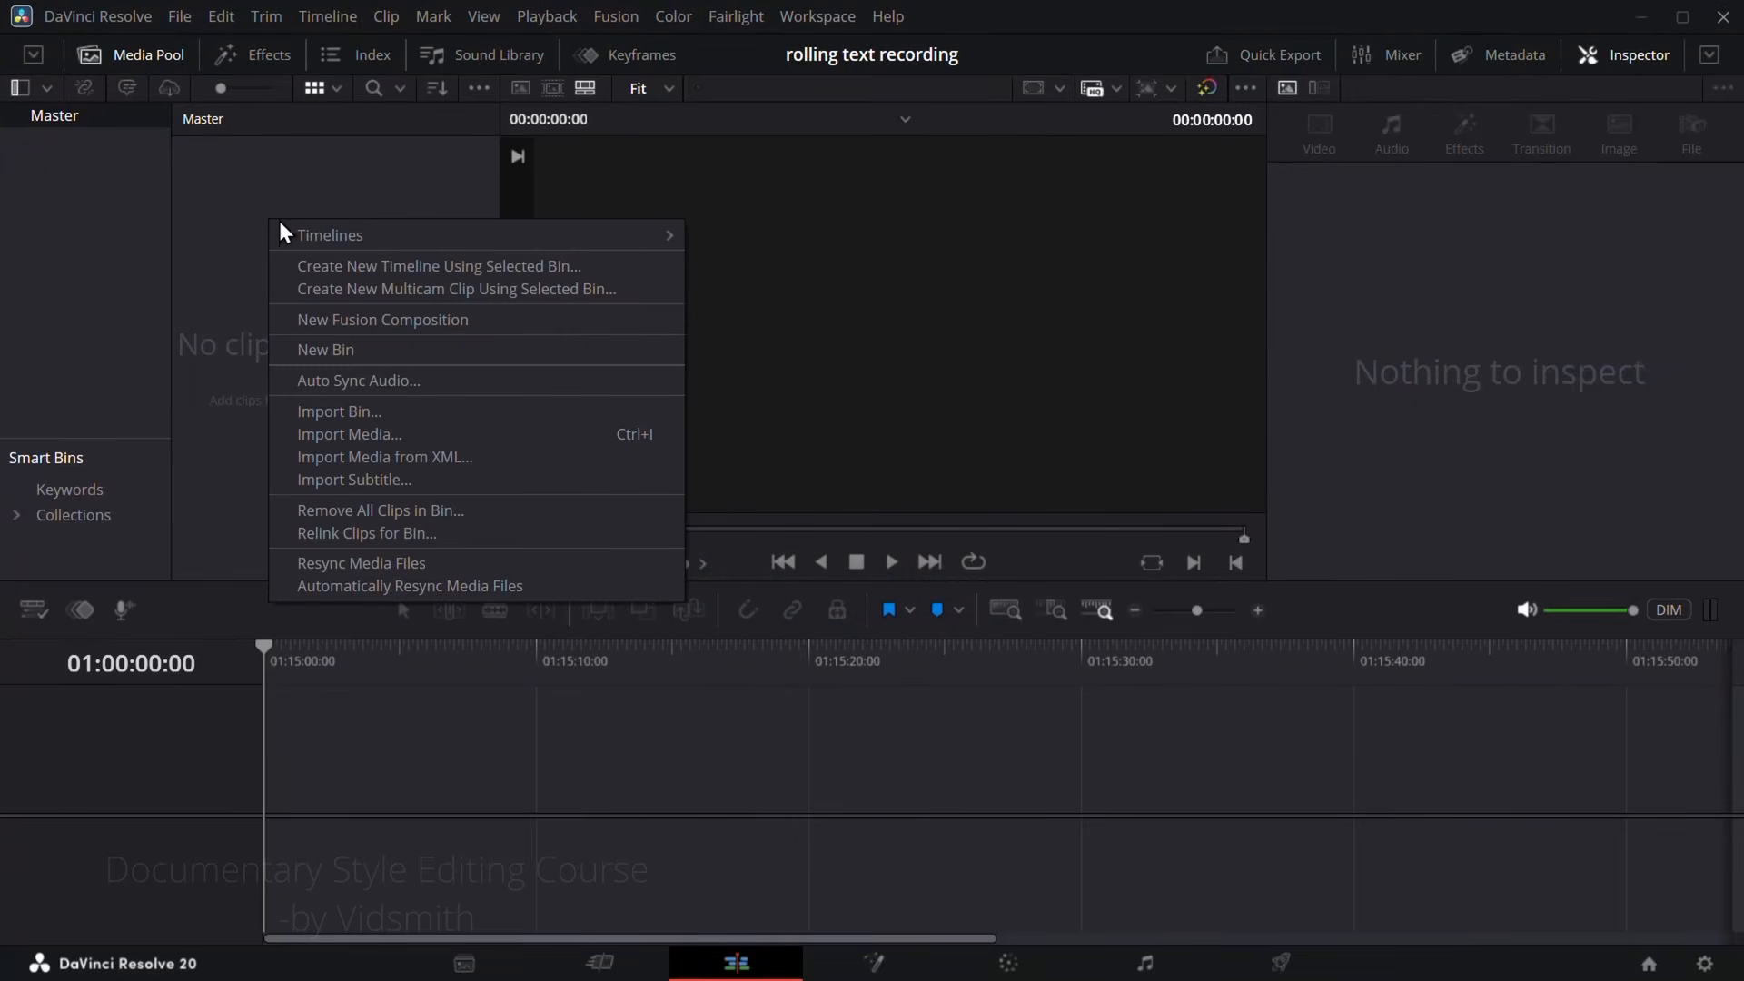
left_click(343, 314)
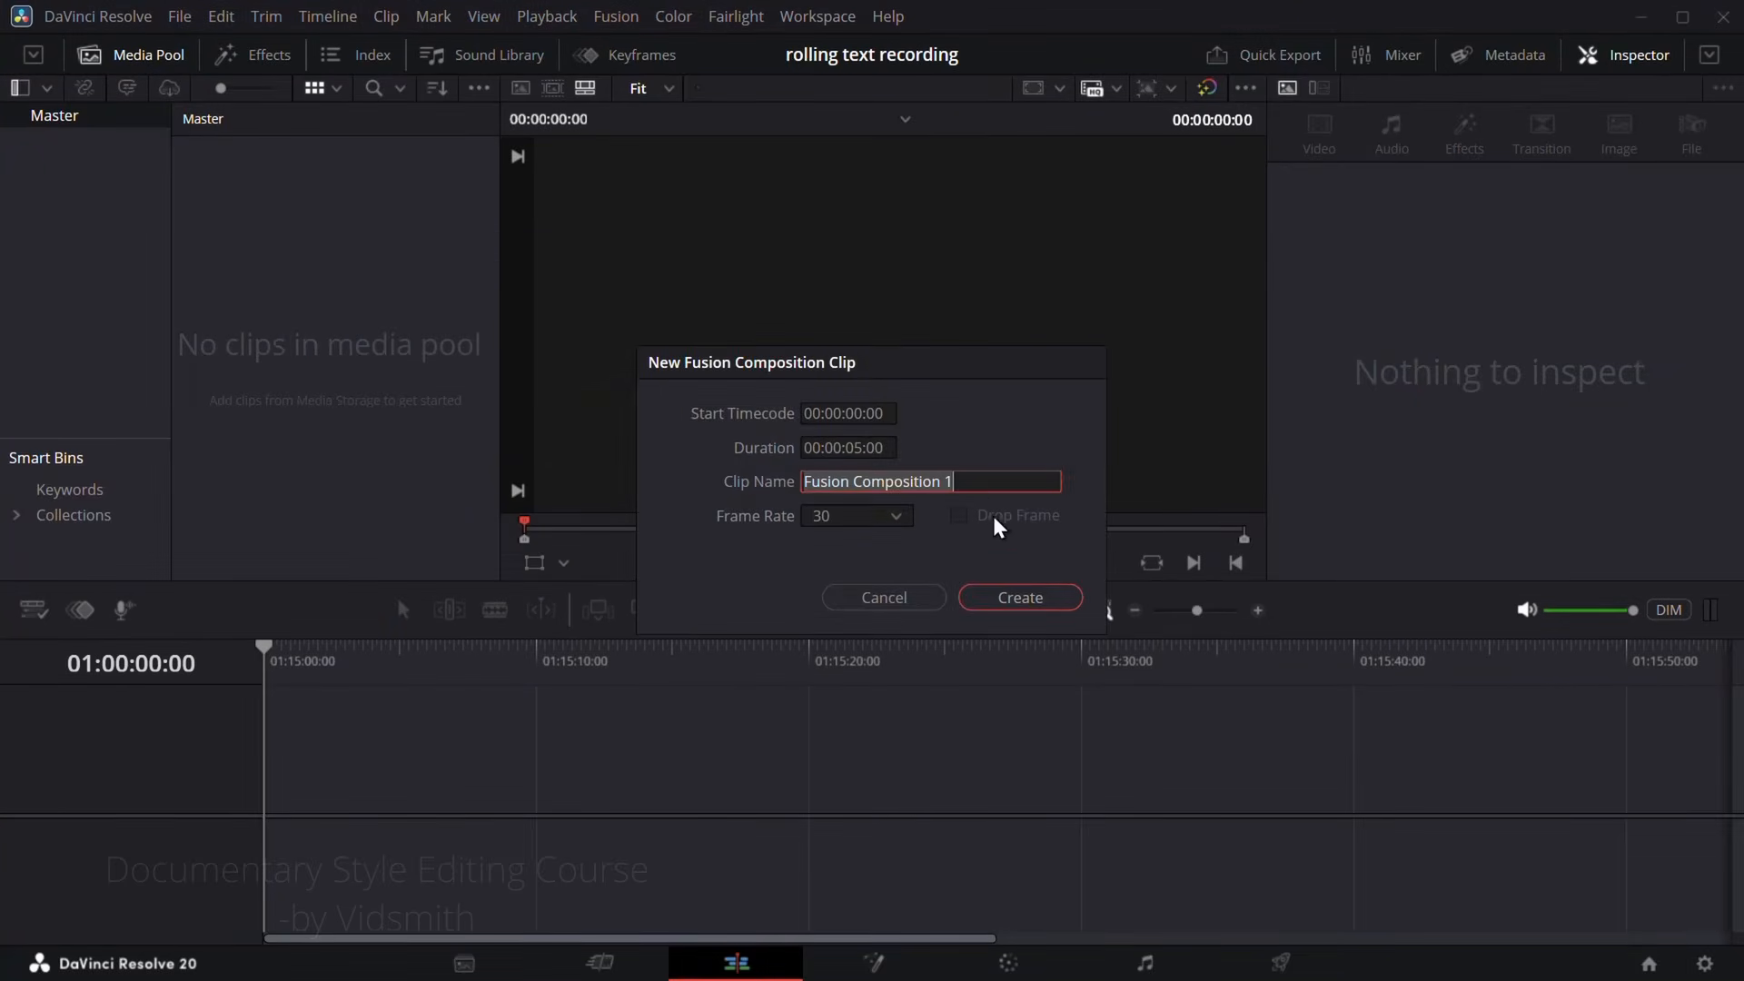
left_click(1020, 599)
left_click_drag(240, 182, 467, 792)
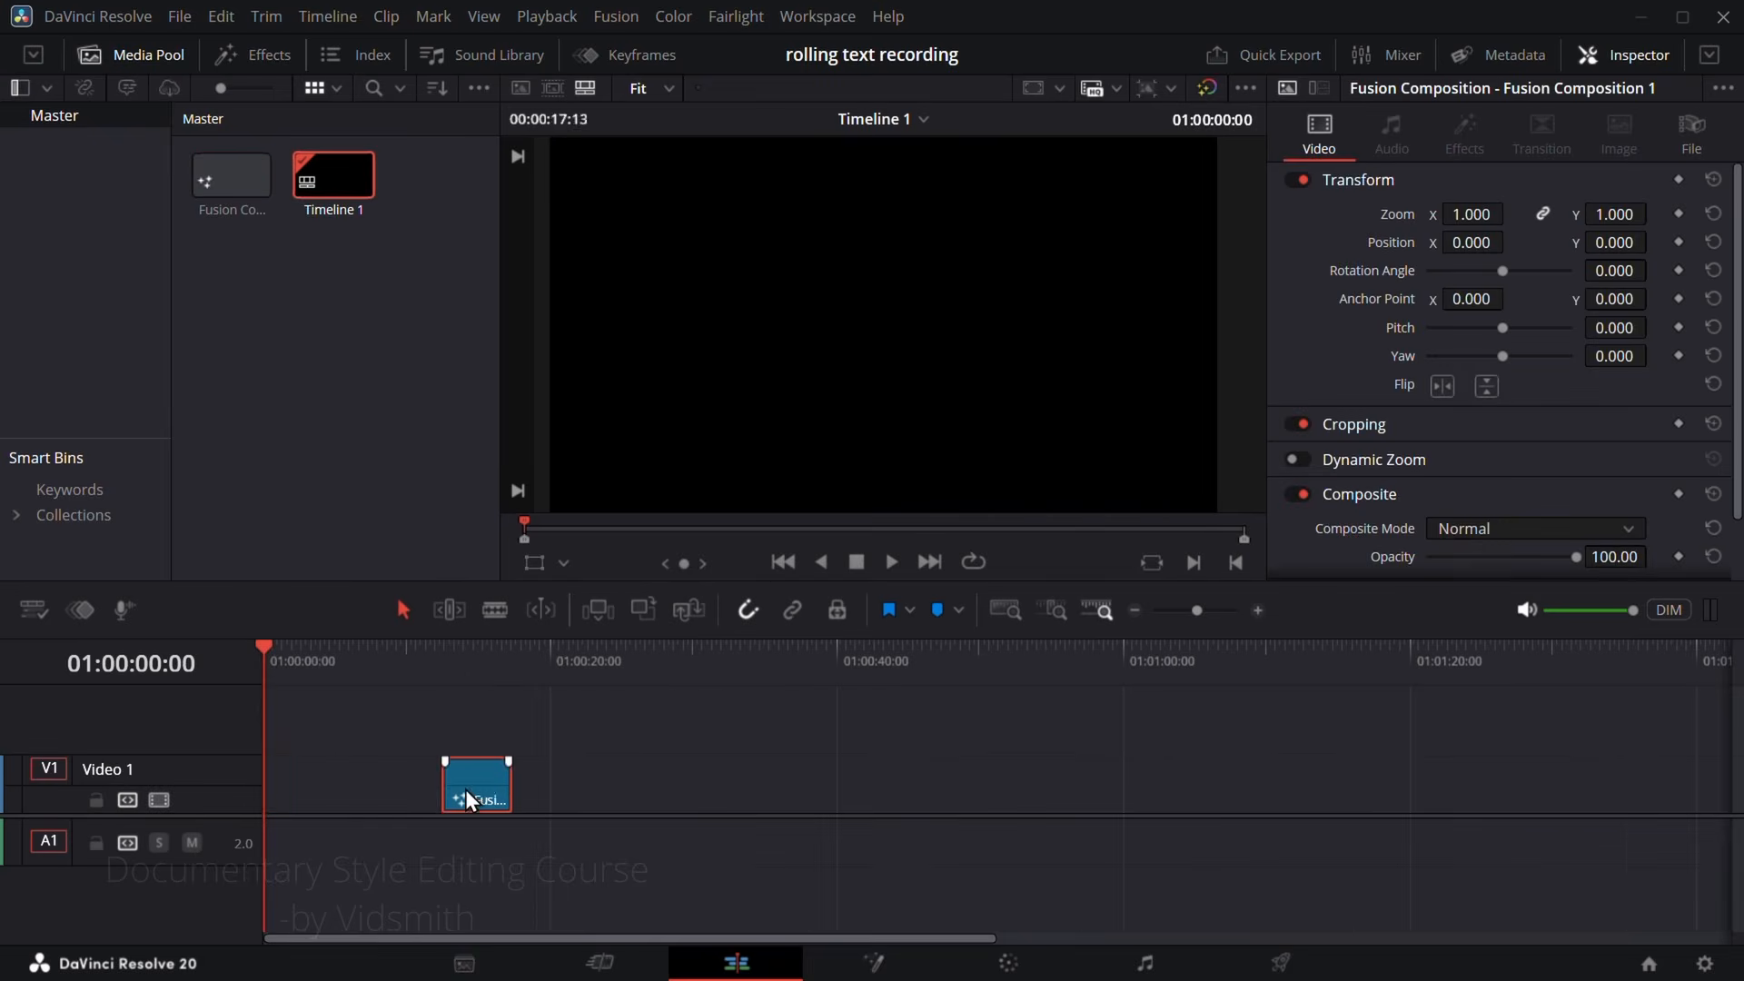
left_click(872, 963)
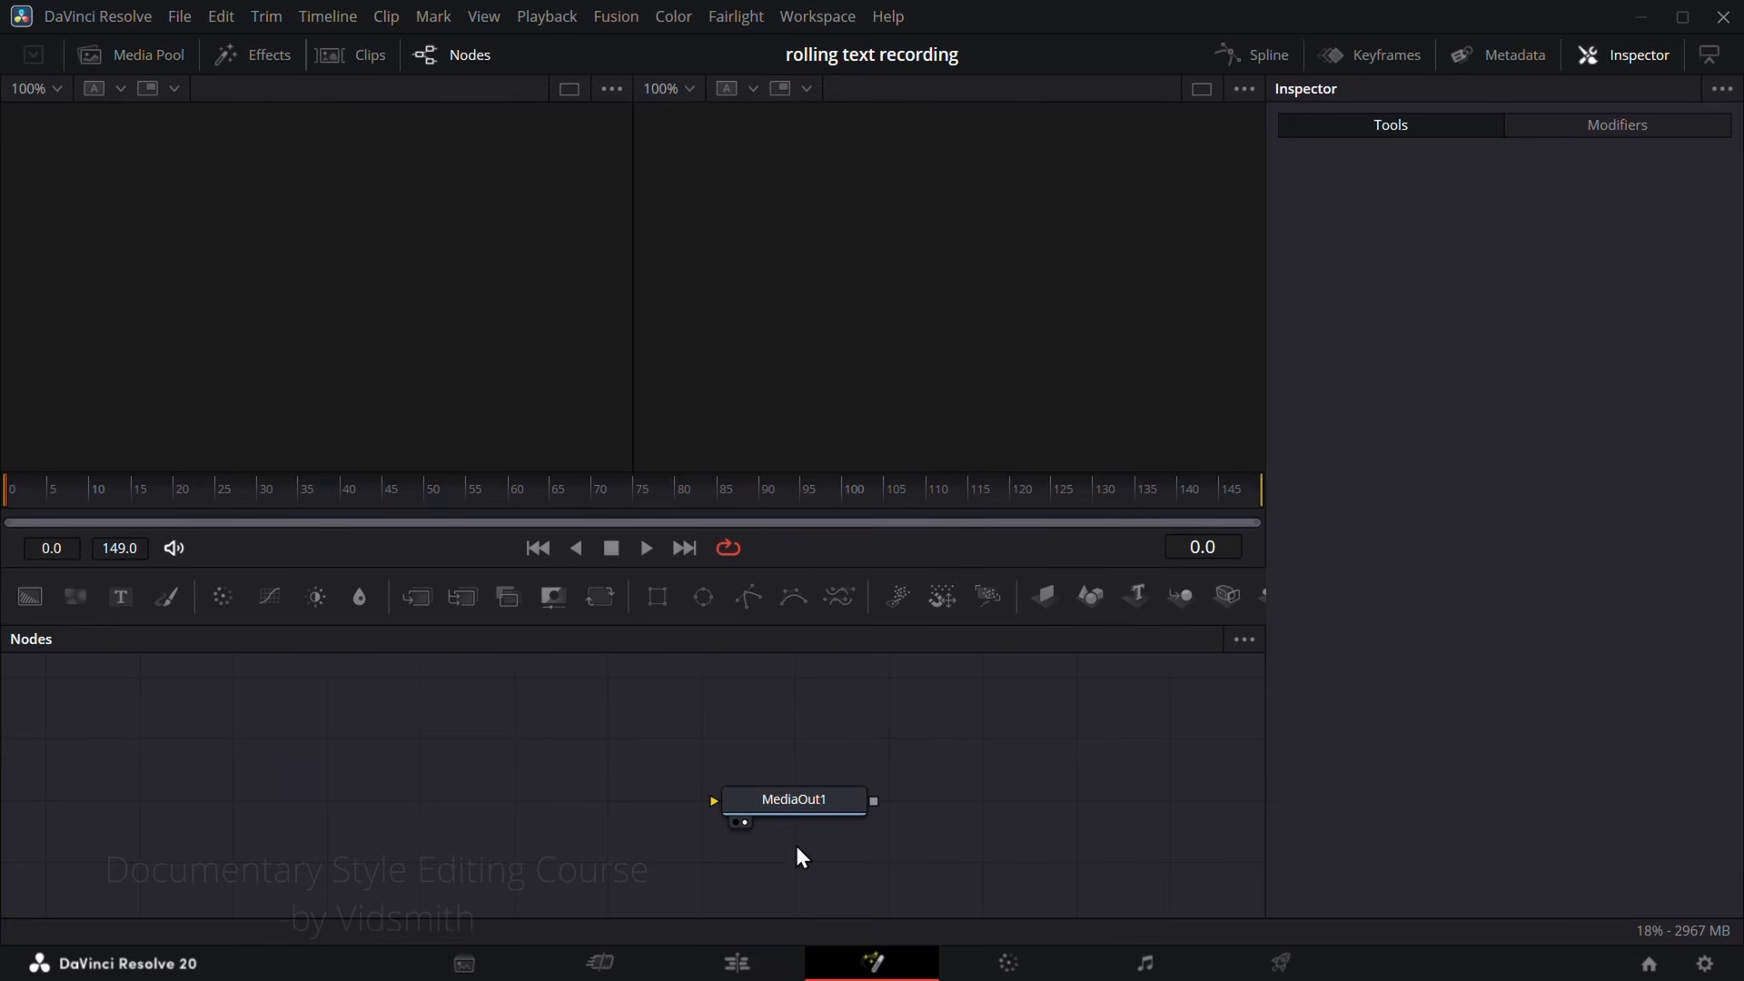
Step: Feed a Background node with Alpha 0.0 into MediaOut1 and merge a Text+ node over it
left_click_drag(30, 596, 780, 803)
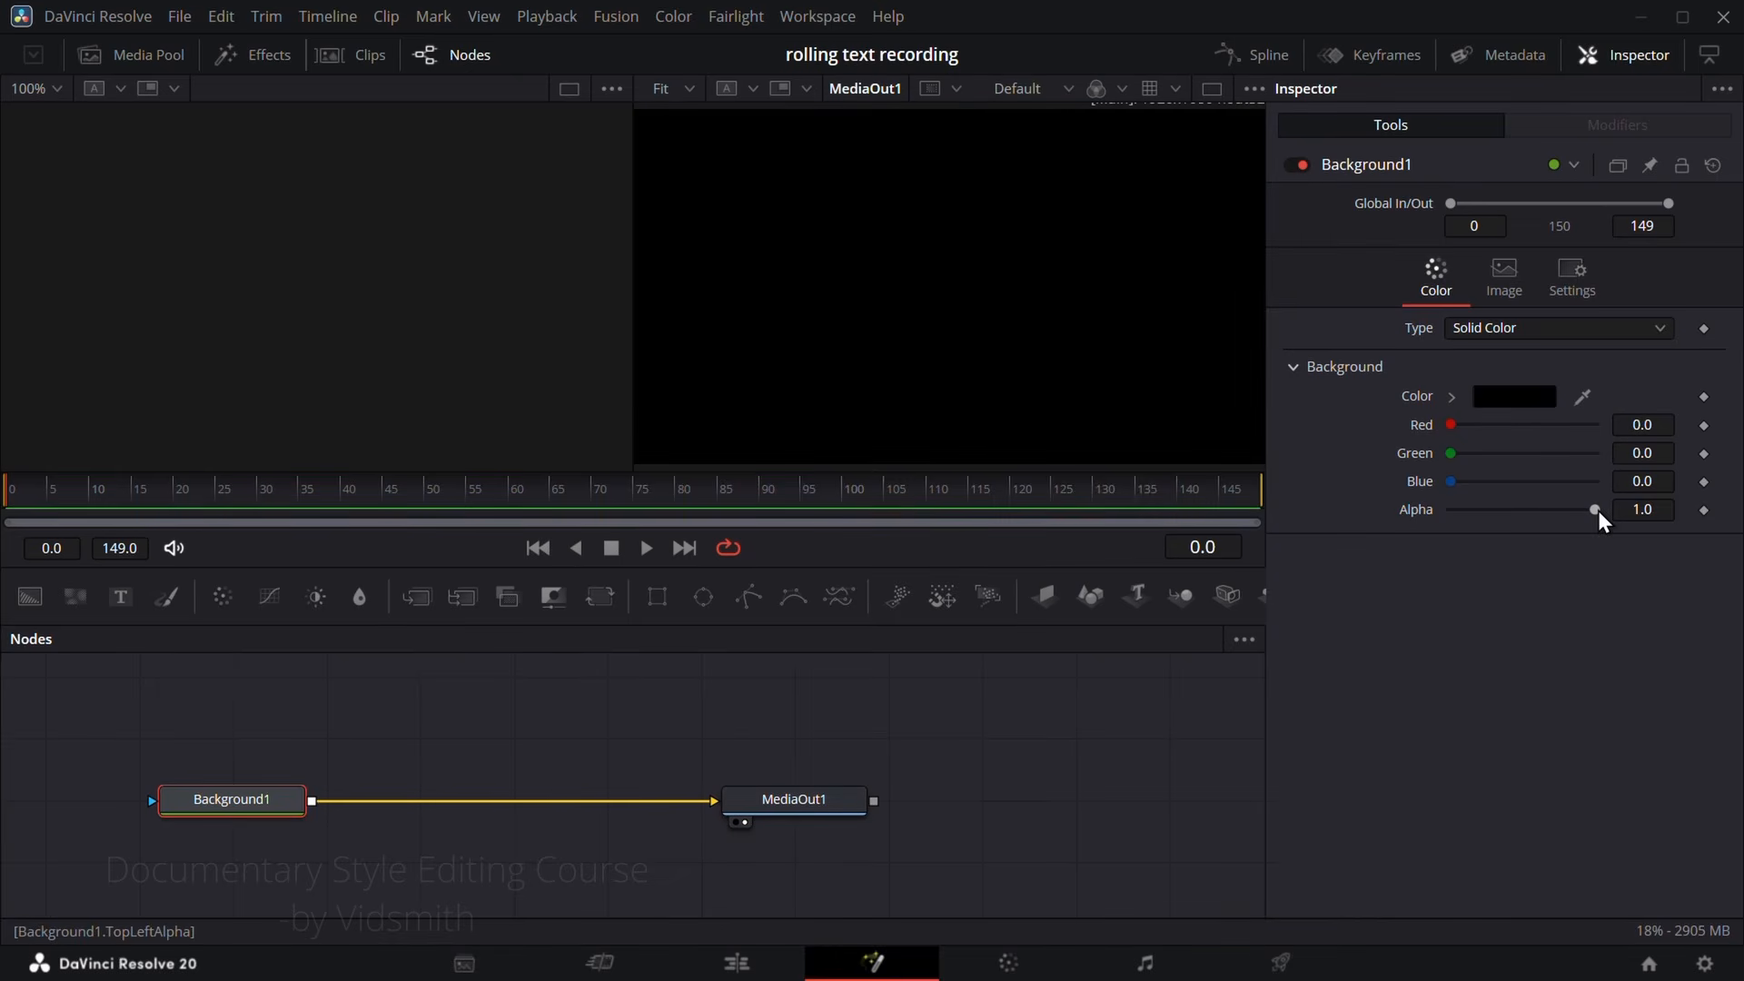
left_click_drag(1599, 510, 1355, 506)
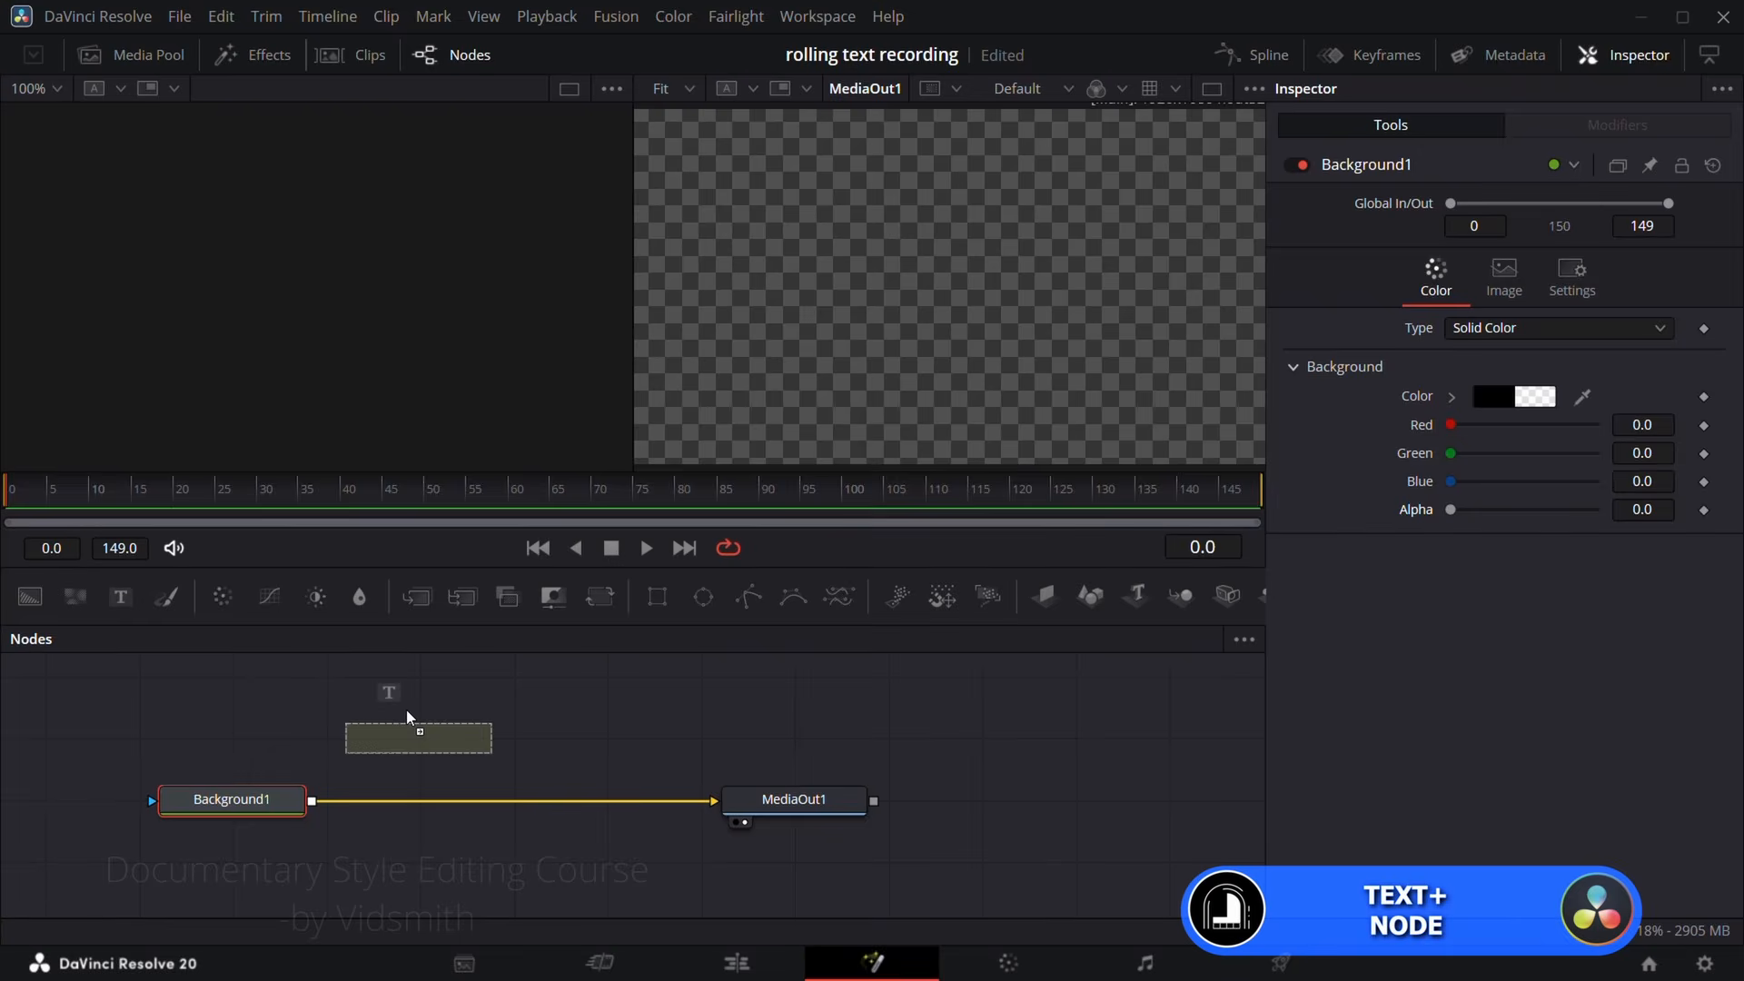
left_click_drag(406, 710, 310, 804)
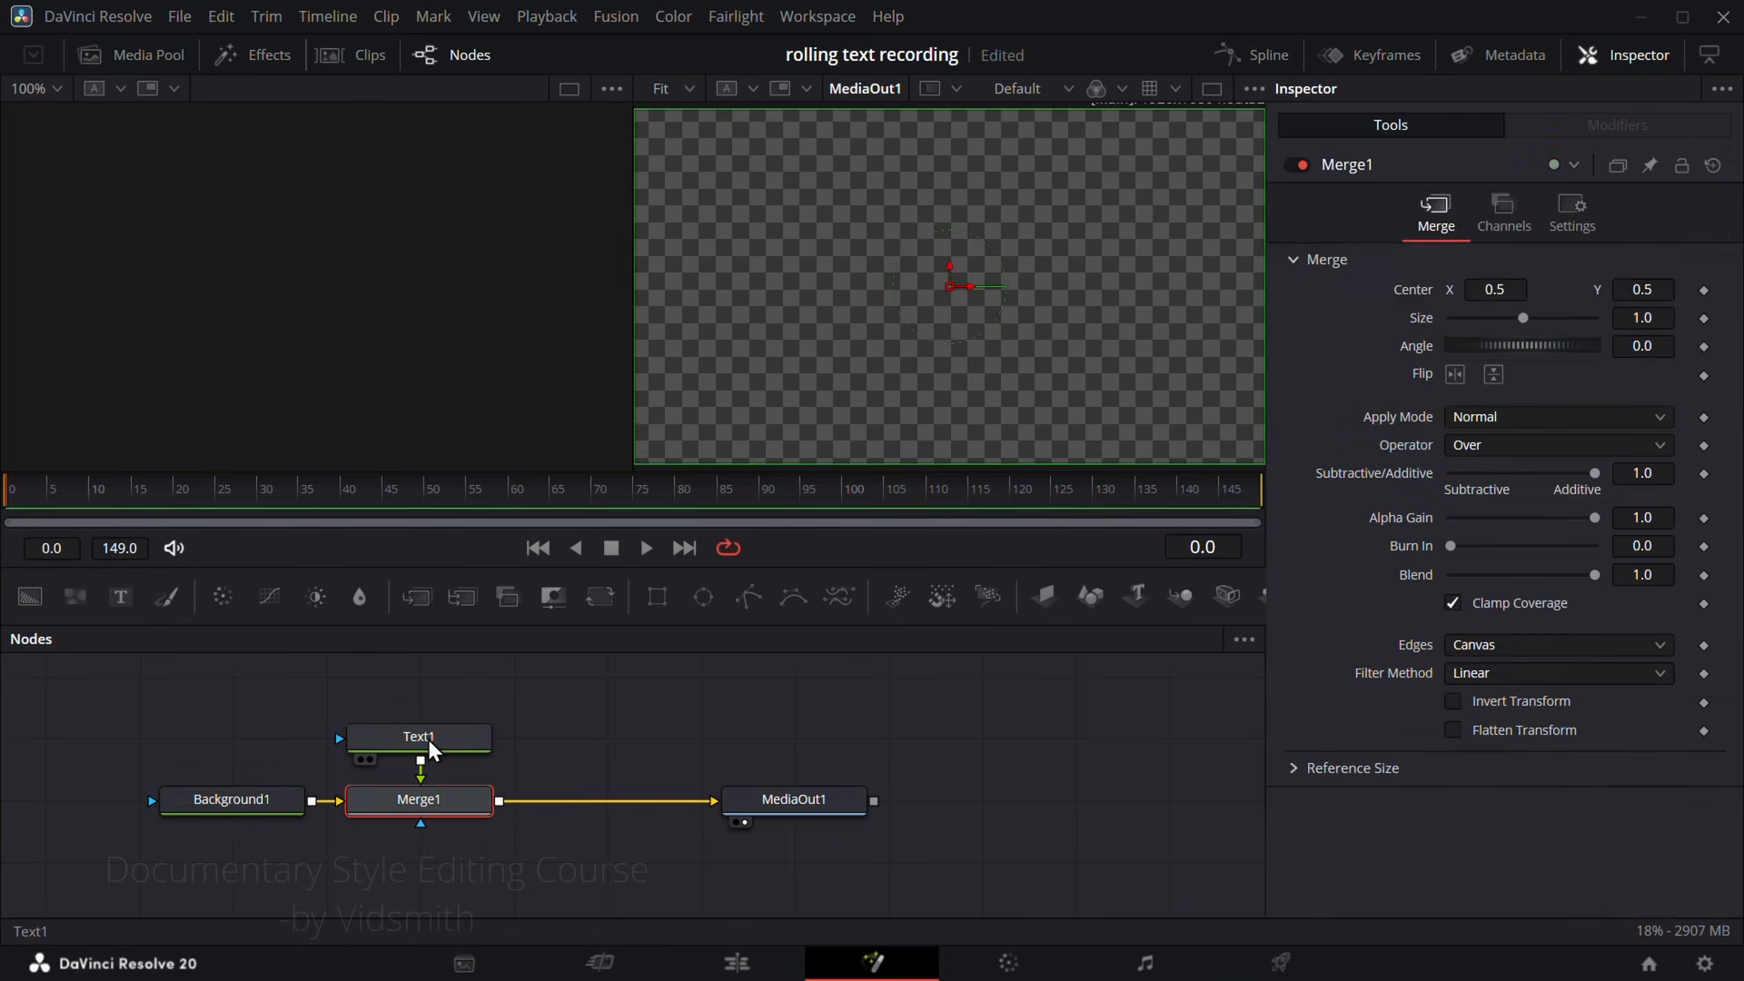
Step: Enter VIDSMITH as the Text1 content and set its tracking to 1.075
left_click(428, 738)
left_click(1514, 383)
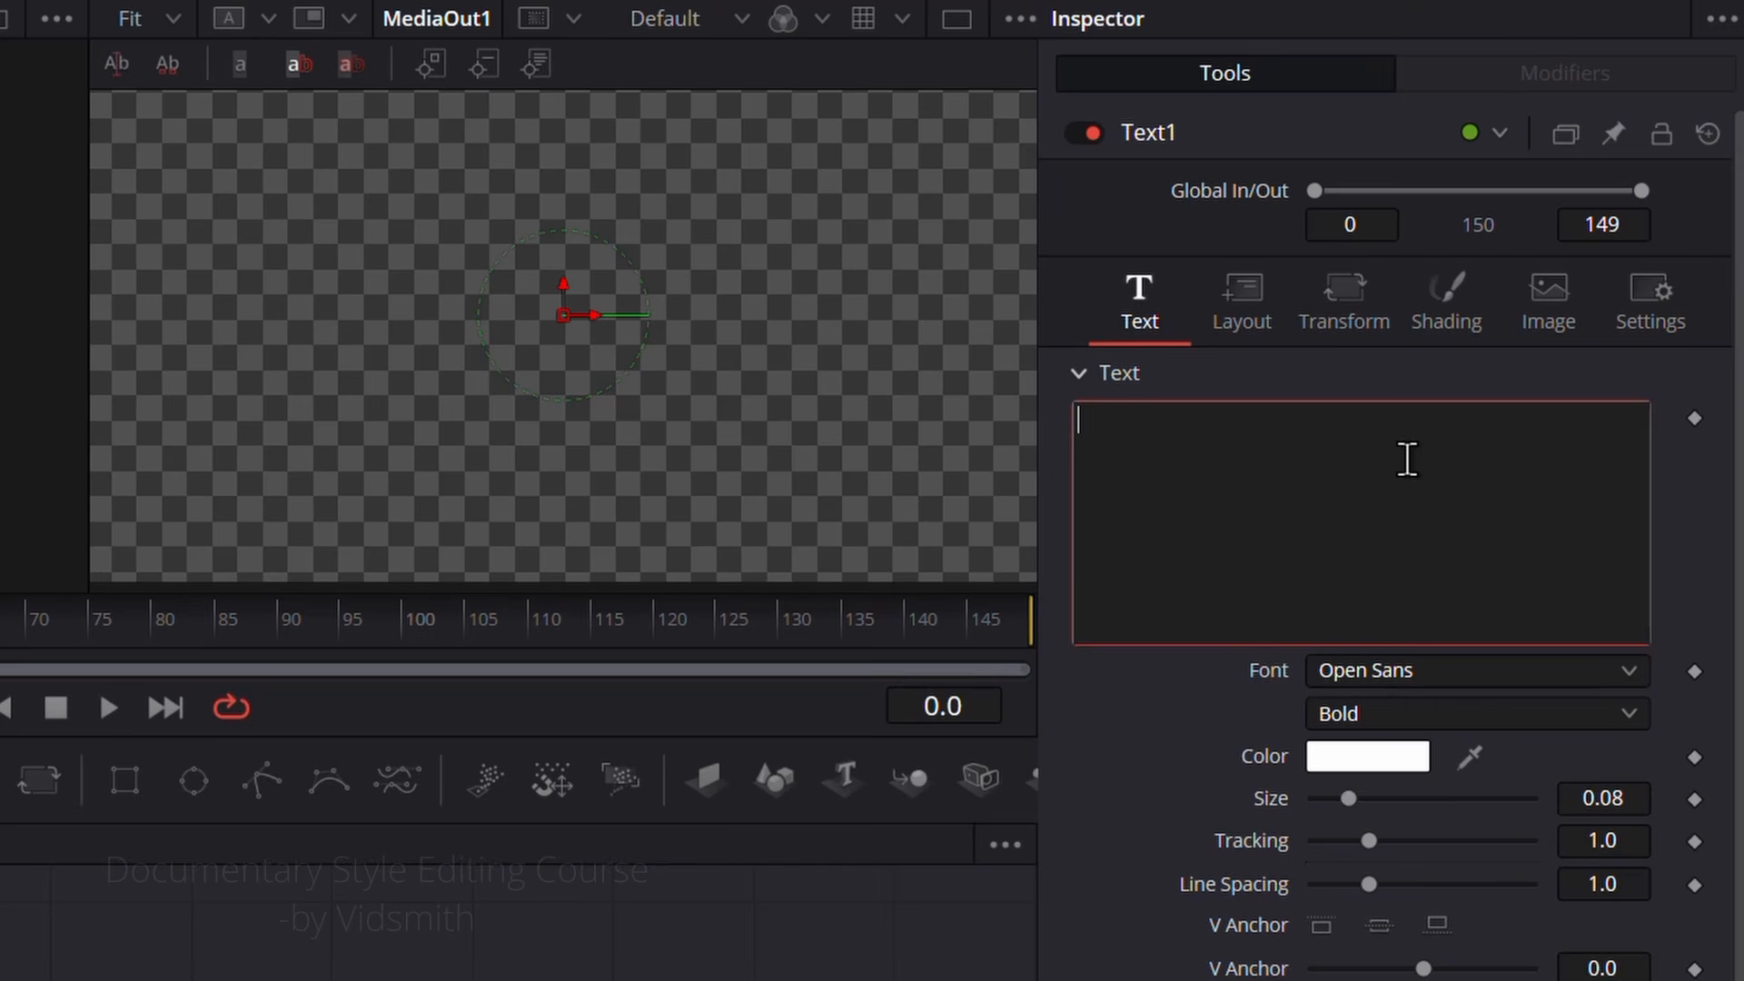
type("VIDSMITH")
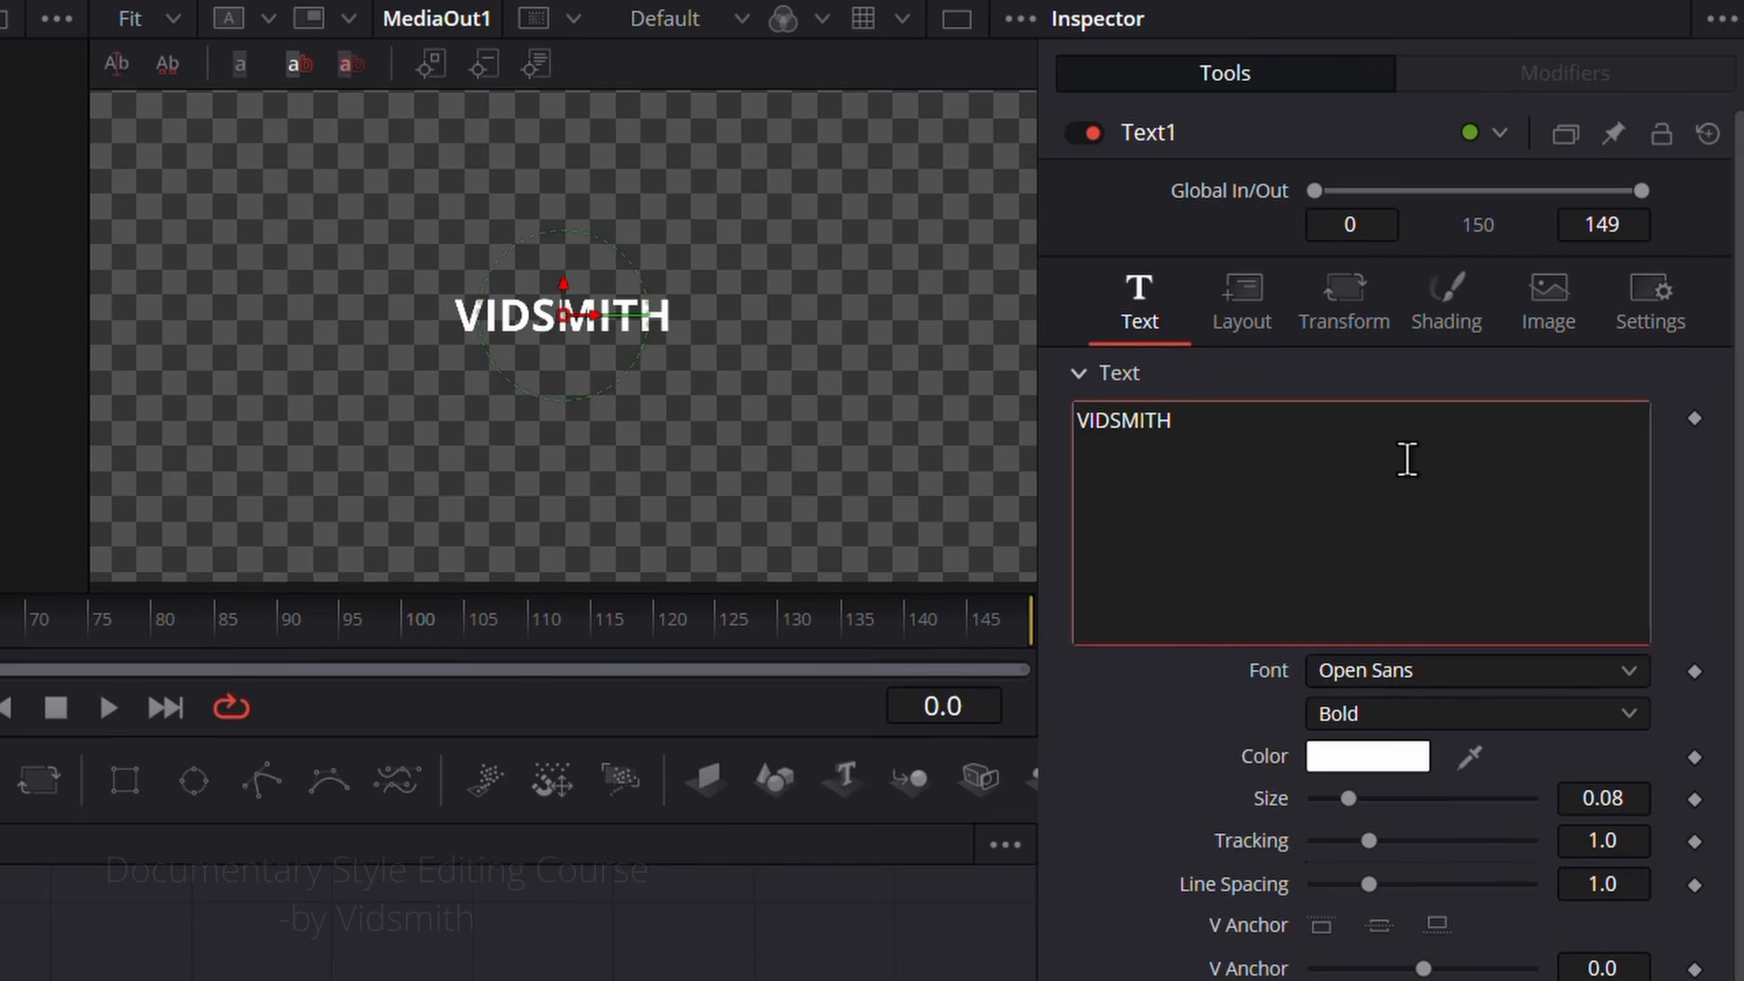
left_click(1630, 845)
left_click_drag(1622, 842, 1692, 843)
left_click_drag(1615, 841, 1608, 840)
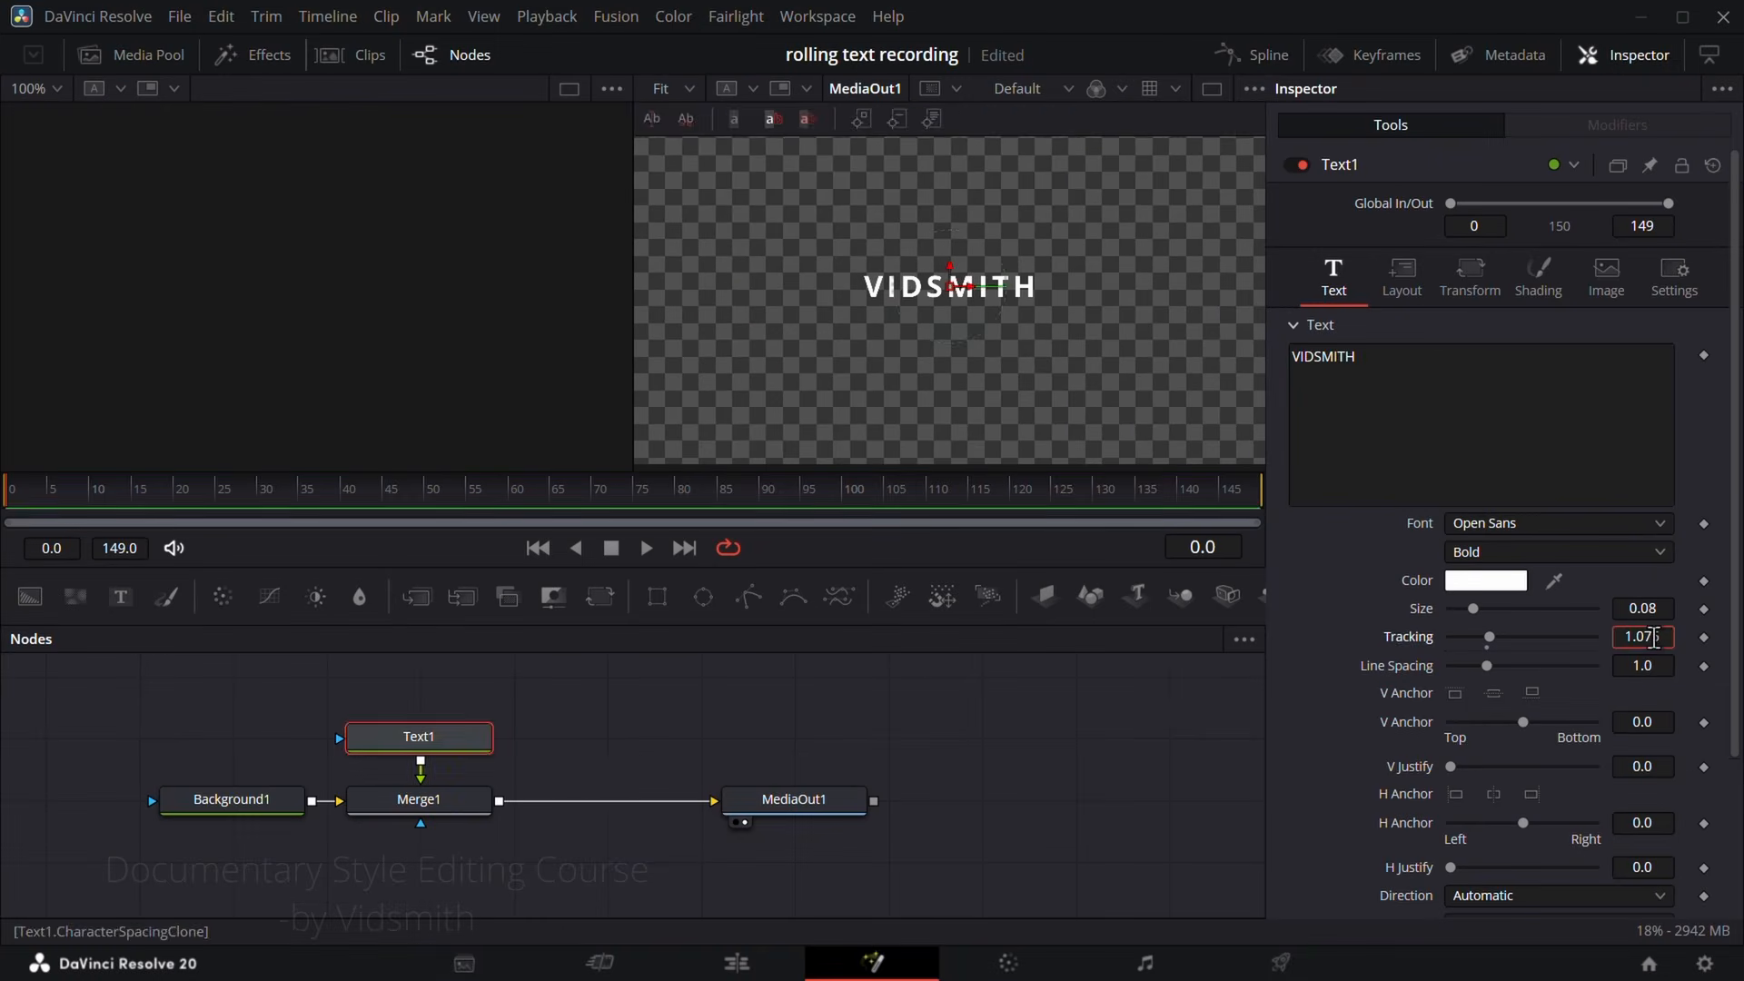
left_click(635, 756)
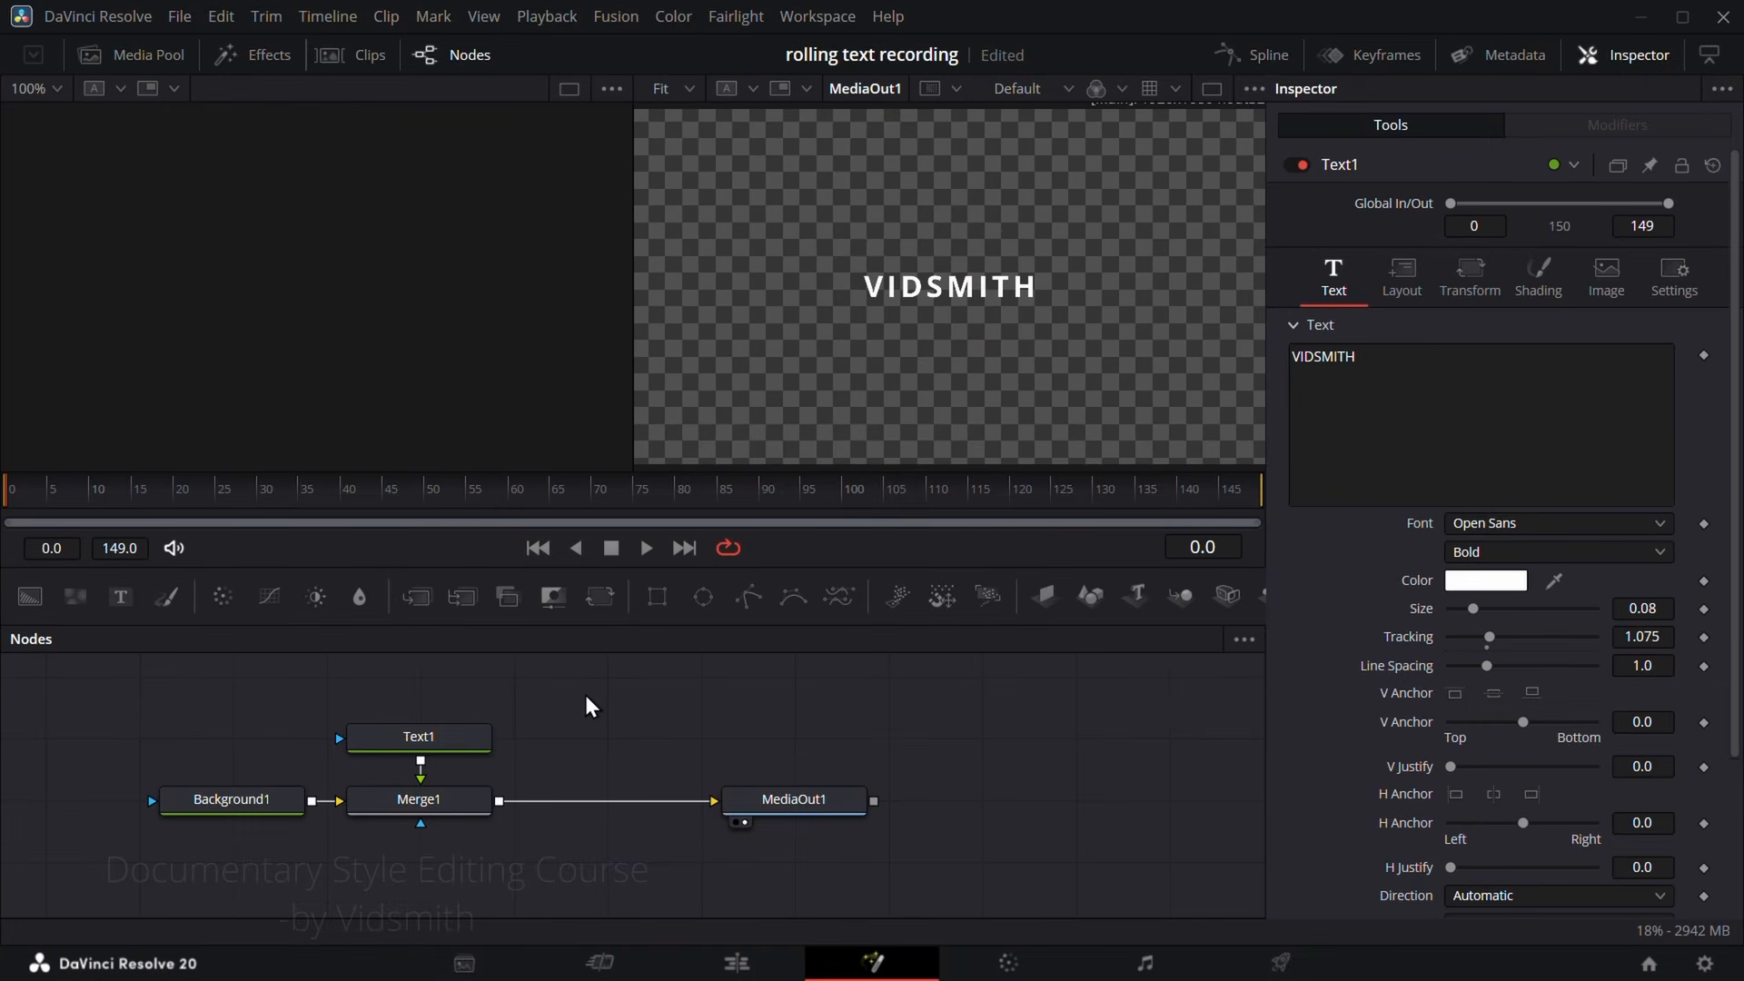
Step: Insert a Duplicate node between Merge1 and MediaOut1, spacing MediaOut1 further along the node chain
key("shift+space")
type("DUPLI")
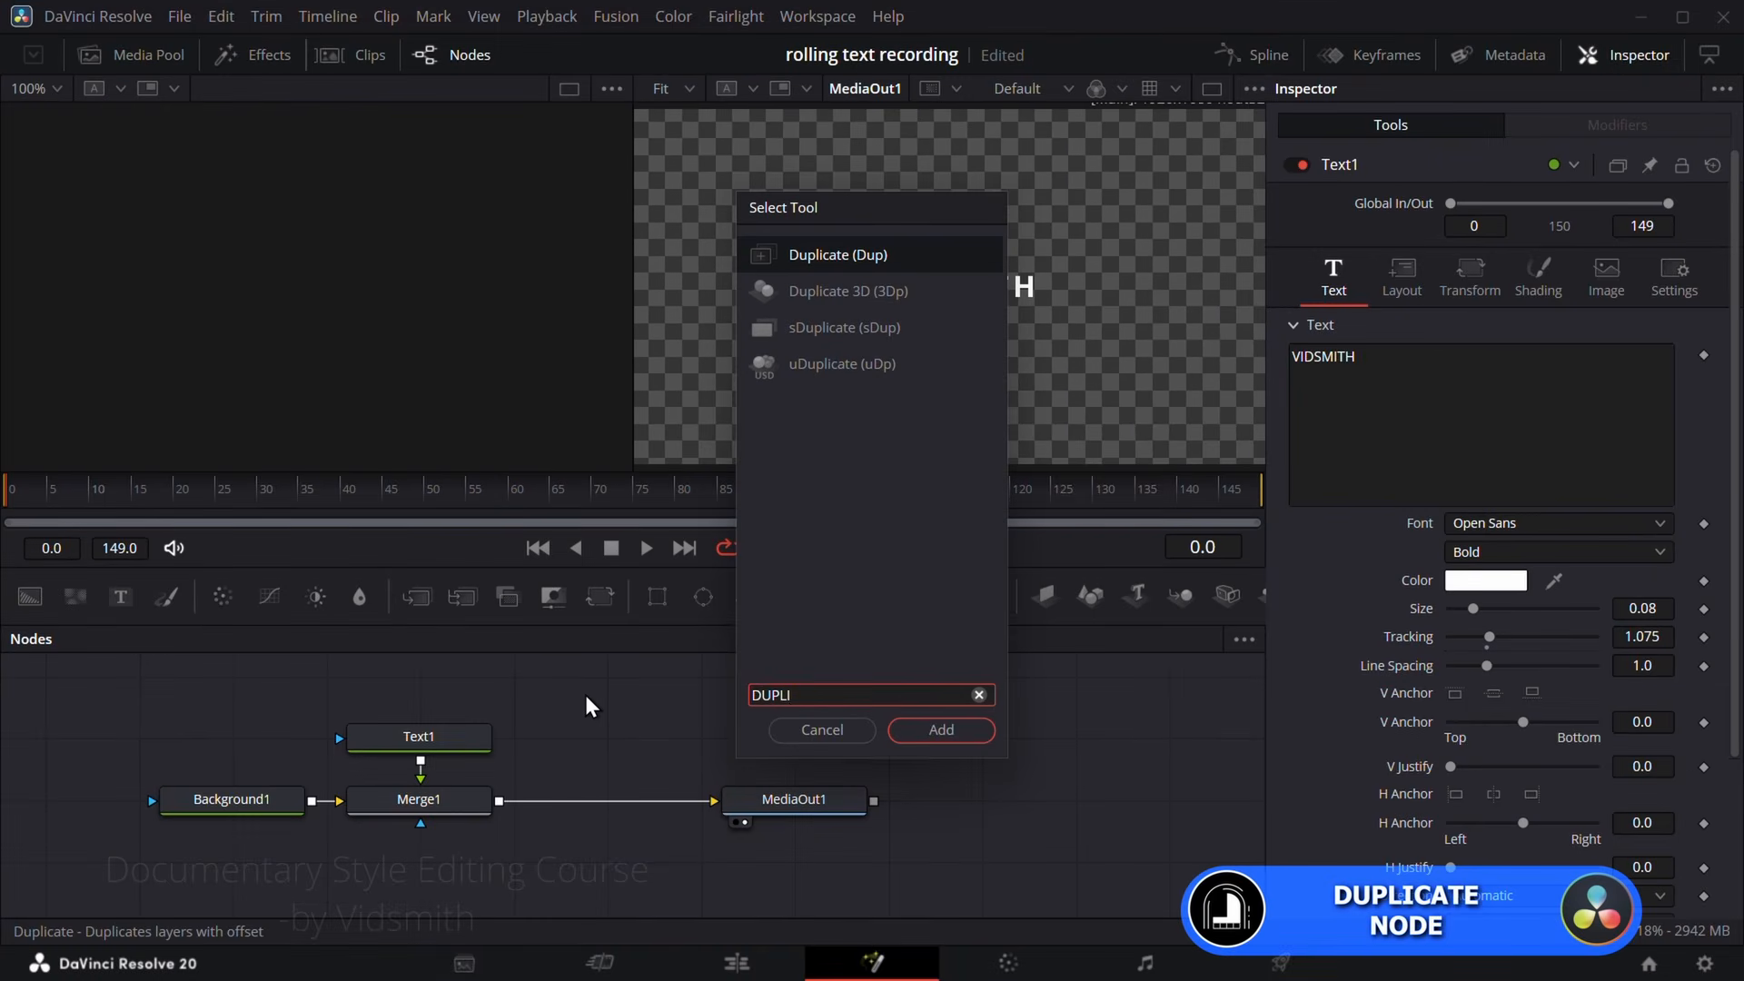
left_click(939, 730)
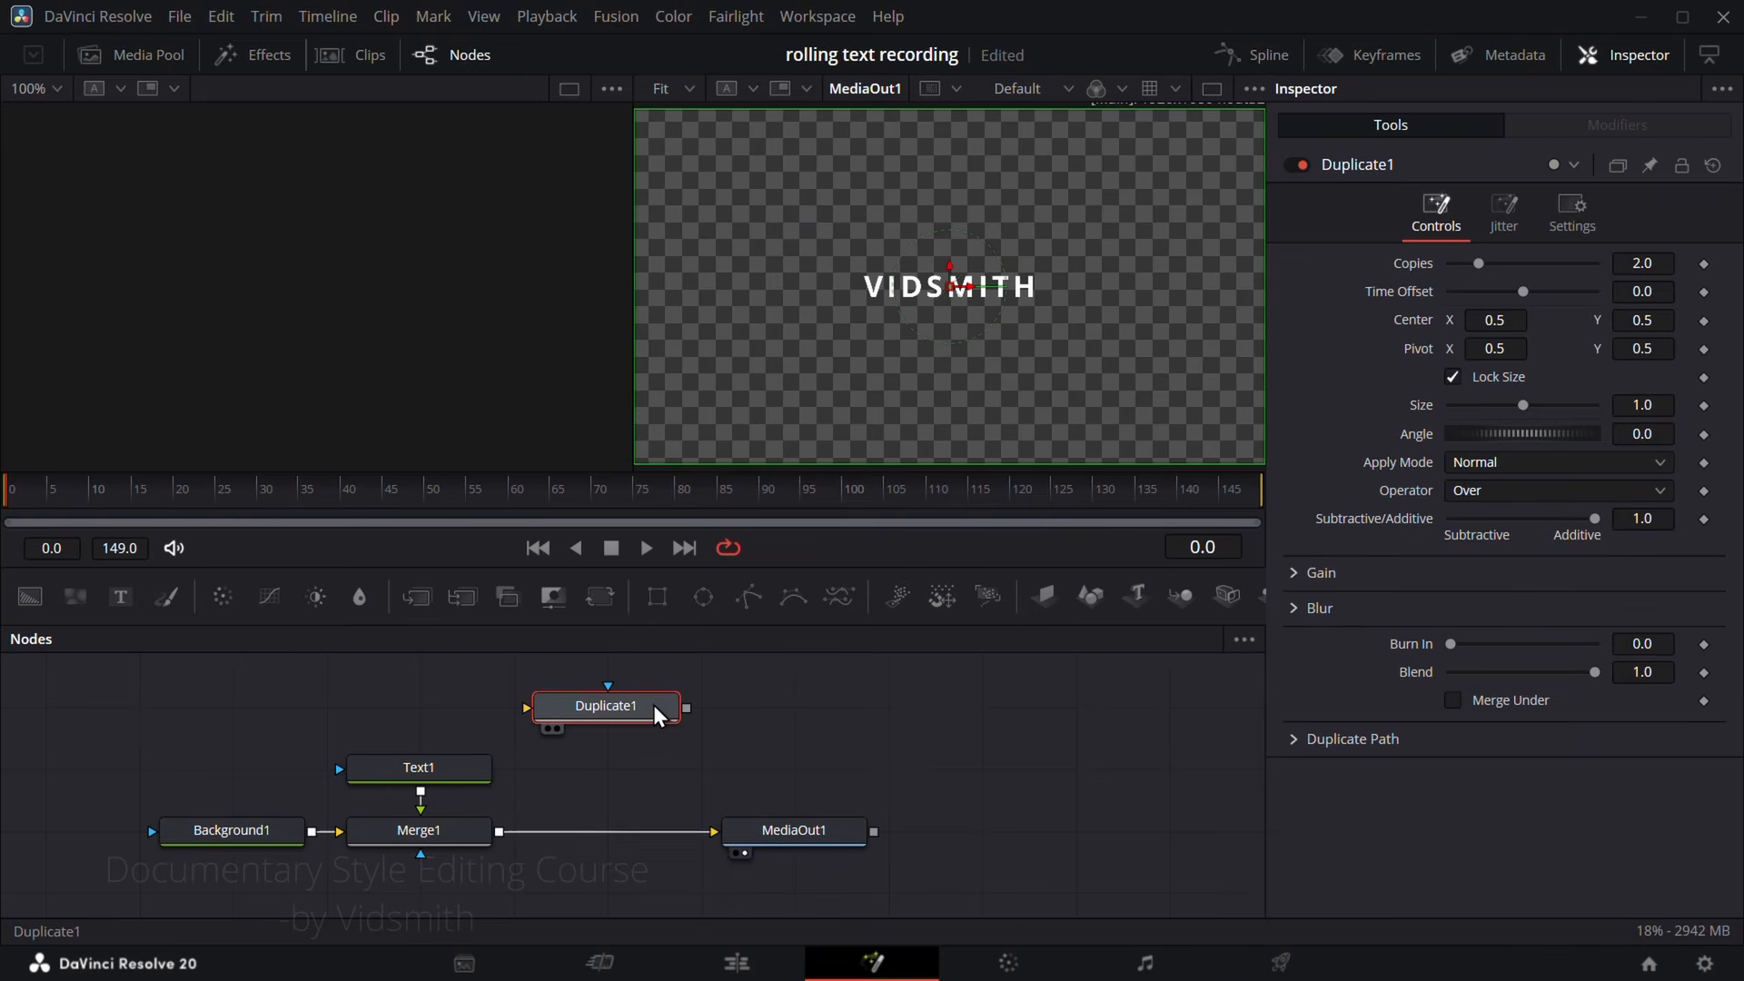
left_click_drag(617, 713, 611, 835)
left_click_drag(808, 837, 1021, 836)
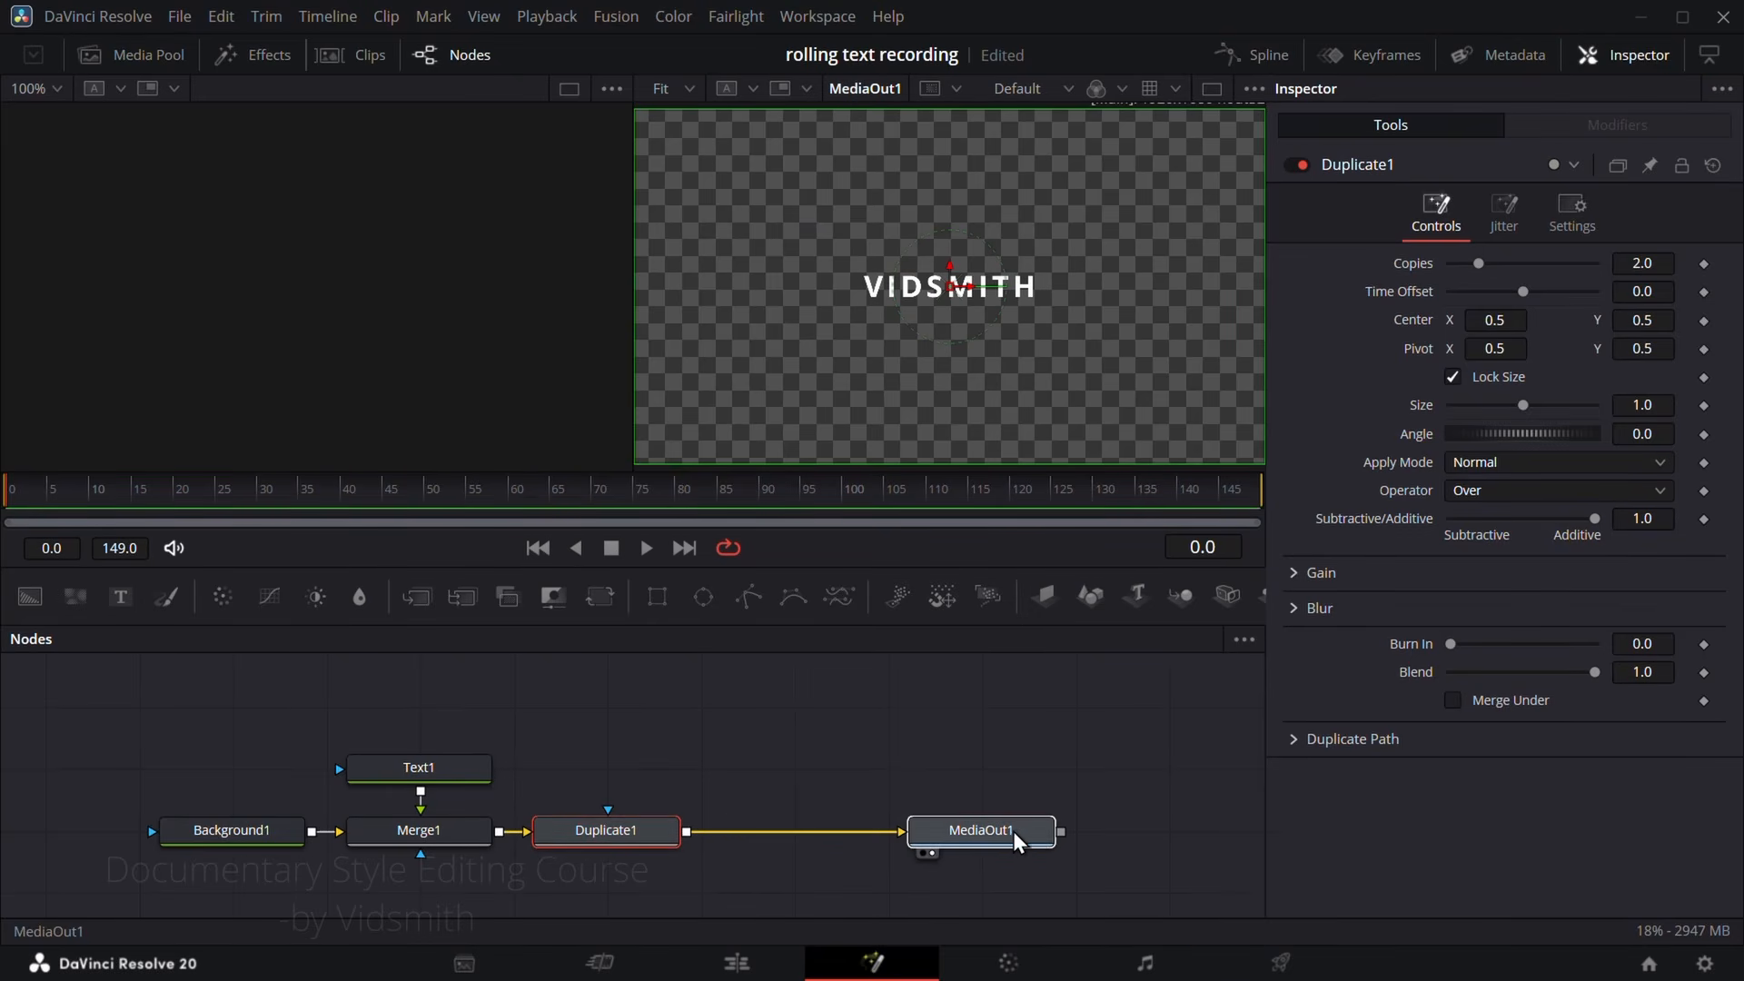
Step: Set Duplicate1 to 15 copies and stack them vertically with Center Y 0.605
left_click(663, 843)
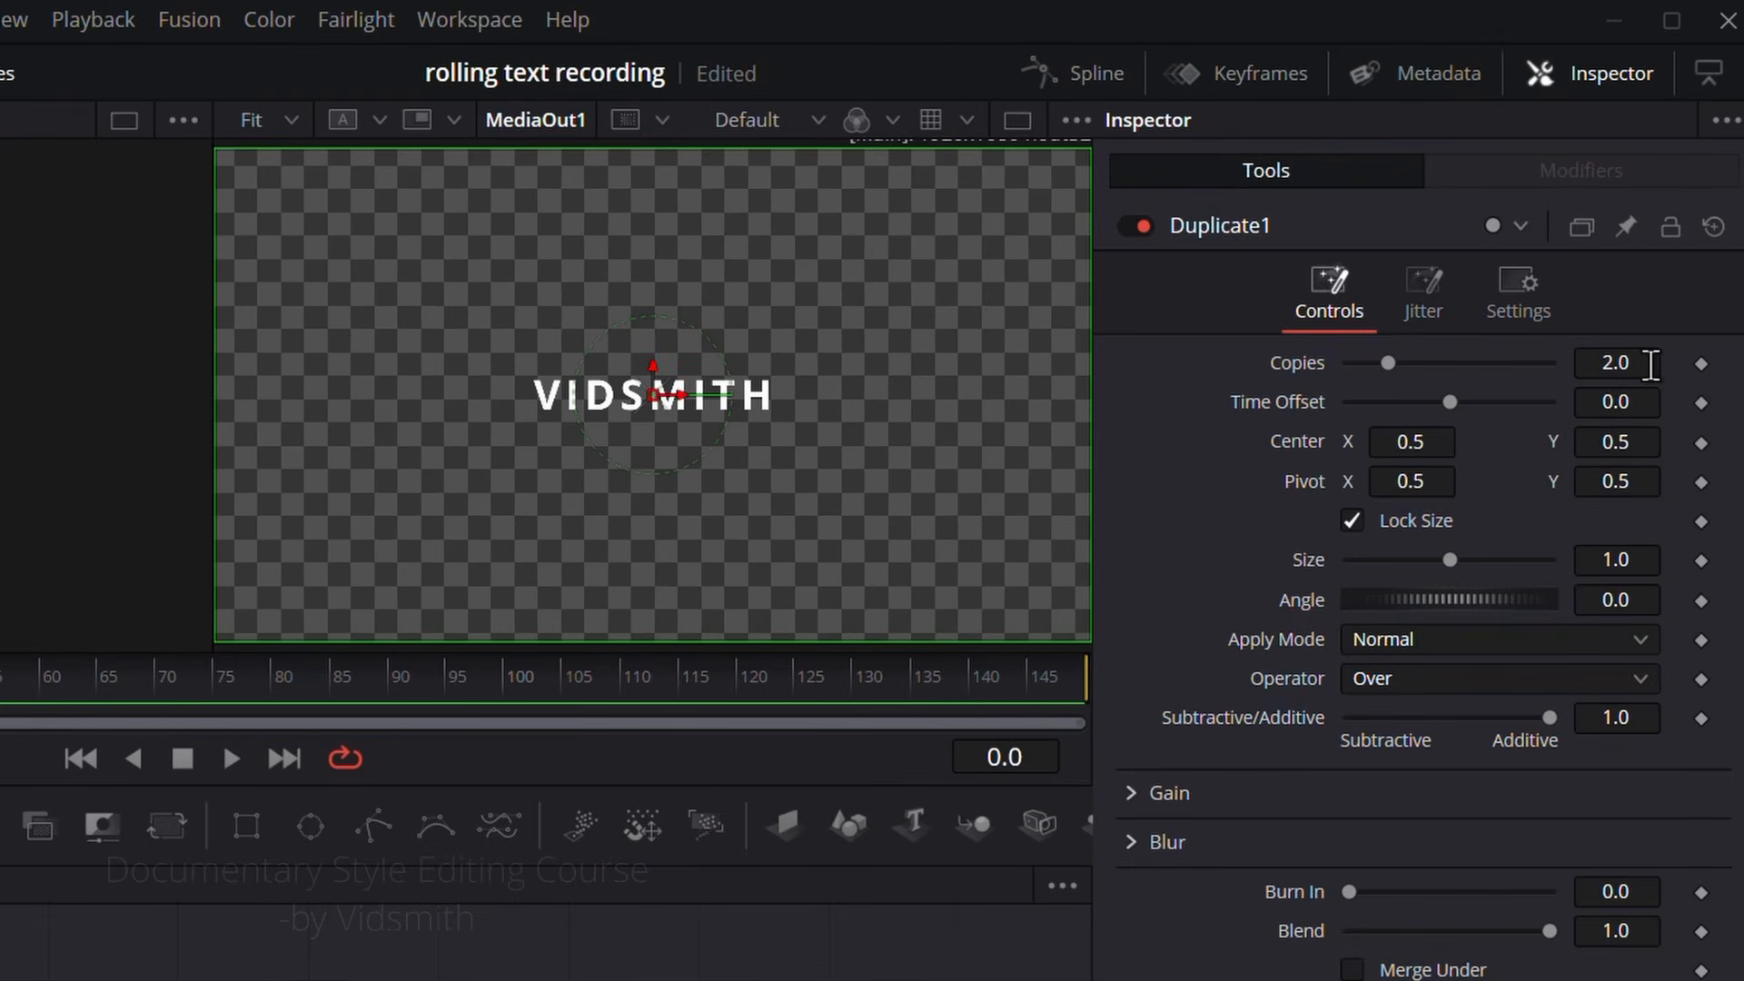
left_click(1652, 364)
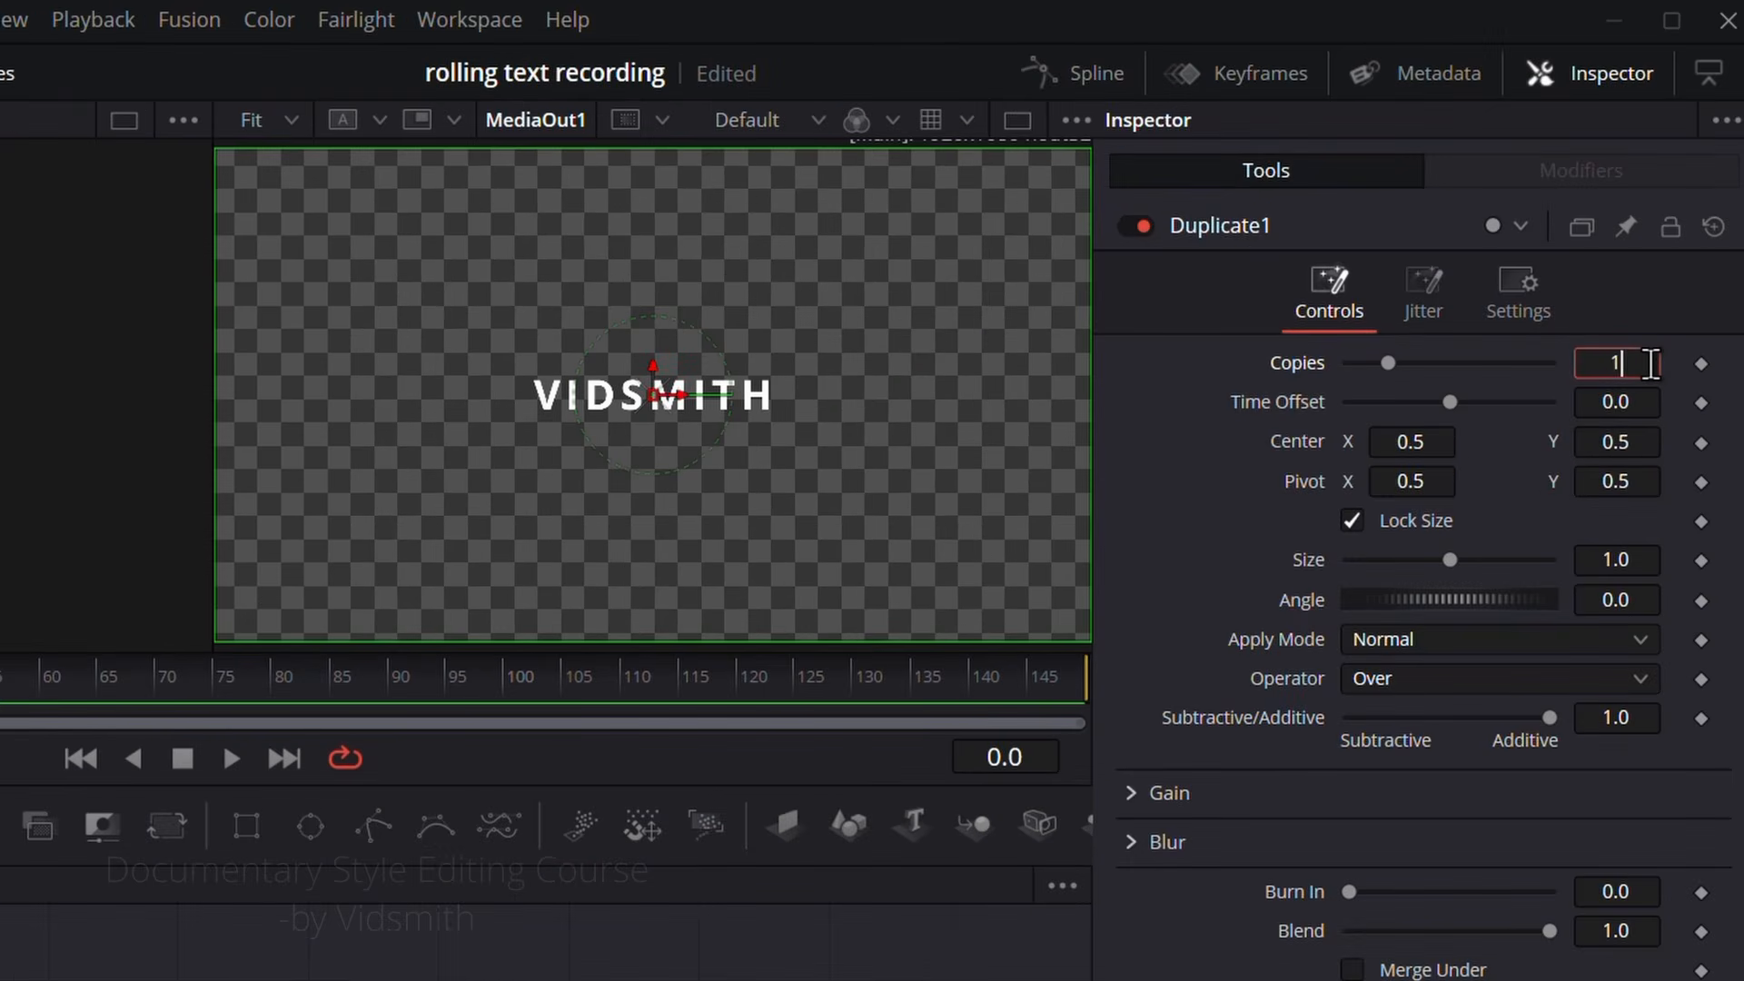
key("Return")
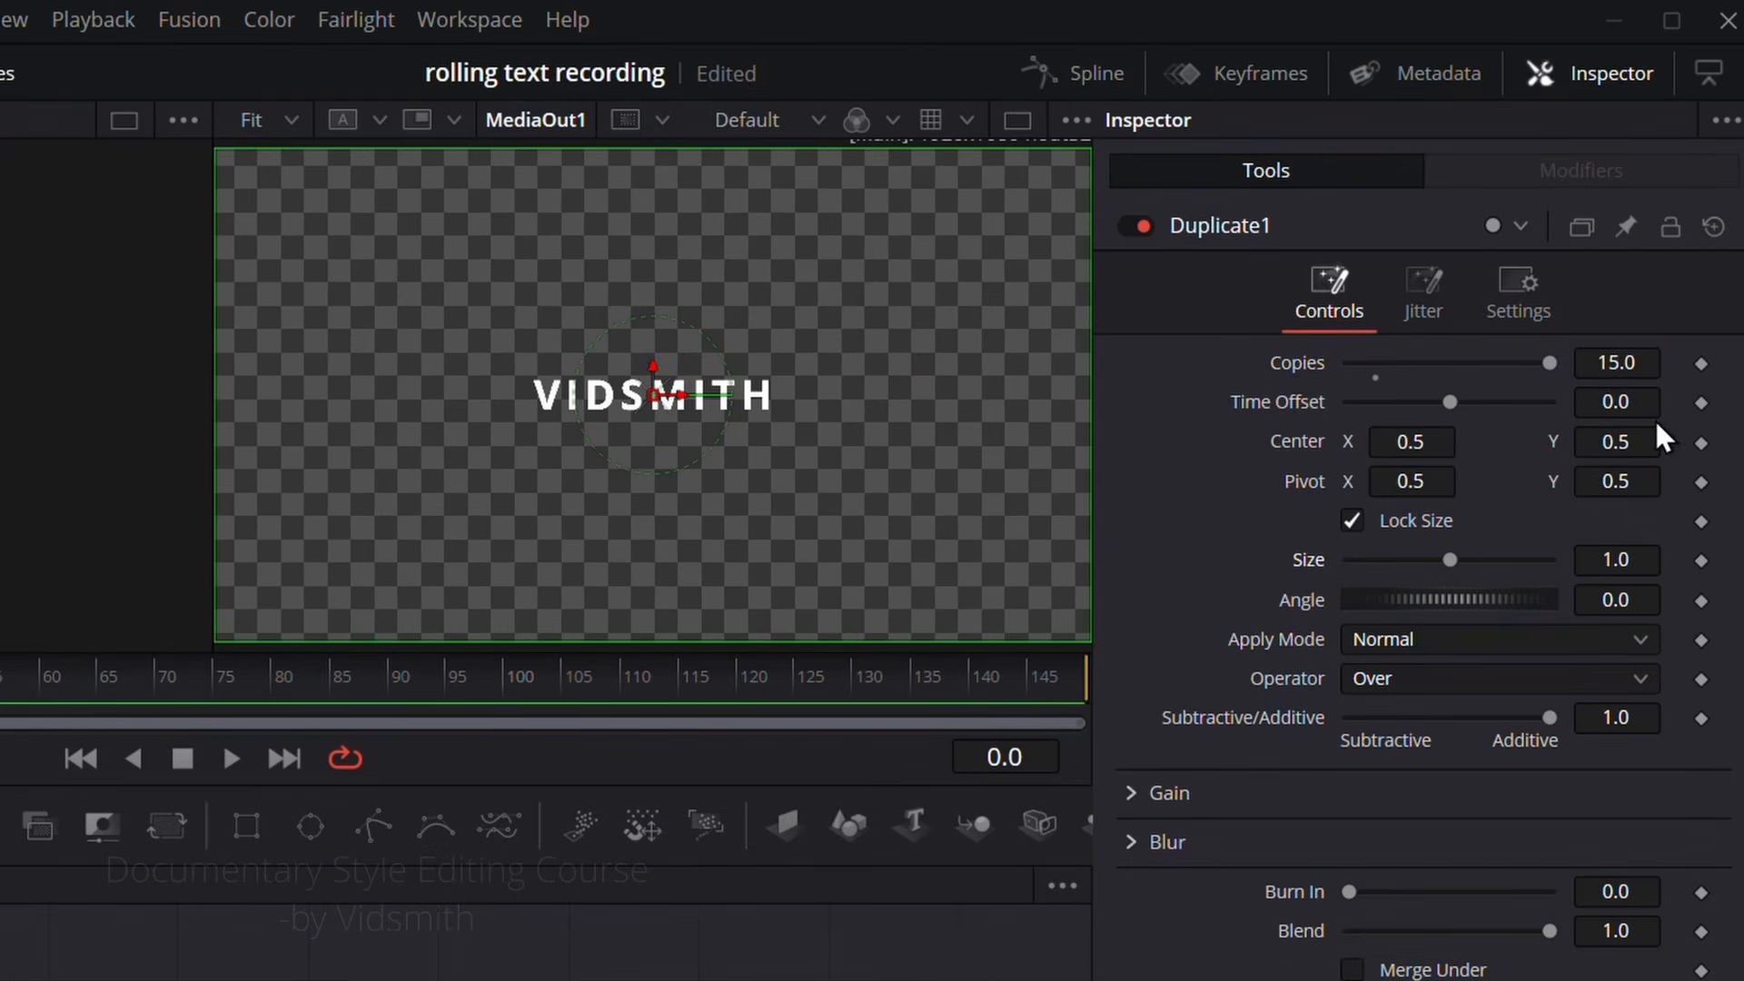
left_click_drag(1643, 443, 1737, 444)
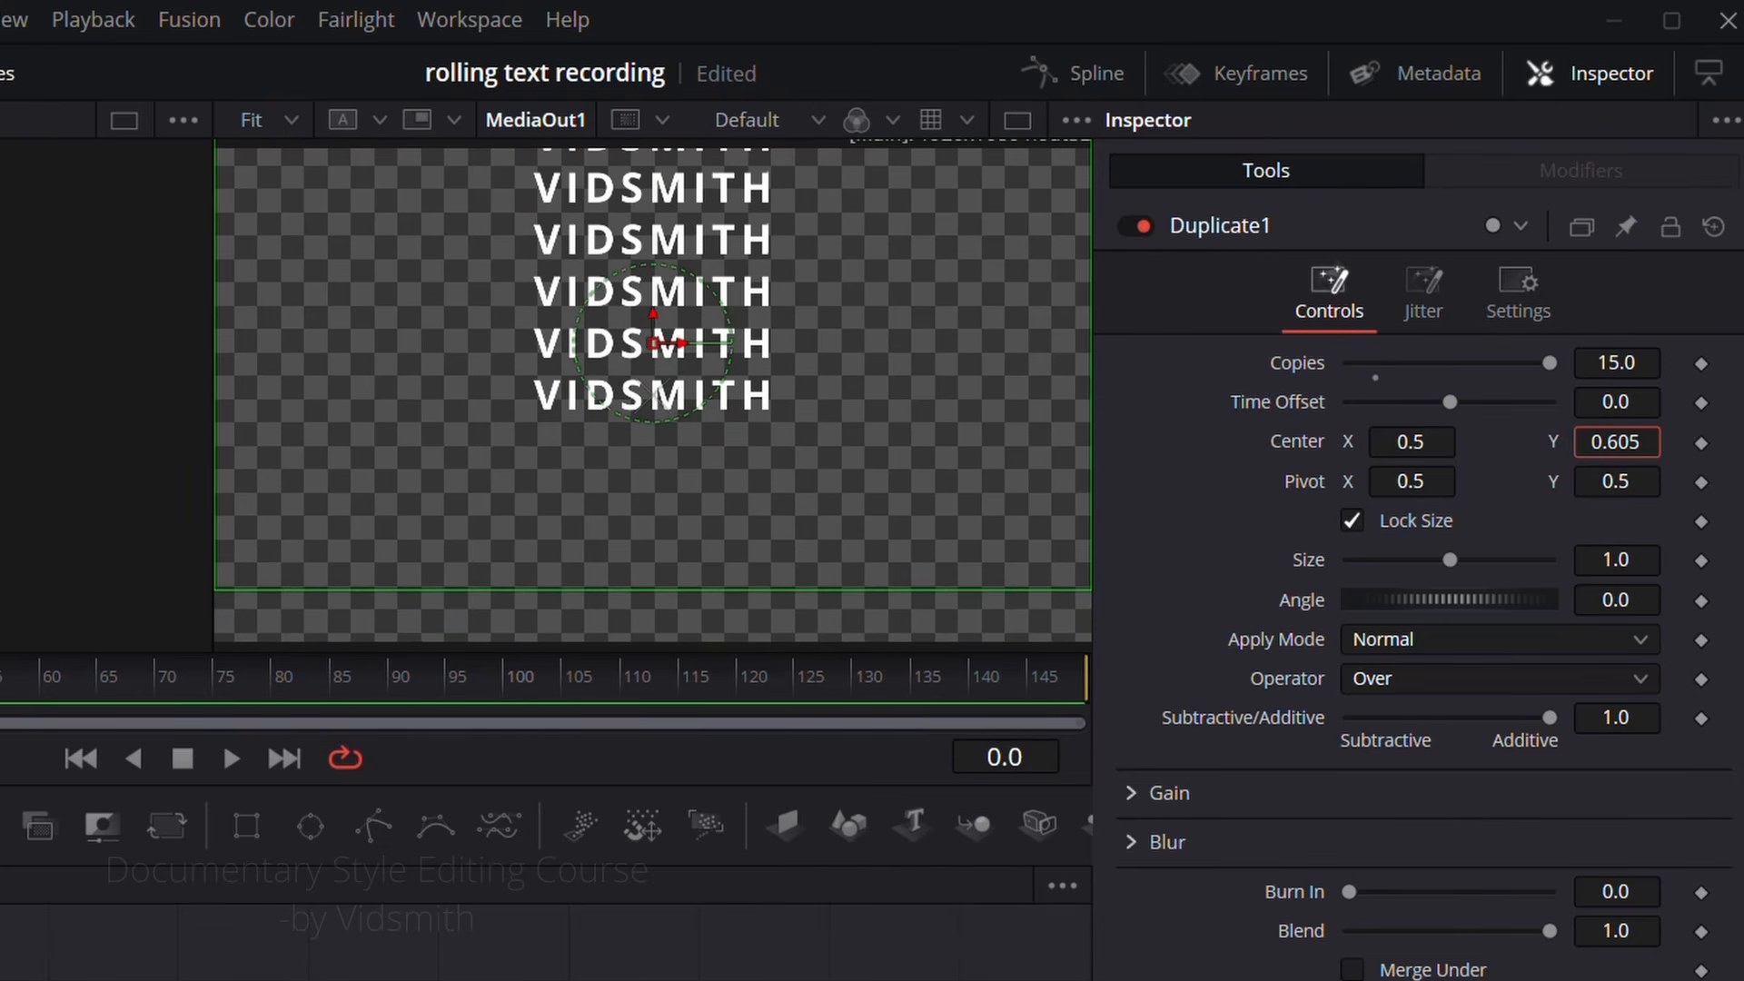
left_click(668, 974)
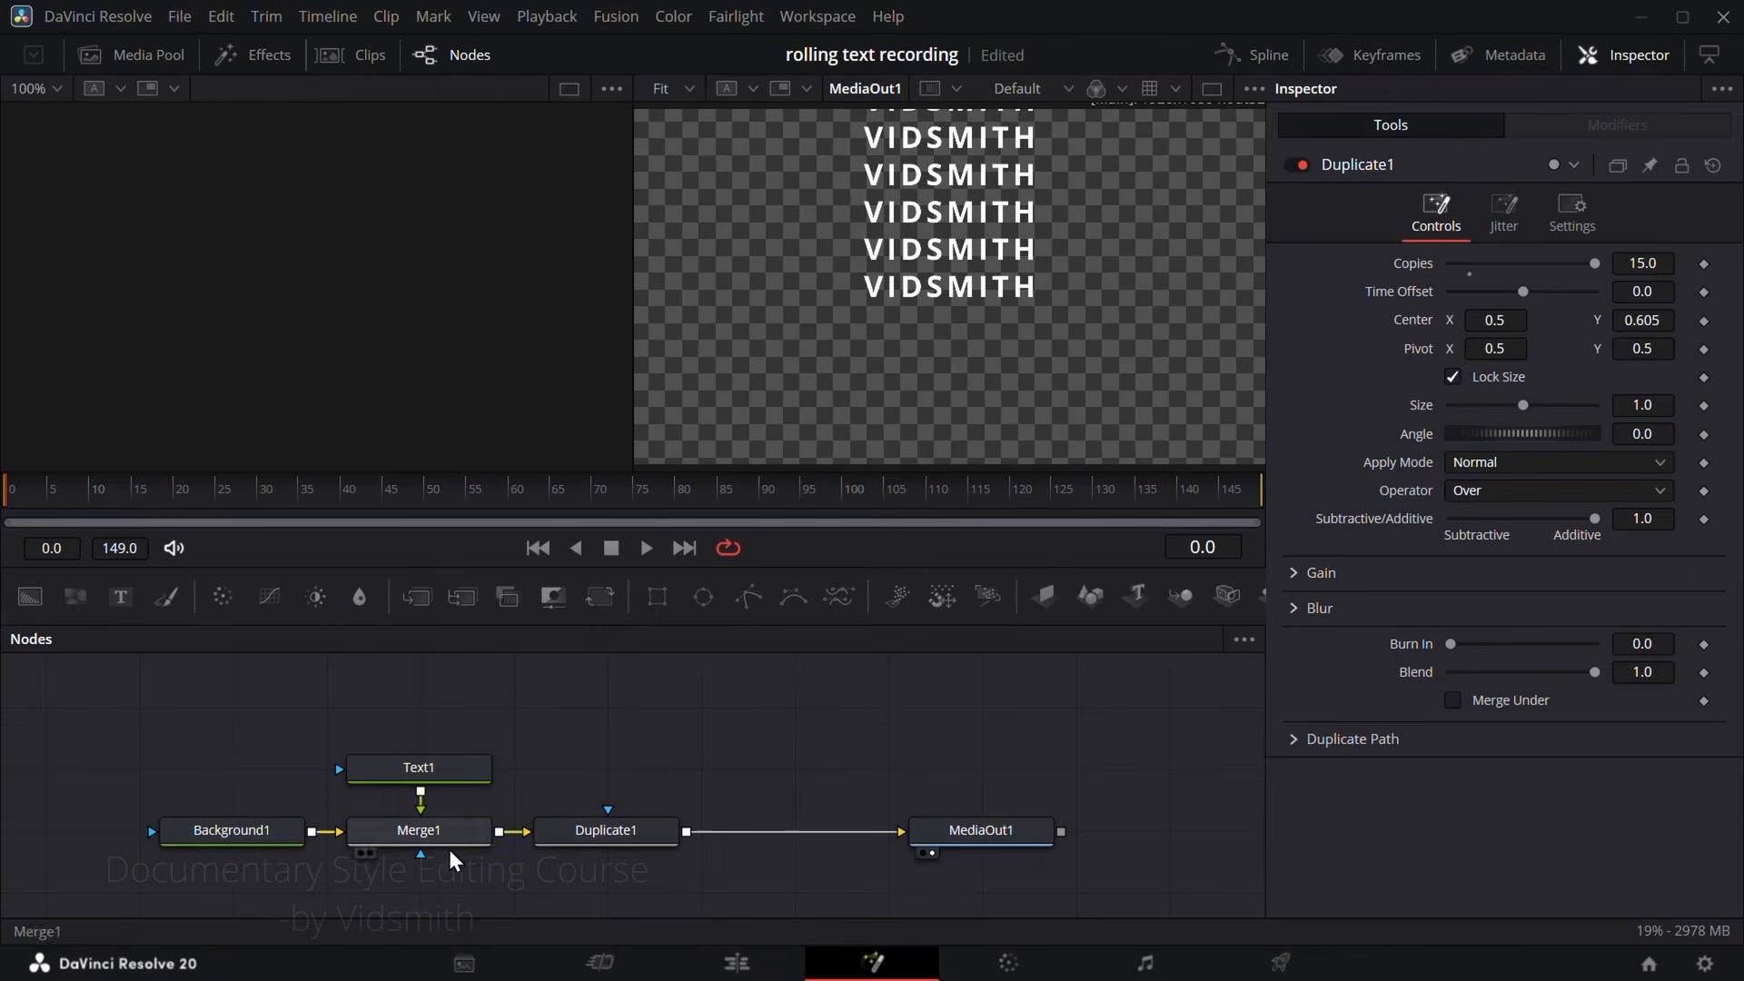
Step: Move the Text1 word to the bottom of the frame with a character Offset Y of -0.254
left_click(445, 772)
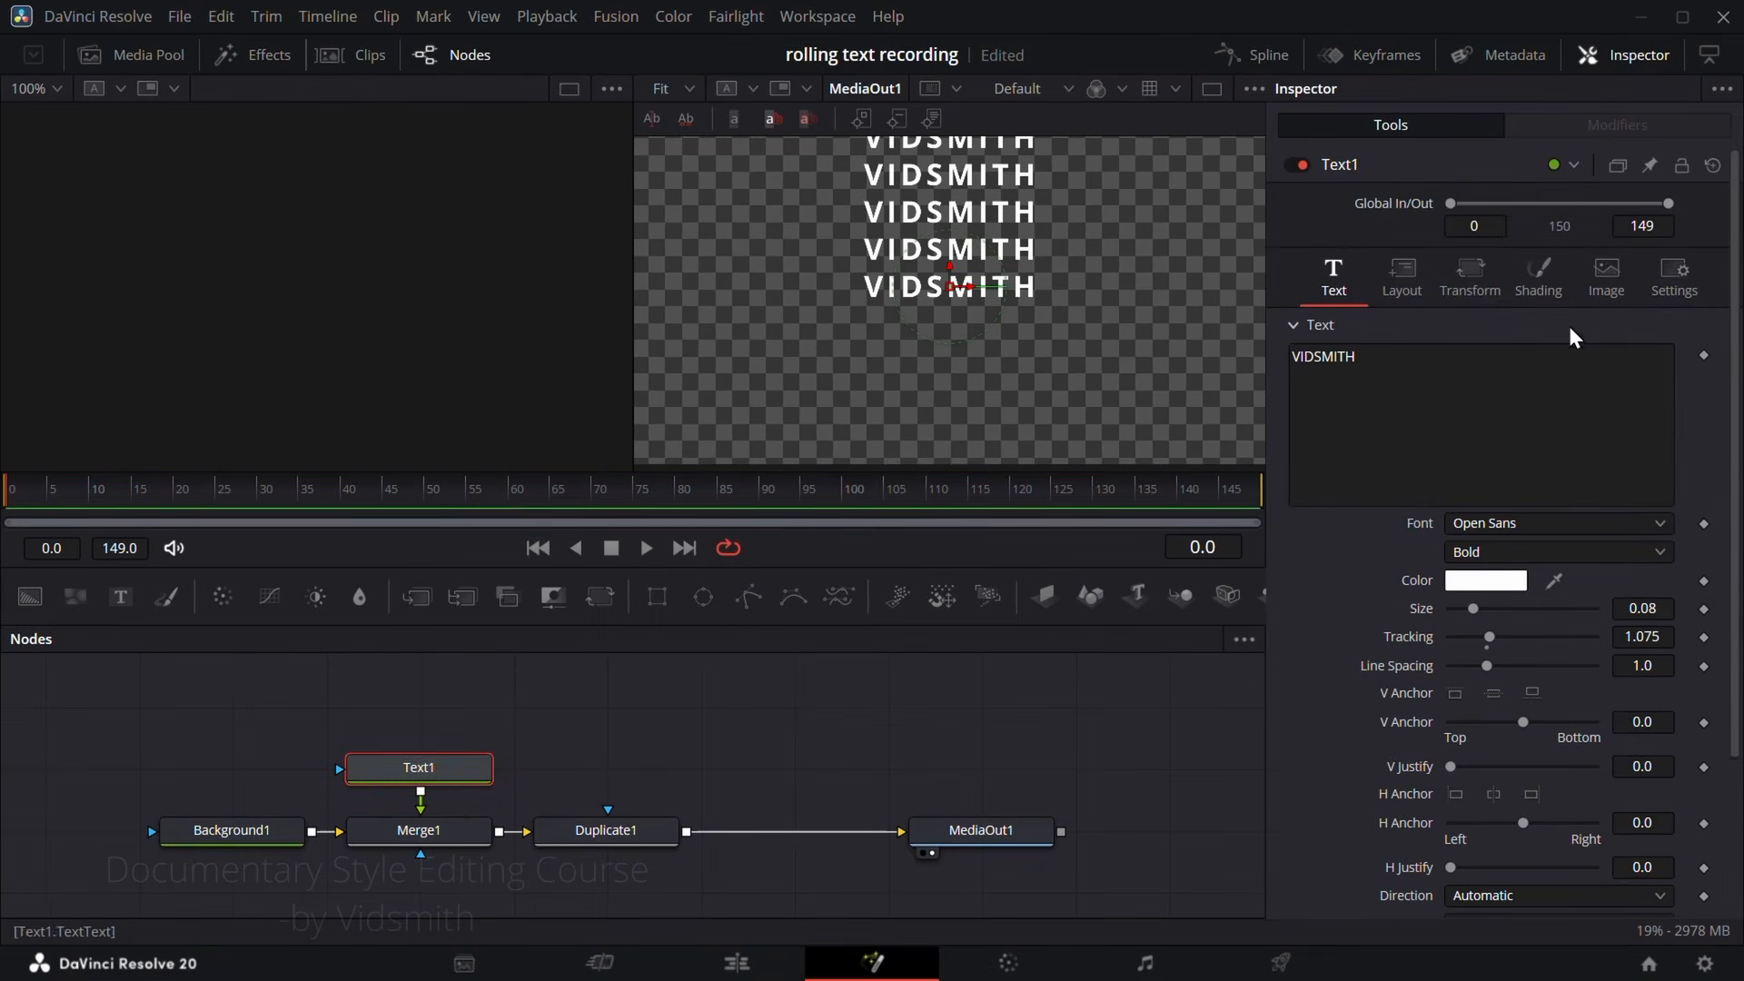
left_click(1491, 287)
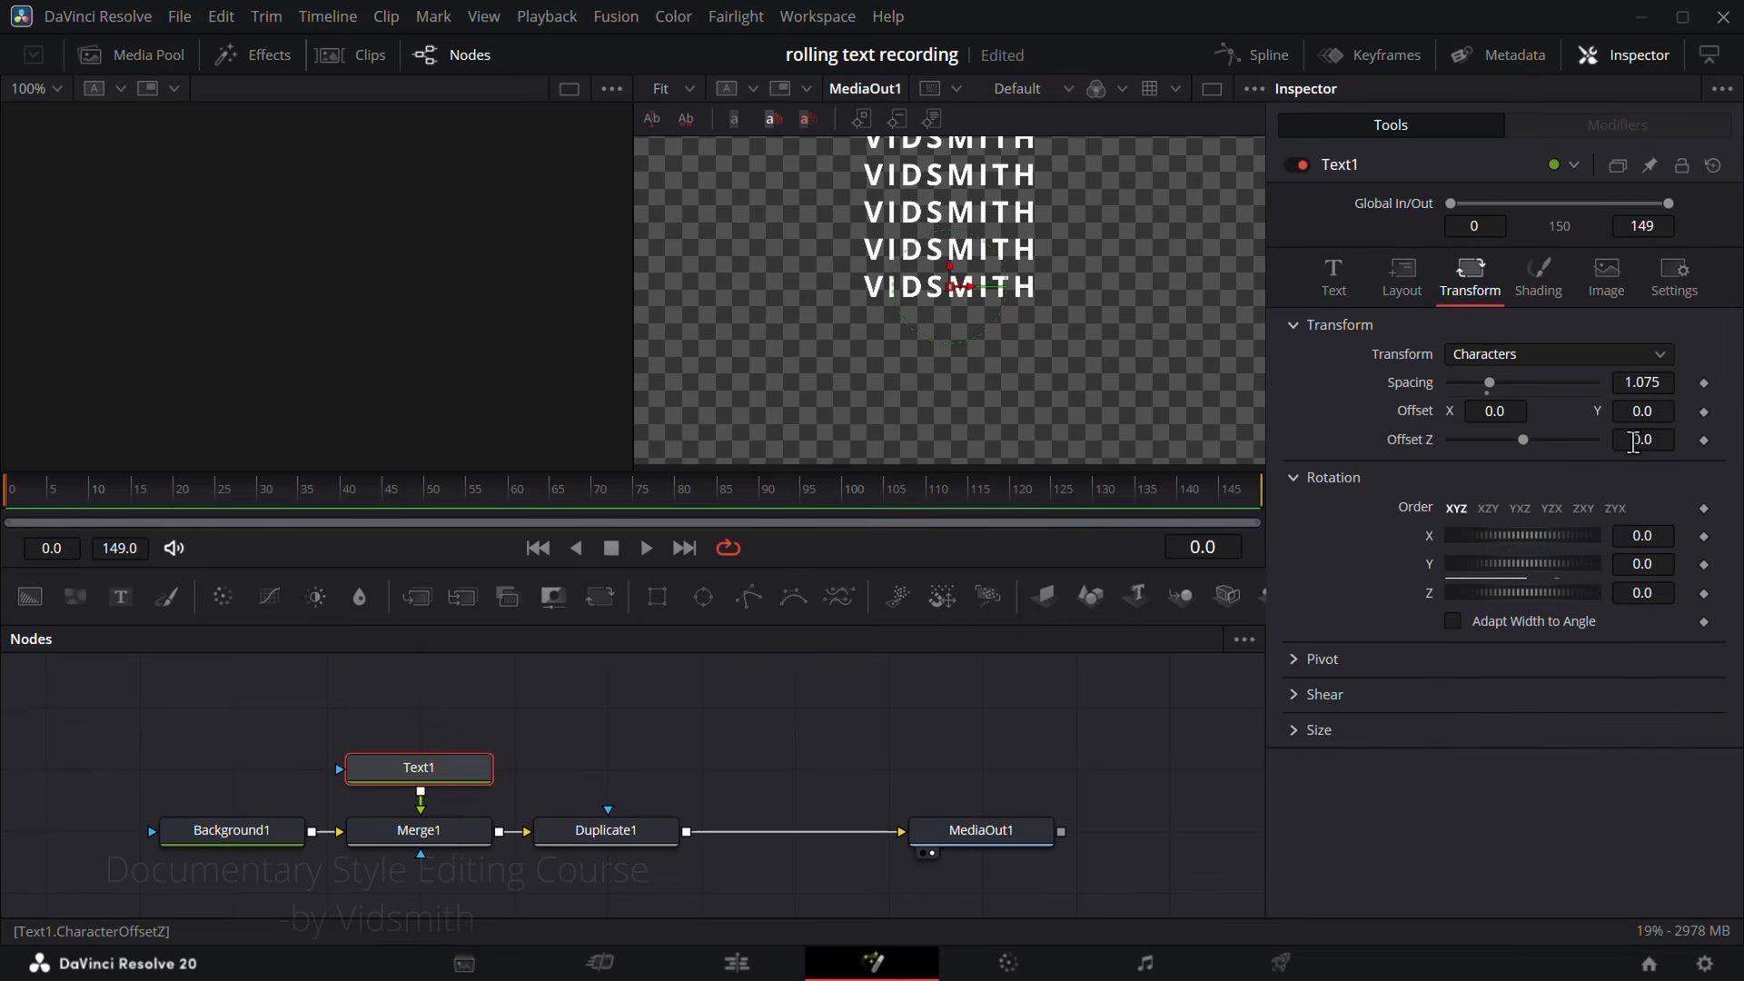
left_click_drag(1659, 411, 1586, 410)
scroll(1012, 387, "down", 1)
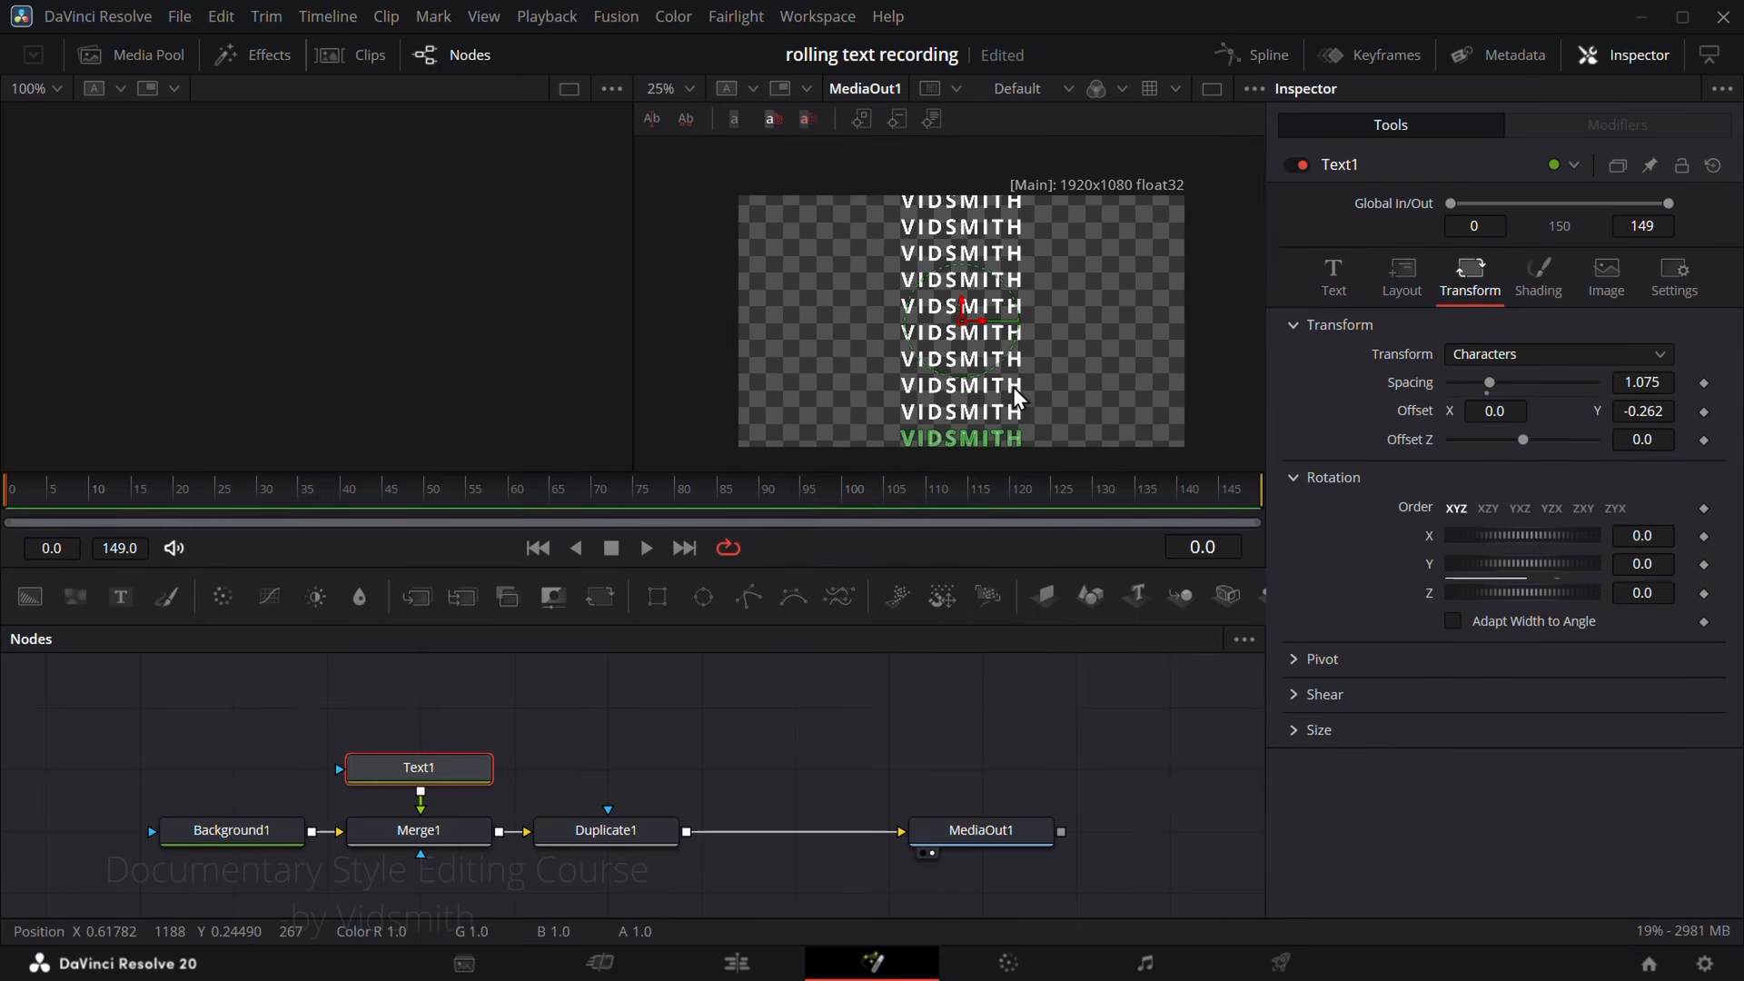
scroll(1030, 378, "down", 1)
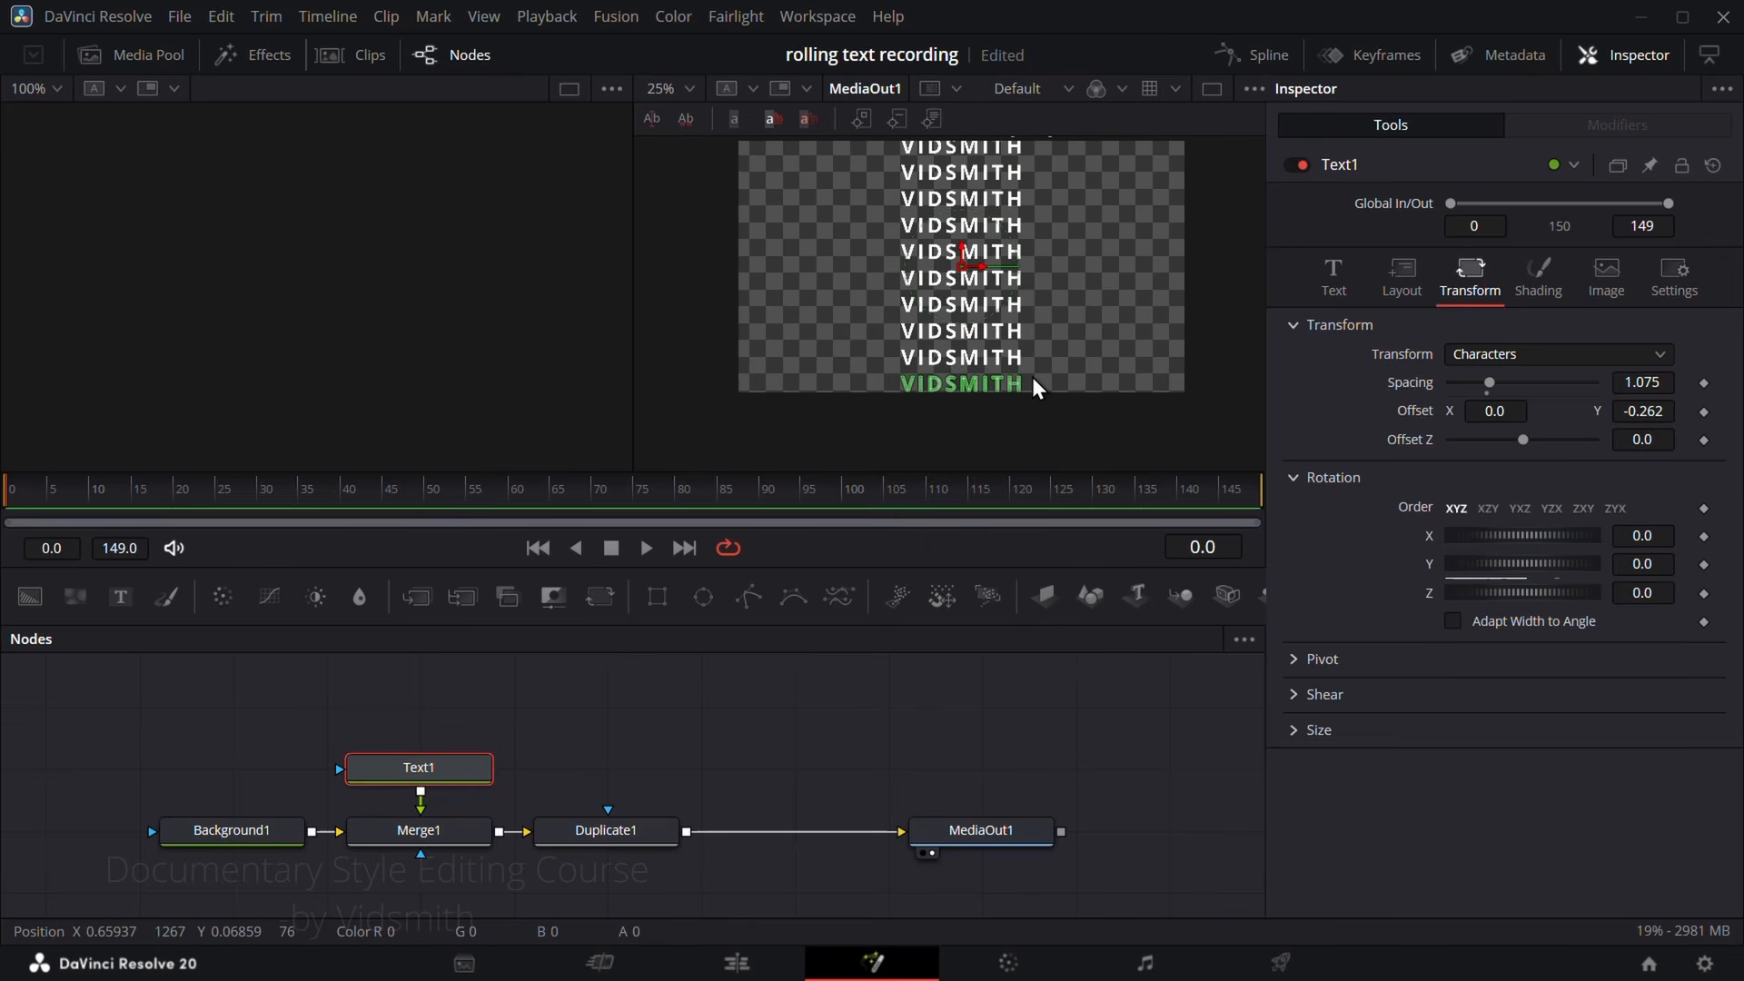
left_click_drag(1657, 406, 1661, 406)
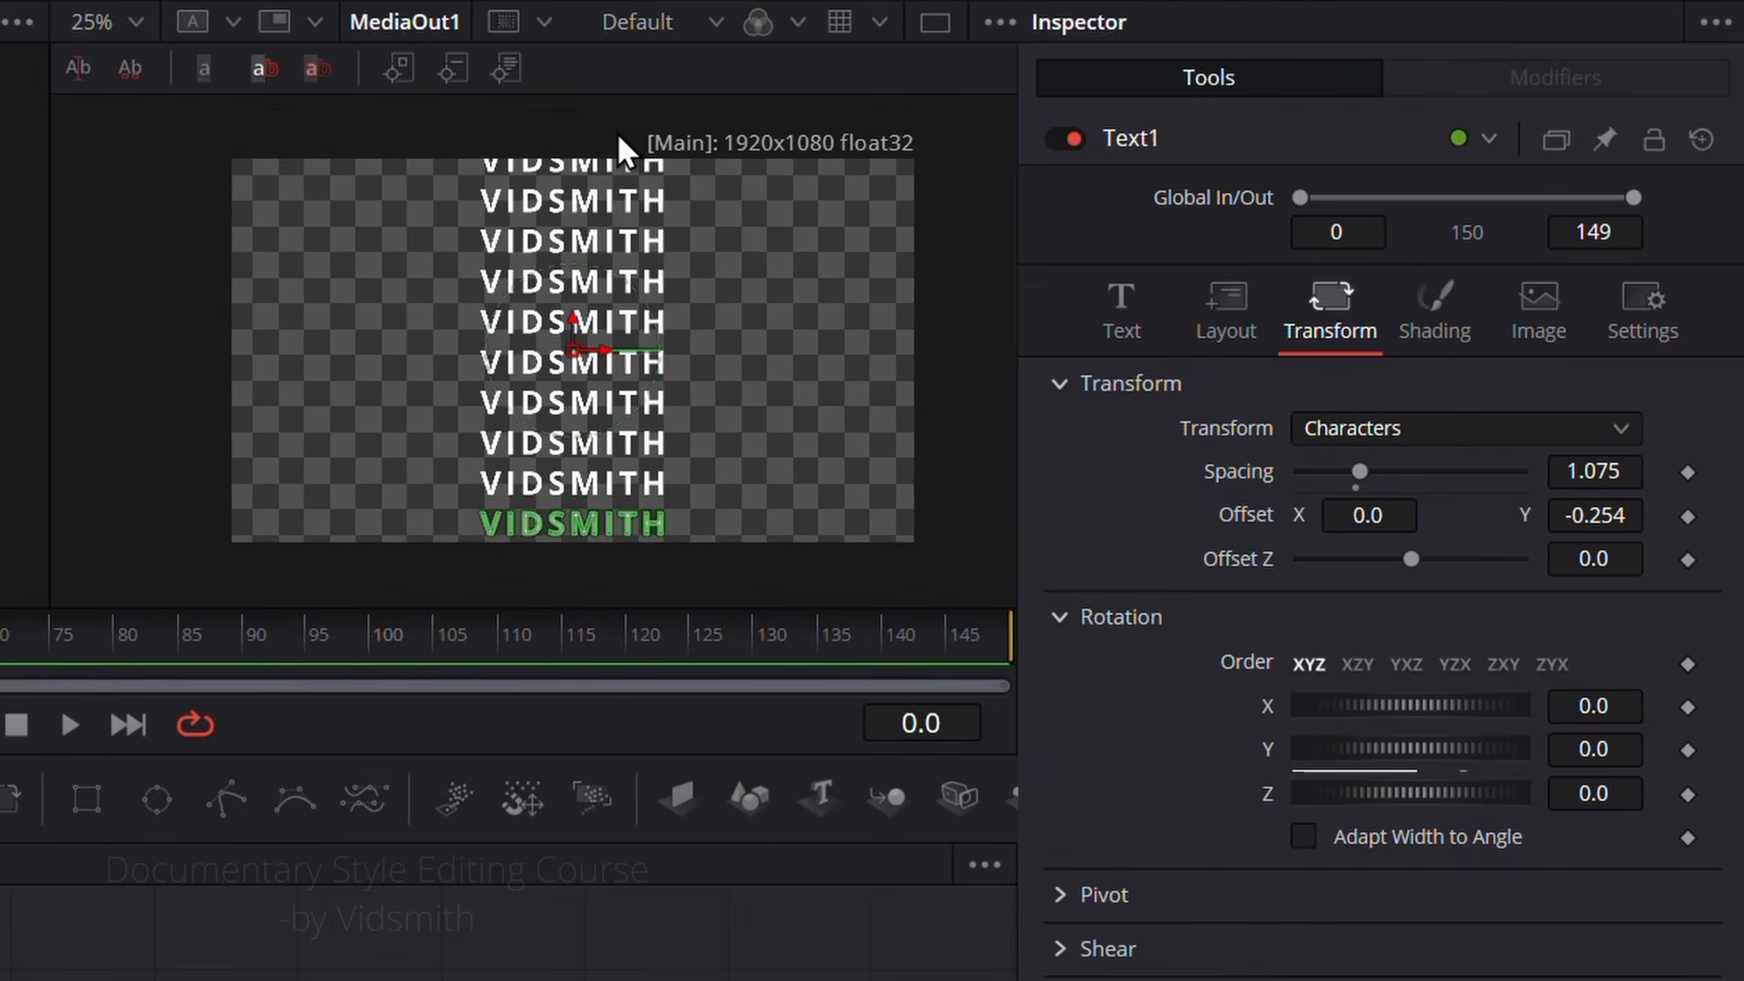
Step: Tighten the vertical spacing of the duplicated words by setting Duplicate1's Center Y to 0.59
scroll(617, 133, "up", 1)
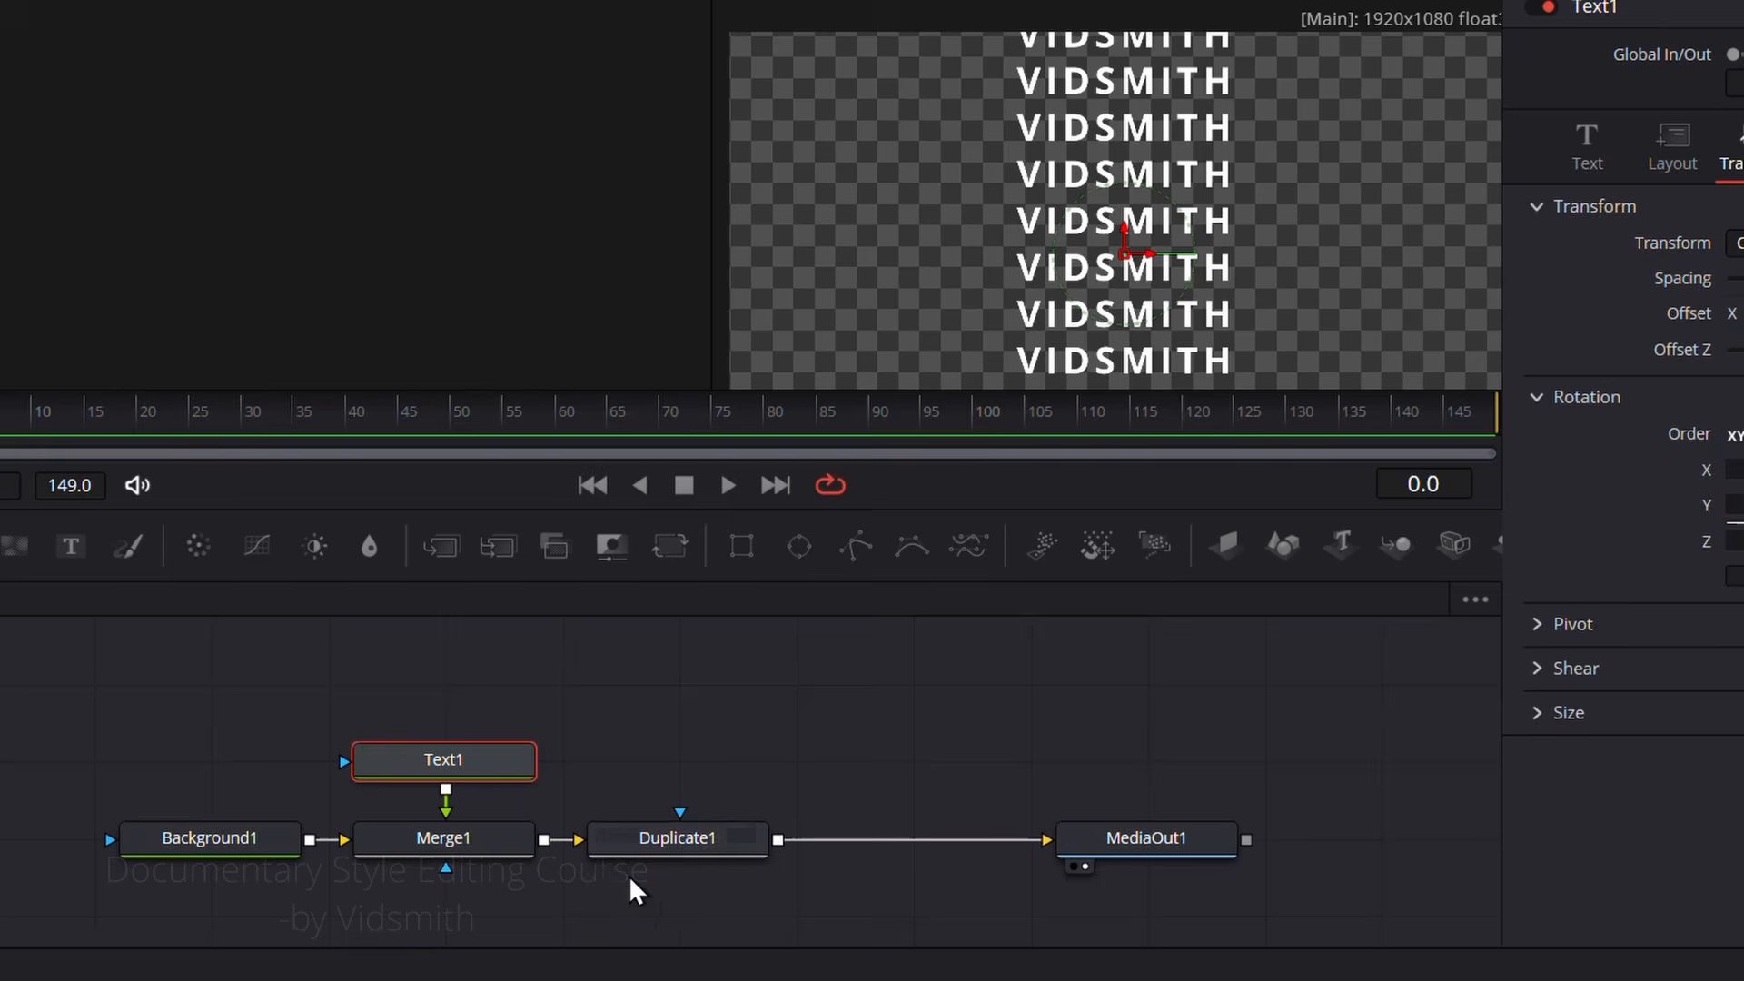
left_click(682, 728)
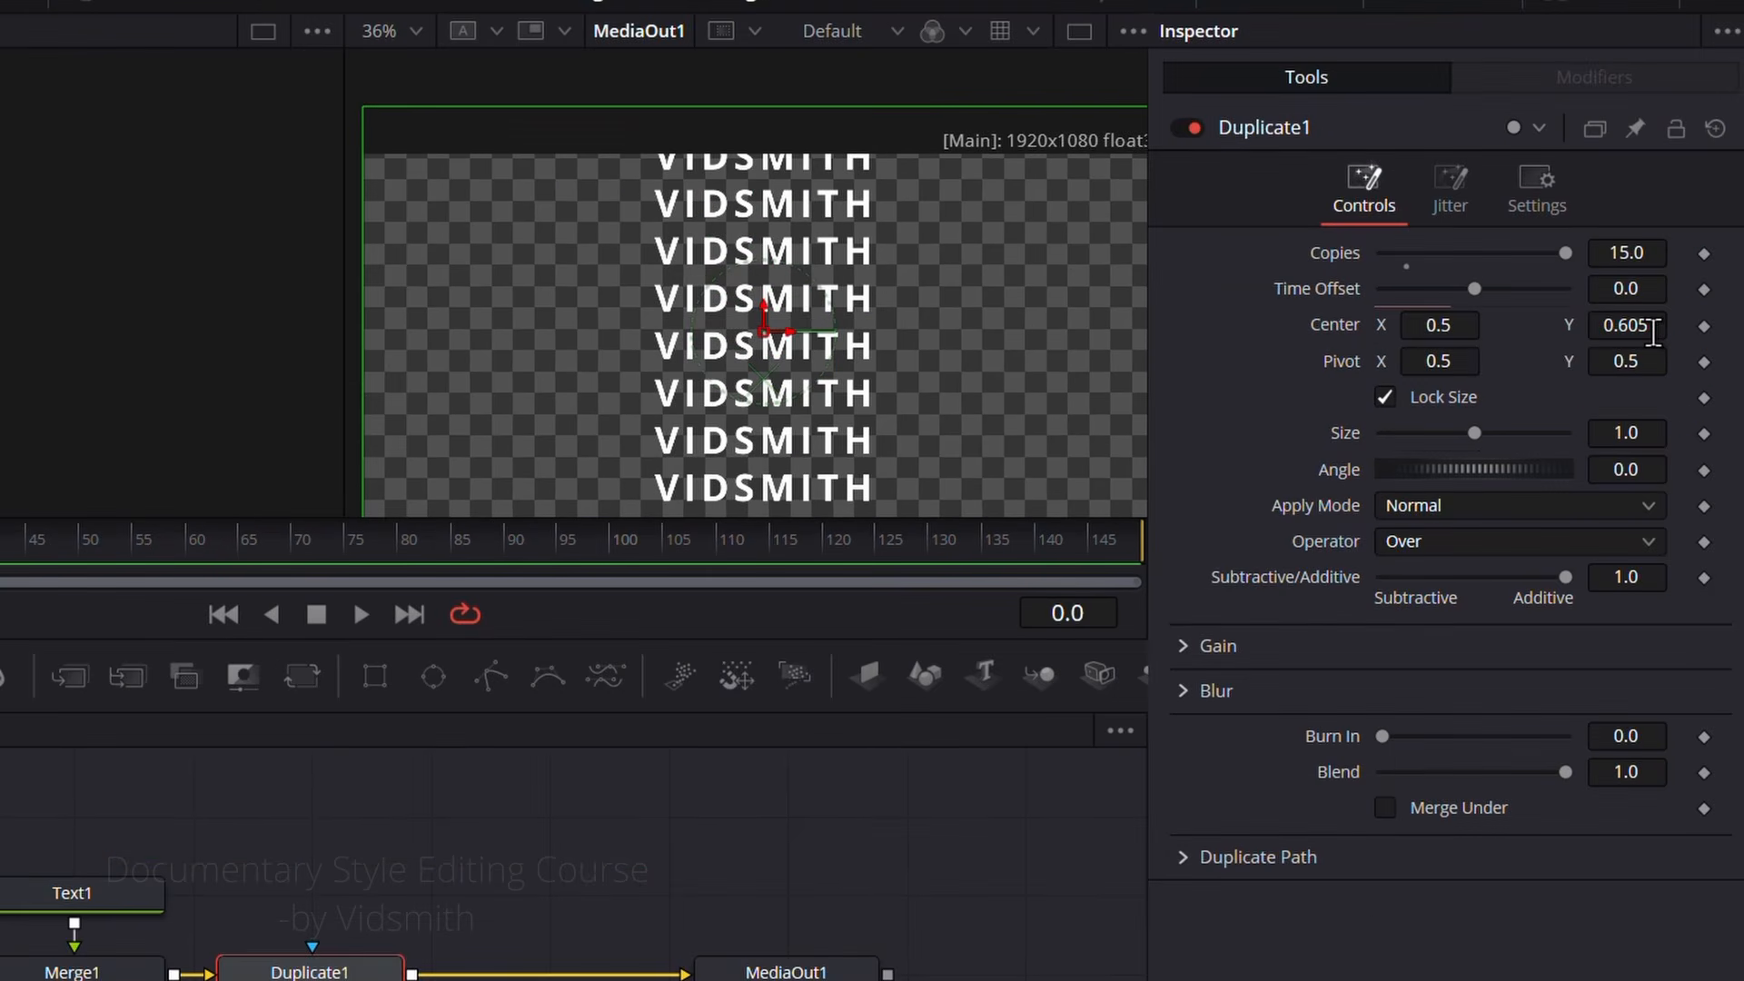
left_click_drag(1654, 334, 1631, 333)
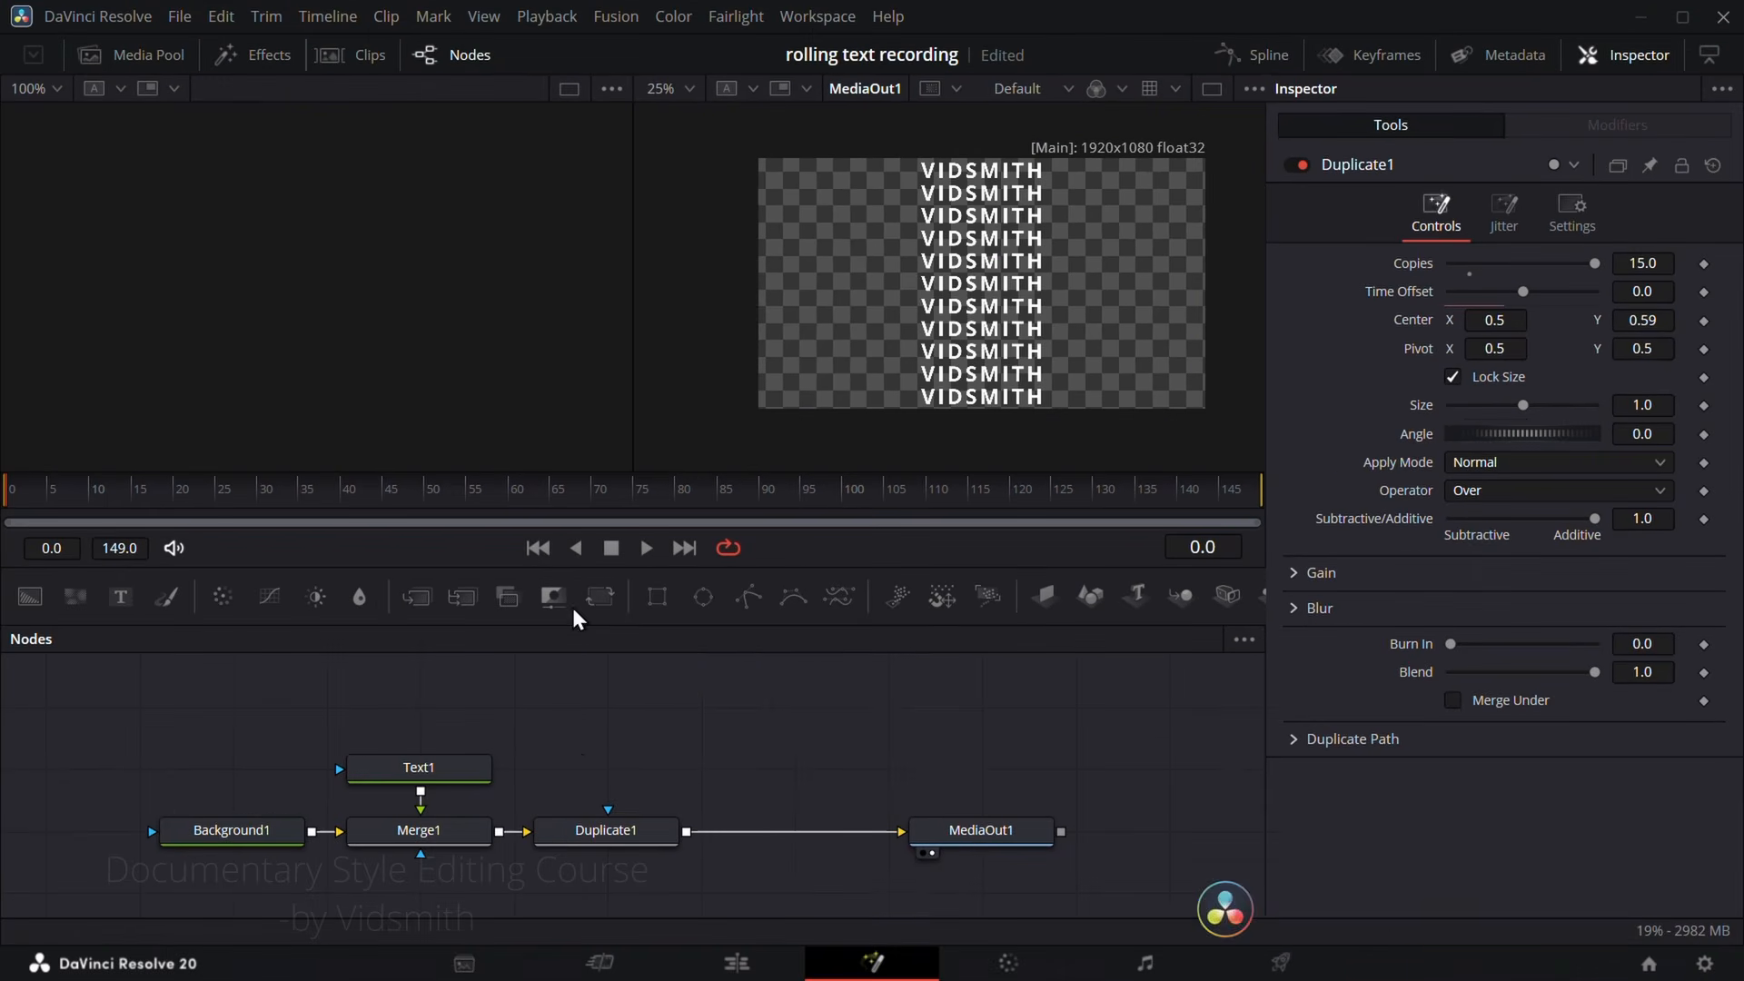
Step: Insert a Transform node between Duplicate1 and MediaOut1, moving MediaOut1 along to make room
left_click_drag(303, 676, 571, 980)
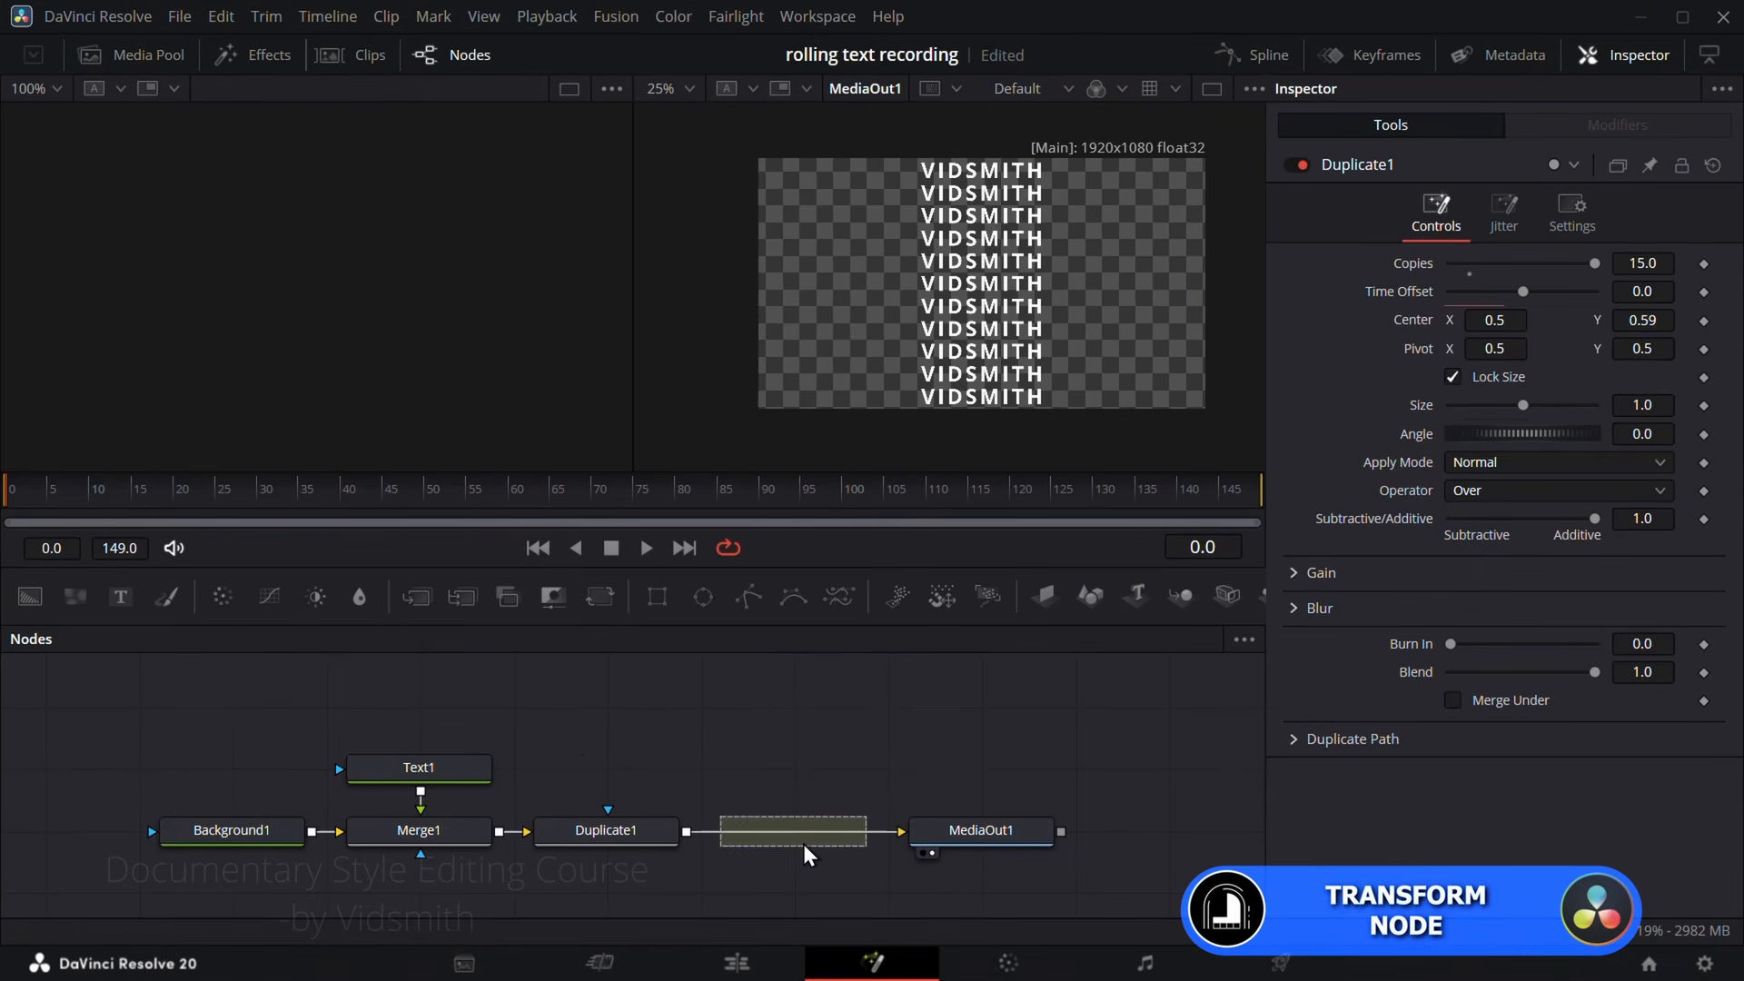
left_click_drag(805, 845, 800, 843)
left_click_drag(999, 831, 1094, 831)
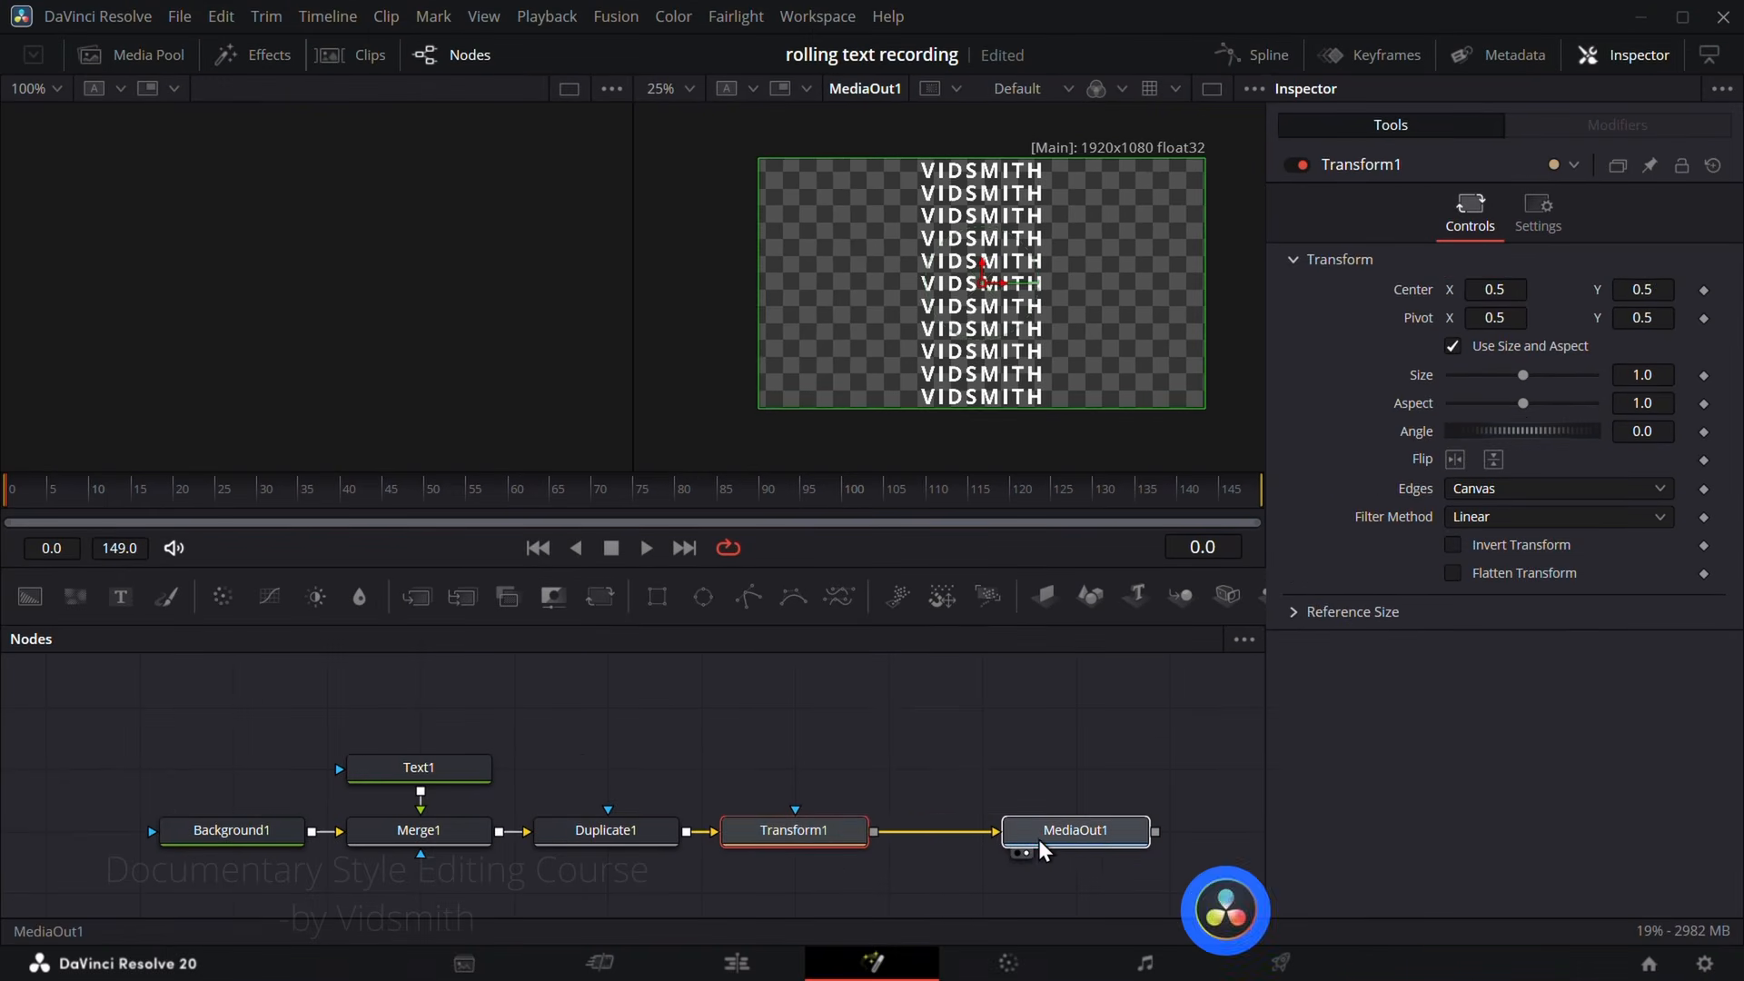
Step: Set Transform1's Edges to Wrap and shift the text column vertically to Center Y 0.537
left_click(825, 833)
left_click_drag(1643, 290, 1720, 290)
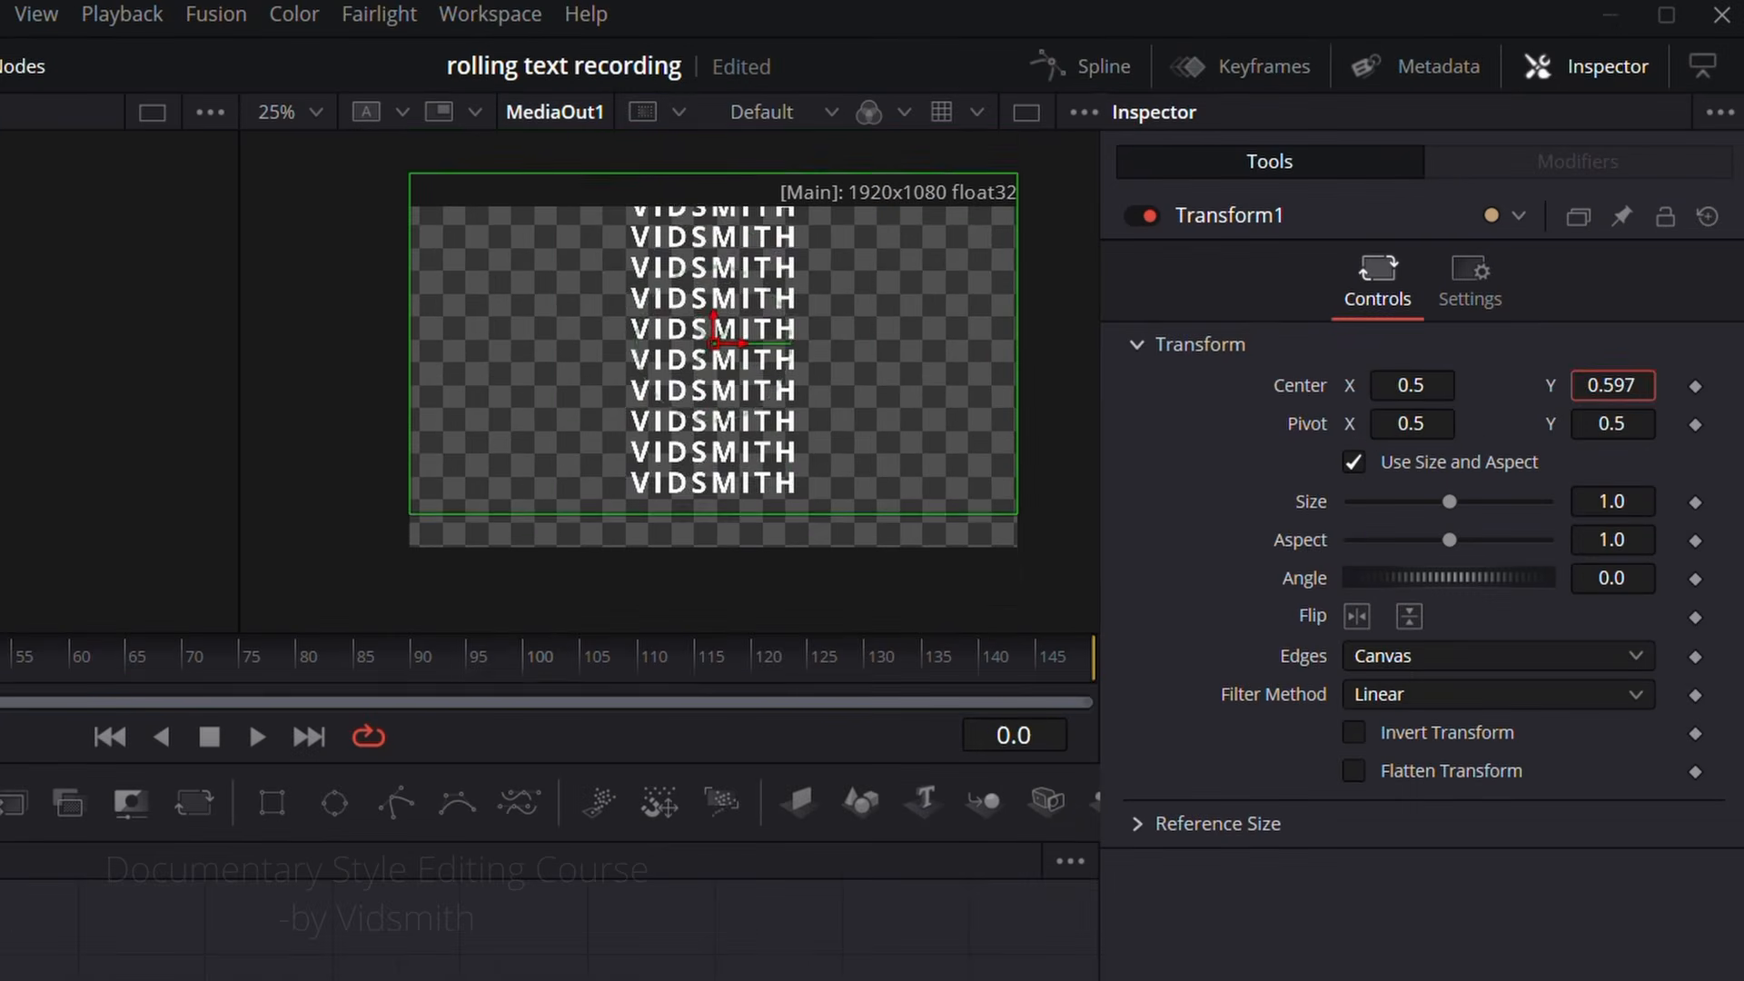
mouse_move(1632, 384)
left_mouse_down()
mouse_move(1578, 384)
mouse_move(1632, 383)
left_mouse_up()
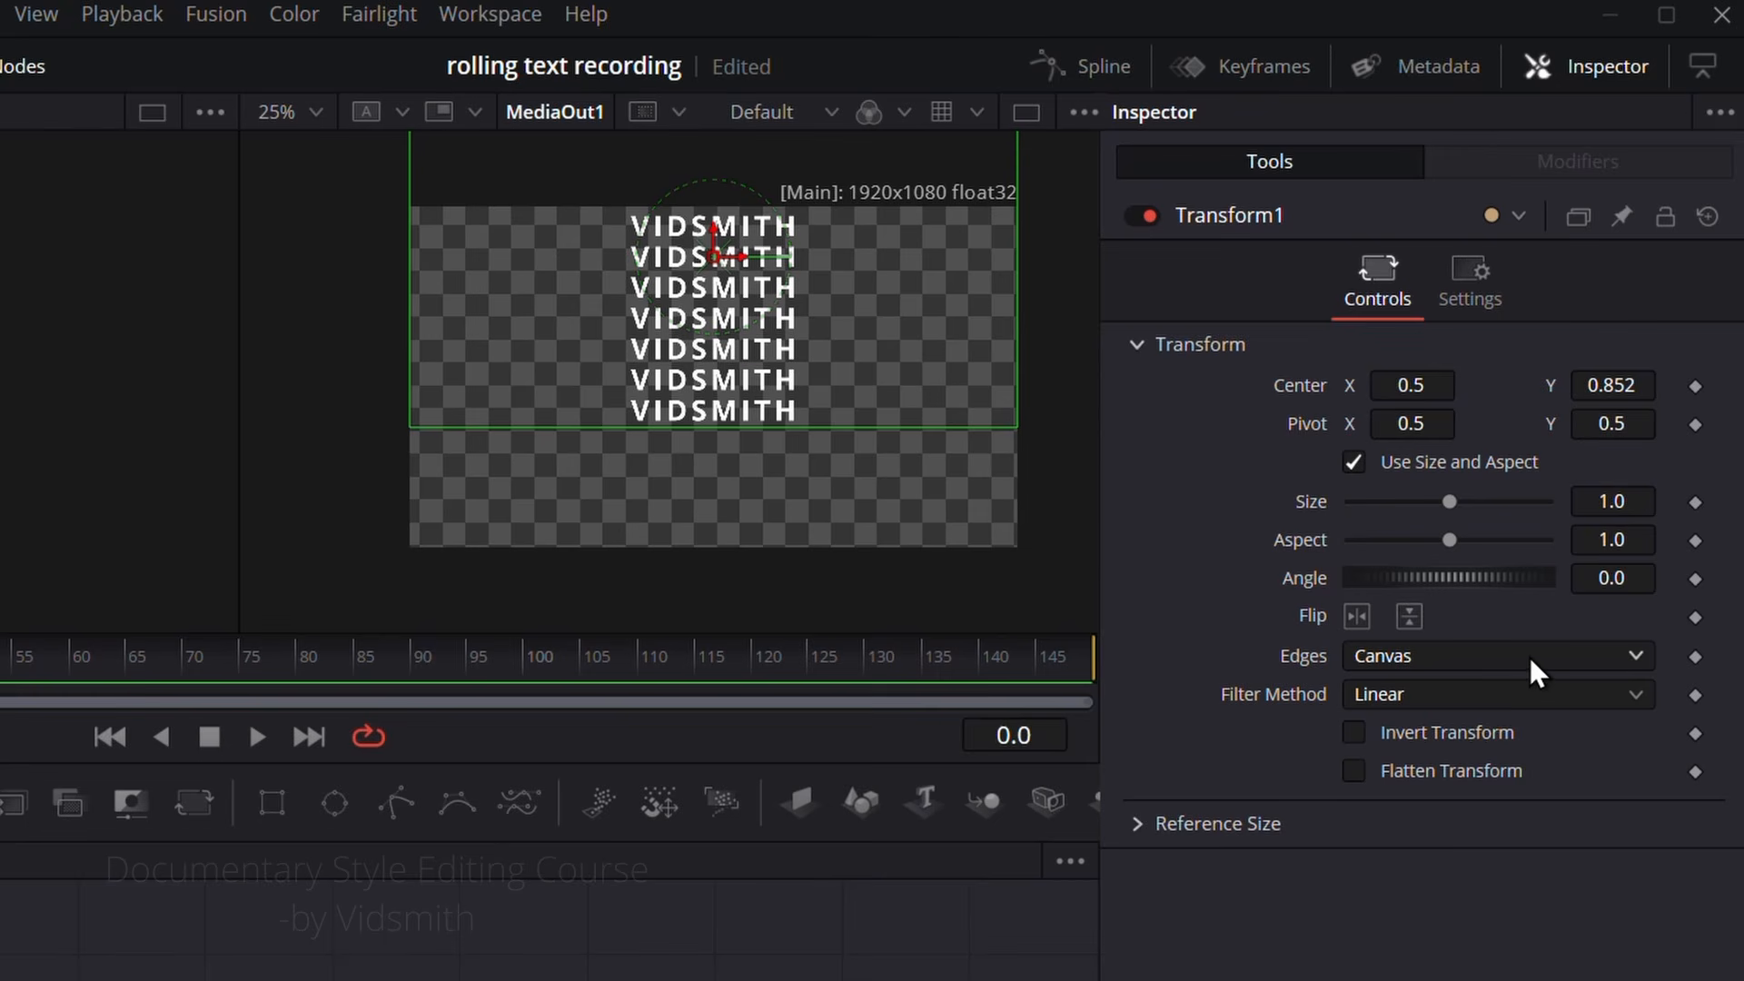
left_click(1496, 655)
left_click(1413, 729)
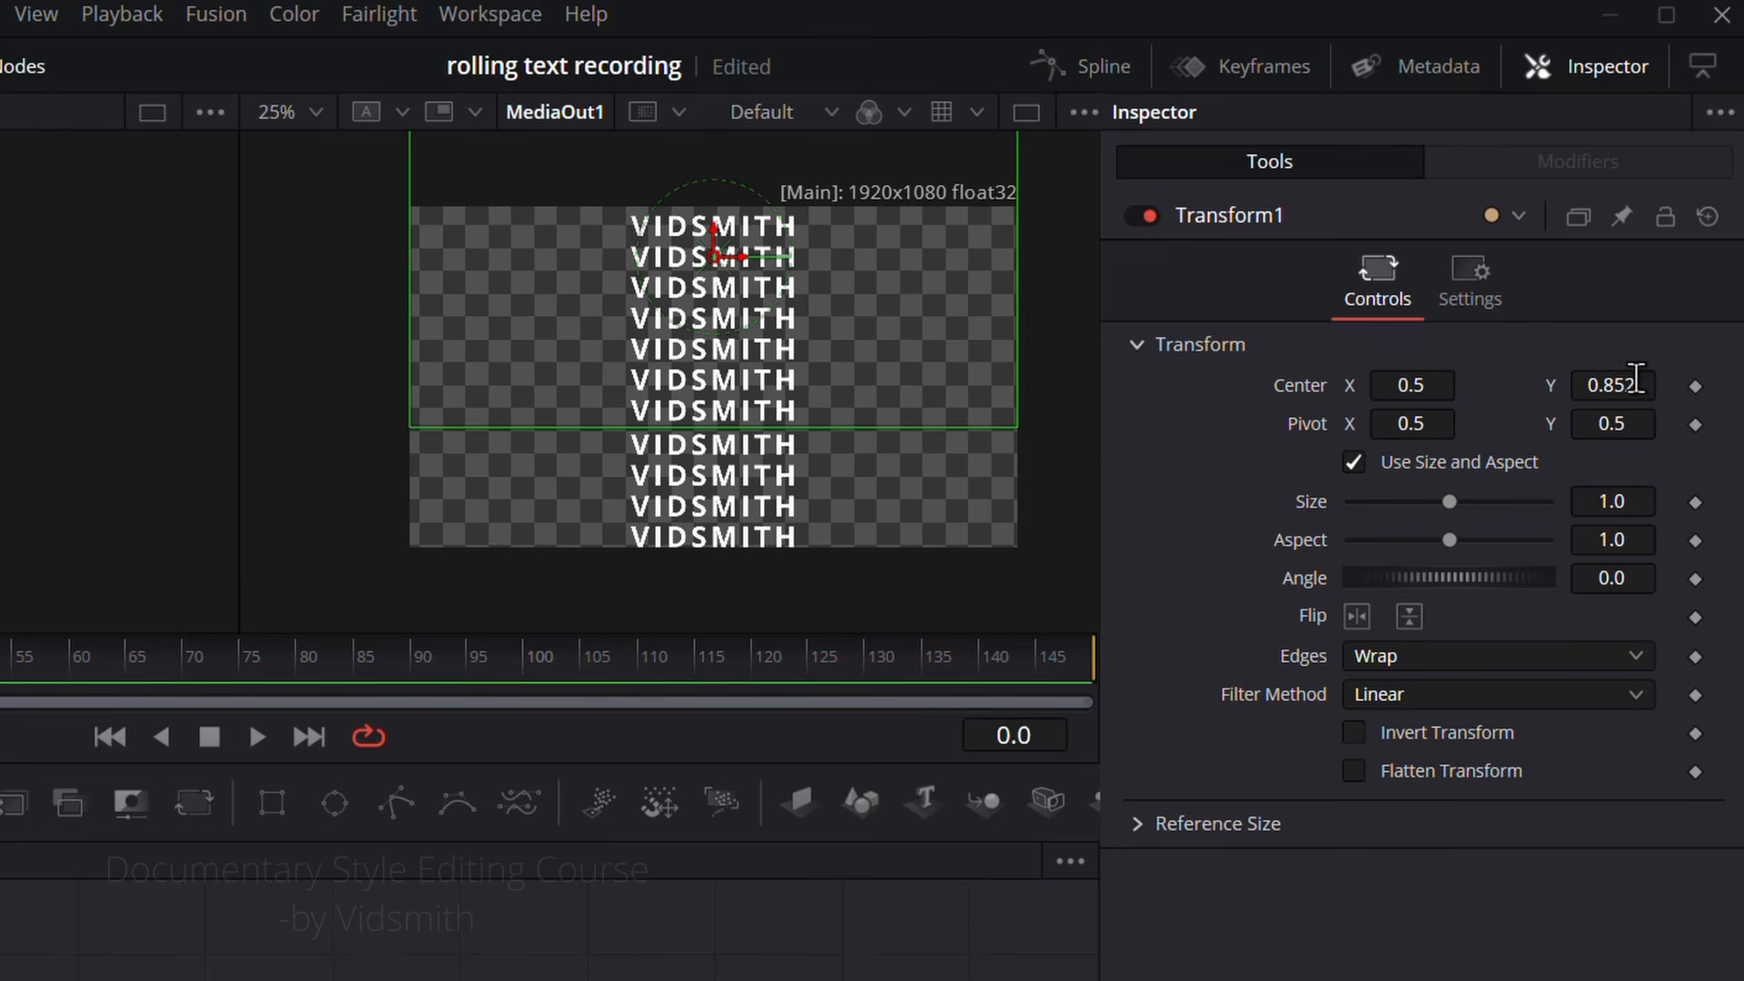
left_click_drag(1630, 385, 1588, 385)
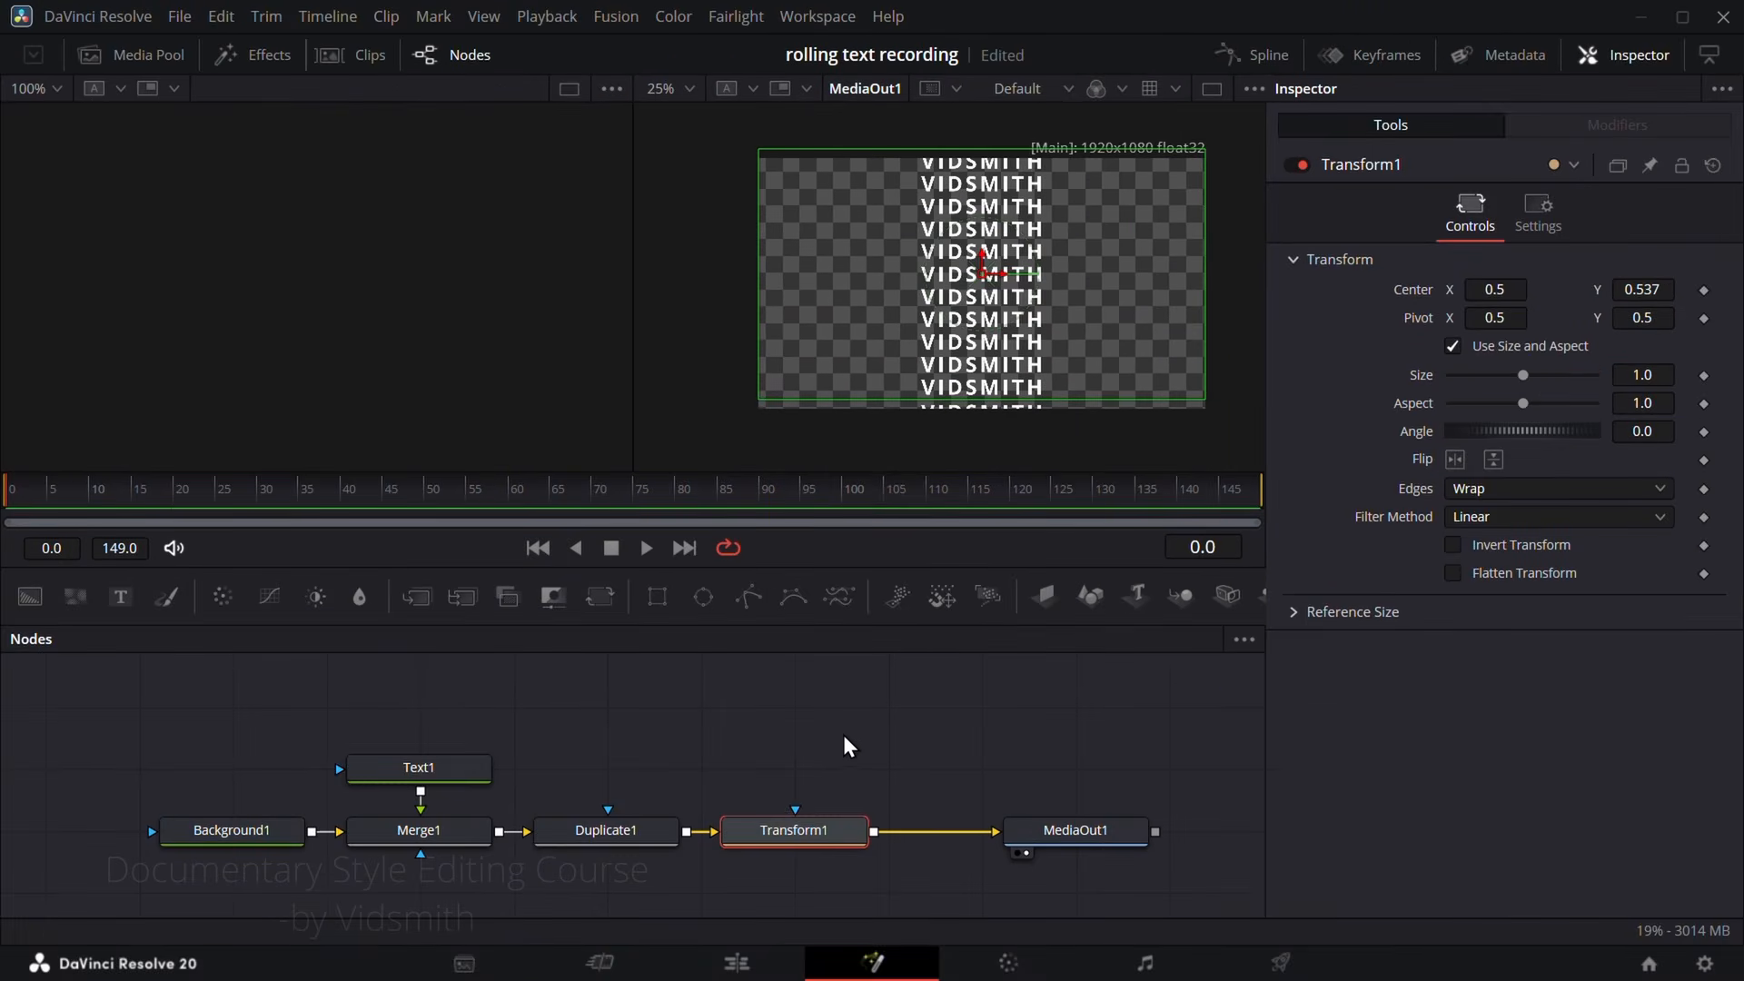
Step: Attach a Rectangle mask to Transform1 and shift Transform1's Center Y to 0.406
left_click_drag(657, 597, 795, 810)
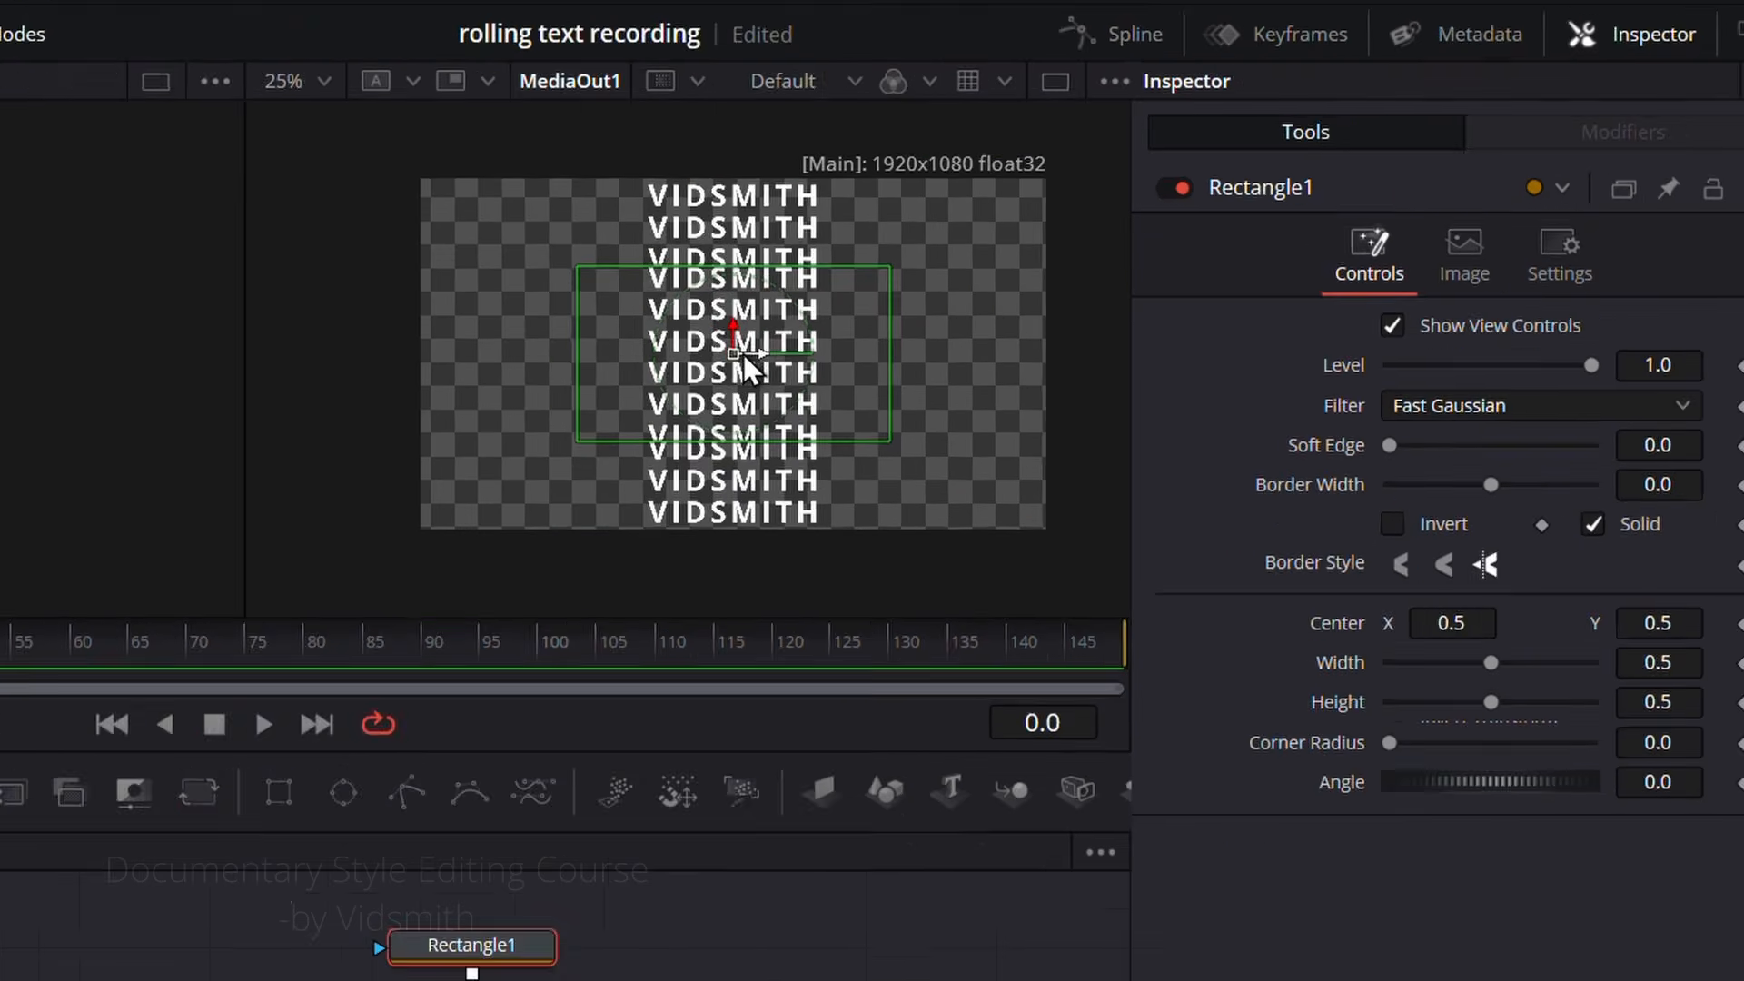
left_click(471, 980)
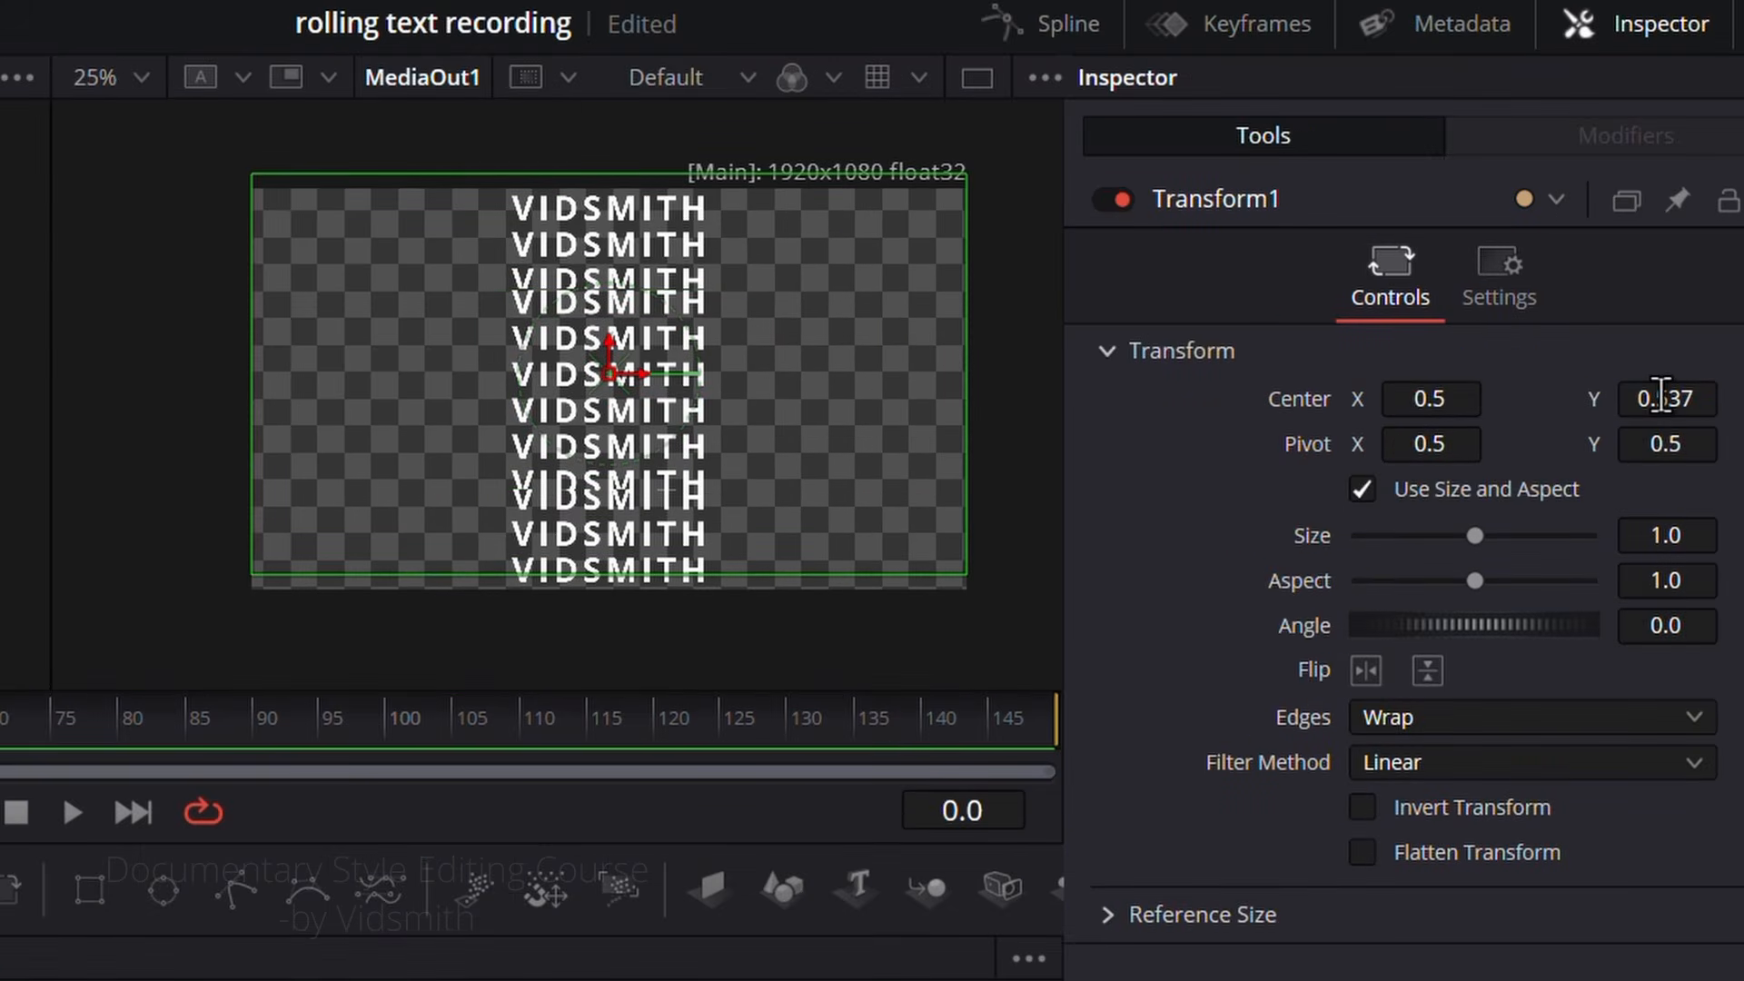
left_click_drag(1663, 395, 1627, 394)
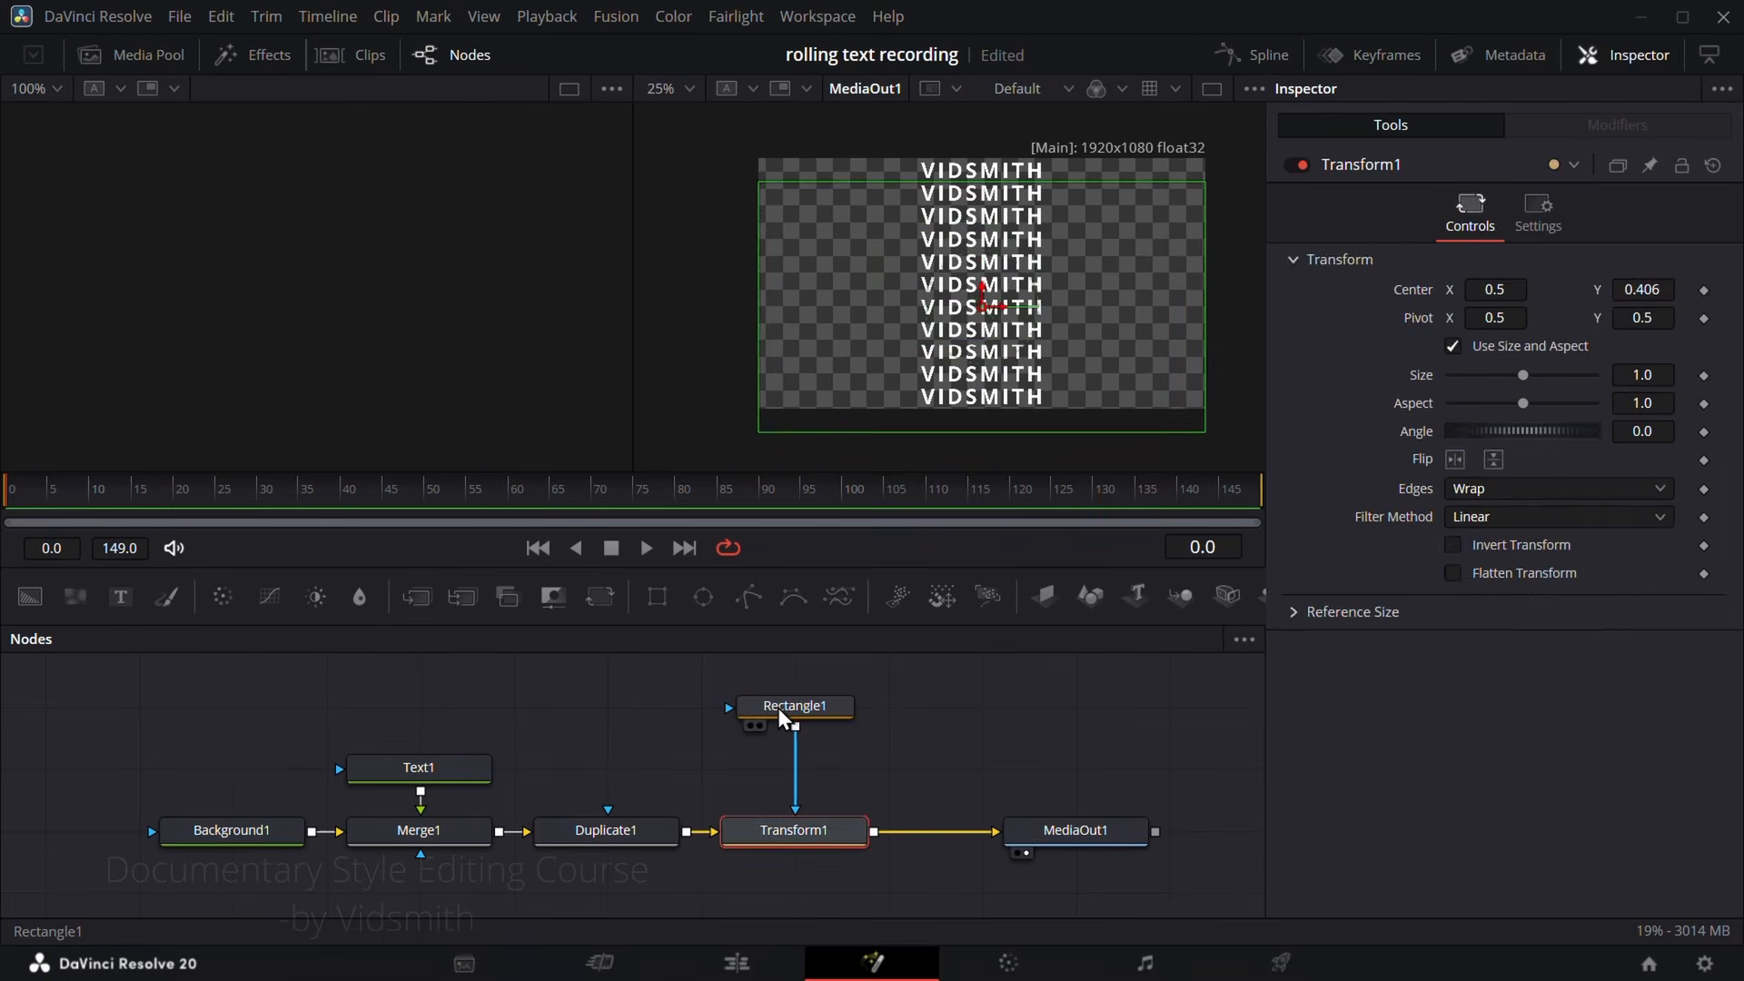
Step: Resize Rectangle1 to width 0.052845 and height 1.125, and position it over the first letter V at Center X 0.373
left_click(714, 765)
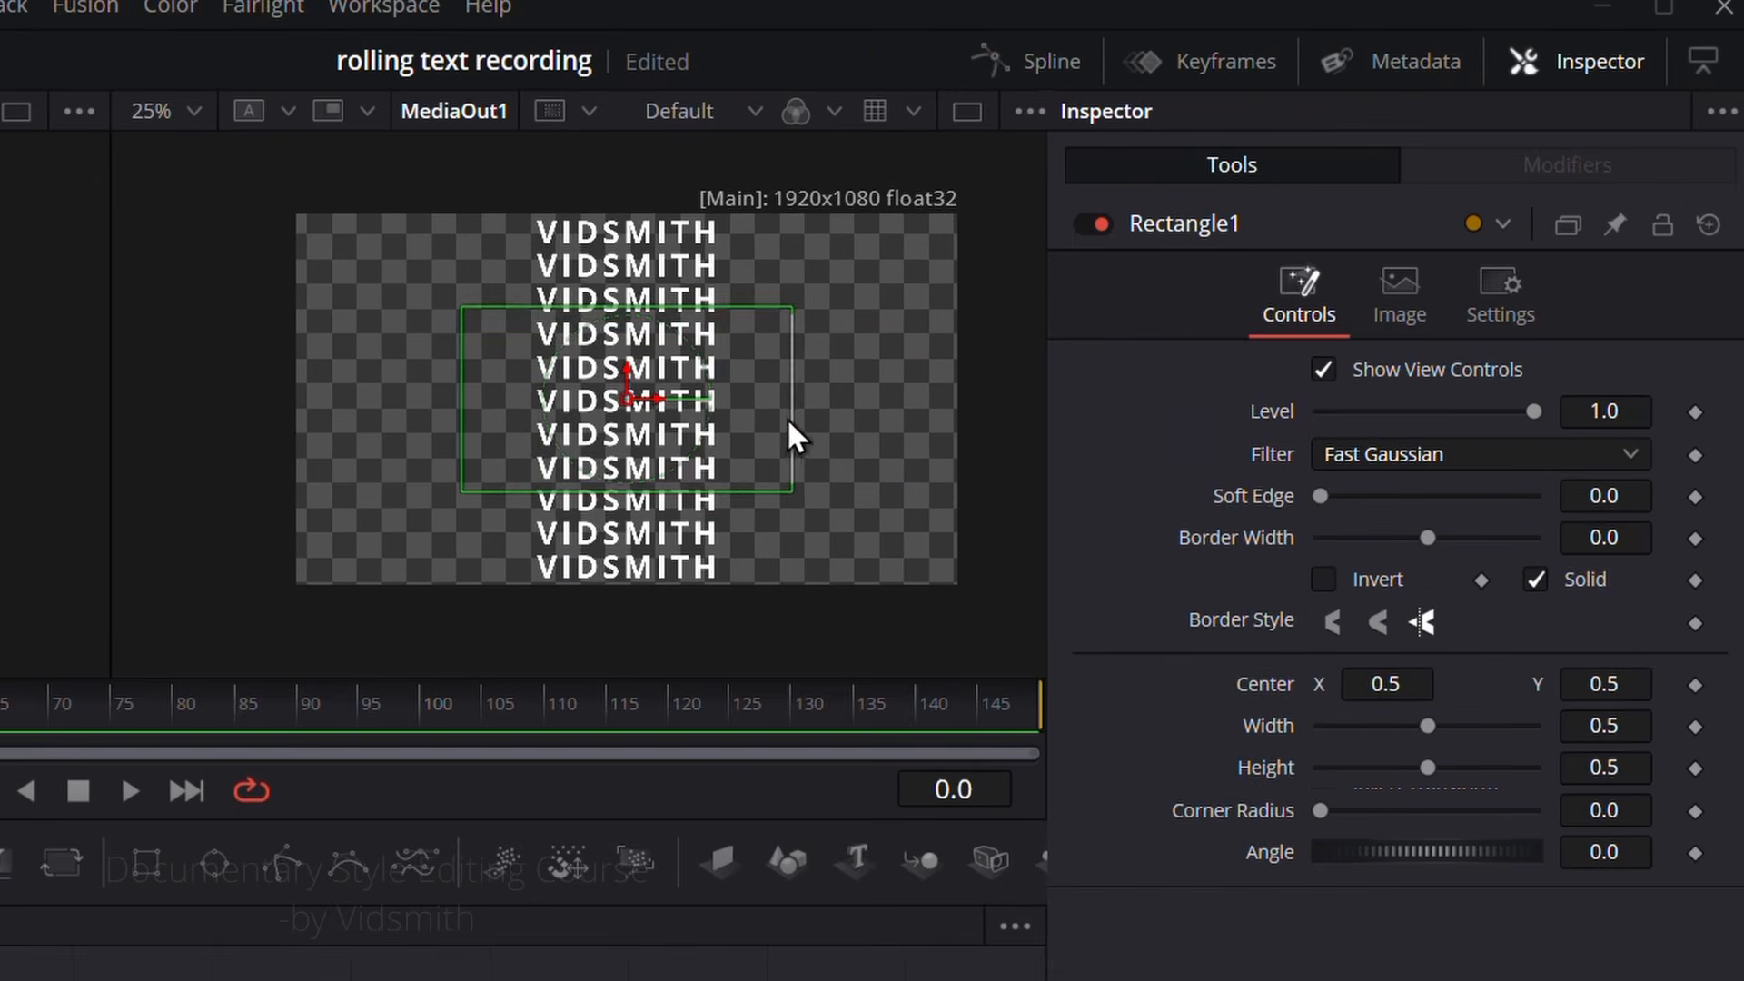
left_click_drag(1090, 295, 991, 291)
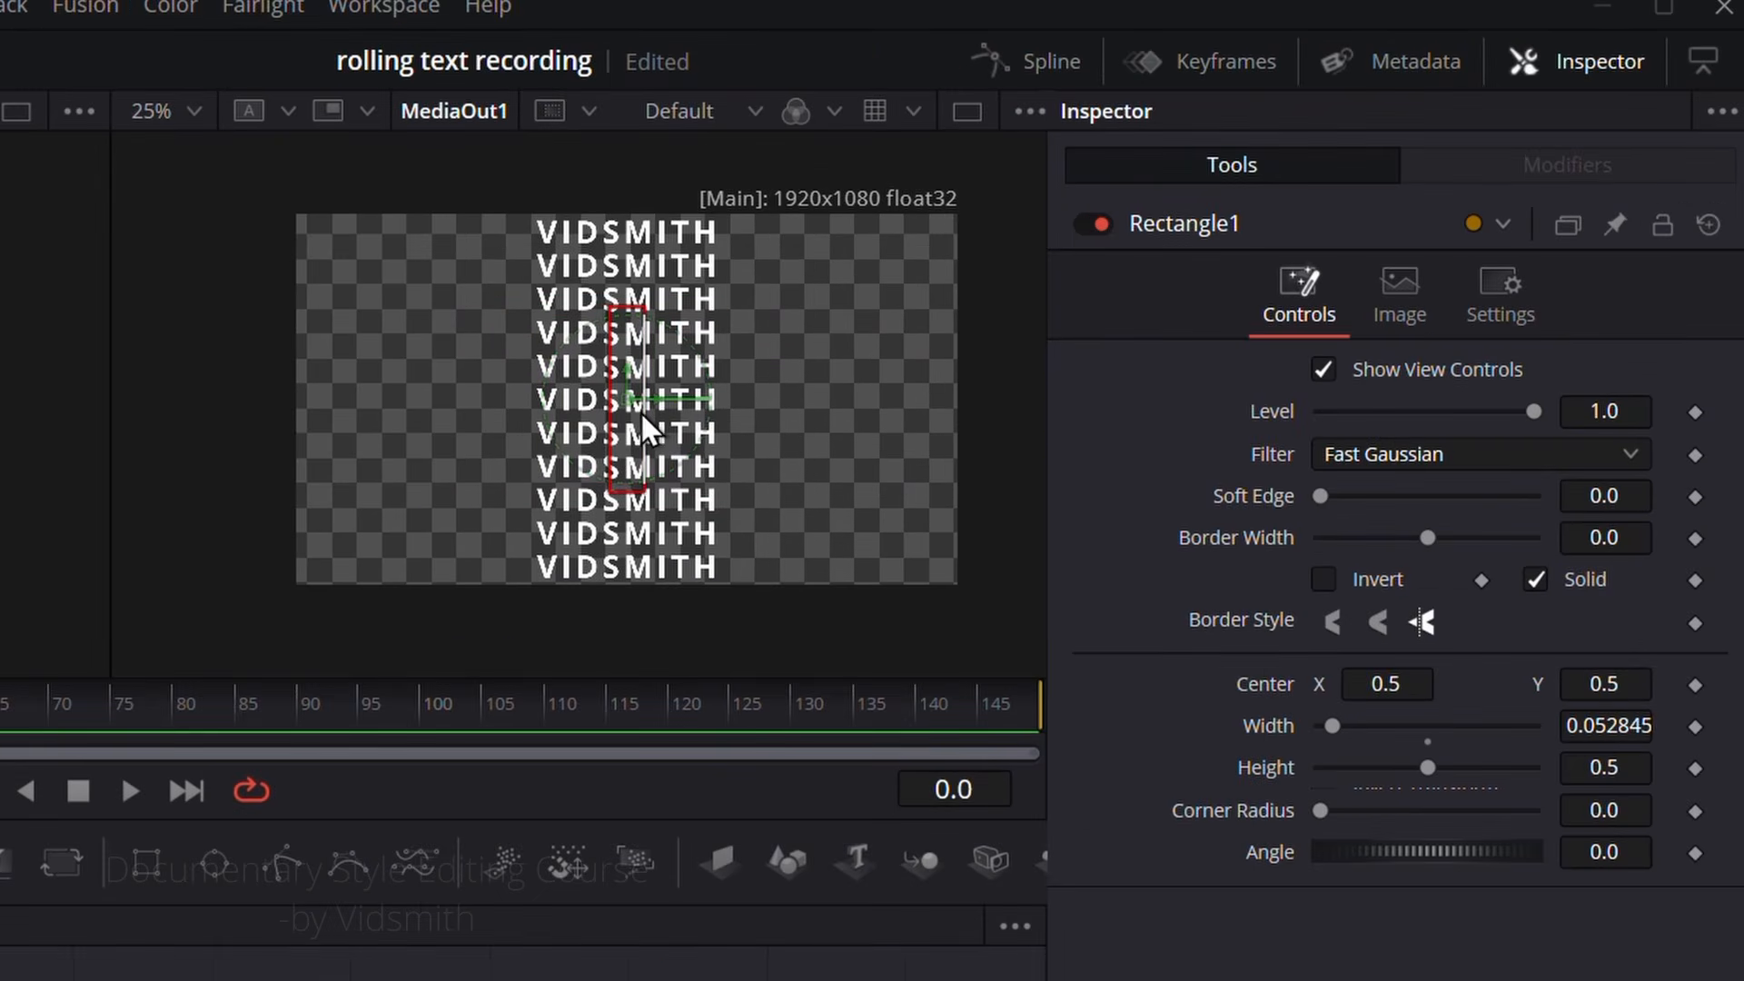
left_click_drag(637, 492, 635, 603)
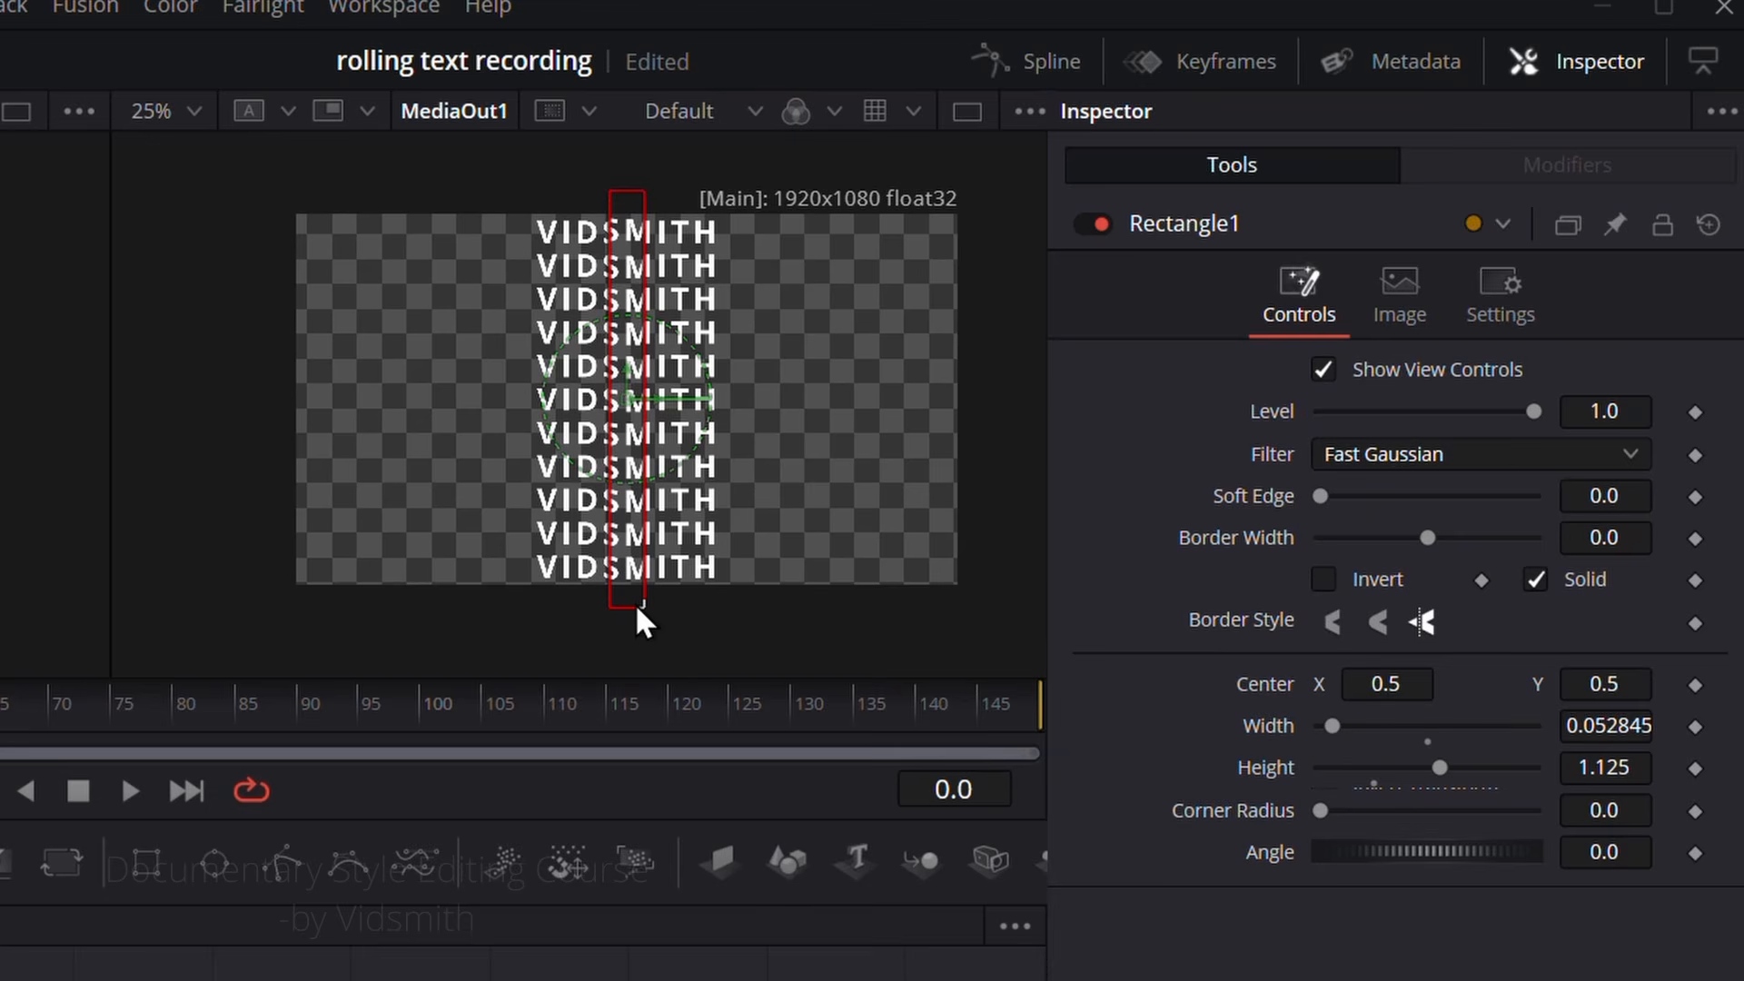
left_click_drag(1408, 683, 1408, 684)
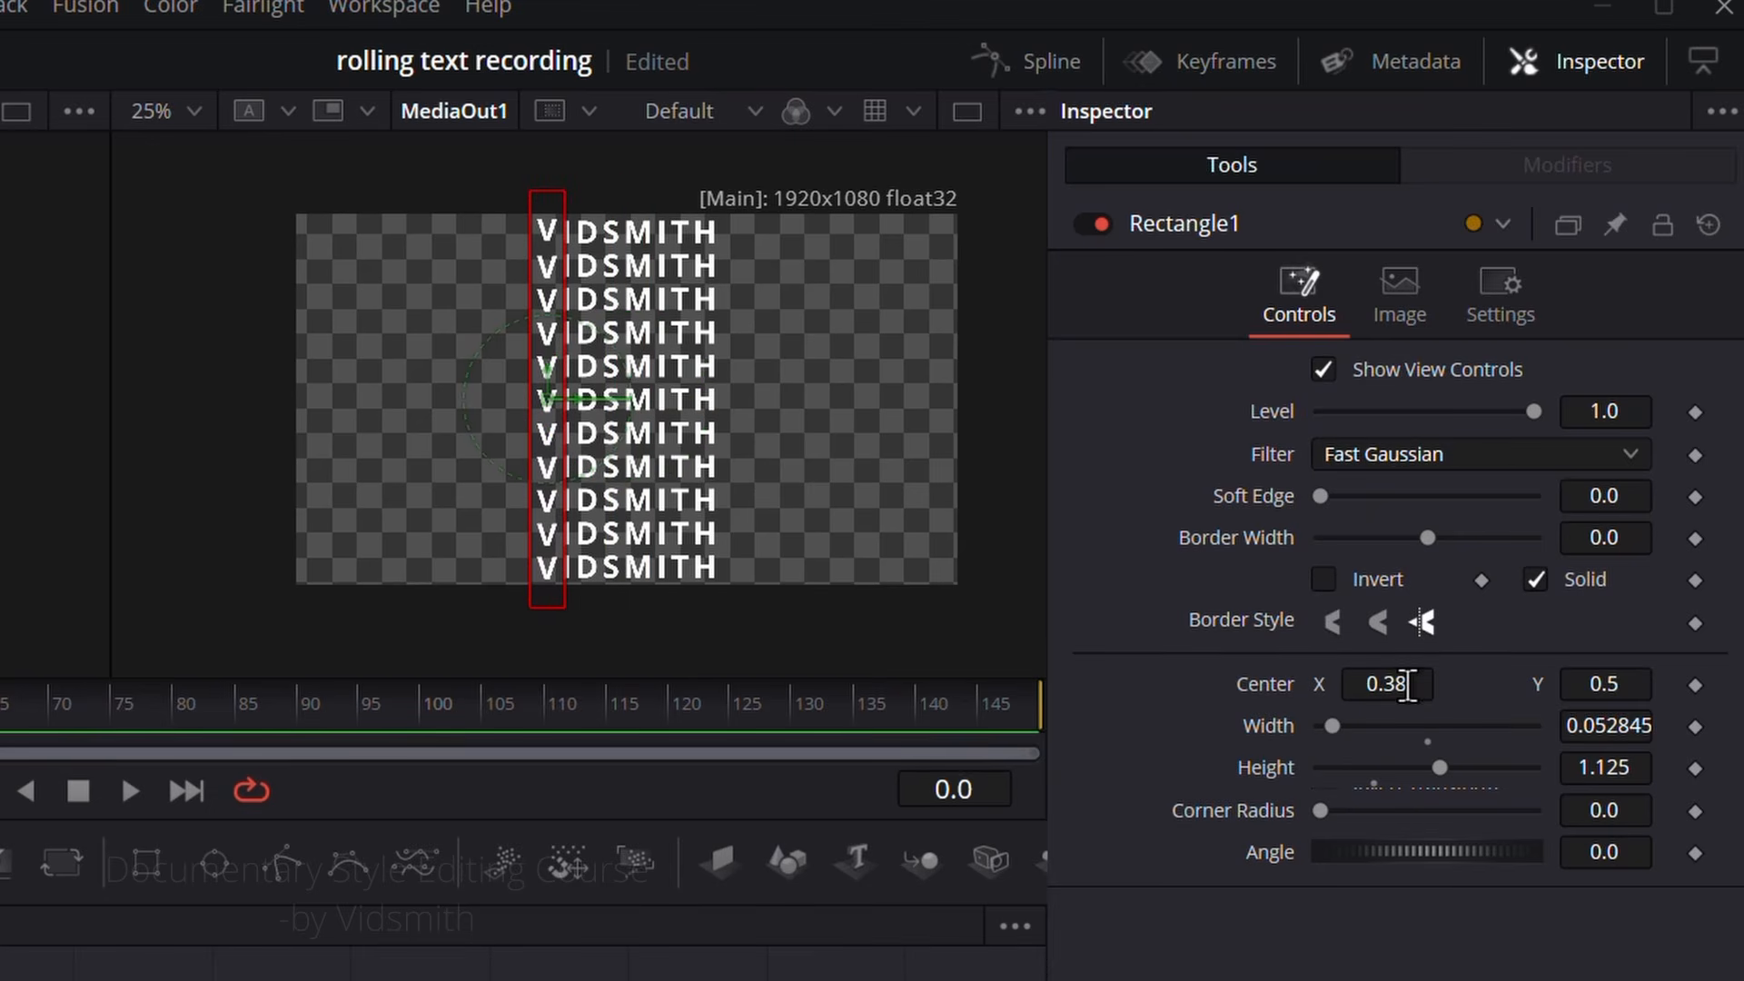
scroll(574, 447, "up", 3)
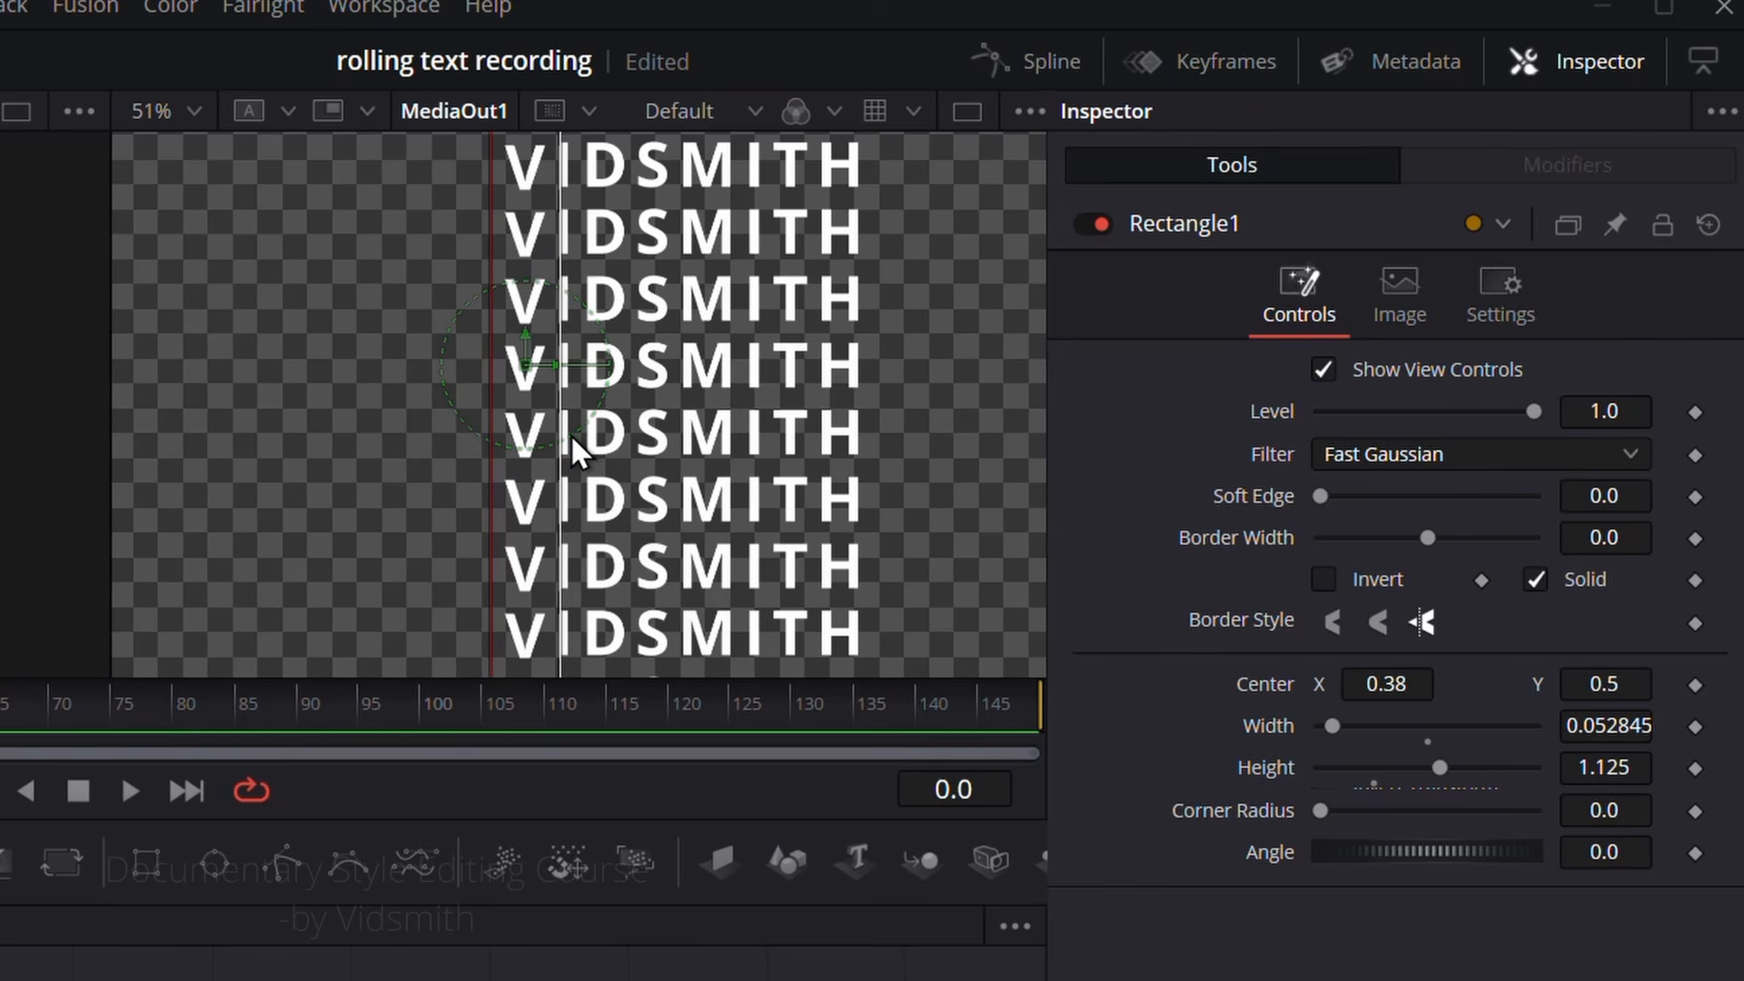
left_click_drag(1404, 692, 1397, 692)
scroll(681, 423, "down", 3)
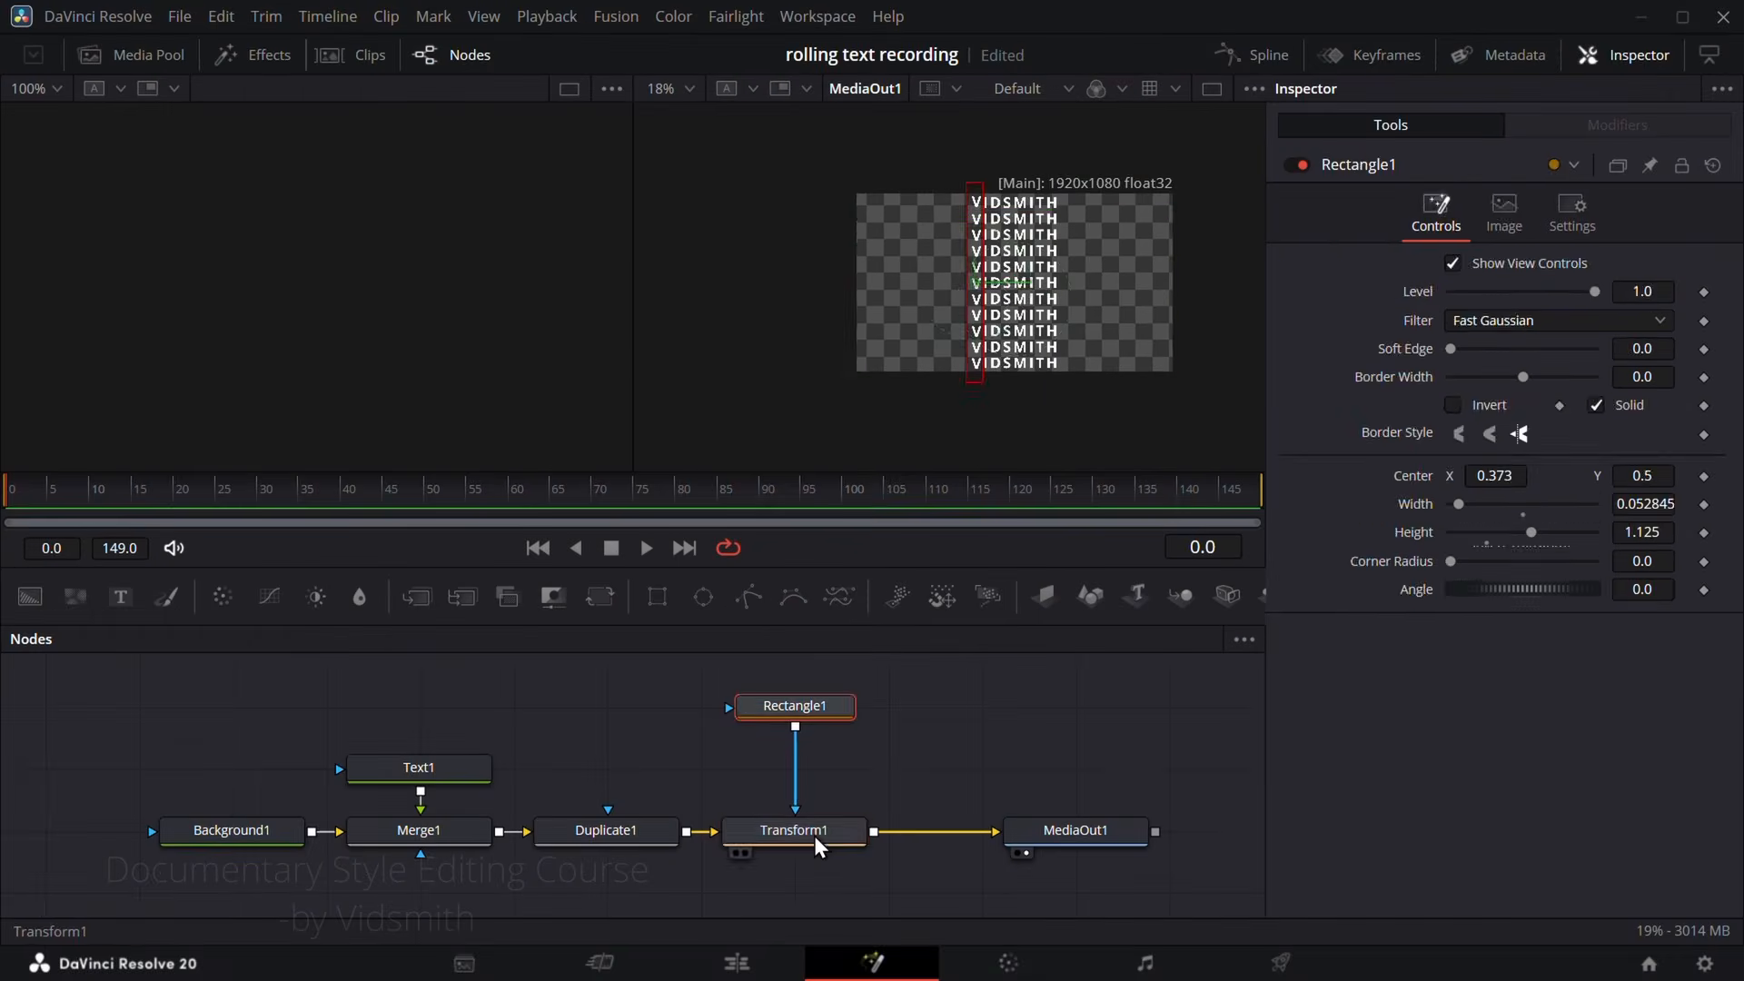
Step: Slide Transform1 vertically to test the V mask, and reset its Center to the default
left_click(816, 839)
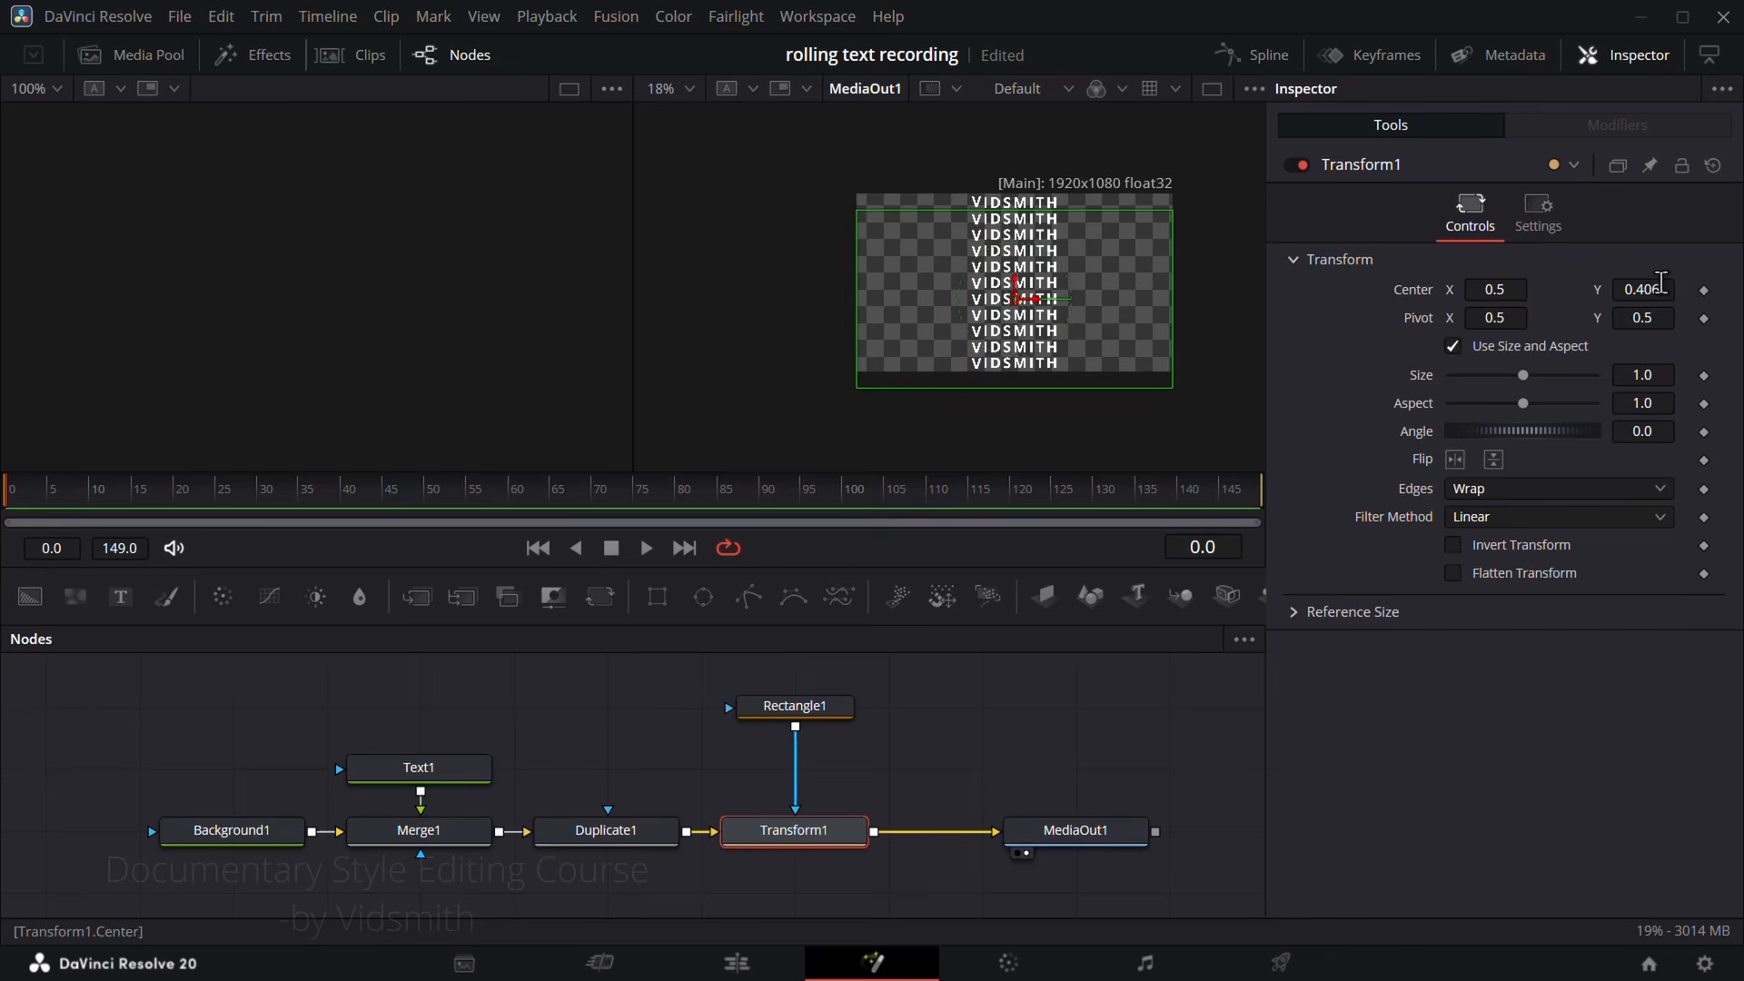
left_click_drag(1661, 282, 1514, 282)
double_click(1418, 289)
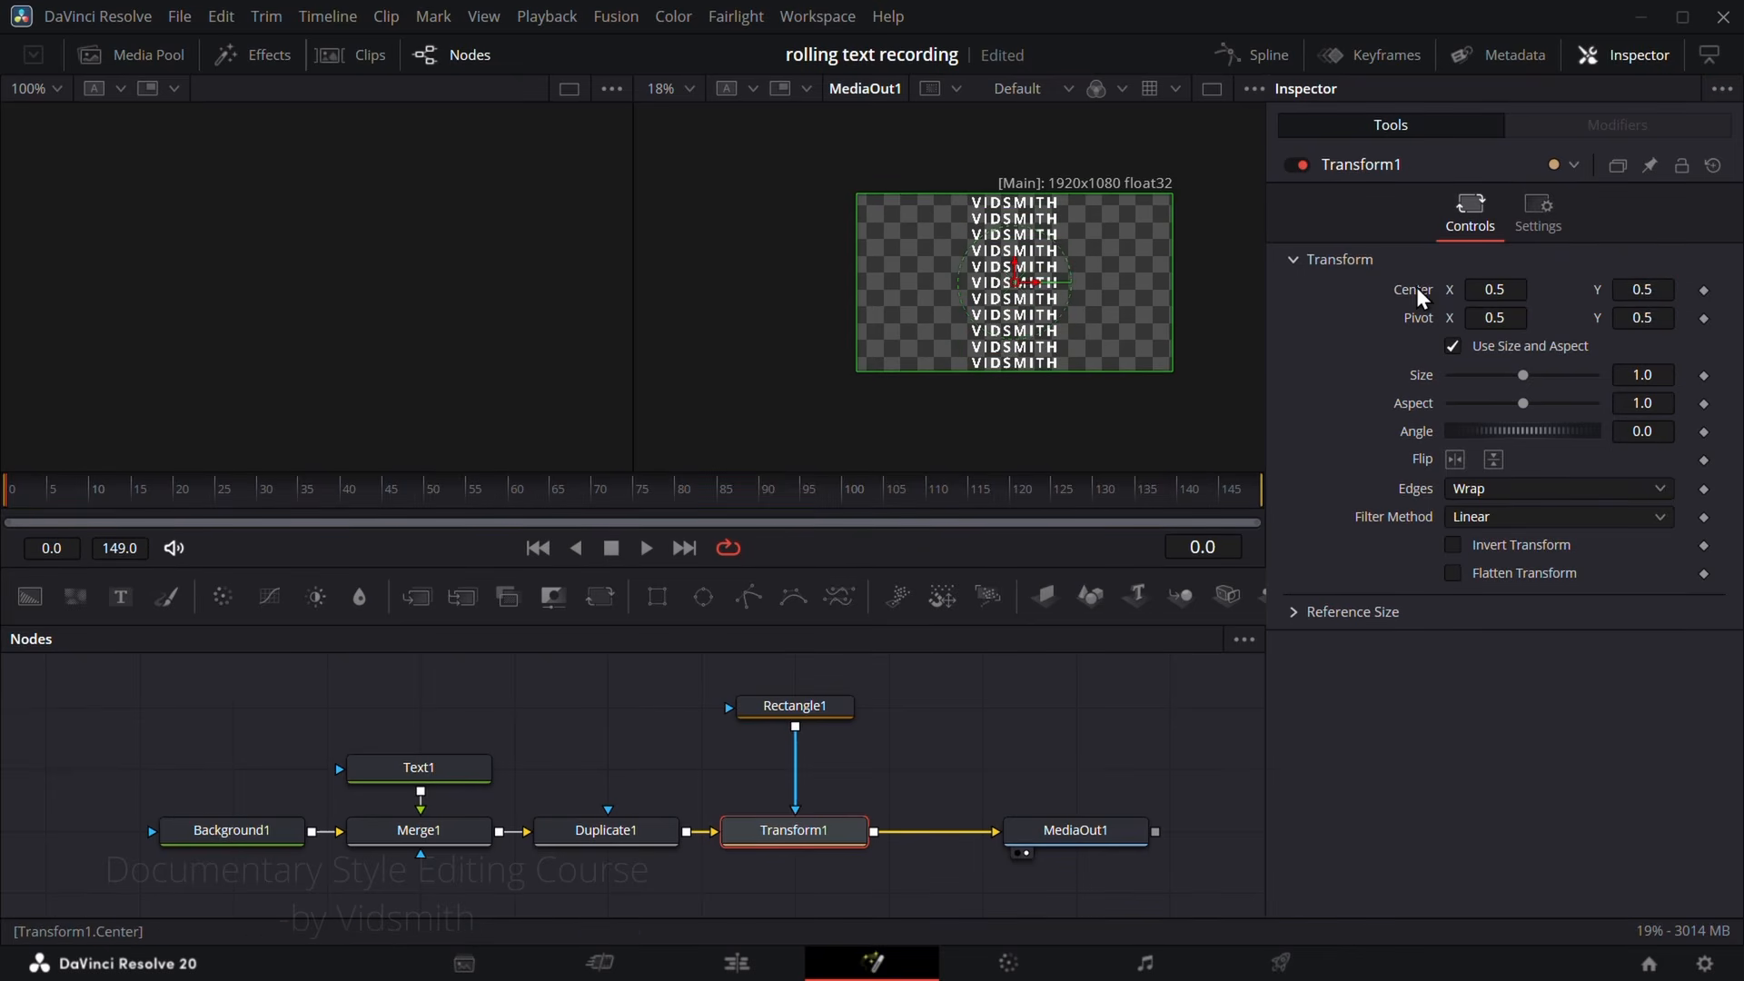
Step: Insert a copy of Rectangle1 into the mask chain and fit it over the letter D with Center X 0.439 and width 0.038845
scroll(1095, 252, "up", 1)
left_click(795, 706)
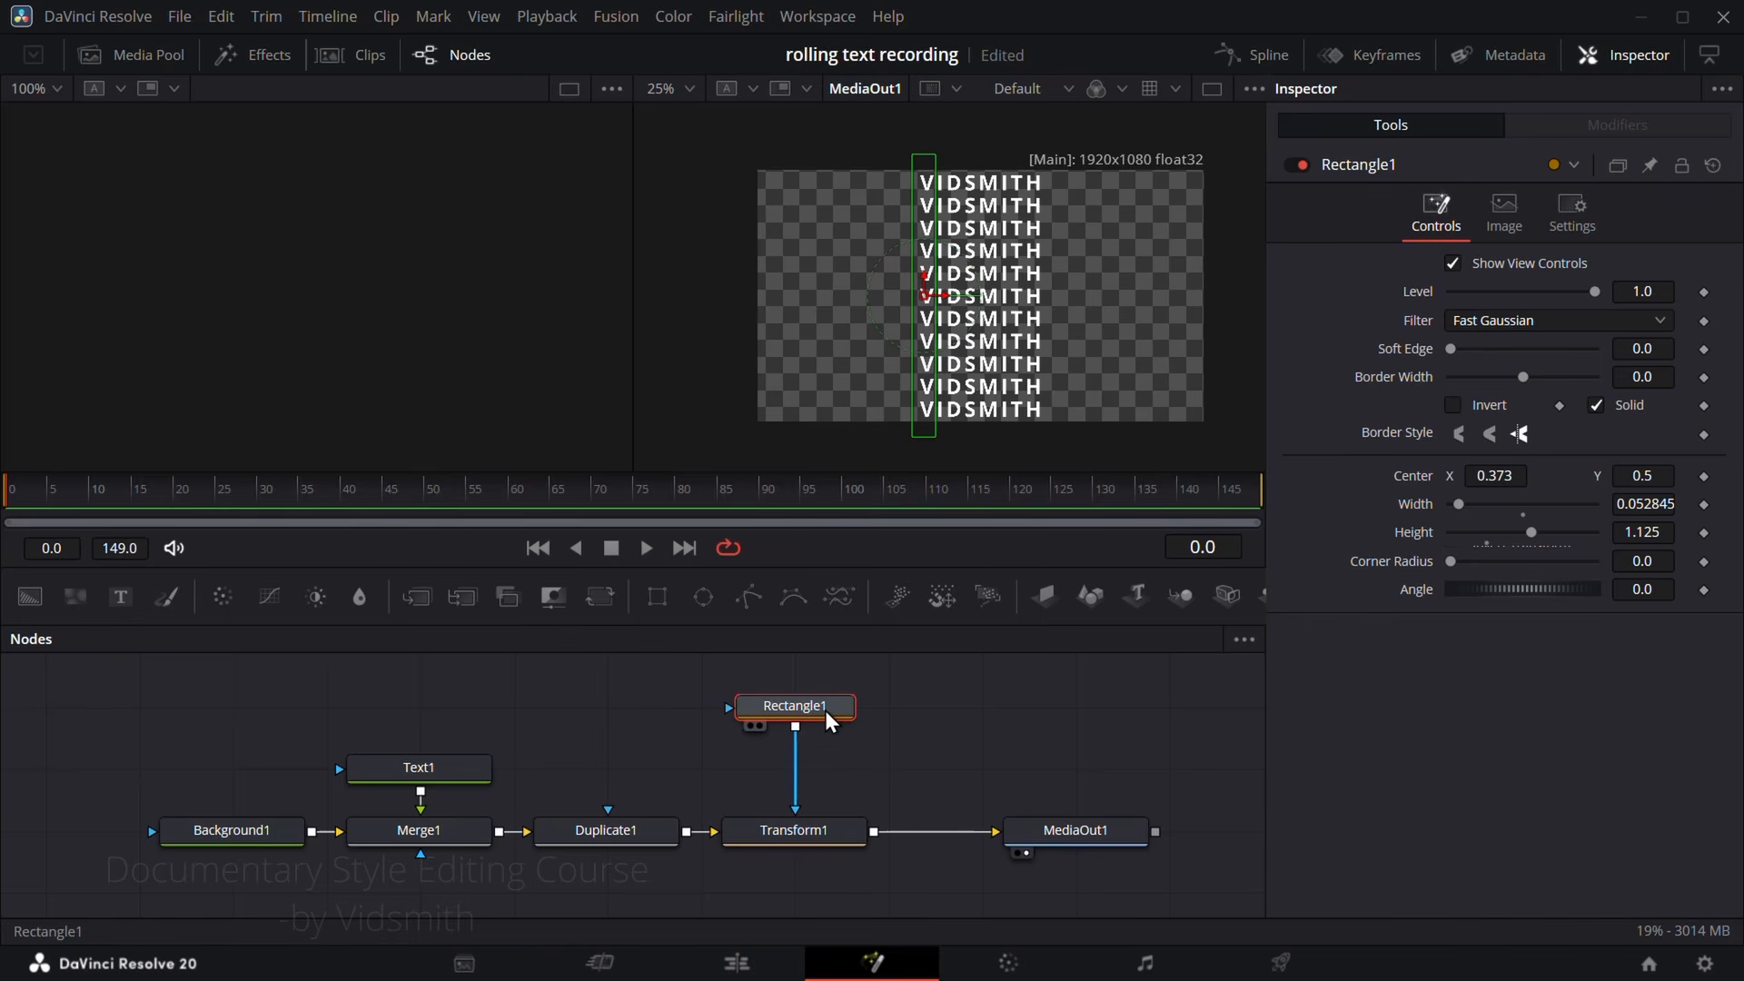
key("ctrl+v")
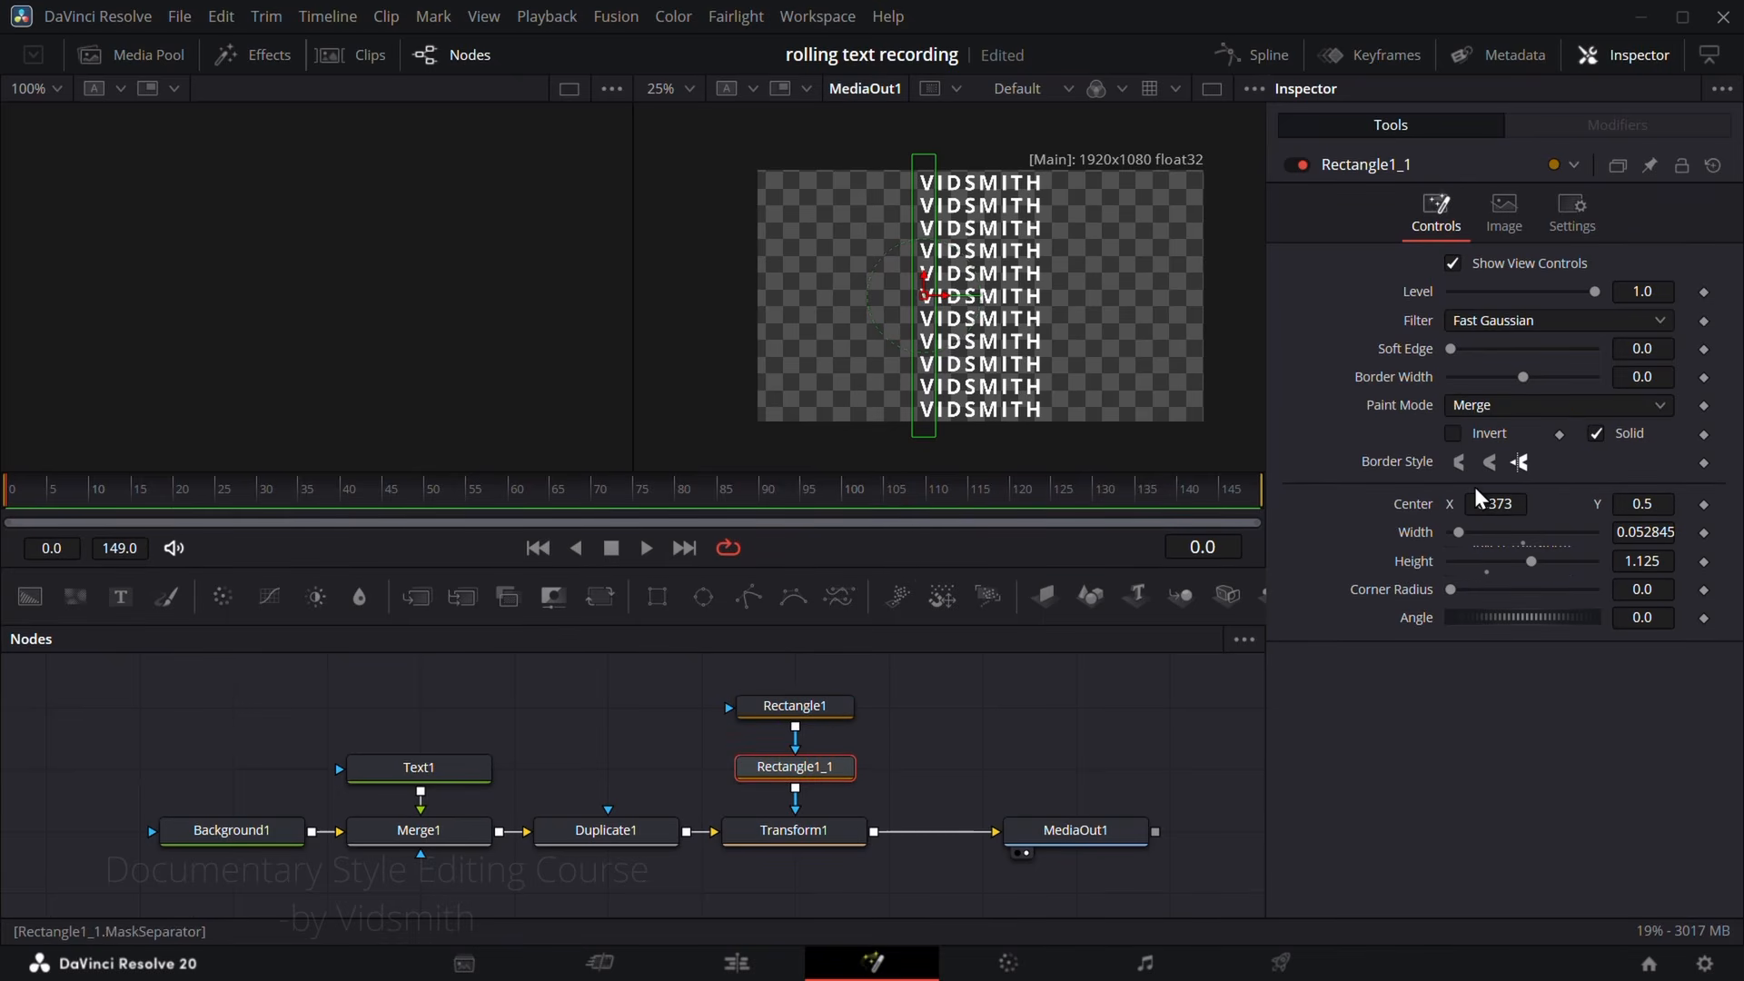
mouse_move(1507, 503)
left_mouse_down()
mouse_move(1571, 503)
mouse_move(1499, 514)
left_mouse_up()
scroll(1017, 371, "up", 3)
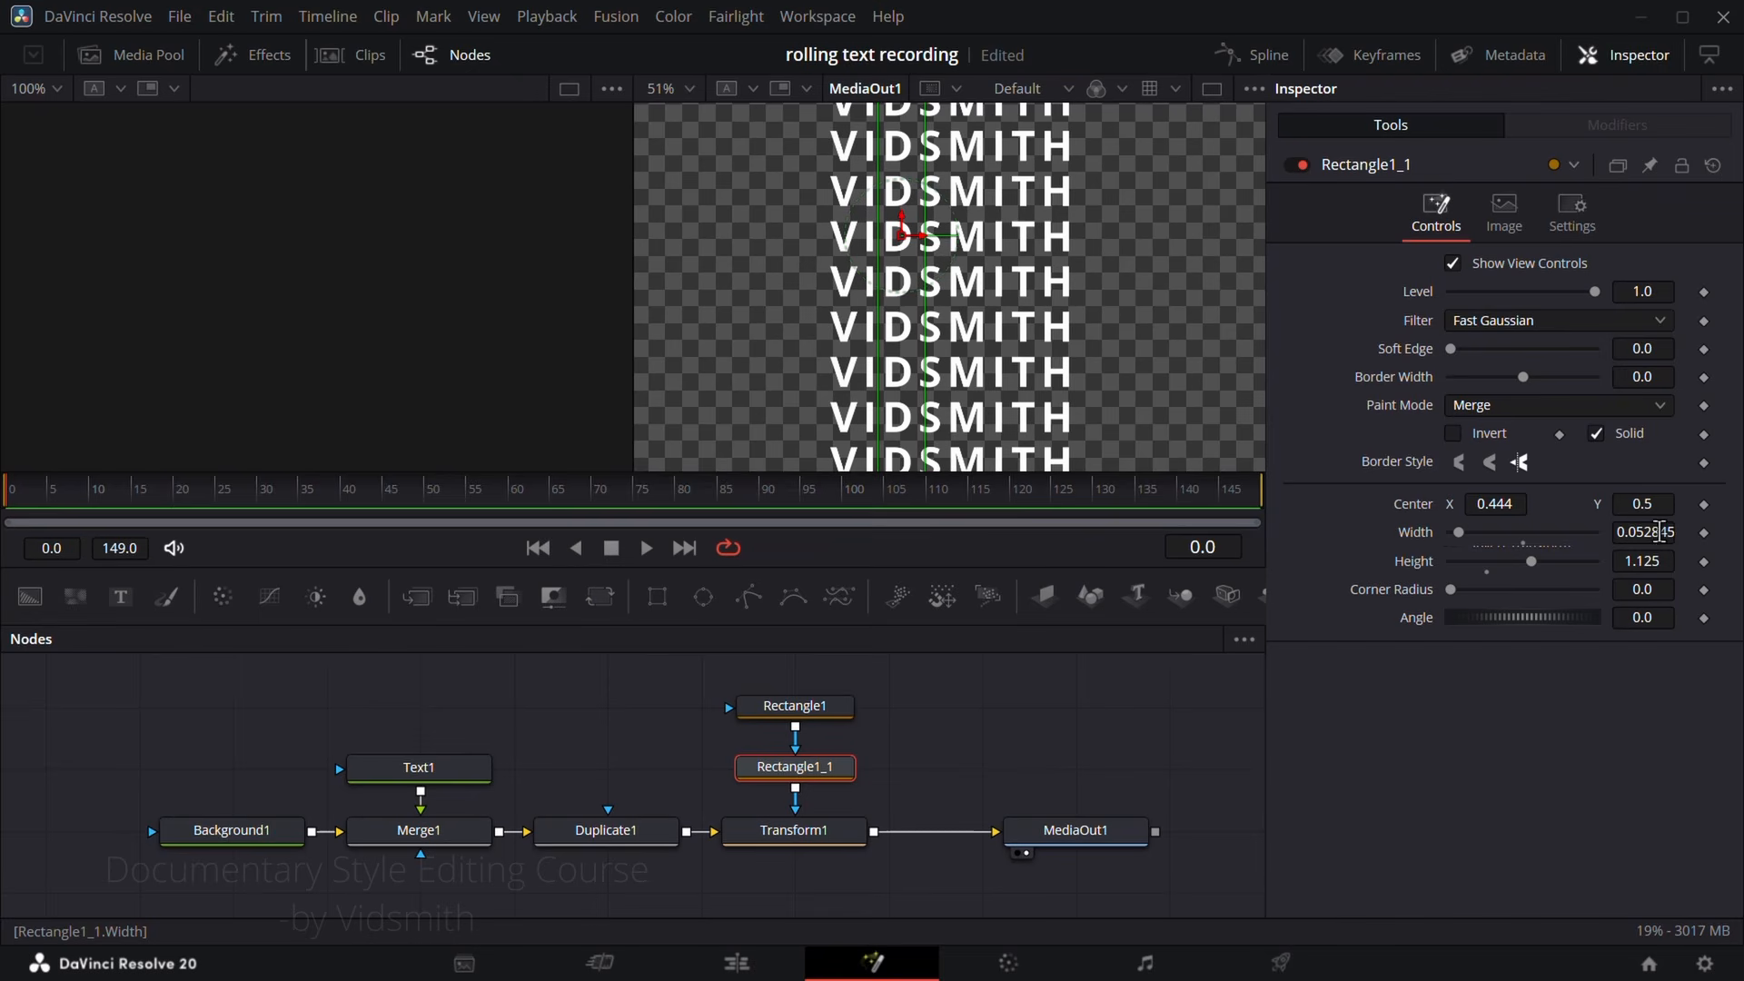
left_click_drag(1644, 533, 1631, 533)
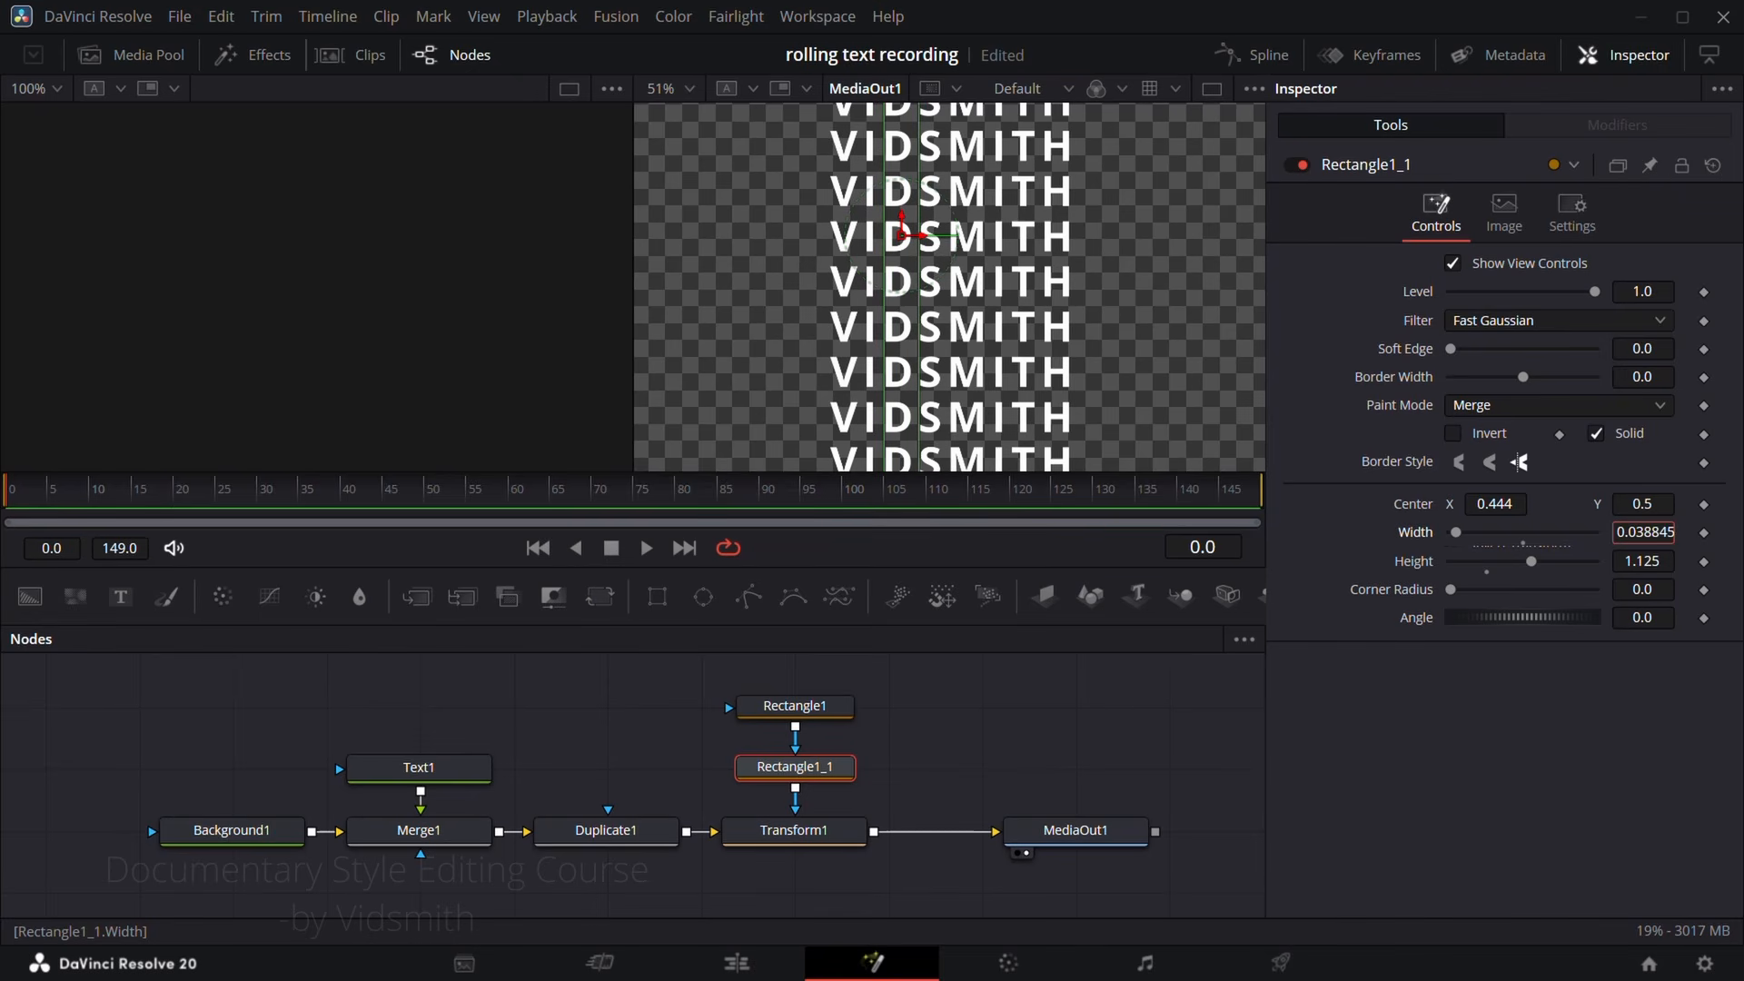
left_click_drag(1515, 503, 1509, 504)
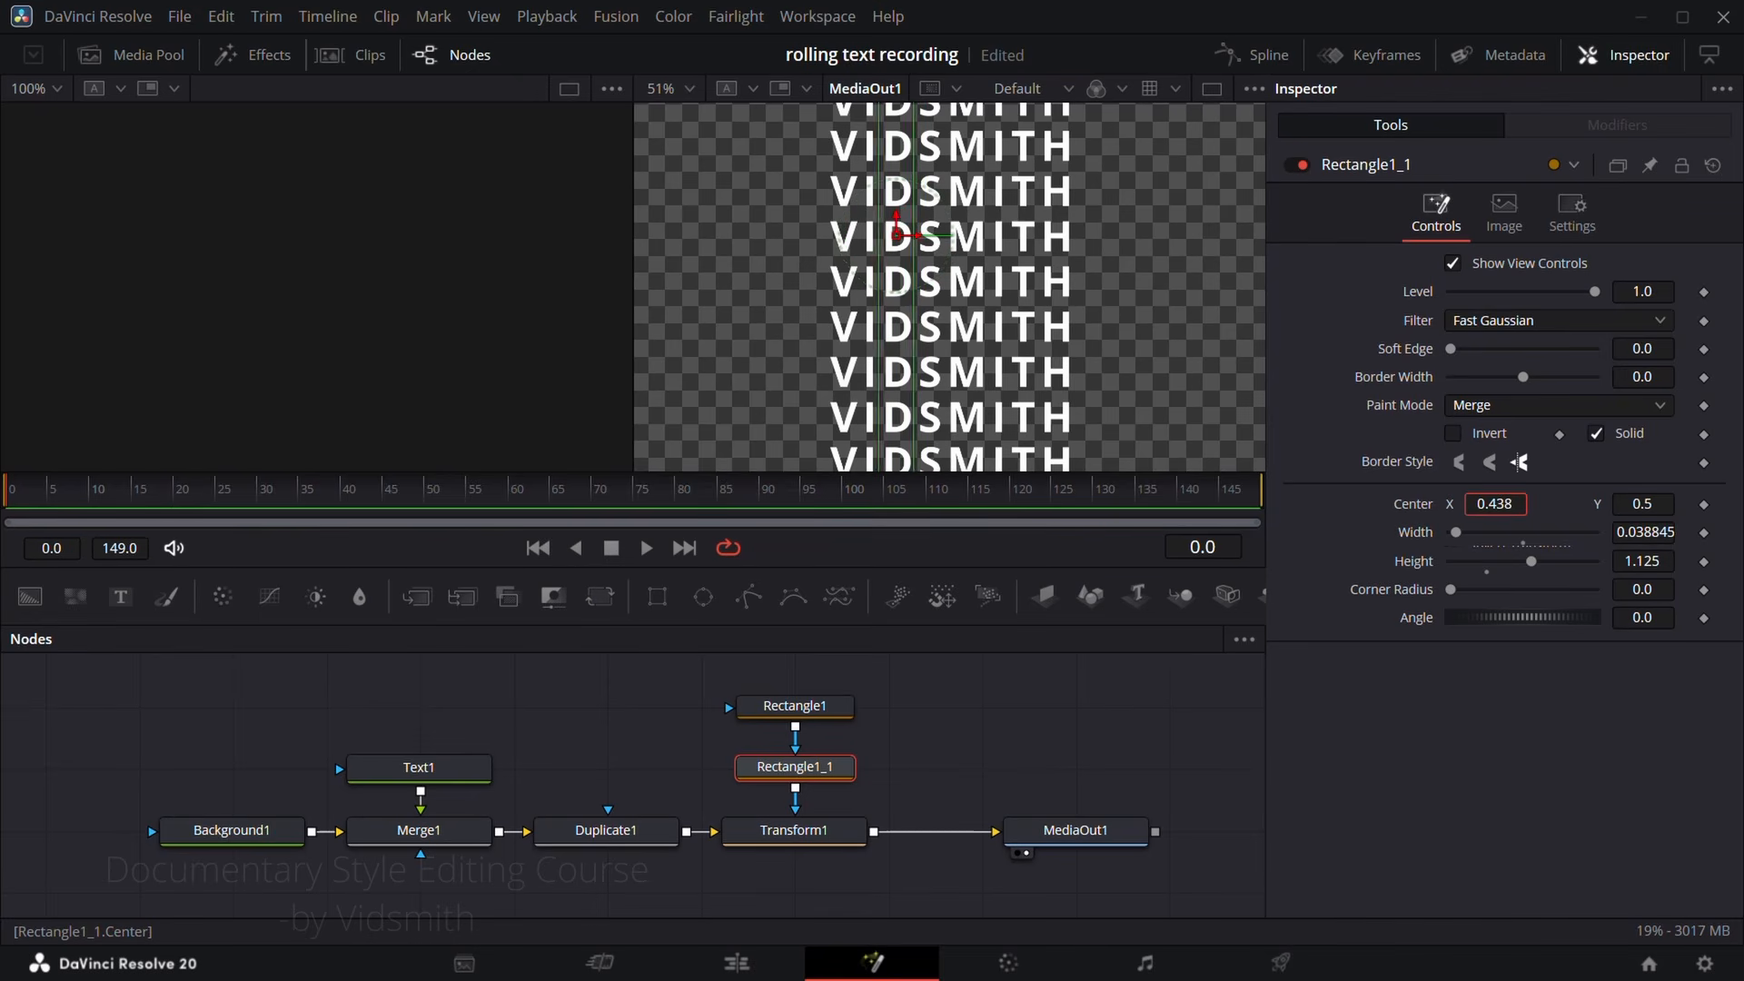
scroll(922, 272, "down", 2)
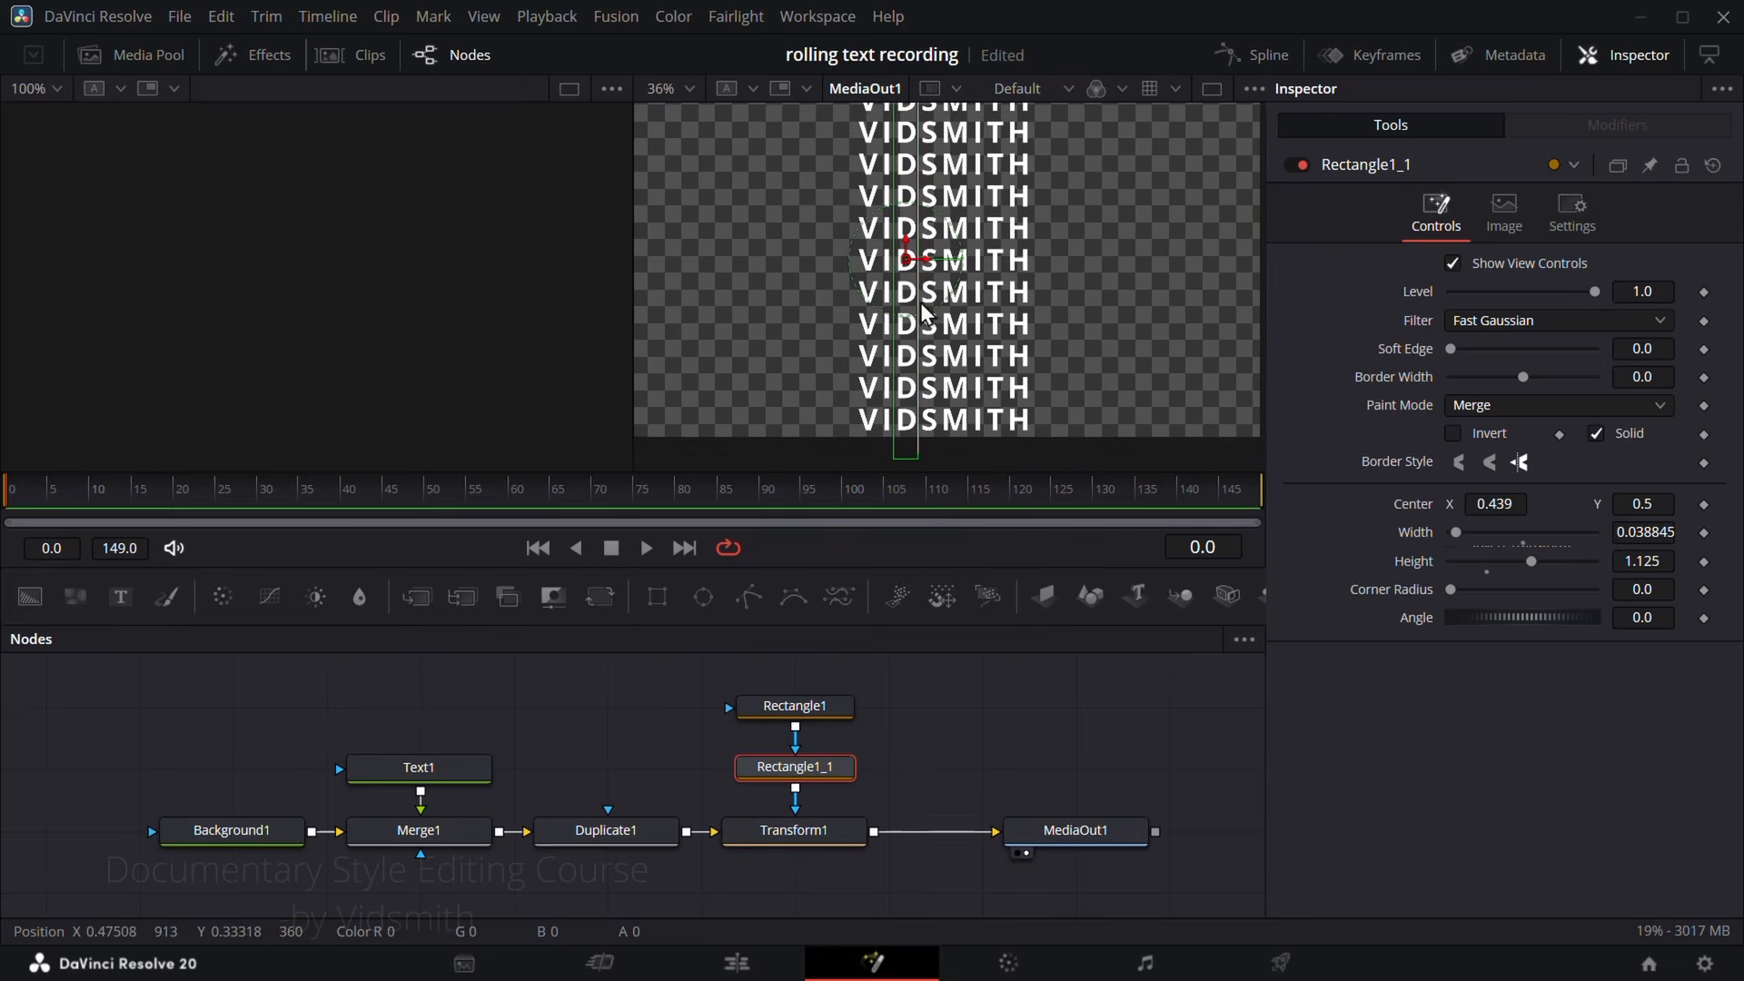
Step: Make room in the mask chain, duplicate Rectangle1_1, and fit the copy over the letter M with width 0.052845
left_click_drag(890, 788, 718, 686)
left_click_drag(821, 769, 825, 707)
scroll(825, 707, "down", 3)
left_click(739, 769)
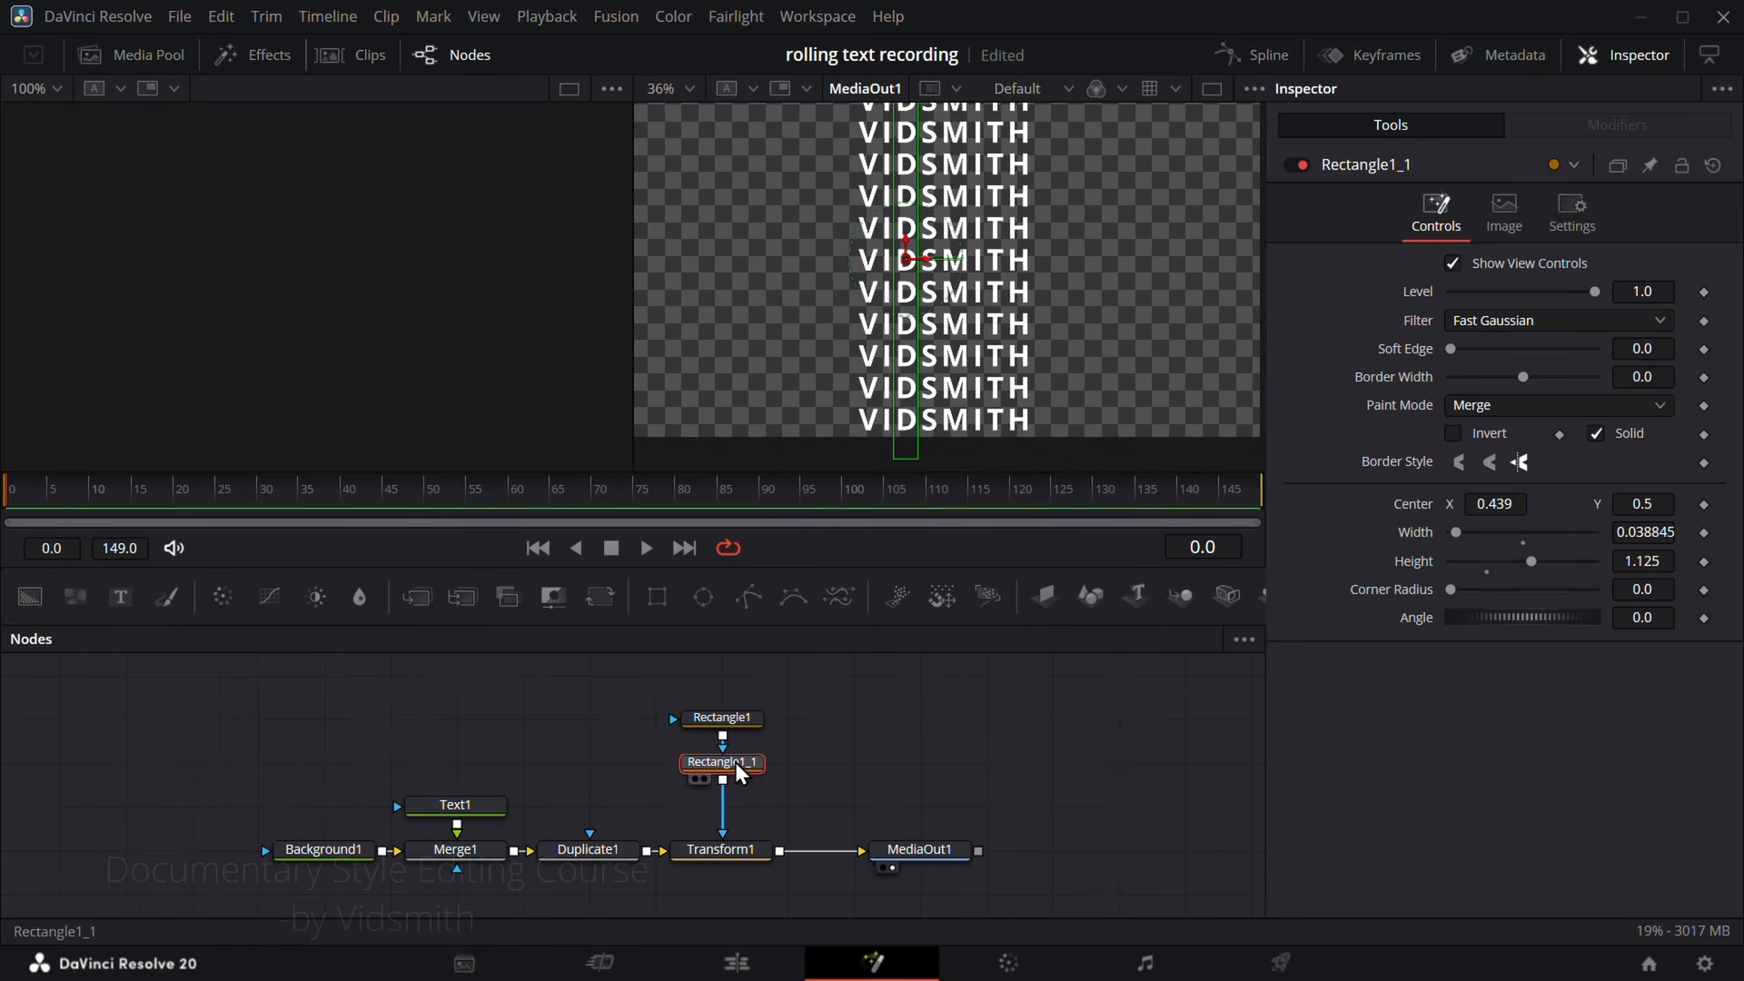
key("ctrl+c")
key("ctrl+v")
left_click_drag(1630, 533, 1644, 534)
left_click_drag(1513, 505, 1645, 506)
Step: Shift the mask nodes up and add a fourth rectangle copy between Rectangle1_2 and Transform1
left_click_drag(820, 796, 713, 709)
mouse_move(744, 804)
left_mouse_down()
mouse_move(745, 761)
mouse_move(632, 683)
mouse_move(686, 672)
mouse_move(734, 816)
left_mouse_up()
left_click(745, 763)
key("ctrl+v")
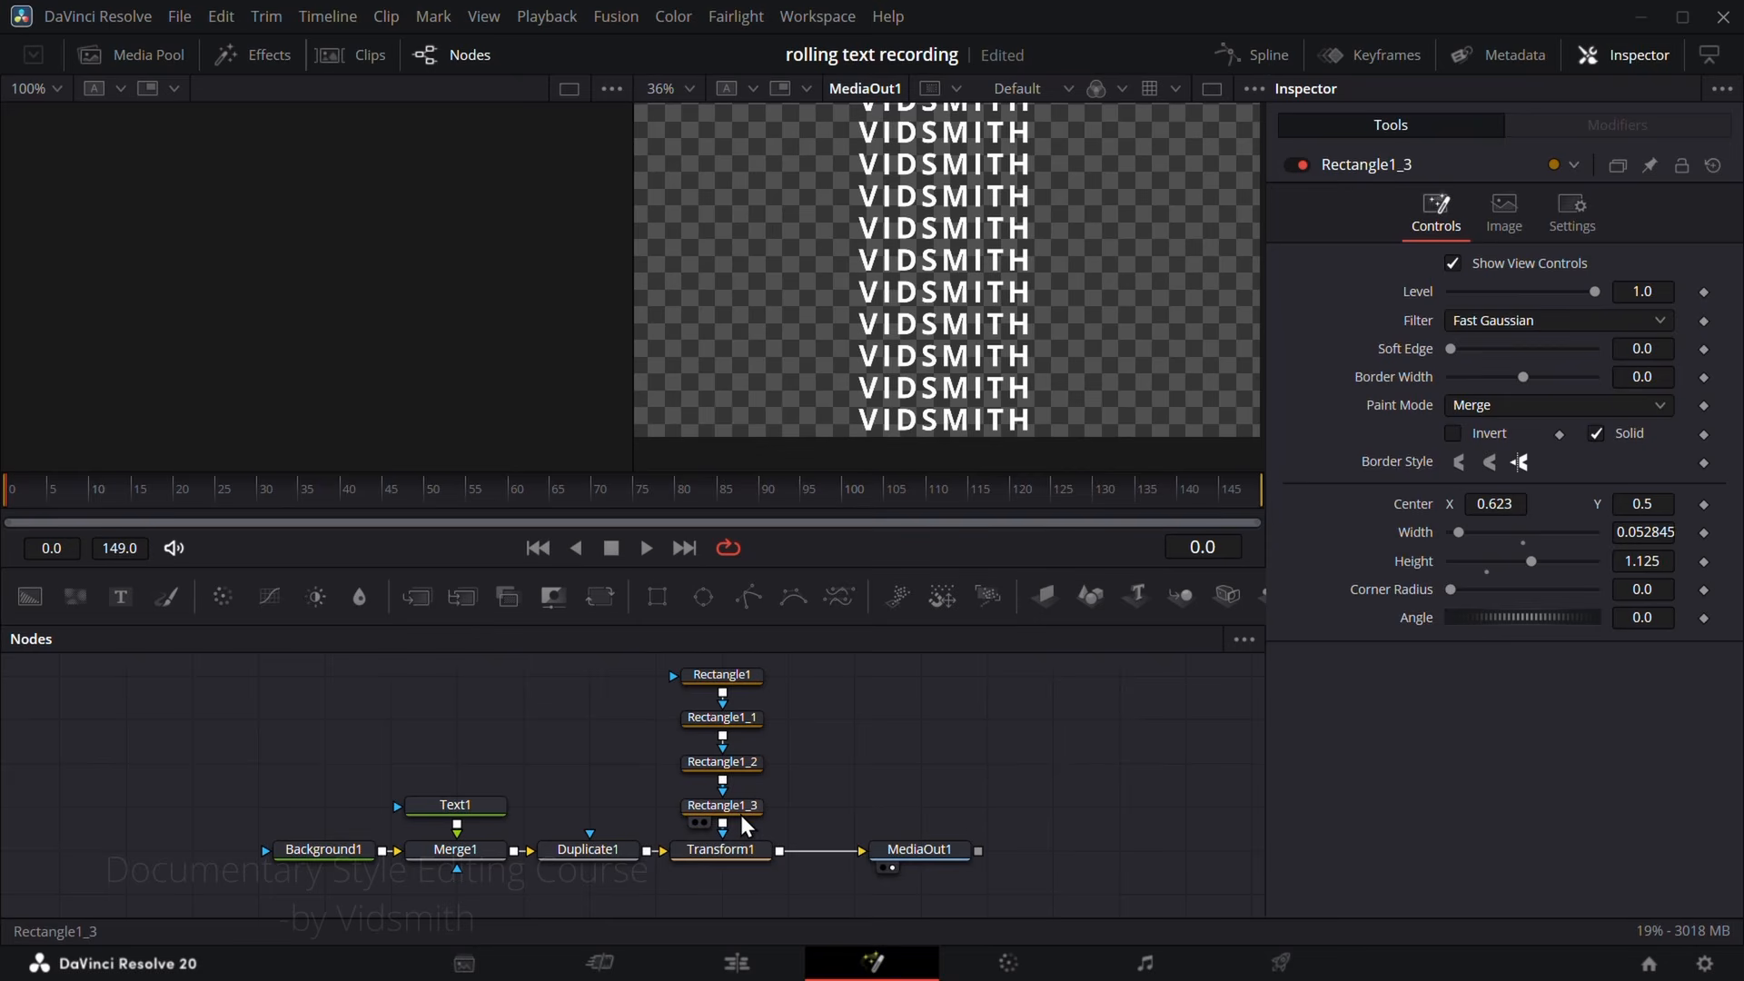
Step: Offset Transform1 to Center Y 0.315 as a check, and fit Rectangle1_3 over the T with Center X 0.581 and width 0.033845
left_click(732, 847)
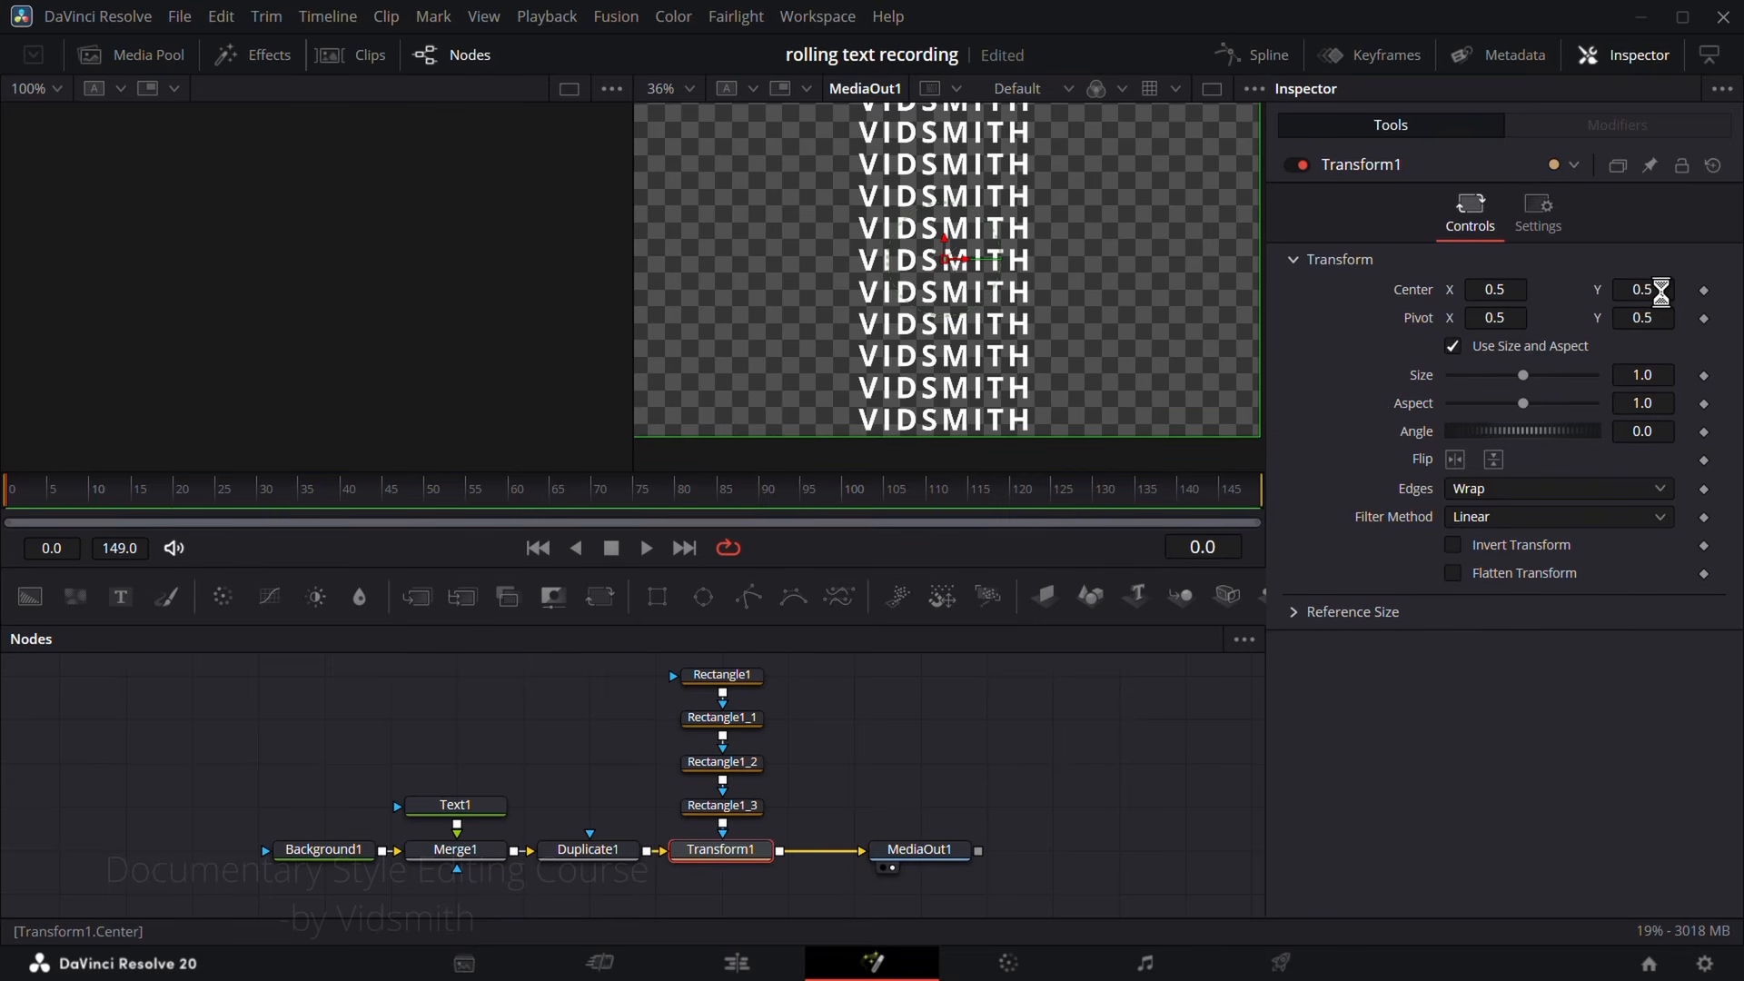
left_click_drag(1662, 292, 1493, 291)
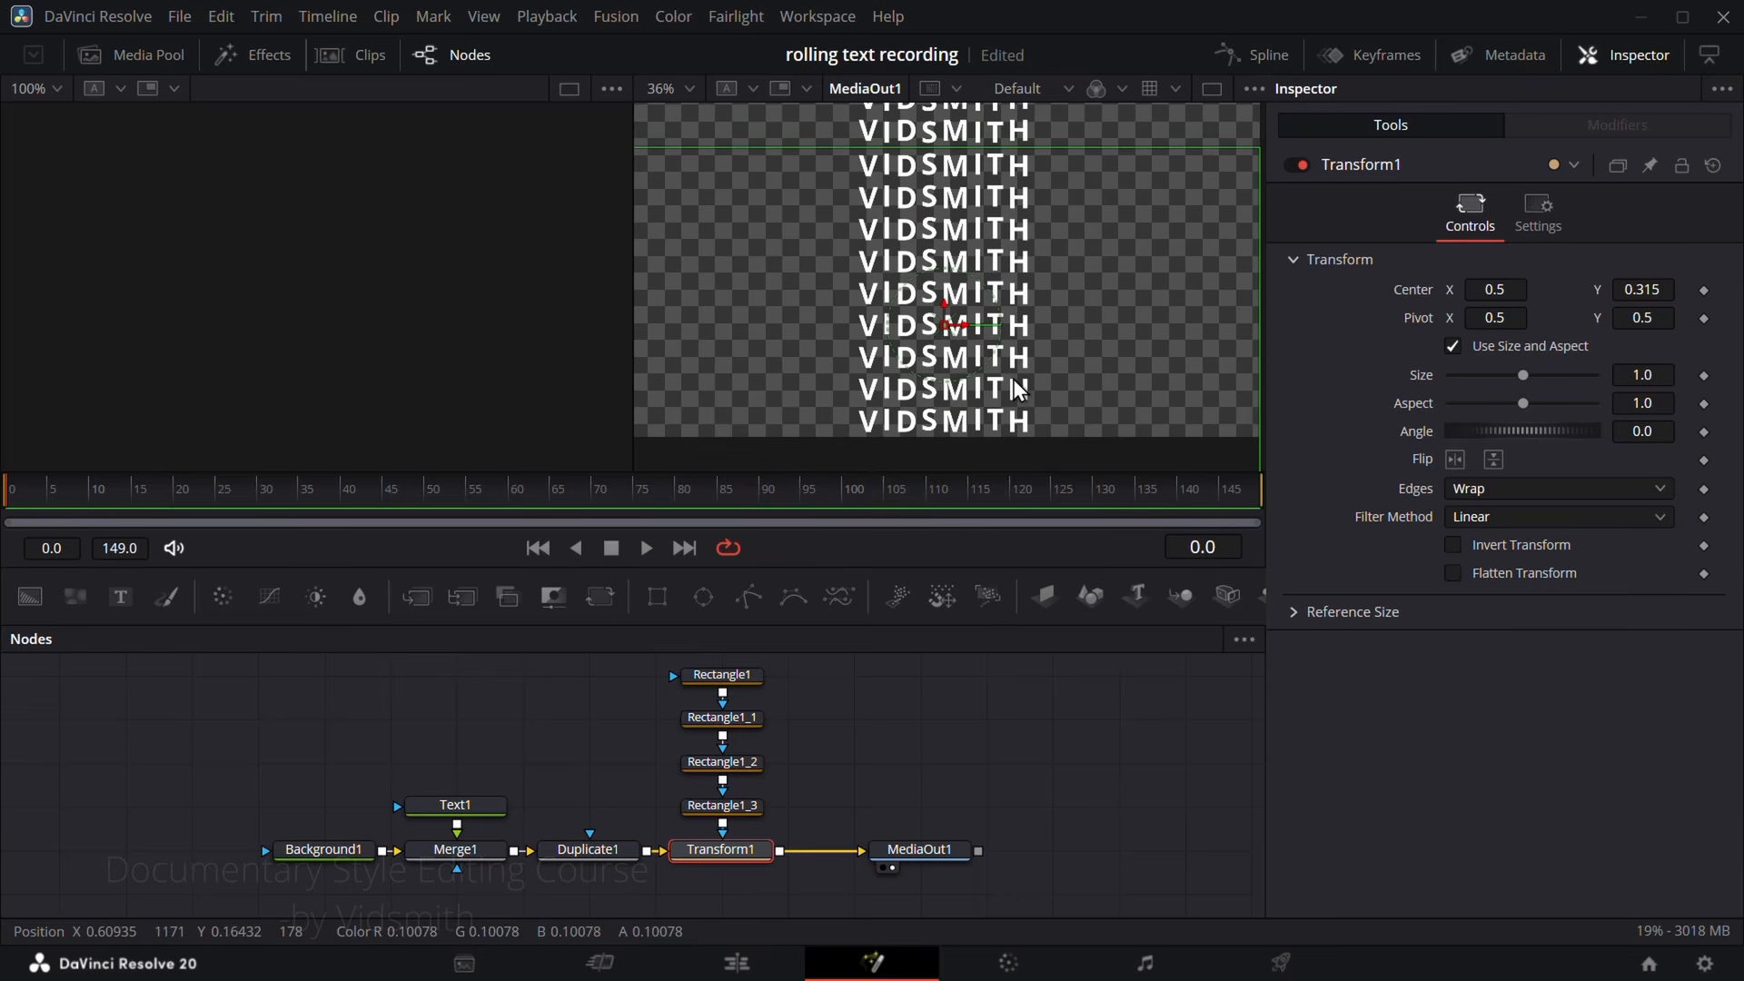
left_click(729, 814)
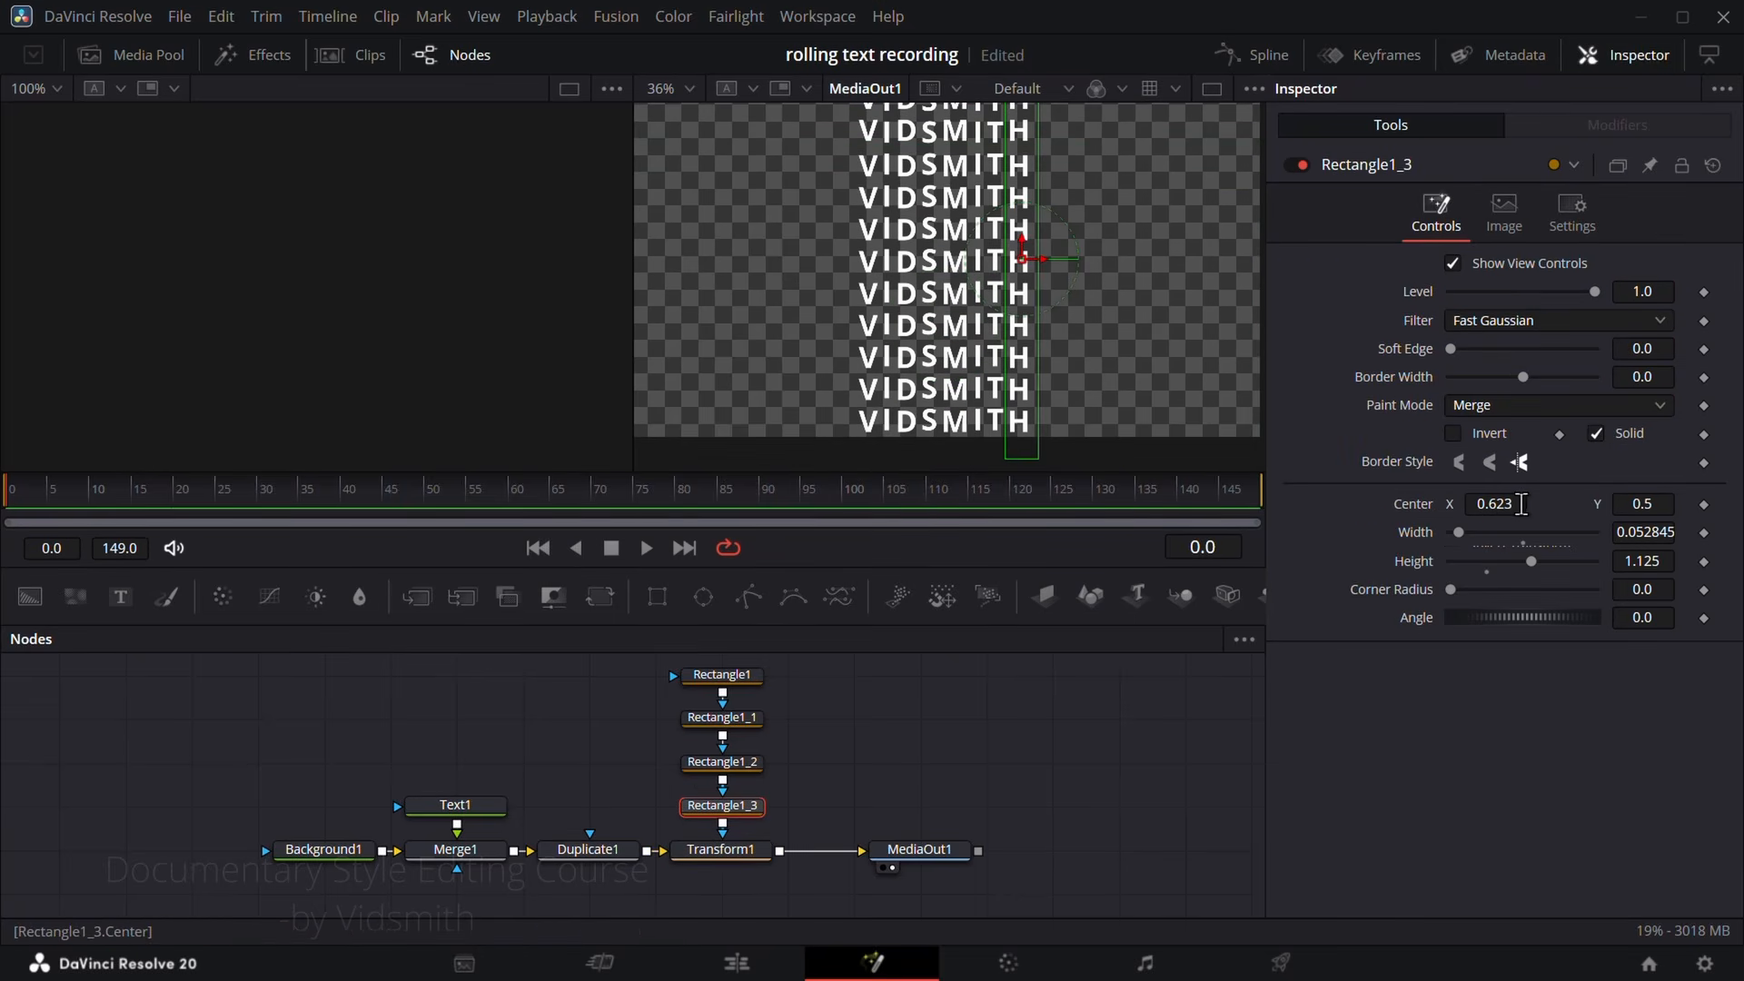
left_click_drag(1523, 504, 1493, 505)
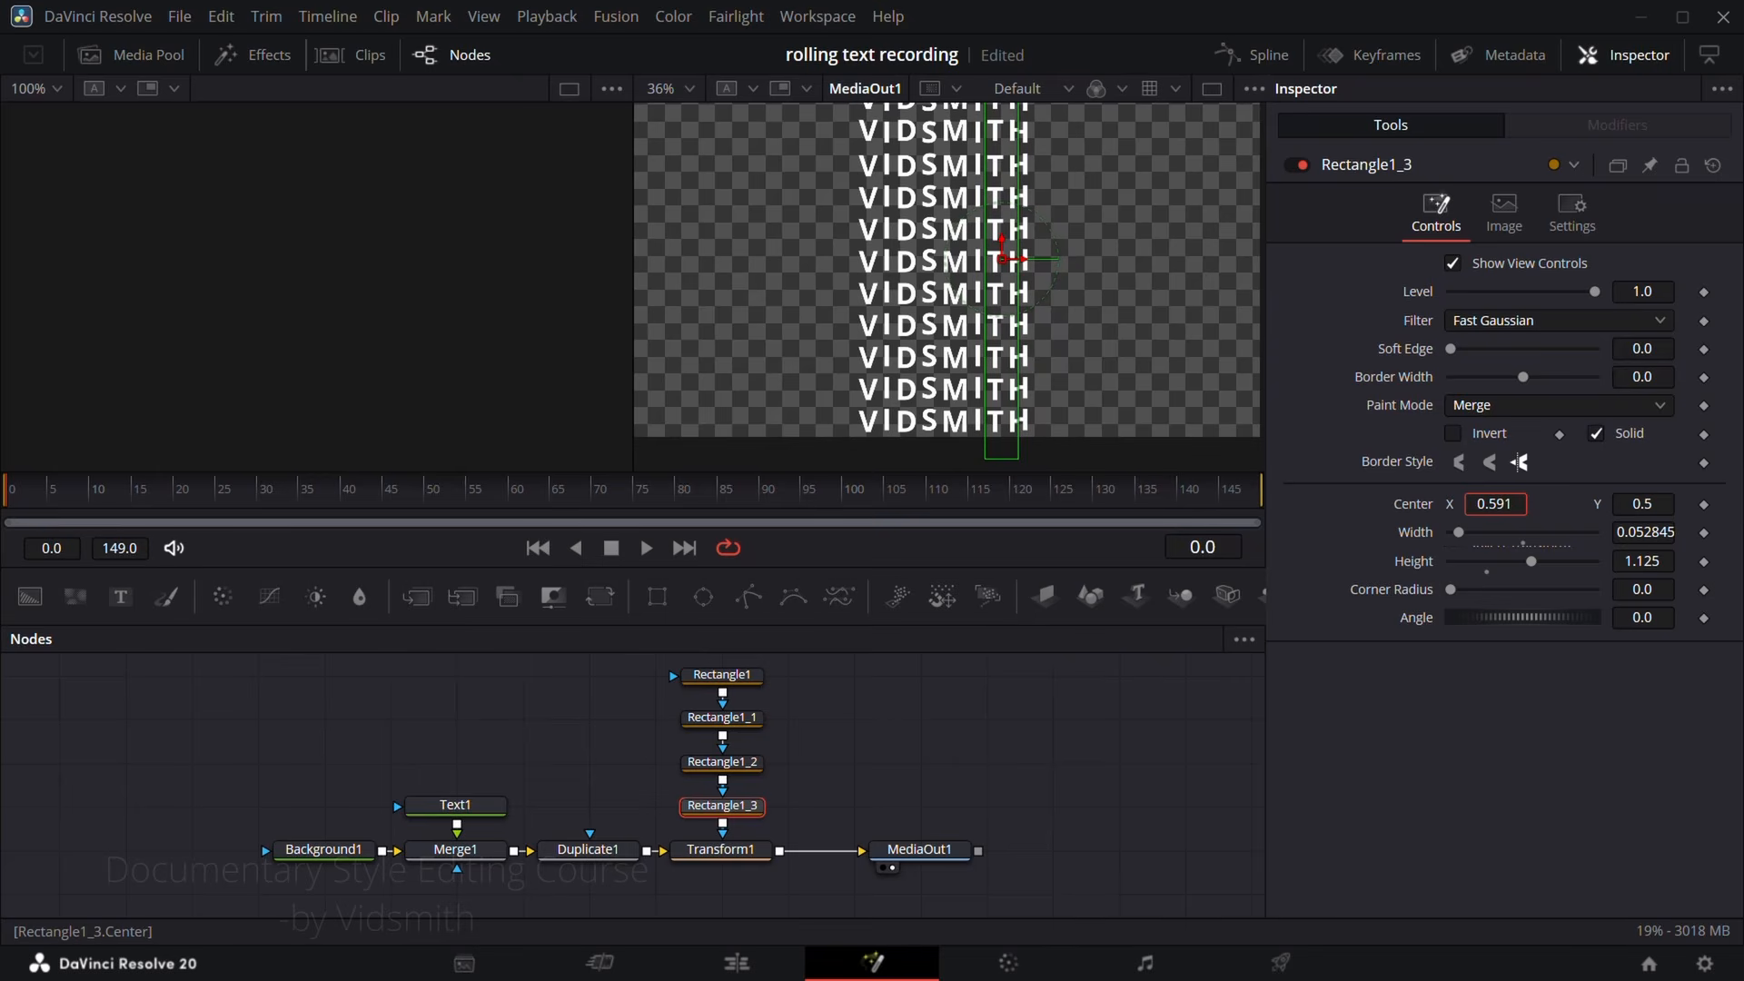
left_click_drag(1666, 534, 1649, 535)
left_click_drag(1504, 507, 1494, 507)
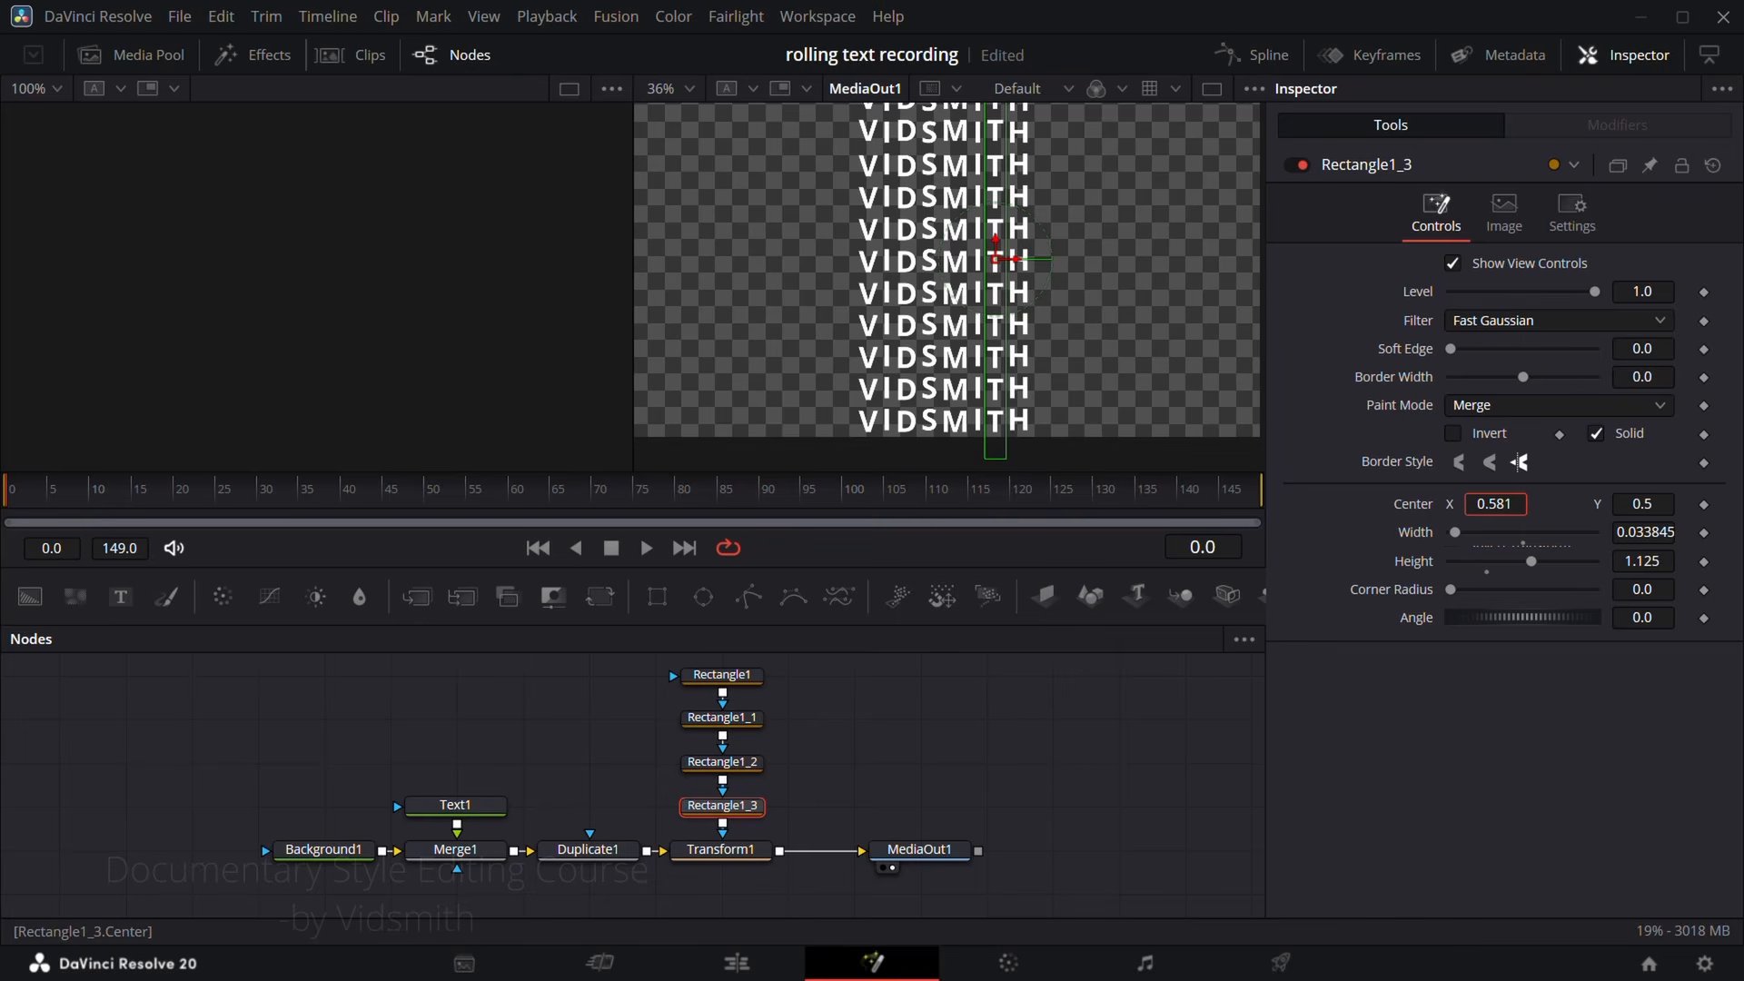
Step: Slide Transform1 vertically to test the four letter masks, and reset its Center to the default
left_click(739, 855)
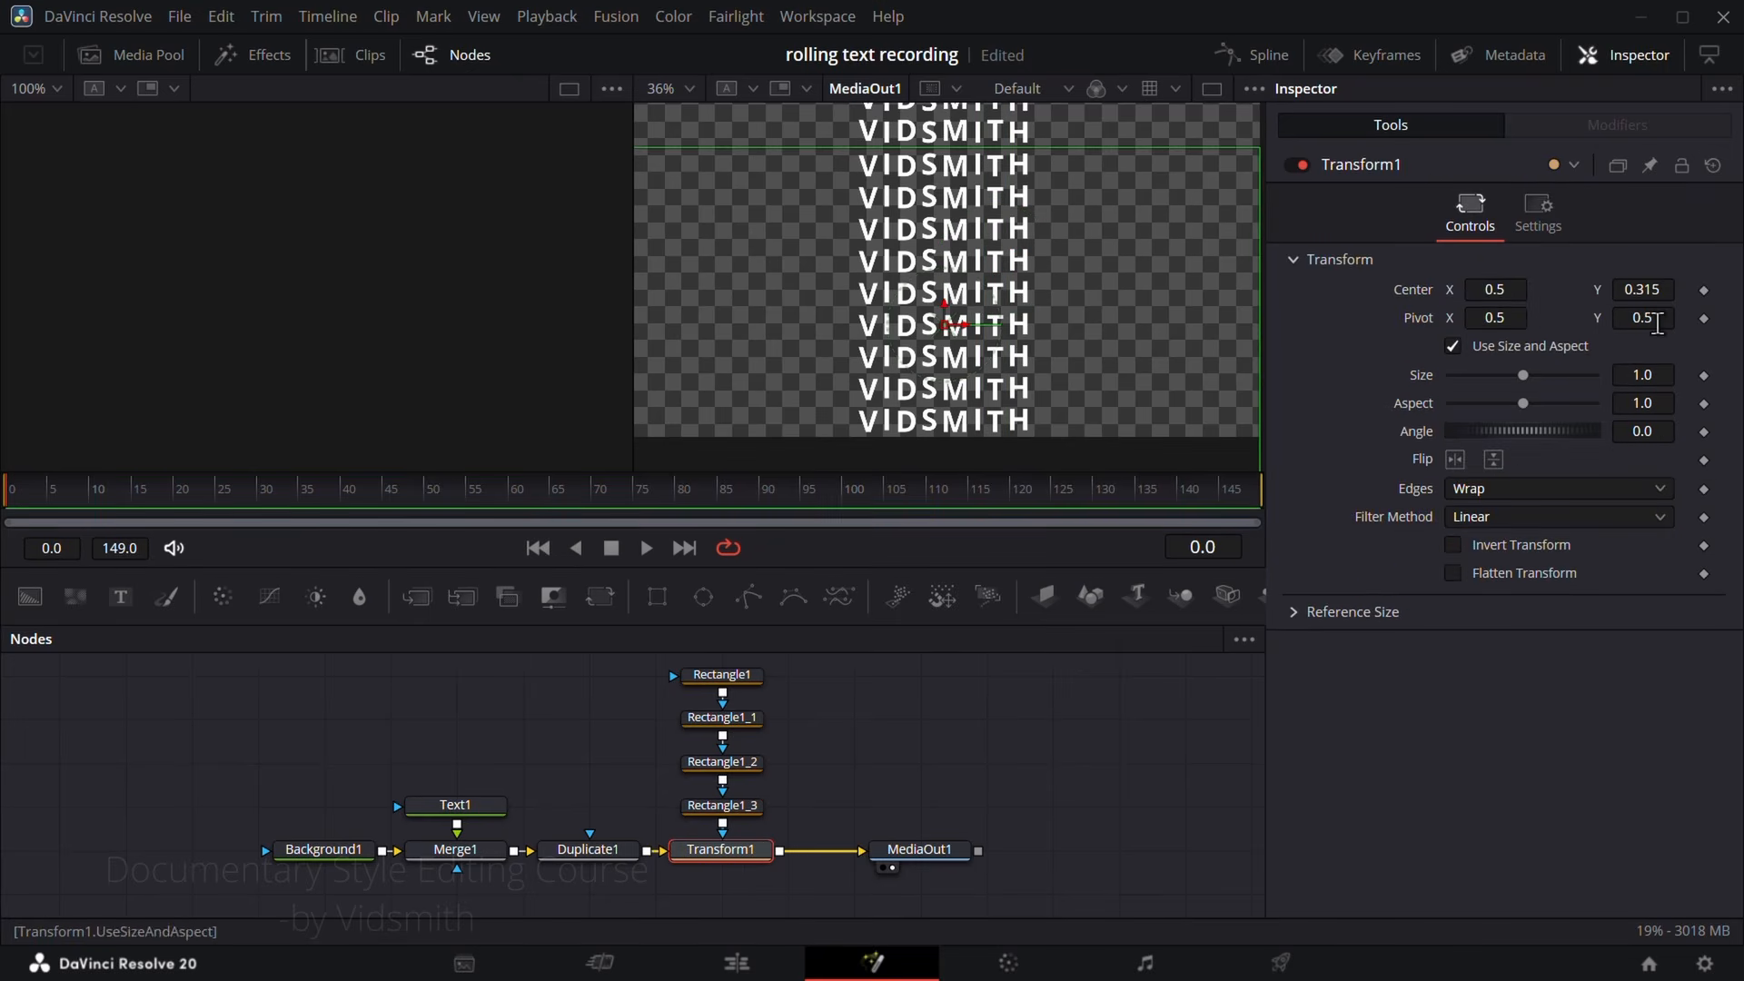
left_click_drag(1644, 289, 1692, 289)
double_click(1417, 291)
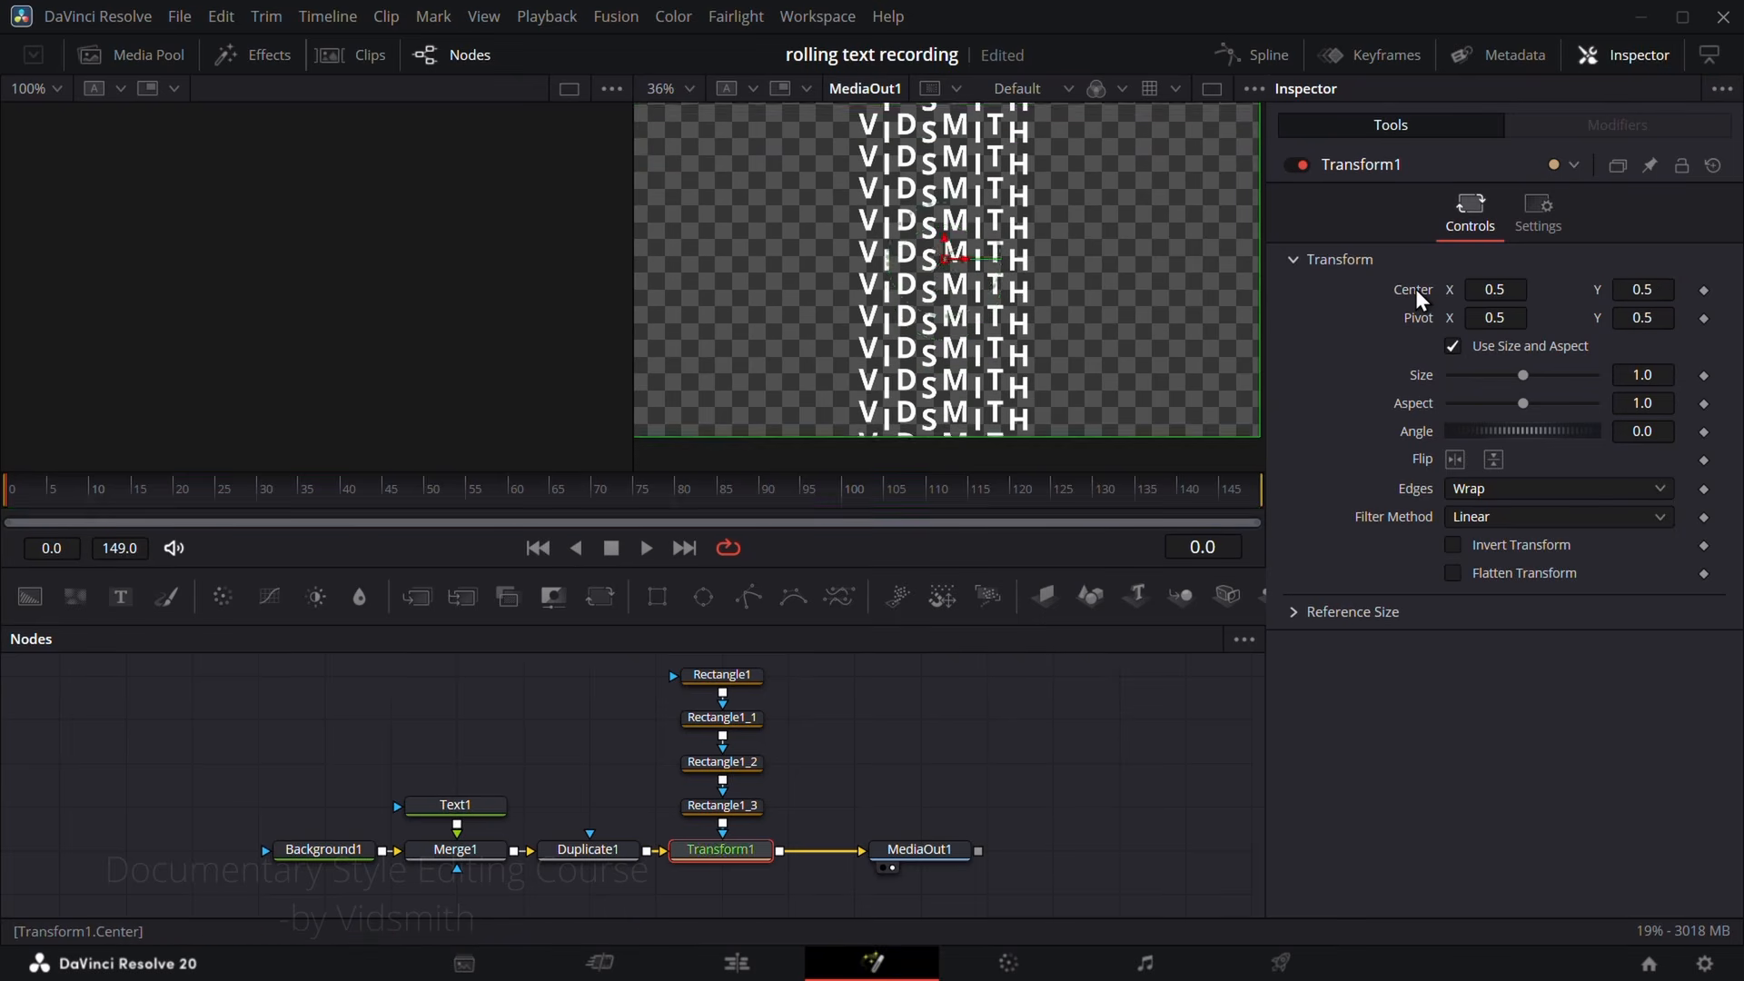
scroll(1038, 296, "up", 2)
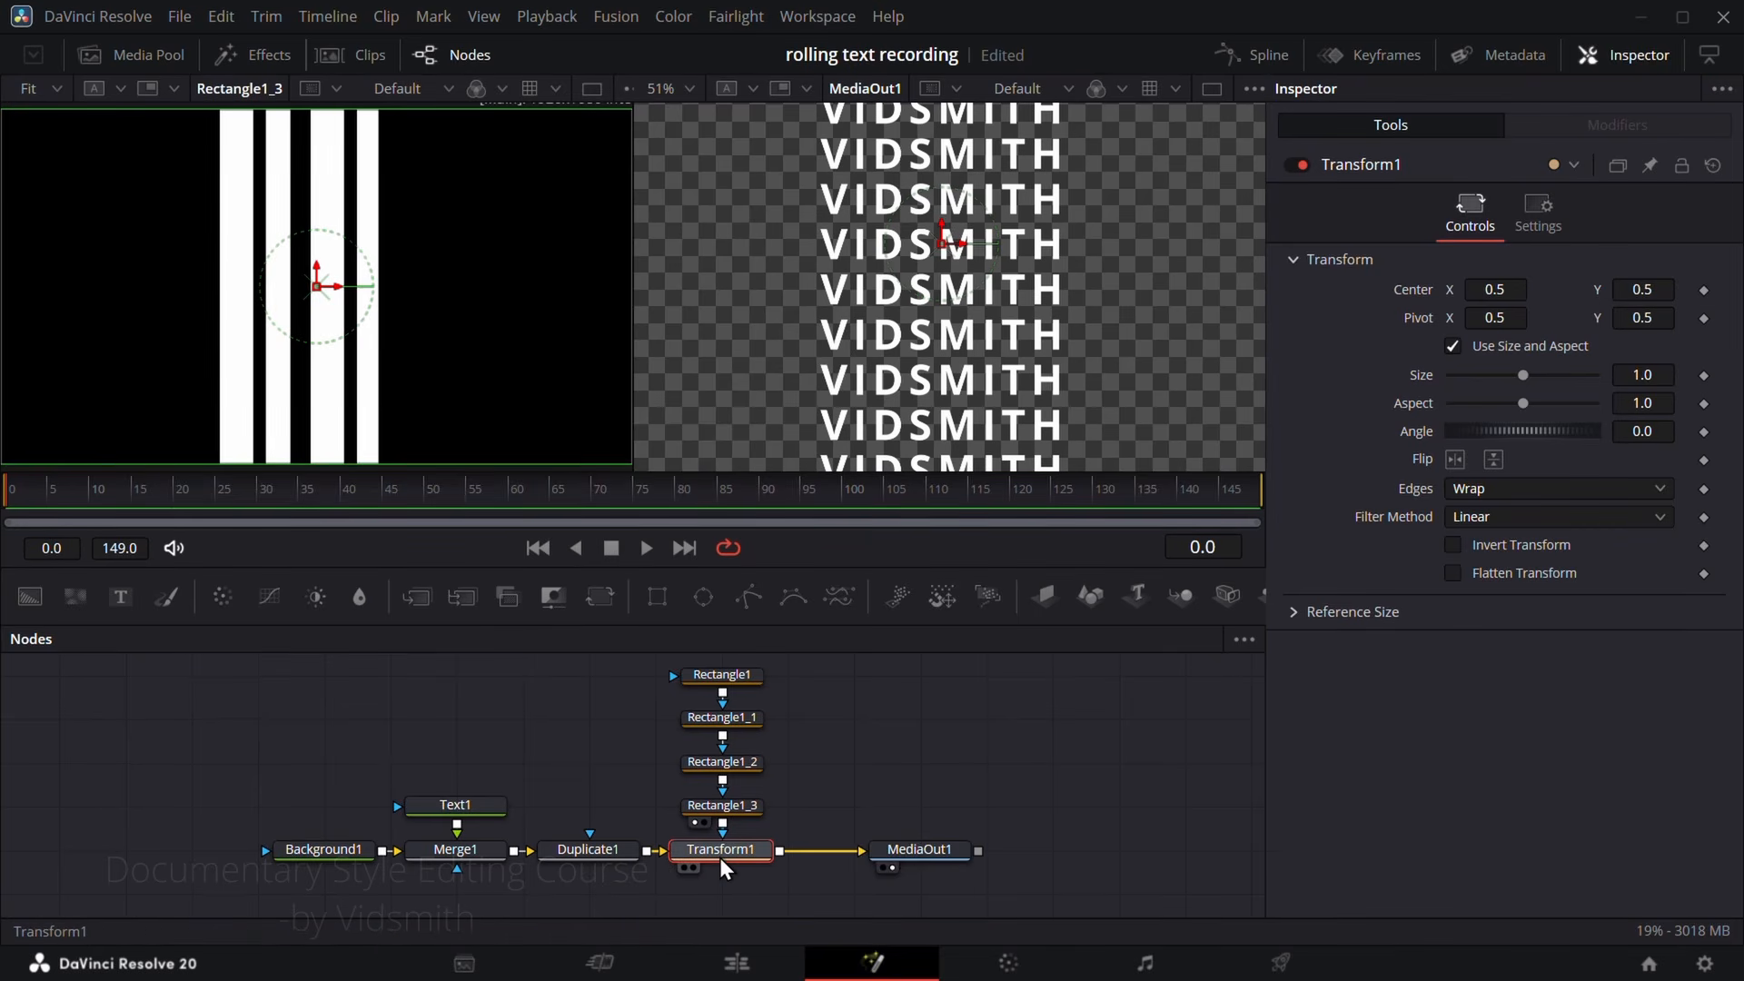
Step: Move MediaOut1 farther from Transform1 to make room, and set Transform1's Center Y to 0.387
left_click_drag(912, 858, 1035, 852)
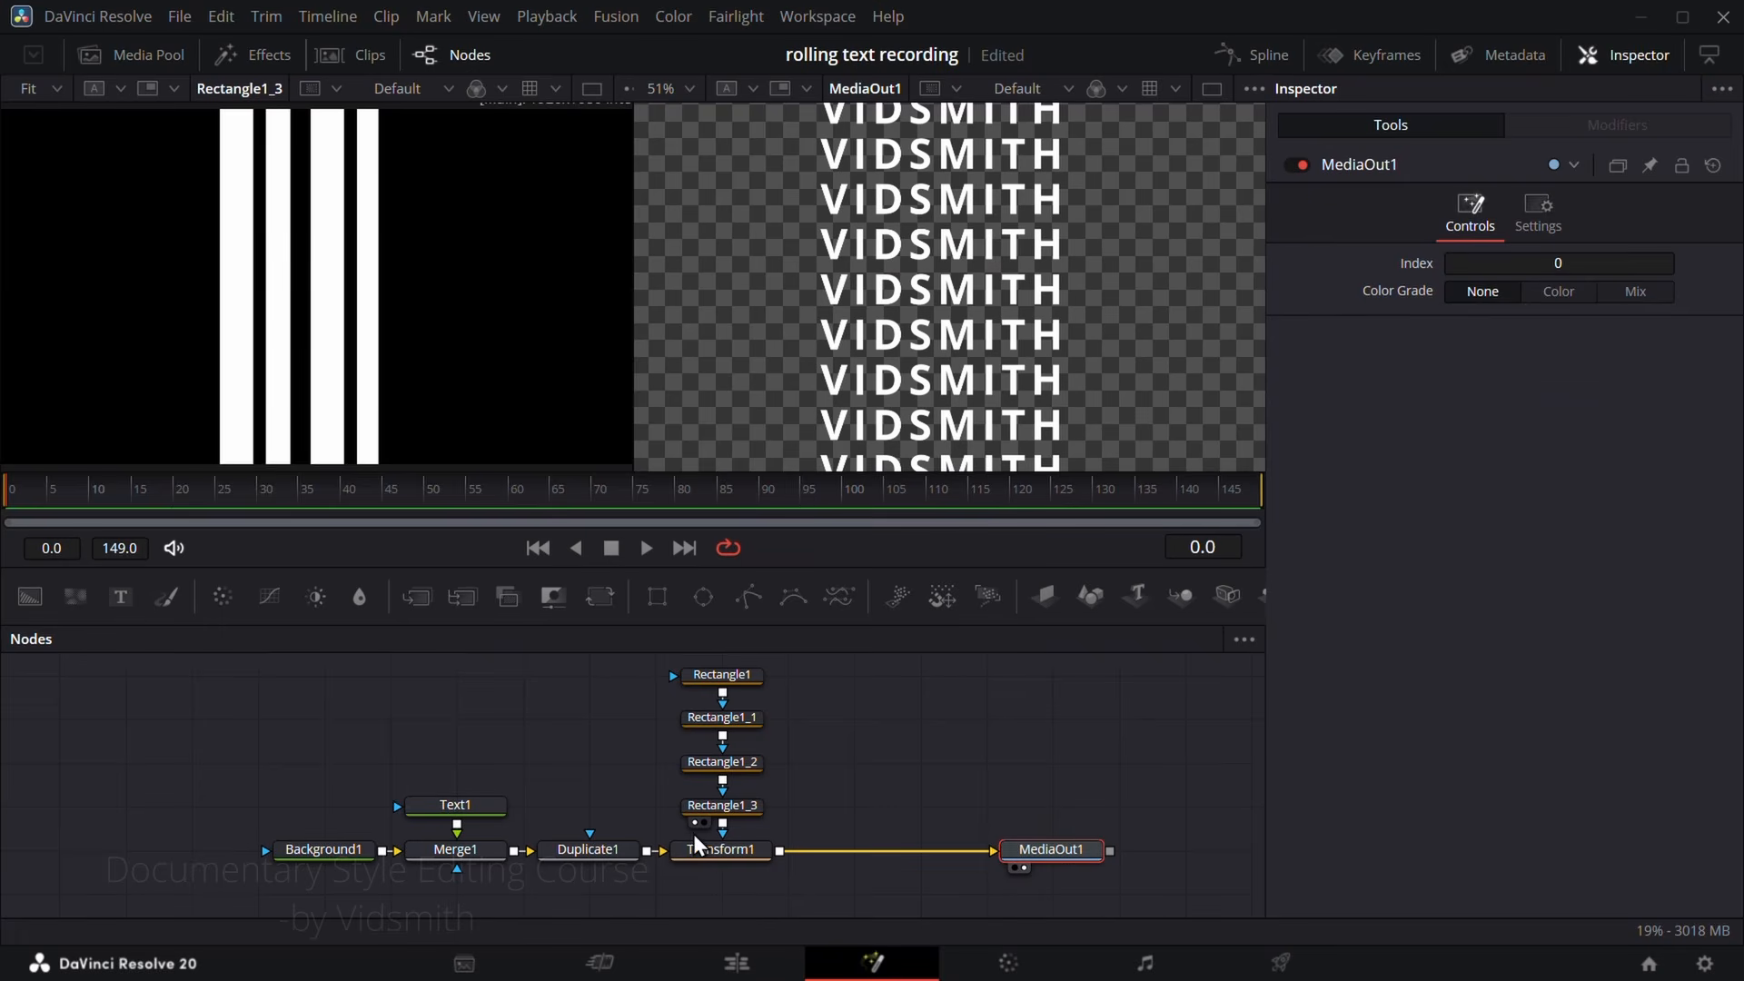
left_click(712, 847)
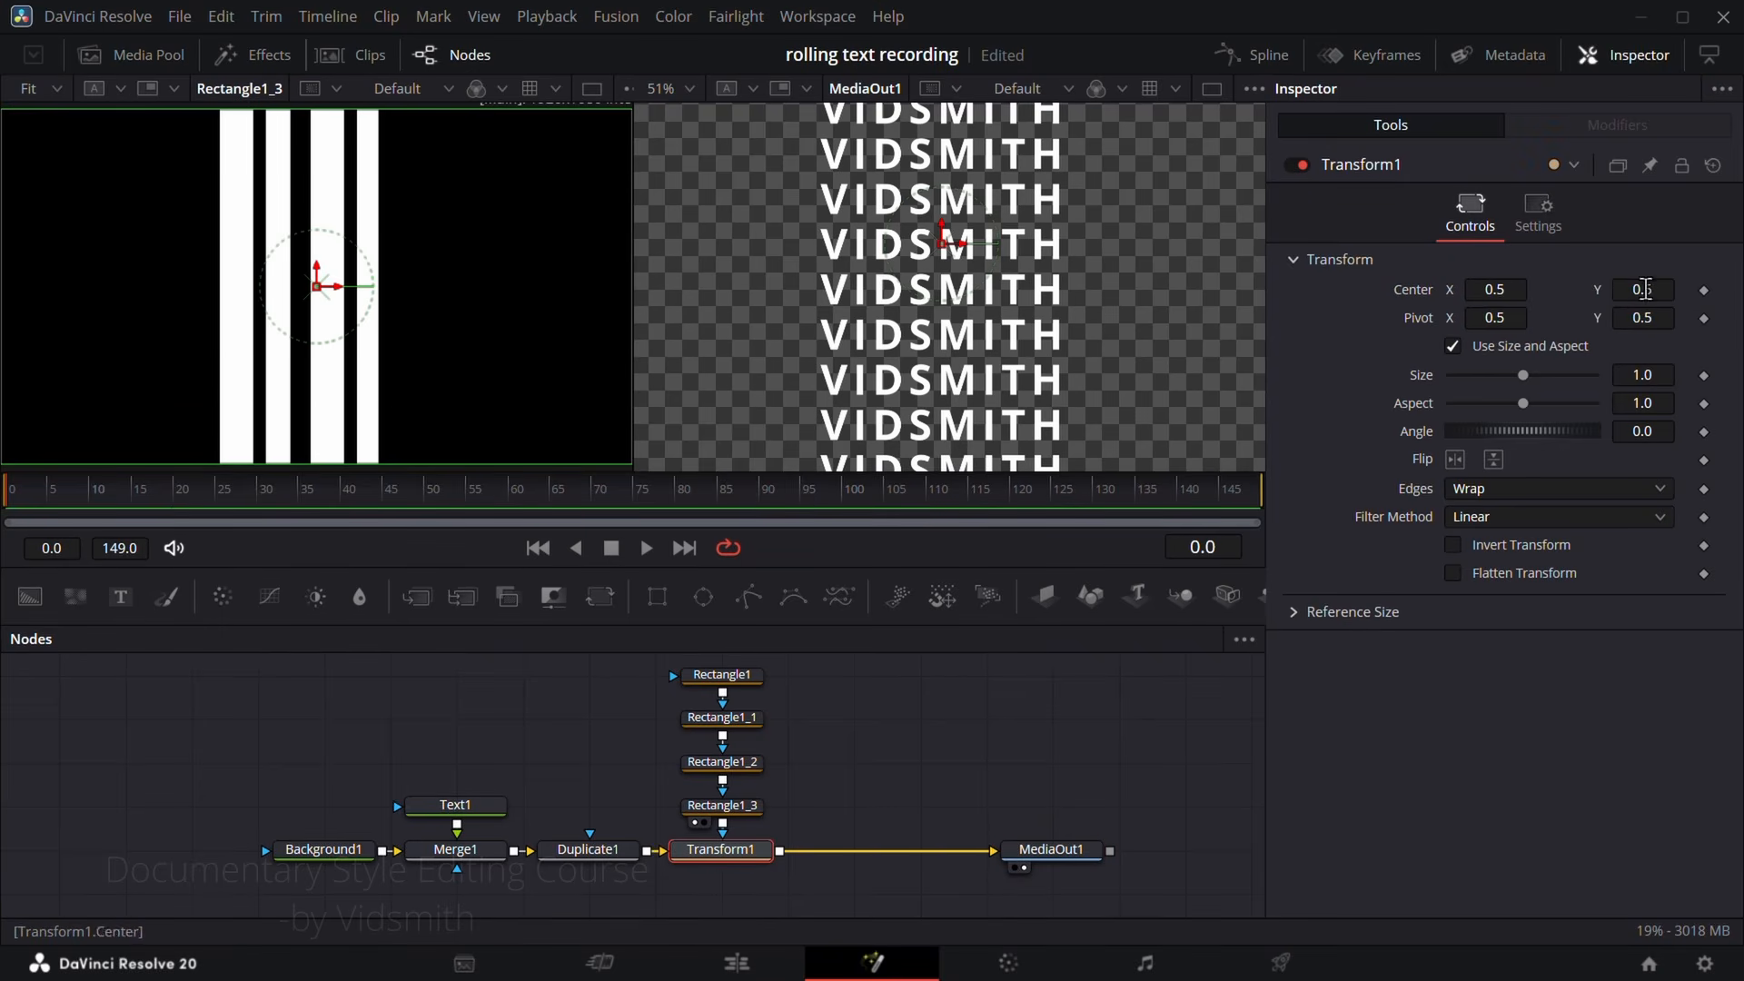
left_click_drag(1646, 289, 1595, 289)
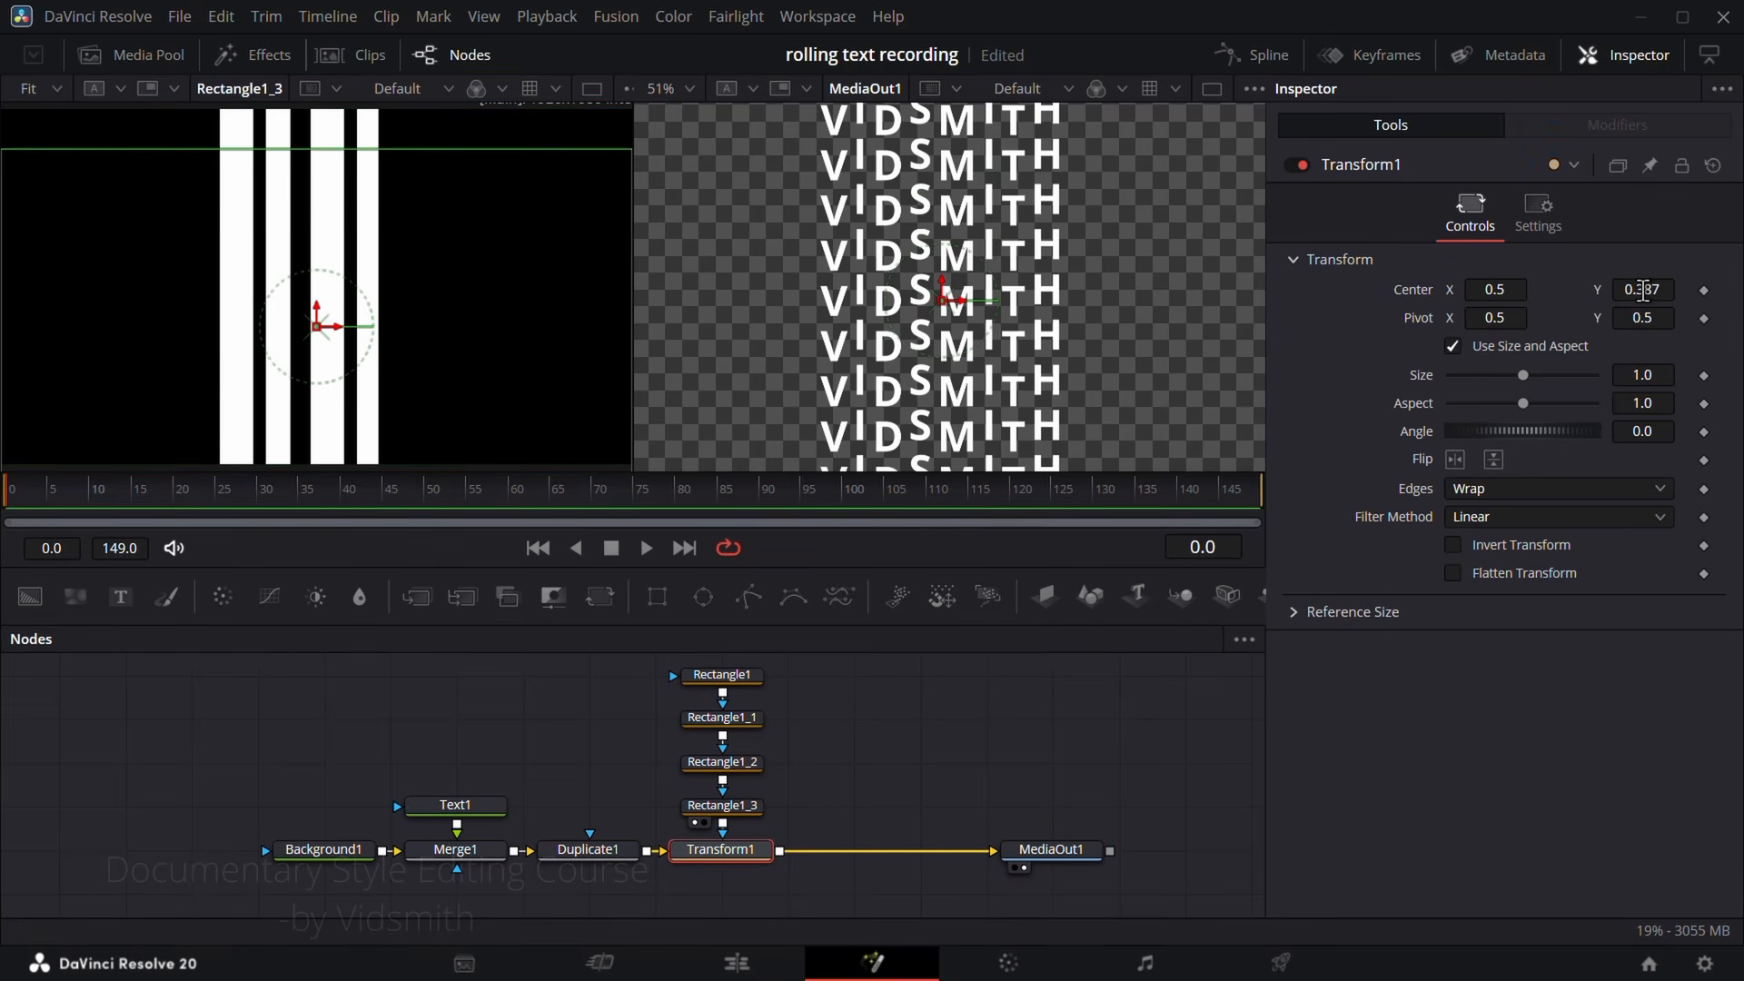
Step: Insert a second Transform node between Transform1 and MediaOut1, and connect Rectangle1_3's output to its mask input
left_click(886, 781)
left_click_drag(592, 595, 906, 863)
mouse_move(910, 854)
left_mouse_down()
mouse_move(882, 822)
mouse_move(883, 841)
left_mouse_up()
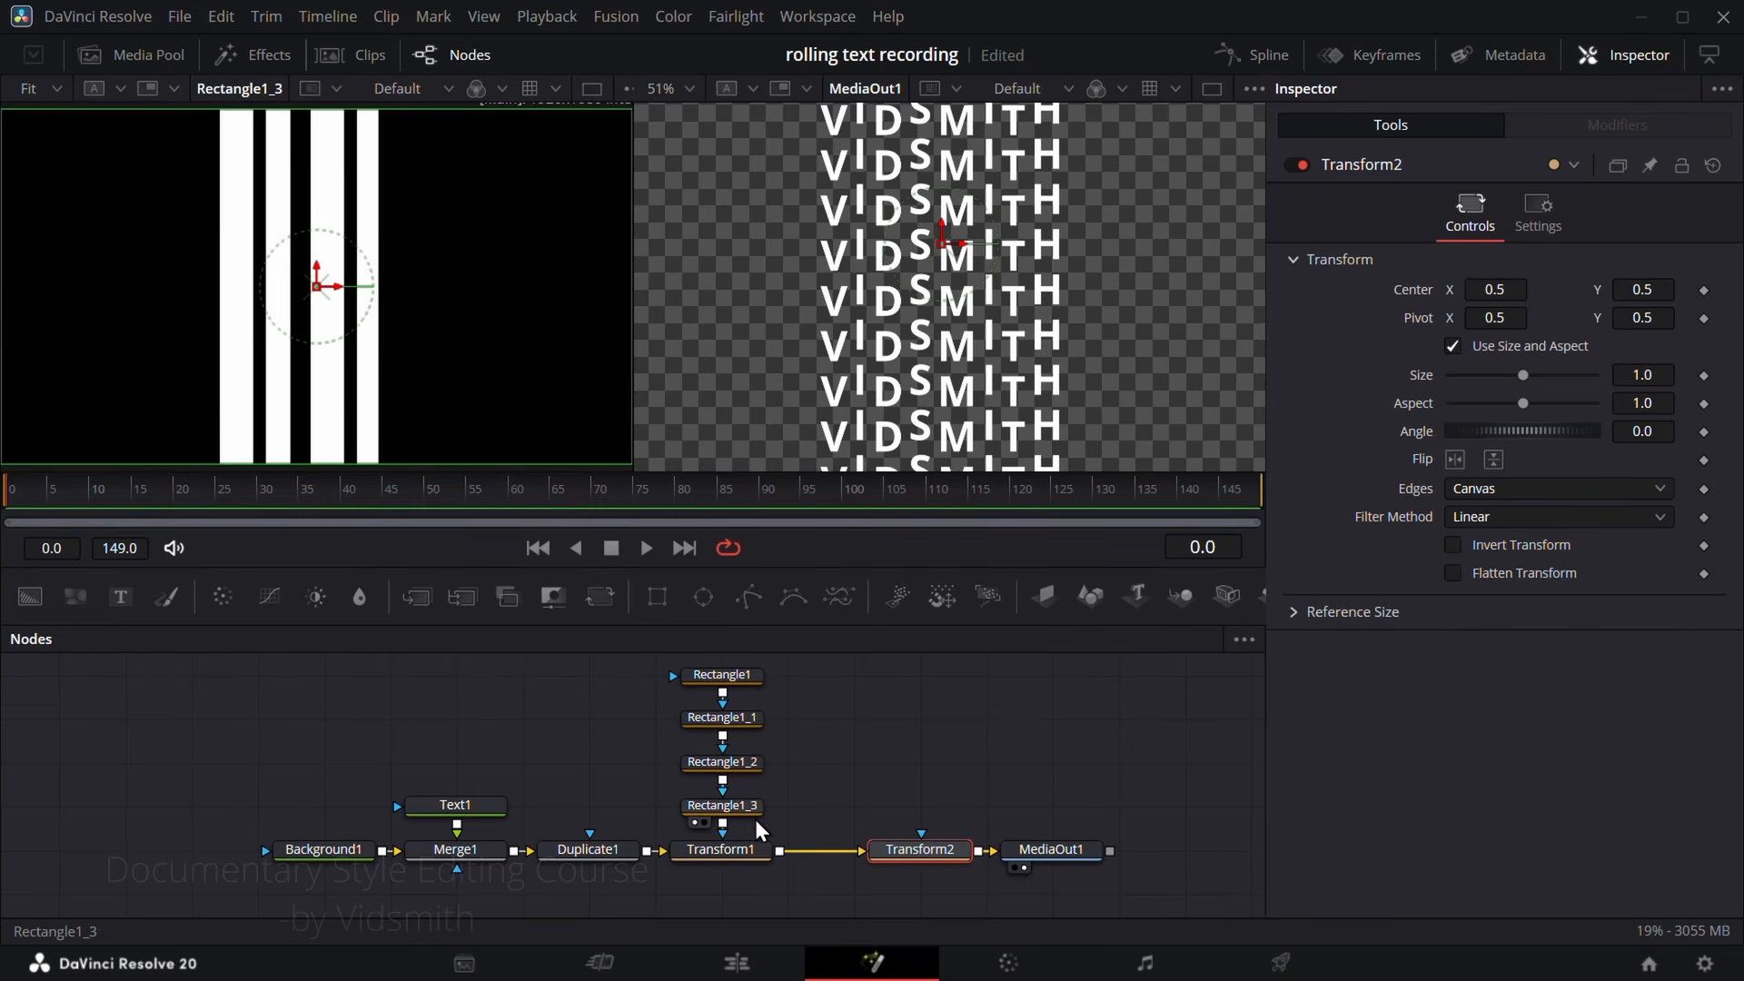
left_click_drag(722, 821, 923, 747)
left_click_drag(925, 819, 926, 843)
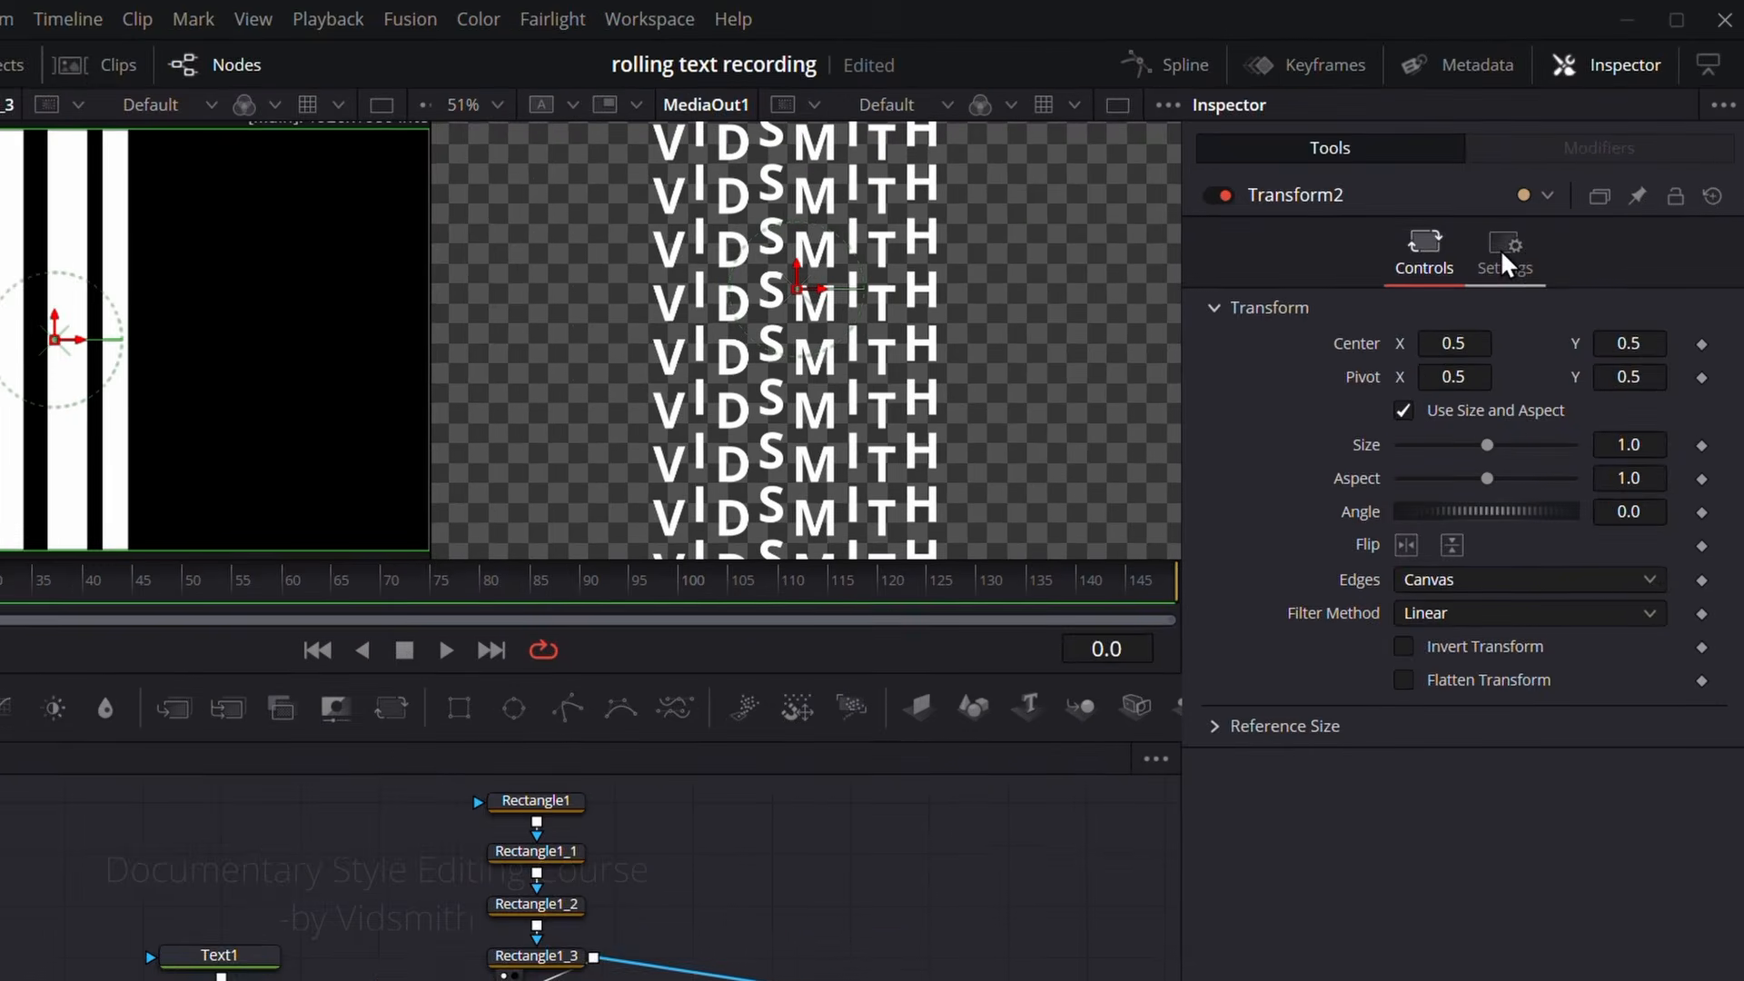
Step: Enable Apply Mask Inverted for Transform2 and return to its transform controls
left_click(1526, 229)
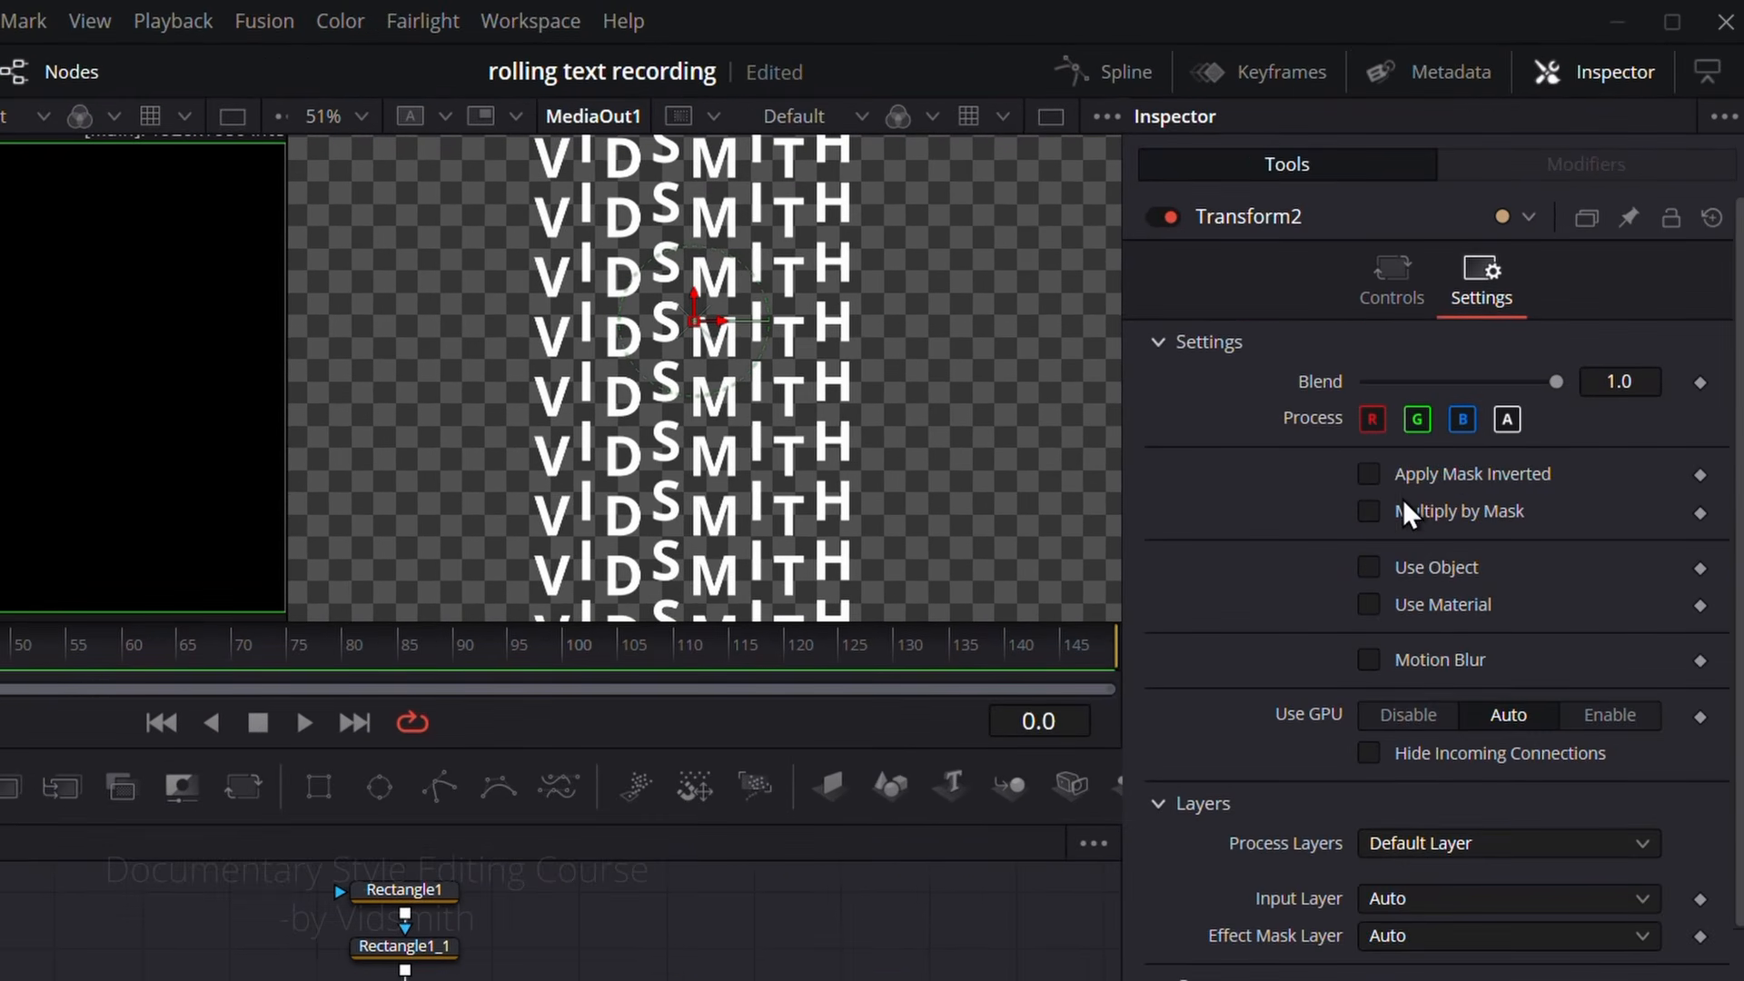
left_click(1375, 476)
left_click(1389, 300)
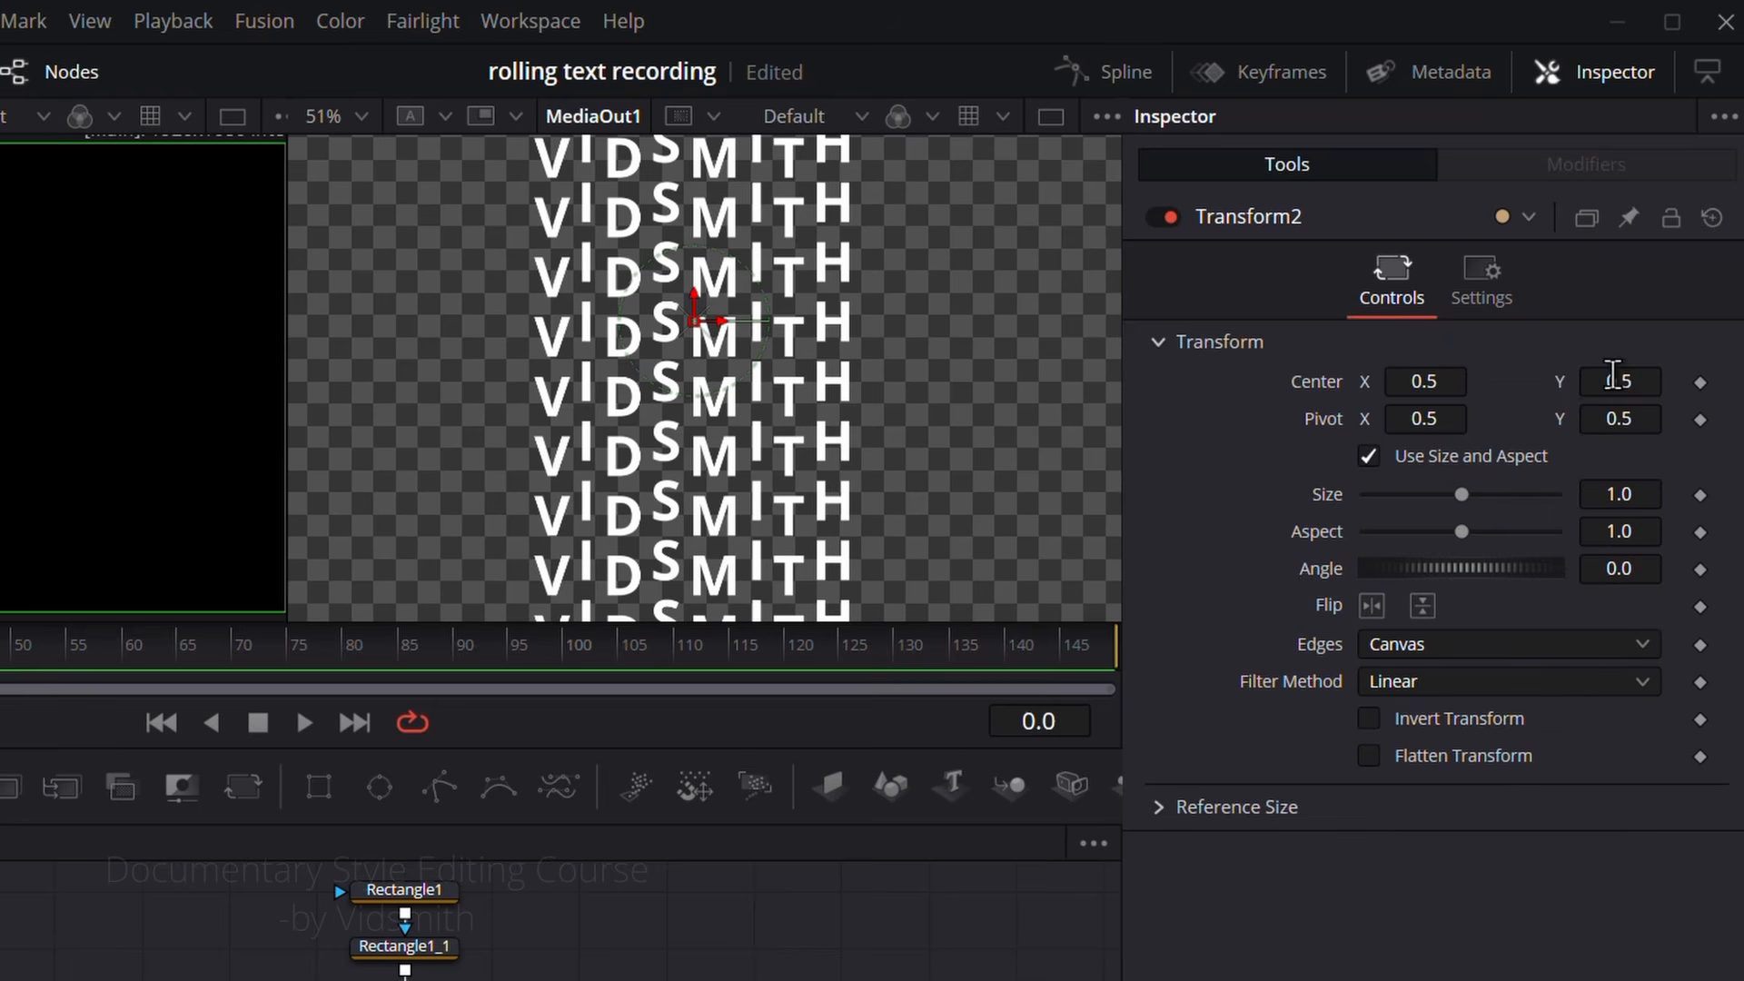
Step: Shift Transform2 to Center Y 0.819 with Edges set to Wrap, and clear Rectangle1_3 from the viewer
left_click_drag(1613, 374, 1687, 374)
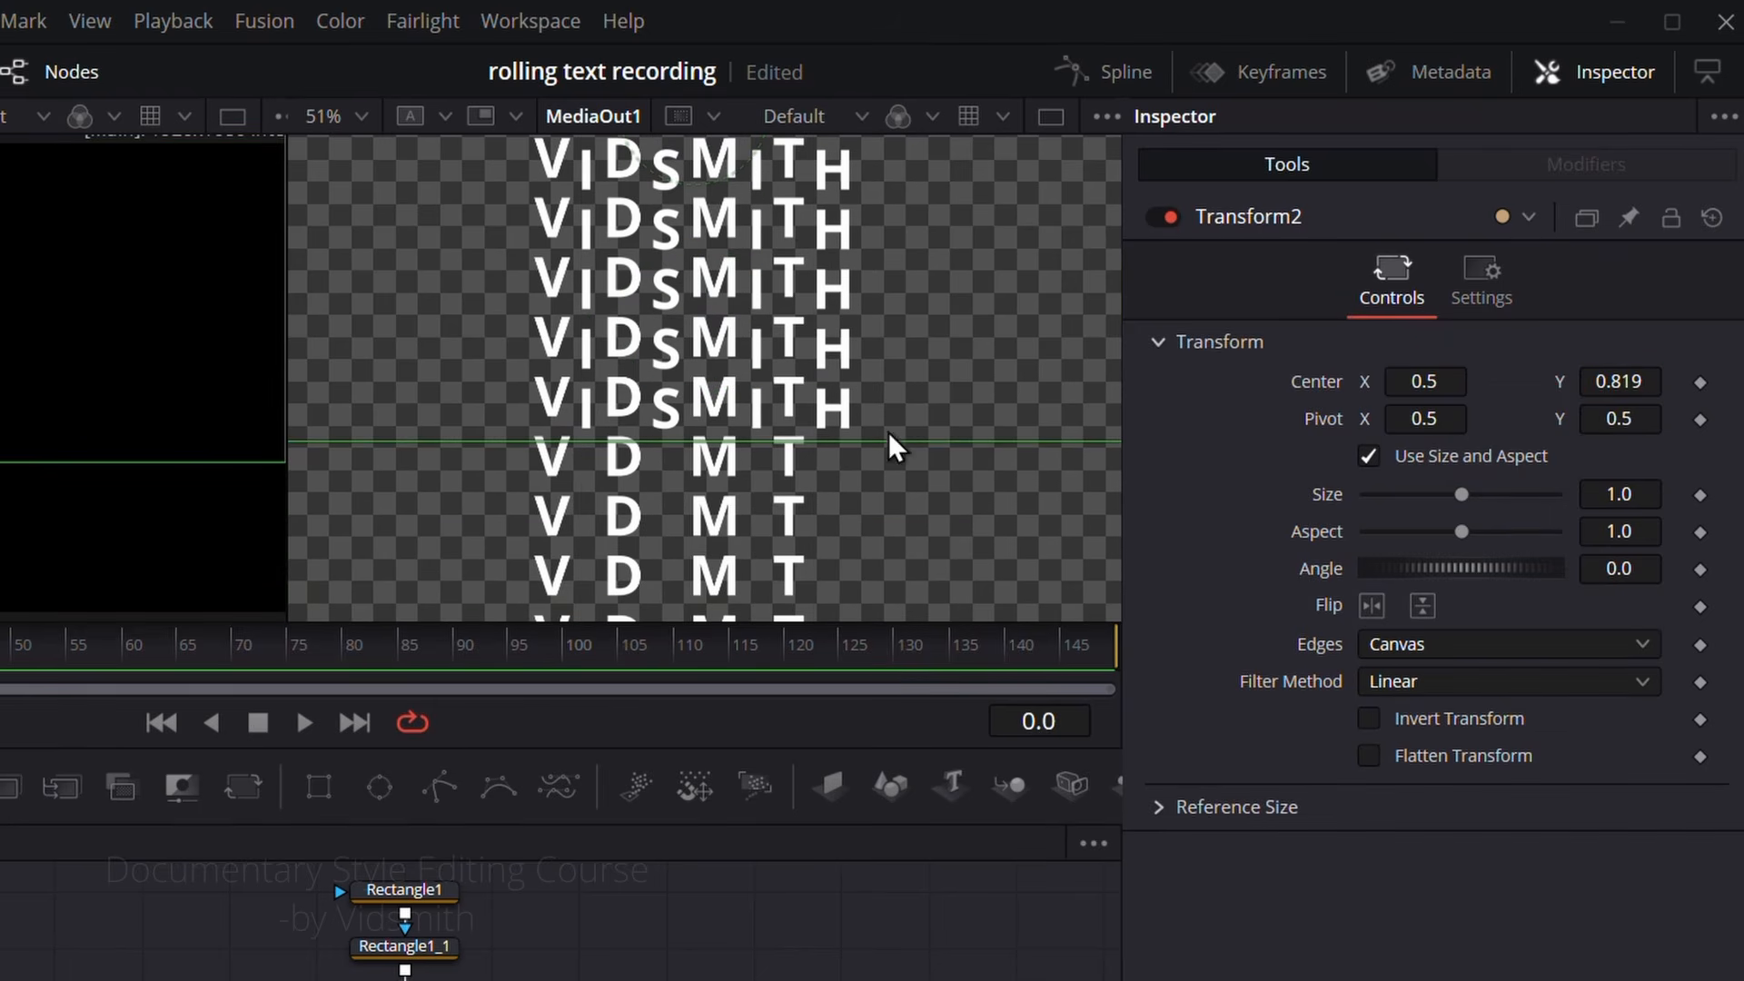
left_click(1437, 646)
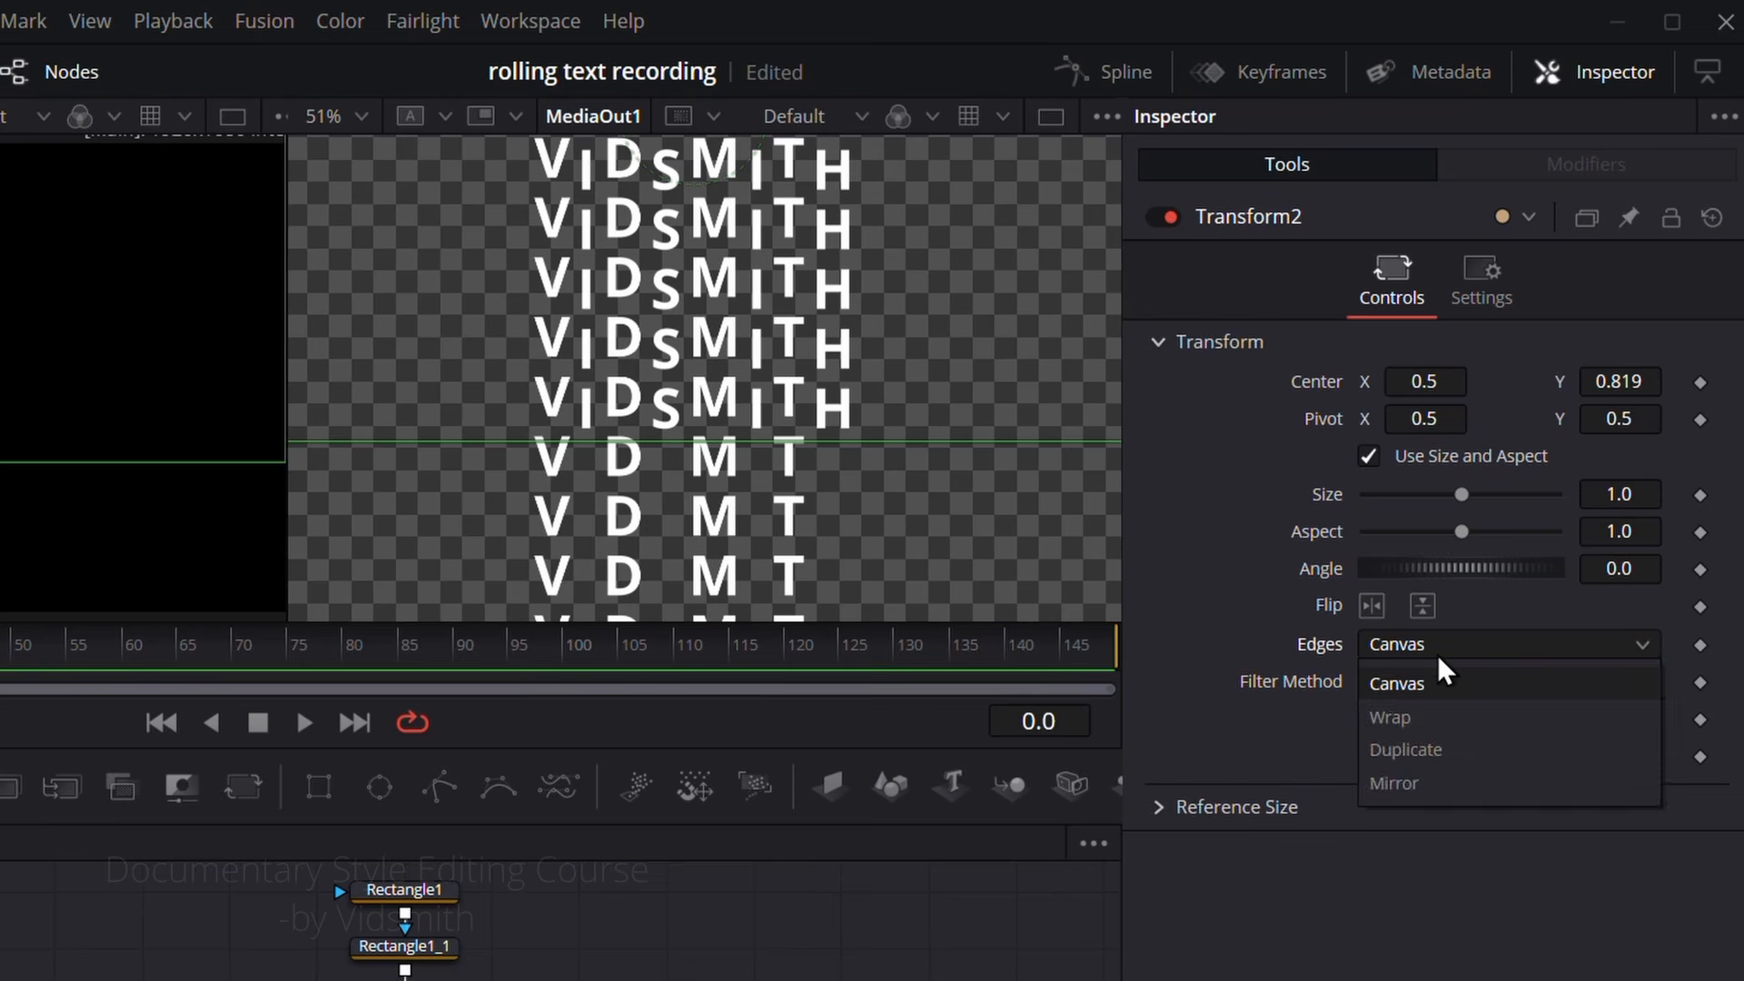
left_click(1426, 716)
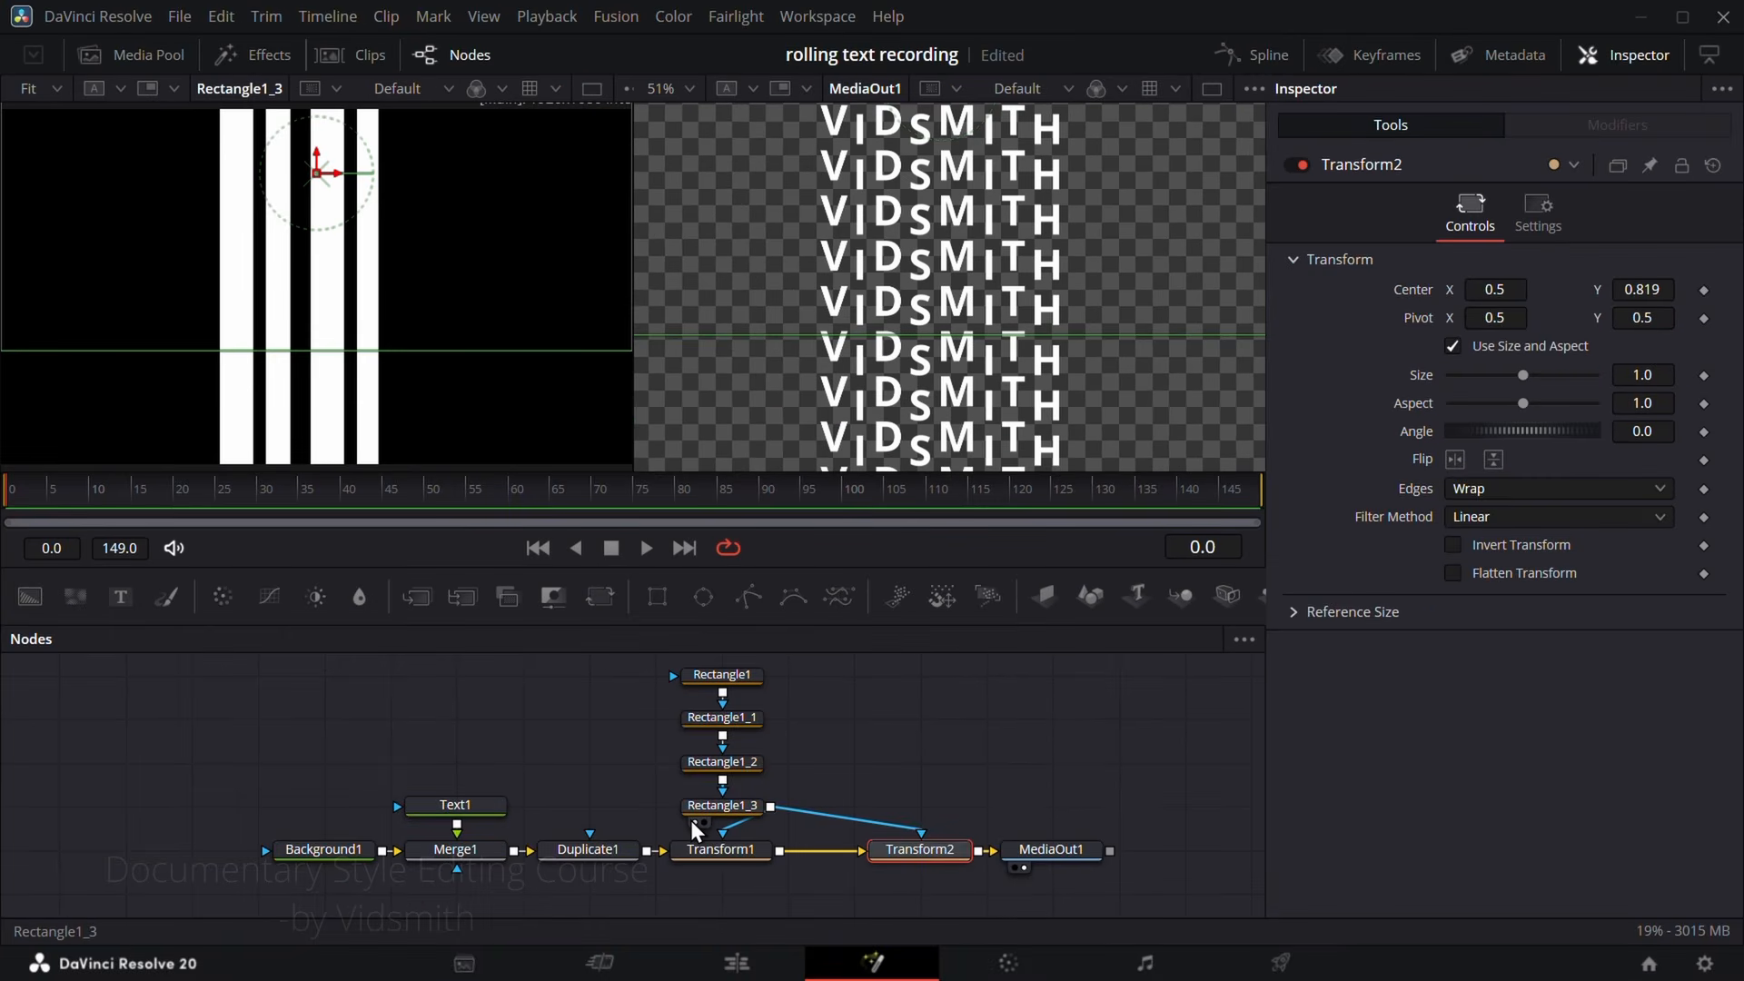
left_click(695, 821)
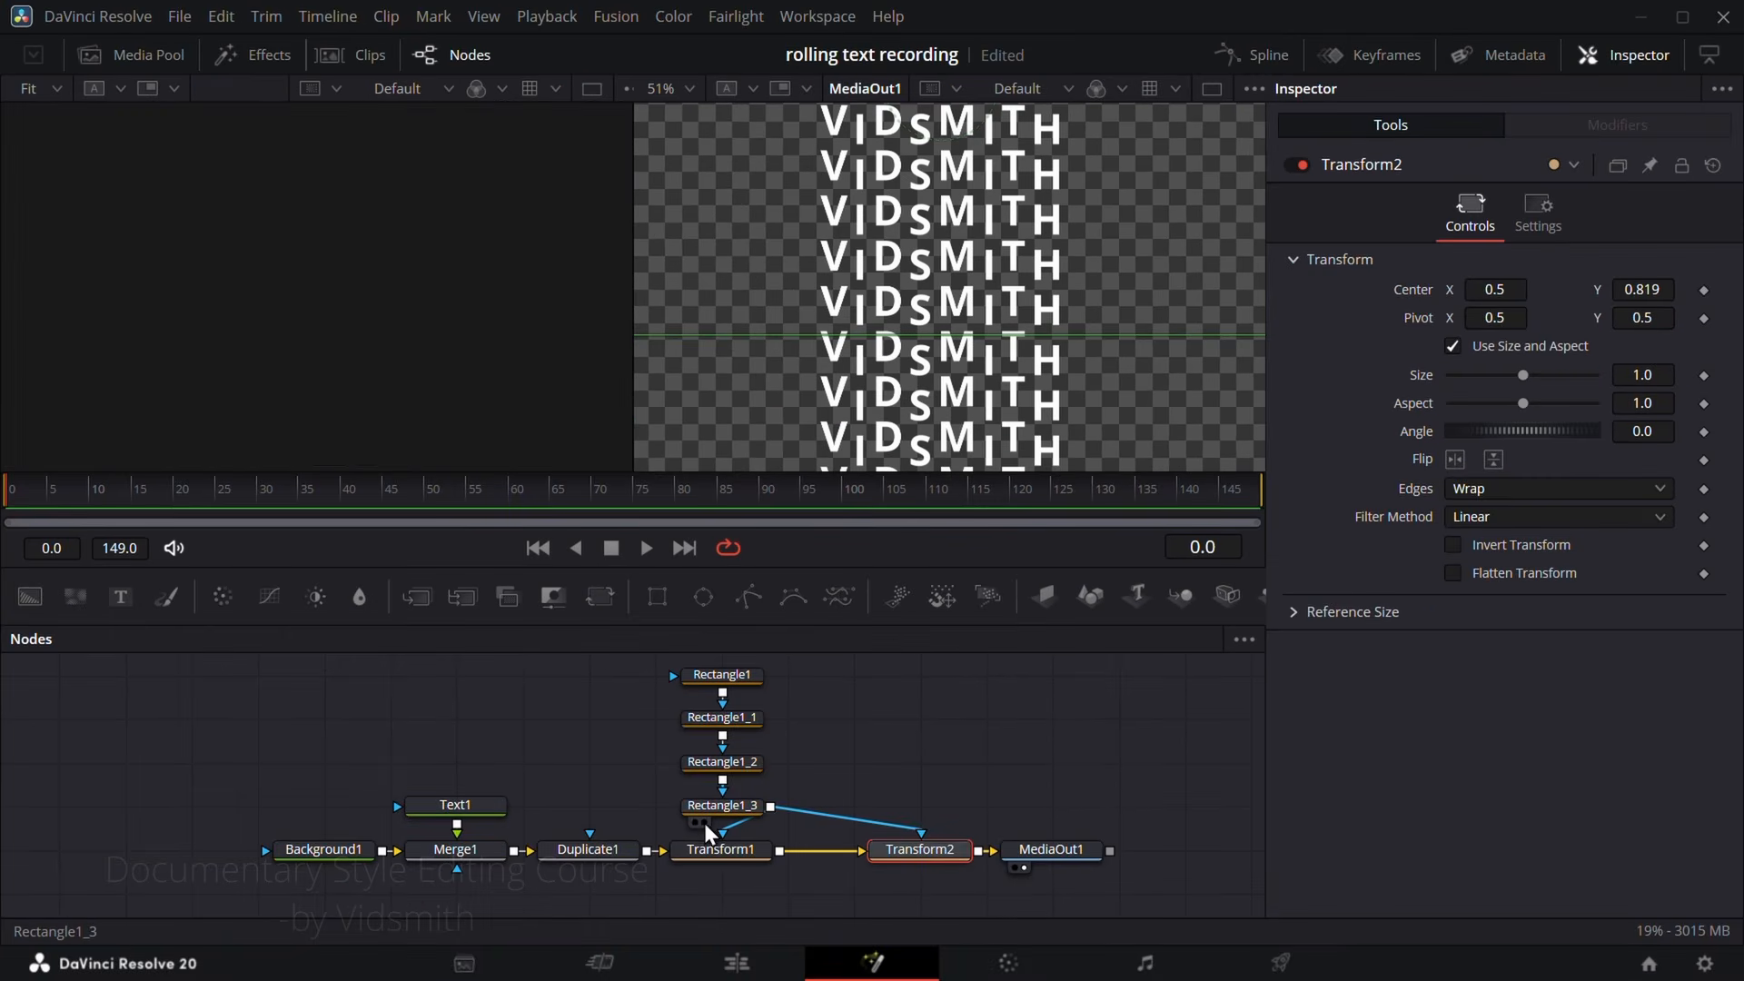
Step: Switch to a single MediaOut1 viewer and return Center Y to 0.5 on both Transform1 and Transform2
left_click(1212, 89)
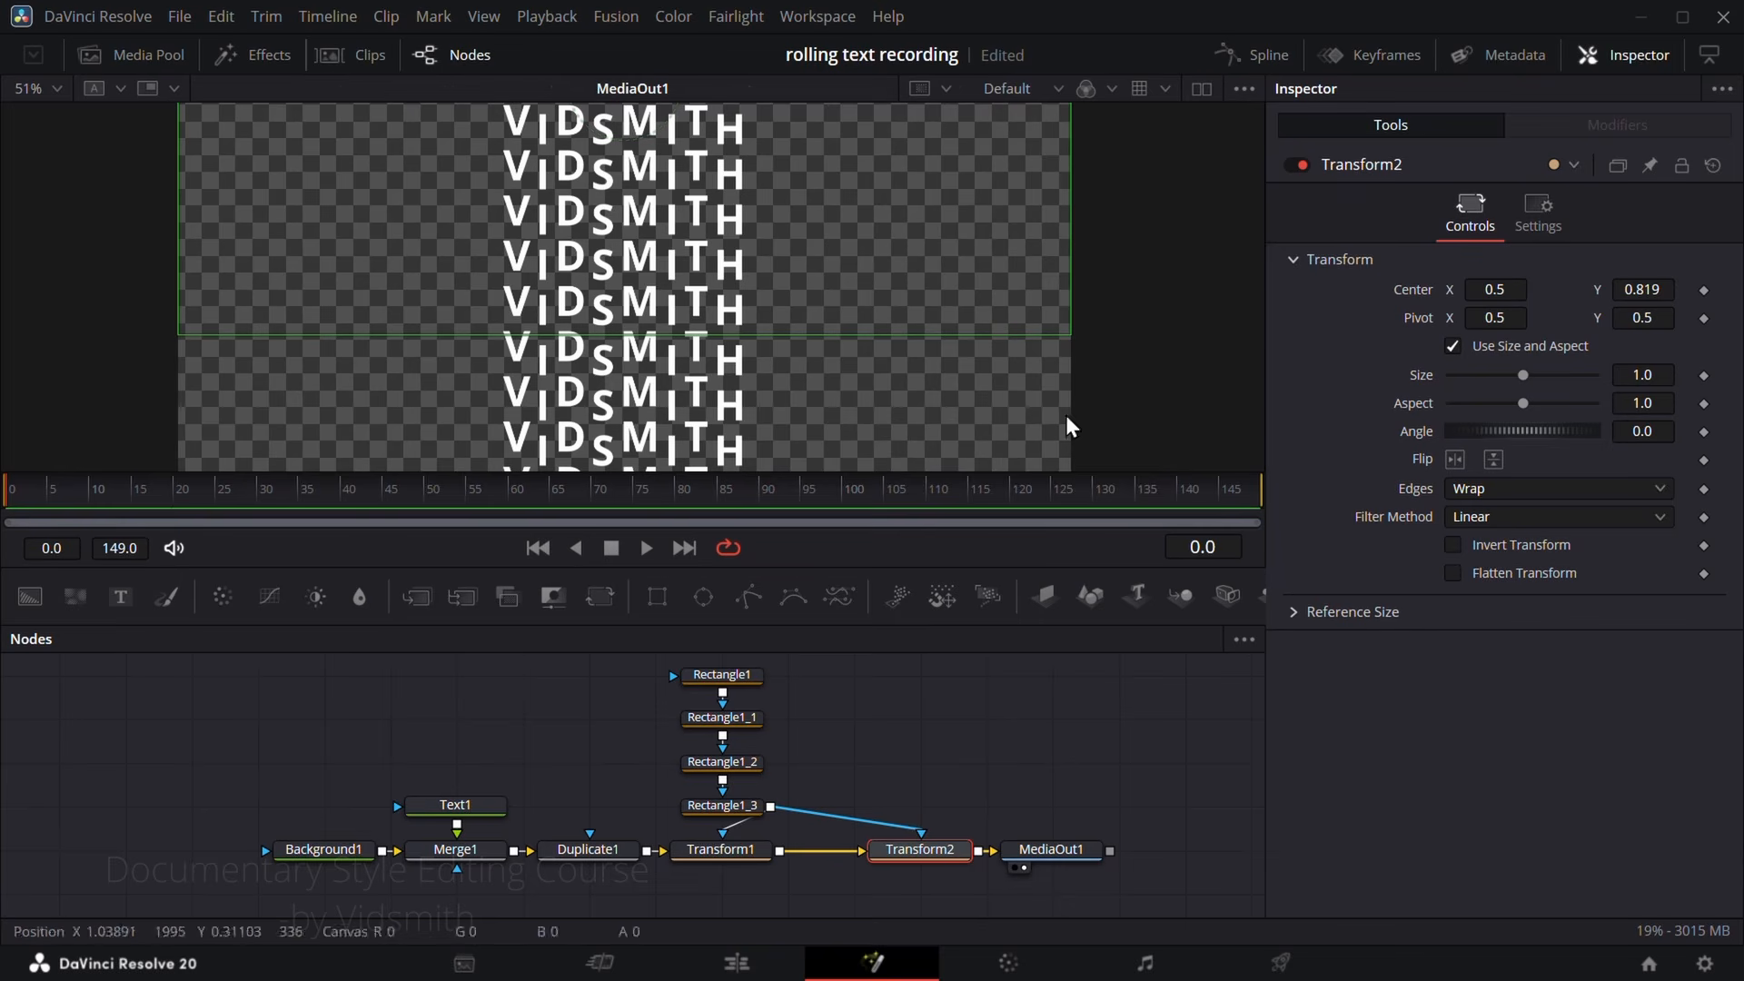
left_click_drag(1655, 288, 1669, 288)
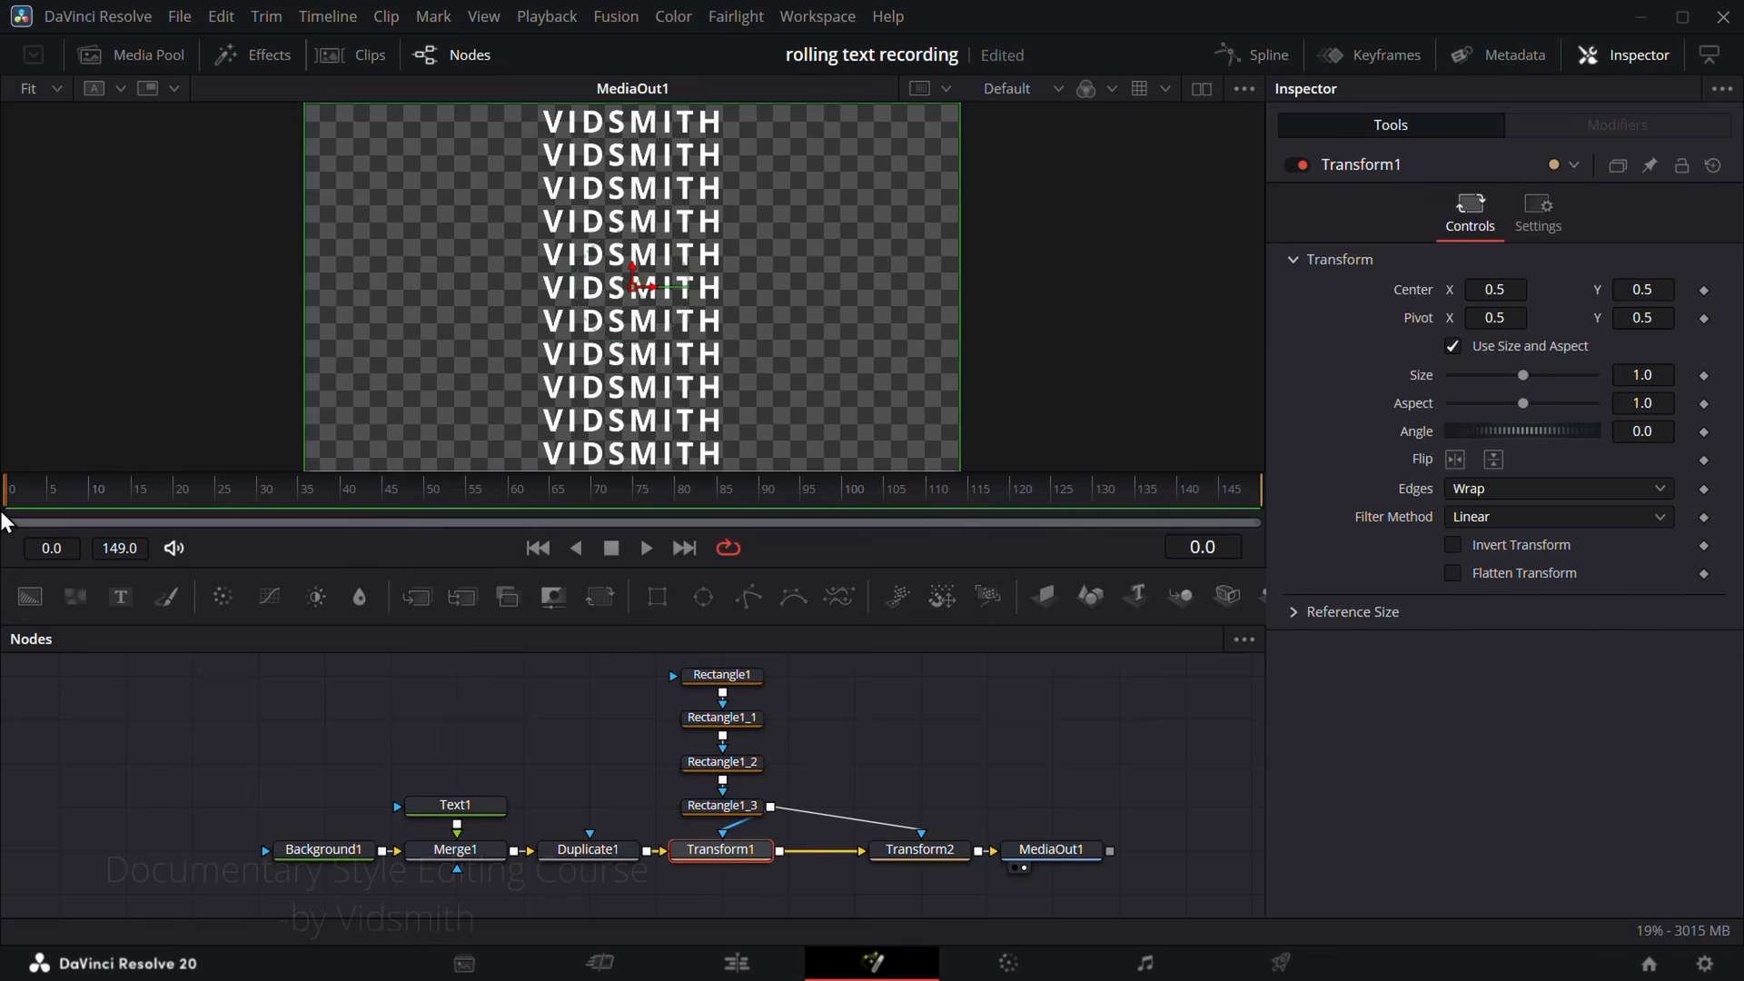
Step: Keyframe Transform1's Center at frame 0 with Y 0.5, and add a keyframe with a higher Center Y at frame 149
left_click(1705, 291)
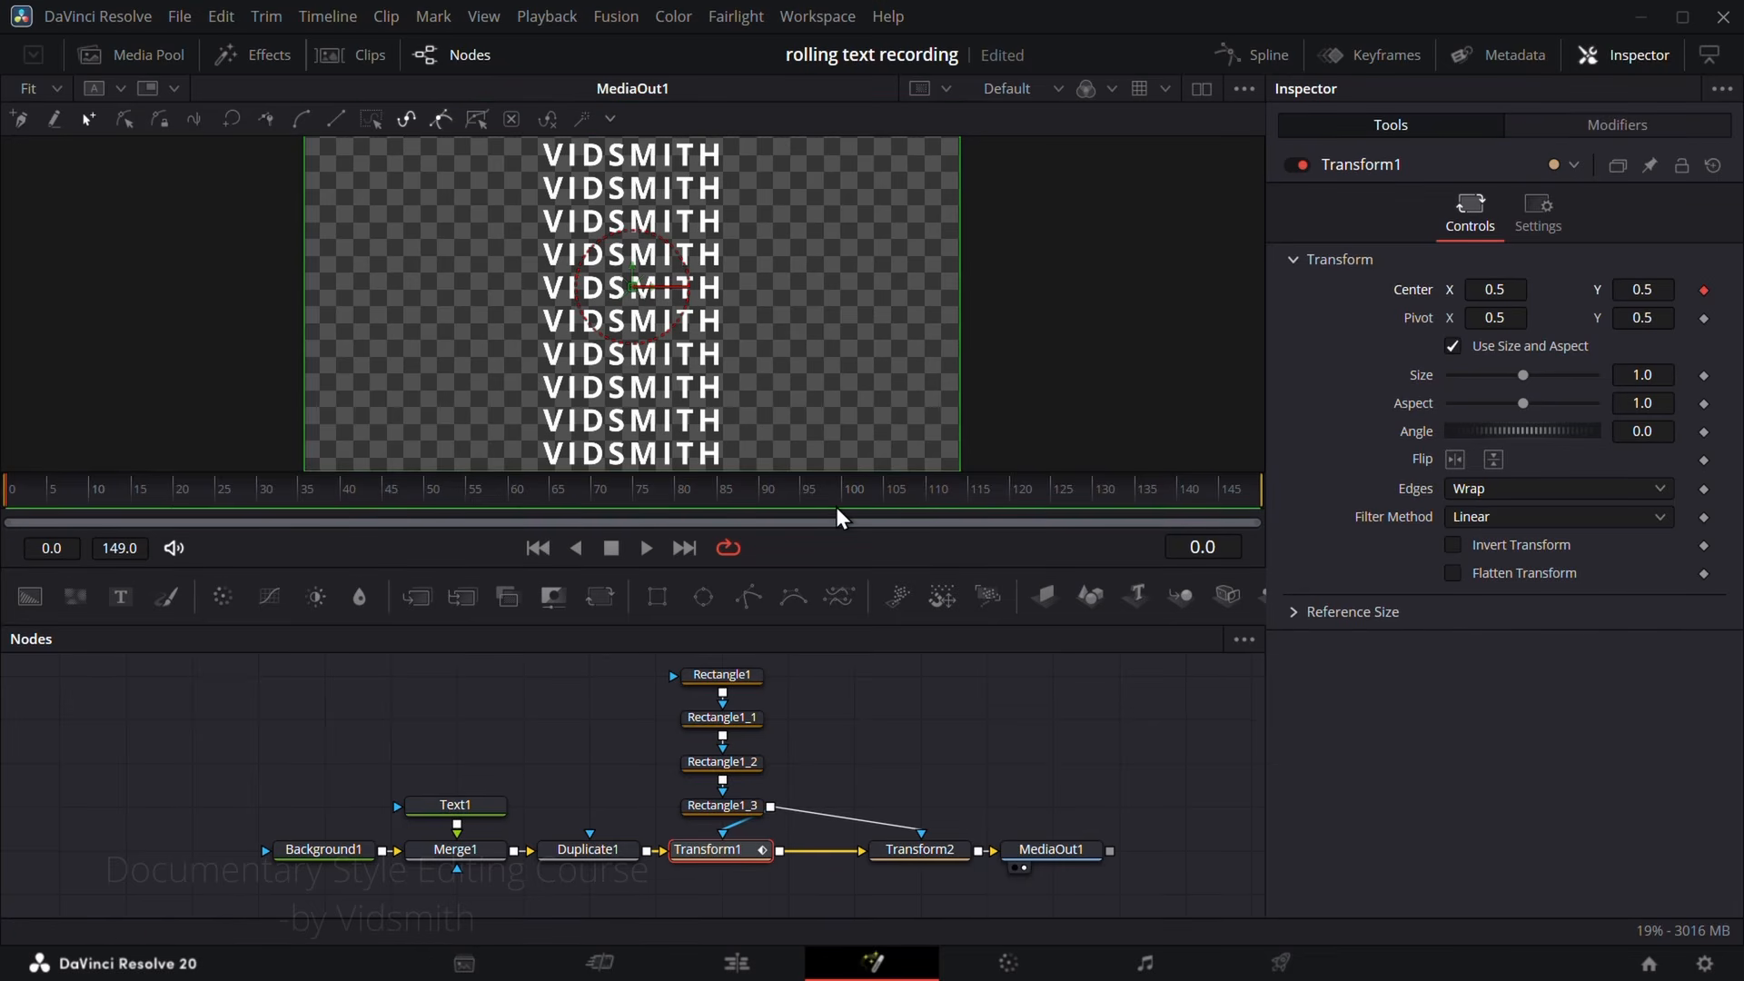
key("End")
left_click(1705, 291)
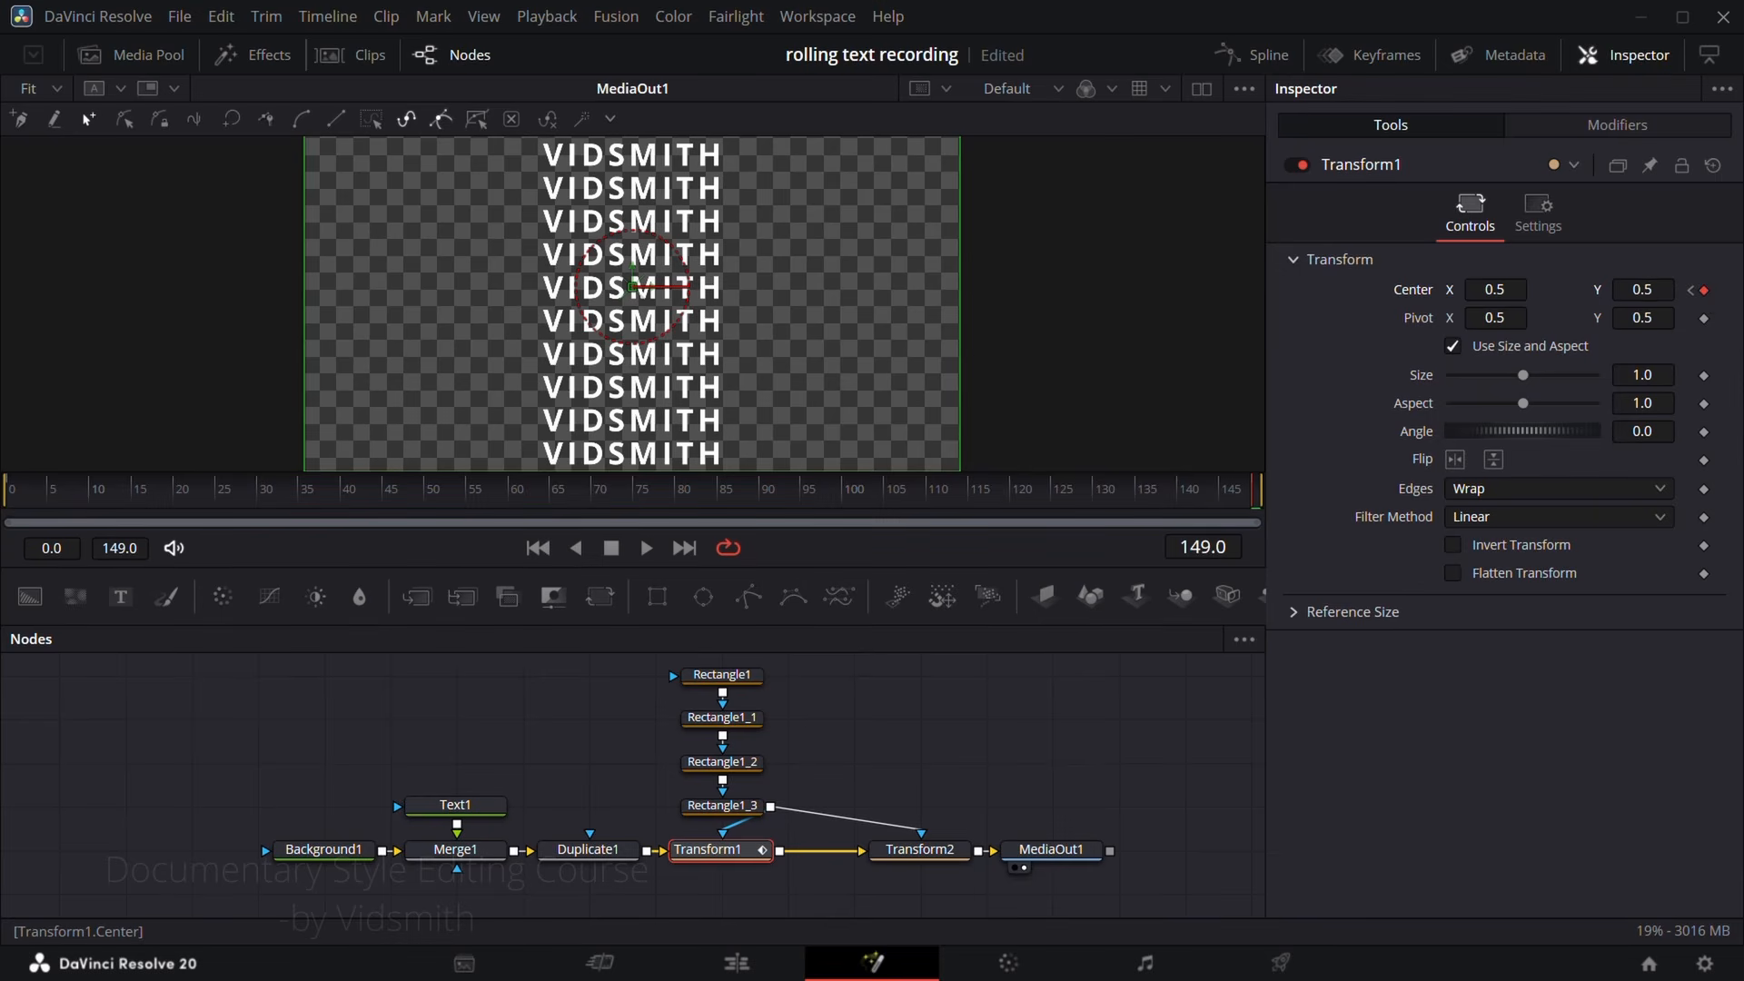
left_click_drag(1643, 289, 1659, 295)
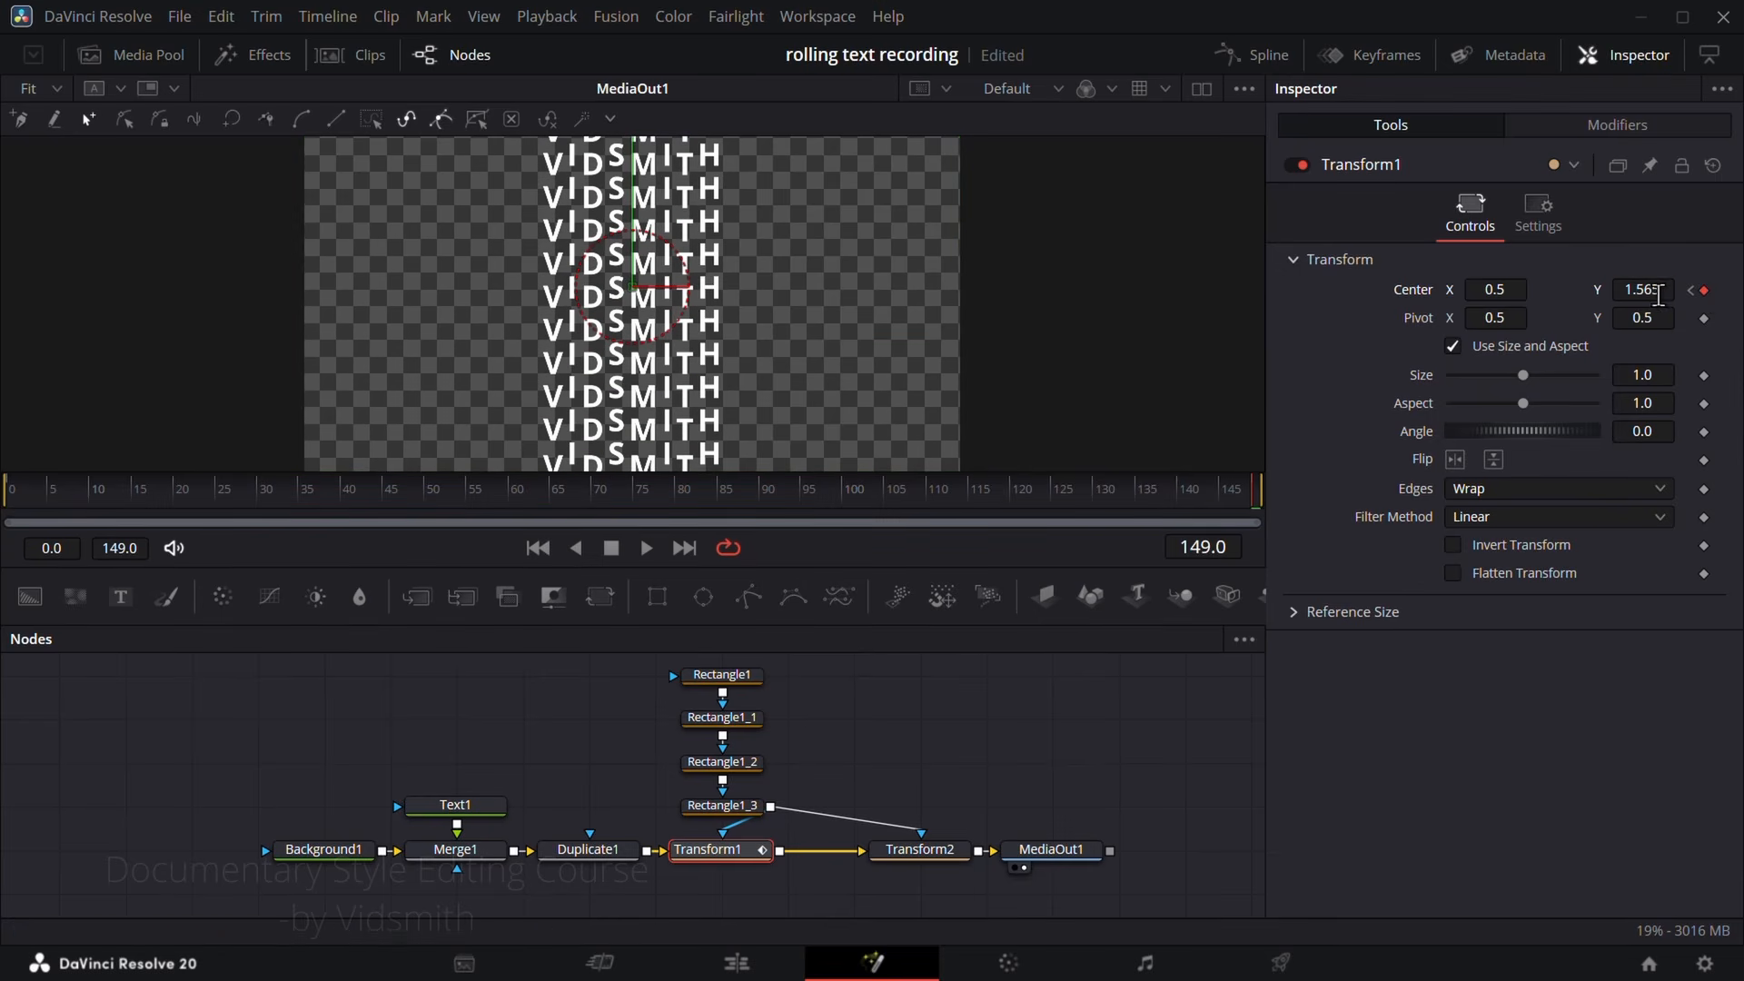
left_click(1671, 291)
key("Return")
Step: Play the composition from near its start to check the speed of the Transform1 letter columns
left_click(395, 495)
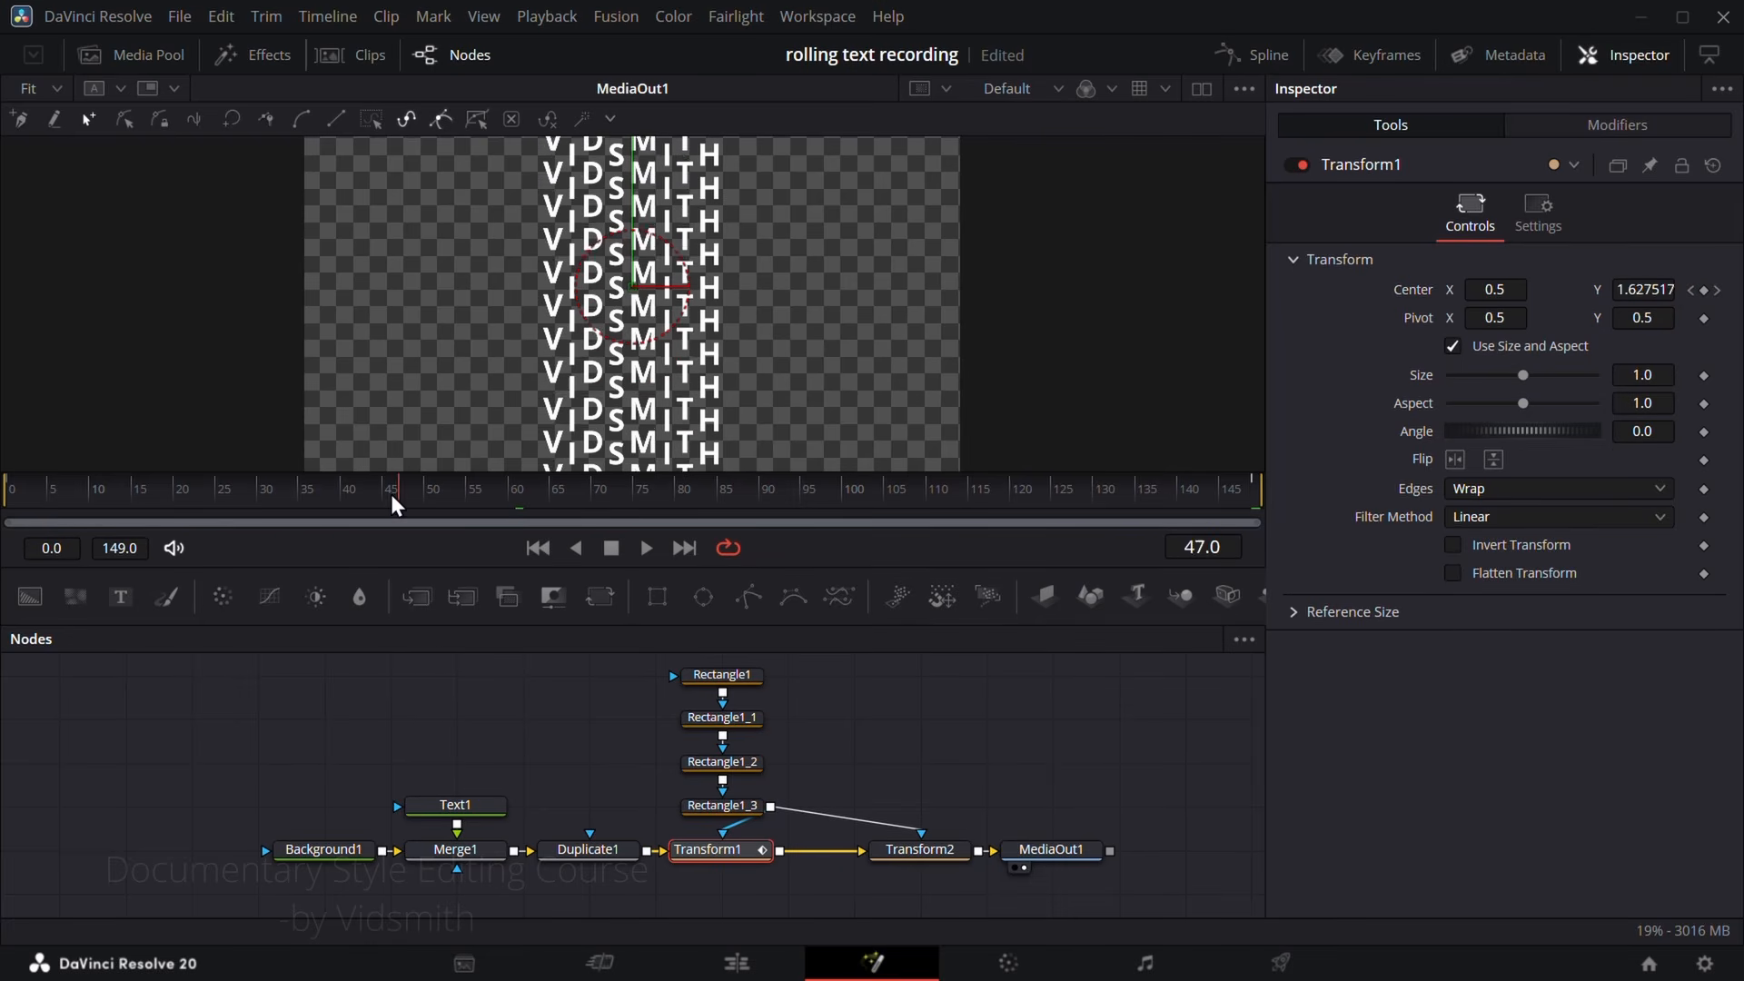
left_click(78, 483)
key("space")
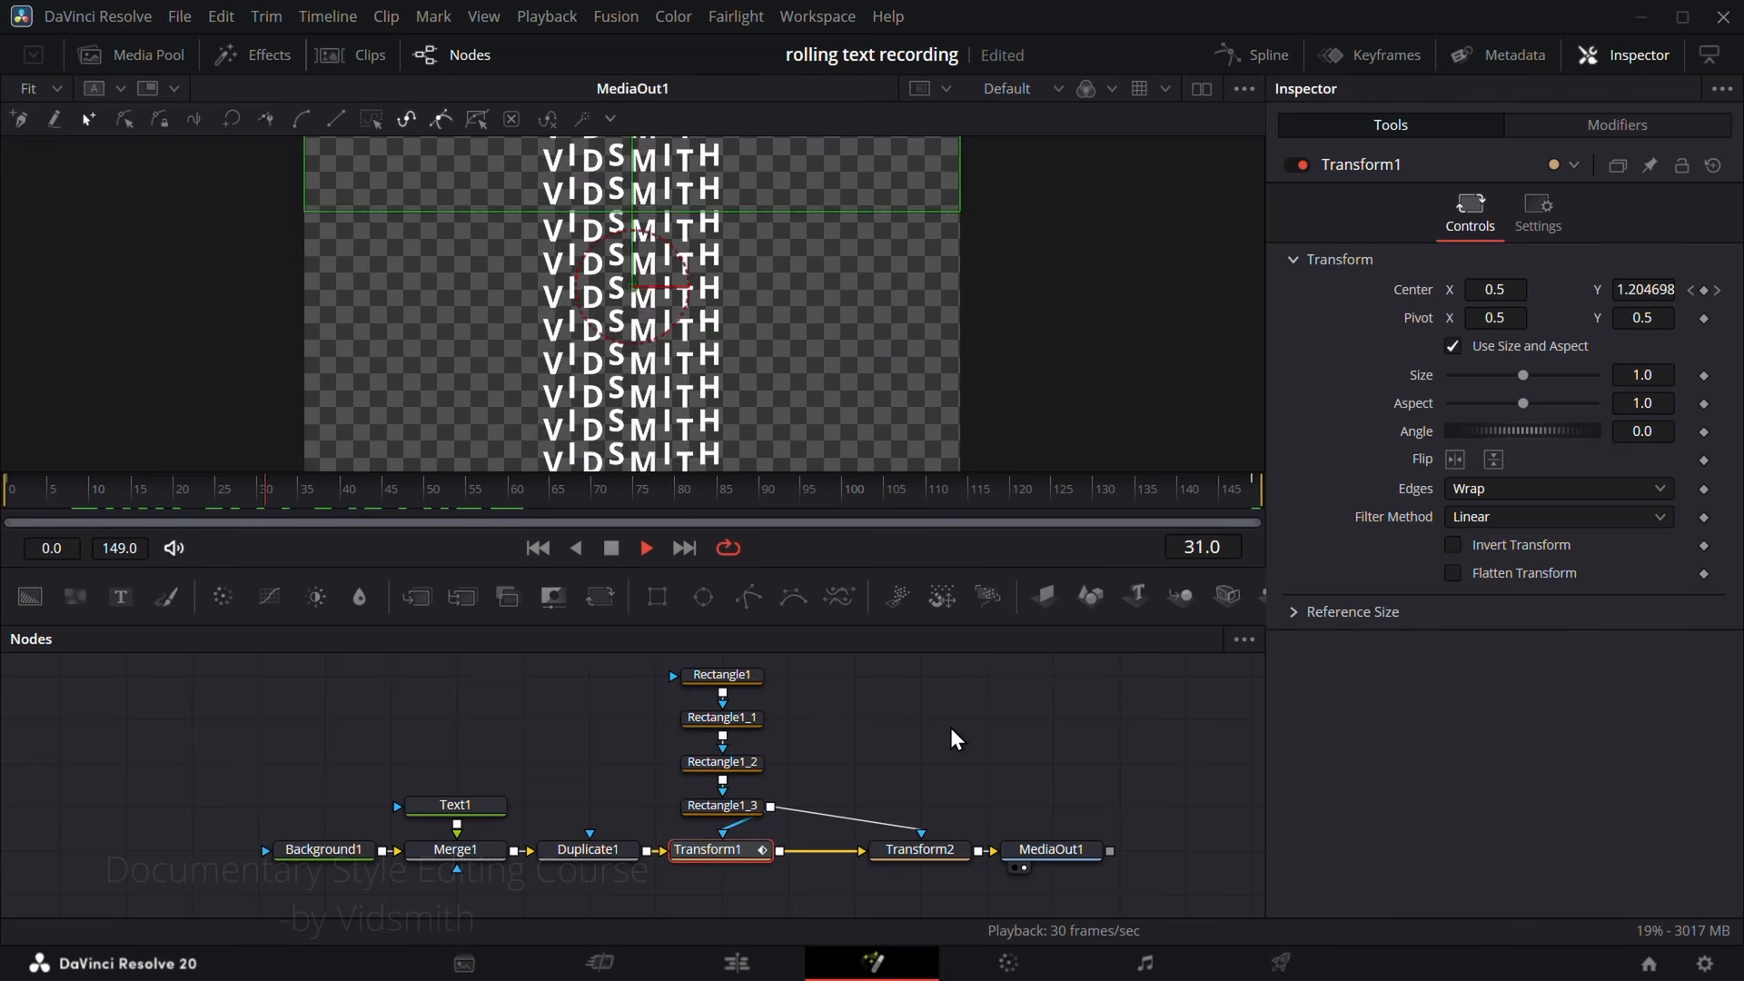
key("space")
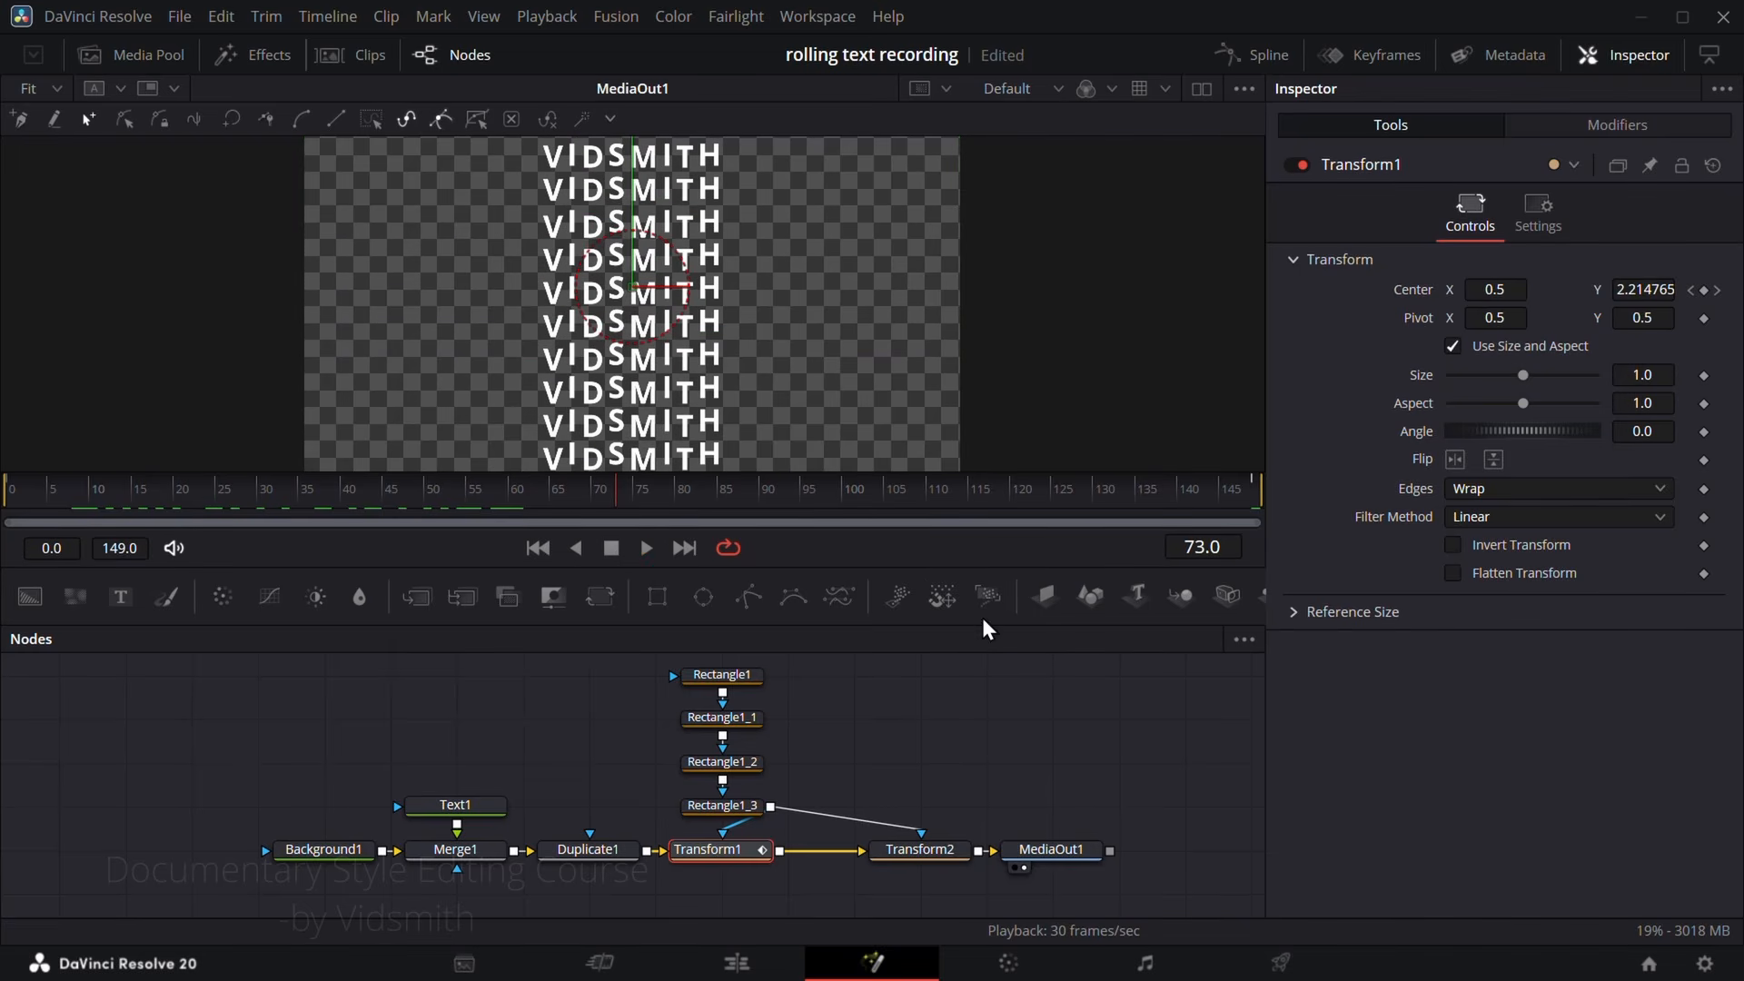
Step: Set Transform1's Center Y to 3.0 at frame 149 and play back the slower movement
left_click_drag(1101, 501, 1257, 503)
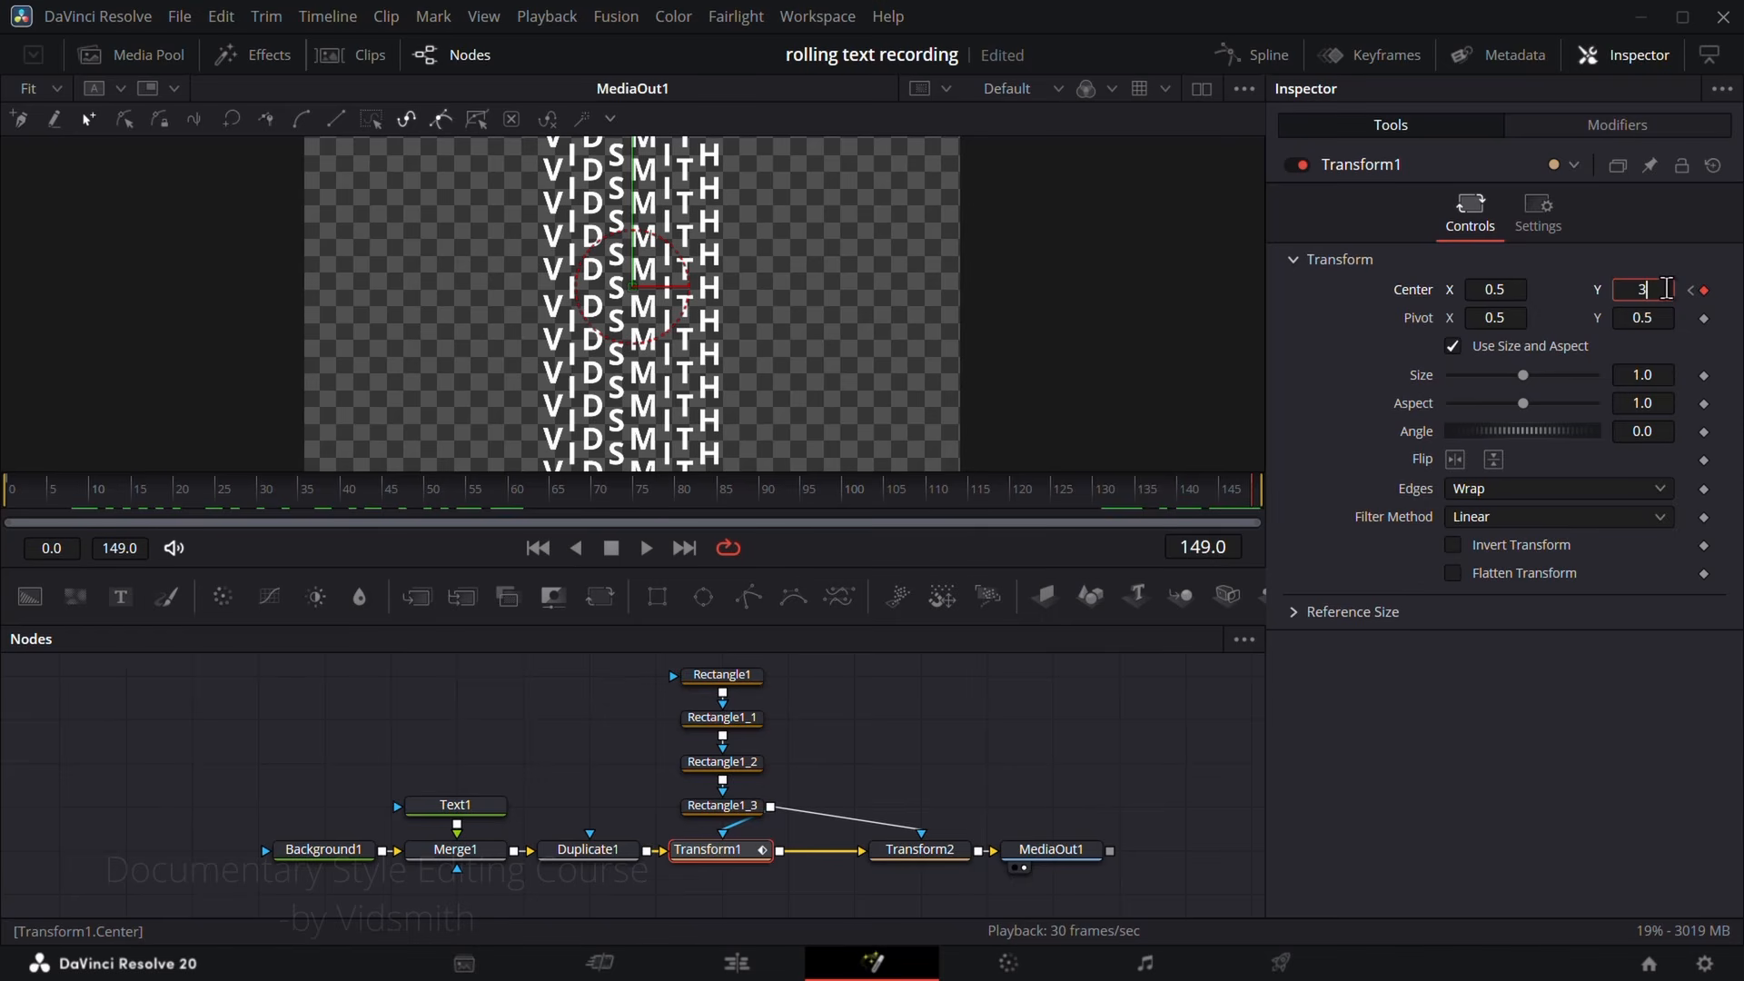
key("Return")
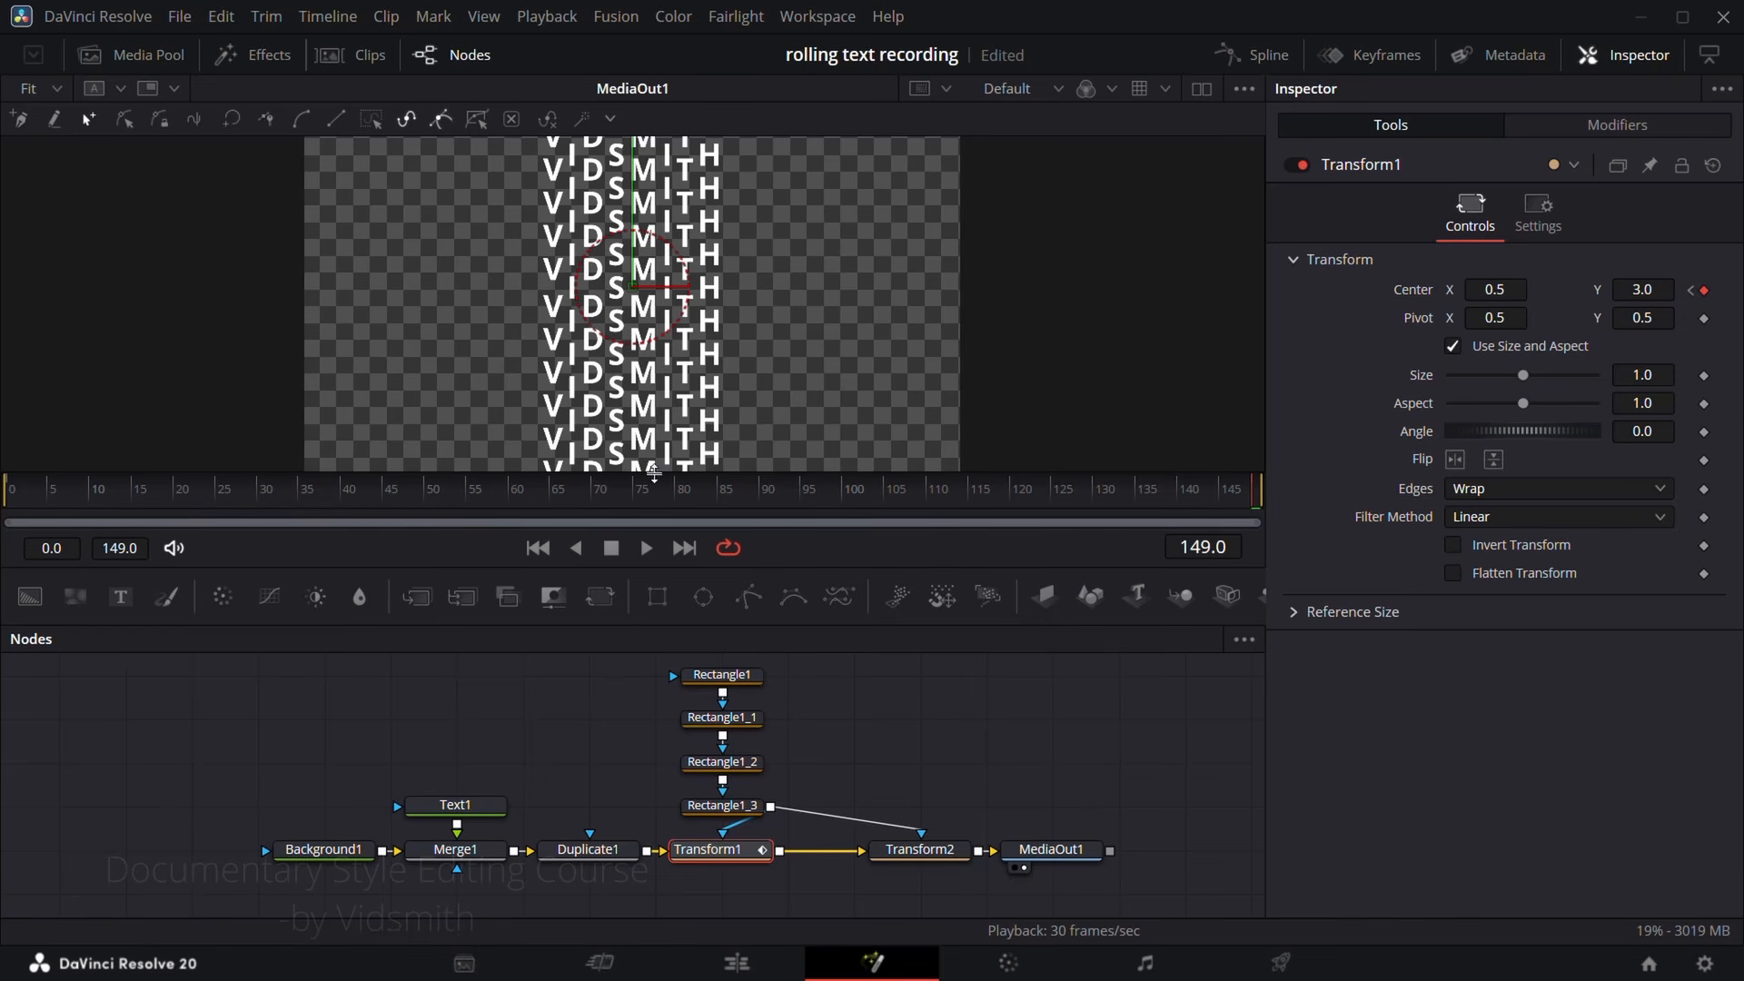
key("space")
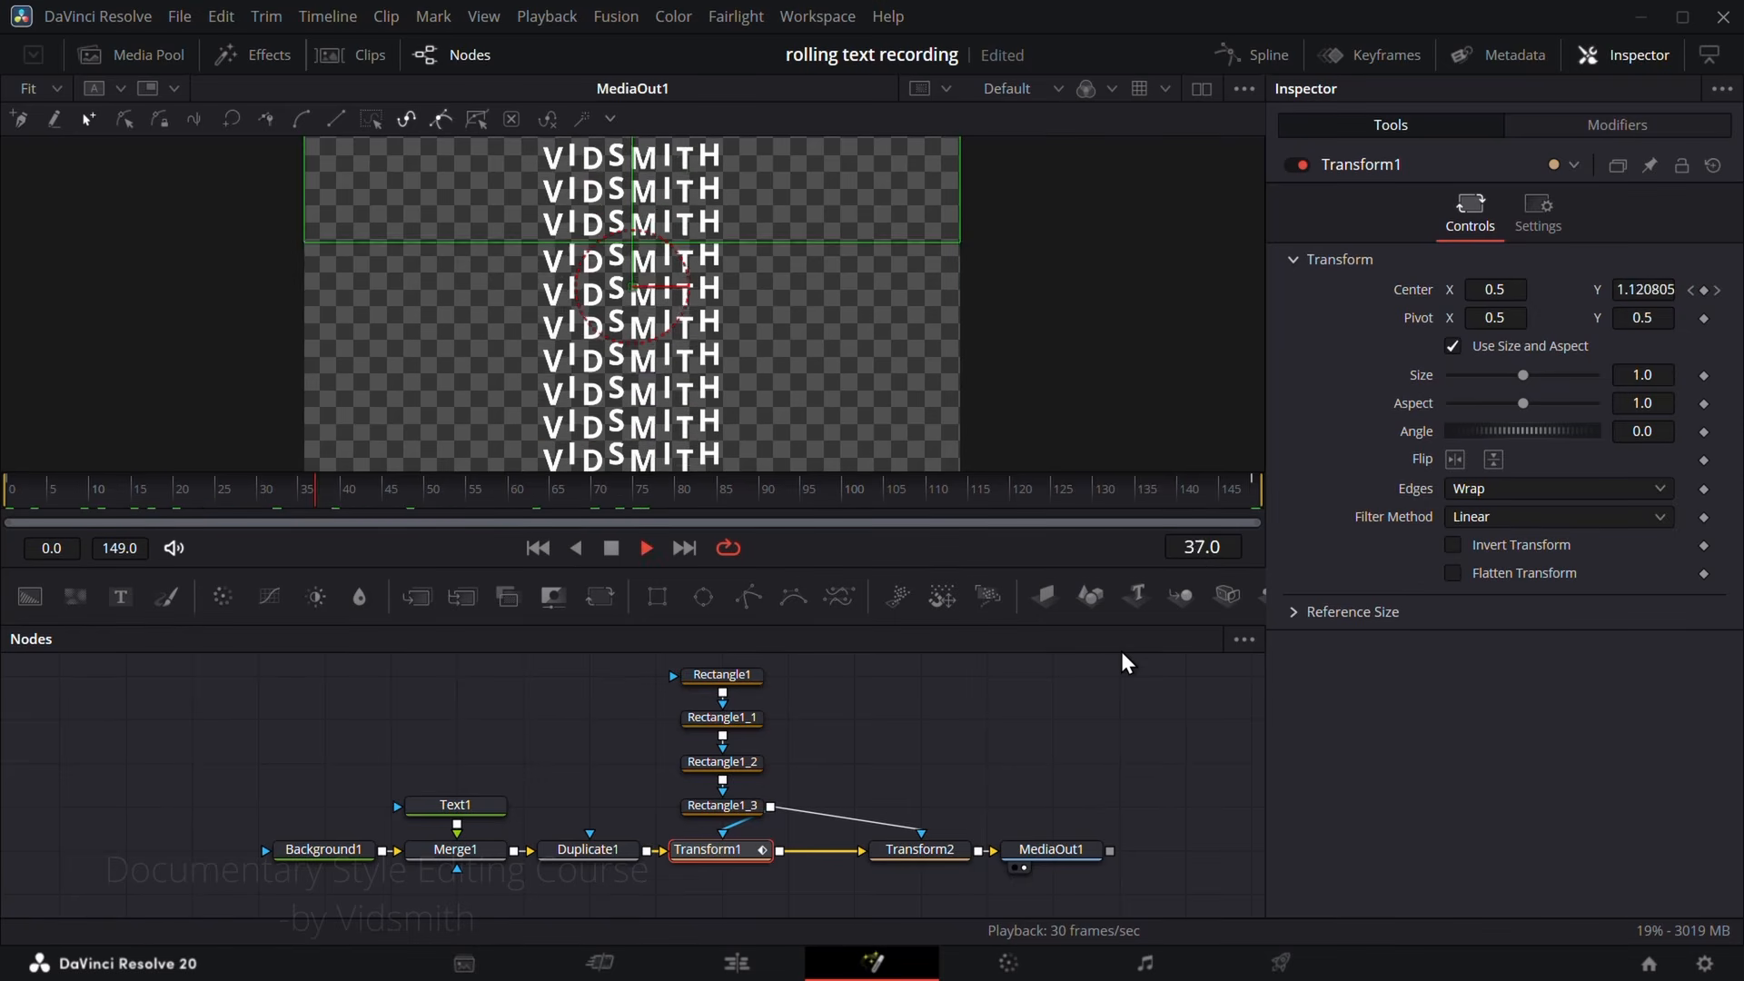
key("space")
Step: Keyframe Transform2's Center at frame 0 with Y 0.5 and at frame 149 with Y -3.0
left_click(918, 850)
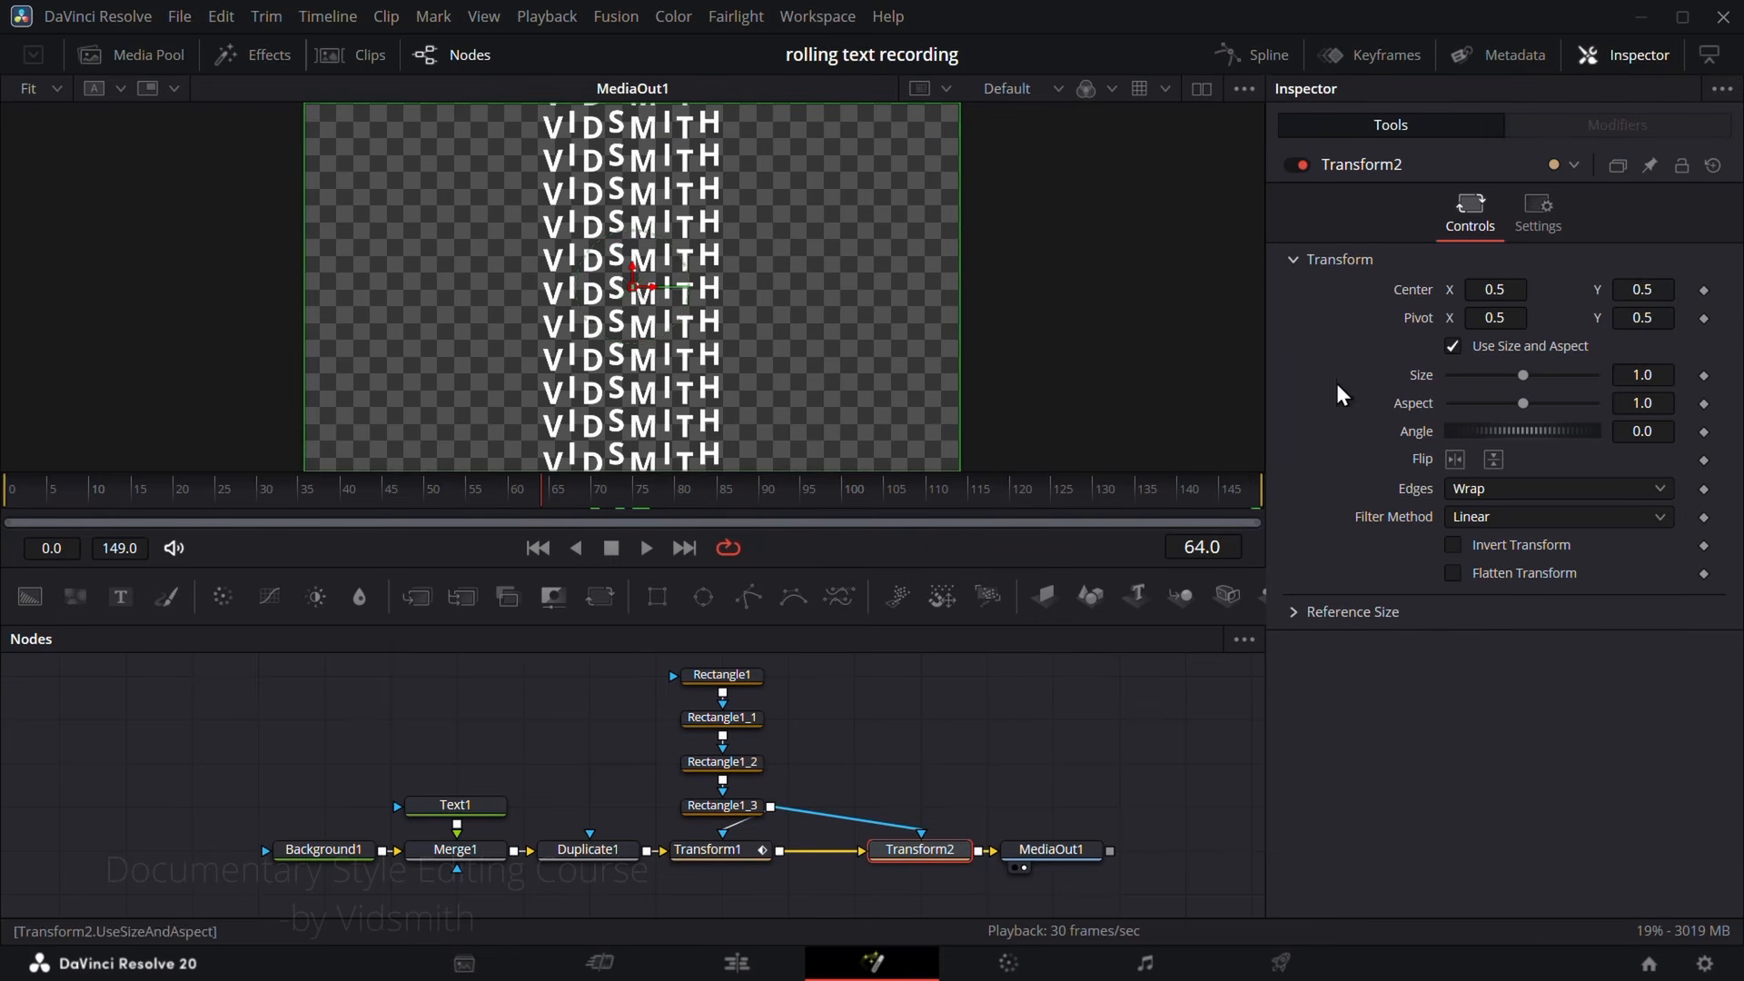
left_click(8, 495)
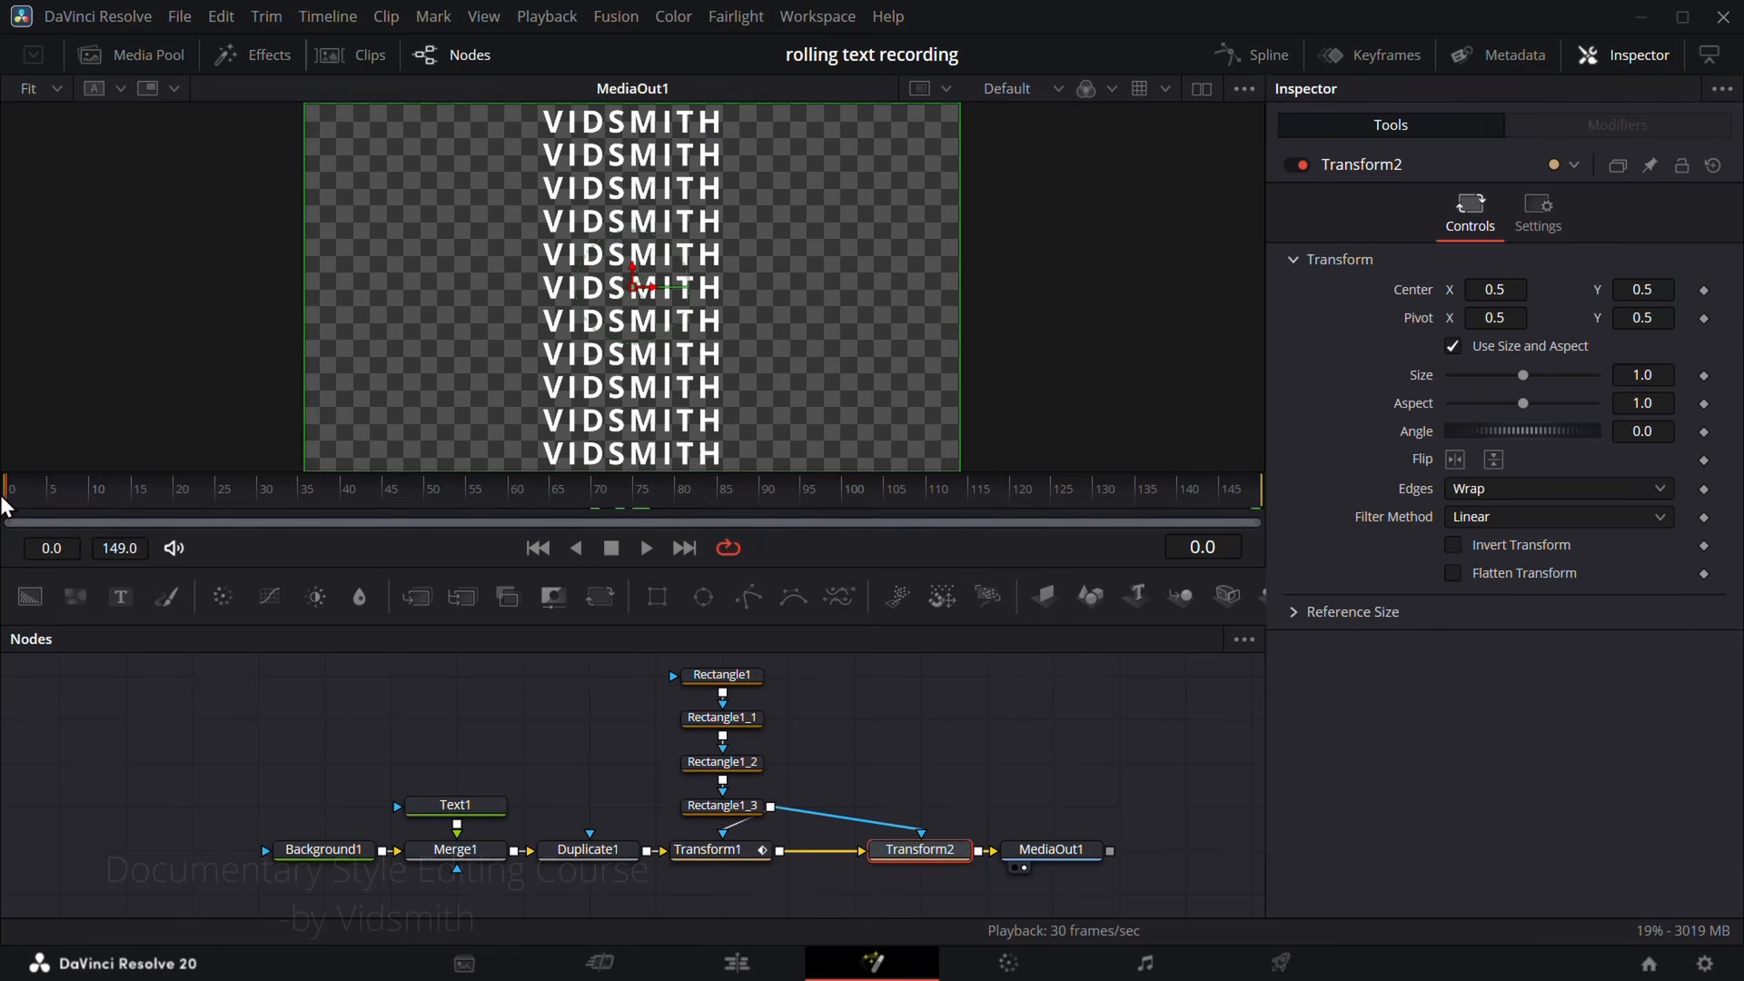
left_click(1703, 289)
left_click(600, 496)
left_click_drag(811, 491, 1423, 487)
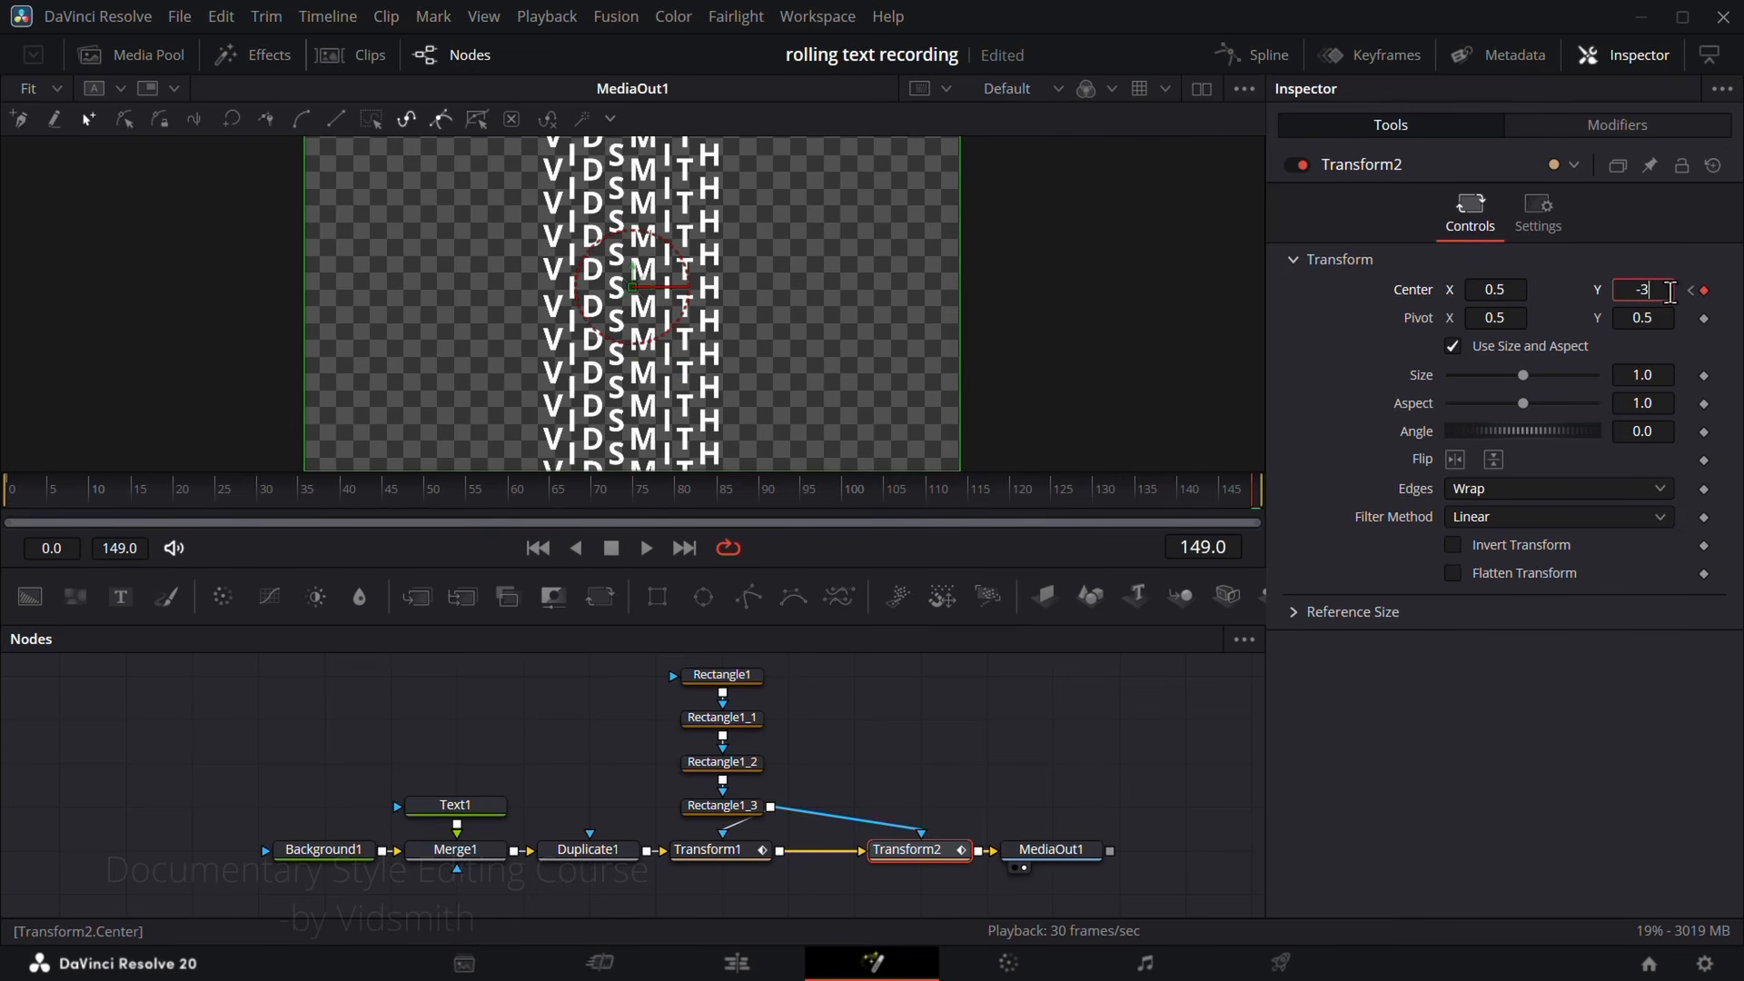
key("Tab")
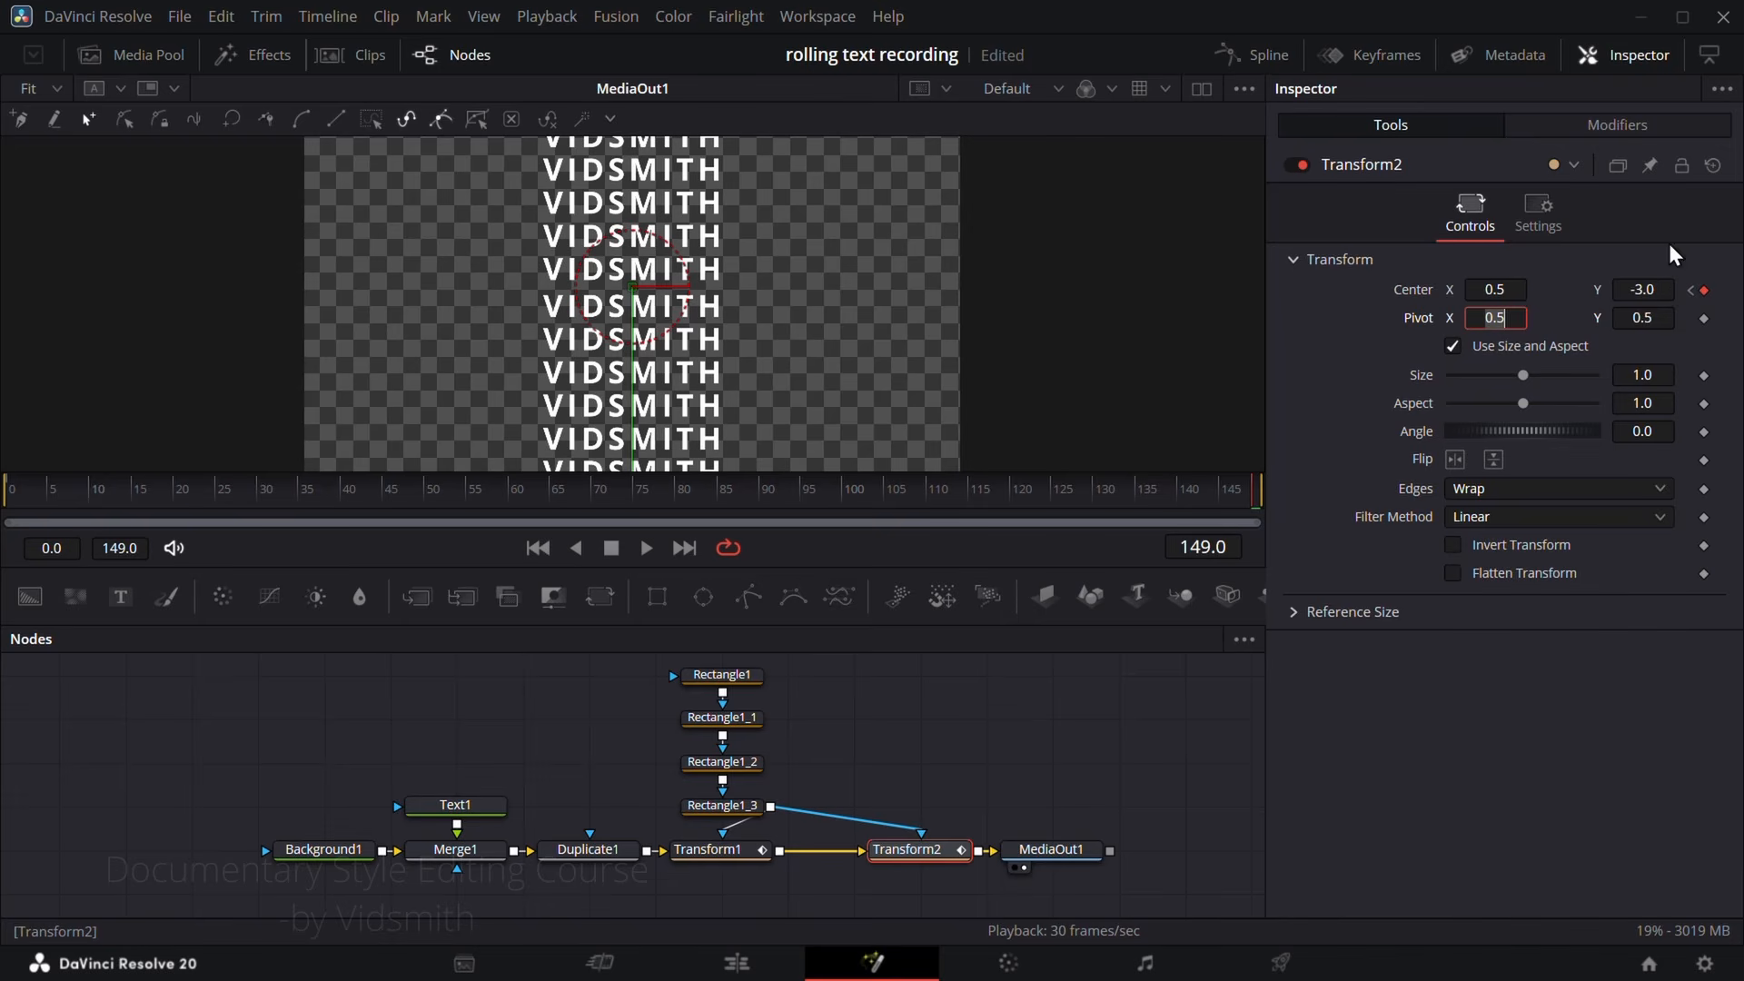
Step: Play the composition from the first frame to review the letter columns rolling in opposite directions
left_click(537, 548)
key("space")
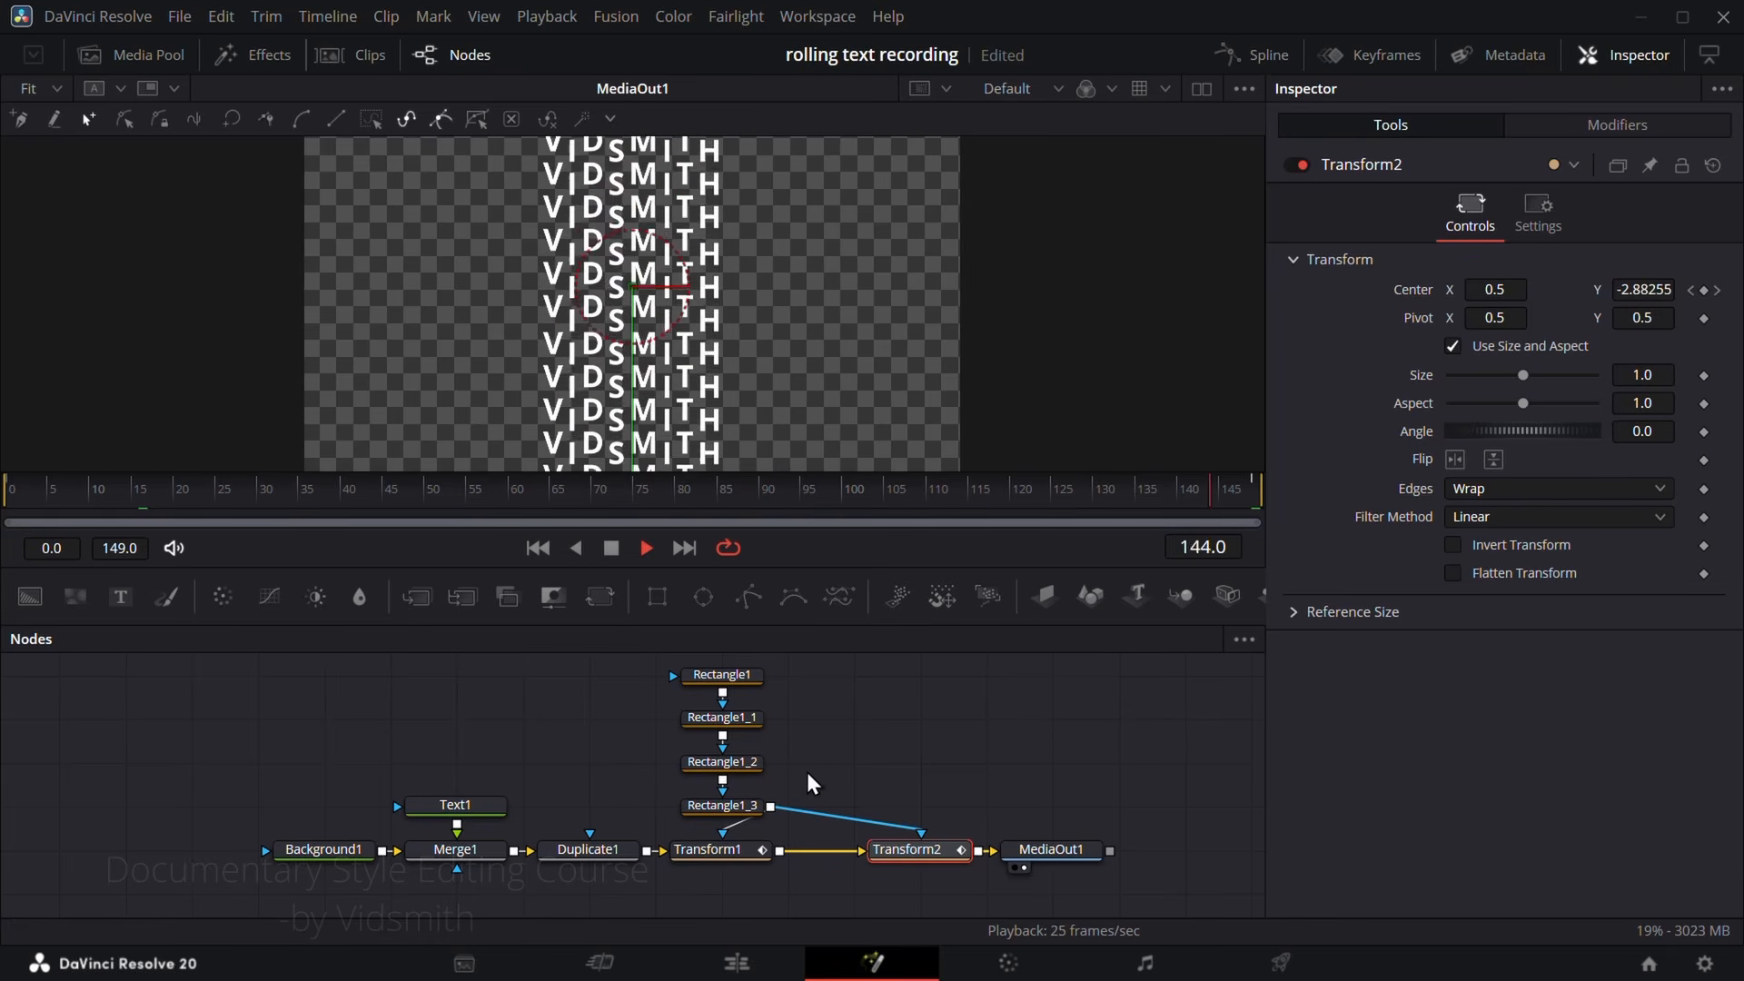
key("space")
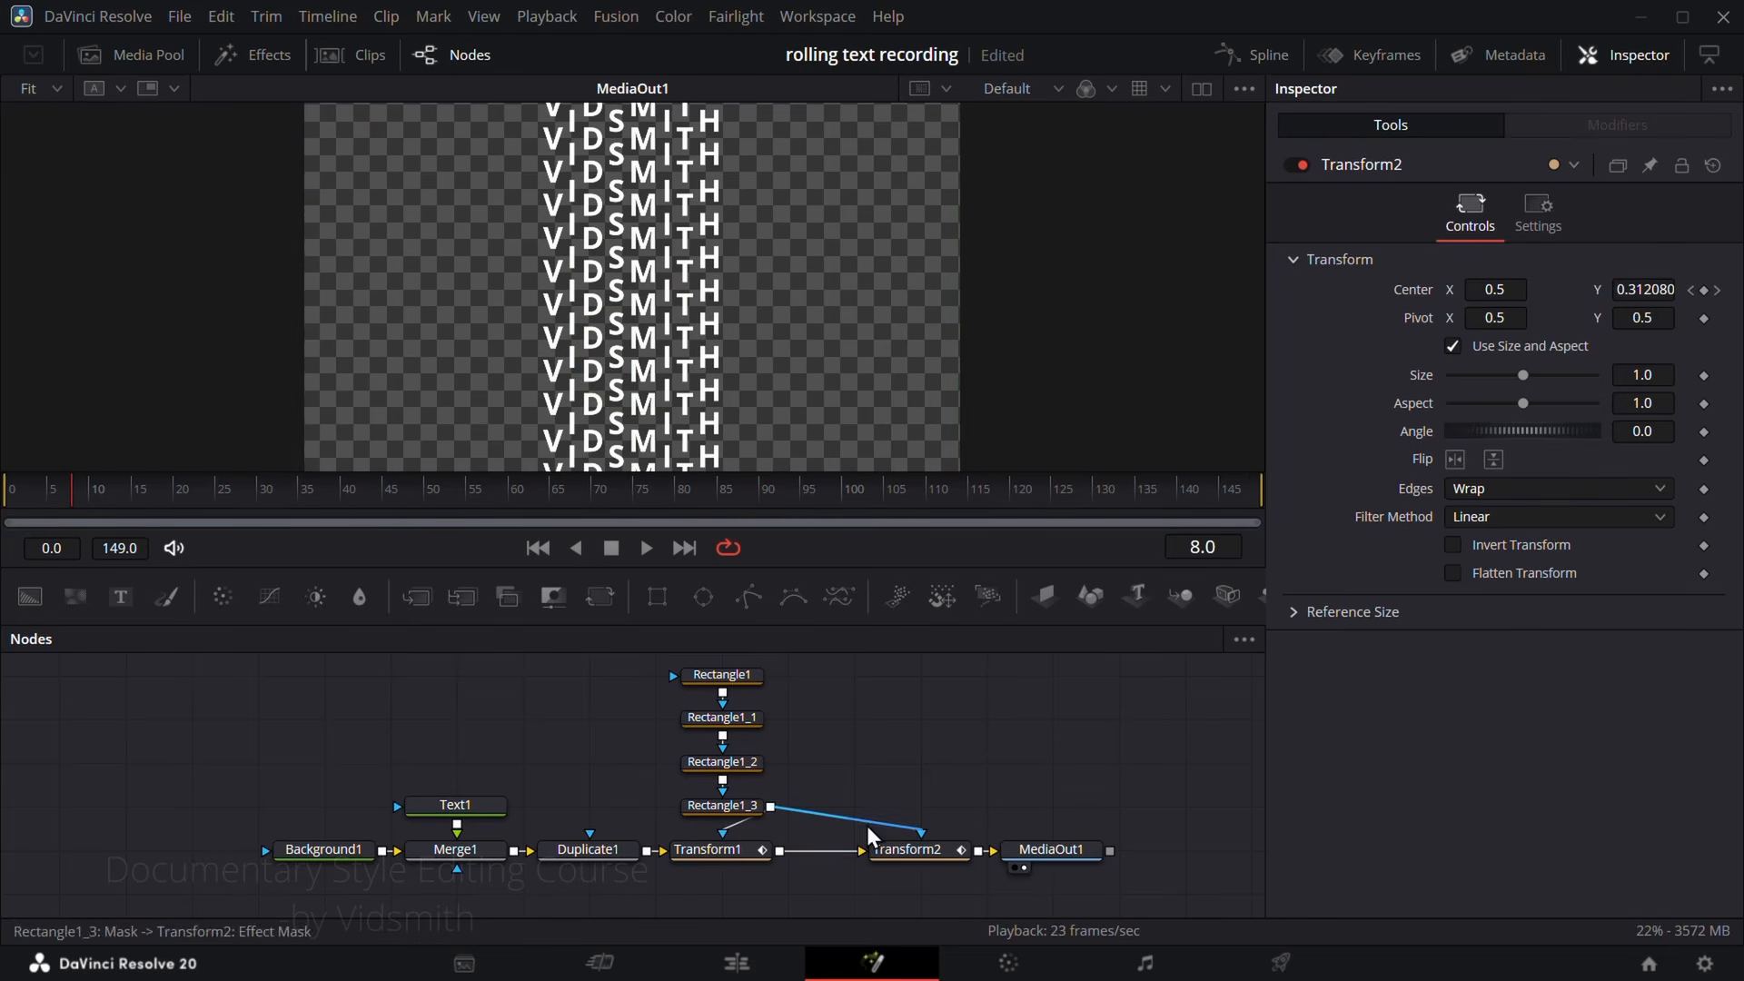
Step: Open the Spline editor limited to the selected tool, and smooth both keyframes of Transform1's displacement curve
left_click(730, 853)
left_click(1248, 60)
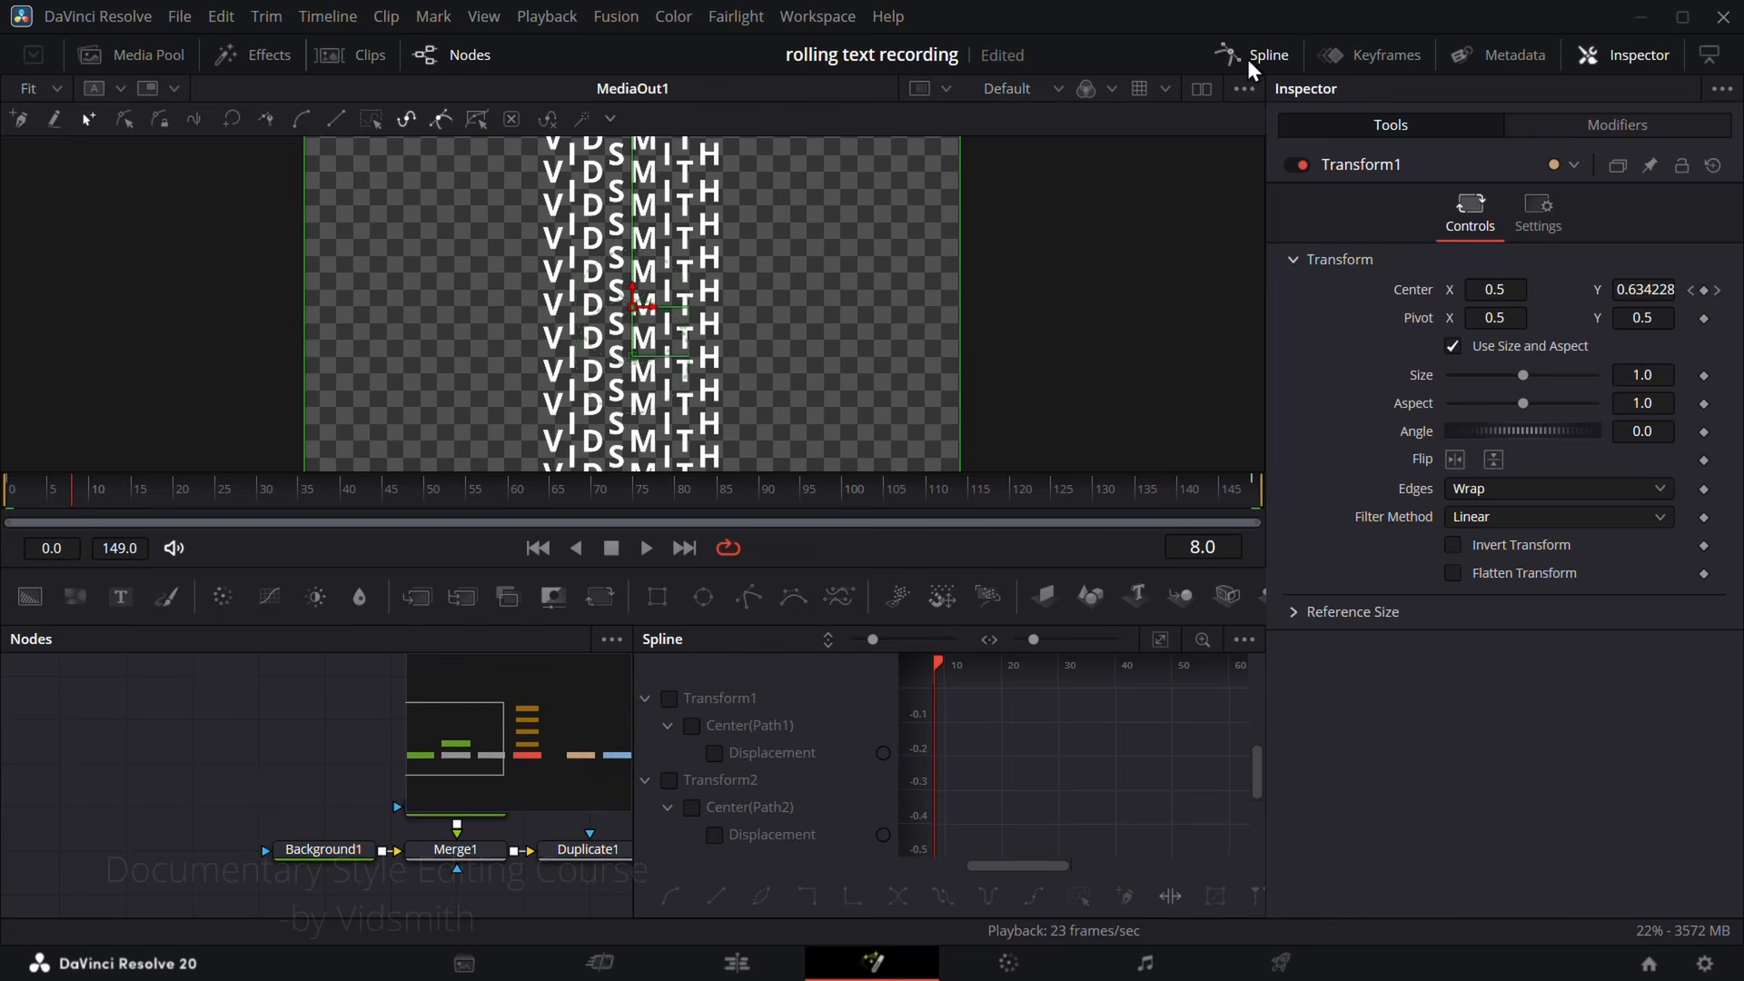
left_click(1242, 639)
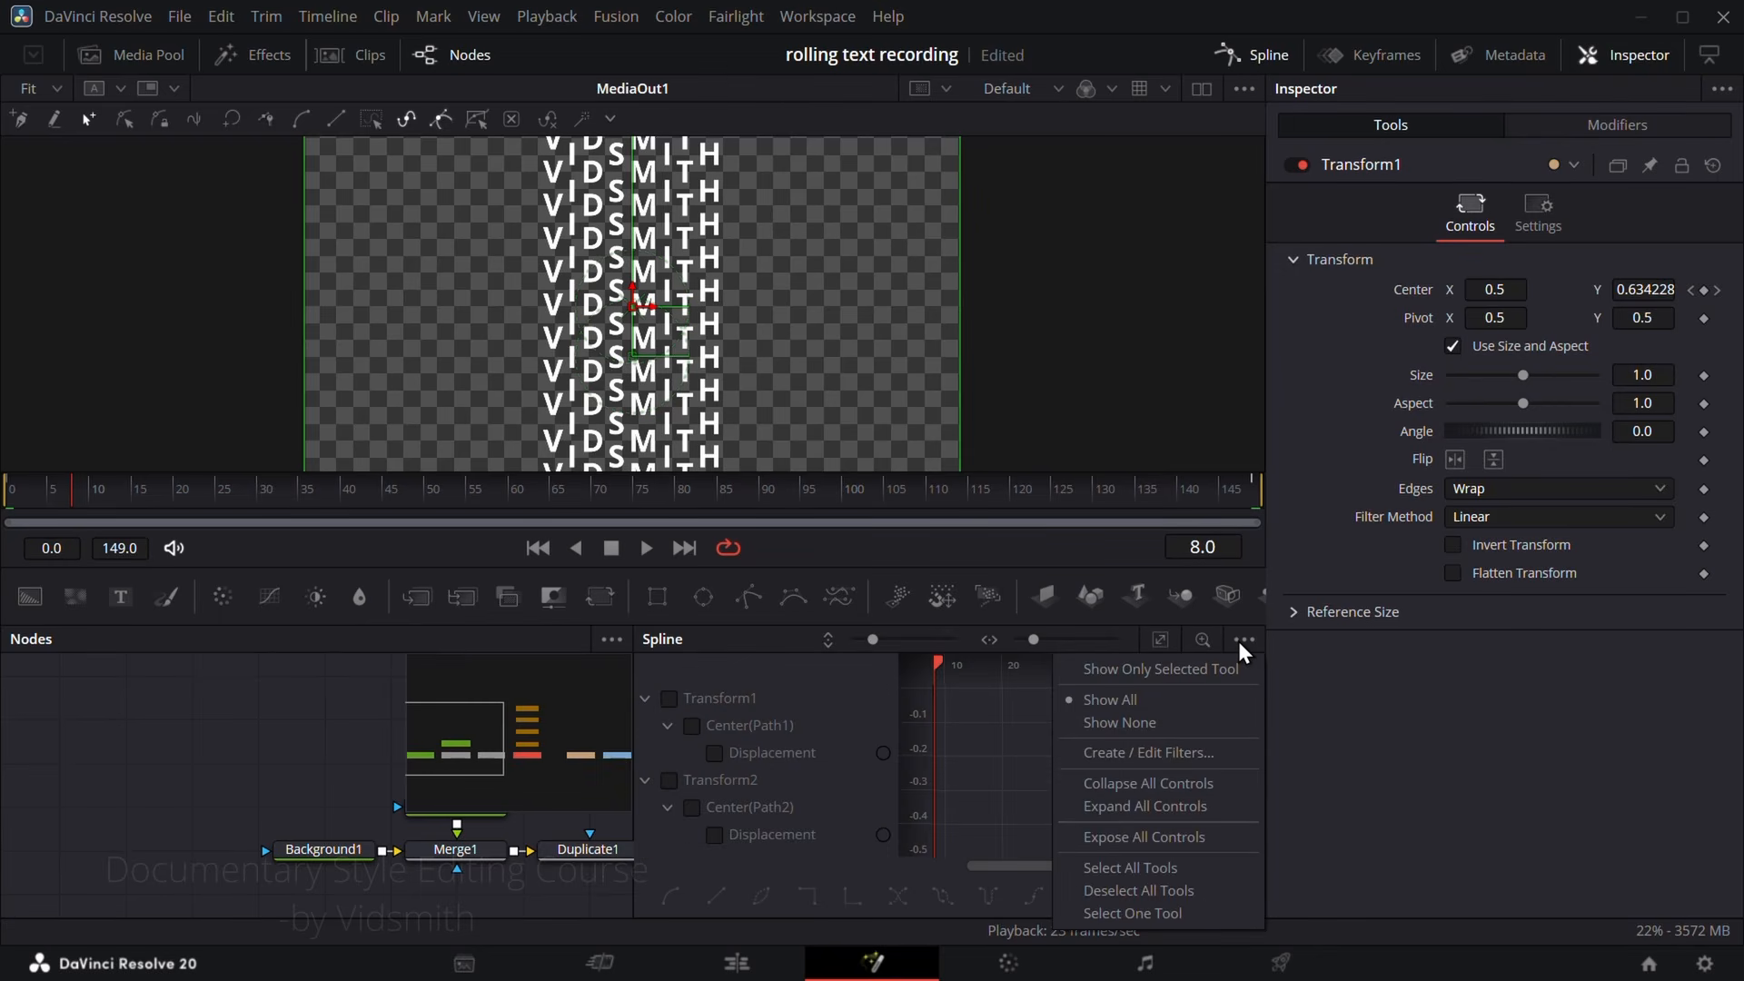
left_click(1162, 671)
left_click(670, 698)
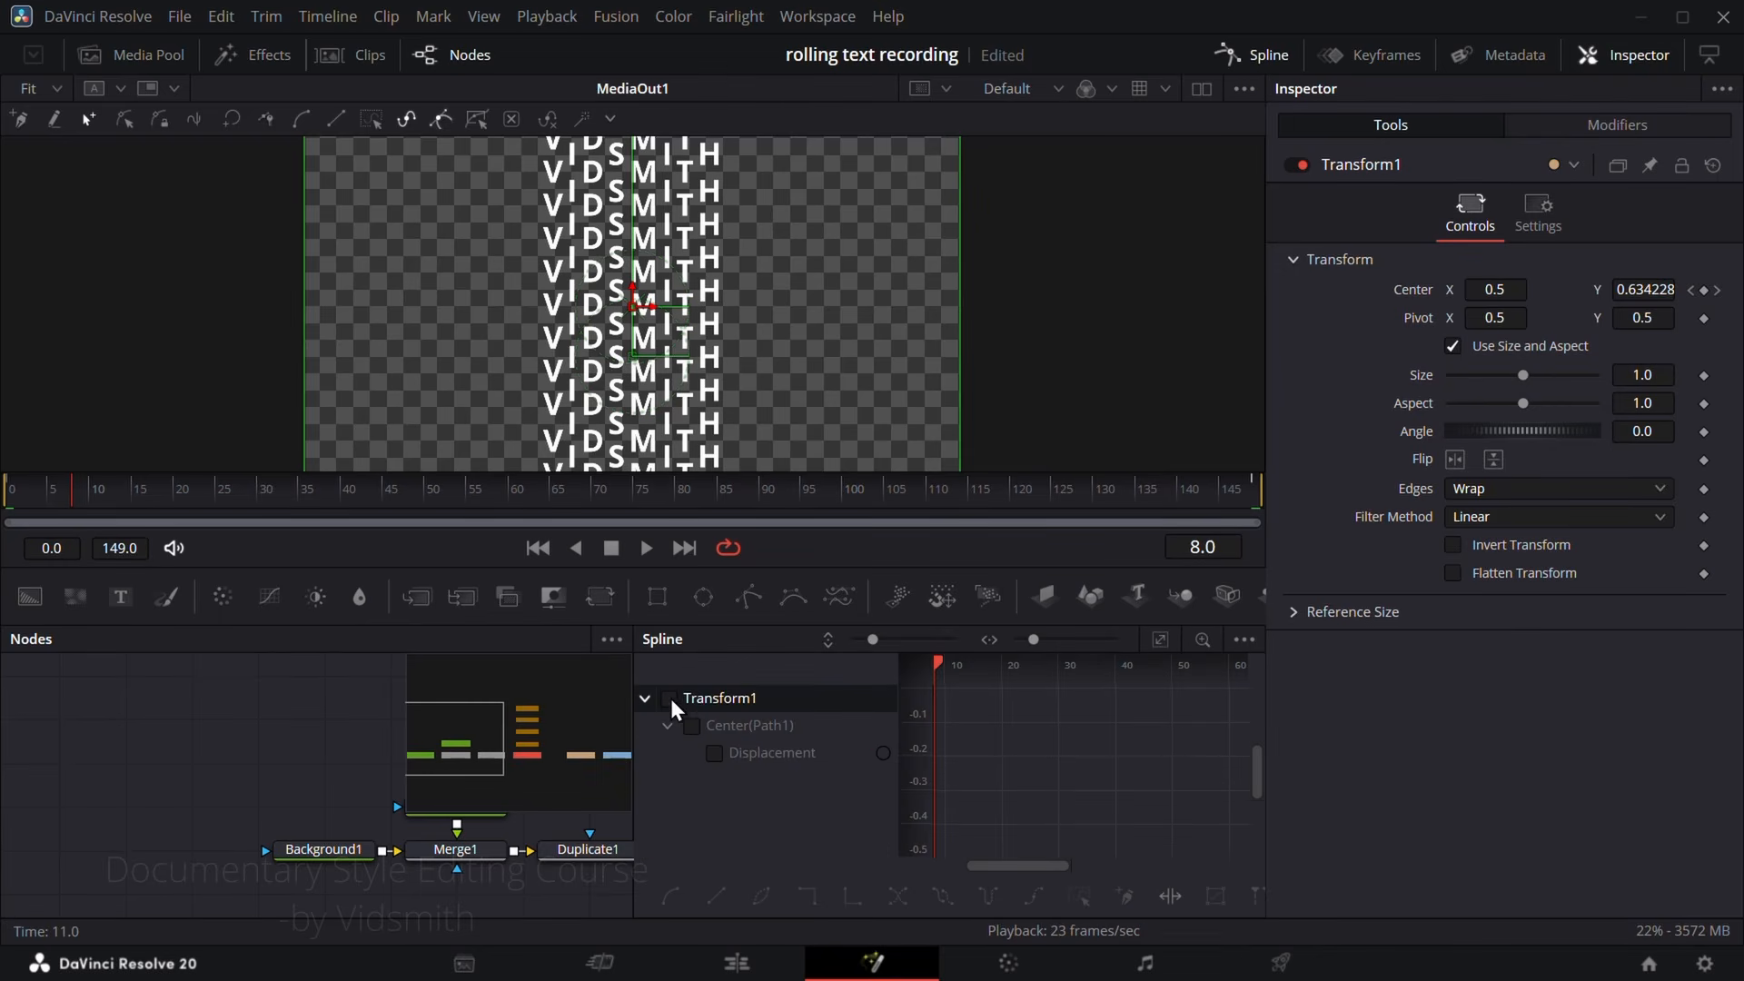
left_click(1160, 641)
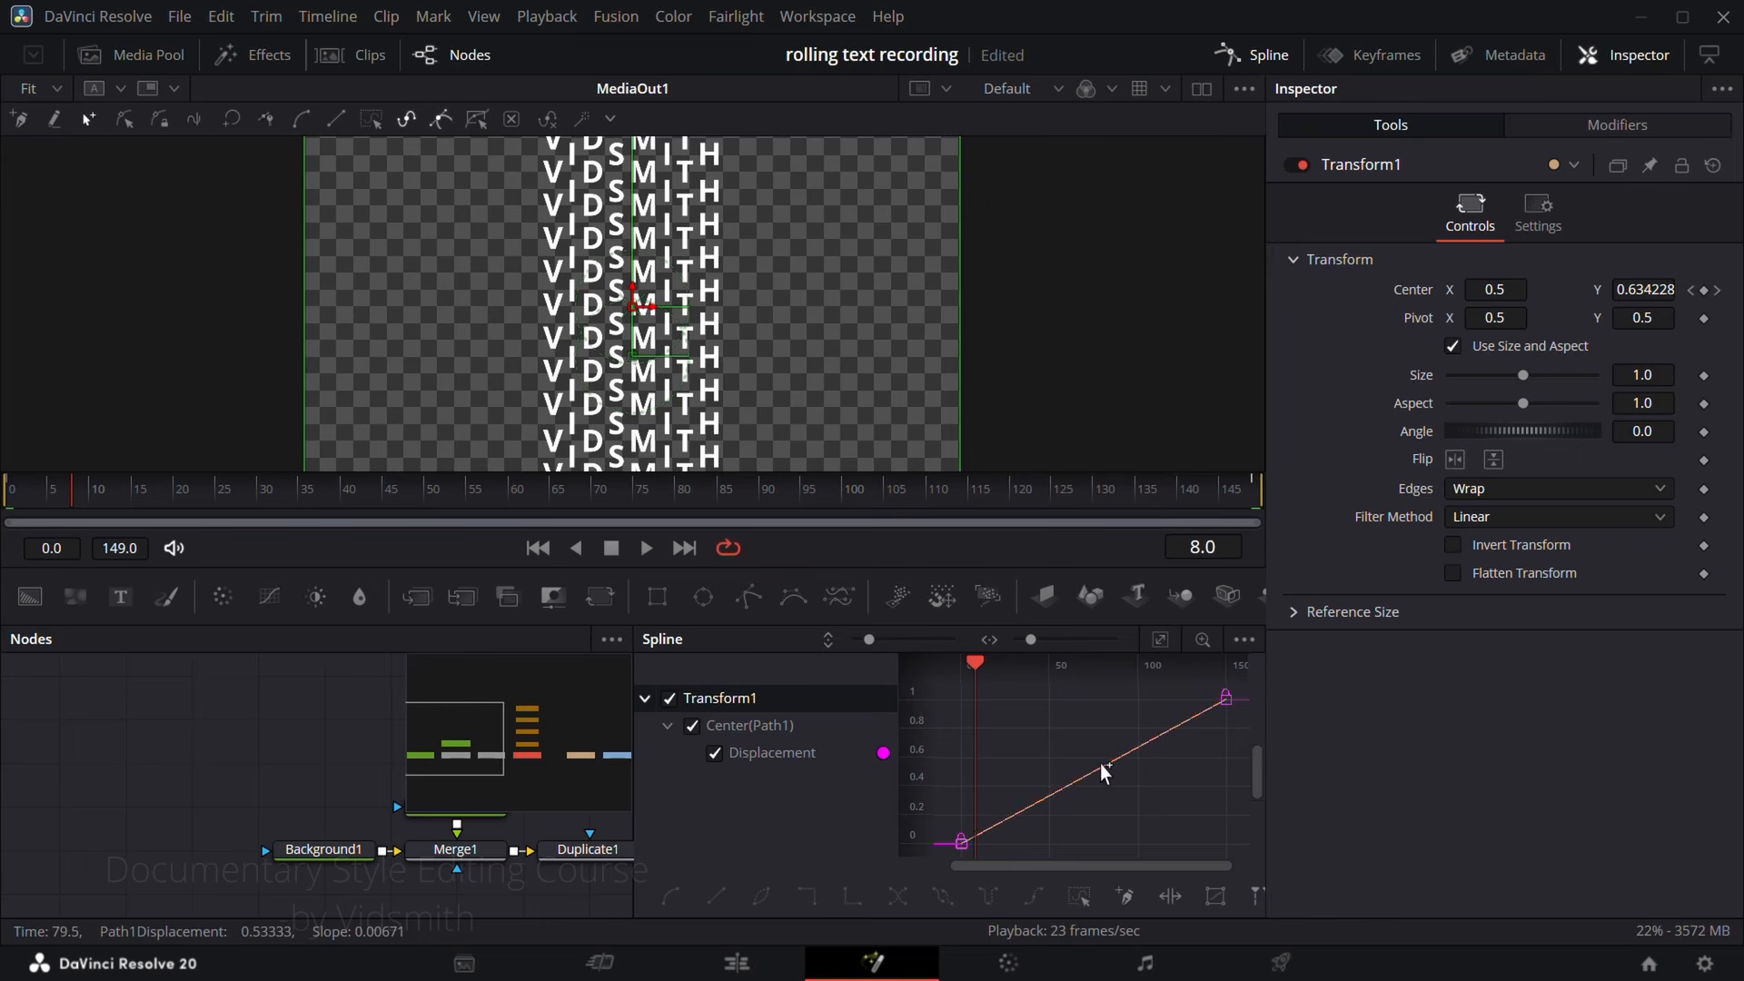
left_click_drag(997, 693, 1180, 837)
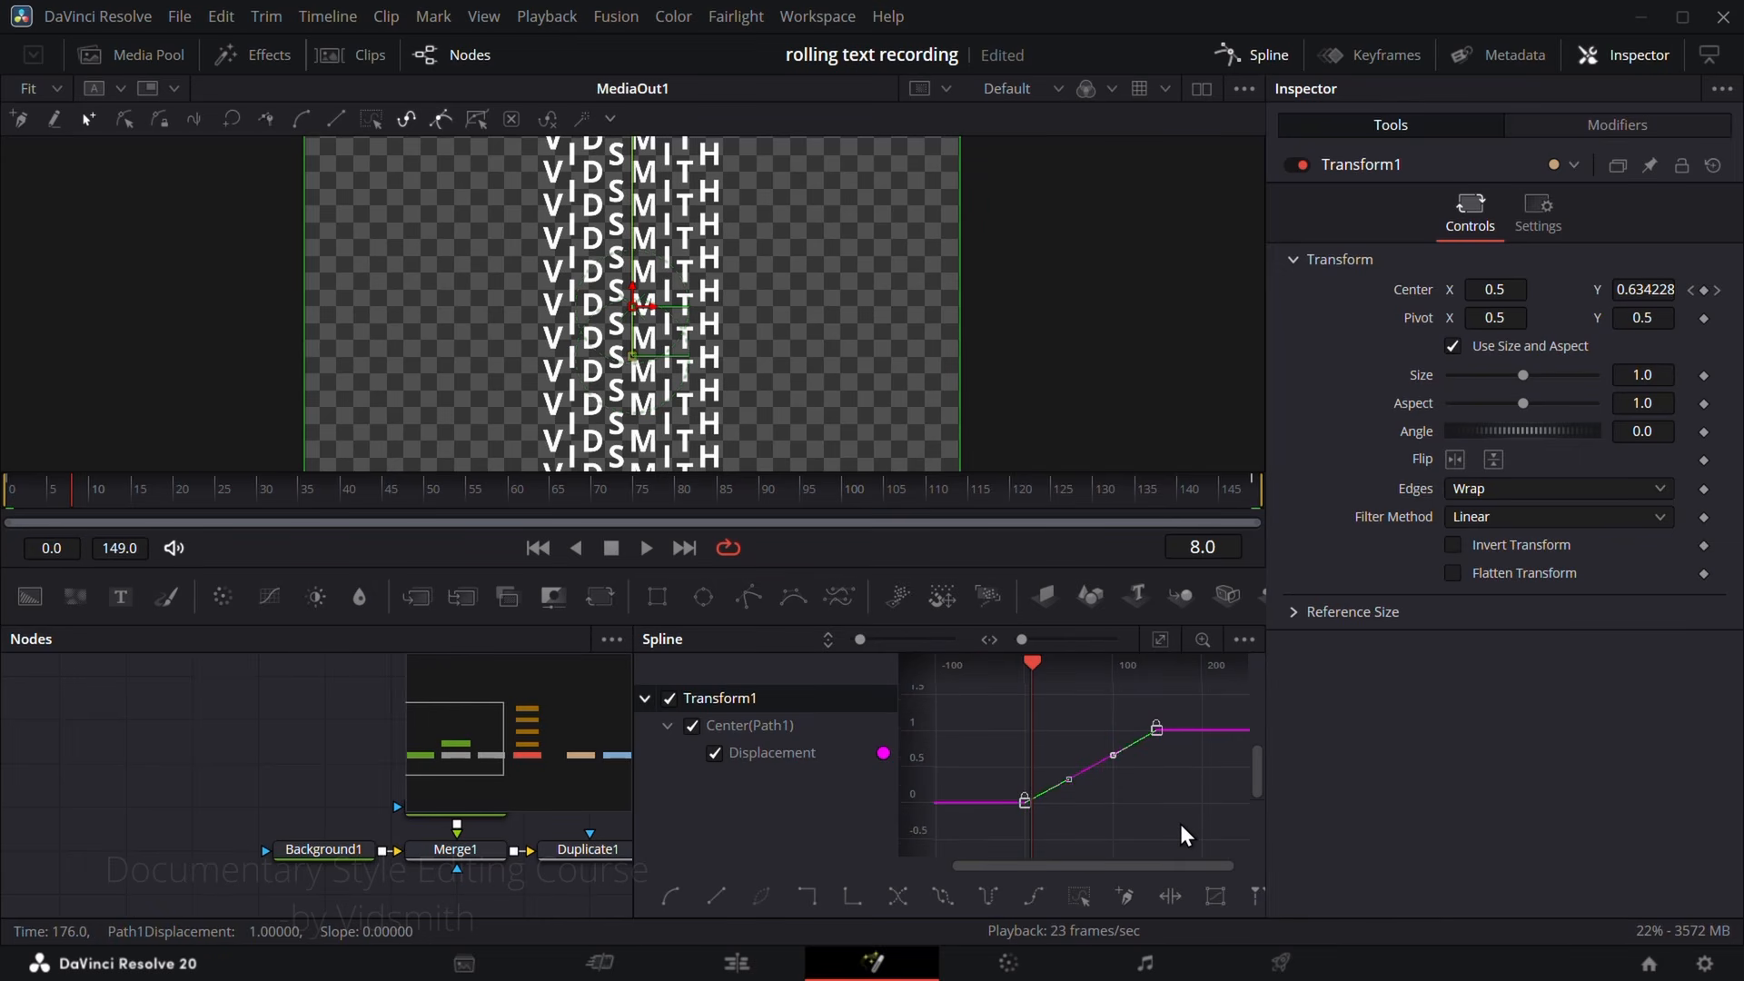
key("shift+s")
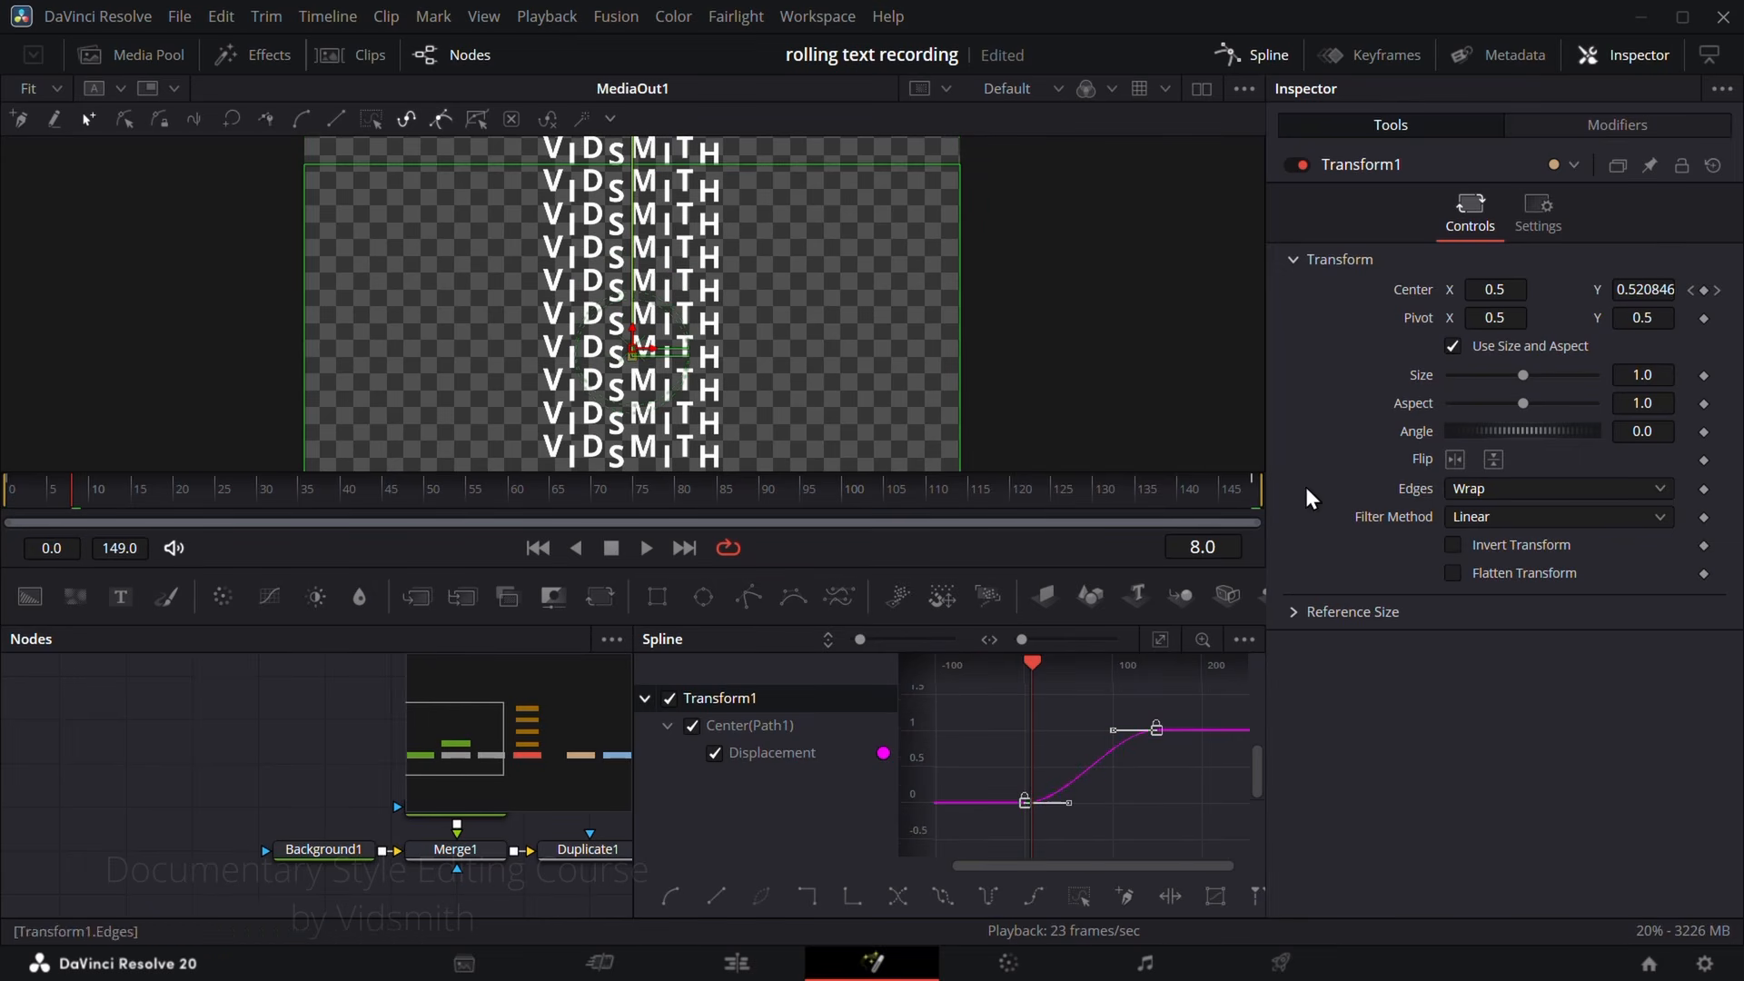
Step: Smooth both keyframes of Transform2's displacement curve and close the Spline editor
left_click_drag(273, 777, 4, 752)
left_click_drag(503, 868, 177, 869)
left_click(325, 827)
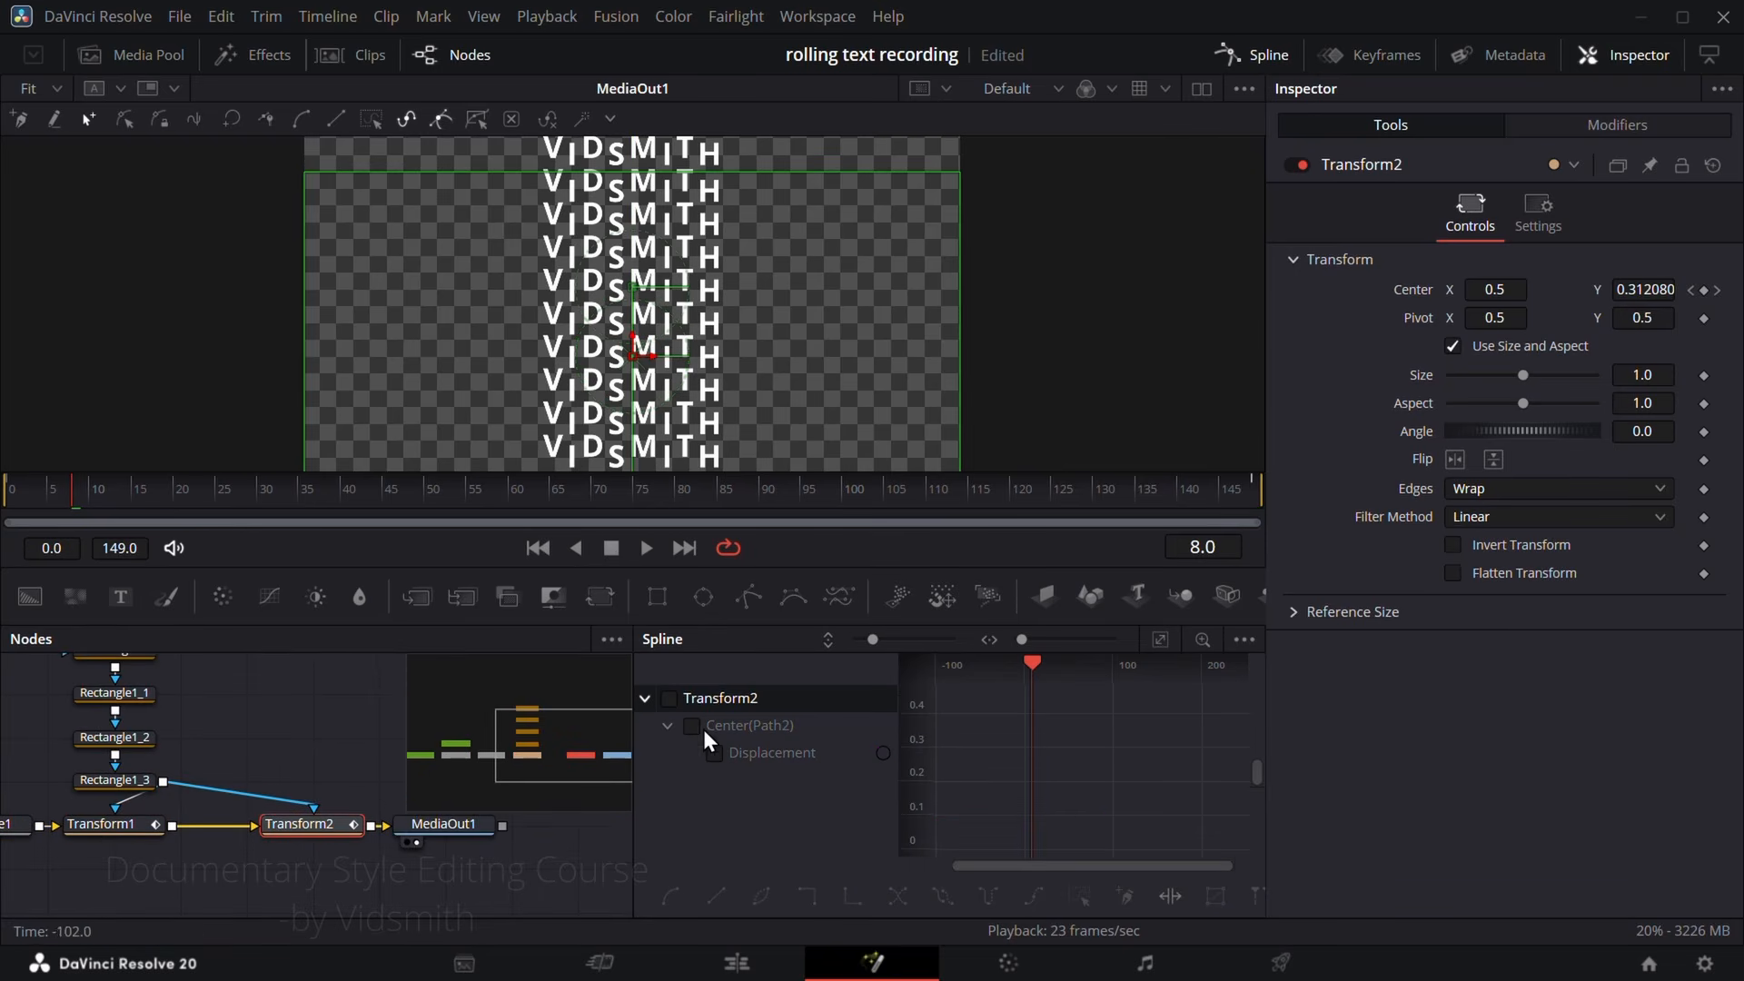
left_click(670, 698)
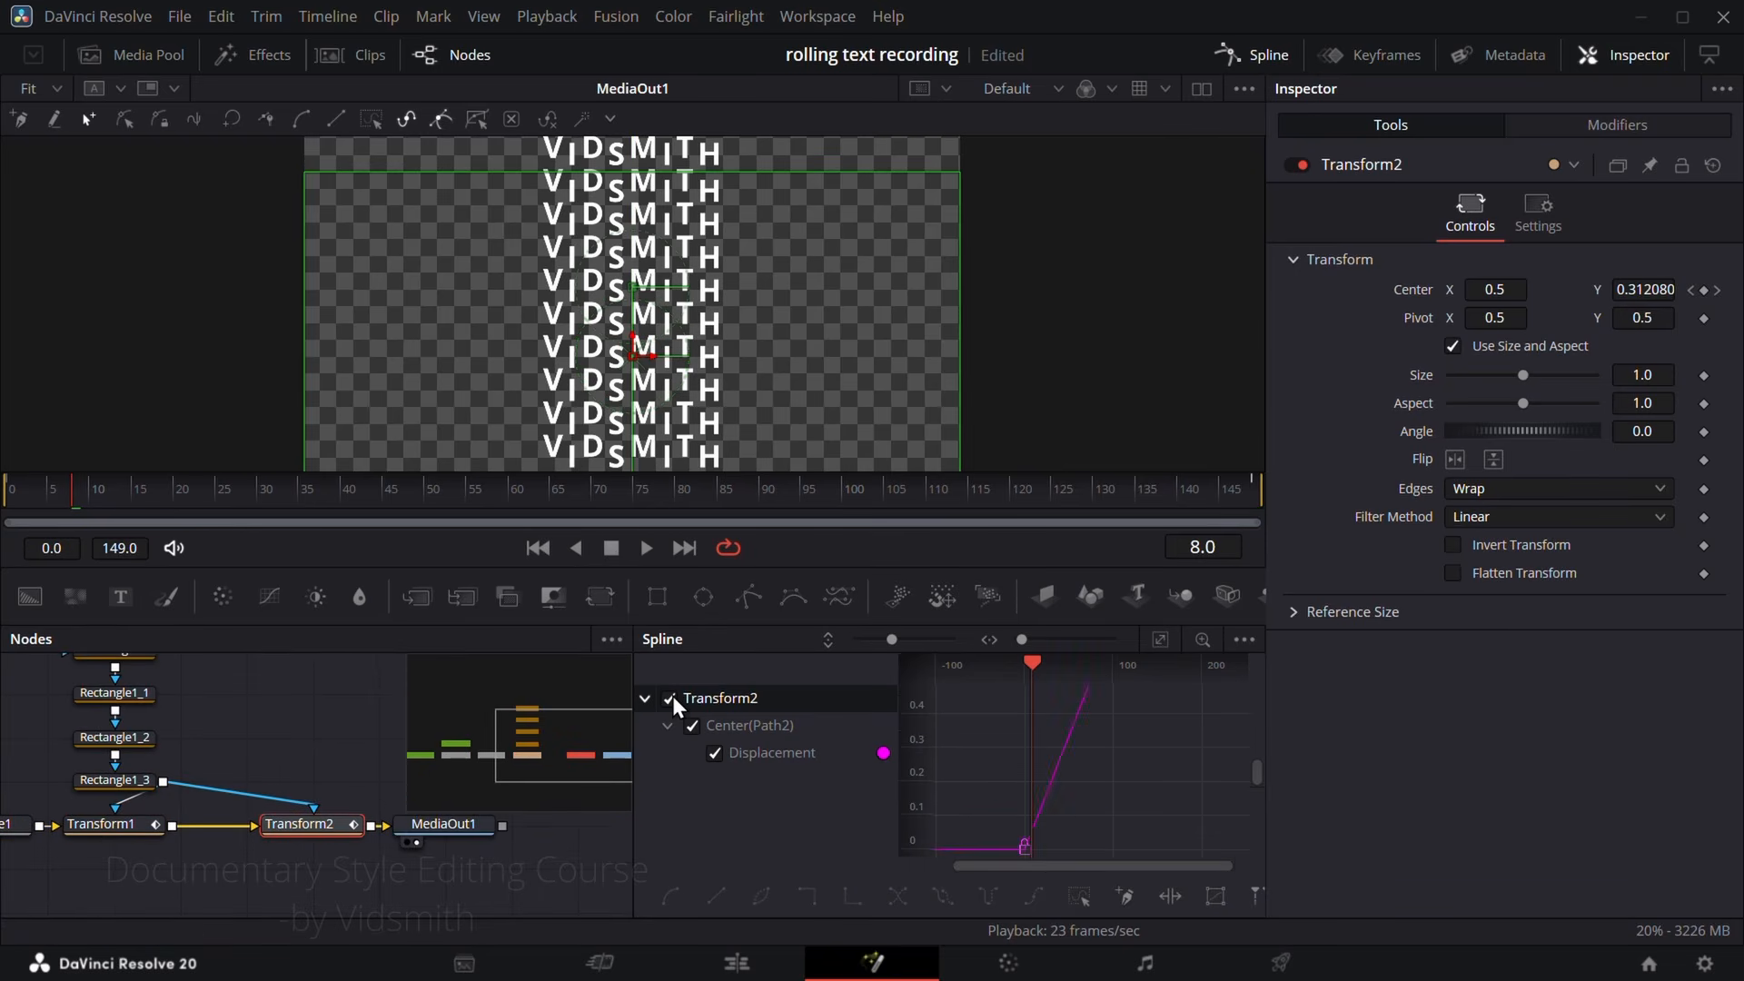
left_click(1151, 642)
scroll(1072, 732, "down", 2)
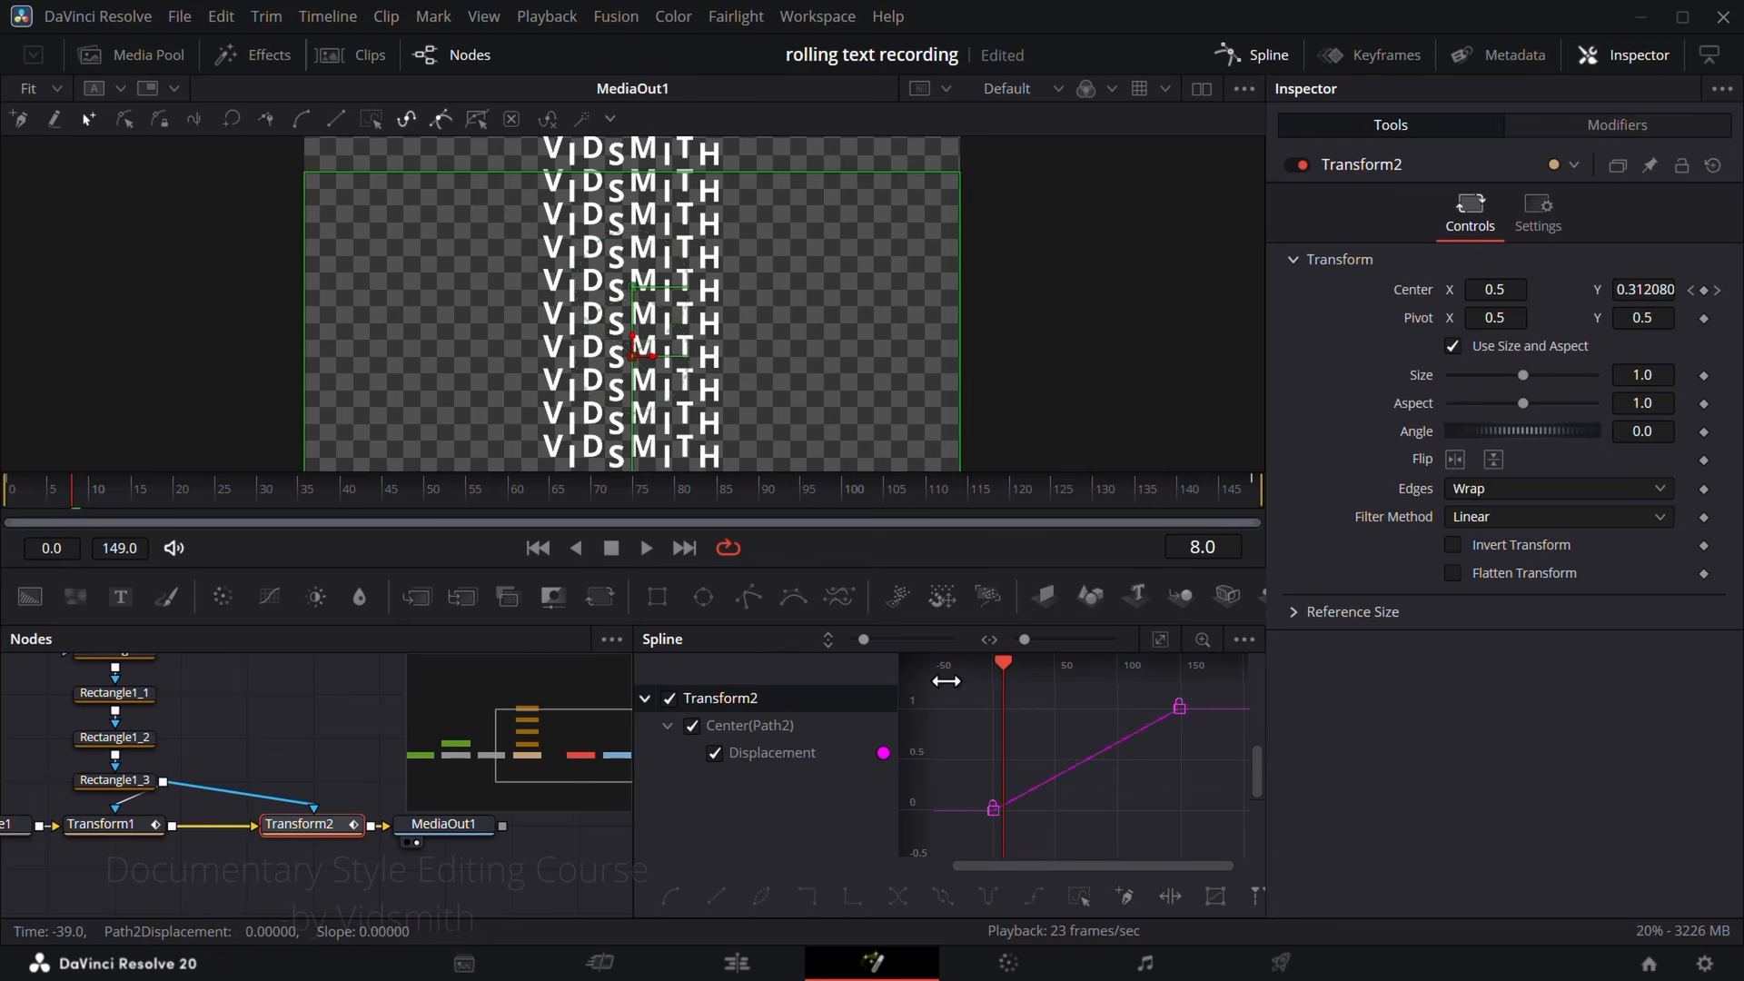
scroll(946, 681, "down", 1)
left_click_drag(964, 696, 1191, 837)
key("s")
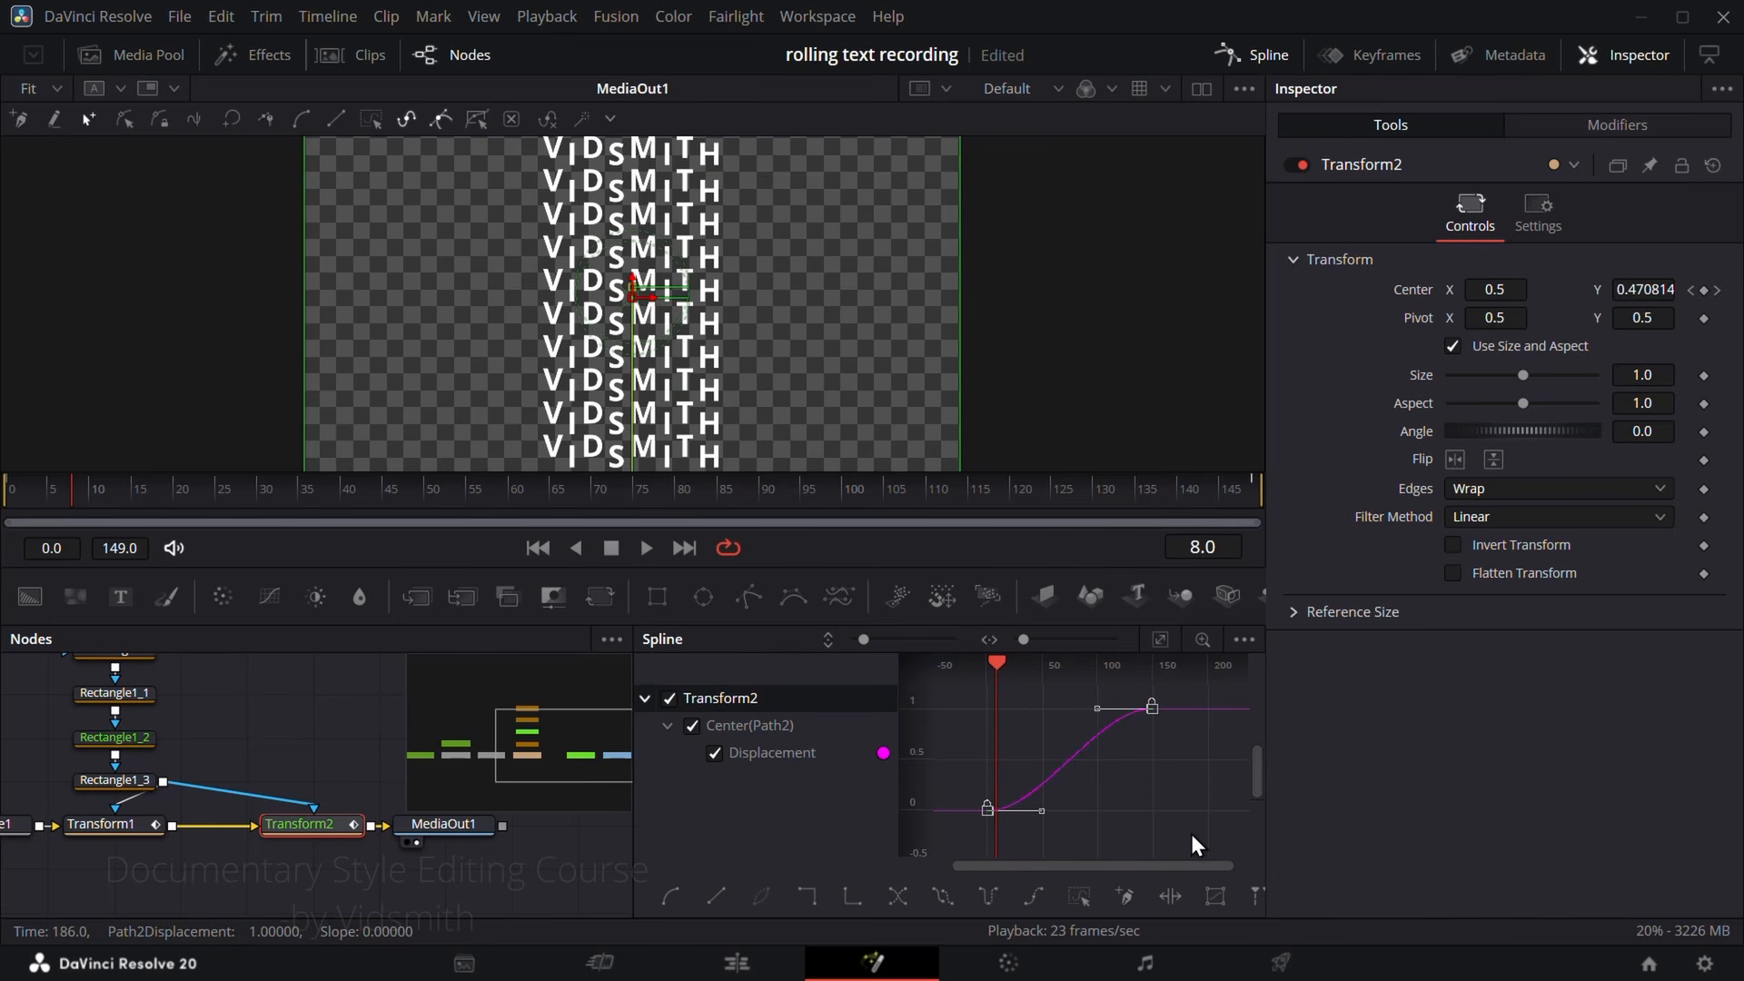
left_click(1269, 55)
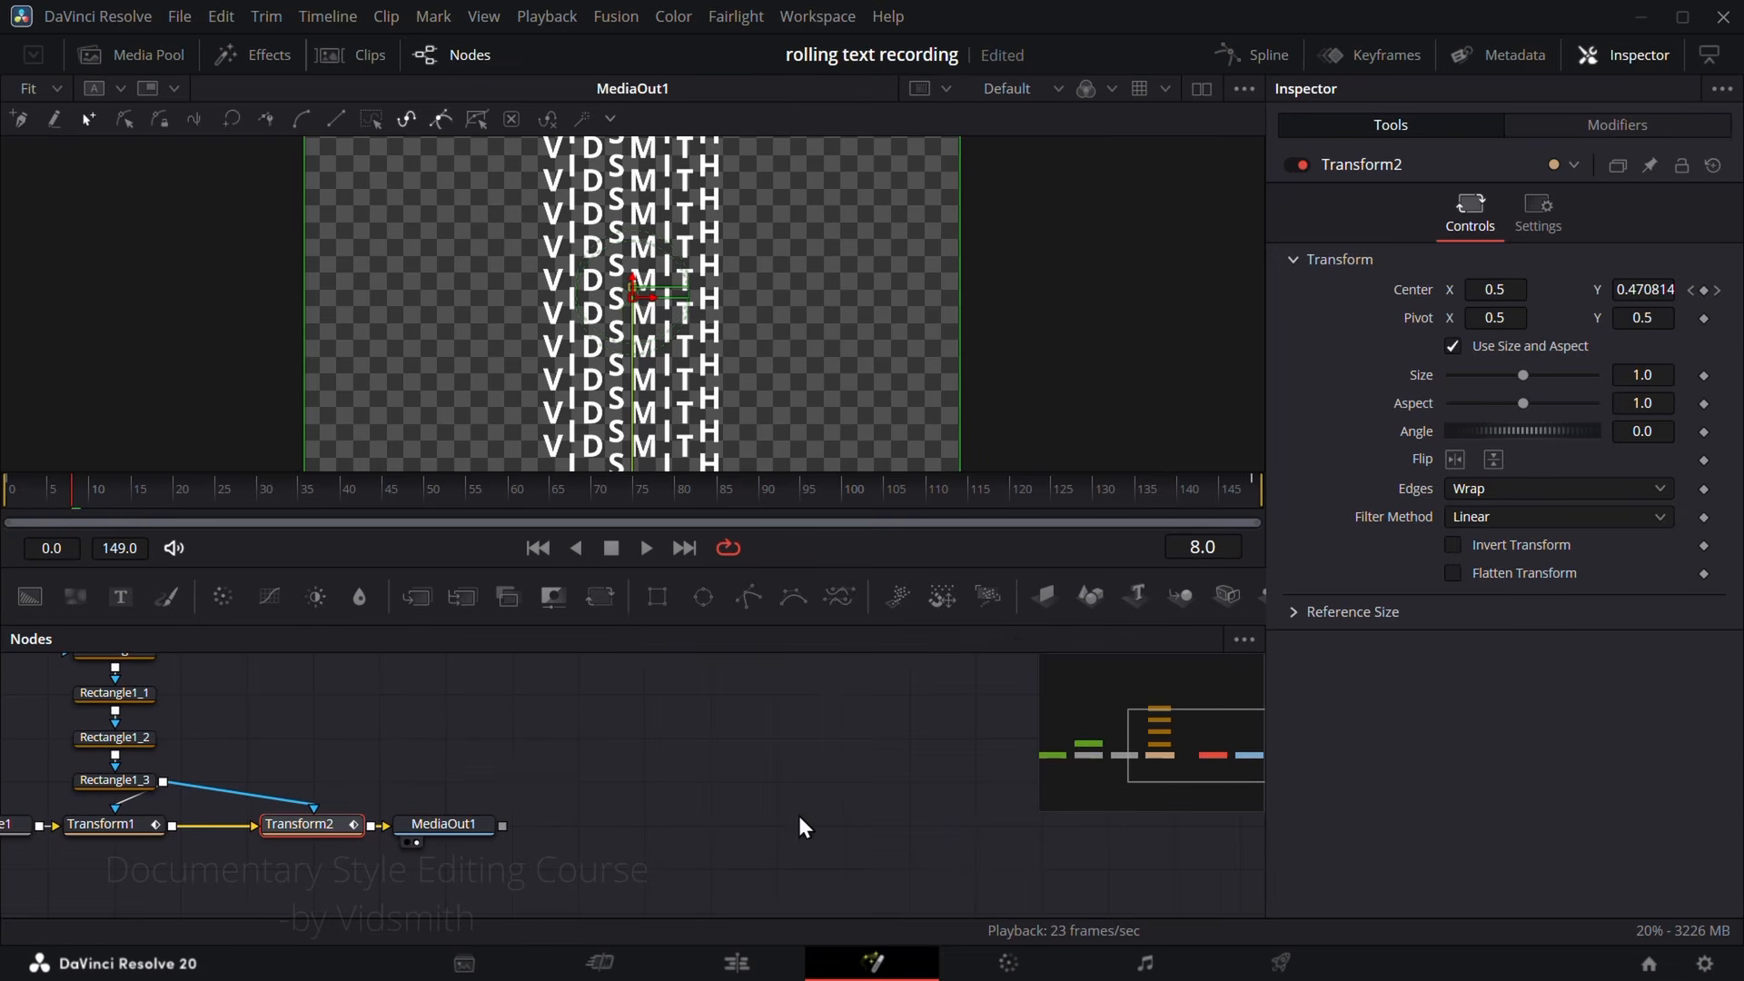
Step: Play the animation from the first frame to review the eased rolling motion
left_click_drag(464, 749, 923, 766)
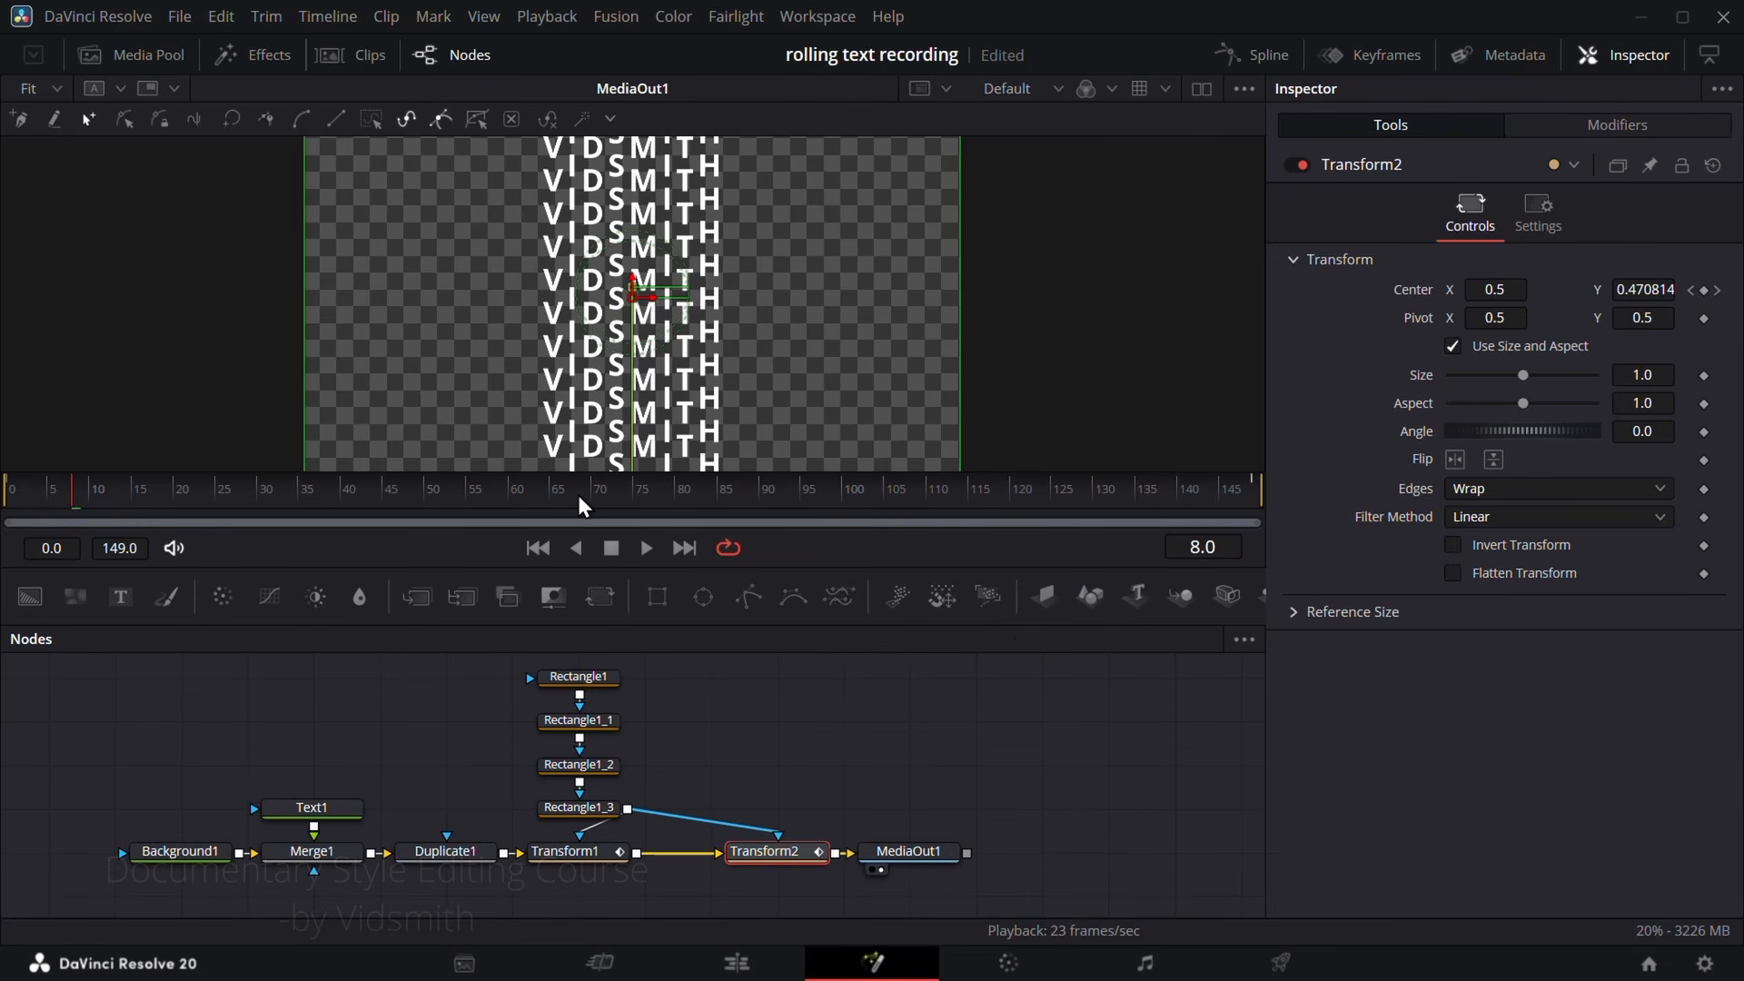
left_click(538, 548)
key("space")
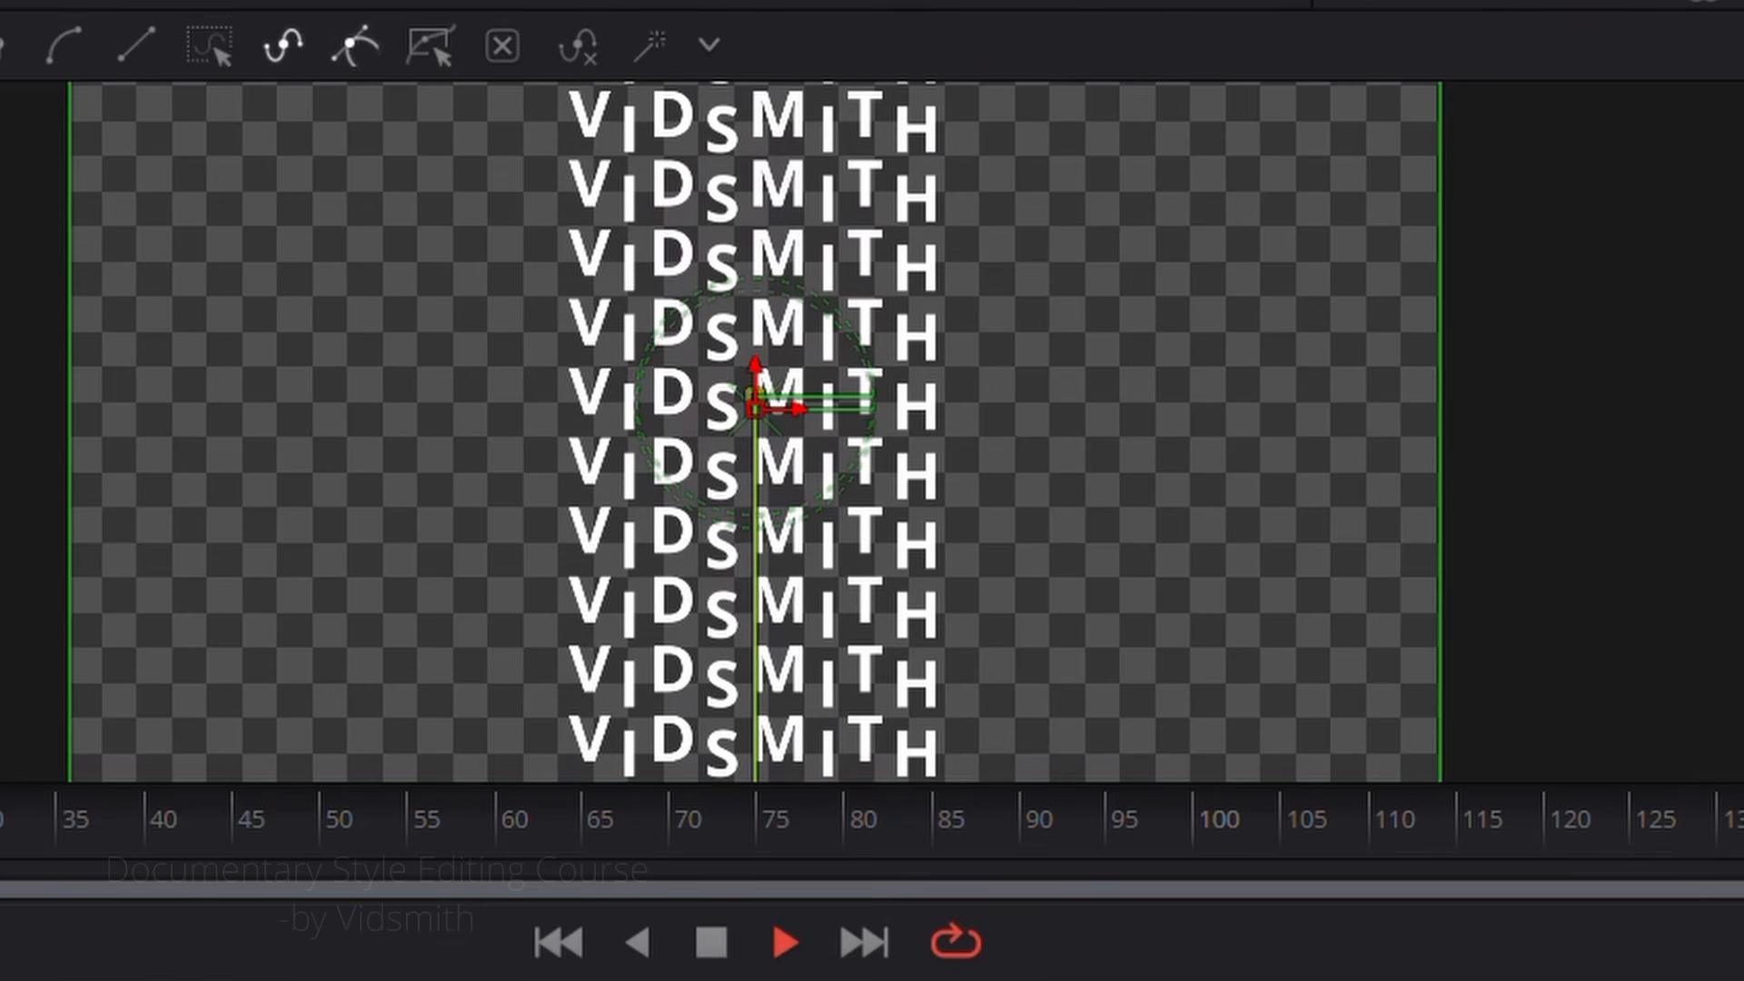
key("space")
Step: Move MediaOut1 farther from Transform2 and add a second Background node below the existing chain
left_click(647, 728)
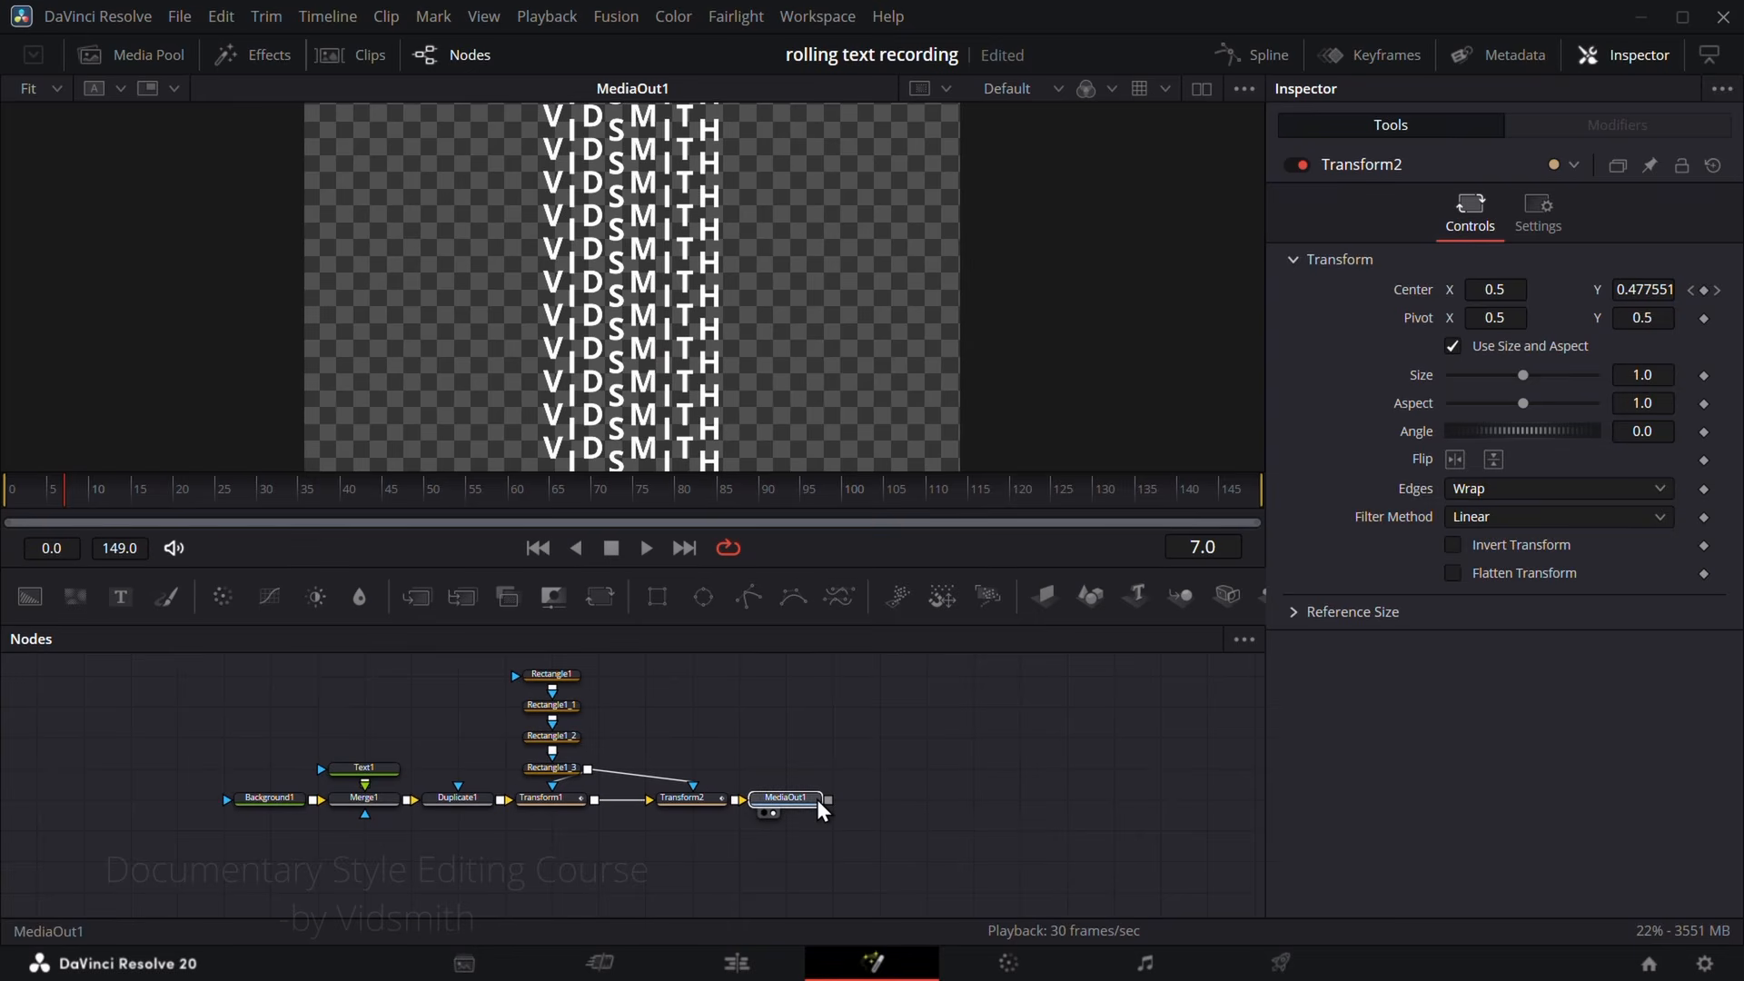
left_click_drag(821, 809, 1006, 808)
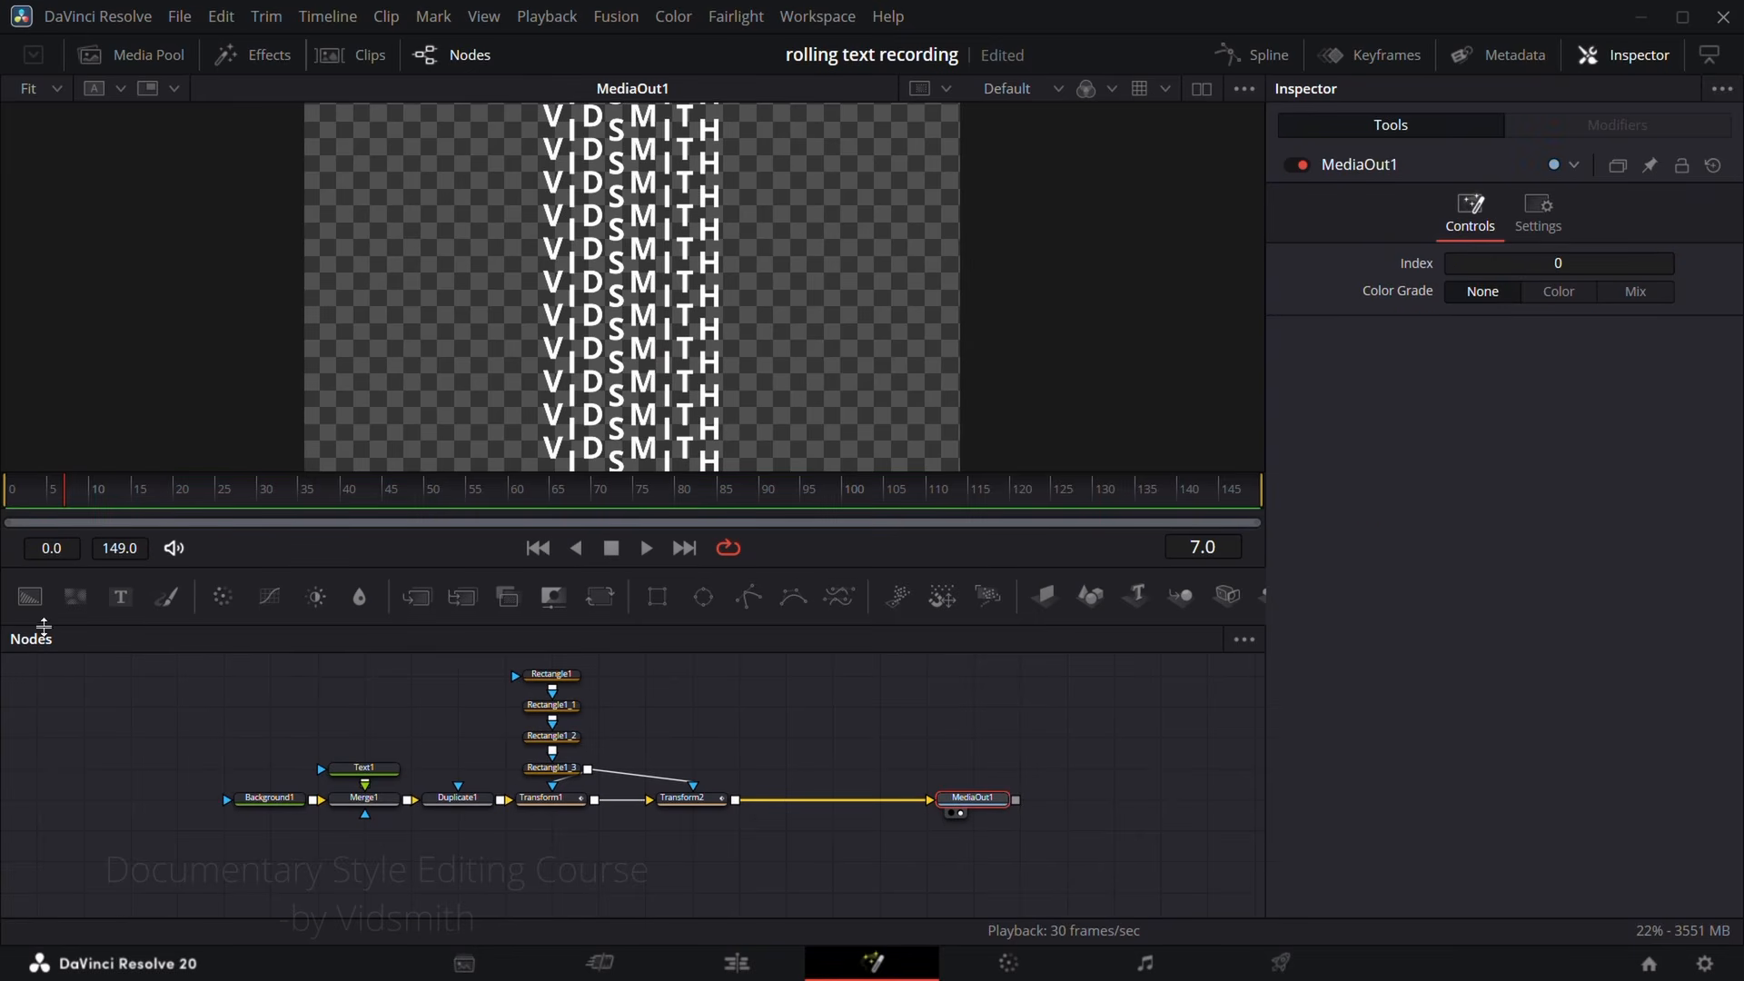
left_click_drag(30, 596, 540, 885)
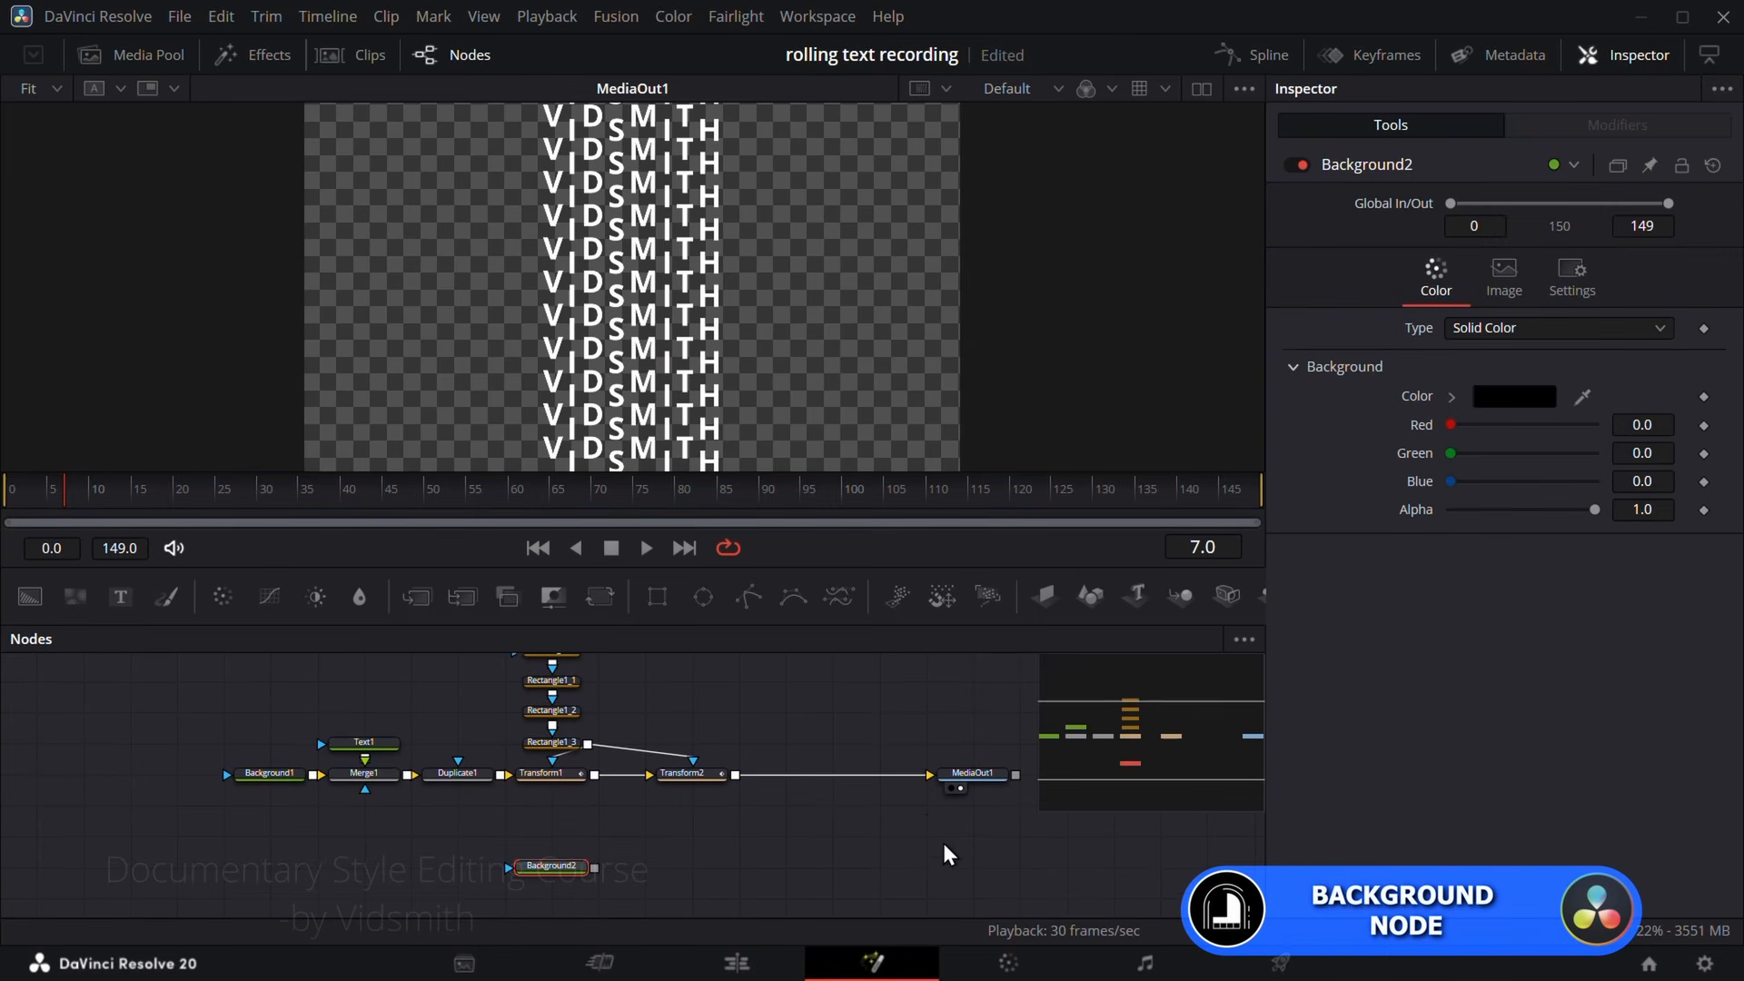
Step: Disconnect MediaOut1 from Transform2, move it level with Background2, and connect Background2's output to it
left_click_drag(918, 776, 866, 844)
left_click_drag(960, 777, 910, 868)
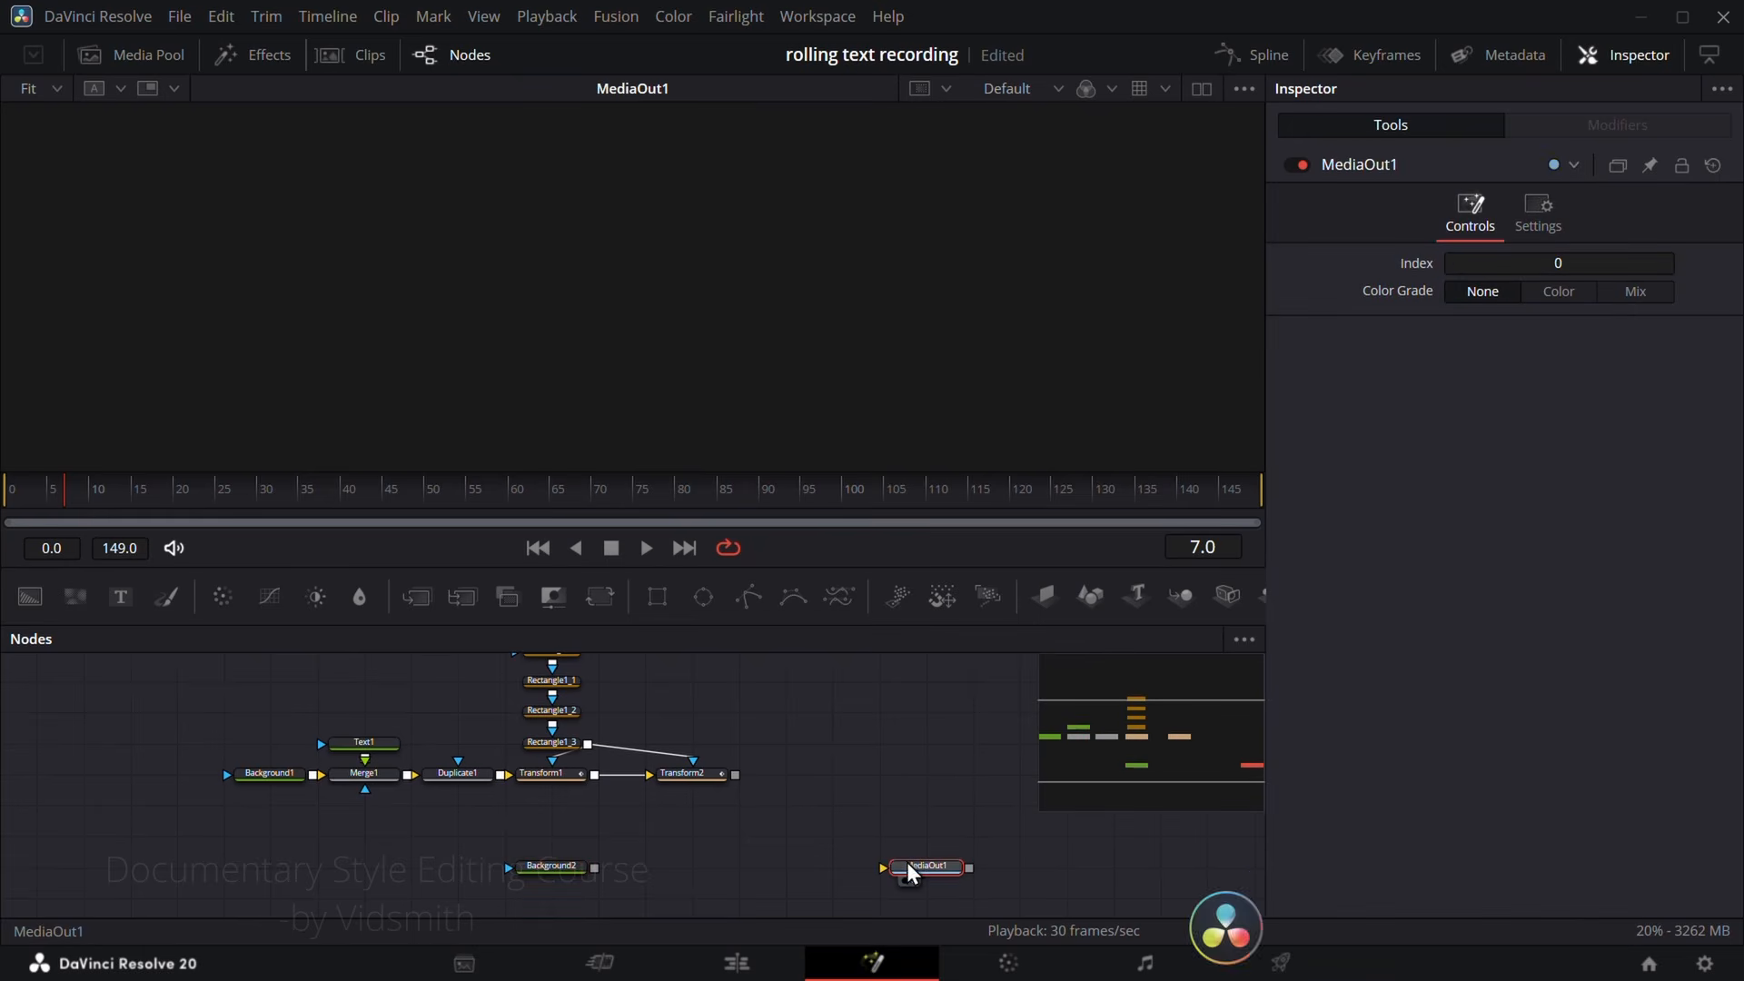
left_click_drag(594, 867, 922, 867)
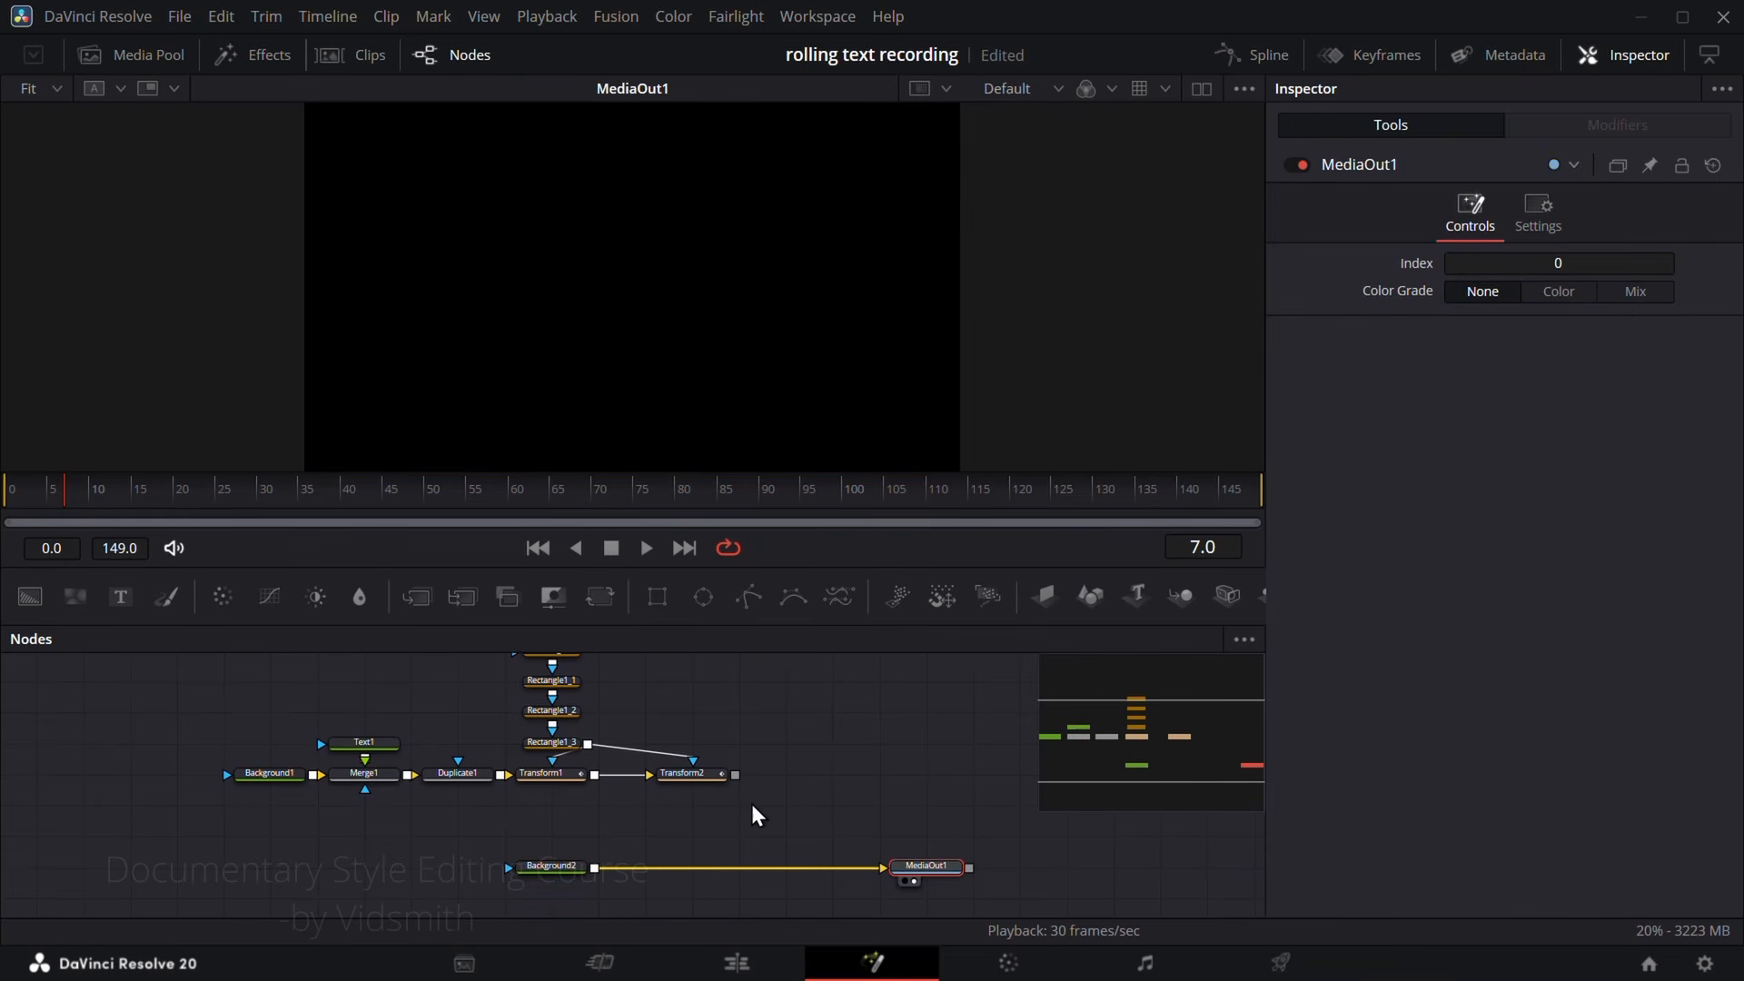
Step: Merge Transform2's output over Background2 and attach a Rectangle node as the mask of the new Merge
left_click_drag(736, 775, 599, 868)
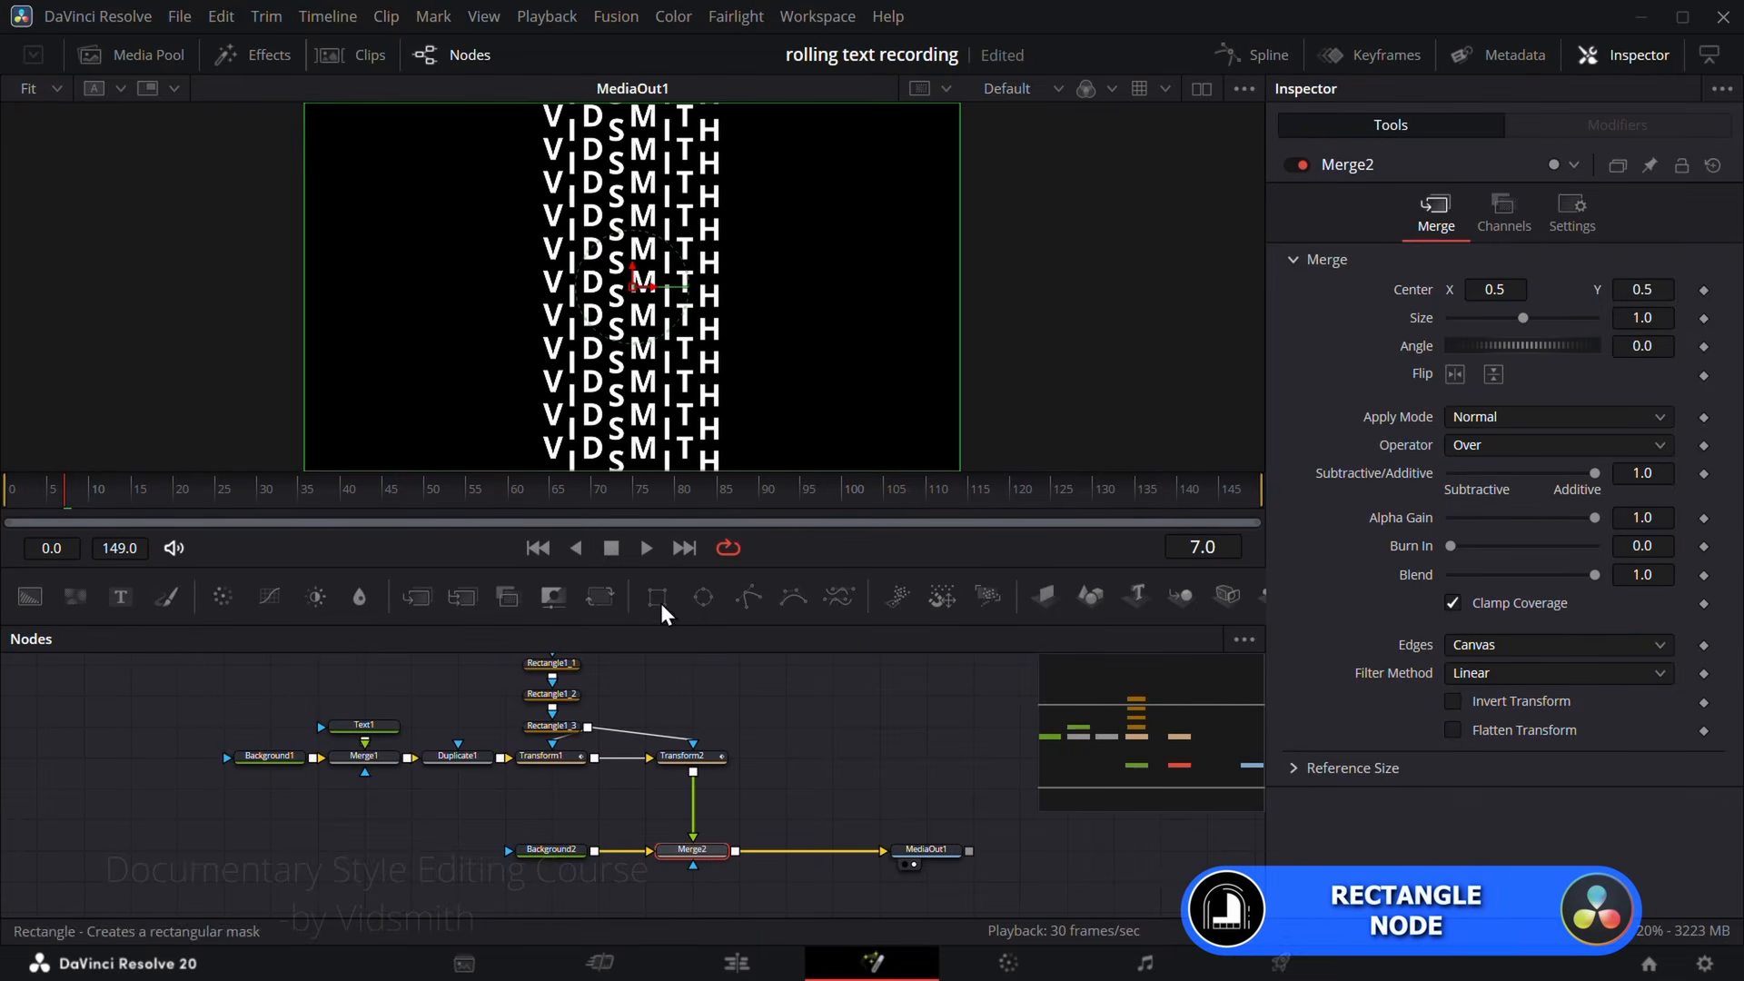
left_click_drag(657, 597, 801, 816)
scroll(816, 859, "down", 2)
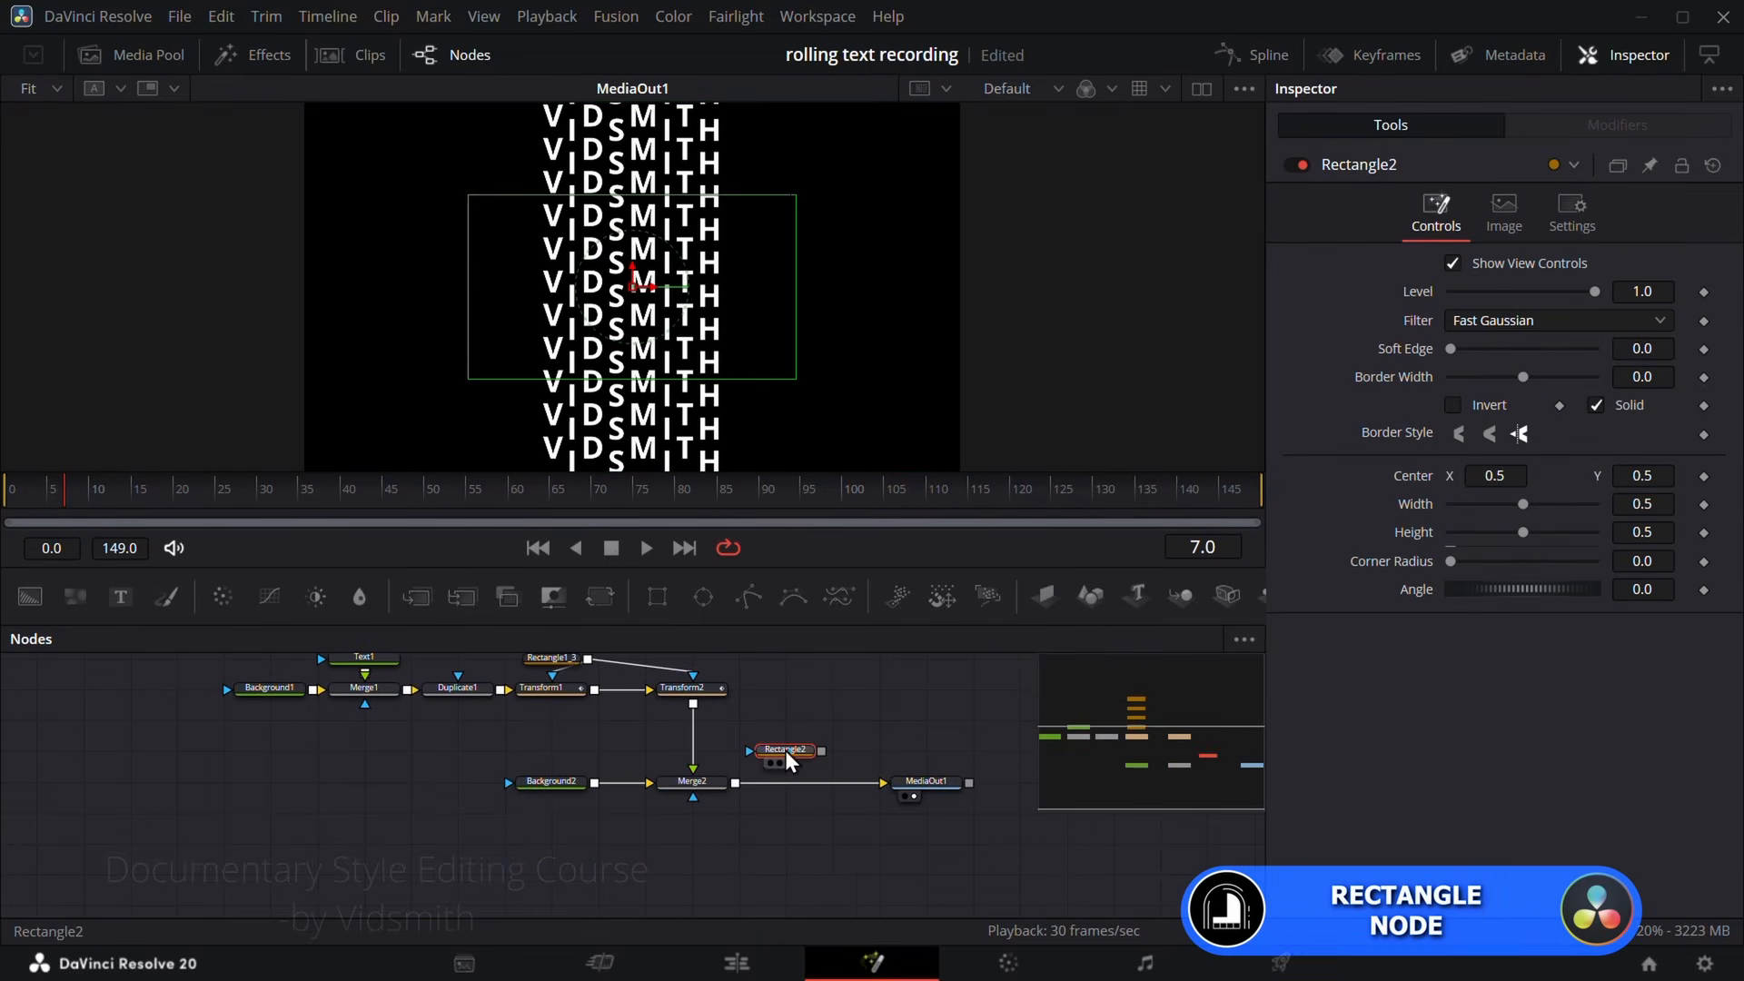
left_click_drag(784, 751, 691, 798)
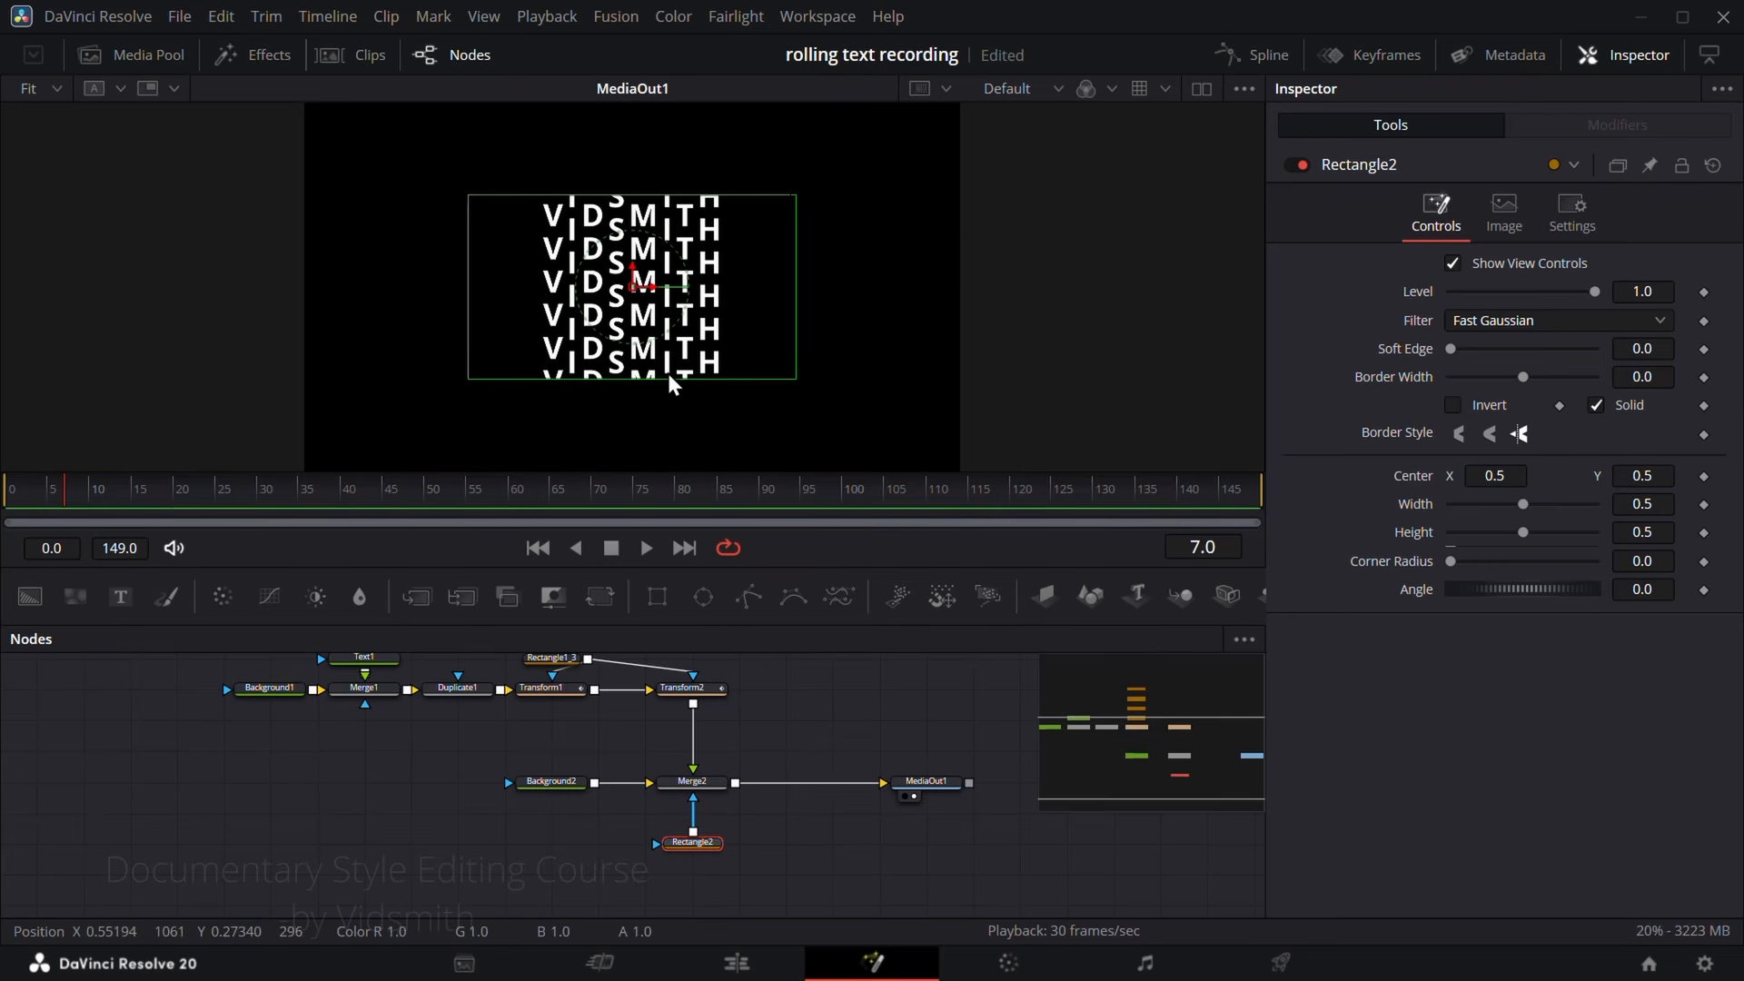
Step: Resize the Rectangle2 mask around the single VIDSMITH row at frame 0, to a height of about 0.109 and a width of about 1.026
left_click_drag(669, 376, 672, 312)
left_click_drag(591, 489, 3, 491)
scroll(642, 267, "up", 2)
left_click_drag(662, 355, 662, 347)
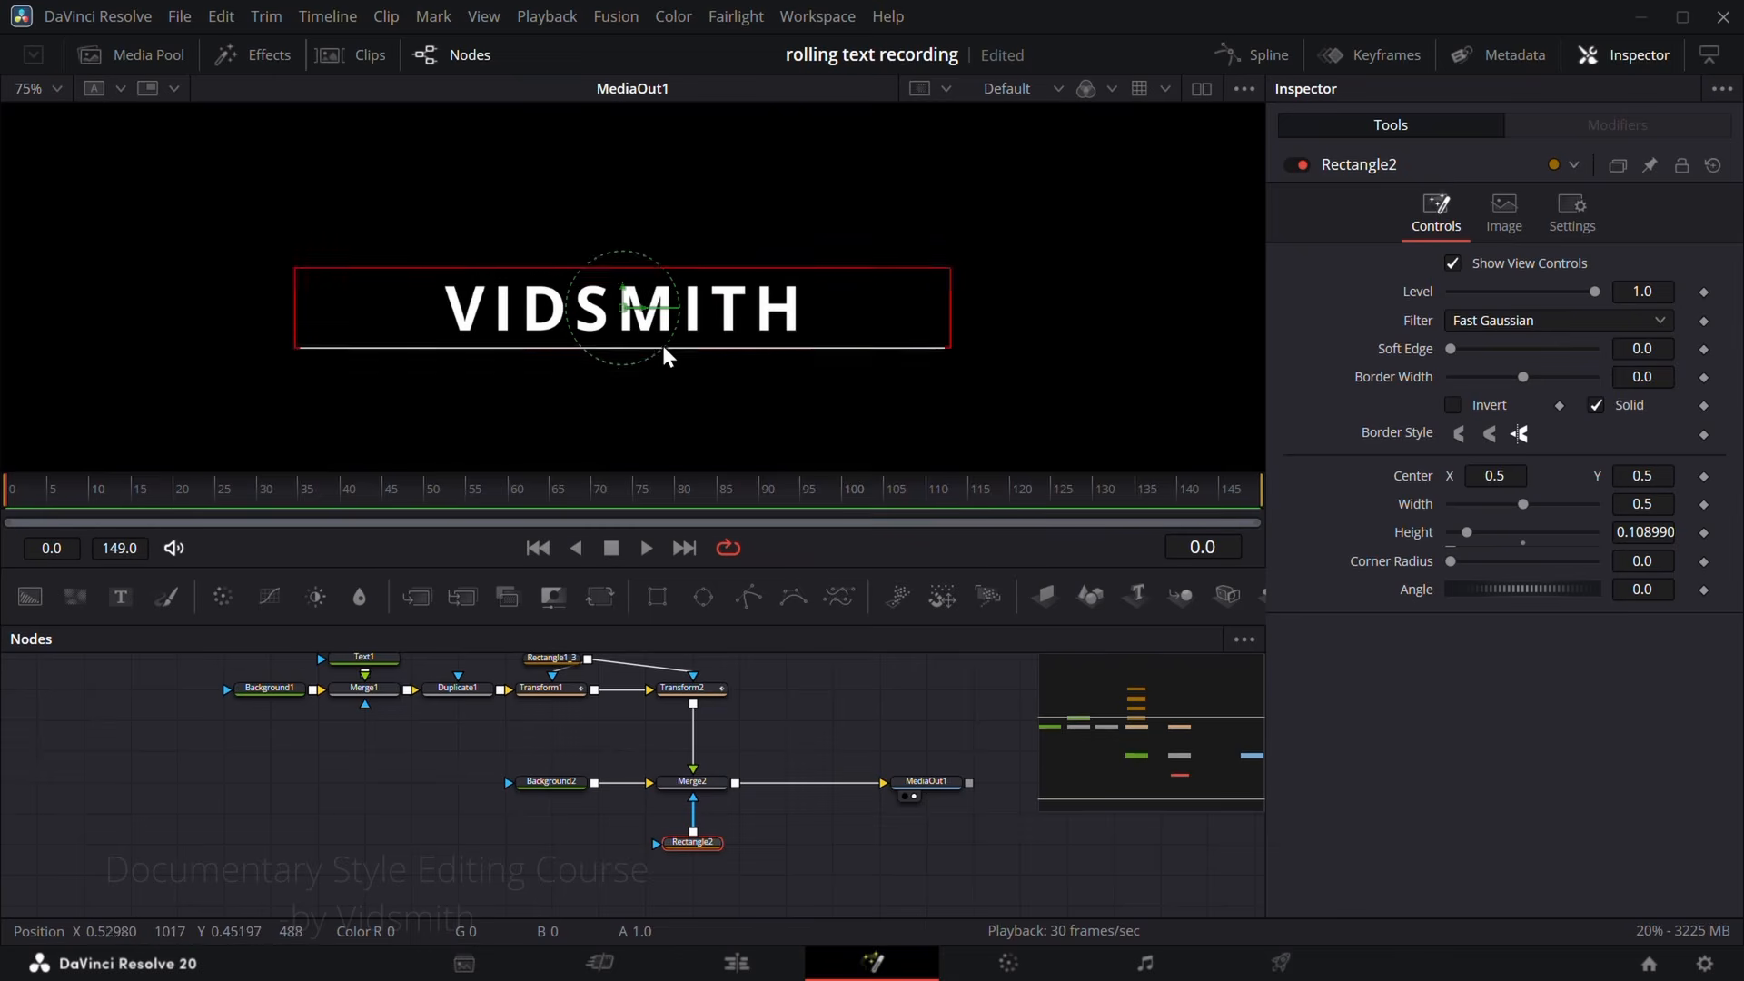
scroll(694, 341, "down", 2)
left_click_drag(822, 331, 987, 334)
Step: Soften the Rectangle2 mask at frame 52 with a Soft Edge of 0.0119 and play the composition
left_click(445, 490)
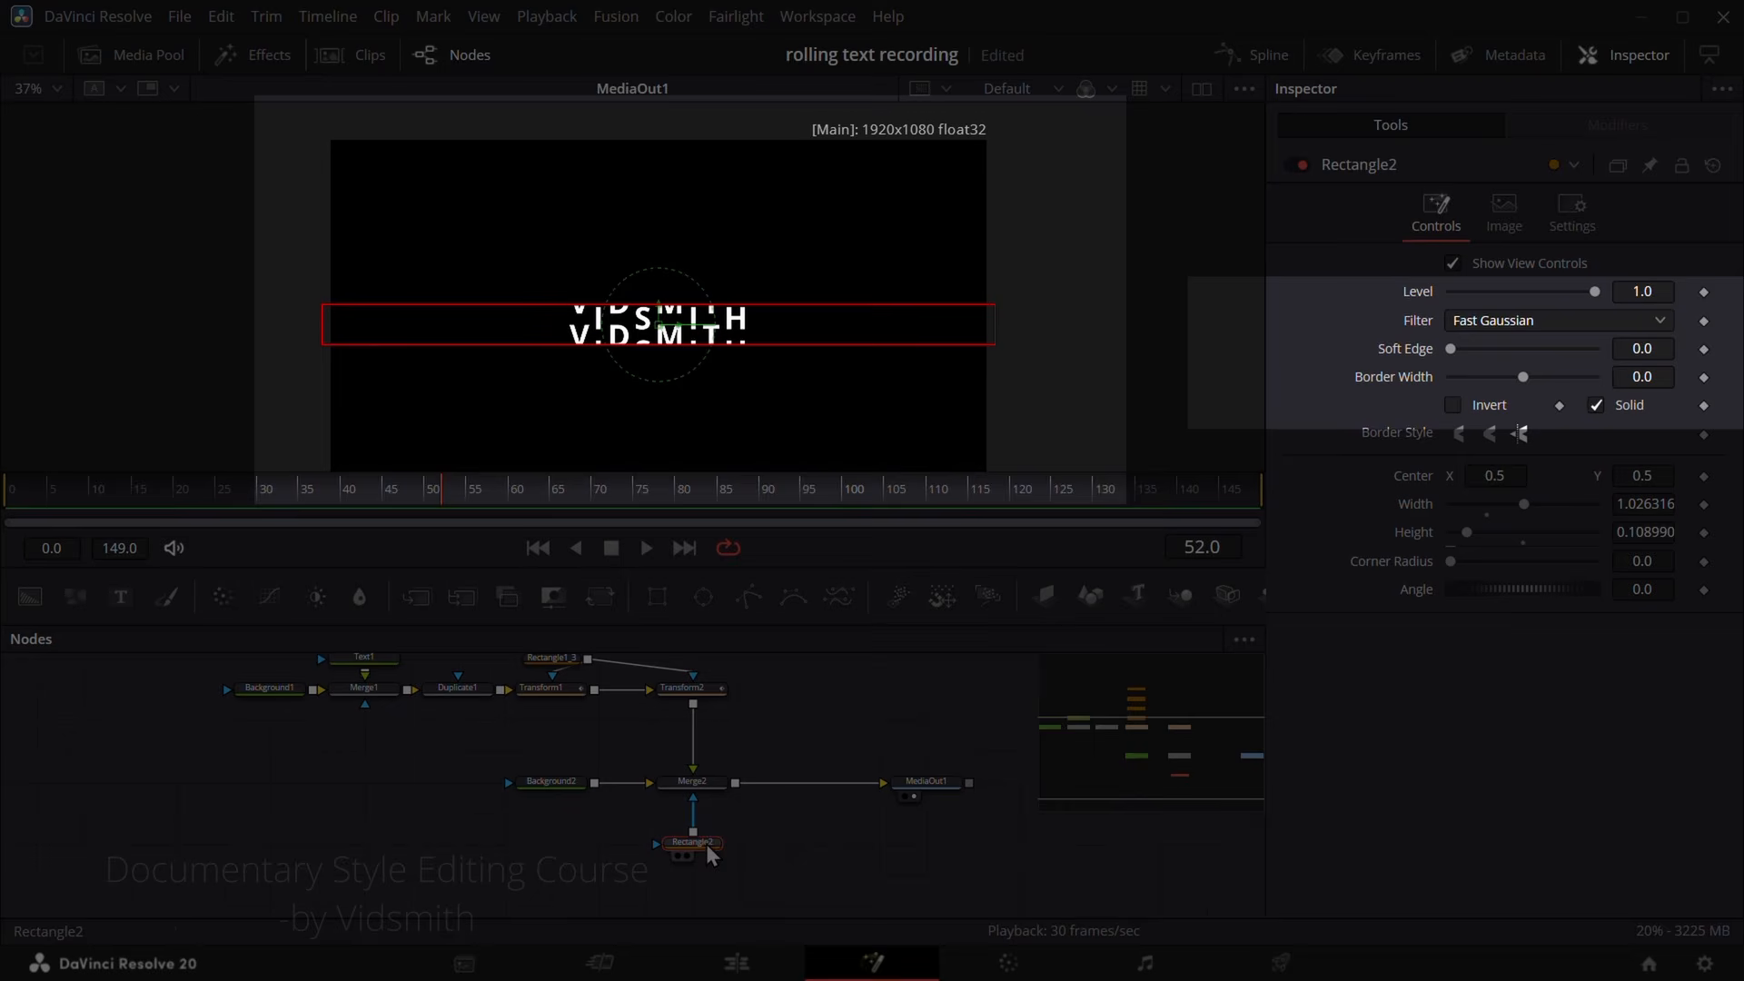
mouse_move(1639, 348)
left_mouse_down()
mouse_move(1730, 348)
mouse_move(1663, 348)
left_mouse_up()
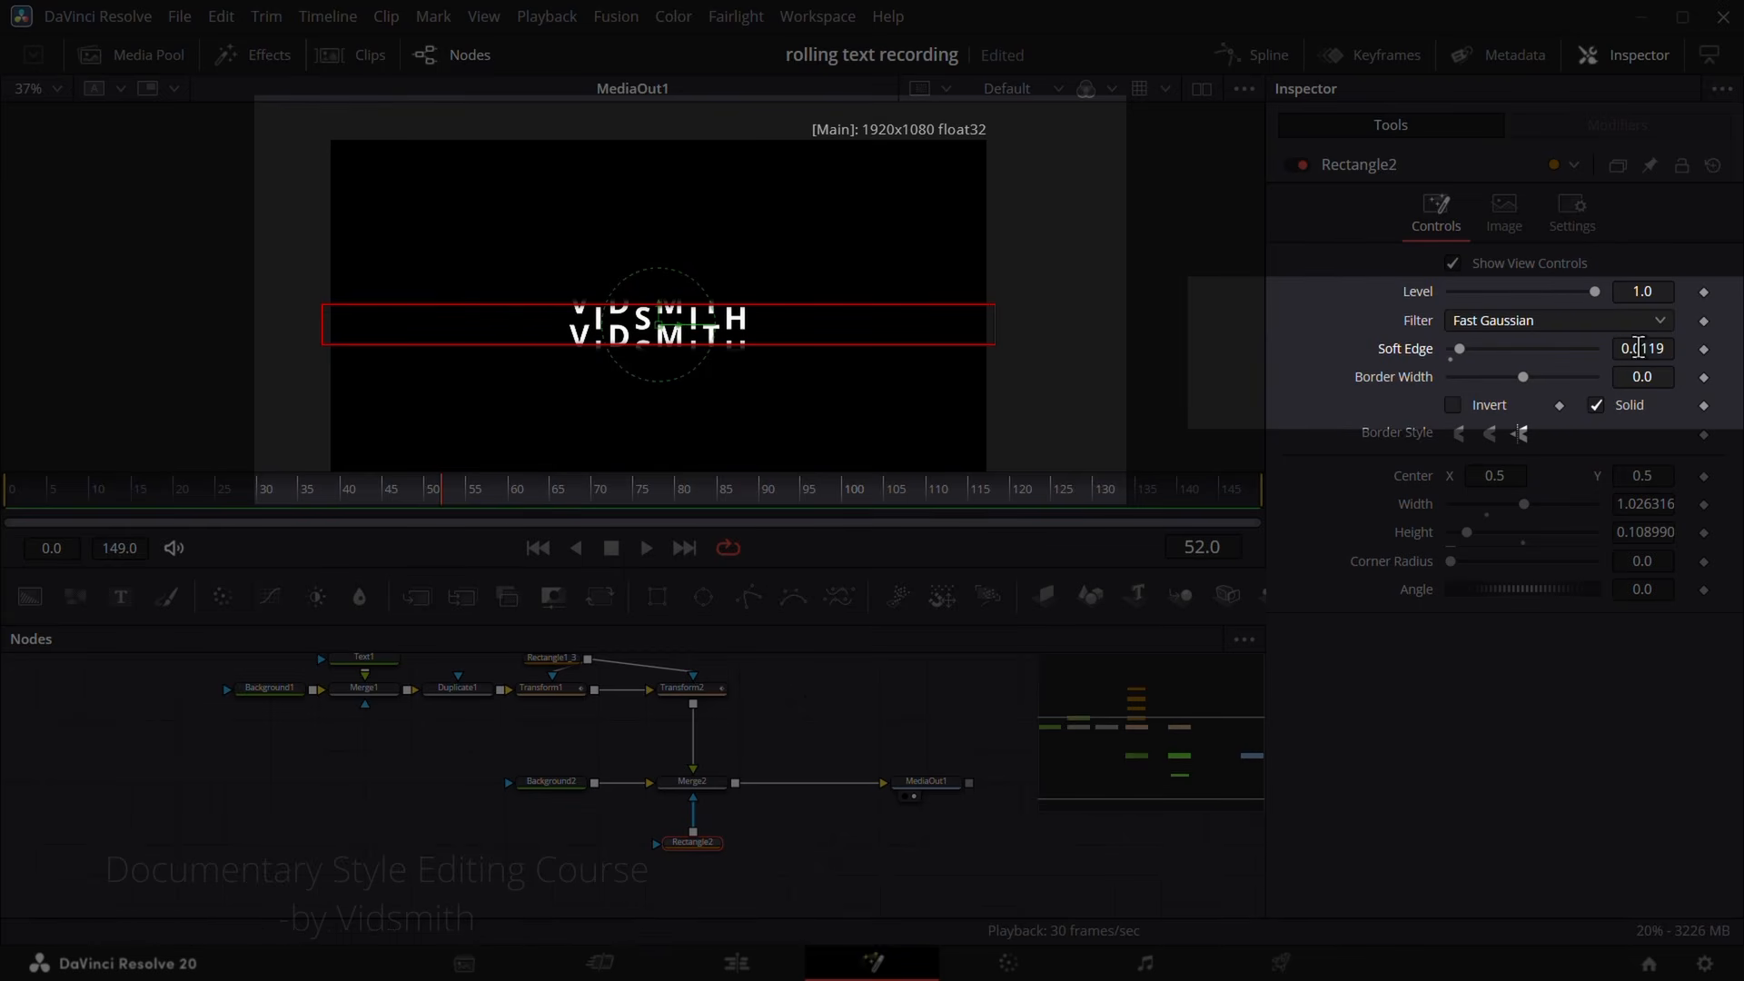
left_click(804, 696)
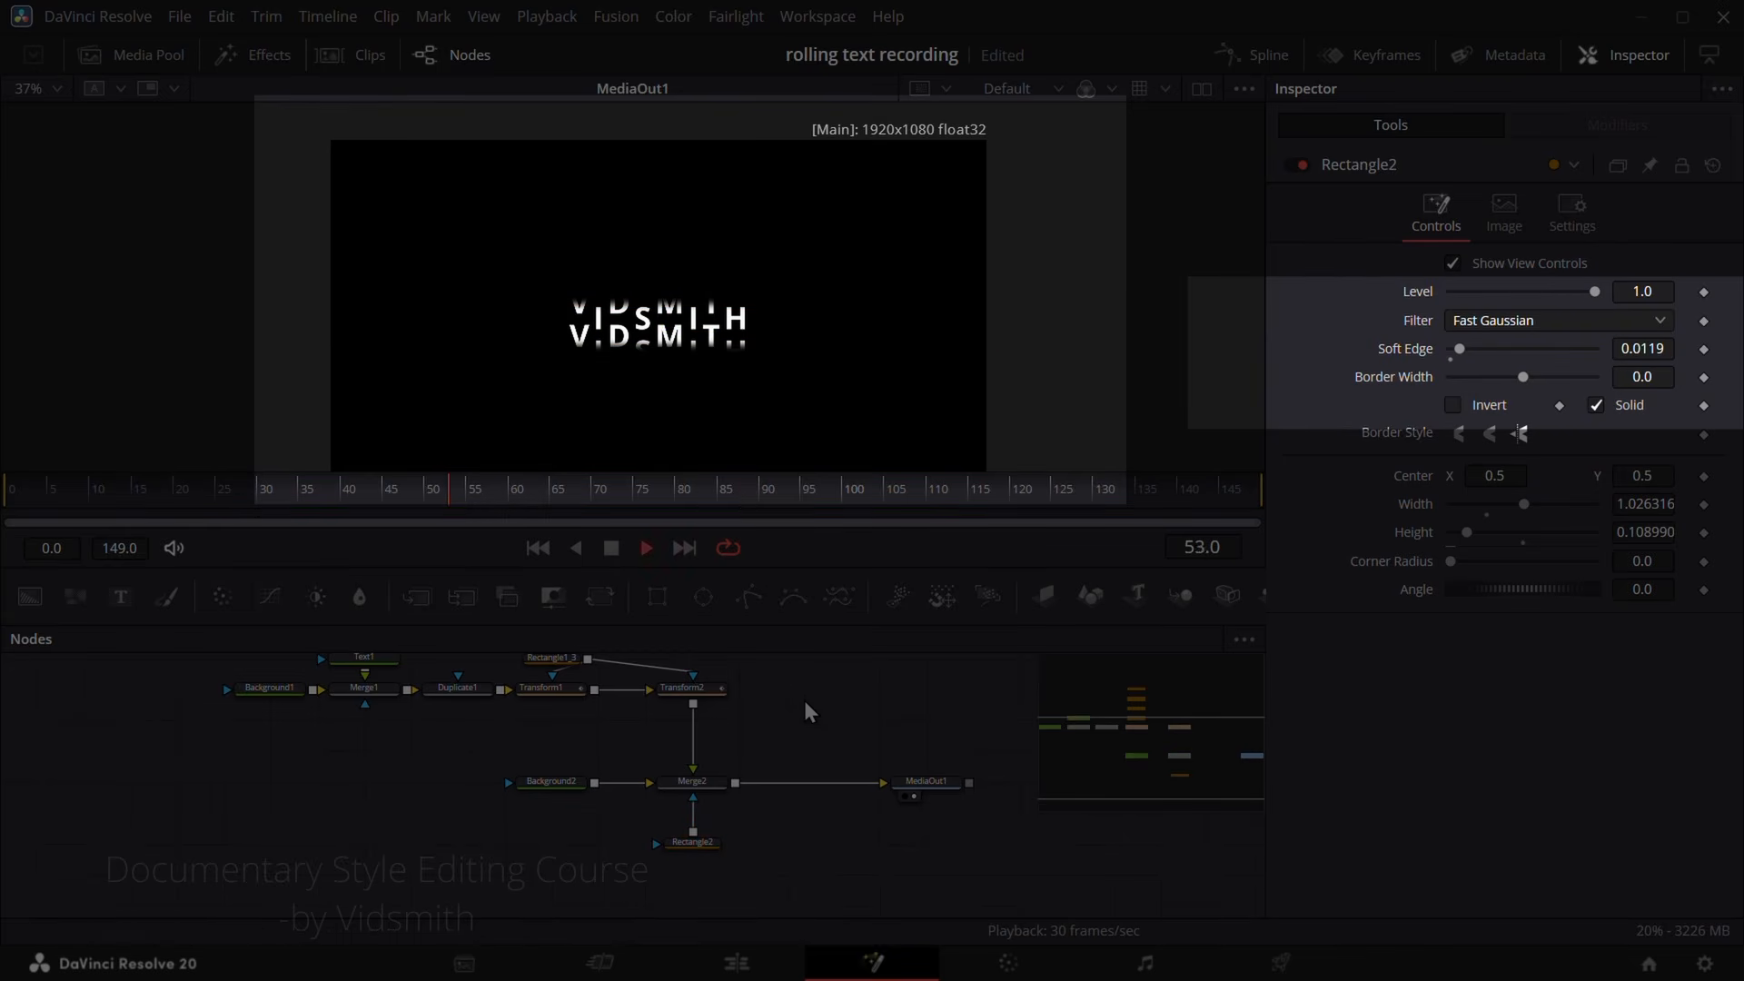
key("space")
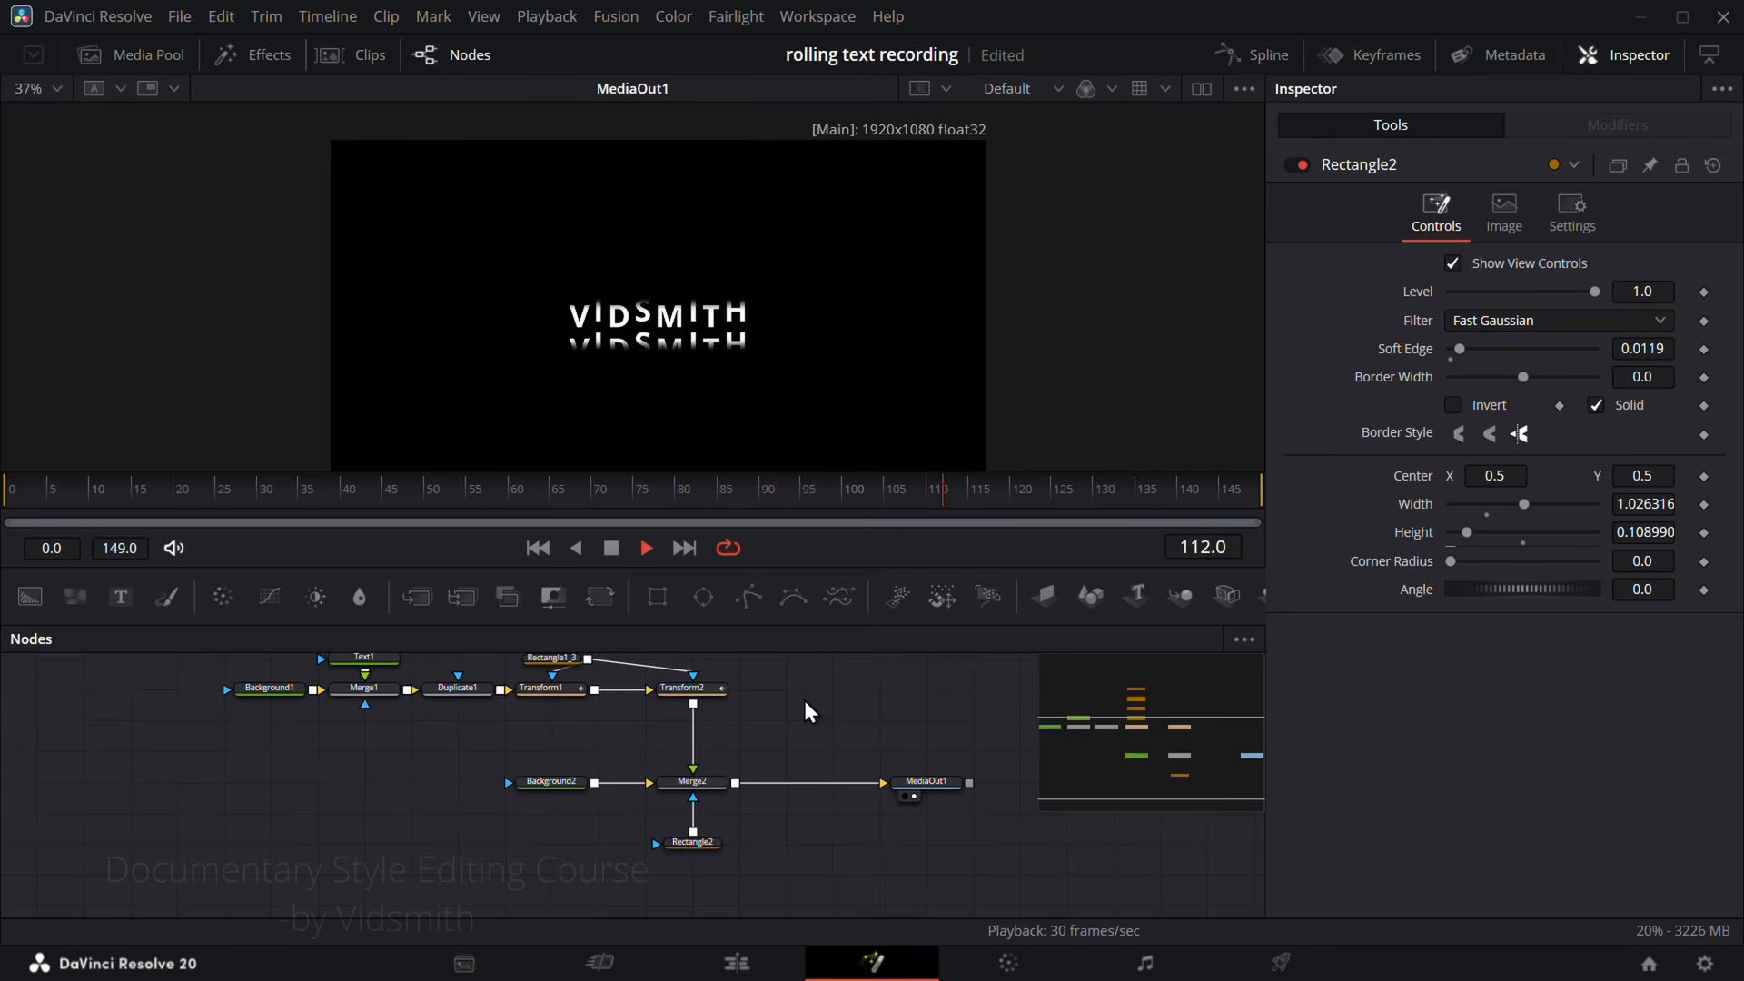
Step: Review the rolling text full screen in the Edit page timeline
left_click(765, 955)
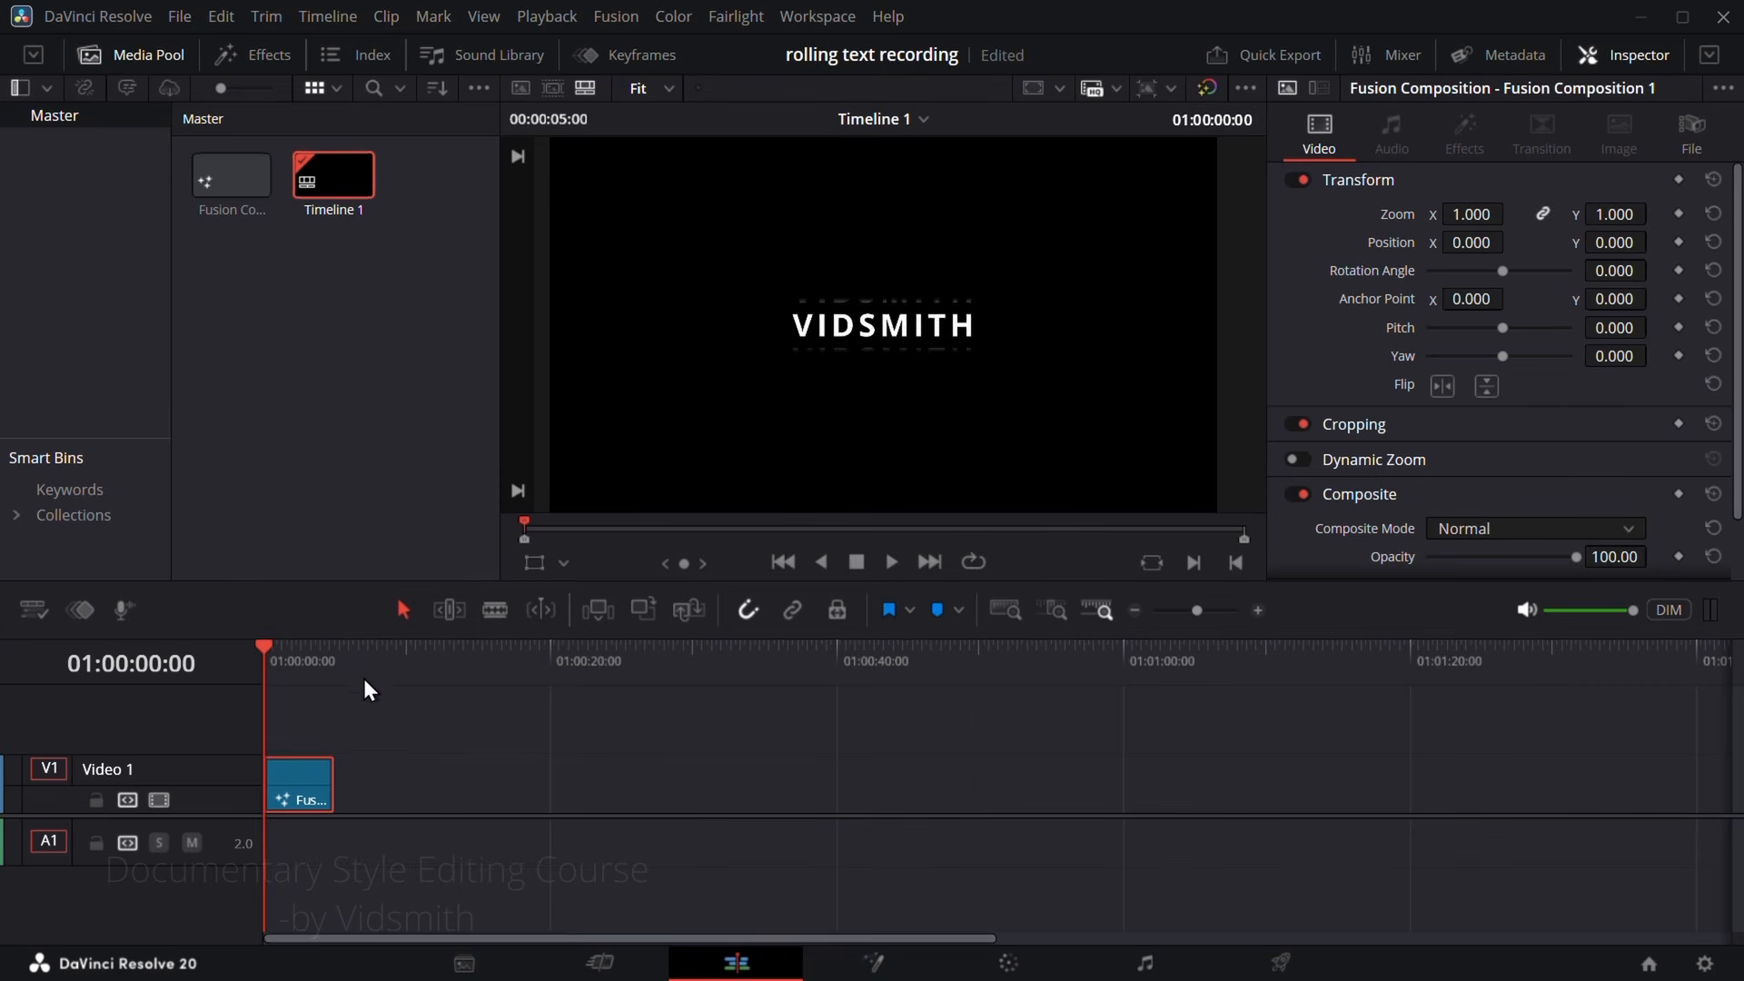
key("space")
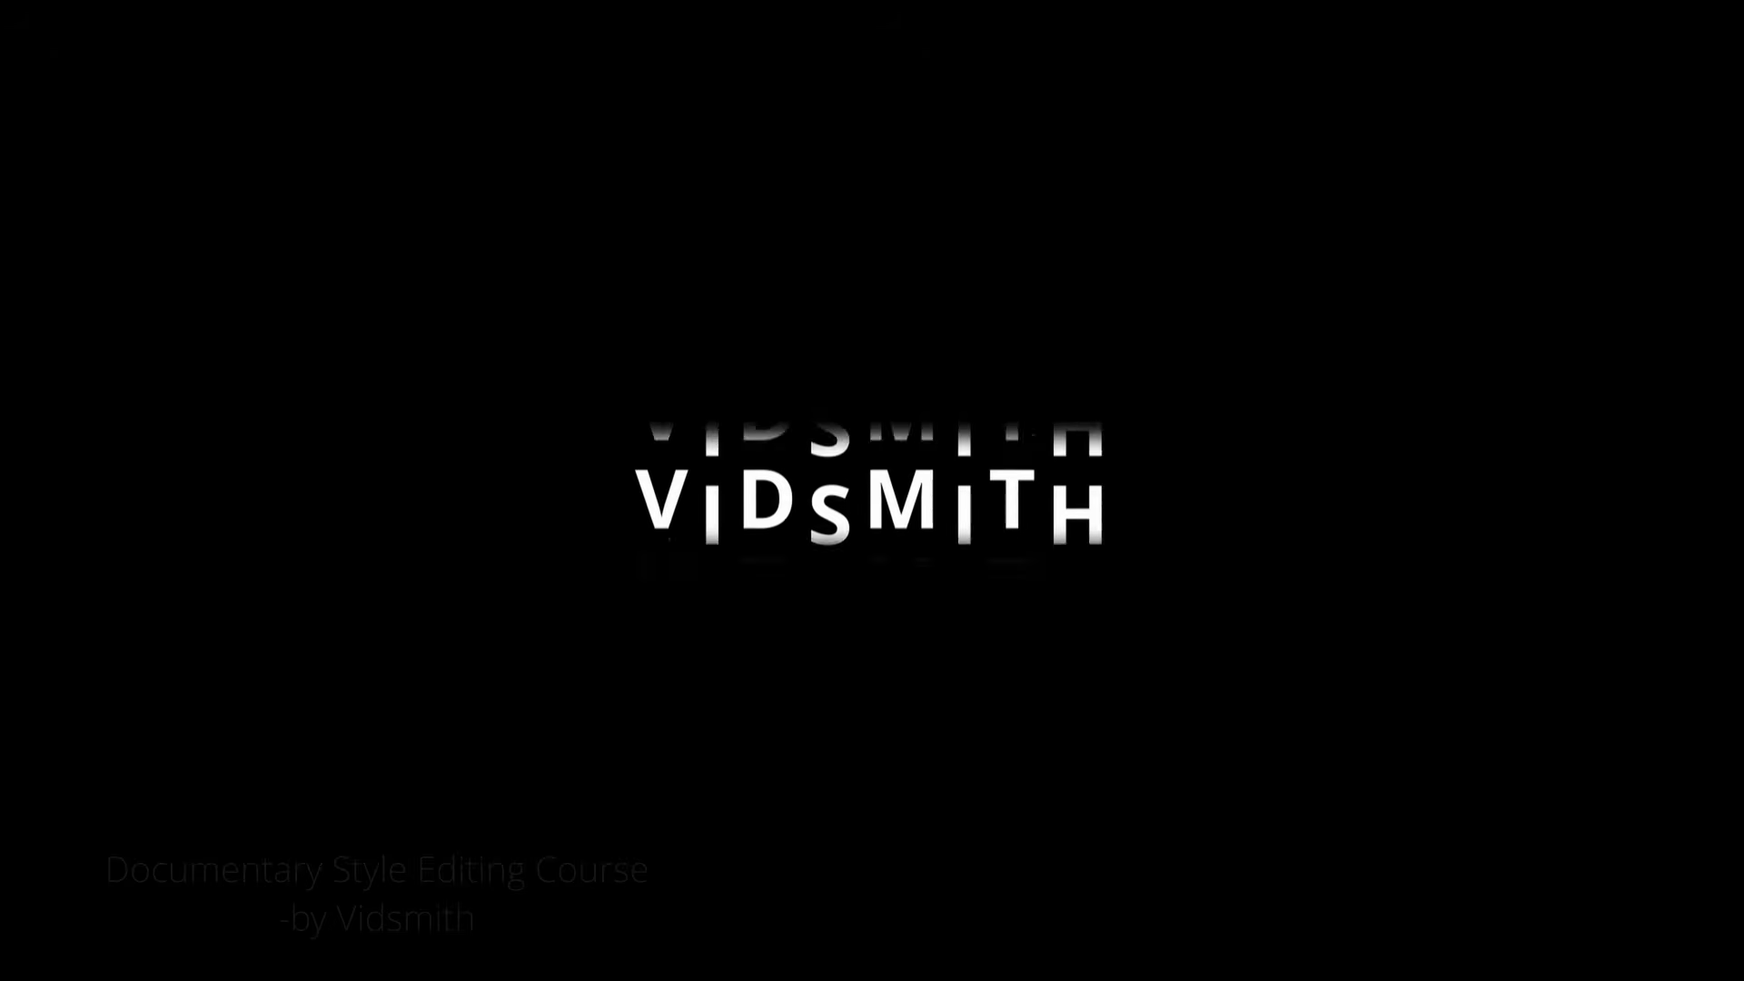
key("Escape")
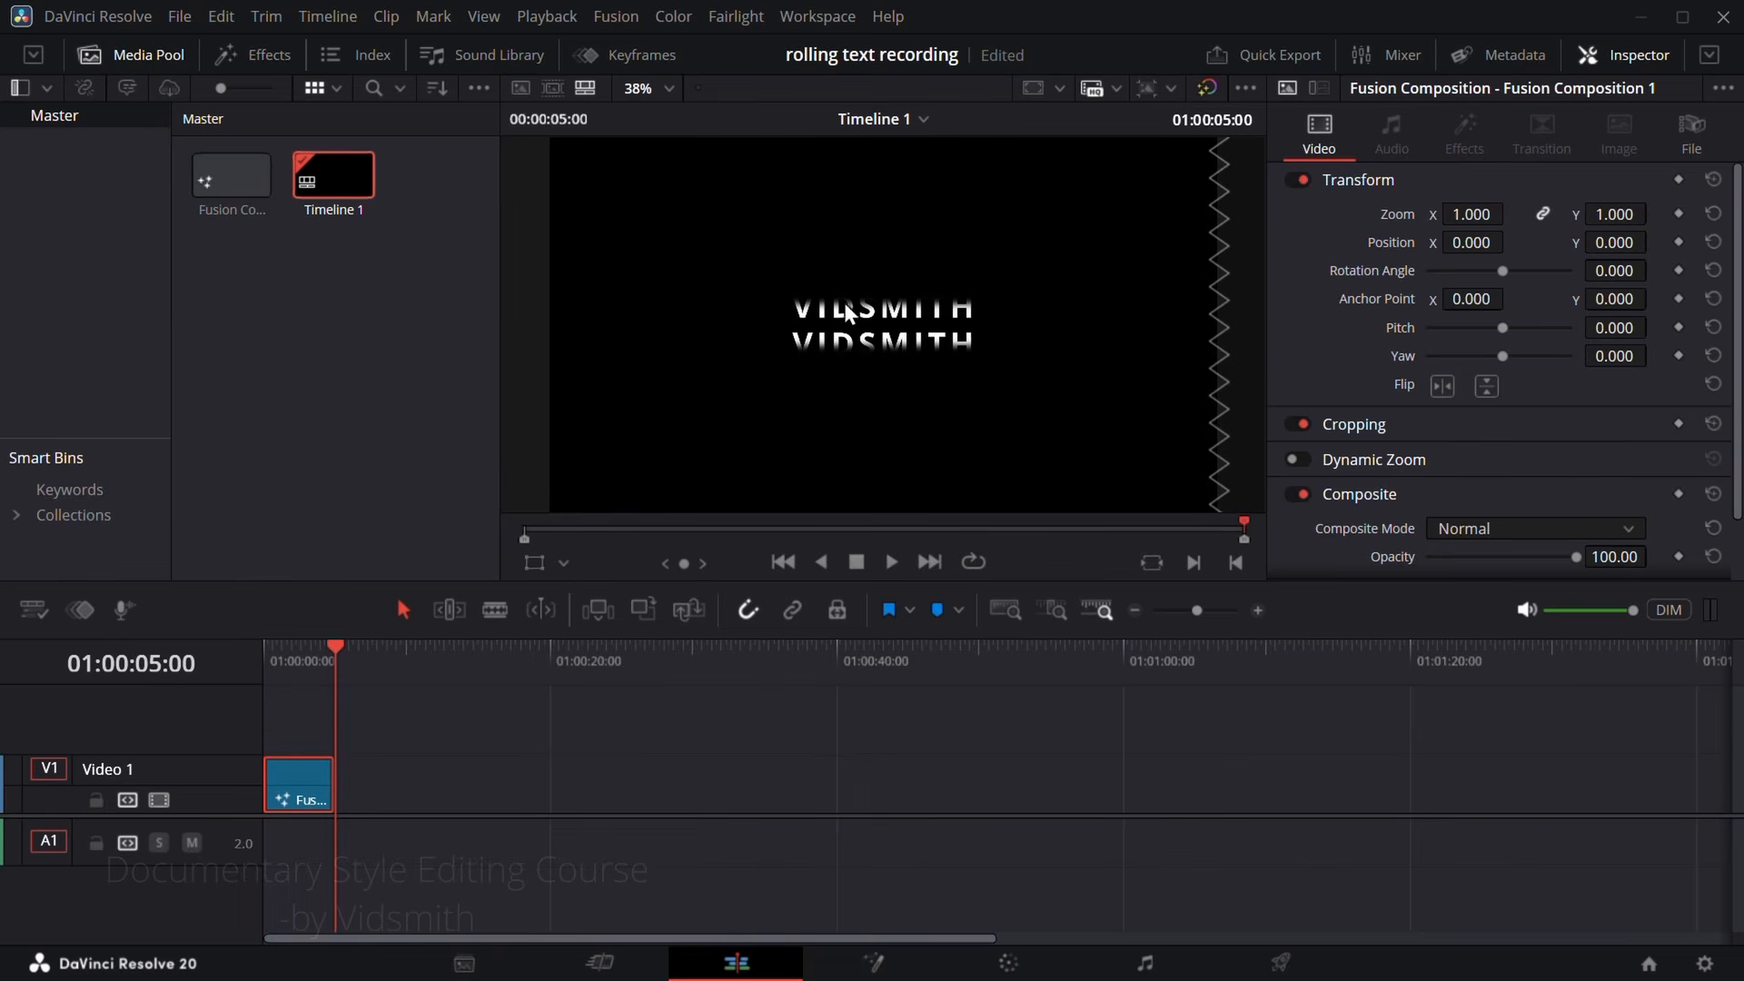
Step: Return to Fusion, select Transform1, display the viewer guides and check the text alignment at frame 0
left_click(873, 961)
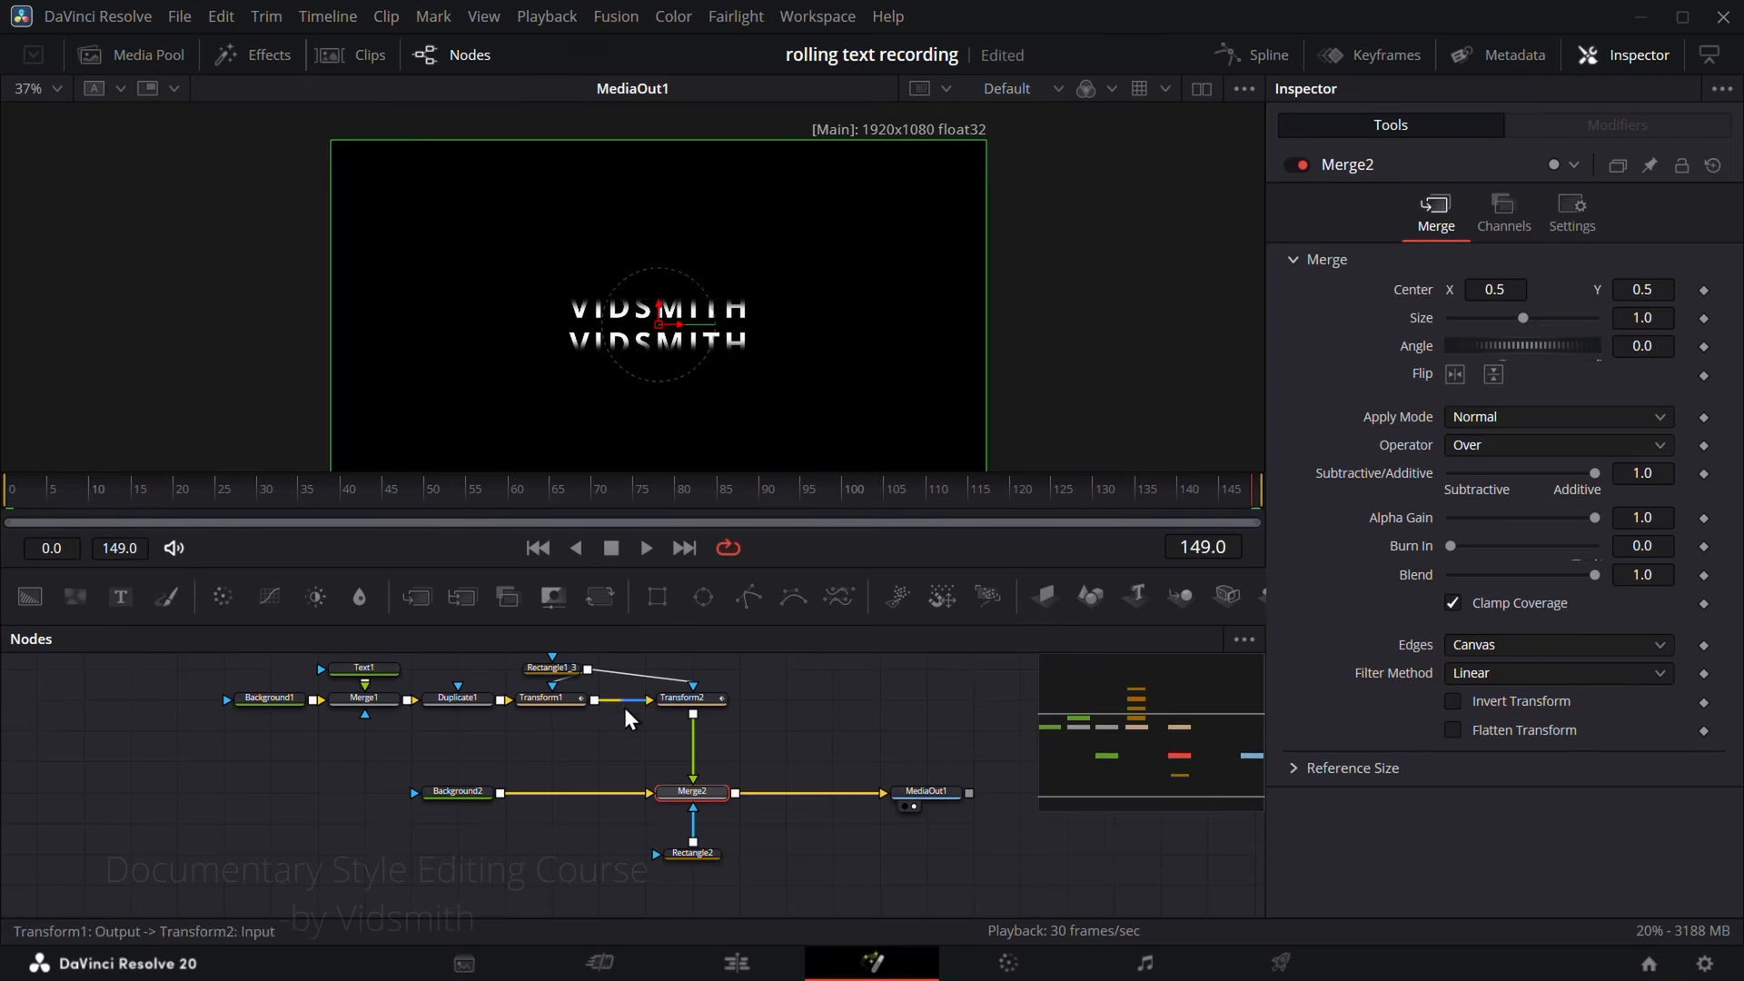
left_click(556, 701)
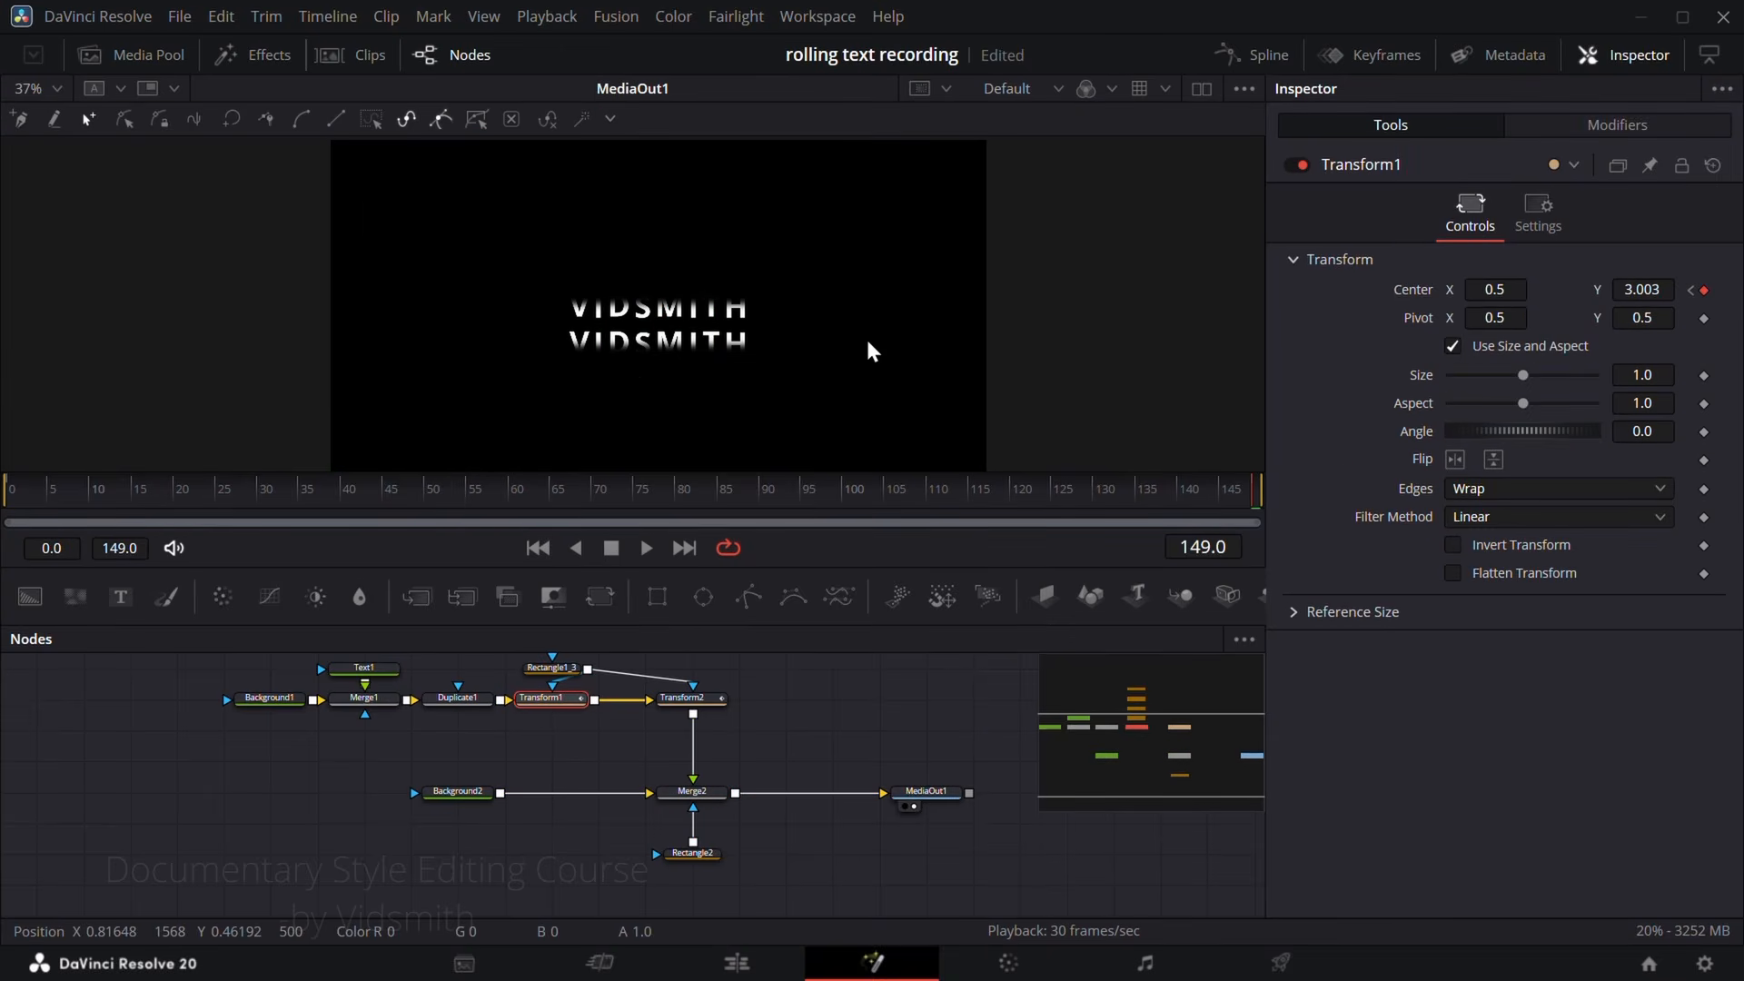
key("ctrl+g")
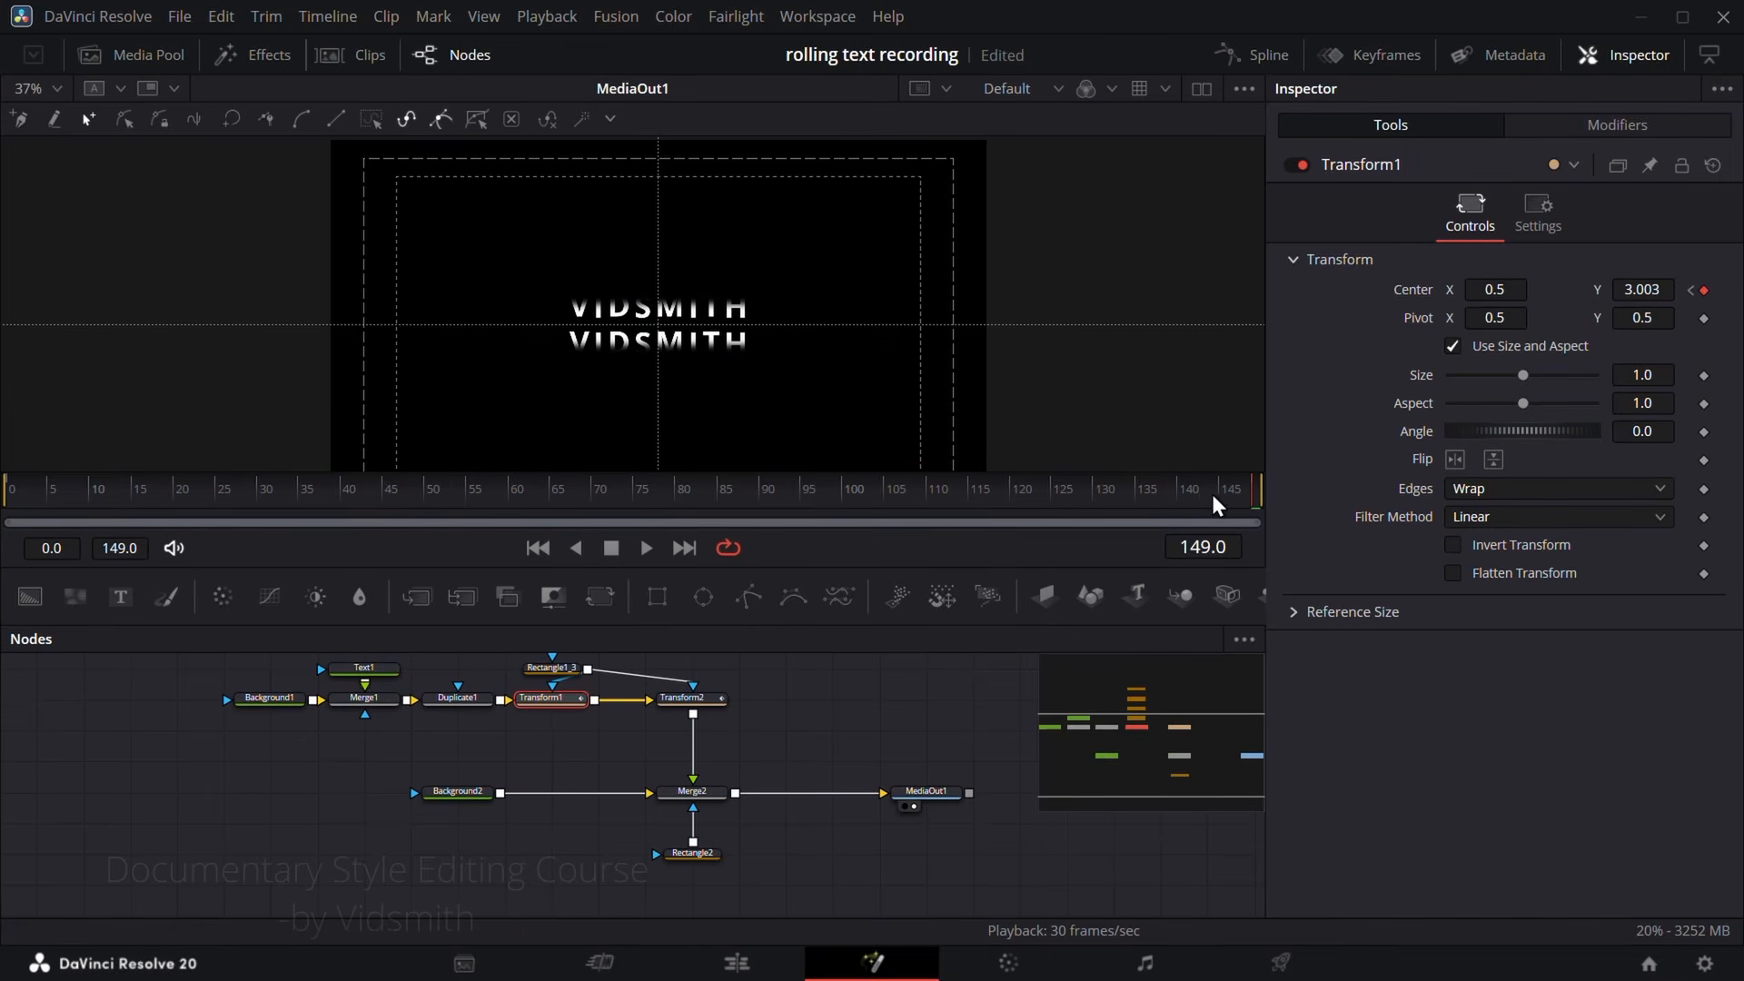
left_click_drag(1216, 492, 7, 498)
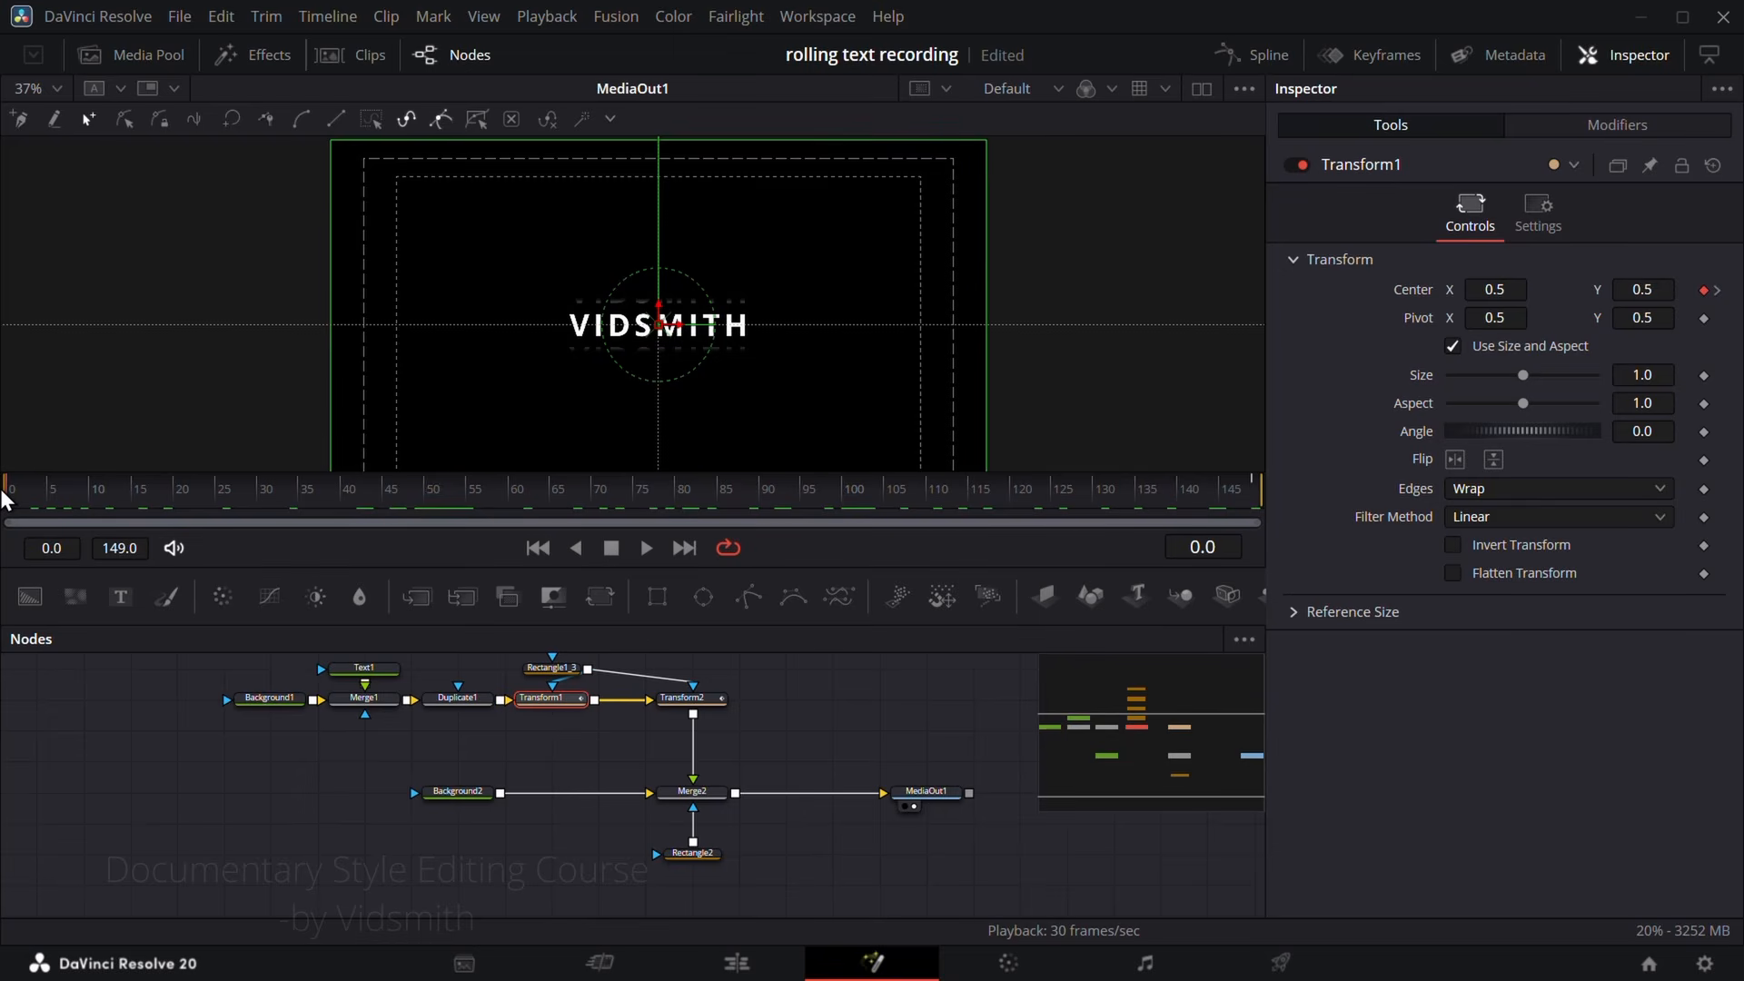
scroll(620, 336, "up", 3)
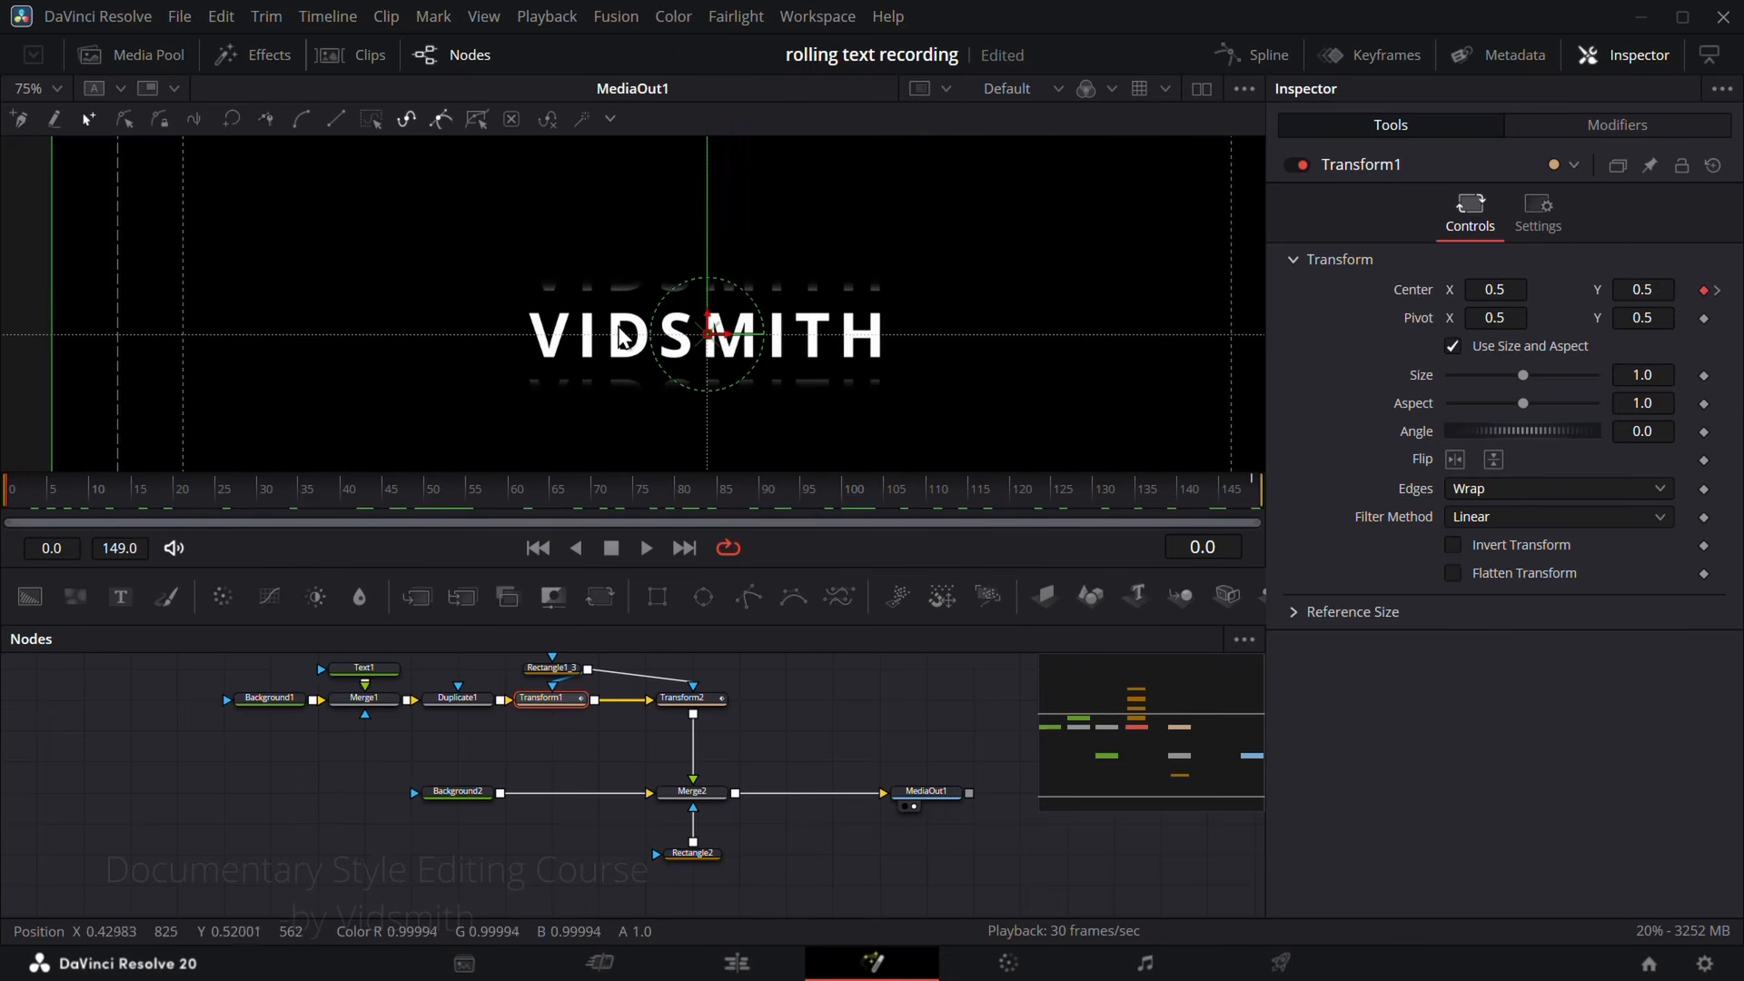
Step: At frame 149, align all letters on the centre guide with Center Y 3.047 for Transform1 and -2.953 for Transform2
left_click(248, 495)
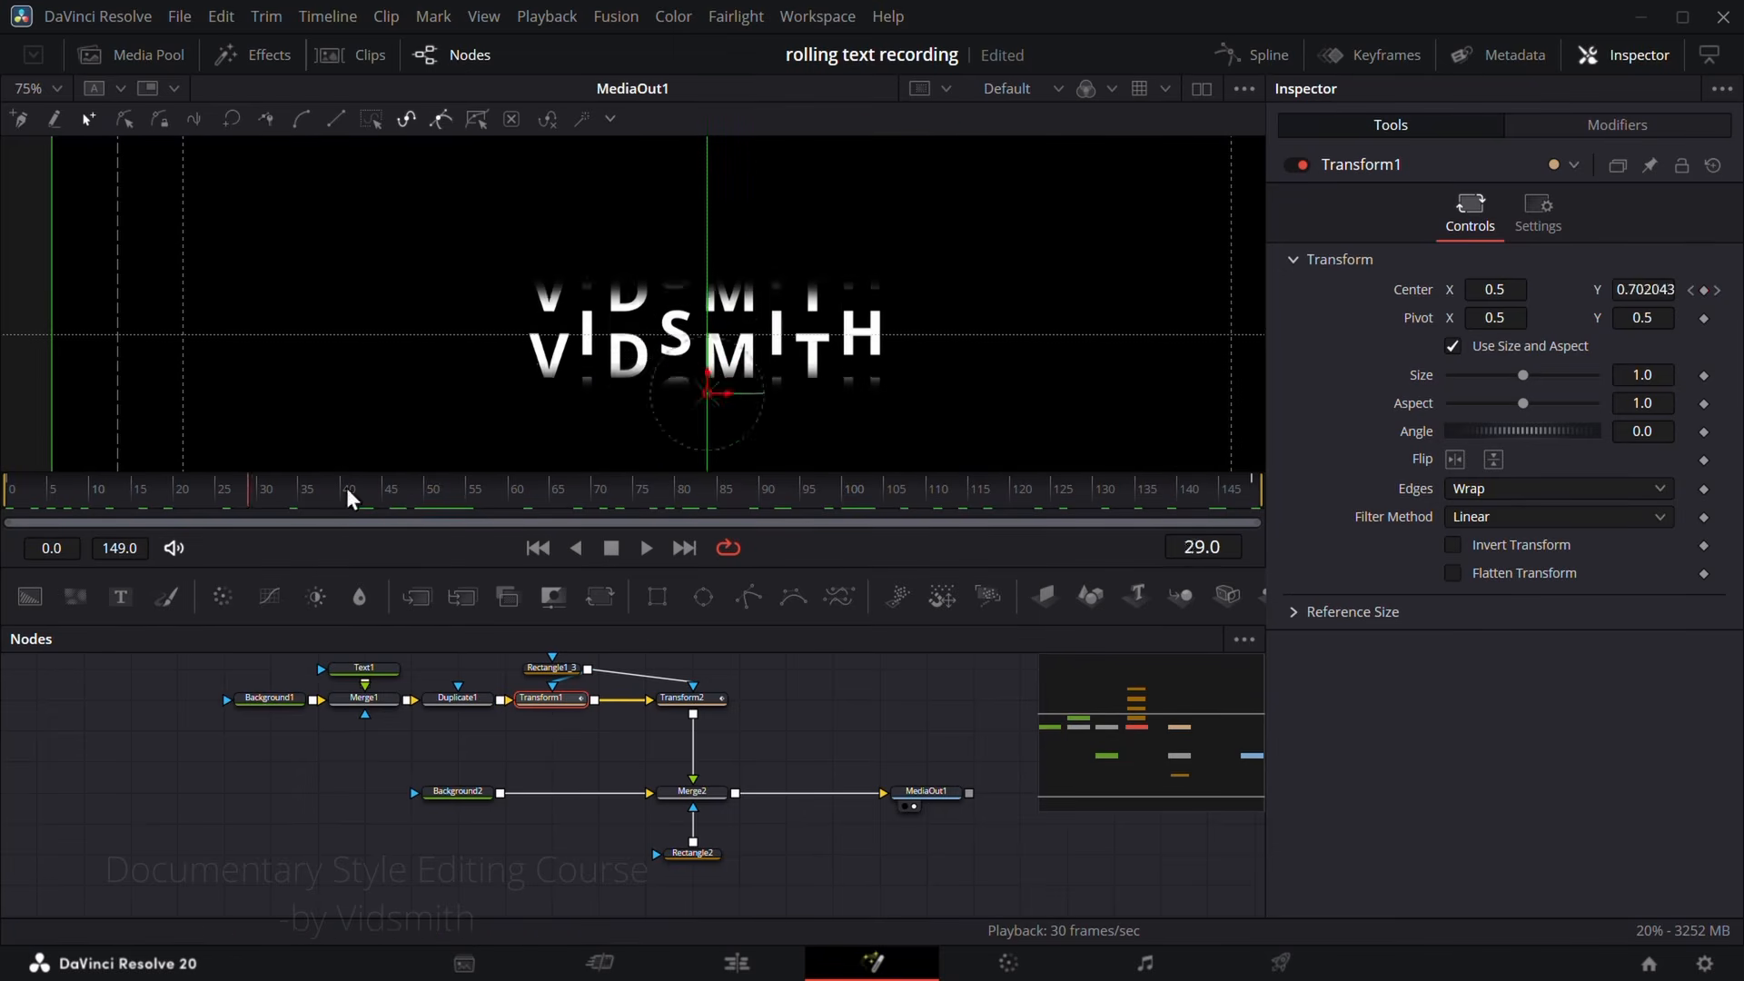
left_click_drag(348, 497, 1294, 525)
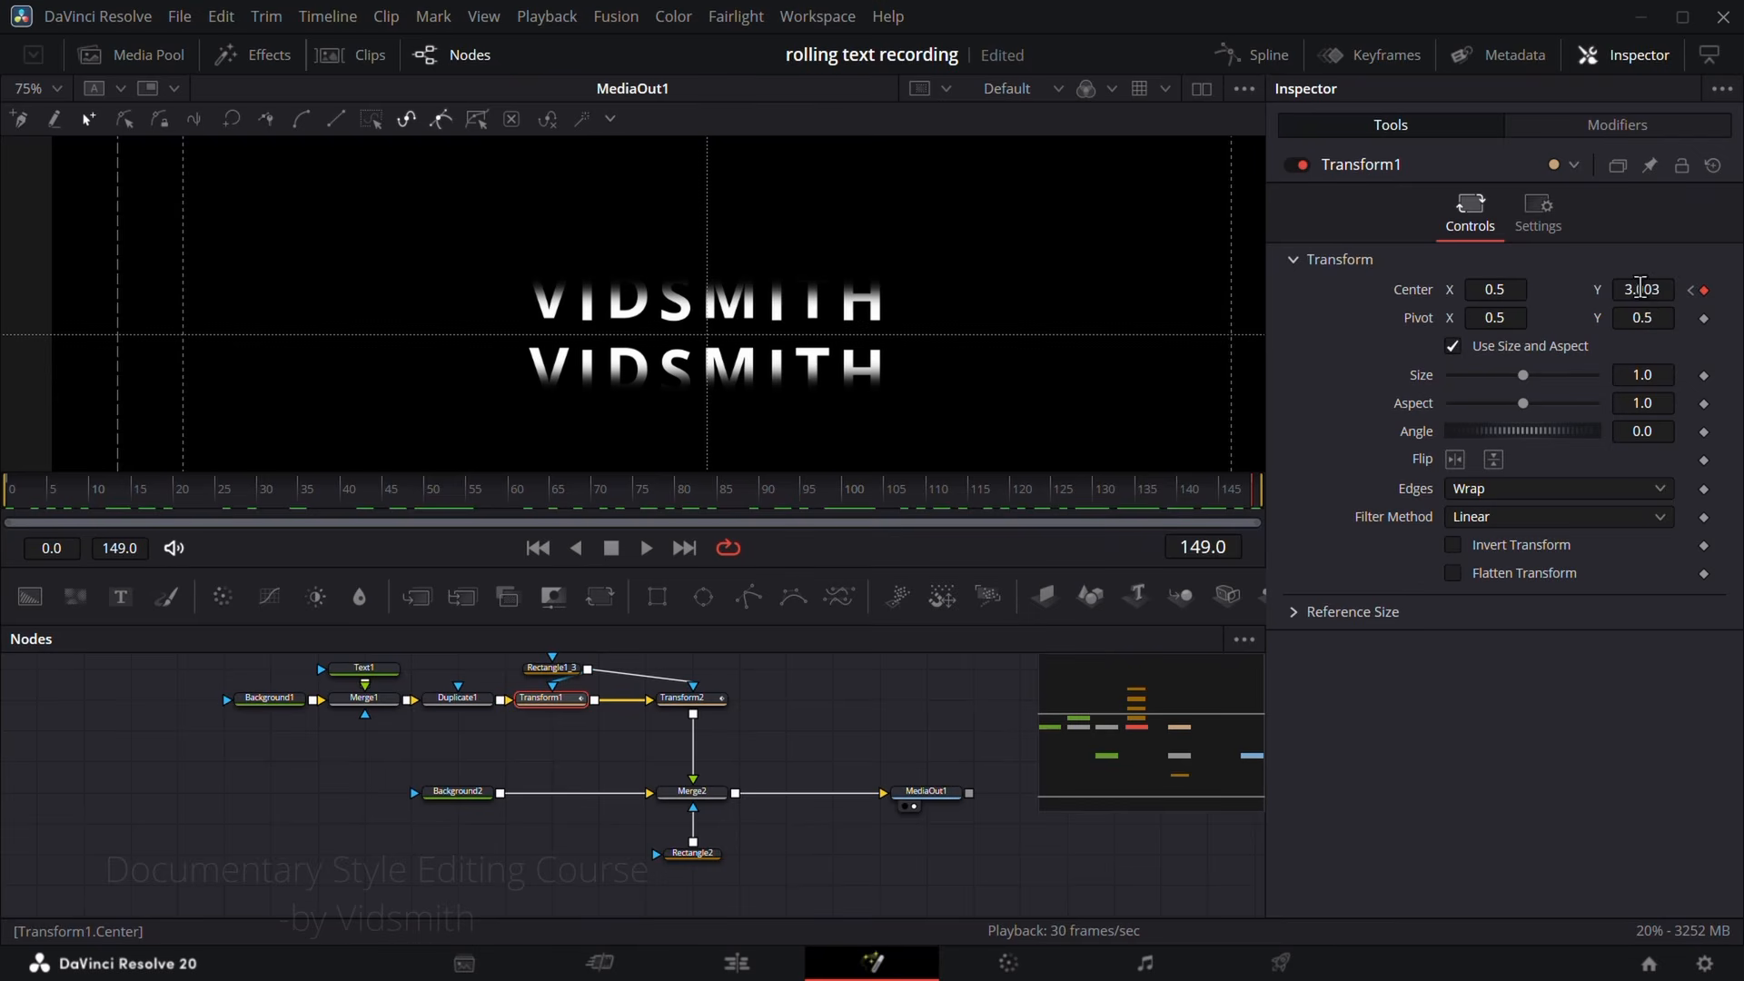
left_click_drag(1647, 290, 1687, 290)
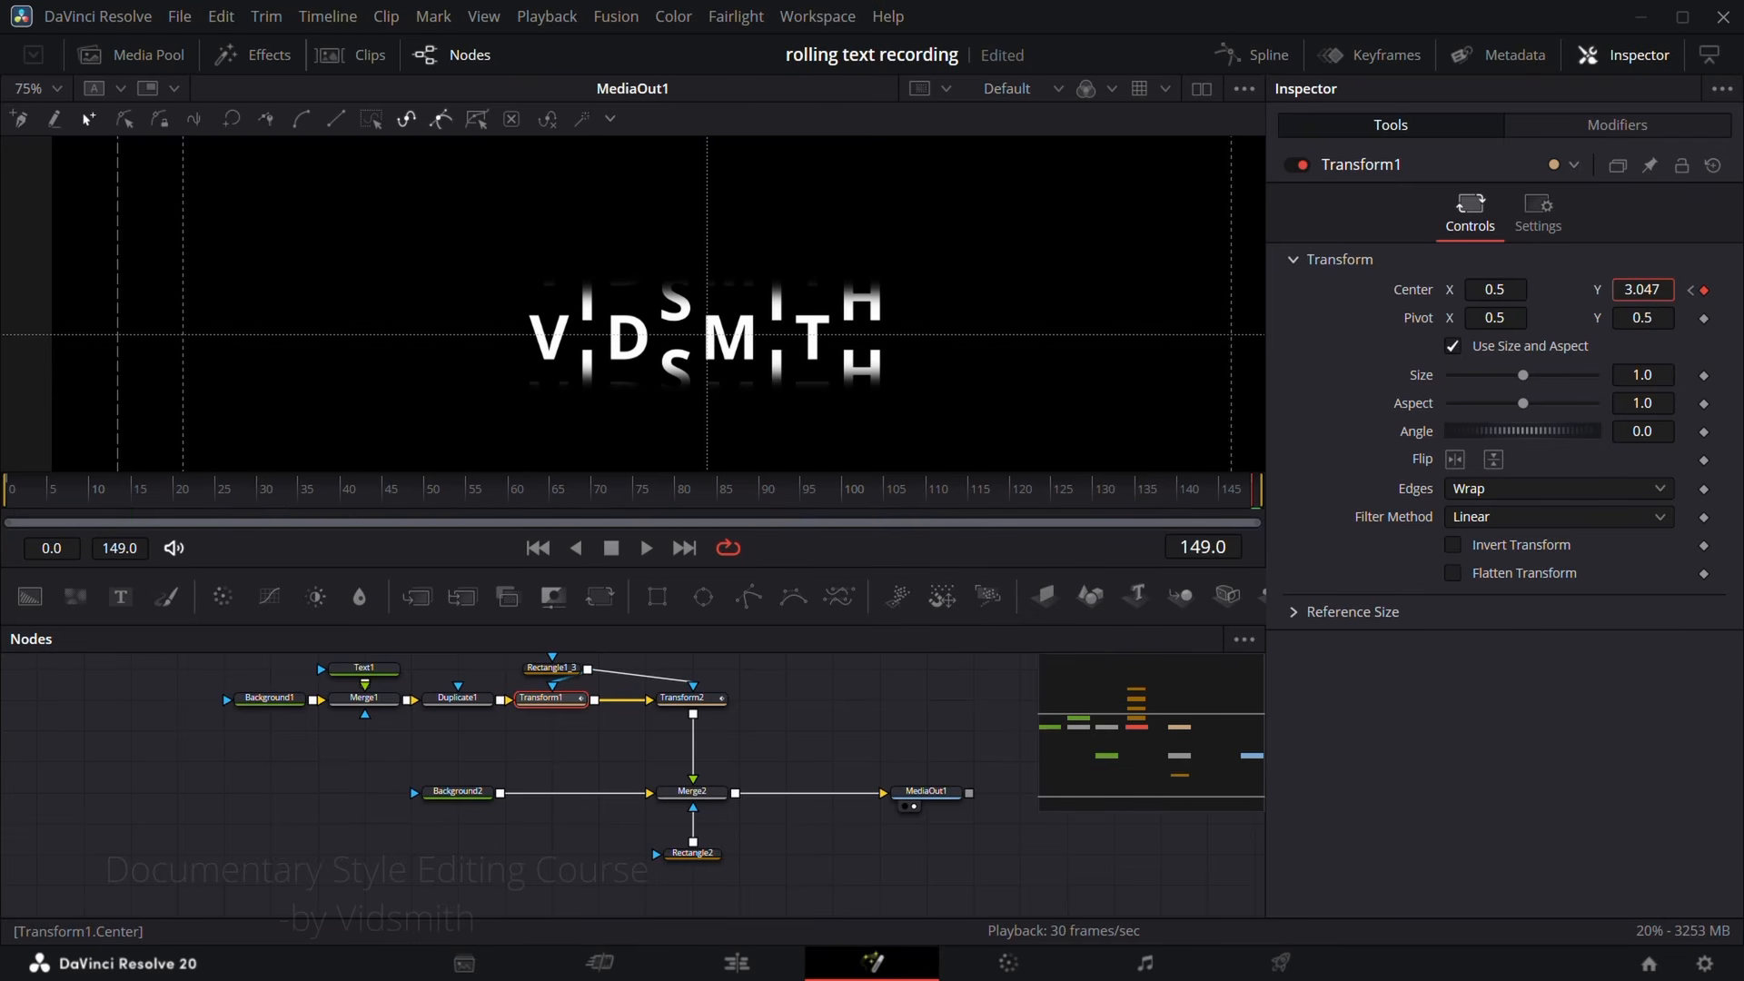
left_click(716, 701)
left_click_drag(1650, 290, 1692, 290)
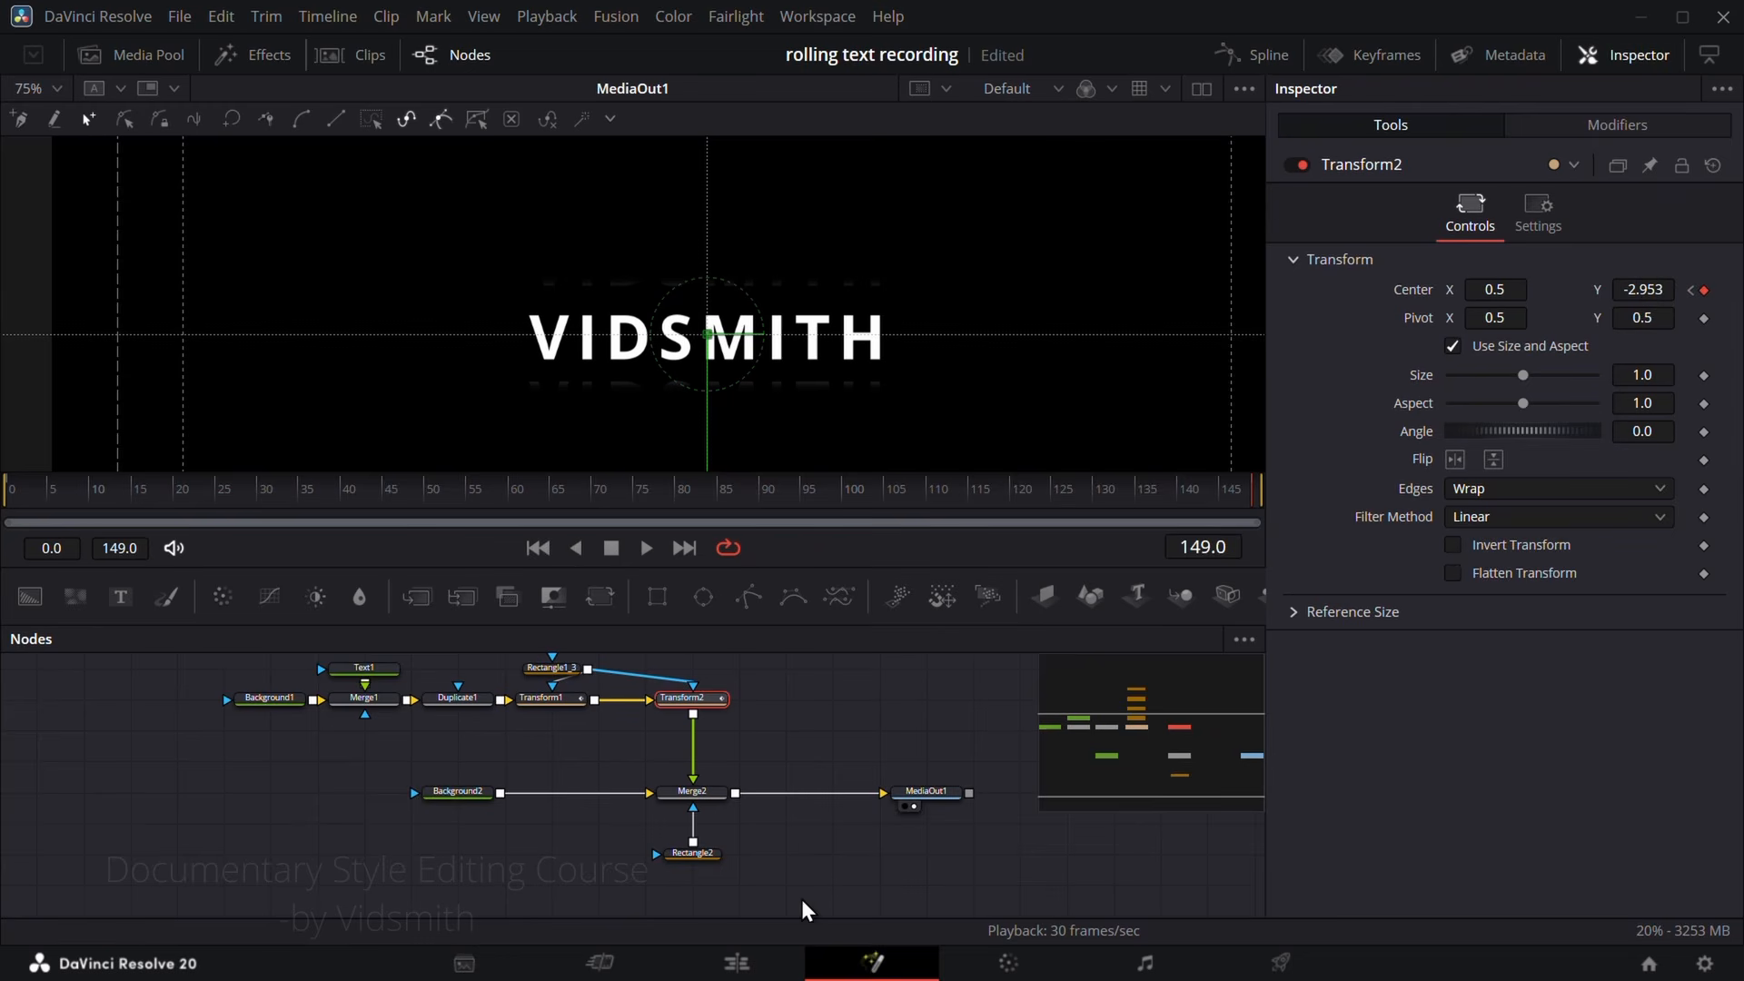
Step: Play the clip in the Edit page timeline to review the realigned ending, and return to its start
left_click(748, 968)
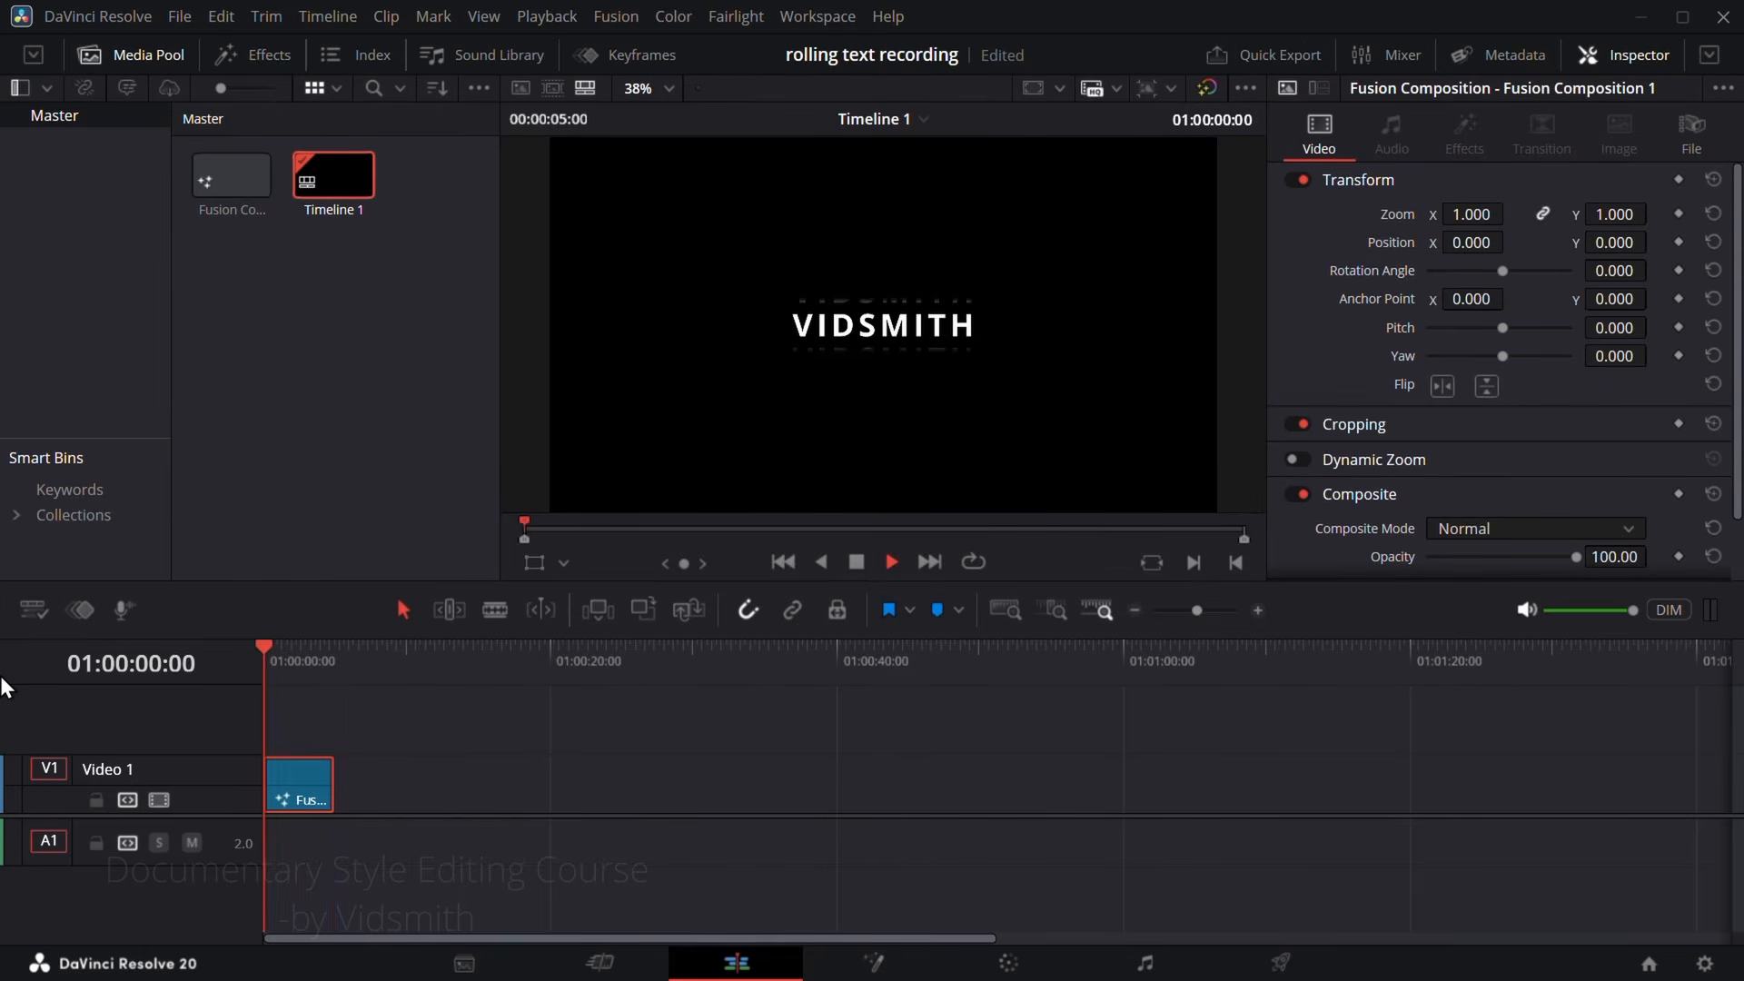
key("space")
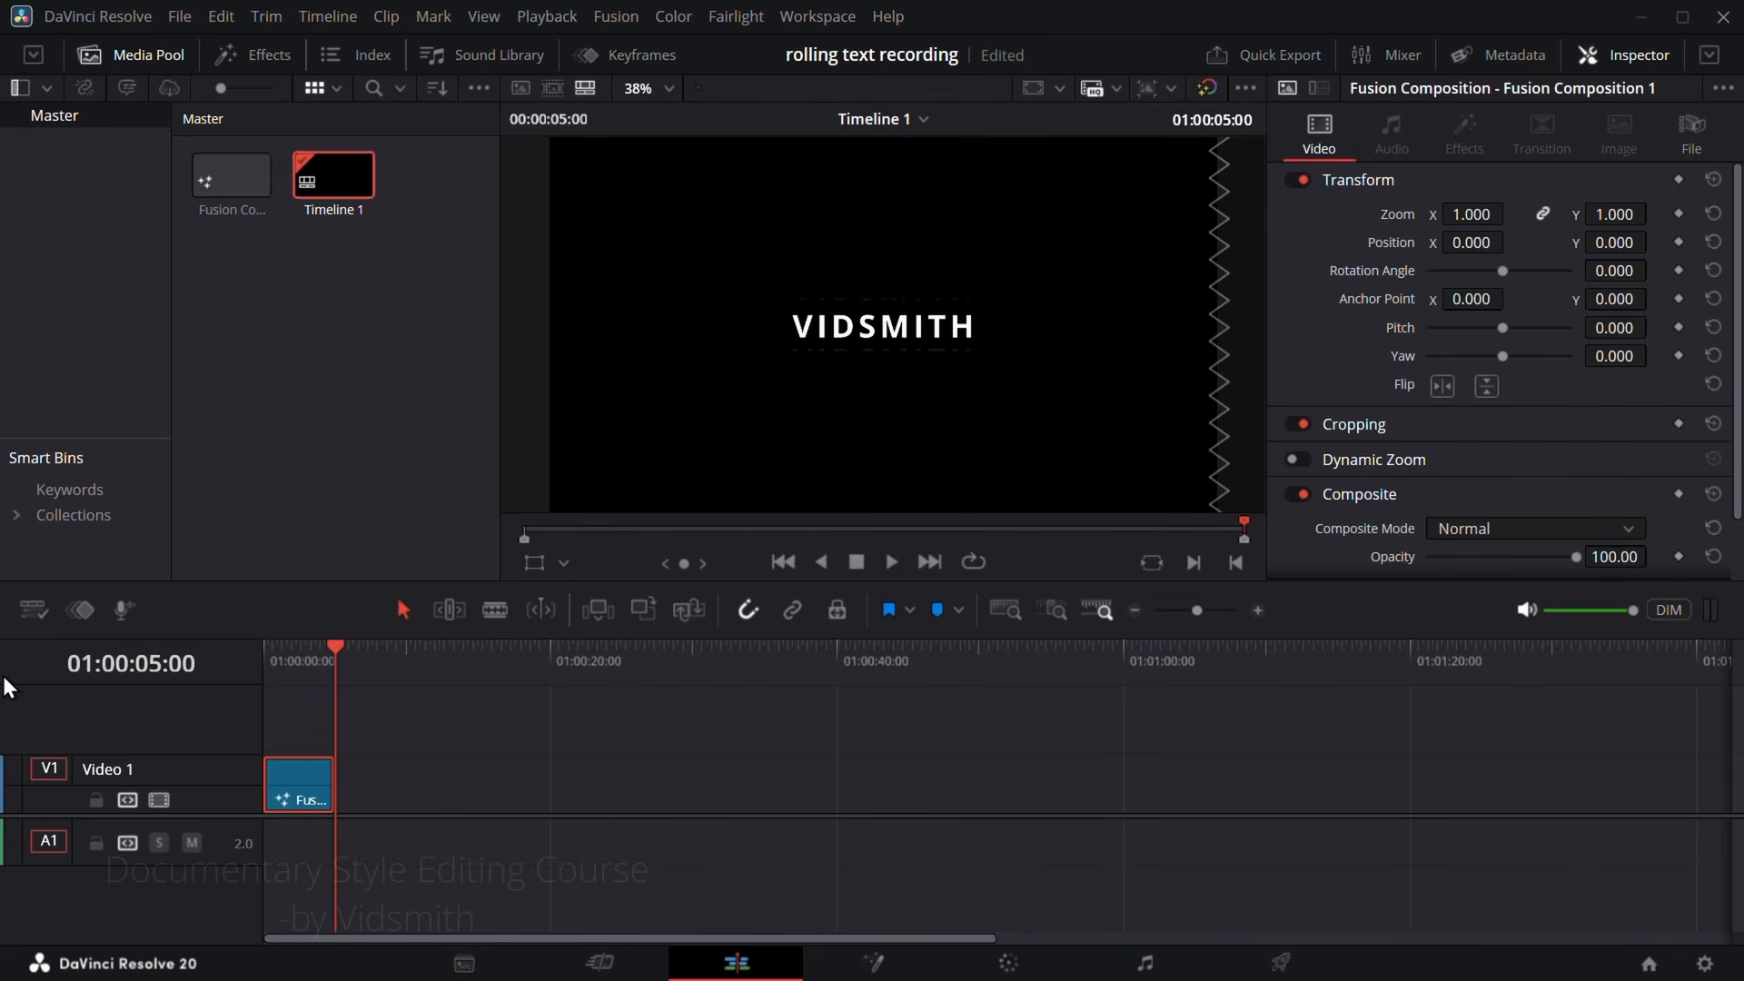
key("Home")
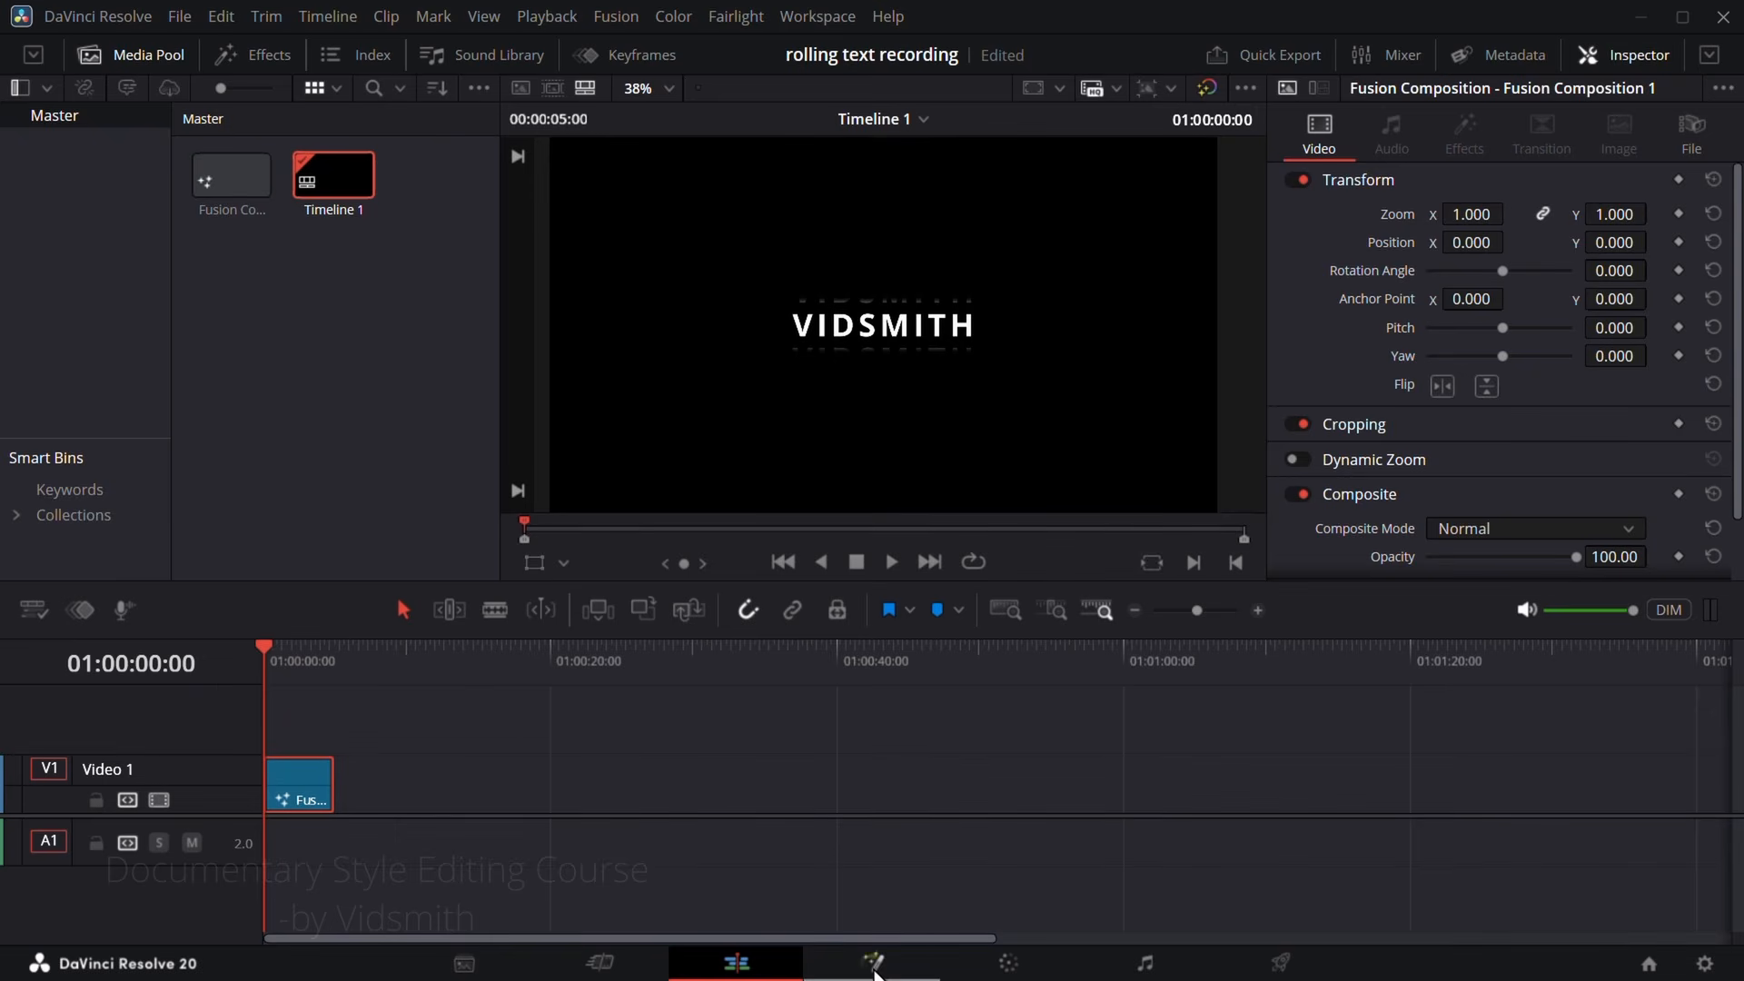
Step: Return to Fusion and enable Motion Blur on Transform1 with Quality 4
left_click(872, 963)
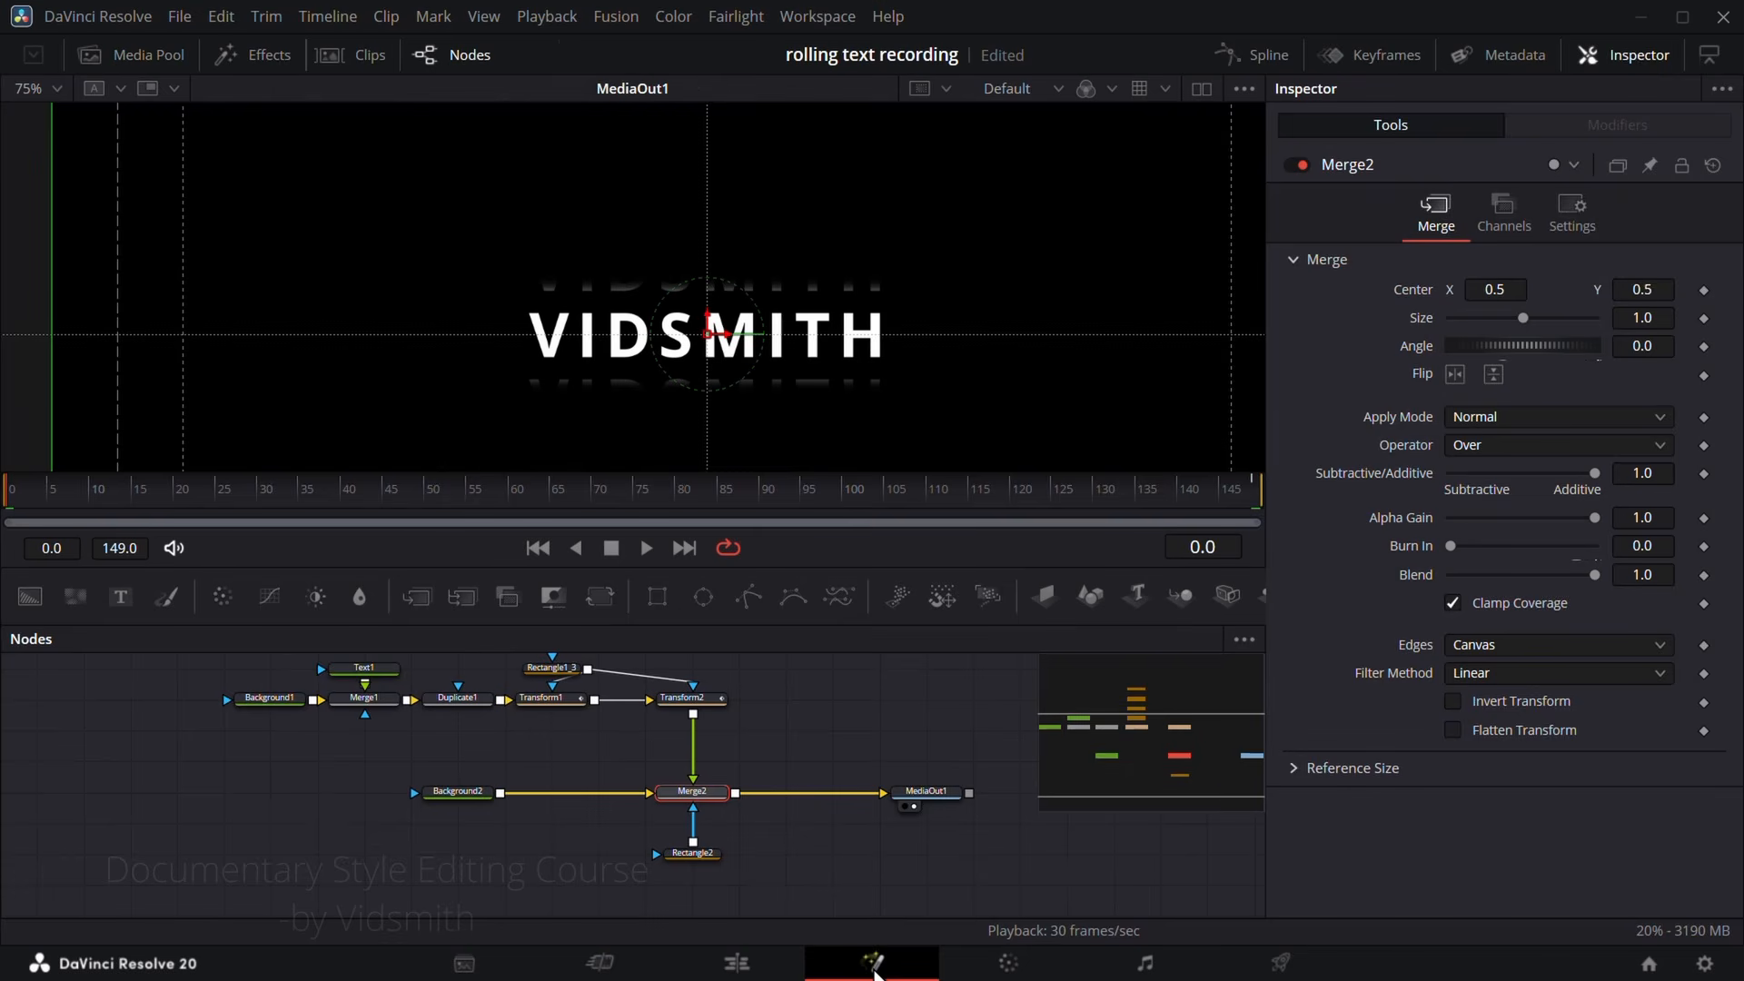
left_click(543, 699)
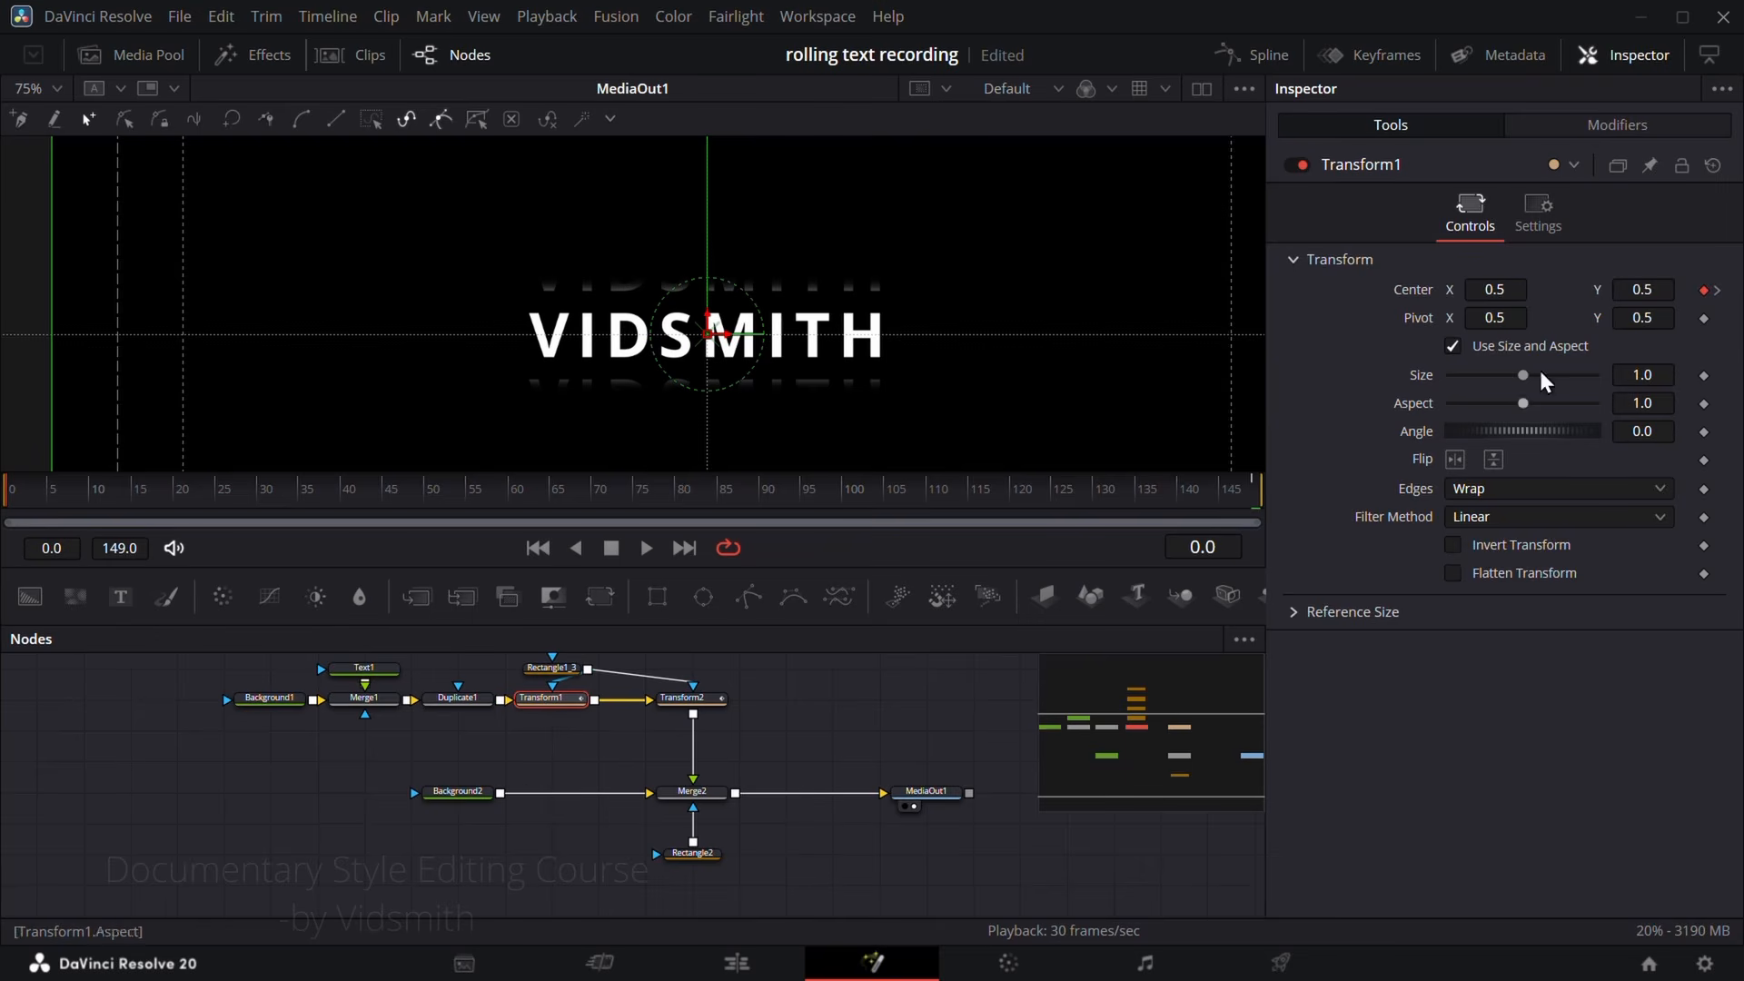
left_click(1537, 214)
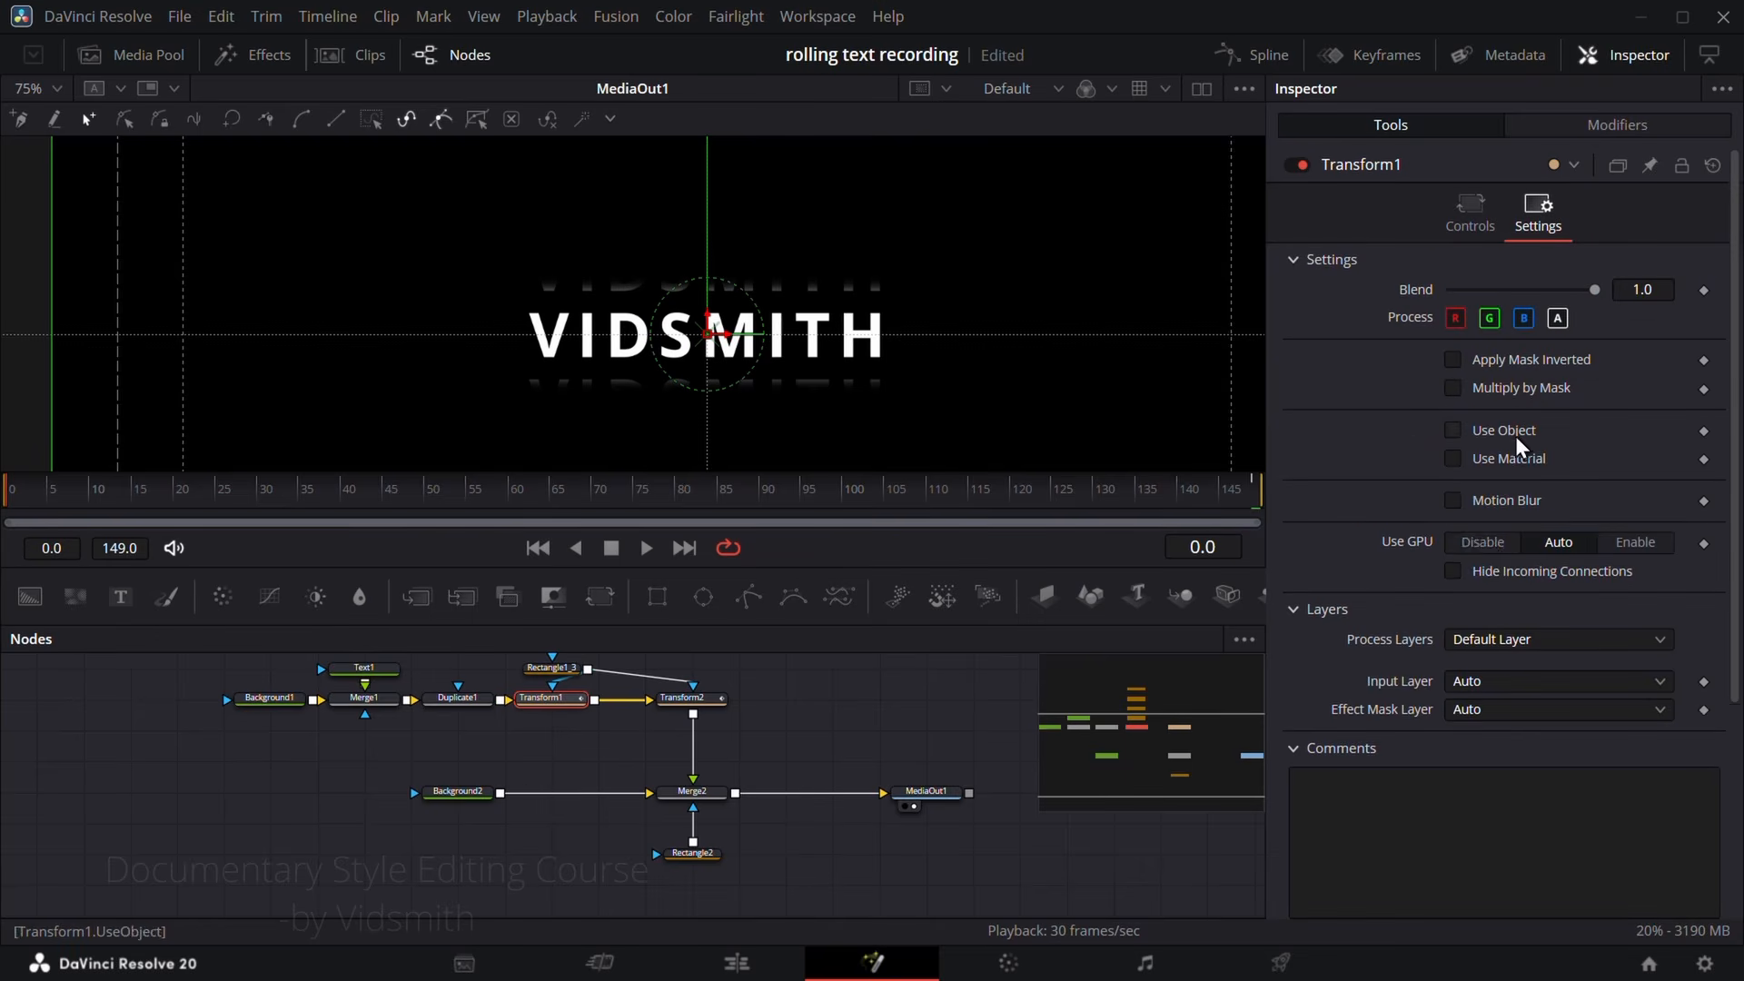
left_click(1455, 501)
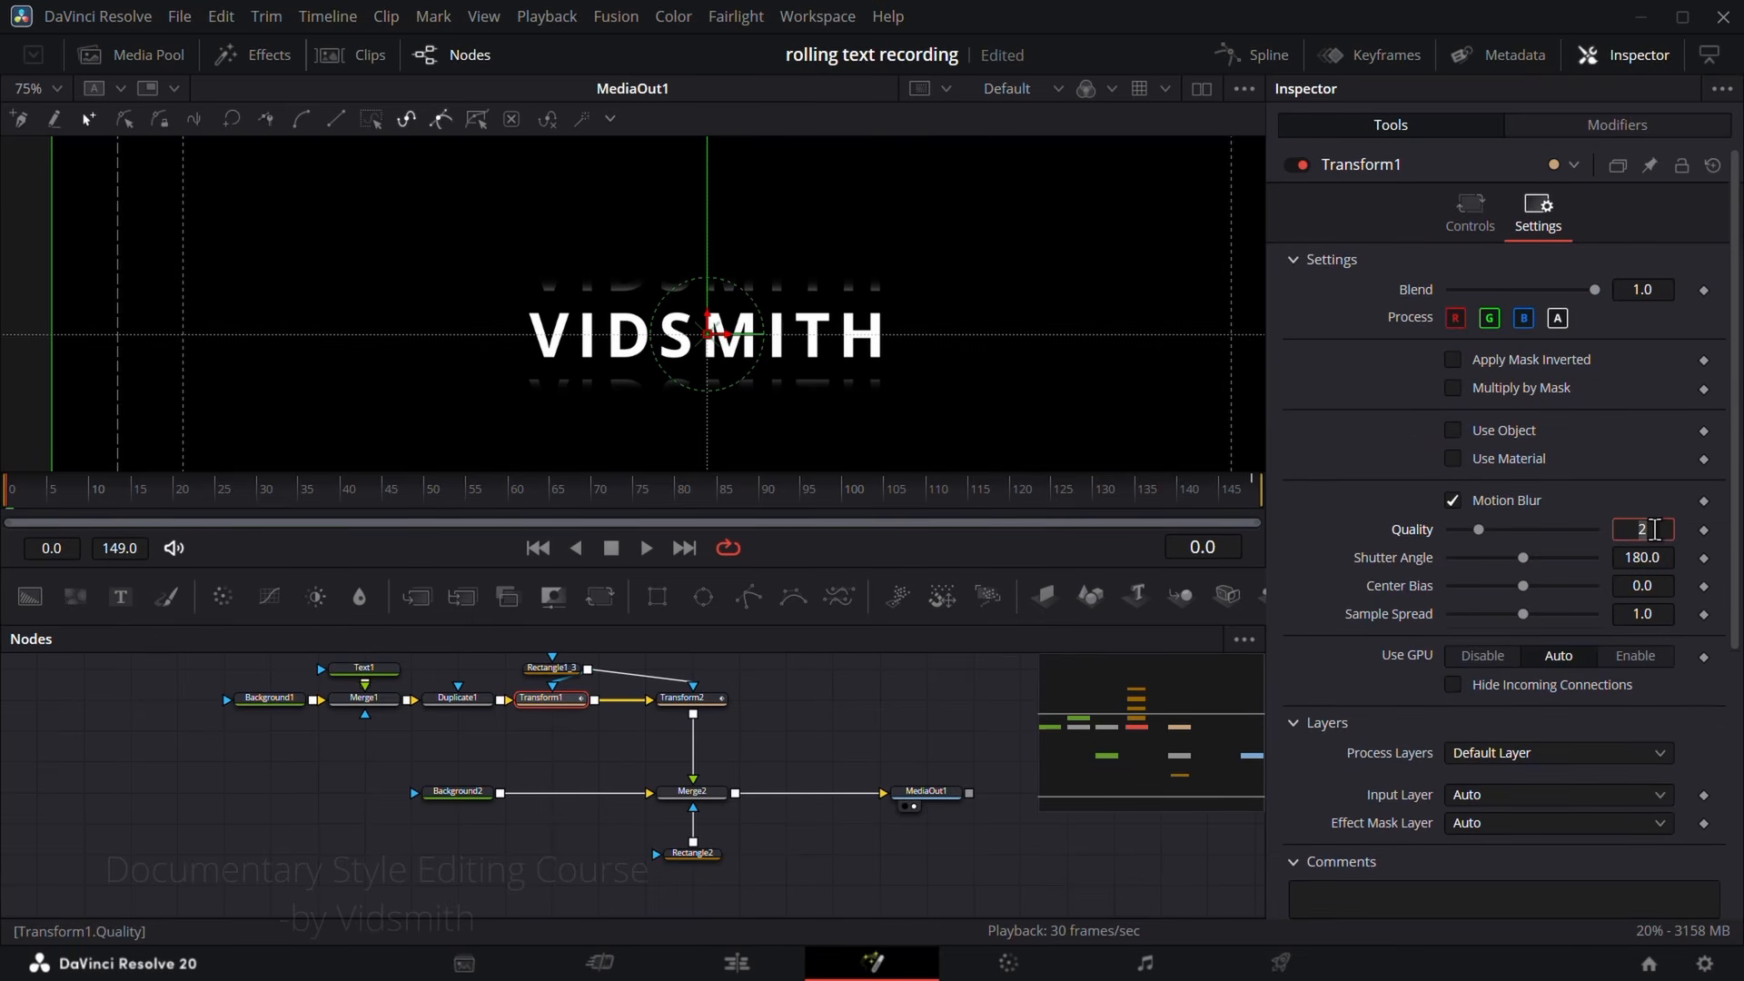
Step: Enable Motion Blur on Transform2 with Quality 4
left_click(705, 701)
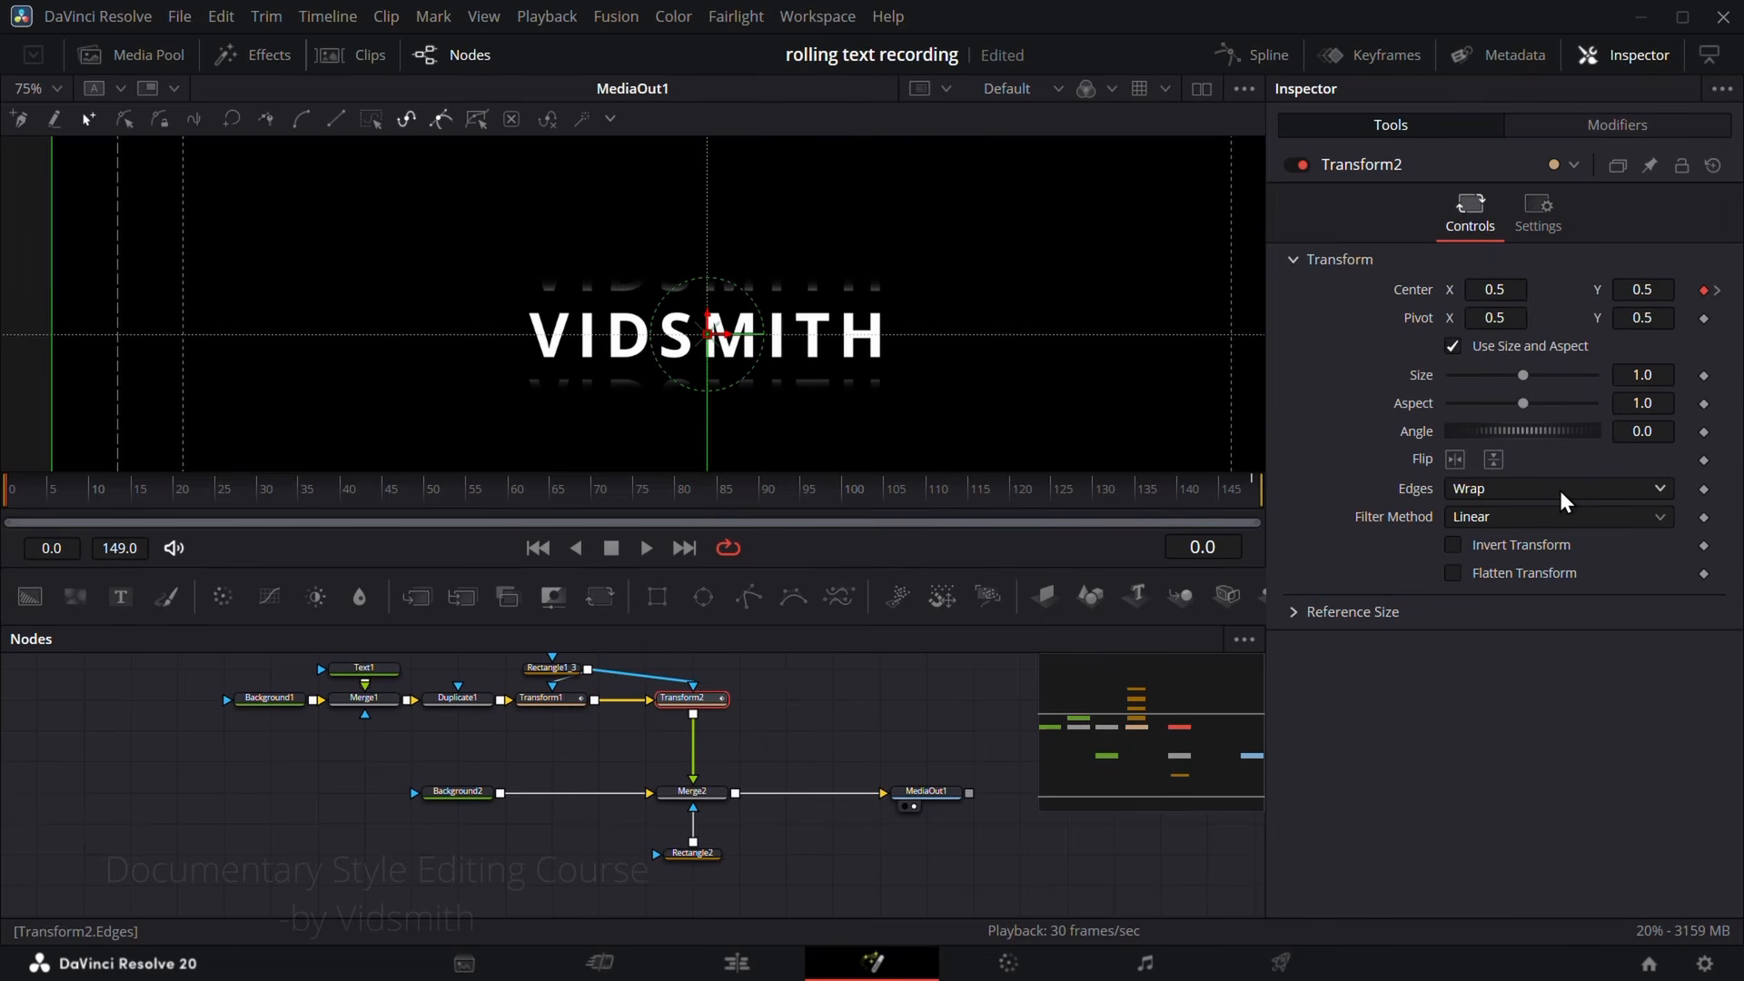
left_click(1557, 215)
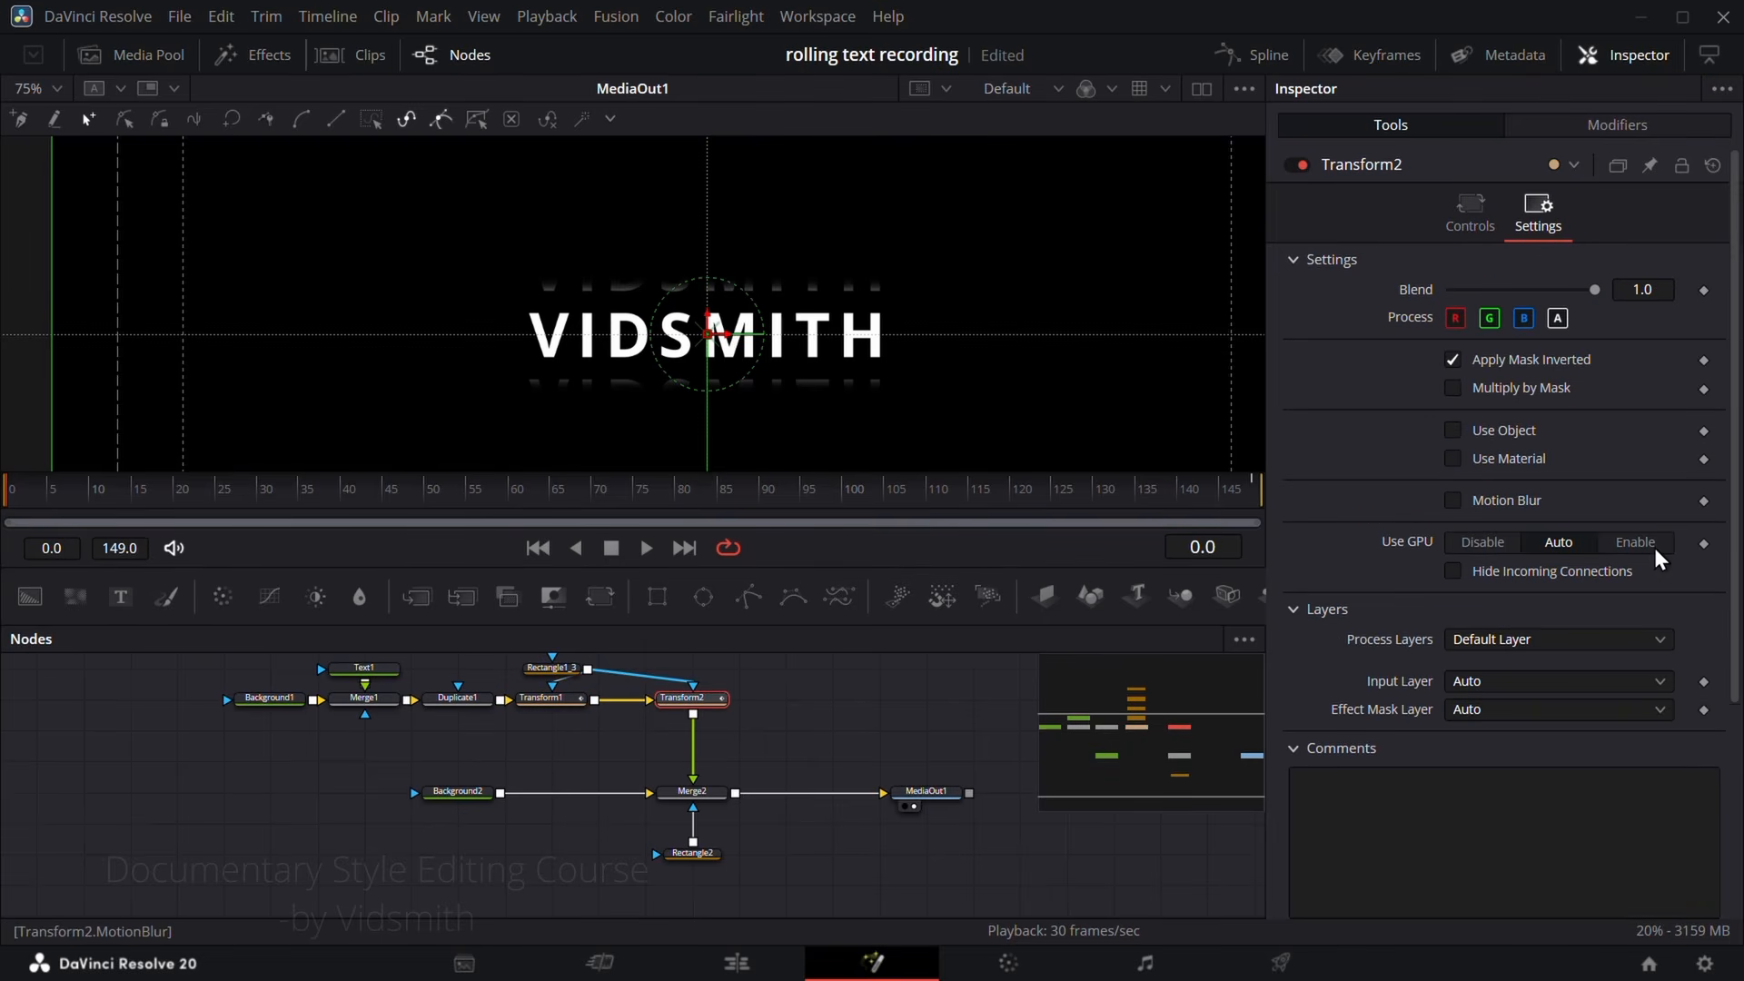
left_click(1452, 500)
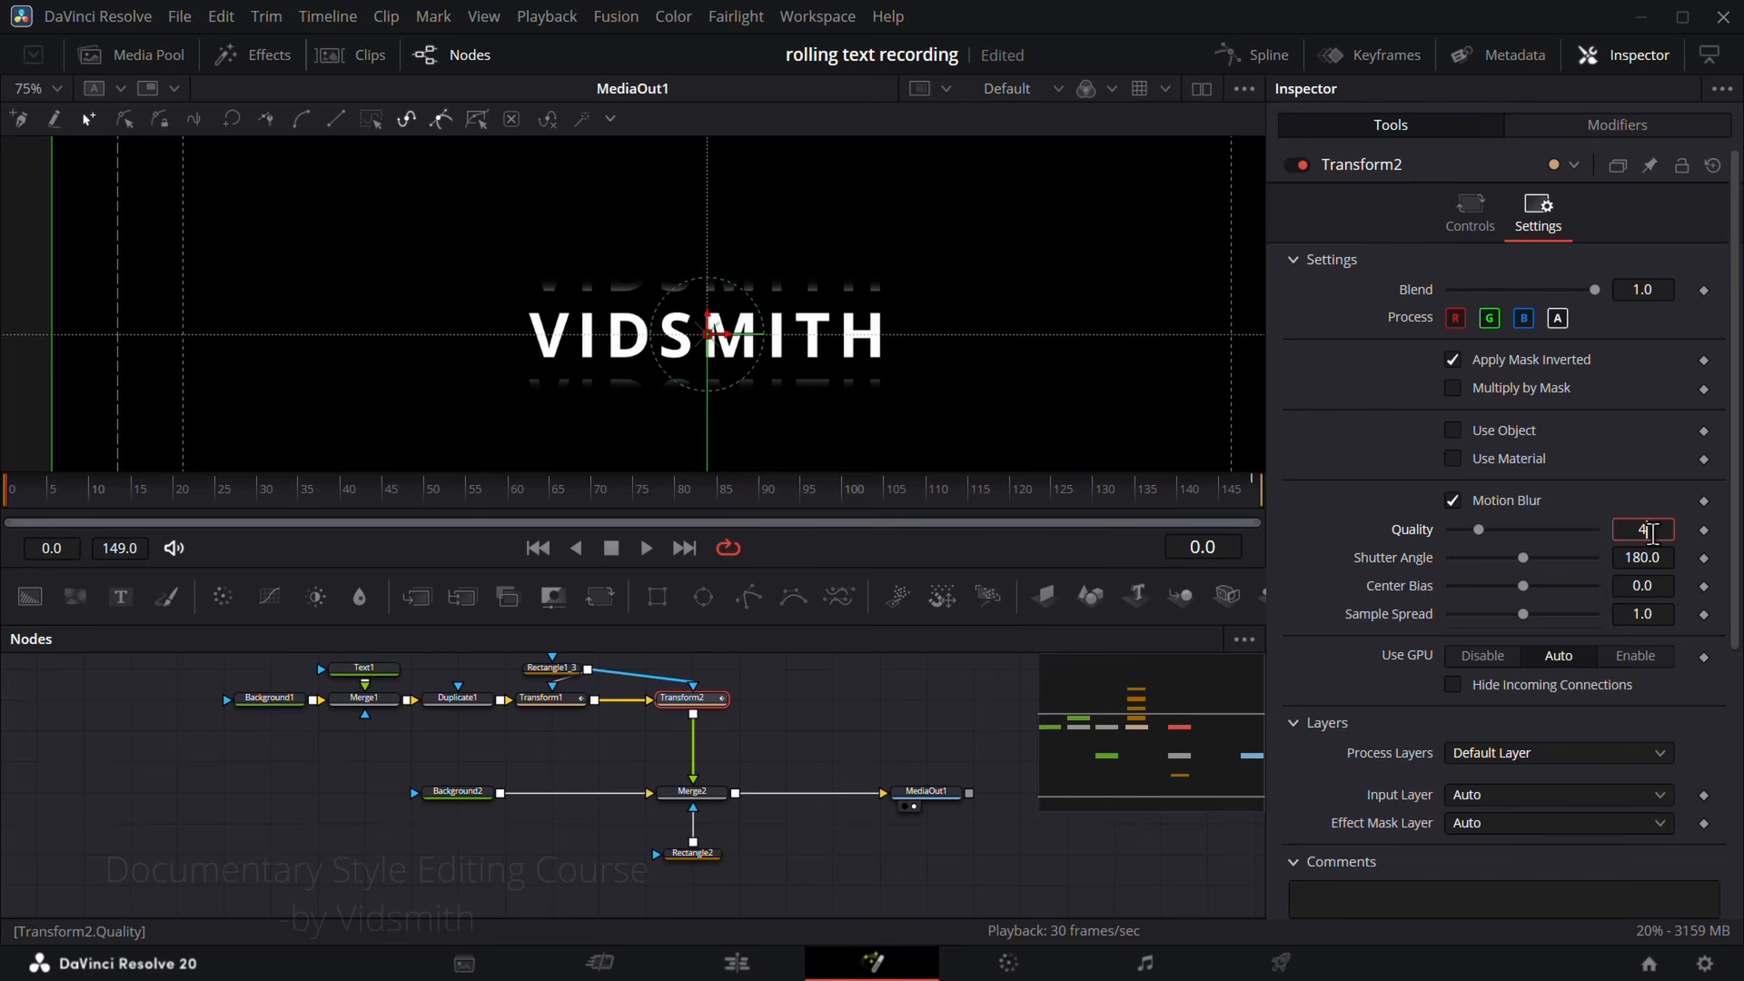
Step: Play the composition to review the motion blur on the rolling letters
left_click(879, 697)
key("space")
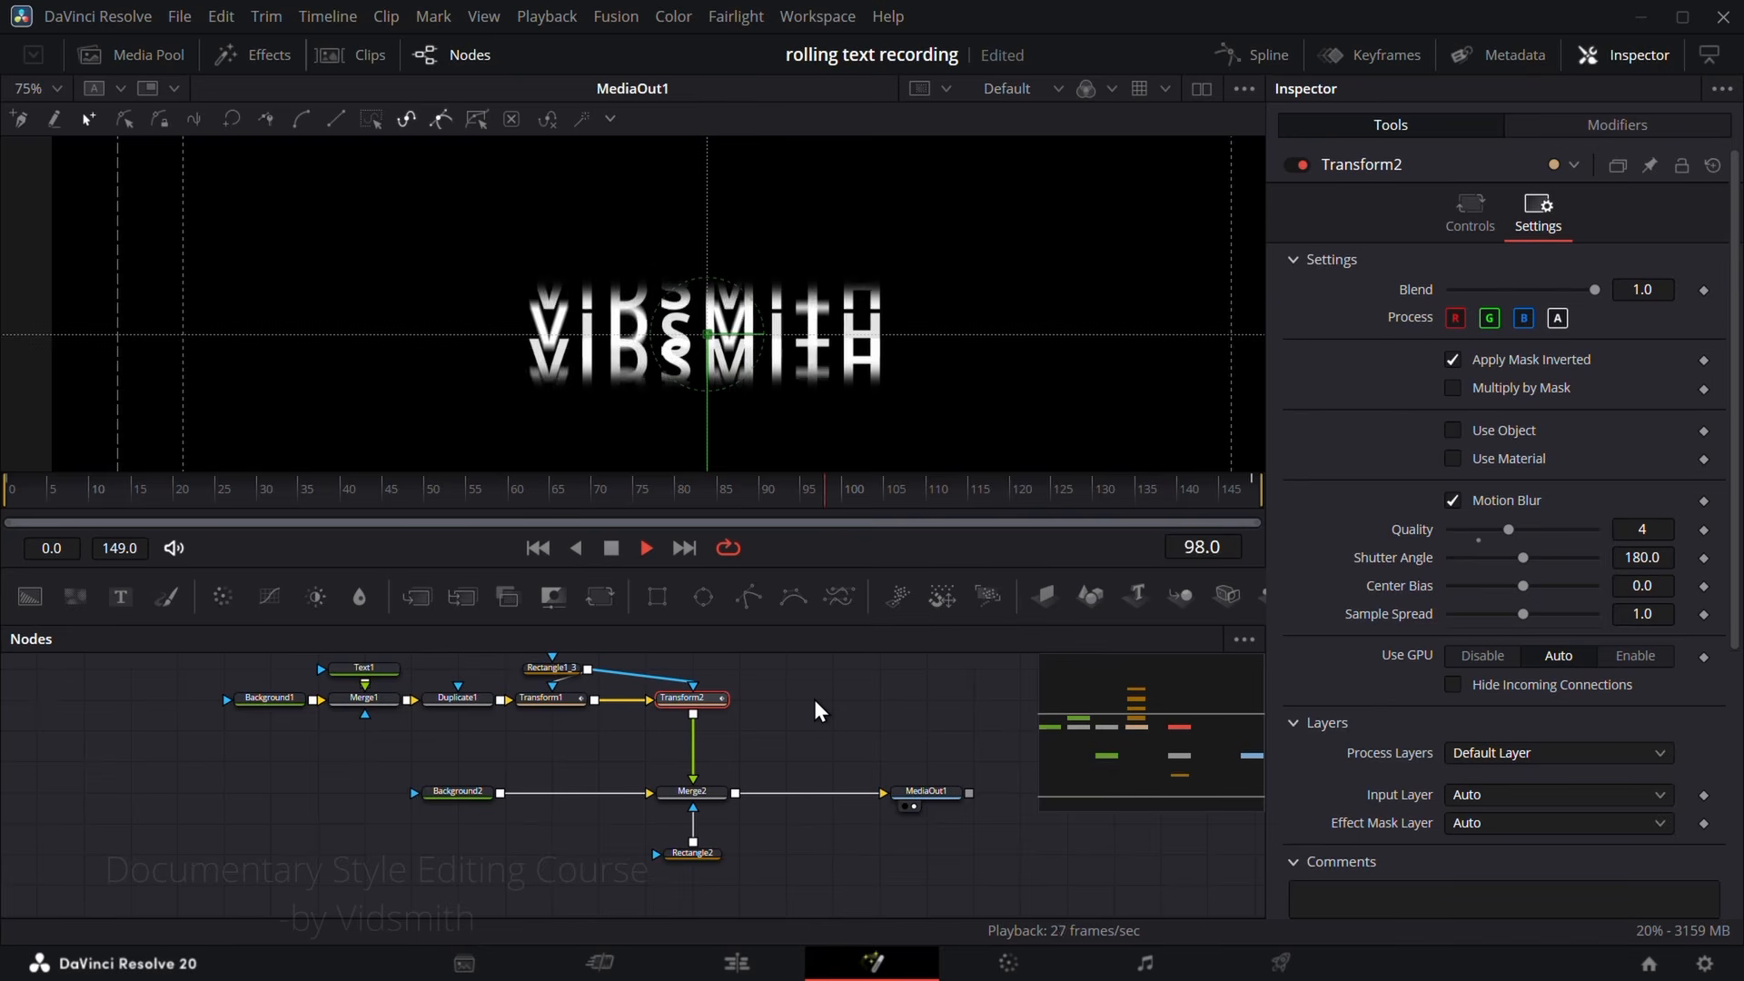
key("space")
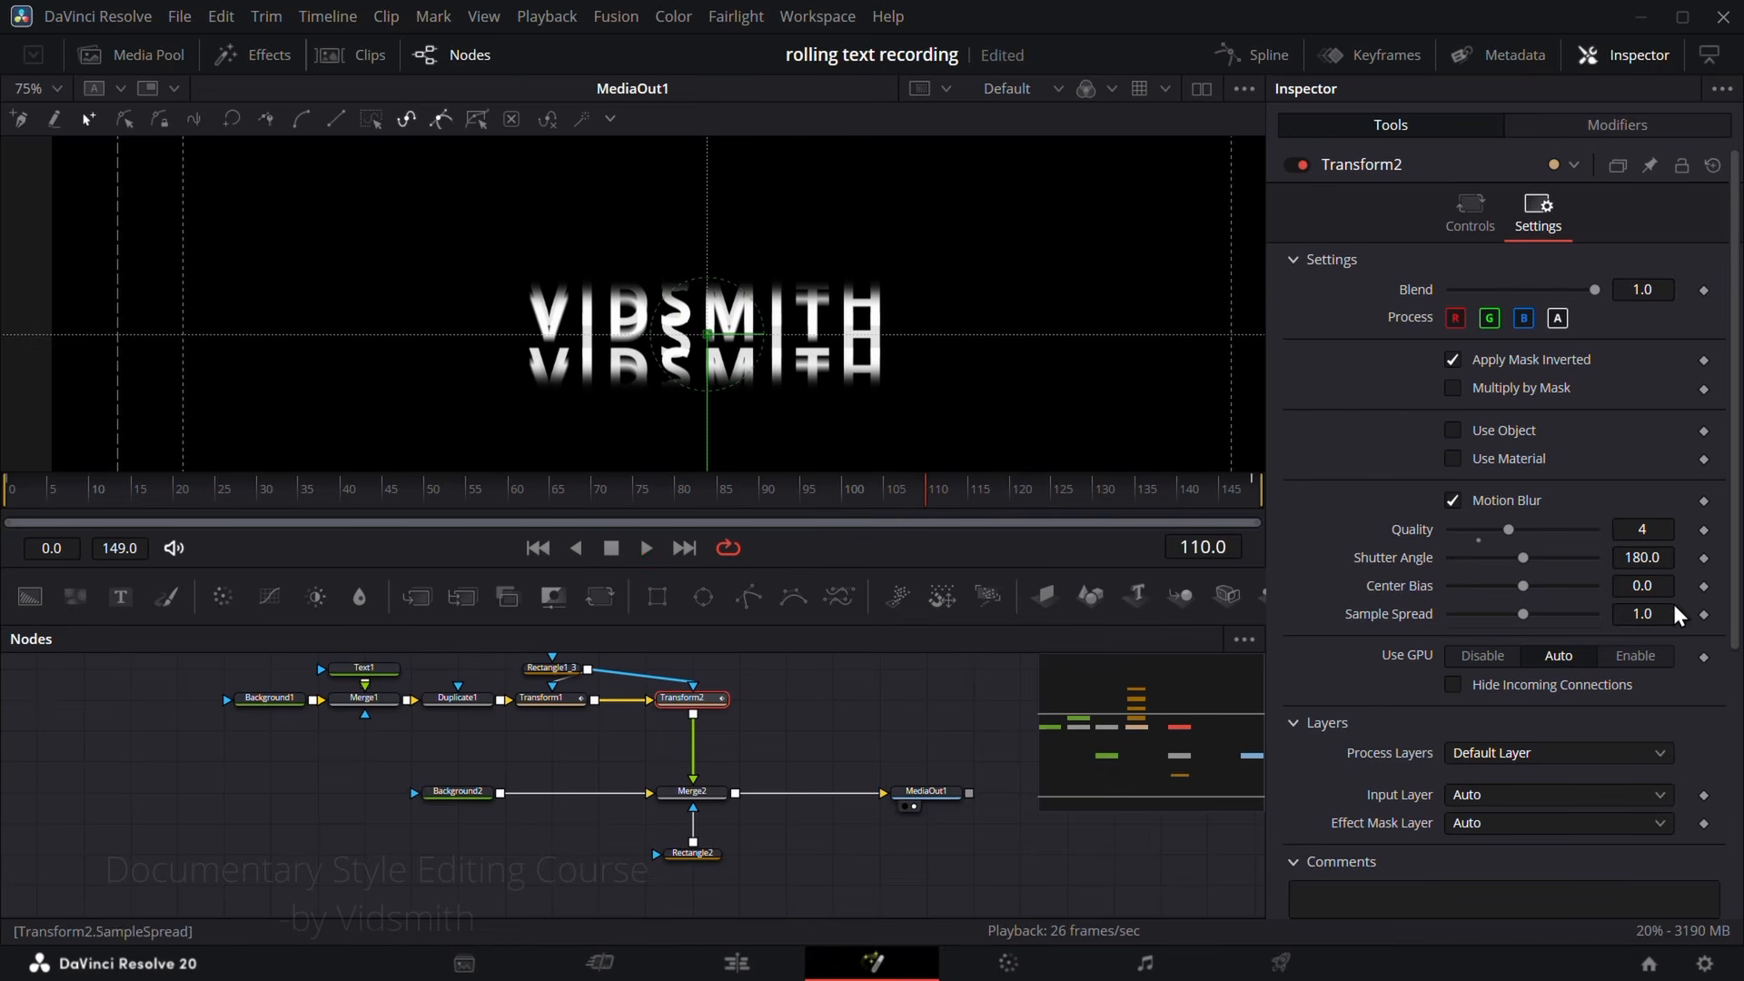
Step: Lower the Motion Blur Quality to 1 on both Transform2 and Transform1
double_click(1412, 535)
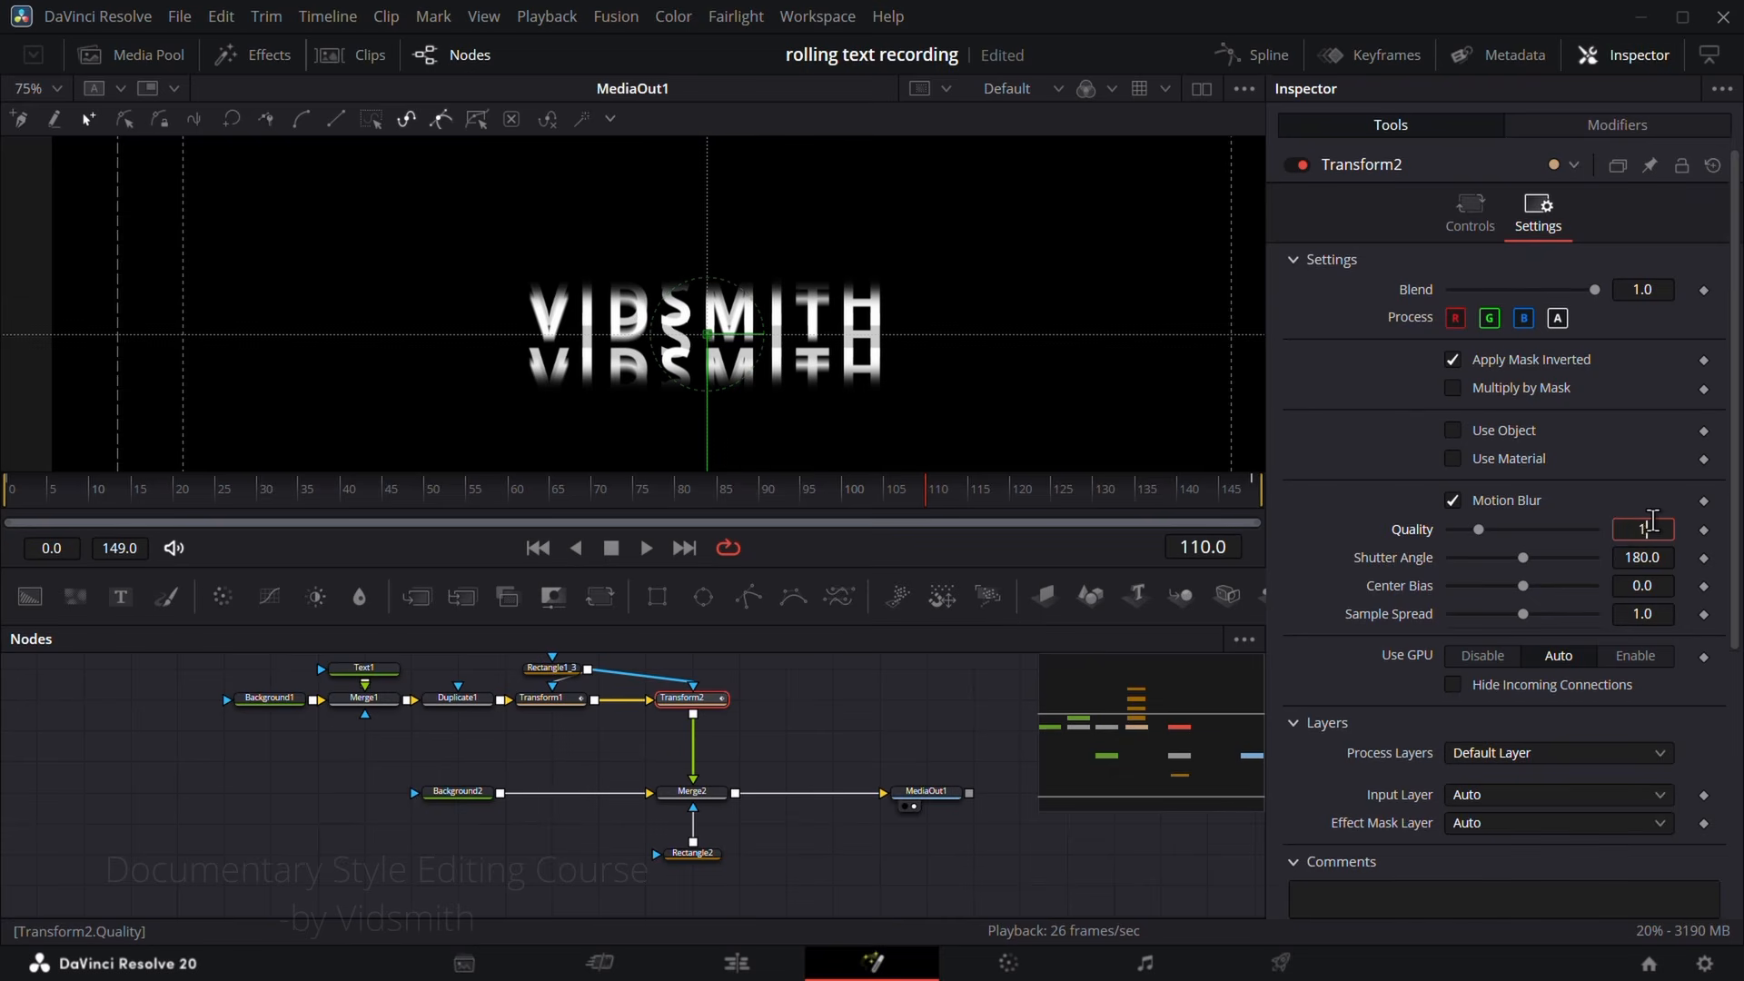
left_click(563, 700)
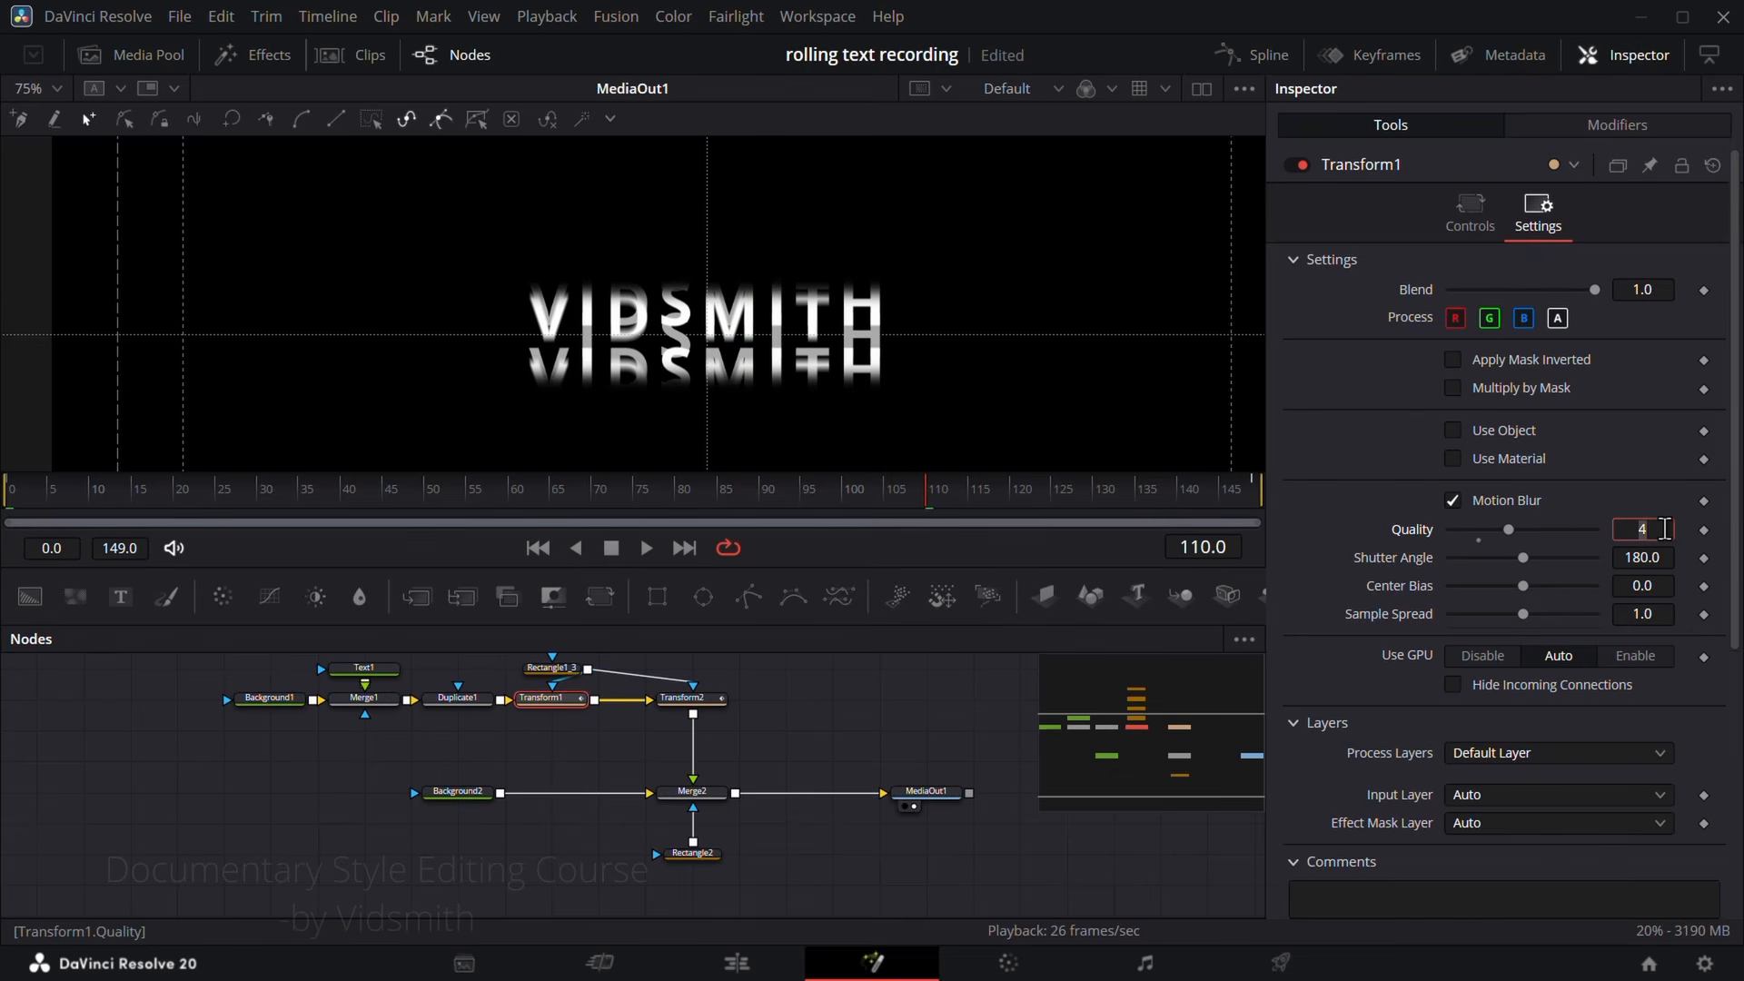
key("Tab")
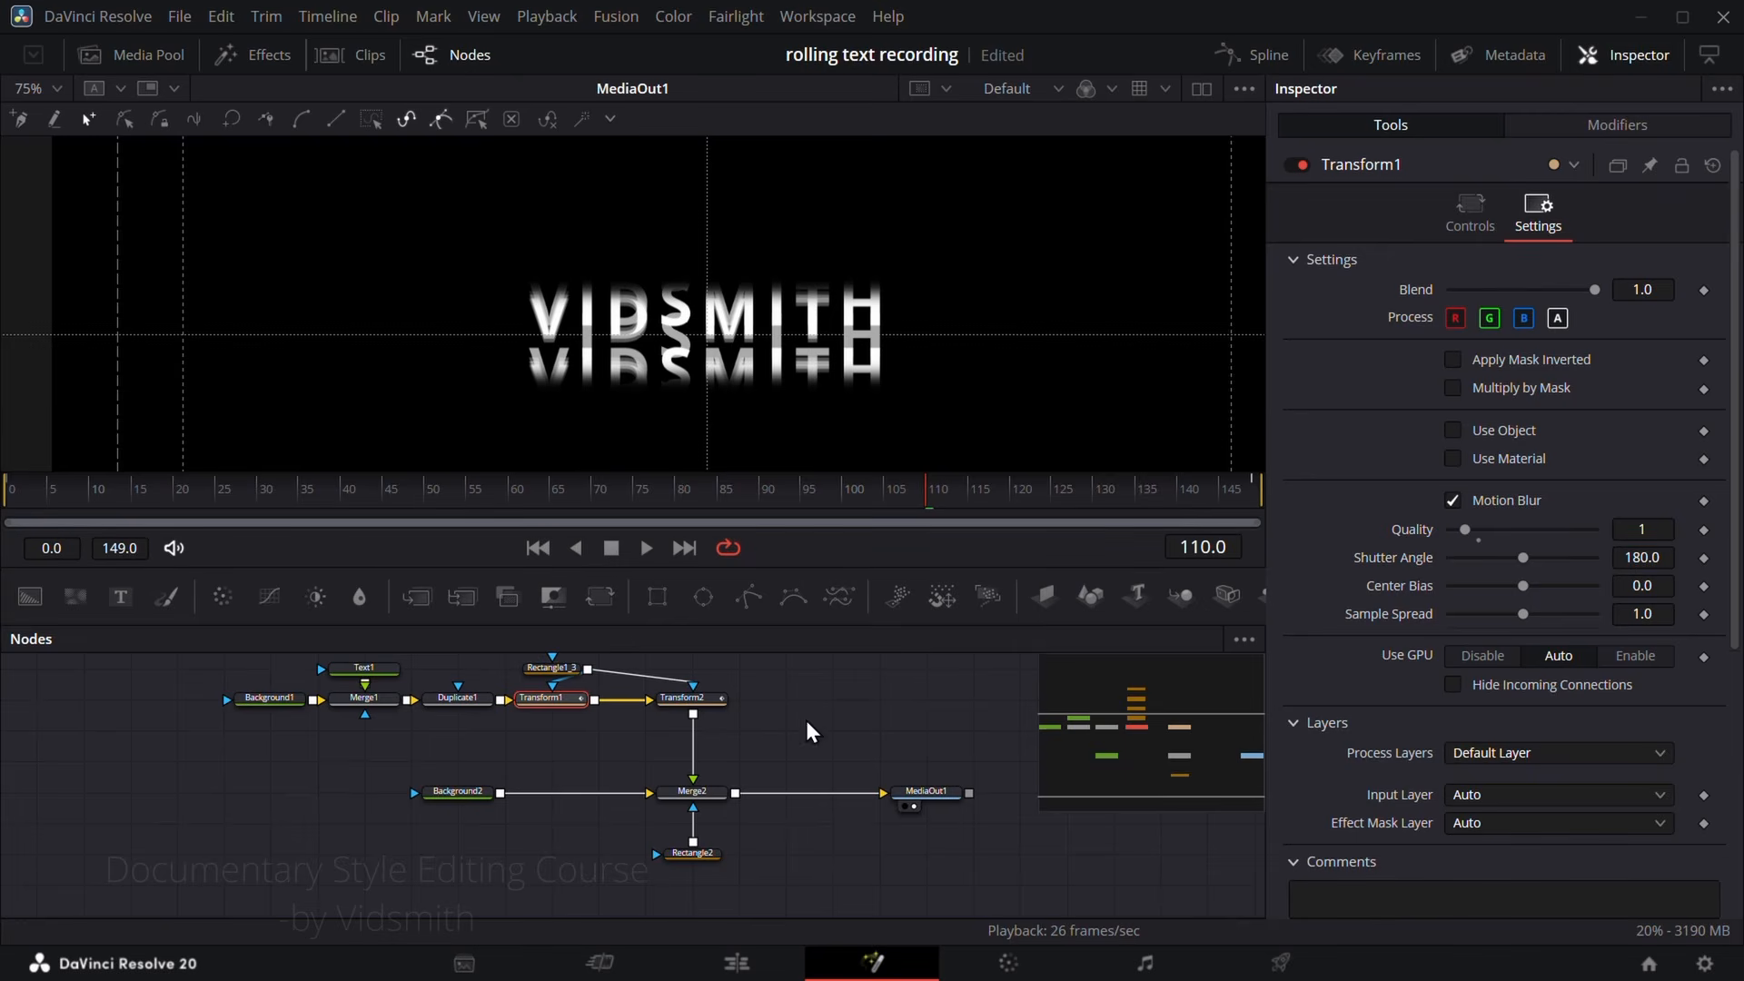
Step: Play the composition from the first frame to review the rolling letters at the lower motion blur quality
left_click_drag(529, 495, 1, 459)
key("space")
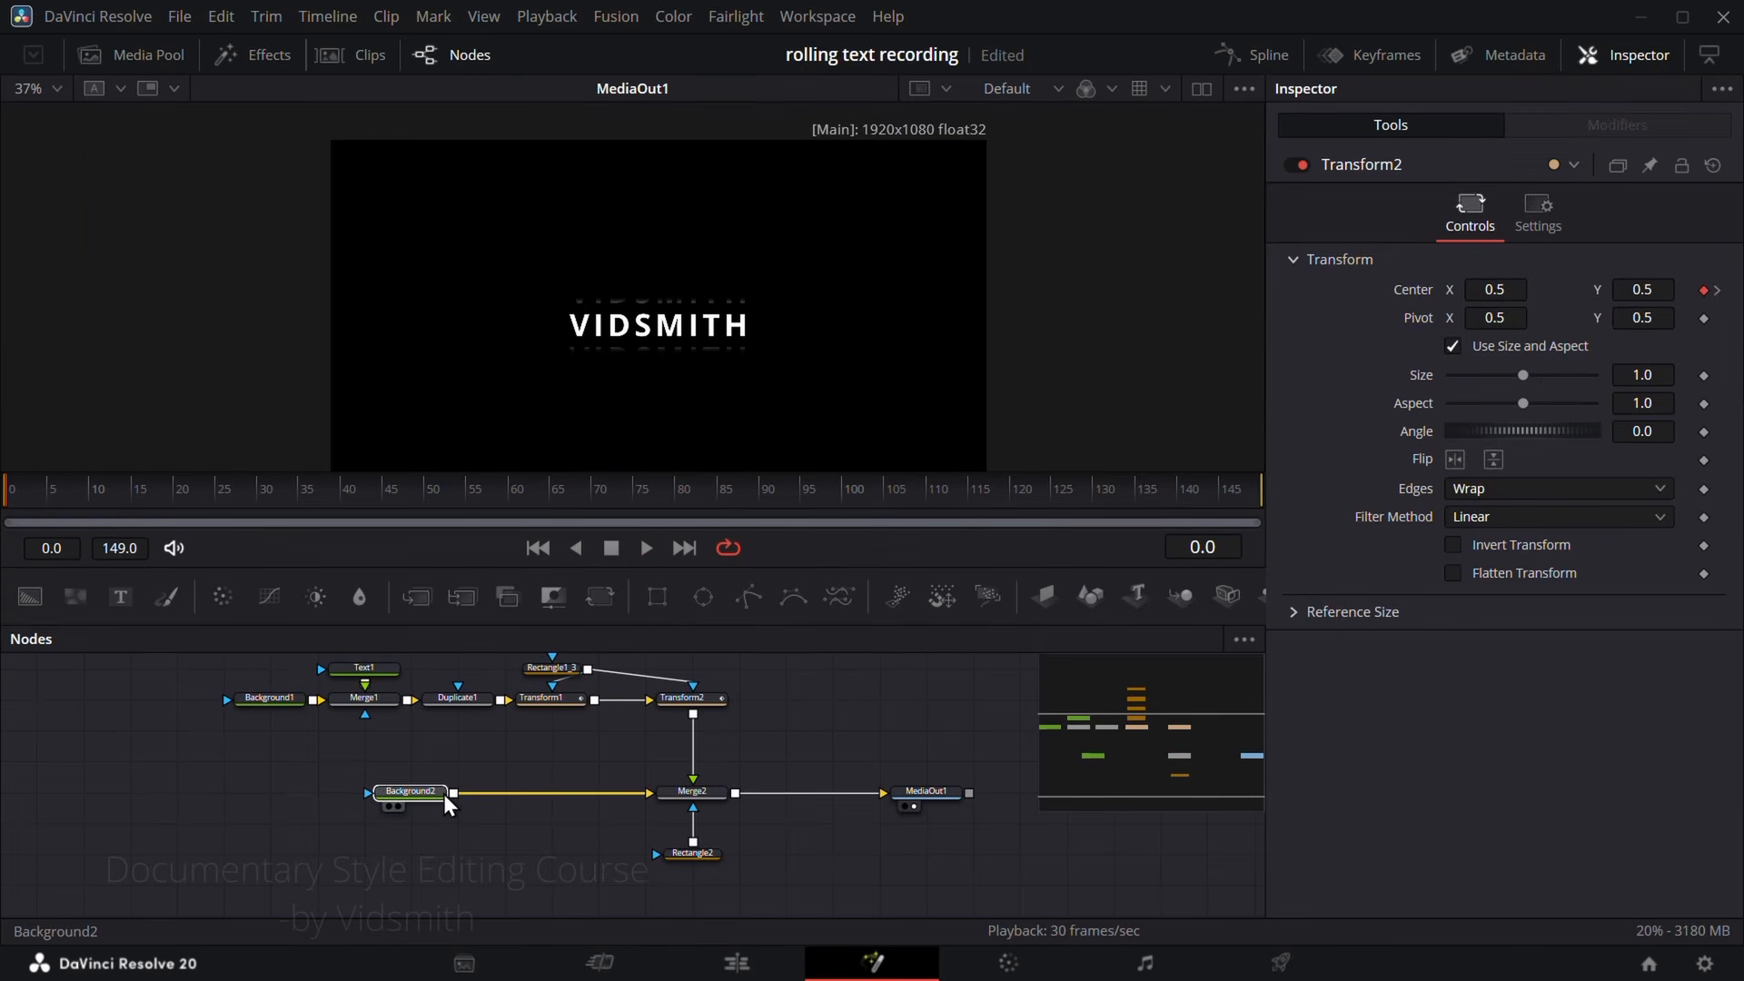
Step: Try Background2 with Alpha 0 to see the text on transparency, and restore full alpha
left_click_drag(443, 794, 452, 790)
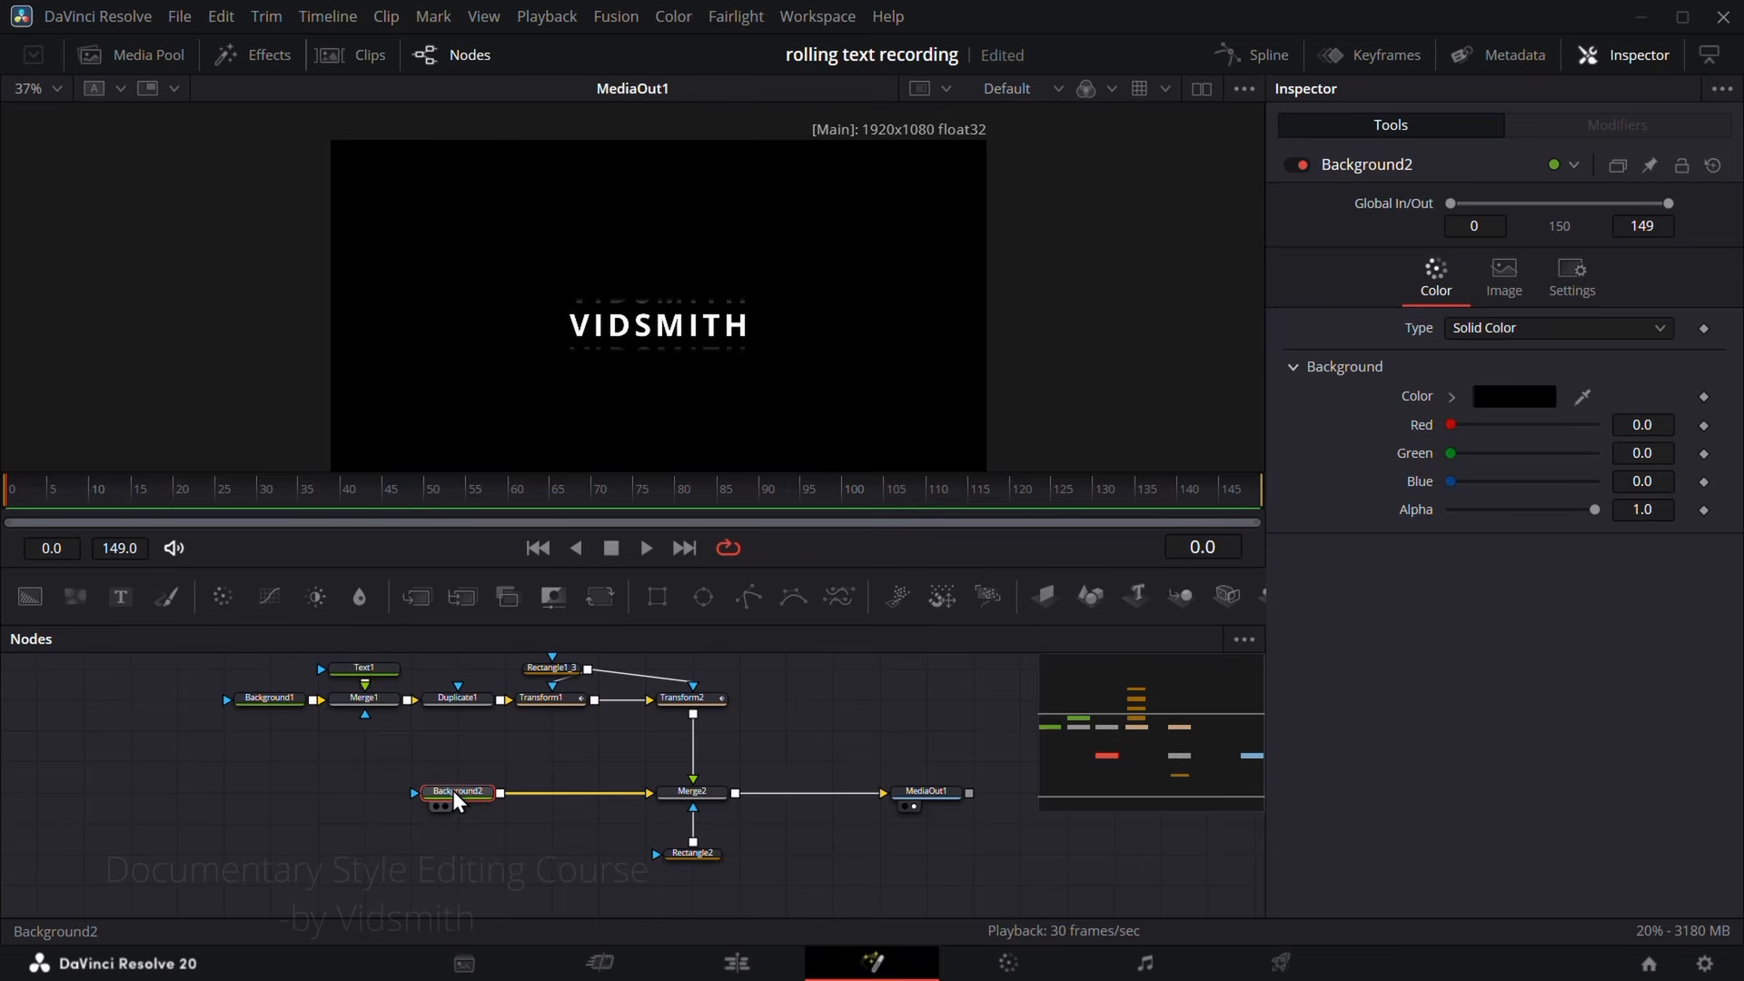
left_click_drag(1595, 510, 1346, 521)
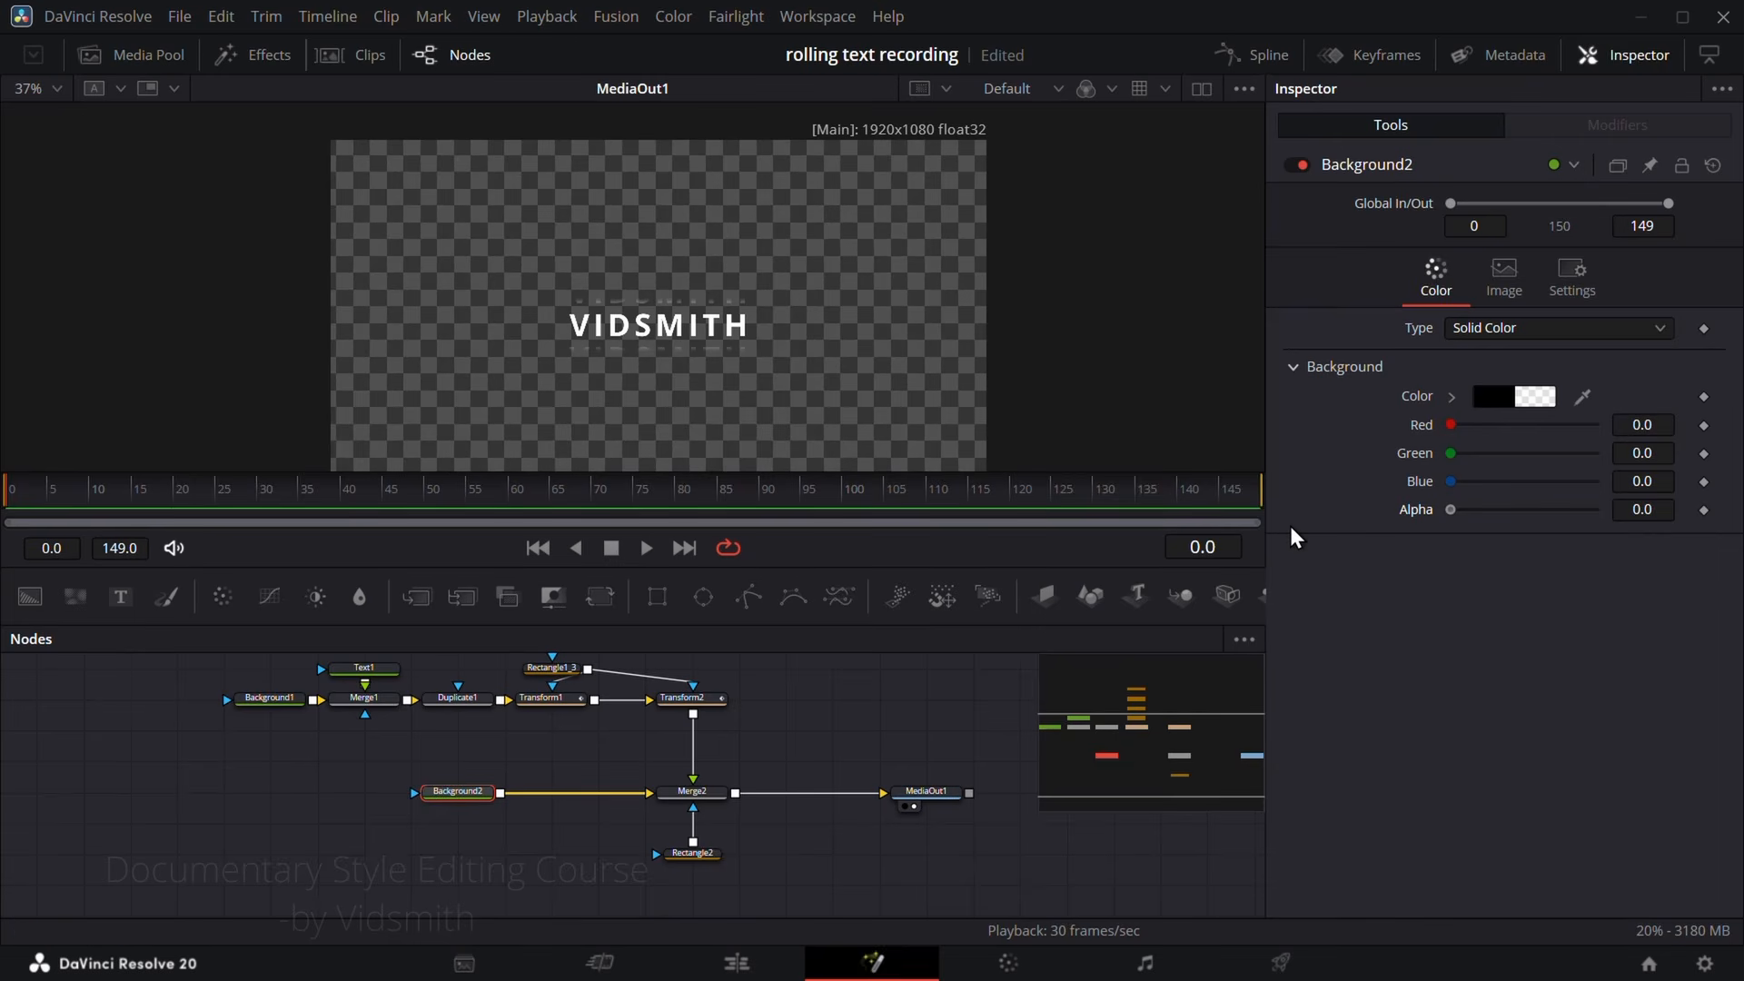
left_click_drag(1451, 510, 1593, 515)
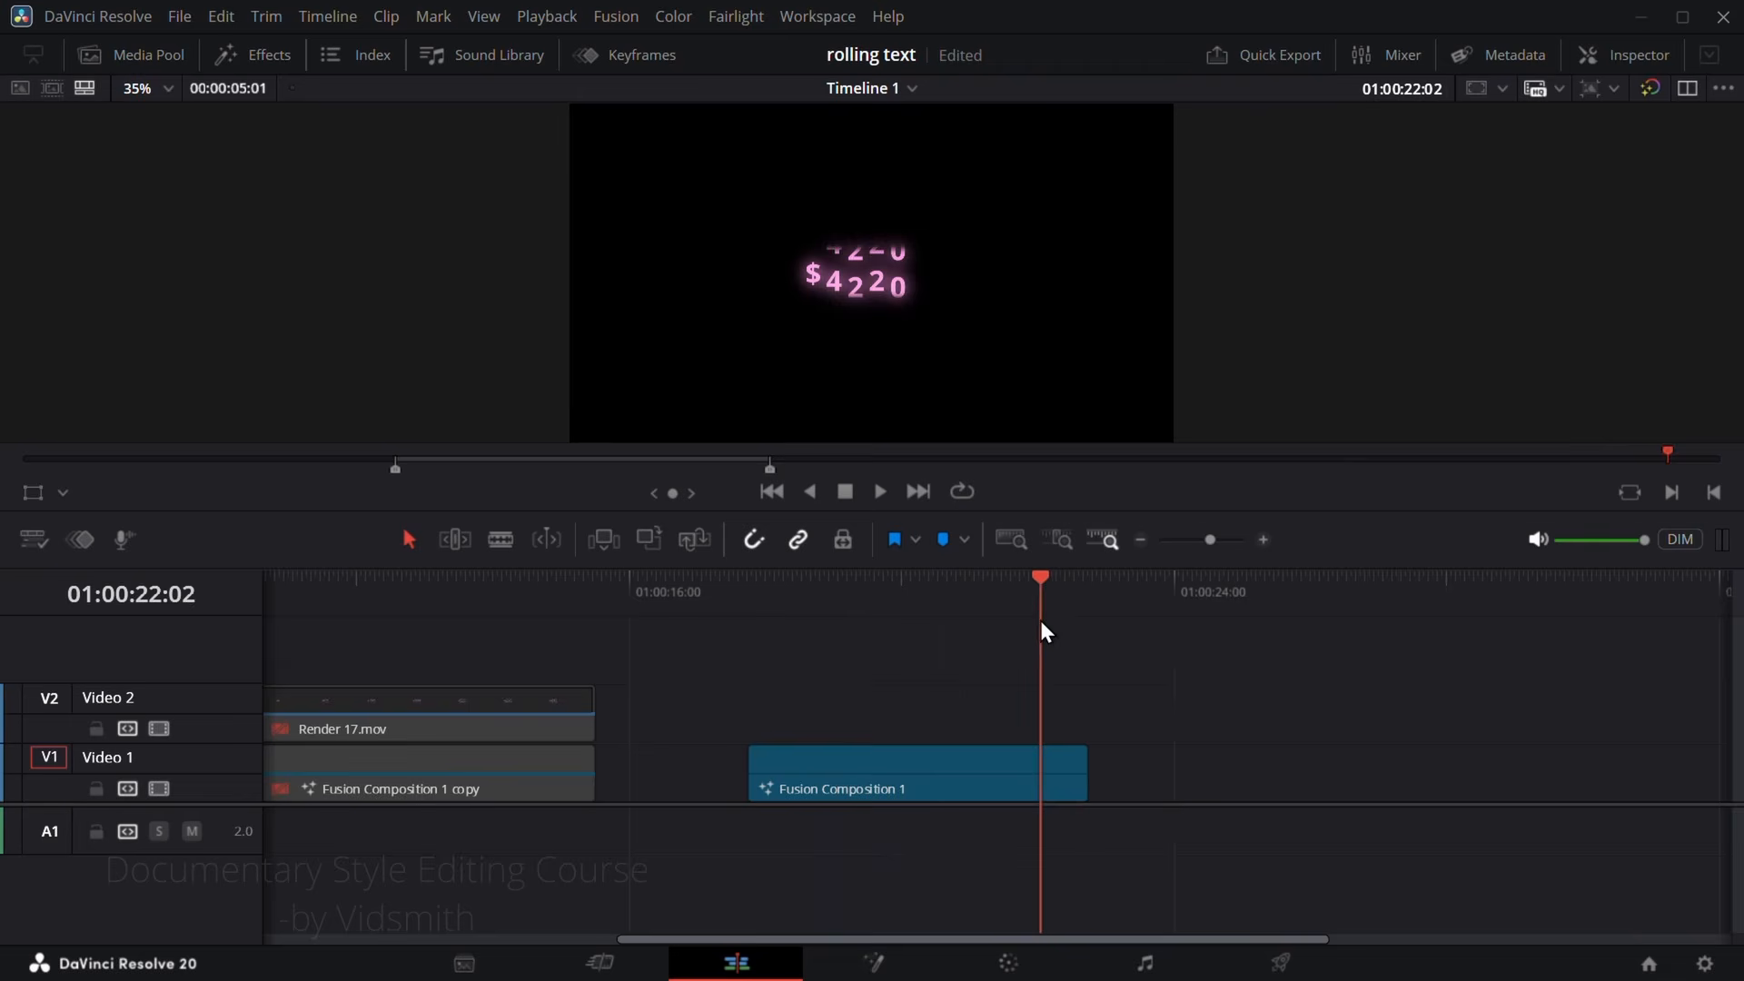
Step: Select the pink dollar counter clip, Fusion Composition 1, in the rolling text project and open it in Fusion
left_click_drag(1044, 630, 906, 634)
left_click(855, 778)
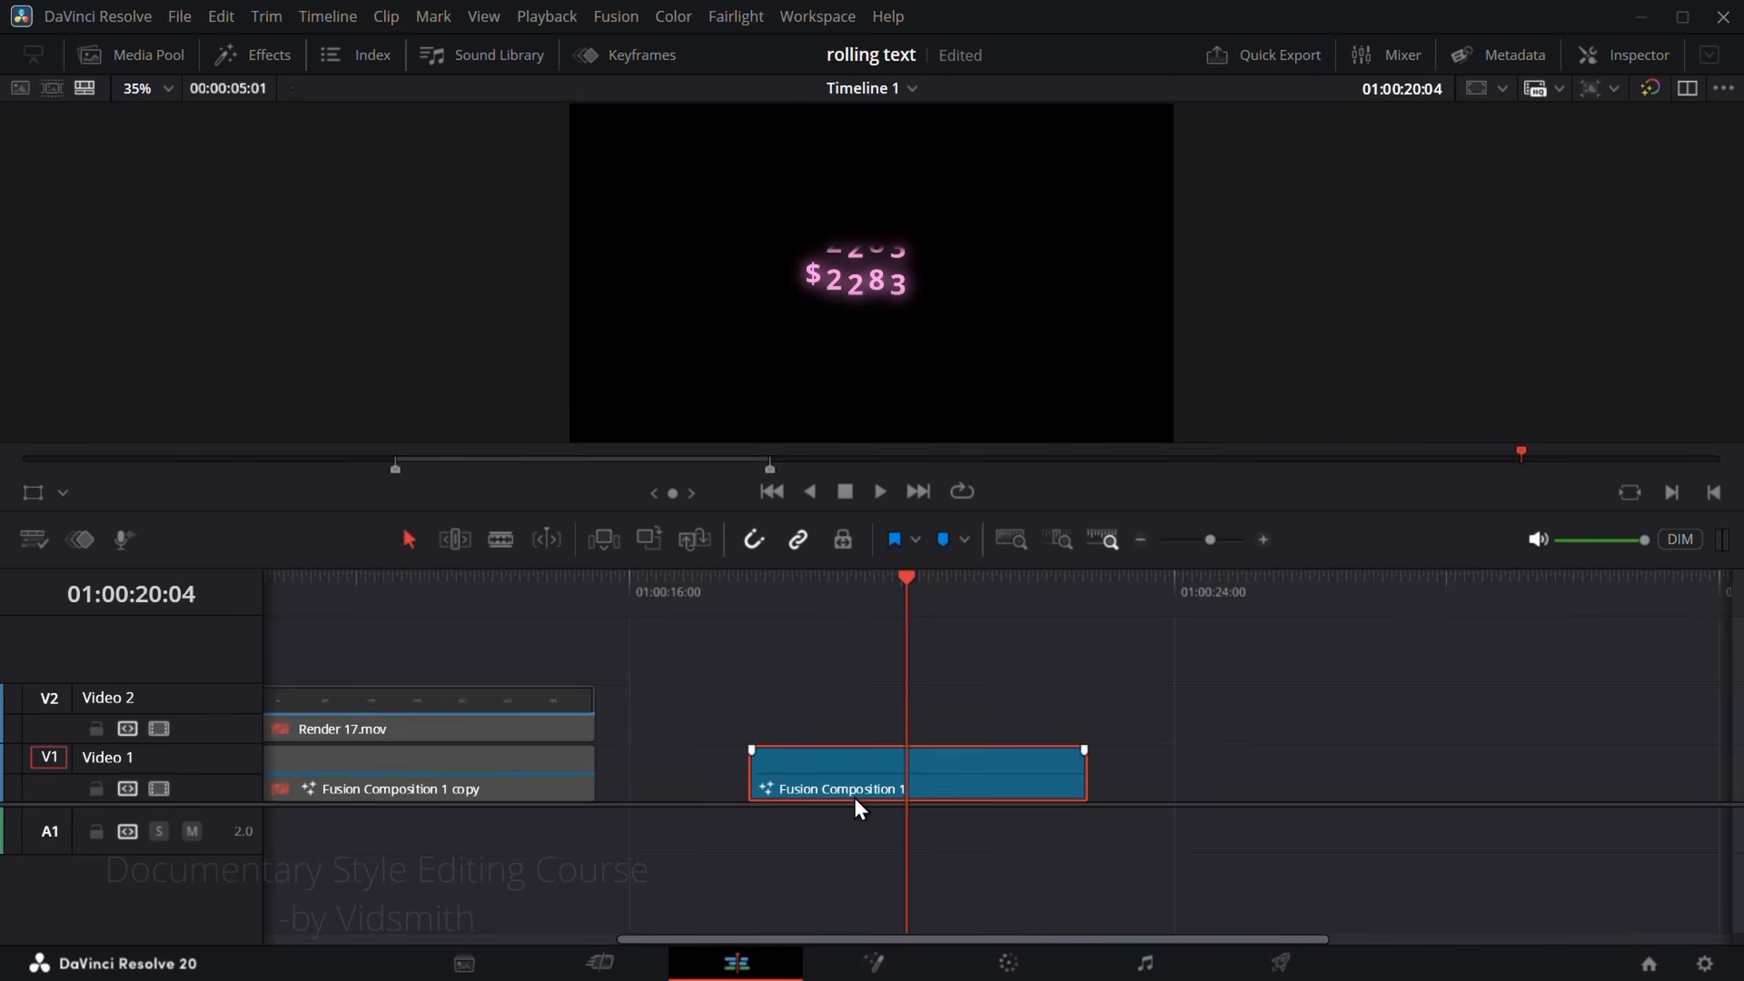
left_click(875, 962)
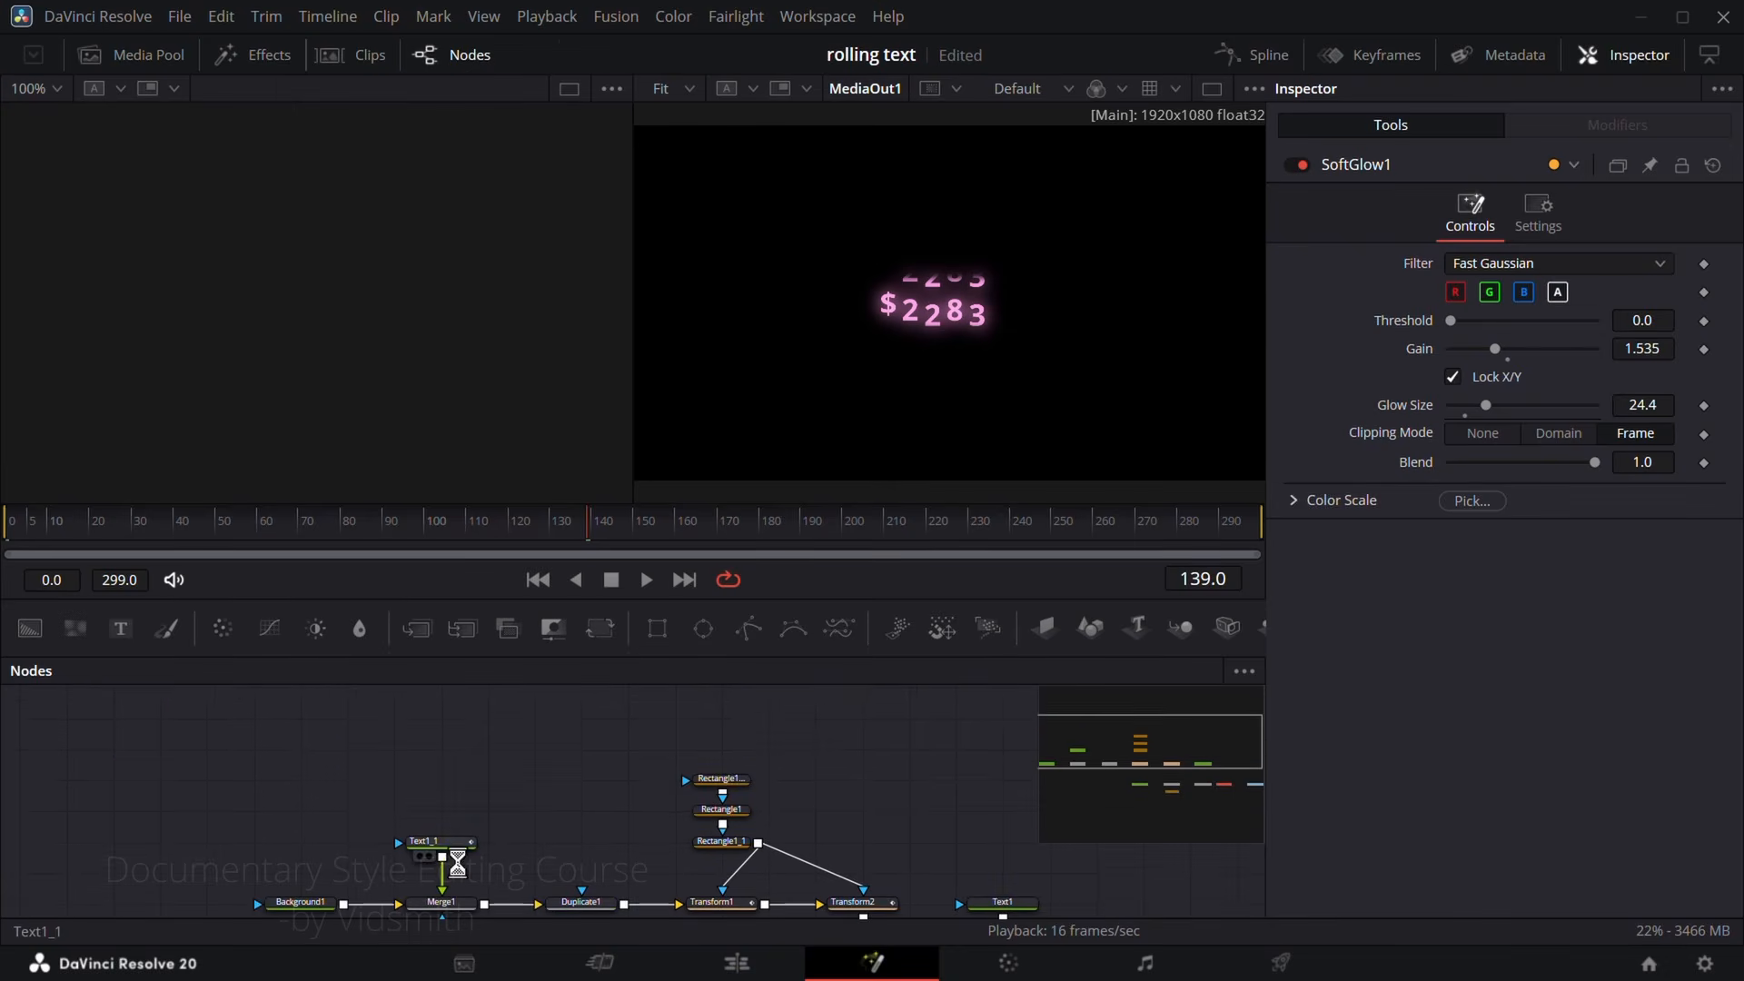
Step: Show only the Text1_1 node in the viewer and scrub through the frames to examine its counting number
left_click_drag(827, 362, 828, 362)
scroll(1036, 368, "down", 4)
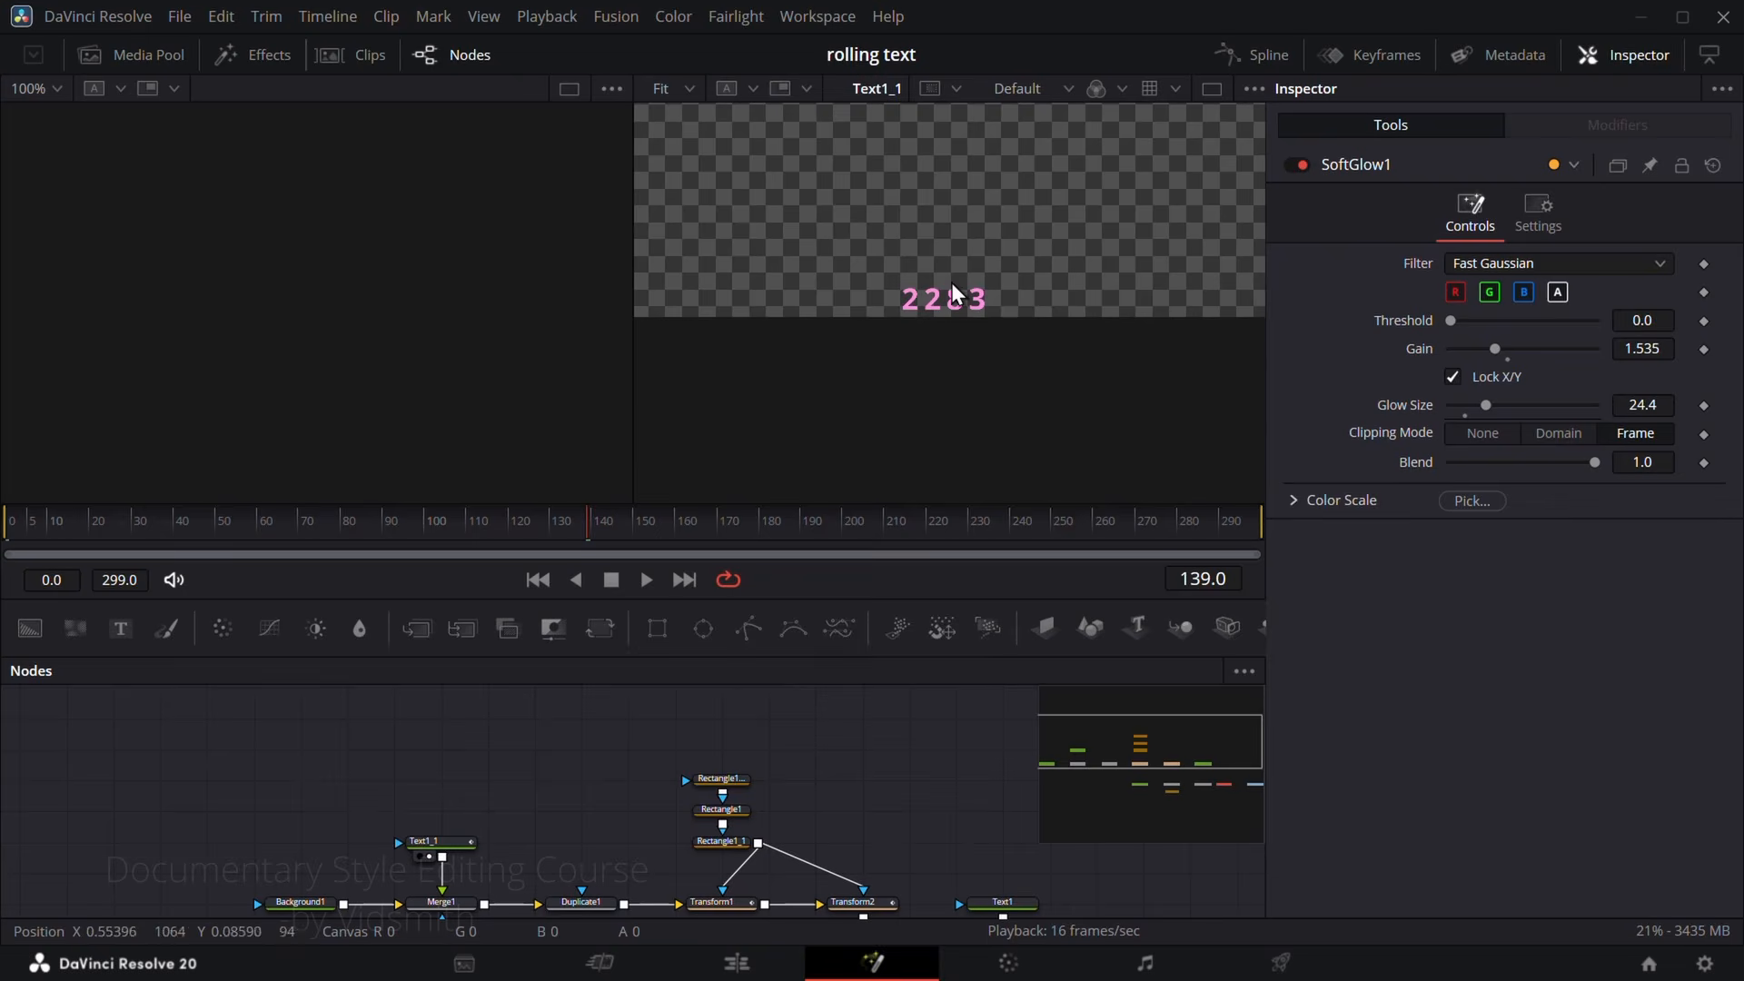
left_click(578, 526)
left_click_drag(578, 526, 35, 519)
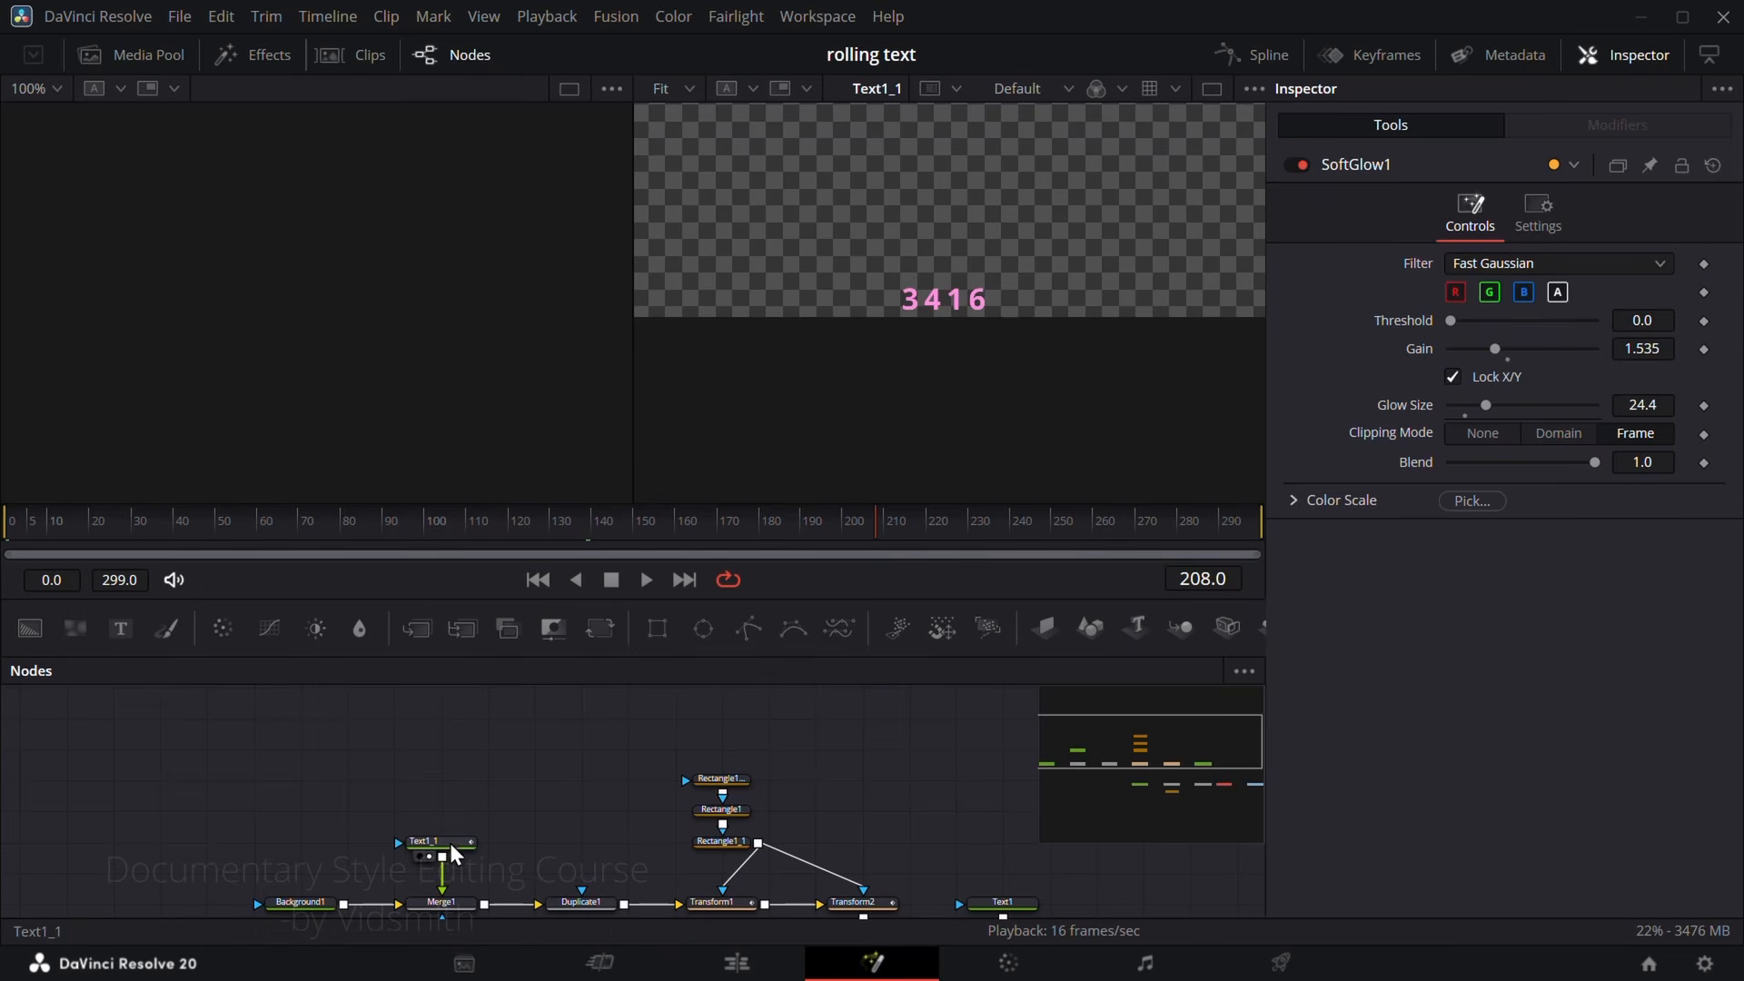
Step: Examine Text1_1's countervidsmith expression and its animated Number counter control at several frames
left_click(443, 847)
scroll(1371, 510, "down", 2)
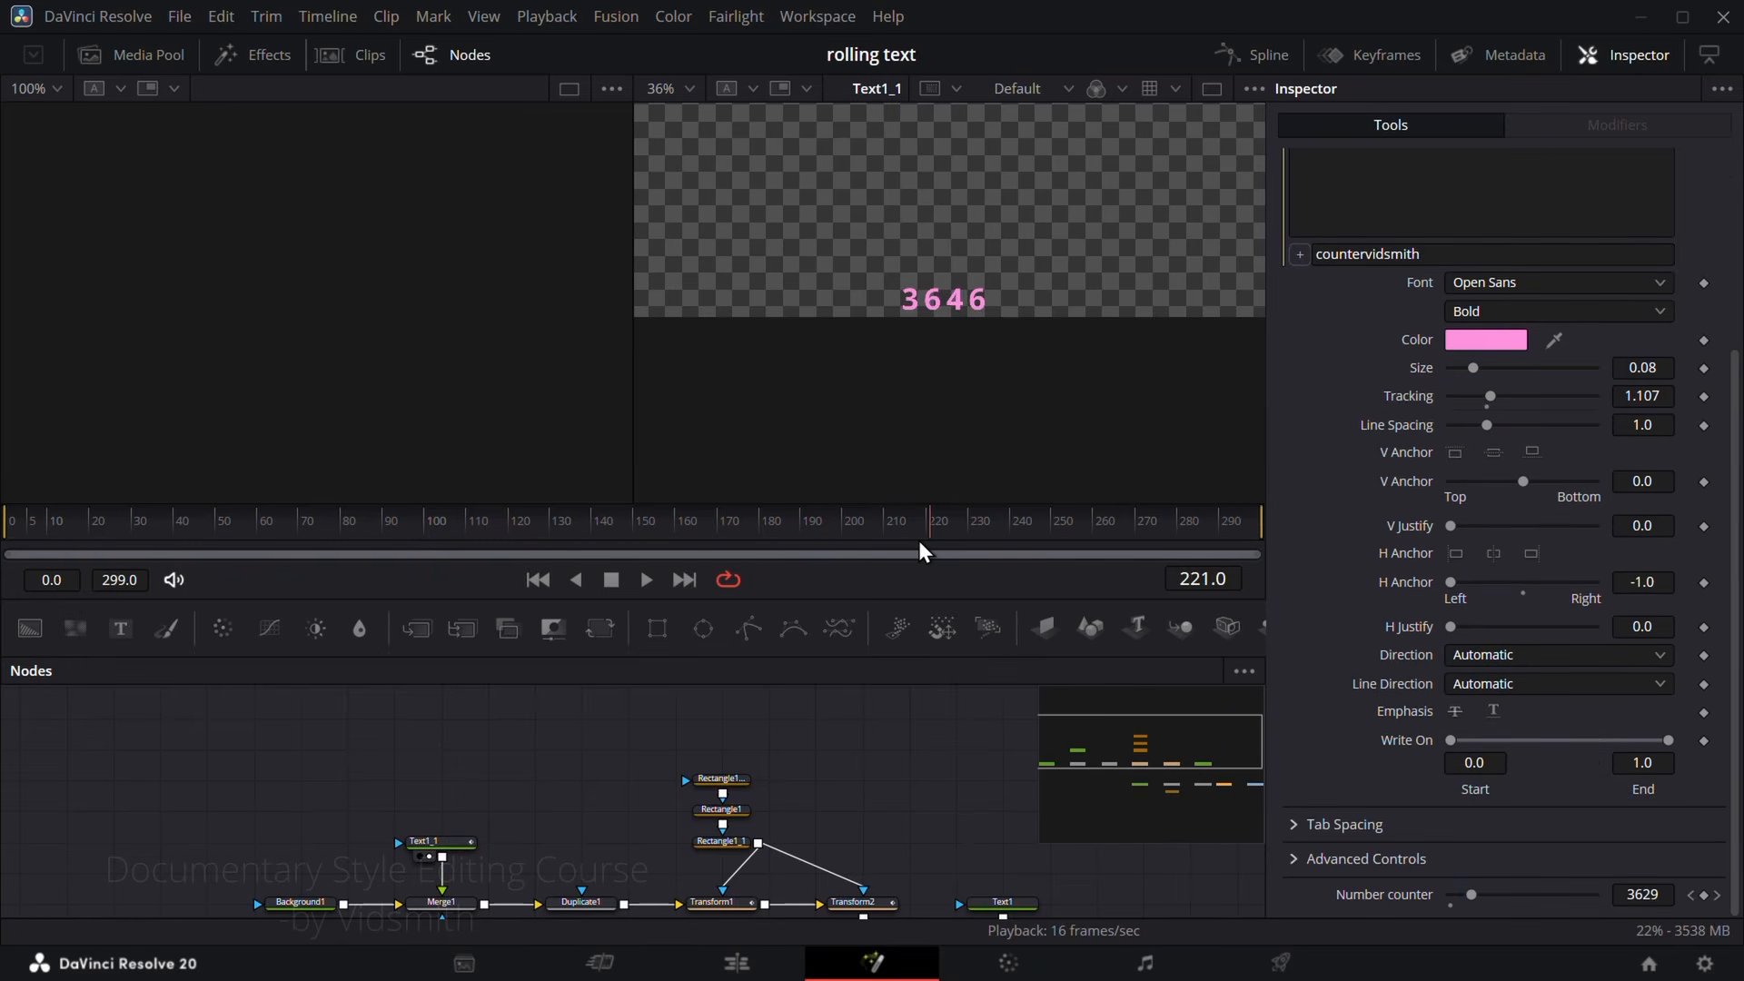
left_click_drag(920, 542, 764, 551)
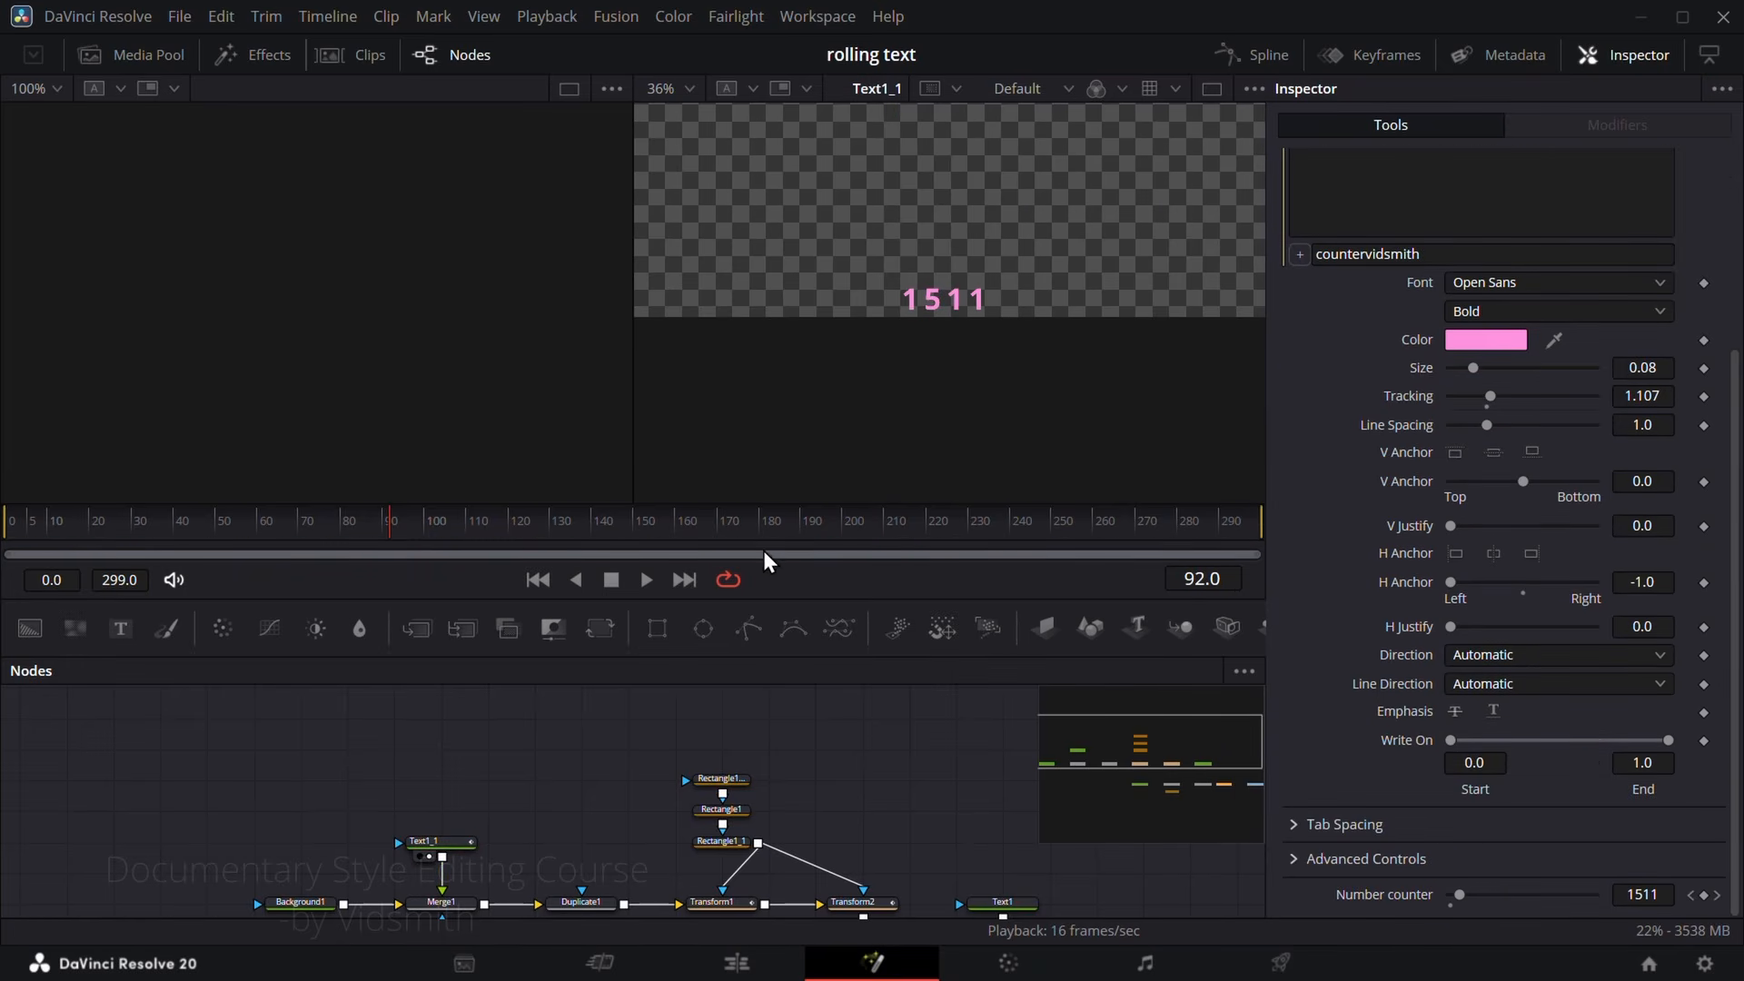
scroll(1308, 522, "up", 2)
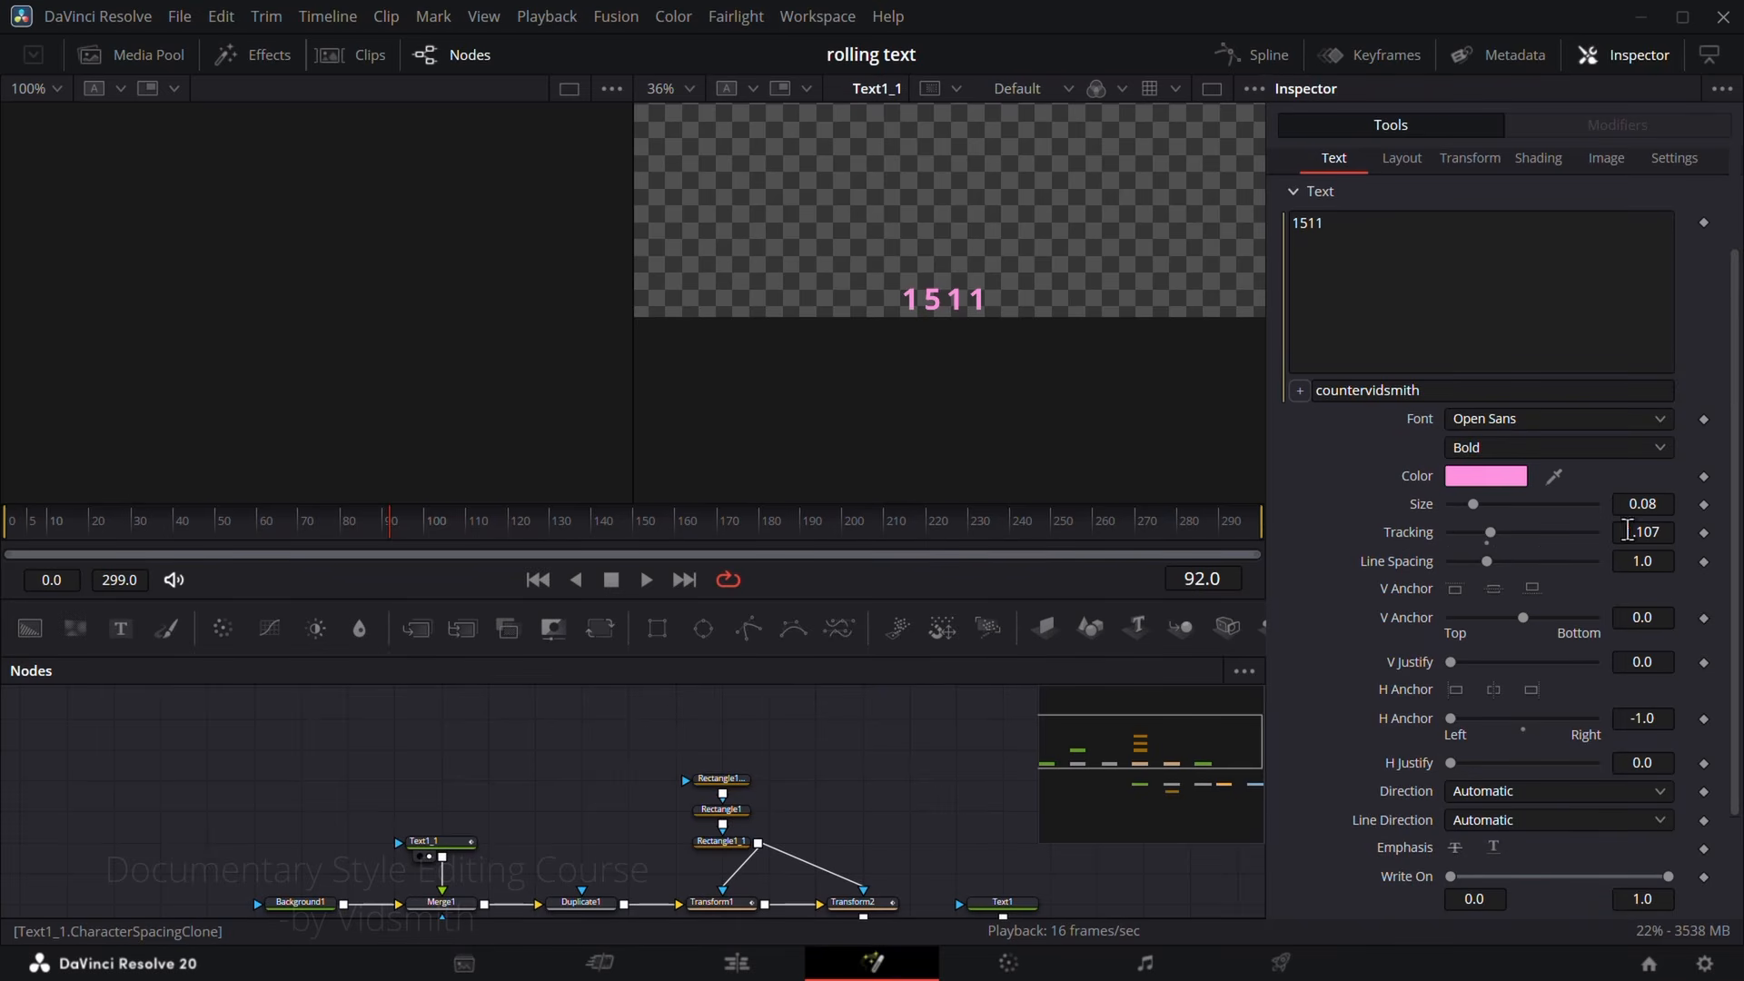
scroll(1354, 695, "down", 2)
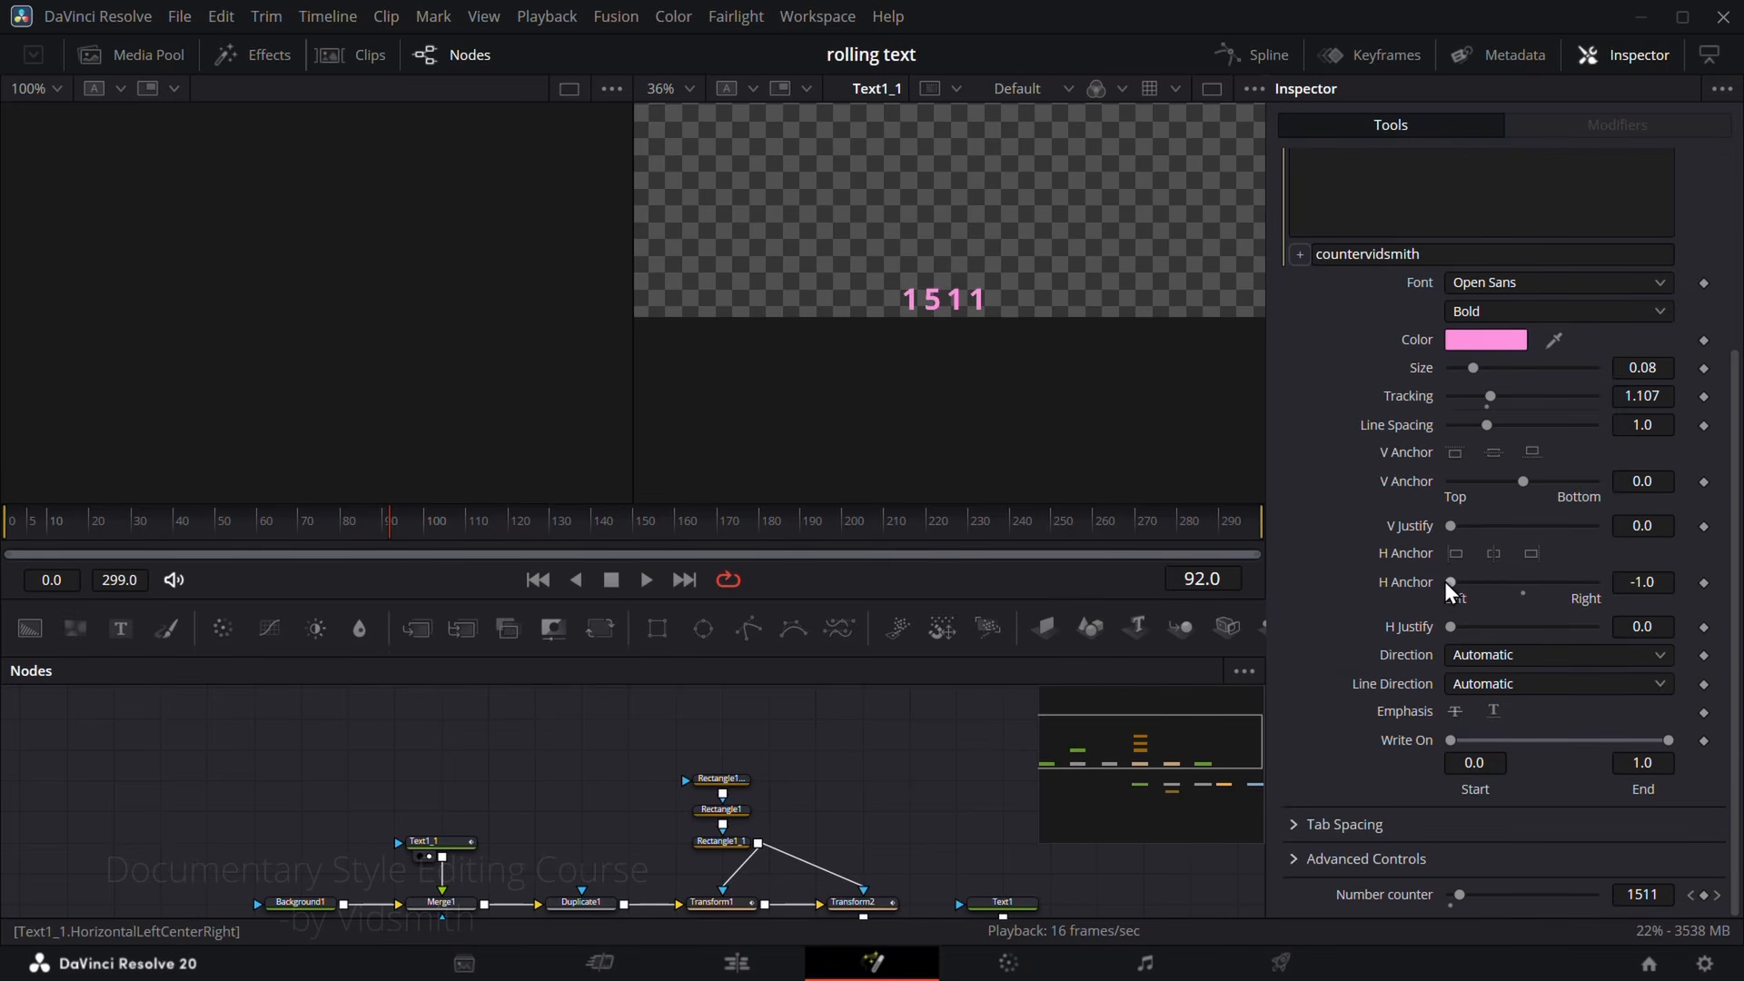
left_click_drag(745, 527, 993, 540)
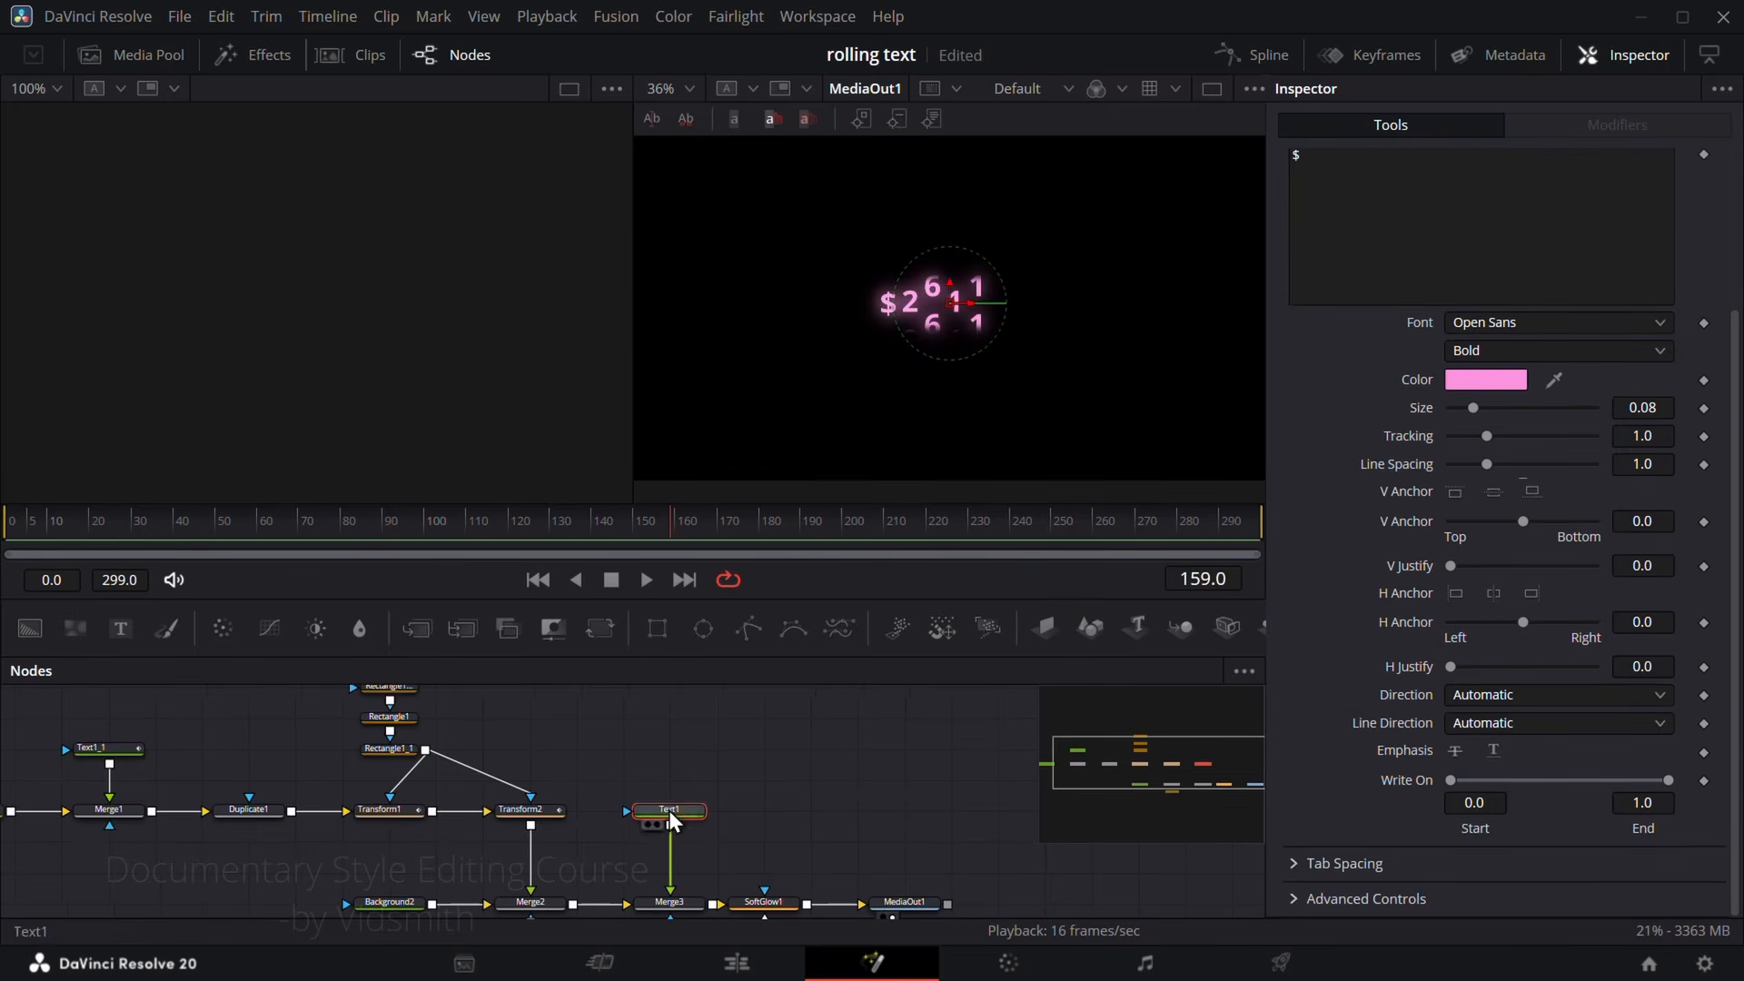
Step: Switch the Text1 dollar sign and the SoftGlow1 node off and on to compare what each adds
left_click(669, 810)
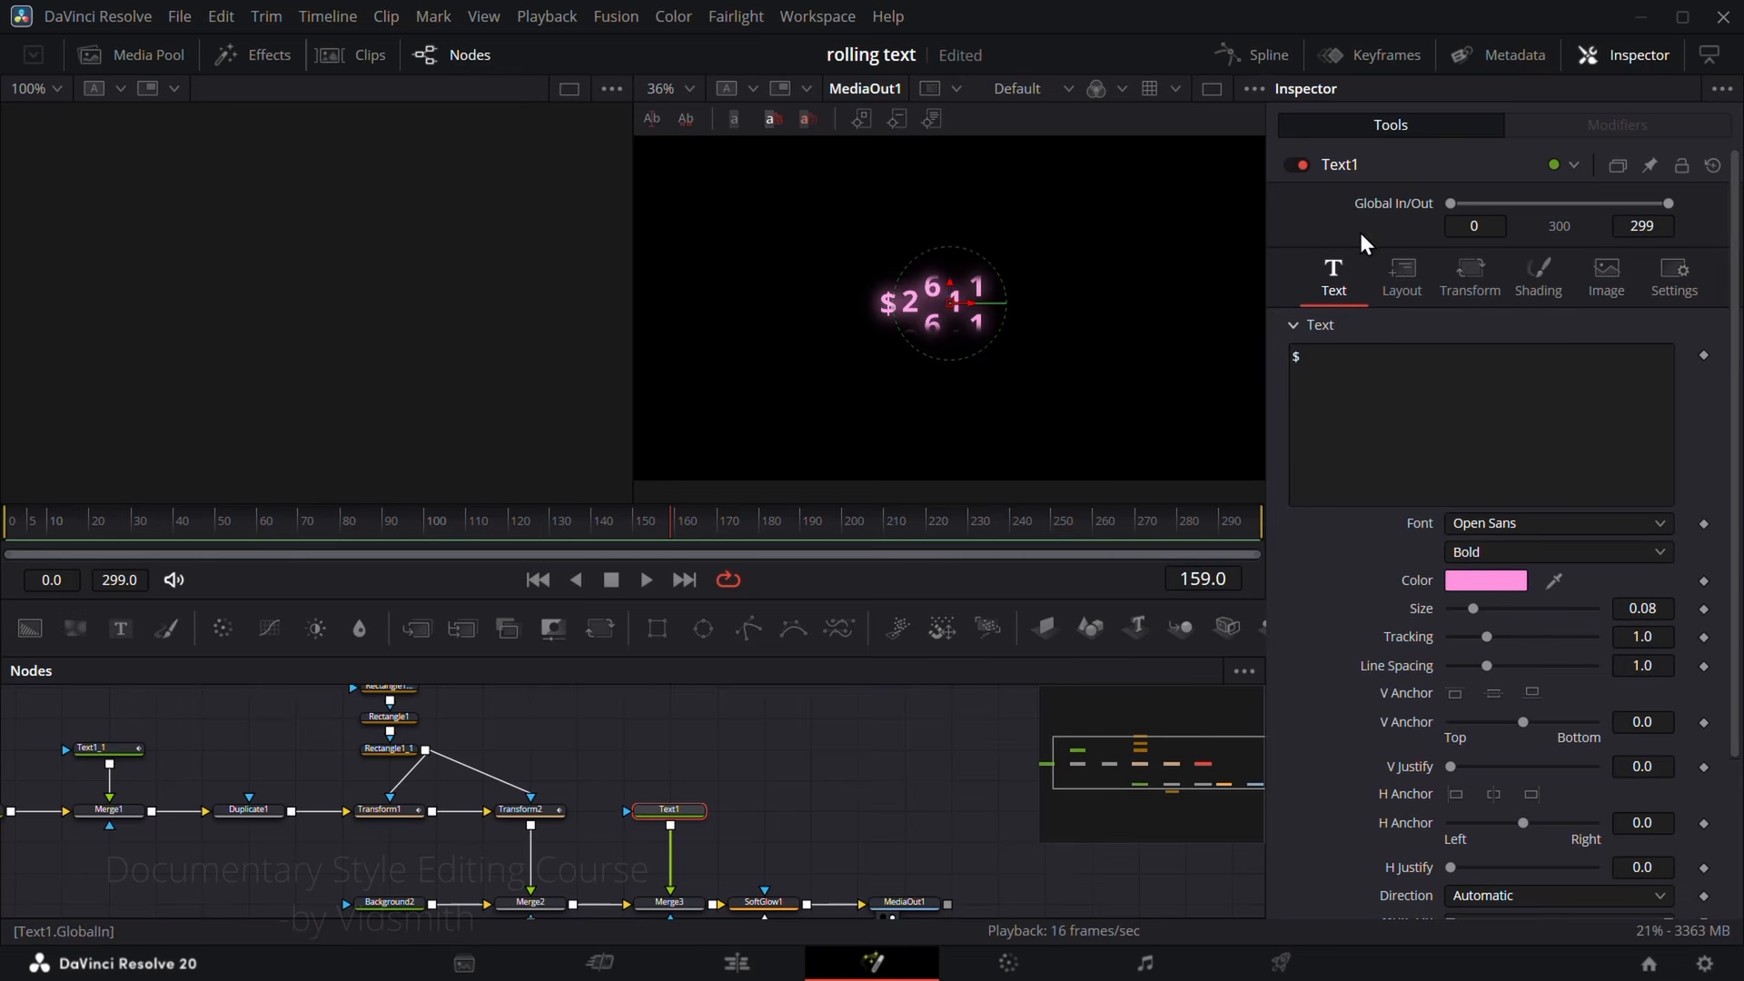
left_click(1297, 165)
left_click(1297, 165)
left_click_drag(673, 525, 880, 545)
left_click(772, 902)
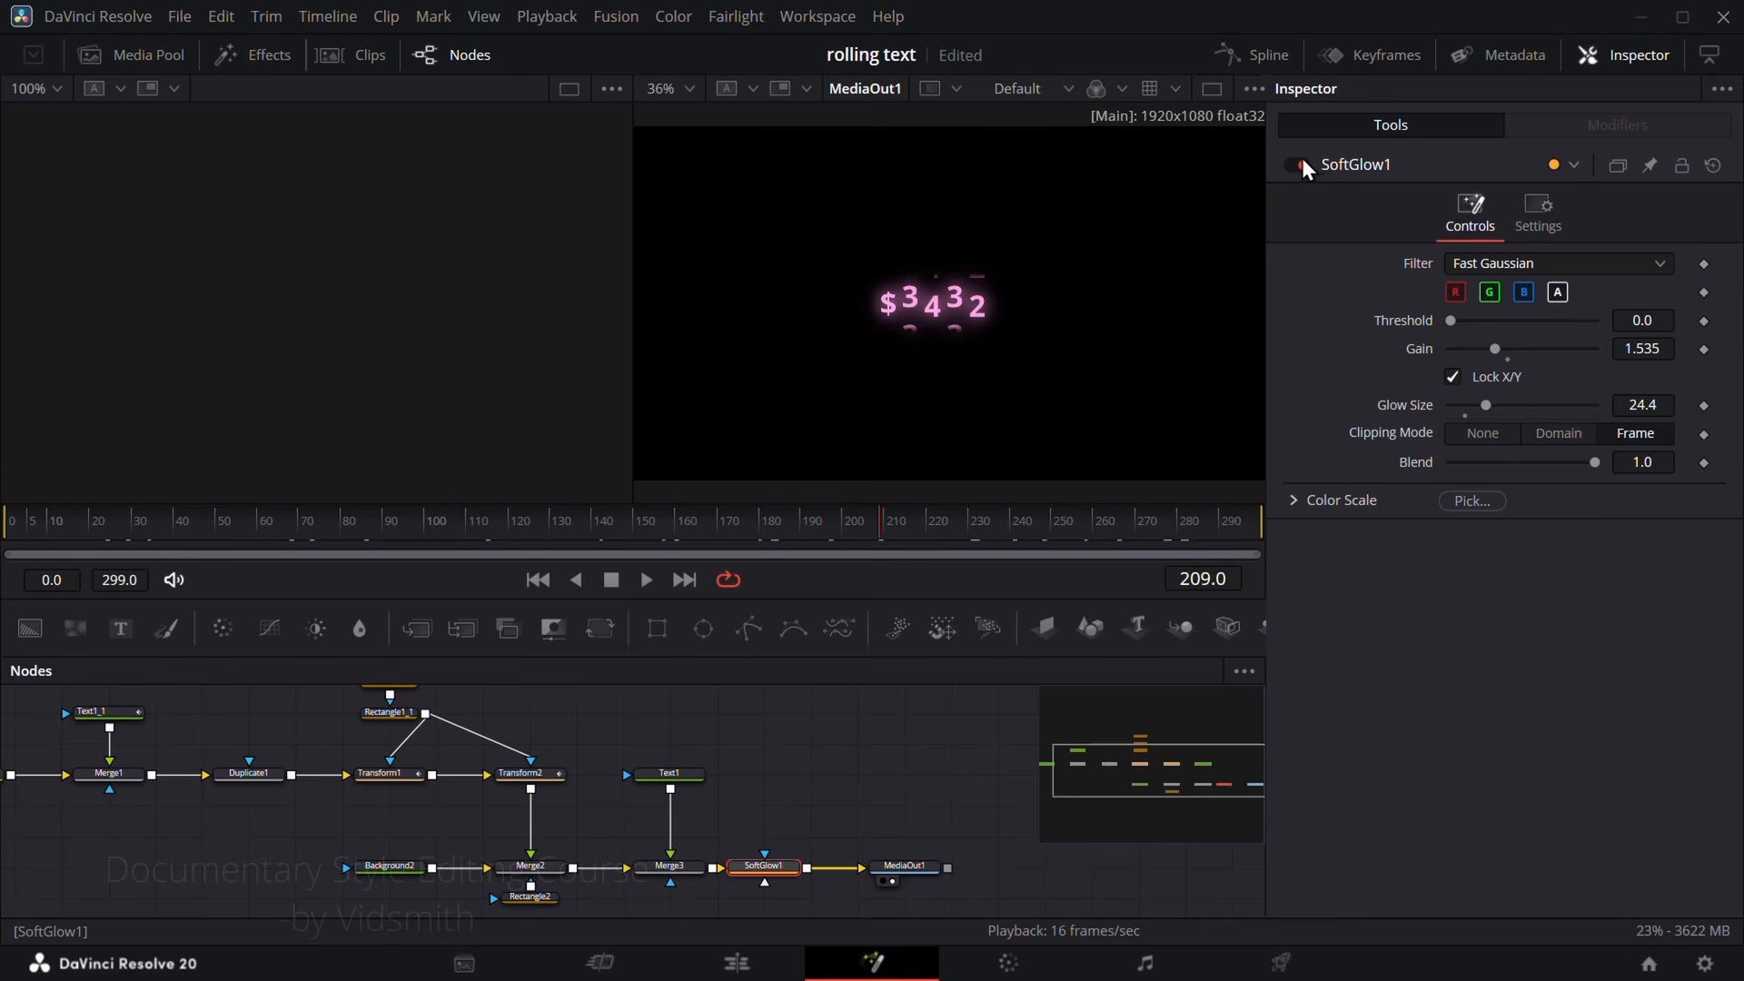
left_click(1299, 165)
left_click(1299, 166)
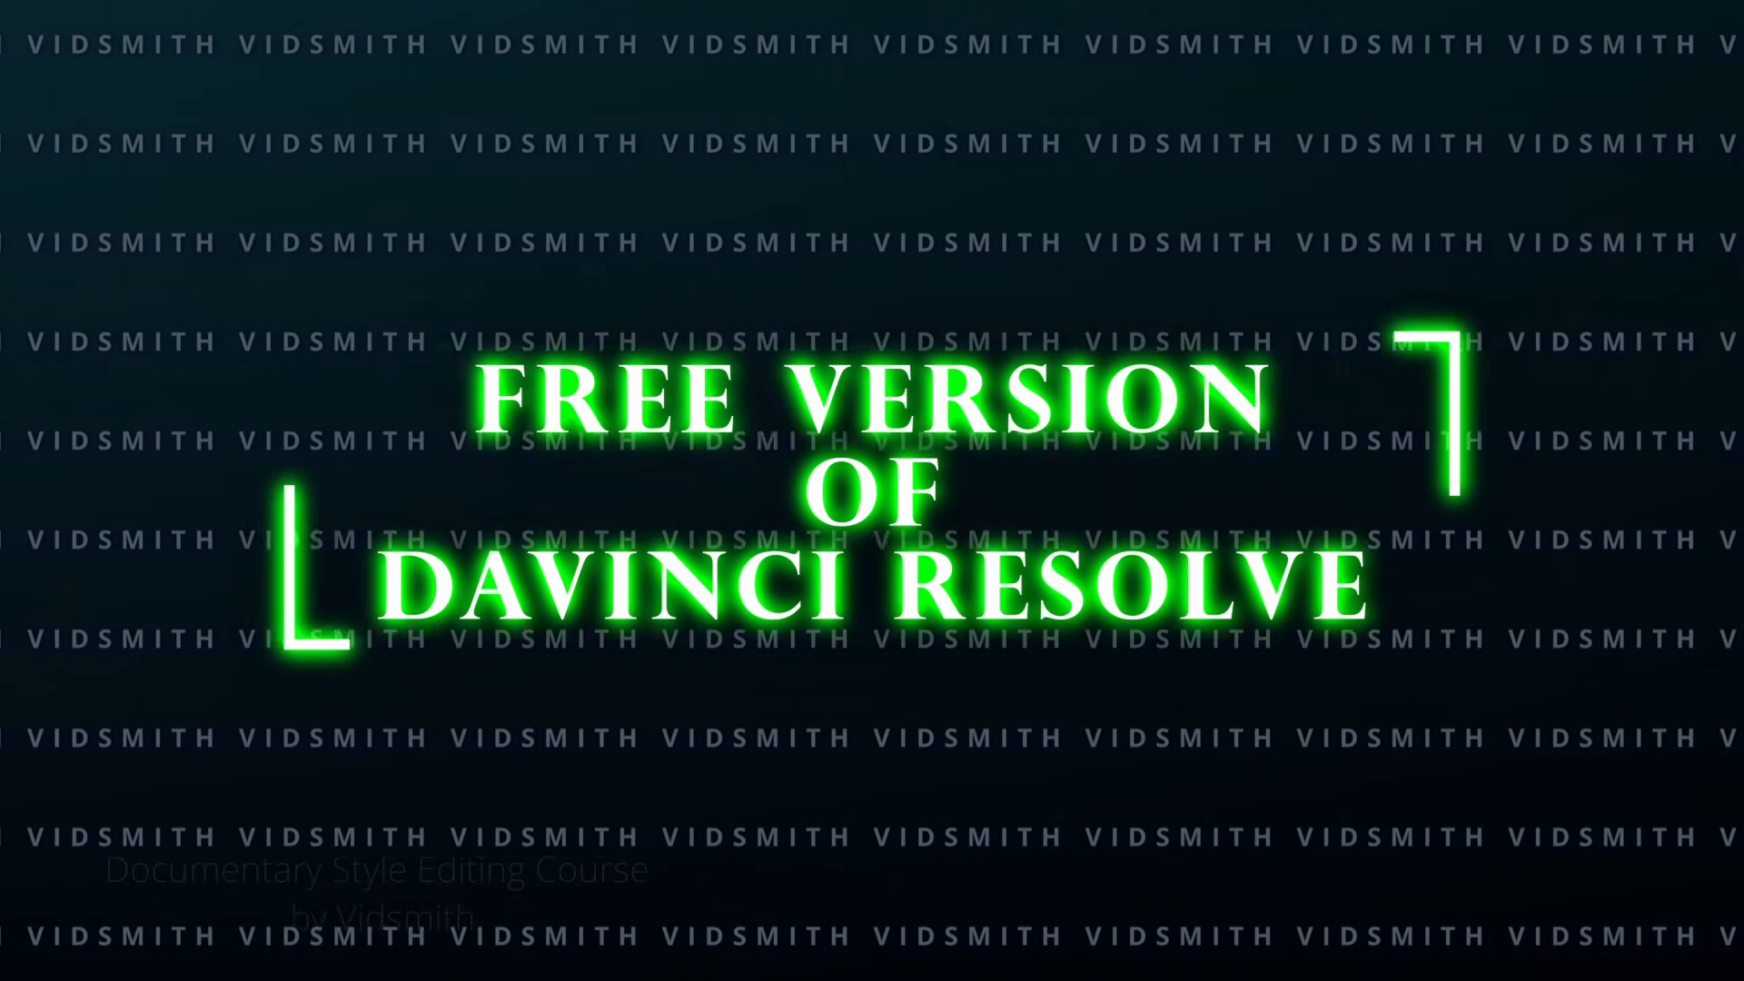
Step: In the counter tutorial project, create a 5-second composition named Fusion Composition 1 and place it at the start of a new timeline
right_click(281, 204)
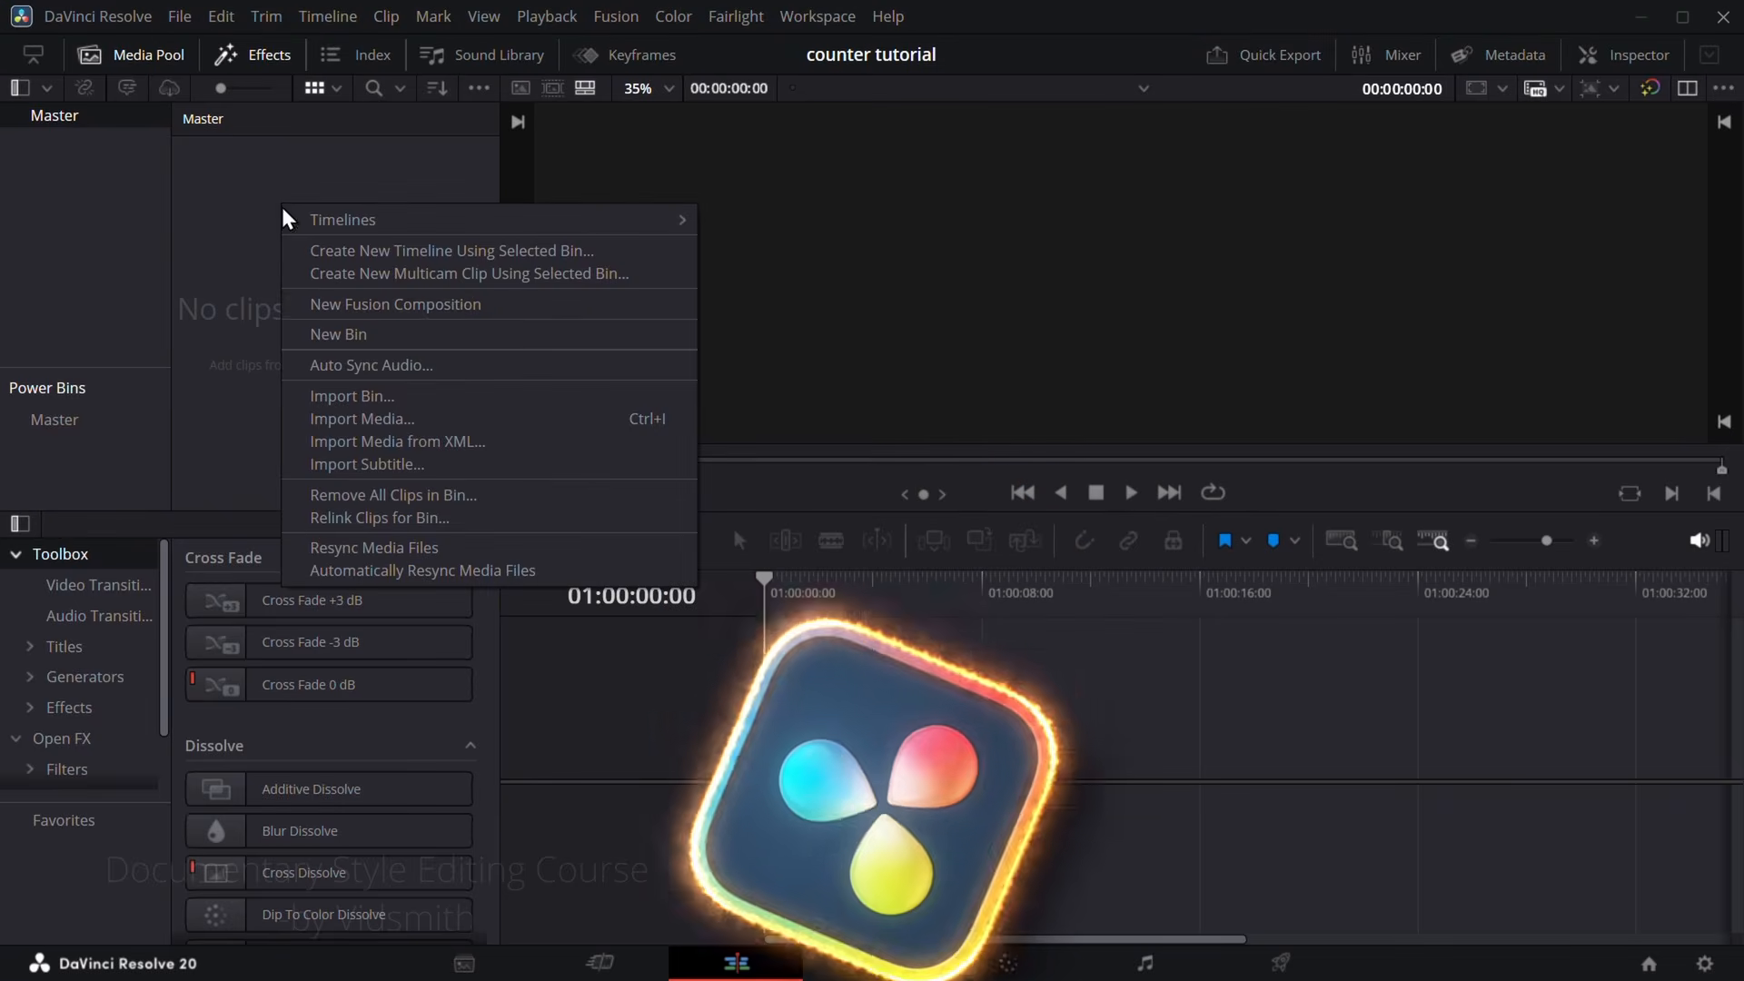
left_click(378, 302)
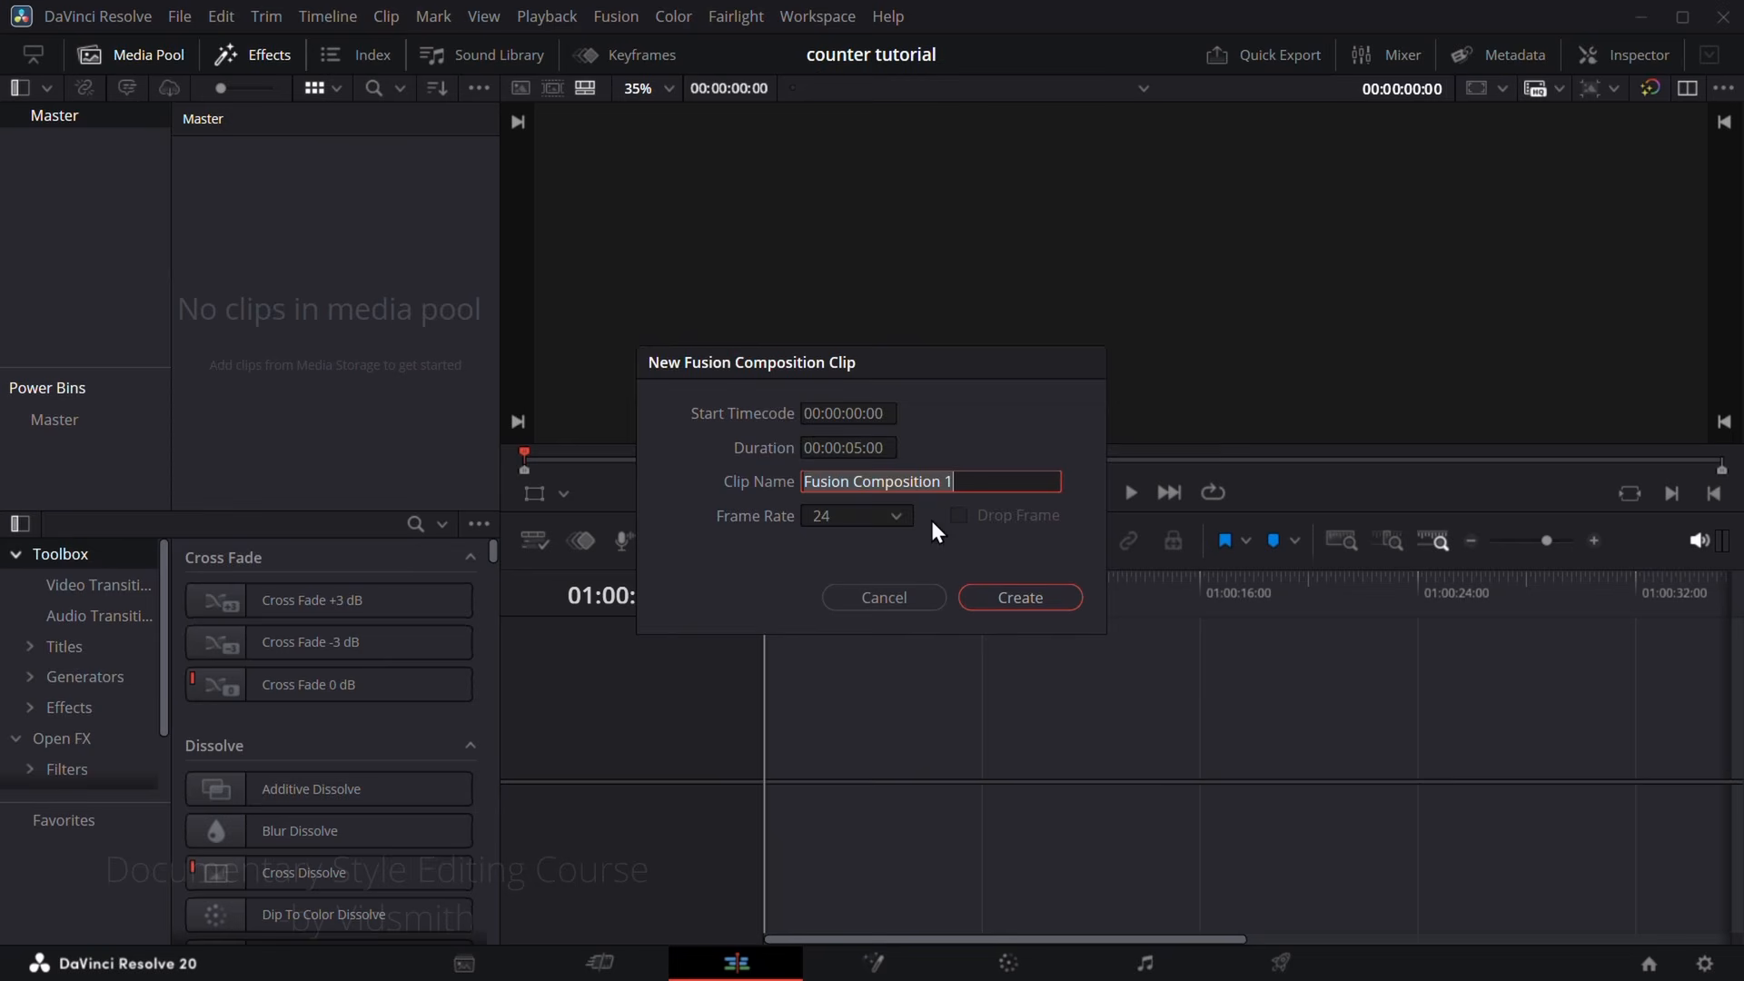
left_click(1016, 603)
left_click_drag(232, 177, 863, 734)
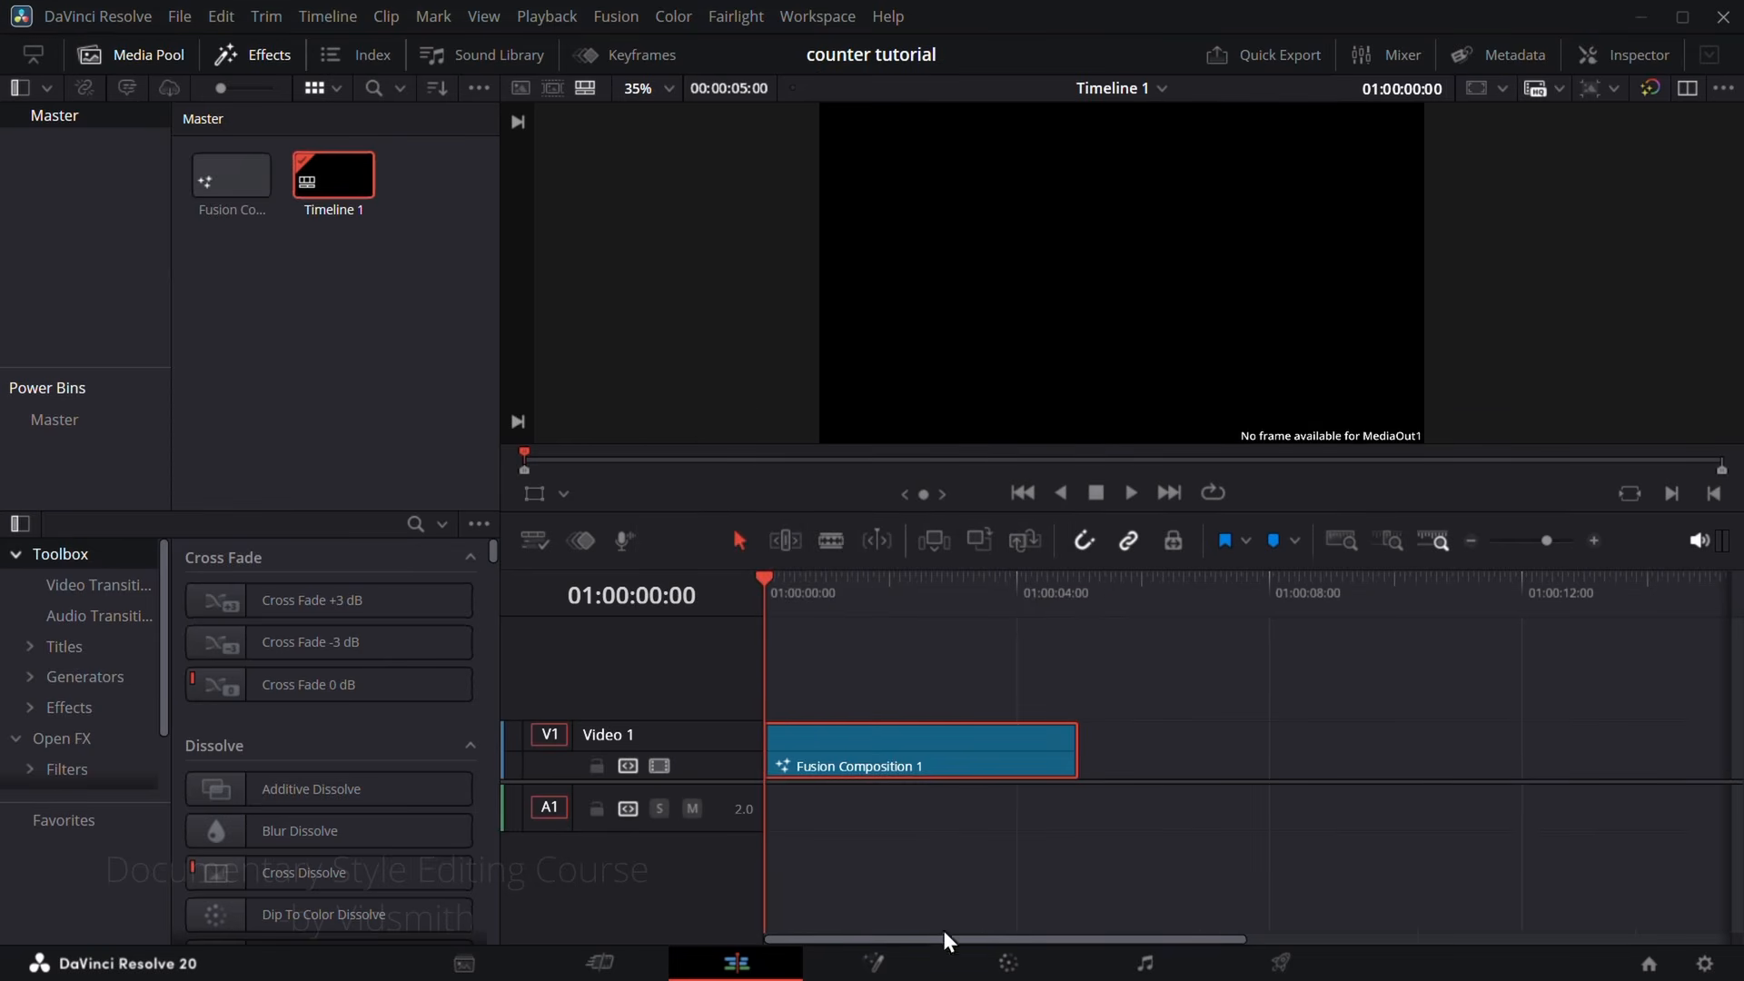
Step: Open the clip in Fusion, connect a Background node to MediaOut1 and merge a Text+ node over the background
left_click(872, 962)
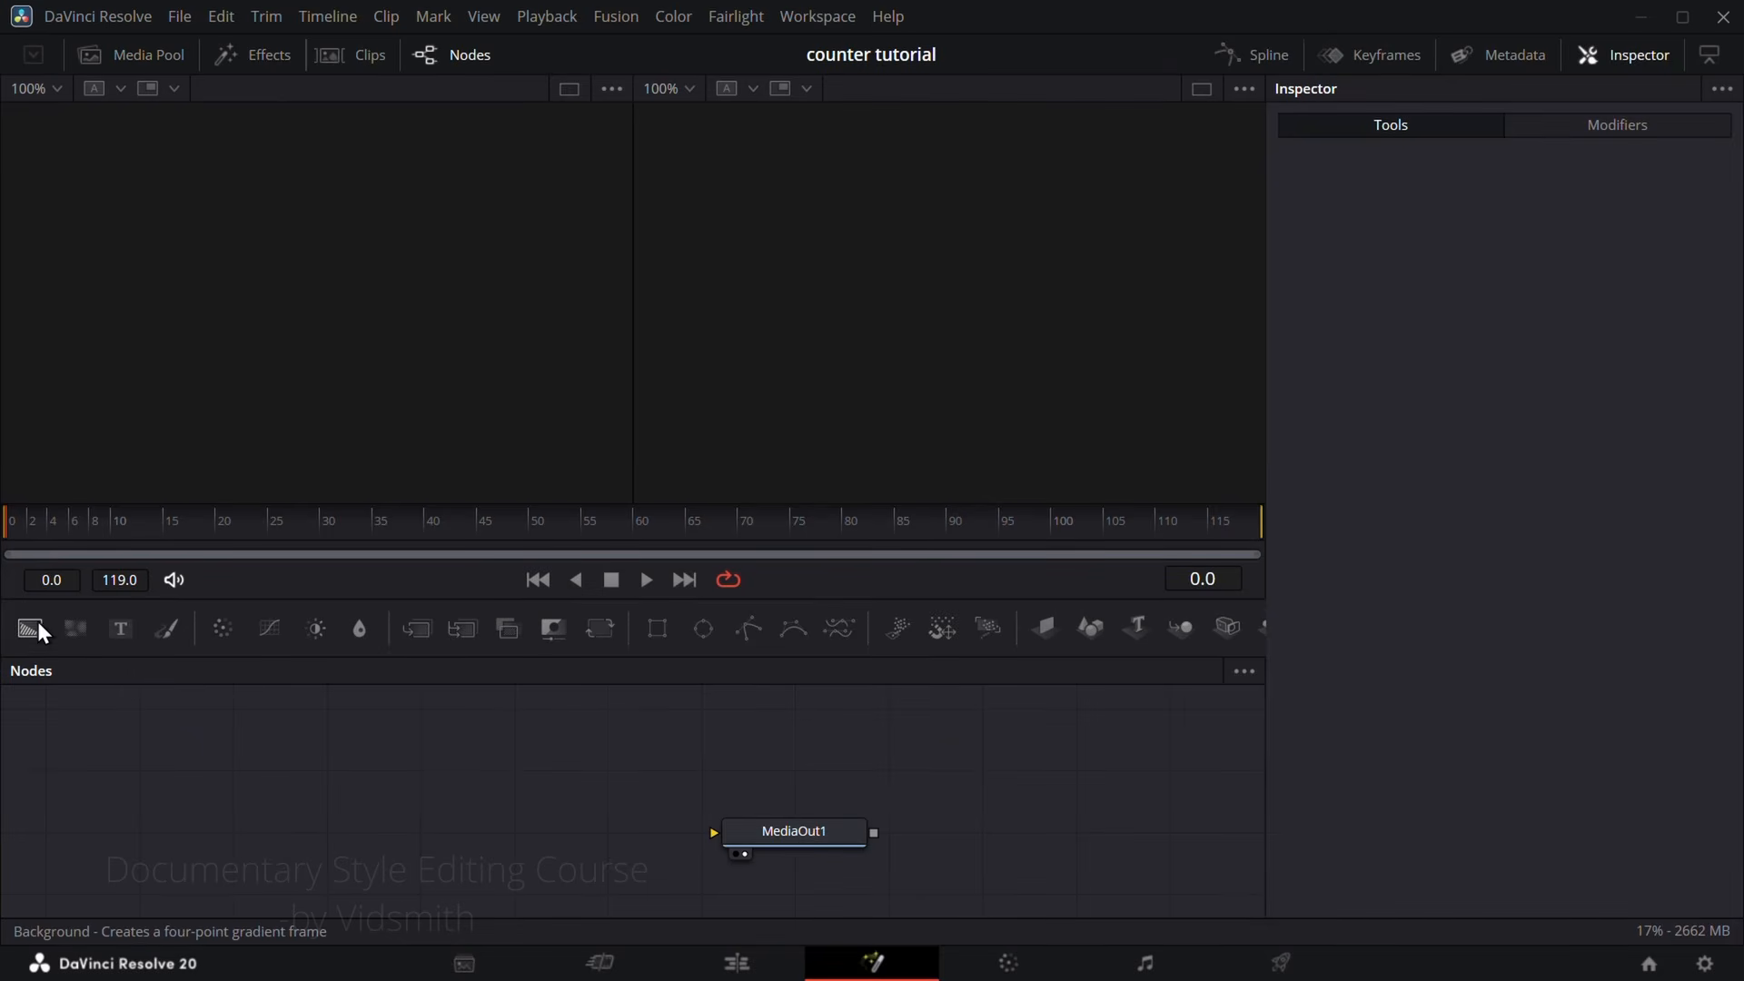
left_click_drag(33, 634, 921, 853)
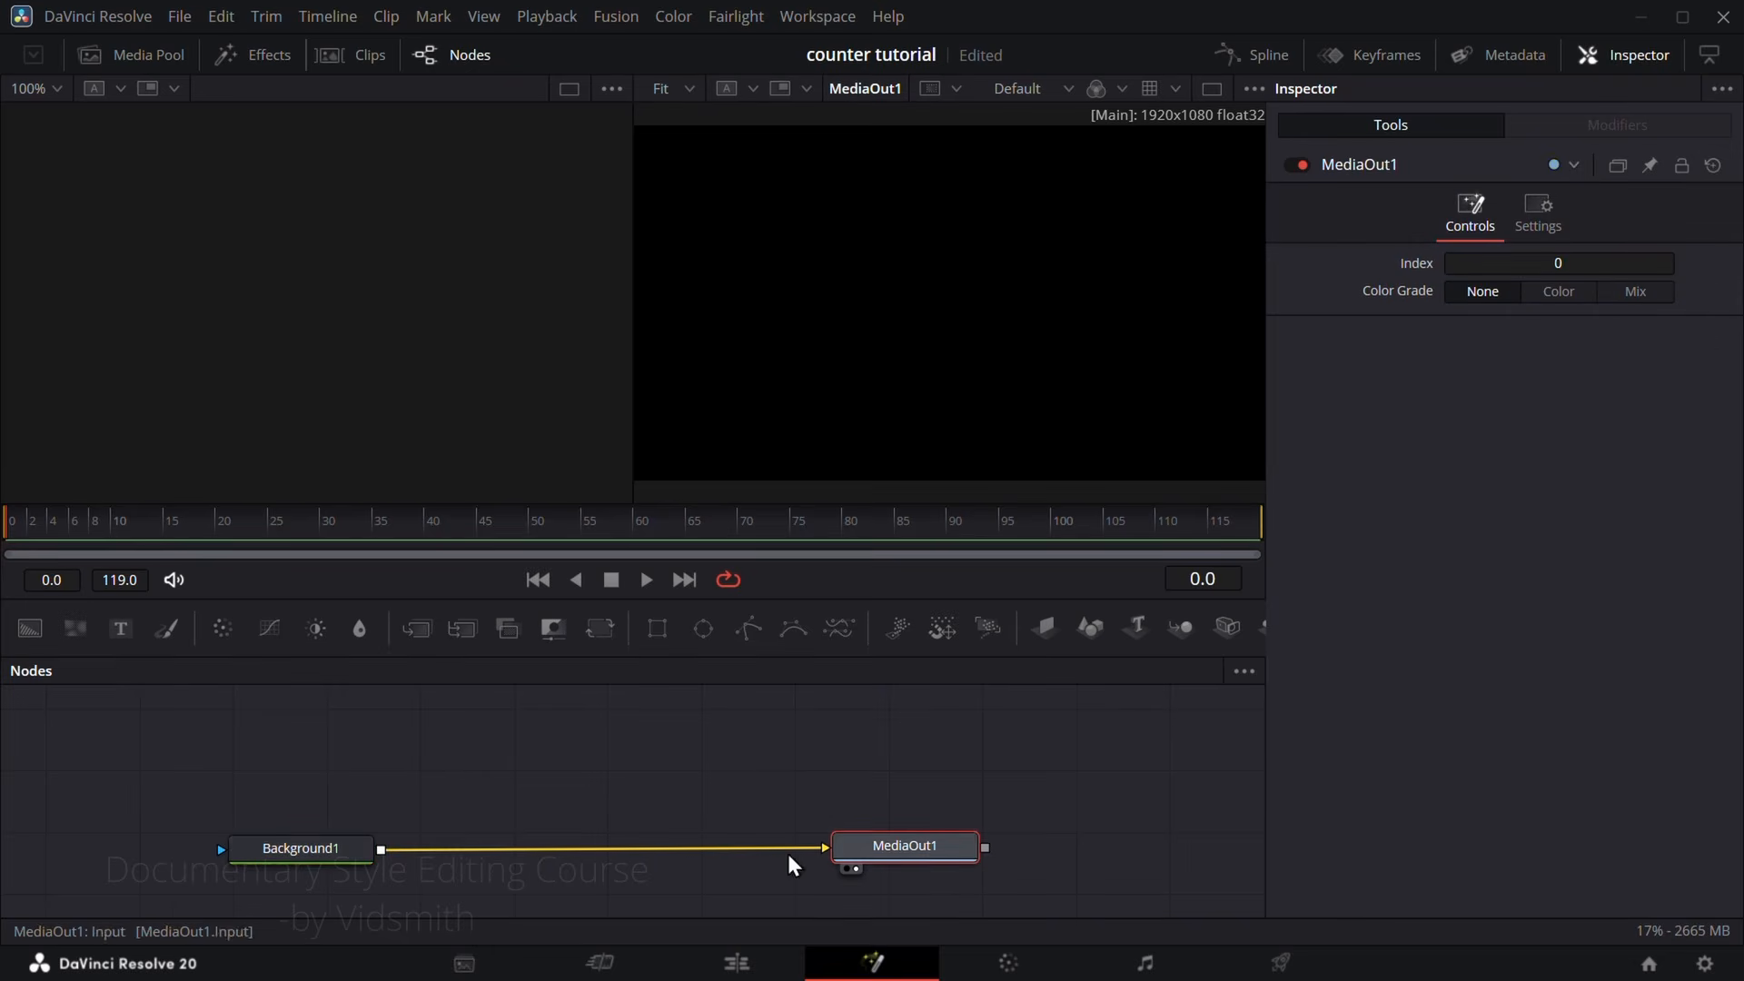
left_click_drag(121, 629, 381, 862)
left_click_drag(487, 755, 514, 761)
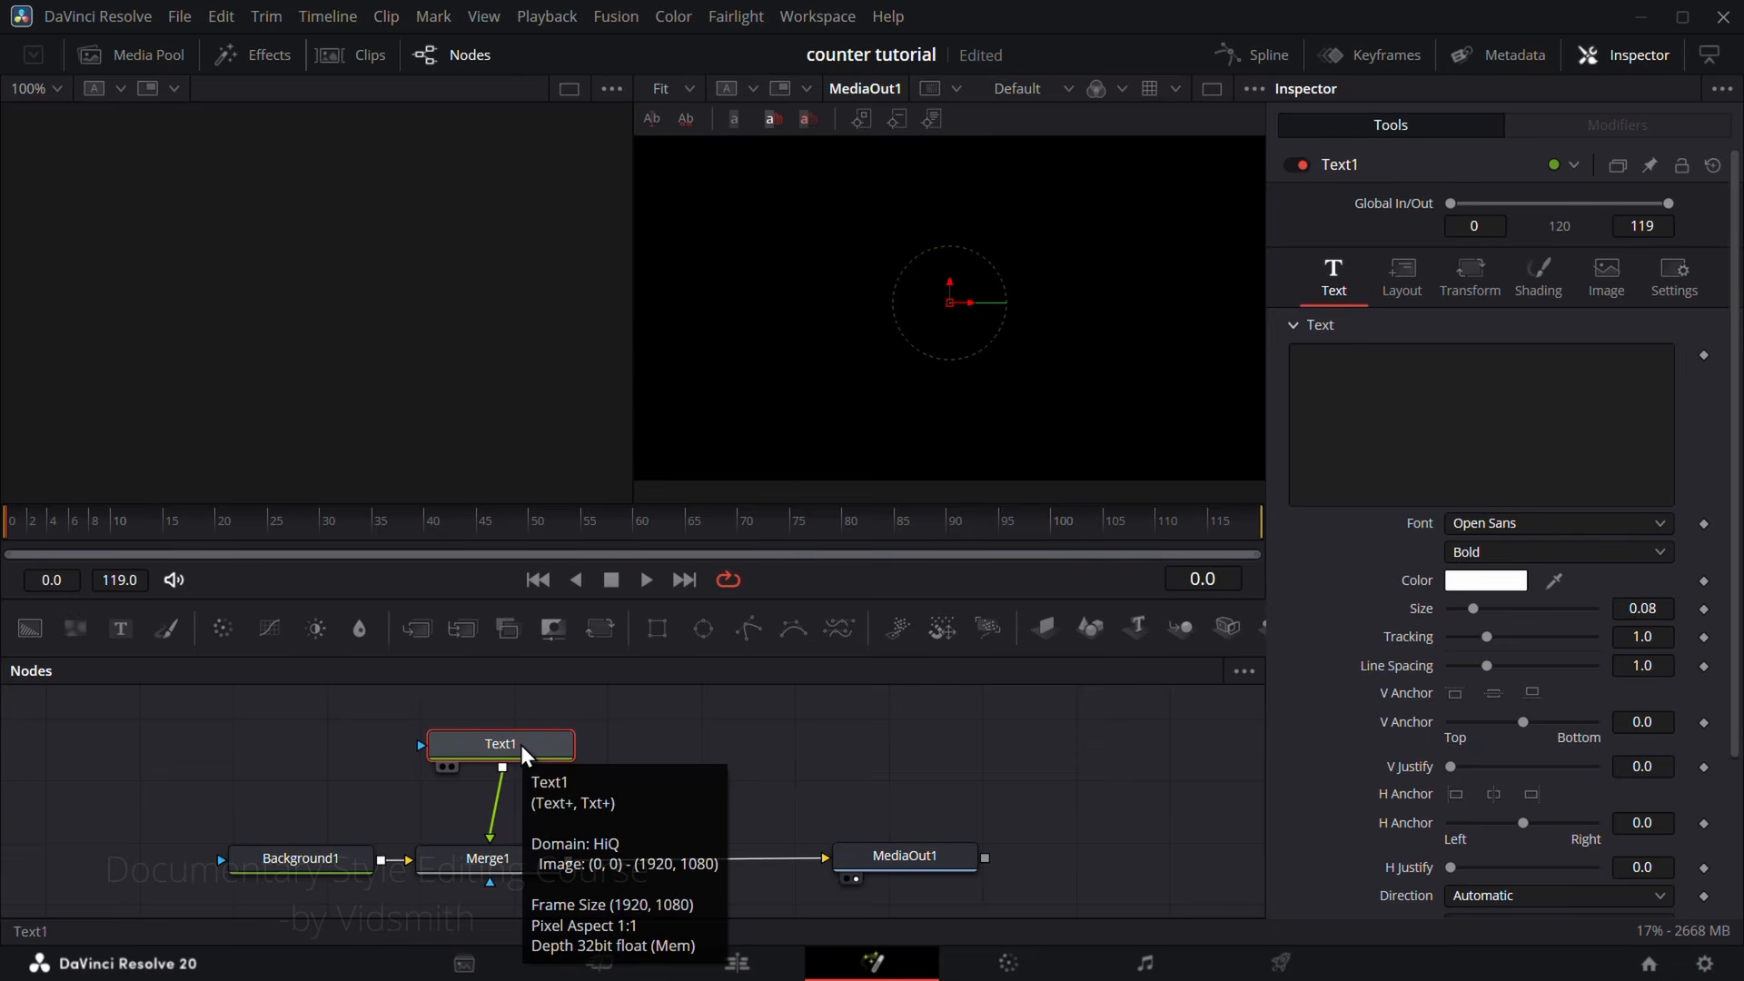
Step: Start a new custom control on Text1 with the name Number counter and the ID countervidsmith
right_click(520, 745)
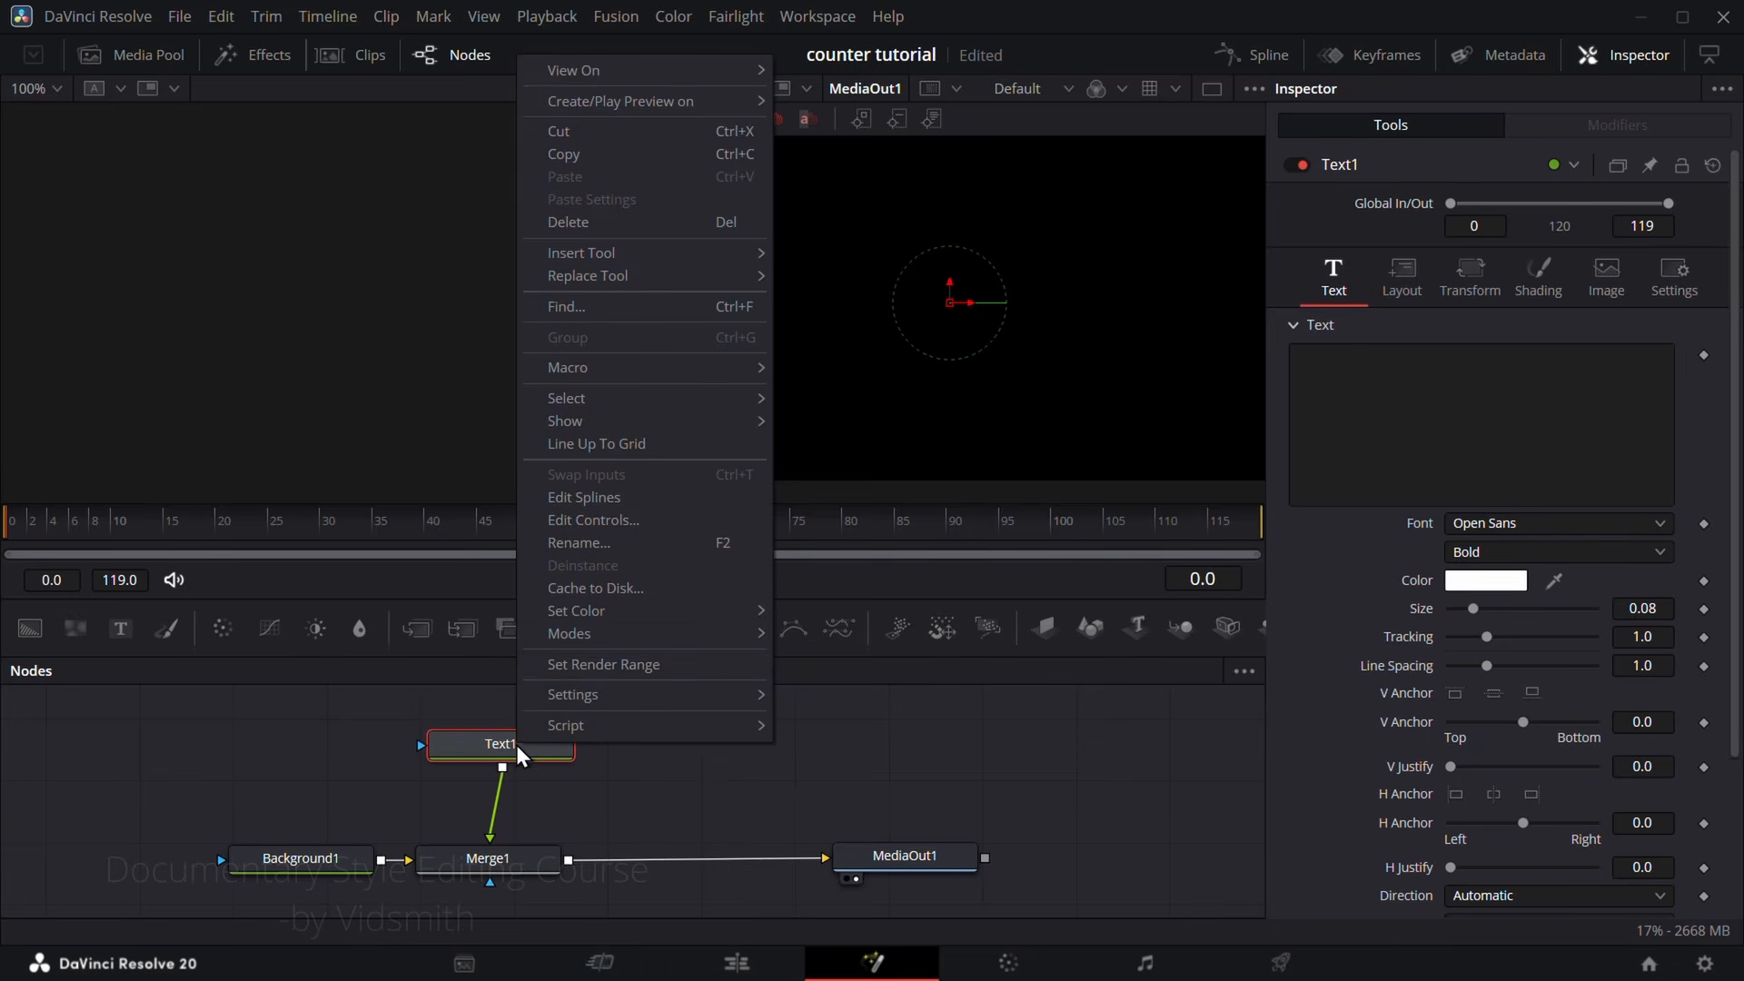
left_click(621, 525)
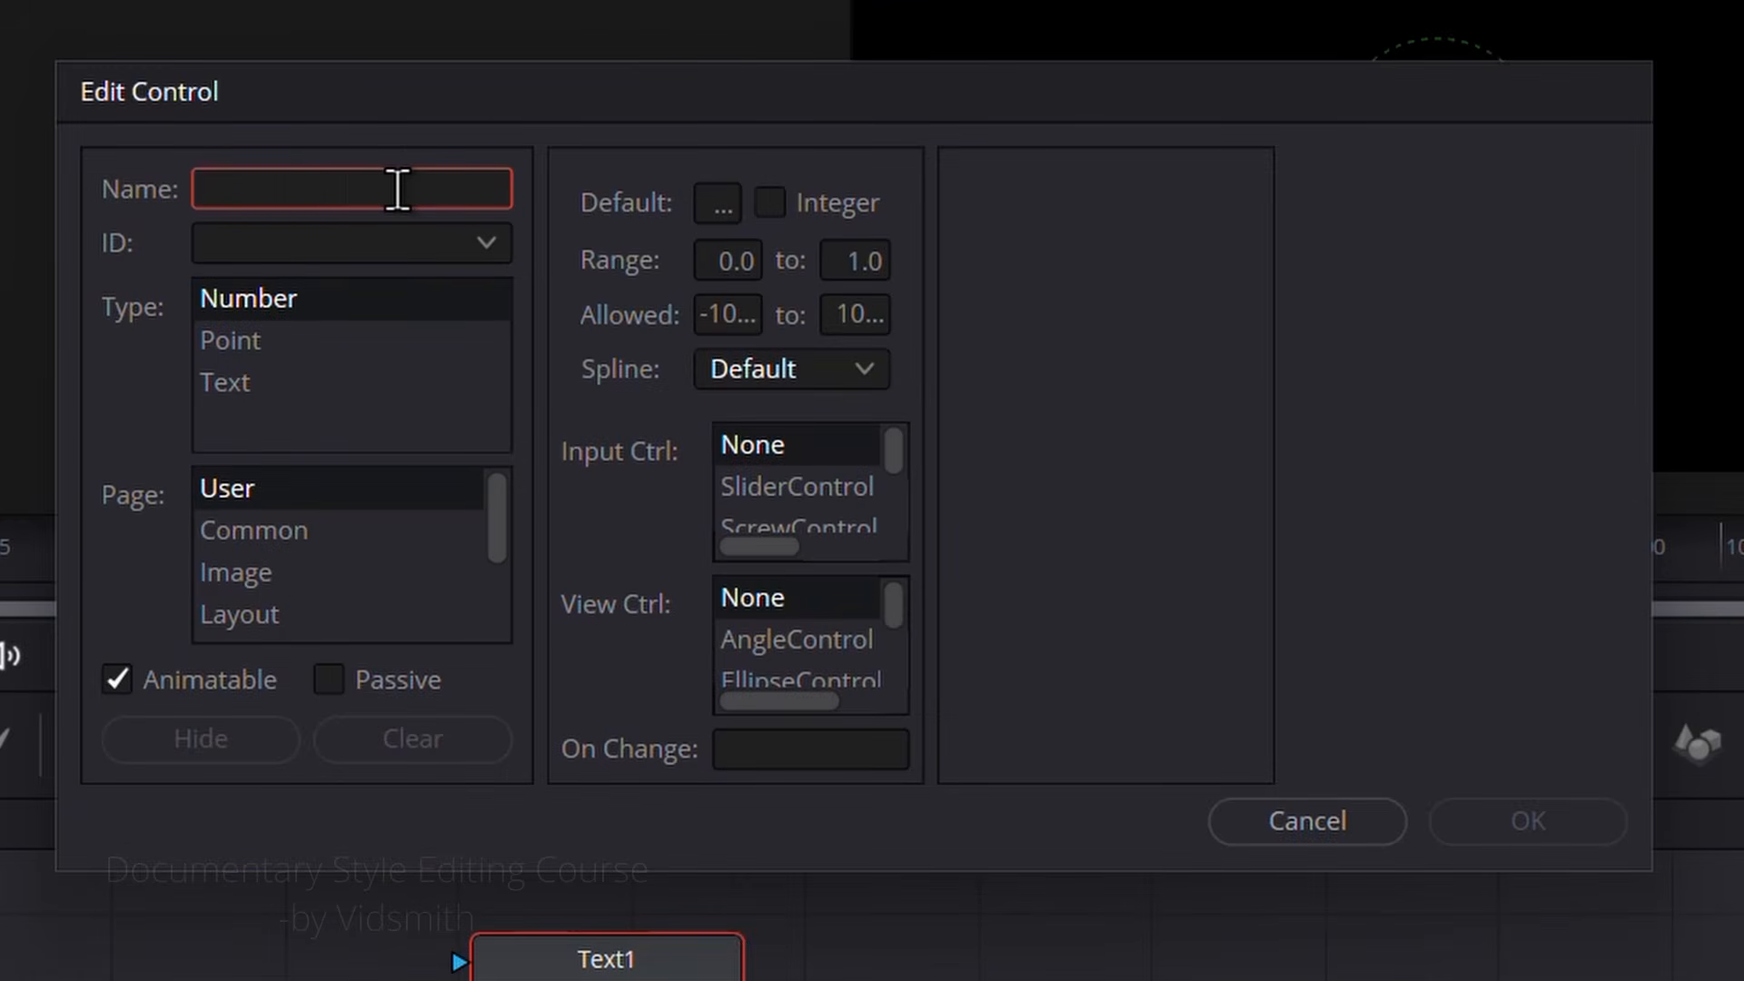
type("Number counter")
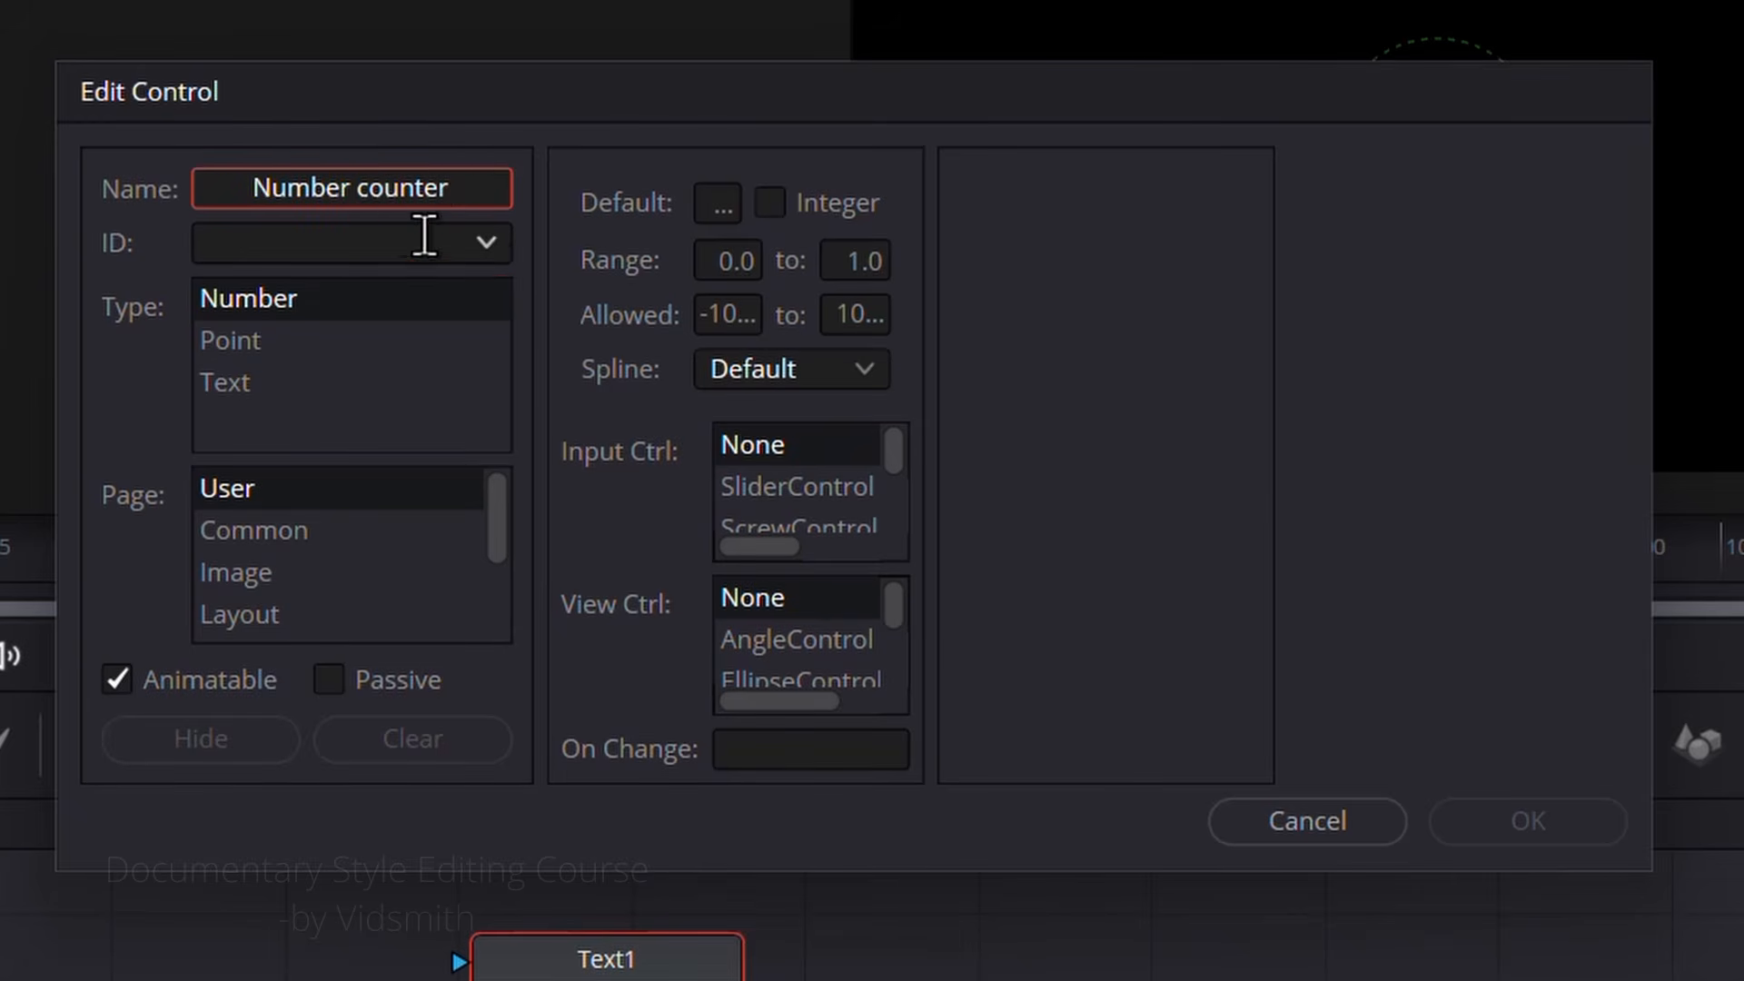
left_click(390, 238)
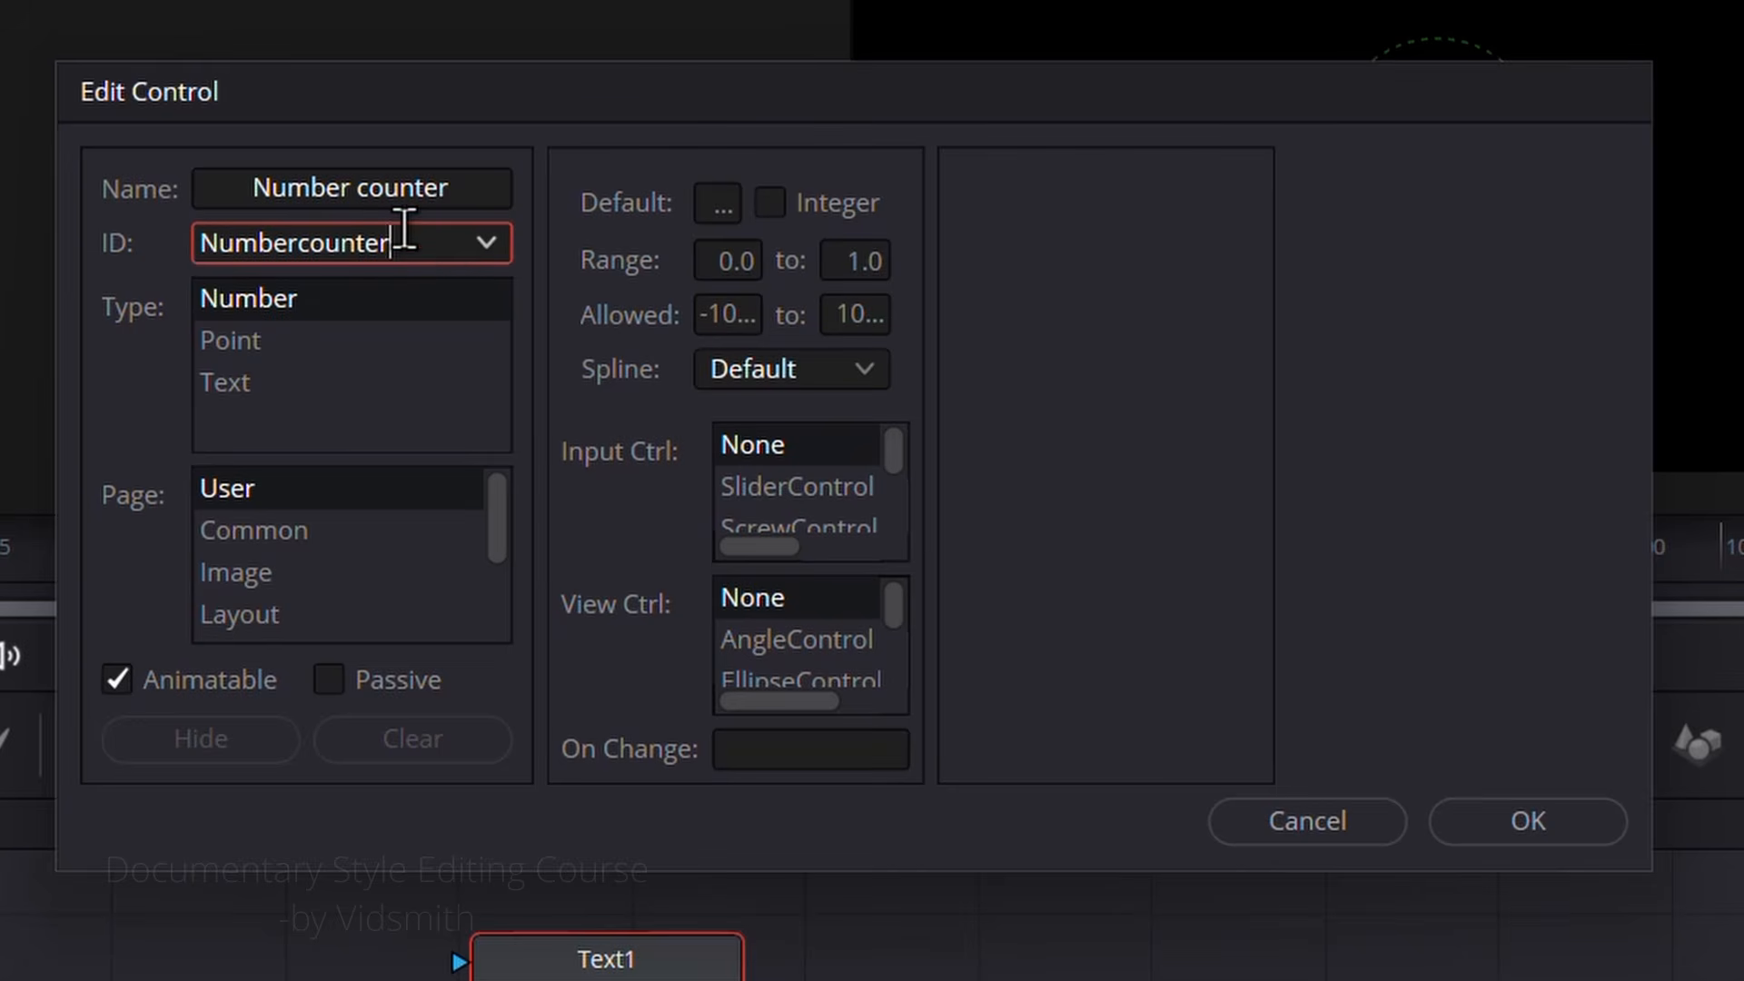
double_click(249, 242)
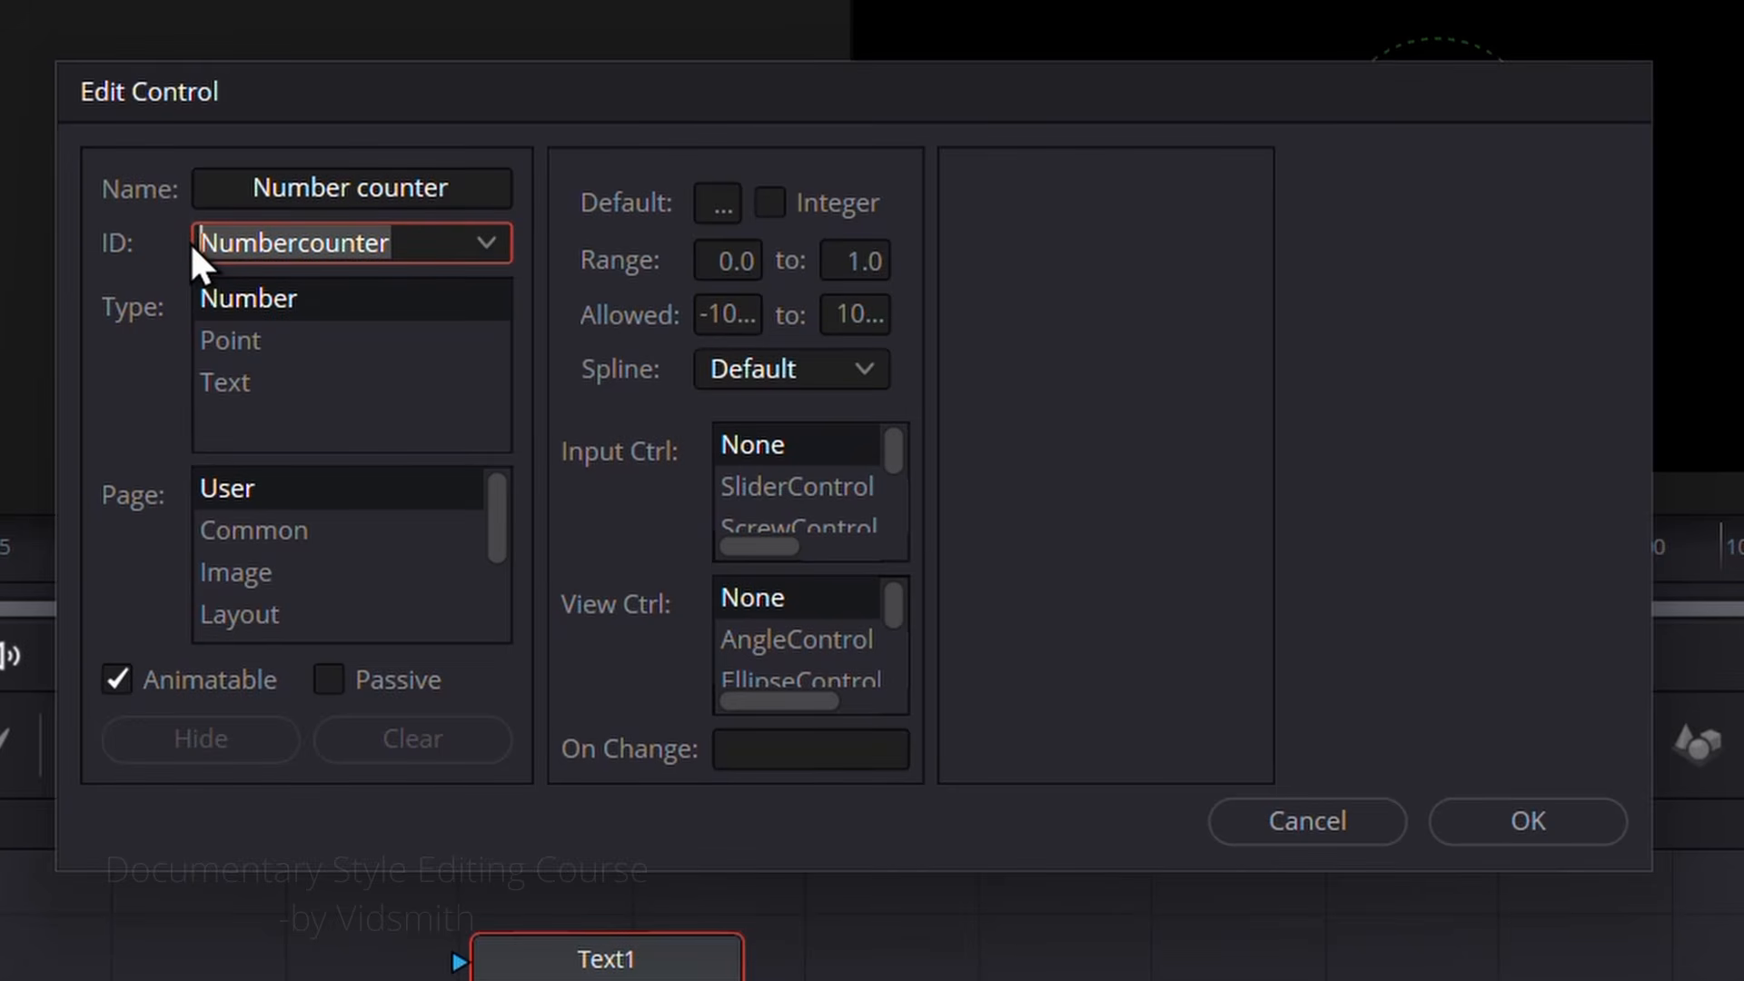
type("counter")
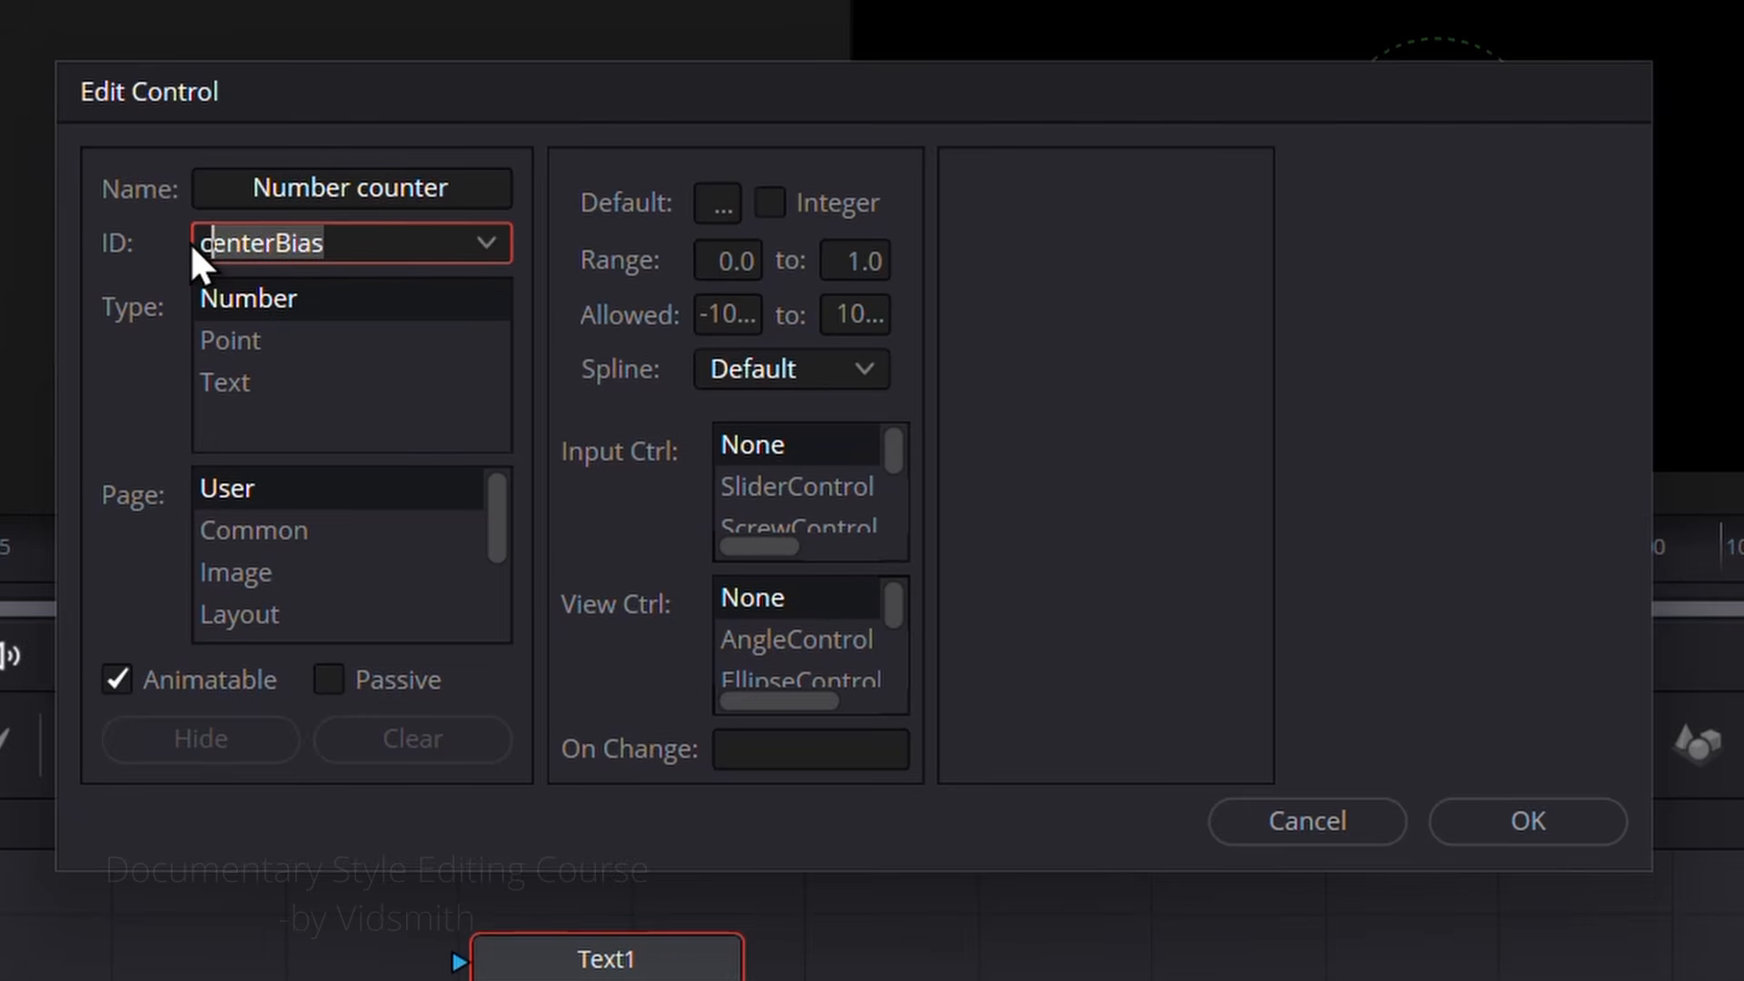
type("vidsmit")
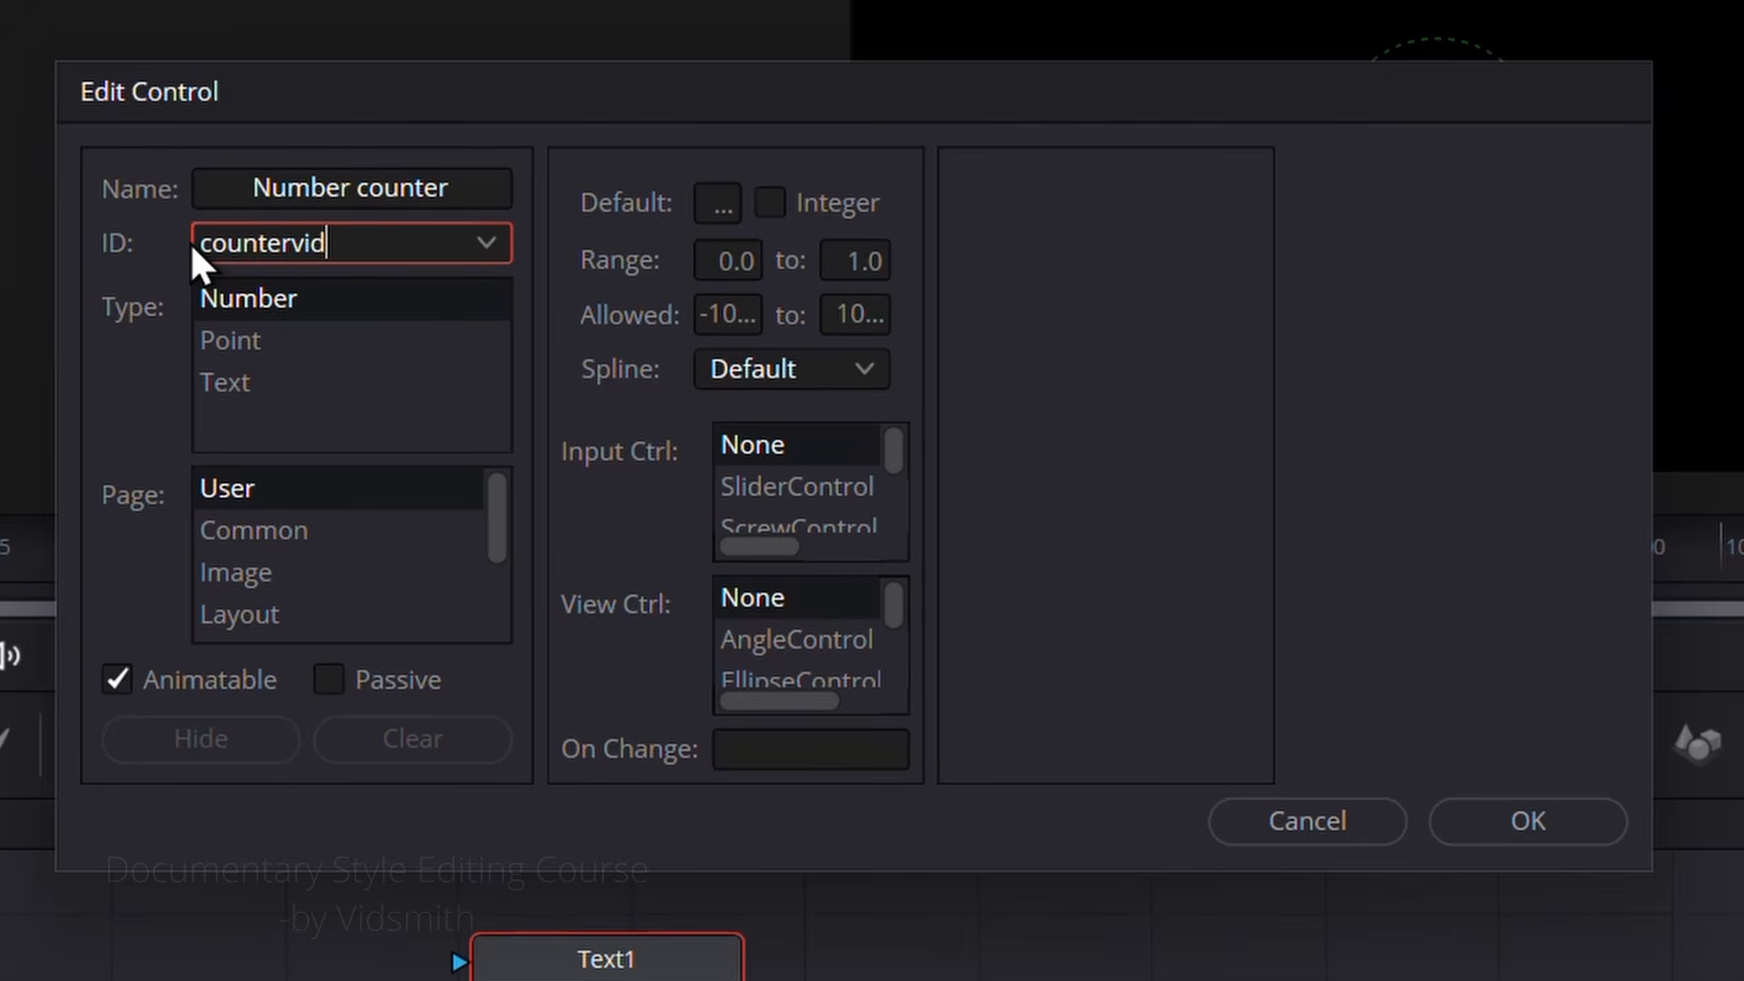
type("h")
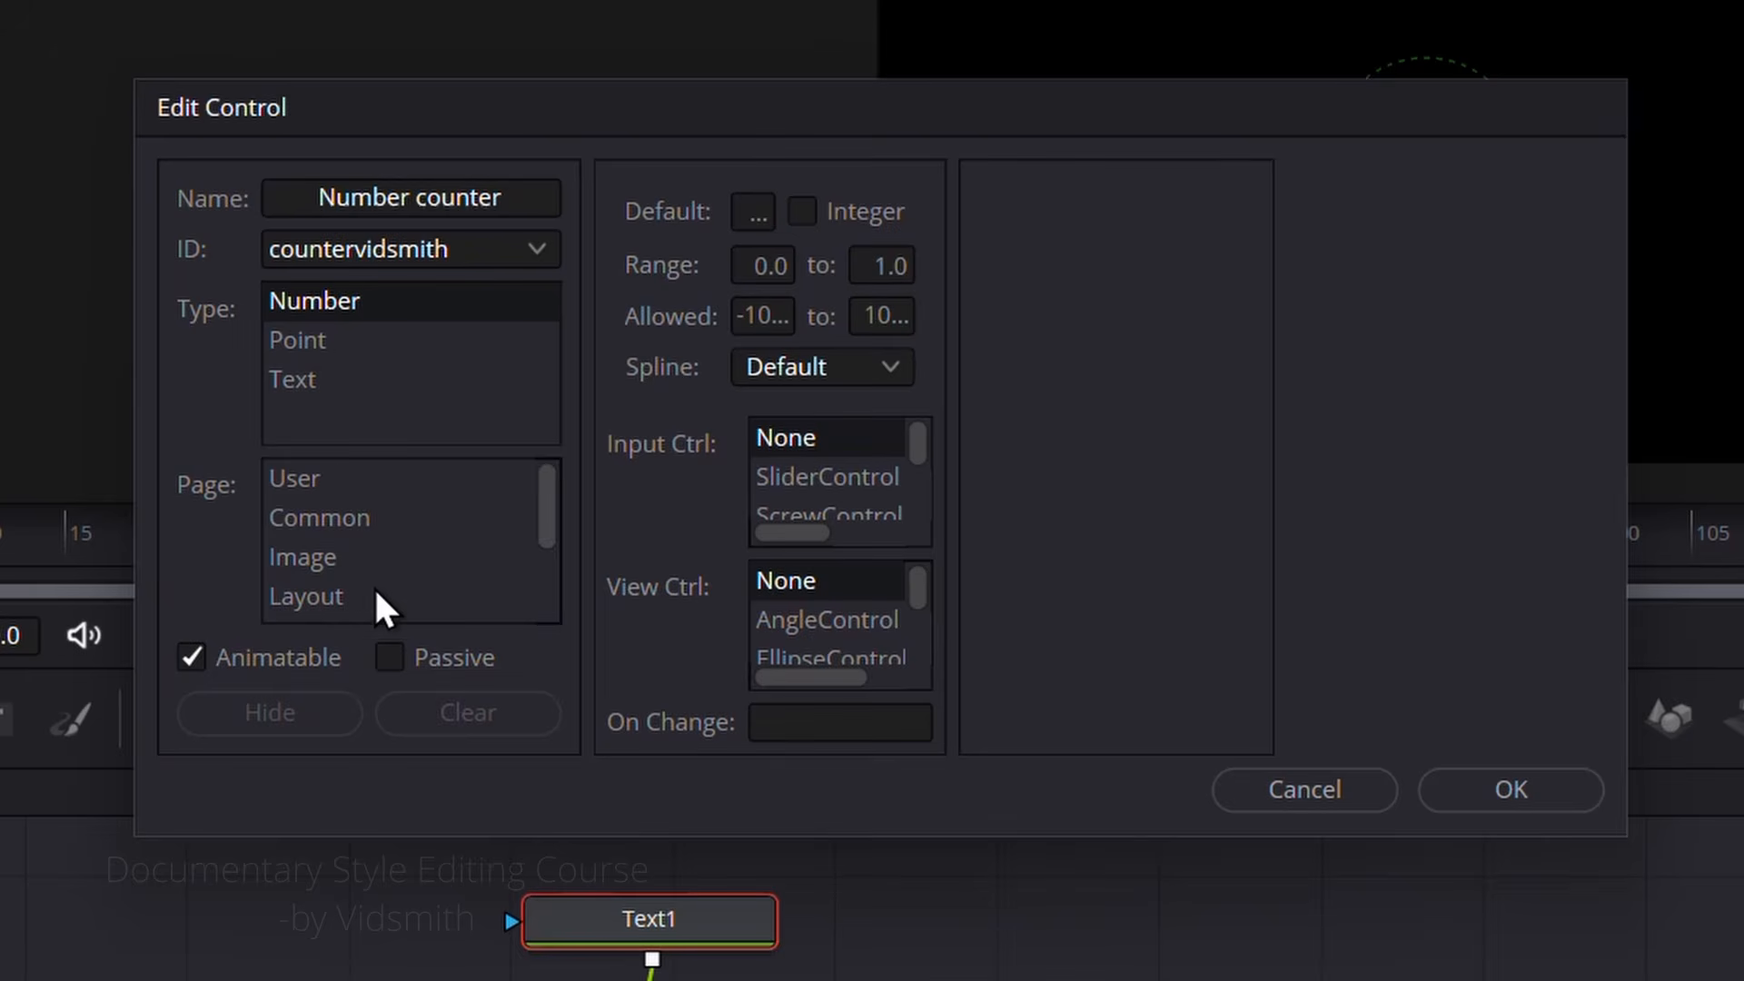
Step: Put the control on the Text page as an integer SliderControl with a range of 0.0 to 25000, and create it
scroll(373, 586, "down", 2)
left_click(305, 559)
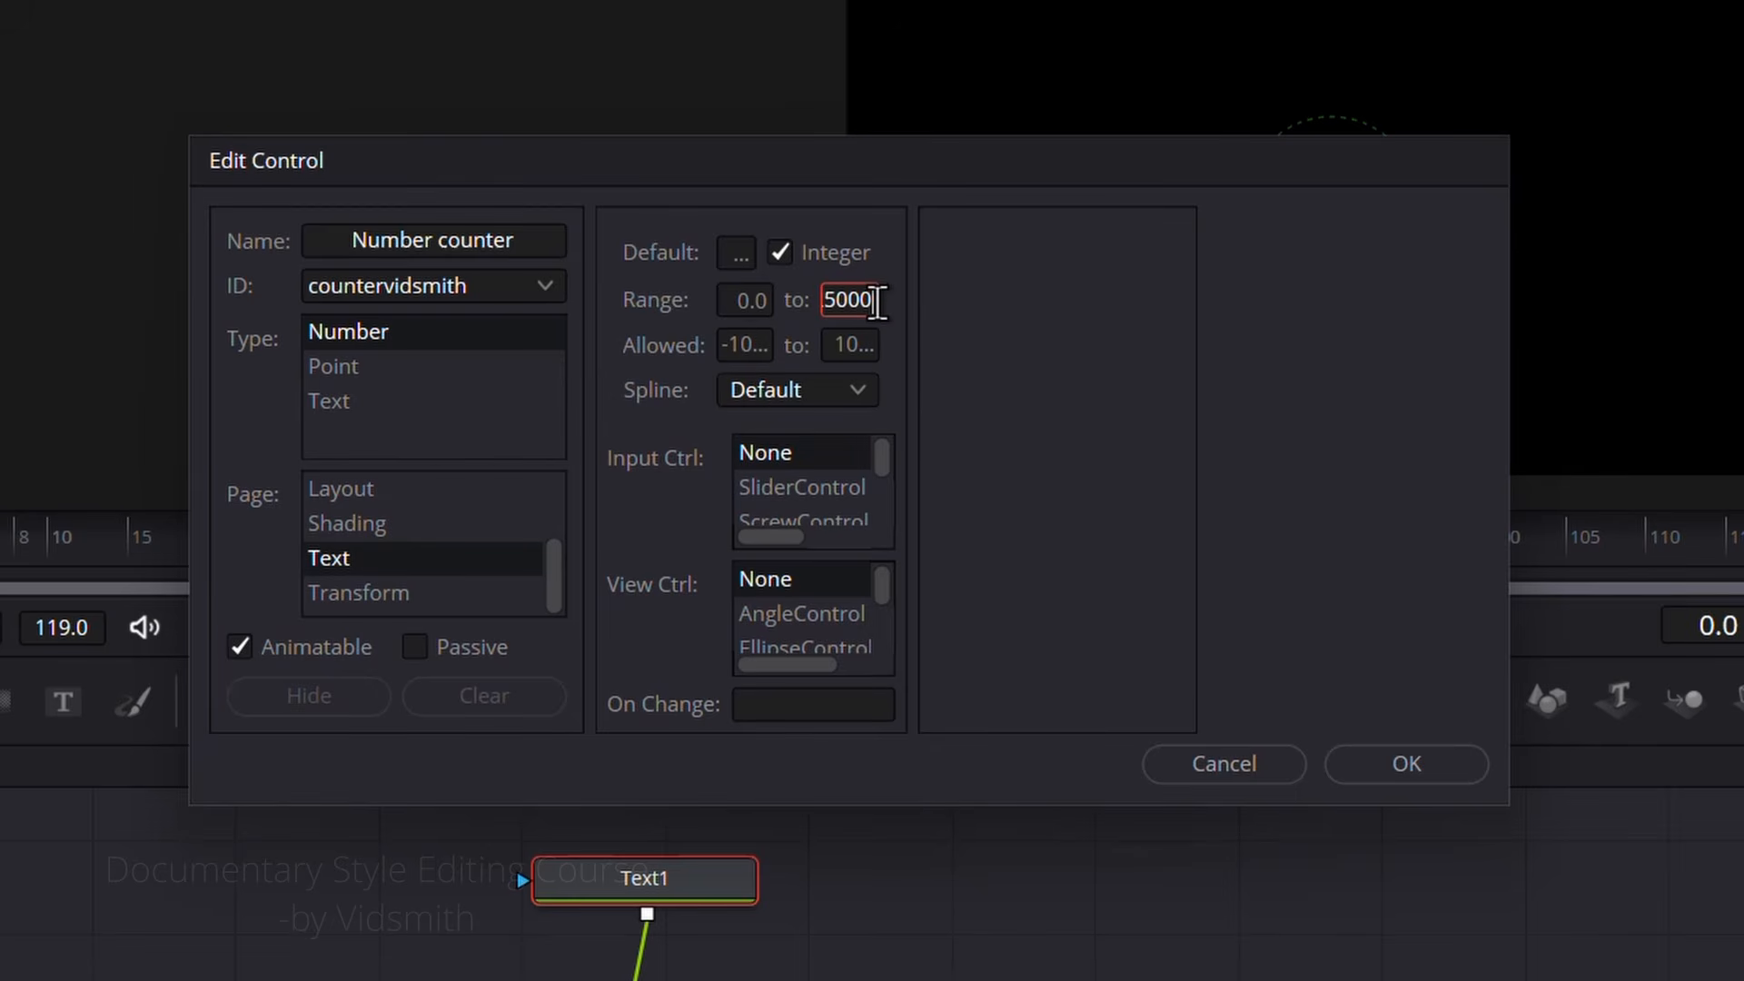
left_click(812, 489)
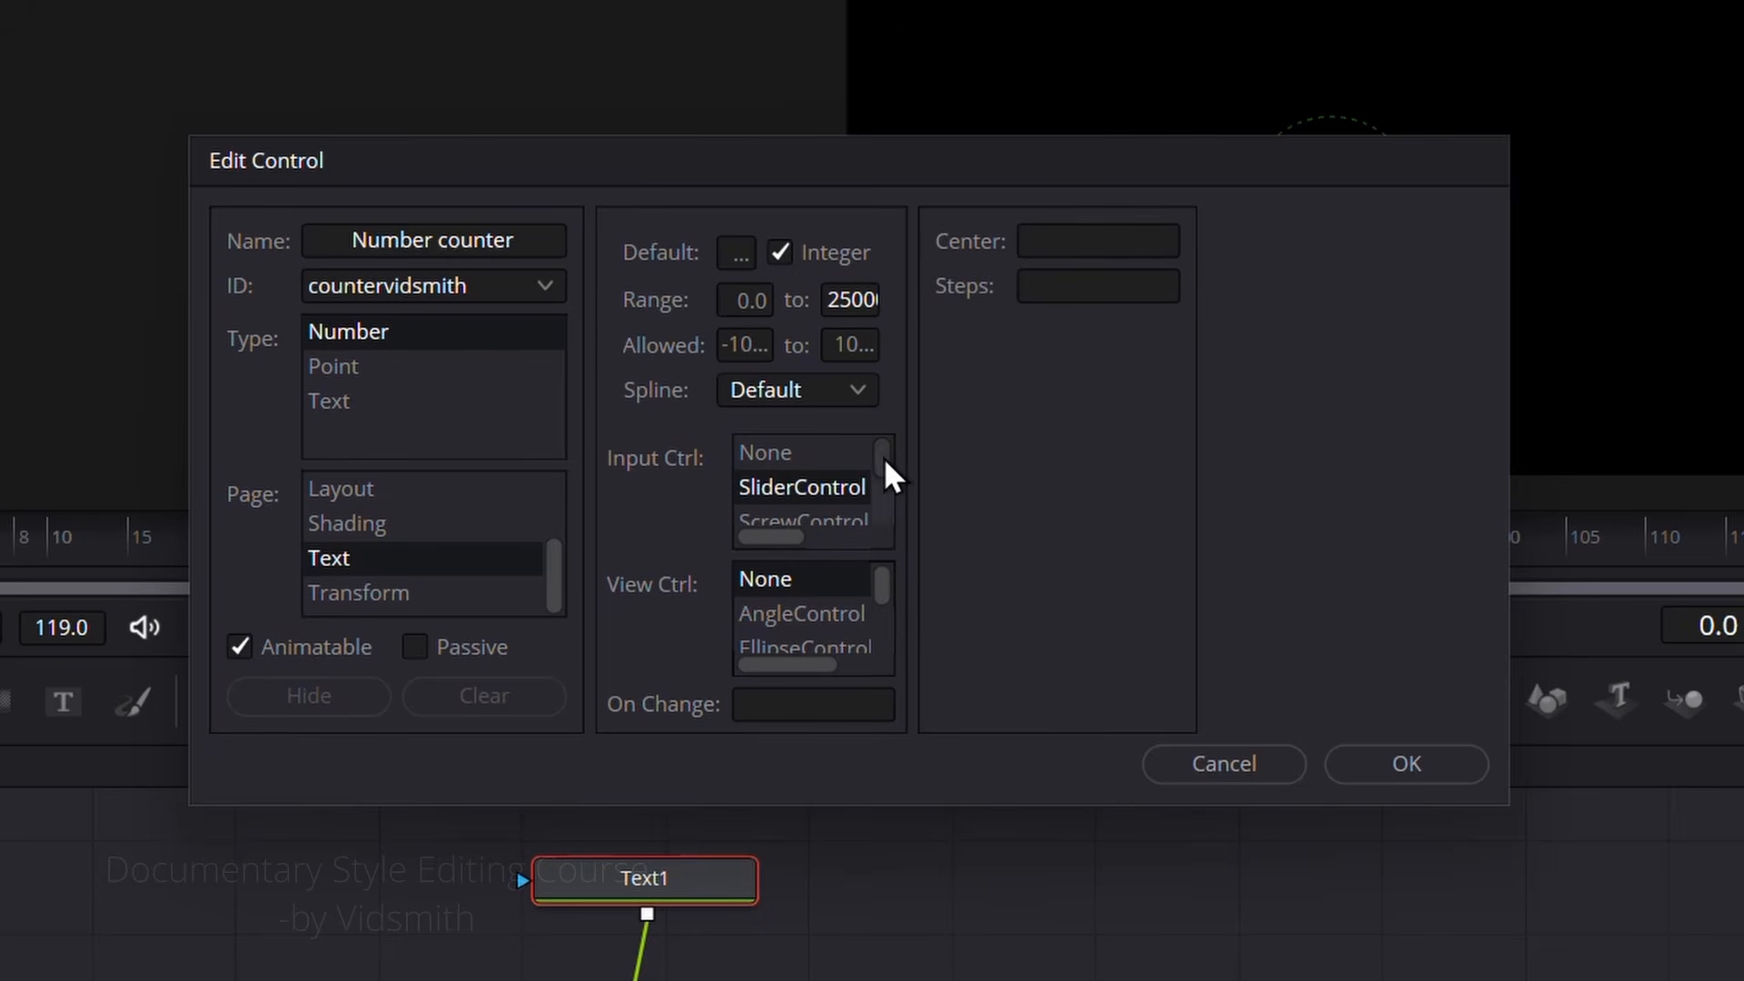
scroll(887, 475, "down", 1)
scroll(794, 475, "up", 1)
left_click(1409, 777)
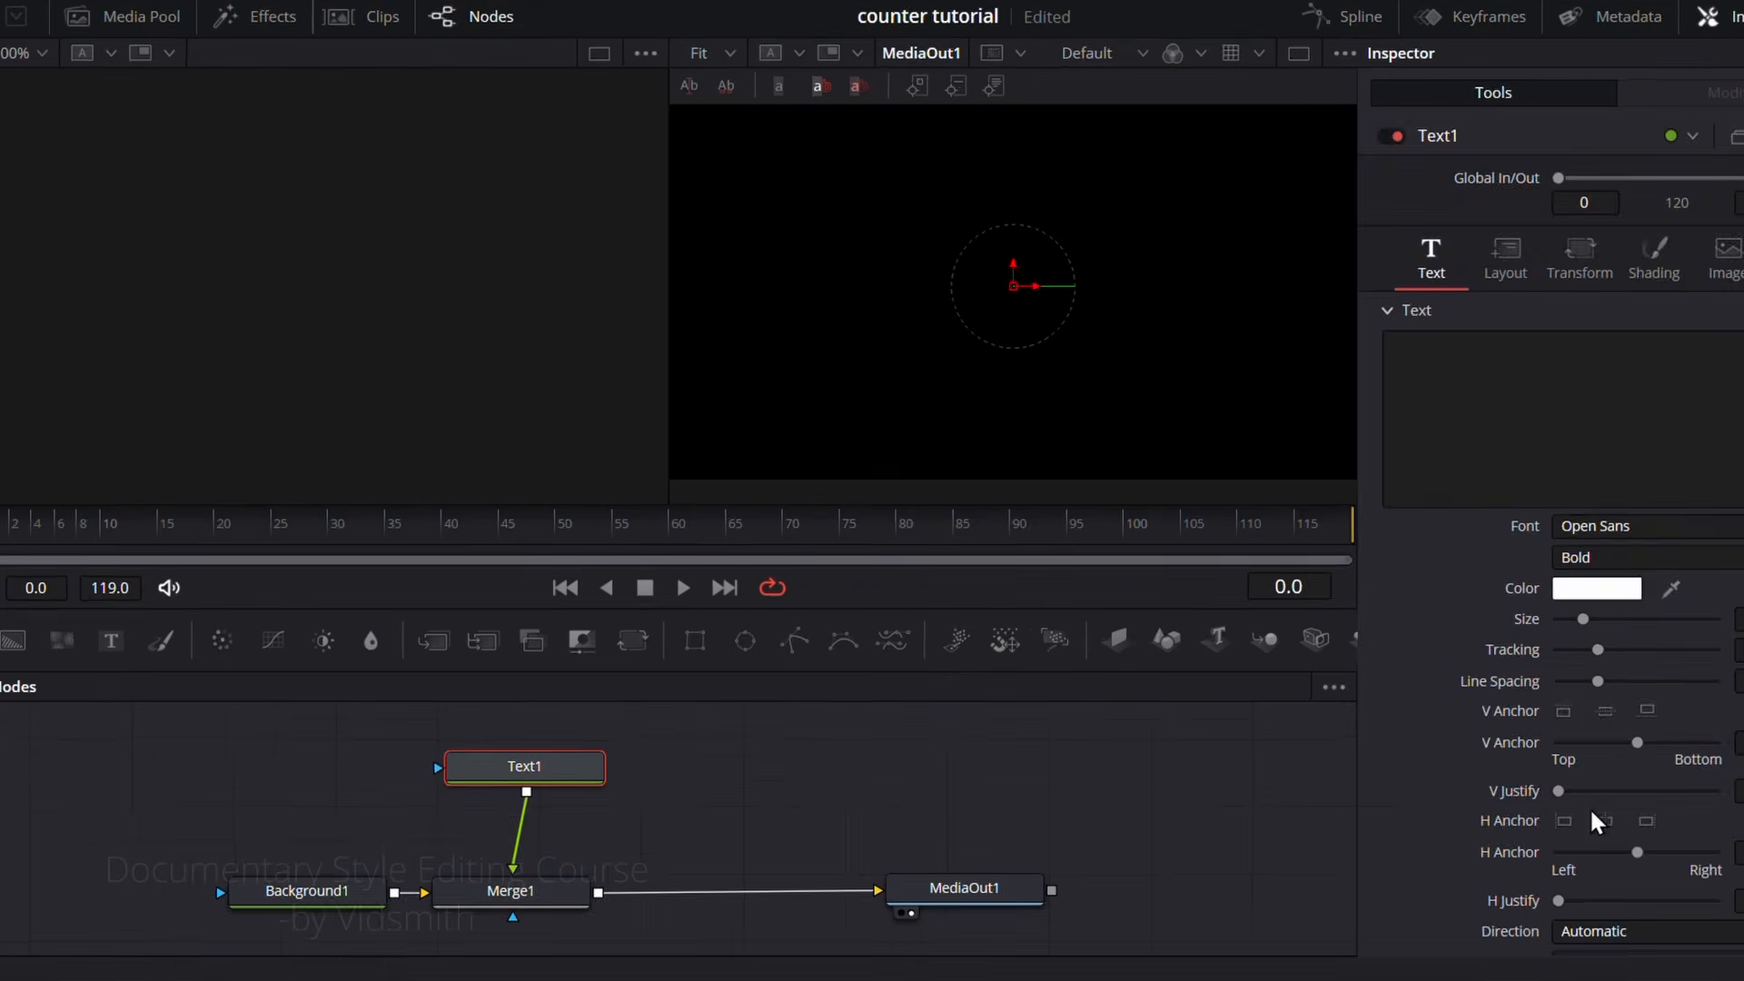
Step: Raise Text1's new Number counter value to test its slider, and return to the text content settings
scroll(1492, 774, "down", 3)
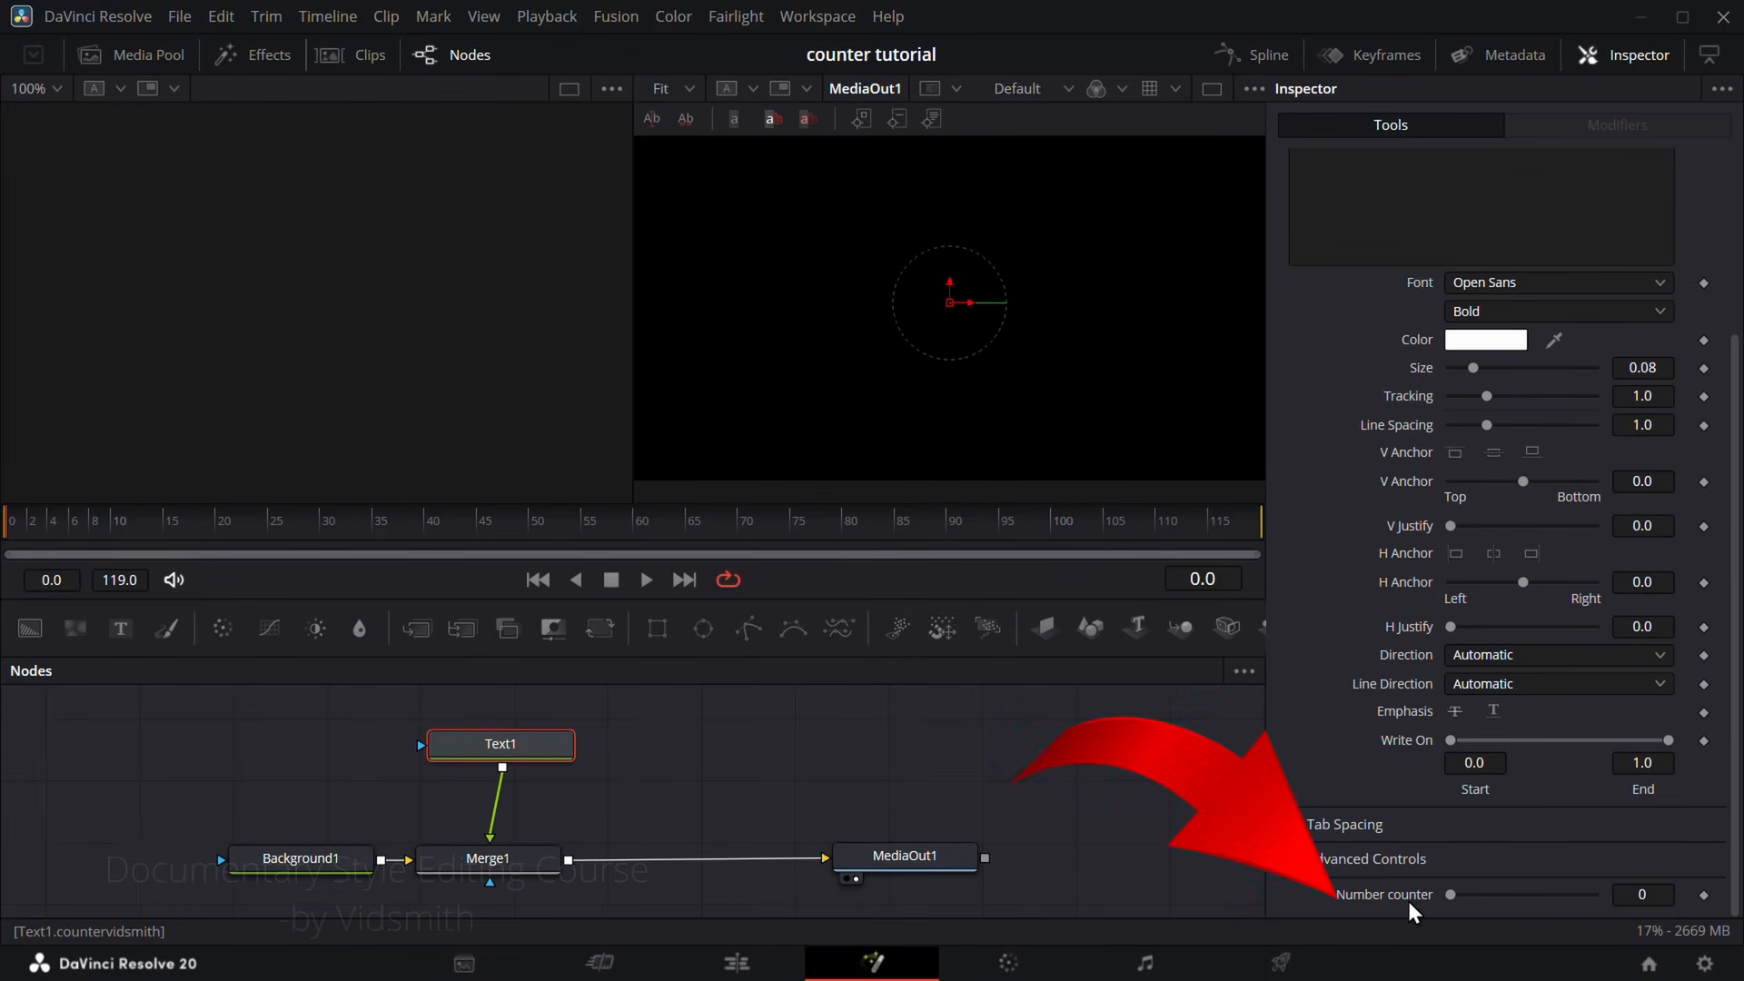
left_click_drag(1451, 895, 1472, 899)
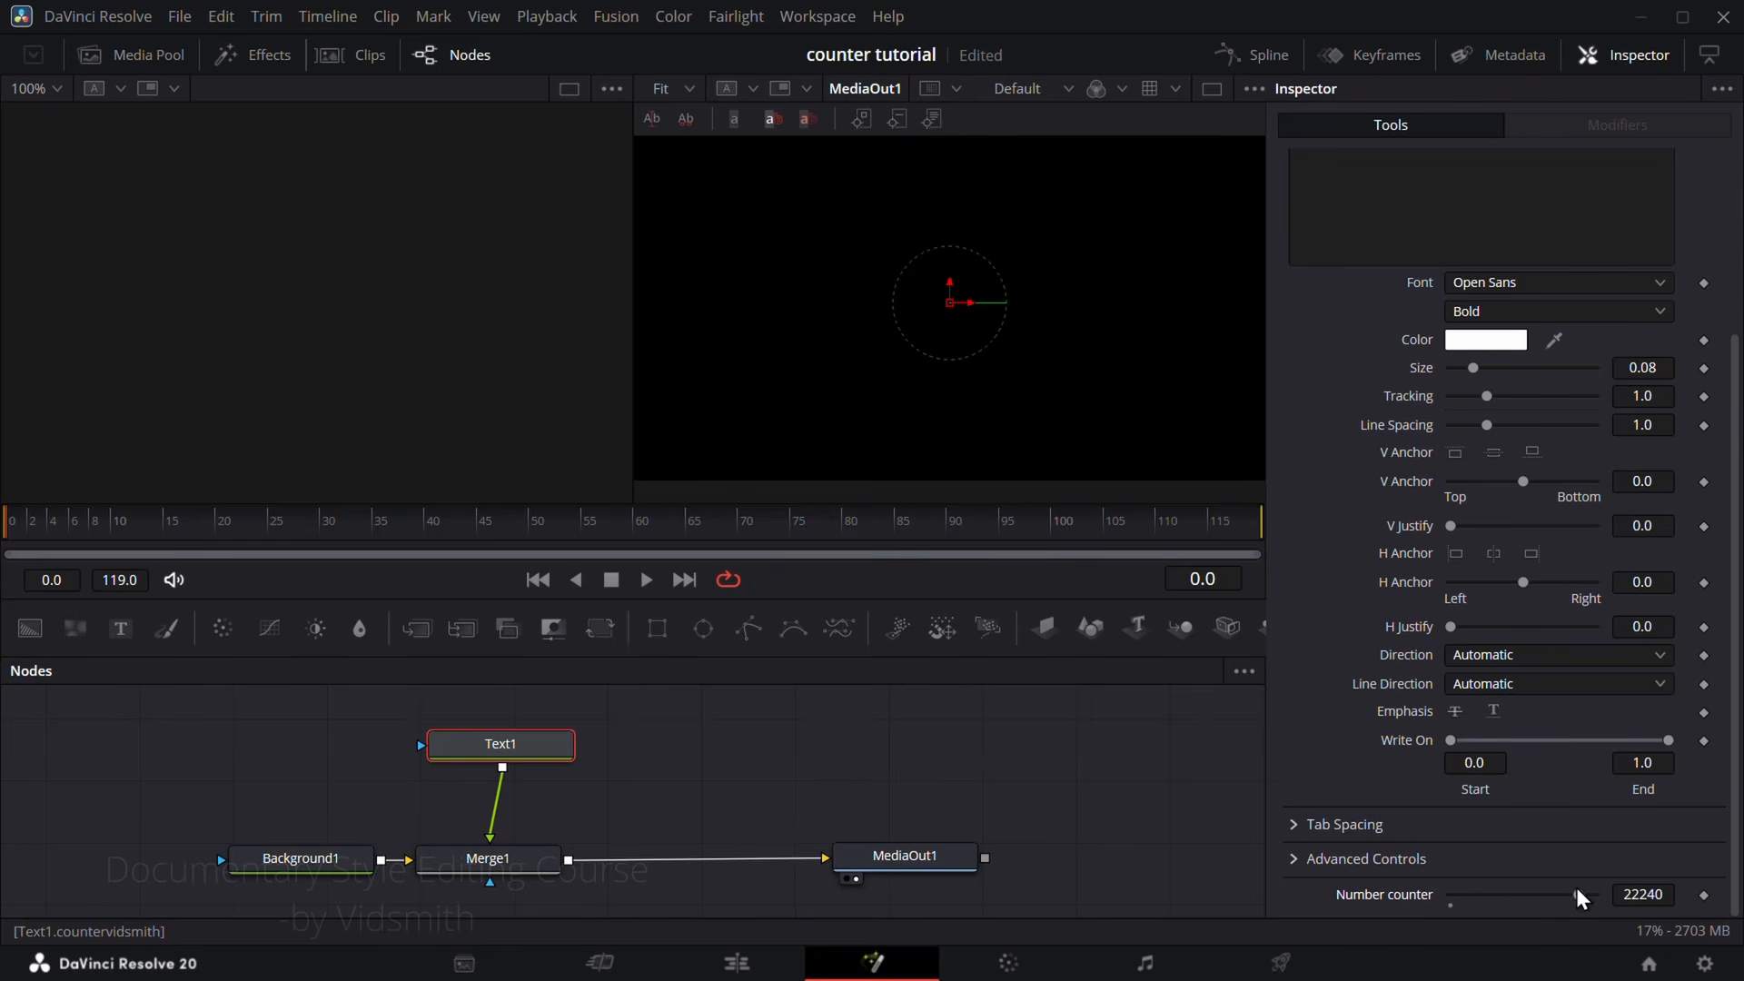
scroll(1348, 467, "up", 5)
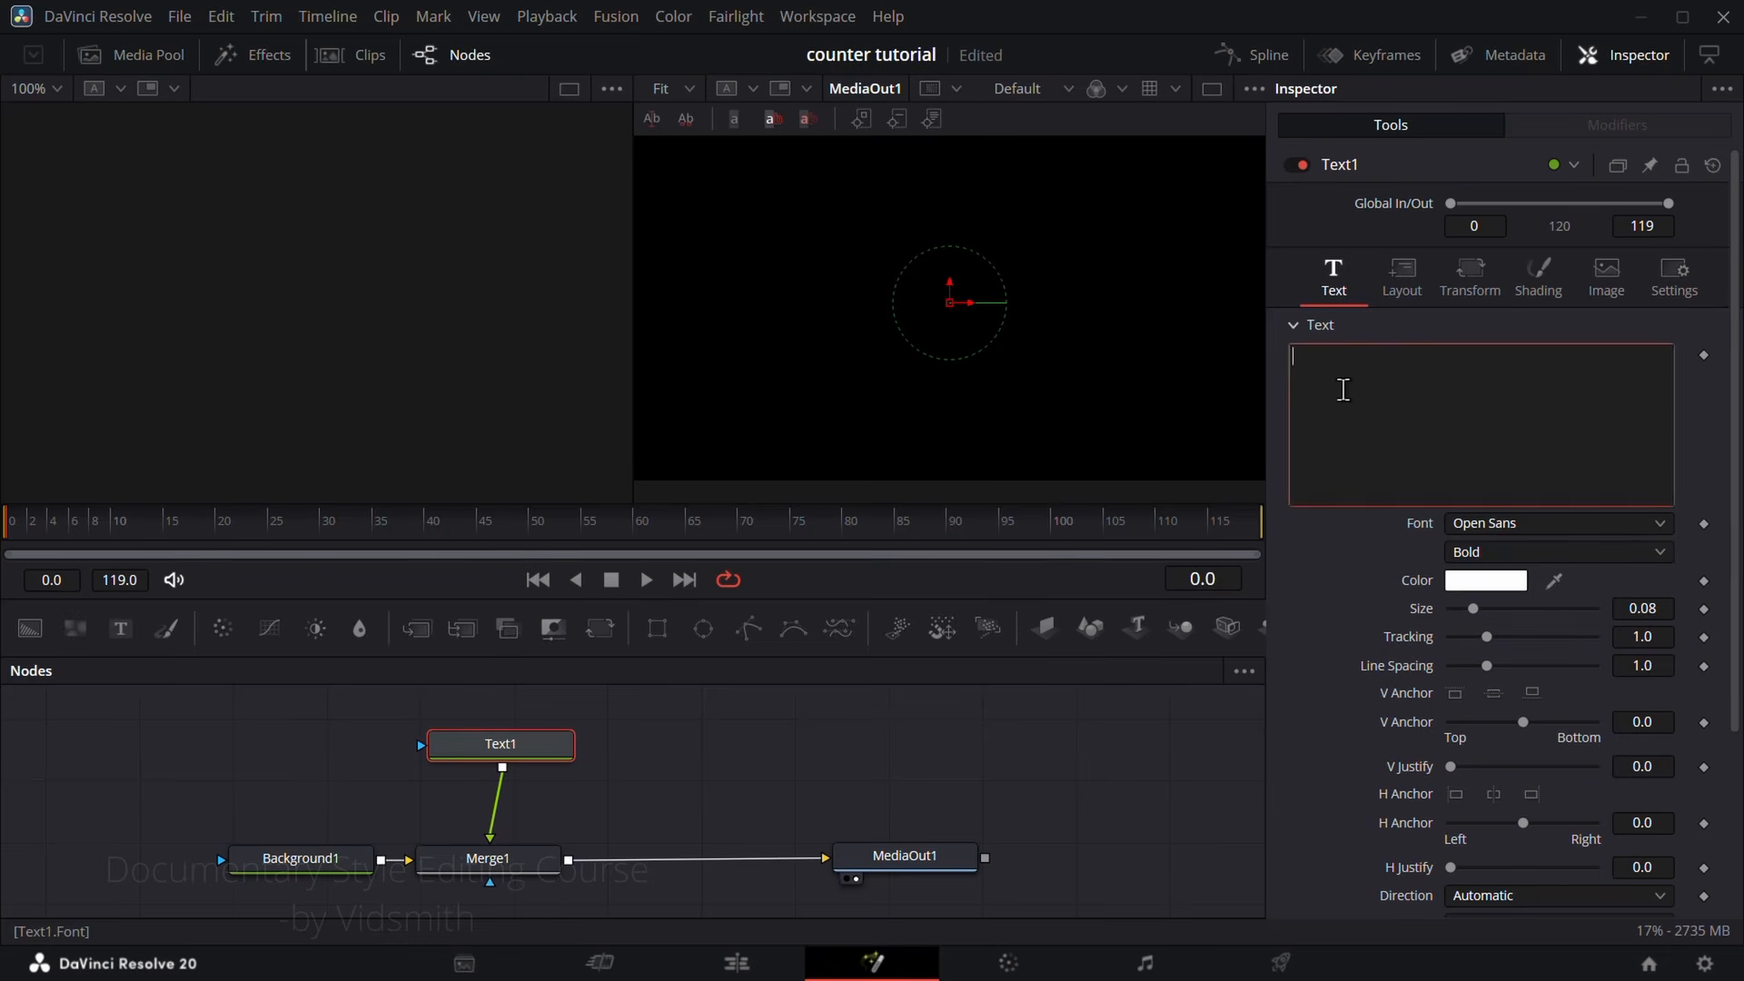
Step: Add an expression to Text1's text content and link it to the Number counter control
right_click(1347, 398)
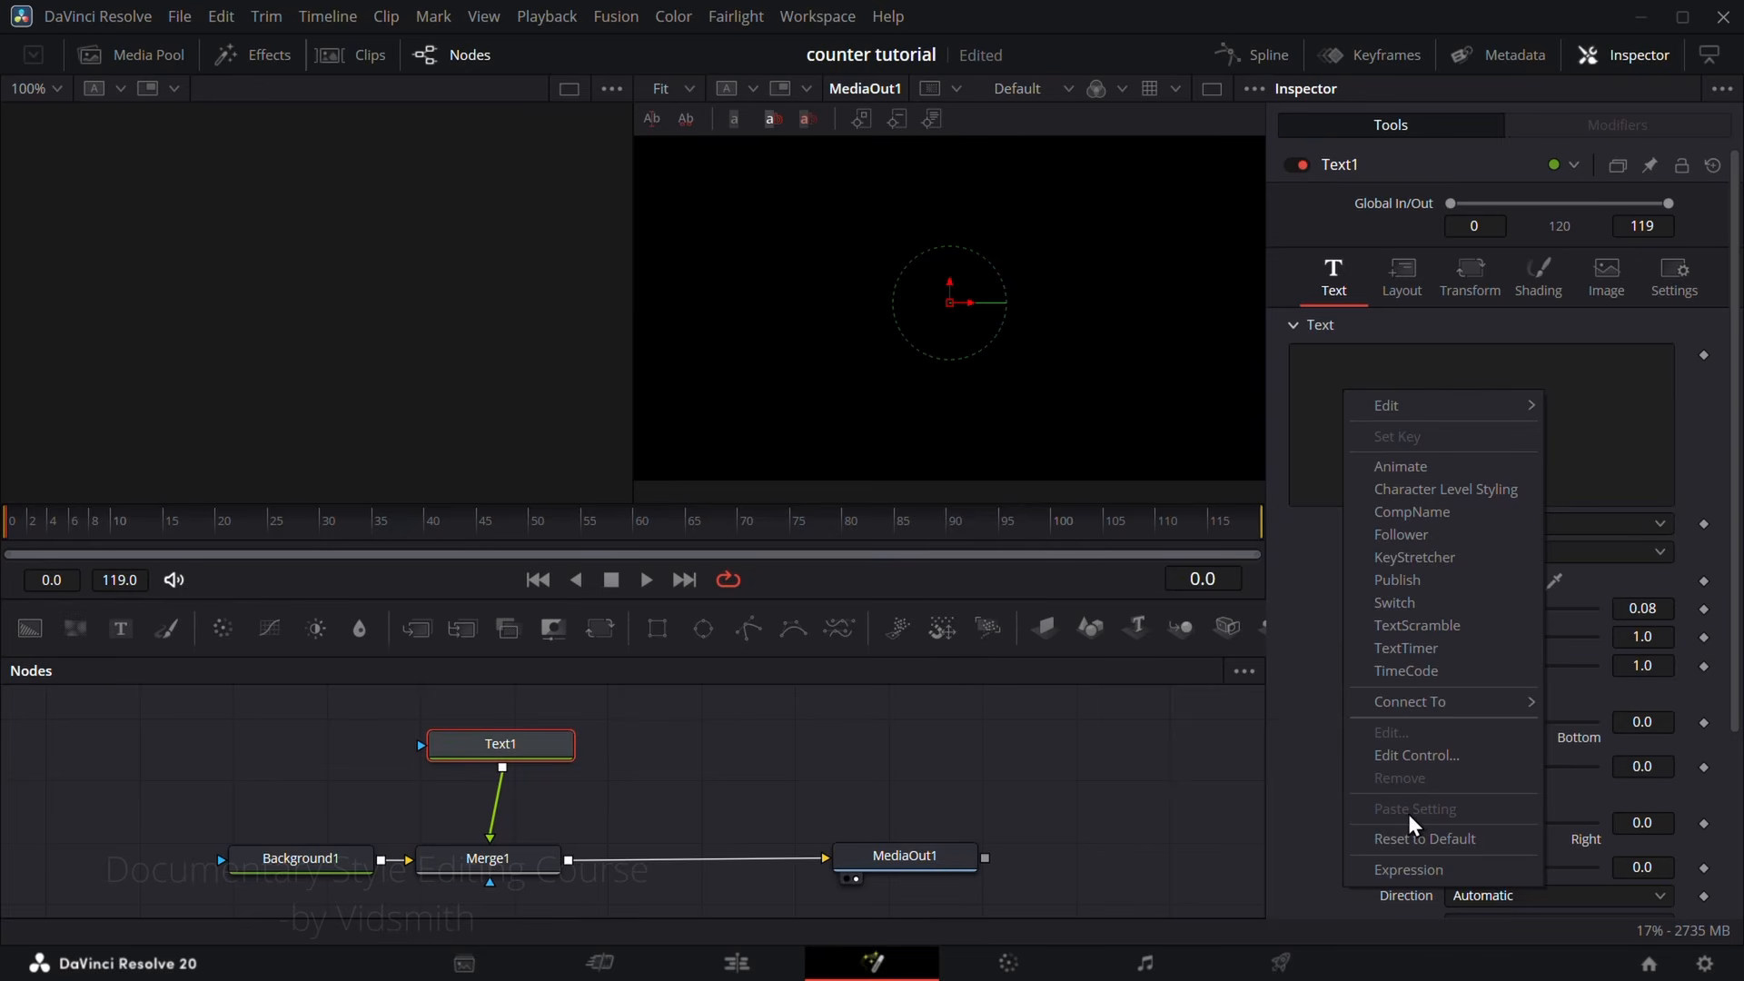
left_click(1406, 870)
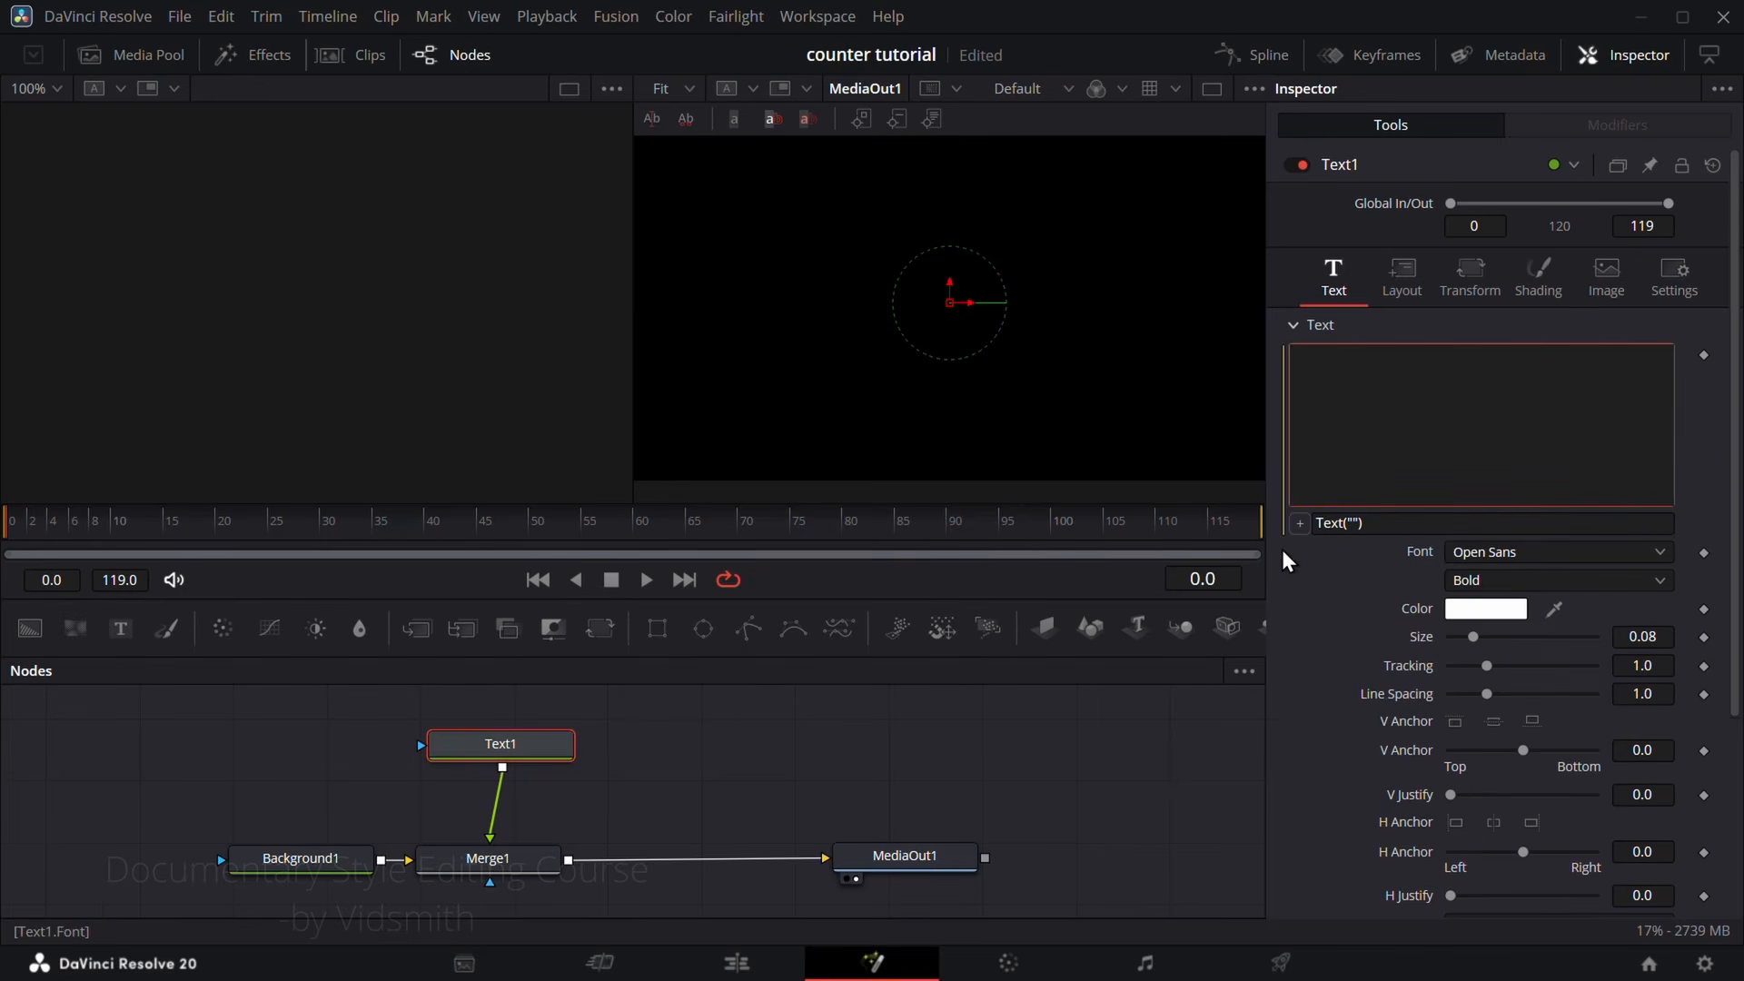
left_click_drag(1300, 524, 1426, 925)
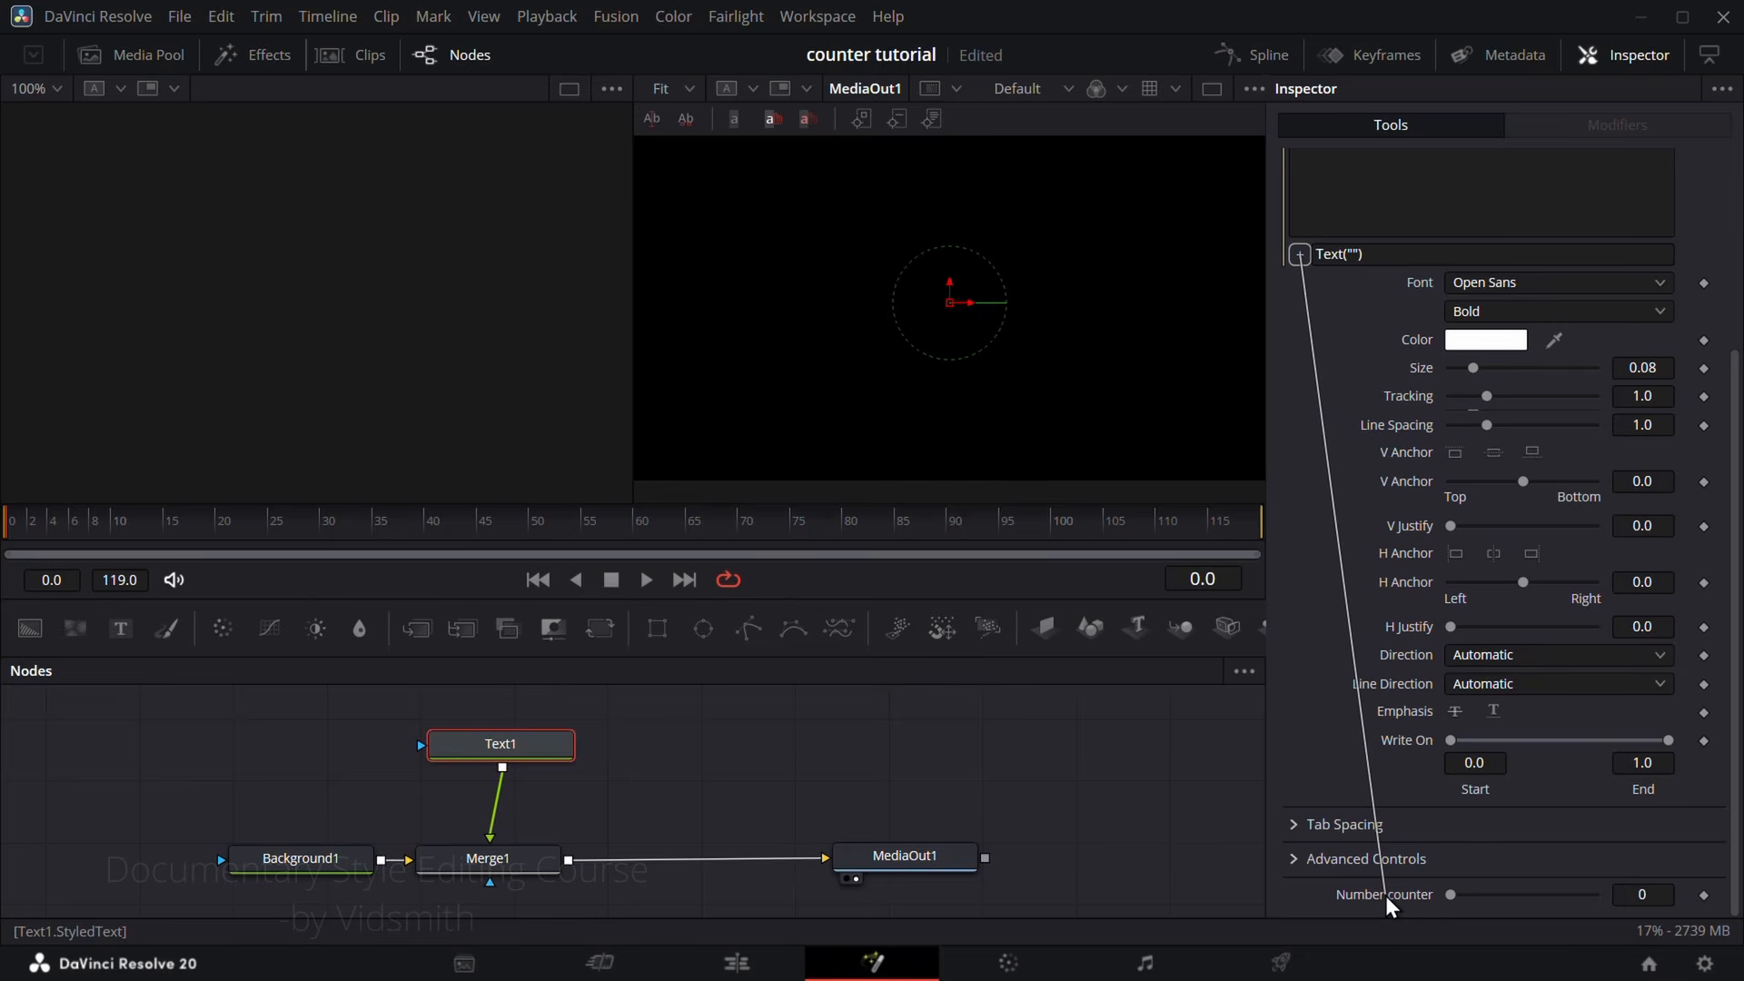
left_click_drag(1387, 905, 1385, 900)
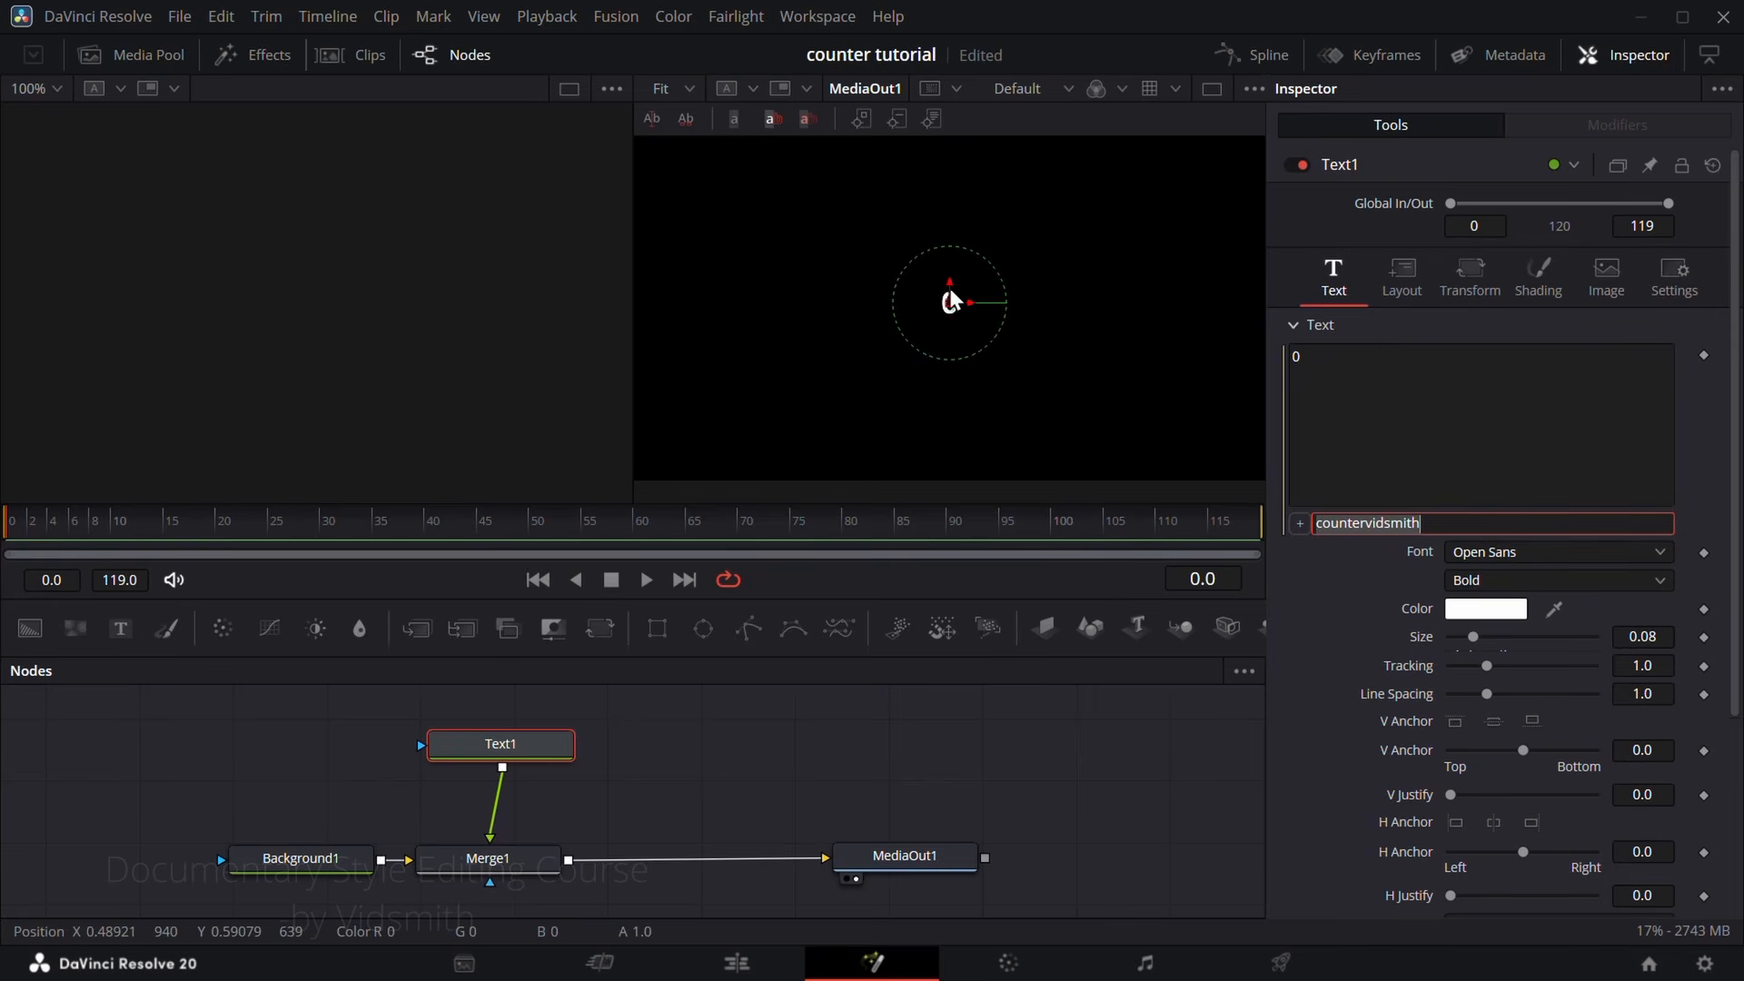
Step: Raise Text1's Number counter to 25000 to test the linked text
scroll(1370, 778, "down", 3)
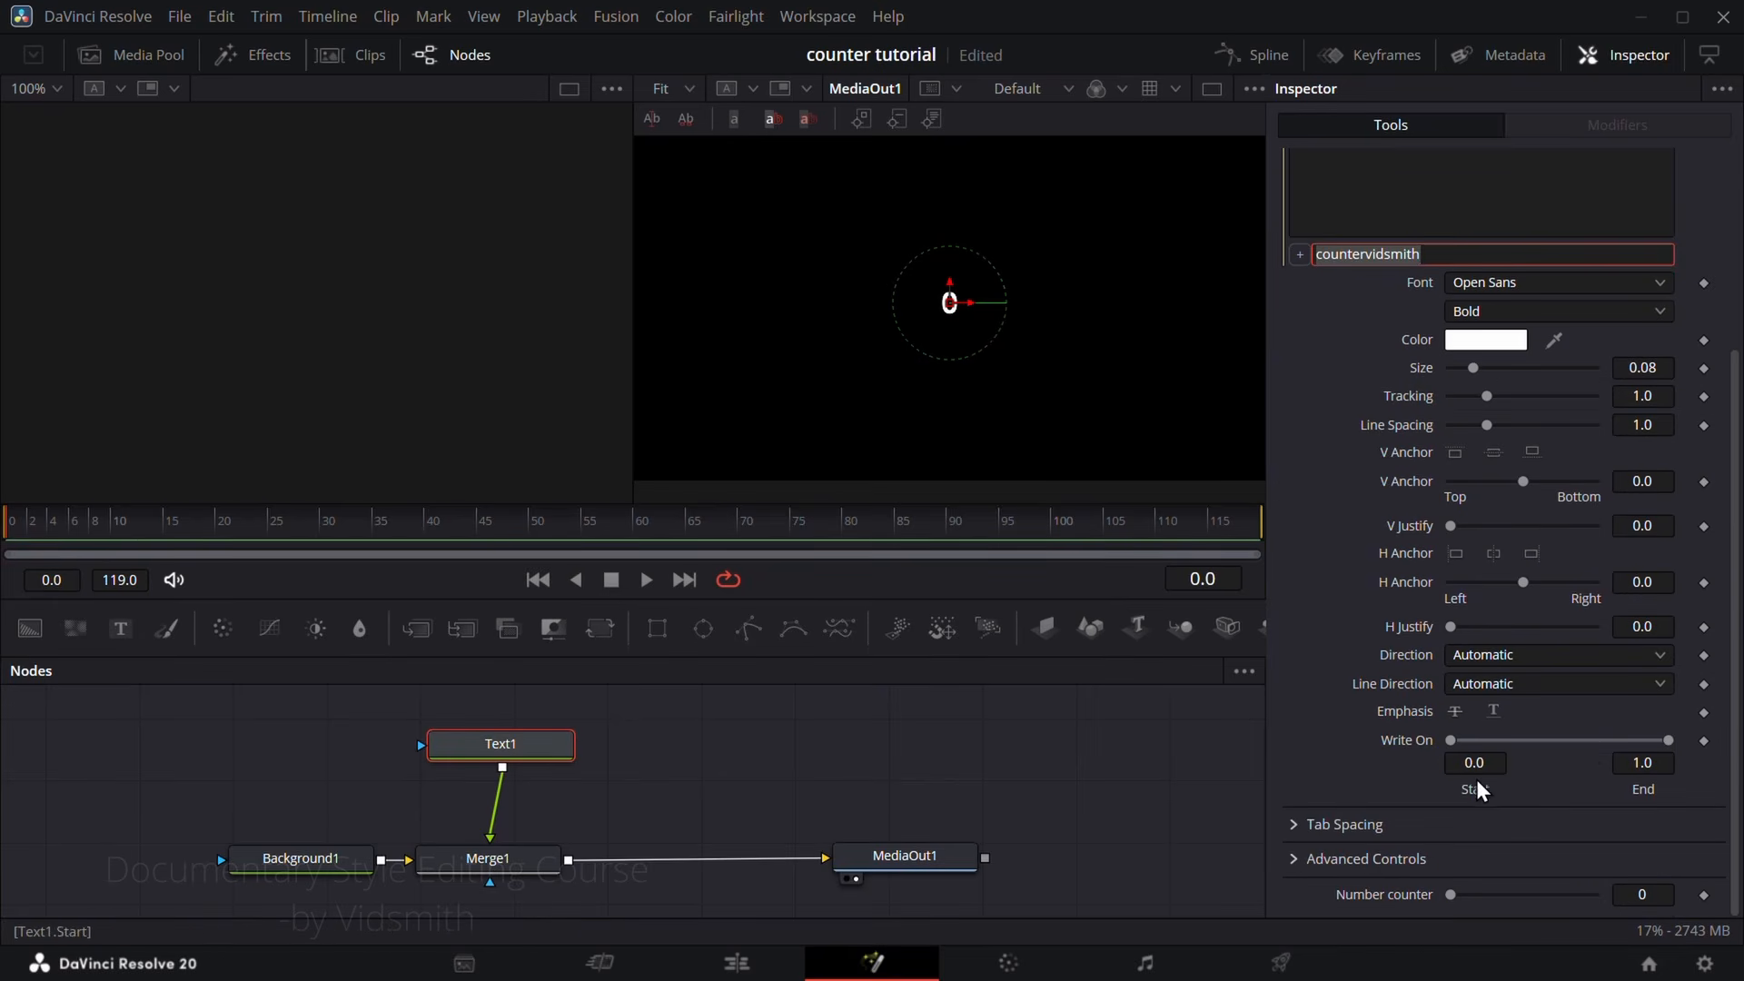
left_click(1451, 898)
left_click_drag(1457, 907, 1608, 902)
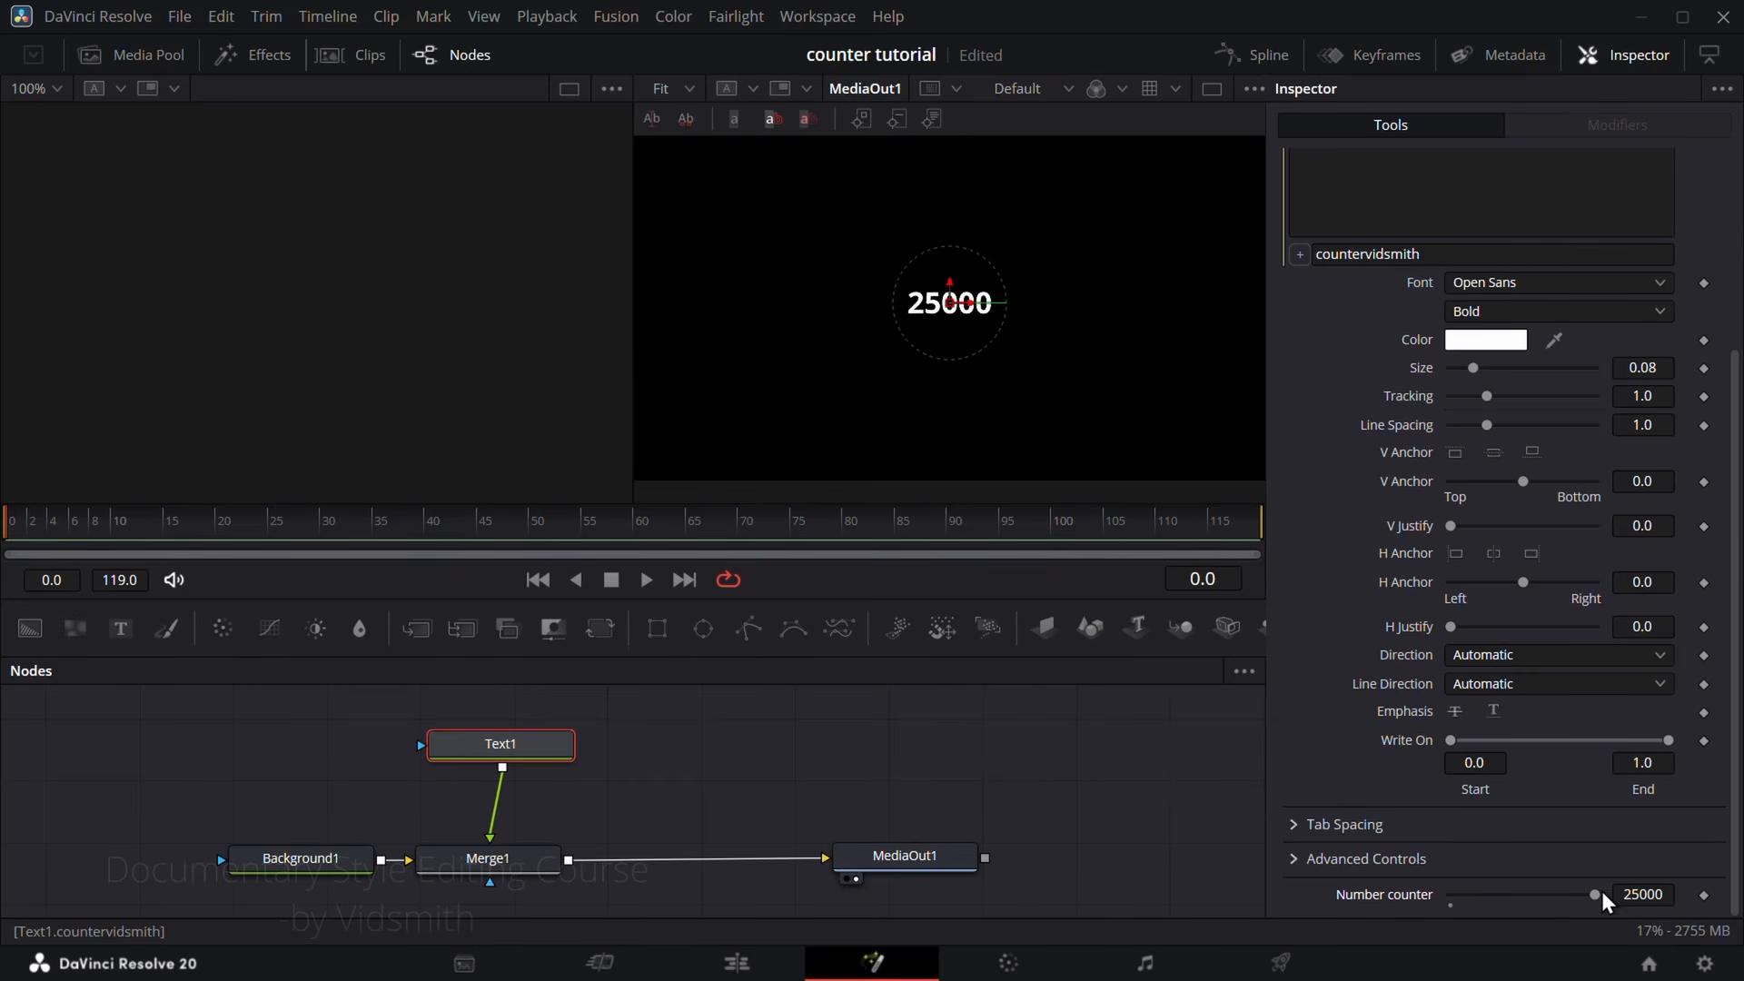
Step: Edit the Number counter control to use ScrewControl as its input, and lower its value with the new dial
right_click(1383, 899)
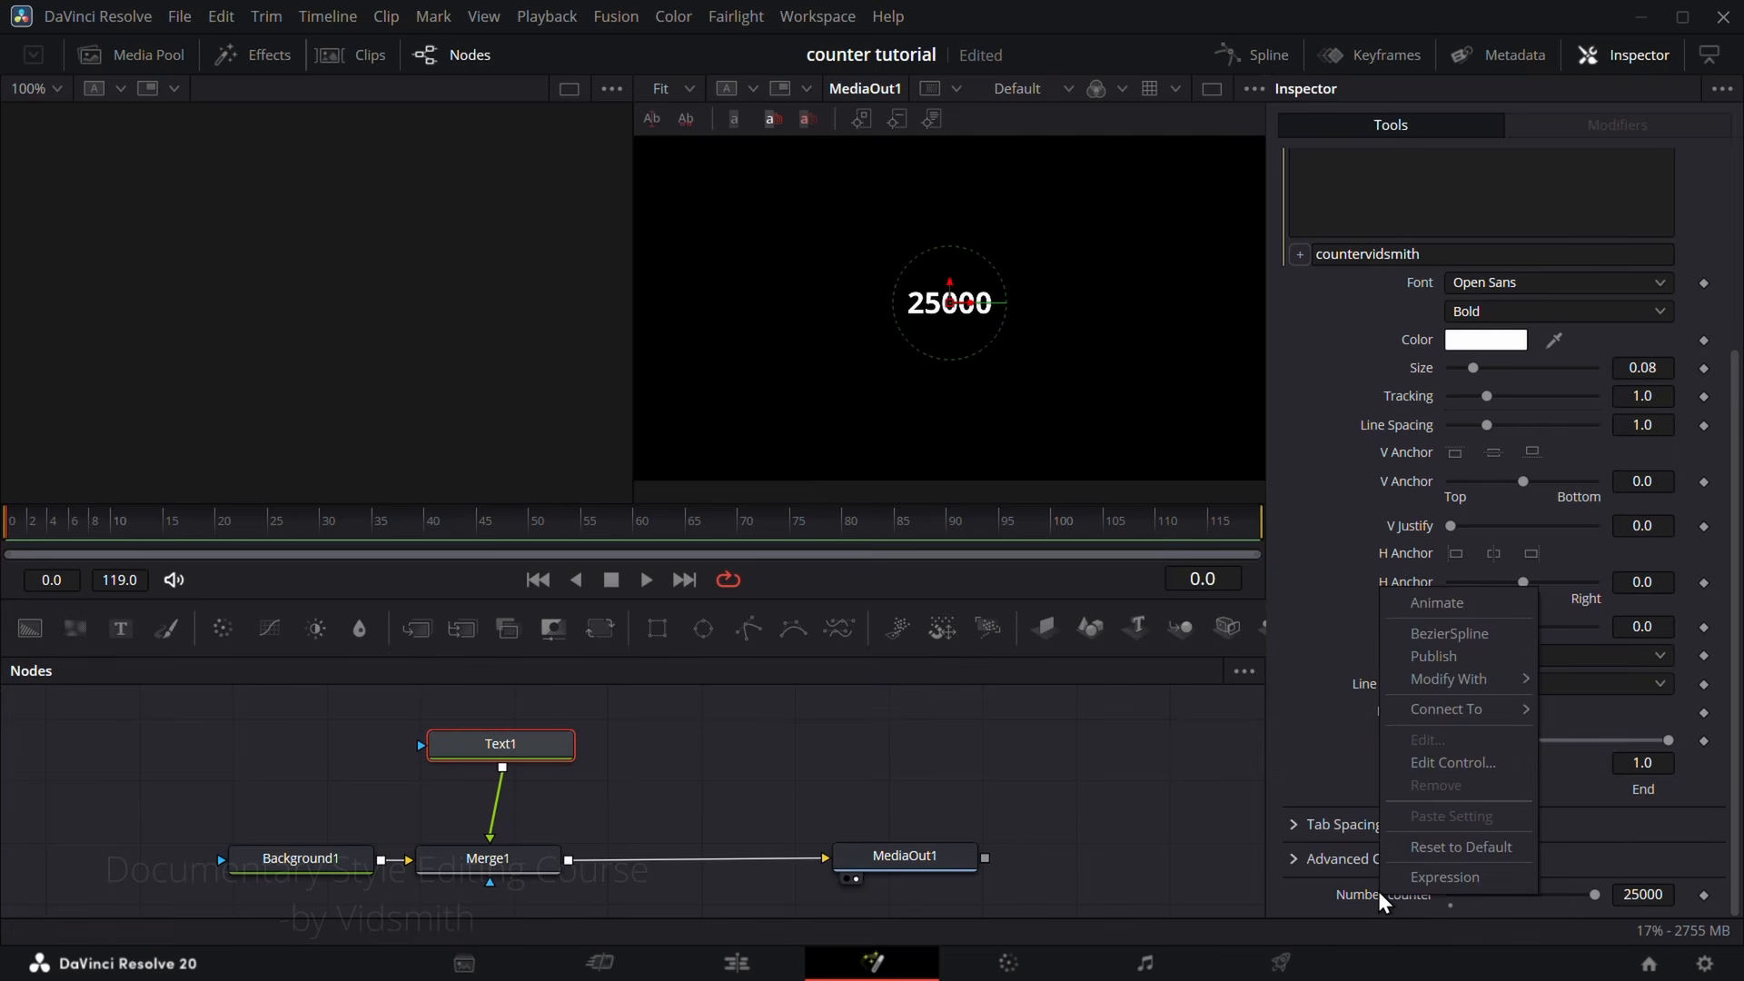
left_click(1445, 763)
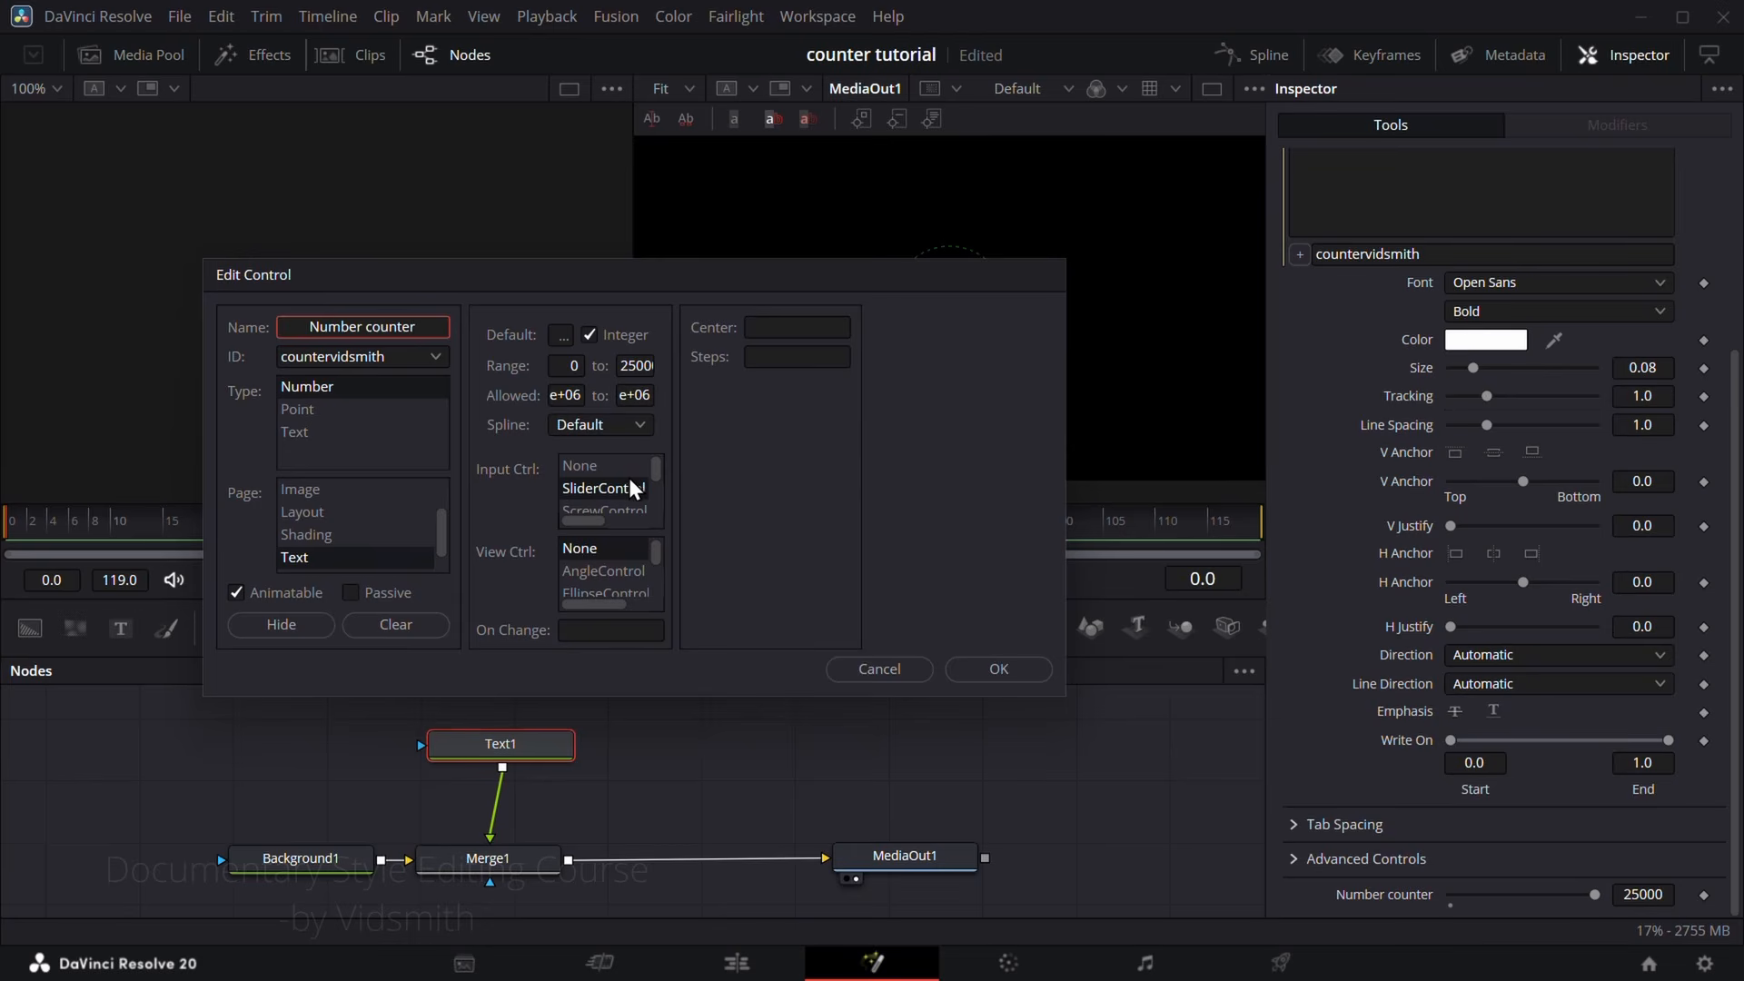
scroll(617, 500, "down", 1)
left_click(603, 468)
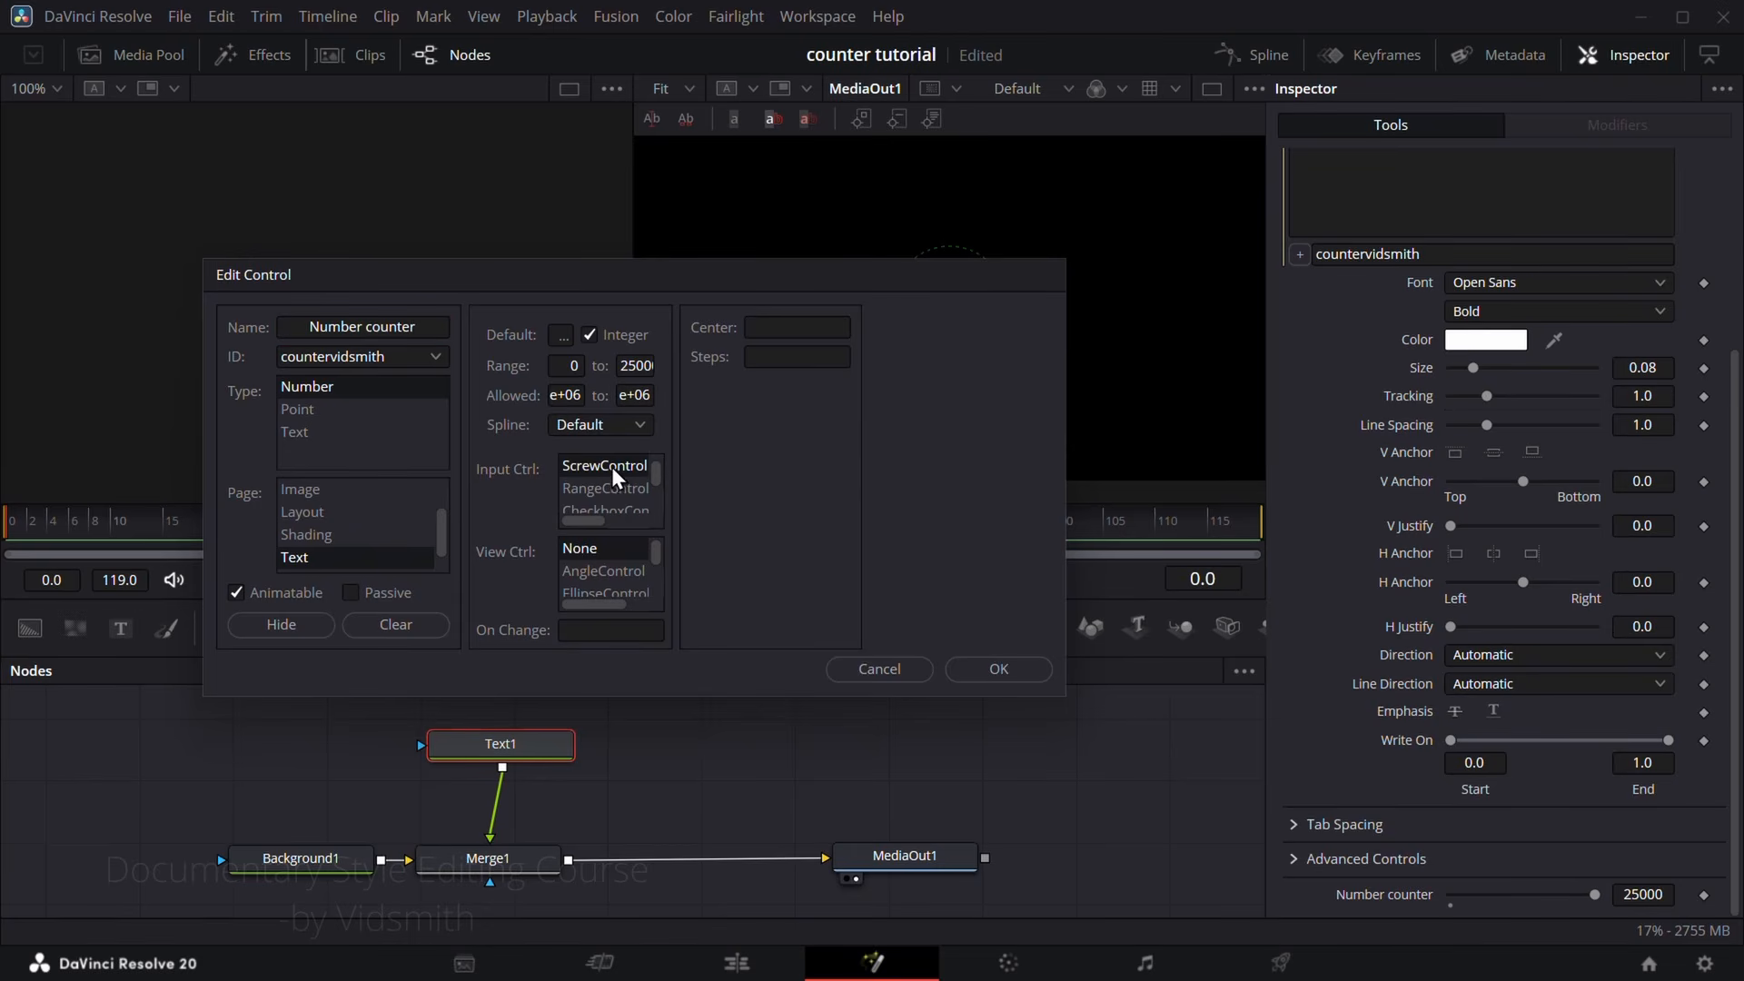
left_click(999, 670)
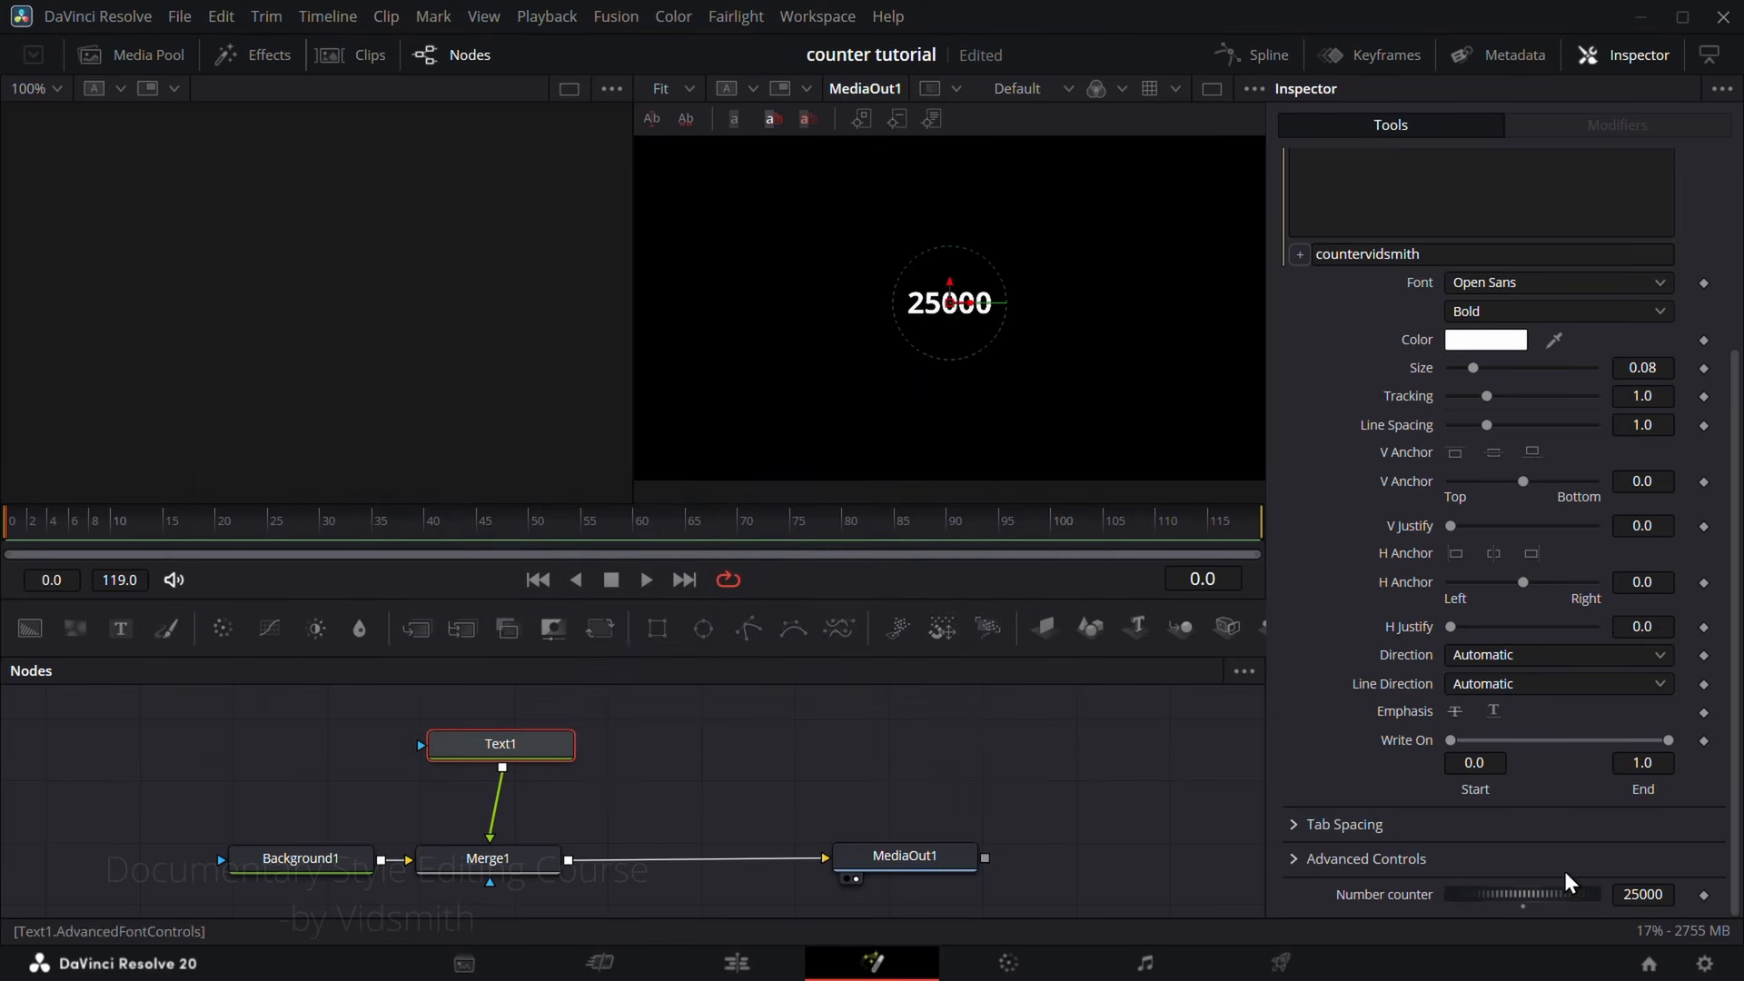
left_click_drag(1570, 881, 1383, 899)
Step: Edit the Number counter control again to restore SliderControl as its input type
right_click(1385, 899)
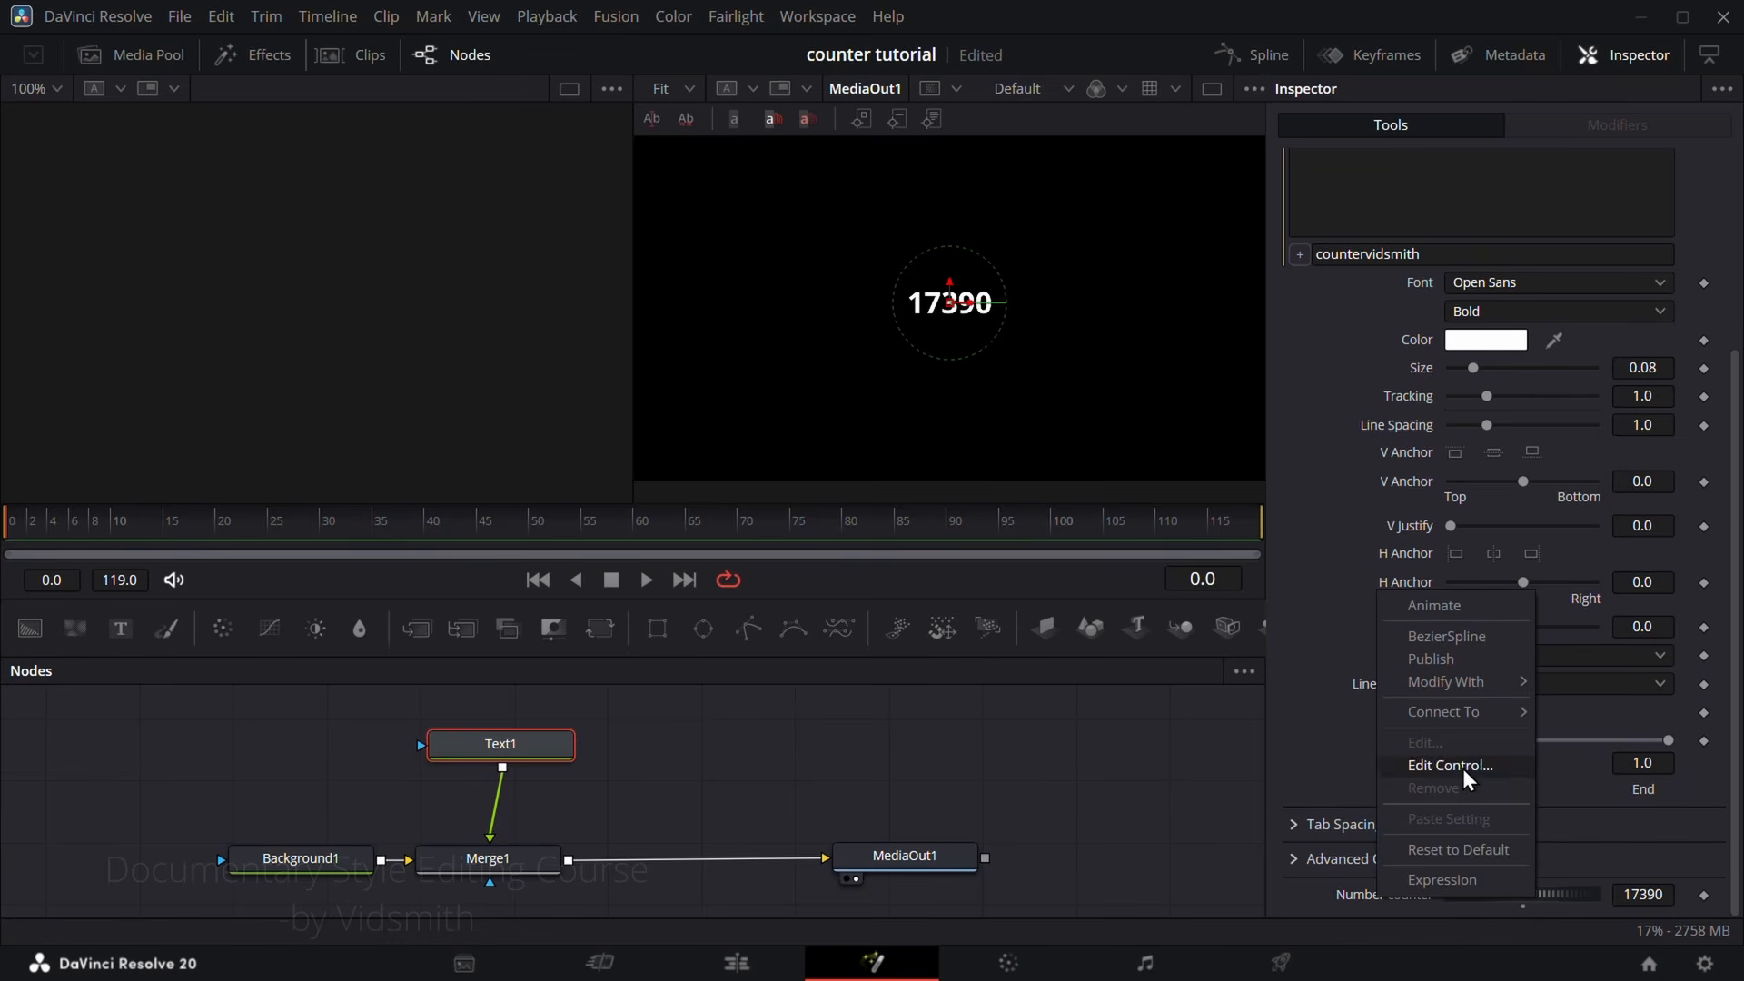
left_click(1465, 771)
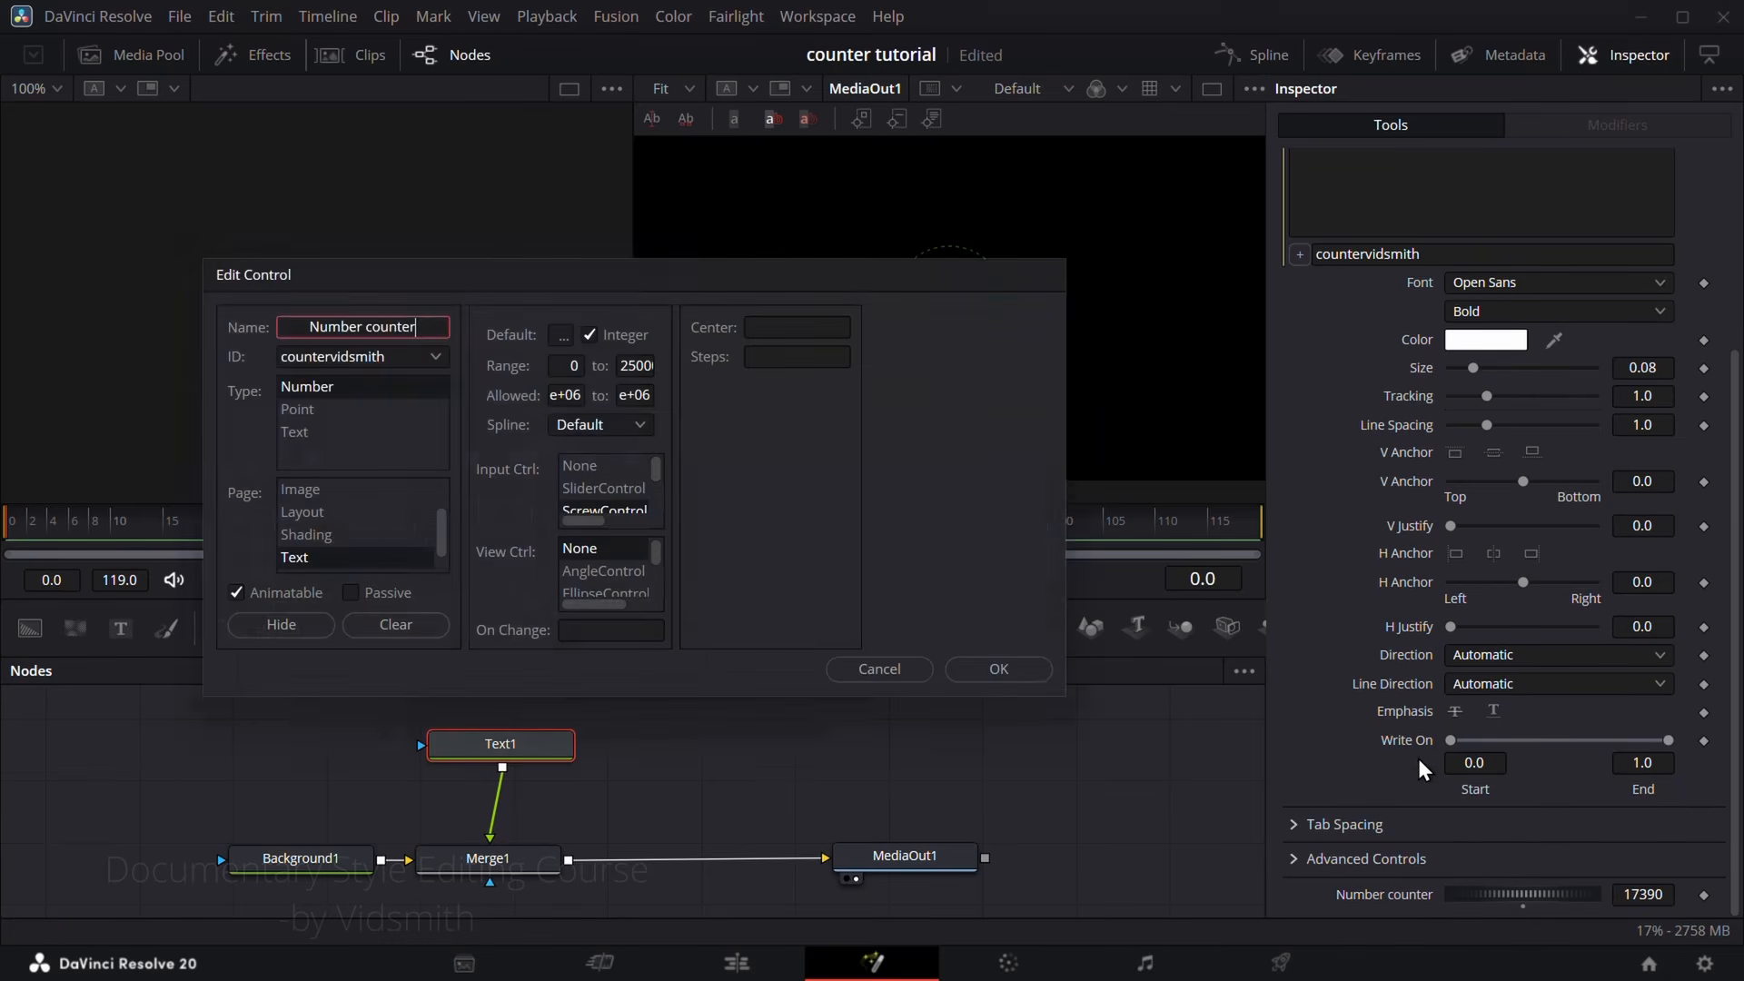
left_click(603, 495)
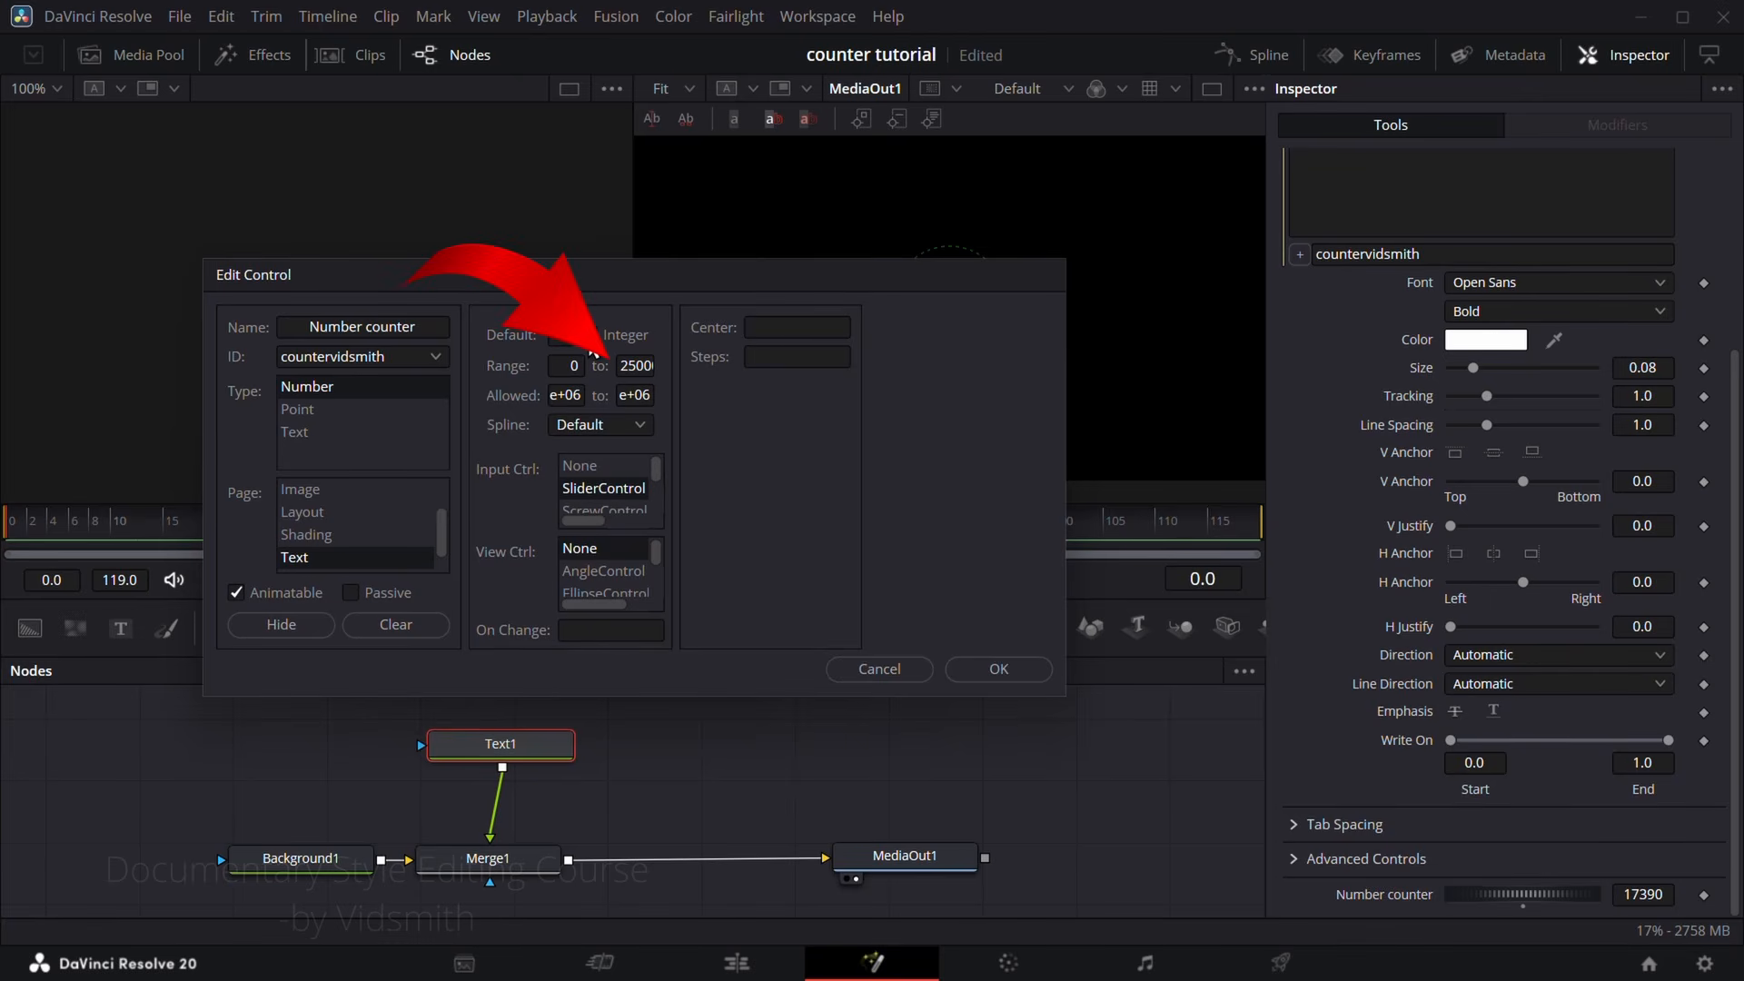
left_click(992, 669)
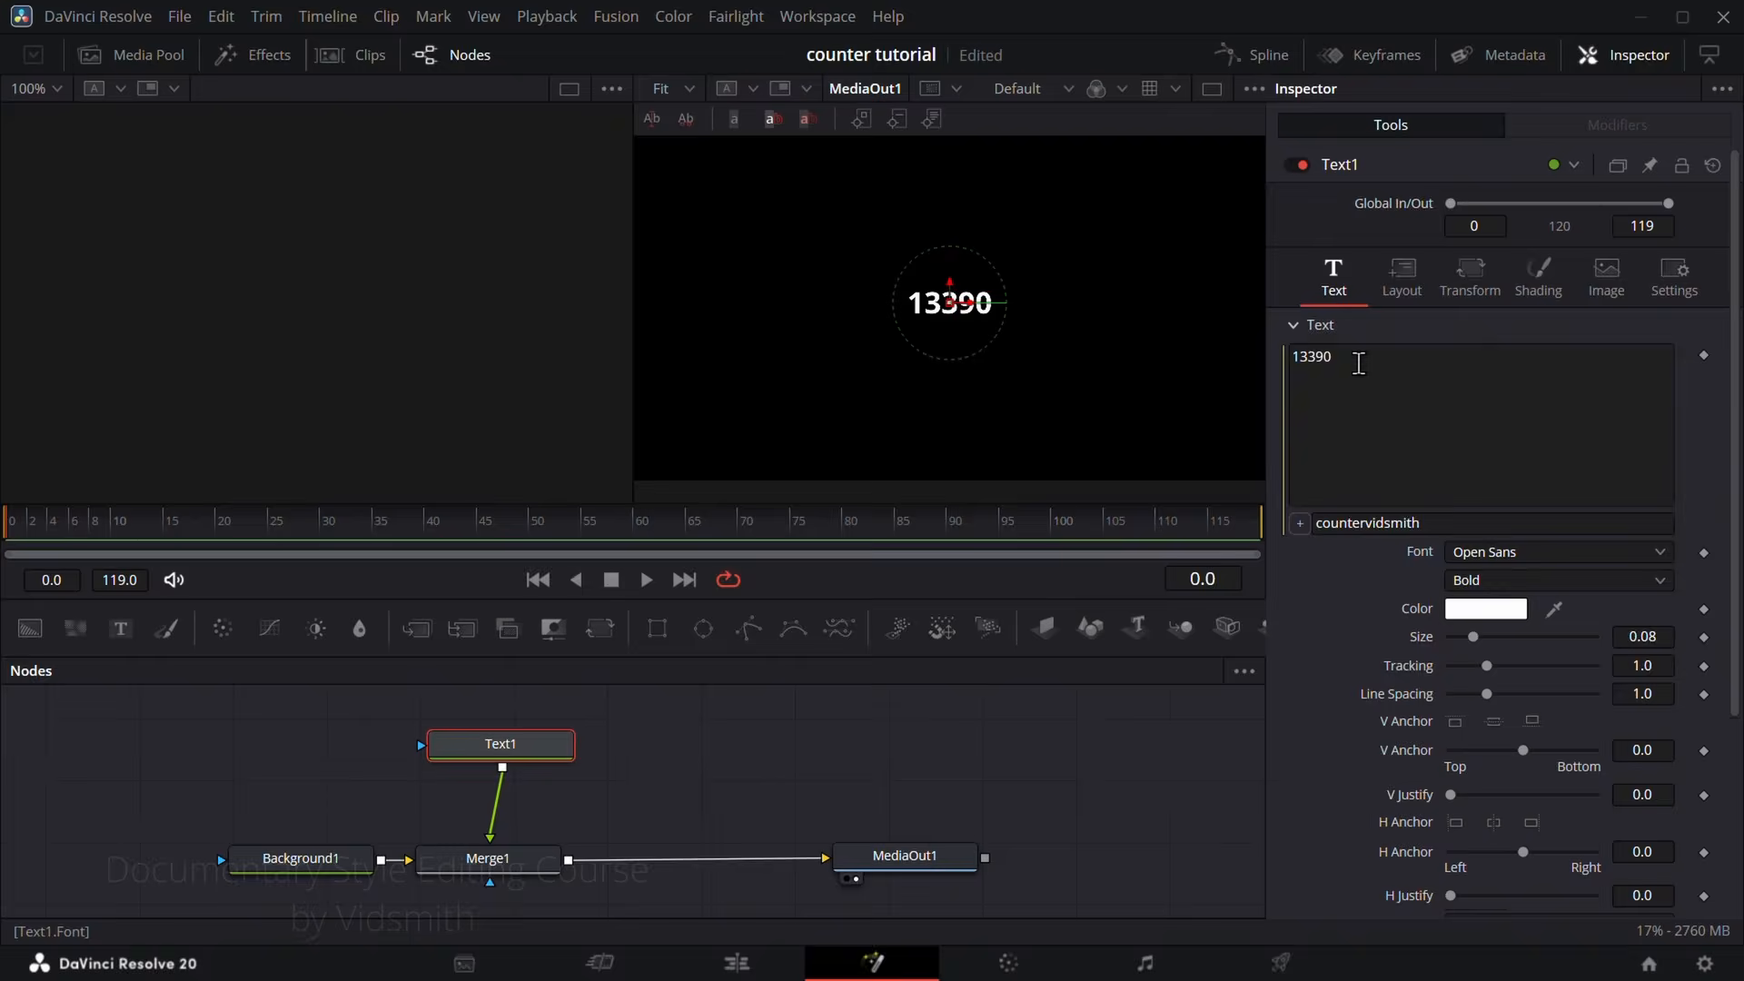
Step: Try to append "ddj" to Text1's linked text, move the playhead to frame 75, and set the Number counter to 14760
left_click(1359, 363)
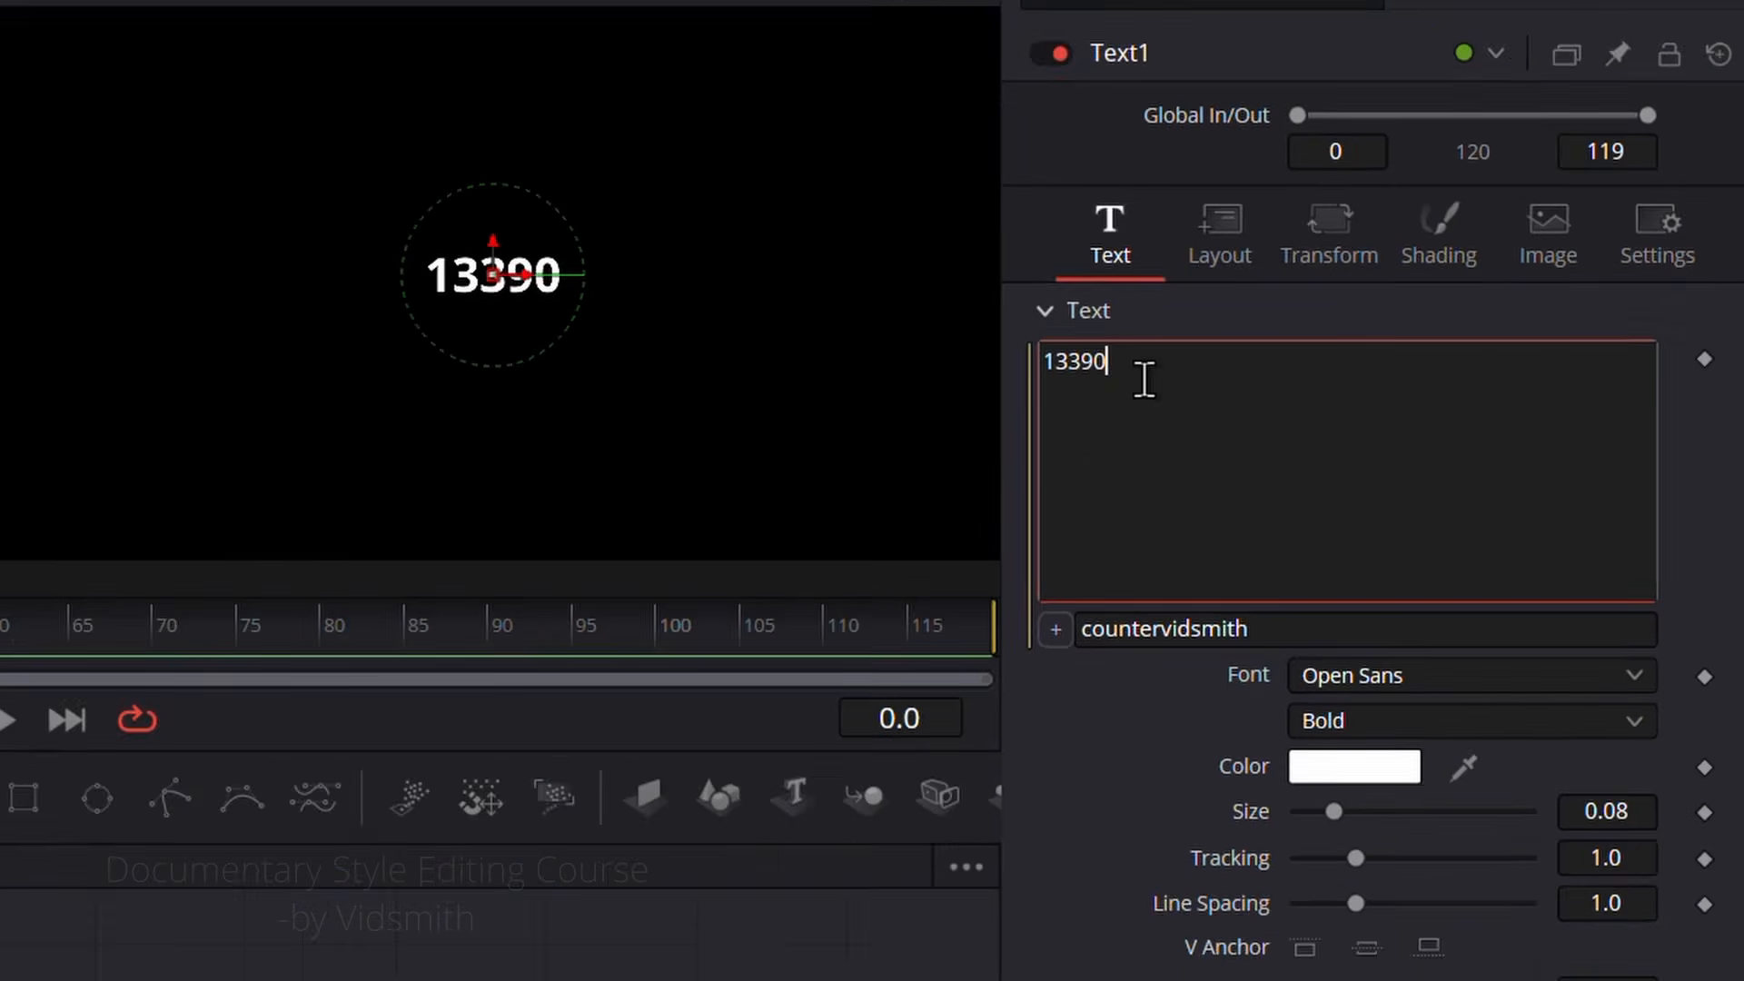
type("ddj")
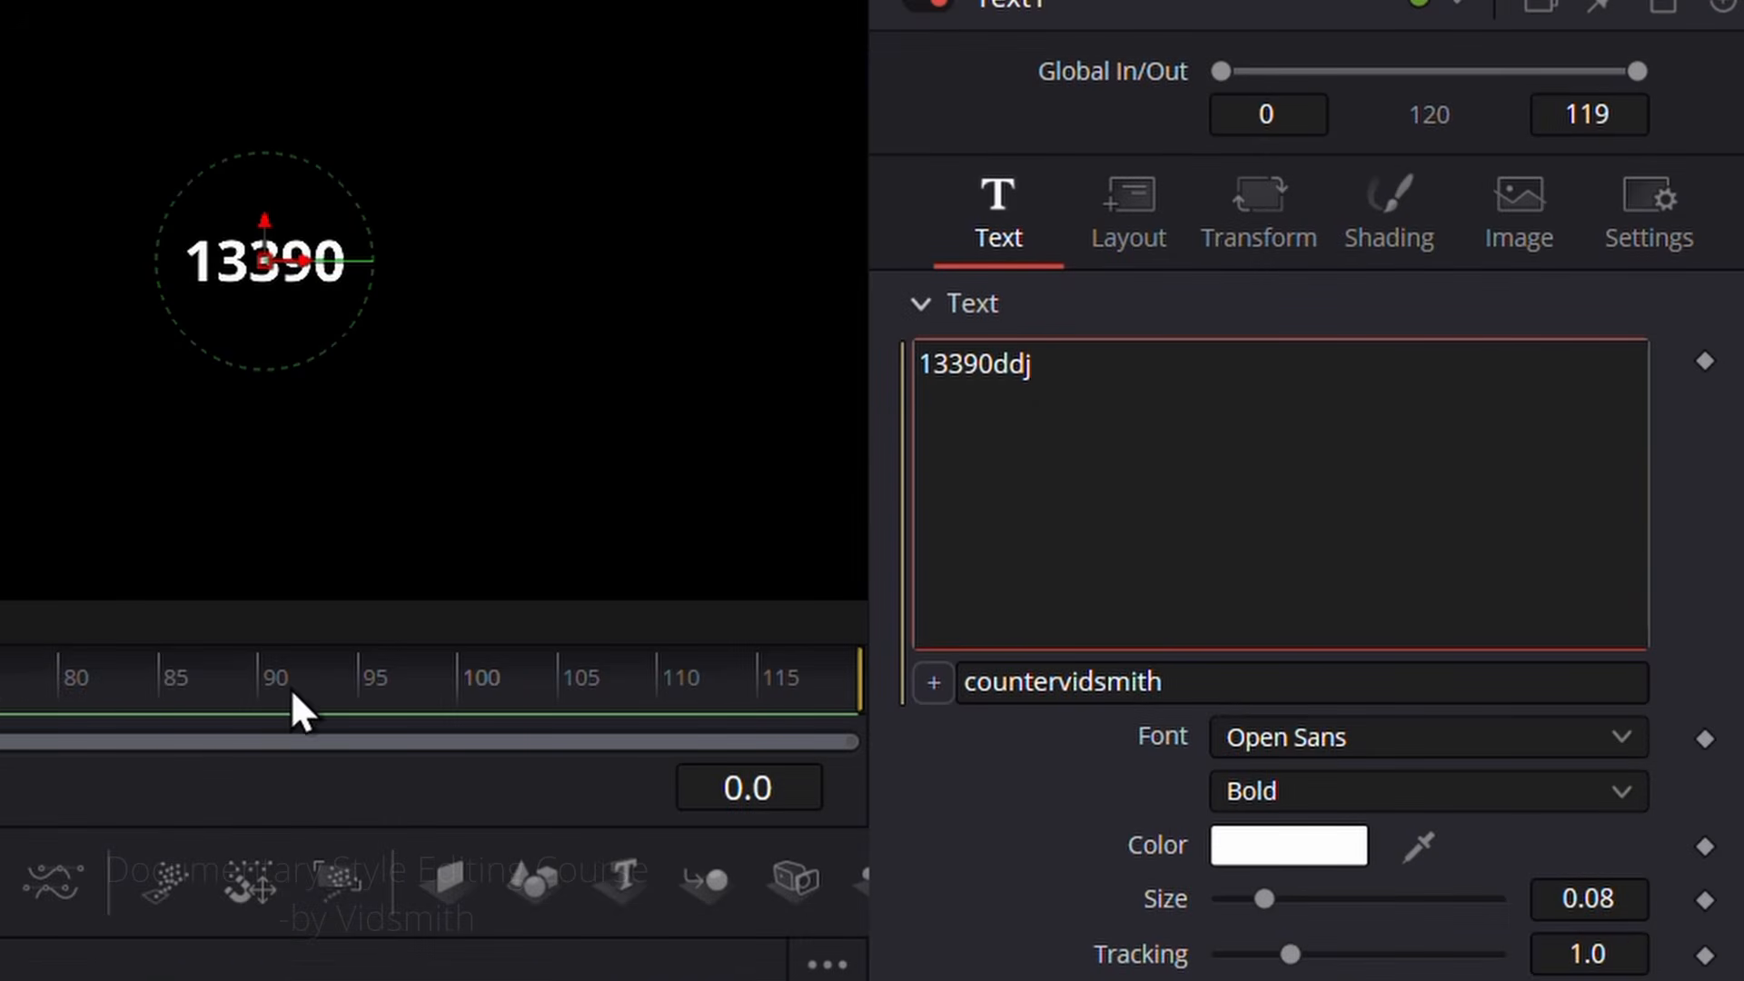
left_click_drag(18, 700, 0, 714)
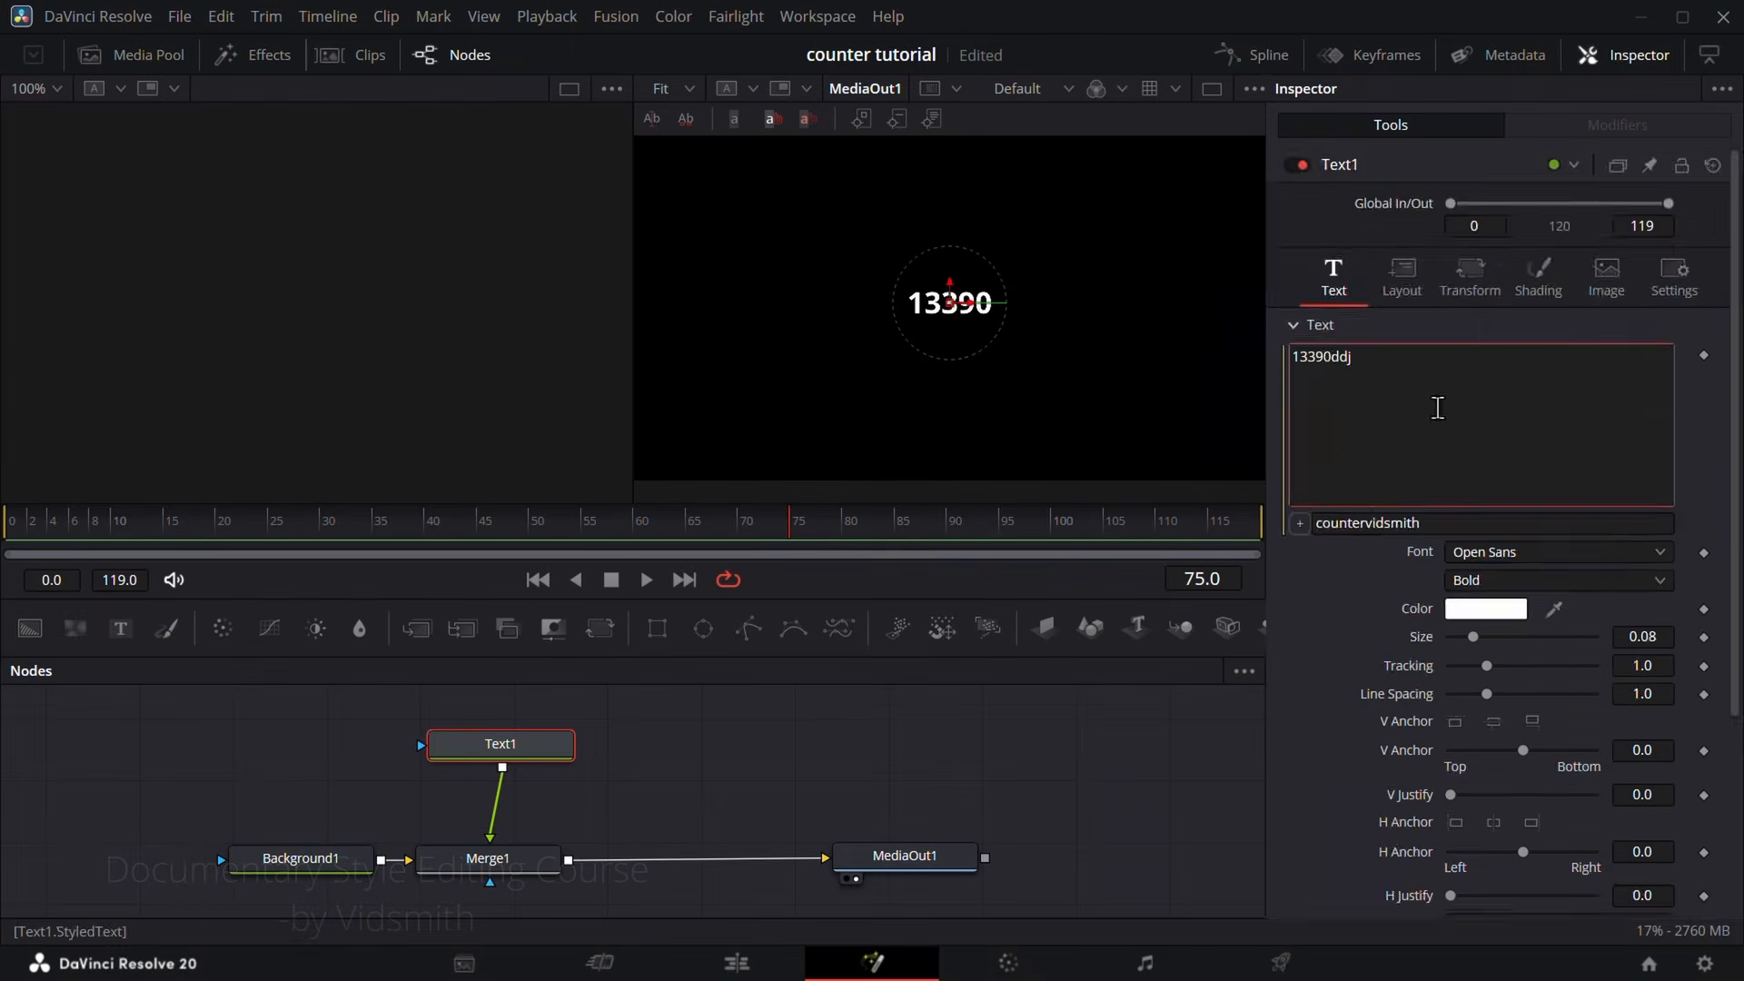
scroll(1193, 465, "down", 5)
mouse_move(1528, 895)
left_mouse_down()
mouse_move(1501, 896)
mouse_move(1536, 896)
left_mouse_up()
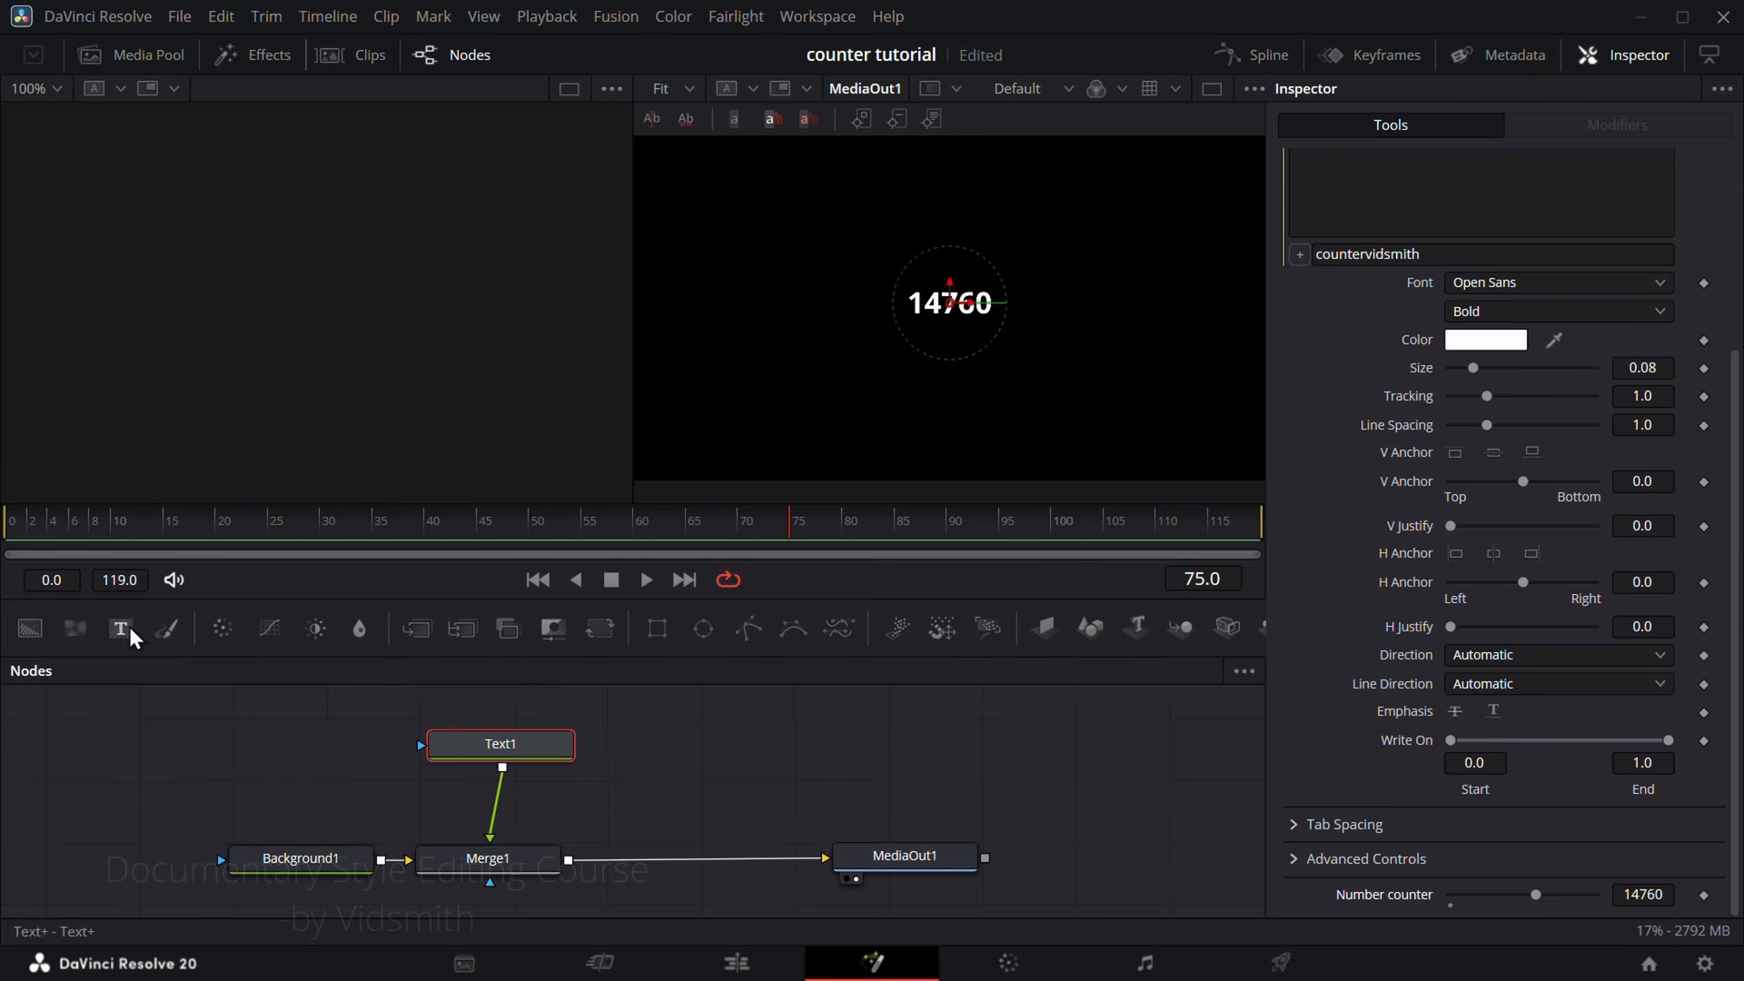
Step: Merge a second Text+ node after Merge1, enter a $ sign, and place it directly in front of the counter number
left_click_drag(120, 628, 568, 860)
left_click(702, 755)
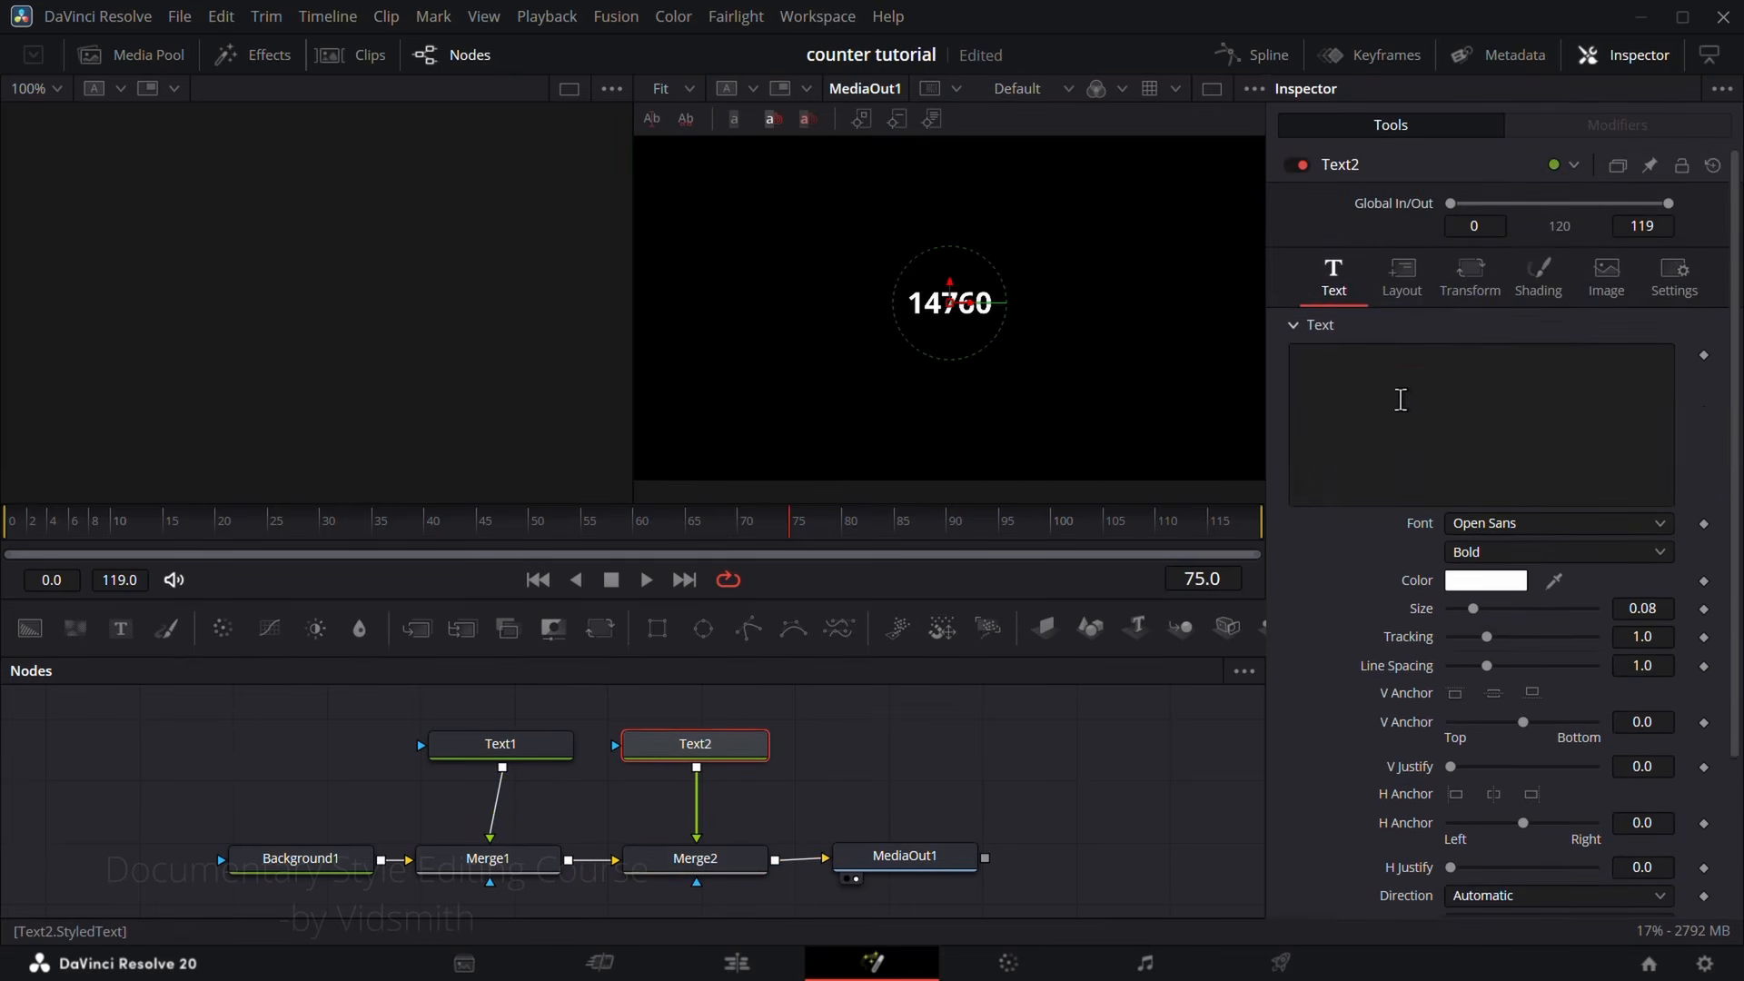
left_click(1351, 380)
type("4")
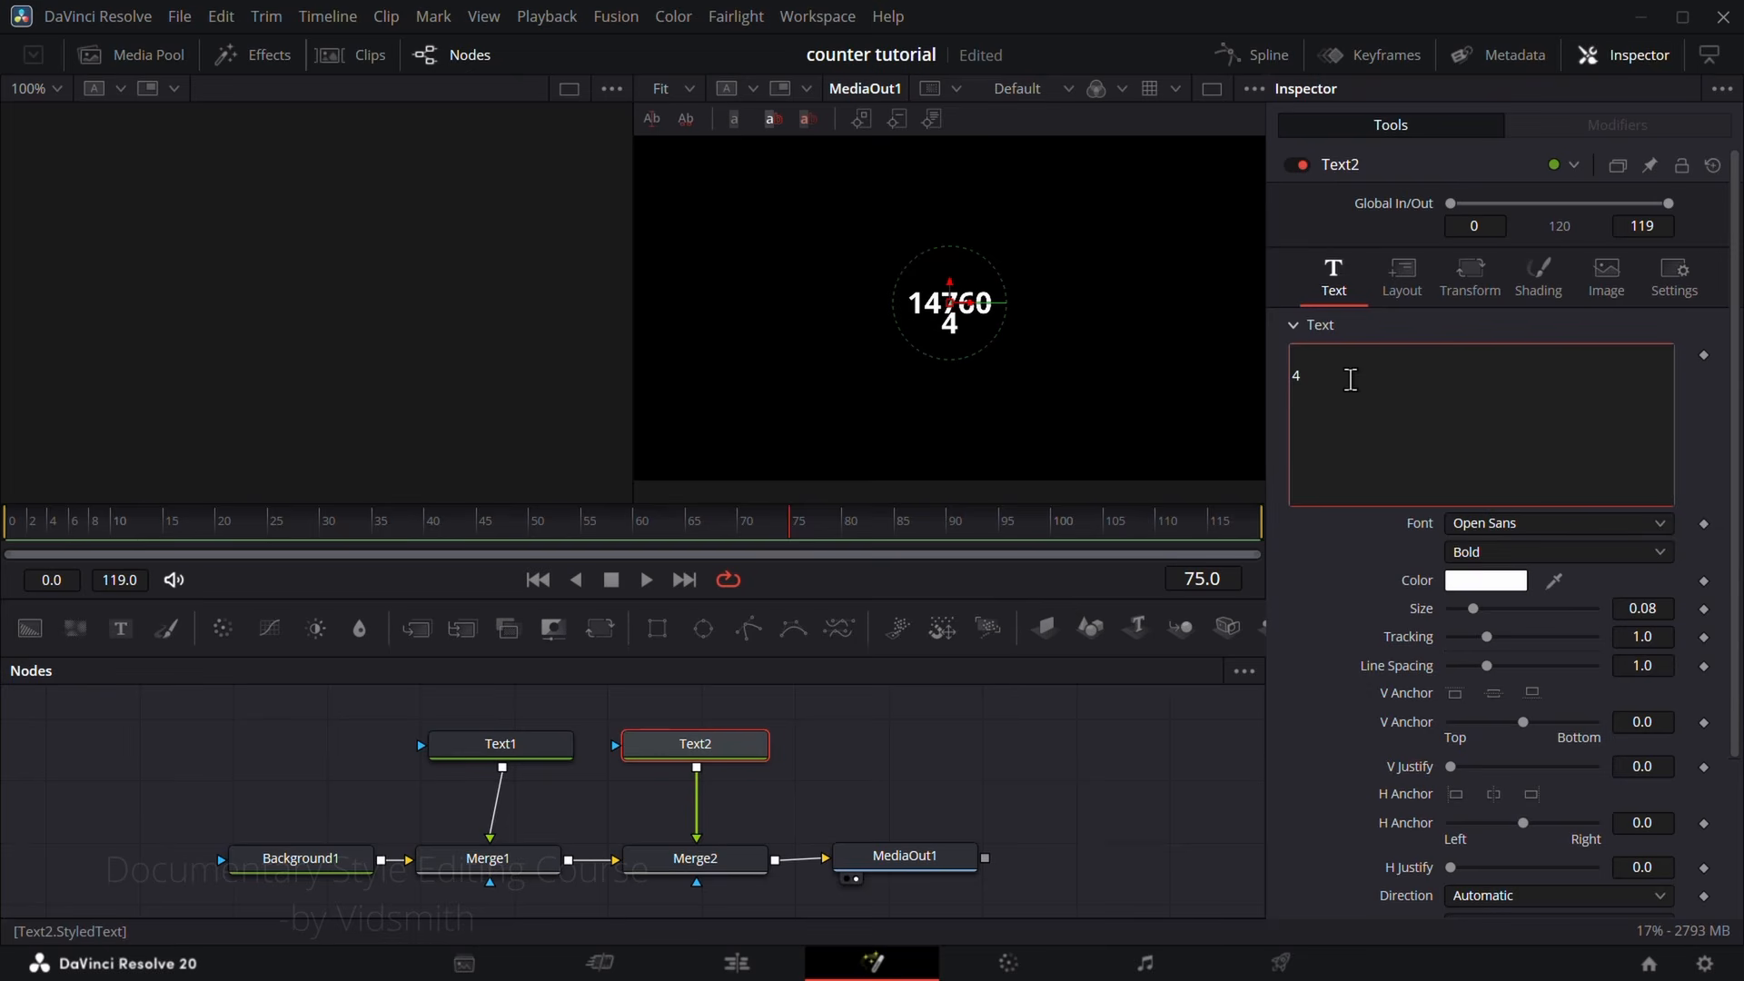
key("BackSpace")
type("$")
left_click_drag(950, 320, 897, 299)
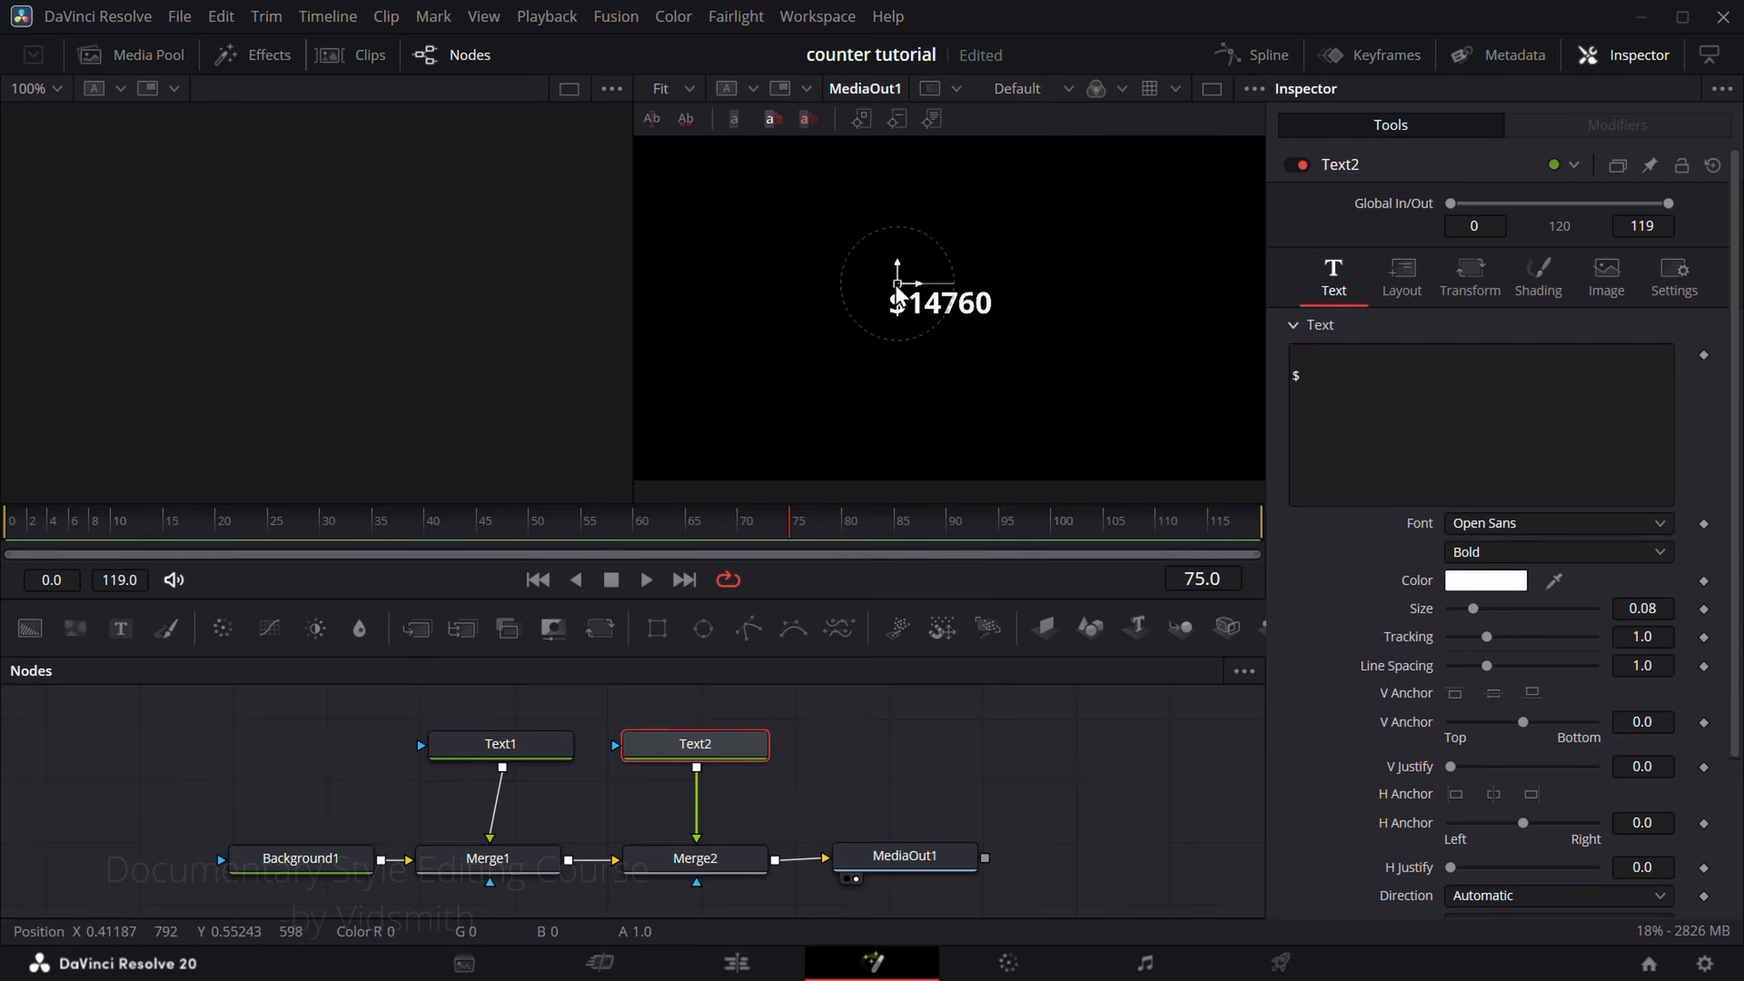
Step: Raise Text1's Number counter to 18310 to test it beside the dollar sign
scroll(1372, 854, "down", 5)
left_click(538, 756)
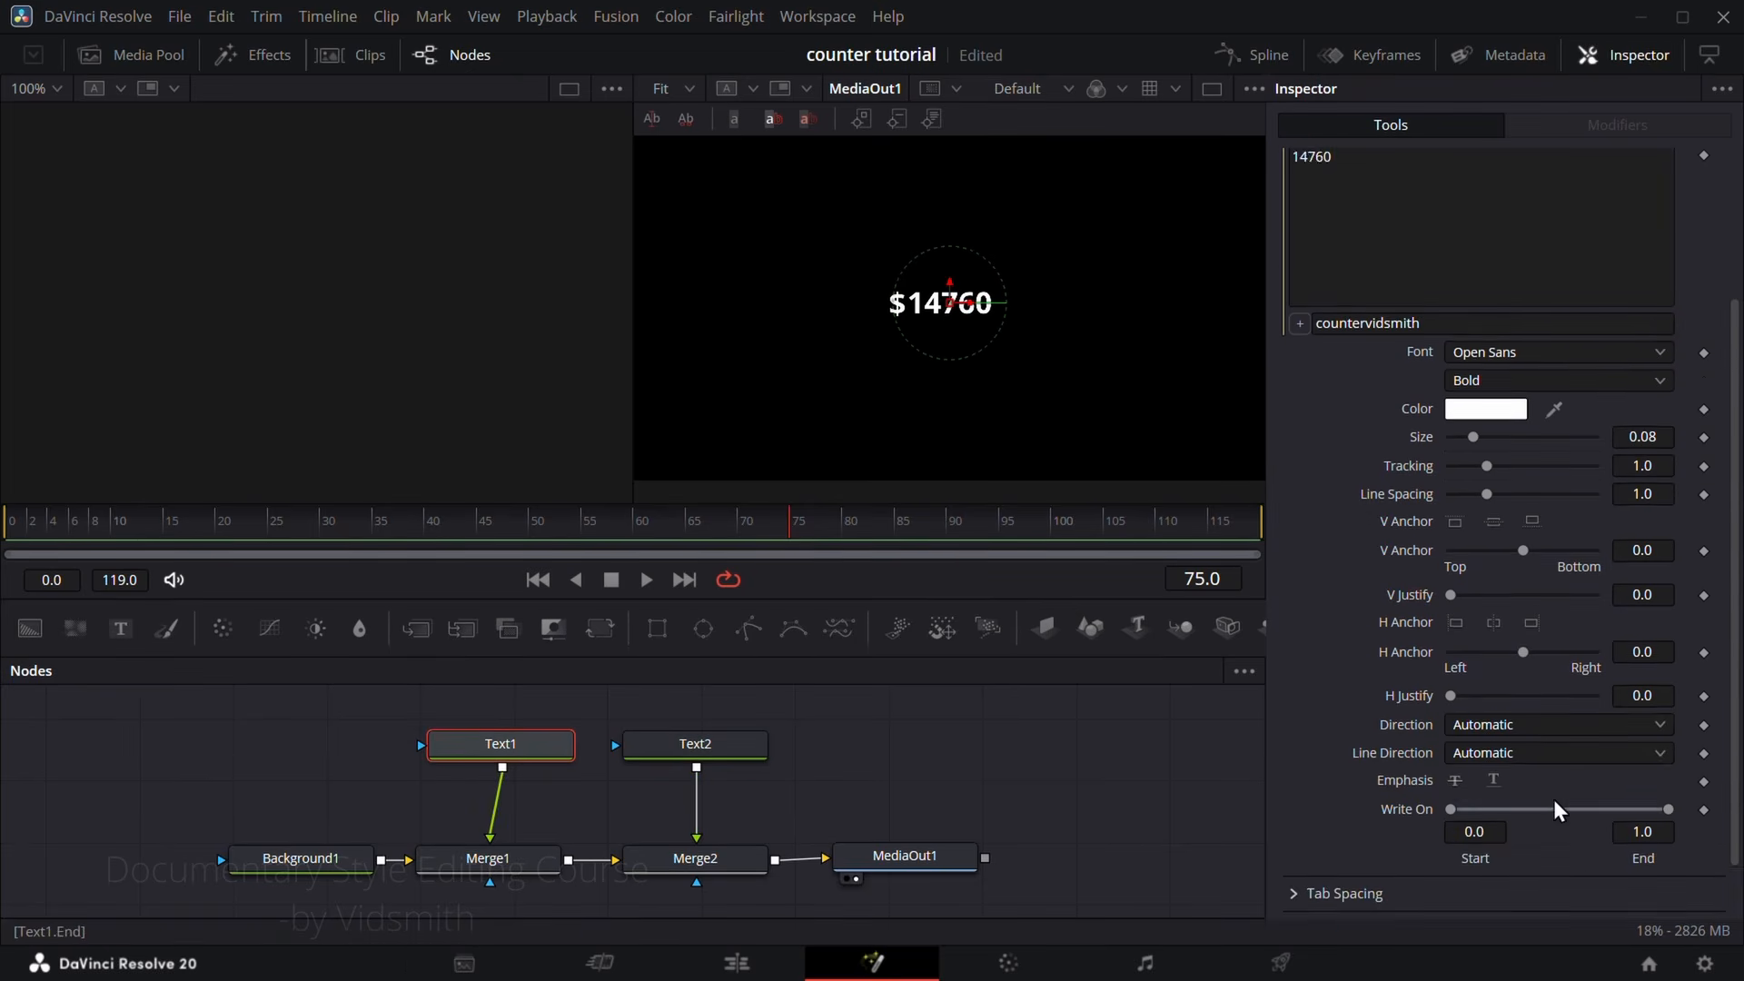
scroll(1559, 811, "down", 1)
left_click_drag(1542, 899, 1562, 935)
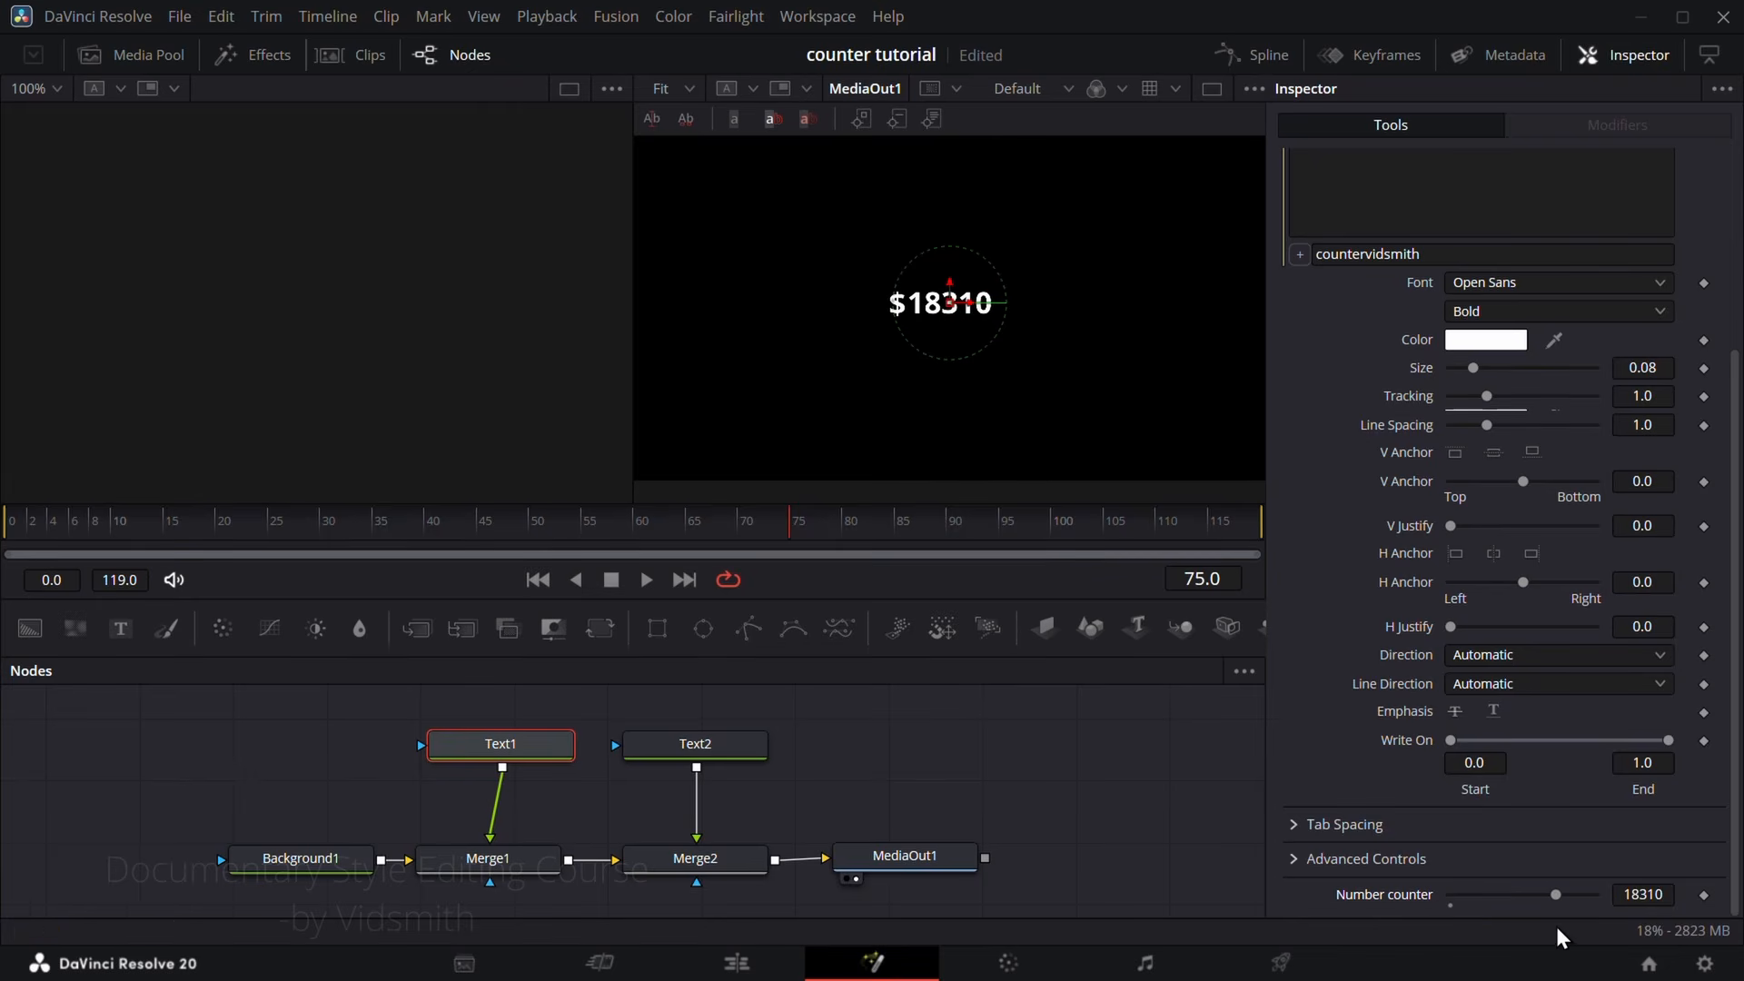
Step: Delete the Text2 and Merge2 nodes and return to Text1
left_click_drag(710, 727, 736, 888)
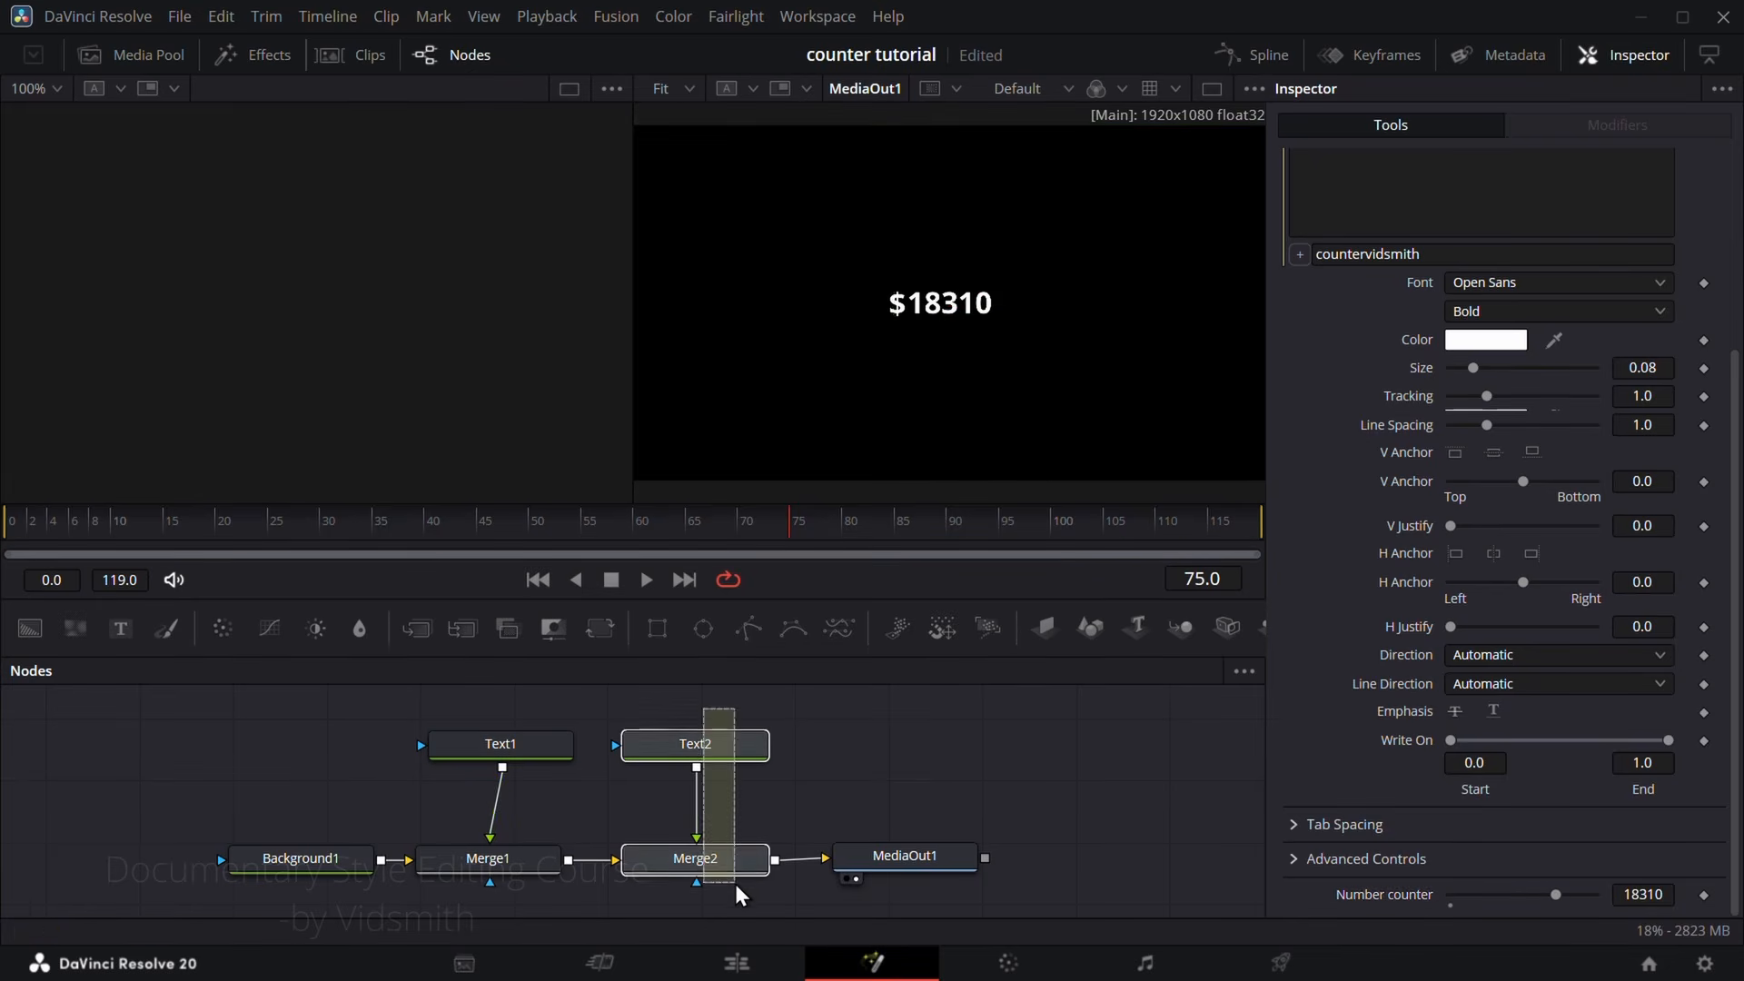
key("Delete")
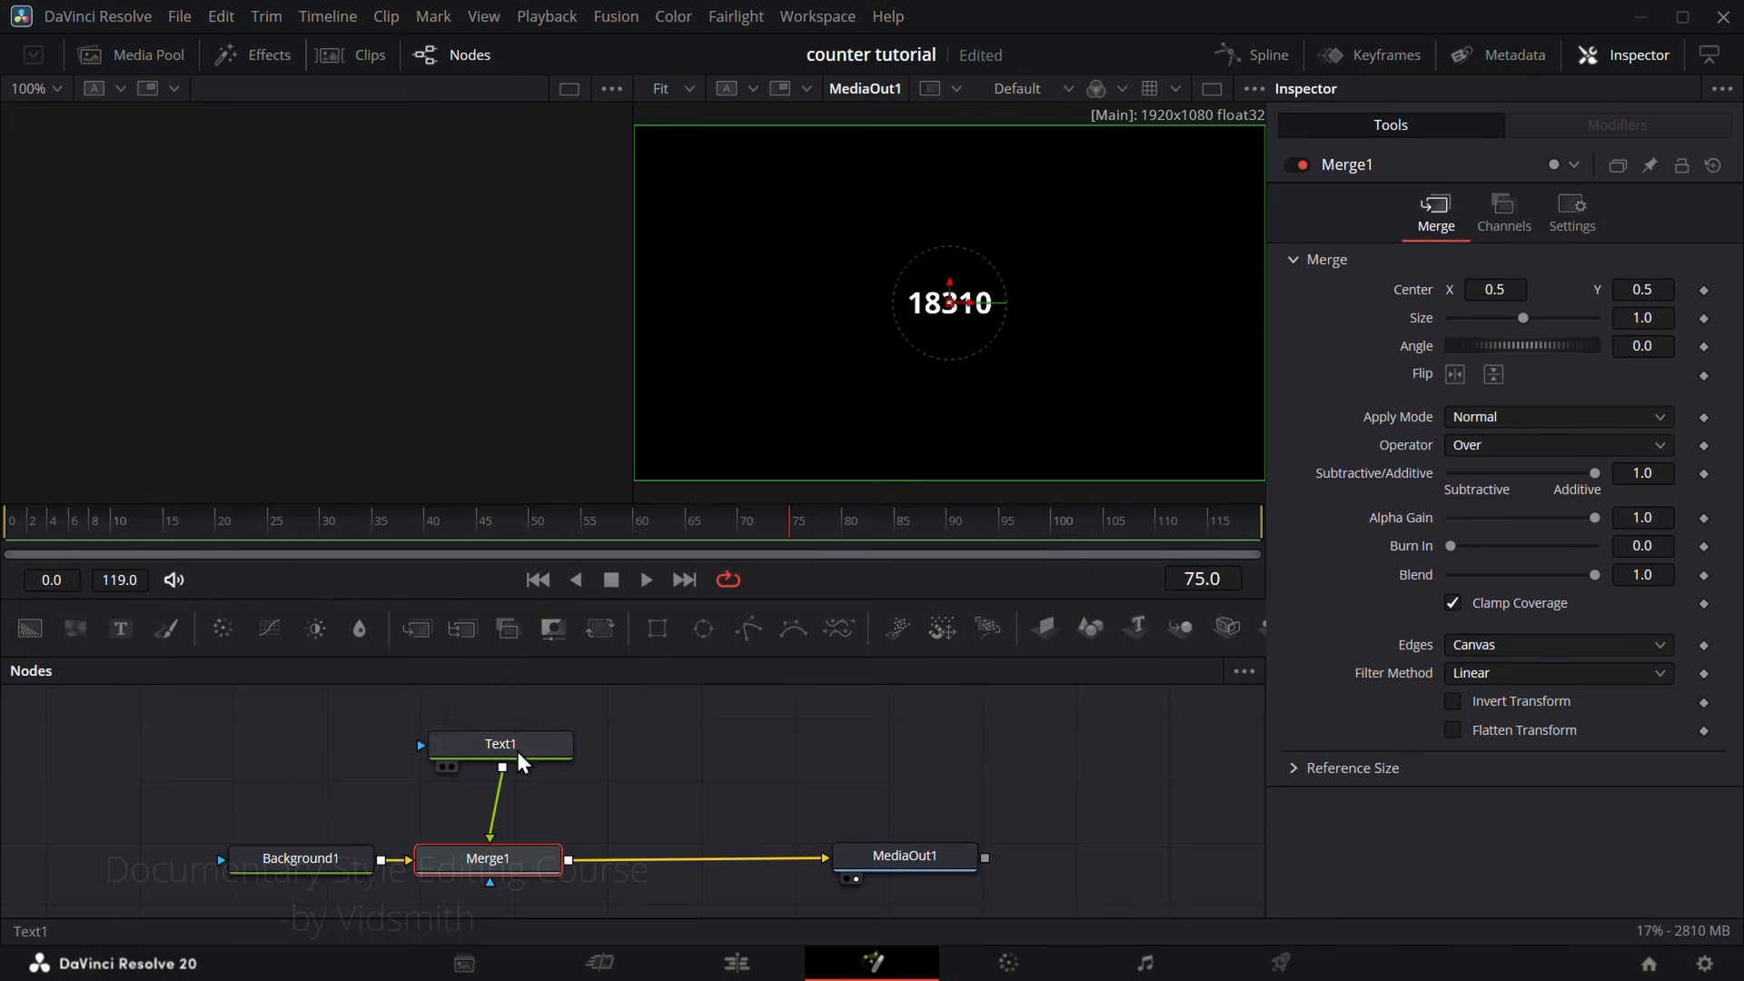
left_click_drag(522, 762, 514, 770)
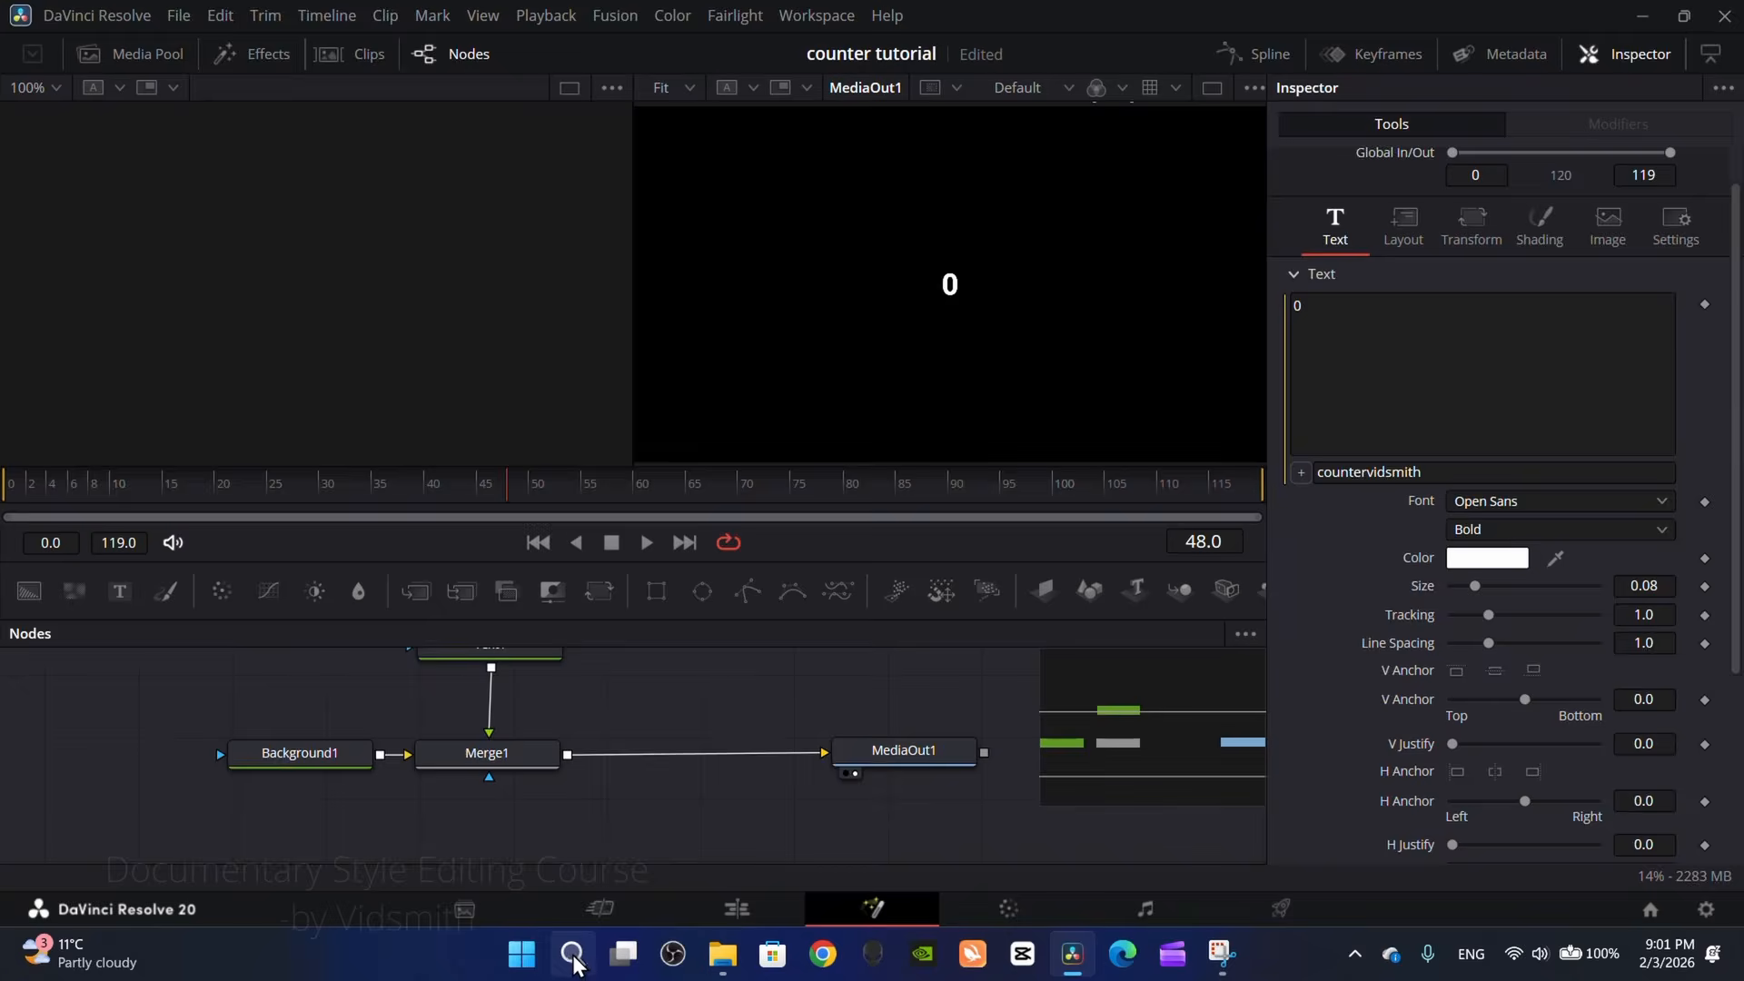
Step: Switch to Notepad and copy the complete counter script with the thousands separator, prefix and suffix settings
left_click(572, 954)
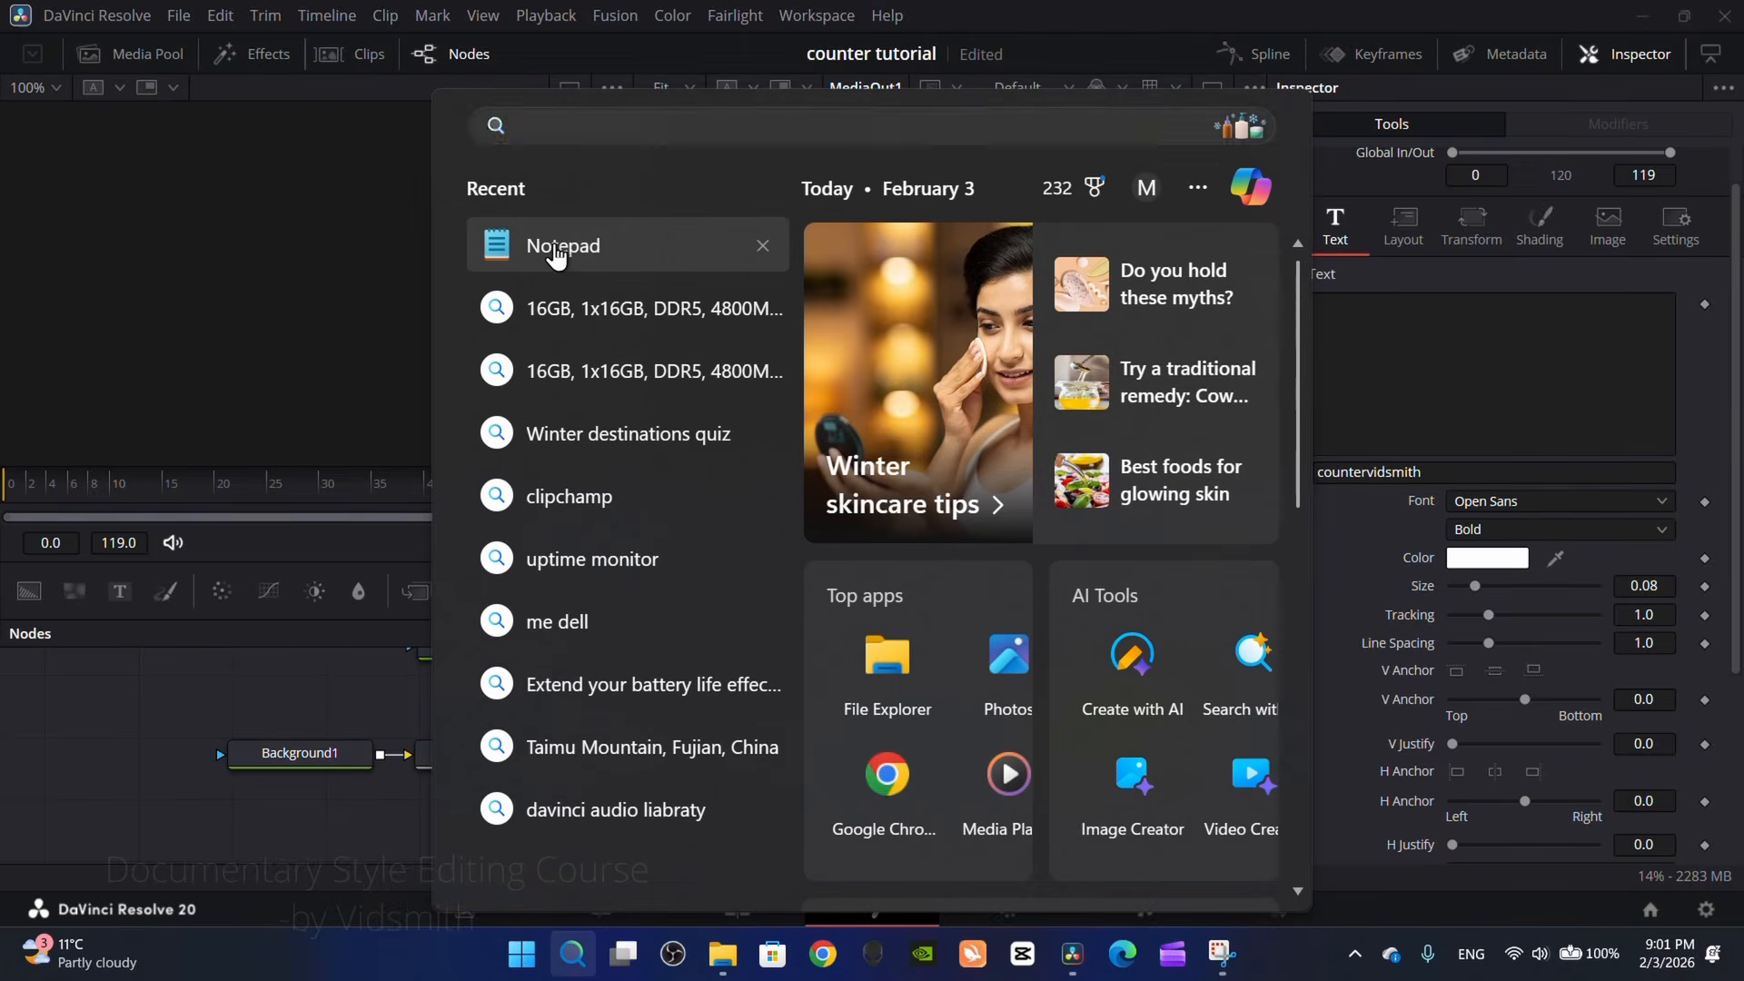
left_click(558, 247)
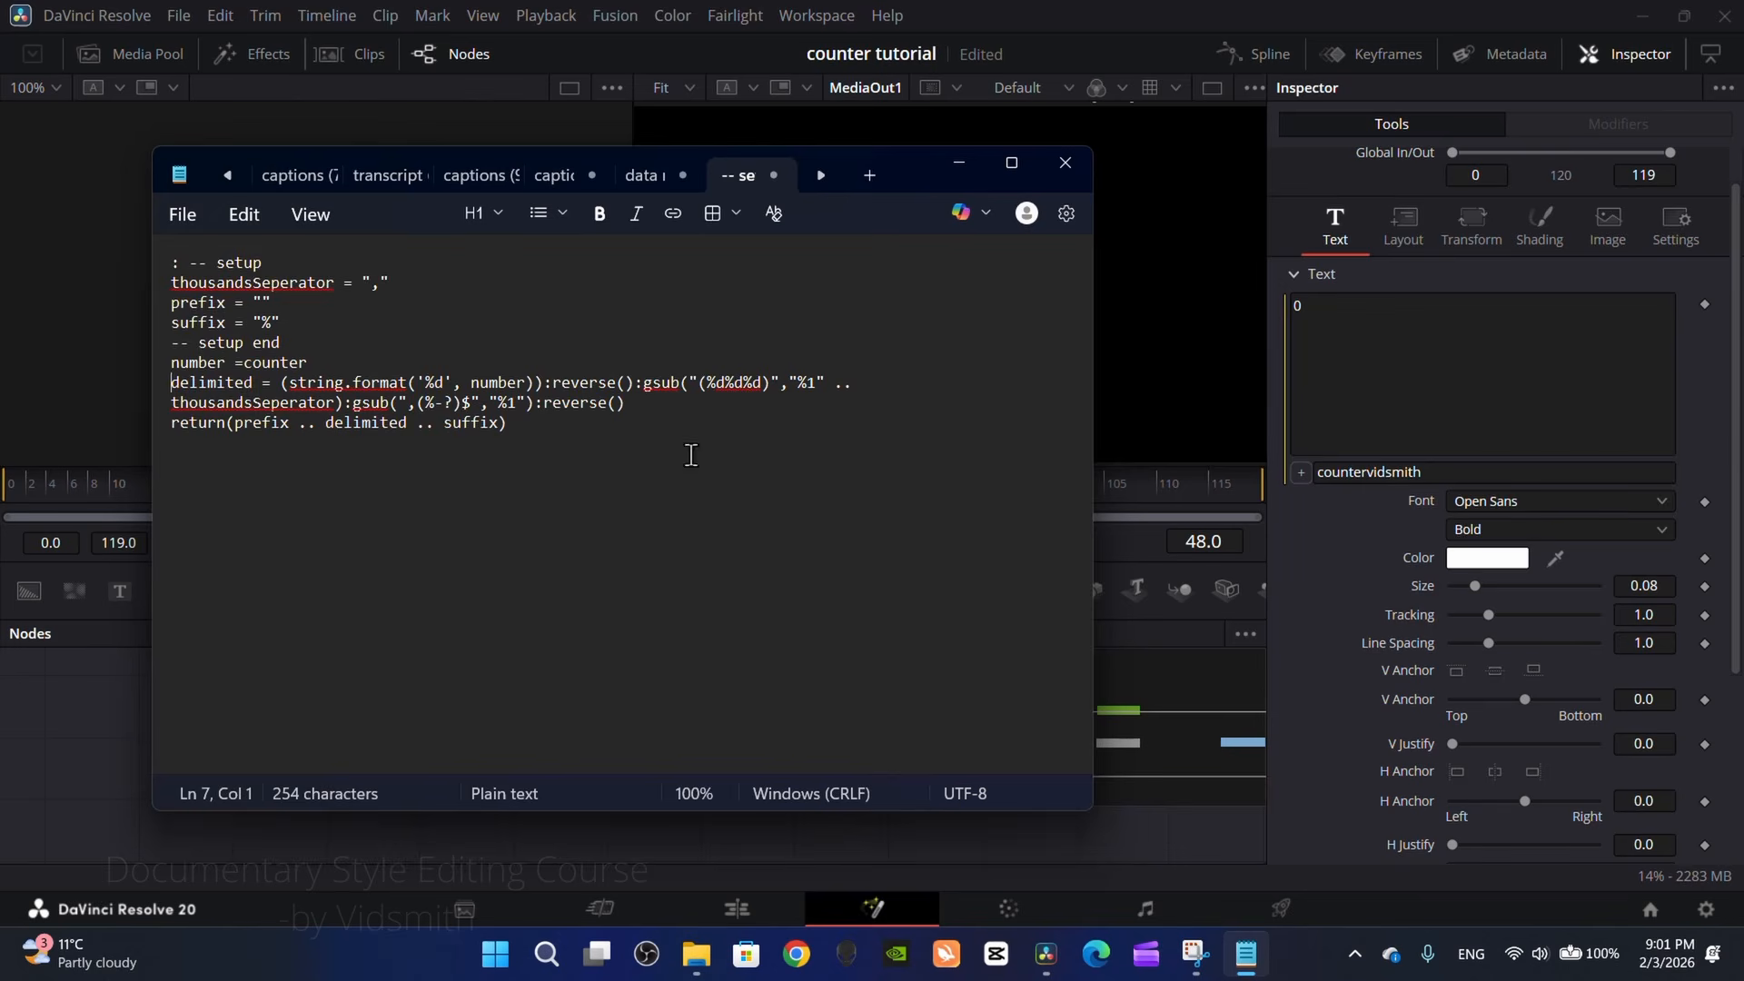
left_click_drag(690, 455, 167, 239)
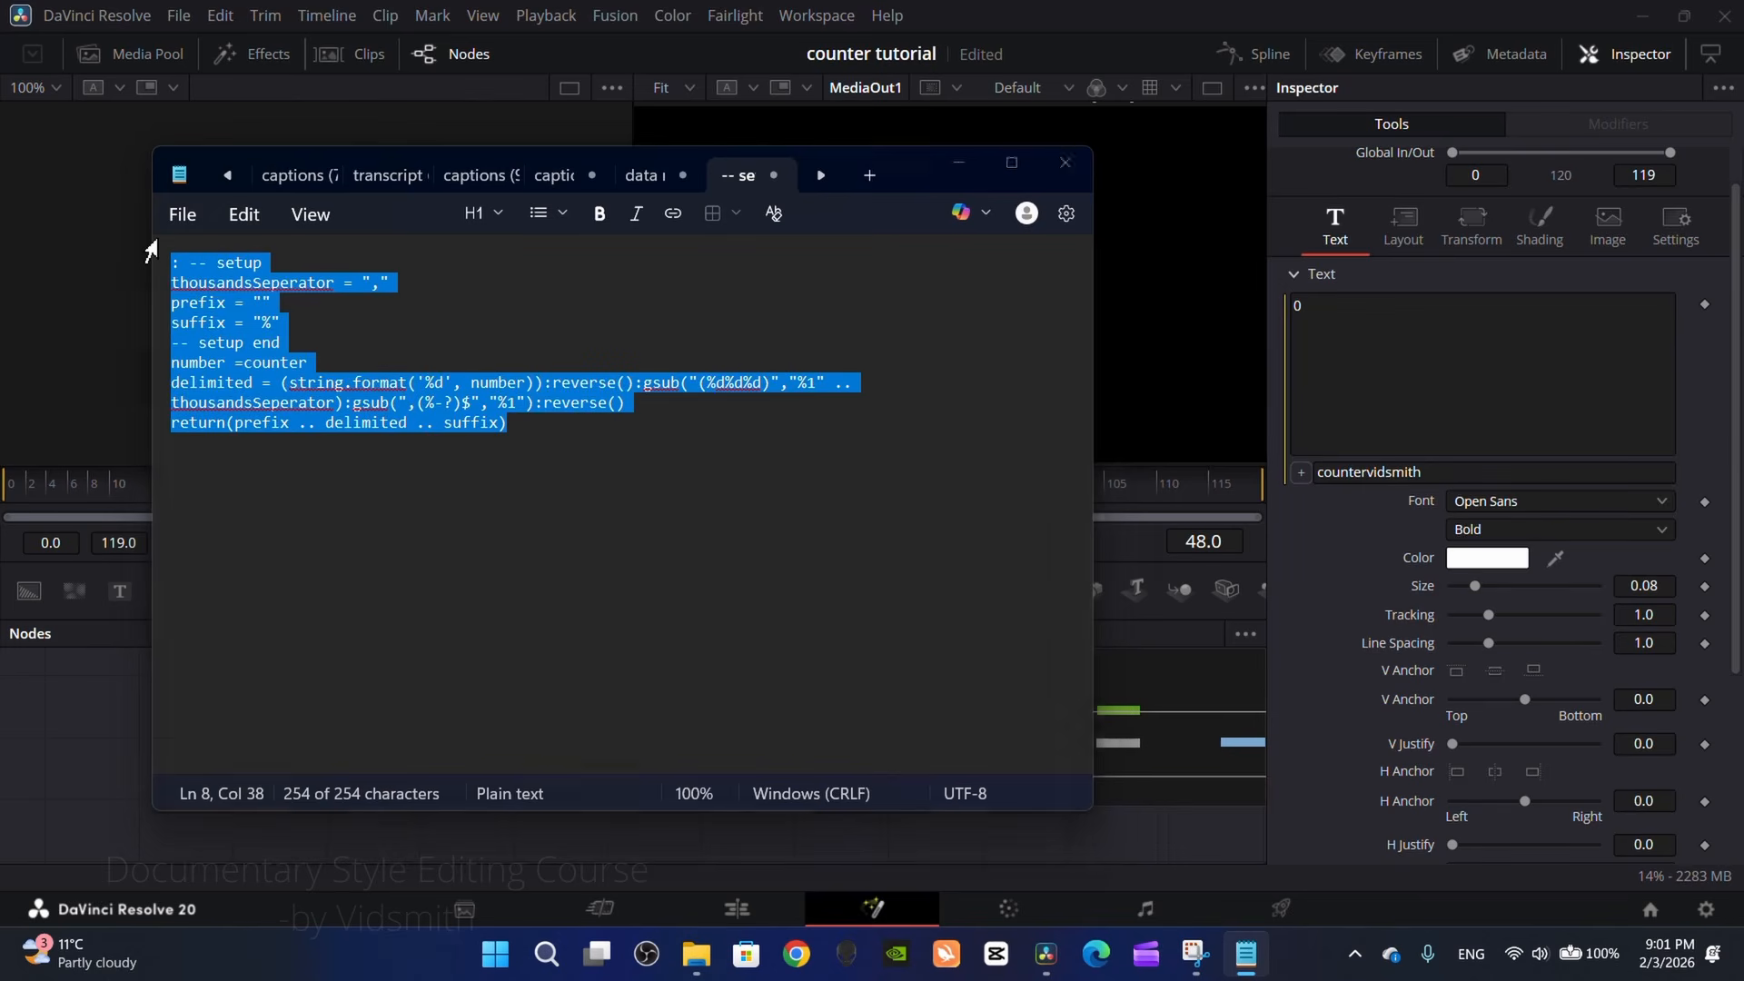
Step: Replace Text1's text expression in DaVinci Resolve with the copied script, and raise the Number counter to 2360 to test it
left_click(1451, 474)
left_click(1451, 473)
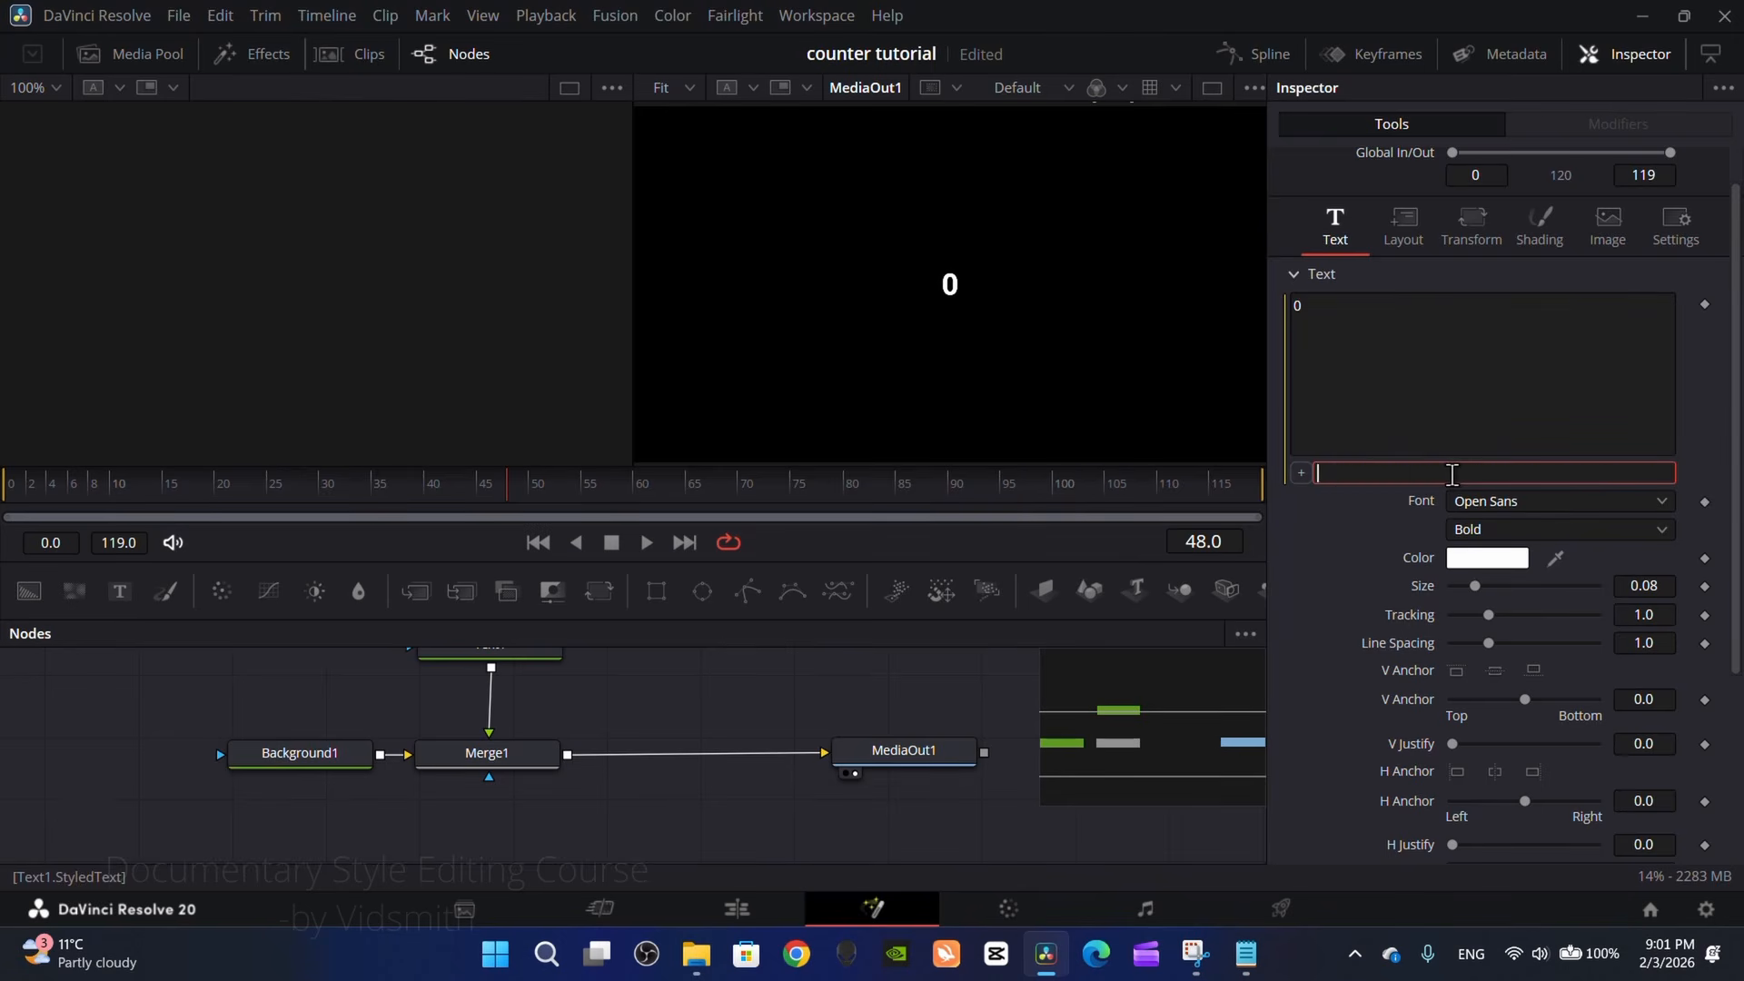
key("ctrl+v")
key("Return")
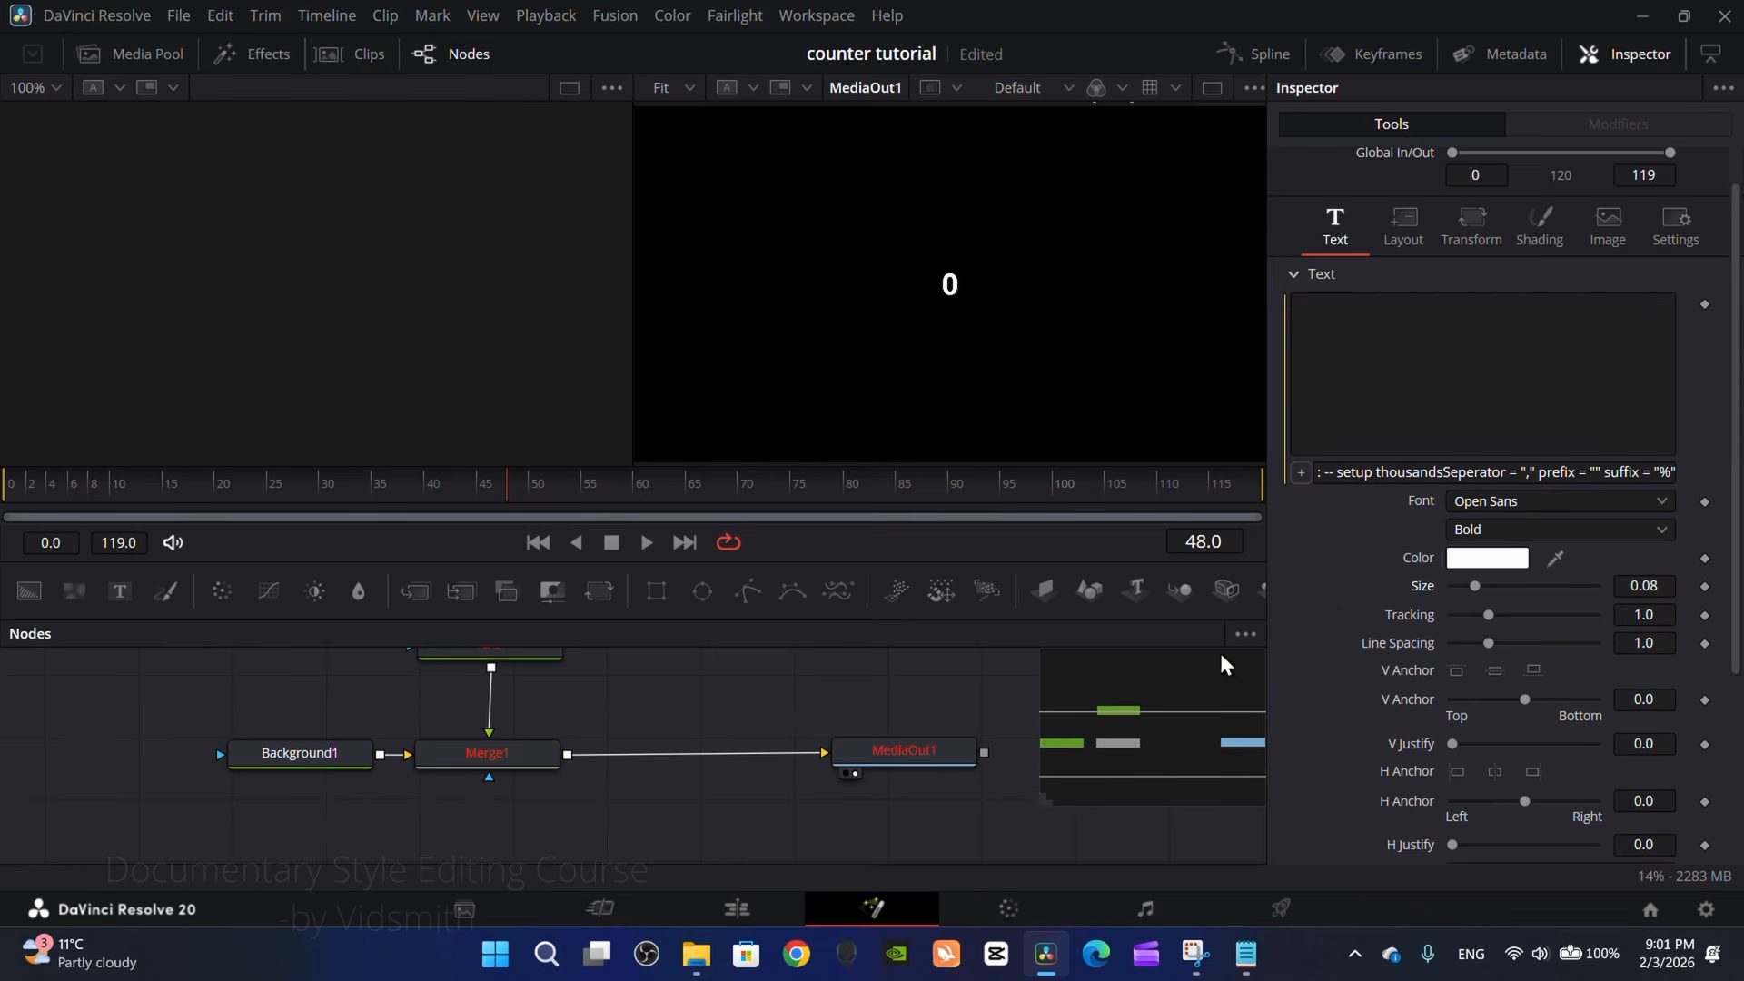
scroll(1417, 681, "down", 5)
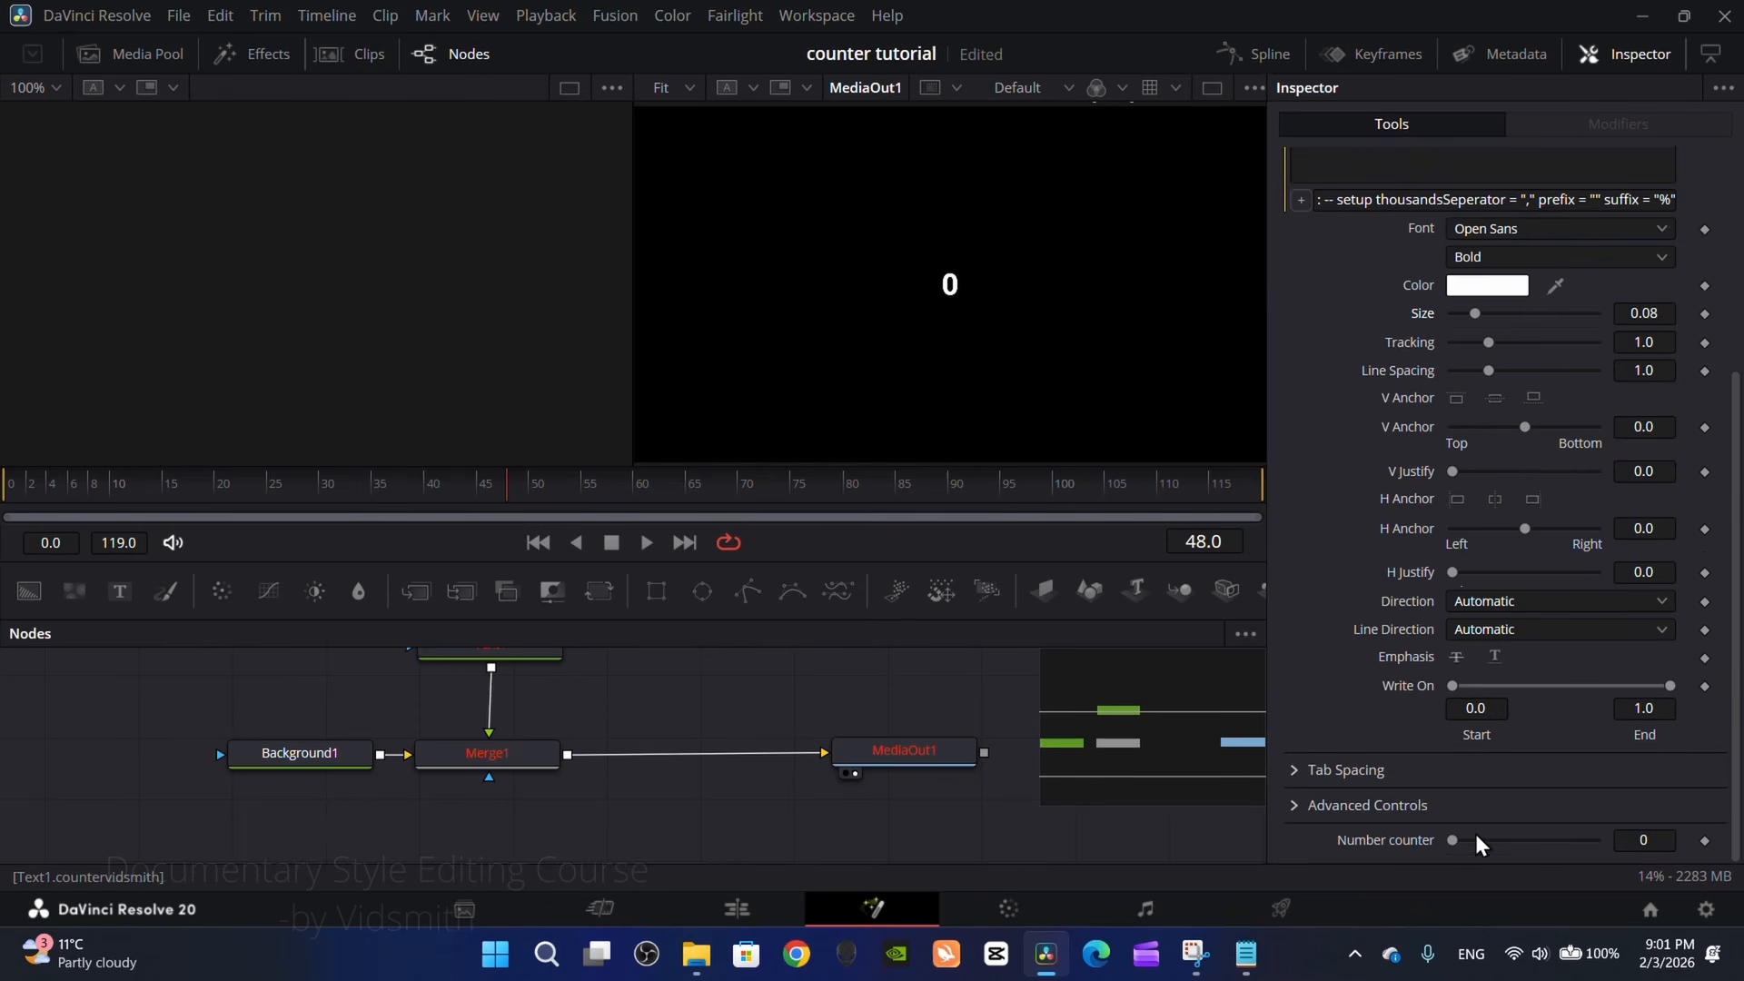
mouse_move(1453, 840)
left_mouse_down()
mouse_move(1507, 842)
mouse_move(1471, 856)
left_mouse_up()
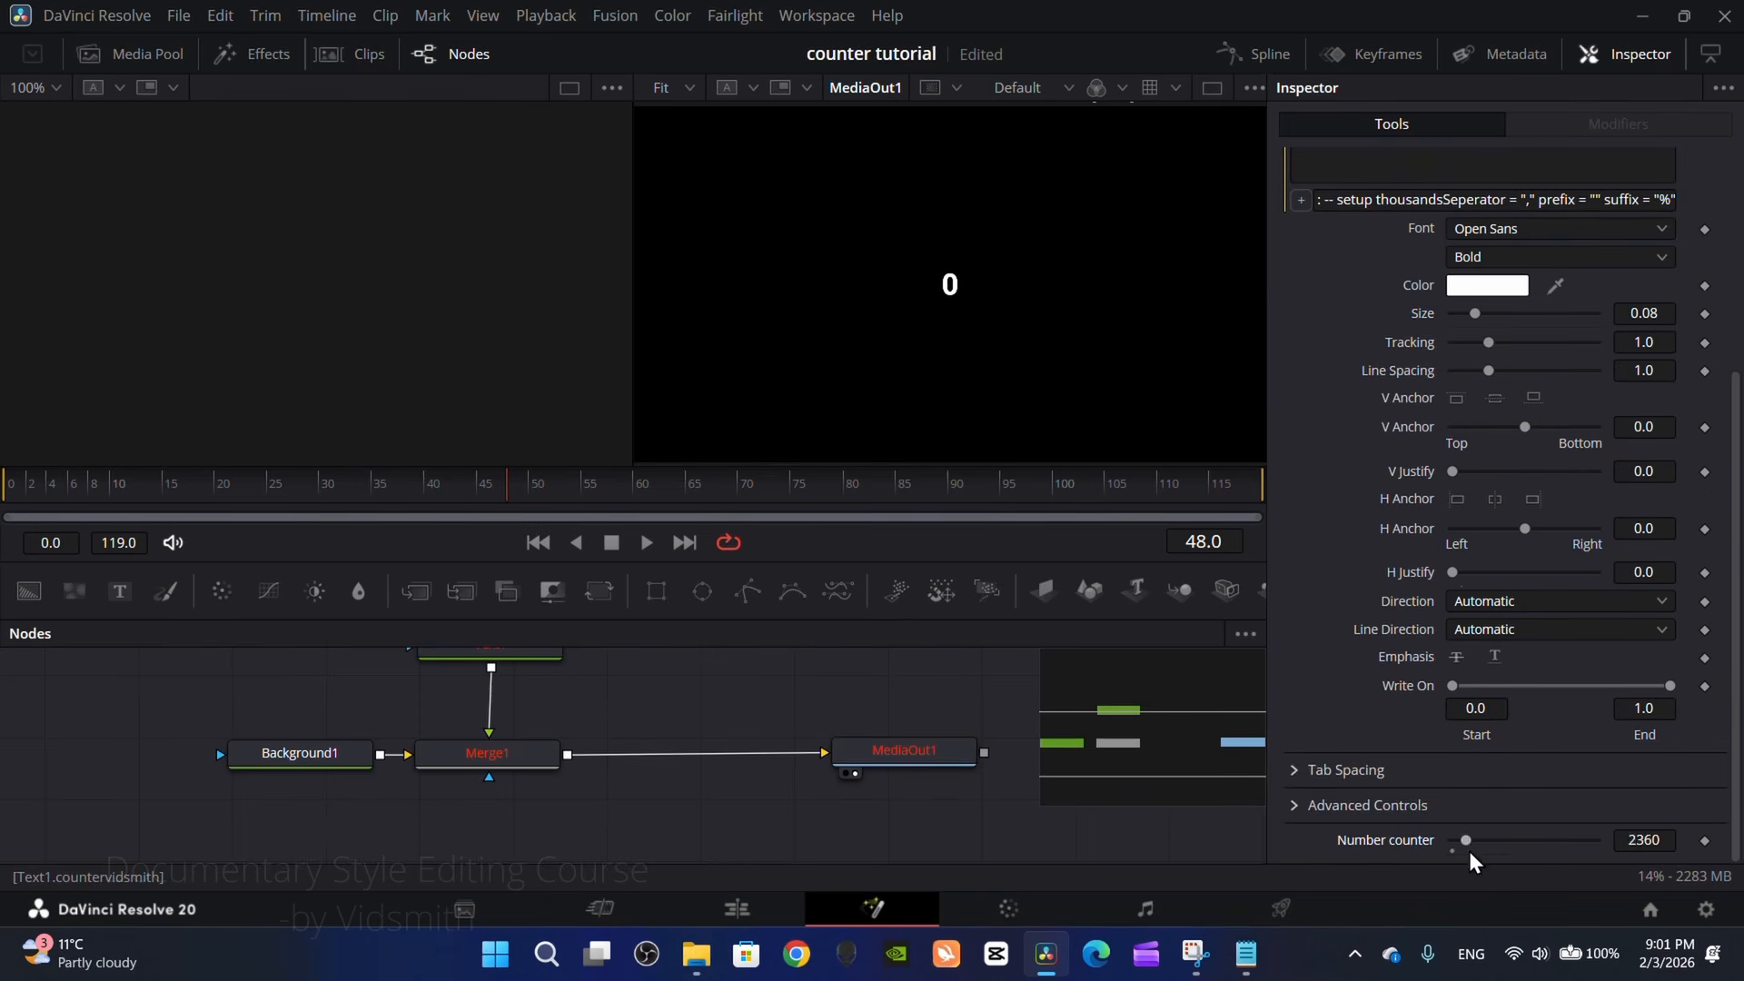
Step: Compare the variable name in the Notepad script with the ID in the Number counter's control settings
scroll(1308, 576, "up", 6)
left_click(1246, 954)
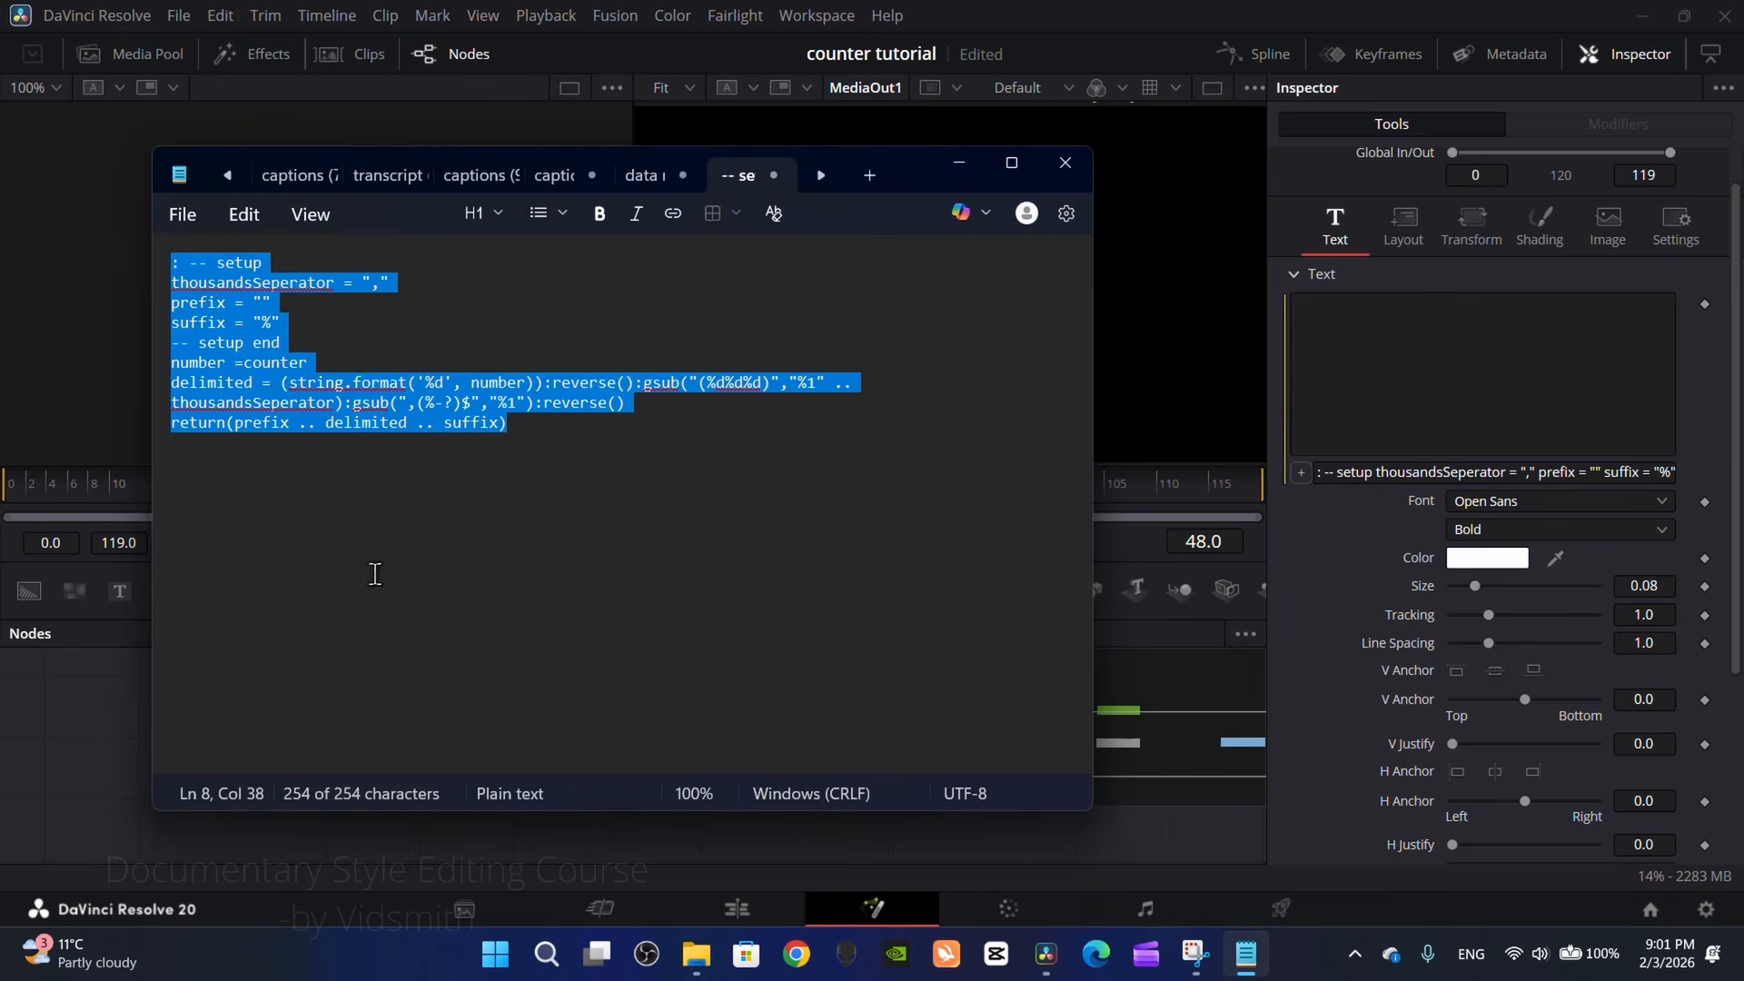
left_click(278, 362)
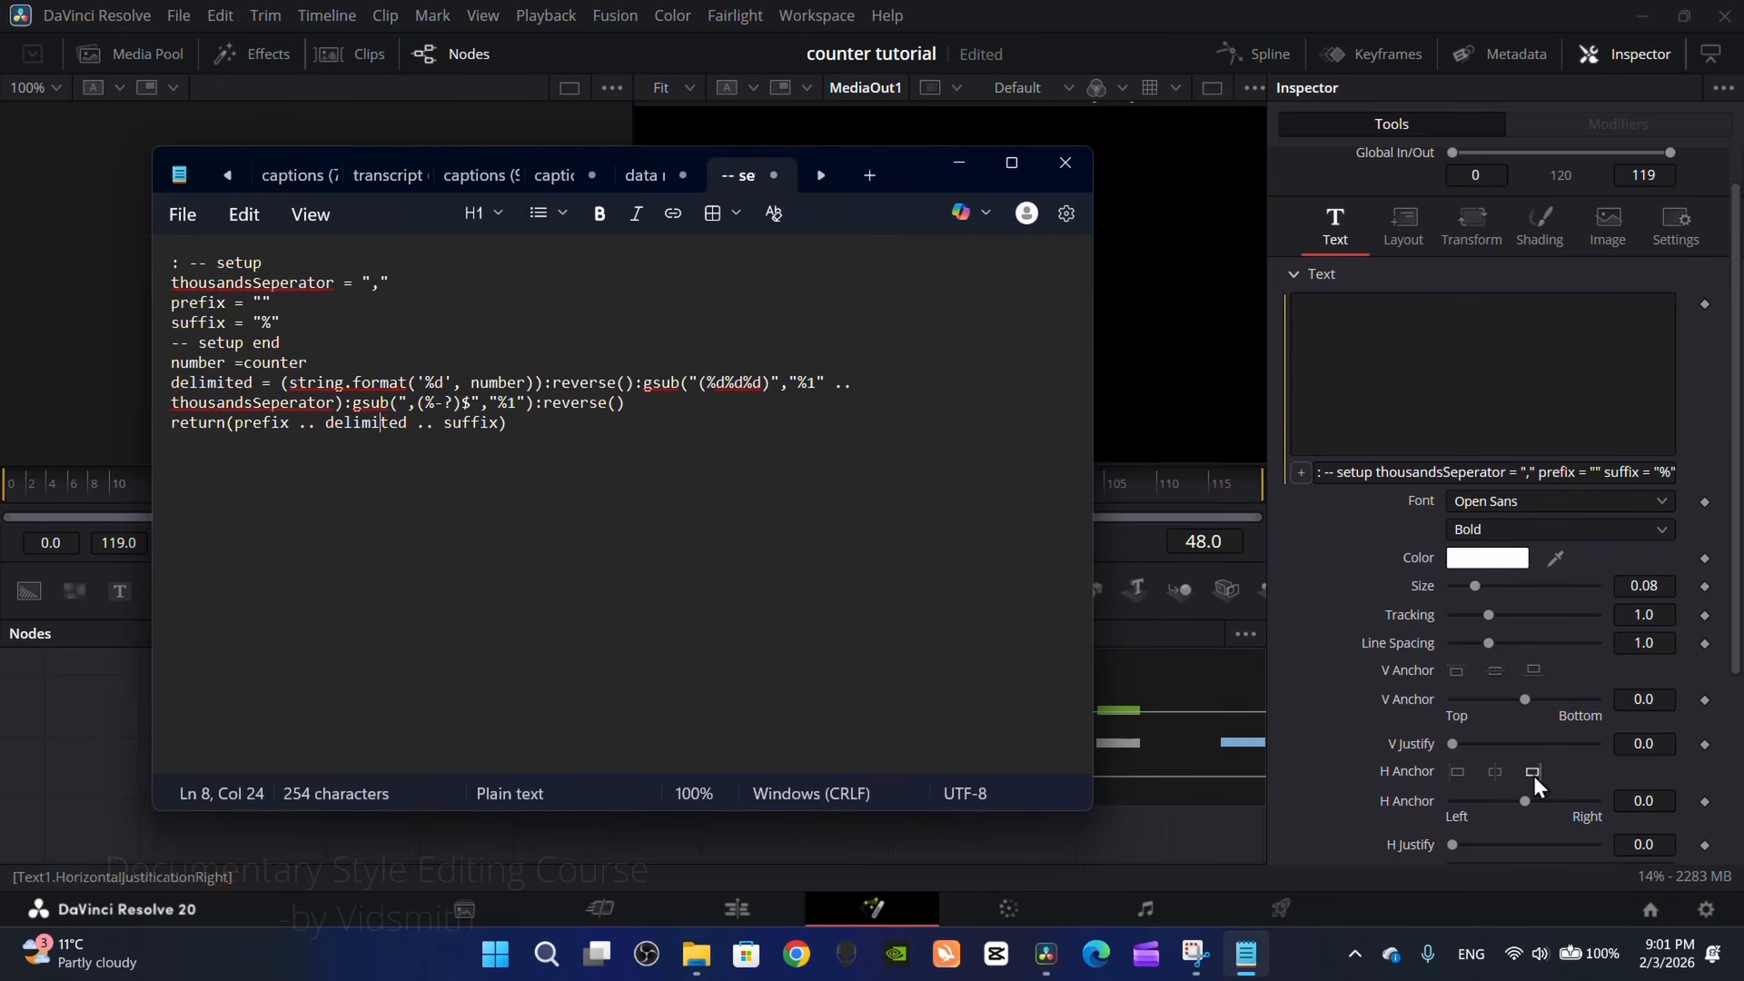
scroll(1399, 758, "down", 3)
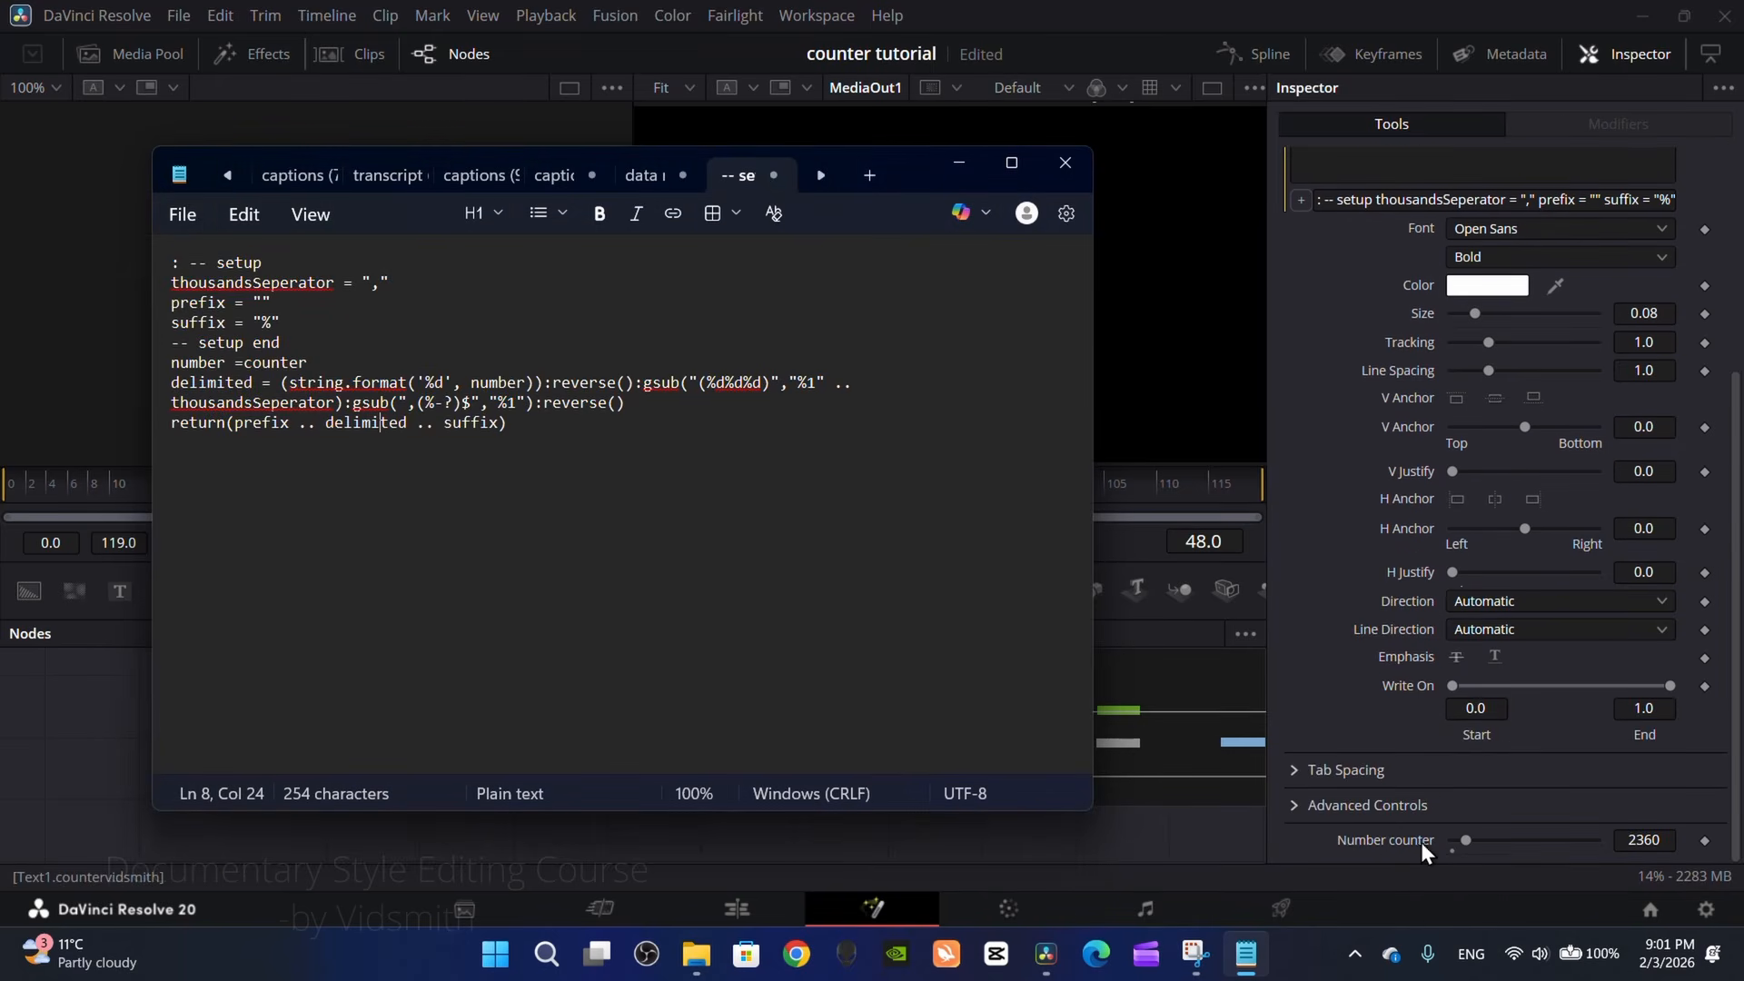
left_click(957, 168)
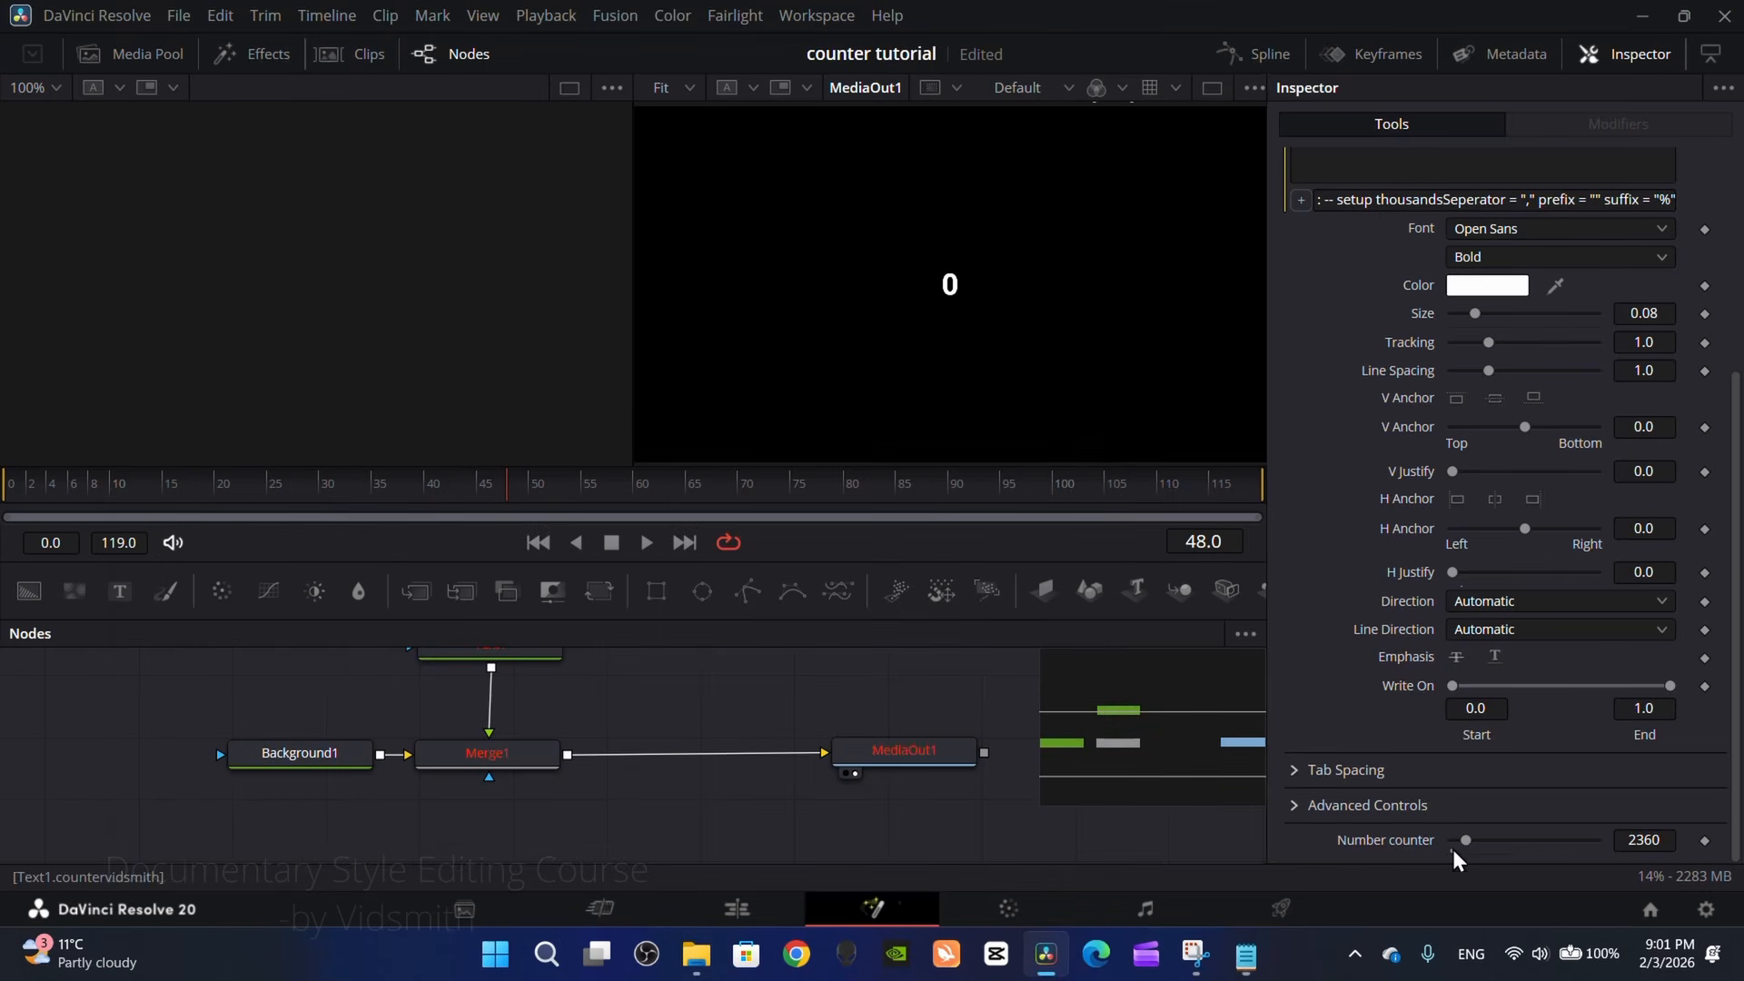
right_click(1390, 841)
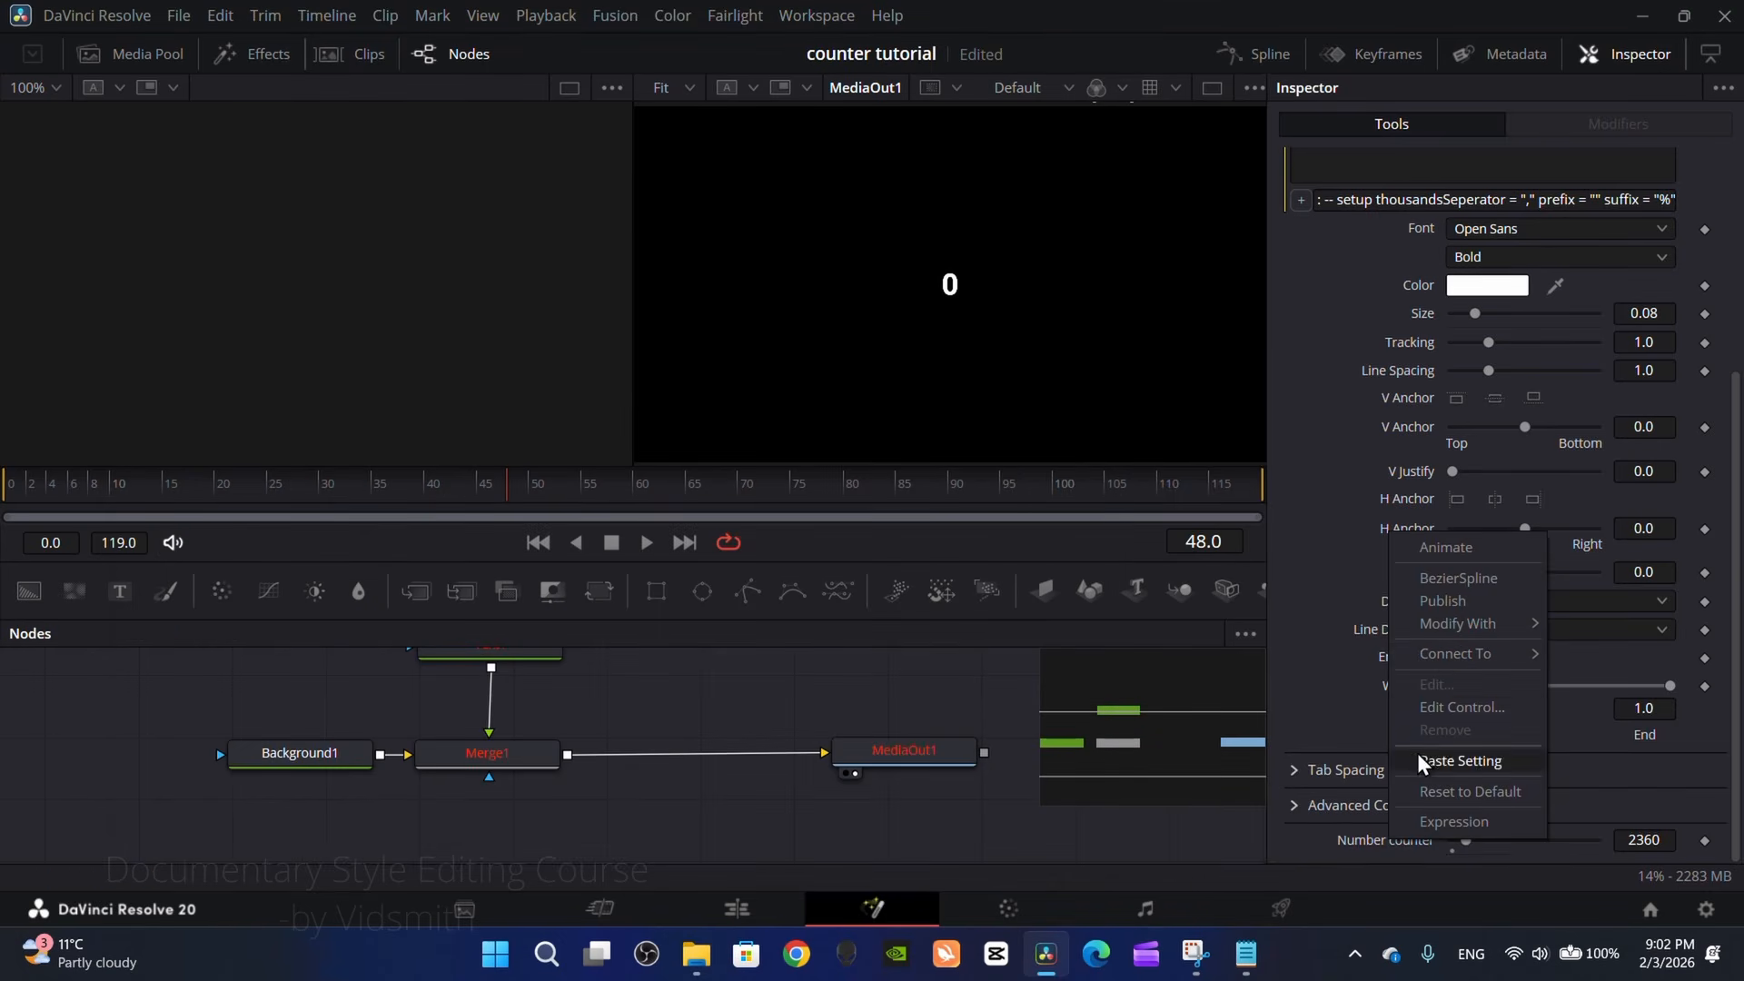
left_click(1445, 713)
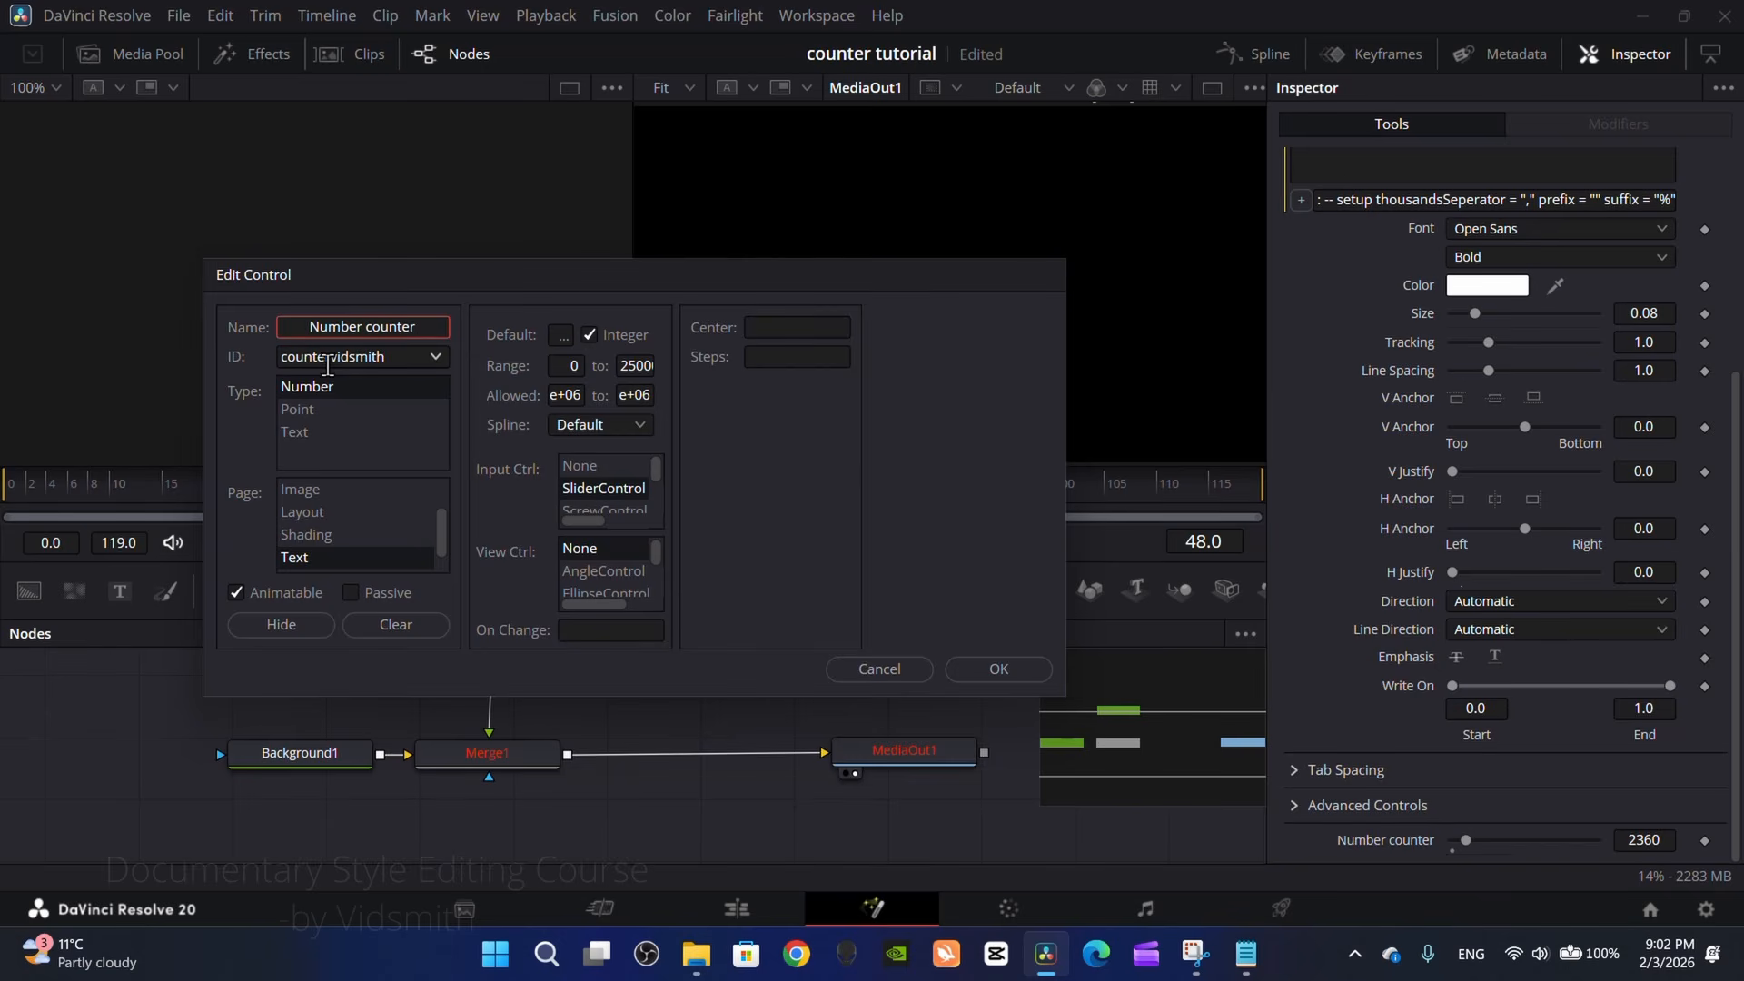
left_click(880, 669)
Step: Switch to Notepad, set the script's number variable to countervidsmith, and copy the whole script
left_click(1246, 954)
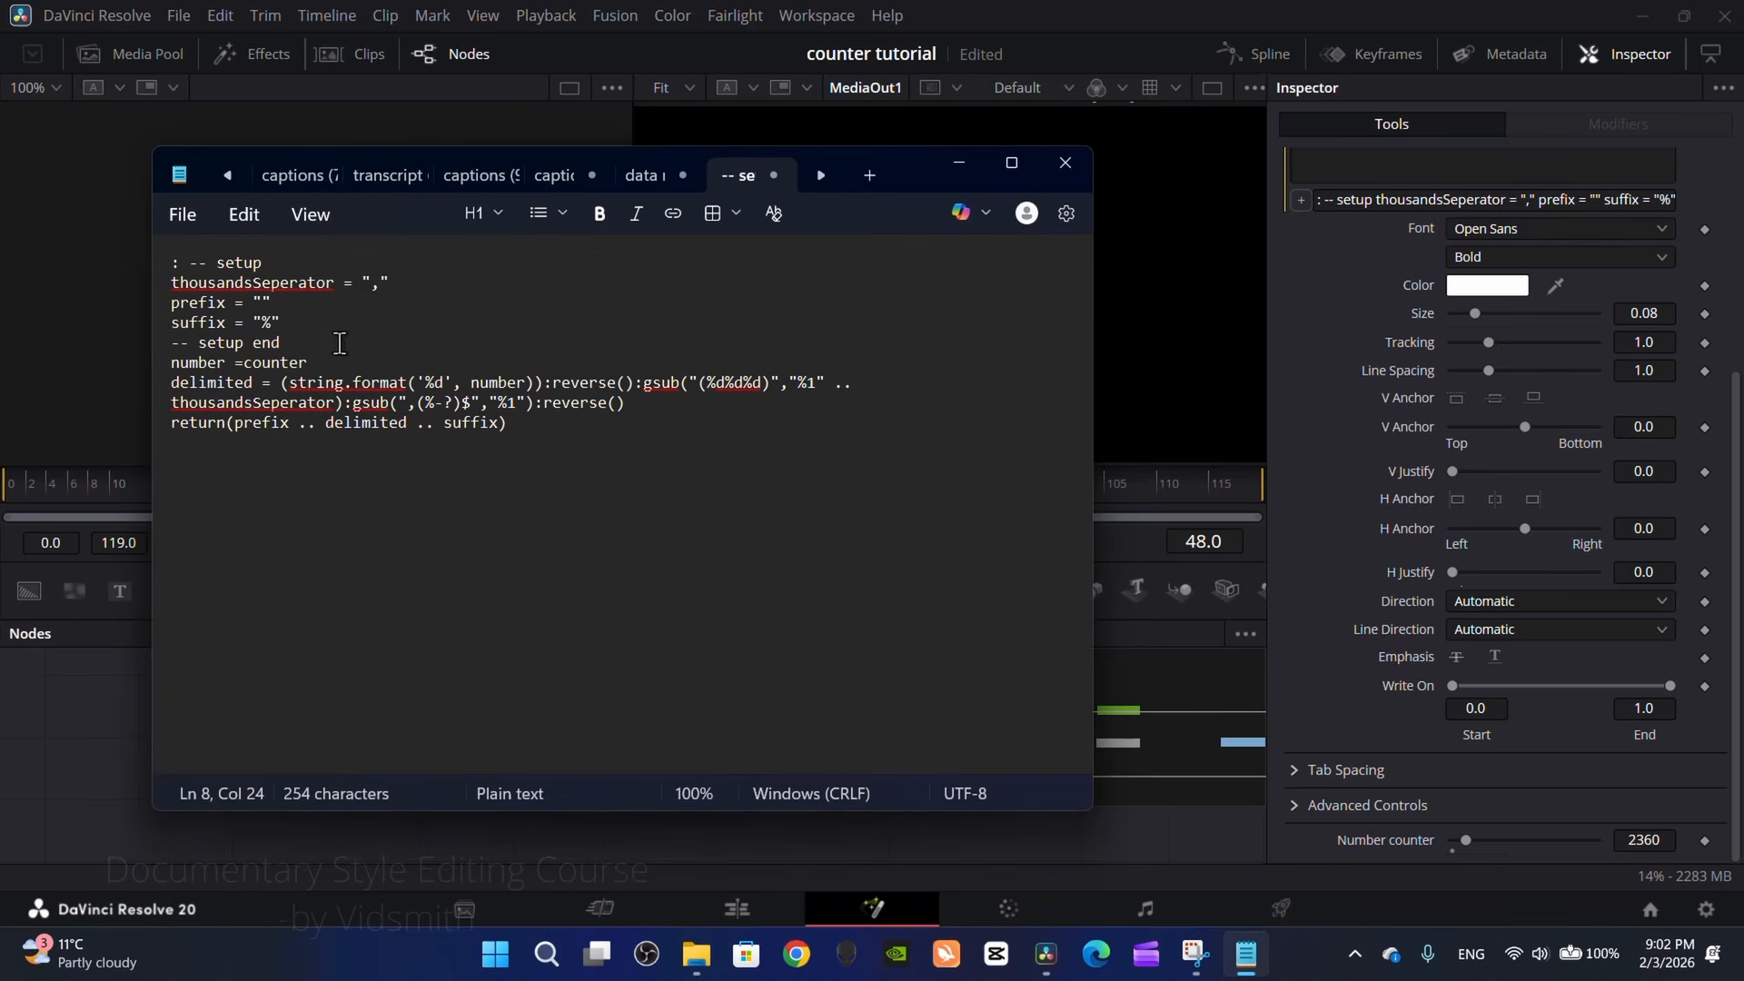
left_click(305, 364)
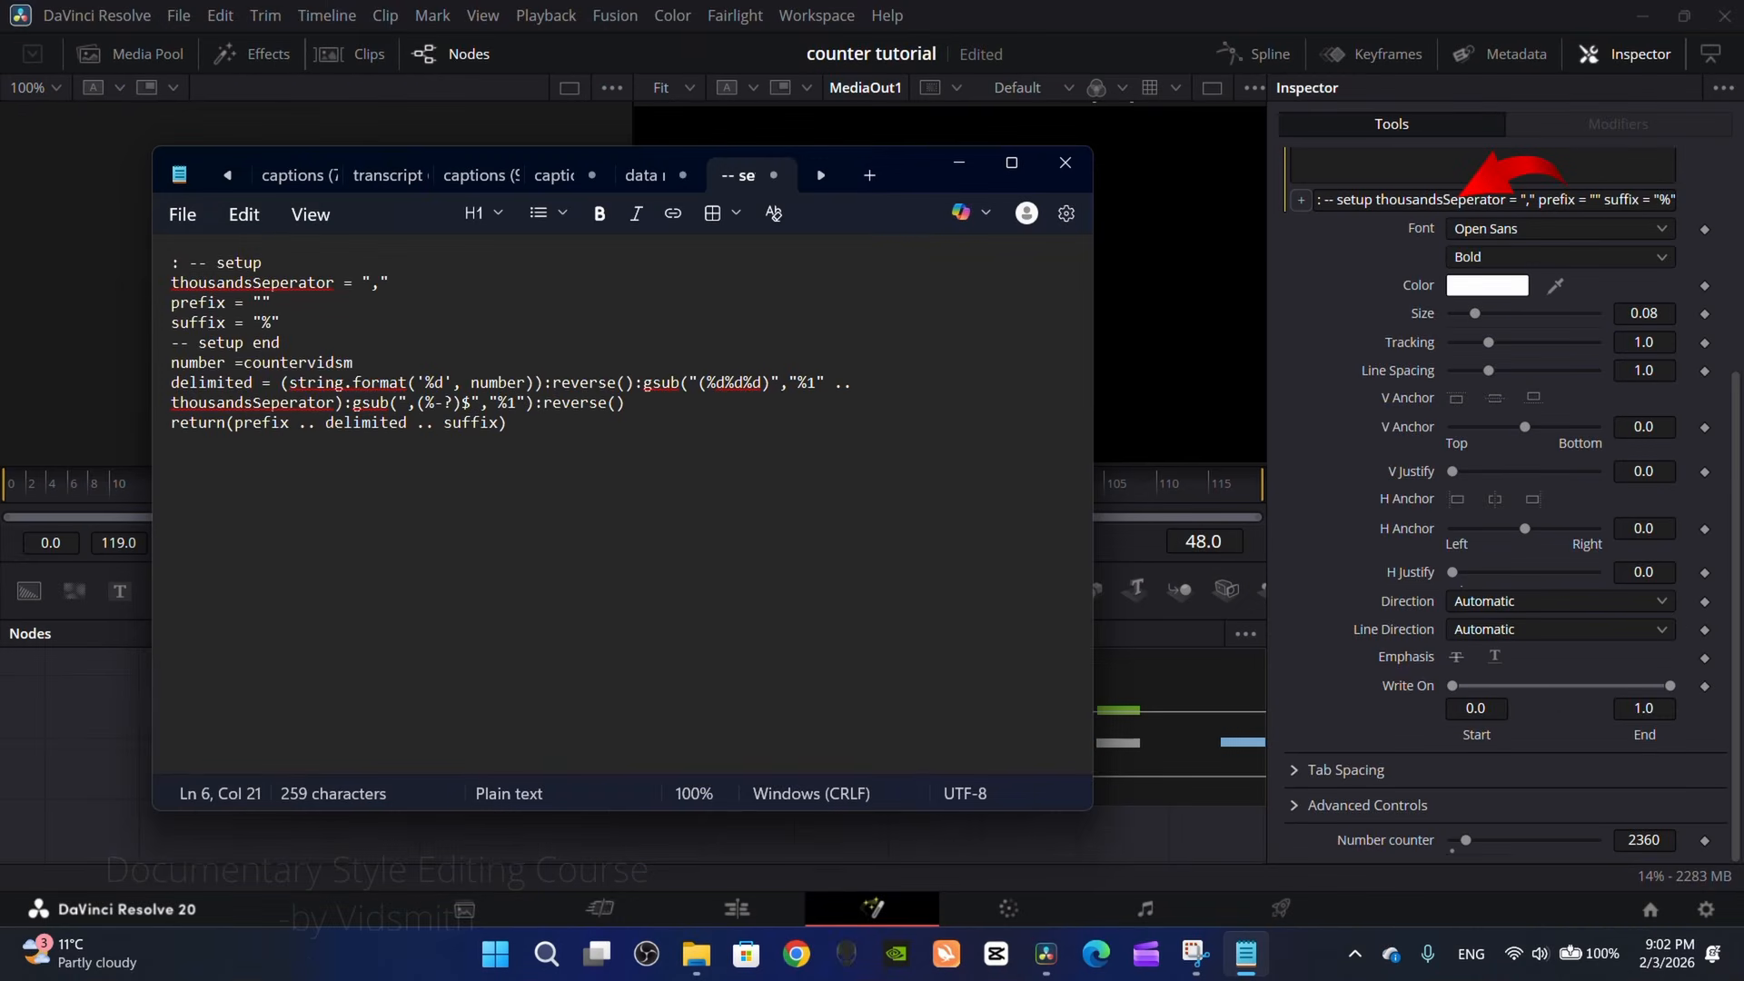
type("vidsmith")
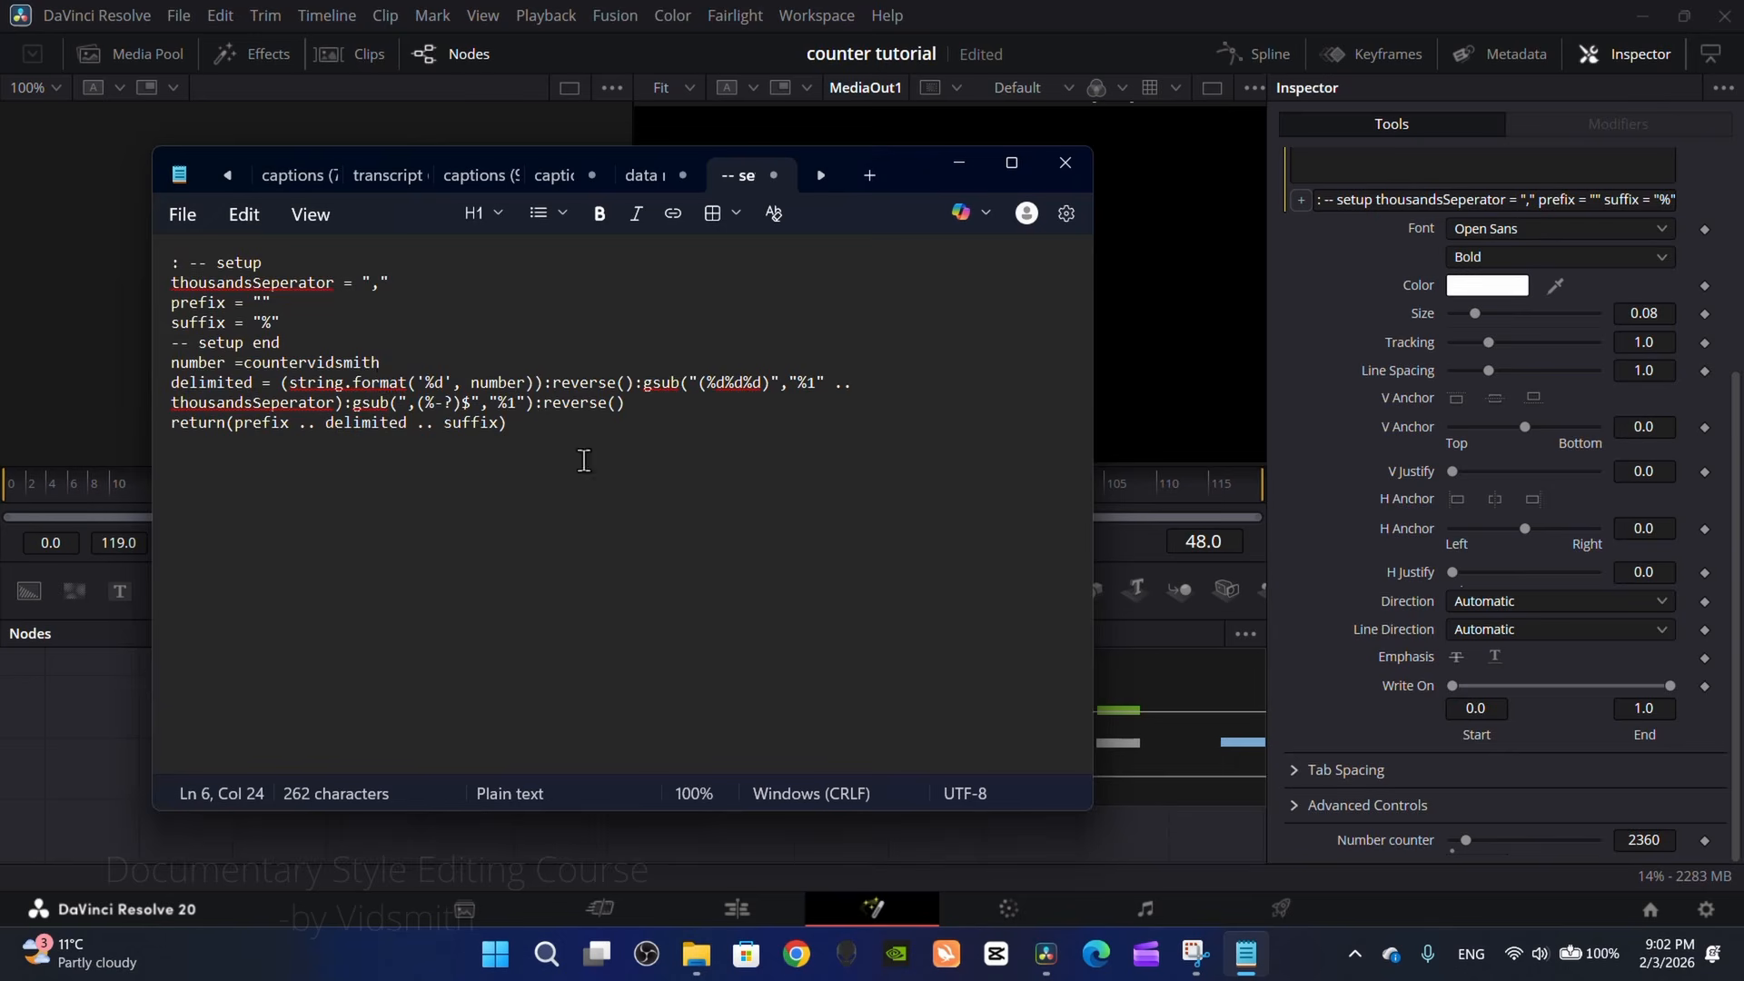
left_click_drag(584, 460, 144, 262)
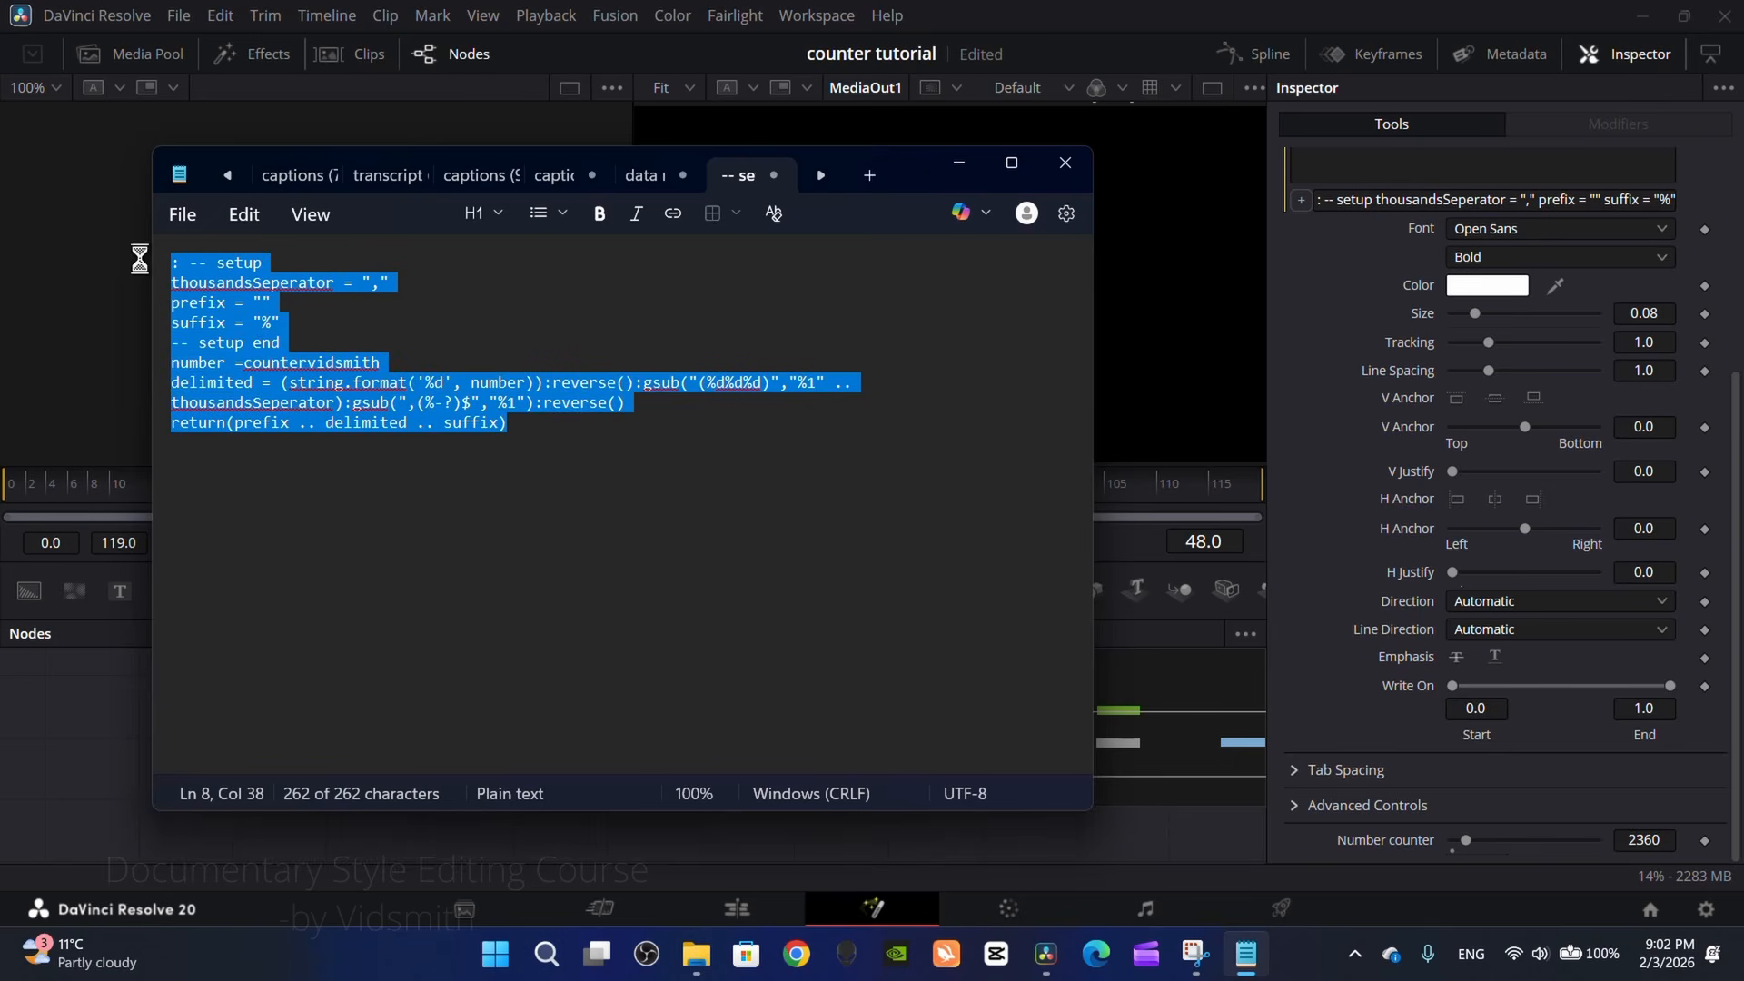
left_click(139, 256)
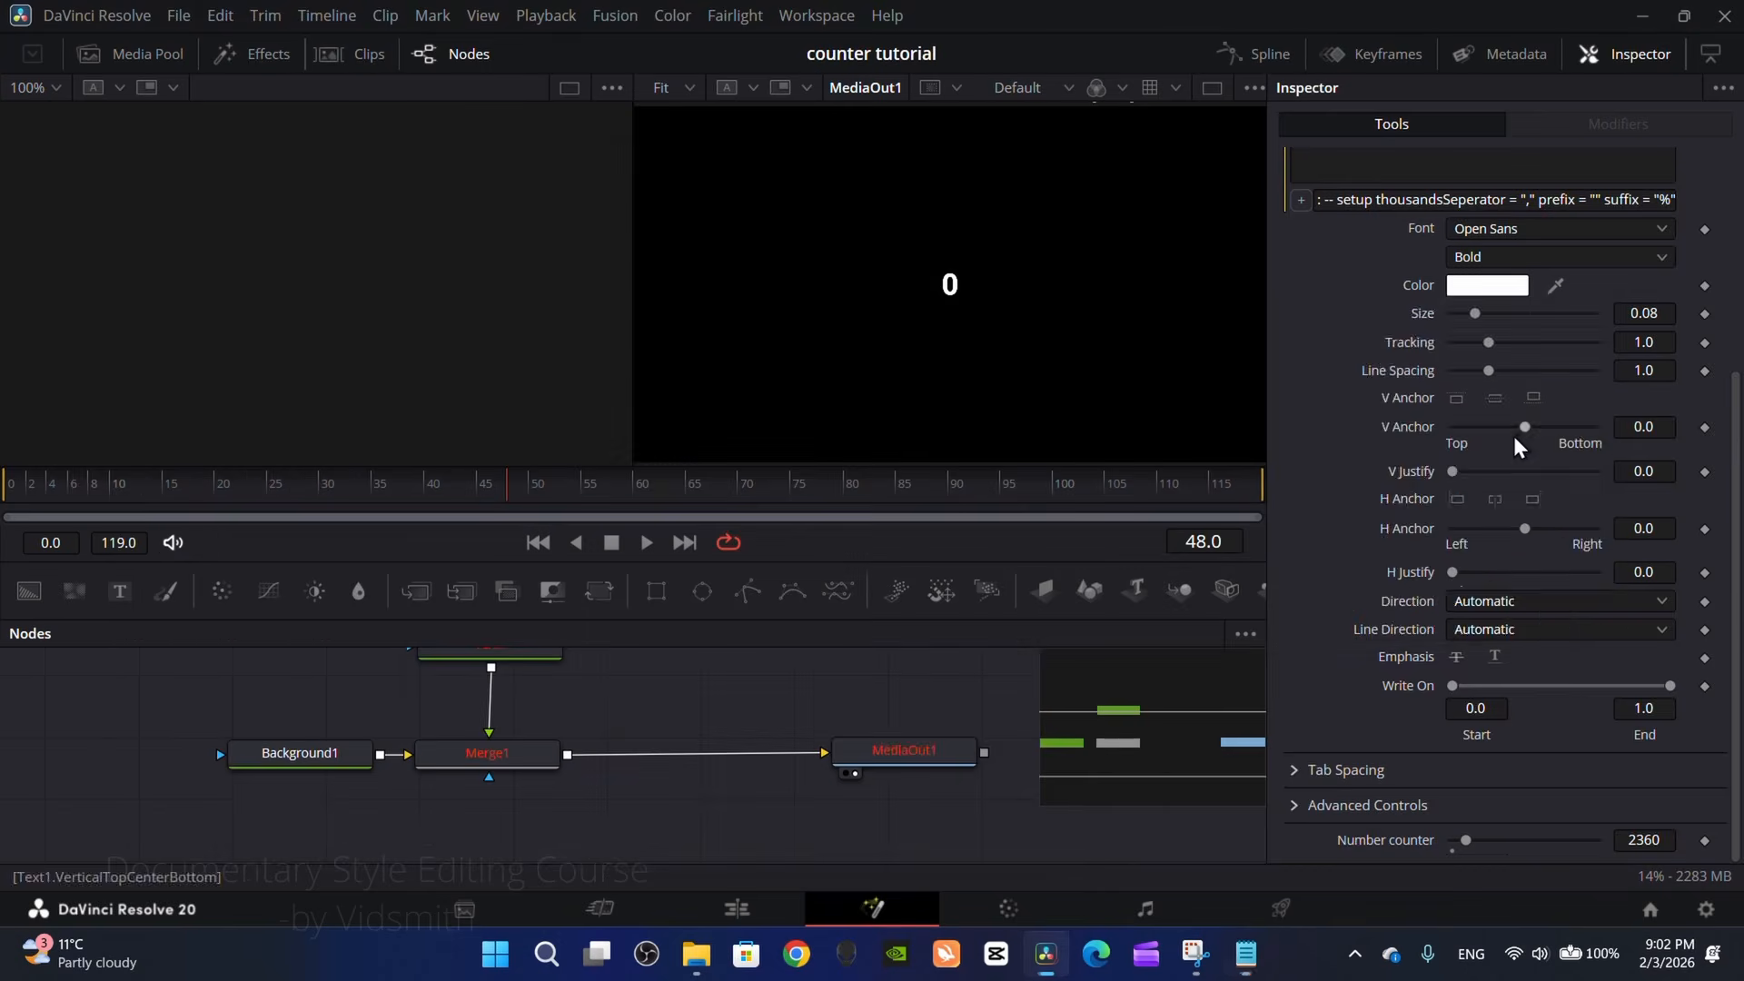
Step: Replace Text1's text expression in DaVinci Resolve with the corrected script, and raise the Number counter to 6300 to test it
scroll(1460, 482, "up", 4)
left_click(1444, 522)
double_click(1447, 521)
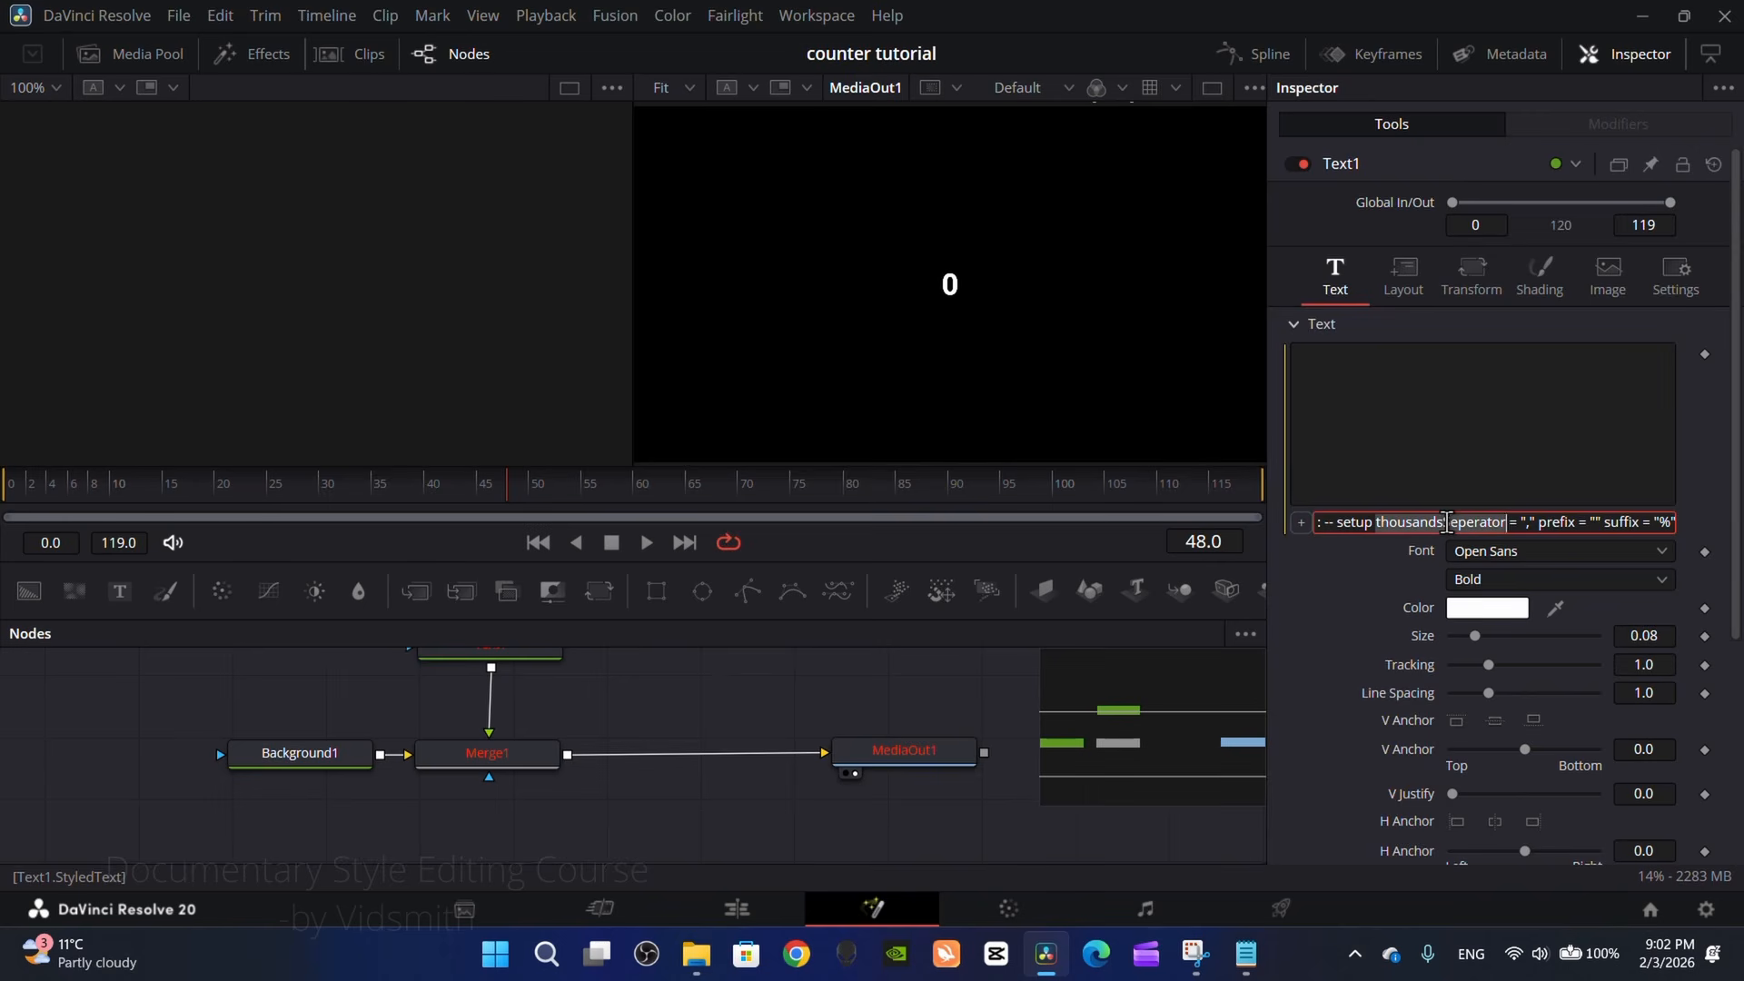
triple_click(1438, 522)
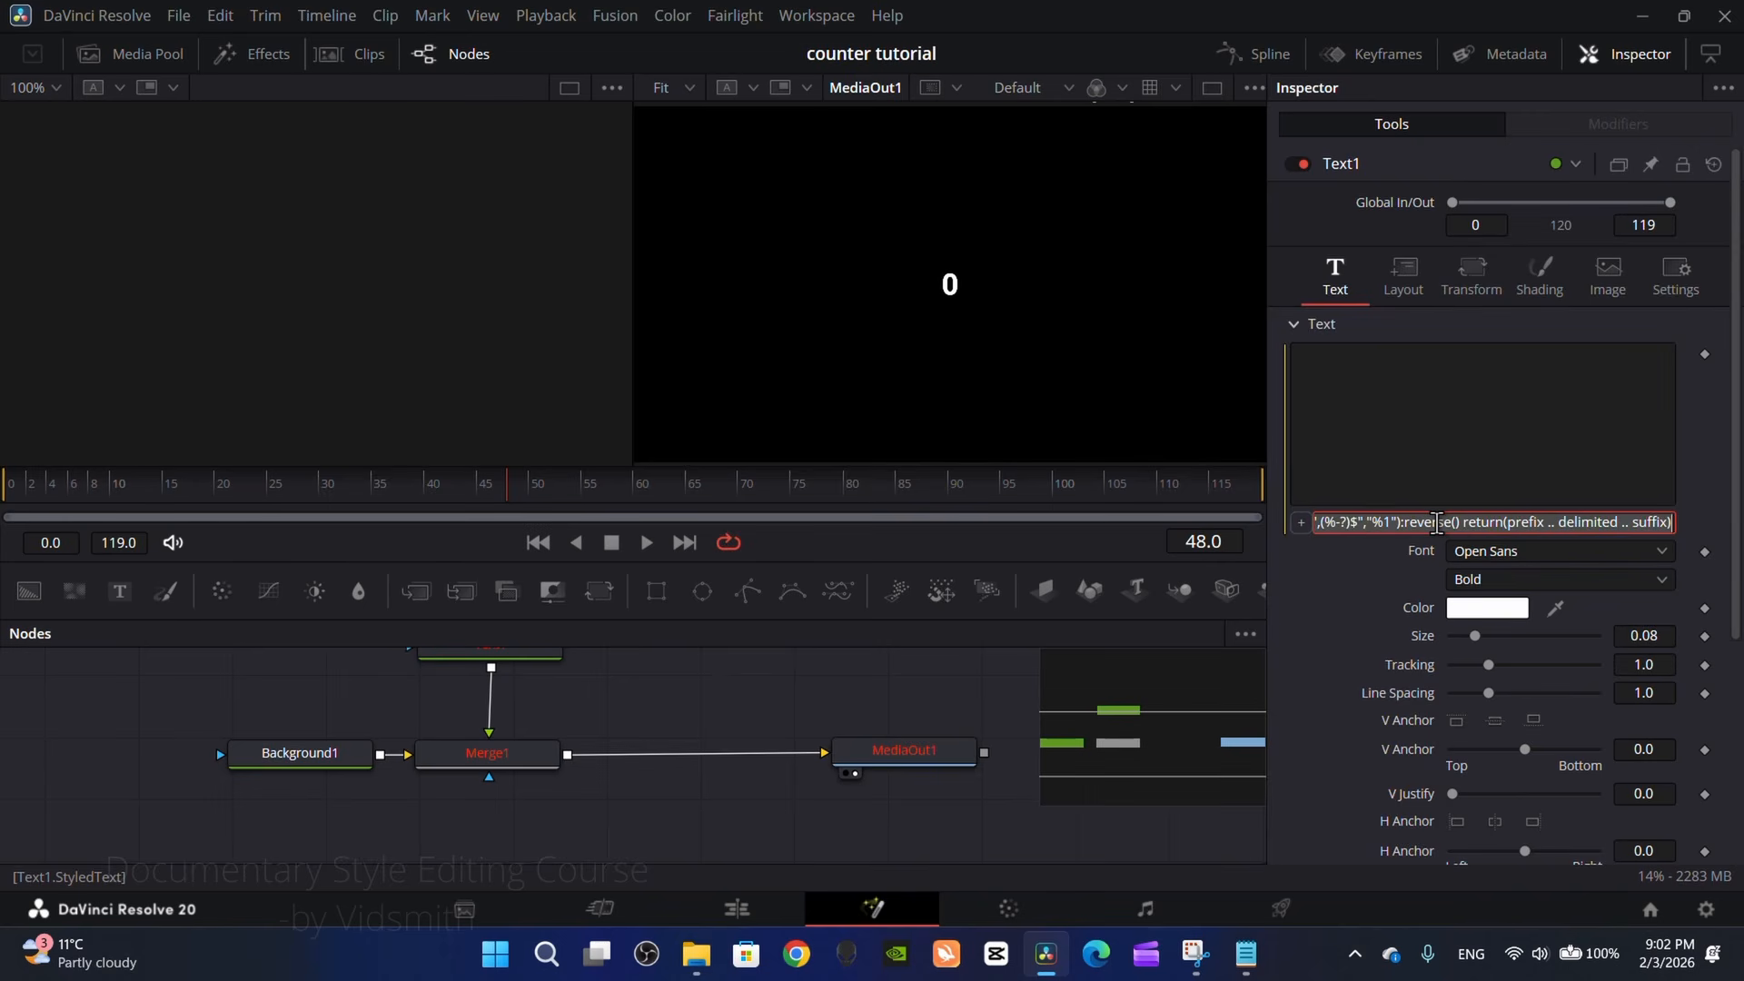
key("BackSpace")
key("ctrl+v")
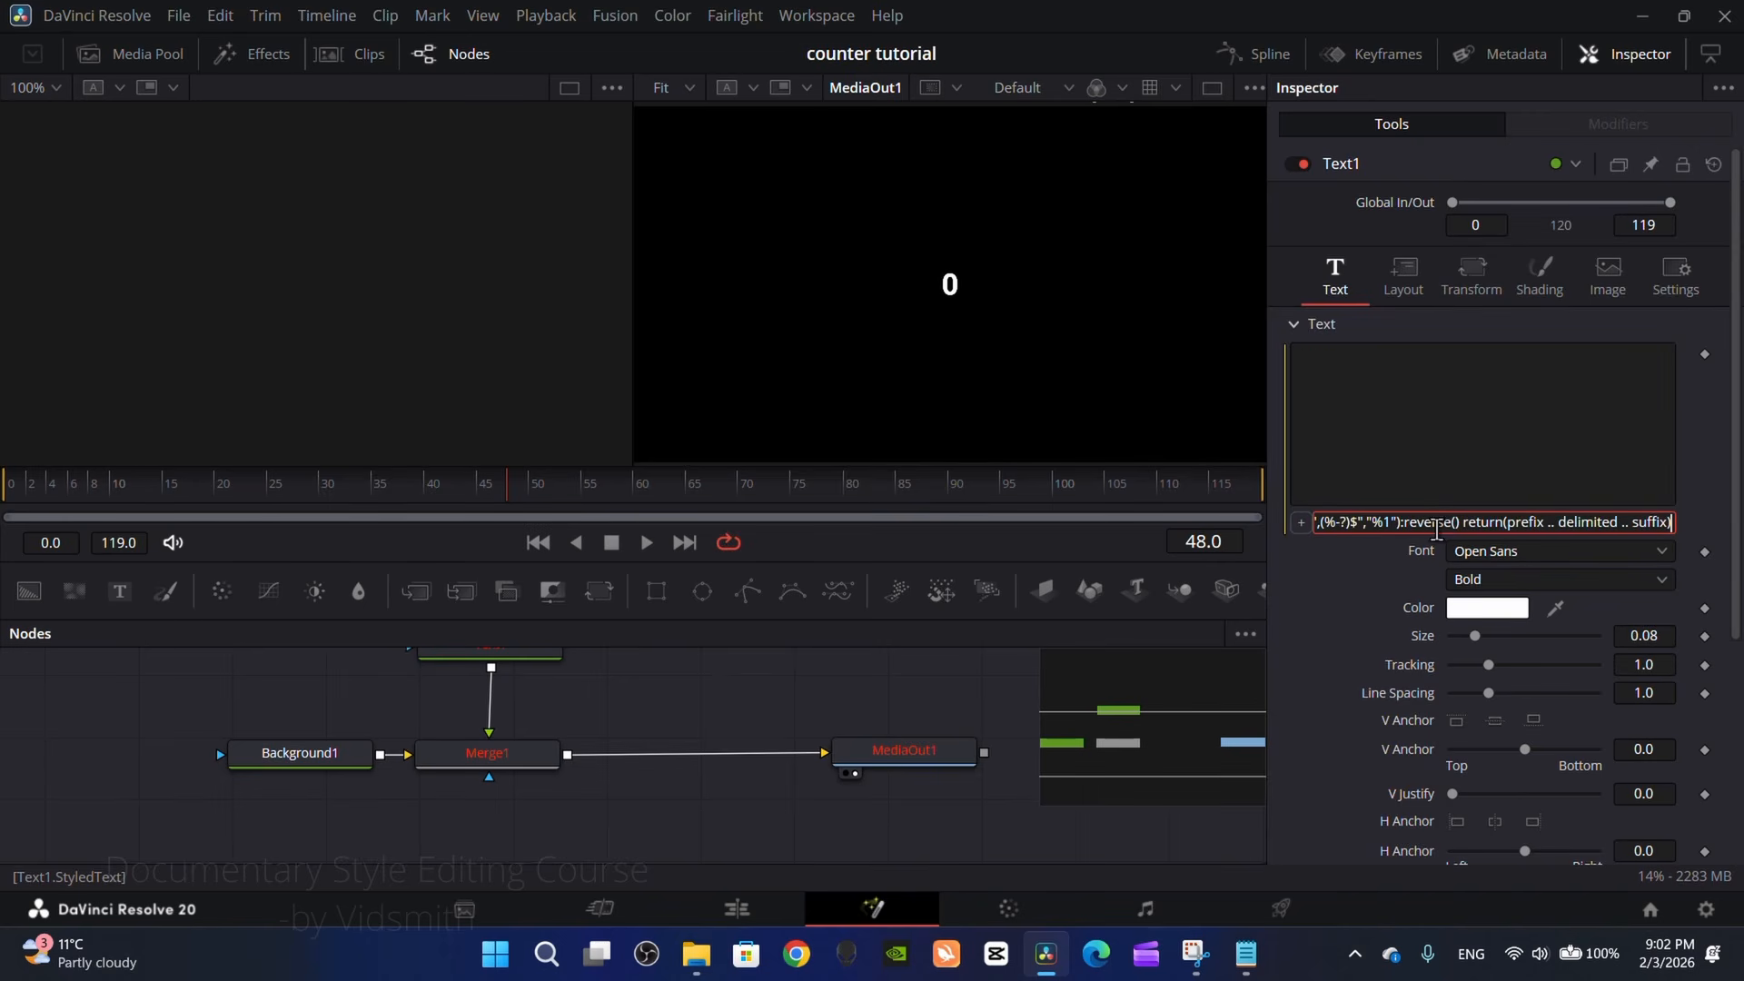
key("Return")
scroll(1501, 763, "down", 5)
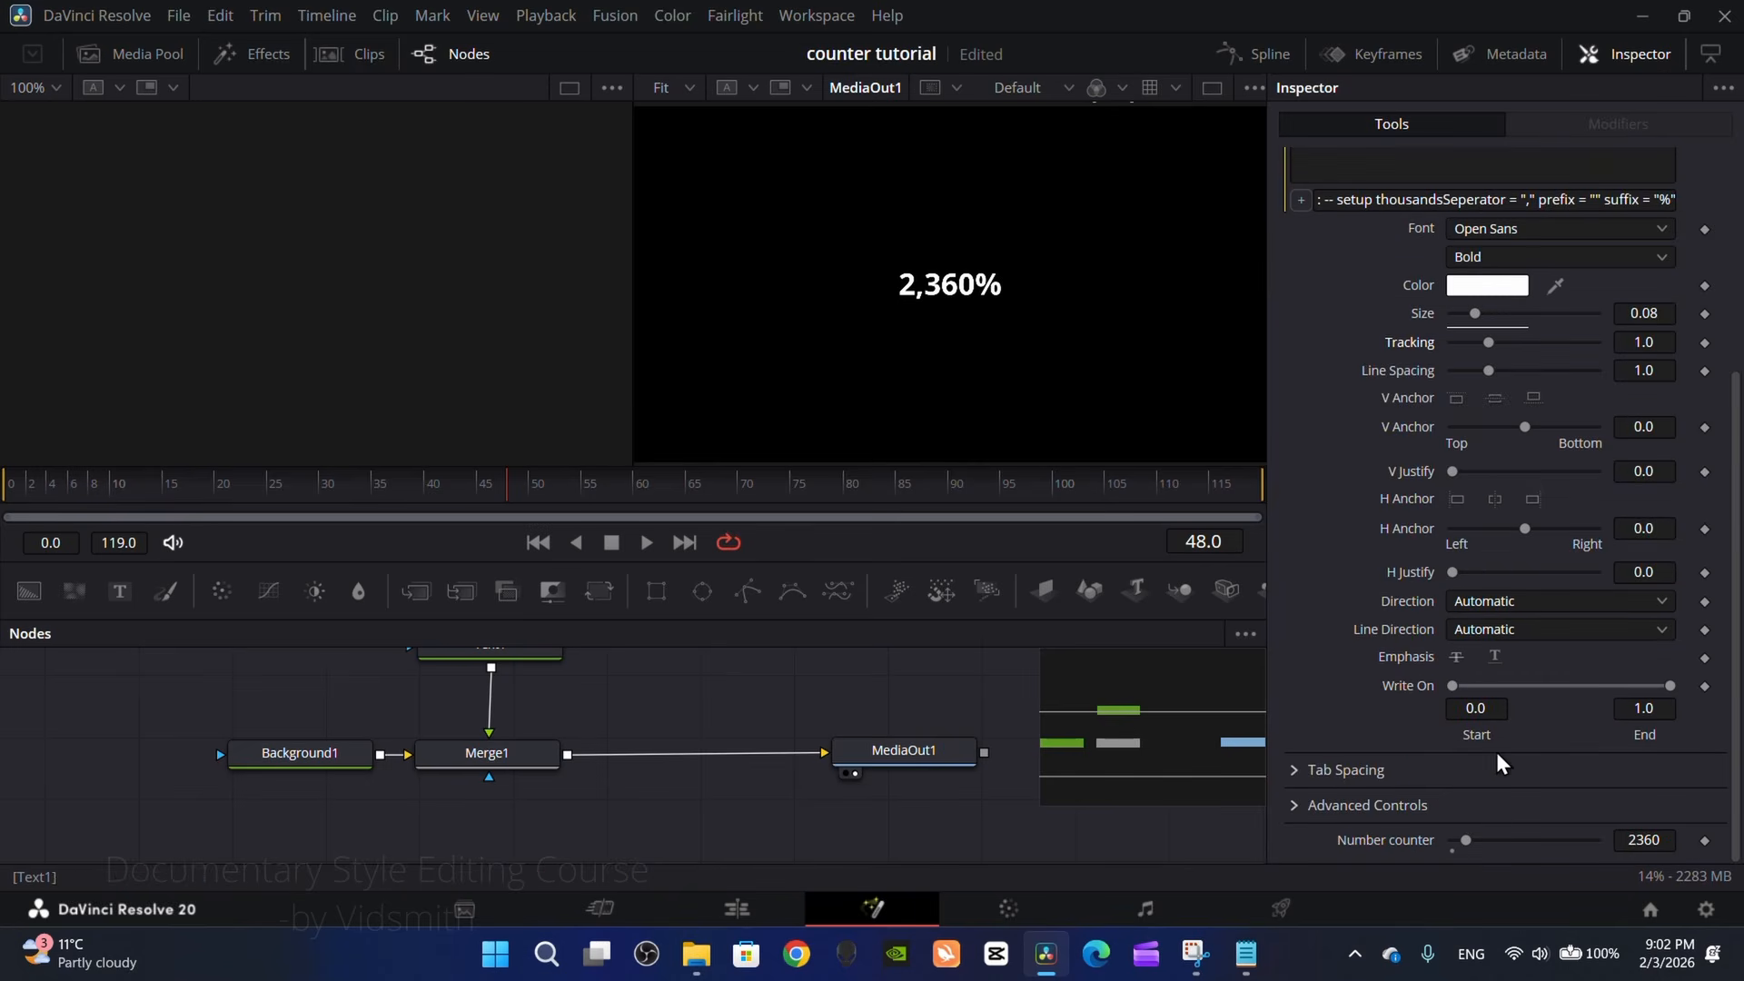
left_click_drag(1468, 840, 1547, 868)
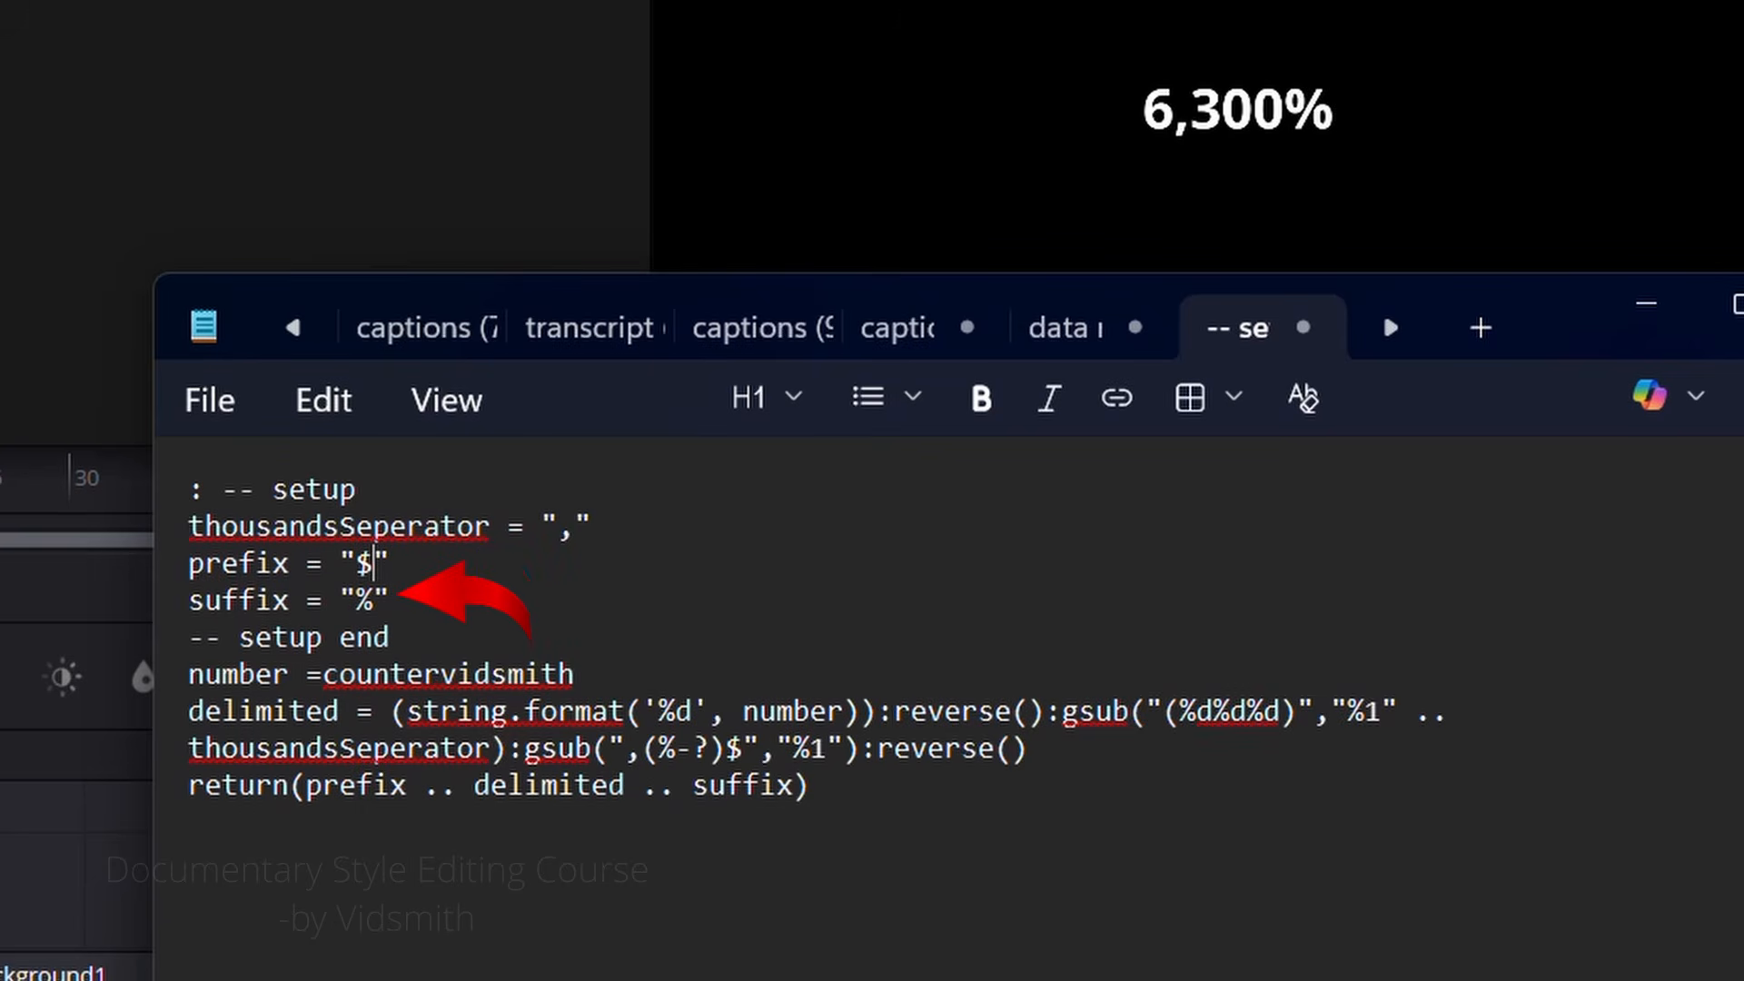
Step: Set the prefix to "$" in the Notepad script and copy the complete script
left_click(1345, 782)
left_click_drag(1126, 879, 193, 498)
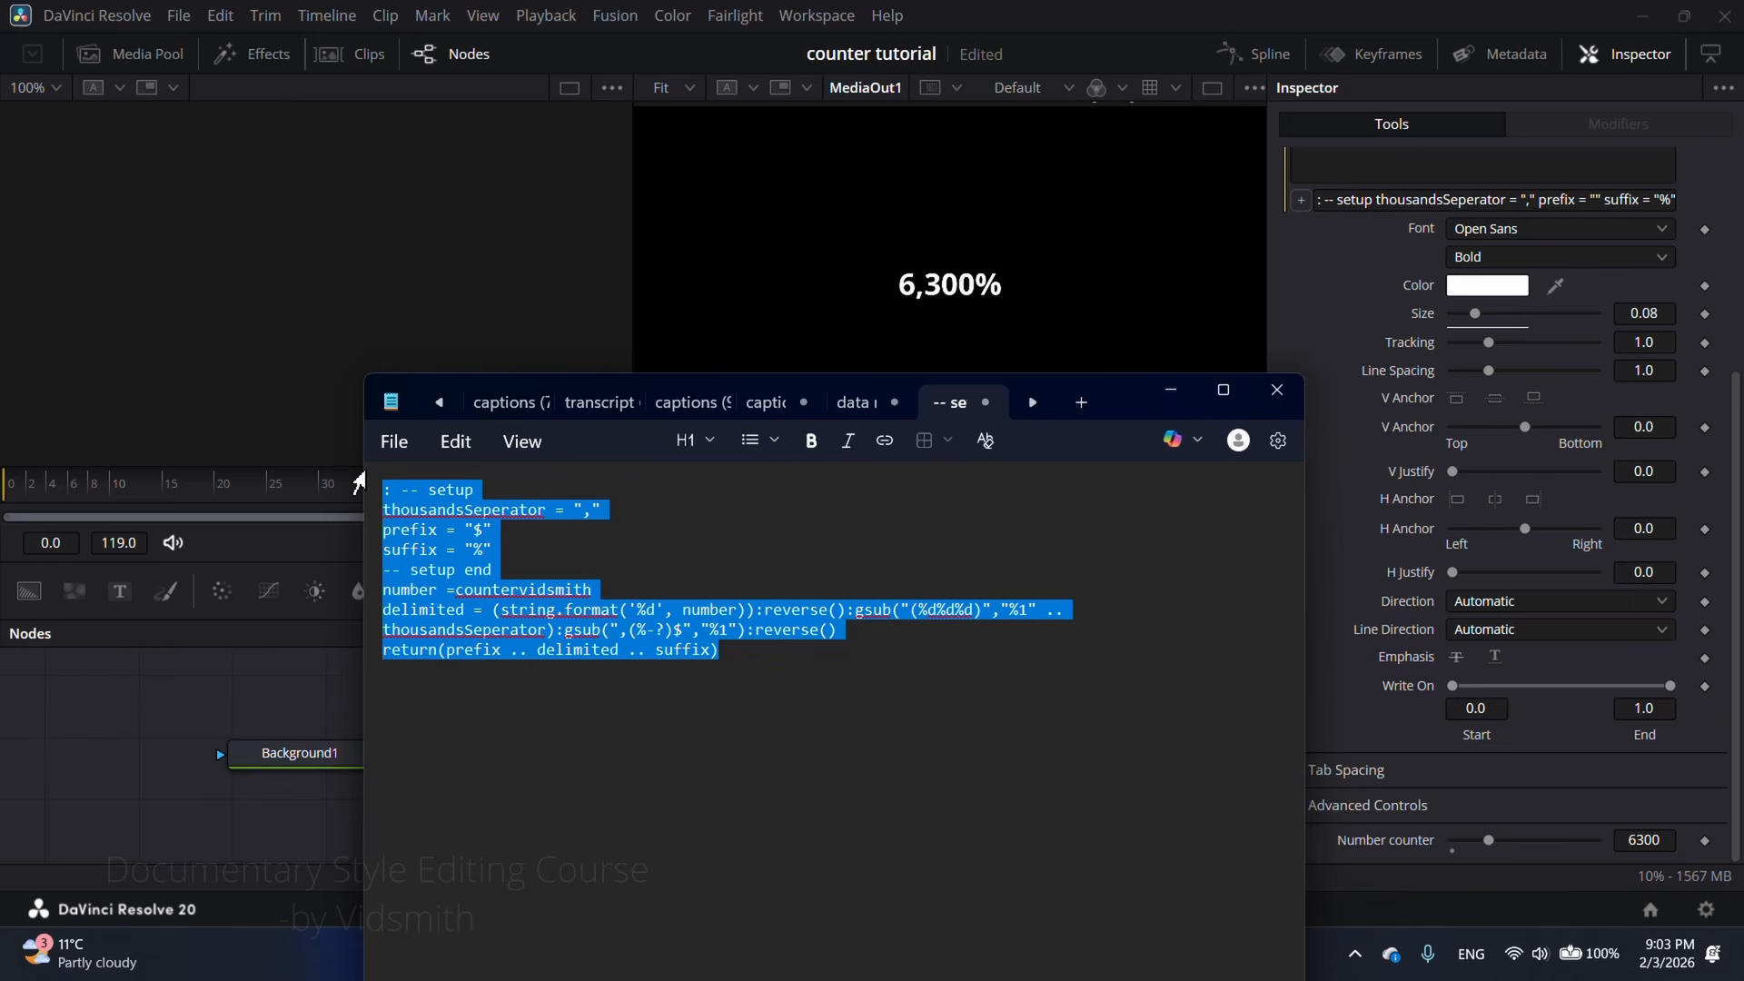
left_click(1171, 389)
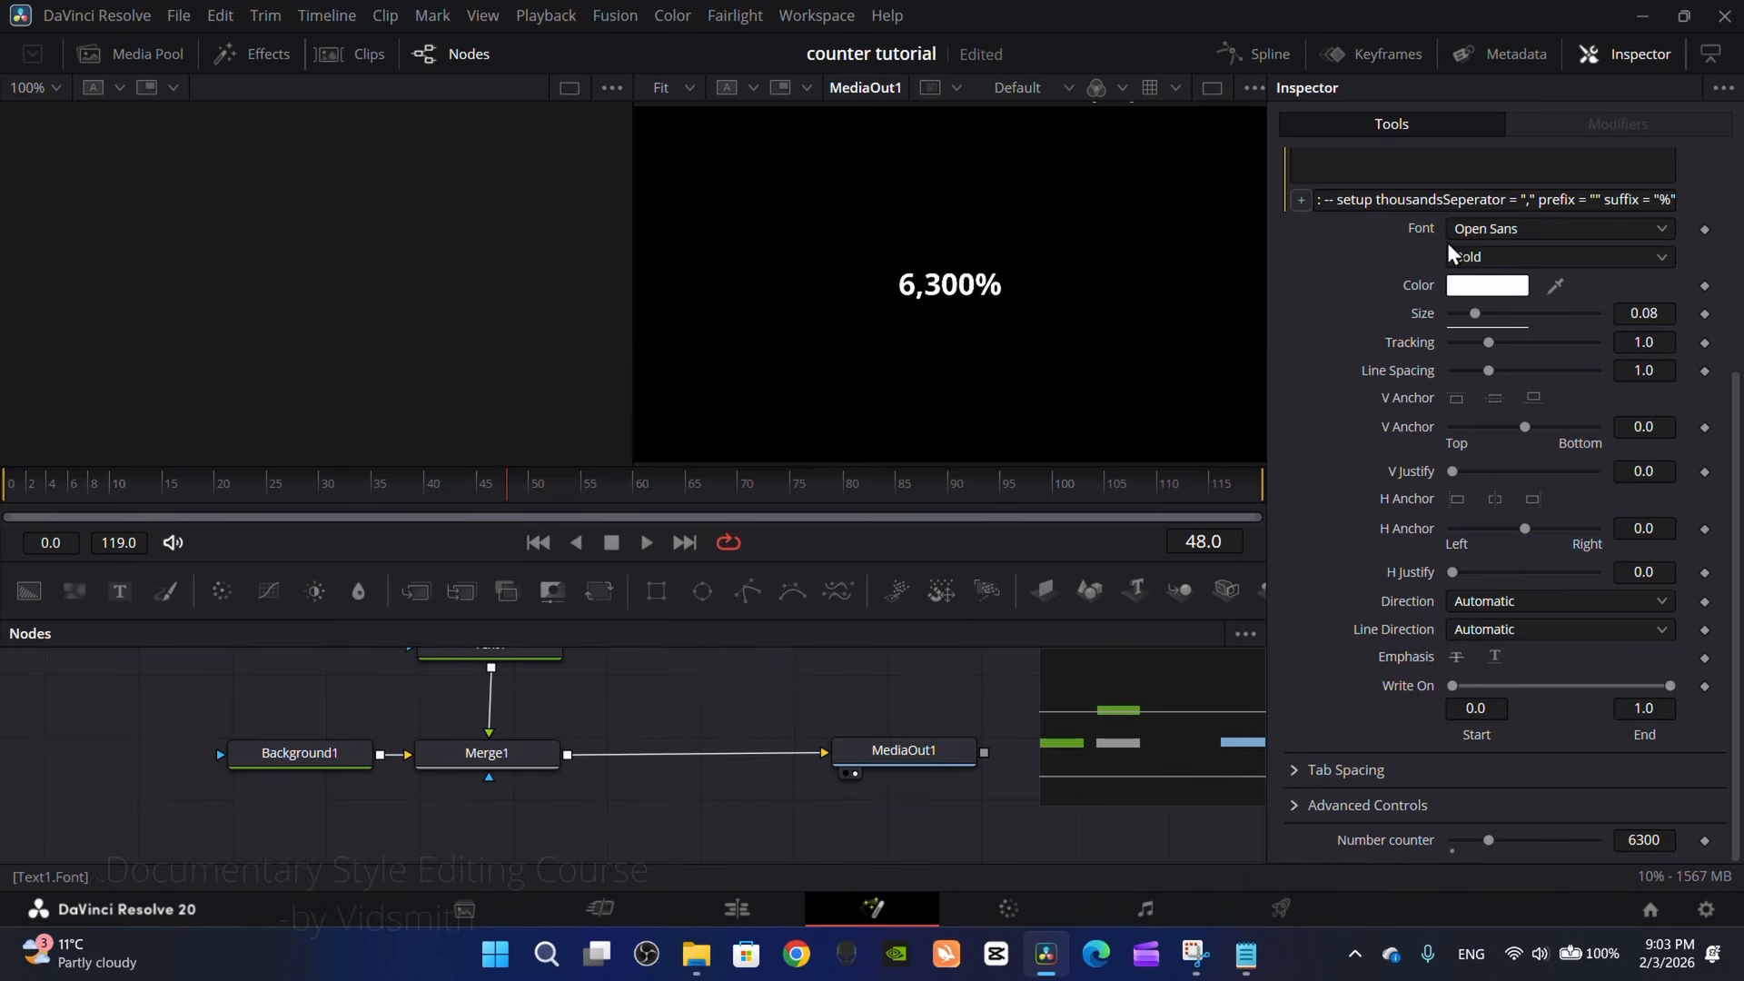
Step: Replace Text1's text expression in DaVinci Resolve with the script that has the "$" prefix
left_click(1446, 198)
double_click(1445, 199)
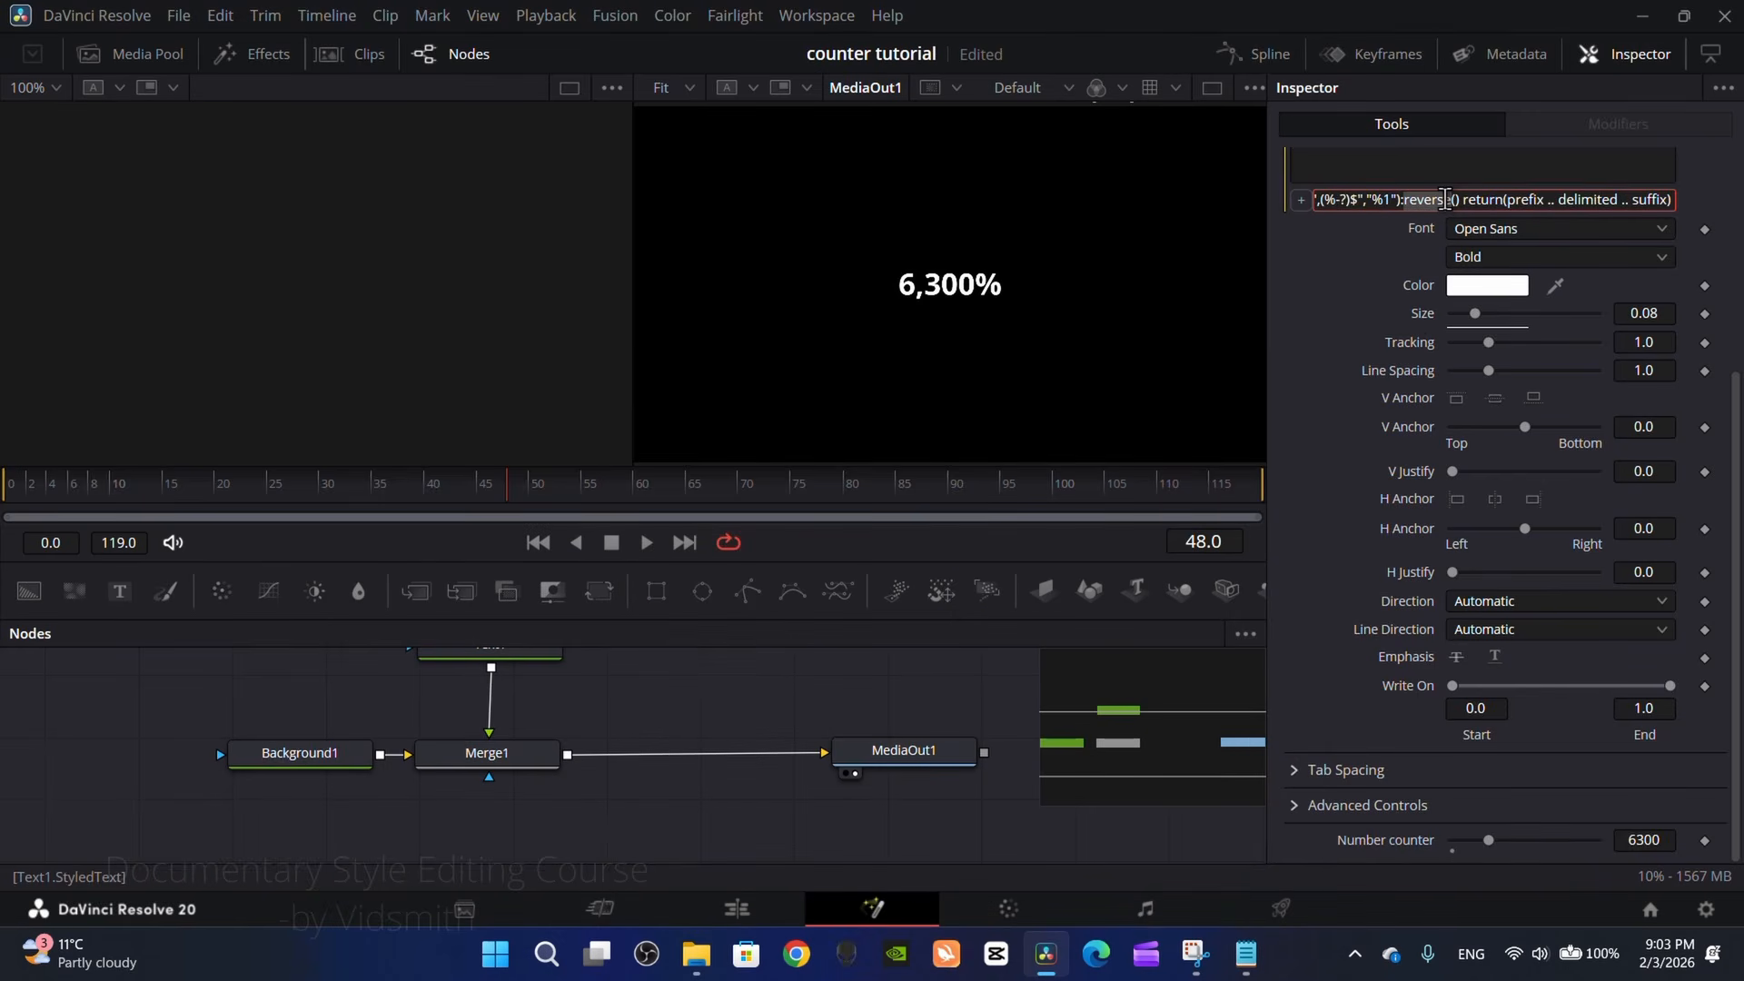
key("ctrl+a")
key("BackSpace")
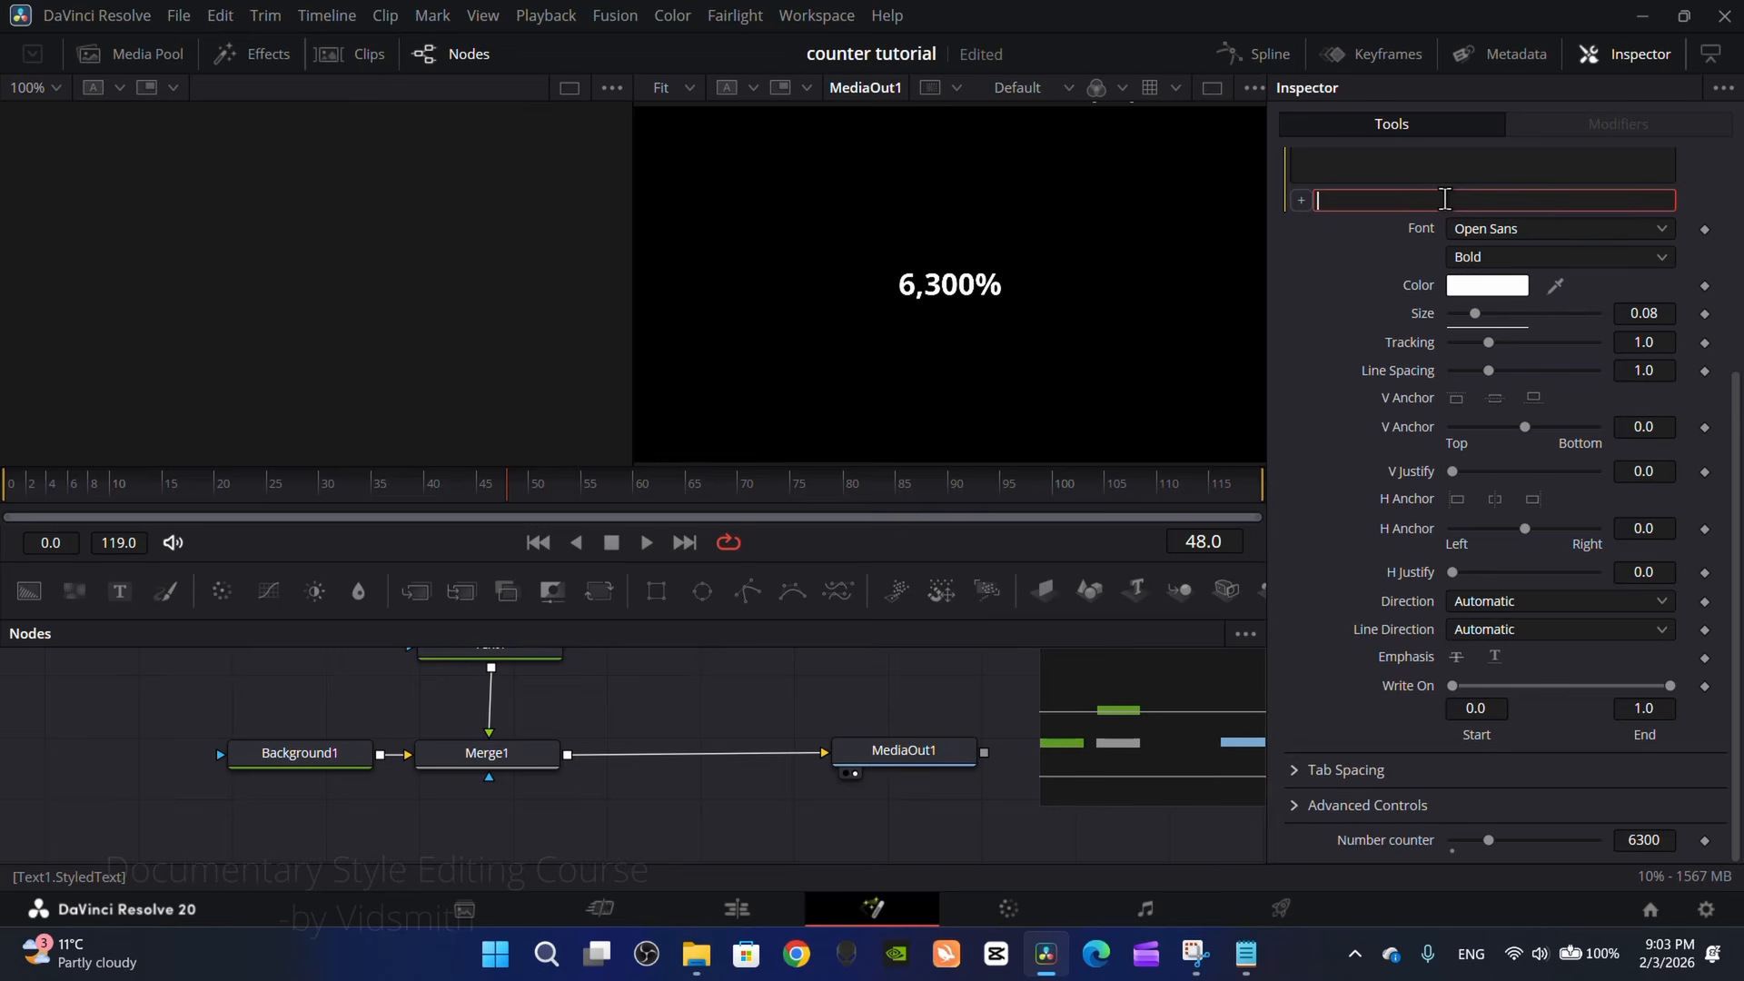
key("ctrl+v")
left_click(1339, 530)
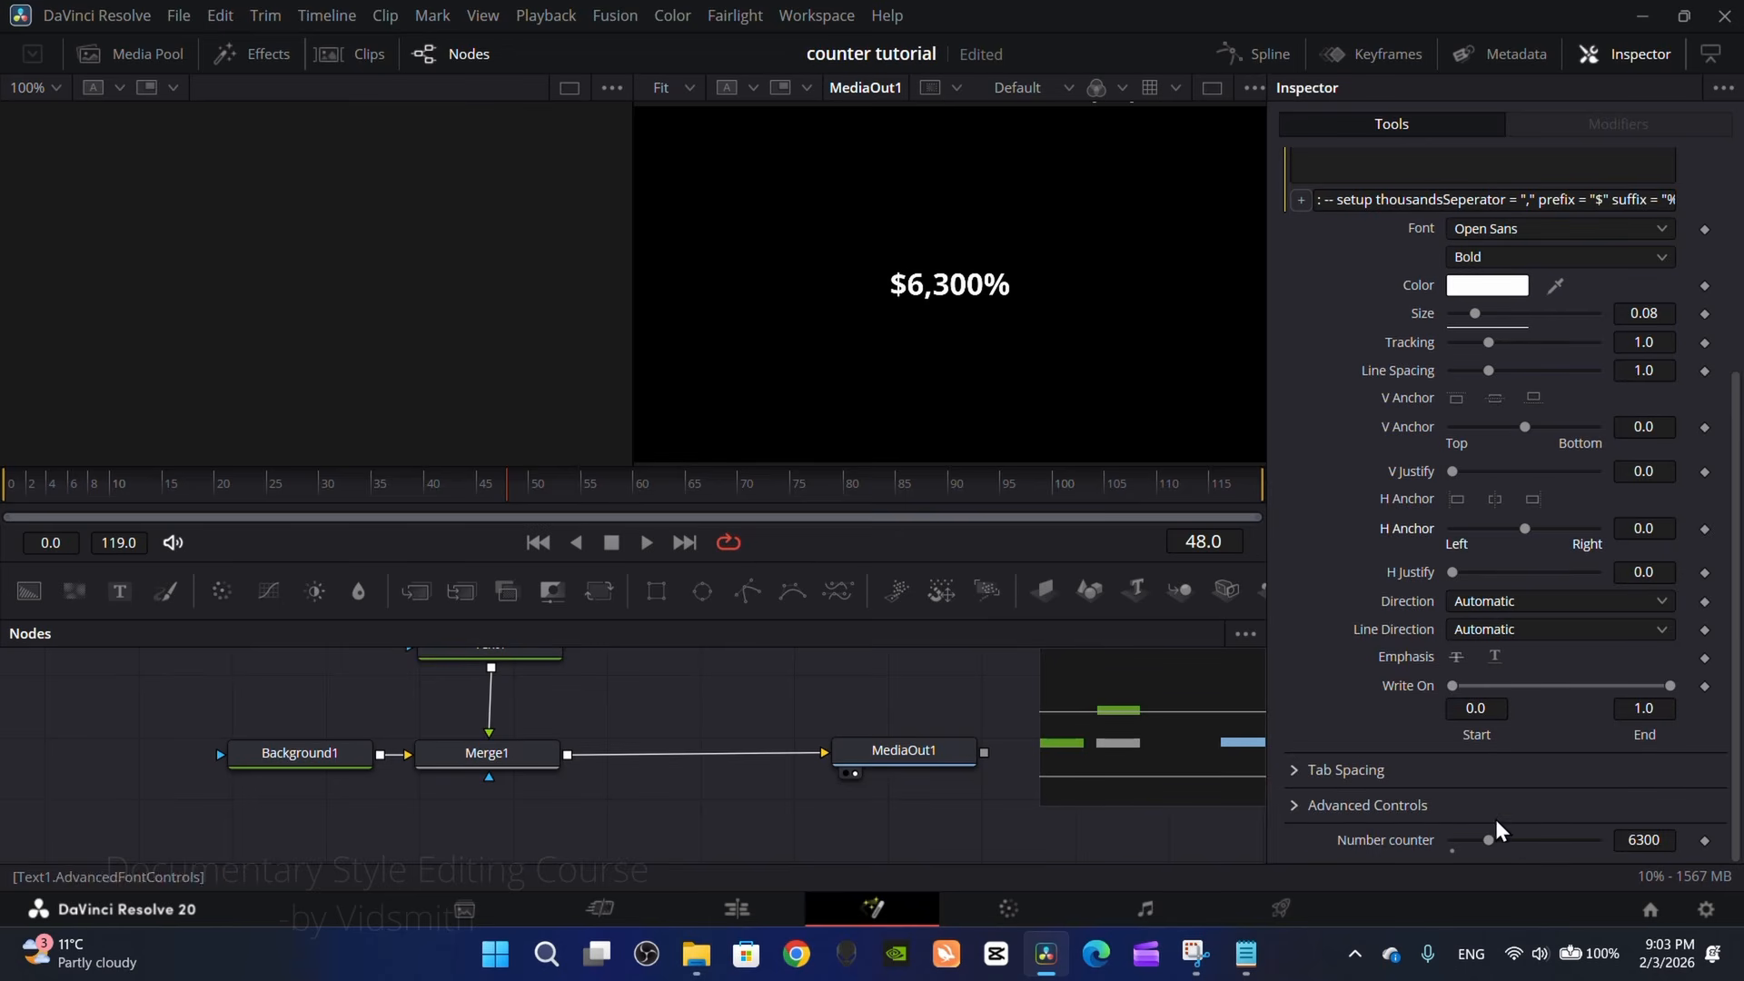
Step: Keyframe the Number counter from 6500 at frame 0 to 25000 at frame 119
mouse_move(1489, 840)
left_mouse_down()
mouse_move(1596, 845)
mouse_move(1490, 843)
left_mouse_up()
left_click_drag(465, 491, 5, 498)
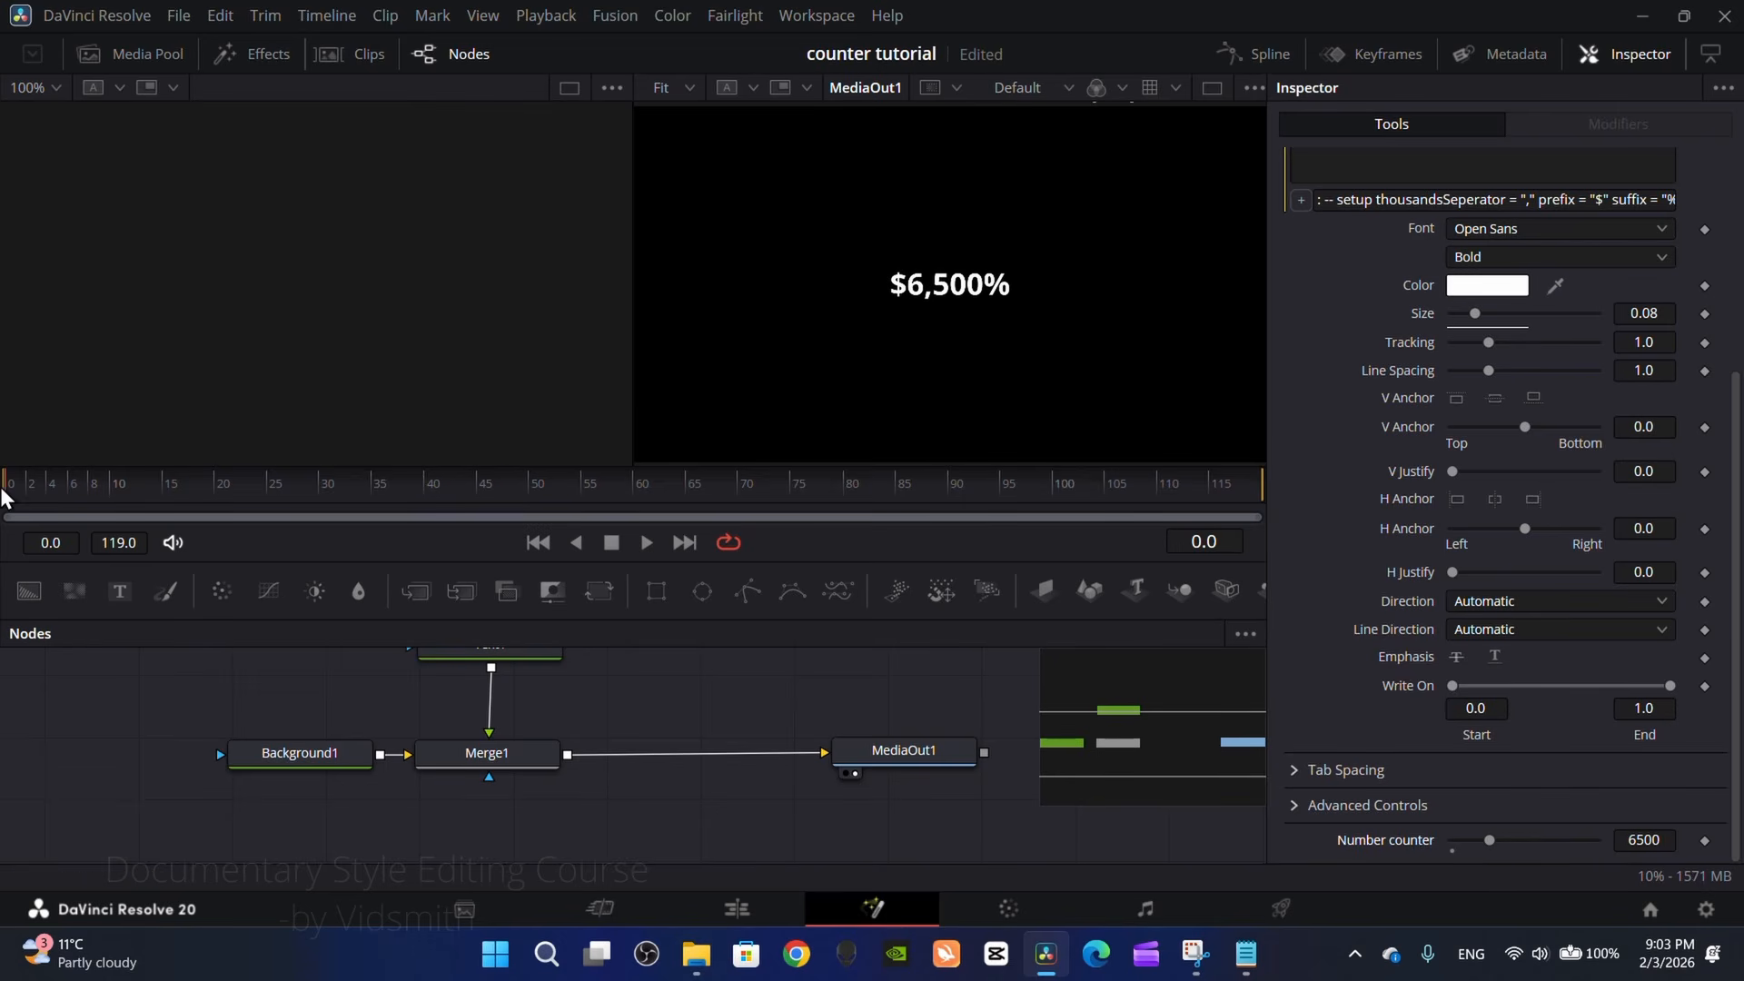
left_click(1705, 841)
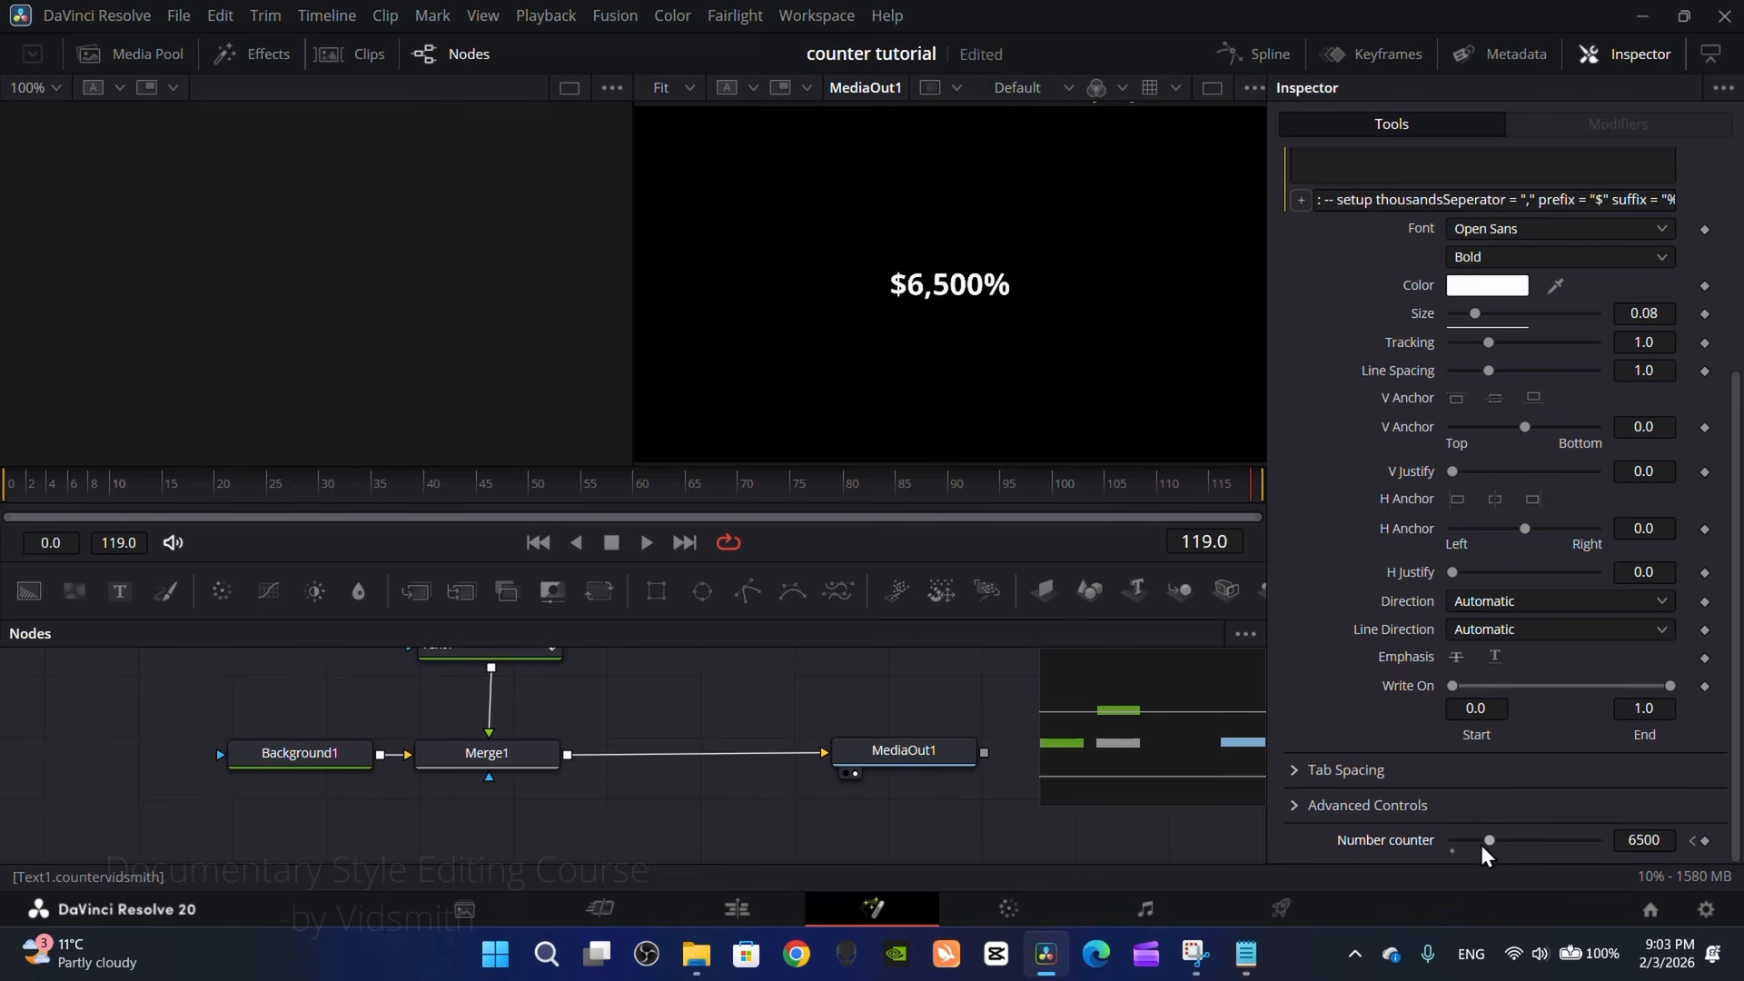
left_click_drag(1485, 854, 1612, 865)
Step: Play the counter animation from frame 0 to preview it
left_click(511, 496)
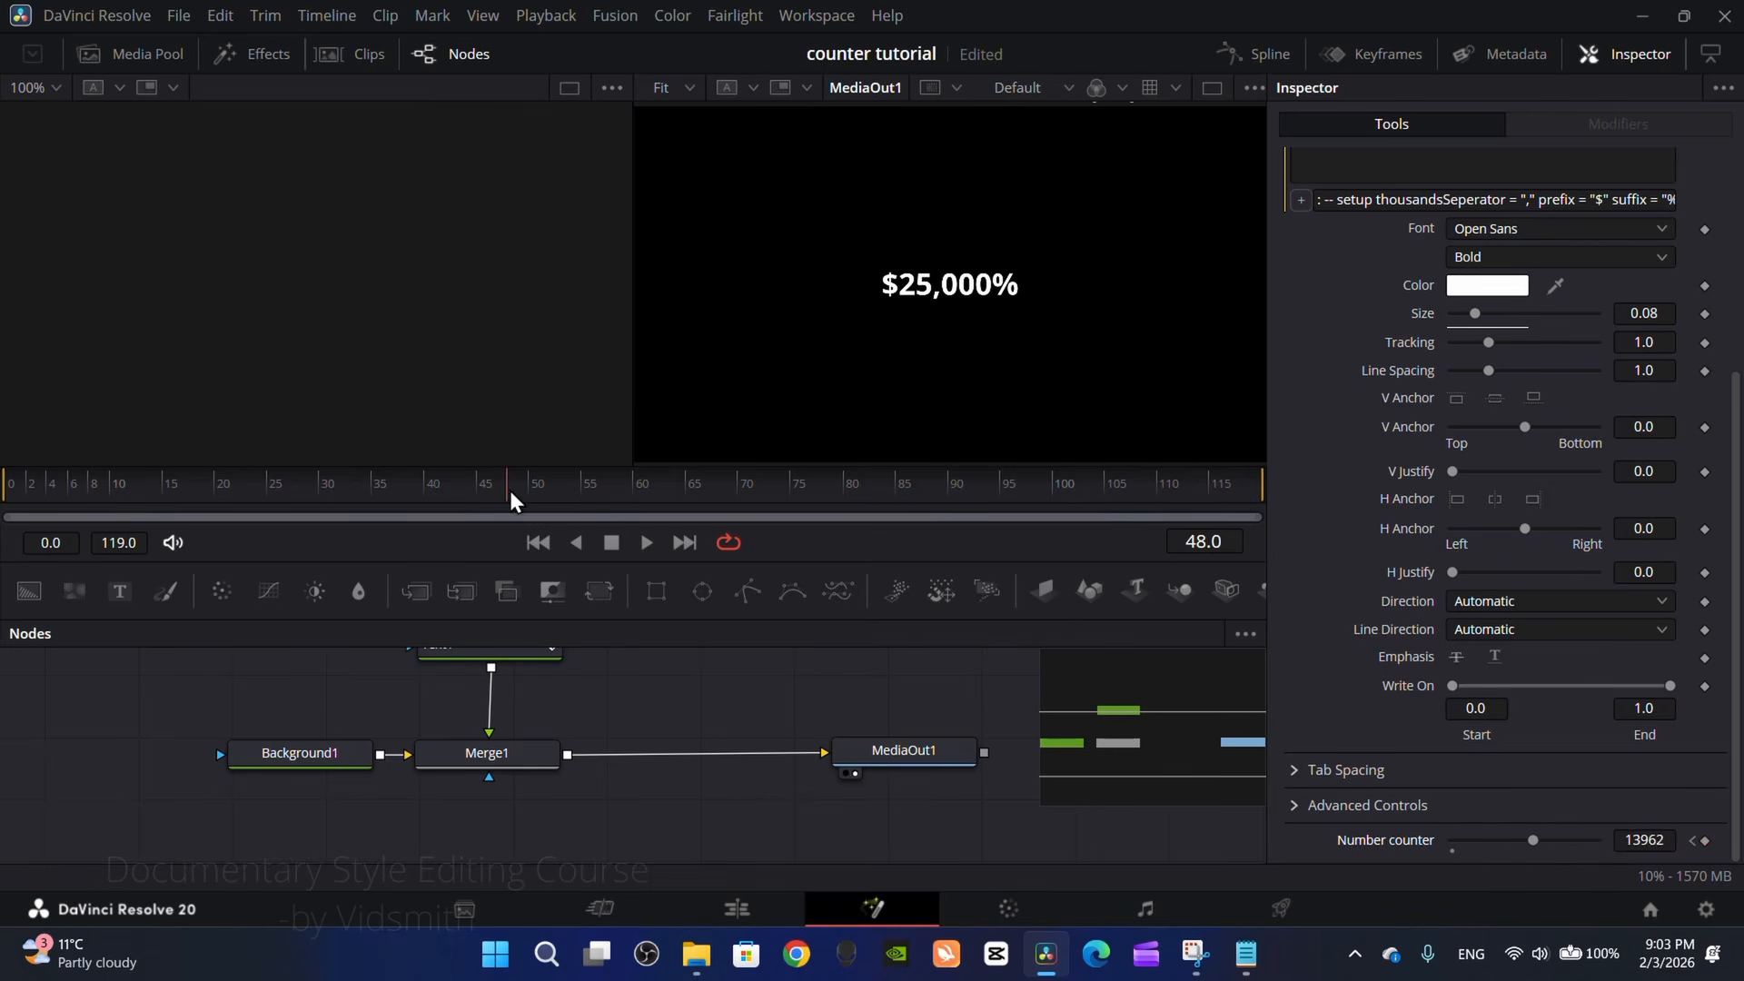
left_click_drag(511, 493, 4, 489)
key("space")
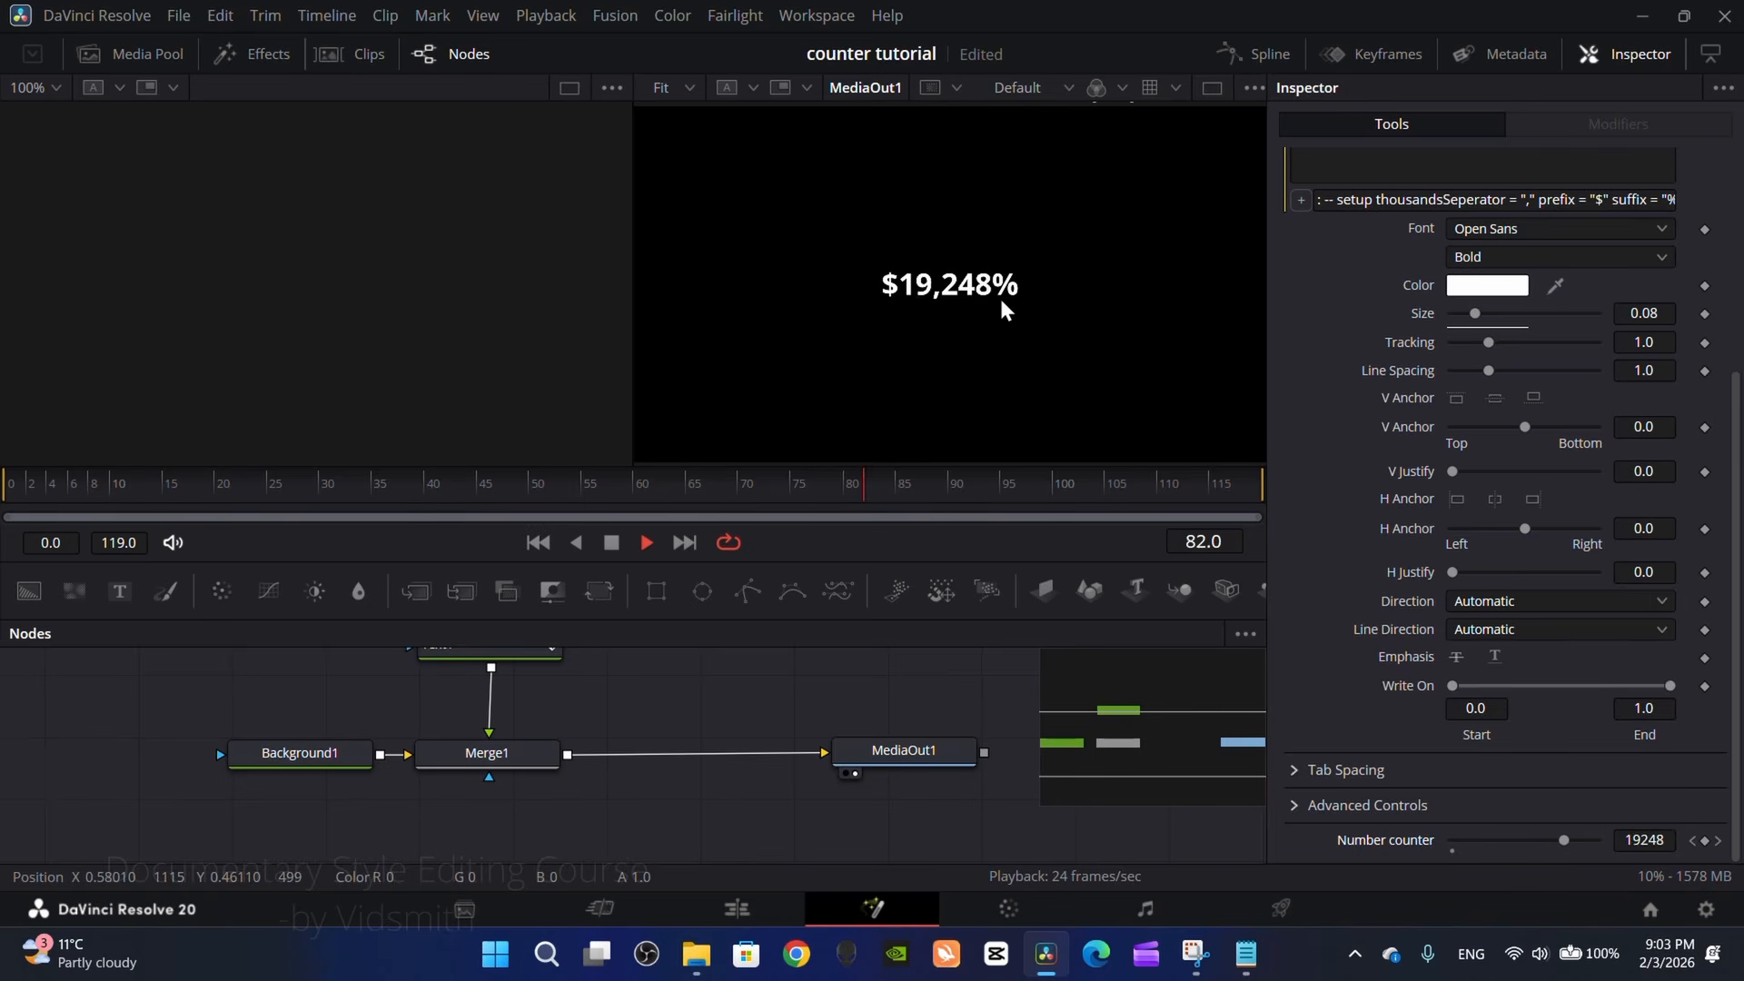
key("space")
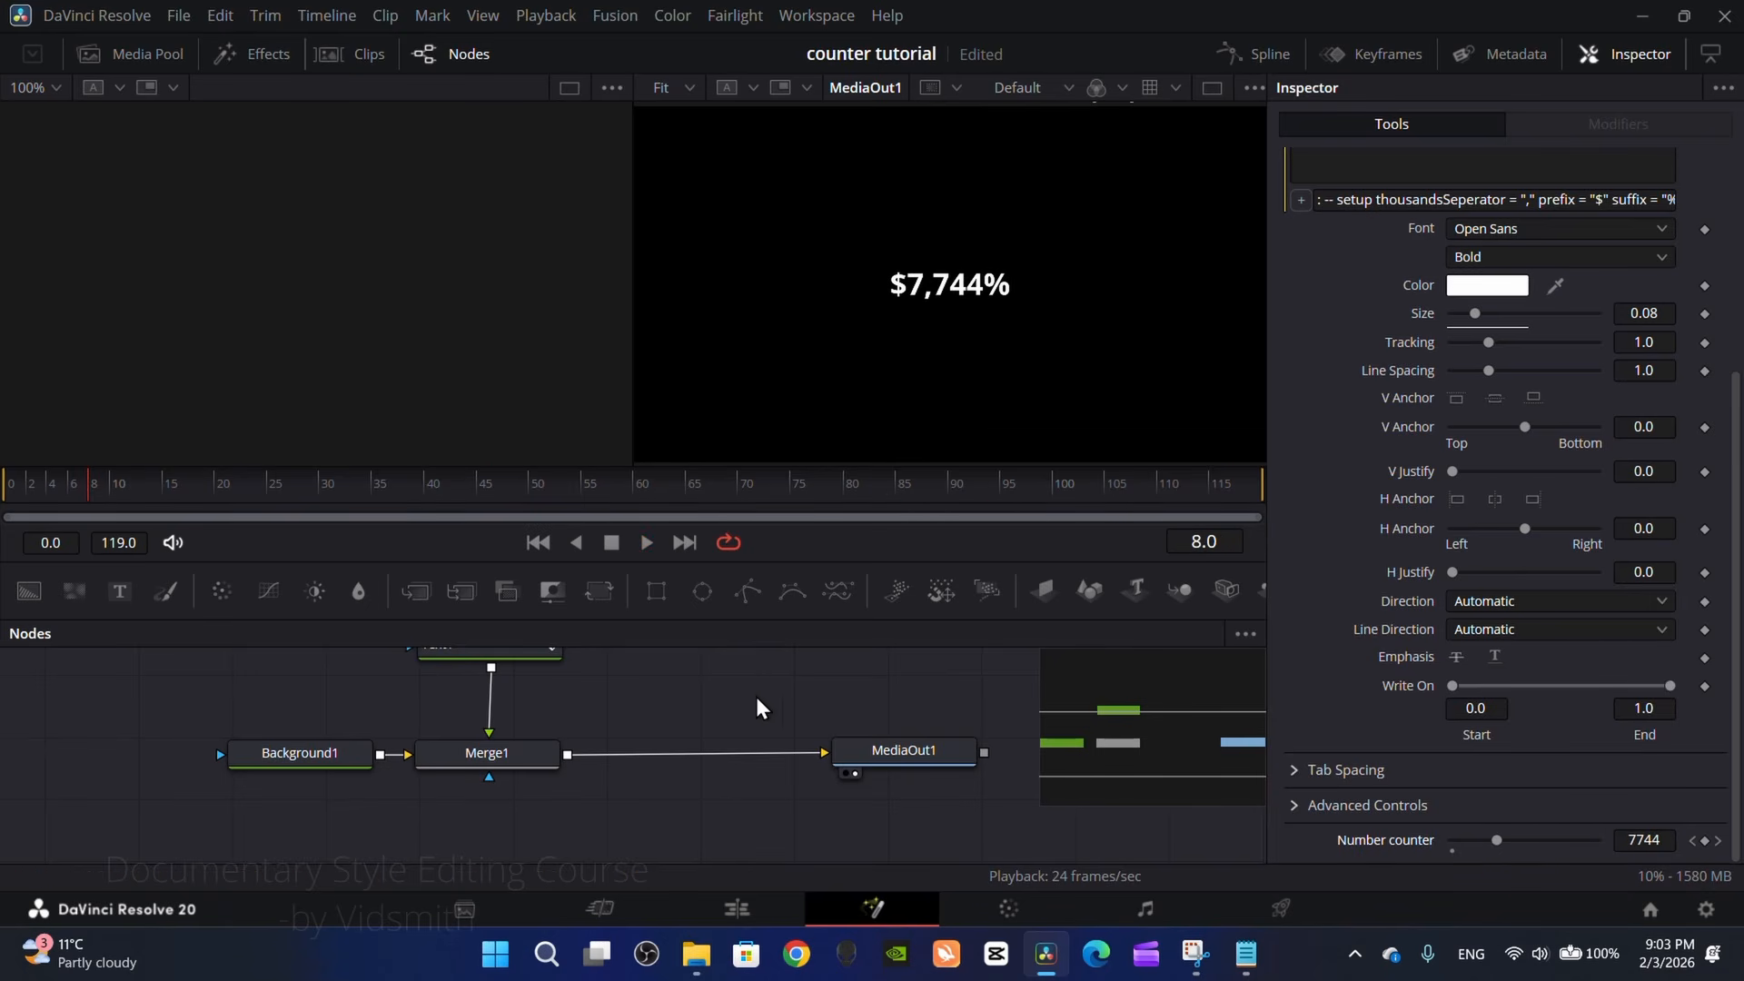
Step: Change the counter text's color to pink (#ff93df)
scroll(1399, 691, "up", 5)
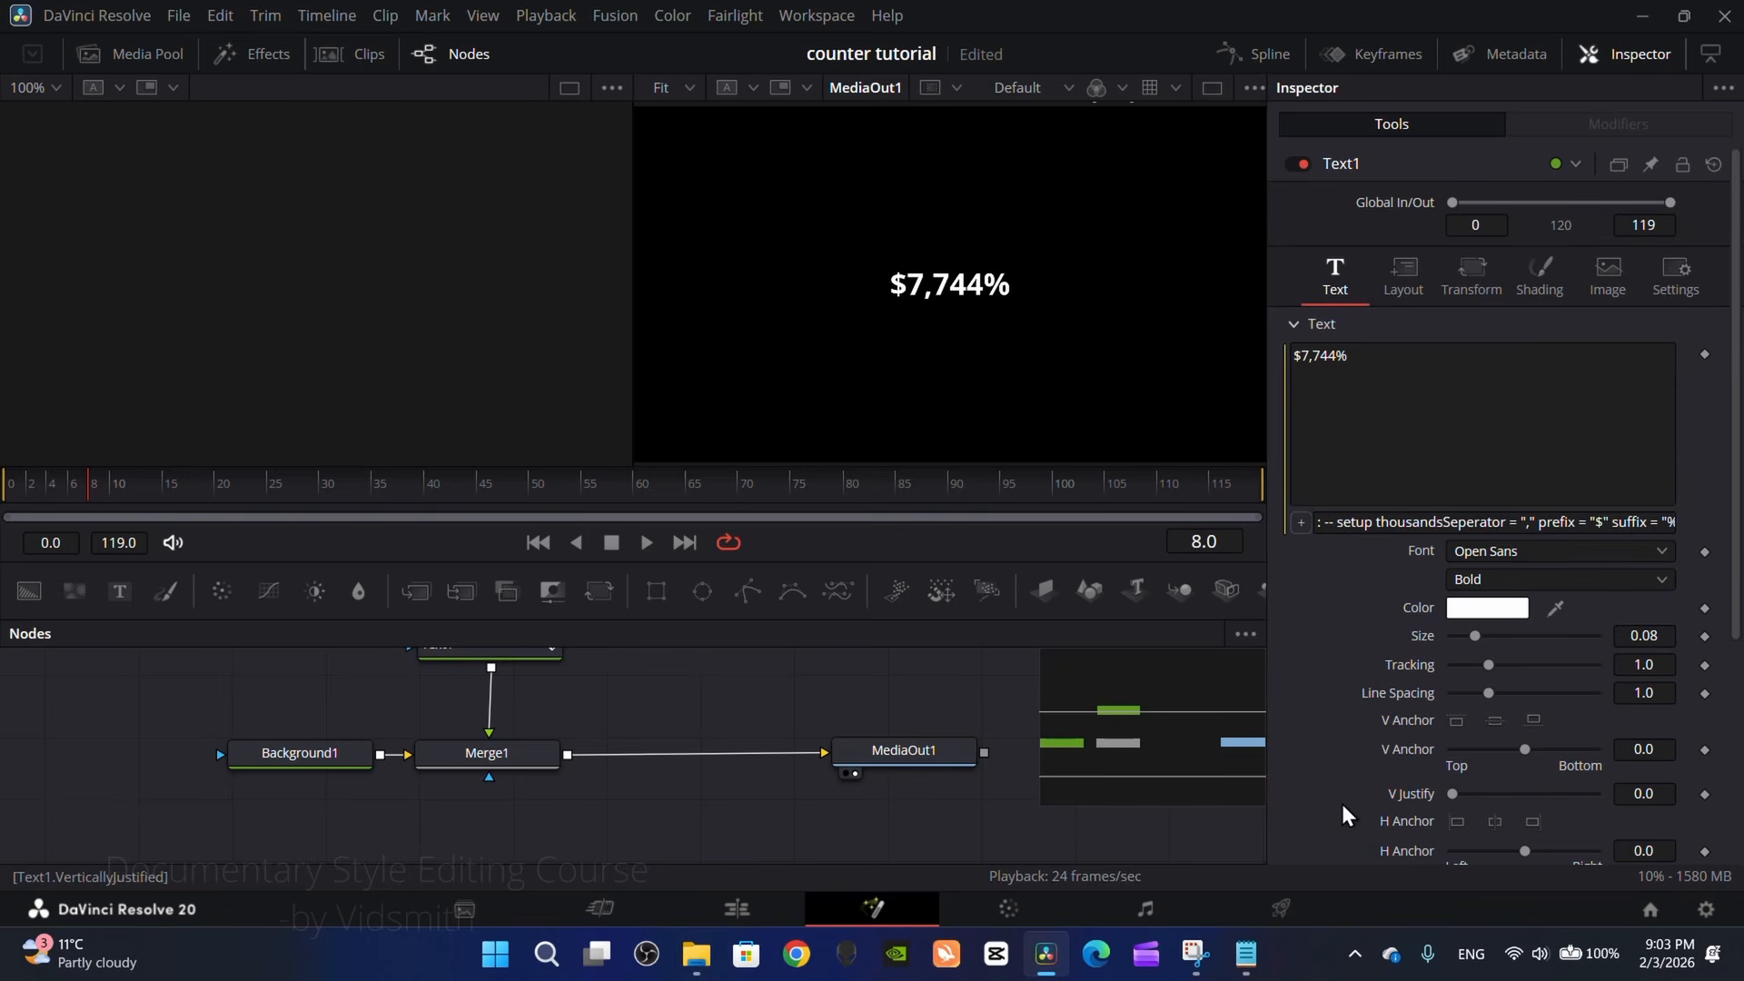
left_click(1477, 610)
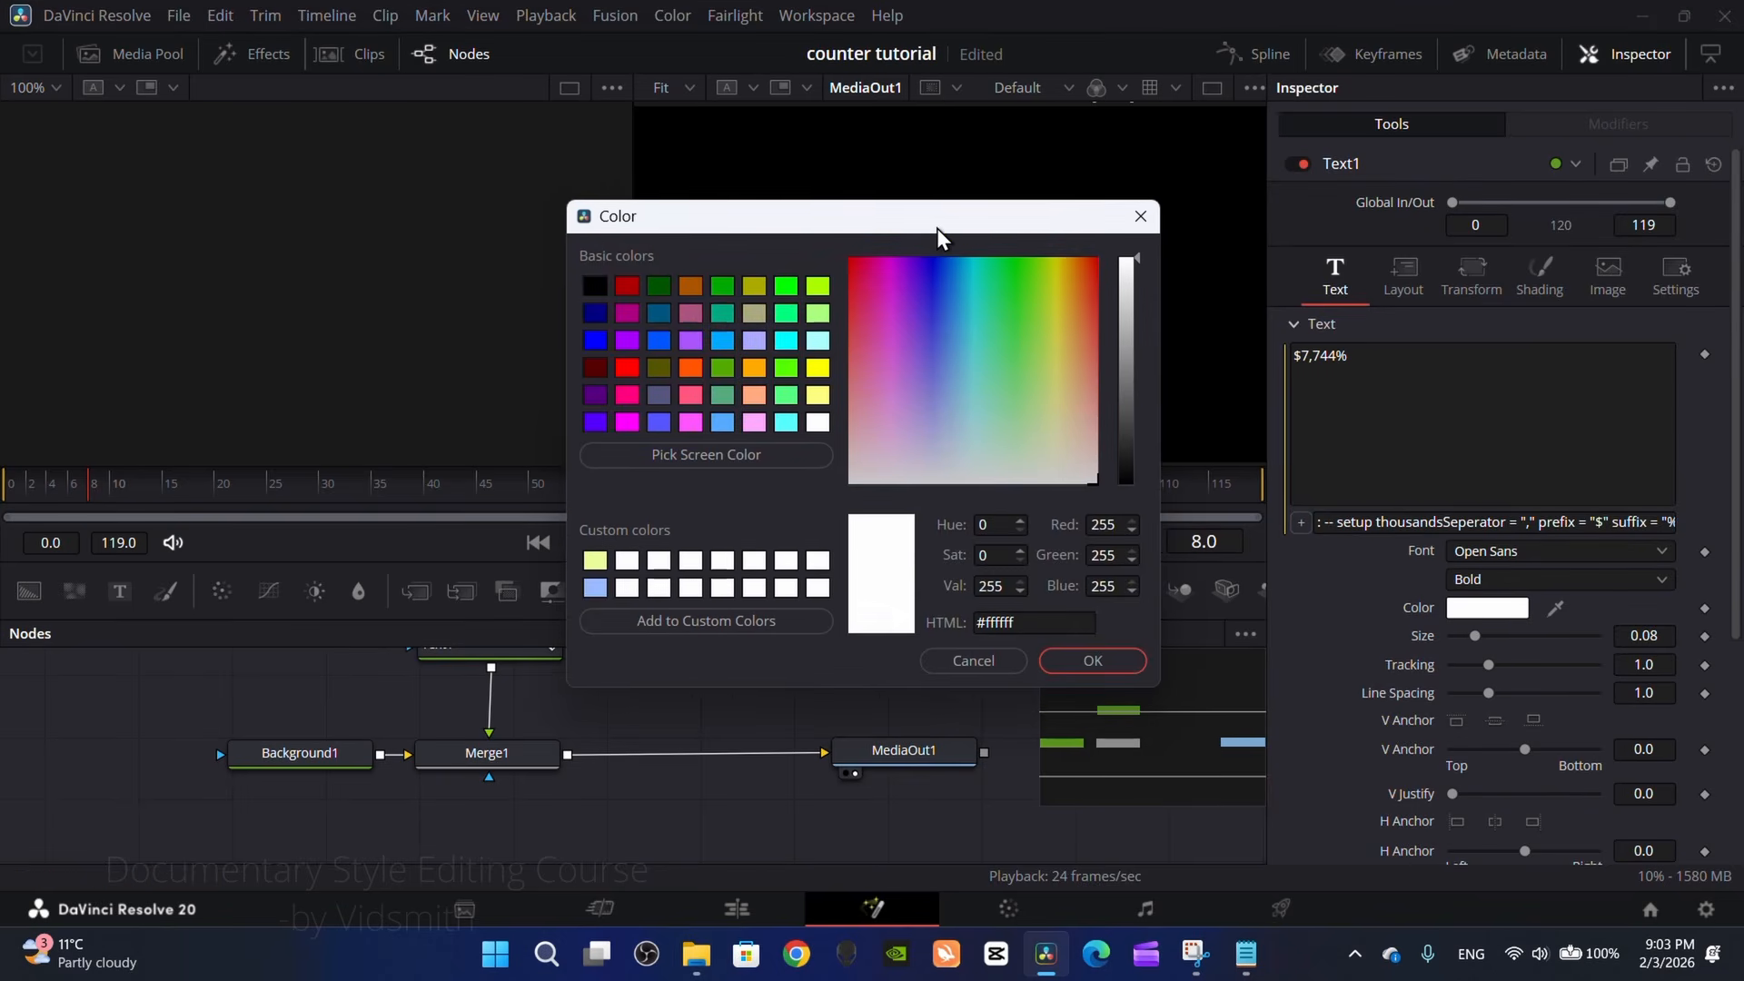
left_click_drag(918, 219, 417, 219)
left_click_drag(527, 336, 388, 390)
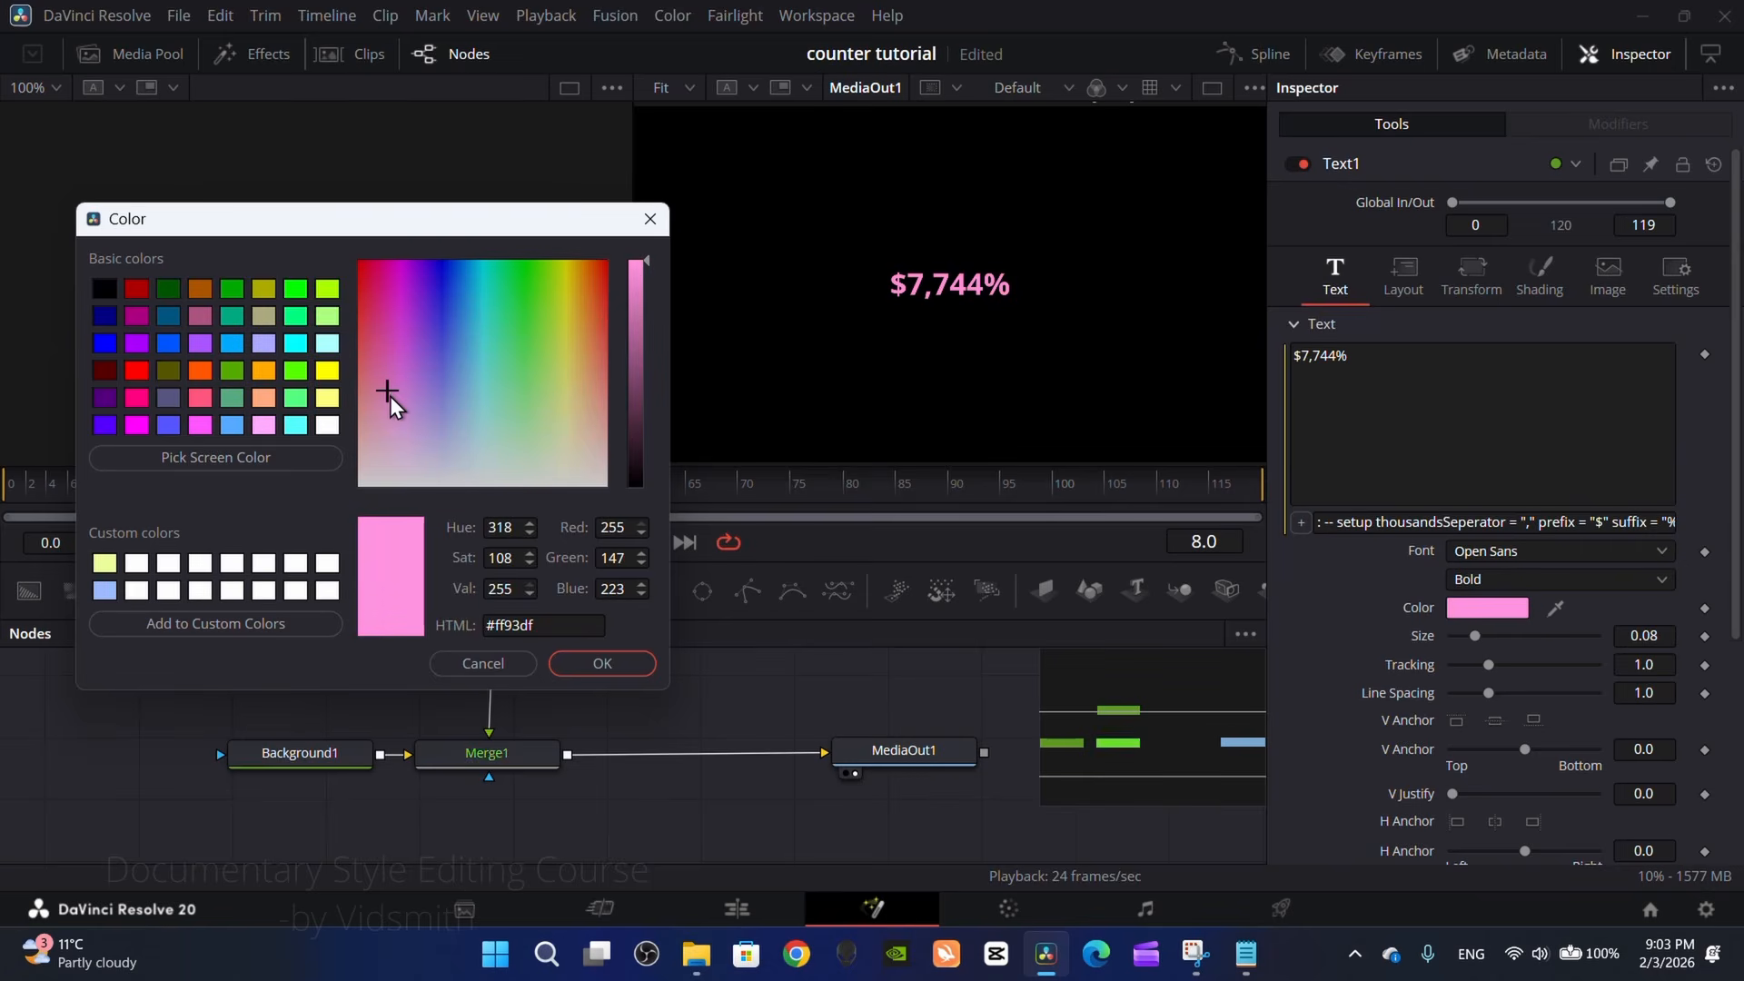
left_click(604, 664)
Step: Select Text1 and scrub through the timeline to preview the recolored counter
left_click(311, 494)
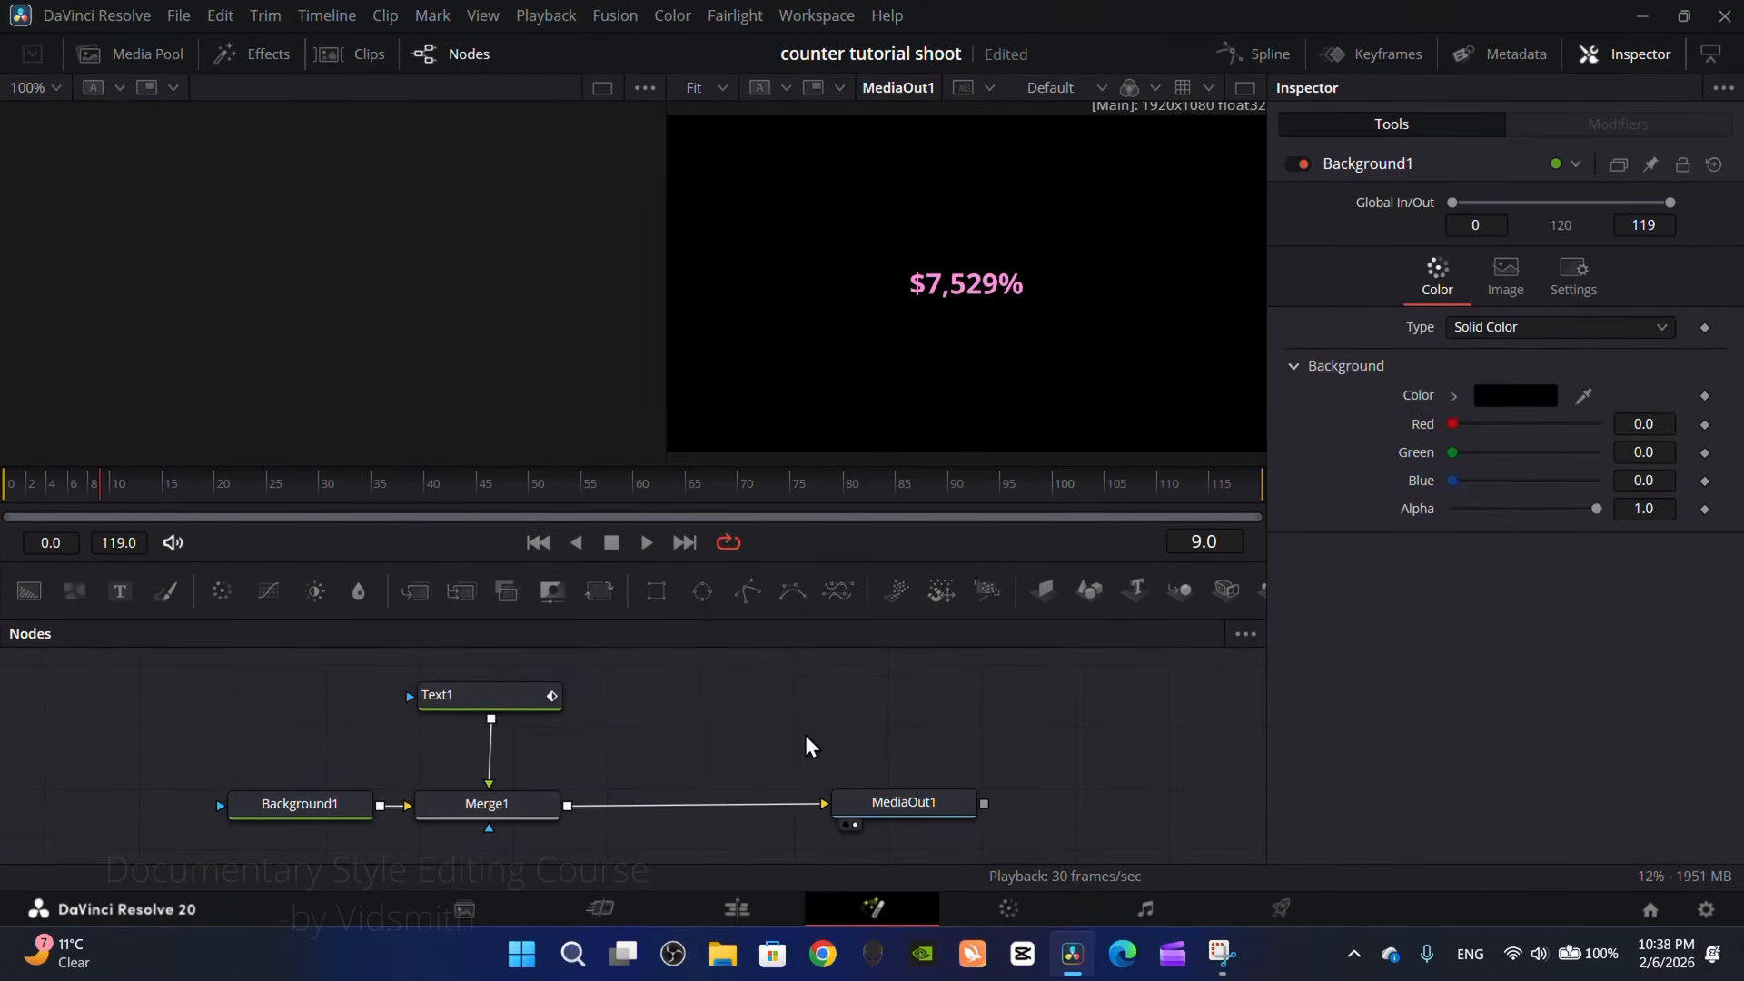
left_click(494, 697)
left_click(465, 495)
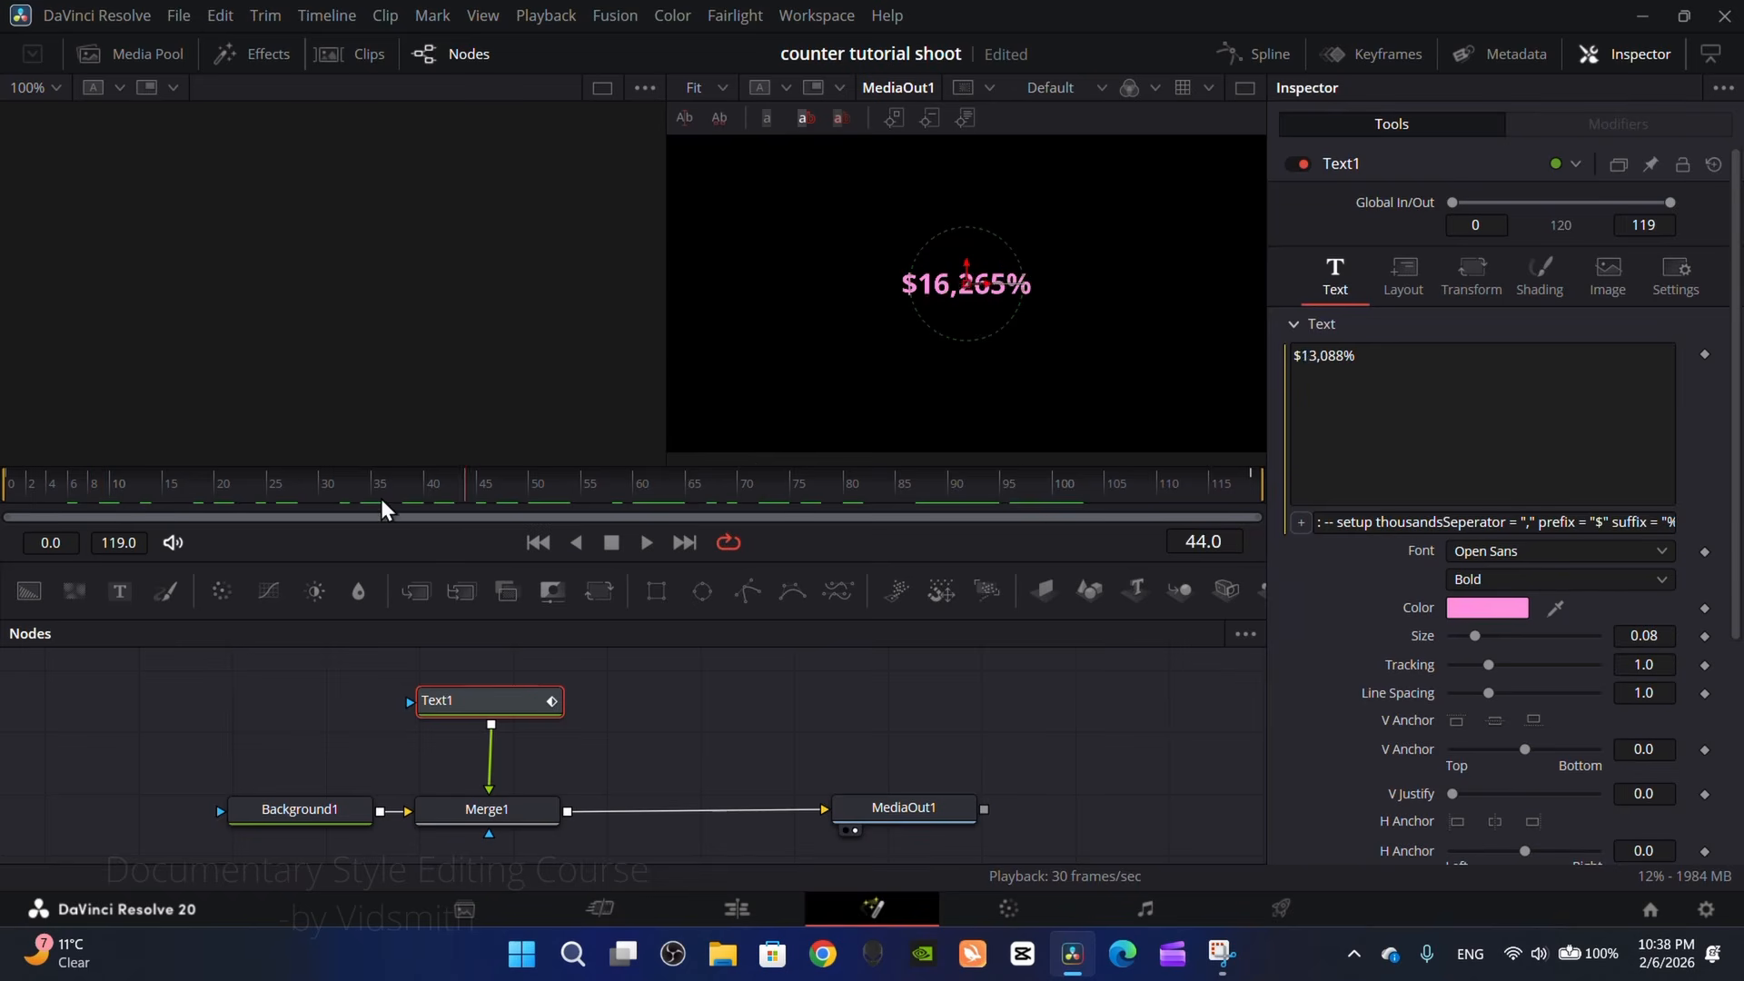
left_click_drag(382, 500, 686, 501)
Step: Lower the Background1 node's alpha to its minimum to make the background transparent
left_click(302, 816)
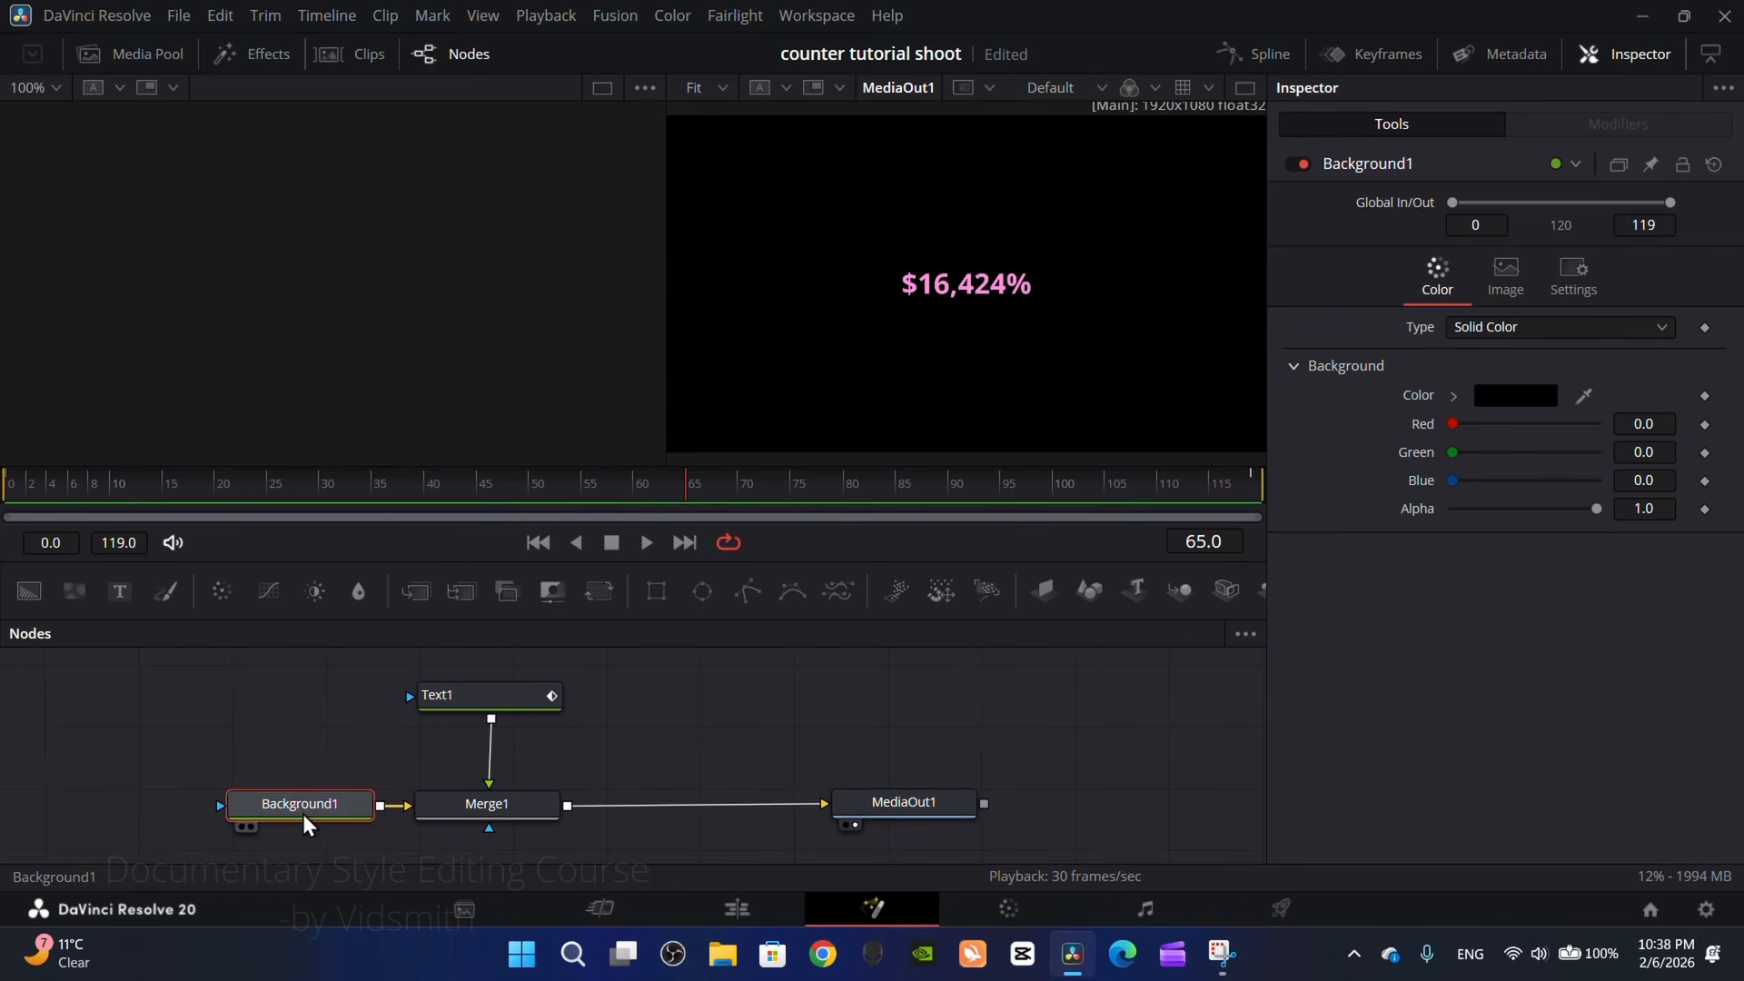
left_click_drag(1596, 509, 1429, 518)
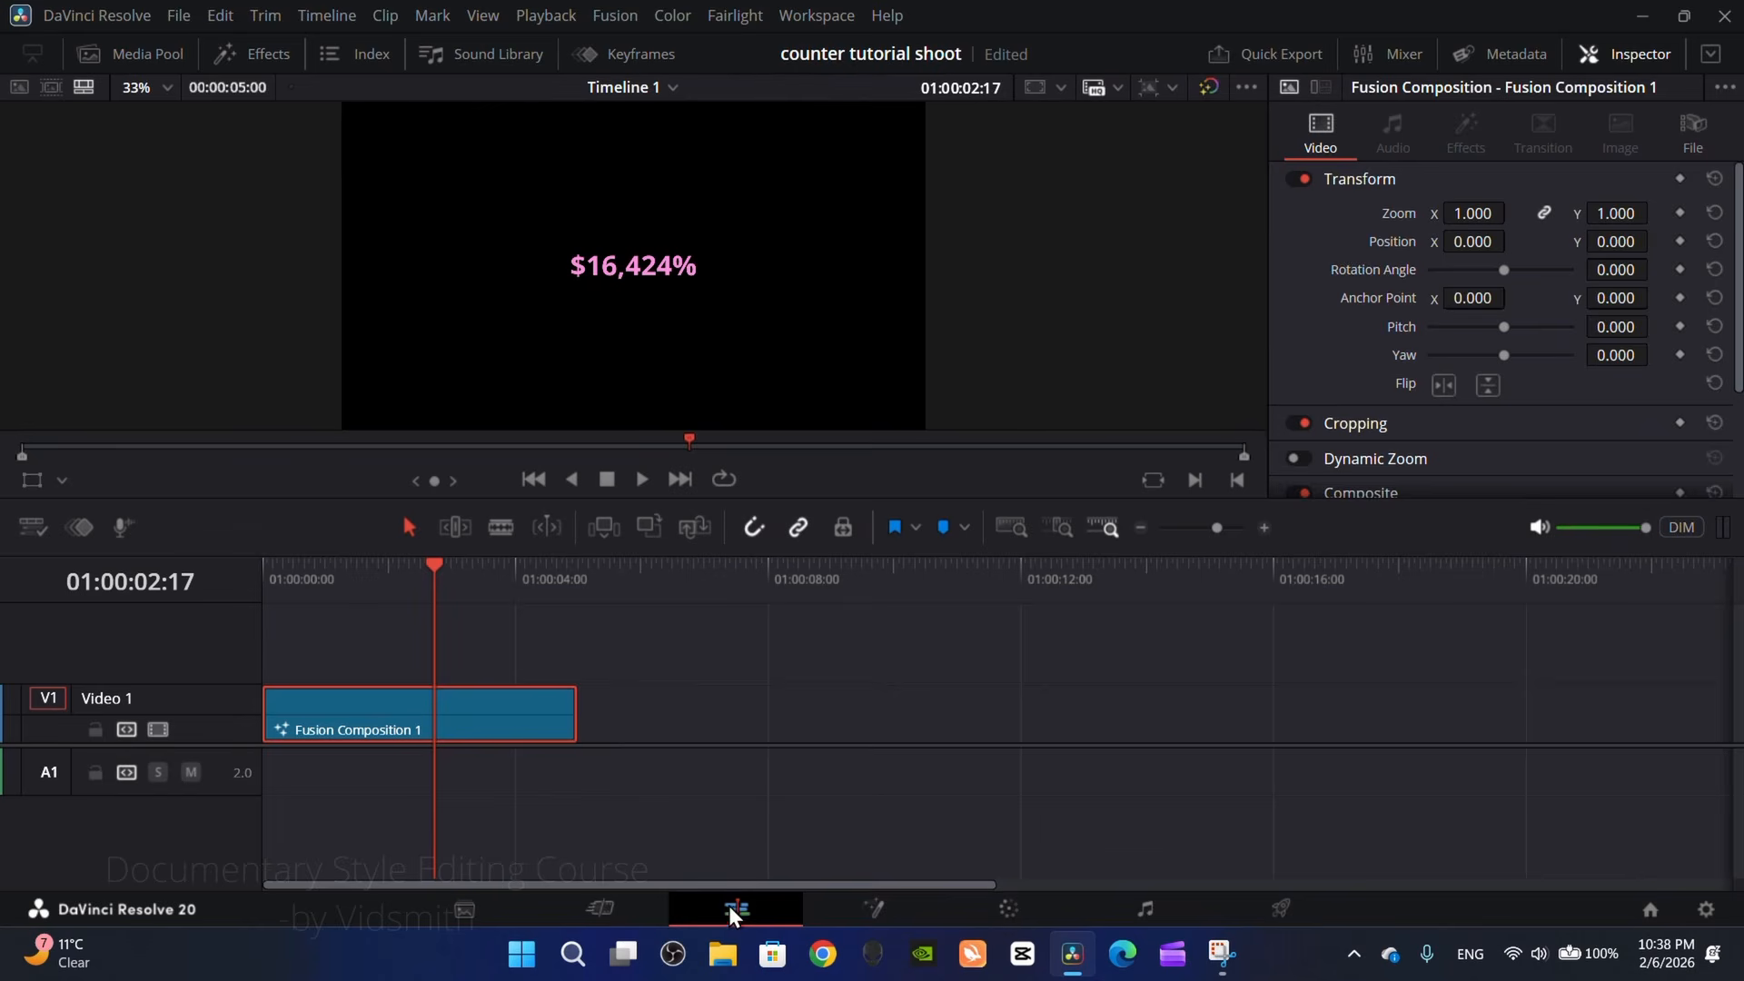
Step: Rename the Fusion composition clip on the Edit page to "number counter 1111" and scrub through it
left_click(1693, 137)
type("number counter 1111")
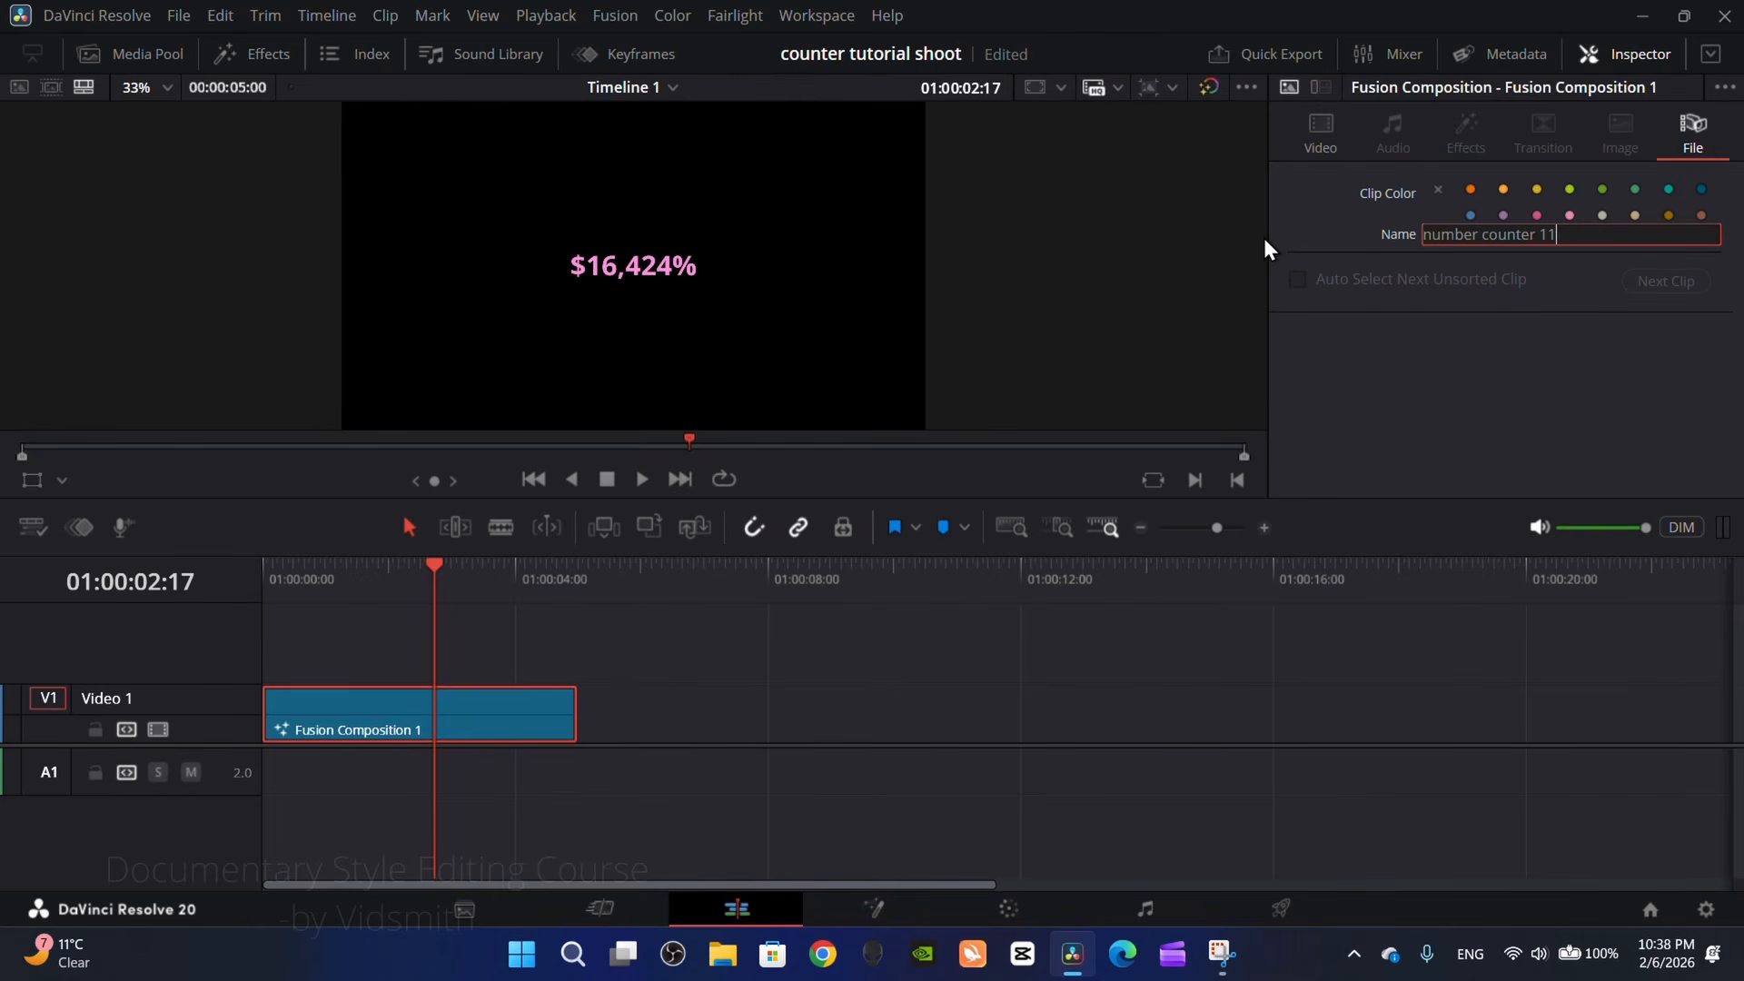
key("Return")
left_click_drag(277, 588, 361, 588)
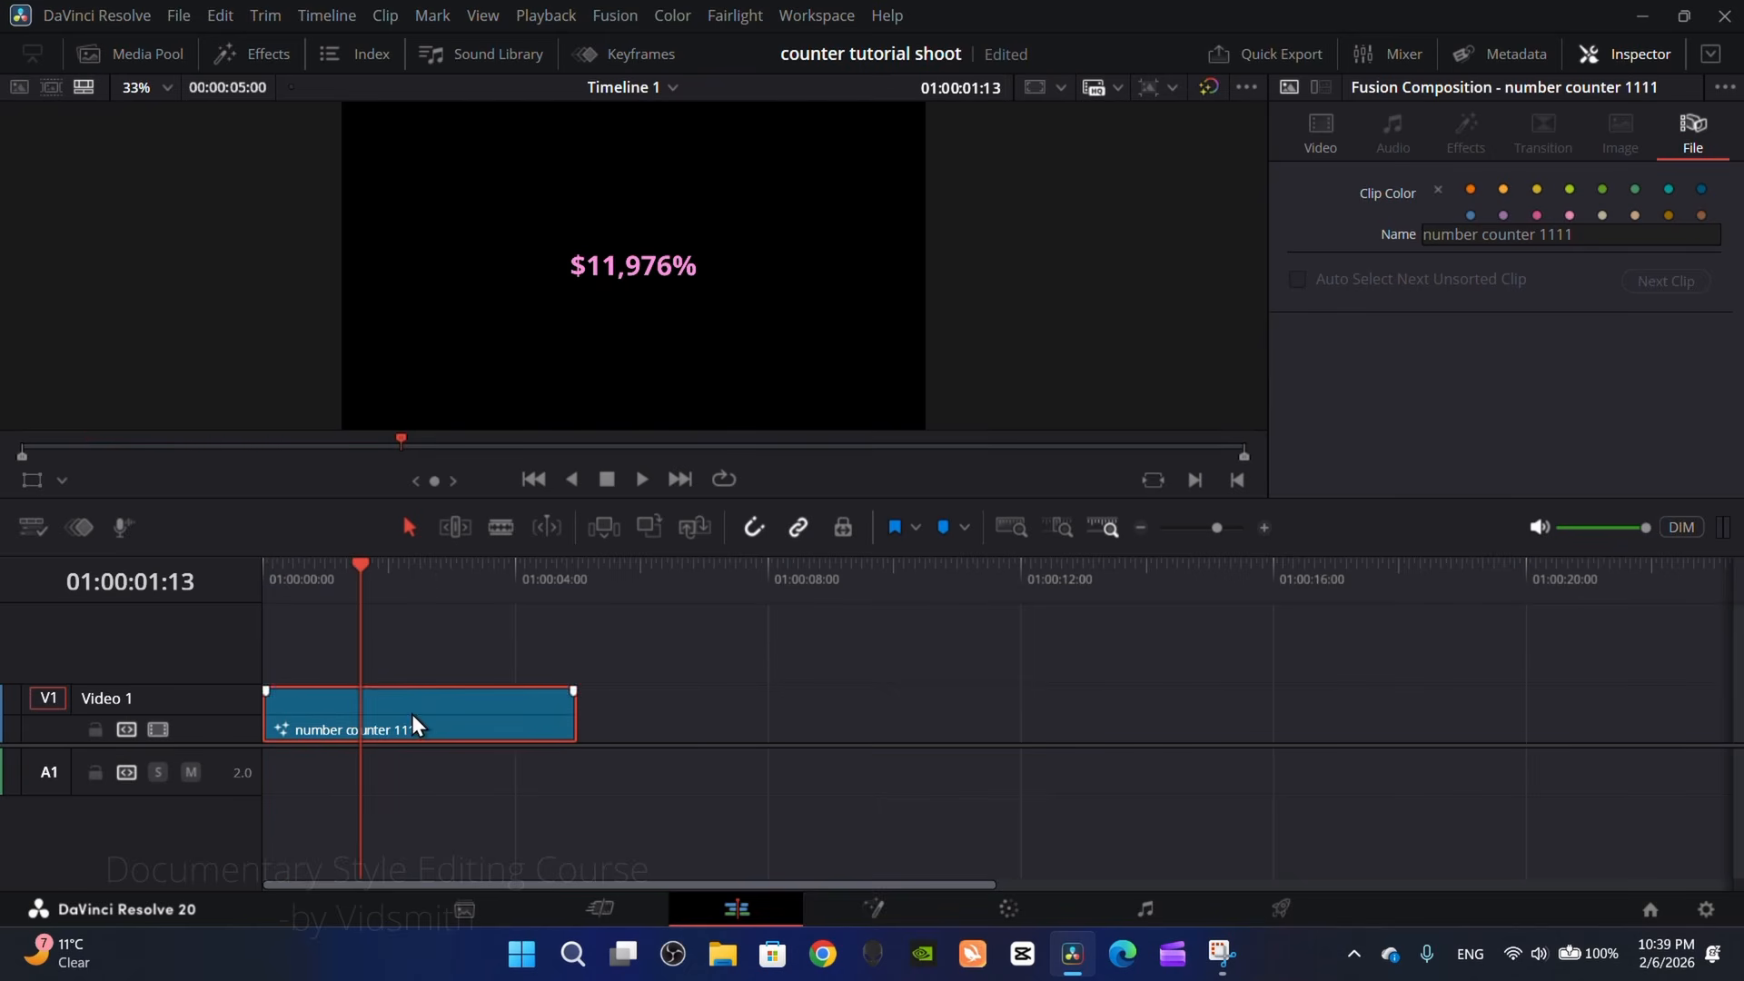
Step: Store the number counter 1111 clip in the Master power bin and check the option that shows power bins
left_click(134, 58)
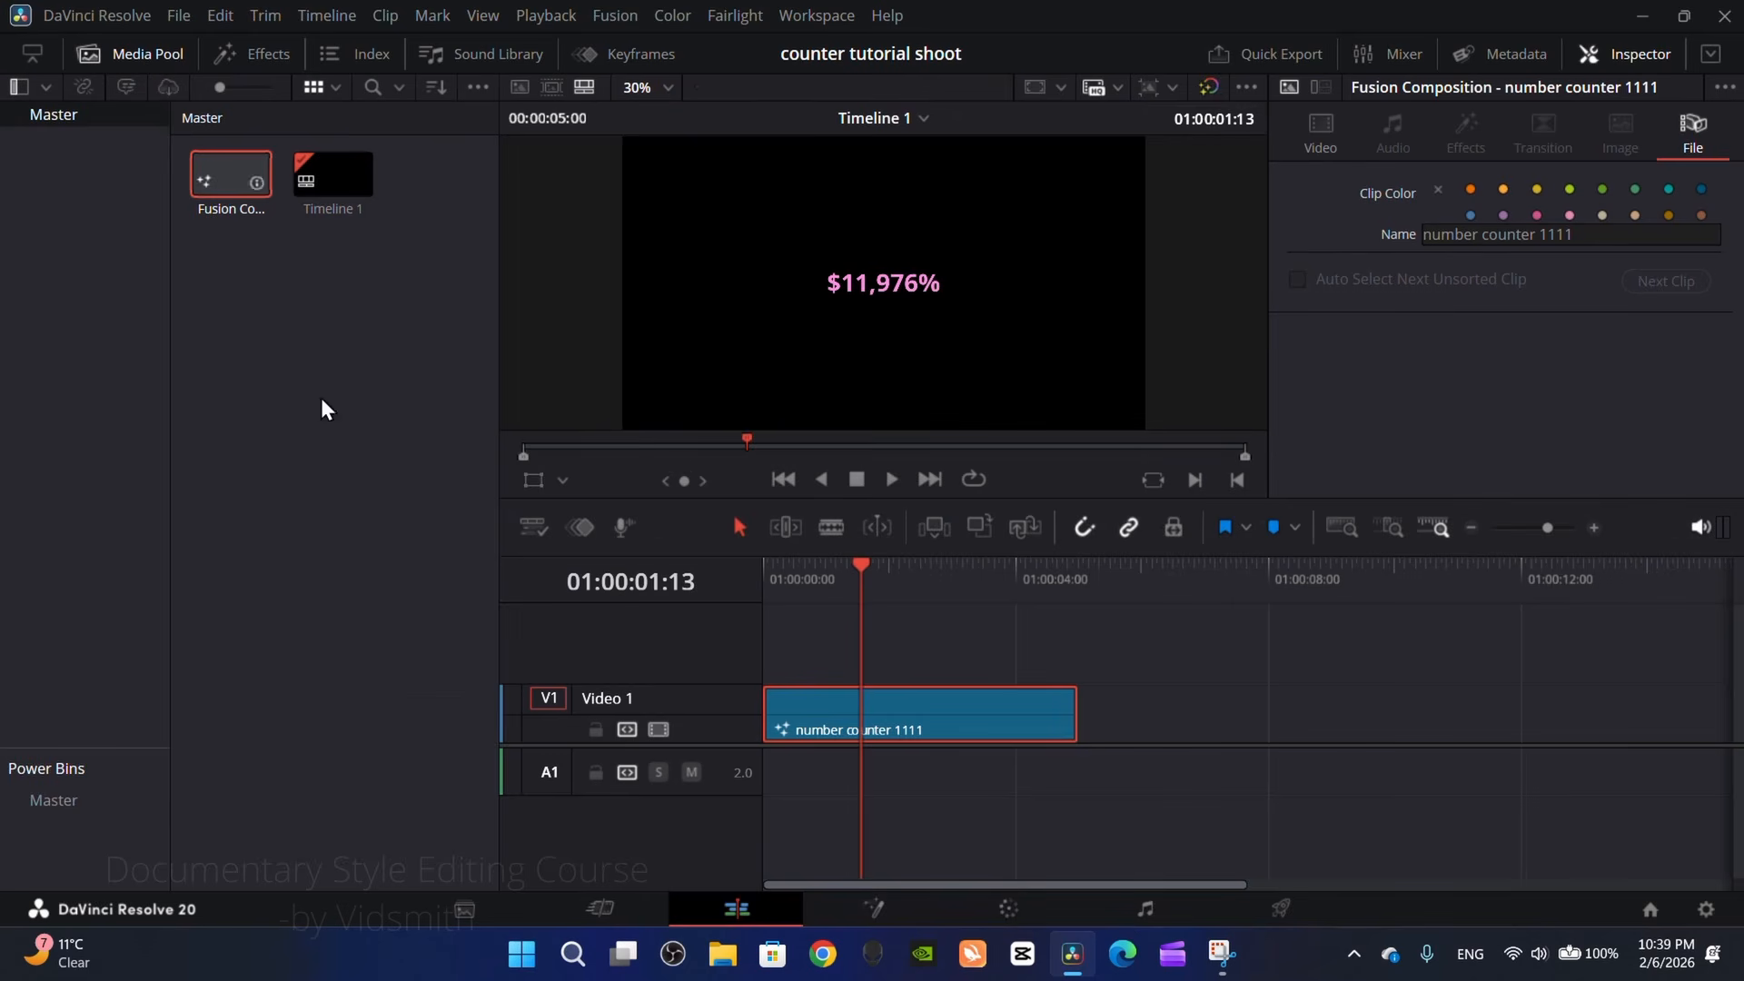
left_click(71, 803)
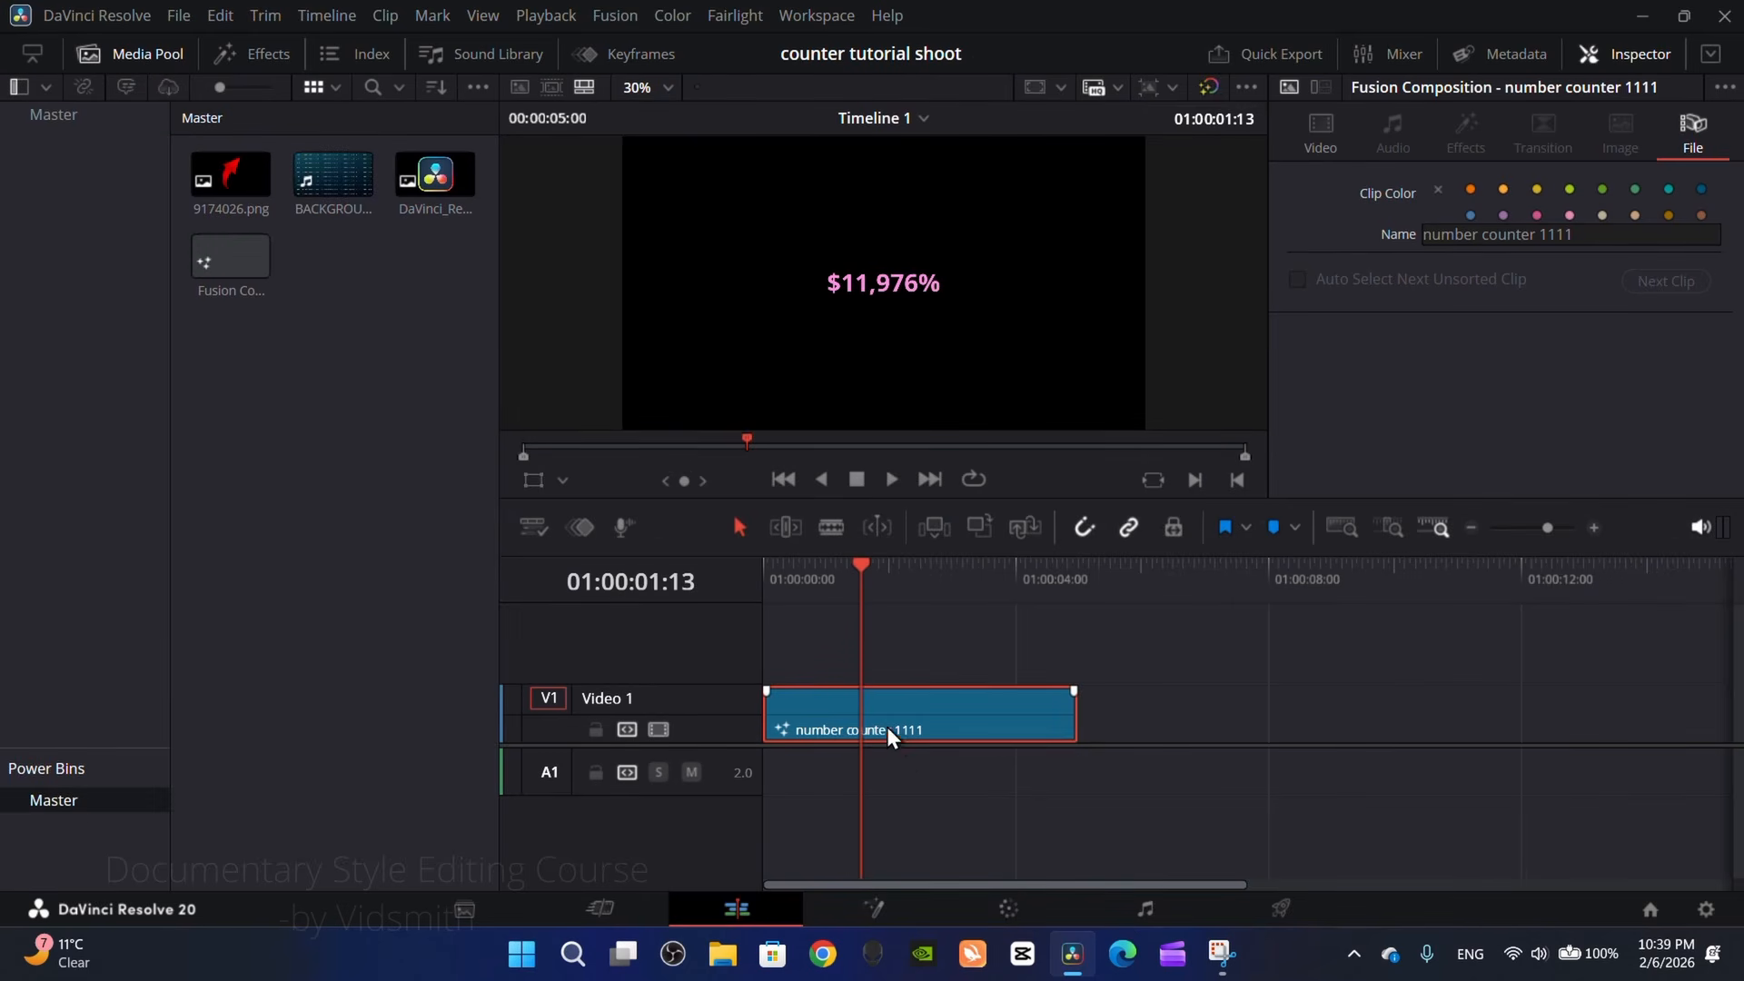
left_click_drag(886, 727, 471, 494)
left_click_drag(285, 364, 285, 363)
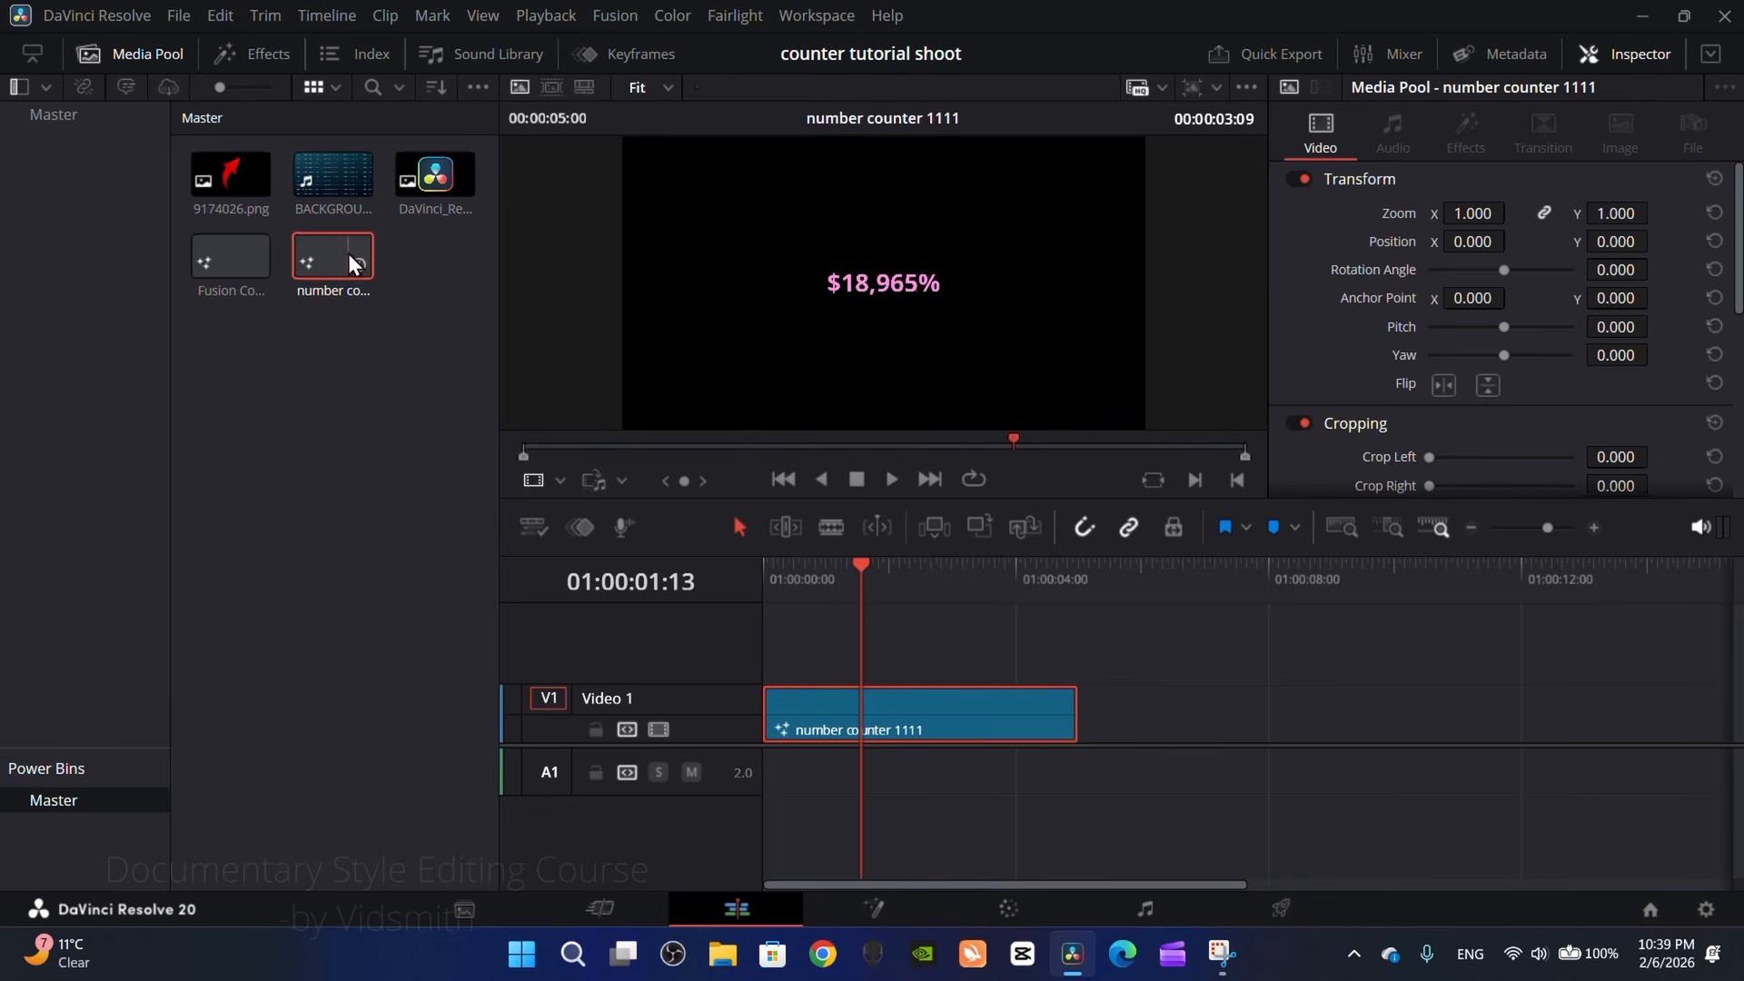
left_click(373, 466)
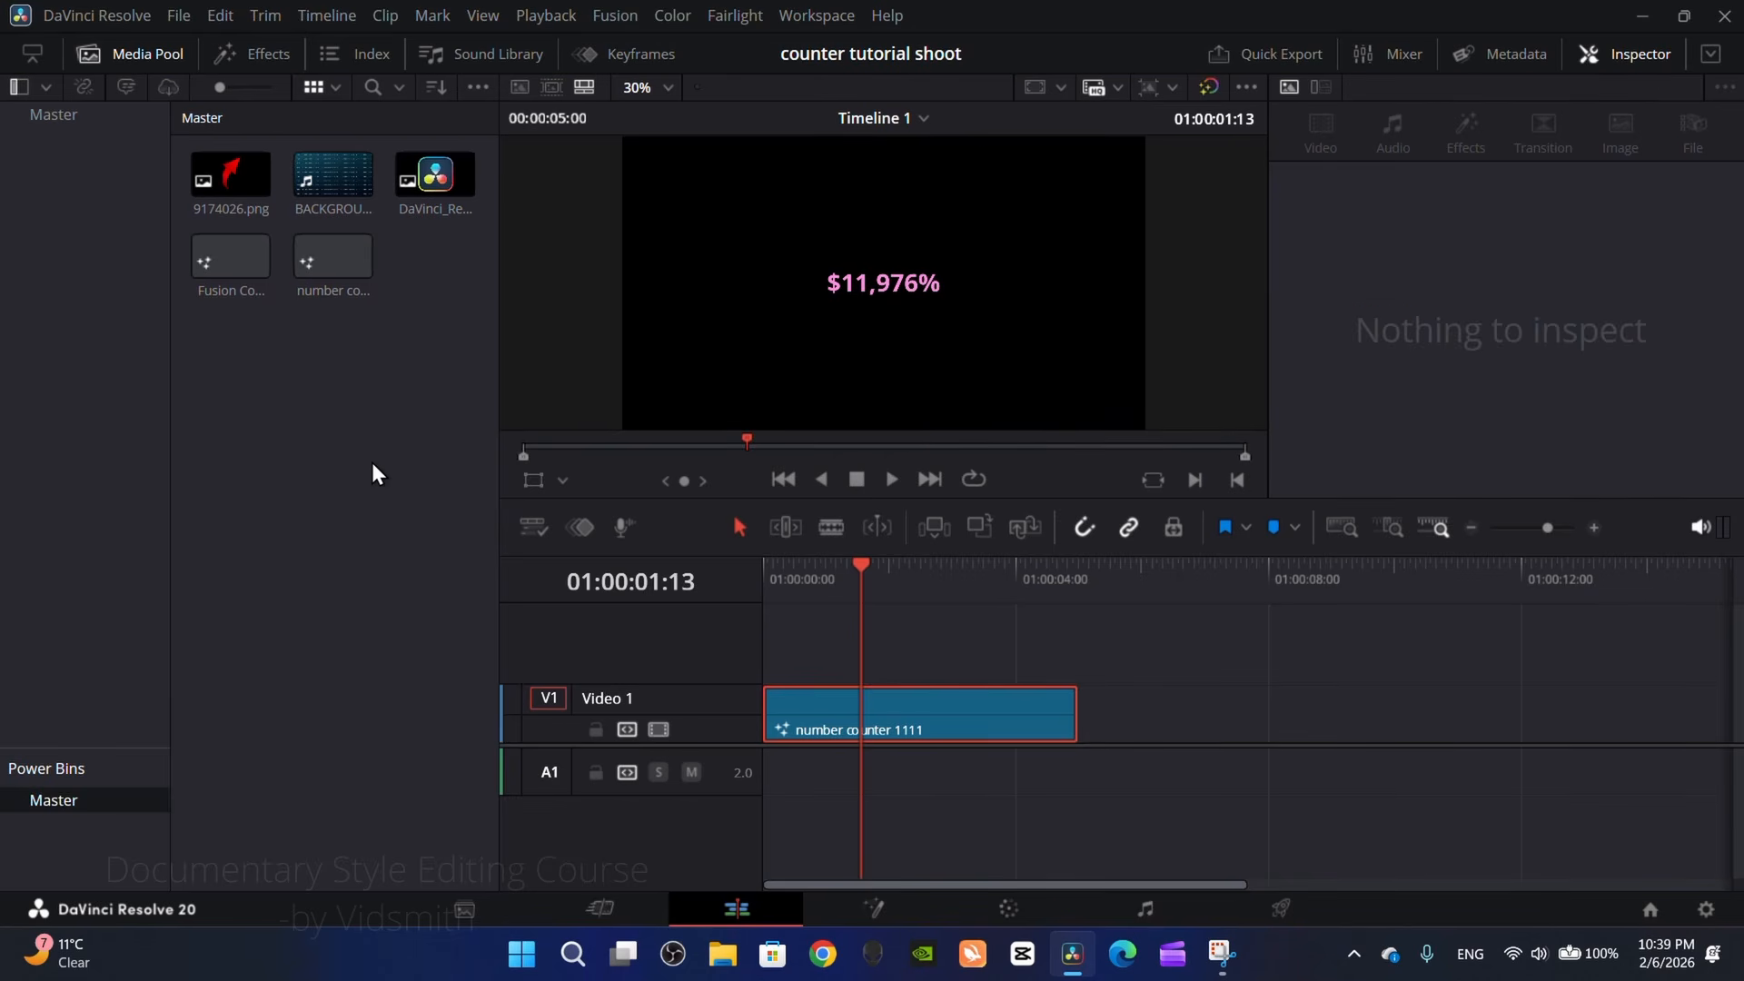
left_click(479, 87)
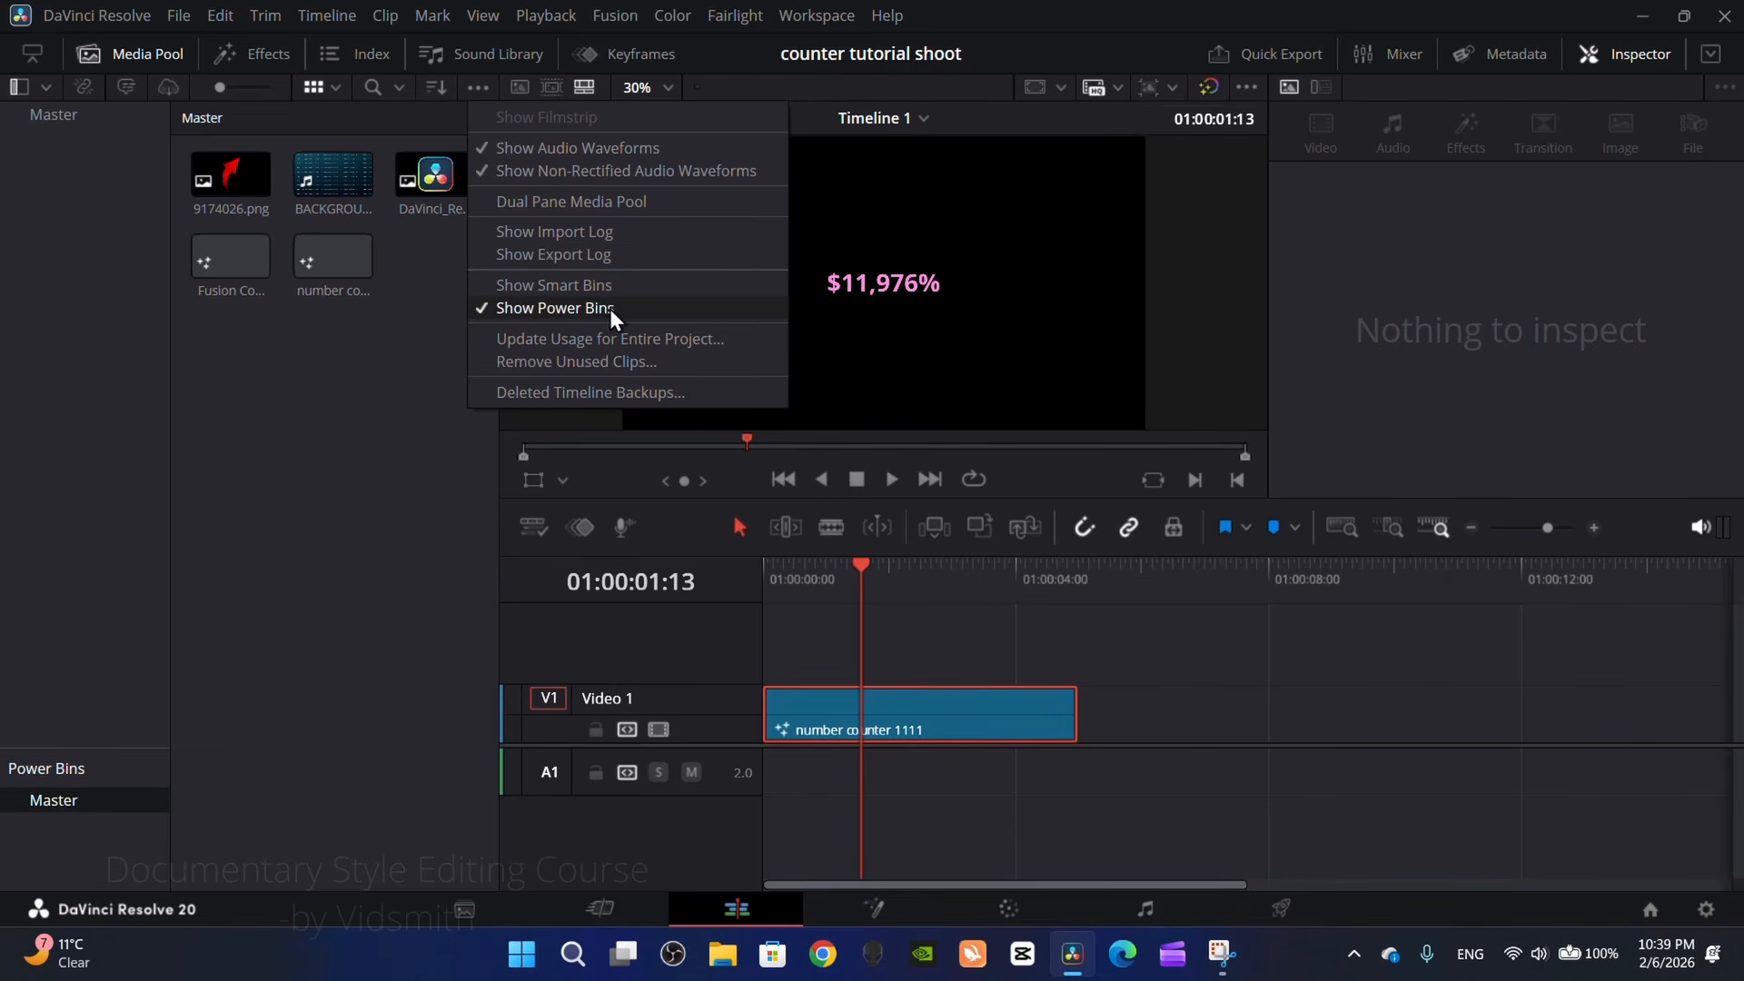
left_click(303, 399)
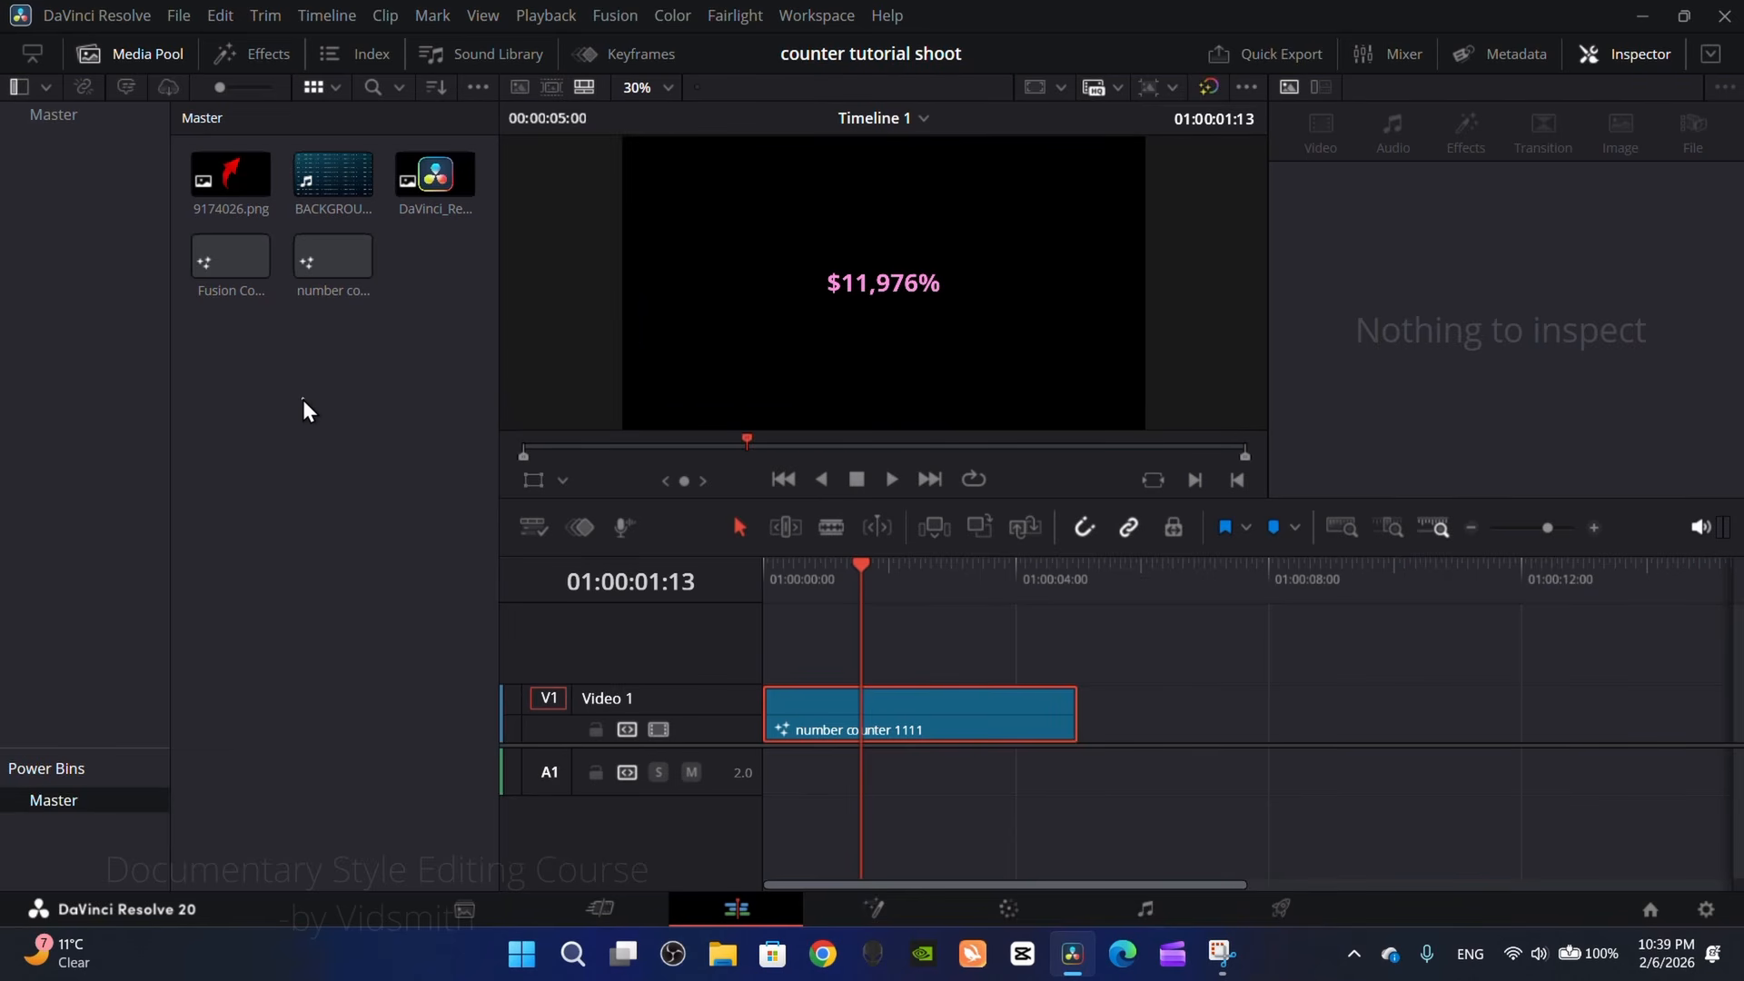
Step: Open the preset launch video project and display the contents of its Master power bin
left_click(1650, 907)
double_click(1404, 488)
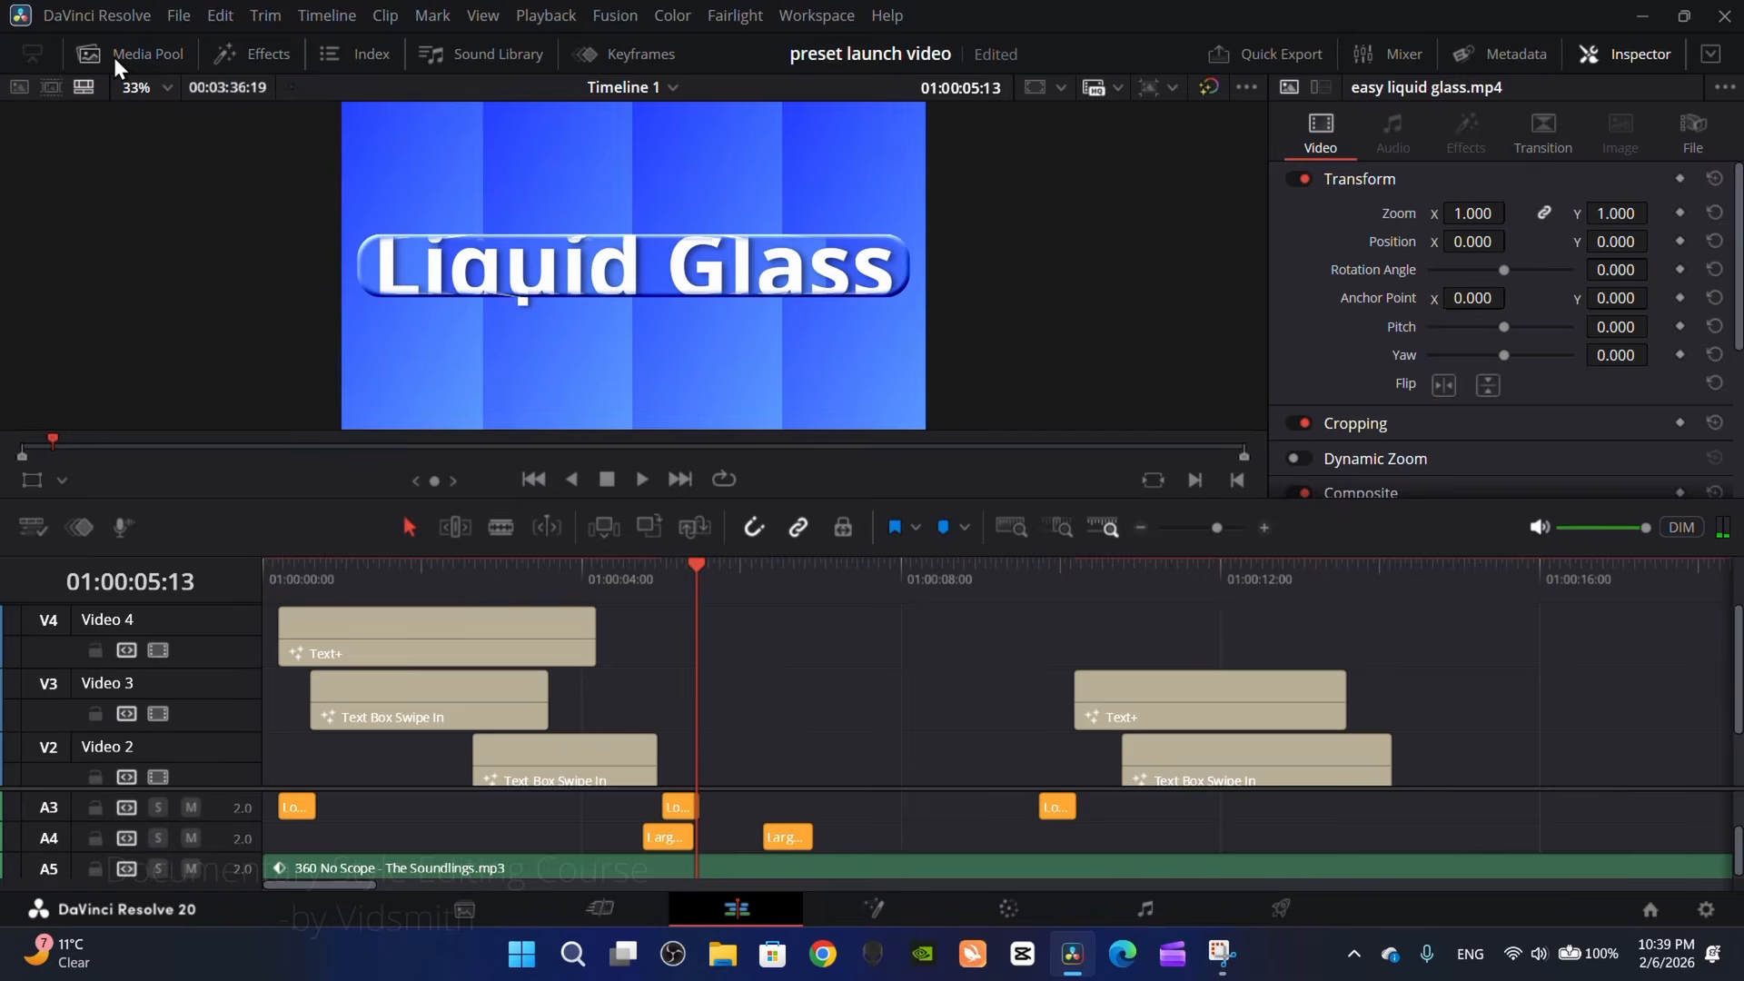
left_click(136, 54)
left_click(56, 805)
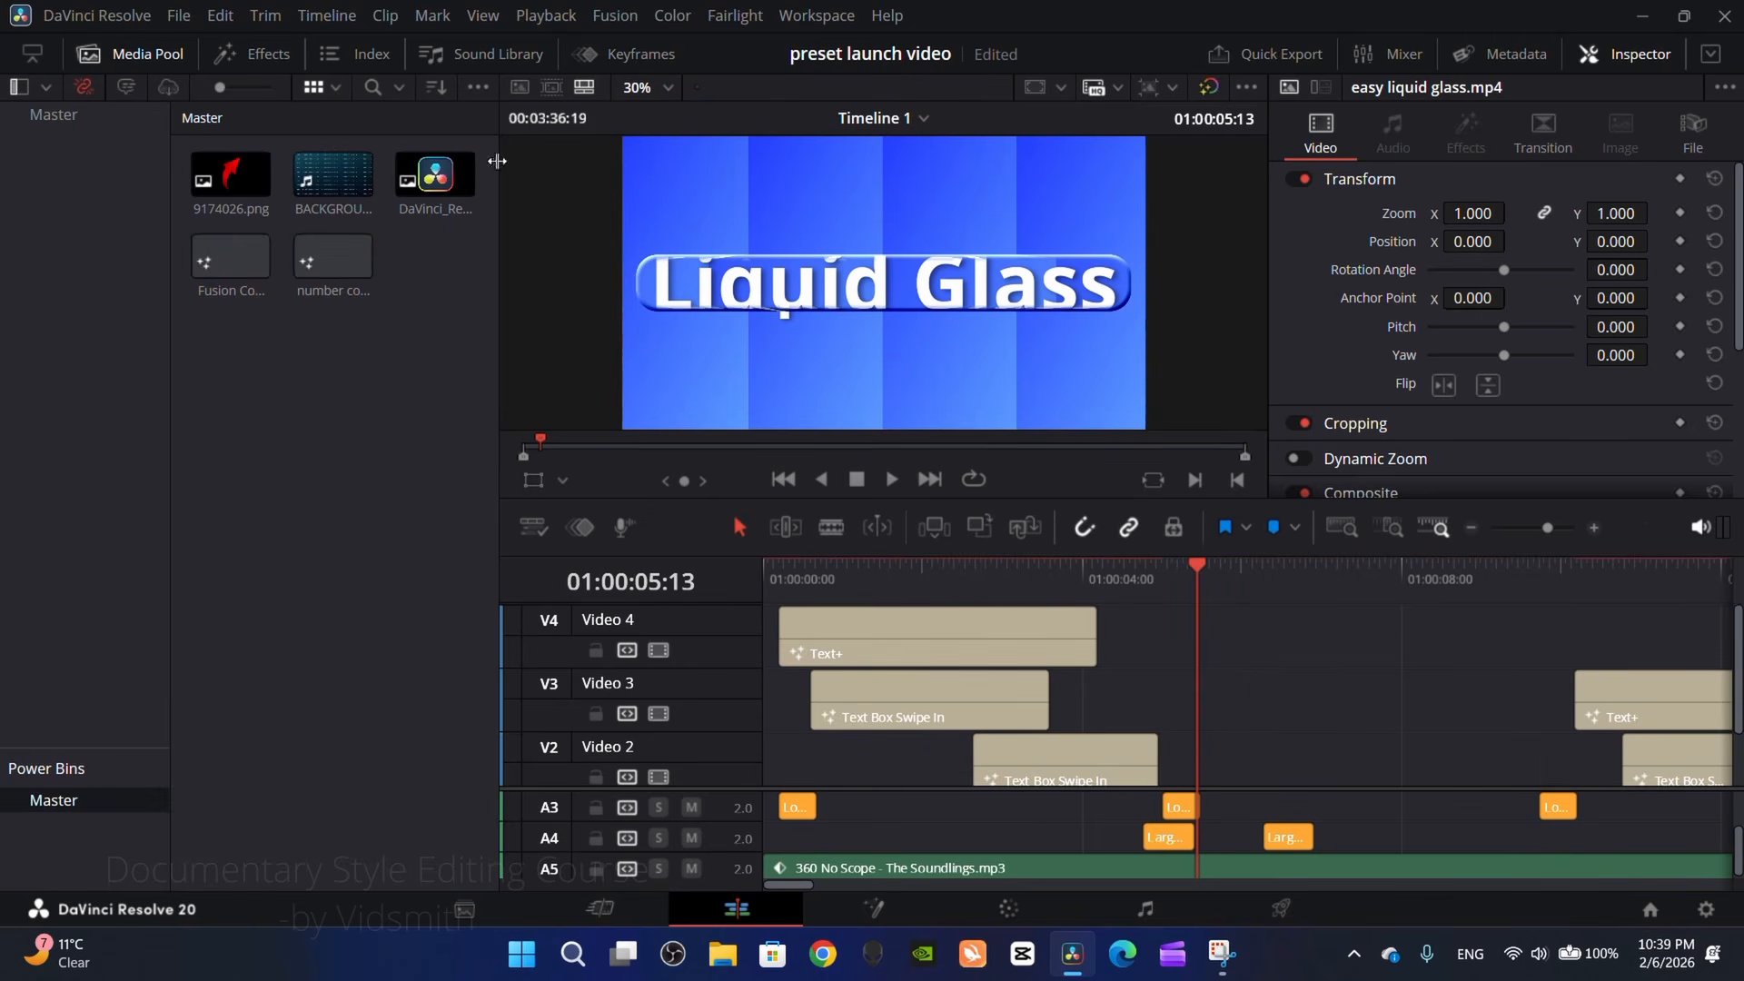
Step: Place the number counter 1111 clip from the power bin on the Video 4 track, near the playhead, and hide the media pool
left_click(306, 270)
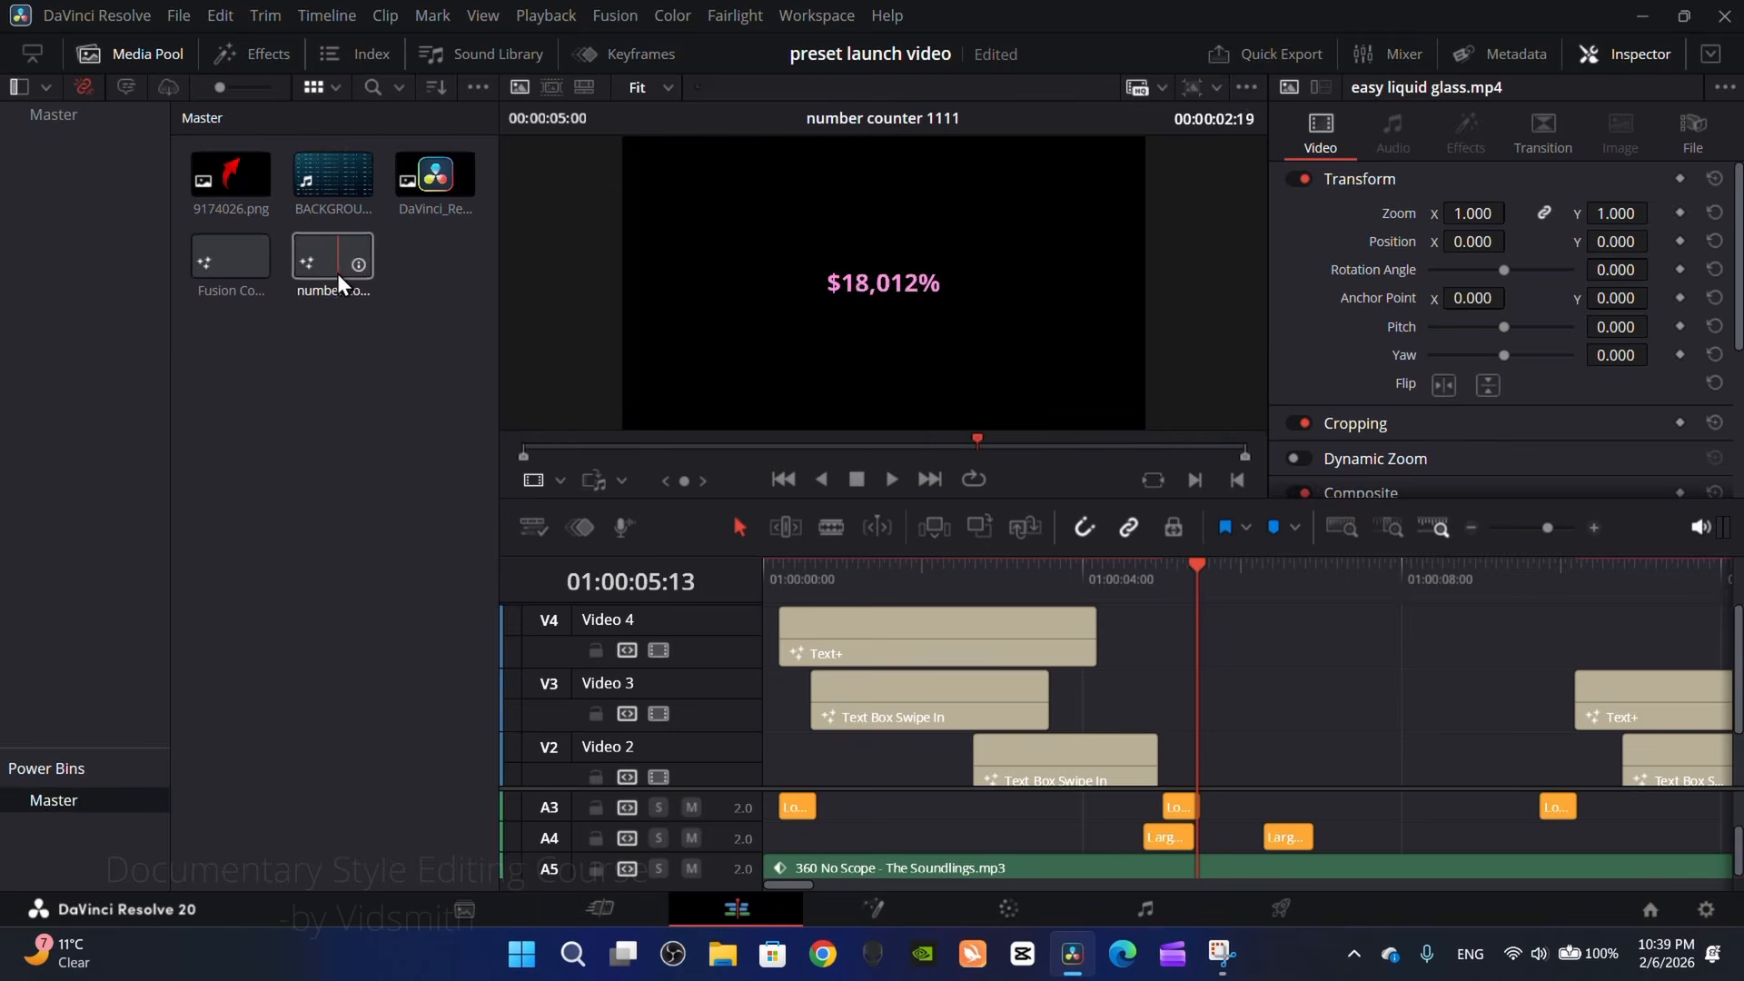
left_click_drag(335, 259, 1190, 641)
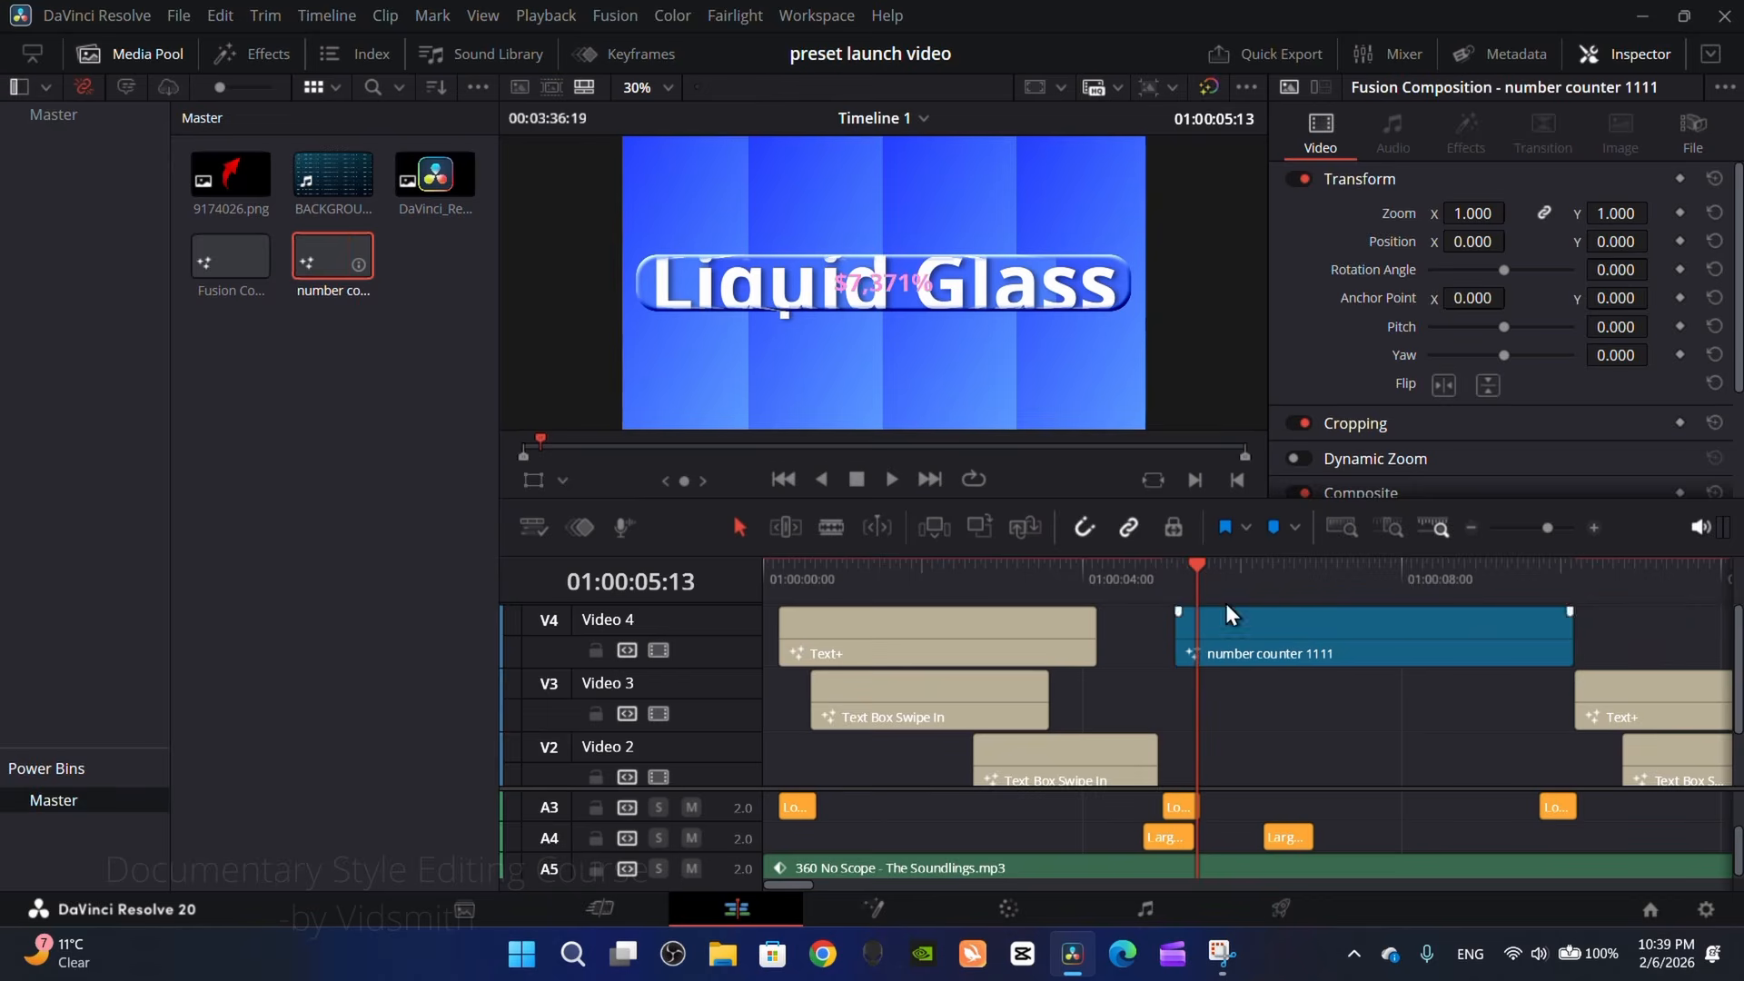
left_click(150, 56)
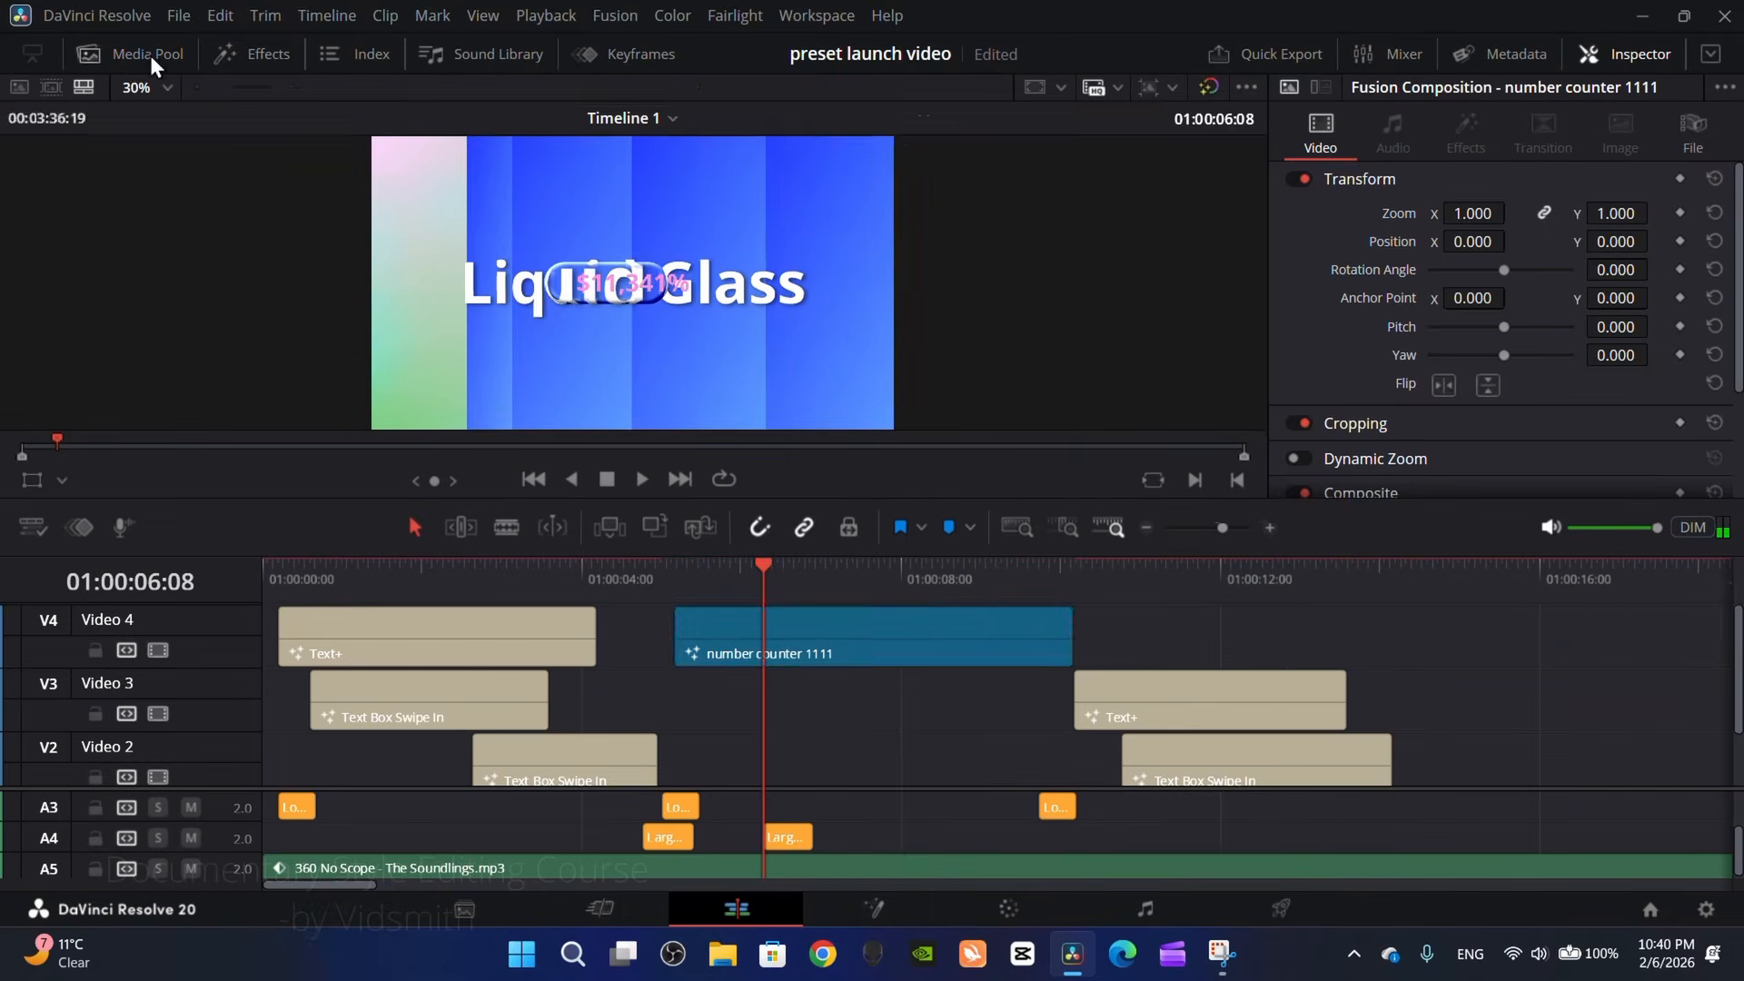
Step: Open the placed counter clip's composition on the Fusion page and change the Text1 color to red
left_click(871, 907)
left_click_drag(968, 275, 1011, 361)
key("ctrl+z")
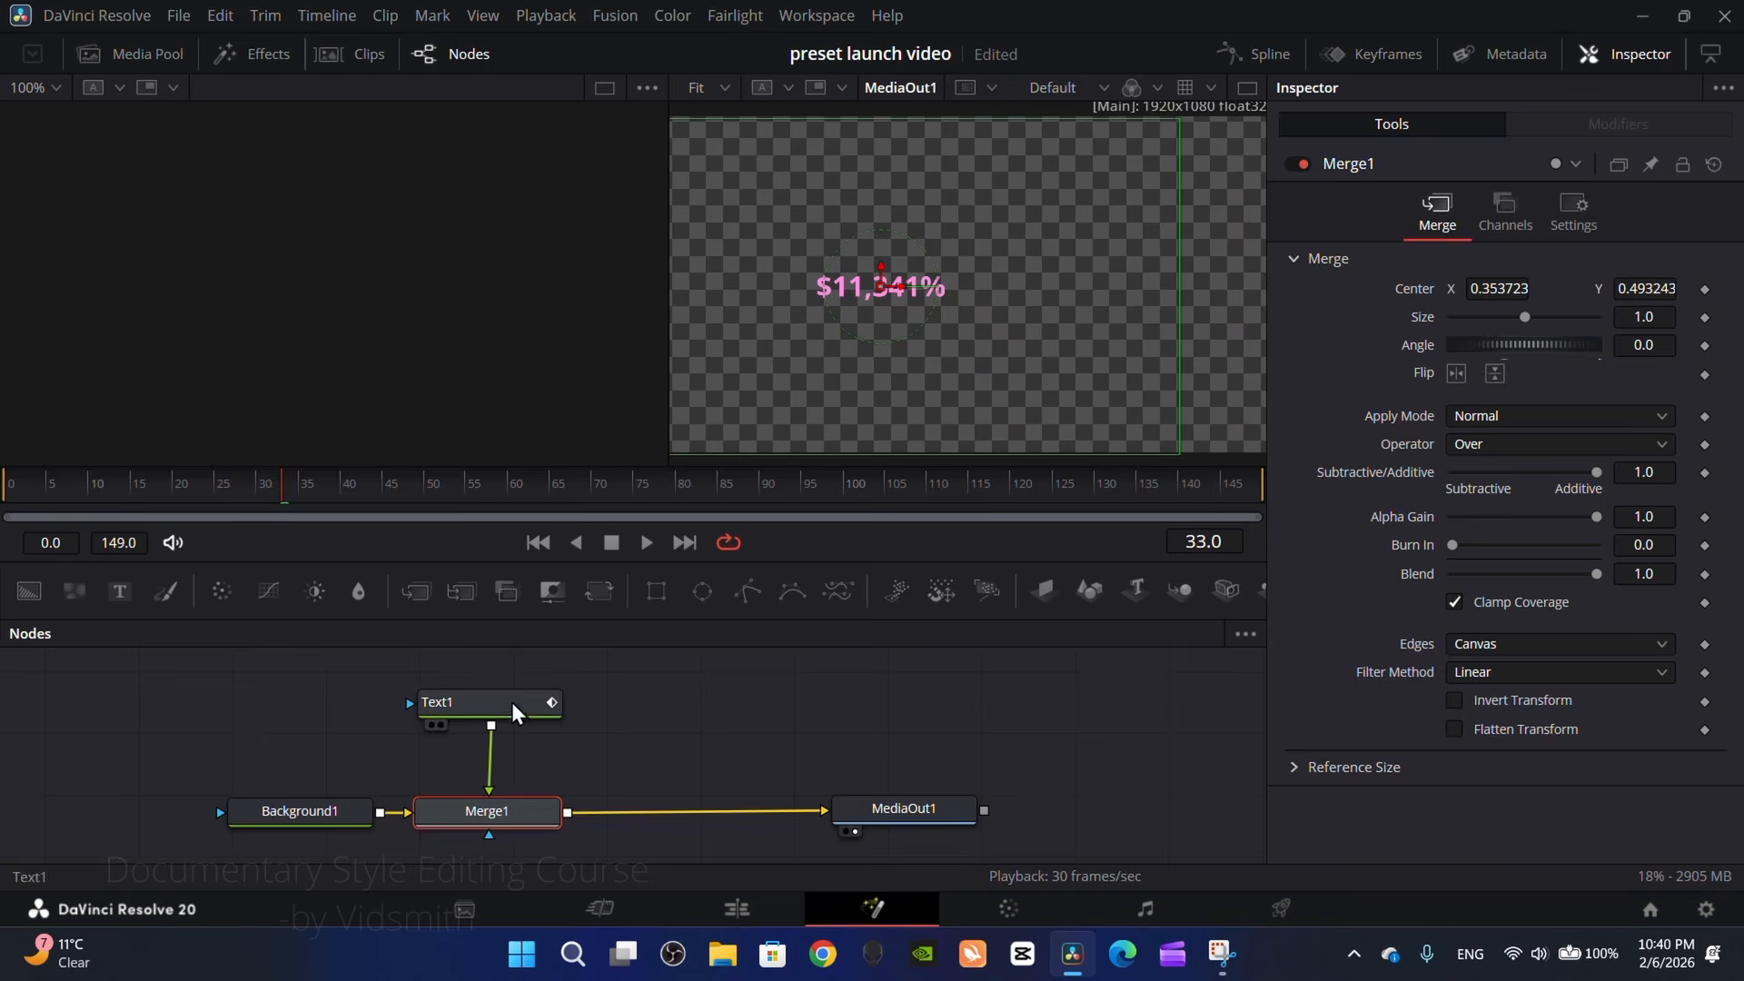
left_click(455, 702)
left_click(1493, 614)
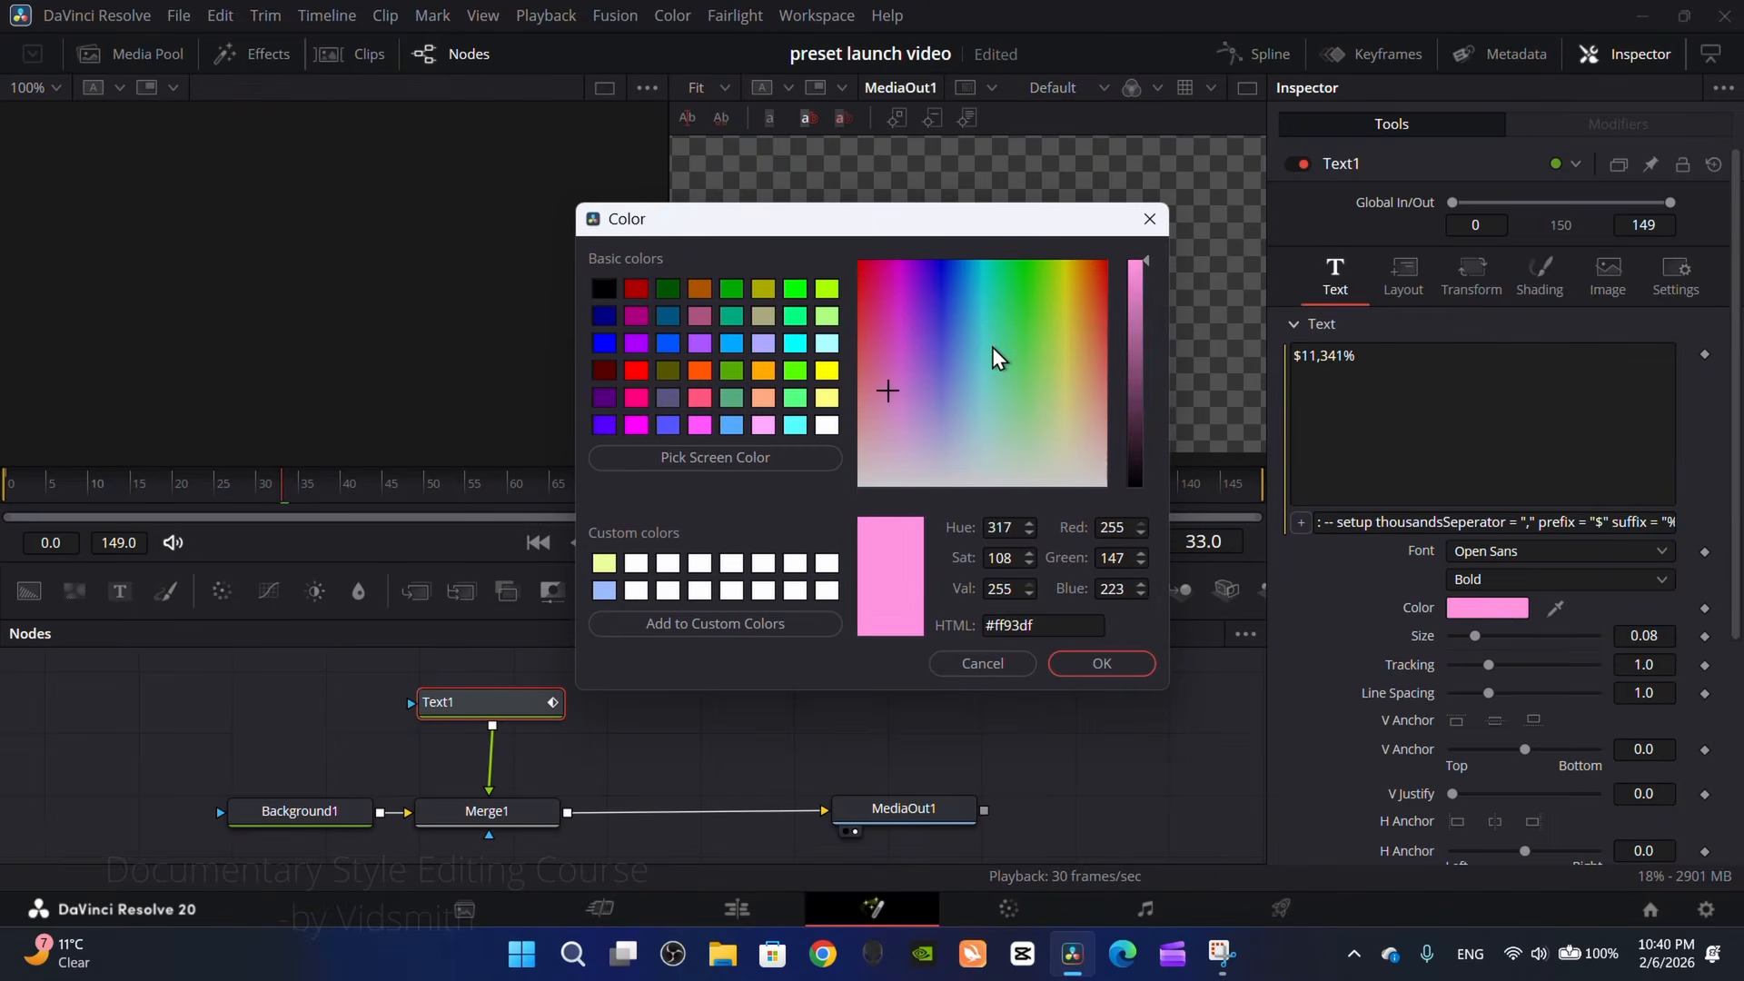
left_click_drag(999, 337, 756, 234)
left_click(1106, 664)
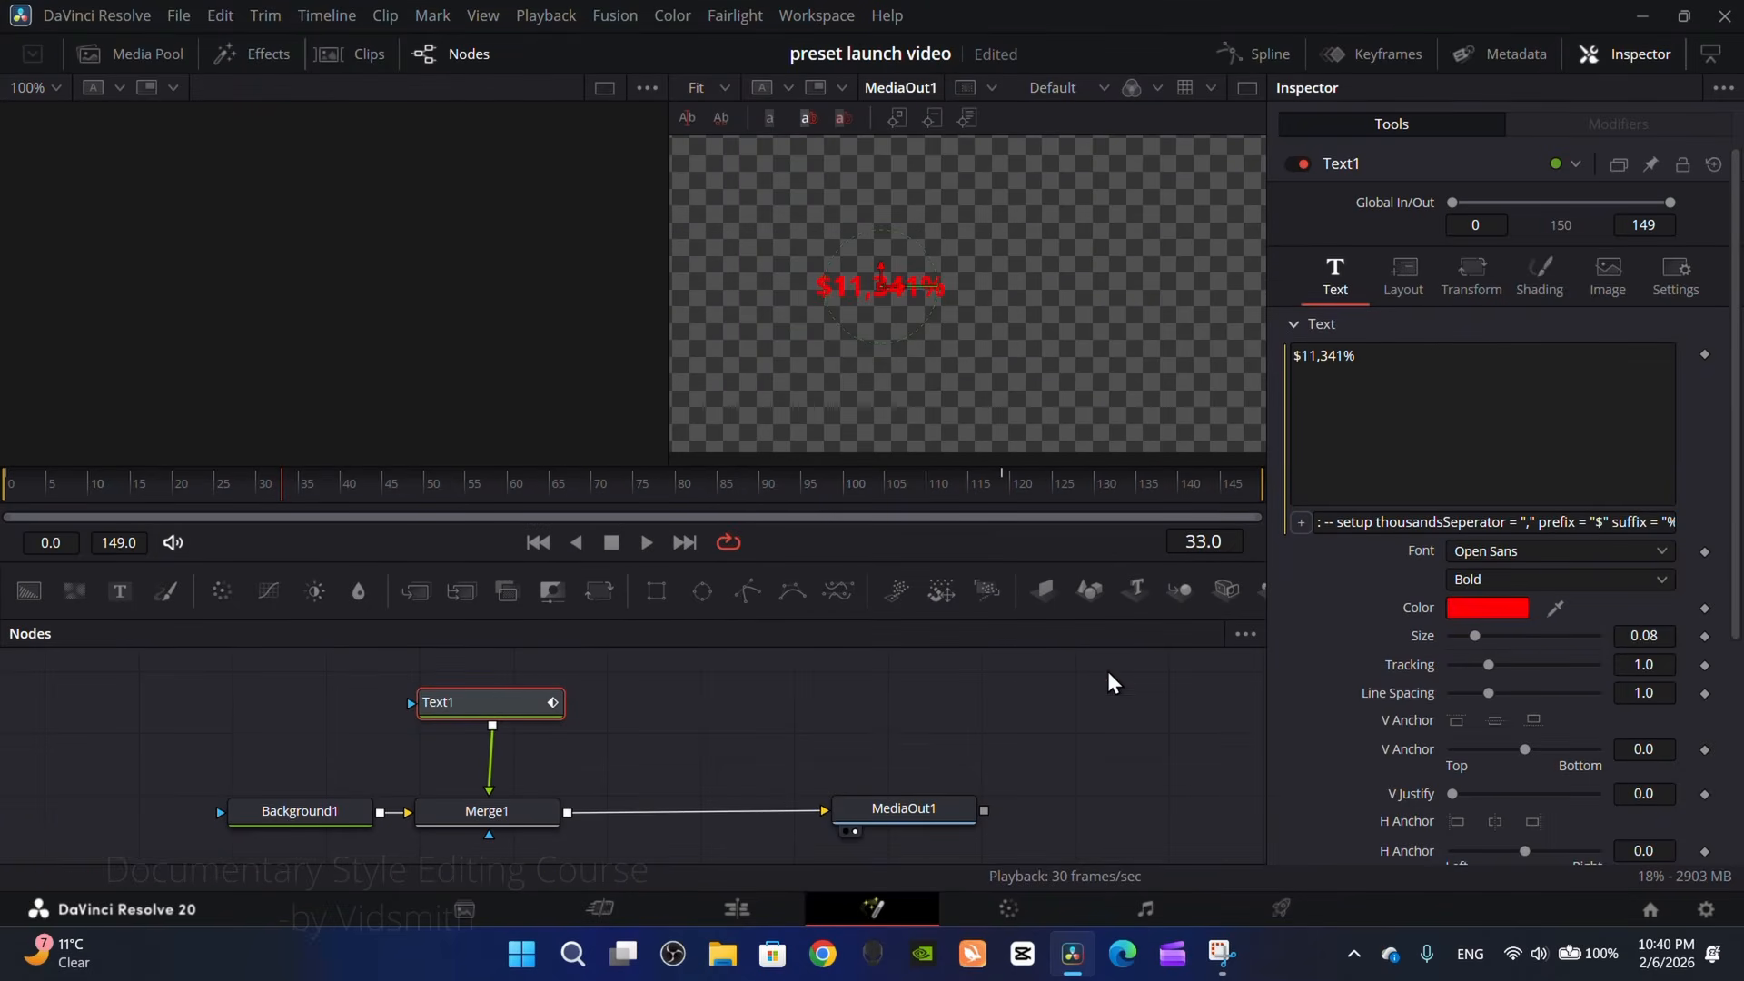
Step: Enlarge the Text1 counter to size 0.2874 and move it near the frame's center, returning to the Edit page
left_click_drag(1477, 656, 1542, 659)
left_click_drag(881, 277, 1017, 283)
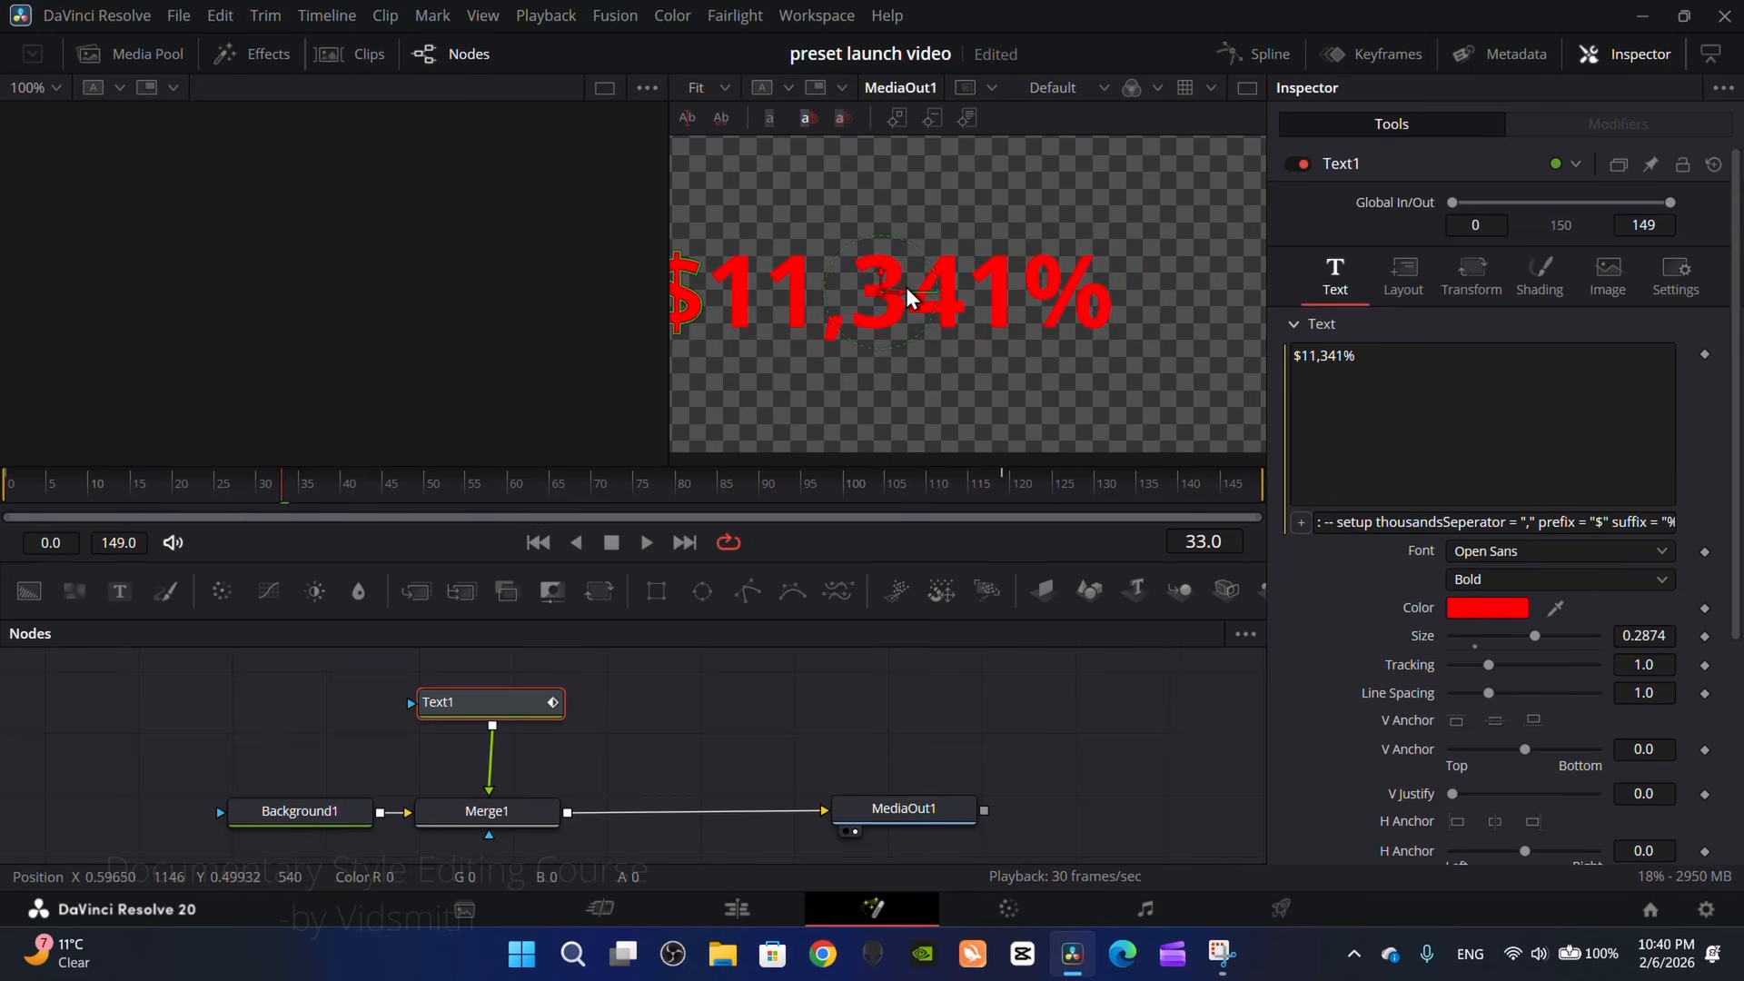
left_click_drag(883, 300, 986, 295)
left_click(740, 908)
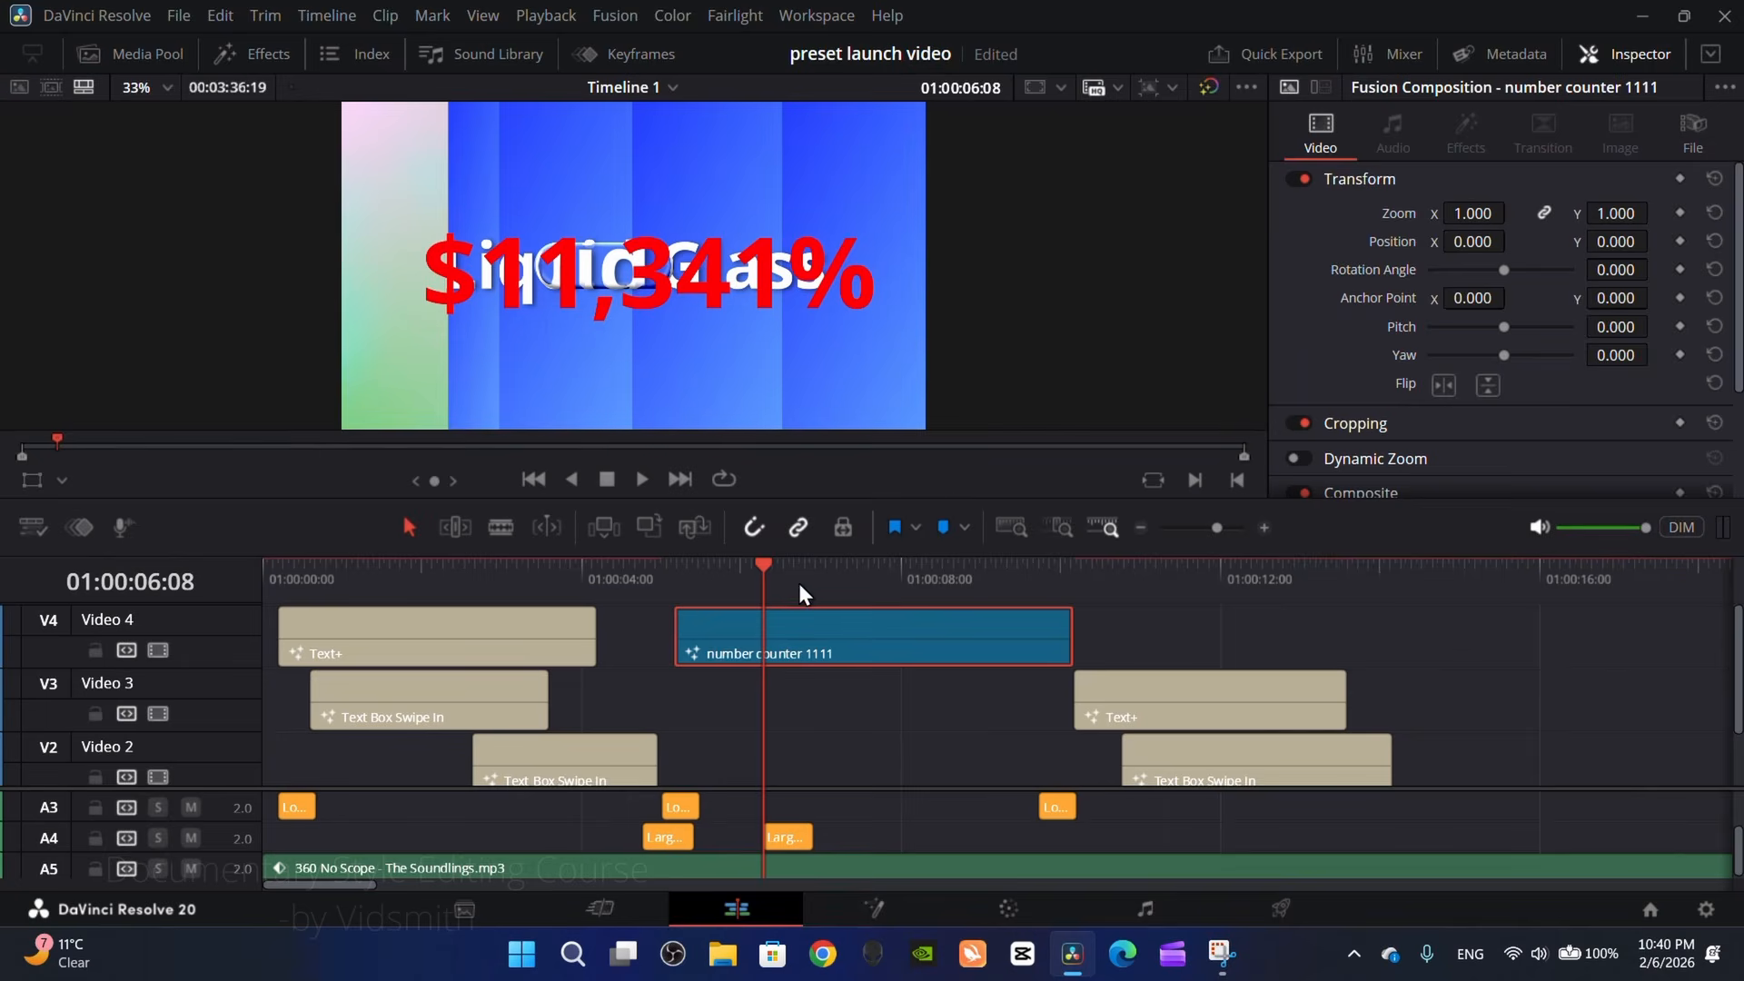
left_click_drag(798, 583, 805, 625)
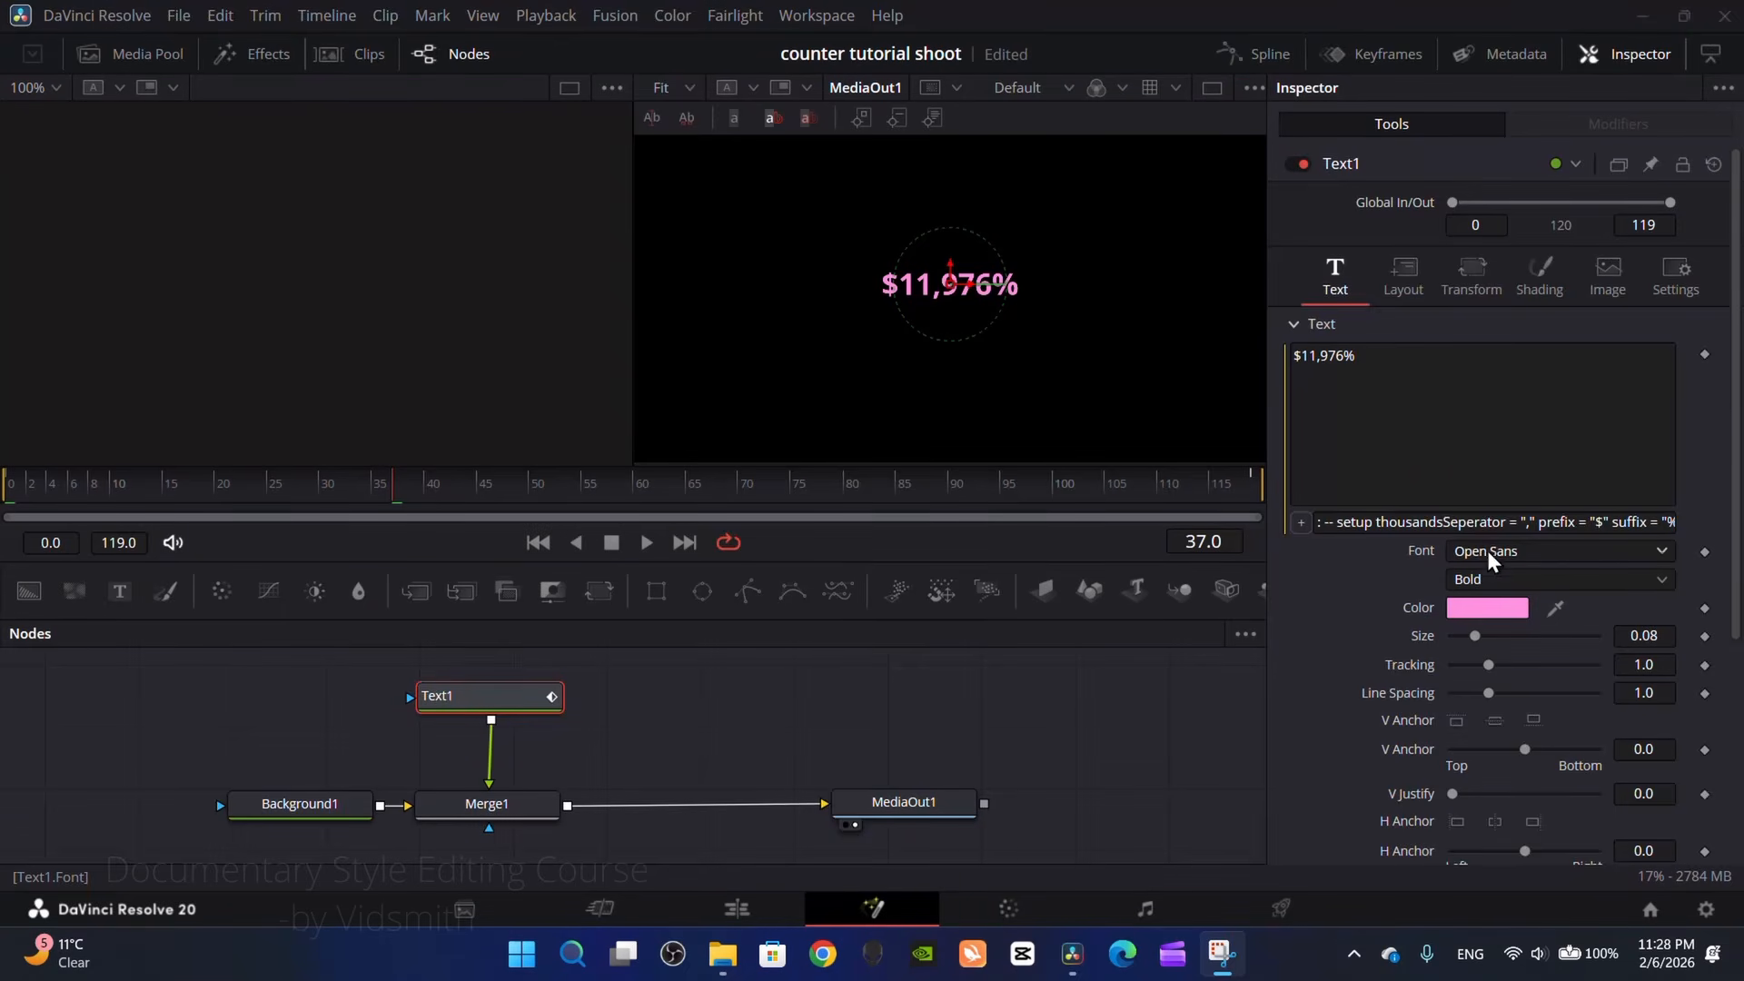
Step: In the counter tutorial shoot project, empty the prefix in Text1's expression, set the suffix to "subscribers", and scrub through the result
left_click(1461, 525)
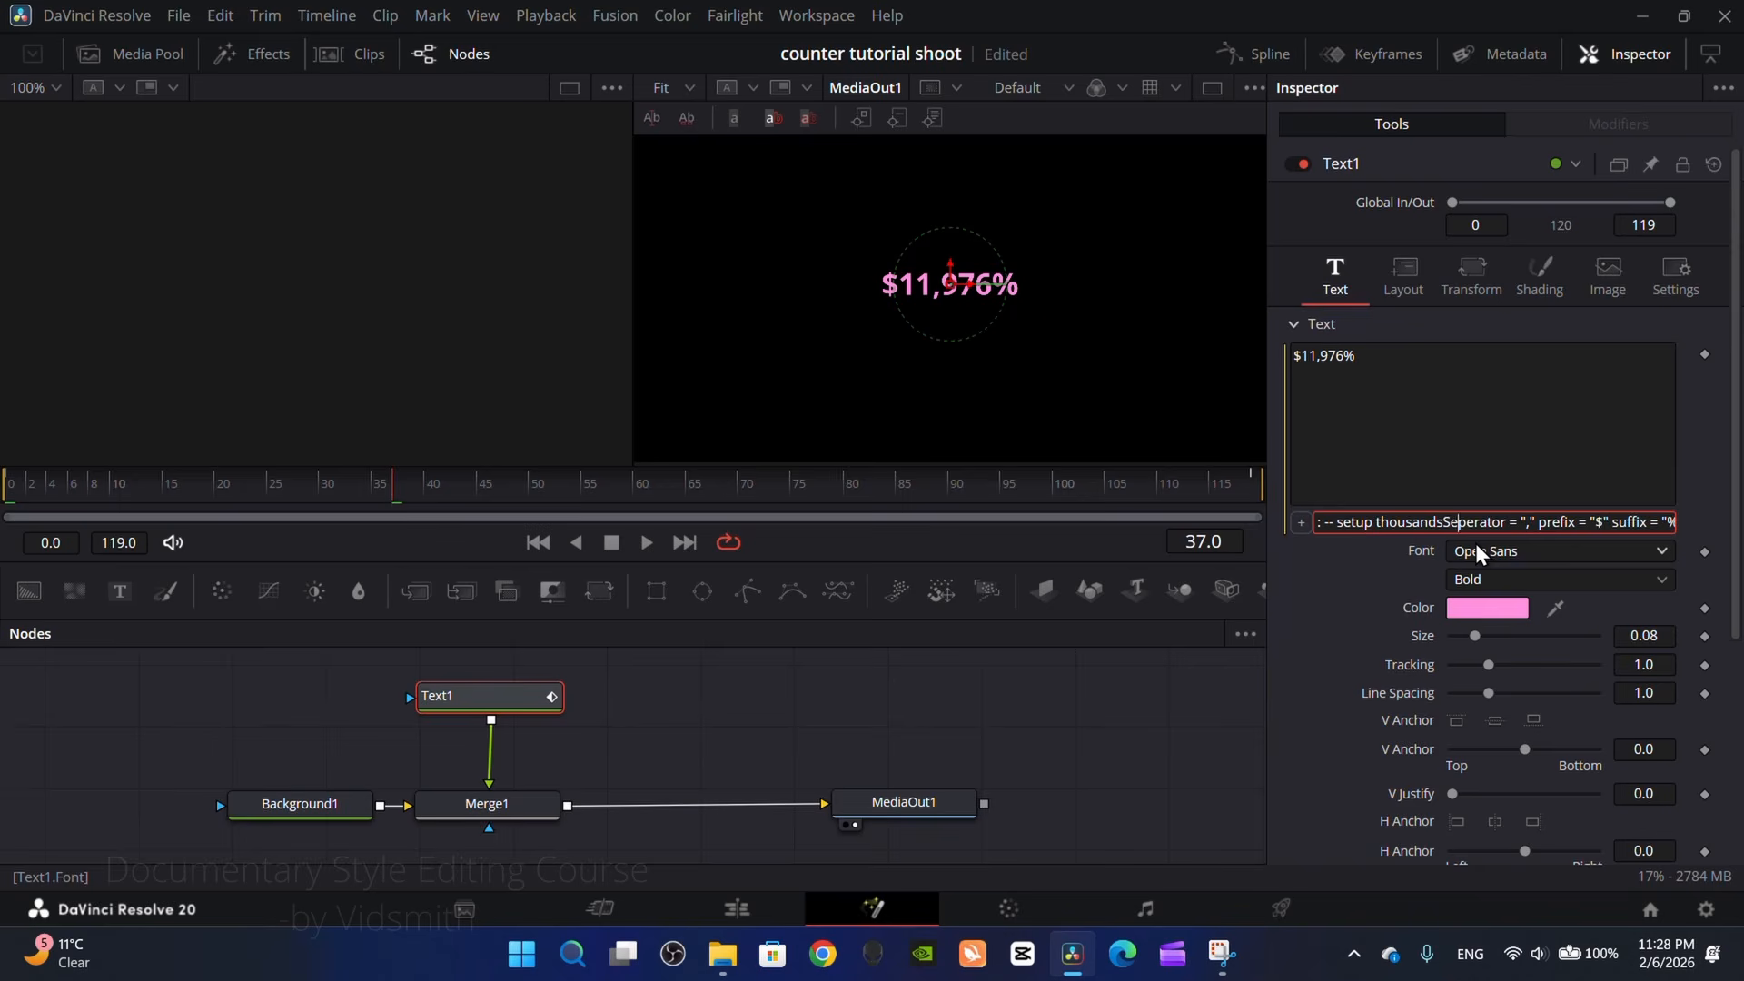
key("Right")
key("Right")
key("Right")
key("Right")
key("Right")
key("Right")
key("Right")
key("Right")
key("Right")
key("Right")
key("Right")
key("Right")
key("Right")
key("Right")
key("Right")
key("Right")
key("Right")
key("Right")
key("Right")
key("Right")
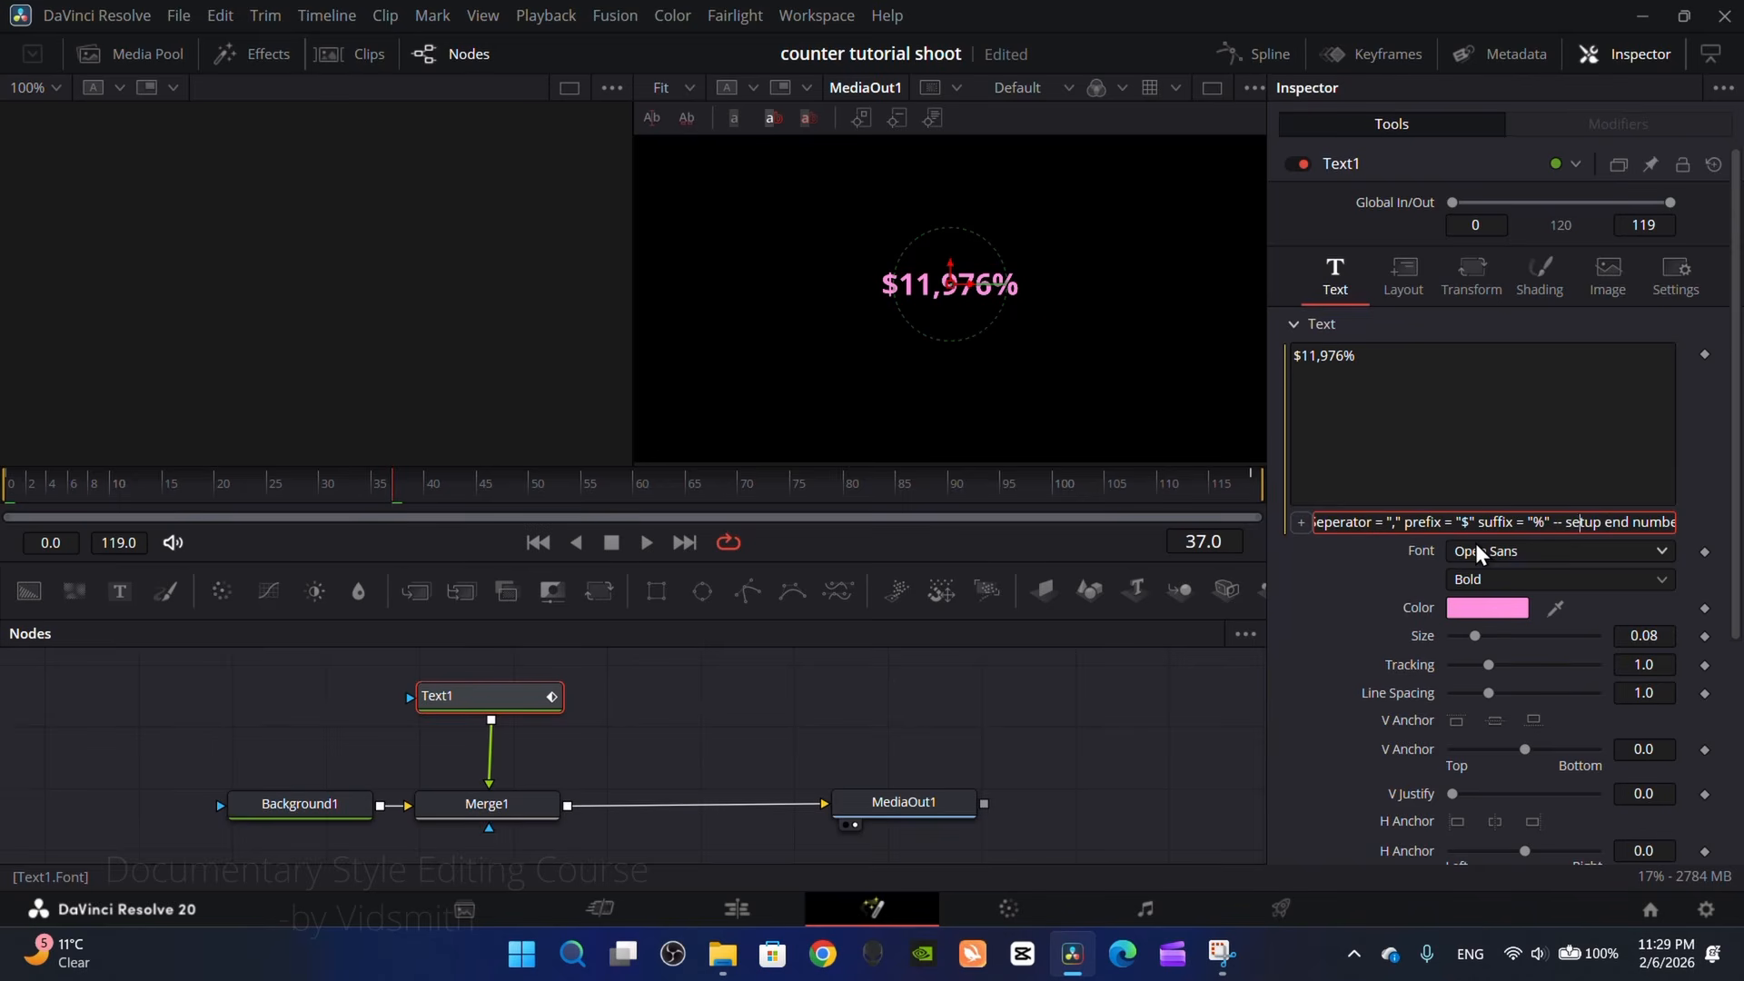
key("BackSpace")
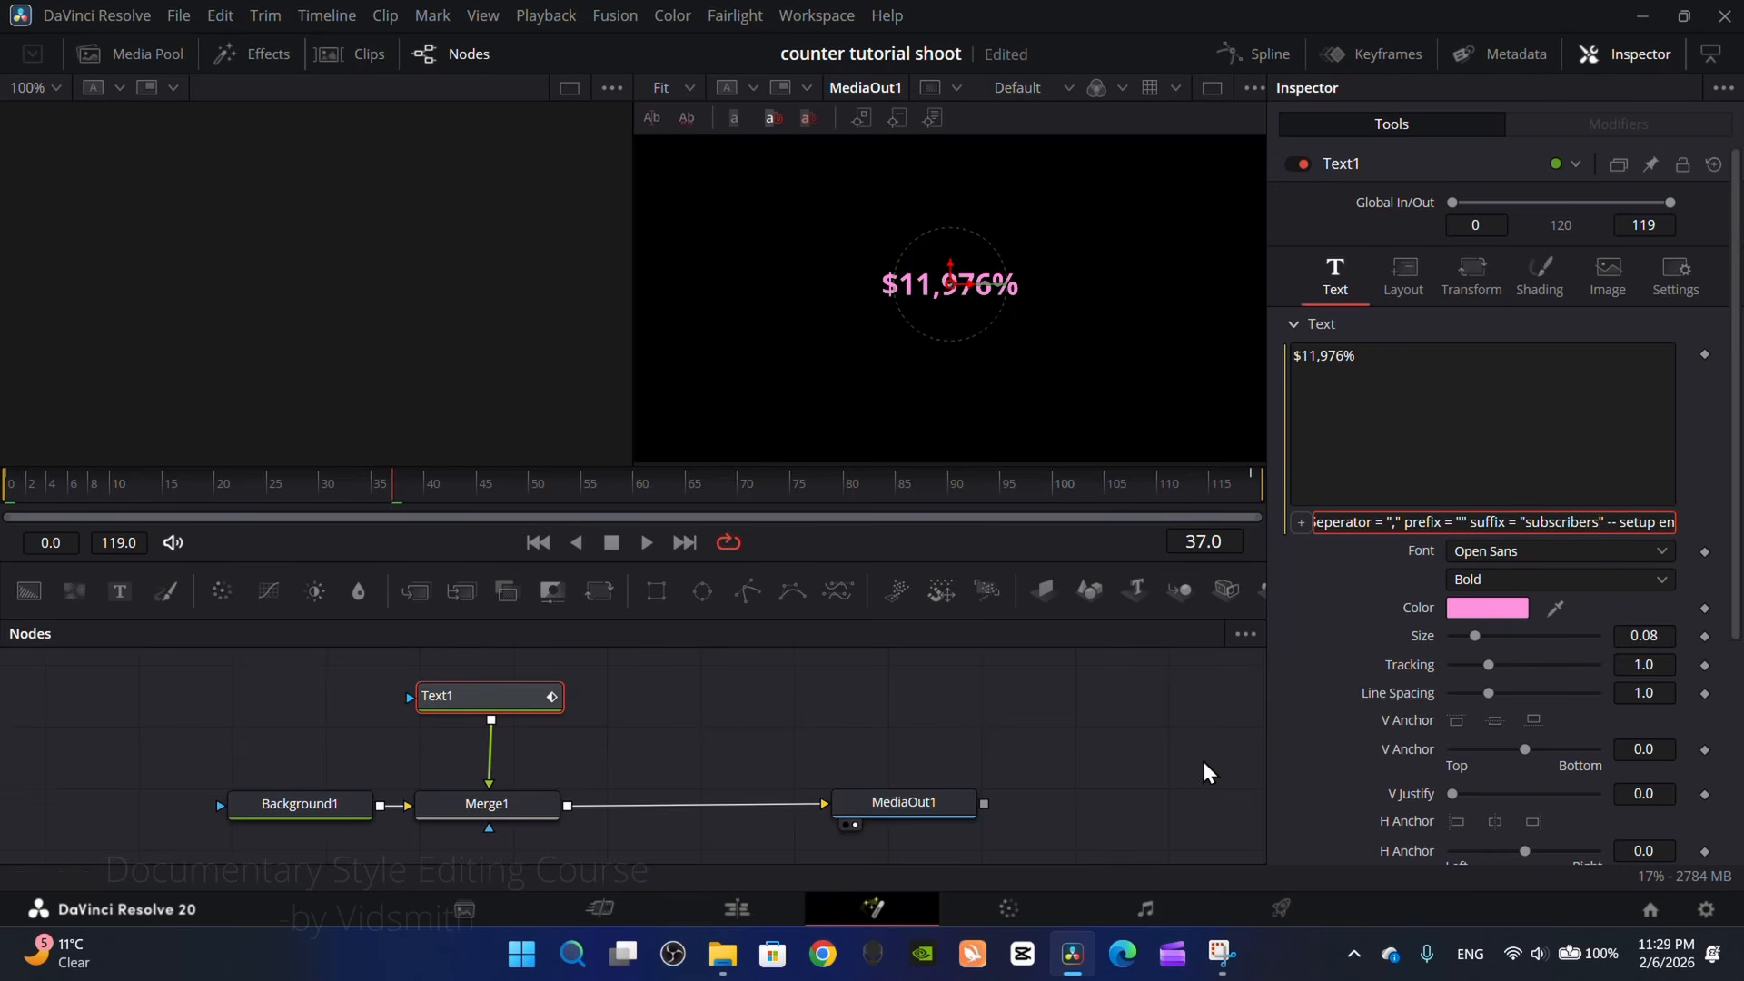
key("Return")
left_click_drag(851, 486, 728, 504)
Step: Add a leading space to the suffix in Text1's expression so it reads " subscribers", and scrub through the counter
left_click(1578, 519)
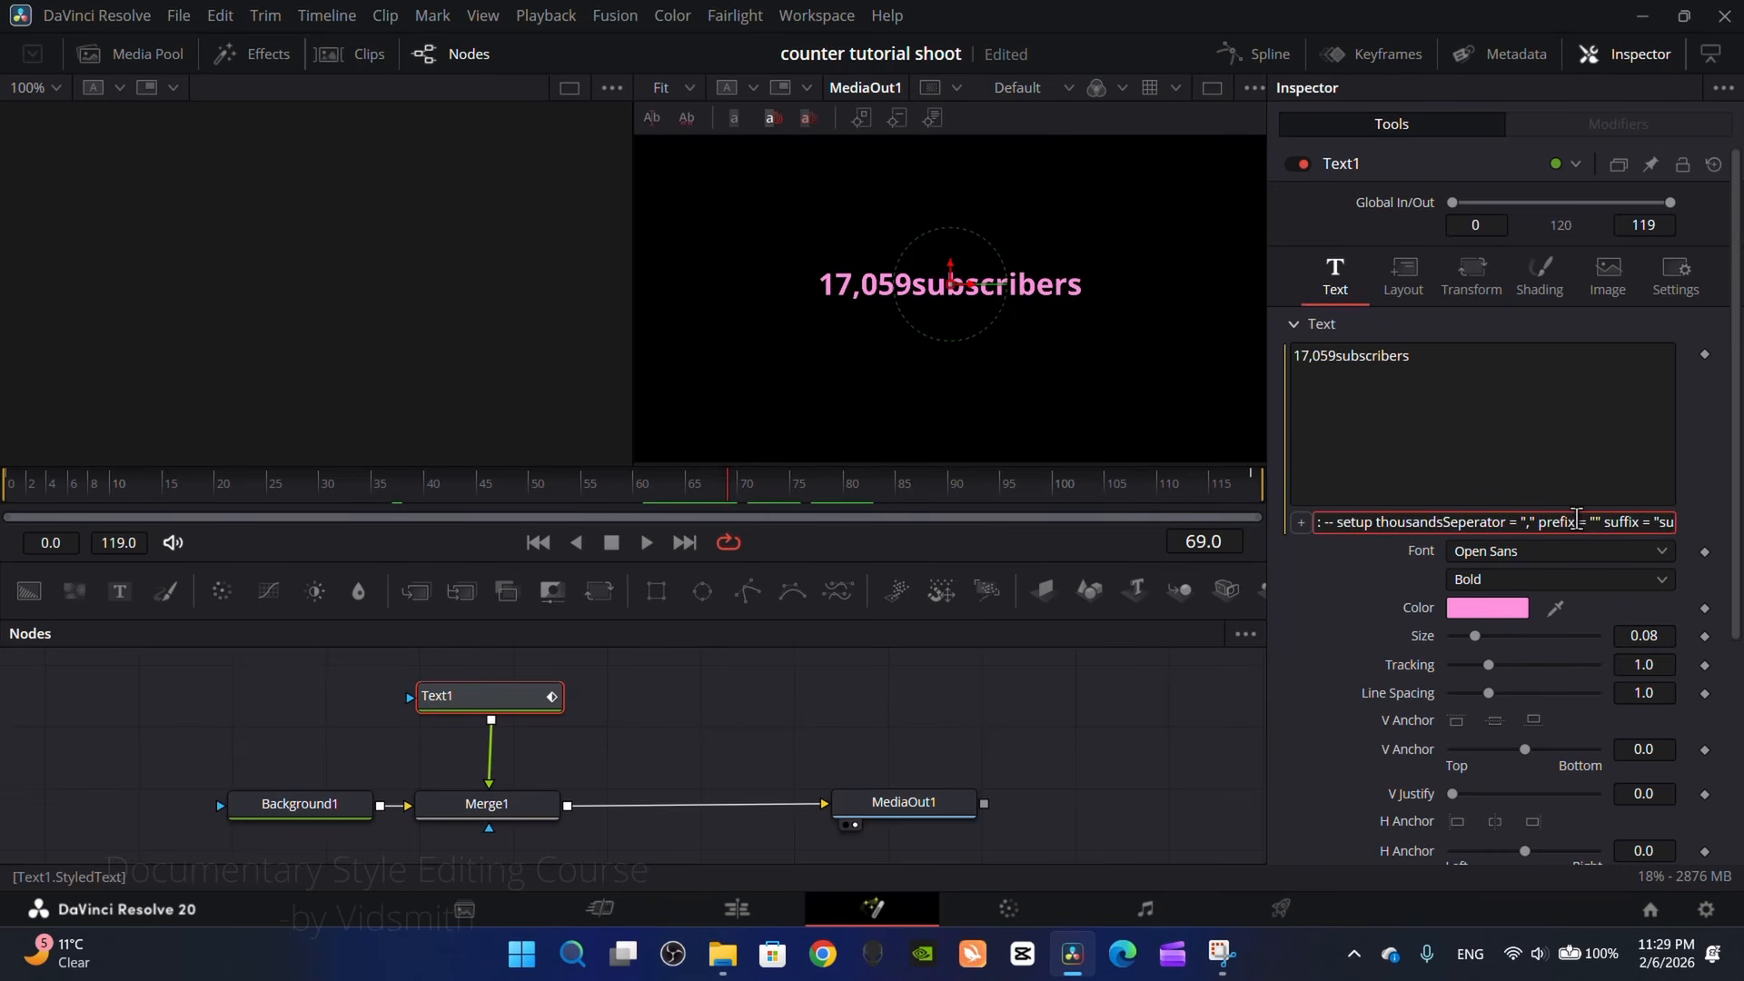
key("Right")
key("Right")
key("Right")
key("Right")
key("Right")
key("Right")
key("Right")
key("Right")
key("Right")
key("Right")
key("Right")
key("Right")
key("Right")
key("Right")
key("Right")
key("Right")
key("Right")
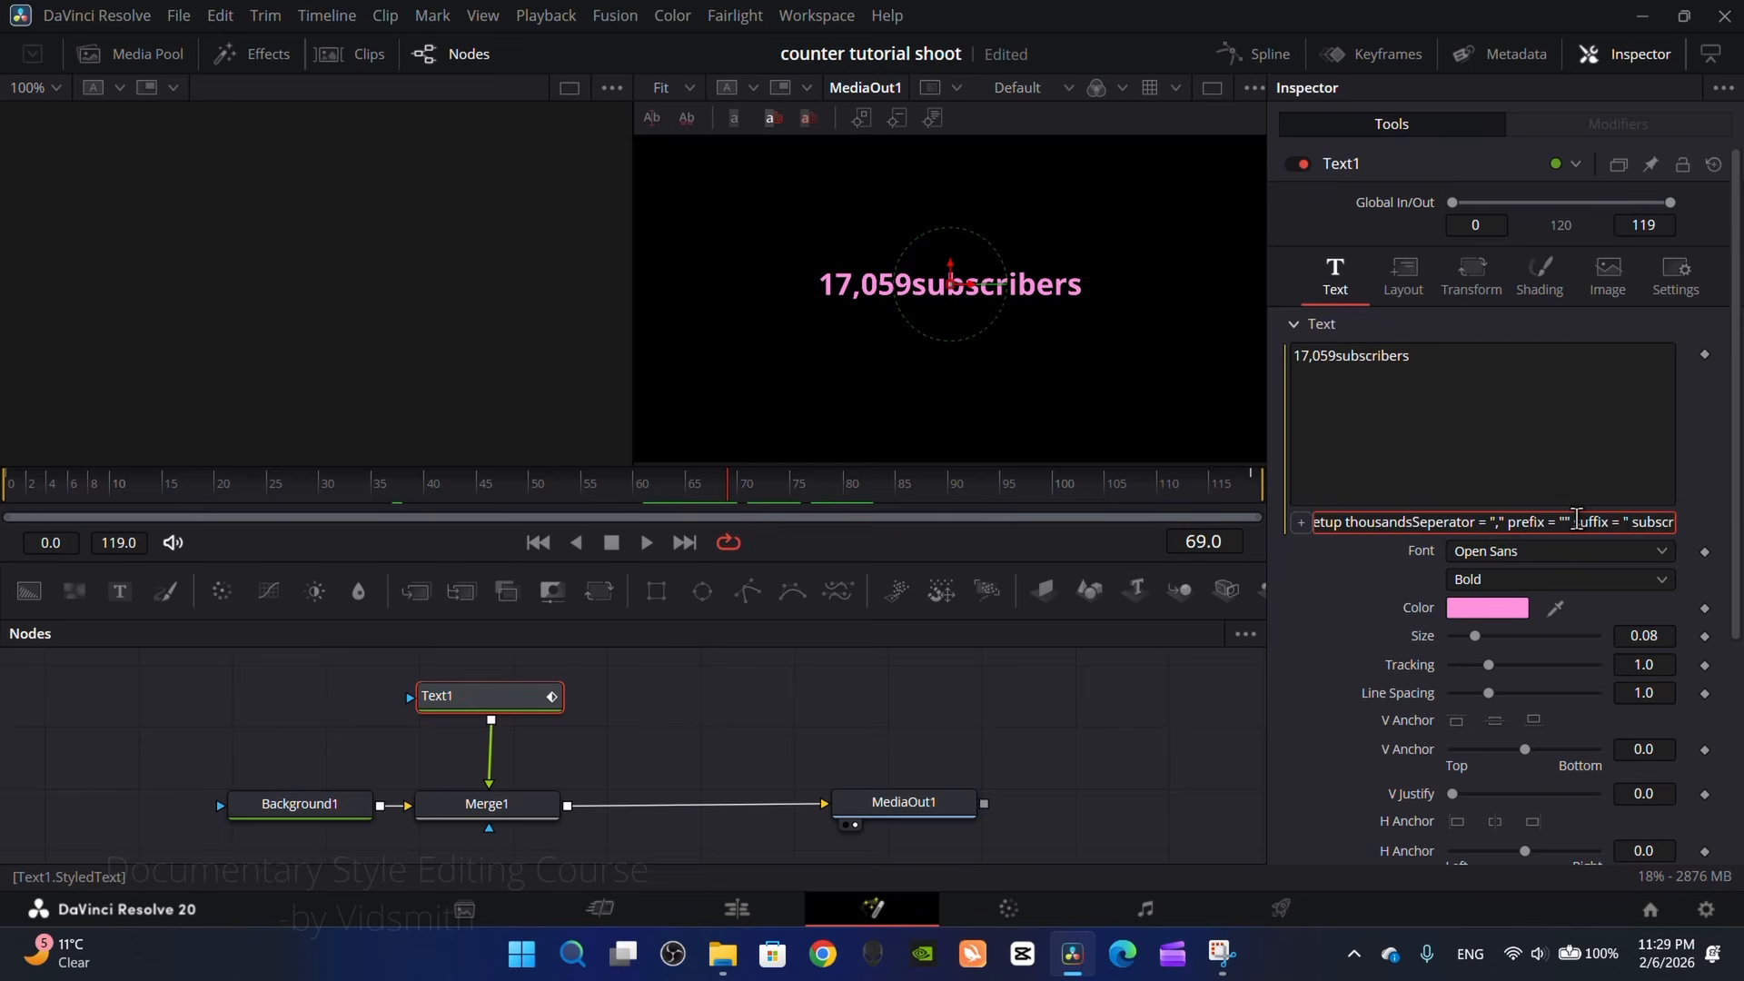
key("Return")
left_click_drag(572, 483, 296, 495)
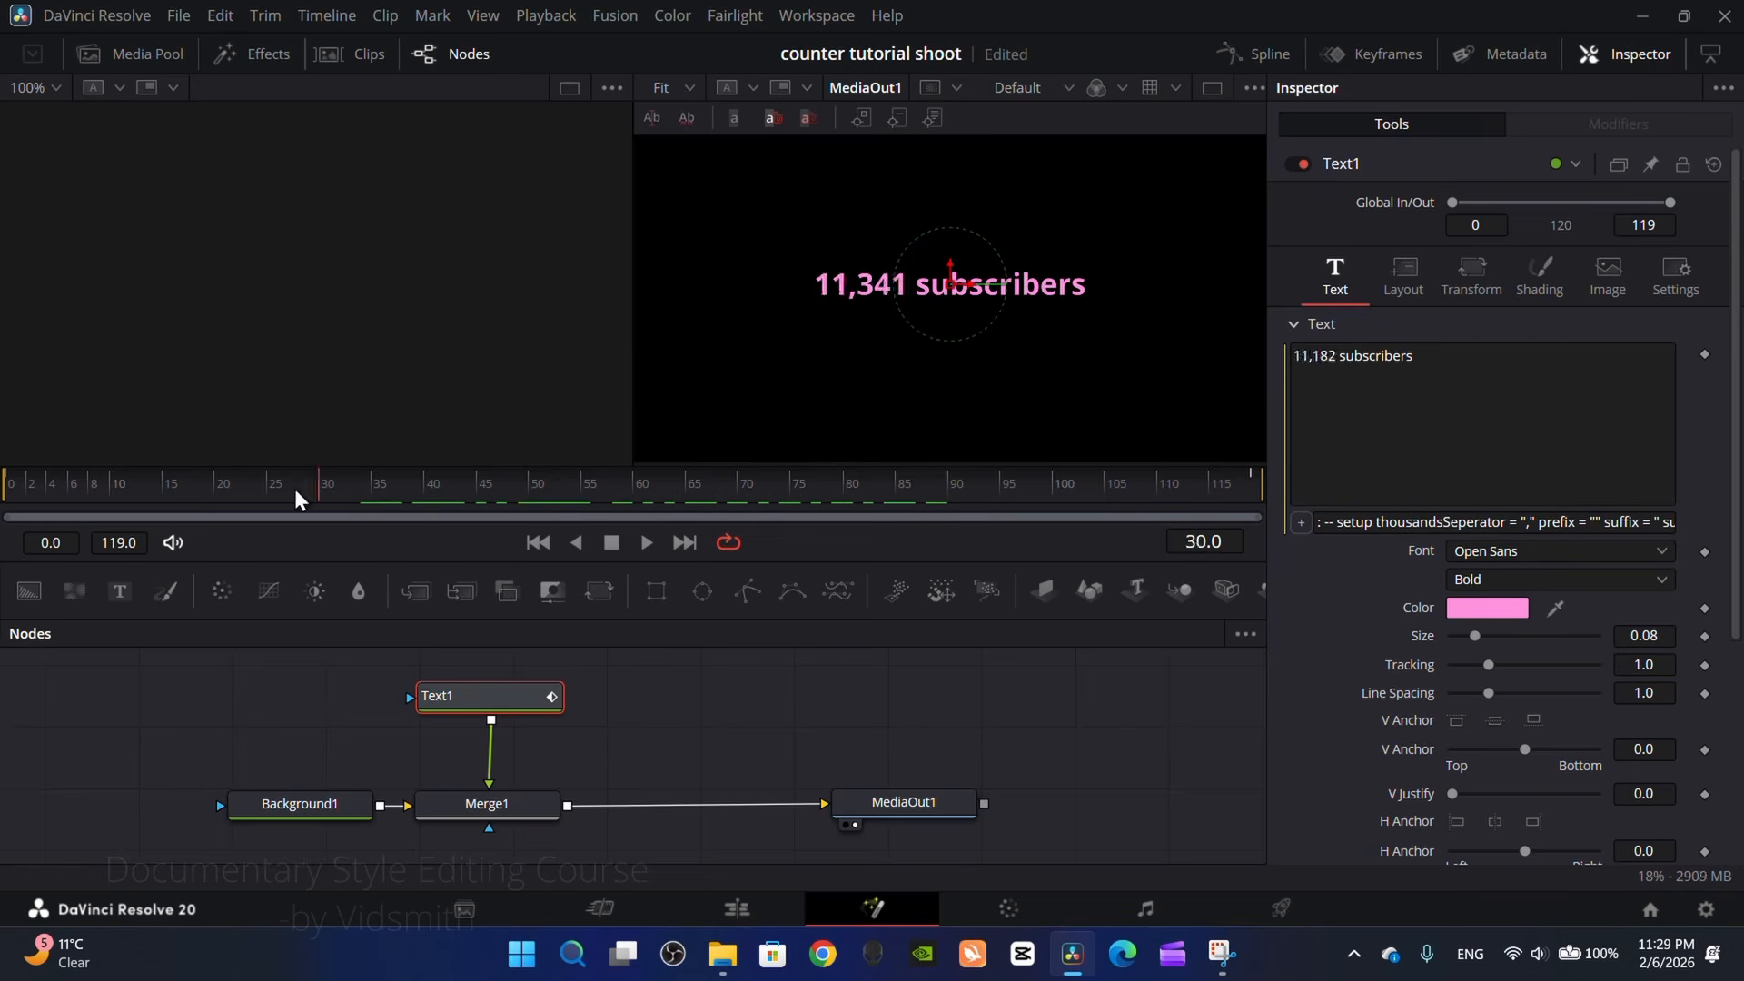
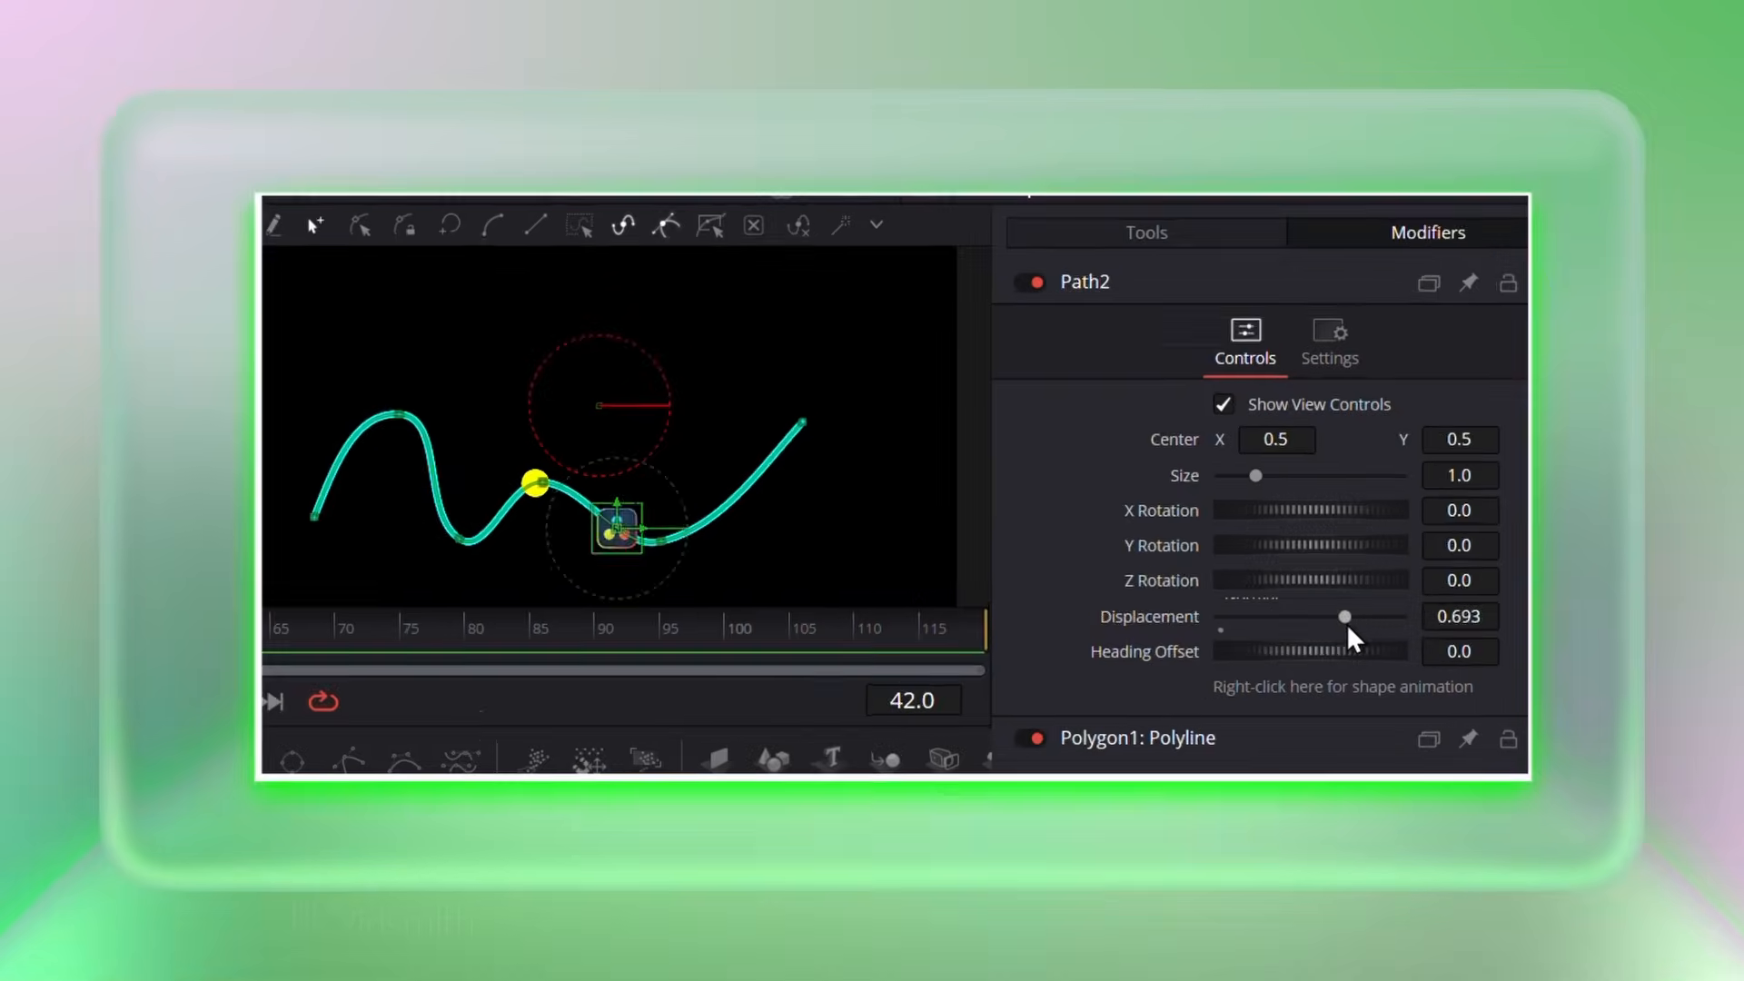
left_click_drag(1247, 606, 1381, 589)
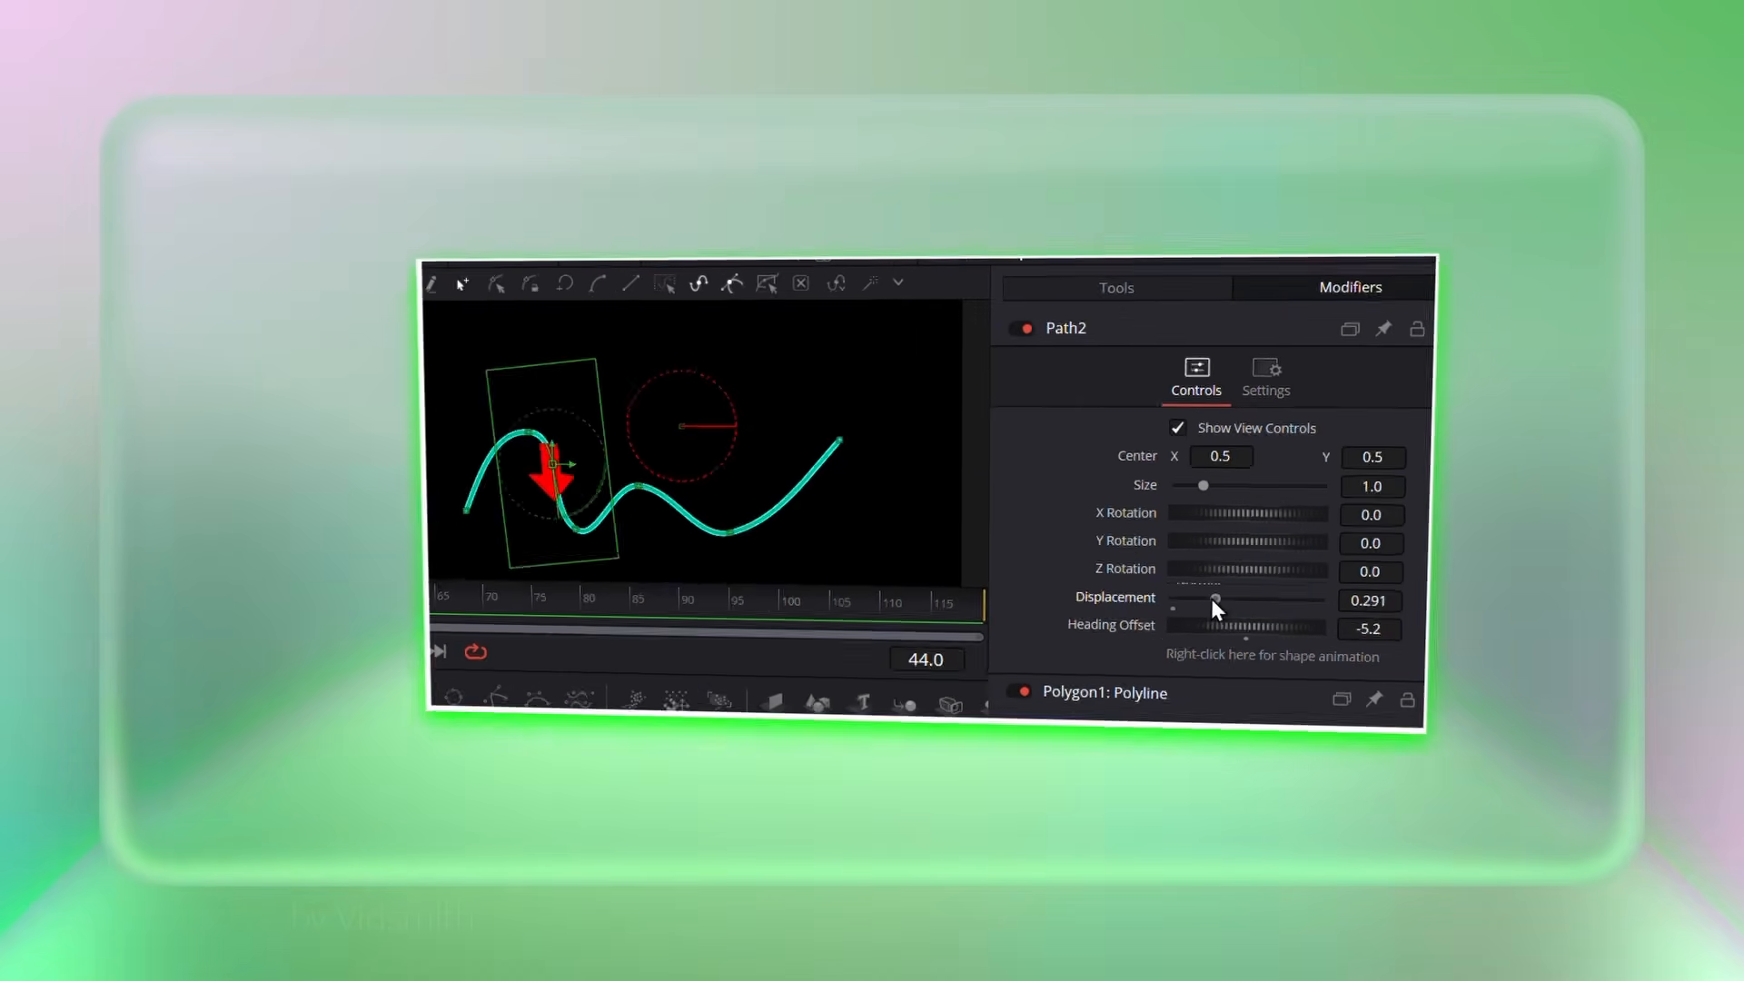
left_click_drag(1212, 600, 1377, 607)
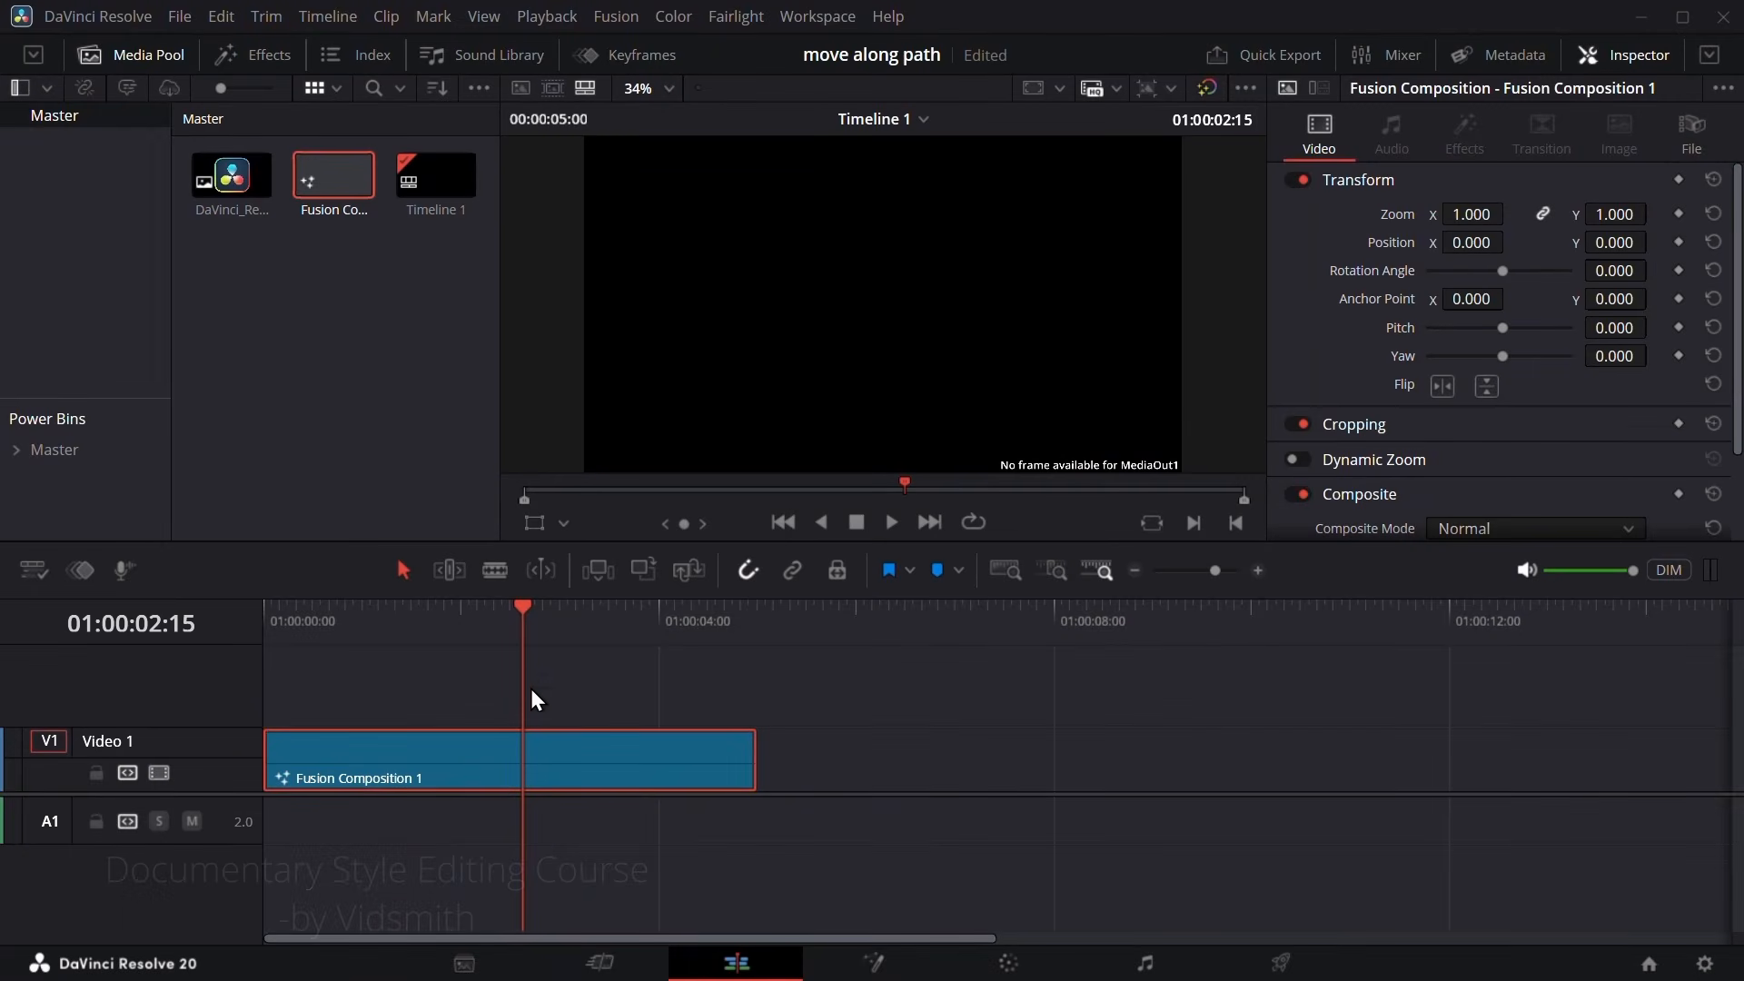
Step: Open Fusion Composition 1 on the Fusion page and feed a new Background node into MediaOut1
left_click_drag(436, 627, 502, 670)
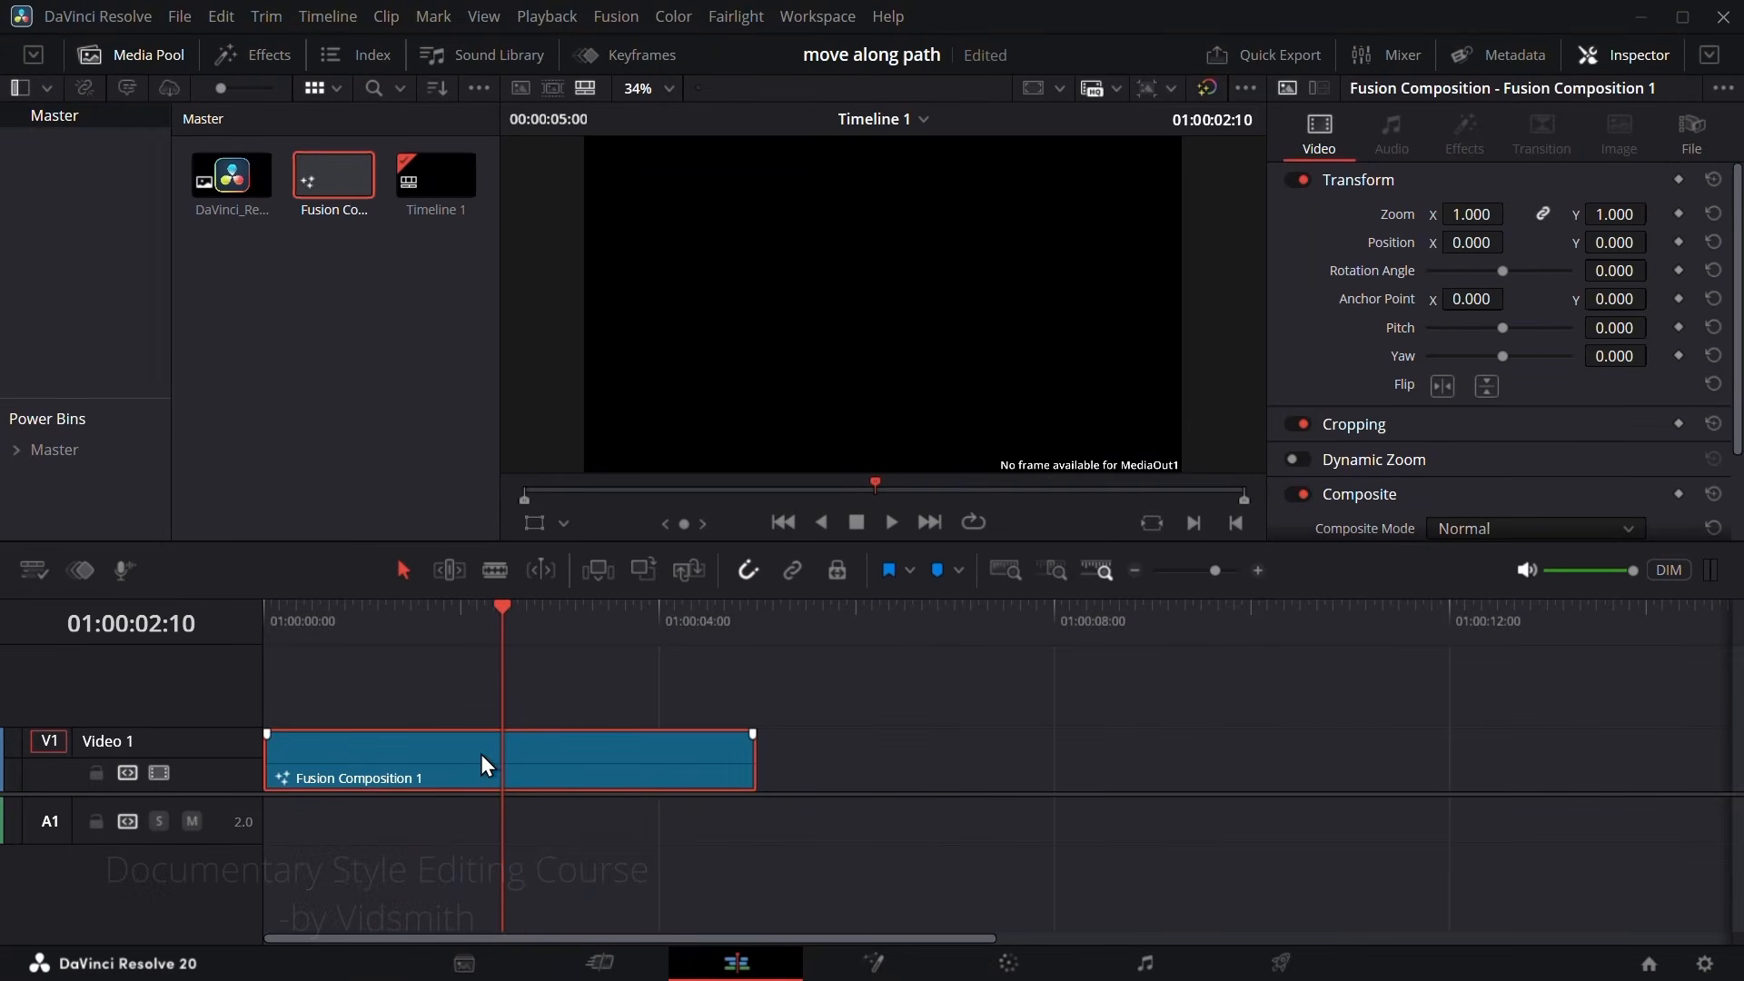
left_click(876, 965)
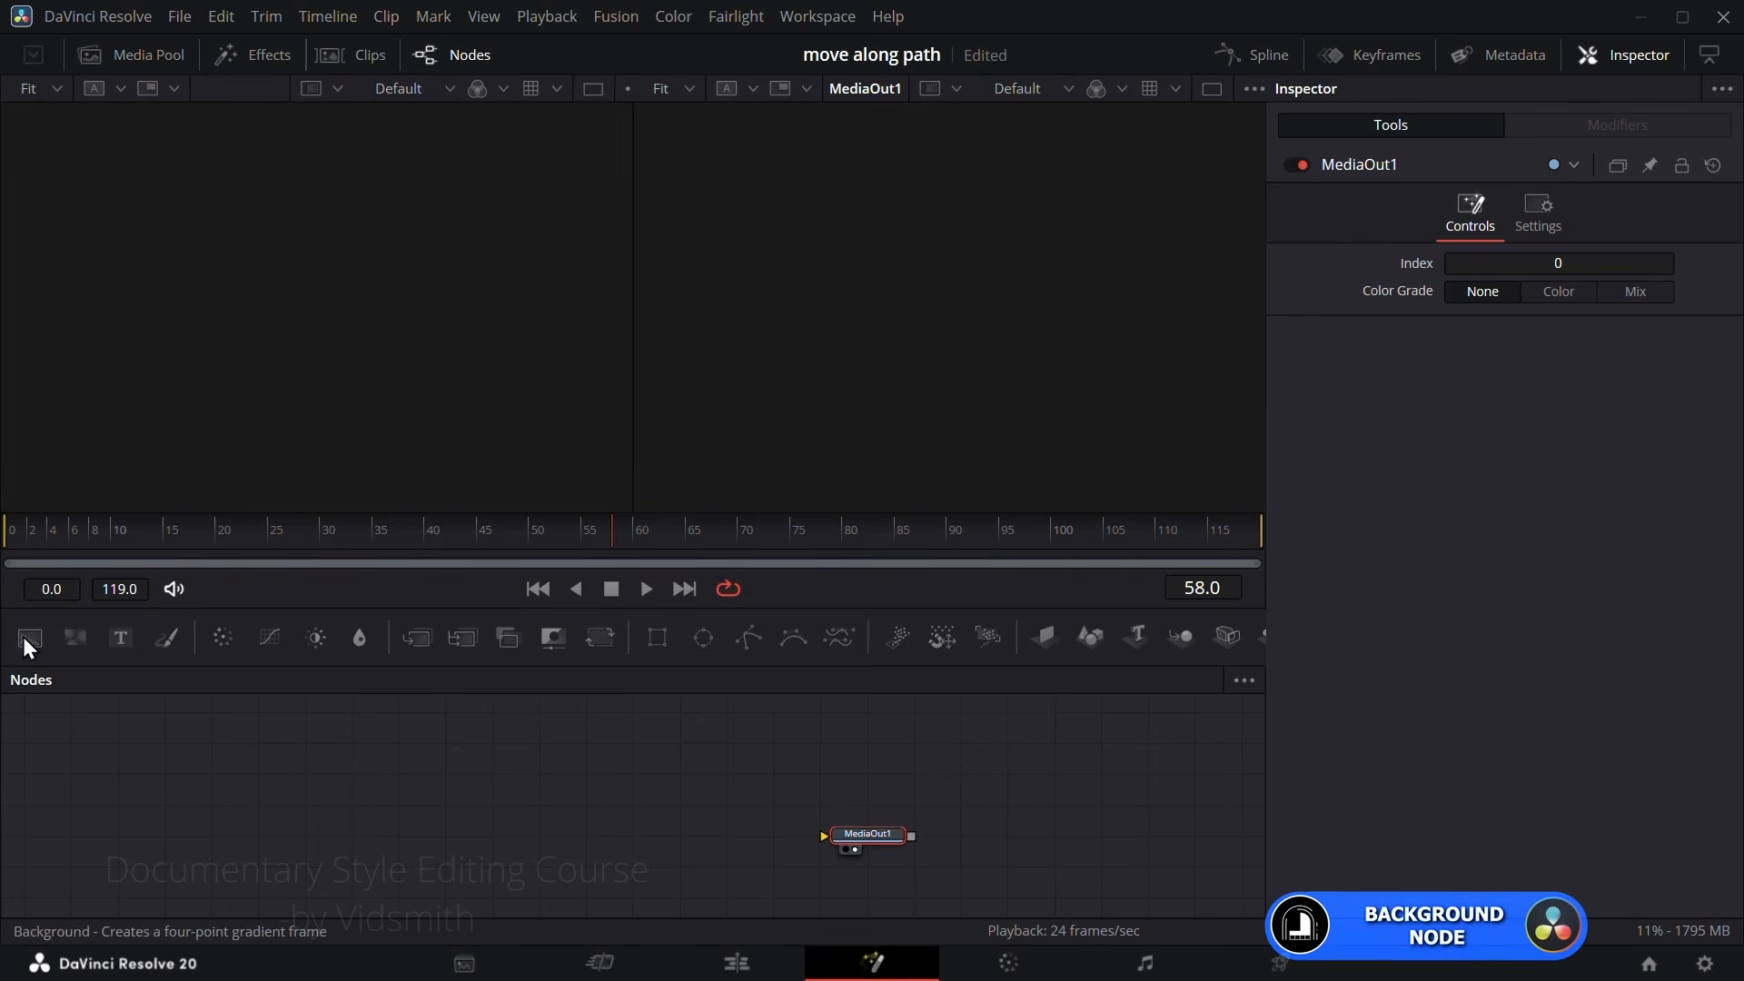
left_click_drag(28, 637, 886, 848)
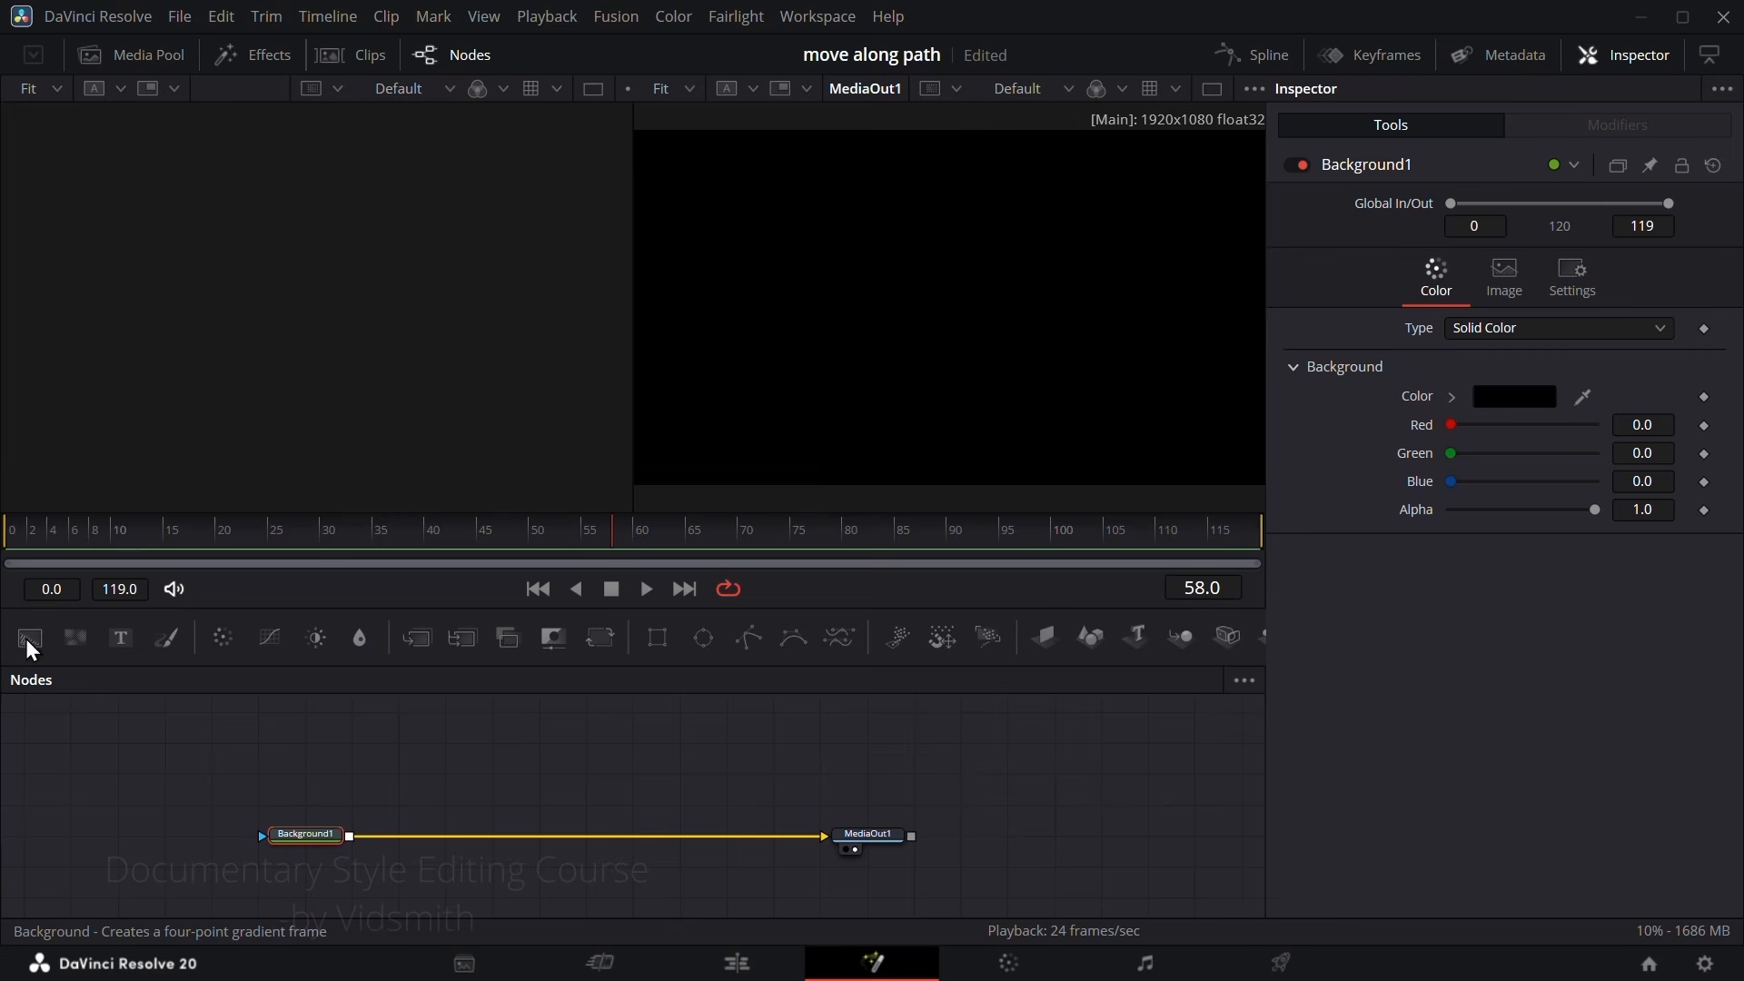
Step: Add a second Background node masked by a new Ellipse node and display it in the free viewer
left_click_drag(30, 637, 456, 759)
left_click_drag(703, 638, 354, 756)
left_click_drag(388, 743, 396, 745)
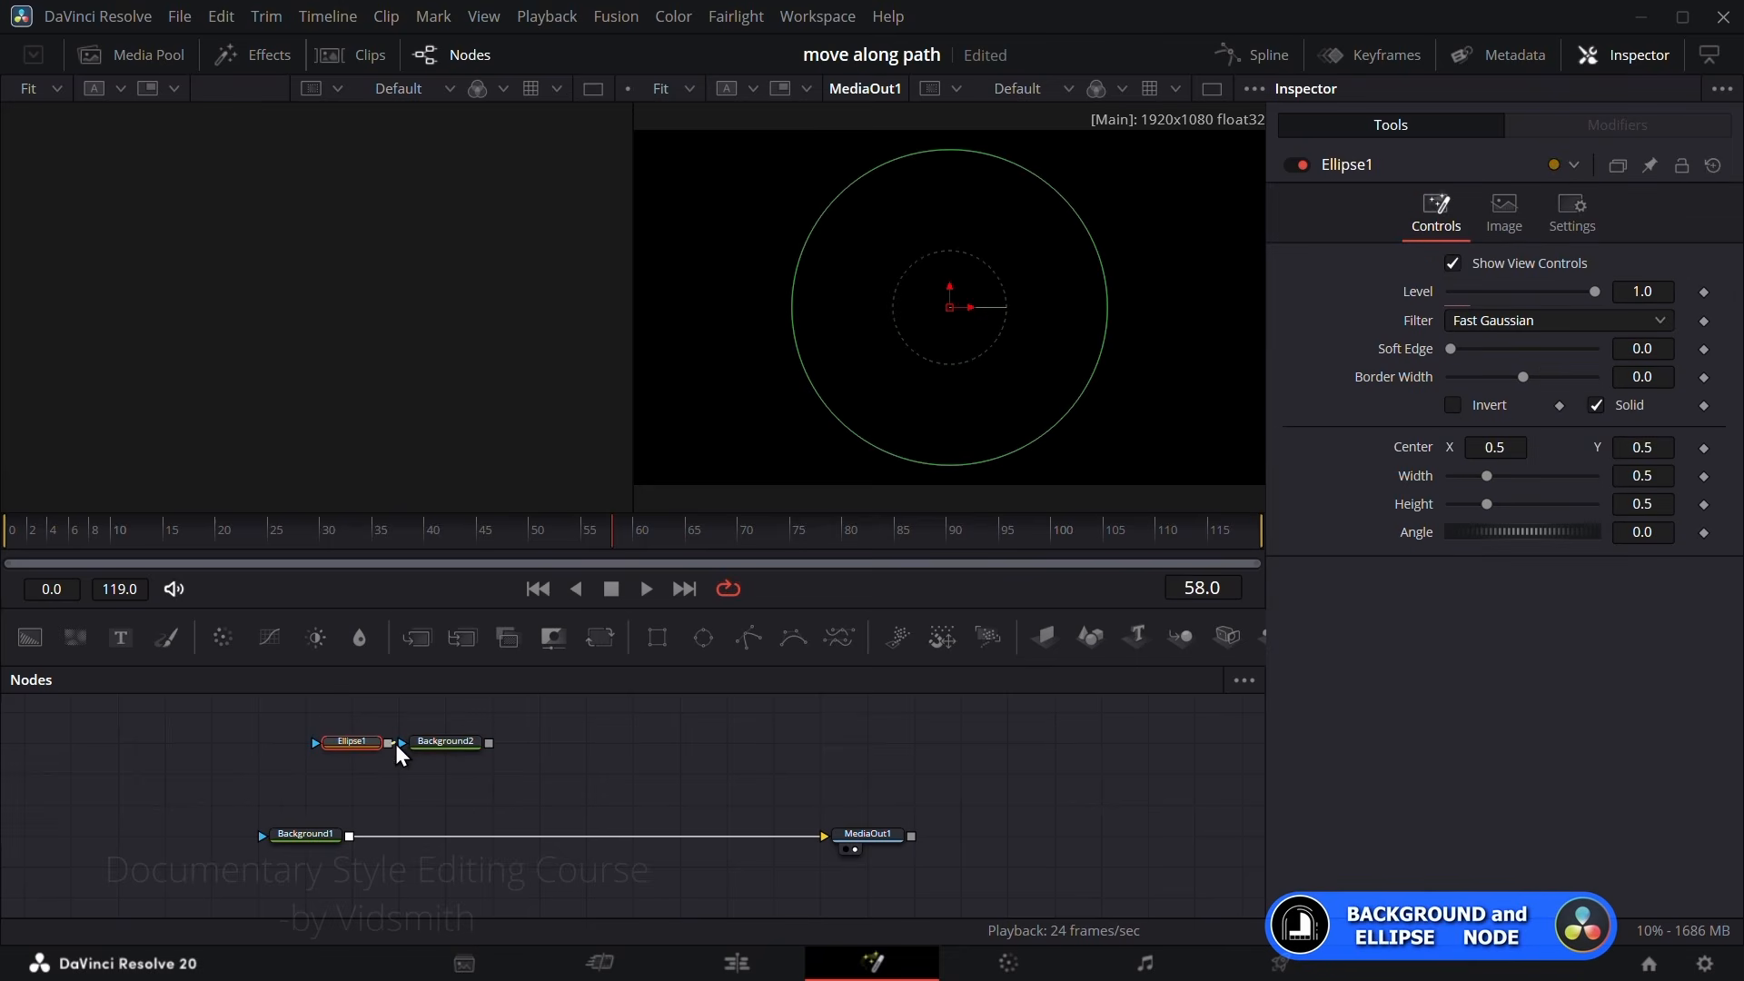
left_click(449, 741)
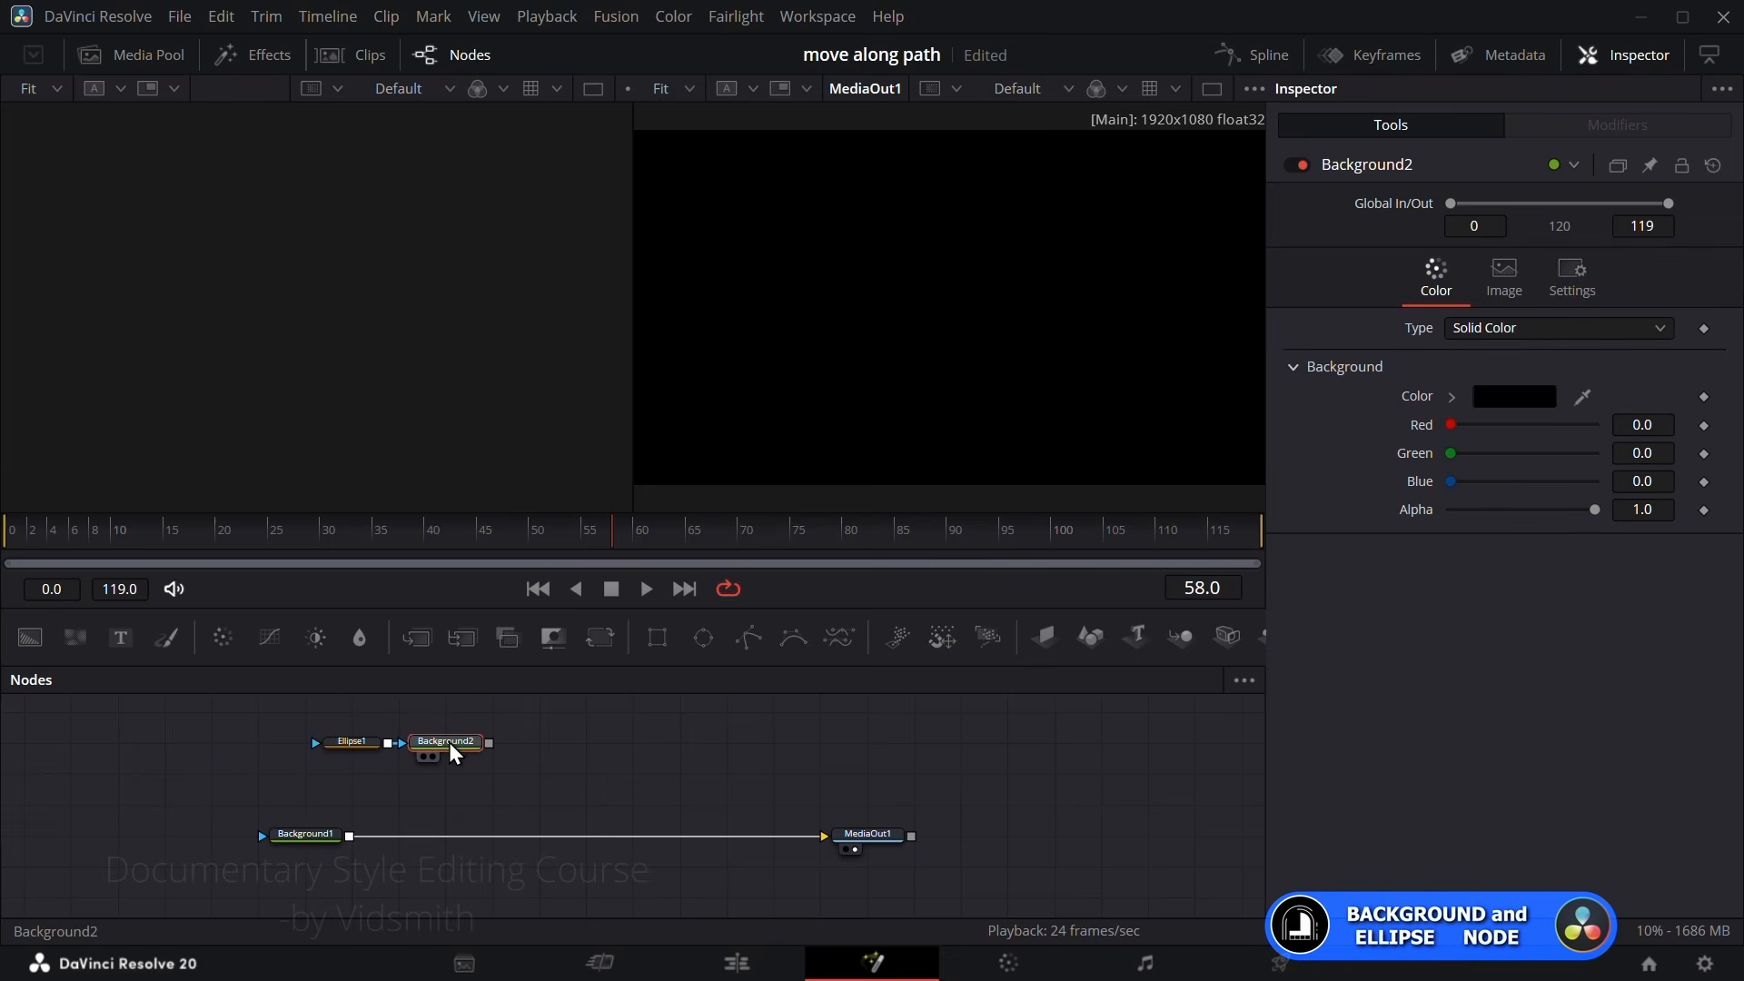
left_click_drag(450, 744, 438, 392)
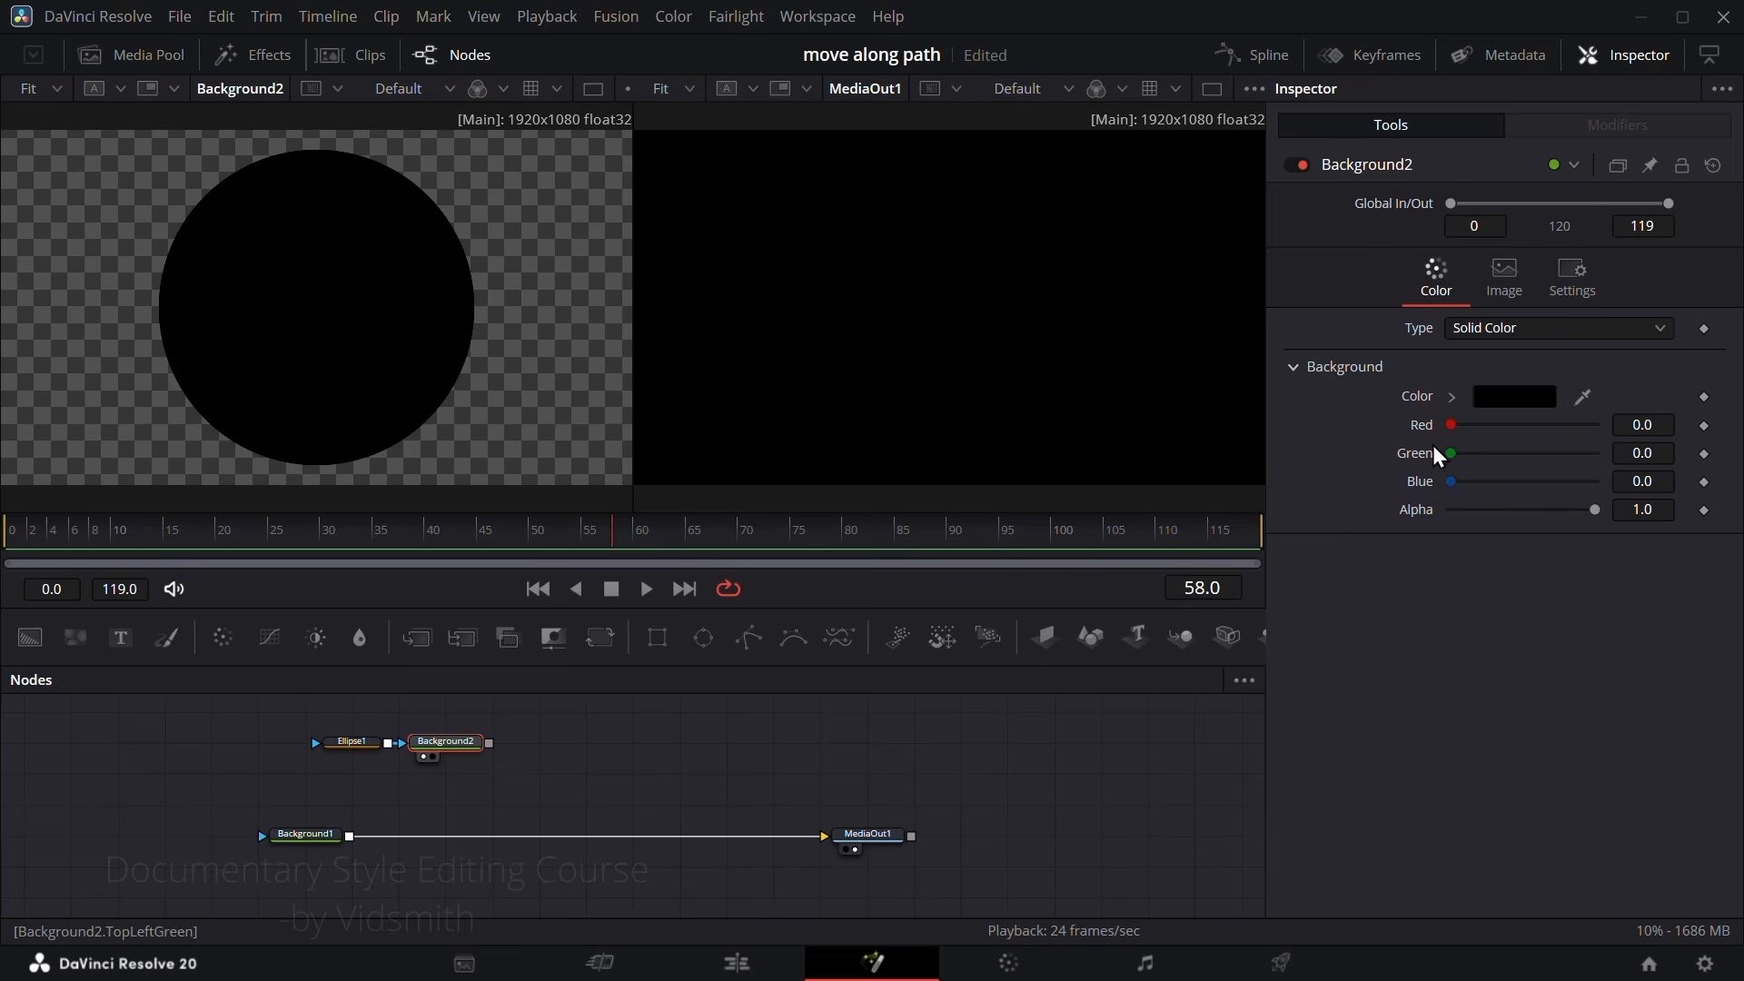
Step: Color Background2 yellow with Red 1.0 and Green 1.0, and merge it over Background1
left_click_drag(1456, 431, 1610, 440)
left_click_drag(1466, 465, 1623, 466)
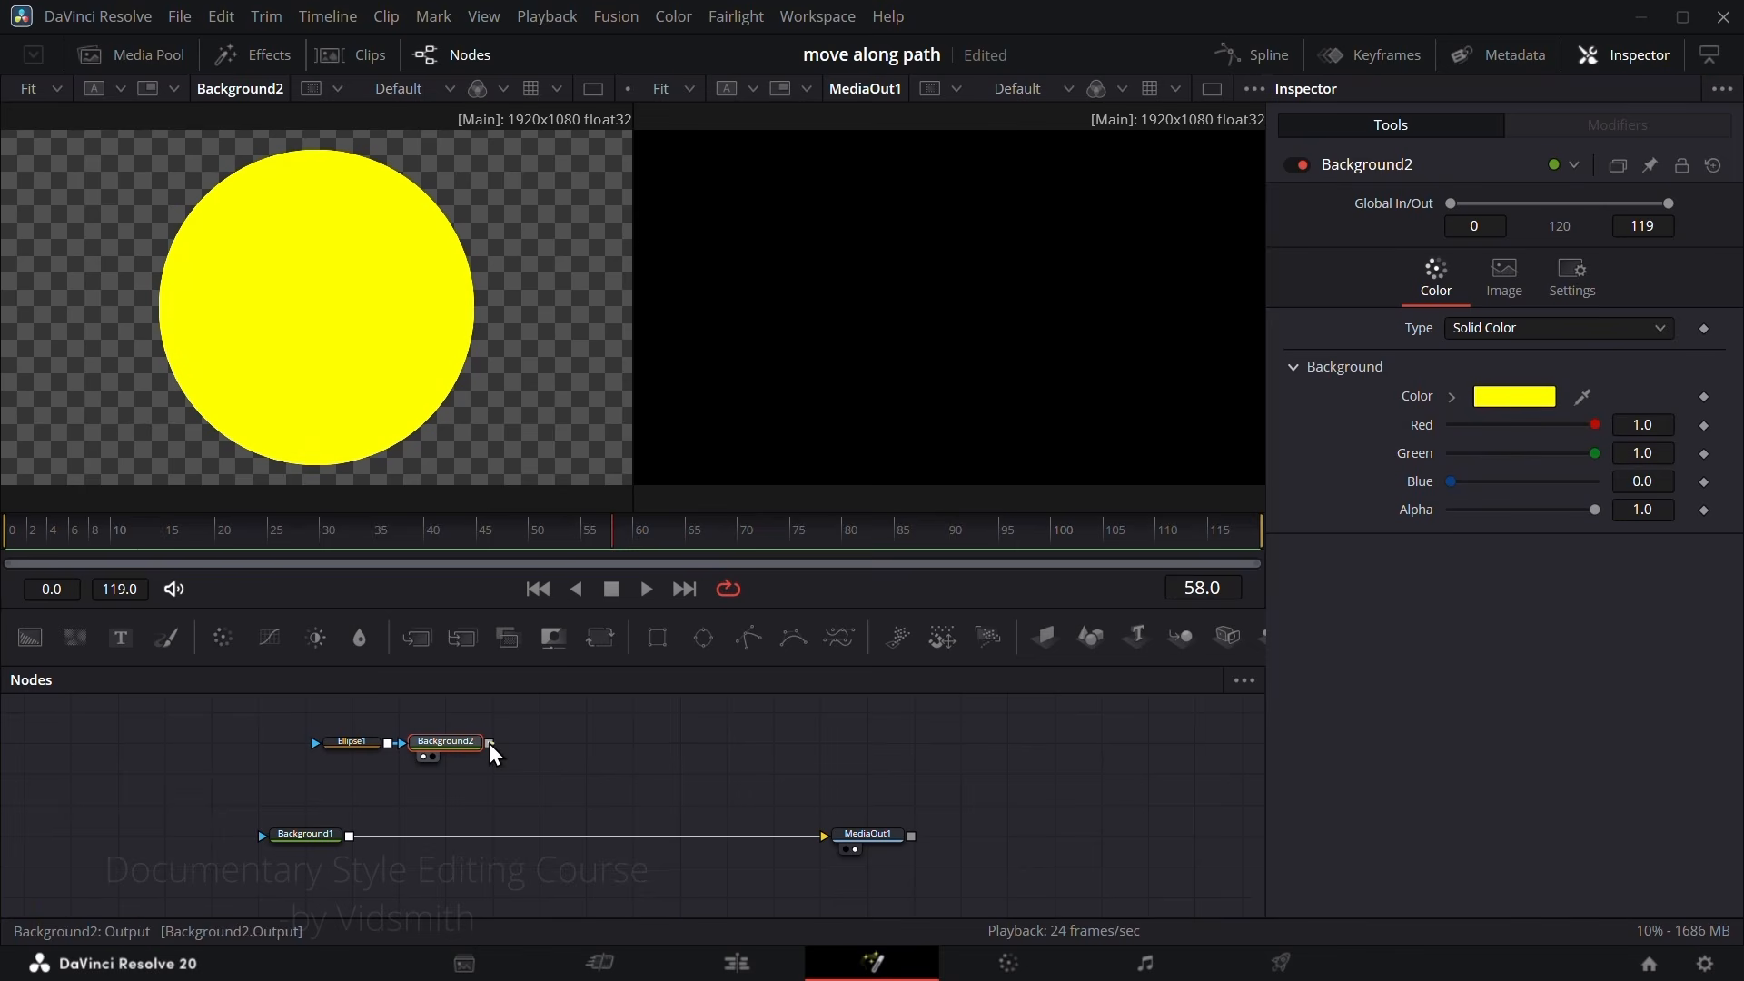
left_click_drag(490, 745, 347, 838)
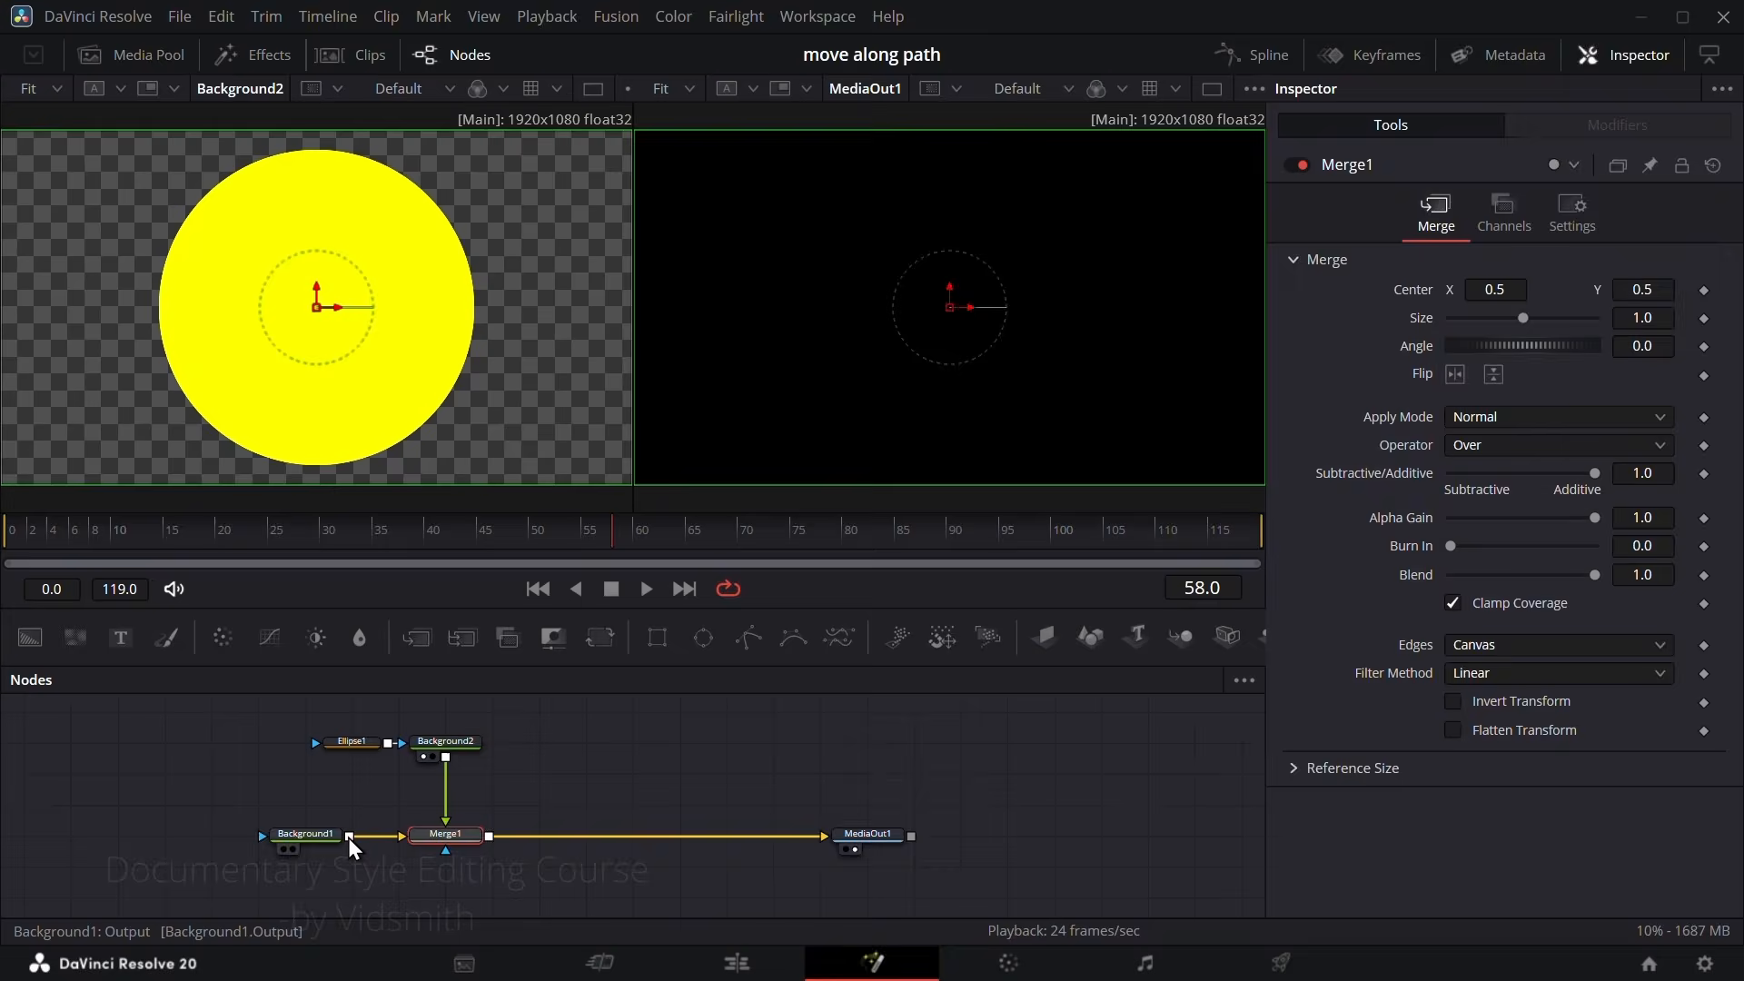
Step: Try resizing the Ellipse1 mask freehand and reset its width and height to 0.5
left_click(356, 743)
left_click_drag(1050, 425, 1032, 412)
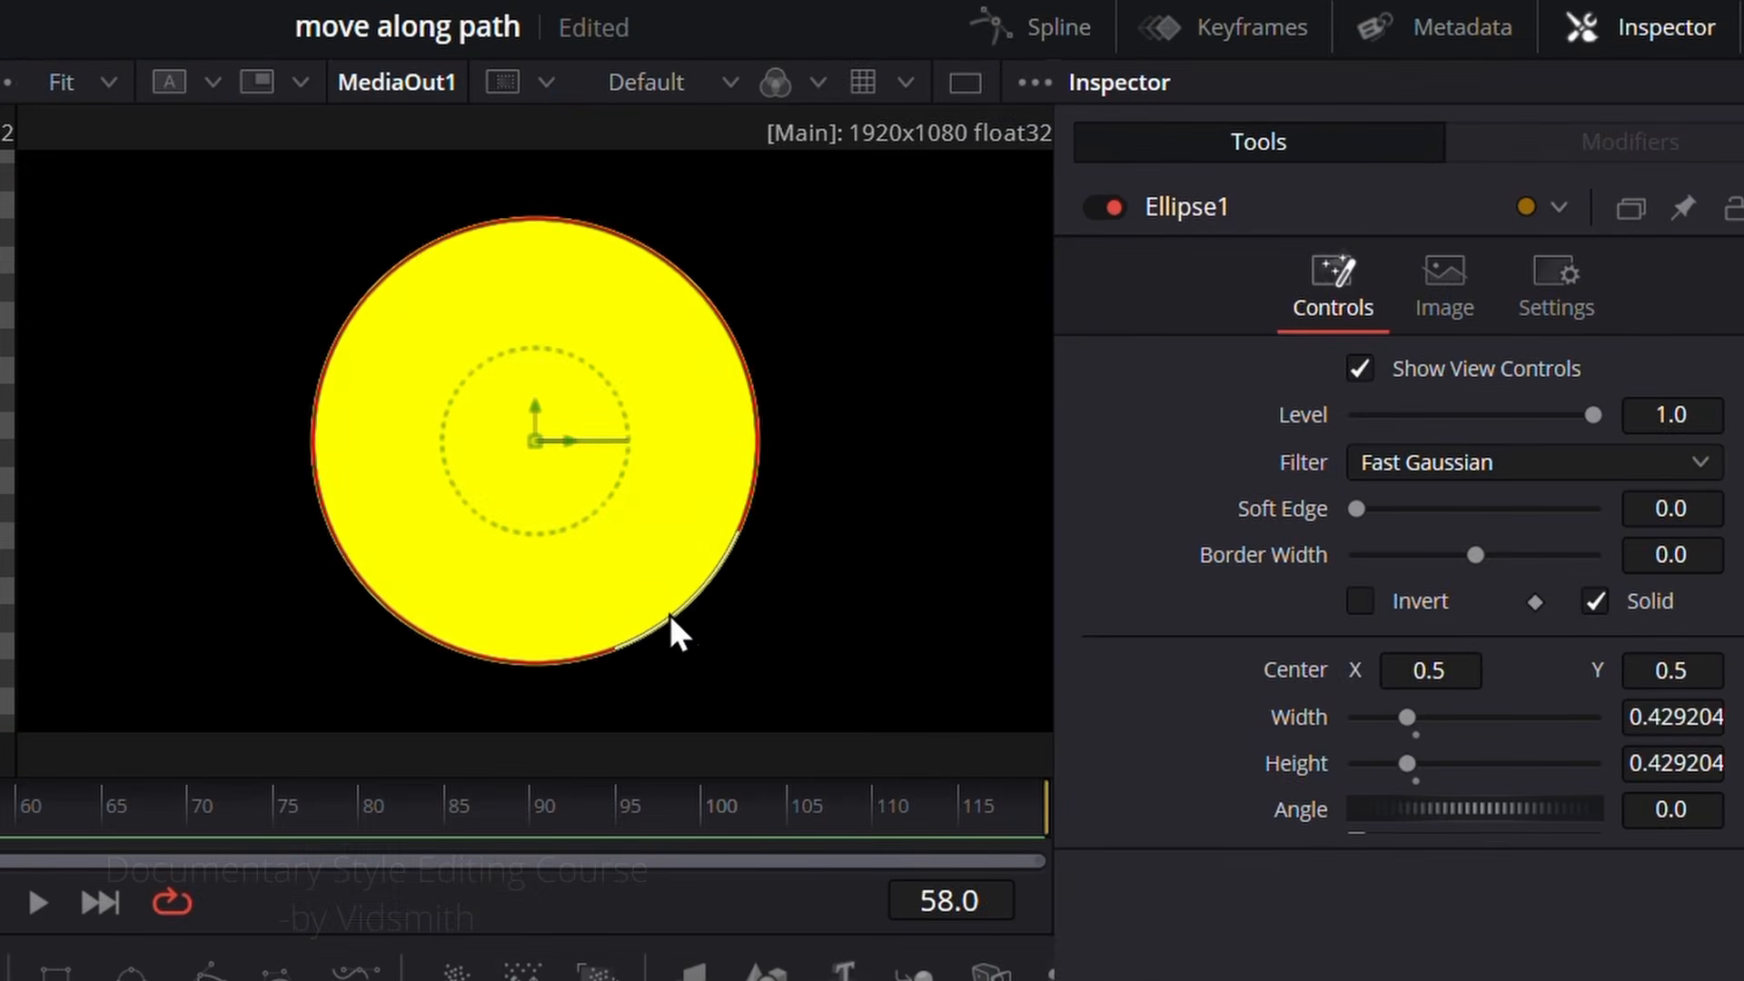
left_click_drag(669, 614, 664, 608)
left_click_drag(1412, 717, 1443, 738)
double_click(1297, 716)
double_click(1299, 762)
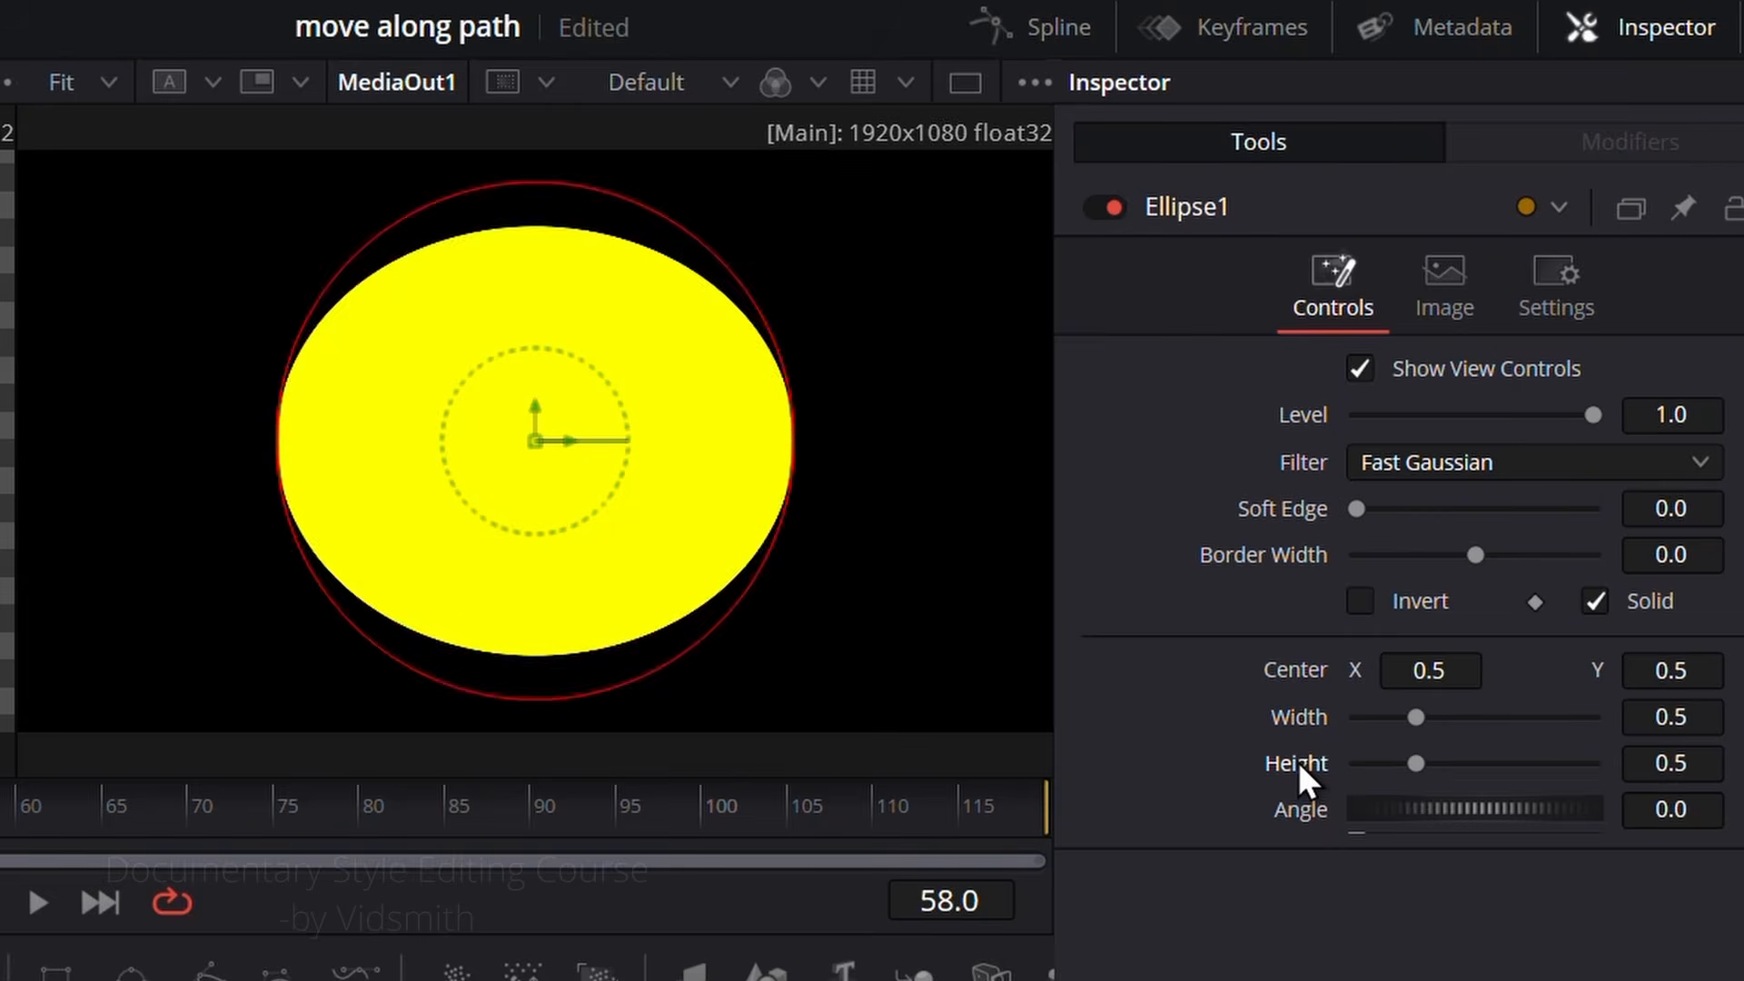
Step: Link the ellipse's Height to its Width with an expression and set the Width to 0.039
right_click(1299, 761)
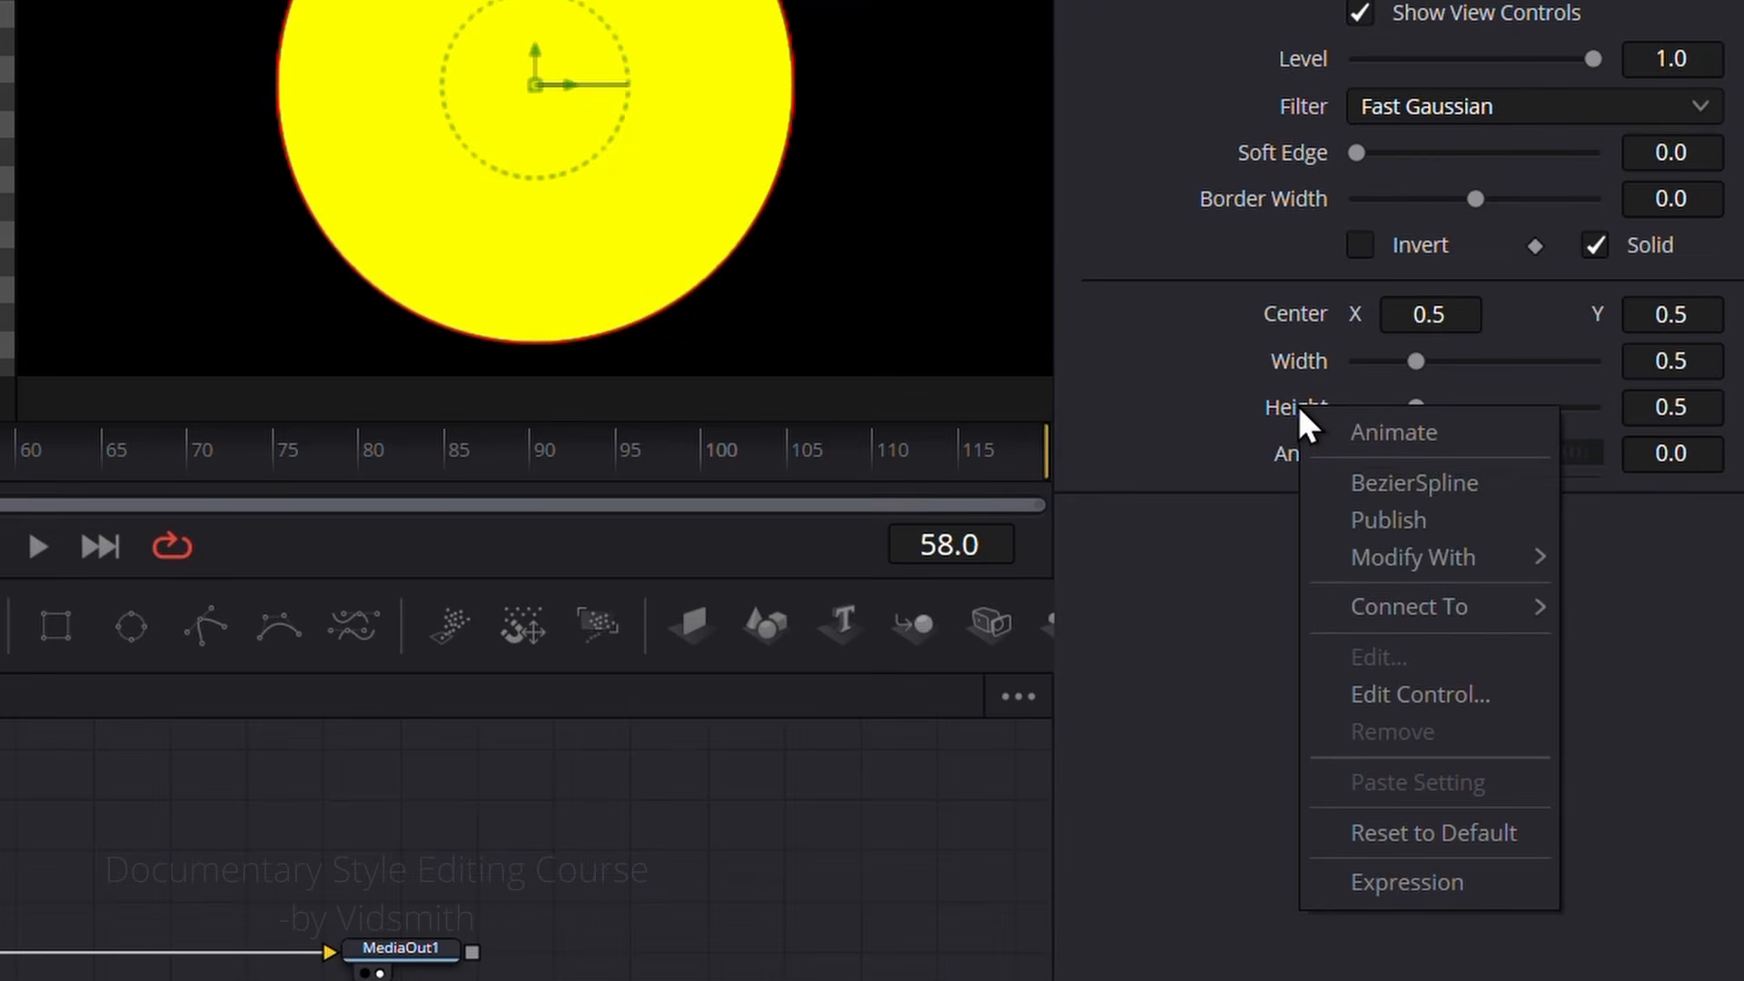
left_click(1427, 885)
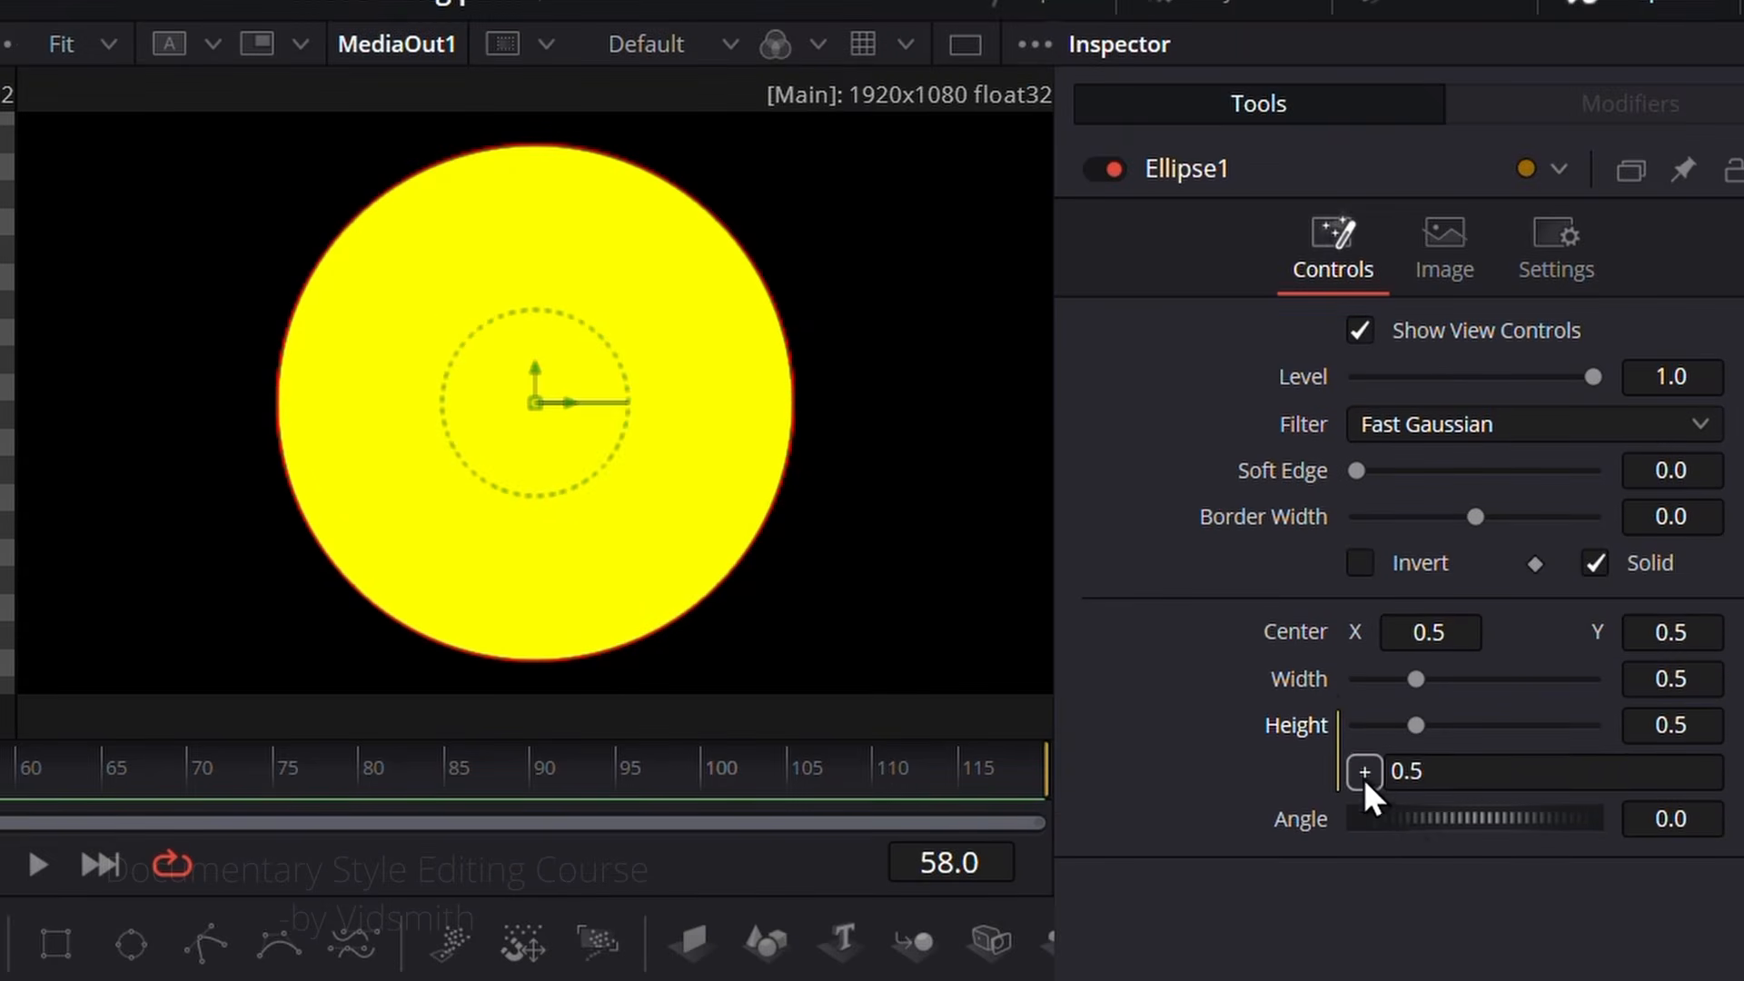
left_click_drag(1322, 682, 1312, 674)
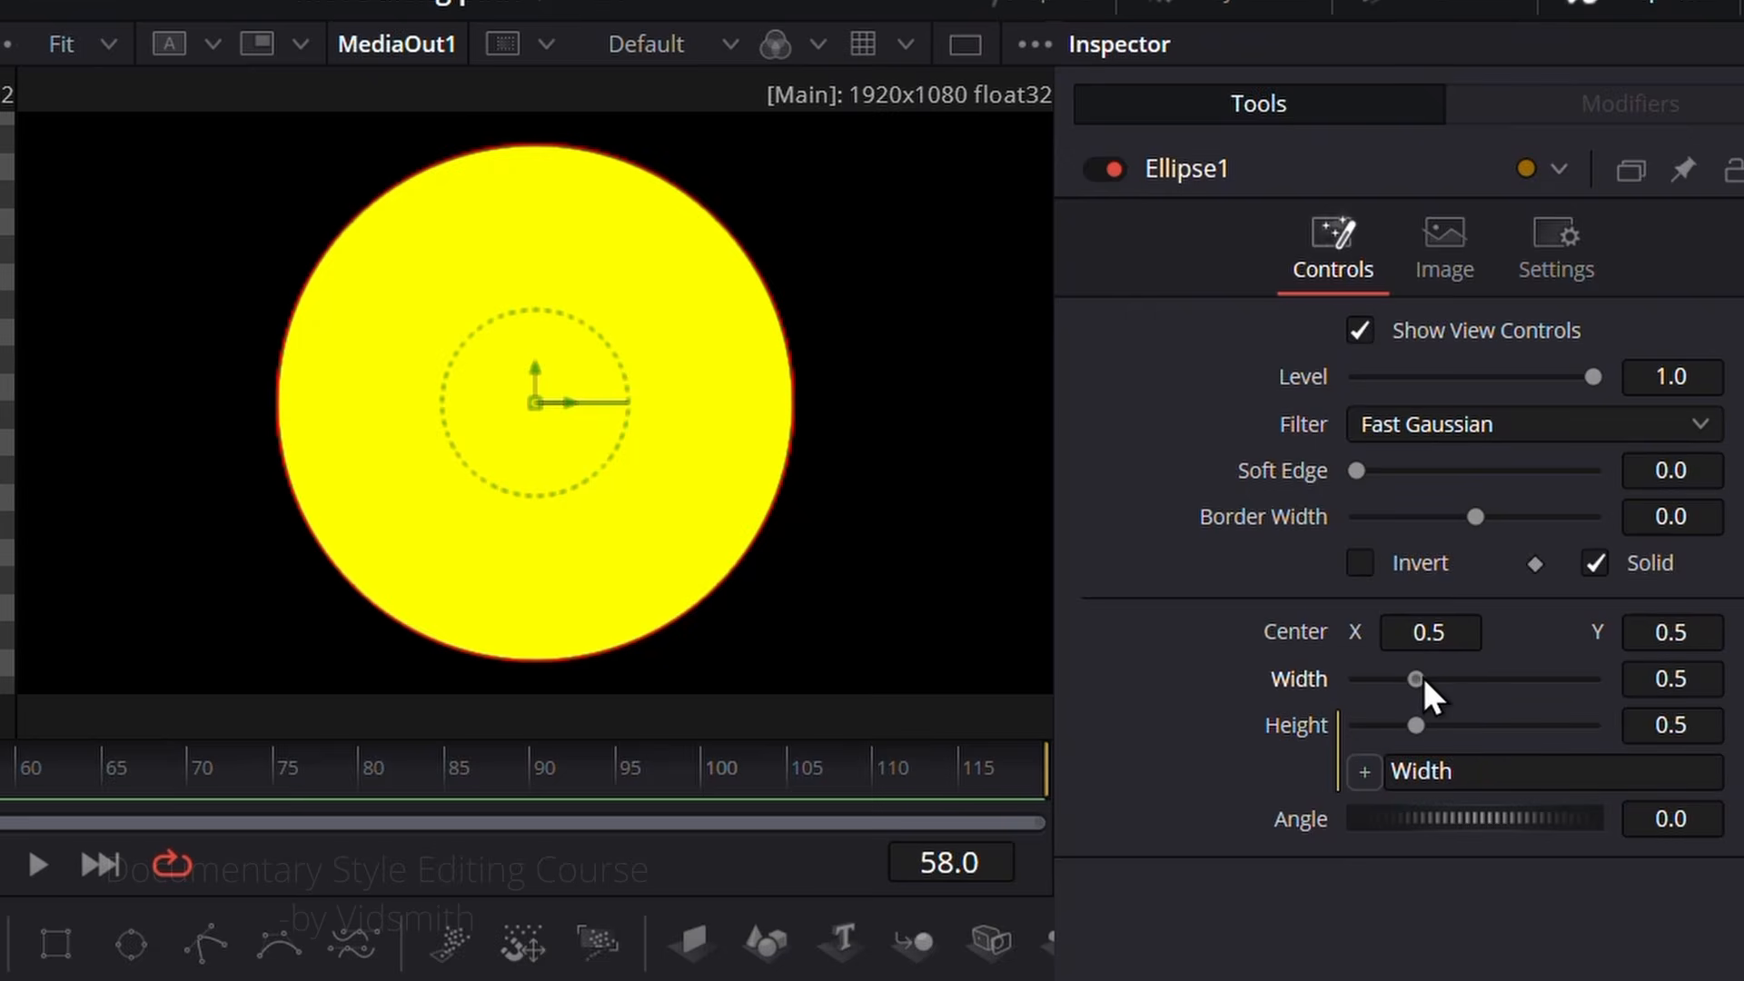
left_click_drag(1424, 678, 1360, 678)
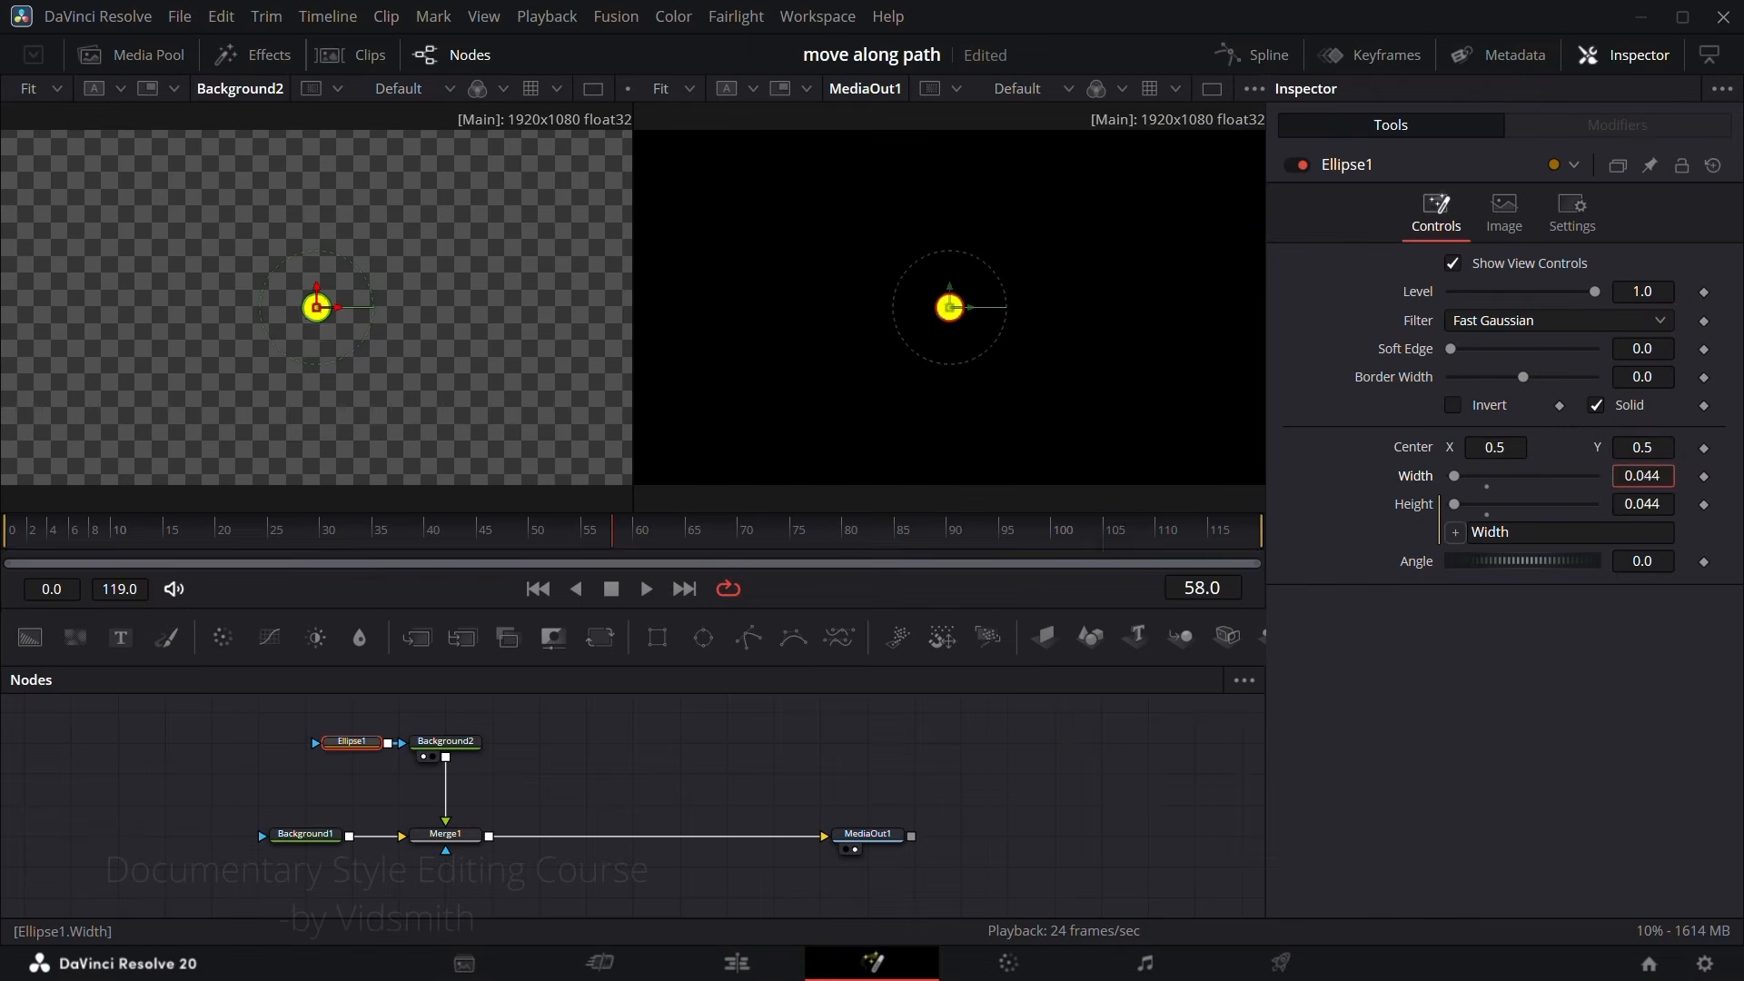
left_click_drag(1642, 476, 1638, 476)
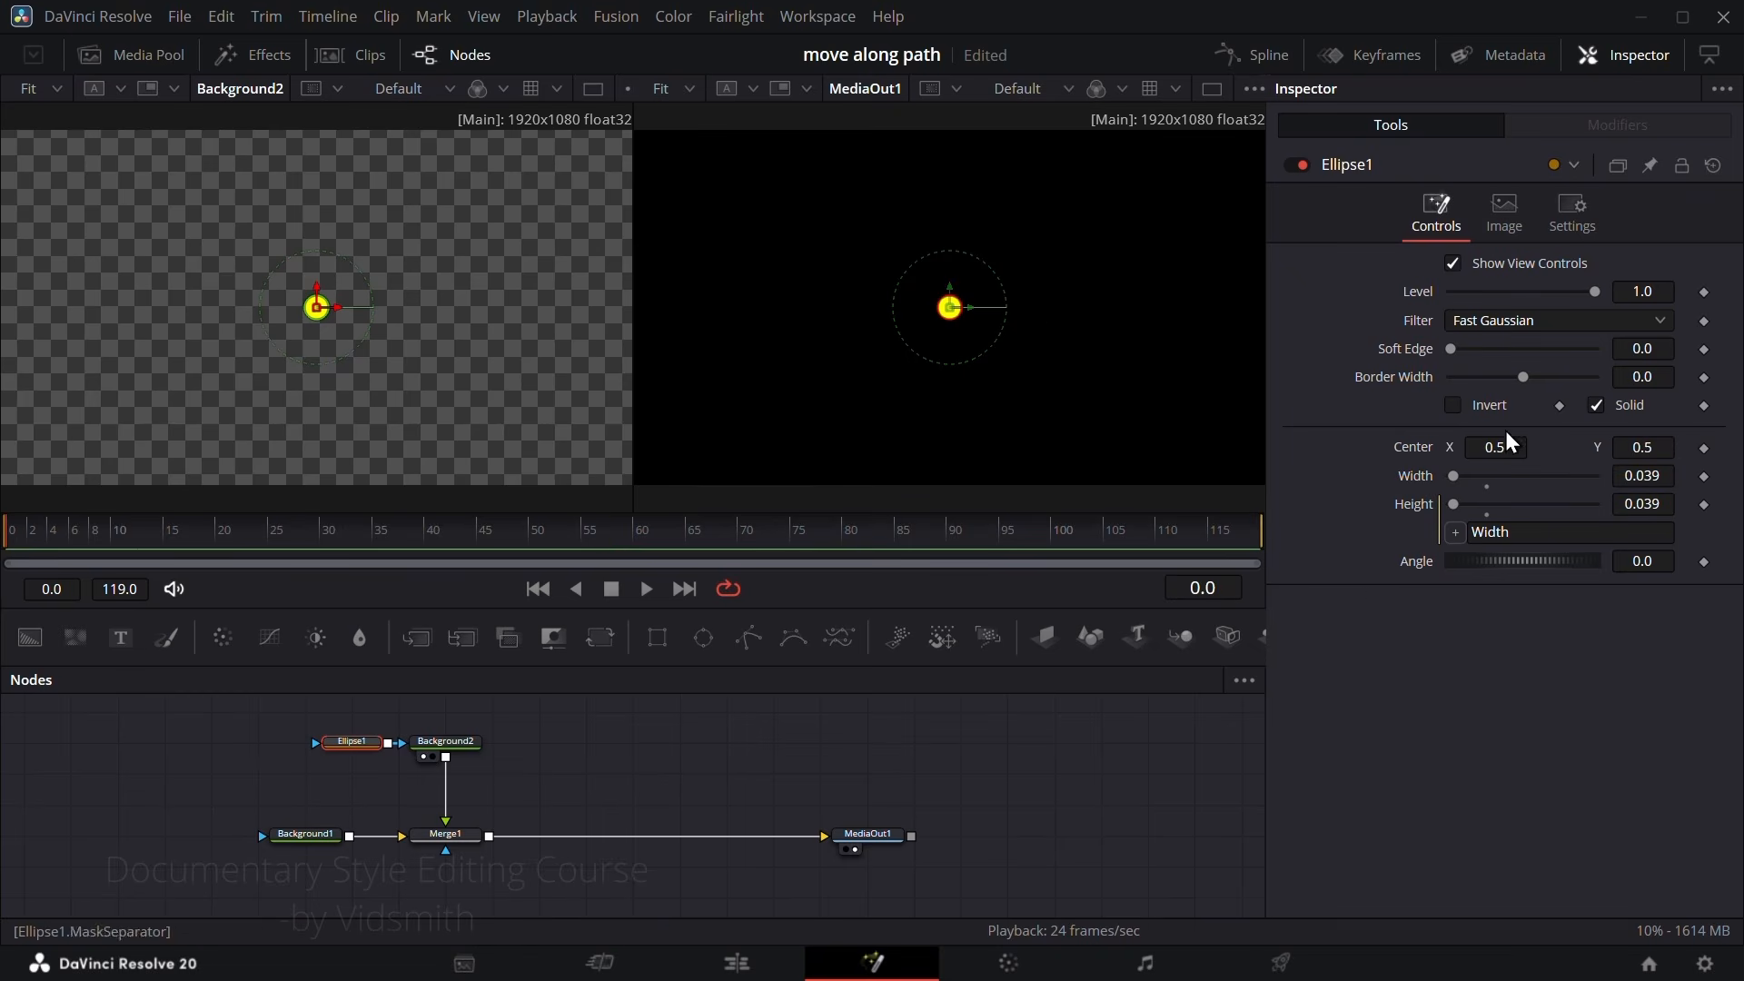
Step: Keyframe the ellipse's Center X at 0.187 on frame 0 and 0.742 on frame 110
left_click_drag(1517, 453, 1738, 471)
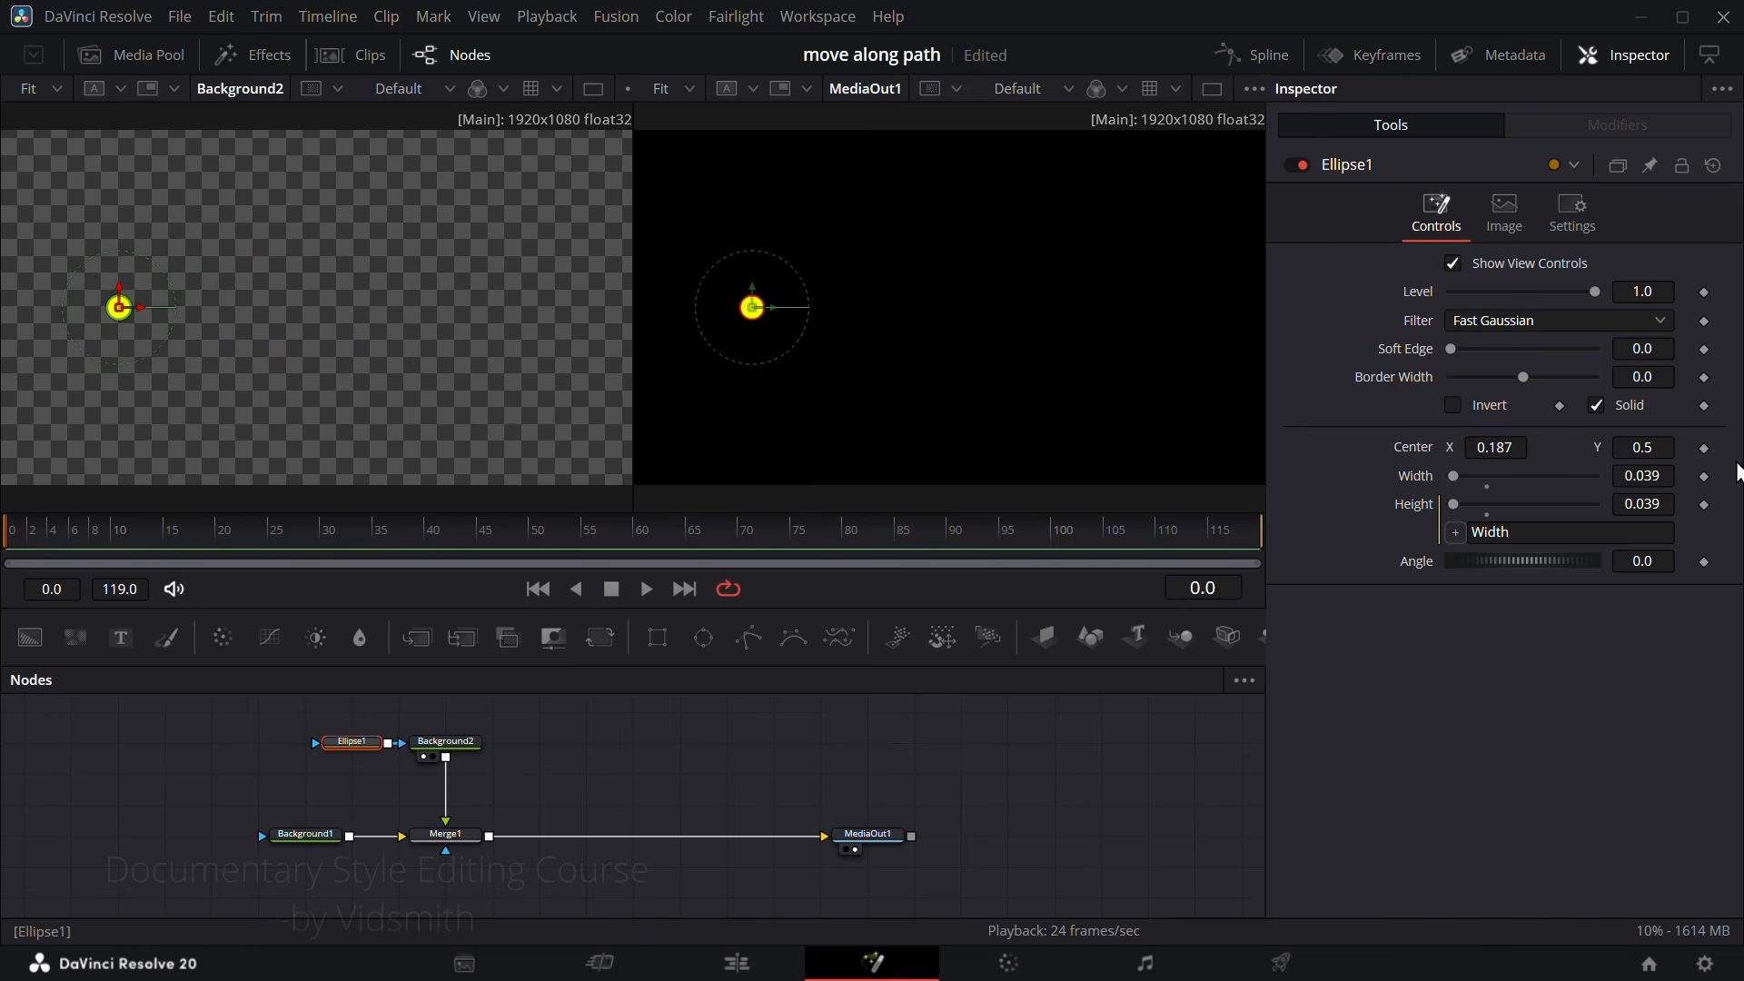
left_click(1704, 448)
left_click(1092, 542)
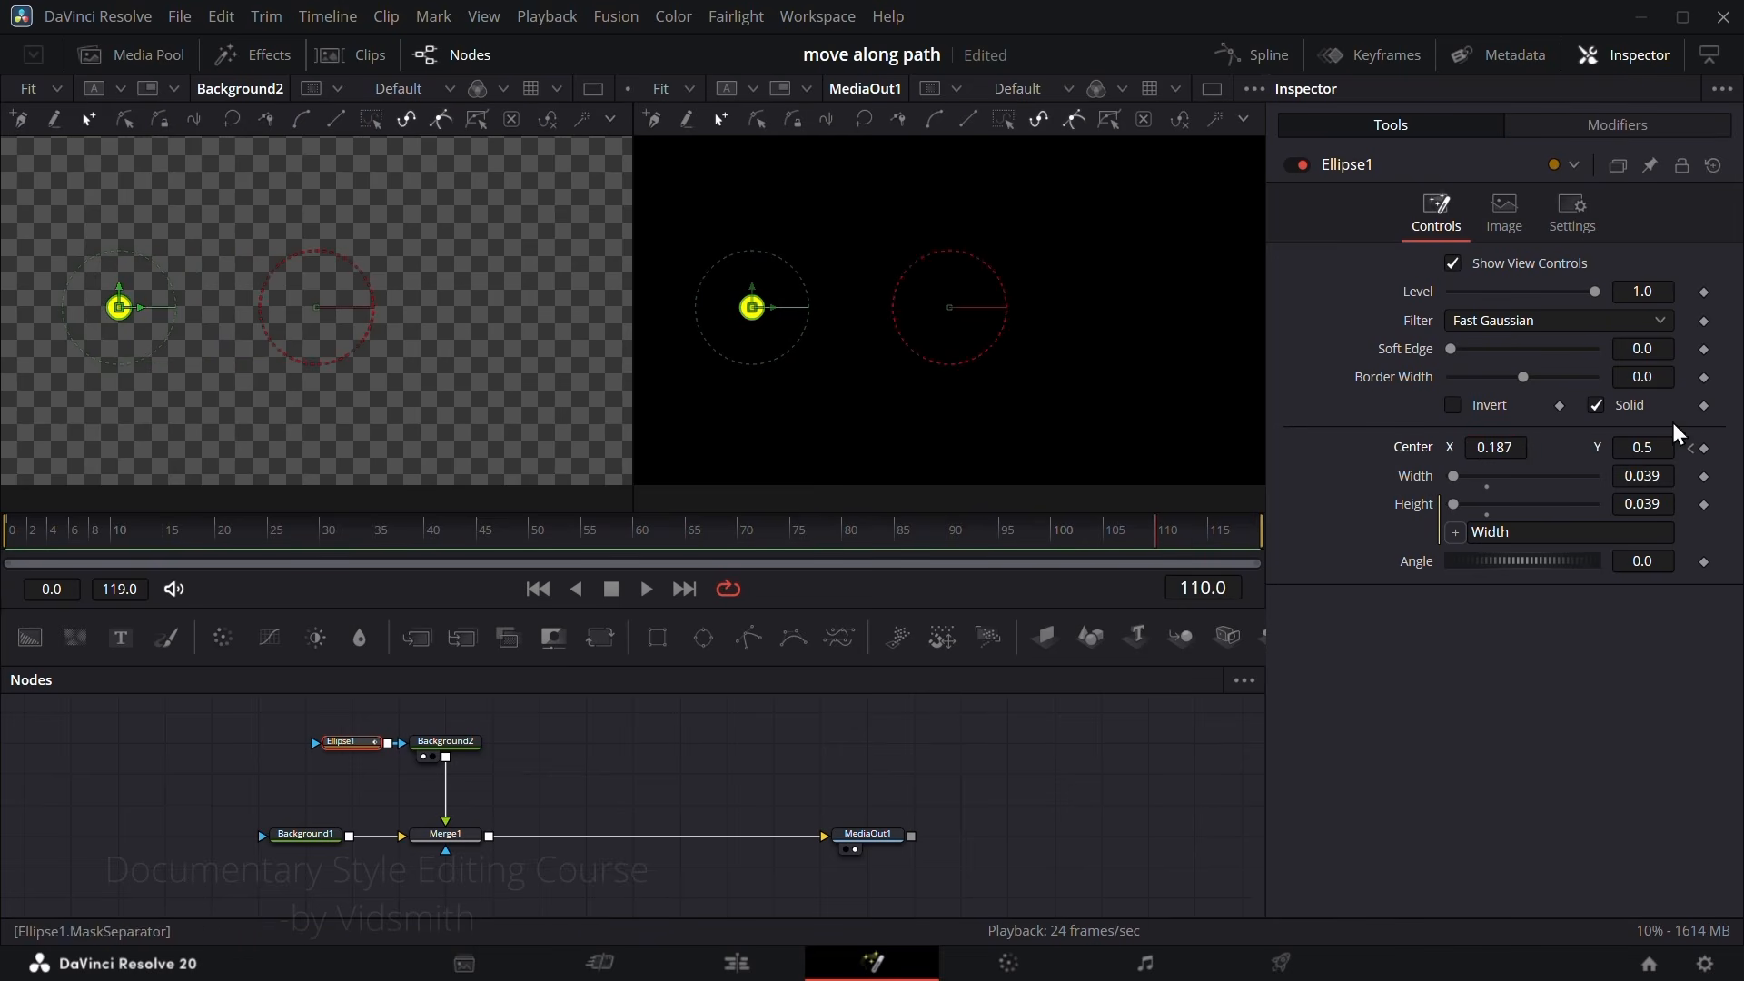
mouse_move(1506, 445)
left_mouse_down()
mouse_move(1585, 446)
mouse_move(1496, 447)
left_mouse_up()
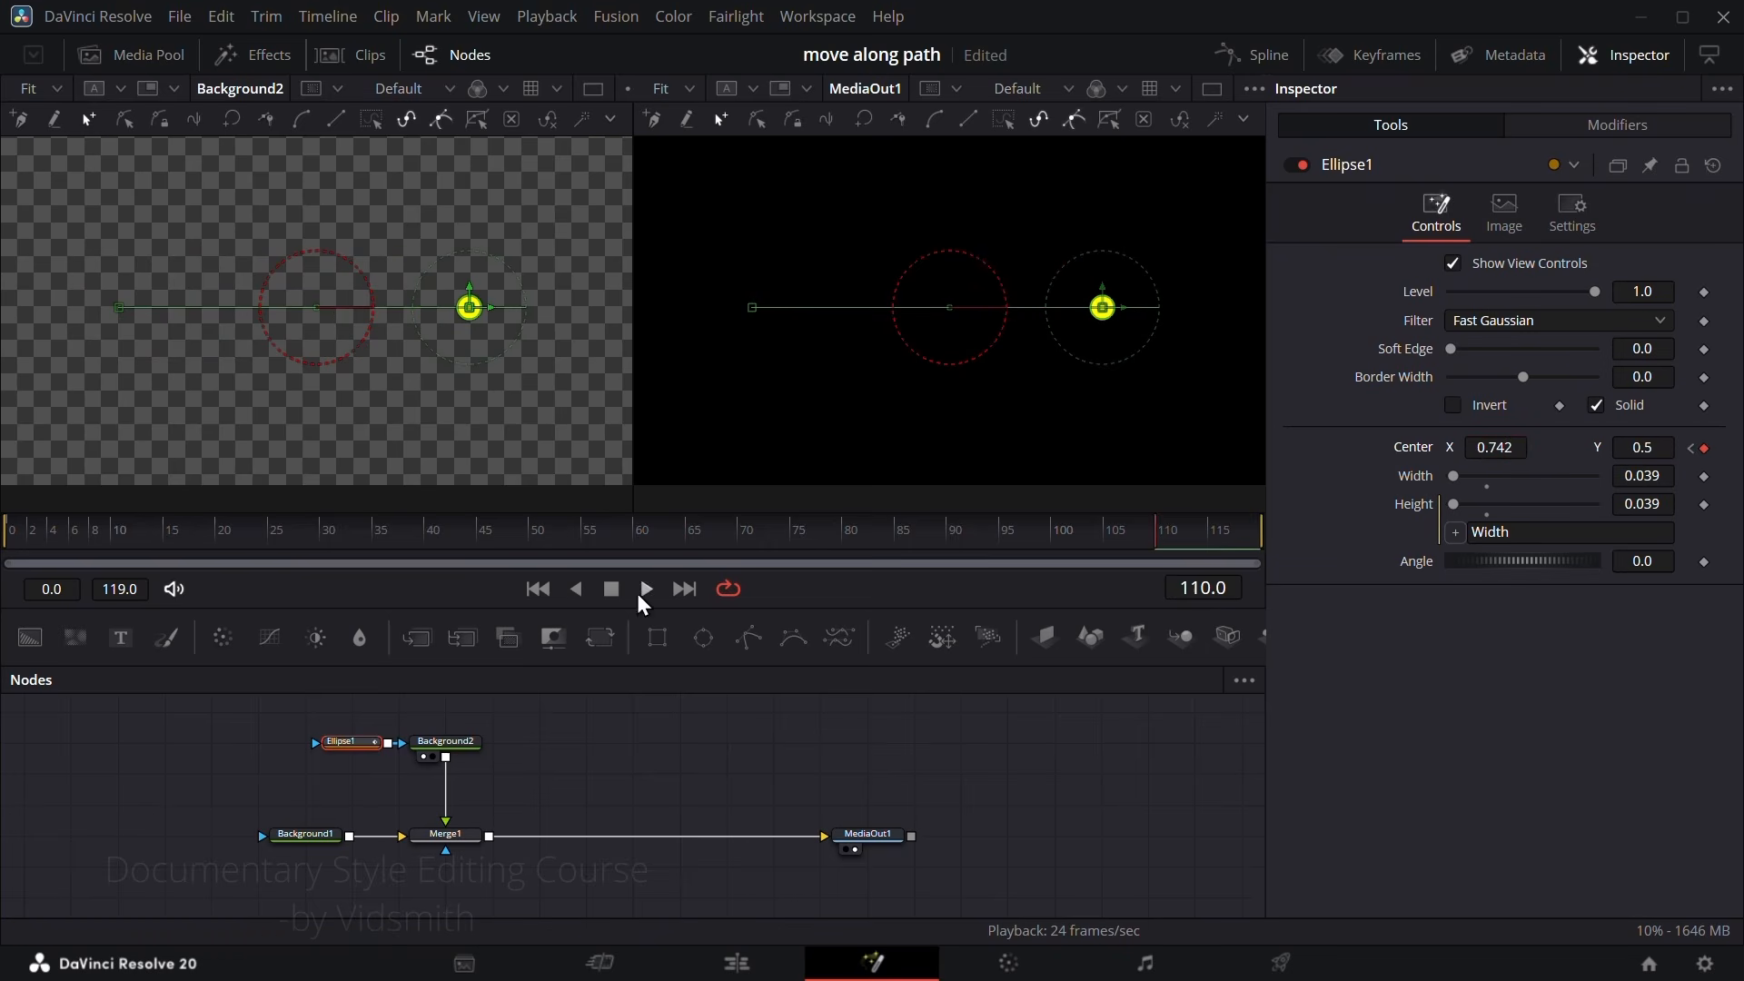
Step: Play the circle's straight-line animation from frame 0 to check its movement
left_click(3, 538)
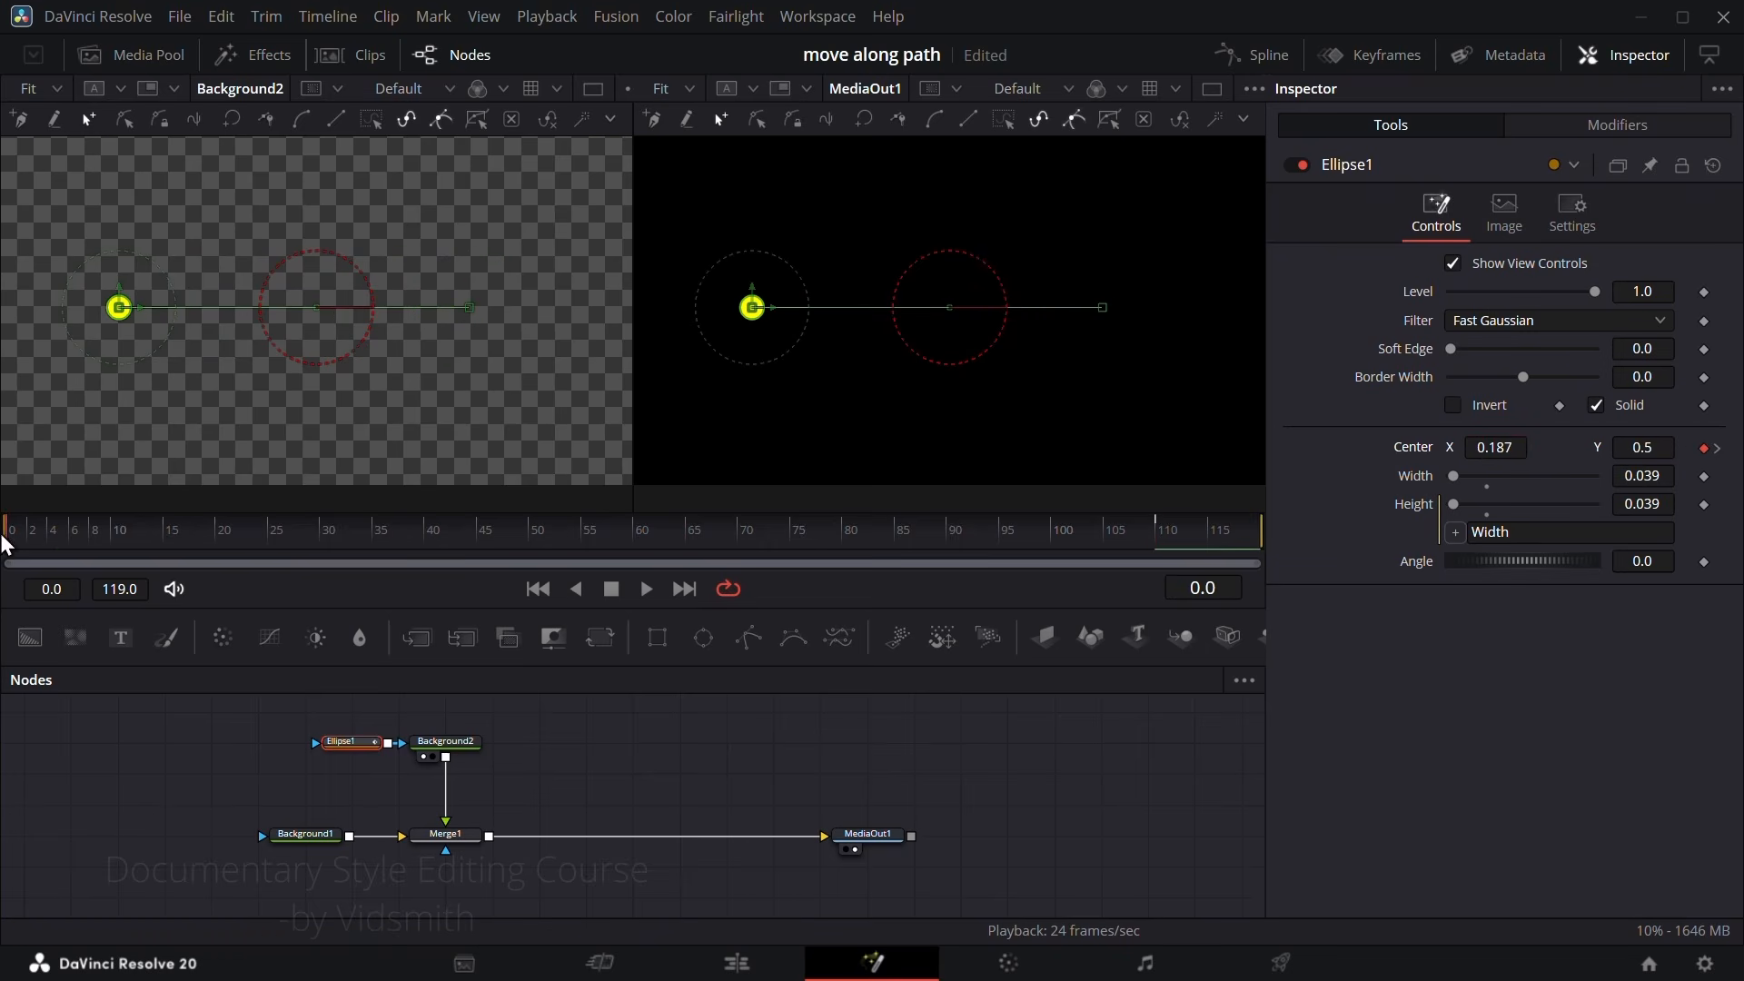
left_click(647, 589)
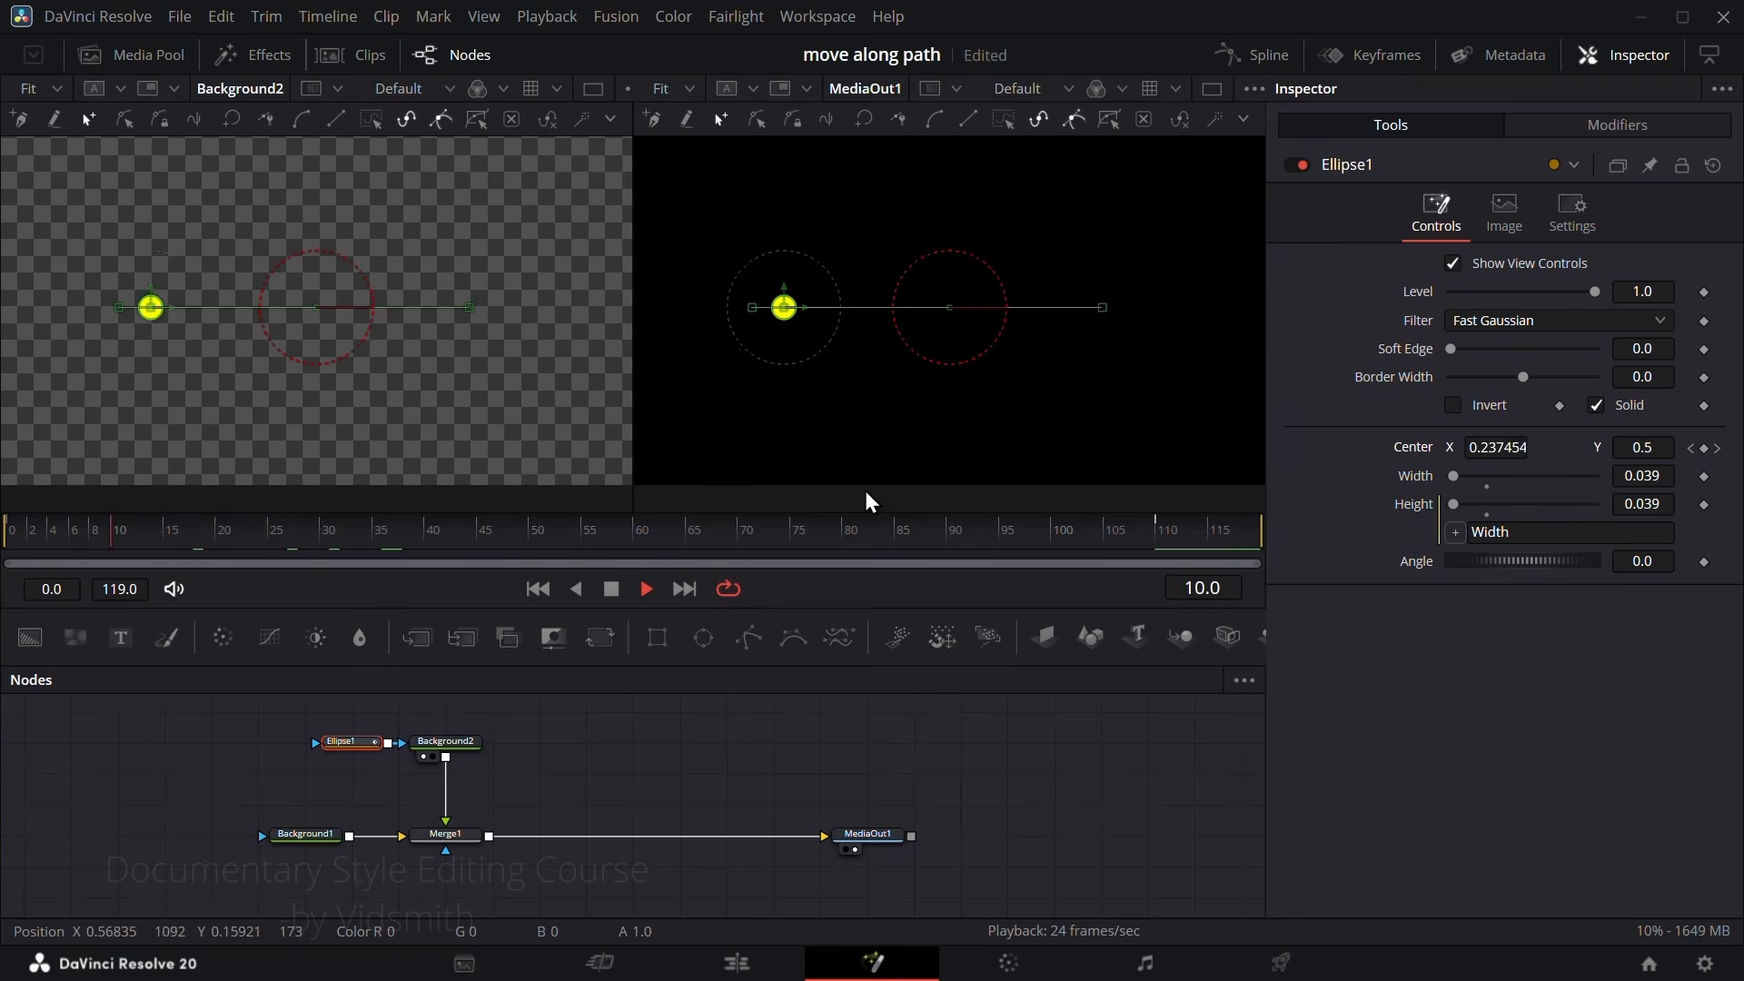
key("space")
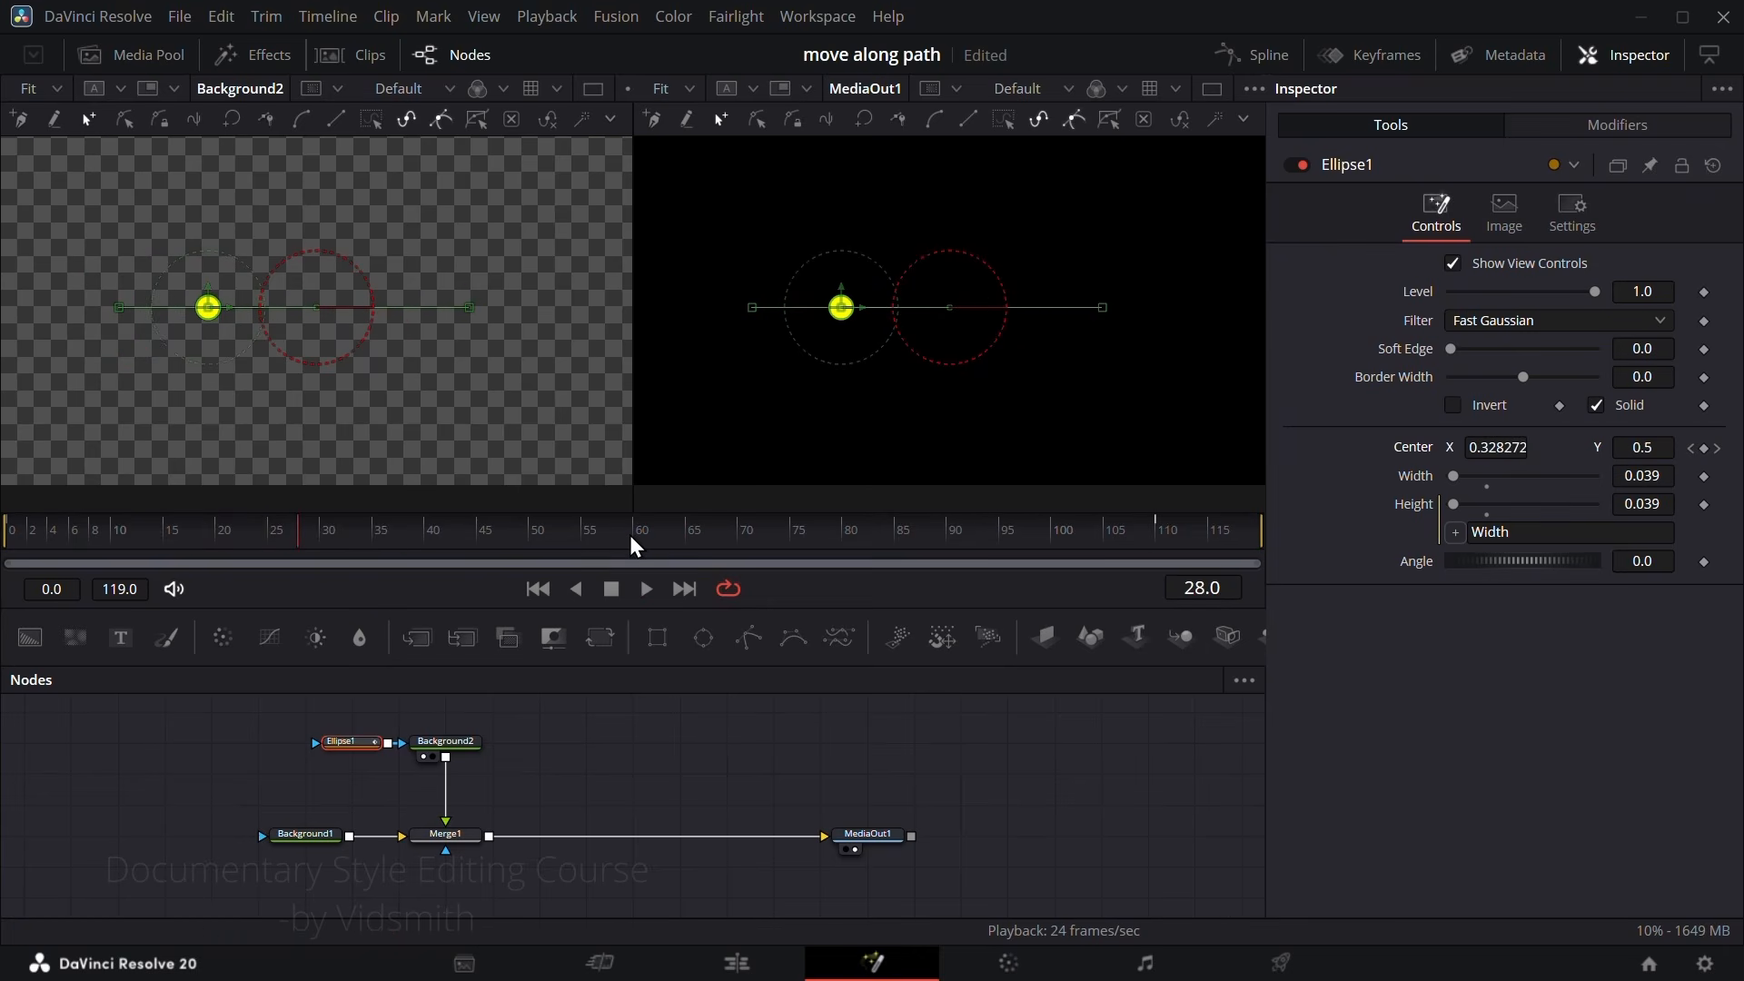
Step: Try bending the circle's motion path into a curve and reset the ellipse's Center to 0.5, 0.5
left_click(1103, 308)
left_click_drag(990, 309, 1000, 407)
left_click(947, 352)
left_click_drag(947, 351, 868, 394)
mouse_move(349, 538)
left_mouse_down()
mouse_move(17, 561)
mouse_move(1109, 573)
mouse_move(199, 529)
mouse_move(933, 552)
mouse_move(321, 543)
left_mouse_up()
double_click(1418, 448)
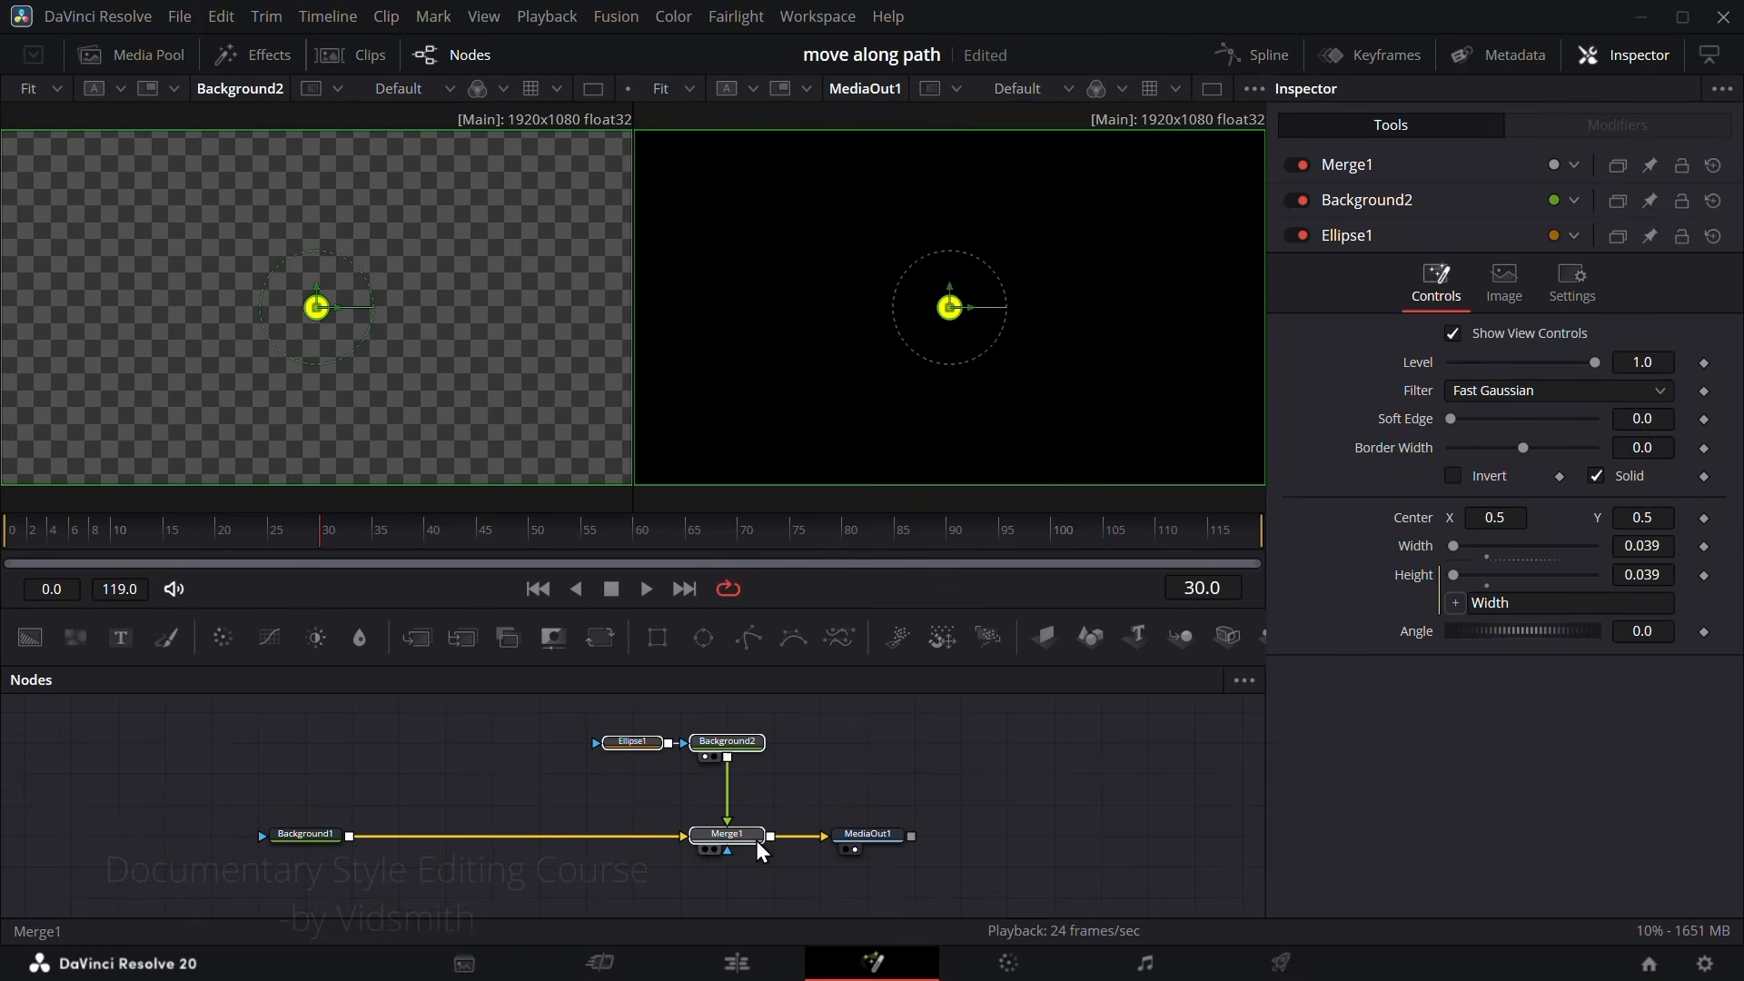
Step: Add an unconnected Polygon node and draw an open six-point zigzag across the frame, undoing the extra seventh point
left_click(914, 834)
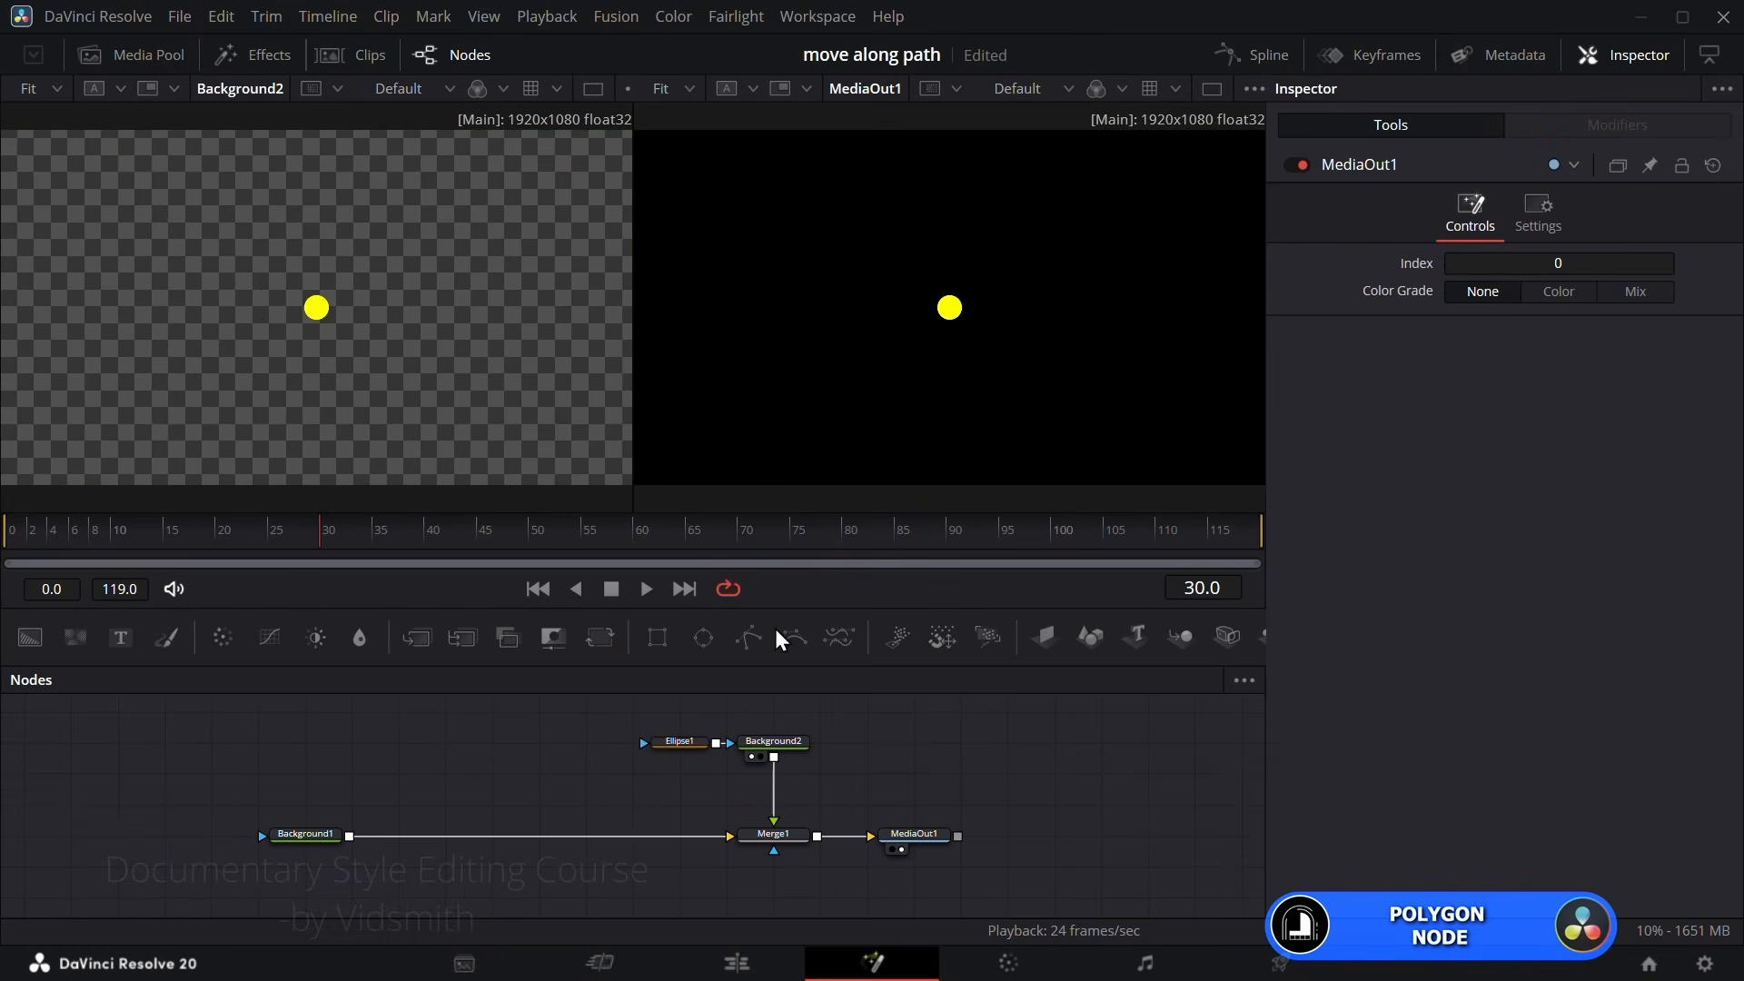
left_click_drag(430, 750, 432, 749)
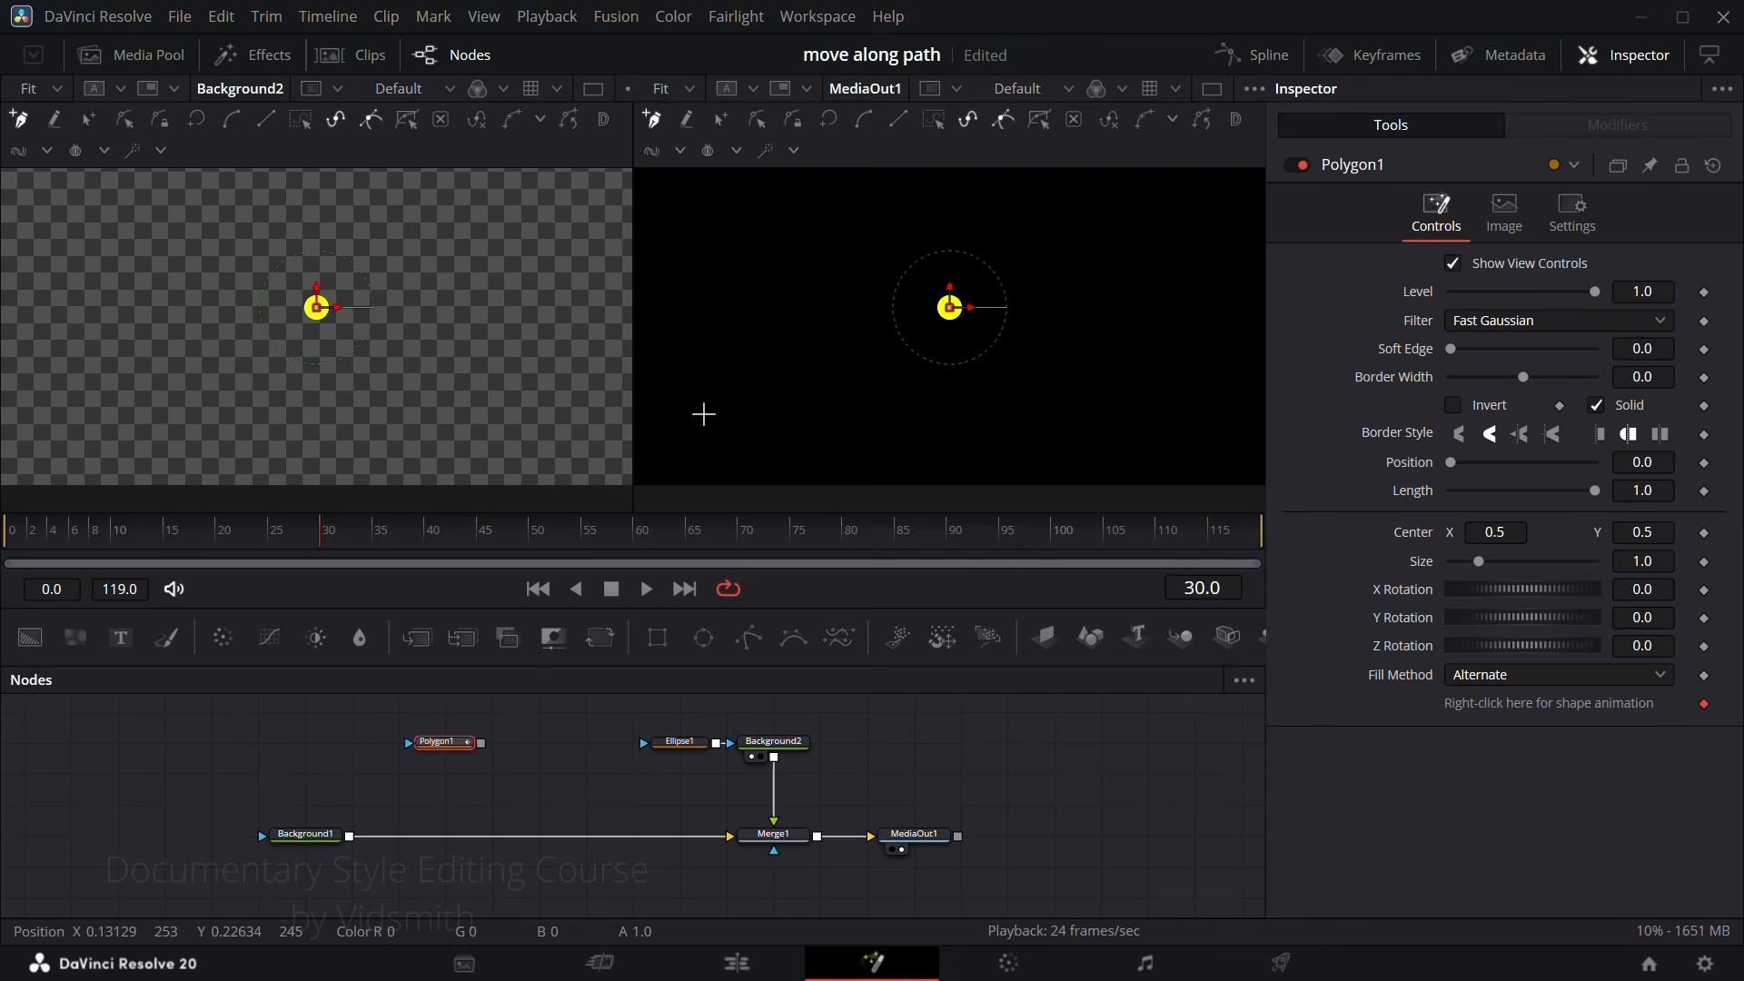
left_click_drag(735, 349, 767, 315)
left_click(870, 383)
left_click(927, 433)
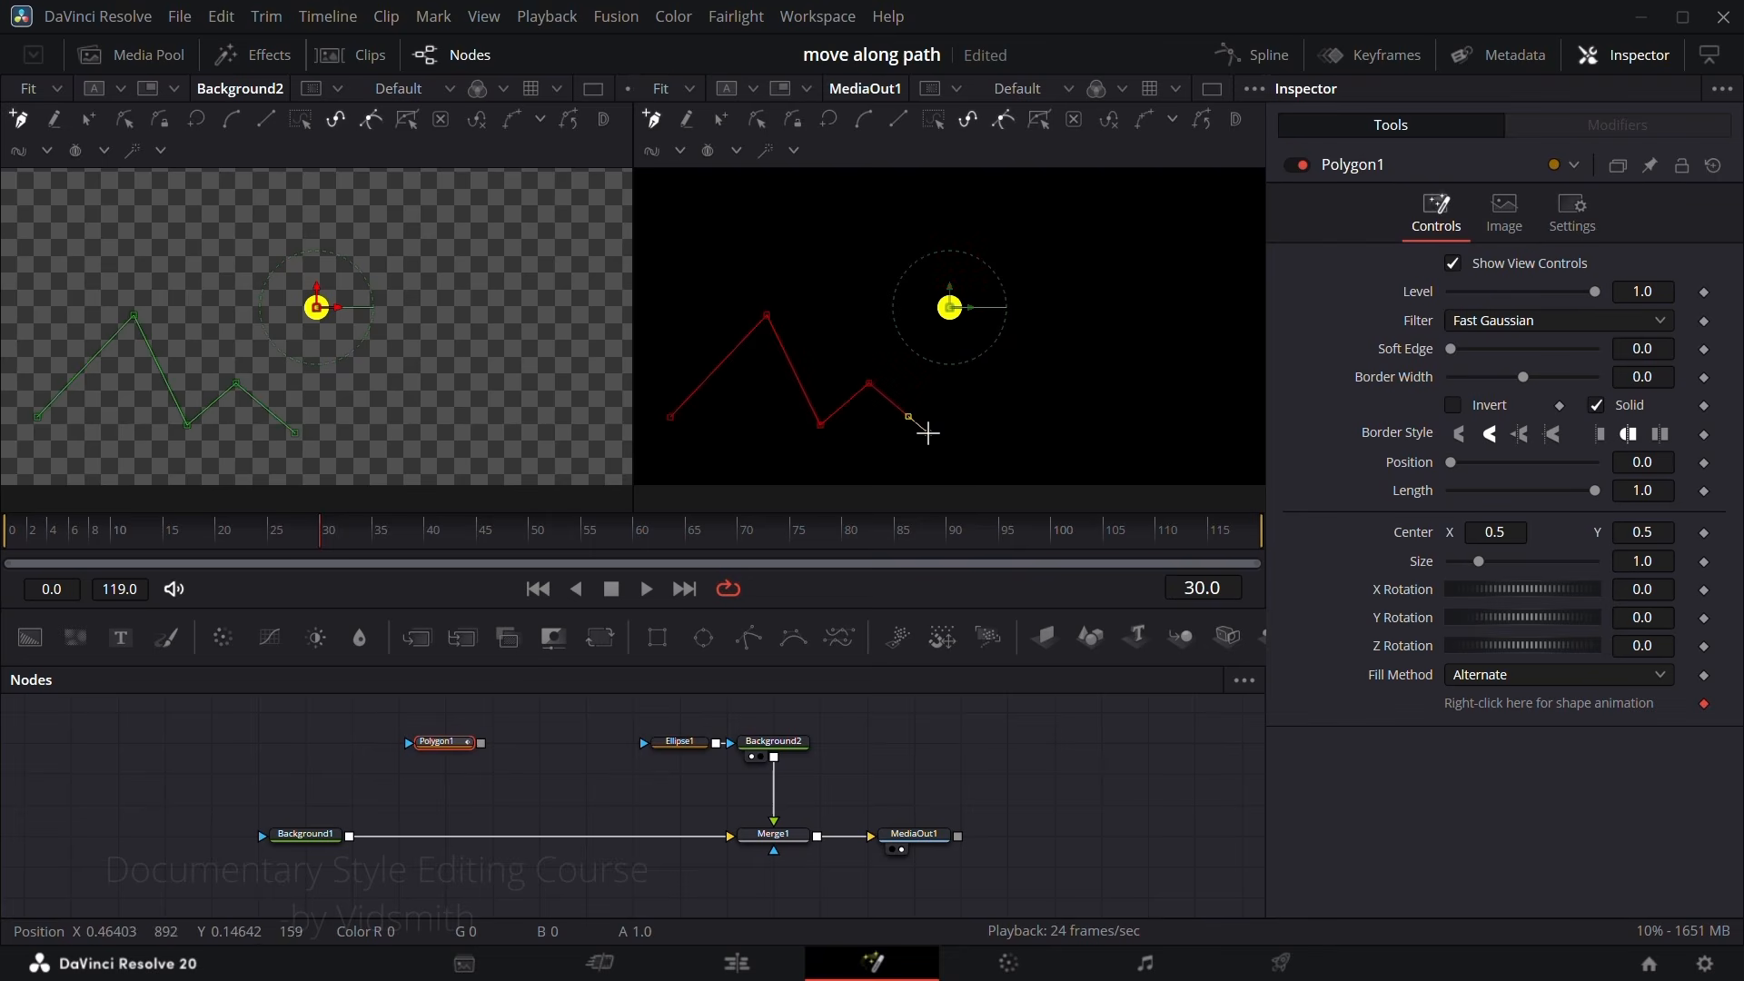
left_click(1124, 323)
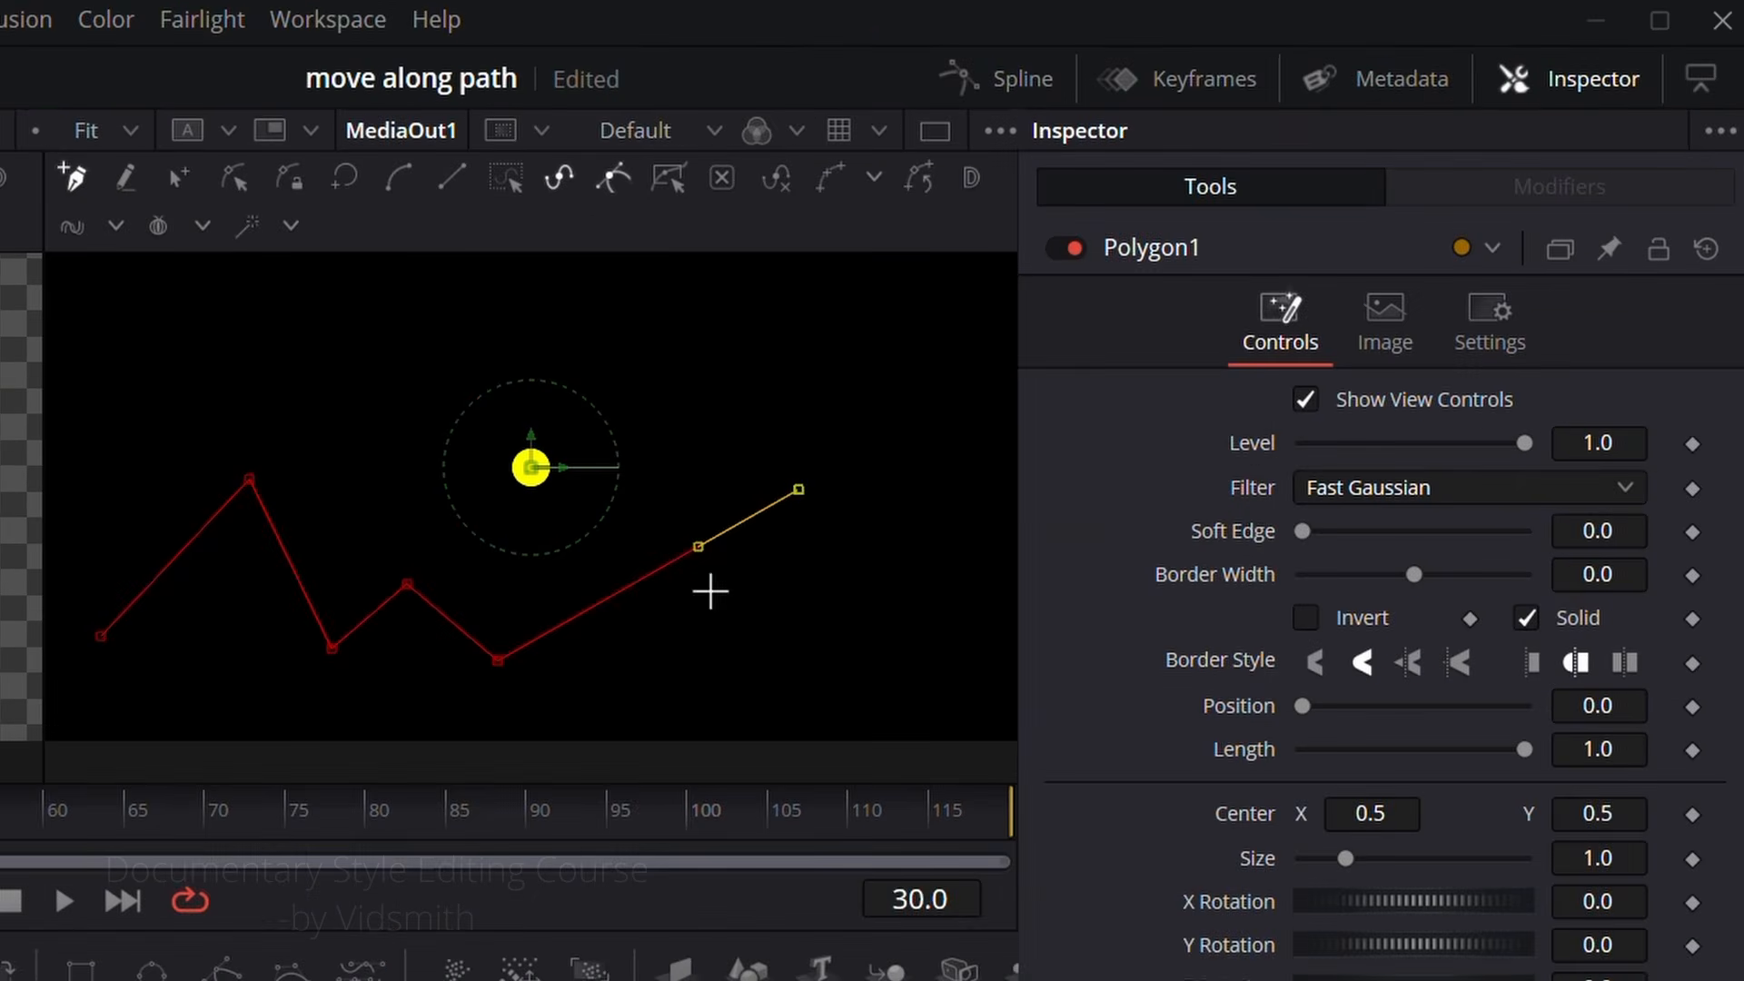
left_click(148, 410)
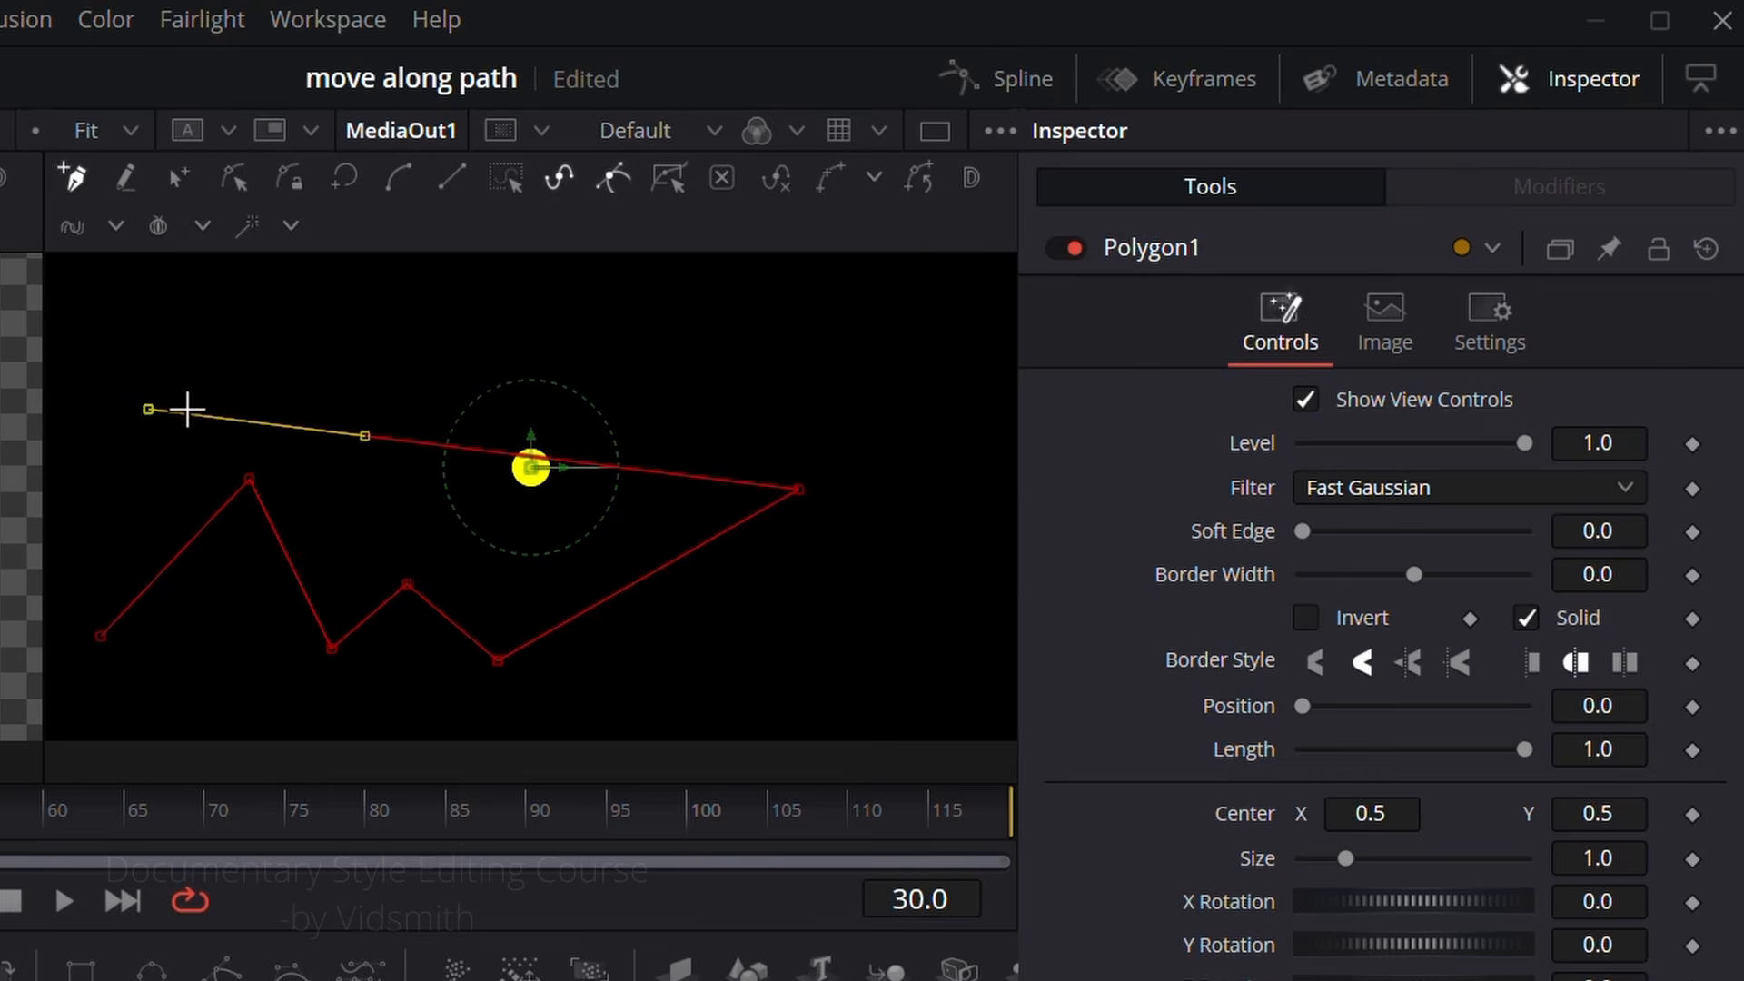
key("ctrl+z")
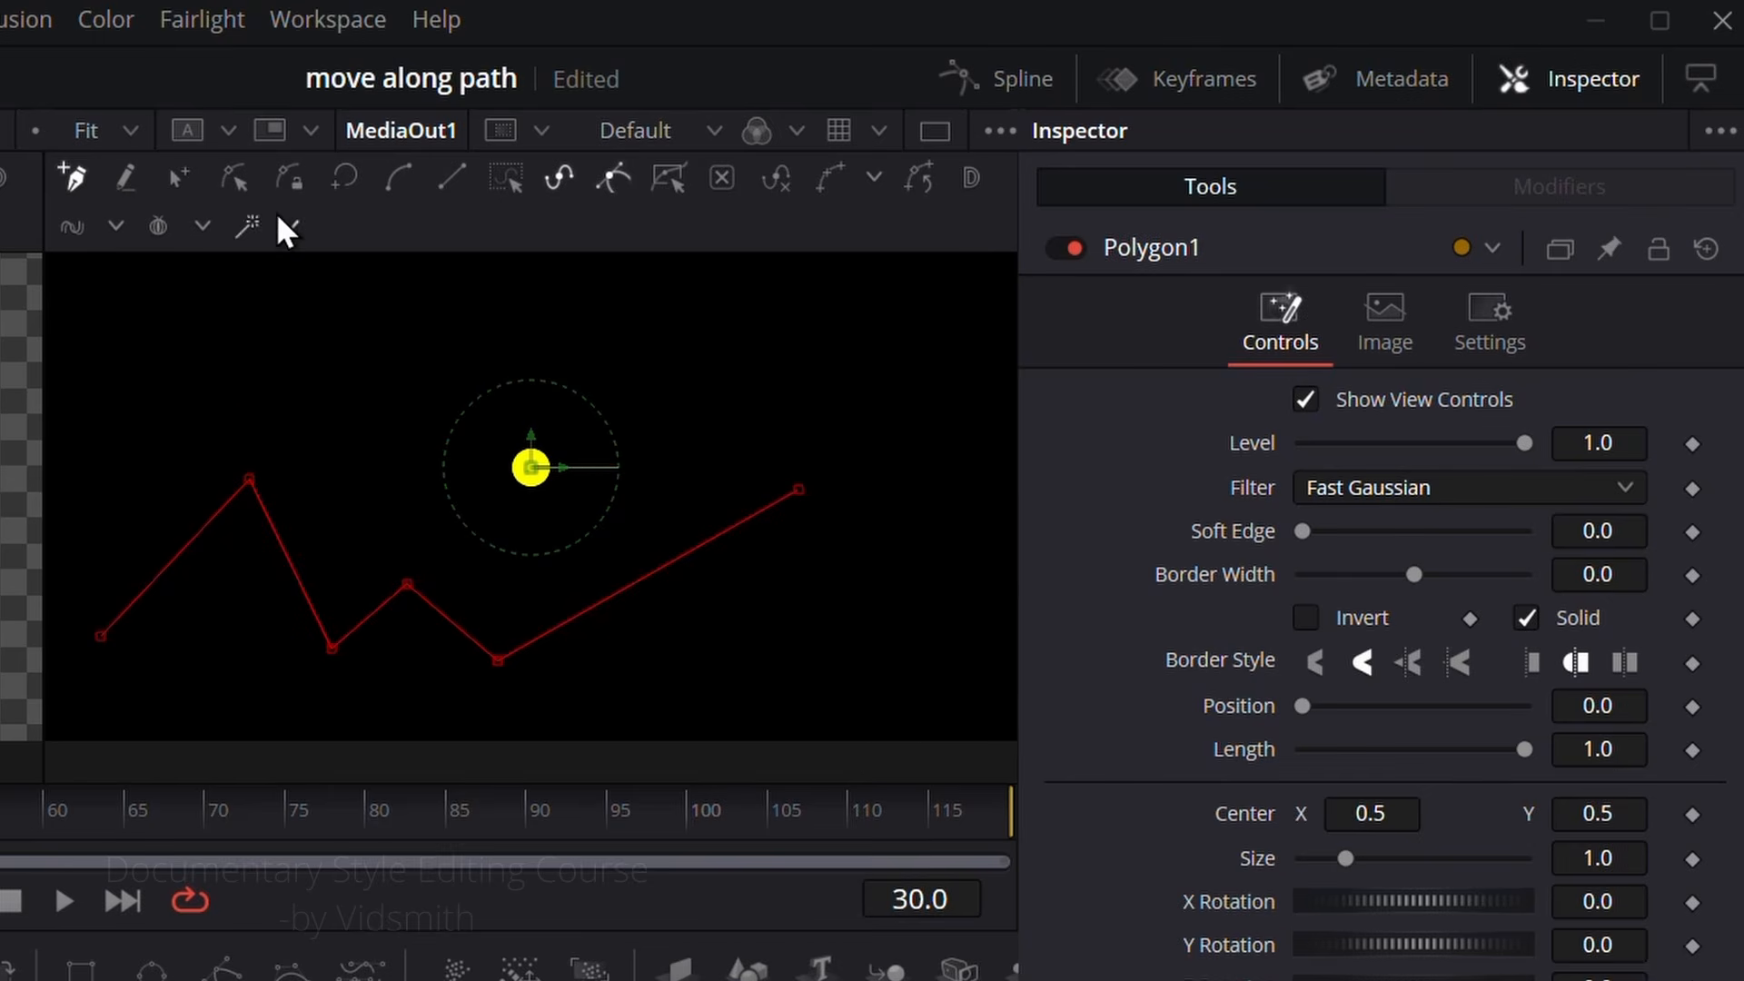
Step: Select all points of the zigzag polyline and smooth them into a continuous curve
left_click(233, 176)
left_click_drag(105, 529, 880, 692)
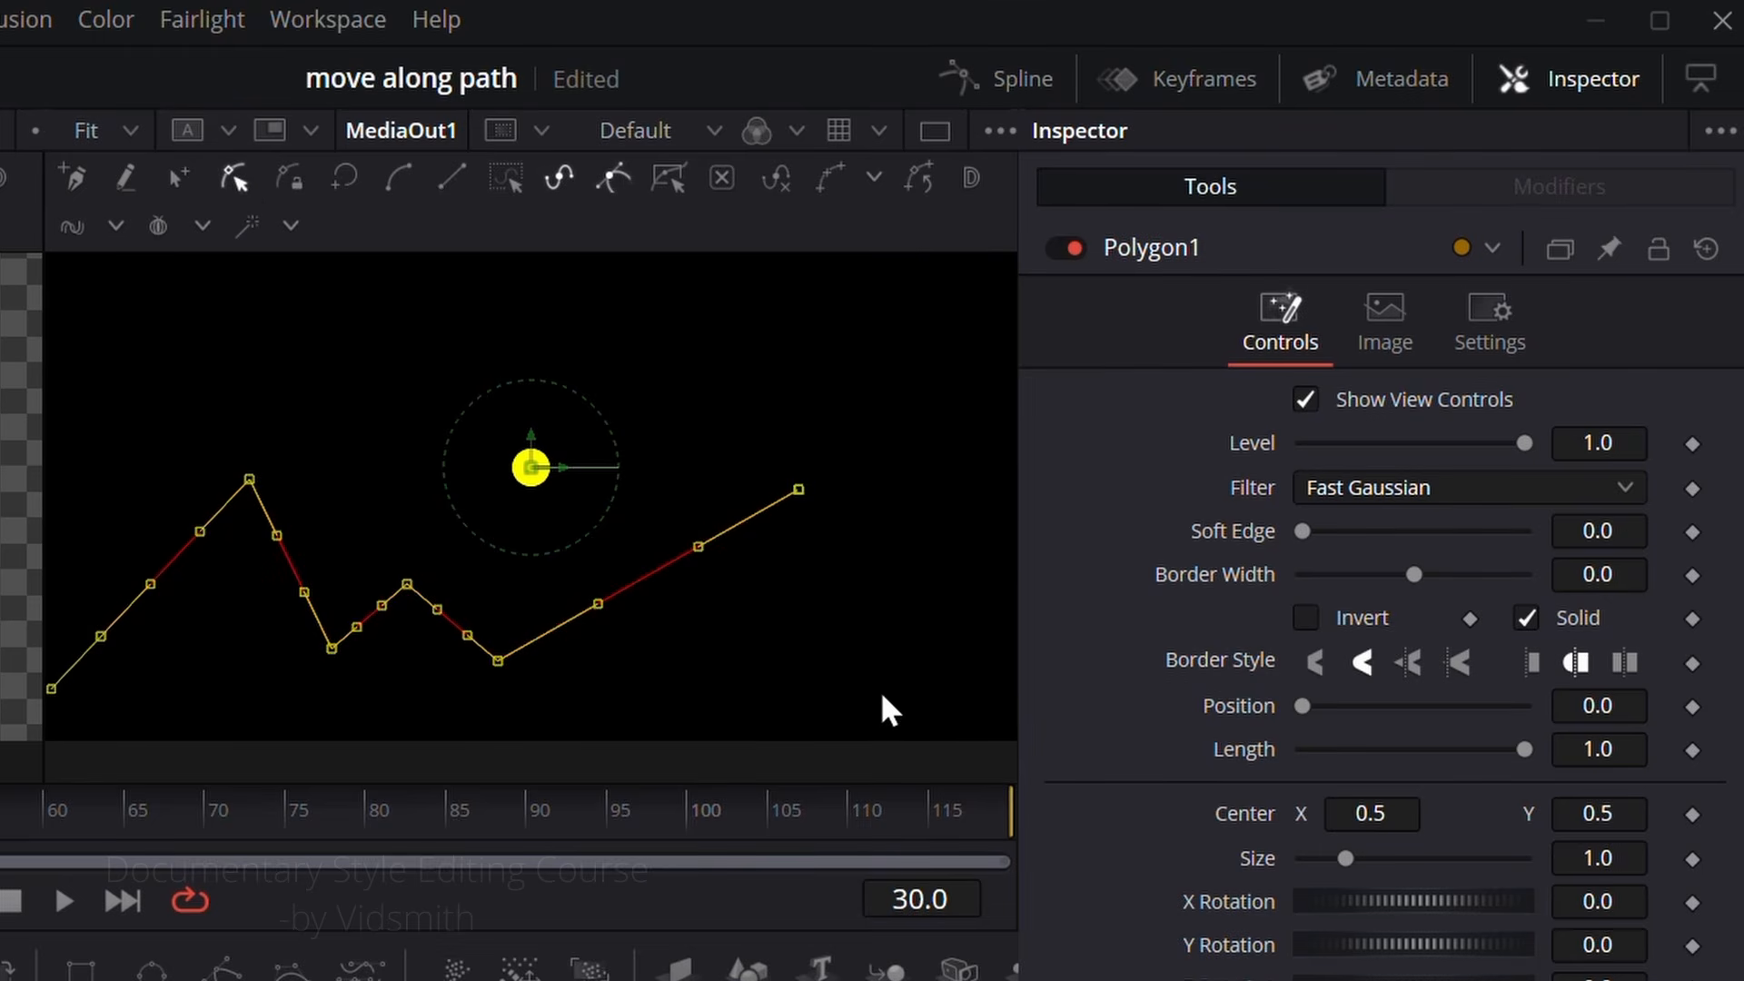
left_click(396, 178)
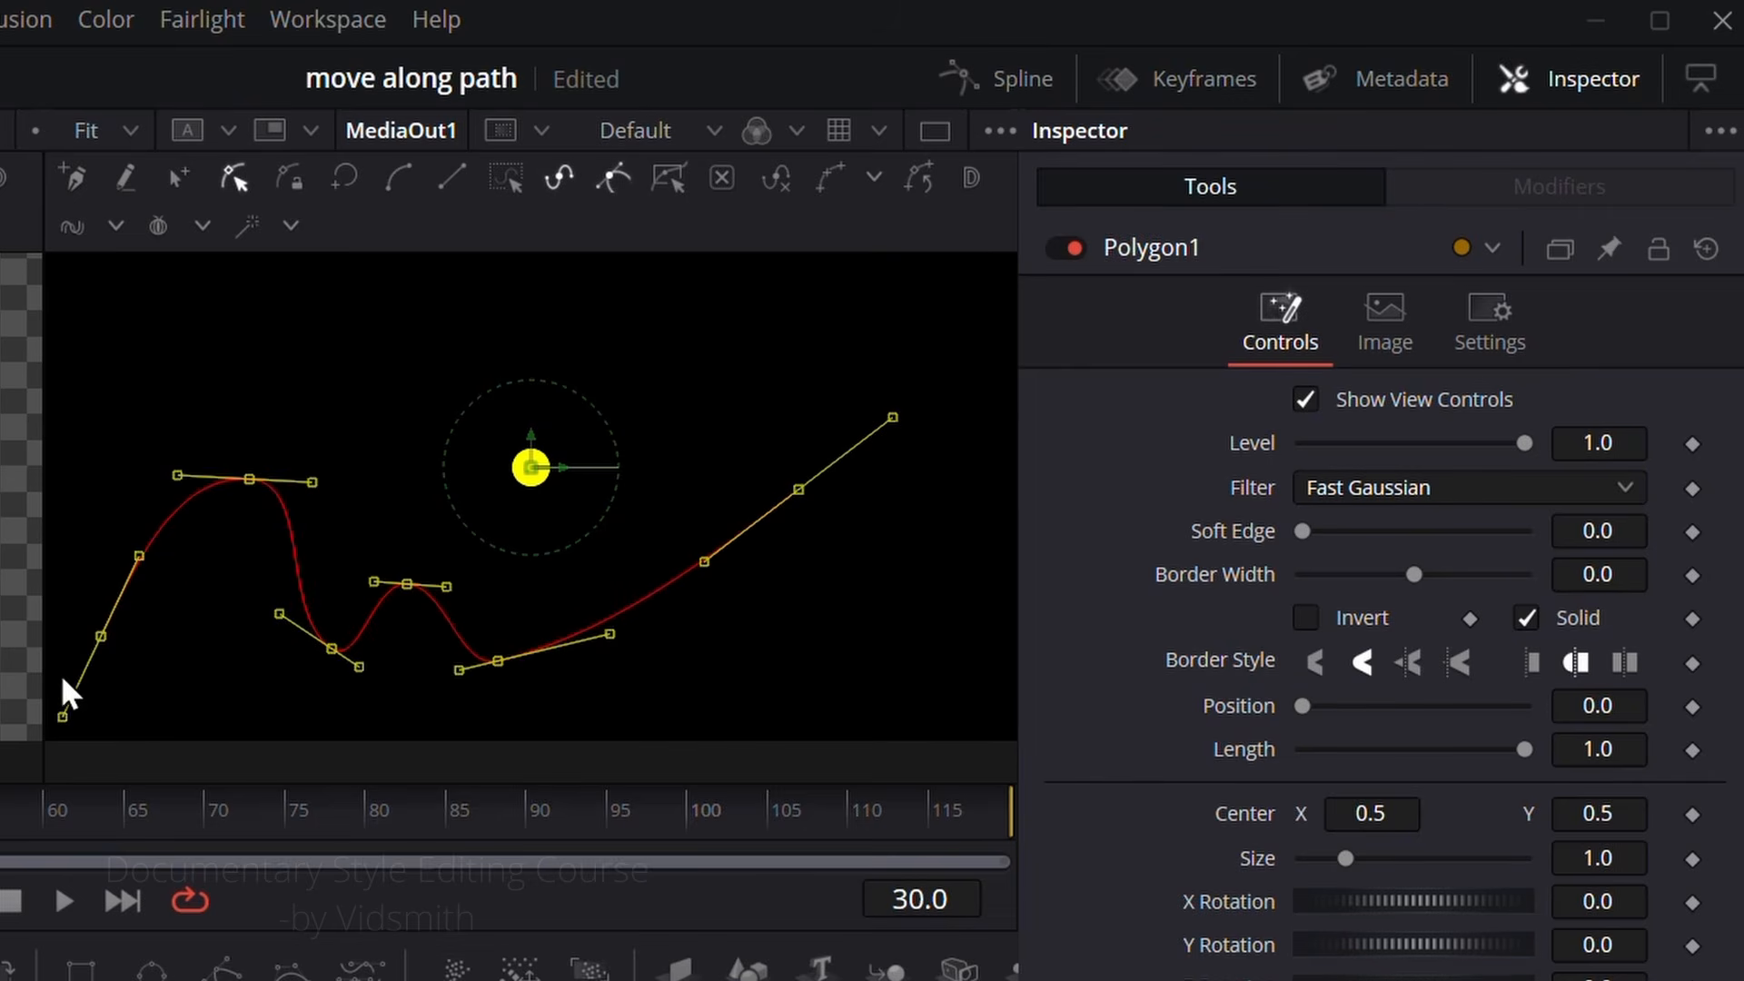
Step: Reshape the curve by shifting its start point inward and moving its second peak and last valley toward the curve's end
left_click_drag(101, 642, 139, 620)
left_click(199, 678)
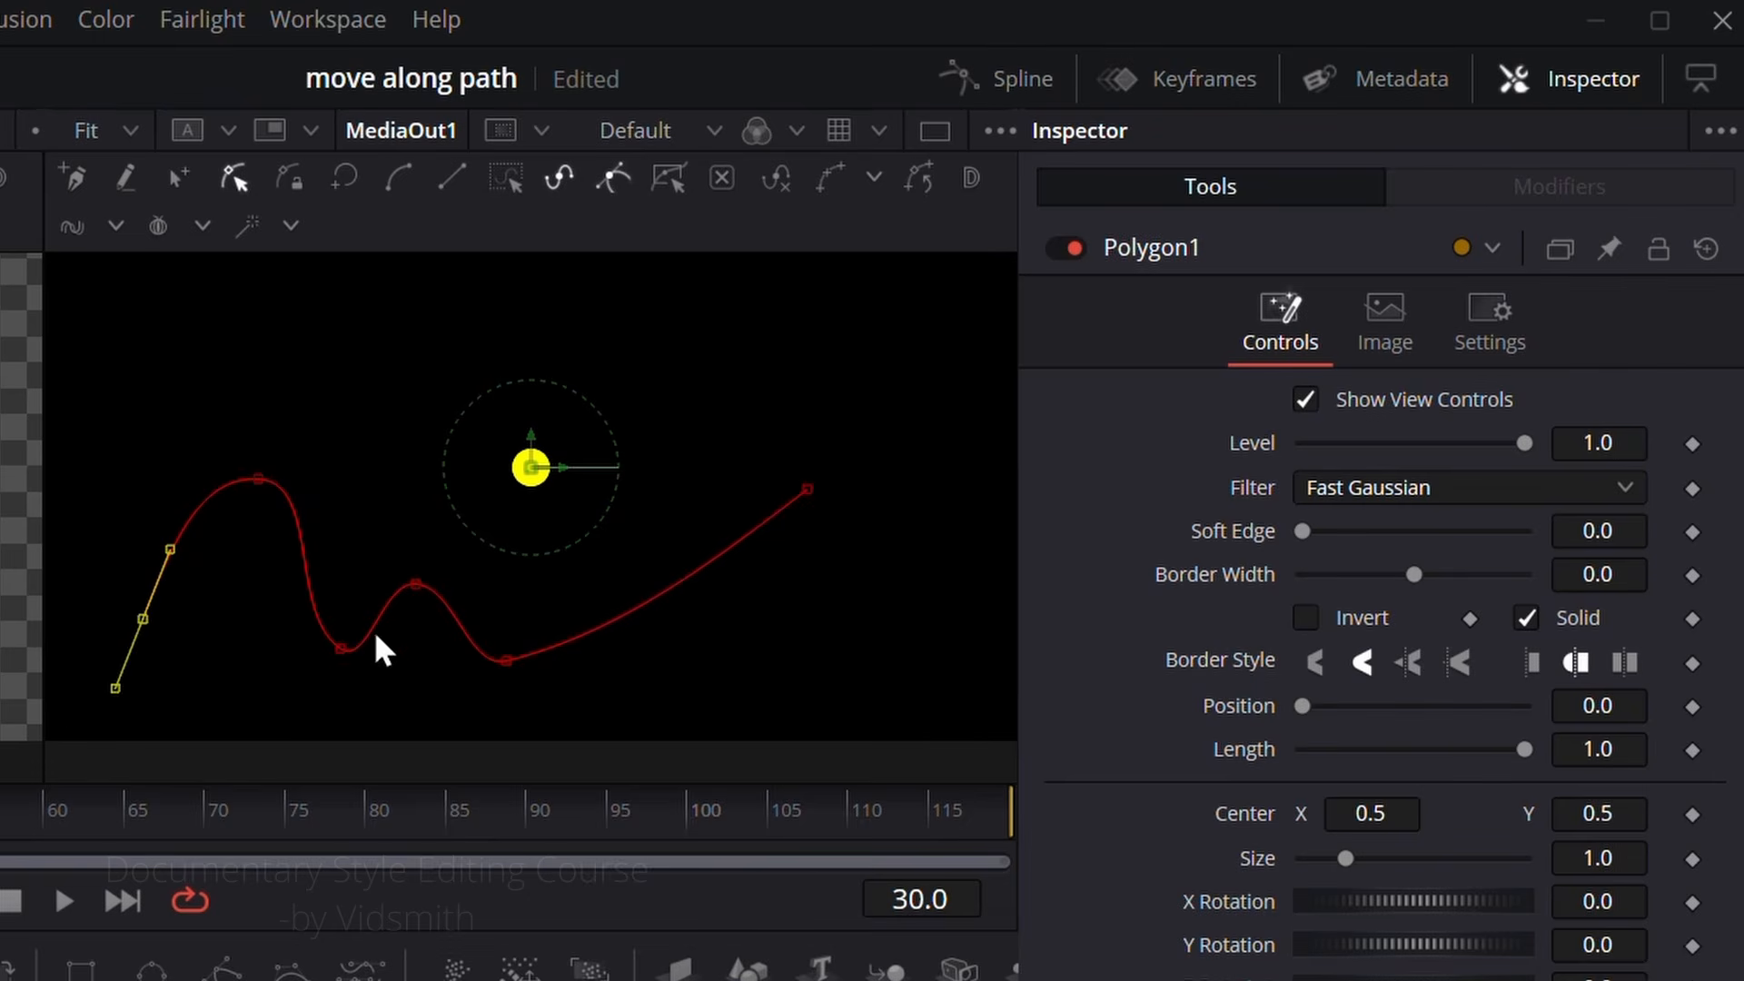
left_click_drag(415, 591, 455, 582)
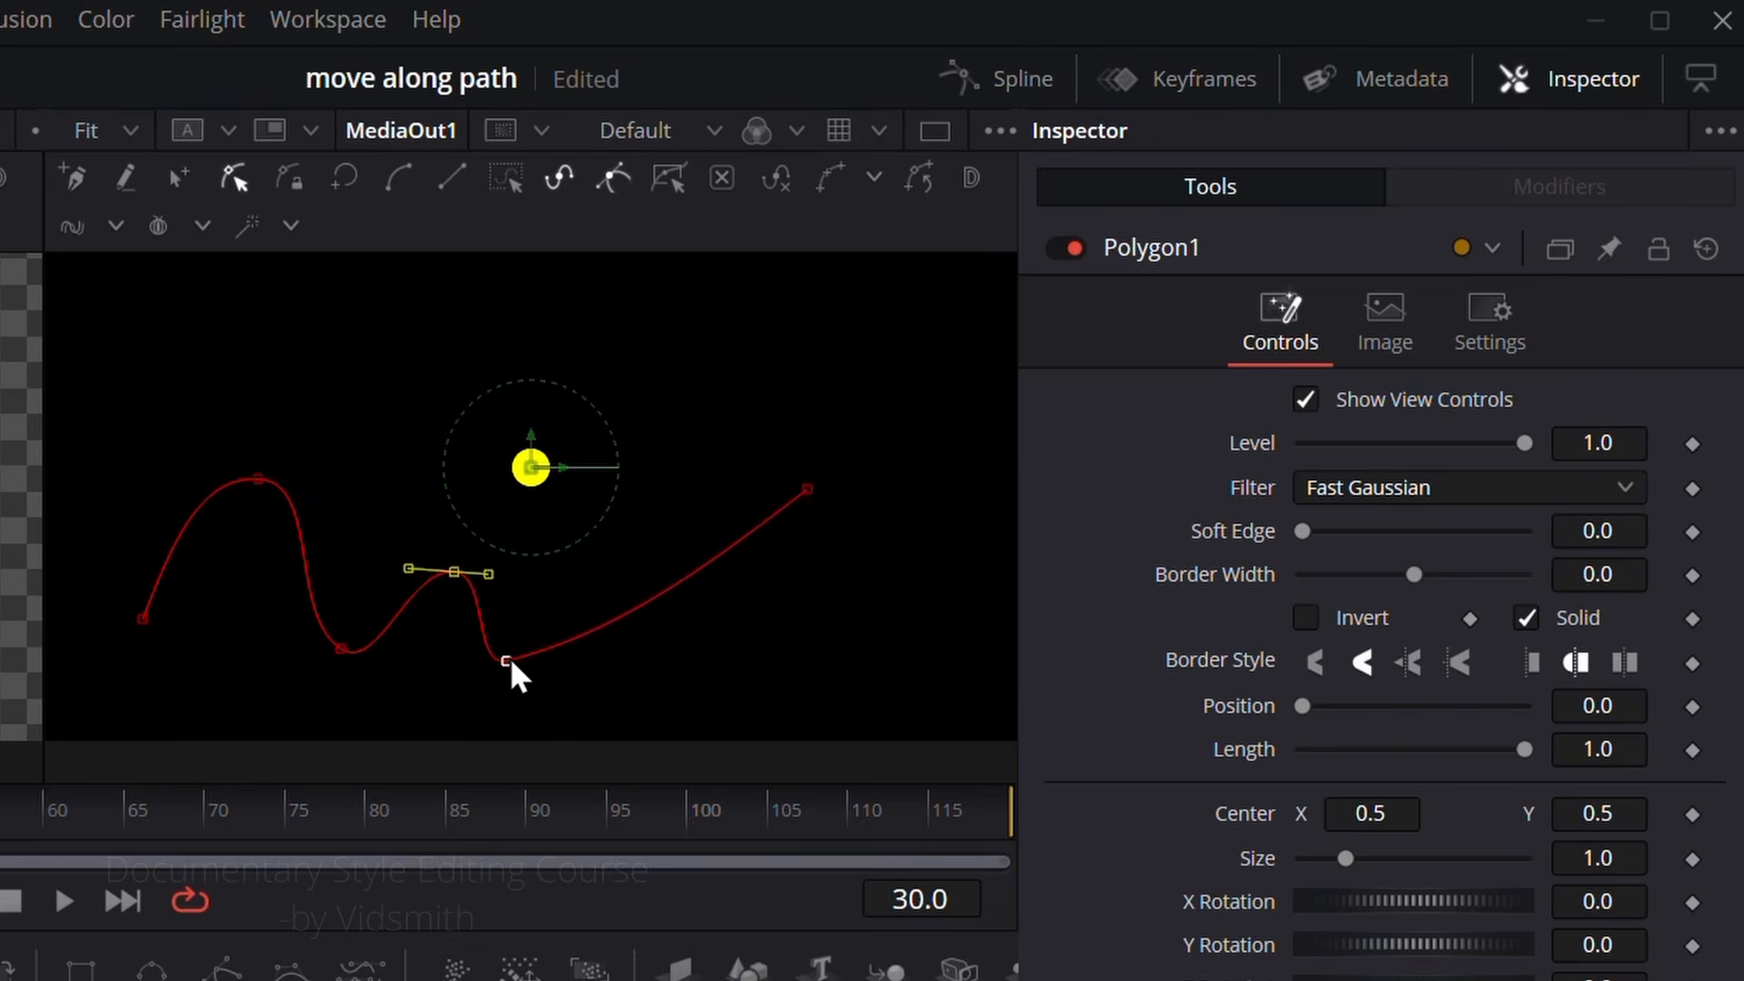
left_click_drag(510, 657, 618, 646)
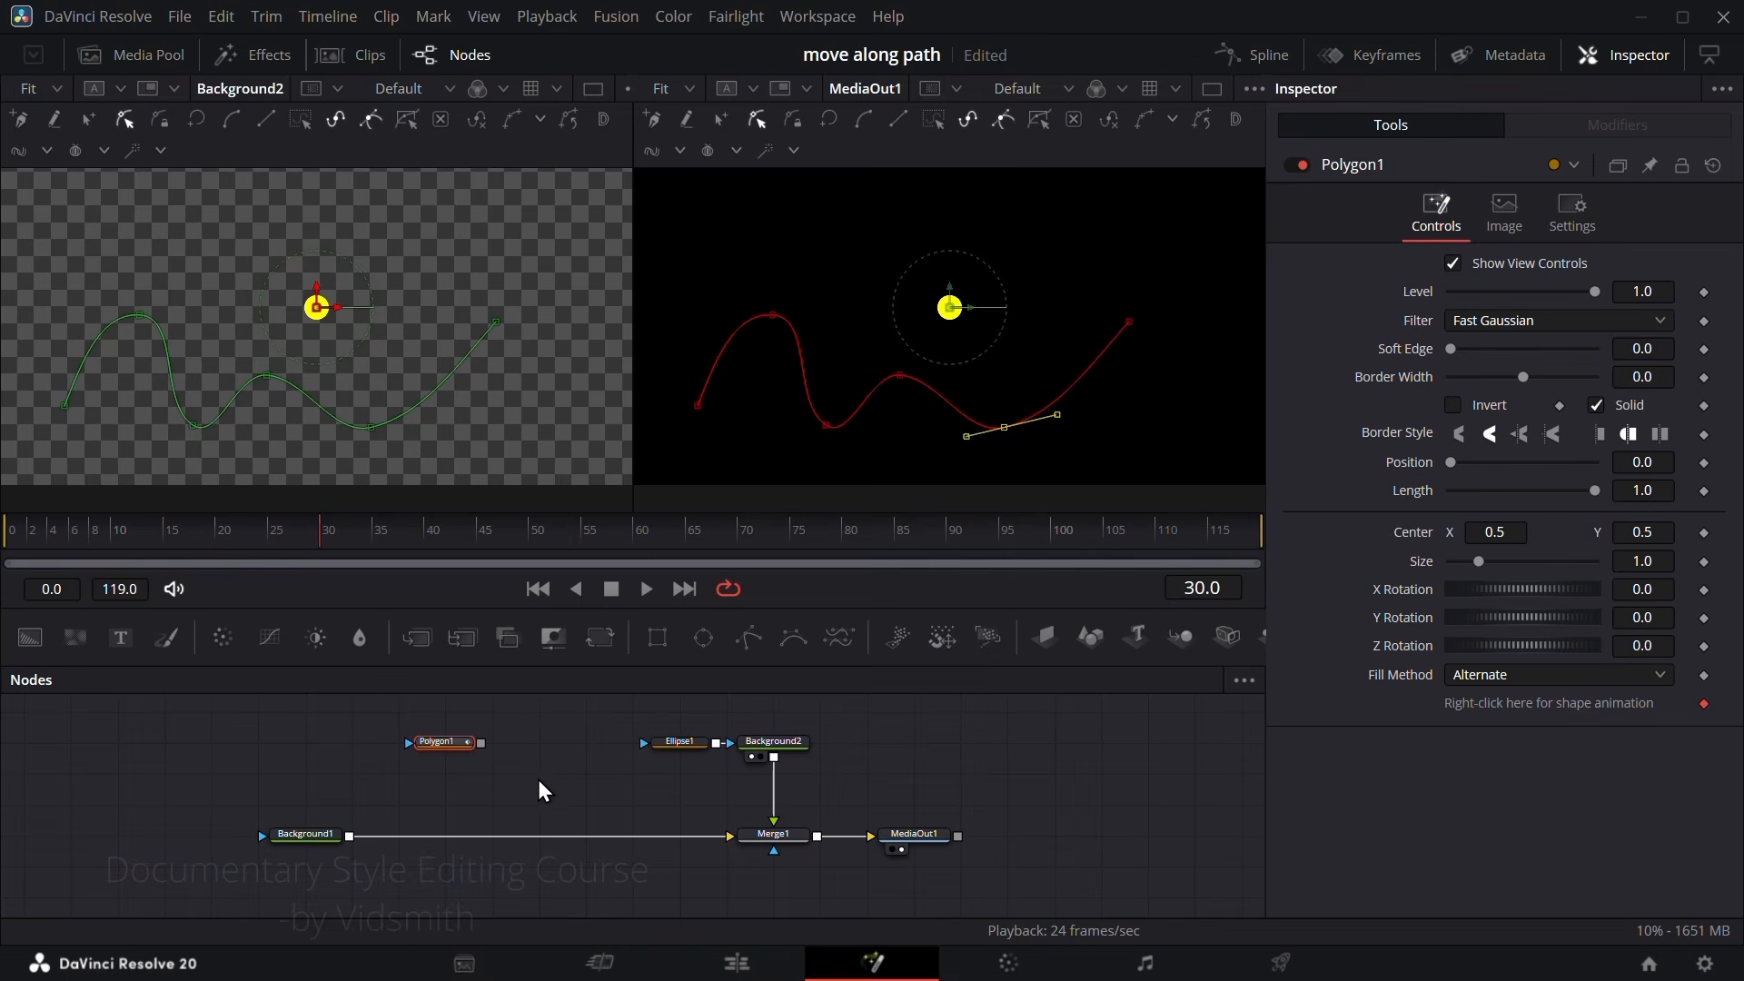
Step: Insert a new Merge node on the connection between Background1 and Merge1
left_click(538, 779)
left_click_drag(483, 744, 498, 774)
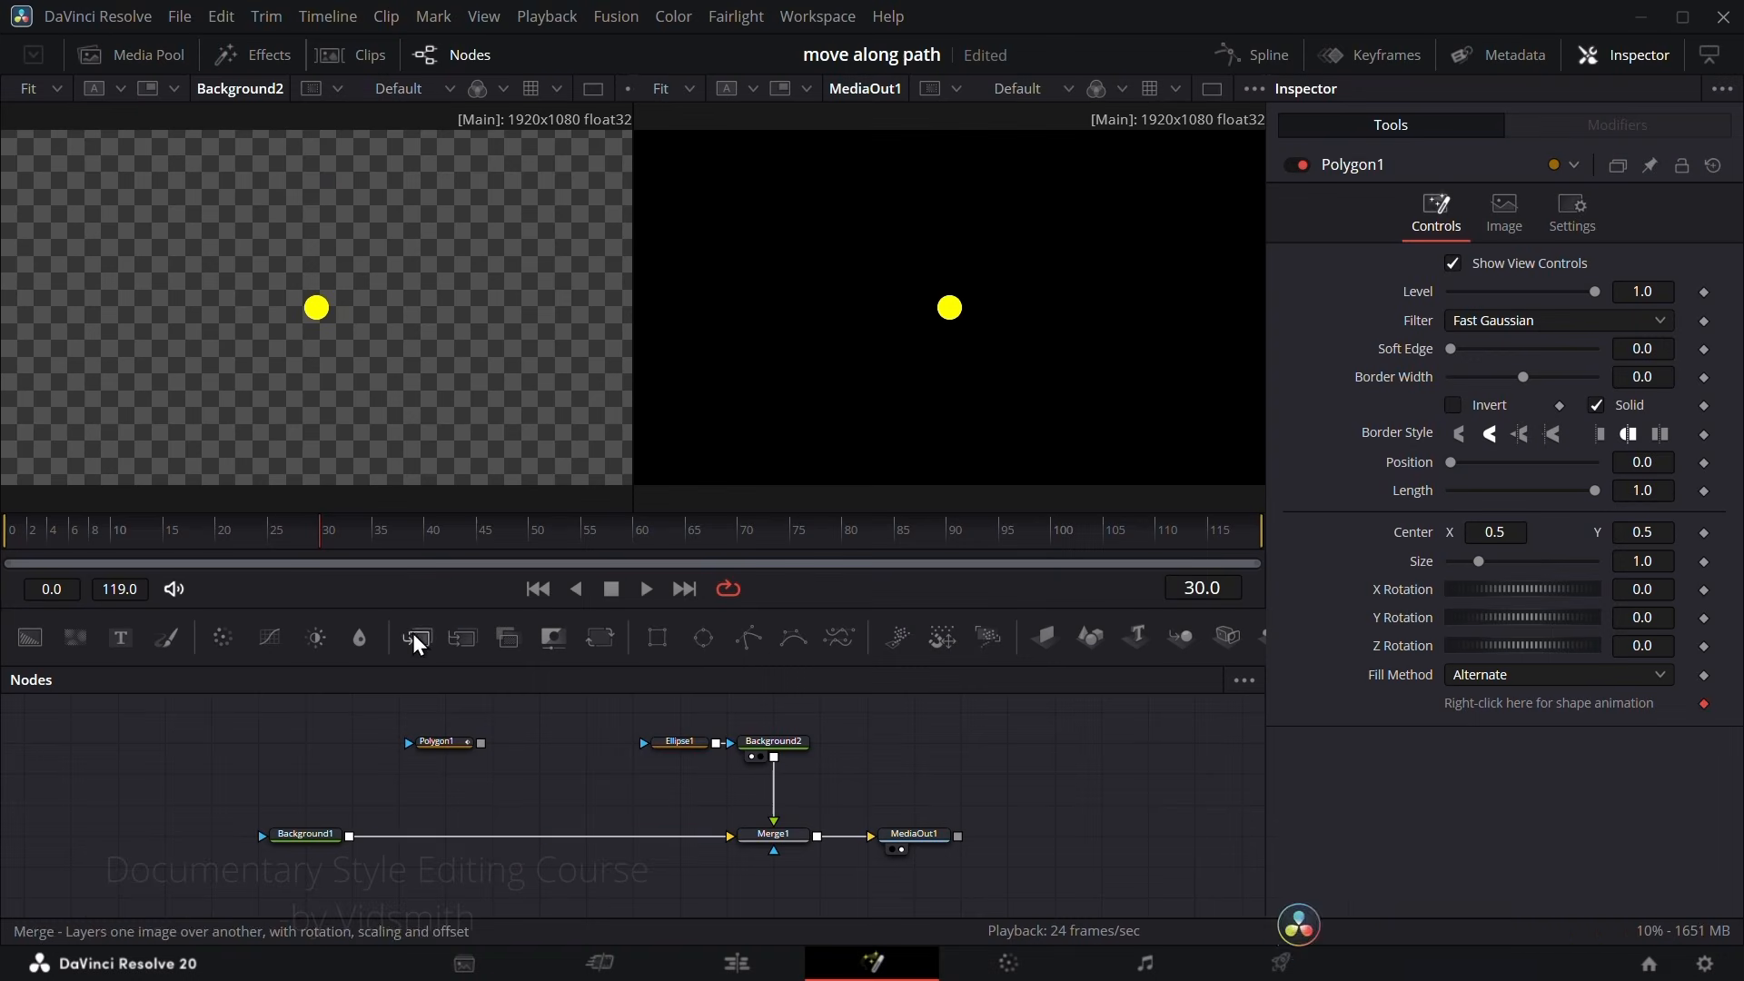
left_click_drag(413, 636, 492, 834)
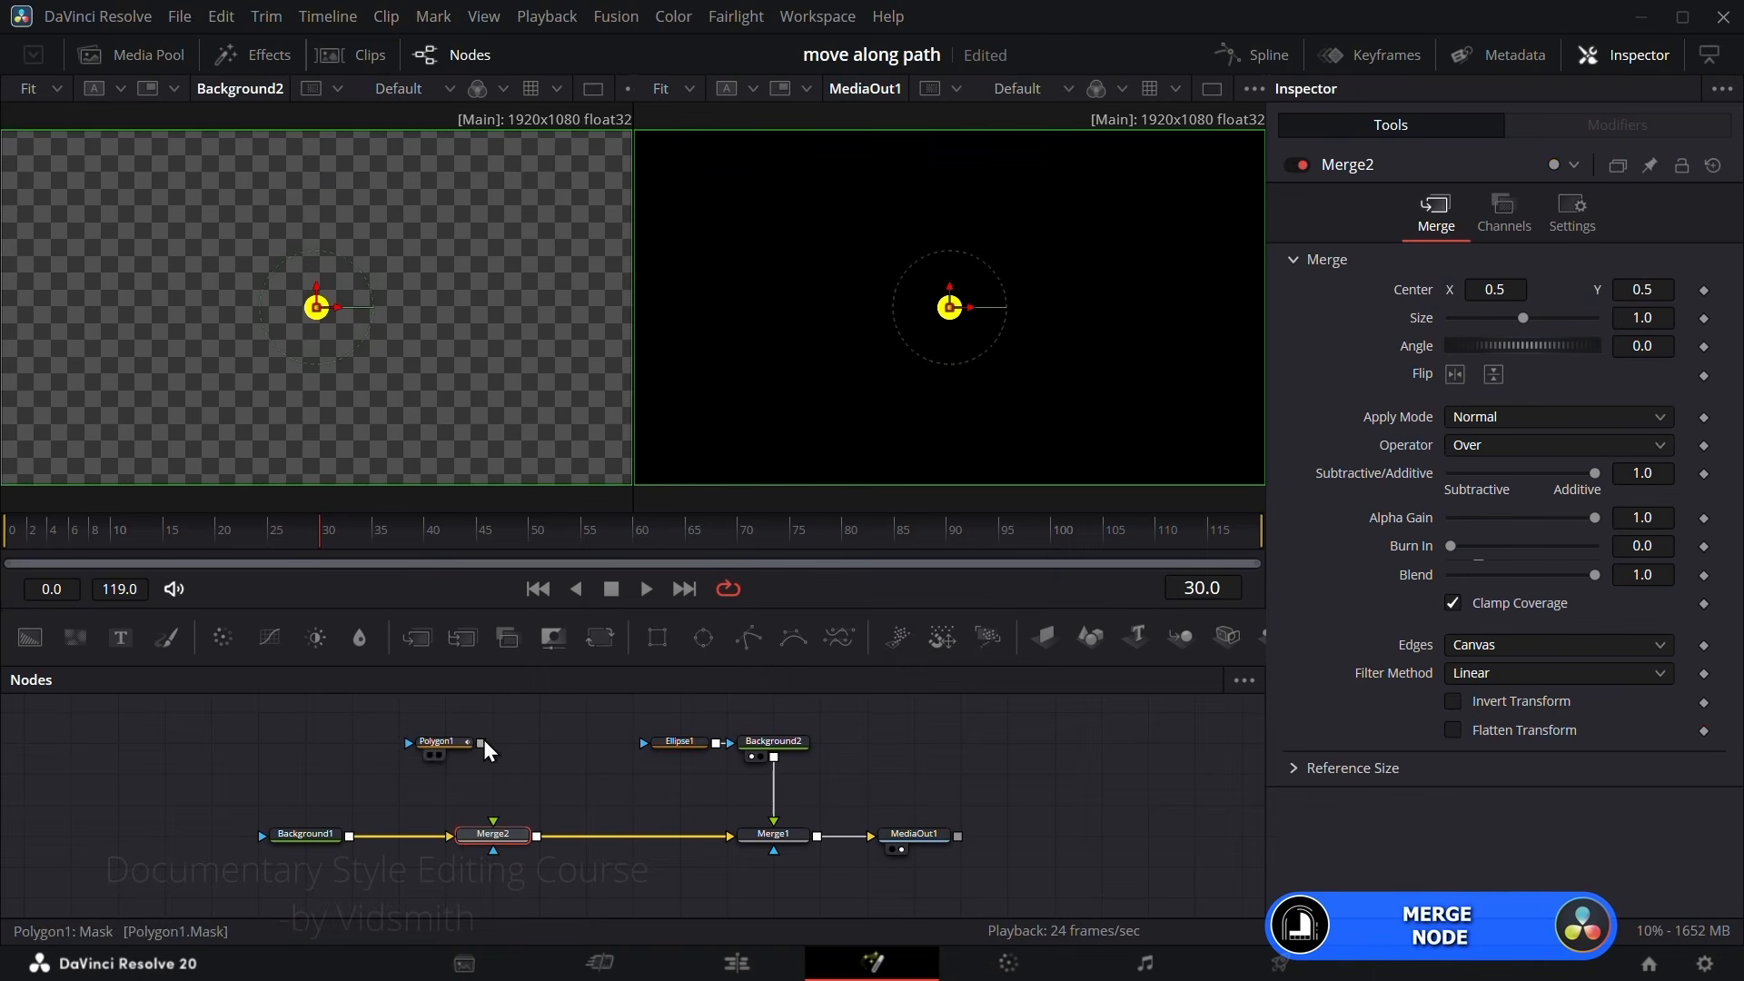
Step: Connect Polygon1 to Merge2's foreground input and set the polygon's Border Width to 0.0114
left_click_drag(482, 742, 494, 853)
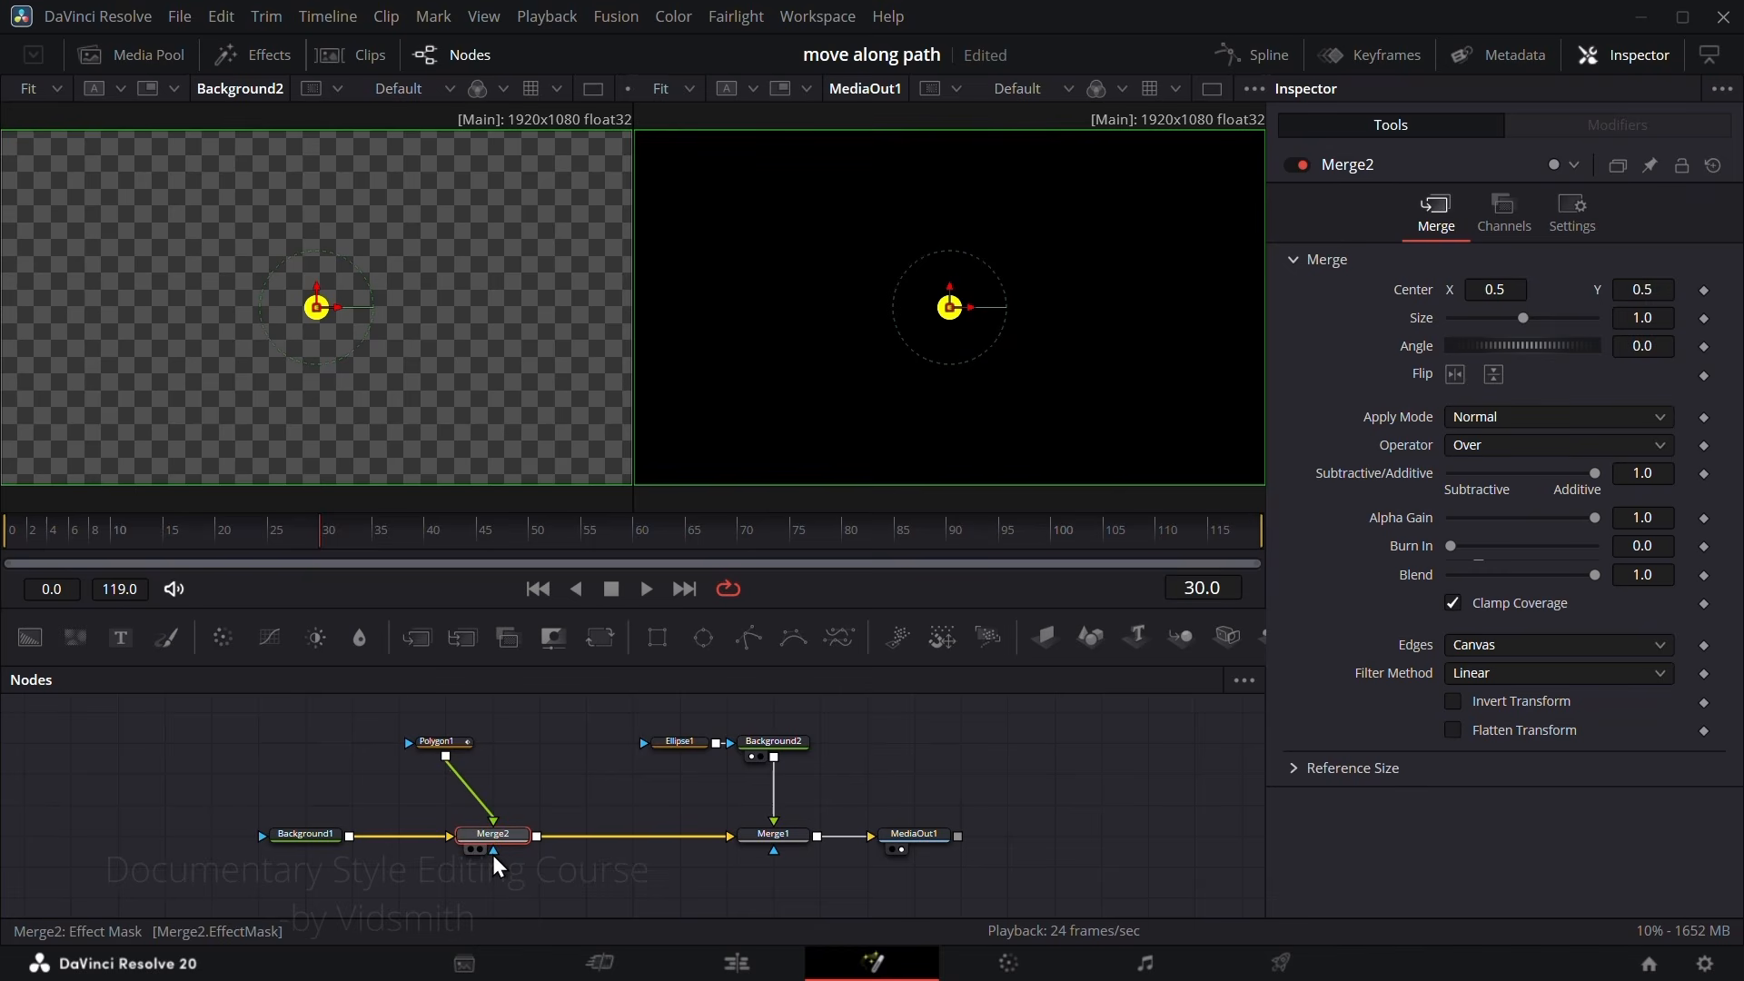
left_click(435, 743)
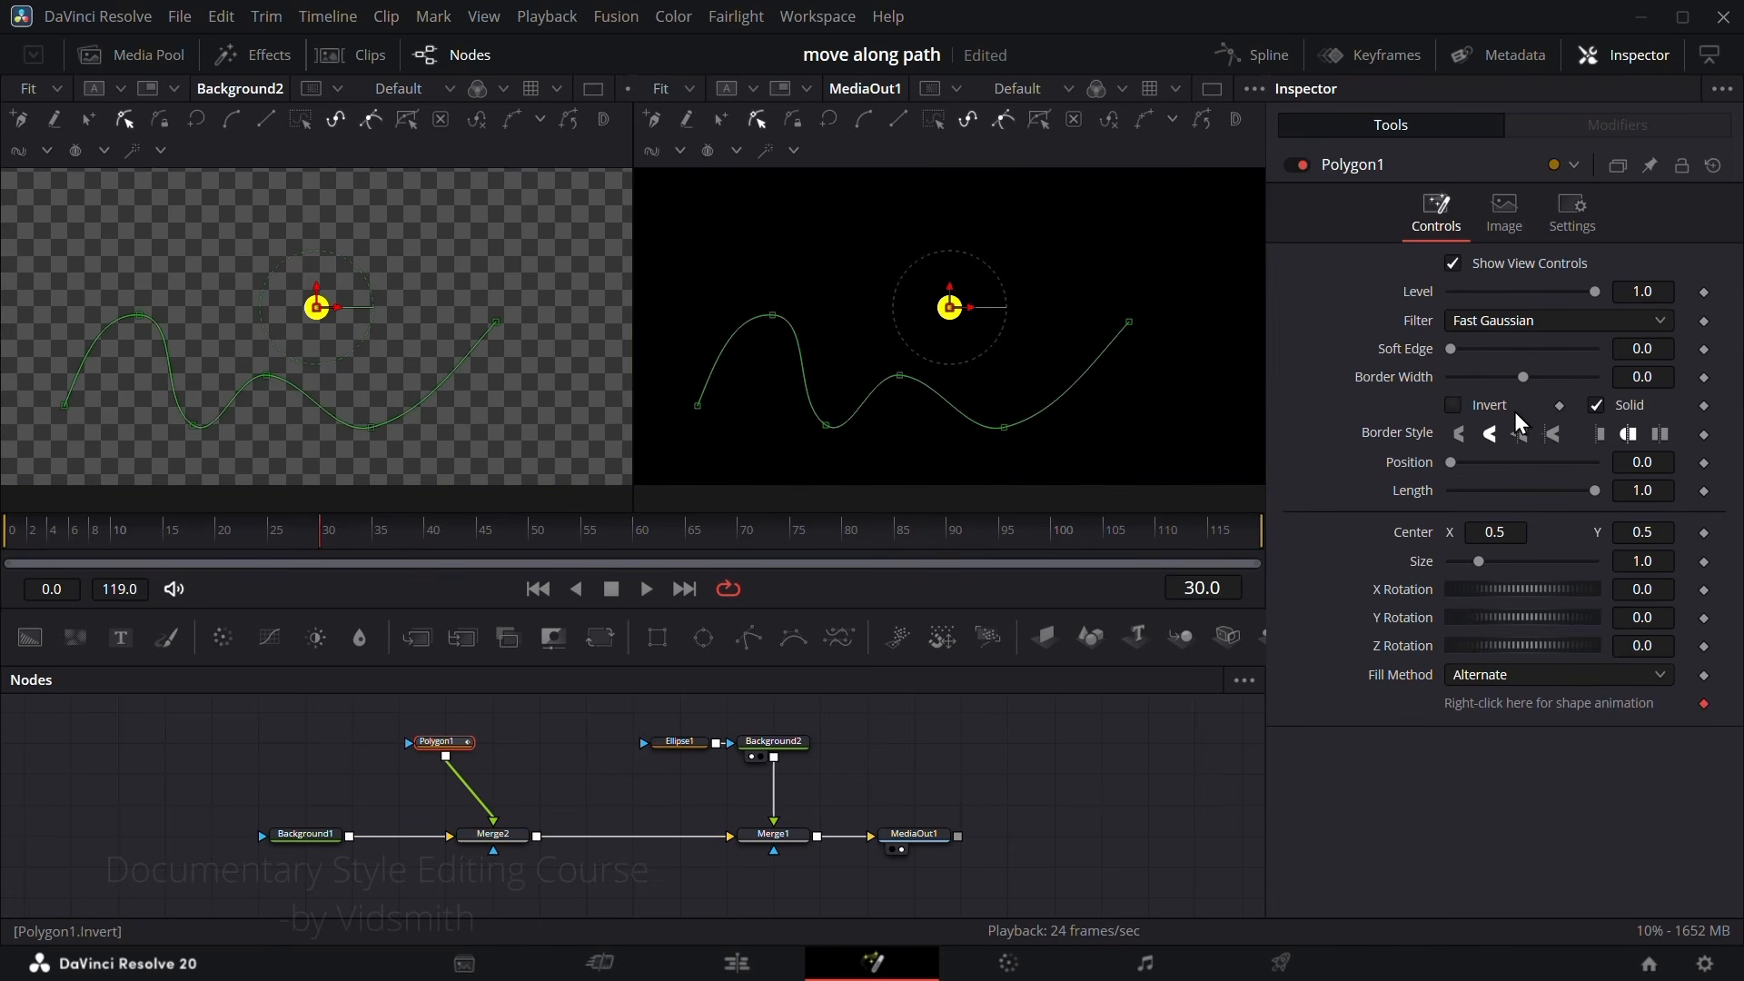
left_click_drag(1522, 376, 1528, 378)
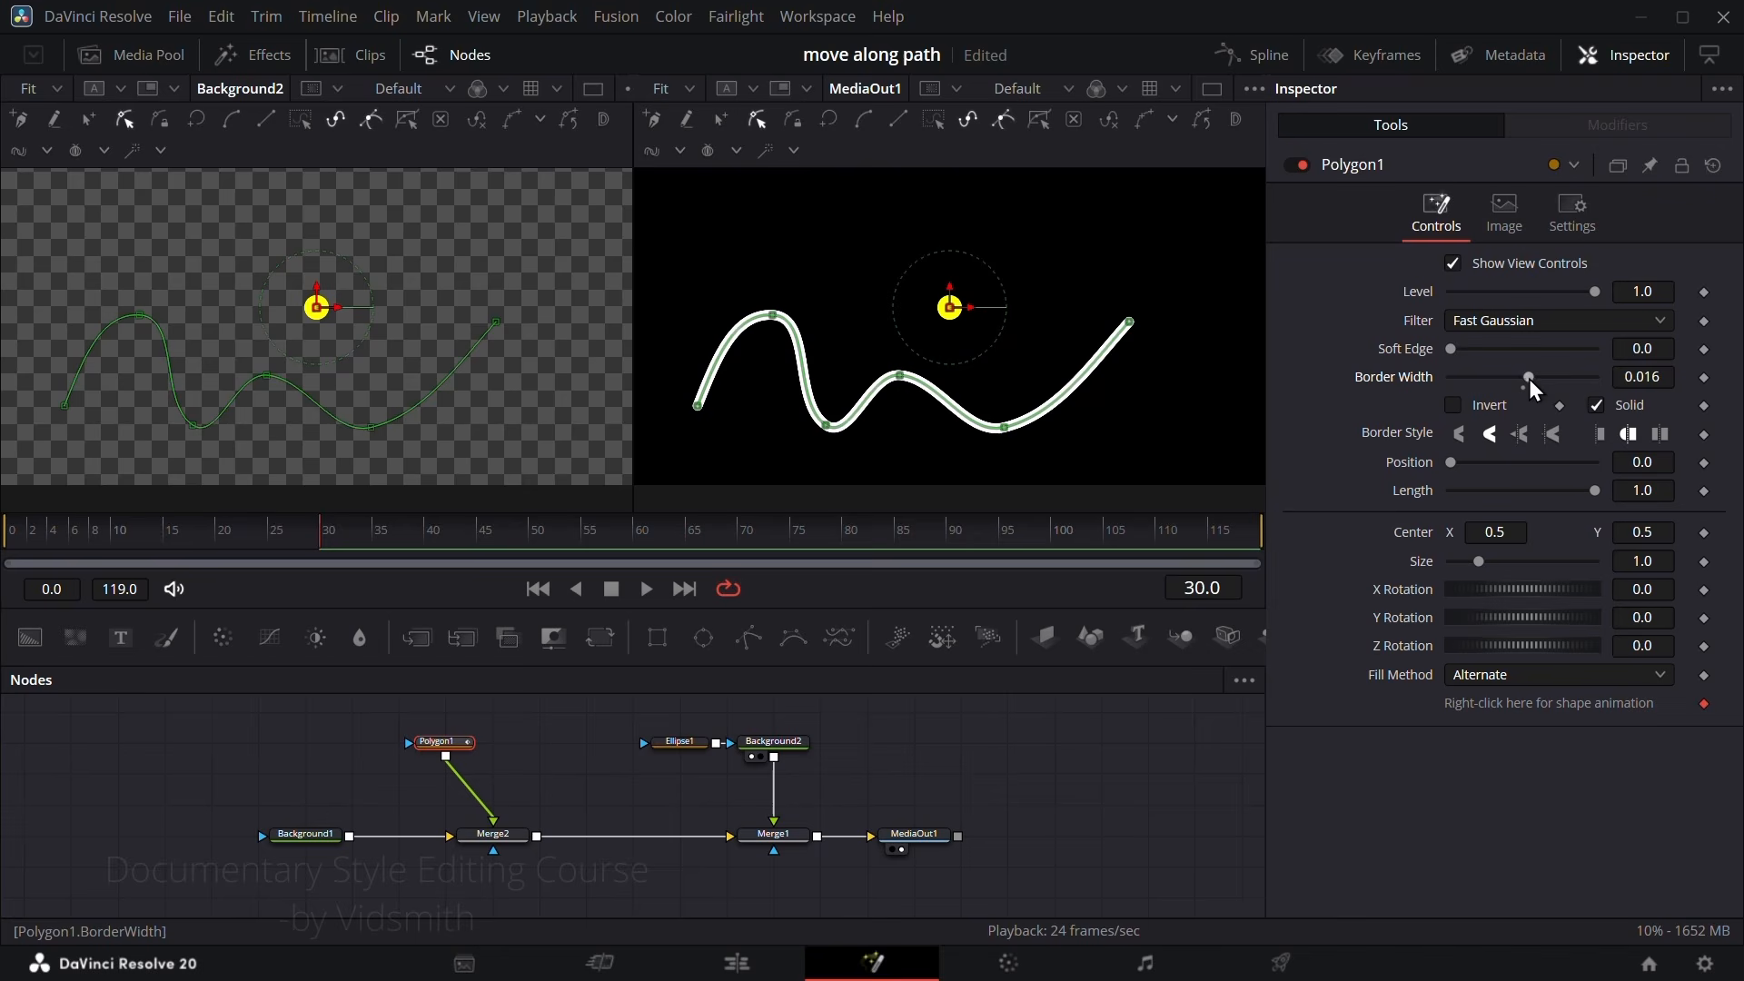
left_click_drag(1665, 377, 1623, 377)
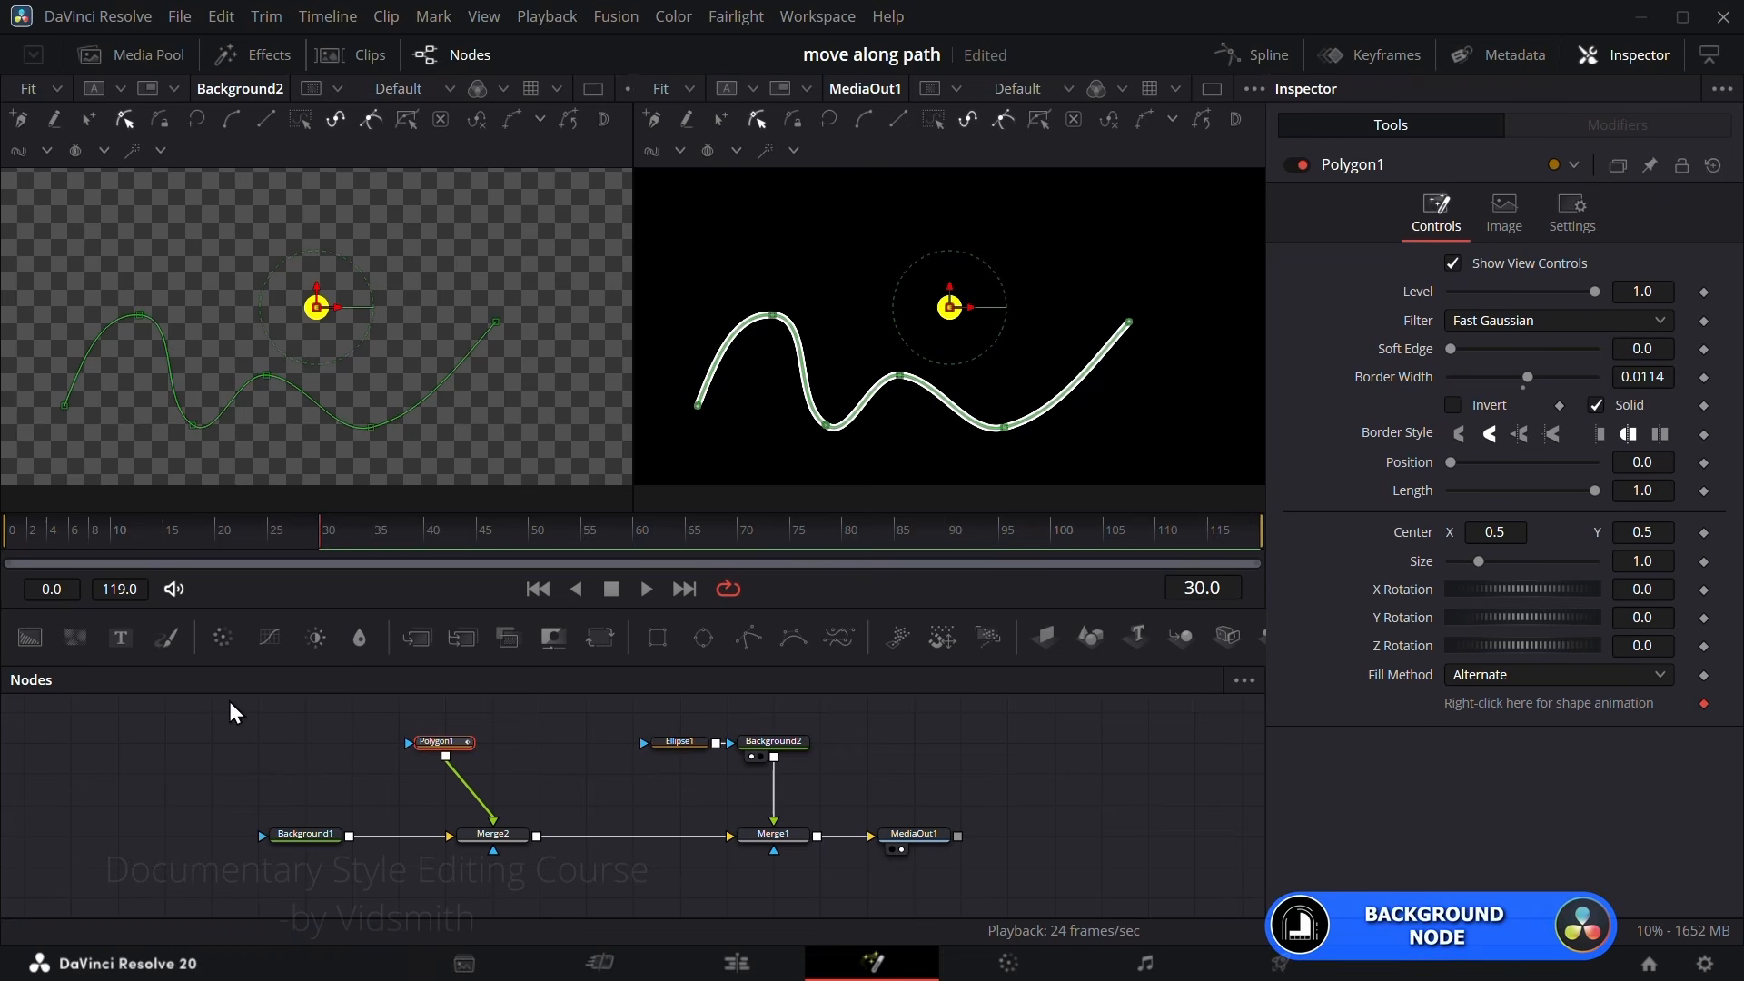
Step: Insert a Background node between Polygon1 and Merge2 and color it cyan with Green and Blue at 1.0
left_click_drag(30, 641, 495, 788)
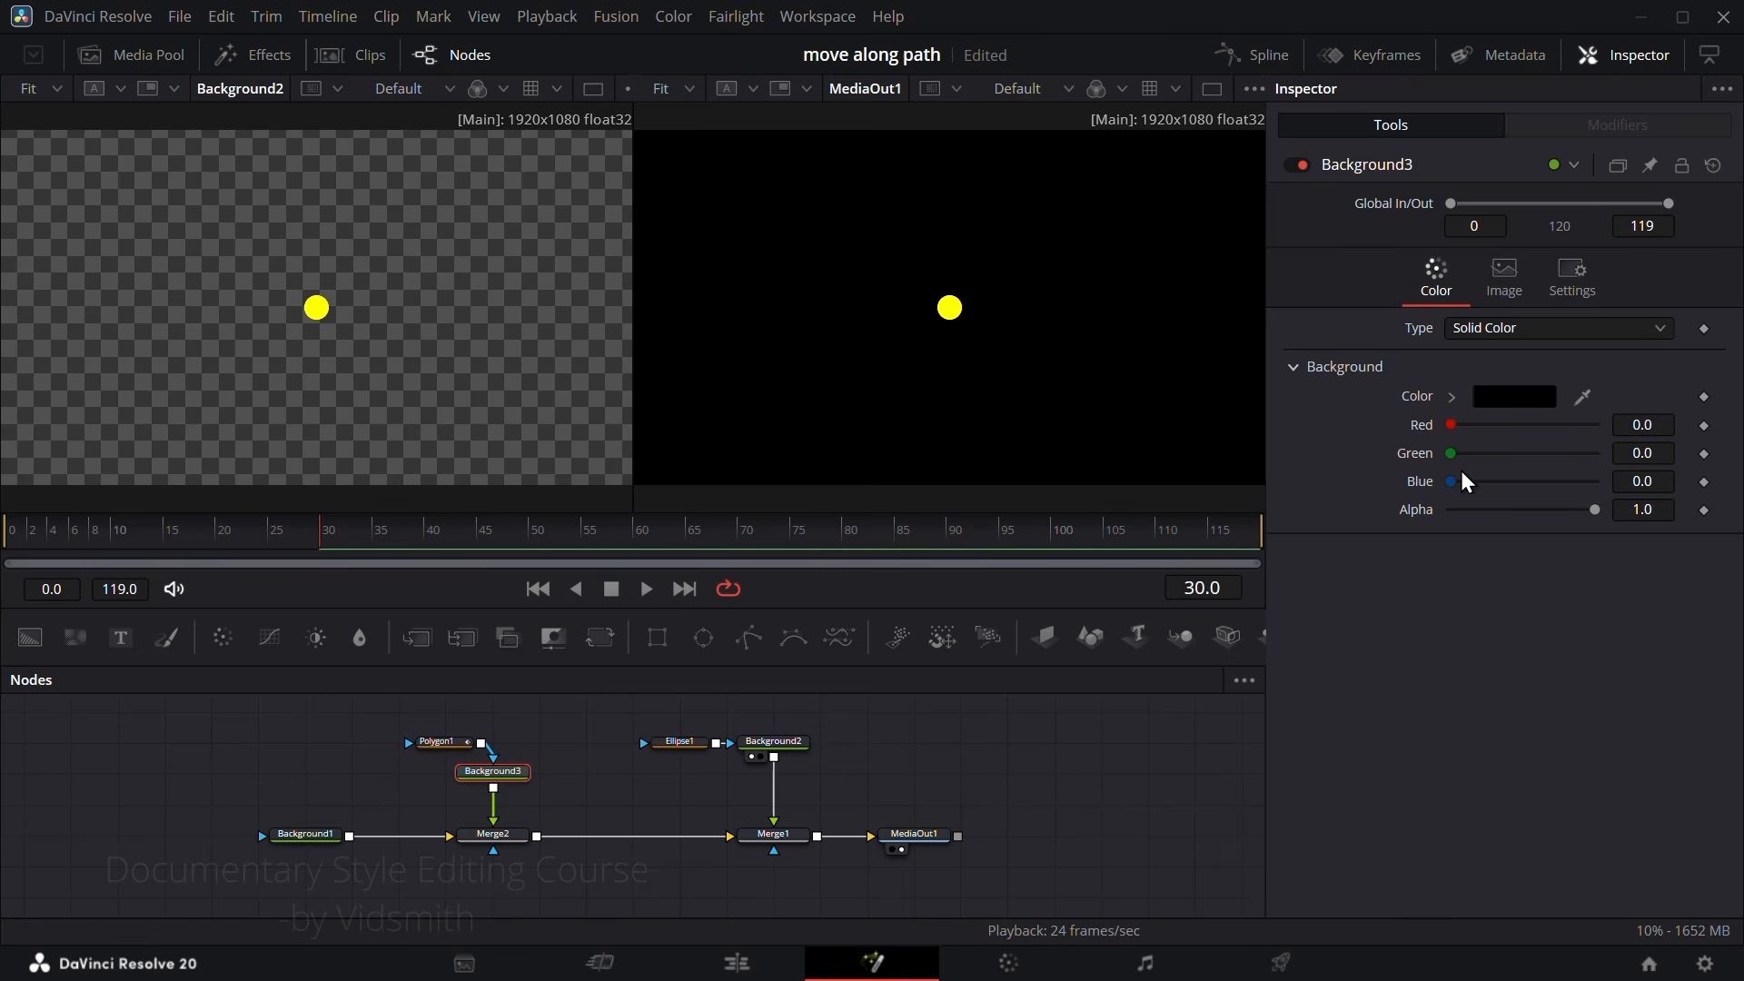
left_click_drag(1453, 482, 1594, 482)
left_click_drag(1450, 454, 1599, 454)
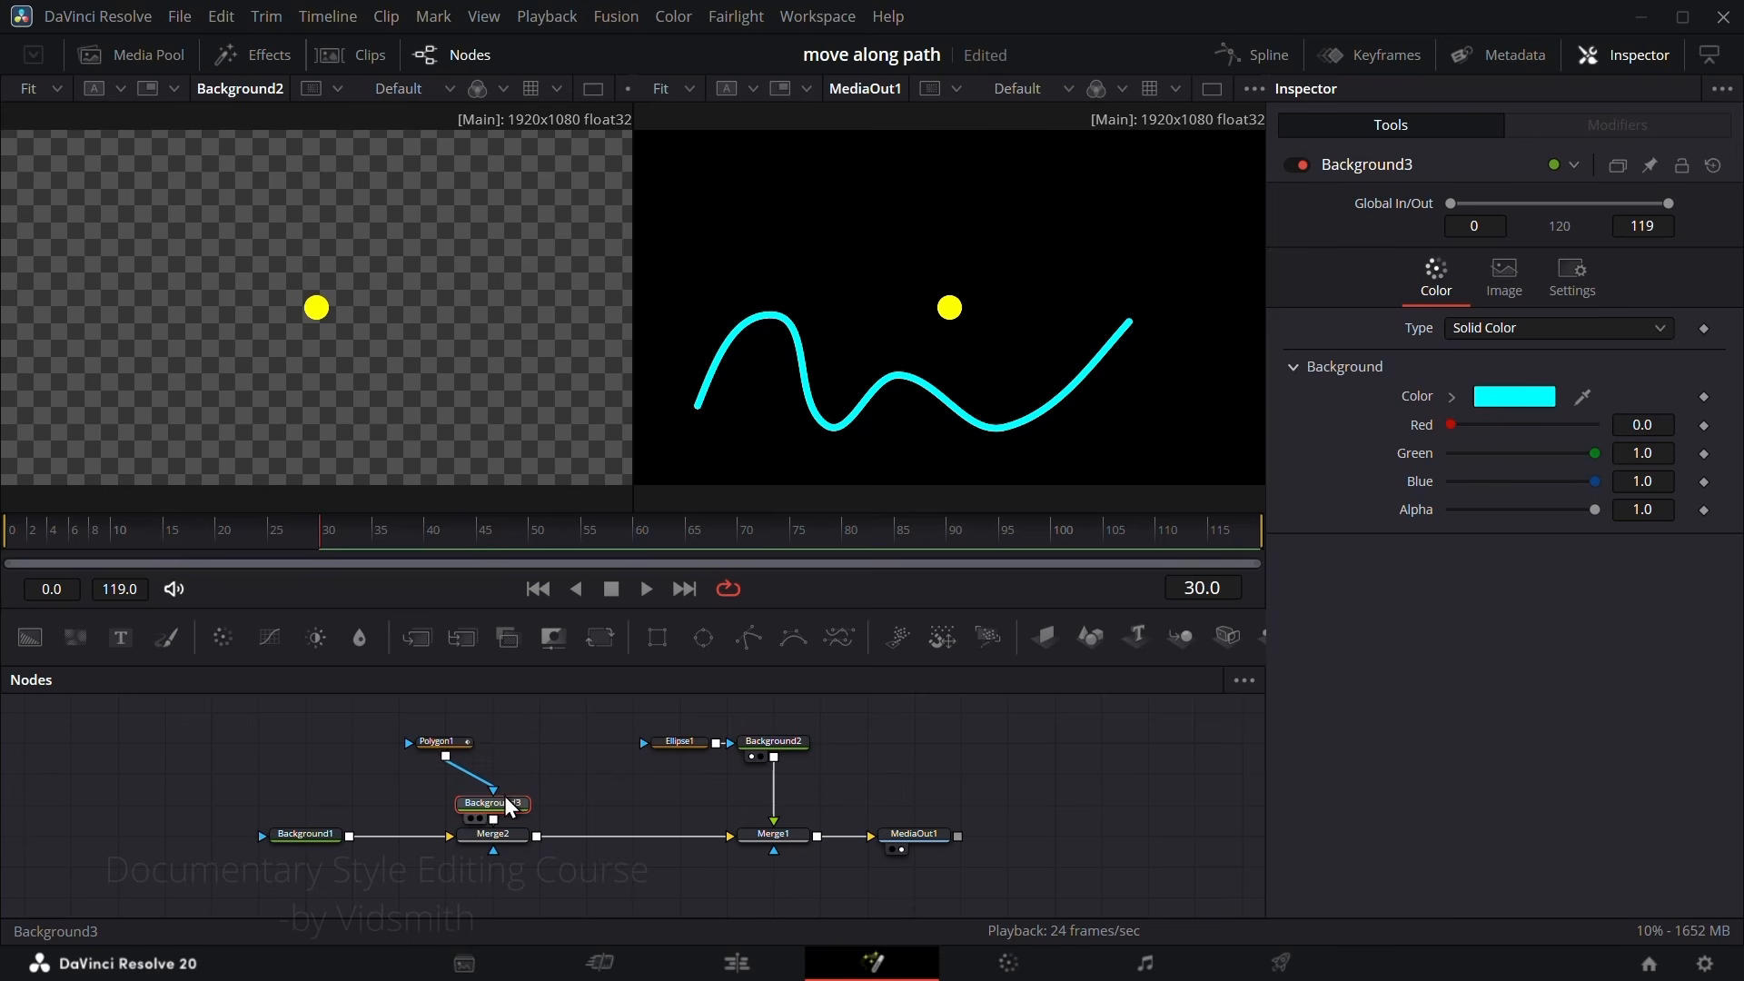
Step: Arrange Polygon1 in line beside Background3 in the node graph and select it
left_click_drag(465, 746, 419, 778)
left_click(418, 774)
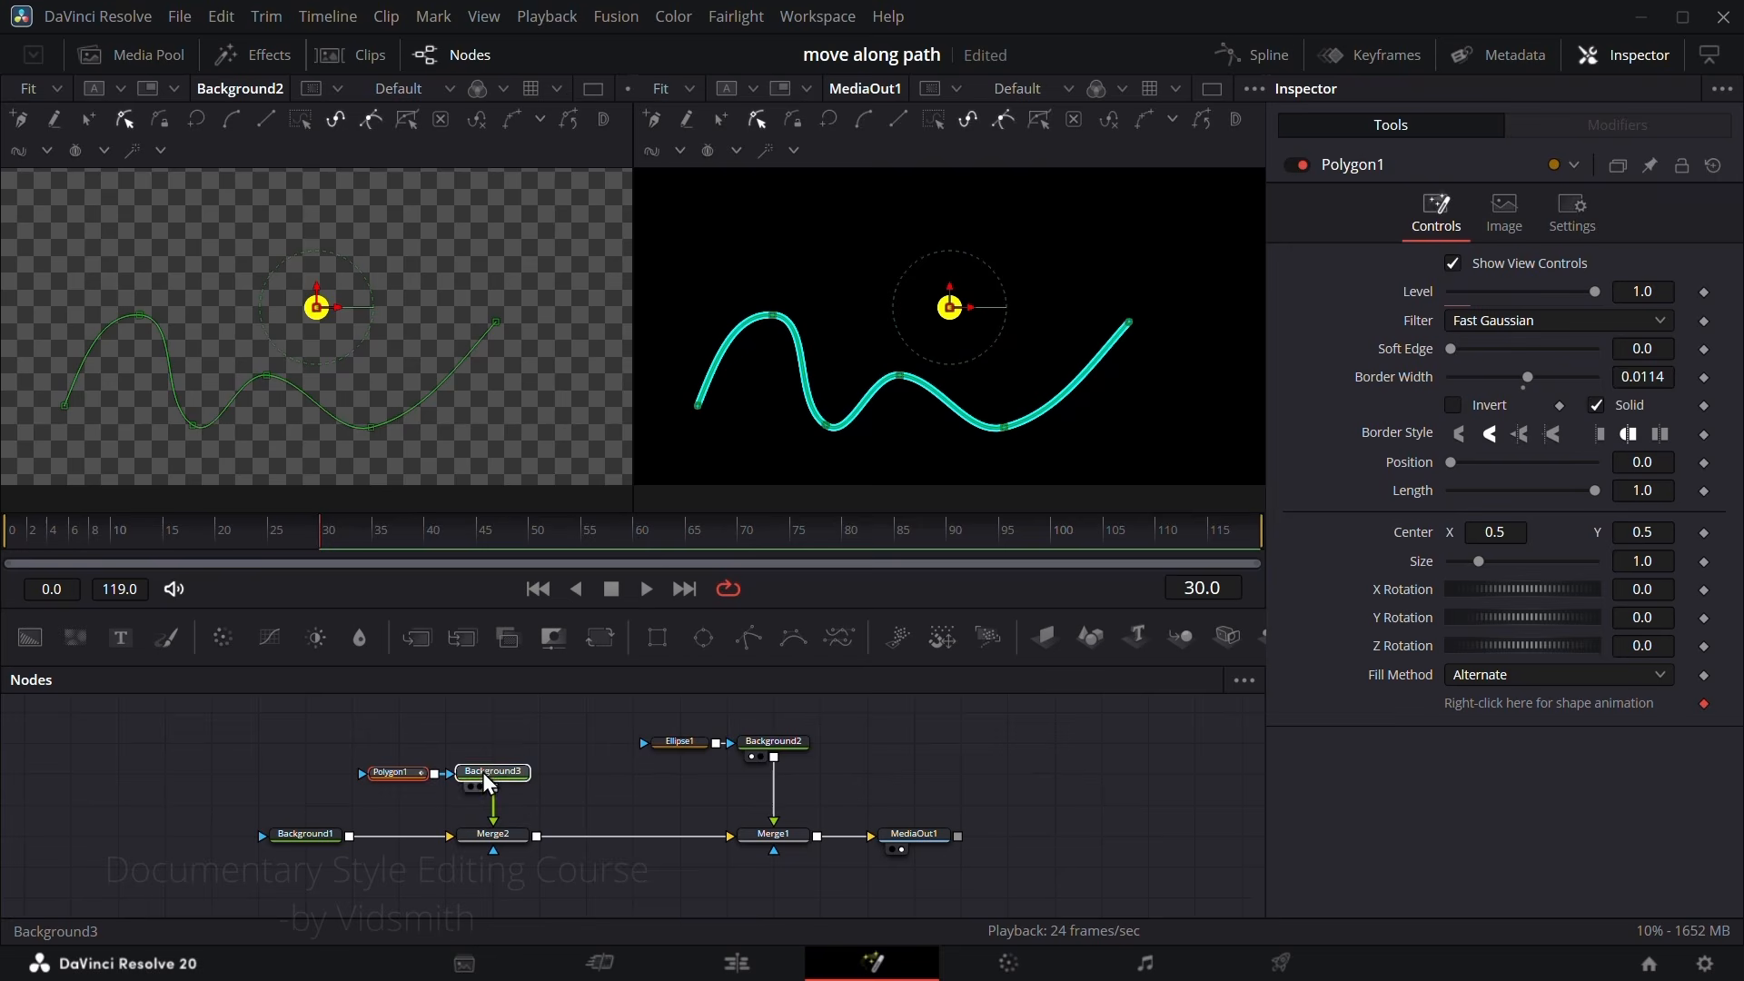
left_click(483, 772)
left_click(373, 776)
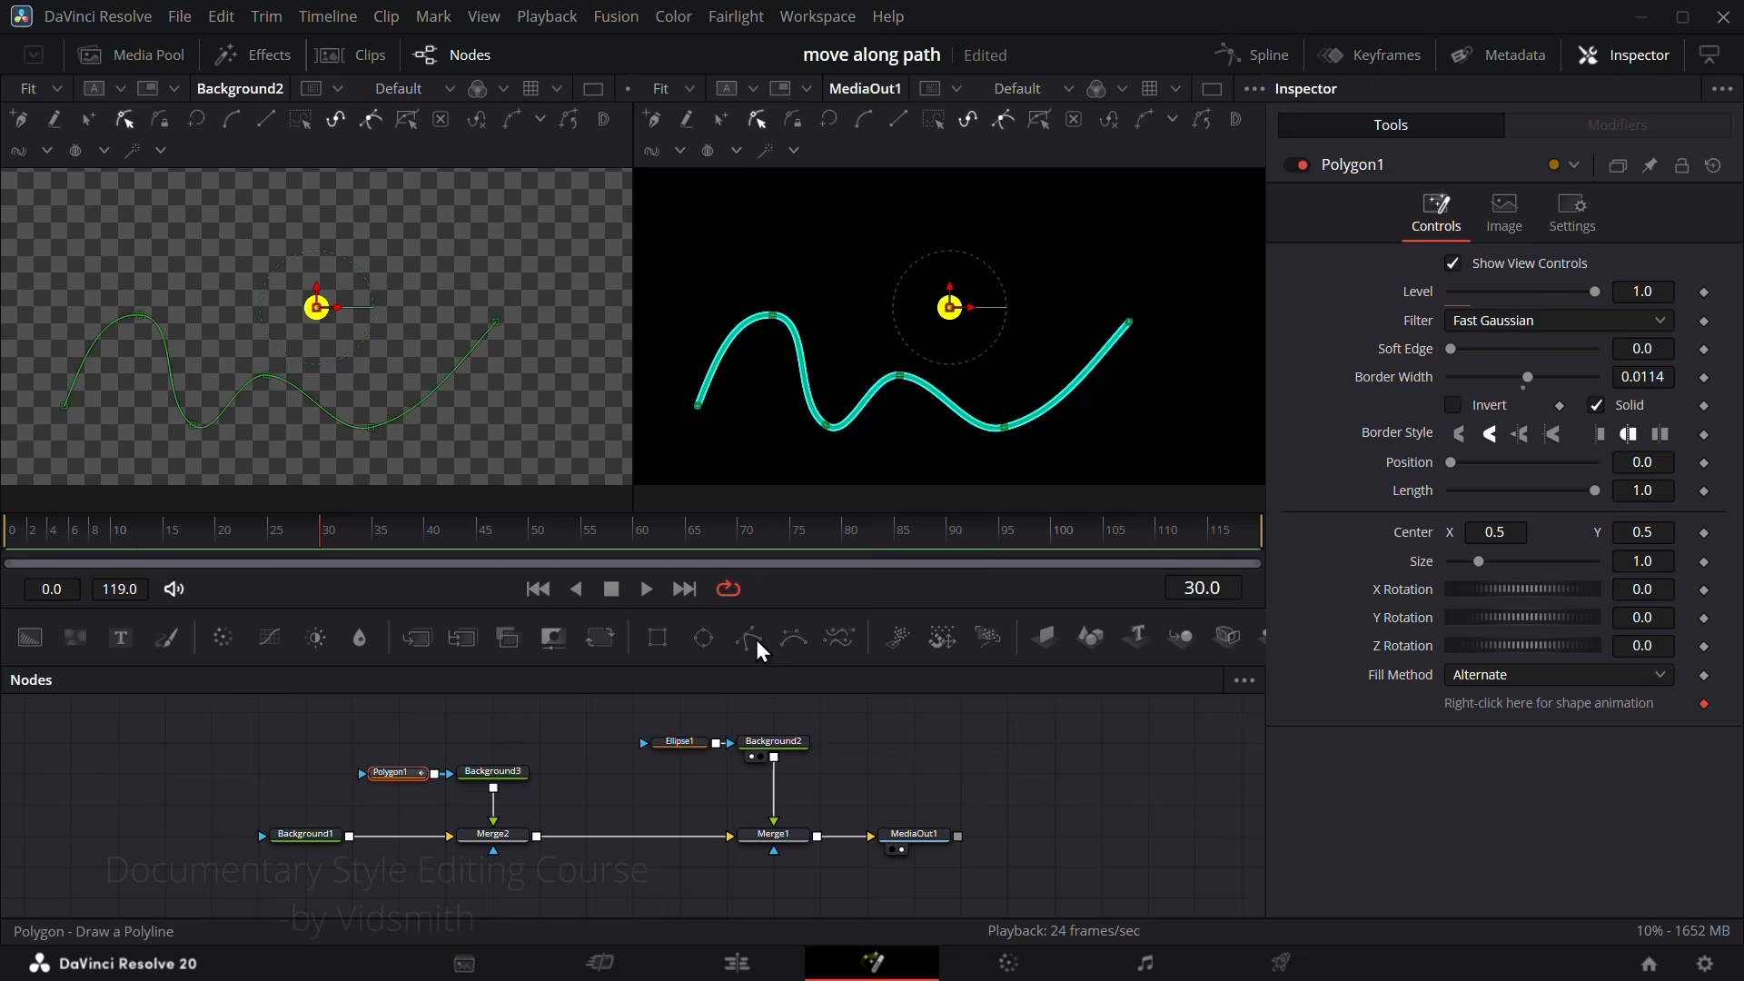
Step: Add two temporary Polygon nodes at different frames of the timeline and delete both
left_click_drag(756, 639, 1048, 776)
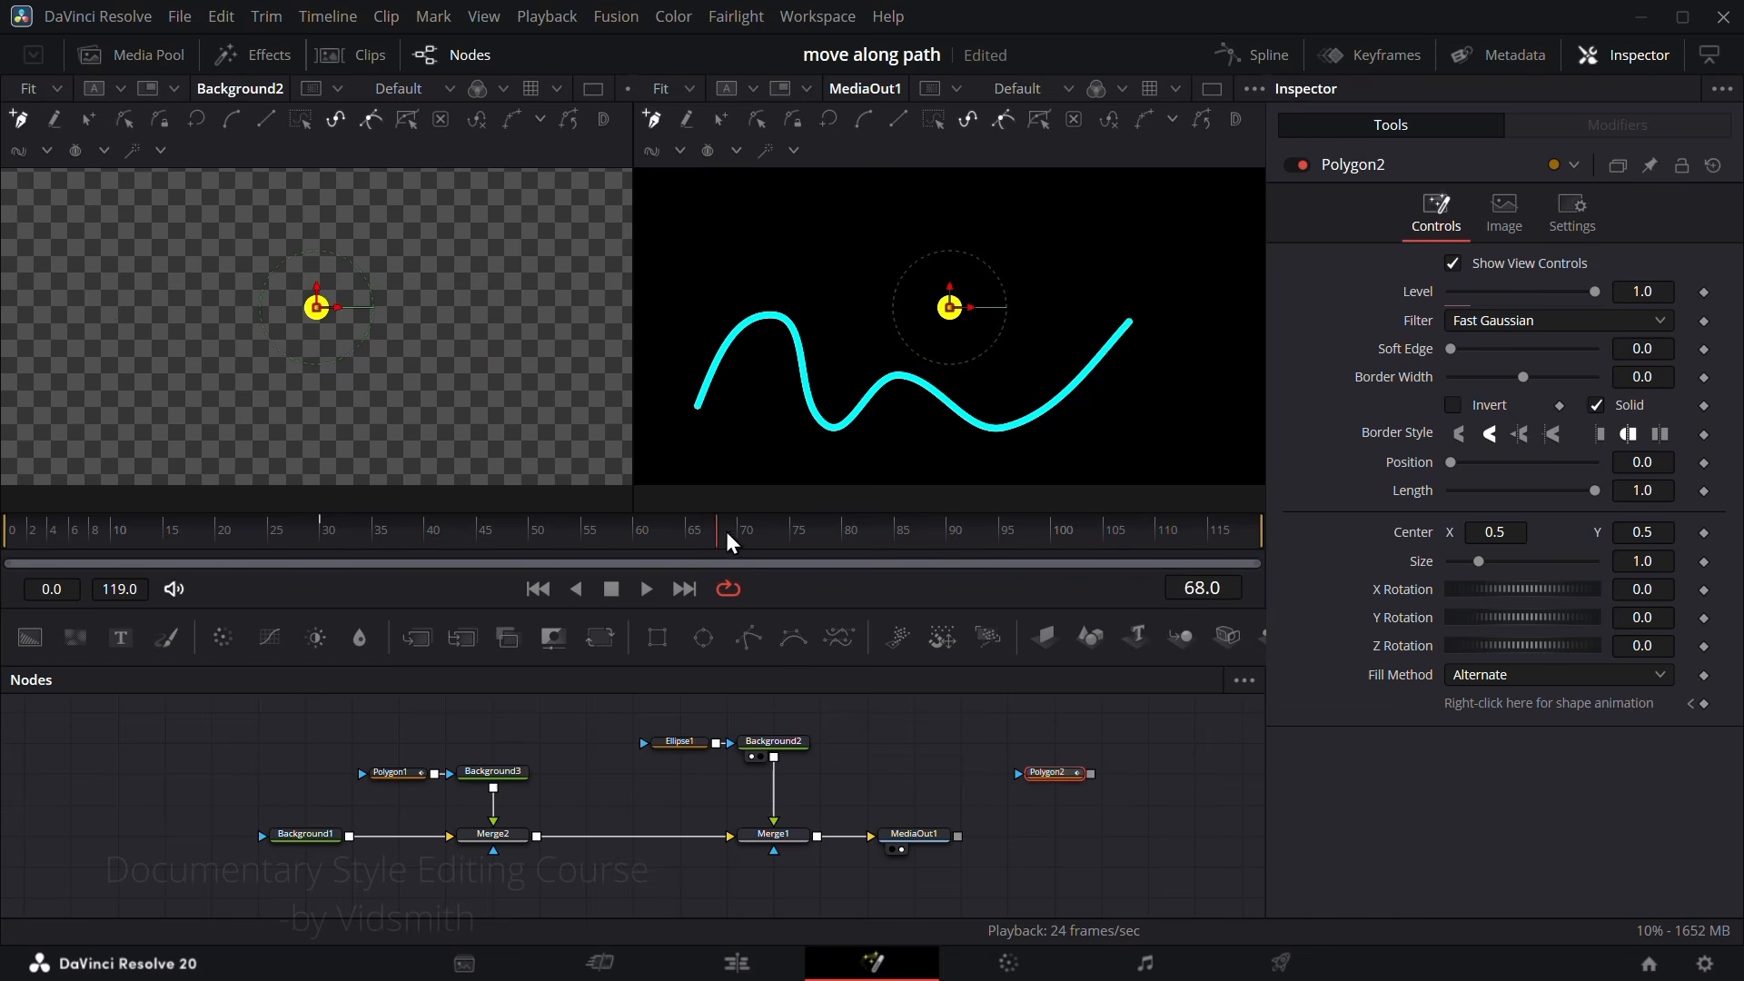
left_click_drag(749, 639, 899, 738)
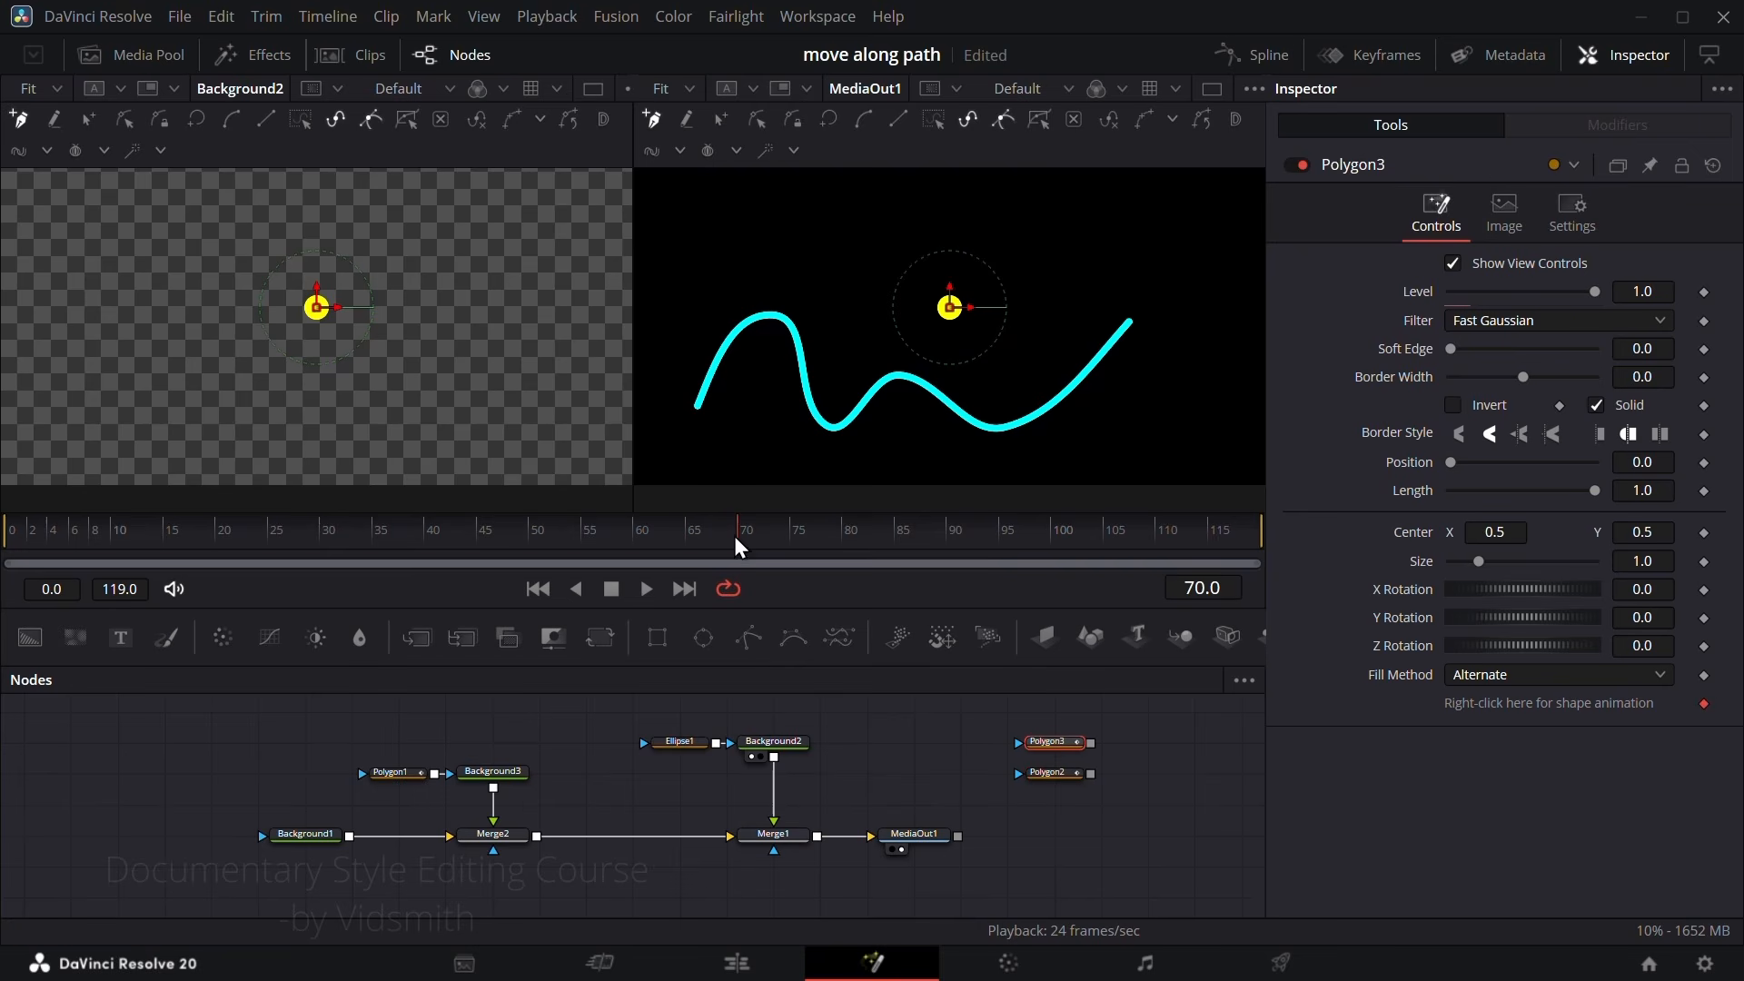
left_click_drag(733, 543, 714, 544)
left_click_drag(1037, 732, 1047, 805)
key("Delete")
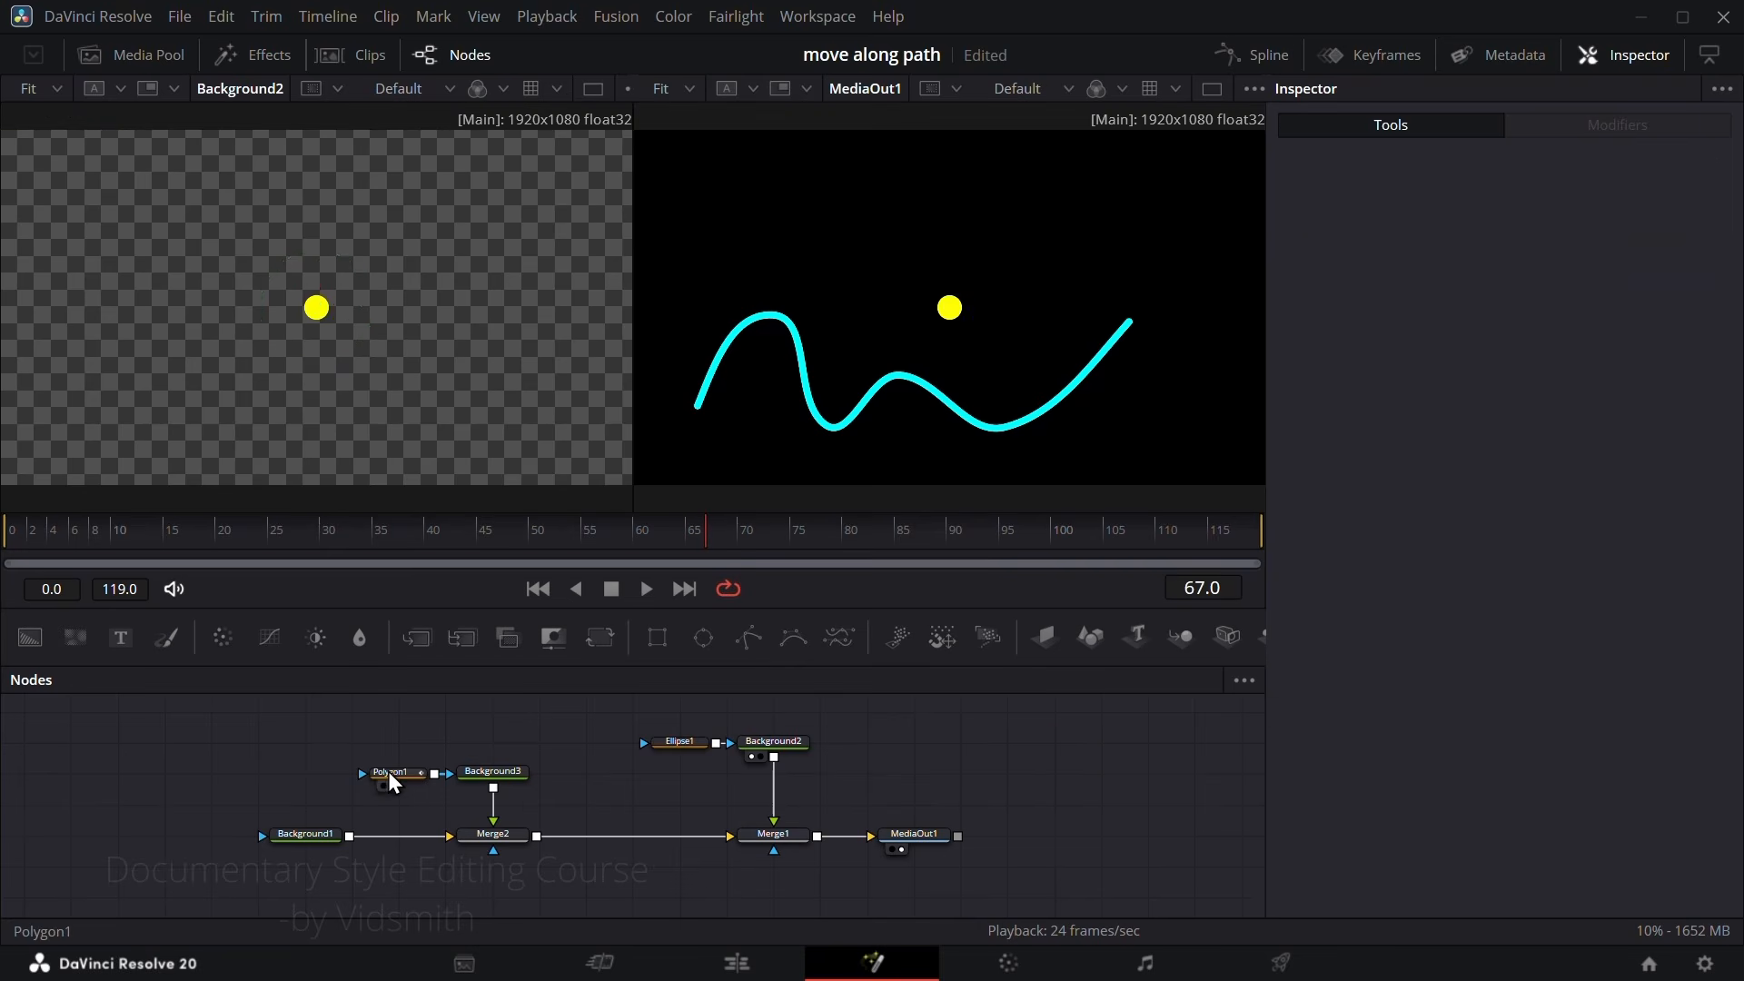
Step: Remove Polygon1's shape keyframe, publish its polyline, and disconnect Background3 from Merge2
left_click(389, 771)
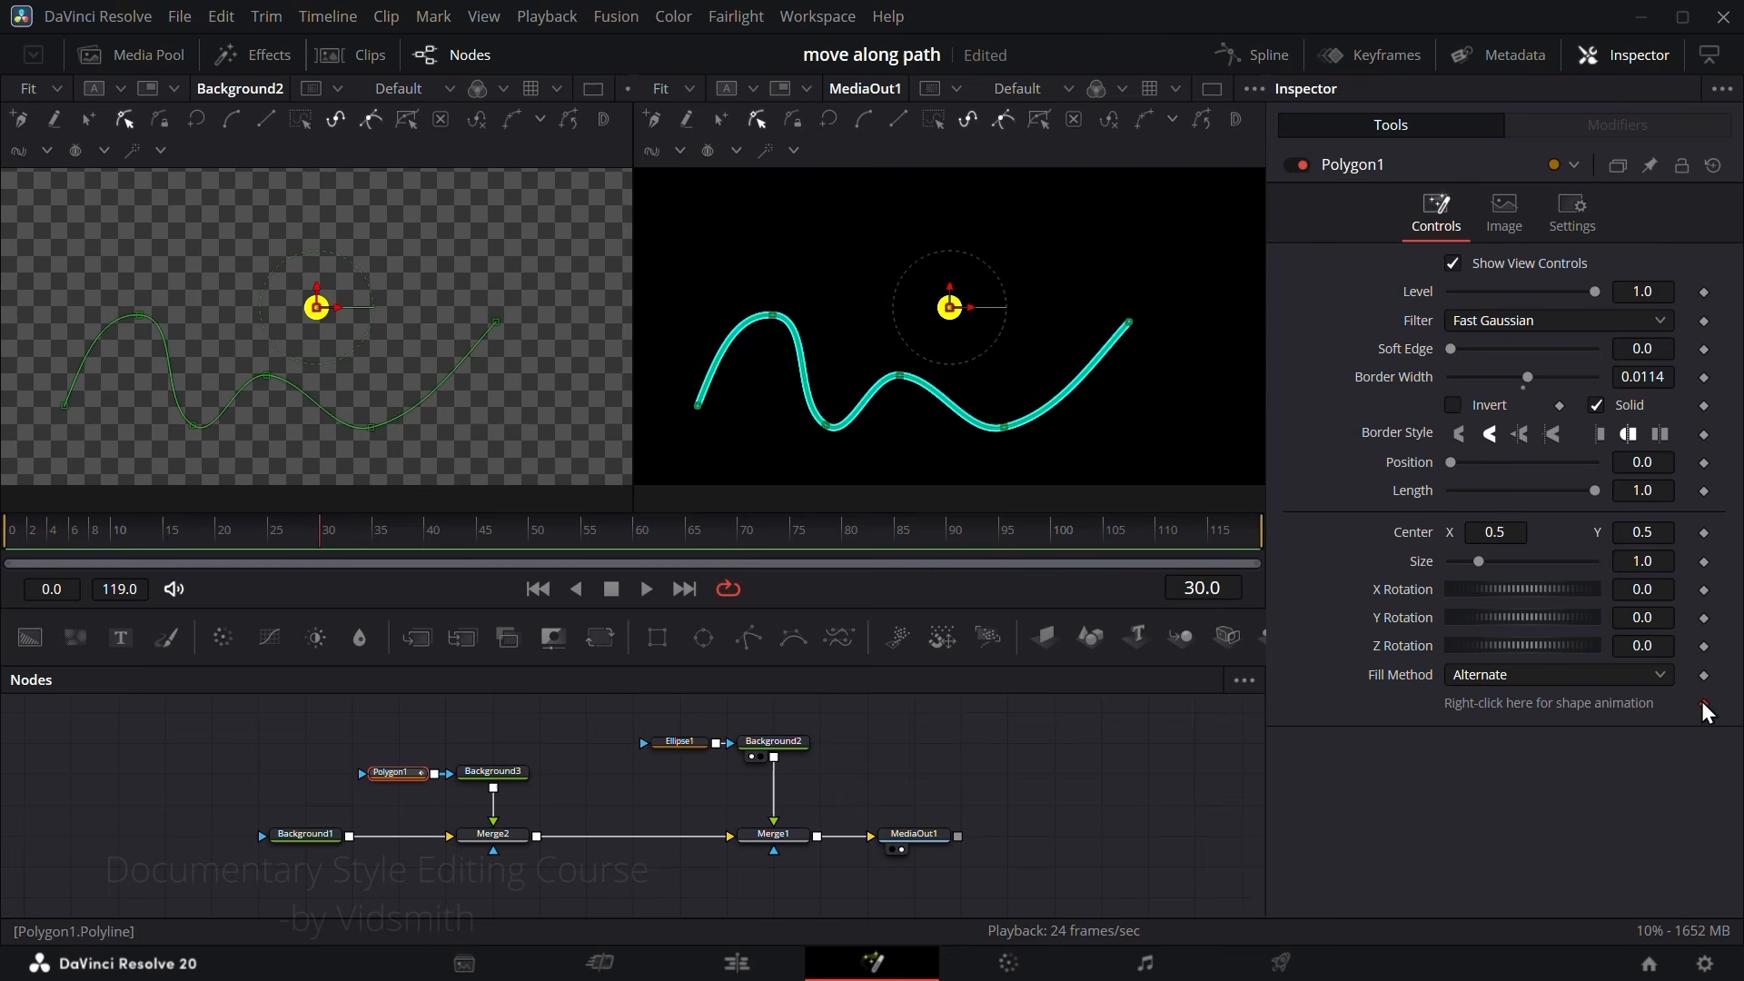
right_click(1573, 706)
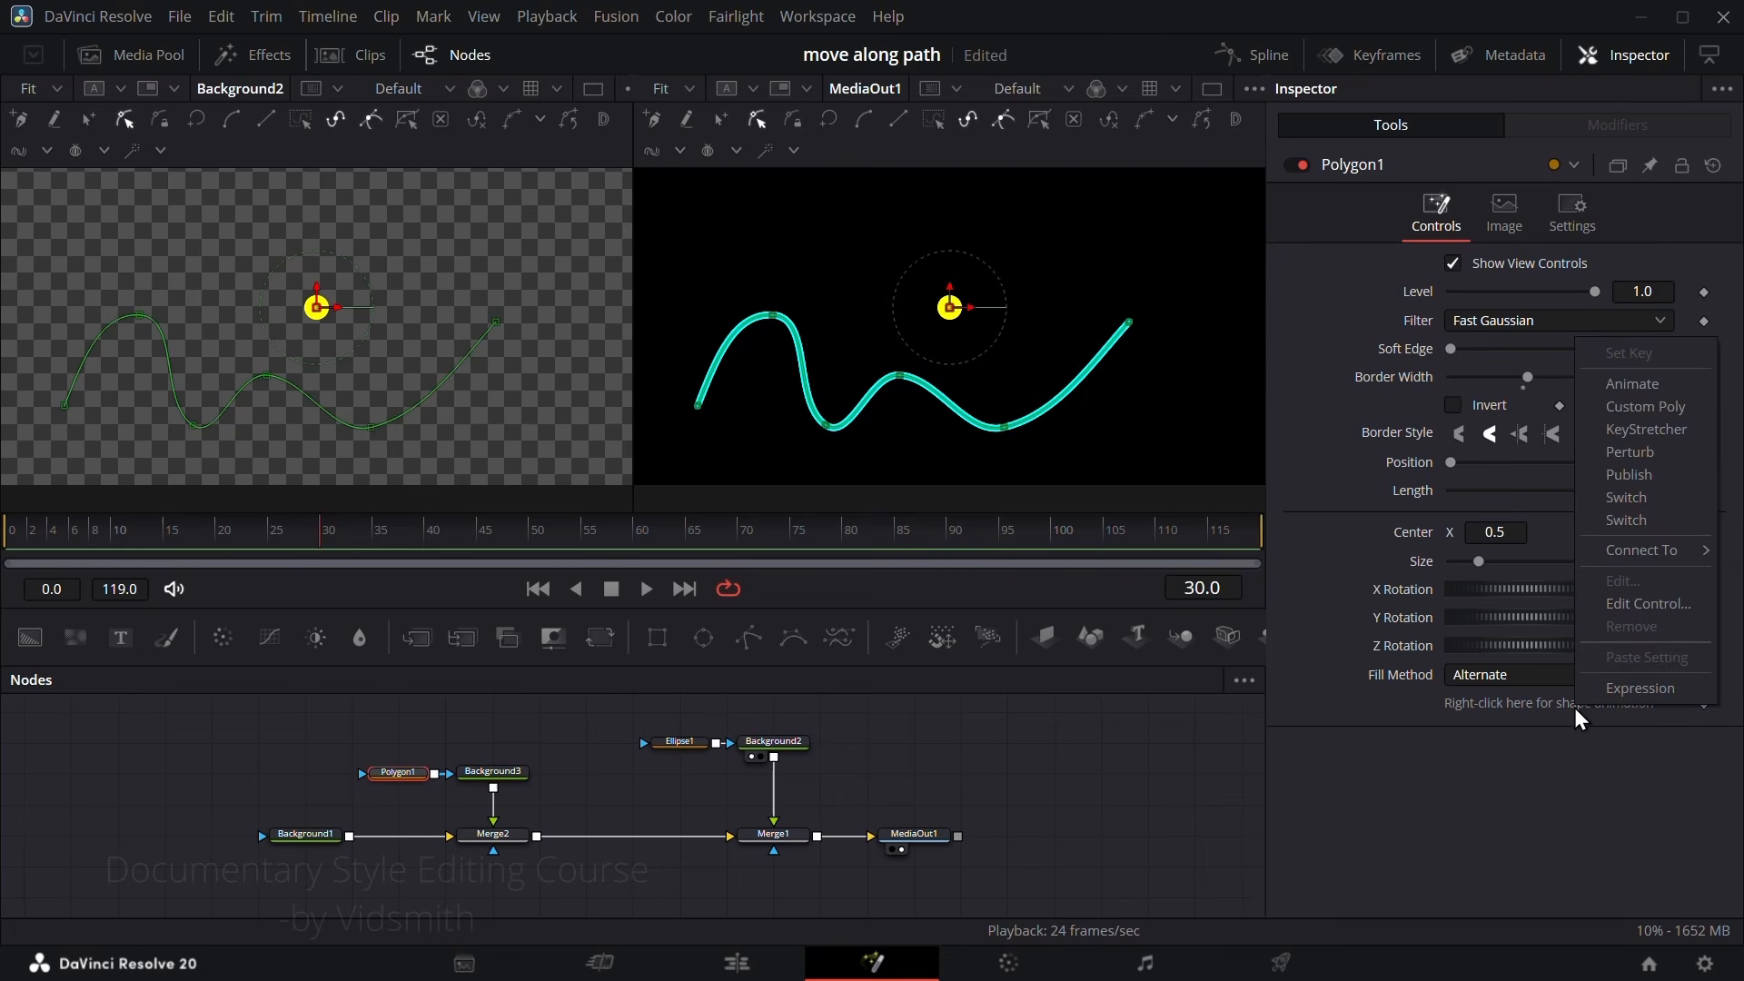
left_click(1633, 472)
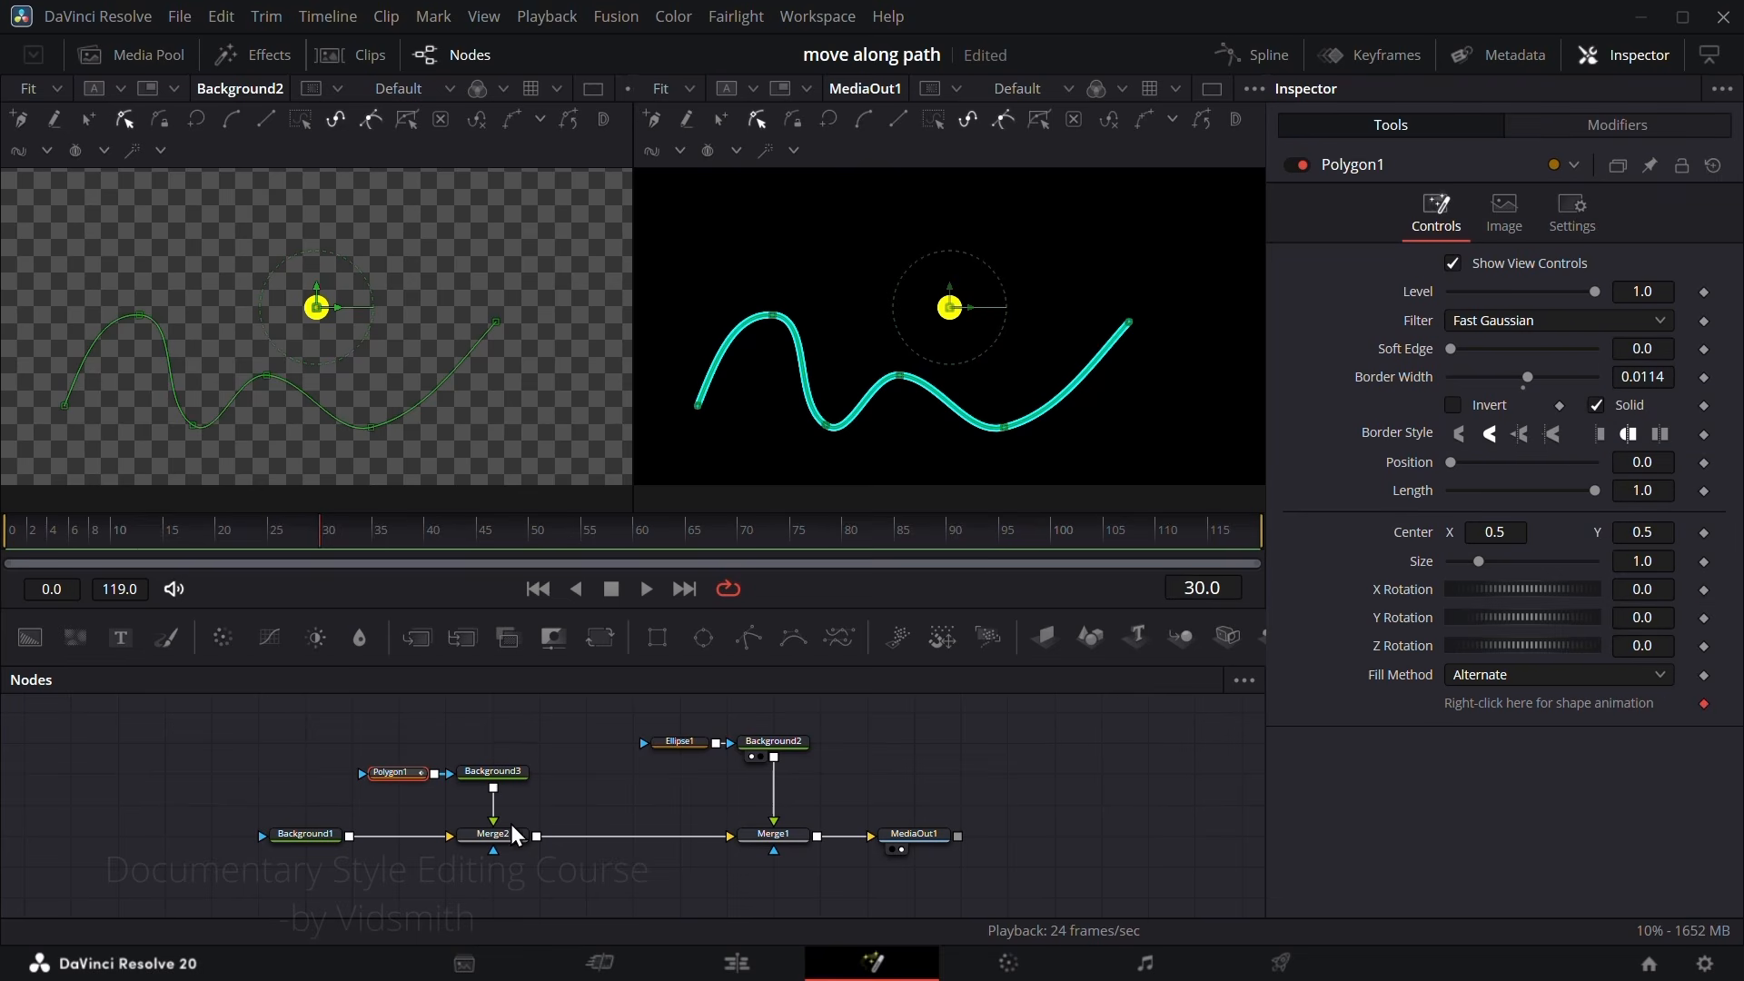
left_click_drag(495, 820, 569, 811)
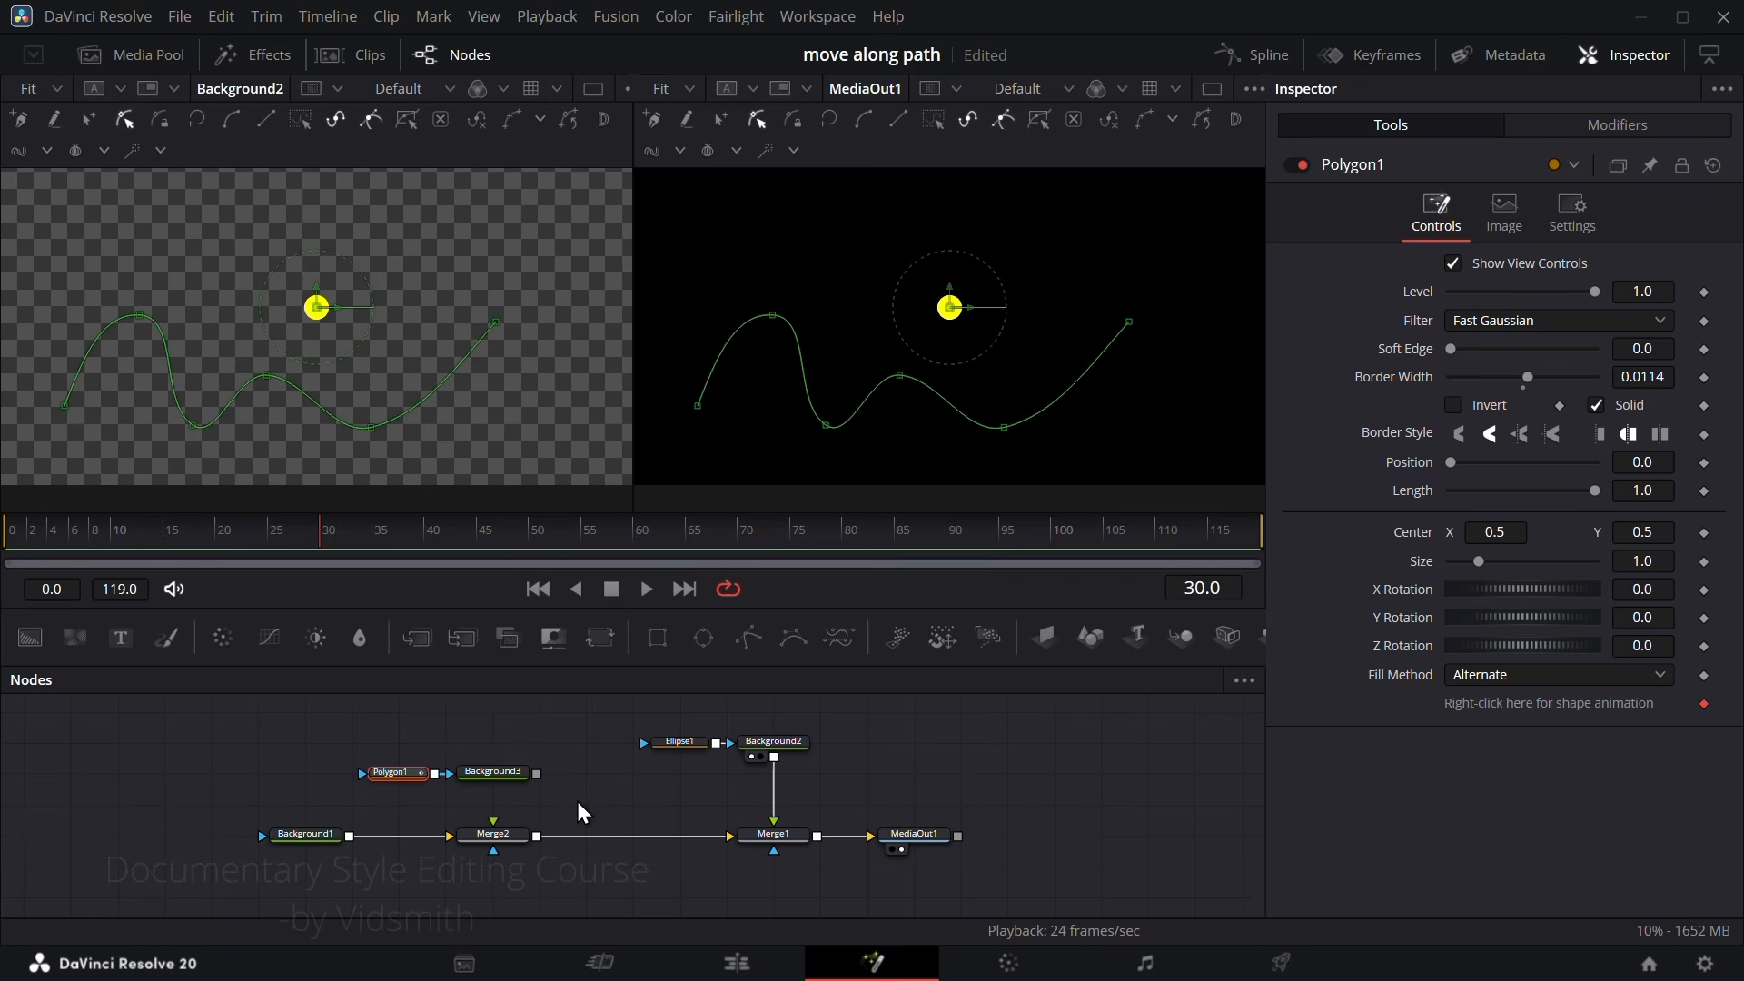
left_click(582, 811)
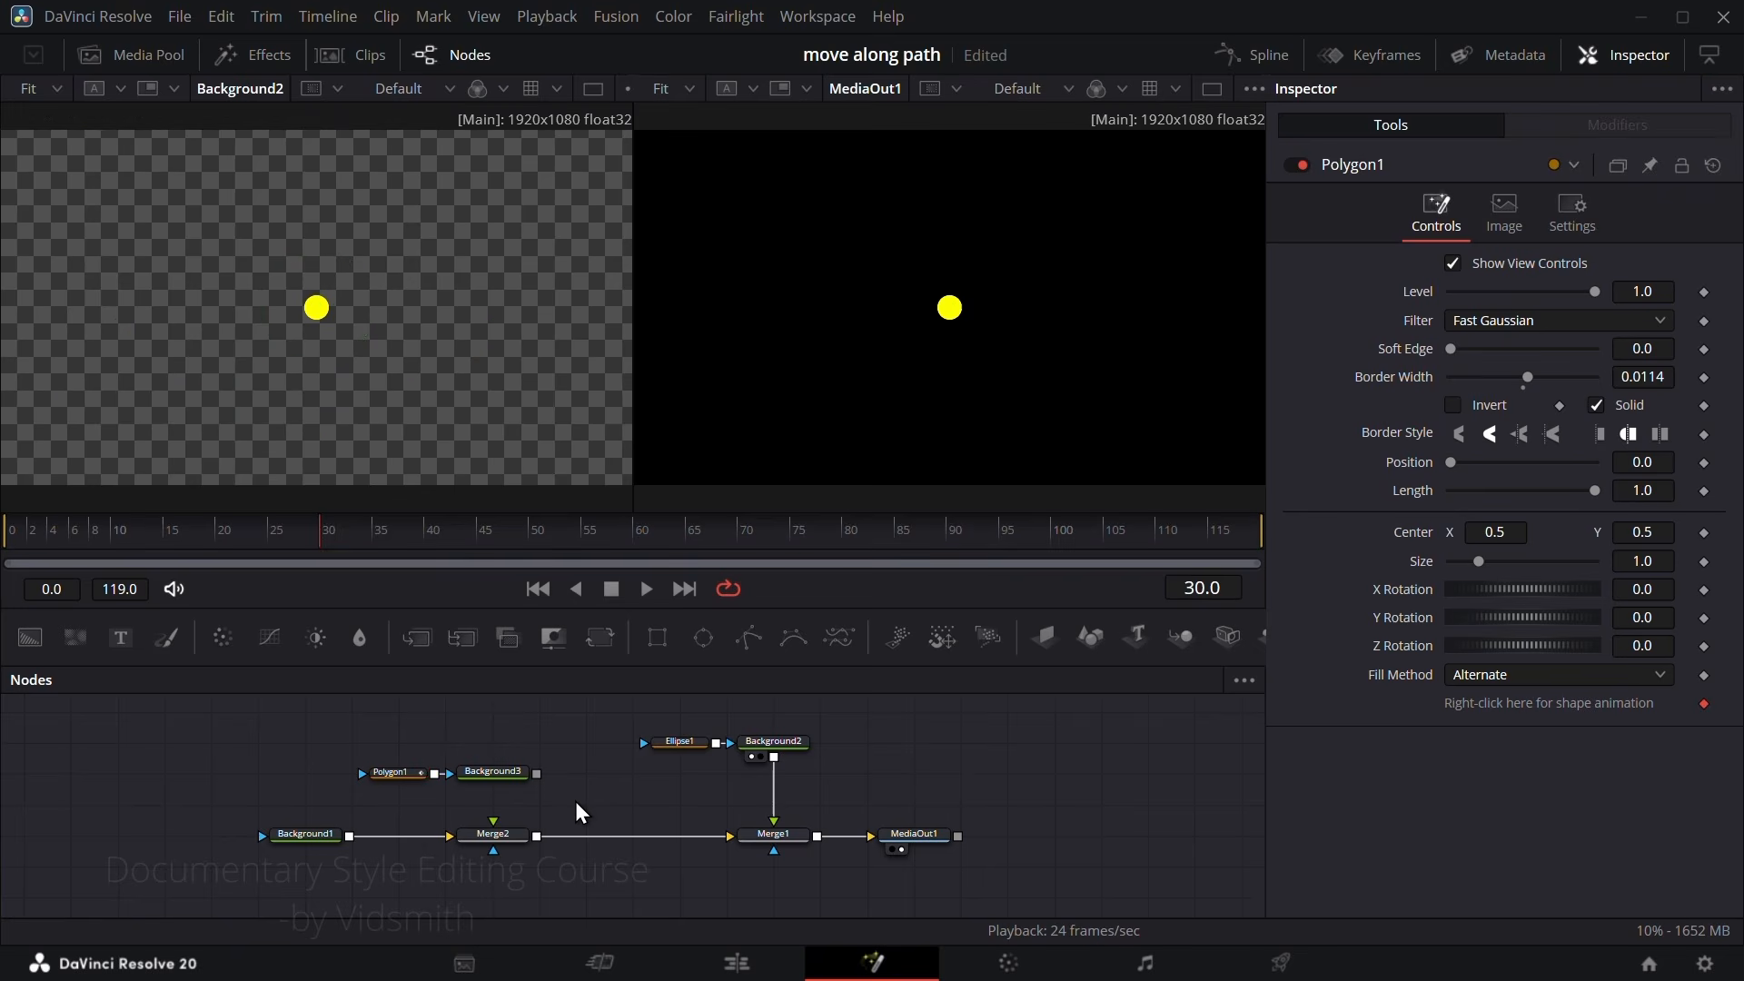
Step: Apply a Path modifier to Ellipse1's Center and remove the keyframe from the path's Displacement
left_click(685, 744)
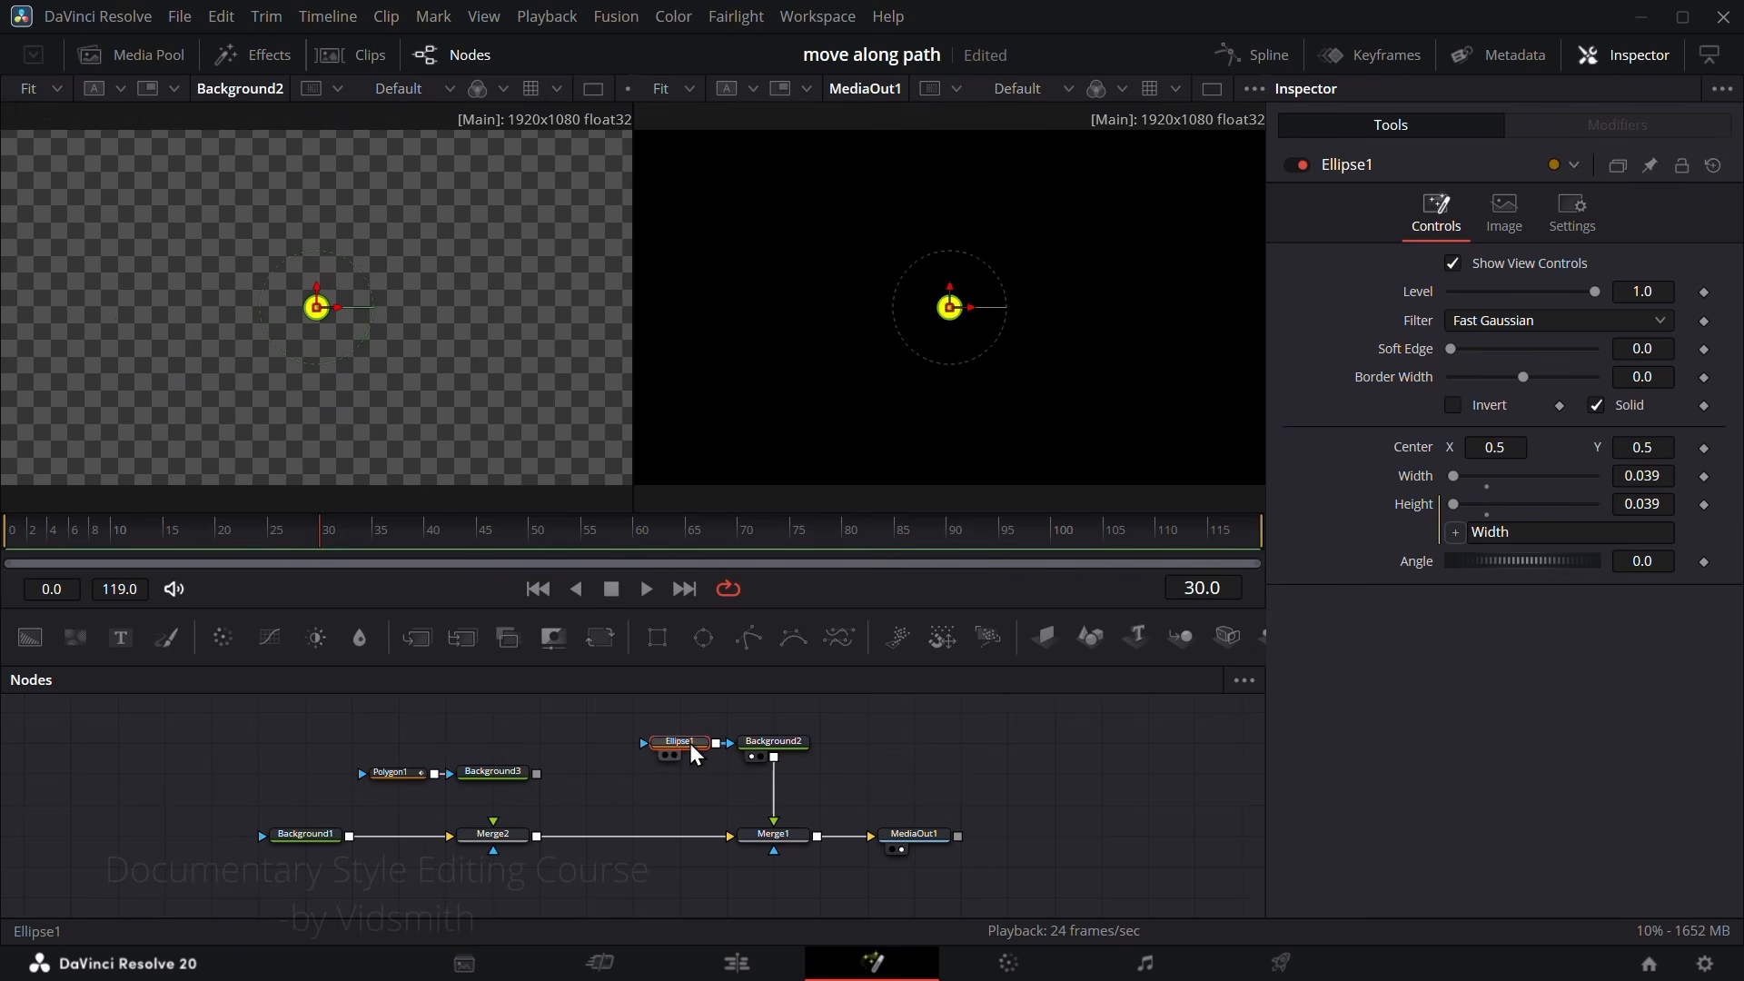
right_click(1415, 448)
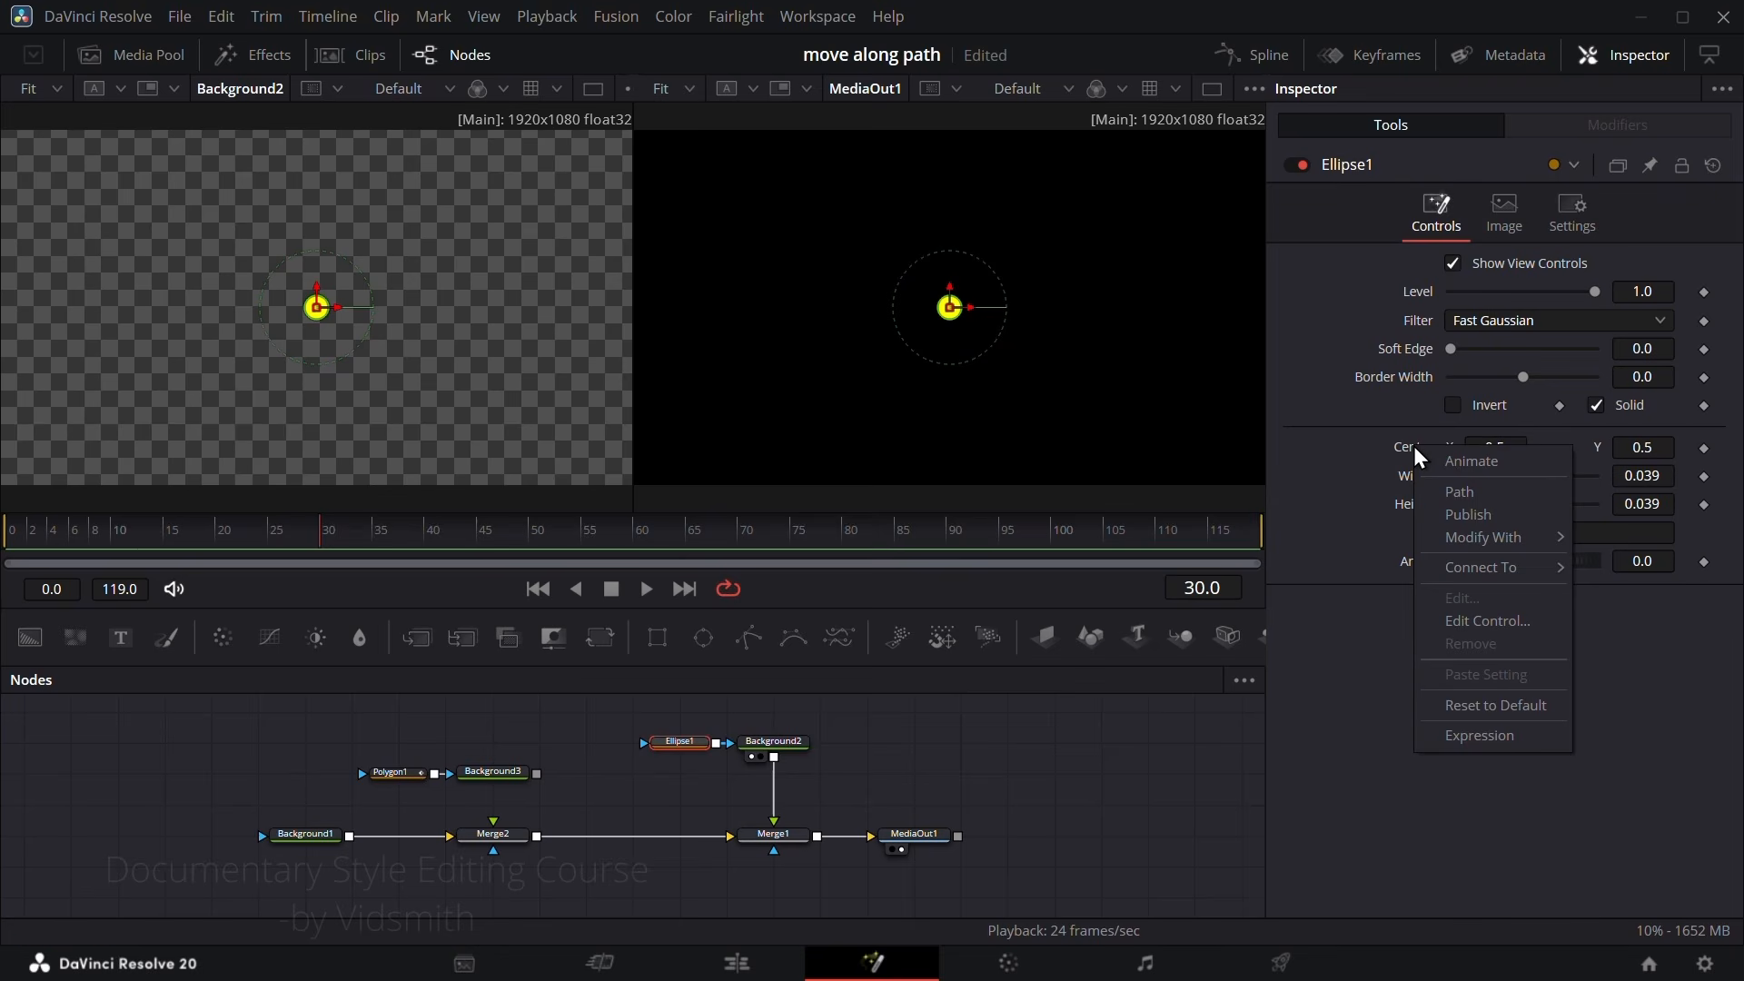
left_click(1479, 497)
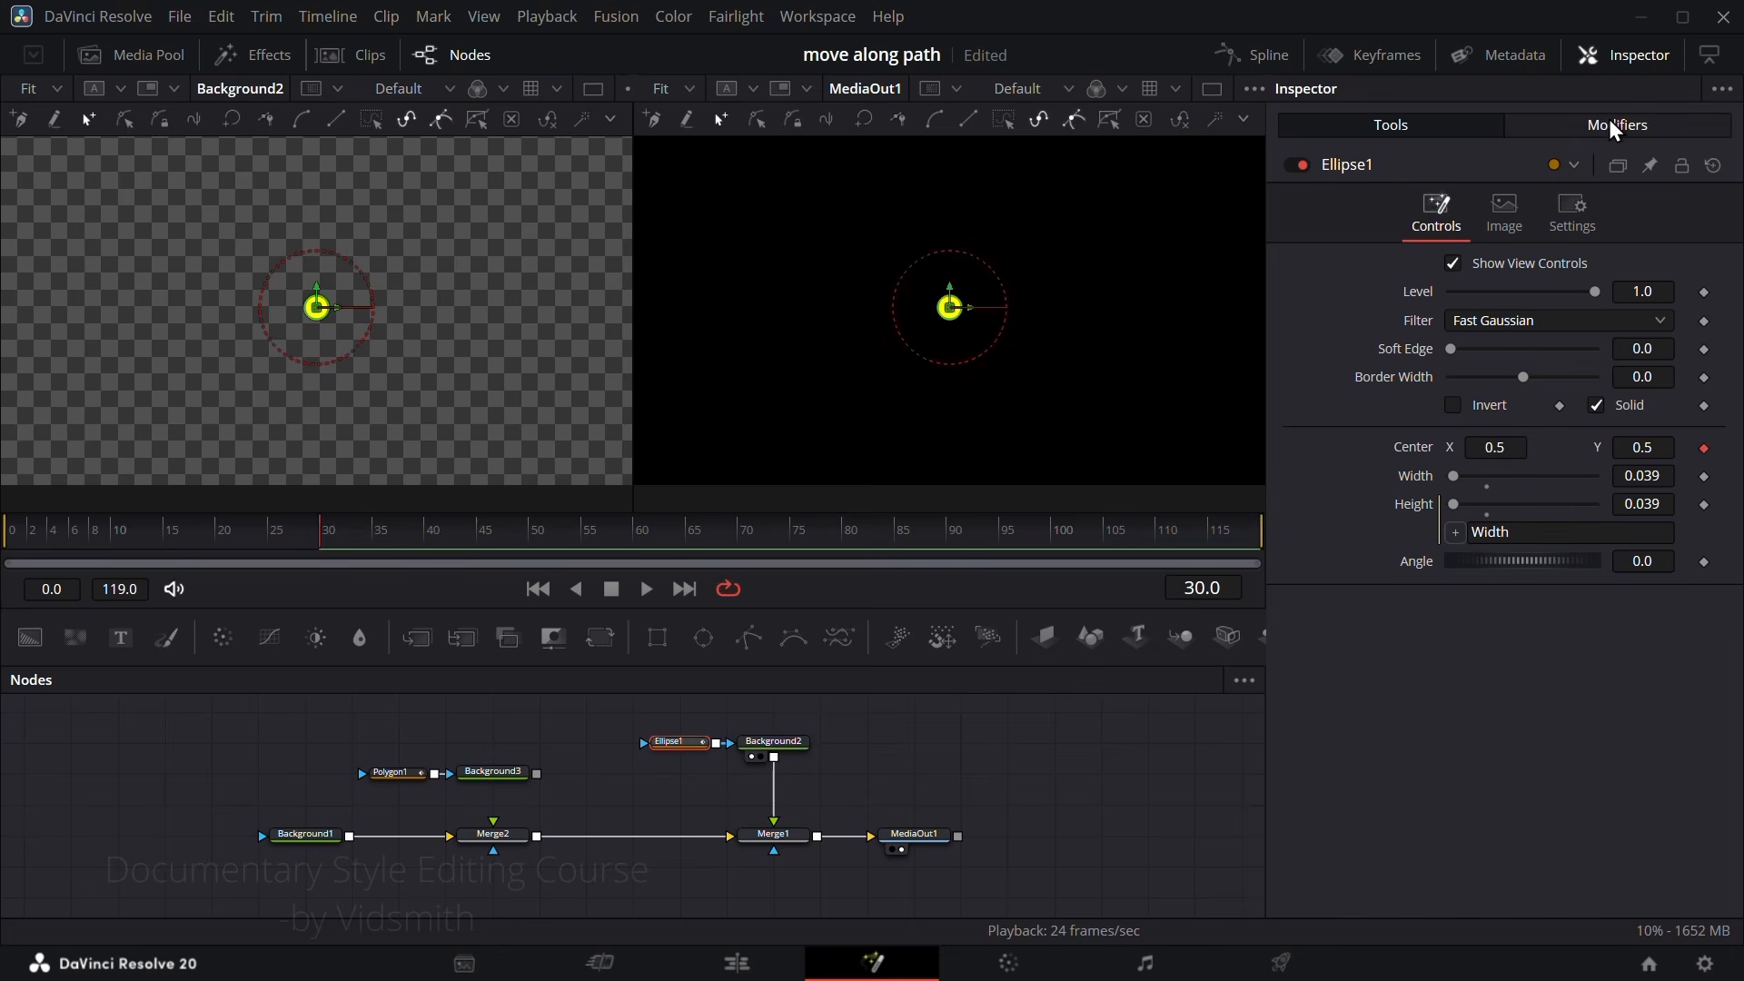
left_click(1615, 127)
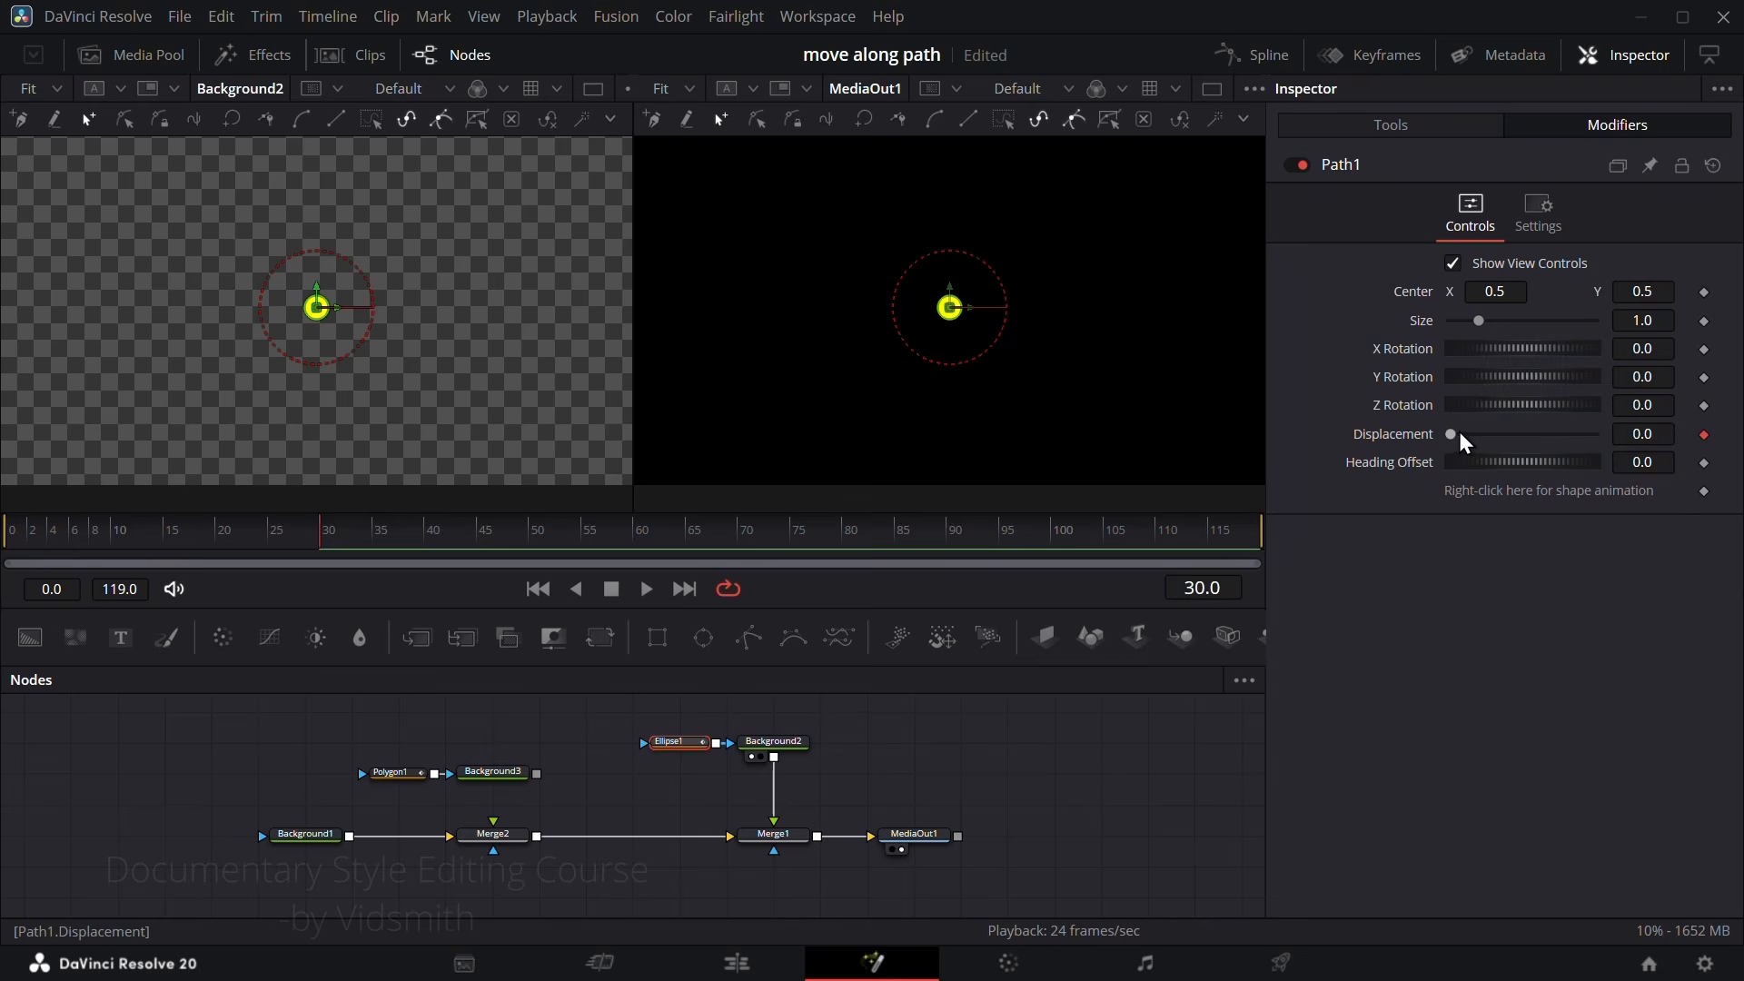
left_click(1704, 436)
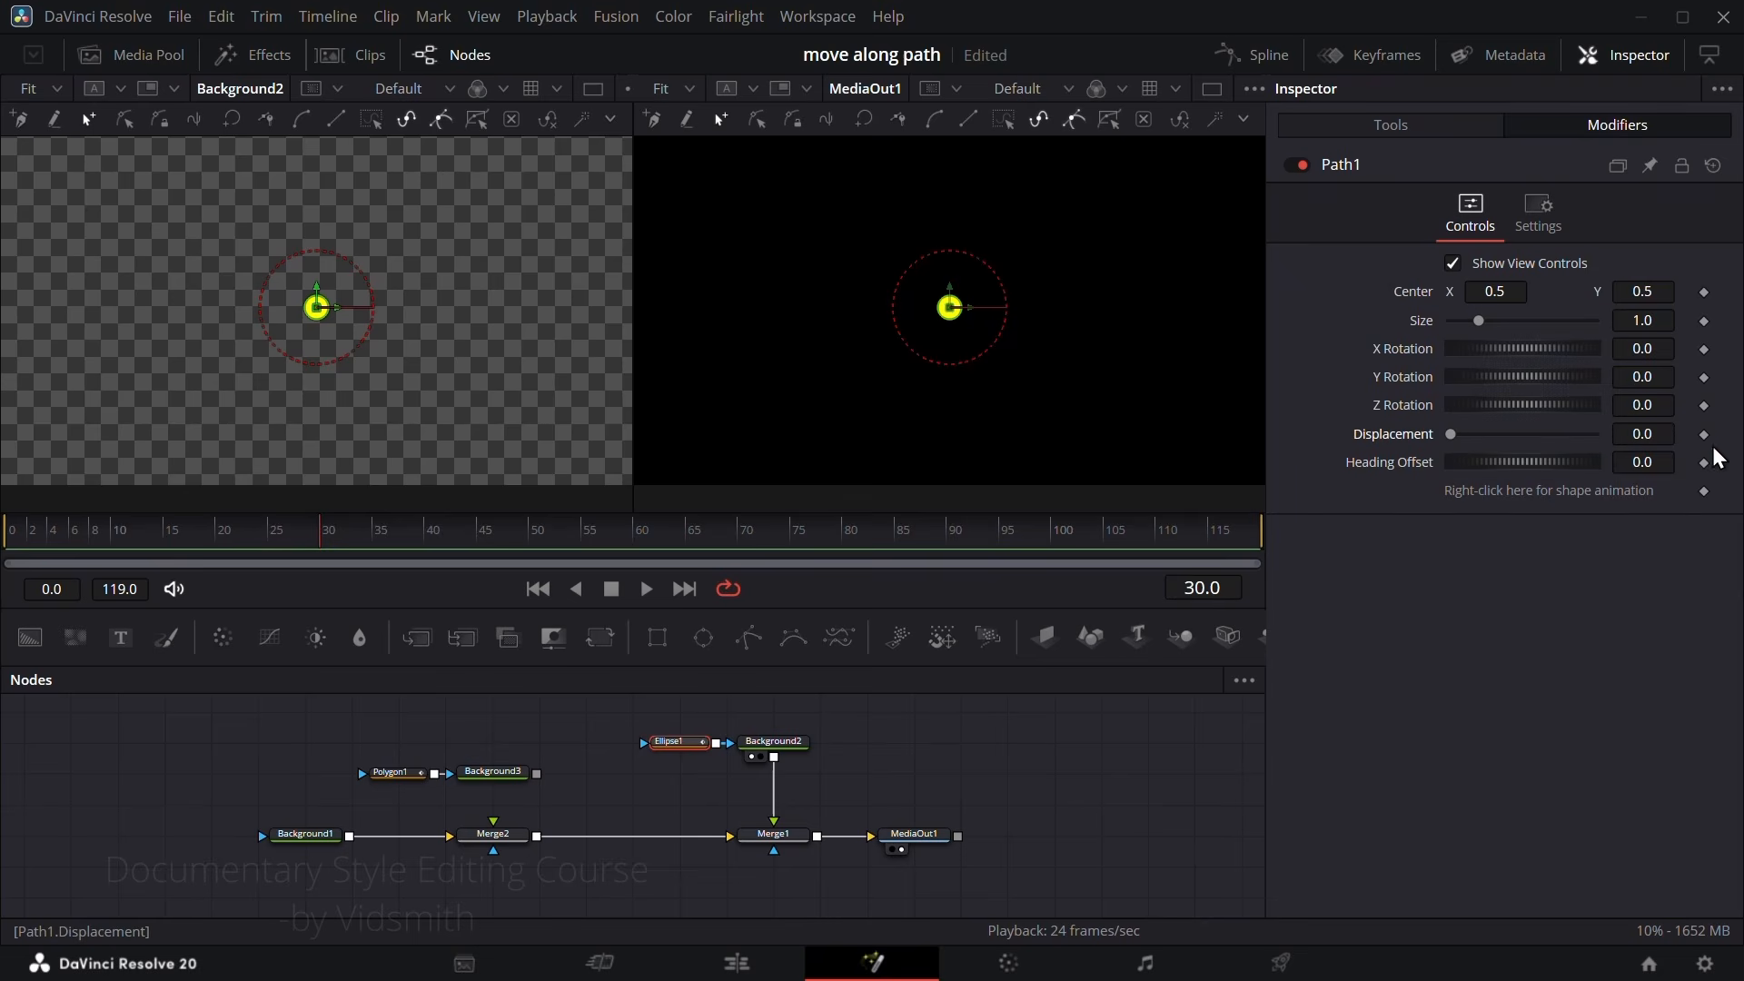
Step: Connect Path1's shape to the Value of Polygon1: Polyline and increase its Displacement to shift the circle along the curve
right_click(1534, 504)
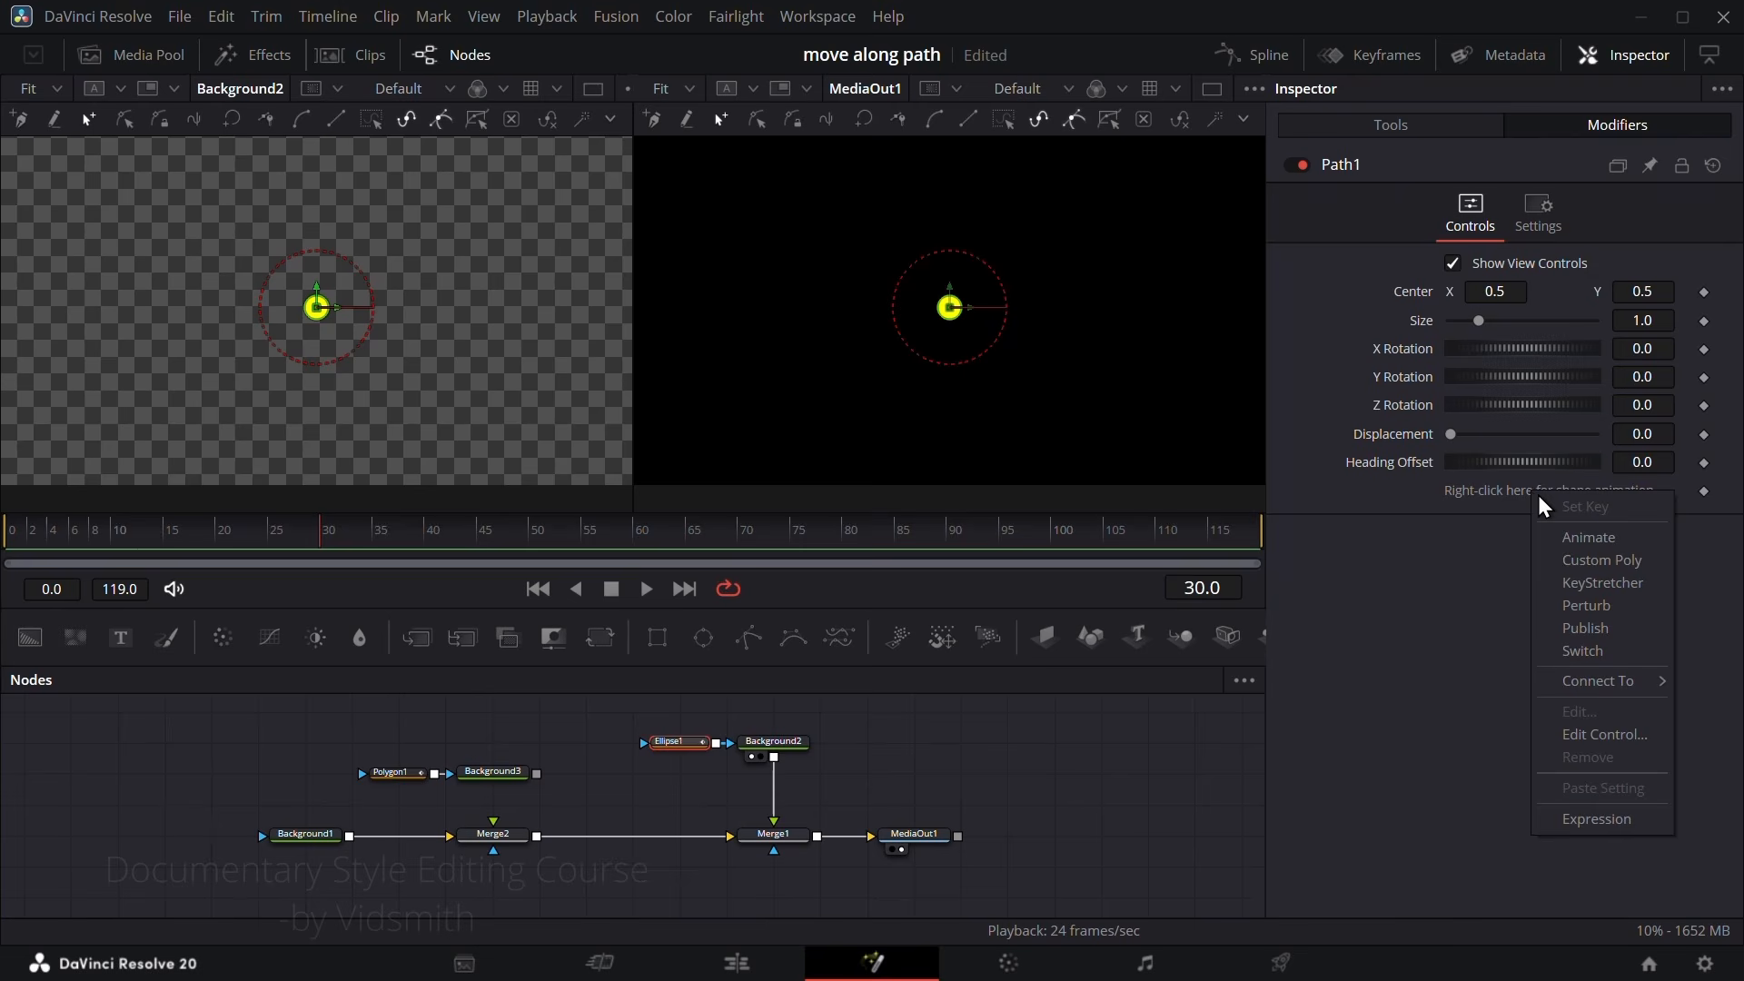
mouse_move(1626, 681)
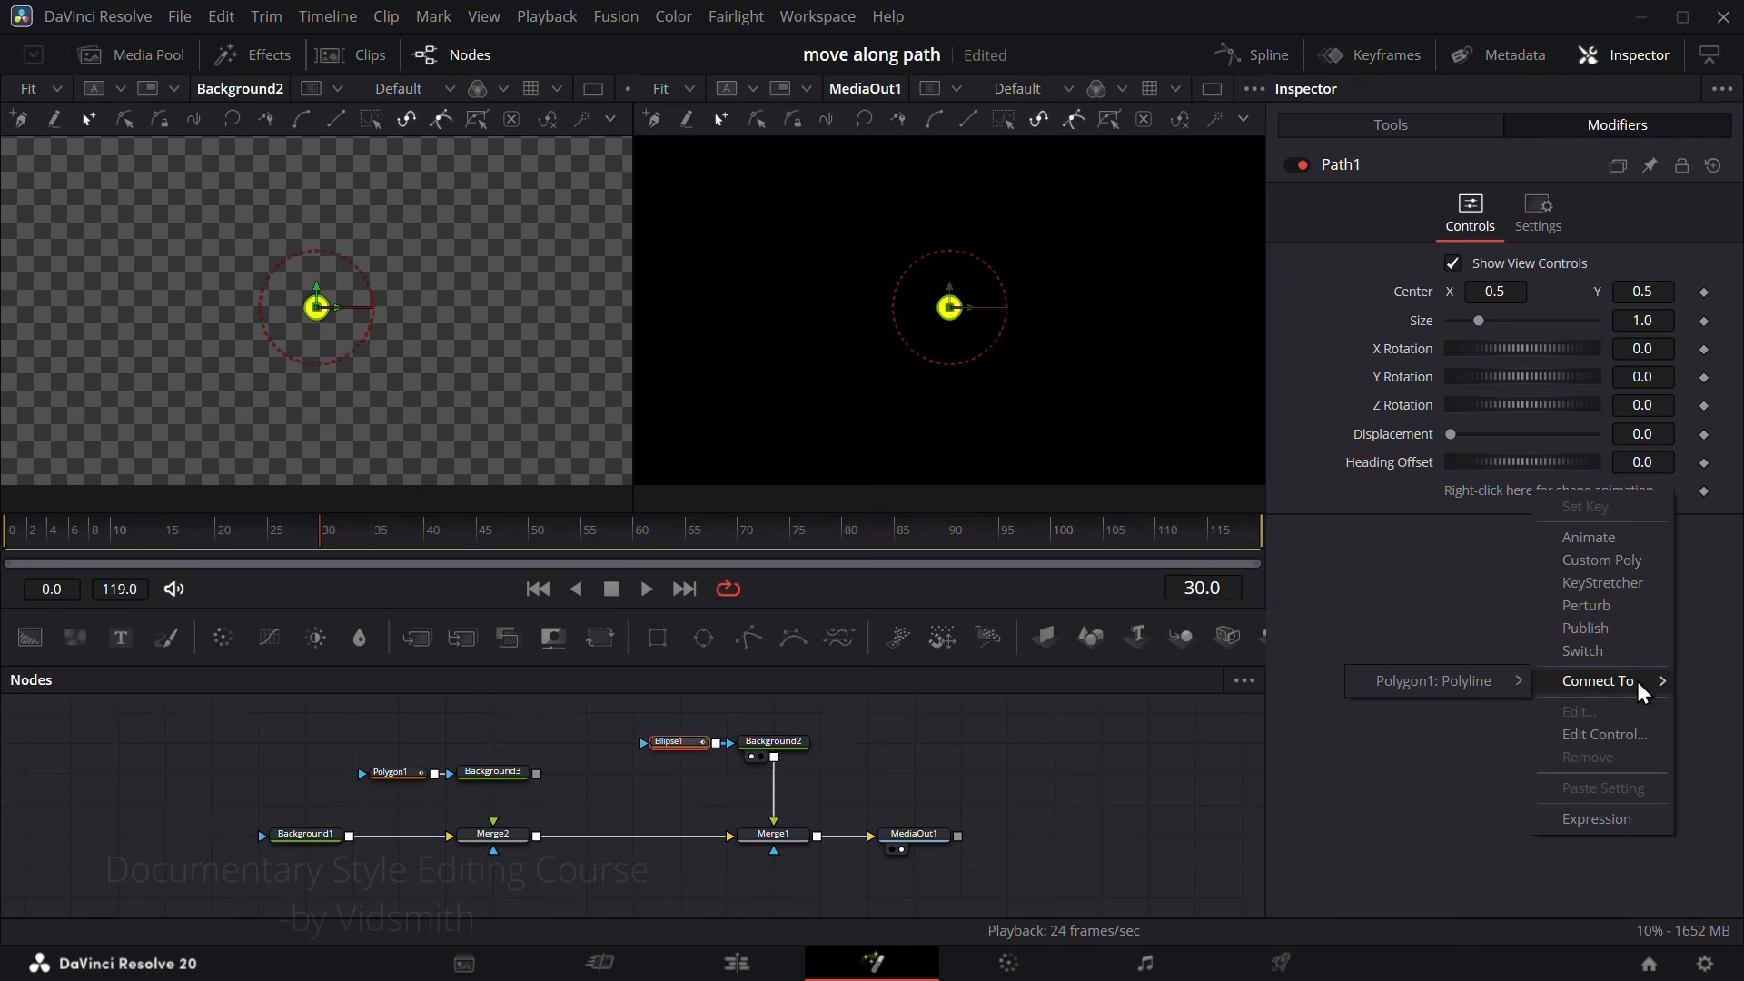
left_click(1476, 683)
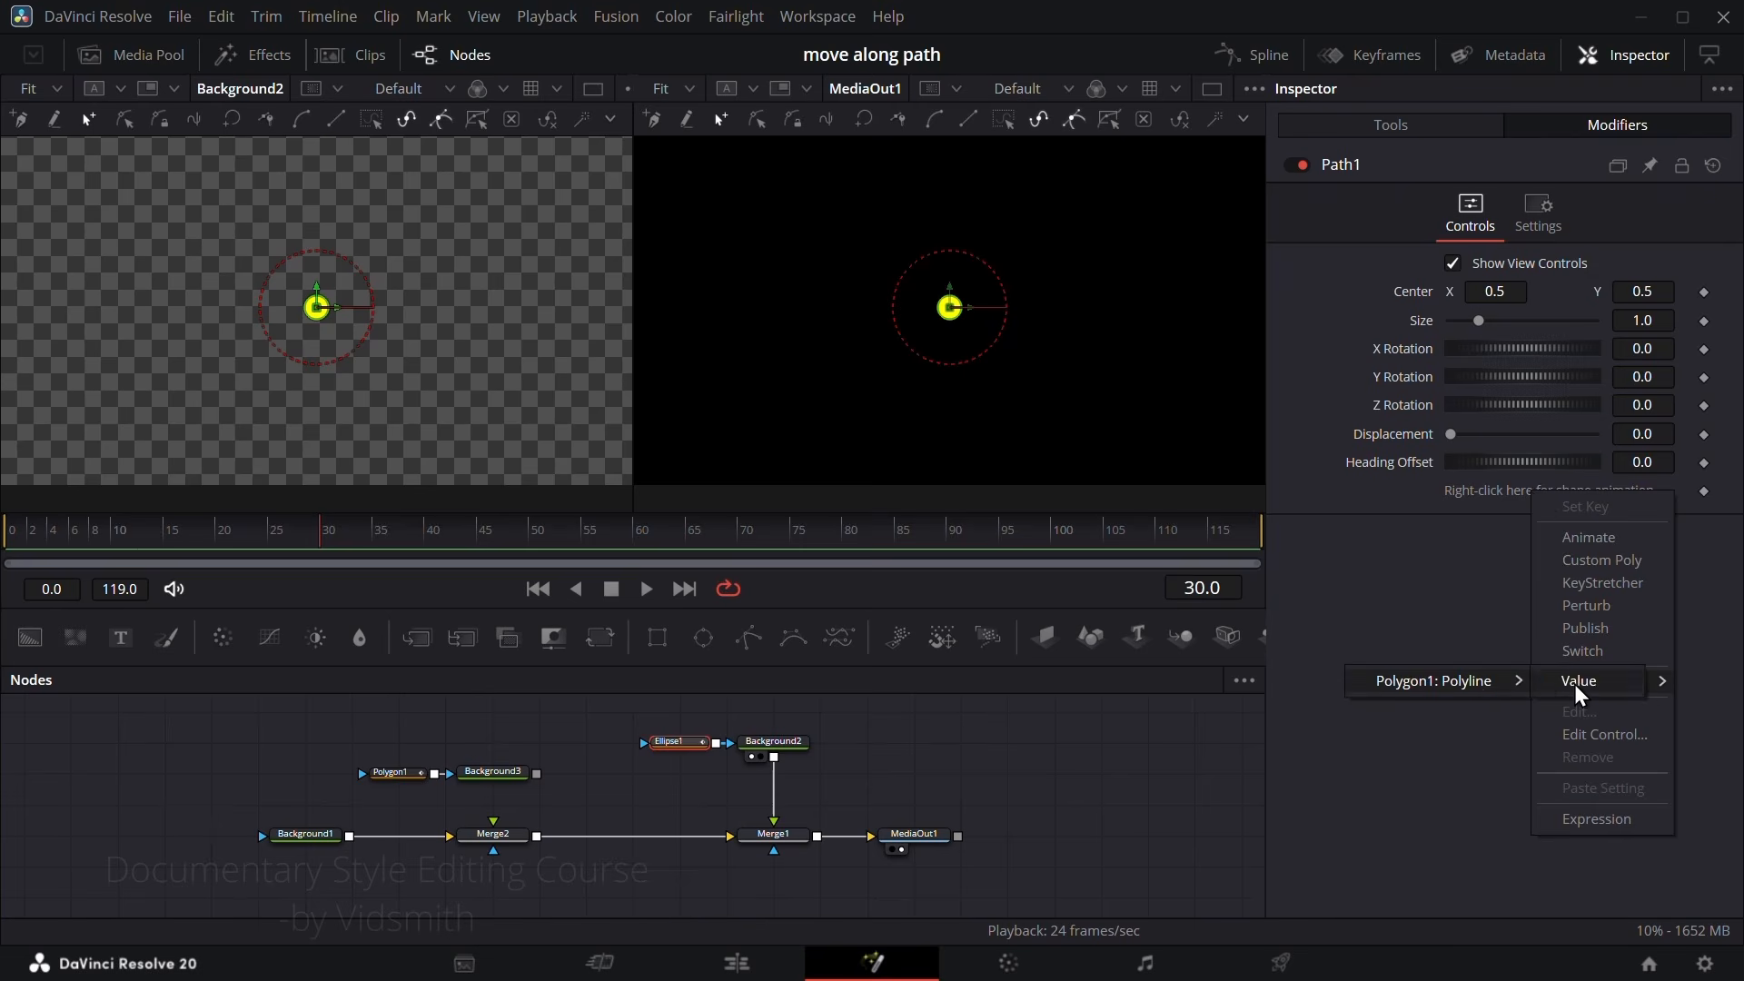
left_click(1348, 166)
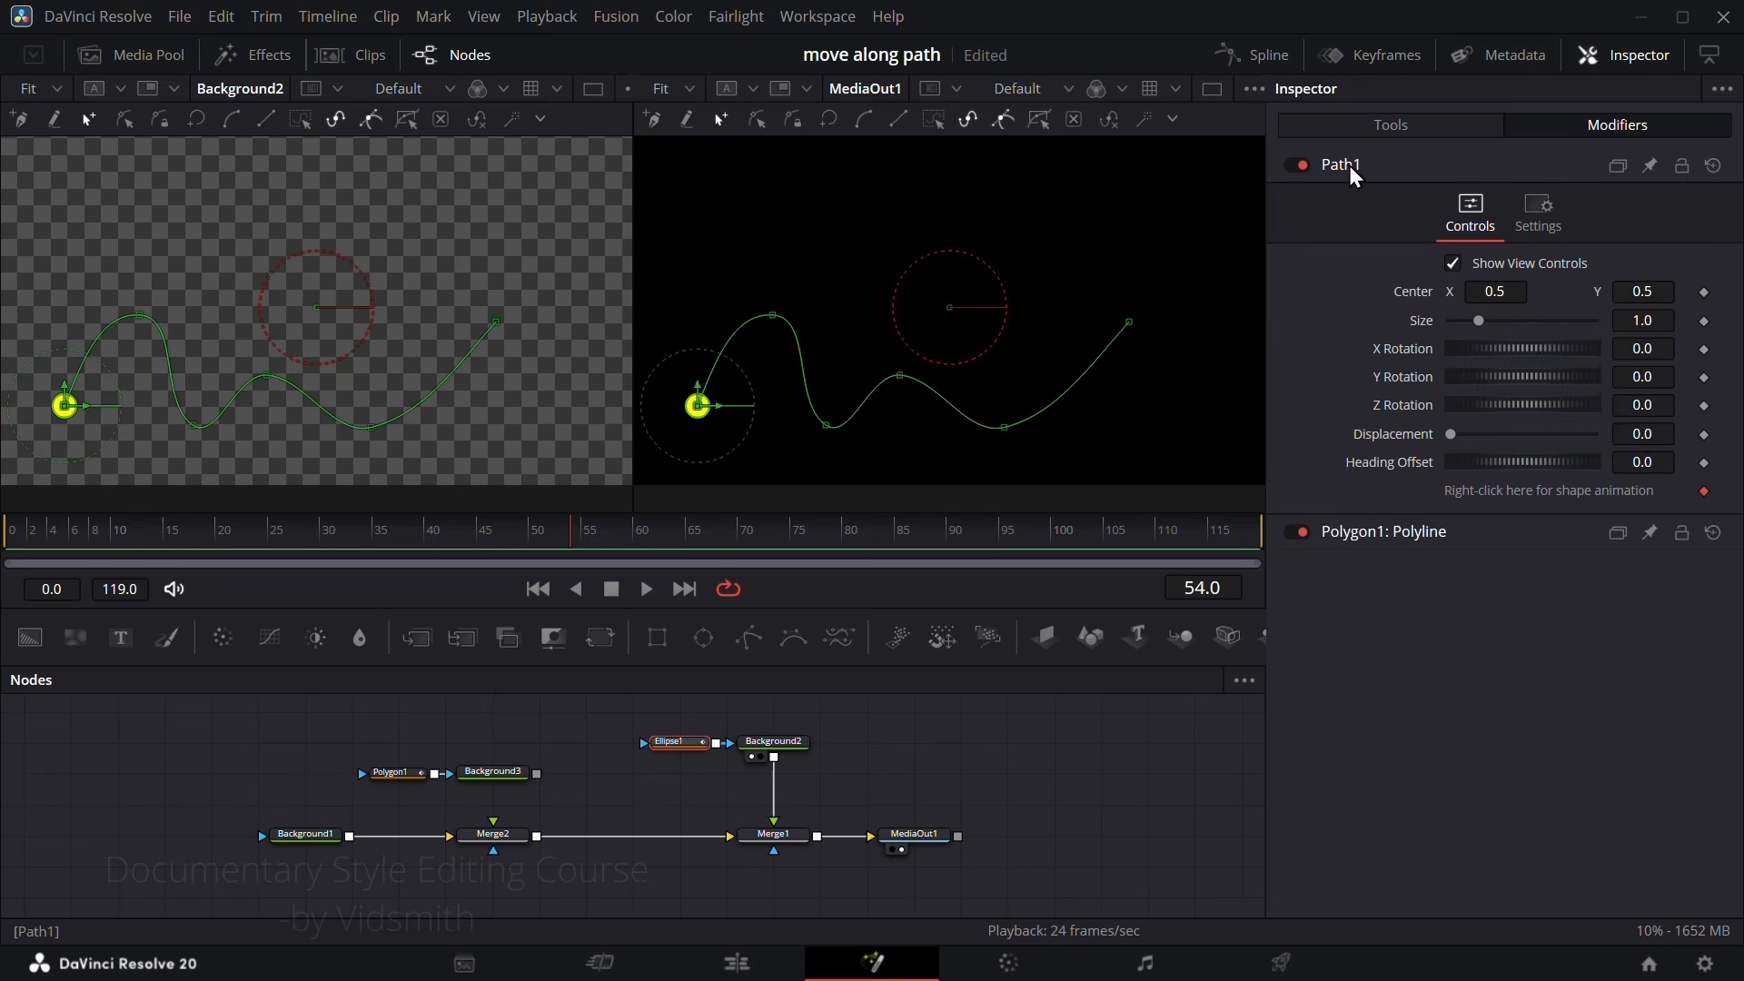
left_click_drag(1450, 438, 1486, 440)
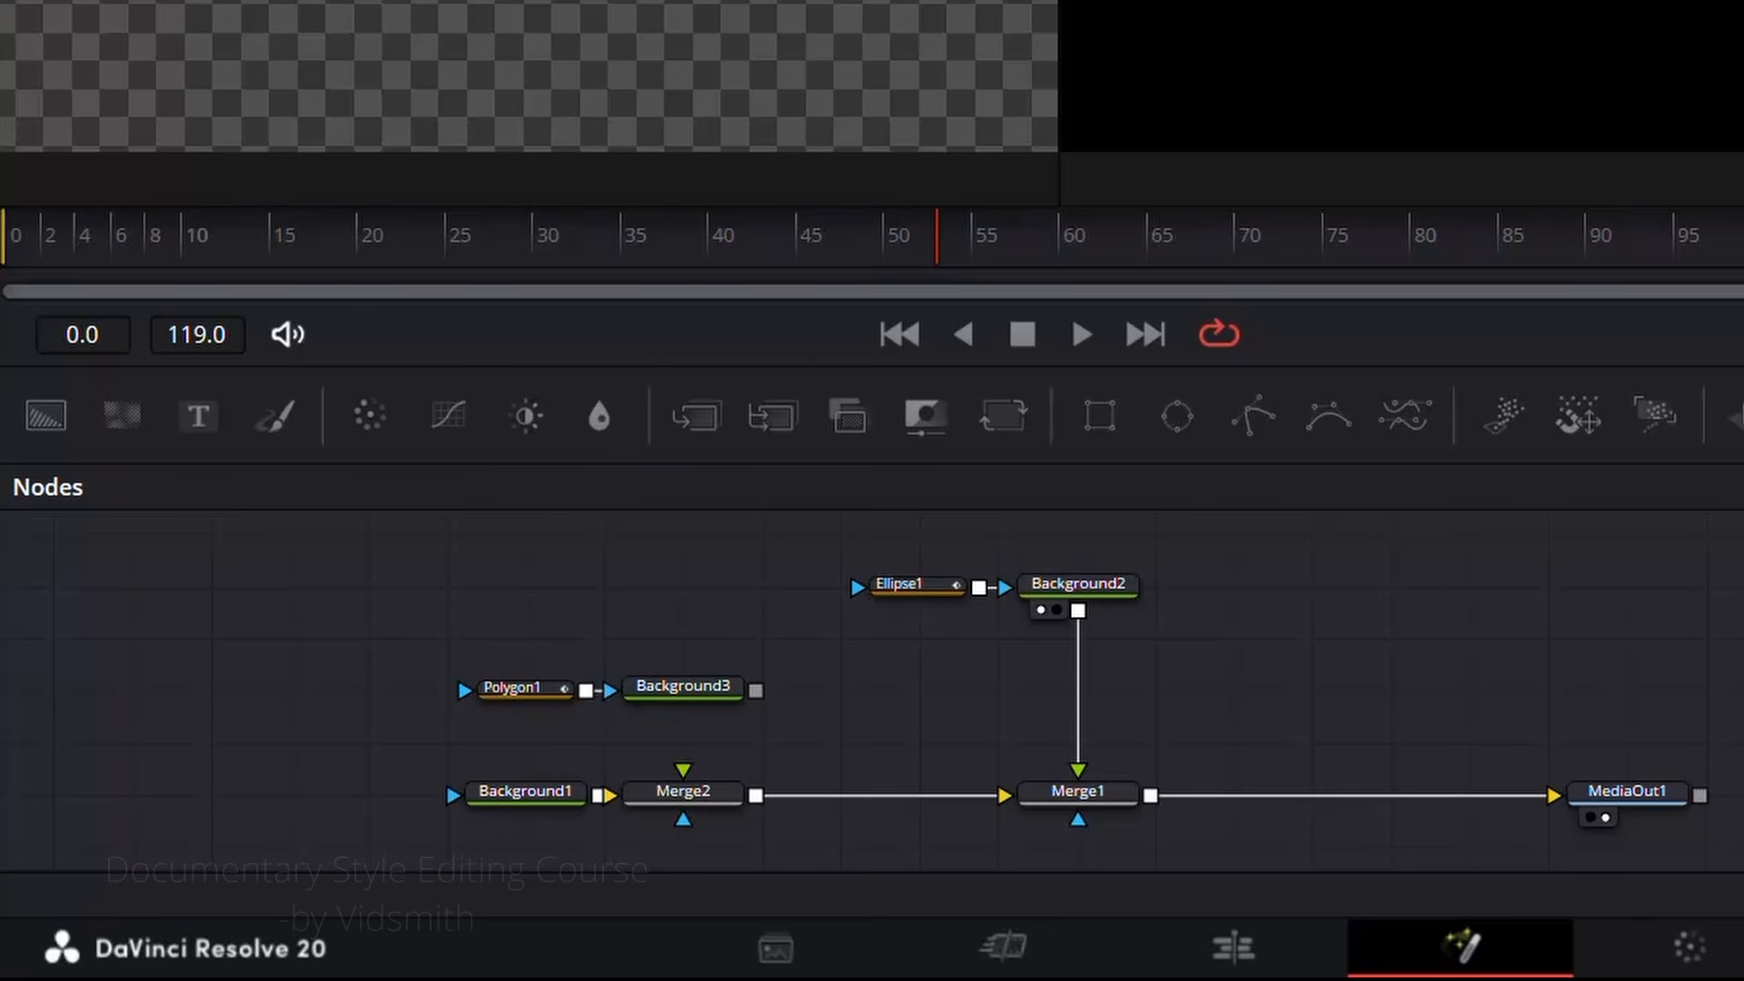
Step: Reconnect Background3 to Merge2's foreground and set the Displacement of Ellipse1's path to about 0.11
left_click_drag(755, 693, 687, 800)
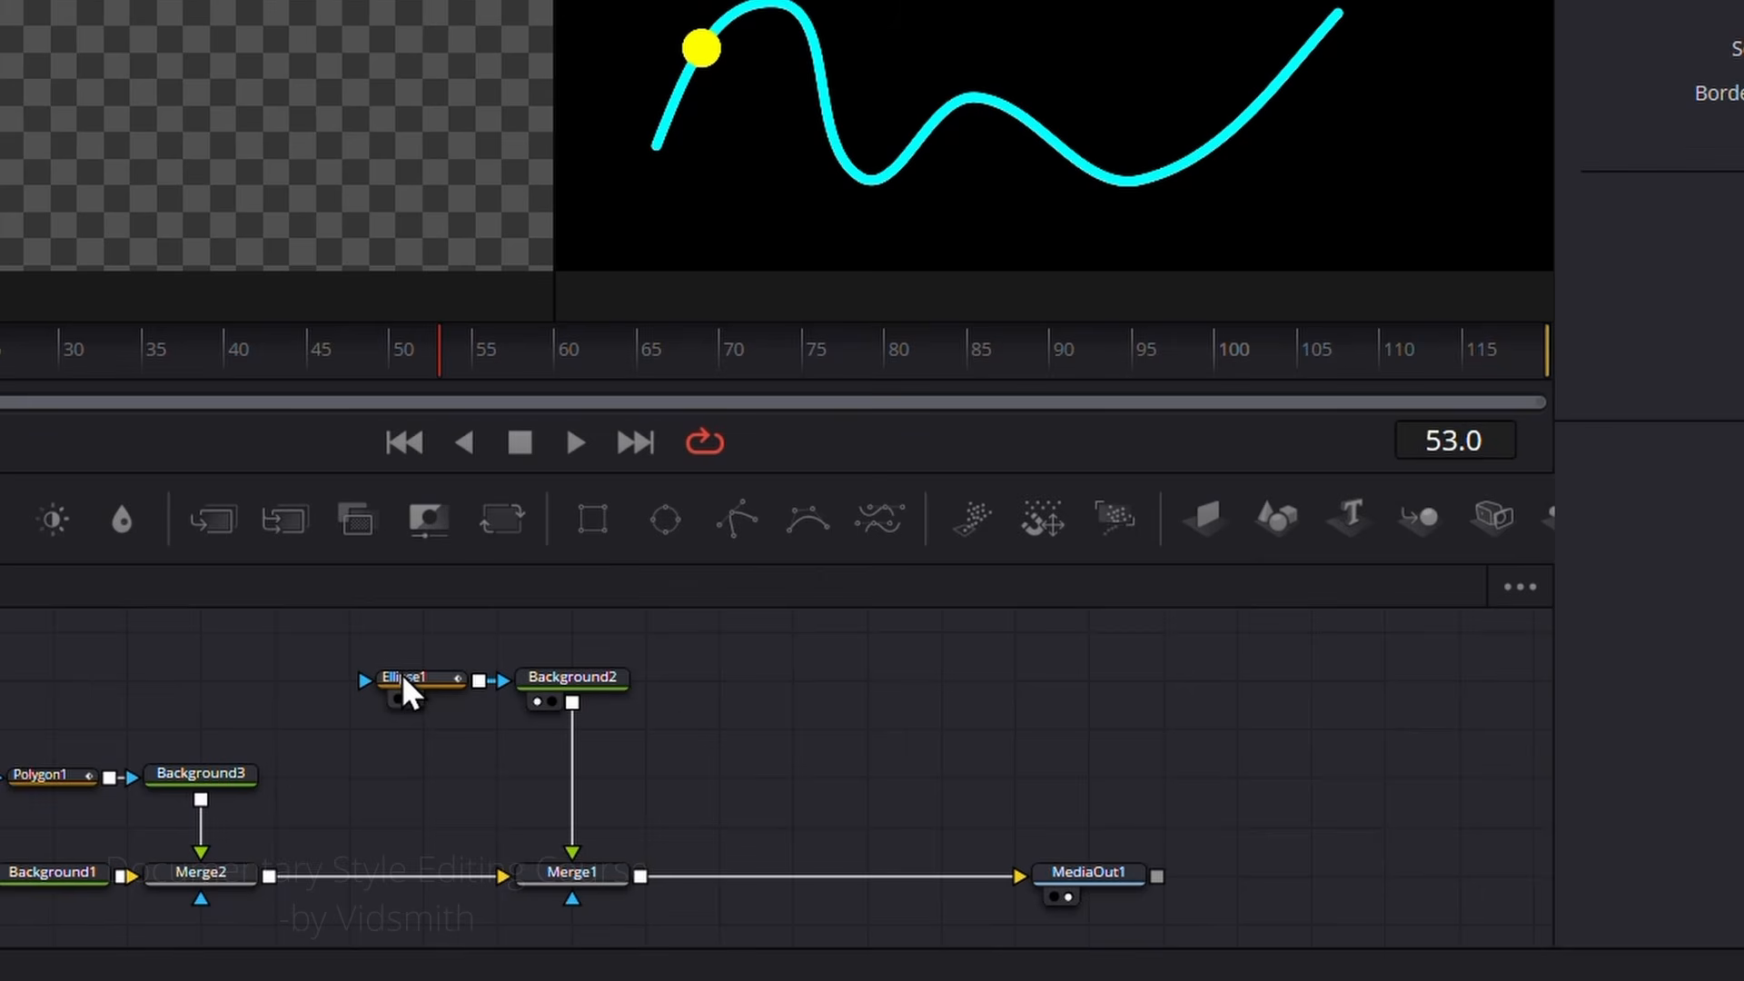
left_click(404, 678)
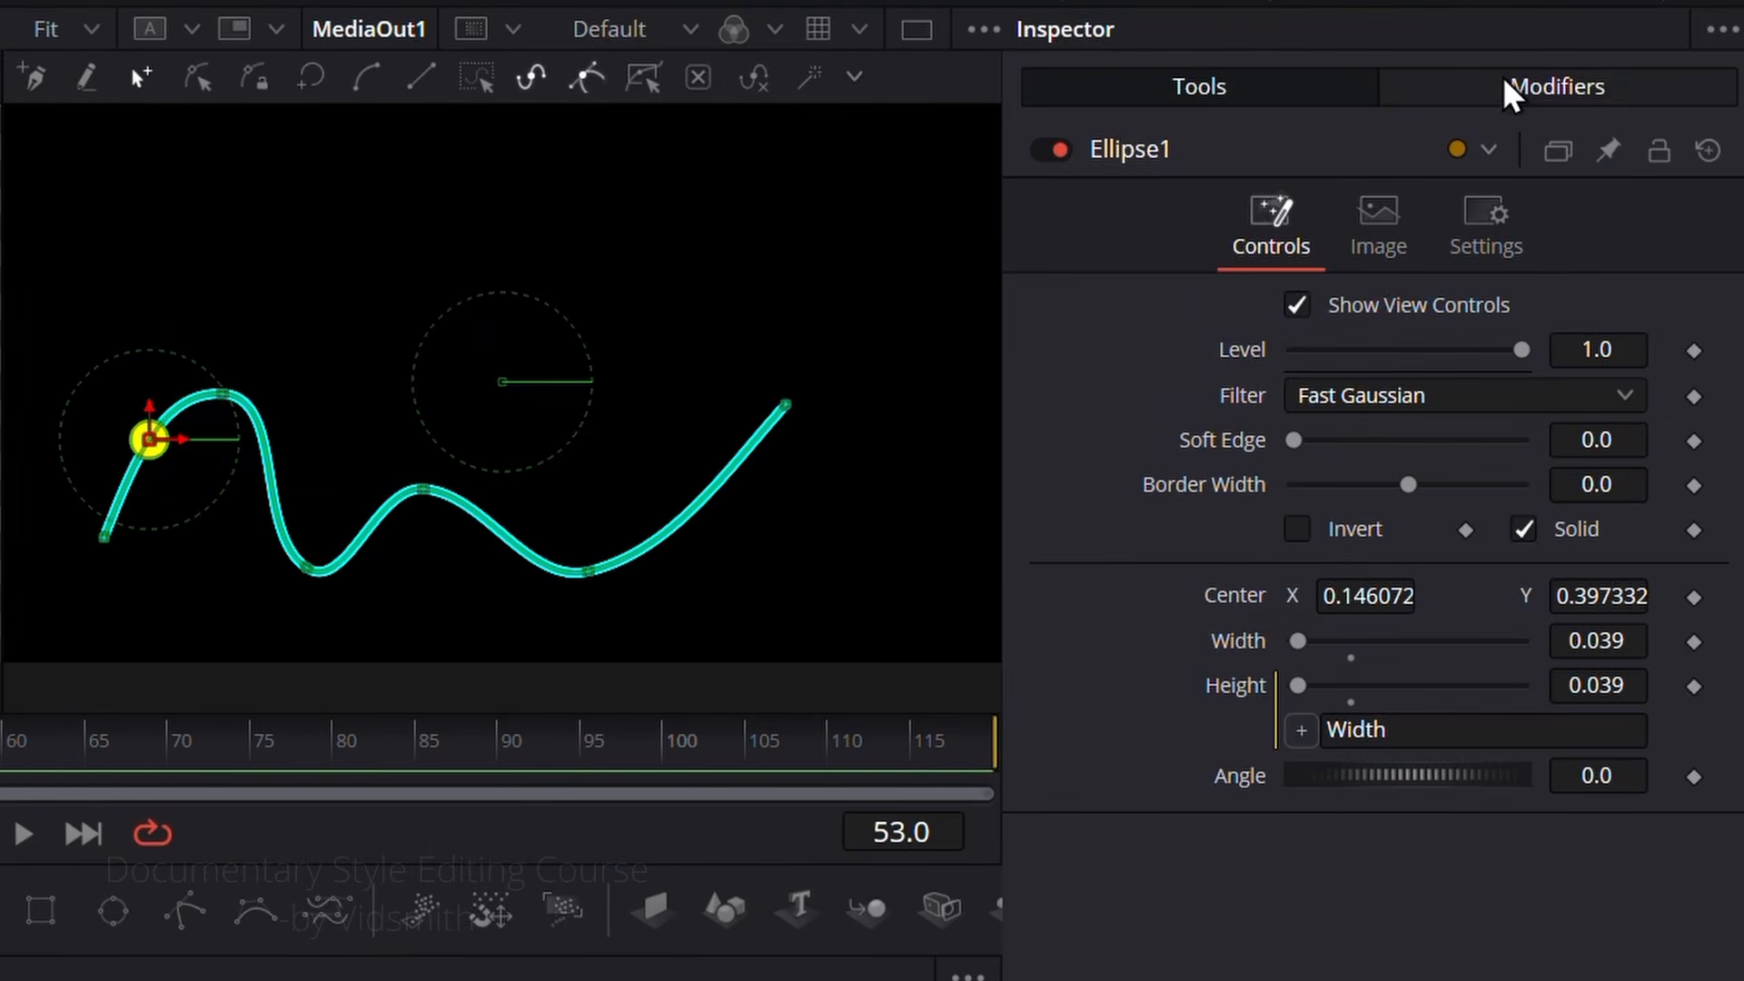
left_click(1508, 87)
mouse_move(1330, 631)
left_mouse_down()
mouse_move(1495, 632)
mouse_move(1330, 638)
left_mouse_up()
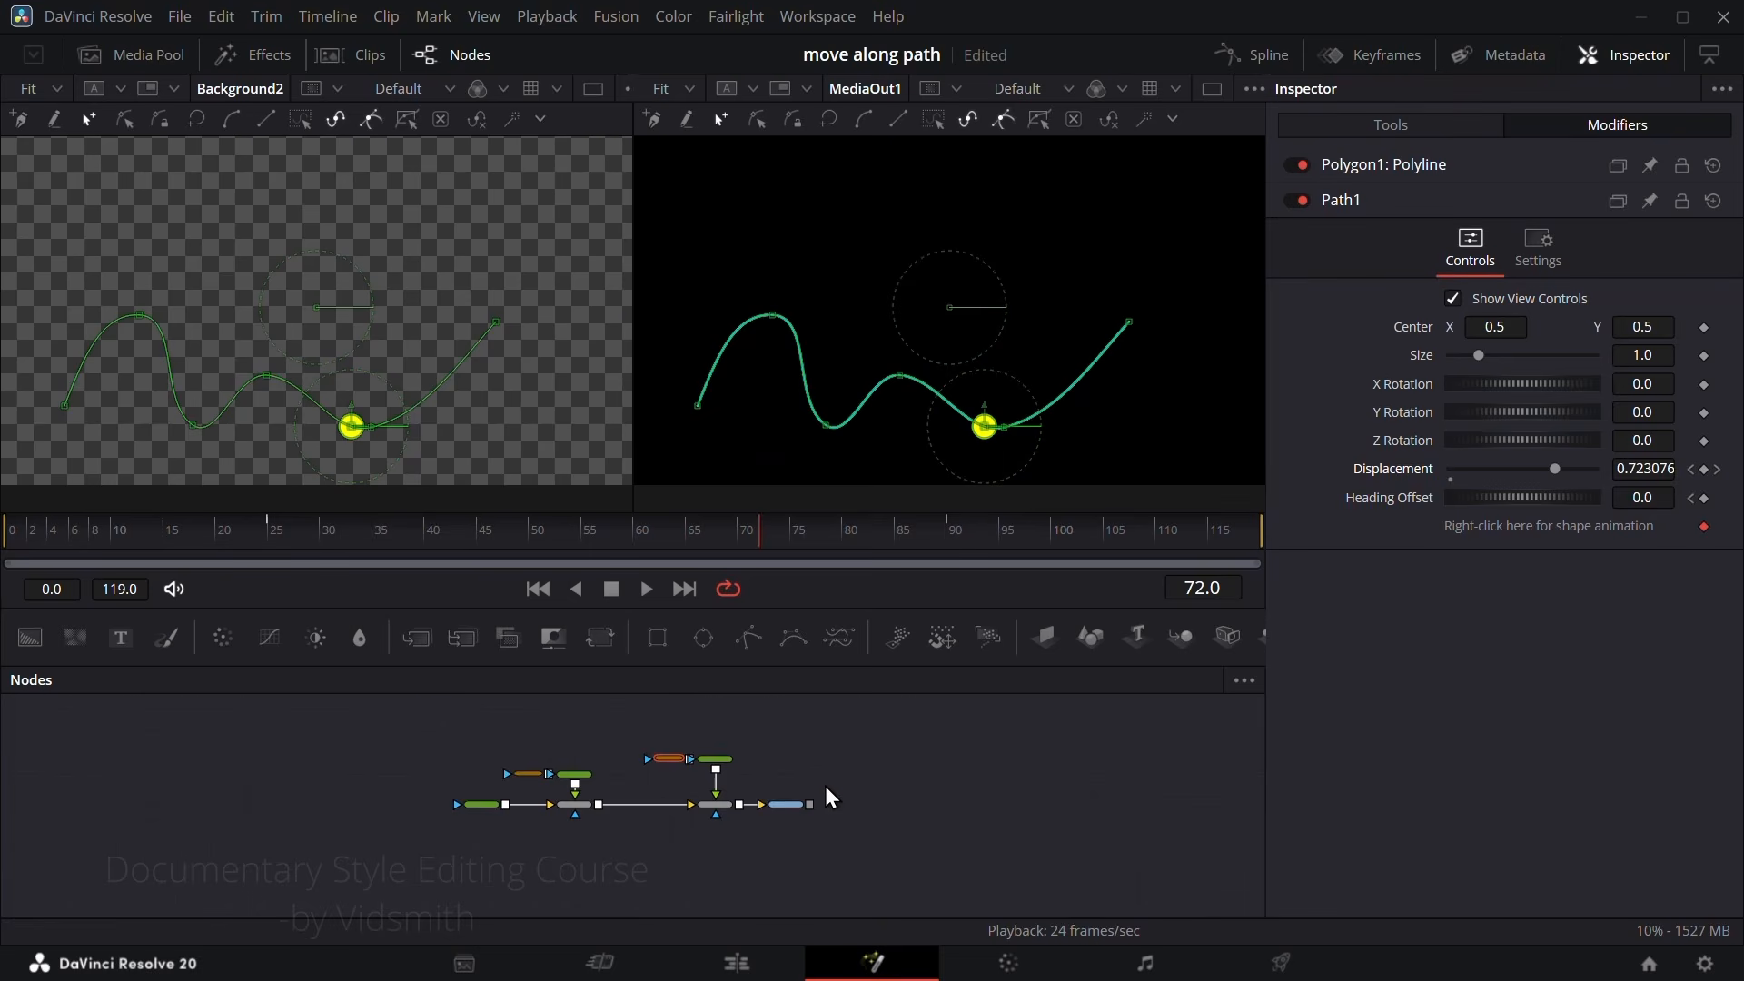
Step: Add an unconnected Polygon node above MediaOut1 and rename it polyvidsmith
scroll(825, 787, "up", 3)
left_click(895, 847)
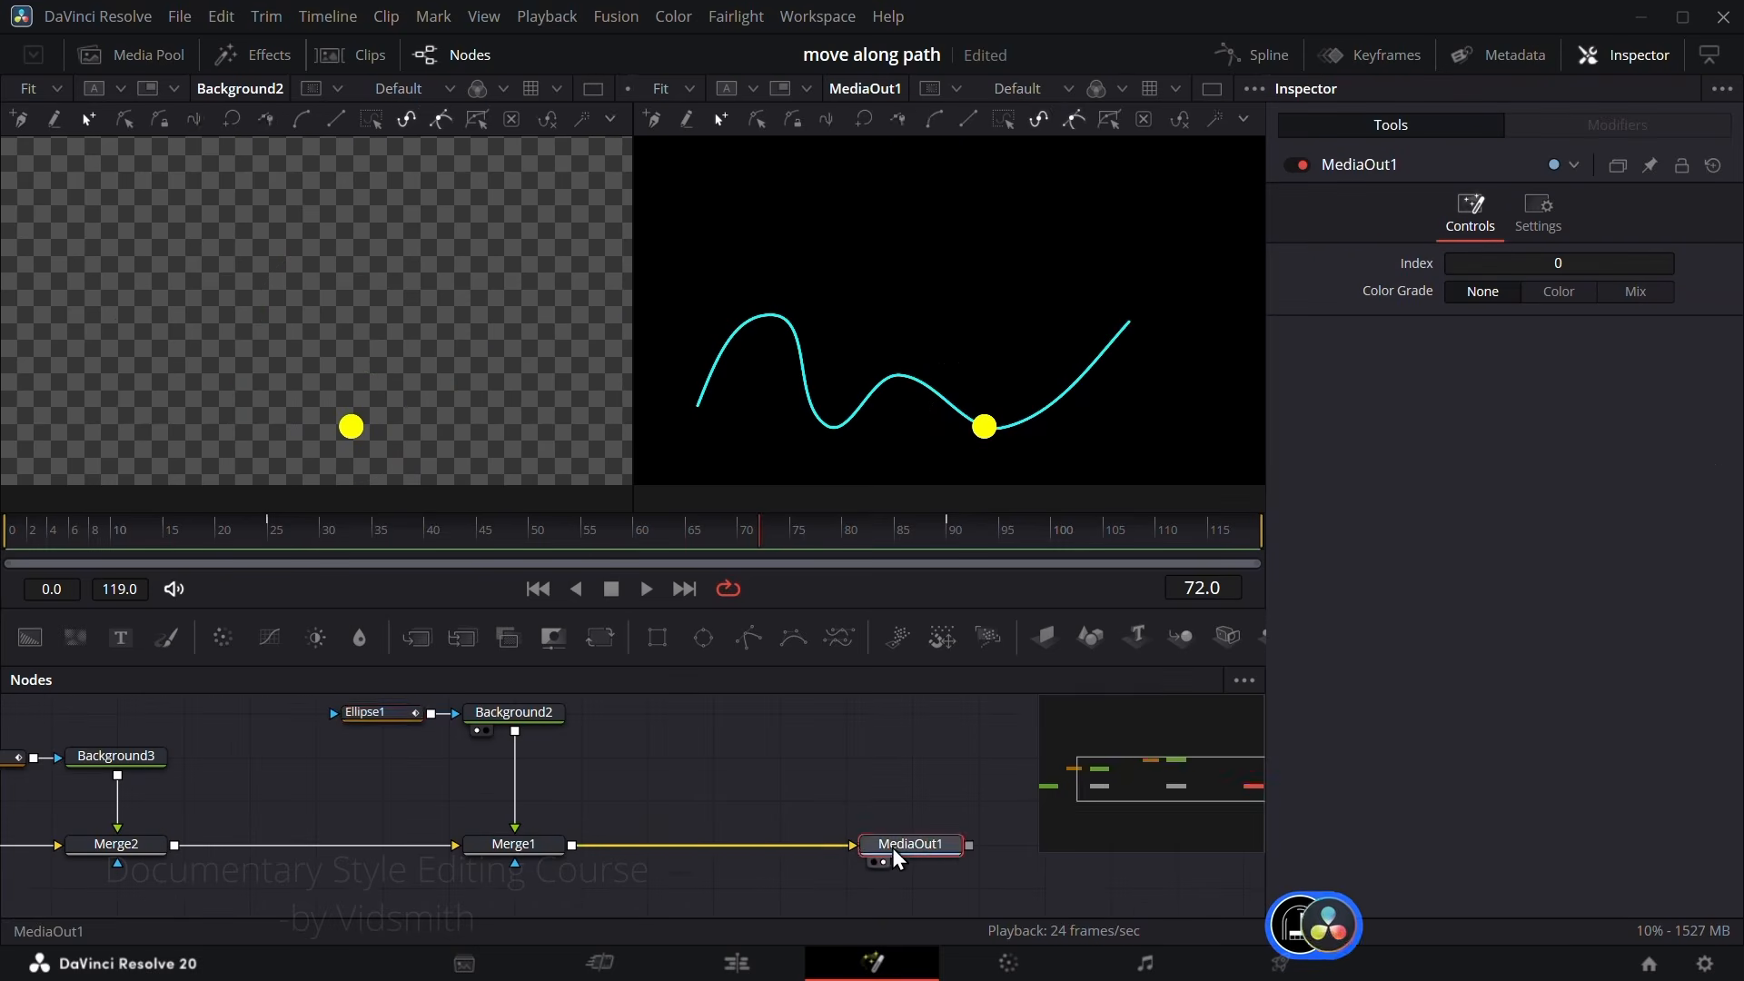
scroll(781, 793, "down", 3)
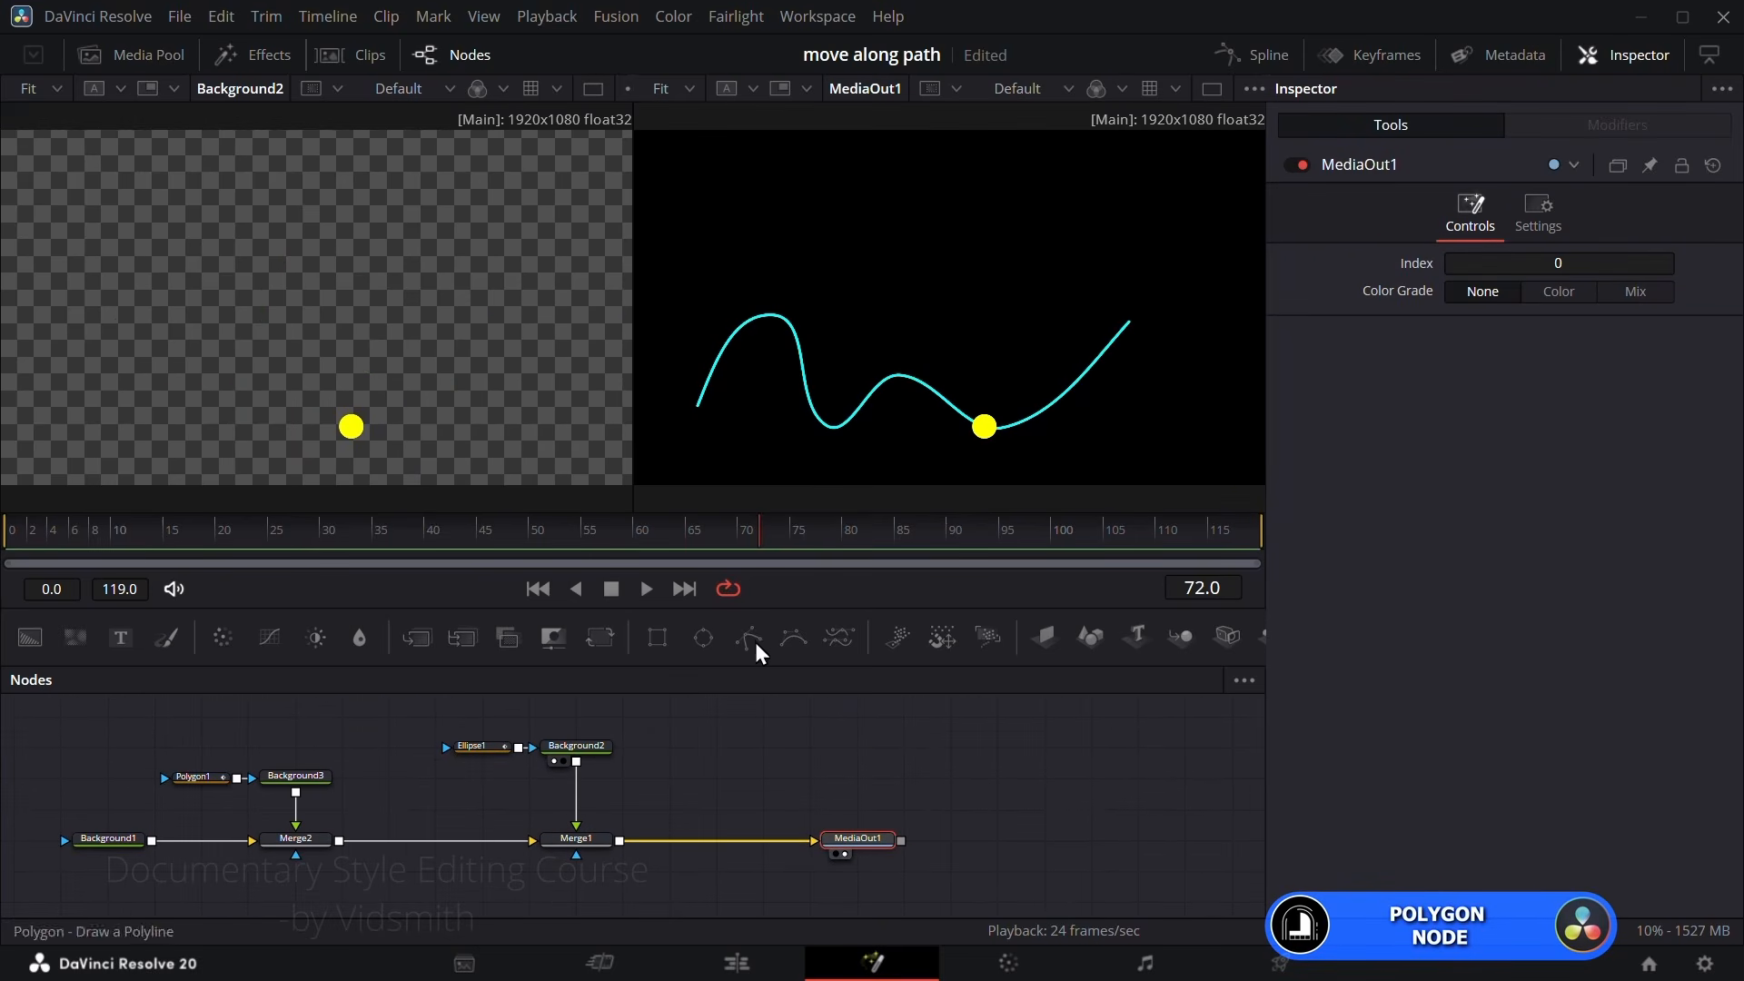
left_click_drag(749, 639, 912, 749)
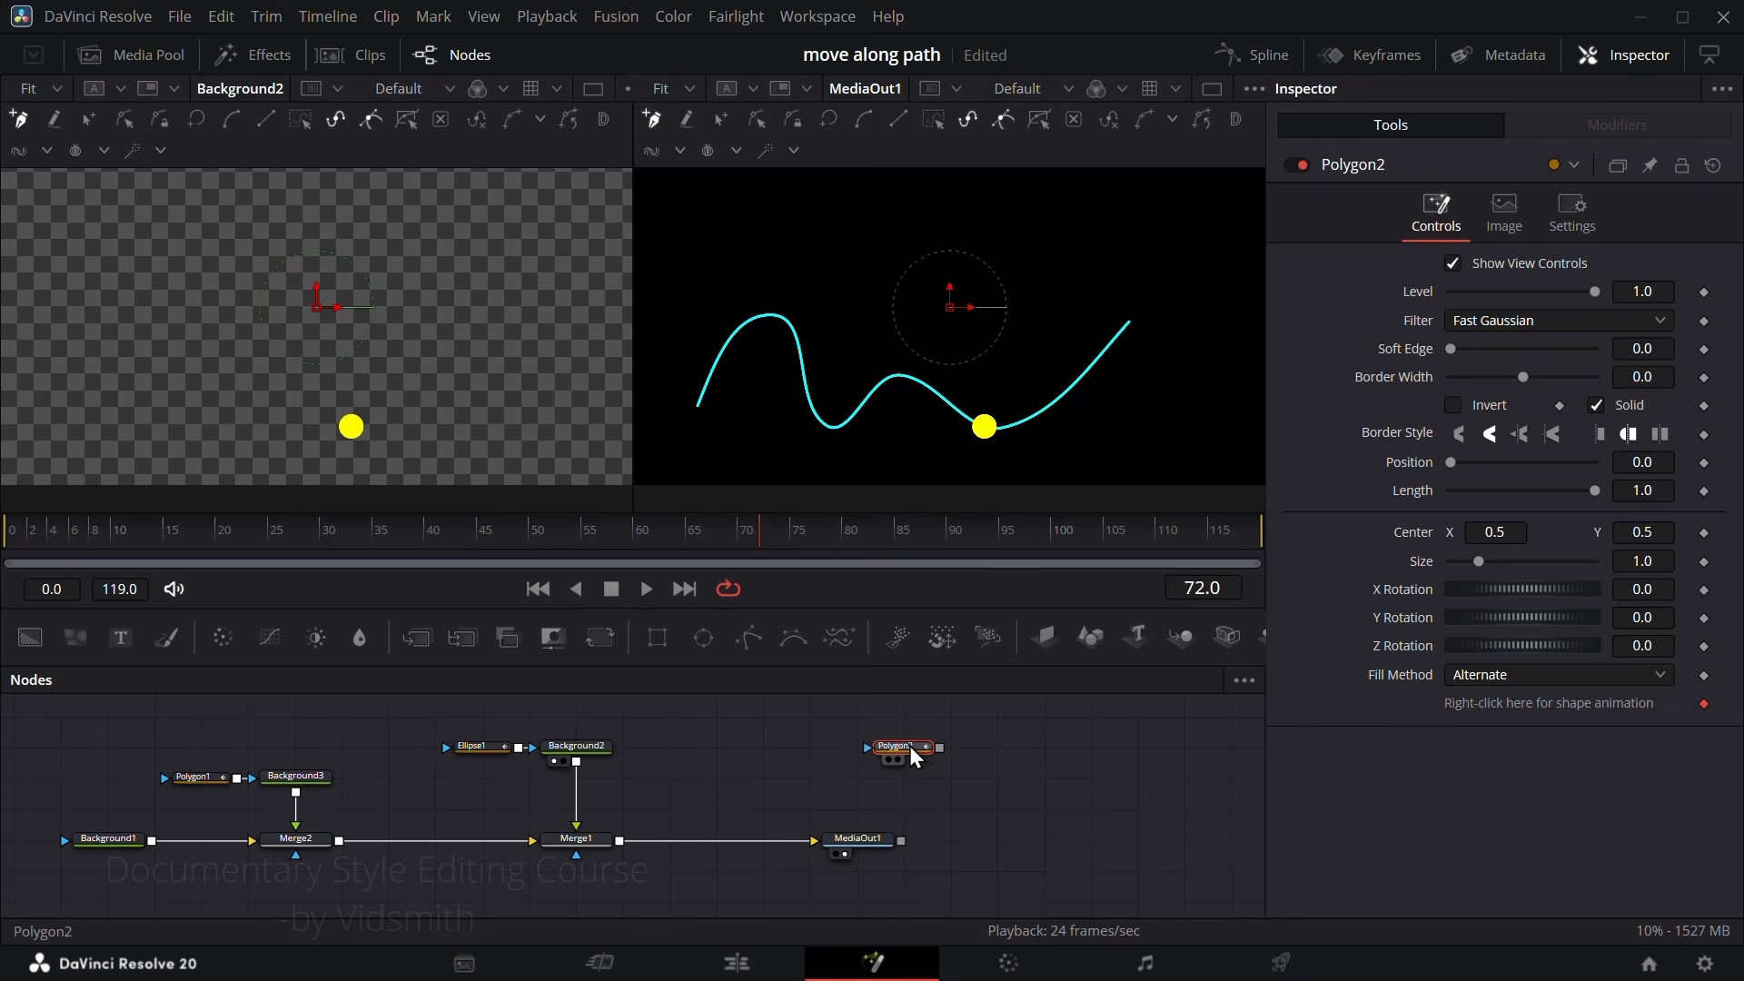
key("F2")
type("polyvidsmith")
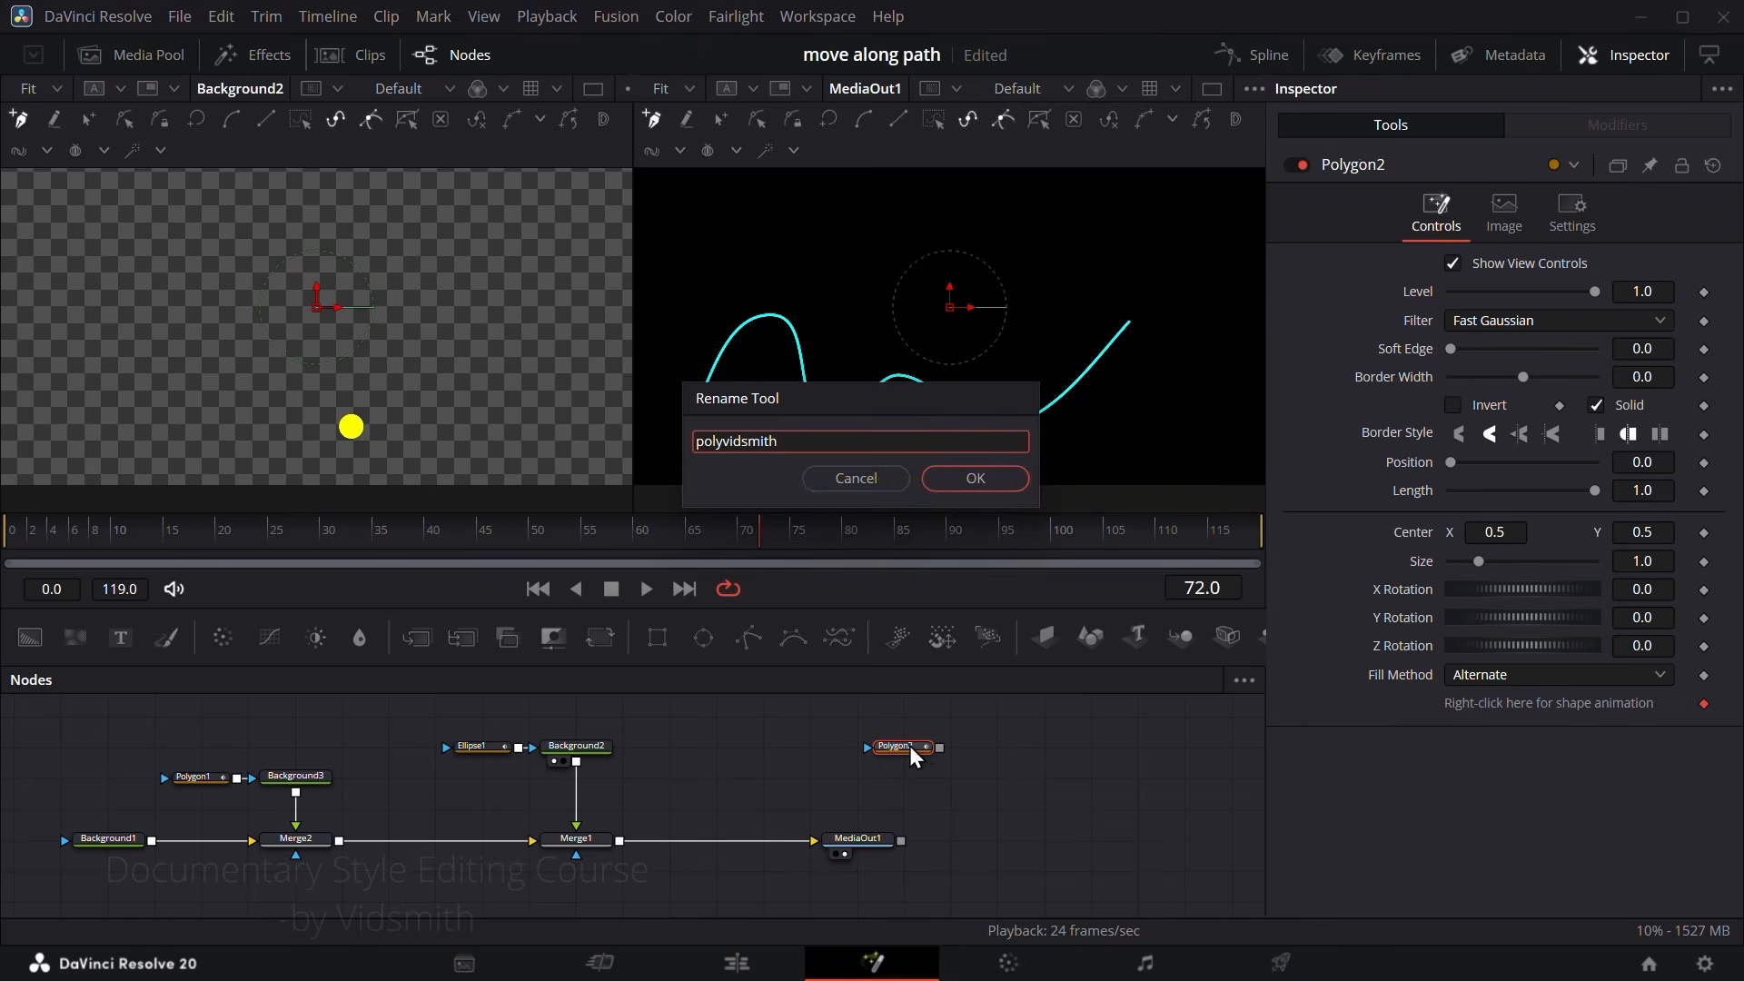
key("Return")
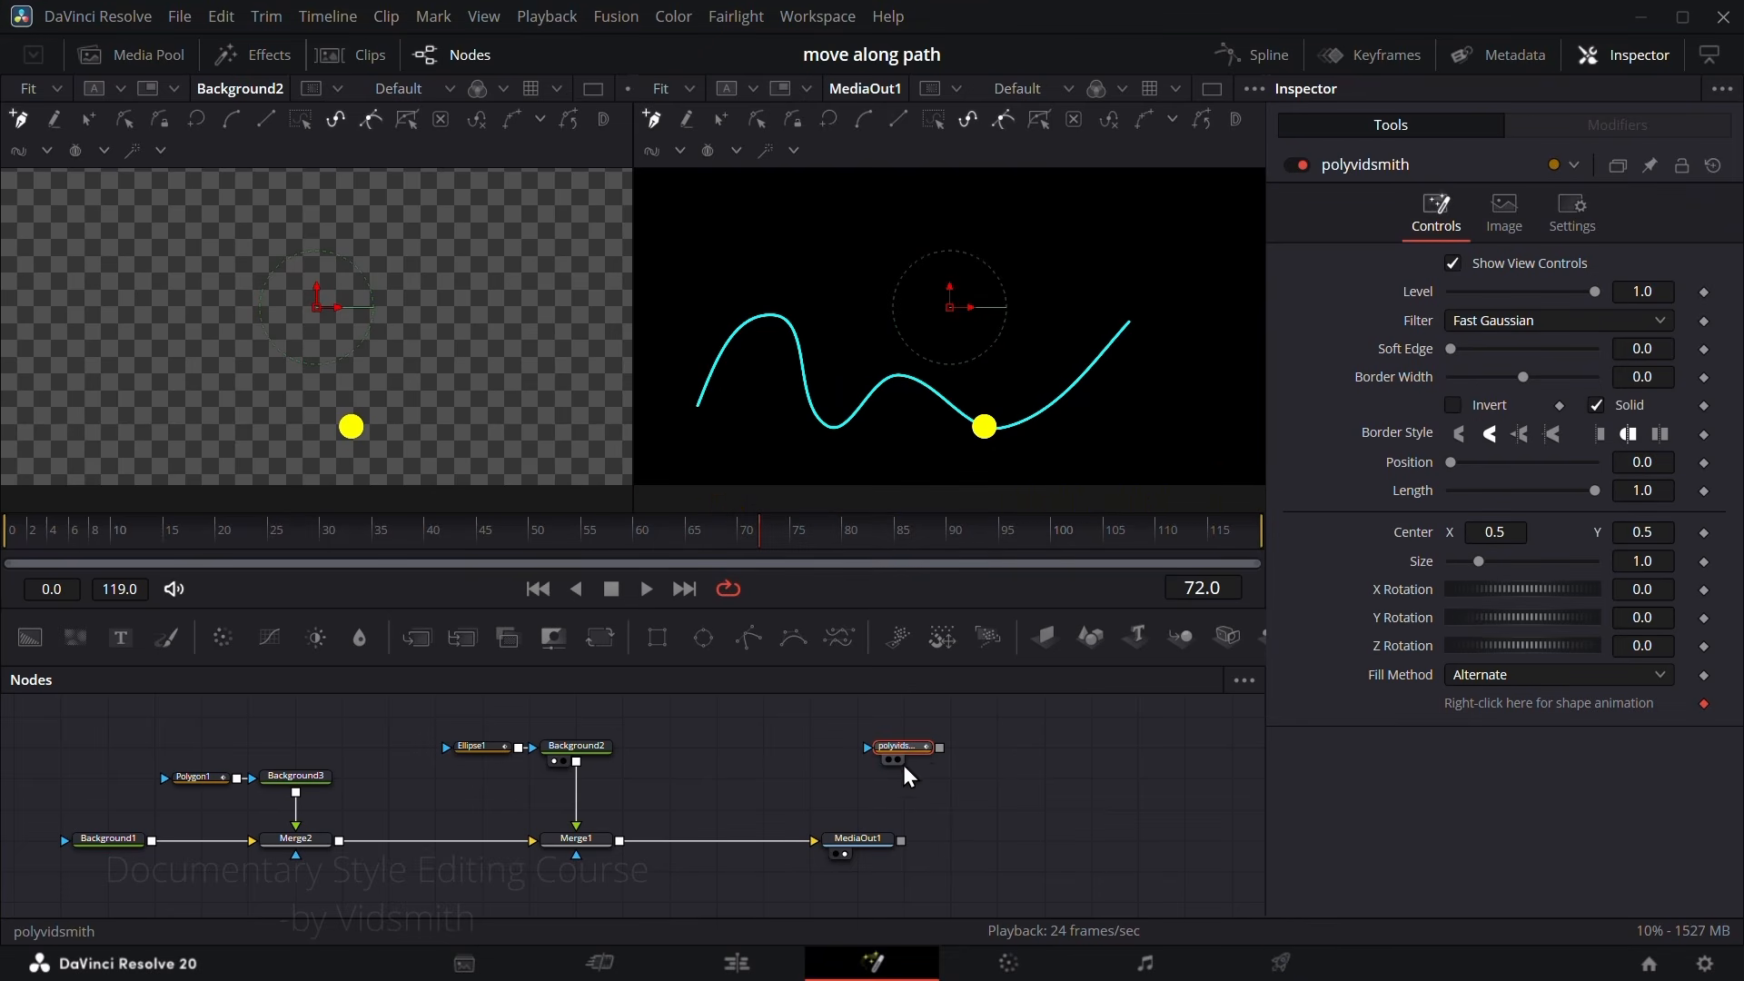
Step: Draw an open six-point polyline above the cyan curve with the polyvidsmith node
left_click(793, 247)
left_click(839, 314)
left_click(952, 223)
left_click(1093, 224)
left_click(1147, 249)
left_click(1175, 263)
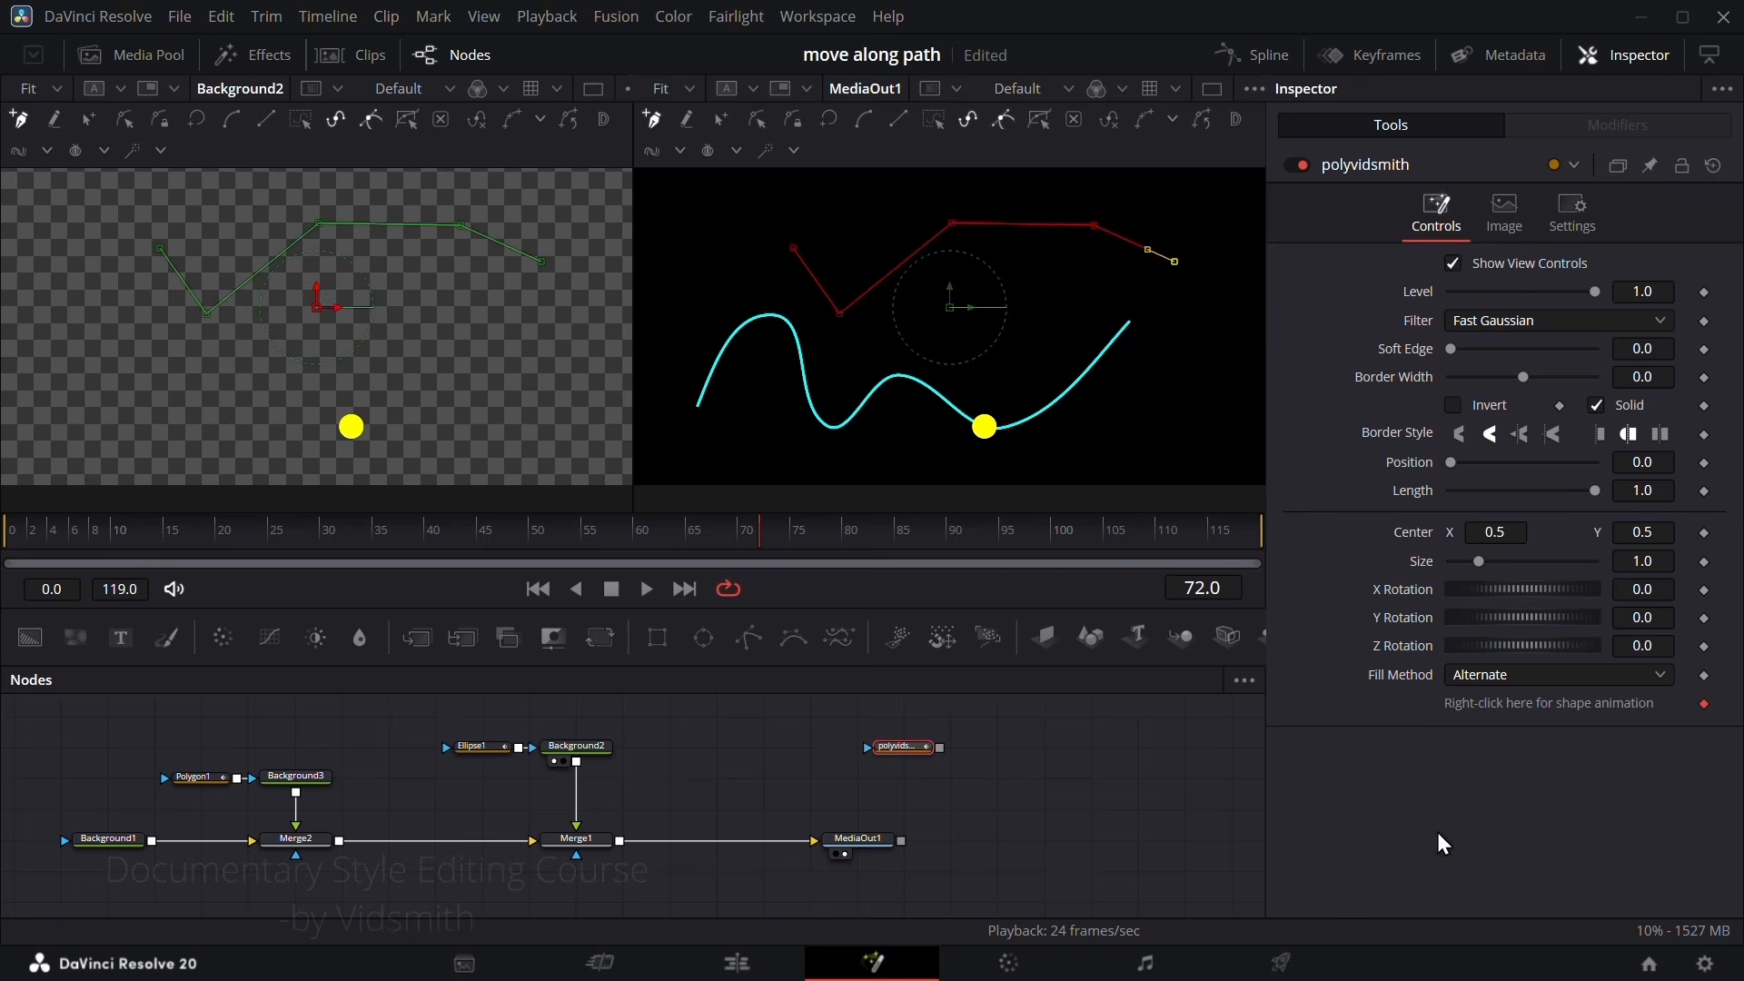
Step: Publish the polyline of the polyvidsmith node through its shape animation control
right_click(1524, 701)
left_click(1585, 498)
Step: Reset the Center of Ellipse1 to its default and apply a new Path modifier to it
left_click(479, 751)
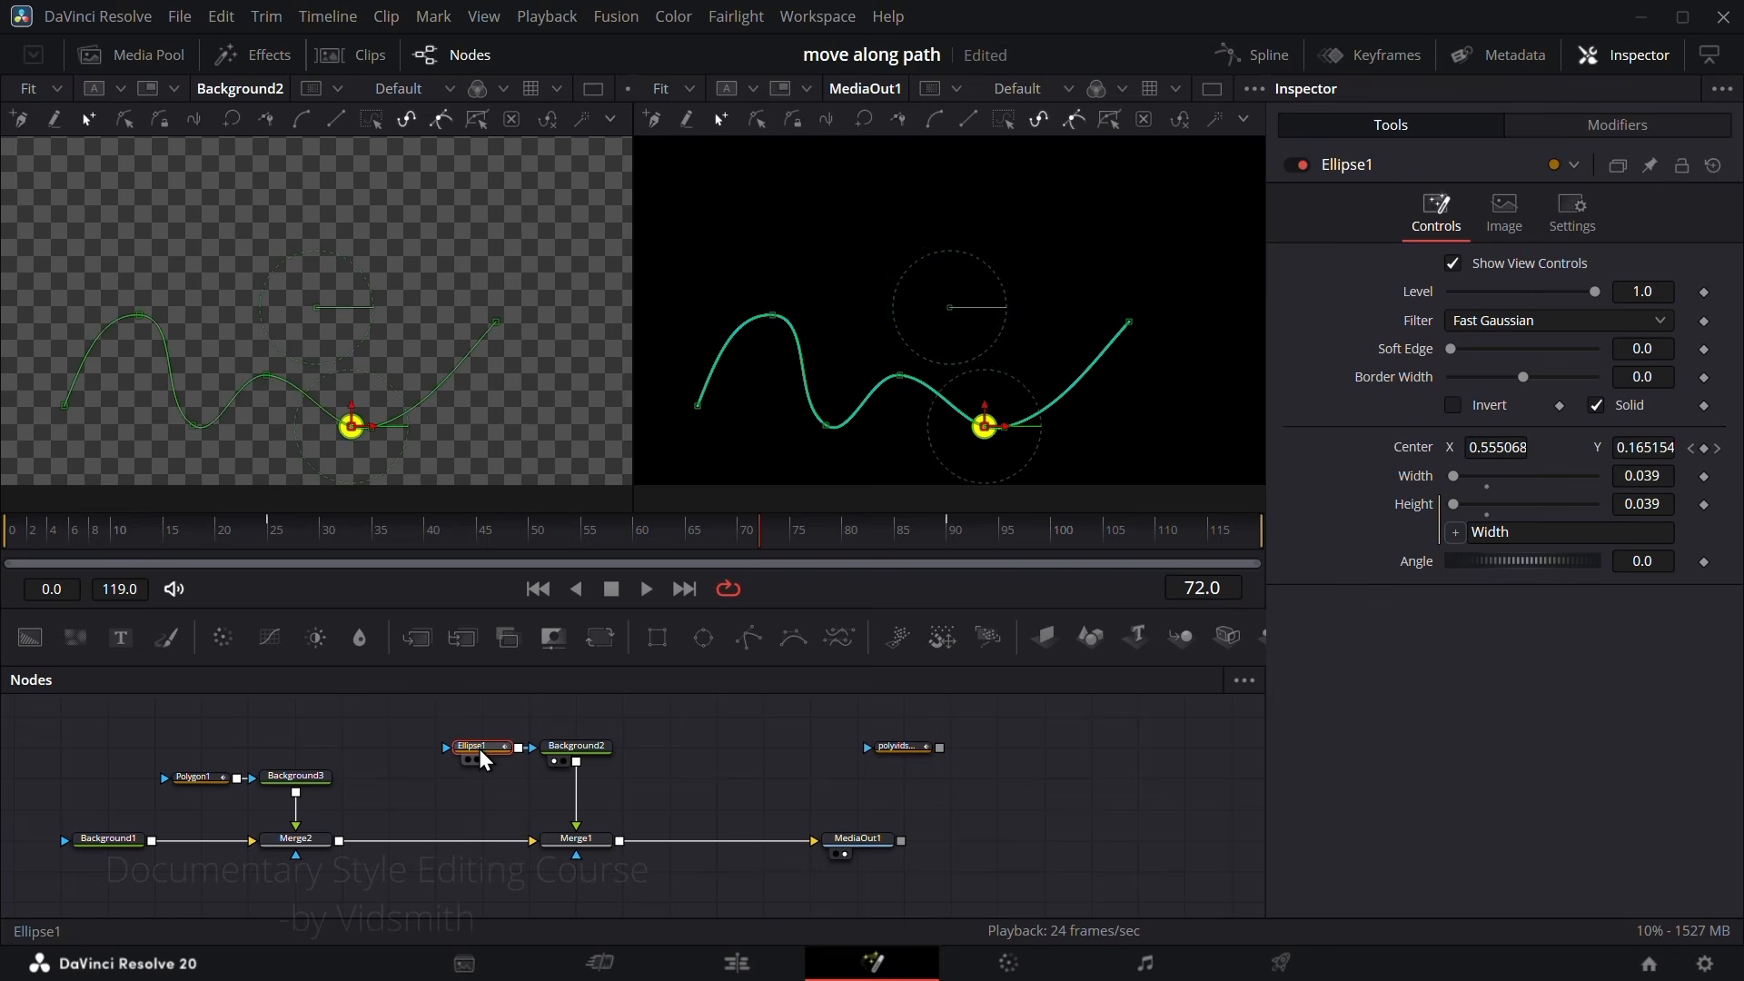
double_click(1405, 451)
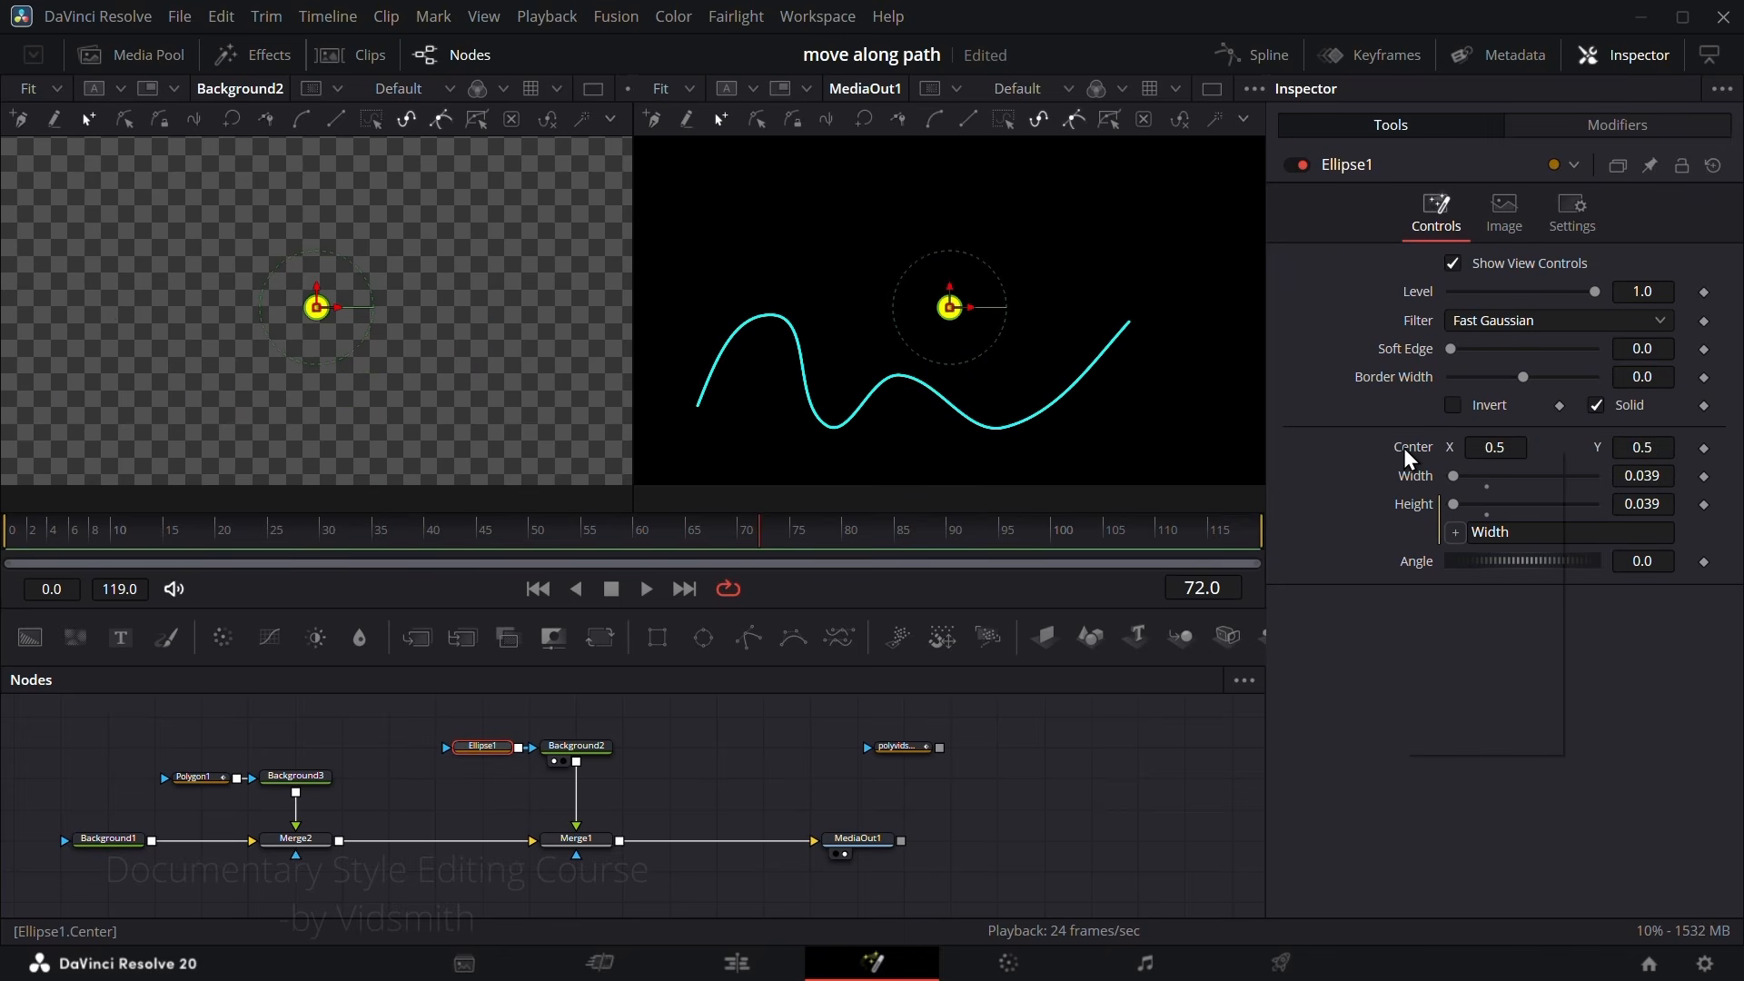
right_click(1408, 459)
left_click(1460, 491)
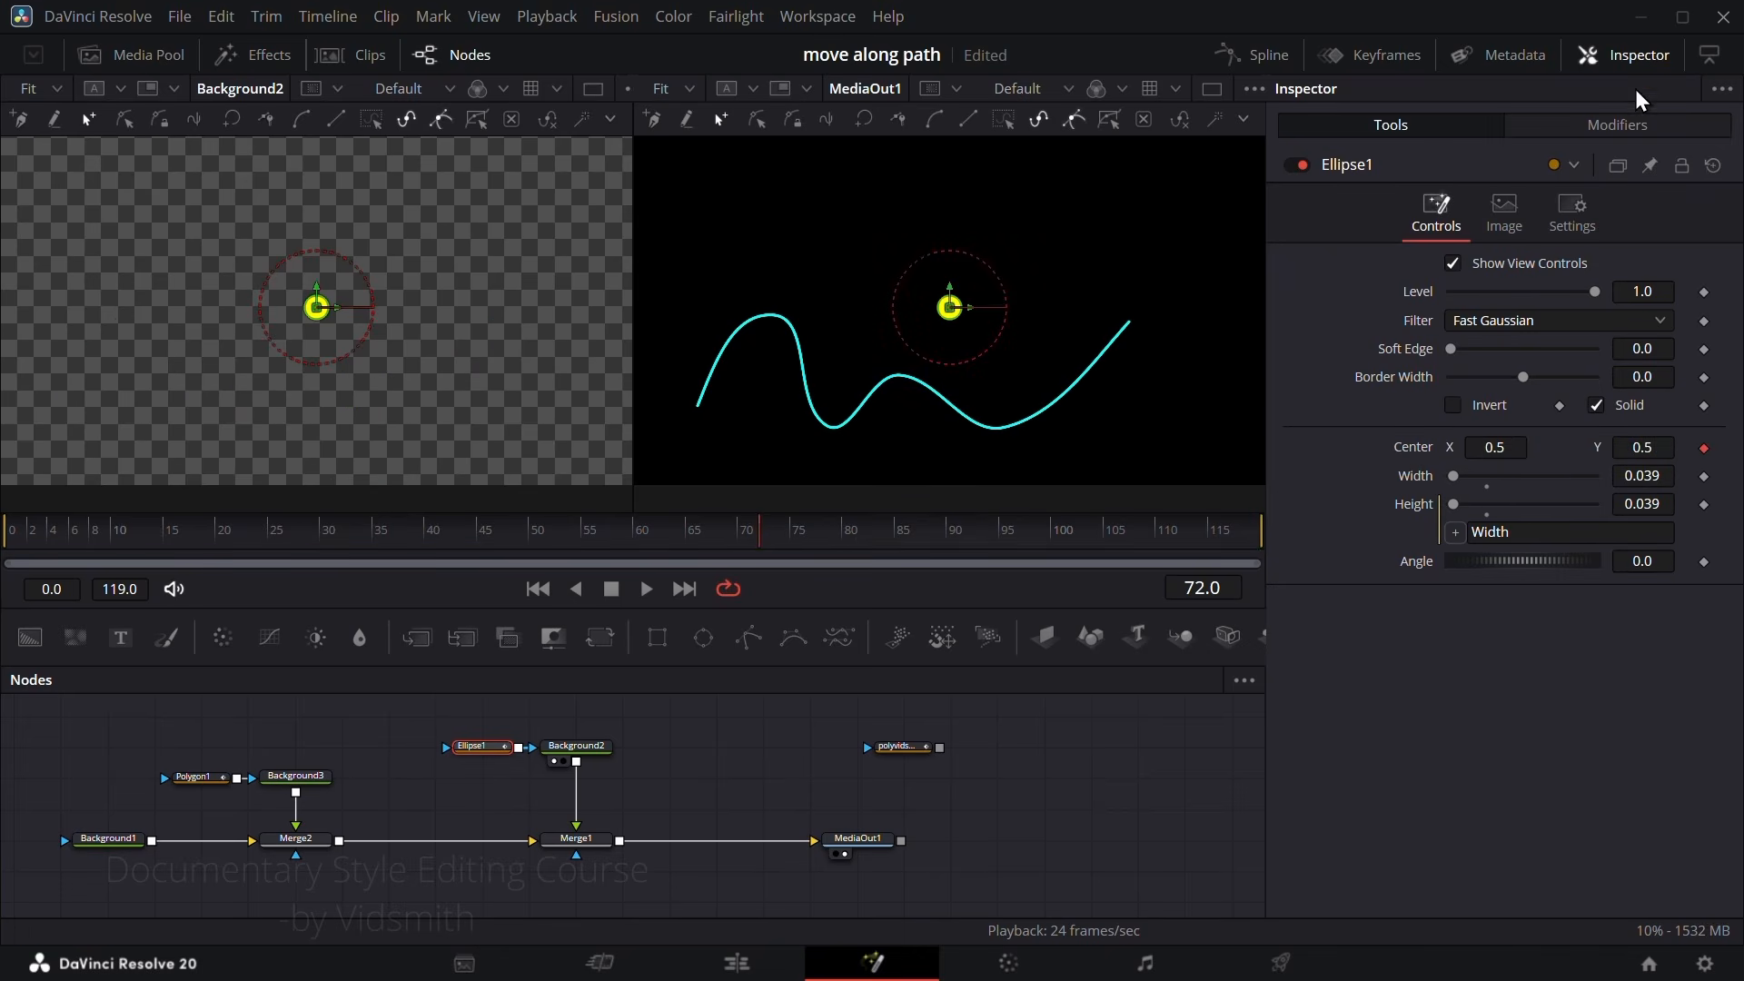
Step: Connect Path1's shape to the Value of polyvidsmith: Polyline and set its Displacement to about 0.685
left_click(1616, 125)
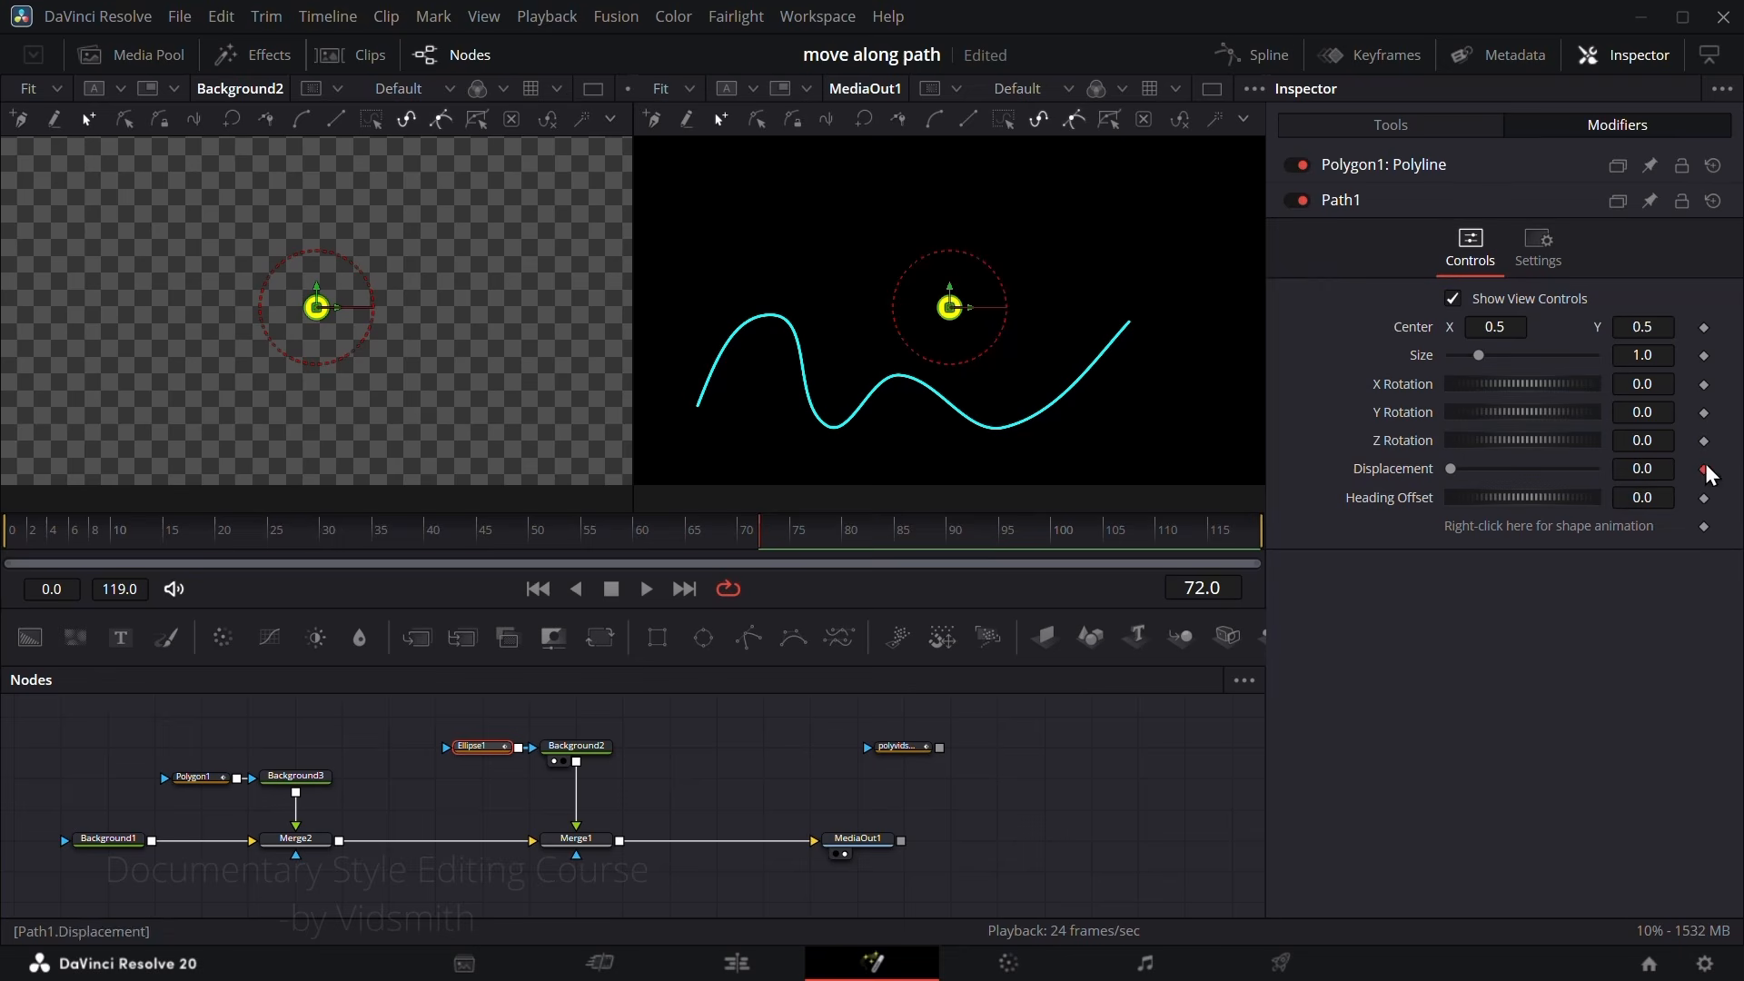
right_click(1530, 529)
mouse_move(1580, 727)
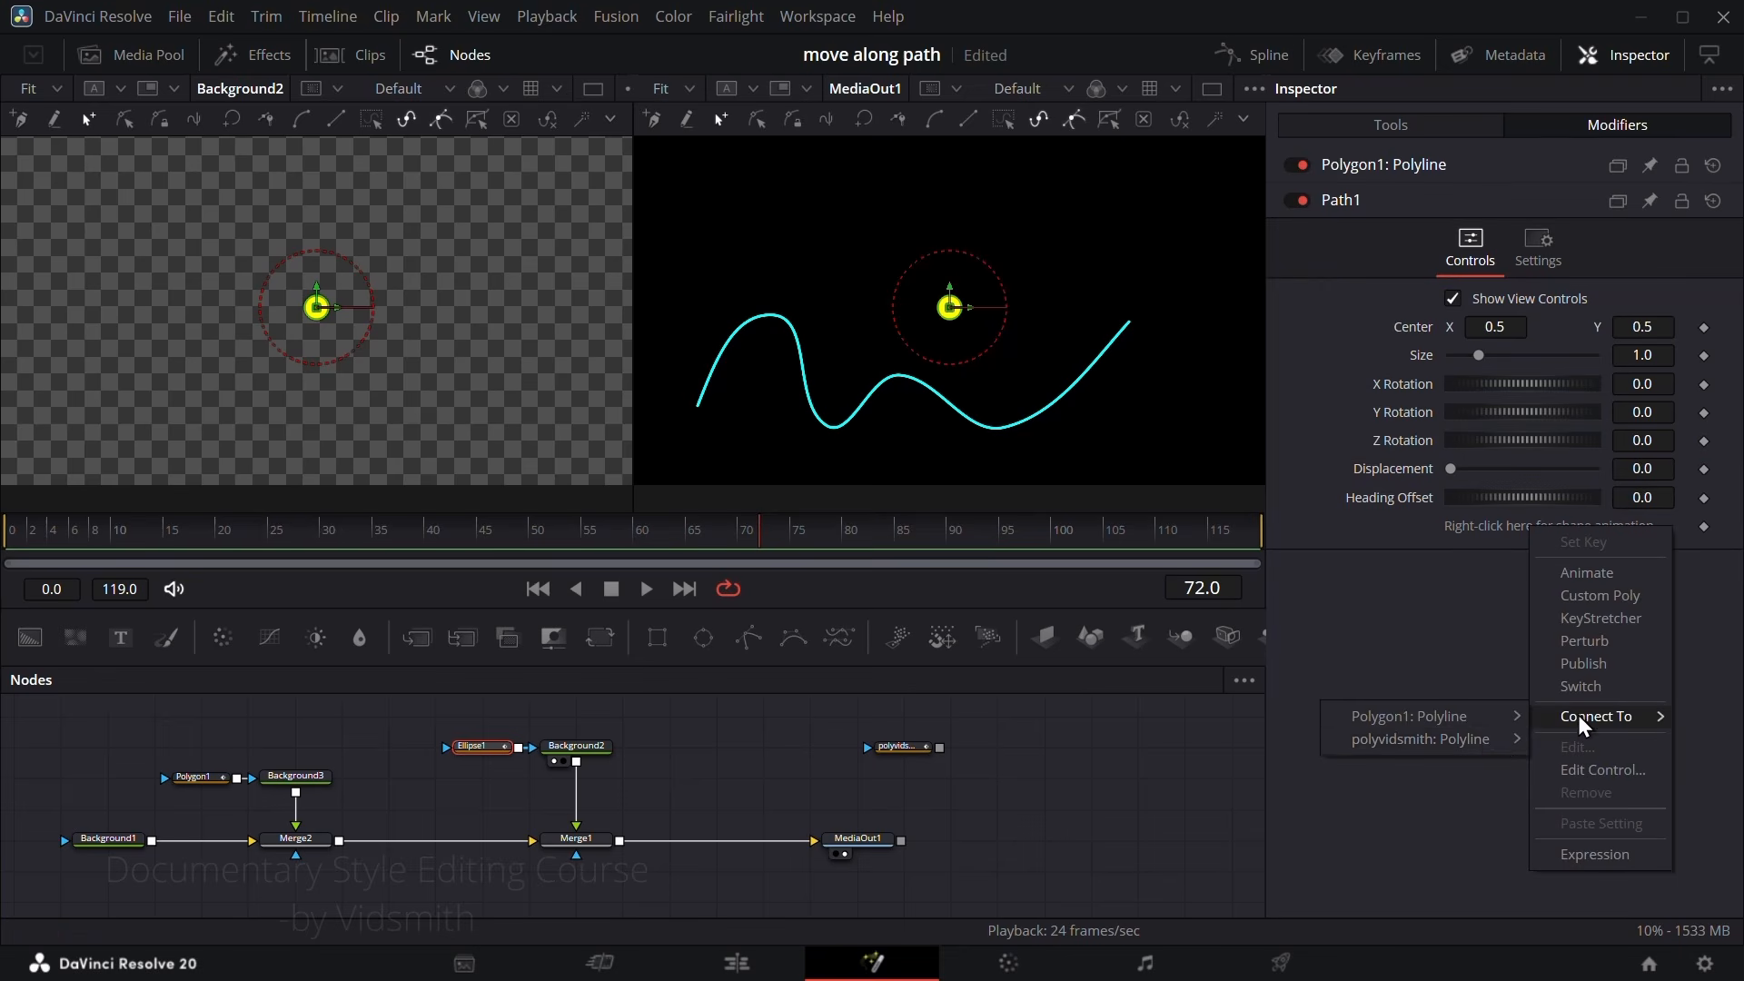
mouse_move(1386, 752)
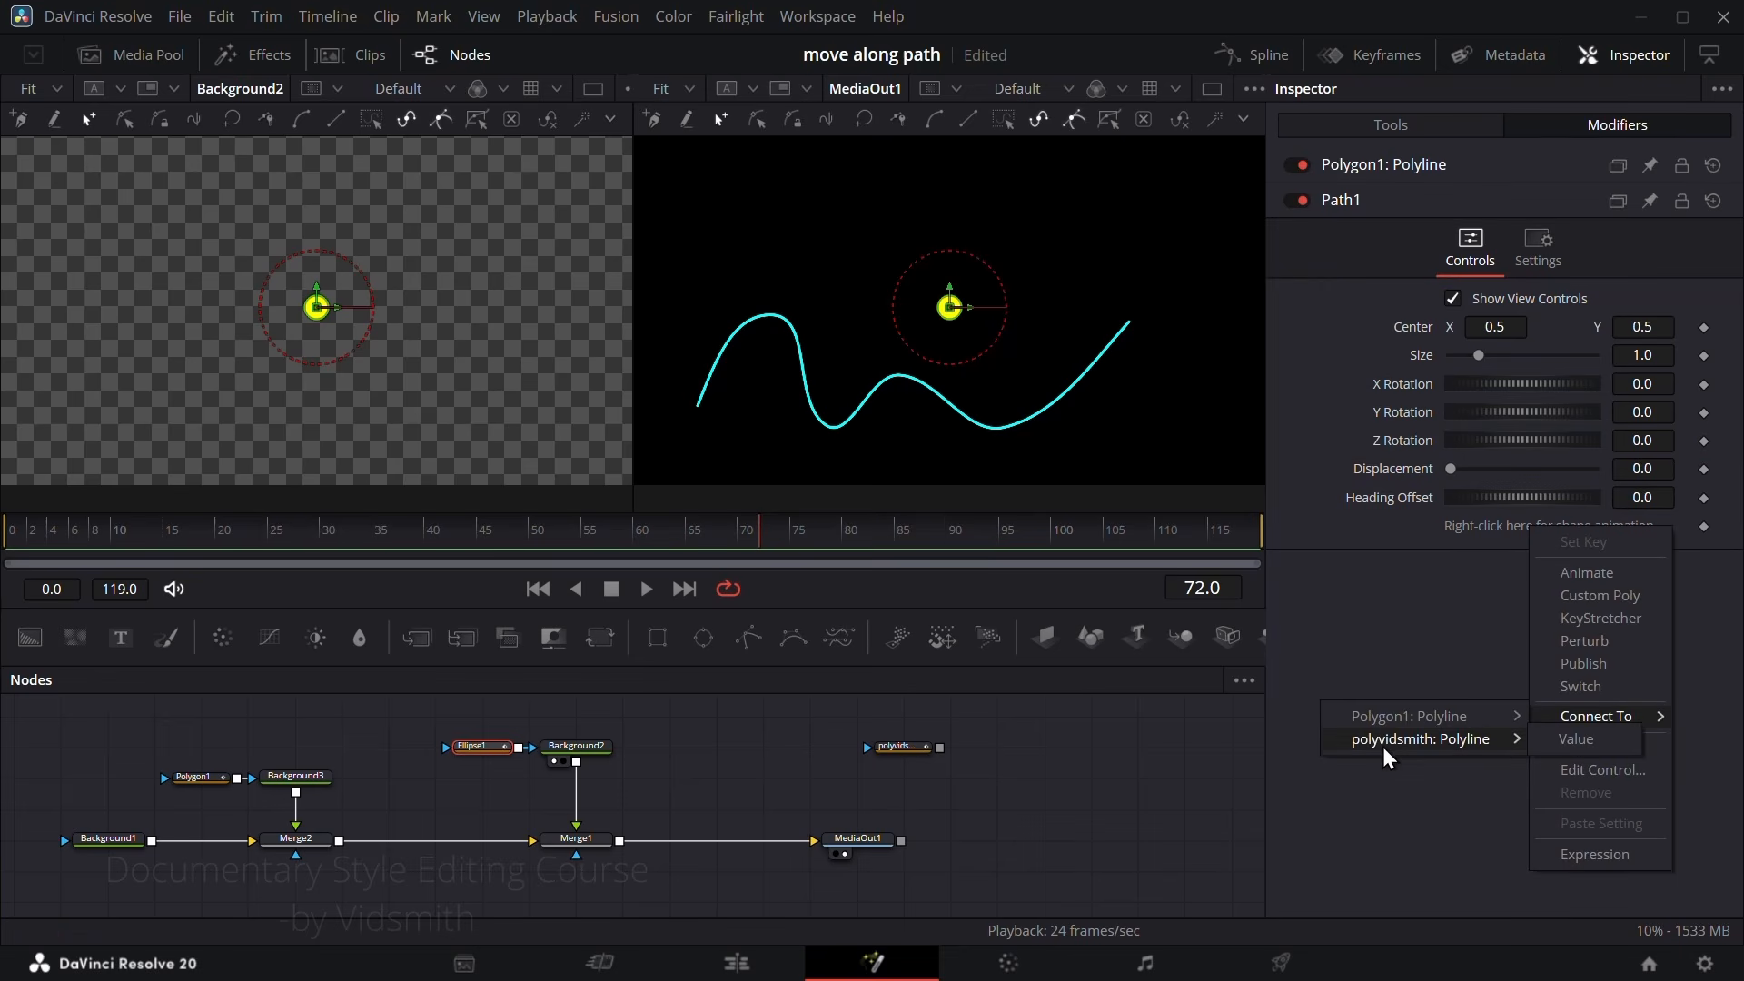
left_click(1571, 755)
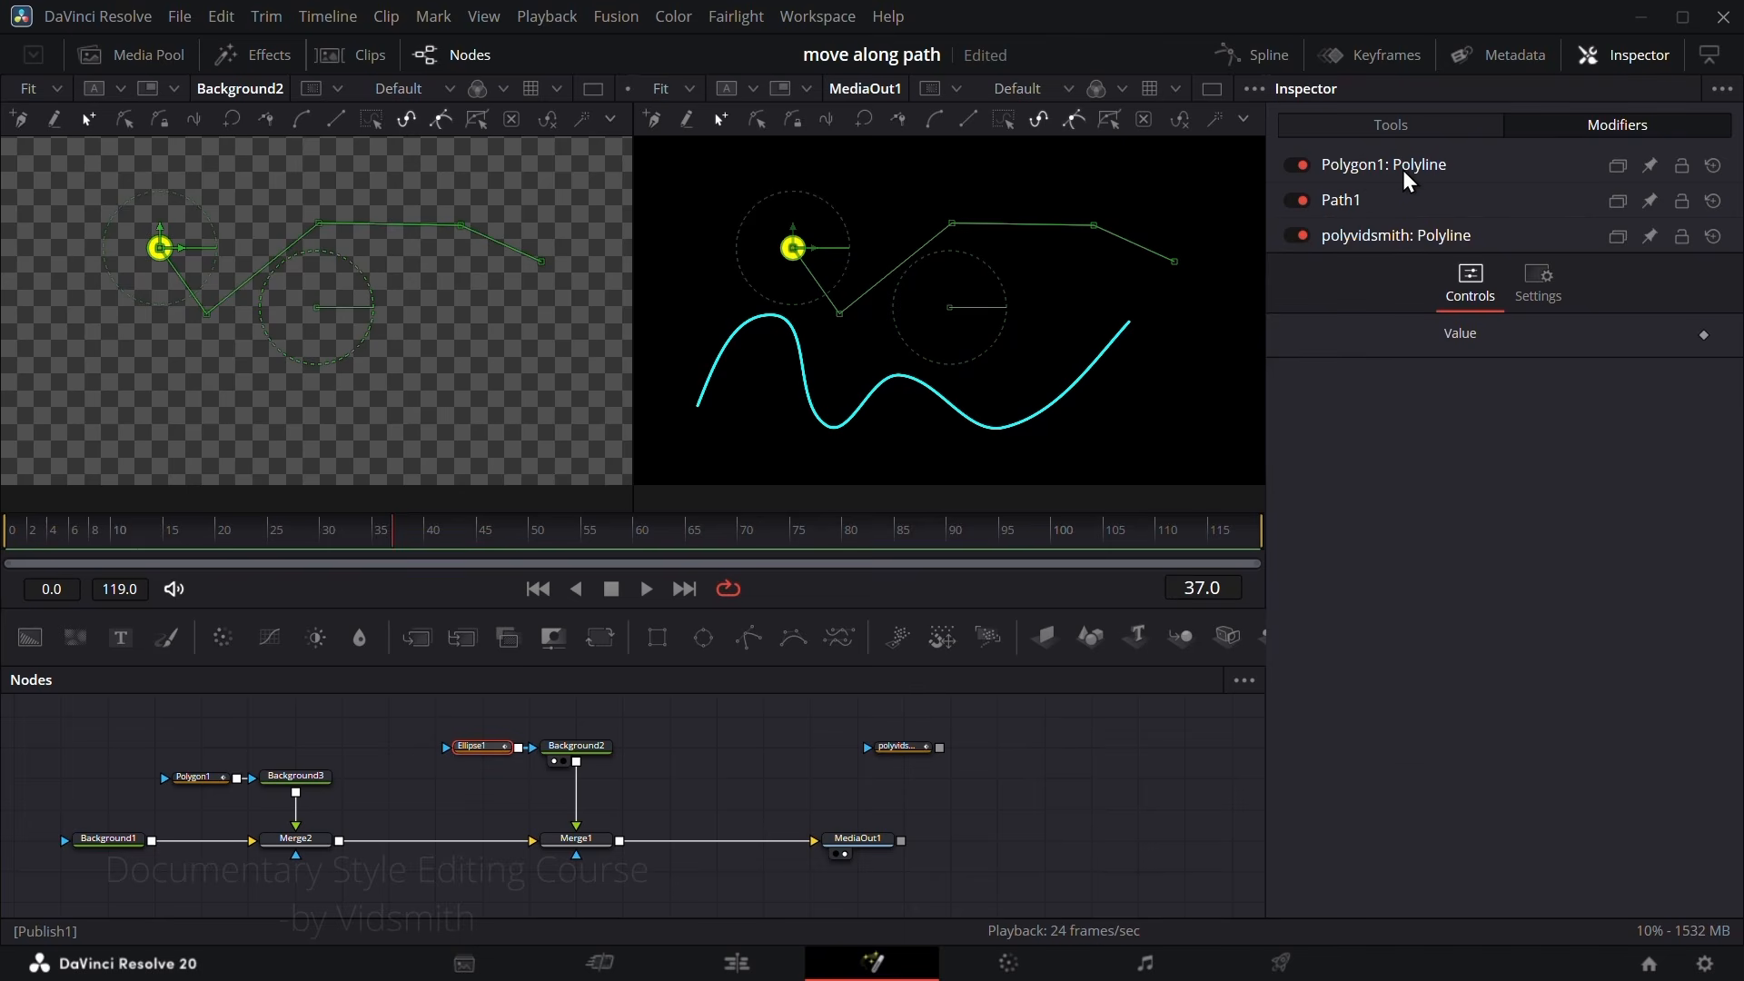
left_click(1354, 201)
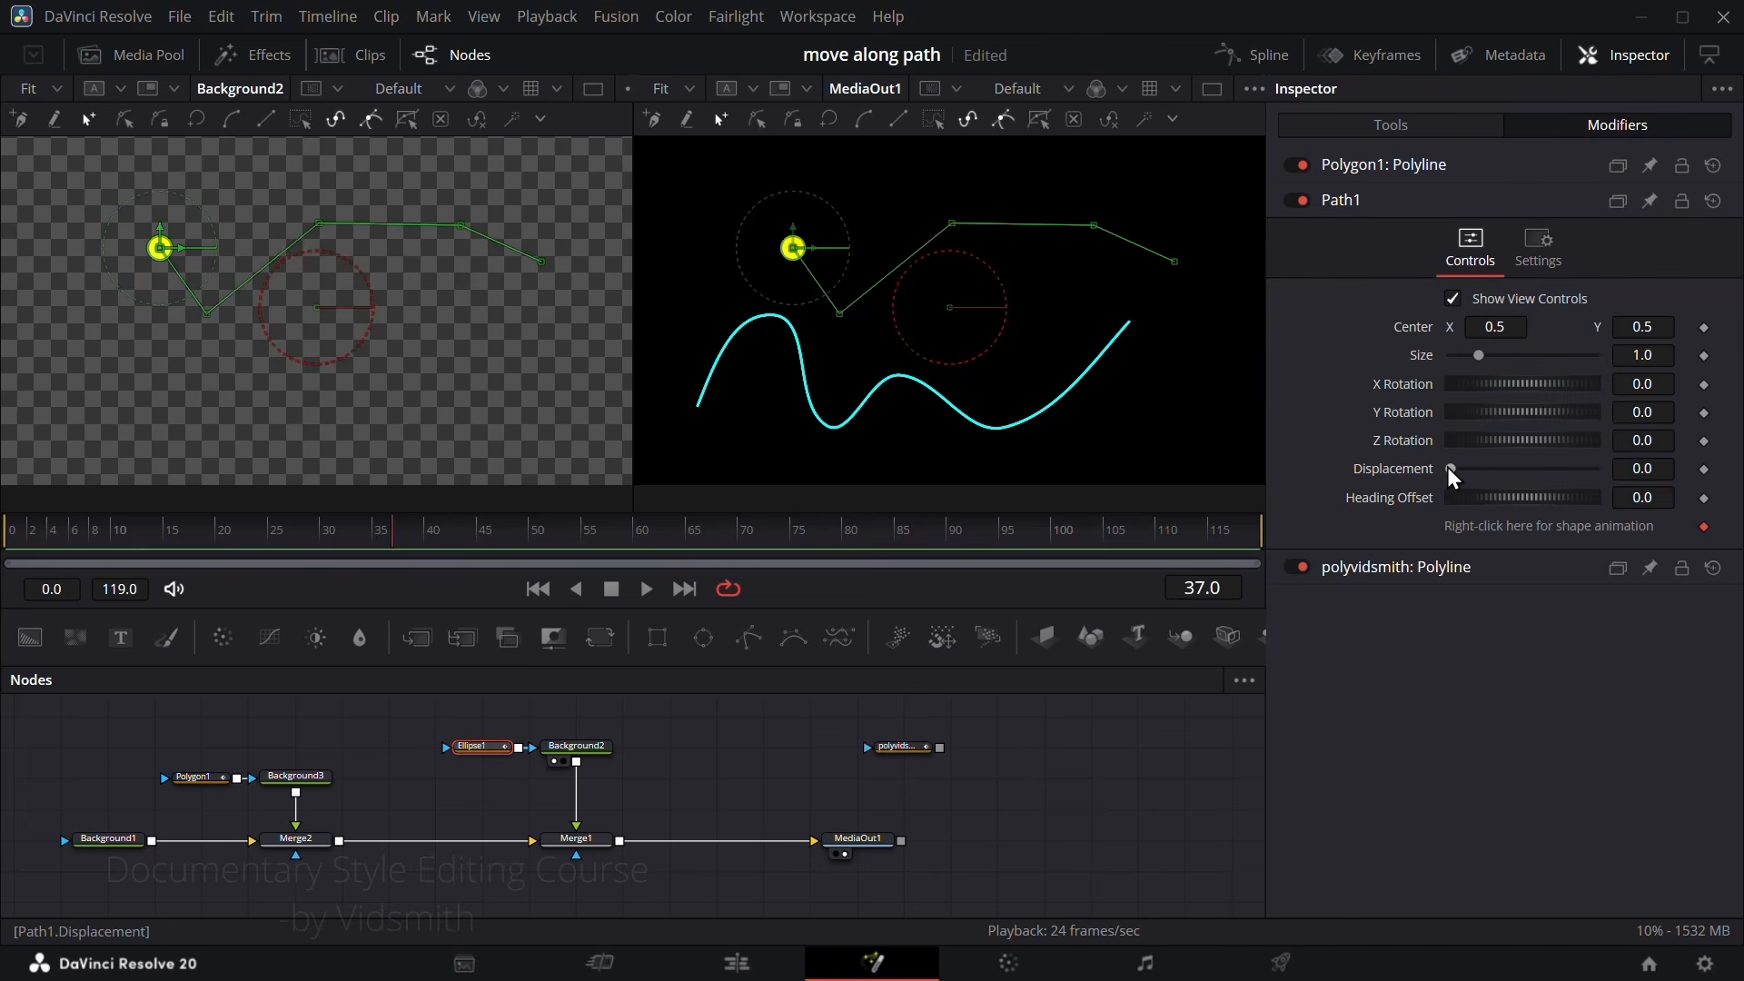
left_click_drag(1450, 471, 1548, 469)
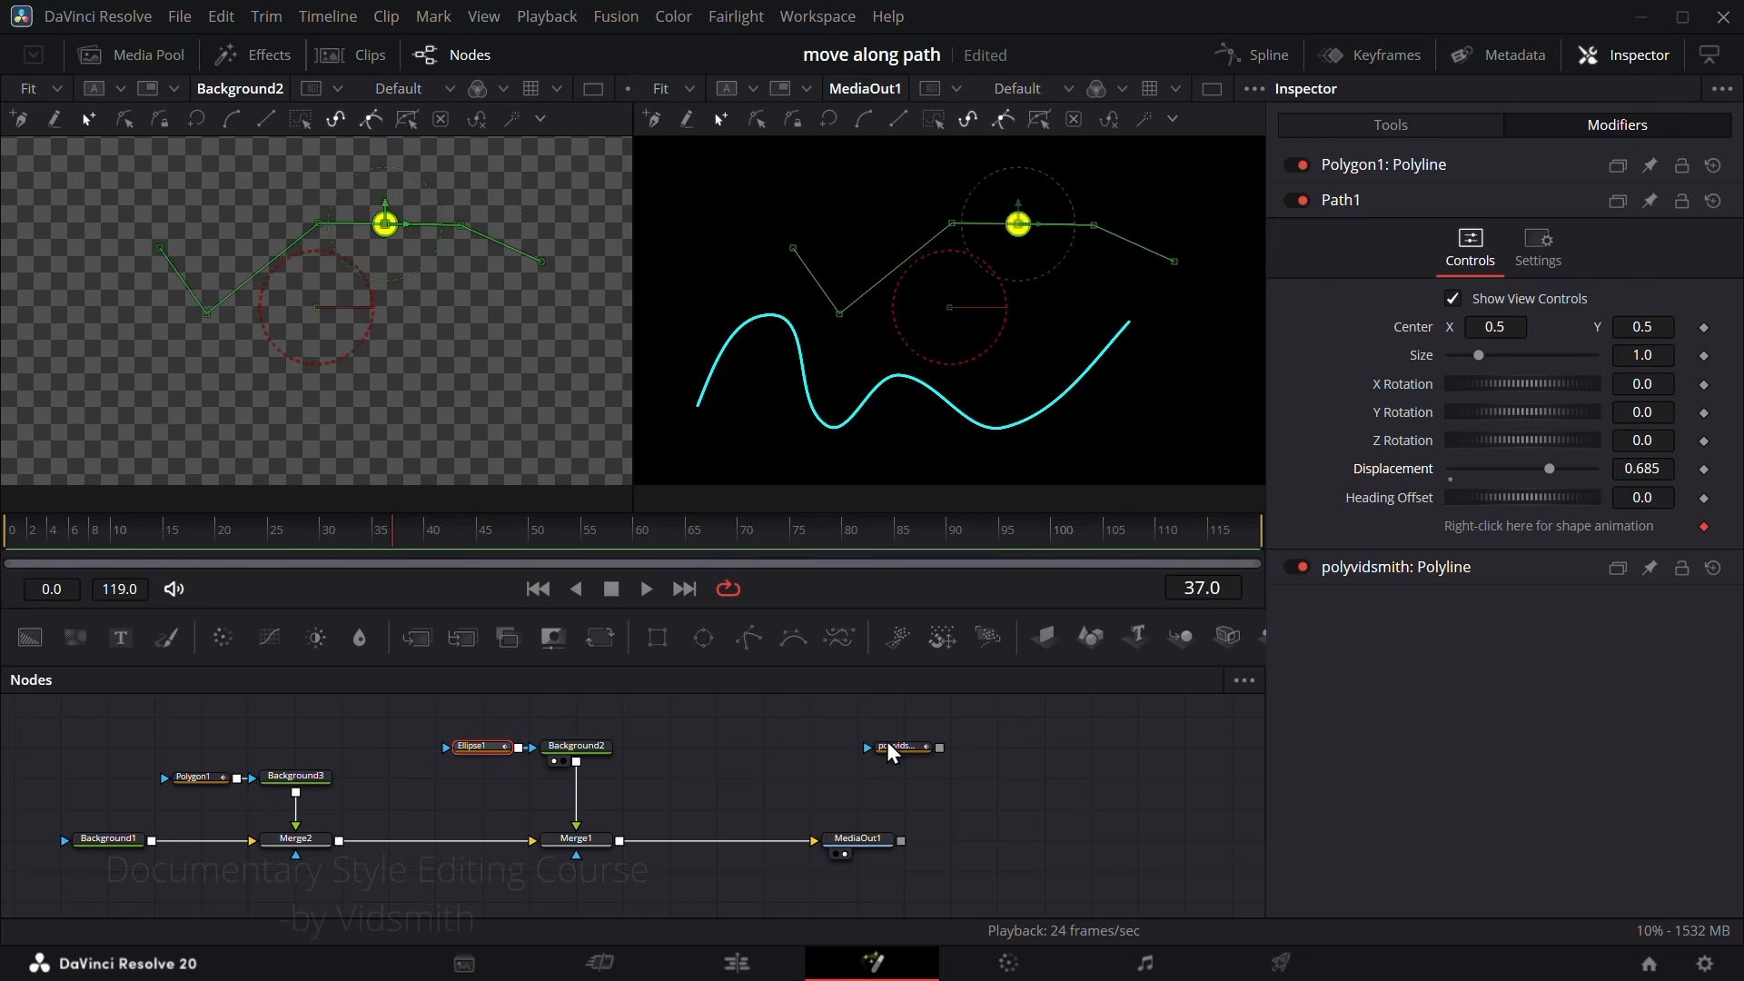
Step: Move the polyvidsmith node past MediaOut1 to free up space in the node graph
left_click_drag(892, 753, 986, 750)
left_click(1053, 751)
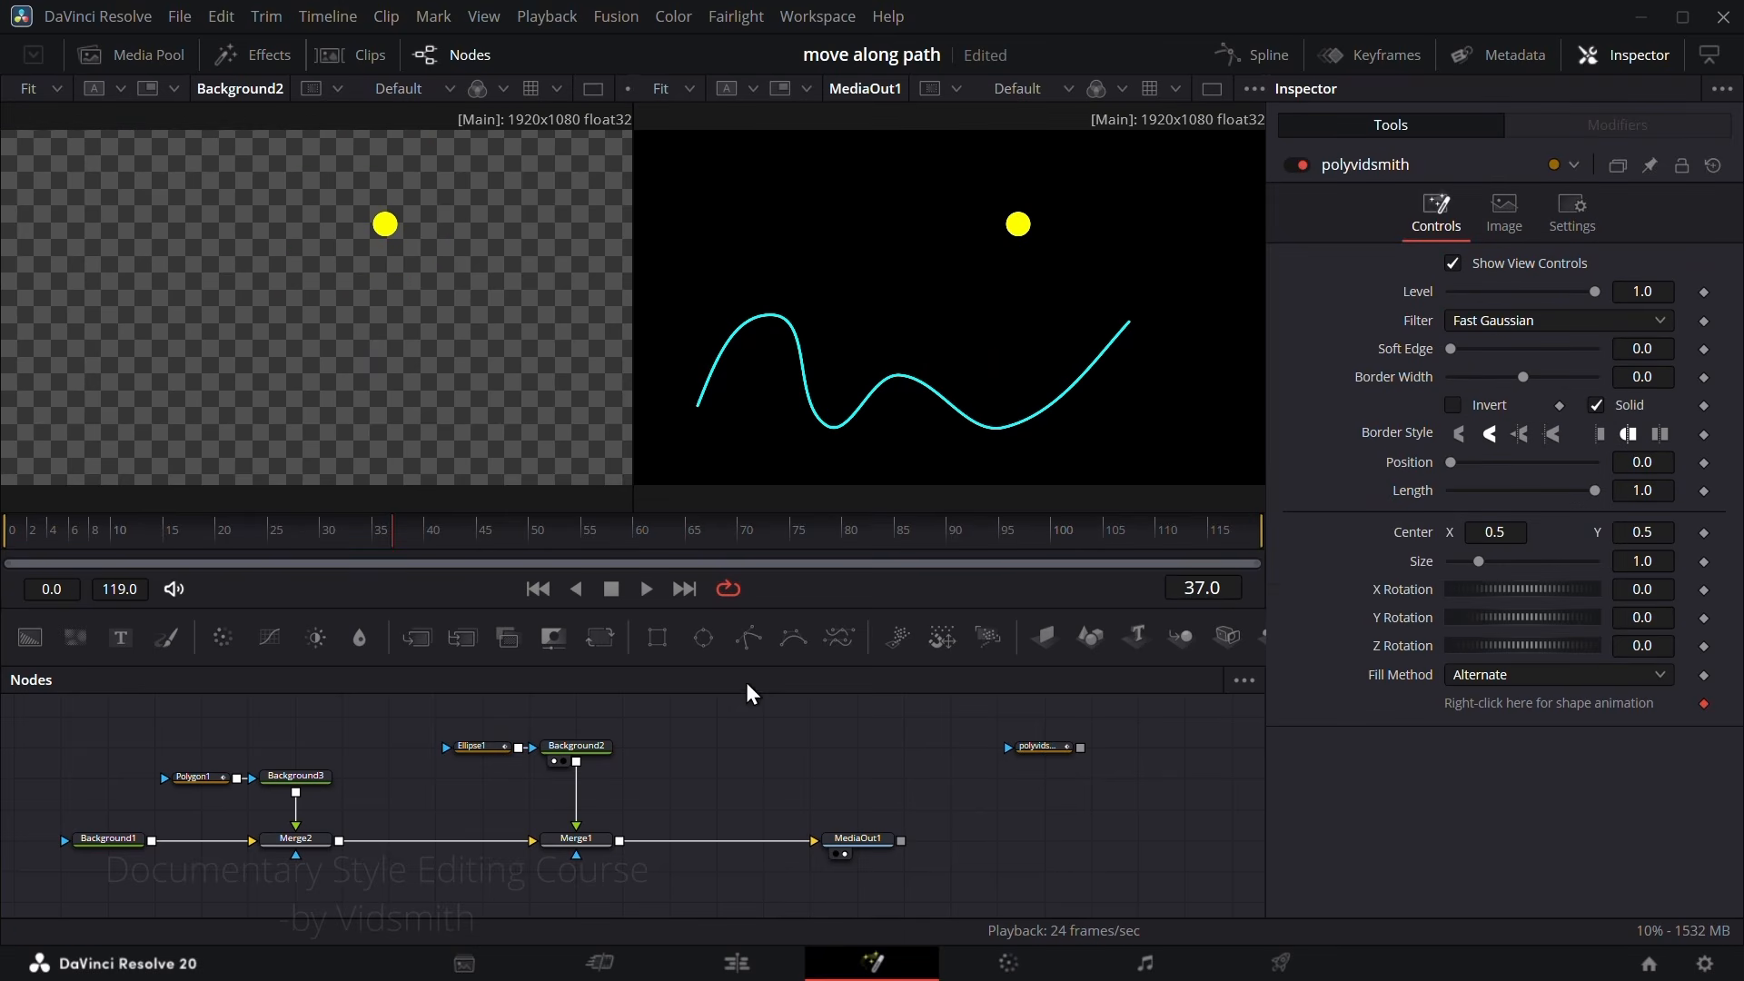
Step: Add unconnected Rectangle and Ellipse mask nodes to compare their controls with polyvidsmith's, and delete both
left_click_drag(657, 636, 854, 750)
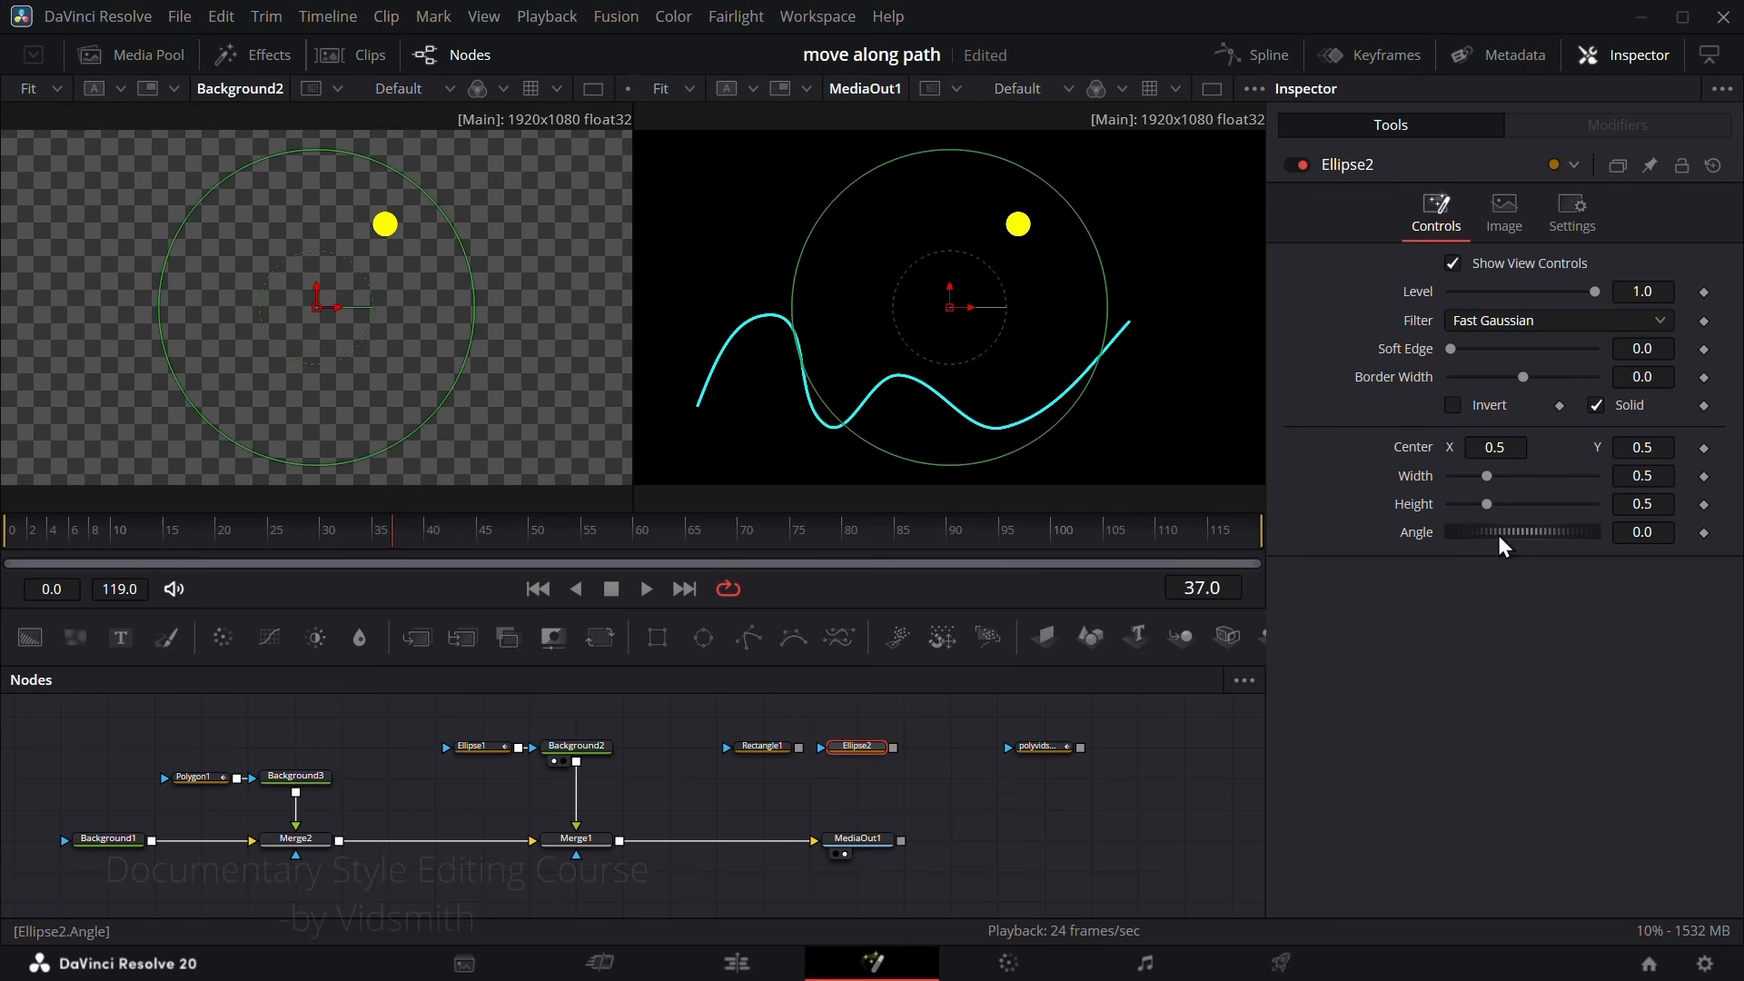
left_click(1056, 757)
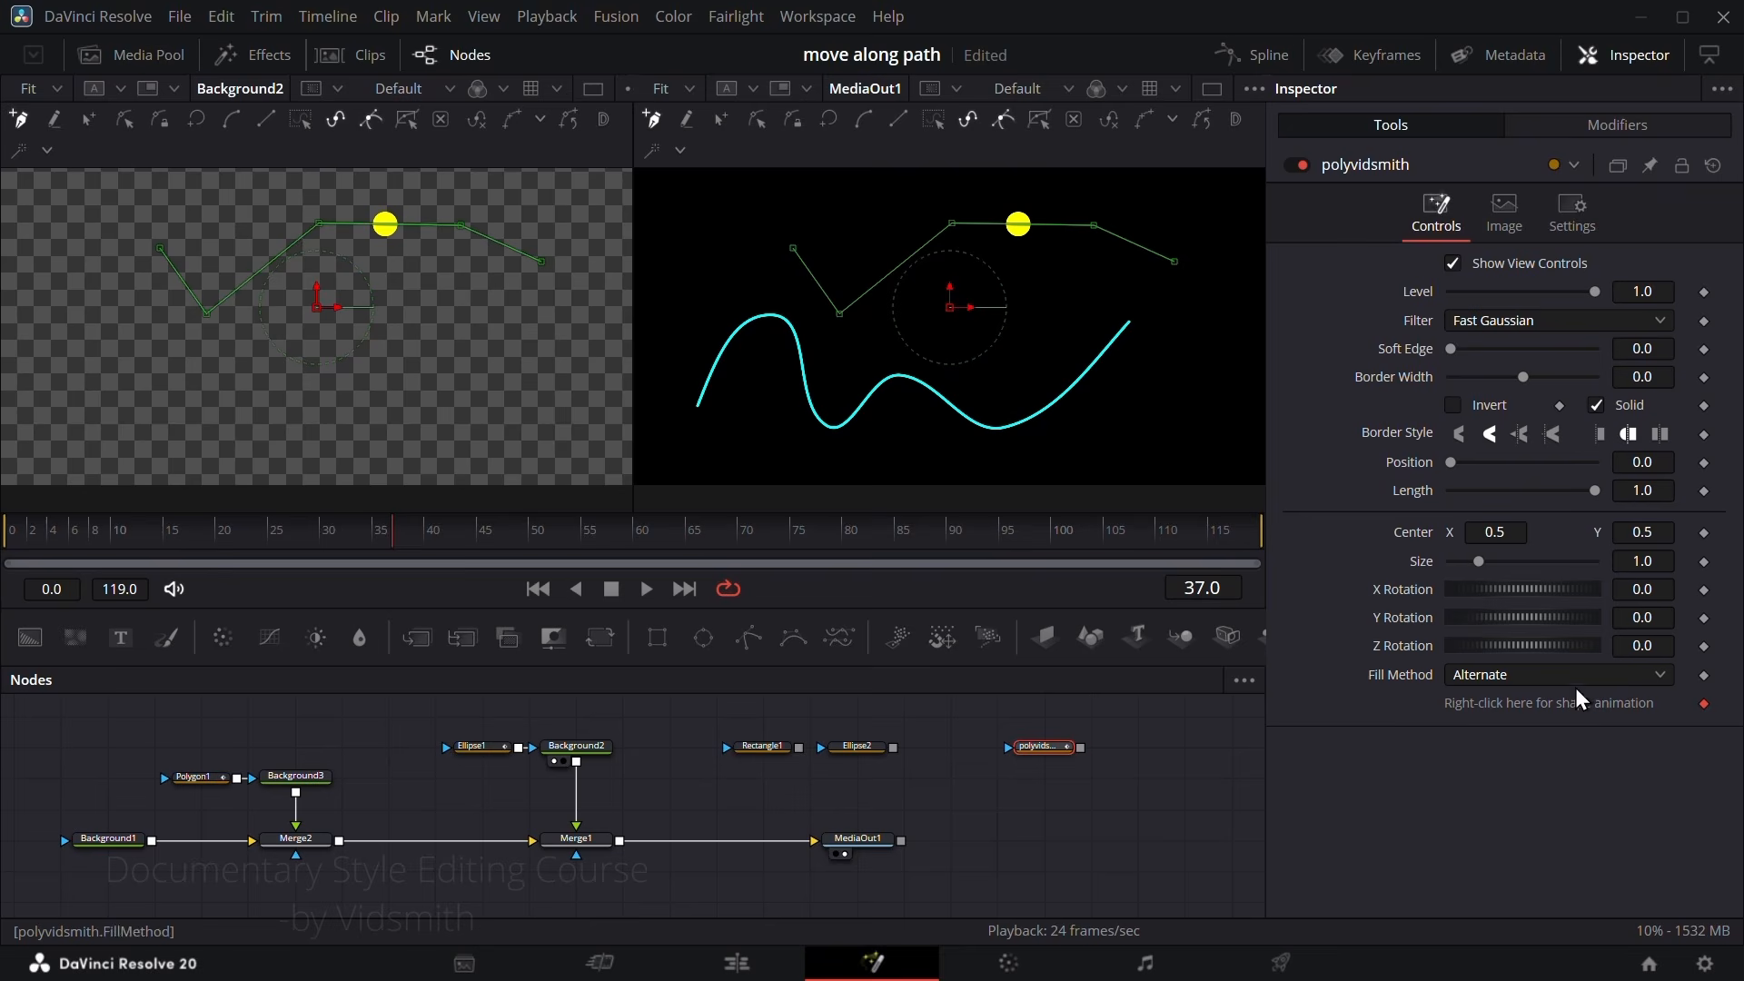
left_click(859, 746)
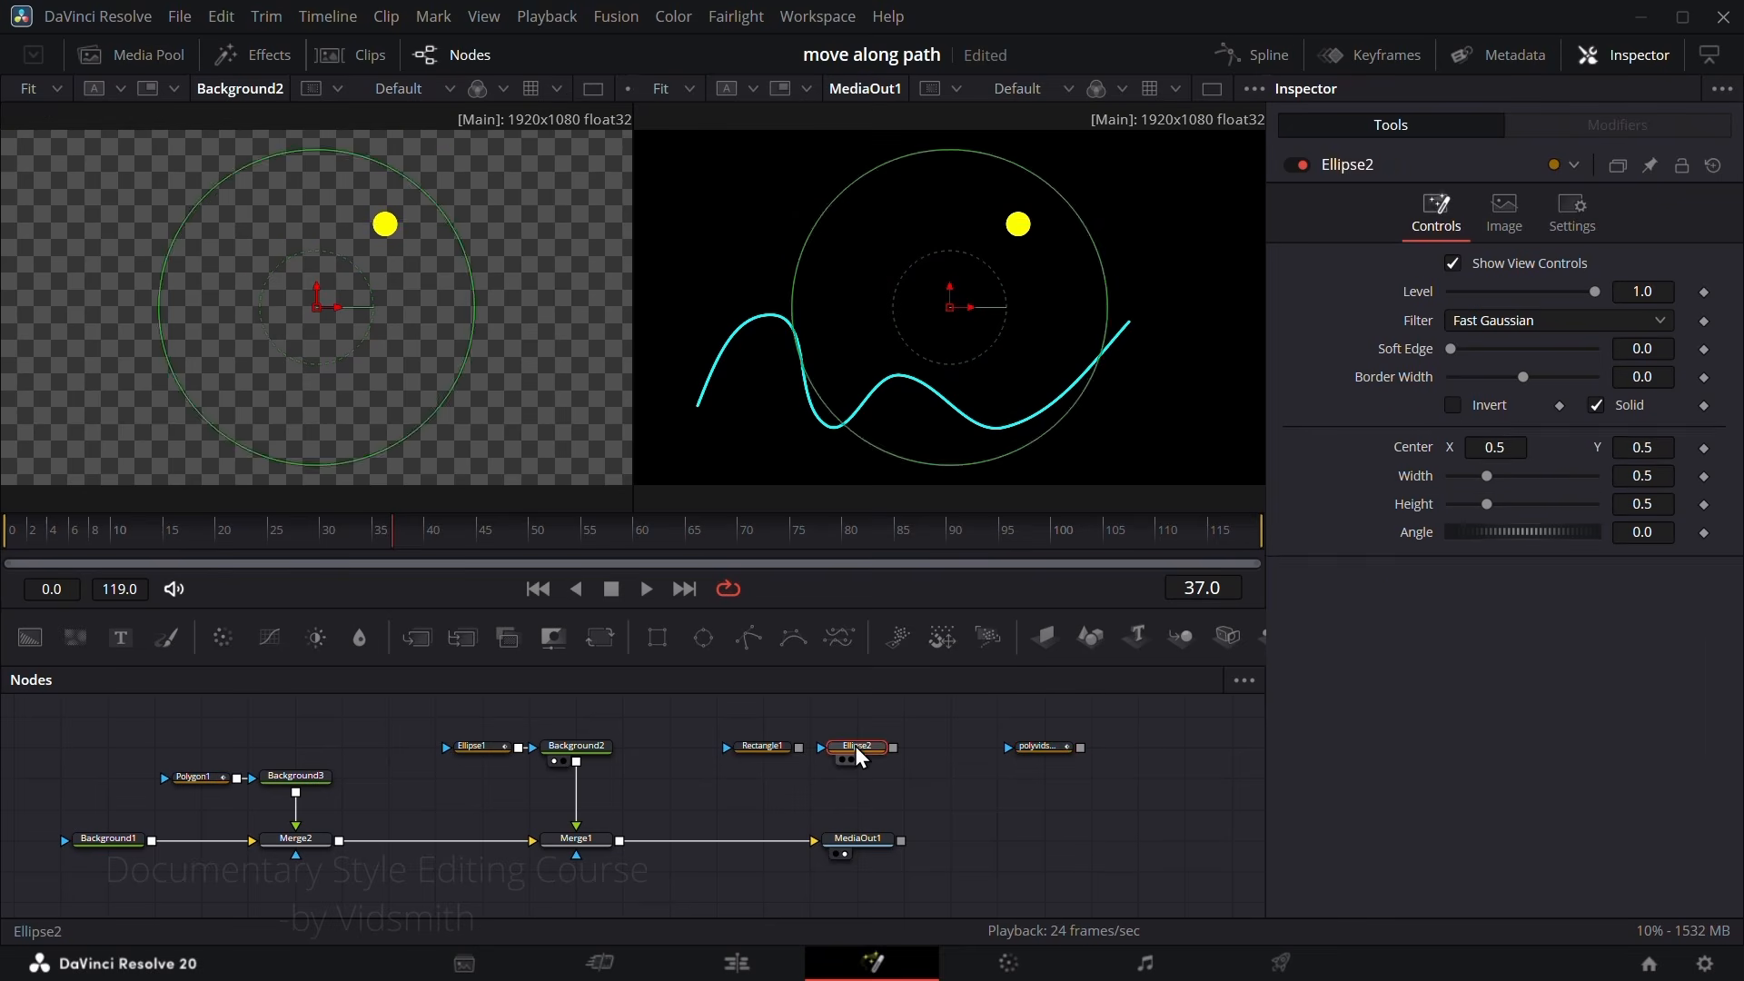
left_click(770, 746)
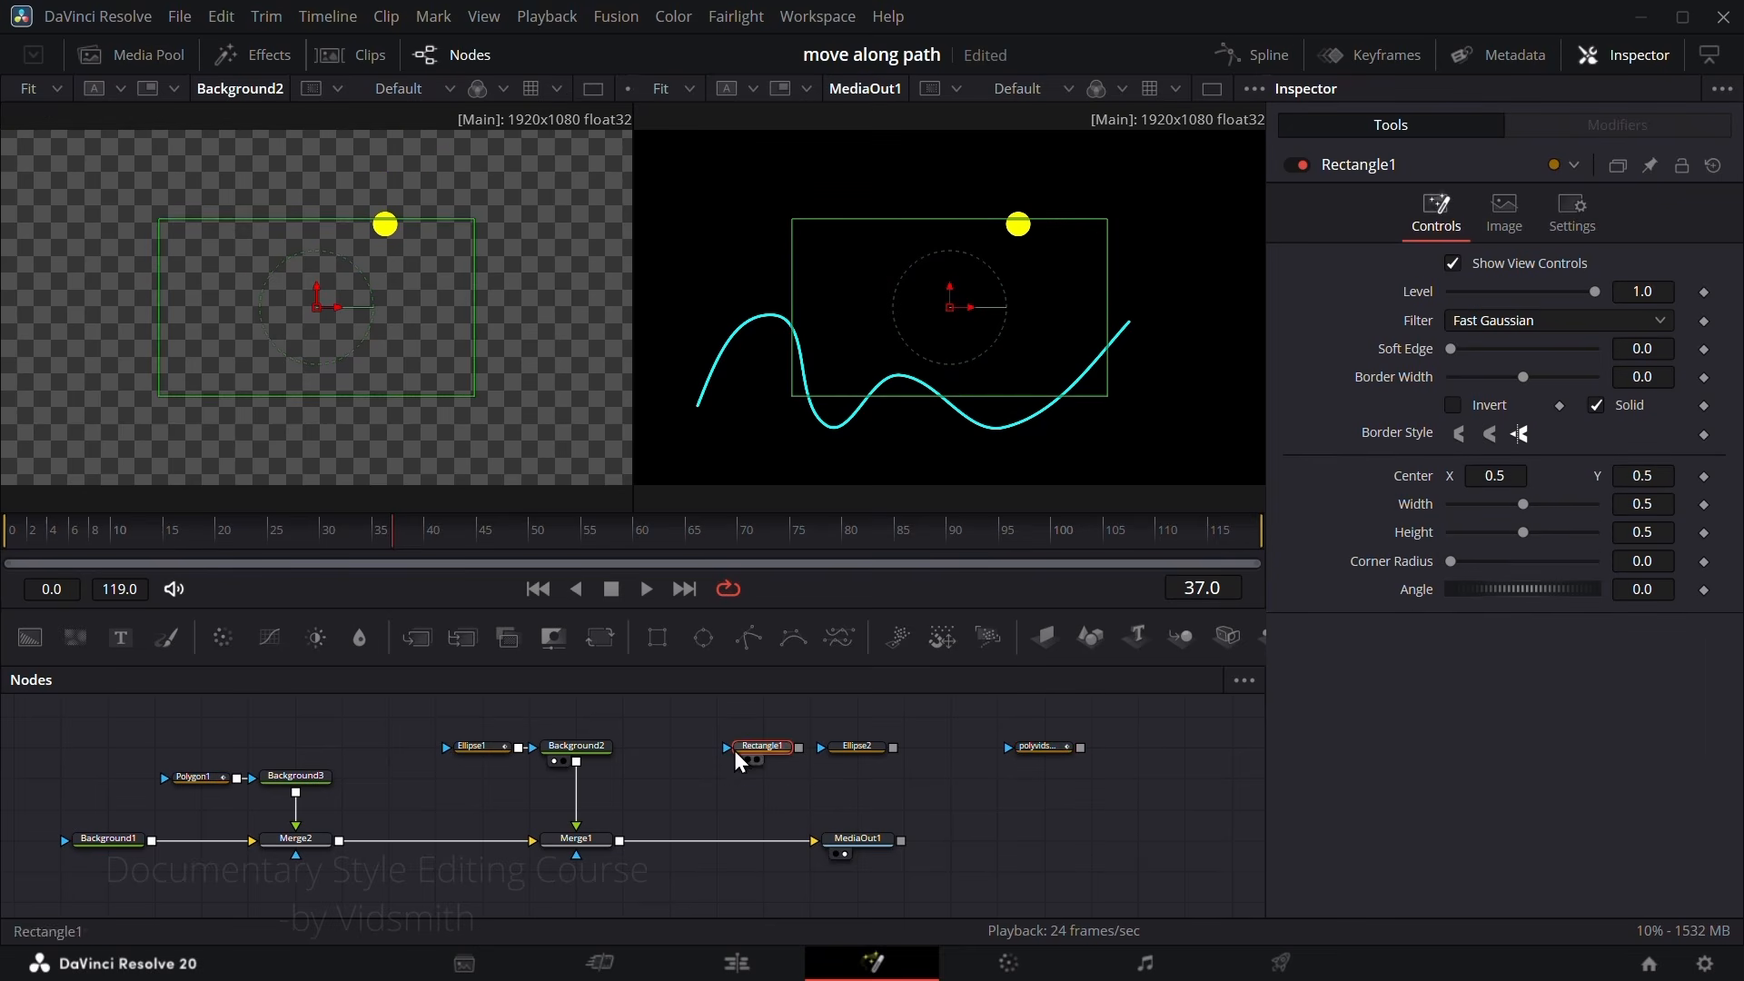
left_click_drag(724, 722, 914, 783)
key("Delete")
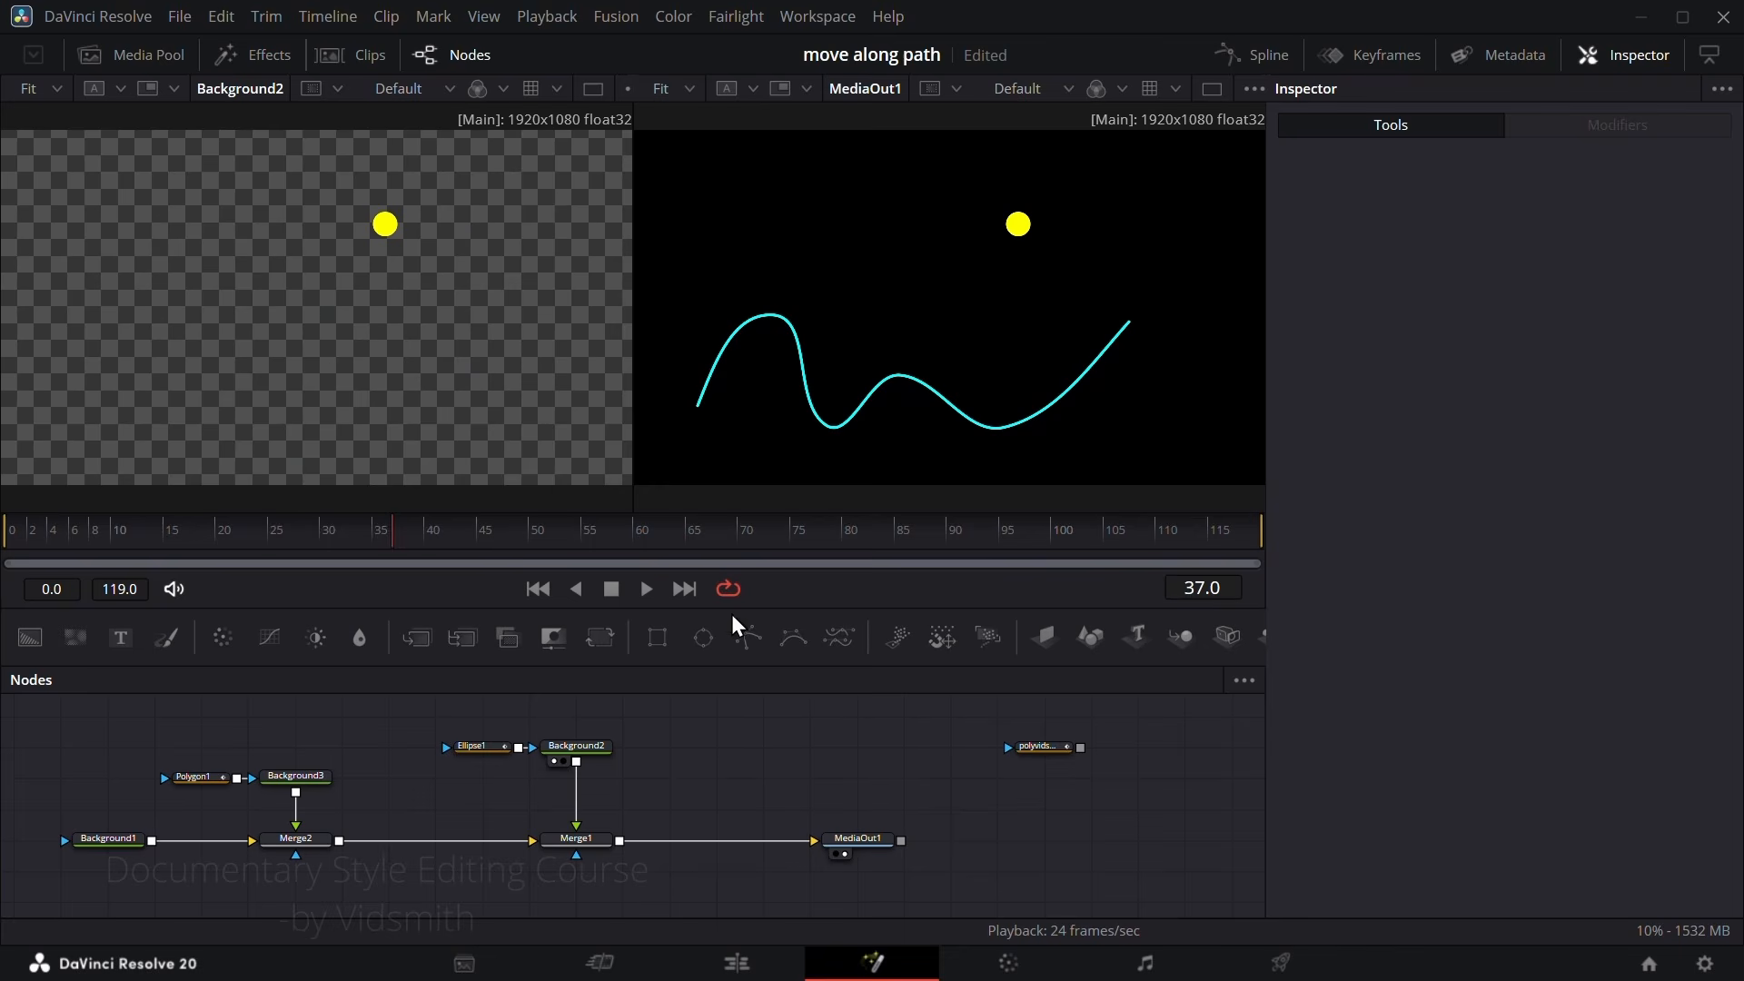
Step: Add an unconnected Polygon node and create an ellipse polyline in it with width and height 0.3
left_click_drag(749, 639, 820, 752)
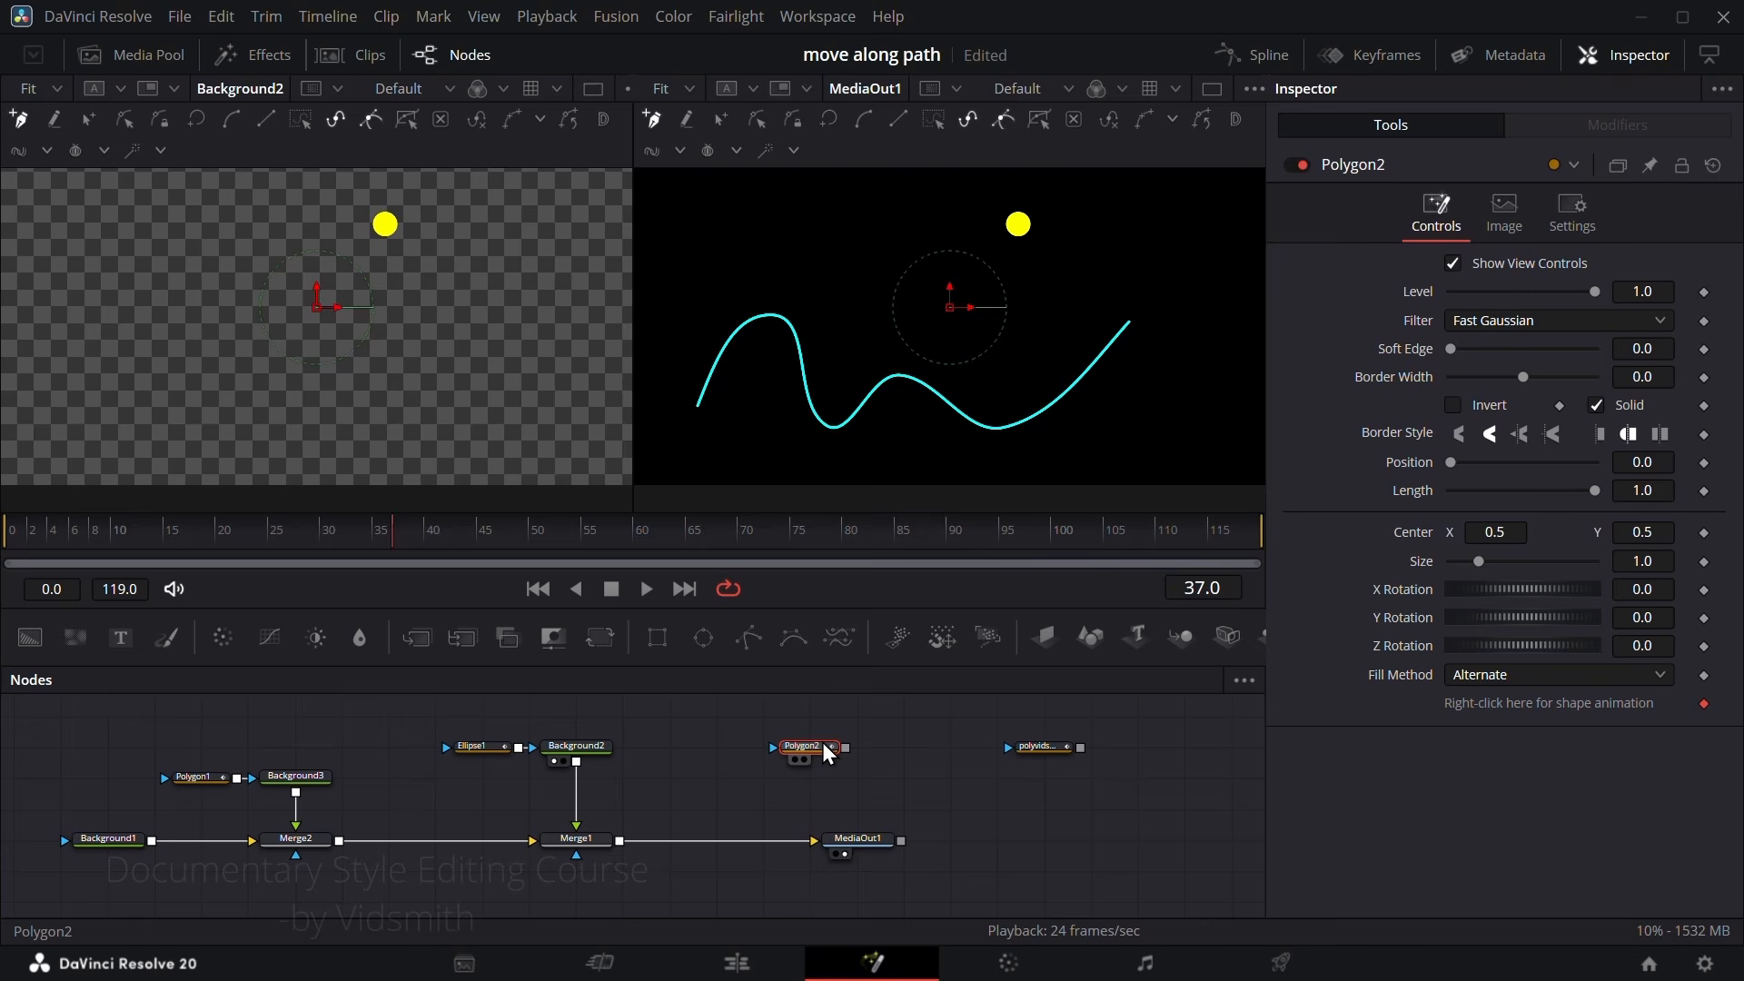
right_click(719, 233)
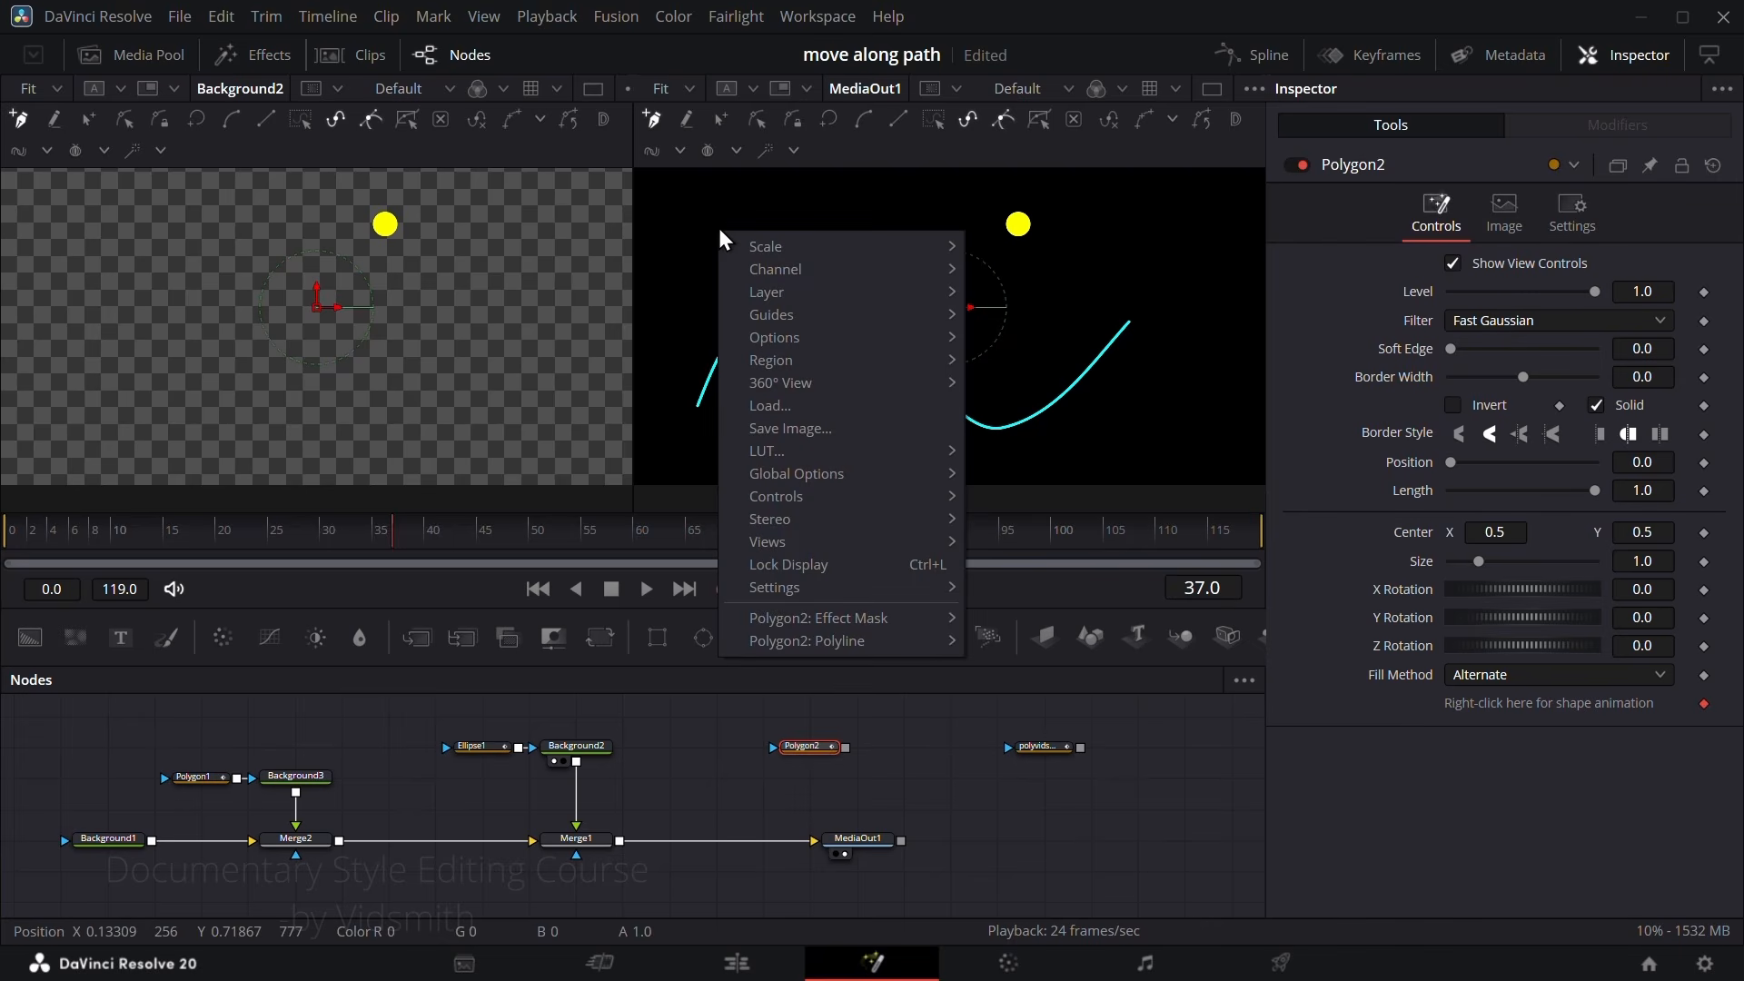
mouse_move(796, 646)
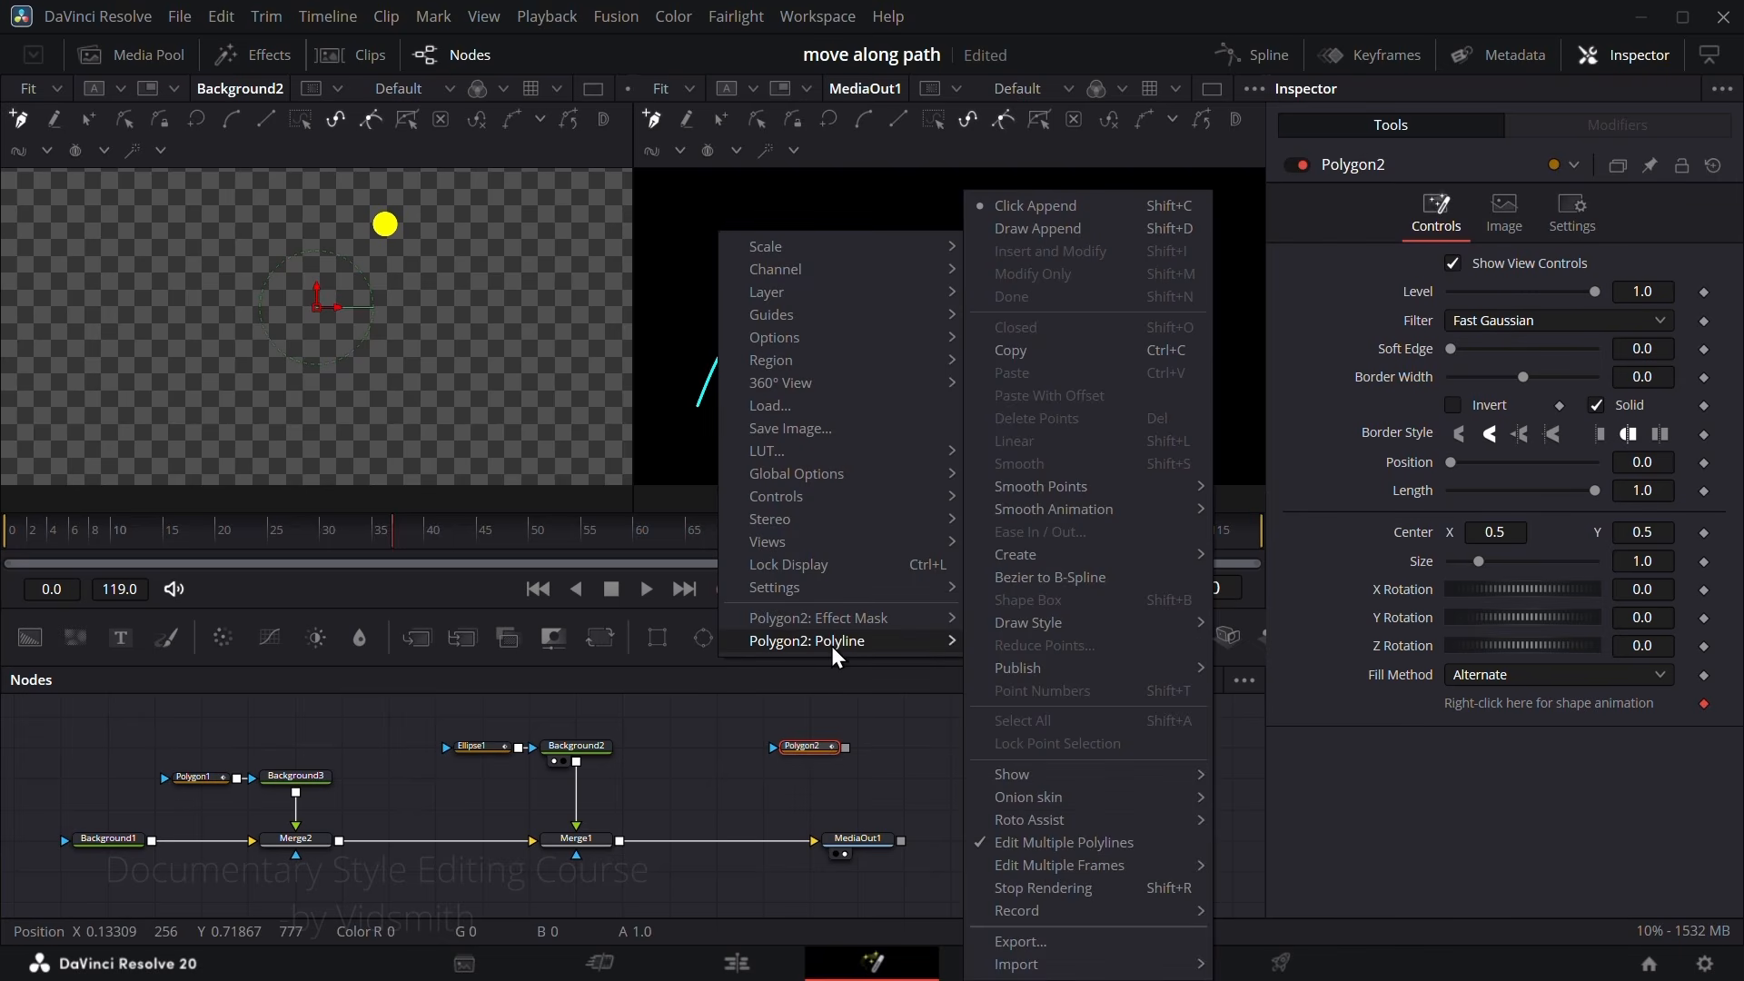
mouse_move(1036, 556)
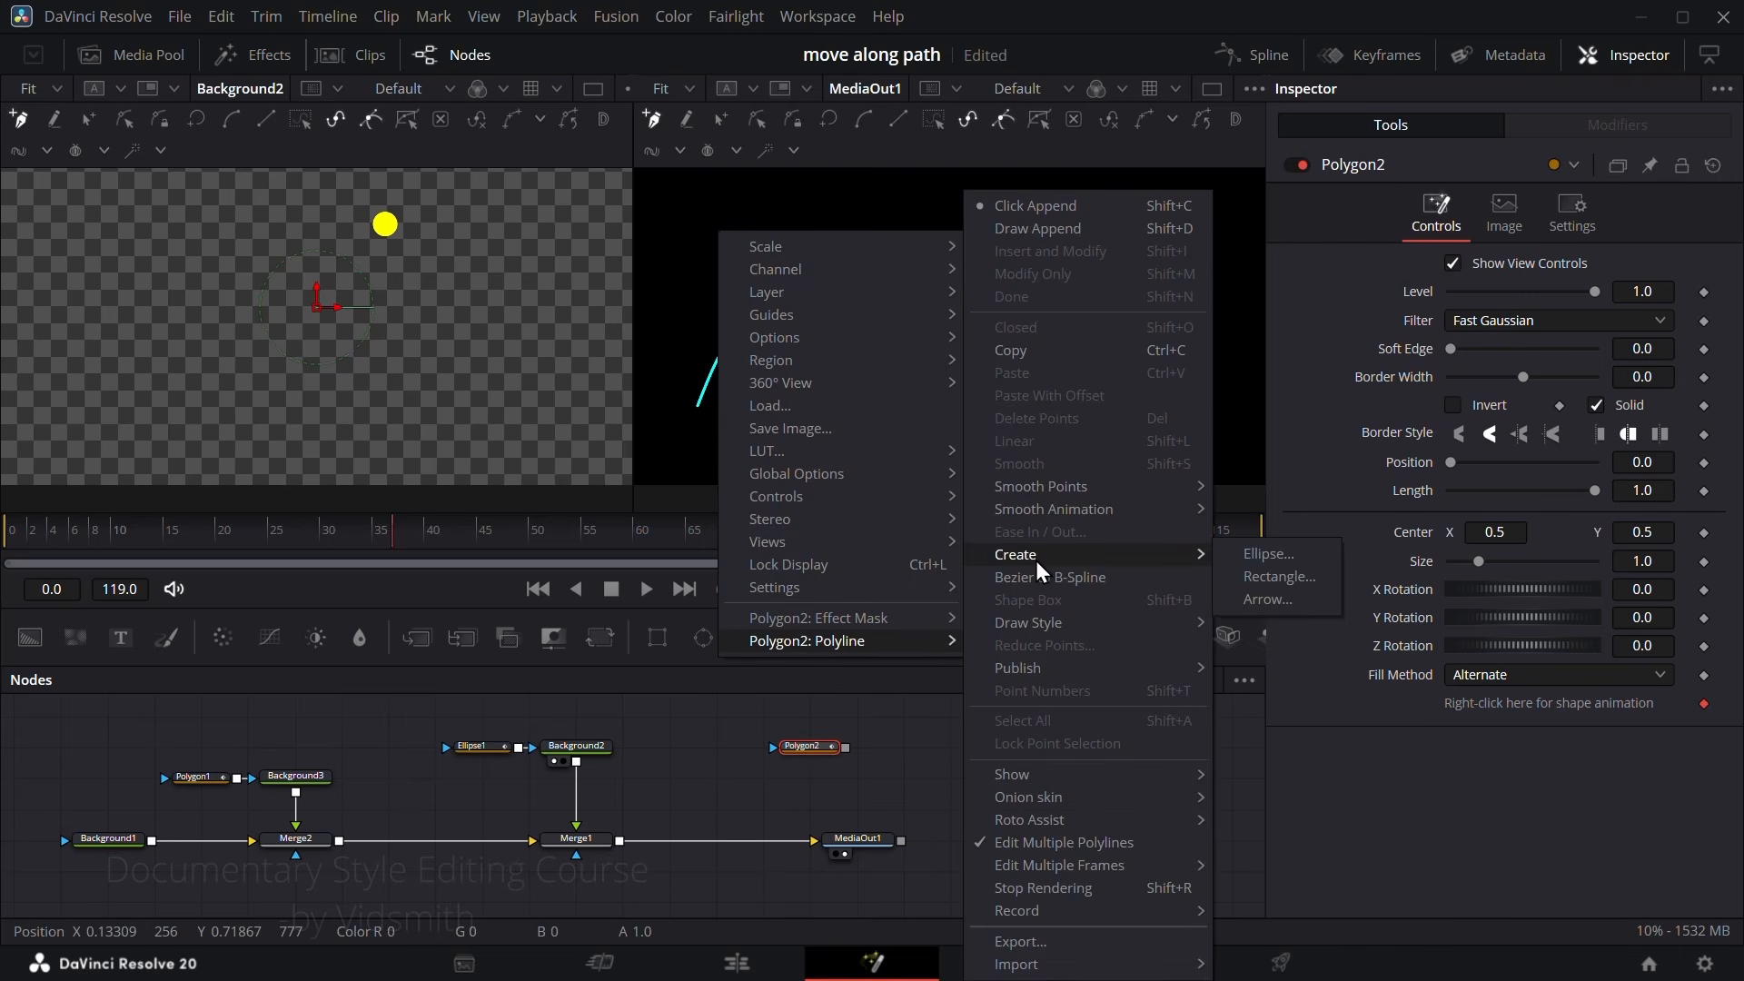
left_click(1268, 556)
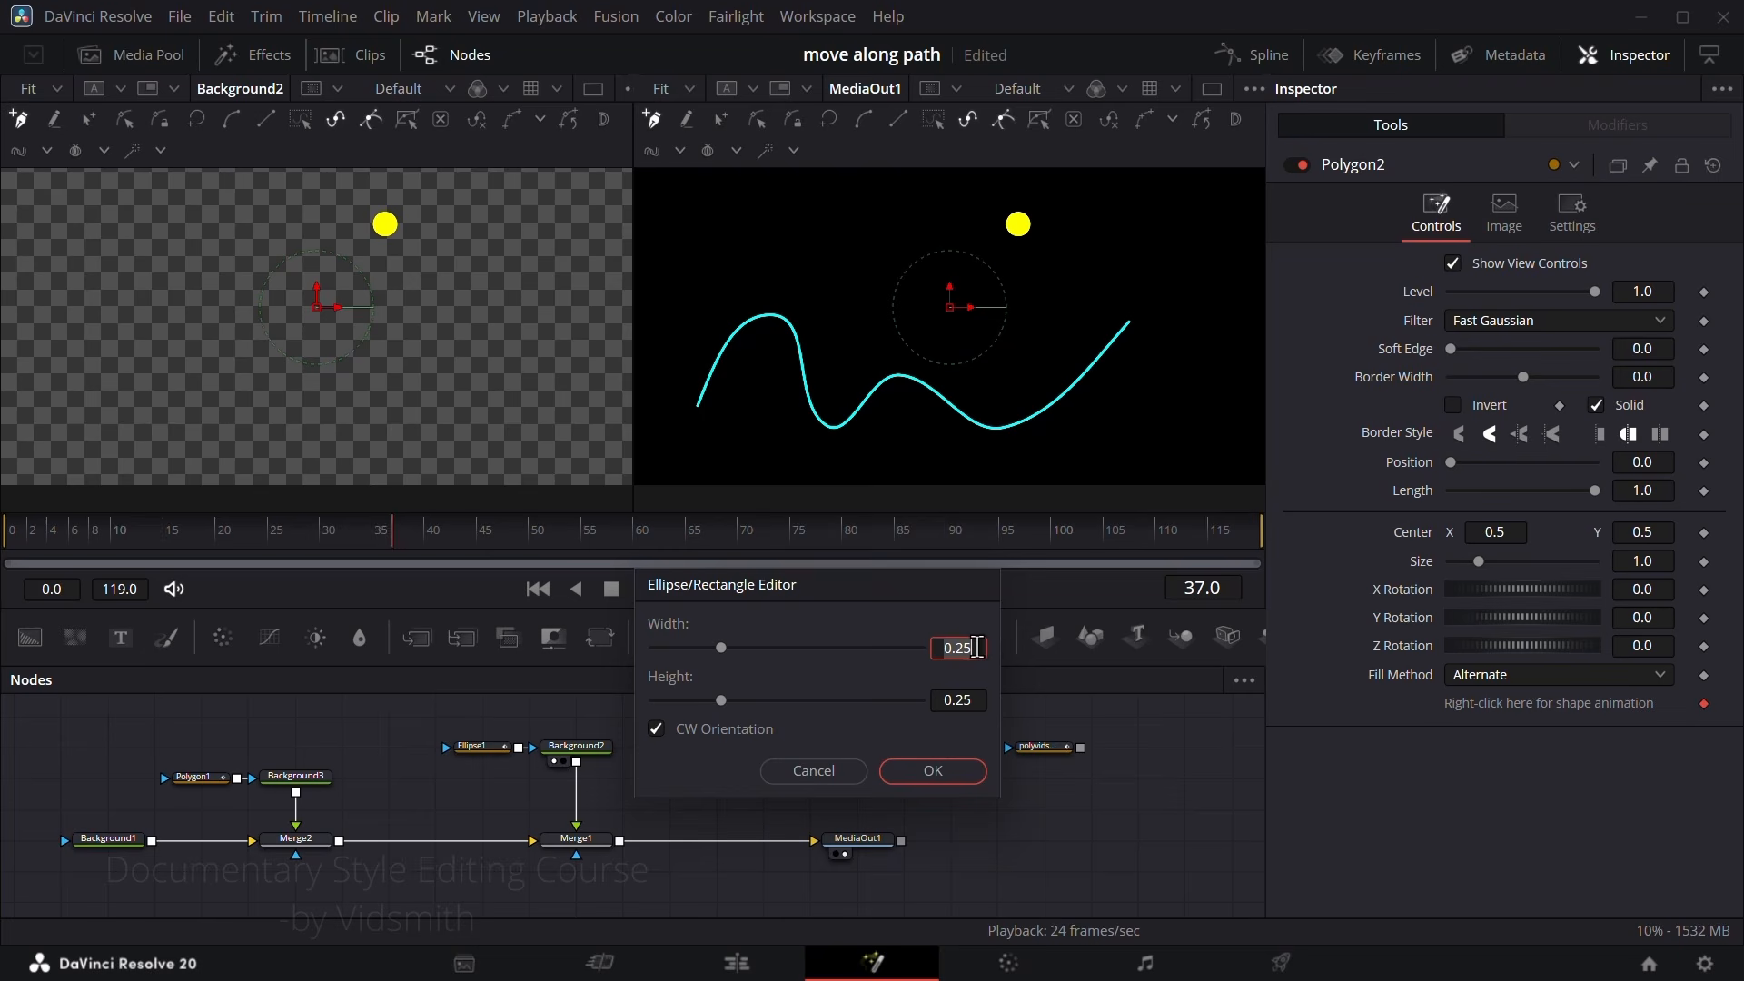
double_click(975, 704)
type(".3")
left_click(941, 778)
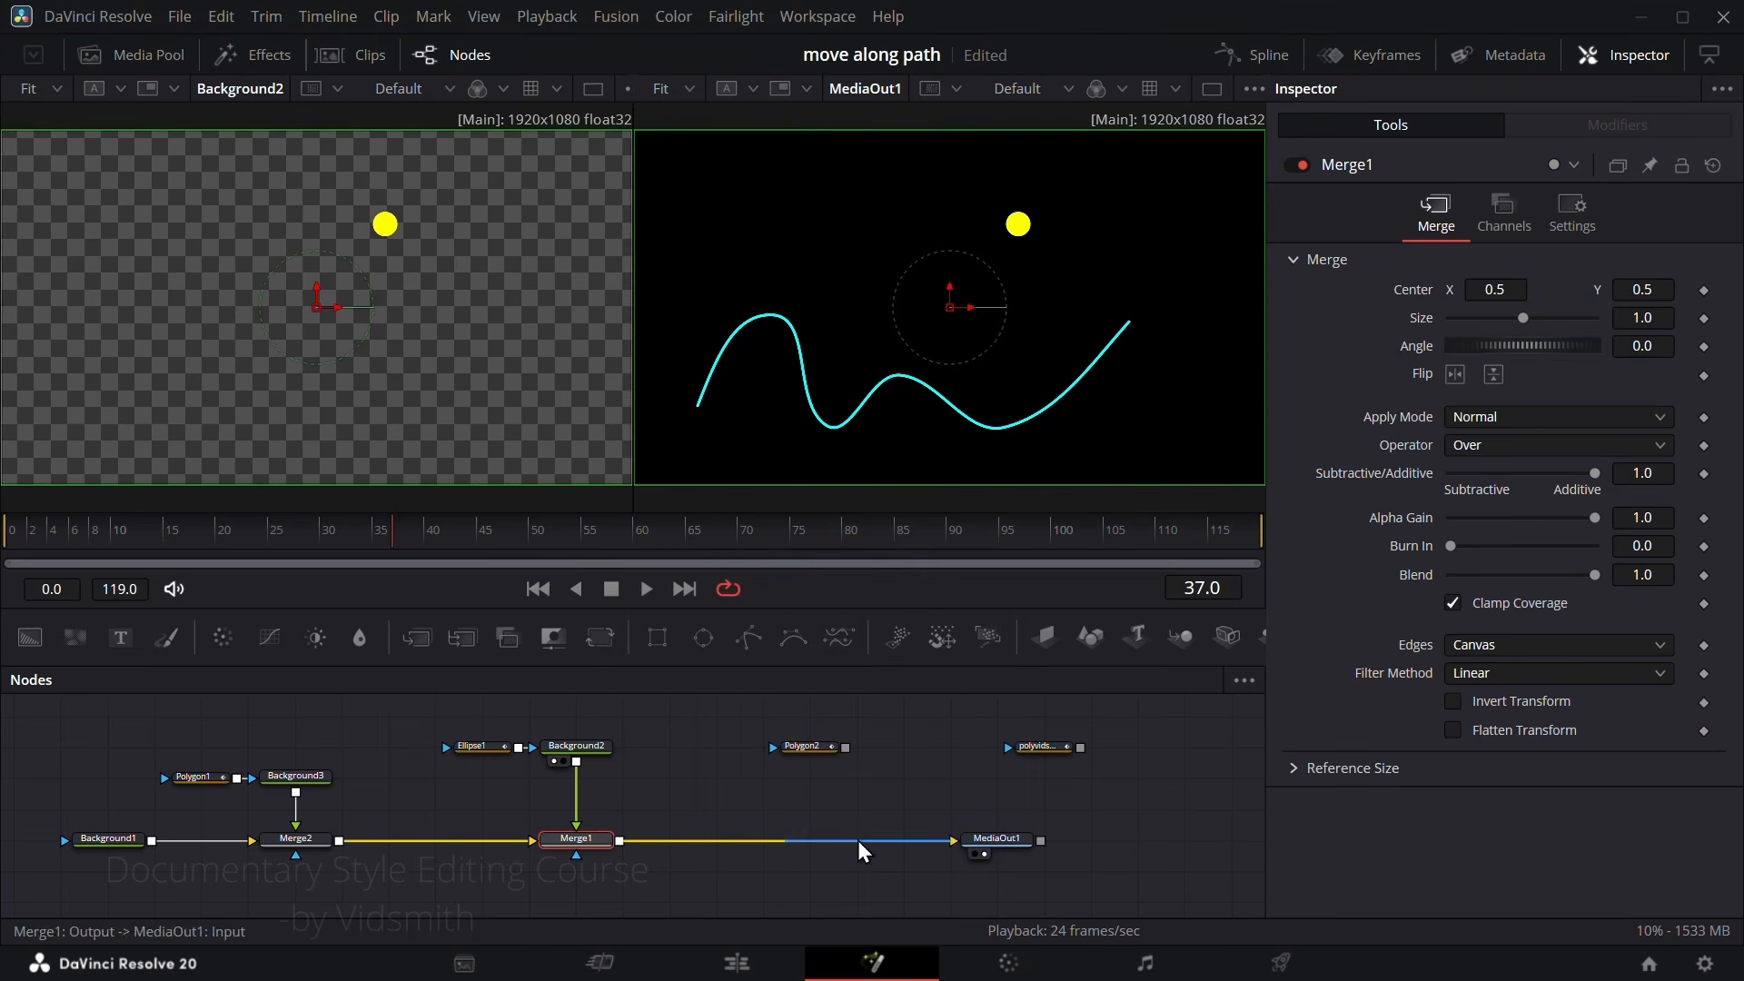
Step: Insert a Merge node between Merge1 and MediaOut1 and connect Polygon2 to its foreground
left_click(416, 638)
left_click_drag(845, 747, 763, 836)
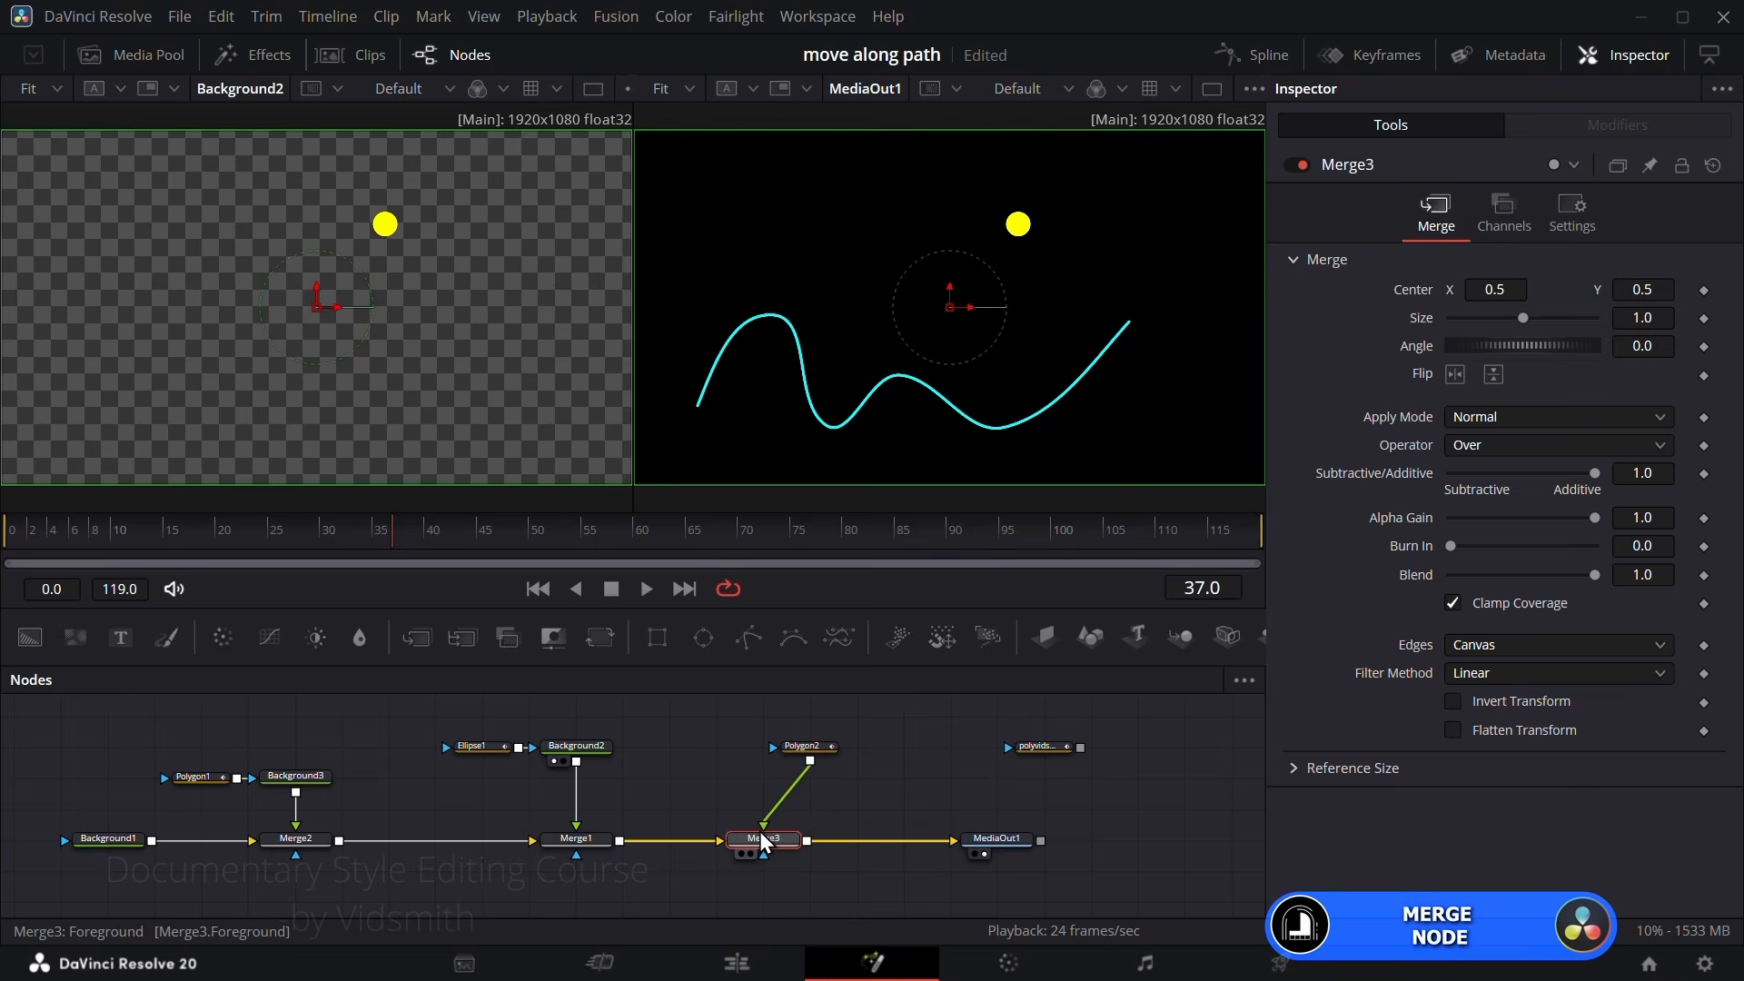
Step: Move Polygon2's circle fully into the frame, above the middle of the cyan curve
left_click(785, 748)
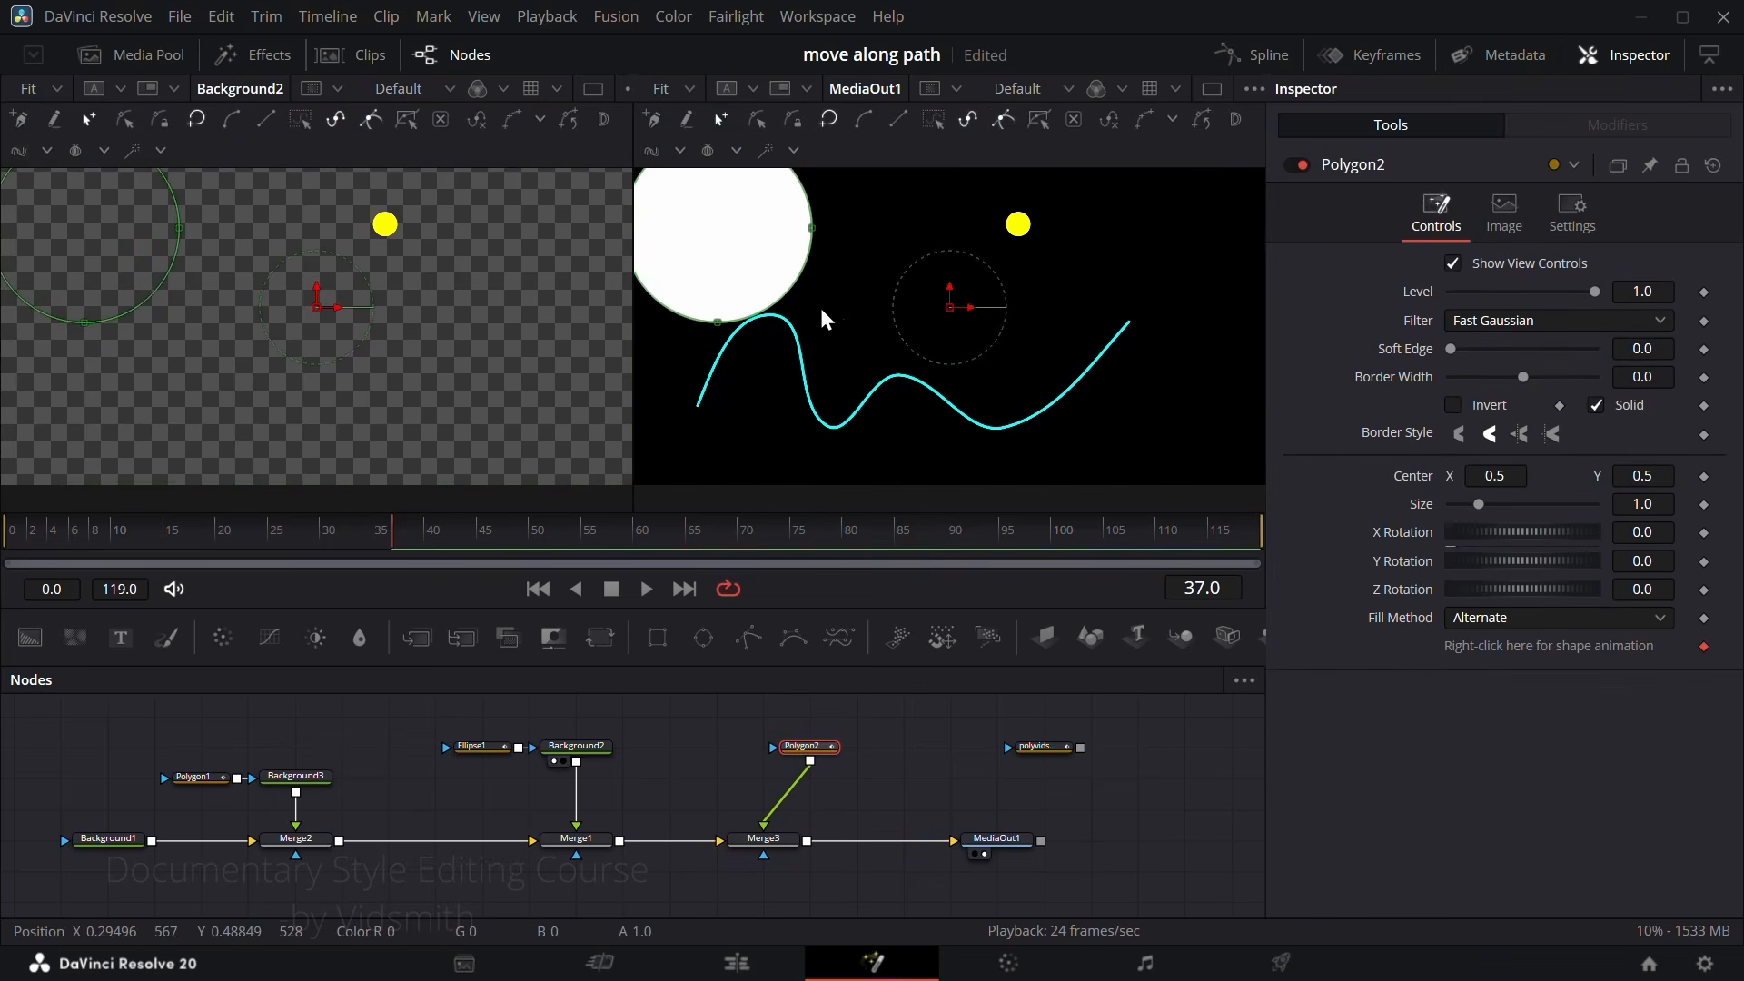
scroll(835, 319, "up", 1)
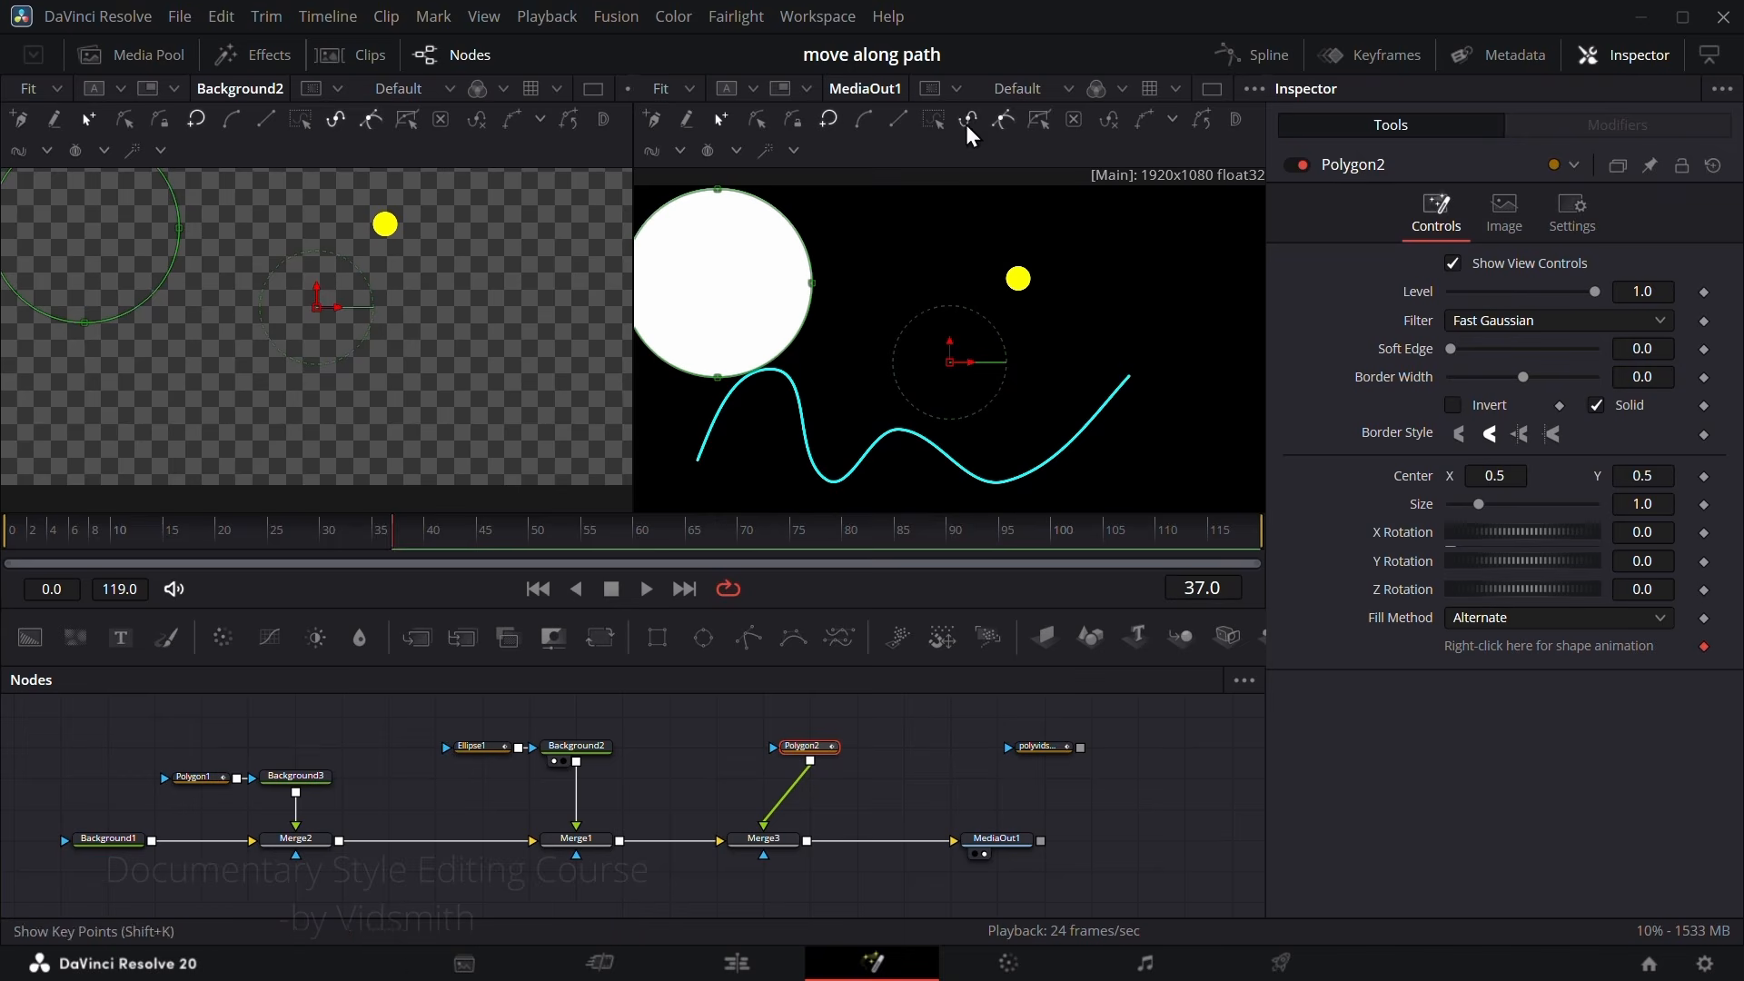
left_click_drag(812, 281, 982, 314)
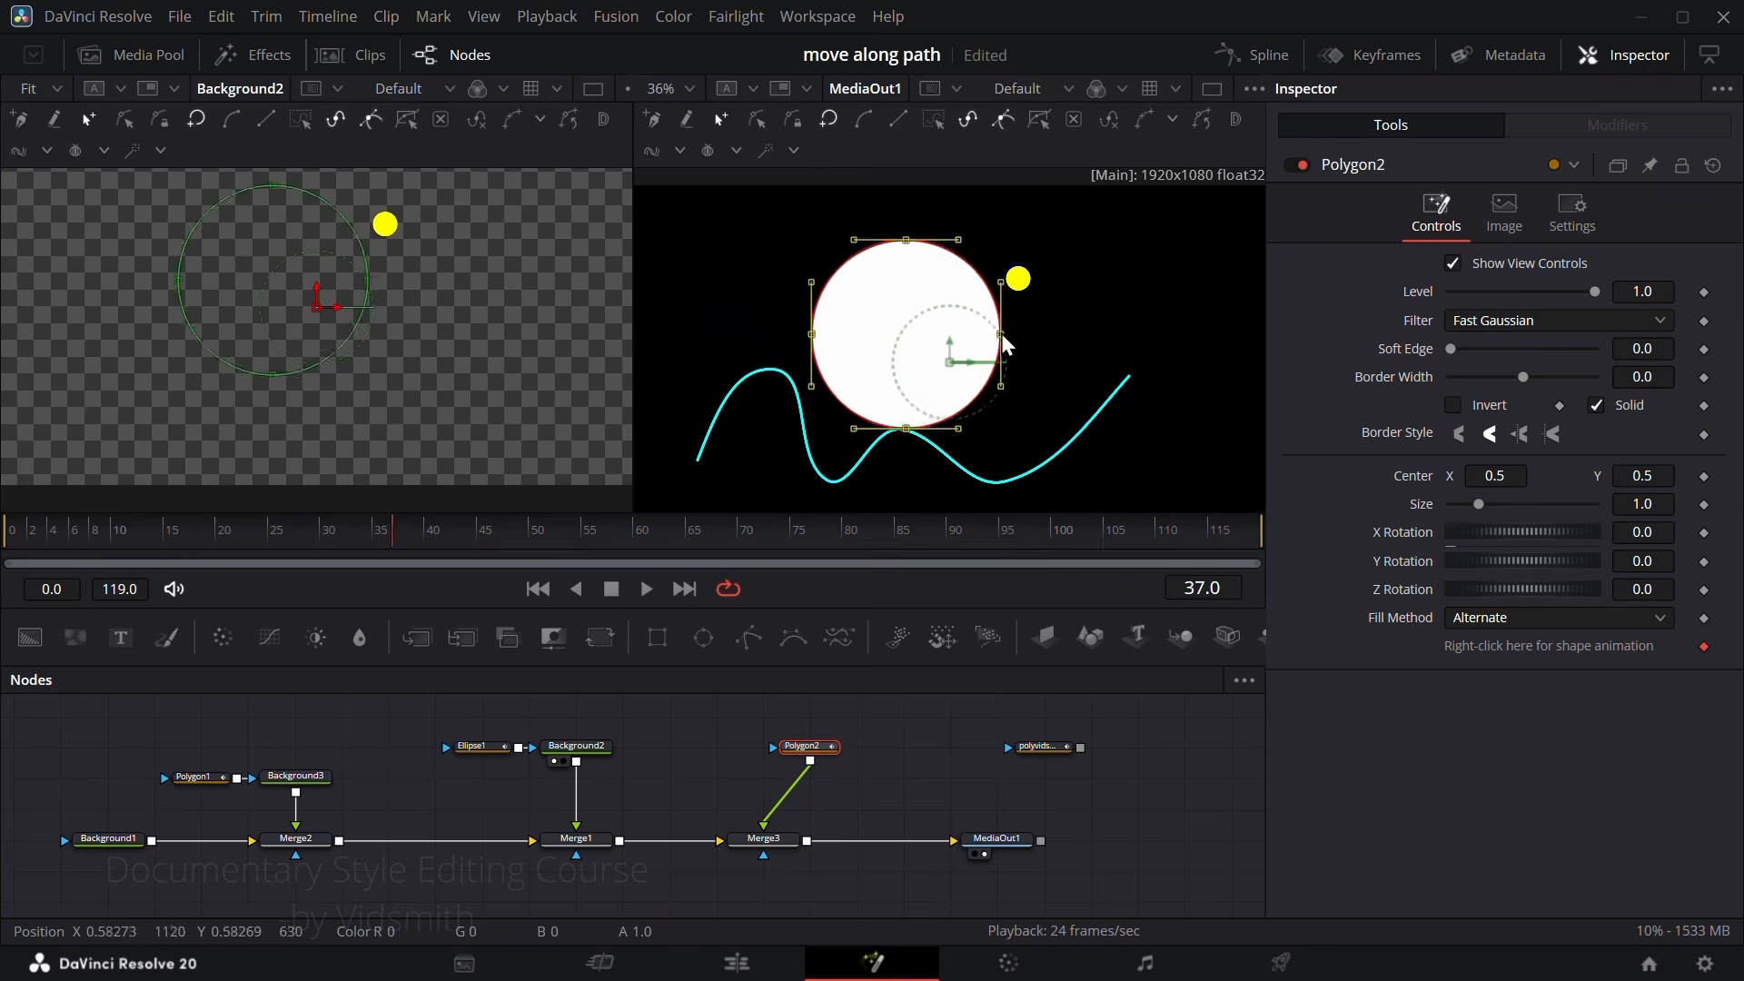
Step: Align the Polygon2 node above Merge3 and publish its polyline
left_click_drag(825, 751, 783, 751)
left_click(754, 745)
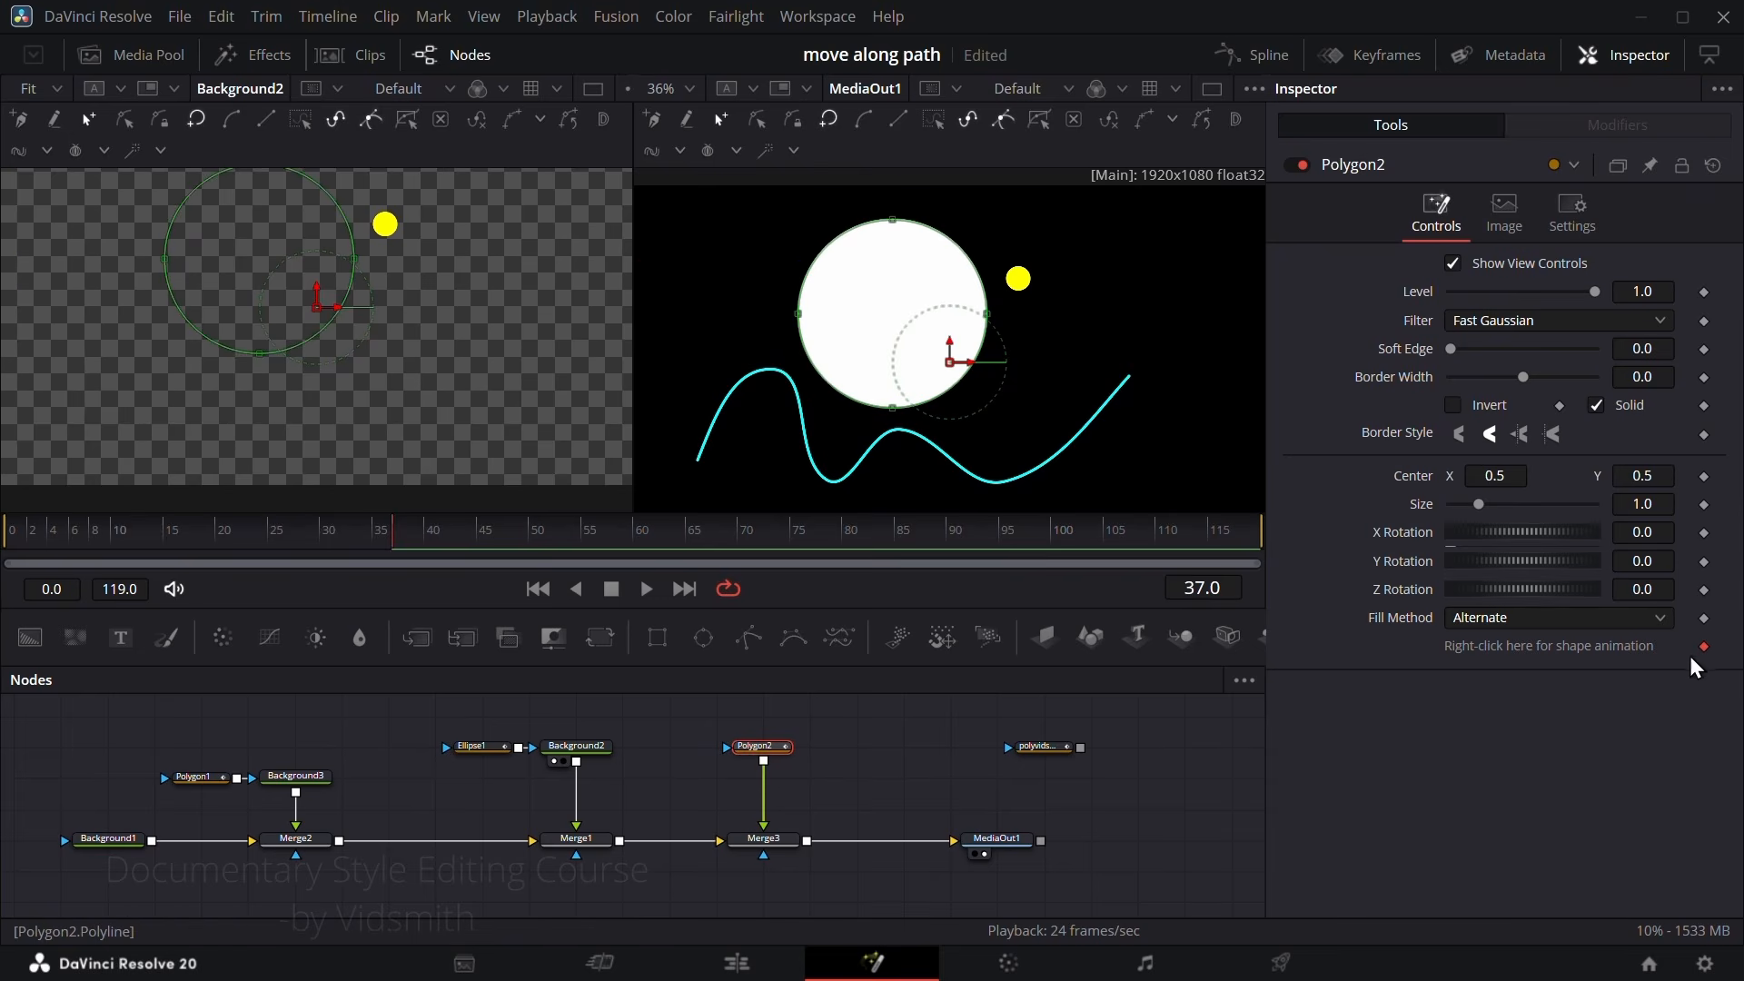
right_click(1535, 646)
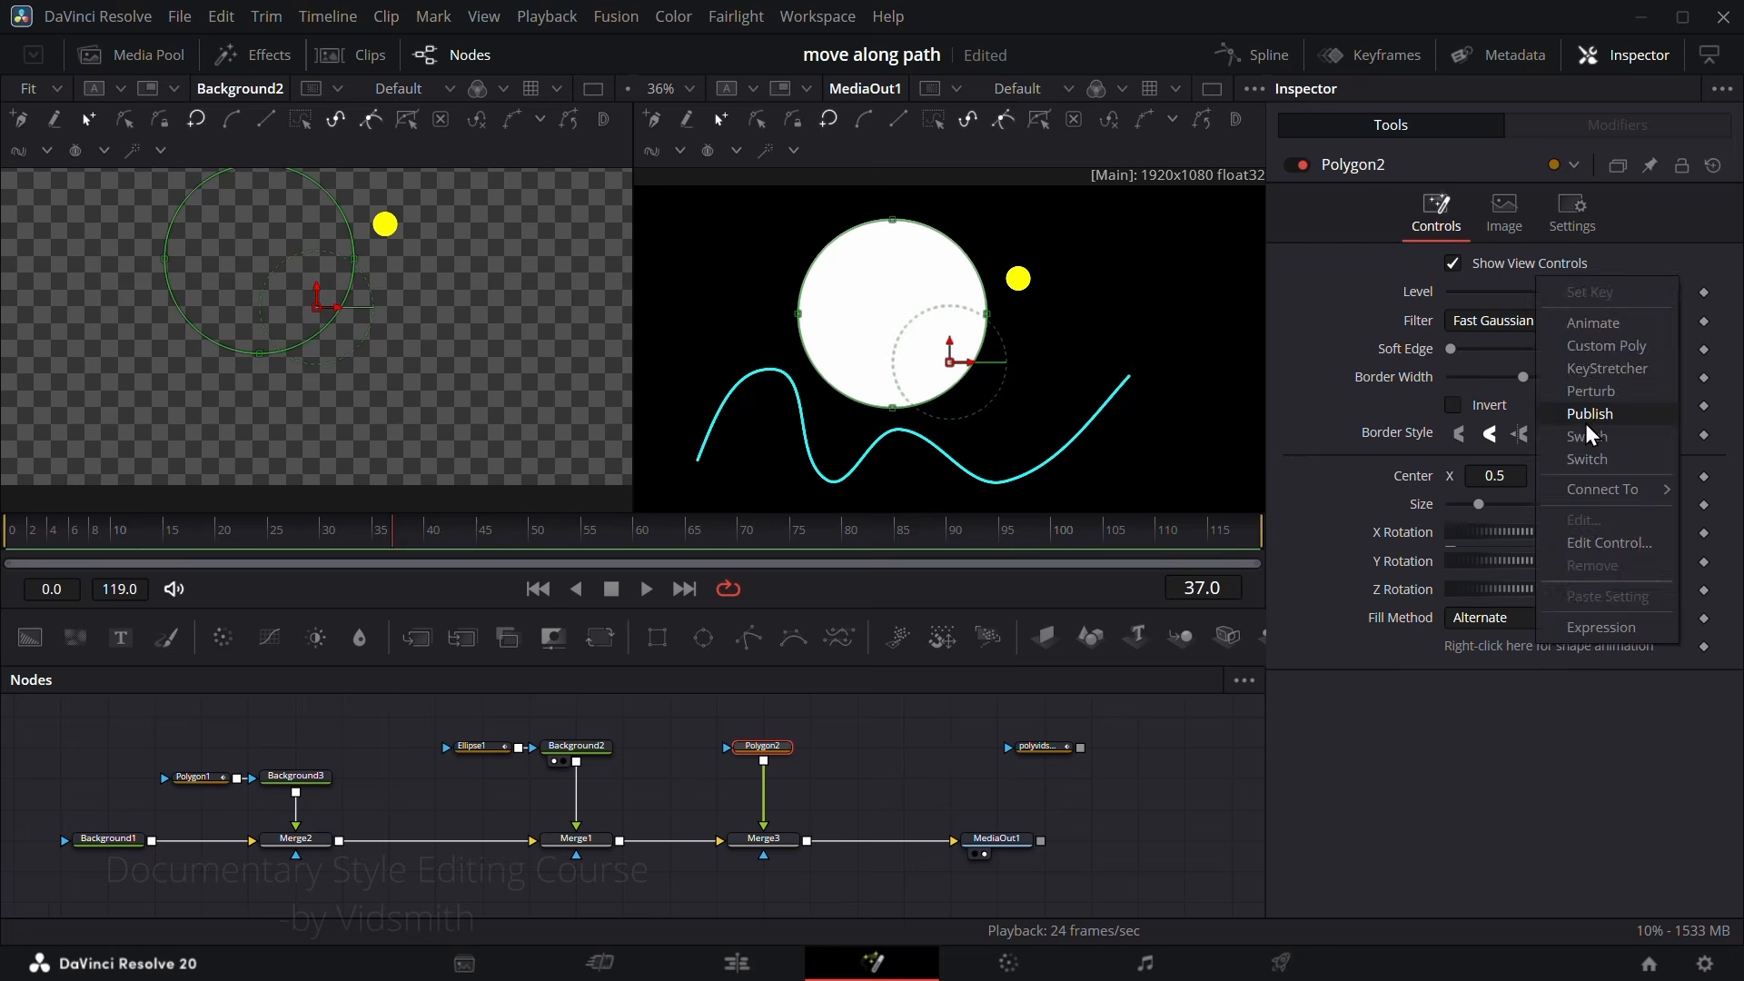
left_click(1584, 423)
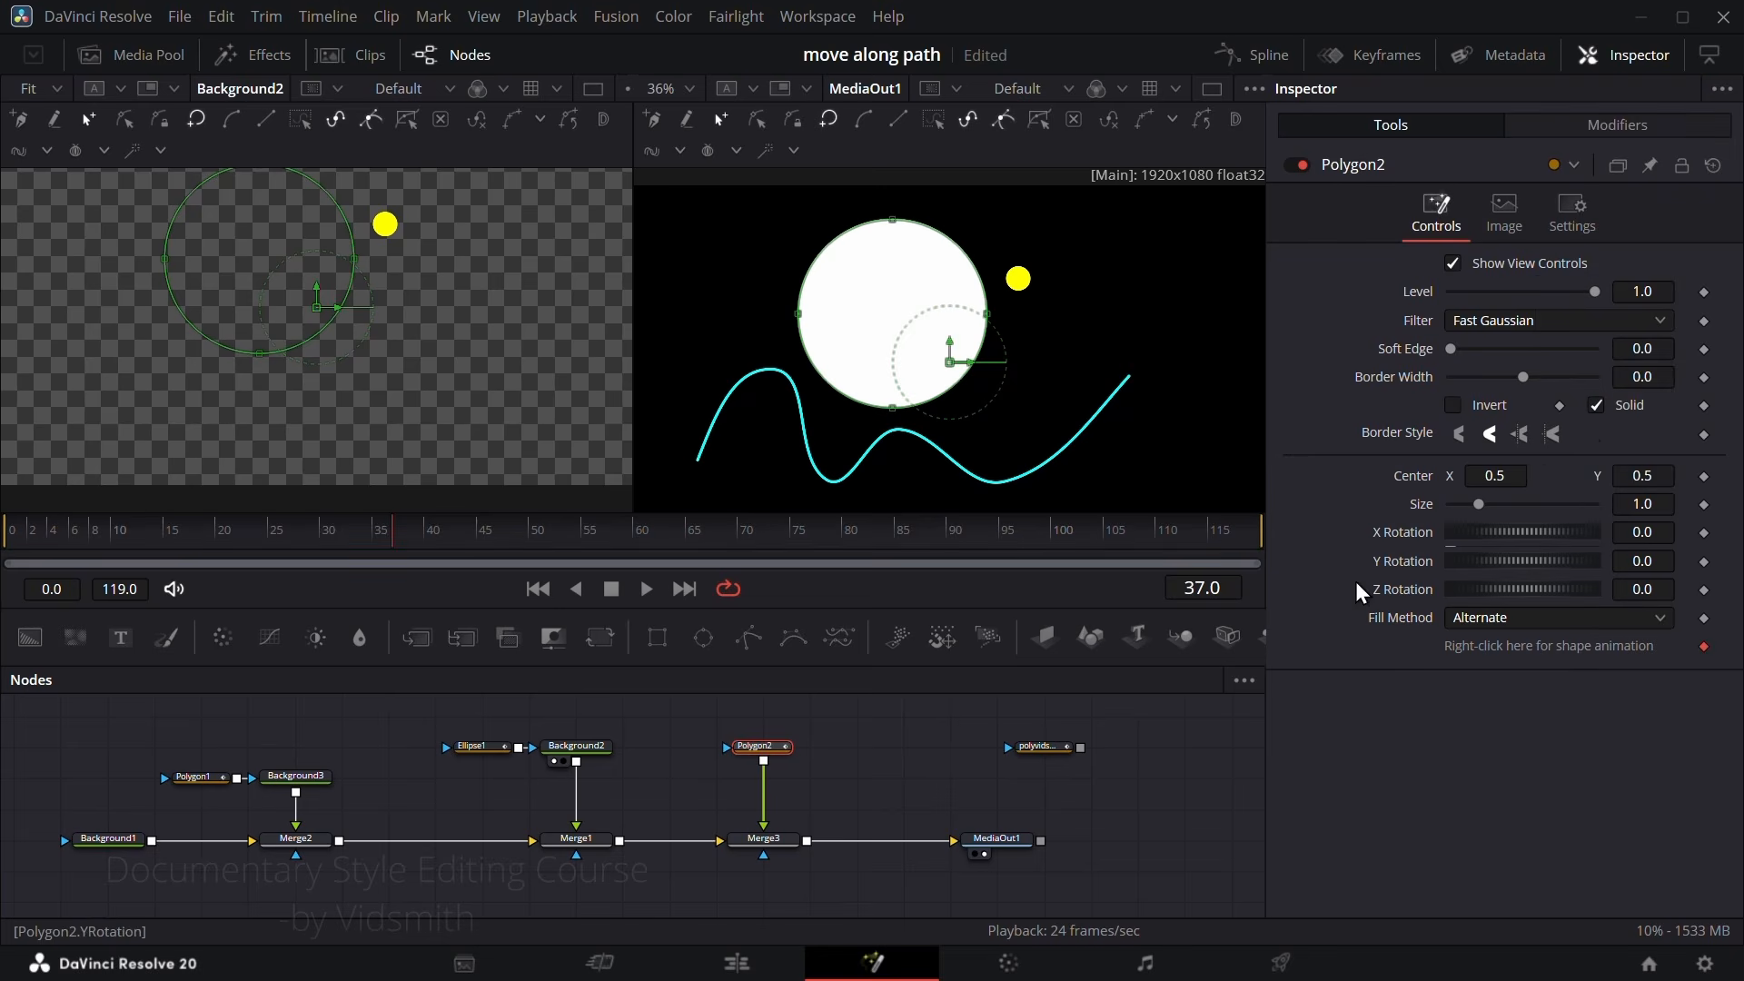
Step: Reset Ellipse1's Center to 0.5, 0.5 and apply a fresh Path modifier to it
left_click(472, 748)
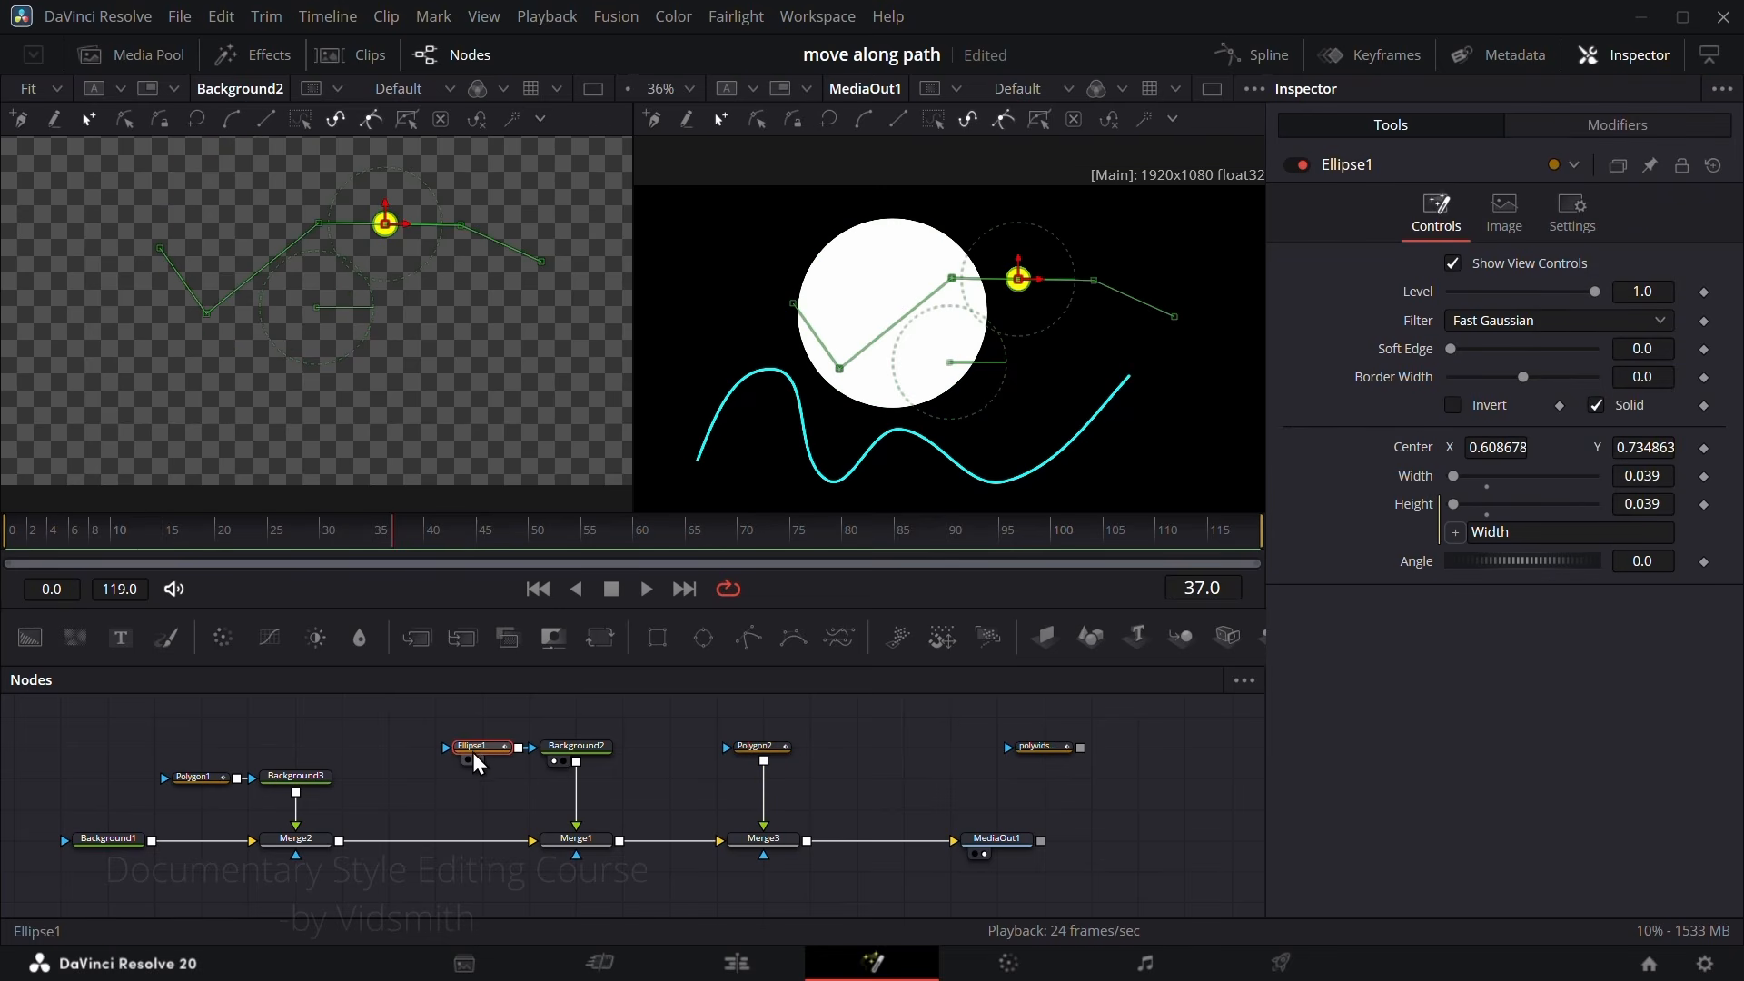
double_click(1409, 453)
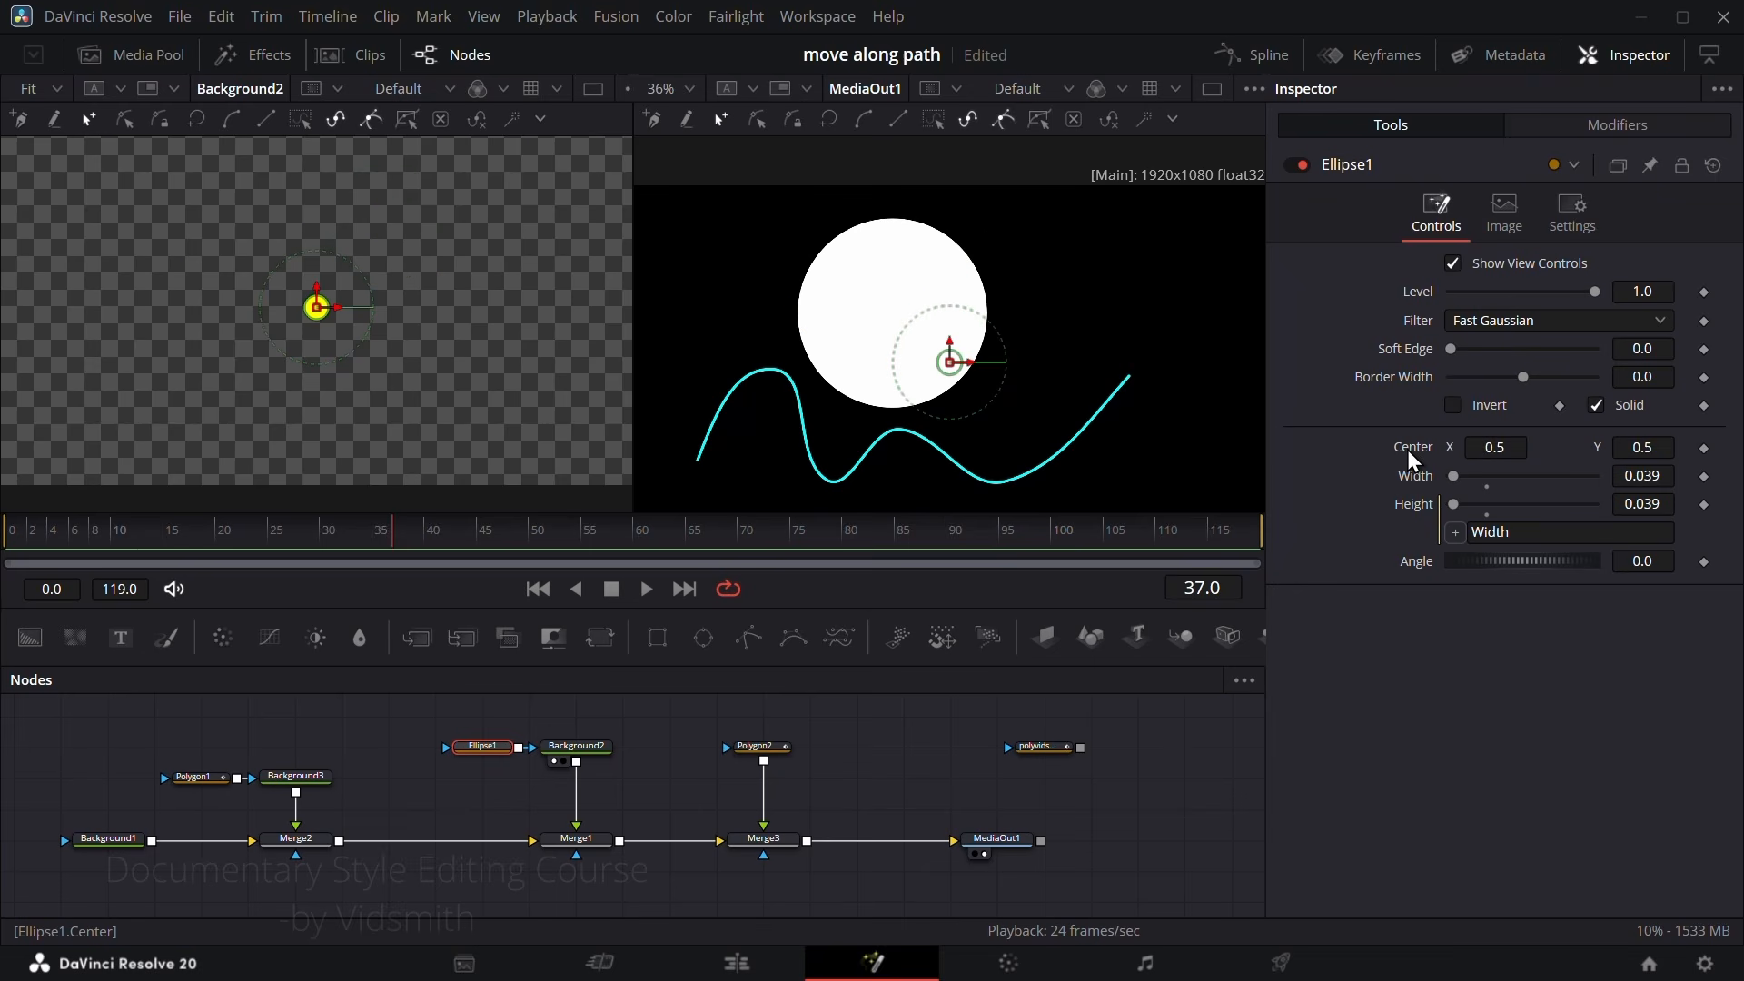
right_click(1413, 459)
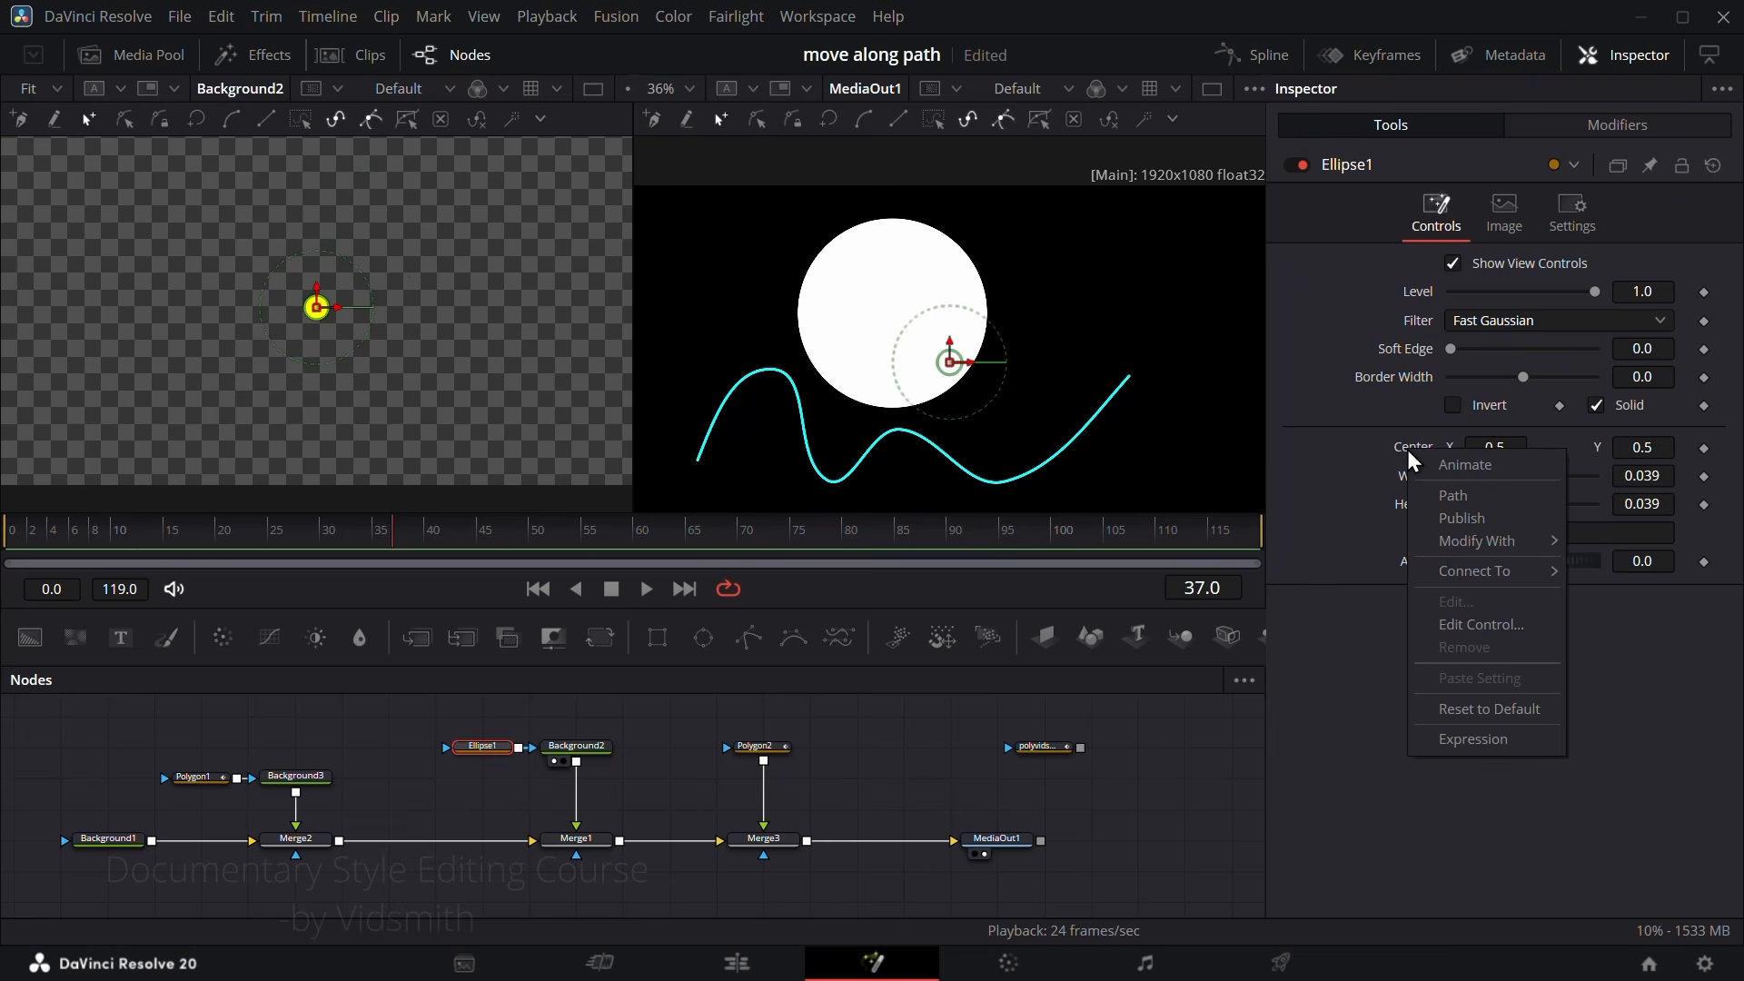
left_click(1453, 497)
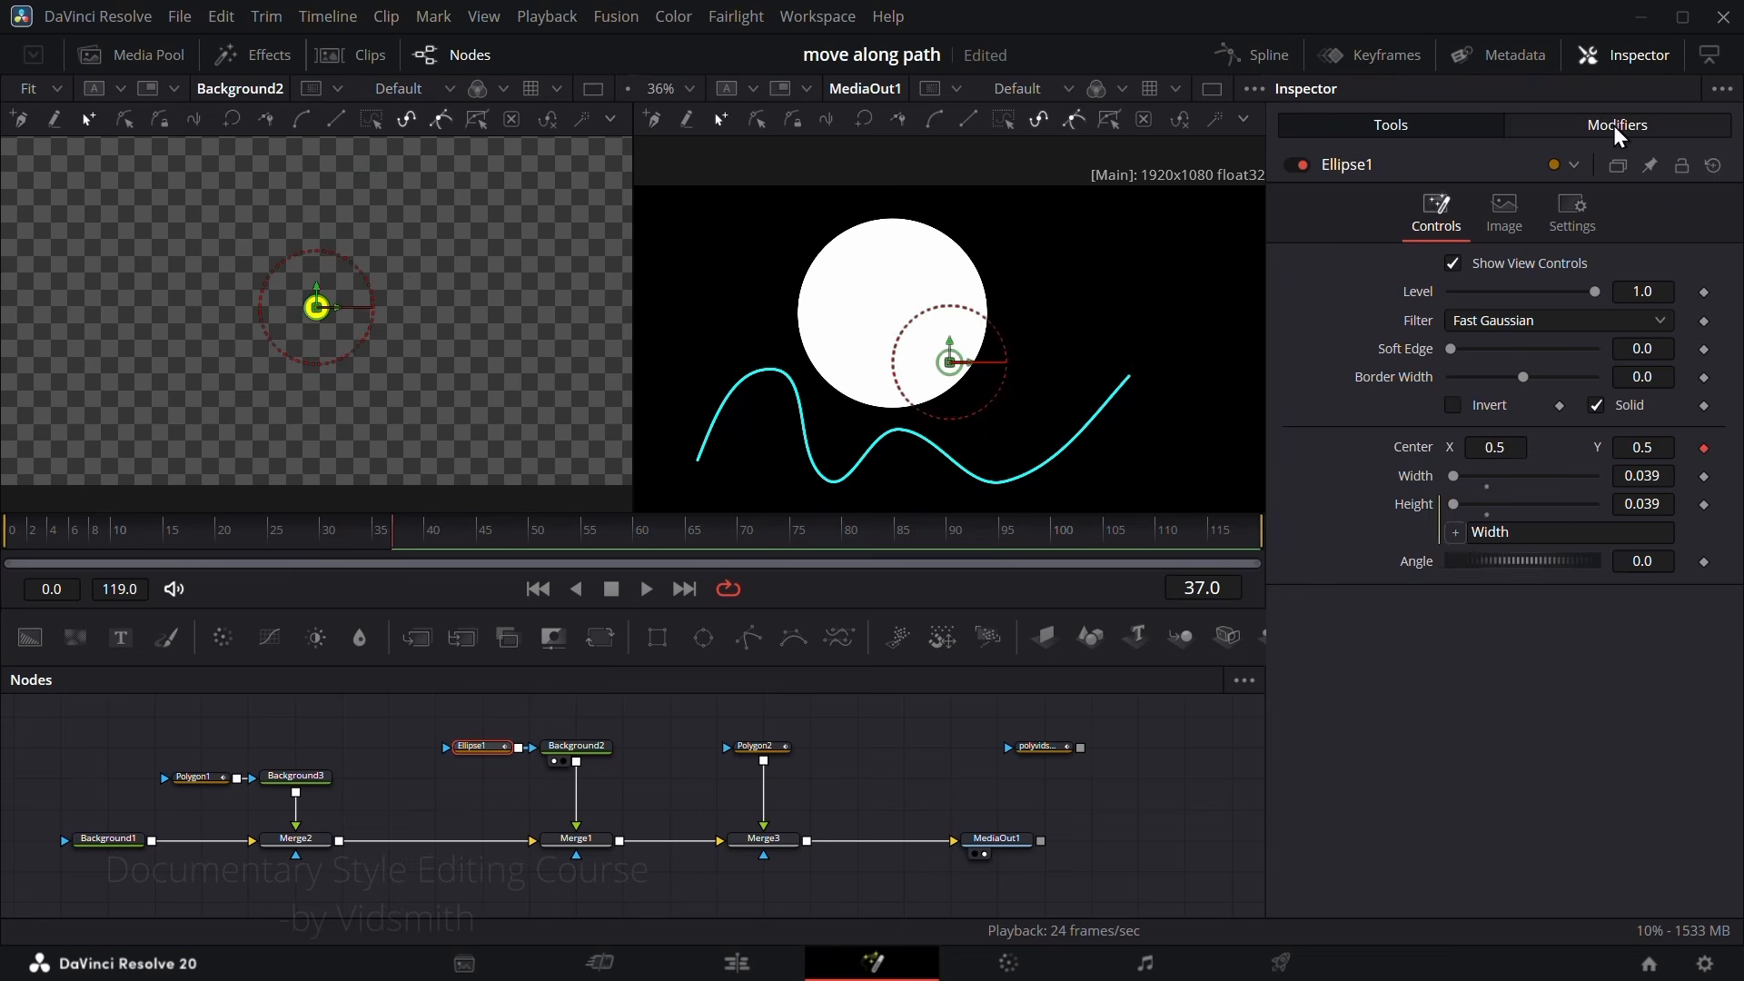
Step: Connect Path1's shape to the Value of Polygon2: Polyline
left_click(1617, 125)
right_click(1529, 527)
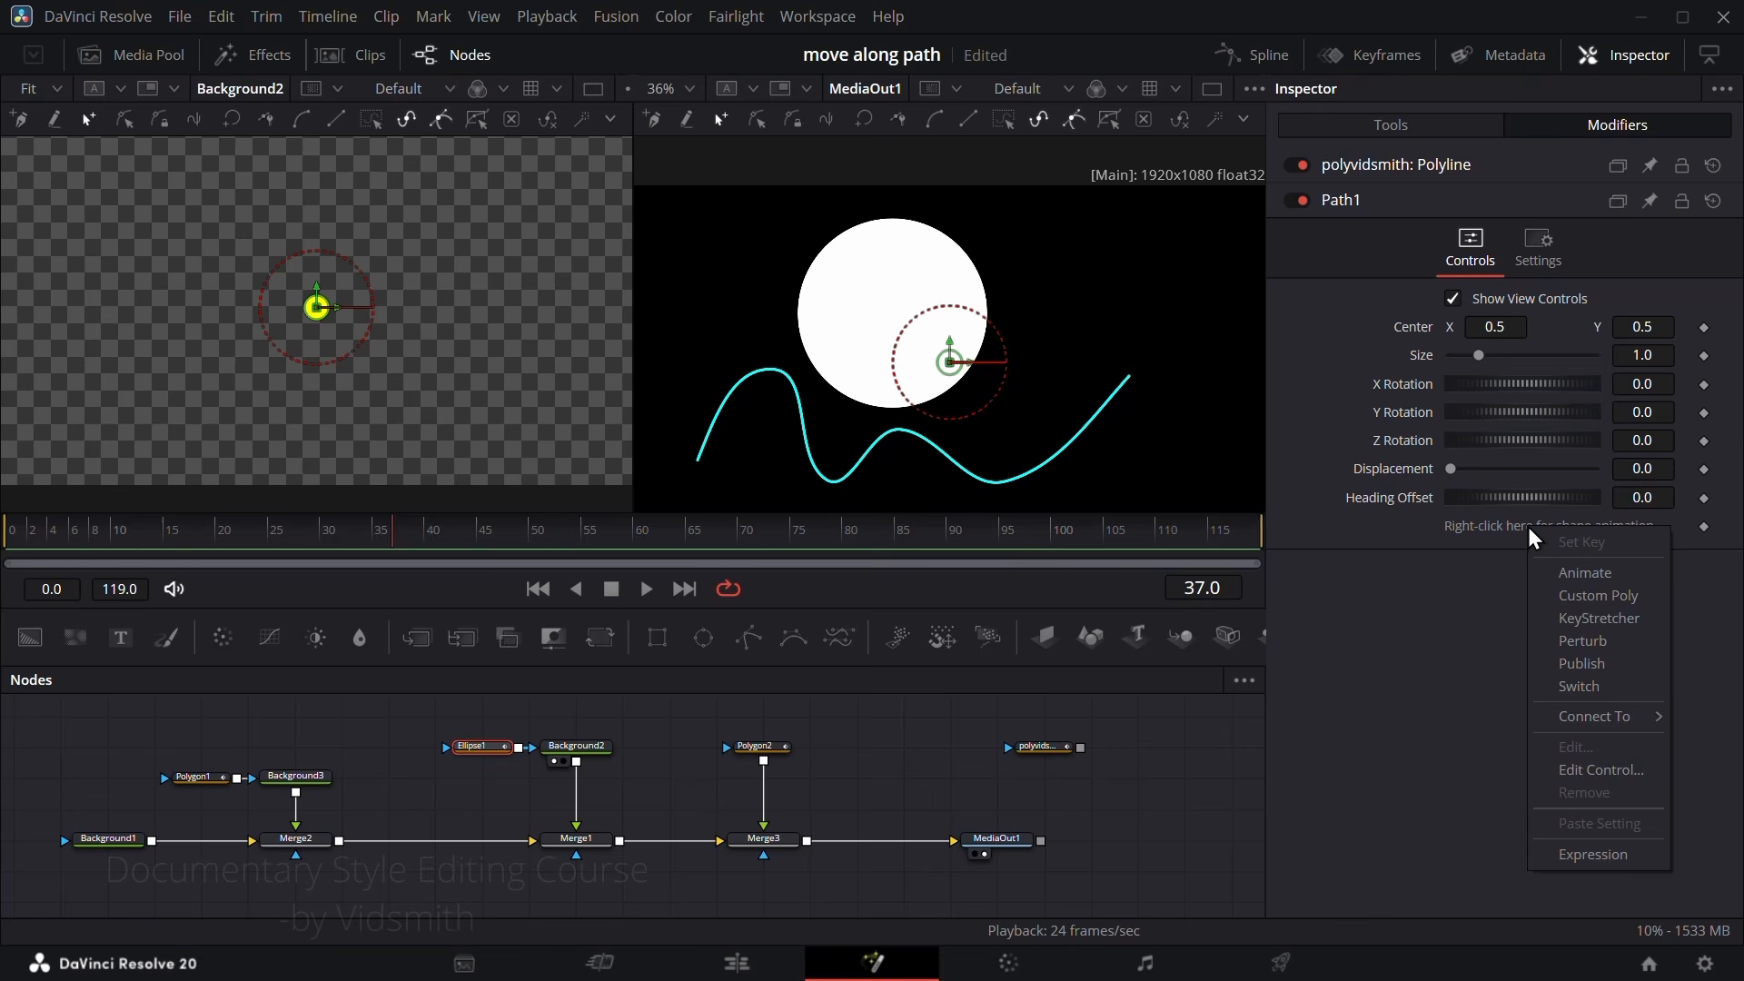
mouse_move(1598, 717)
mouse_move(1444, 763)
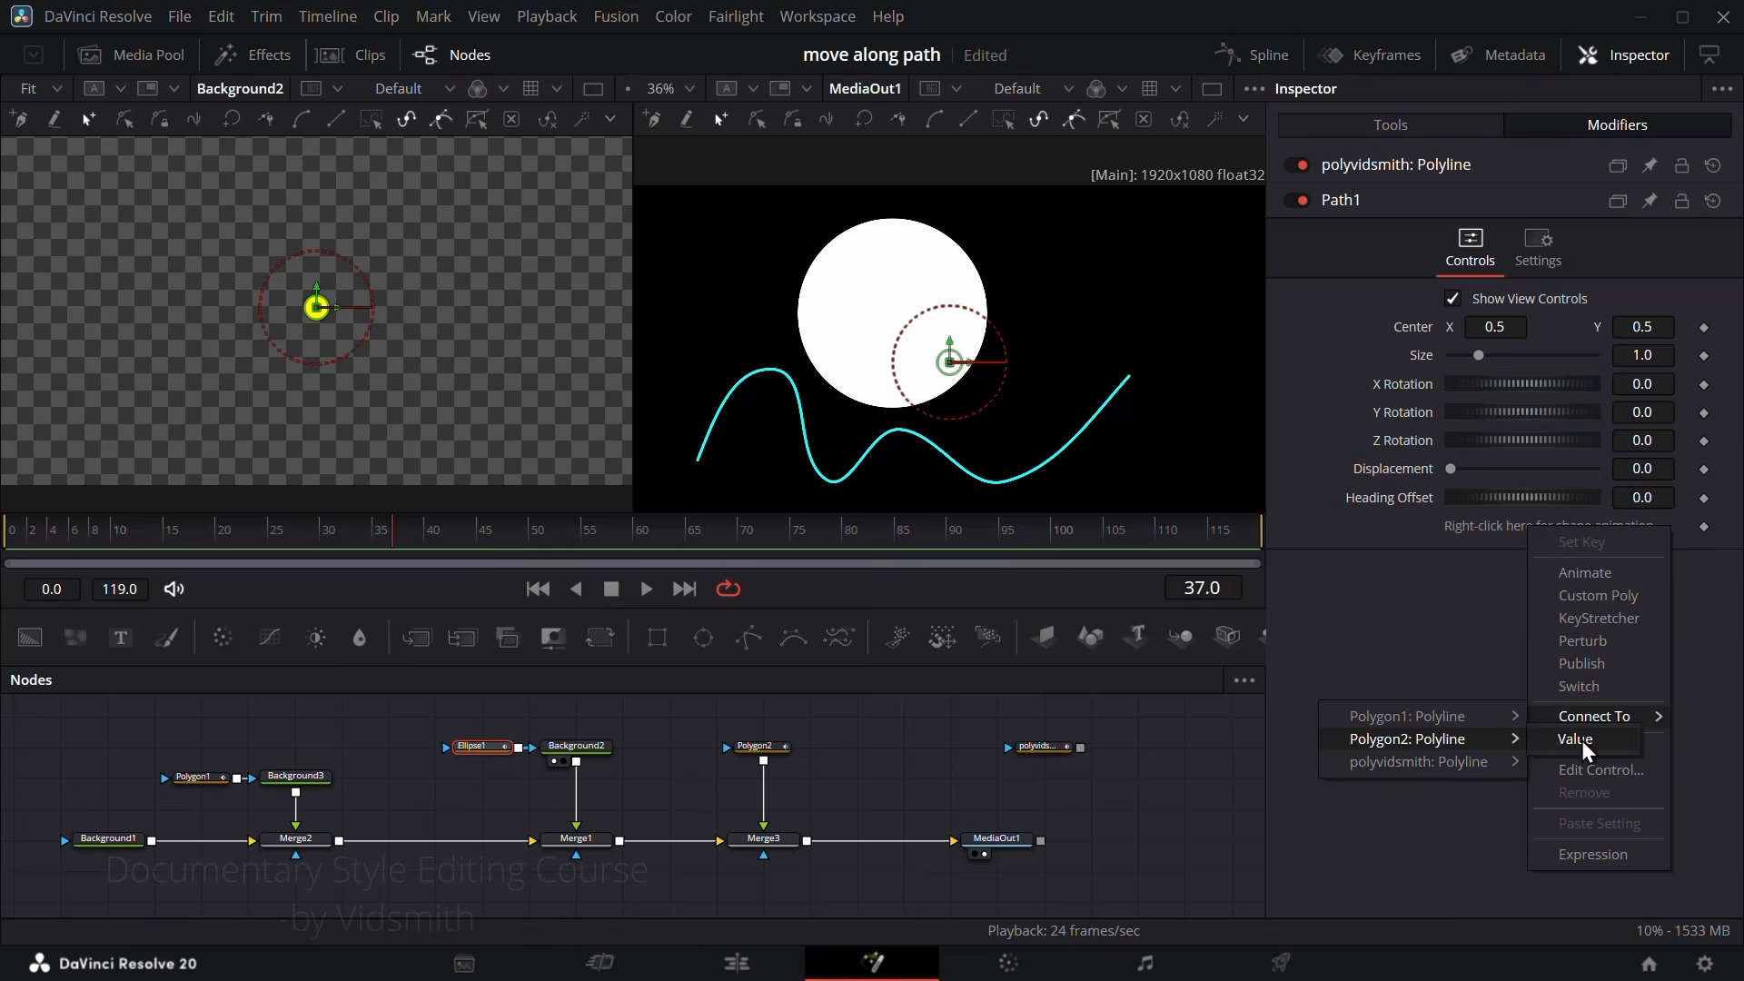
left_click(1581, 740)
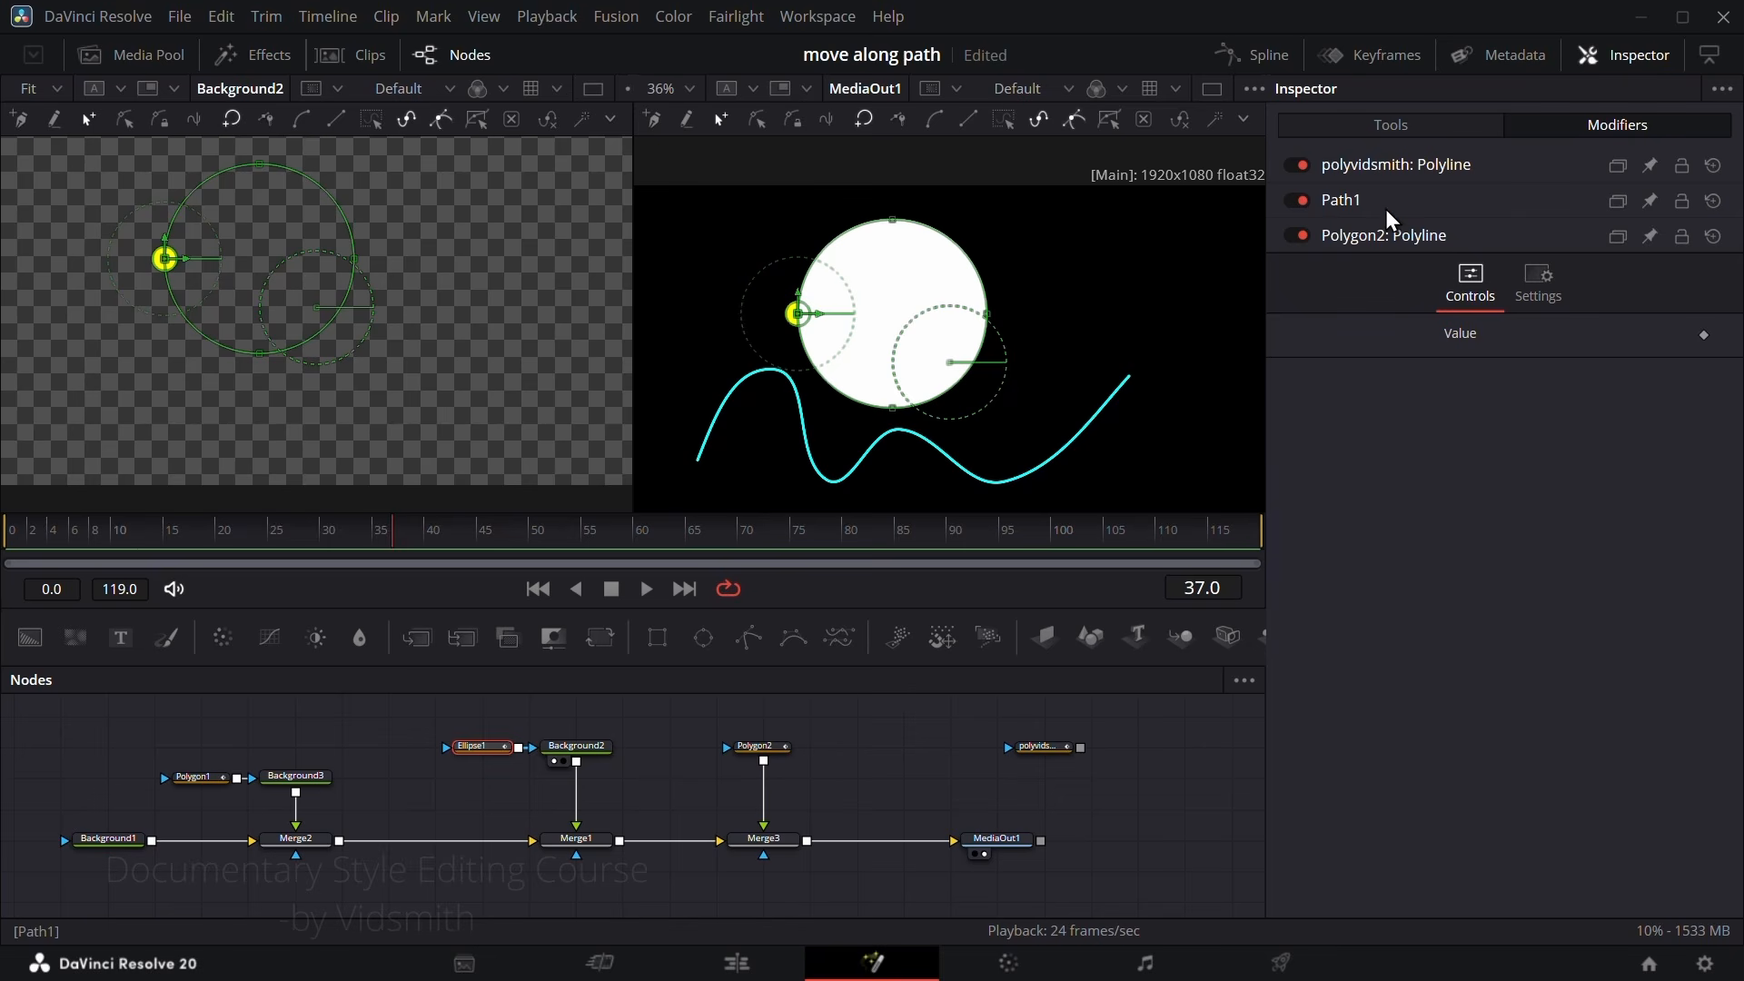
Step: Disconnect Polygon2 from Merge3 and vary Path1's Displacement to run the yellow circle around Polygon2's outline
left_click(1339, 205)
left_click_drag(1452, 482, 1517, 476)
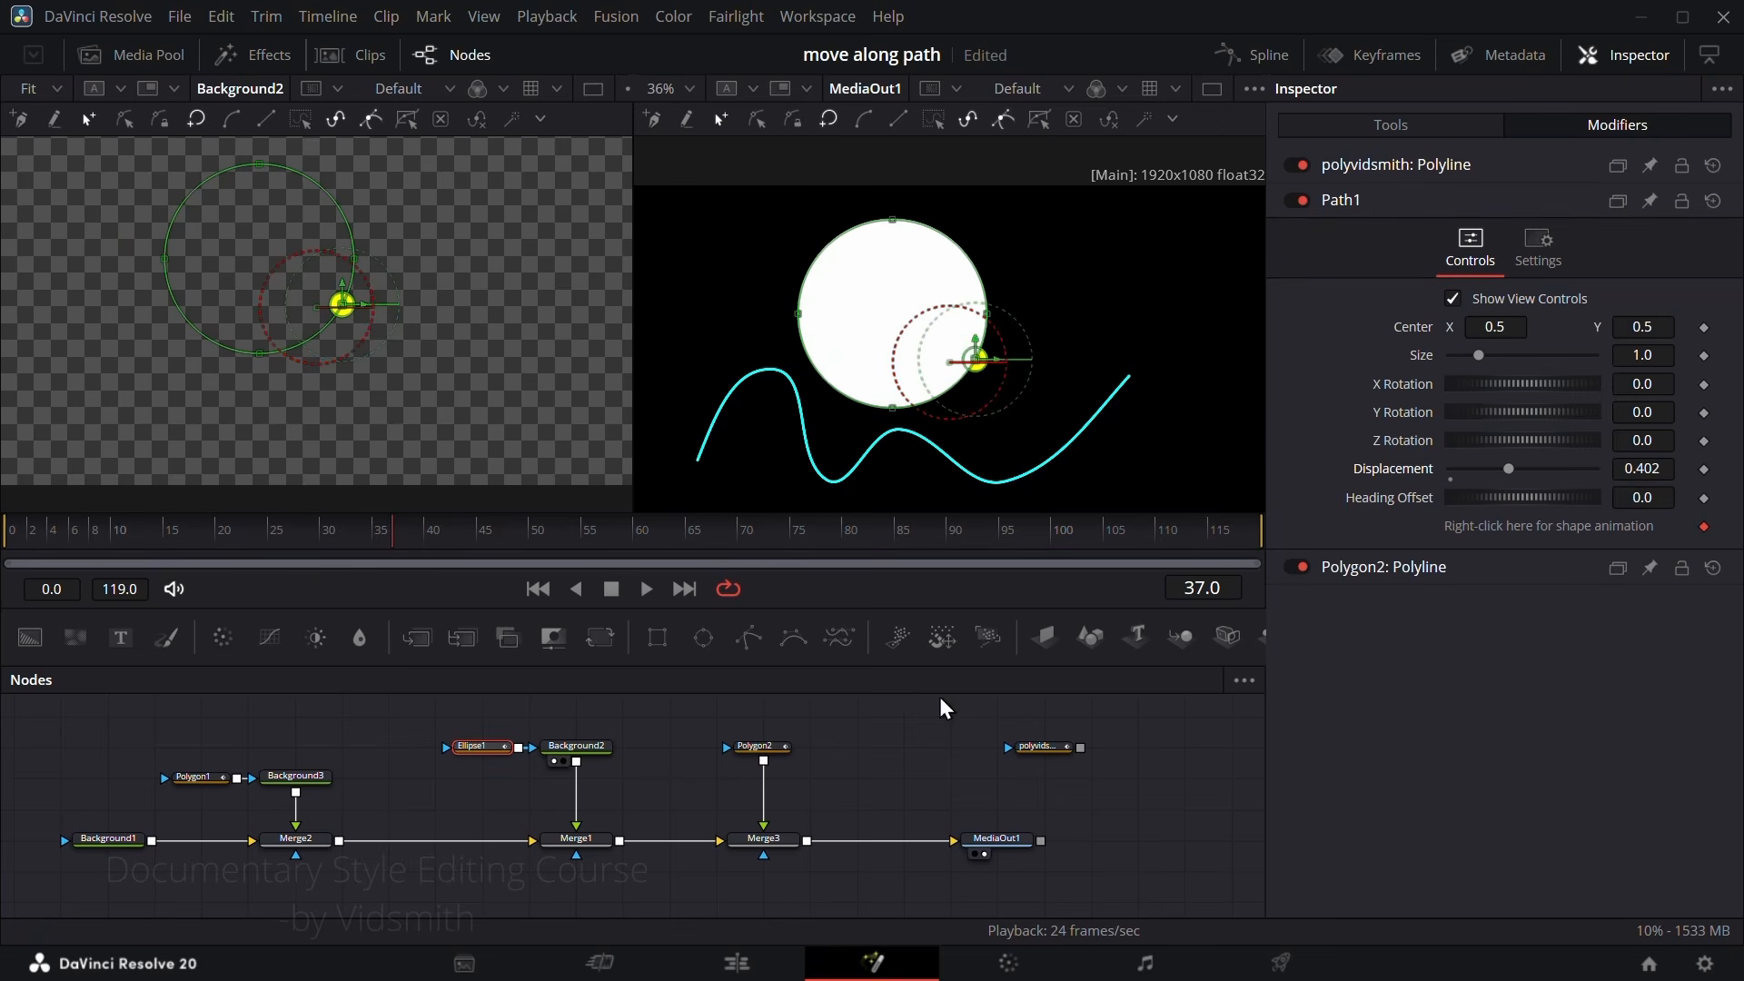
left_click_drag(767, 822, 840, 806)
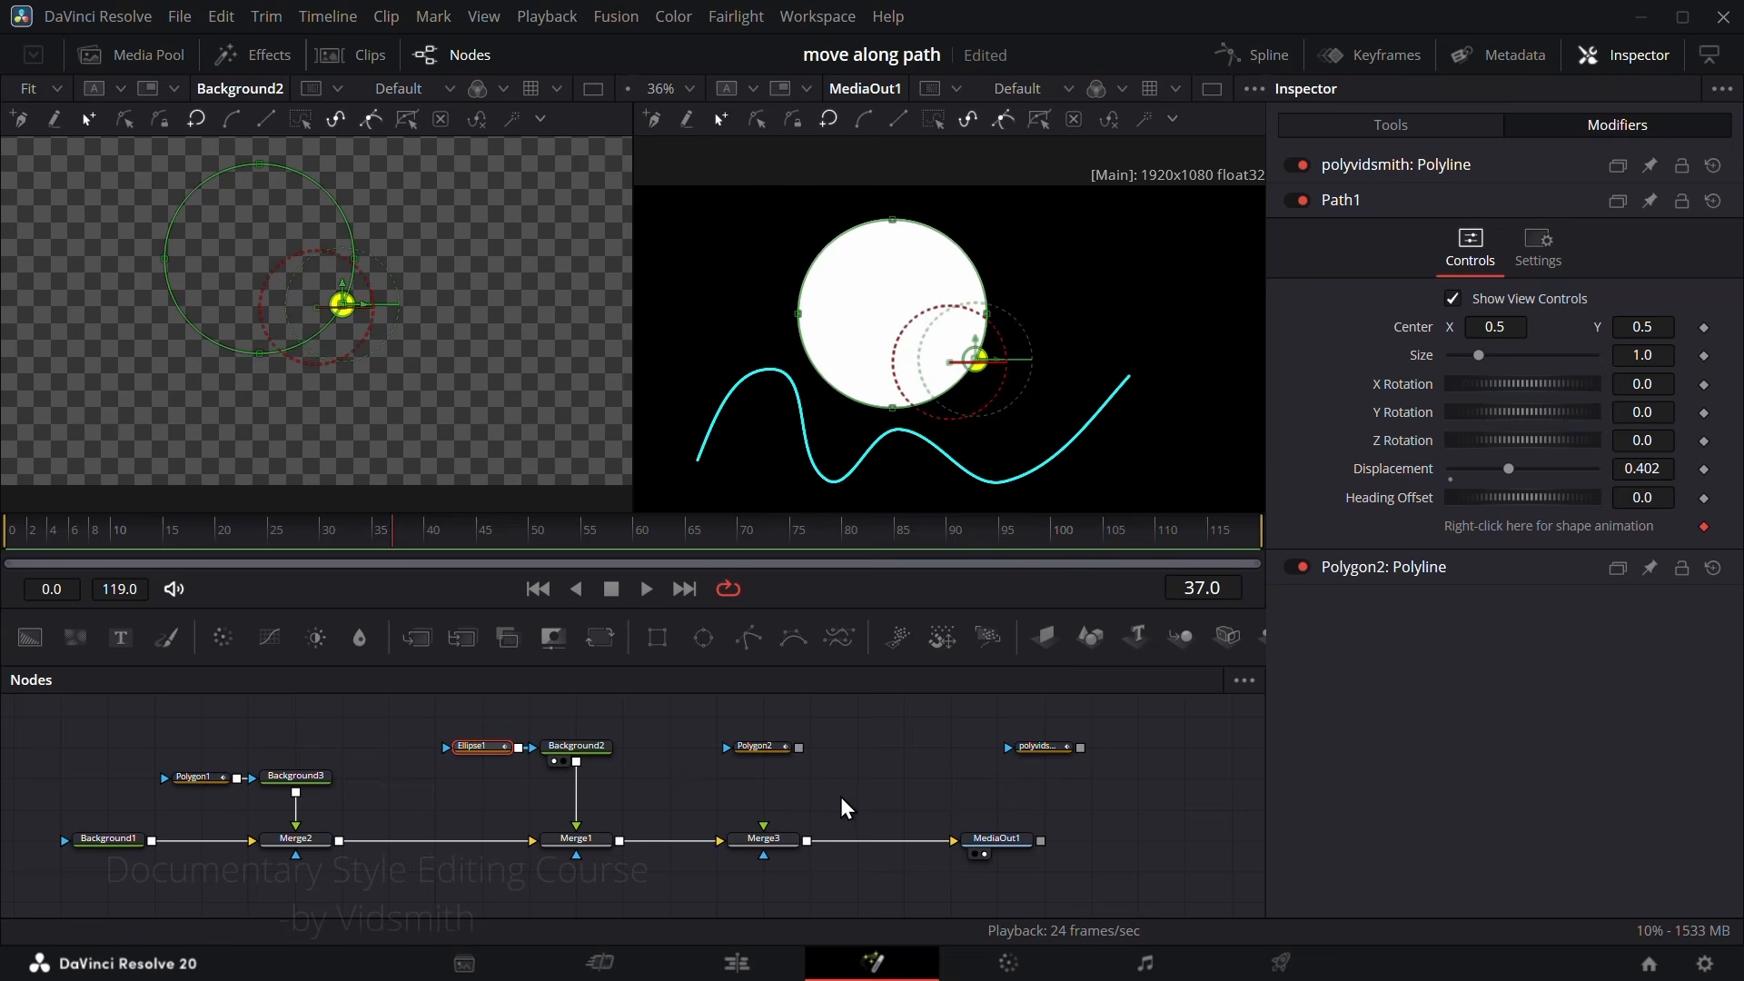
mouse_move(1511, 479)
left_mouse_down()
mouse_move(1468, 487)
mouse_move(1562, 475)
mouse_move(1476, 474)
left_mouse_up()
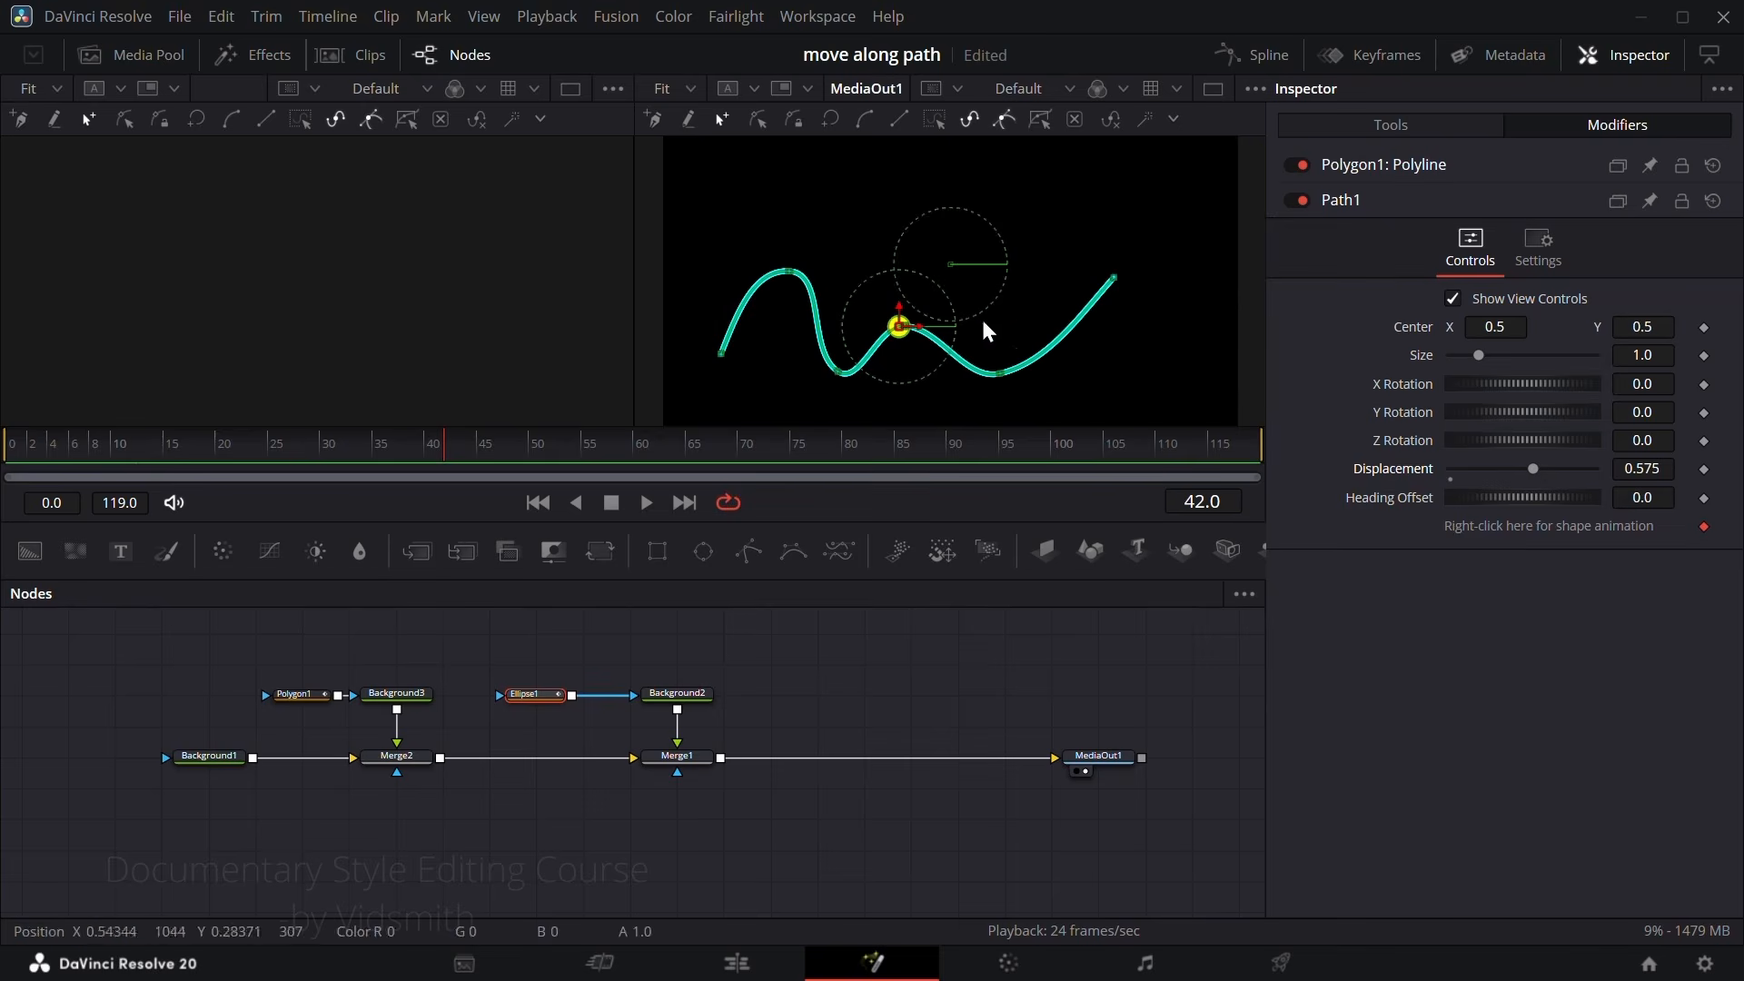
Step: Merge the DaVinci Resolve logo image from the media pool over Merge1's output and space out the MediaIn1 and Merge3 nodes
left_click(96, 59)
left_click_drag(245, 172, 720, 760)
left_click(139, 54)
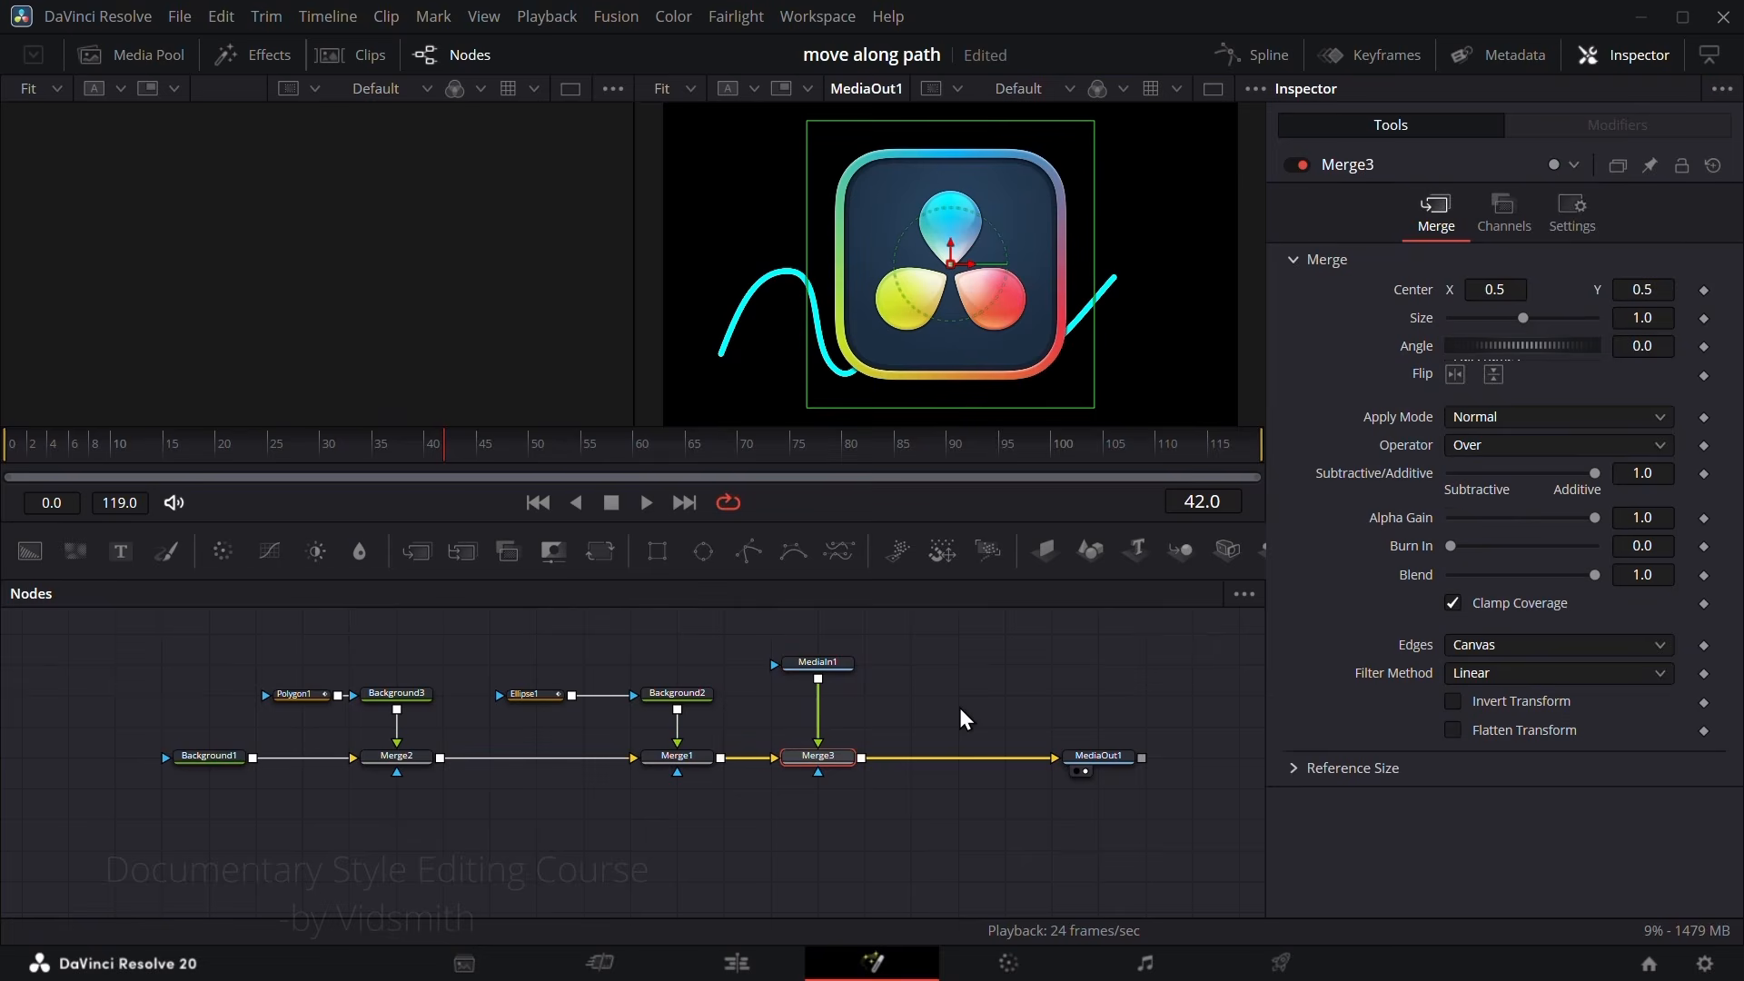
left_click_drag(828, 662, 874, 661)
left_click_drag(834, 758, 881, 760)
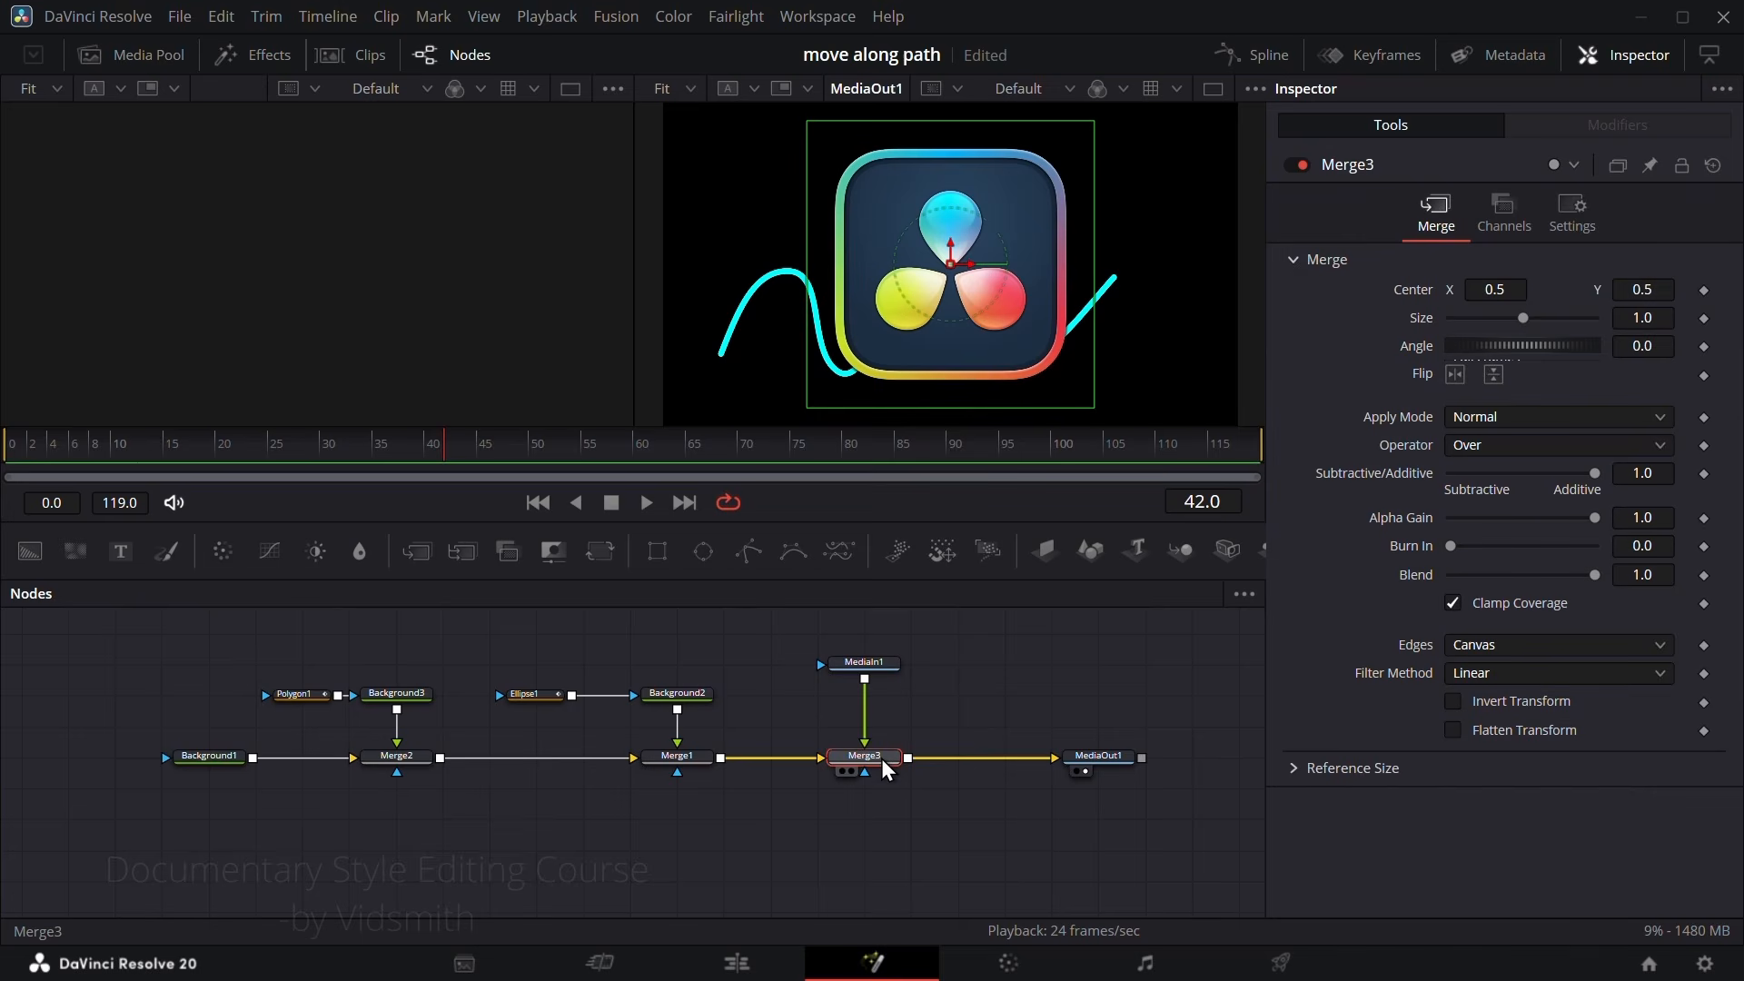
Step: Apply a Path modifier to Merge3's Center and connect its shape to the Value of Polygon1: Polyline
right_click(1410, 291)
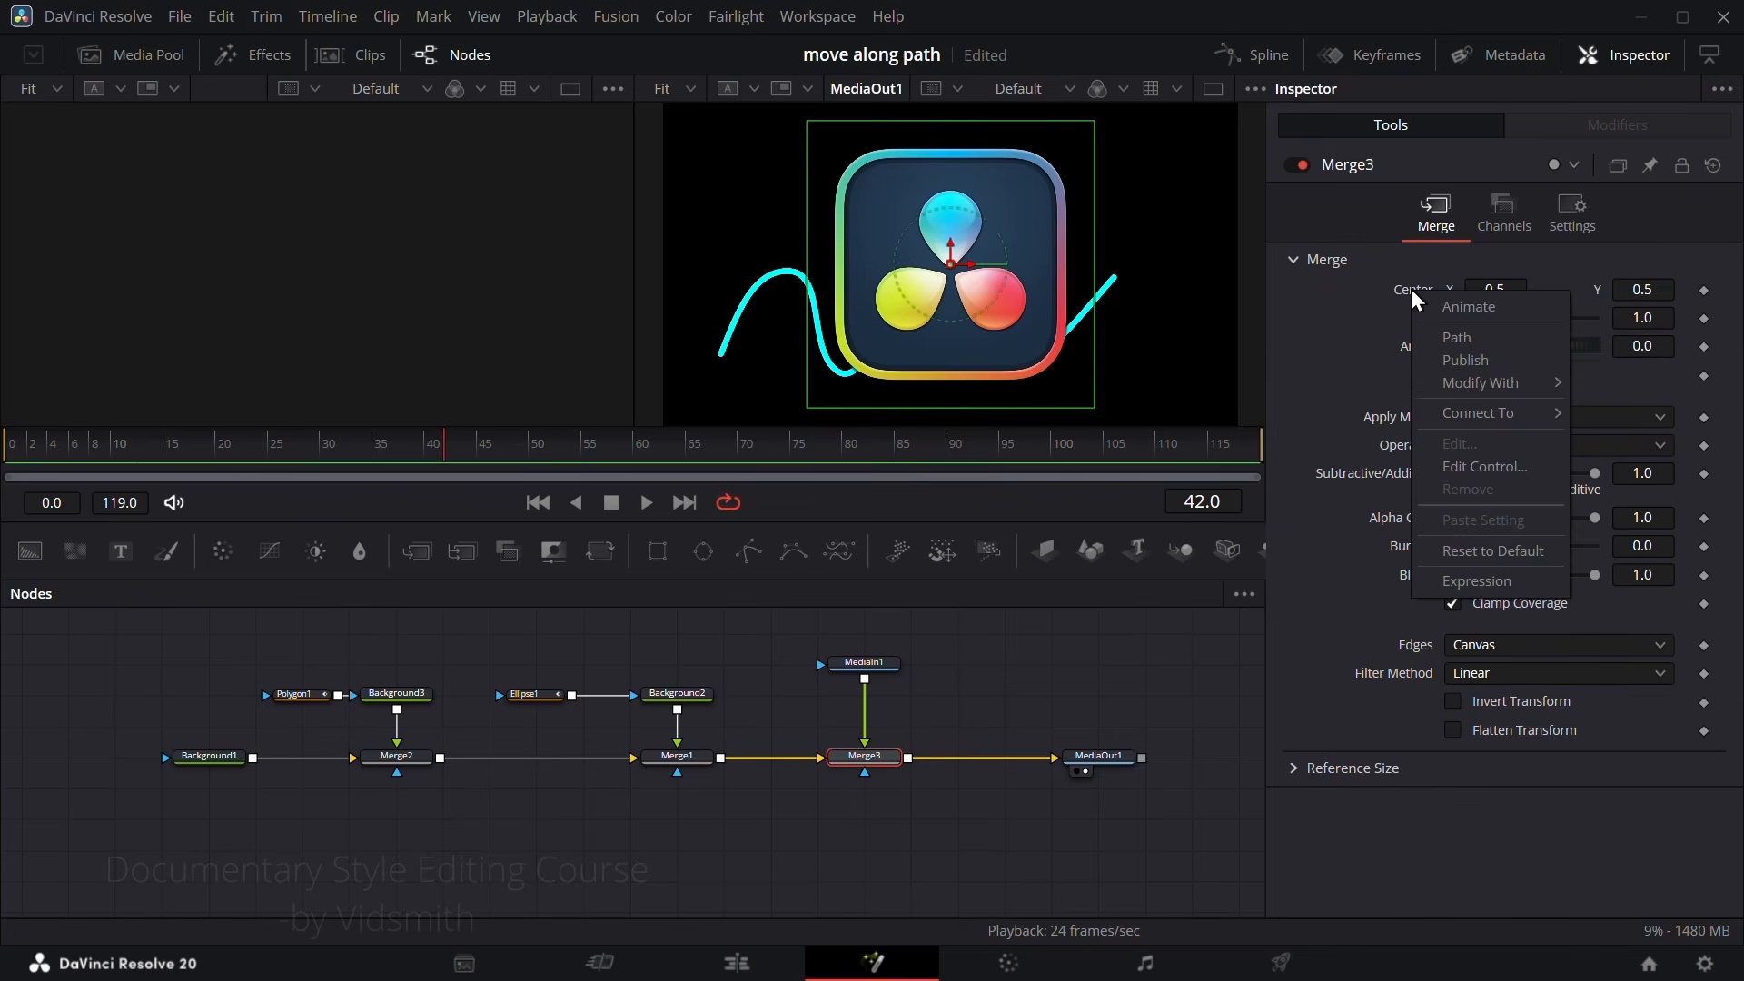
left_click(1459, 338)
left_click(1597, 126)
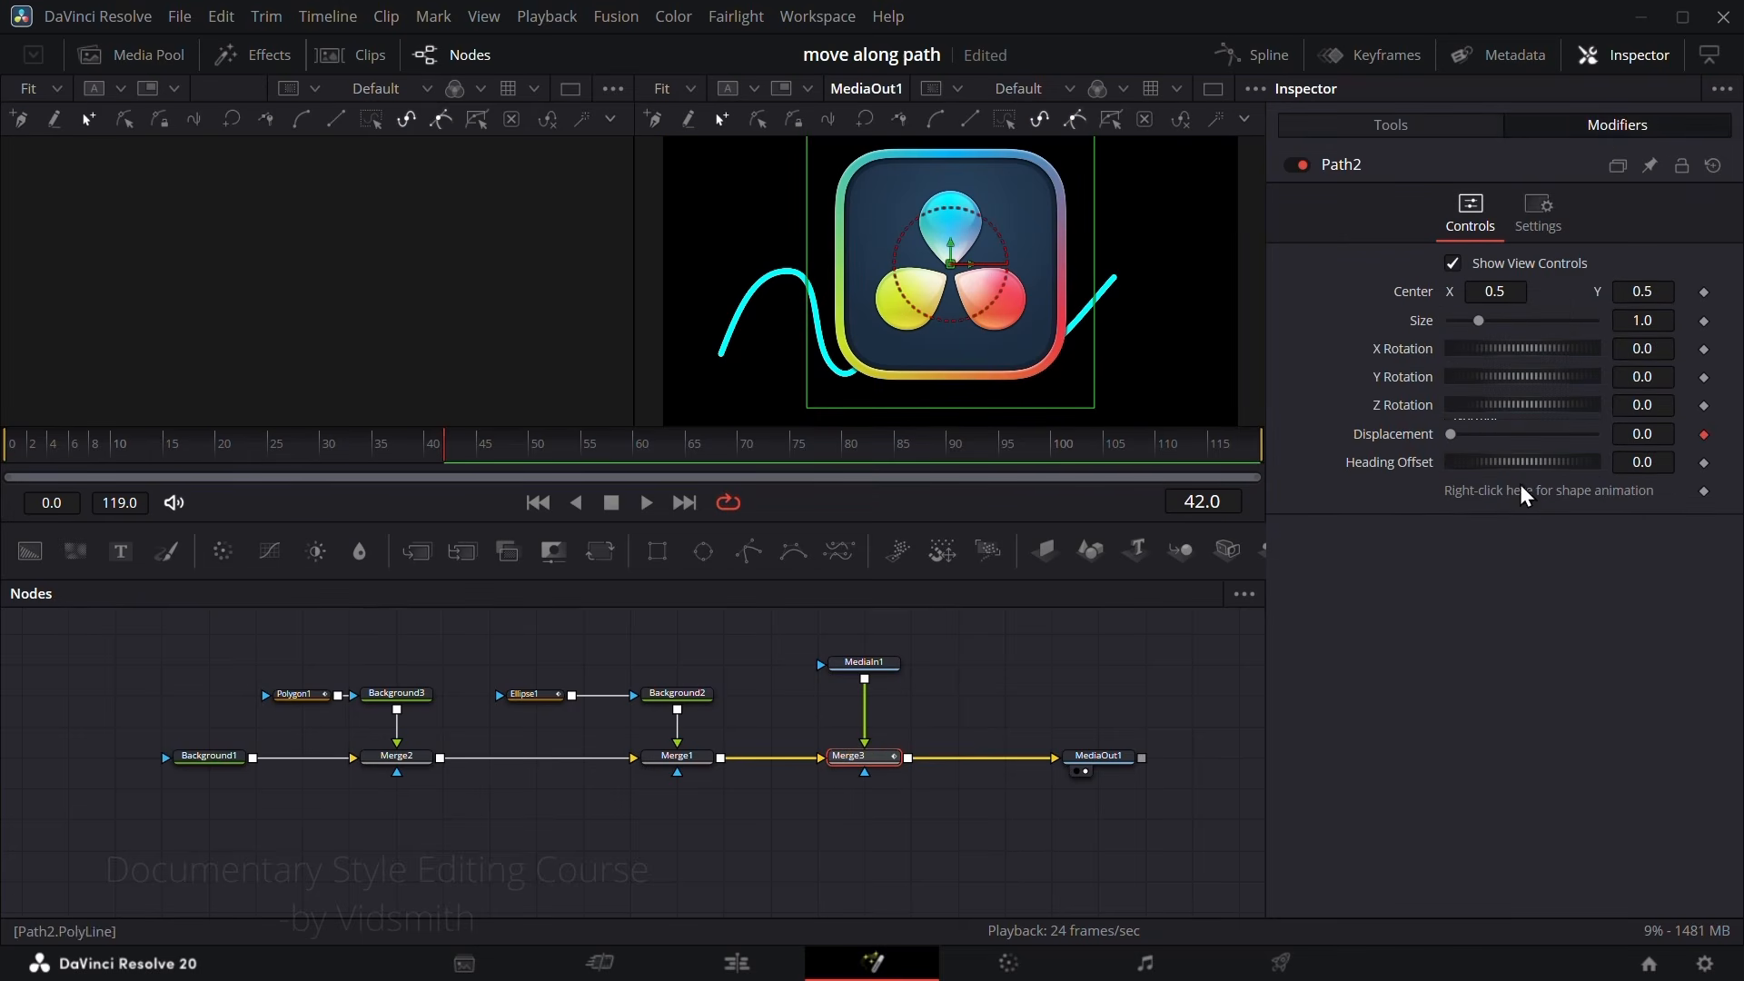
right_click(1567, 492)
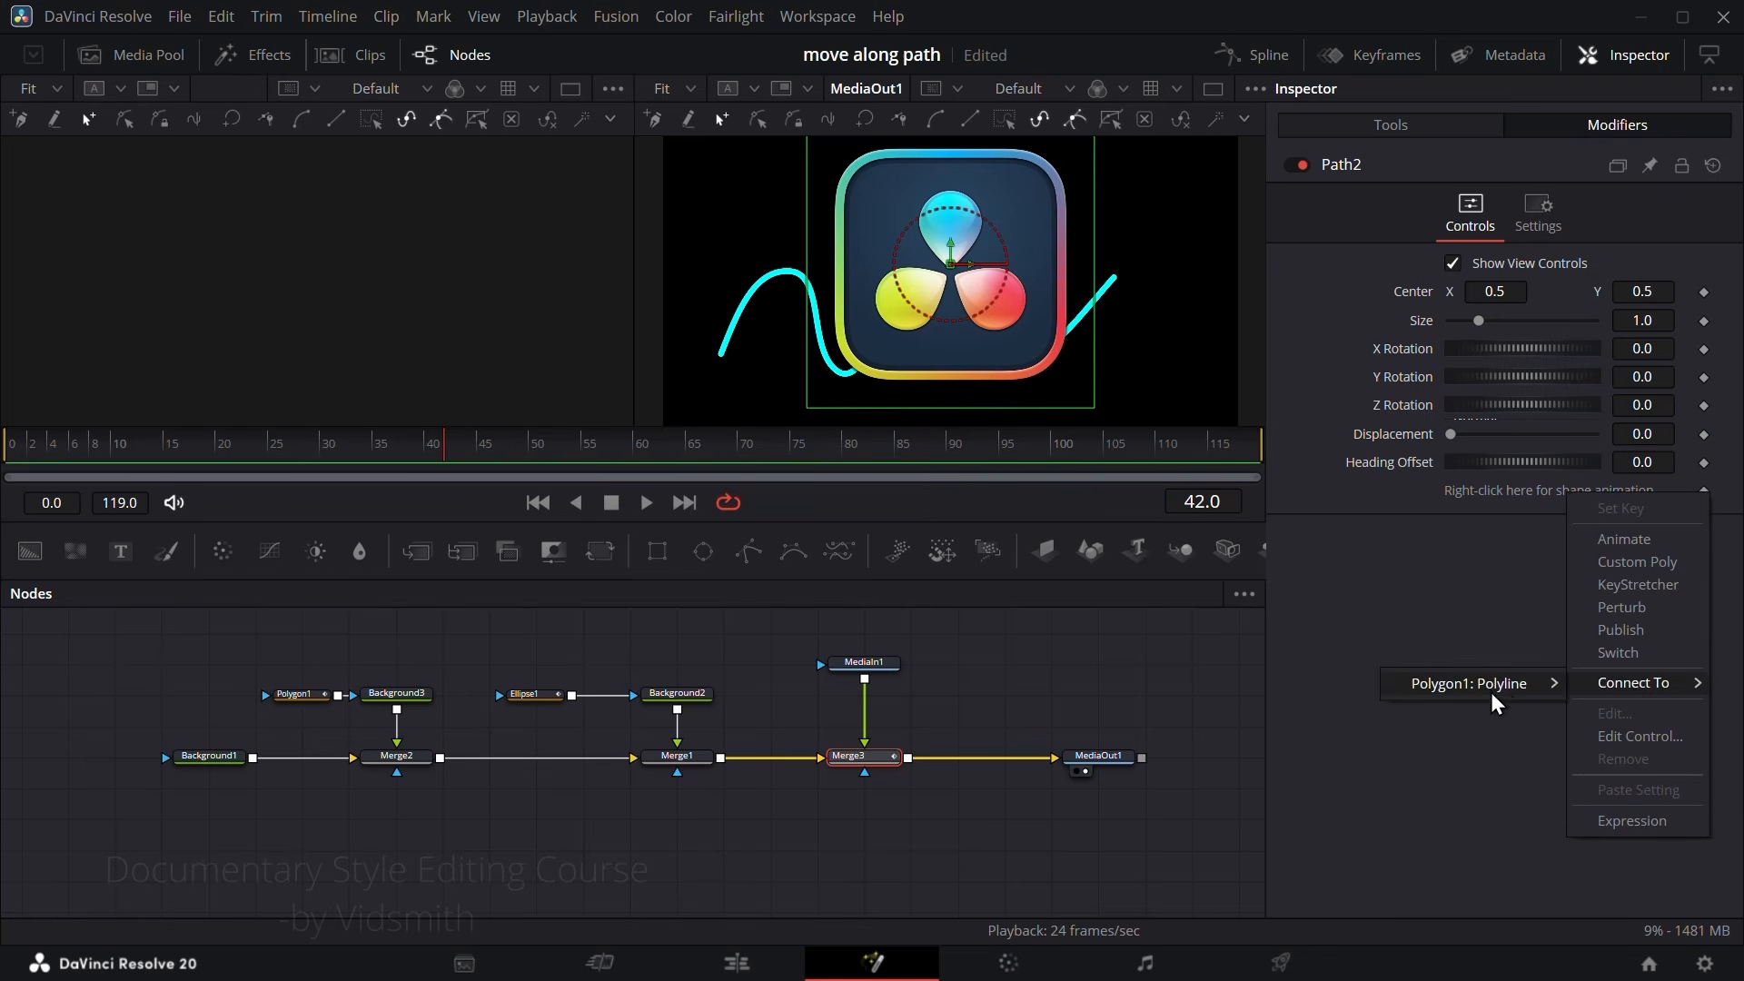
left_click(1501, 685)
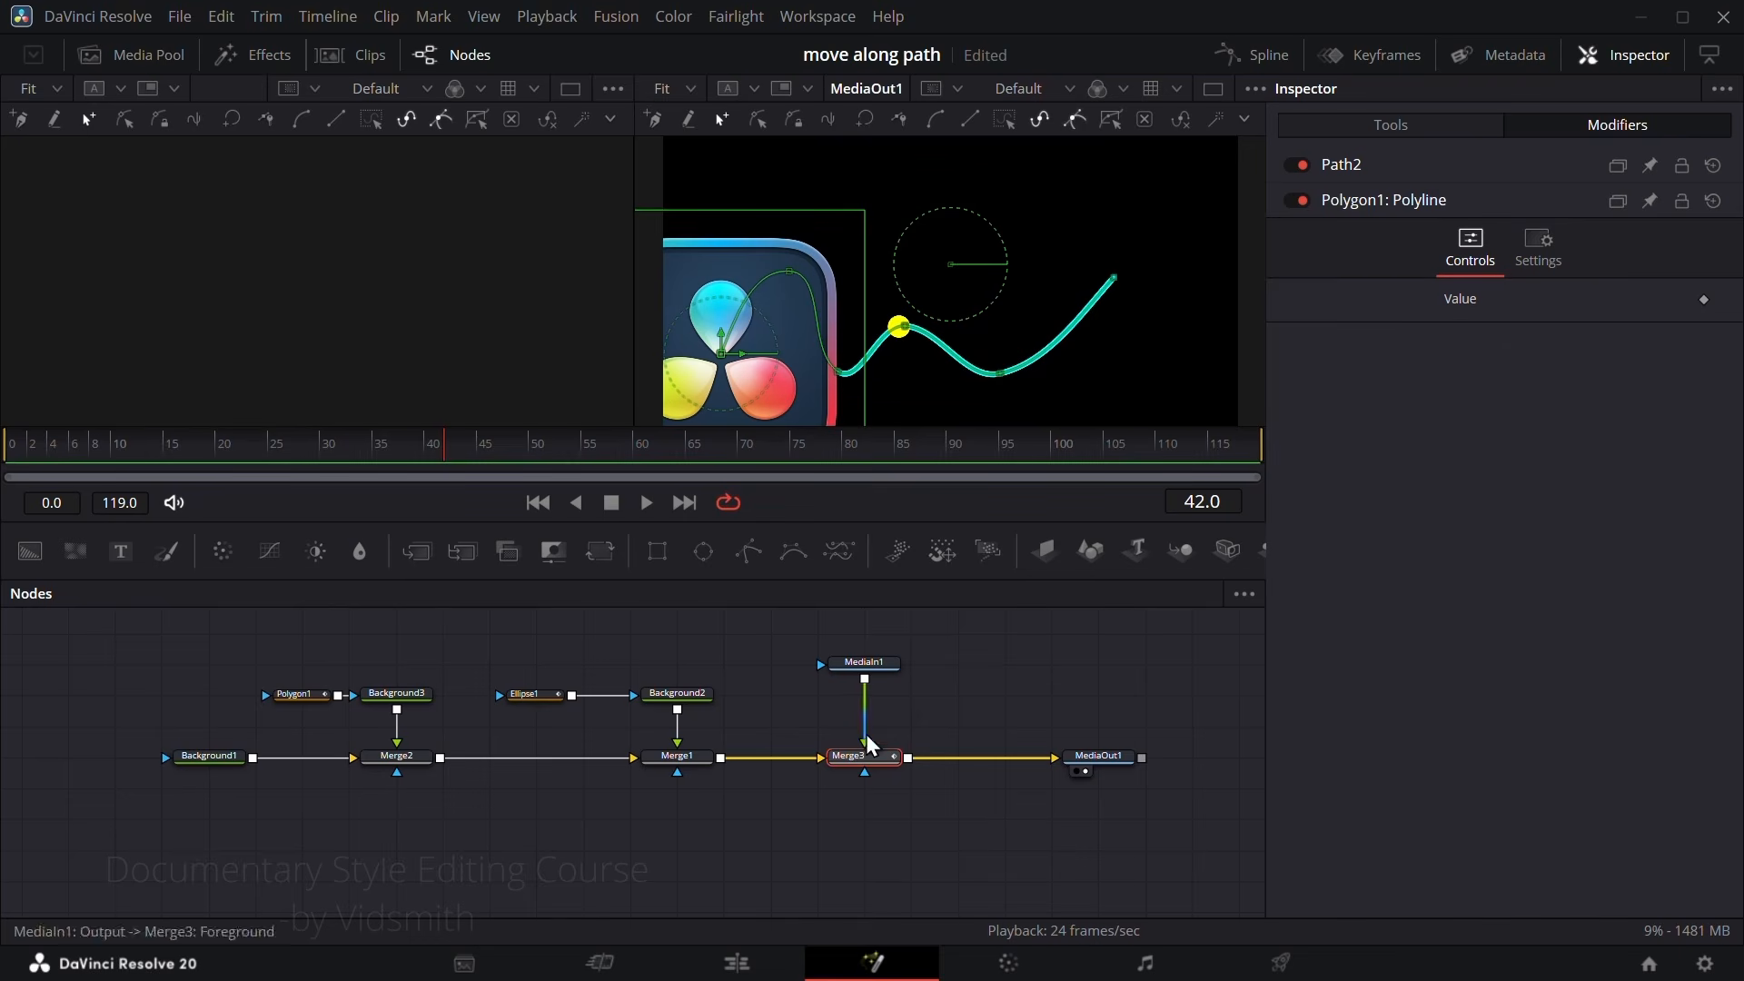
Step: Set Path2's Displacement to 0.693, try smaller and larger path sizes, and reset Size to 1.0
left_click(1334, 162)
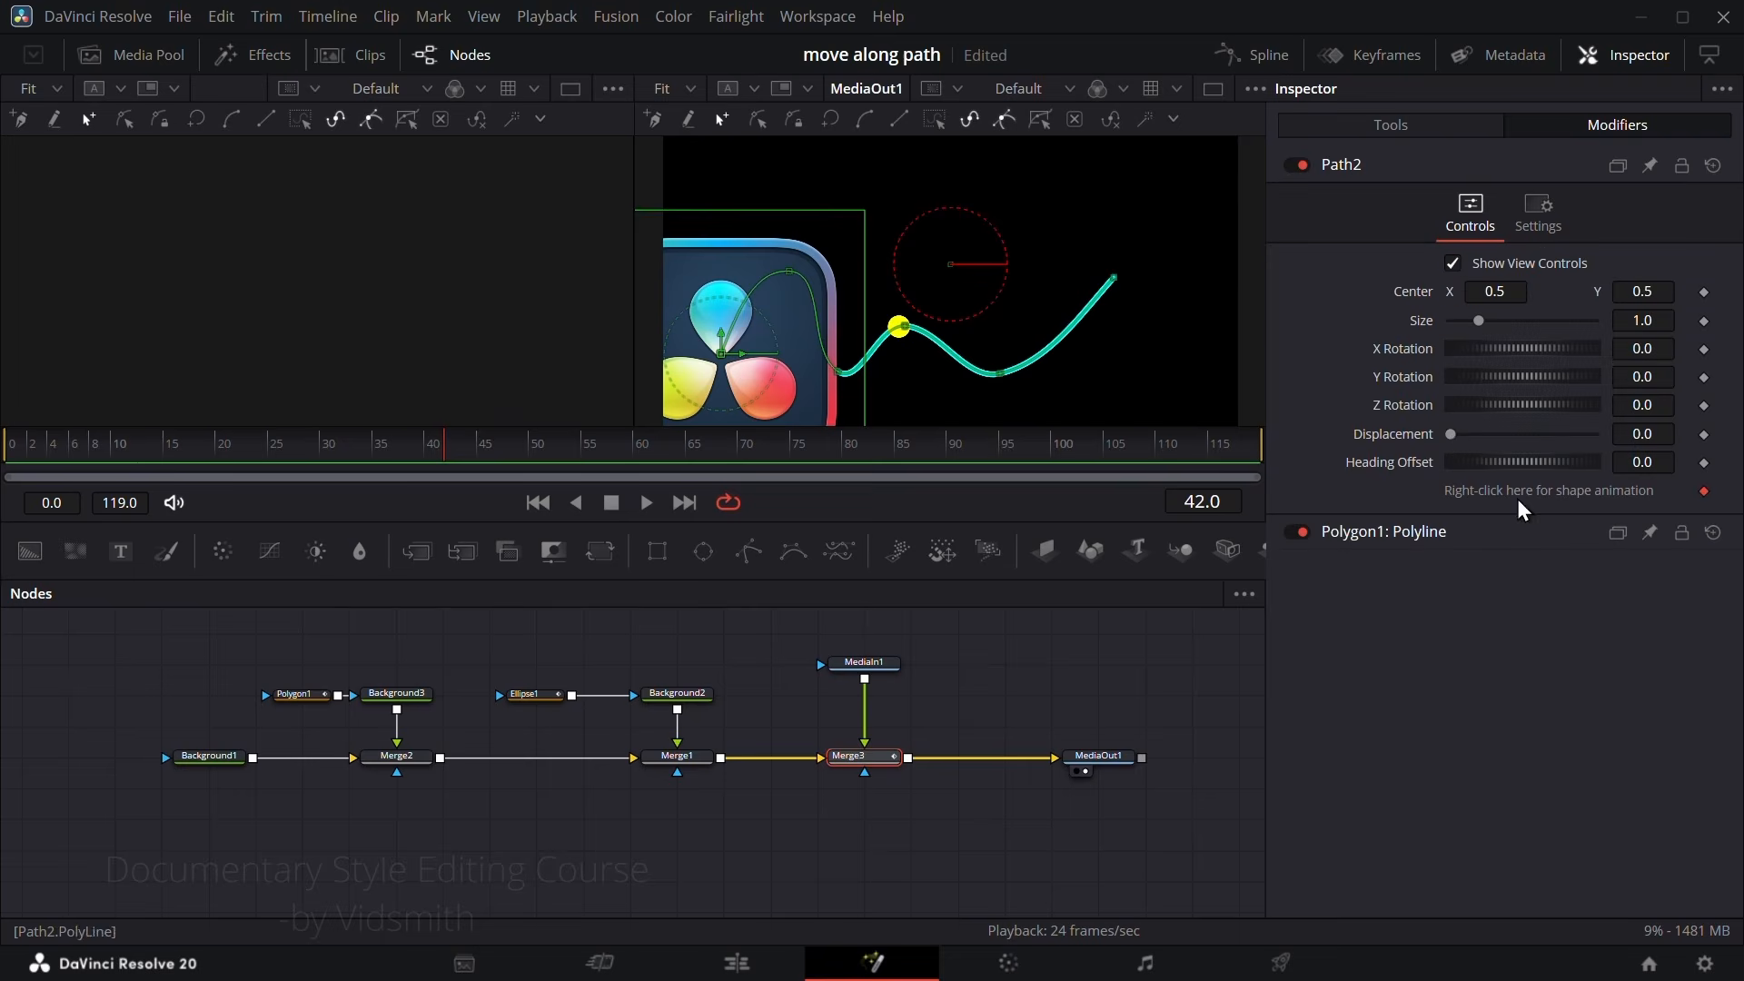
left_click_drag(1451, 438, 1551, 430)
left_click_drag(1479, 320, 1508, 327)
double_click(1422, 321)
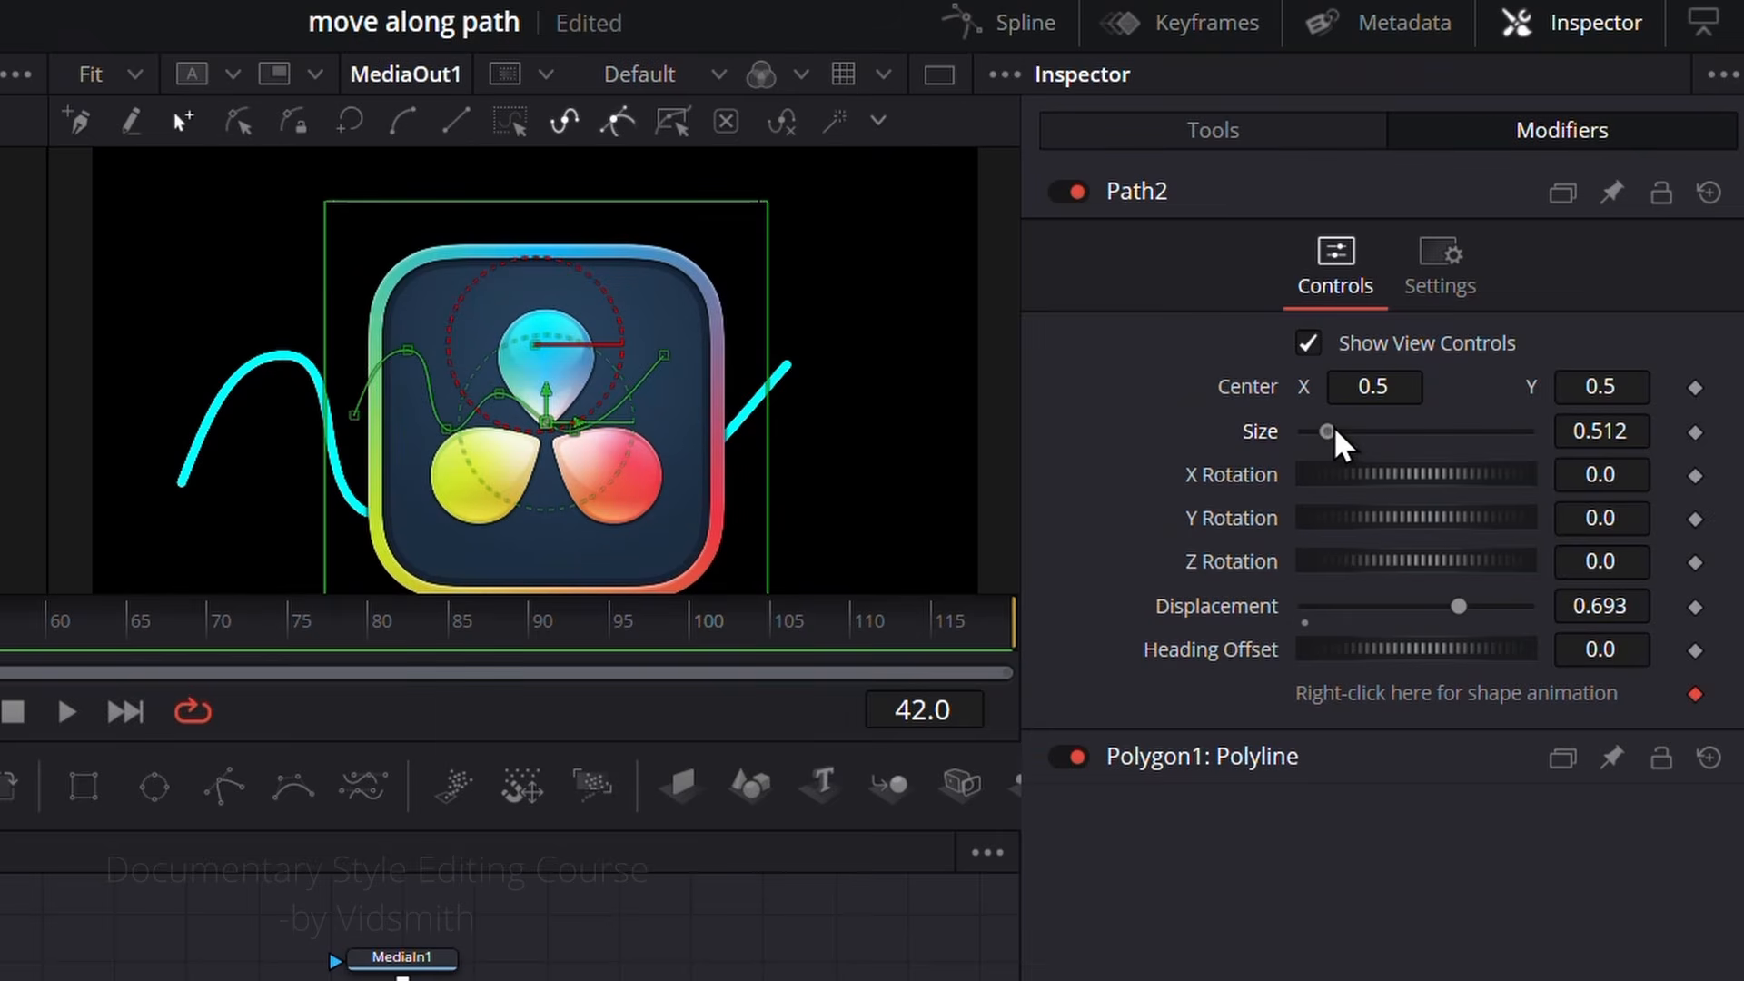
left_click_drag(1335, 435, 1395, 446)
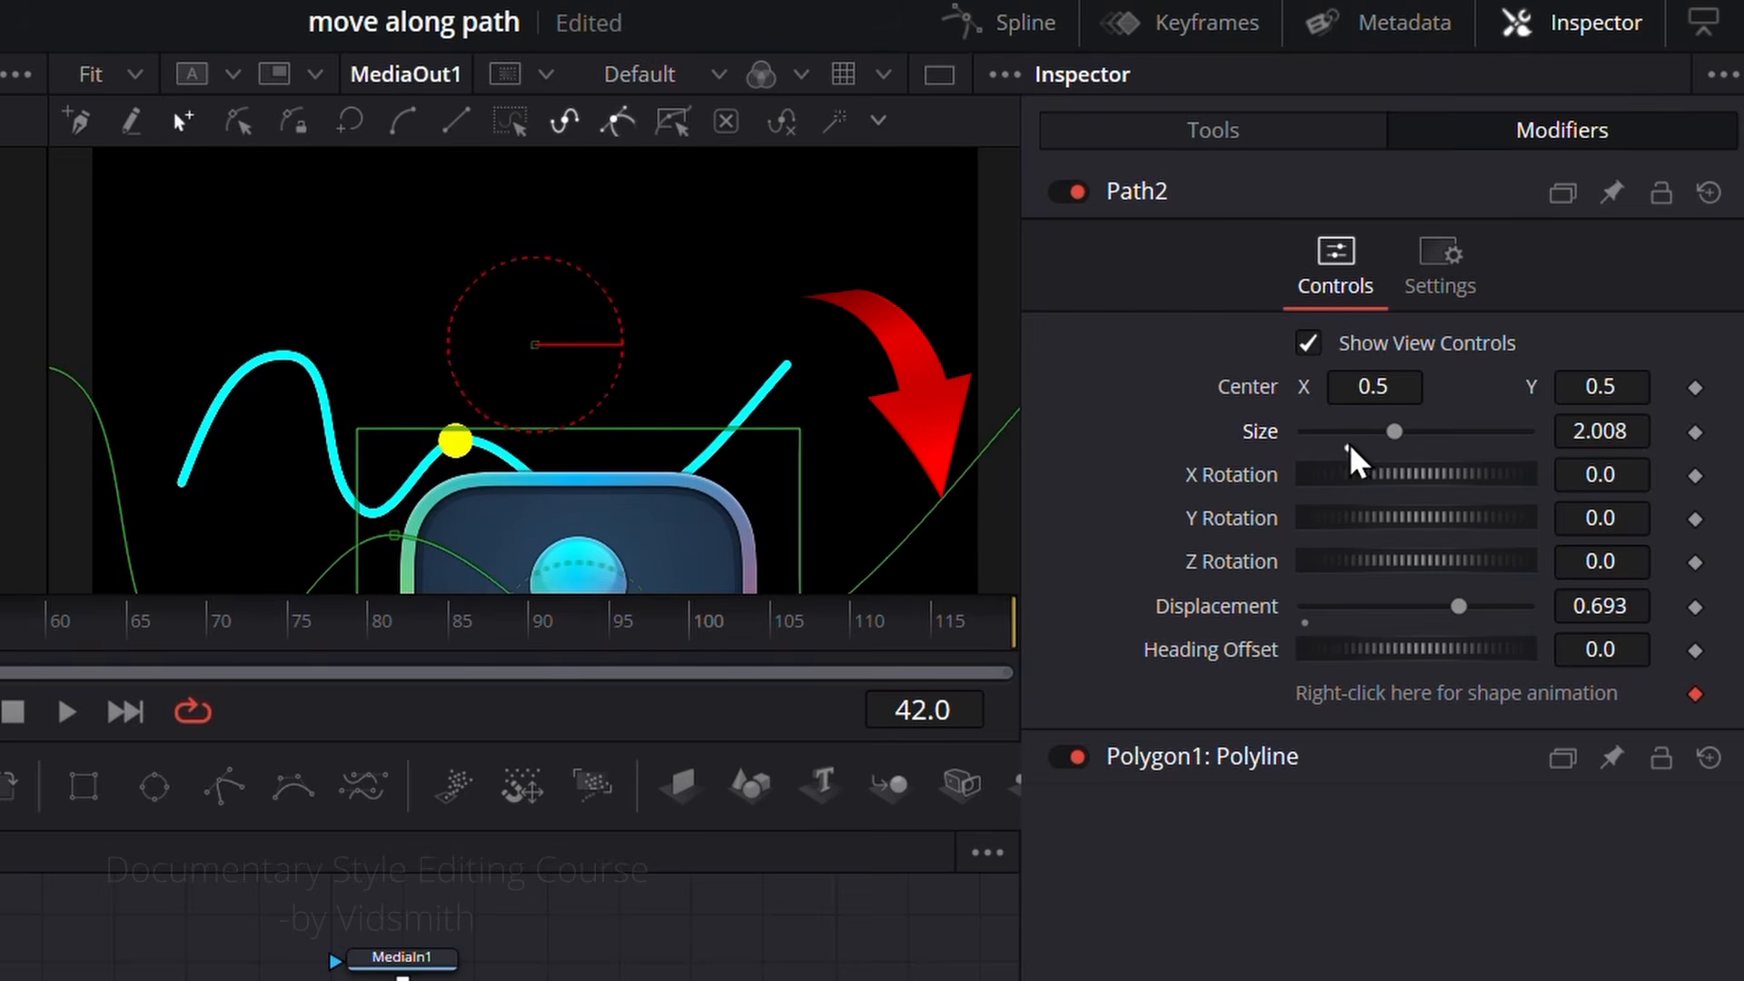
double_click(1265, 434)
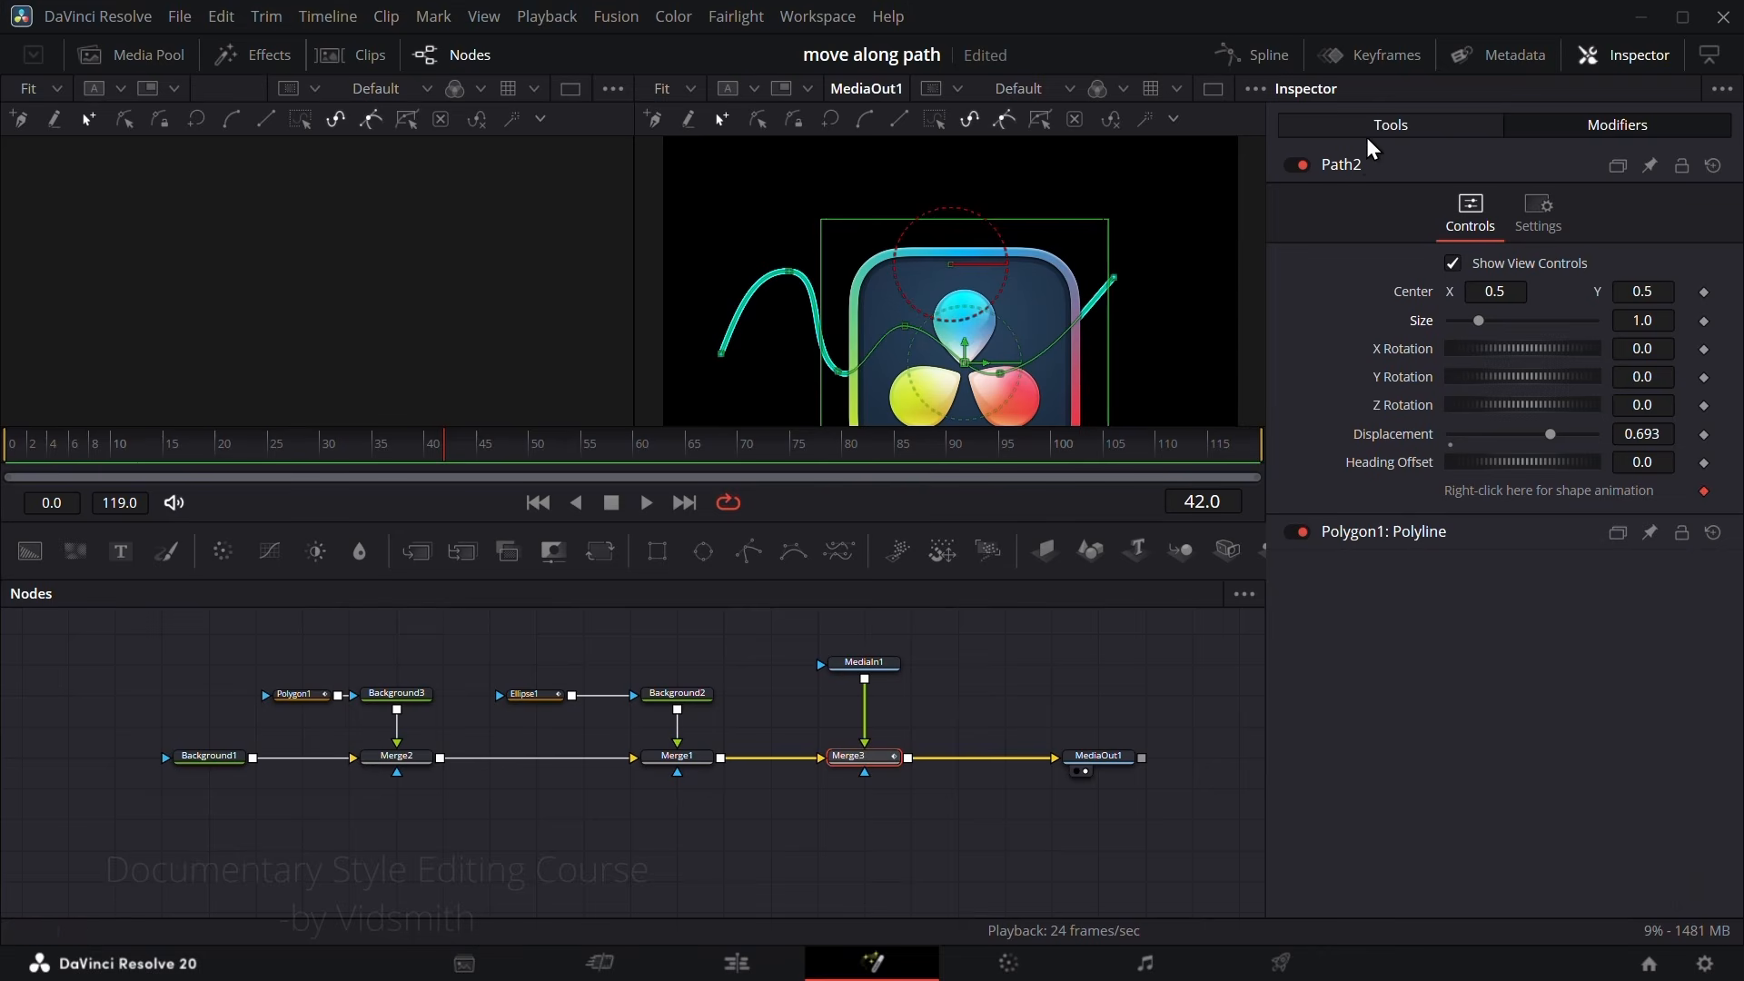
Step: Shrink the logo by setting Merge3's Size to 0.14 and set Path2's Displacement to 1.0
left_click(1373, 124)
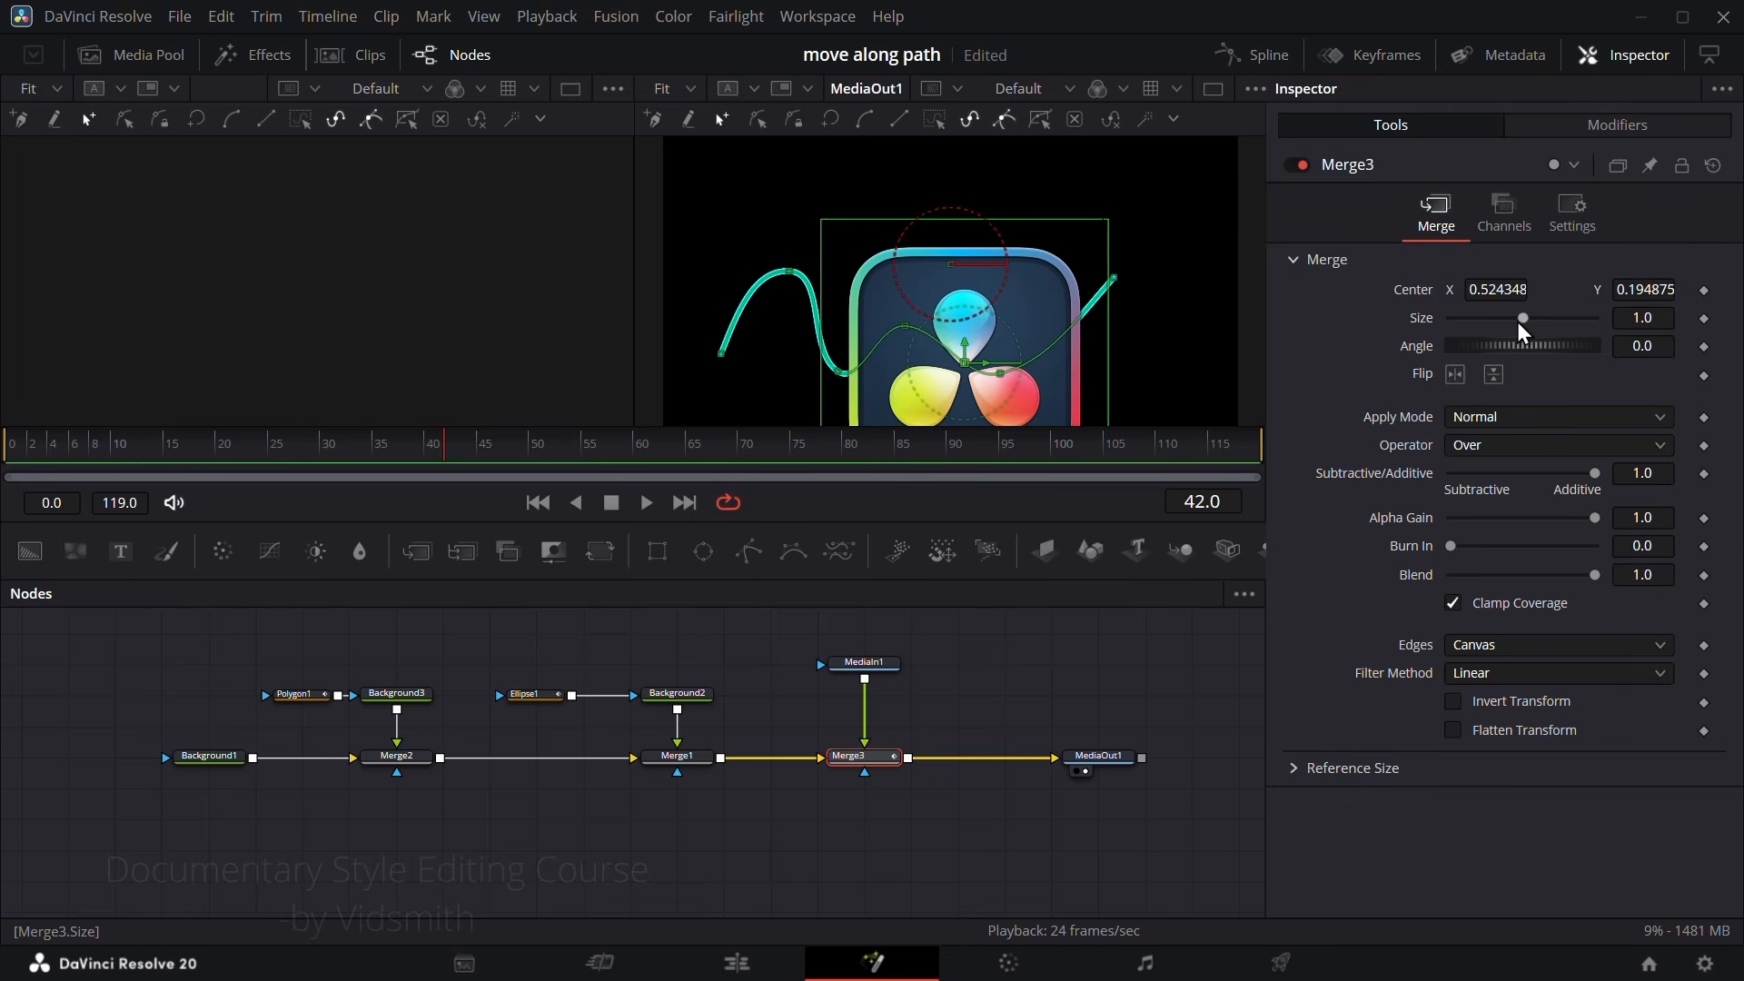
left_click_drag(1522, 319, 1453, 330)
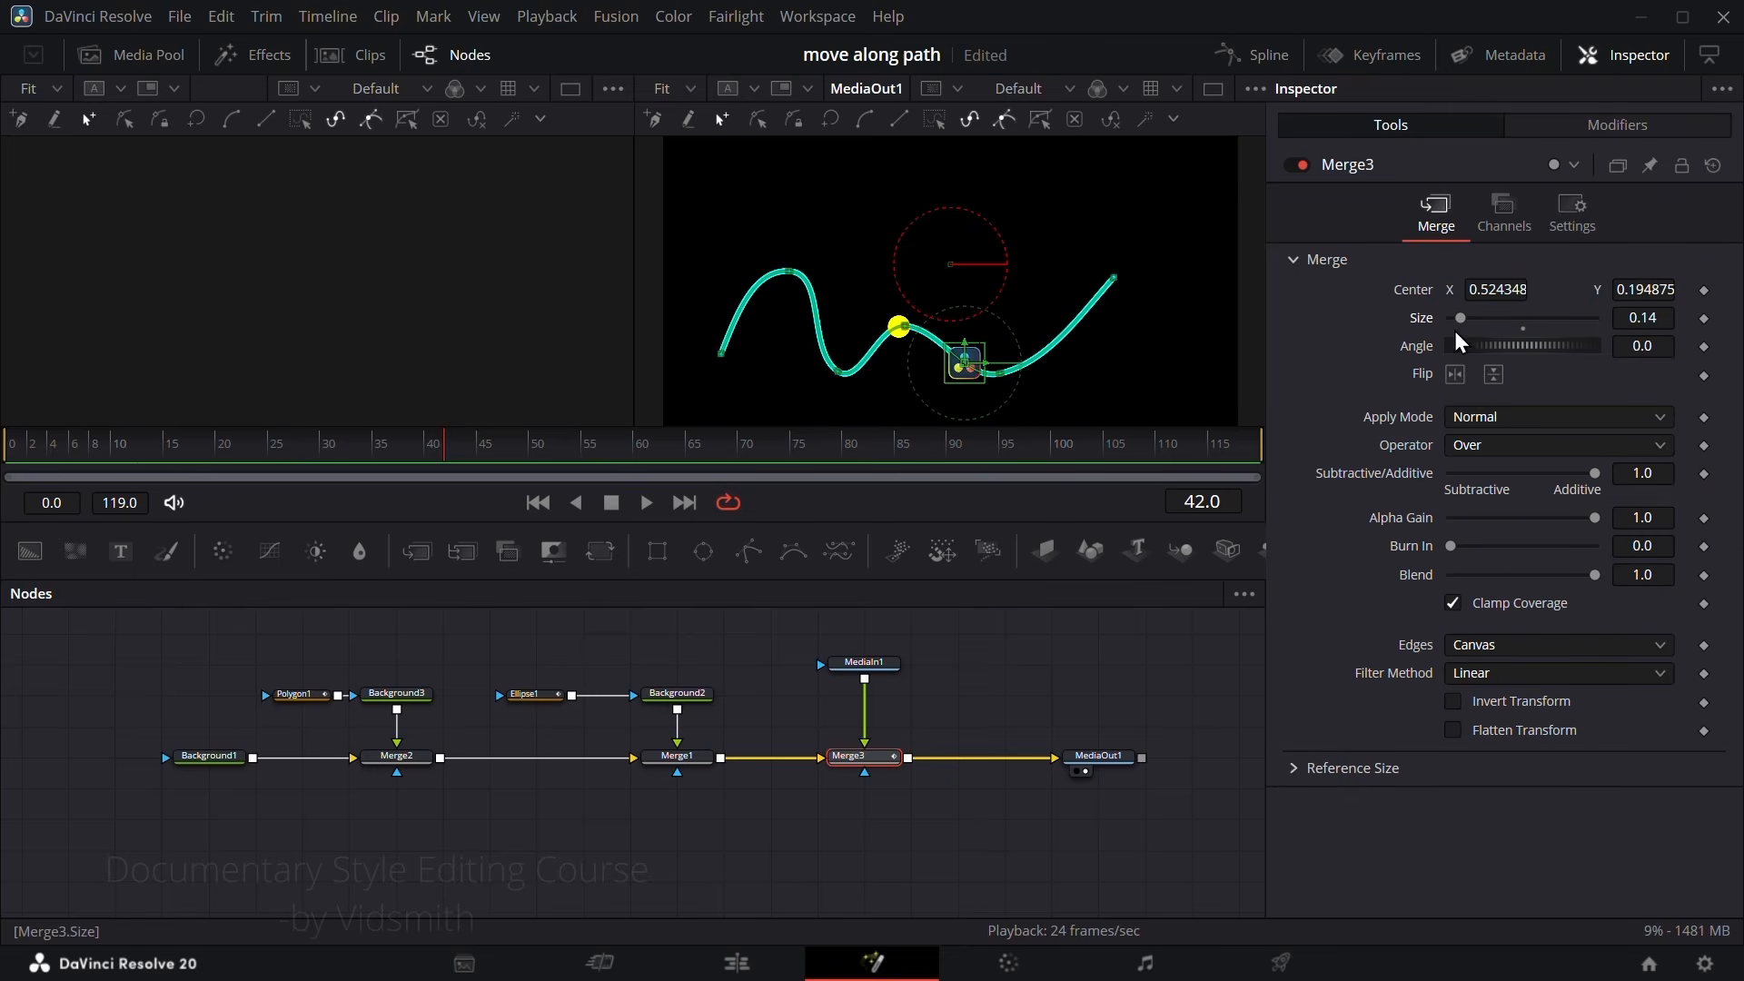
left_click(1606, 130)
left_click_drag(1551, 439, 1611, 414)
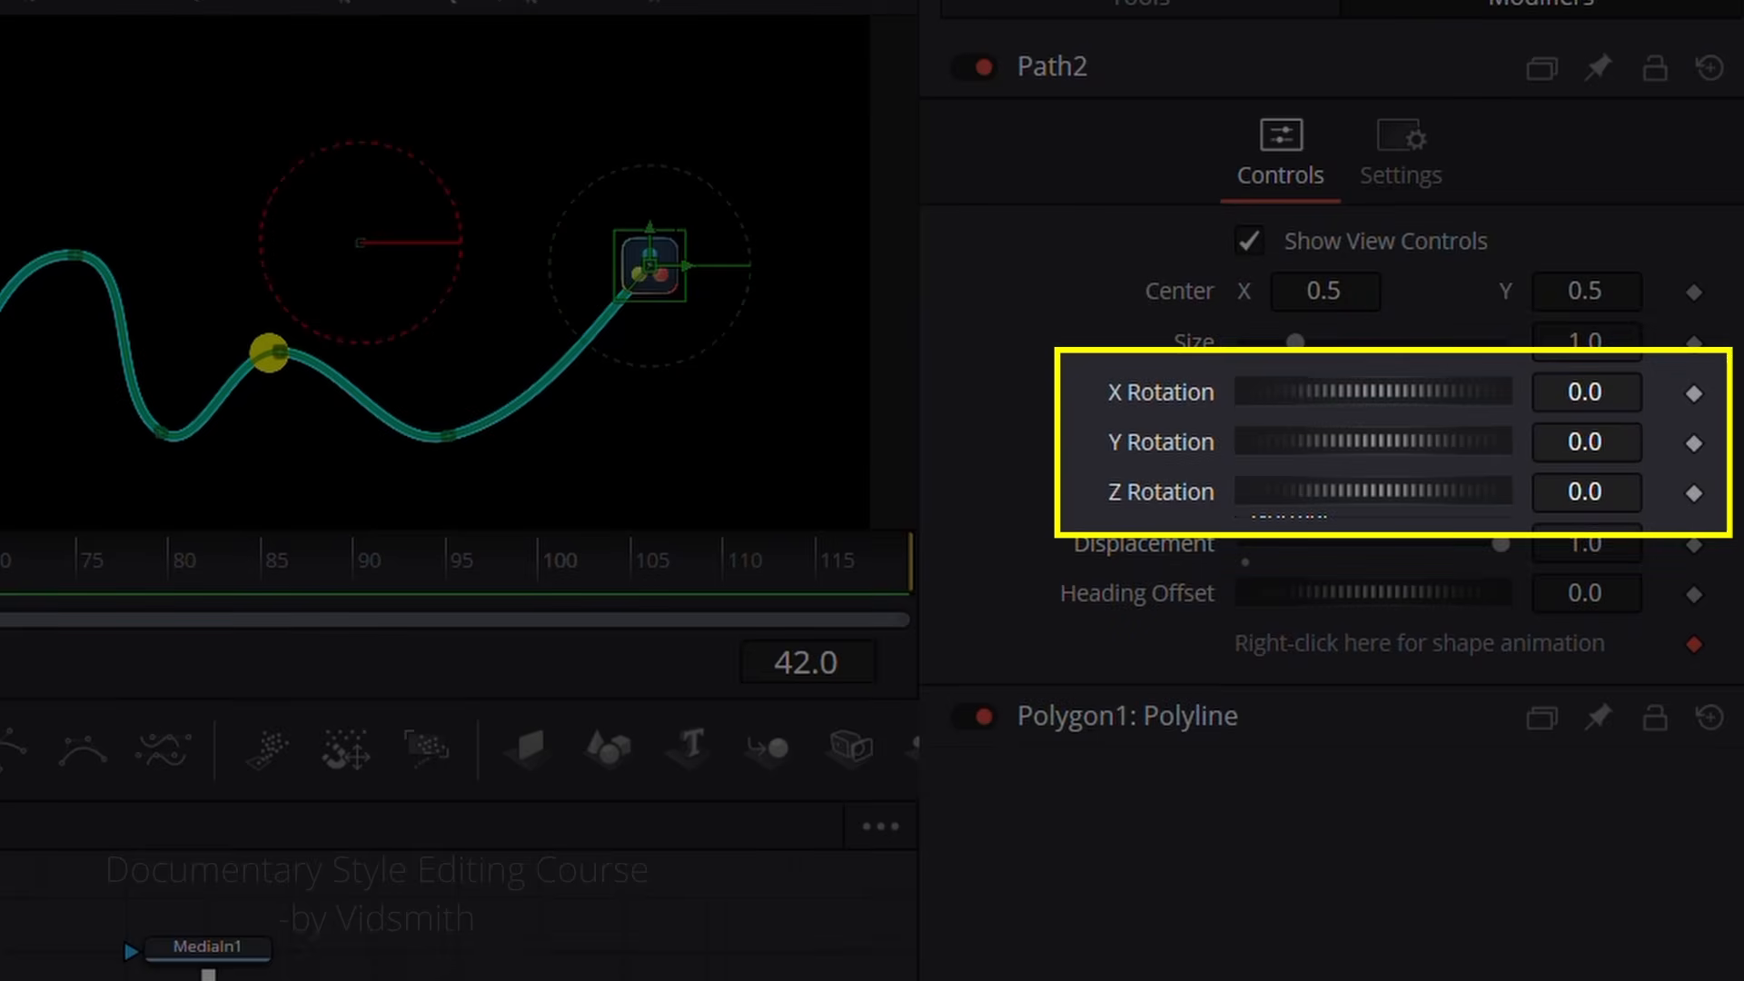
Step: Try Path2's Heading Offset and set its Displacement to 0.677 for the arrow
left_click_drag(1379, 586, 1406, 592)
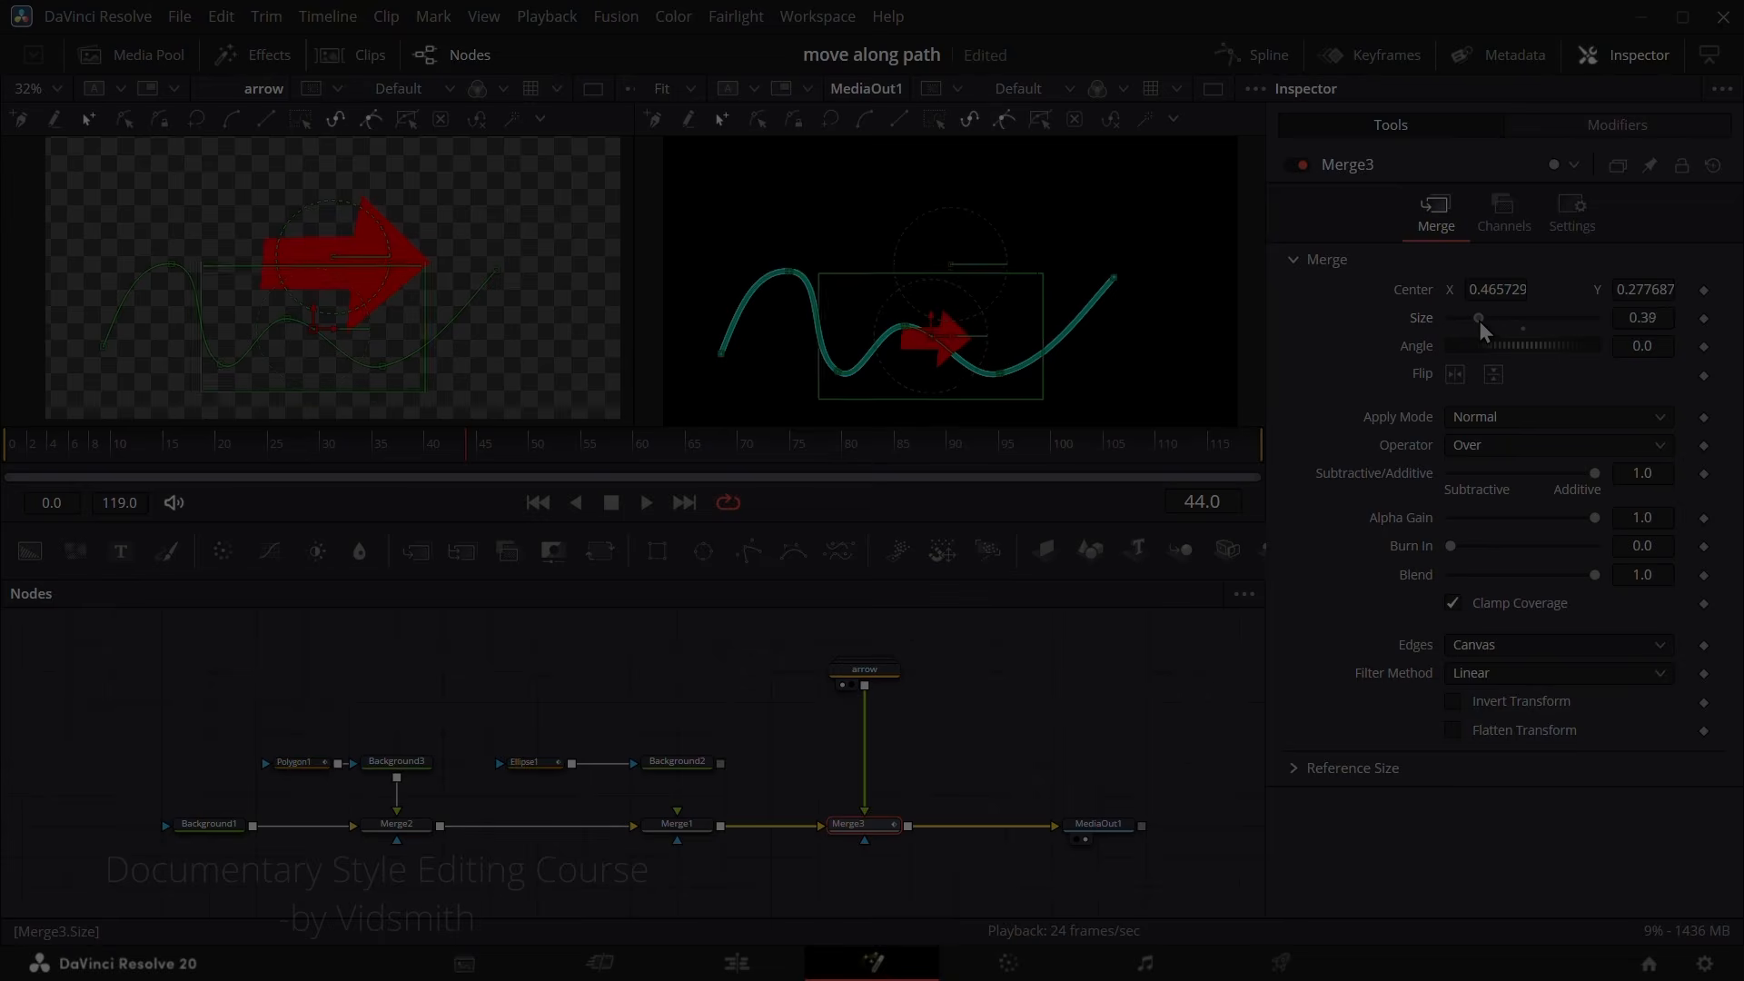
left_click(1593, 121)
left_click_drag(1538, 434, 1515, 472)
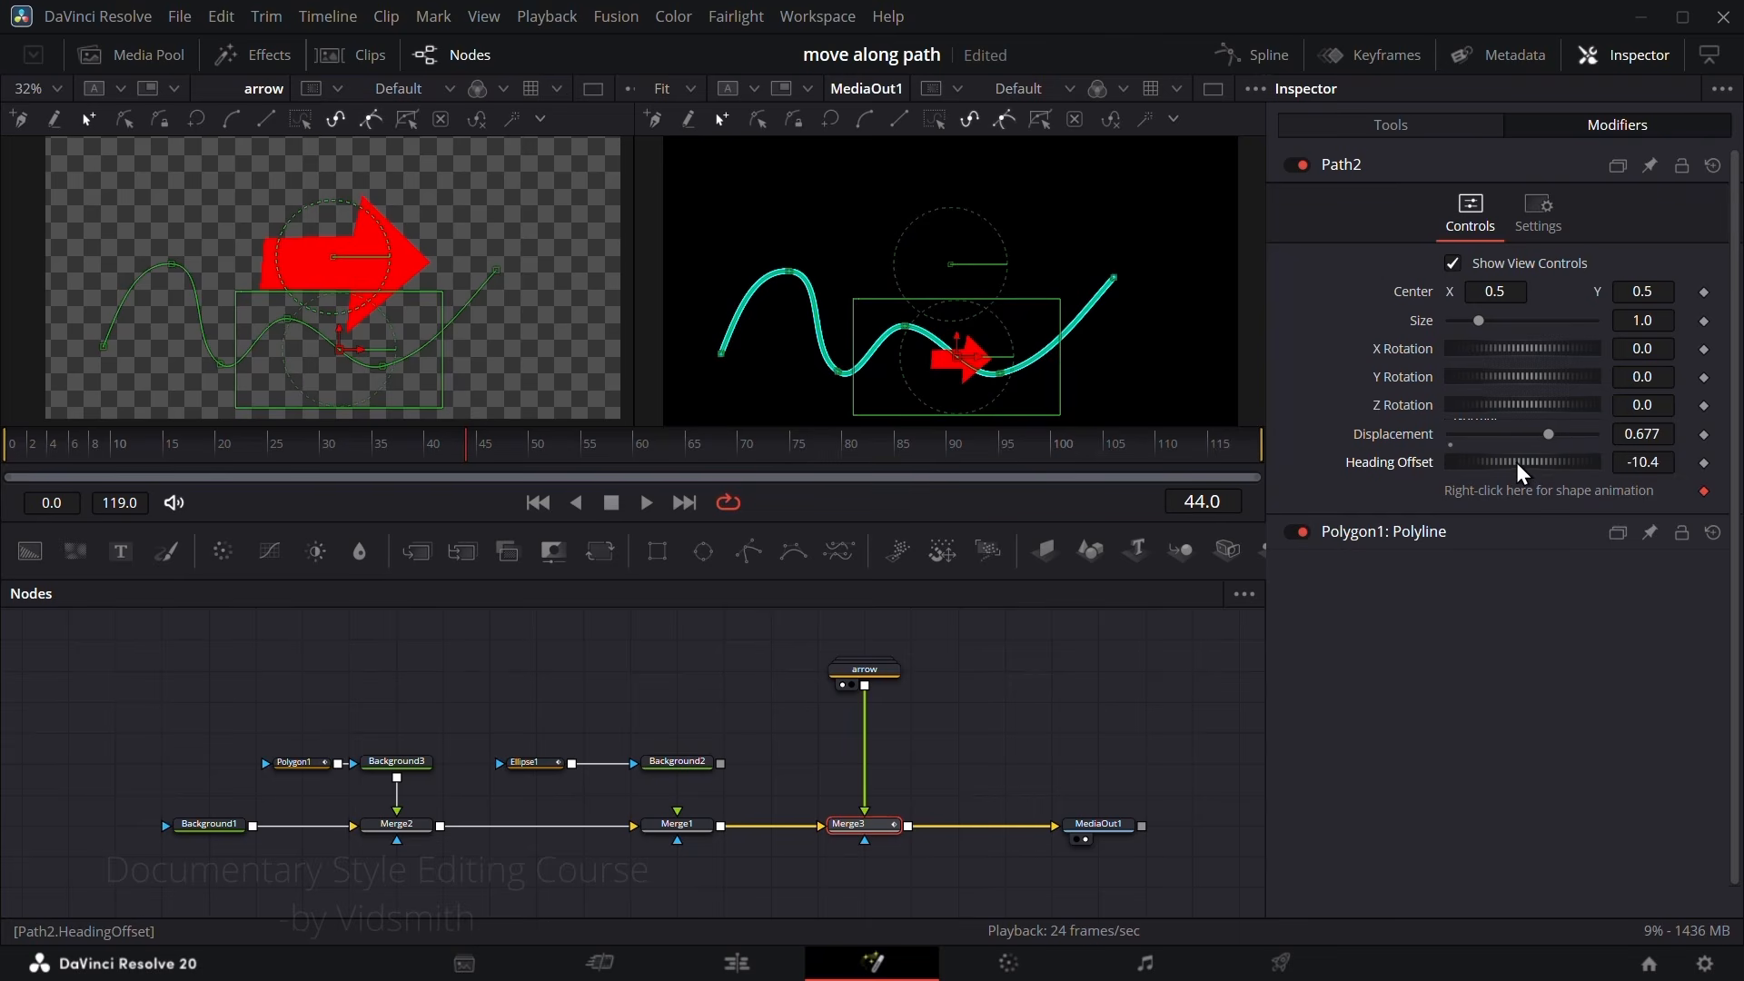
Step: Tilt Merge3's Angle to 5.2 as a test and connect the Angle to Path2's Heading
left_click(1403, 122)
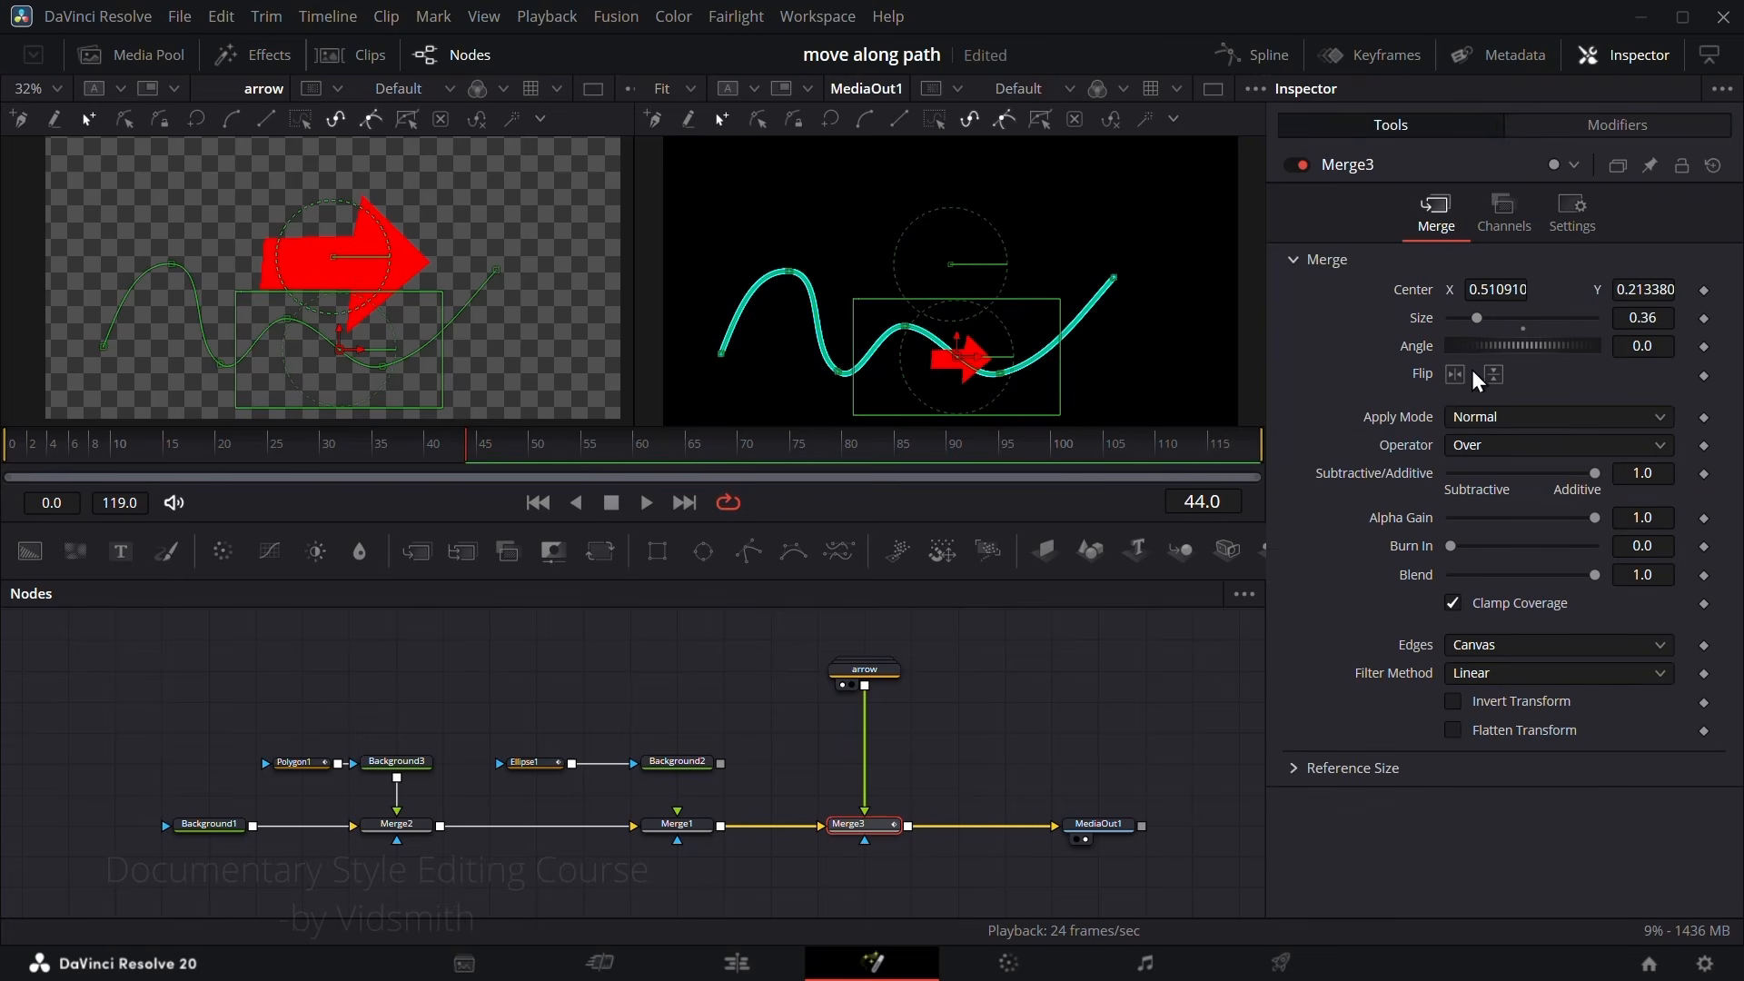
left_click_drag(1448, 353, 1504, 347)
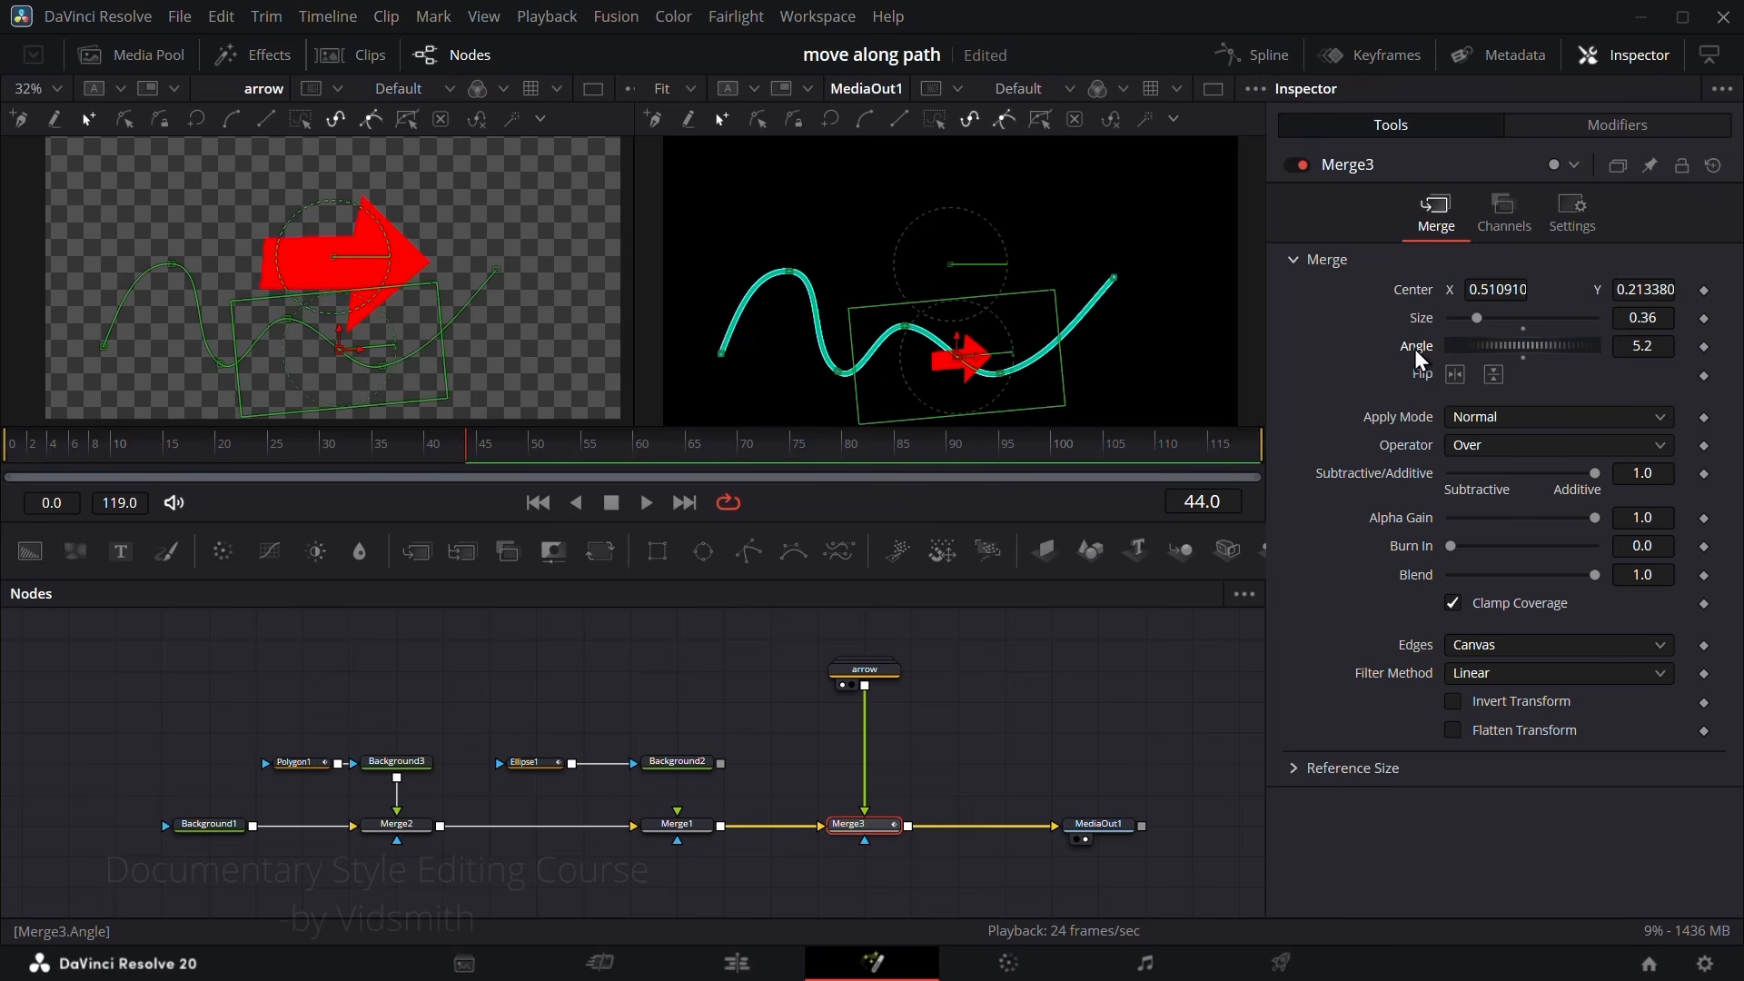
right_click(1415, 351)
mouse_move(1511, 477)
mouse_move(1639, 498)
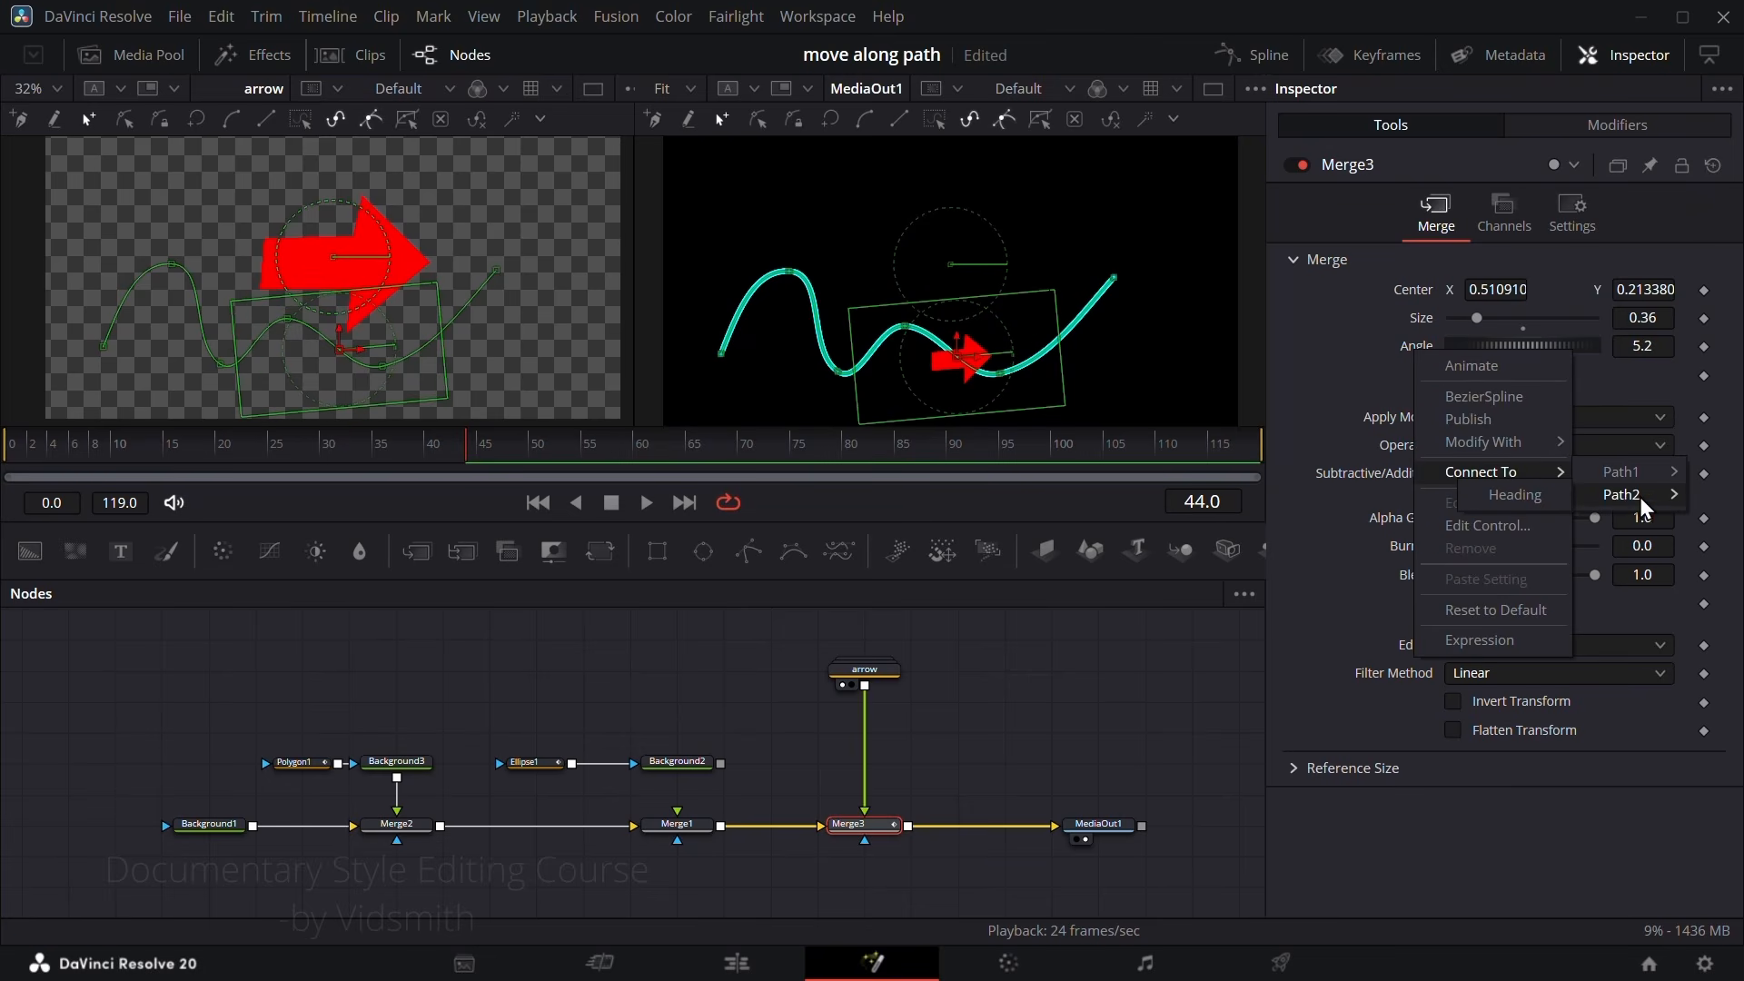
left_click(1528, 501)
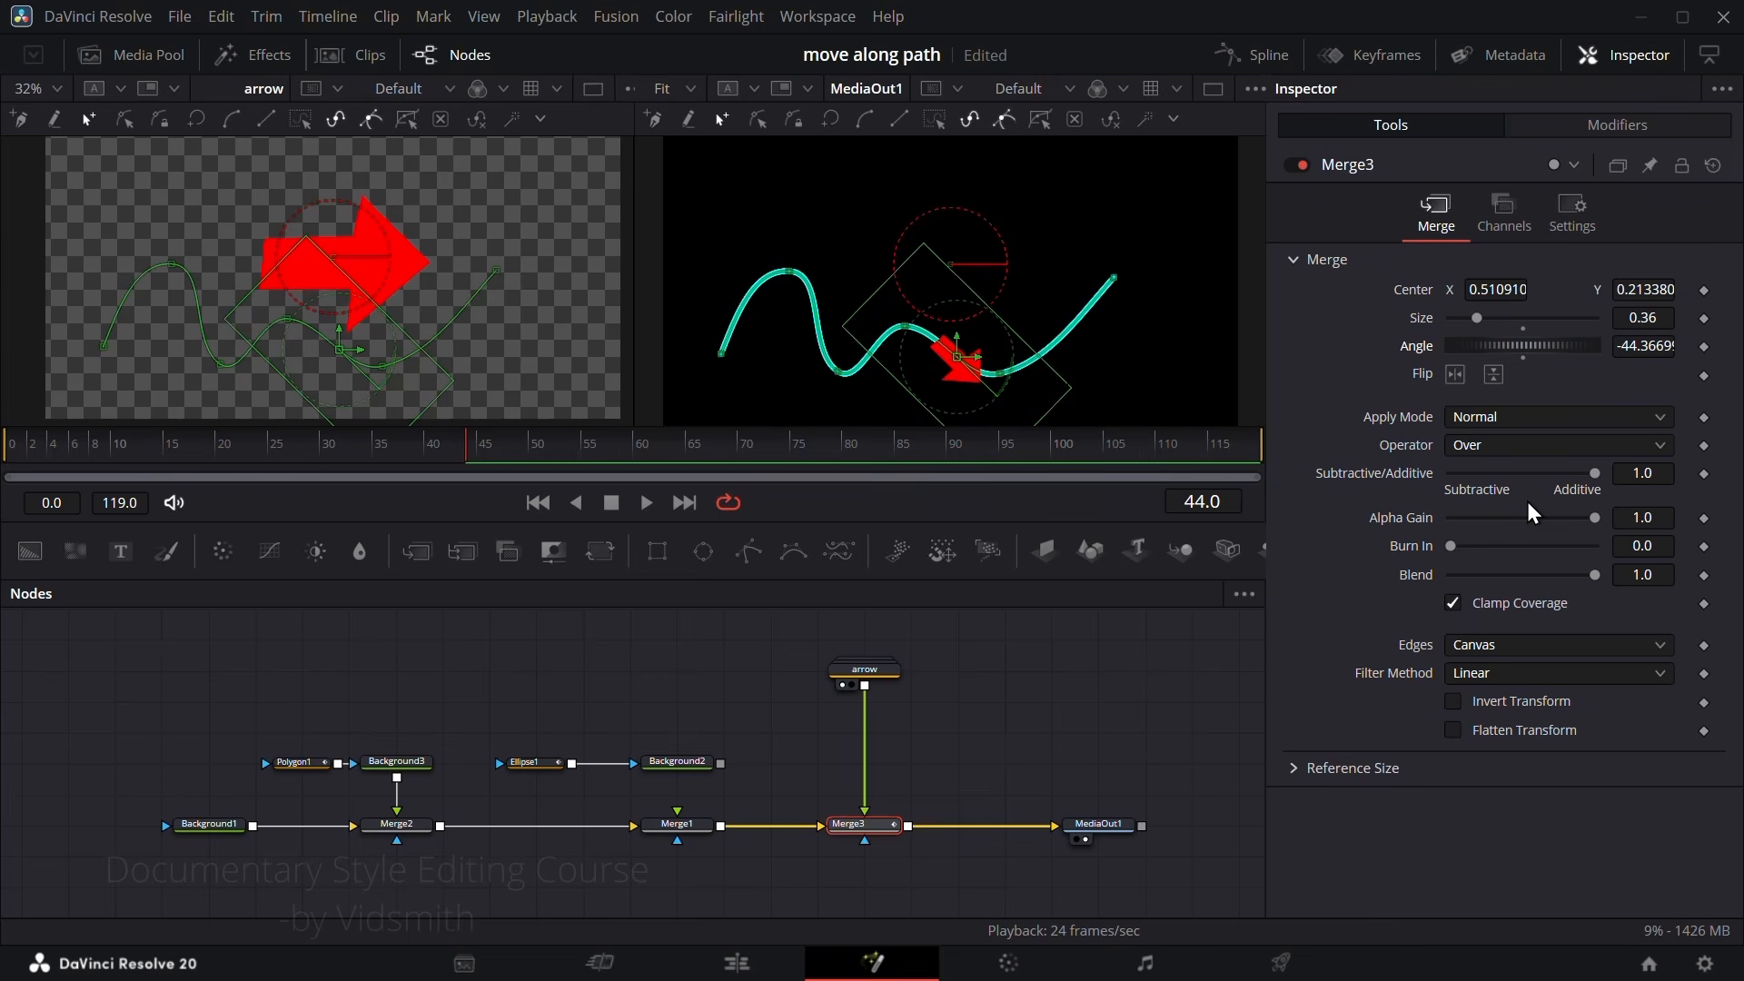
Step: Vary Path2's Displacement to check how the arrow rotates as it travels along the curve
left_click(1583, 131)
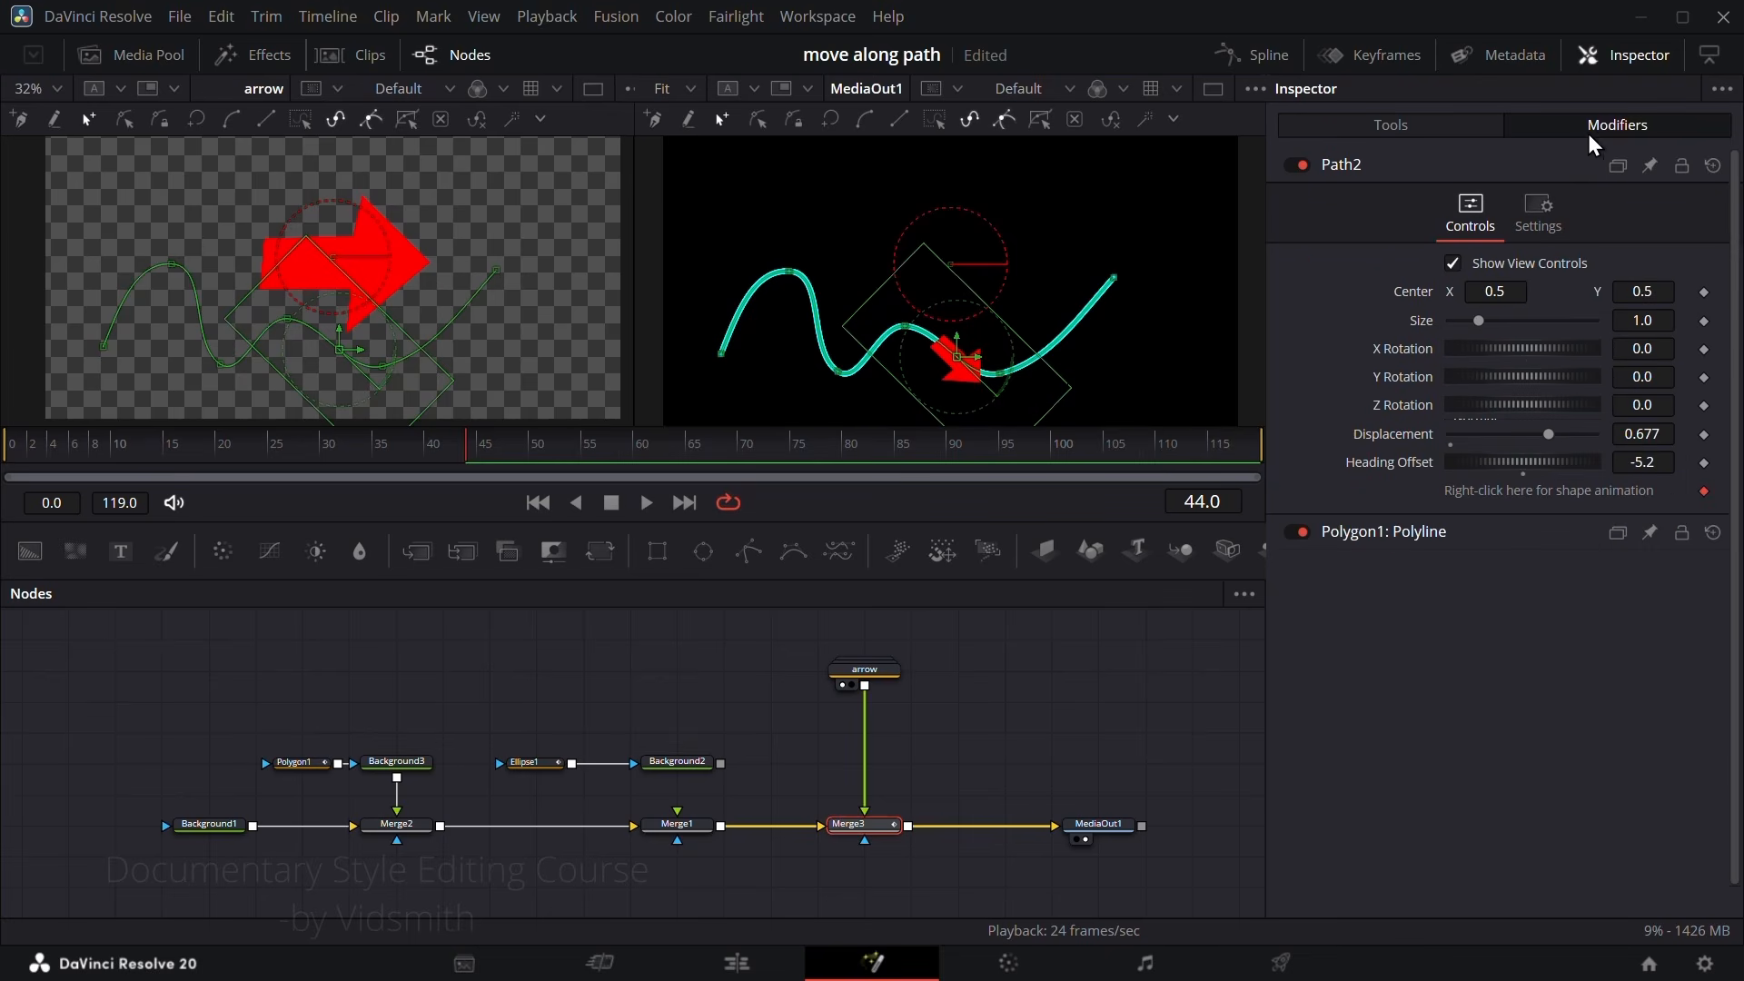
left_click_drag(1545, 434, 1472, 463)
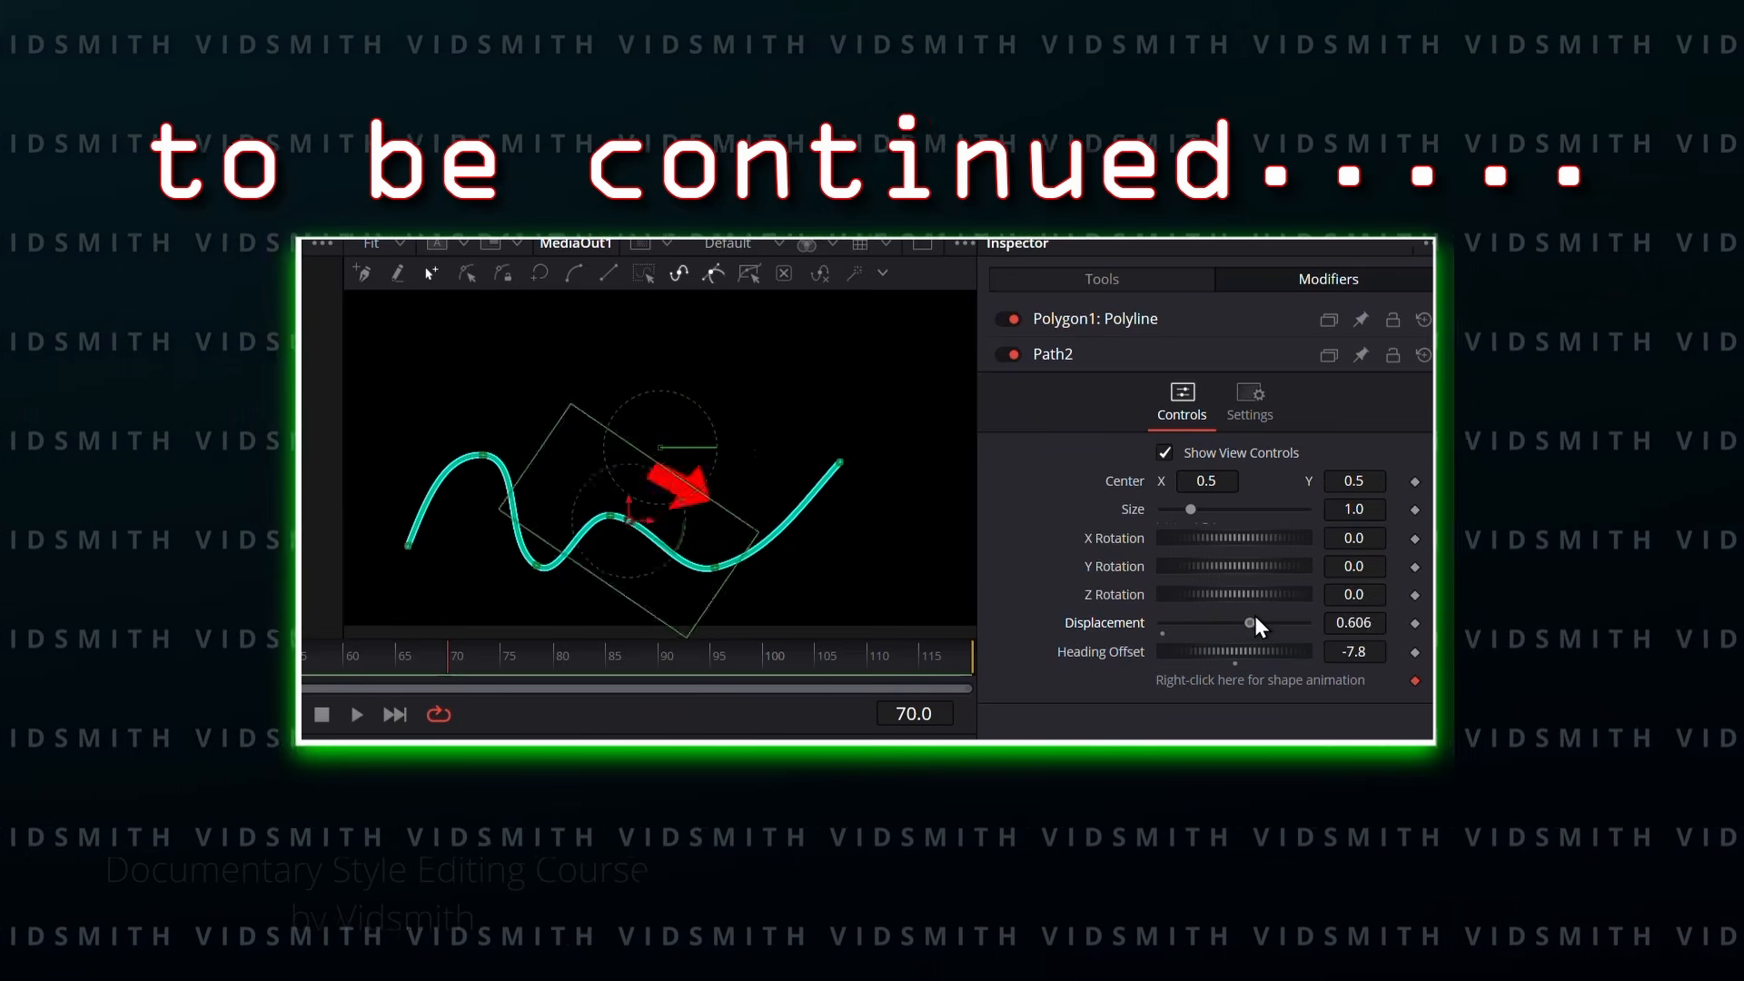
left_click_drag(1255, 614, 1186, 623)
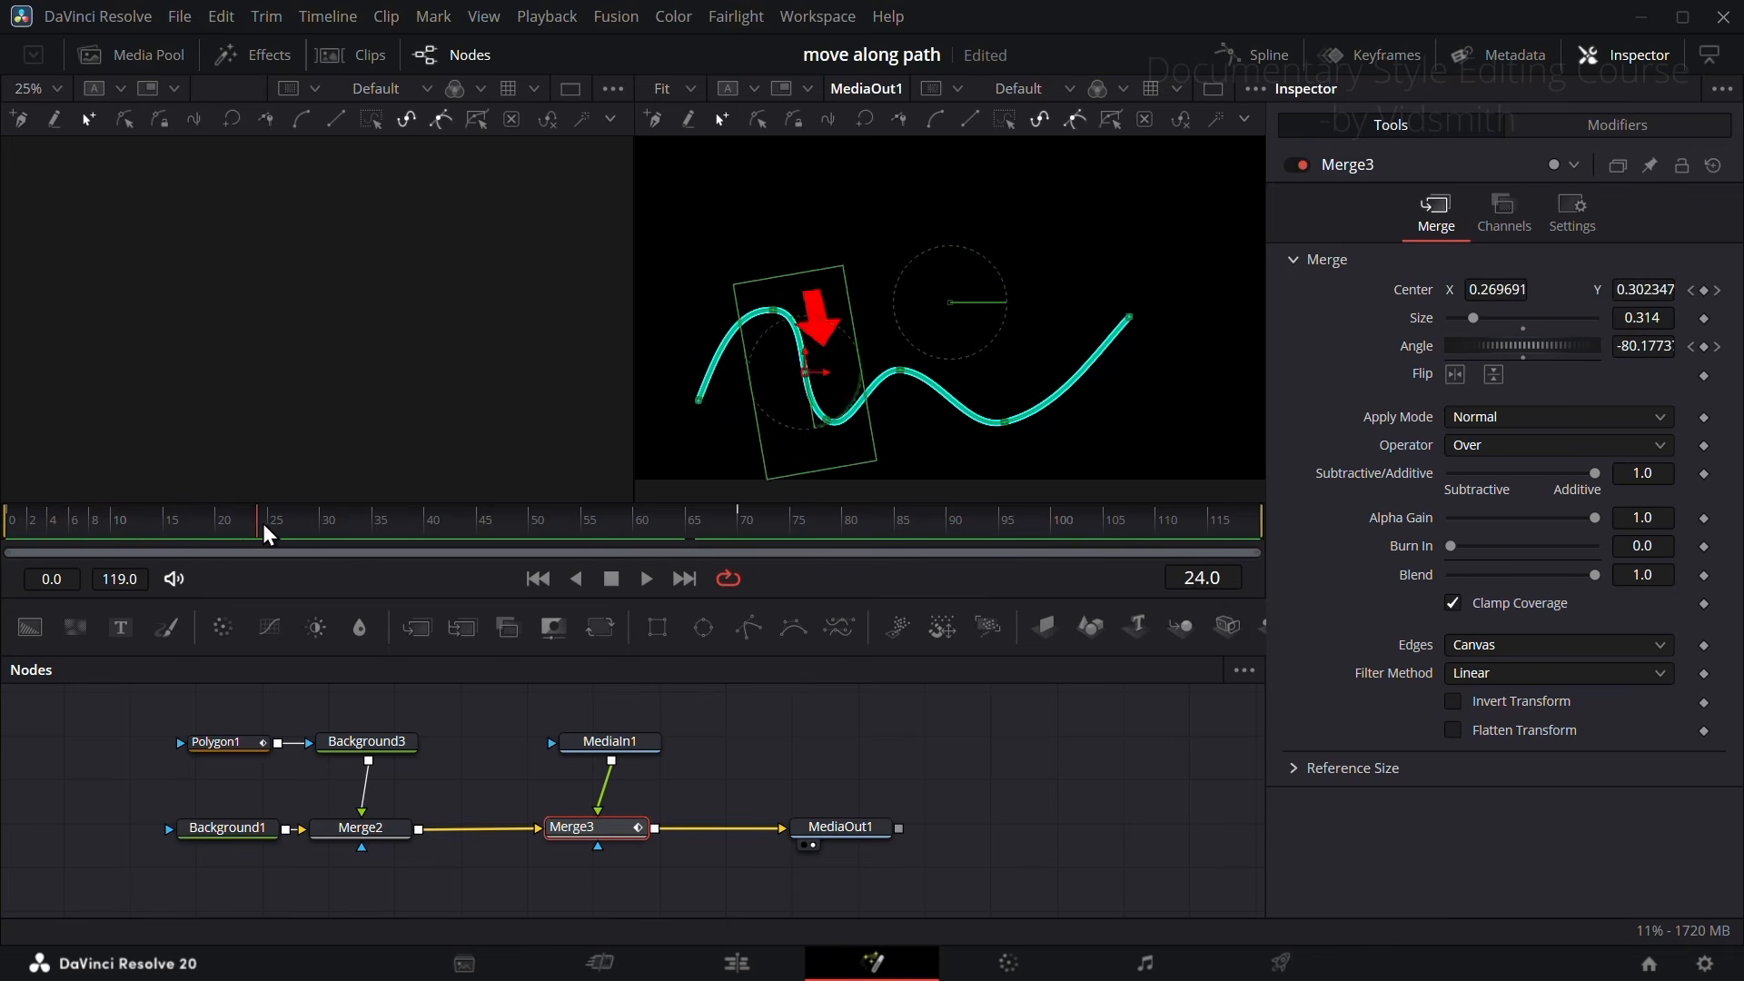
left_click_drag(264, 523, 488, 526)
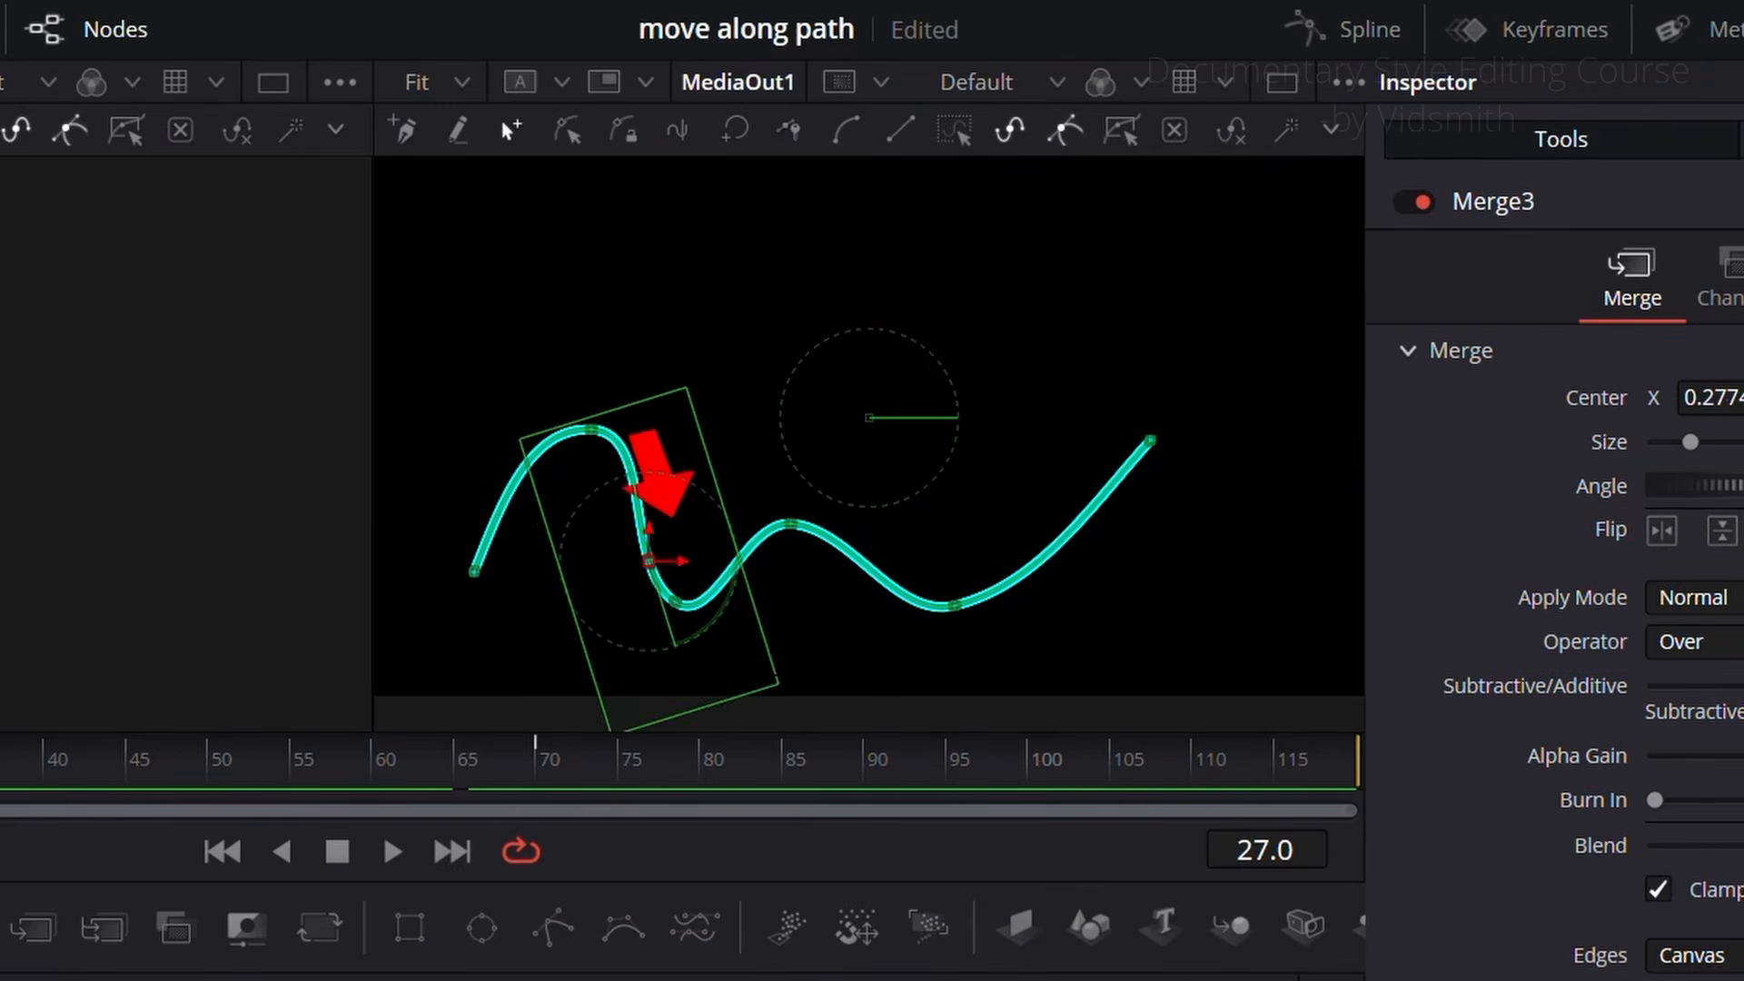
Step: Go to frame 38 and inspect the arrow's placement in MediaIn1 against the viewer's centre guides
left_click_drag(0, 773, 434, 760)
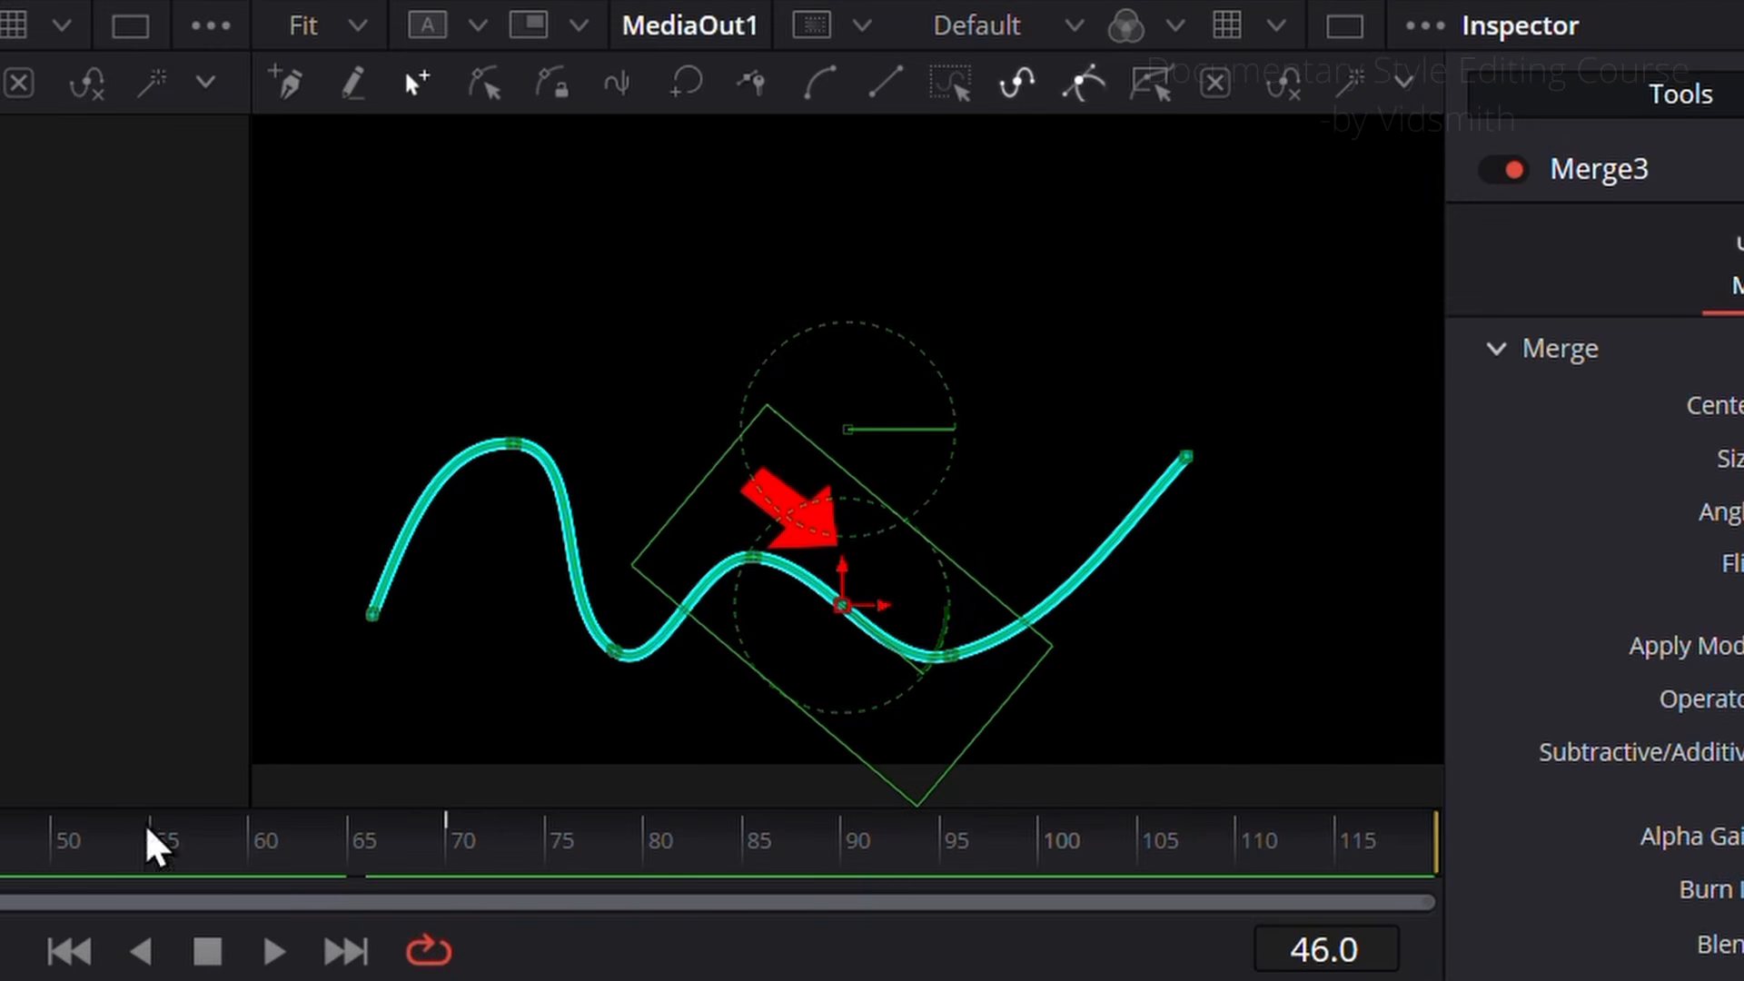
left_click_drag(488, 519, 413, 514)
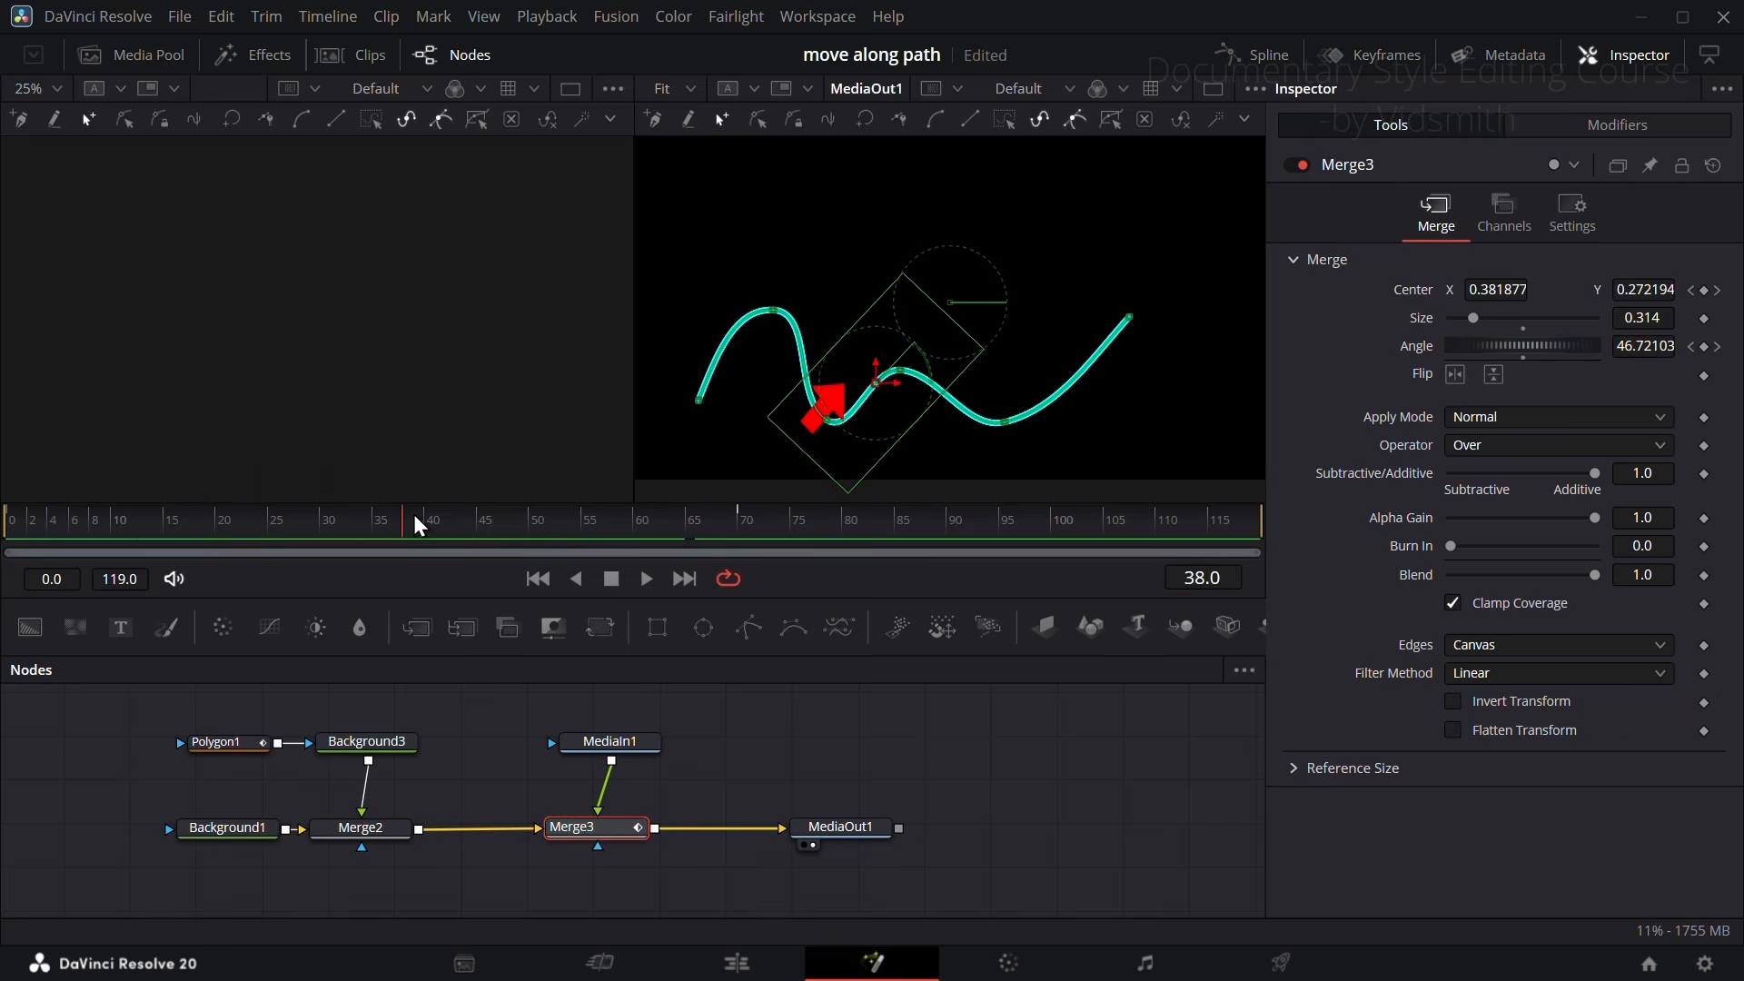
left_click_drag(348, 420, 295, 364)
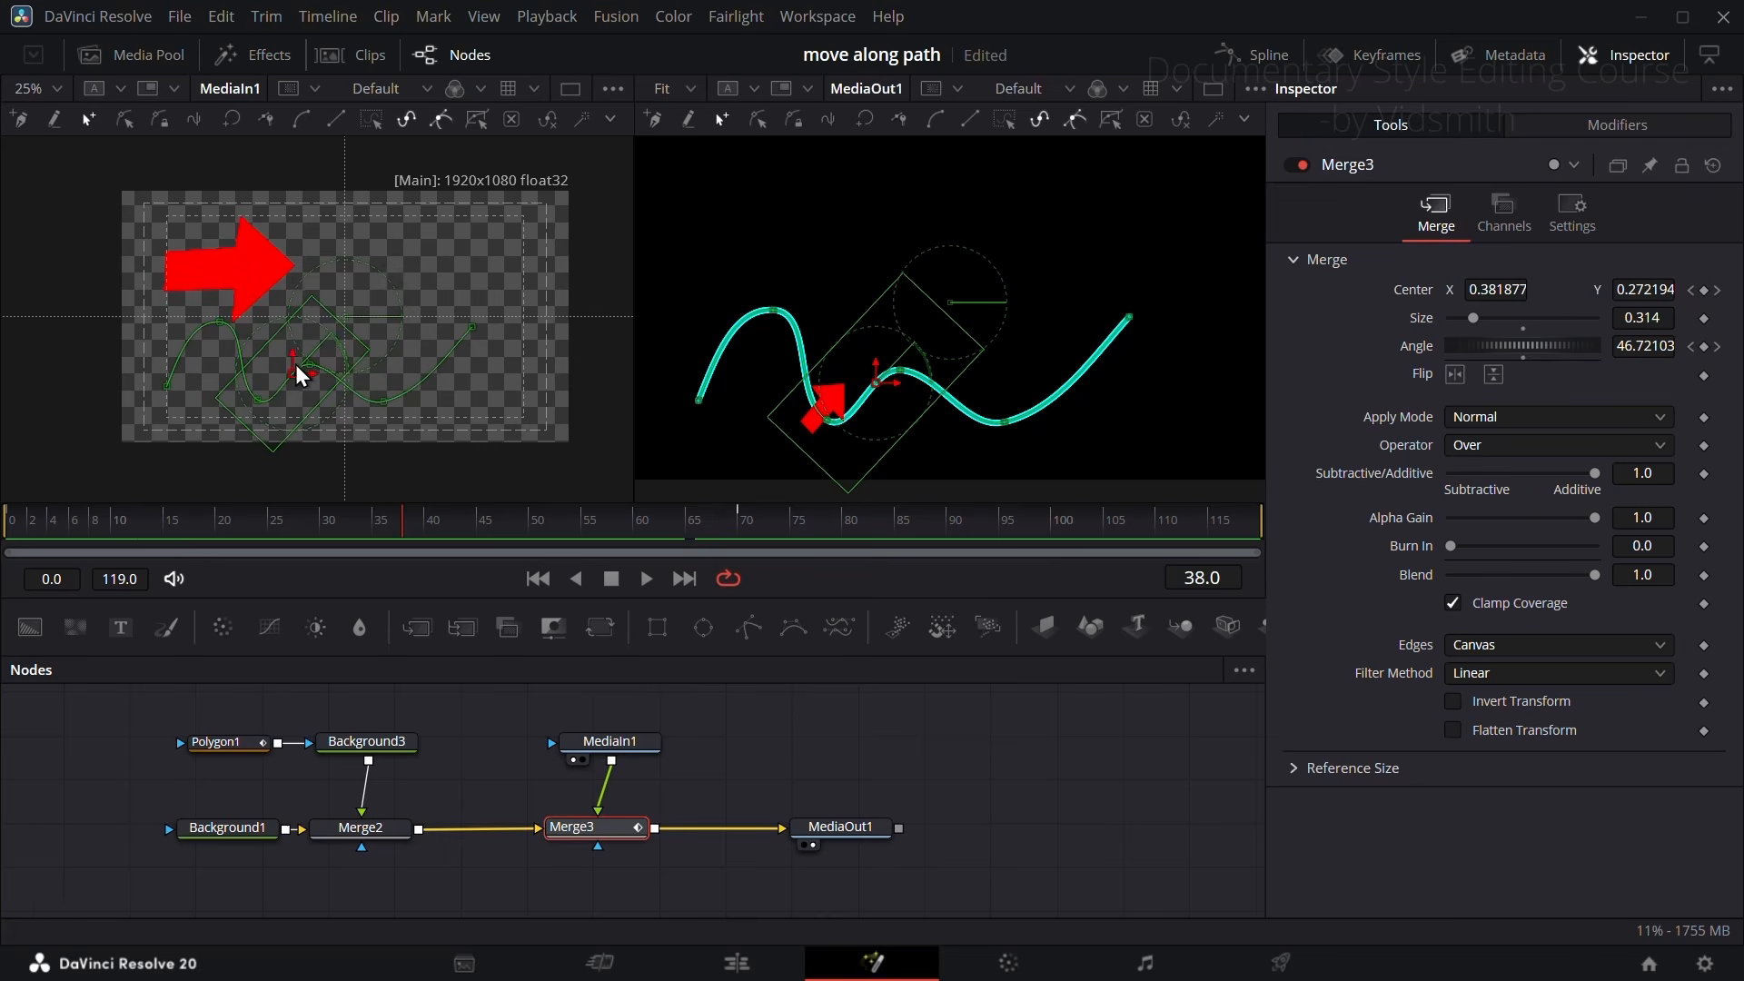
left_click(778, 770)
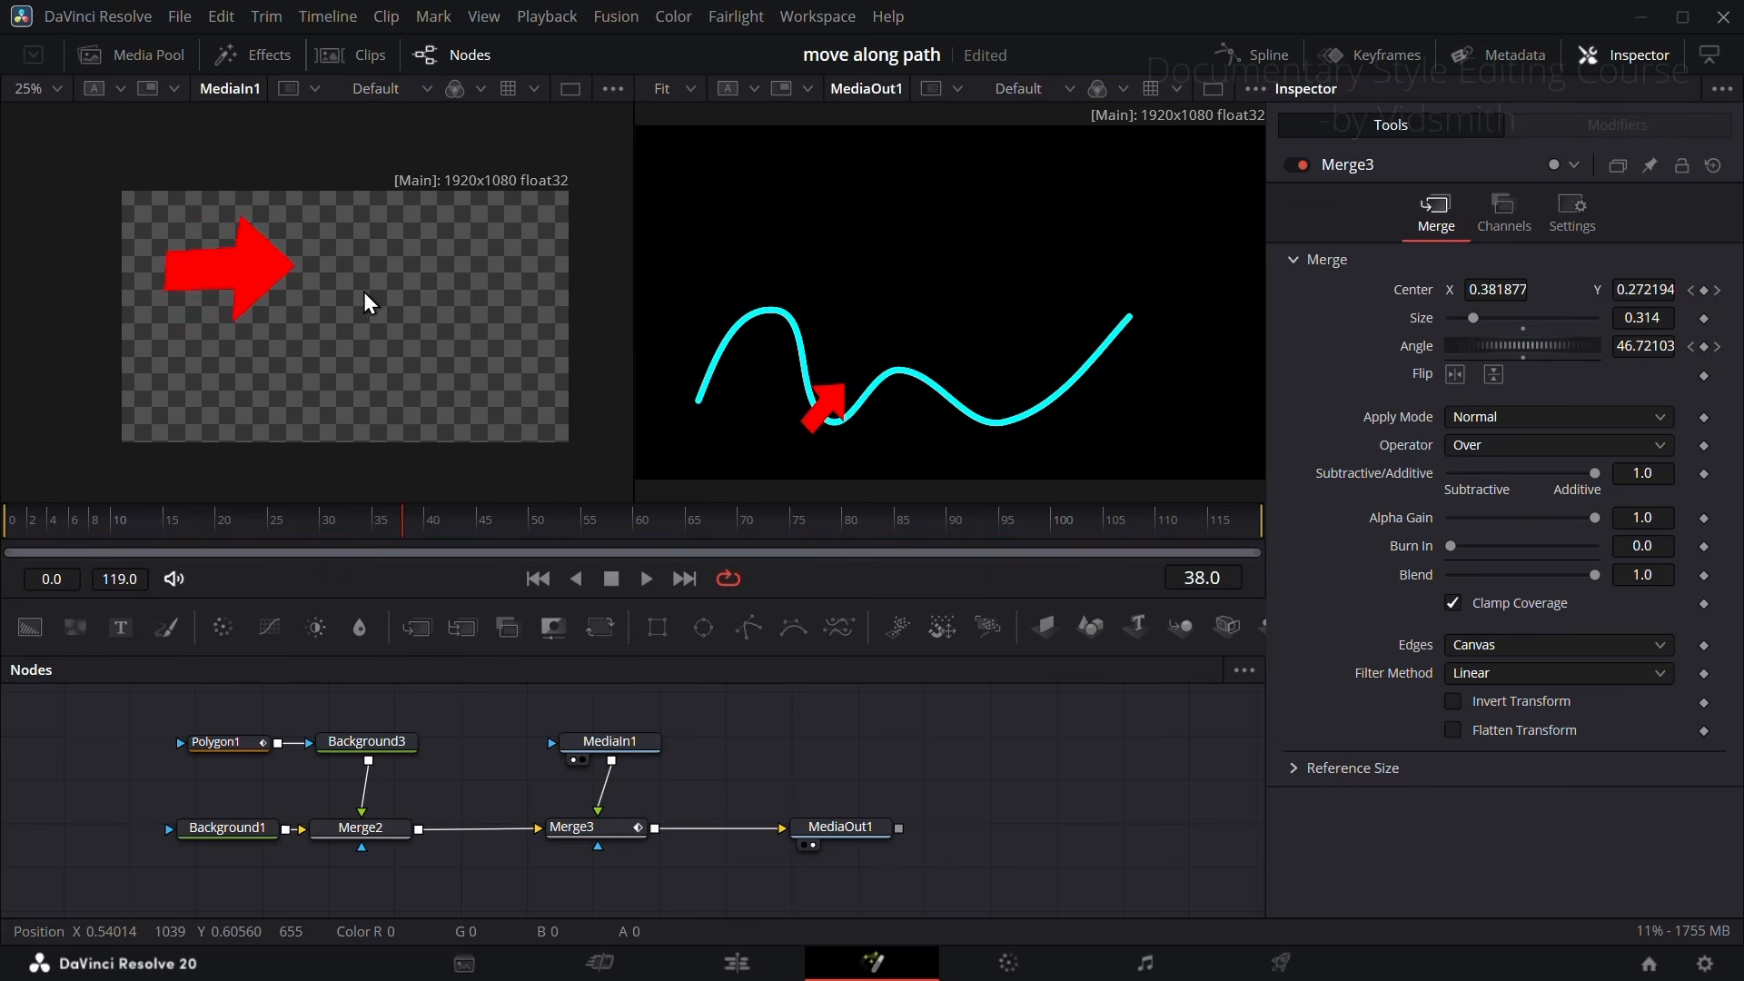
key("ctrl+g")
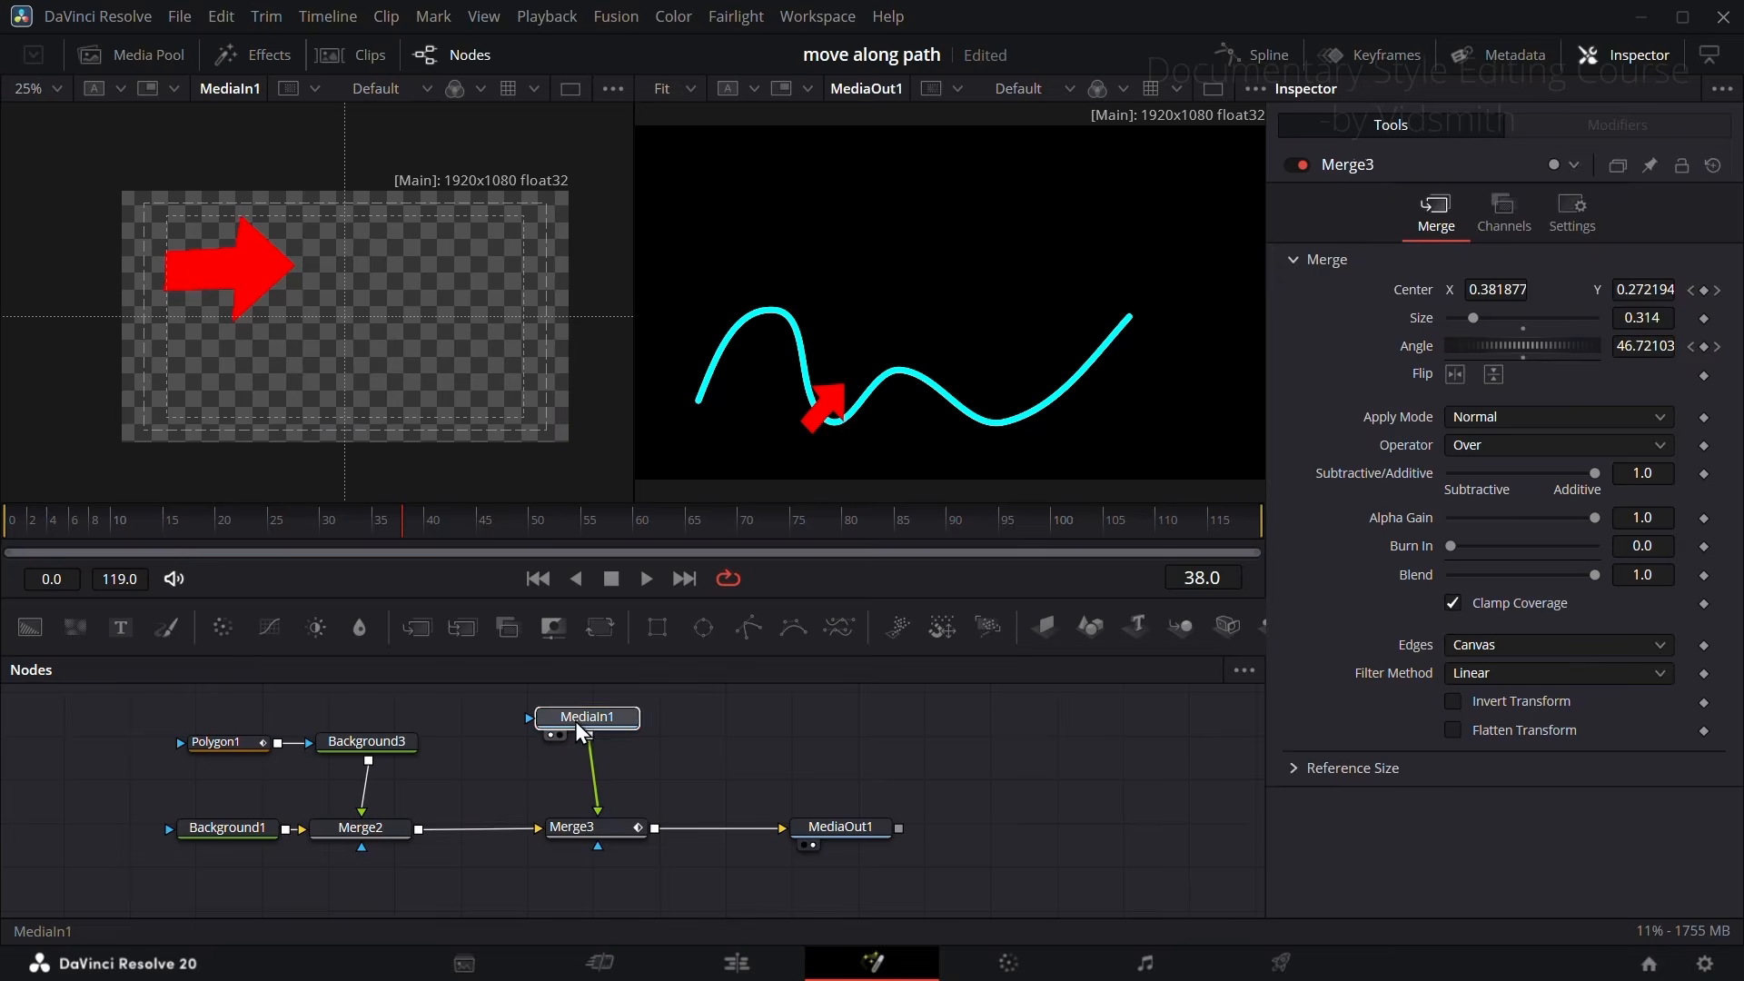
Step: Insert a Transform after MediaIn1, view it, and increase its Center X to shift the arrow toward the middle of the frame
left_click(575, 720)
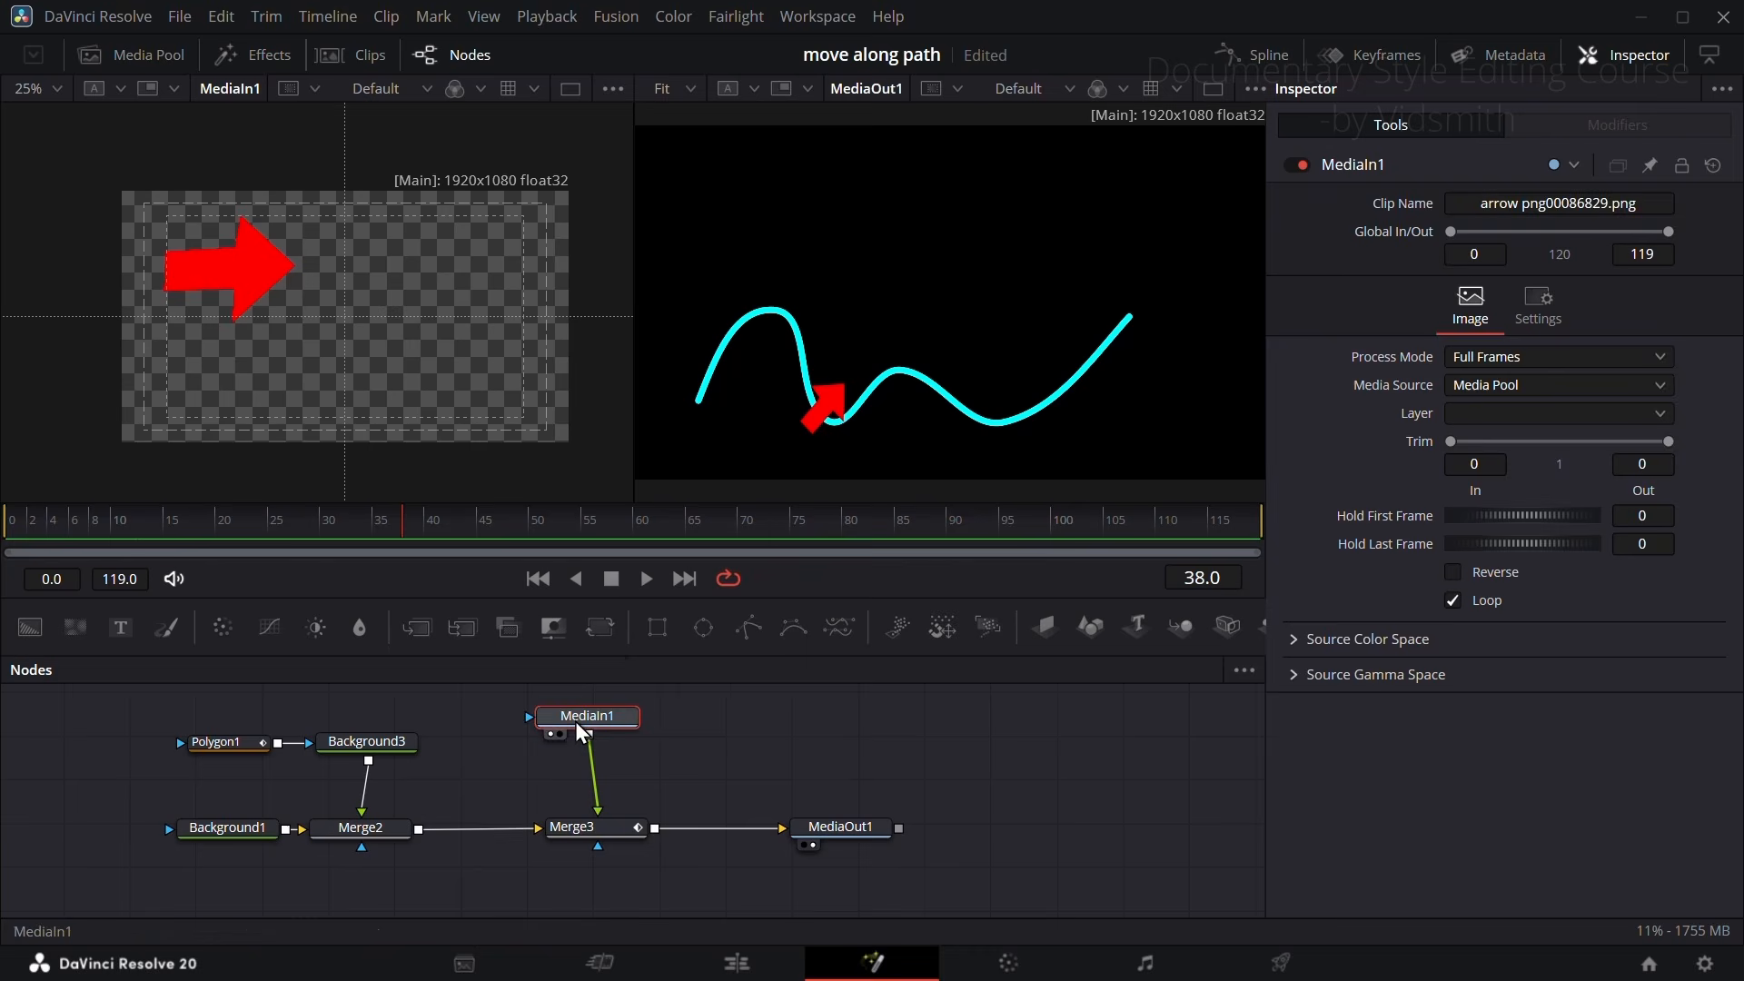
left_click(601, 628)
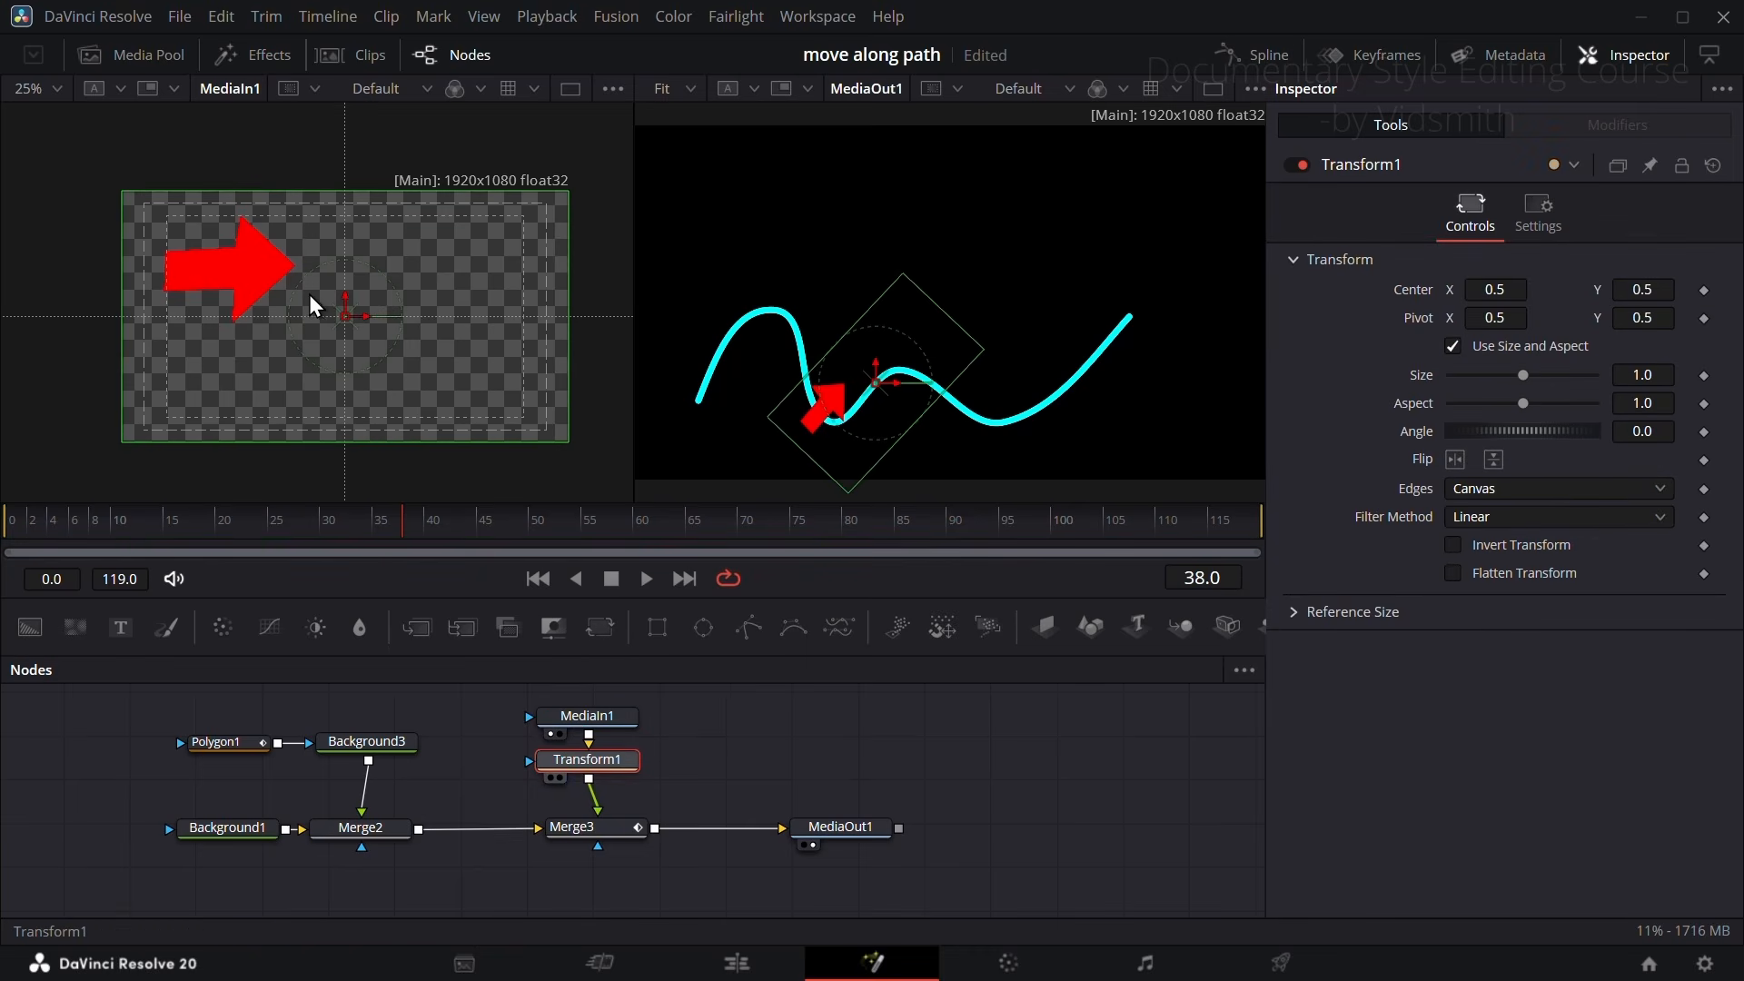
key("1")
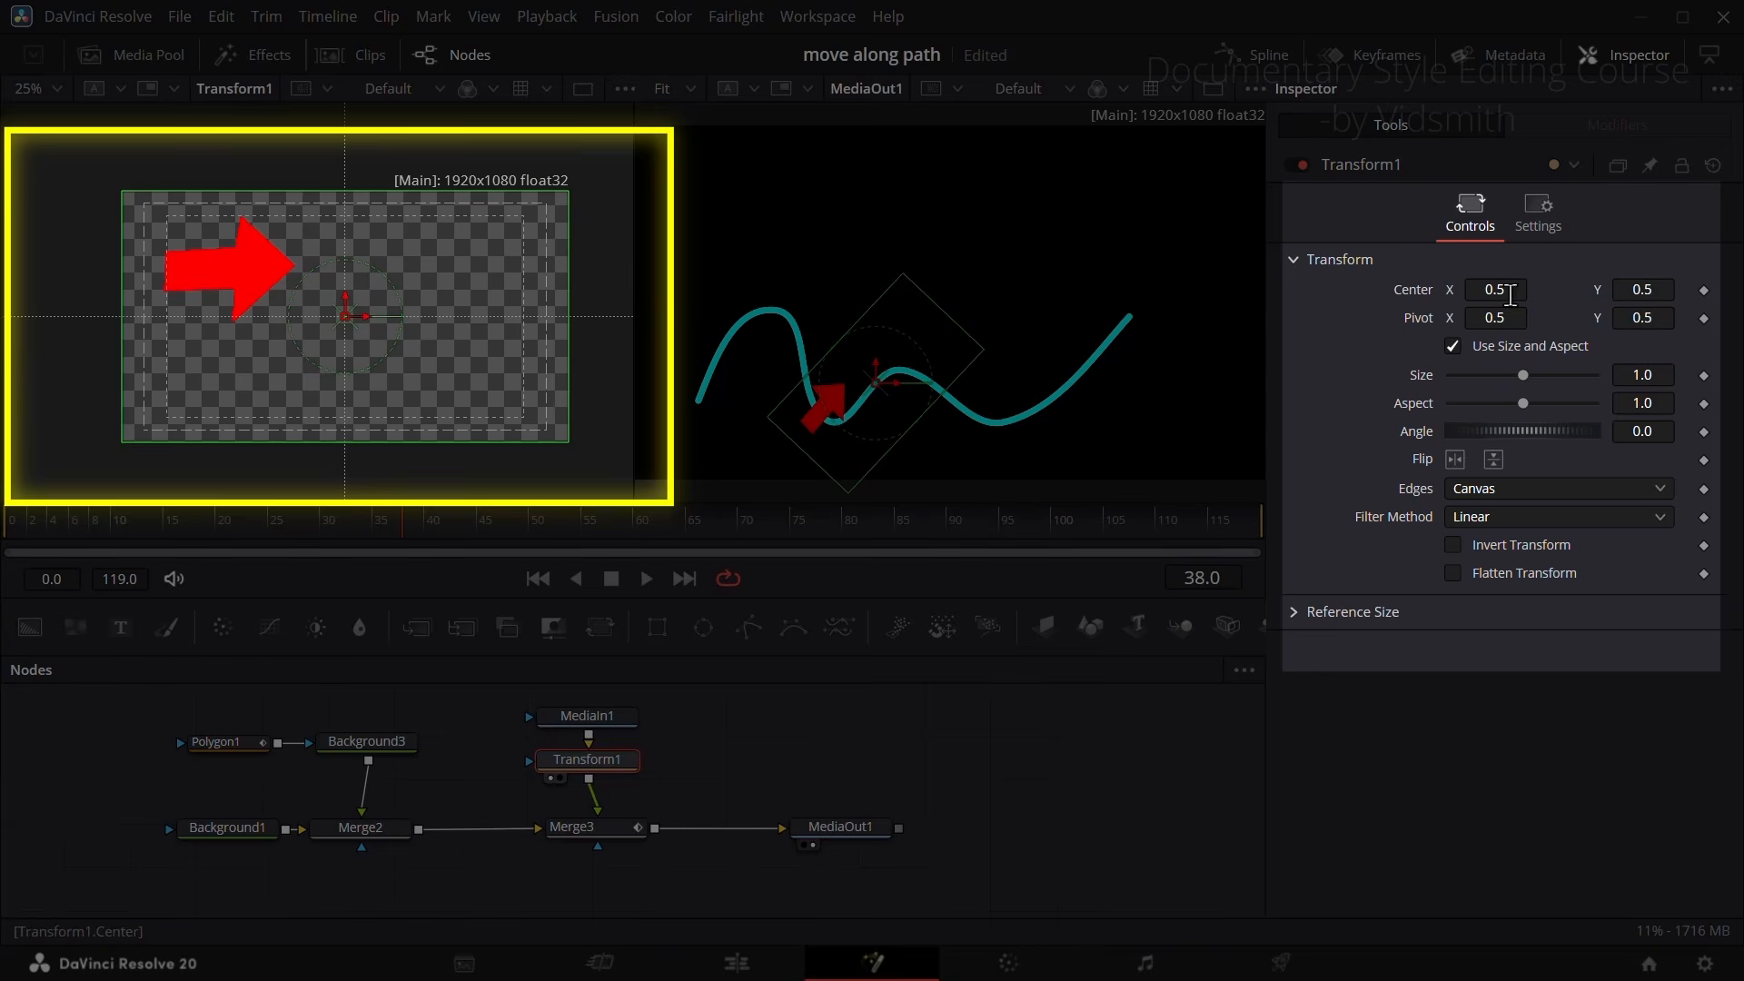
left_click_drag(1500, 289, 1560, 292)
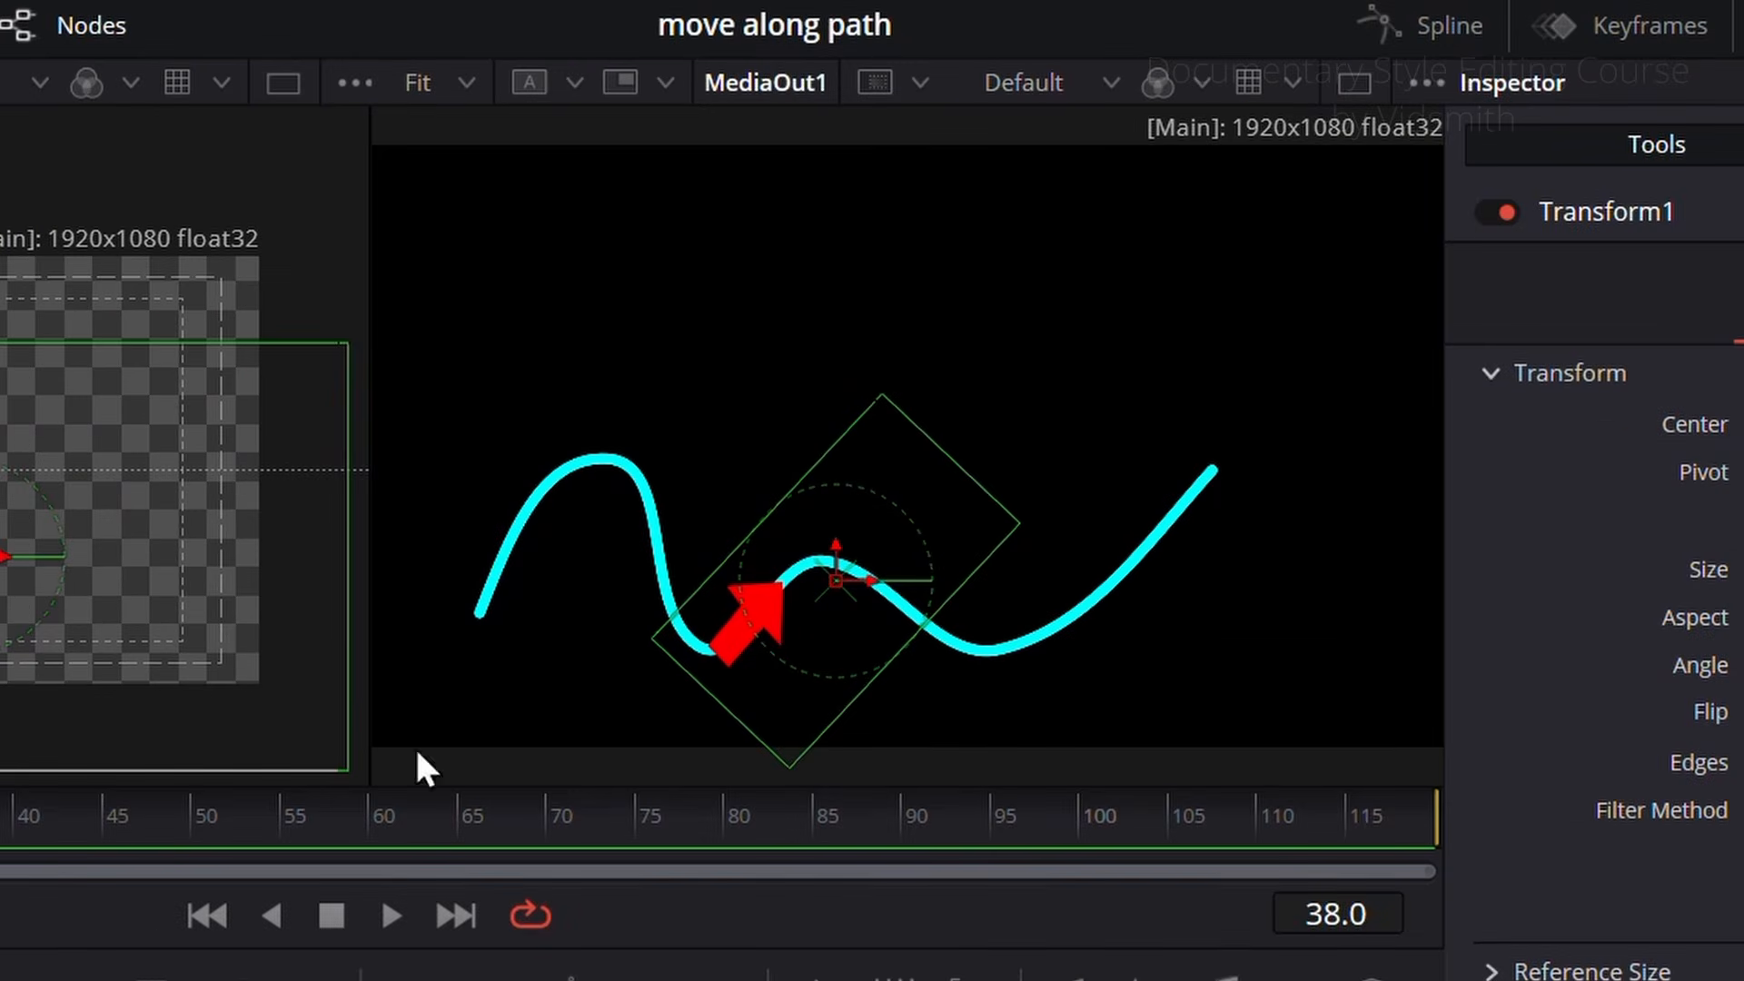
Step: Shift the arrow with Transform1's Center X at 0.759 and scrub the timeline to check how it sits on the curve
left_click_drag(4, 835, 36, 853)
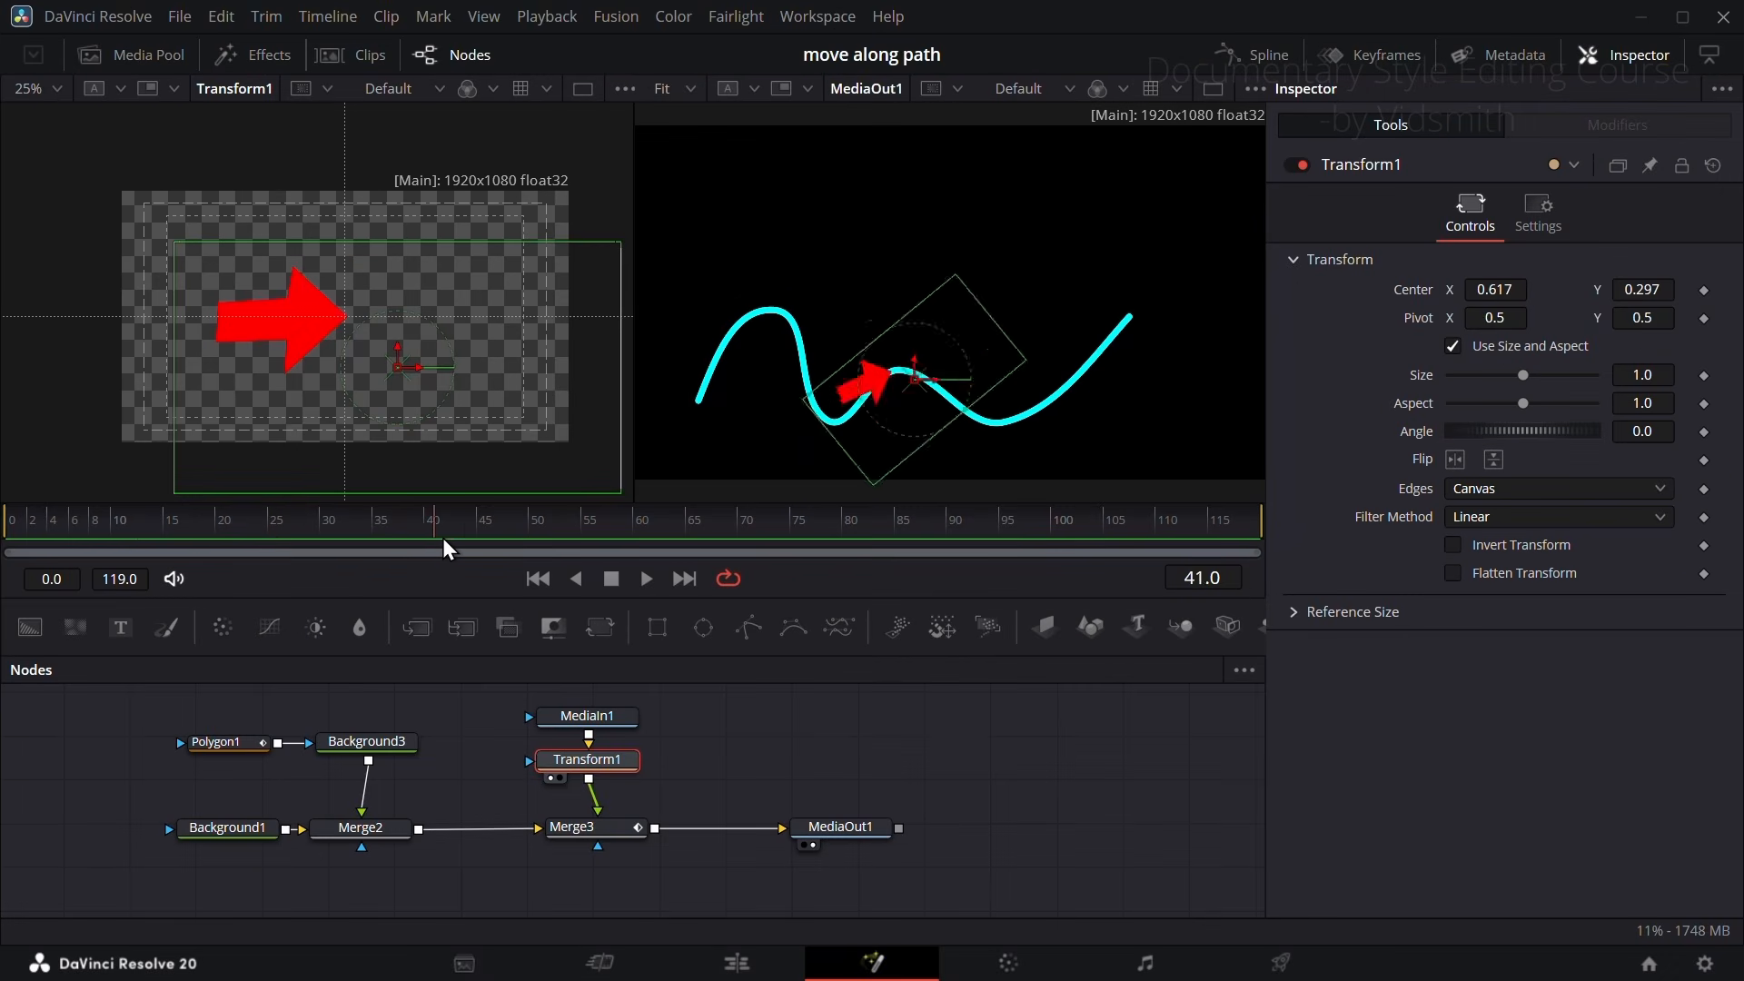
left_click_drag(445, 543, 557, 538)
left_click_drag(1484, 288, 1606, 289)
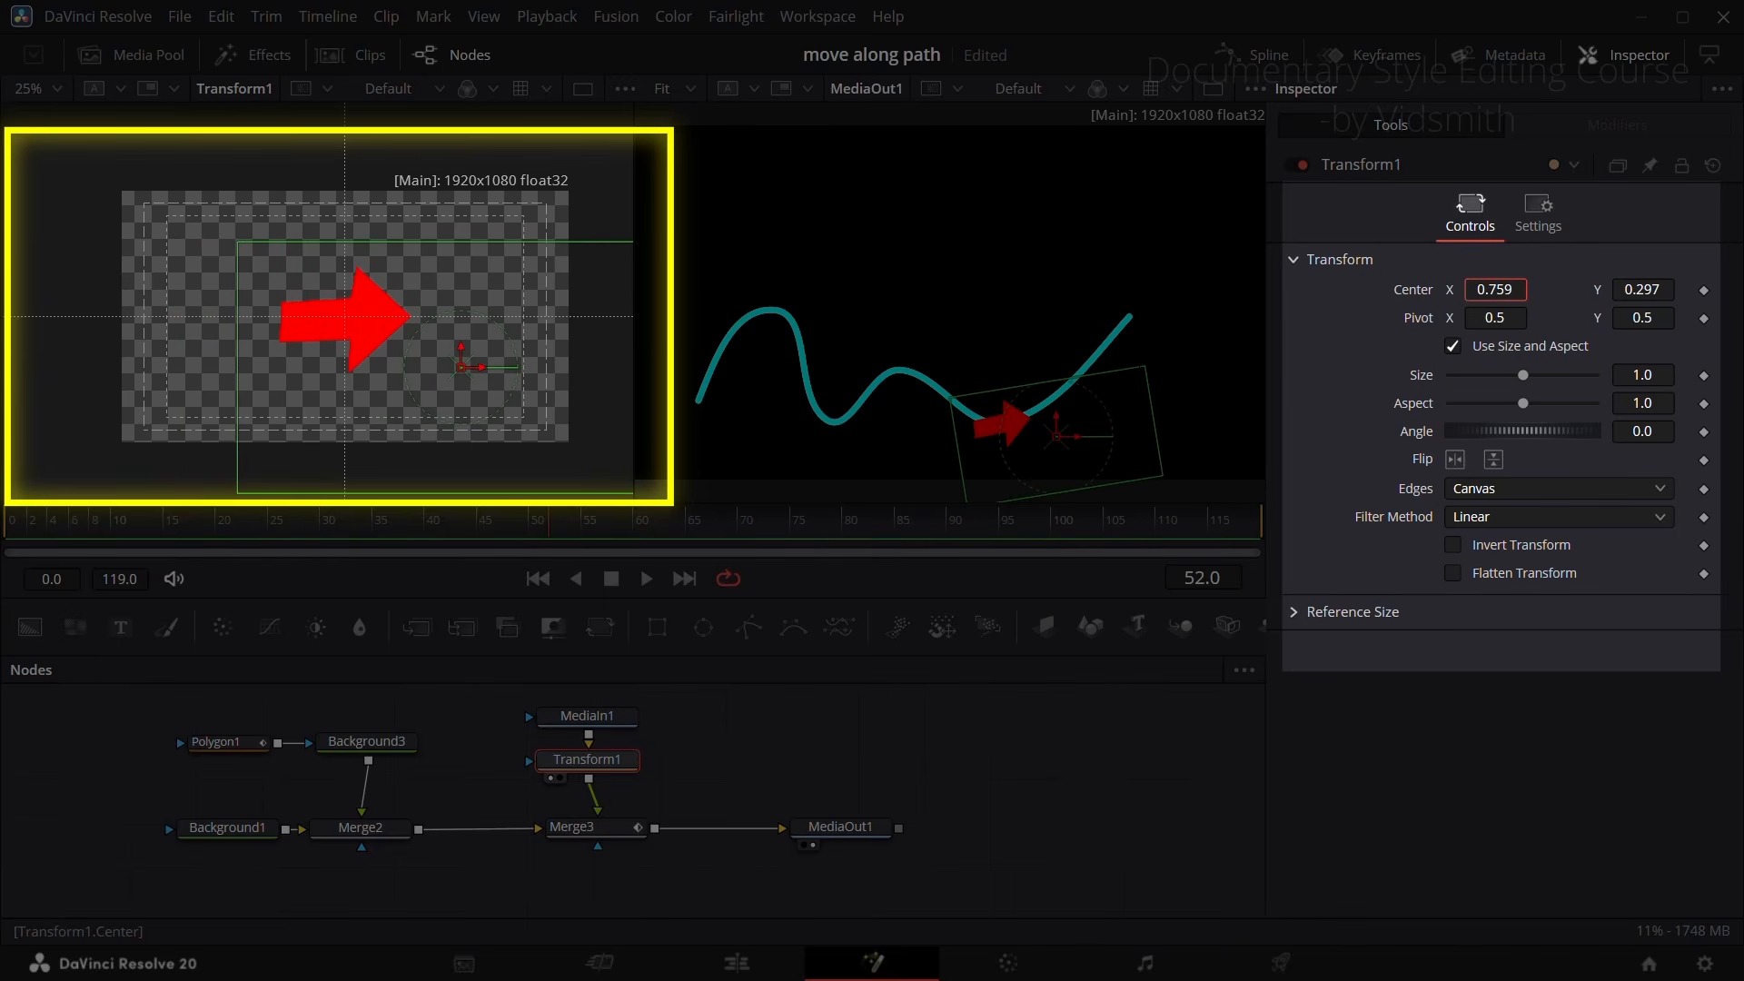
left_click_drag(548, 521, 86, 520)
left_click_drag(0, 793, 255, 778)
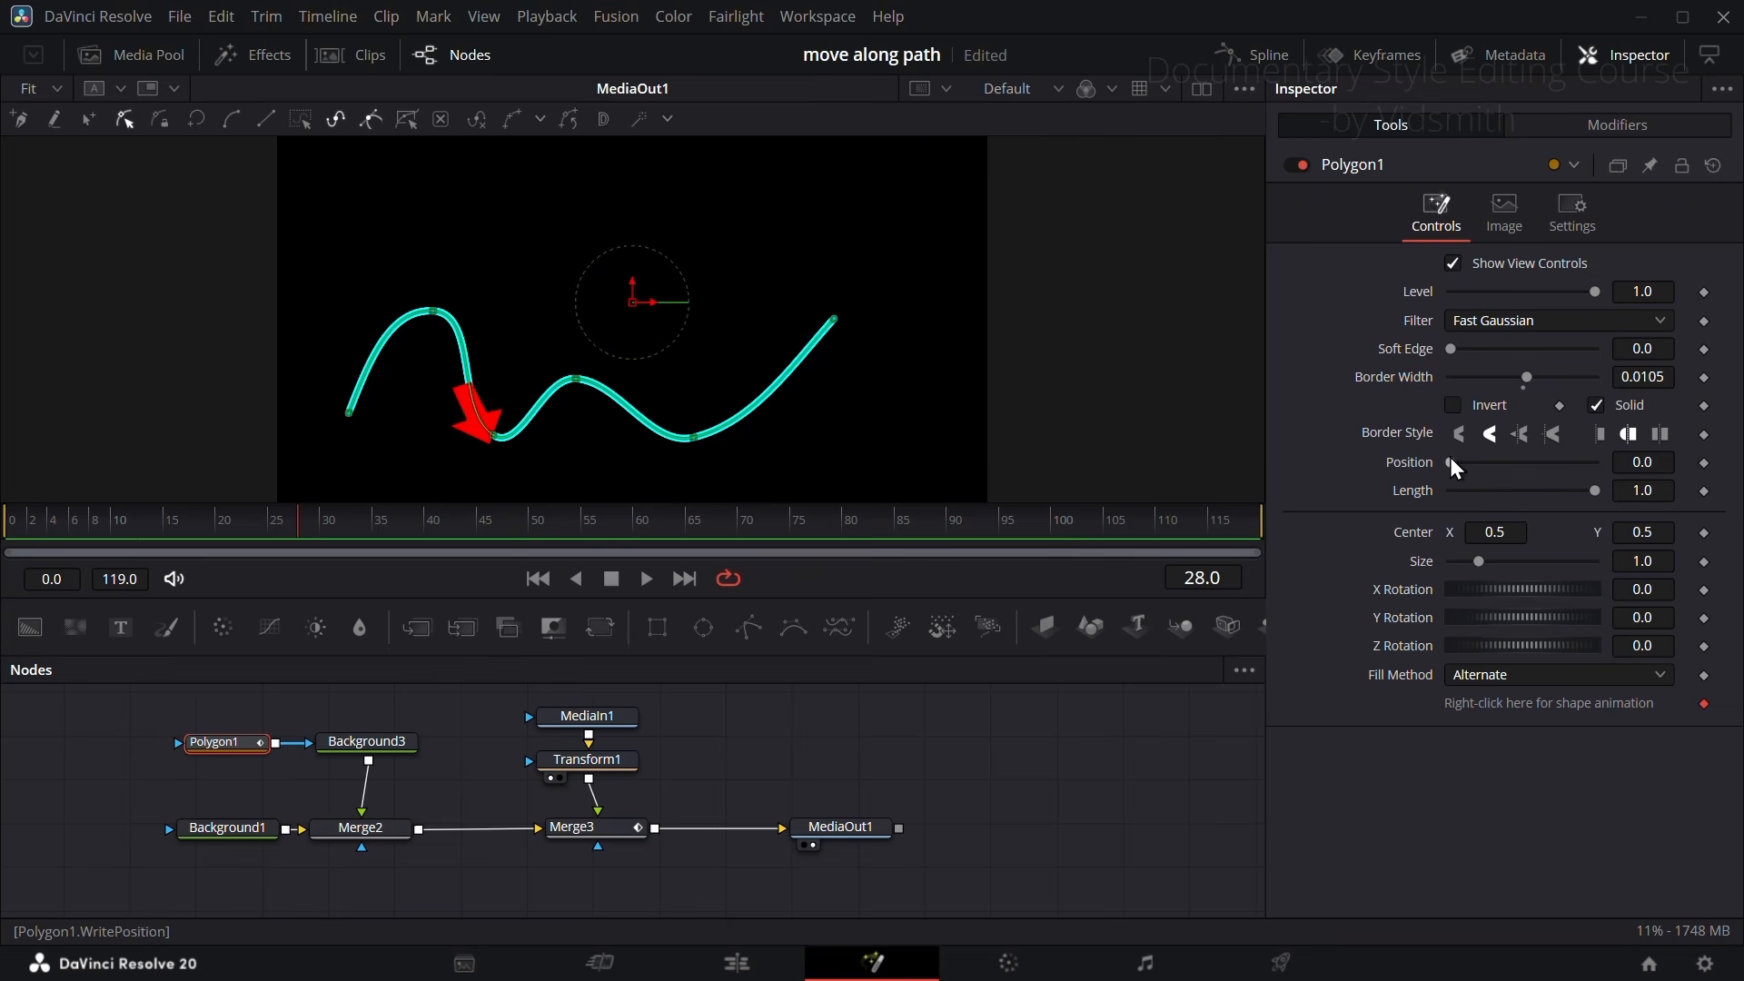
Step: Try driving Polygon1's Length with Path1's Displacement, scrub to check the line behind the arrow, and undo the connection
mouse_move(1595, 492)
left_mouse_down()
mouse_move(1460, 483)
mouse_move(1584, 460)
mouse_move(1422, 453)
mouse_move(1577, 431)
mouse_move(1408, 434)
left_mouse_up()
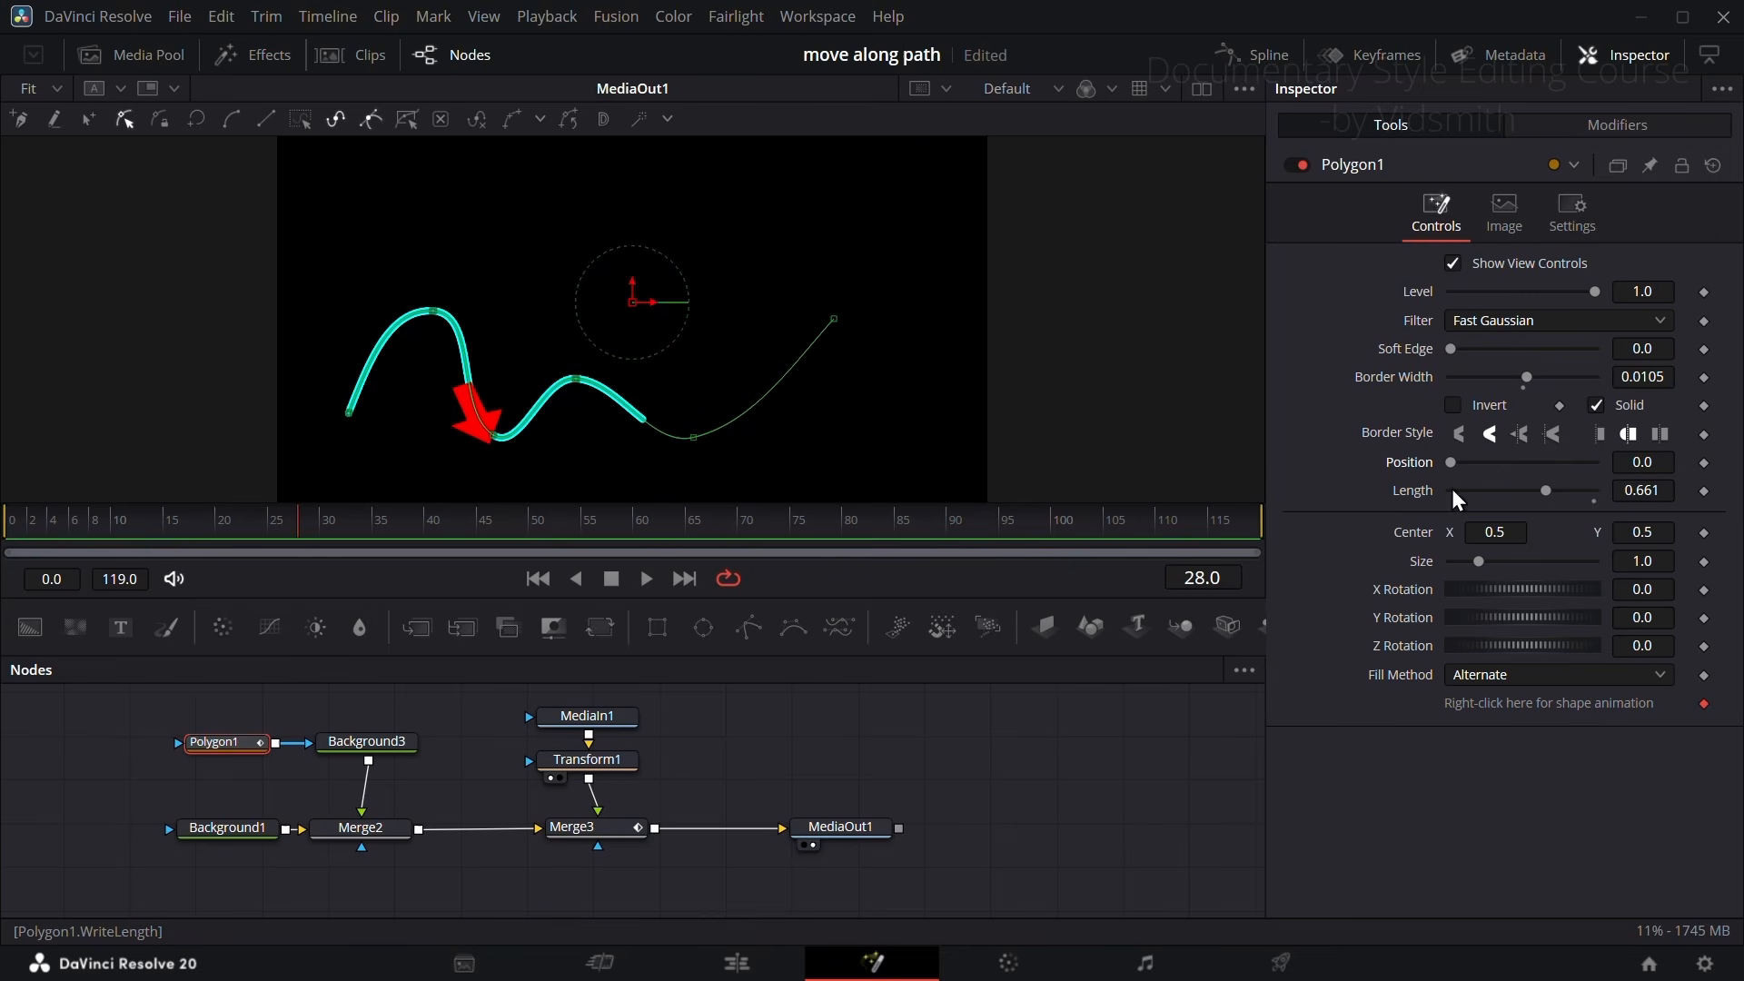
double_click(1409, 493)
right_click(1399, 488)
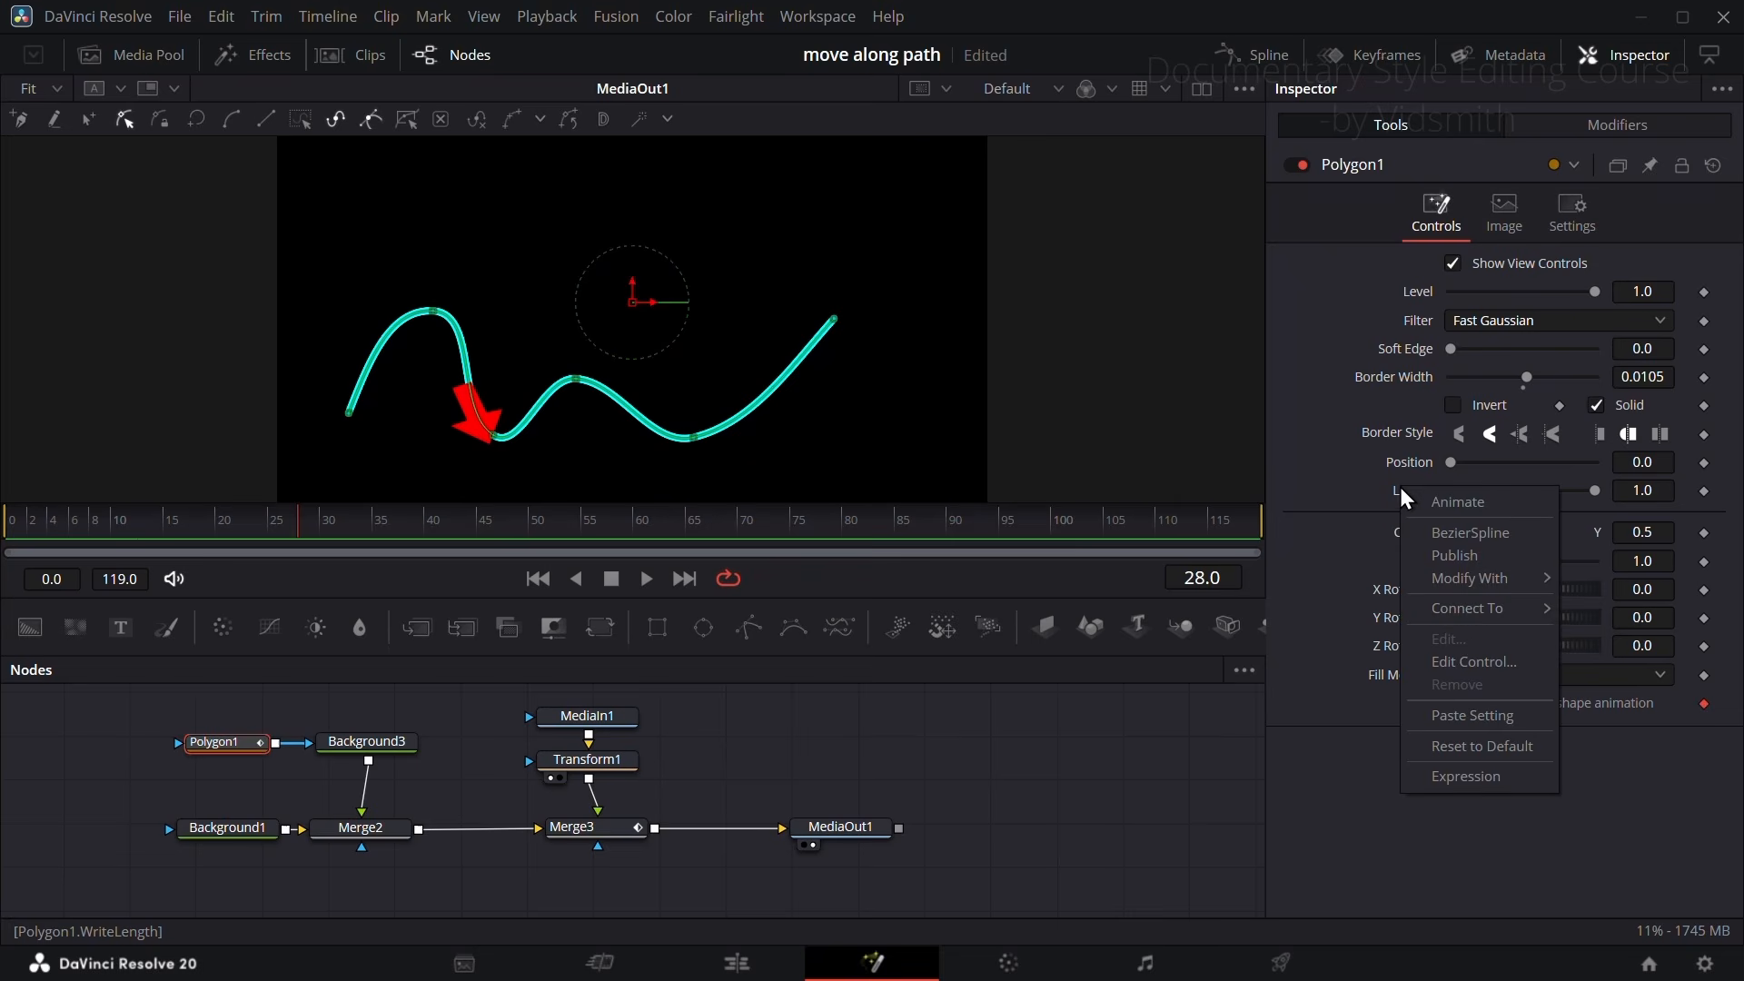
mouse_move(1481, 610)
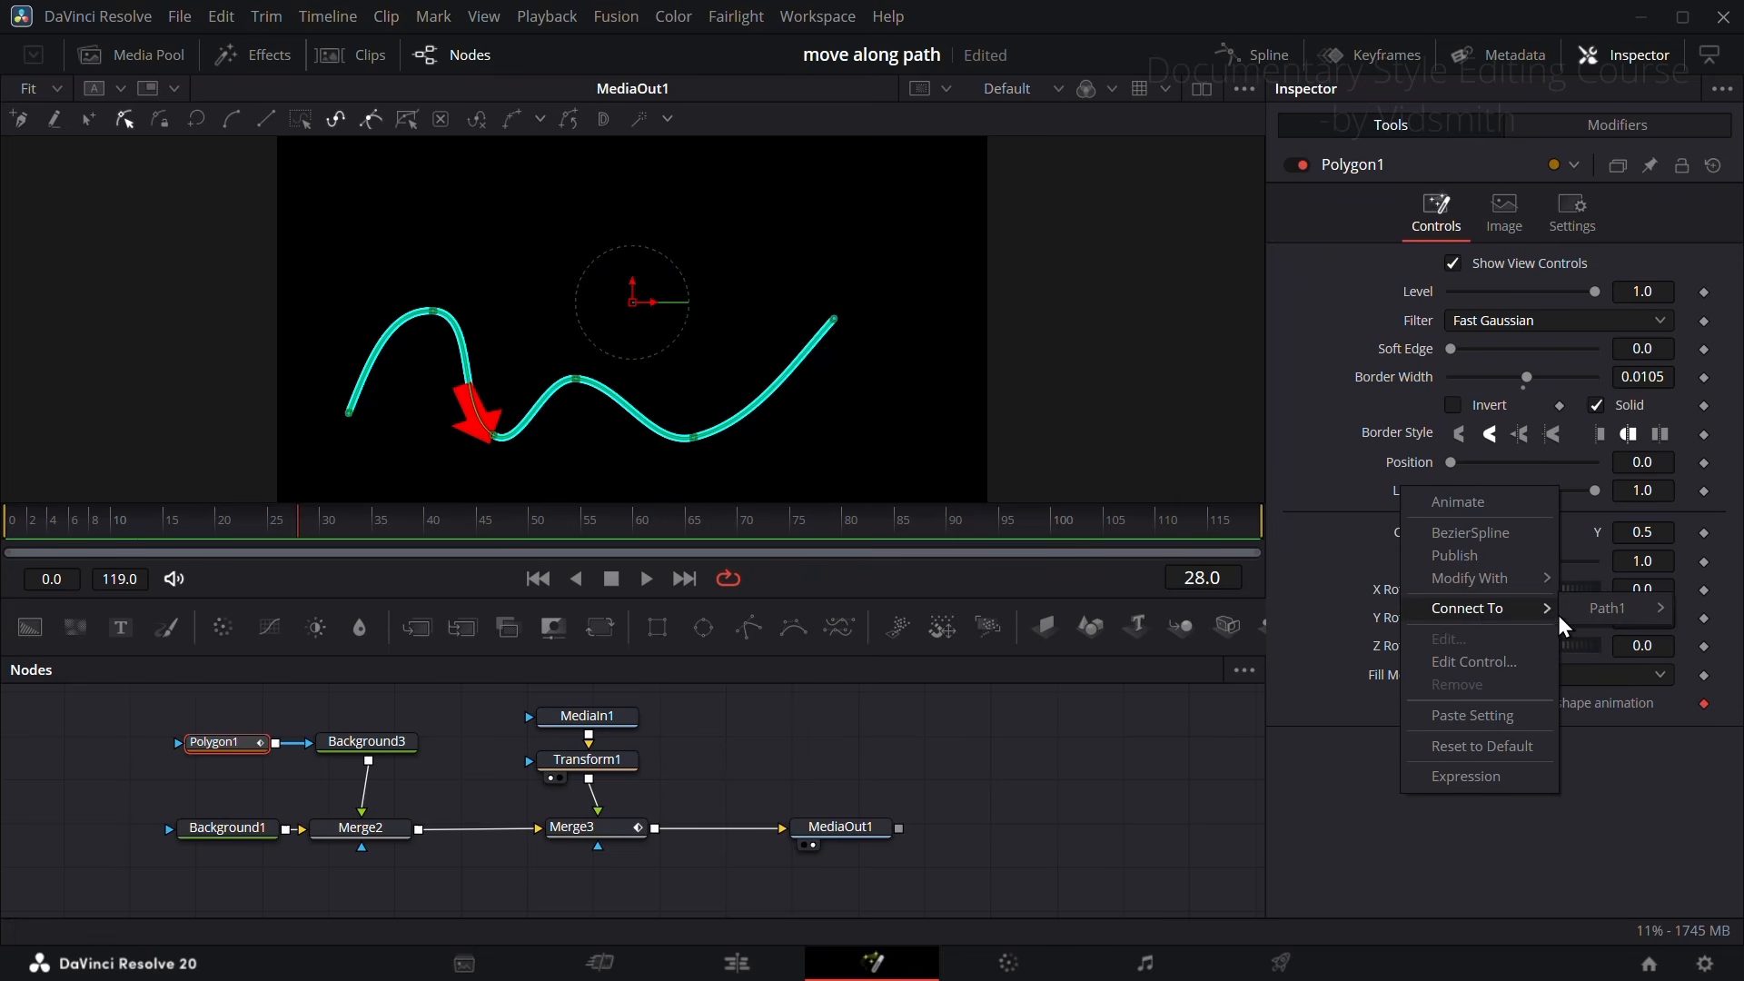
mouse_move(1601, 620)
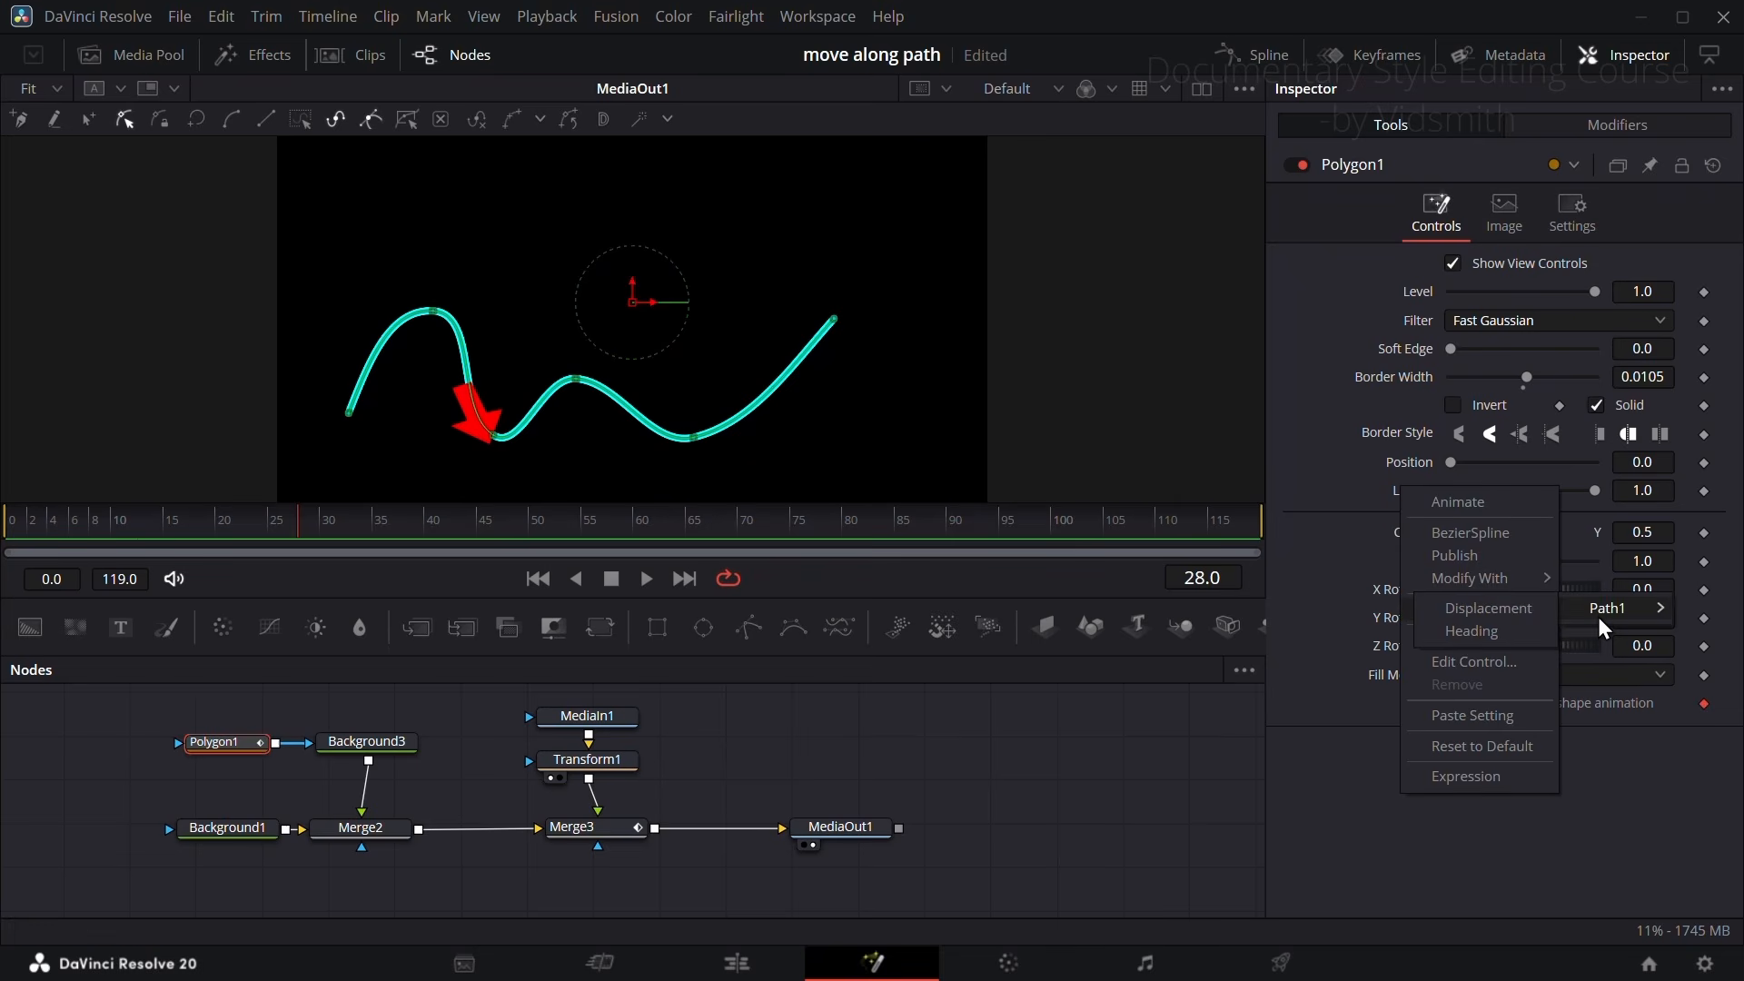
left_click(1499, 612)
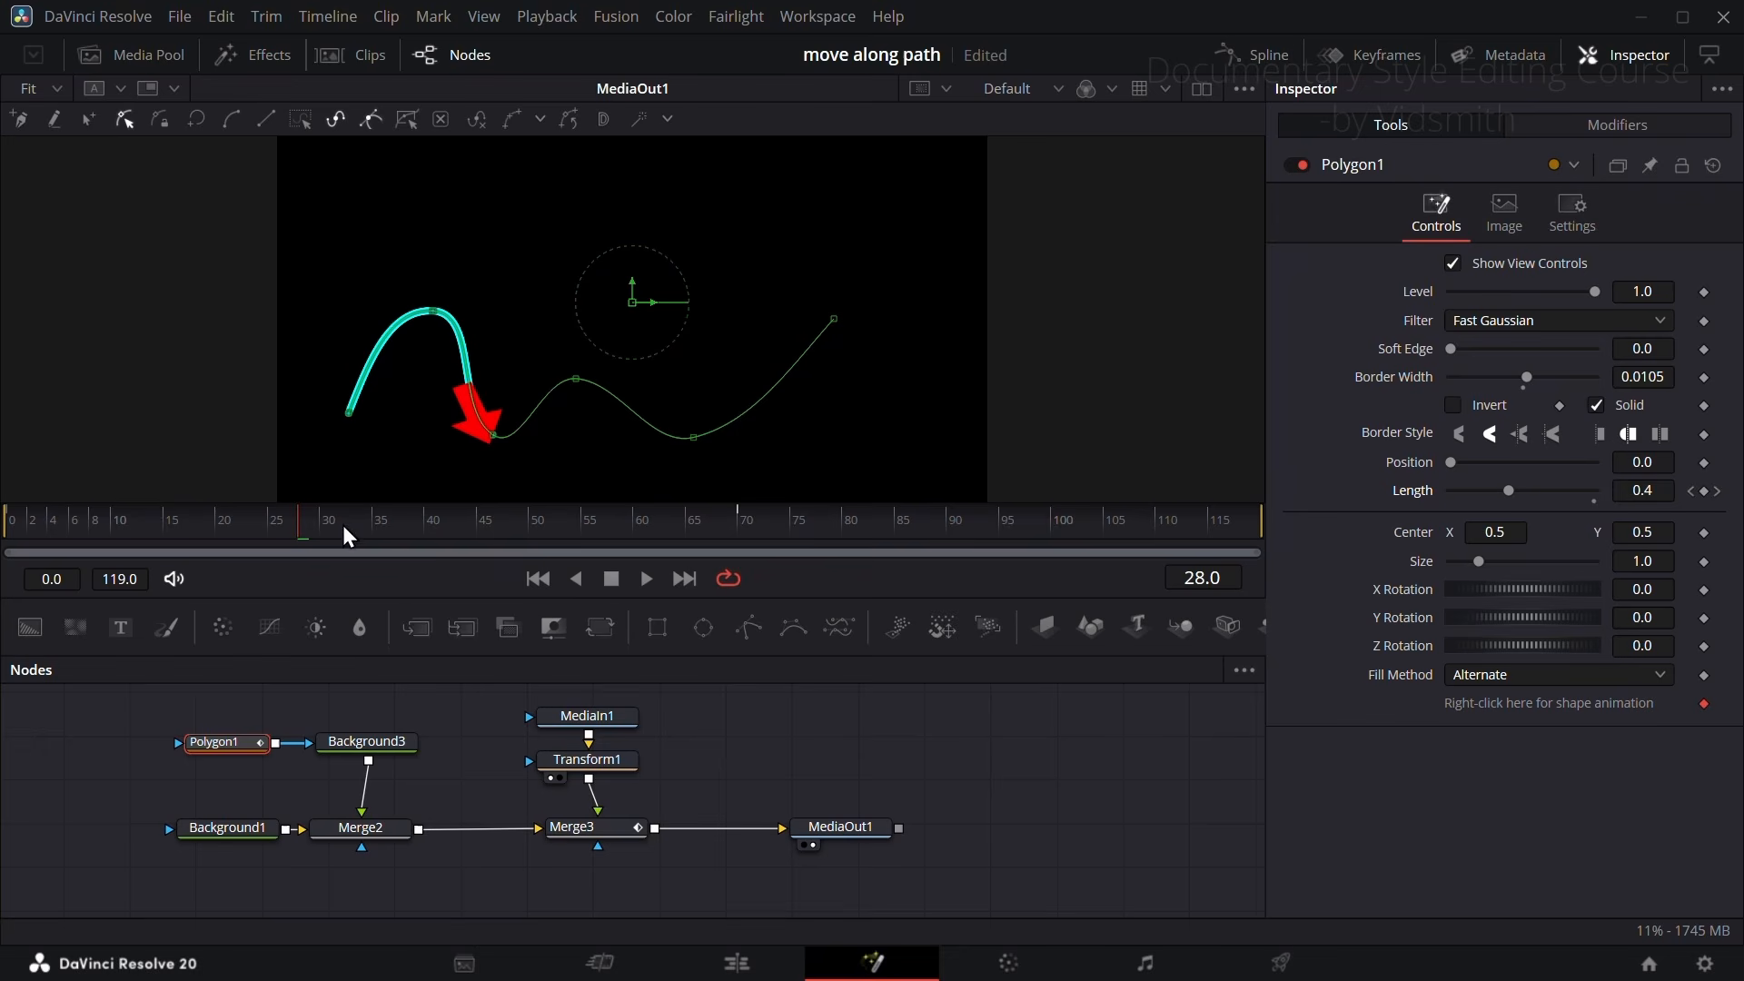
mouse_move(342, 525)
left_mouse_down()
mouse_move(94, 520)
mouse_move(607, 532)
mouse_move(238, 518)
mouse_move(564, 509)
mouse_move(414, 506)
mouse_move(466, 509)
left_mouse_up()
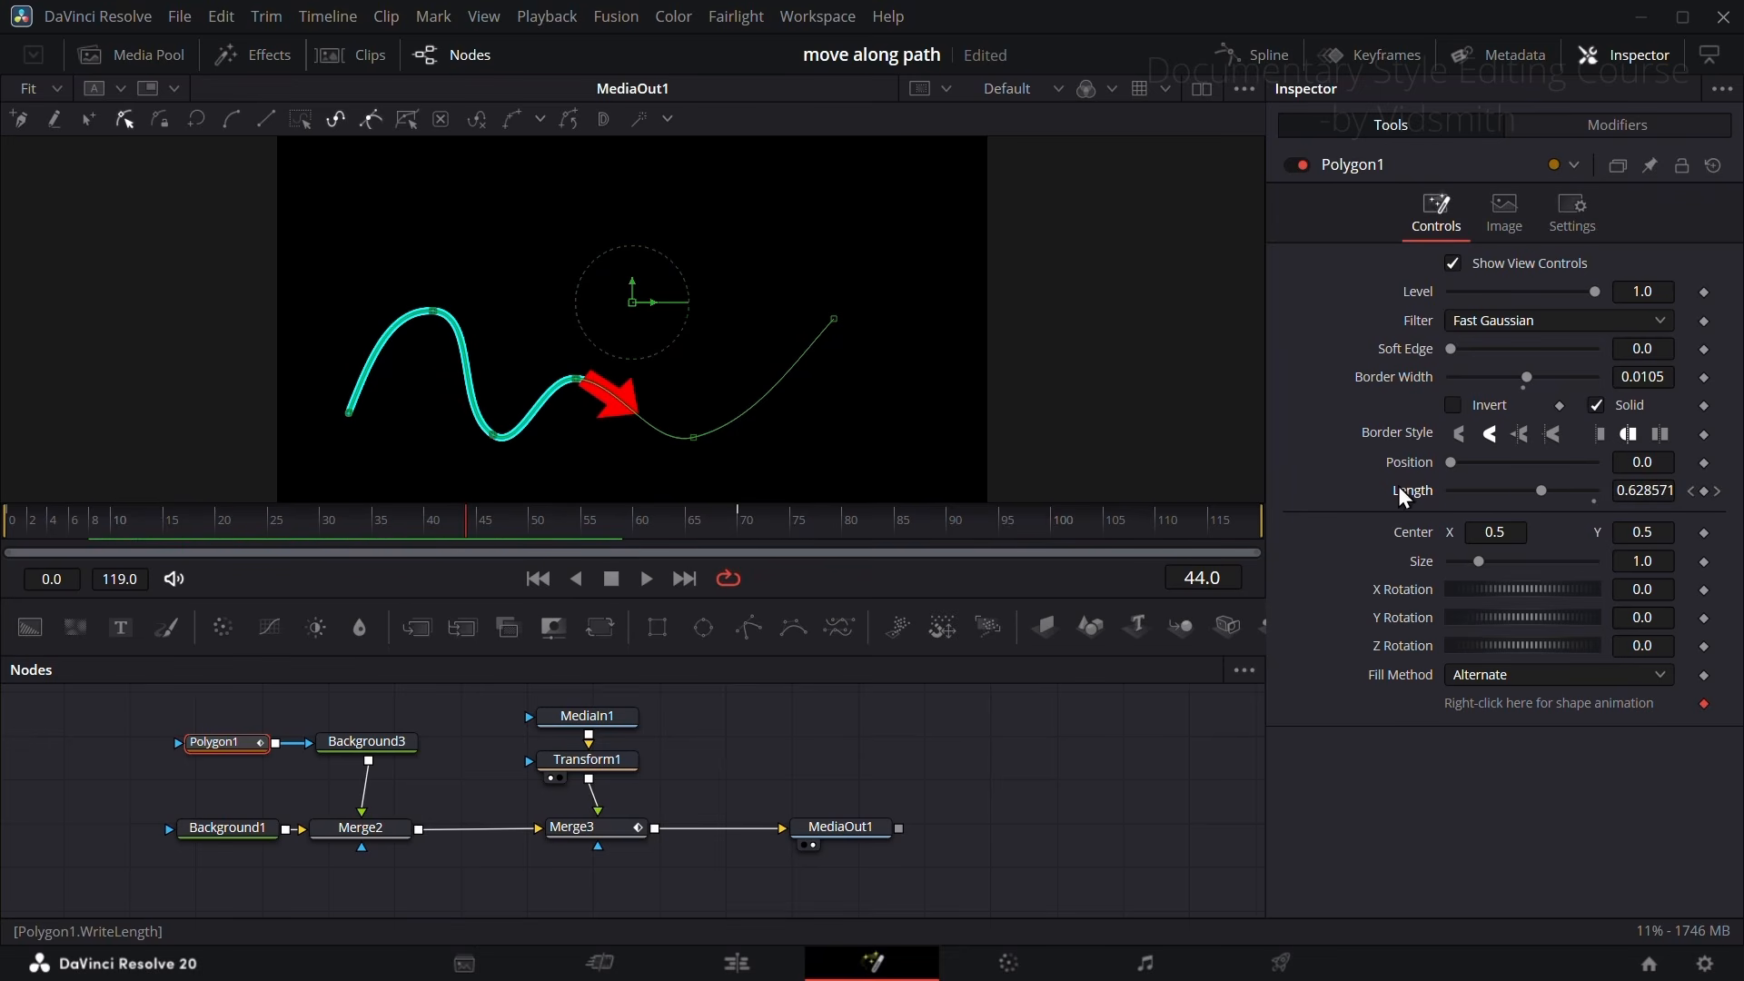
key("ctrl+z")
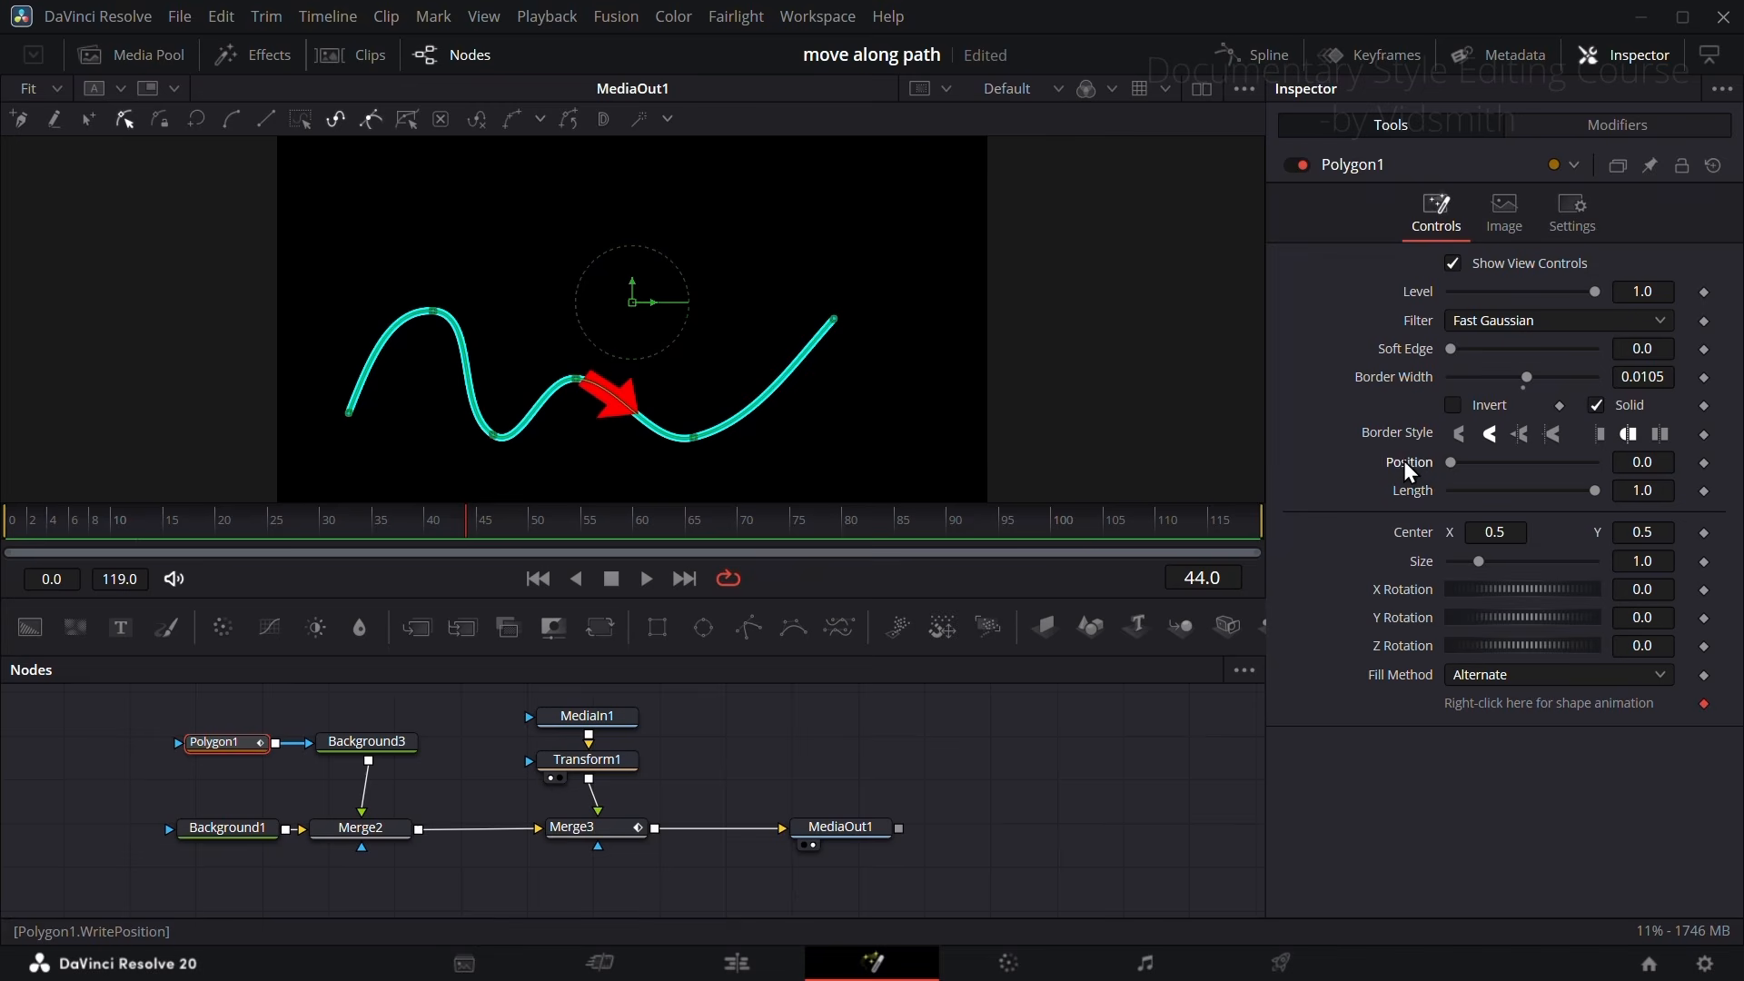
Step: Try connecting Polygon1's Position to Path1's Displacement and scrub the timeline to check the line ahead of the arrow
right_click(1403, 460)
mouse_move(1496, 582)
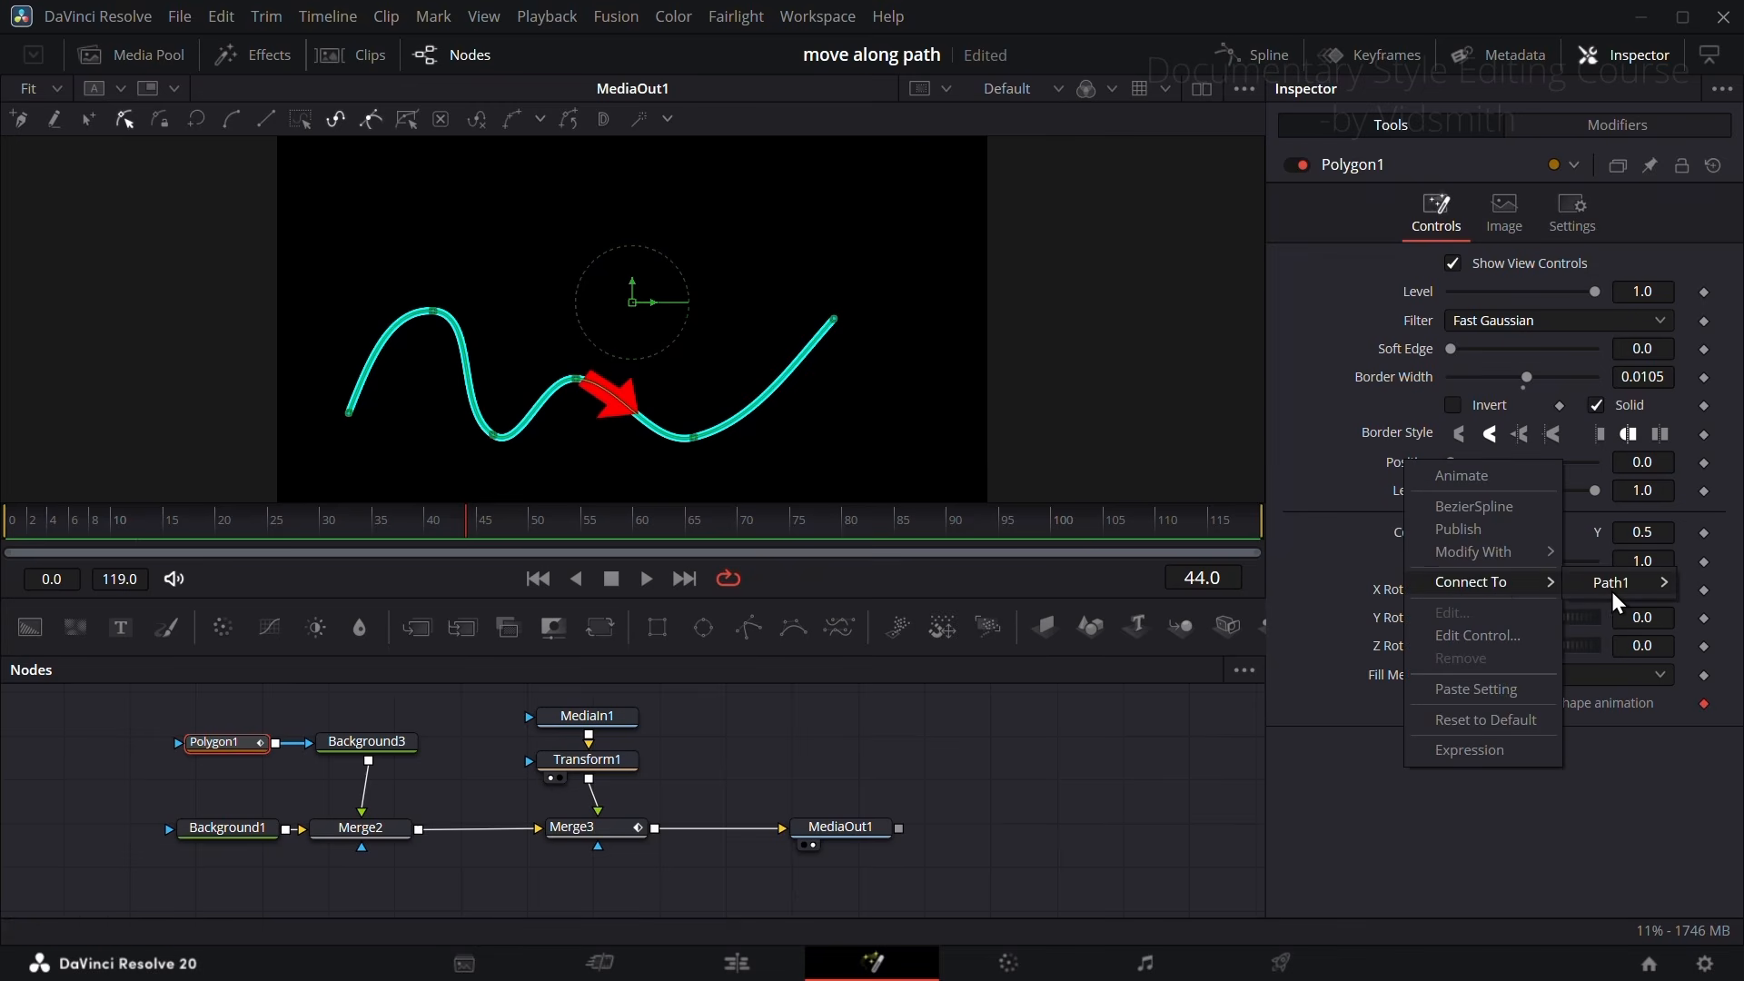
mouse_move(1612, 592)
left_click(1496, 581)
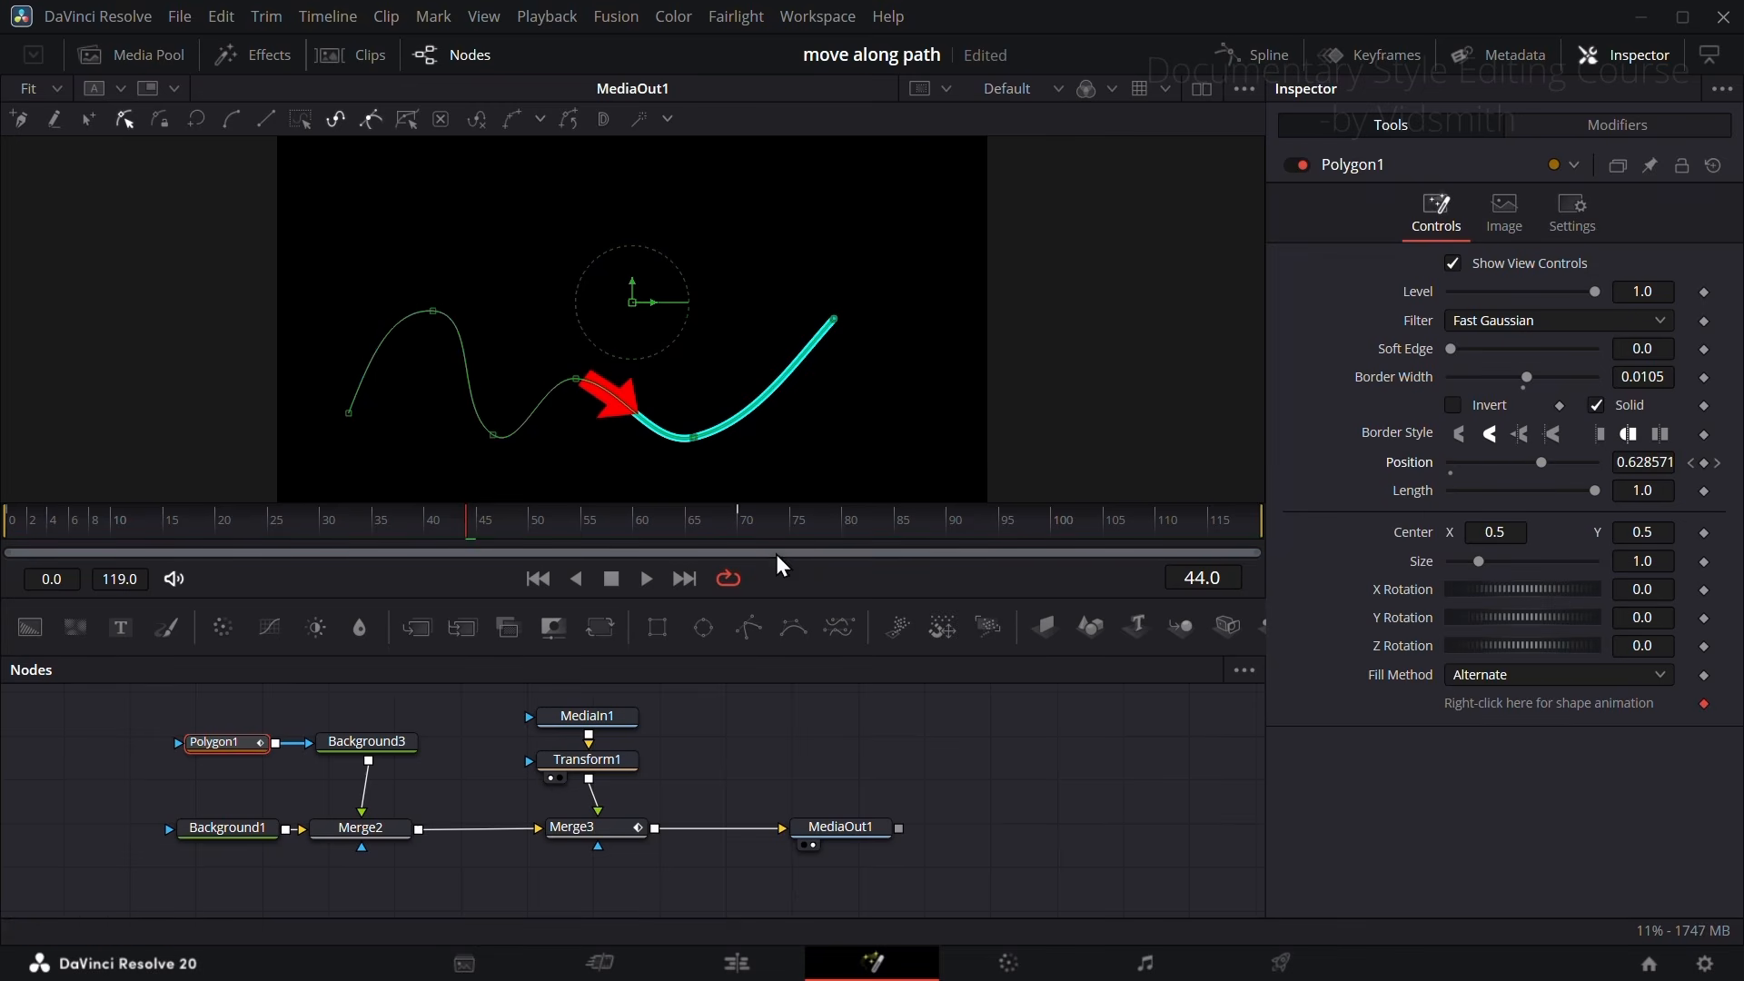
left_click_drag(554, 515, 288, 525)
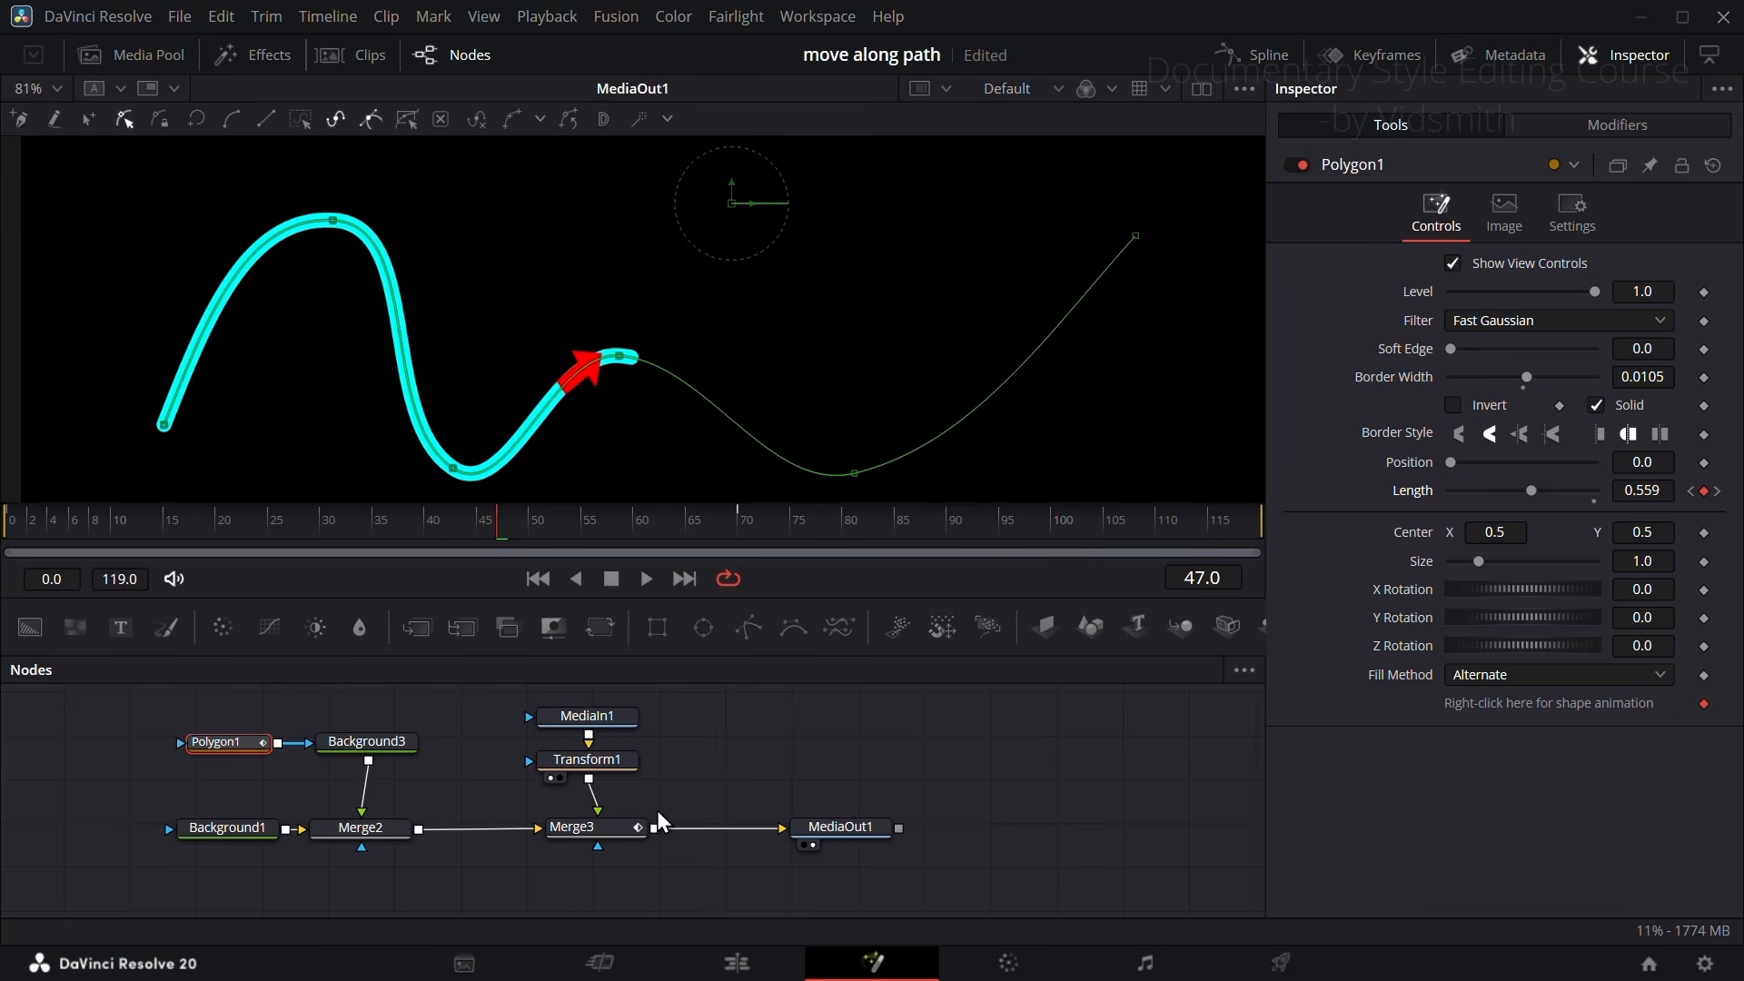
Step: Scrub the timeline to compare each line's drawn length with its arrow's travel on the curved and straight paths
mouse_move(565, 515)
left_mouse_down()
mouse_move(172, 516)
mouse_move(63, 551)
mouse_move(259, 522)
mouse_move(617, 527)
mouse_move(263, 542)
left_mouse_up()
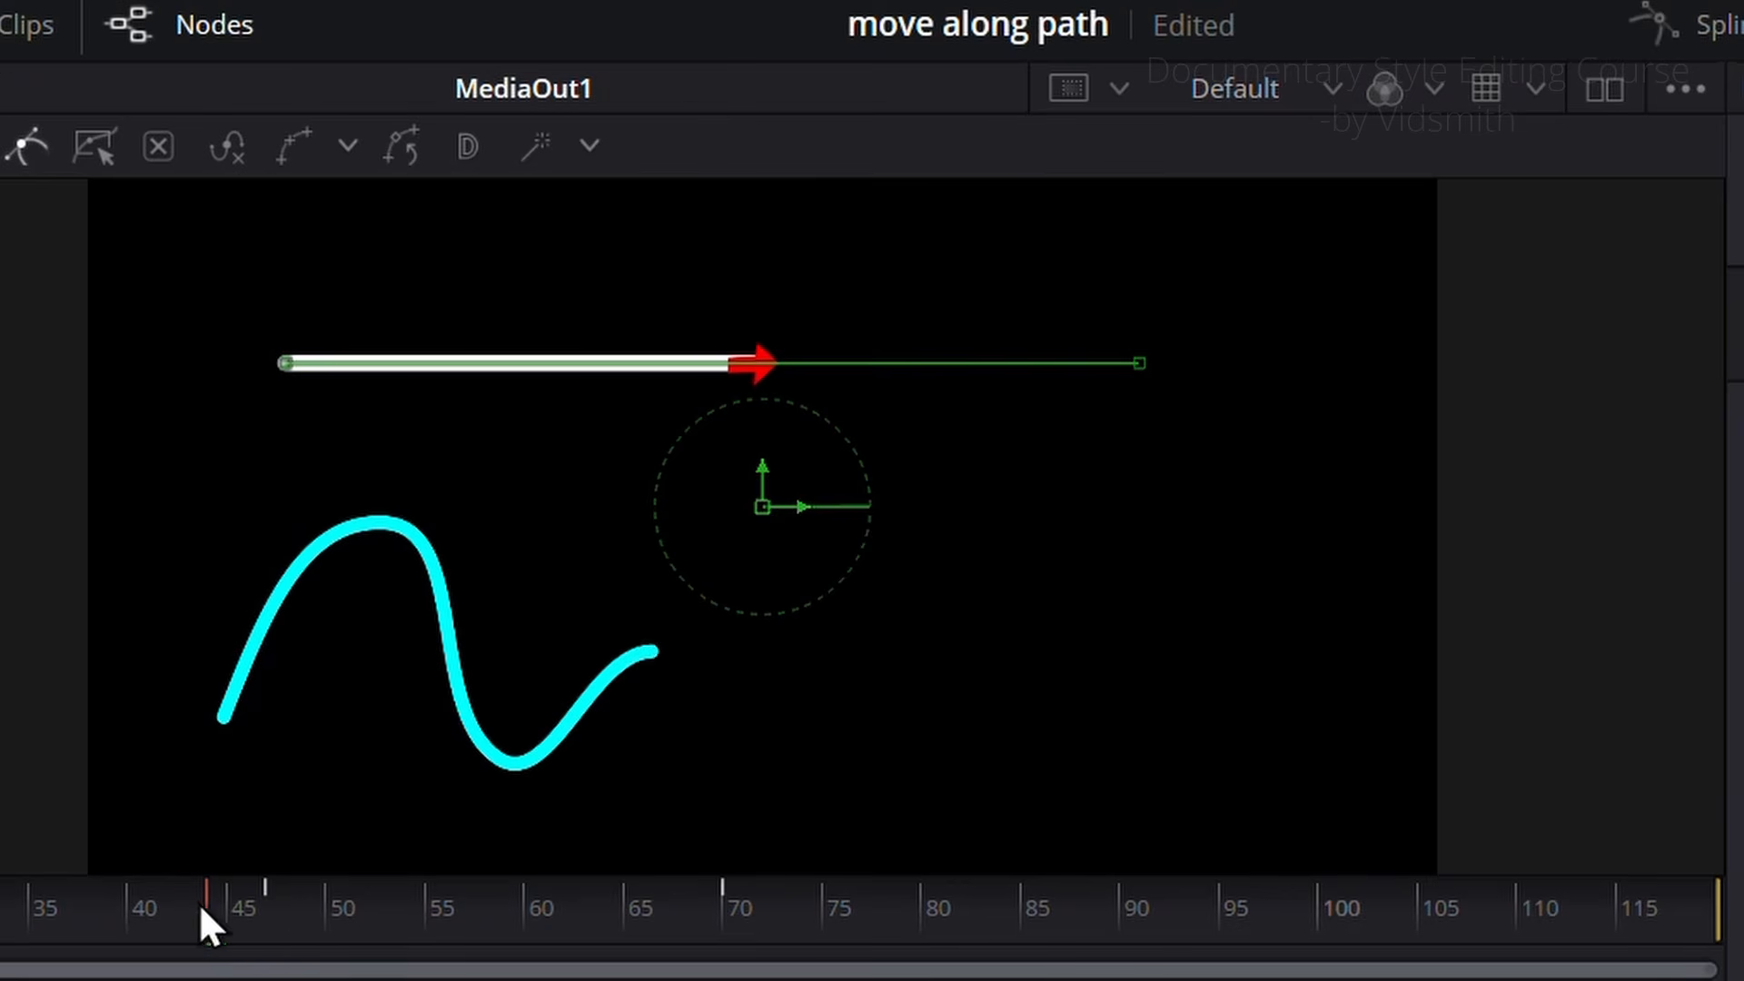
mouse_move(2, 907)
left_mouse_down()
mouse_move(607, 908)
mouse_move(1, 912)
left_mouse_up()
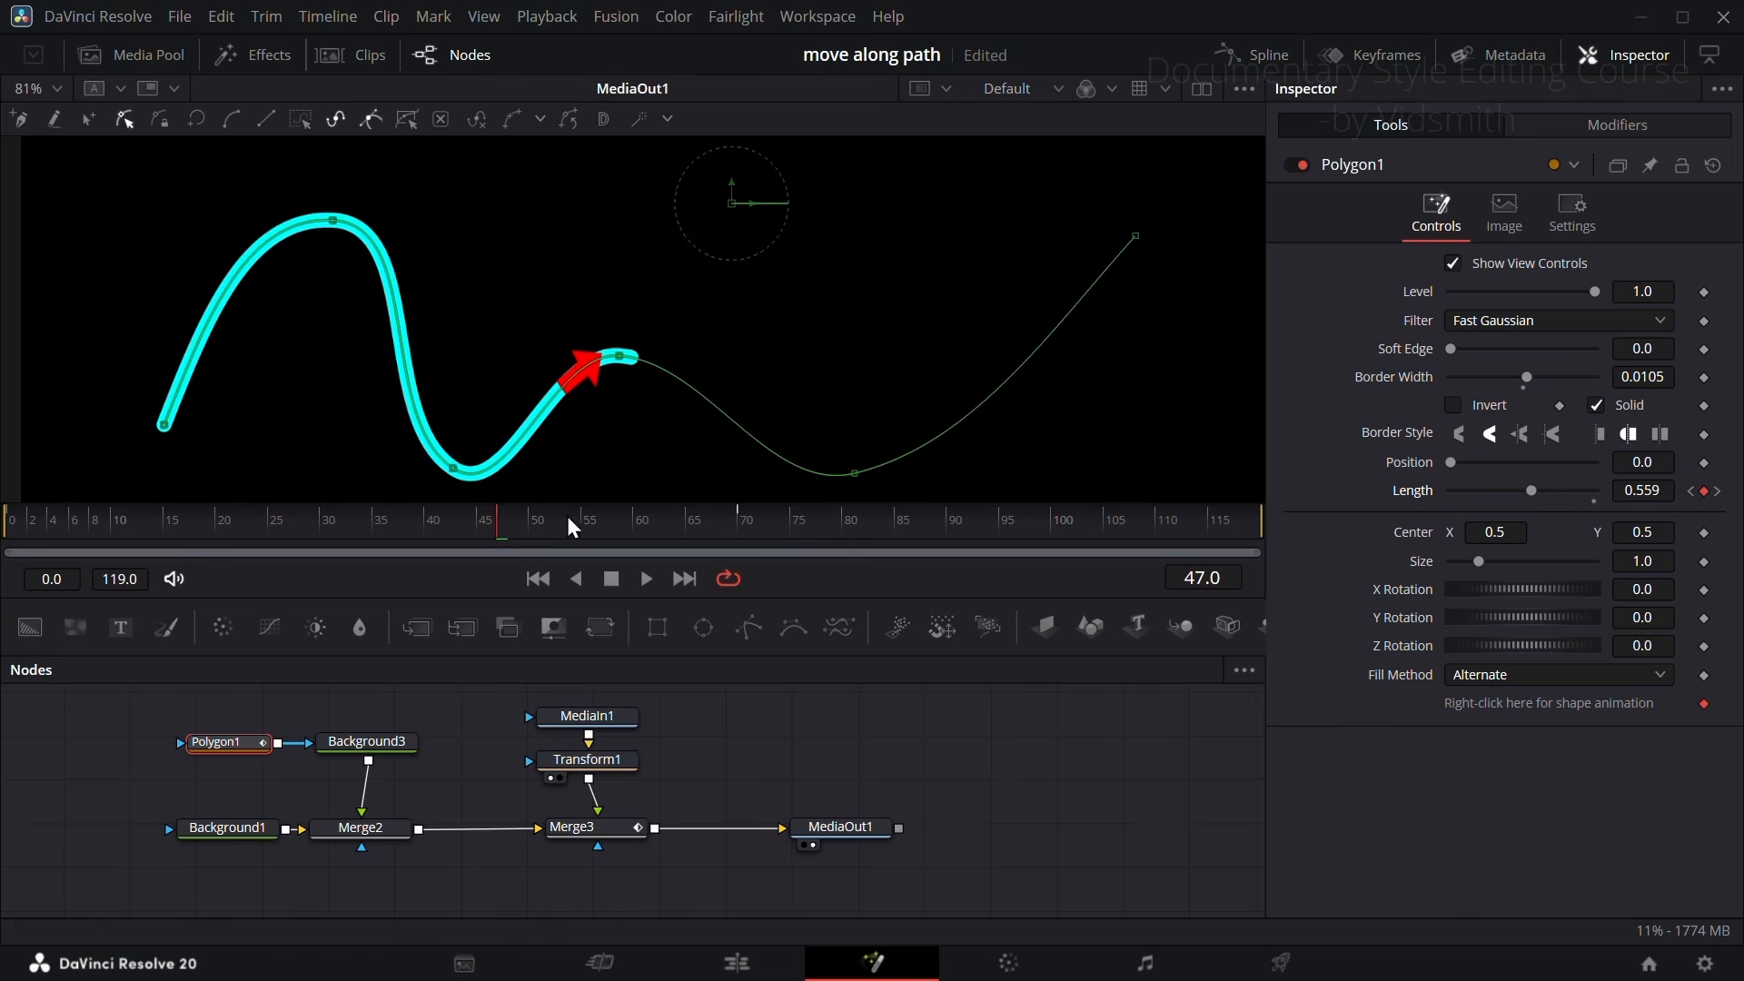
left_click_drag(571, 527, 308, 523)
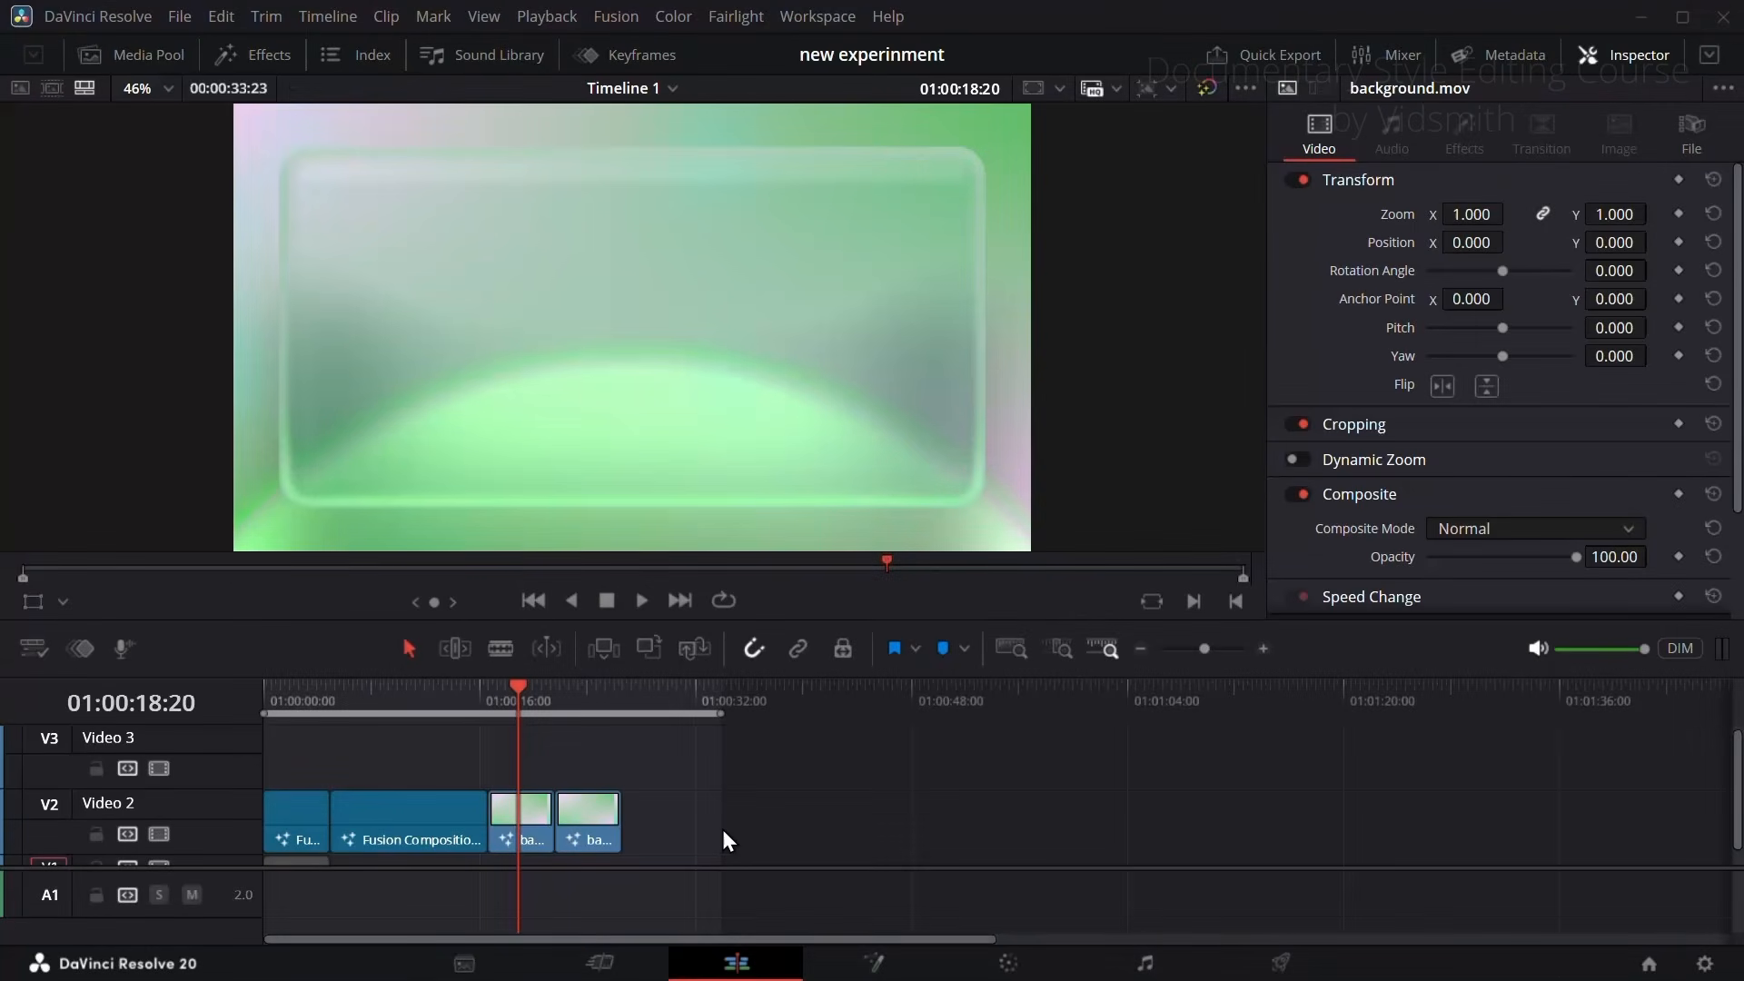
Step: Add an Adjustment Clip on Video 3 above the two background clips and open it in Fusion
left_click_drag(542, 703, 516, 705)
left_click(250, 50)
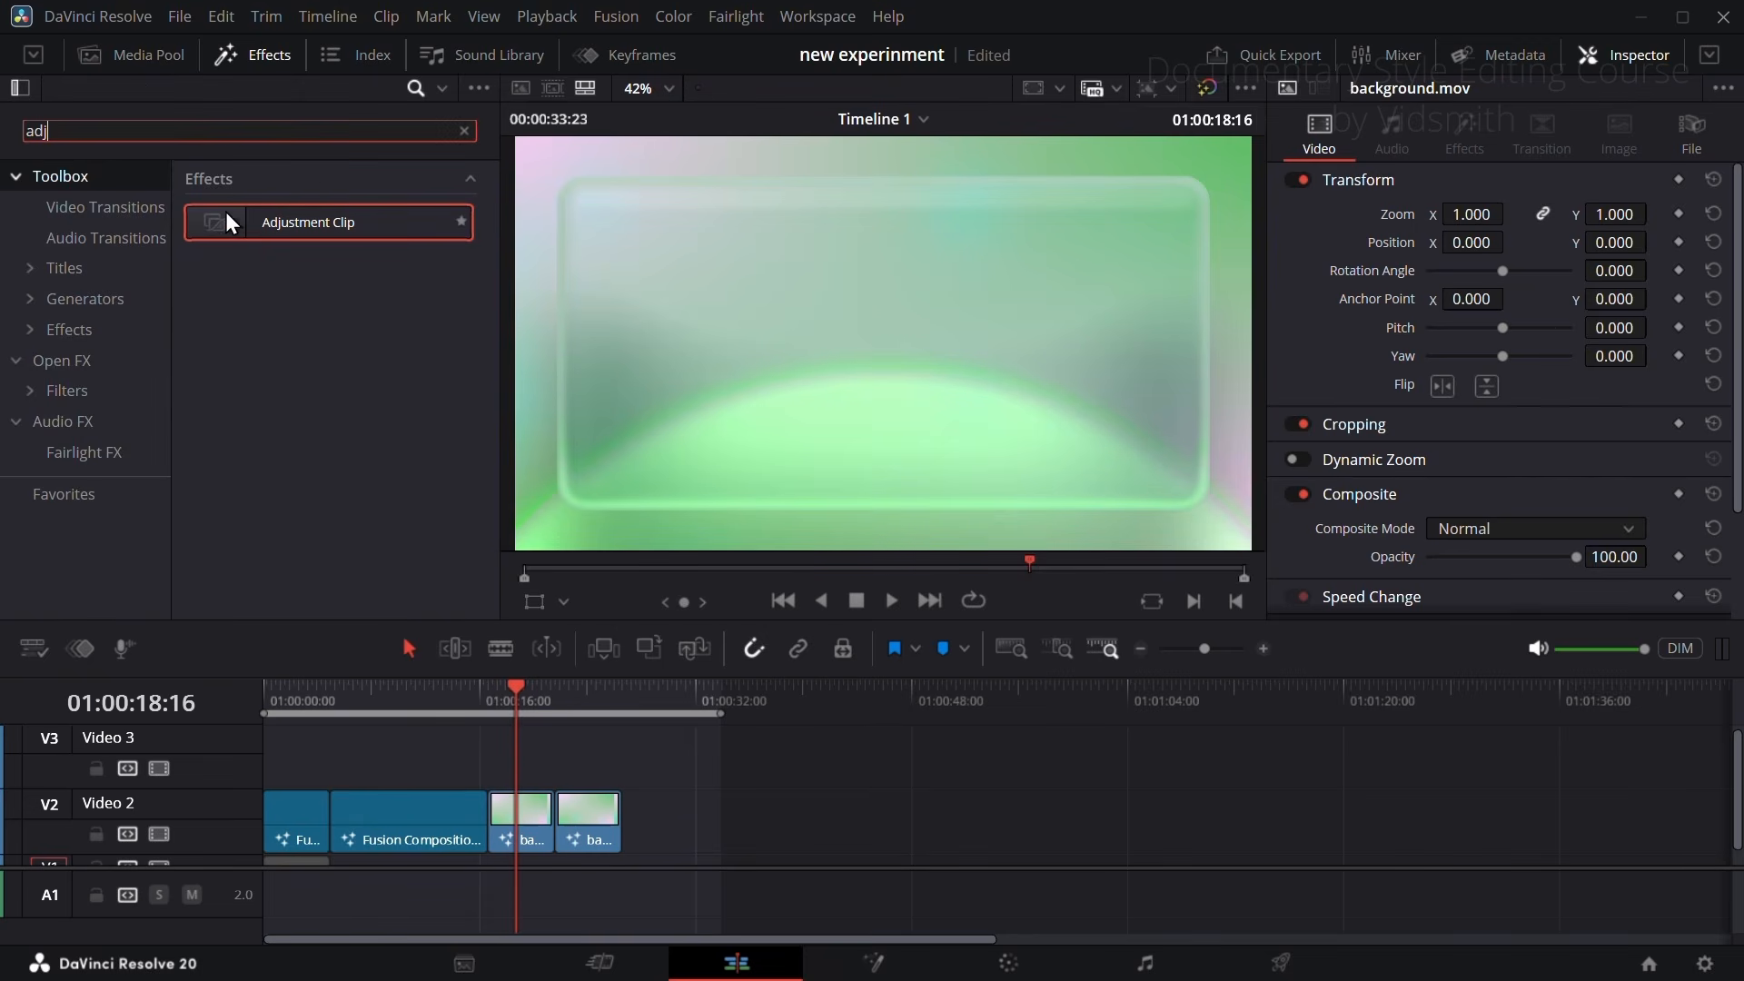
left_click_drag(226, 211, 602, 765)
left_click(239, 54)
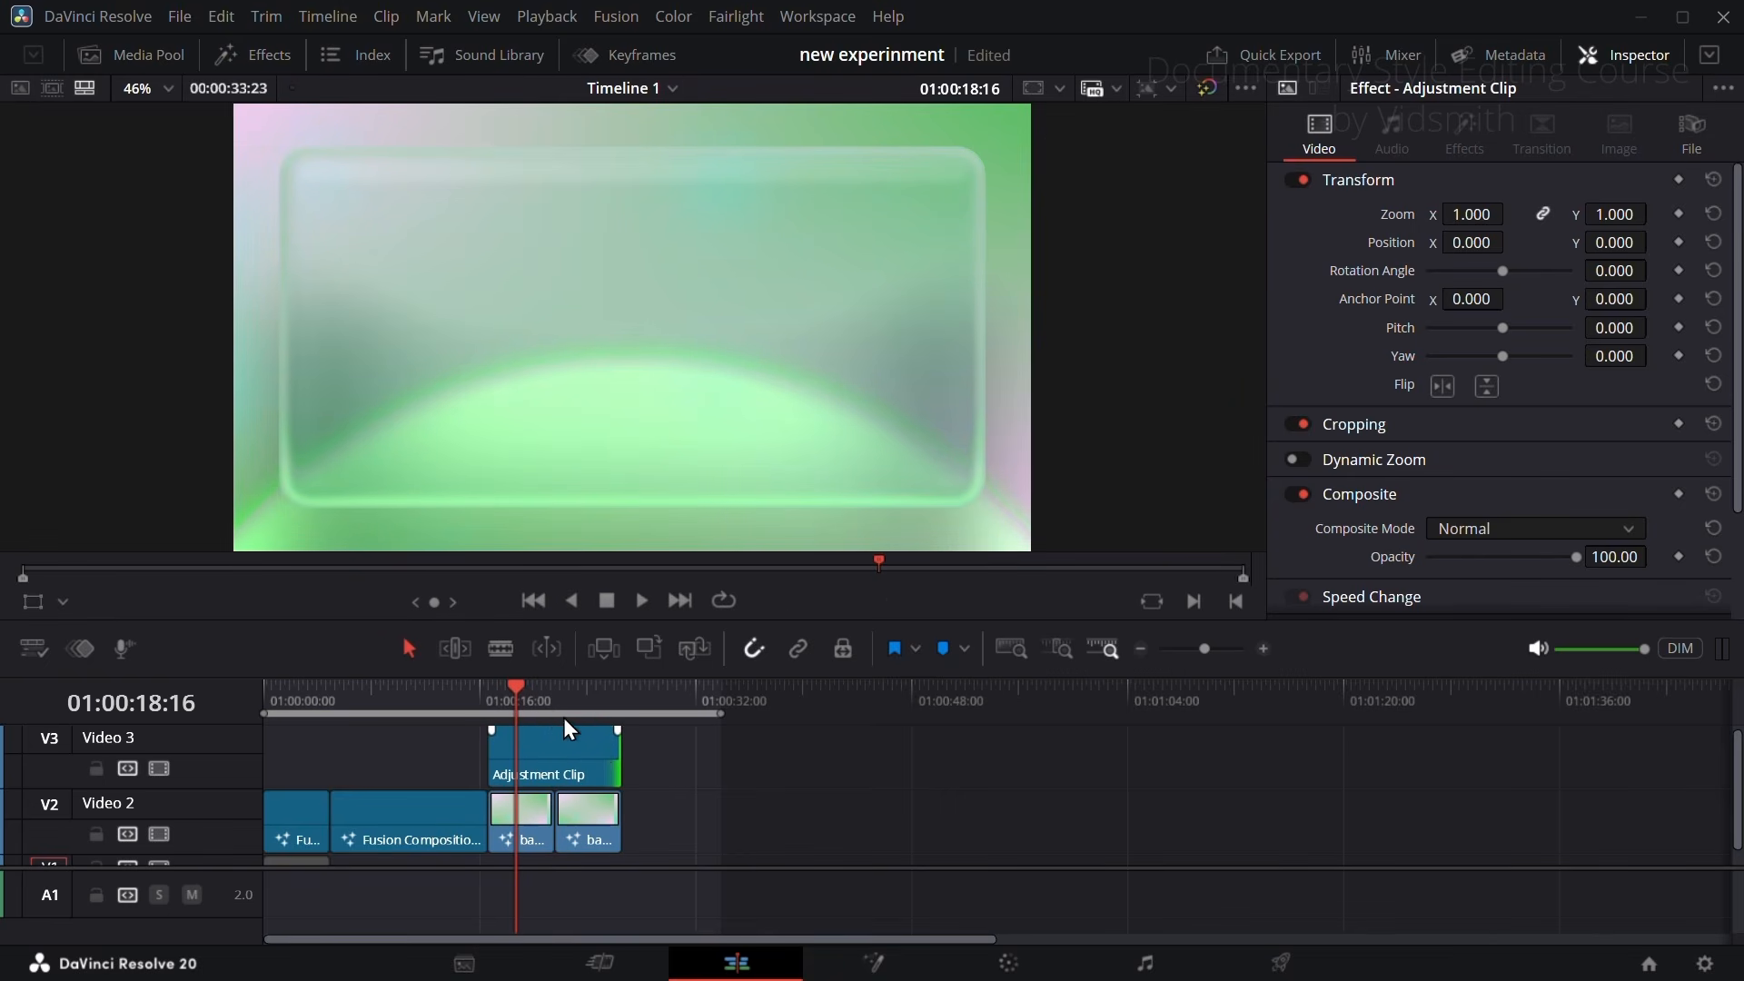
left_click(548, 749)
left_click(890, 973)
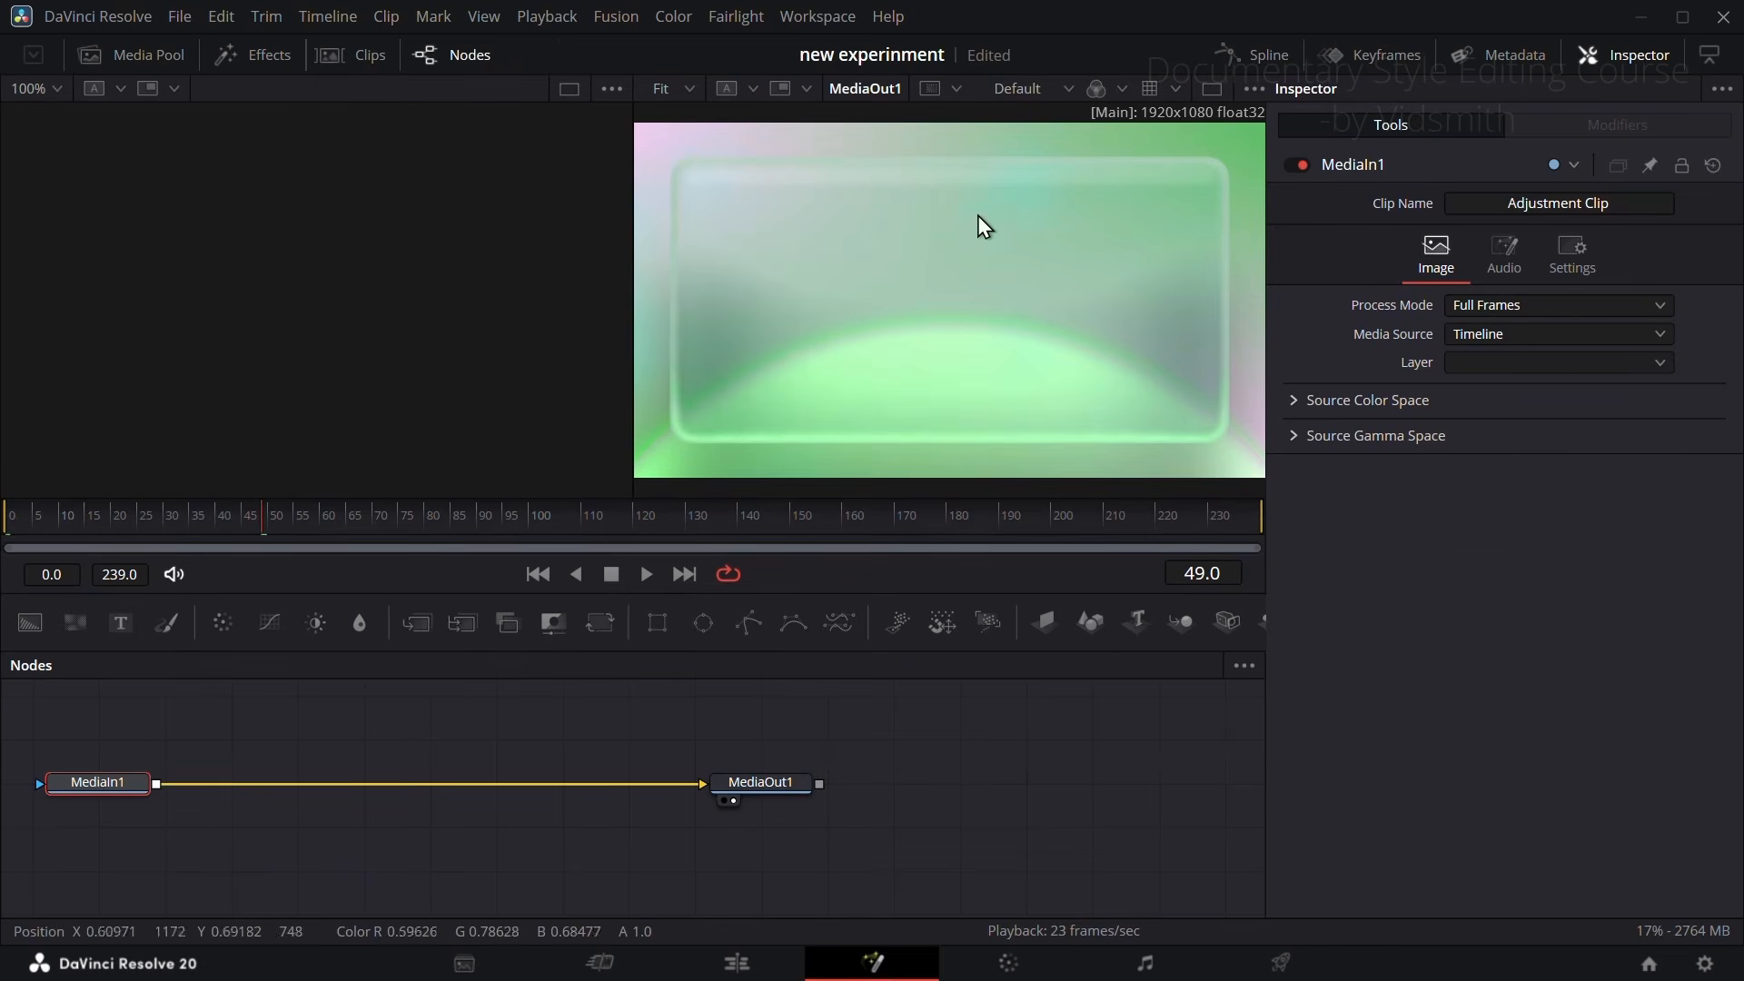
Step: Spread the MediaIn1 and MediaOut1 nodes apart and merge a Background masked by a Polygon over MediaIn1
left_click(384, 511)
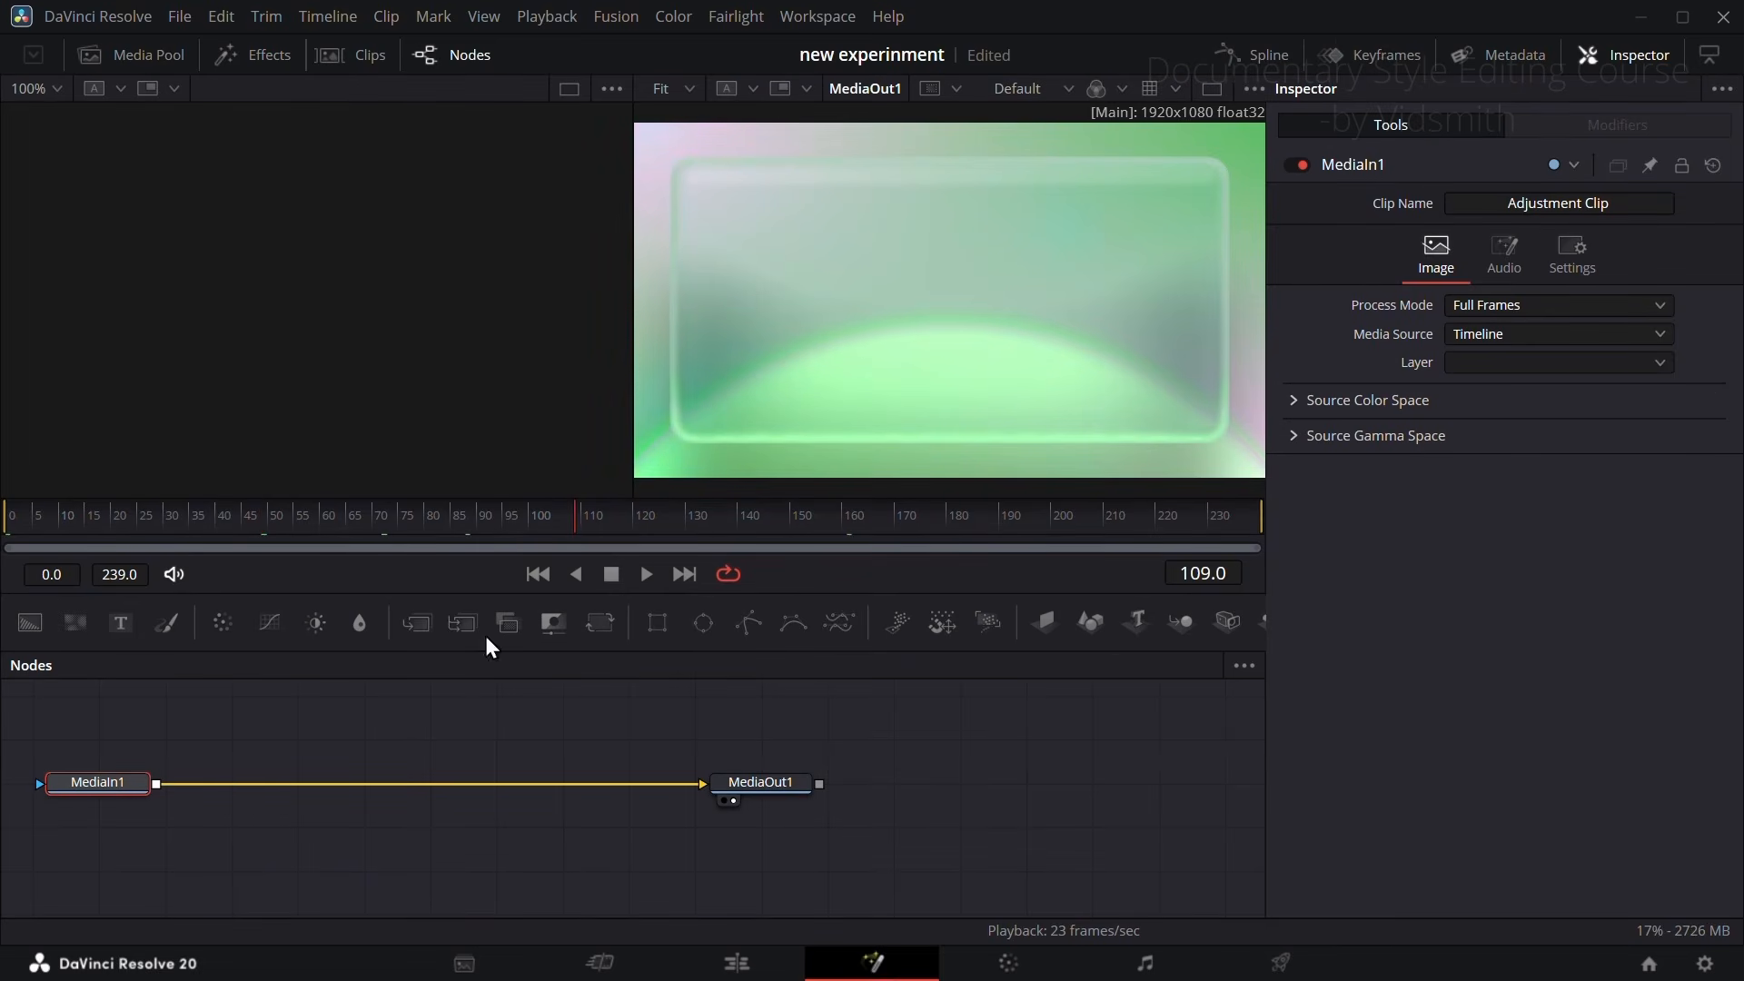
left_click_drag(35, 732, 1021, 818)
left_click(107, 732)
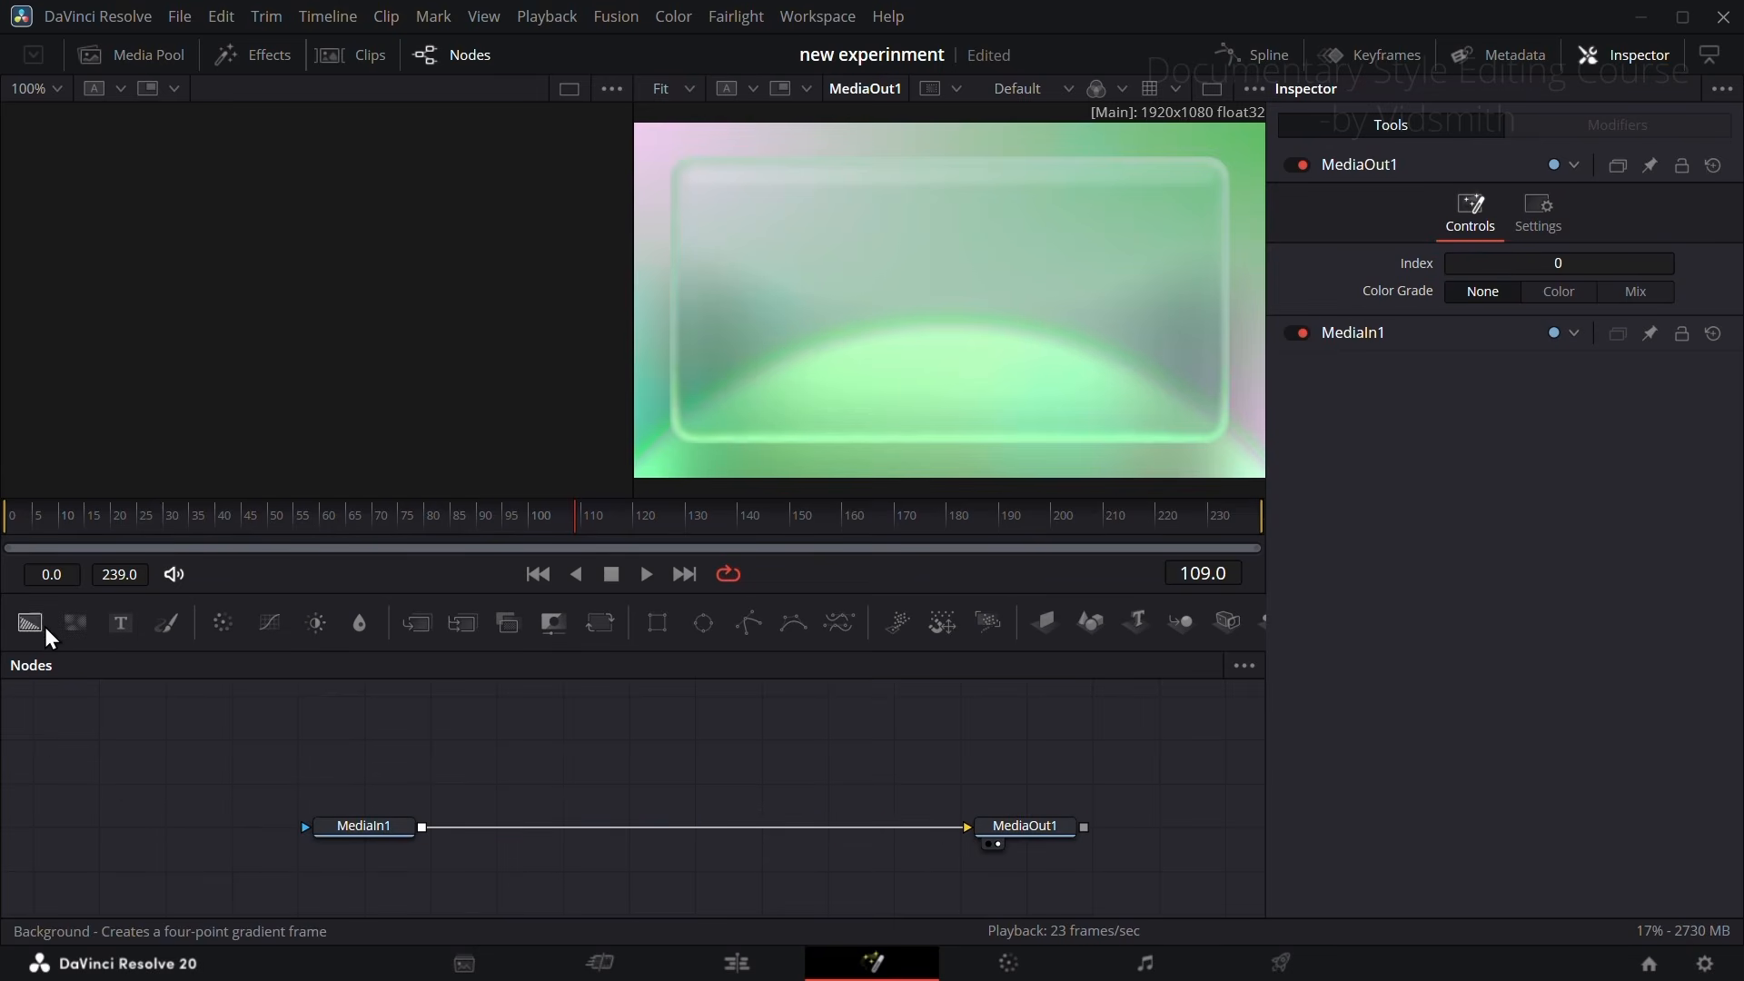
left_click_drag(30, 625, 487, 749)
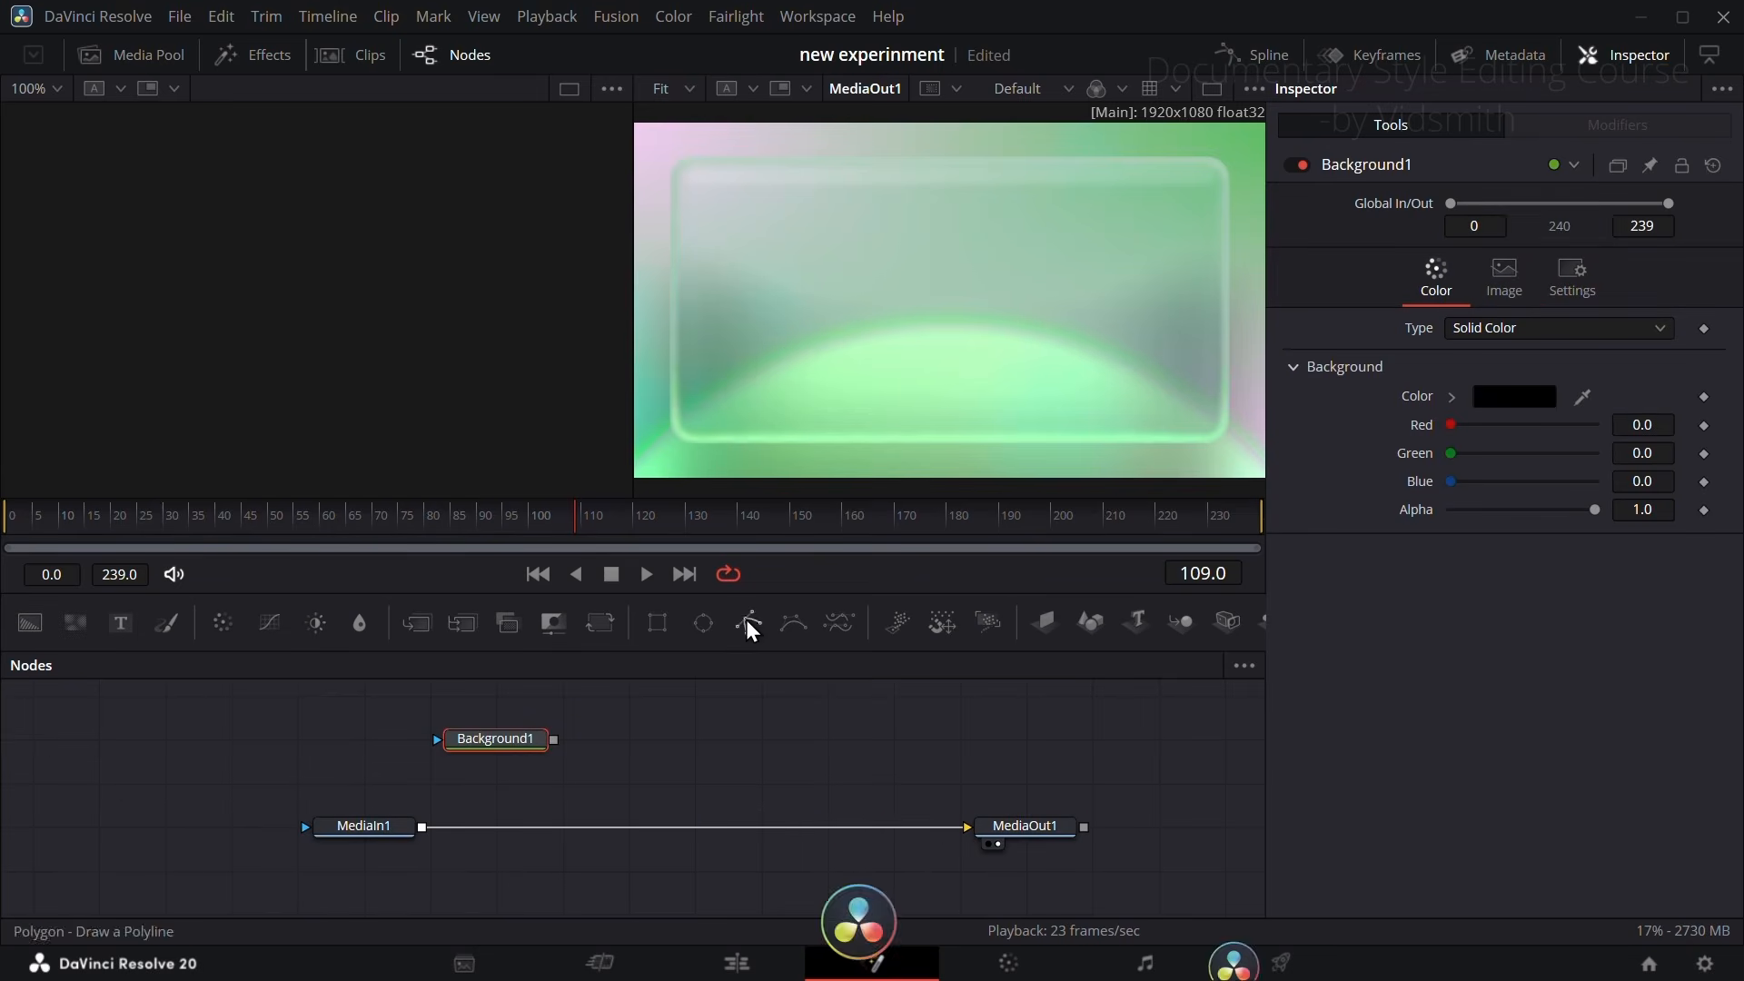
left_click_drag(747, 621, 423, 828)
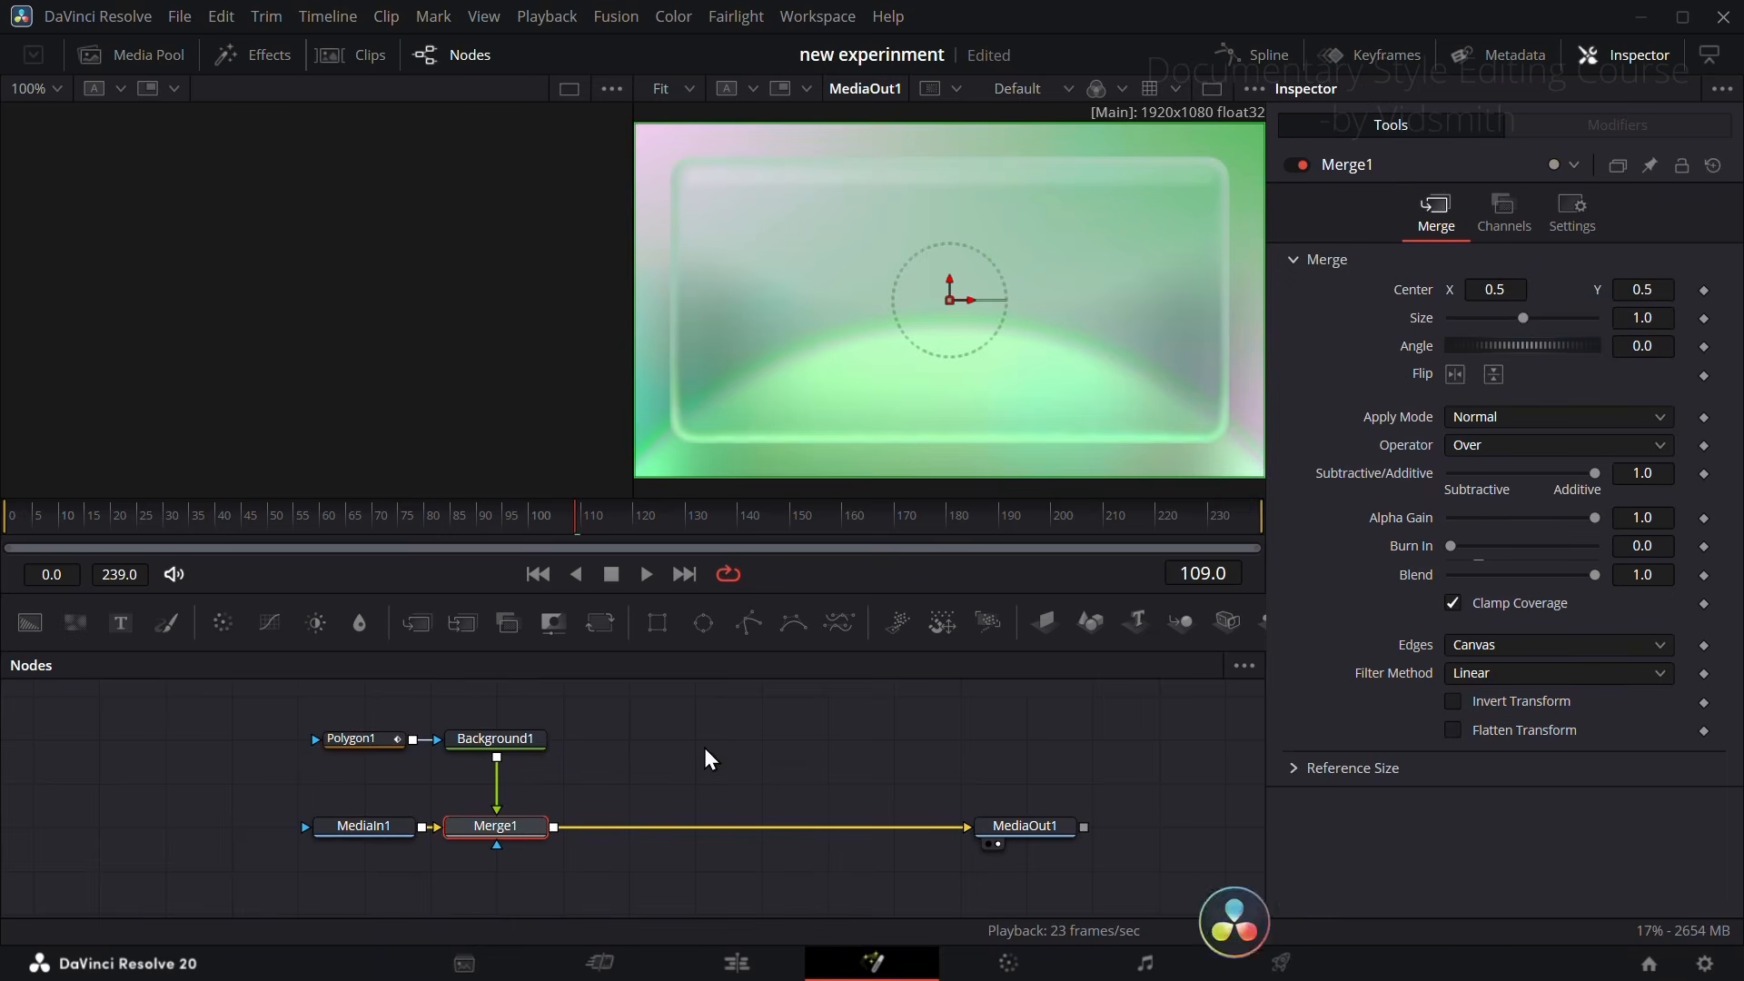
Step: Draw a nearly horizontal polyline across the lower part of the frame in Polygon1 with a Border Width of 0.016
left_click(367, 740)
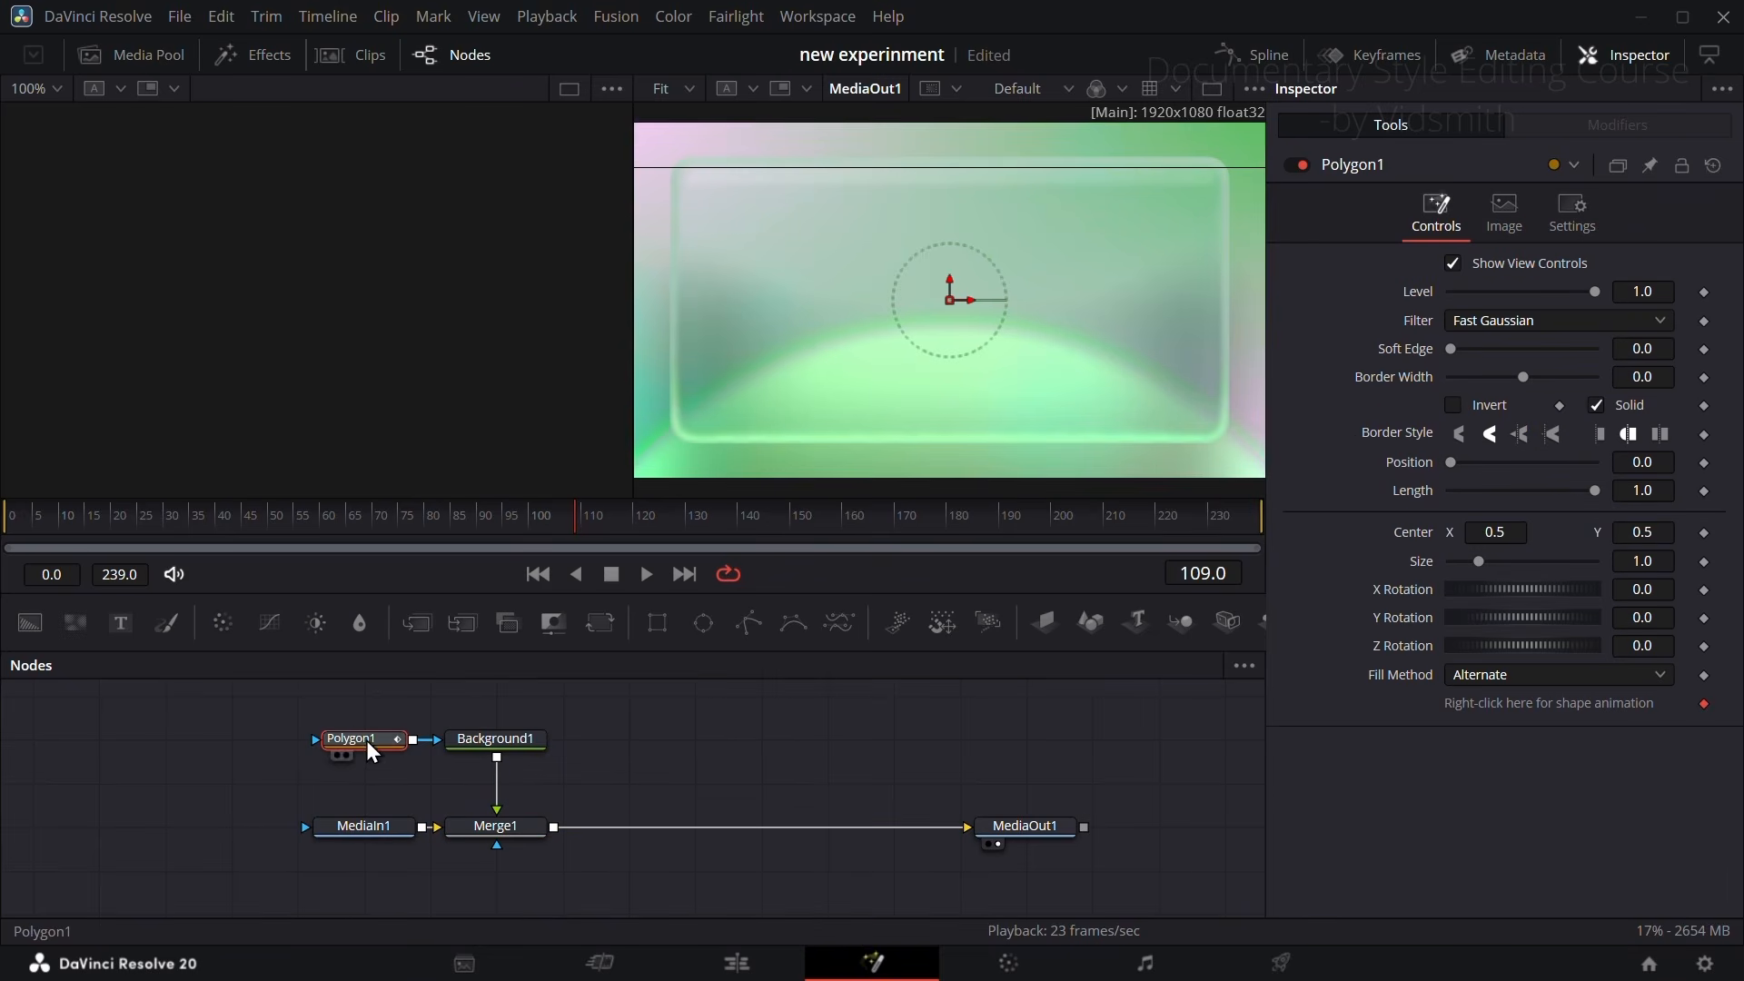
left_click(698, 370)
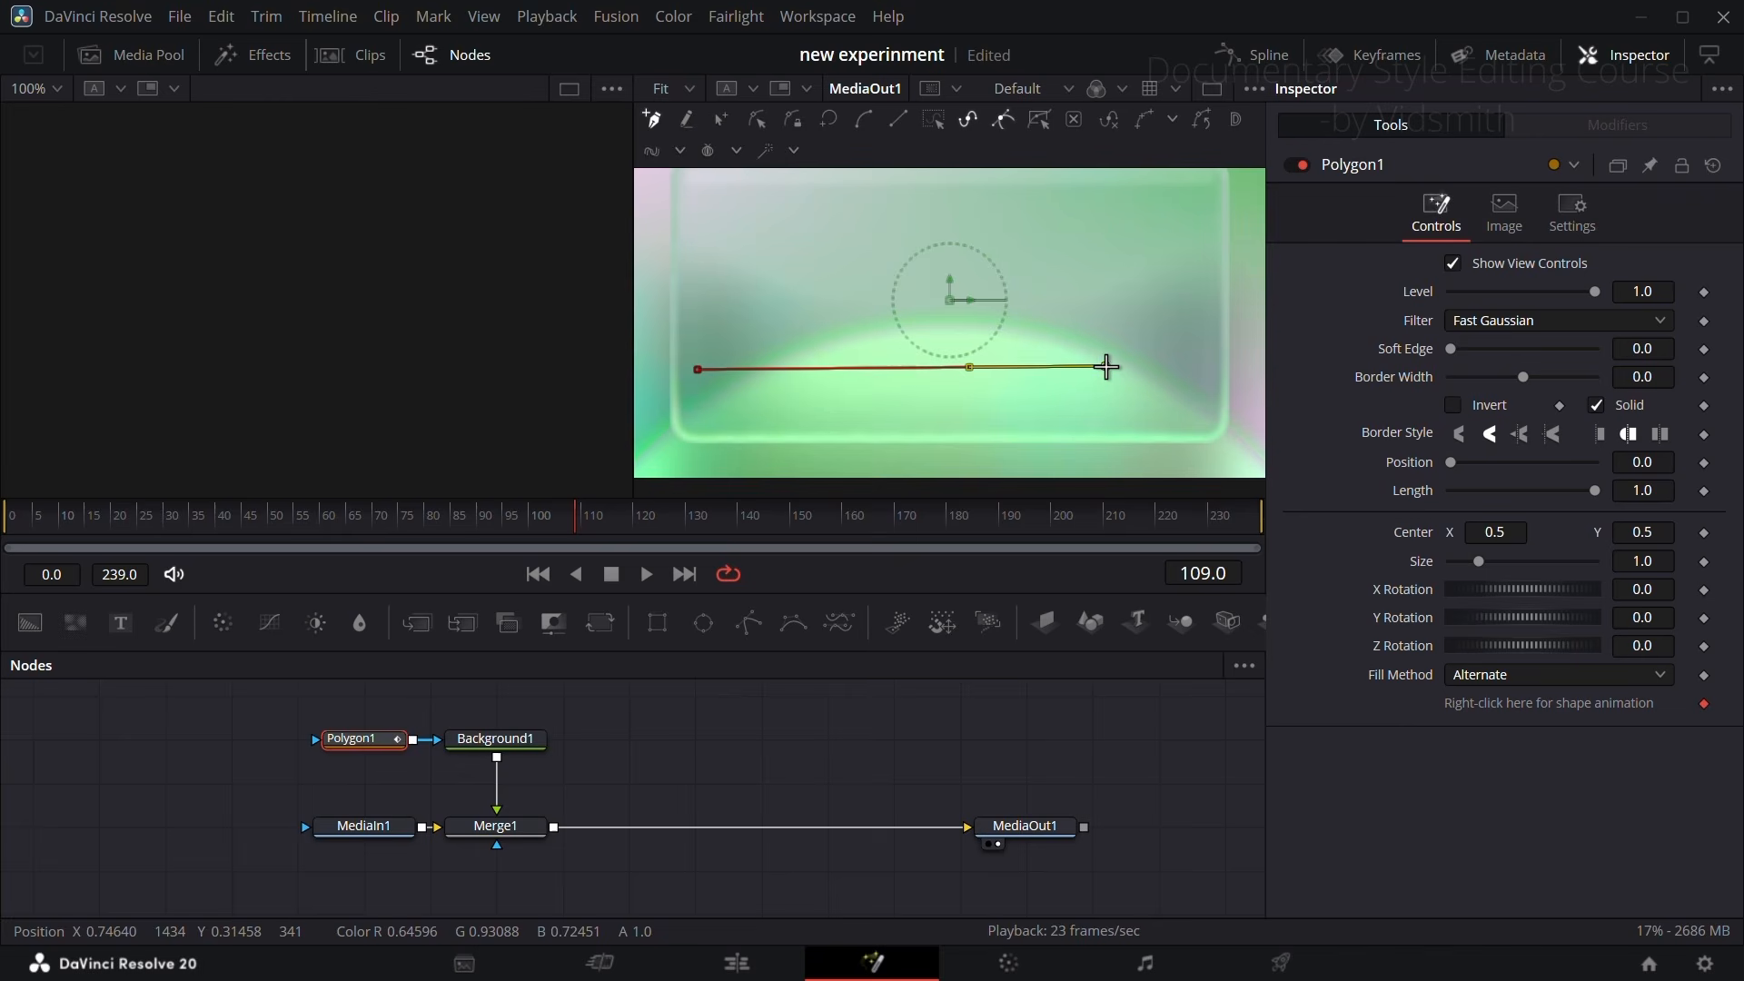
left_click(1106, 367)
left_click_drag(1645, 381, 1660, 382)
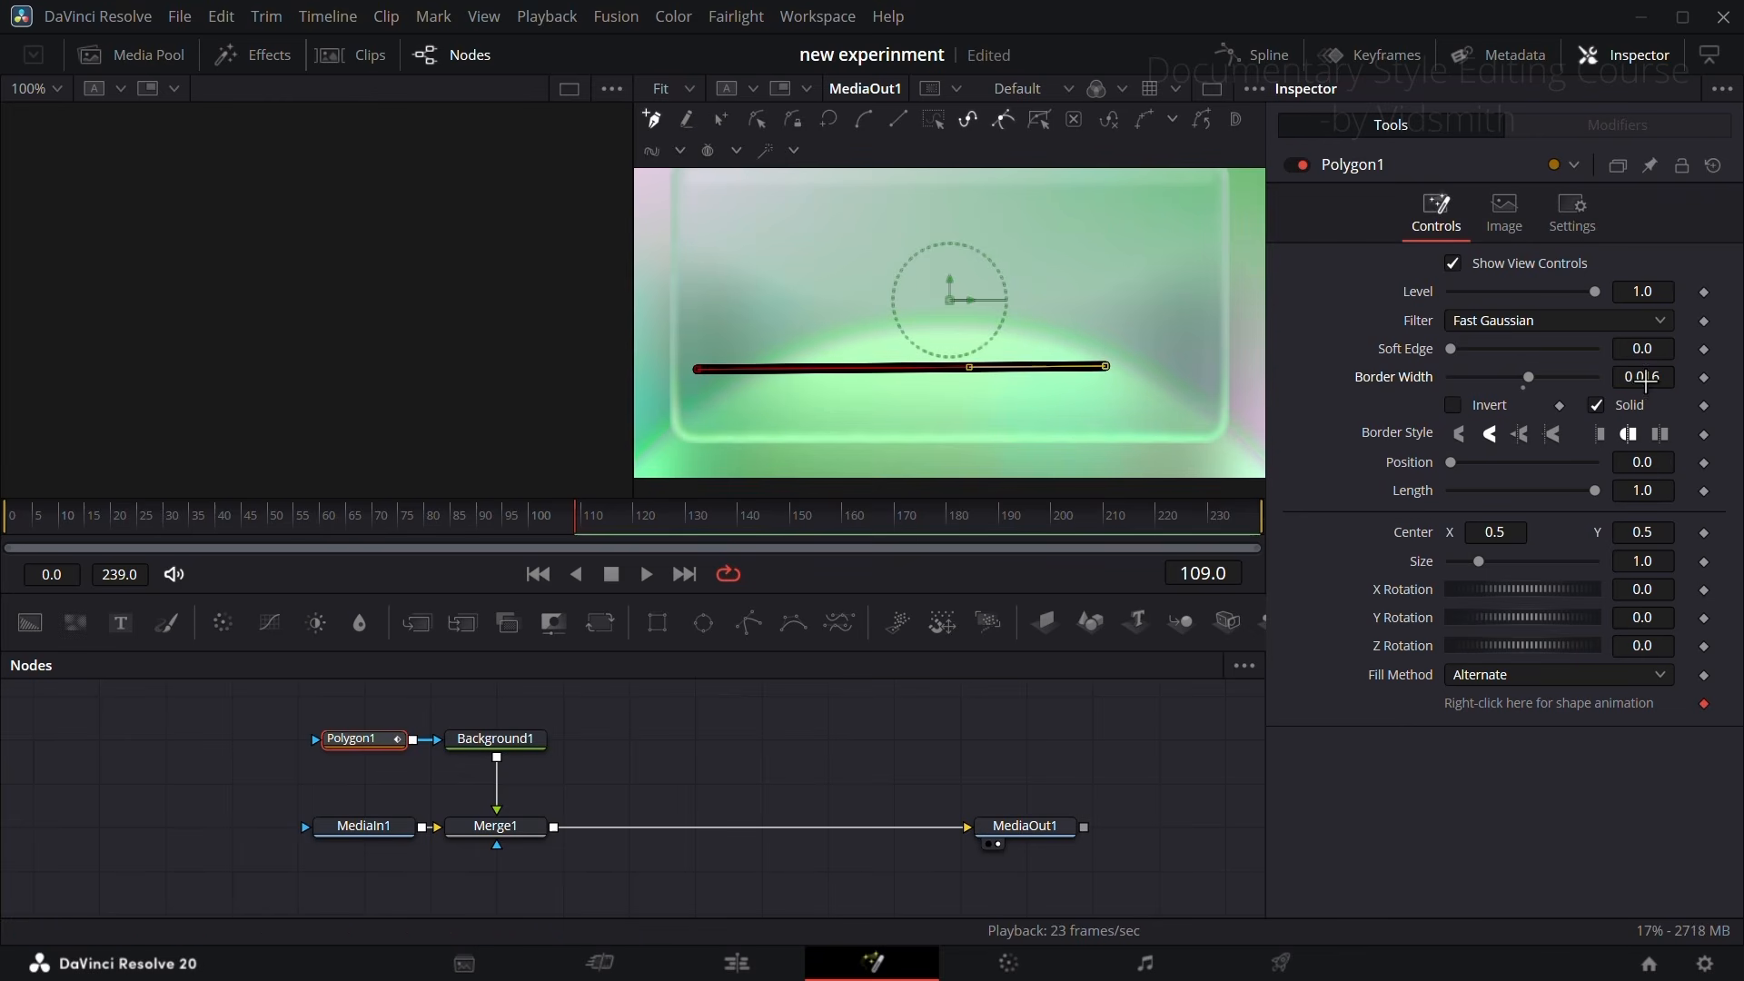
Step: Bring in arrow00087183.png from the media pool and merge it over the composite after Merge1
left_click(137, 55)
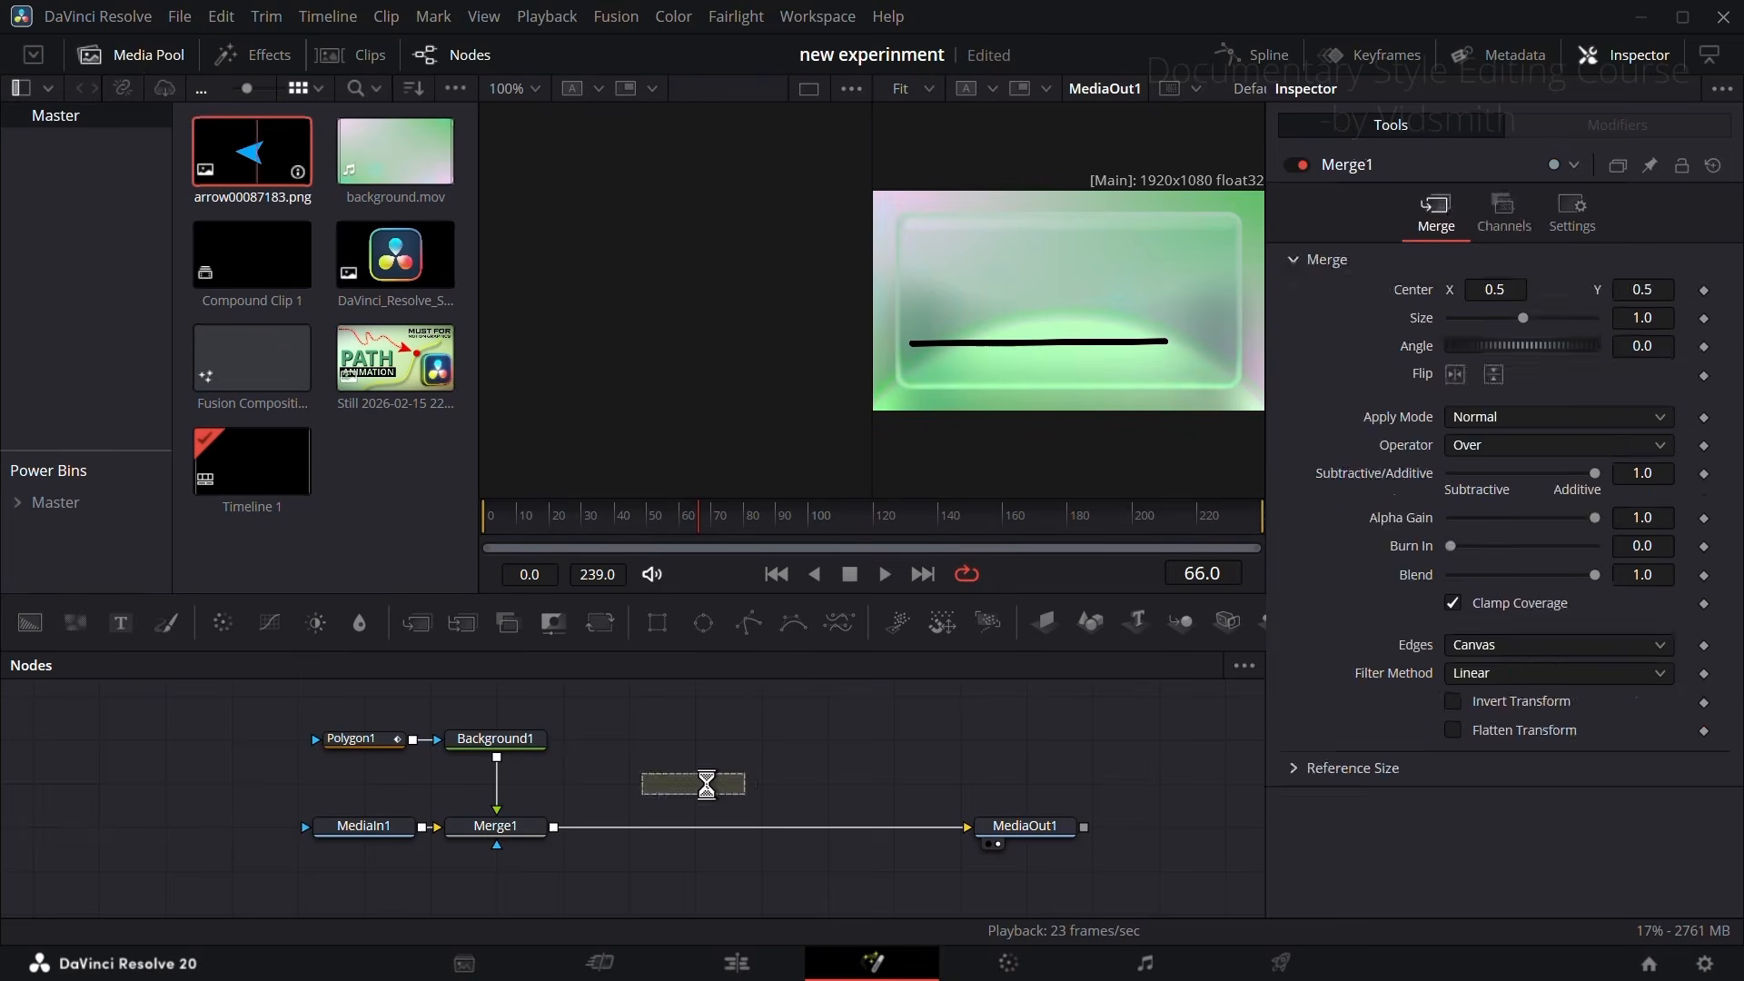
left_click_drag(701, 778, 559, 827)
left_click(146, 56)
left_click_drag(709, 776, 714, 750)
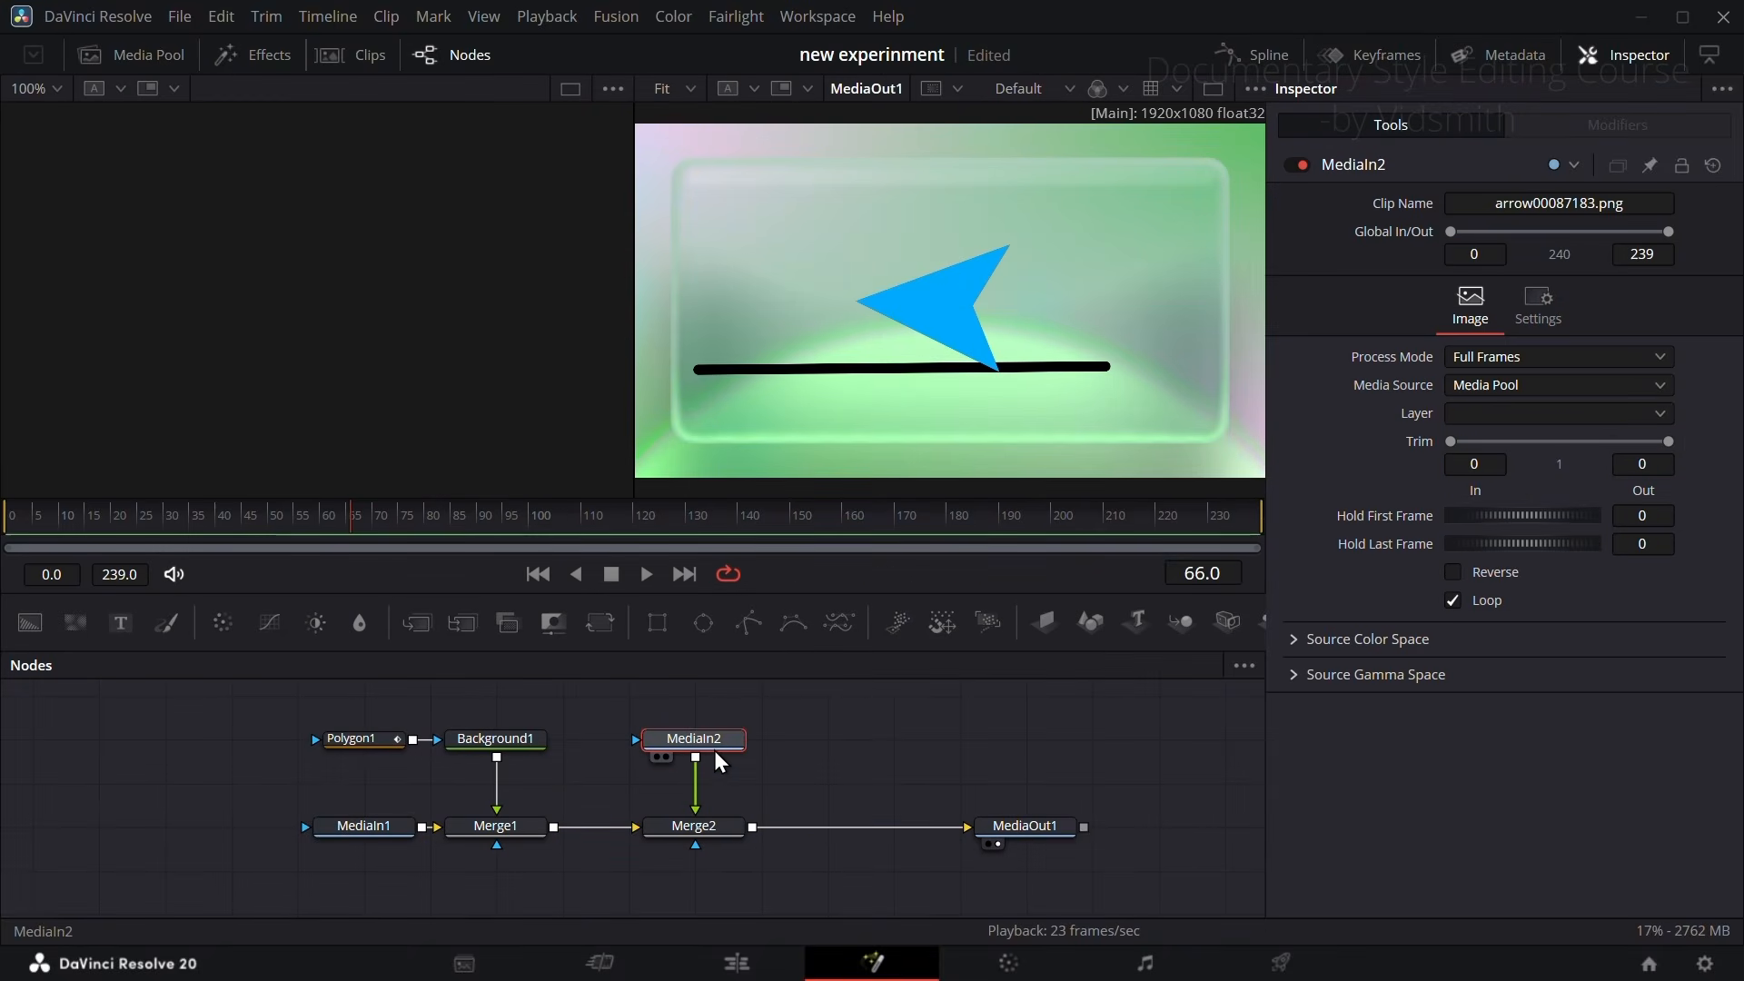
Step: Add a Path modifier to Merge2's Center and connect the path's shape to Polygon1's Polyline
left_click(720, 827)
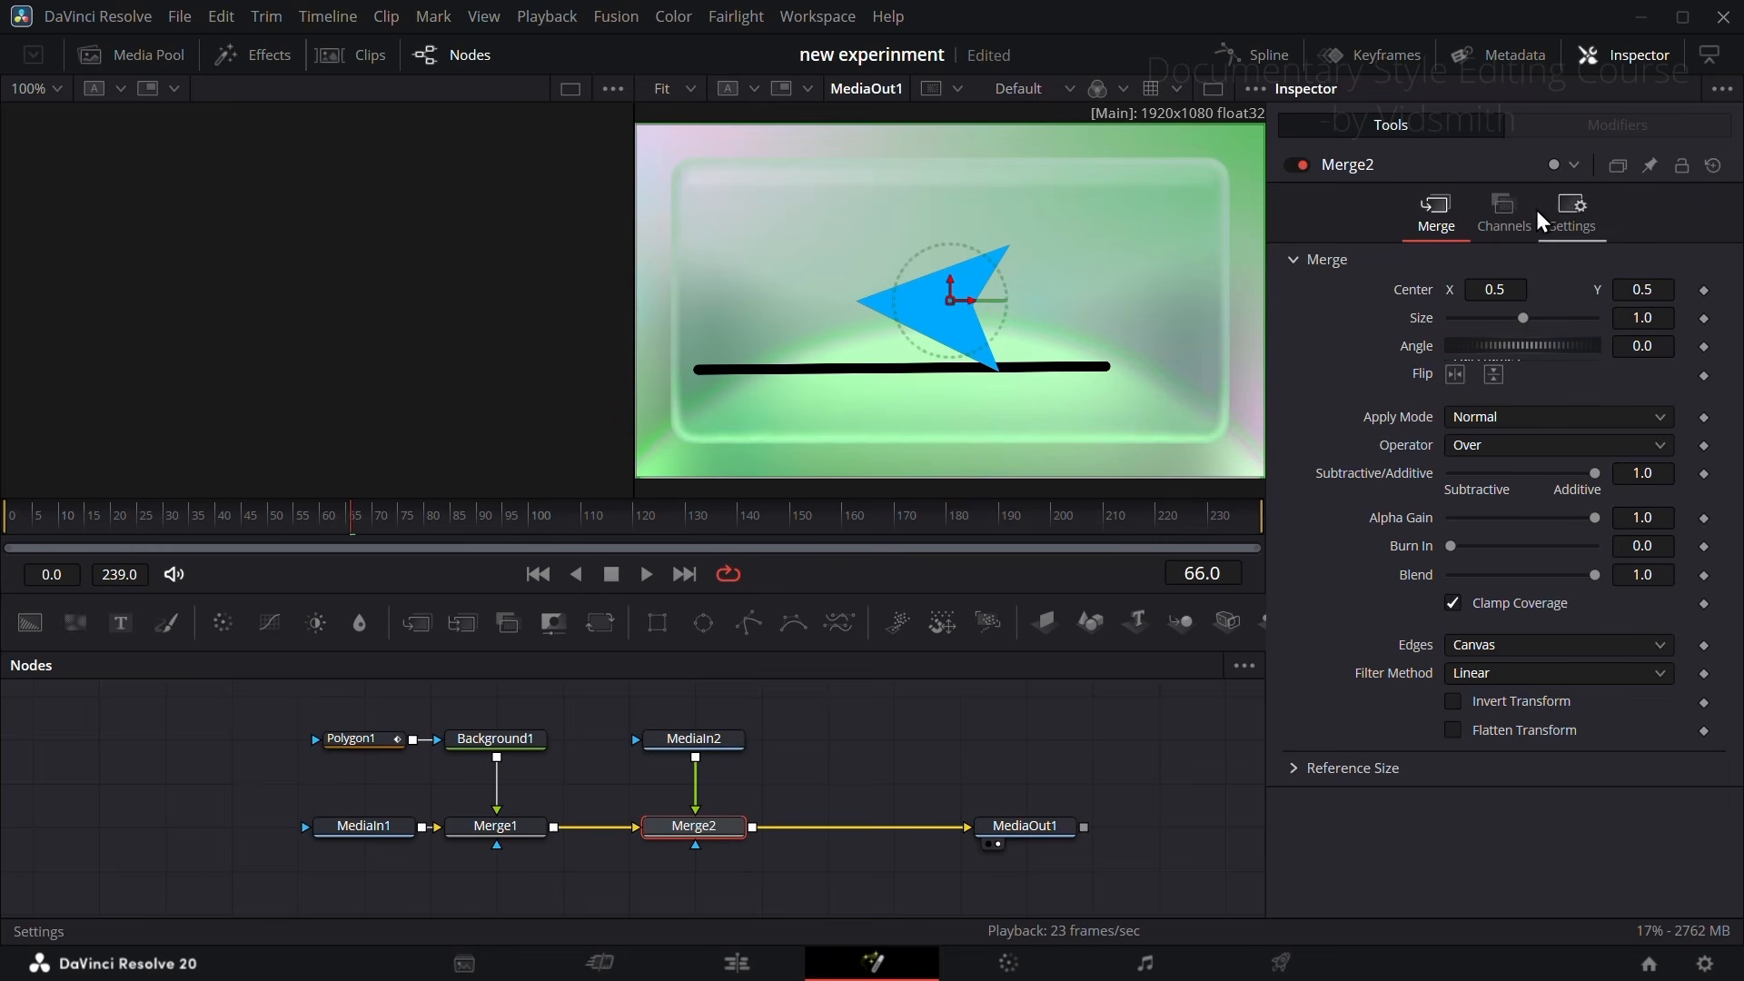
right_click(1408, 293)
left_click(1442, 342)
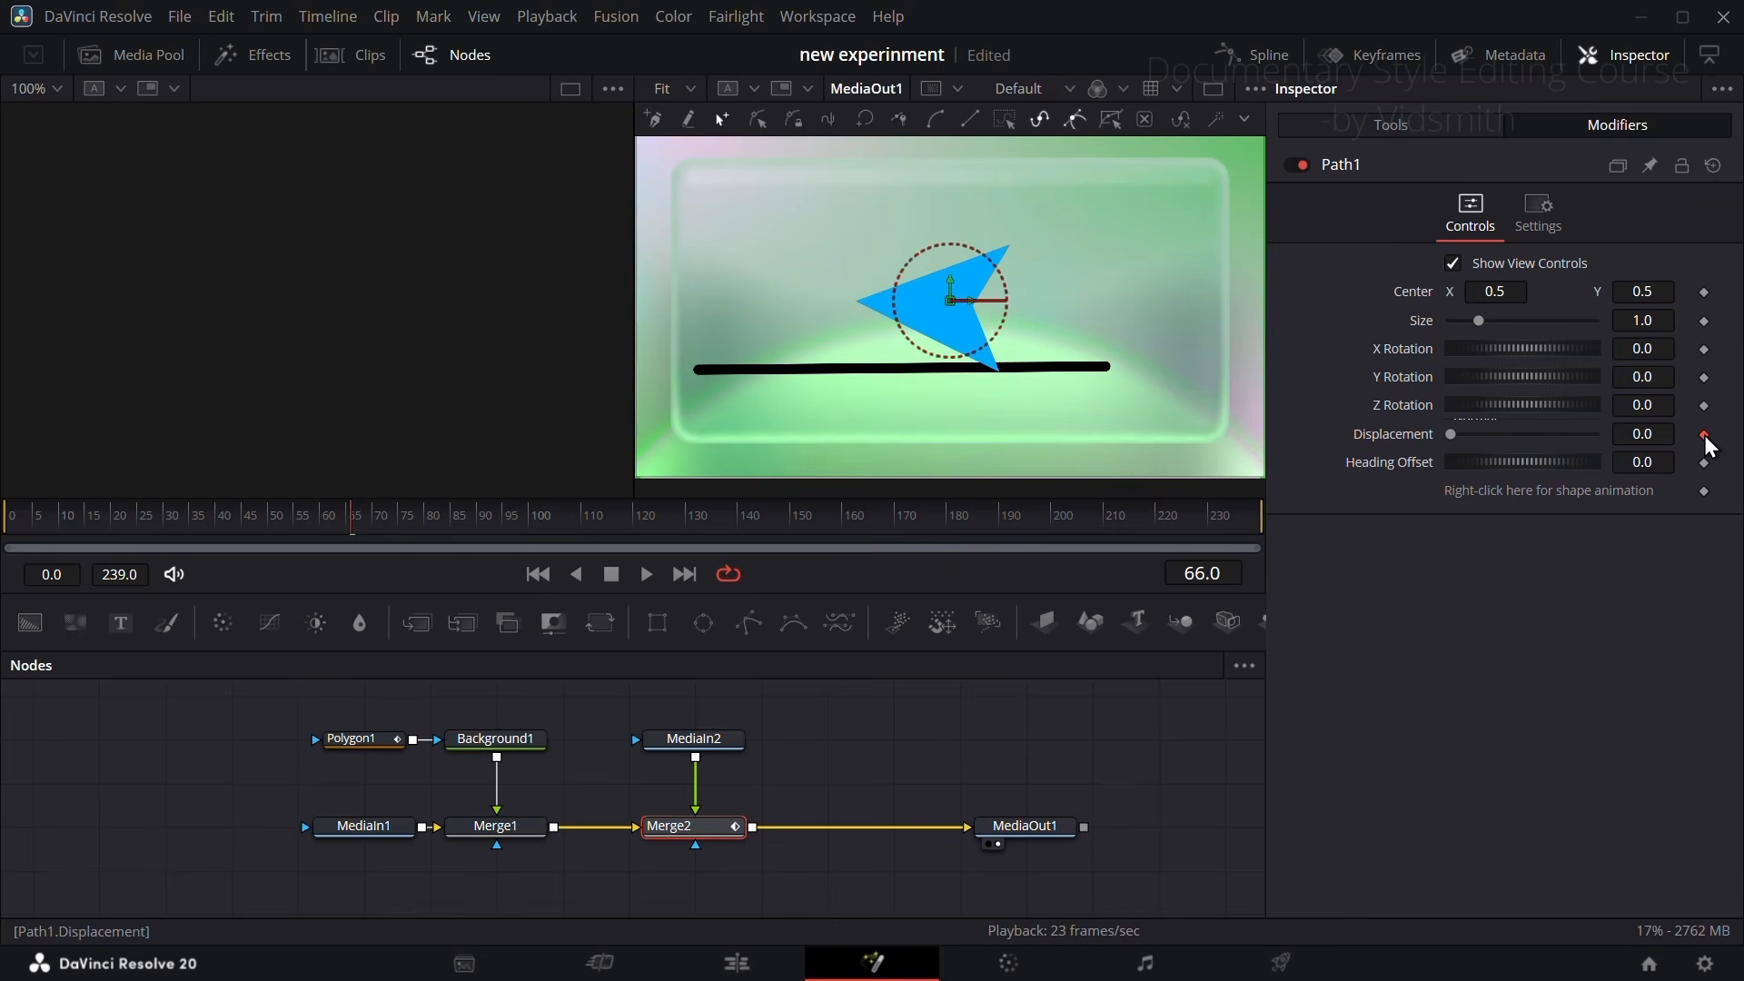
right_click(1594, 502)
mouse_move(1658, 681)
mouse_move(1560, 698)
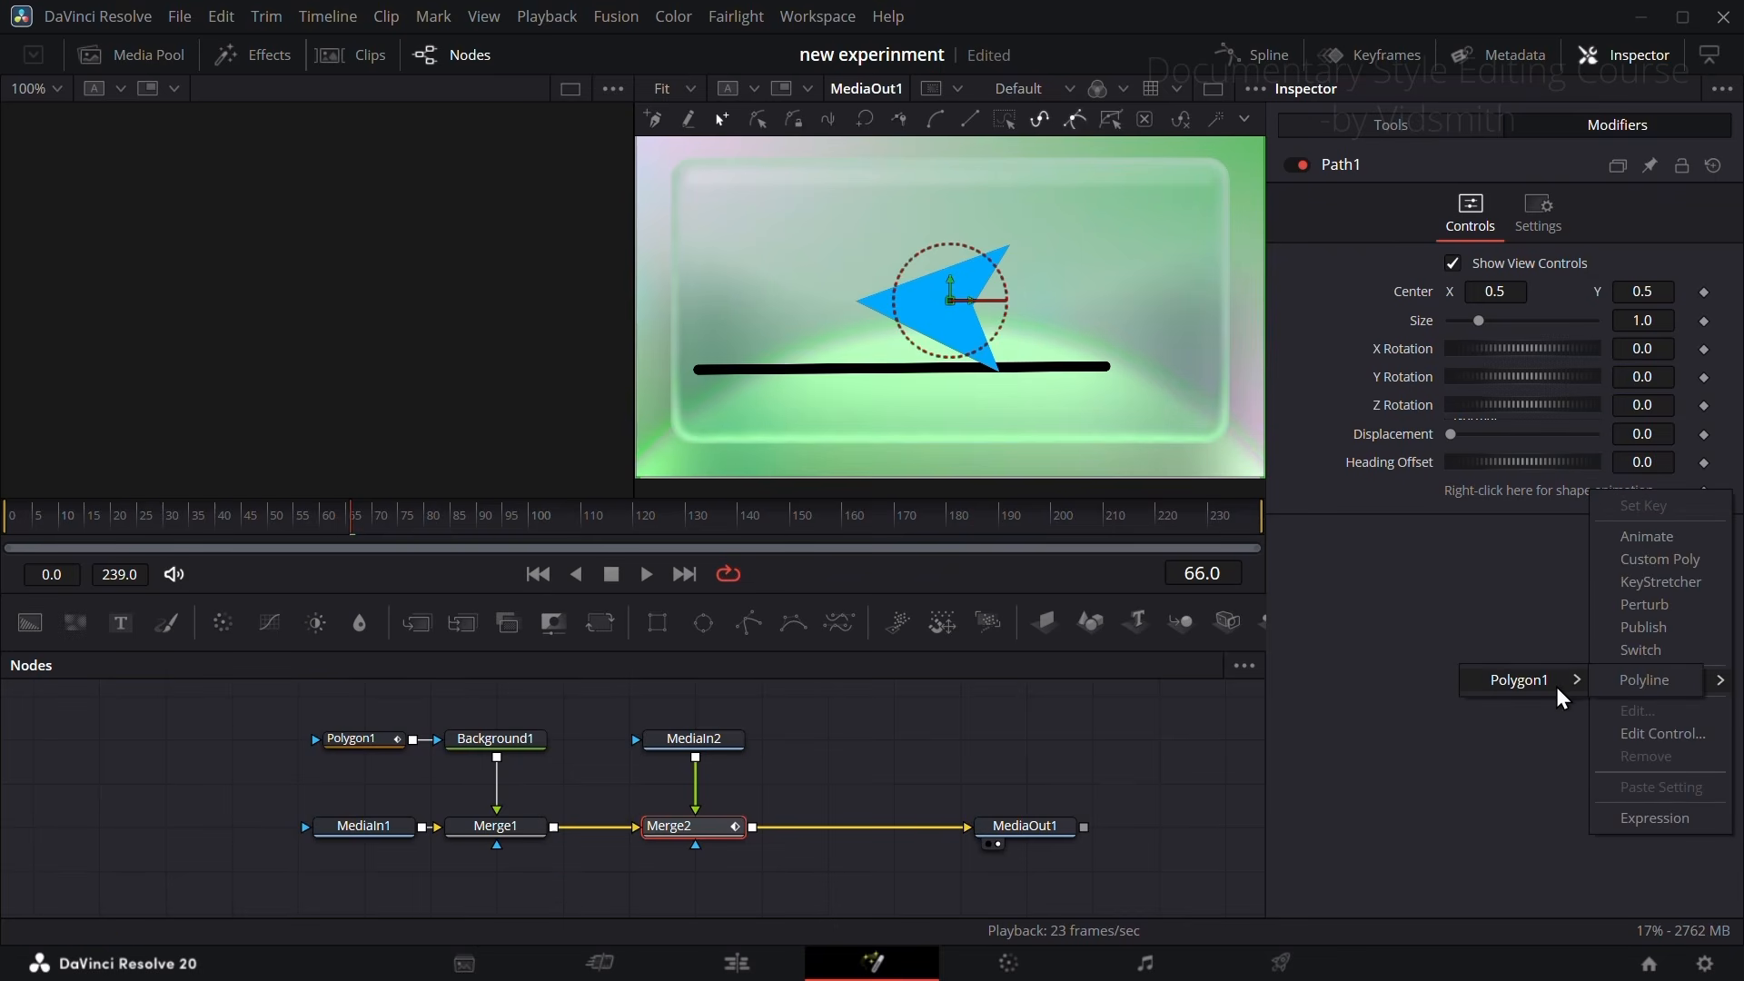
left_click(1642, 681)
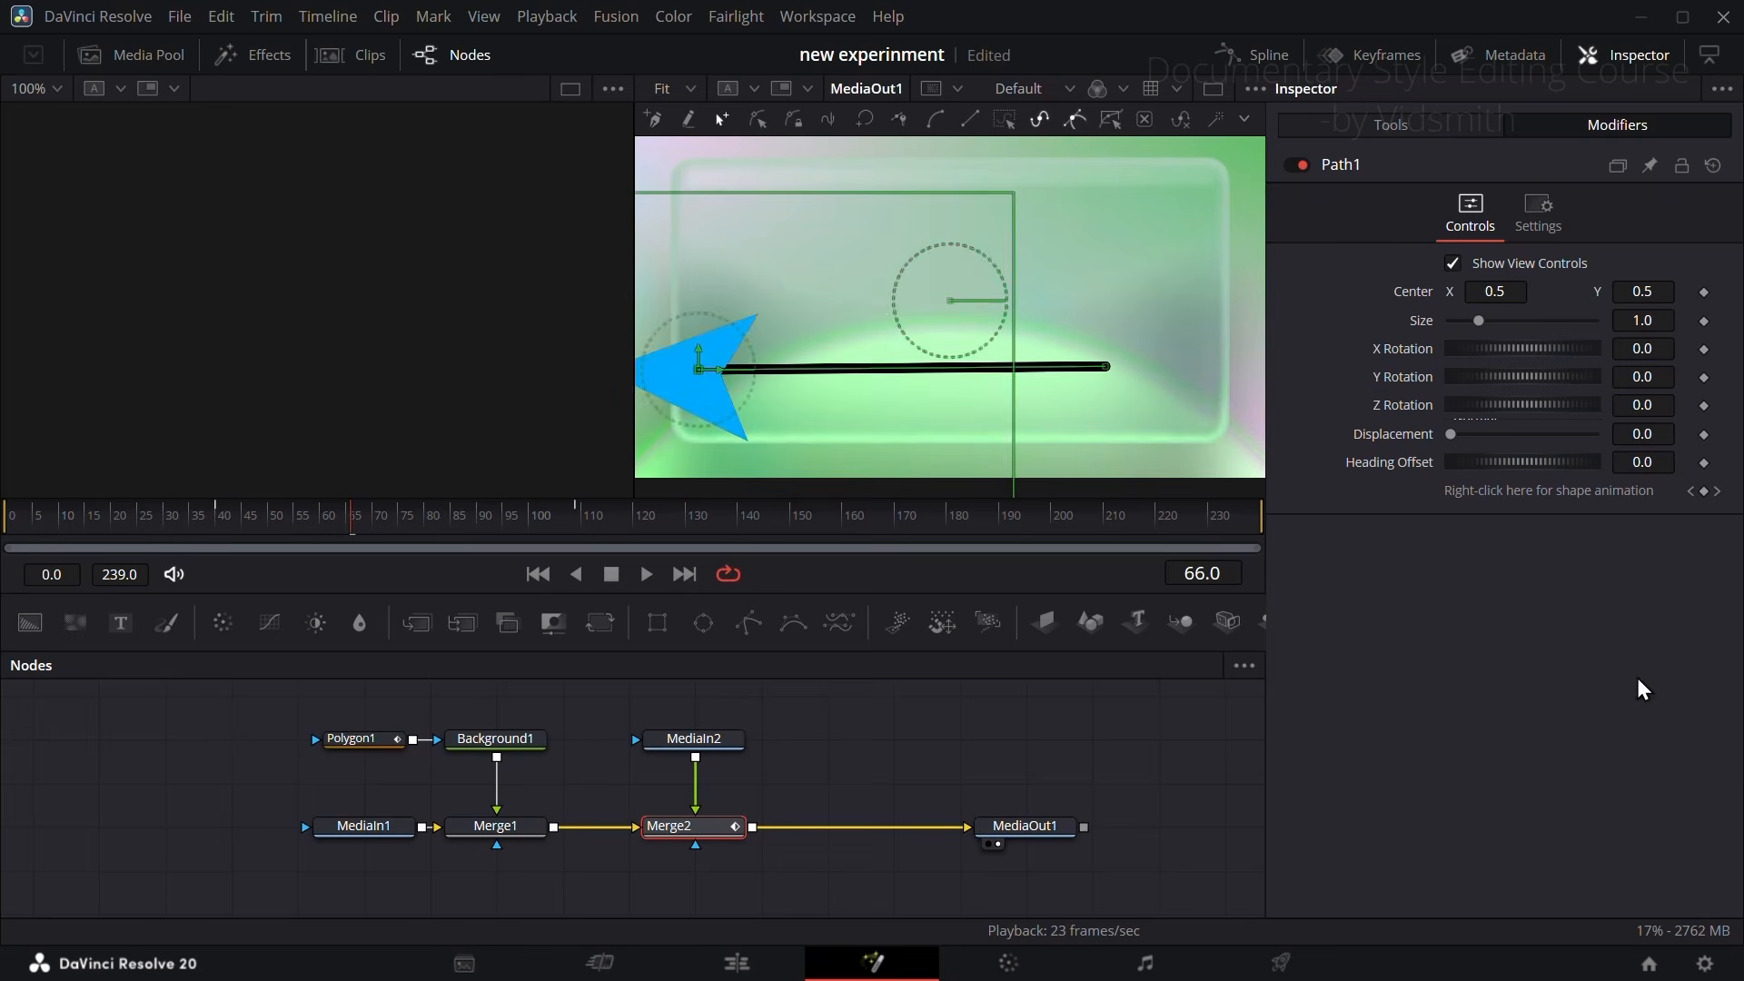
Step: Set Path1's Displacement to 0.354, scale Merge2 to 0.42, and rotate the arrow to point forward along the line
left_click_drag(1451, 434, 1510, 446)
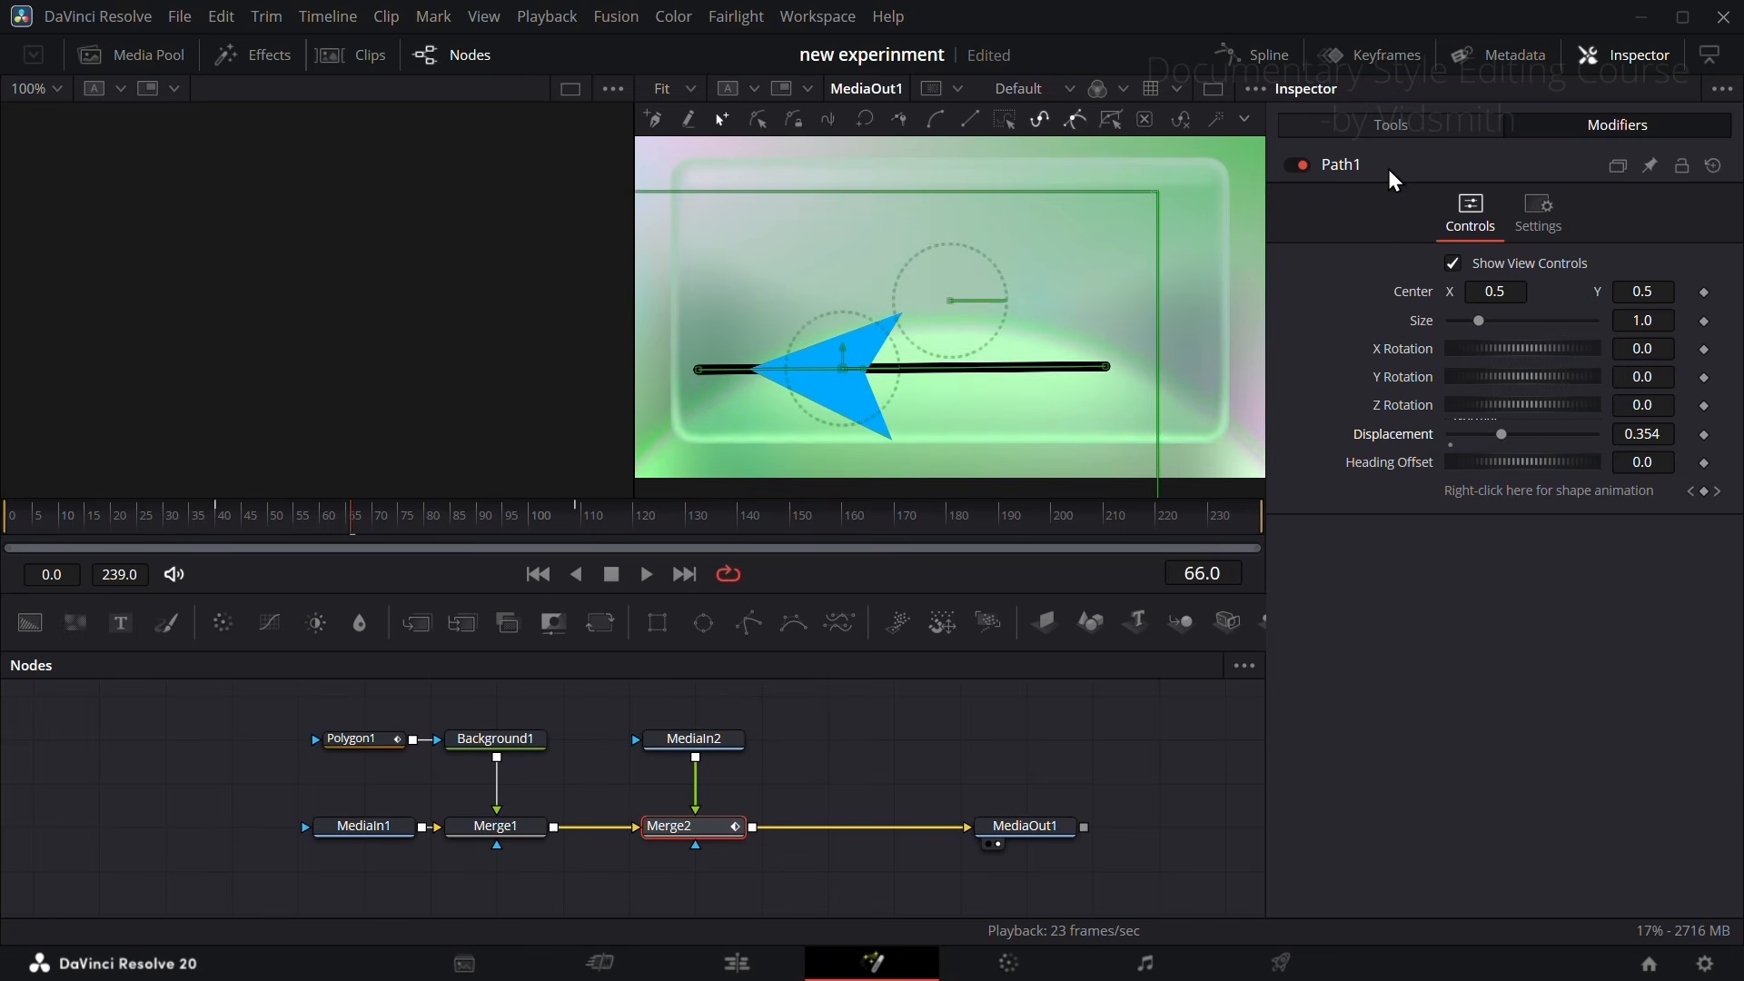
left_click(1367, 136)
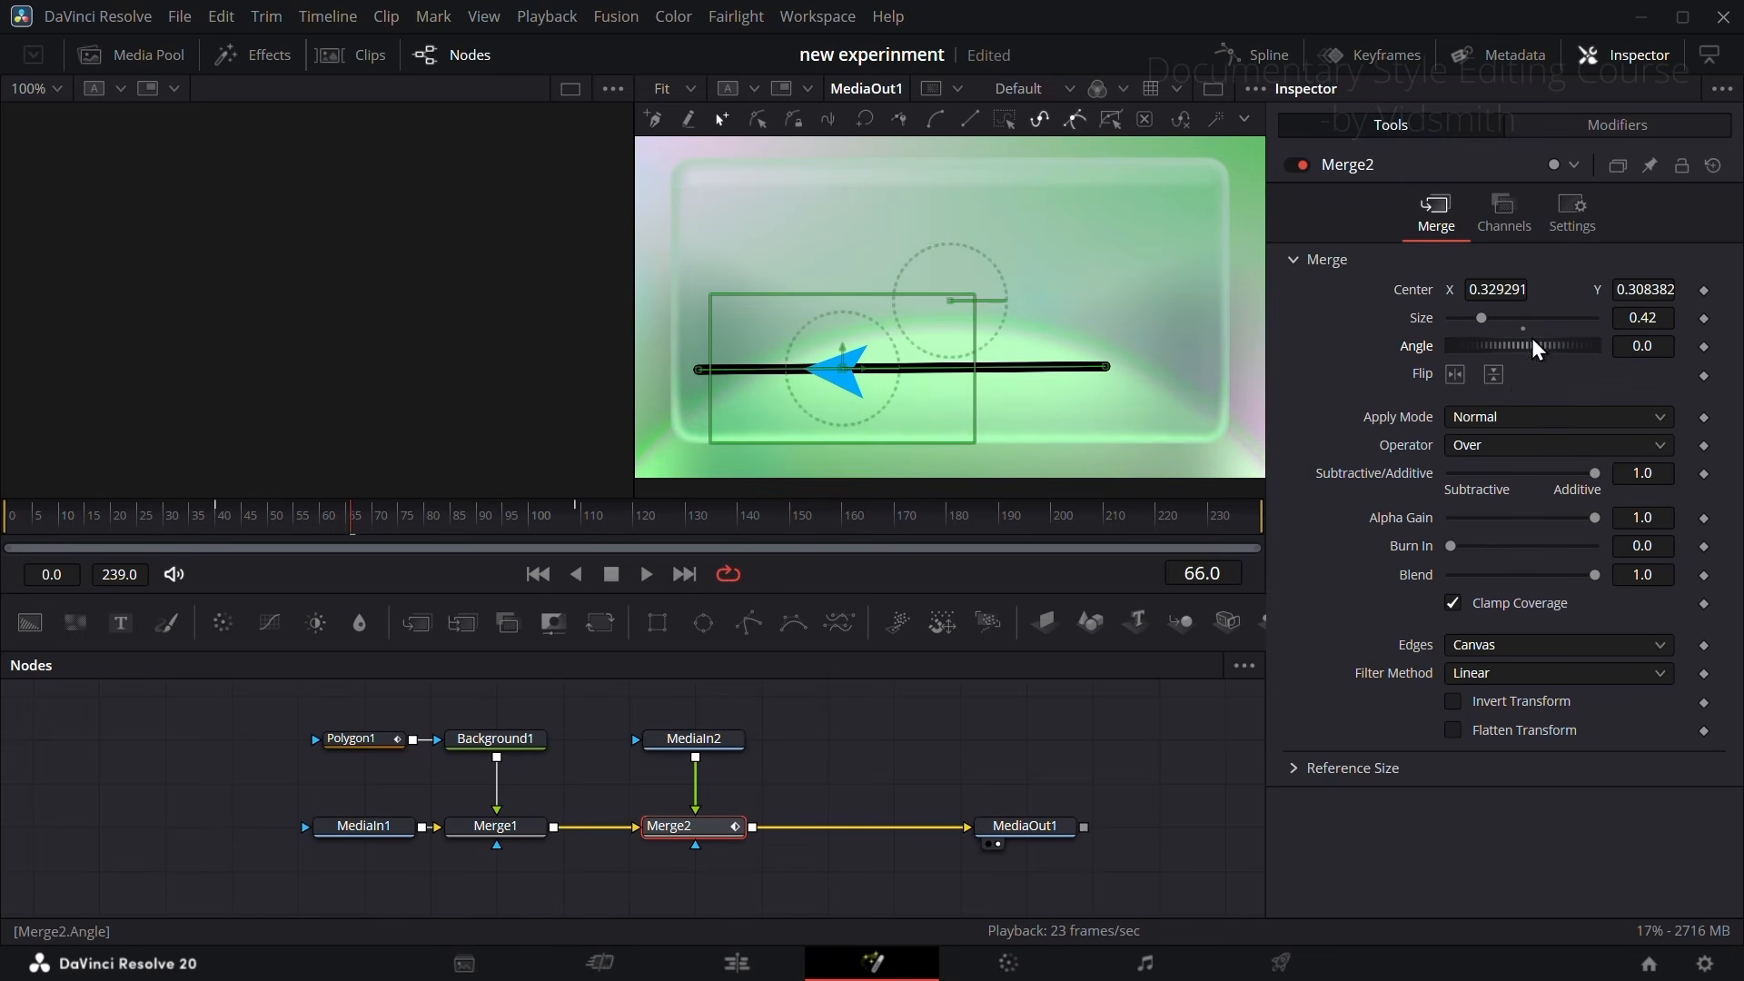
mouse_move(1535, 350)
left_mouse_down()
mouse_move(1485, 350)
mouse_move(1508, 351)
left_mouse_up()
Step: Keyframe Path1's Displacement at 0.0 on frame 40 and at 1.0 on frame 70
left_click(1564, 127)
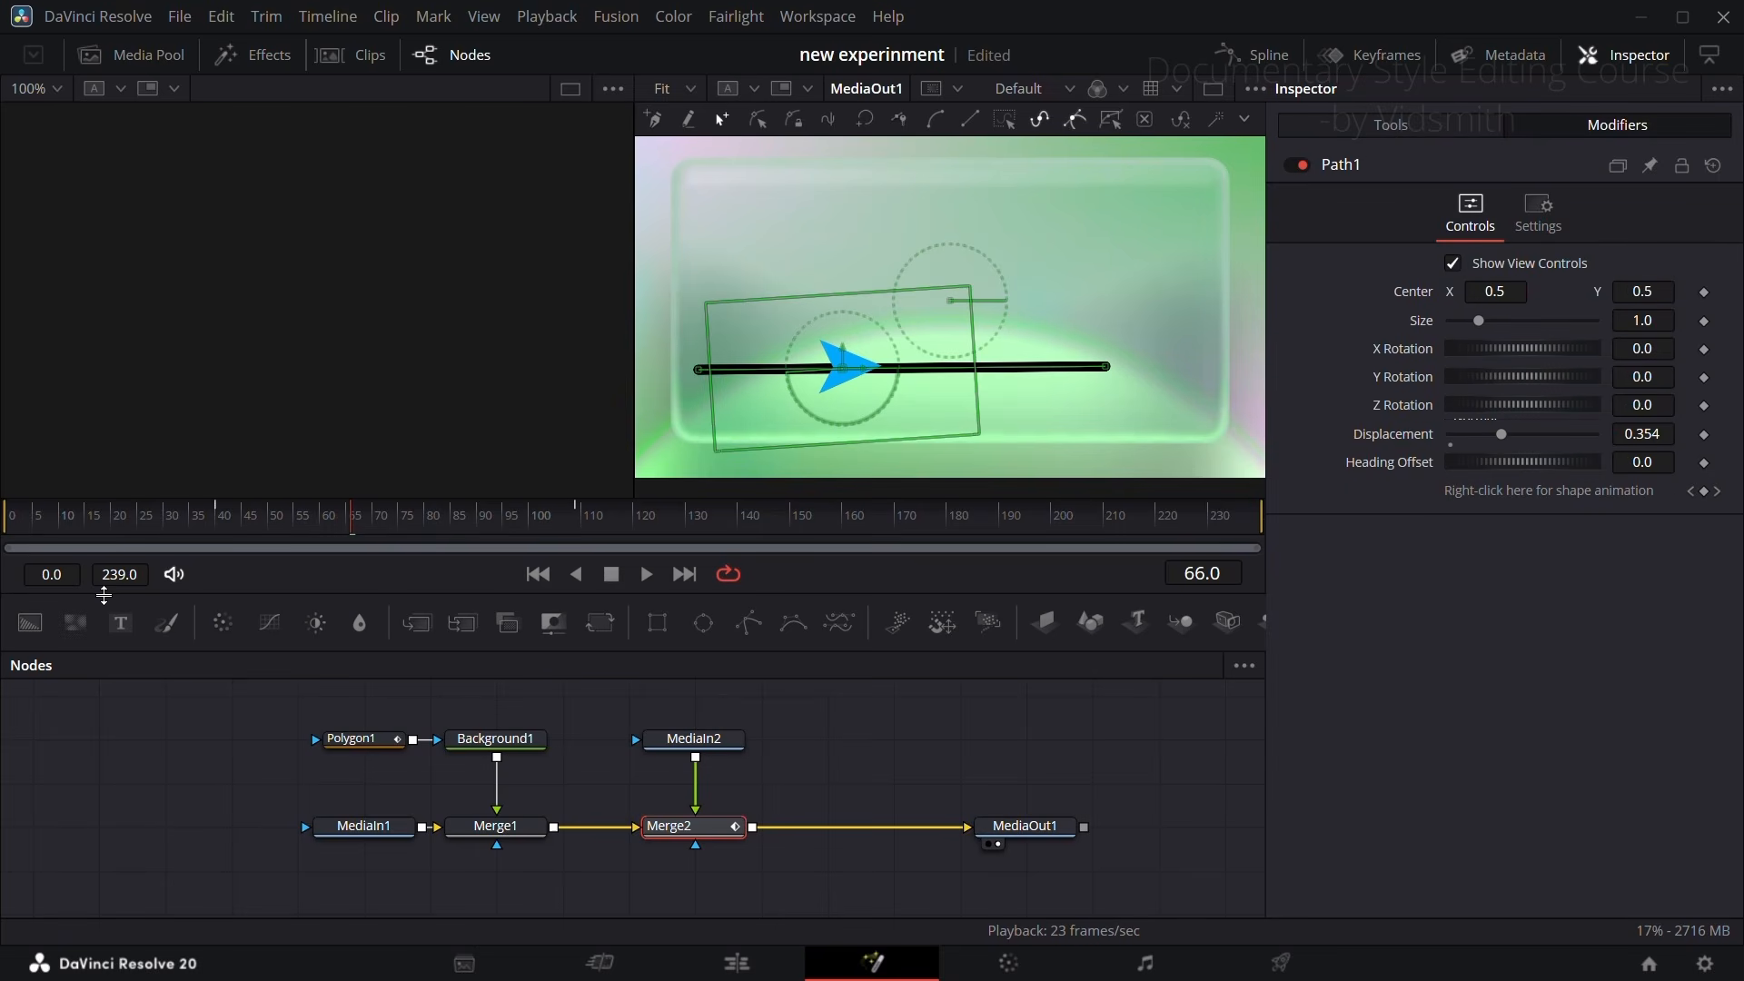
left_click(1704, 434)
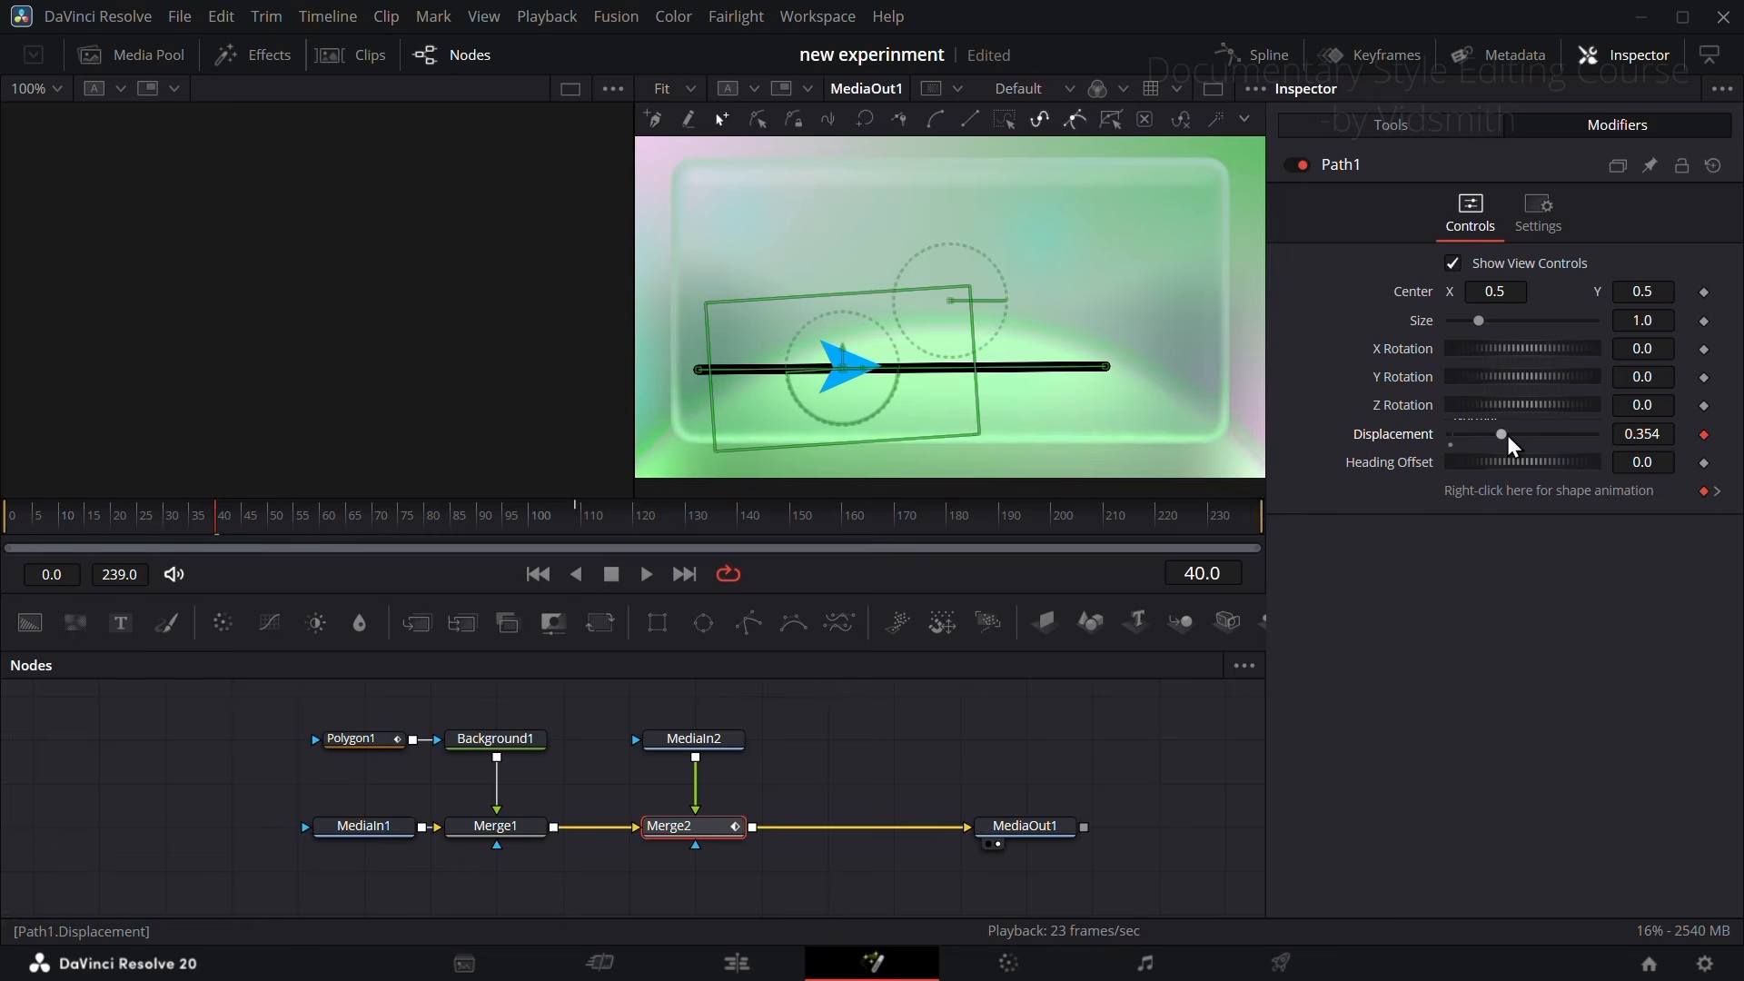
left_click_drag(1502, 434, 1366, 450)
left_click_drag(442, 524, 375, 549)
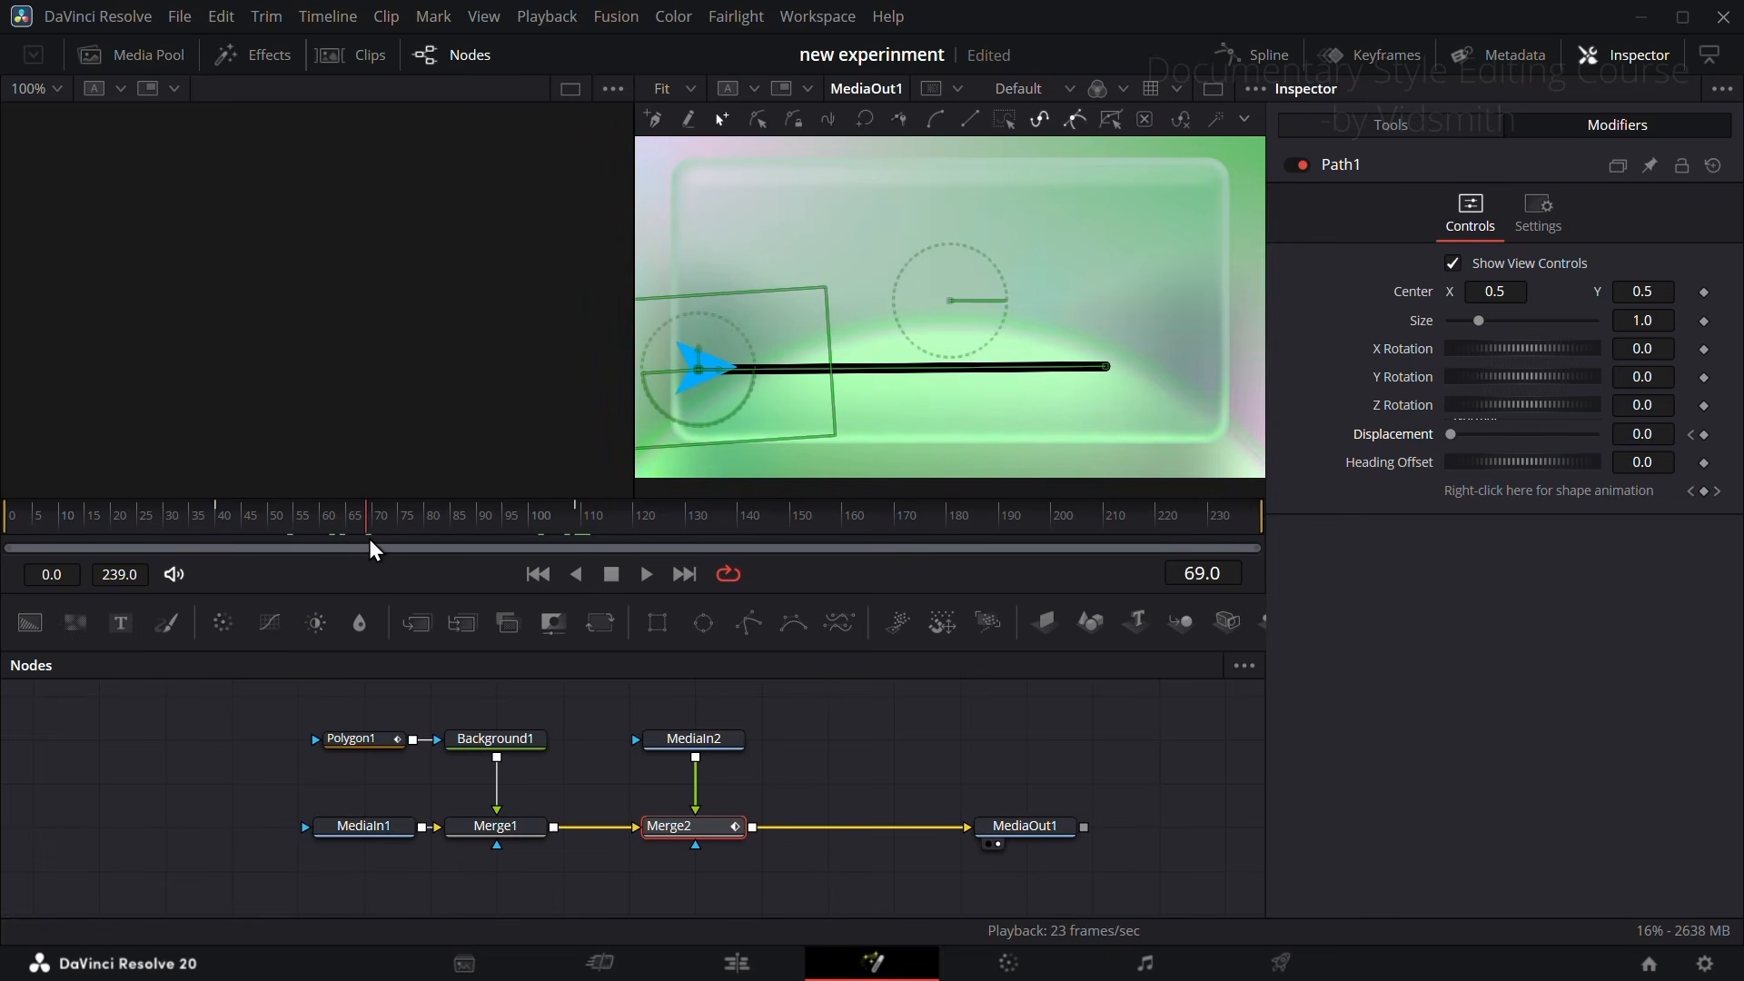
left_click_drag(1452, 434, 1608, 443)
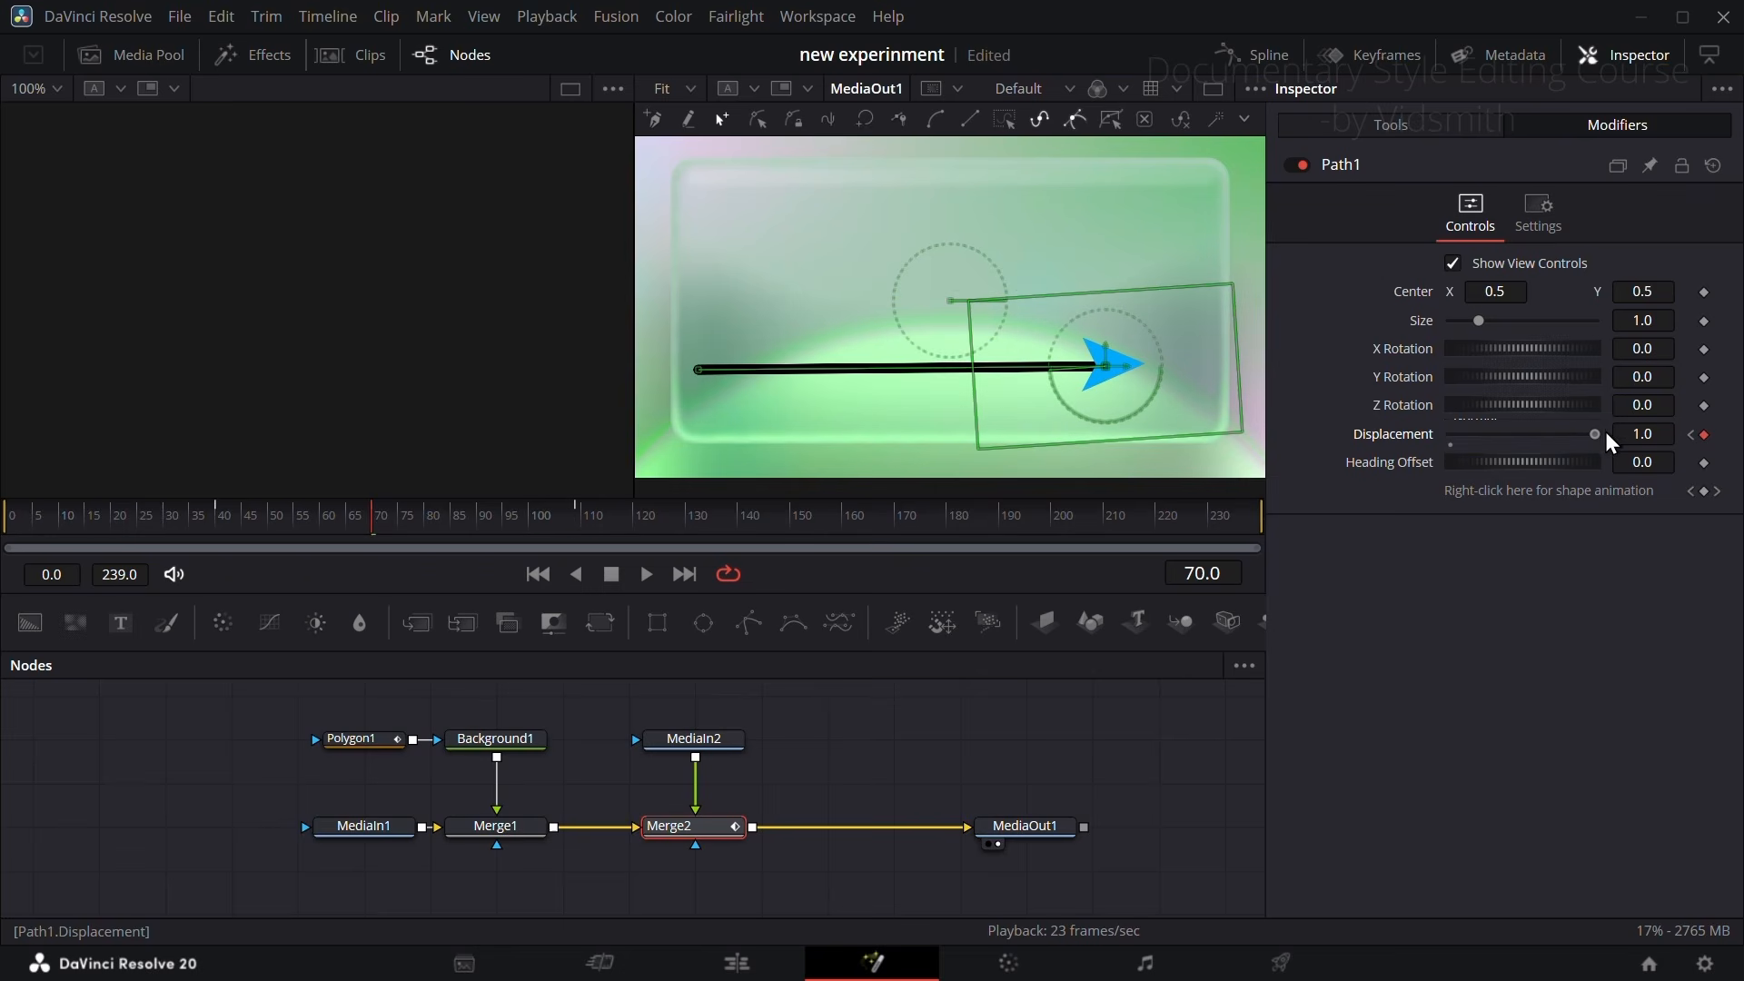
Step: Play back the arrow's travel and connect Polygon1's Length to Path1's Displacement
left_click_drag(390, 550, 199, 528)
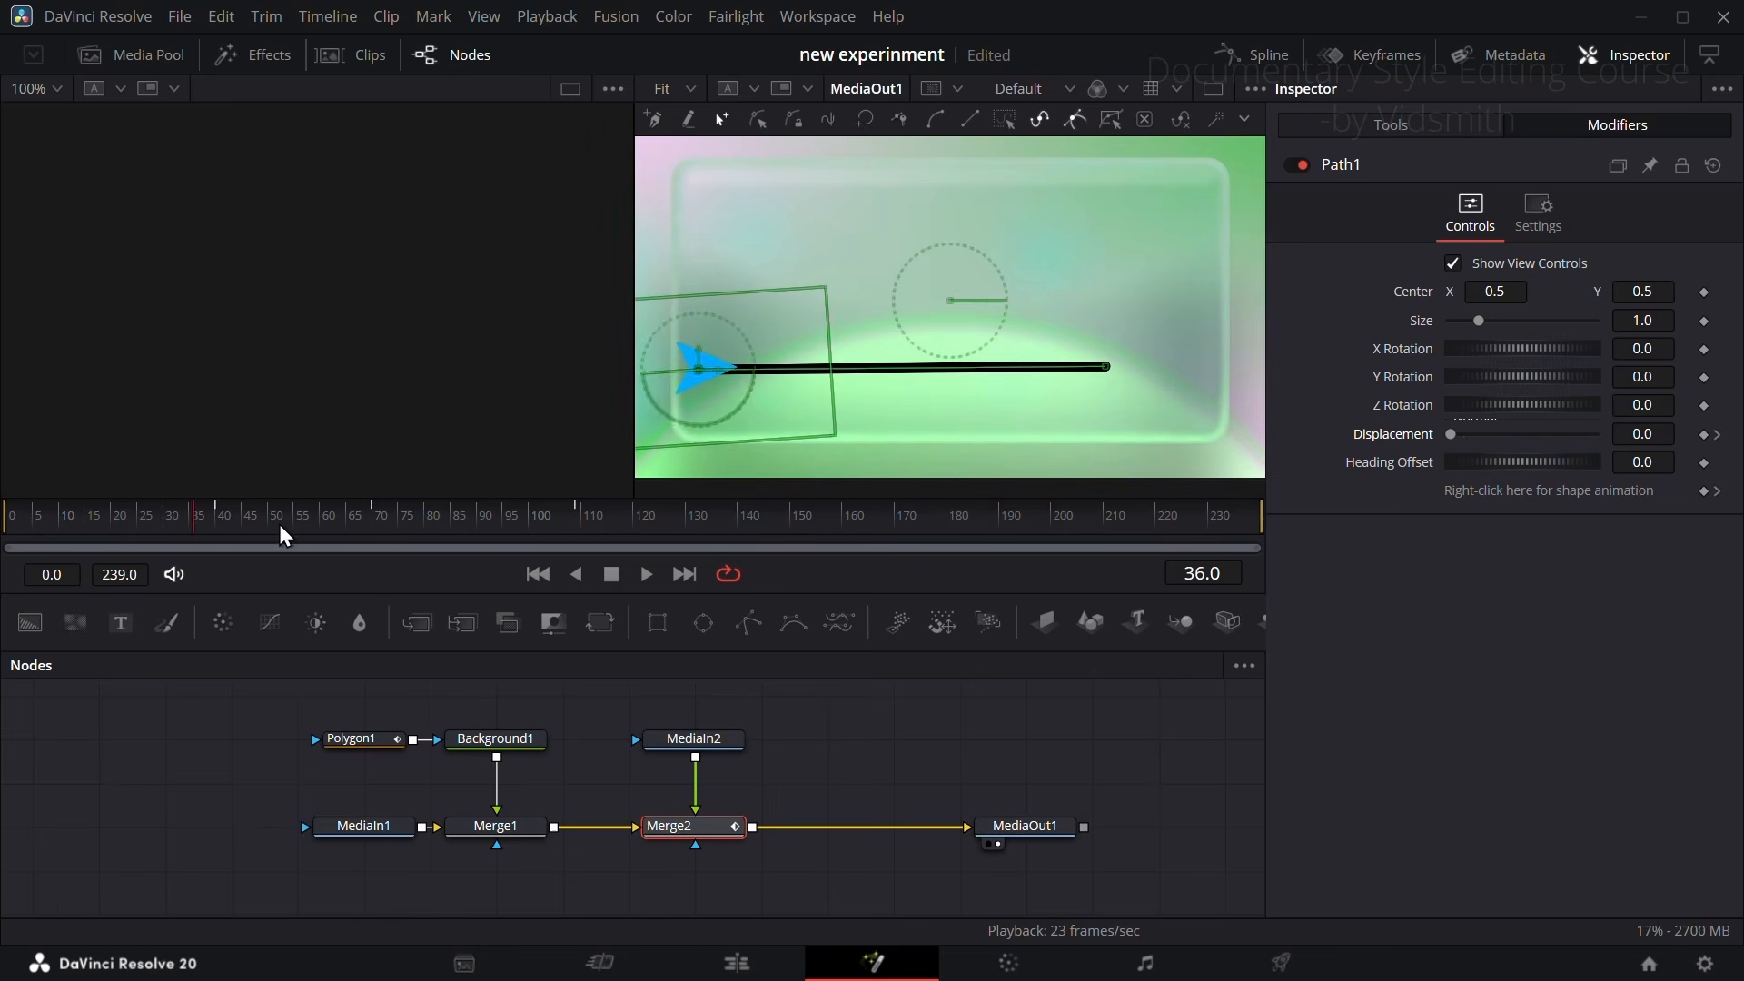
key("space")
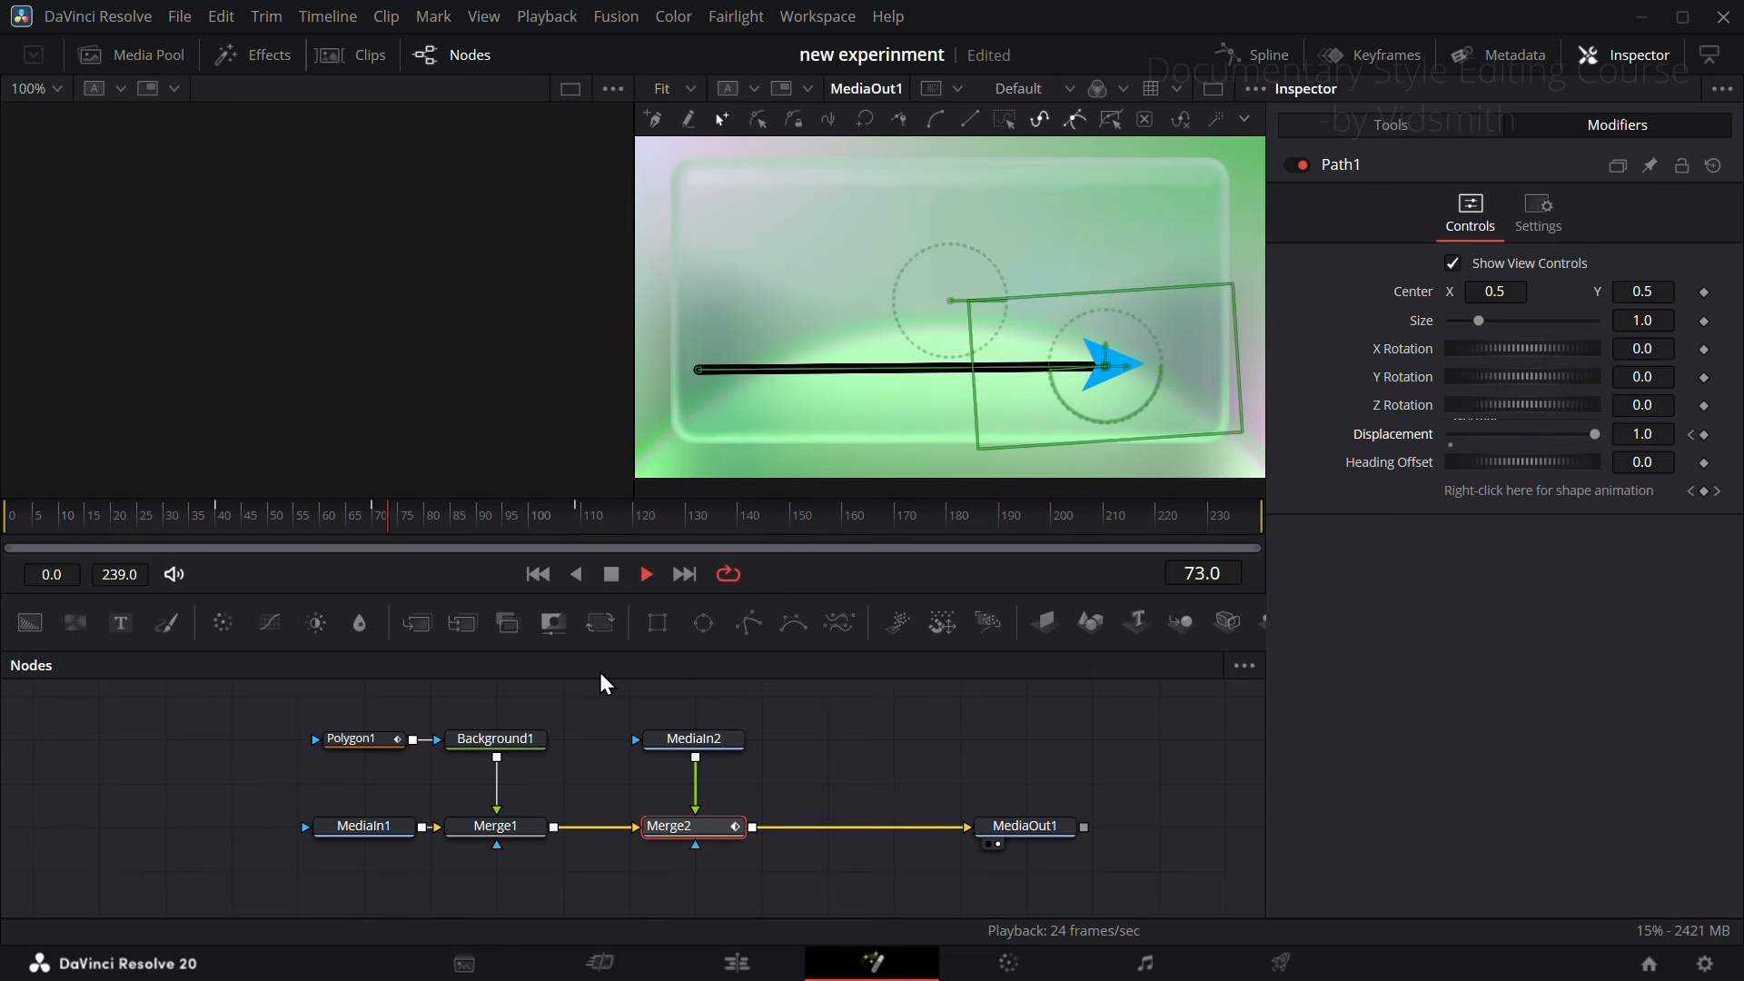
left_click(368, 739)
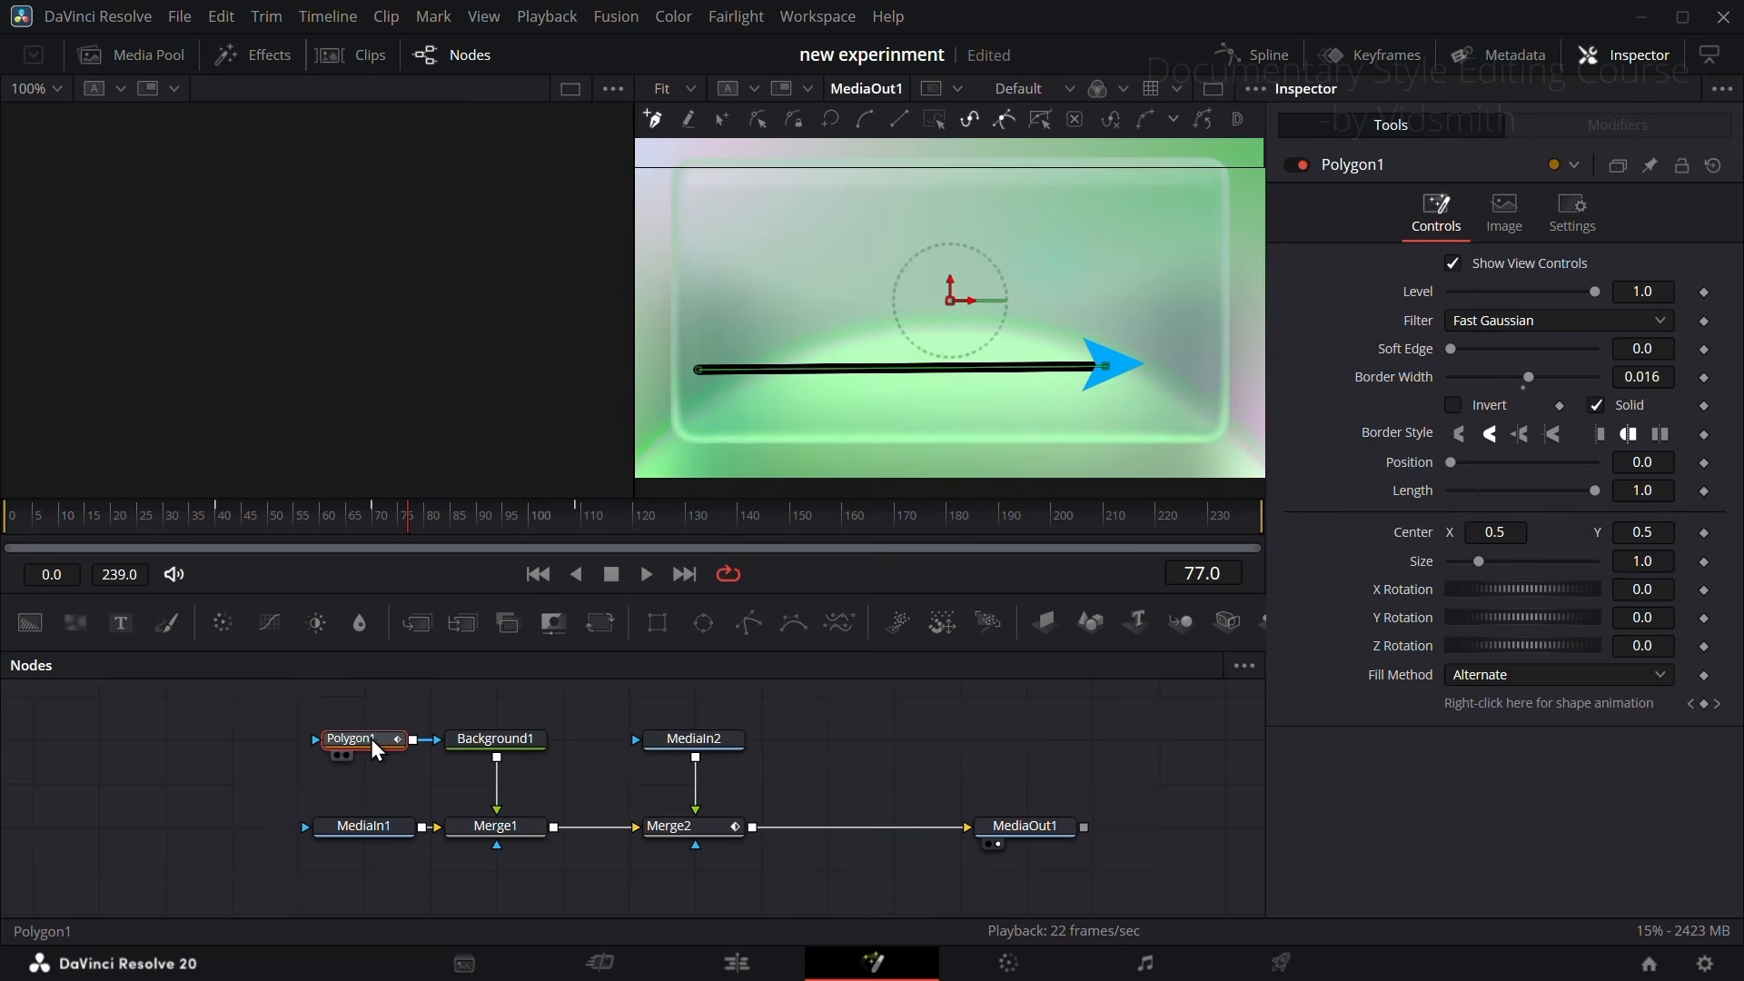
right_click(1410, 487)
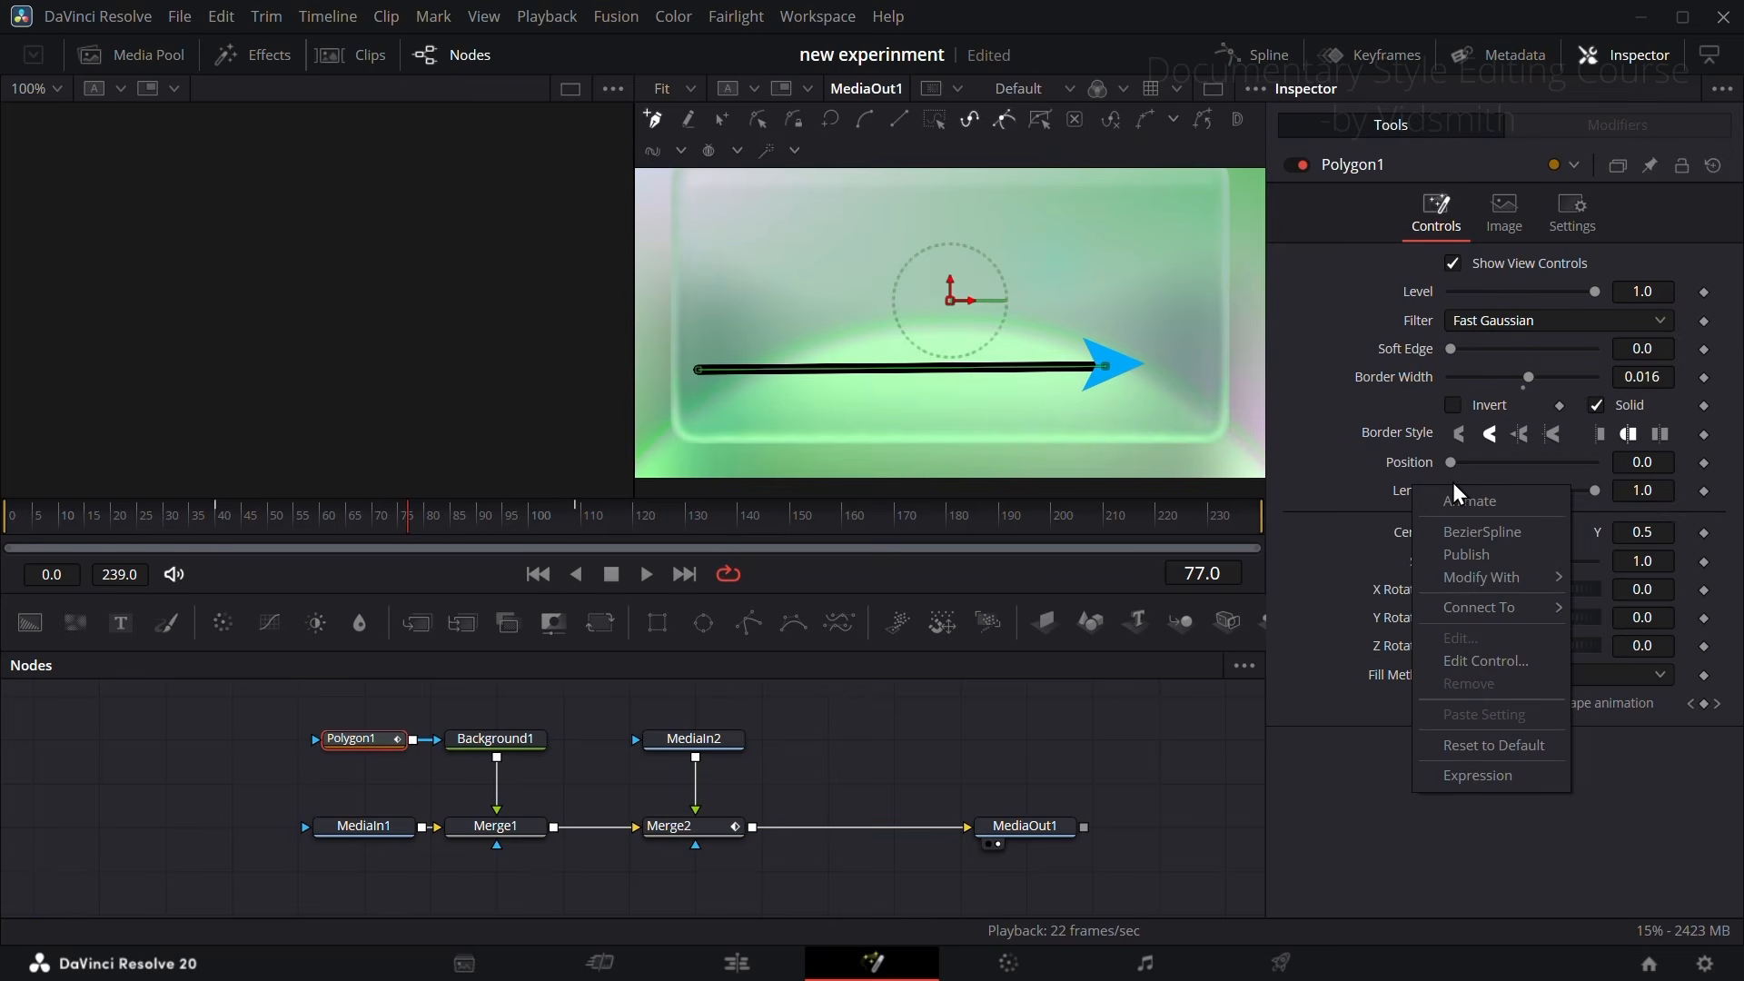
mouse_move(1517, 614)
mouse_move(1649, 612)
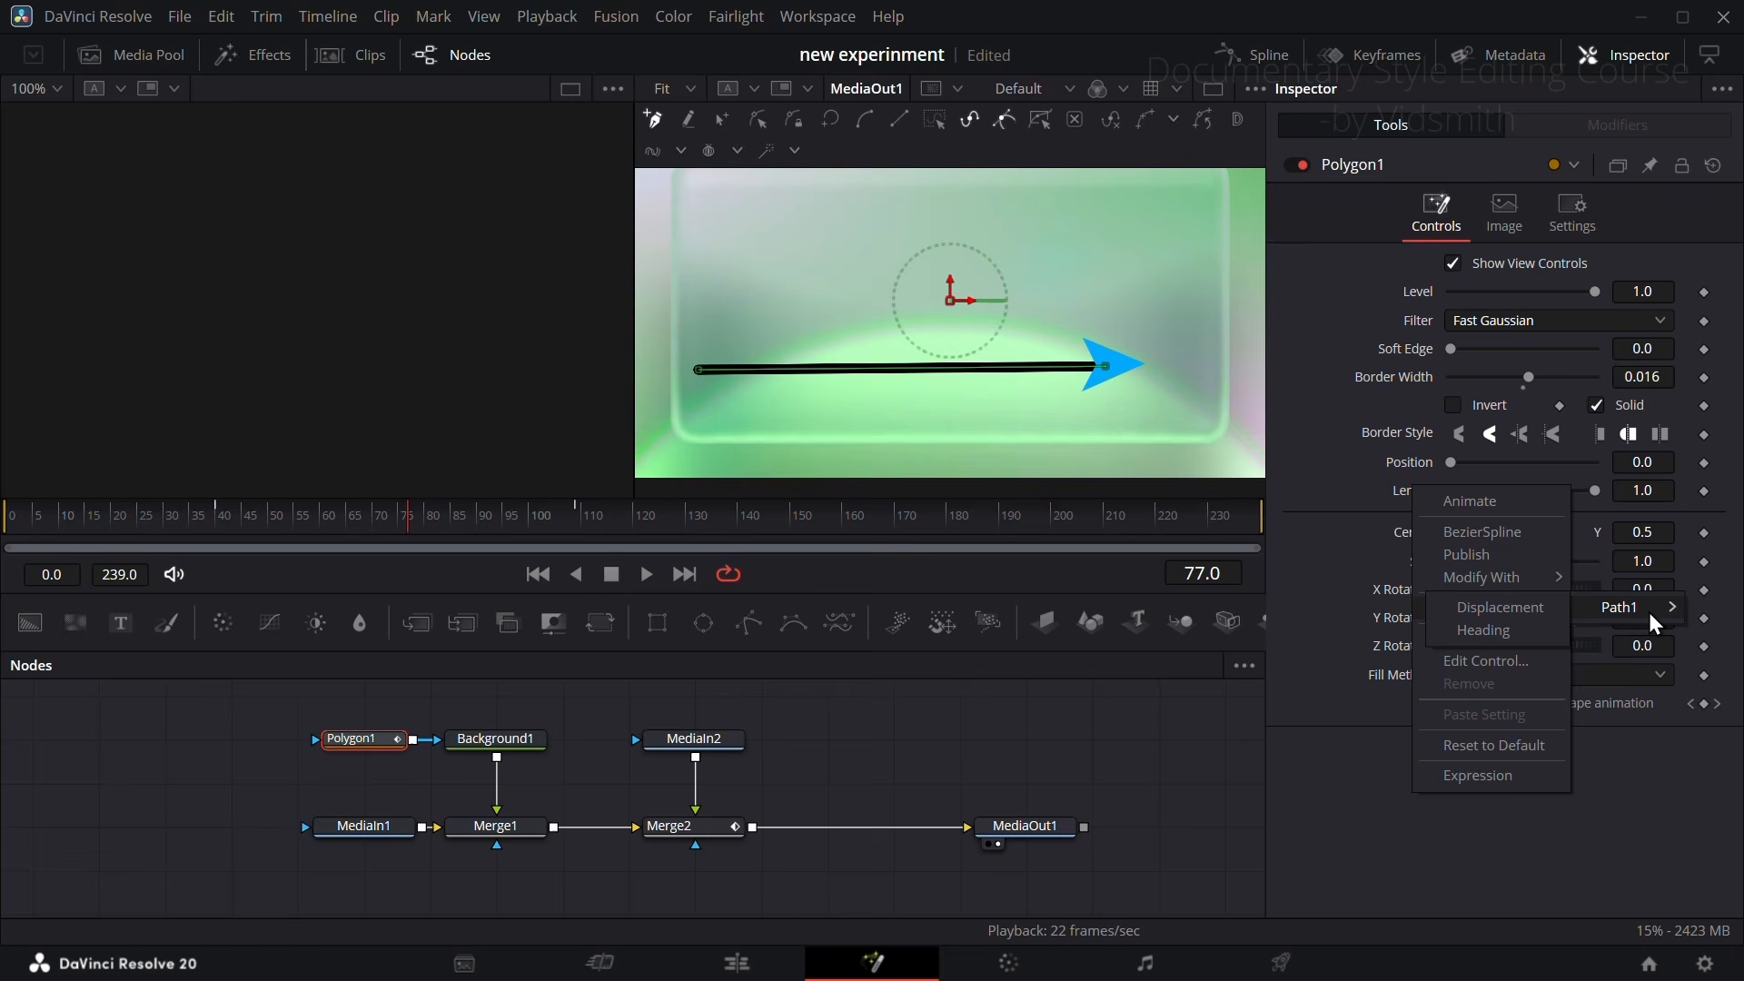
left_click(1514, 610)
left_click_drag(289, 519, 373, 531)
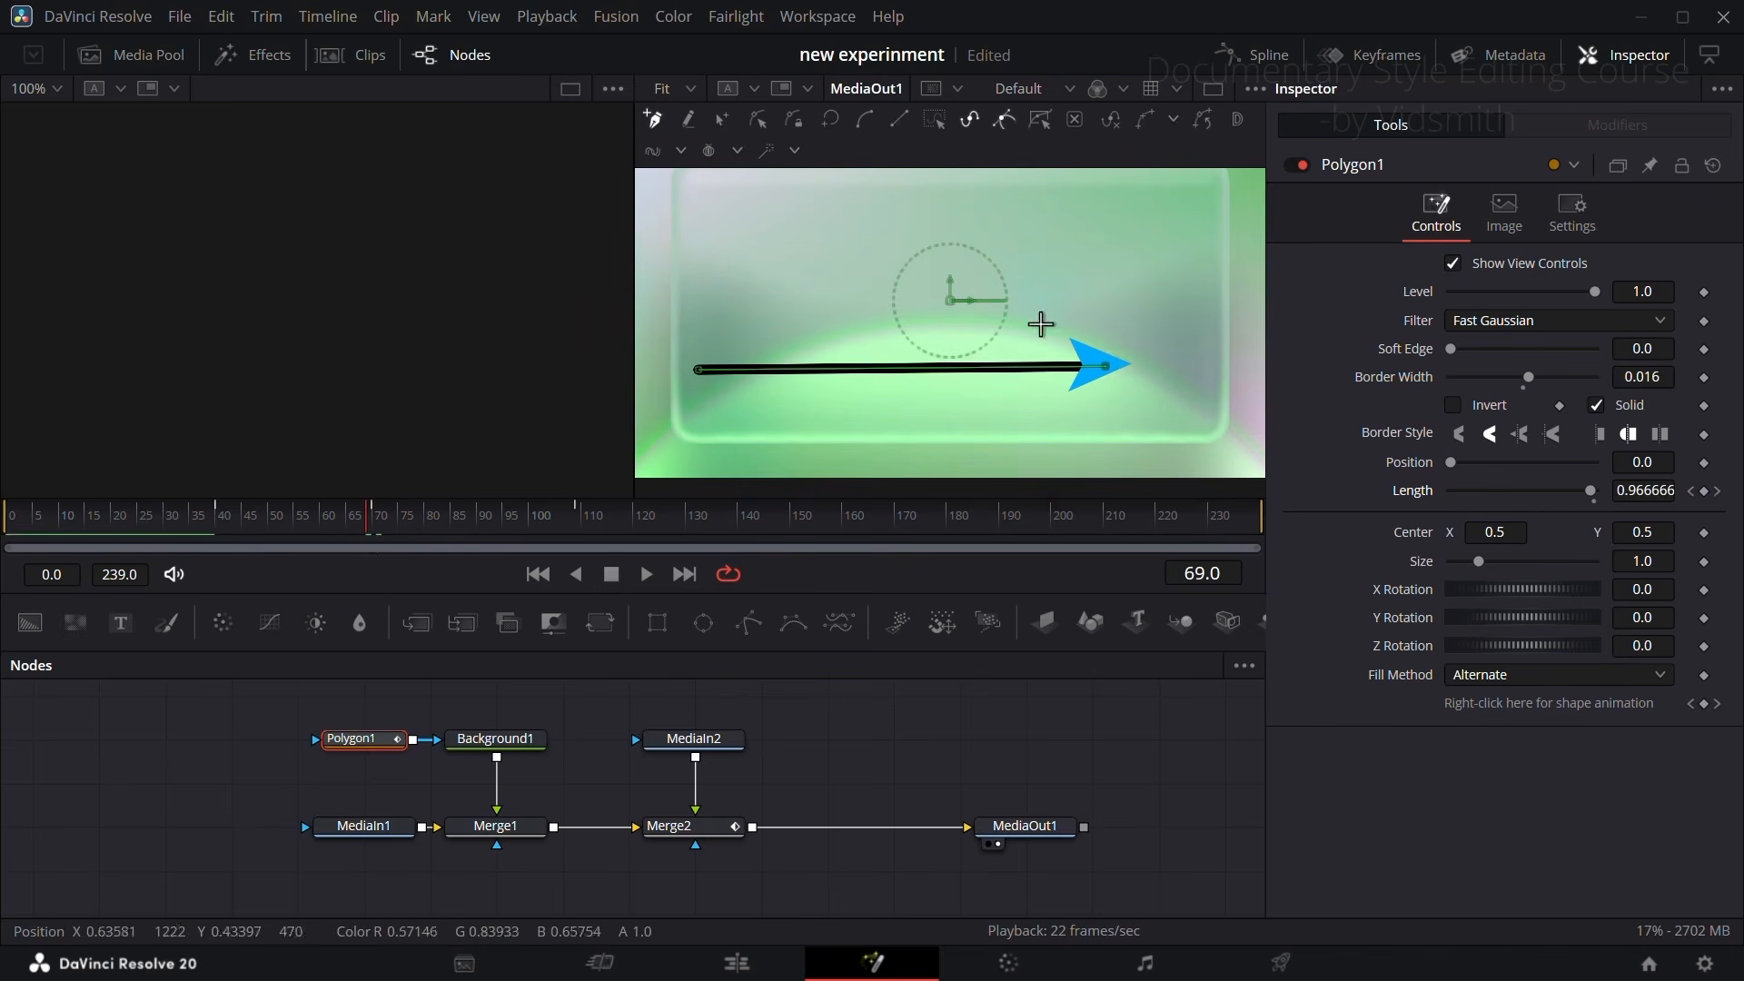
Step: Try offsetting the arrow with a Transform node after MediaIn2 at Center Y 0.51, and delete that node
left_click(712, 742)
left_click(604, 625)
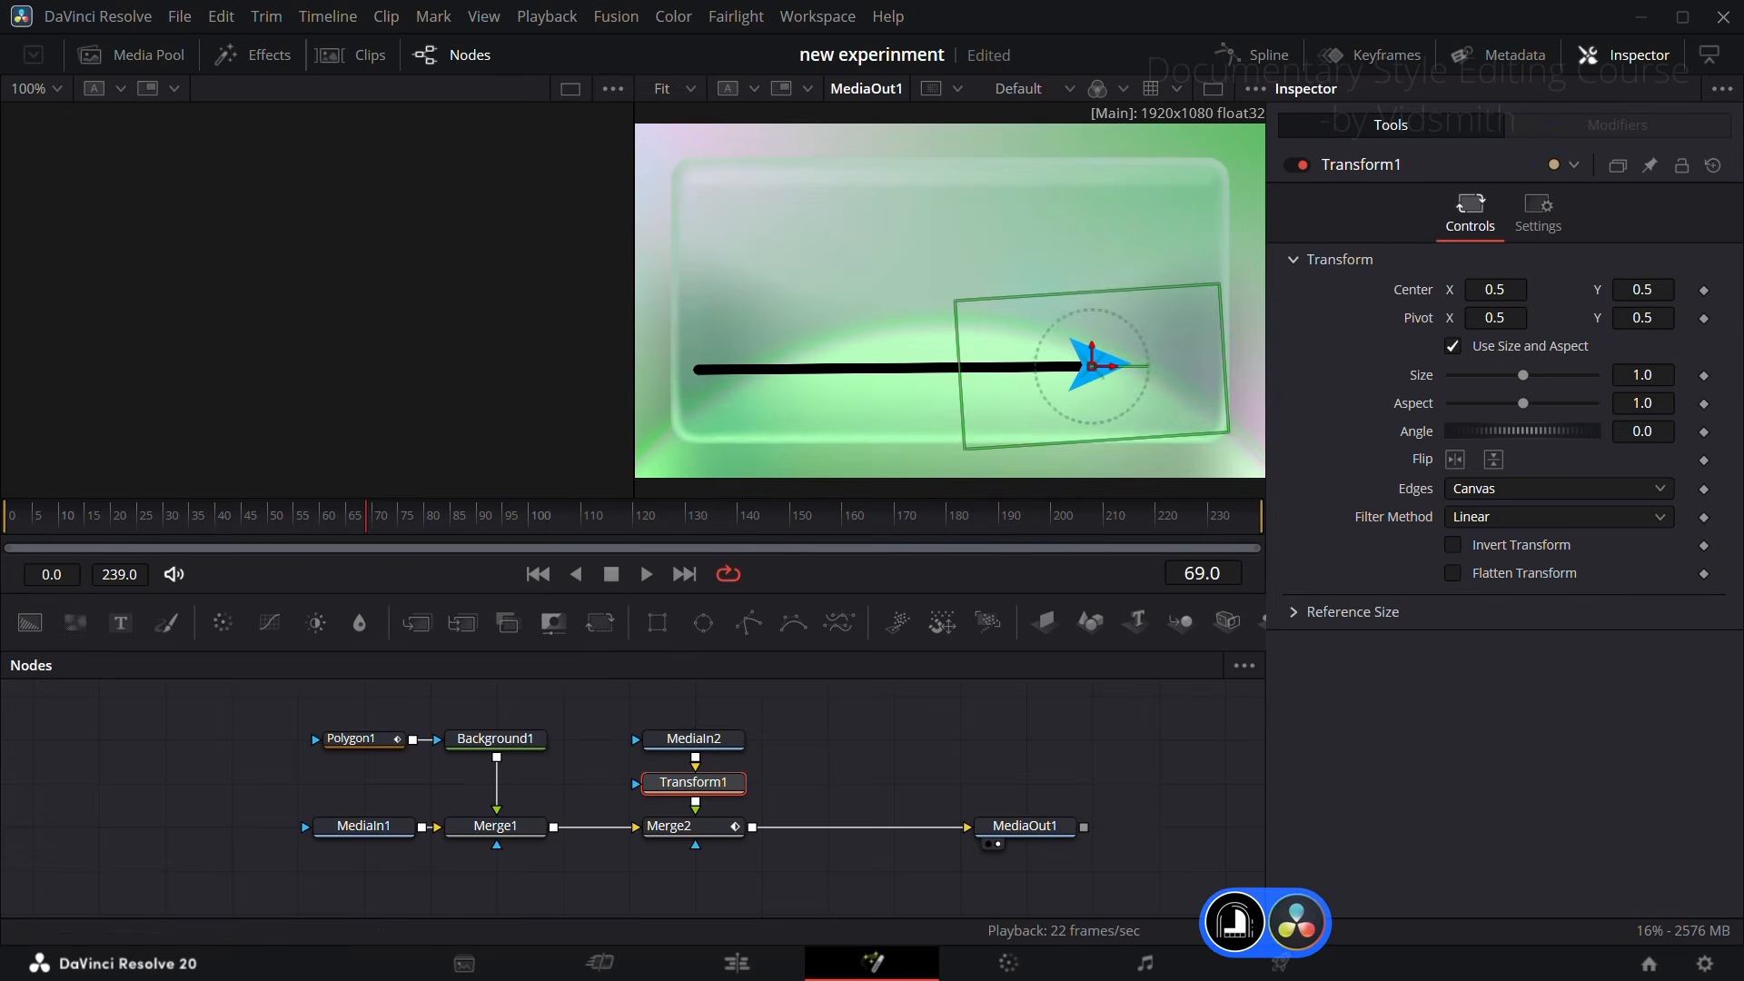
mouse_move(1643, 289)
left_mouse_down()
mouse_move(1739, 289)
mouse_move(1676, 289)
left_mouse_up()
left_click_drag(309, 523, 382, 537)
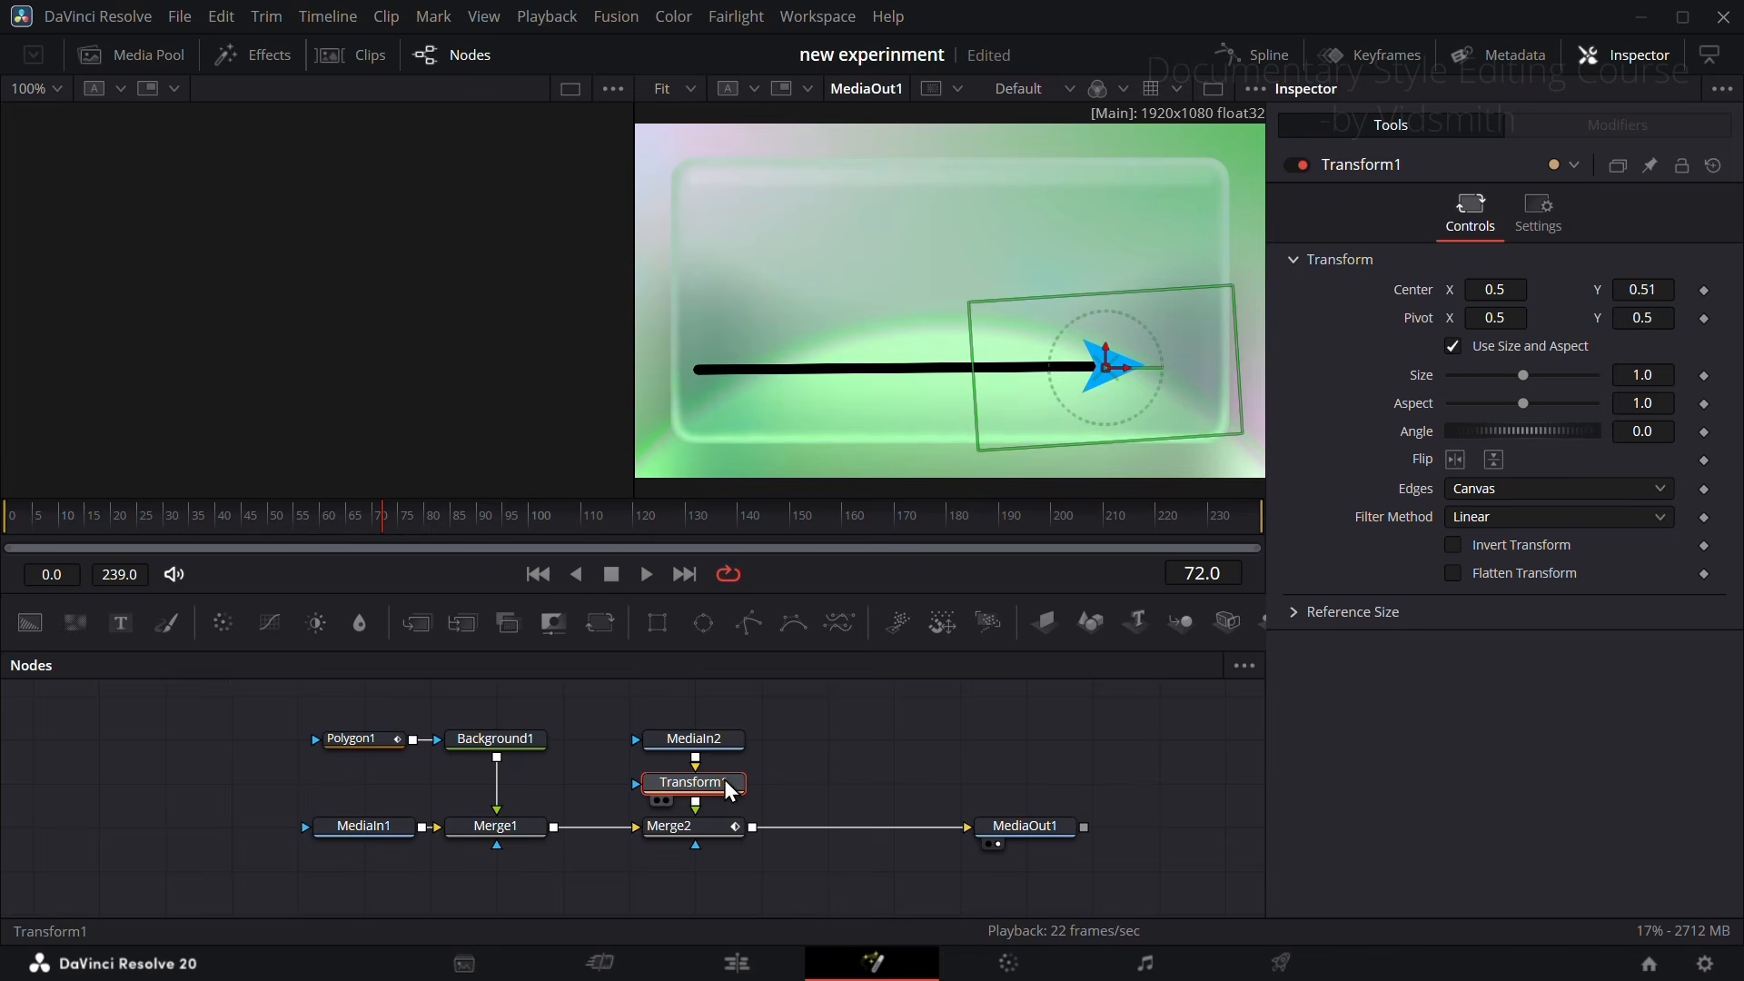
key("Delete")
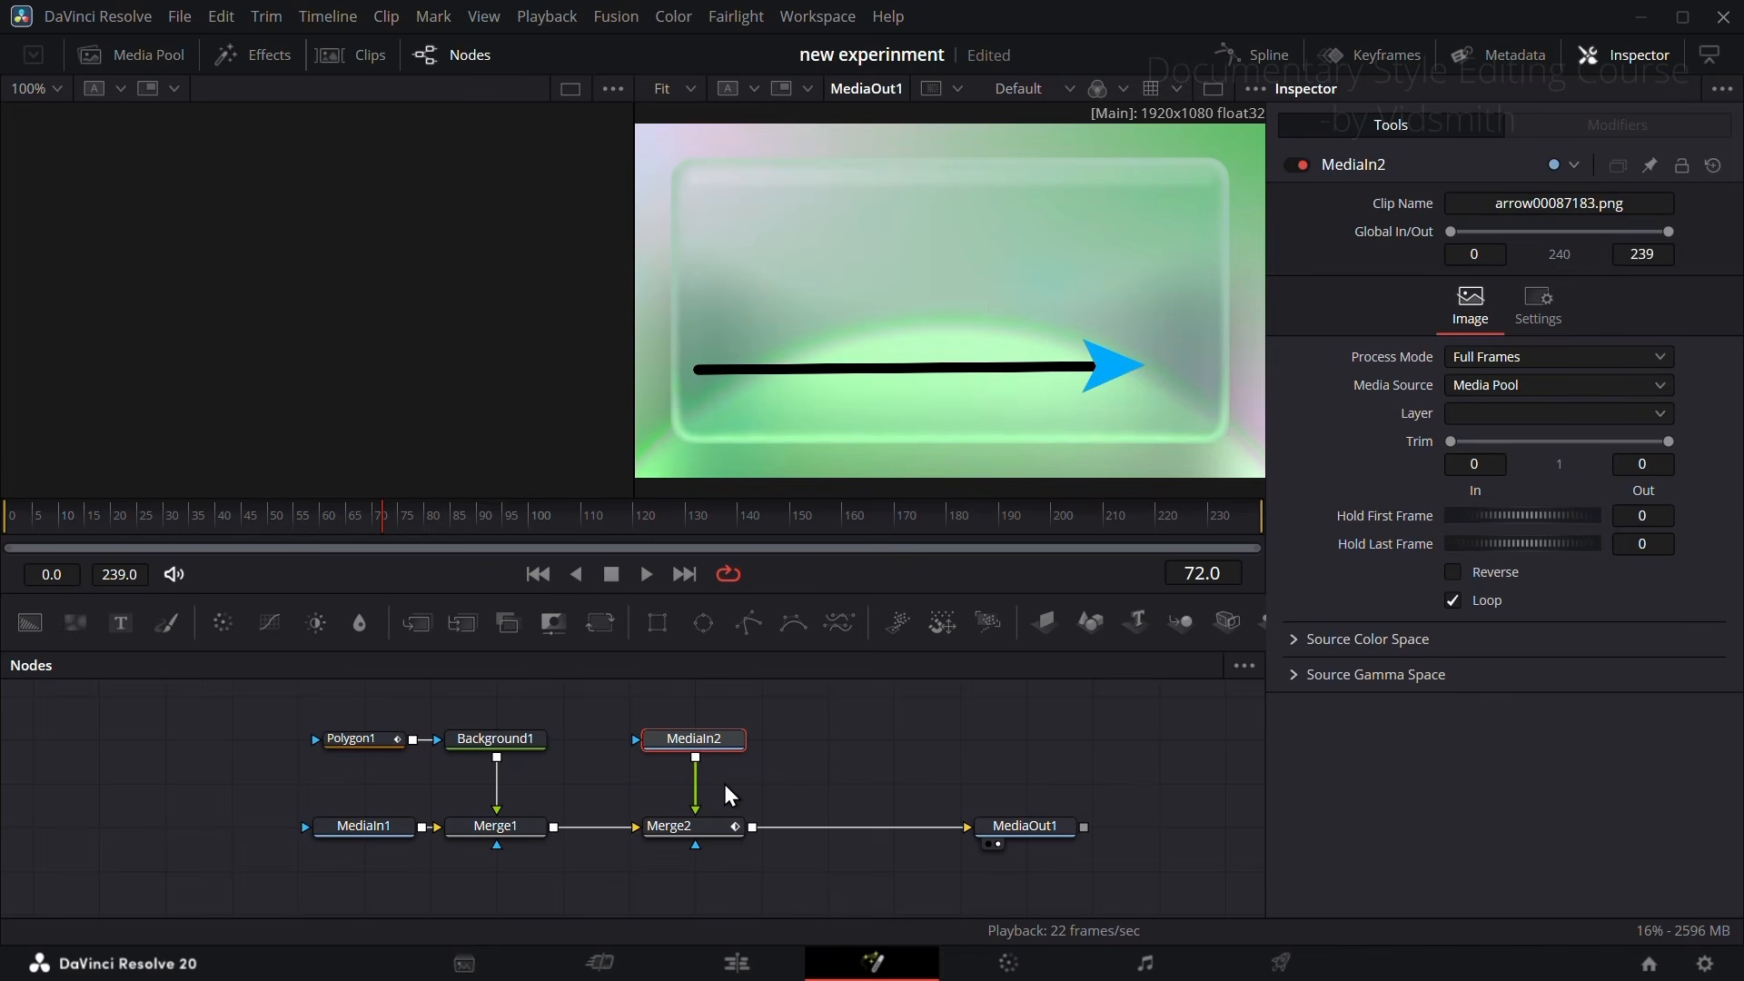
Step: Reset Polygon1, draw a five-point open path that loops across the frame, and smooth its points
left_click(351, 745)
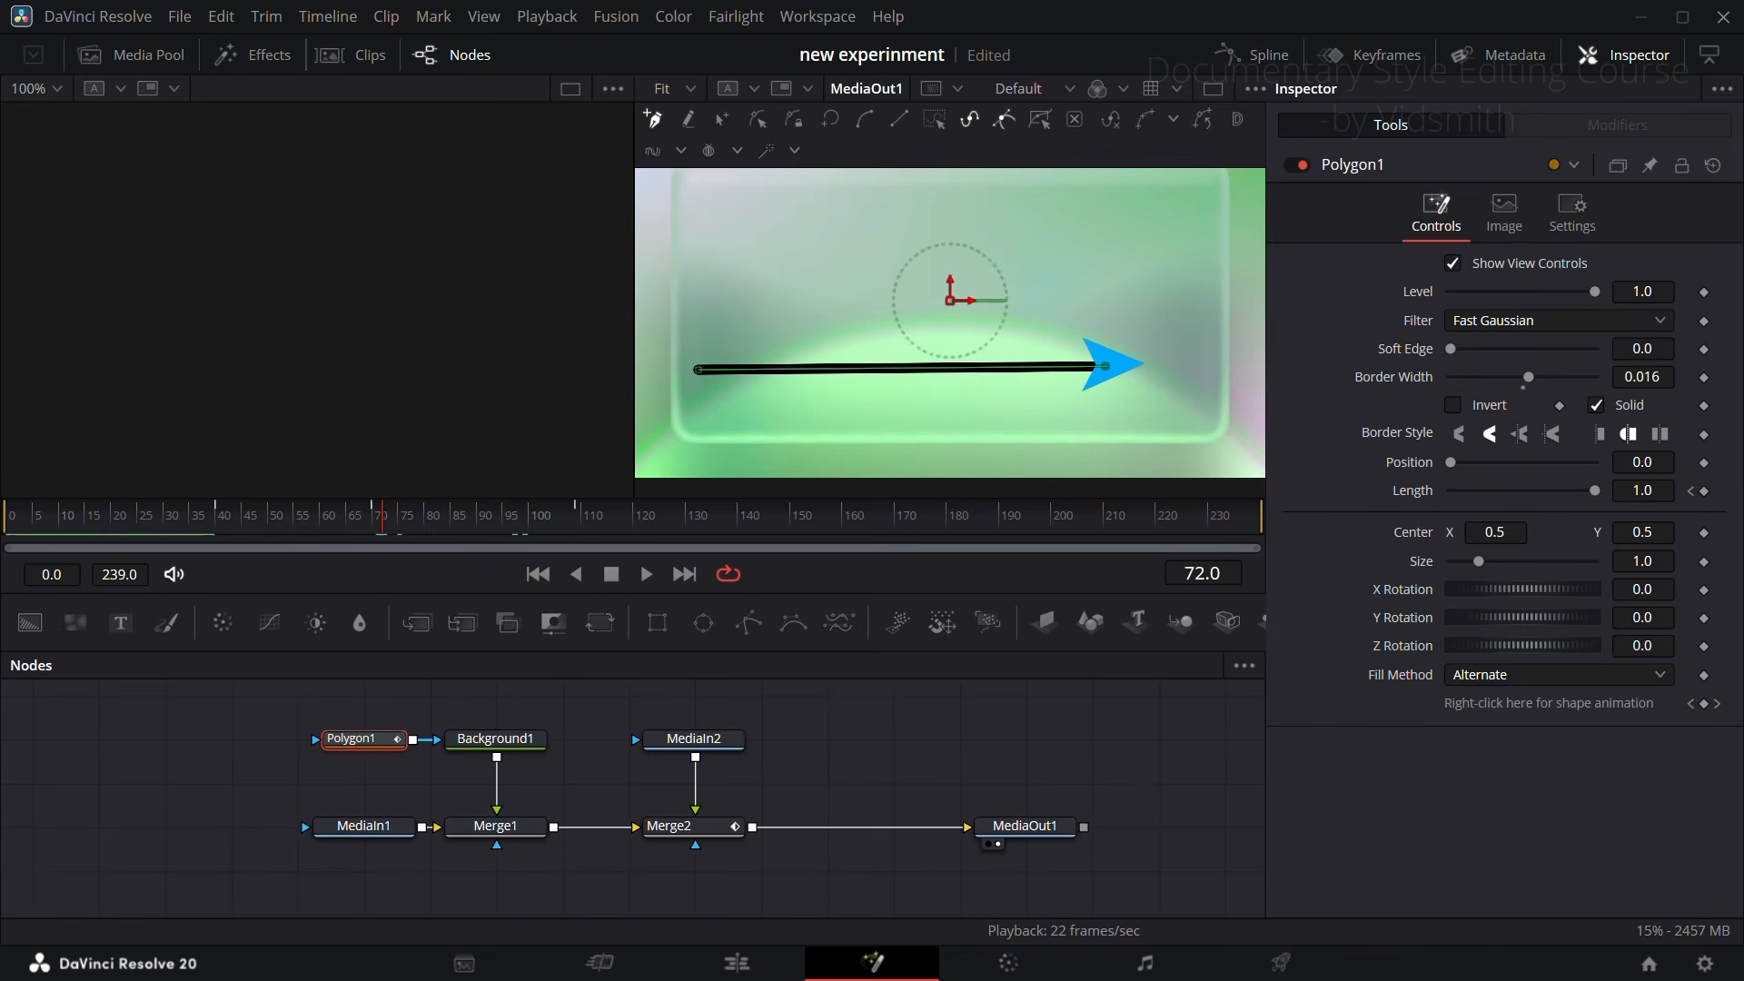
left_click(1714, 166)
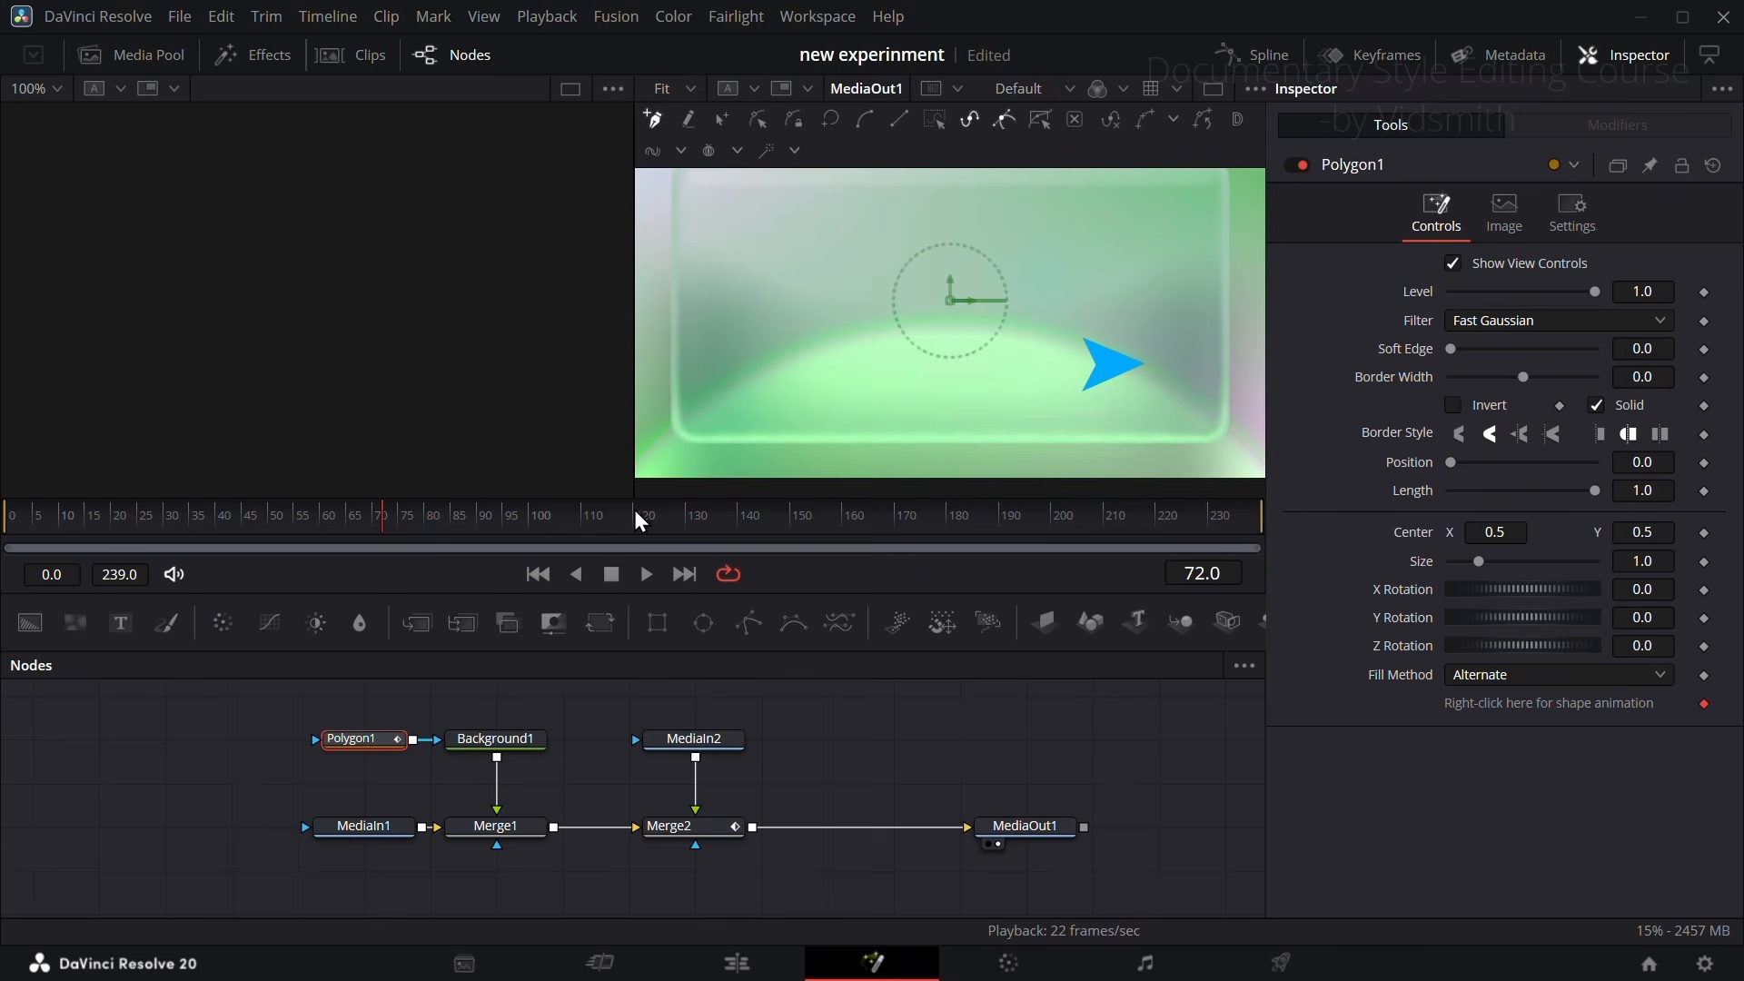
left_click(702, 403)
left_click(824, 225)
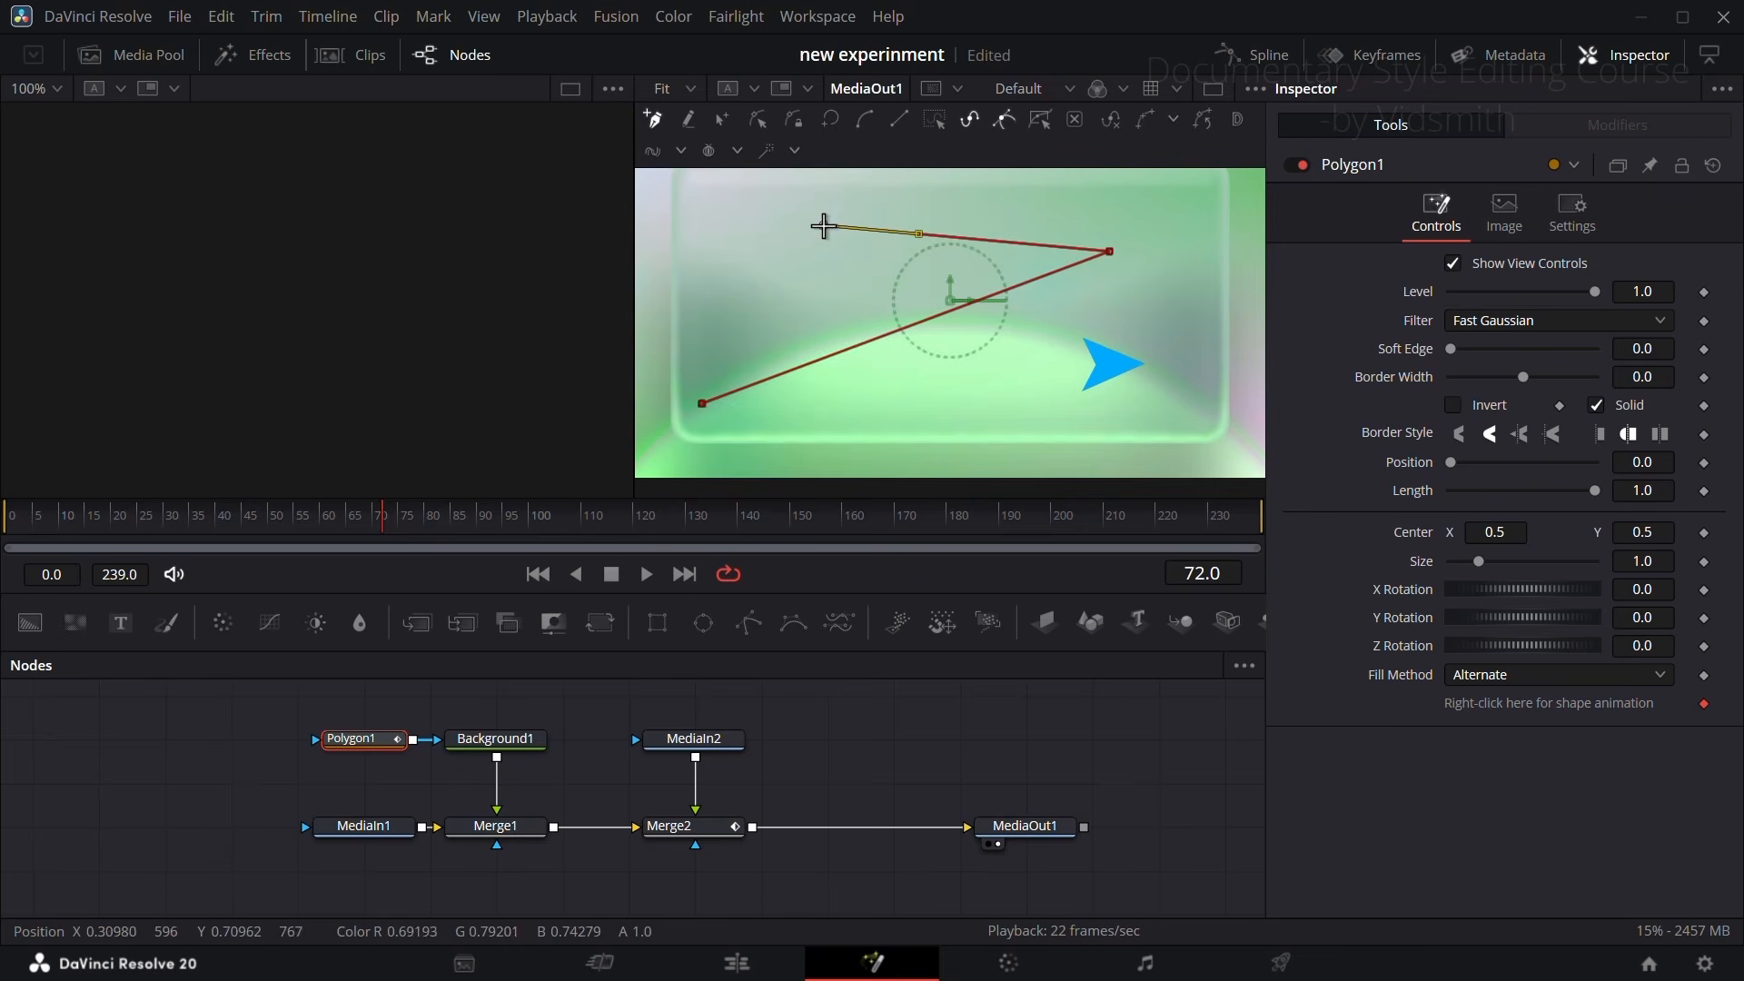
left_click(862, 424)
left_click(1197, 333)
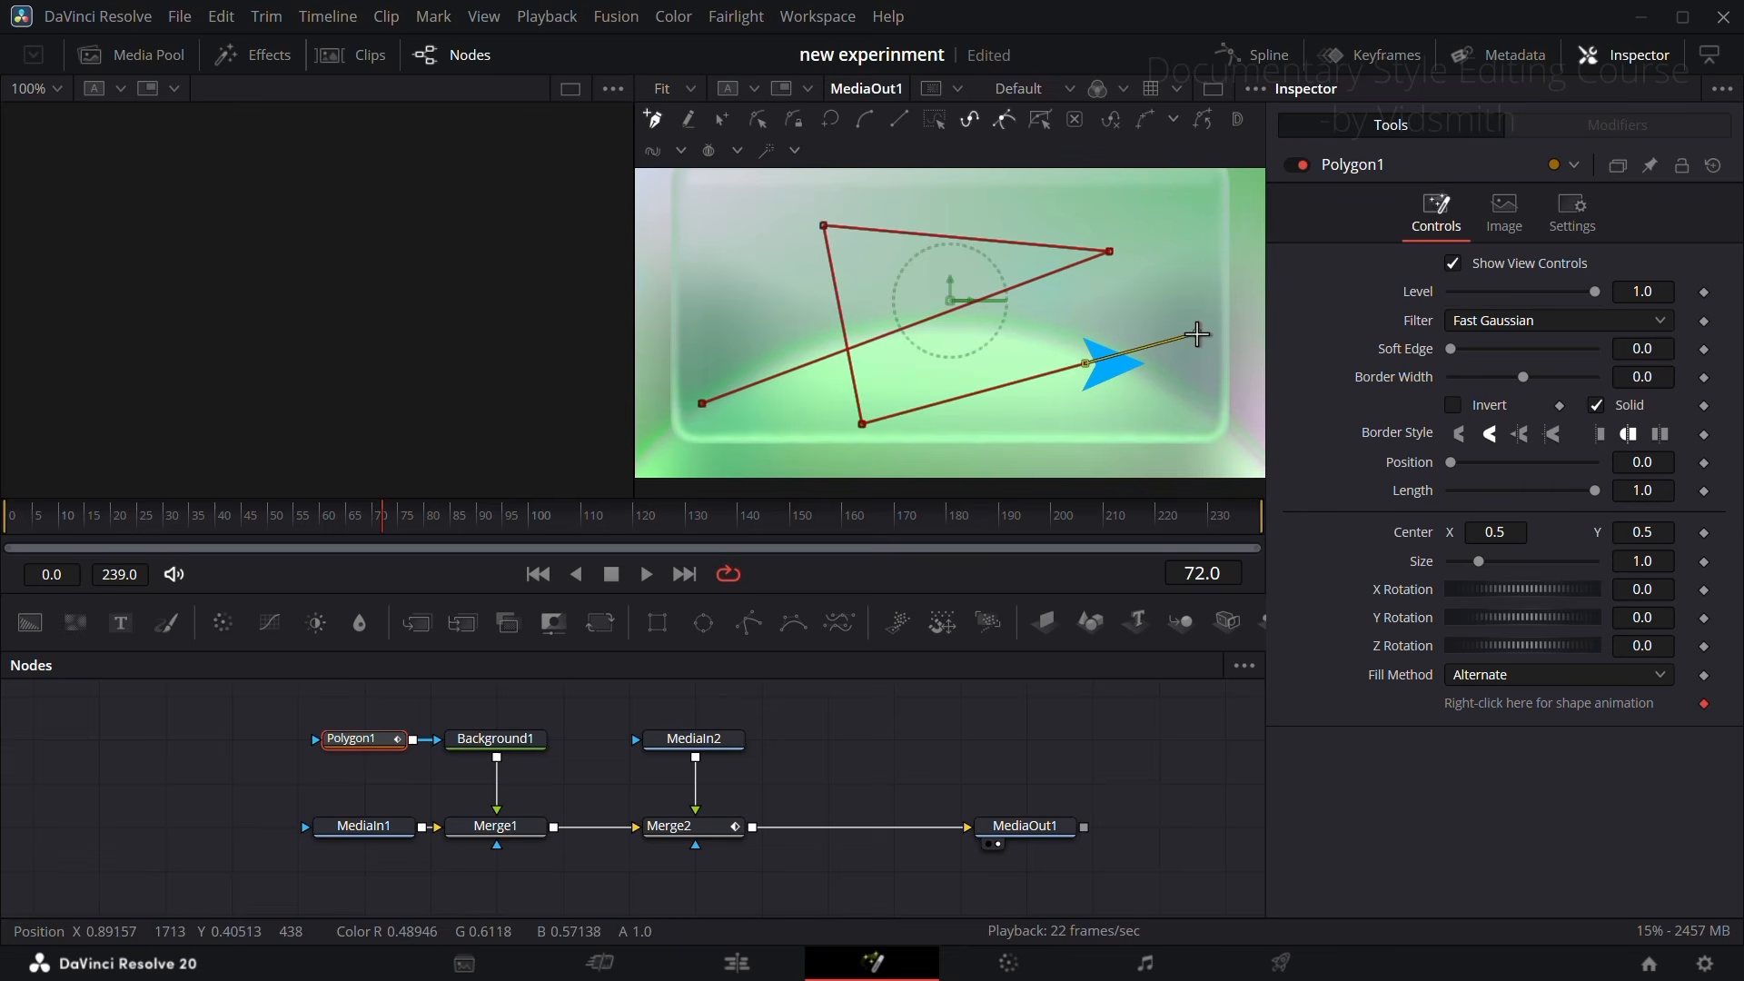
left_click(937, 119)
left_click(859, 121)
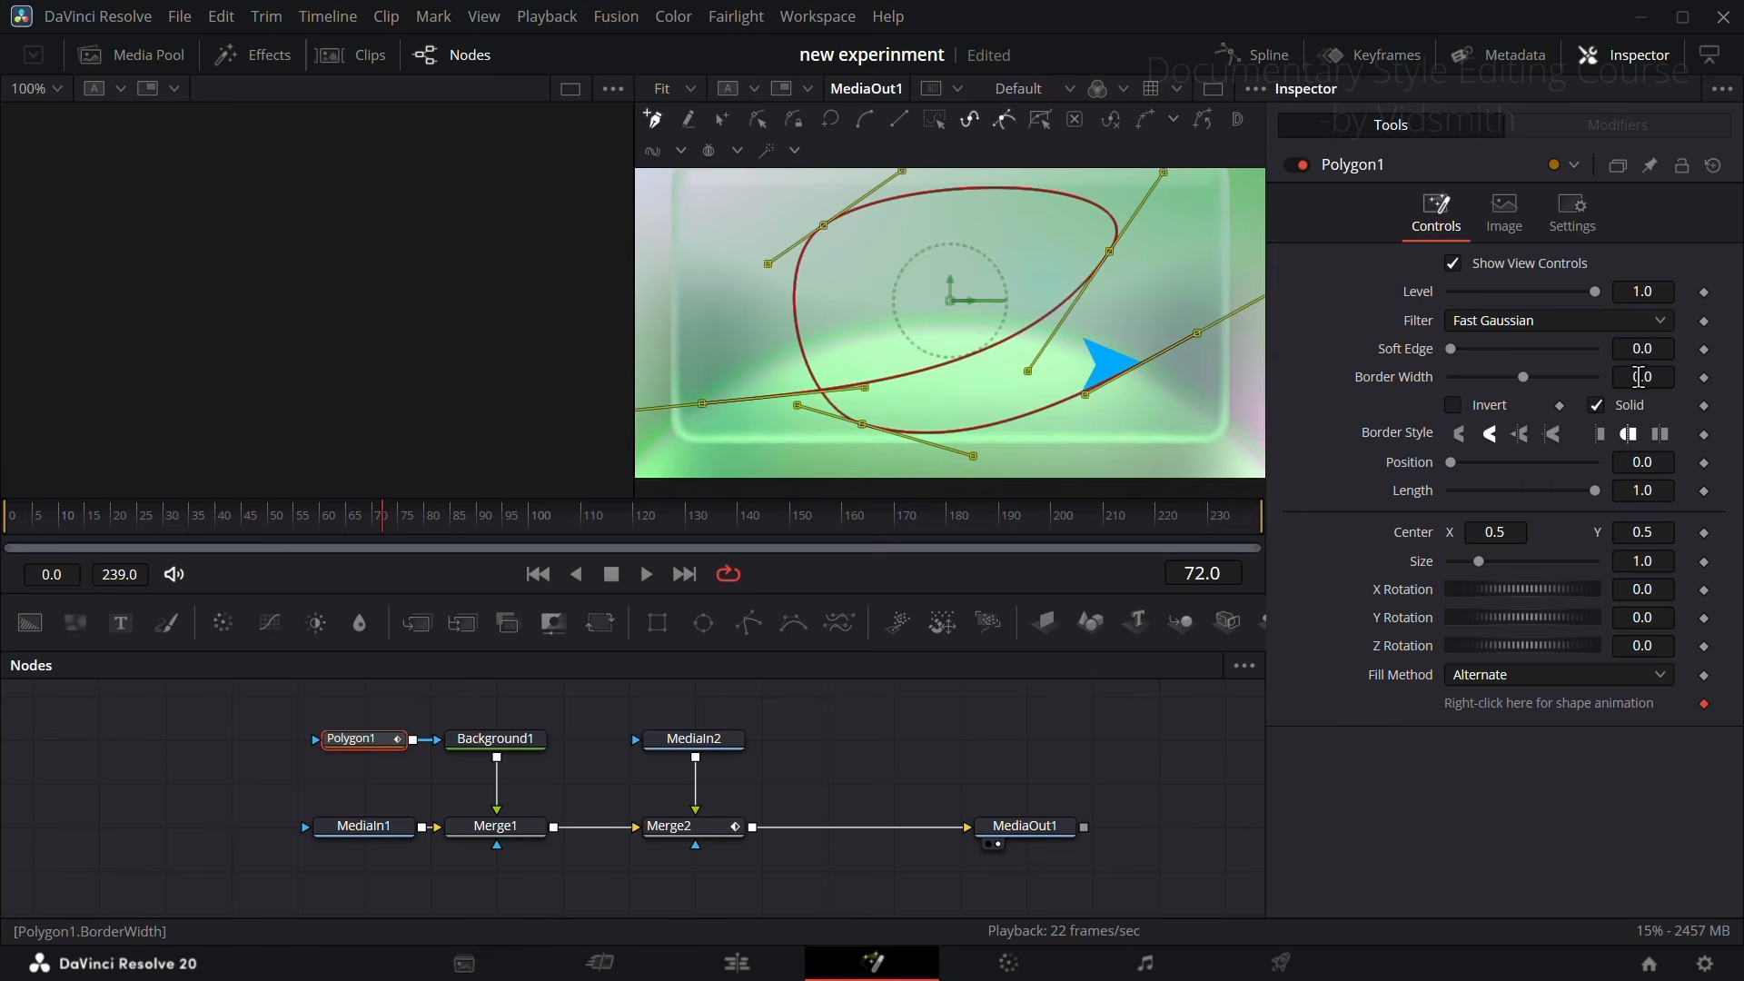
Step: Set Polygon1's Border Width to 0.0154 and publish its shape
left_click_drag(1639, 372, 1663, 373)
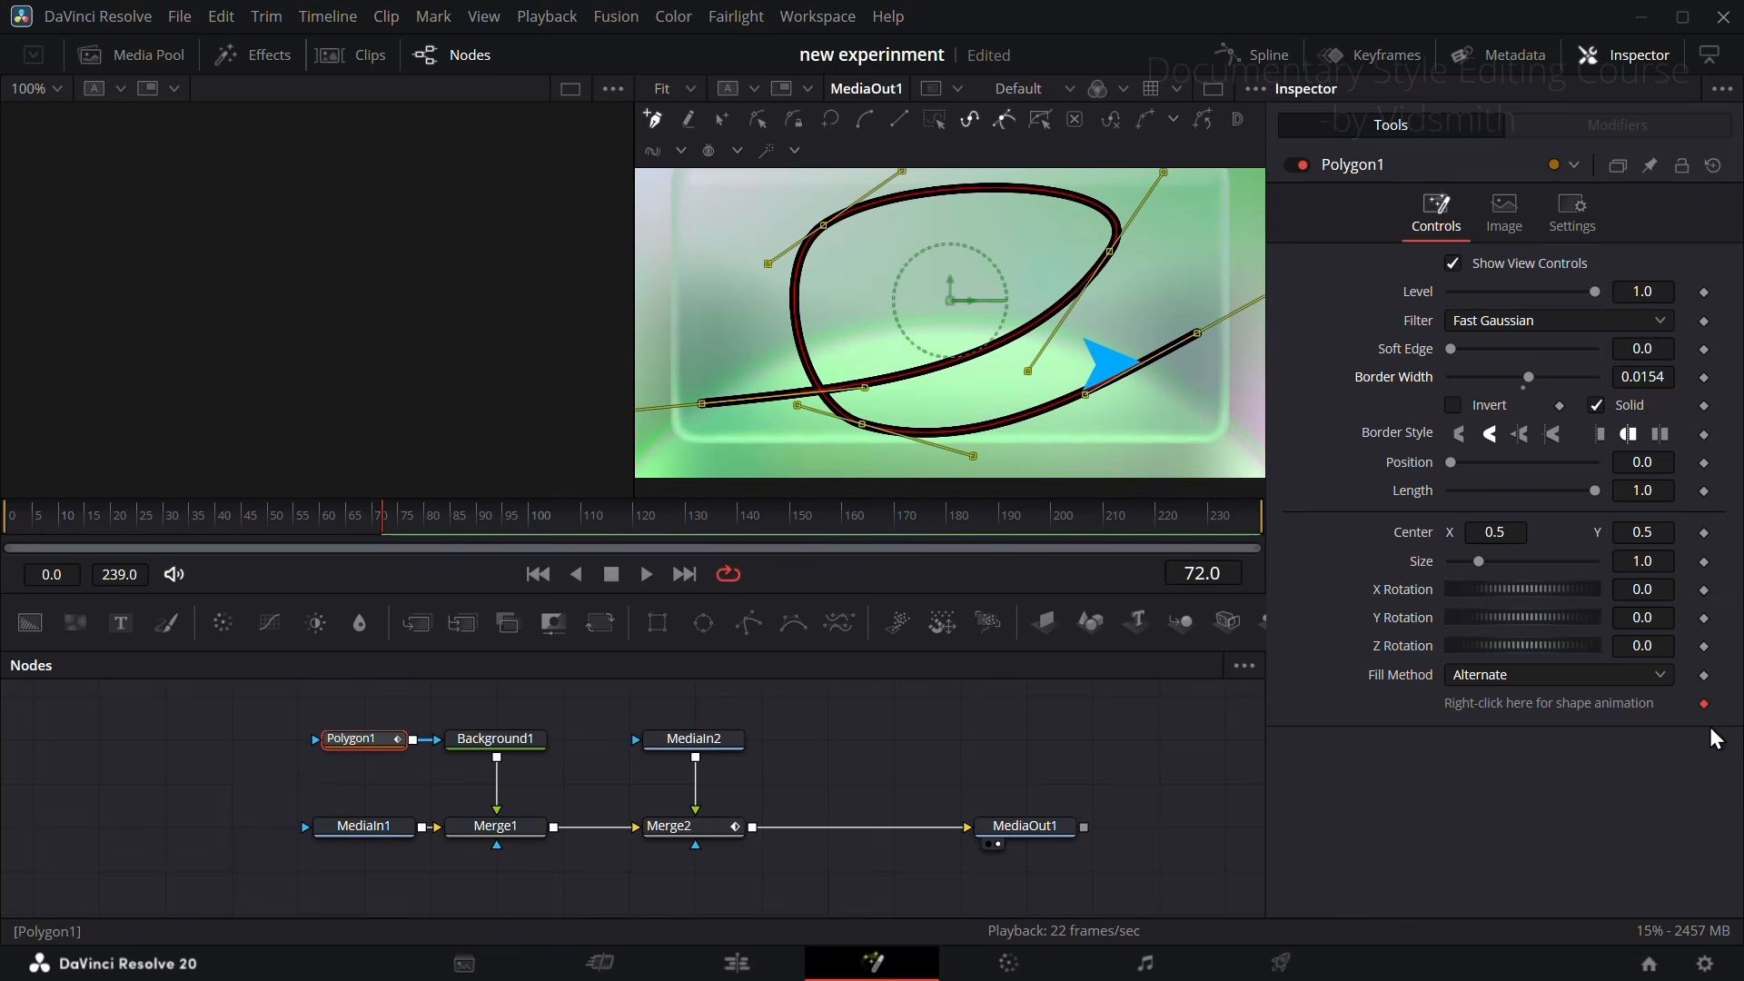
right_click(1600, 698)
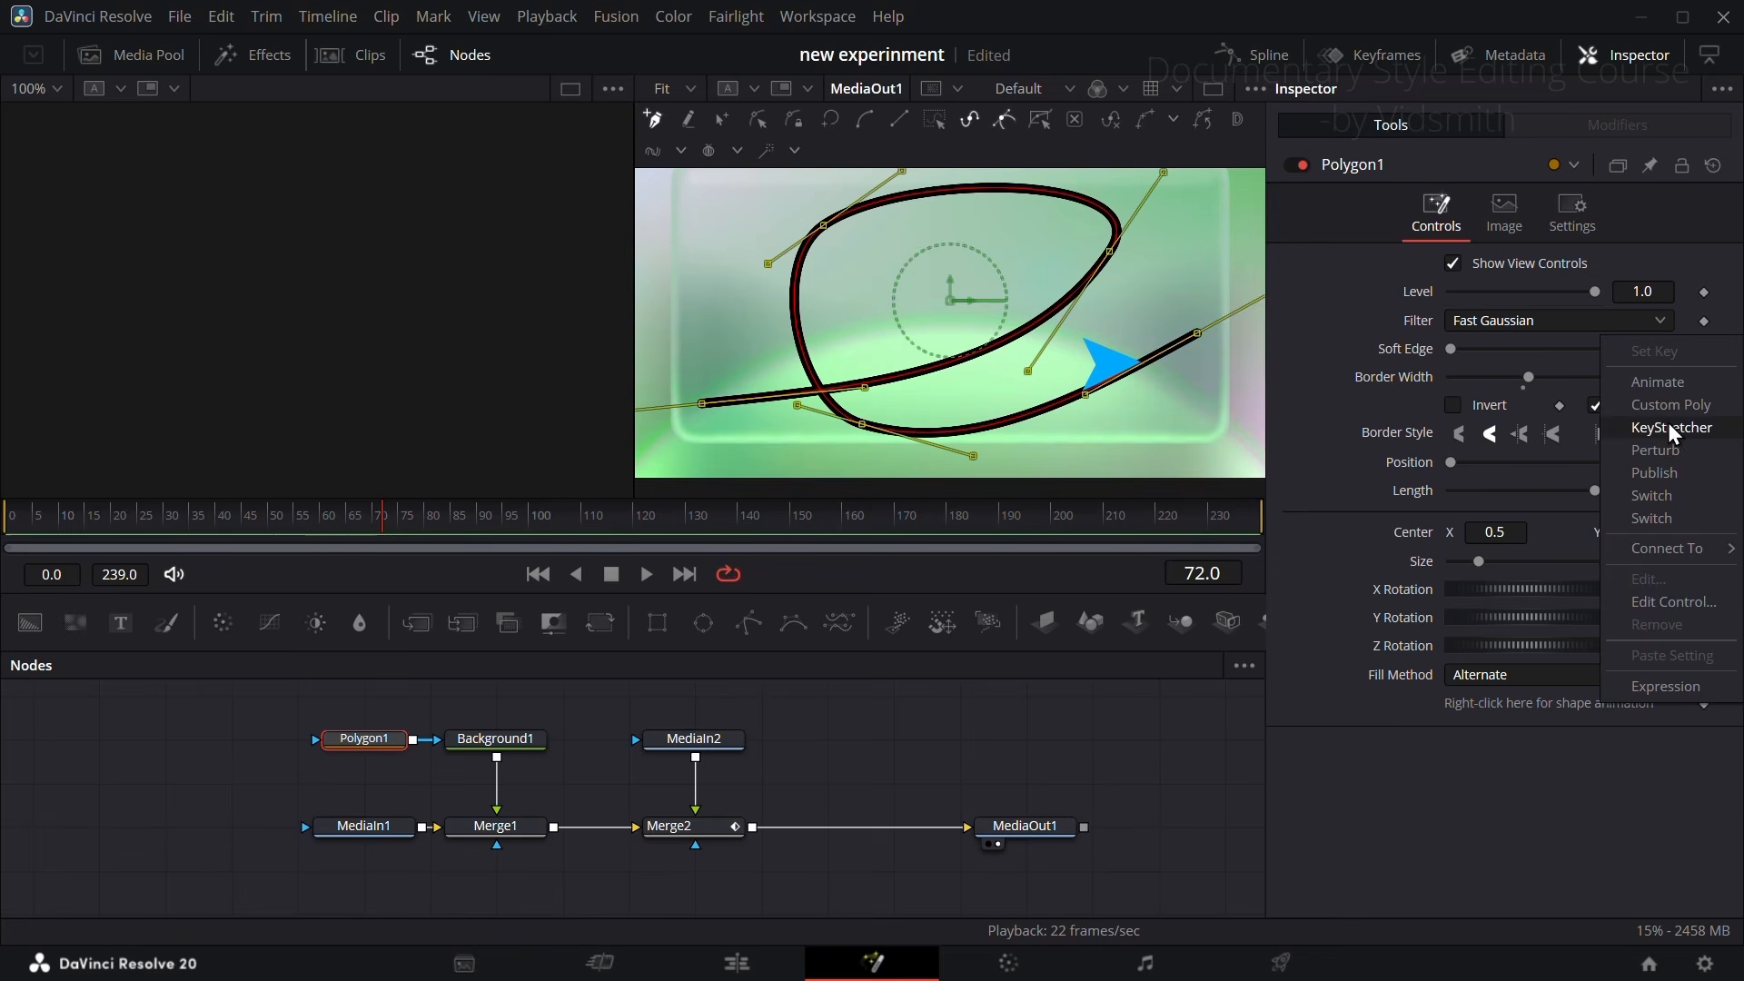
left_click(1649, 471)
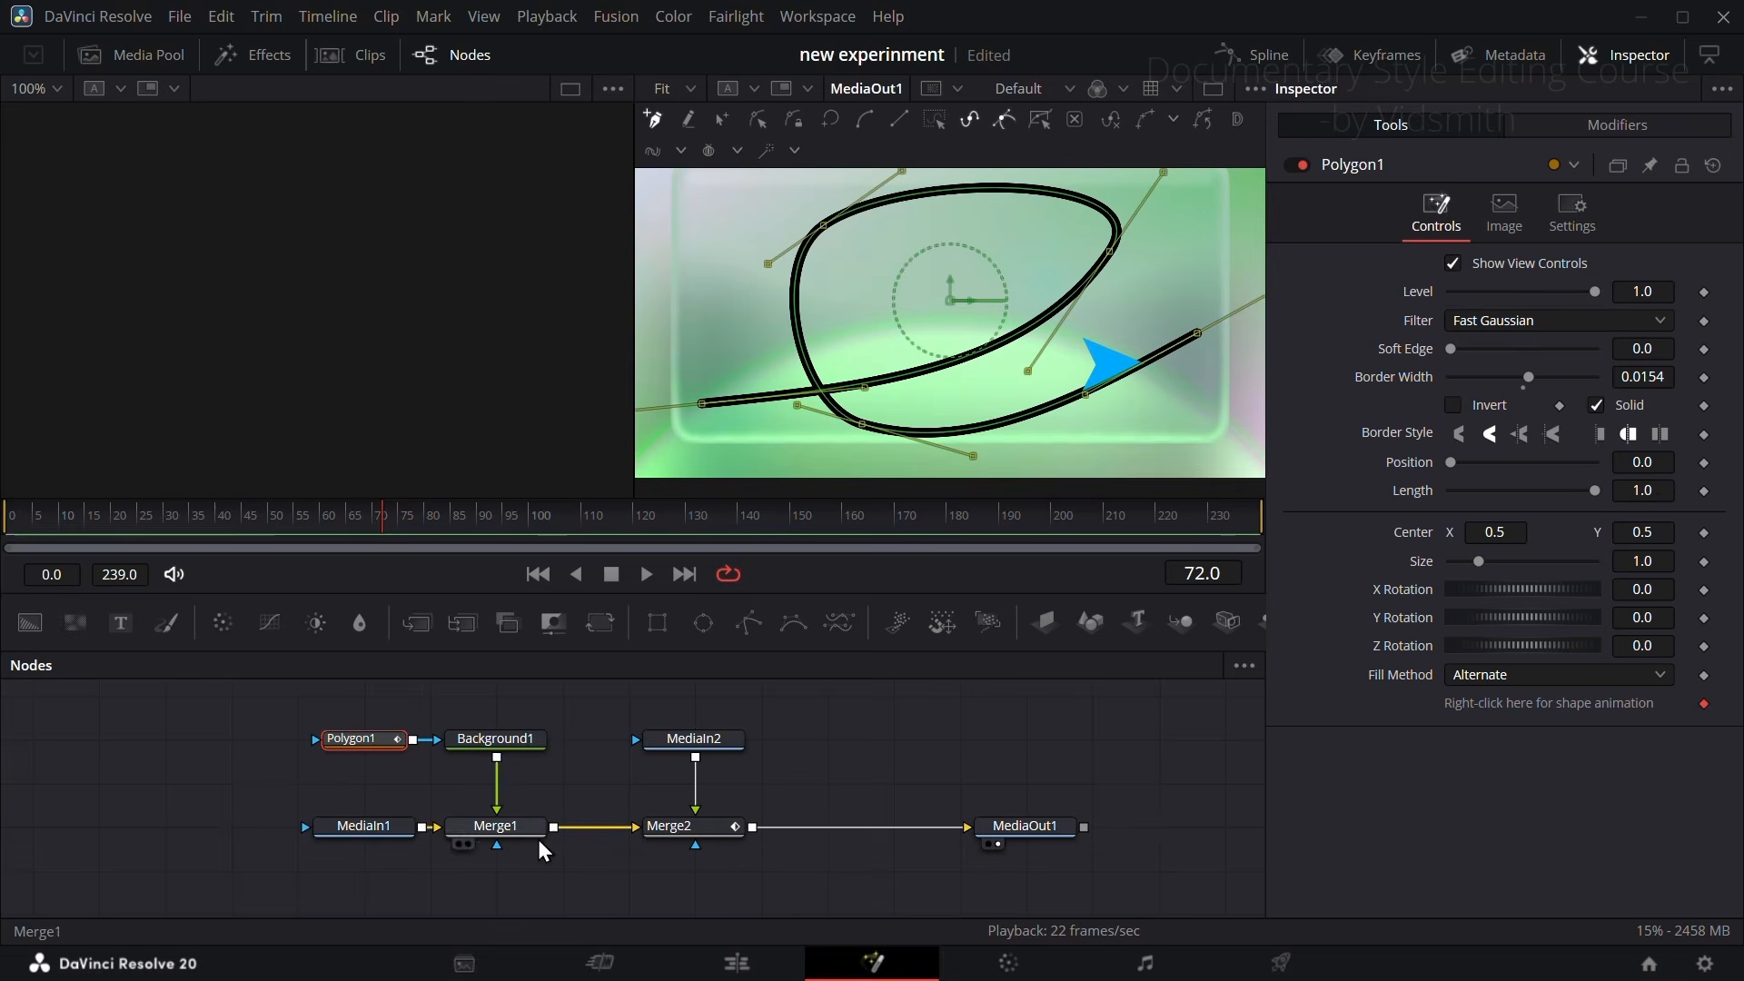
Step: Reset Merge2, add a Path modifier to its Center, and connect the path's shape to the published Polygon1 polyline
left_click(706, 832)
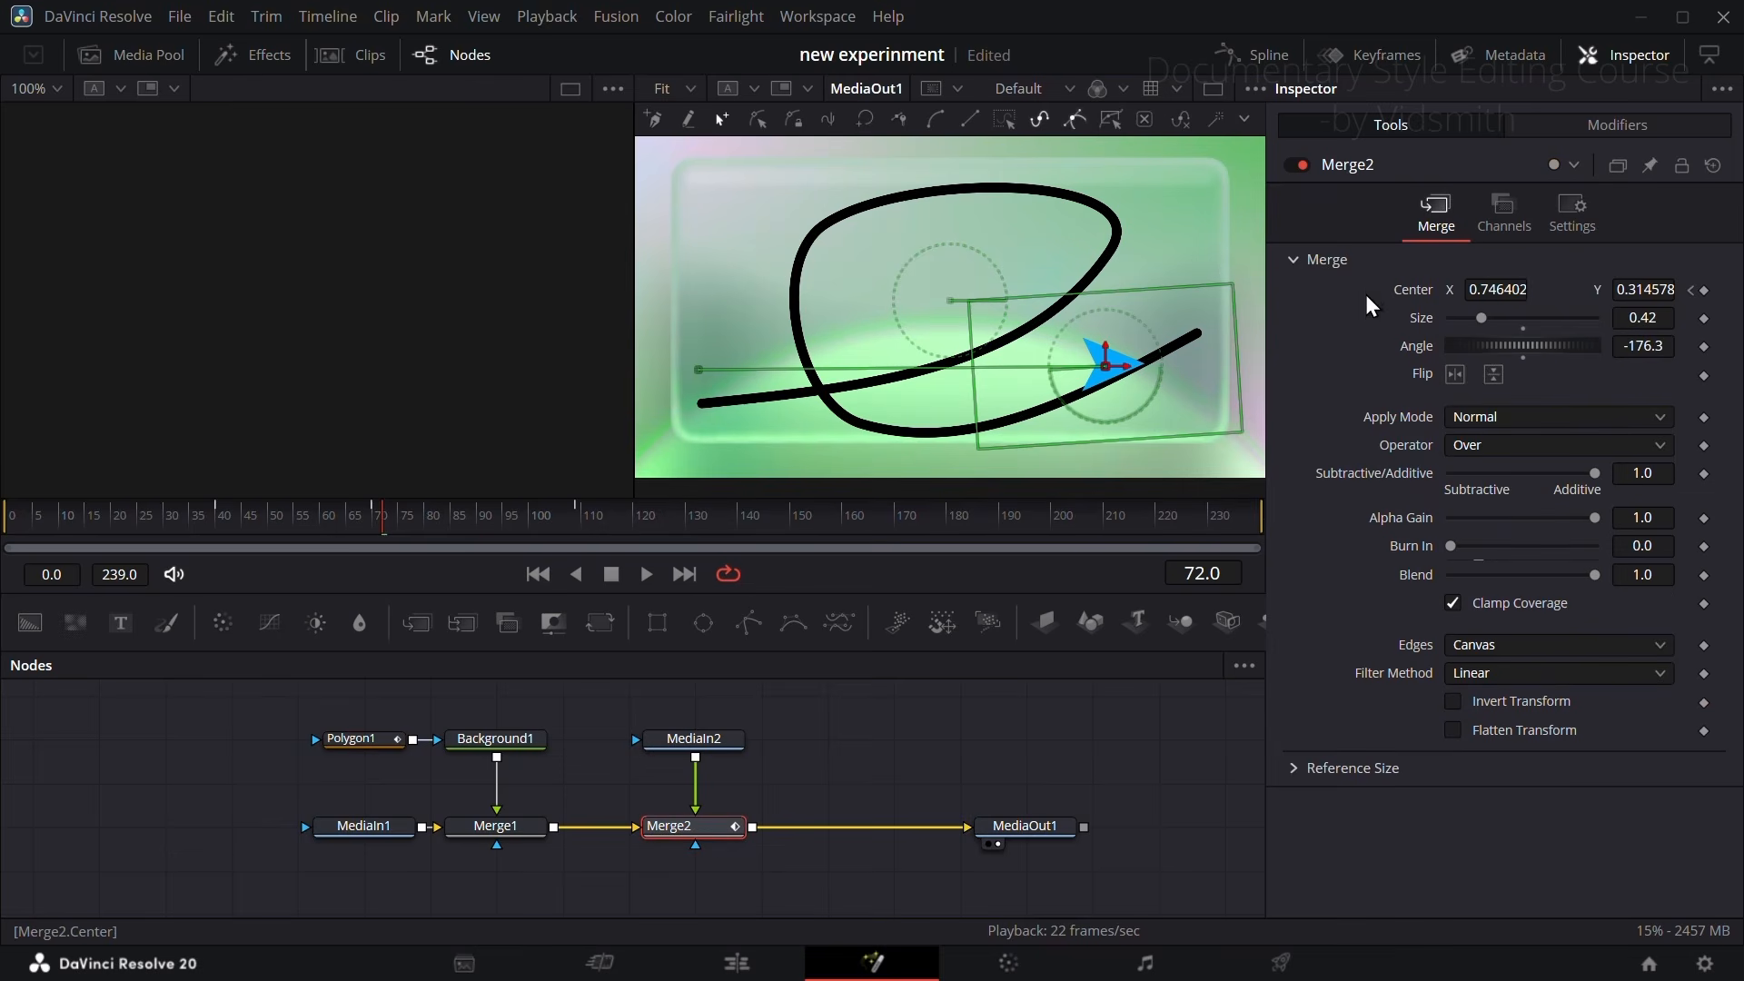
left_click(1714, 168)
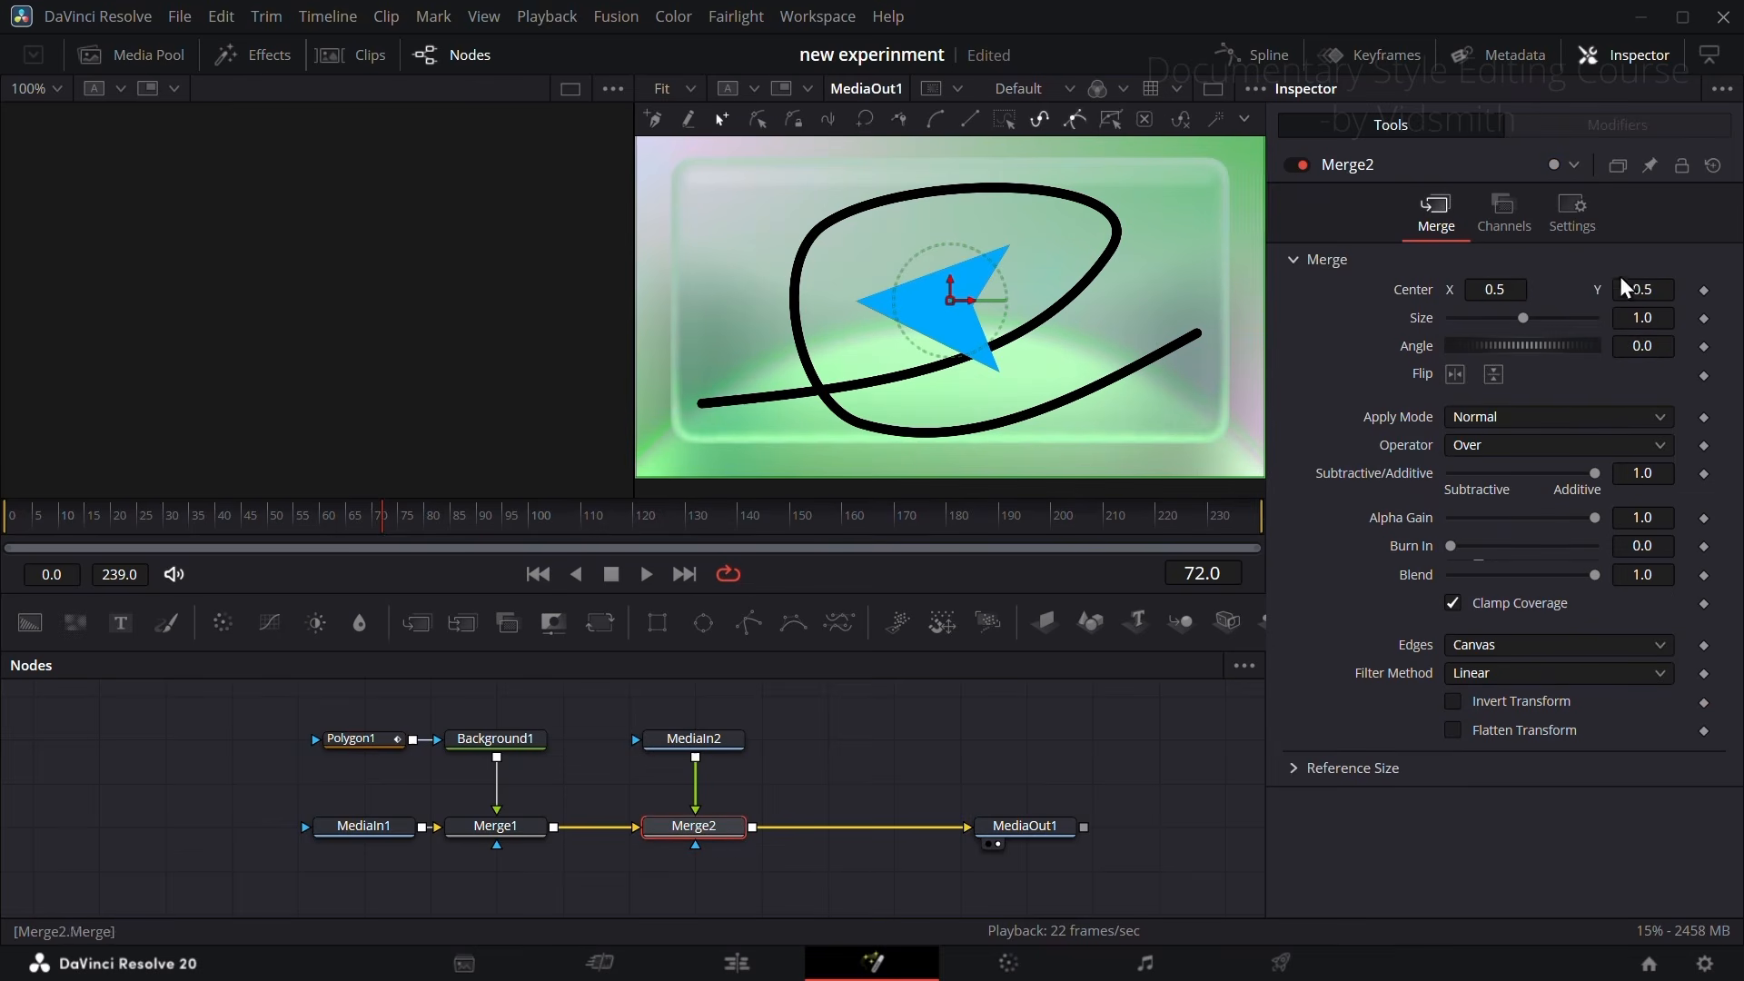
right_click(1417, 299)
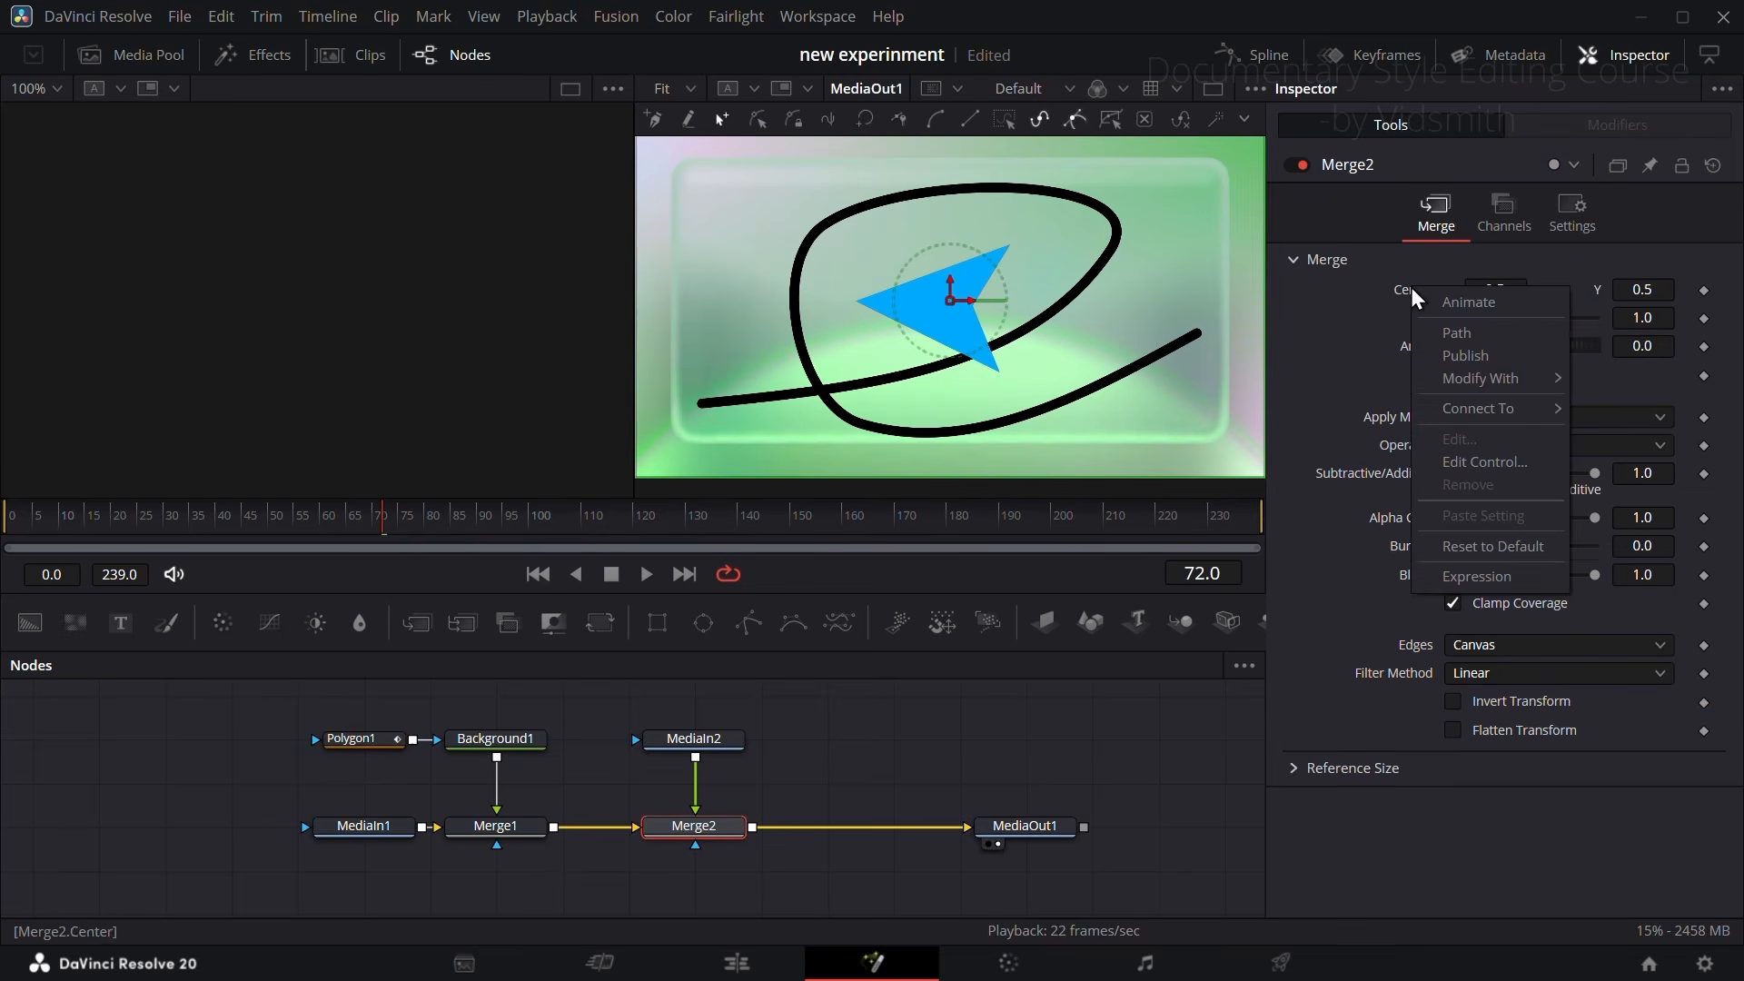
left_click(1464, 335)
left_click(1618, 124)
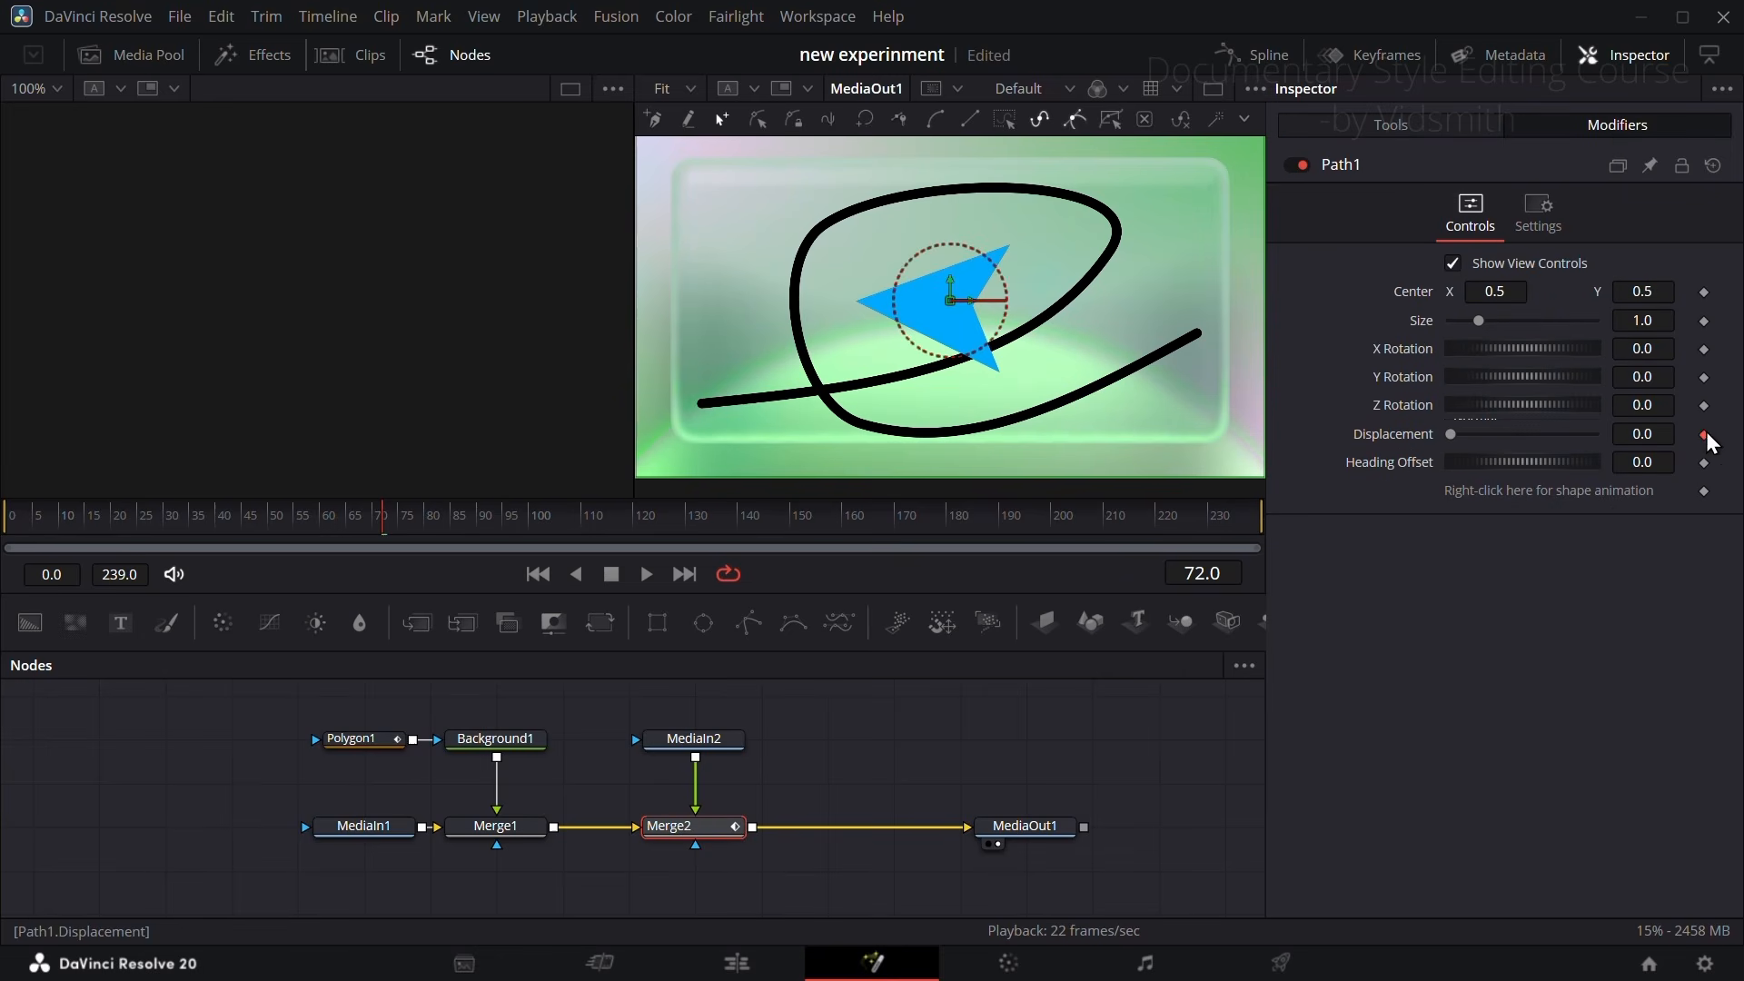
right_click(1577, 494)
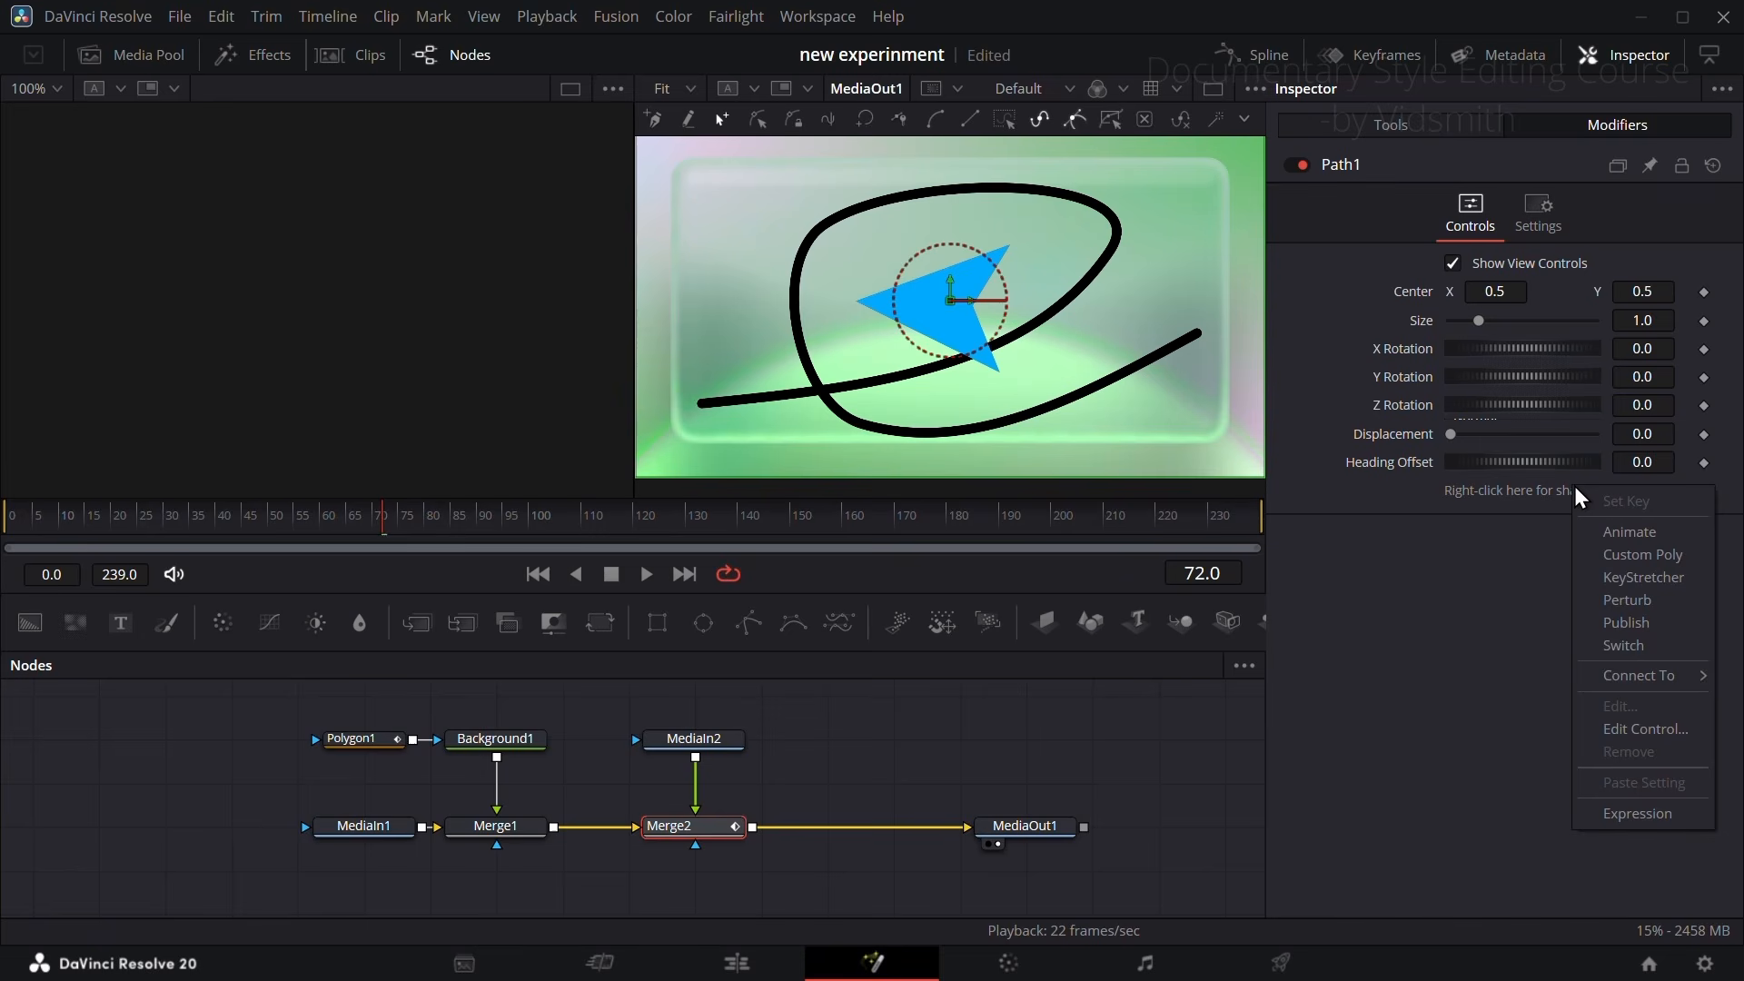
mouse_move(1635, 675)
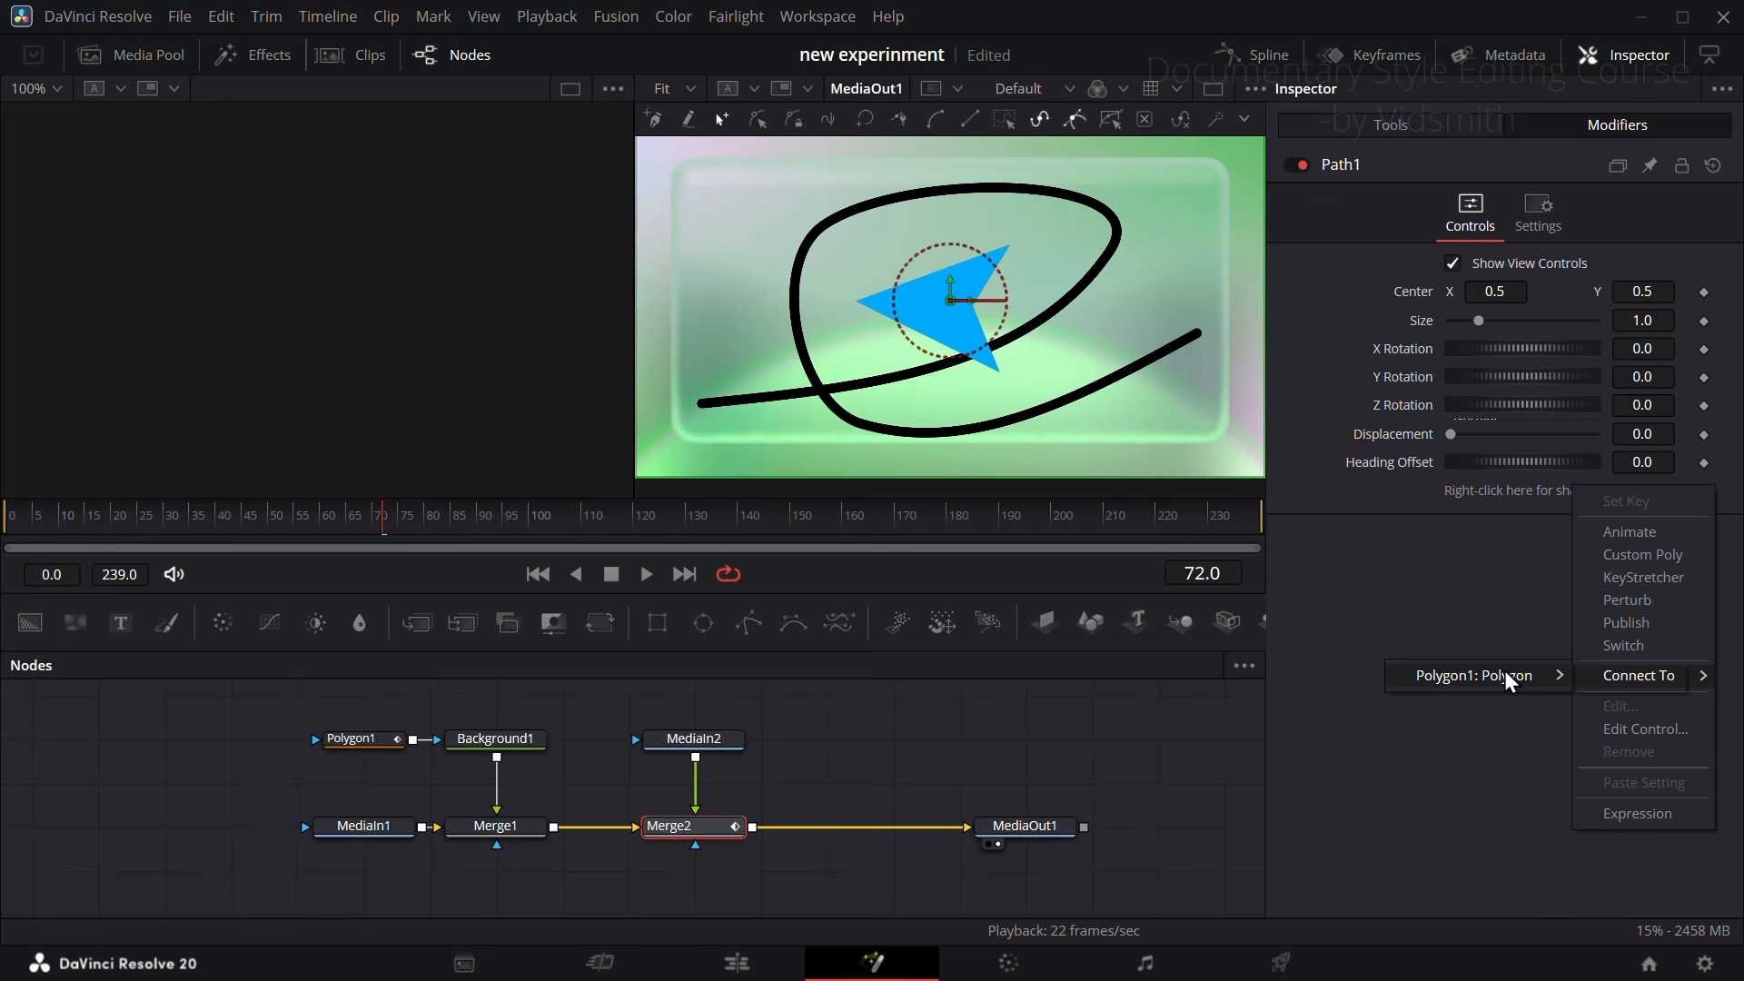
mouse_move(1499, 674)
left_click(1626, 676)
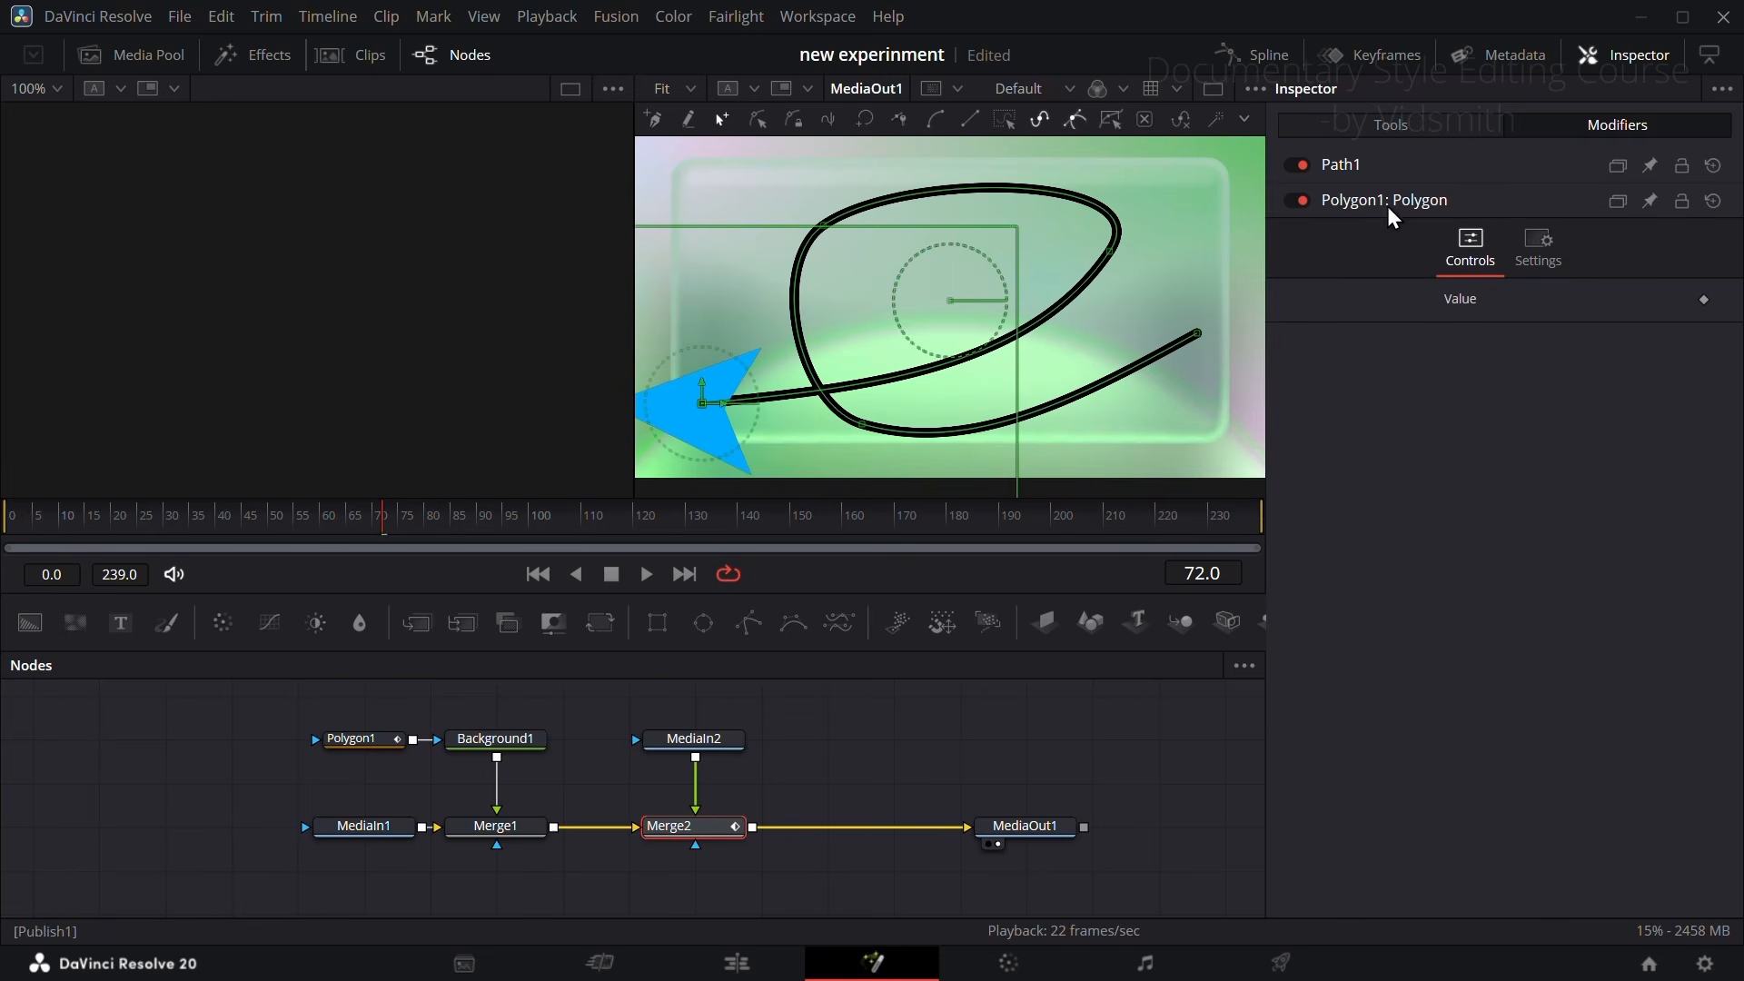
Step: Set Path1's Displacement to 0.26 and scale Merge2 to 0.423
left_click(1340, 169)
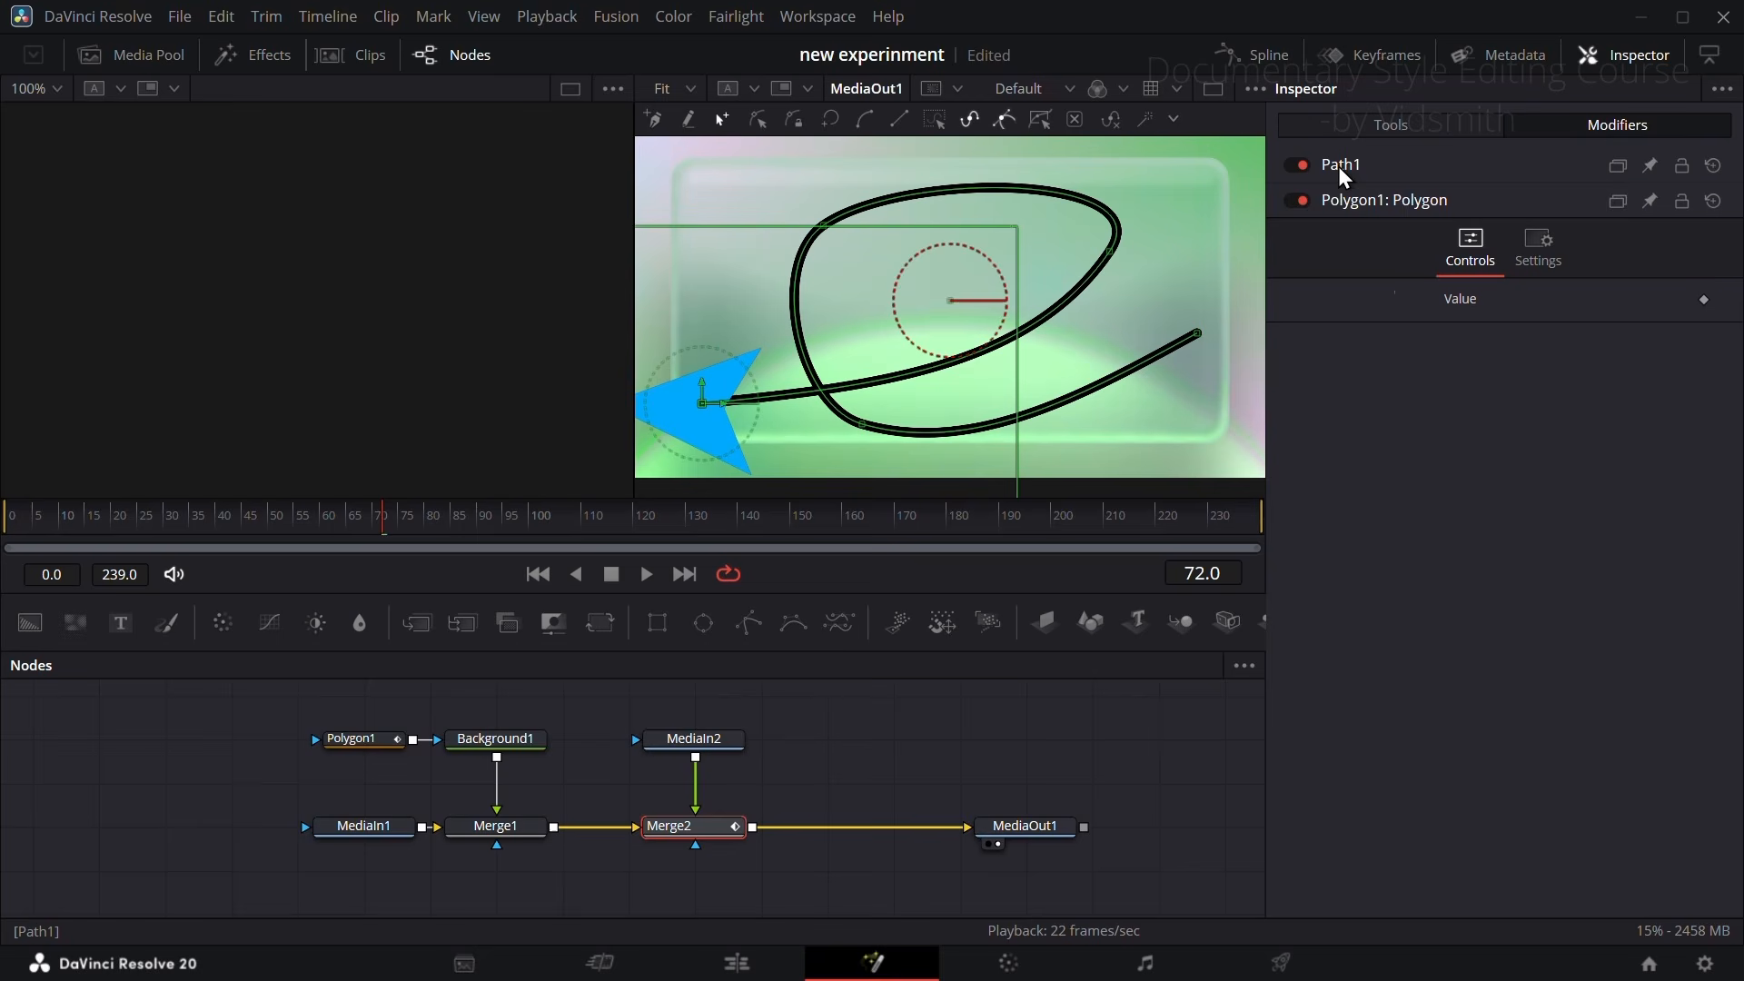
left_click(1343, 166)
mouse_move(1458, 441)
left_mouse_down()
mouse_move(1534, 439)
mouse_move(1491, 432)
left_mouse_up()
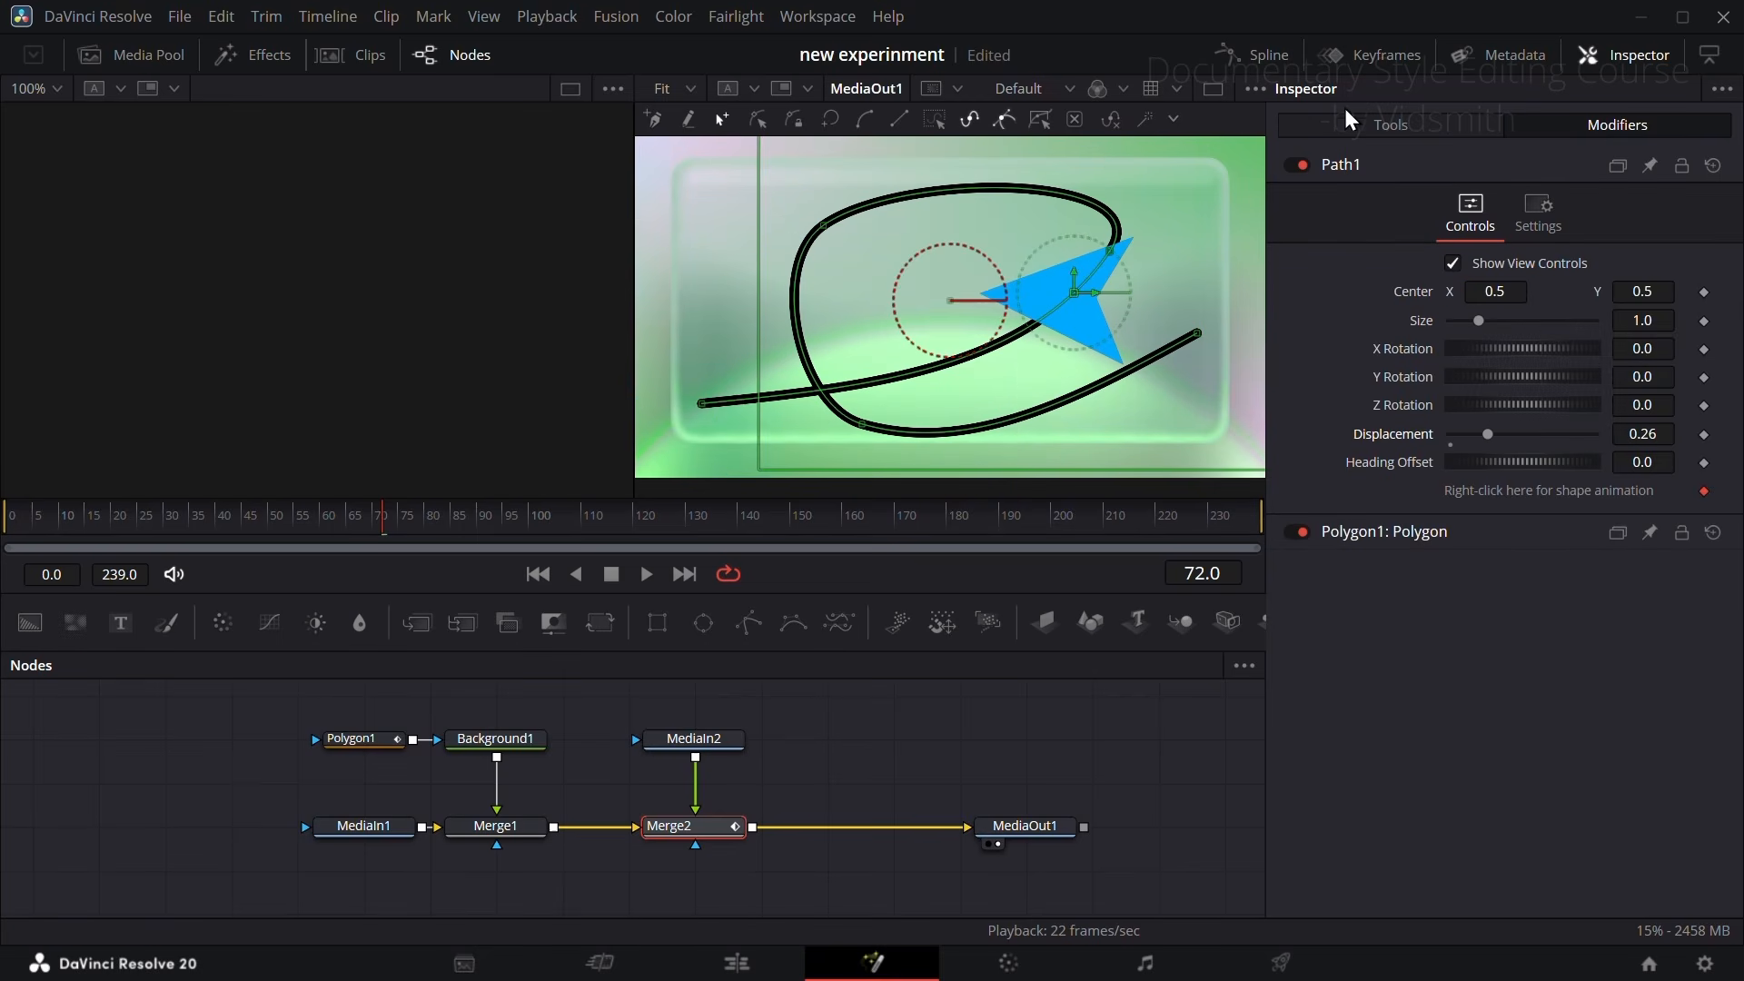
left_click(1391, 127)
left_click_drag(1656, 318, 999, 319)
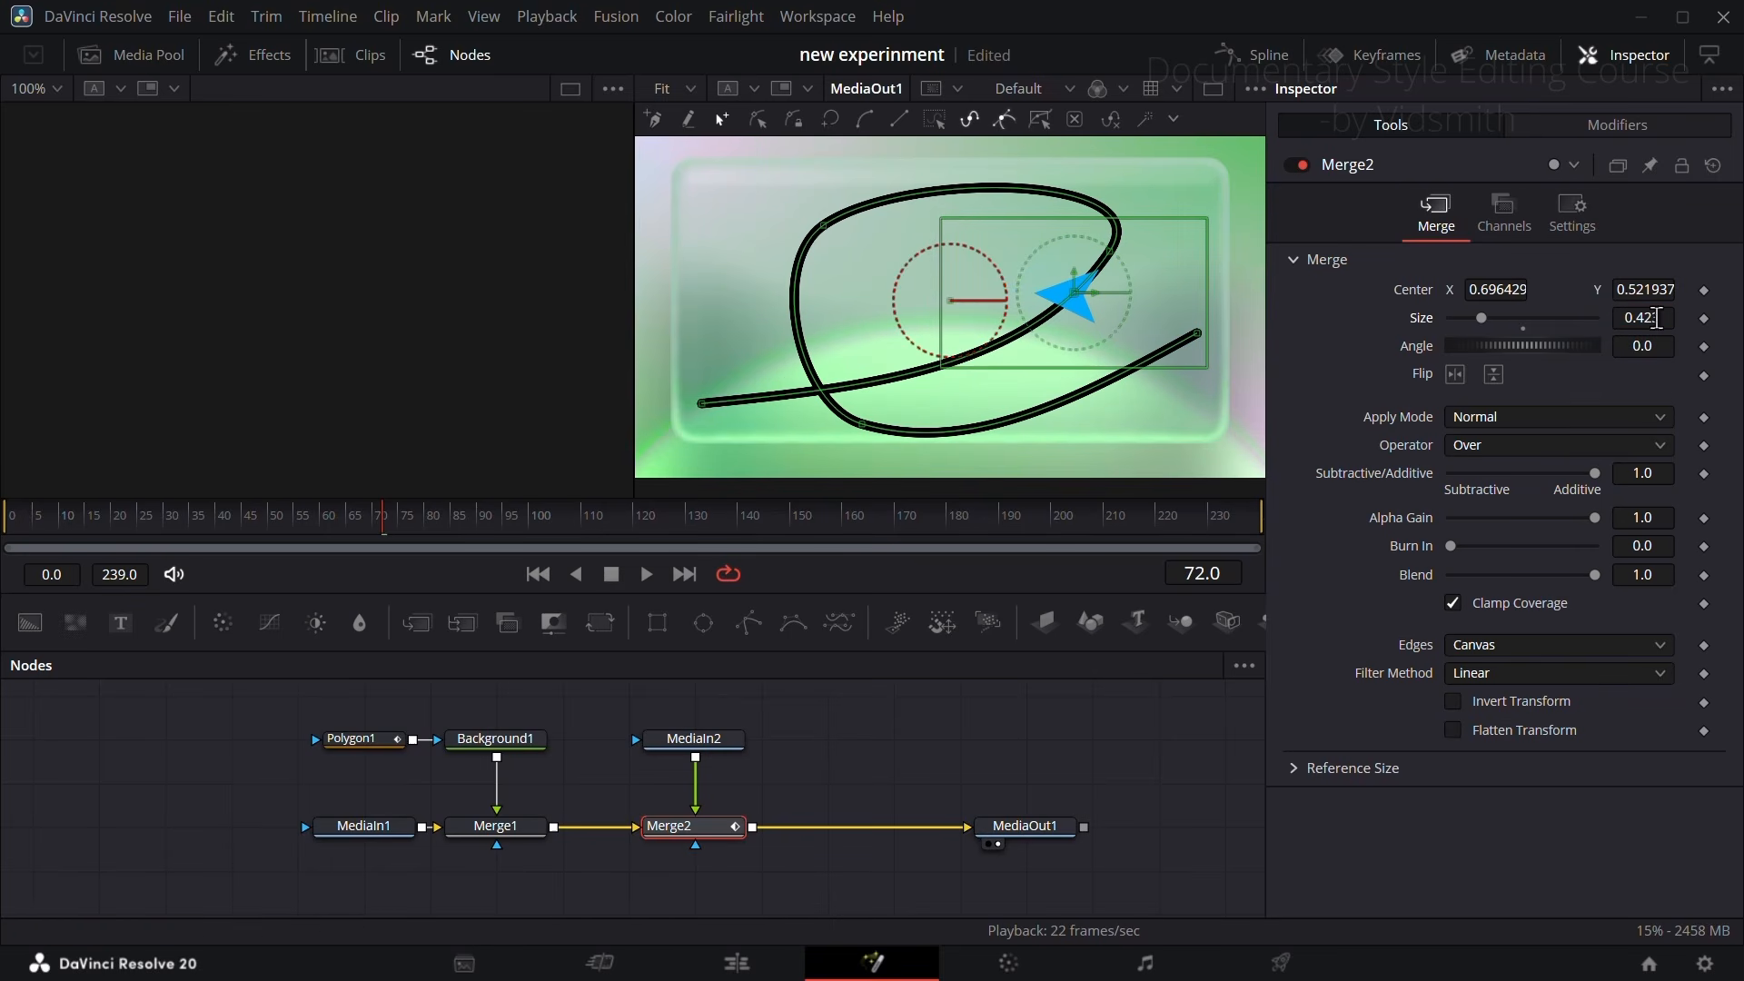
Step: Connect Merge2's Angle to Path1's Heading and set the Heading Offset to 180.0 so the arrow points forward
right_click(1432, 351)
mouse_move(1499, 474)
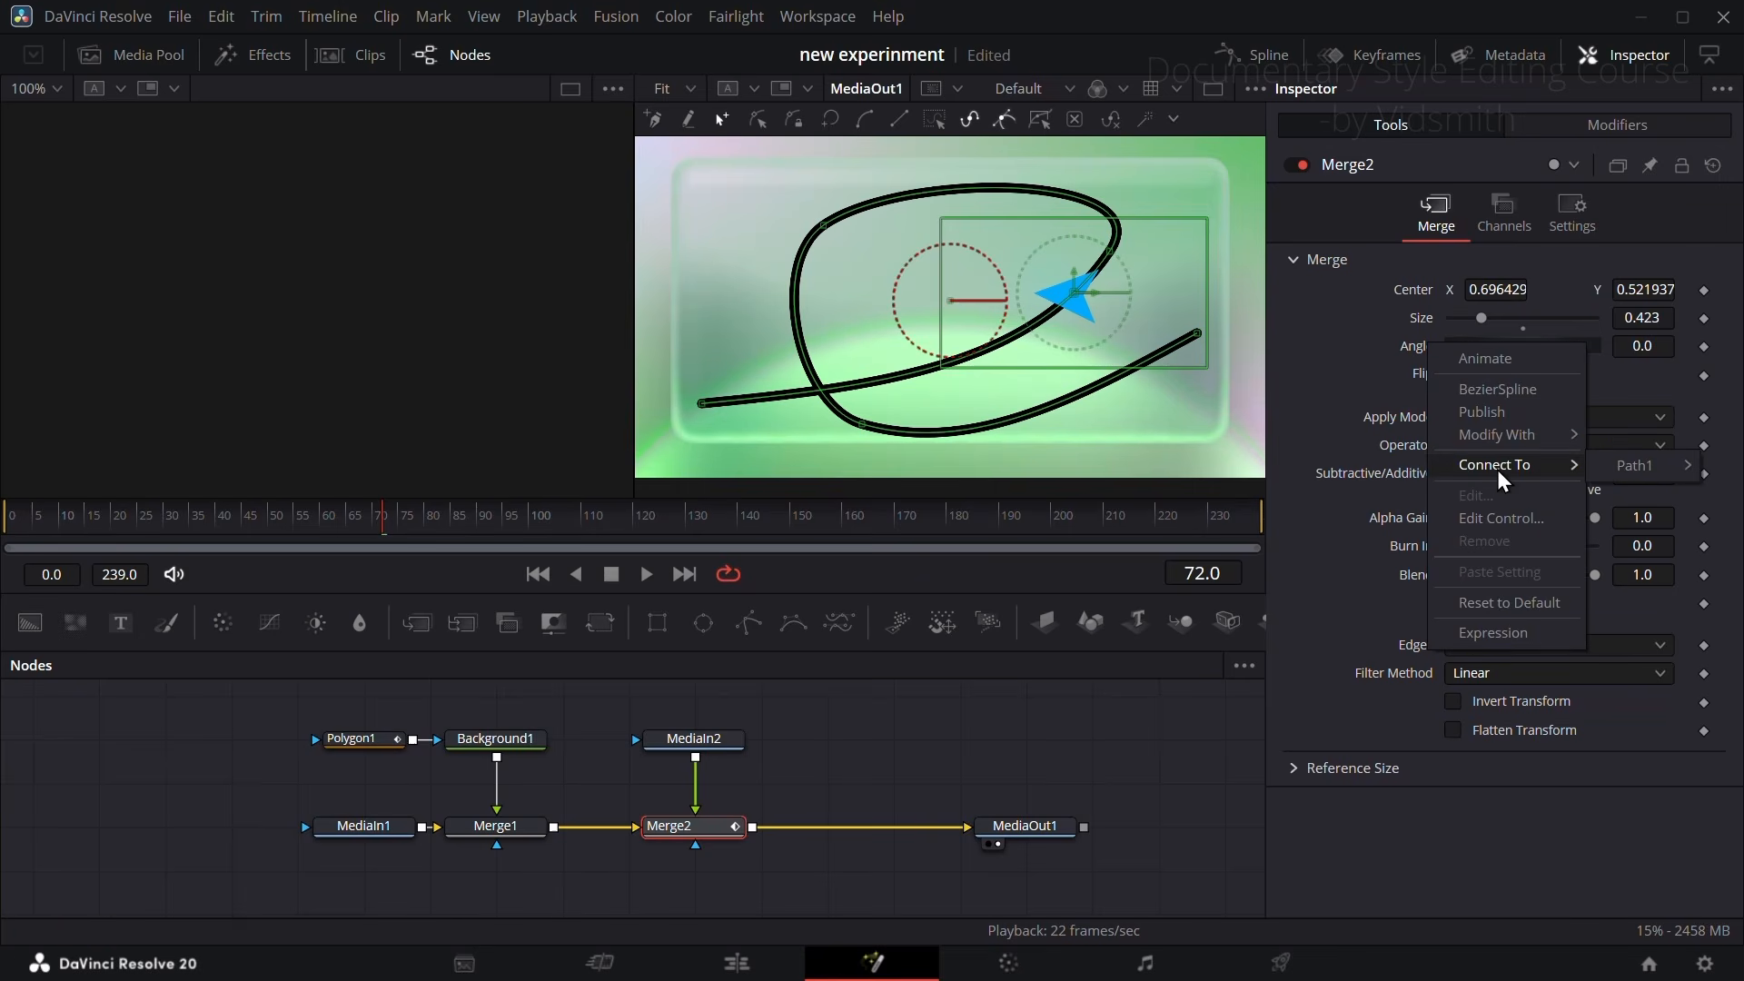
mouse_move(1632, 467)
left_click(1526, 475)
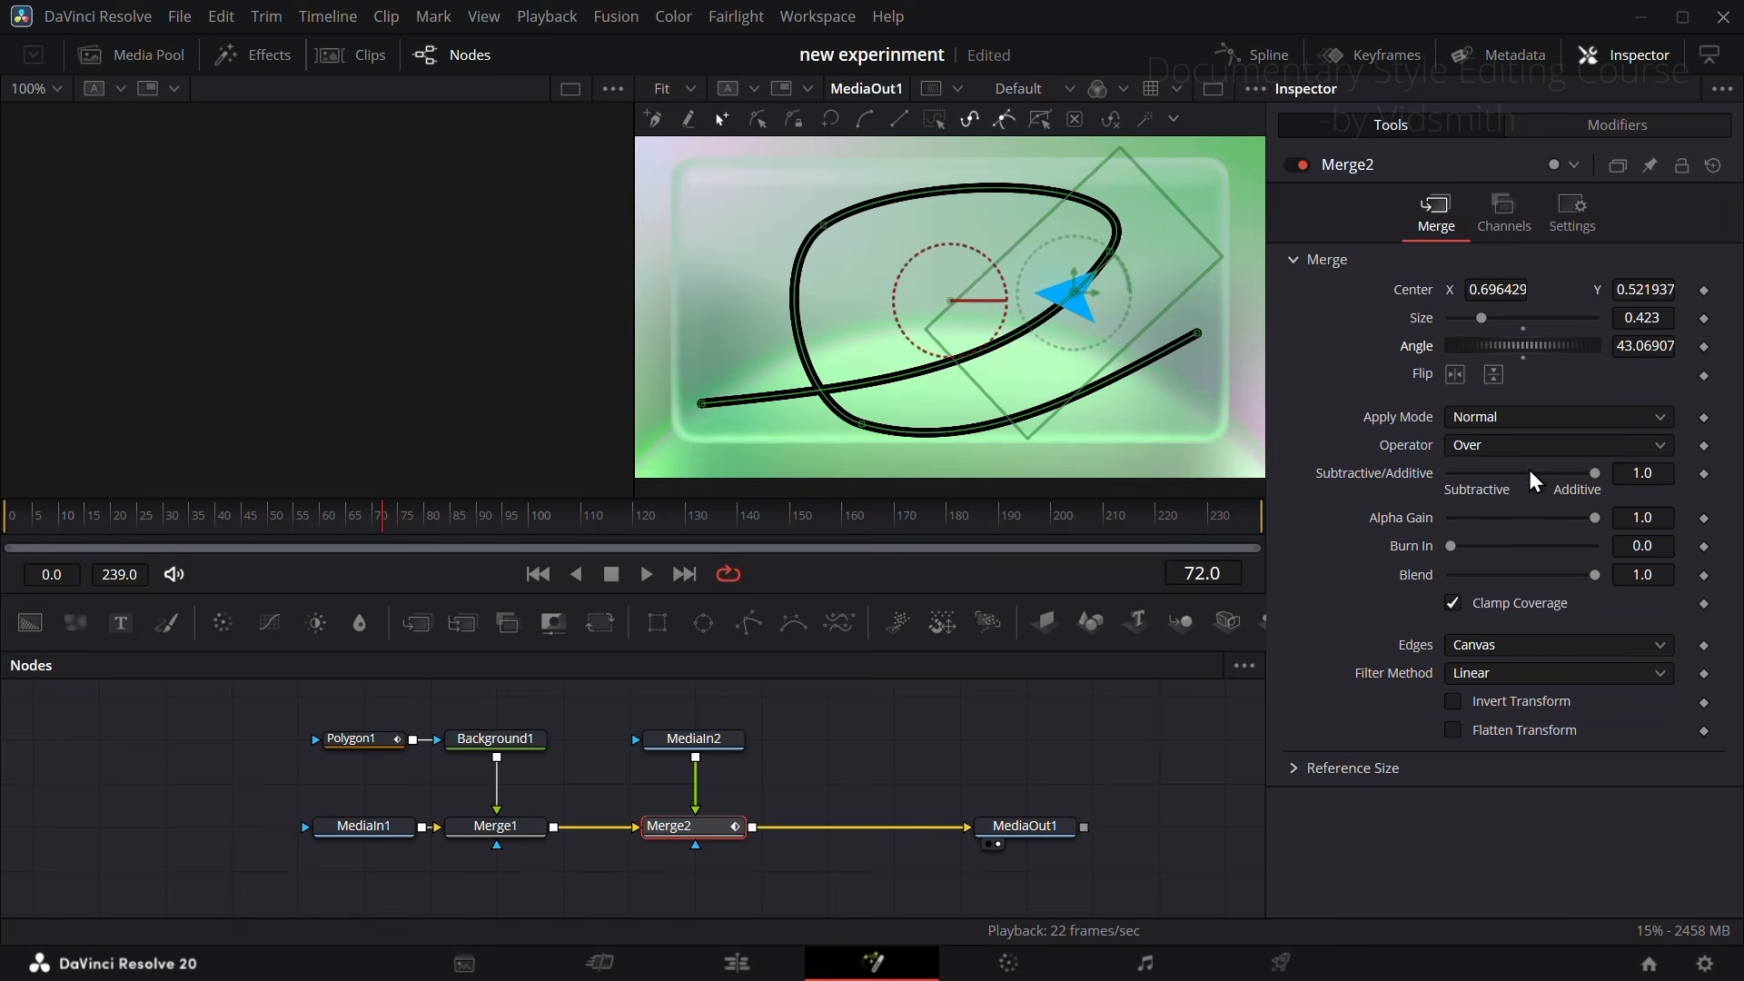
left_click(1579, 135)
left_click_drag(1490, 436, 1583, 476)
Step: Keyframe Path1's Displacement from 0.0 on frame 40 to 1.0 on frame 70 and play back the arrow's looping travel
mouse_move(1459, 434)
left_mouse_down()
mouse_move(1599, 441)
mouse_move(1450, 436)
left_mouse_up()
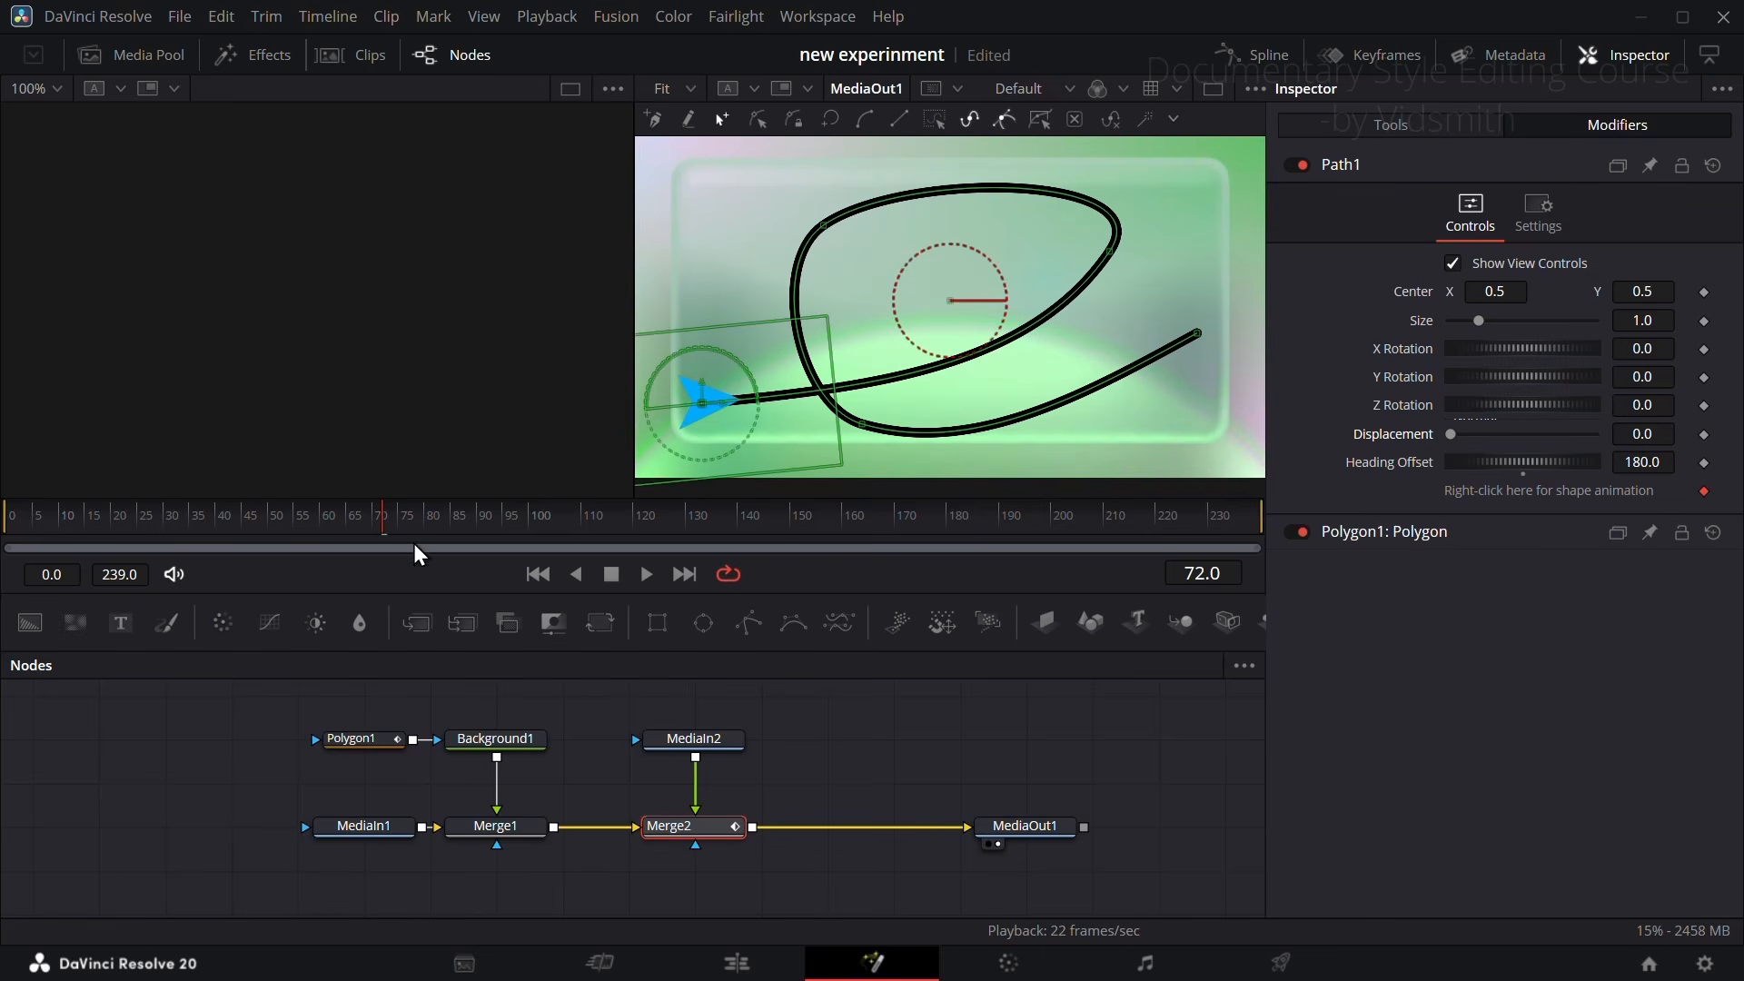
left_click(1704, 434)
left_click_drag(272, 529, 375, 530)
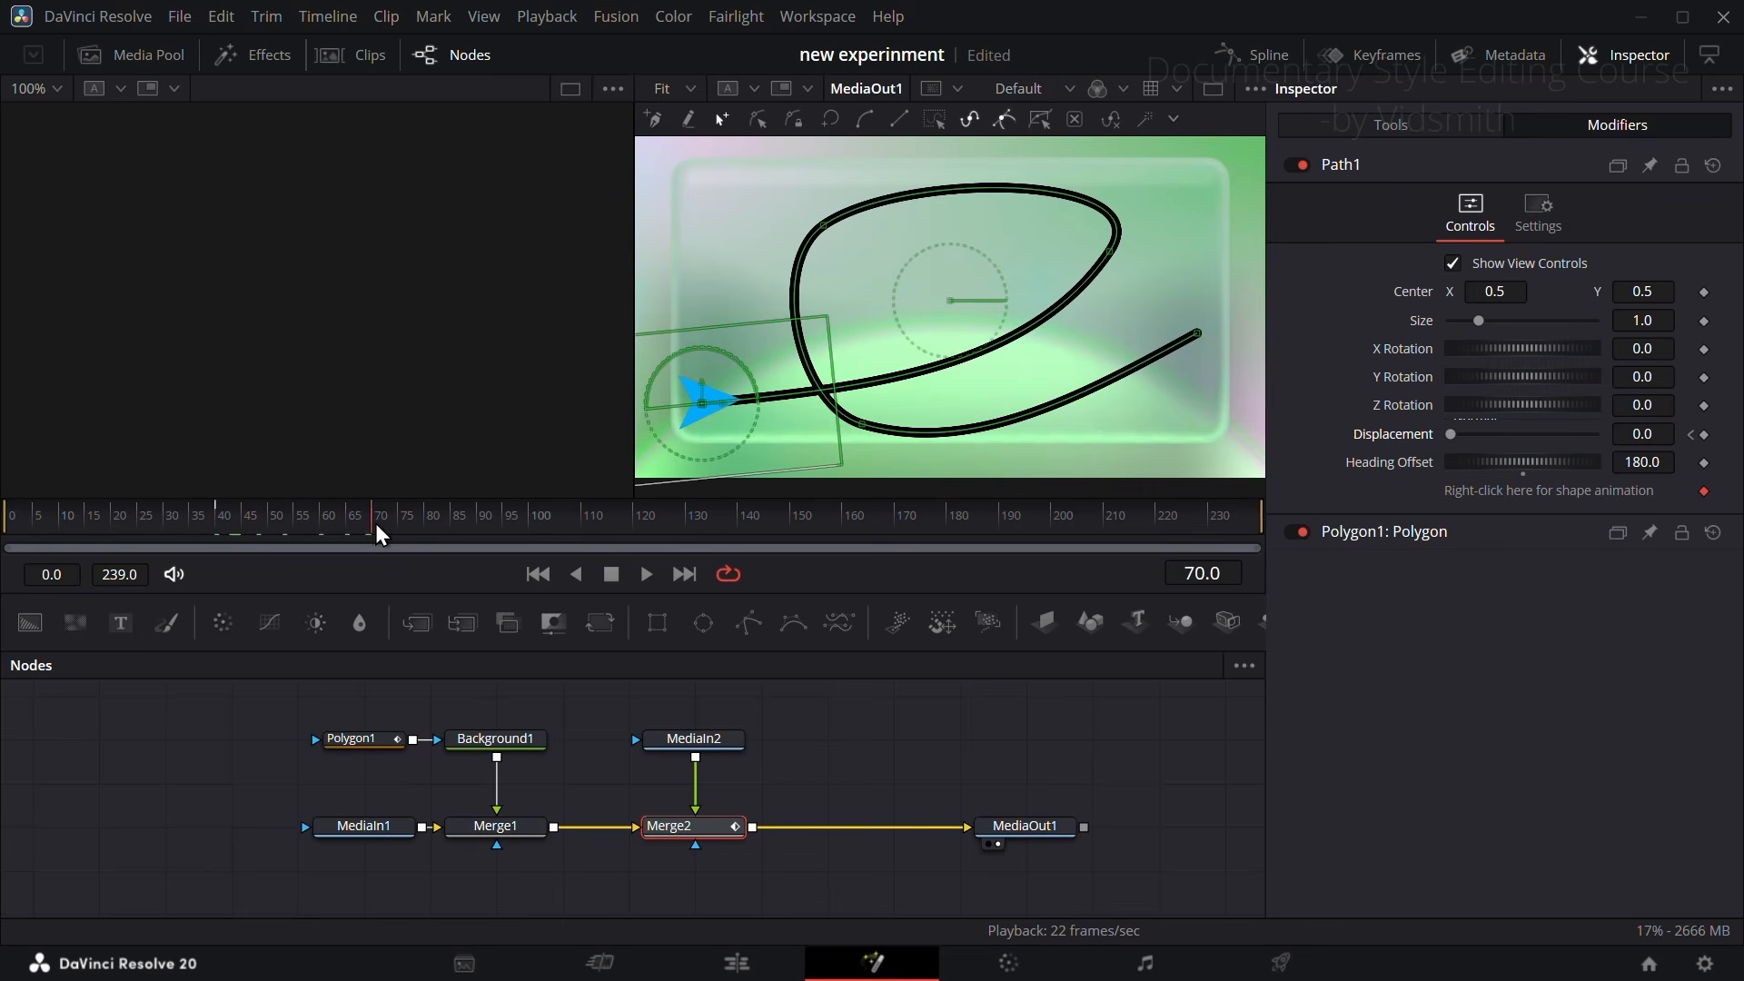
left_click_drag(1450, 435, 1613, 446)
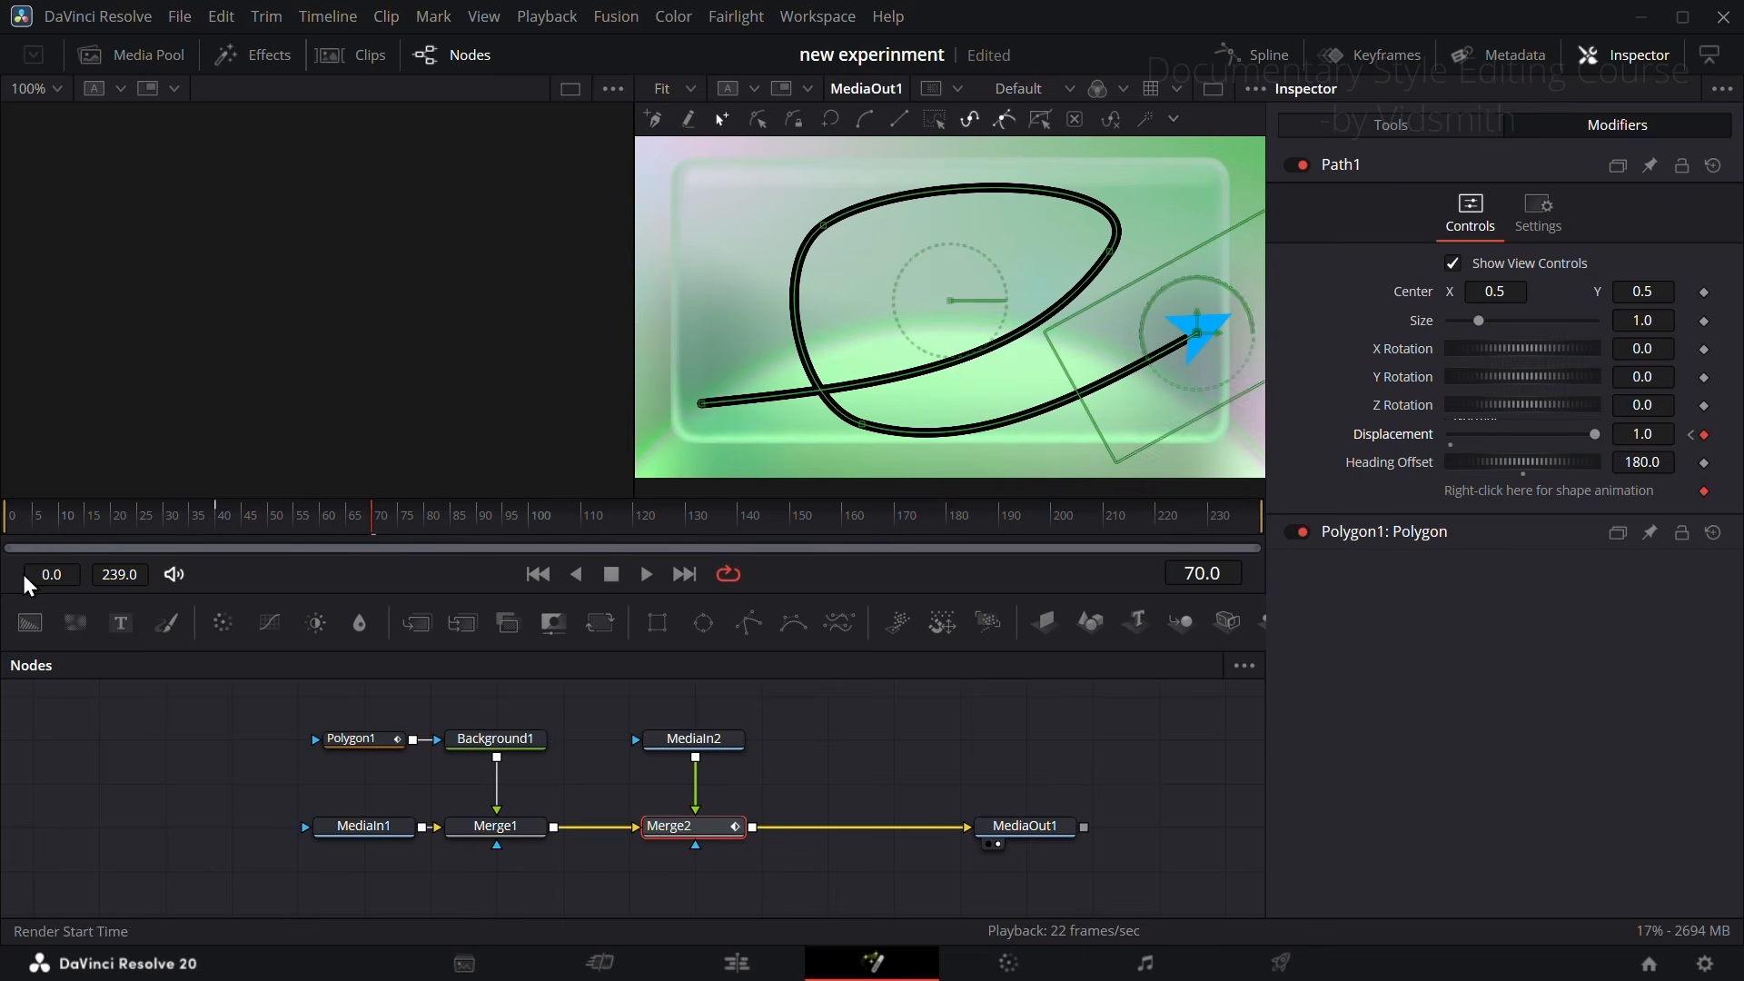
left_click_drag(264, 518, 196, 520)
key("space")
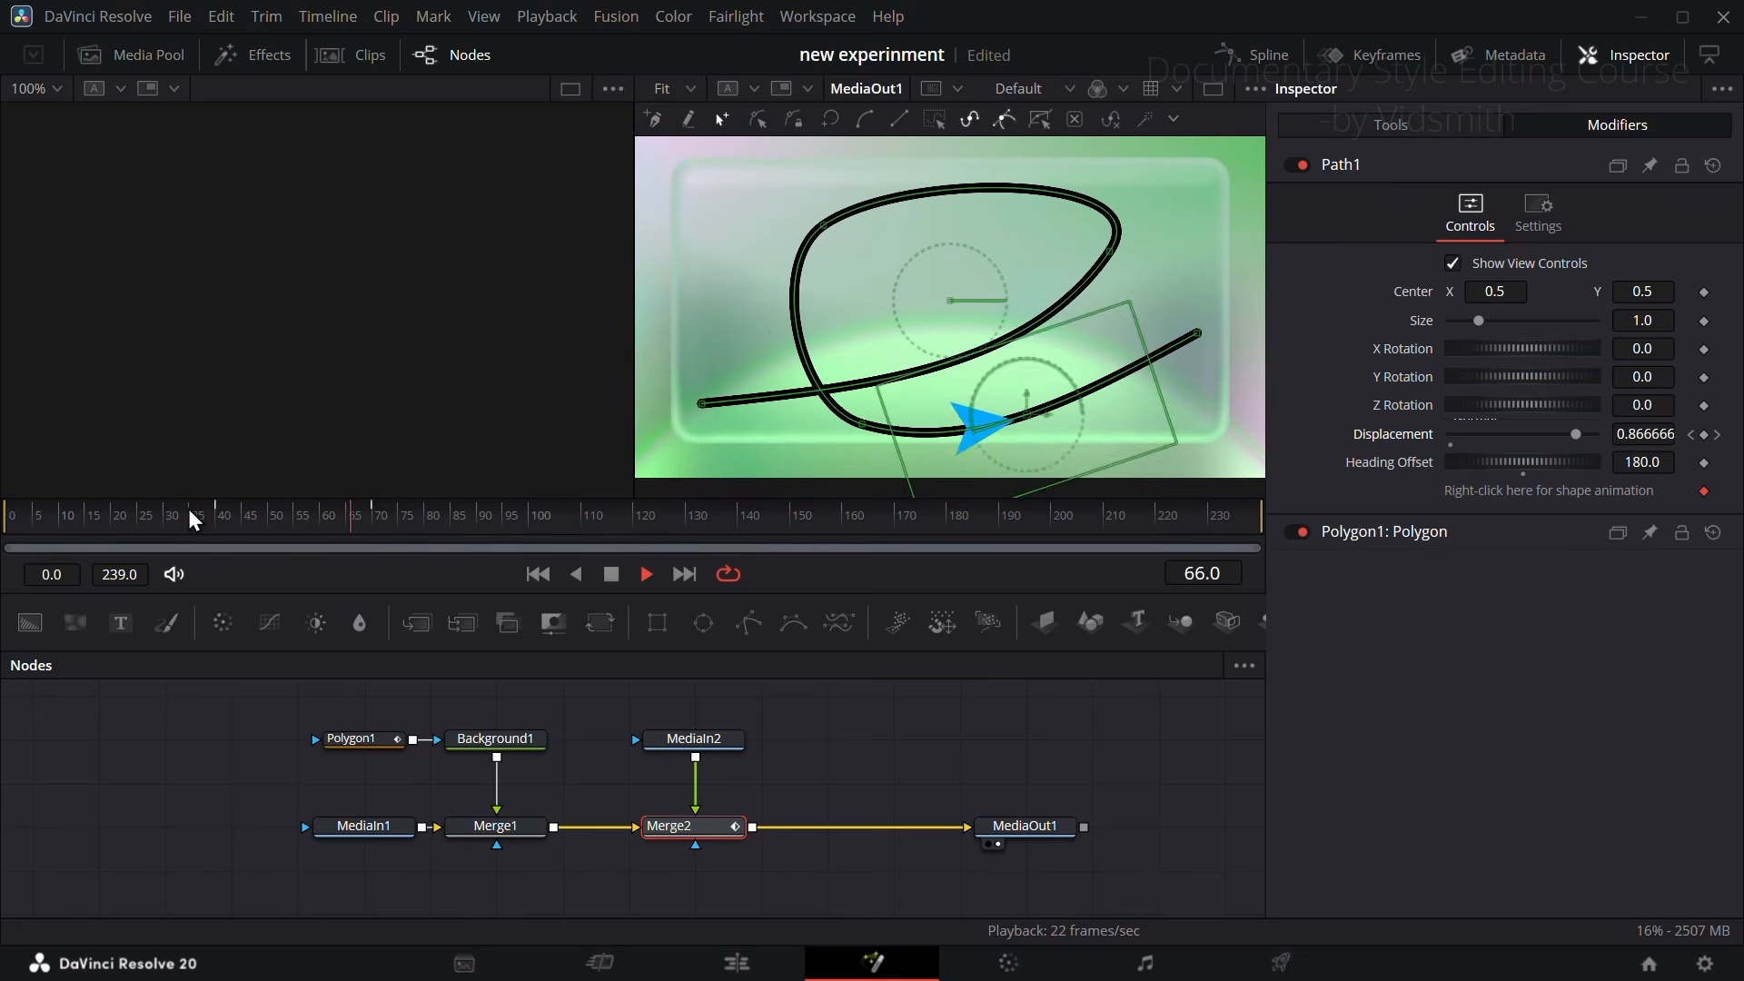
key("space")
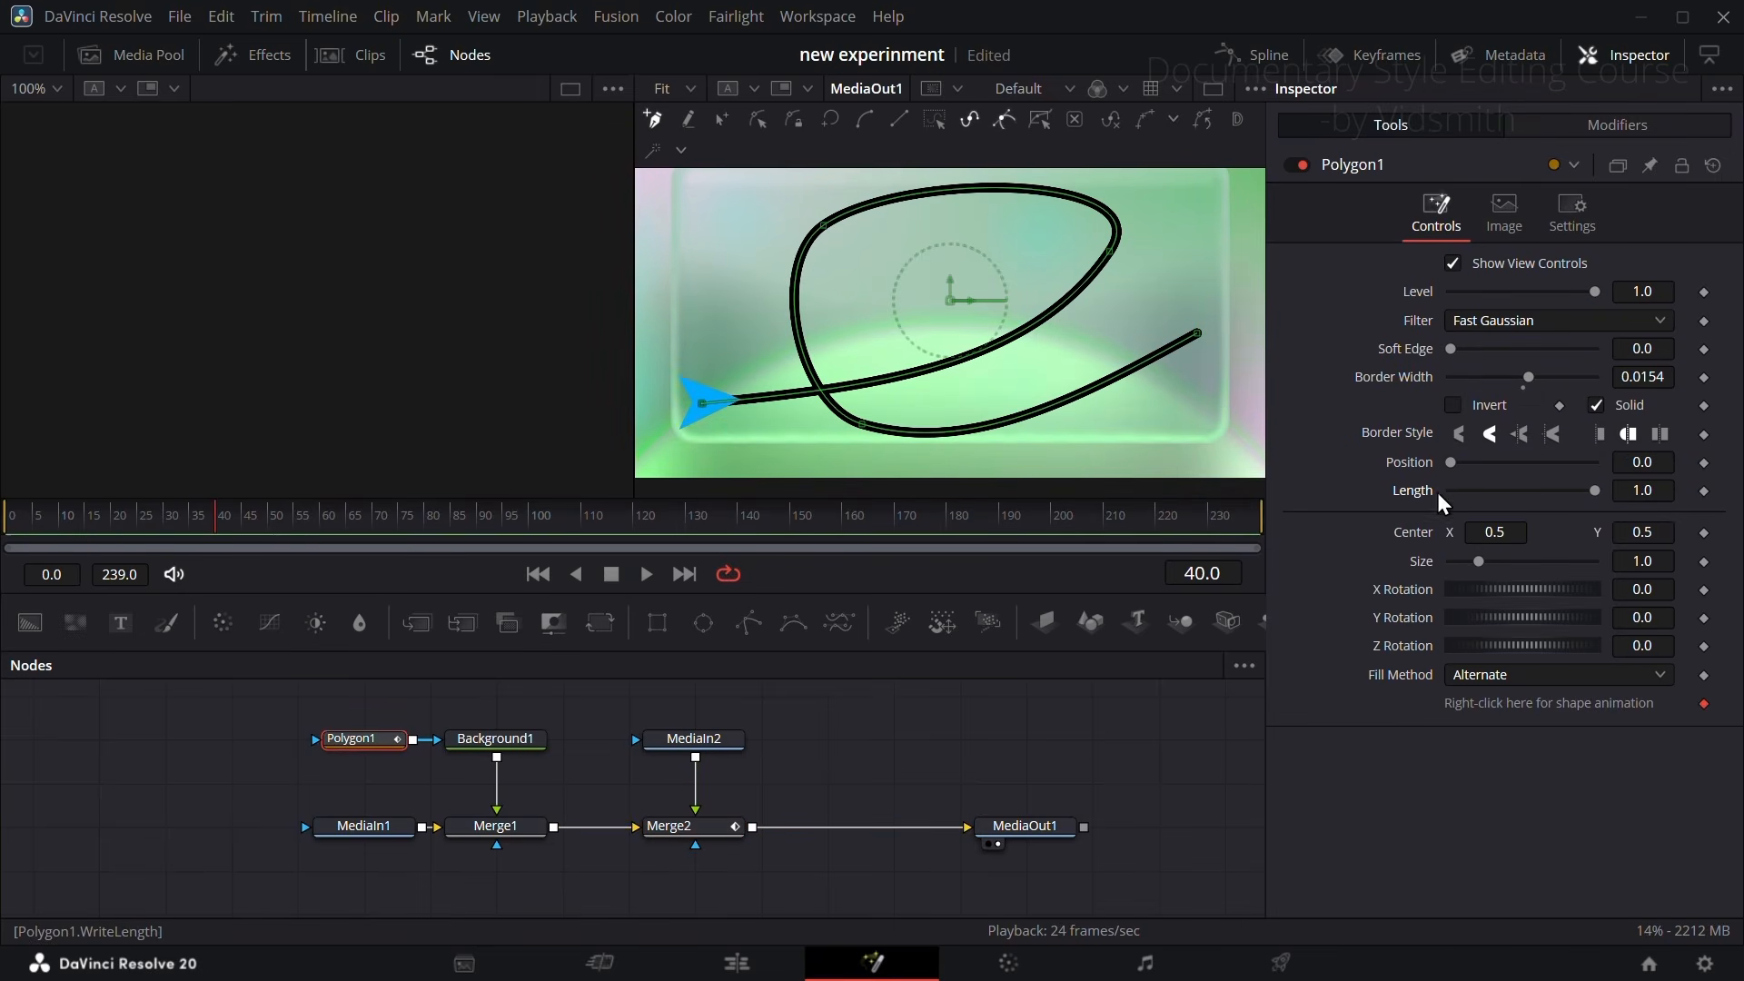
Step: Keyframe Polygon1's Length from 0.0 on frame 40 to 0.2 on frame 45
left_click(1704, 491)
left_click_drag(1595, 490, 1433, 491)
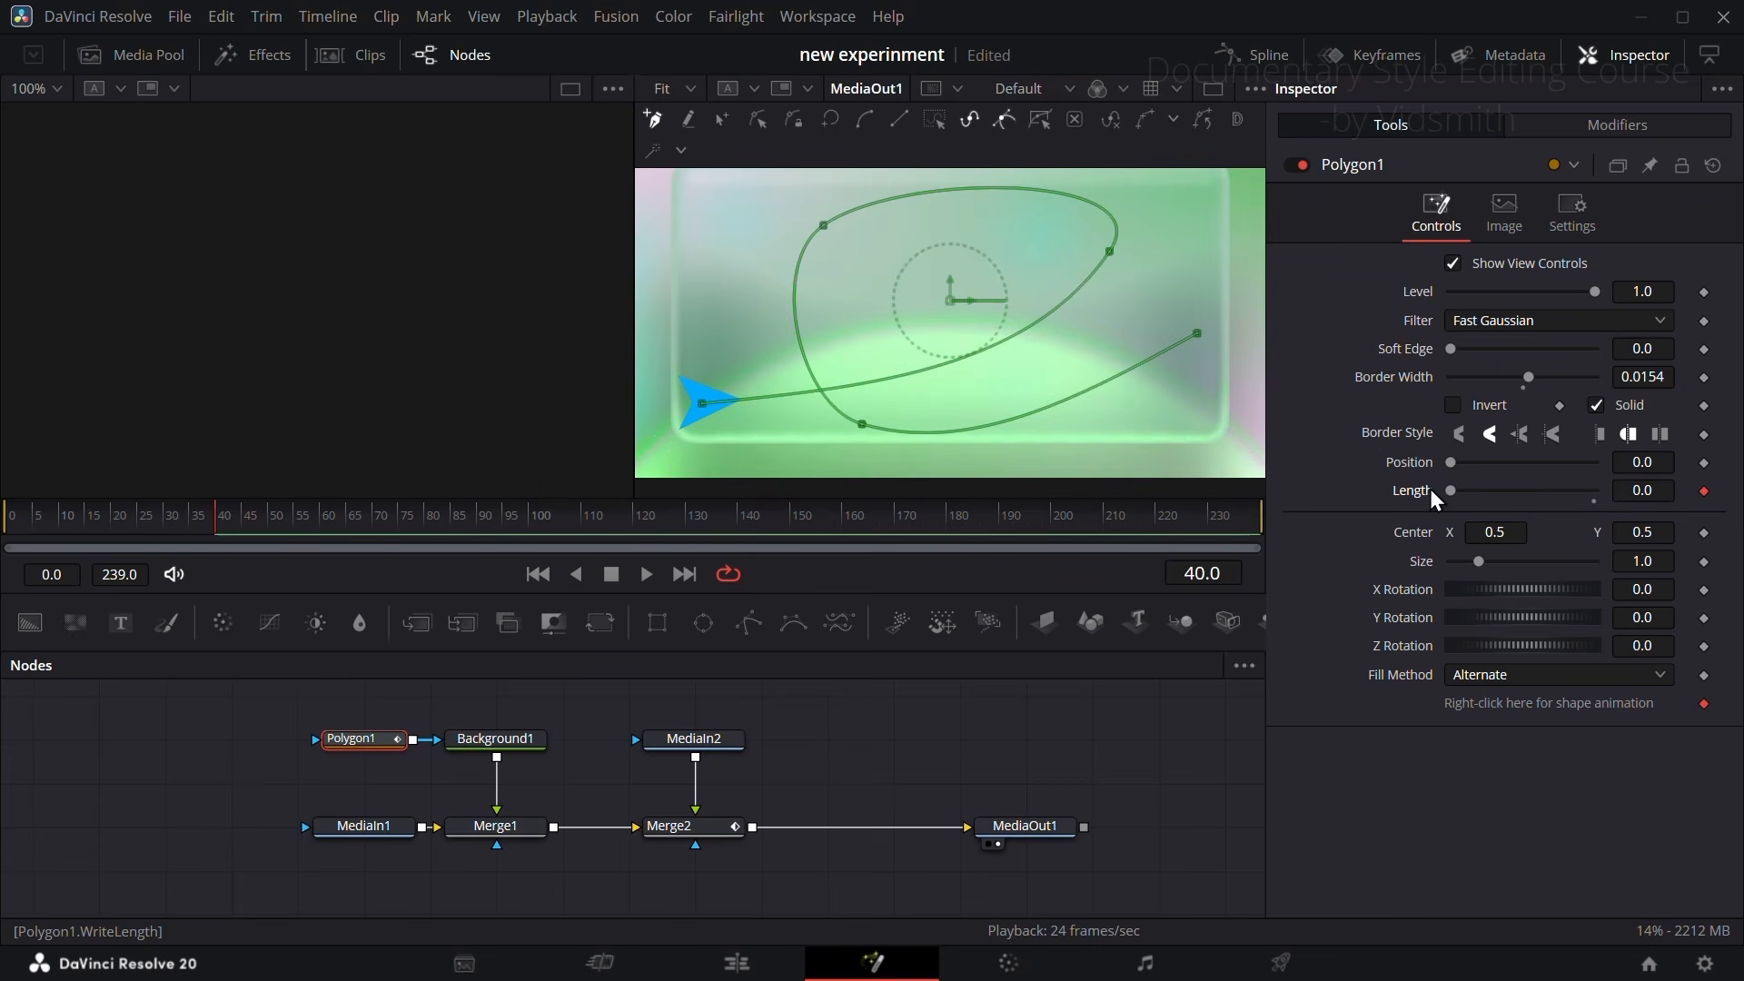
mouse_move(260, 509)
left_mouse_down()
mouse_move(309, 511)
mouse_move(242, 514)
left_mouse_up()
left_click_drag(1641, 492, 1658, 491)
left_click(248, 525)
left_click_drag(248, 525, 244, 520)
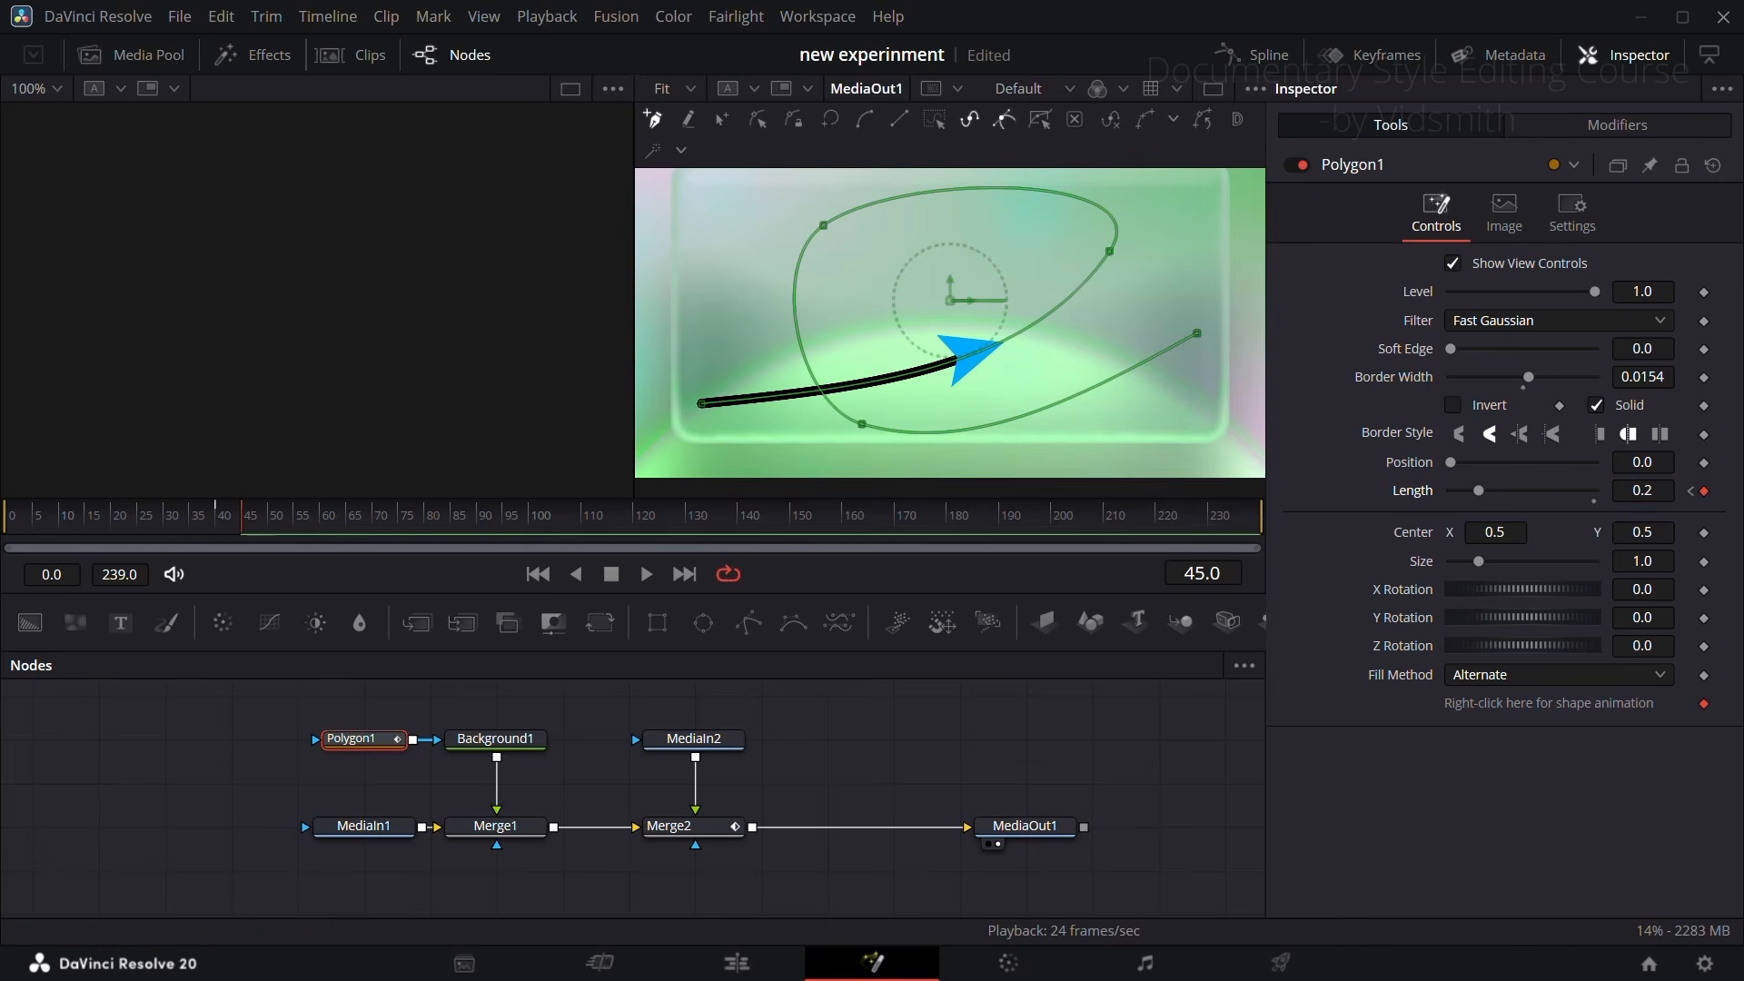
Step: Keyframe Polygon1's Position from 0.0 on frame 45 to 0.33 on frame 55 and check the frames in between
left_click(1704, 462)
left_click_drag(247, 516, 291, 520)
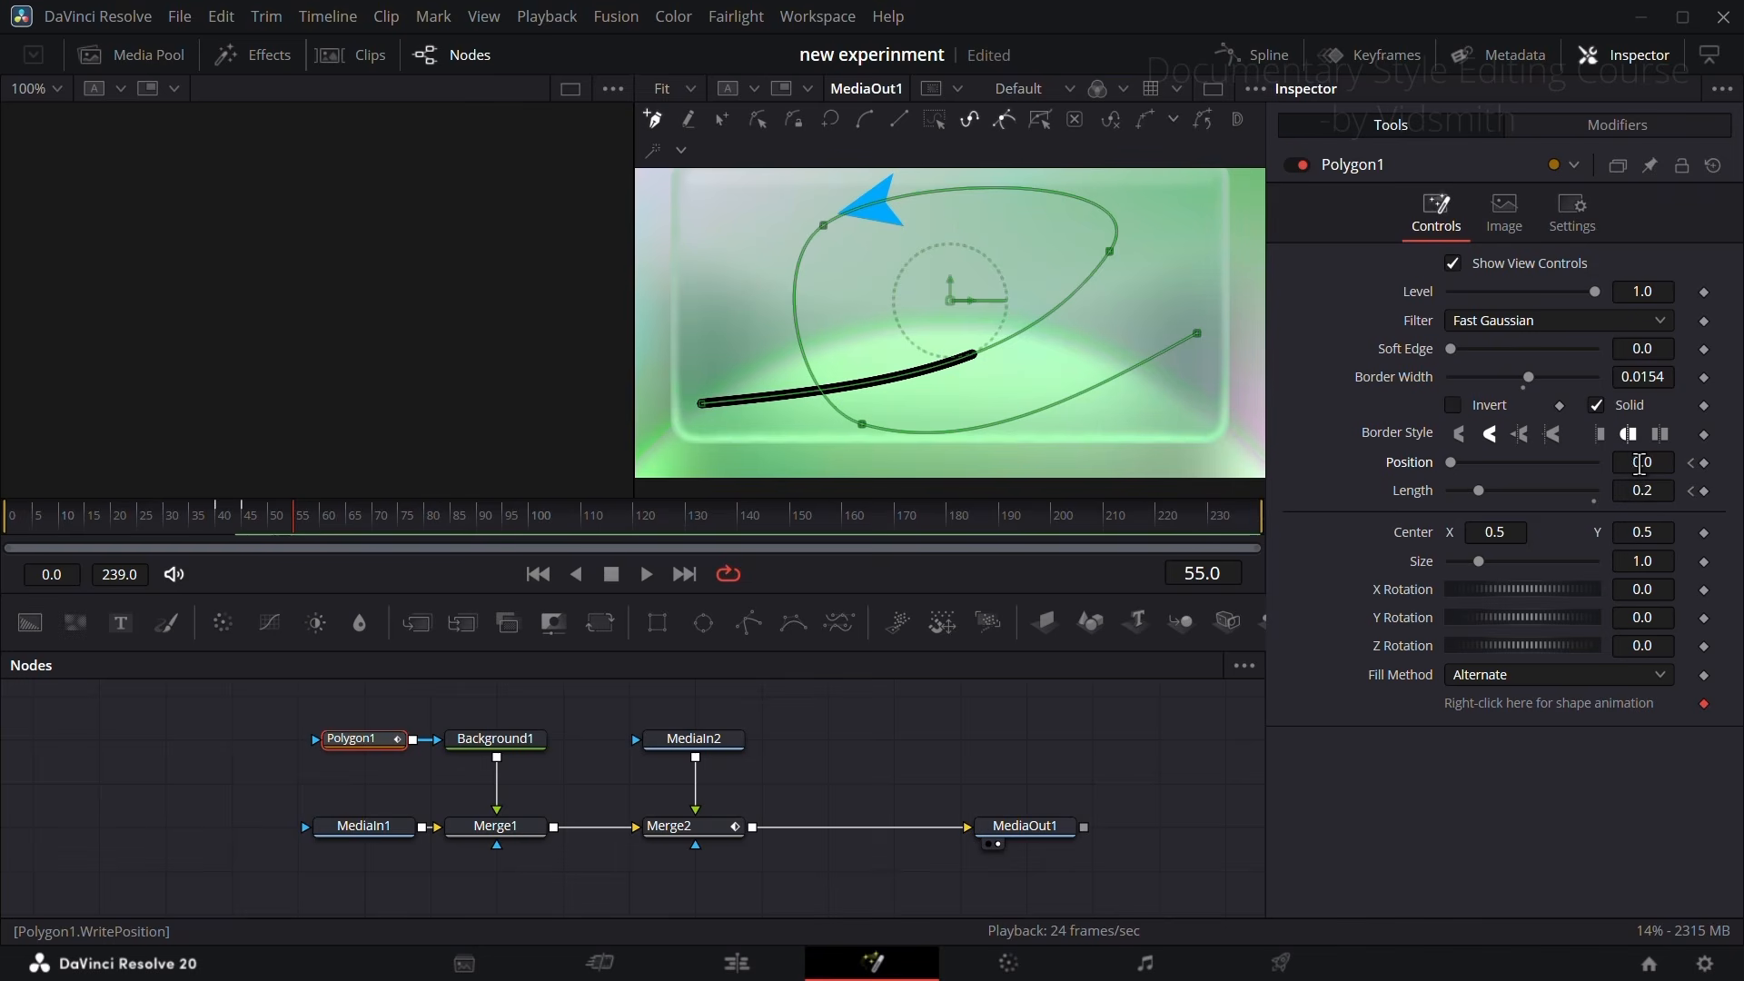
left_click_drag(1639, 463, 1700, 463)
mouse_move(292, 520)
left_mouse_down()
mouse_move(238, 525)
mouse_move(274, 527)
left_mouse_up()
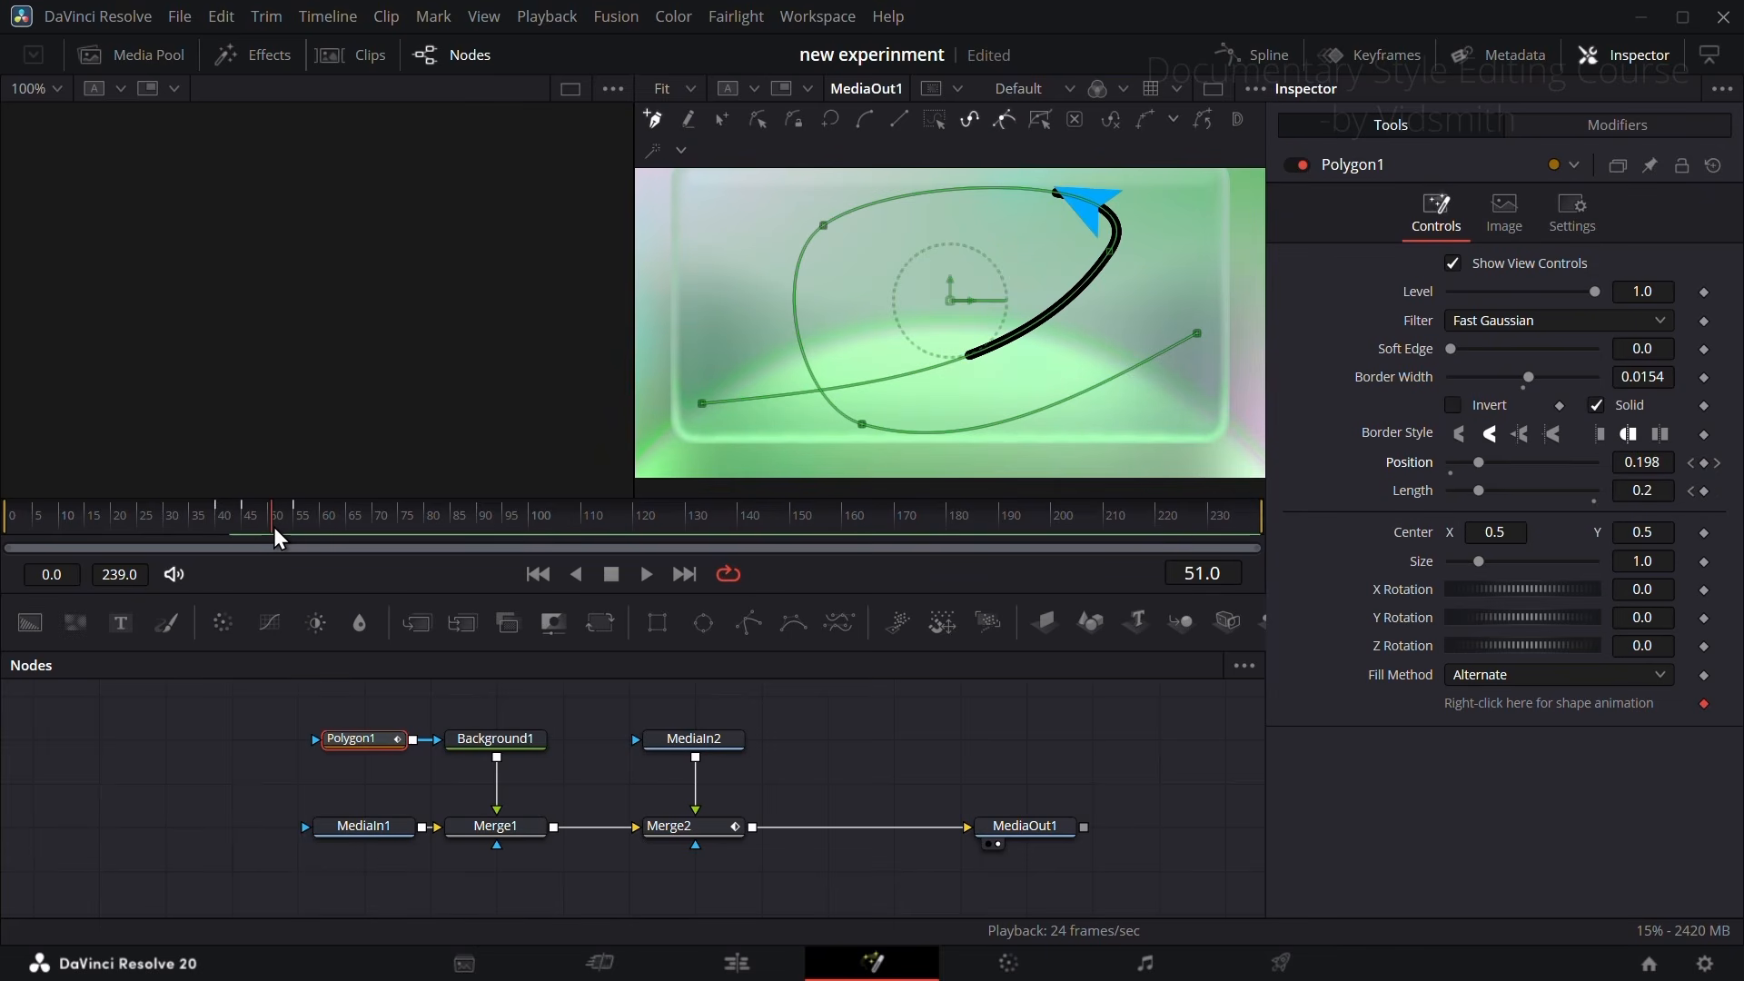
key("Left")
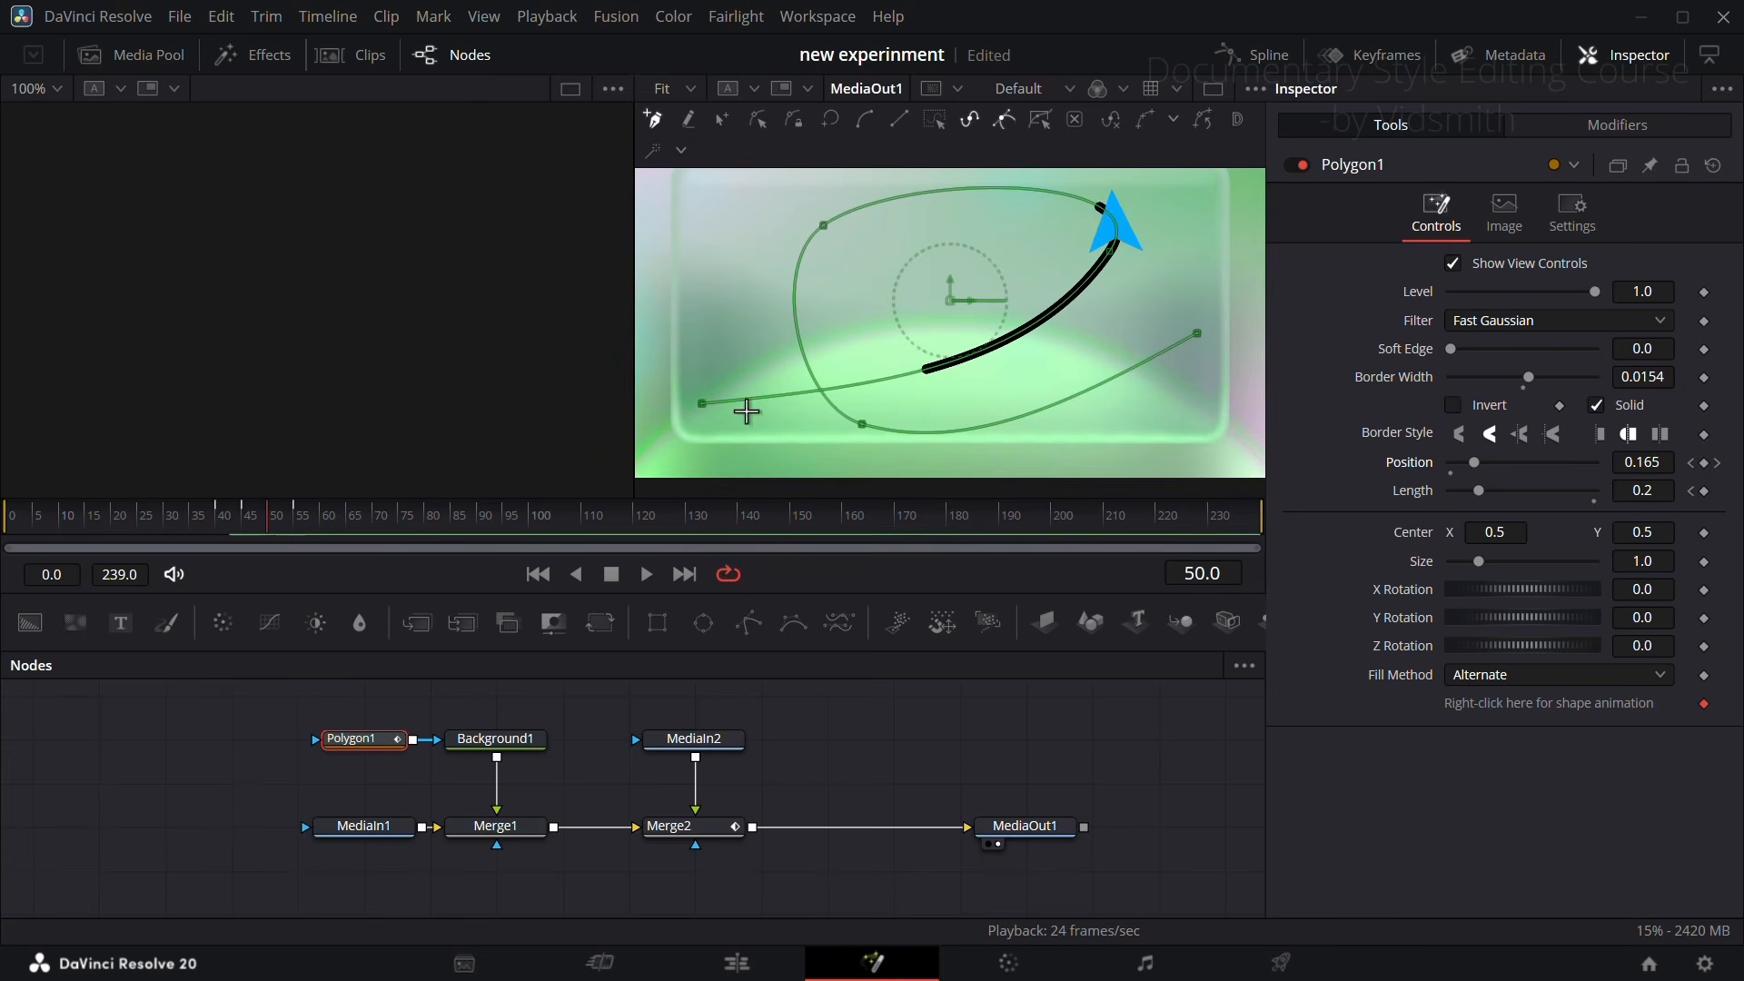
Step: Adjust Polygon1's Position to 0.326 on frame 55 and to 0.151 on frame 50 to match the arrow
left_click_drag(259, 526, 296, 516)
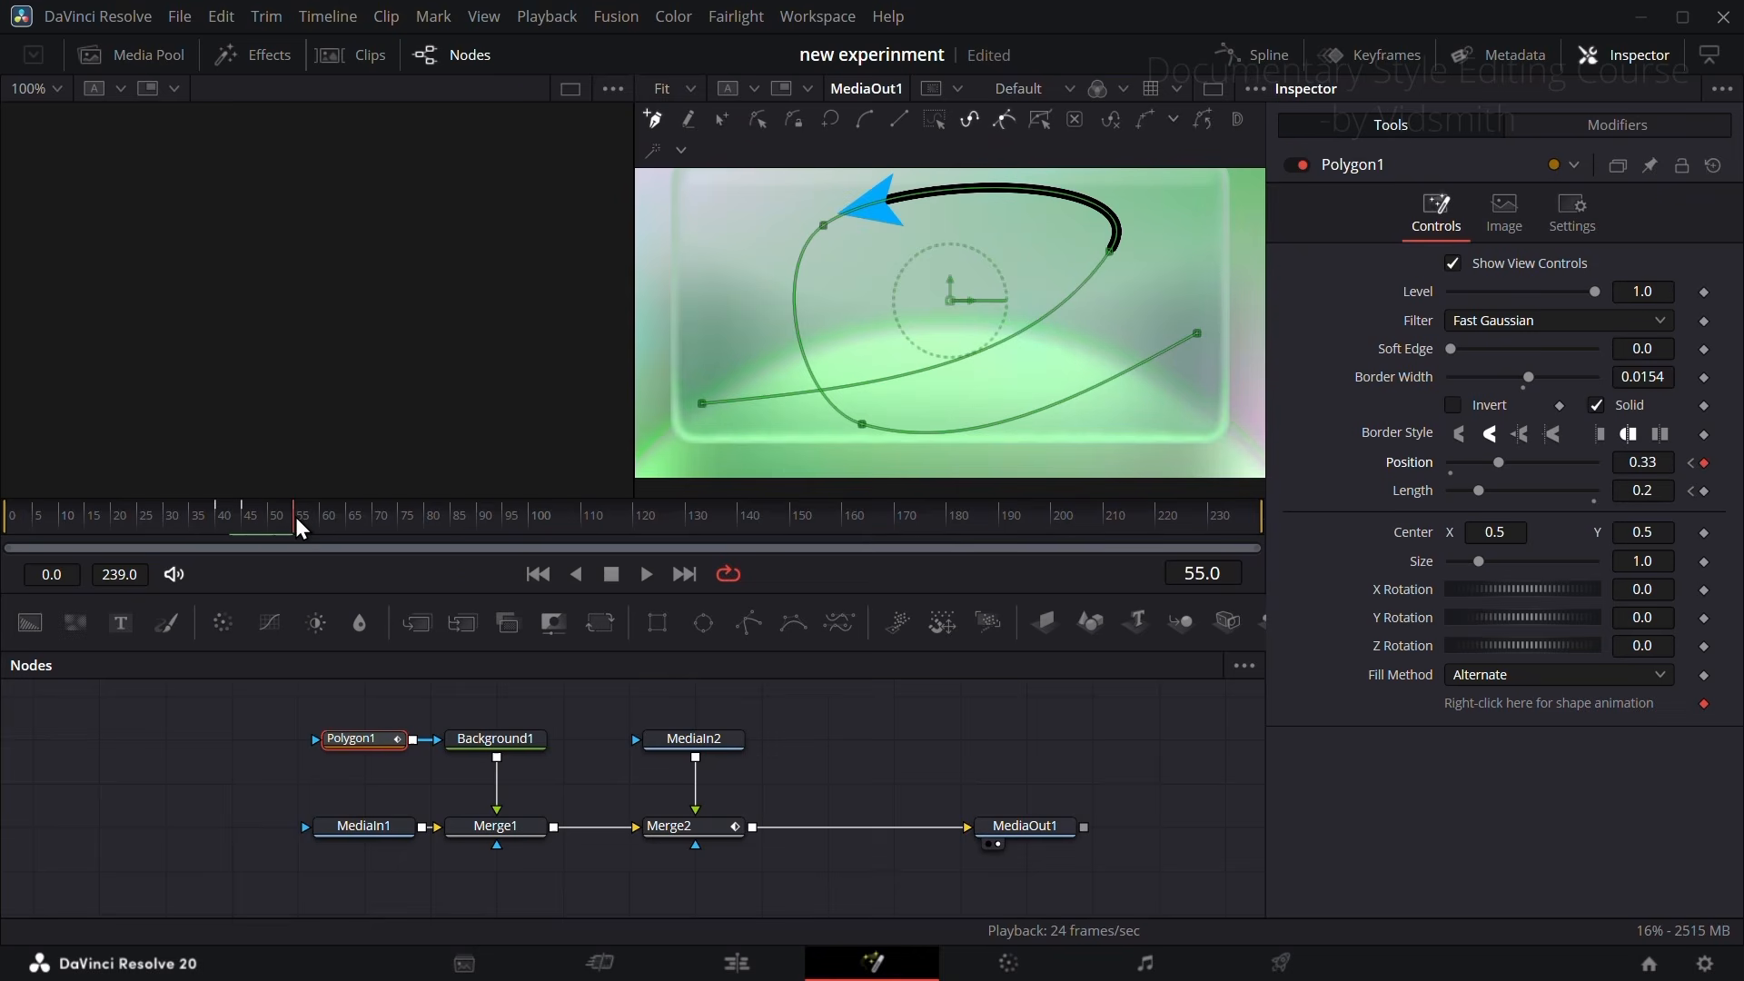
left_click(1661, 464)
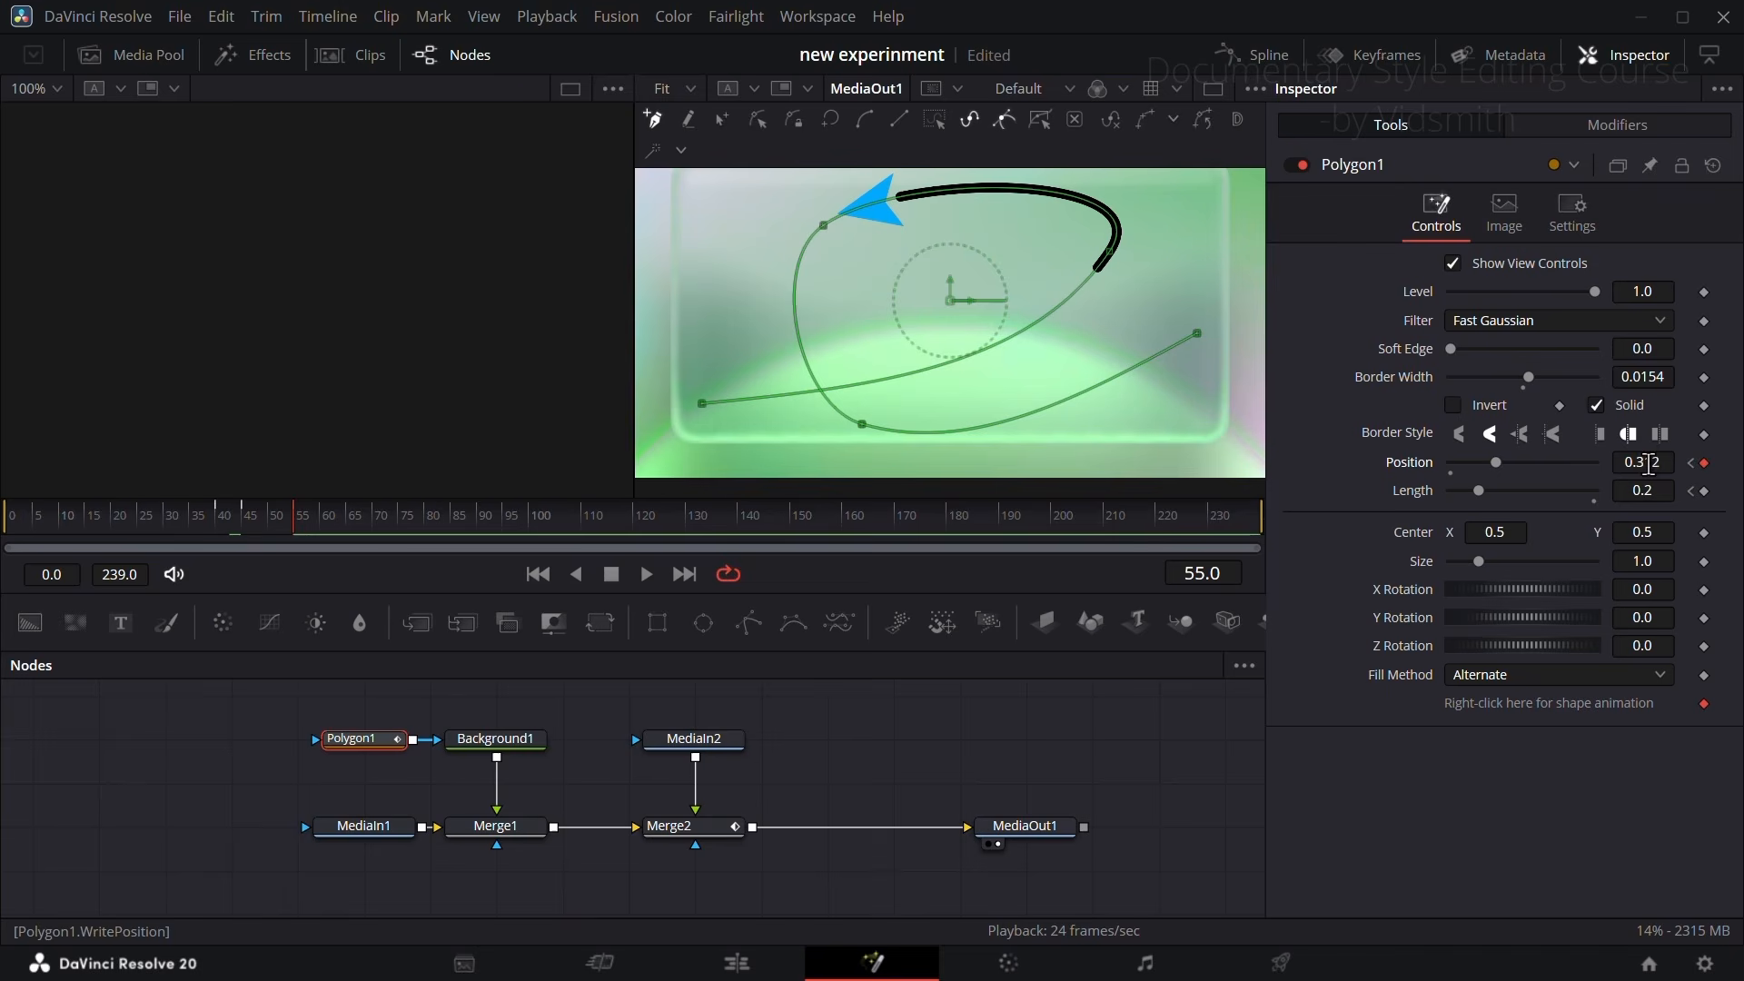
left_click_drag(1650, 464, 1663, 464)
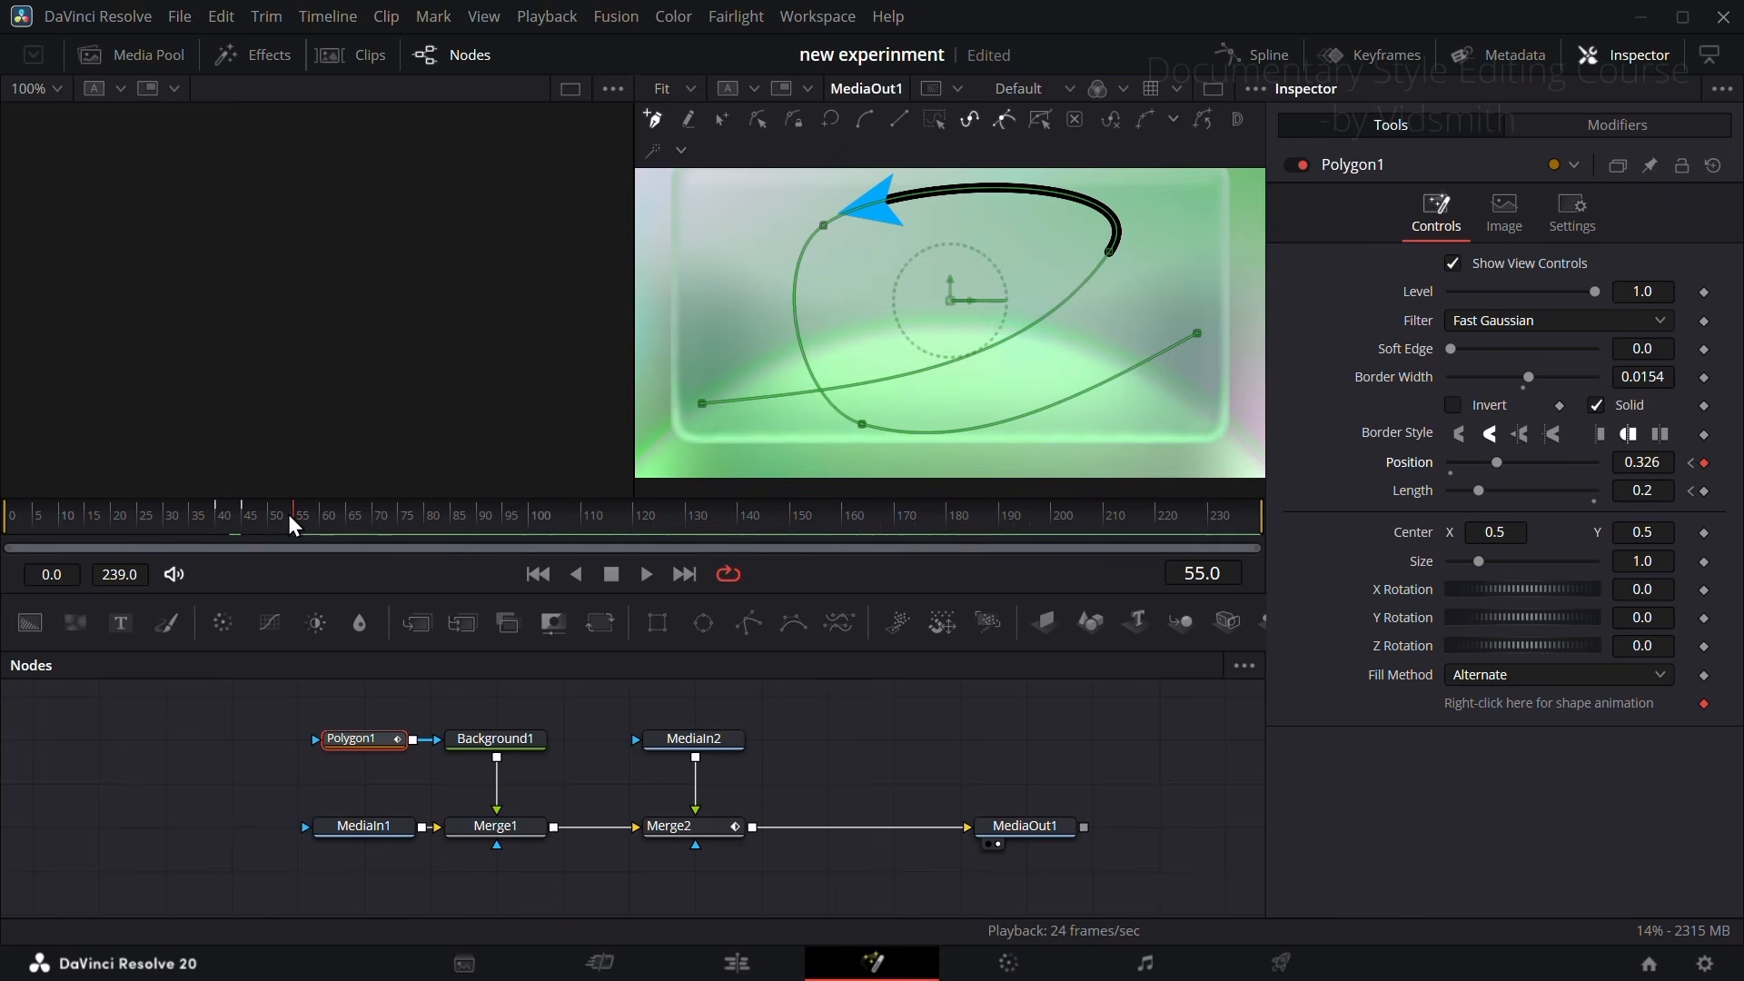
left_click_drag(290, 516, 270, 522)
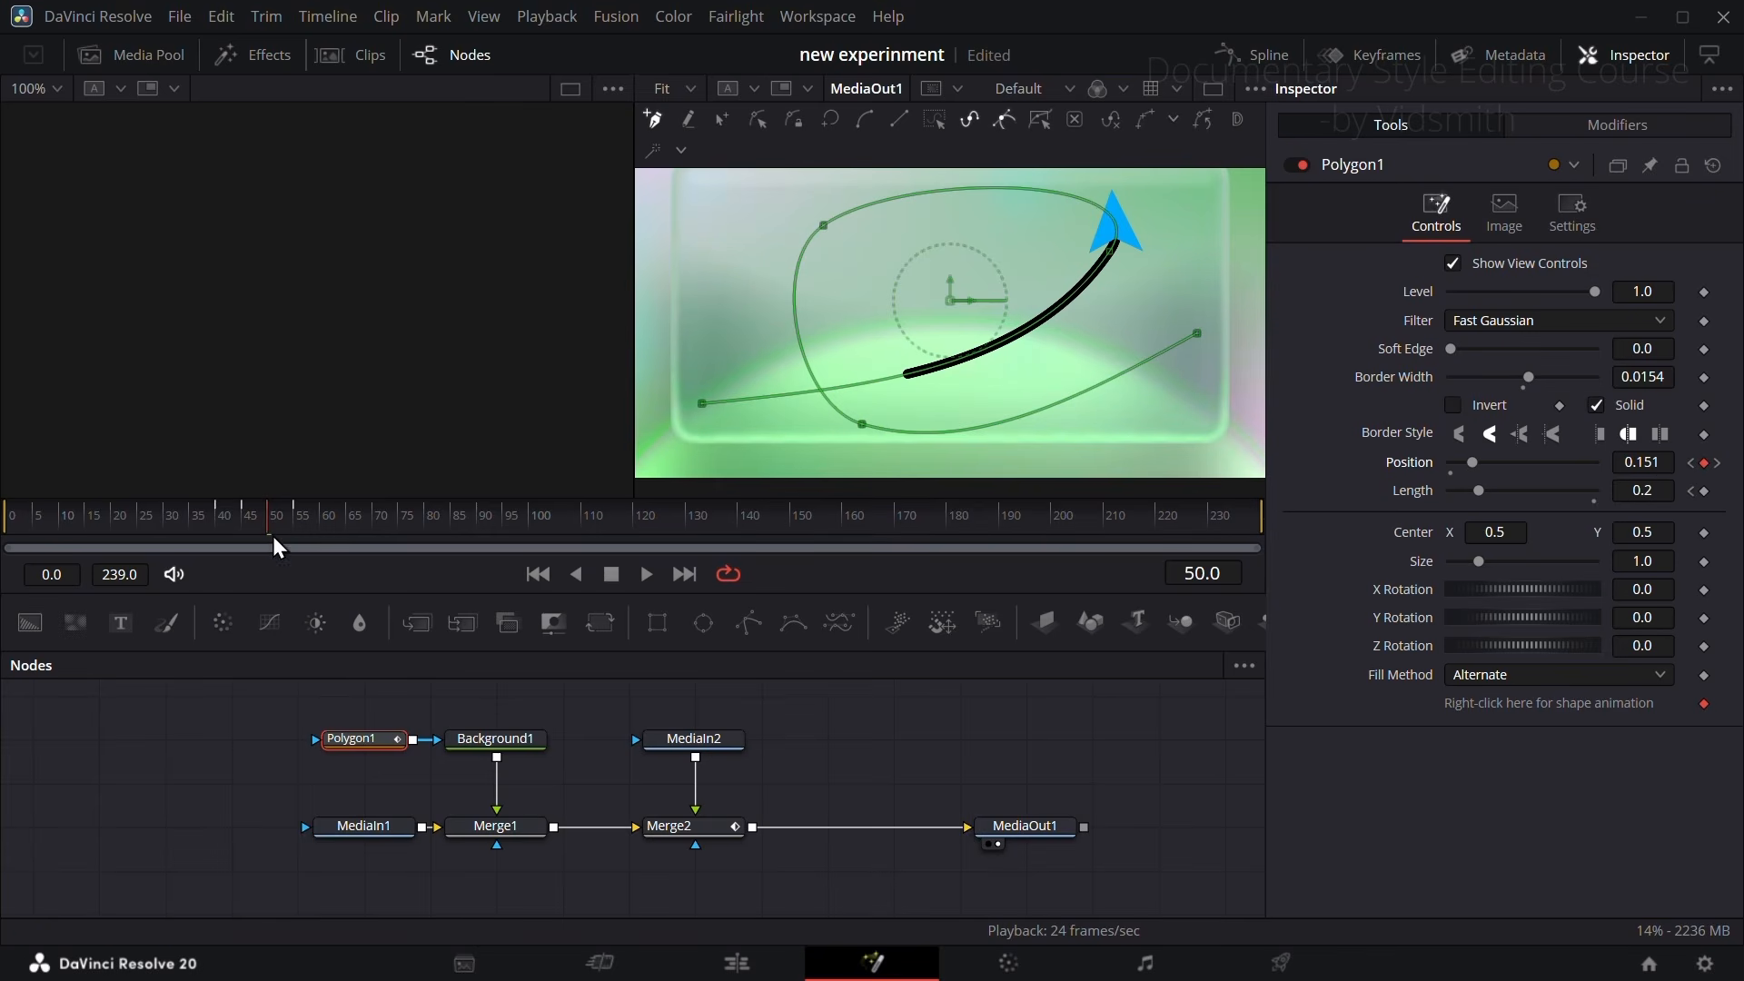
Step: Keyframe Polygon1's Position at about 0.55 on frame 63 and at 0.798 on frame 70
mouse_move(285, 523)
left_mouse_down()
mouse_move(251, 525)
mouse_move(375, 526)
left_mouse_up()
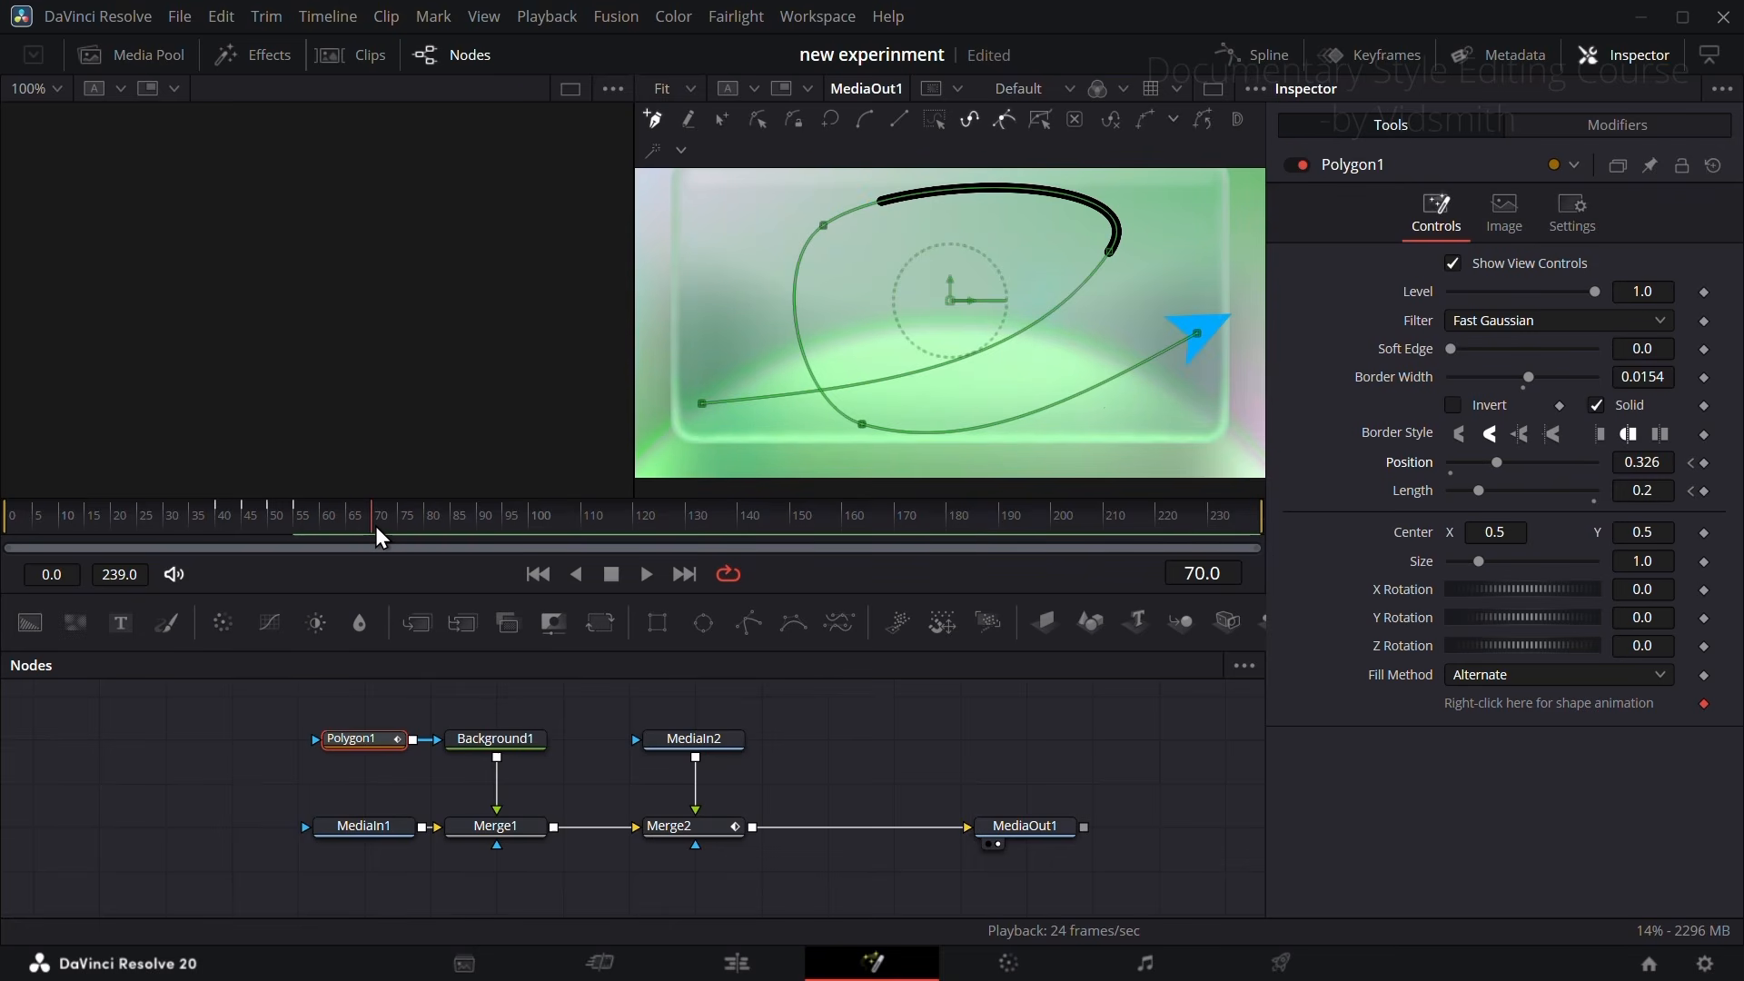
left_click_drag(1641, 462, 1712, 463)
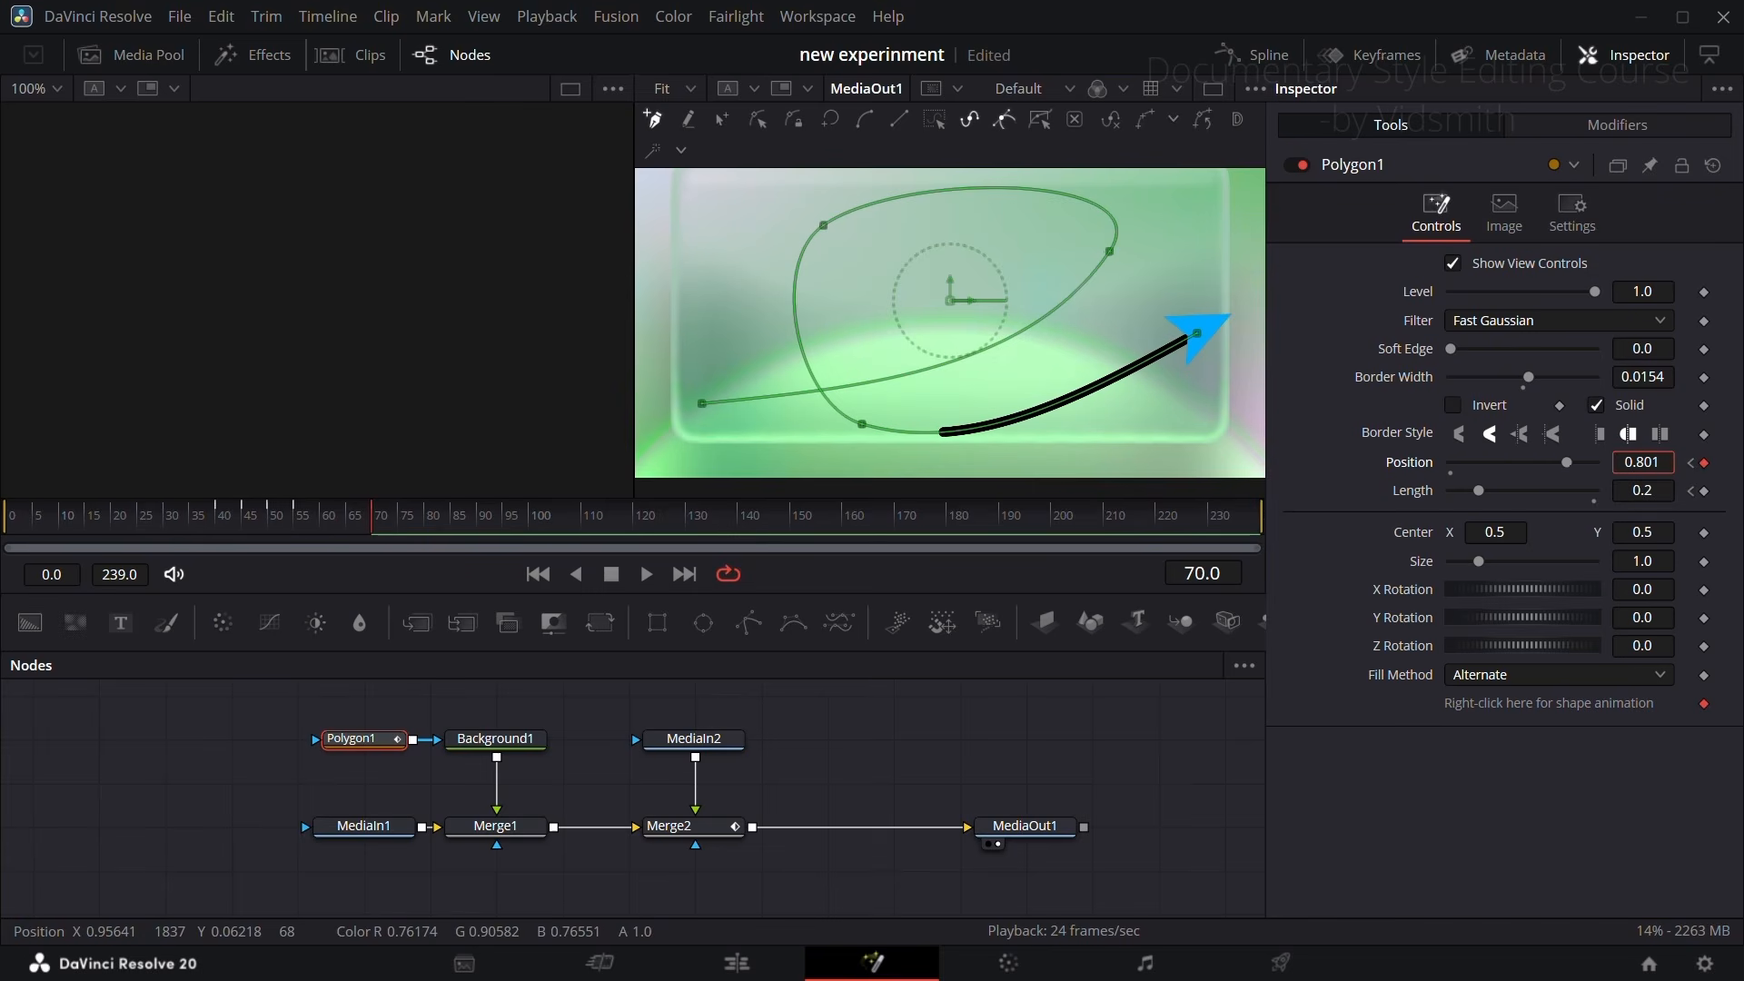
left_click_drag(351, 519, 340, 526)
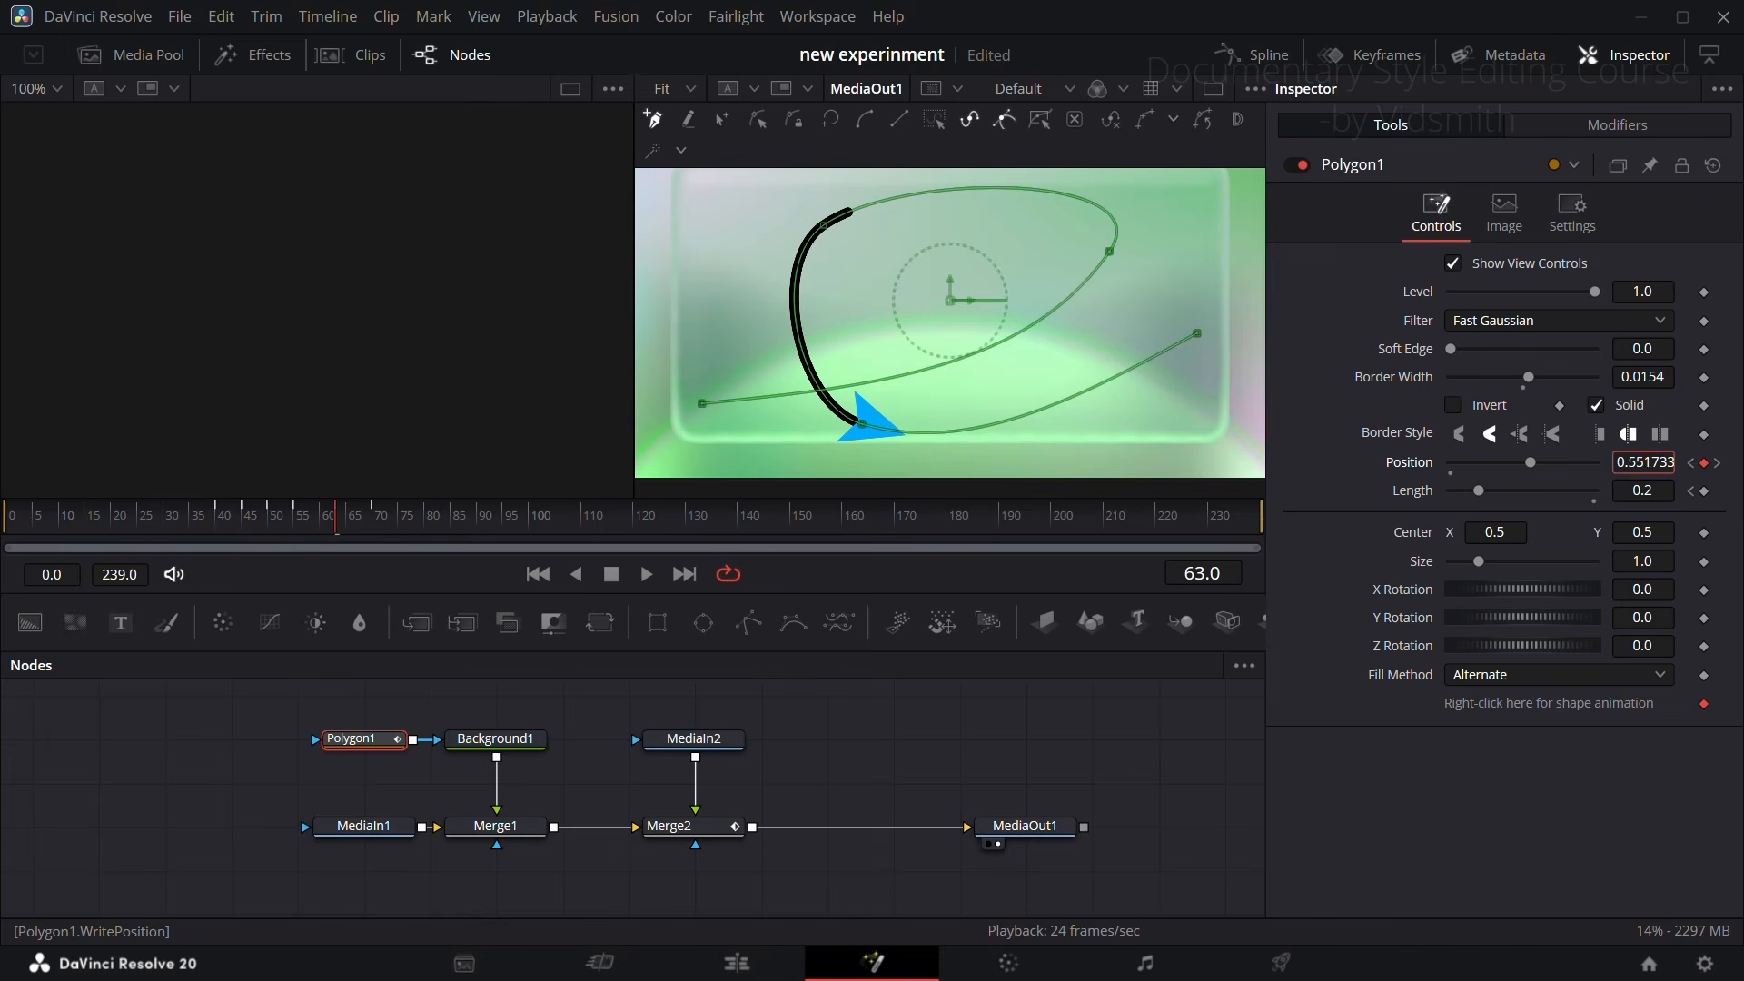
mouse_move(328, 521)
left_mouse_down()
mouse_move(209, 520)
mouse_move(396, 533)
mouse_move(339, 520)
left_mouse_up()
left_click_drag(347, 515, 376, 525)
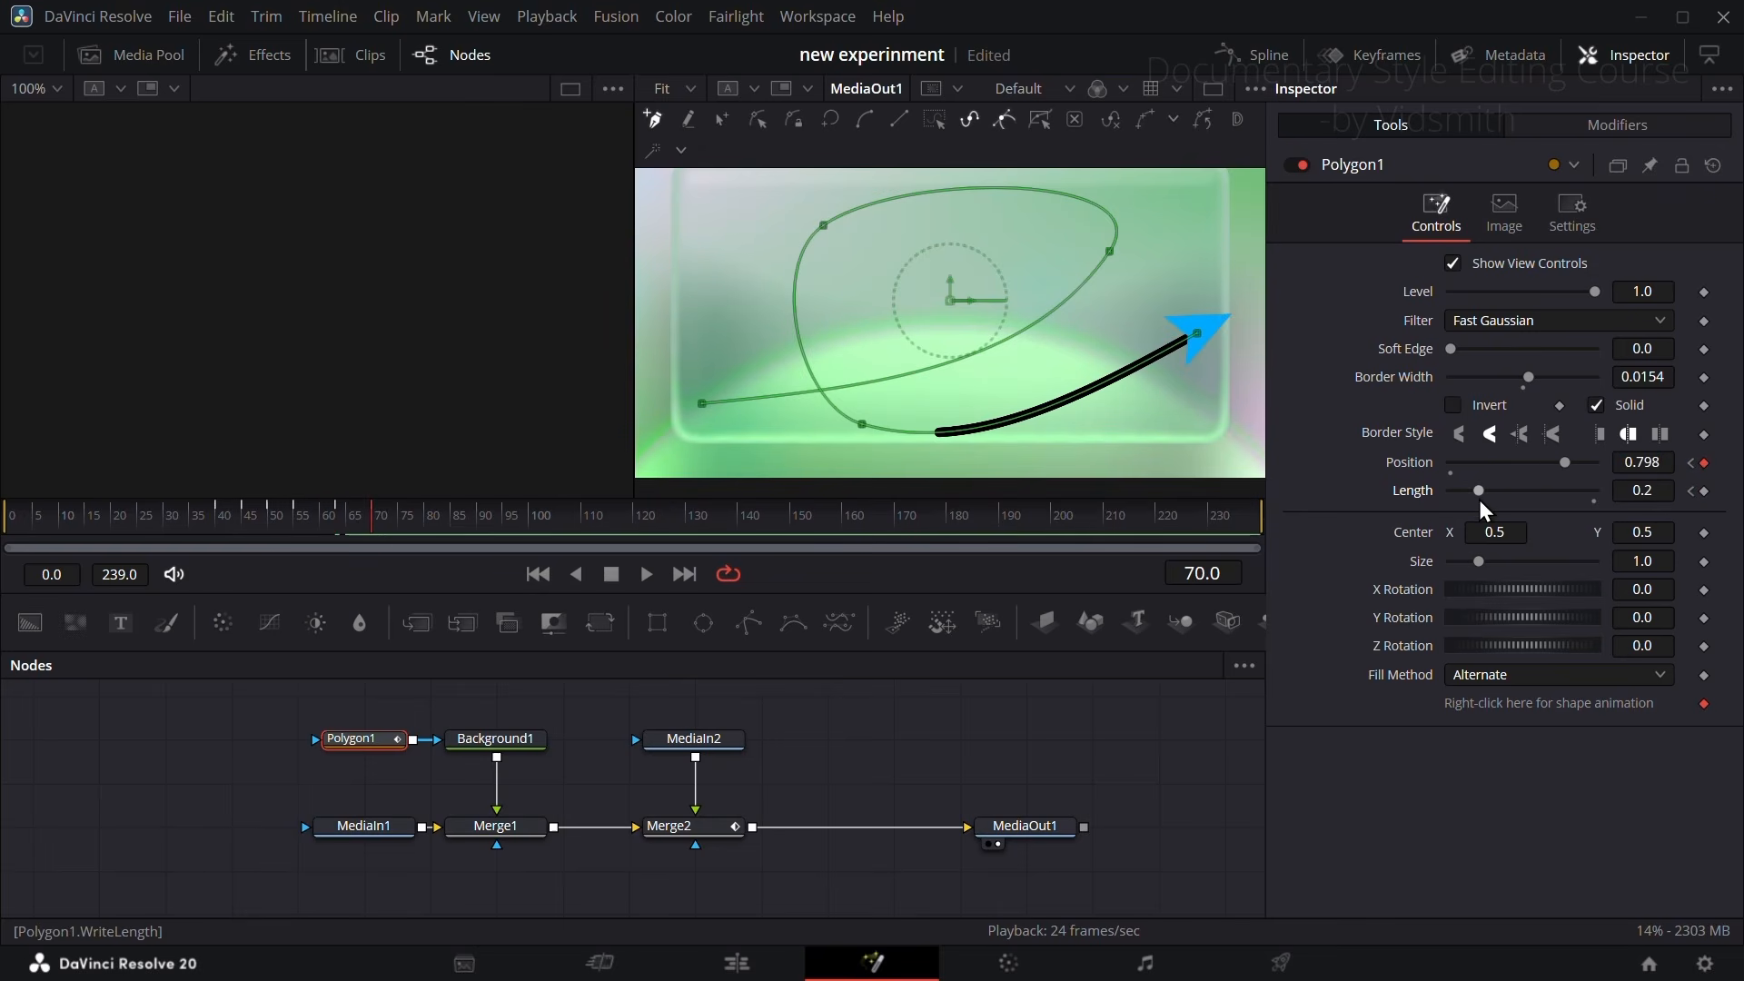
Step: Set Polygon1's Length to 0.0 and its Position to 0.99 on frame 70
left_click_drag(1479, 493, 1444, 501)
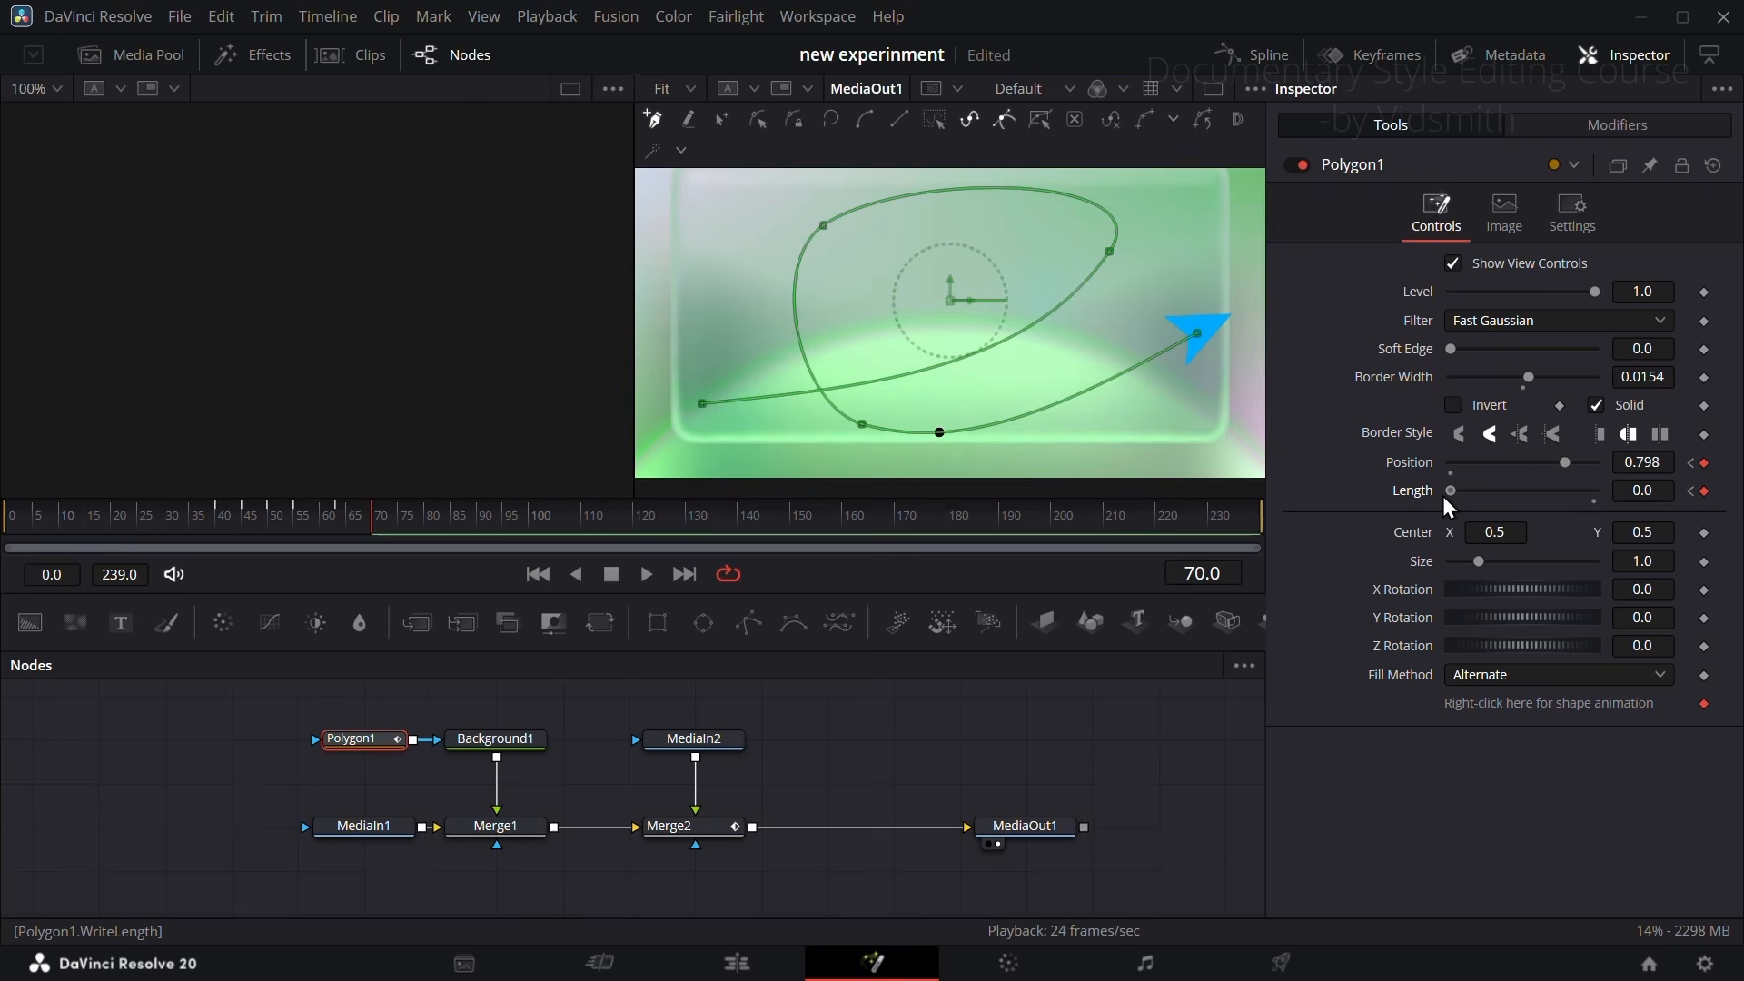
left_click_drag(1645, 463, 1672, 463)
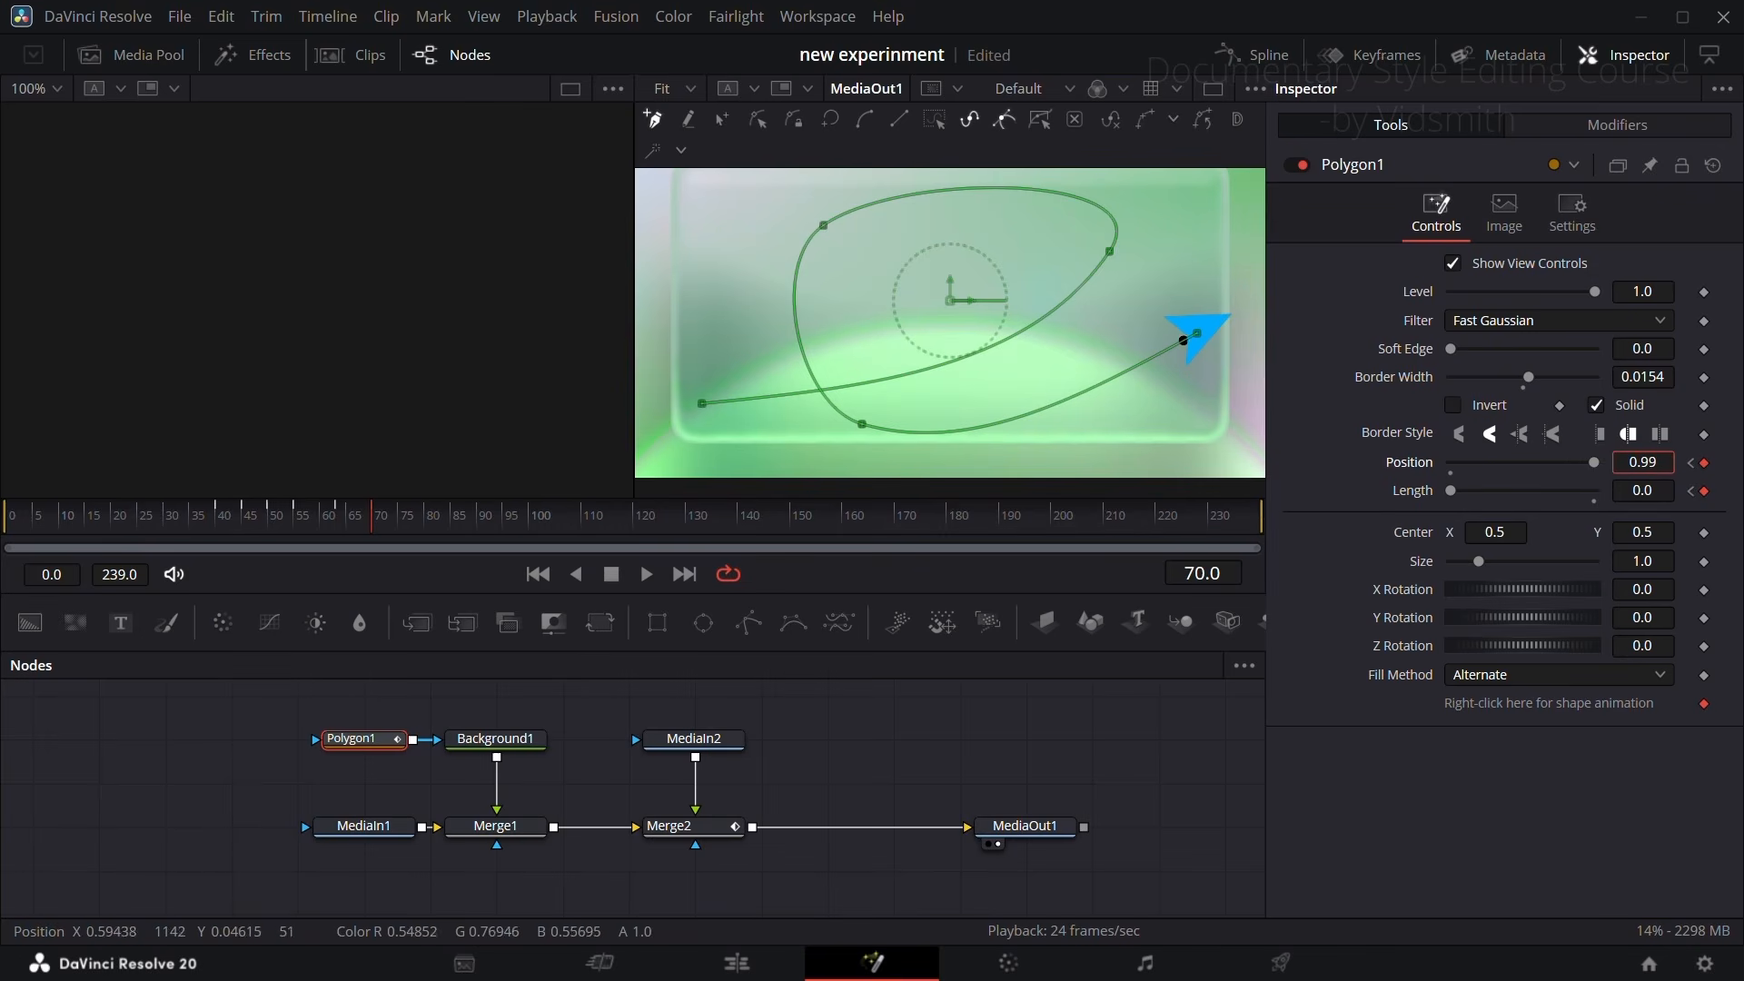
left_click(363, 514)
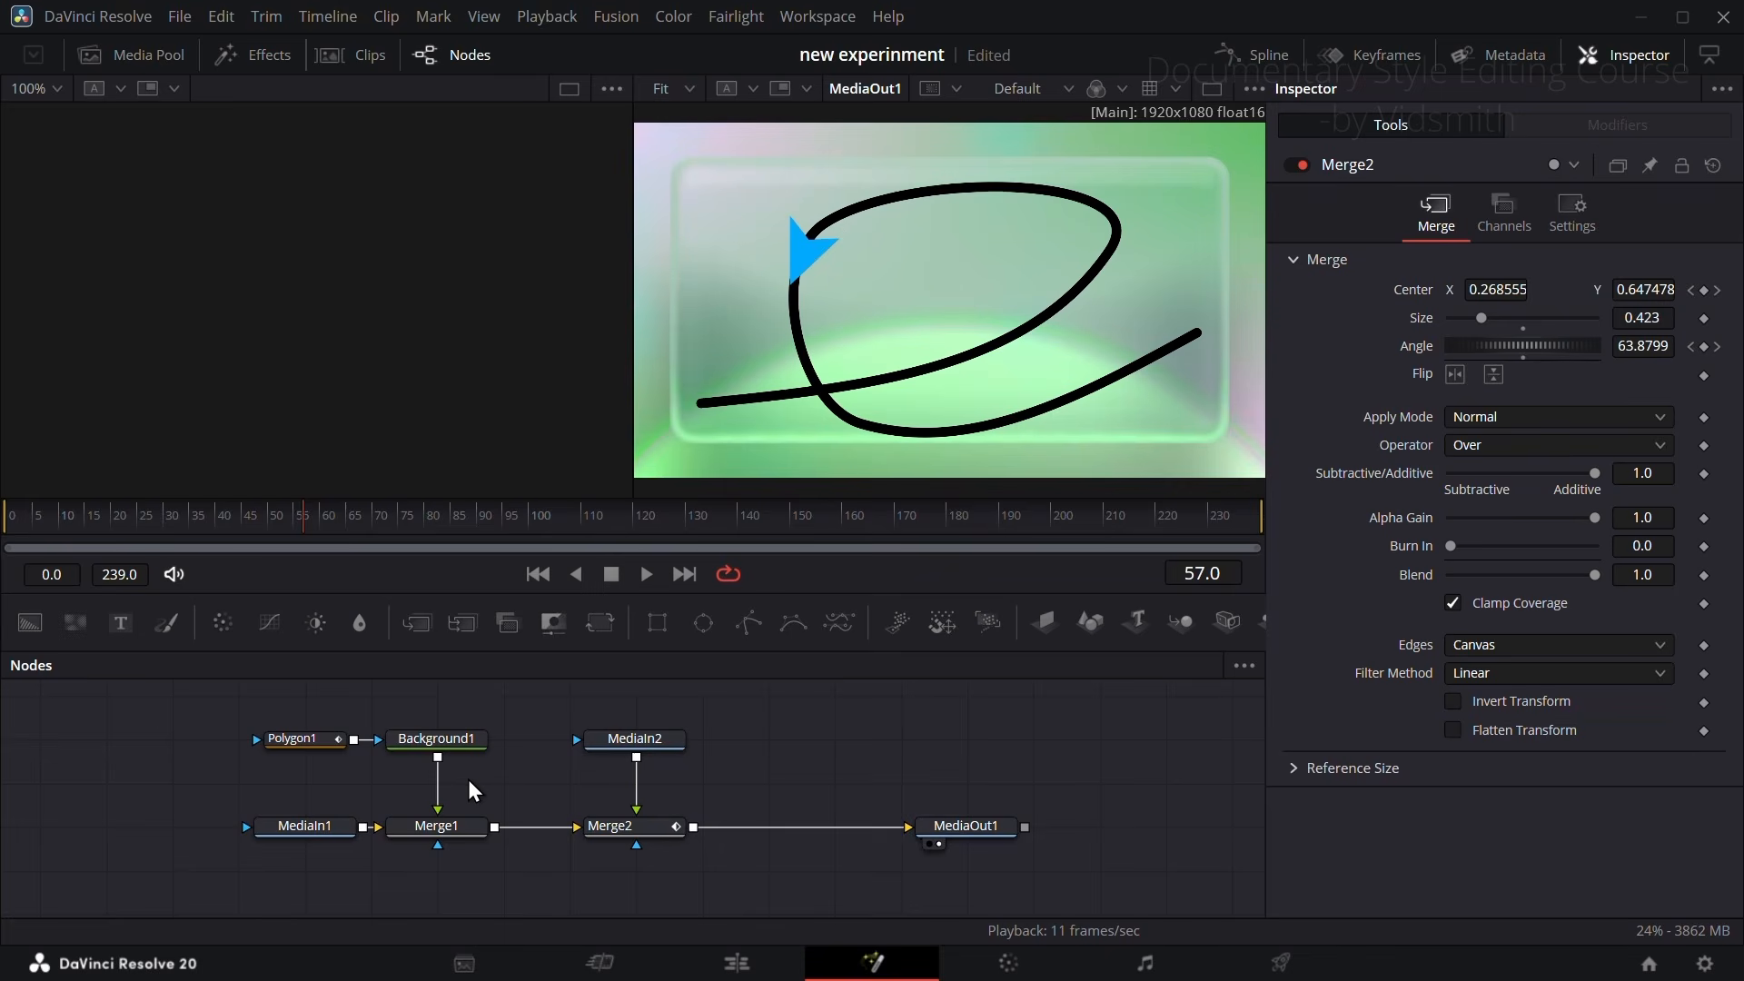
Step: Match Background1's color to the arrow by sampling the arrow's blue from the viewer
left_click(437, 739)
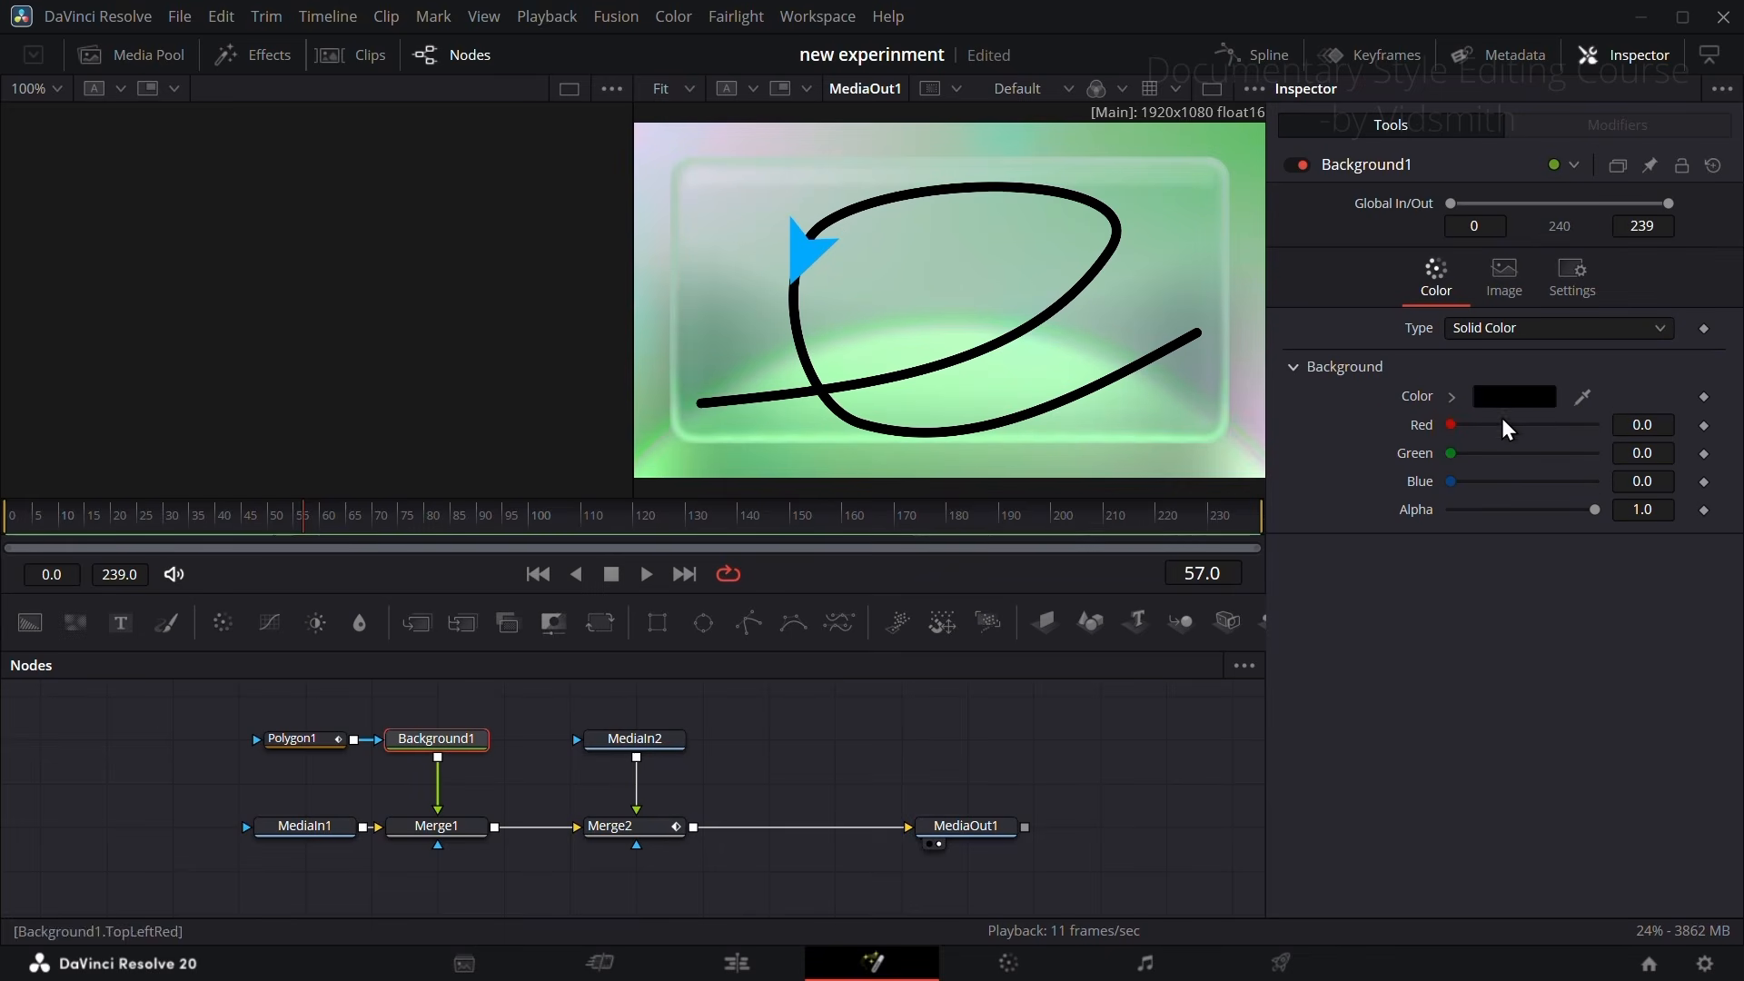
left_click_drag(1582, 397, 801, 242)
Step: Add a Drop Shadow node after Merge2 and space it midway between Merge2 and MediaOut1
left_click_drag(943, 828, 1007, 830)
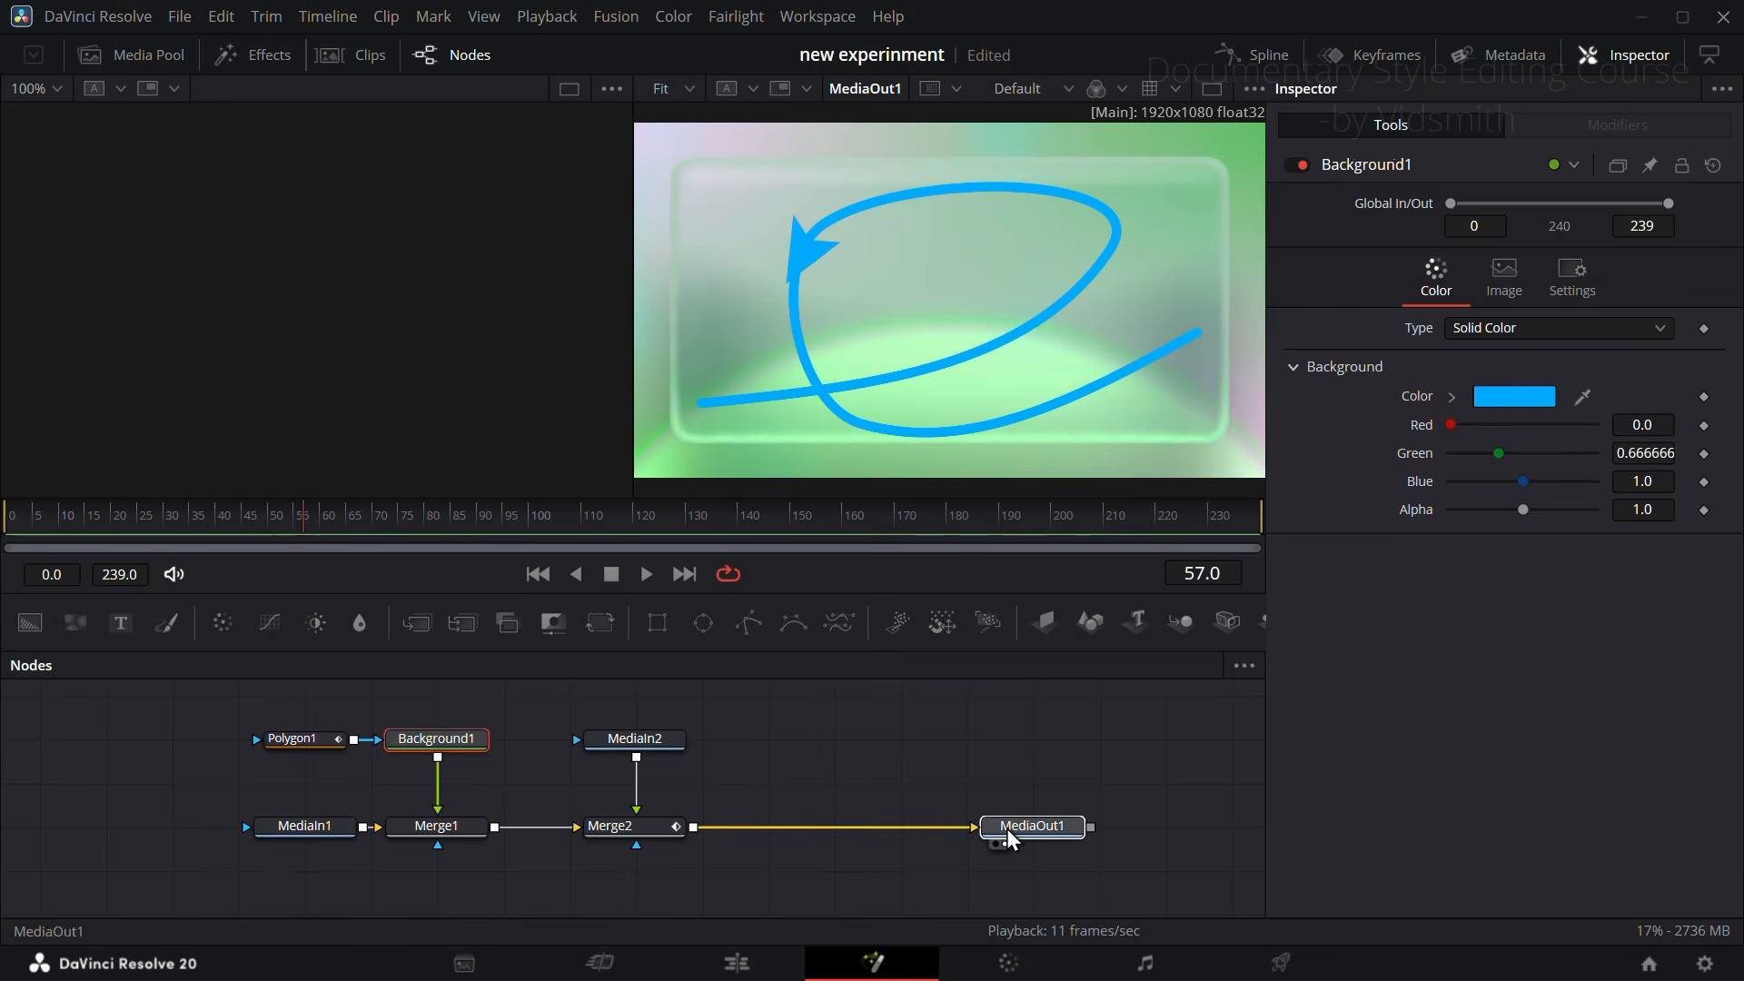
left_click(636, 826)
key("shift+space")
type("drop")
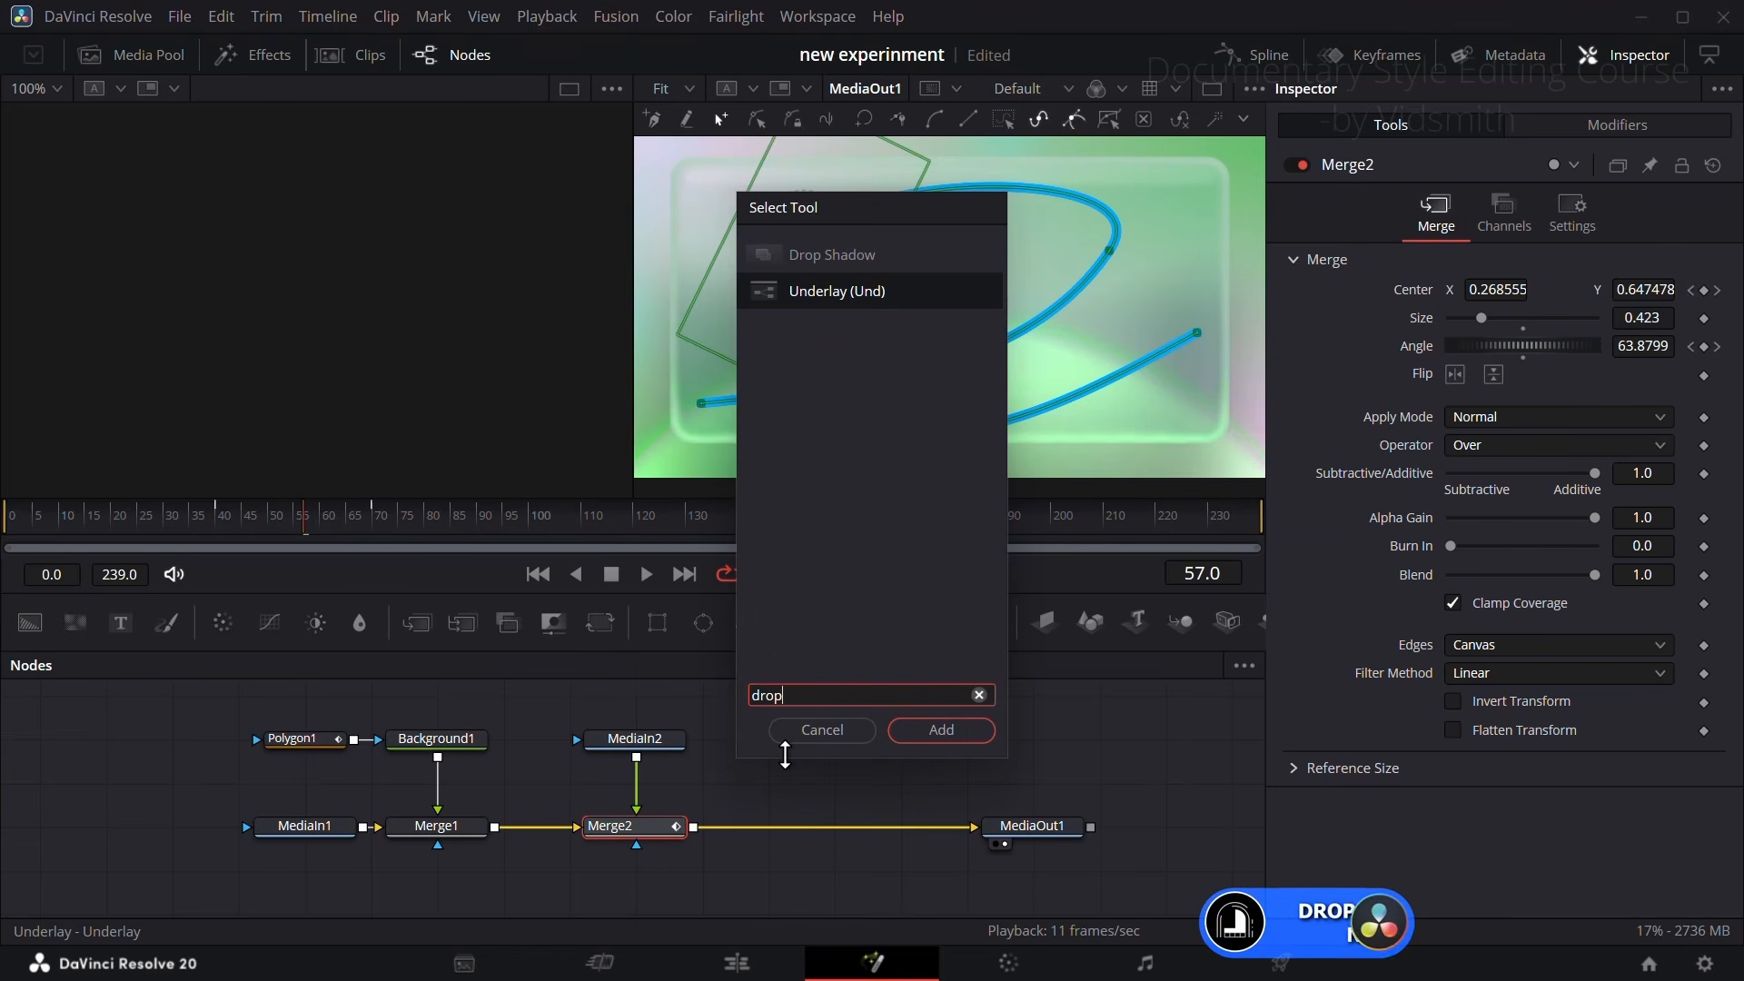
left_click(811, 259)
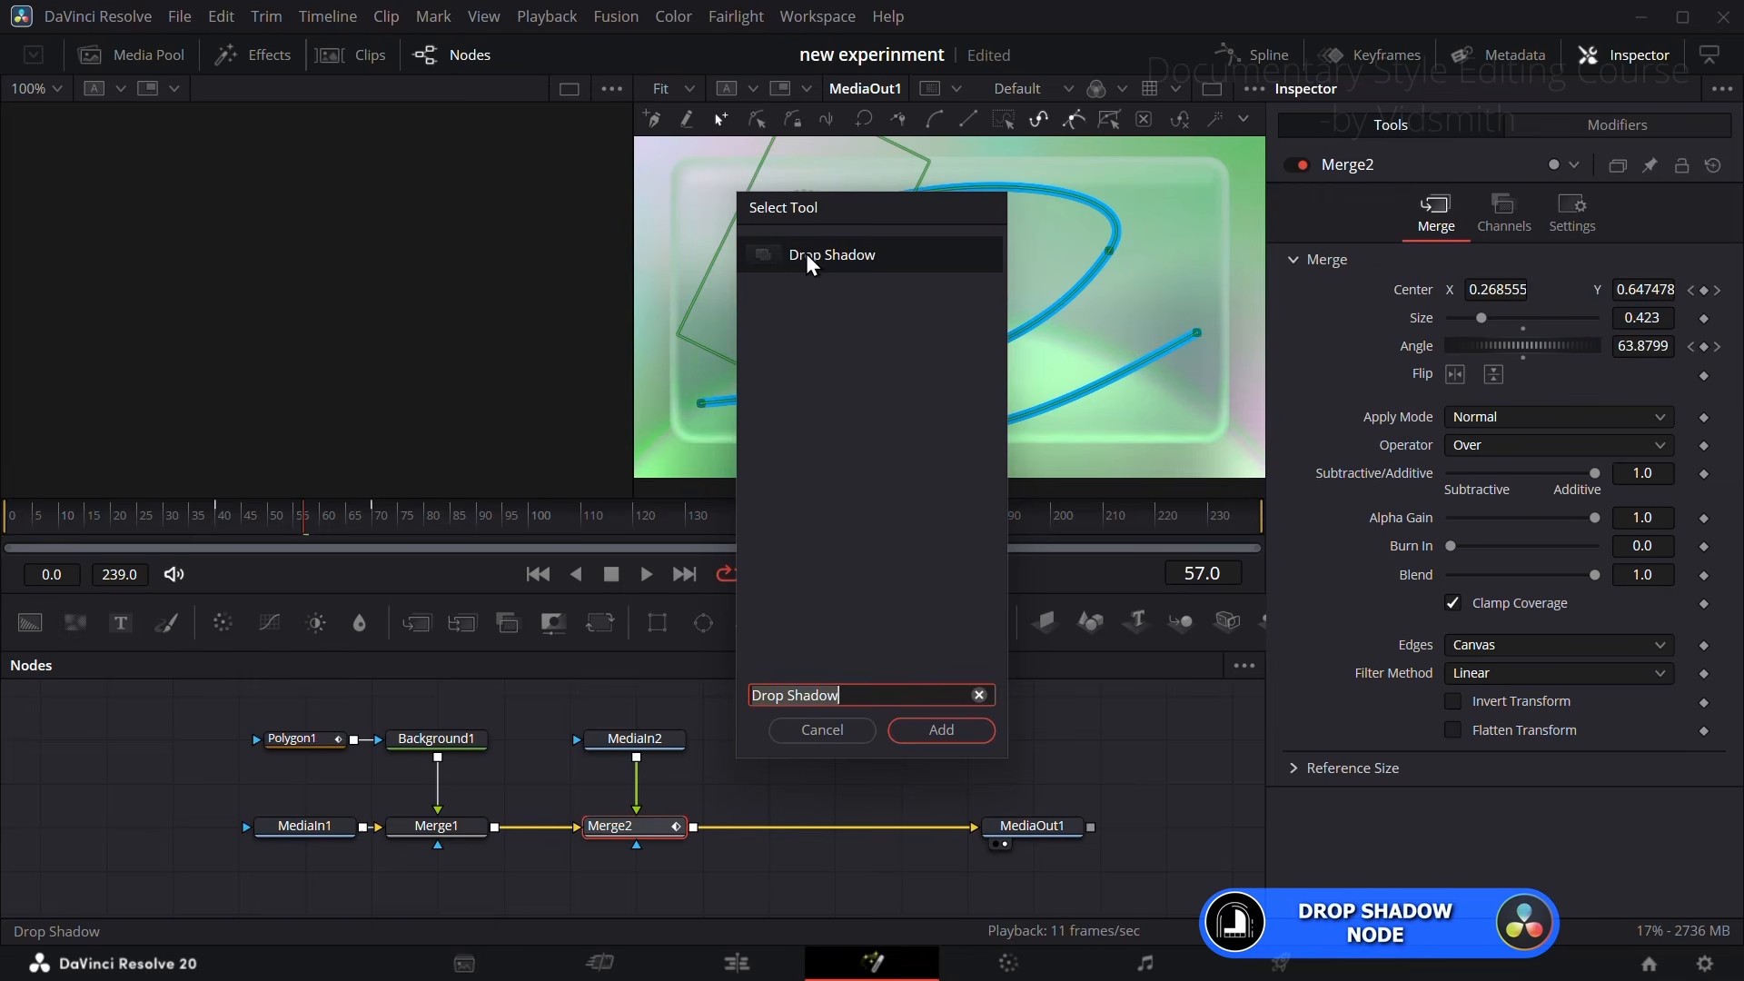
left_click(941, 730)
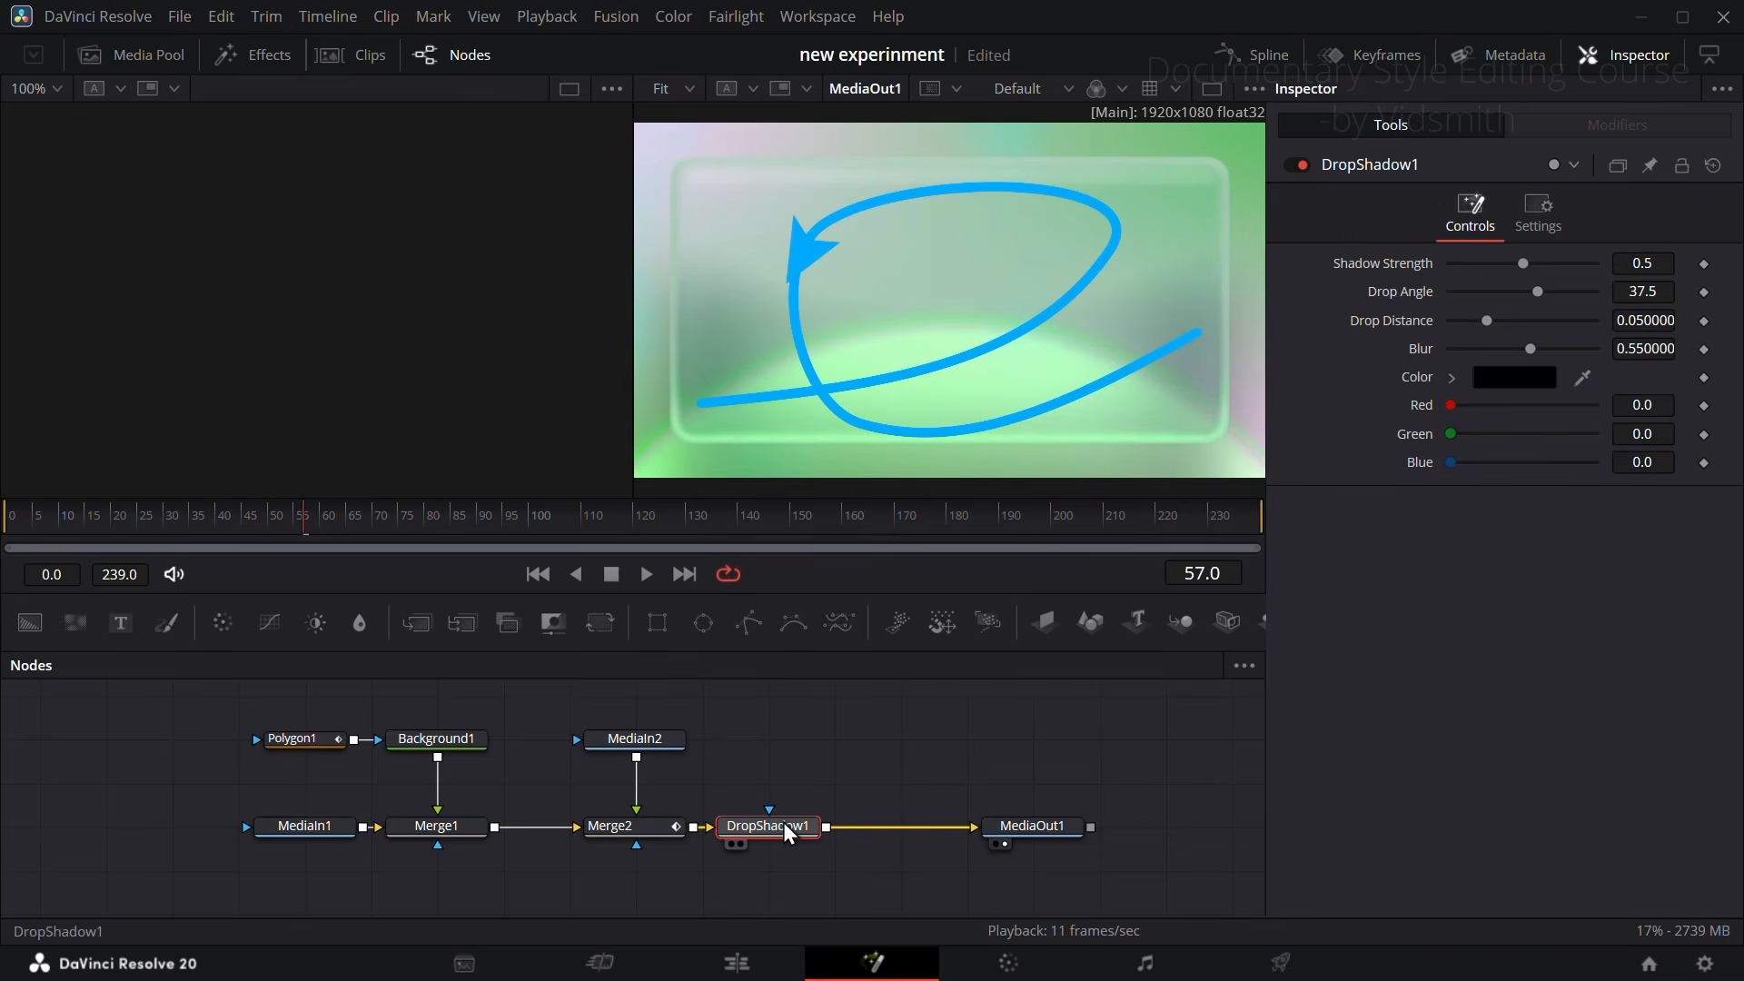
left_click_drag(791, 825, 856, 831)
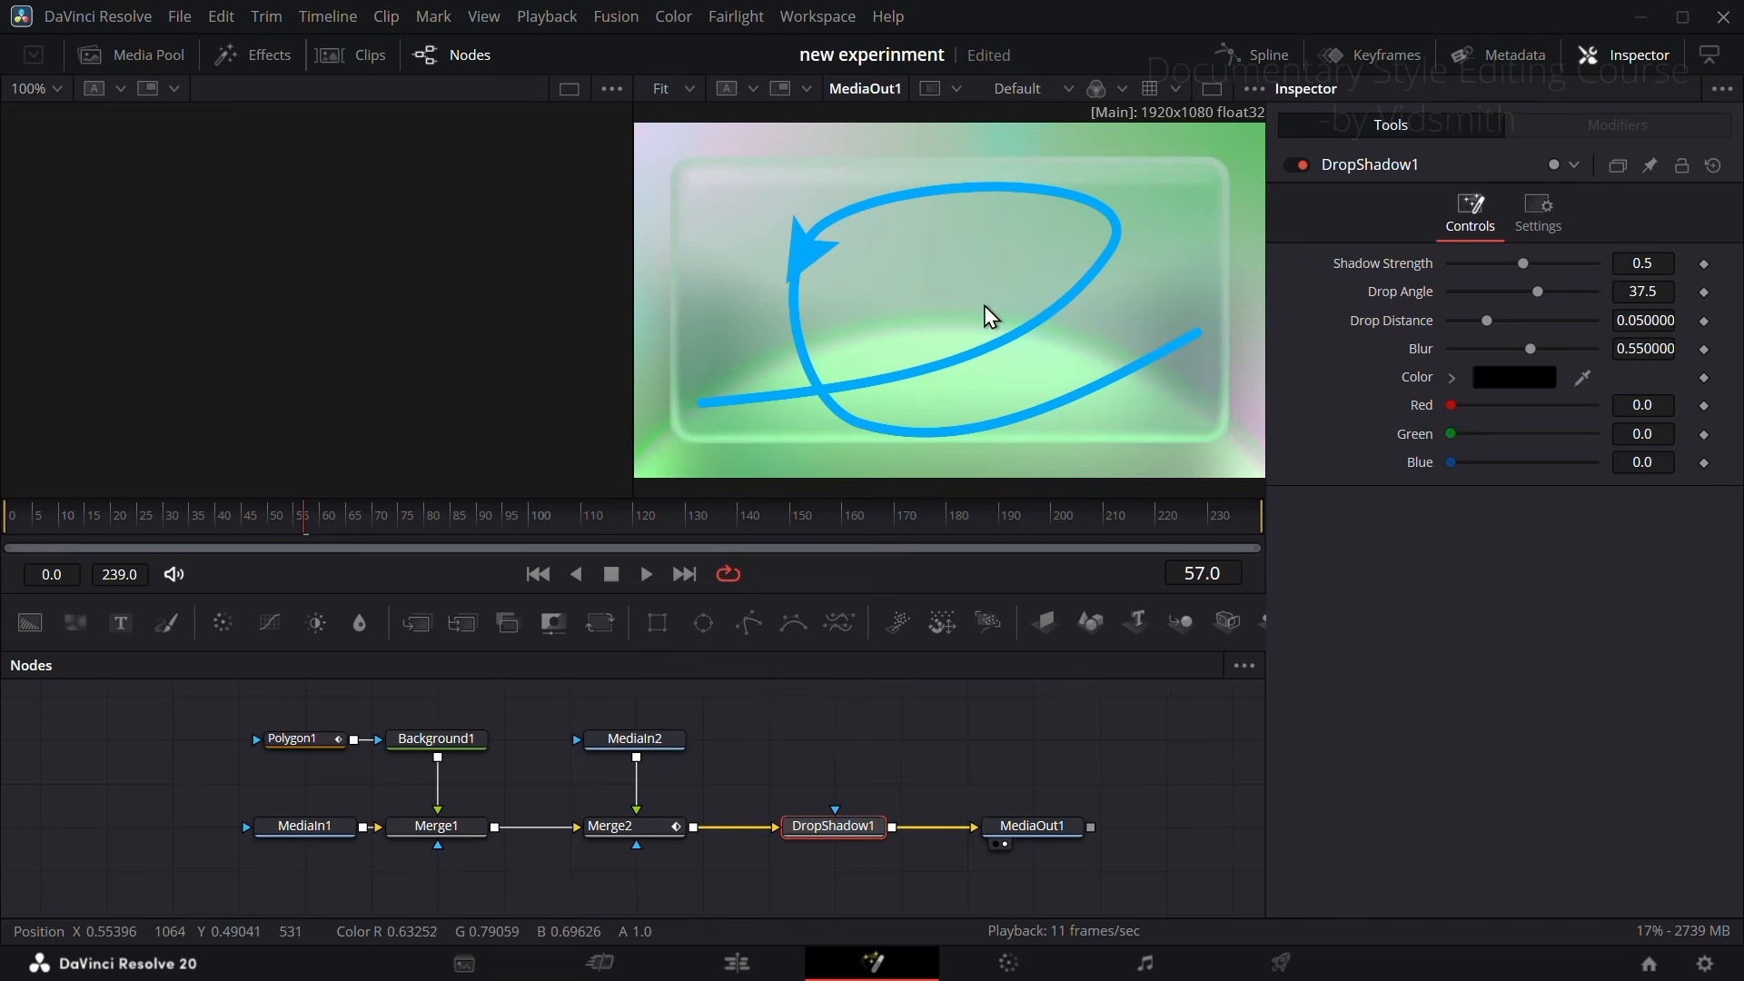
Step: Insert a Color Corrector between DropShadow1 and MediaOut1 and set its Contrast to 2.17 and Saturation to 1.33
scroll(896, 312, "down", 1)
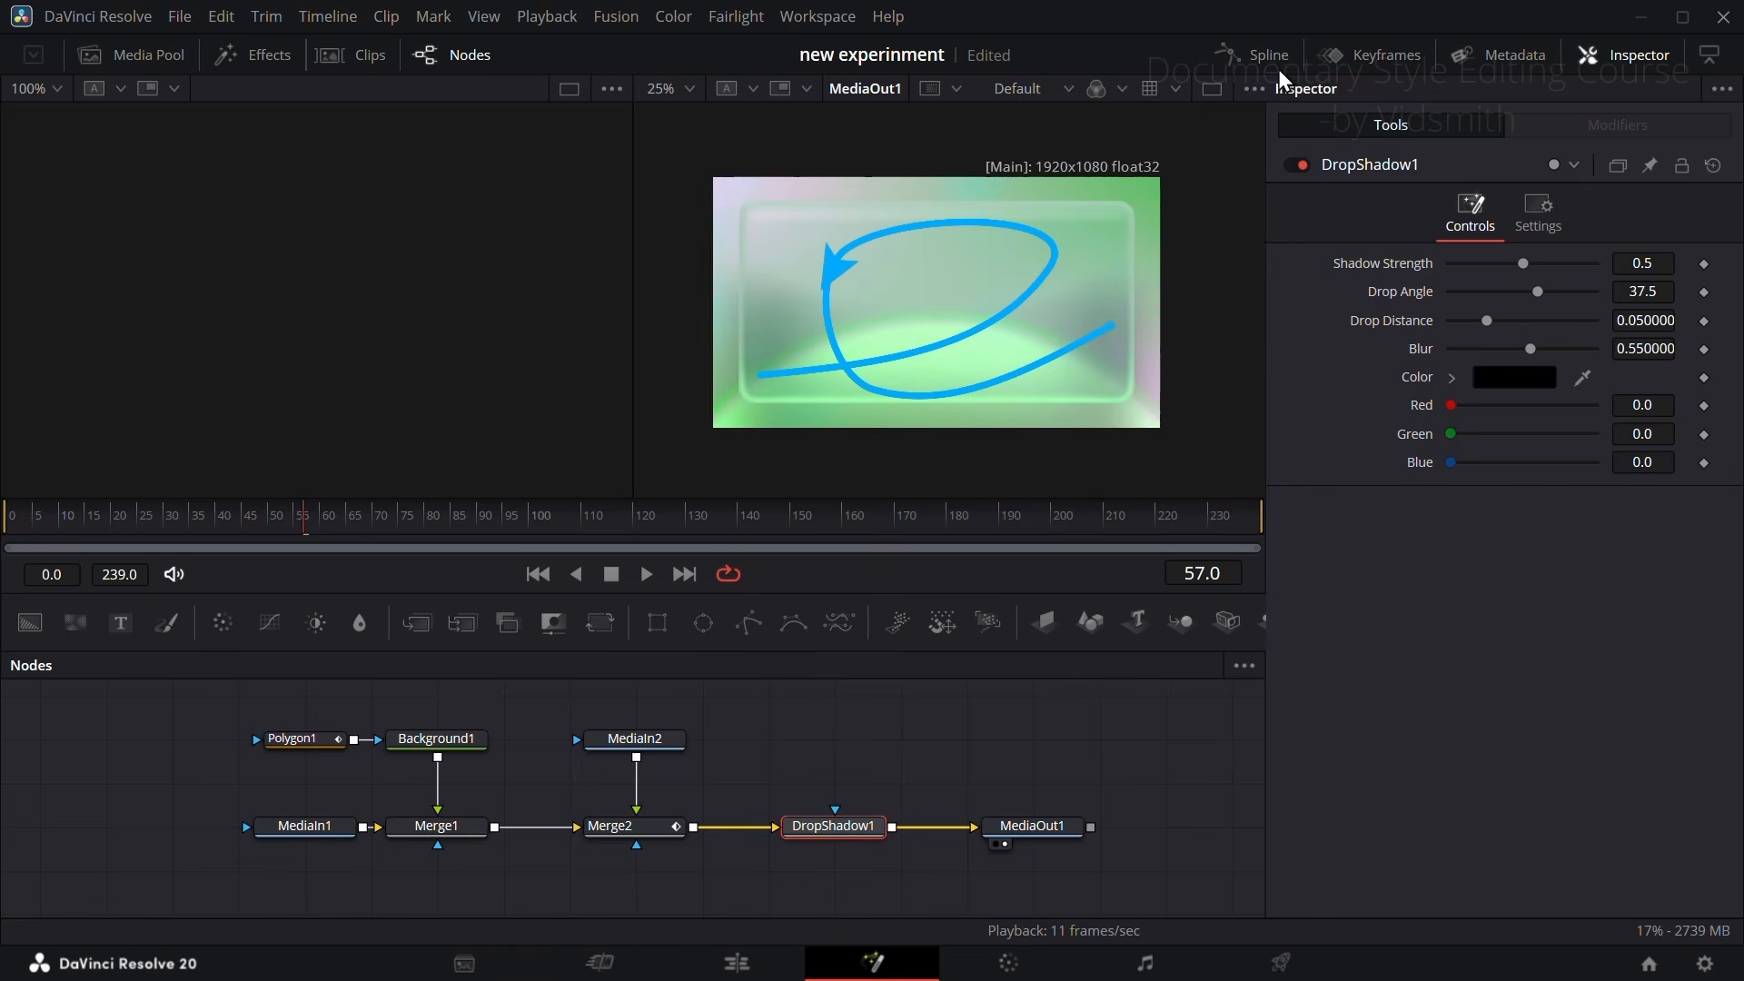
scroll(972, 763, "down", 1)
scroll(944, 728, "up", 1)
left_click_drag(911, 755, 683, 770)
scroll(722, 755, "up", 1)
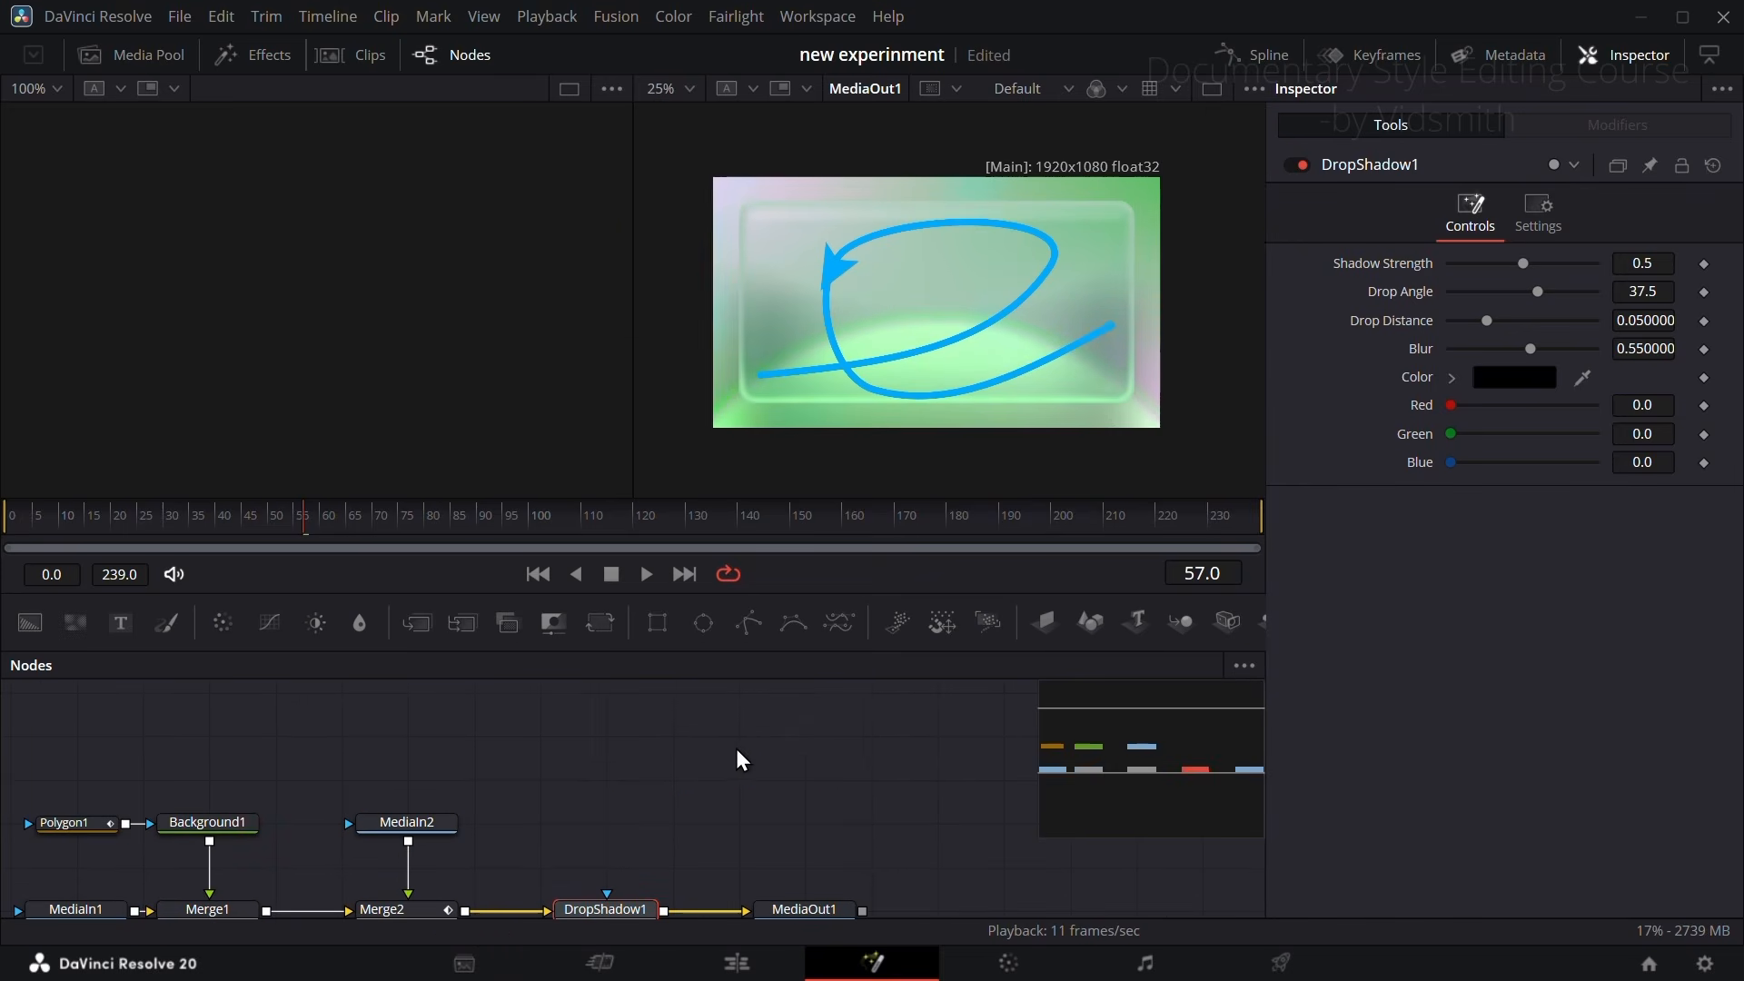
scroll(808, 727, "down", 1)
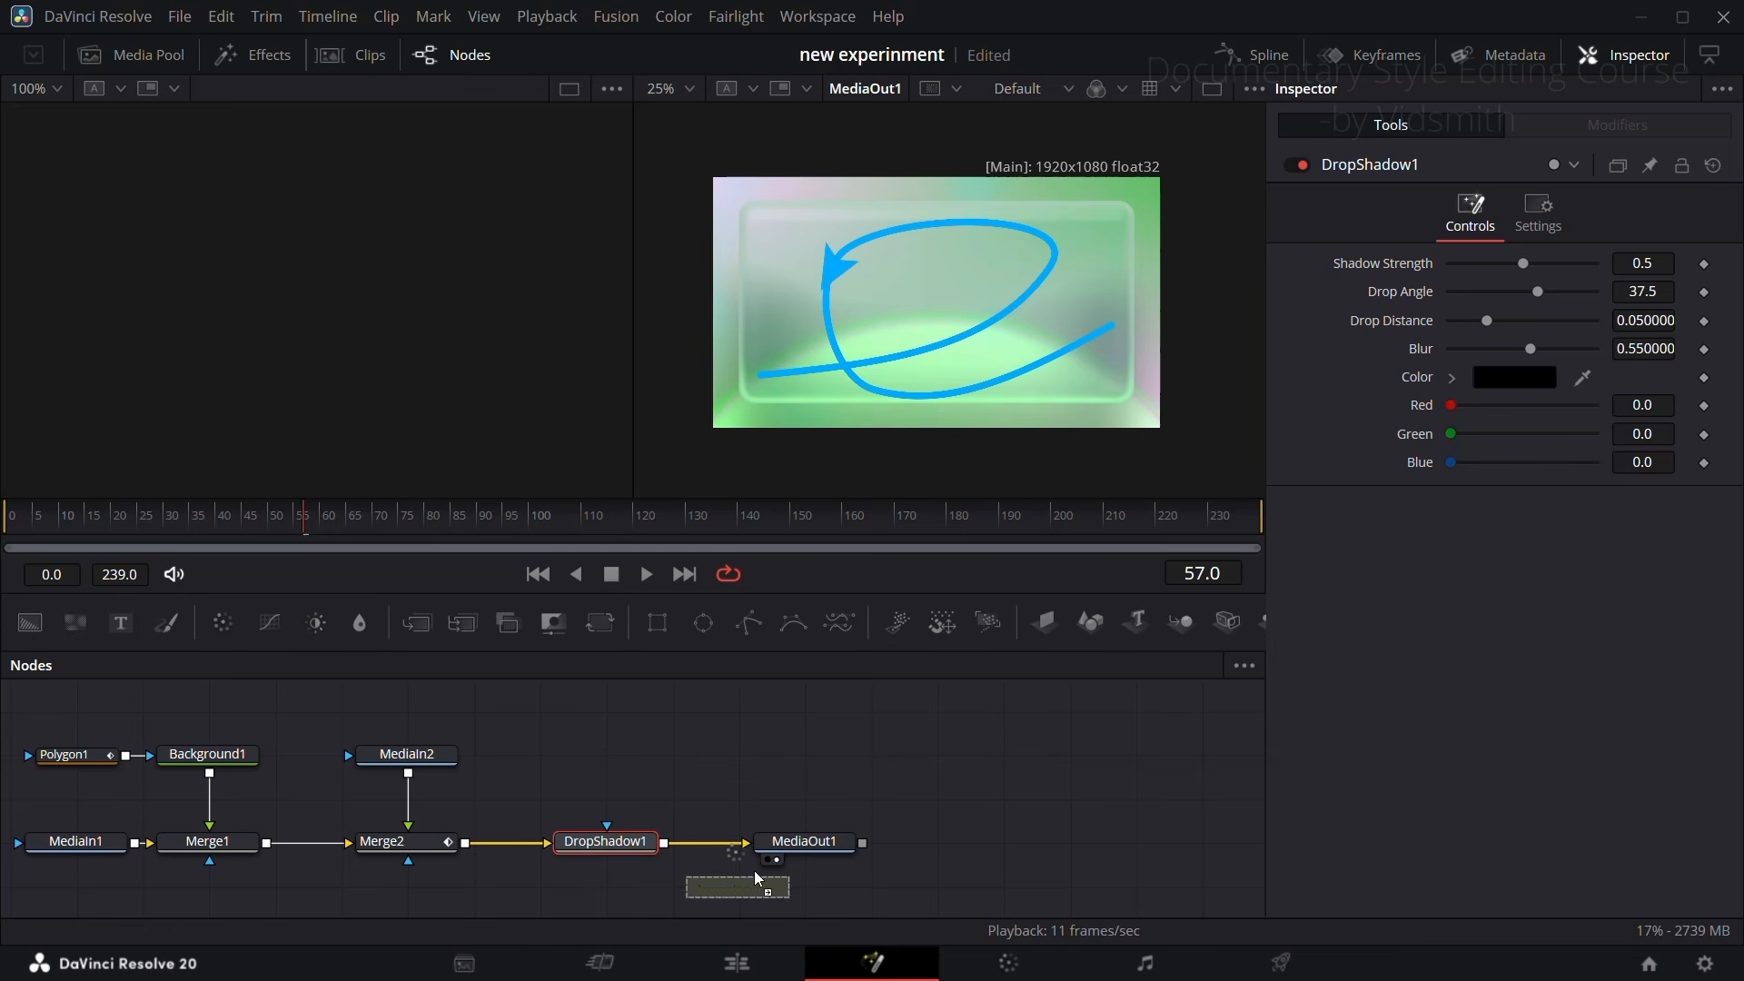
left_click_drag(754, 870, 706, 842)
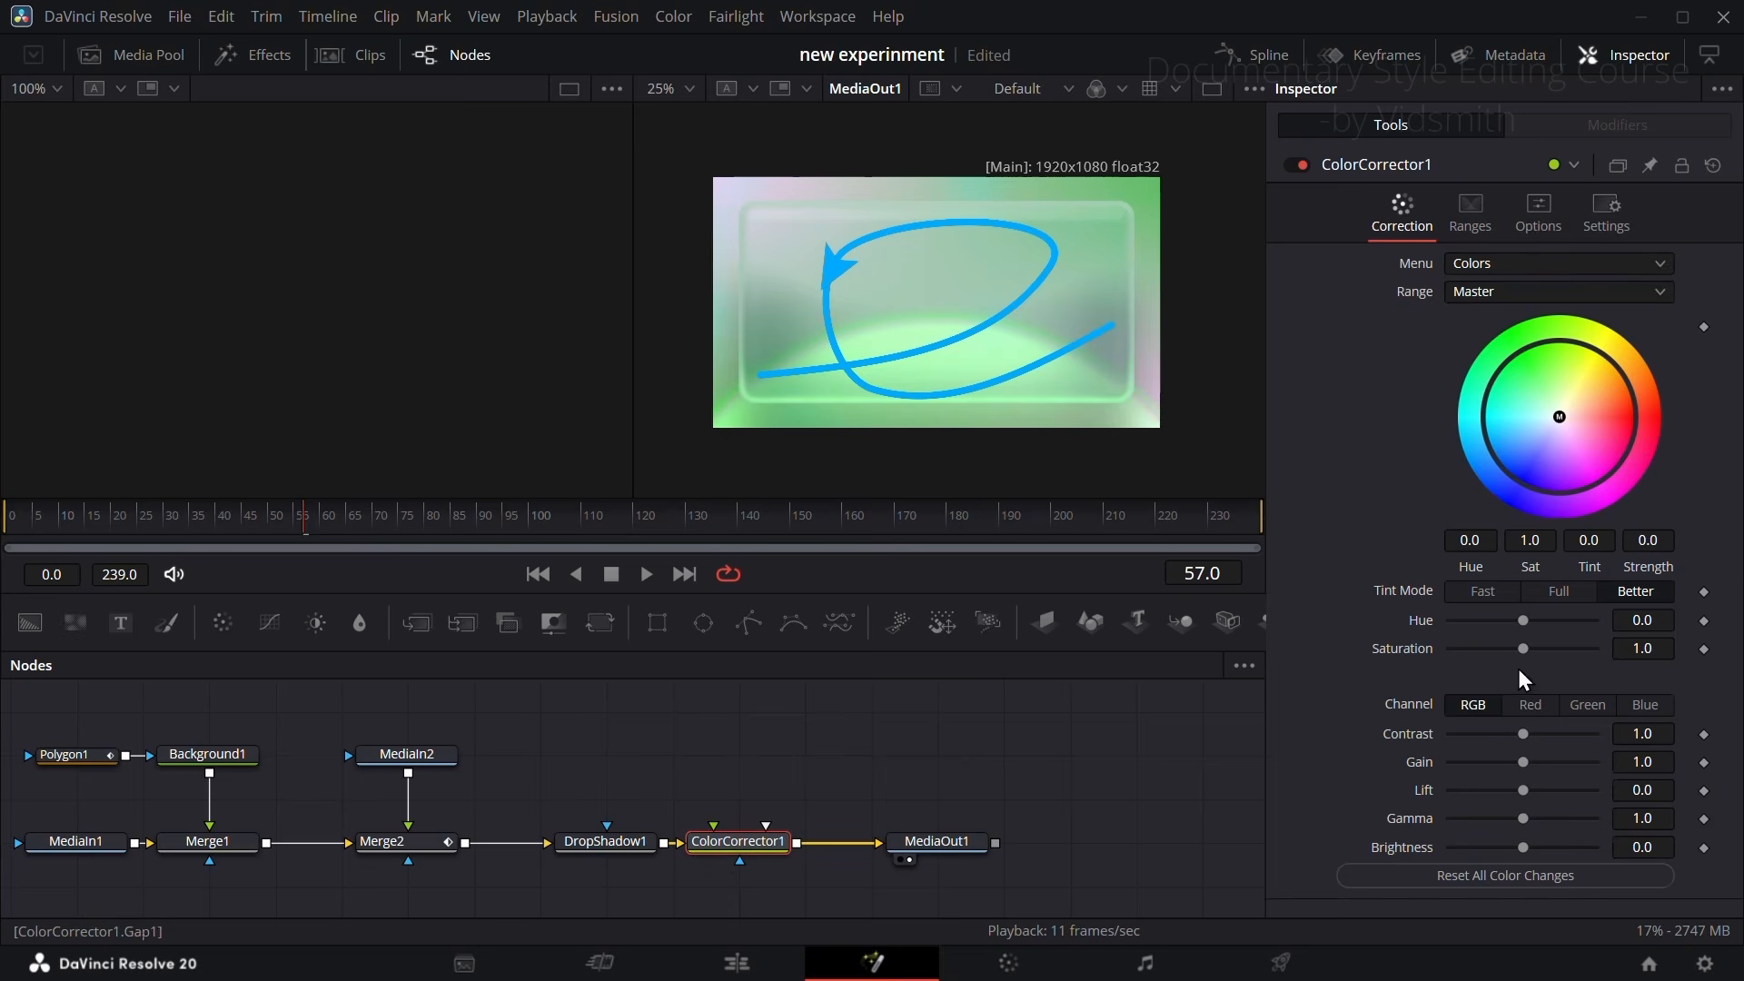
left_click_drag(1524, 733, 1566, 727)
left_click_drag(1512, 650, 1541, 651)
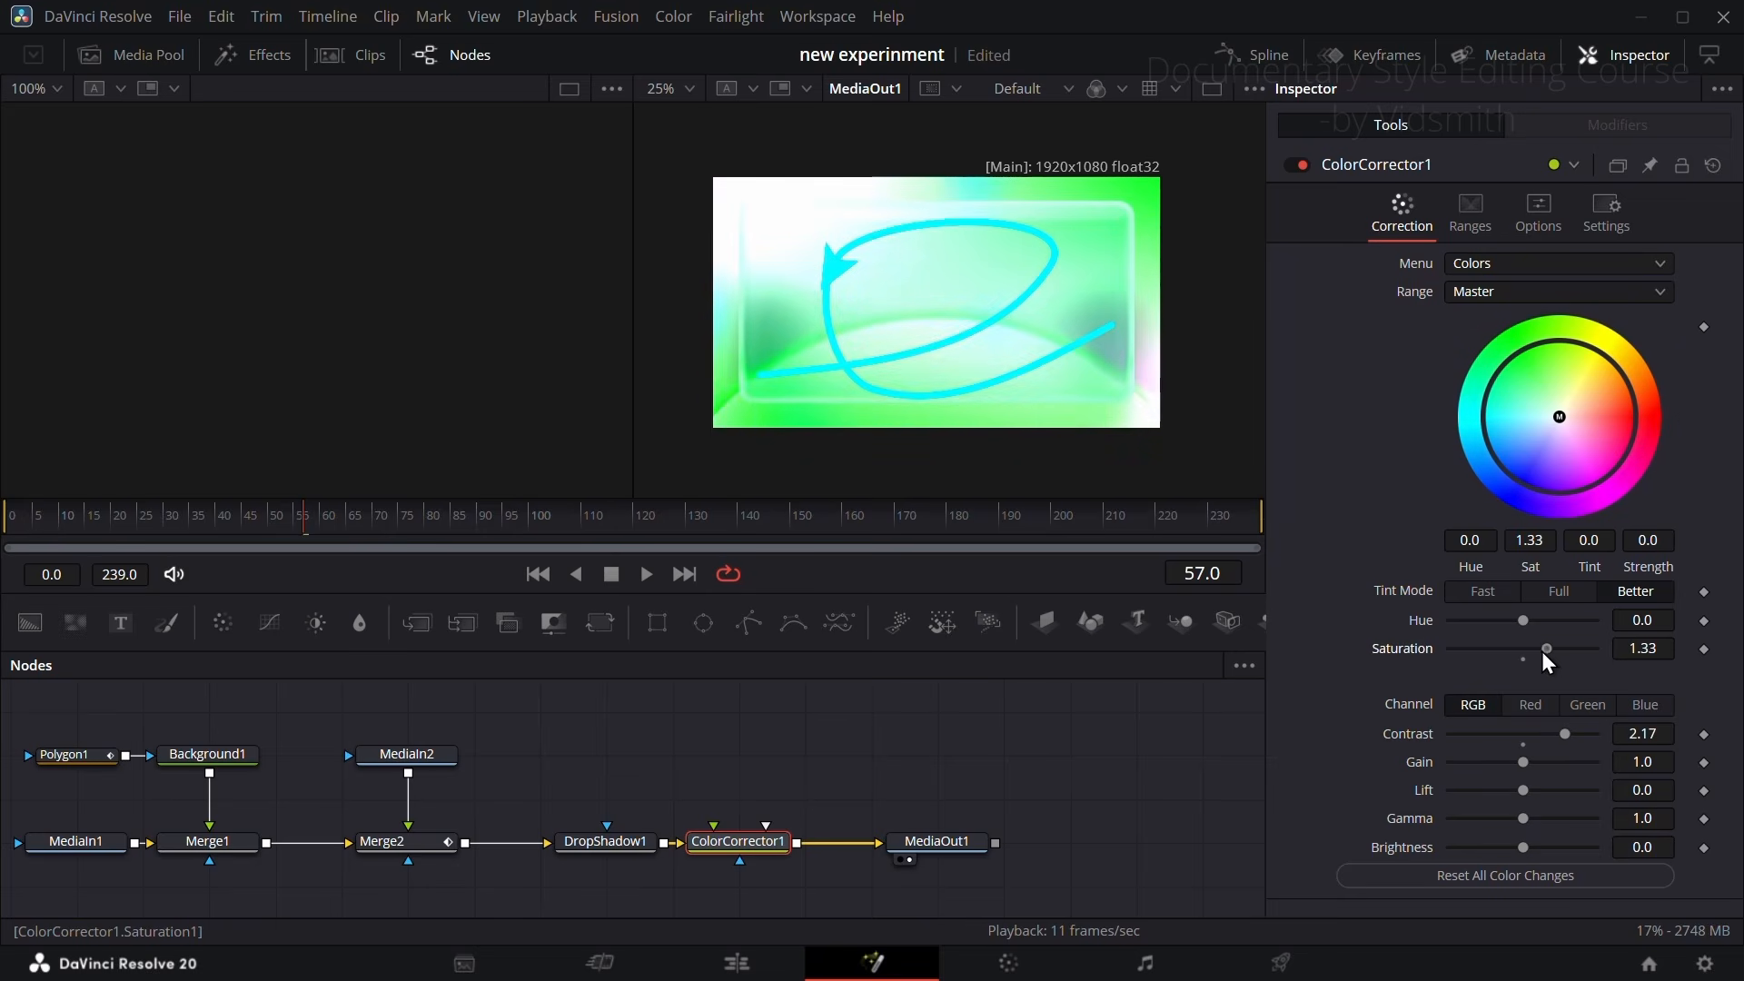
Step: Detach MediaIn1 from Merge1 and feed Merge1 with a new Background node whose Alpha is 0.0
left_click_drag(801, 771, 878, 713)
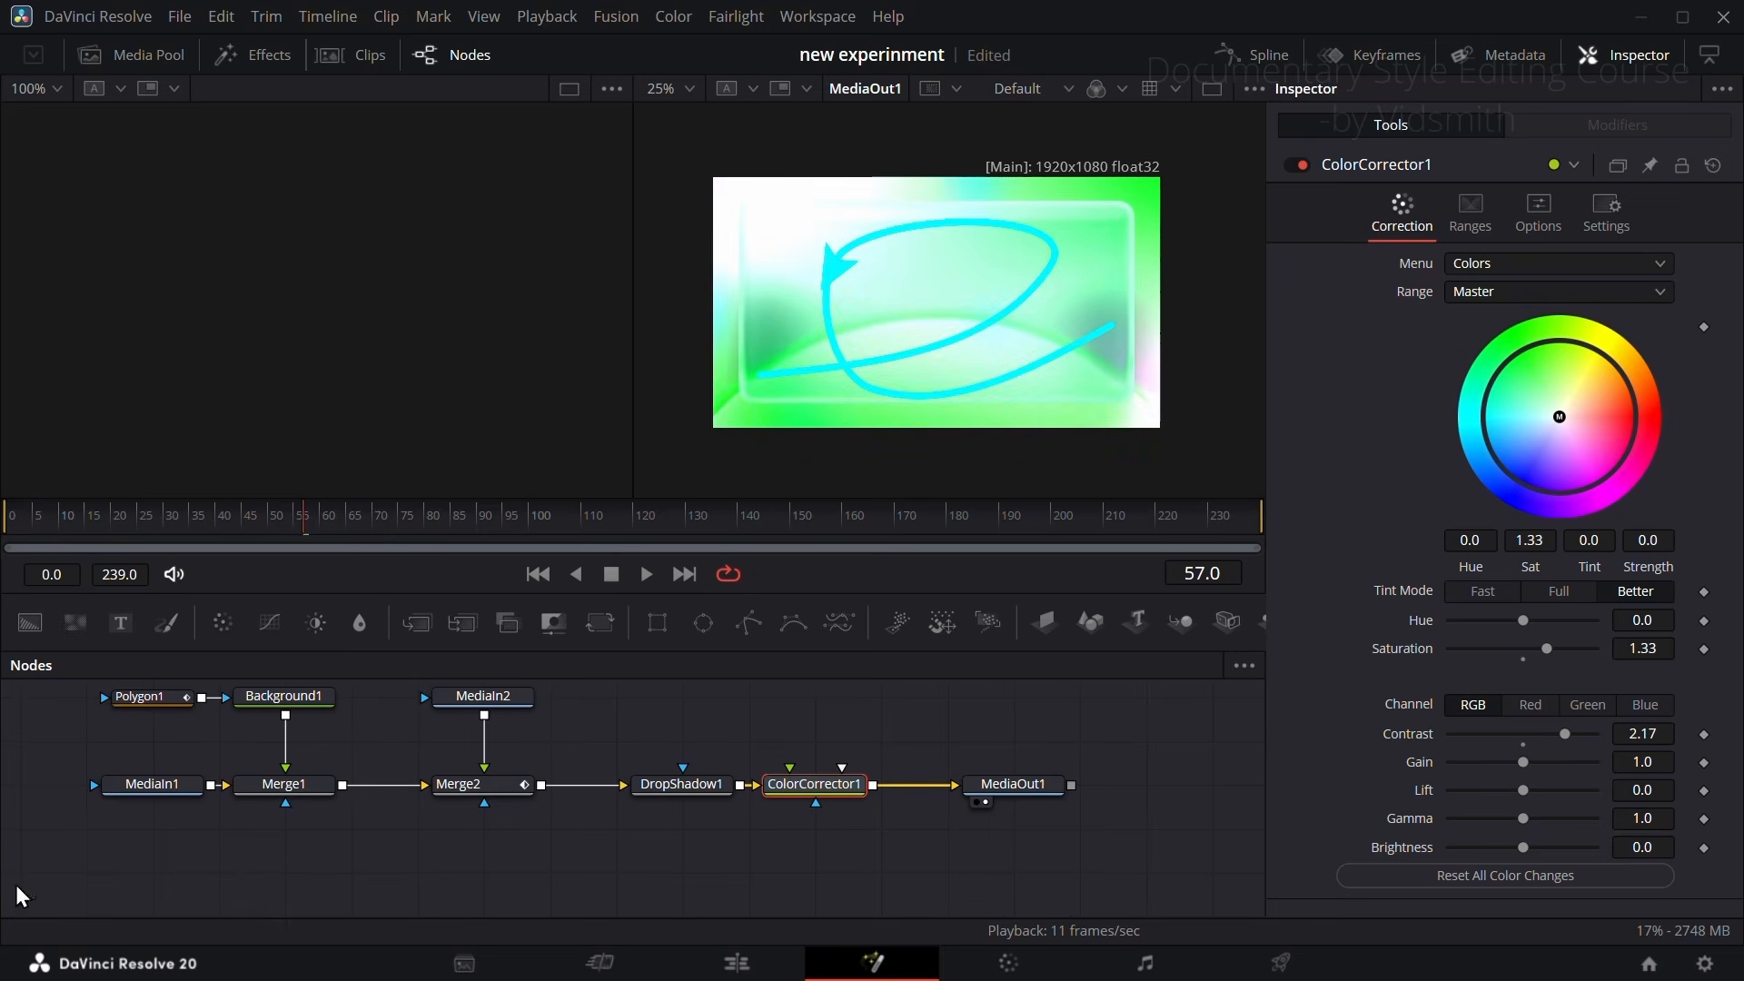
left_click(152, 872)
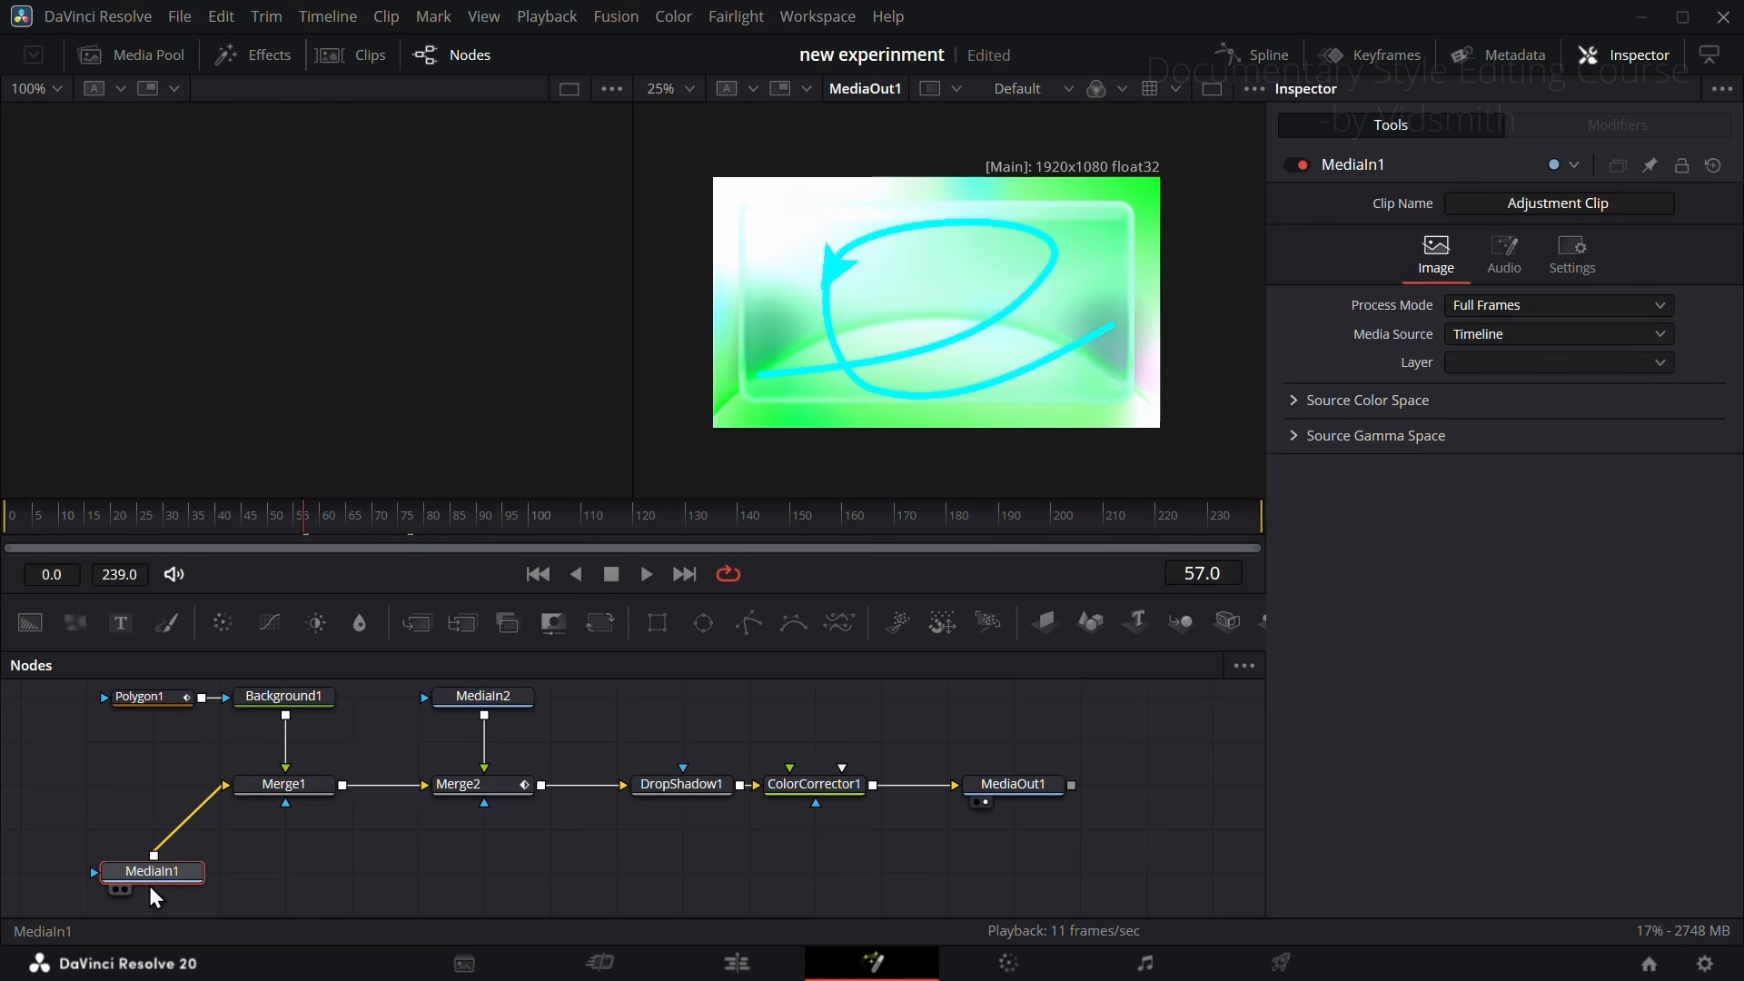
left_click_drag(204, 803, 197, 813)
mouse_move(30, 623)
left_mouse_down()
mouse_move(72, 784)
mouse_move(249, 788)
left_mouse_up()
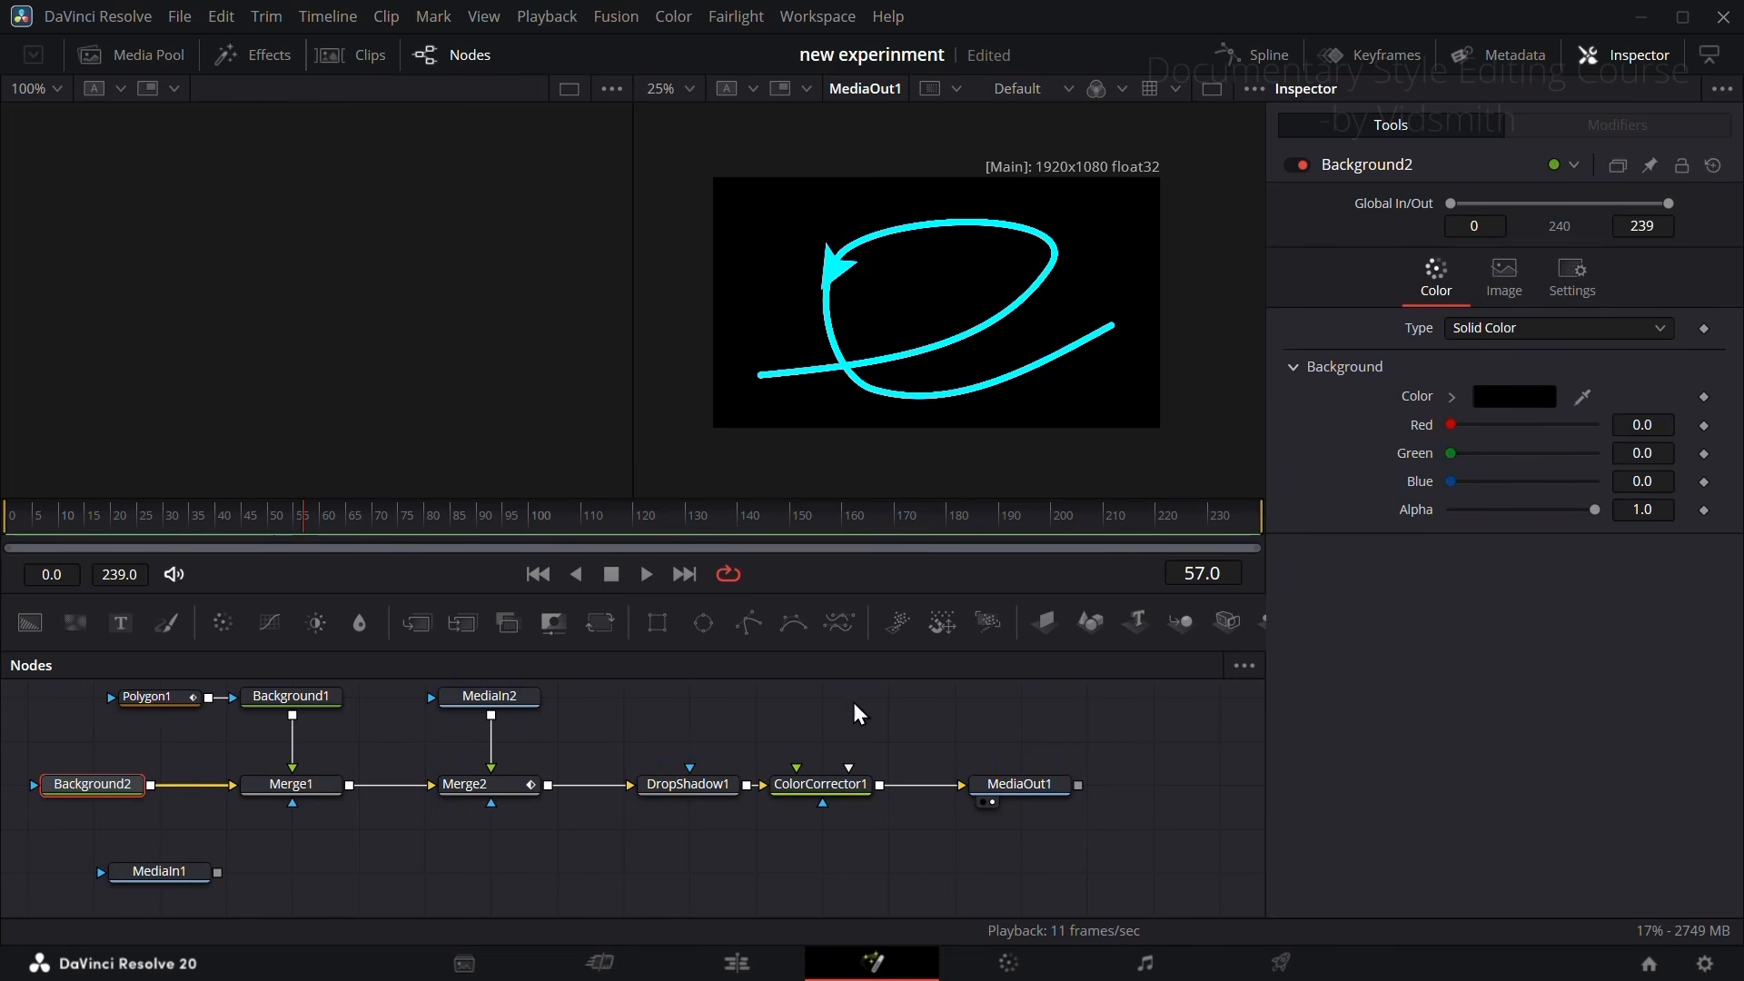
left_click_drag(1595, 509, 1421, 516)
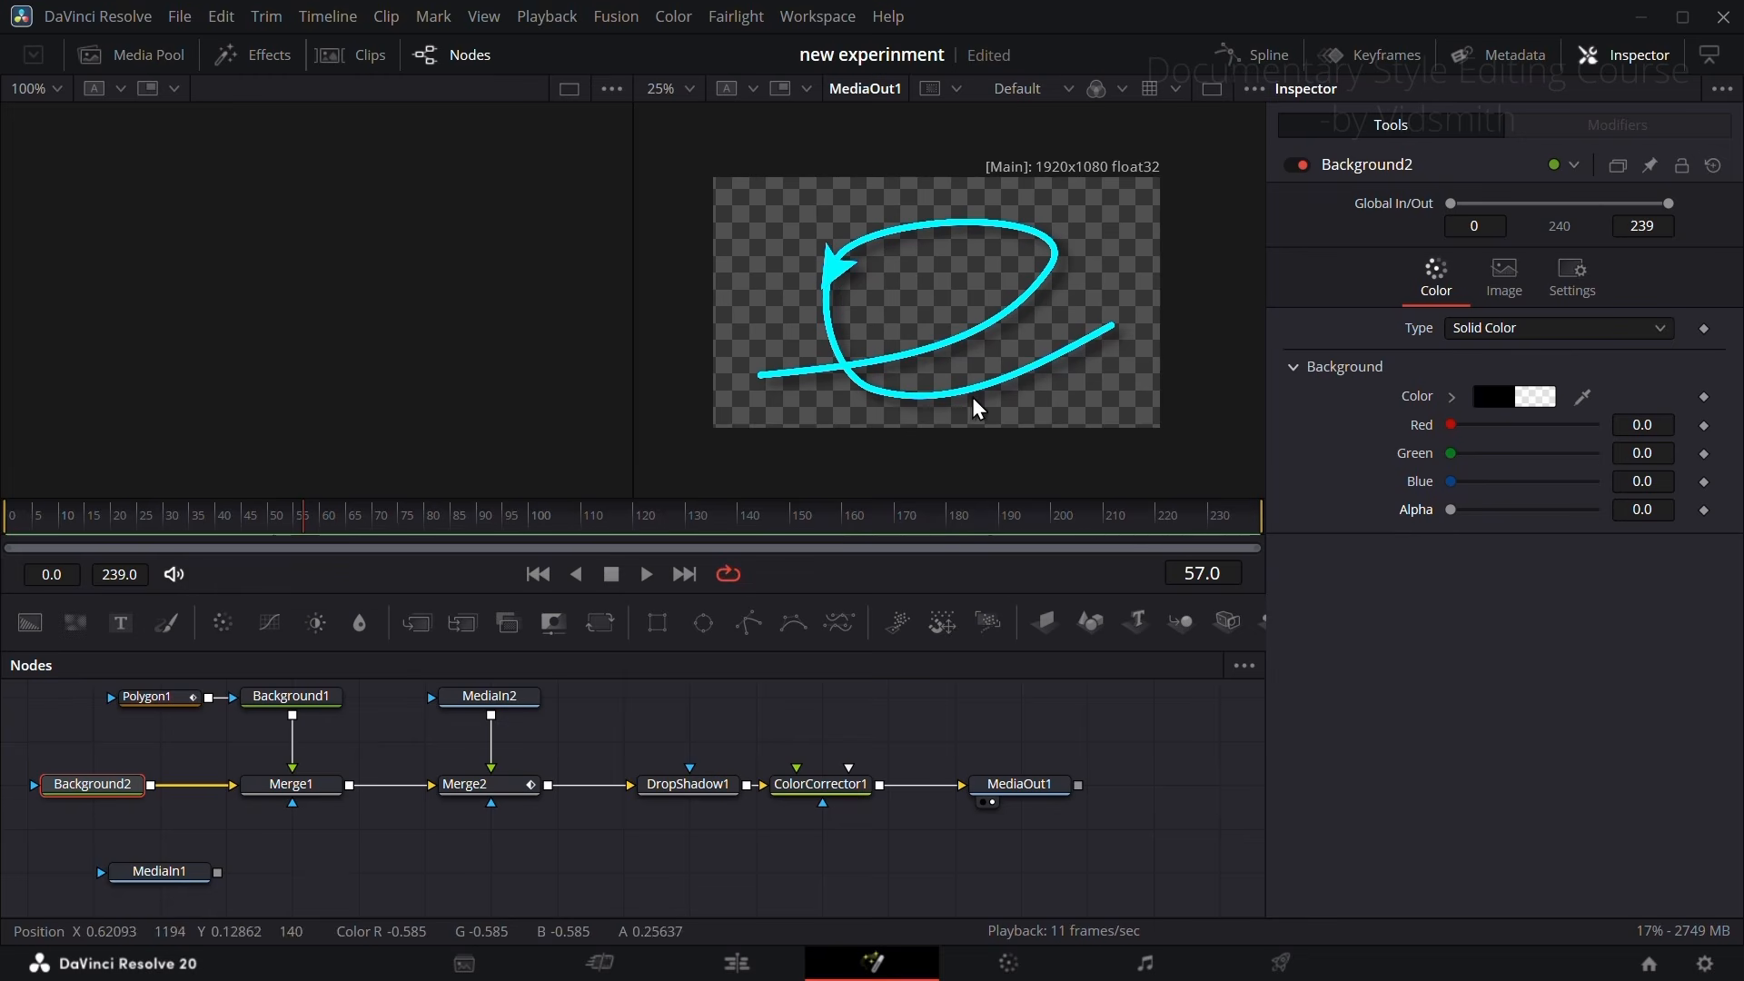
Step: Tint the arrow and line magenta with ColorCorrector1's color wheel, at a strength of about 0.68
scroll(965, 359, "up", 3)
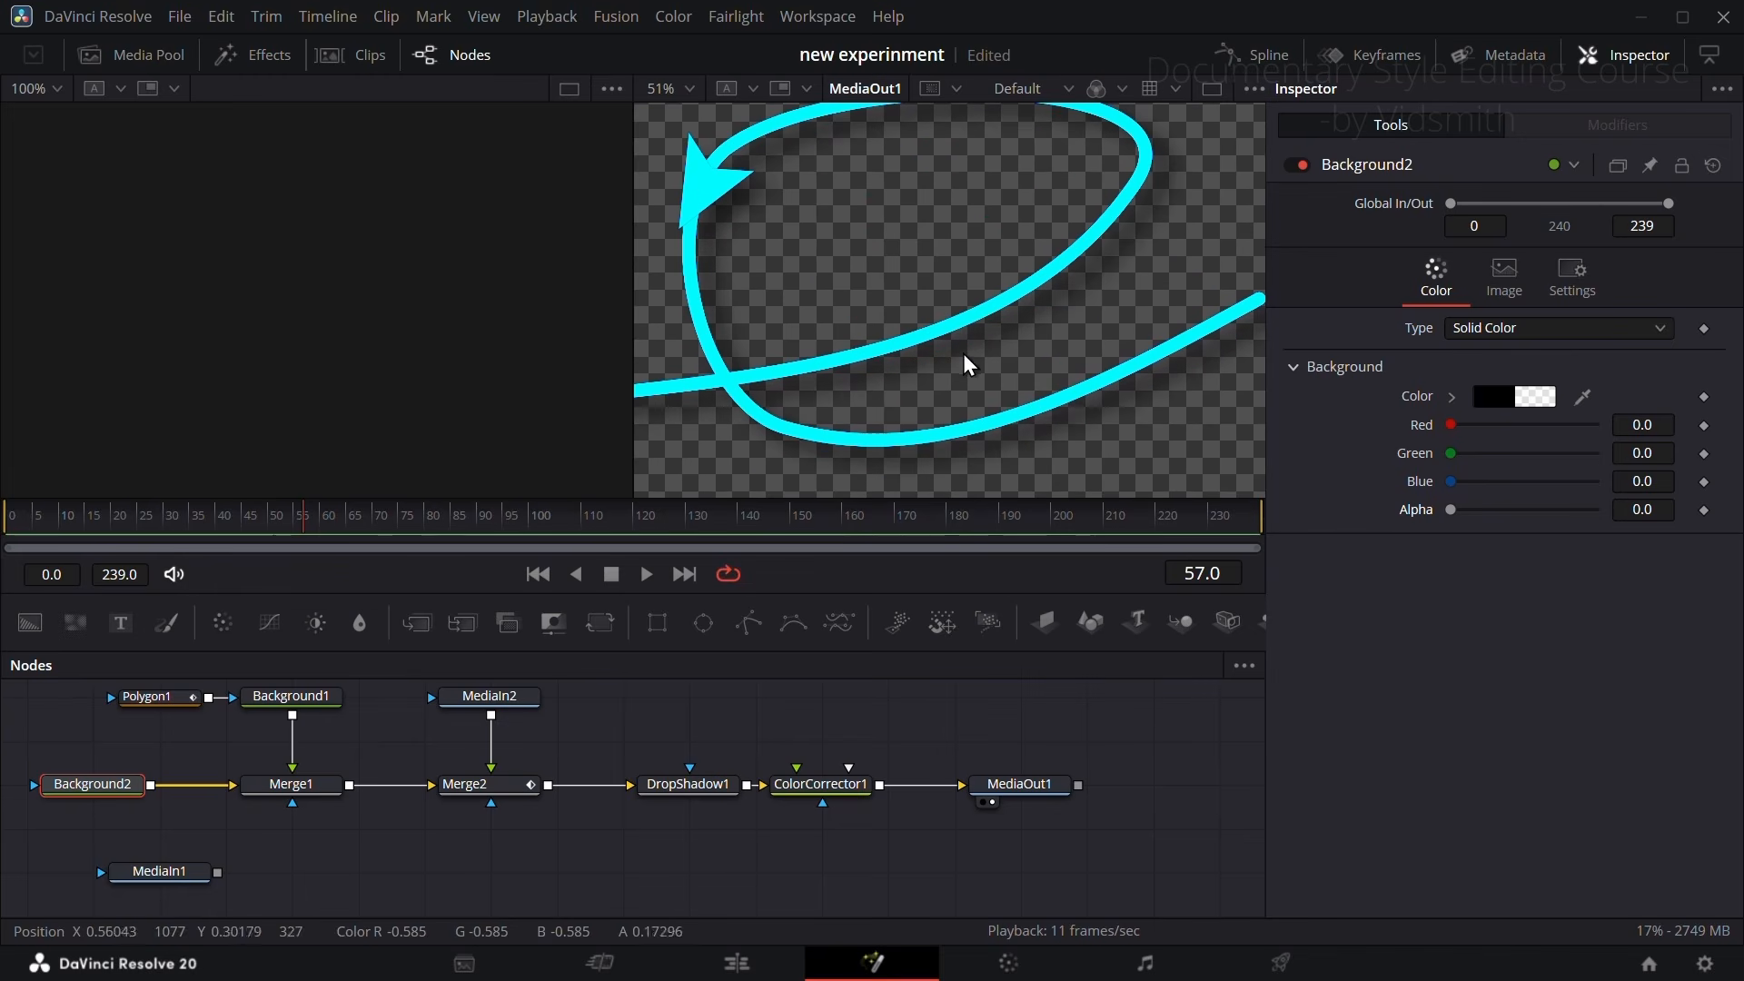
left_click(834, 790)
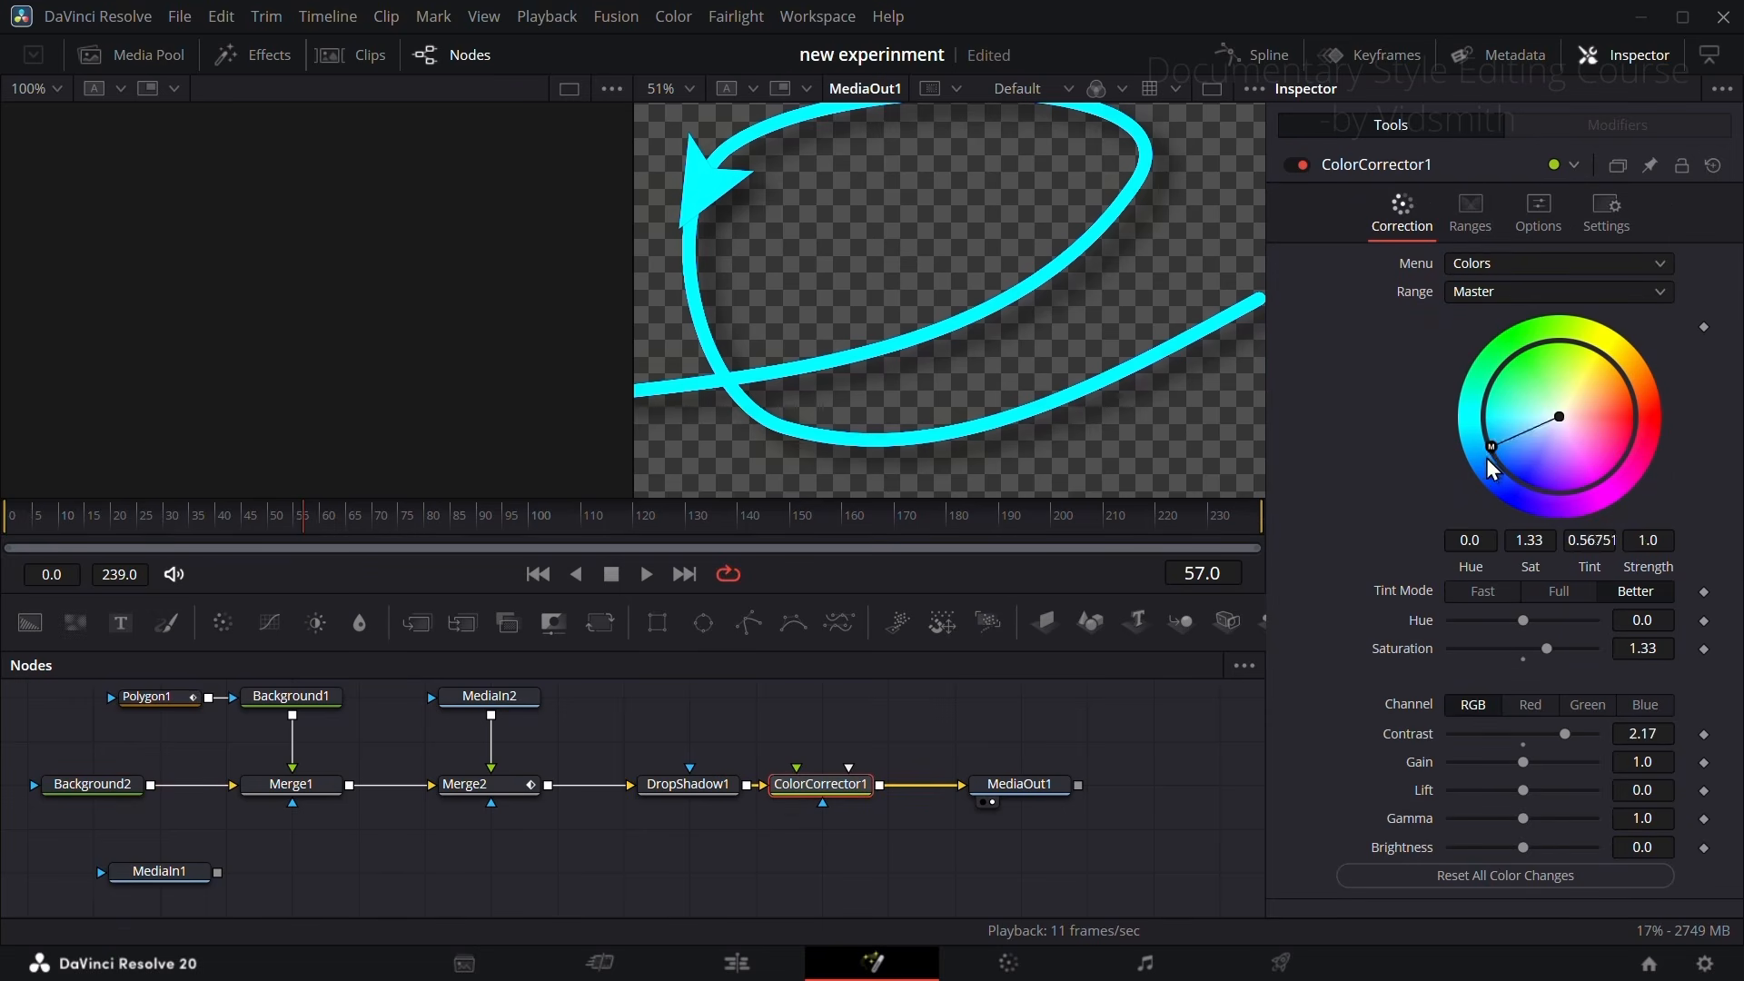
mouse_move(1492, 468)
left_mouse_down()
mouse_move(1655, 406)
mouse_move(1544, 405)
mouse_move(1524, 462)
mouse_move(1557, 476)
mouse_move(1606, 456)
left_mouse_up()
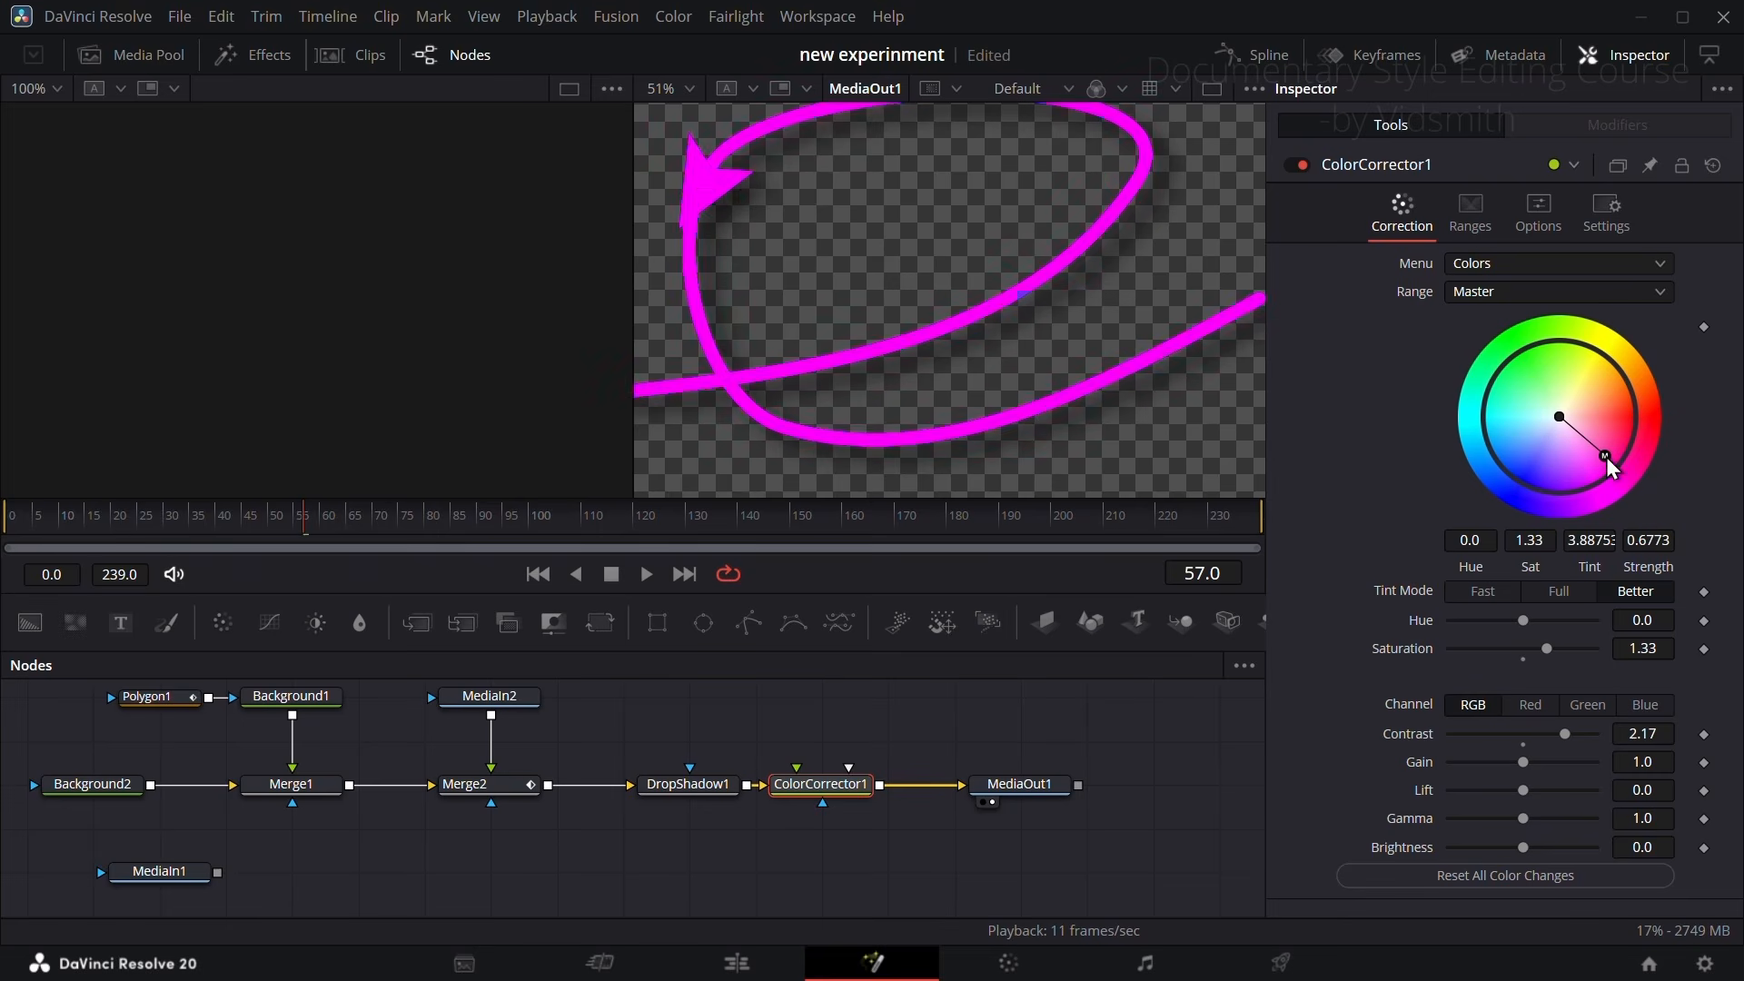
Step: Disconnect MediaOut1 from ColorCorrector1, place it in line with MediaIn1, and connect MediaIn1's output to it
scroll(837, 456, "down", 2)
left_click_drag(1007, 799, 974, 805)
left_click(990, 858)
left_click_drag(221, 860, 966, 860)
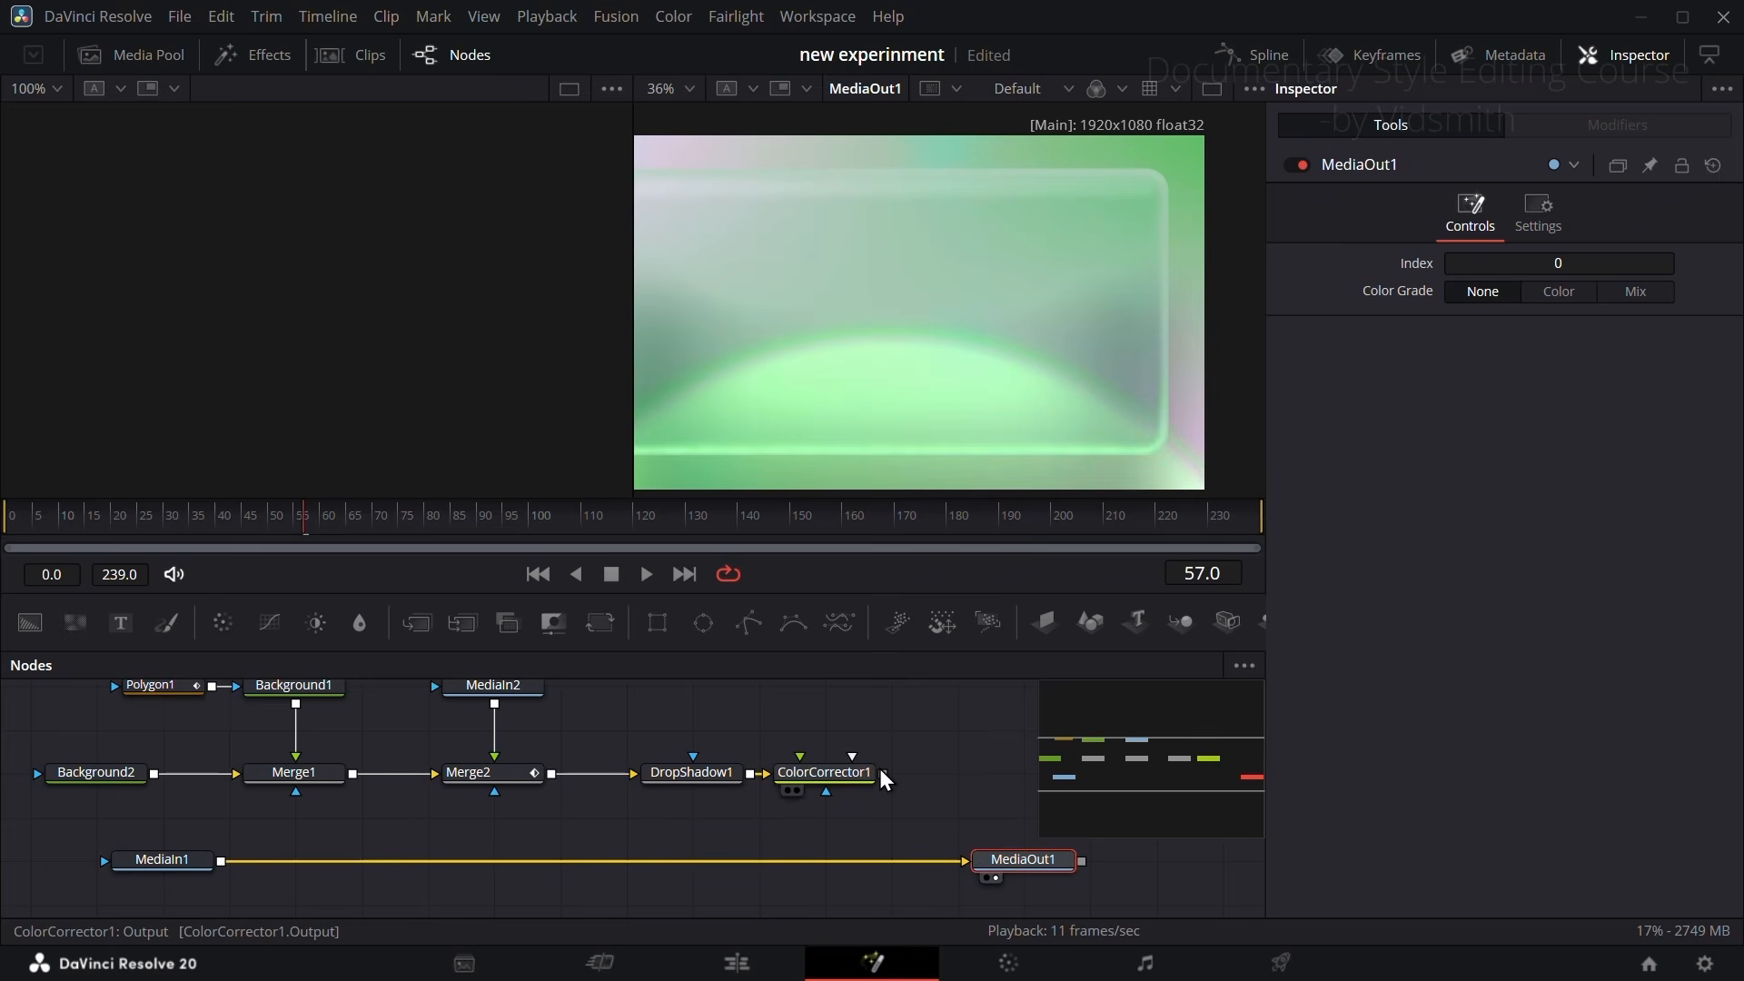
Step: Merge ColorCorrector1's output over MediaIn1 so the arrow composite feeds MediaOut1 on top of the background clip
left_click_drag(883, 774, 220, 865)
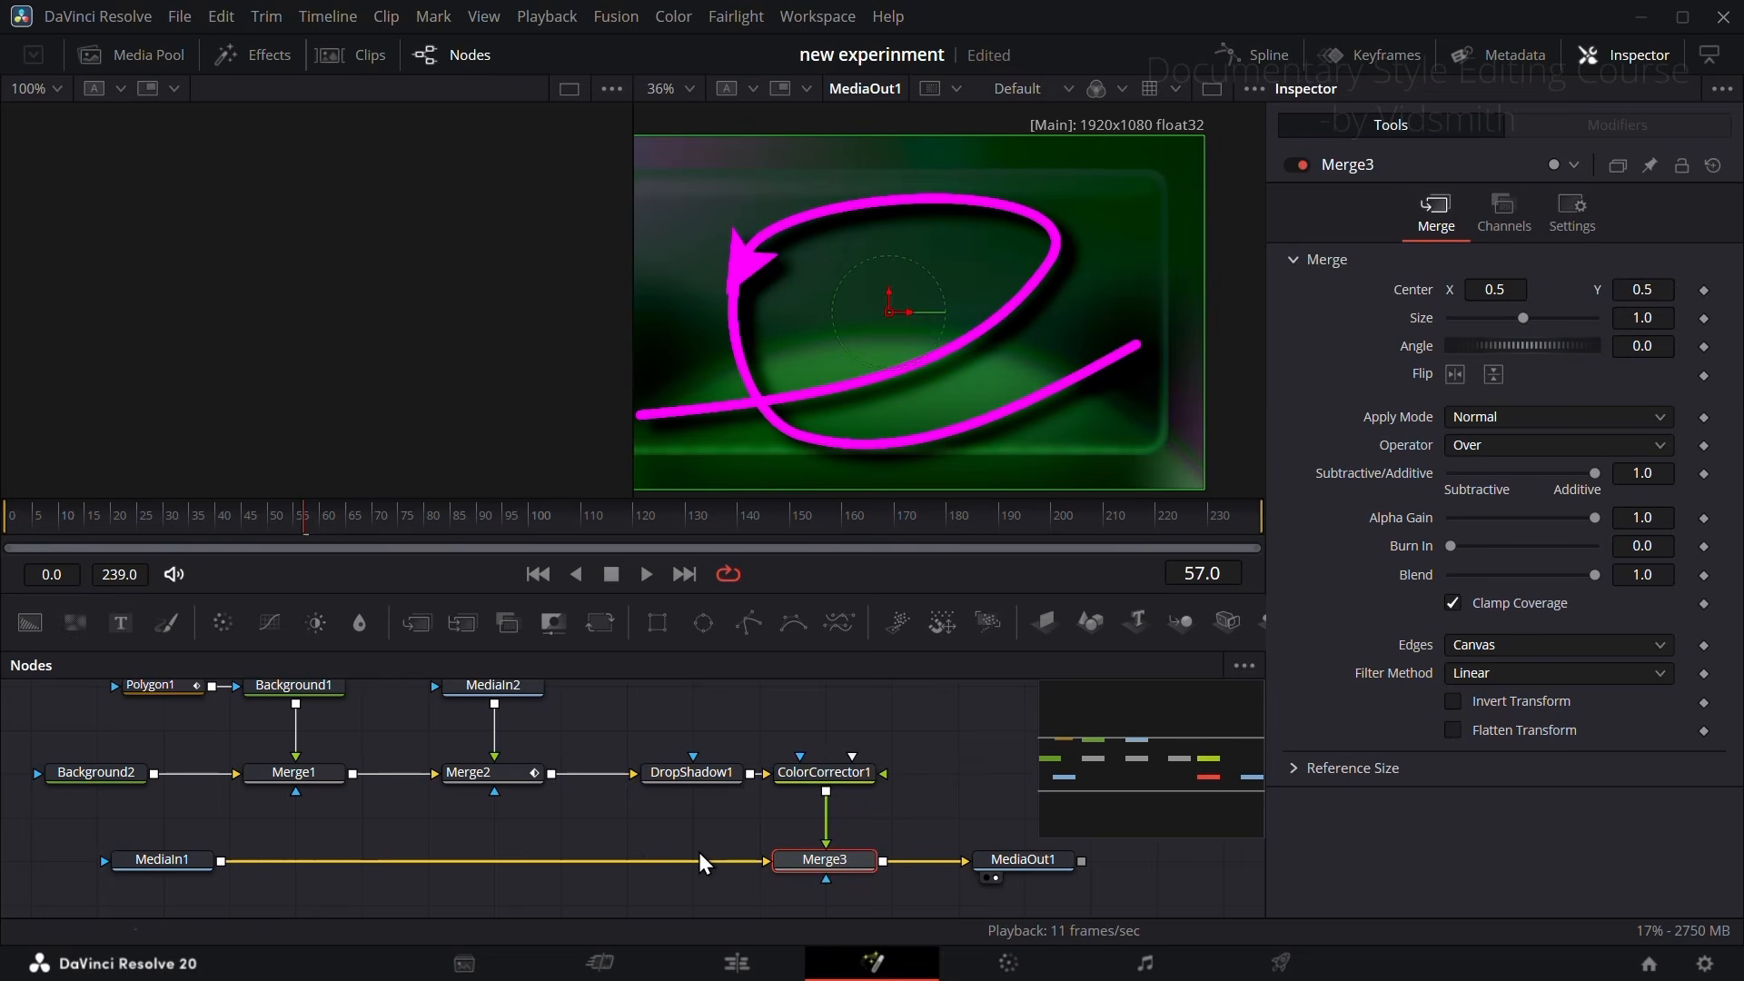
Step: Enable Pre-Divide / Post-Multiply for ColorCorrector1 and tint the arrow and line pinkish red at a strength of 1.0
left_click(835, 779)
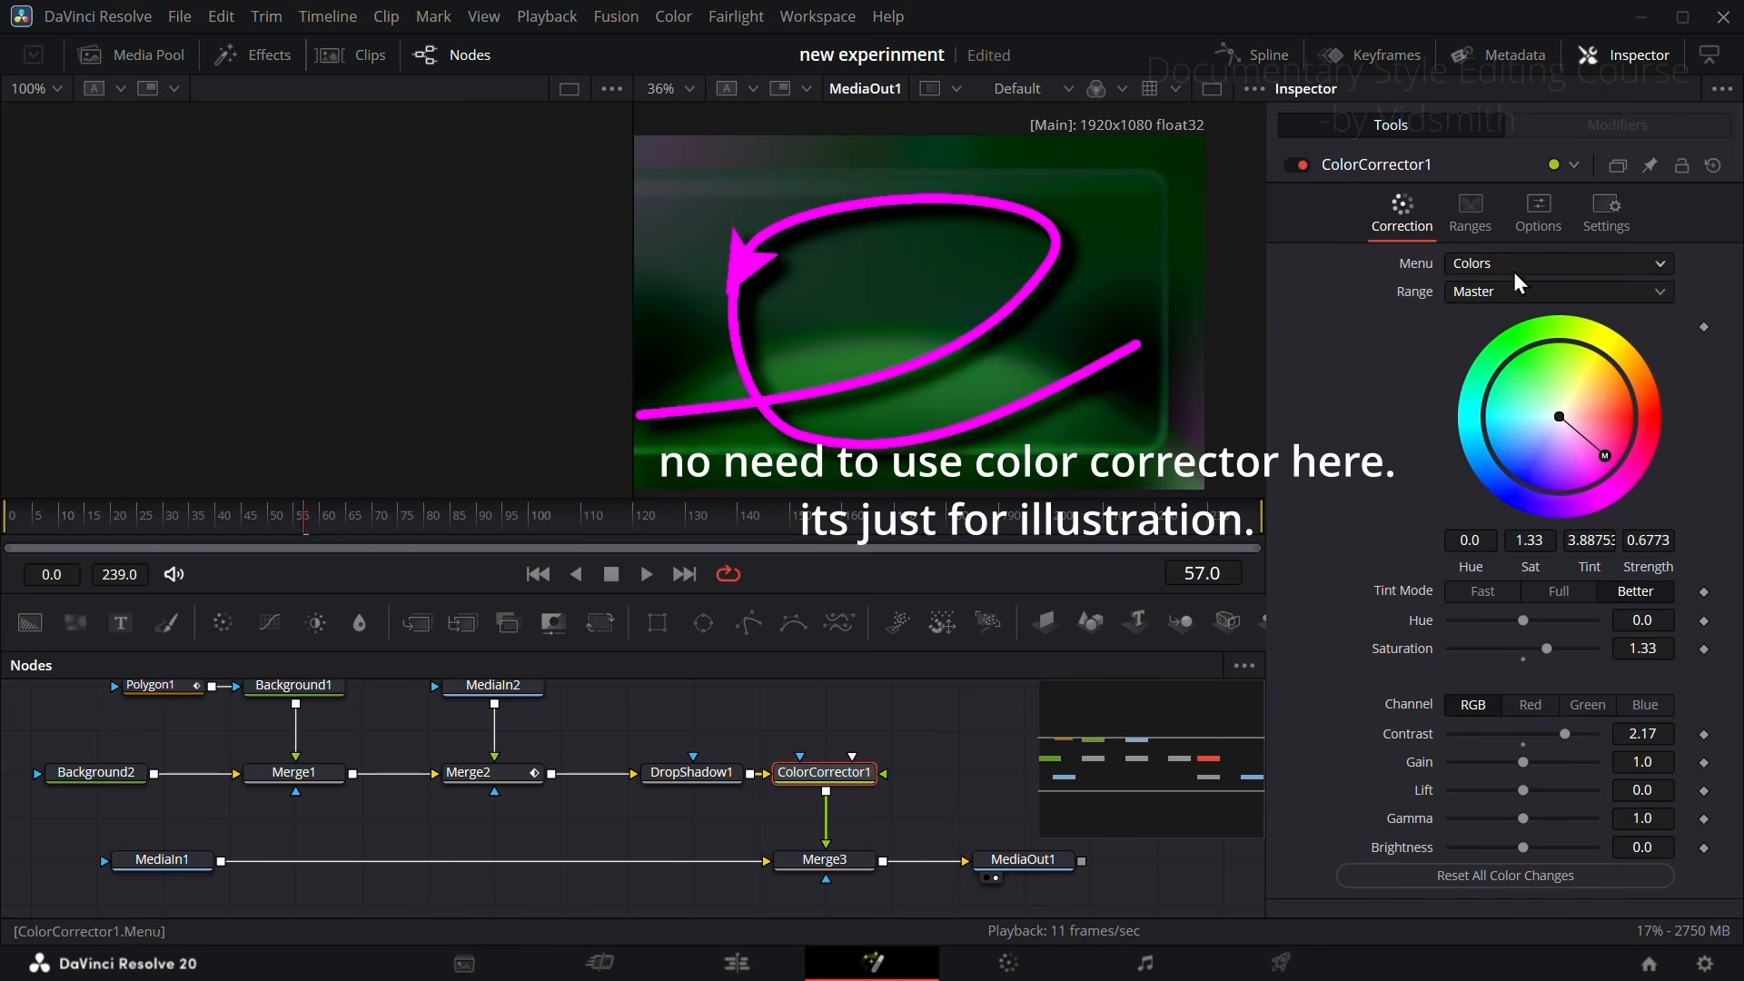
left_click(1480, 213)
left_click(1538, 218)
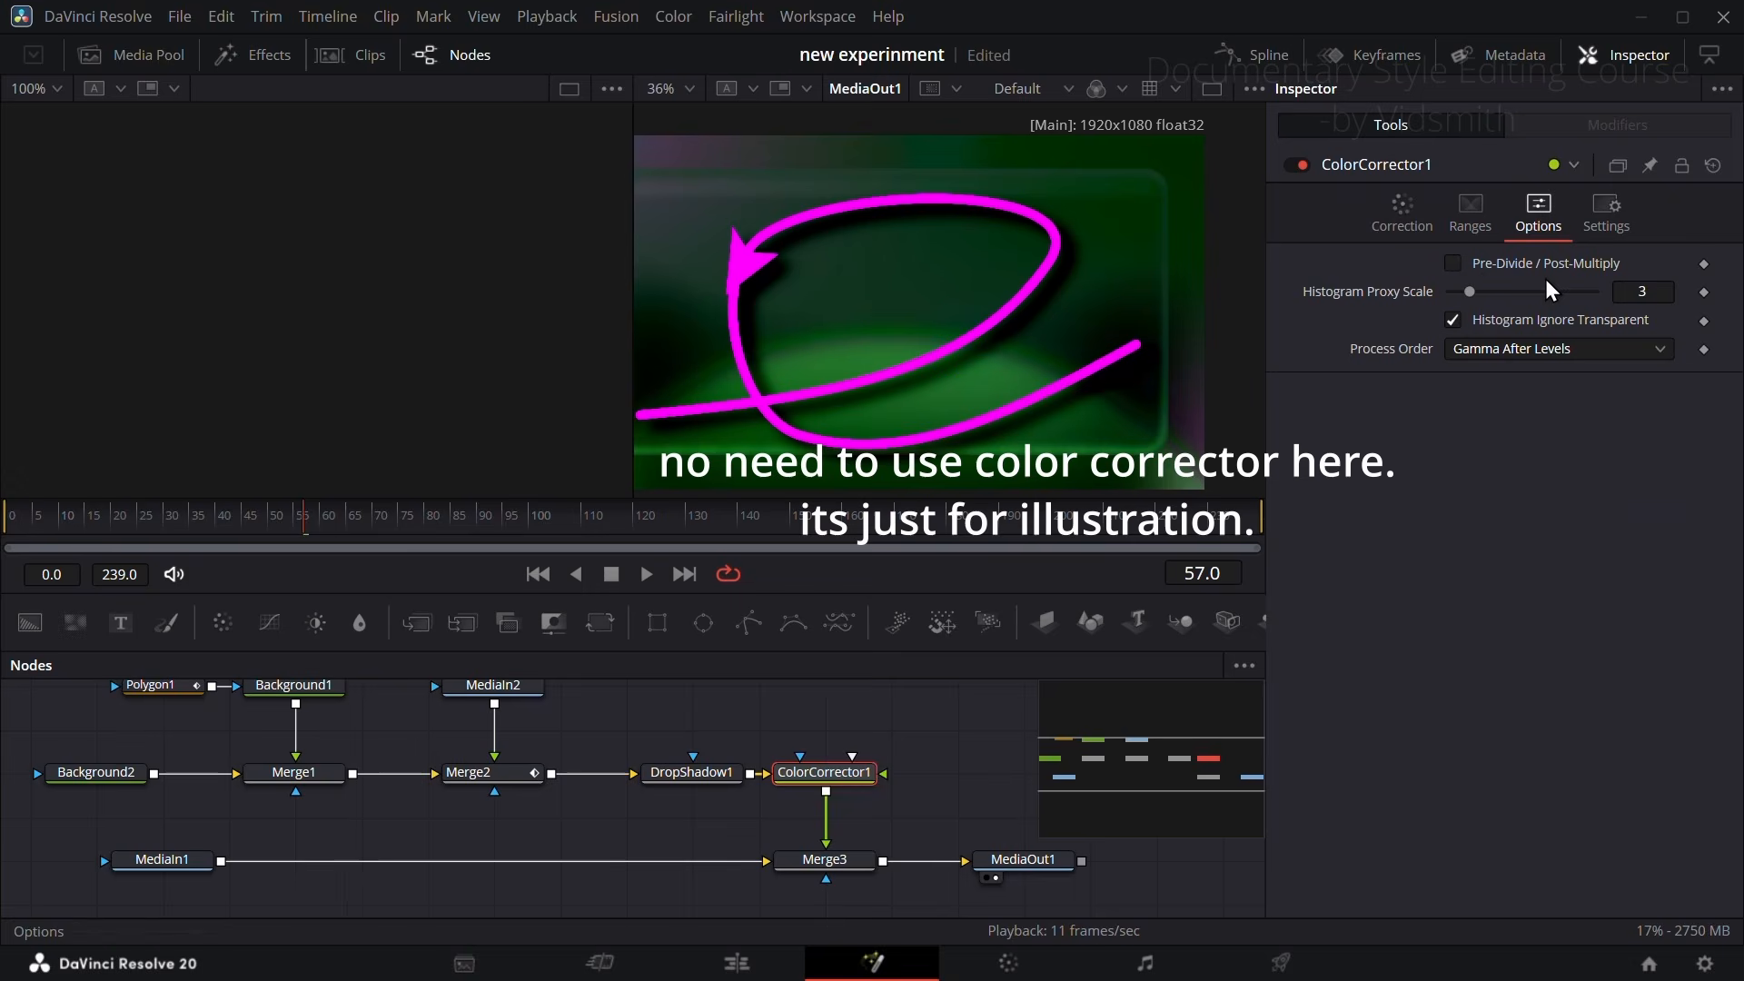
left_click(1453, 264)
left_click(1400, 225)
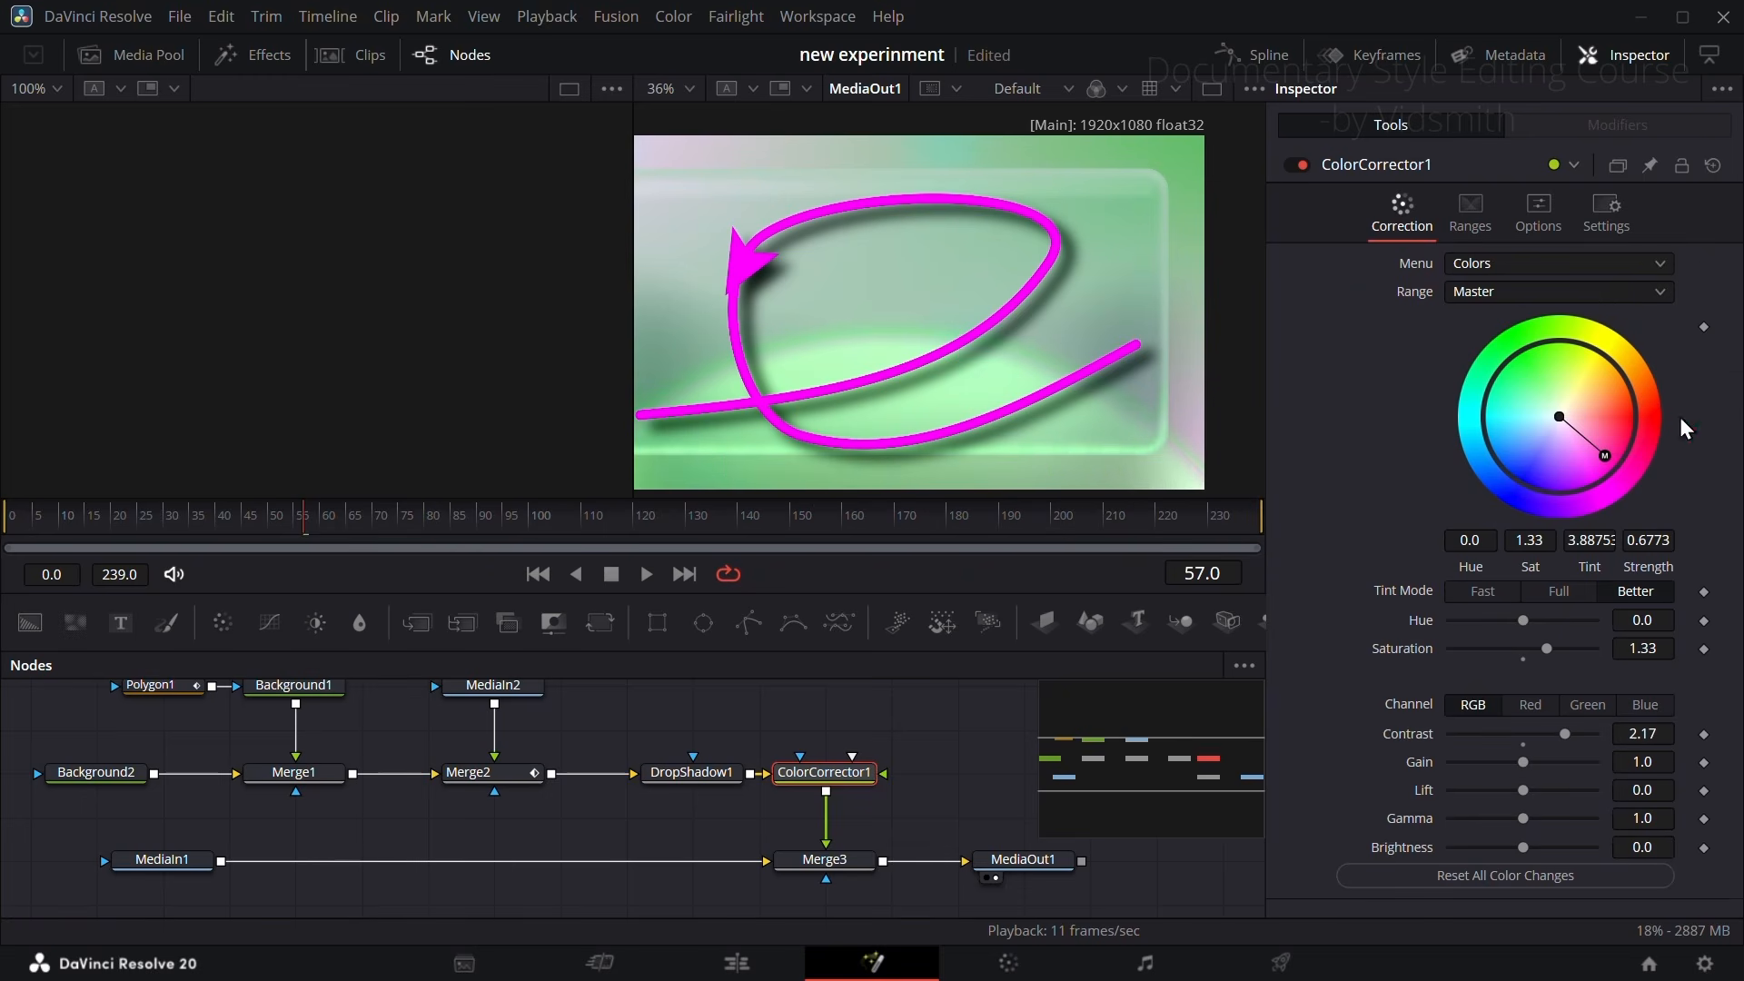
mouse_move(1613, 454)
left_mouse_down()
mouse_move(1577, 487)
mouse_move(1631, 467)
mouse_move(1627, 412)
mouse_move(1628, 454)
left_mouse_up()
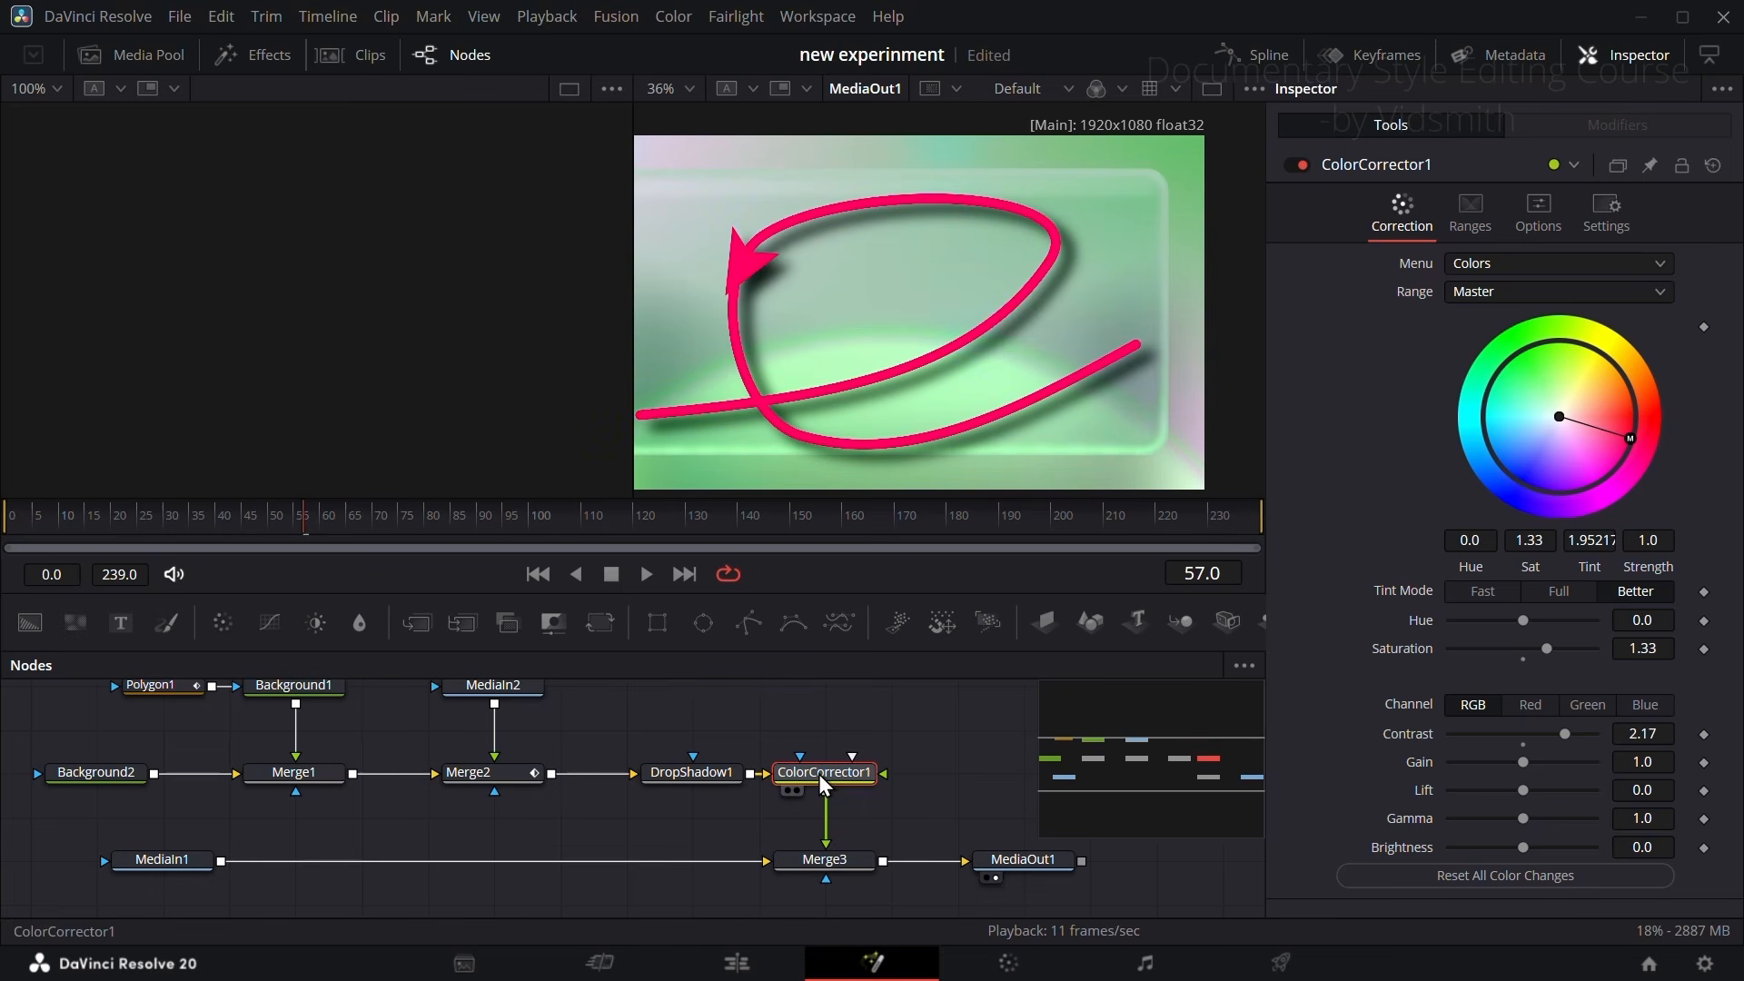
Step: Delete ColorCorrector1 and move the arrow's node group so that DropShadow1 sits directly above Merge3
key("Delete")
scroll(658, 767, "down", 2)
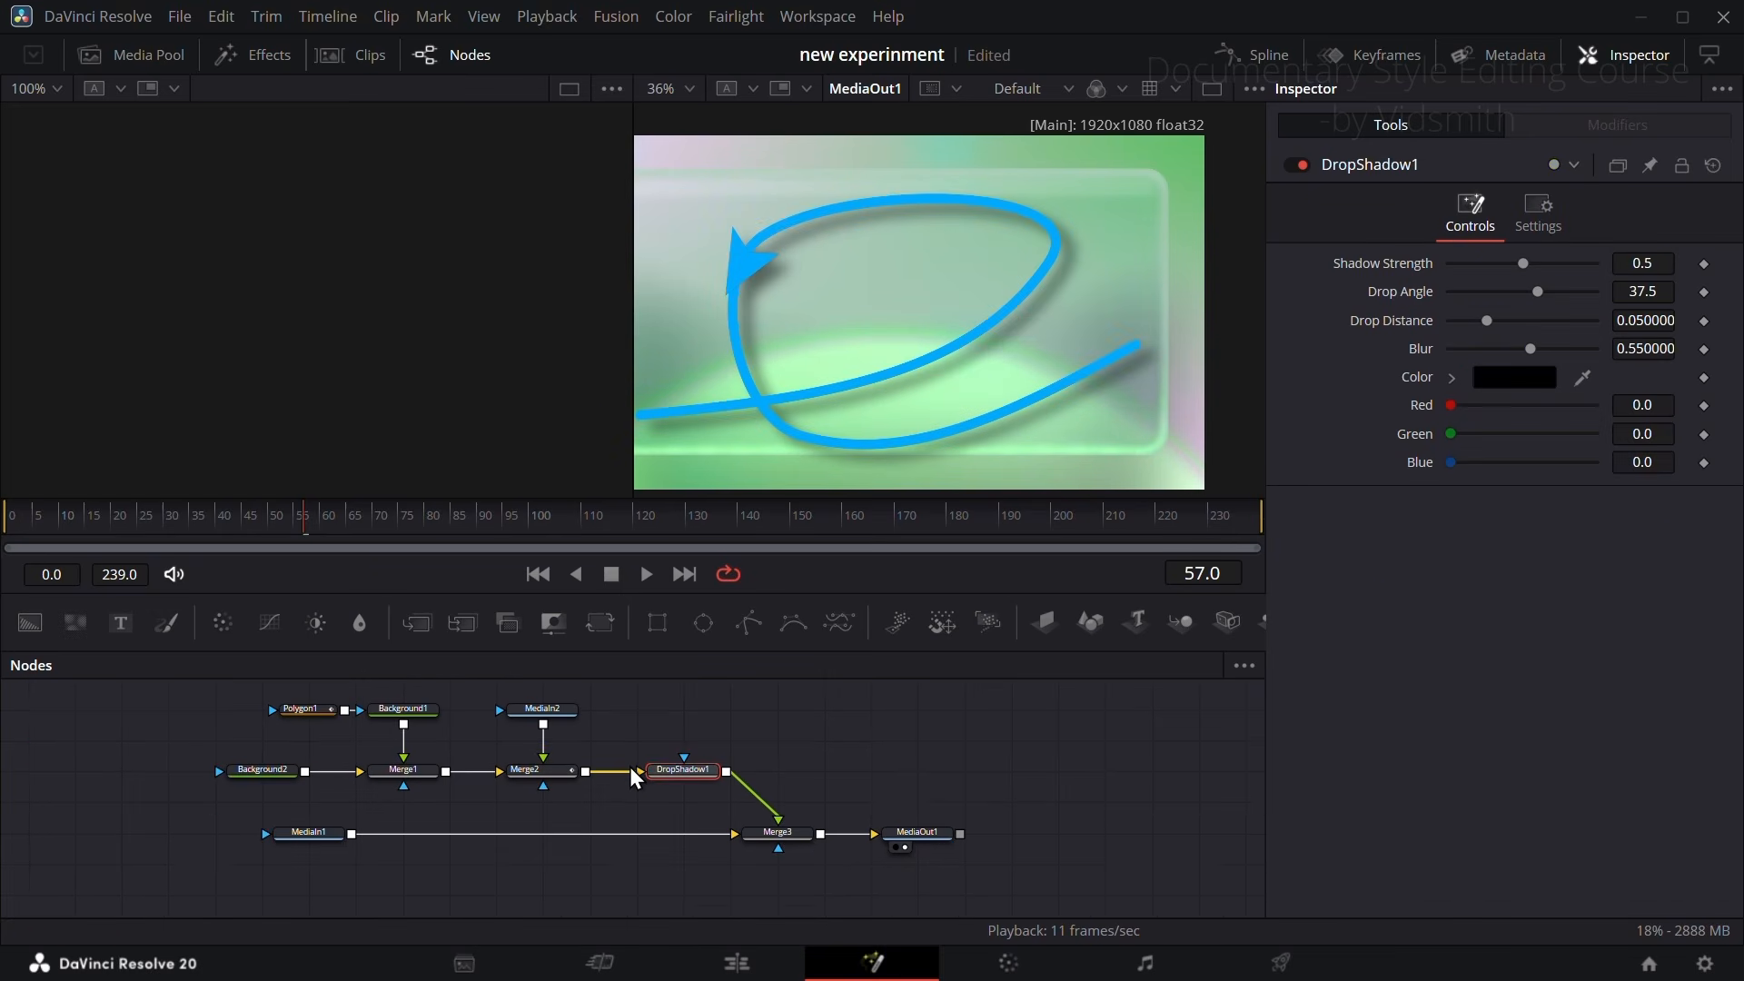
left_click_drag(200, 689, 778, 709)
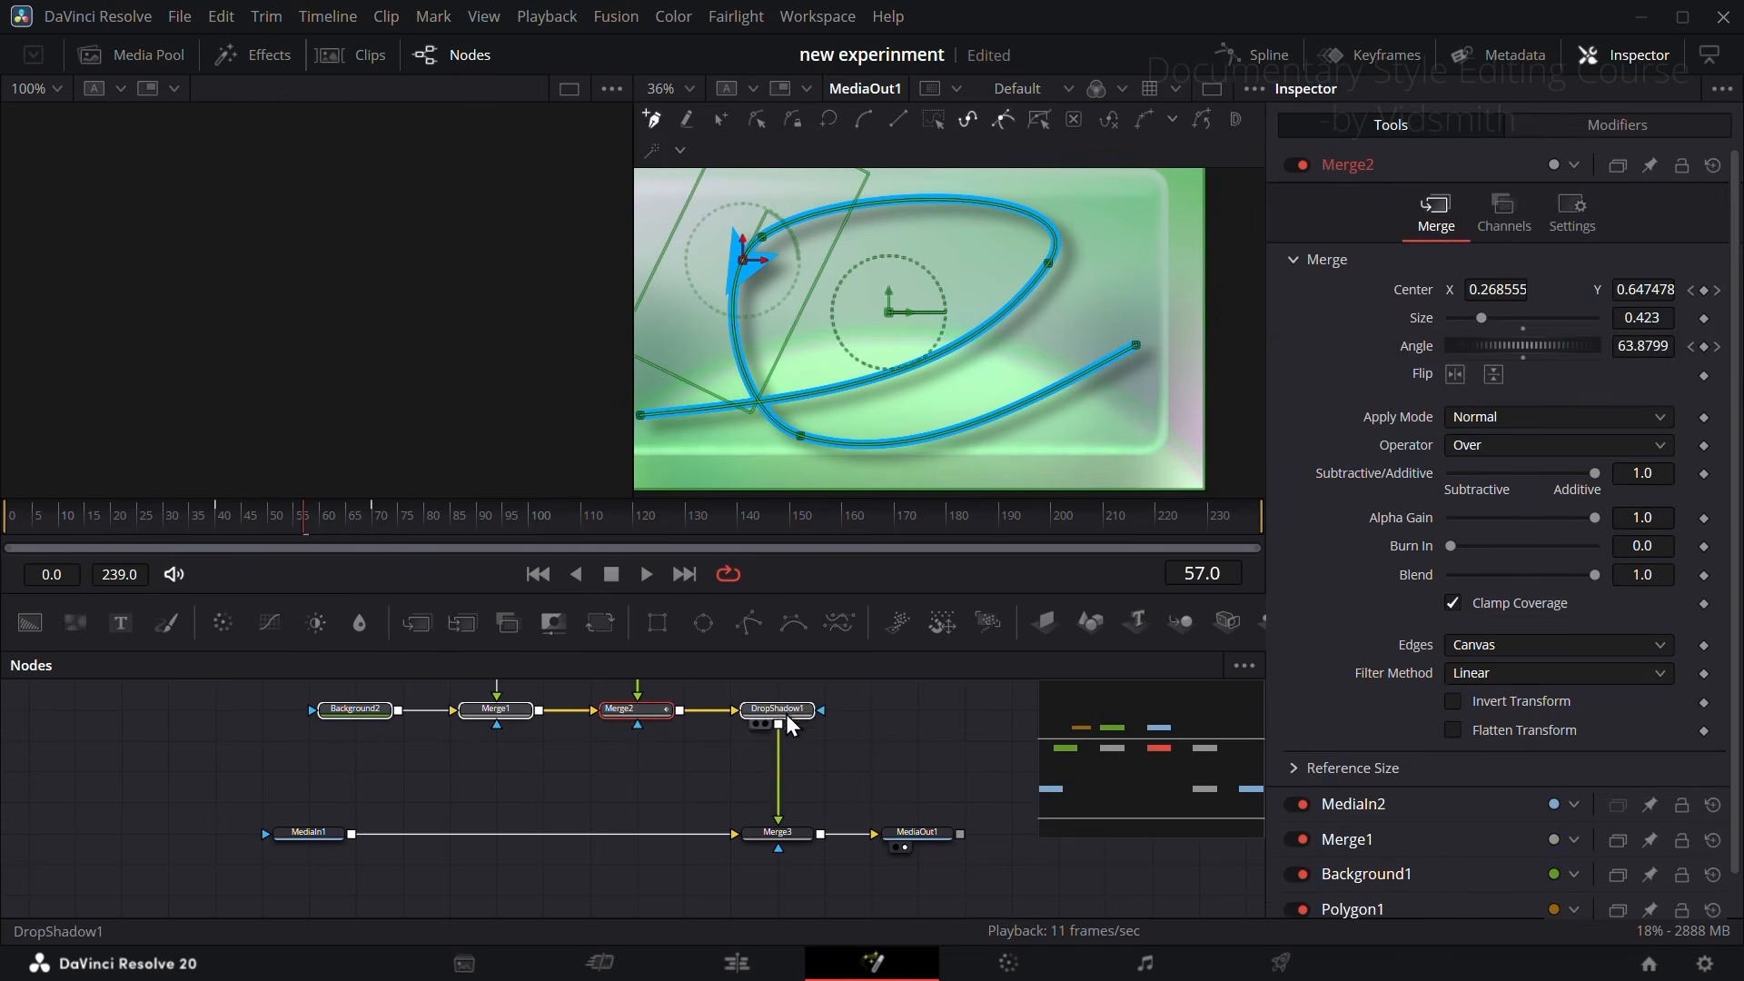
Step: Set DropShadow1's Shadow Strength to 0.591 and Drop Angle to 103.0, and go to frame 45
left_click_drag(1539, 292, 1567, 298)
left_click_drag(323, 519, 242, 521)
key("ctrl+f")
Step: Insert a Soft Glow node between DropShadow1 and Merge3 and set its Gain to 0.669
key("shift+space")
type("soft")
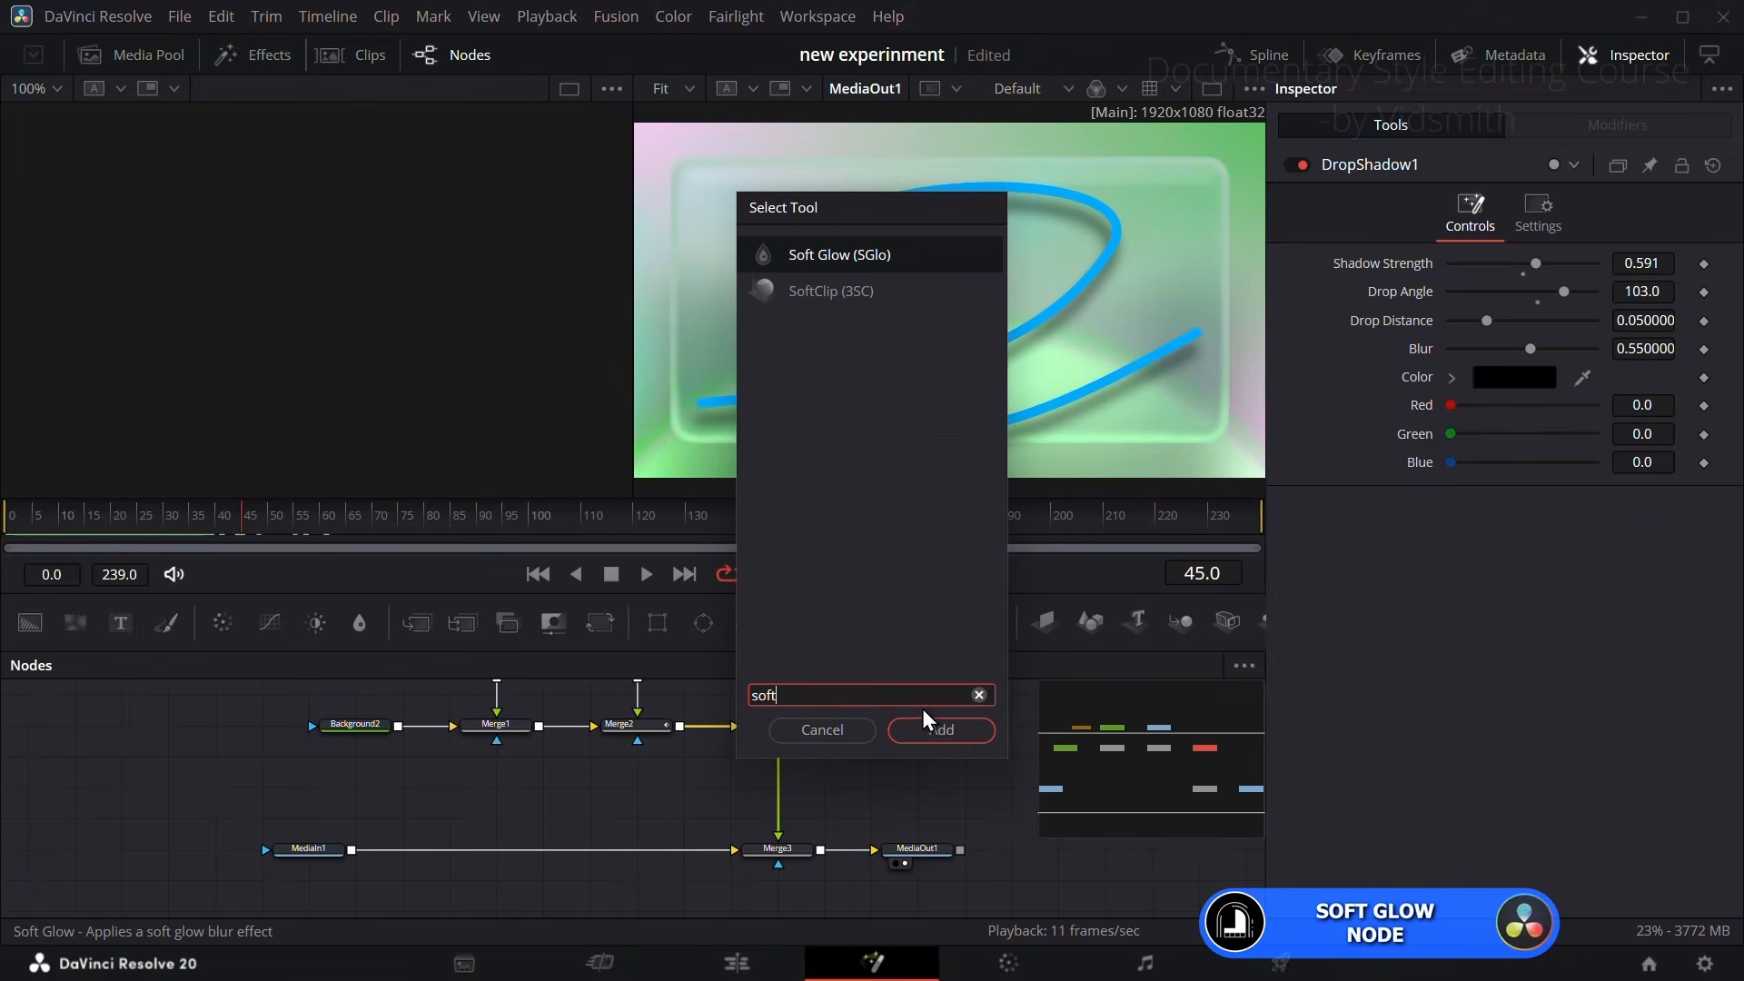
left_click(959, 734)
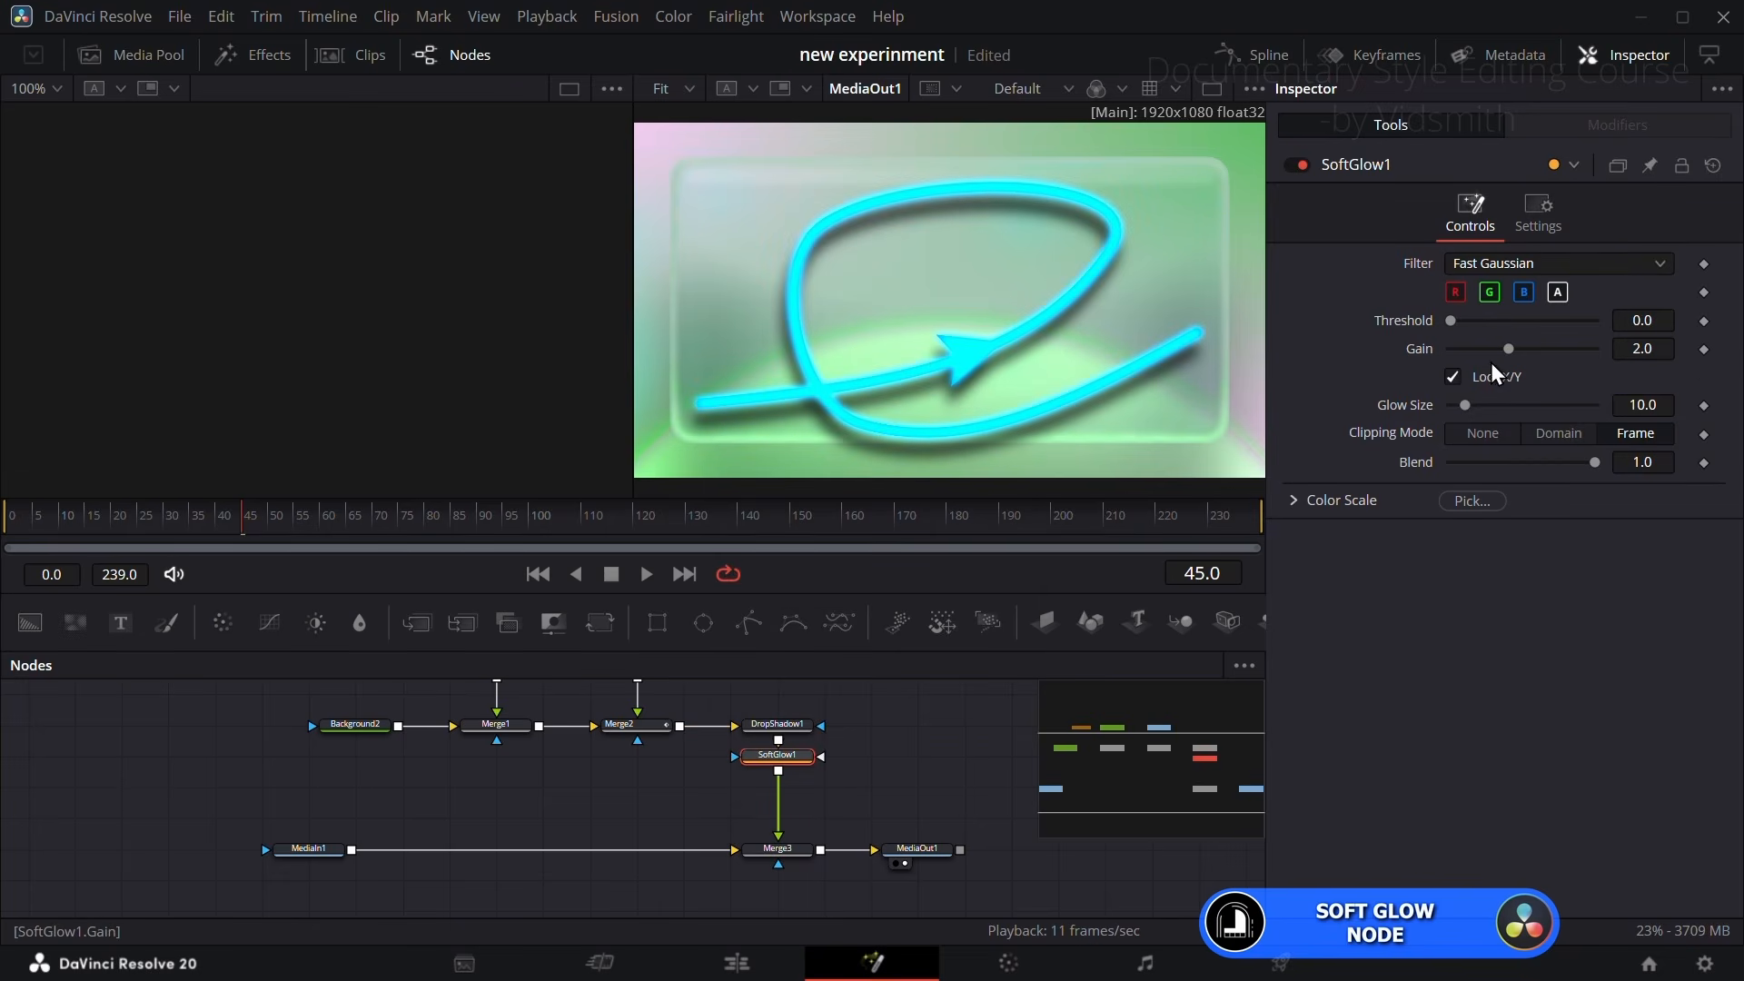
left_click_drag(1507, 349, 1474, 360)
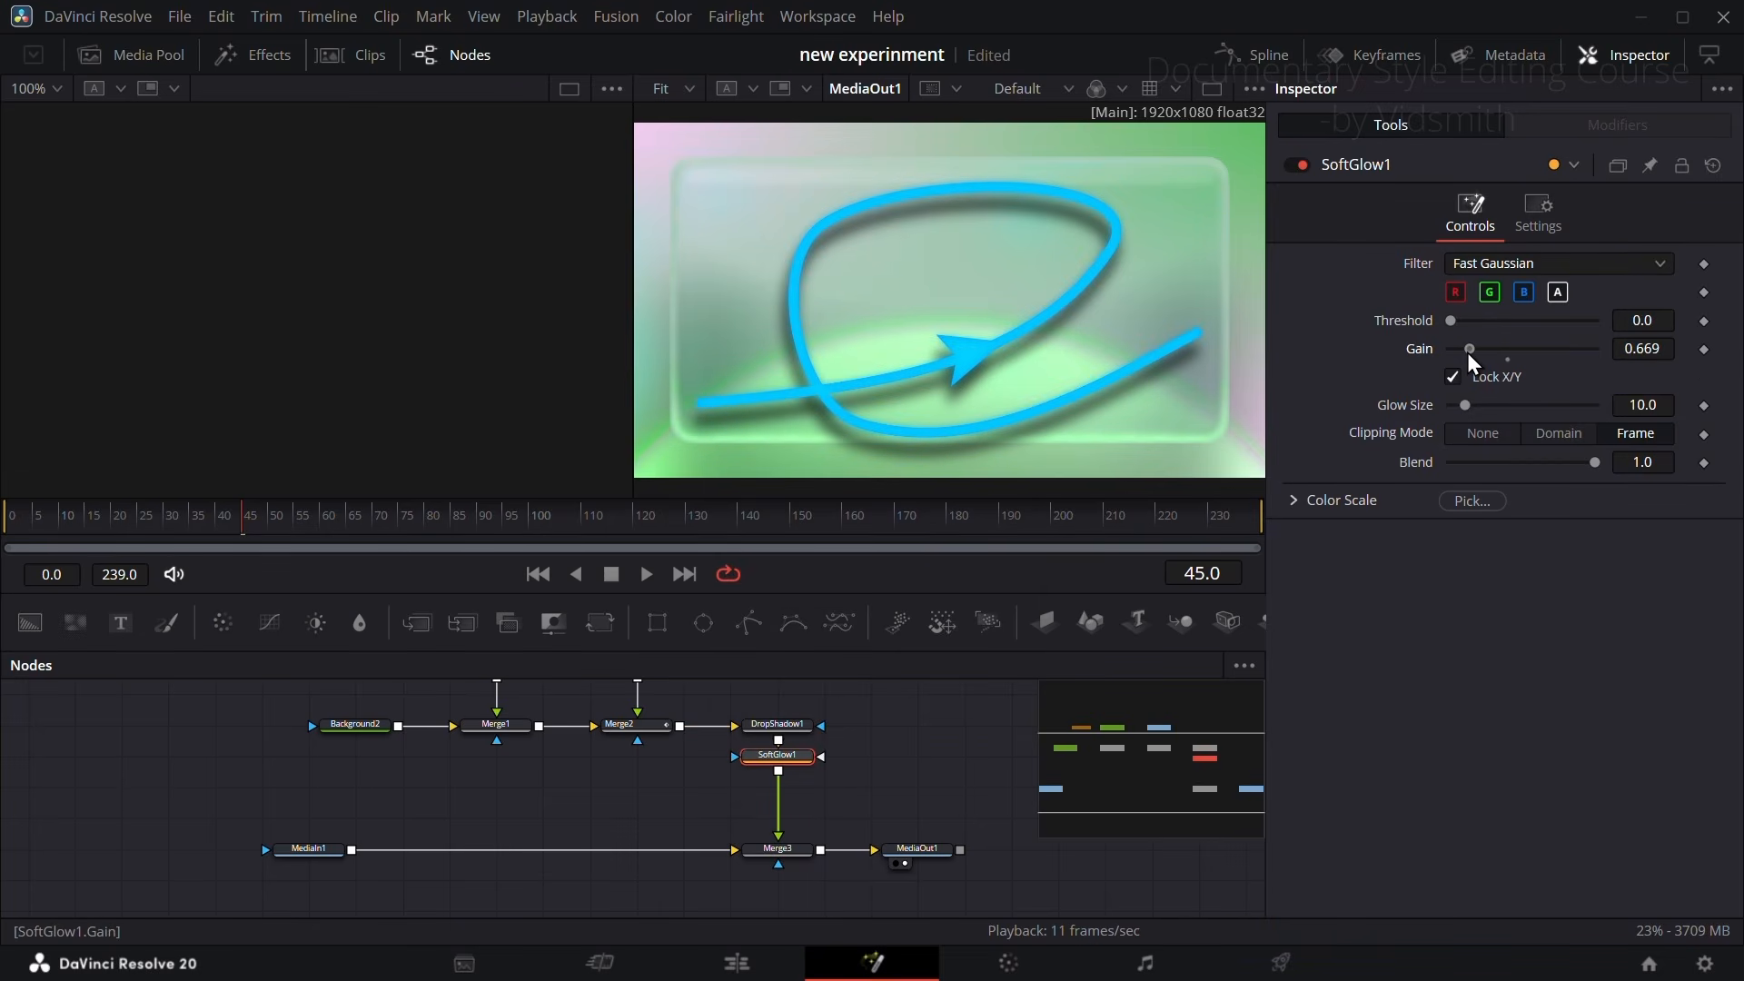
Step: Go to frame 70 and reduce Polygon1's Length to about 0.134
mouse_move(377, 543)
left_mouse_down()
mouse_move(406, 526)
mouse_move(378, 526)
left_mouse_up()
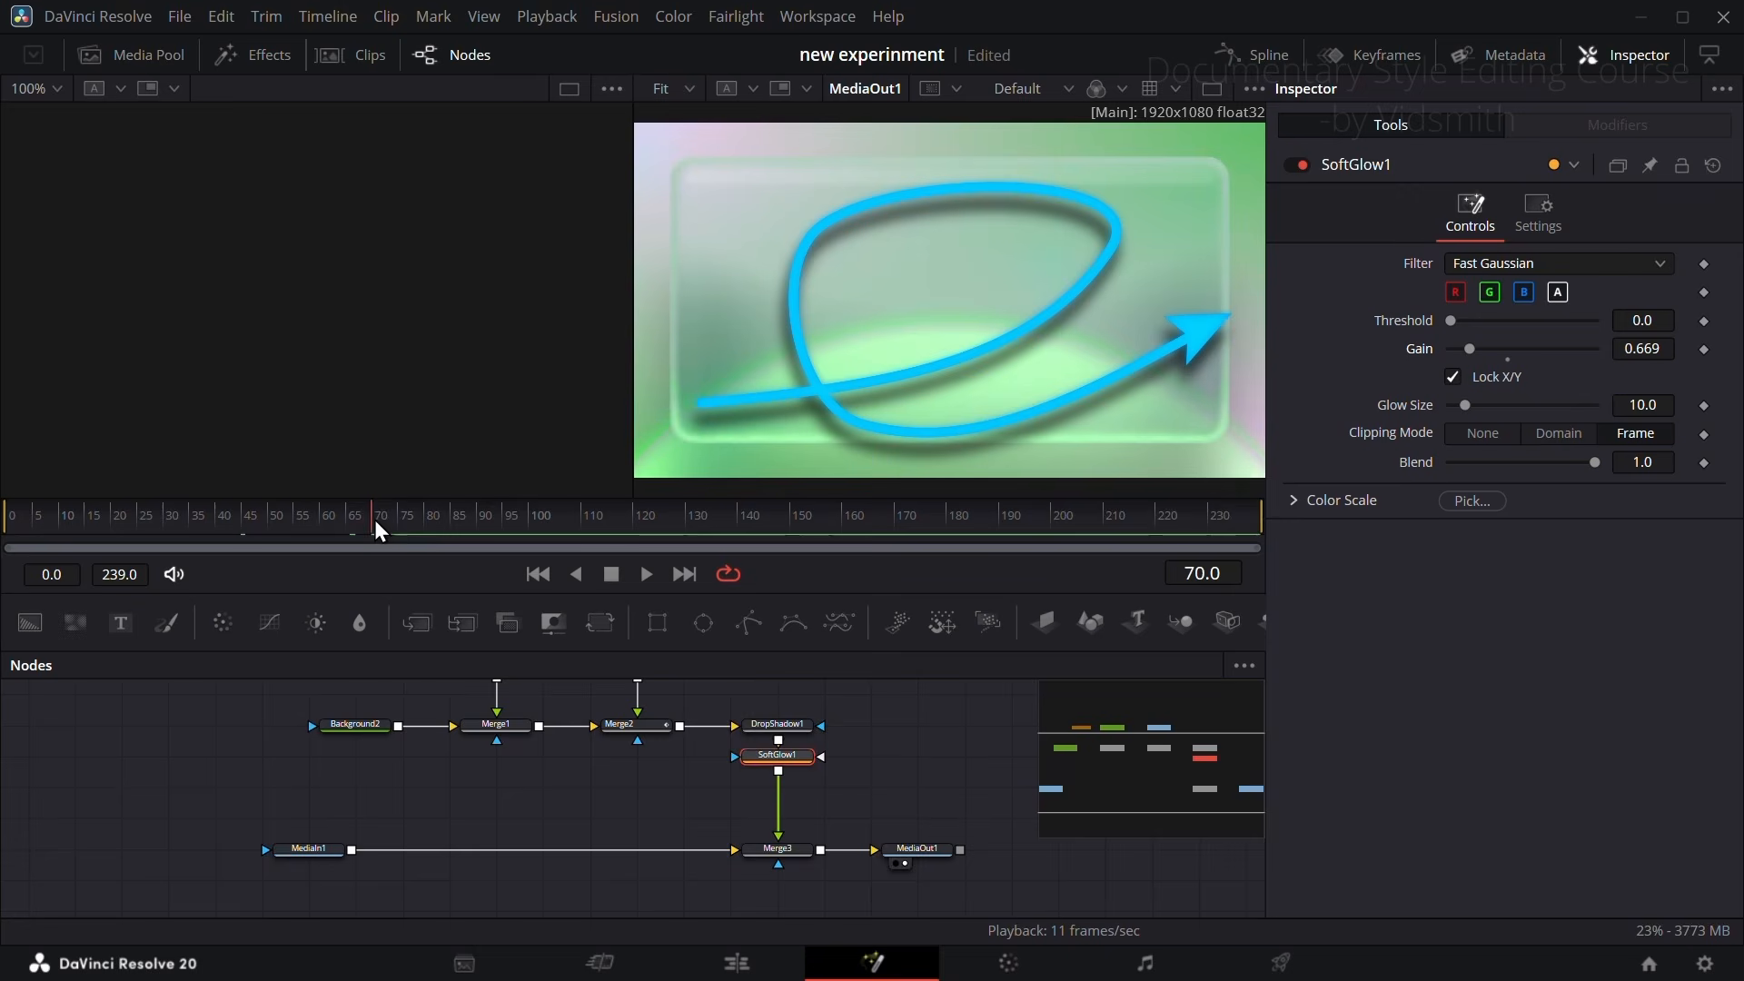
scroll(417, 740, "up", 2)
left_click(395, 731)
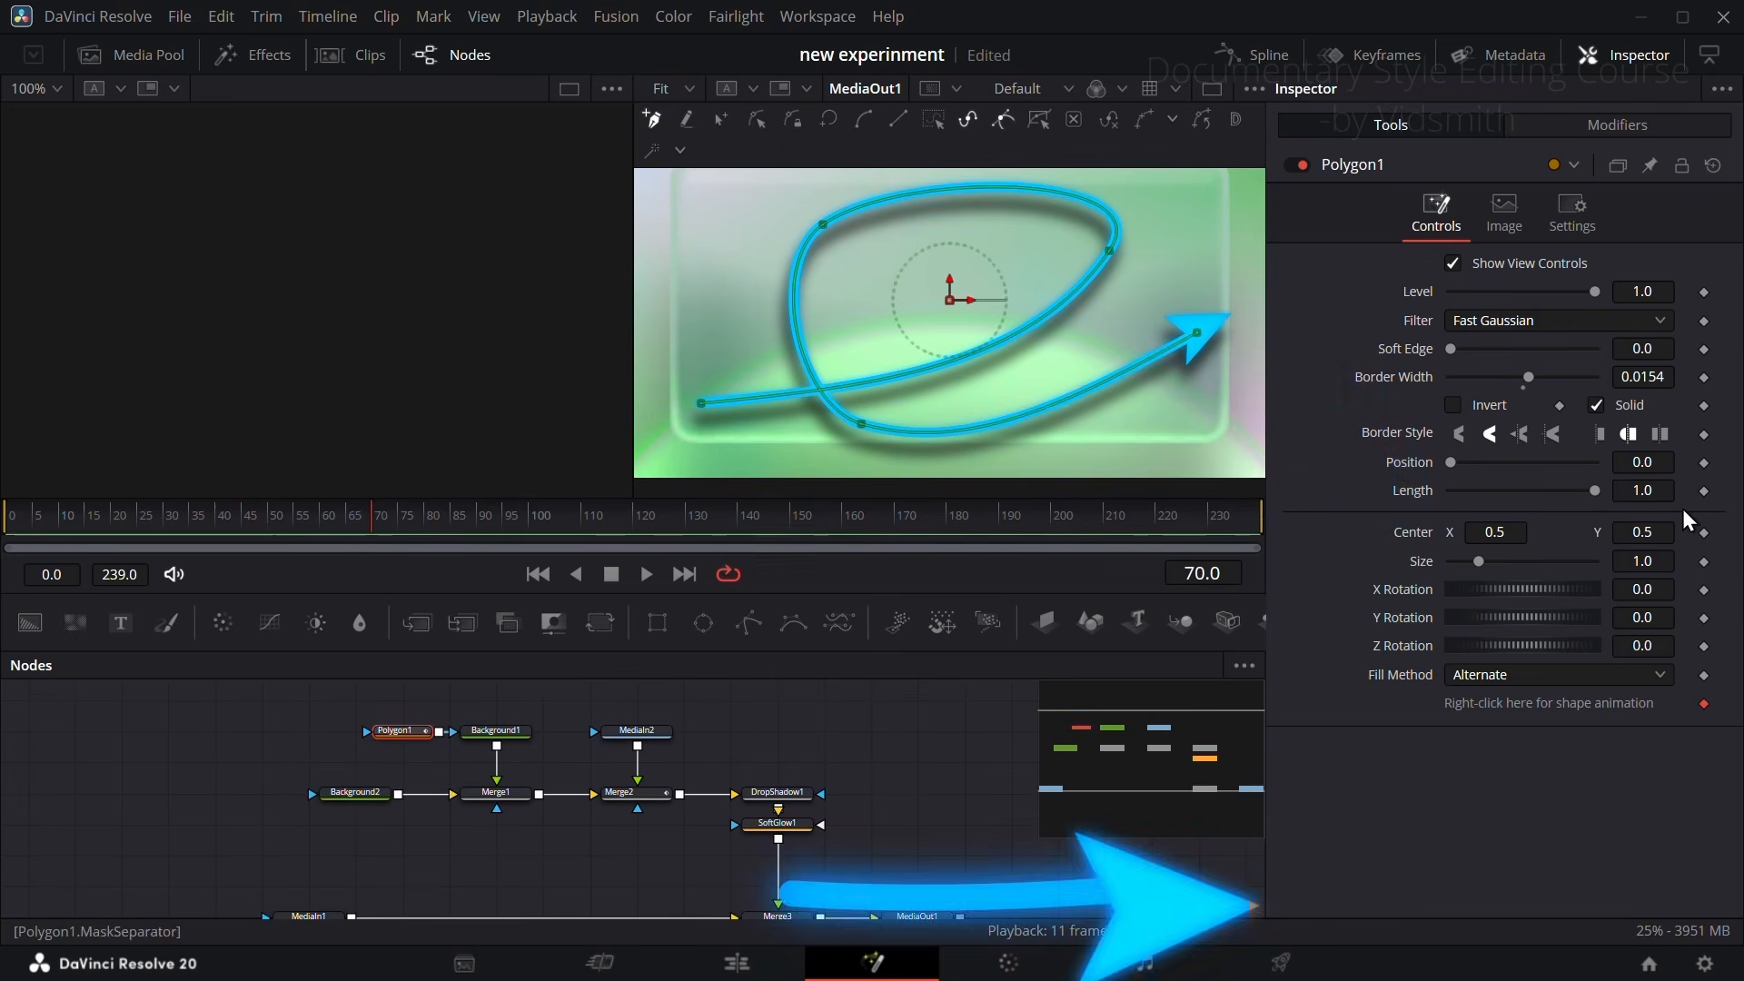
left_click_drag(1593, 498, 1481, 498)
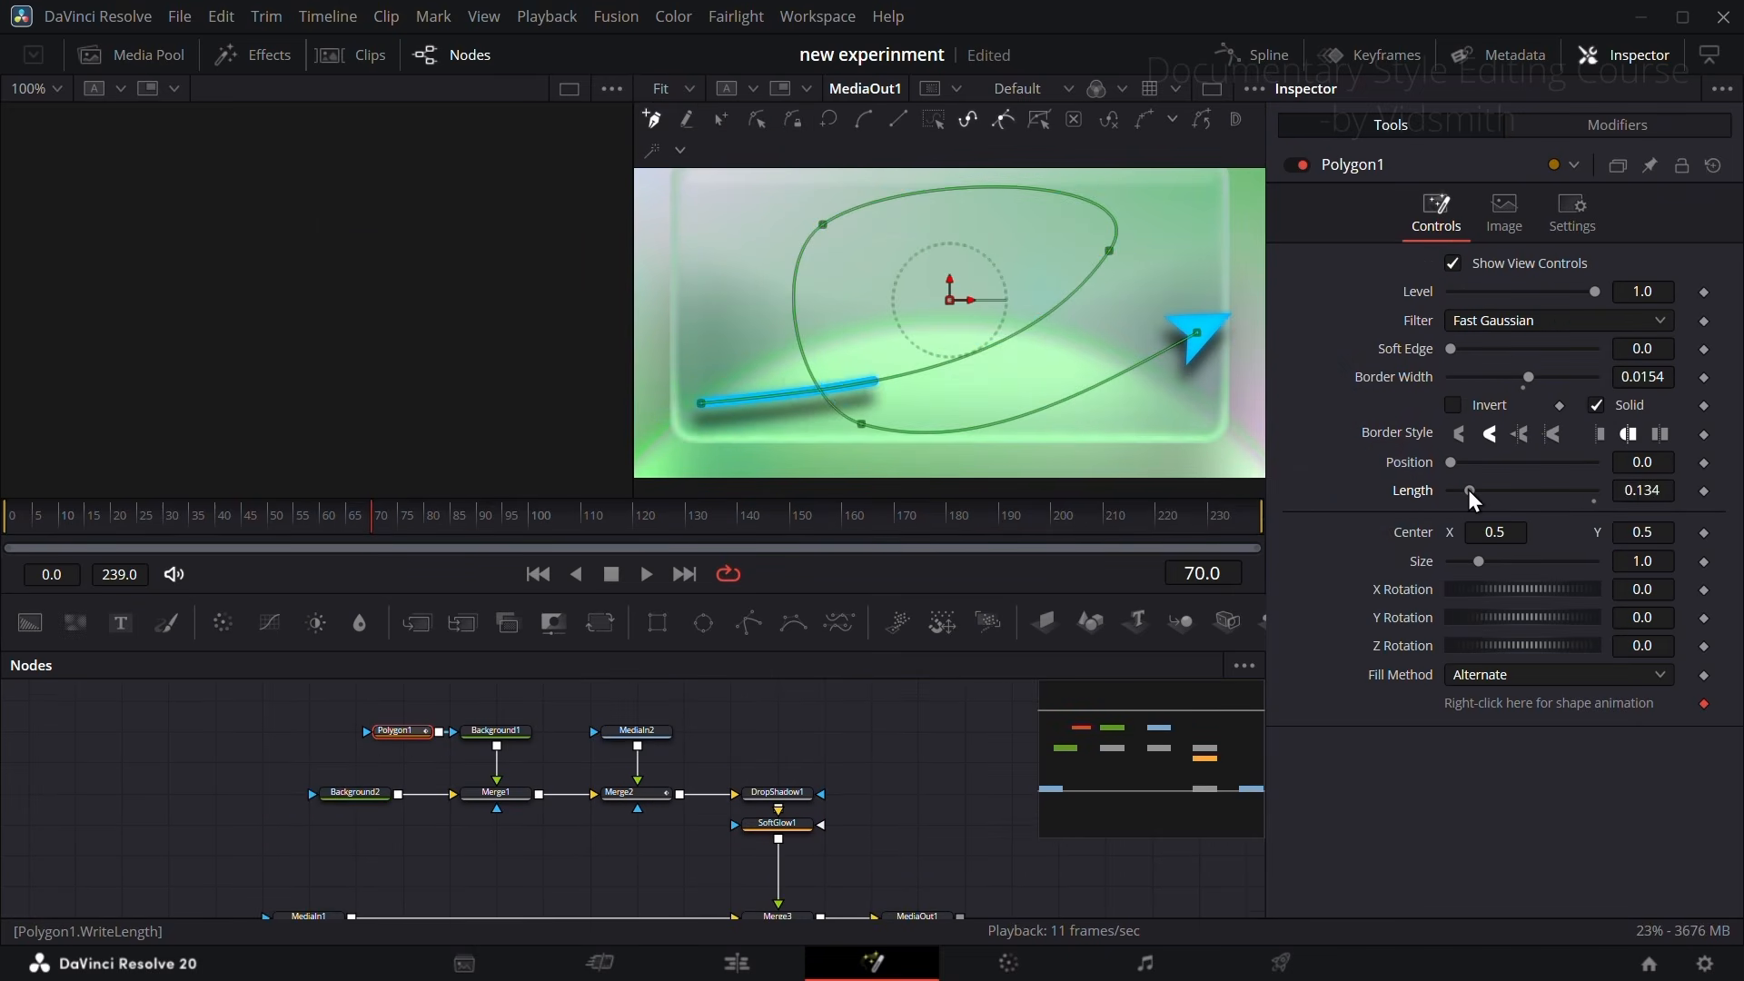
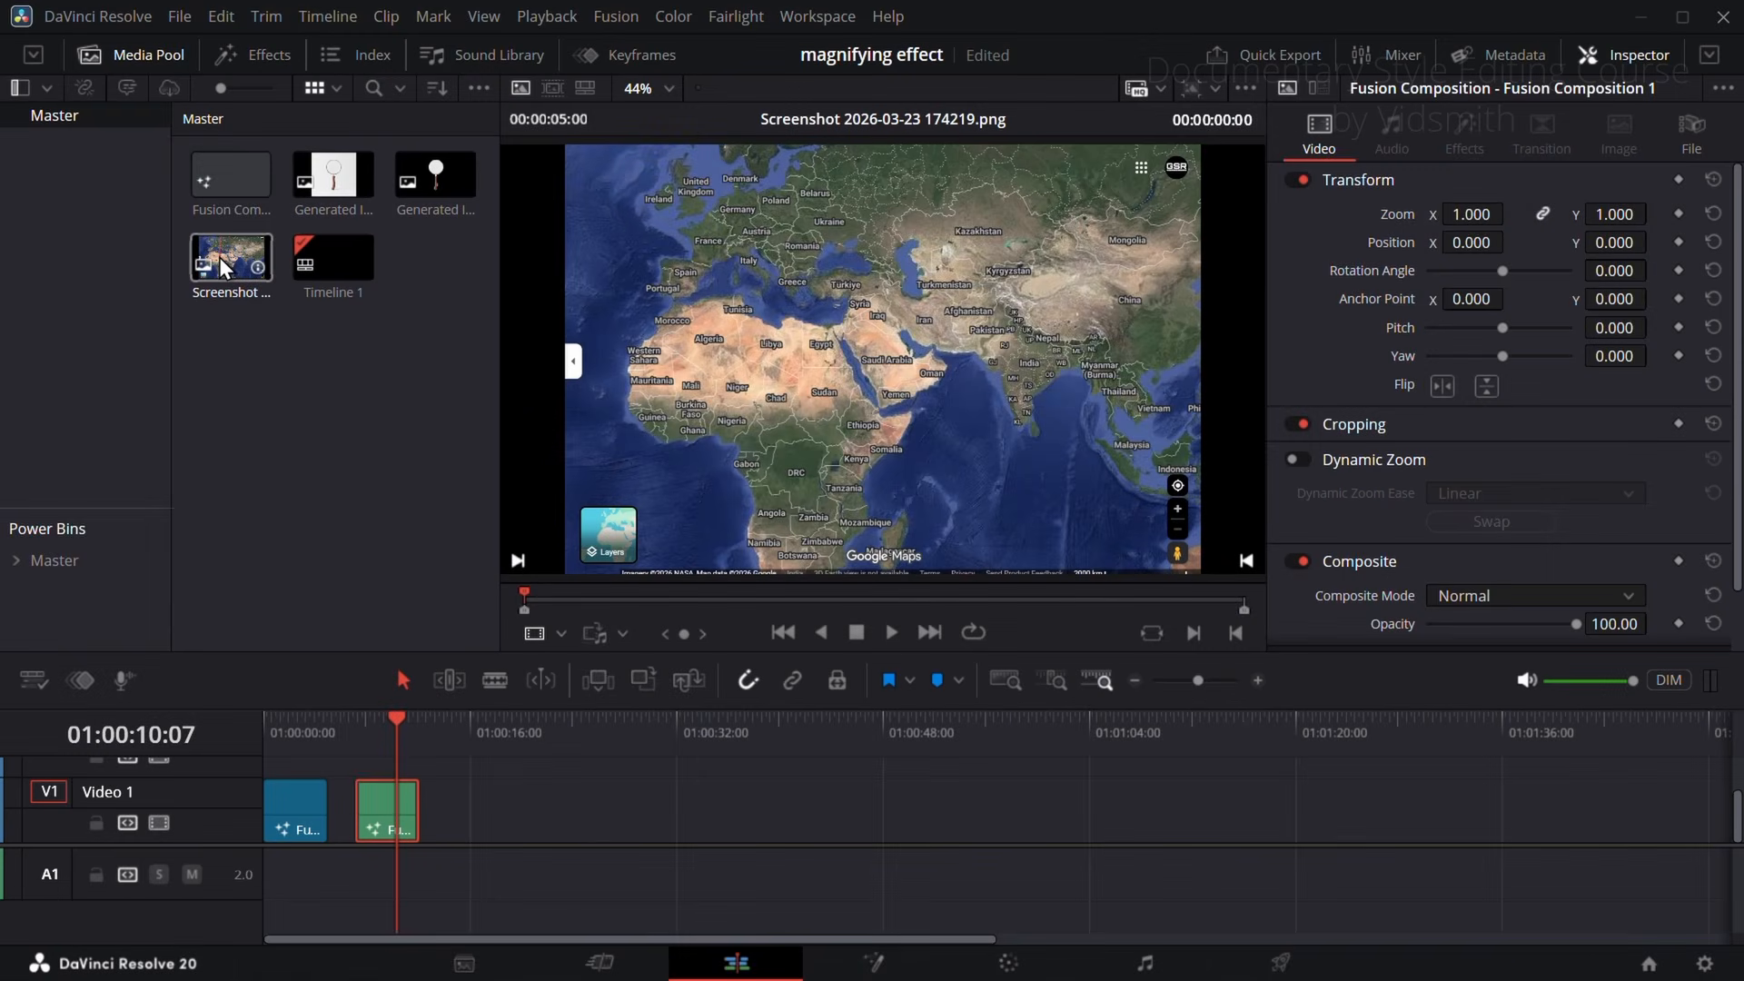
Step: Create a new Fusion composition clip with a duration of 00:00:05:00 and place it on Video 1 after the existing clips
left_click(338, 180)
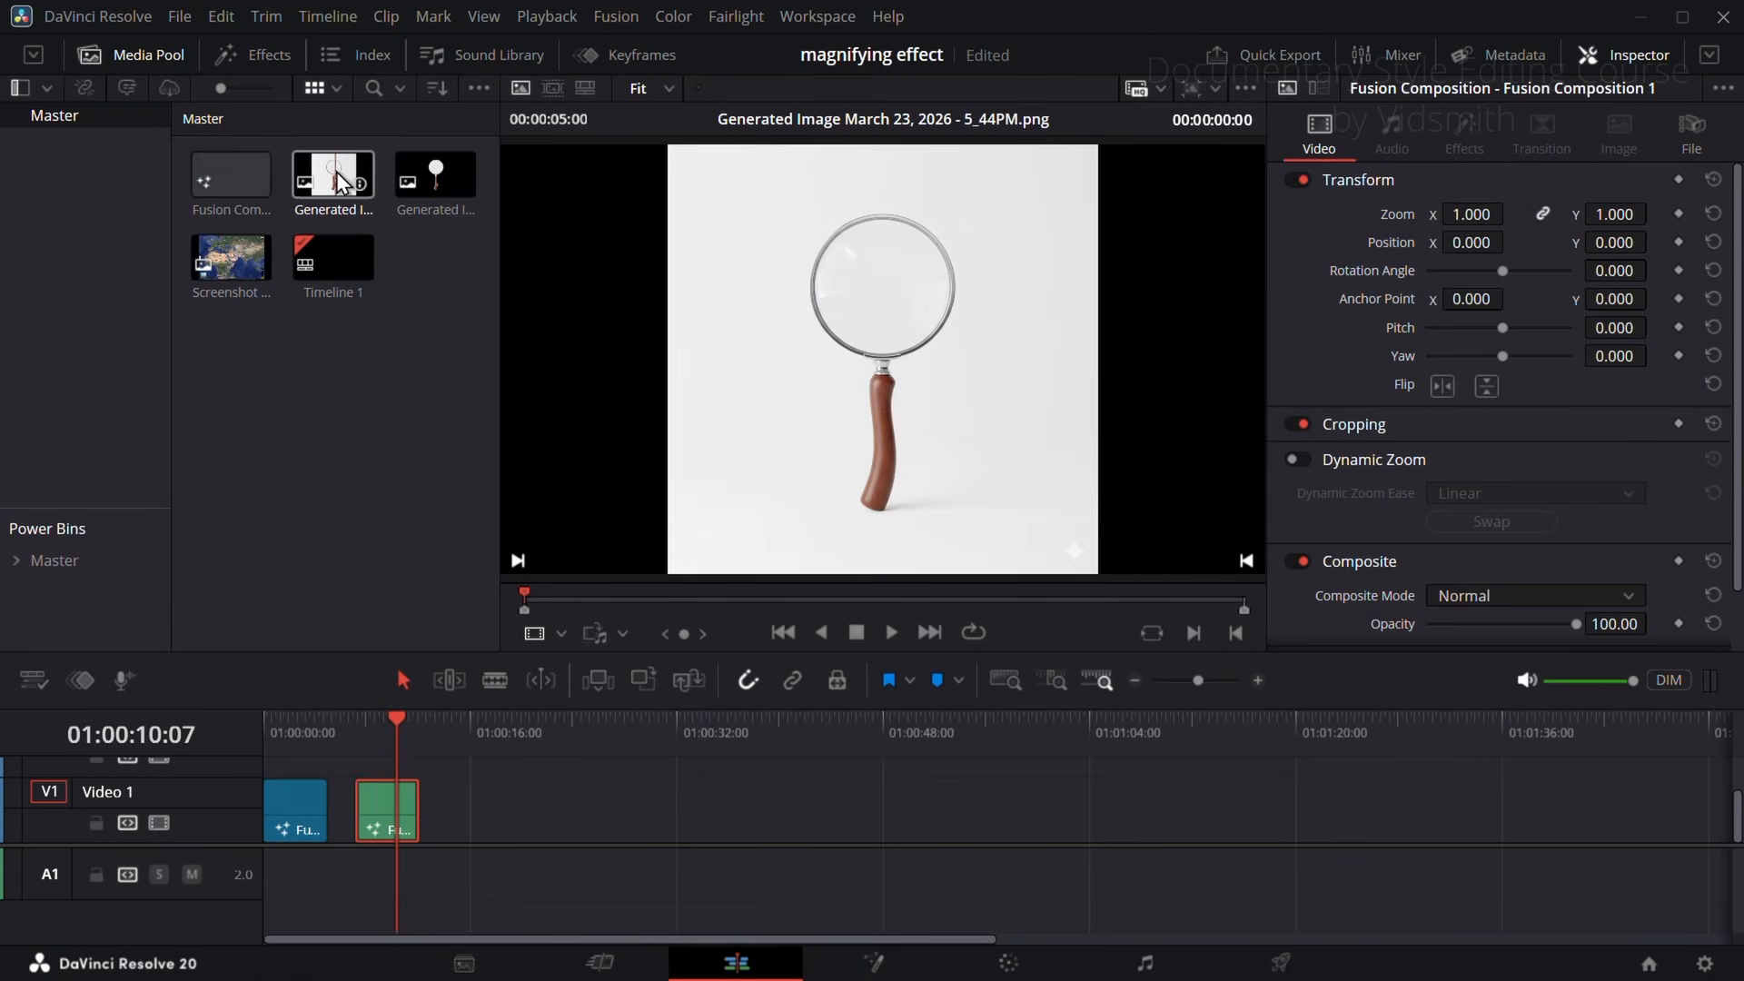
left_click(435, 173)
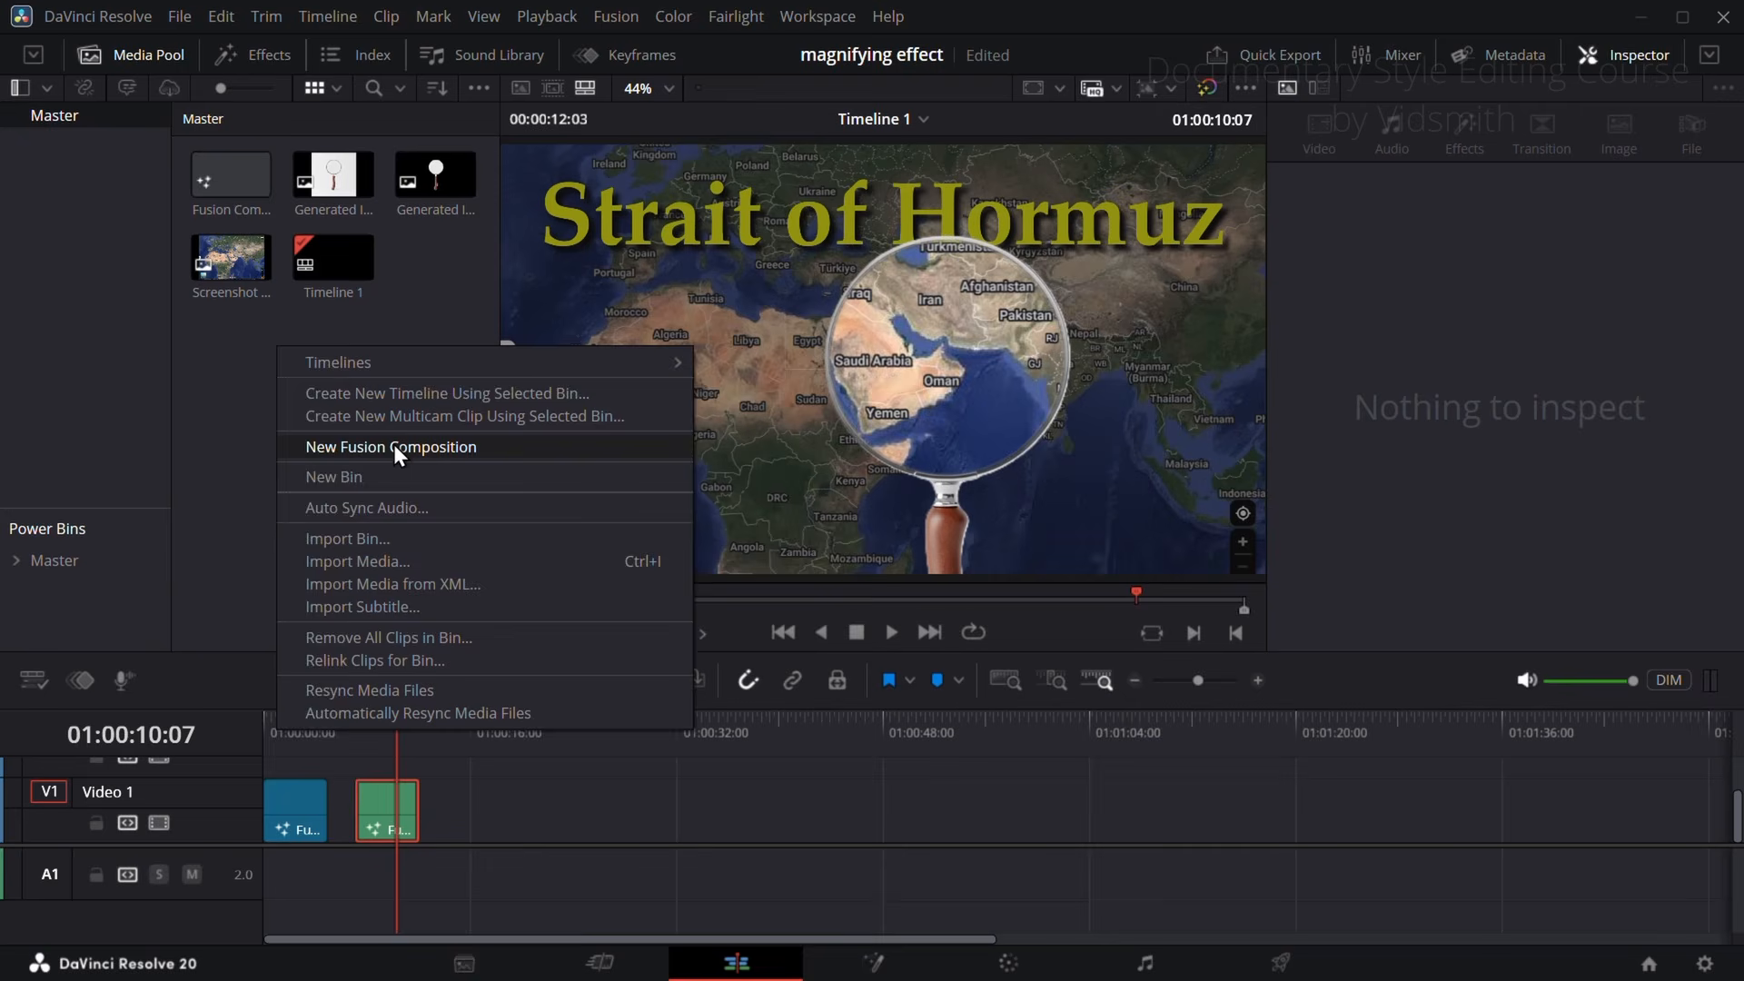
left_click(394, 444)
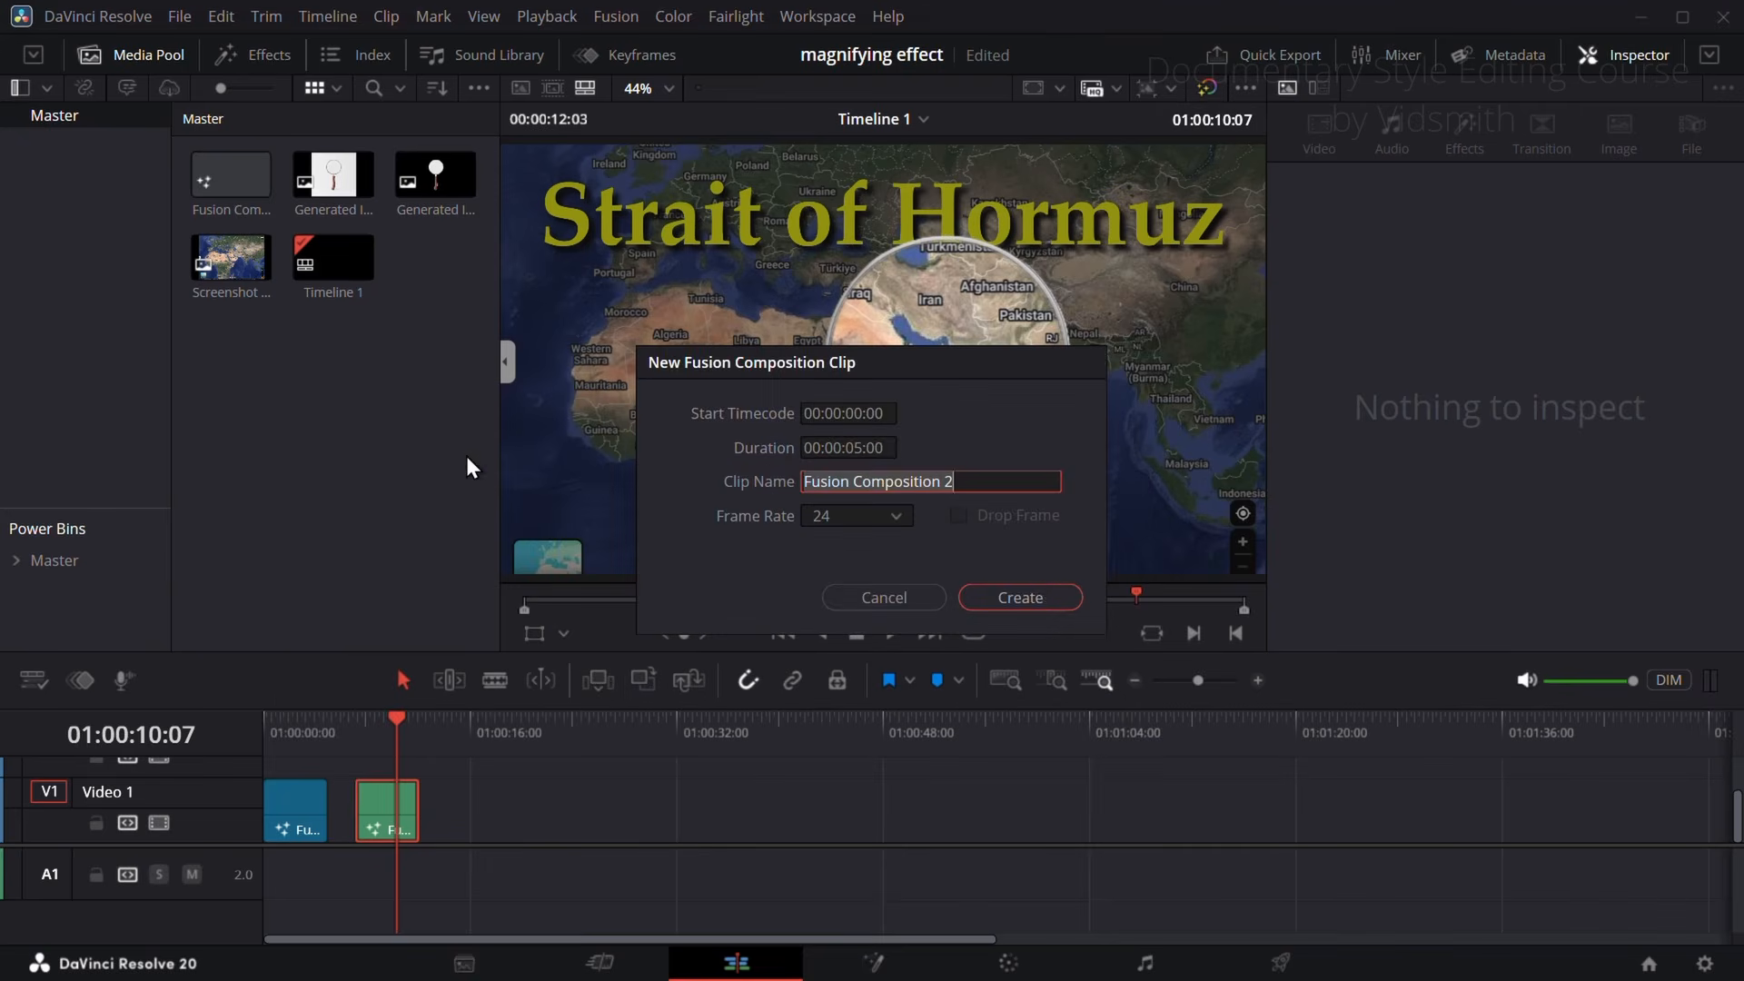
left_click(1020, 597)
left_click_drag(245, 191, 445, 812)
Step: Go to 01:00:16:00 on the timeline and open the new composition clip in the Fusion page
left_click(468, 734)
left_click(146, 63)
right_click(471, 814)
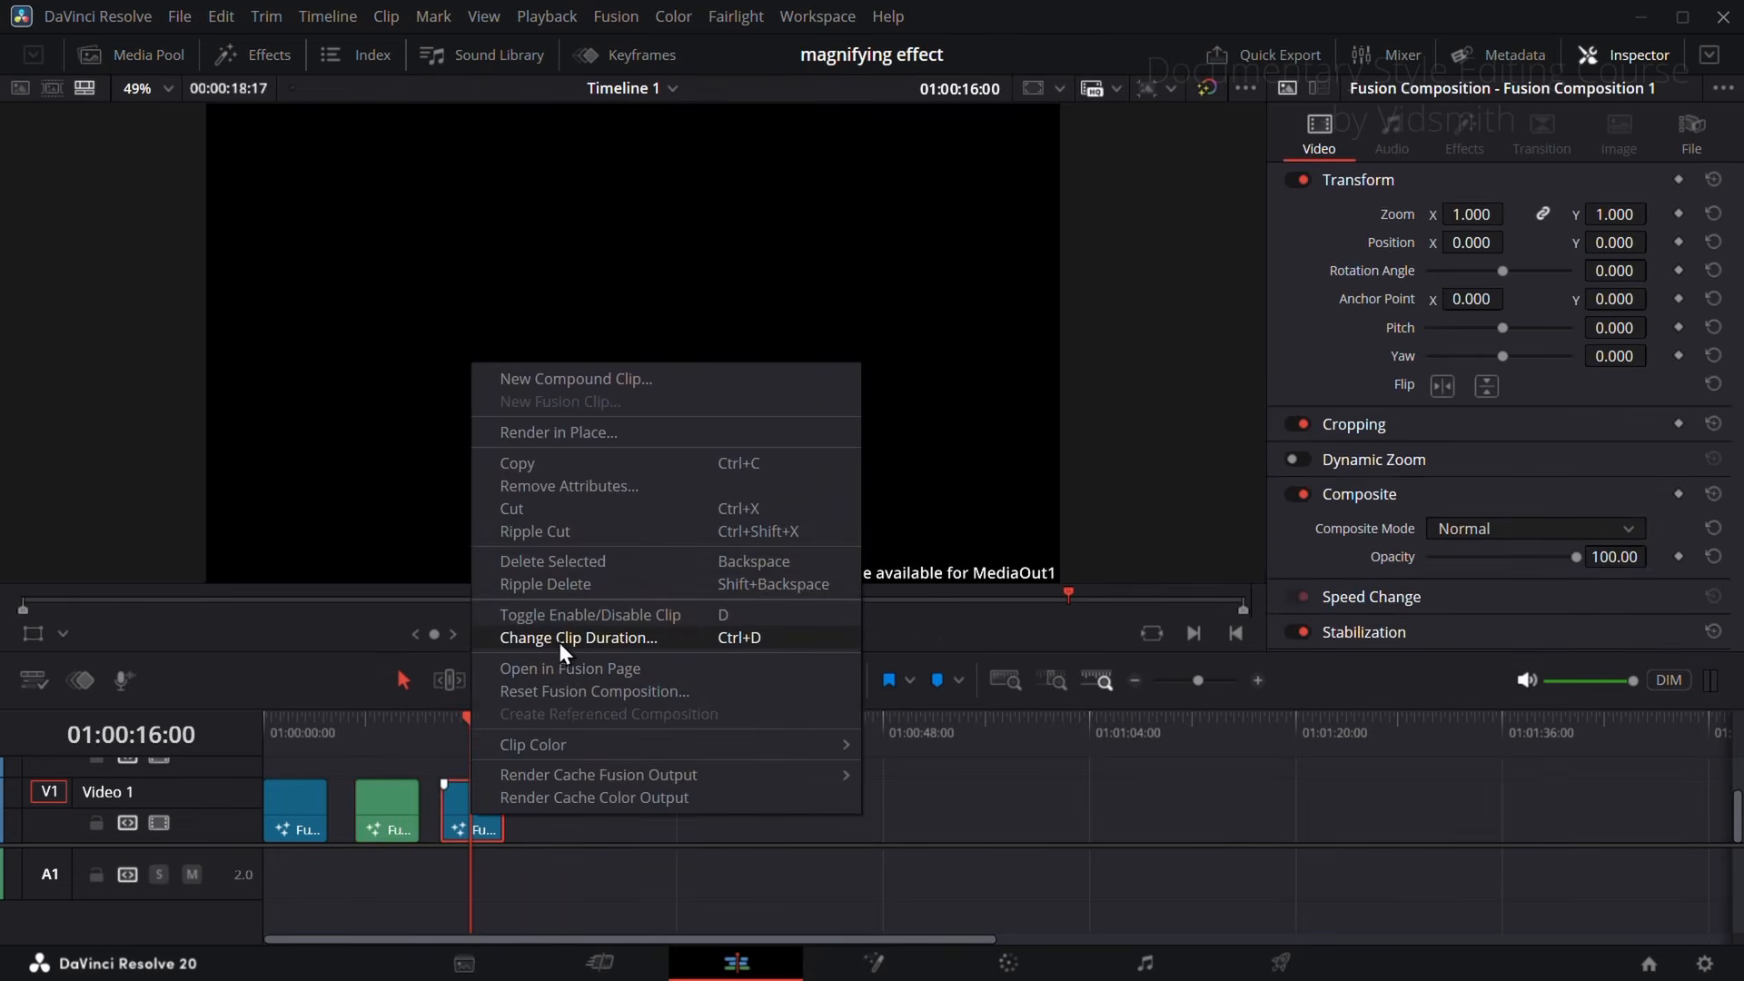
left_click(560, 672)
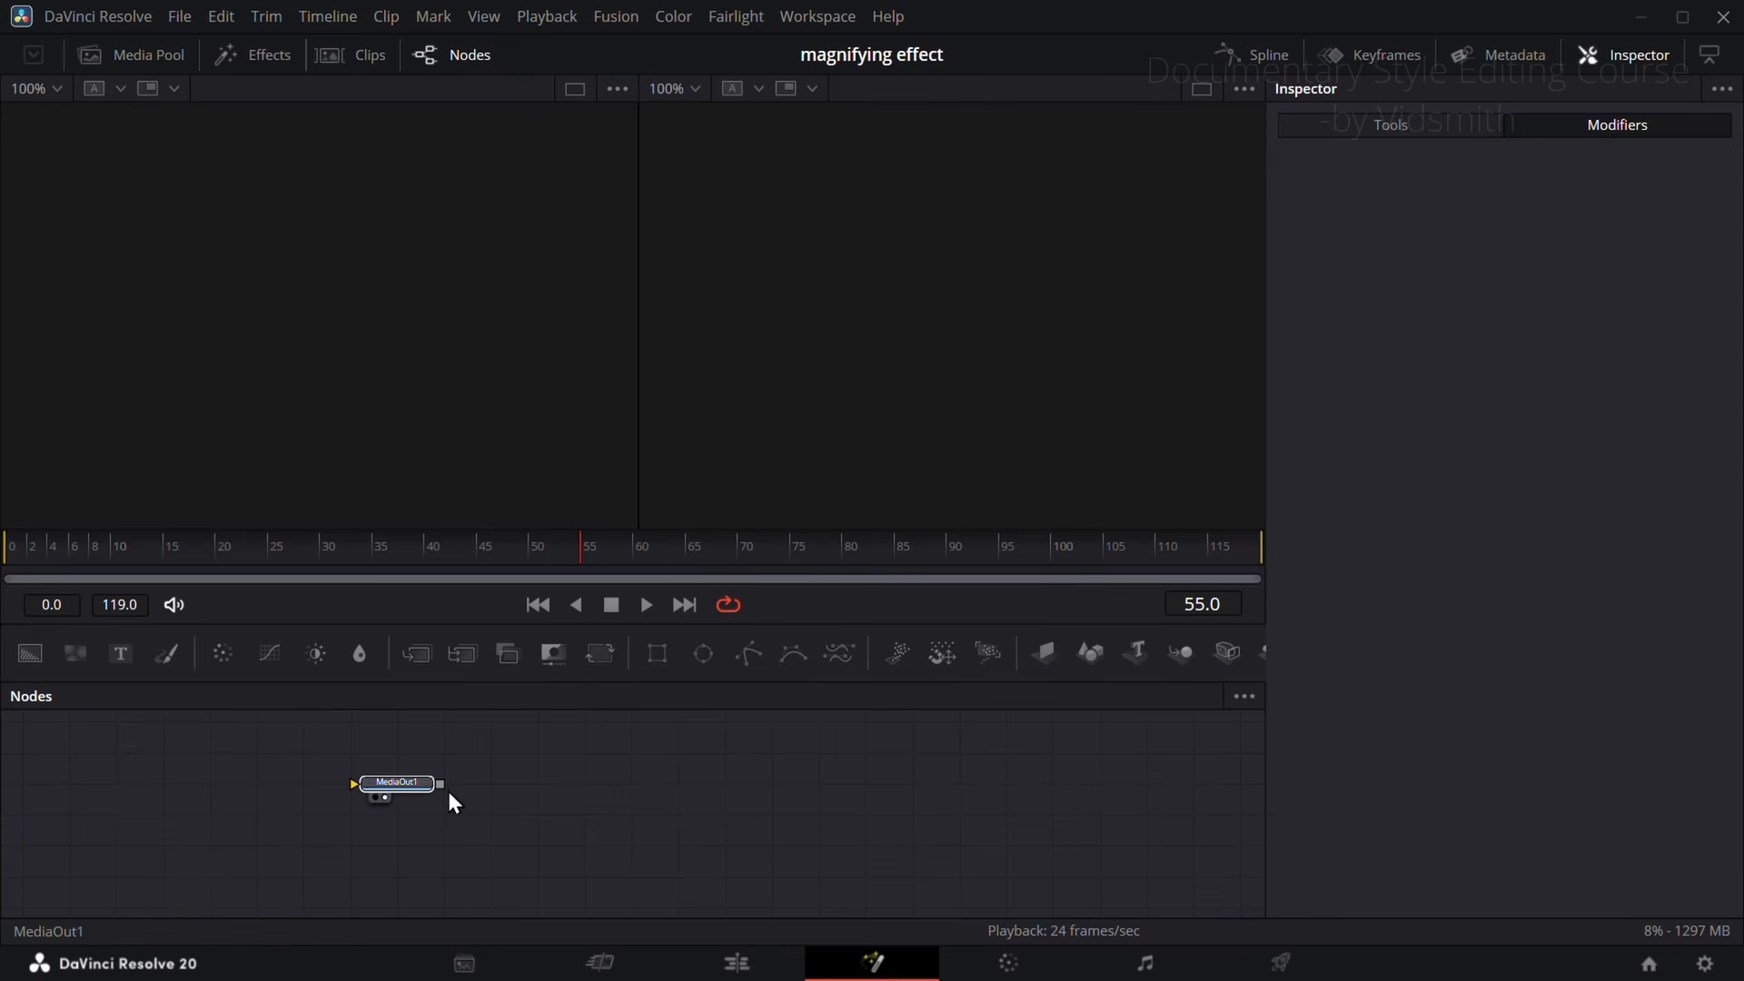
Step: Connect a Background node to MediaOut1 and merge the map image Screenshot 2026-03-23 174219.png over it
left_click(821, 815)
left_click_drag(39, 660, 815, 821)
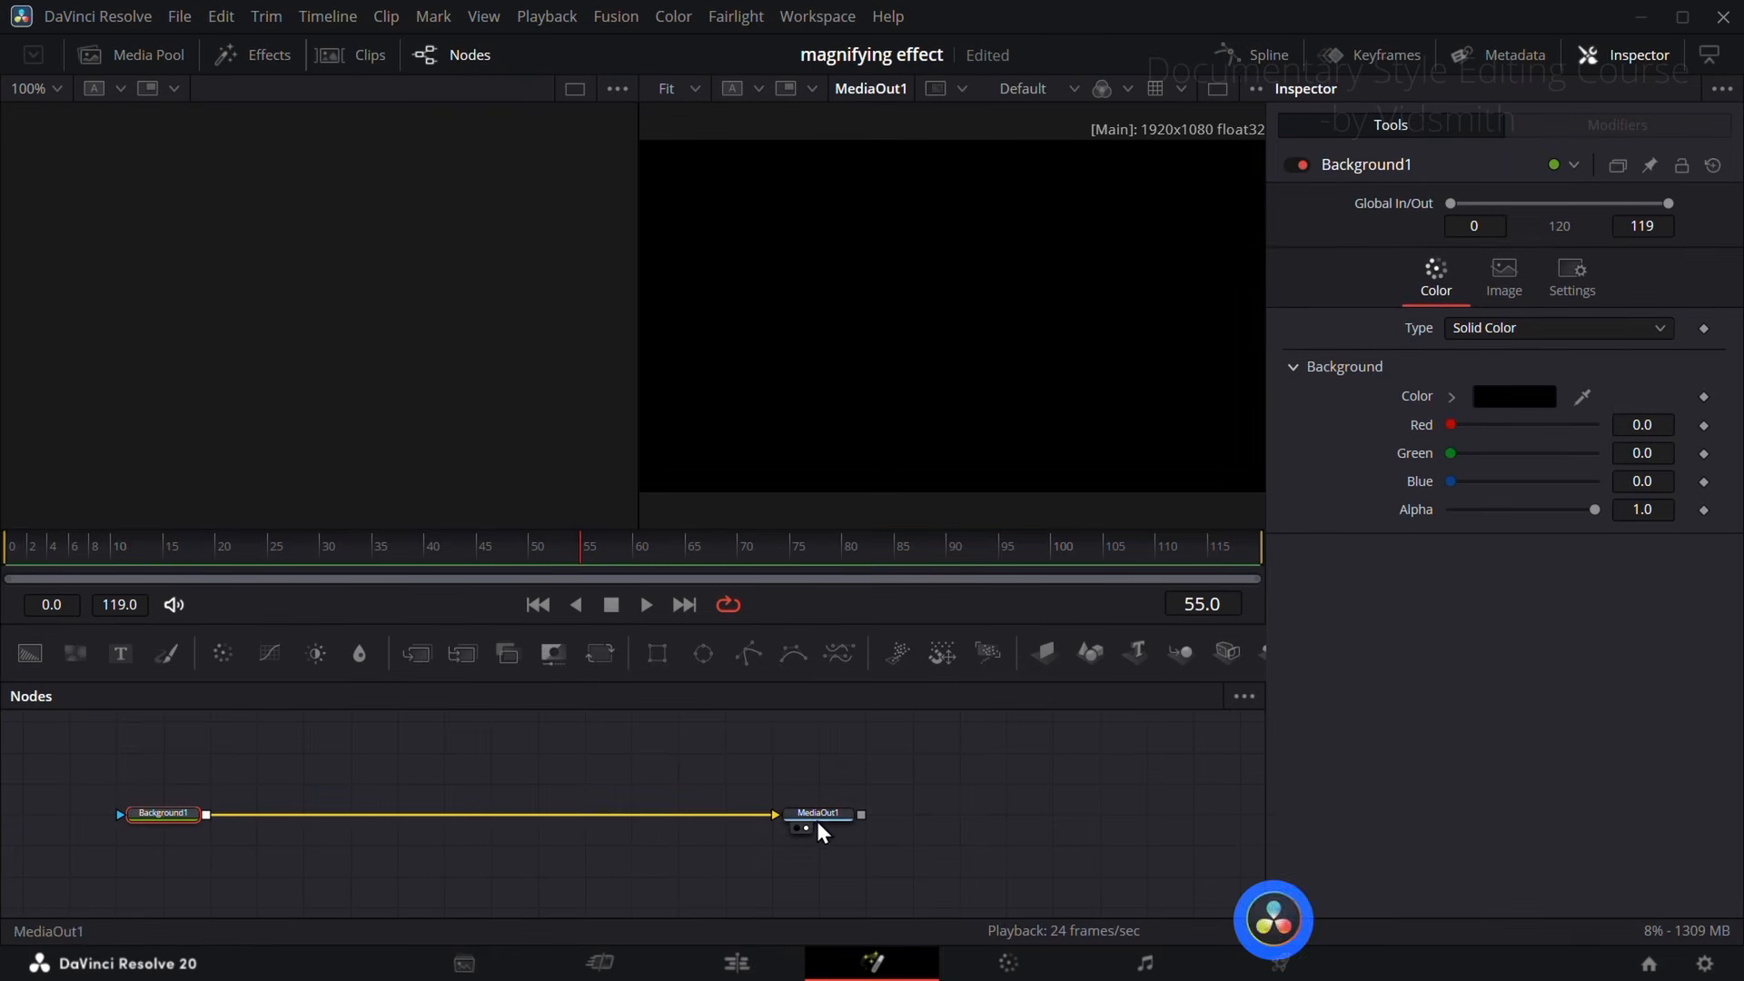
left_click(127, 56)
left_click_drag(252, 355, 311, 752)
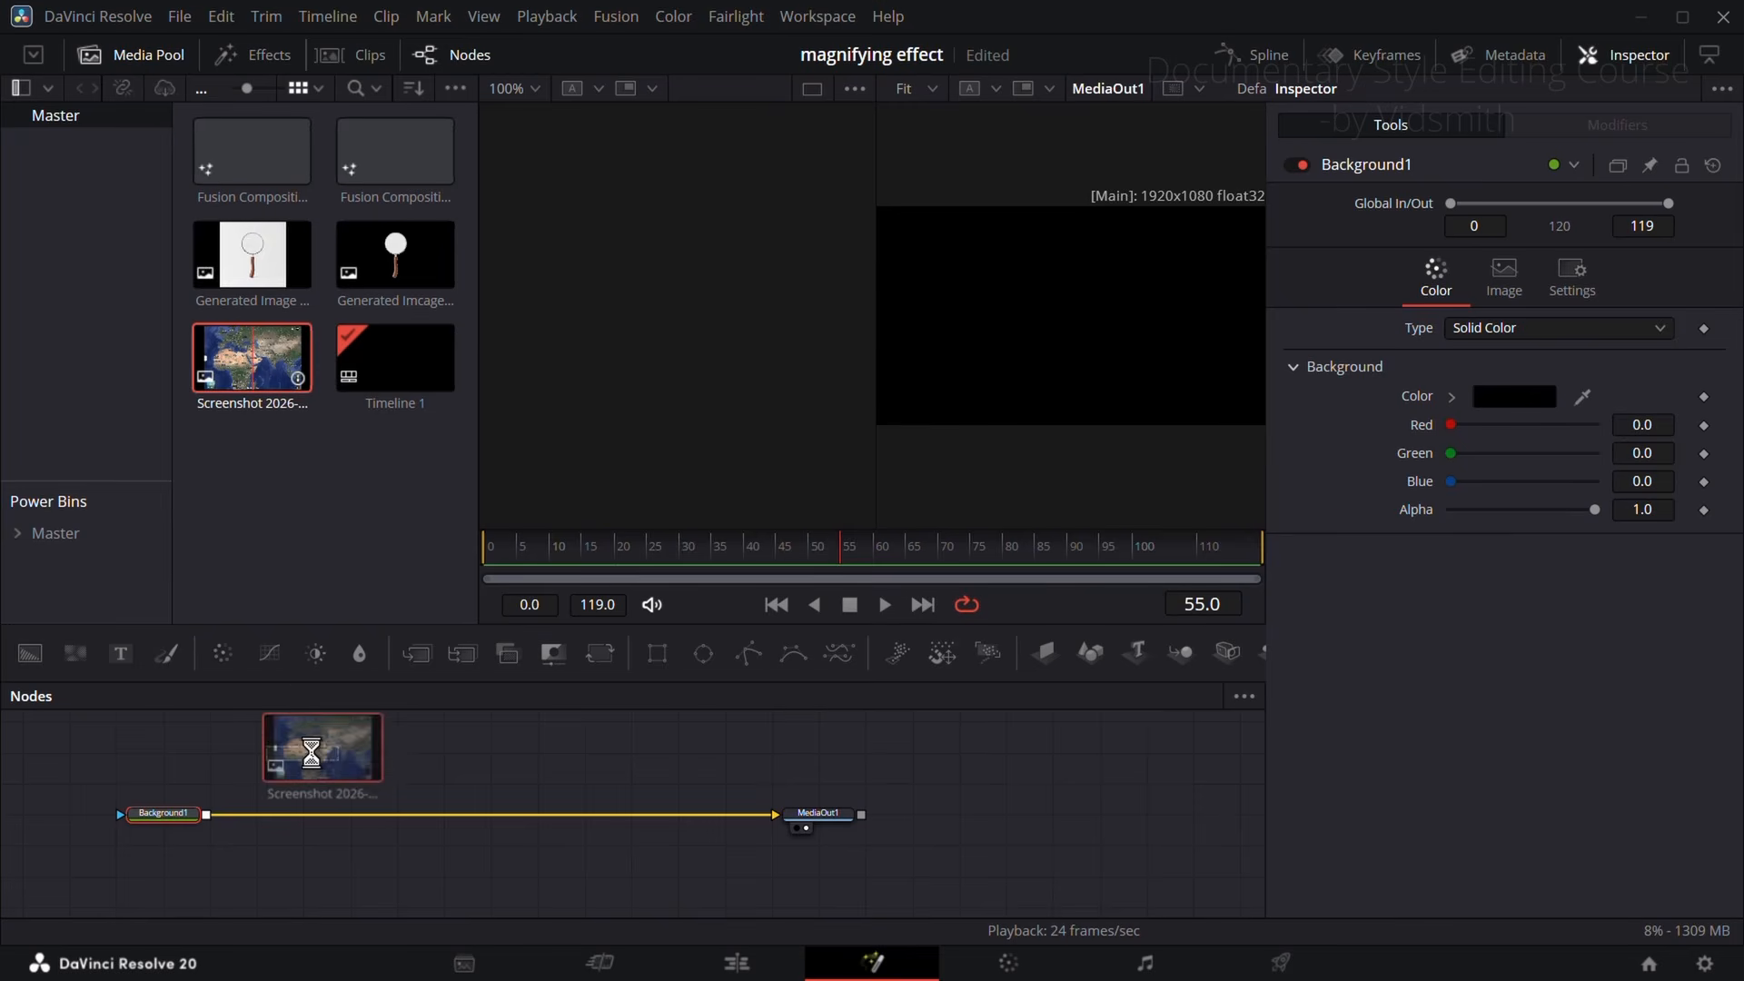
left_click(136, 54)
left_click_drag(346, 758, 200, 825)
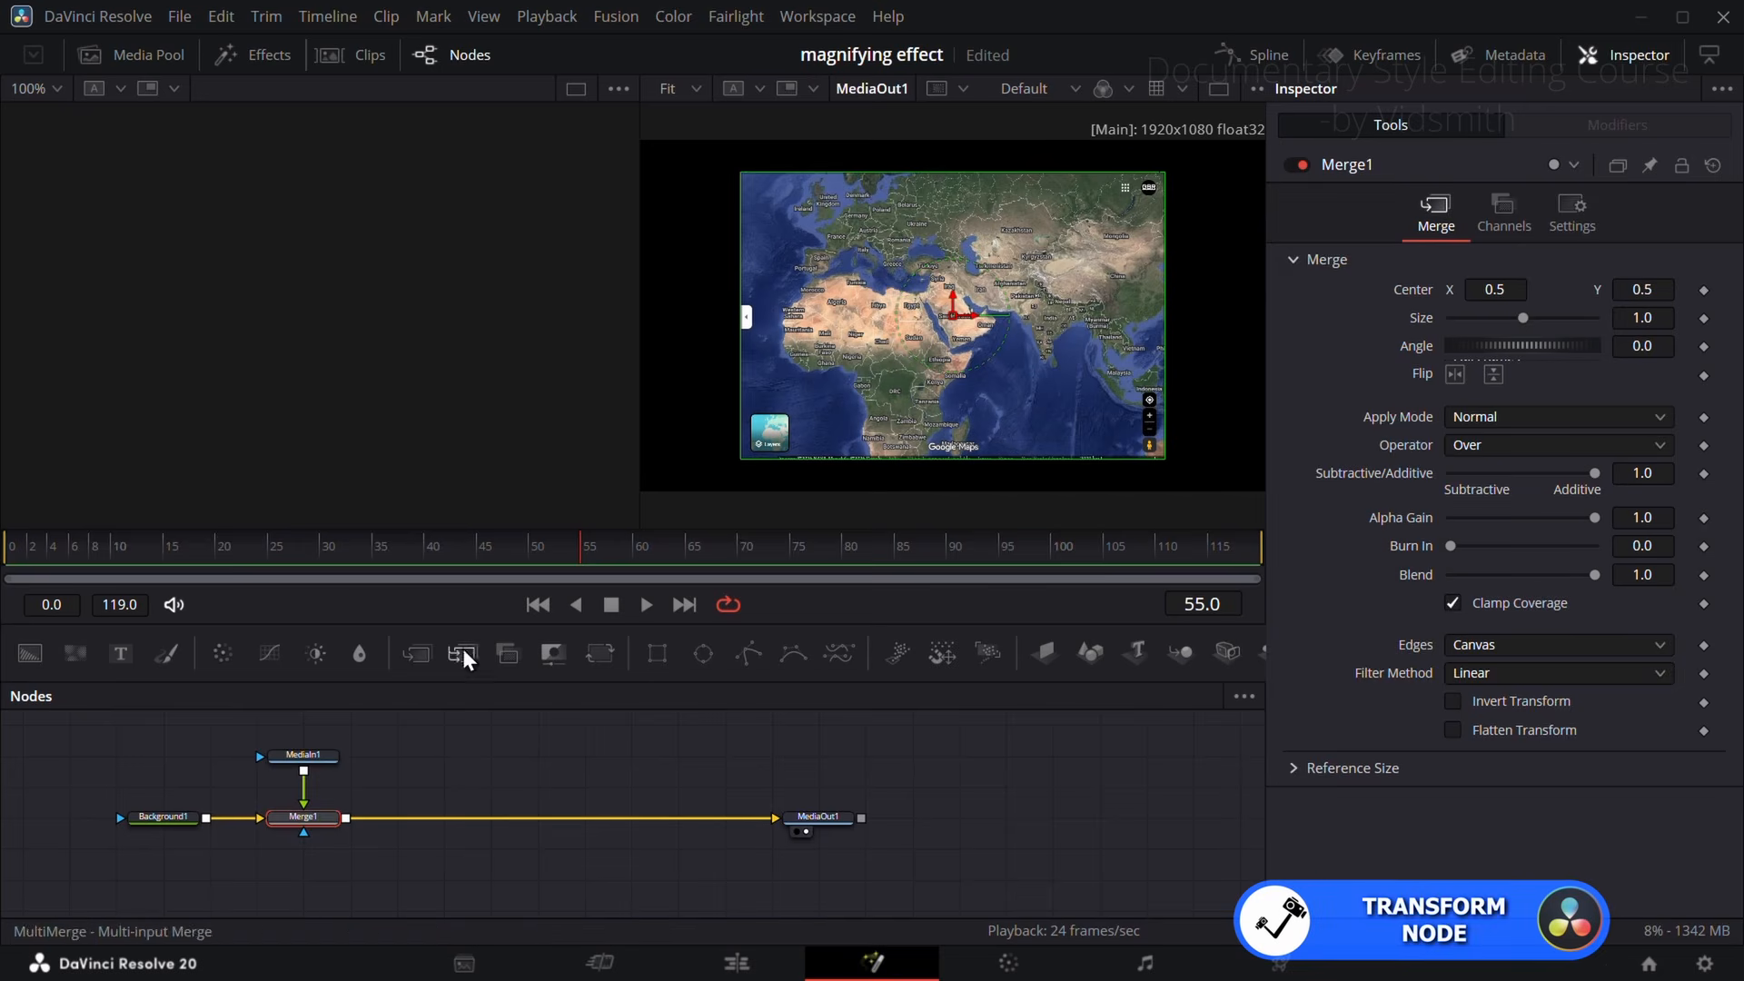
Step: Insert a Transform node after MediaIn1 and set its Size to 1.494 so the map fills the frame
left_click(307, 756)
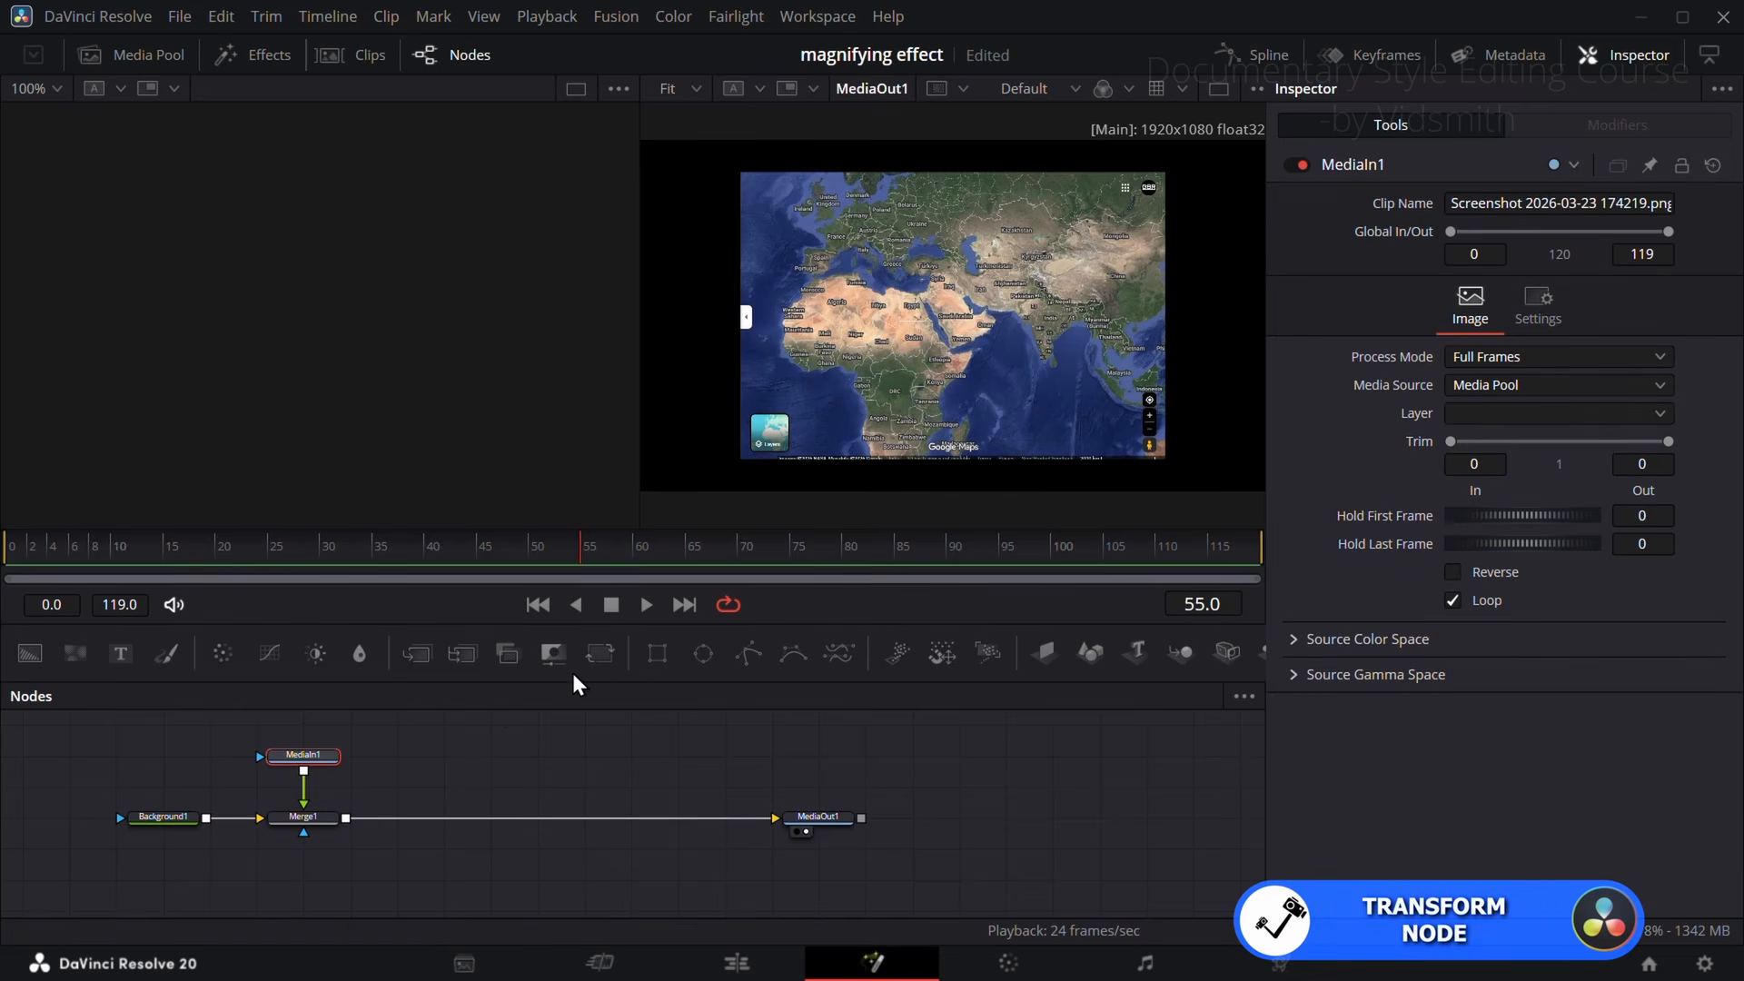
left_click(595, 656)
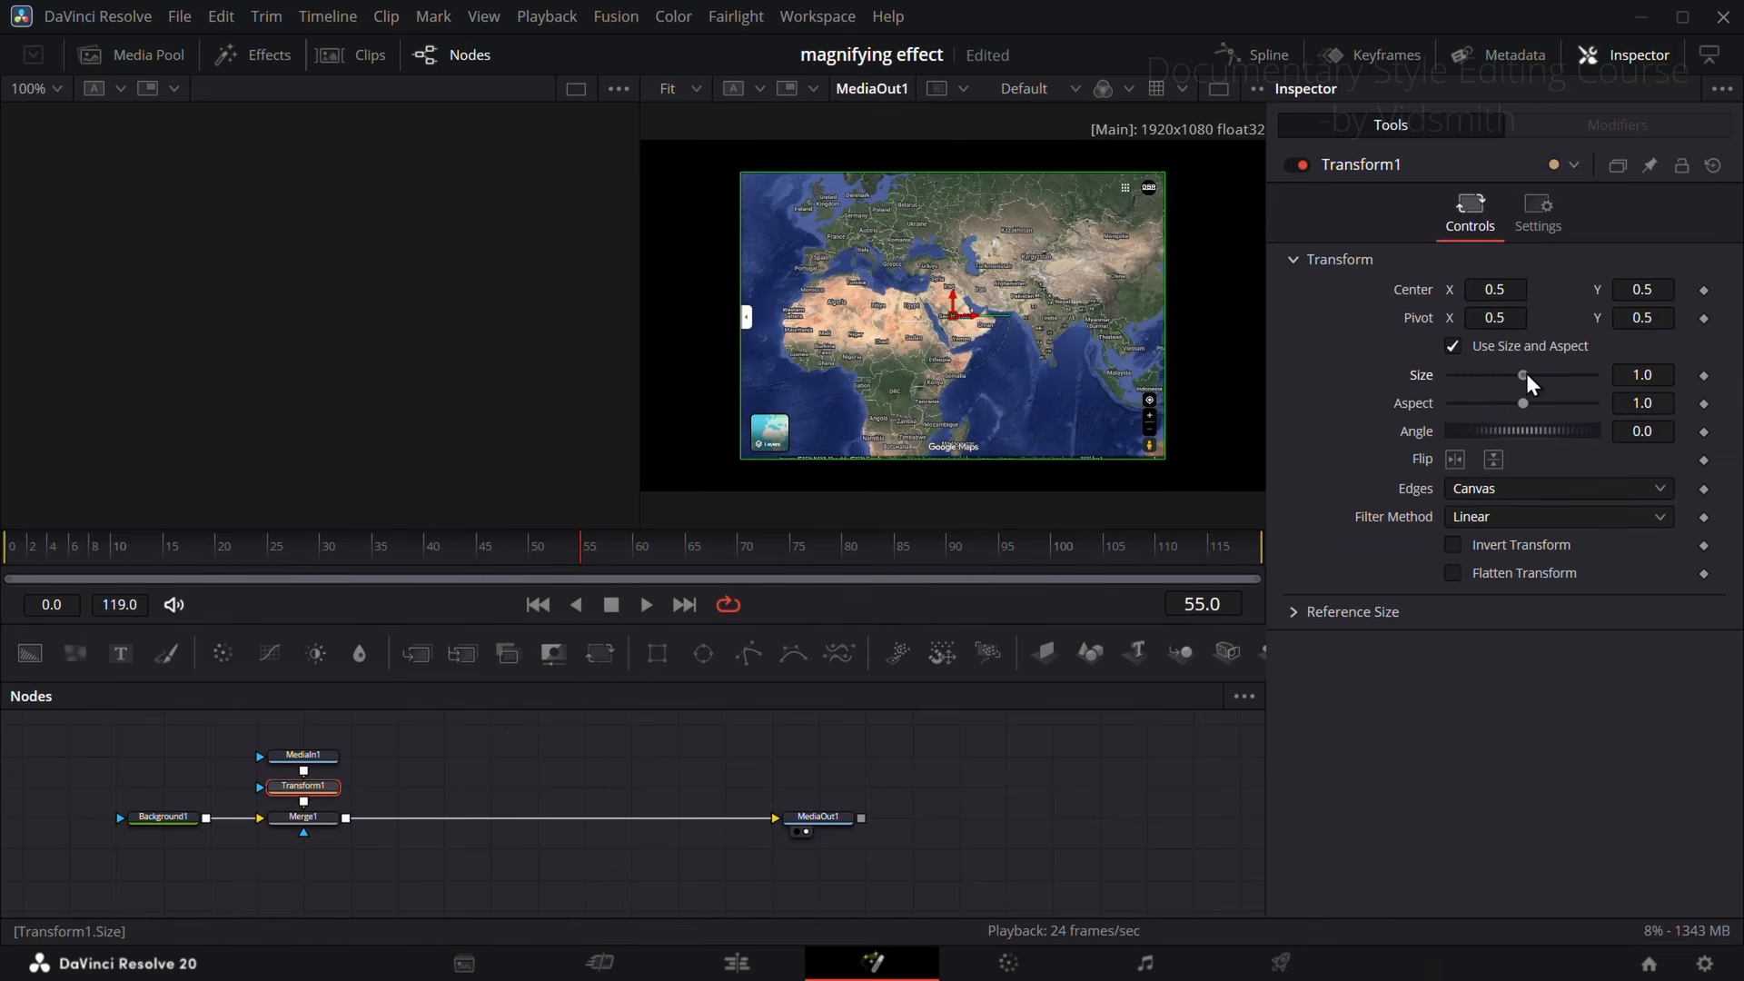
left_click_drag(1526, 373, 1537, 378)
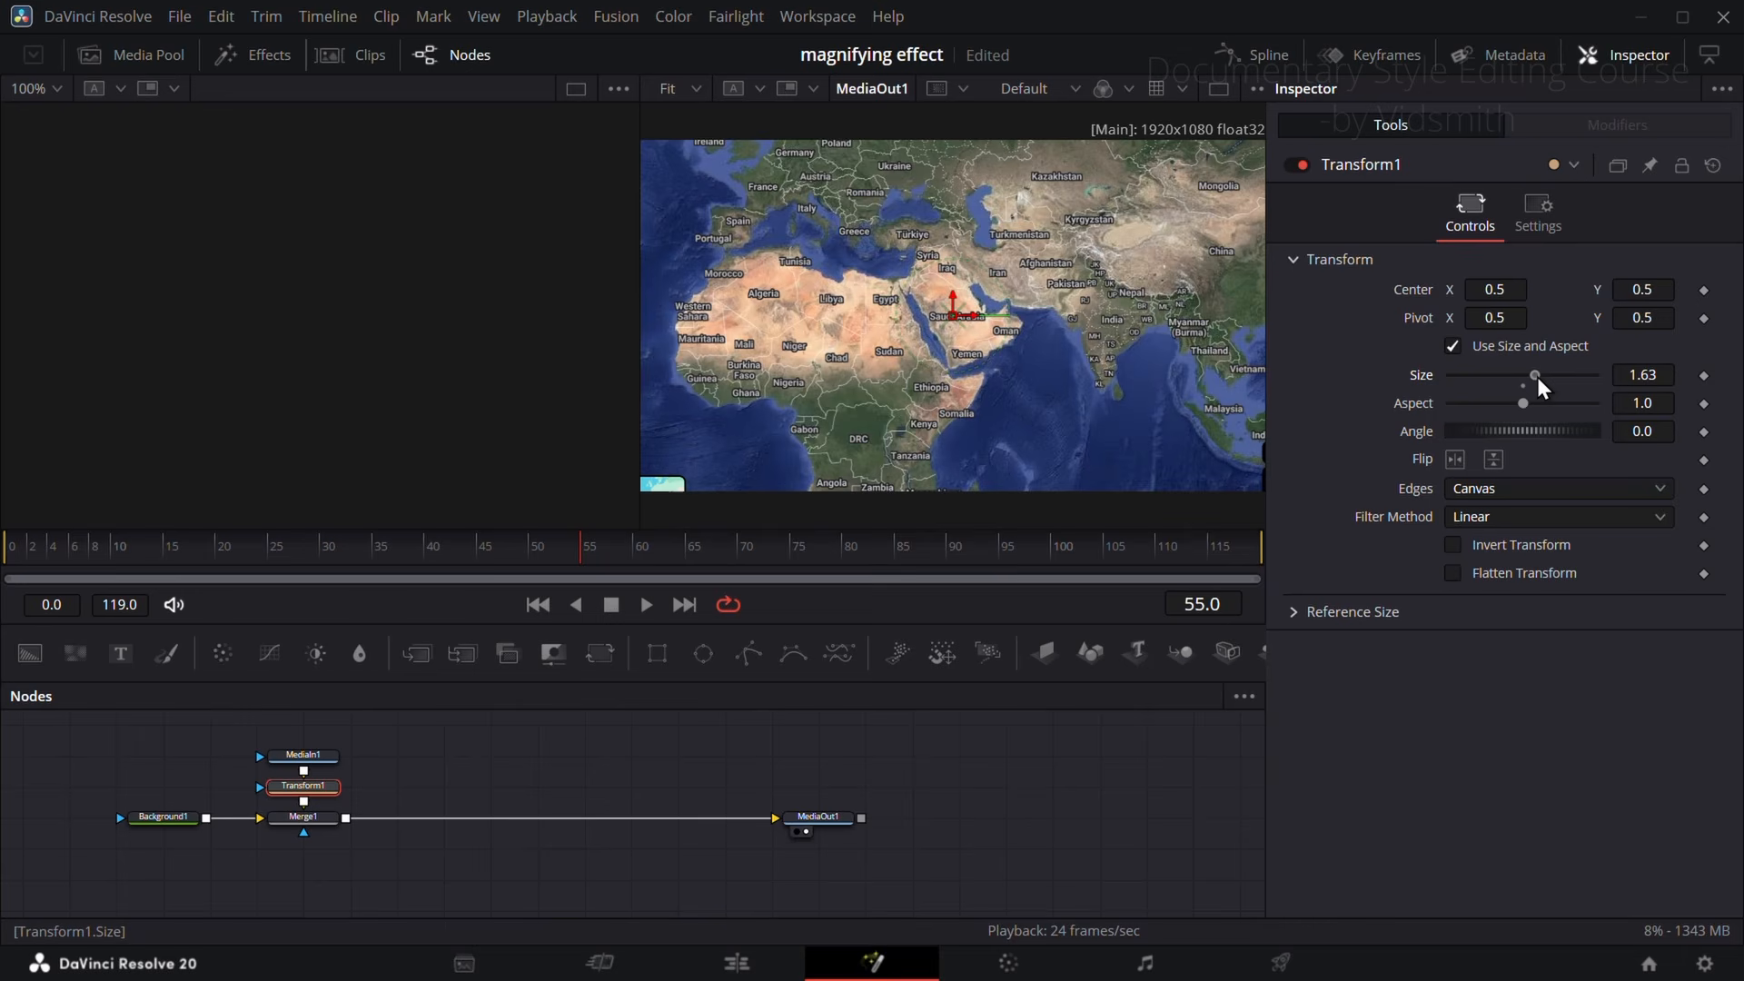
left_click_drag(1655, 373, 1531, 372)
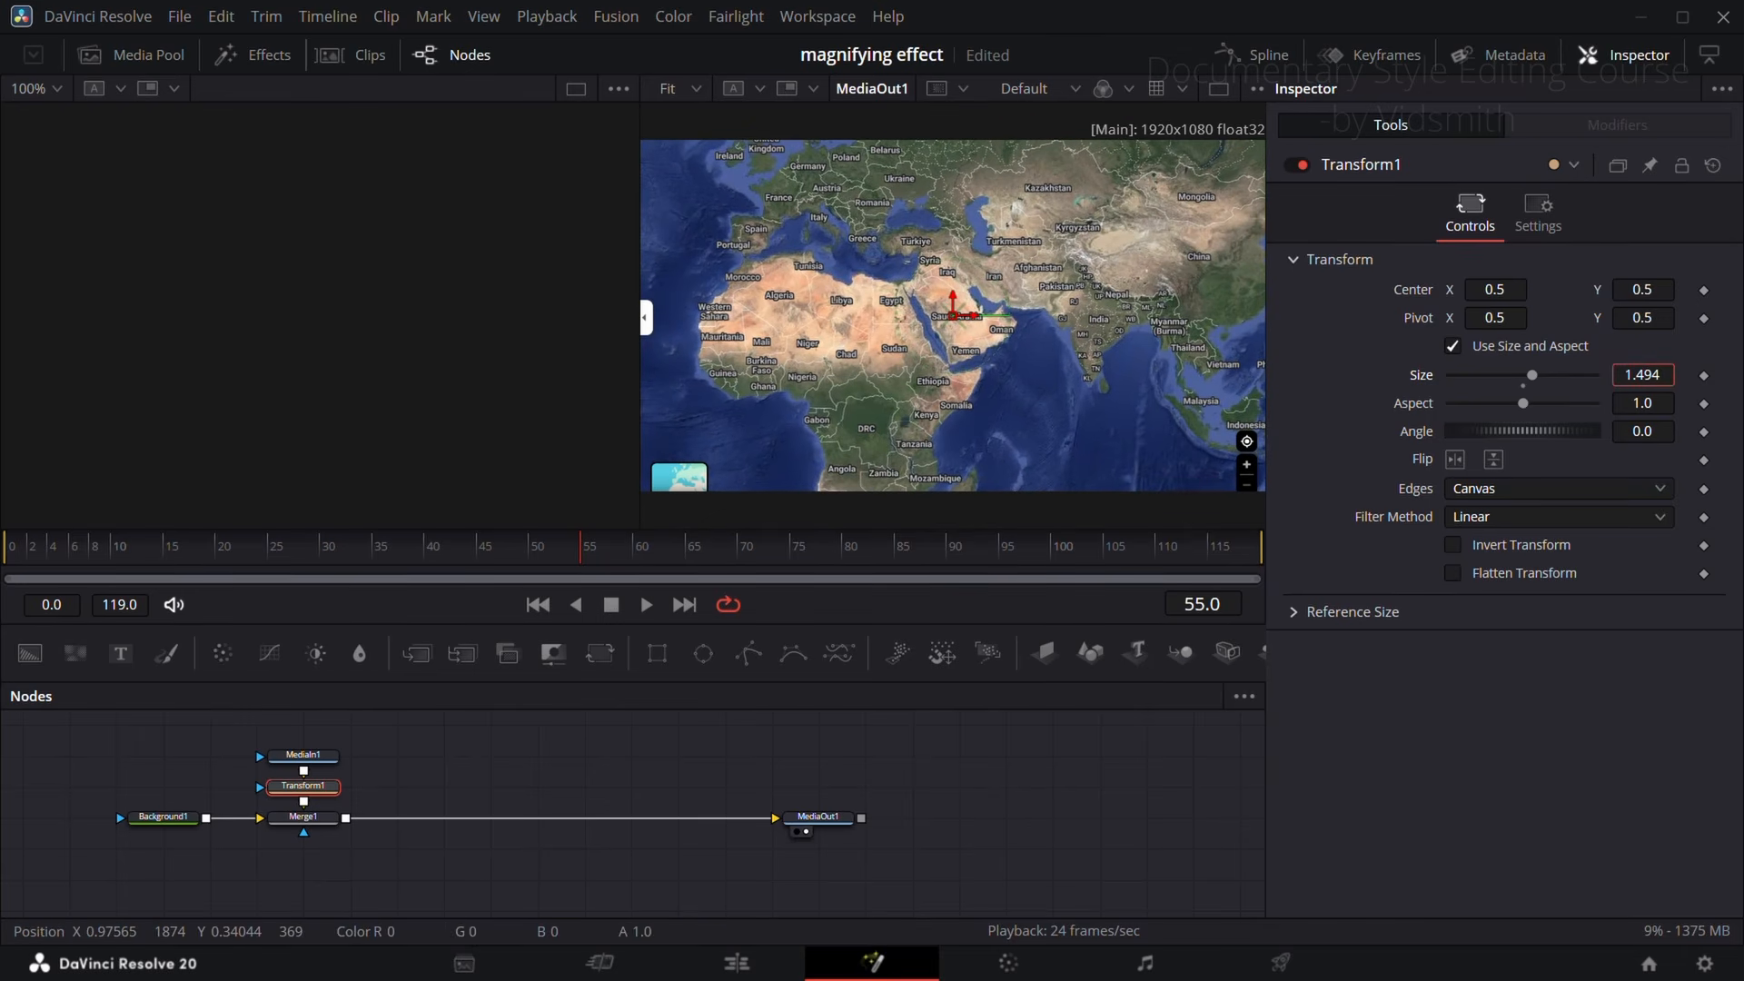
Step: Add a Displace node and insert it between Merge1 and MediaOut1
left_click(467, 755)
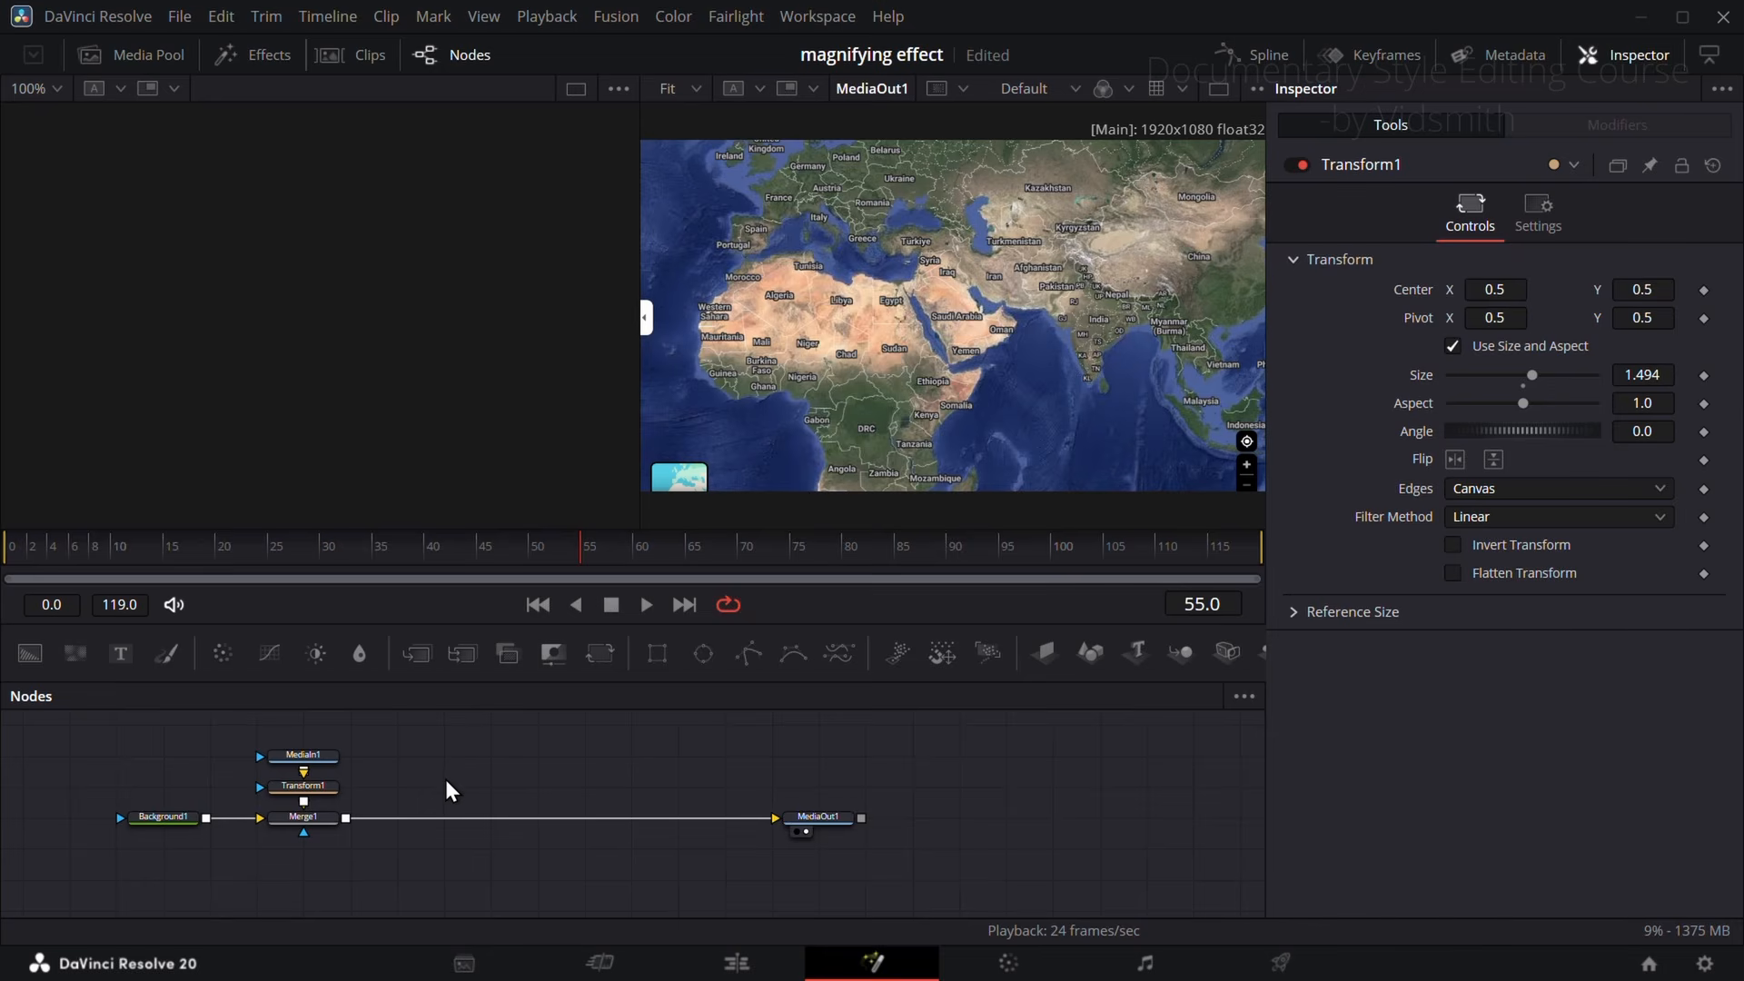
key("shift+space")
type("disp")
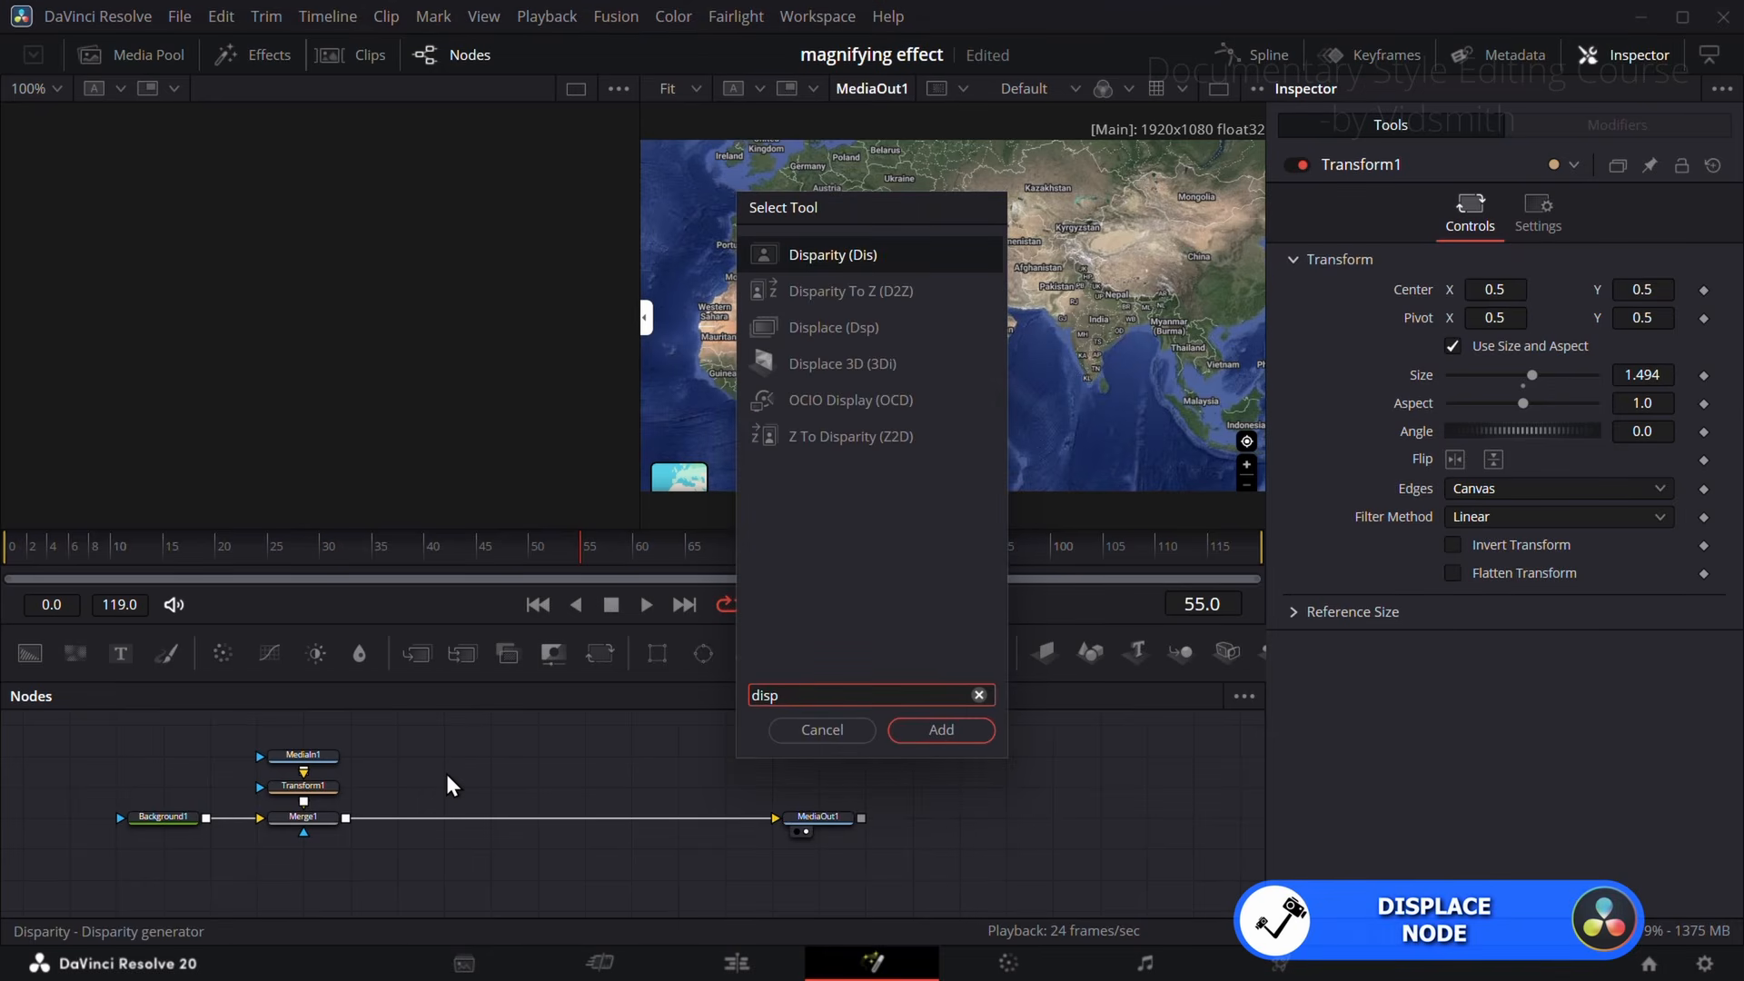
type("lace")
left_click(850, 254)
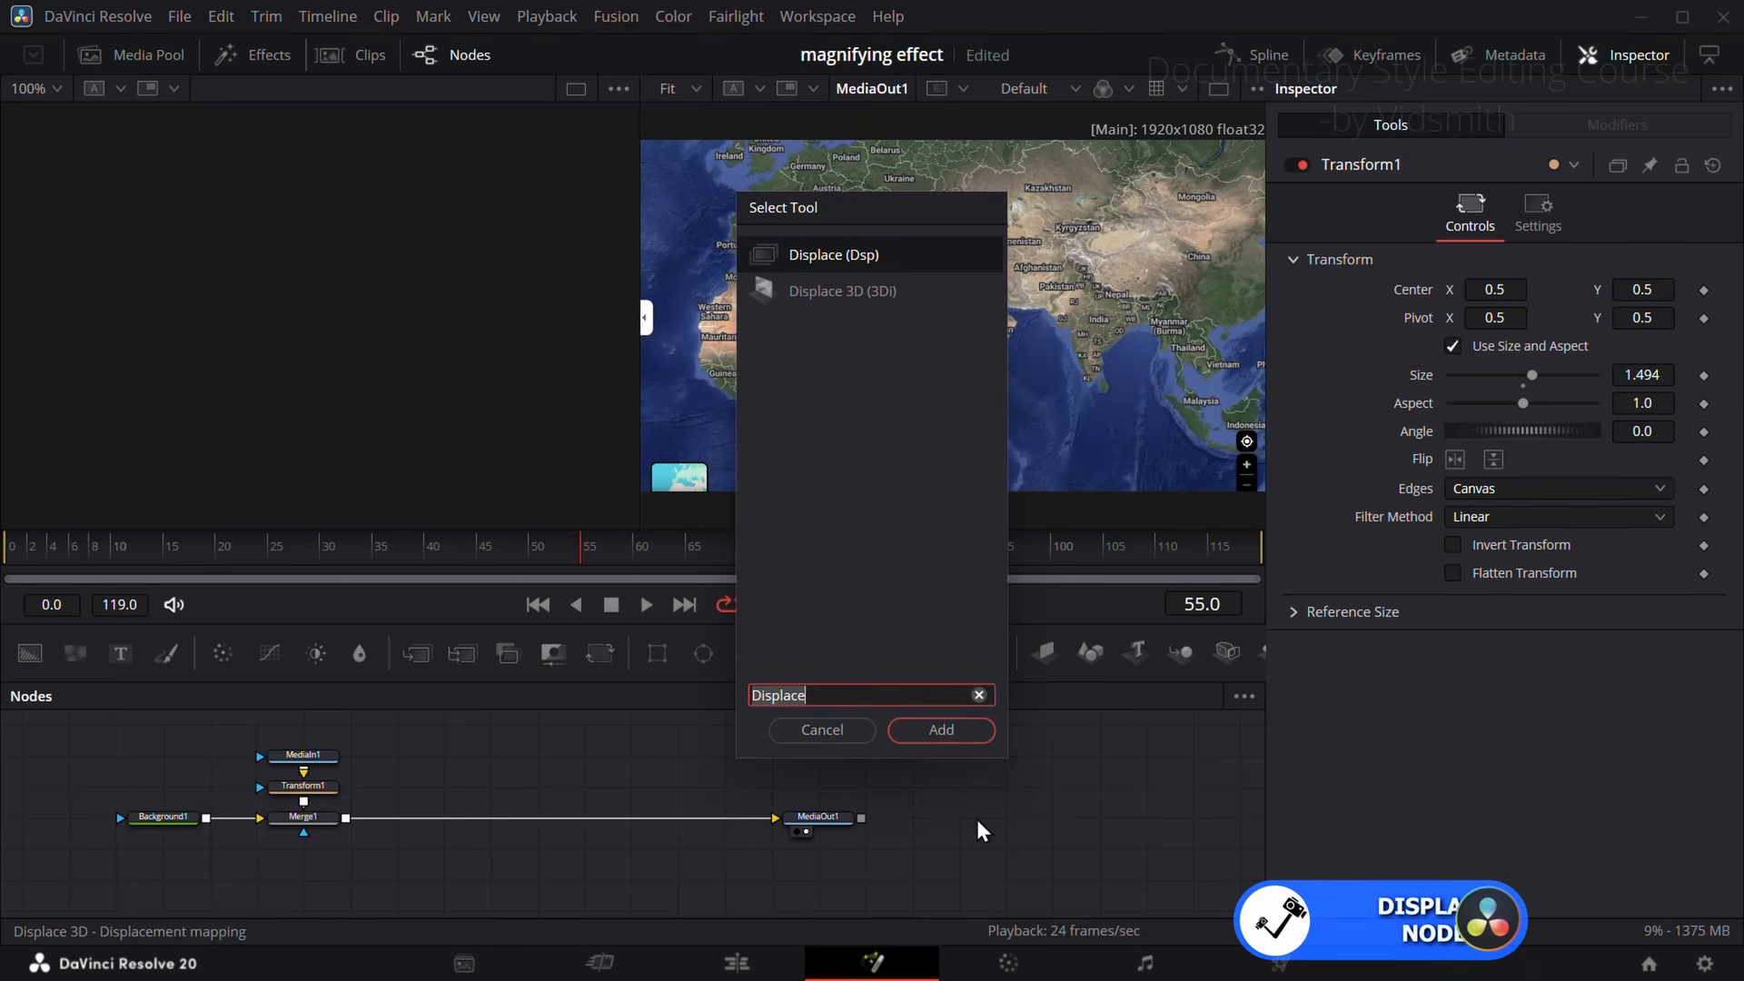
left_click(941, 730)
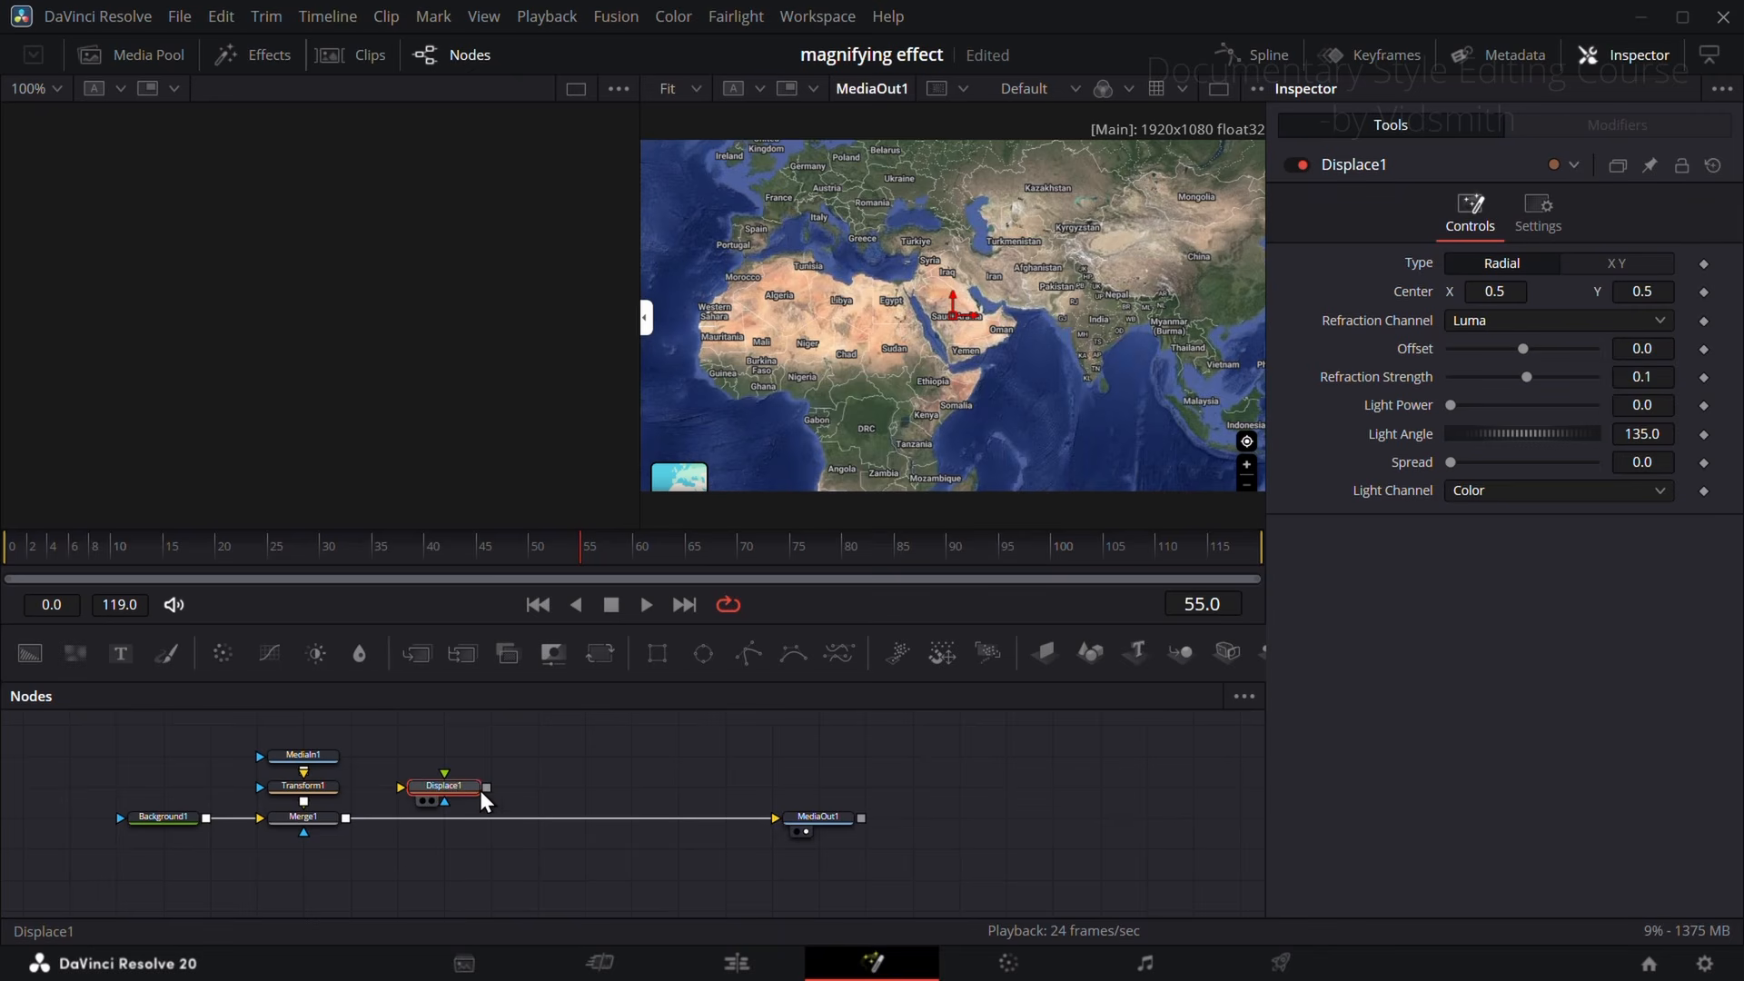
left_click_drag(482, 793, 525, 820)
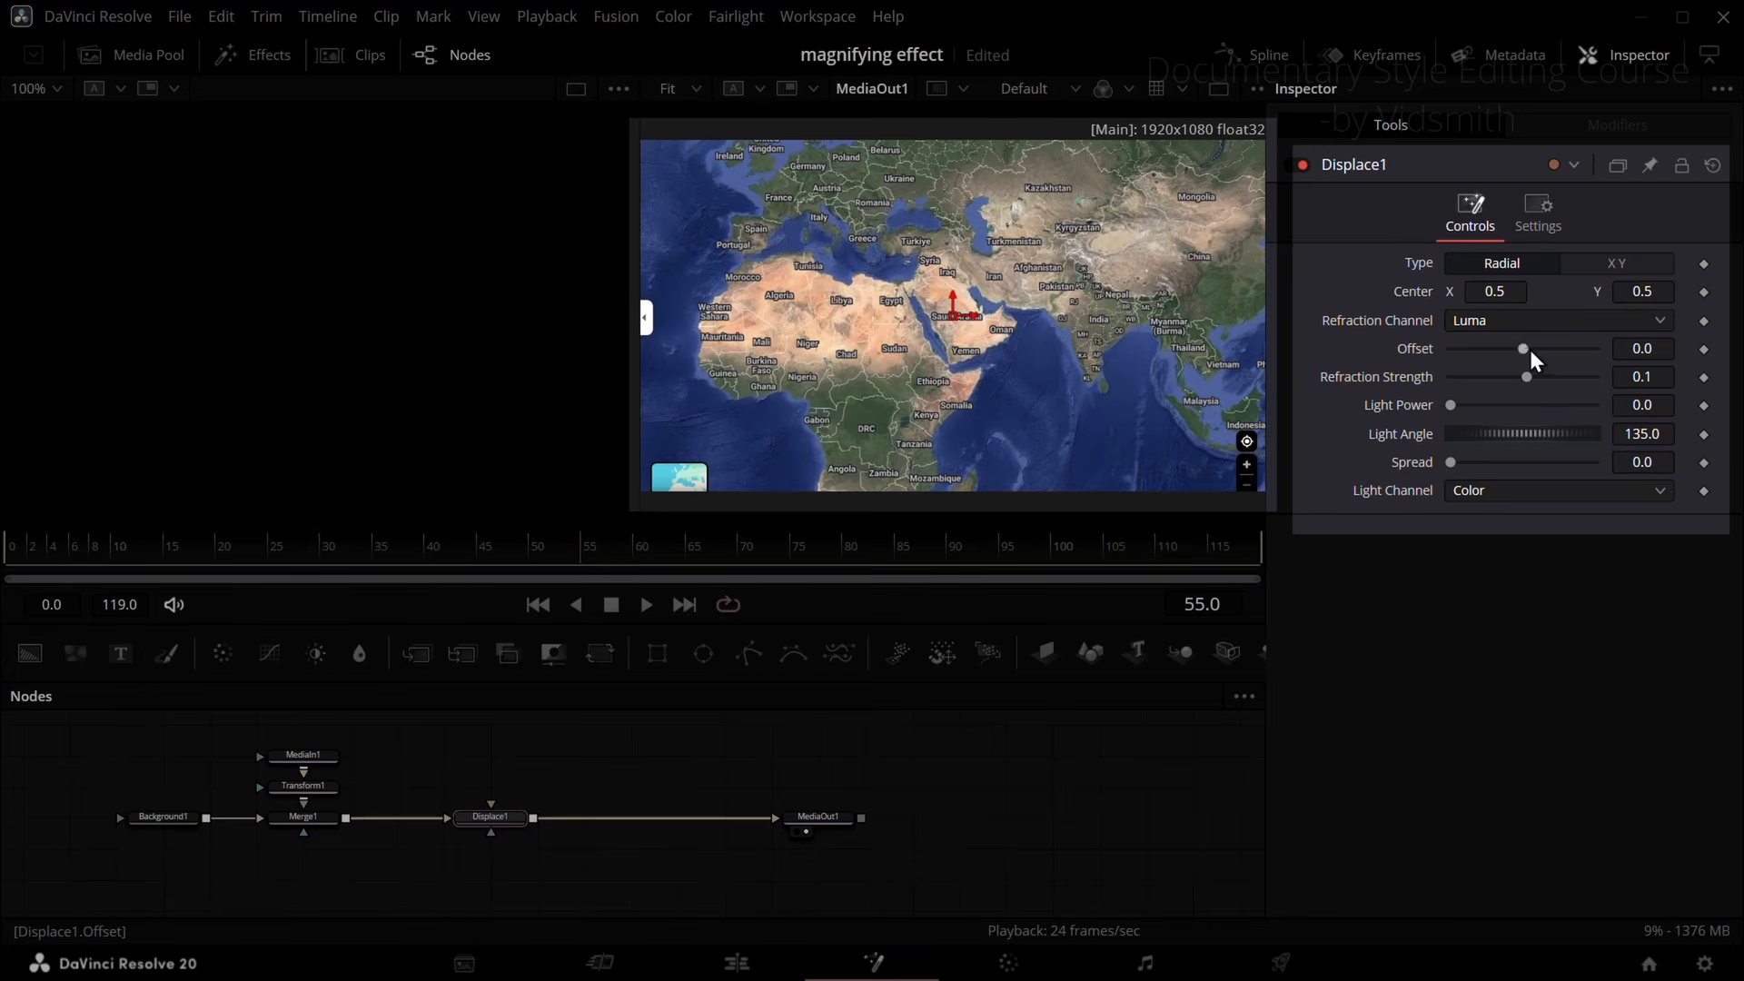
Step: Connect a second Background node to Displace1's foreground input and set its Offset to 0.341 and Refraction Strength to 0.98
mouse_move(1530, 350)
left_mouse_down()
mouse_move(1559, 364)
mouse_move(1541, 356)
left_mouse_up()
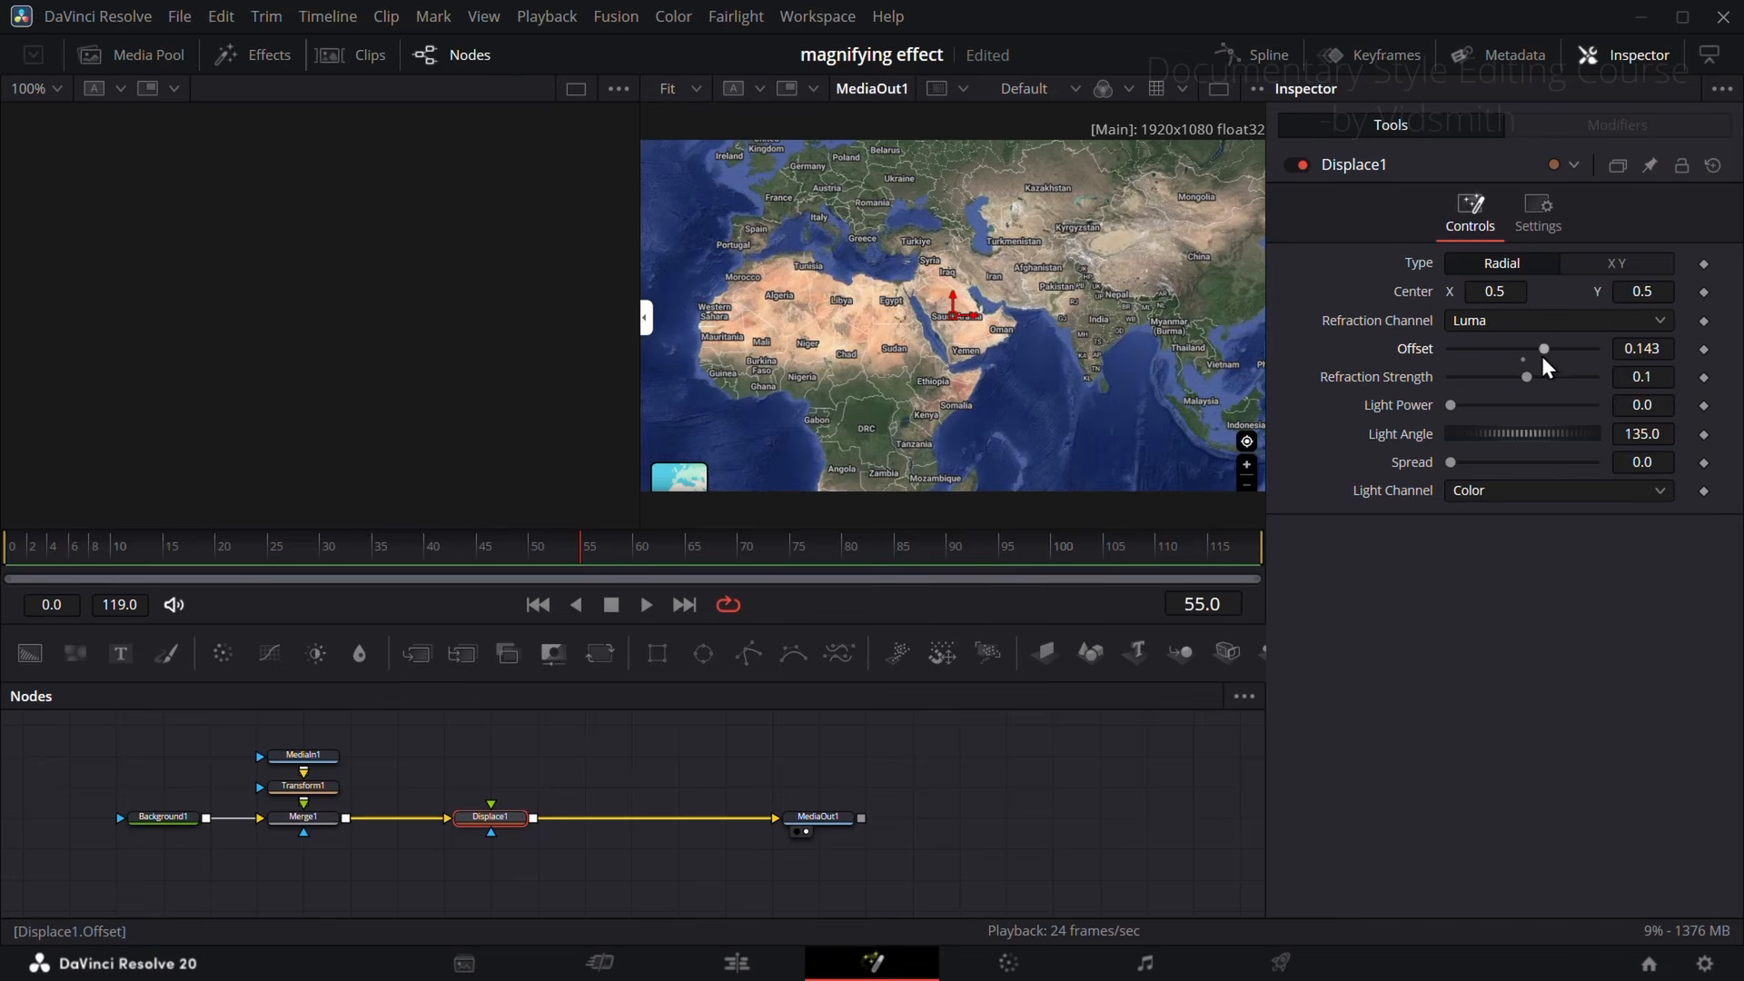
left_click_drag(30, 645, 493, 792)
left_click(499, 819)
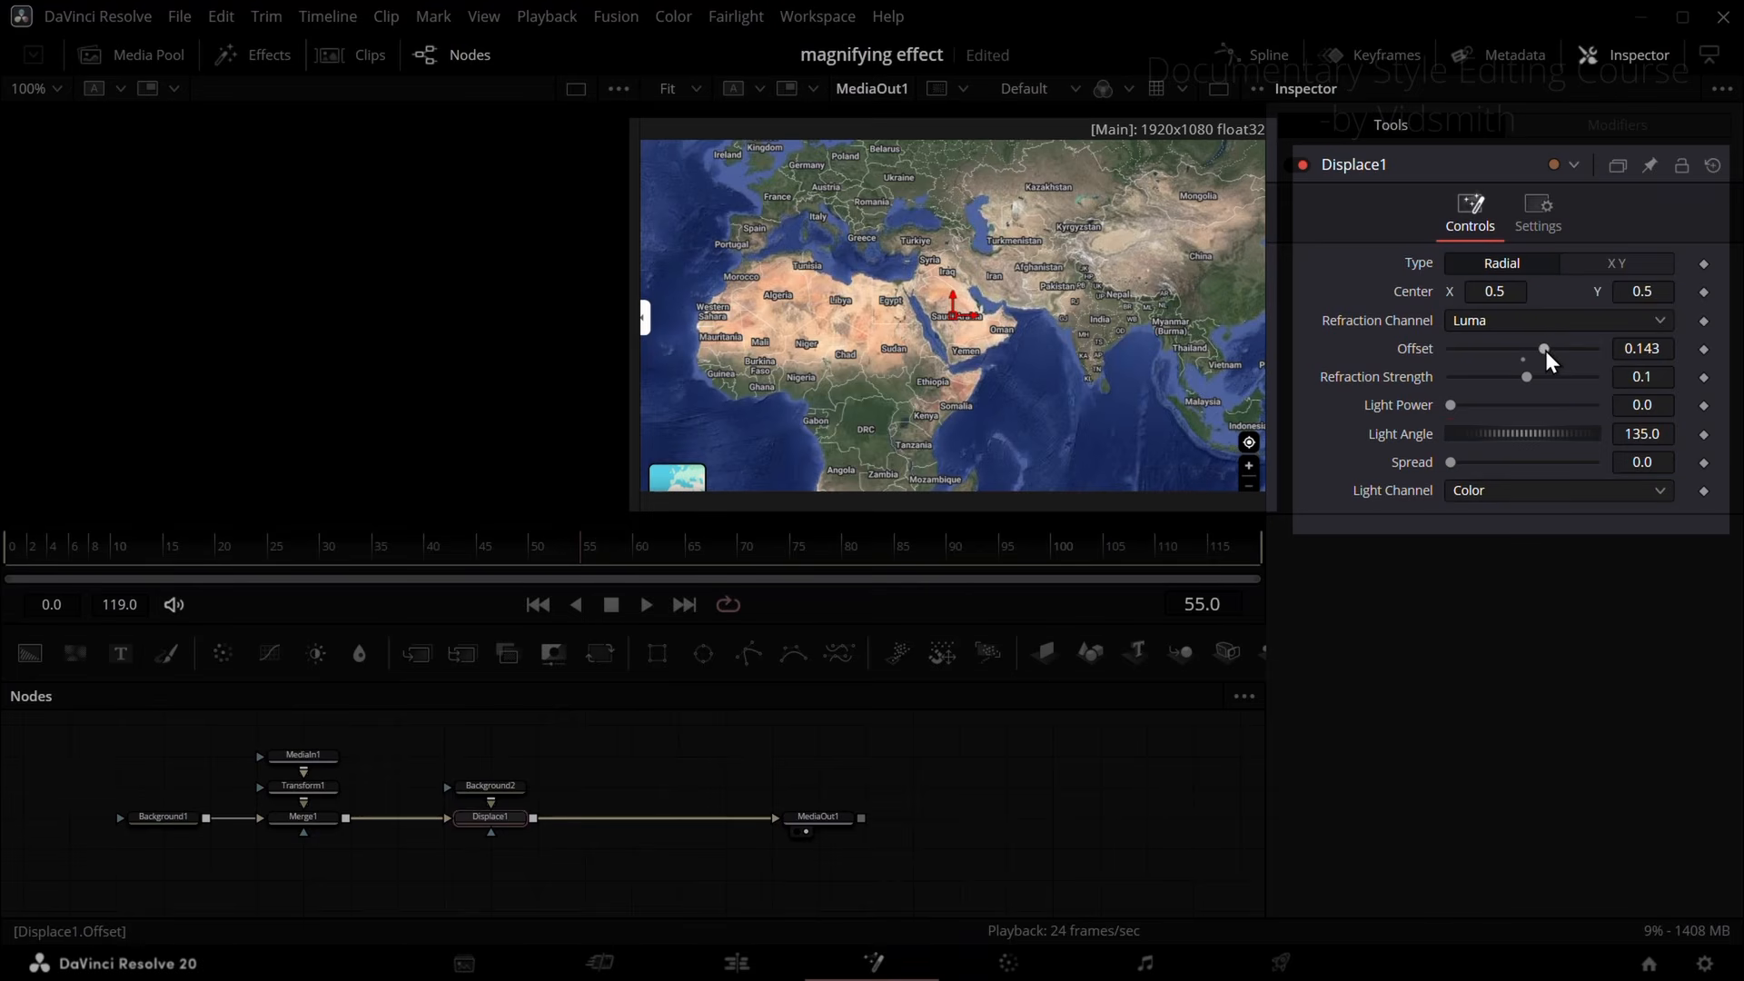
mouse_move(1544, 350)
left_mouse_down()
mouse_move(1595, 352)
mouse_move(1512, 352)
mouse_move(1571, 352)
mouse_move(1564, 369)
left_mouse_up()
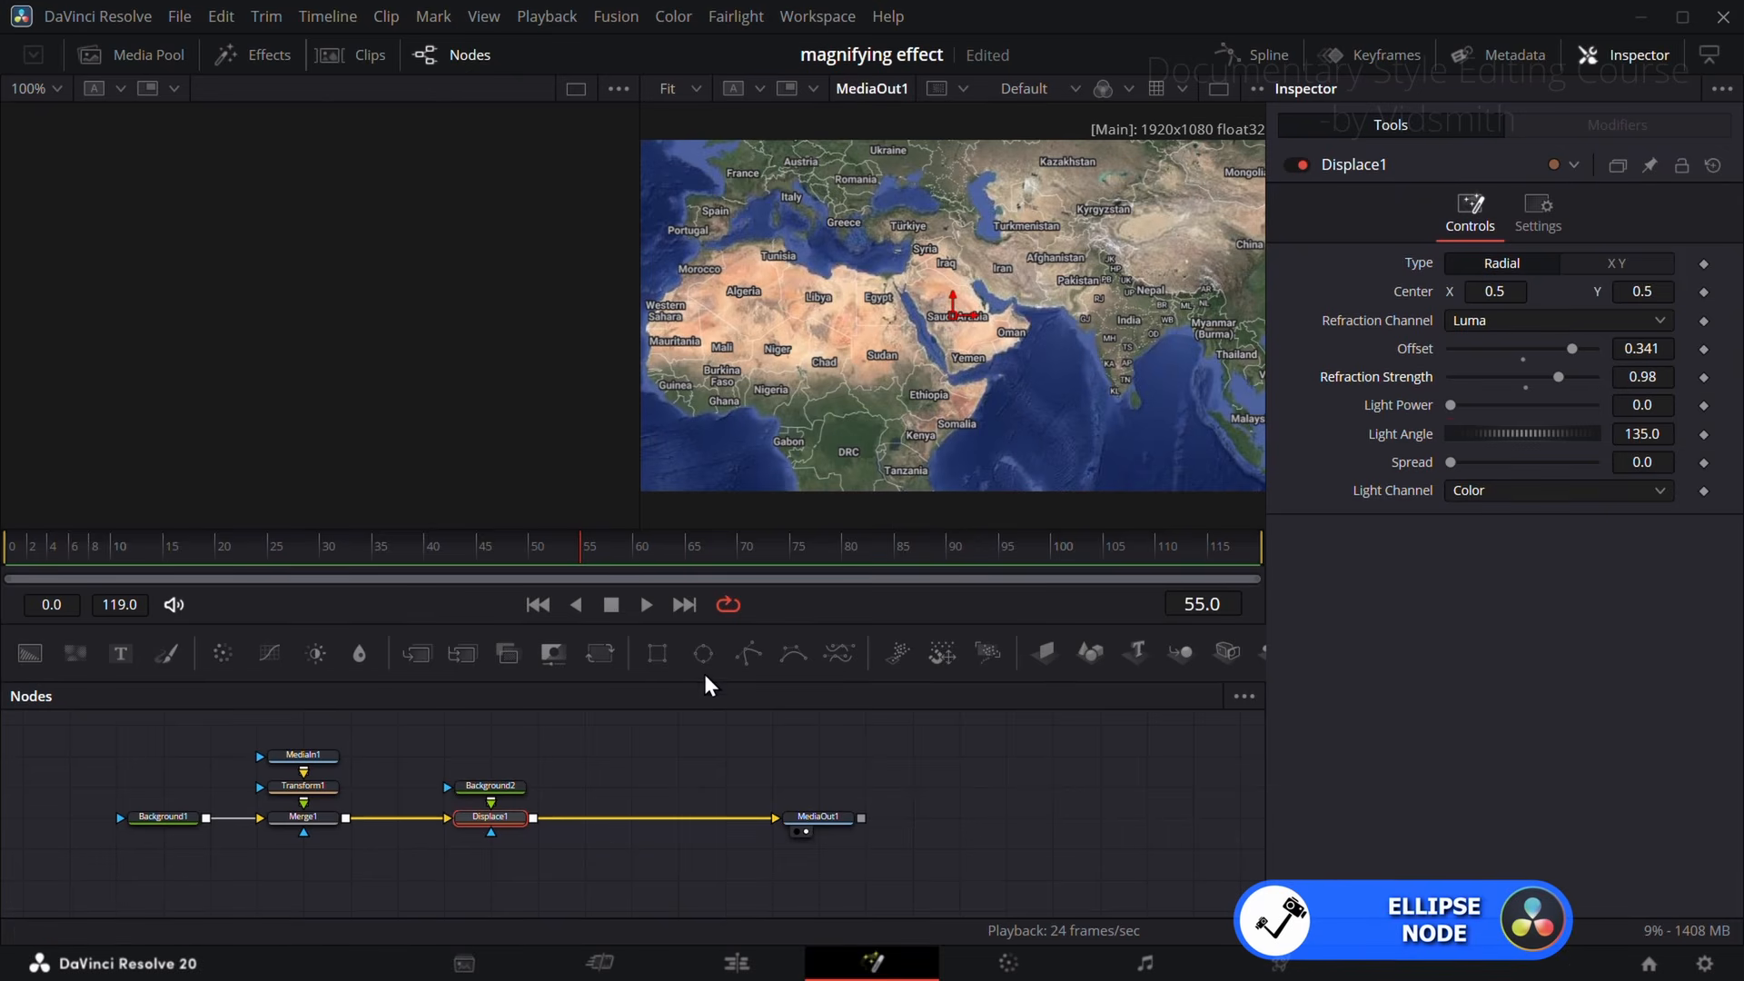
Step: Mask Displace1 with an Ellipse, shrink it to about 0.263 and move its Center to about X 0.524, Y 0.568
left_click_drag(701, 650, 492, 819)
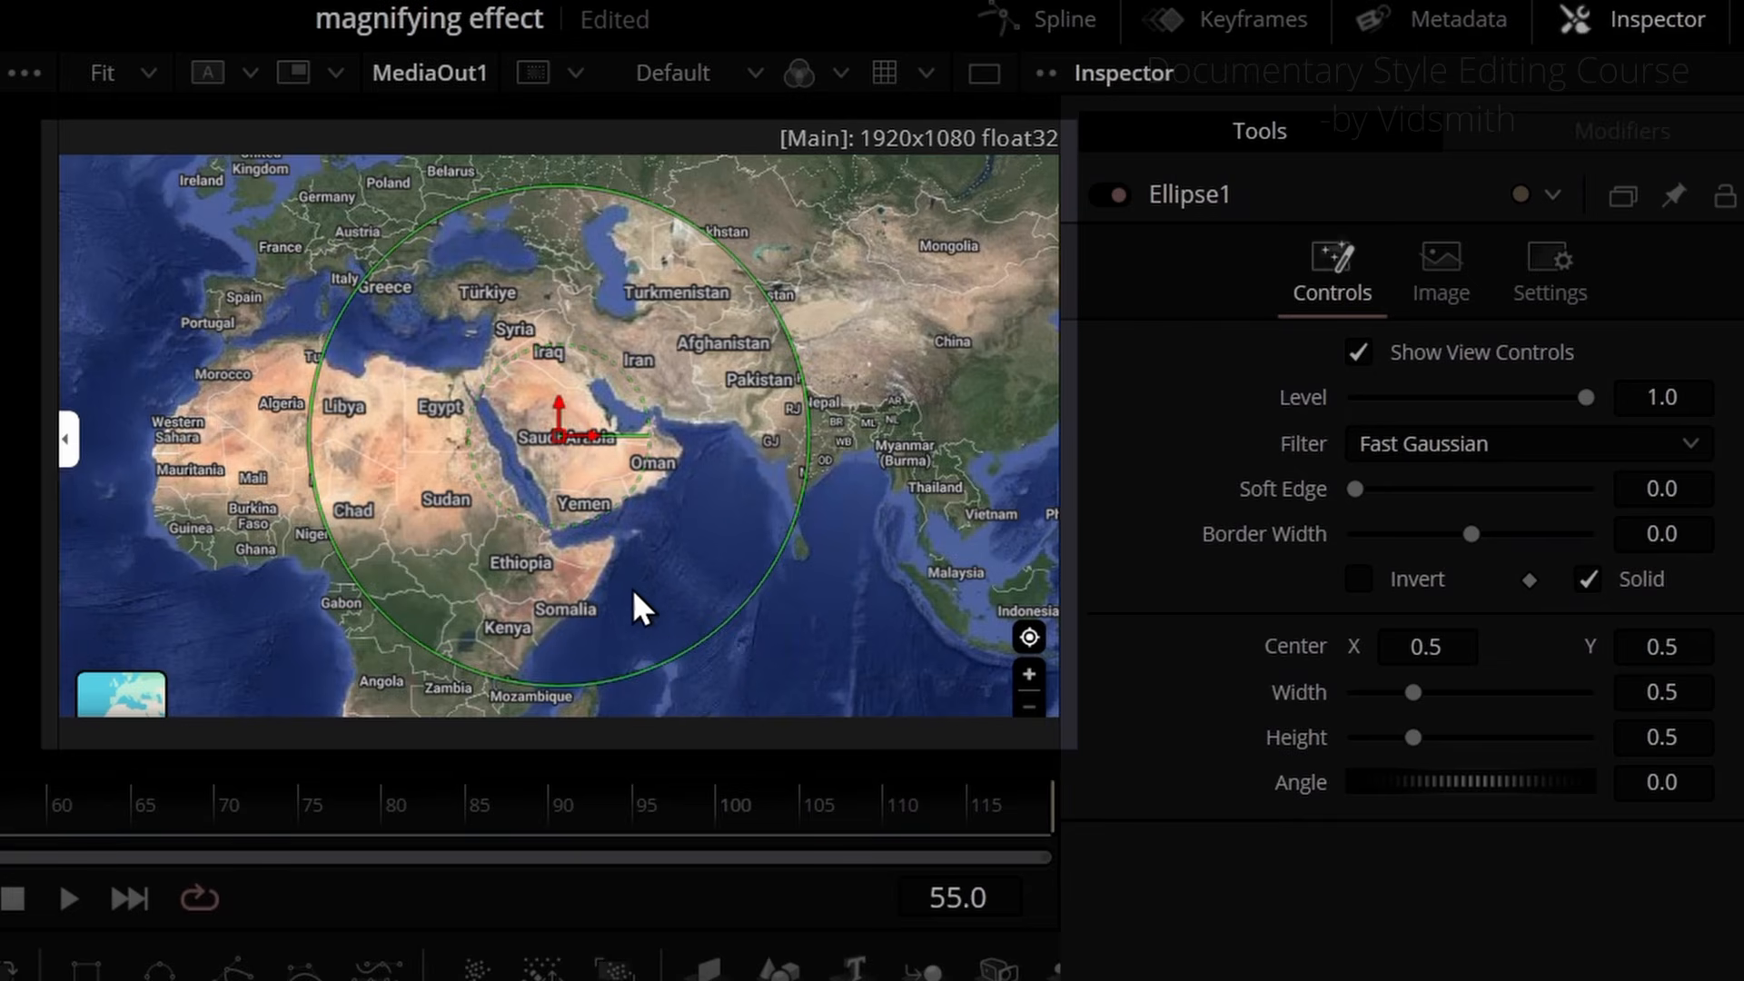
left_click_drag(910, 520, 891, 478)
left_click_drag(651, 599, 625, 548)
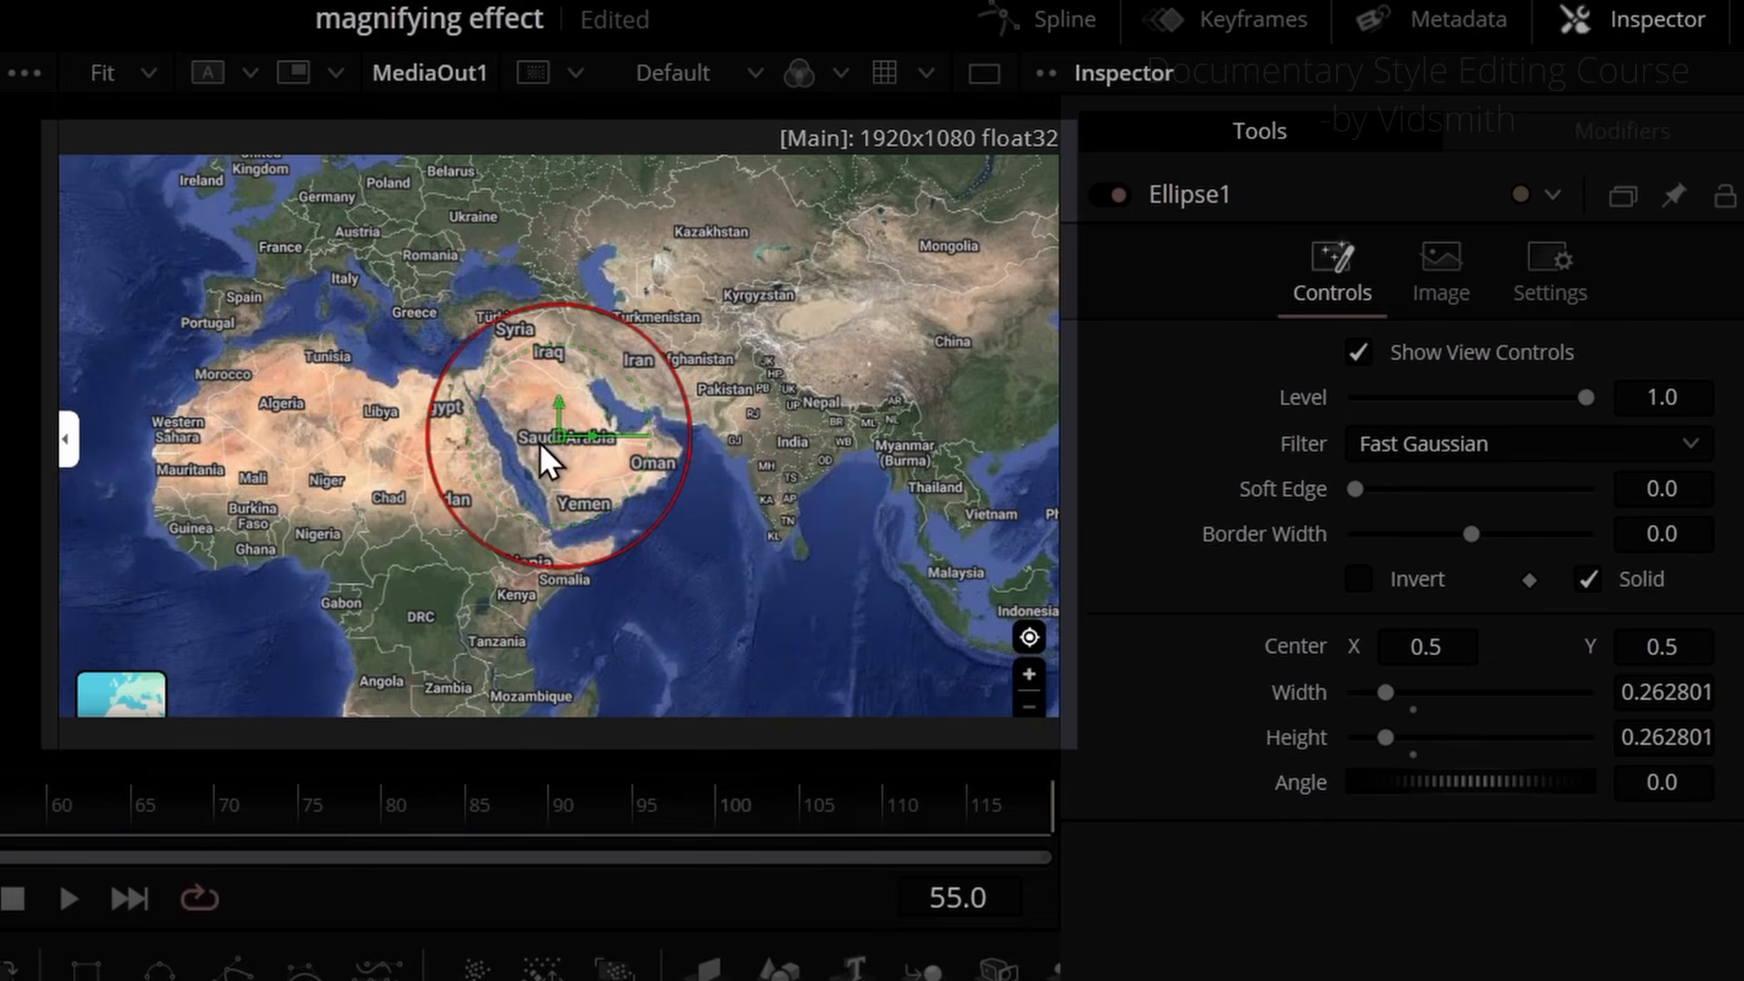
left_click_drag(553, 433, 576, 392)
Step: Link Ellipse1's Height to its Width with an expression and set the Width to 0.362
left_click_drag(1386, 738, 1321, 740)
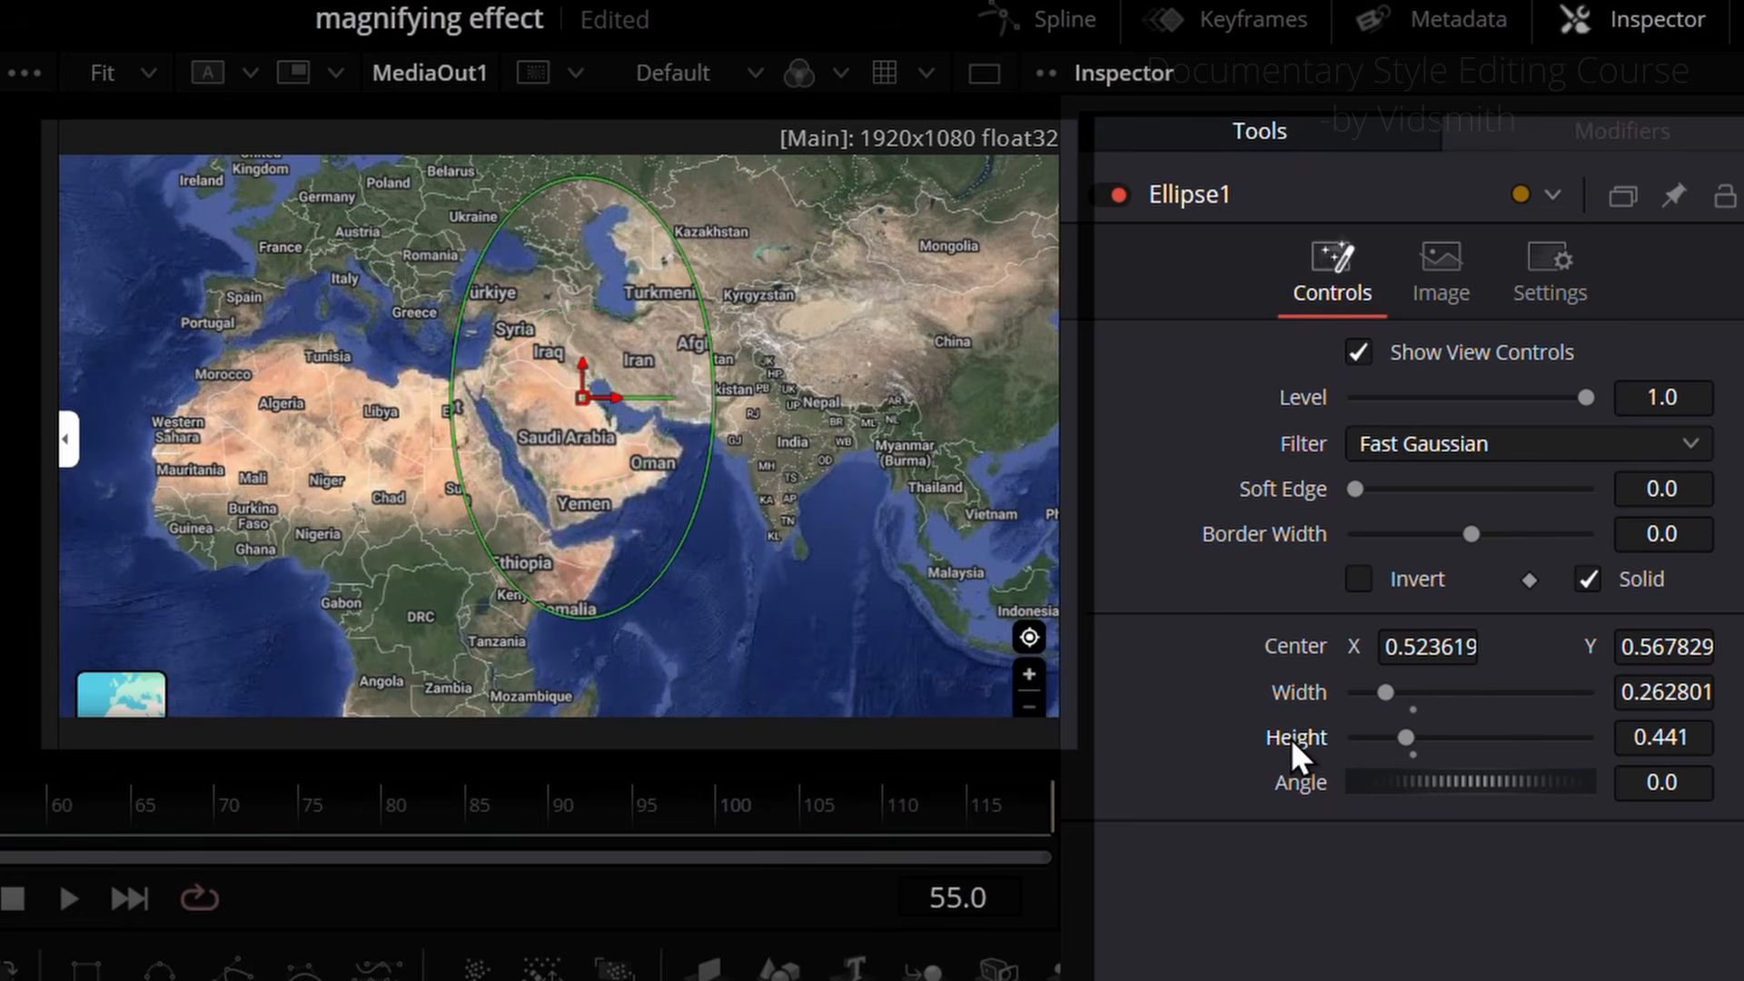
right_click(1290, 739)
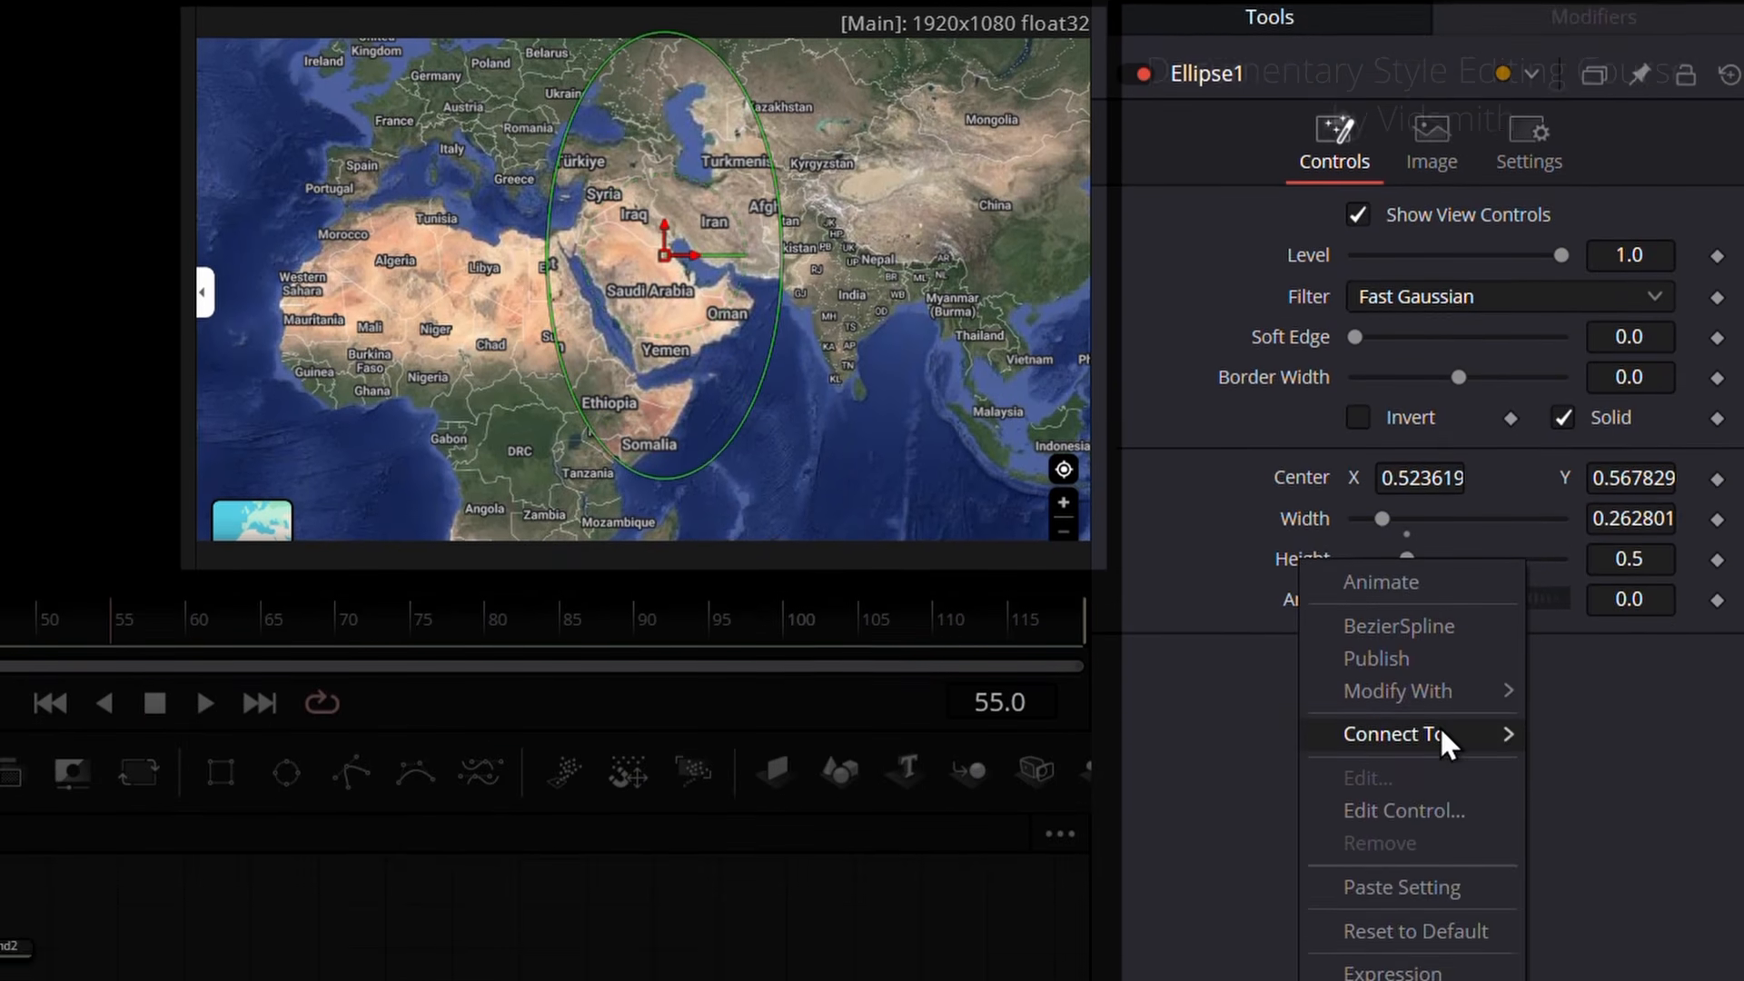
left_click(1421, 961)
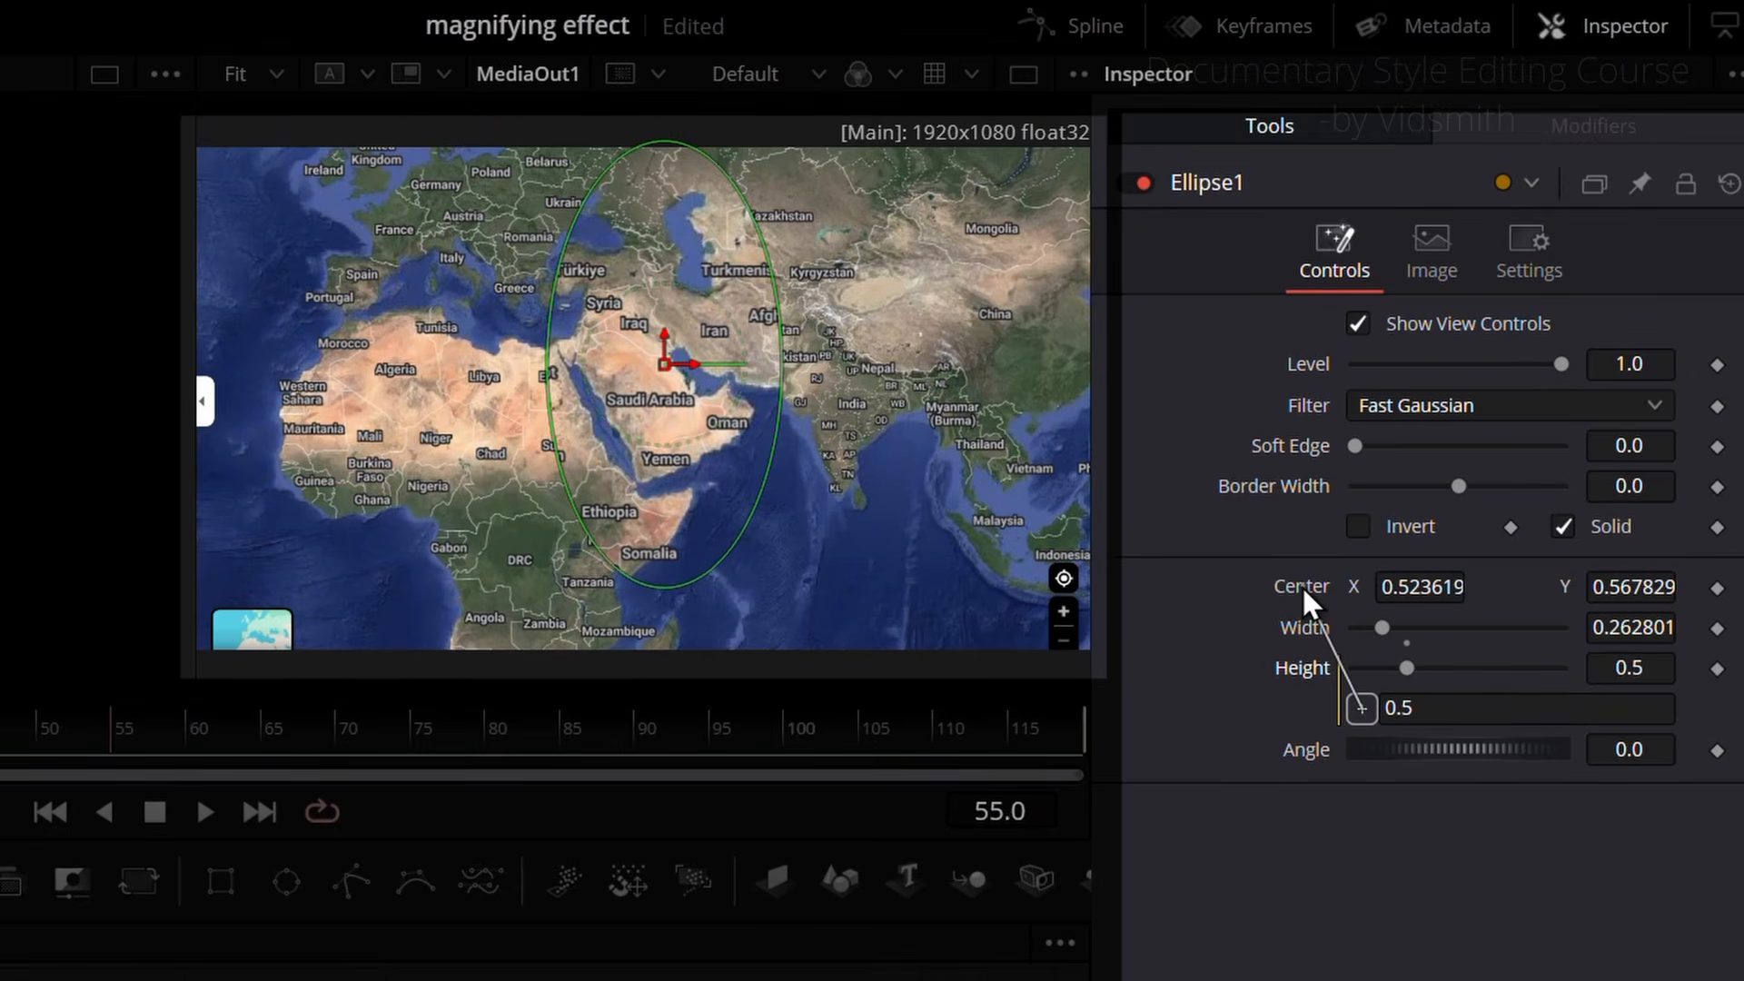
left_click_drag(1303, 586, 1399, 620)
Step: Publish Ellipse1's Center, connect Displace1's Center to it, and test the link by moving the ellipse
right_click(1304, 587)
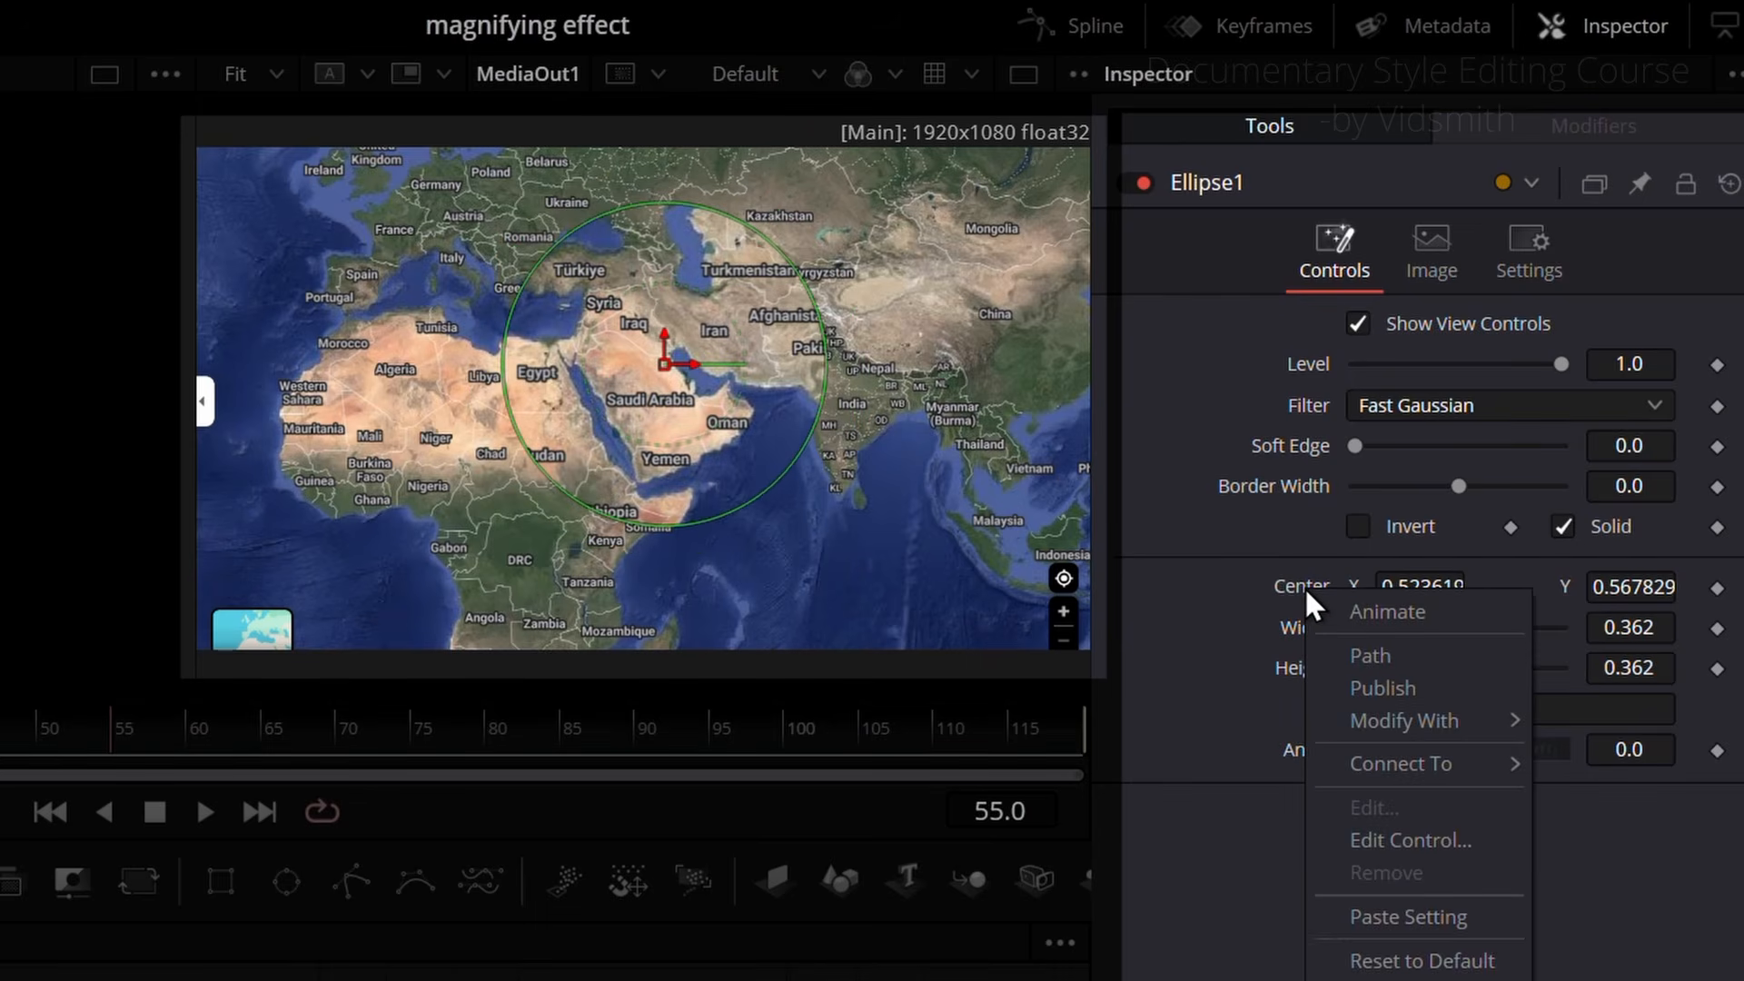
left_click(1387, 680)
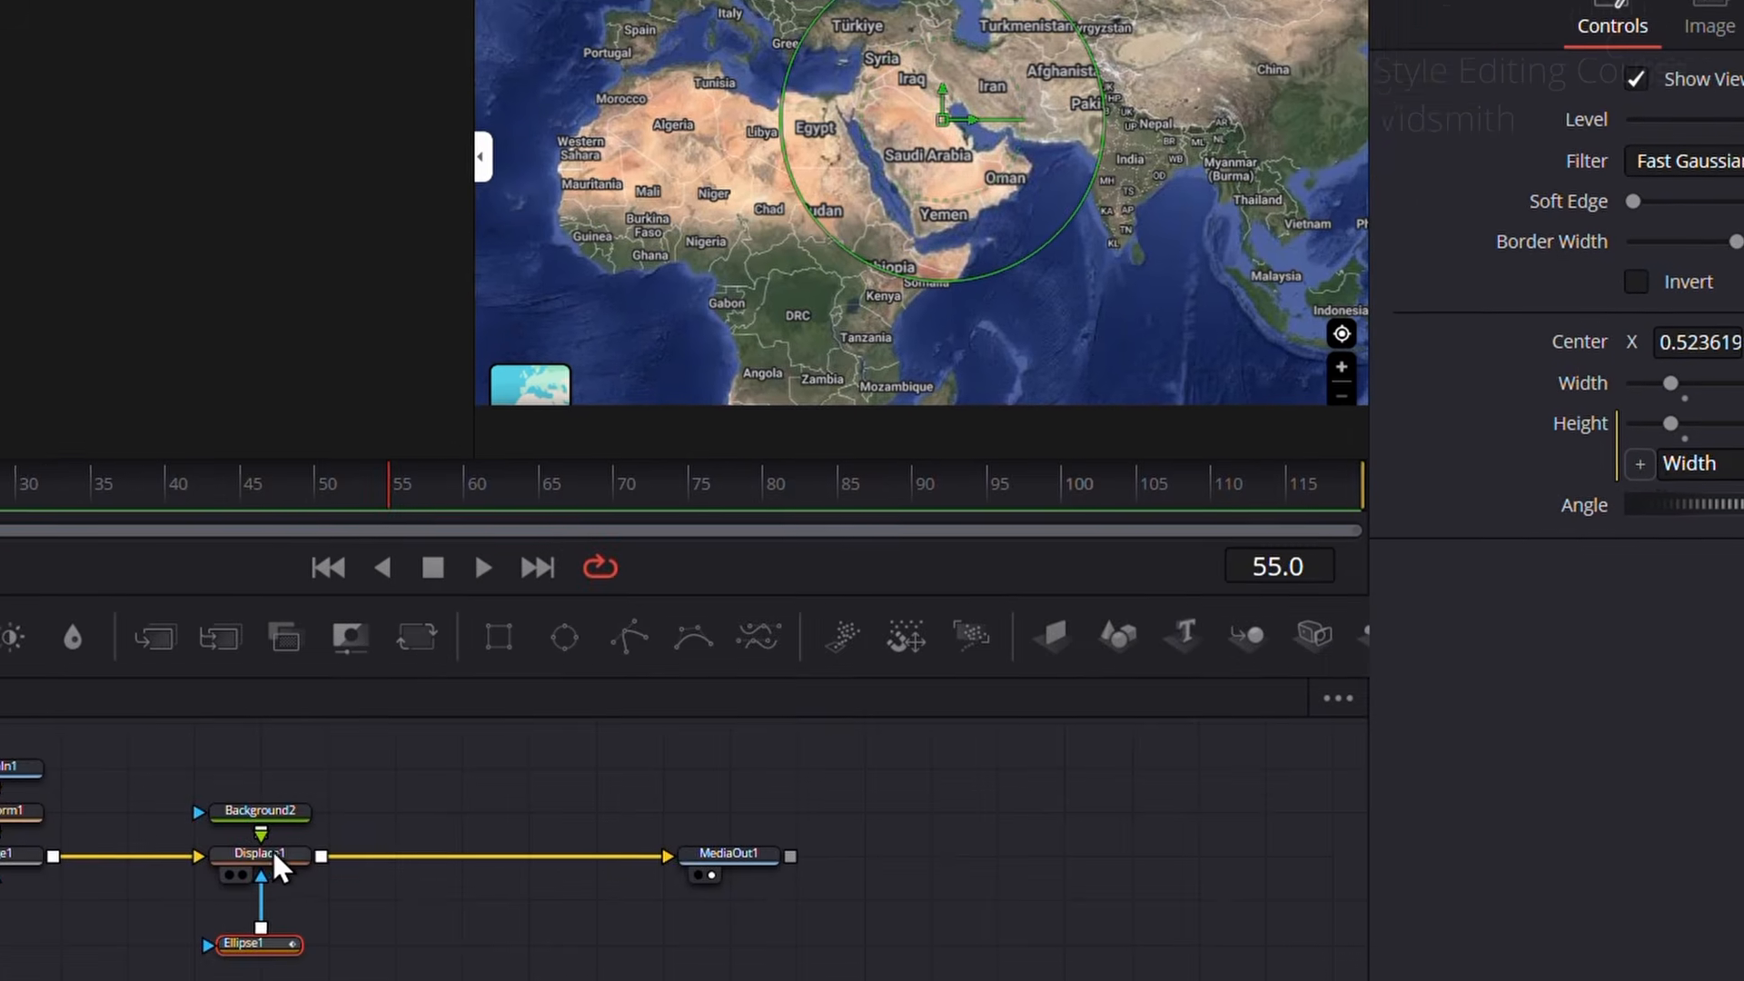
left_click(156, 945)
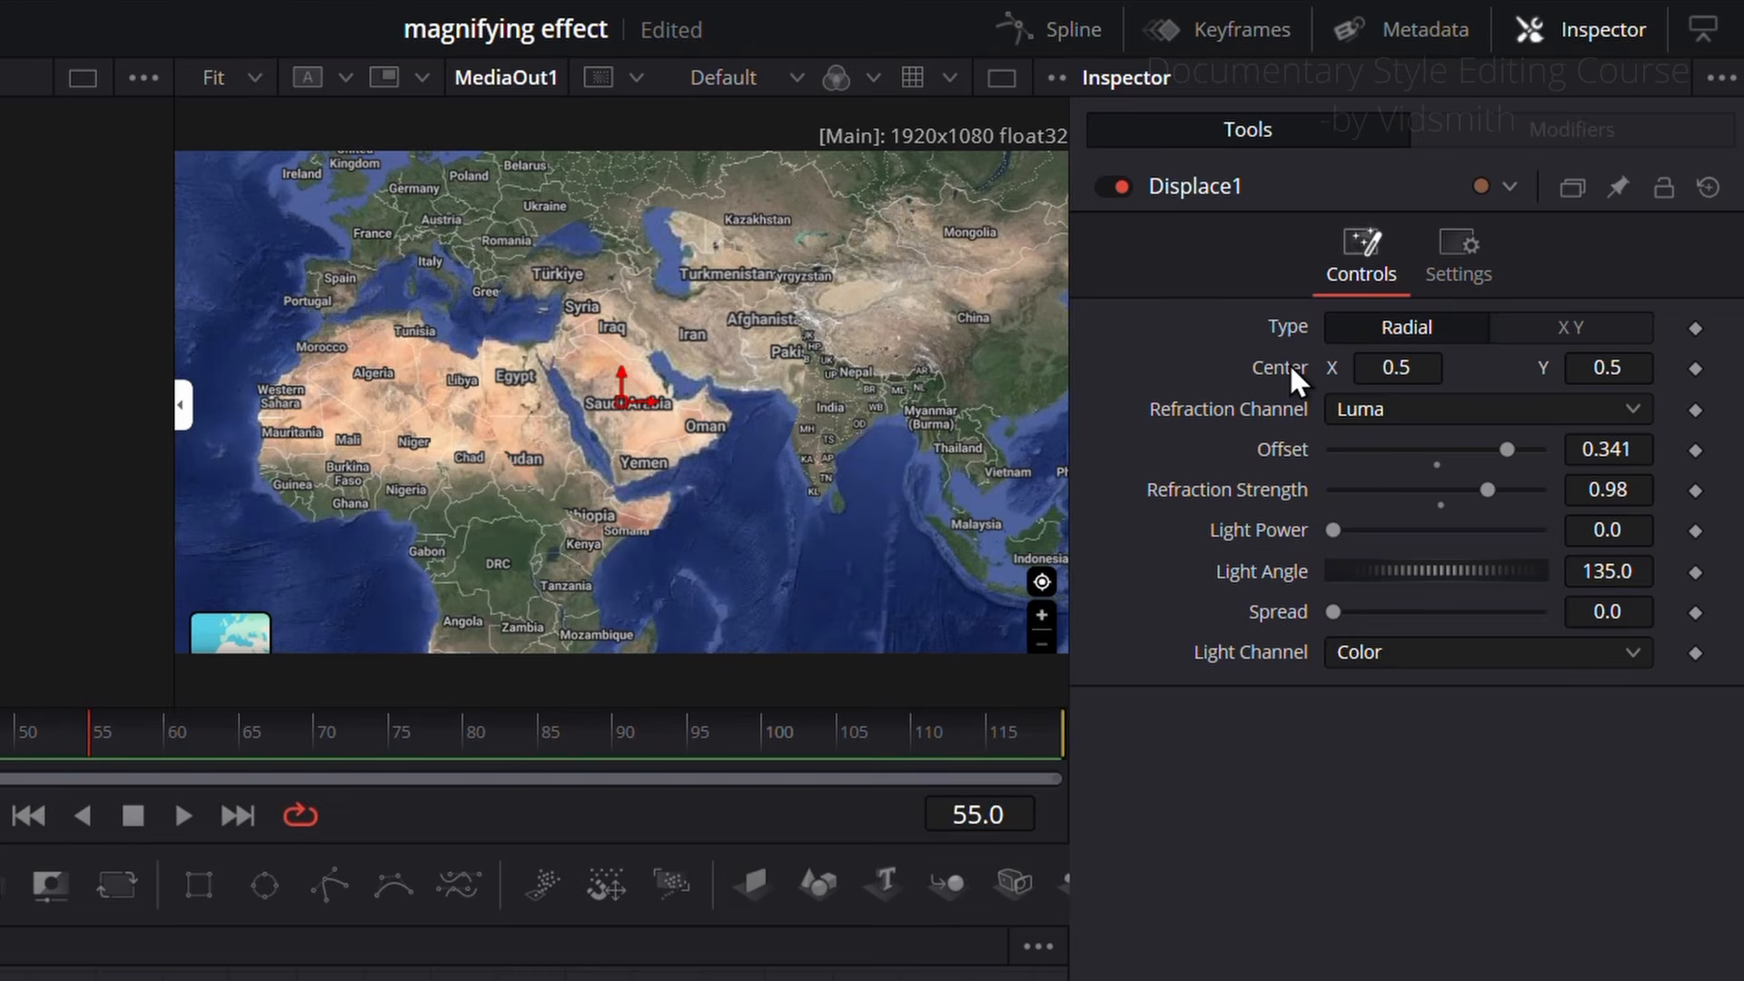
right_click(1292, 365)
mouse_move(1419, 538)
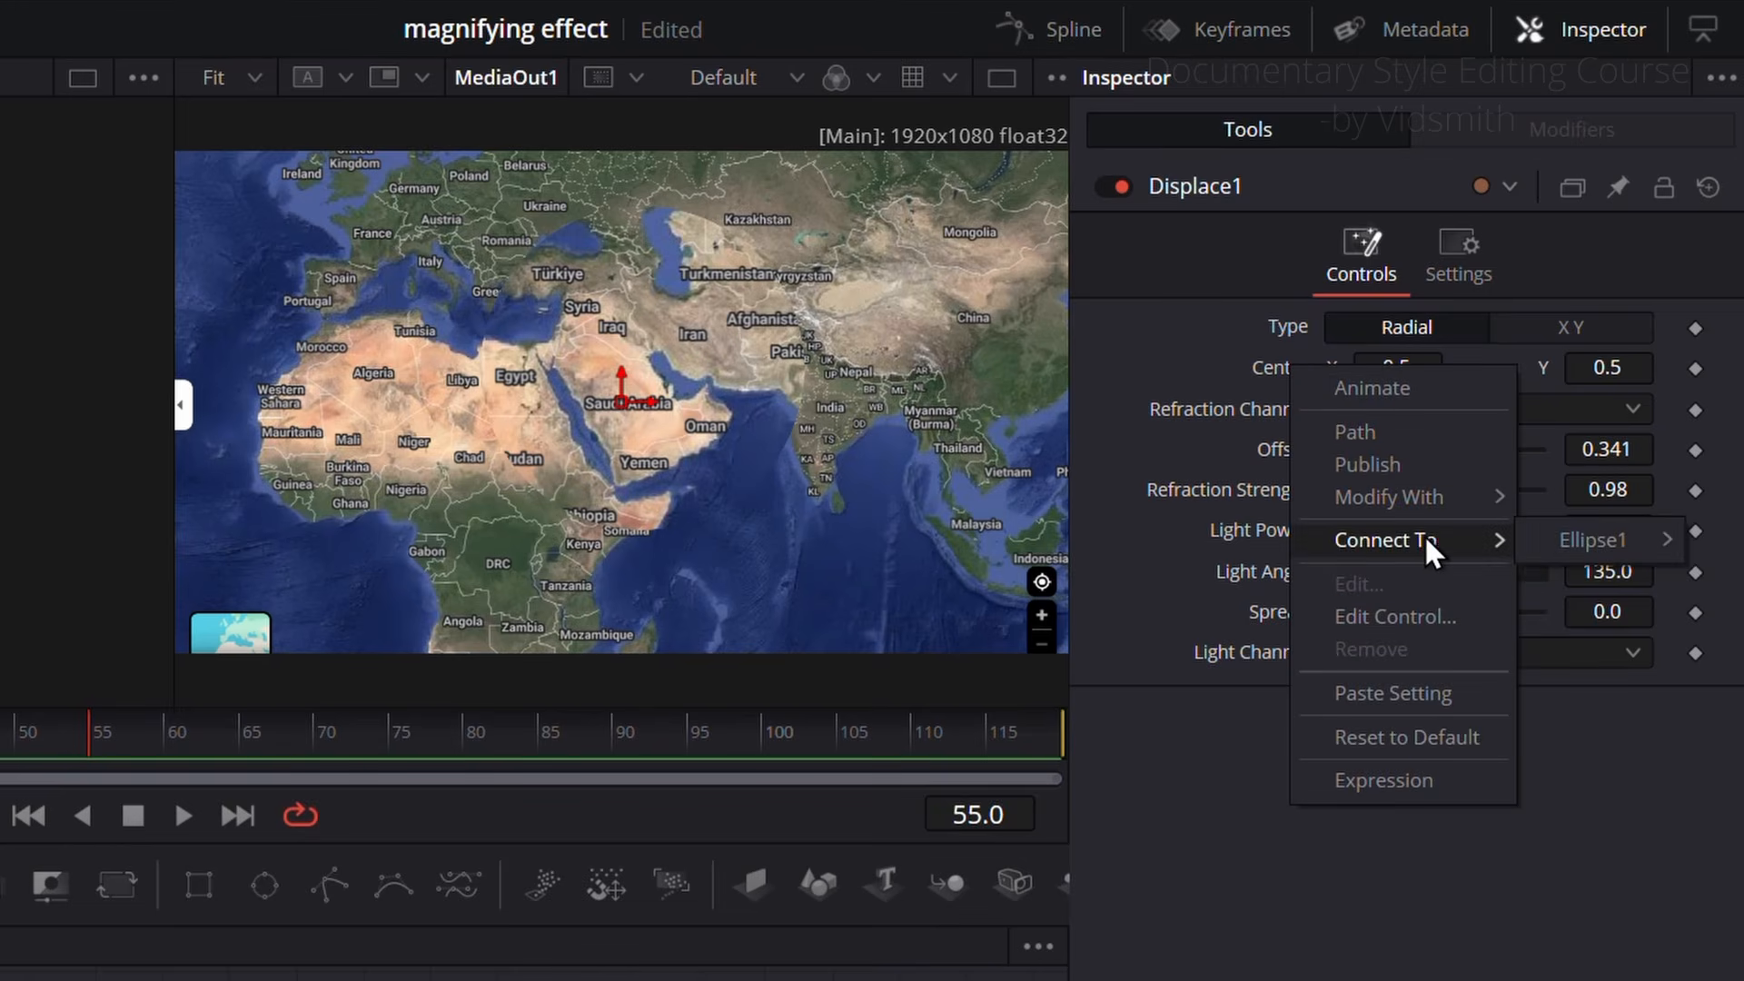
mouse_move(1604, 540)
left_click(1459, 534)
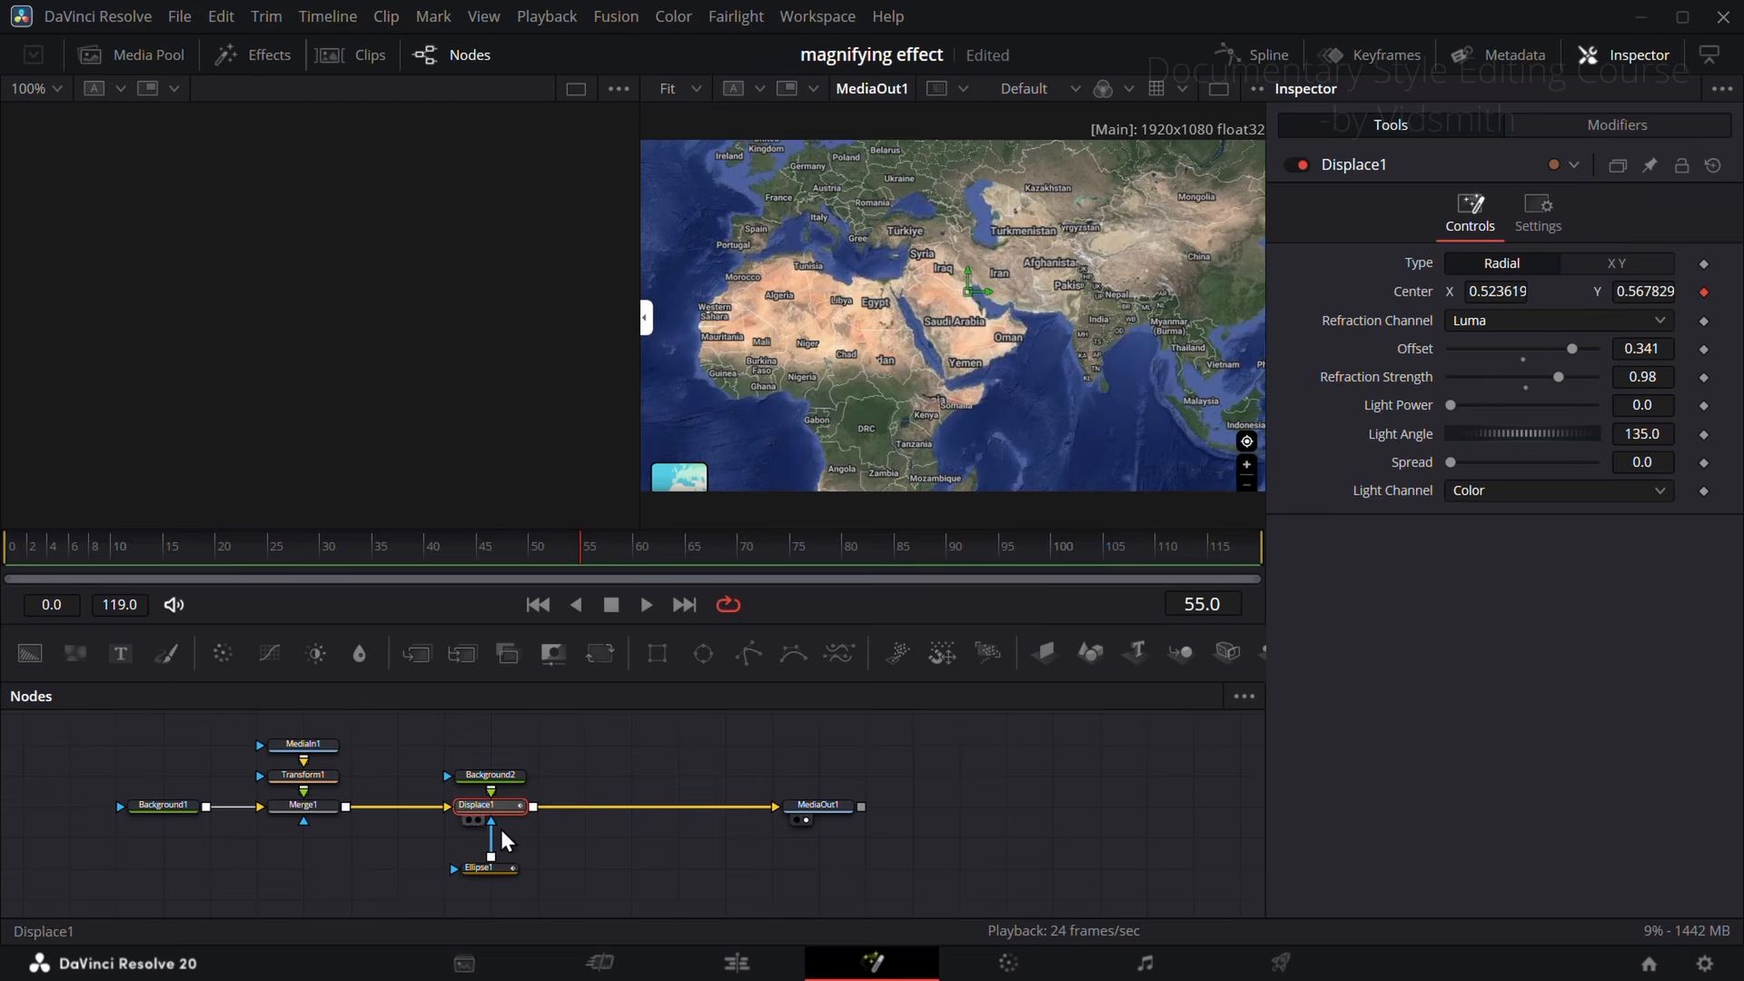
left_click(492, 869)
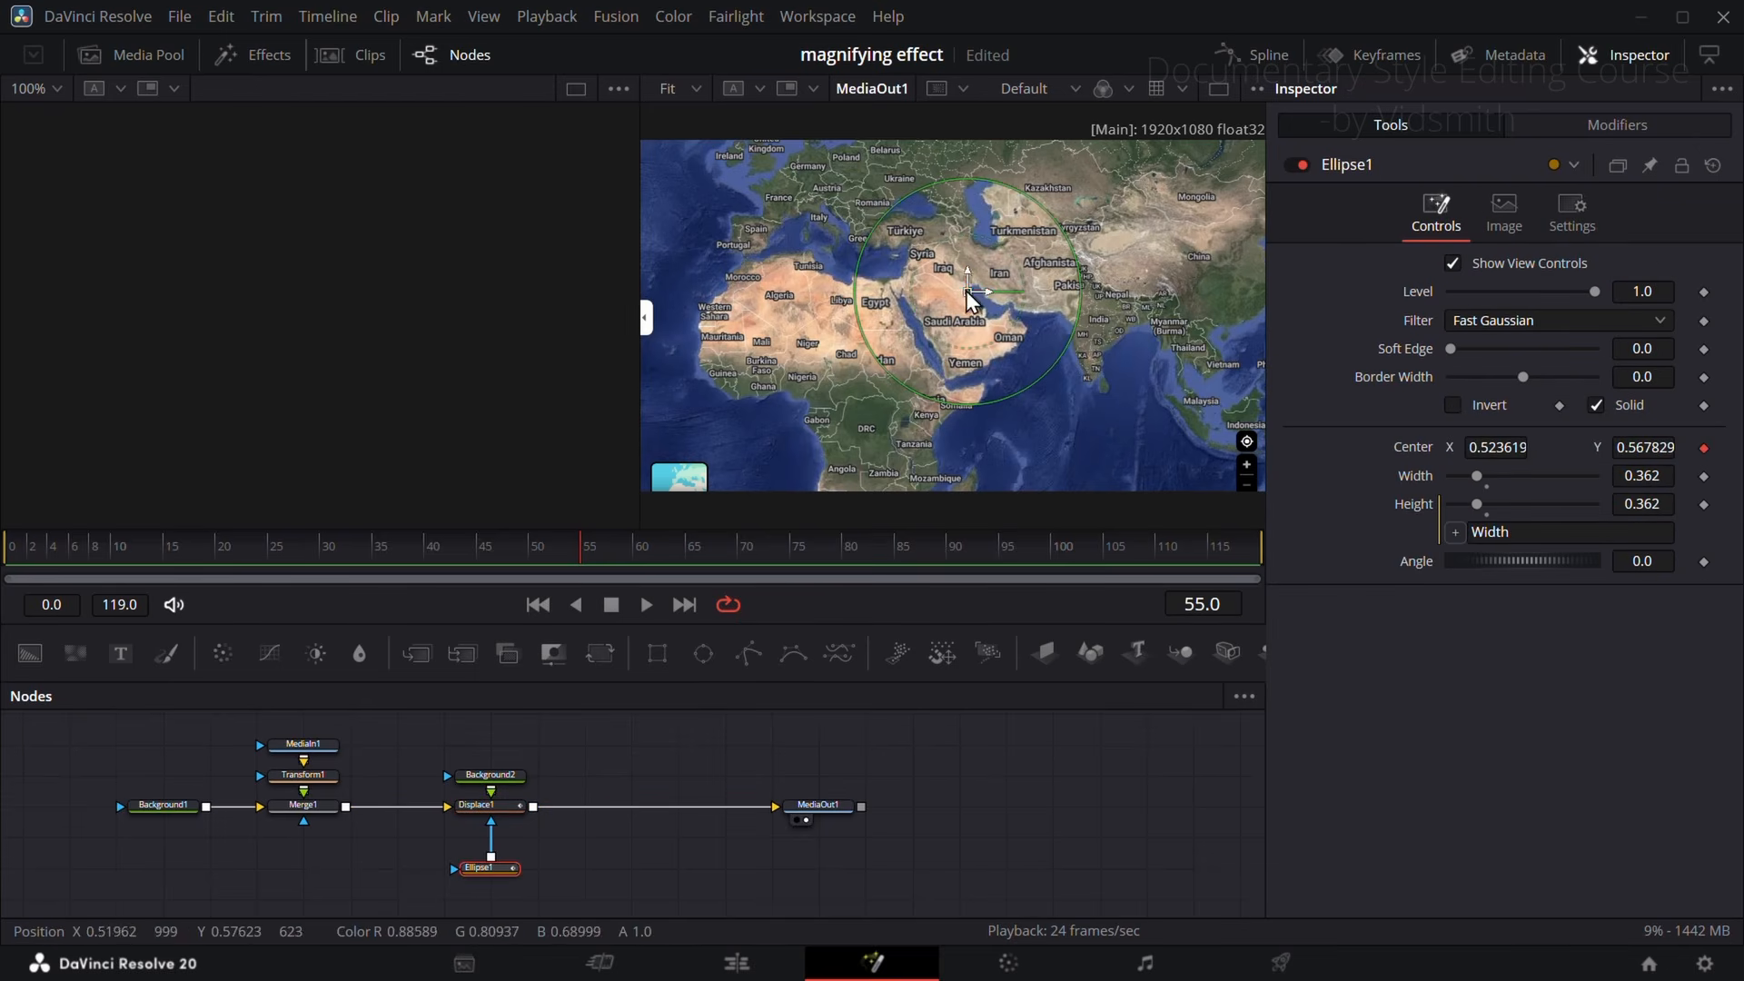
mouse_move(968, 292)
left_mouse_down()
mouse_move(1050, 324)
mouse_move(1081, 269)
mouse_move(913, 276)
mouse_move(850, 325)
mouse_move(968, 345)
mouse_move(1090, 297)
mouse_move(930, 279)
mouse_move(1008, 291)
mouse_move(1017, 265)
mouse_move(1034, 271)
mouse_move(977, 307)
left_mouse_up()
Step: Add the background-free magnifying glass image to the node graph as MediaIn2 and show it in the first viewer
left_click(141, 57)
left_click_drag(396, 260, 691, 743)
left_click(91, 56)
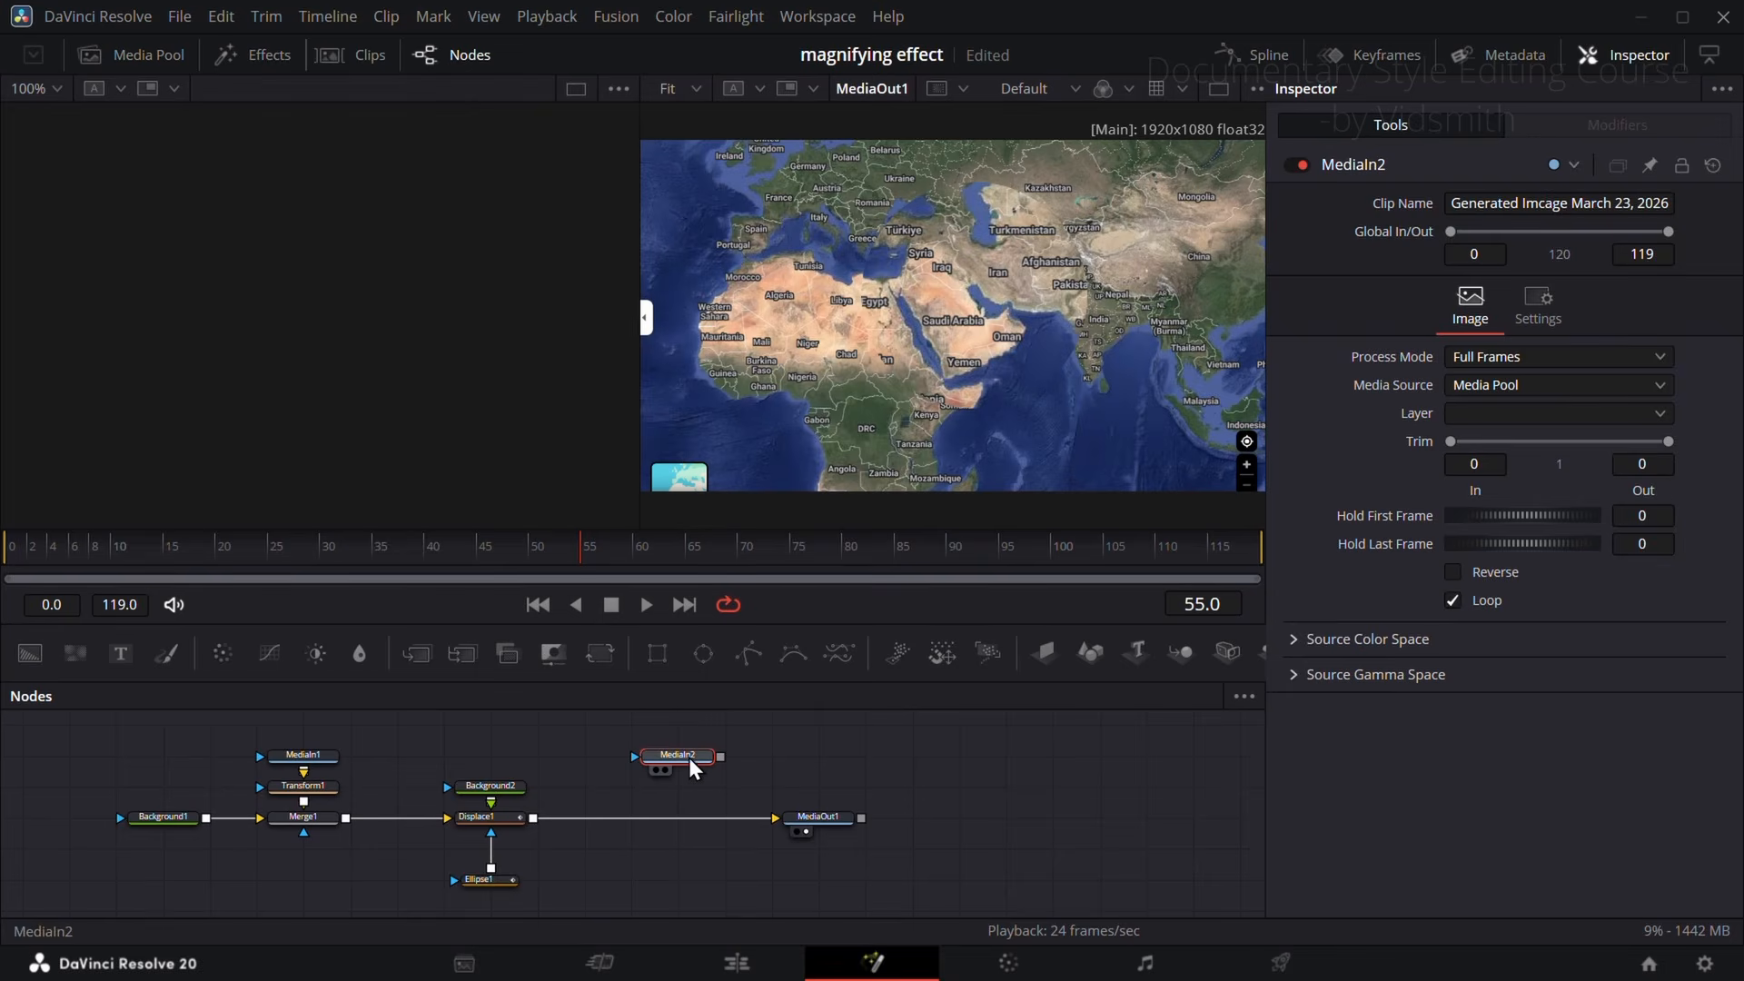
key("1")
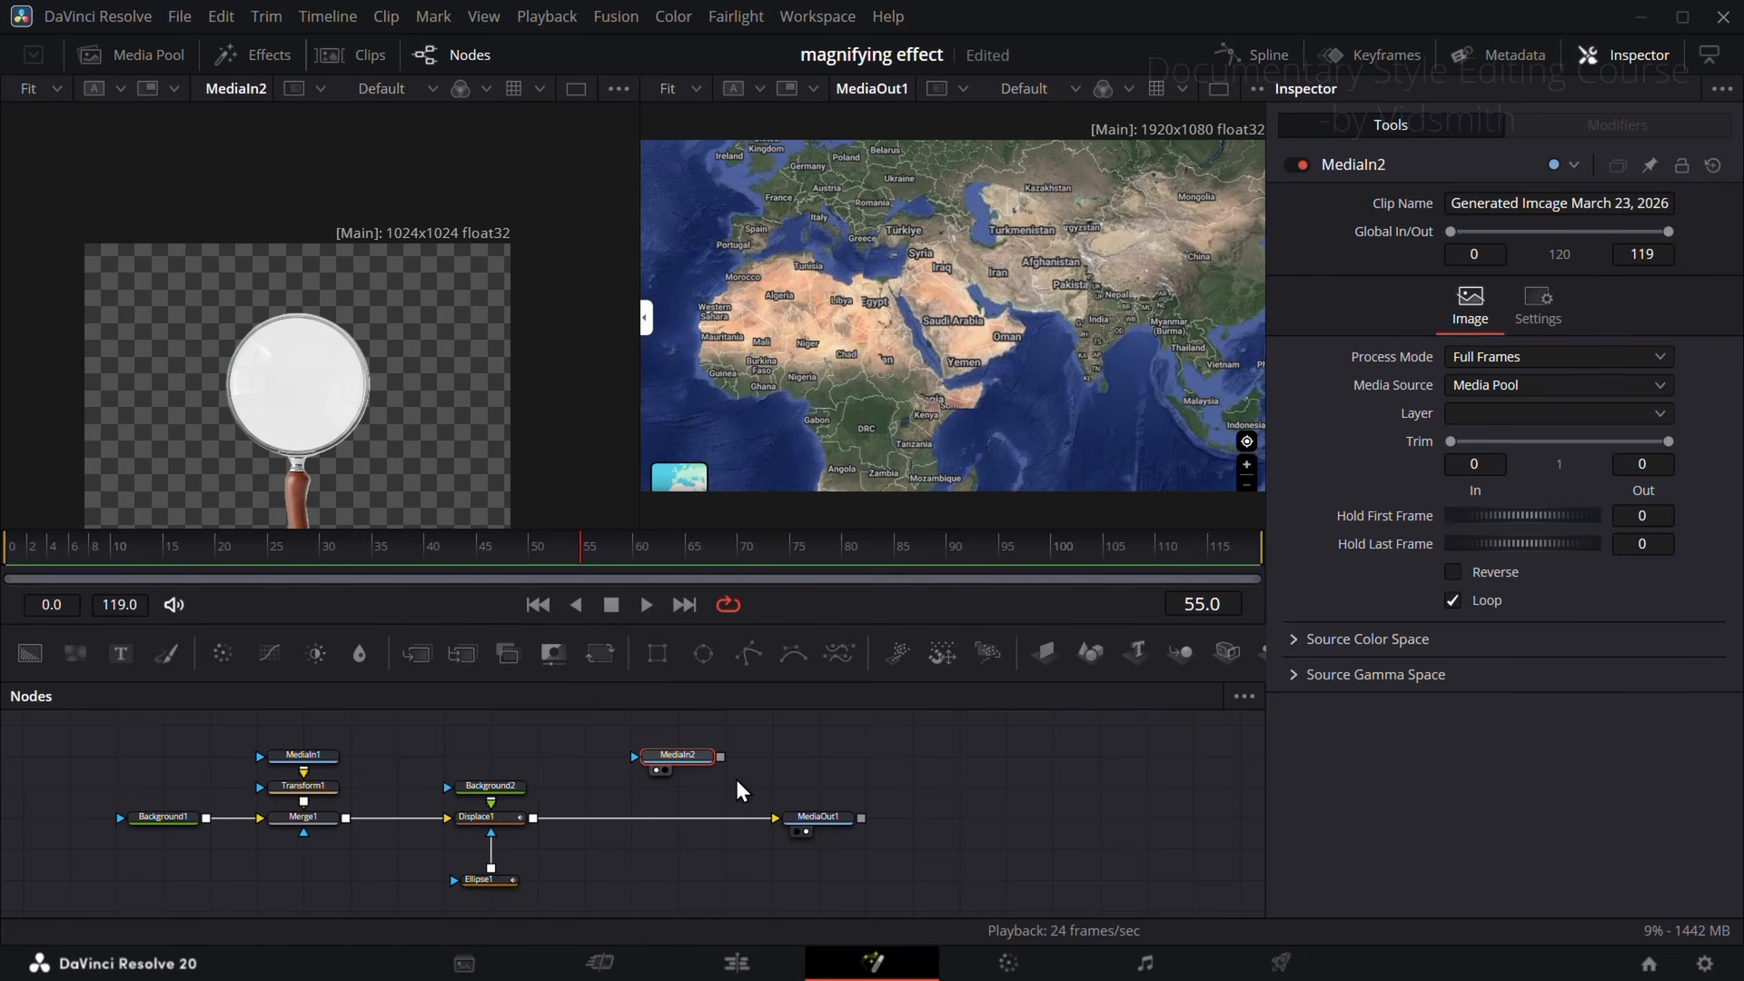
Step: Add a third Background node above MediaOut1 and set its Alpha to 0.0
left_click_drag(36, 652, 836, 759)
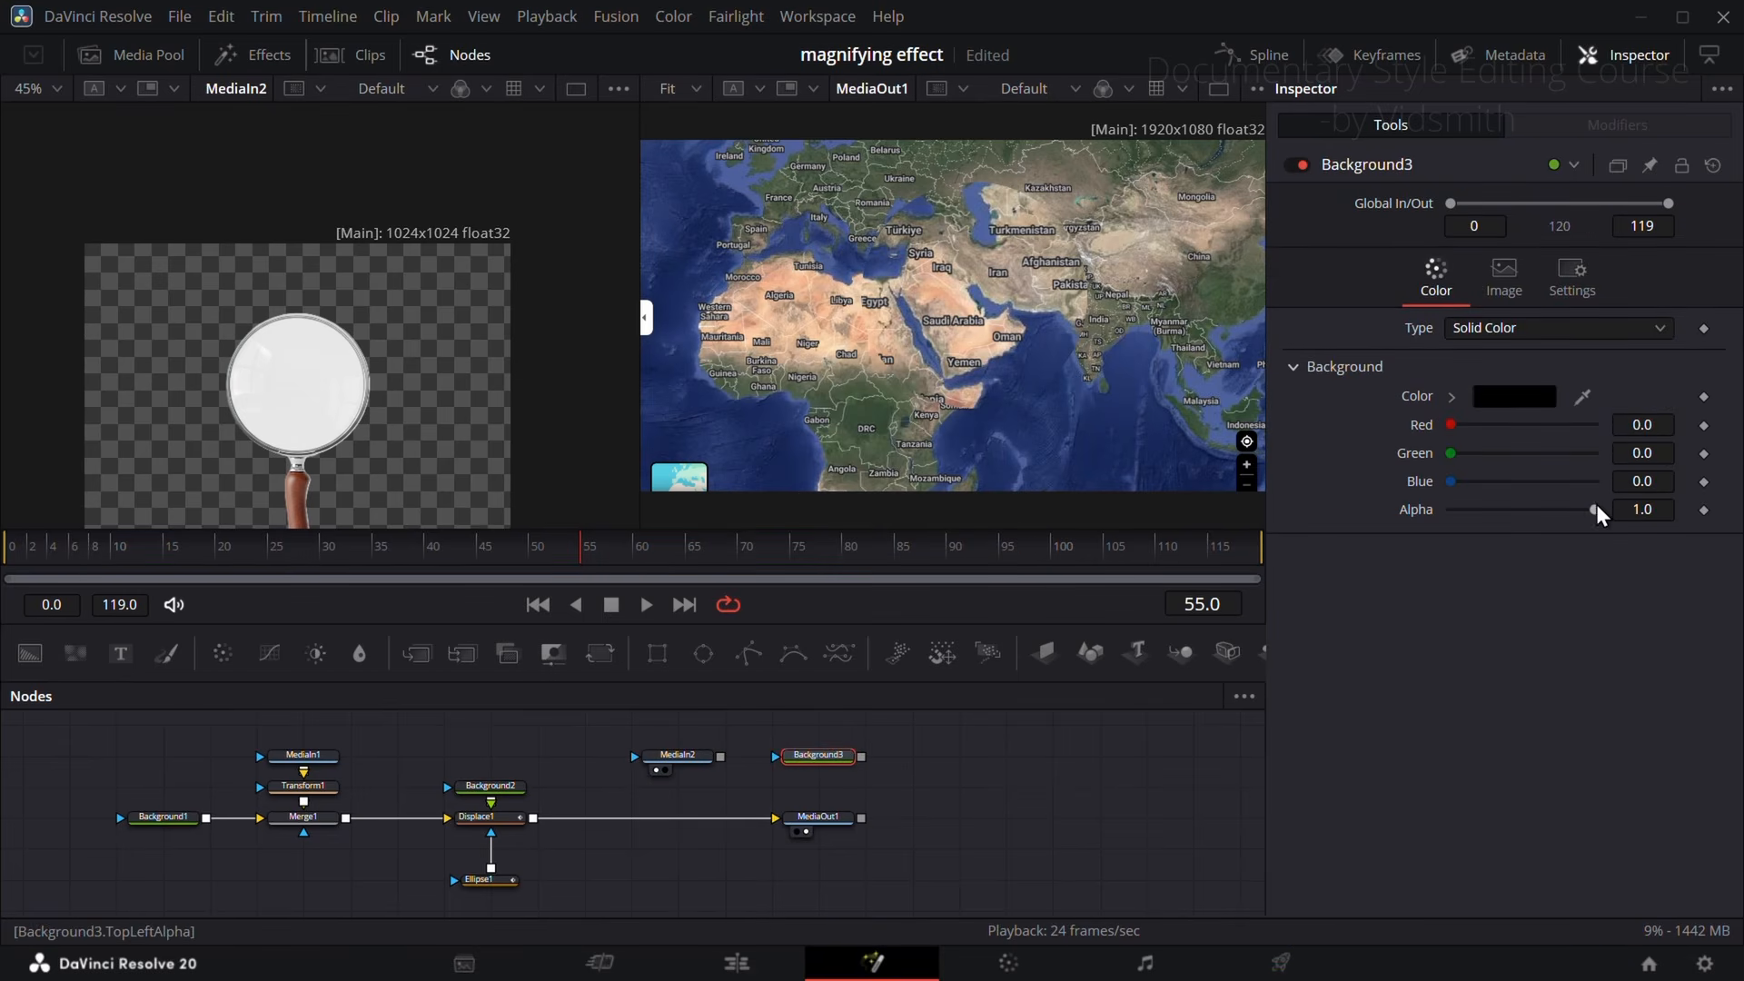
left_click_drag(1596, 510, 1381, 514)
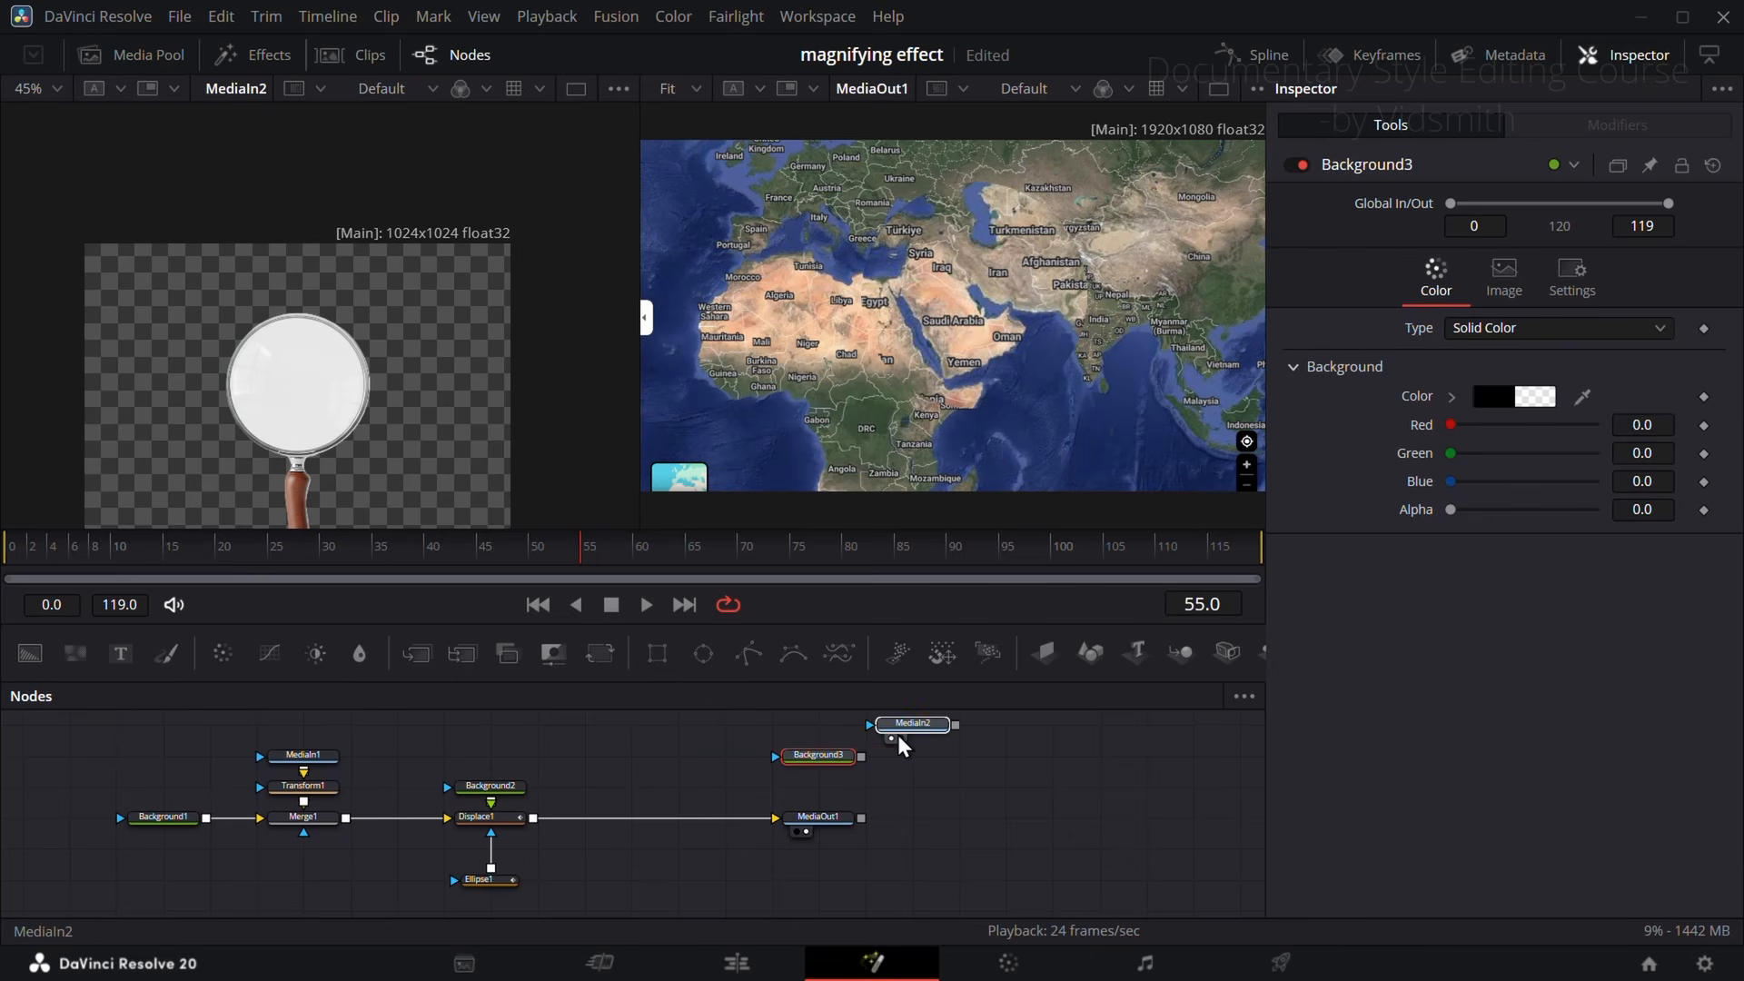
Step: Merge MediaIn2 over Background3 and show the merge in the first viewer, fitted to the view
left_click(871, 727)
left_click_drag(908, 725, 385, 397)
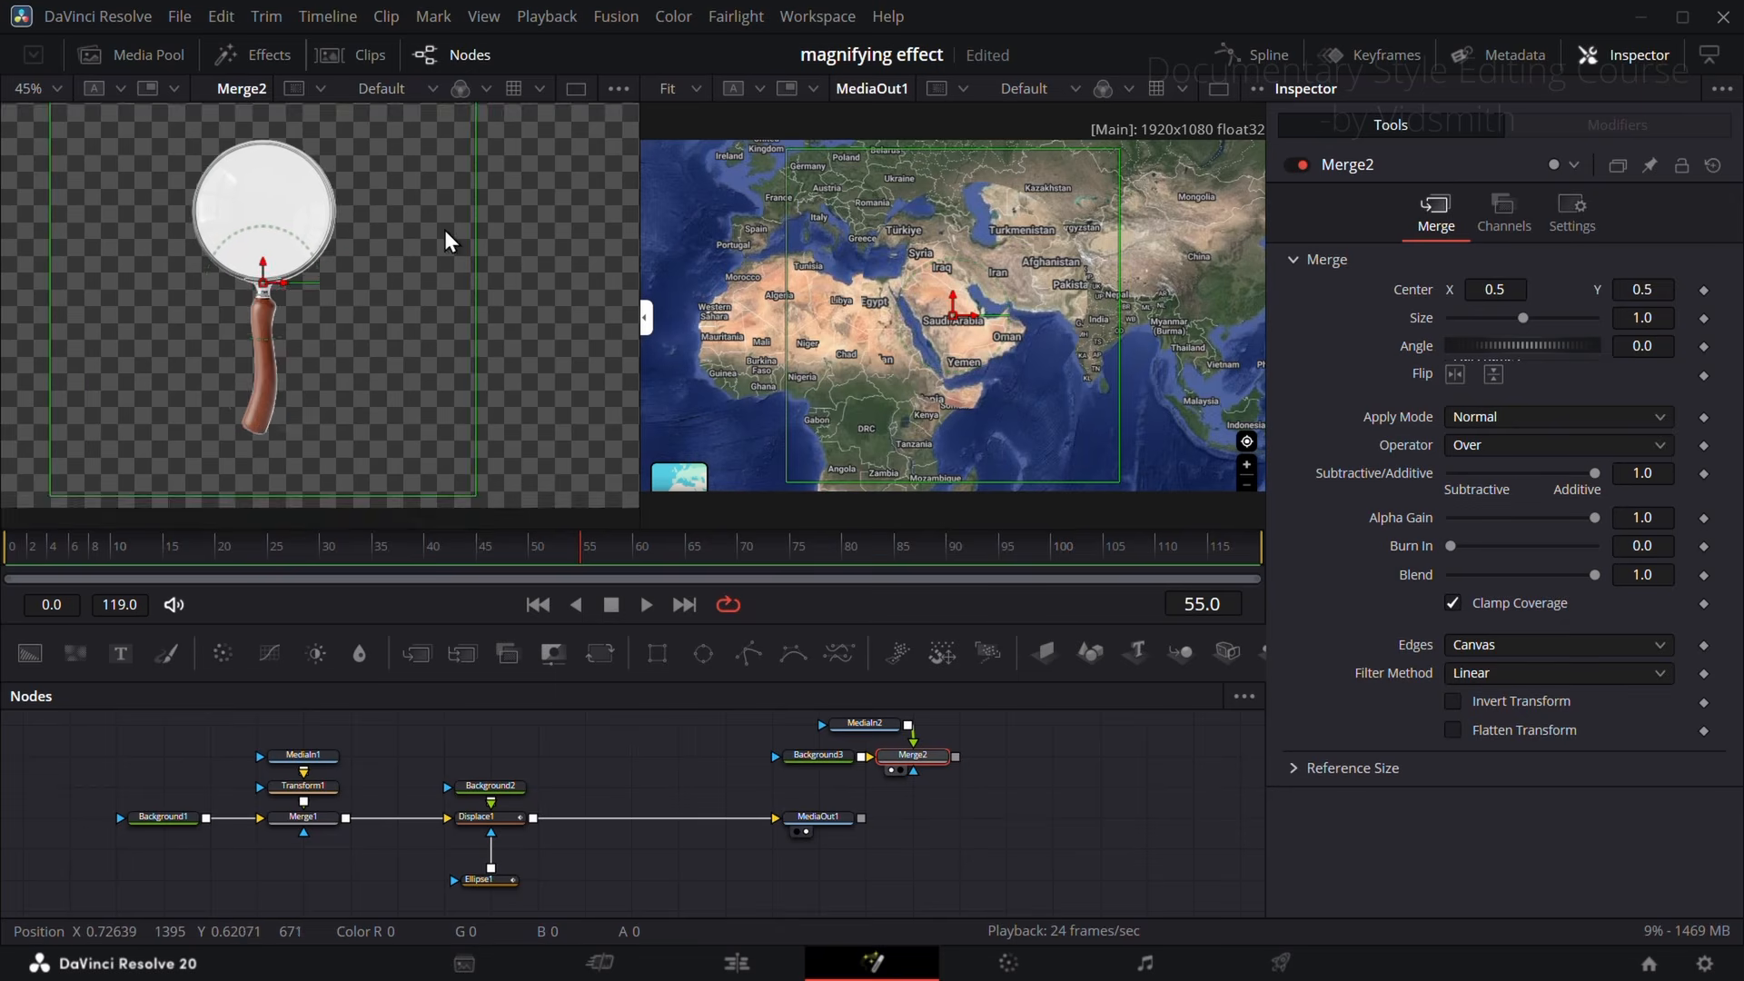
left_click_drag(444, 231, 461, 329)
left_click_drag(556, 203, 445, 309)
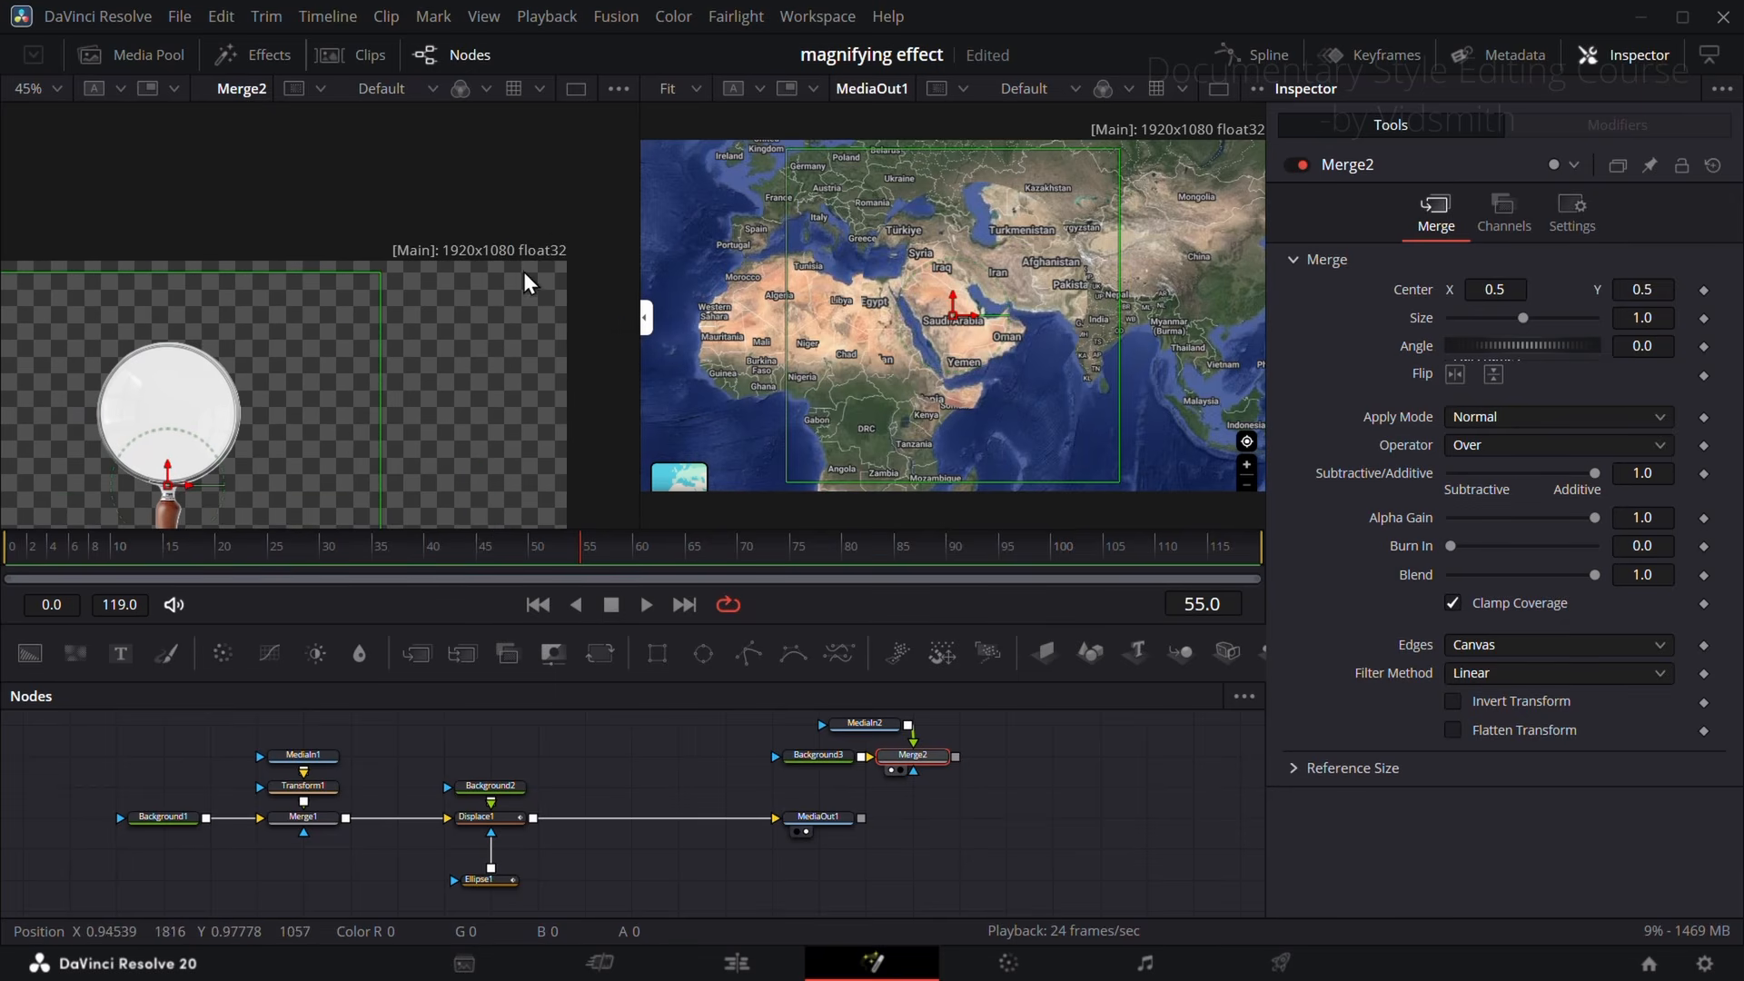
left_click_drag(469, 374, 534, 273)
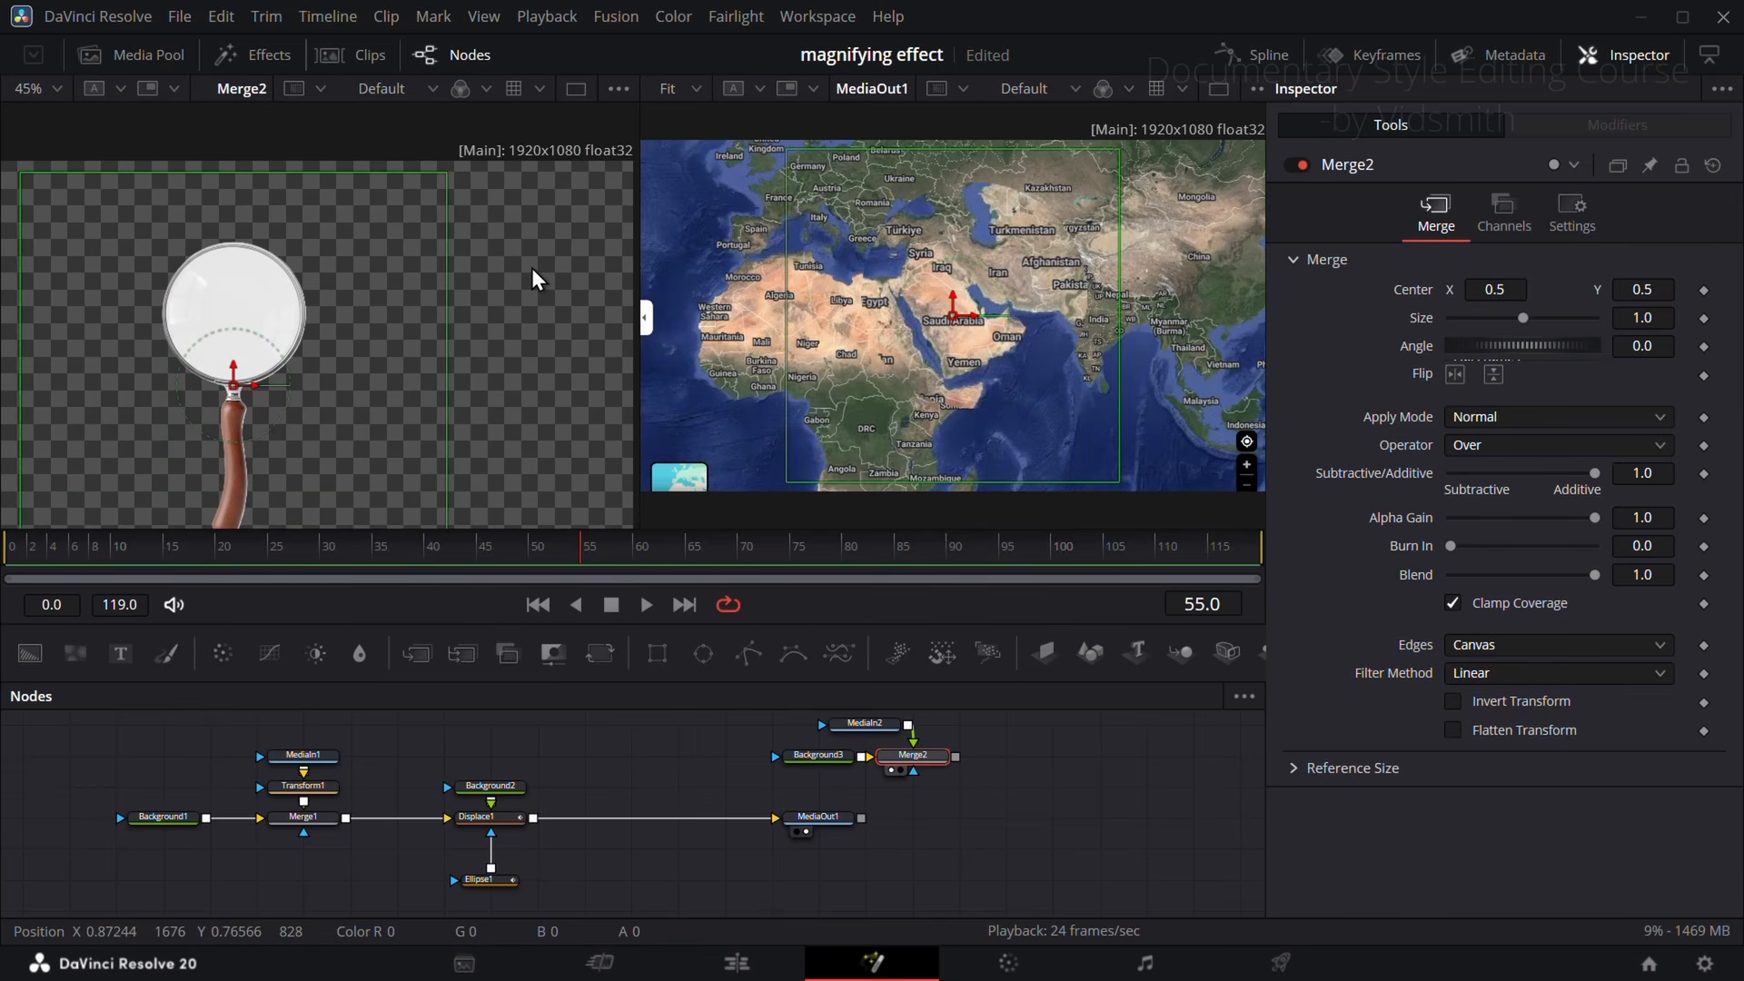
left_click(60, 79)
left_click(65, 113)
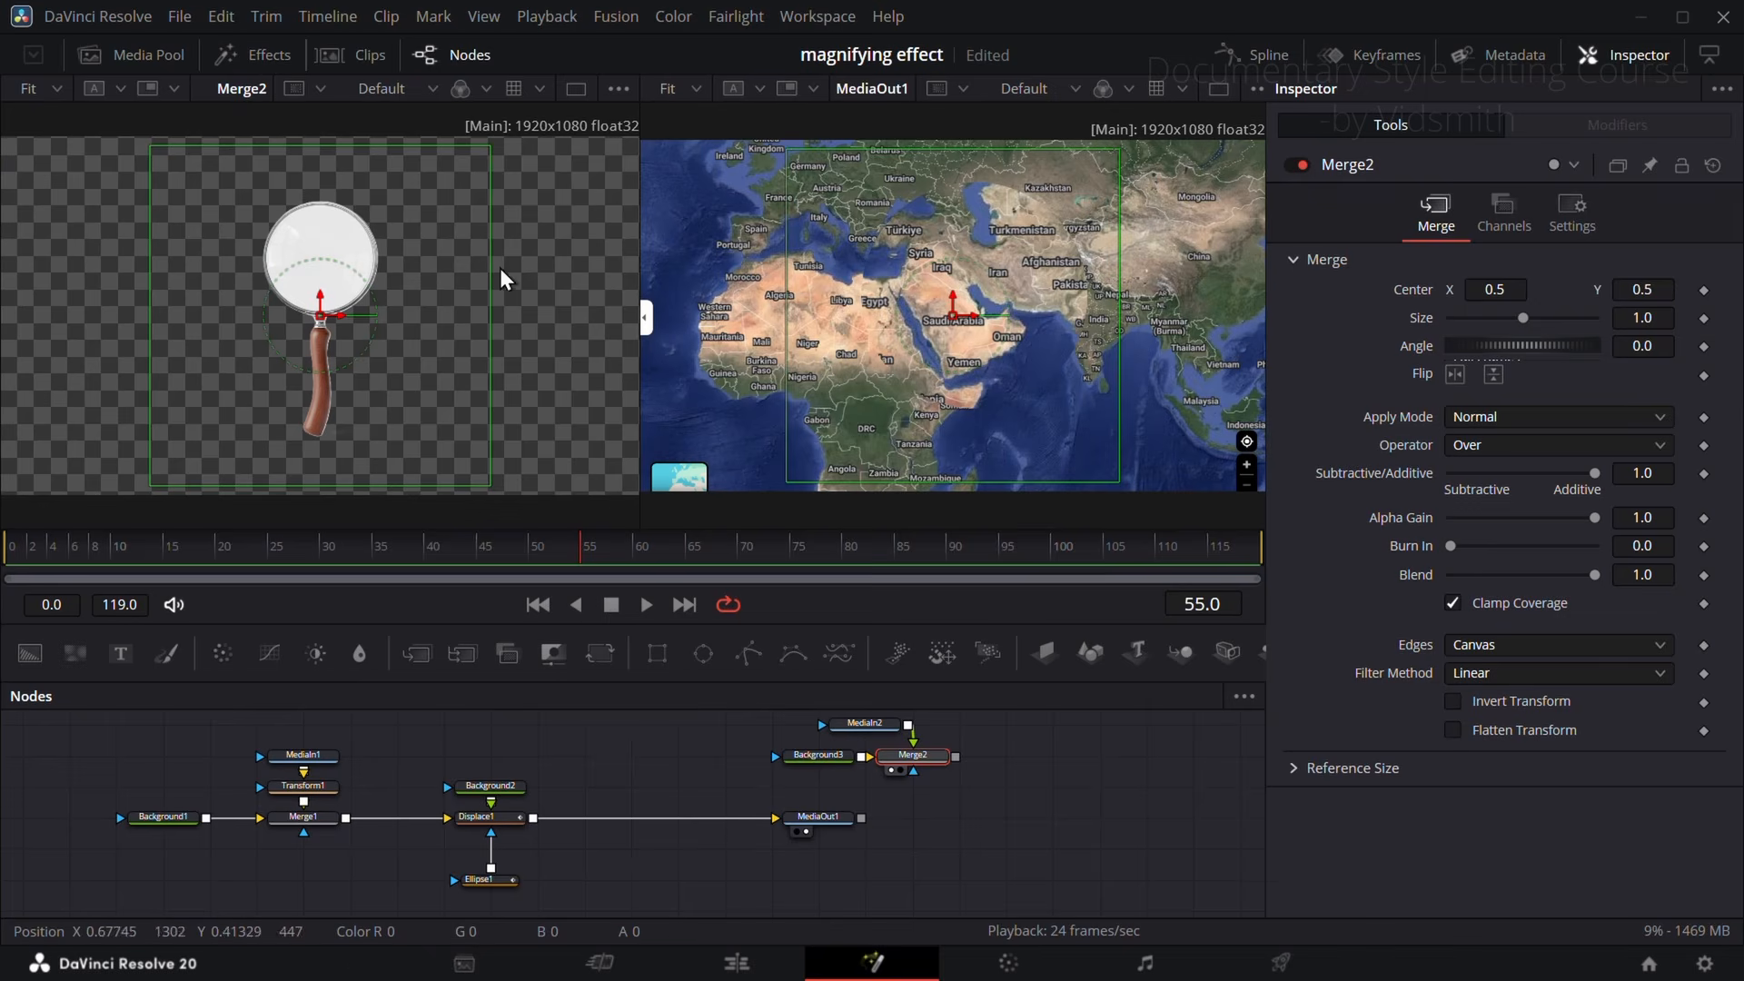
Step: Clear the first viewer, merge Merge2's output over Displace1's output before MediaOut1, and connect Ellipse1 as the new merge's mask
left_click(892, 768)
left_click_drag(935, 755, 755, 793)
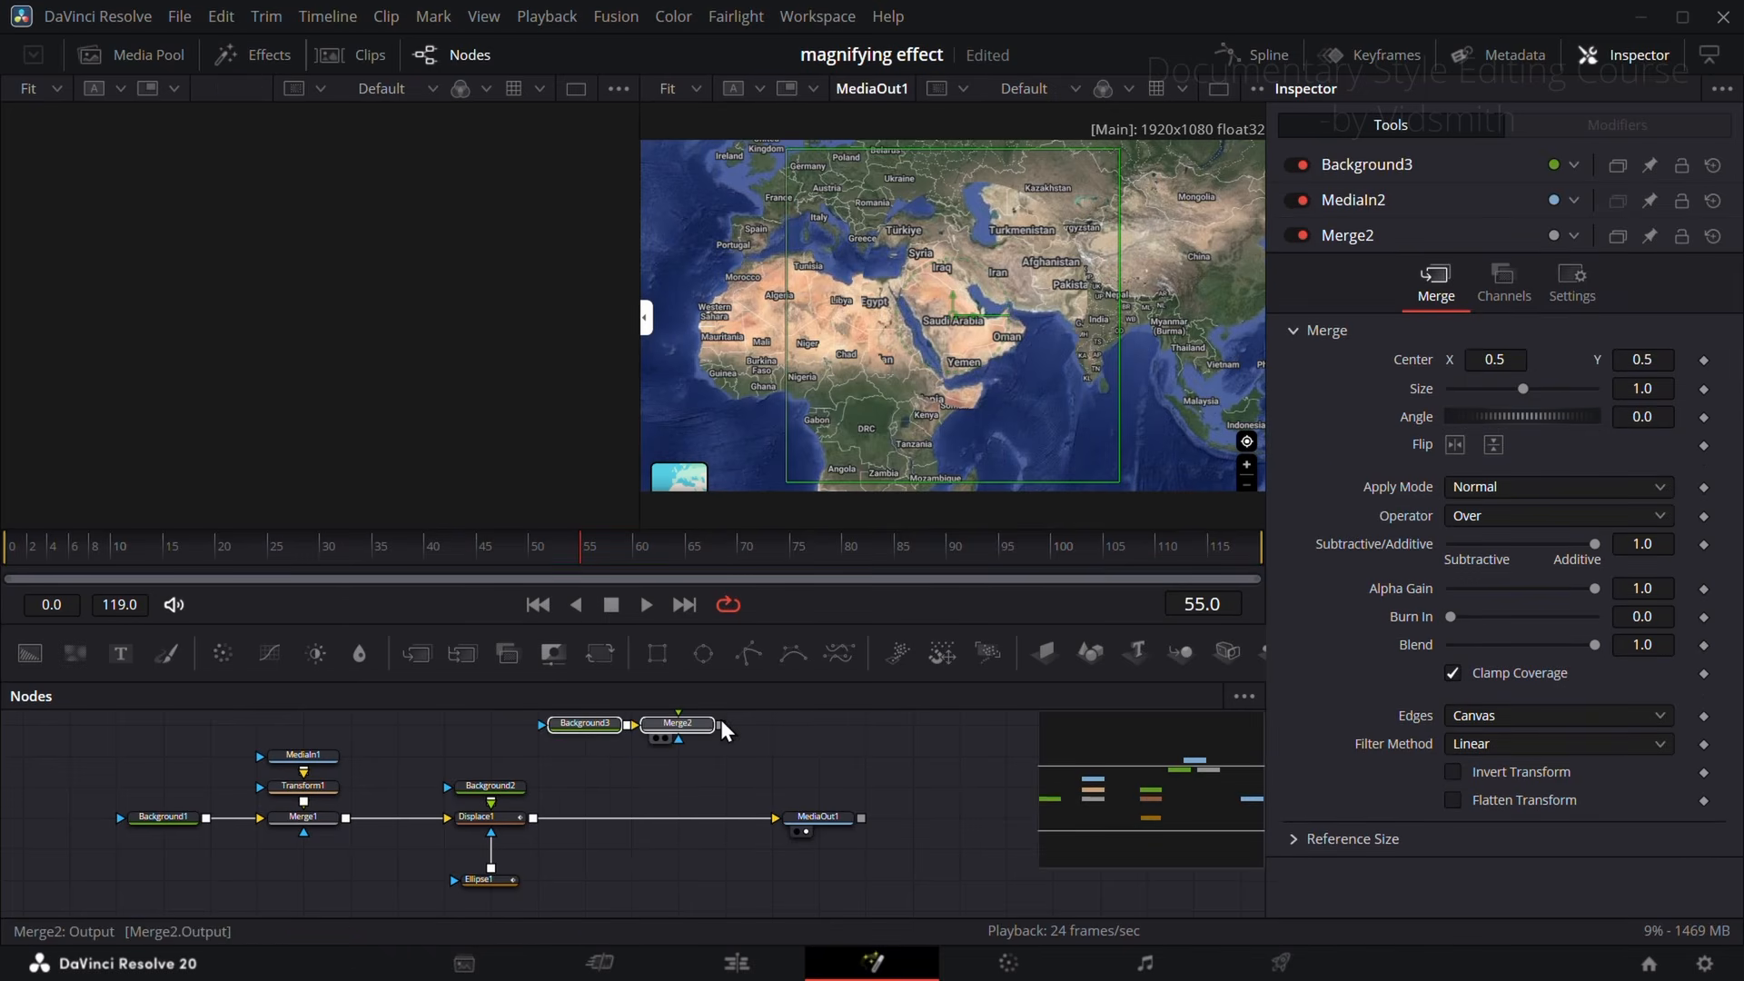
left_click(738, 756)
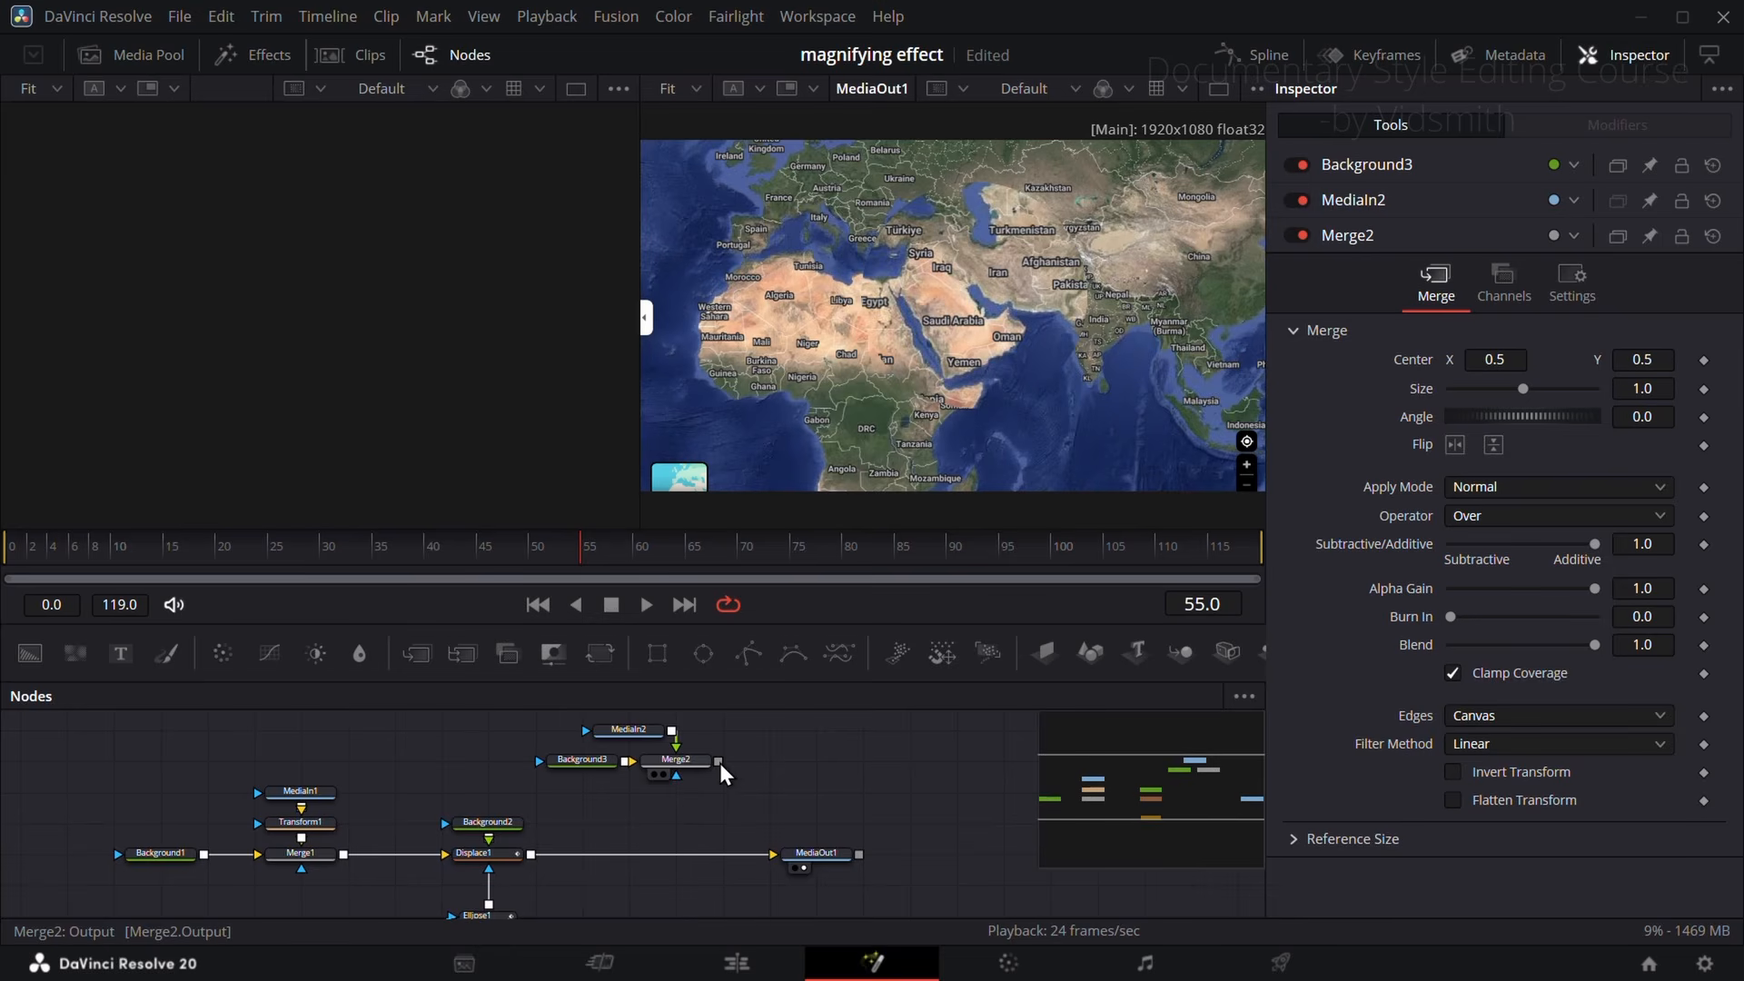
left_click_drag(710, 622, 709, 595)
left_click_drag(718, 736, 530, 831)
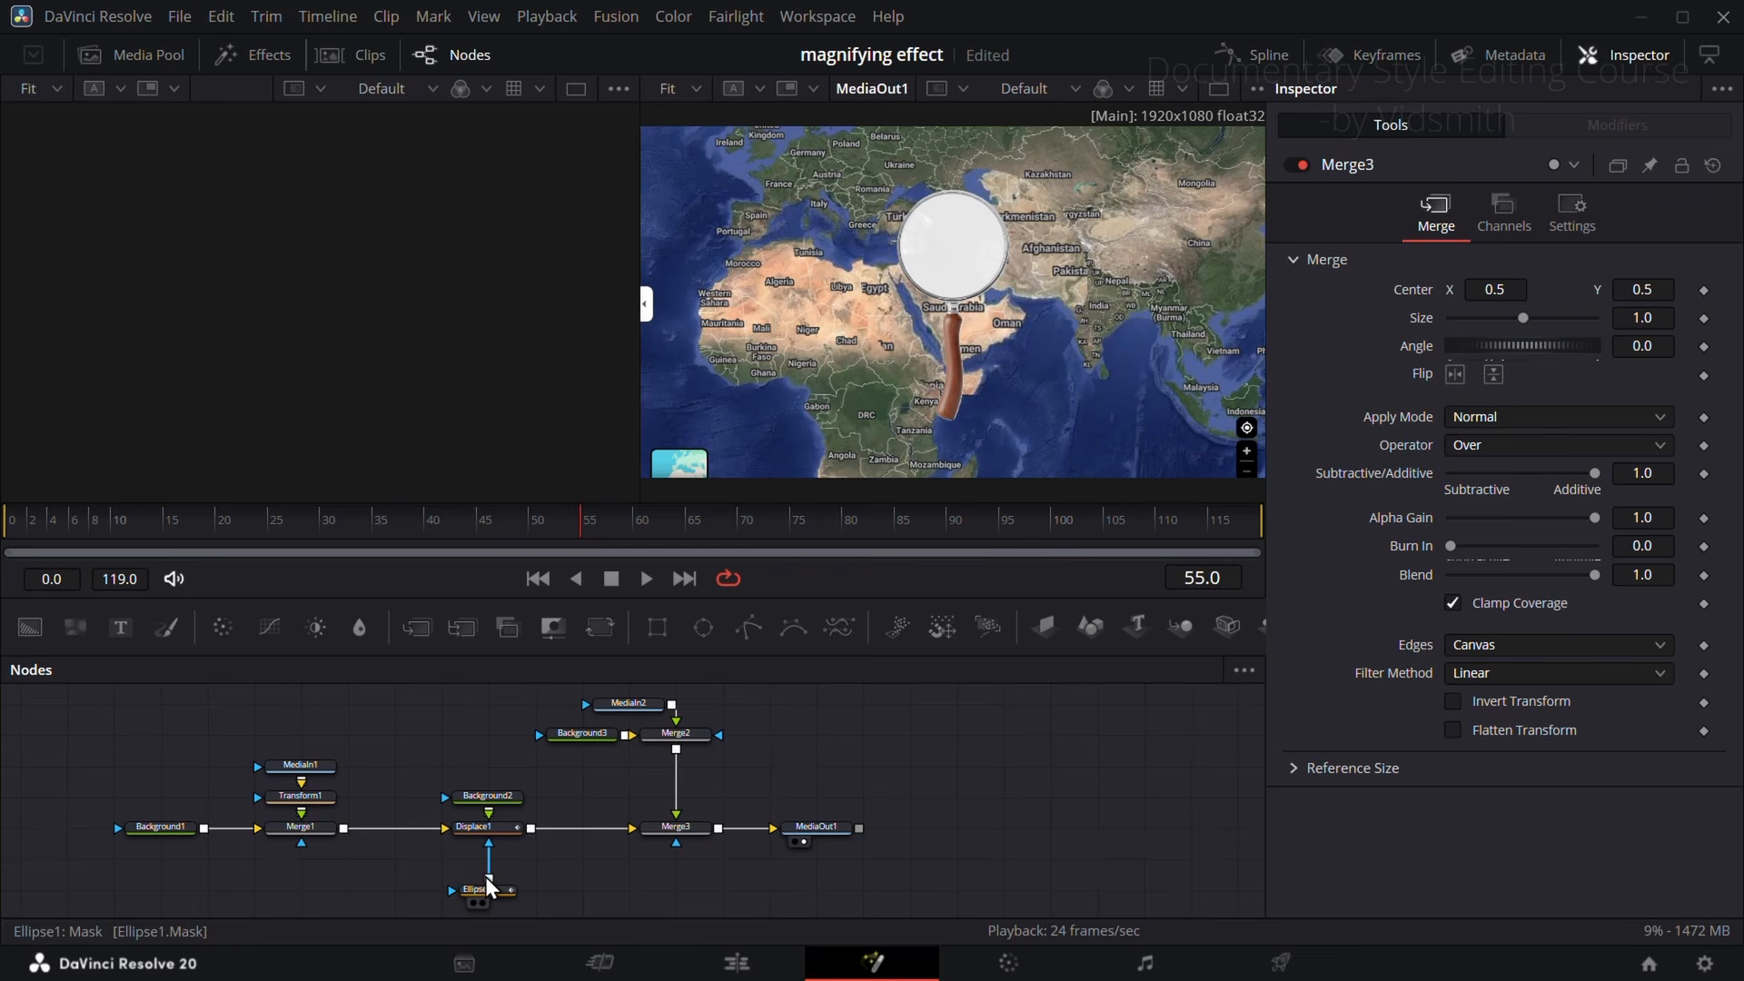
left_click_drag(491, 878, 676, 816)
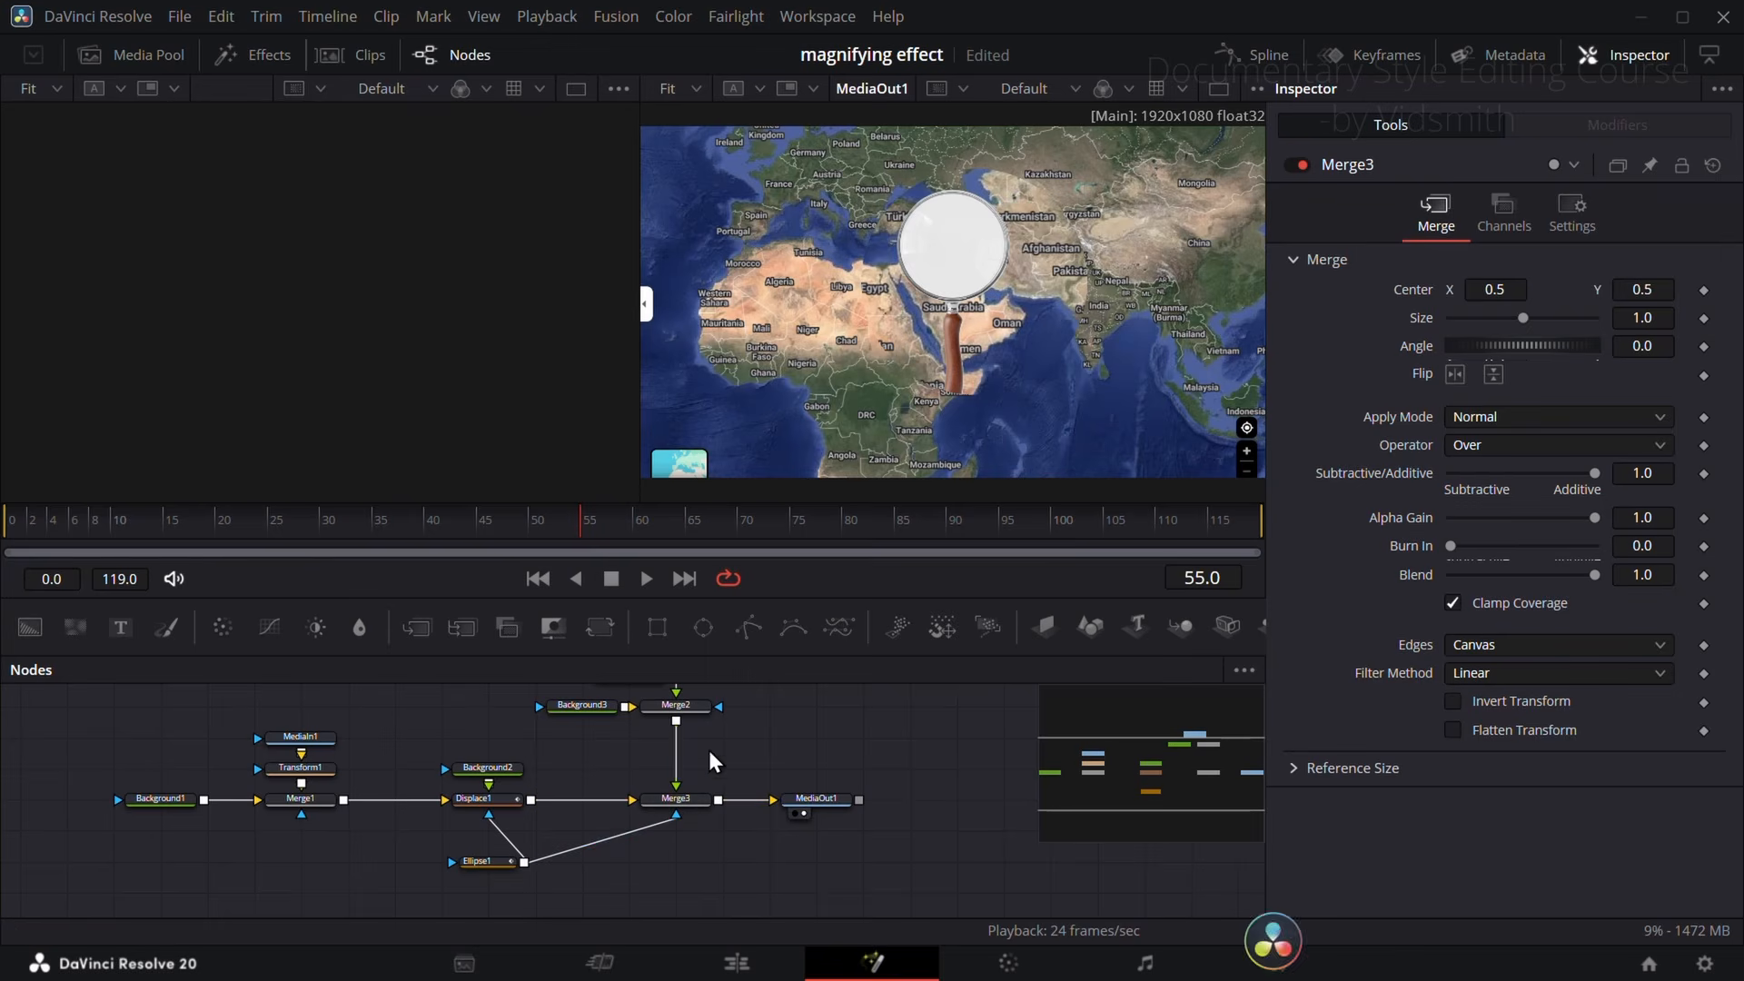
Step: Add a Transform node between Merge2 and Merge3 with Size 2.4 and Center Y 0.306
left_click(600, 627)
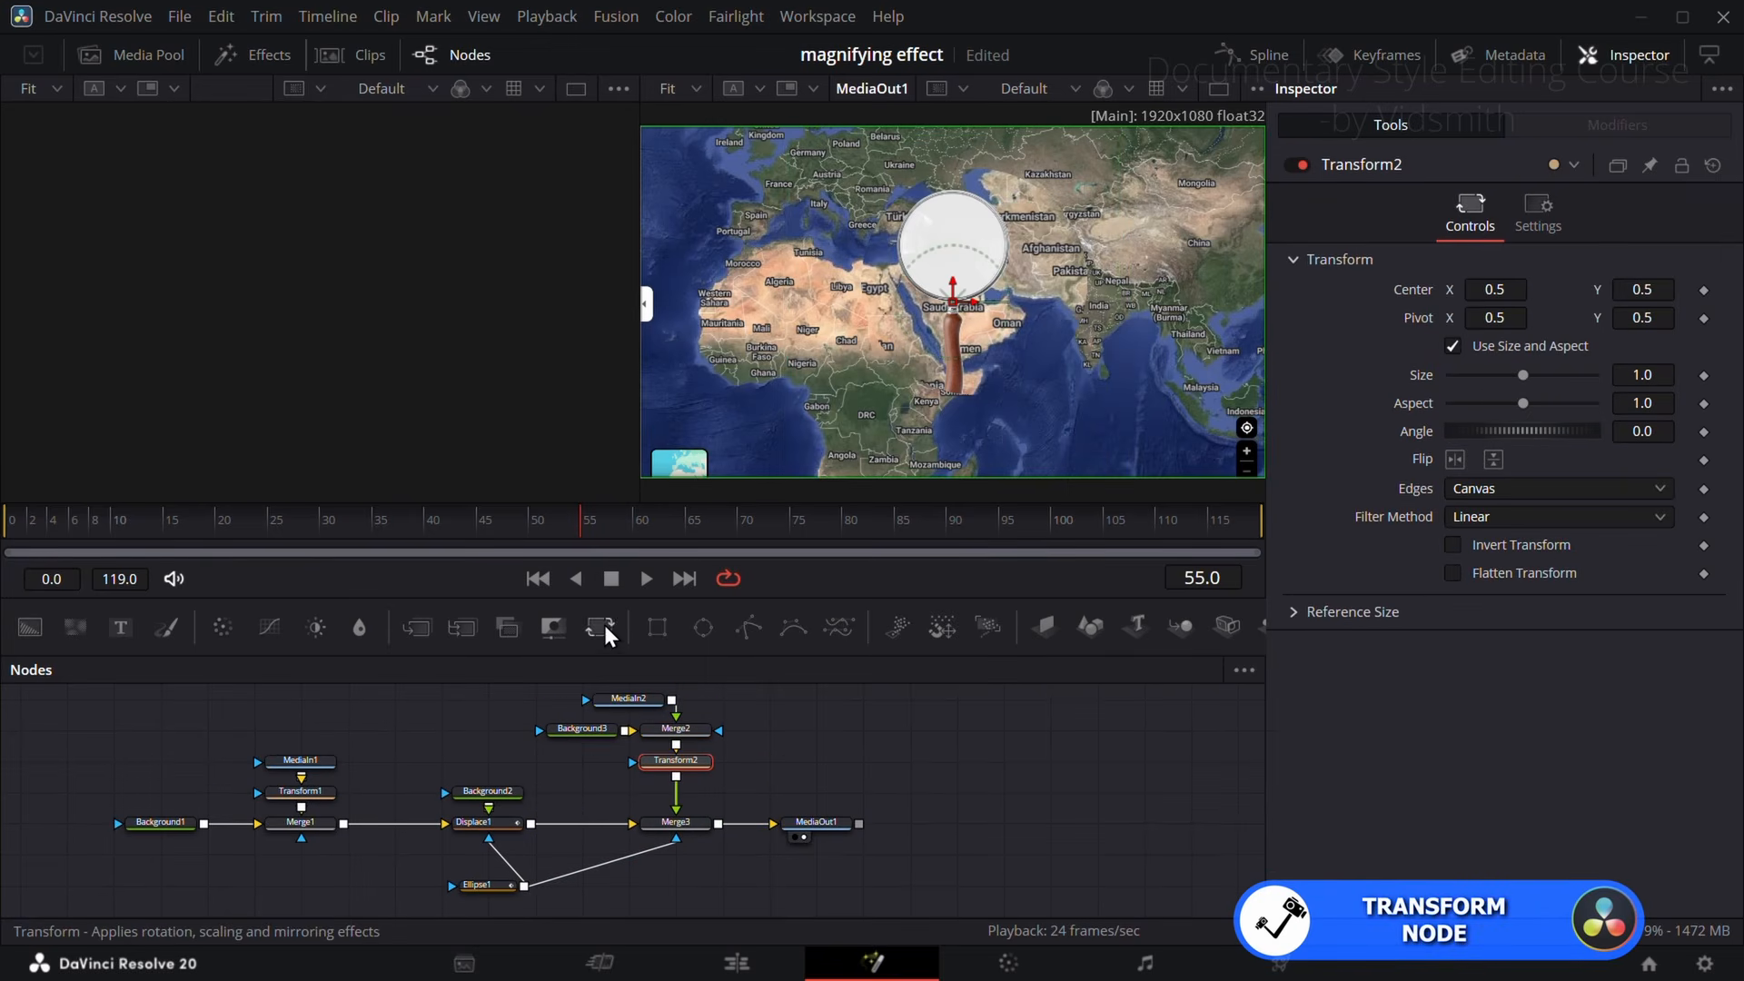
left_click_drag(1655, 289, 1596, 289)
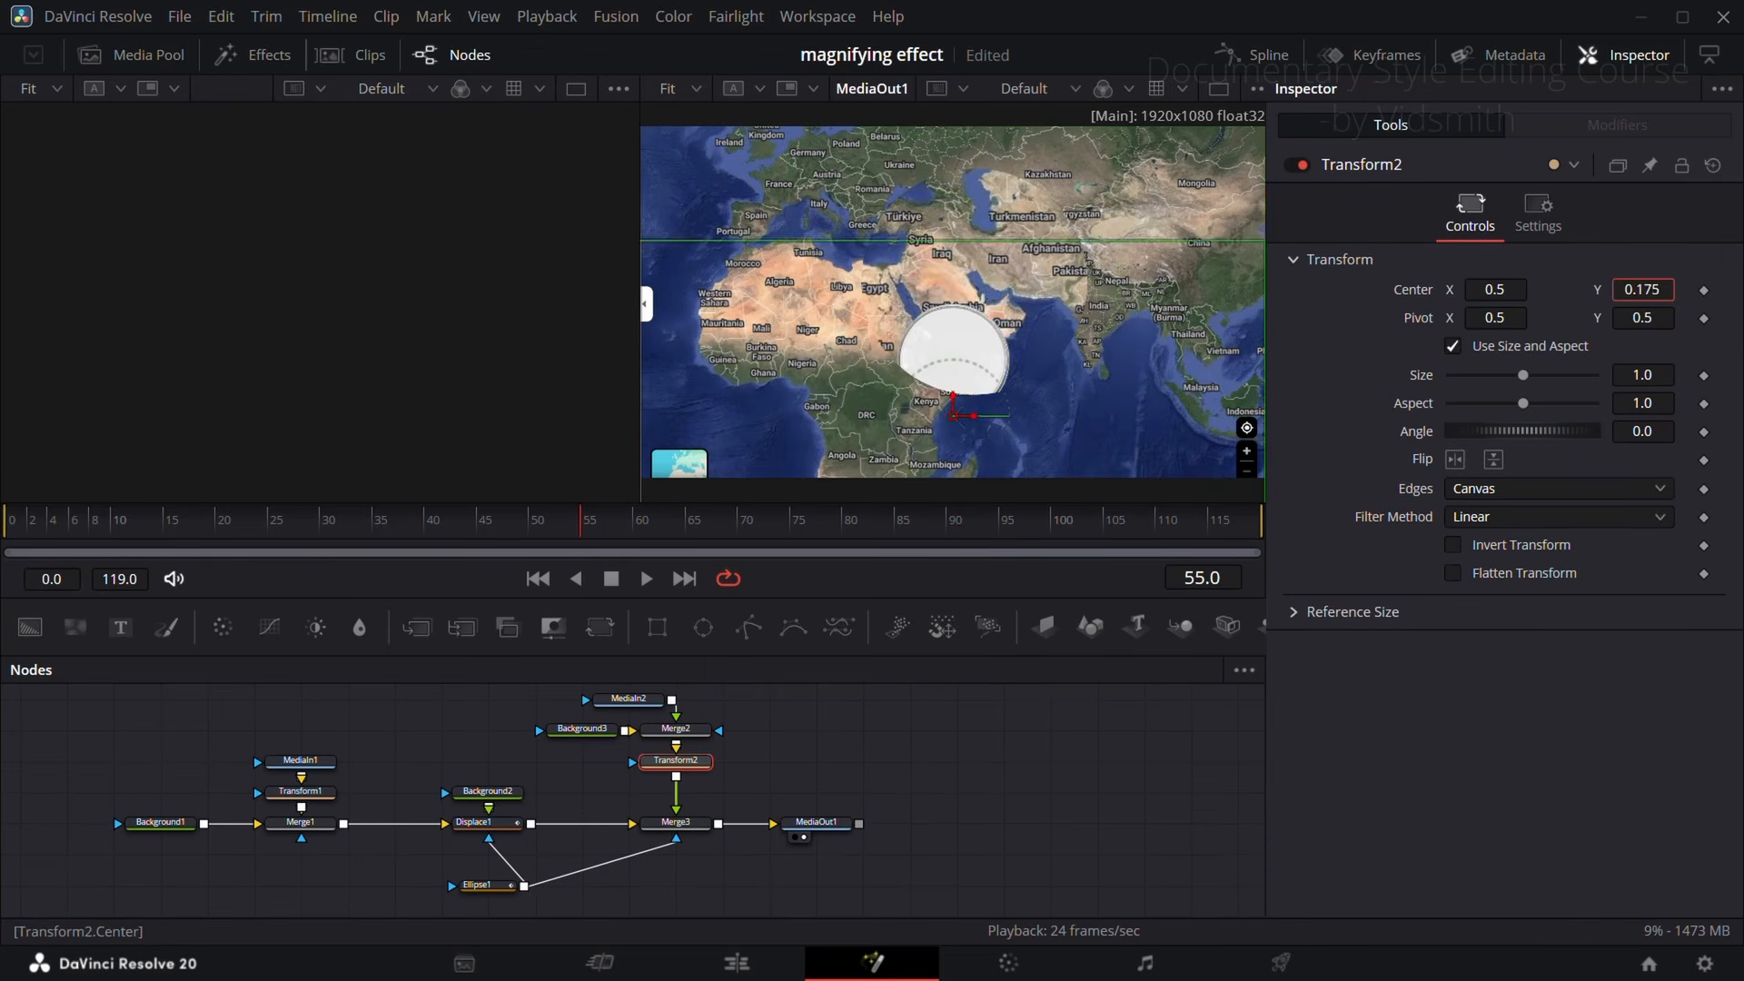
left_click_drag(1283, 286, 1490, 279)
mouse_move(1523, 376)
left_mouse_down()
mouse_move(1565, 378)
mouse_move(1549, 376)
left_mouse_up()
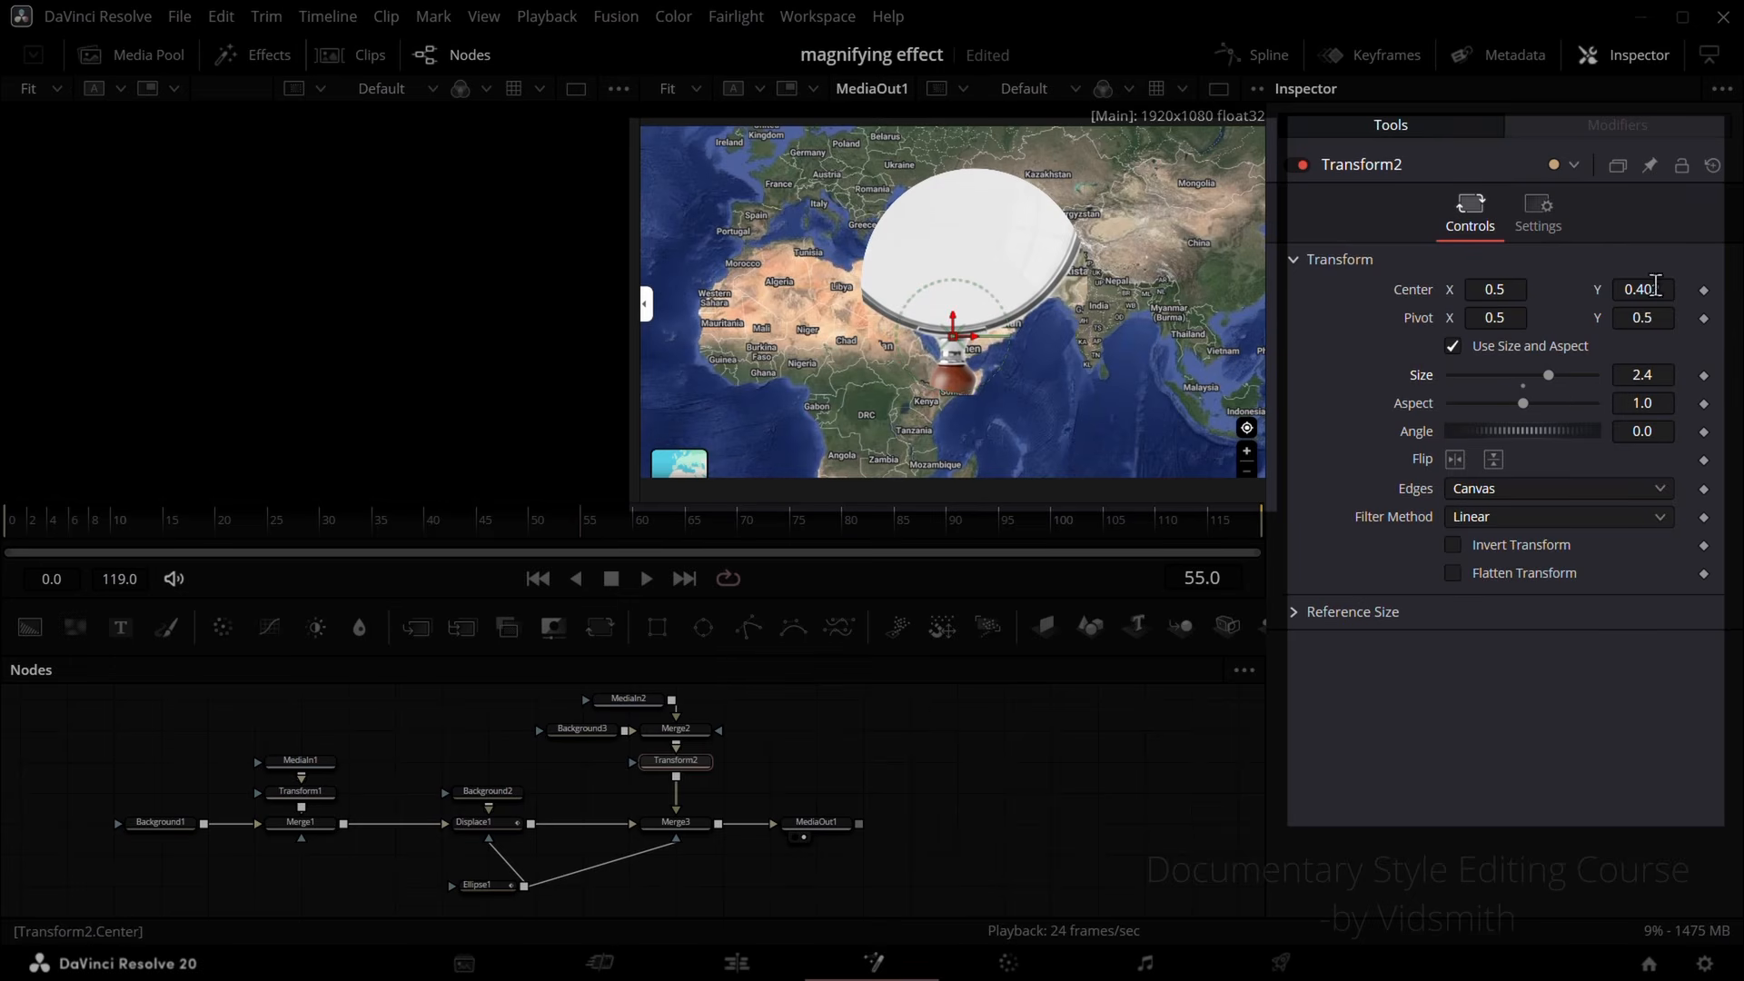
left_click_drag(1657, 286, 1569, 285)
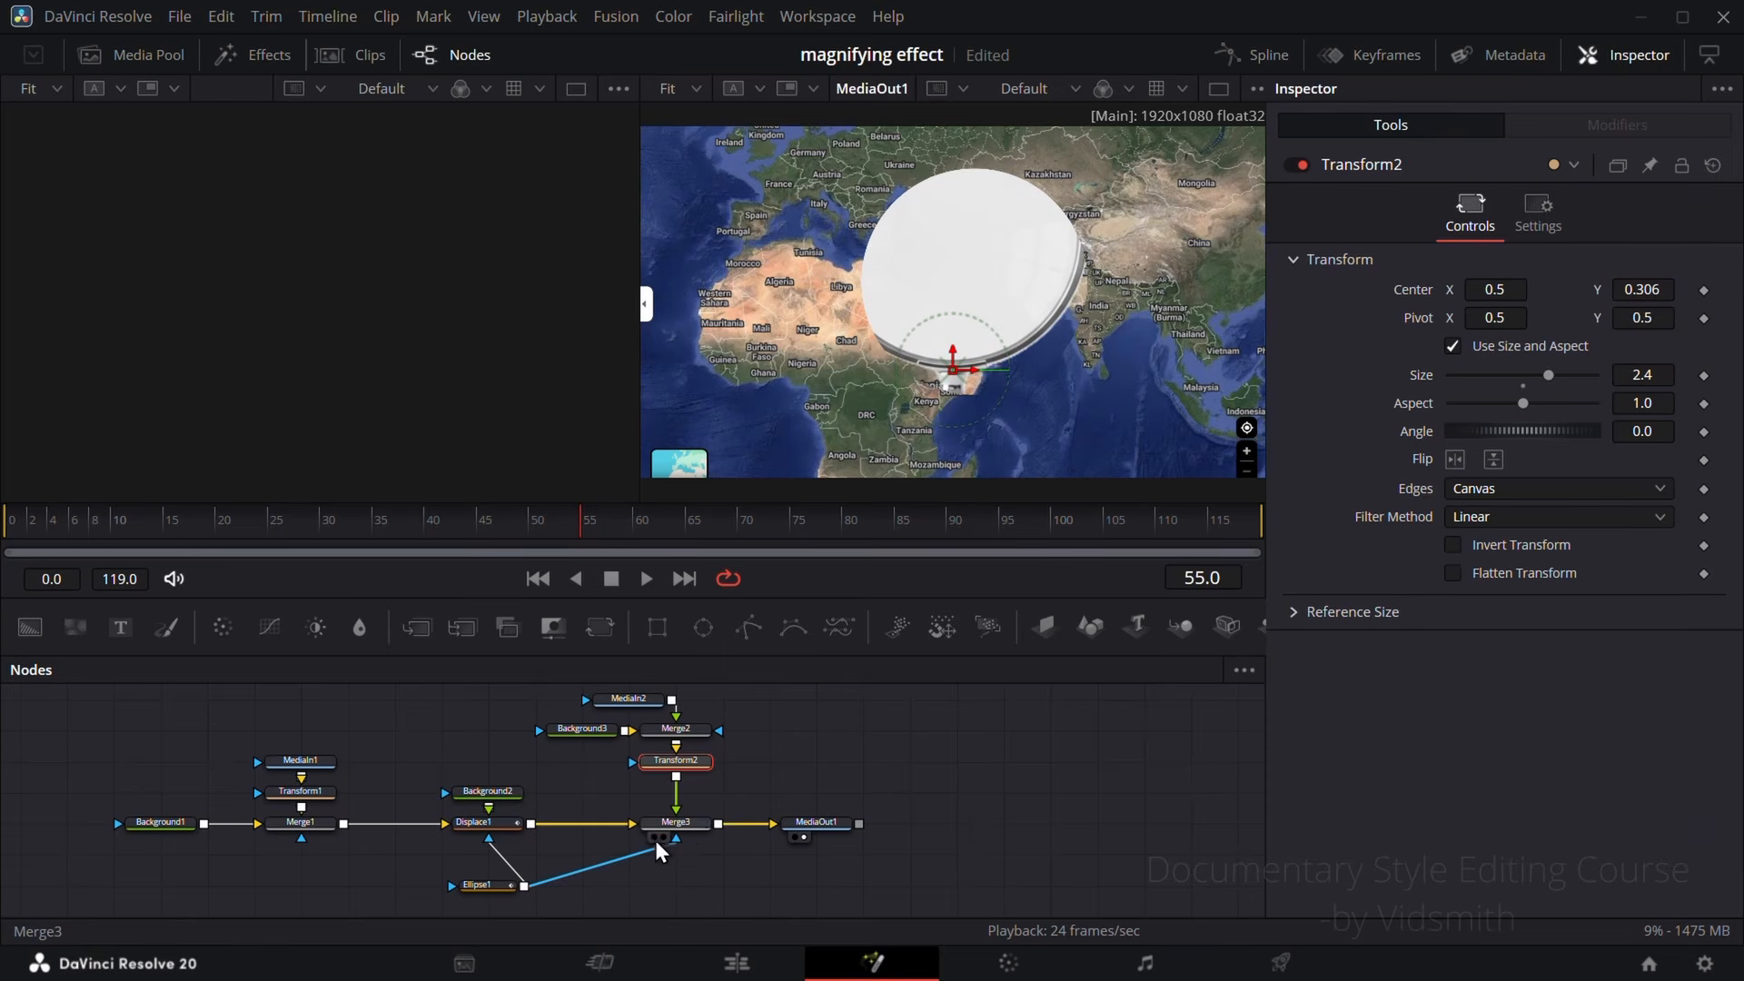
Step: Enable Apply Mask Inverted on Merge3 so the ellipse cuts out the inside of the lens
left_click(696, 827)
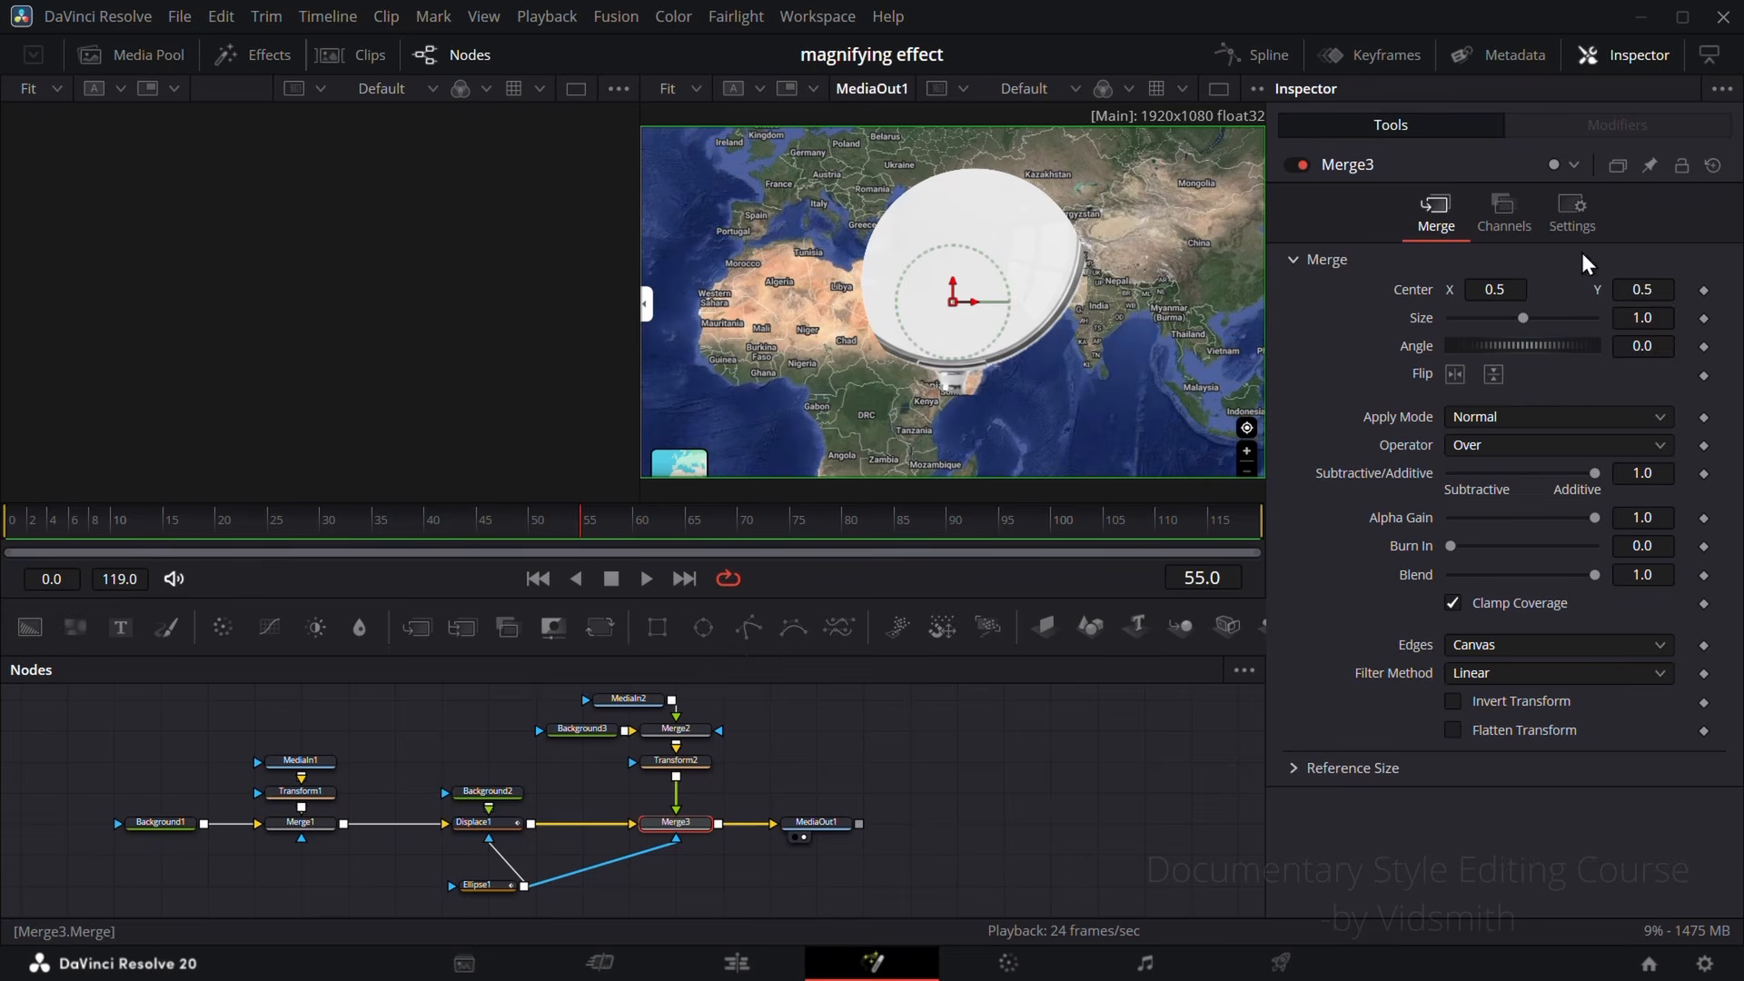
left_click(1578, 223)
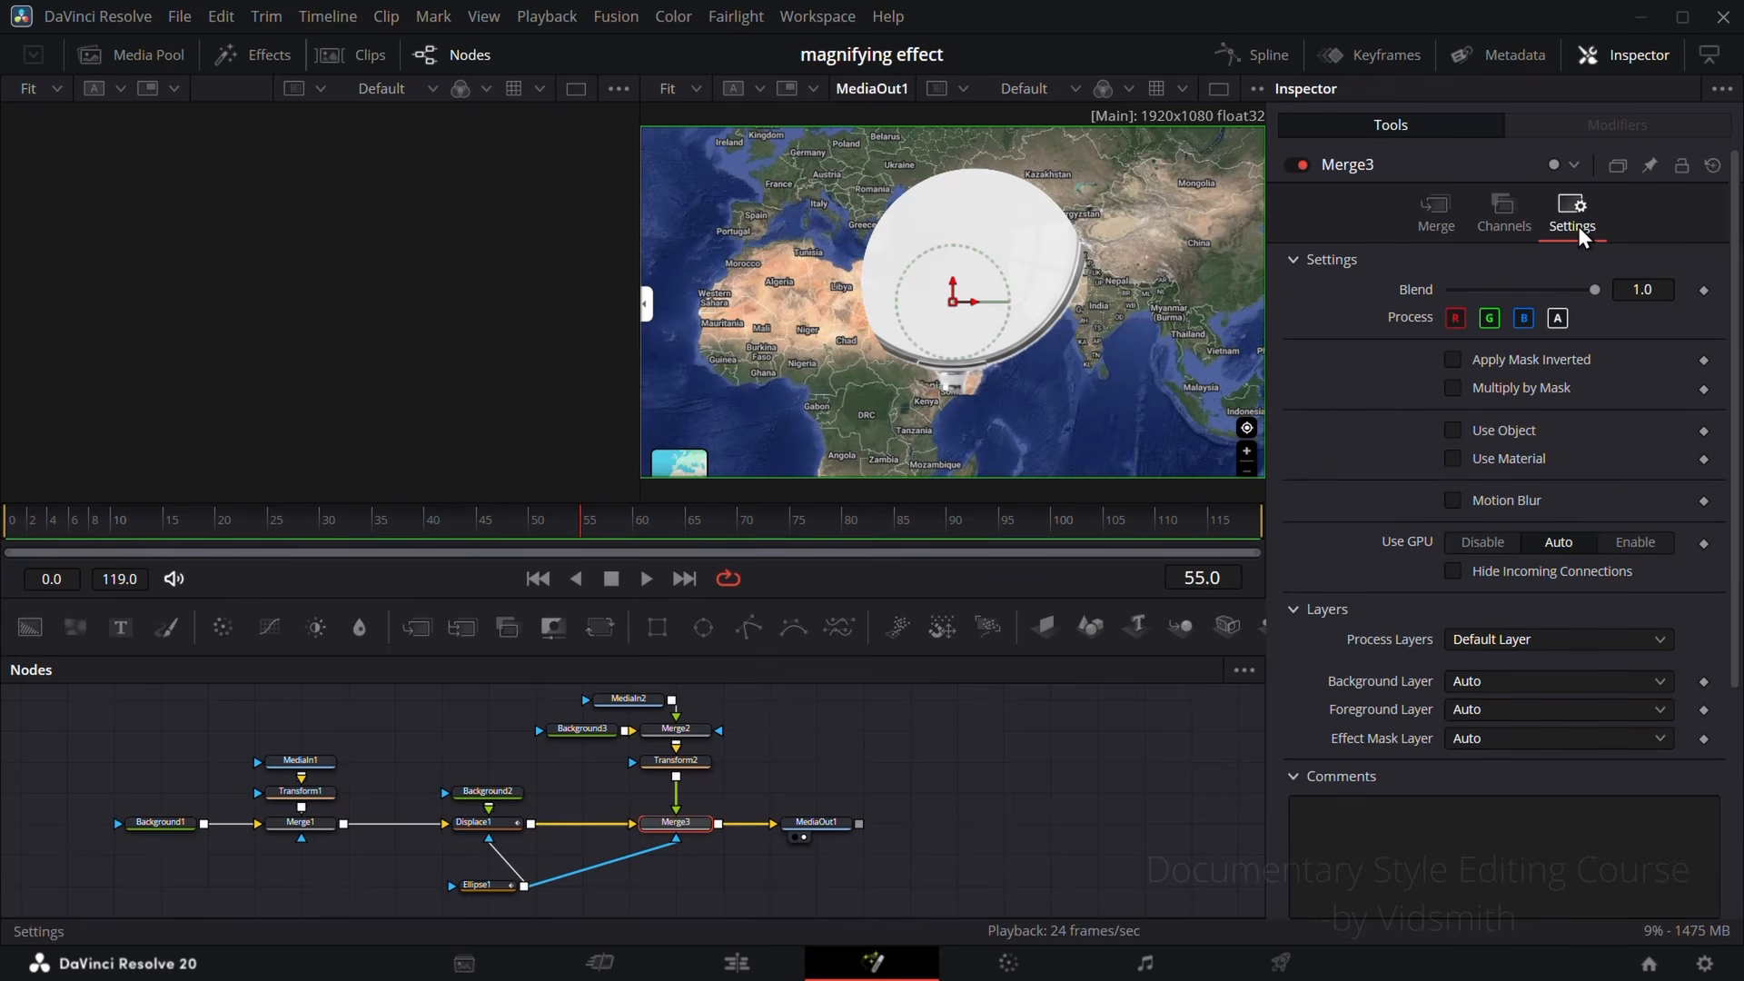
left_click(1454, 360)
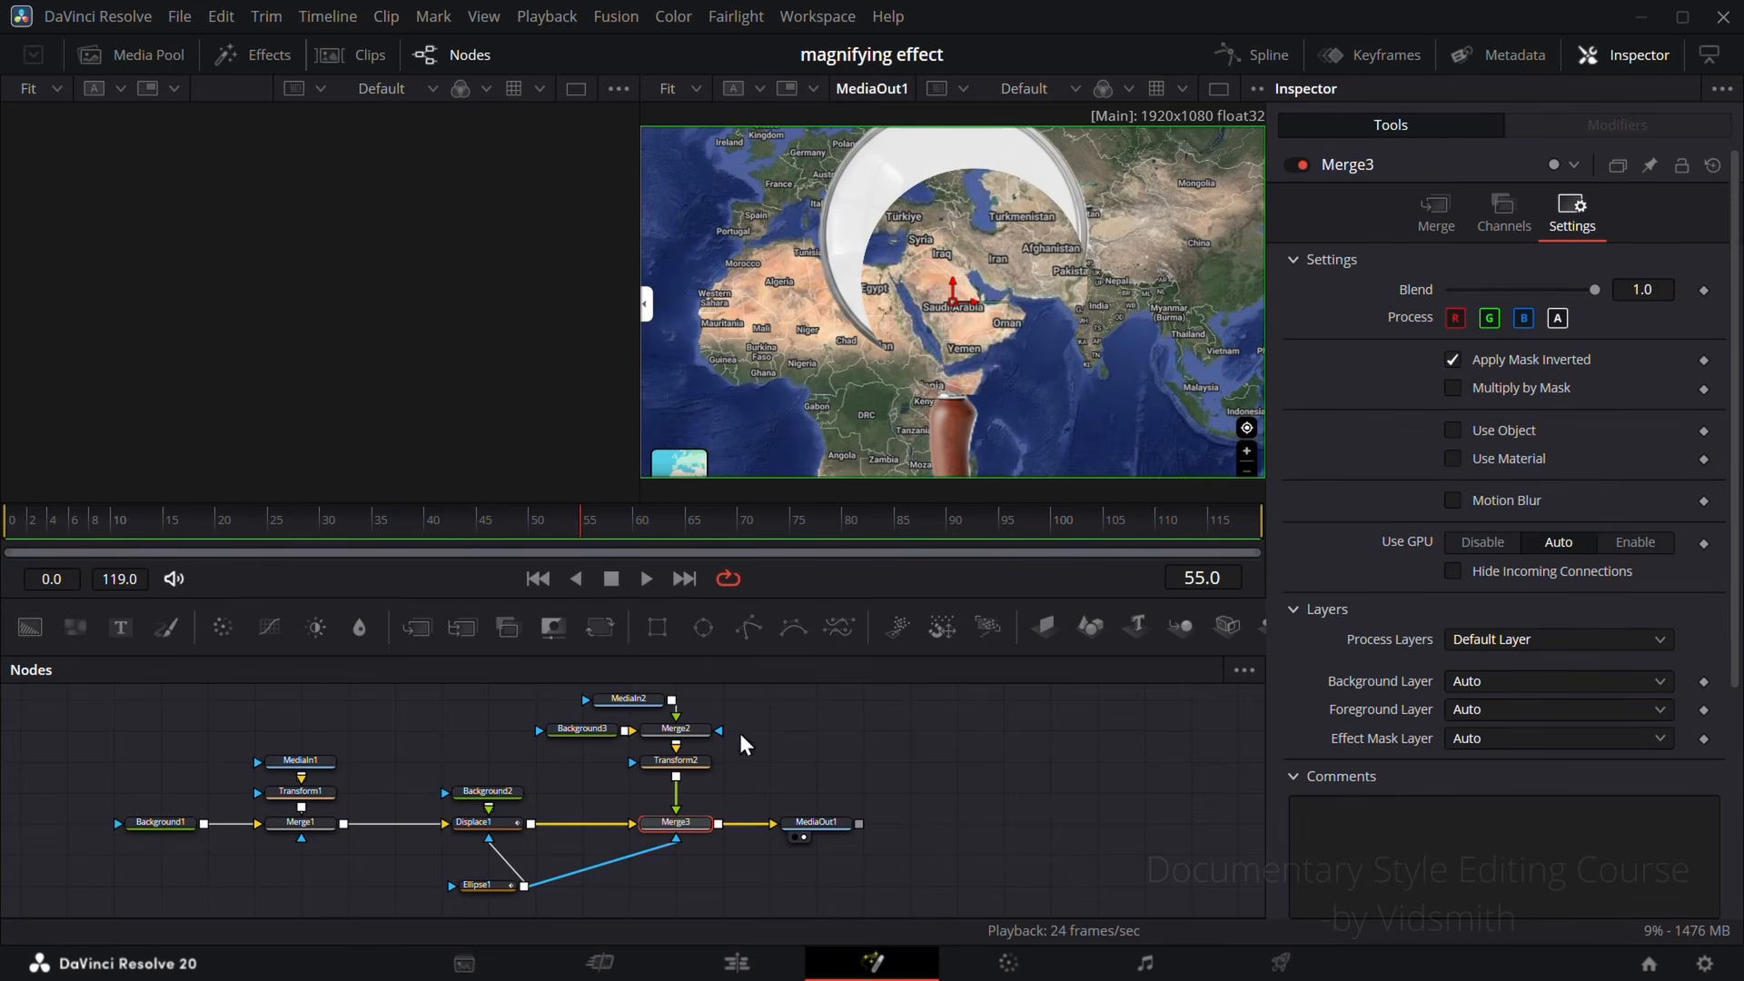
Step: Set Transform2's Center to X 0.537 and Y 0.164, and connect it to Ellipse1's Center
left_click(692, 765)
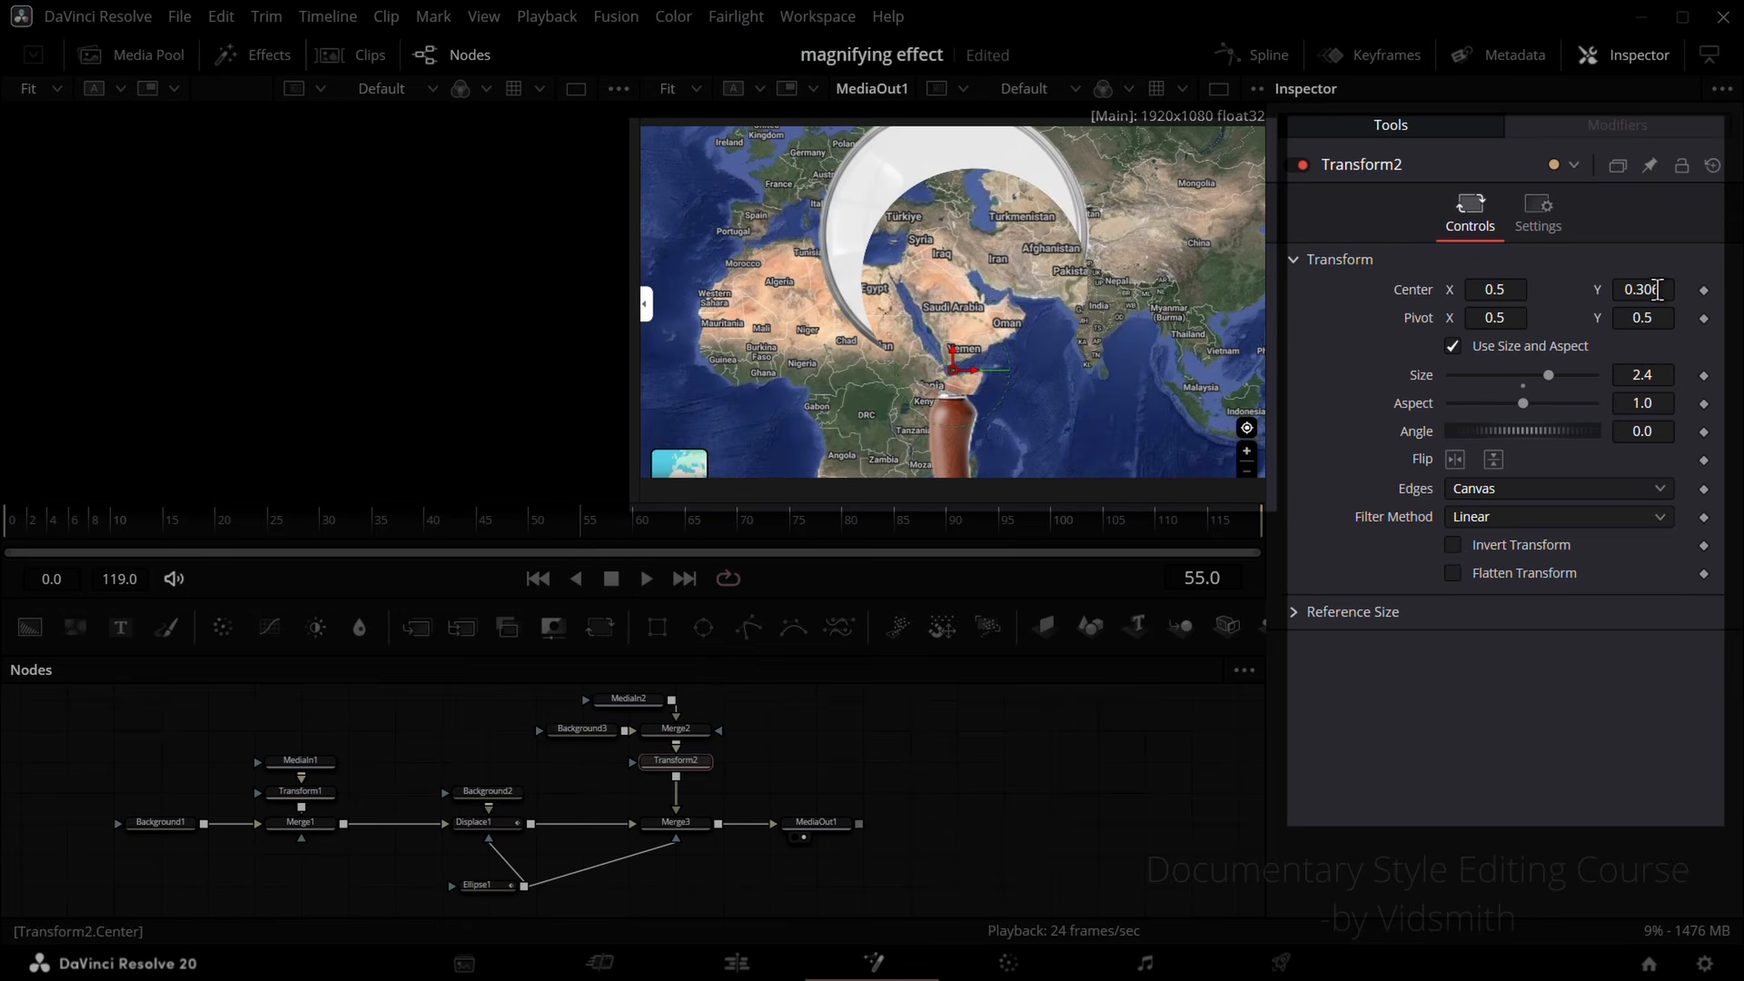
left_click_drag(1654, 290, 1507, 290)
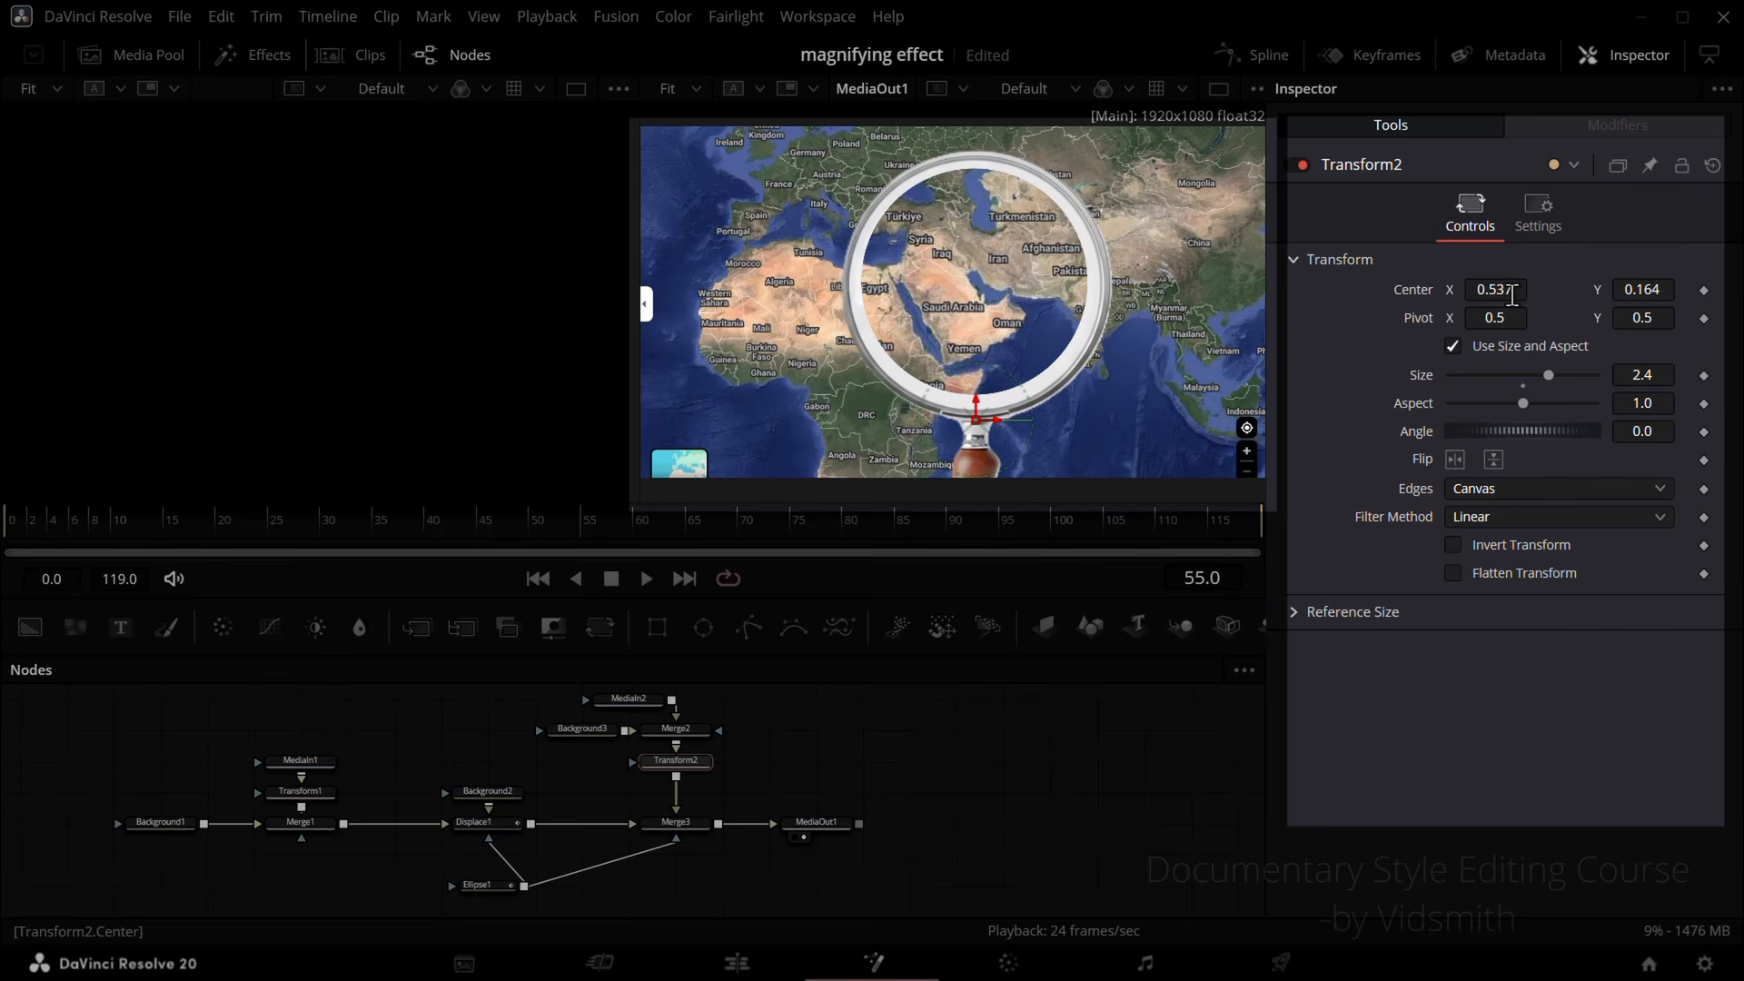
right_click(1414, 290)
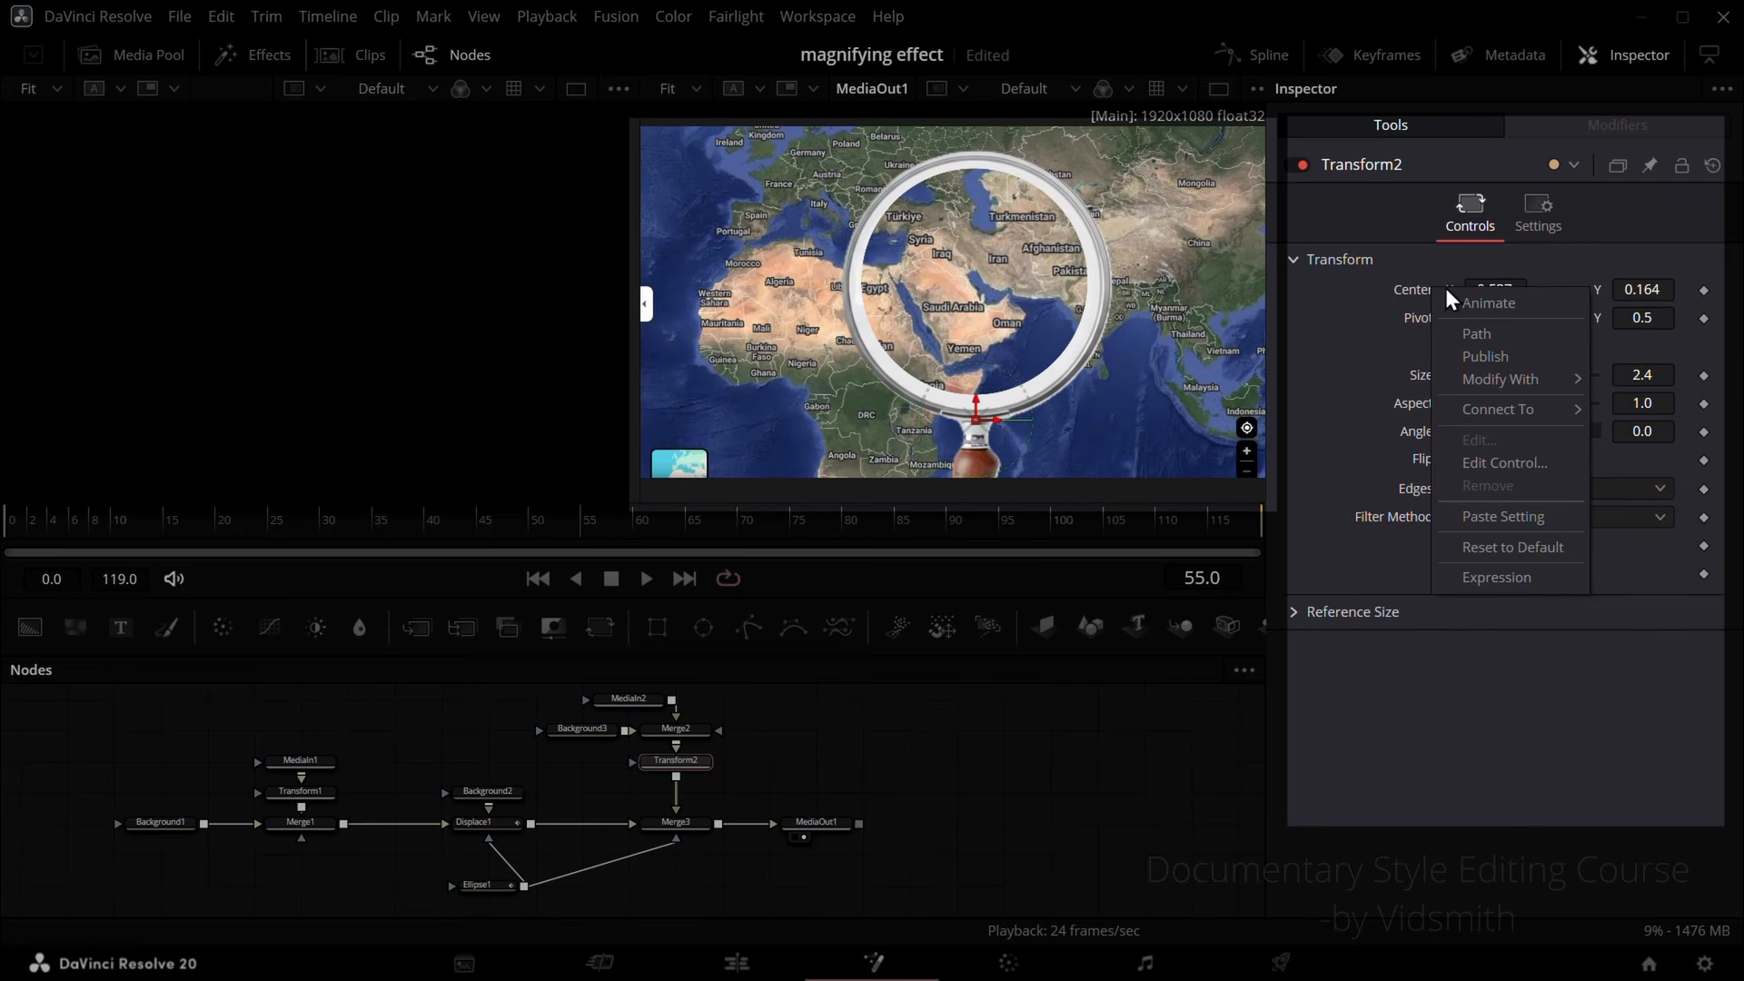
mouse_move(1537, 412)
mouse_move(1670, 413)
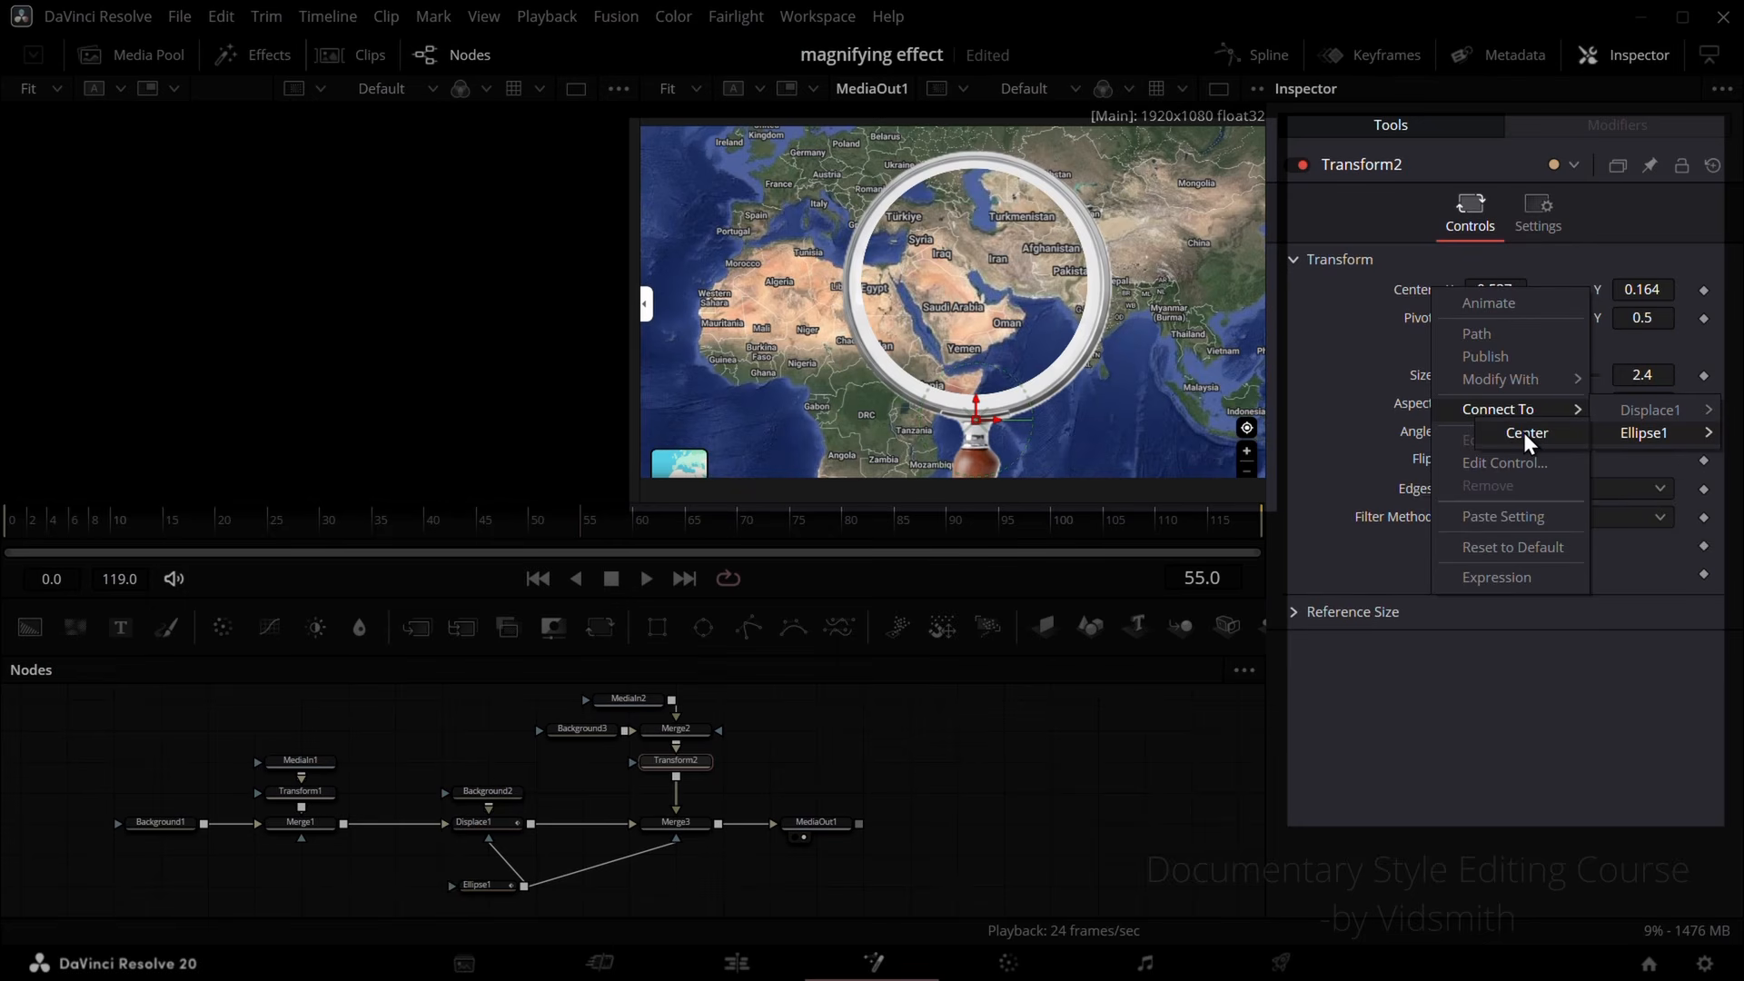
left_click(1523, 432)
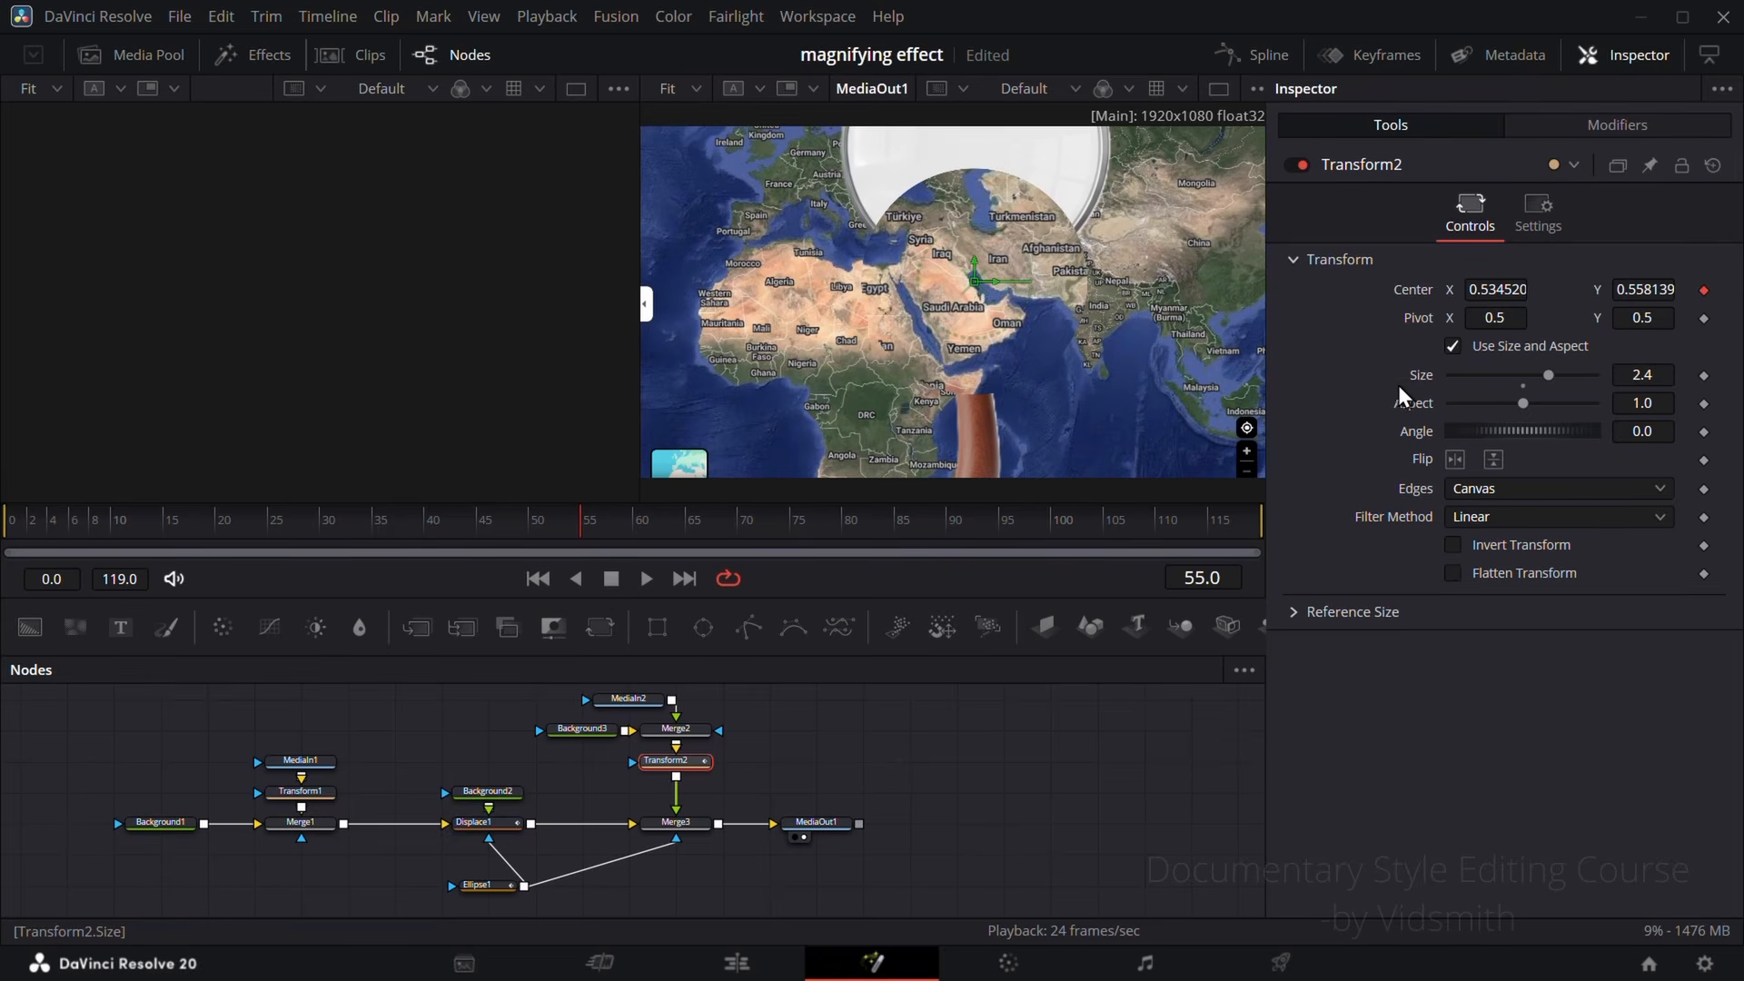
Step: Set Merge2's Center Y to 0.35 and Size to 0.943 to align the lens ring with the ellipse
left_click(694, 731)
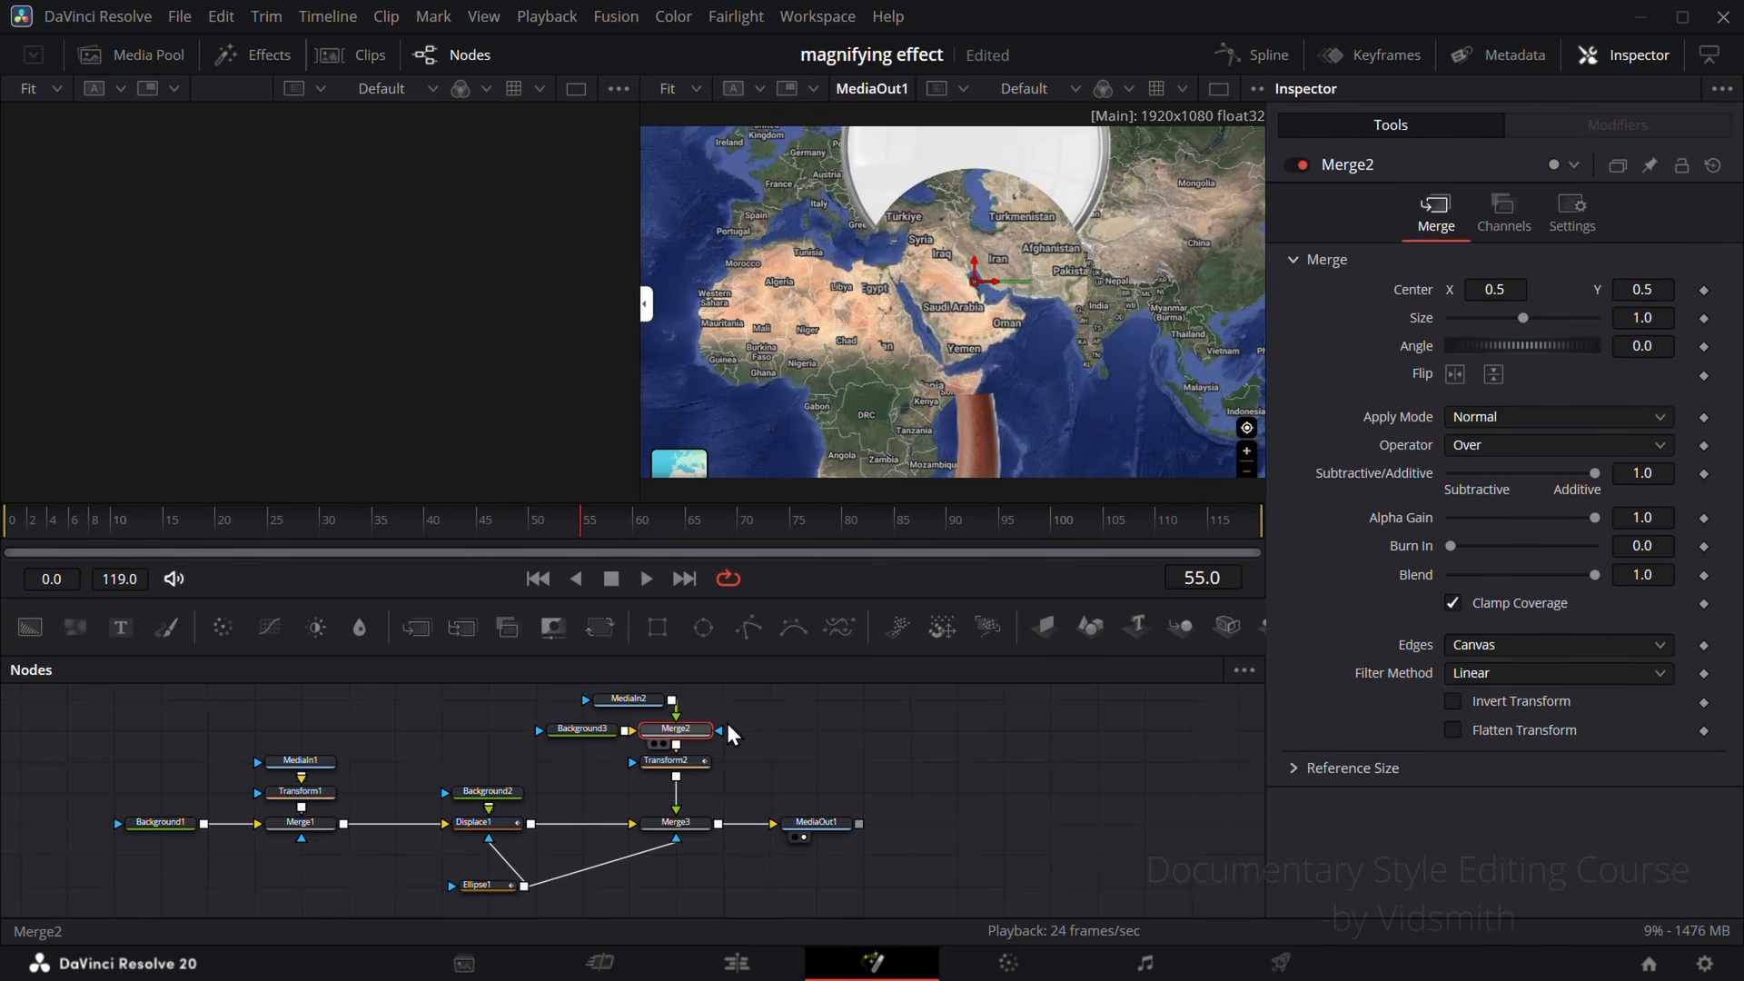
mouse_move(1652, 286)
left_mouse_down()
mouse_move(1608, 286)
mouse_move(1656, 282)
mouse_move(1666, 318)
mouse_move(1598, 318)
mouse_move(1681, 290)
left_mouse_up()
mouse_move(1627, 316)
left_mouse_down()
mouse_move(1702, 316)
mouse_move(1638, 293)
left_mouse_up()
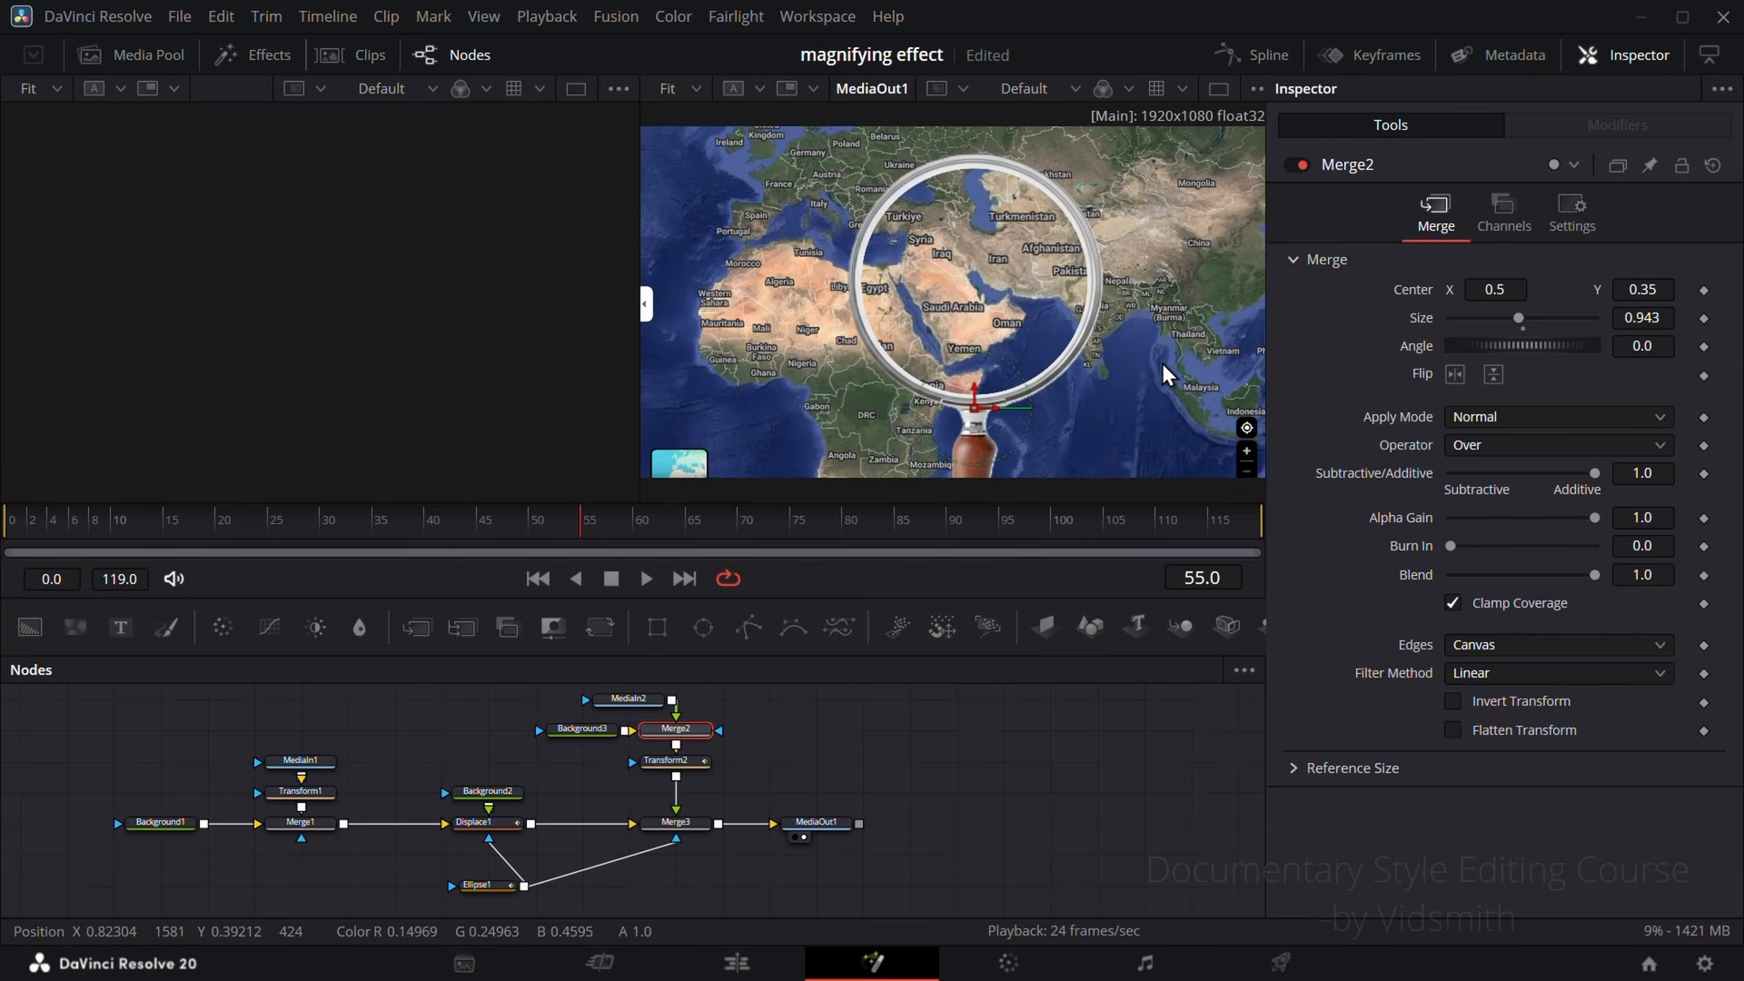
Step: Test Transform2's controls by moving the linked Center X to 0.52752 and setting the Size to 2.65
left_click(675, 761)
mouse_move(1497, 289)
left_mouse_down()
mouse_move(1435, 288)
mouse_move(1553, 289)
mouse_move(1391, 289)
mouse_move(1520, 289)
mouse_move(1435, 289)
mouse_move(1520, 289)
mouse_move(1466, 288)
mouse_move(1498, 289)
left_mouse_up()
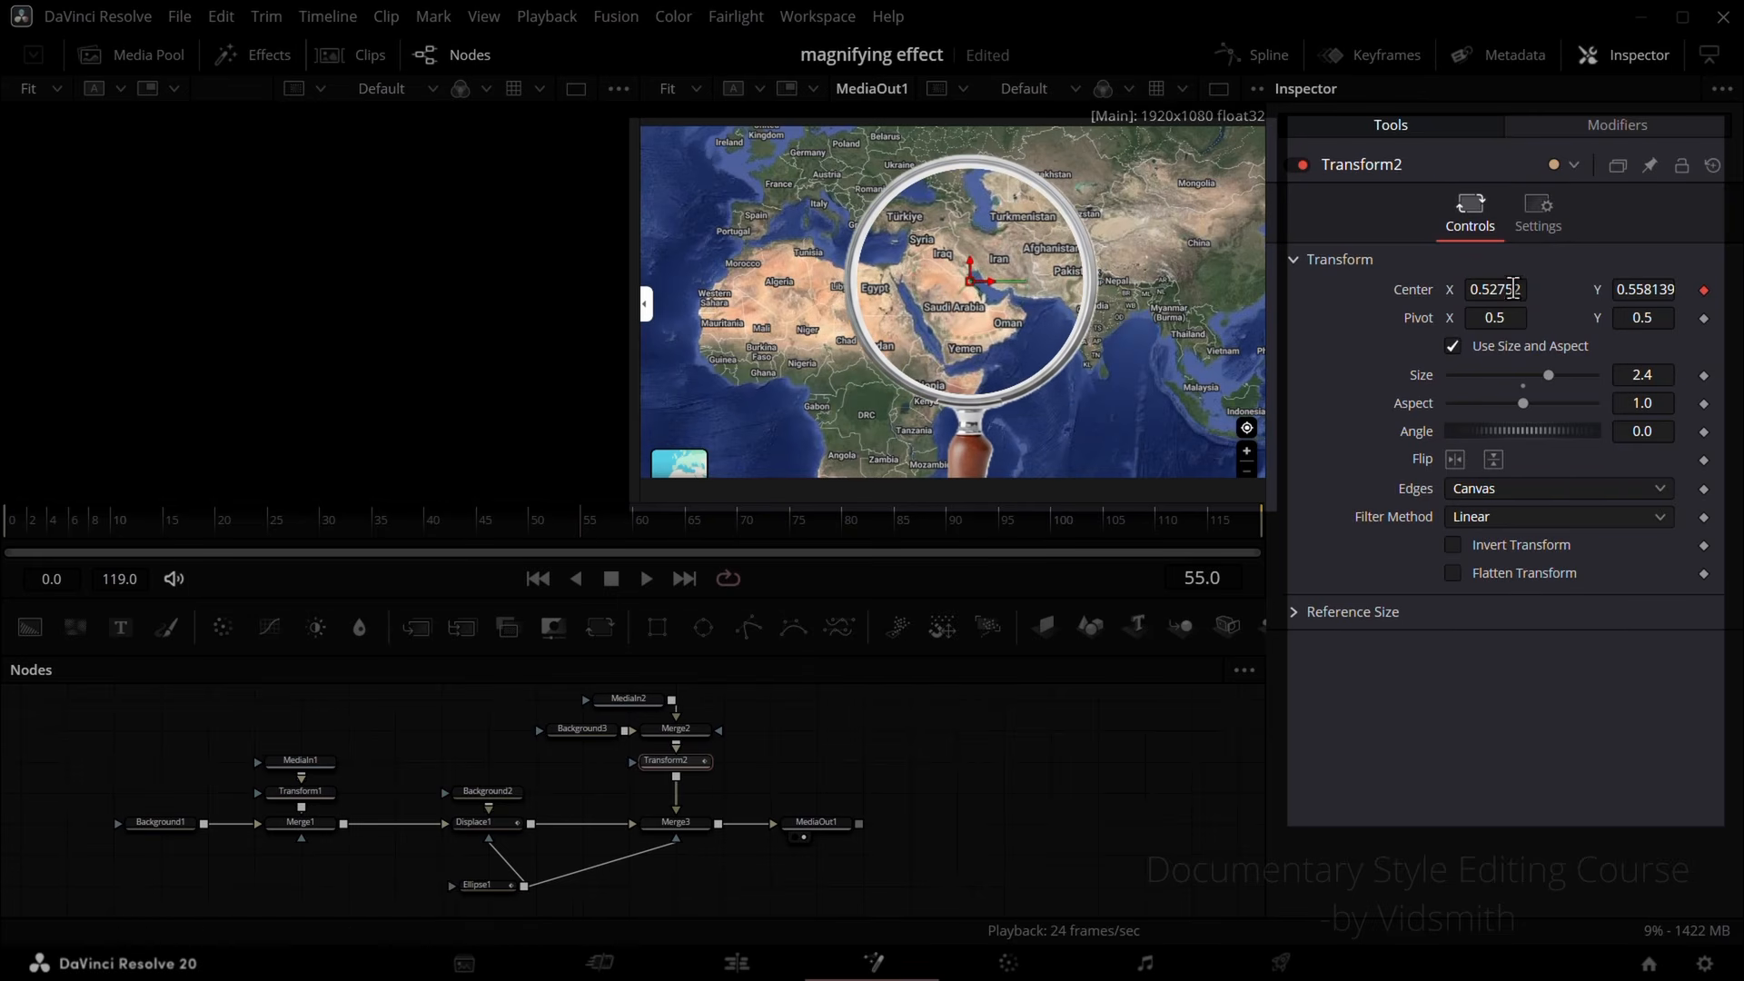
mouse_move(1551, 378)
left_mouse_down()
mouse_move(1578, 378)
mouse_move(1554, 376)
left_mouse_up()
right_click(1428, 382)
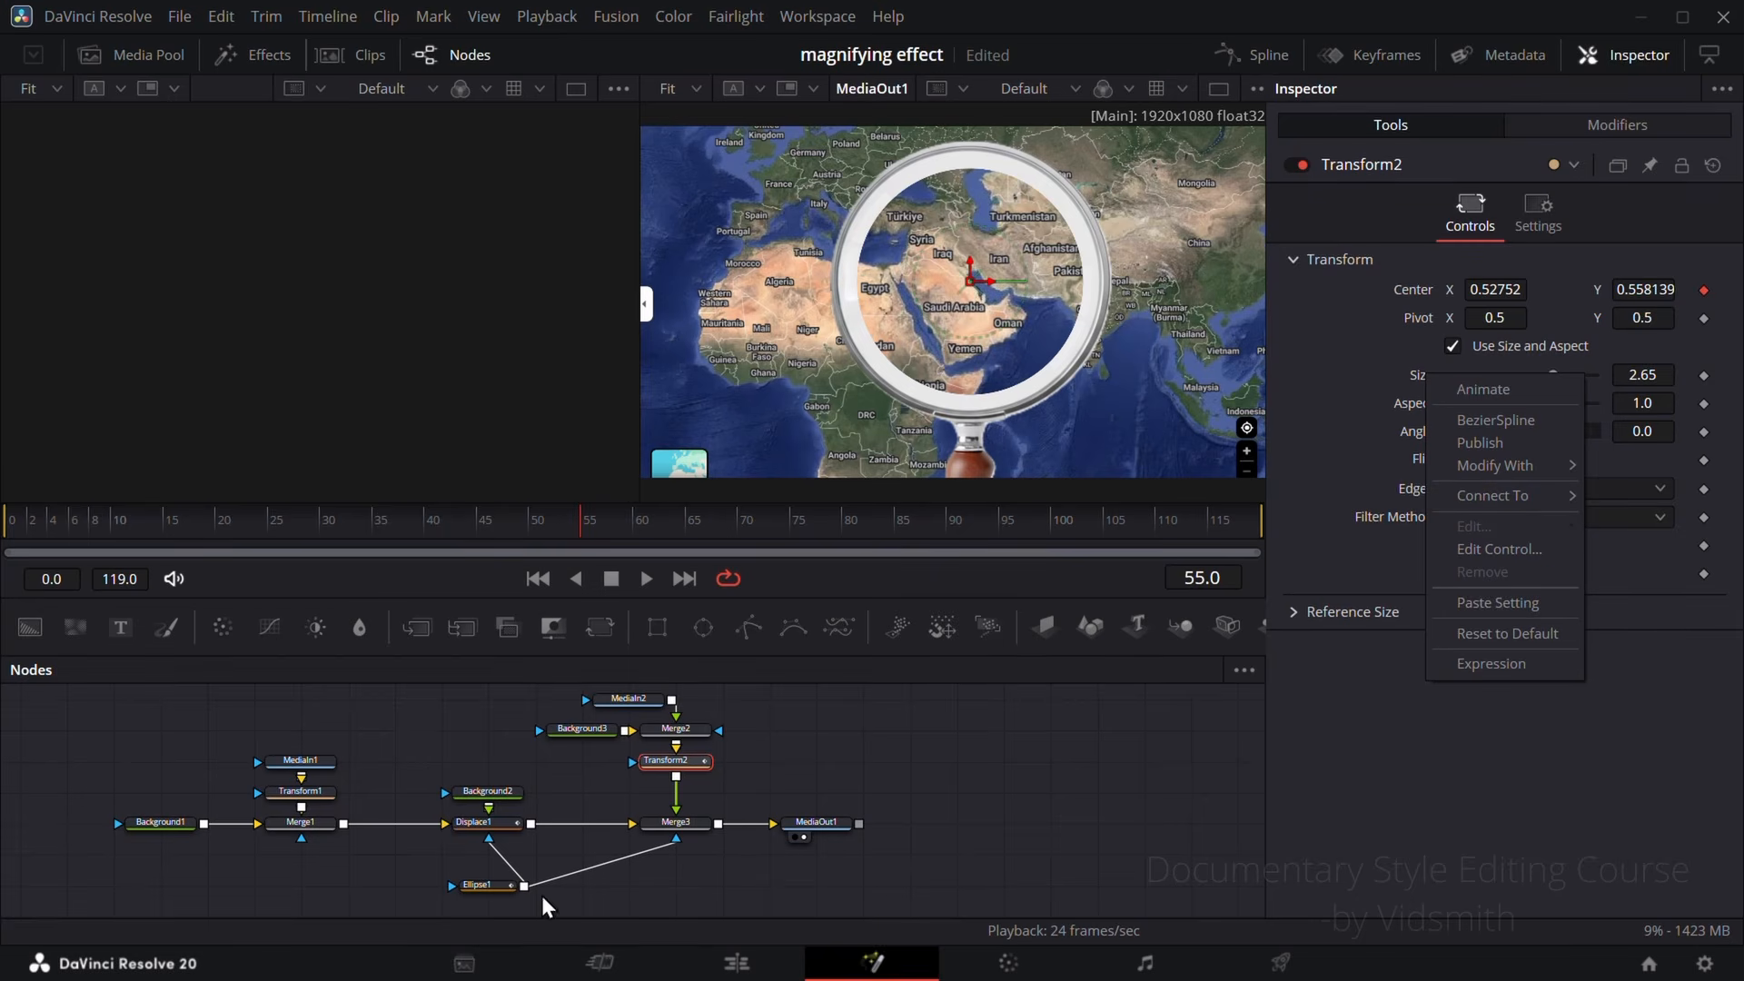
left_click(747, 884)
Step: Publish Ellipse1's Width
left_click(481, 885)
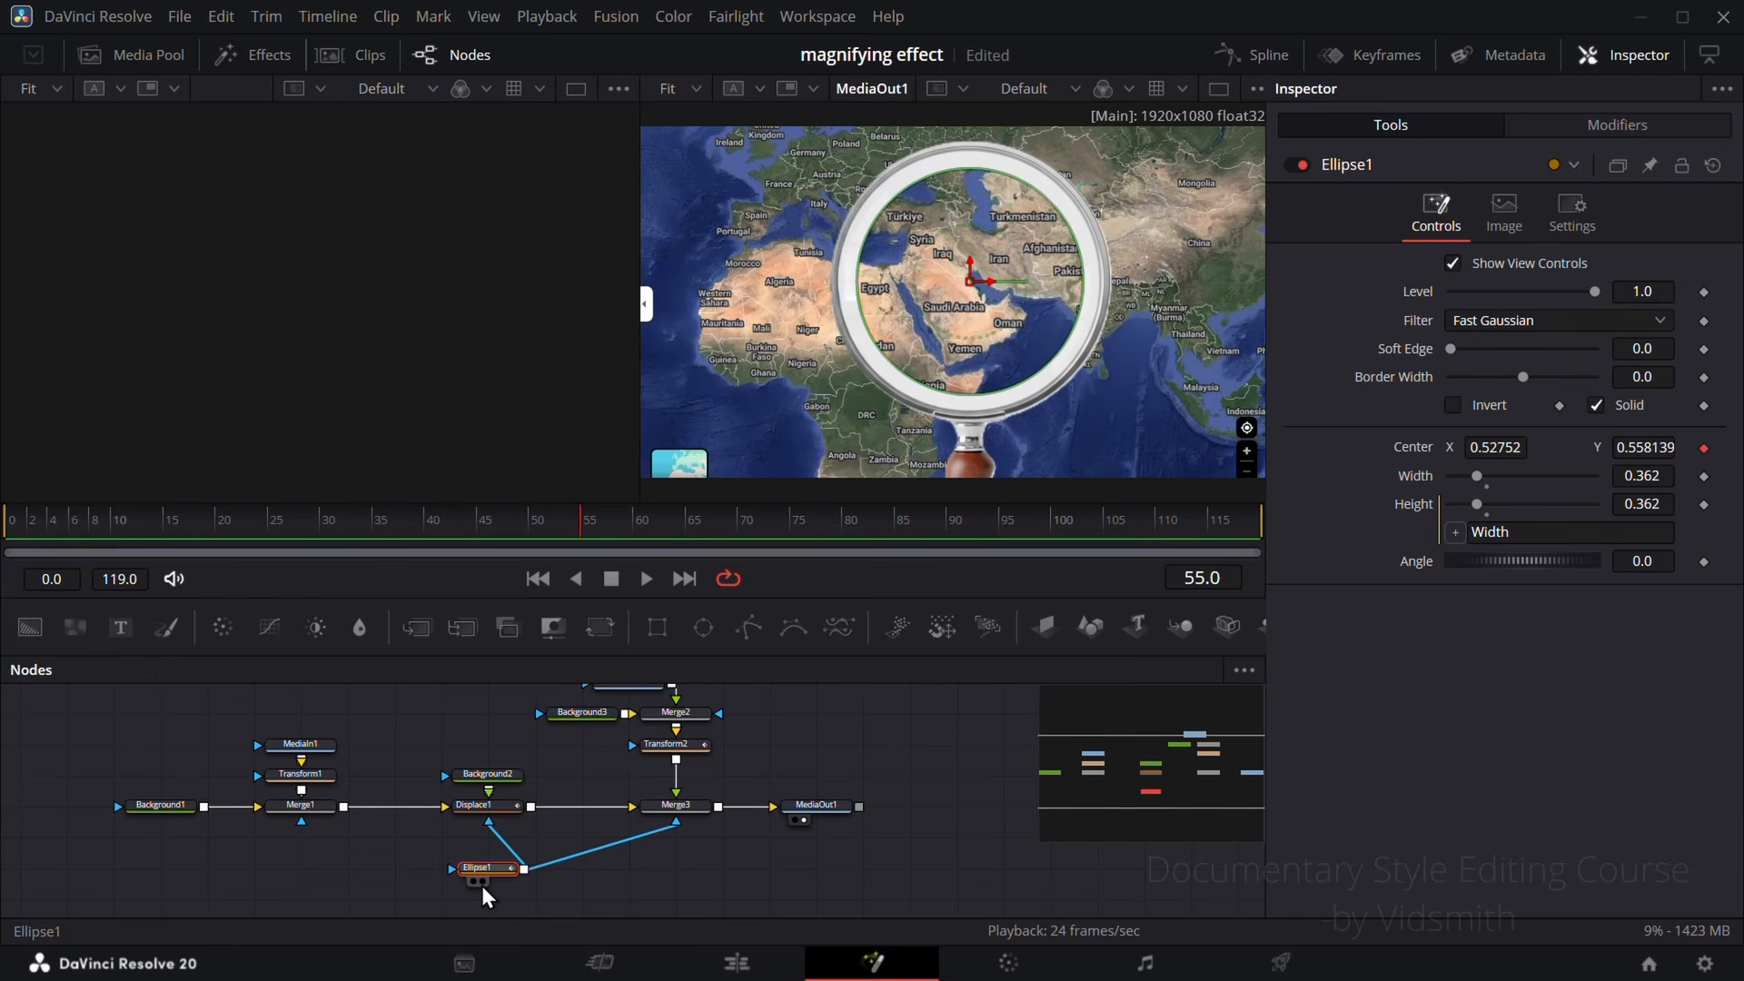
right_click(1421, 478)
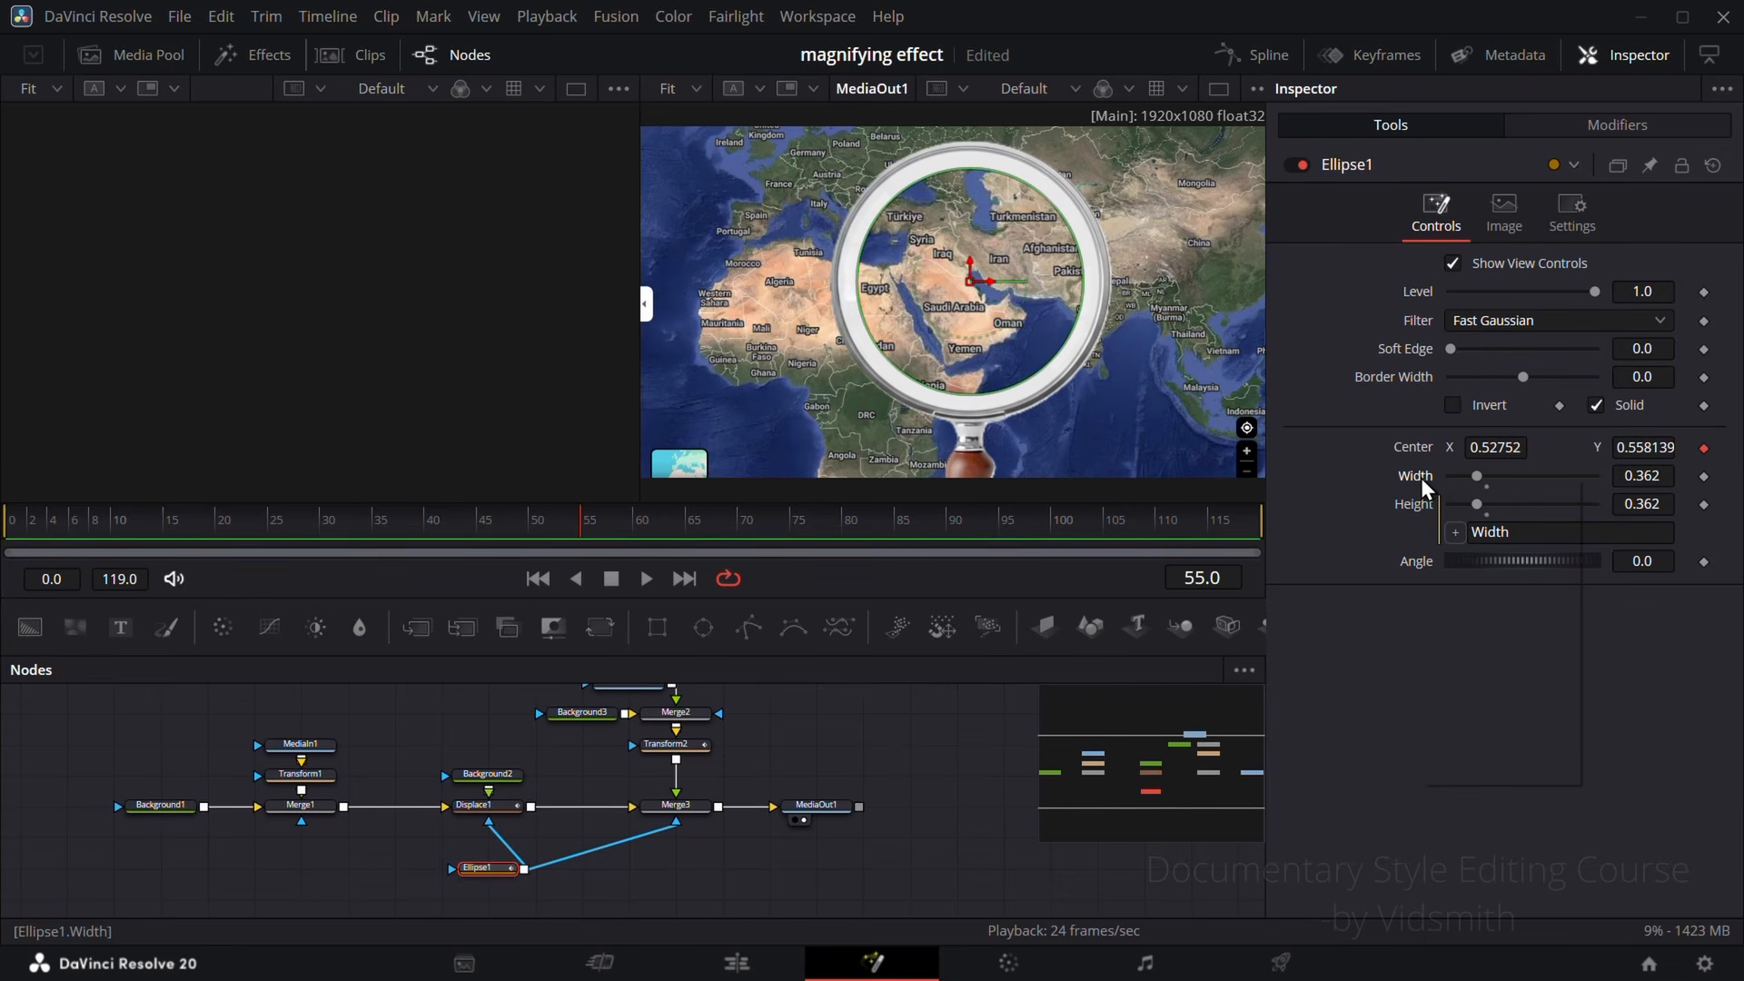
left_click(1489, 547)
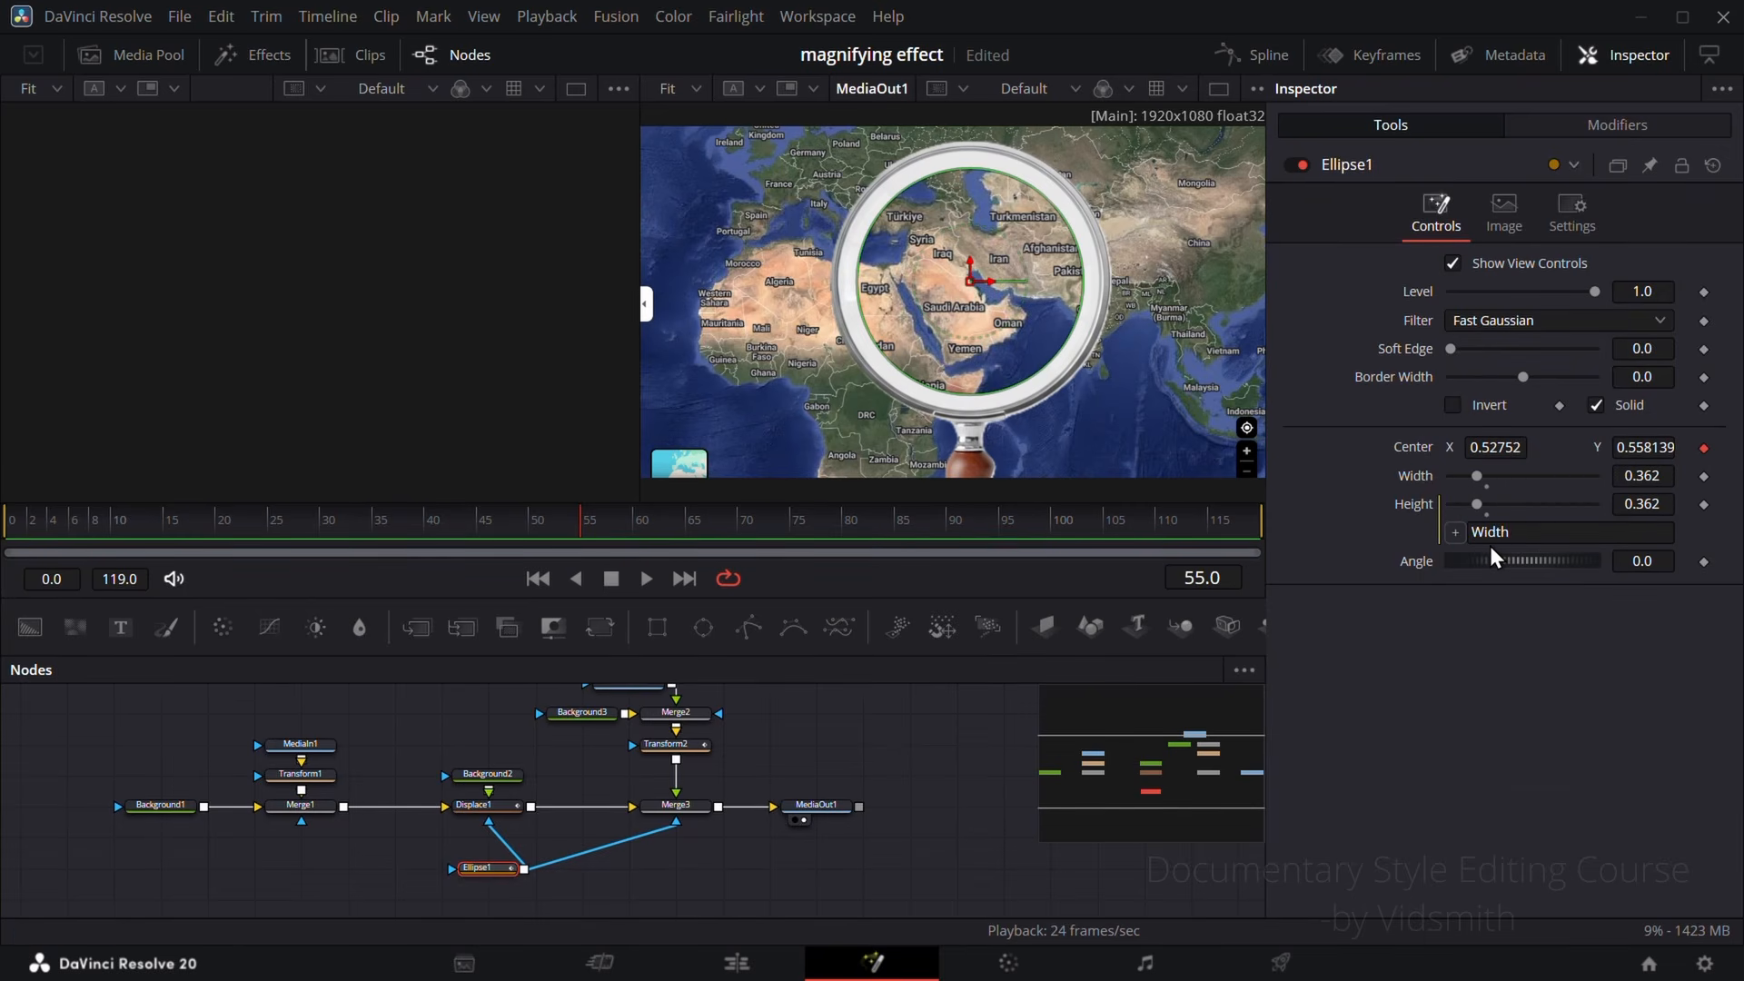
Step: Connect Transform2's Size to Ellipse1's Width and set the linked Size to 0.3
left_click(687, 749)
right_click(1423, 378)
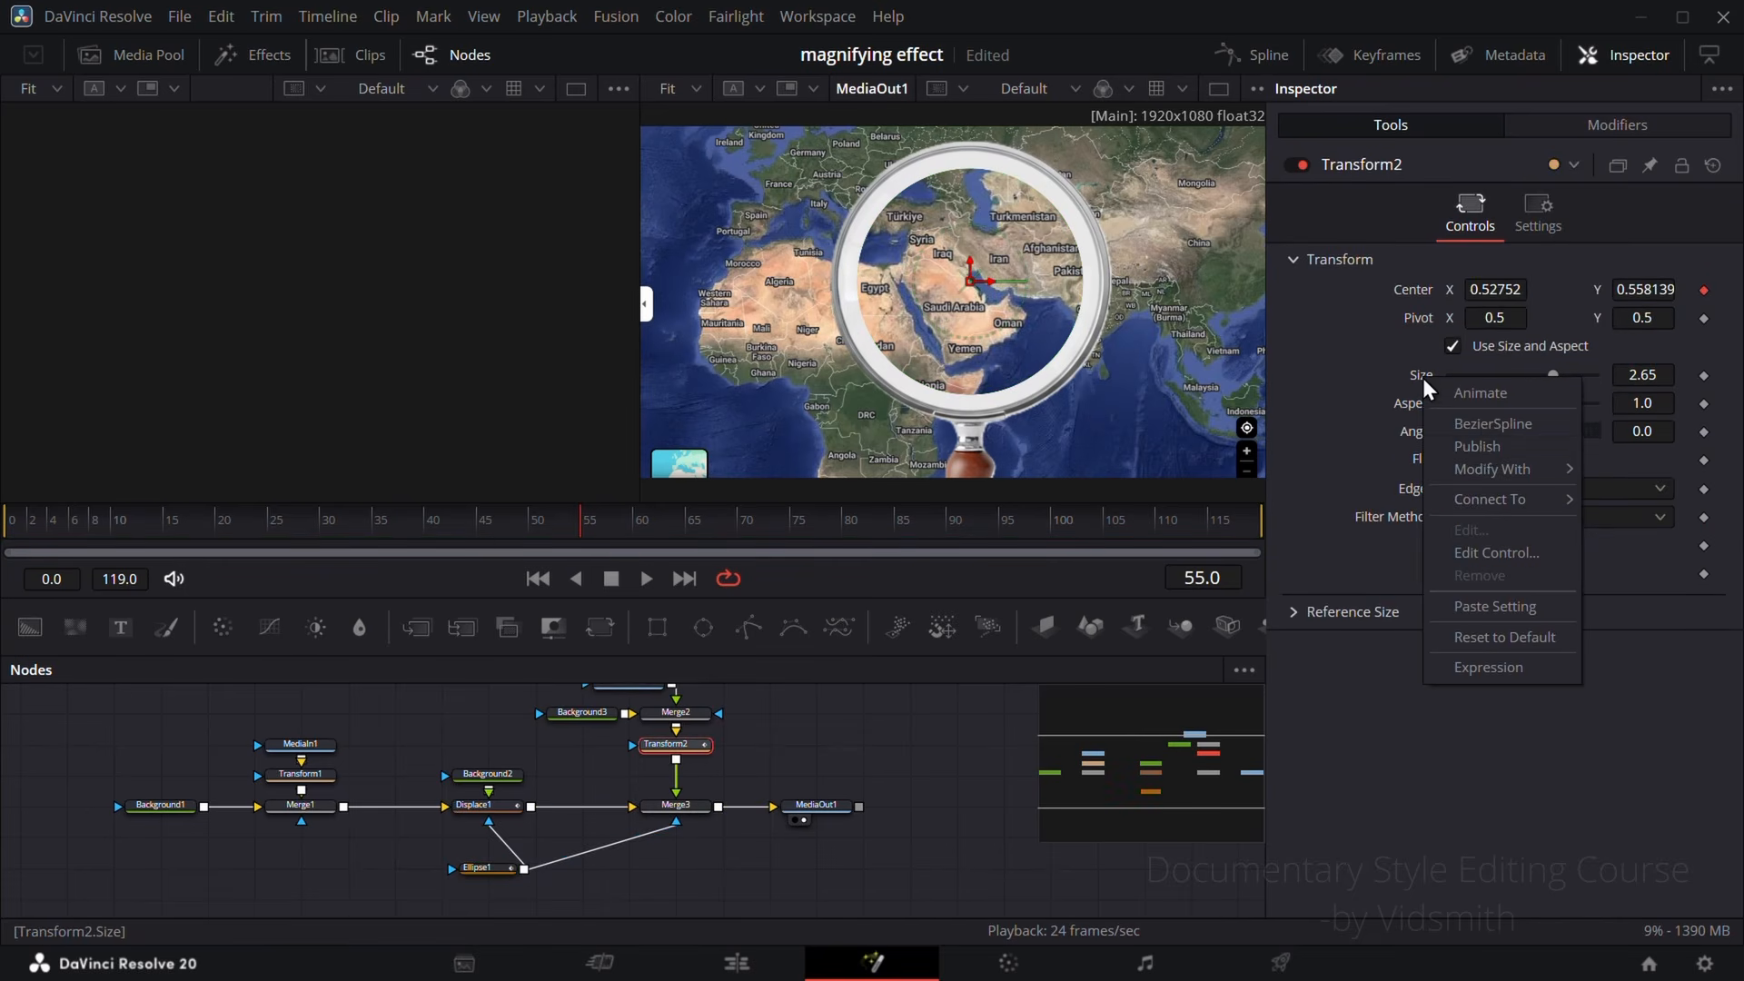
mouse_move(1495, 502)
mouse_move(1628, 499)
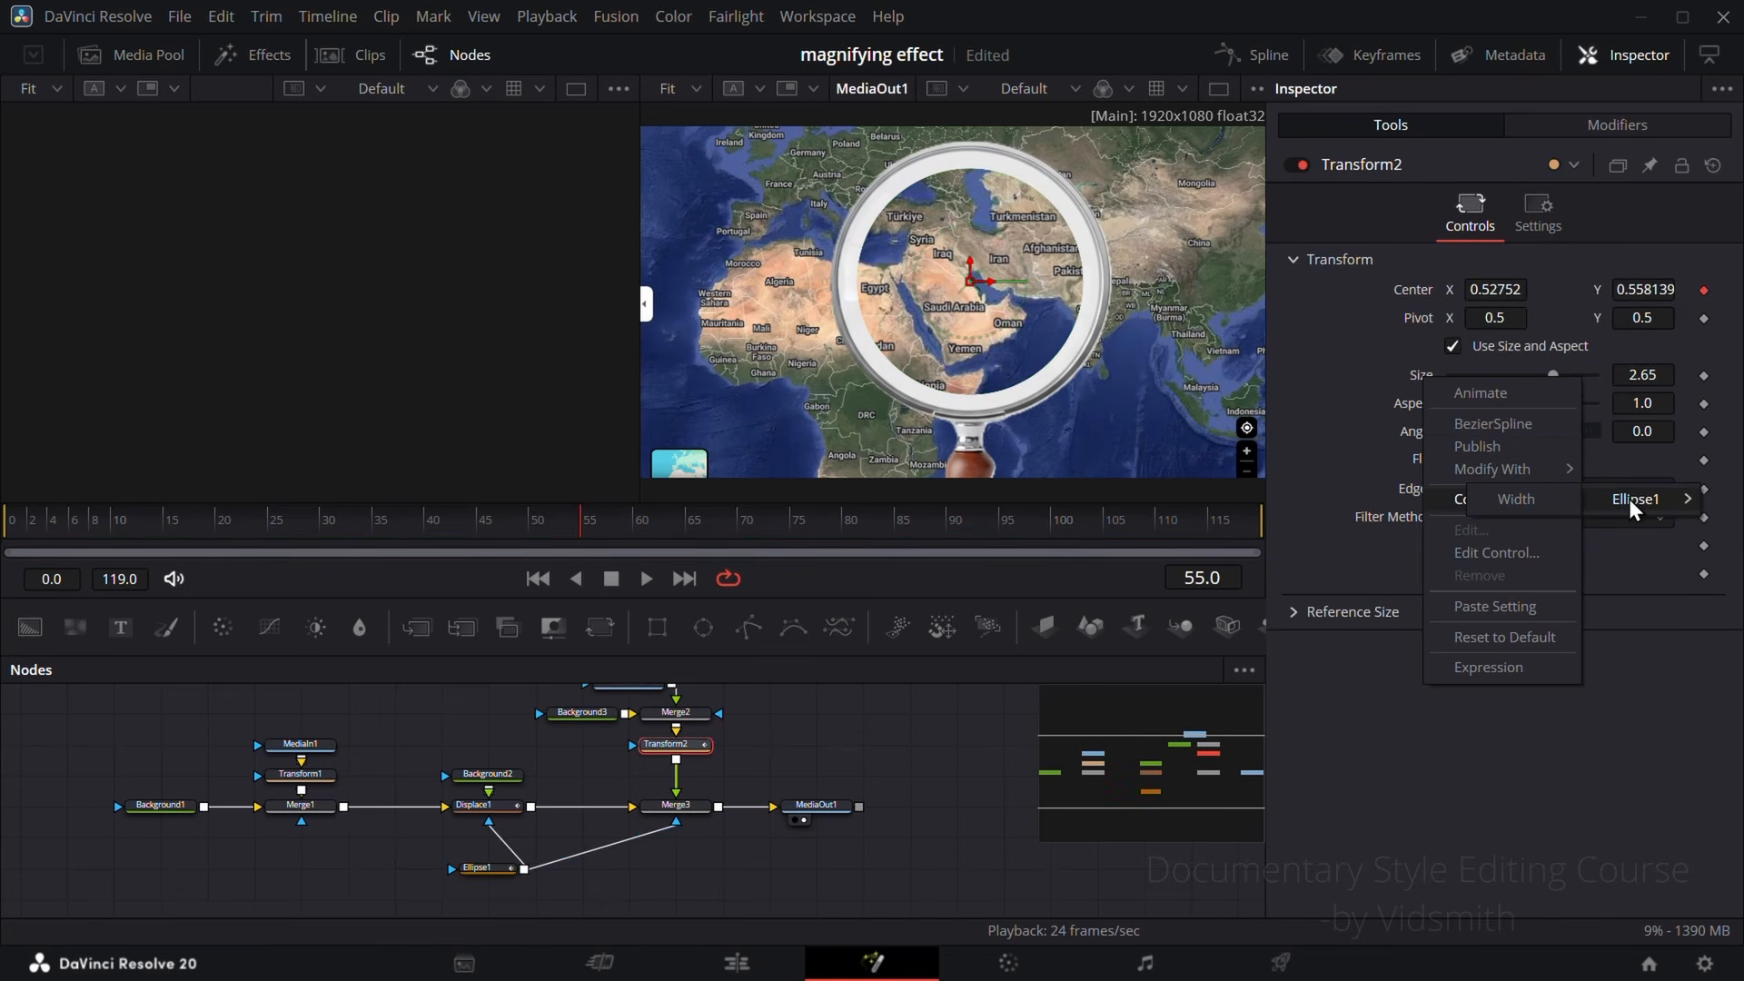
left_click(1551, 499)
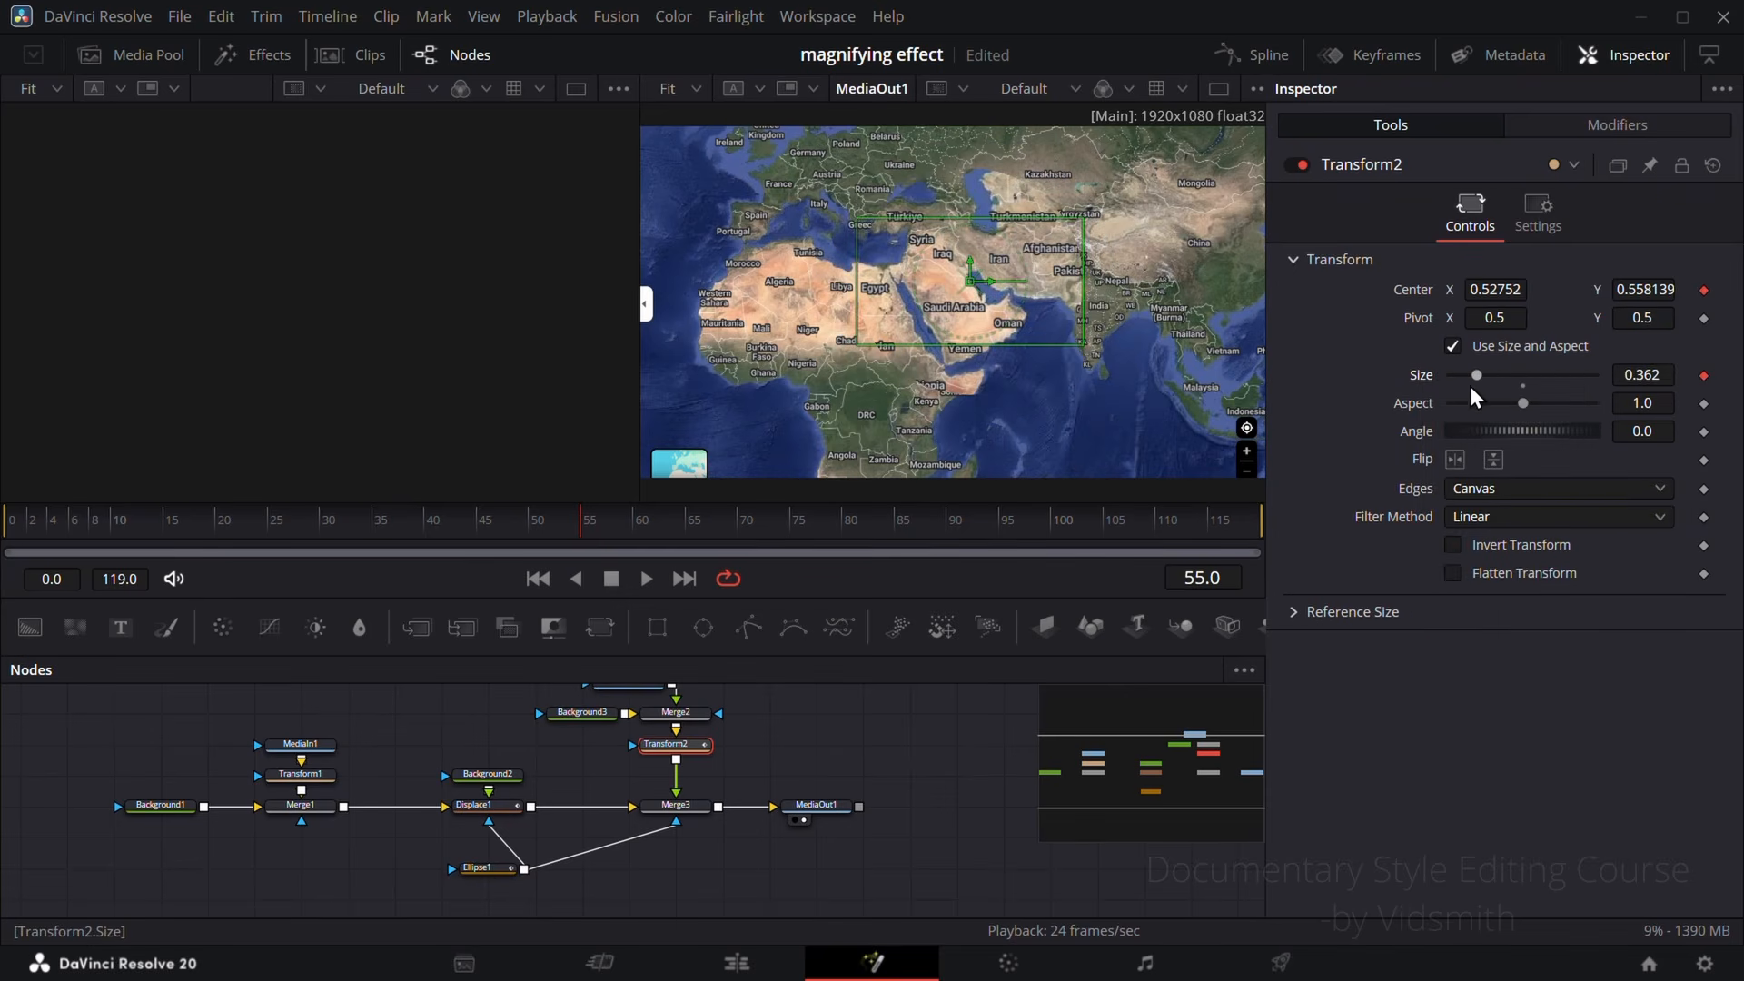
mouse_move(1477, 375)
left_mouse_down()
mouse_move(1515, 397)
mouse_move(1473, 381)
left_mouse_up()
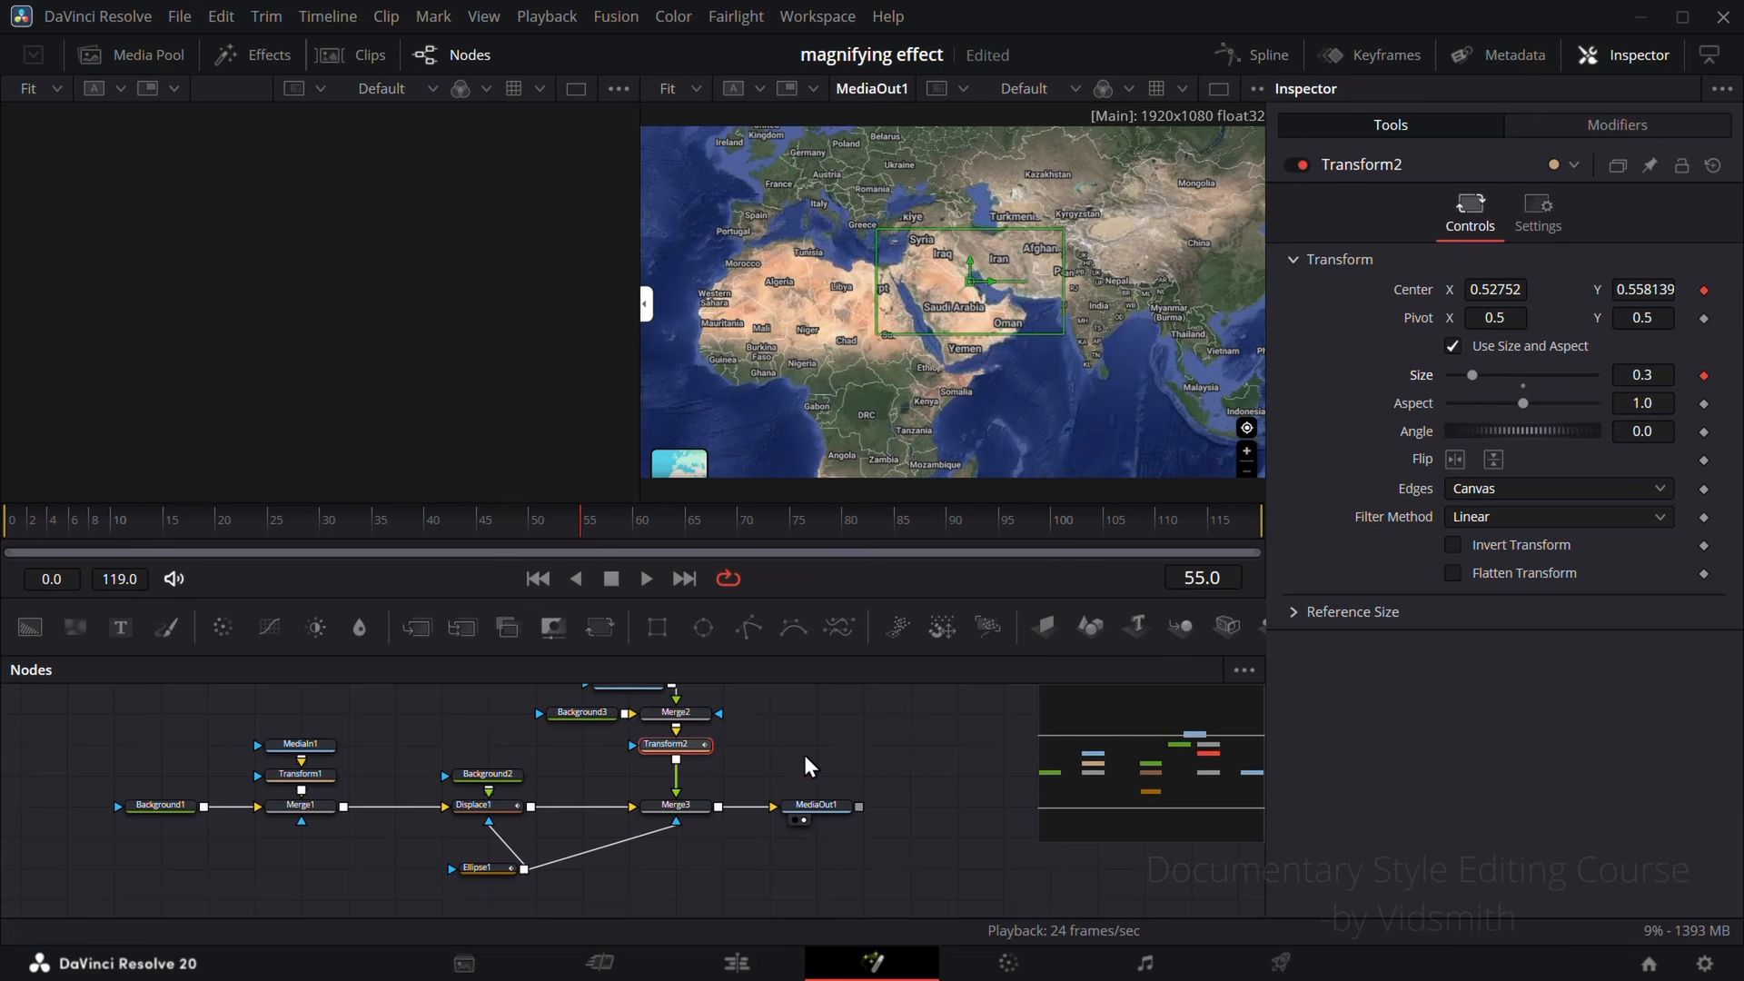
Step: Enlarge Merge2's Size and adjust its Center Y until the magnifying glass ring fits around the ellipse
left_click(698, 718)
scroll(823, 706, "up", 1)
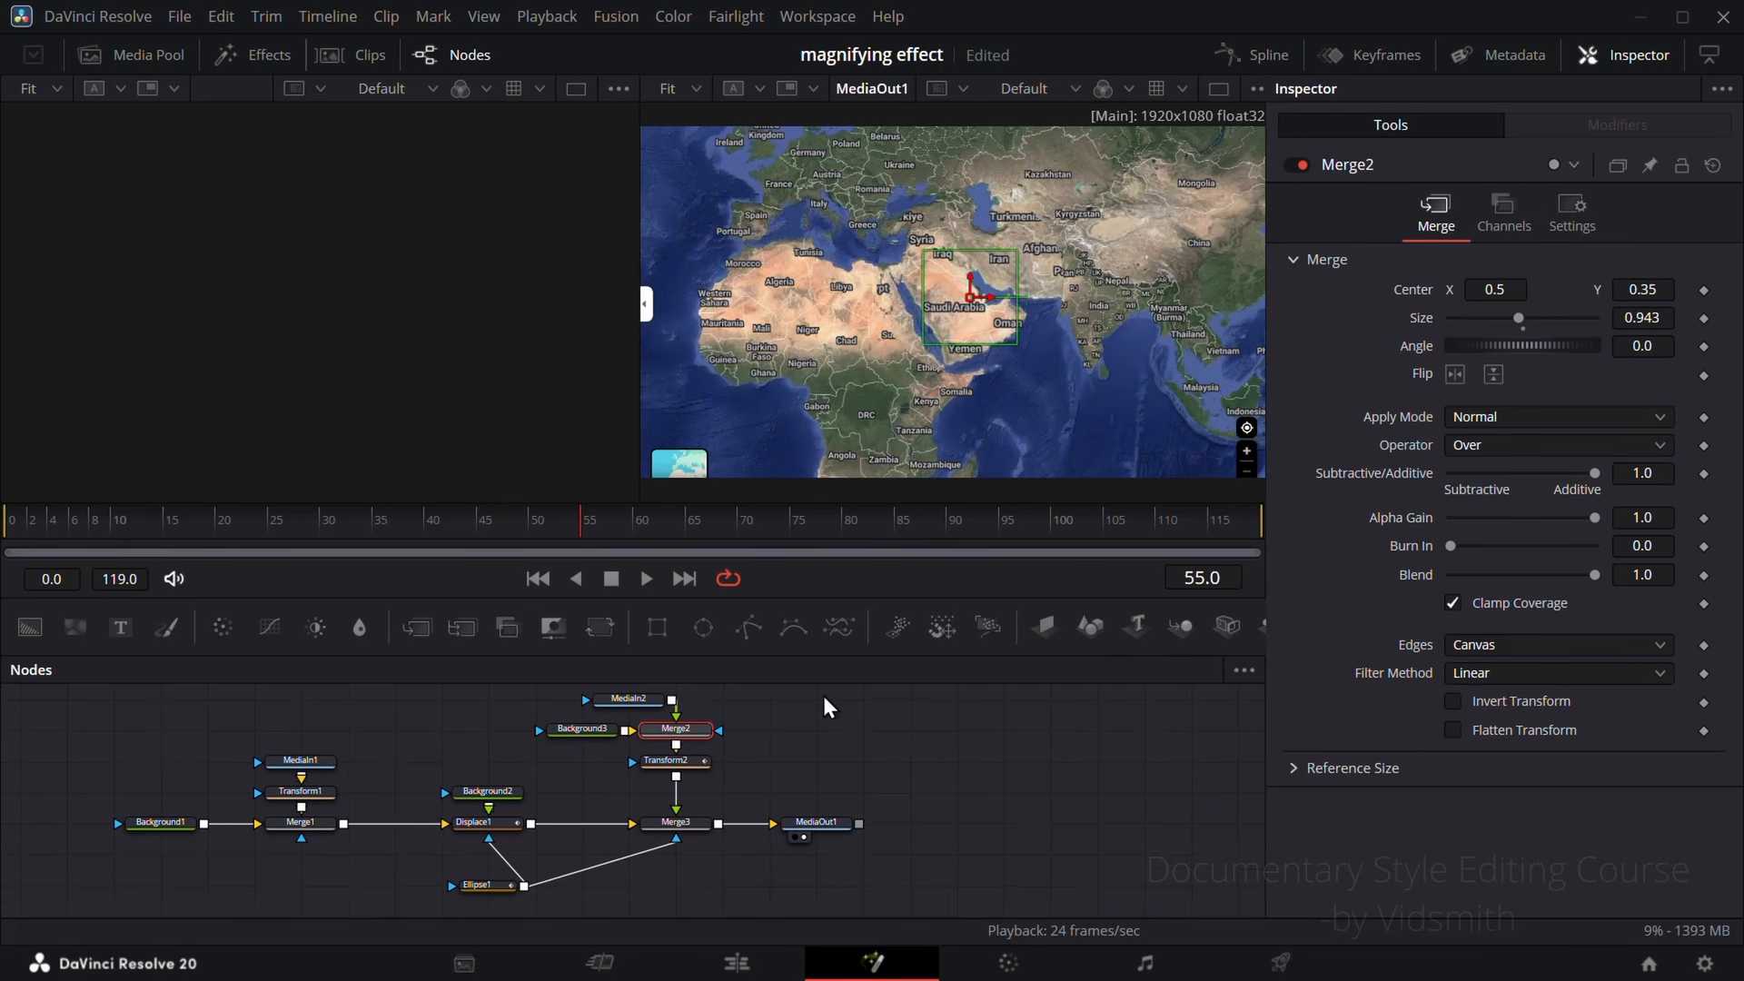
left_click_drag(1526, 318, 1615, 326)
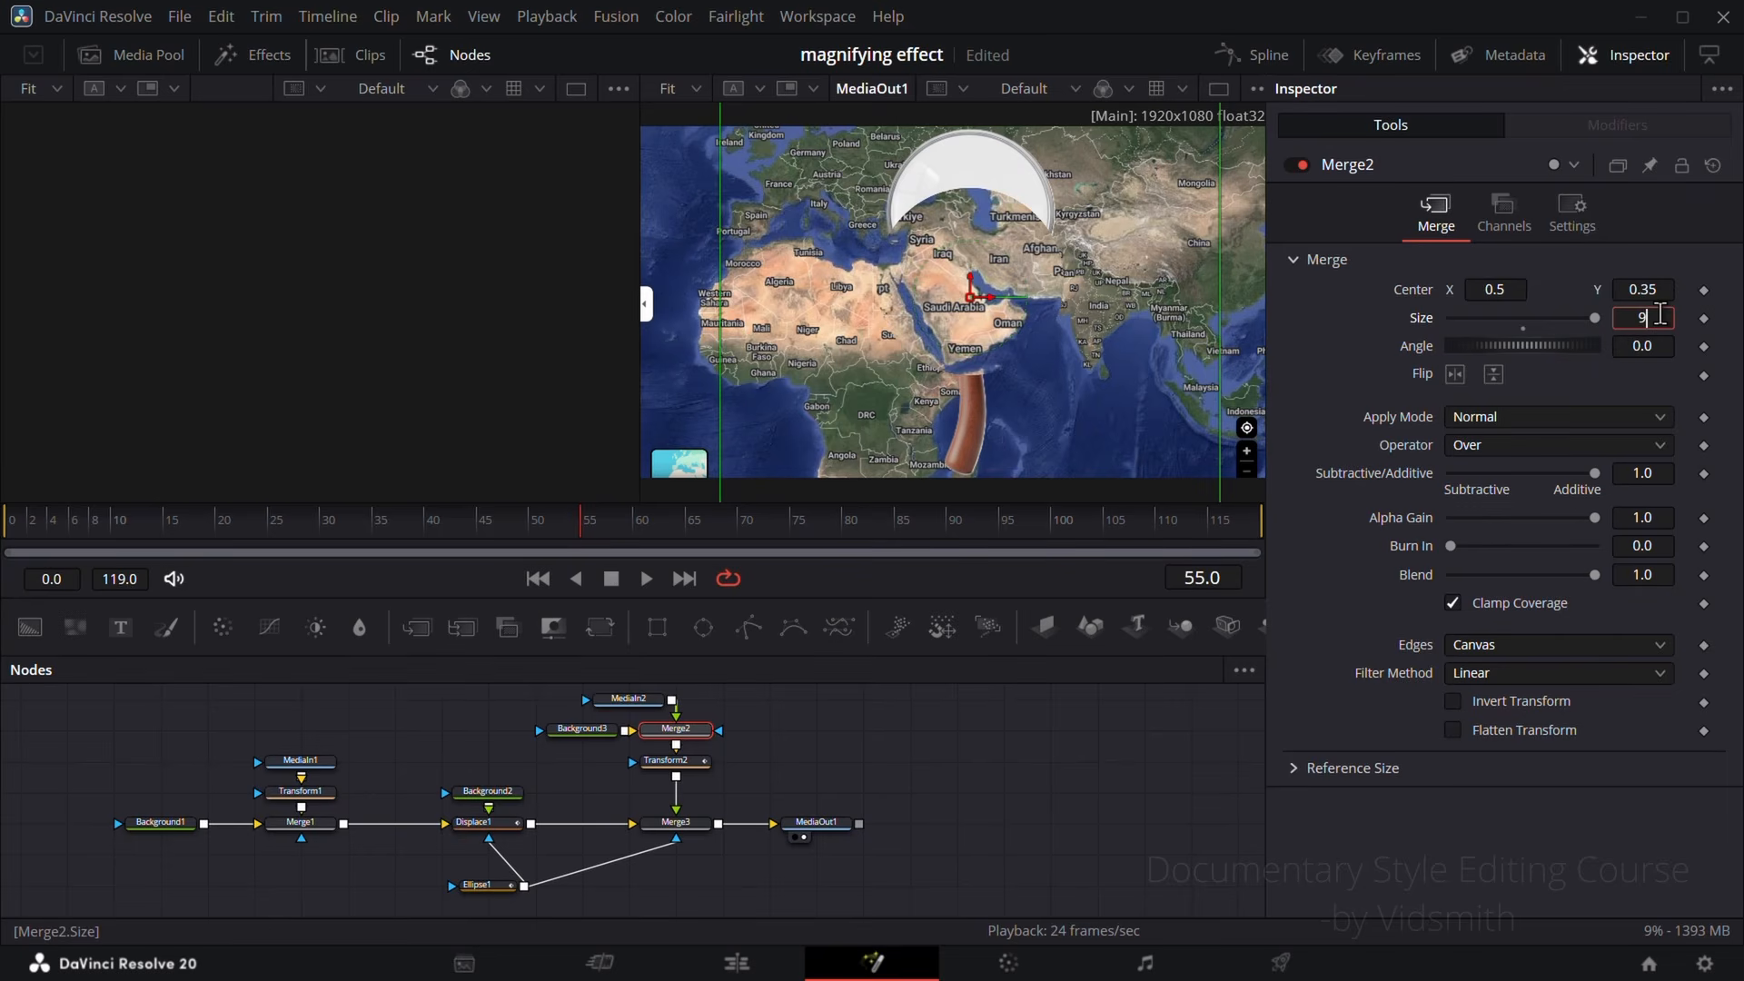
key("Tab")
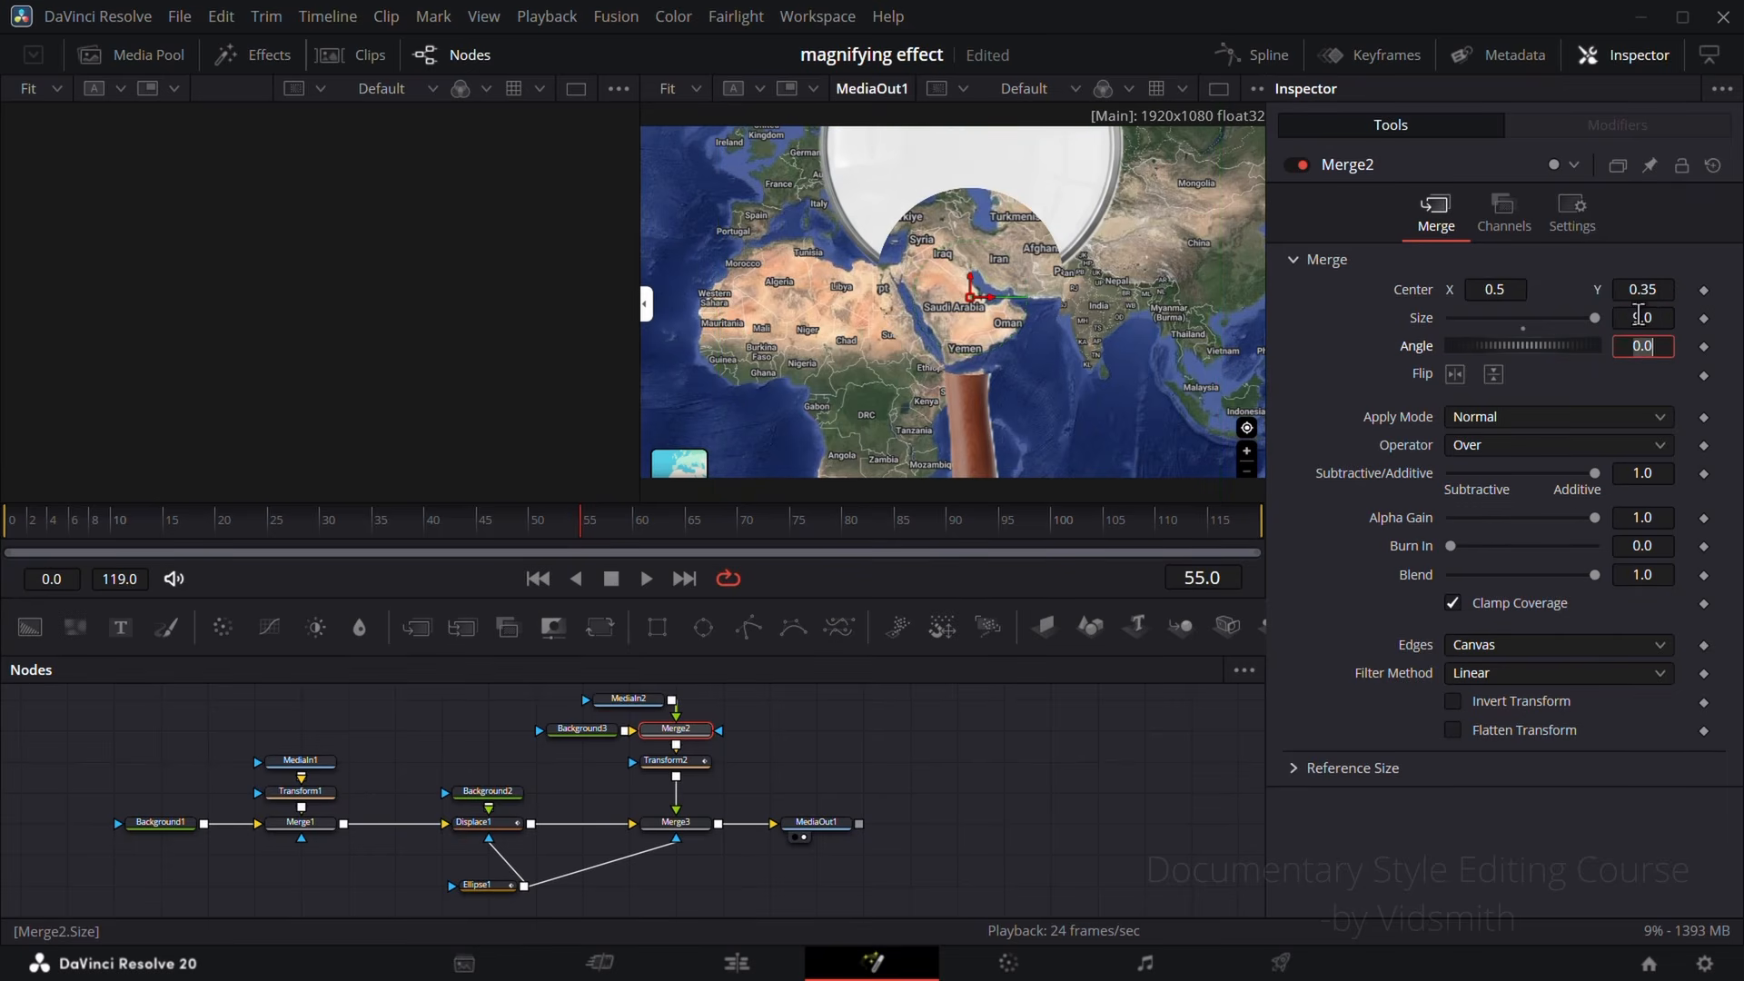
left_click(1659, 322)
left_click_drag(1595, 318, 1654, 318)
mouse_move(1653, 288)
left_mouse_down()
mouse_move(1577, 320)
mouse_move(1614, 320)
mouse_move(1662, 281)
left_mouse_up()
Step: Set Transform2's linked Size to 0.23 to test scaling the glass together with the ellipse
left_click(689, 764)
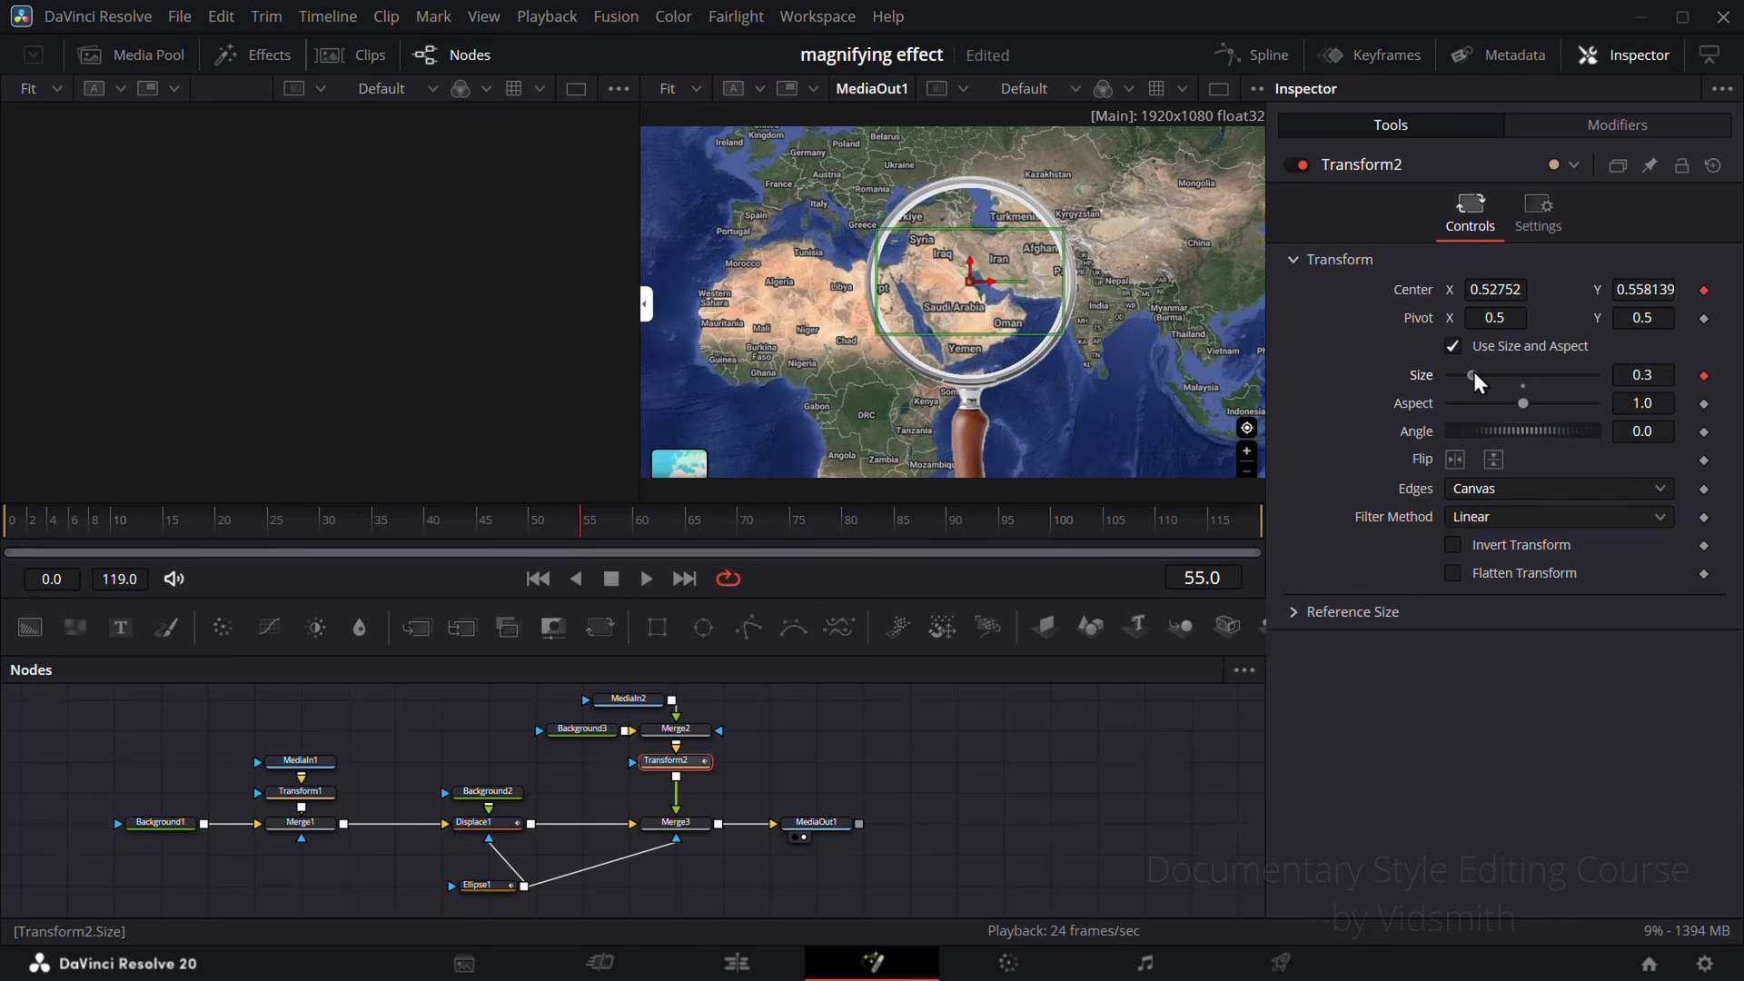
left_click_drag(1474, 374, 1470, 370)
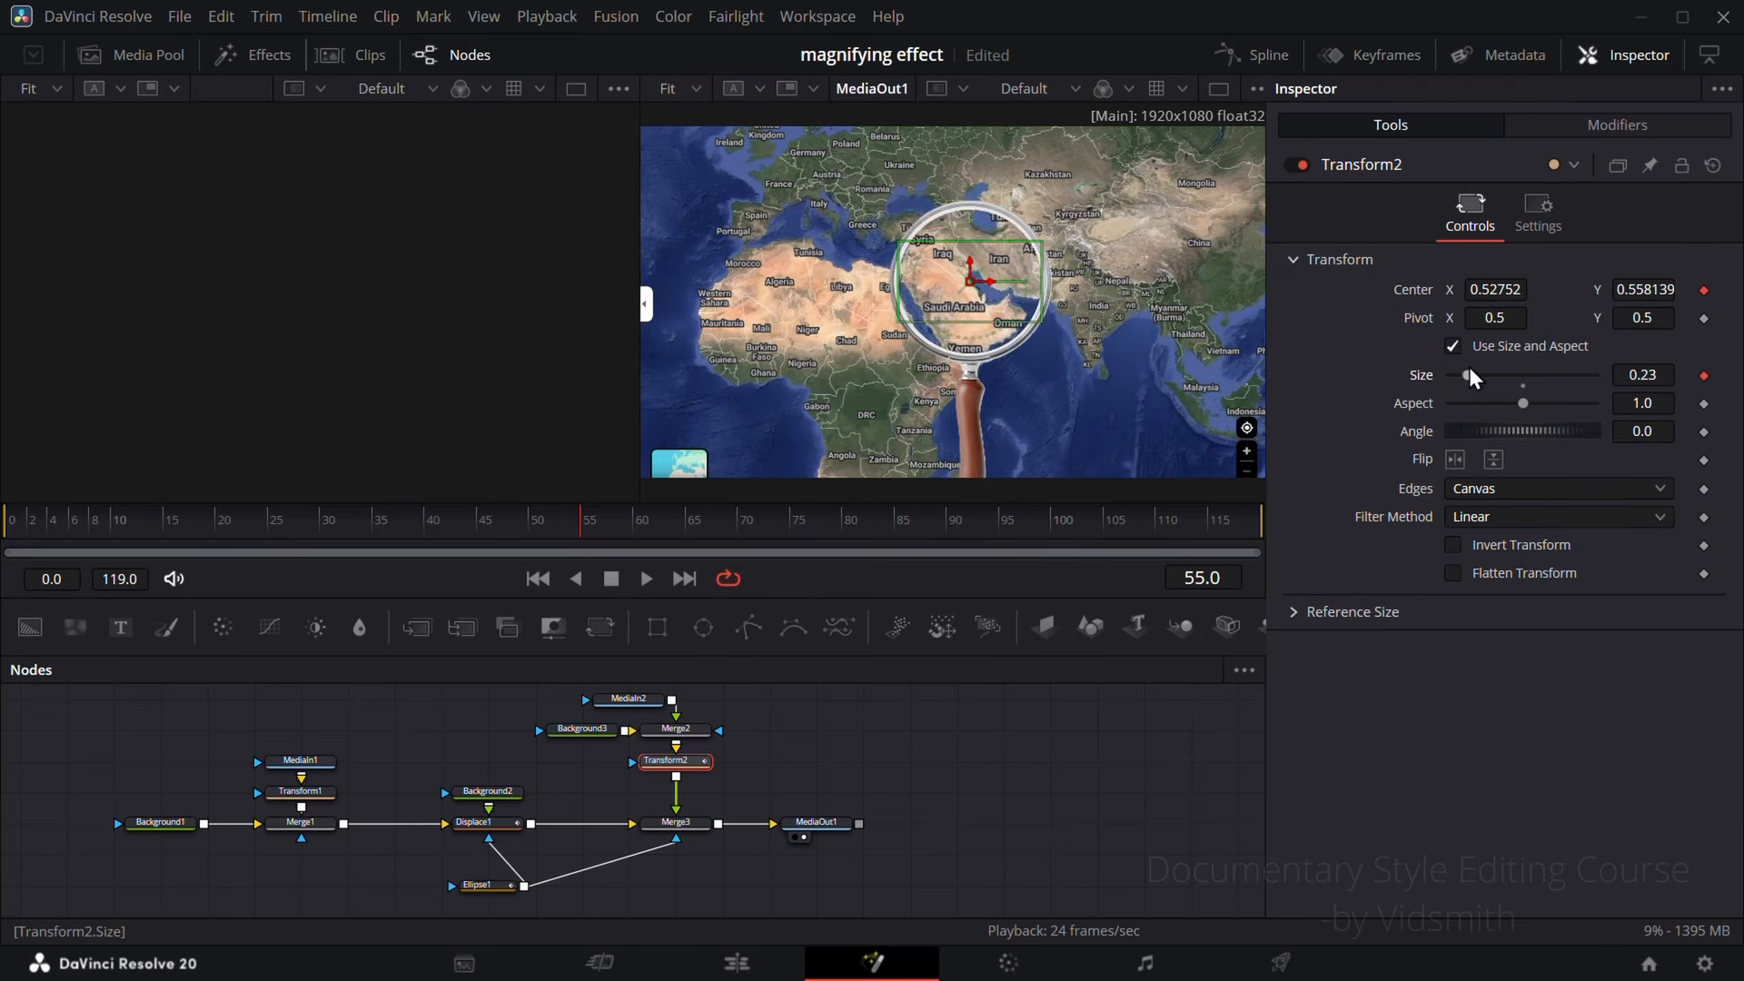
Step: Test shifting Transform2's linked Center X, and set Merge2's Size to 6.278 and its Center Y to -0.5
left_click_drag(1499, 289, 1436, 290)
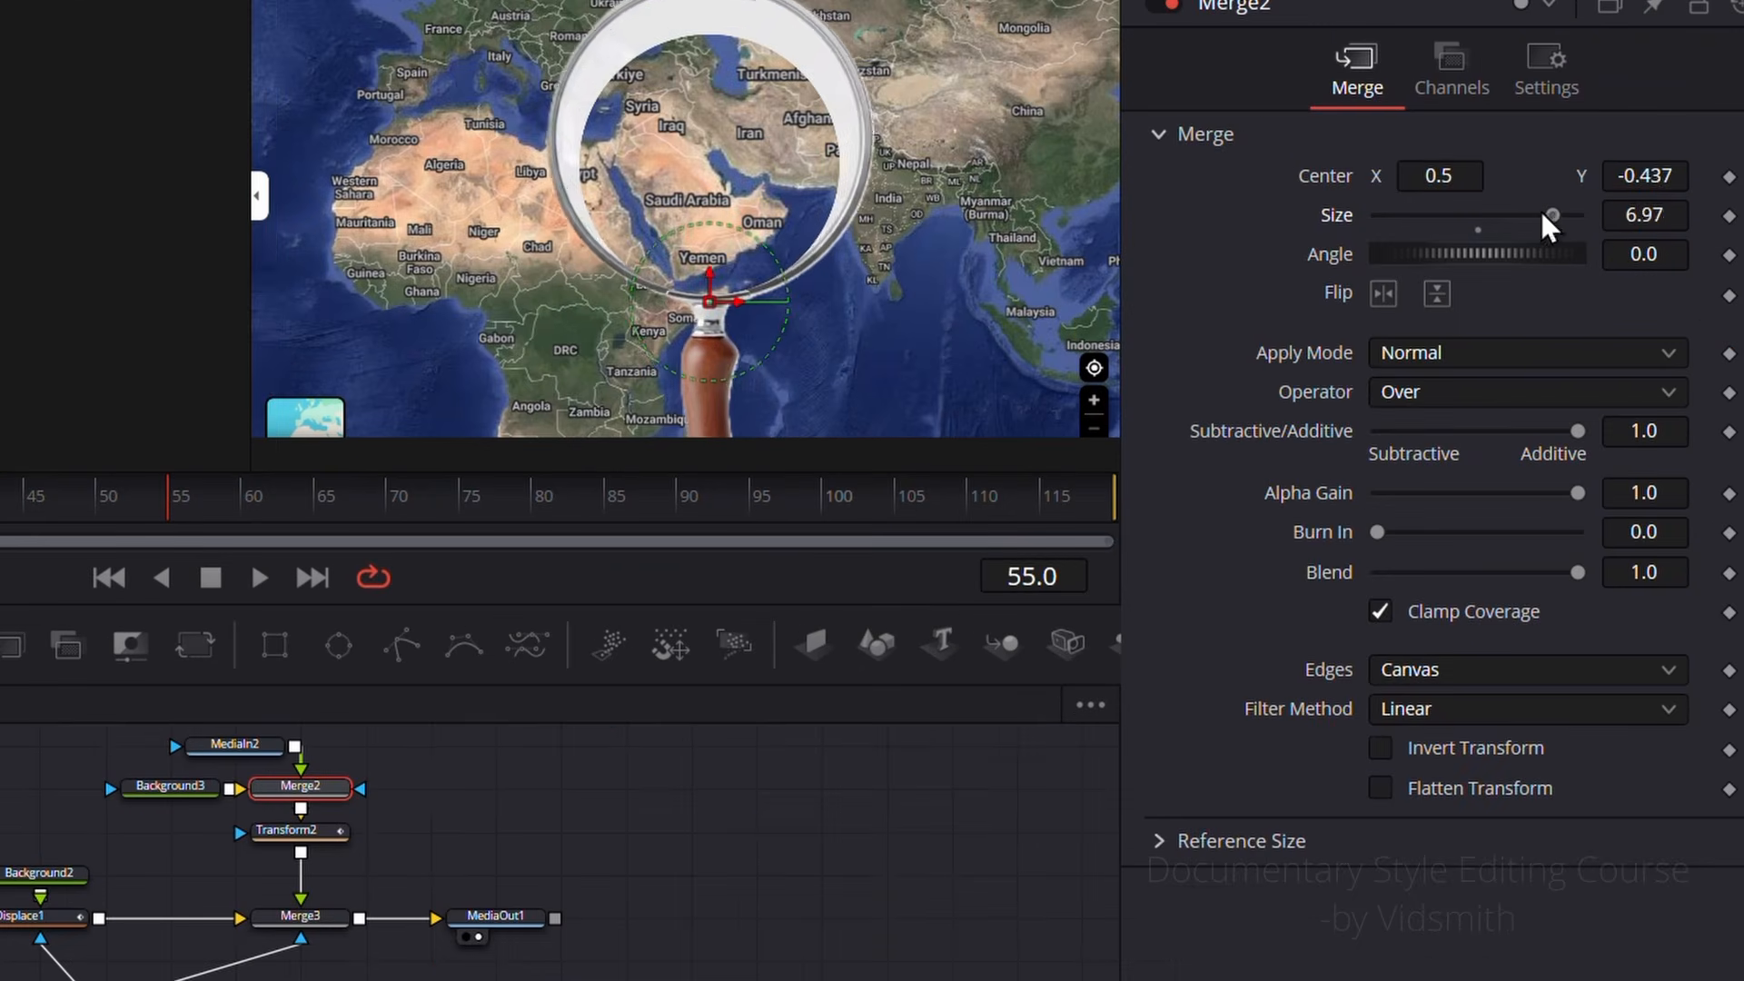
left_click_drag(1645, 216, 1454, 215)
left_click_drag(1644, 176, 1567, 177)
Step: Set Transform2's linked Size to 0.23 and its Center X to 0.40752 to test moving the glass with the ellipse
left_click(296, 830)
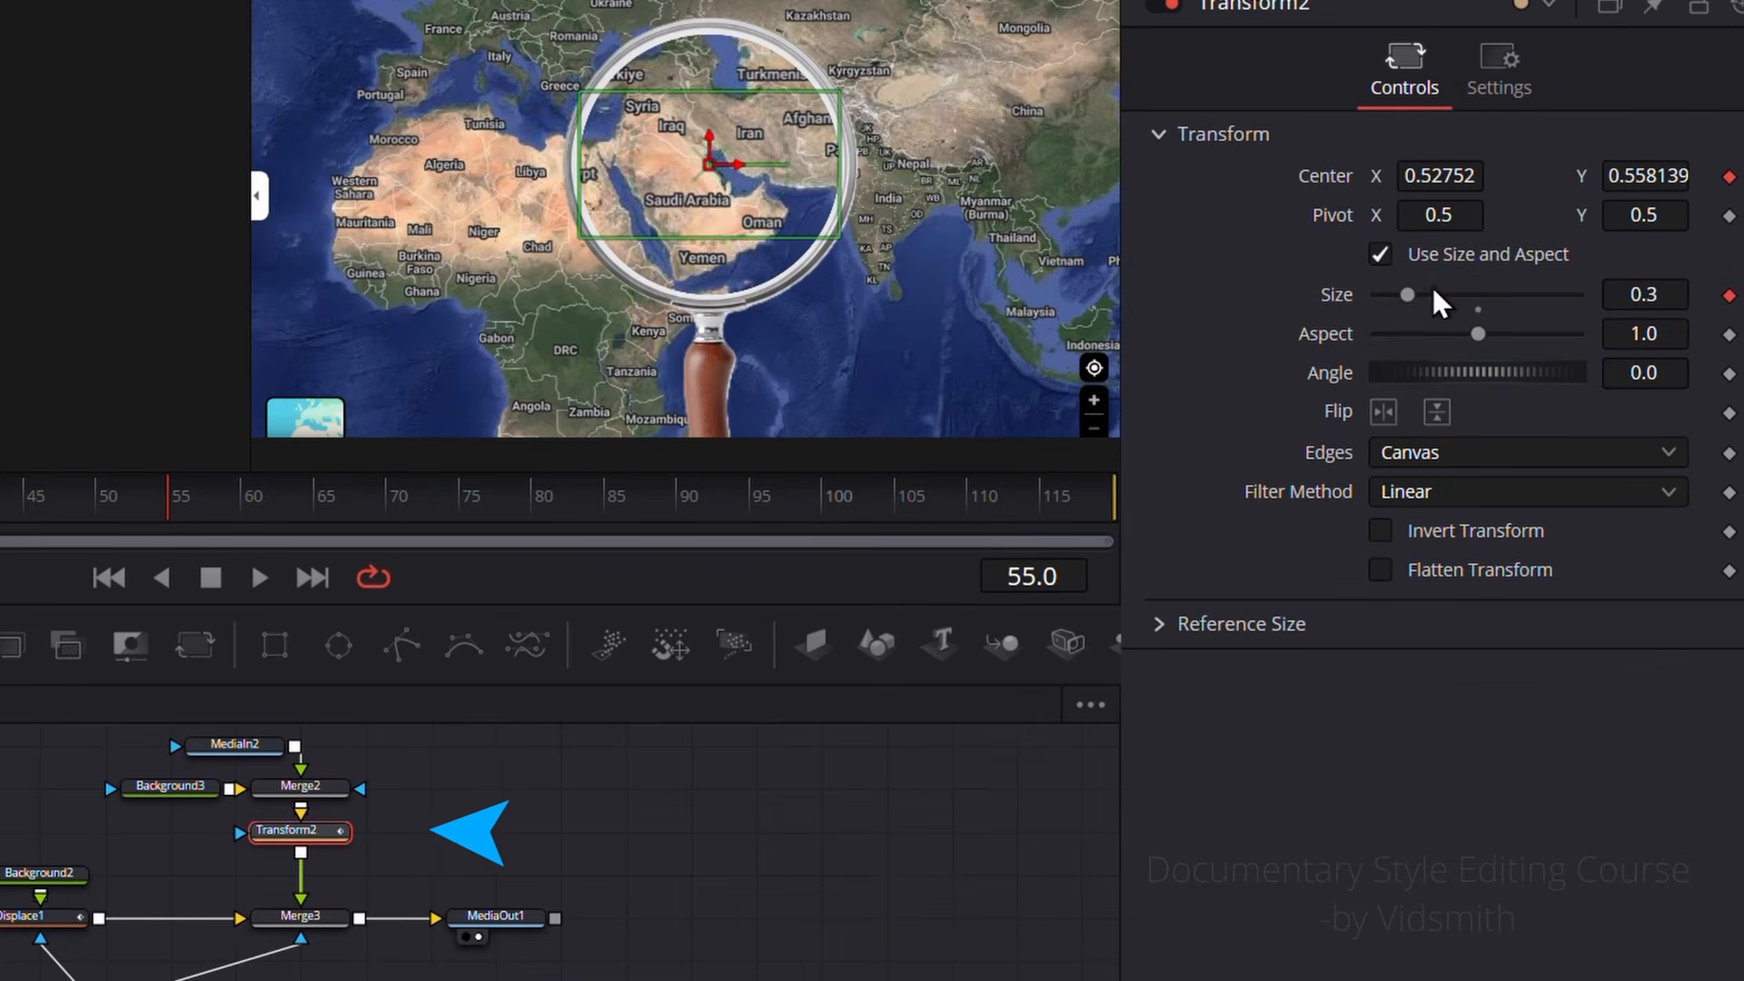
left_click_drag(1440, 302, 1400, 295)
mouse_move(1438, 176)
left_mouse_down()
mouse_move(1373, 176)
mouse_move(1466, 176)
mouse_move(1415, 177)
mouse_move(1449, 175)
left_mouse_up()
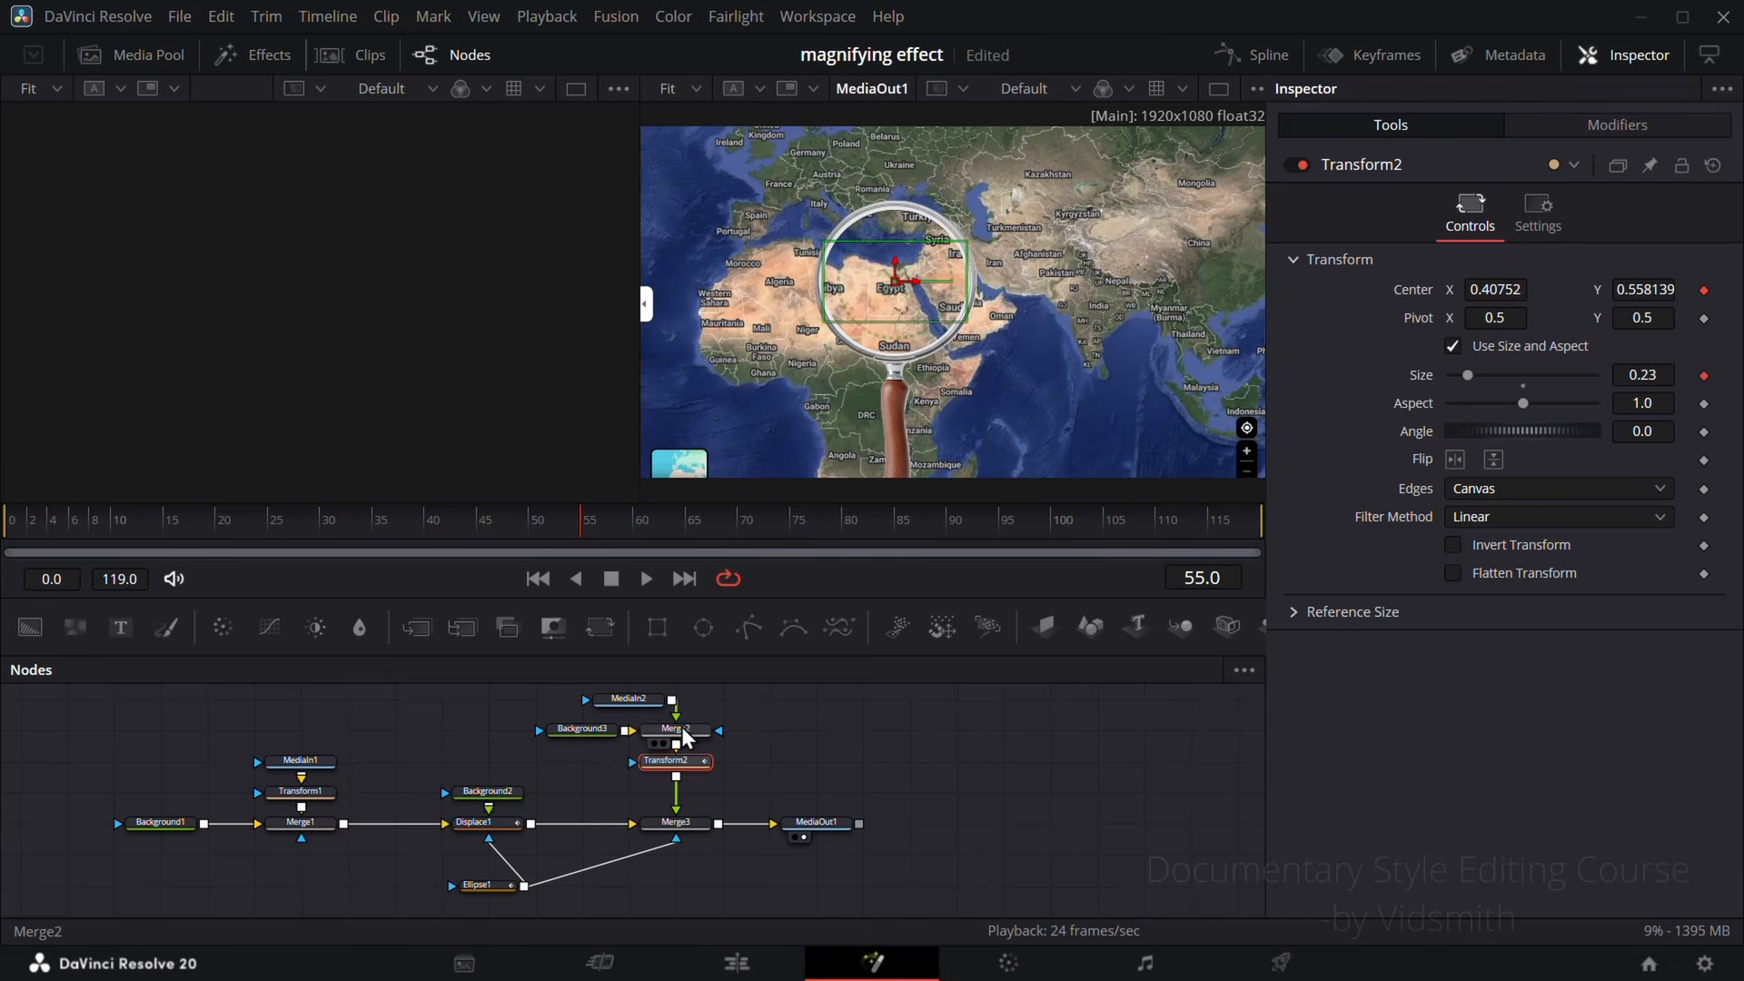
Step: Refine Merge2's Size to 5.885 and Center Y to -0.444 so the glass ring tightly frames the magnified circle
left_click(685, 727)
scroll(864, 250, "up", 5)
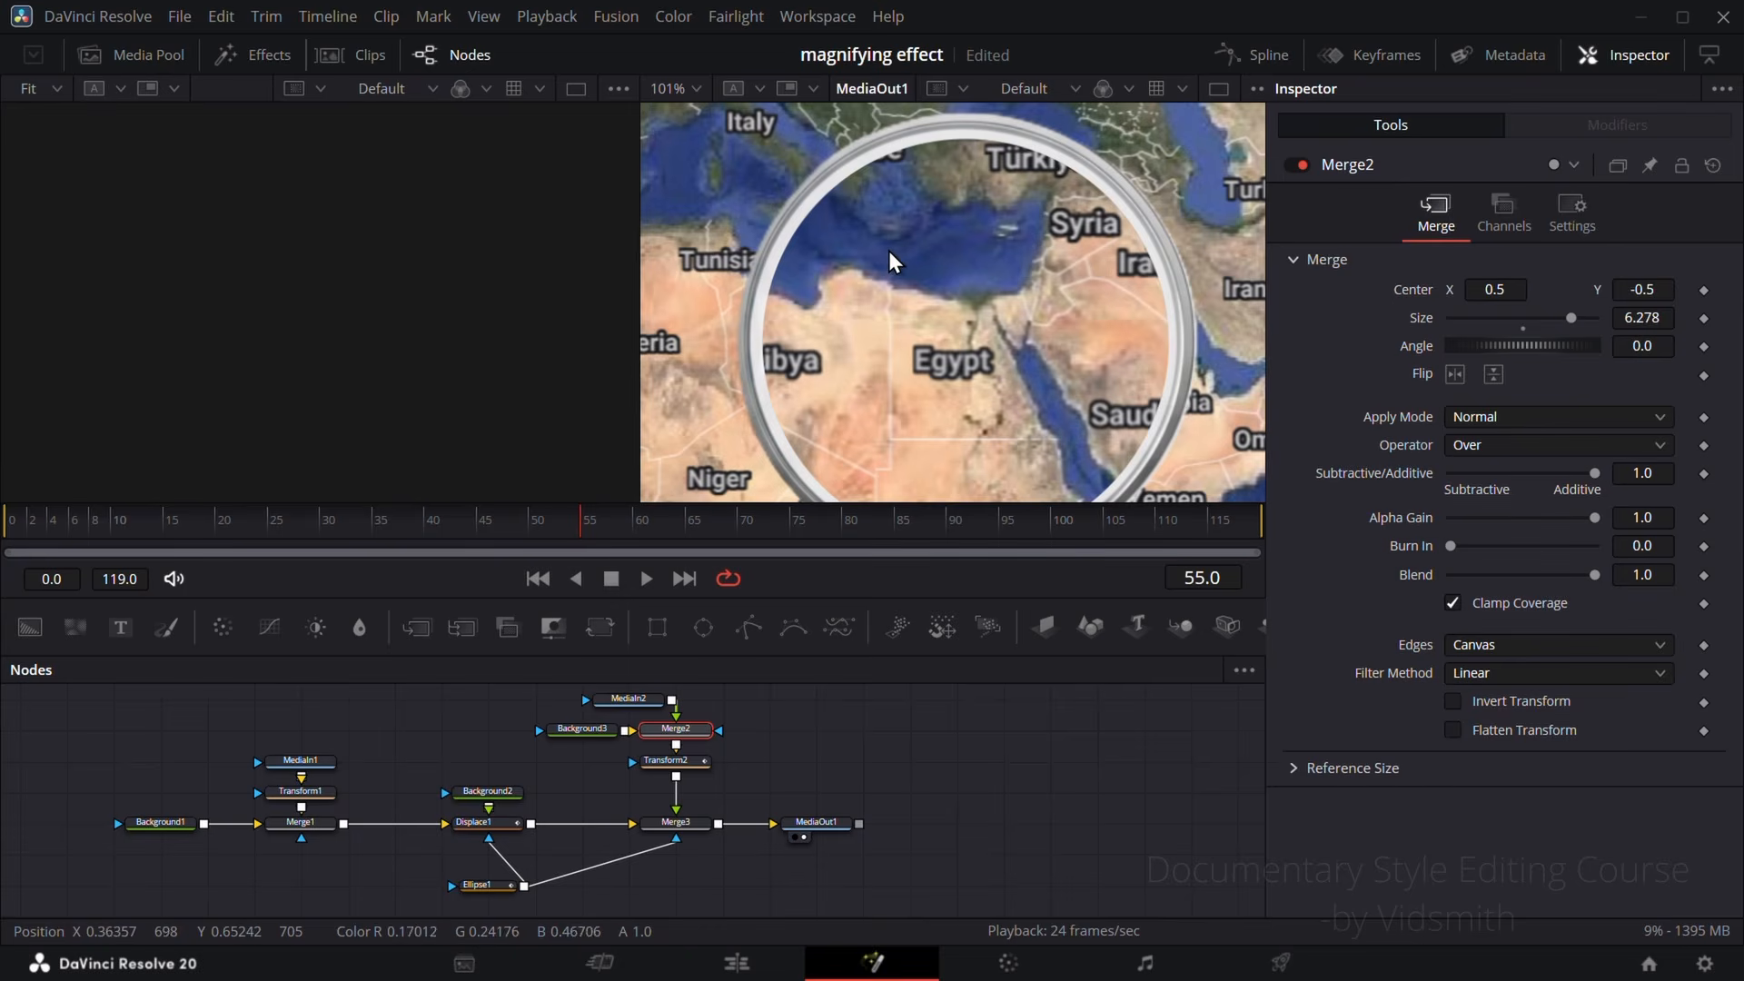
scroll(1016, 254, "down", 3)
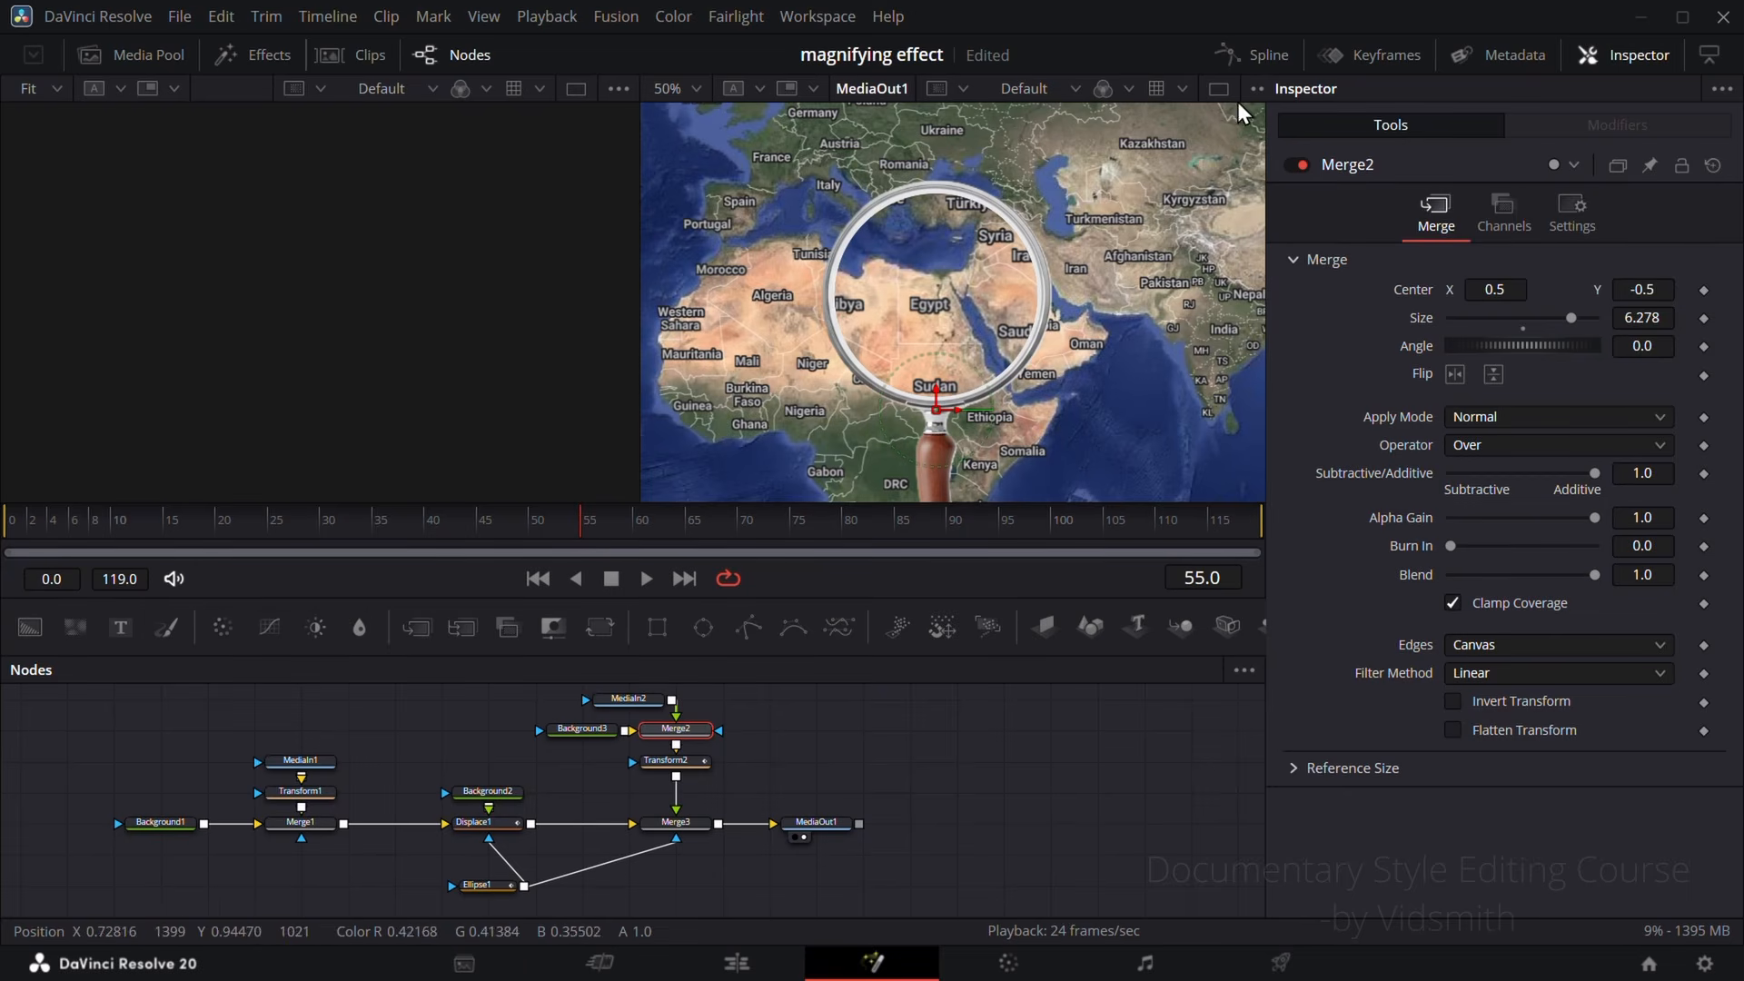
mouse_move(1653, 286)
left_mouse_down()
mouse_move(1665, 319)
mouse_move(1631, 319)
mouse_move(1673, 289)
left_mouse_up()
scroll(947, 296, "up", 3)
scroll(1167, 313, "down", 1)
left_click_drag(1235, 356, 1179, 328)
left_click_drag(1655, 322, 1653, 290)
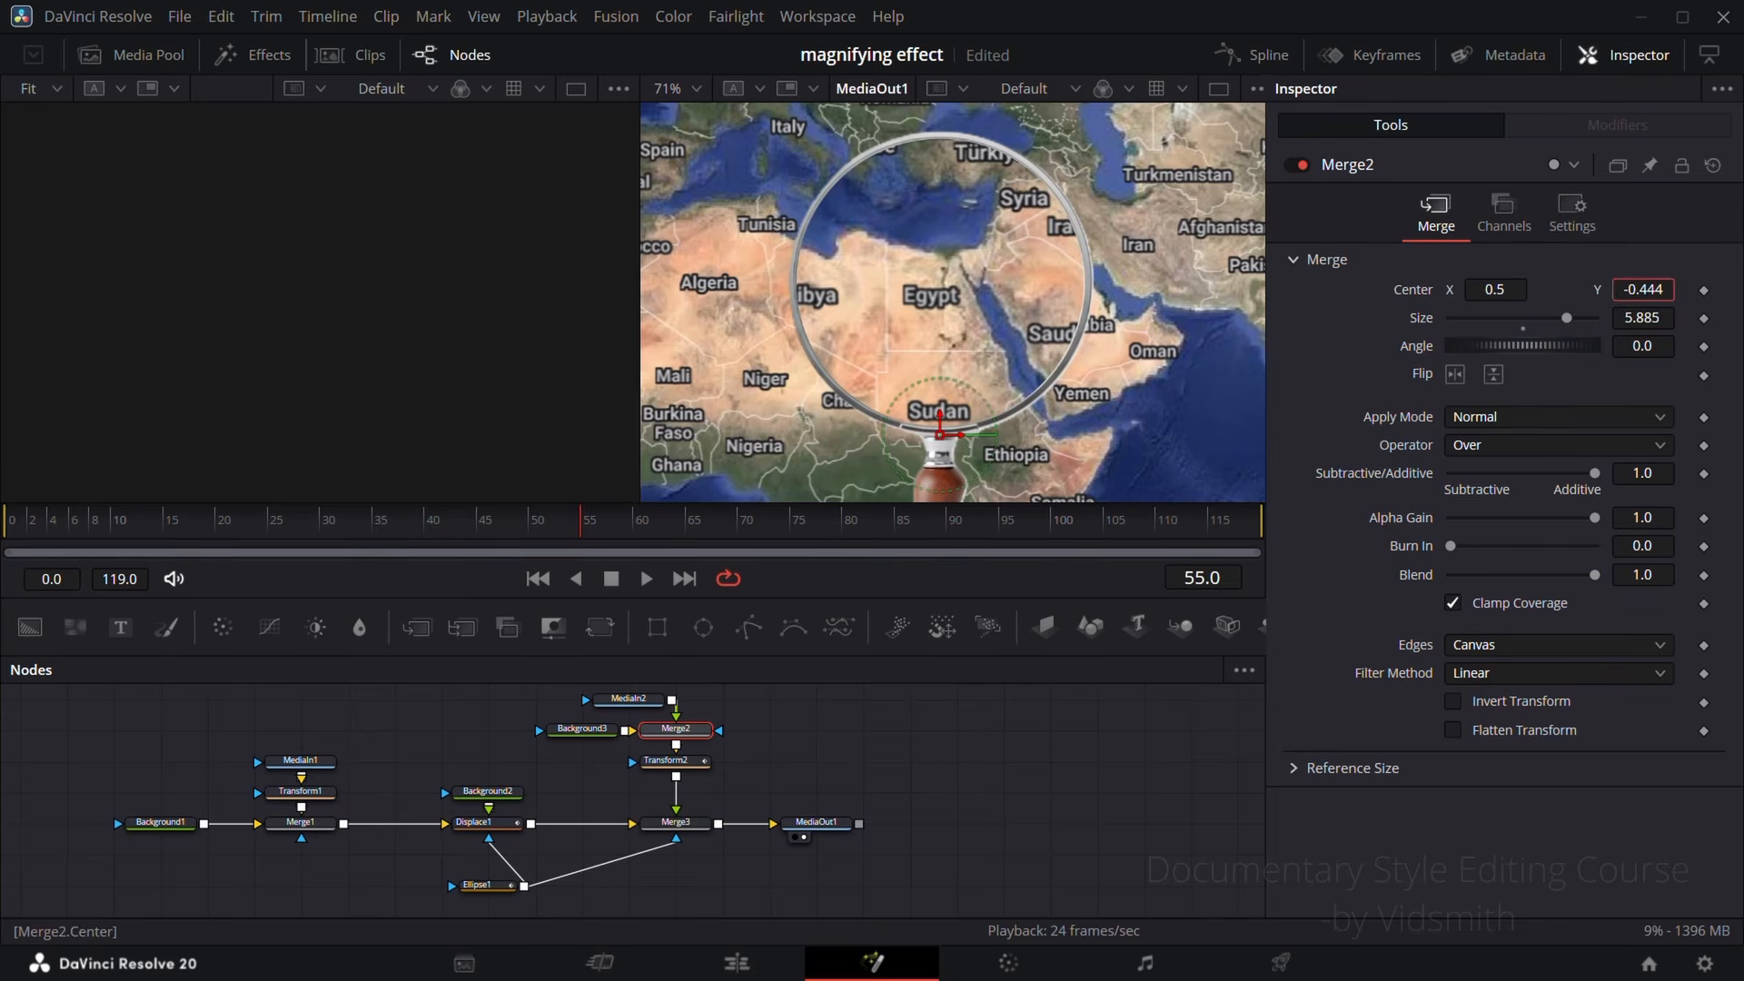
Step: Set Ellipse1's Soft Edge to 0.0016 to slightly soften the mask's rim
left_click(483, 886)
scroll(630, 873, "down", 1)
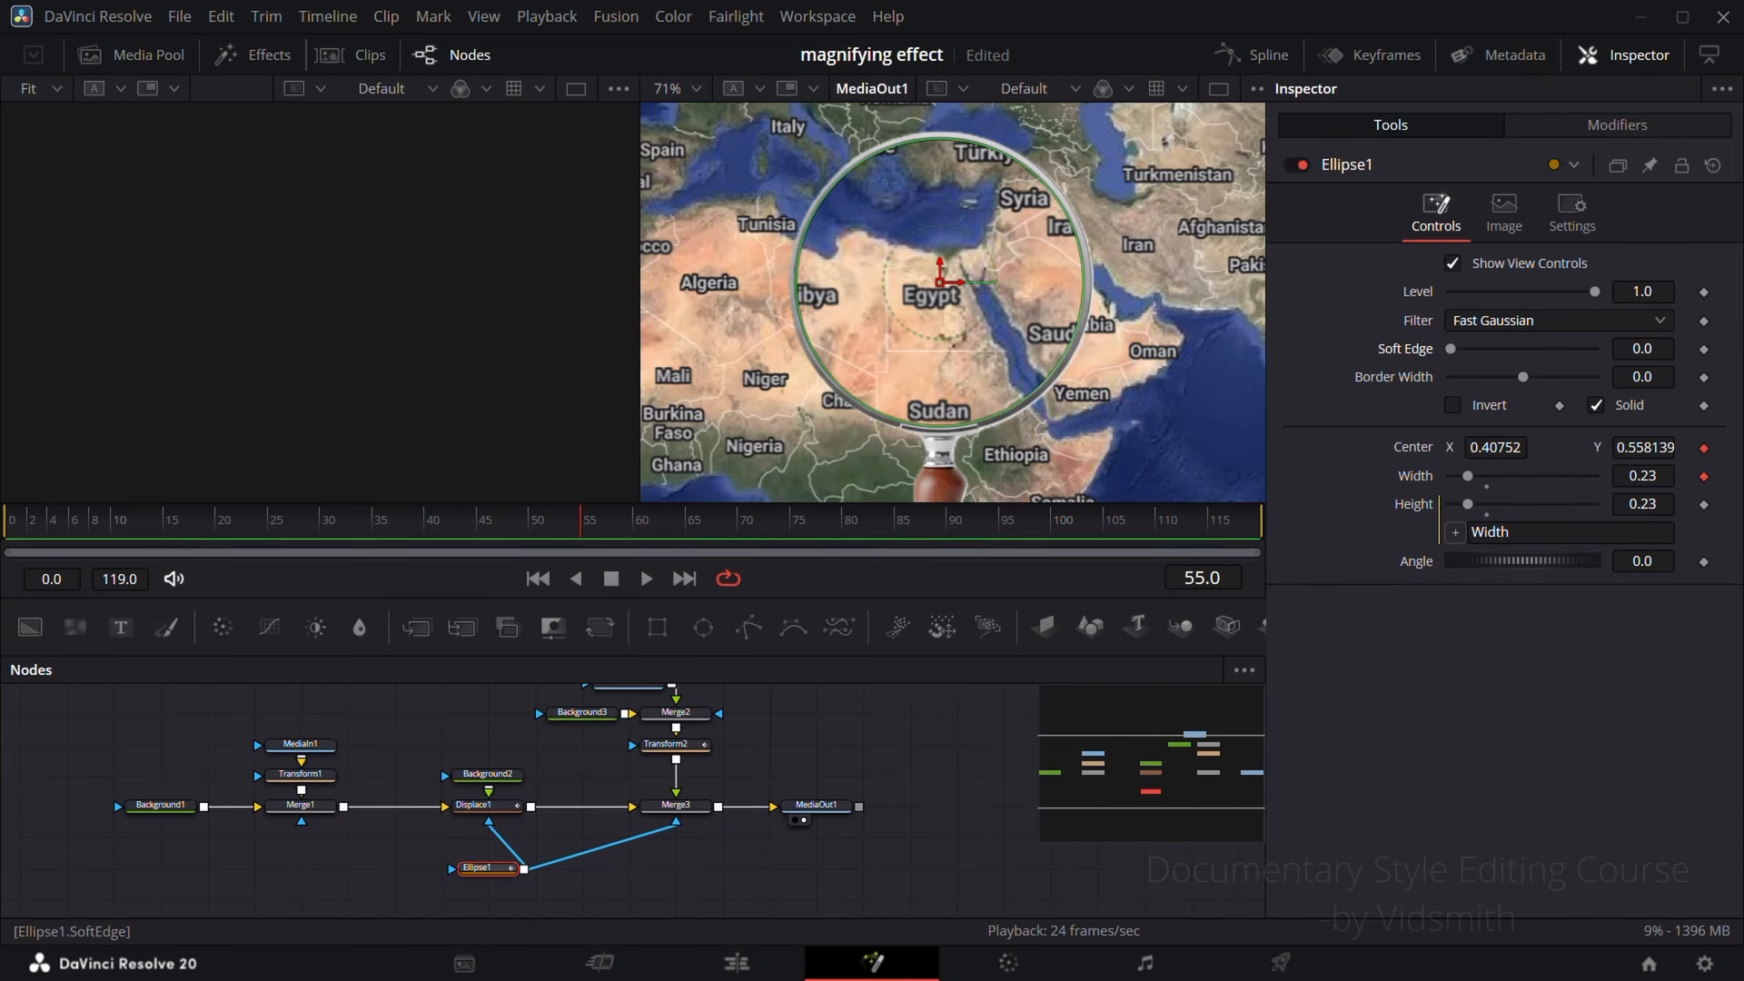
mouse_move(1643, 349)
left_mouse_down()
mouse_move(1698, 349)
mouse_move(1642, 349)
left_mouse_up()
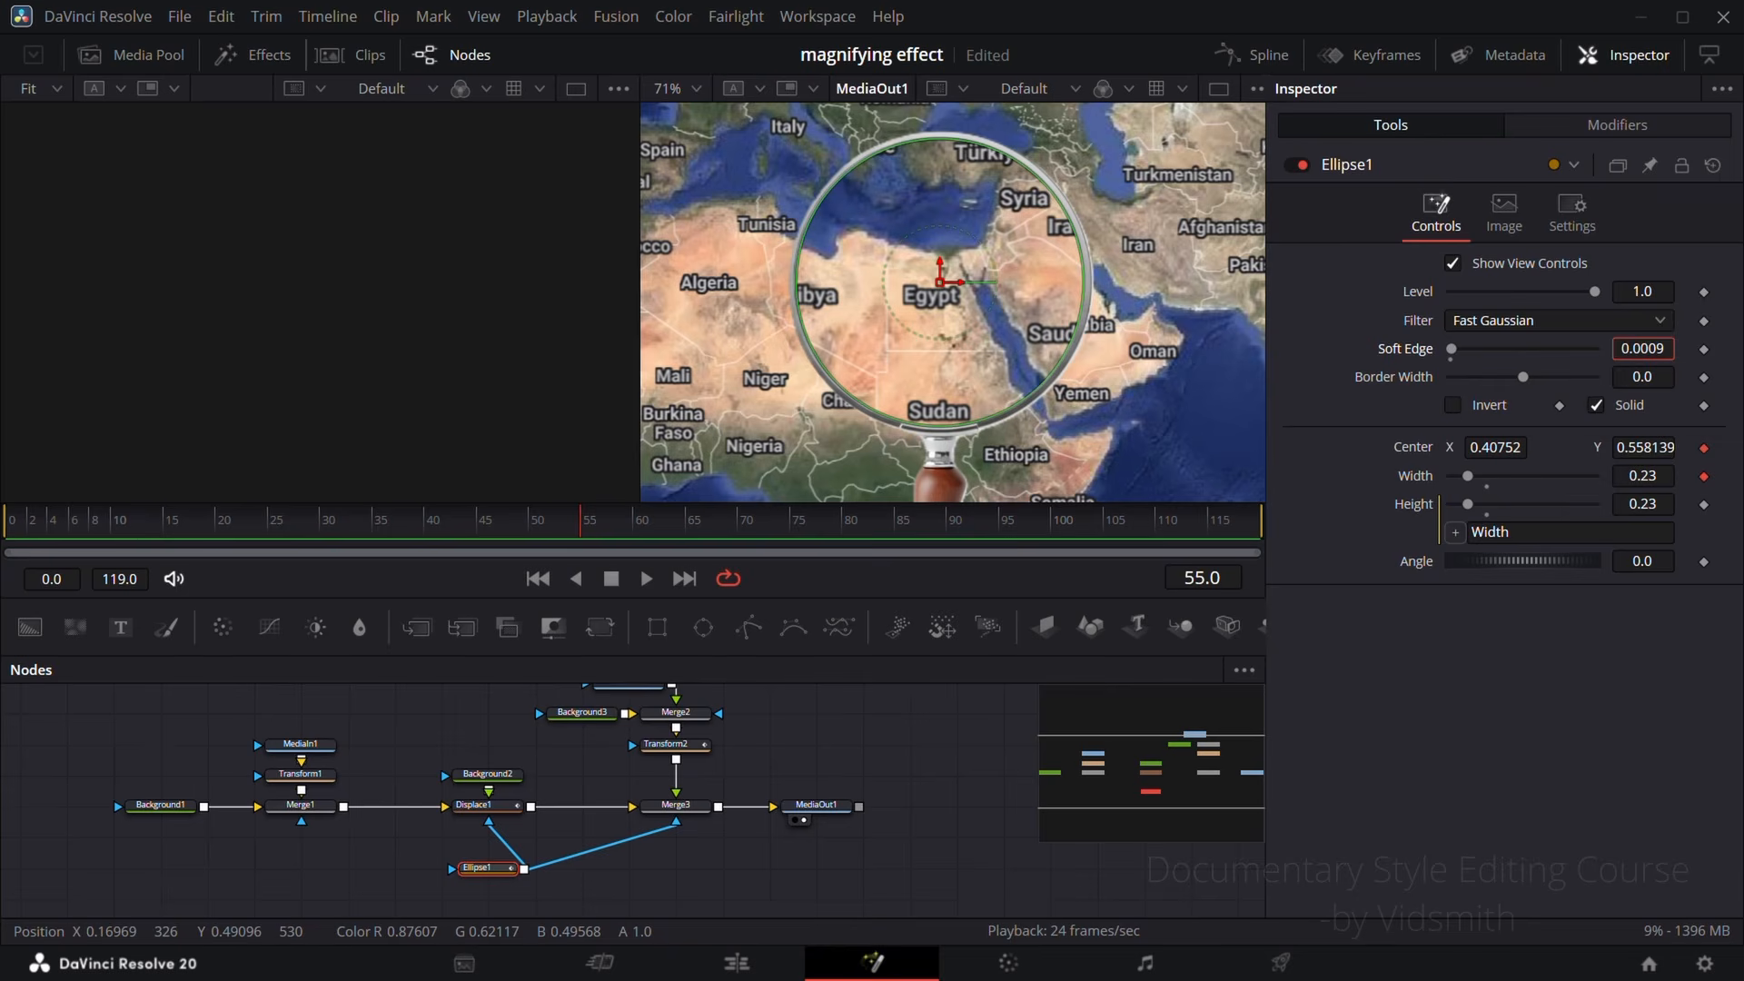
left_click(921, 751)
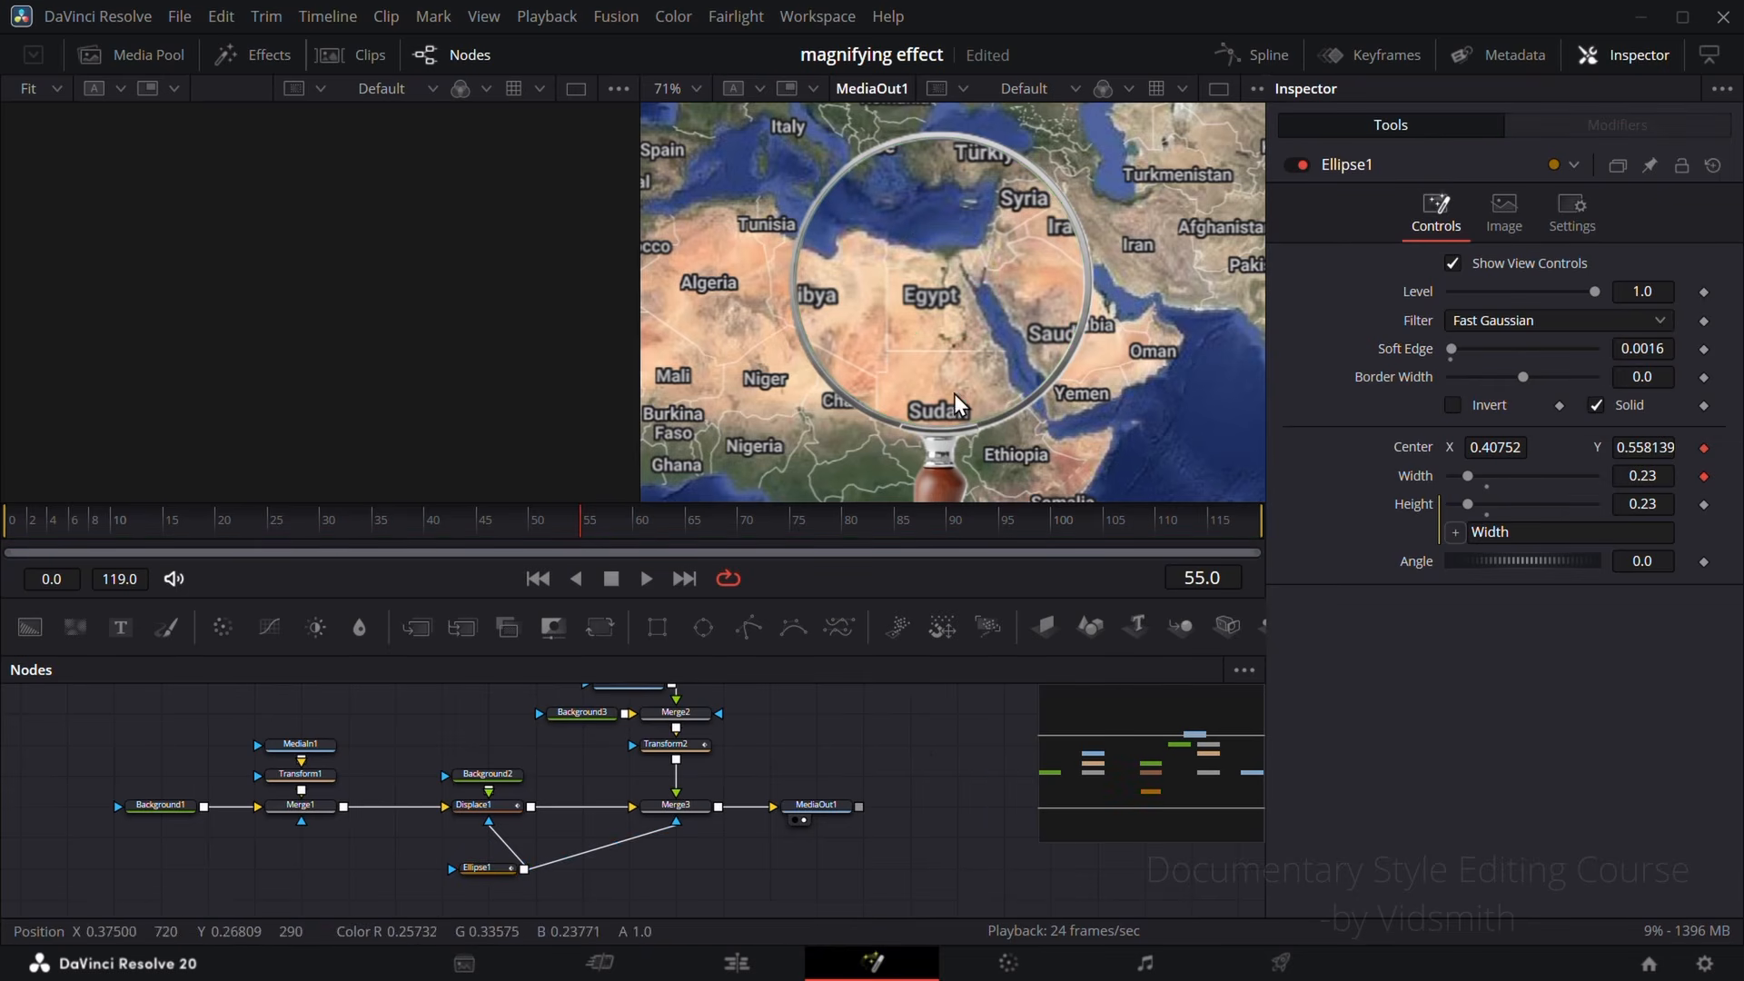
Step: Fit the composition in the viewer and test the linked glass with Transform2's Size at 0.38 and Center X at 0.47552
left_click(687, 89)
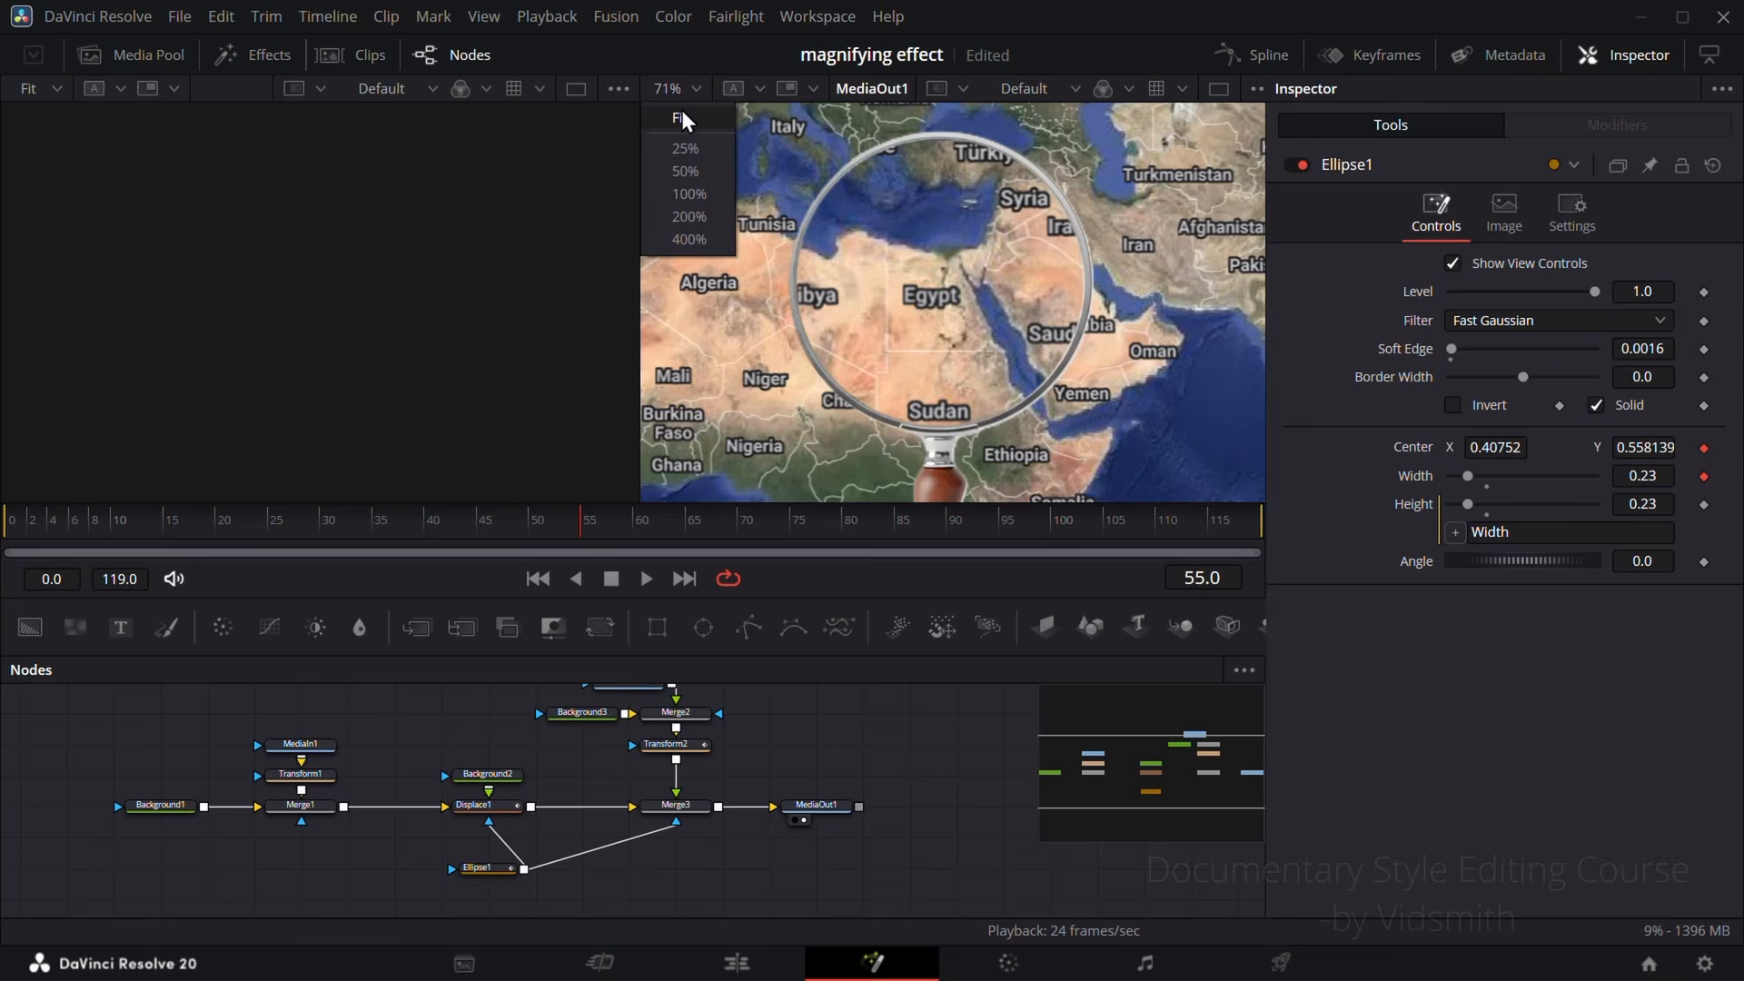
left_click(681, 114)
left_click(692, 750)
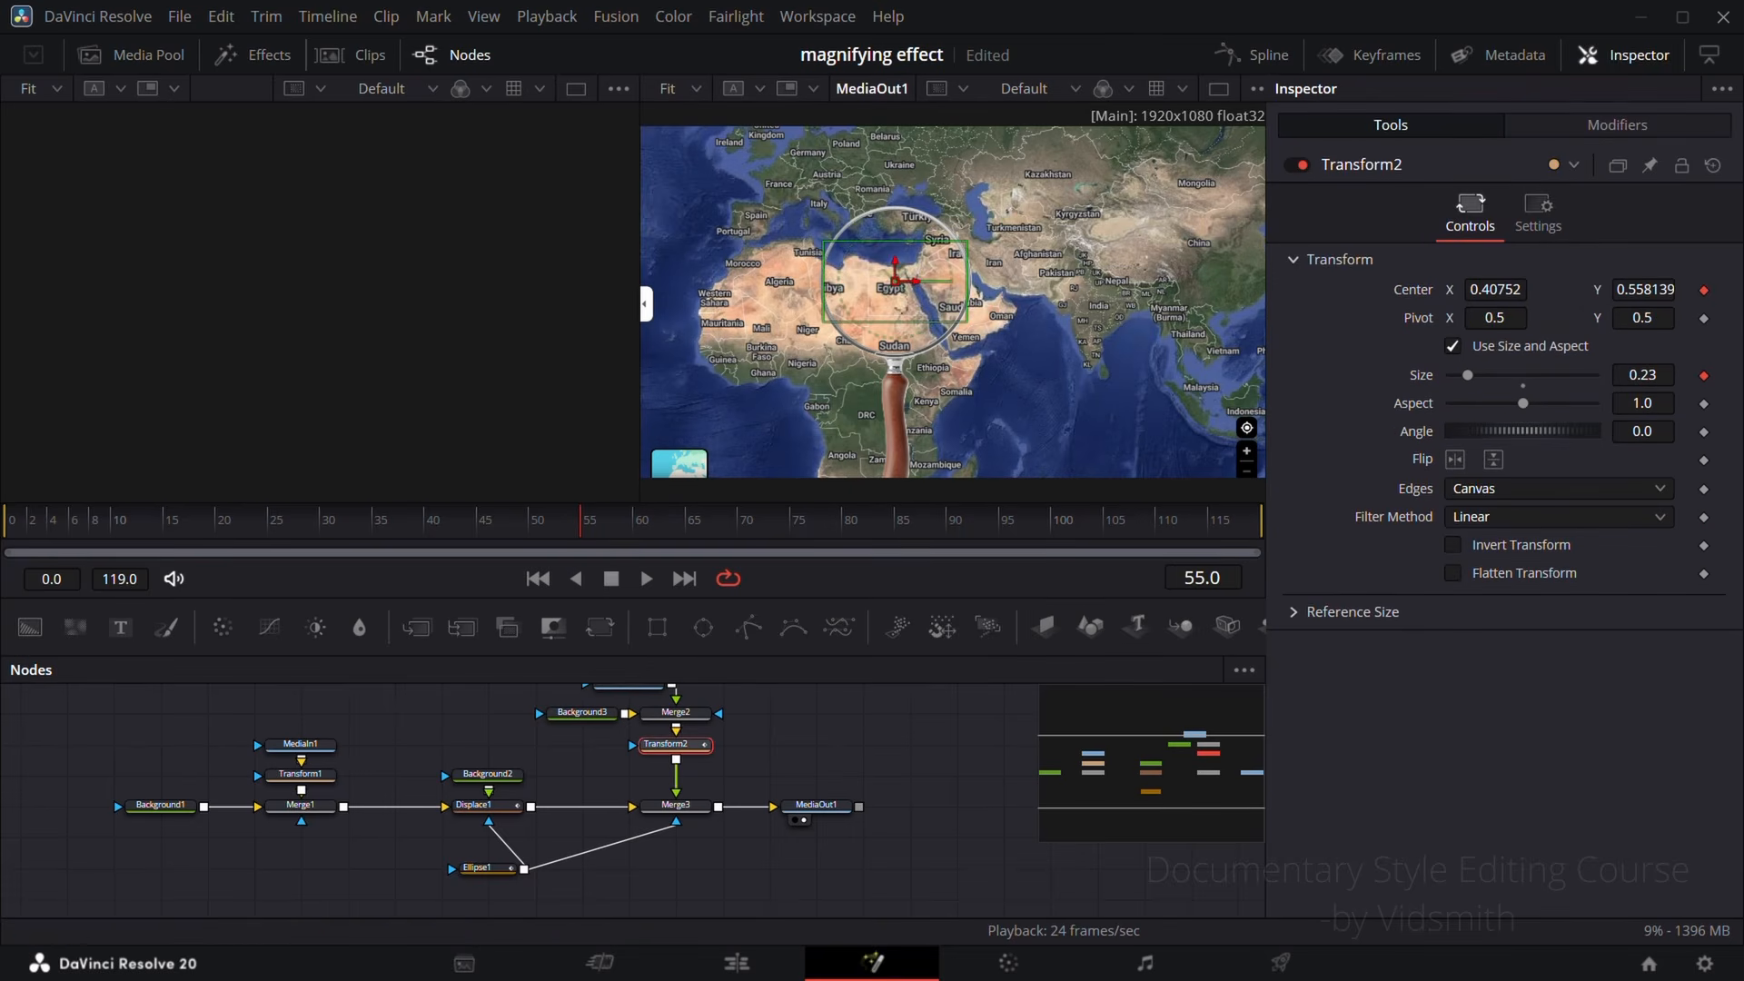
left_click_drag(1463, 374, 1472, 374)
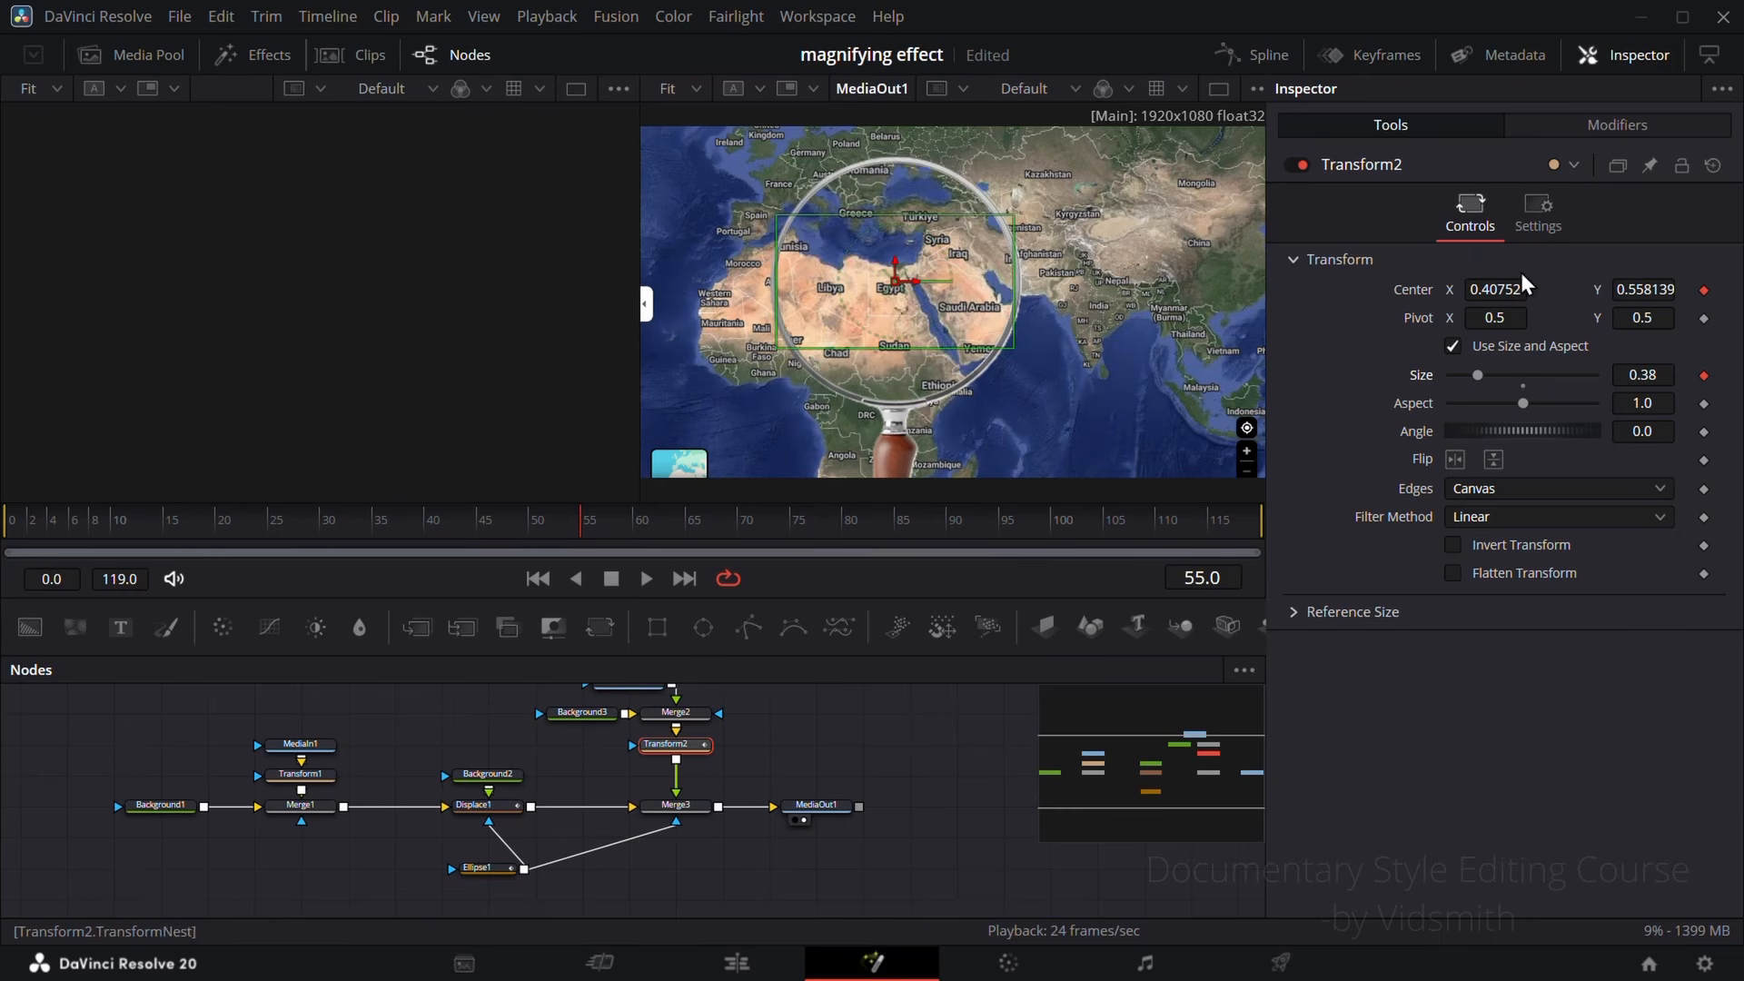
mouse_move(1494, 289)
left_mouse_down()
mouse_move(1562, 289)
mouse_move(1497, 289)
mouse_move(1522, 289)
left_mouse_up()
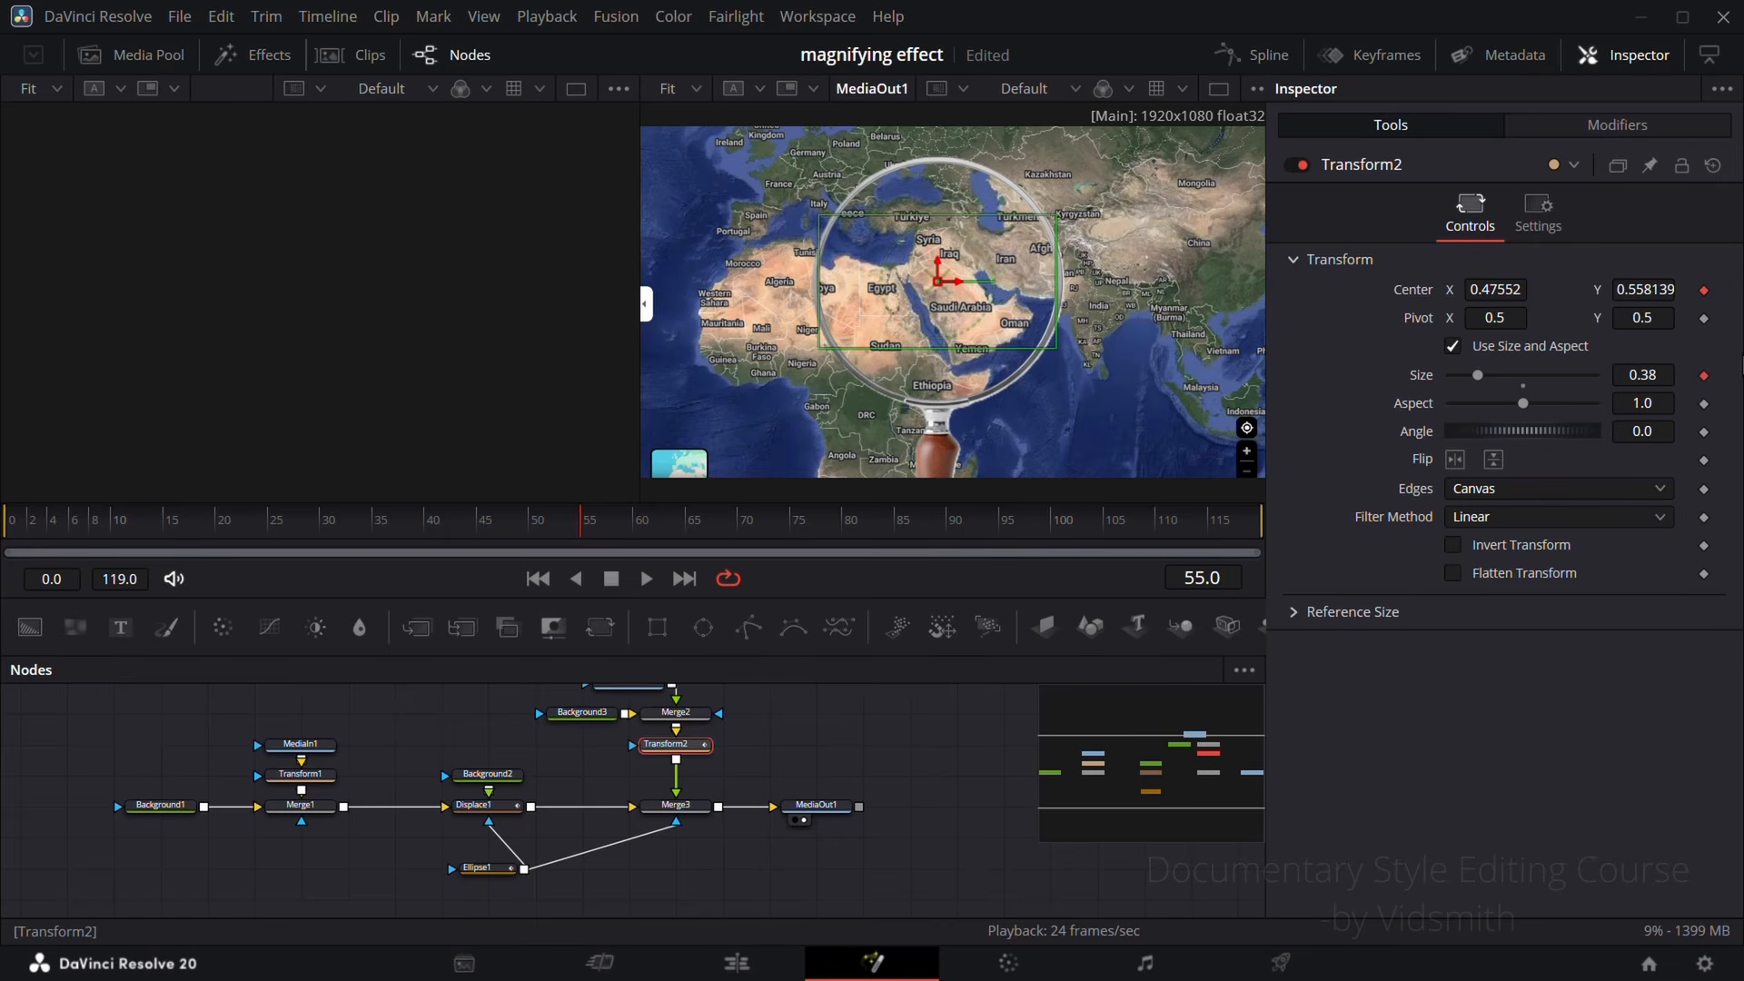
Step: Set the published Ellipse1 Center X to 0.43952 and the published Ellipse1 Width to 0.228 in Transform2's modifiers
left_click(1609, 132)
left_click(1380, 165)
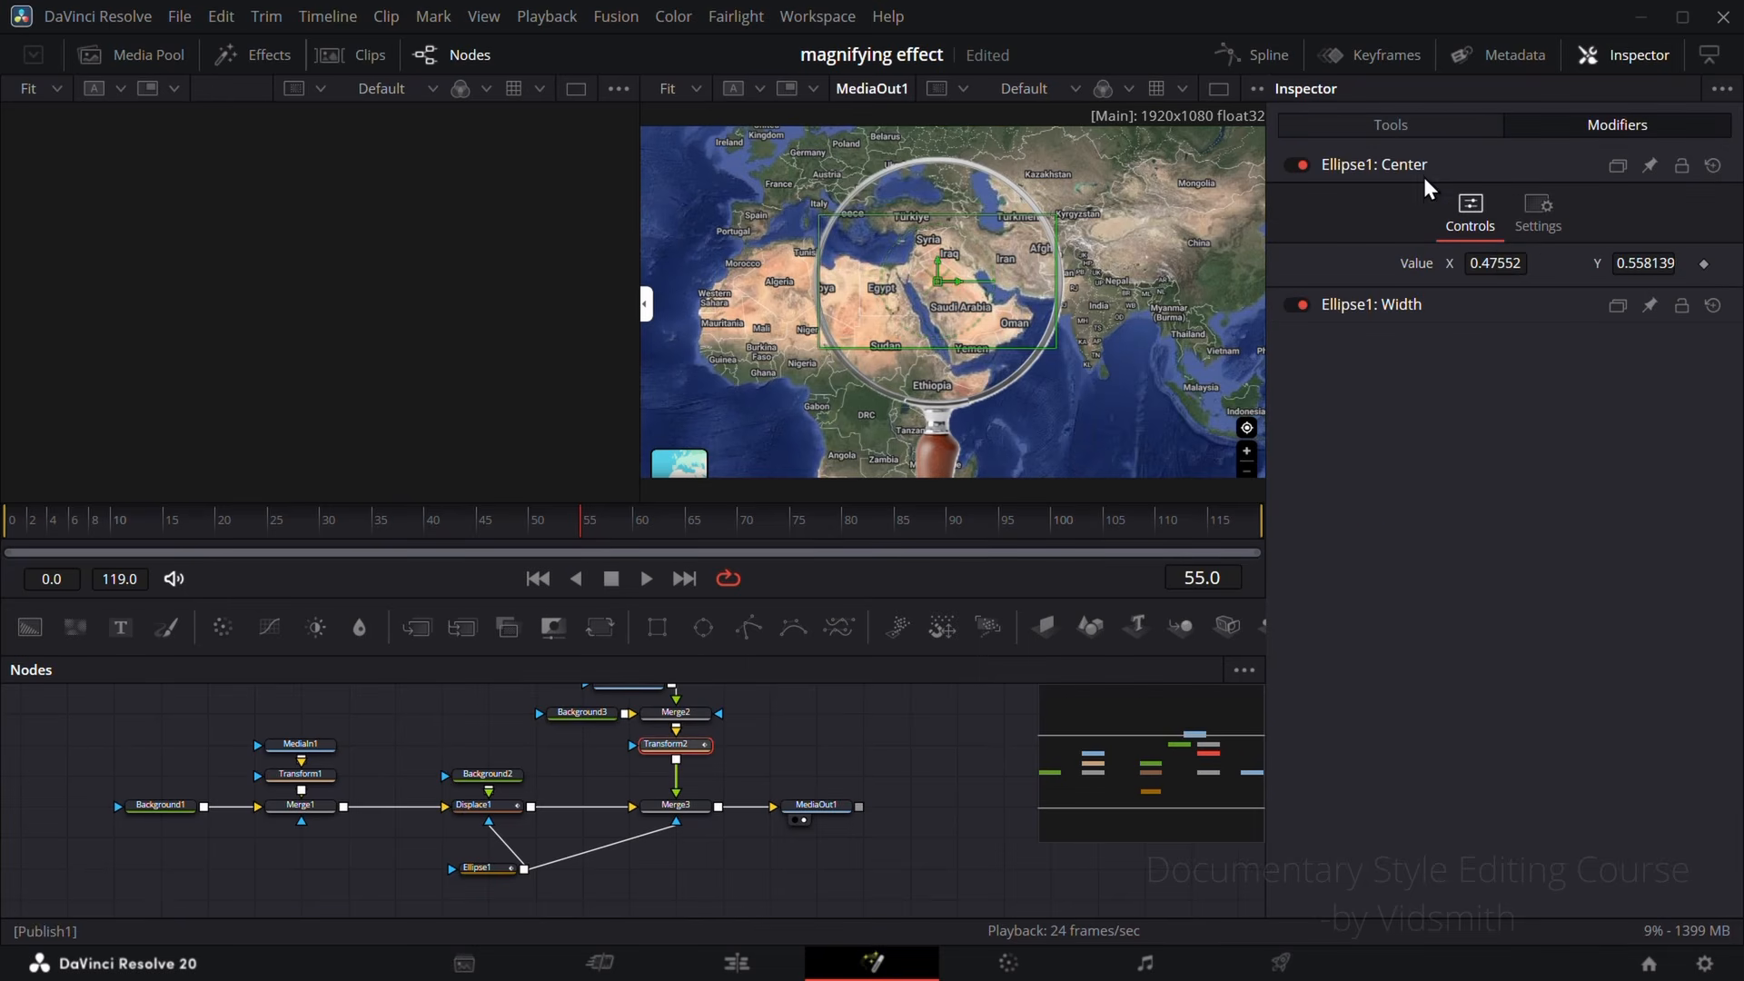
mouse_move(1508, 270)
left_mouse_down()
mouse_move(1319, 270)
mouse_move(1740, 270)
mouse_move(1381, 270)
mouse_move(1540, 270)
mouse_move(1553, 298)
mouse_move(1497, 302)
left_mouse_up()
left_click(1388, 305)
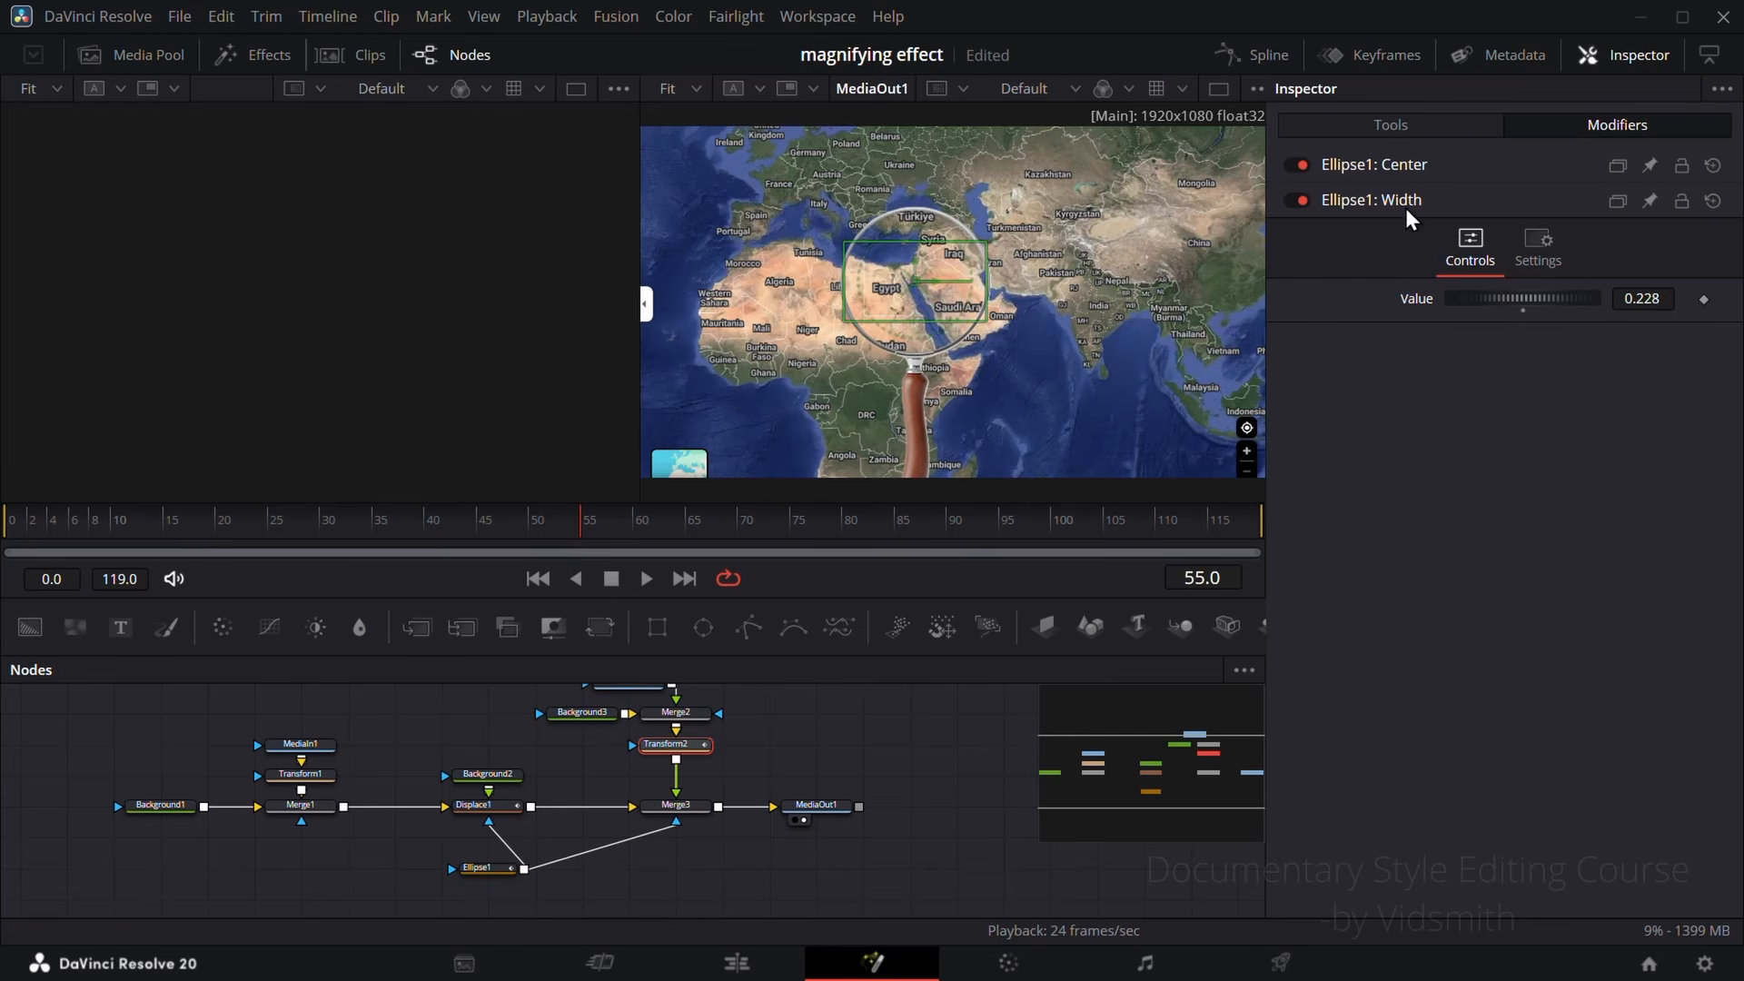
left_click(1402, 202)
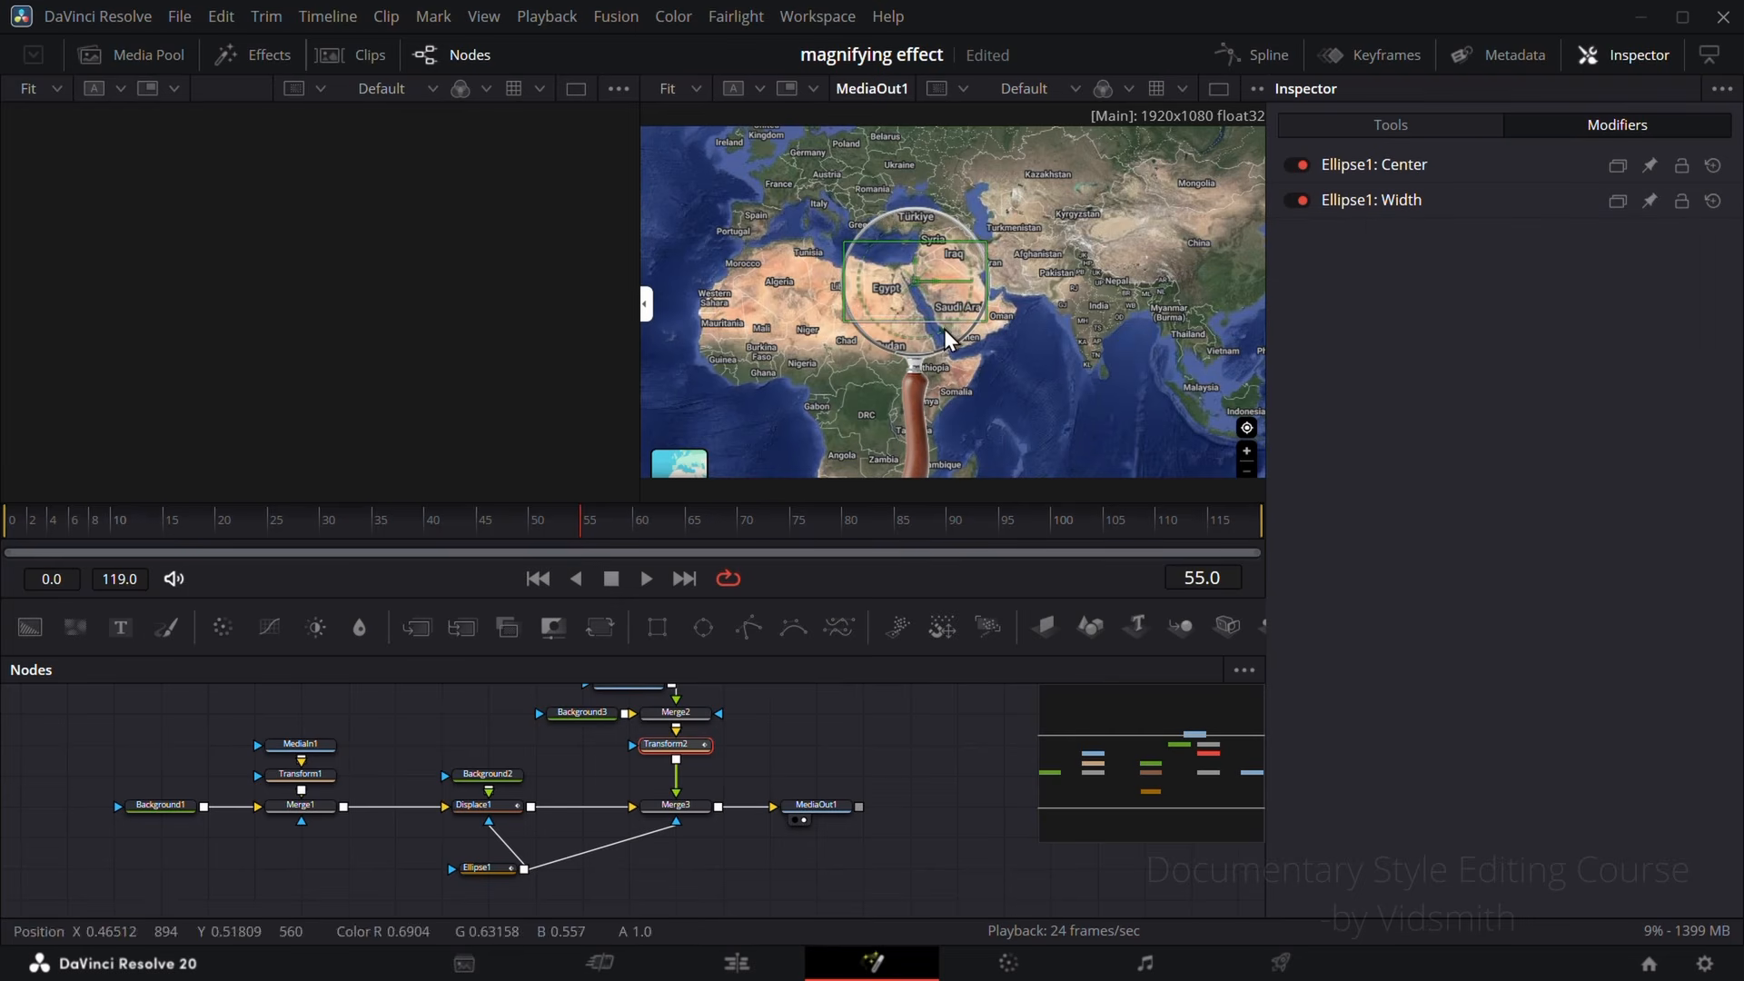
Step: Keyframe the published Ellipse1 Center from below the map at frame 0, over Egypt at frame 15, to X 0.16352, Y 0.59614 at frame 35
left_click_drag(561, 534, 5, 513)
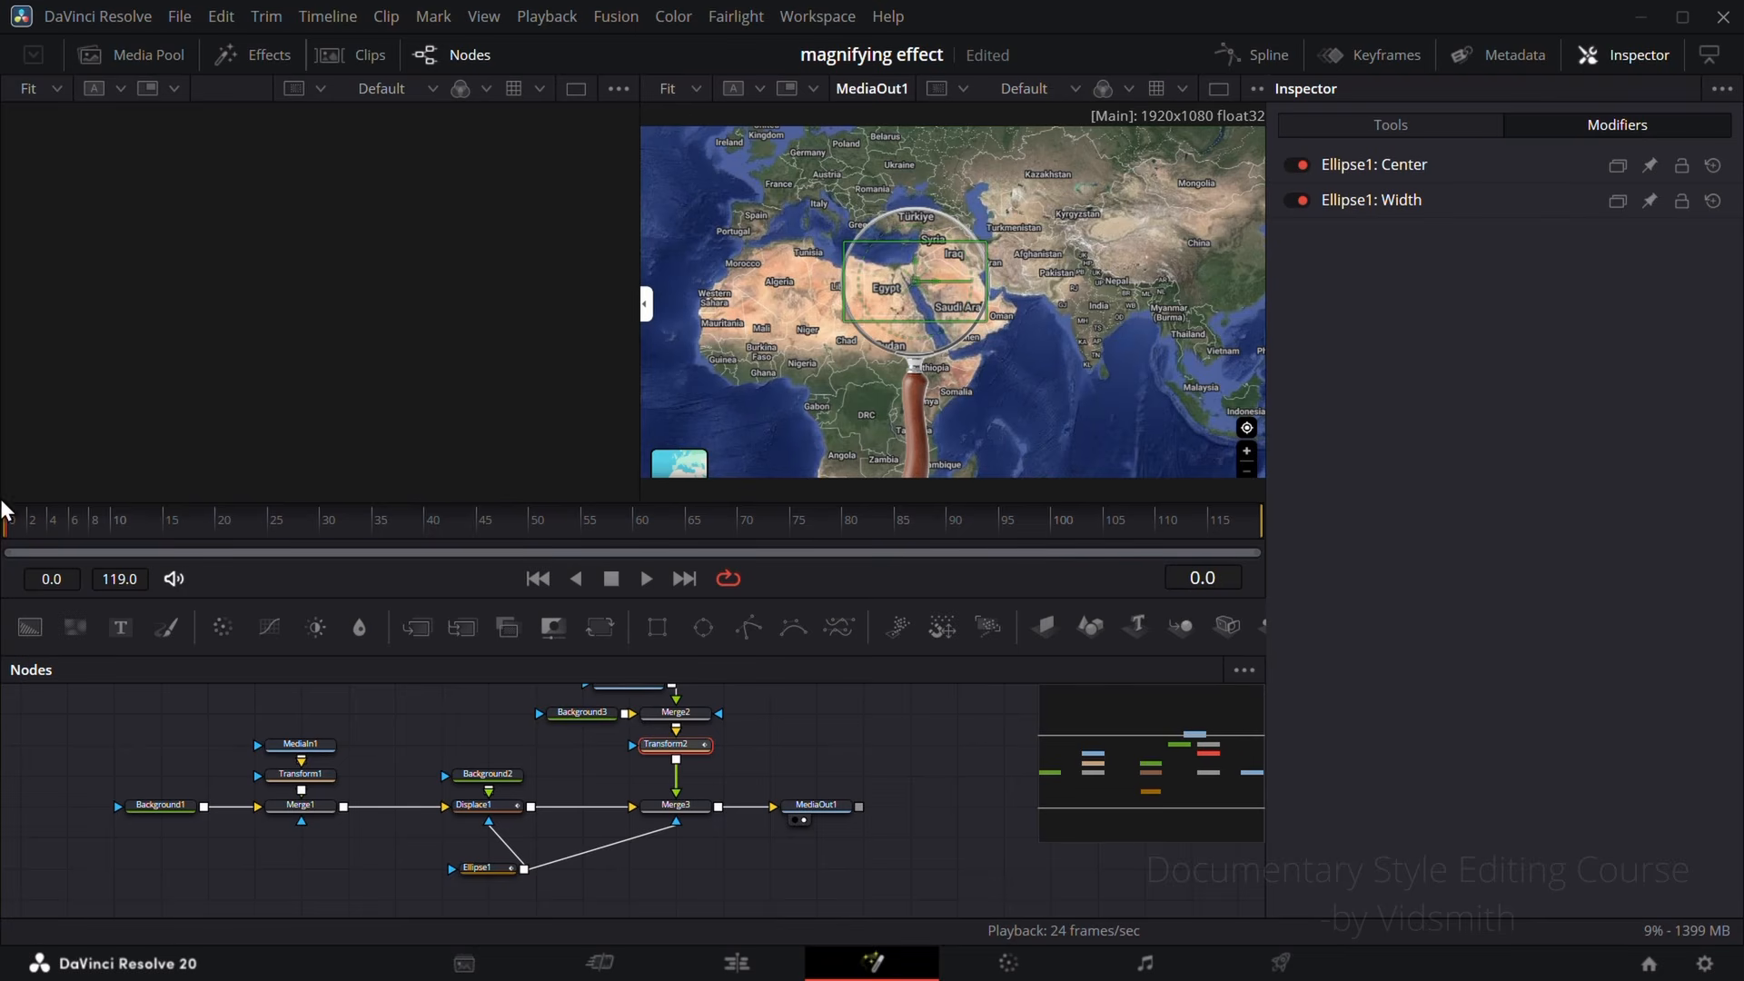
left_click(1374, 164)
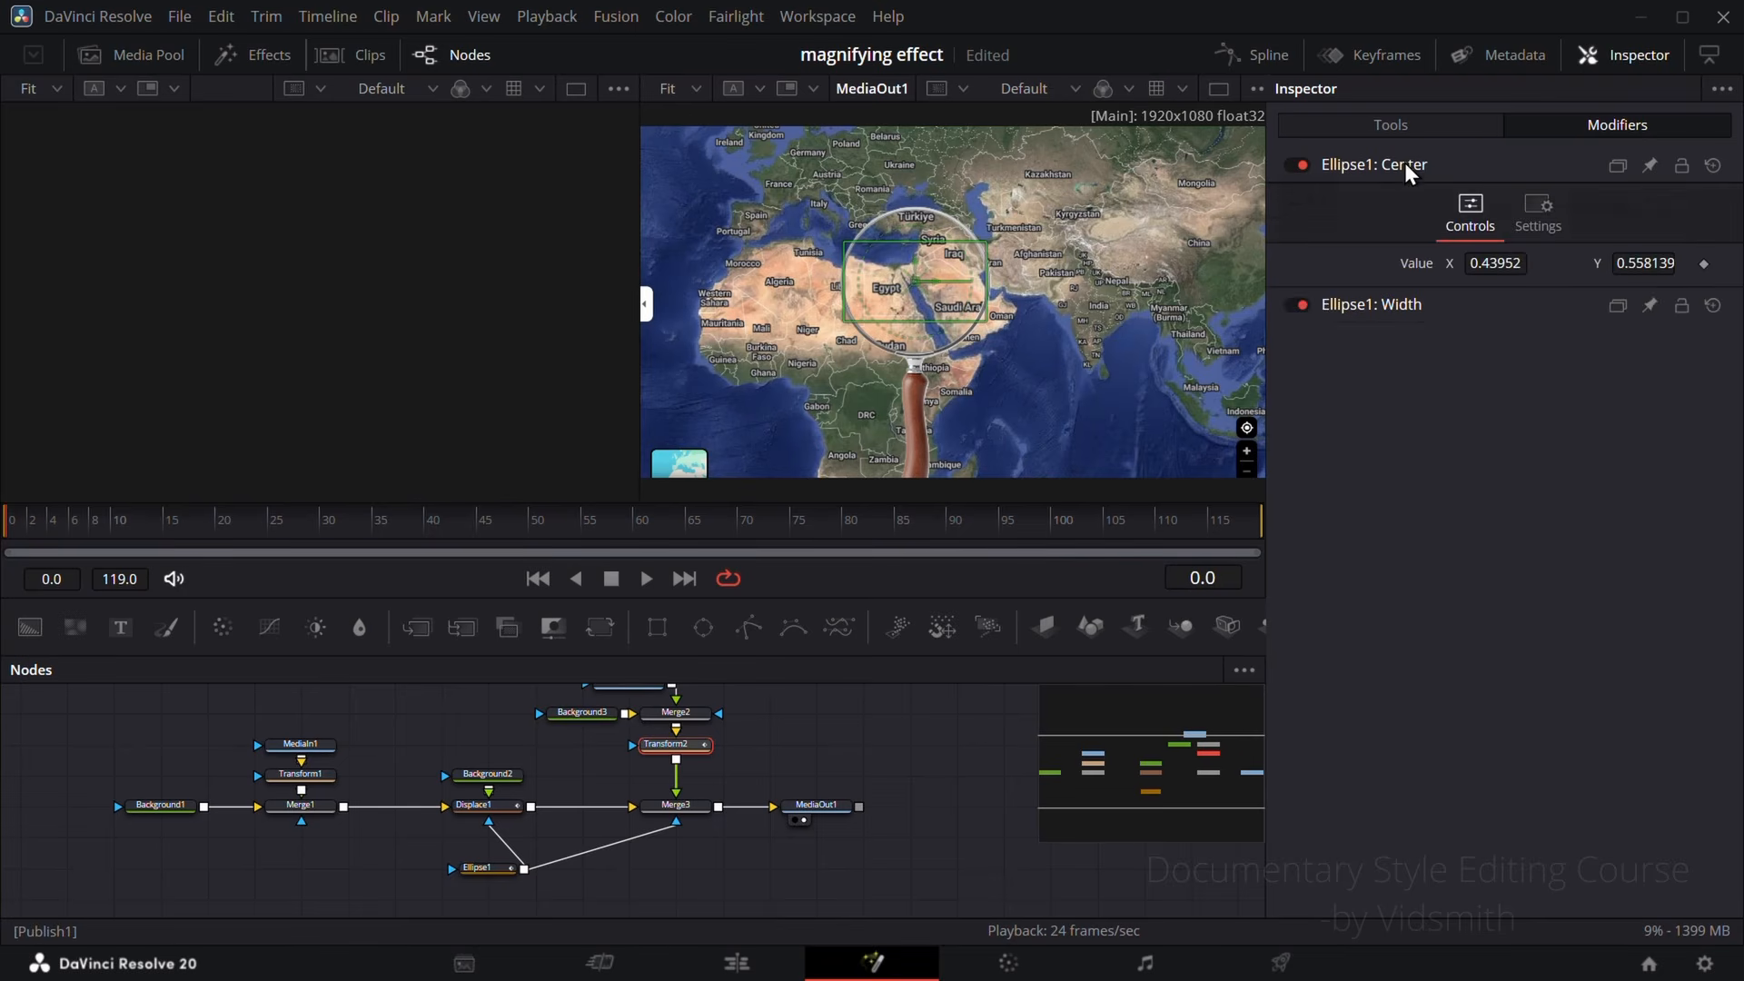
left_click(1705, 263)
left_click_drag(19, 538, 373, 545)
left_click_drag(1499, 263, 1248, 263)
left_click_drag(1646, 262, 1726, 262)
Step: Keyframe the magnifying glass over southern Europe at frame 70 and over Kyrgyzstan at frame 91
left_click_drag(373, 536, 737, 541)
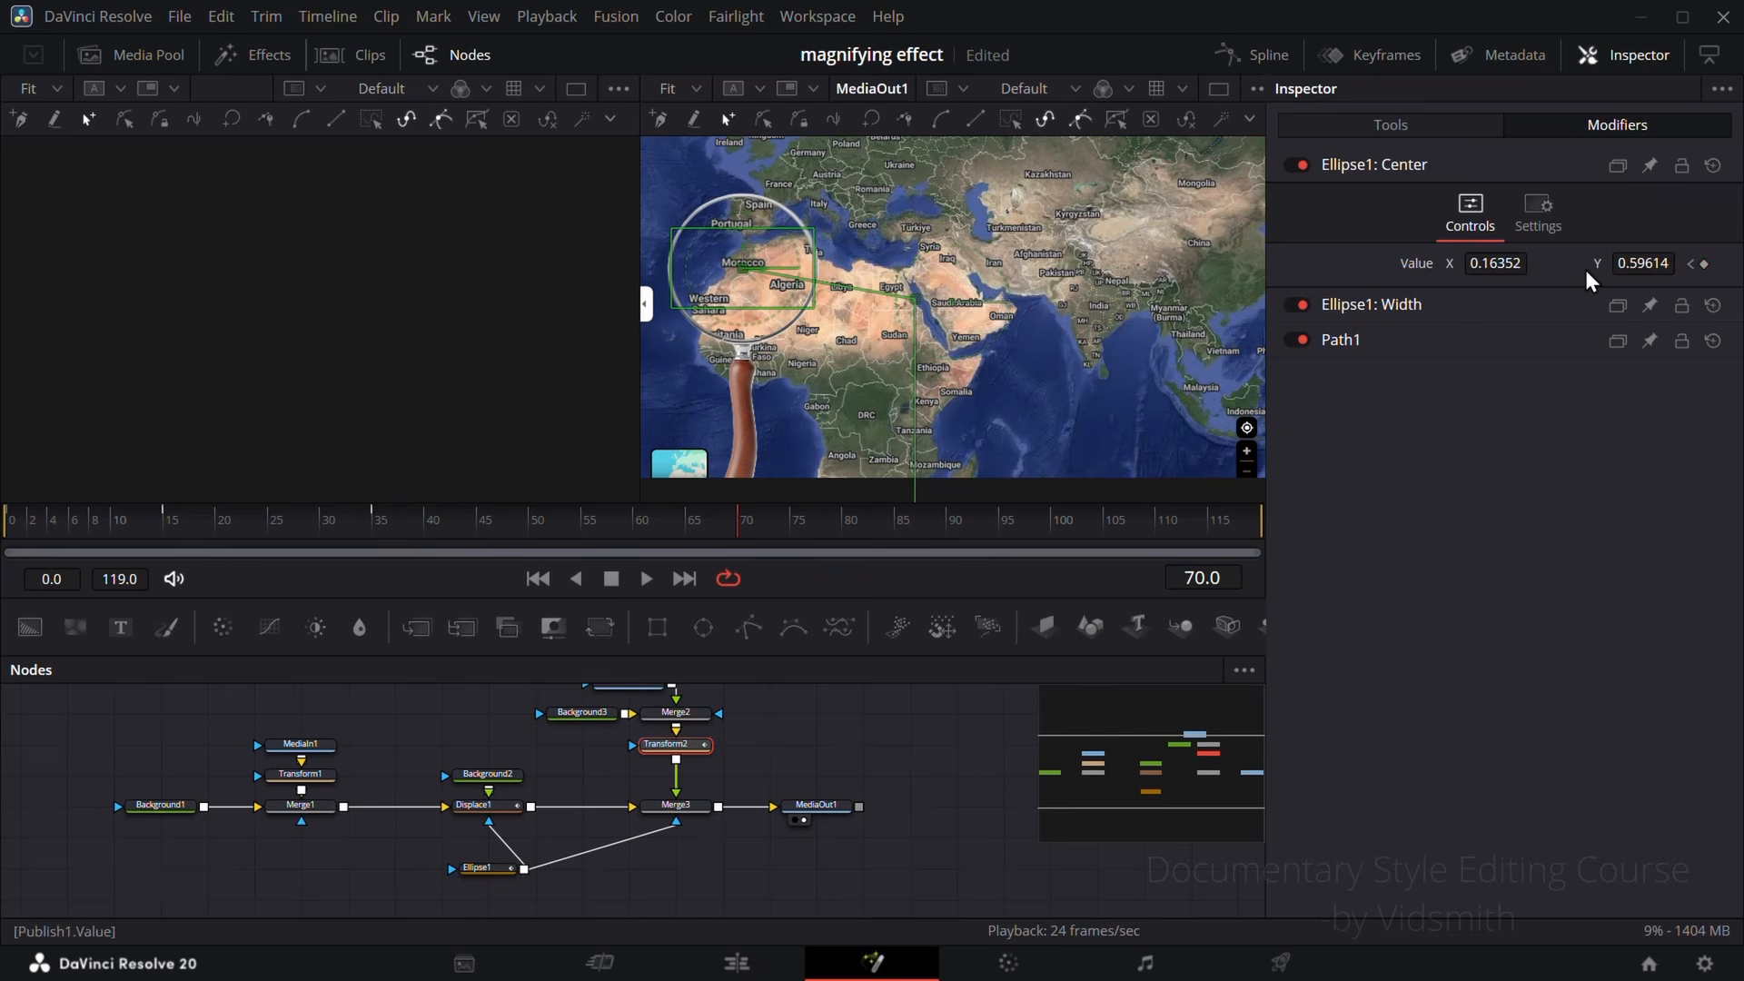
left_click_drag(1636, 263, 1699, 263)
left_click_drag(743, 244, 812, 177)
left_click_drag(738, 536, 956, 536)
left_click_drag(814, 177, 1078, 227)
Step: Keyframe the magnifying glass over the Arabian Sea at frame 105 and over Iran at frame 112
left_click_drag(956, 536, 1103, 536)
left_click_drag(1078, 226, 1021, 348)
left_click_drag(1103, 536, 1178, 536)
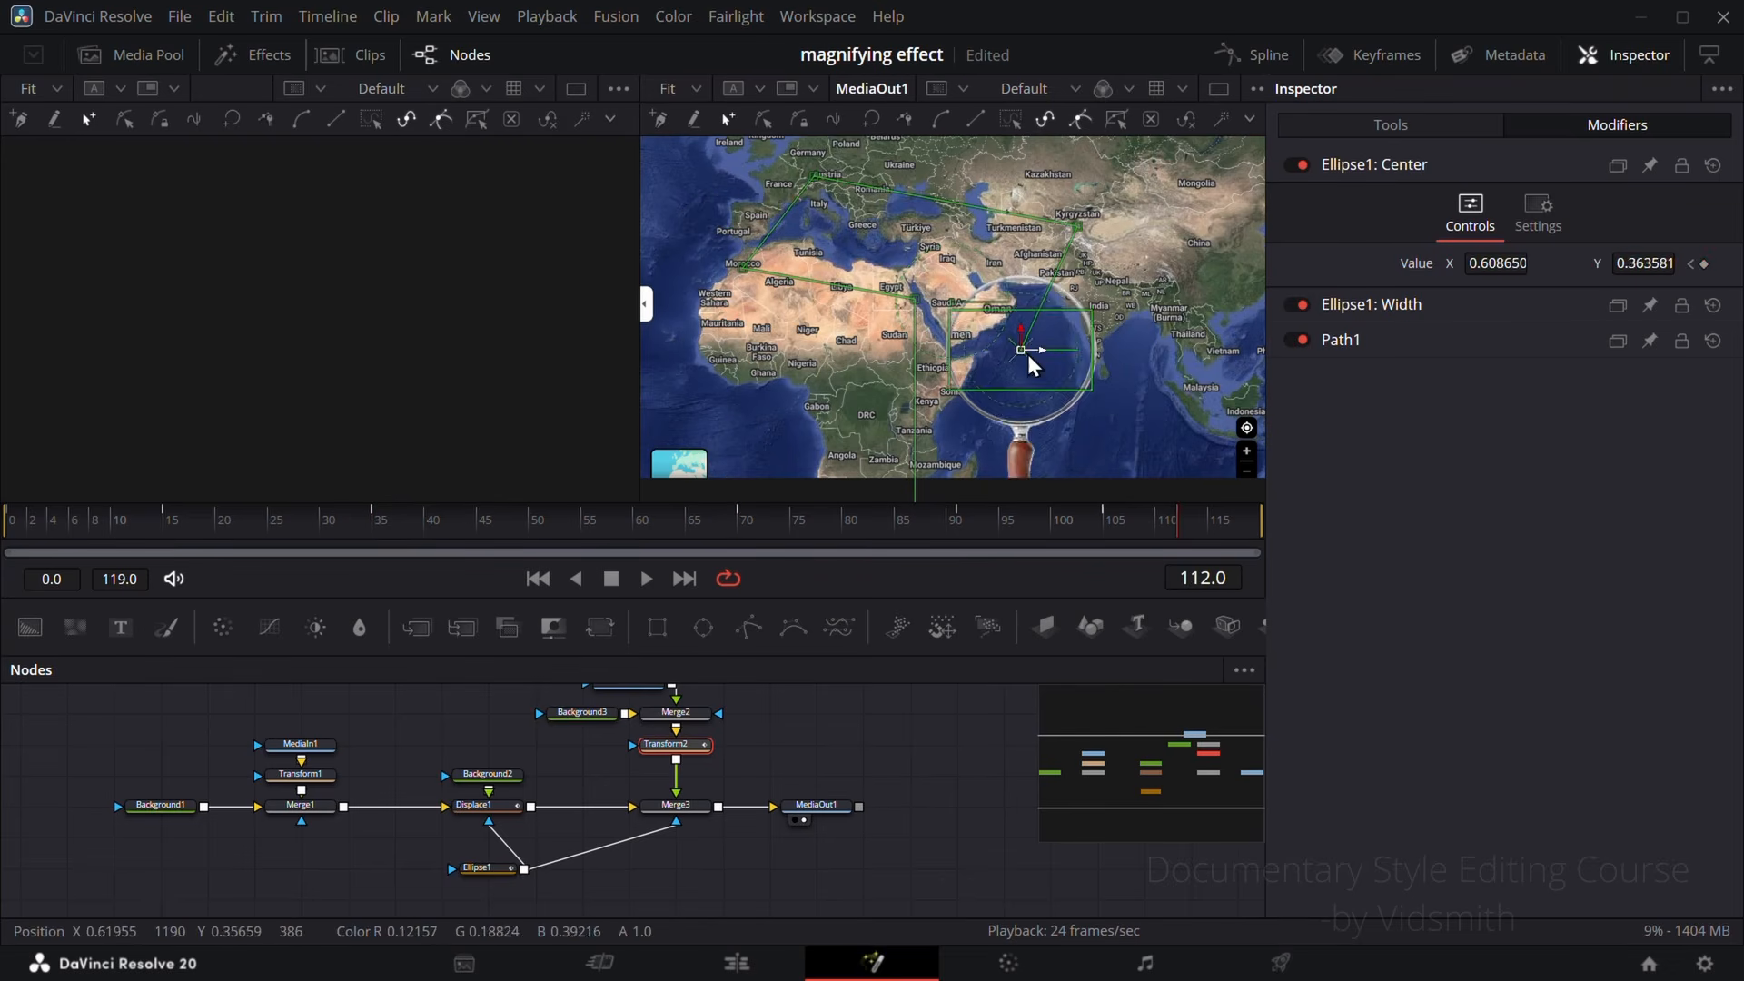
left_click_drag(1021, 349, 994, 264)
left_click(590, 767)
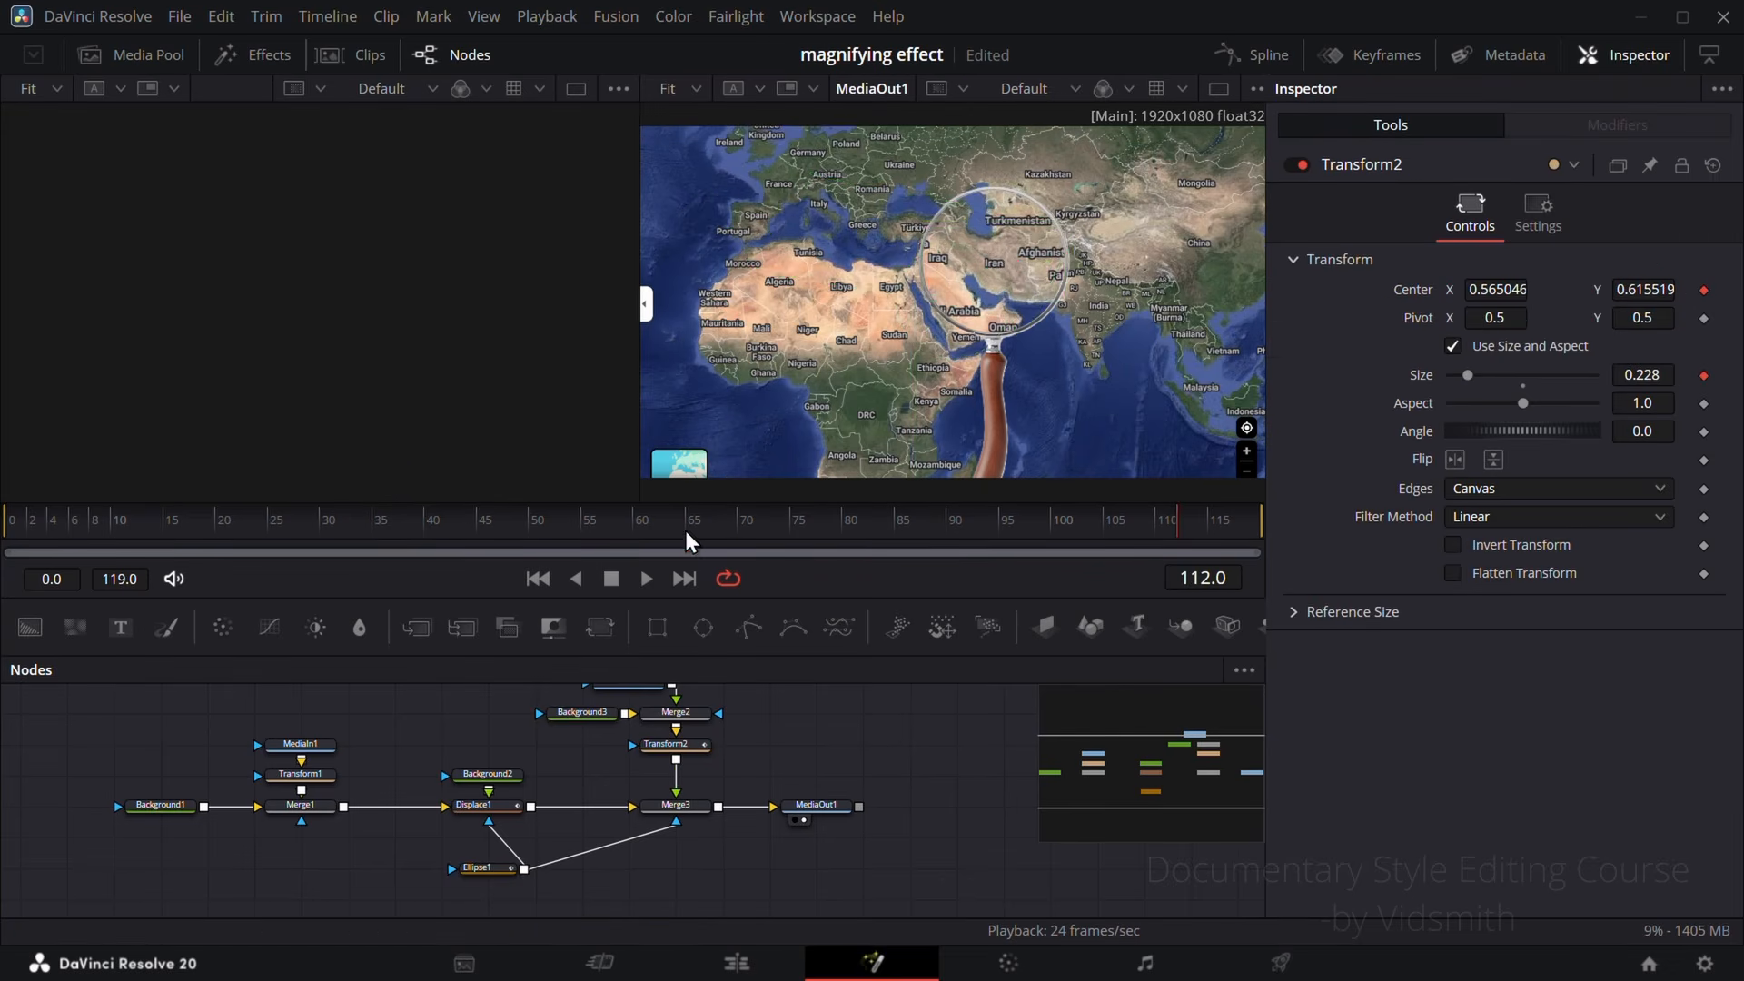
left_click_drag(683, 531, 357, 510)
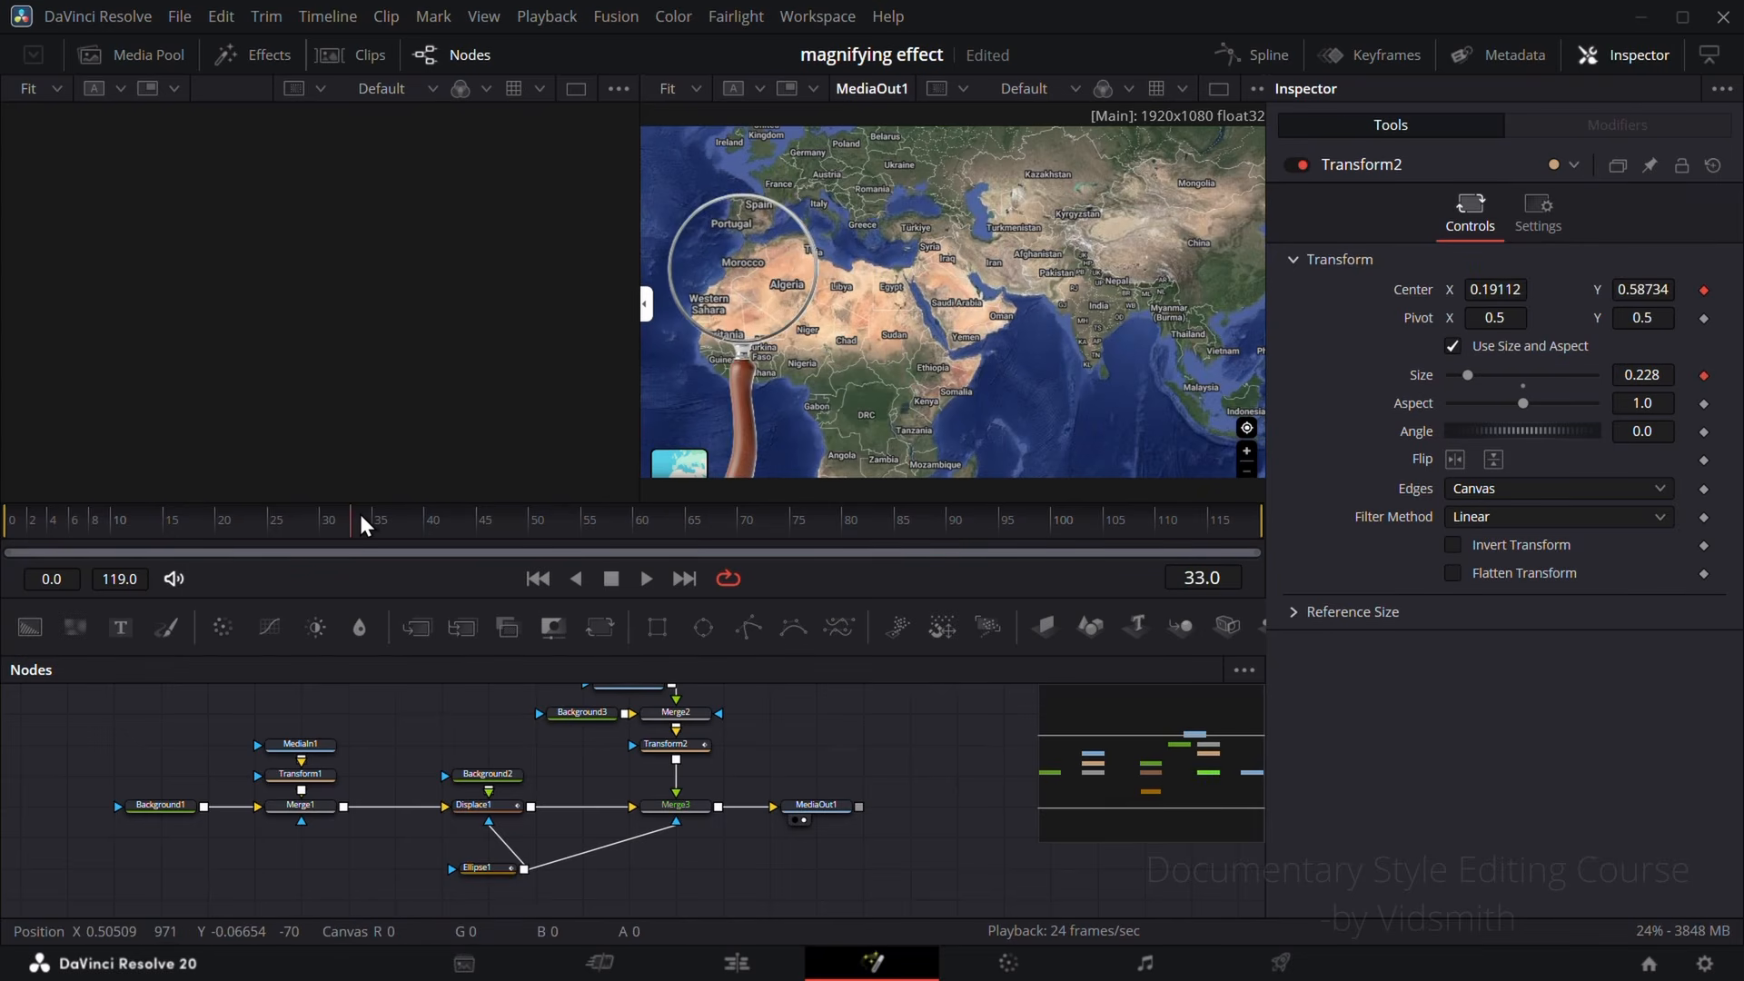
Step: Smooth the motion path's points over the Arabian Sea and Kyrgyzstan on Transform2
left_click(687, 751)
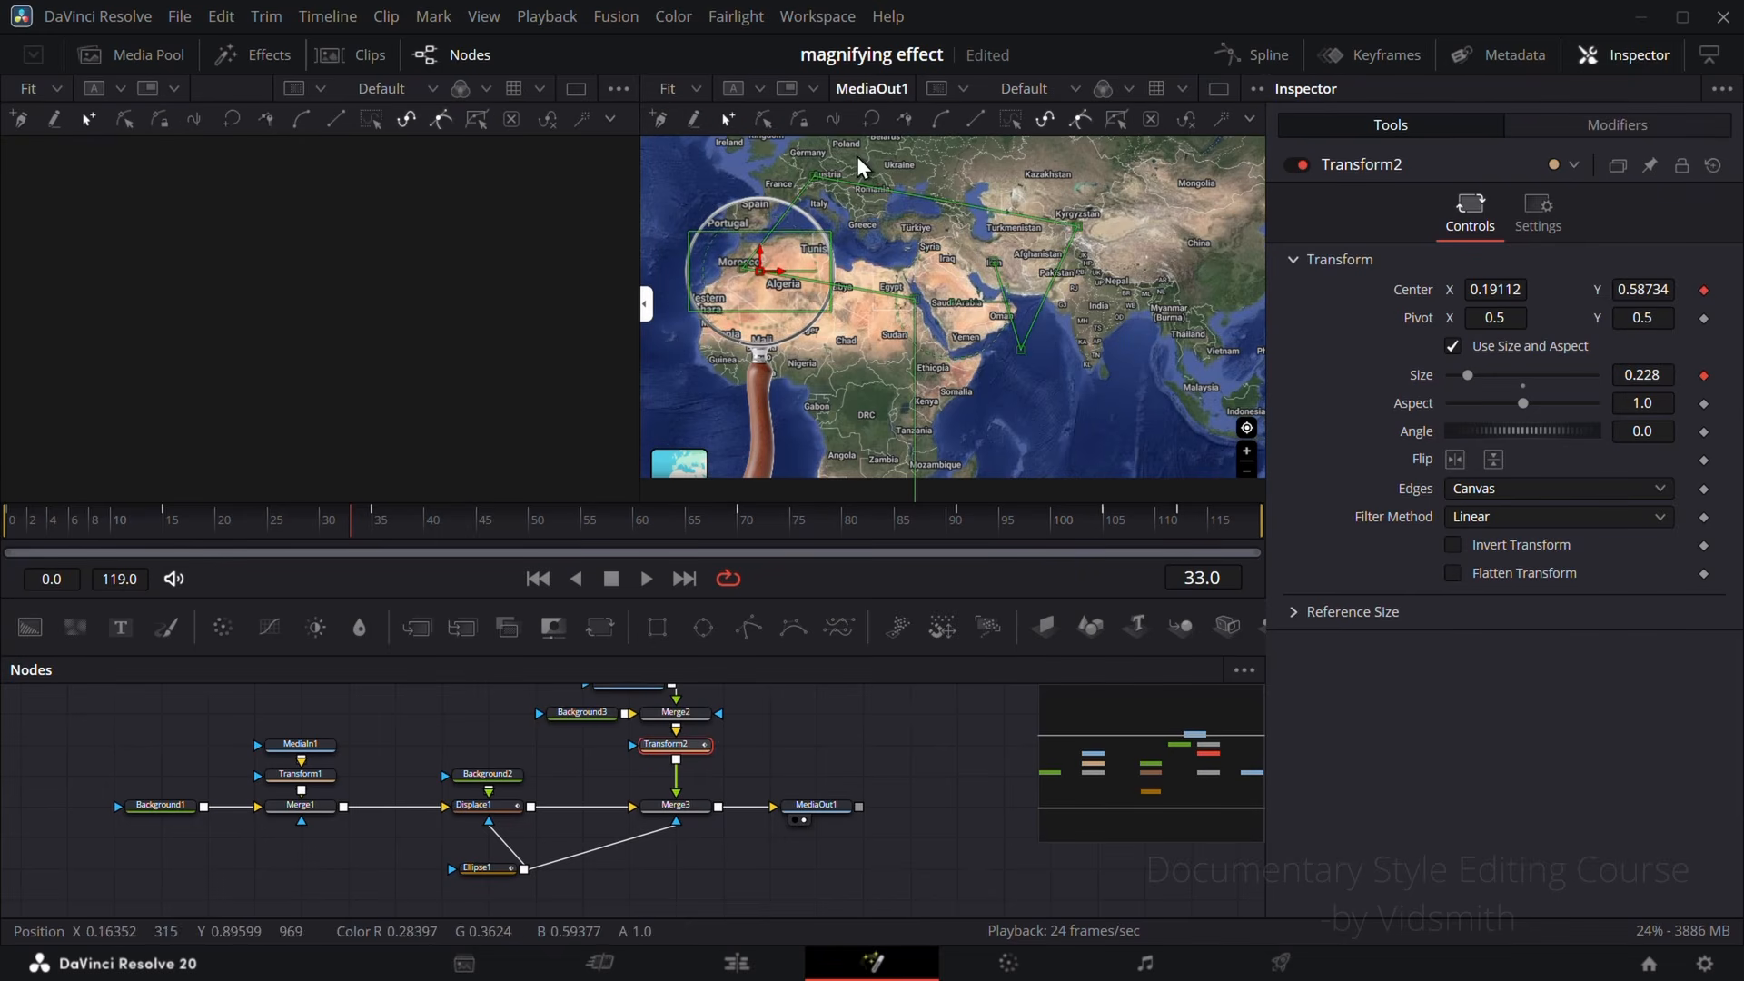
left_click(1021, 346)
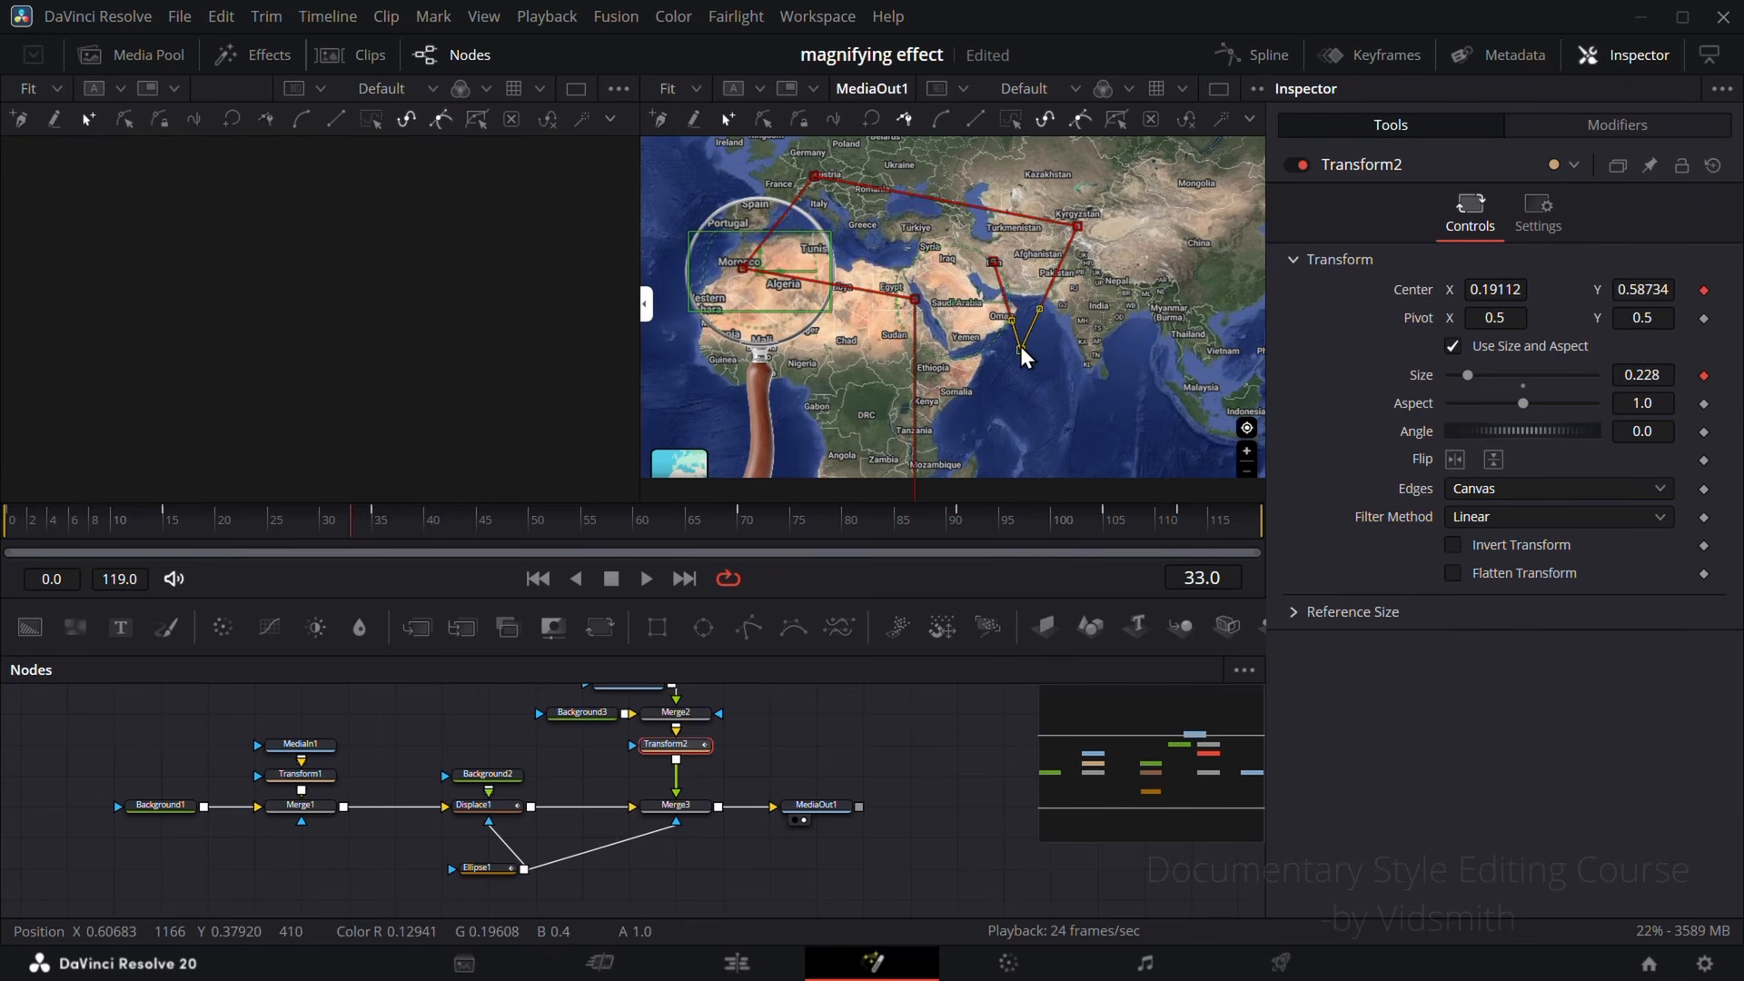
left_click(1022, 349)
left_click(939, 117)
left_click(1078, 227)
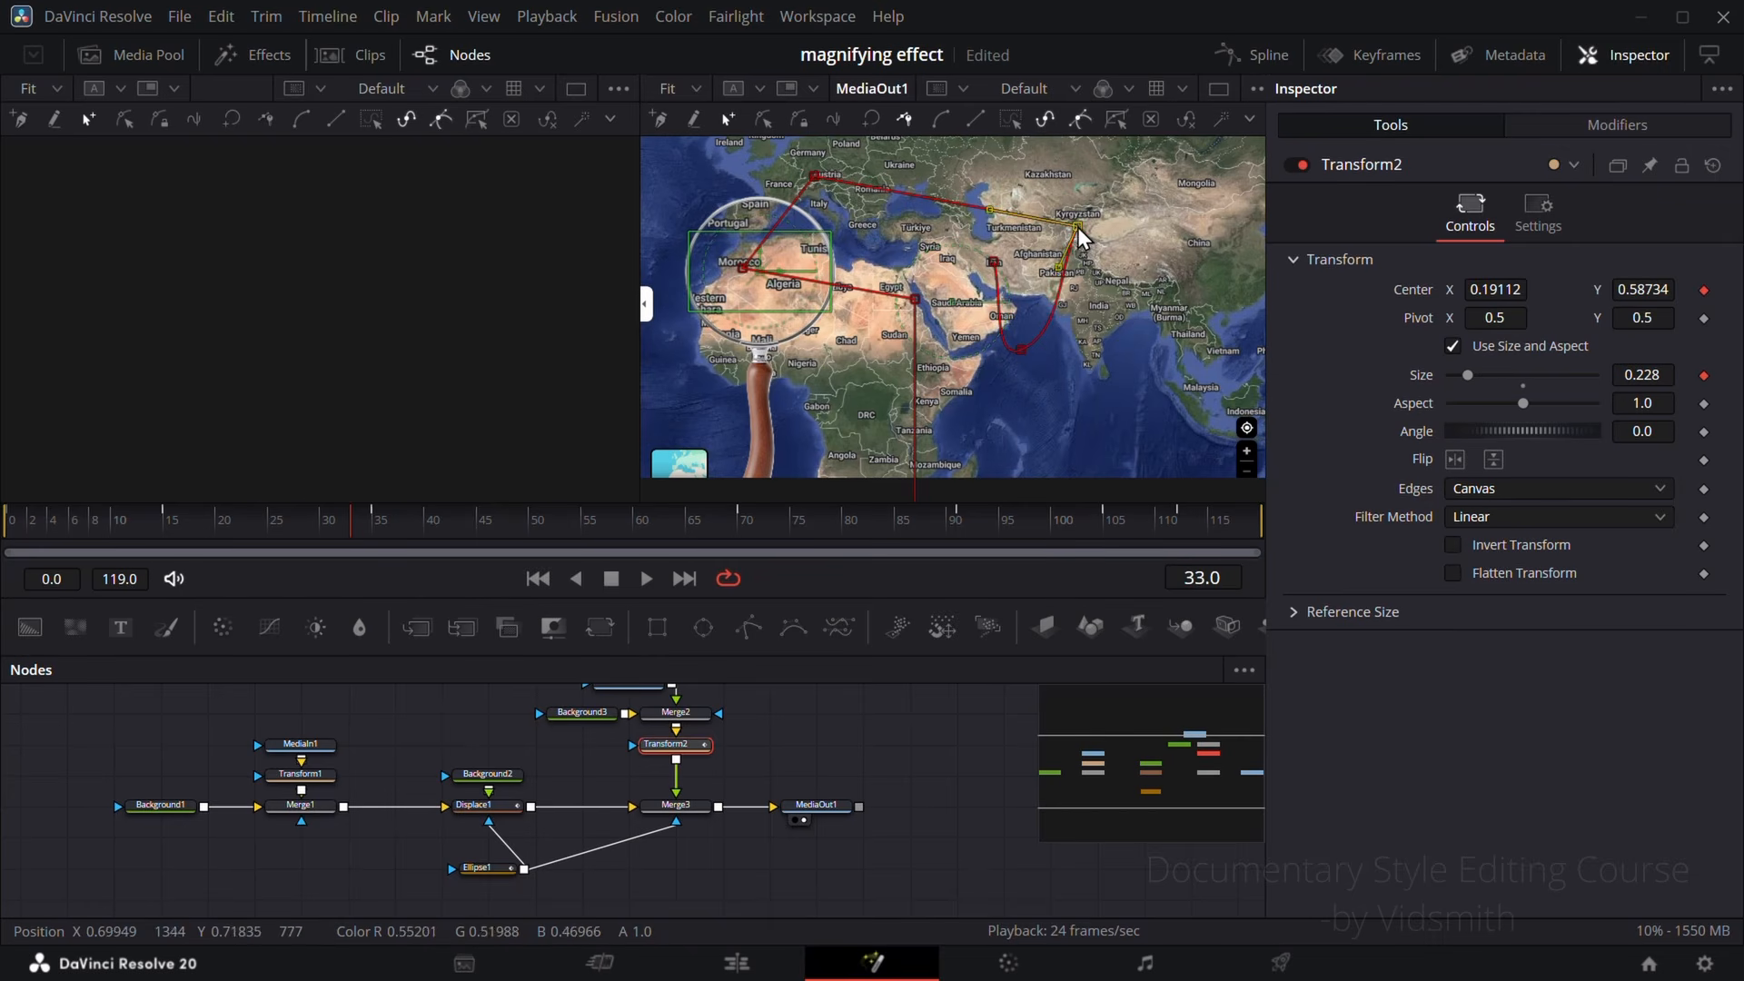
left_click(943, 123)
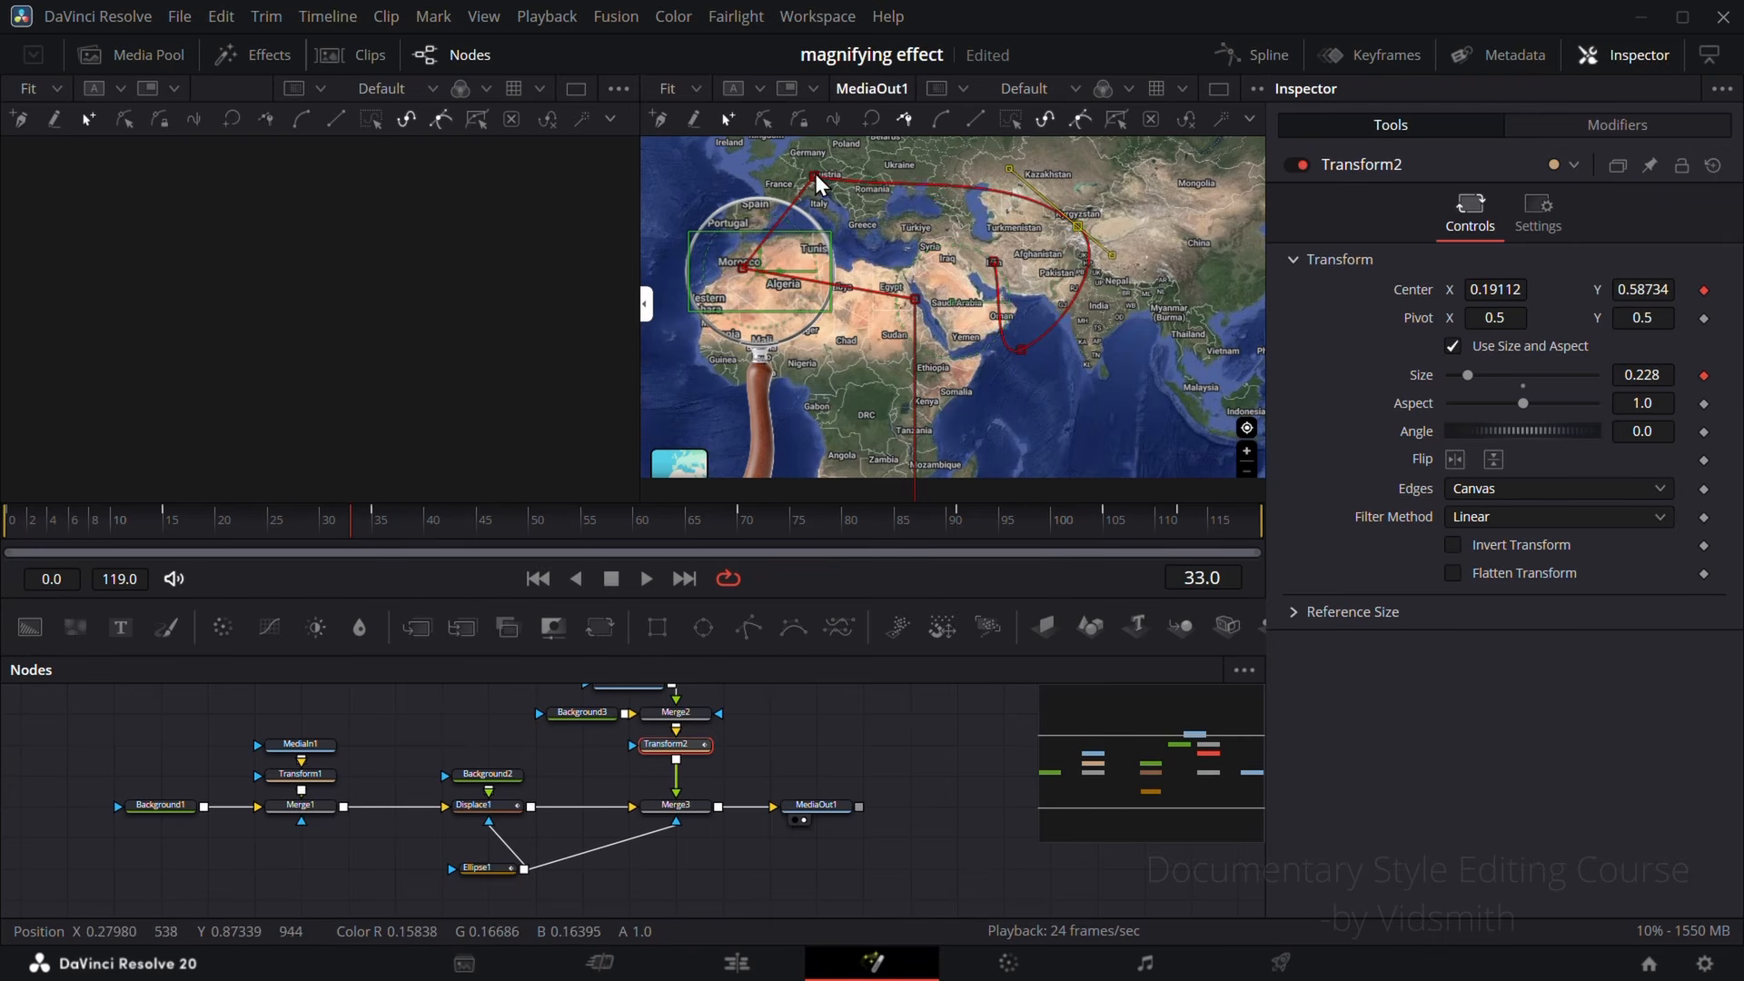
Step: Smooth the motion path's points over southern Europe, Morocco and Egypt into continuous curves
left_click(815, 173)
left_click(946, 120)
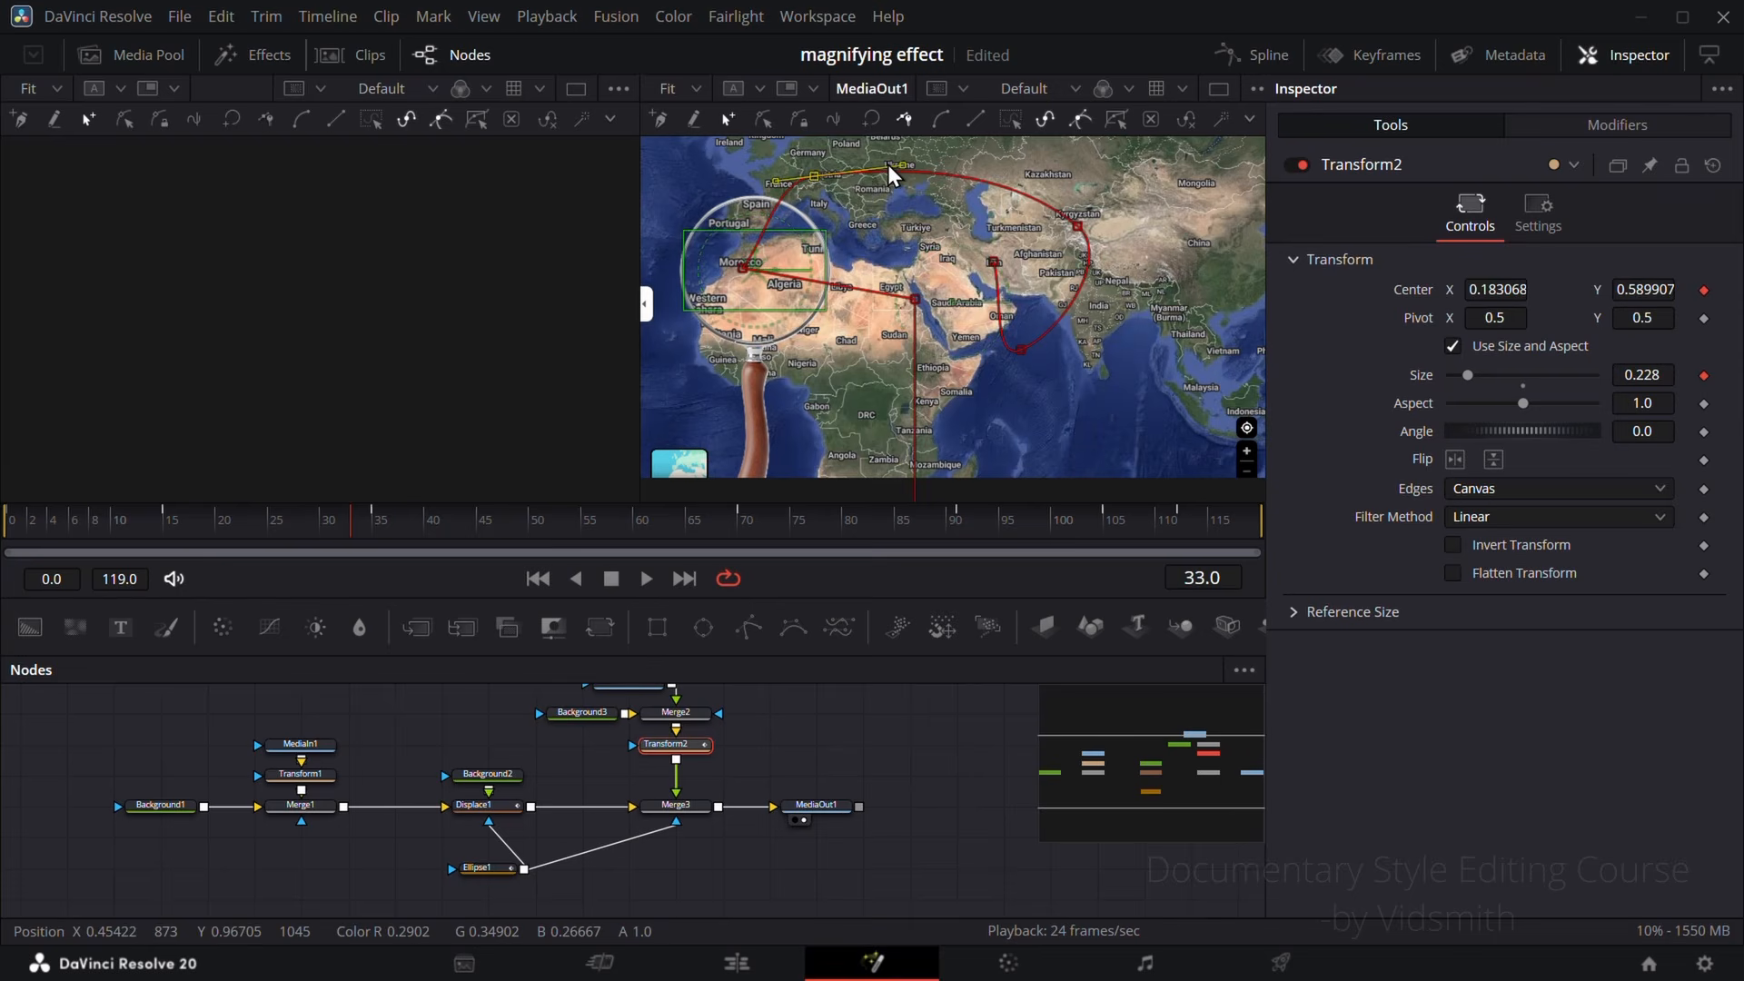
left_click(745, 268)
left_click(945, 116)
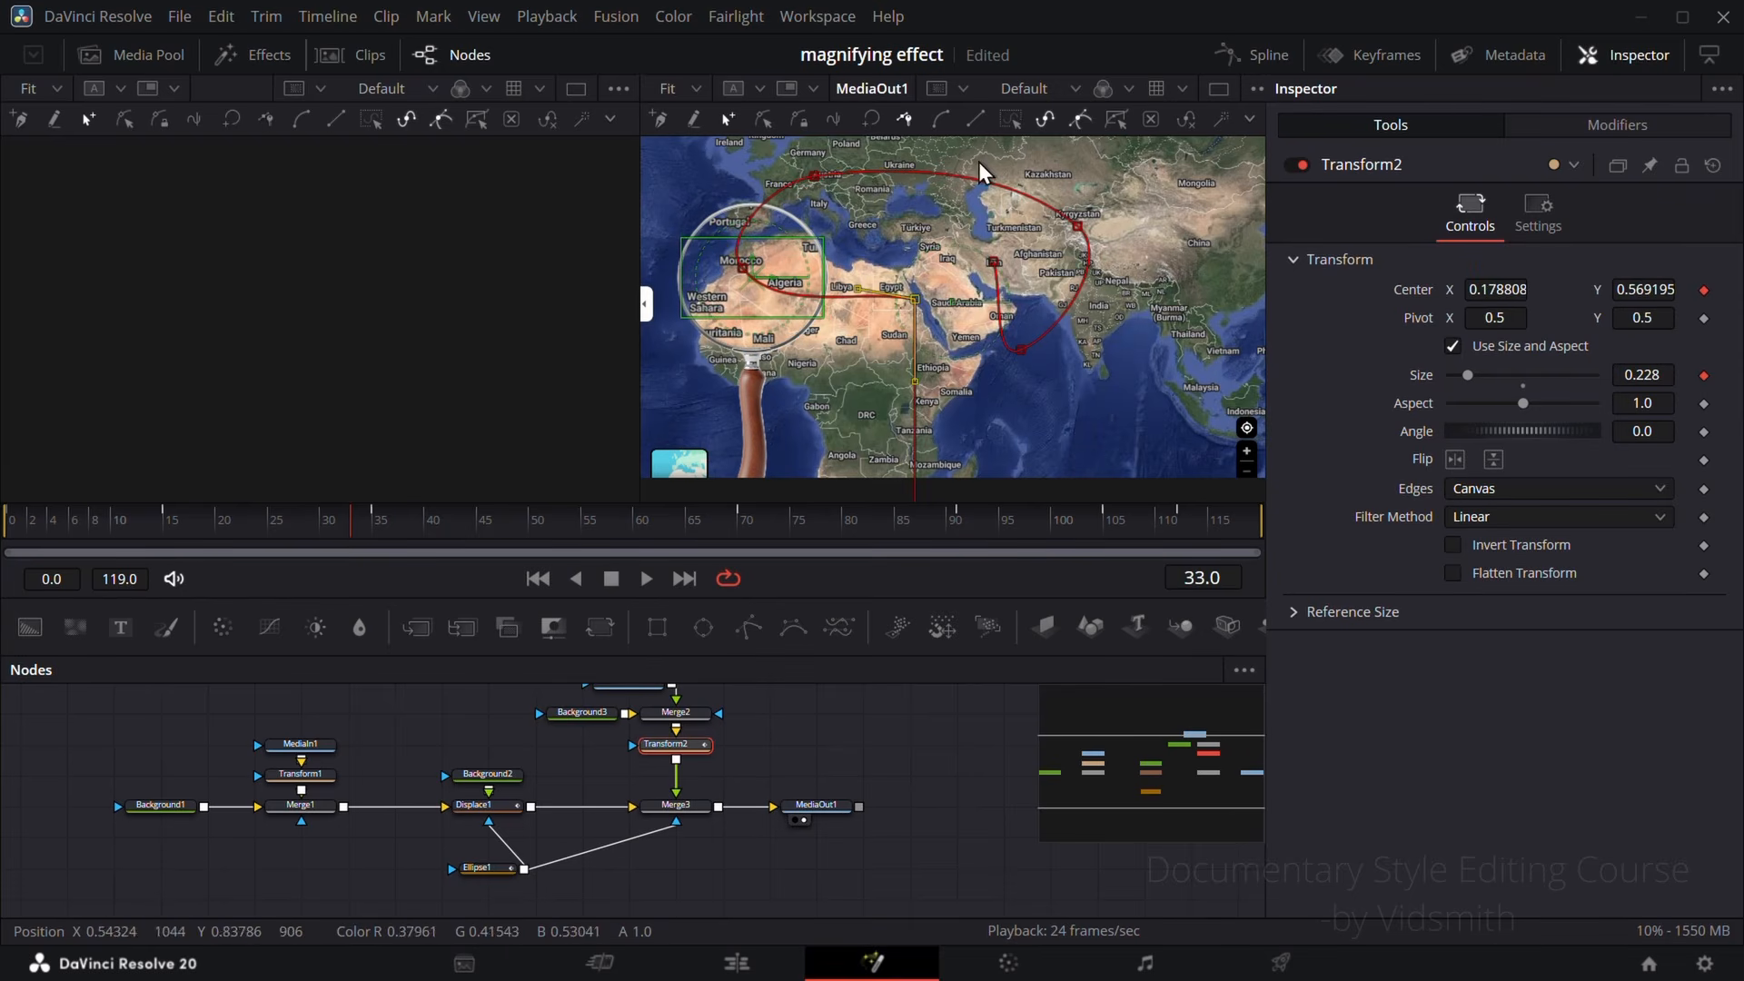
left_click(940, 116)
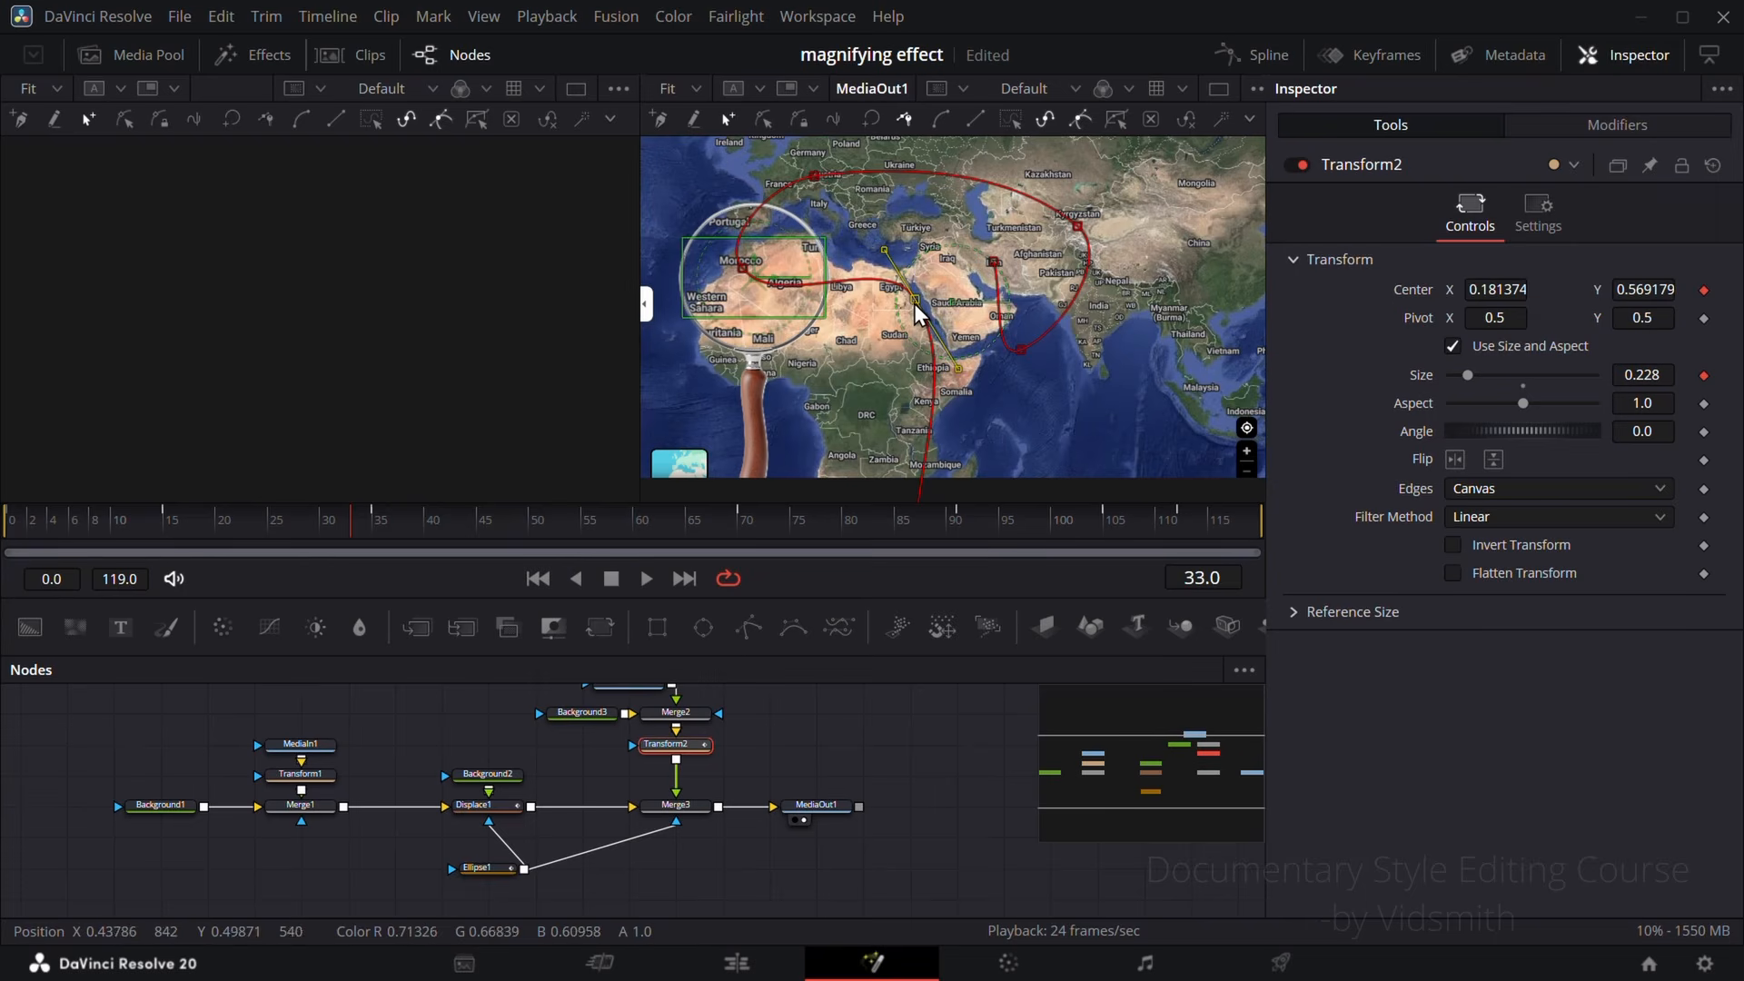
Step: Reshape the motion path by moving the Egypt point down to Sudan and its last two points southeast toward India
left_click_drag(916, 308, 898, 334)
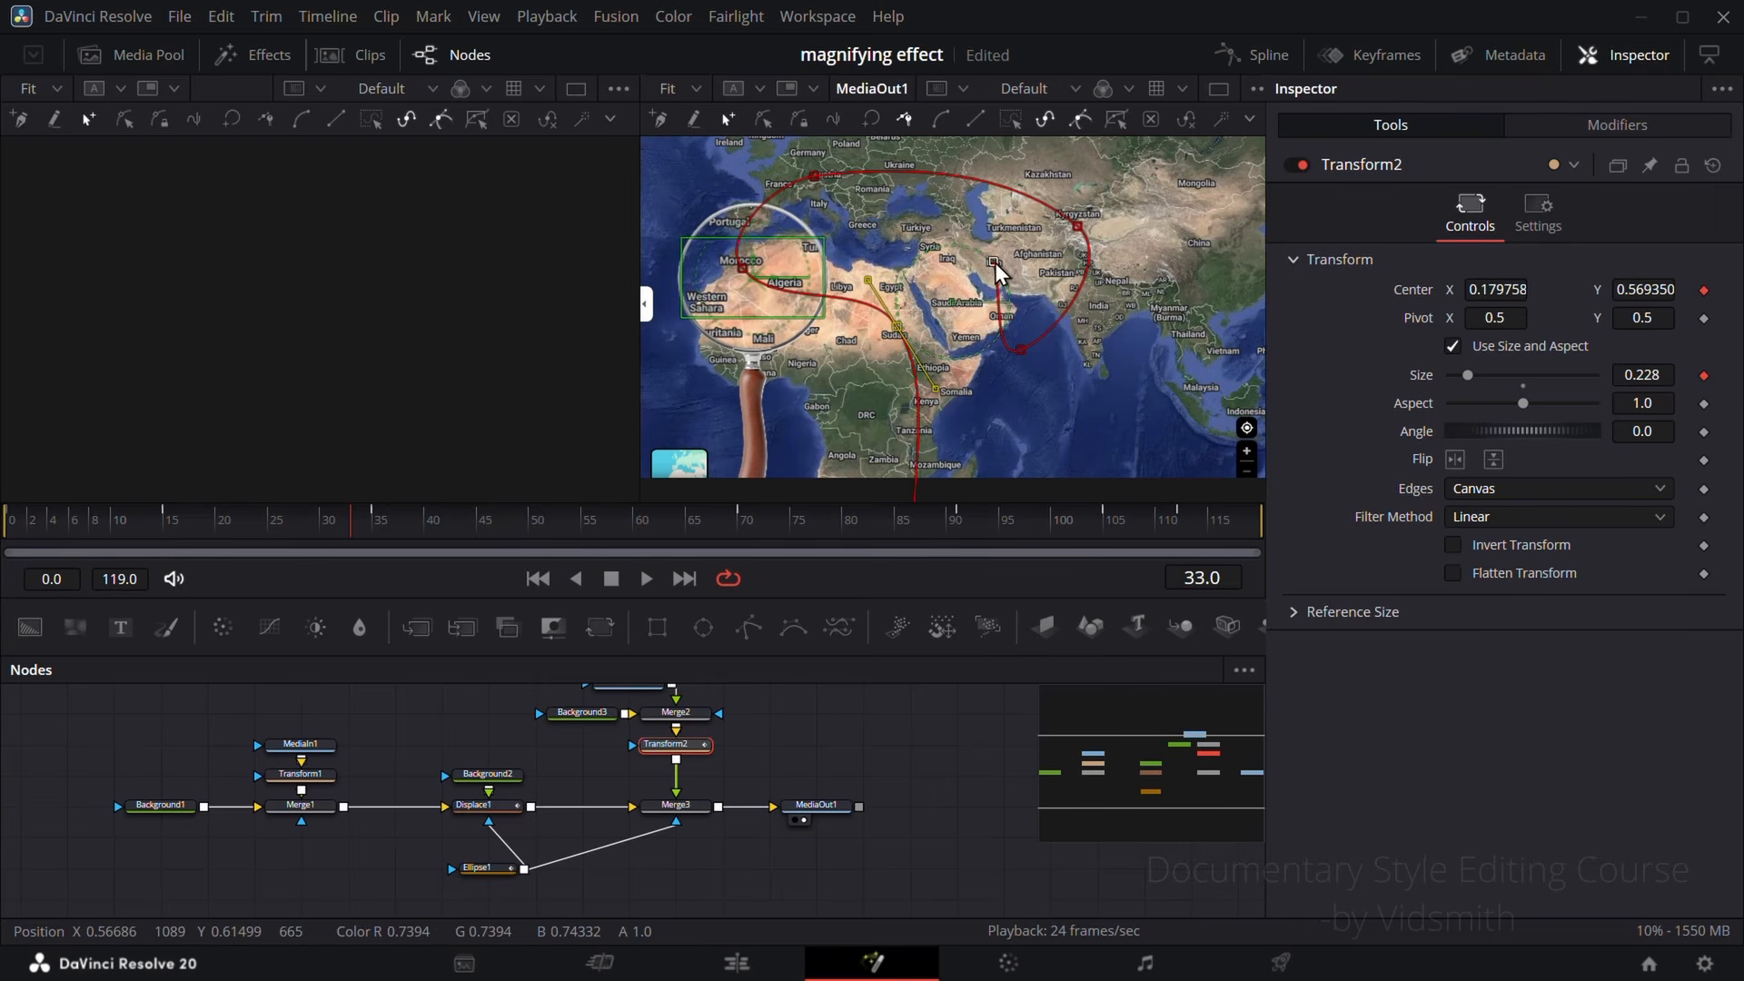
left_click_drag(996, 271, 1066, 373)
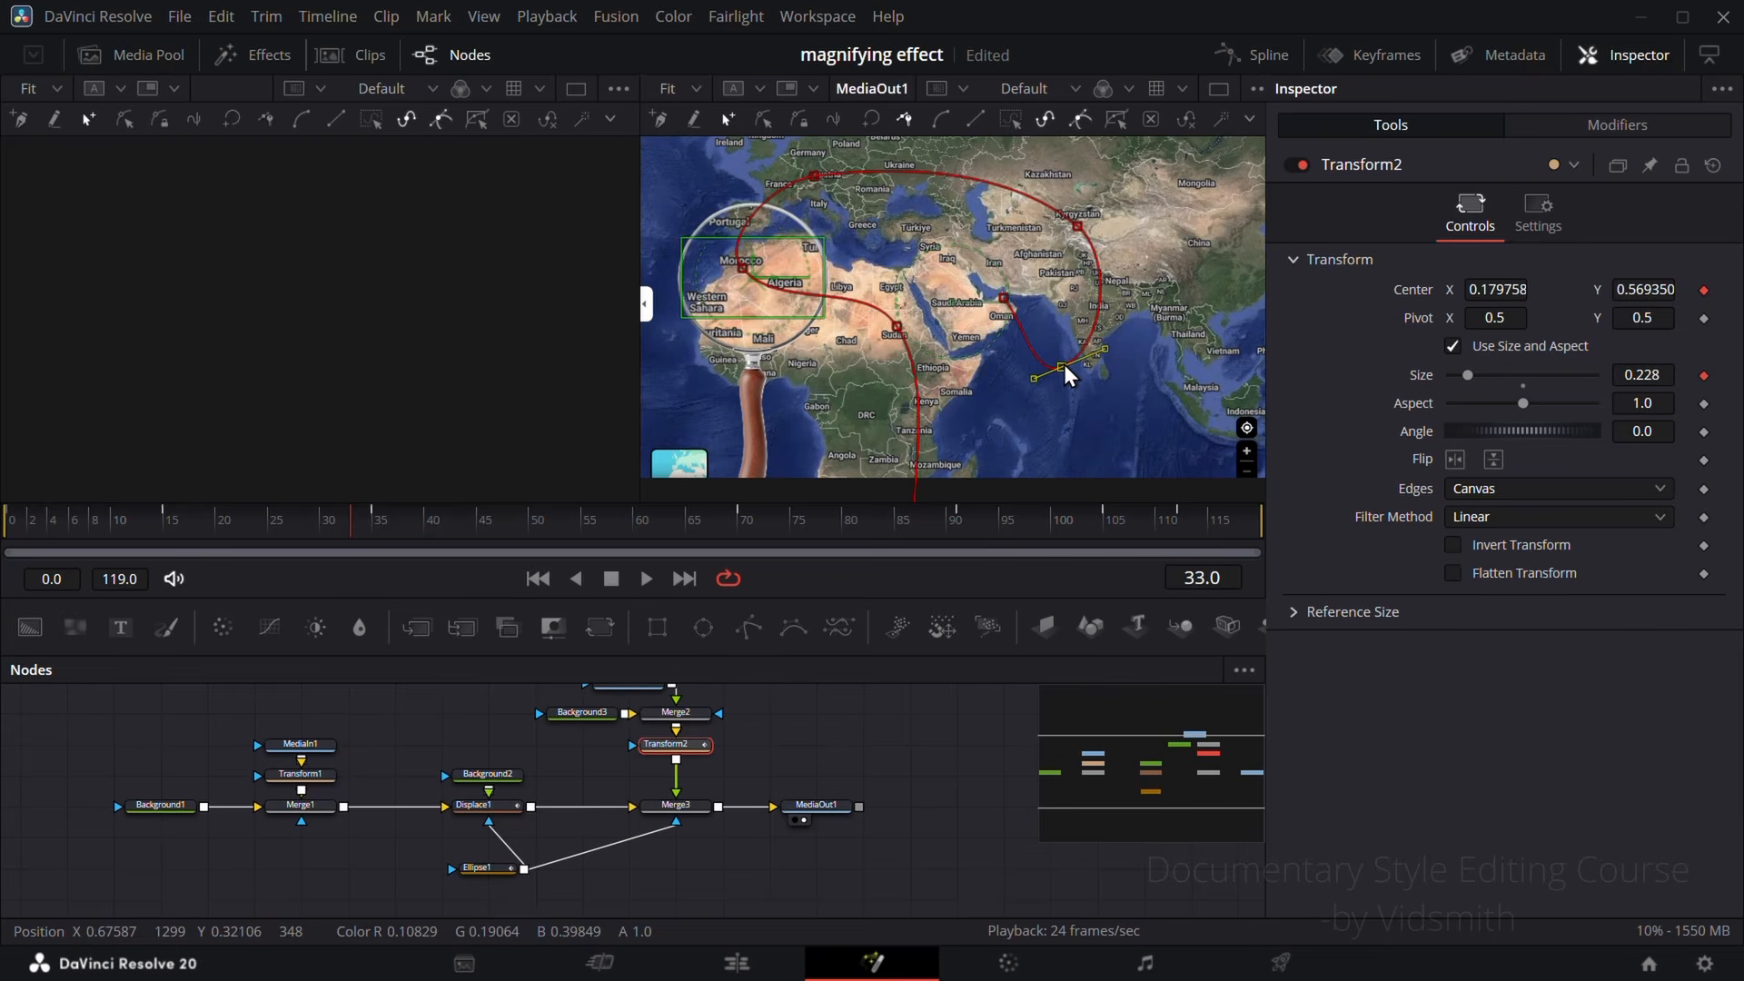
left_click_drag(441, 540, 550, 516)
left_click(820, 732)
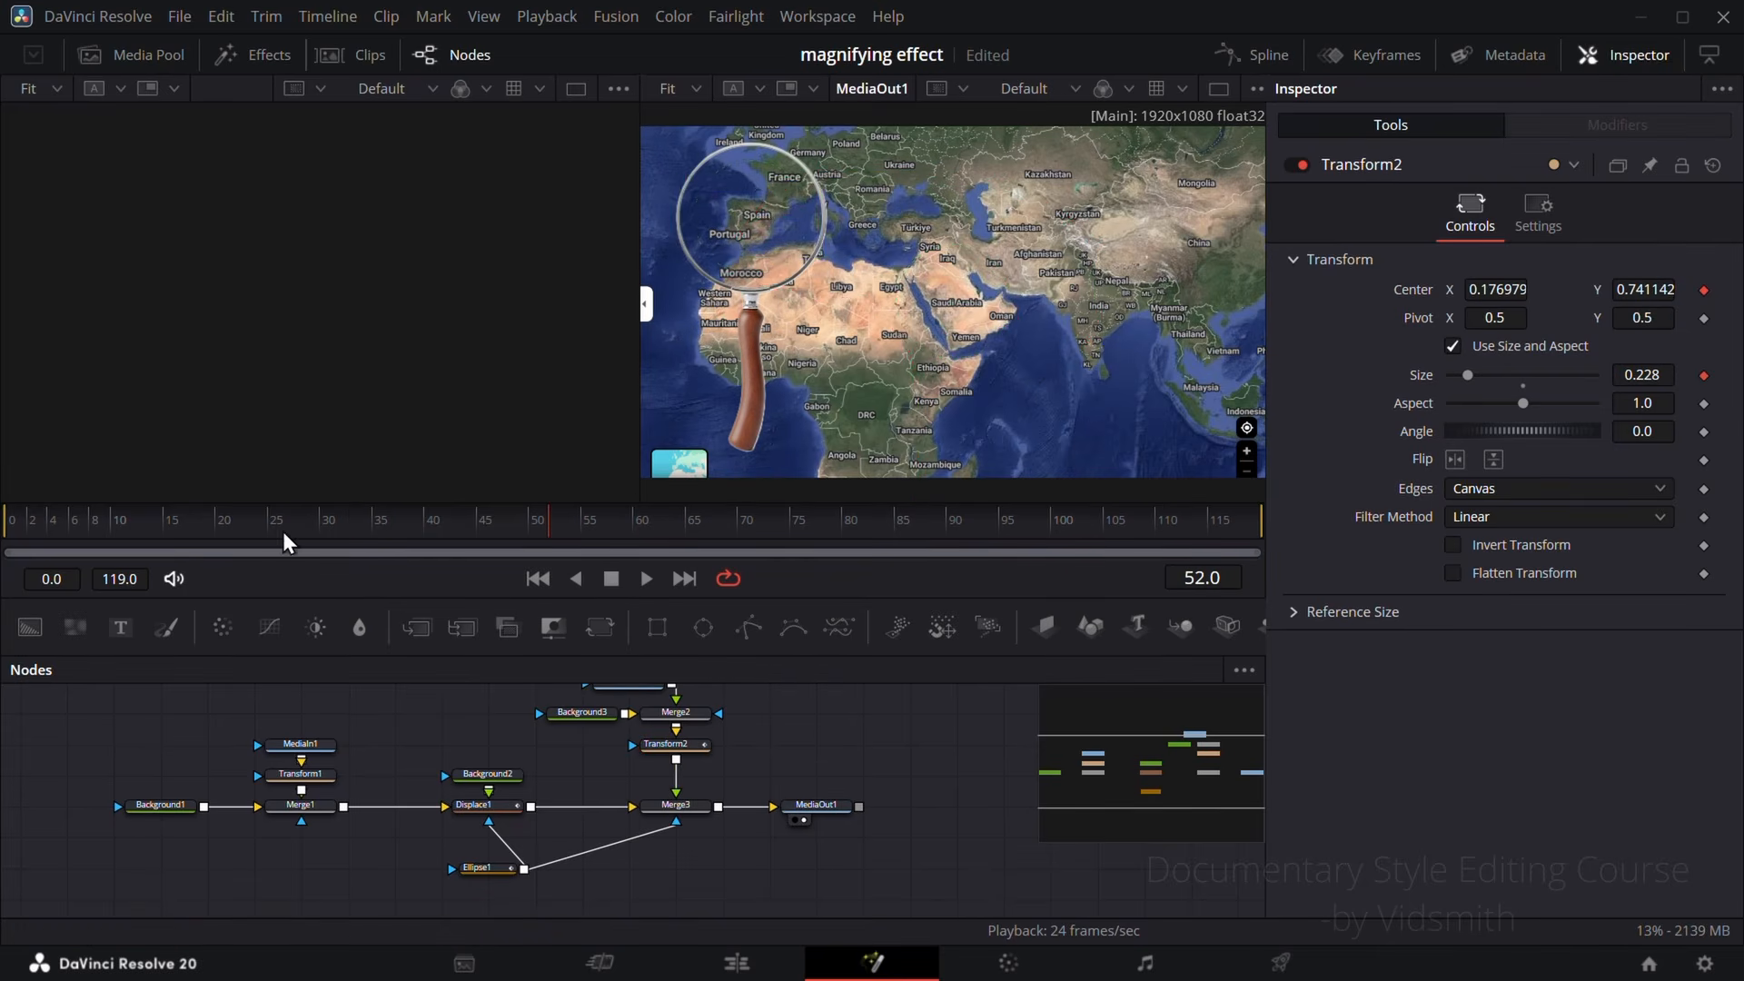
Step: Play the magnifying glass animation from frame 0 to review its movement across the map
left_click_drag(280, 532, 7, 515)
key("space")
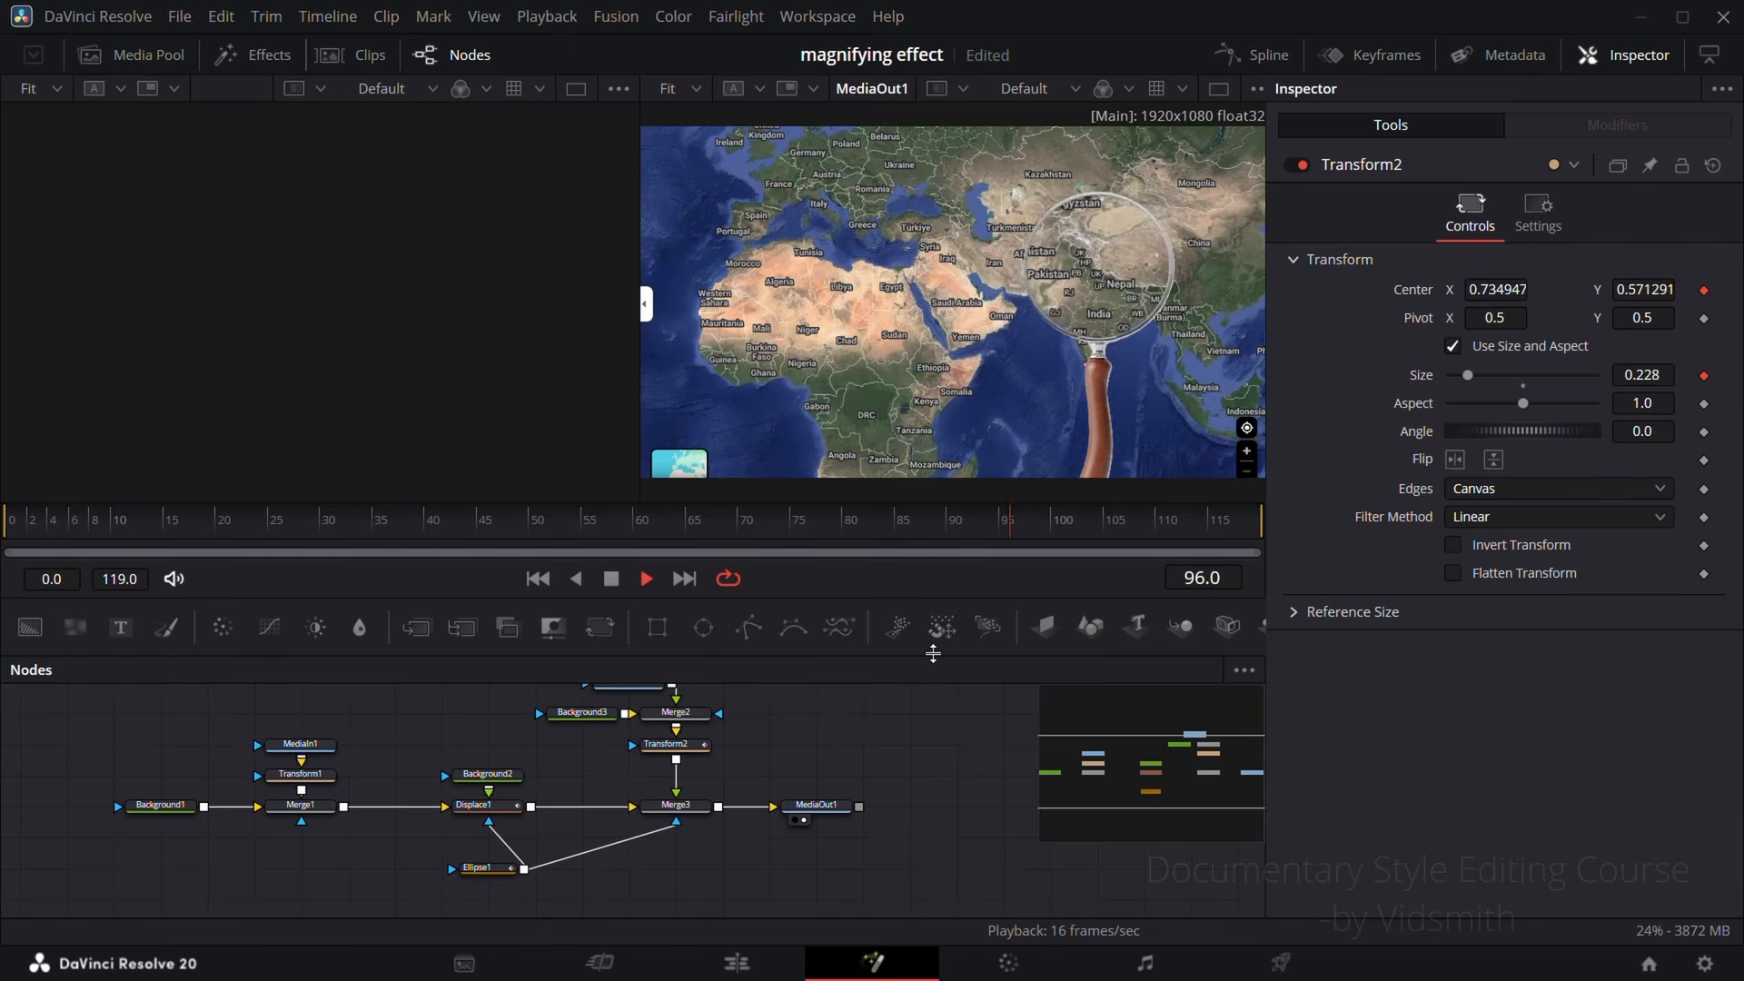
key("space")
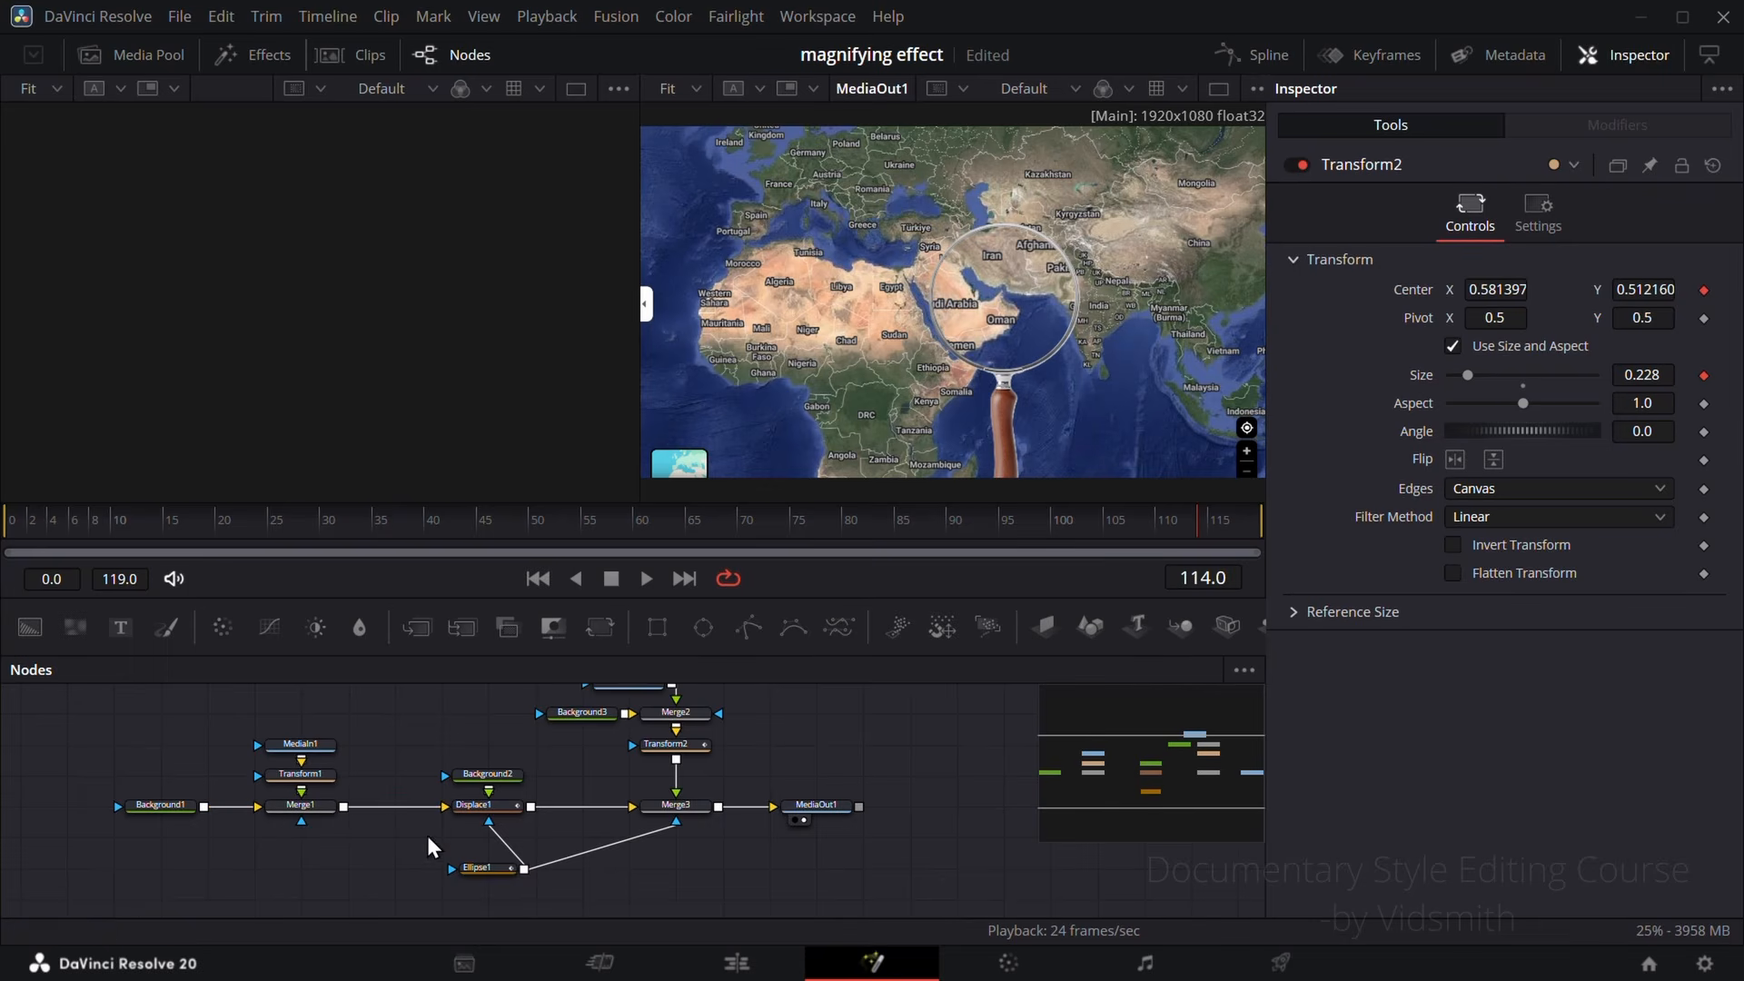
Step: Raise the Displace1 offset to 0.5 and scrub the animation to frame 62 to check the stronger magnification
left_click(495, 812)
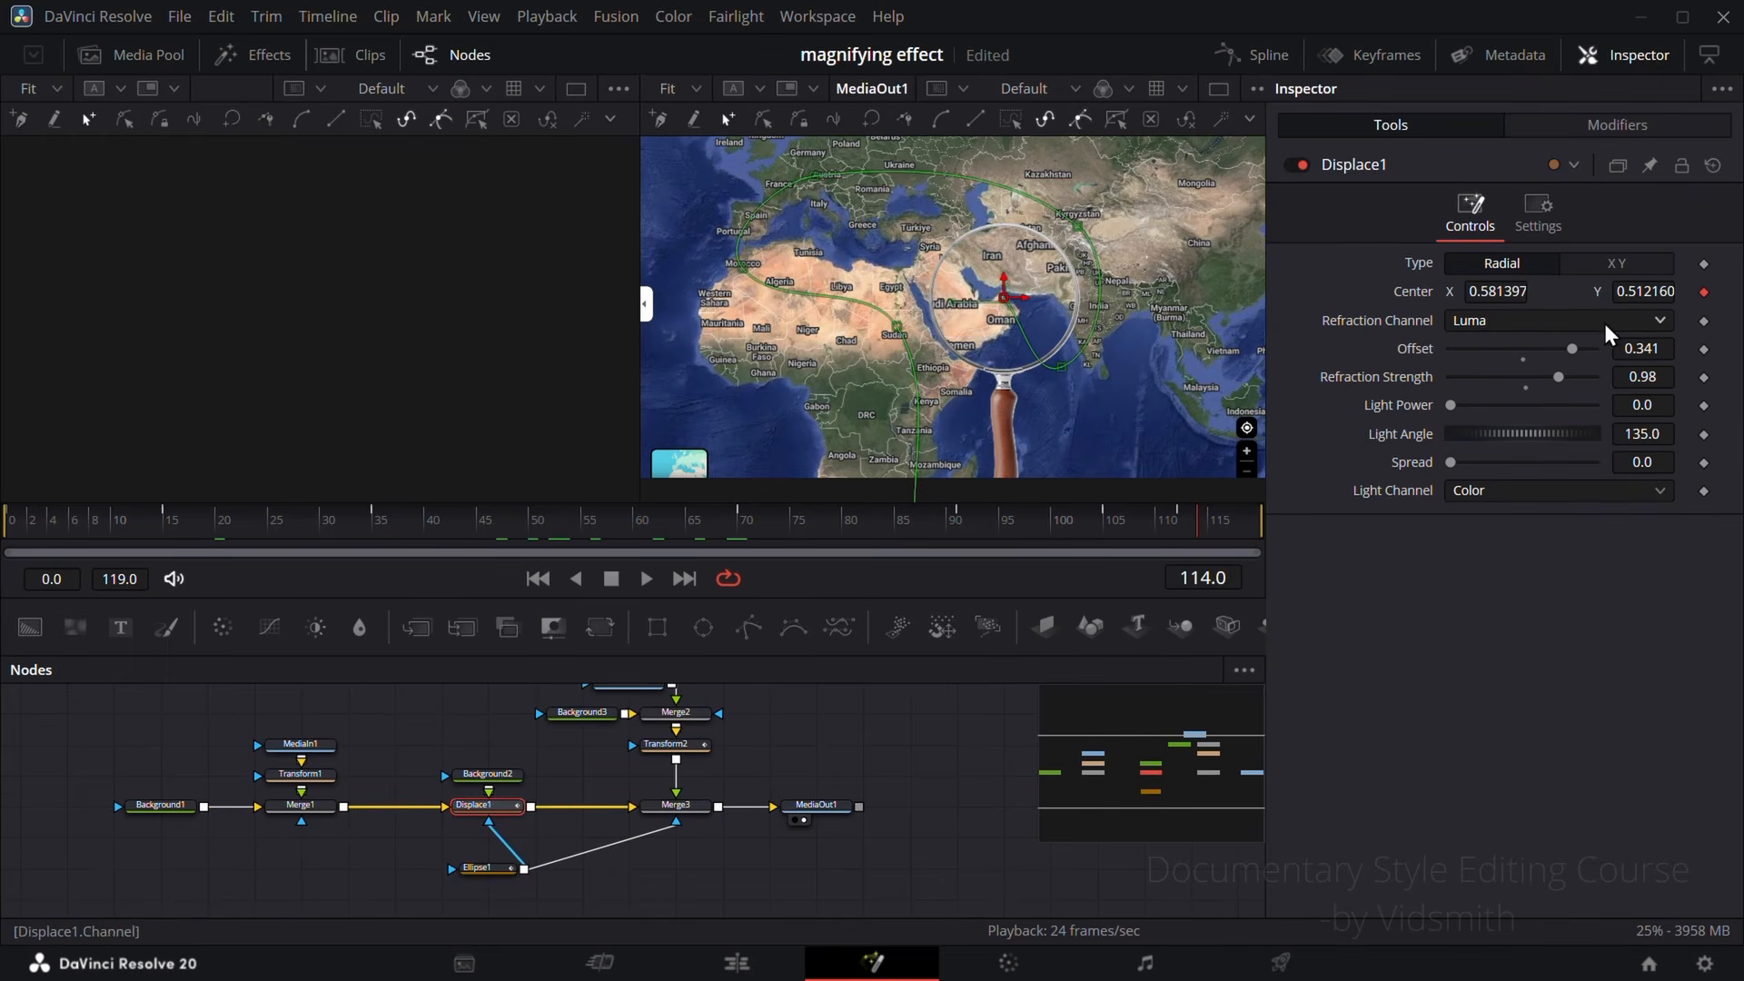
mouse_move(1576, 357)
left_mouse_down()
mouse_move(1471, 358)
mouse_move(1595, 357)
mouse_move(1572, 386)
mouse_move(1594, 386)
mouse_move(1549, 386)
mouse_move(1603, 390)
mouse_move(1560, 386)
left_mouse_up()
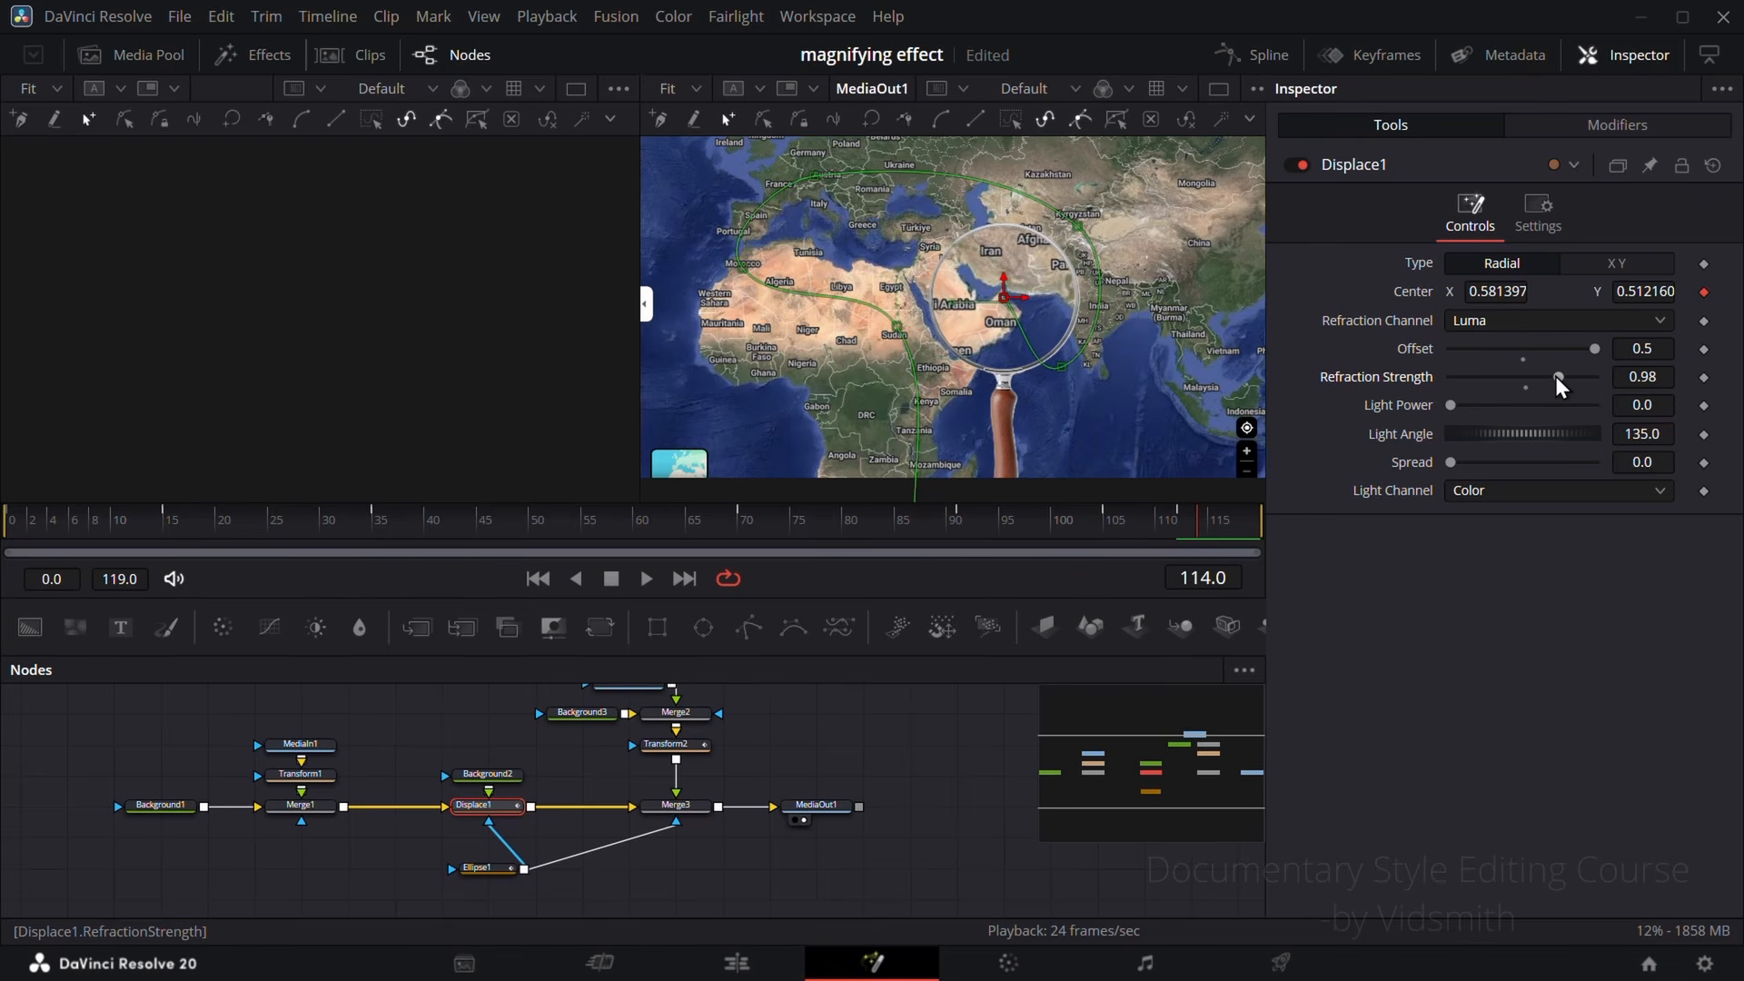
left_click_drag(85, 522, 652, 523)
Step: Insert a BrightnessContrast node between Merge1 and Displace1, and darken the map by setting its gain to 0.33
left_click_drag(793, 752, 897, 761)
left_click_drag(215, 724, 401, 830)
left_click_drag(396, 811, 302, 811)
left_click(250, 718)
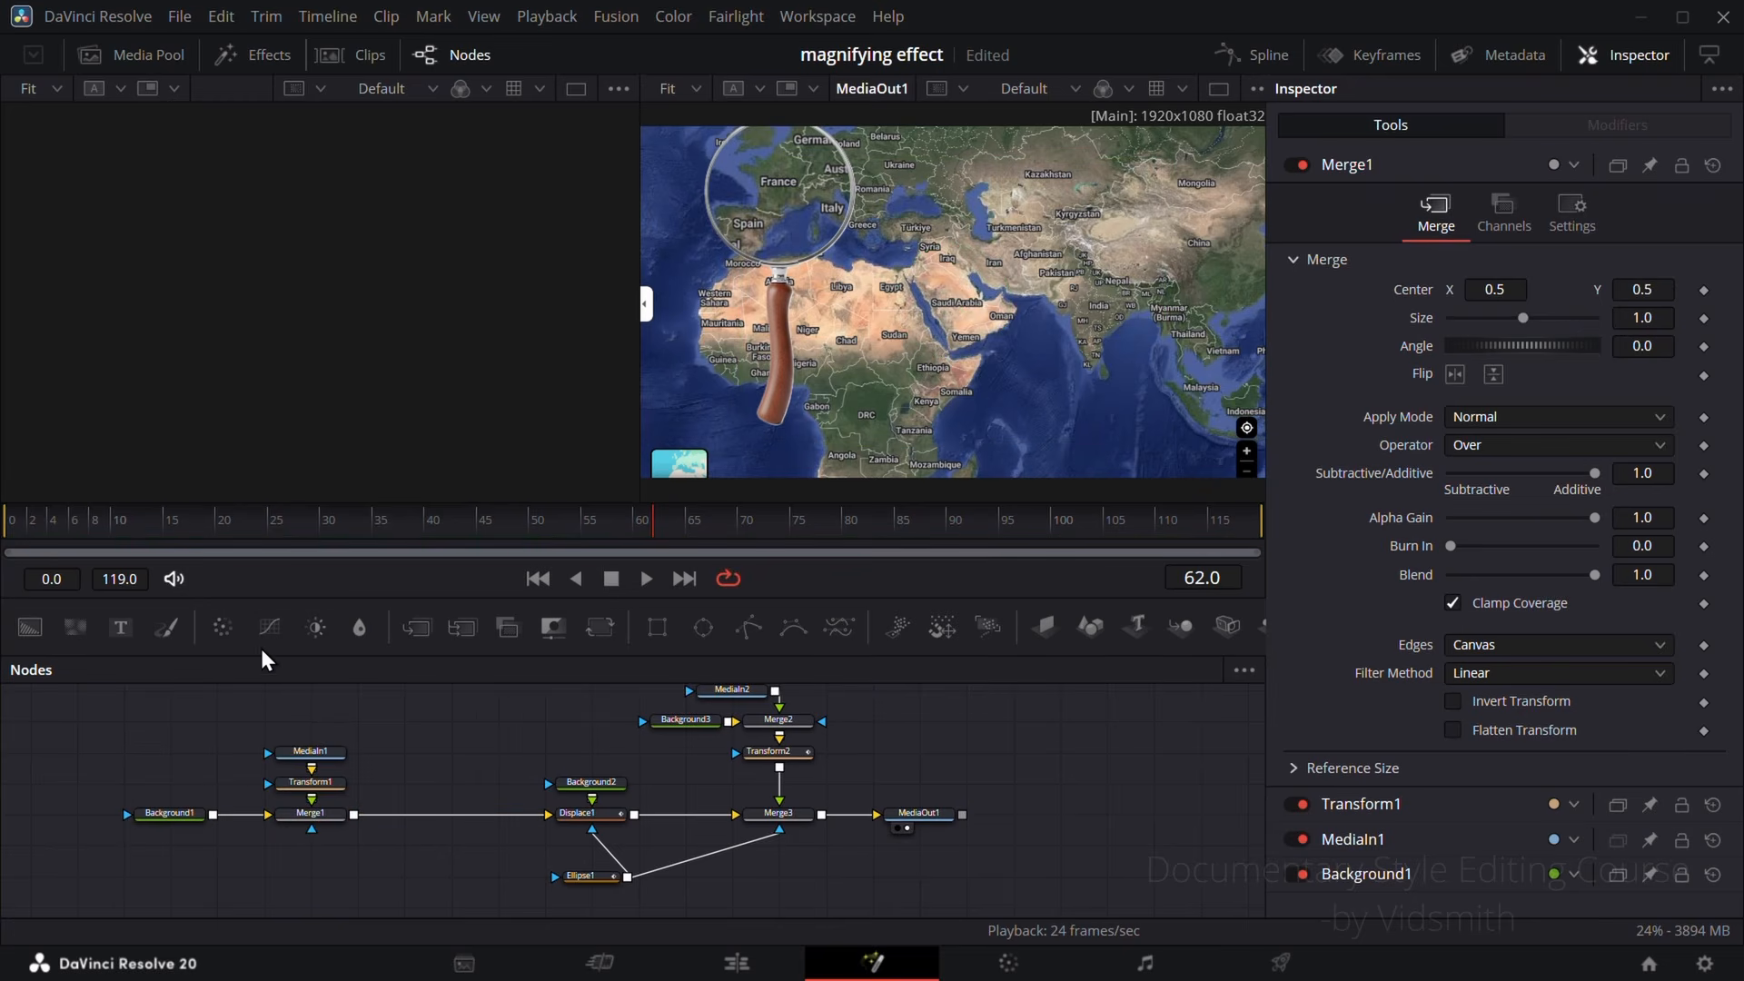
left_click_drag(303, 626, 455, 808)
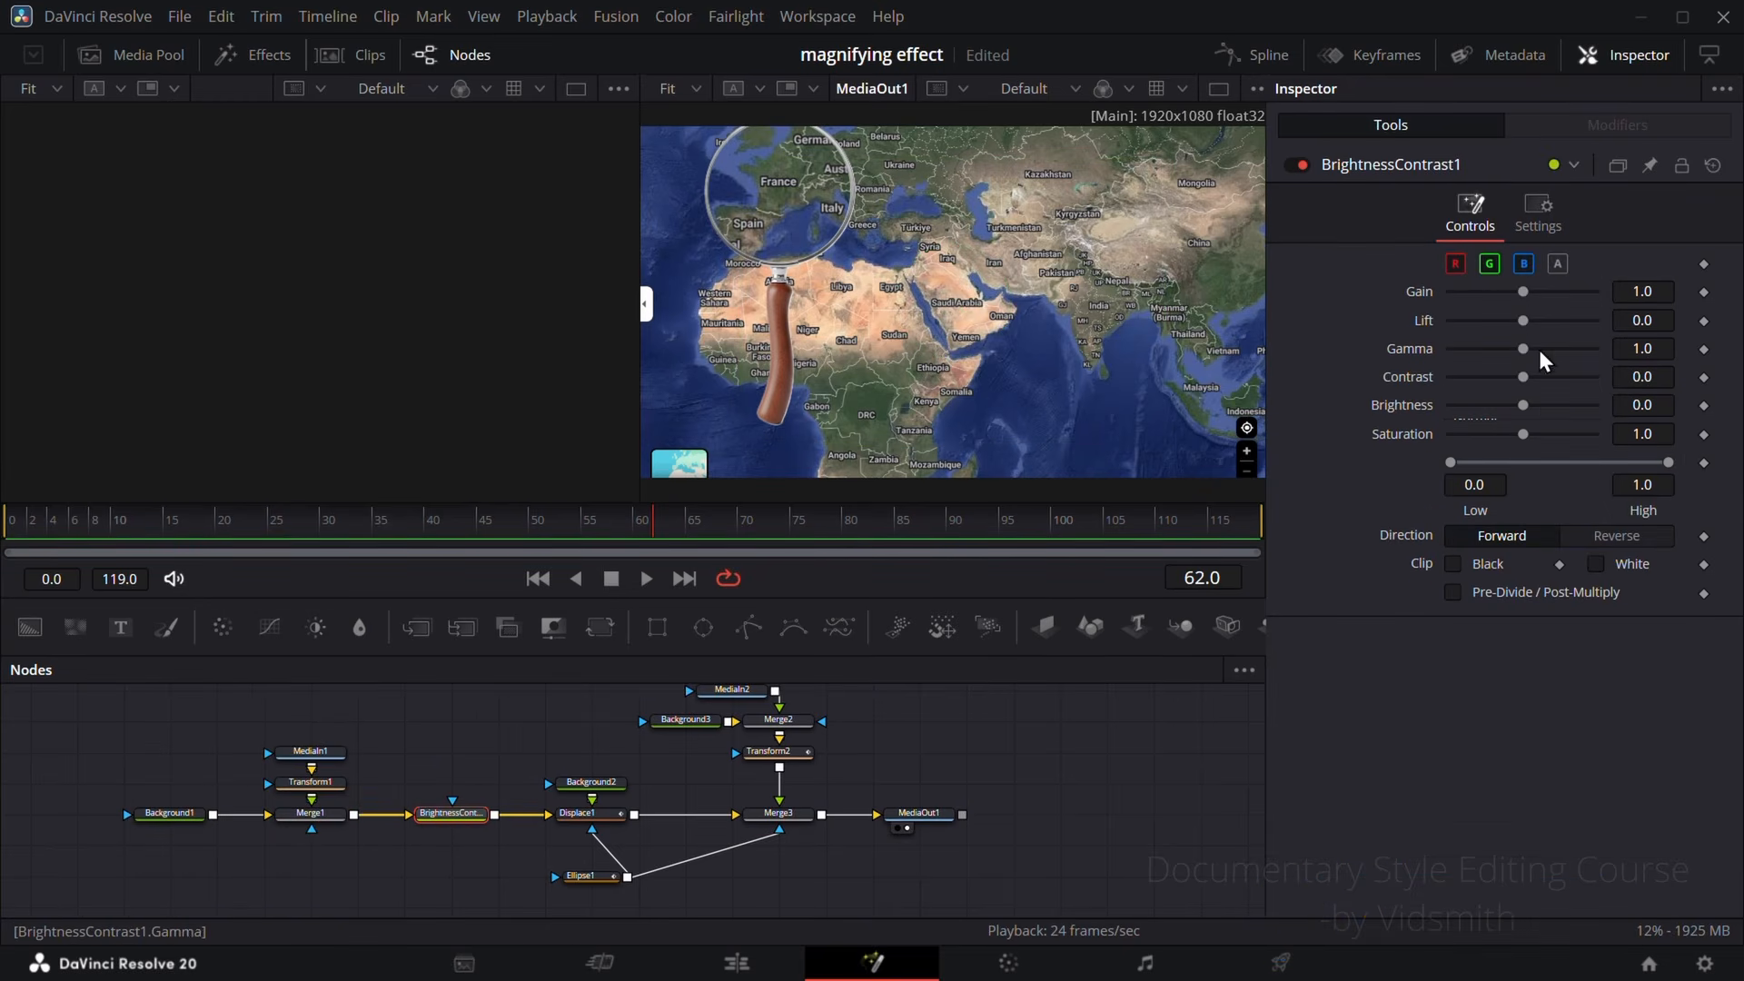
left_click_drag(1524, 290, 1480, 312)
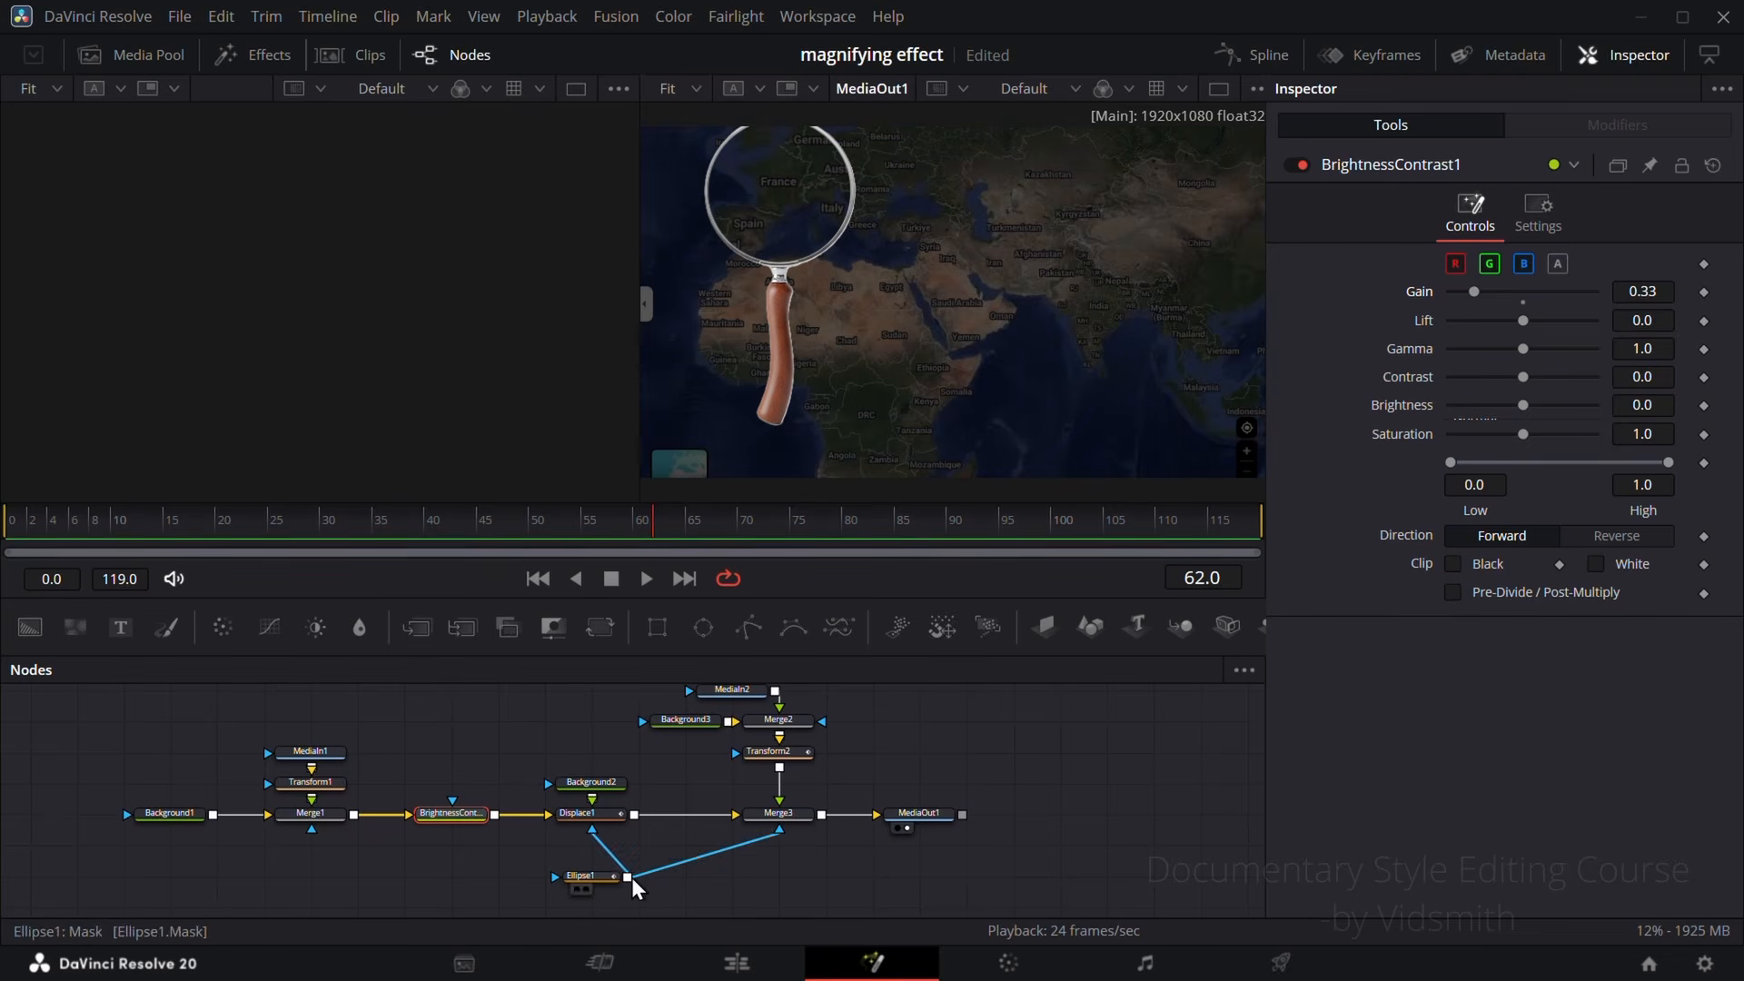
Step: Mask BrightnessContrast1 with Ellipse1 and invert the mask so that only the map outside the lens is darkened
left_click_drag(431, 831, 449, 810)
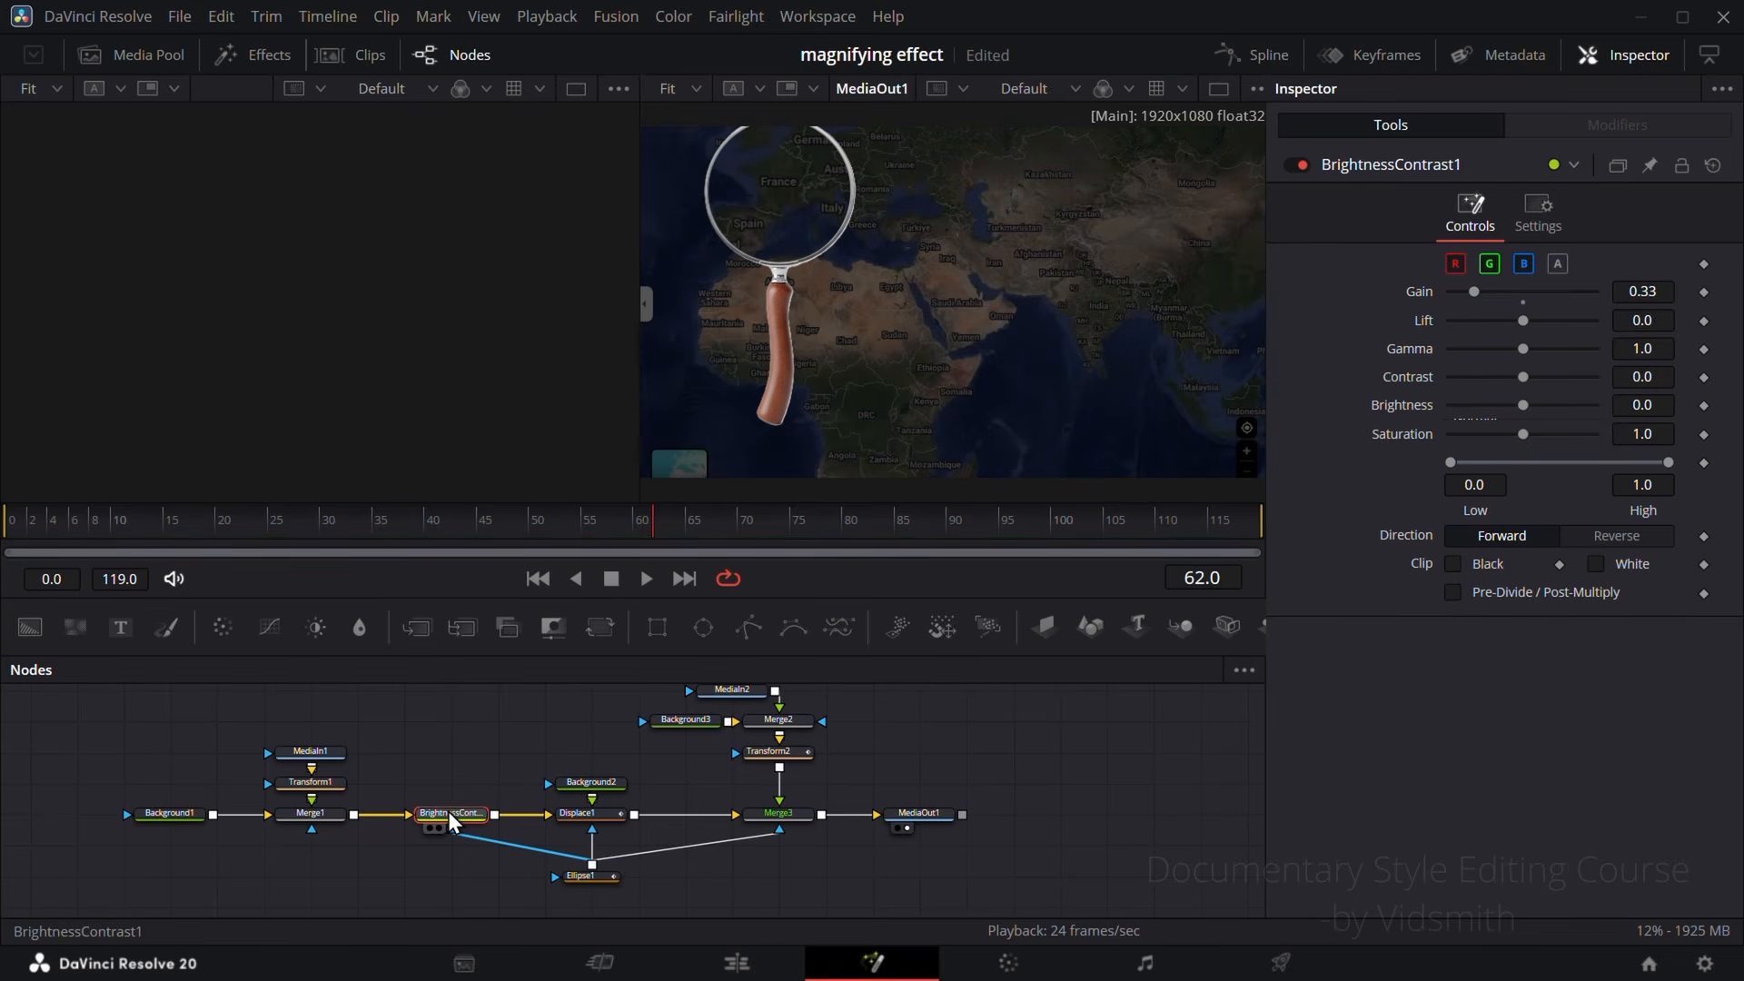
left_click(483, 519)
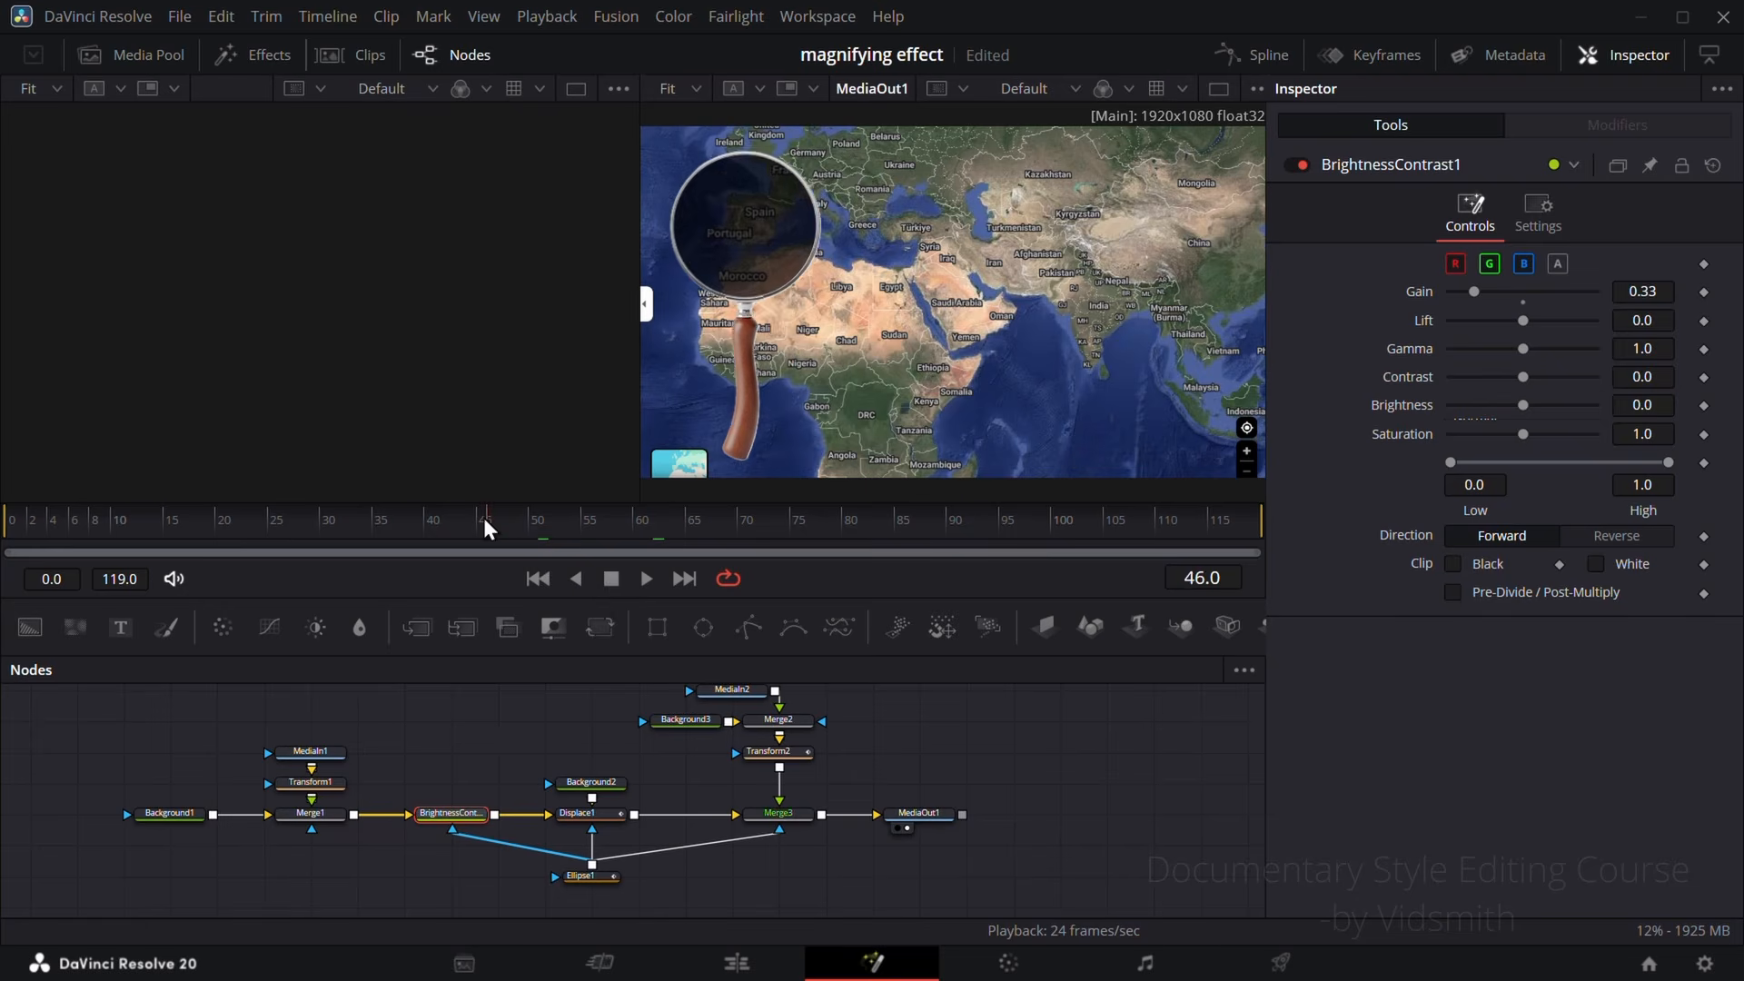
left_click_drag(483, 517, 226, 516)
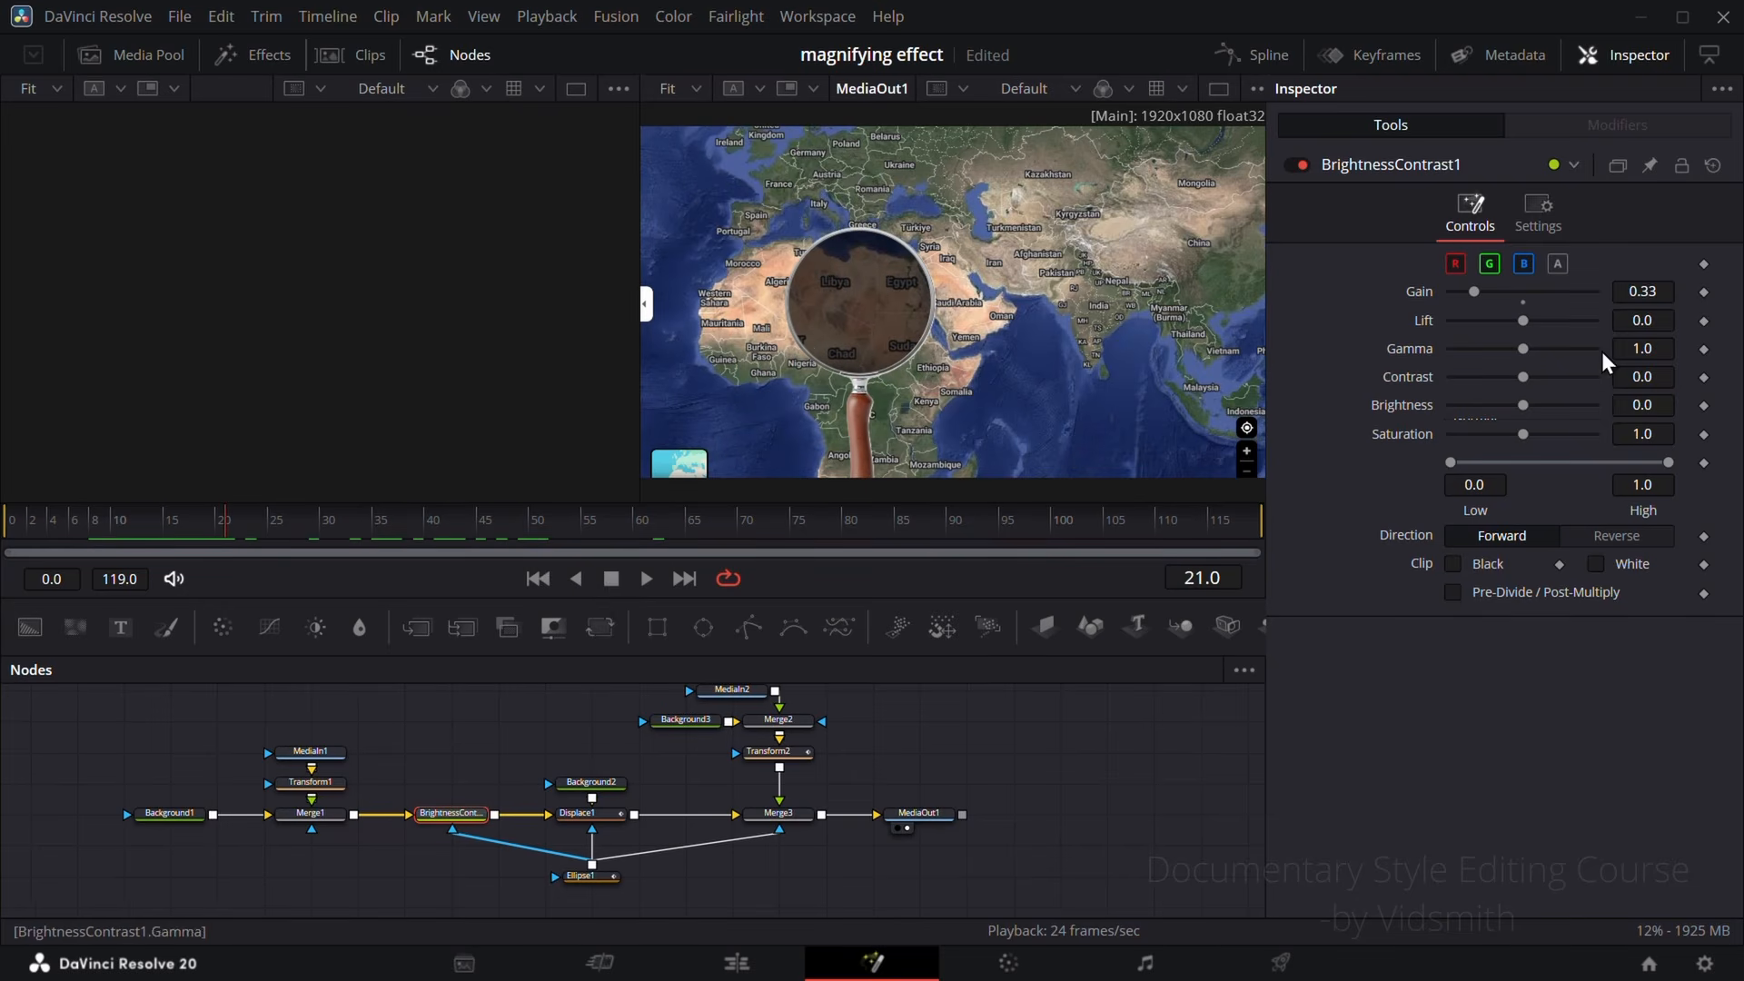
left_click(1551, 238)
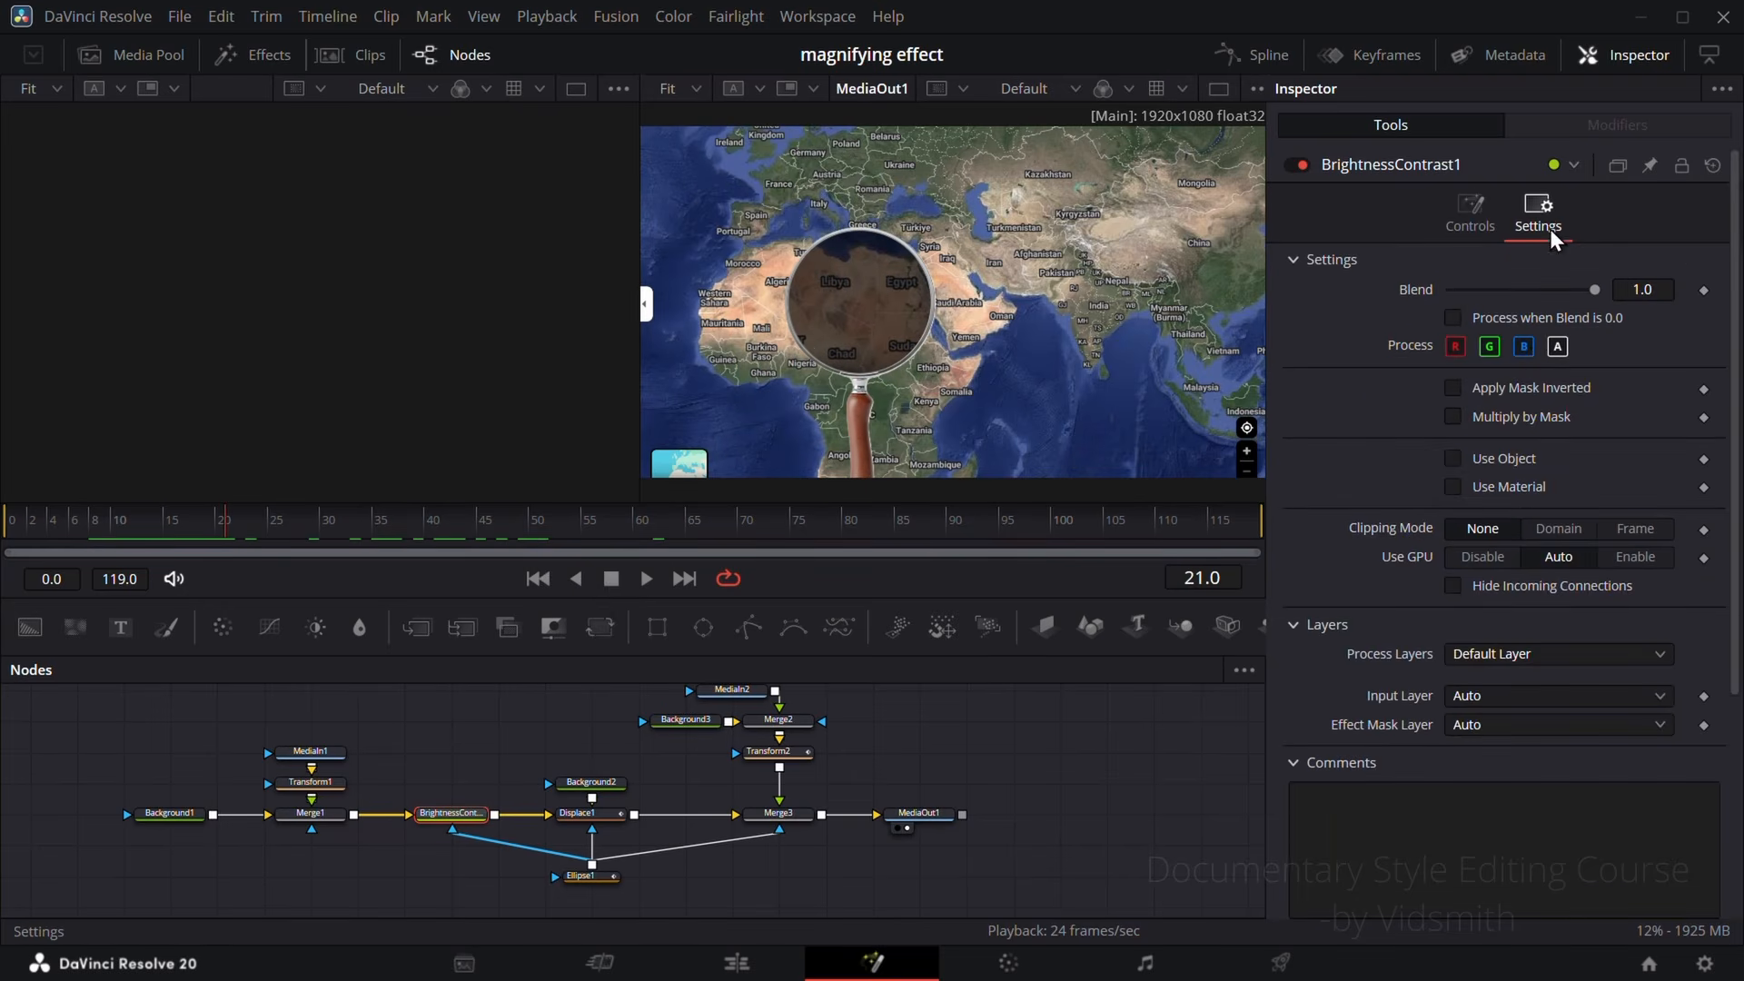
left_click(1454, 389)
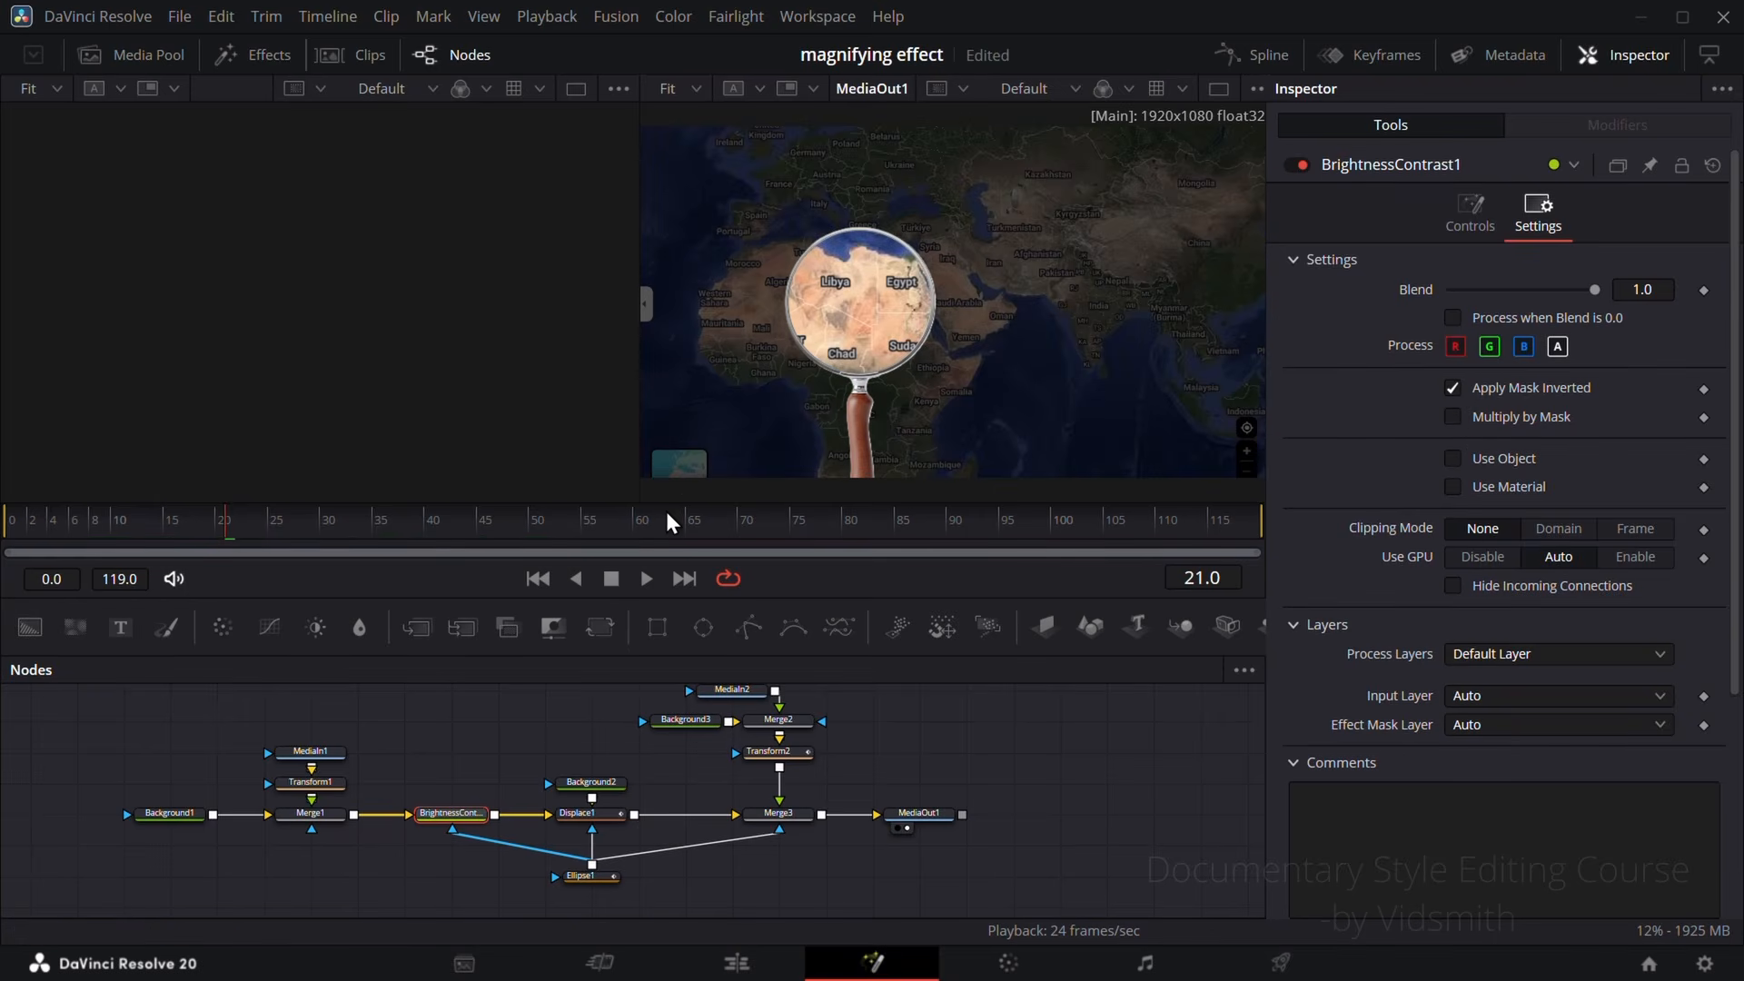
Step: Set the BrightnessContrast1 gain to 0.462 and play the animation to review the darkened surroundings
left_click(1471, 213)
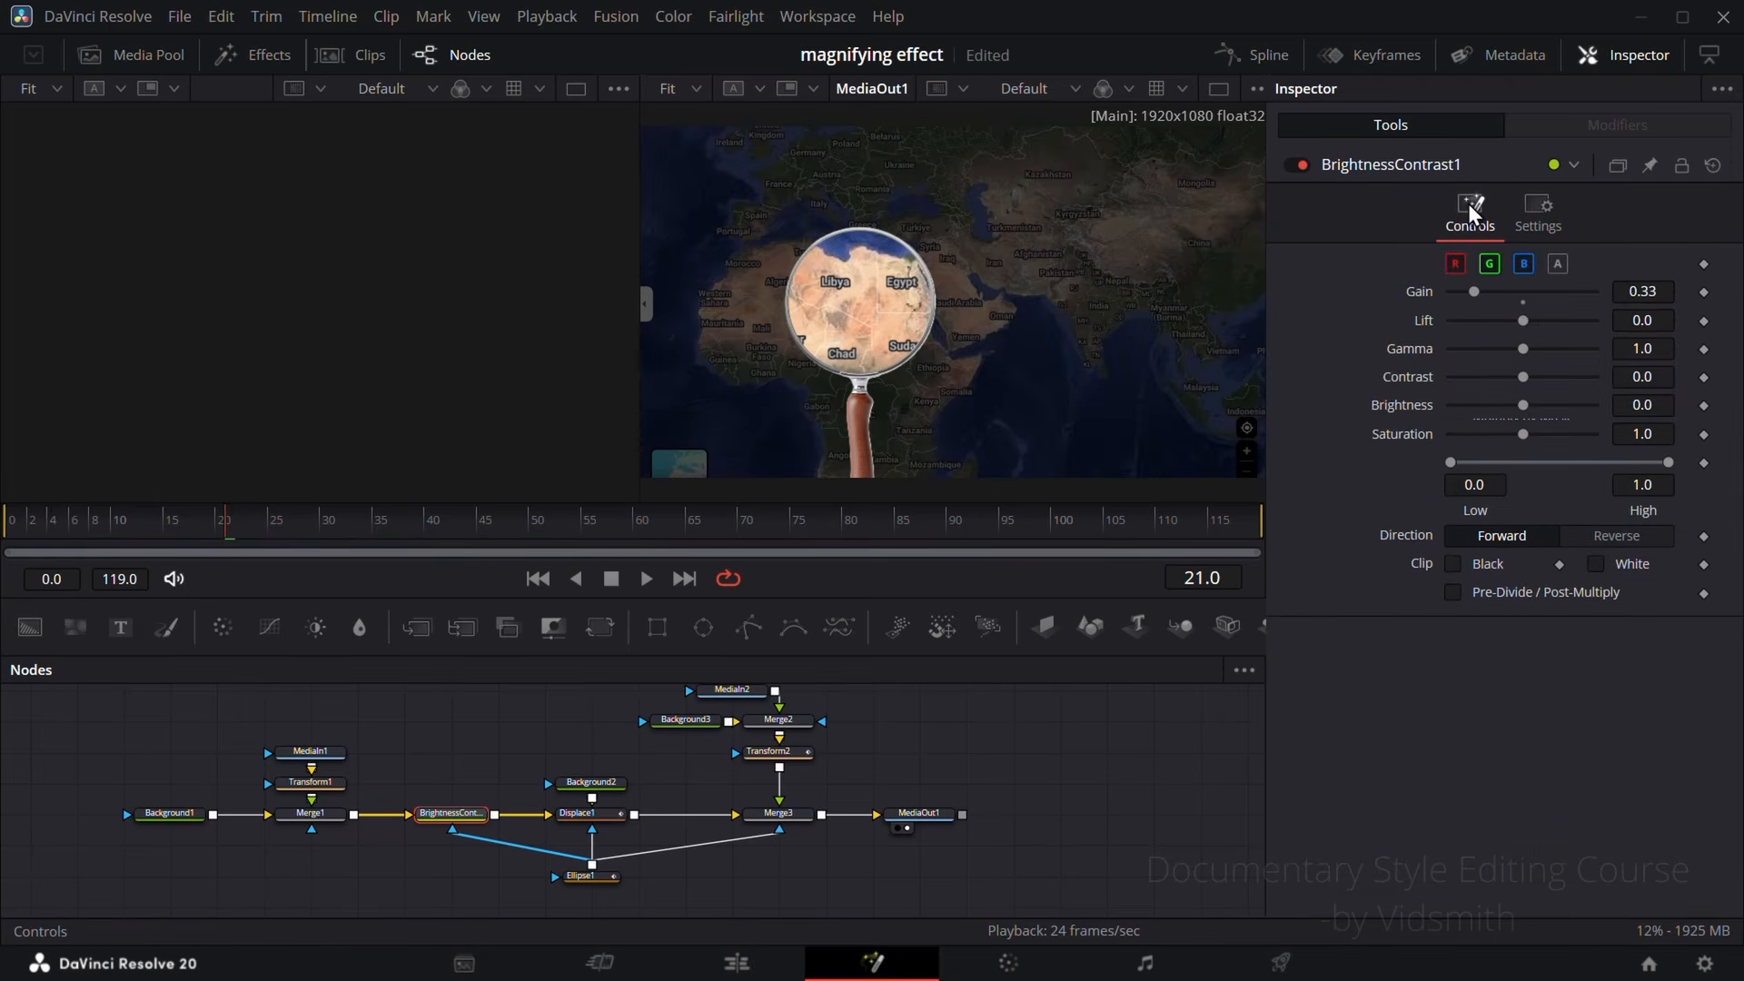
left_click_drag(1636, 290, 1714, 291)
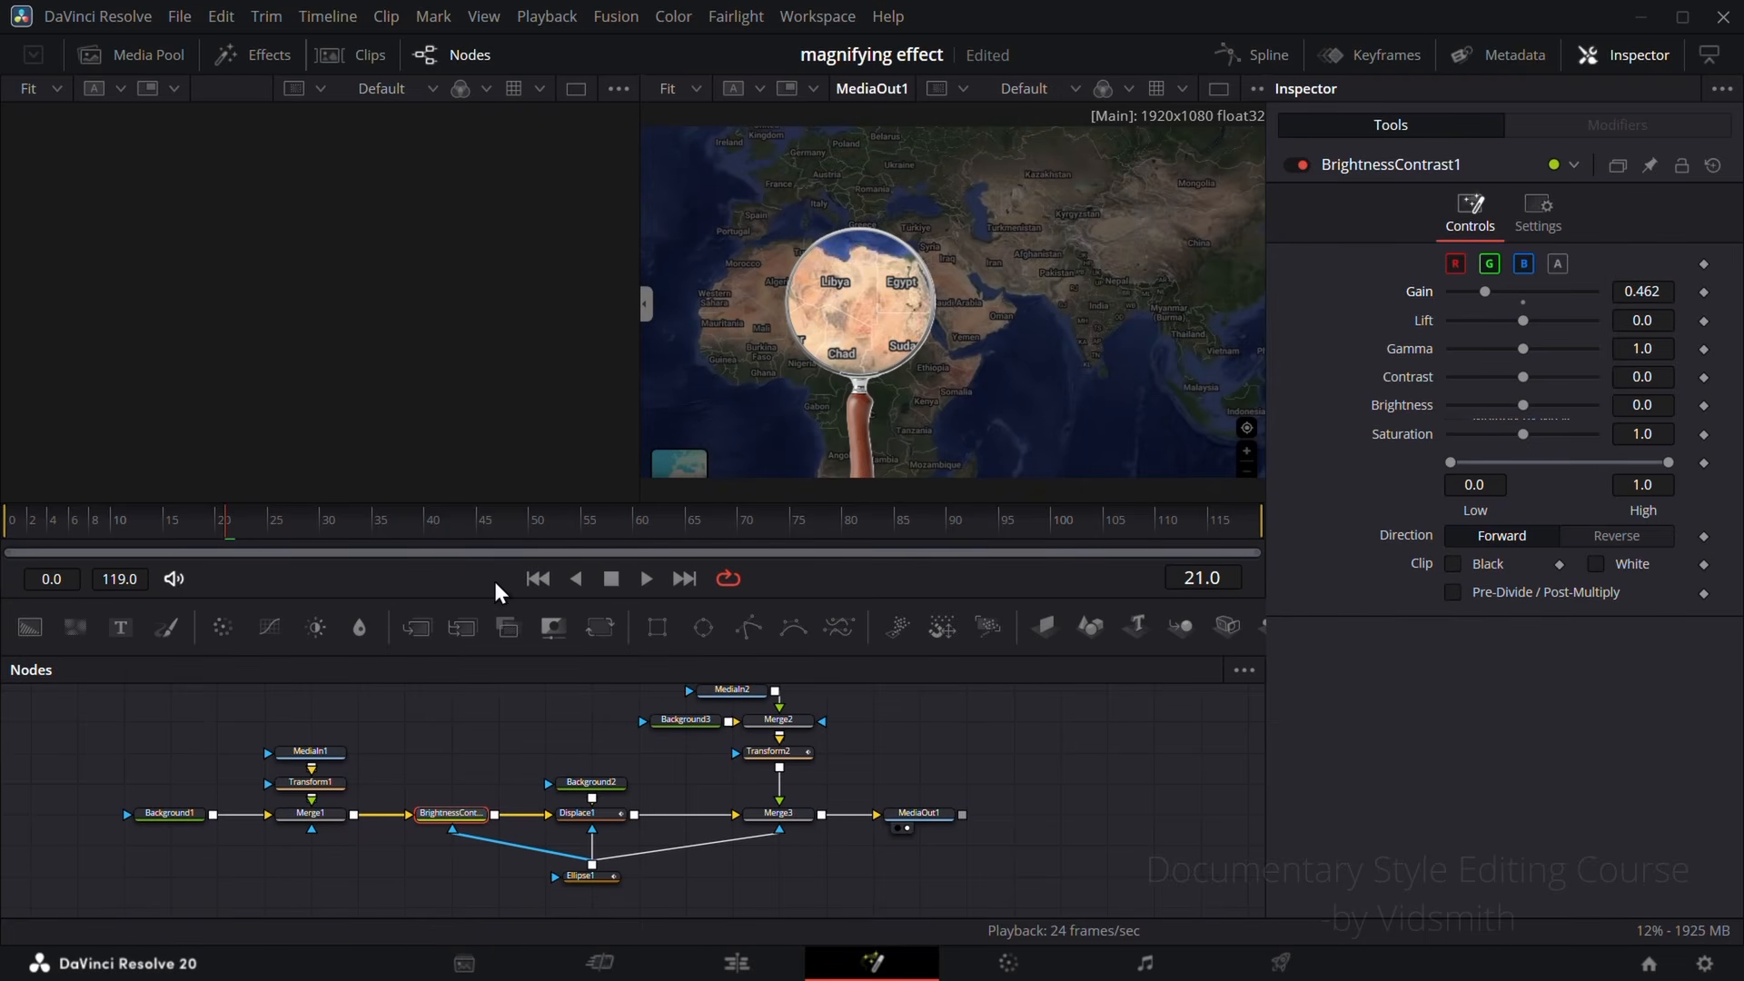
left_click_drag(491, 530, 38, 534)
key("space")
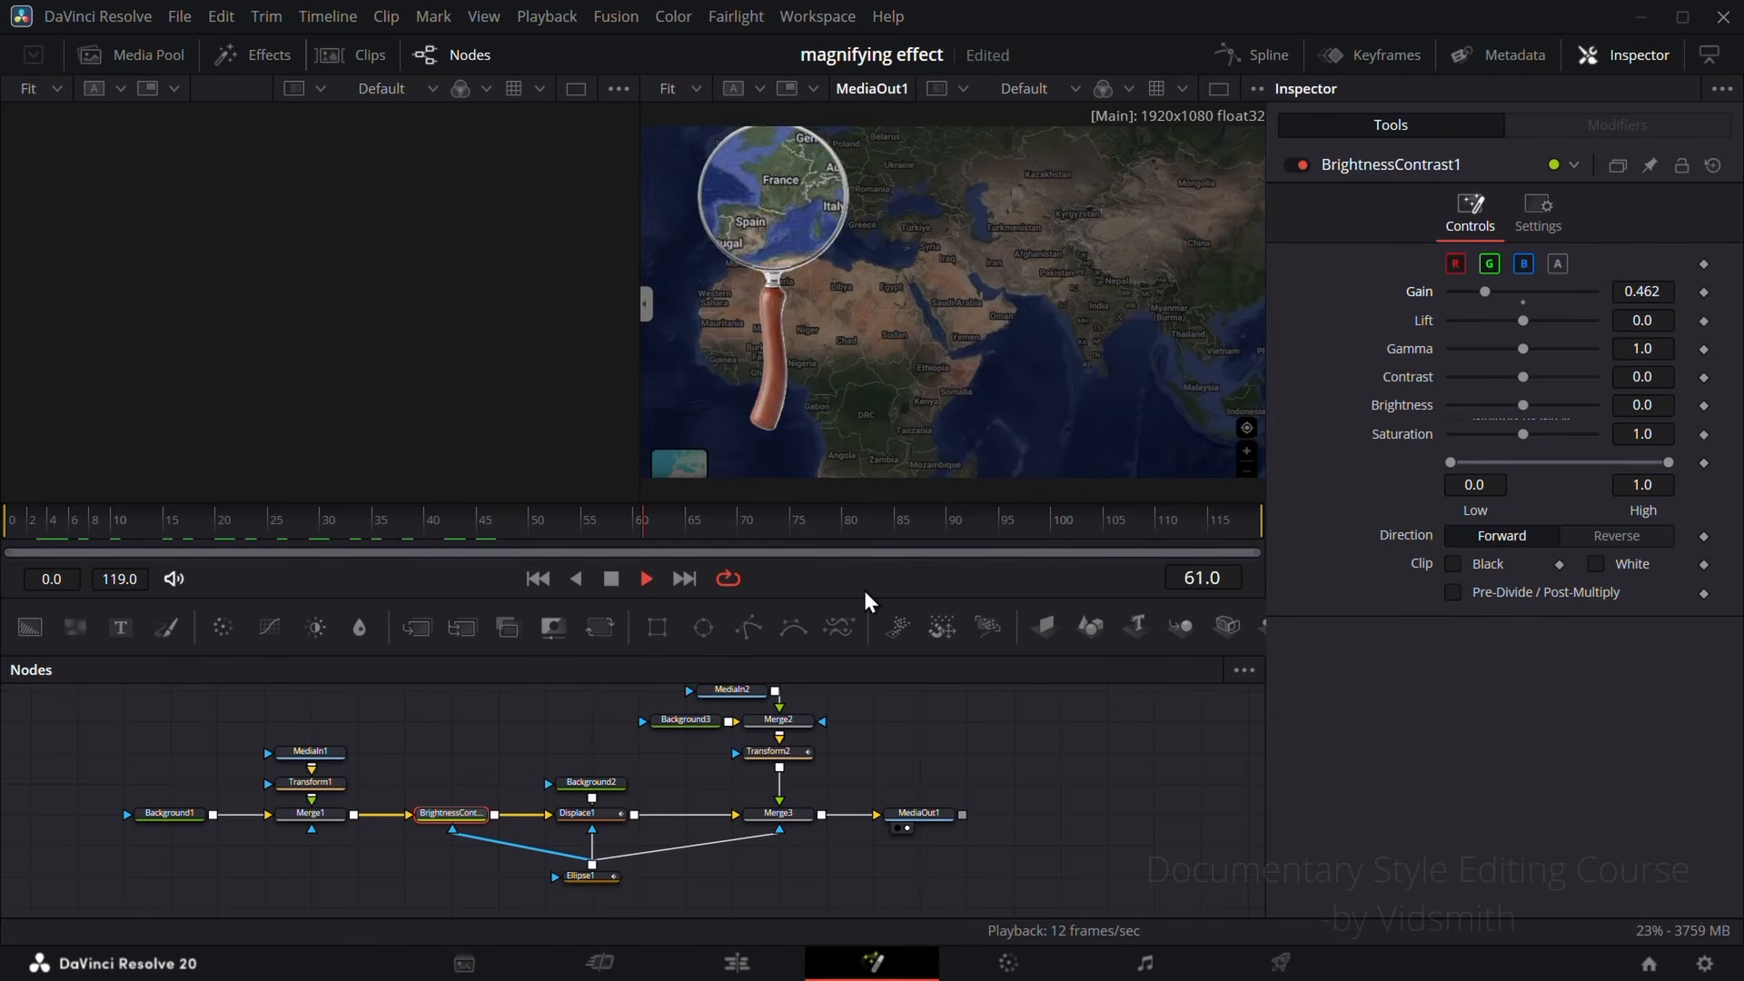
left_click_drag(879, 522, 560, 531)
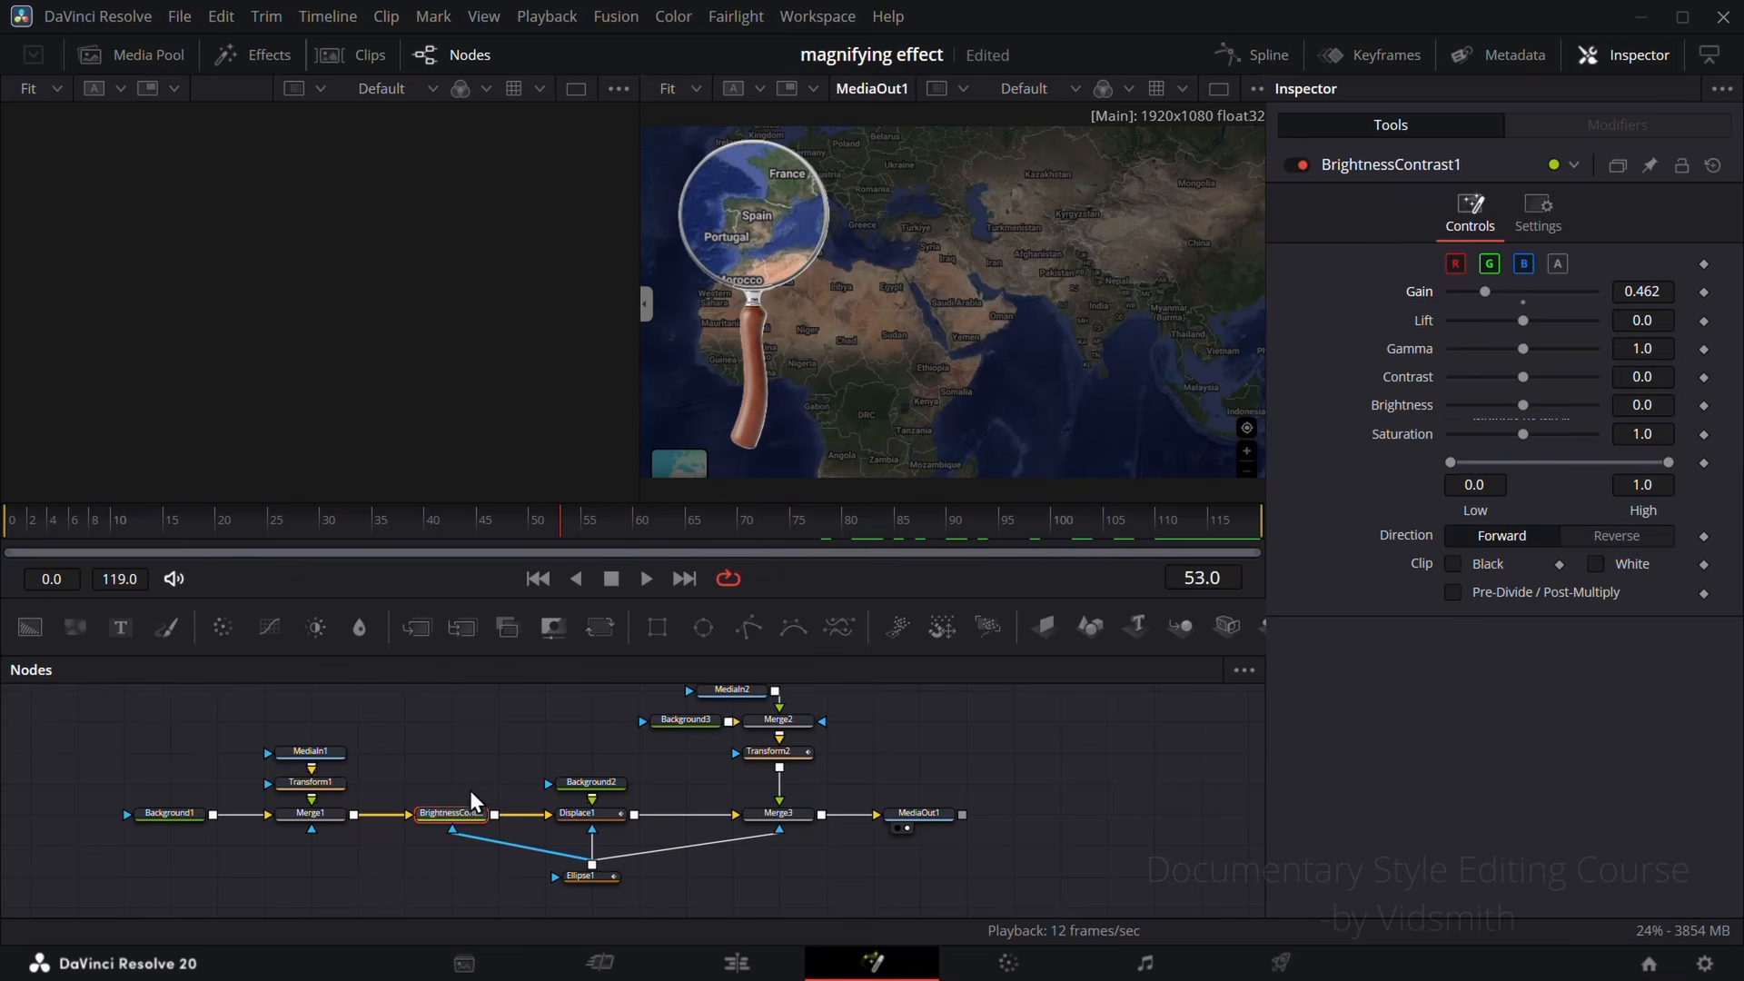
Step: Make room after Merge1 and merge a new Text+ node over the map, ahead of BrightnessContrast1
left_click_drag(278, 715, 313, 805)
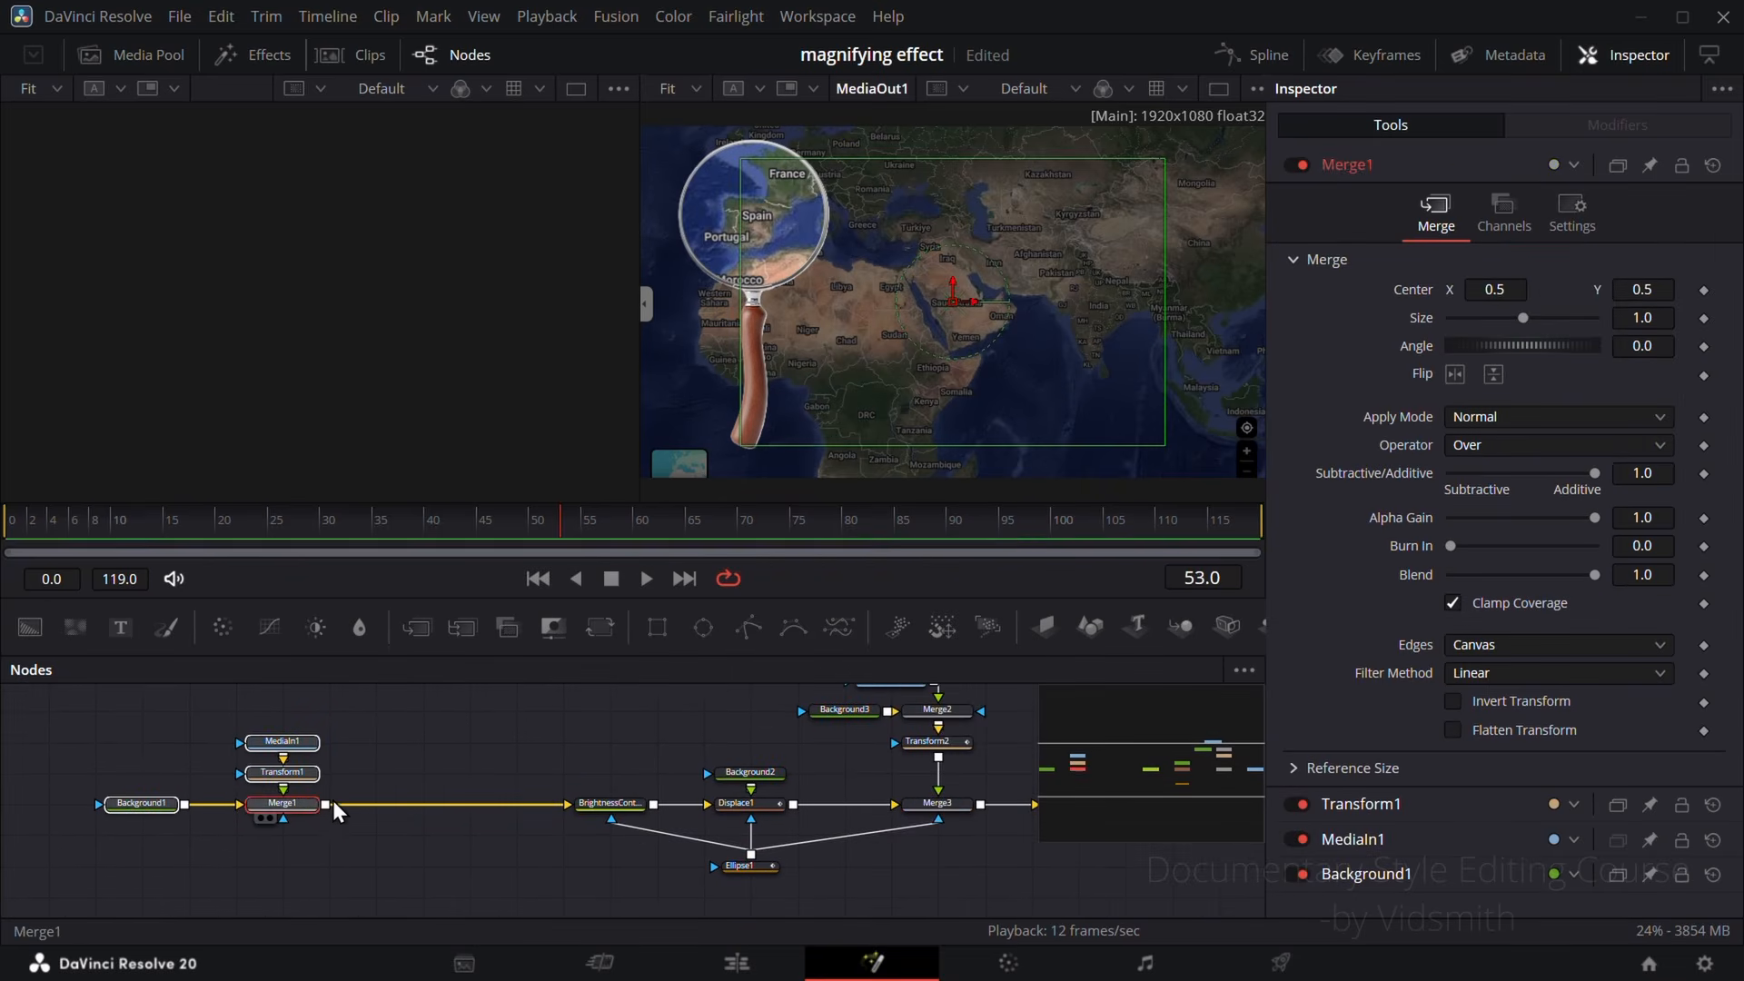
left_click(467, 729)
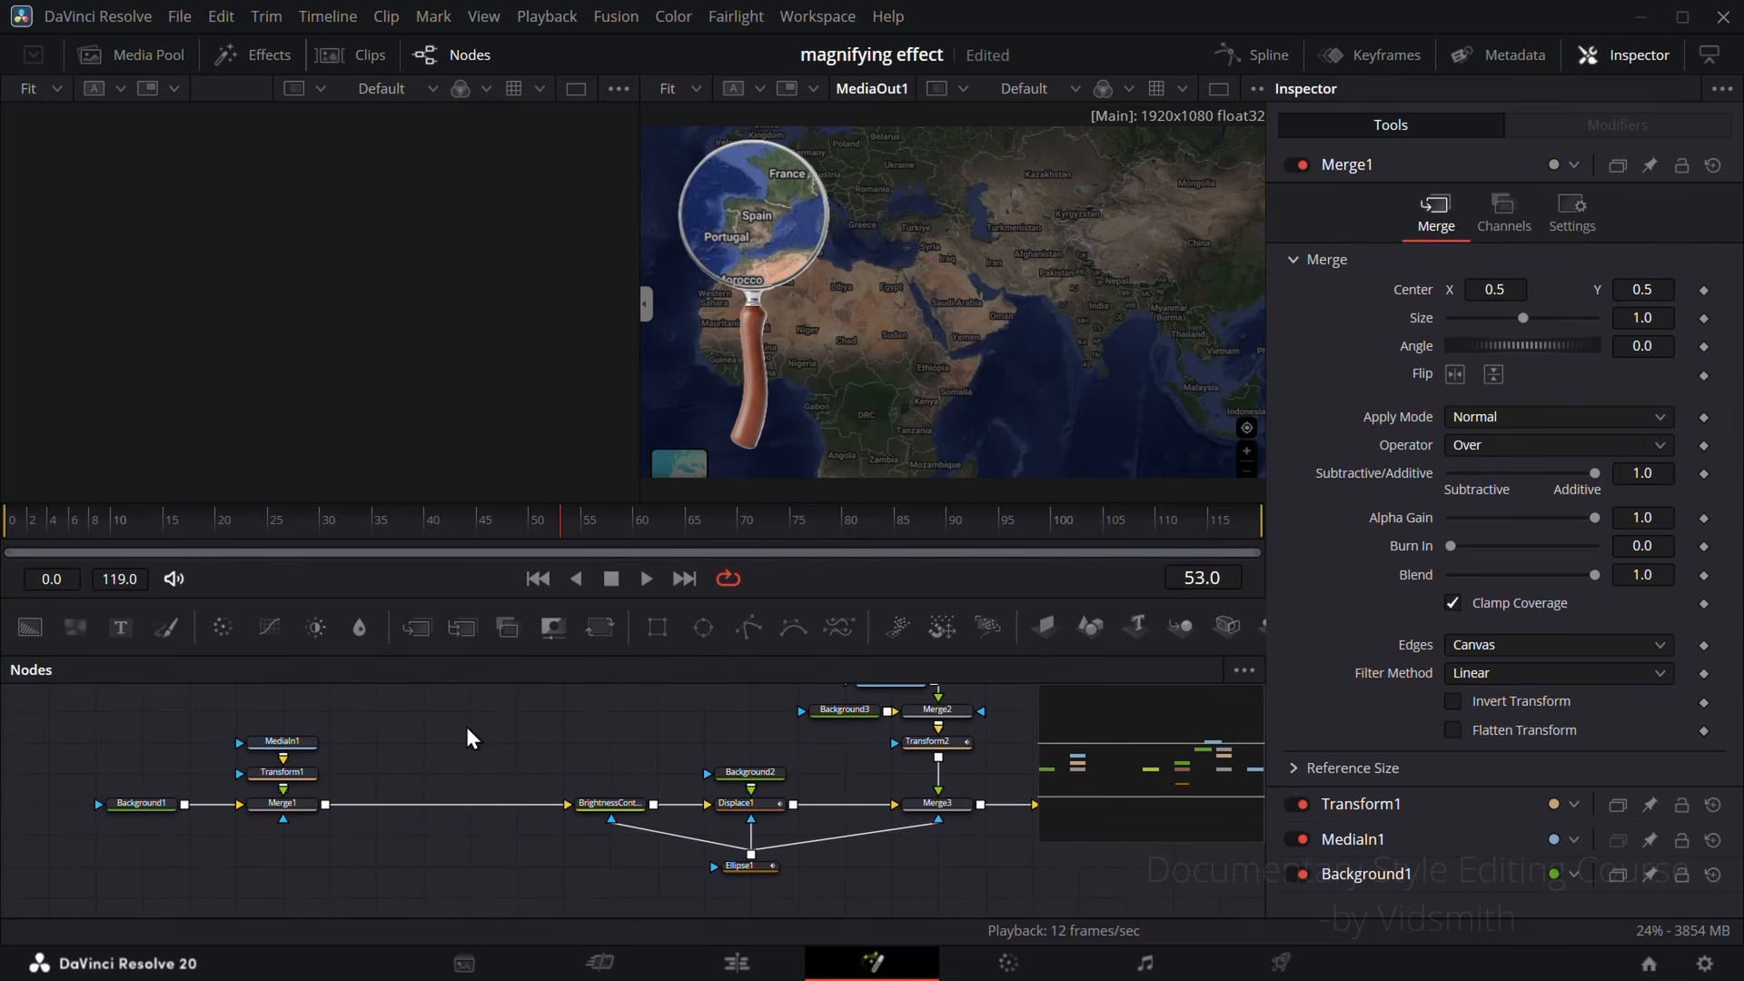
left_click_drag(198, 680, 425, 741)
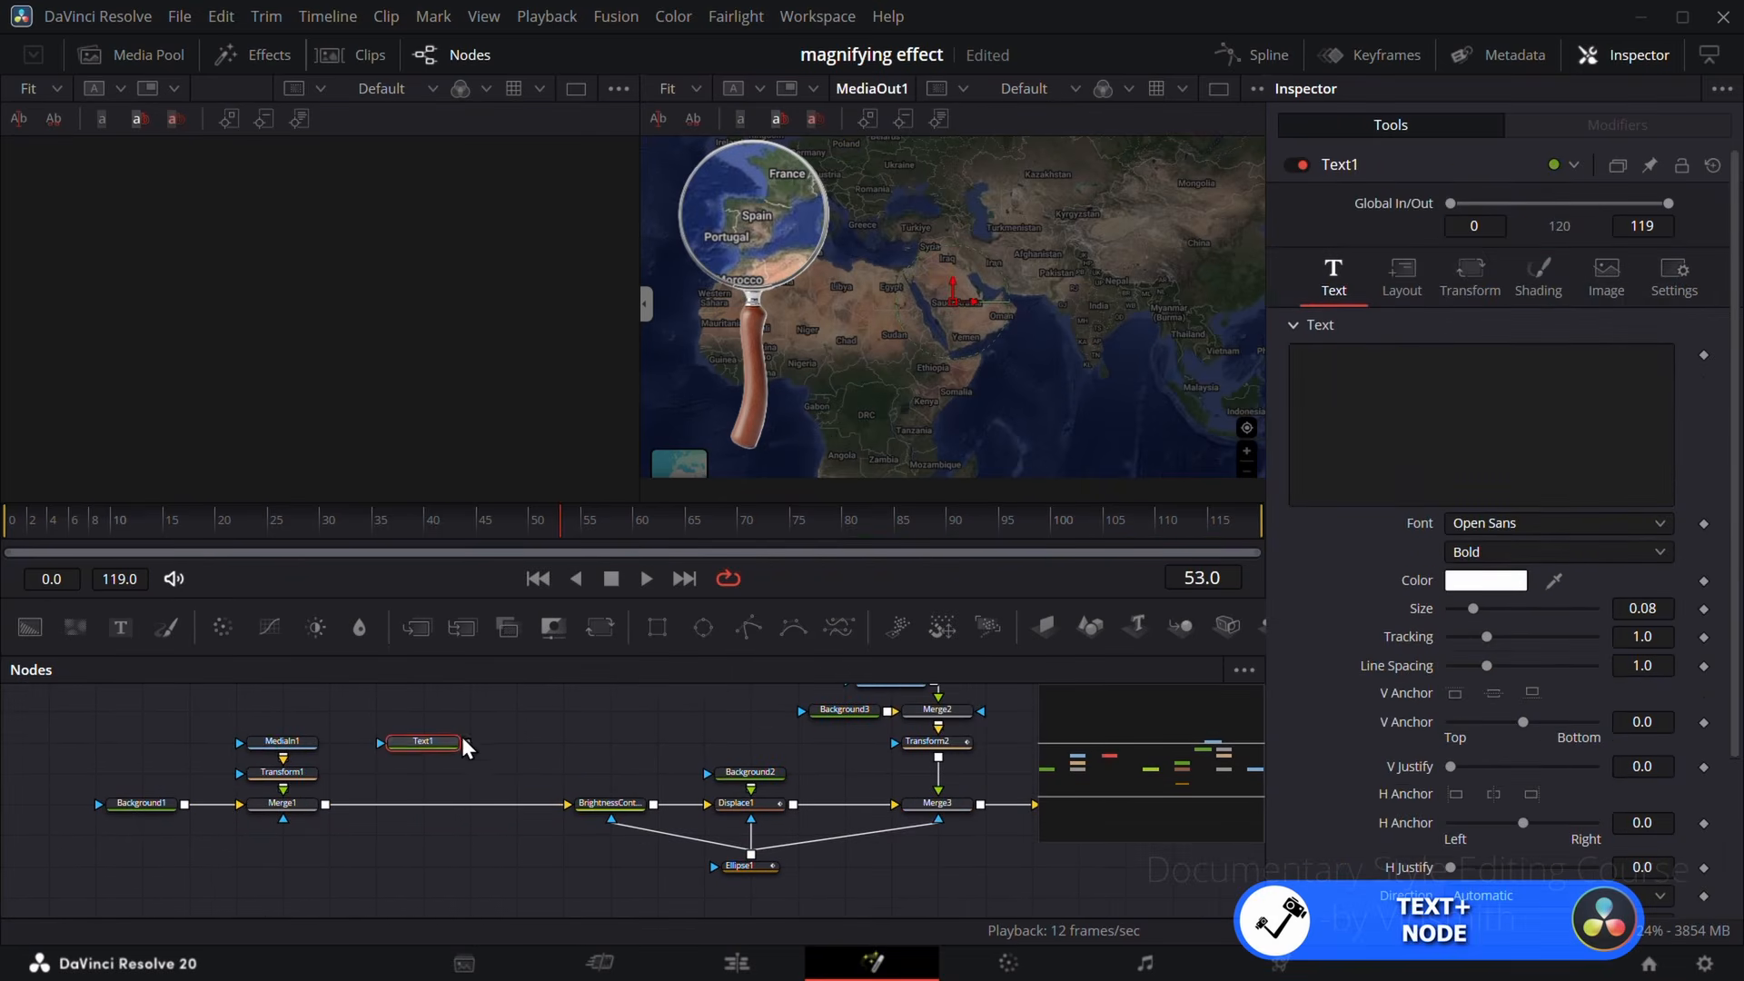
left_click_drag(329, 810, 327, 806)
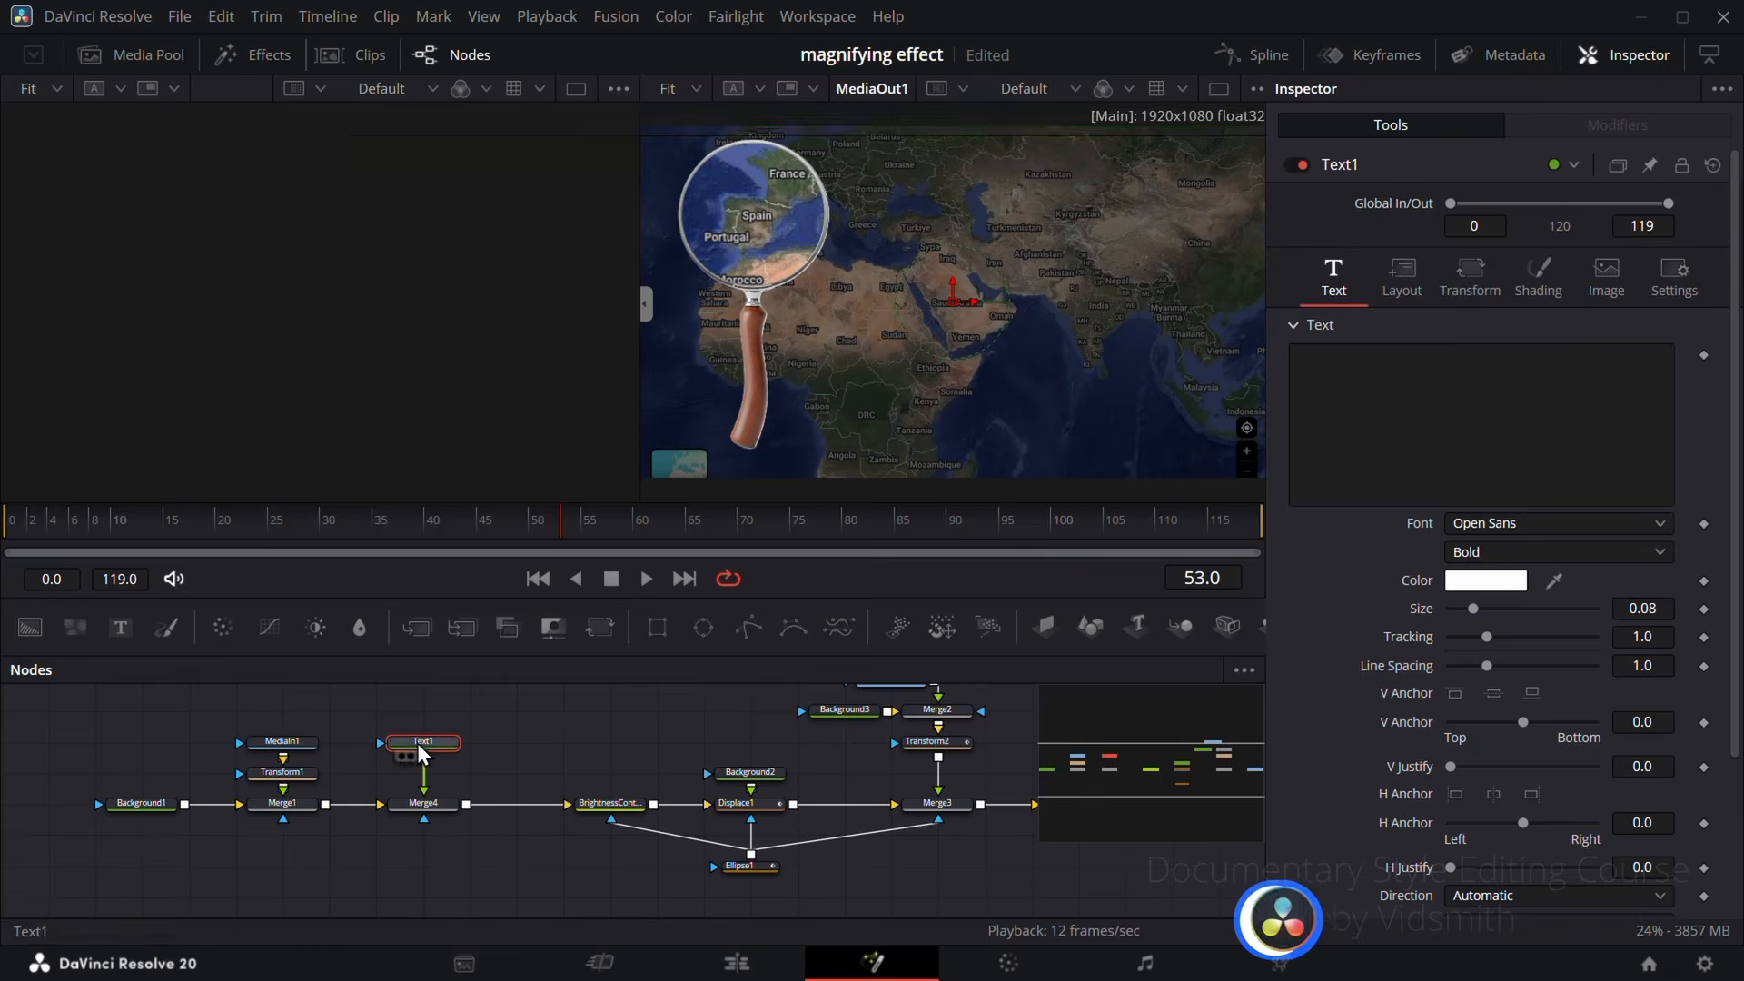
Step: Enter "vidsmith" as the title text, enlarge it, place it over the upper part of the map, and preview the animation
left_click(1400, 386)
type("vidsmith")
left_click_drag(1472, 609, 1513, 619)
left_click(1481, 287)
left_click_drag(1651, 411, 1702, 412)
left_click_drag(247, 529, 641, 550)
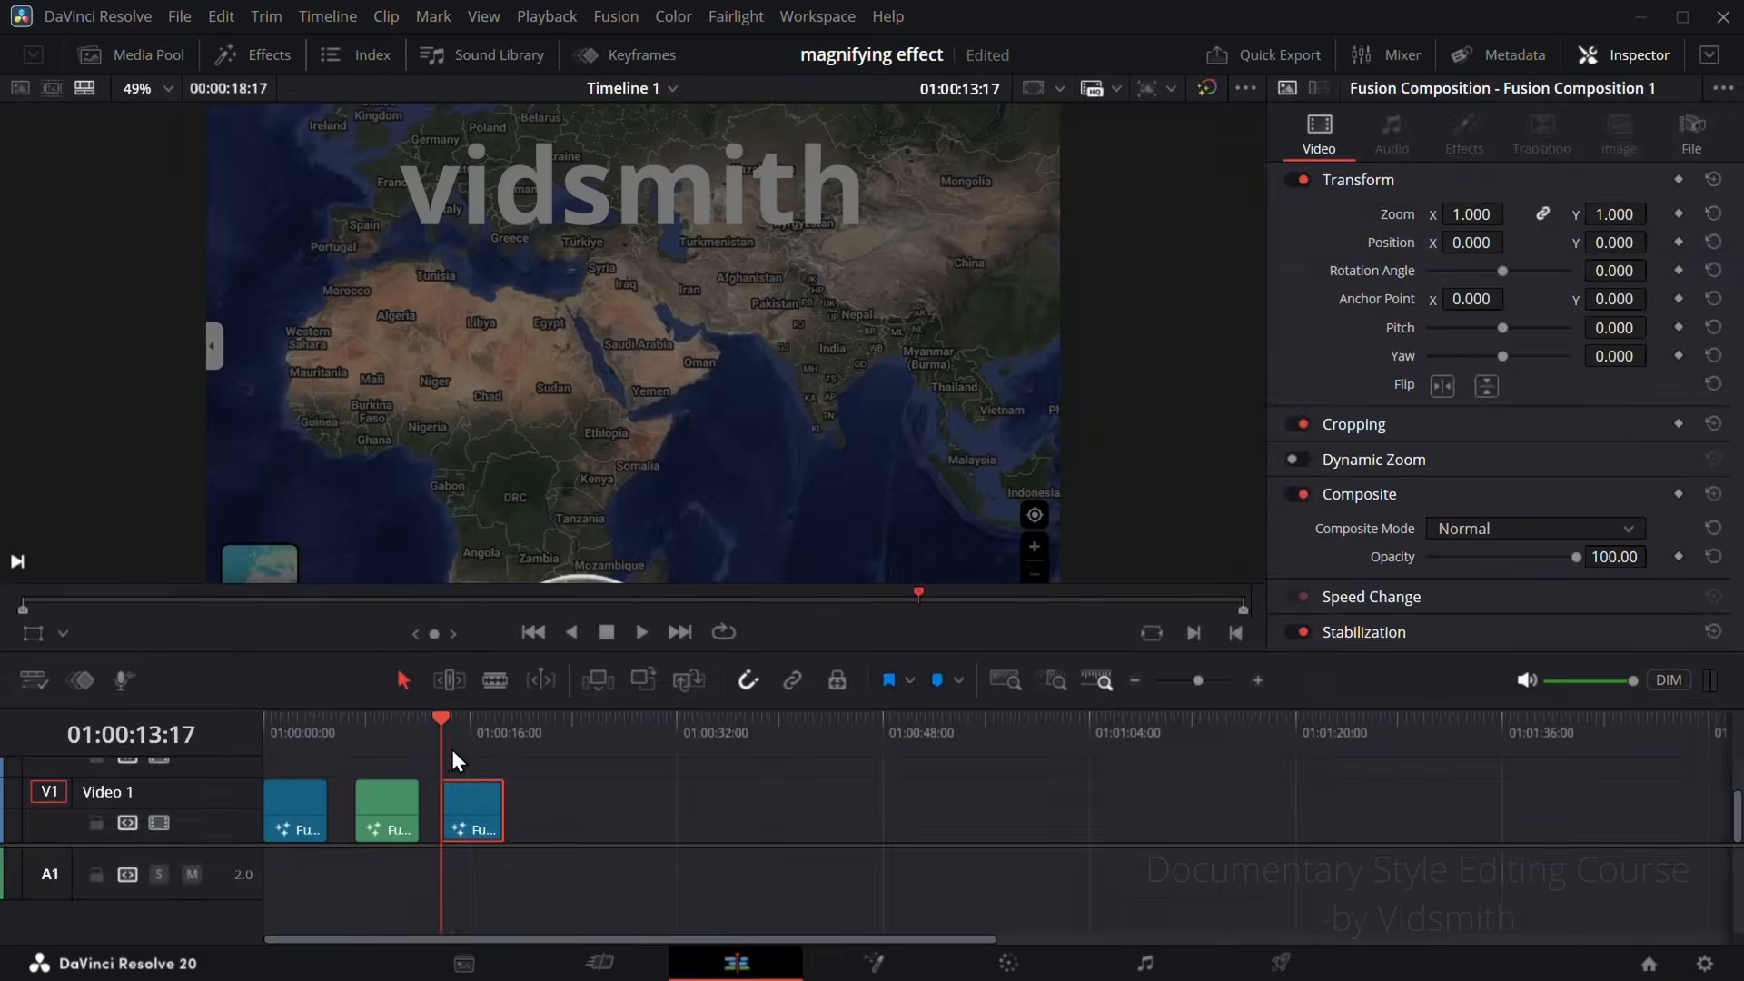
left_click(471, 749)
key("space")
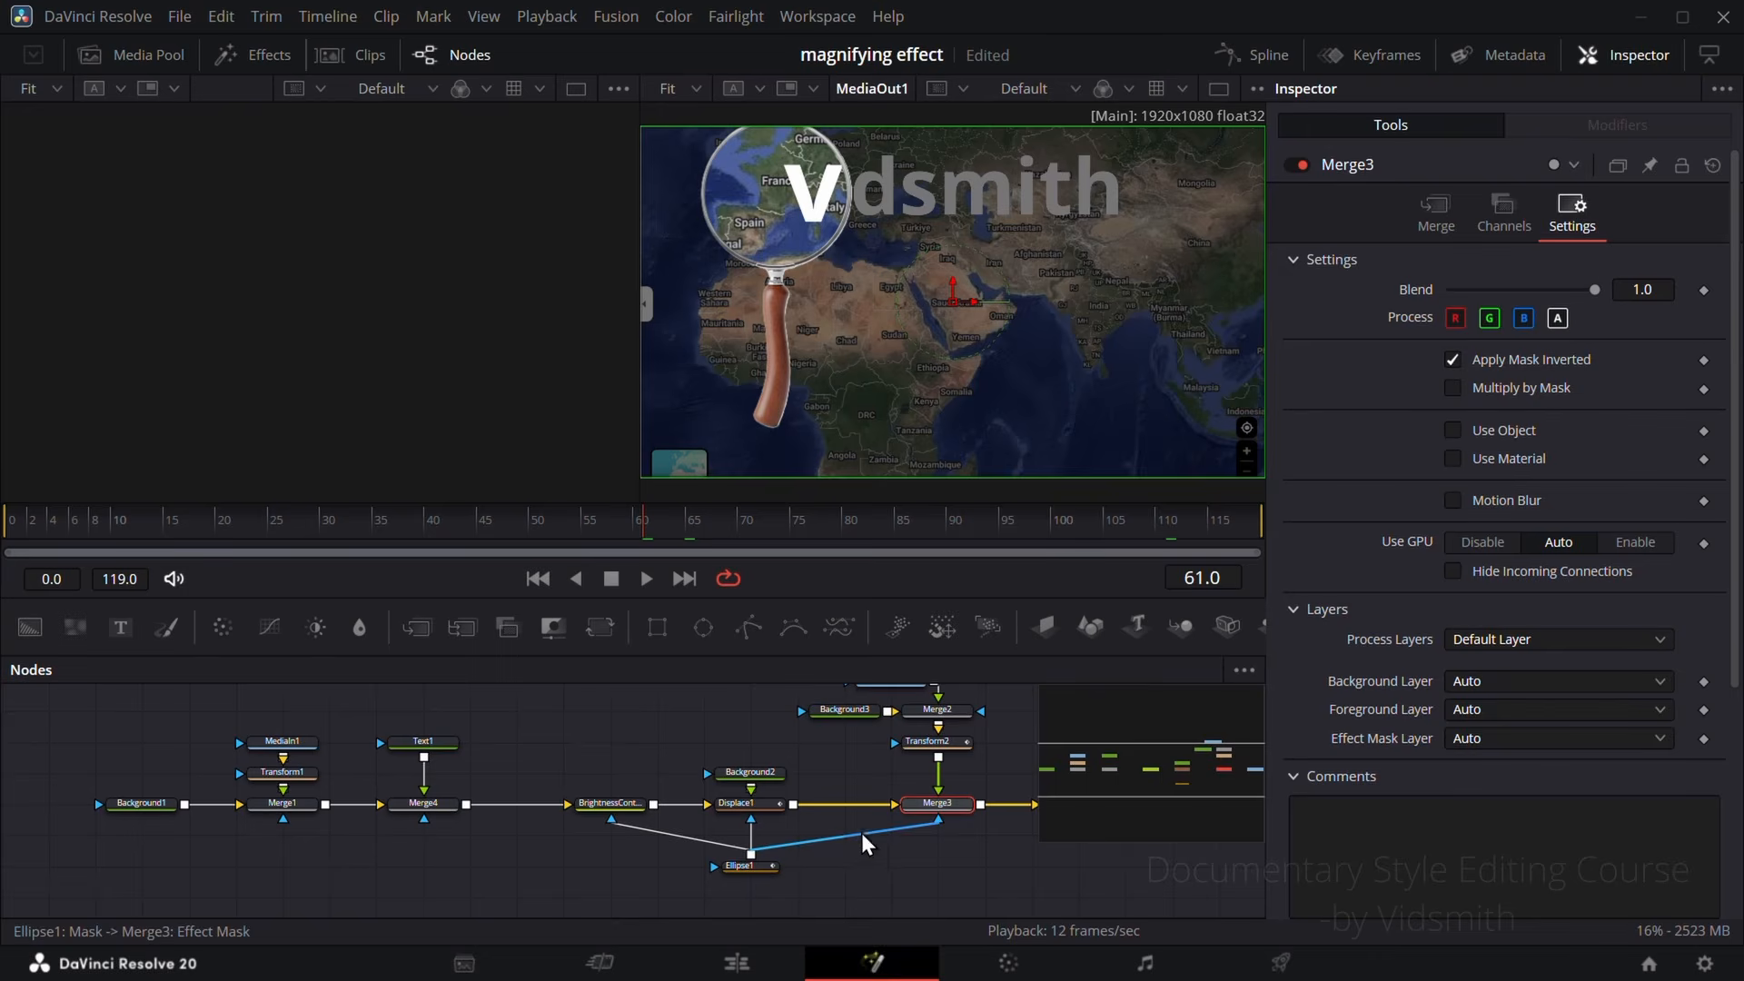
Step: Show only Transform2 in the keyframe editor and retime its second path displacement keyframe to frame 25
left_click_drag(859, 751, 542, 790)
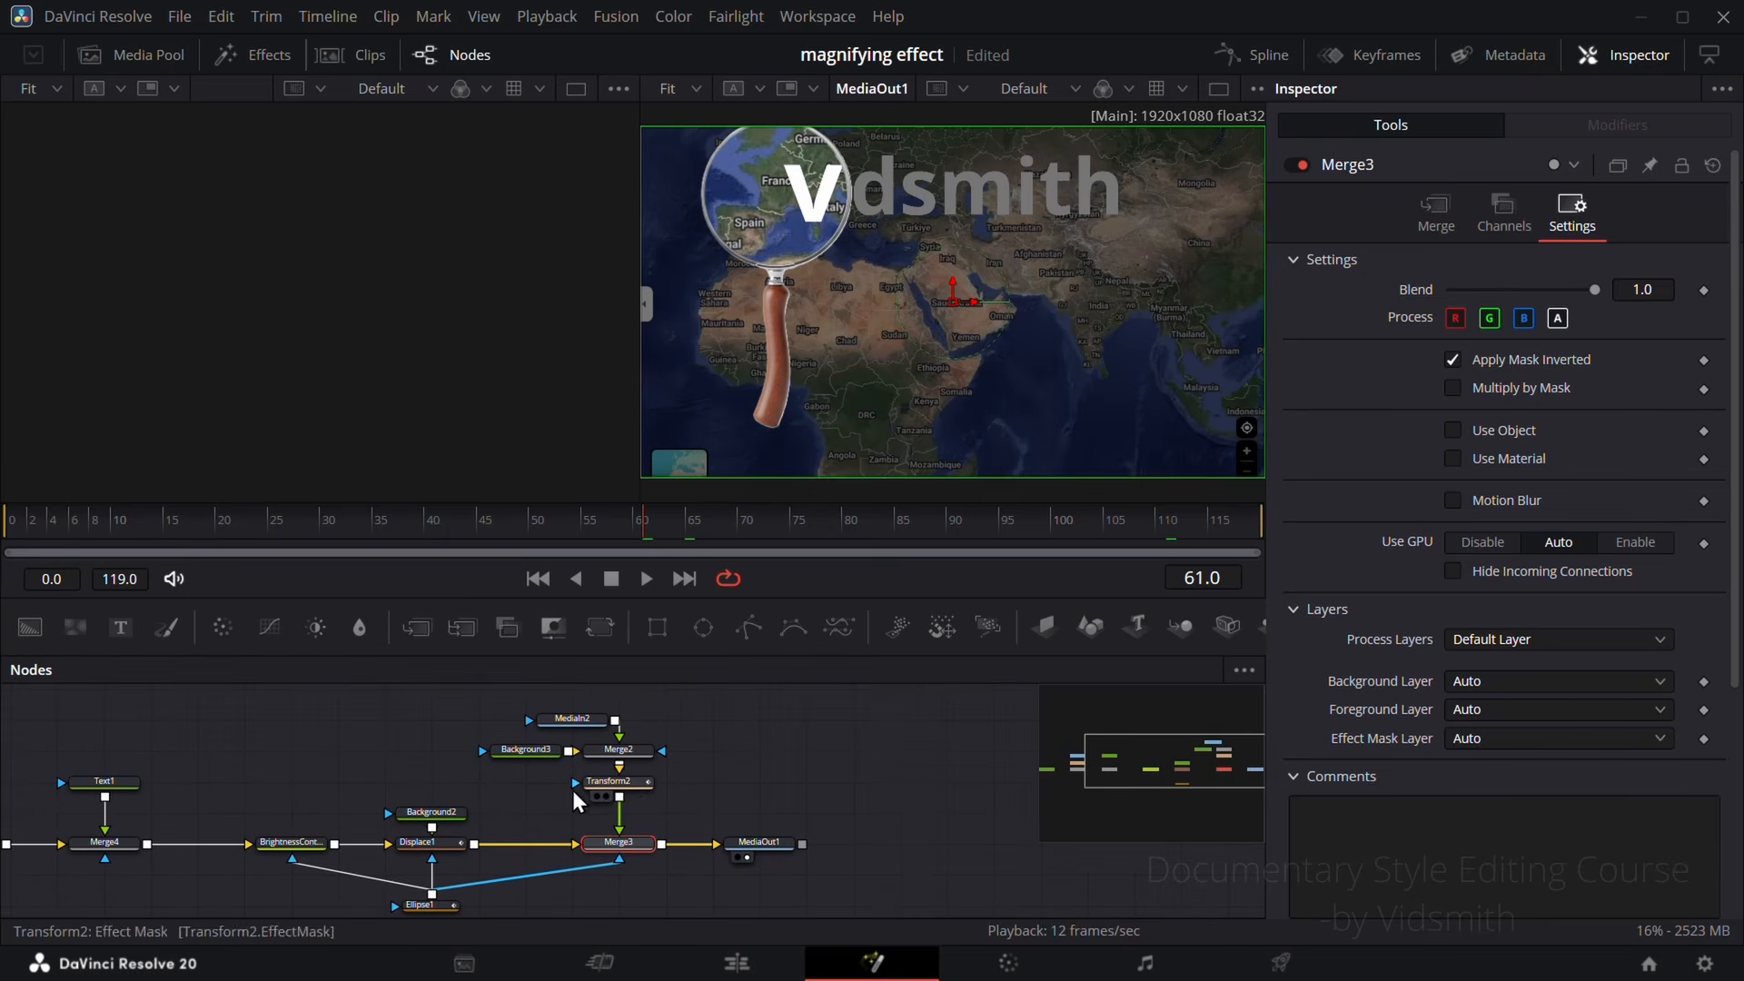
left_click(614, 782)
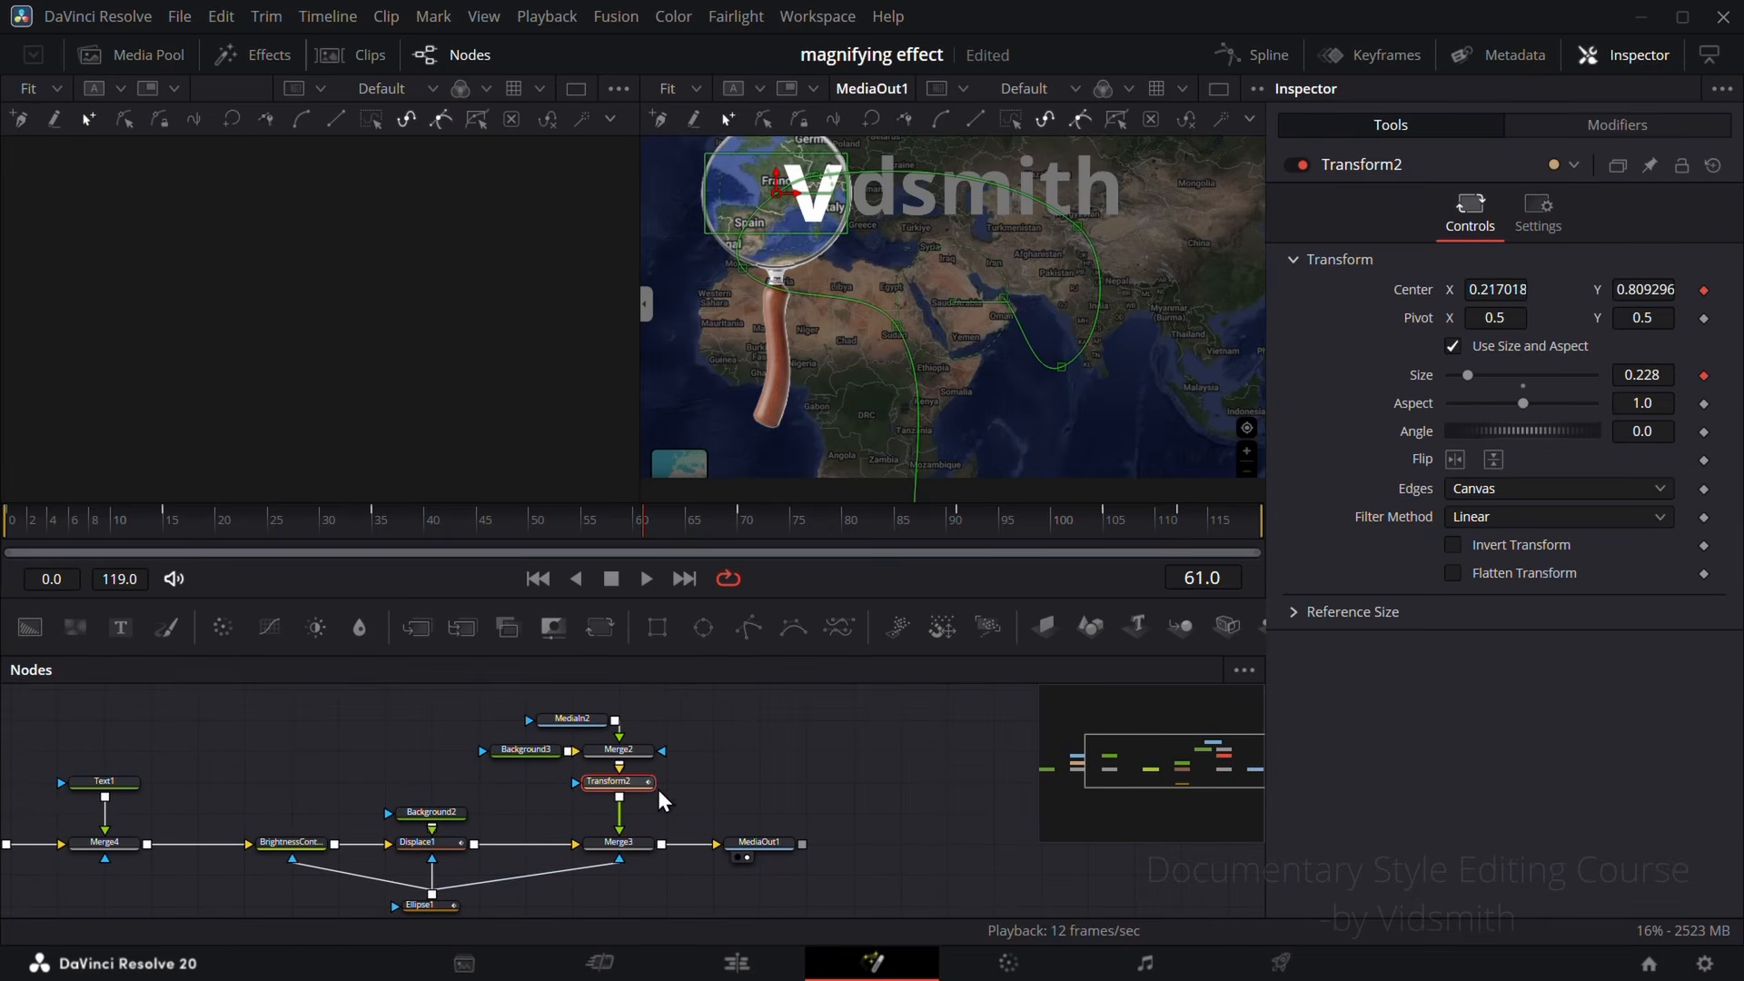
left_click(1381, 56)
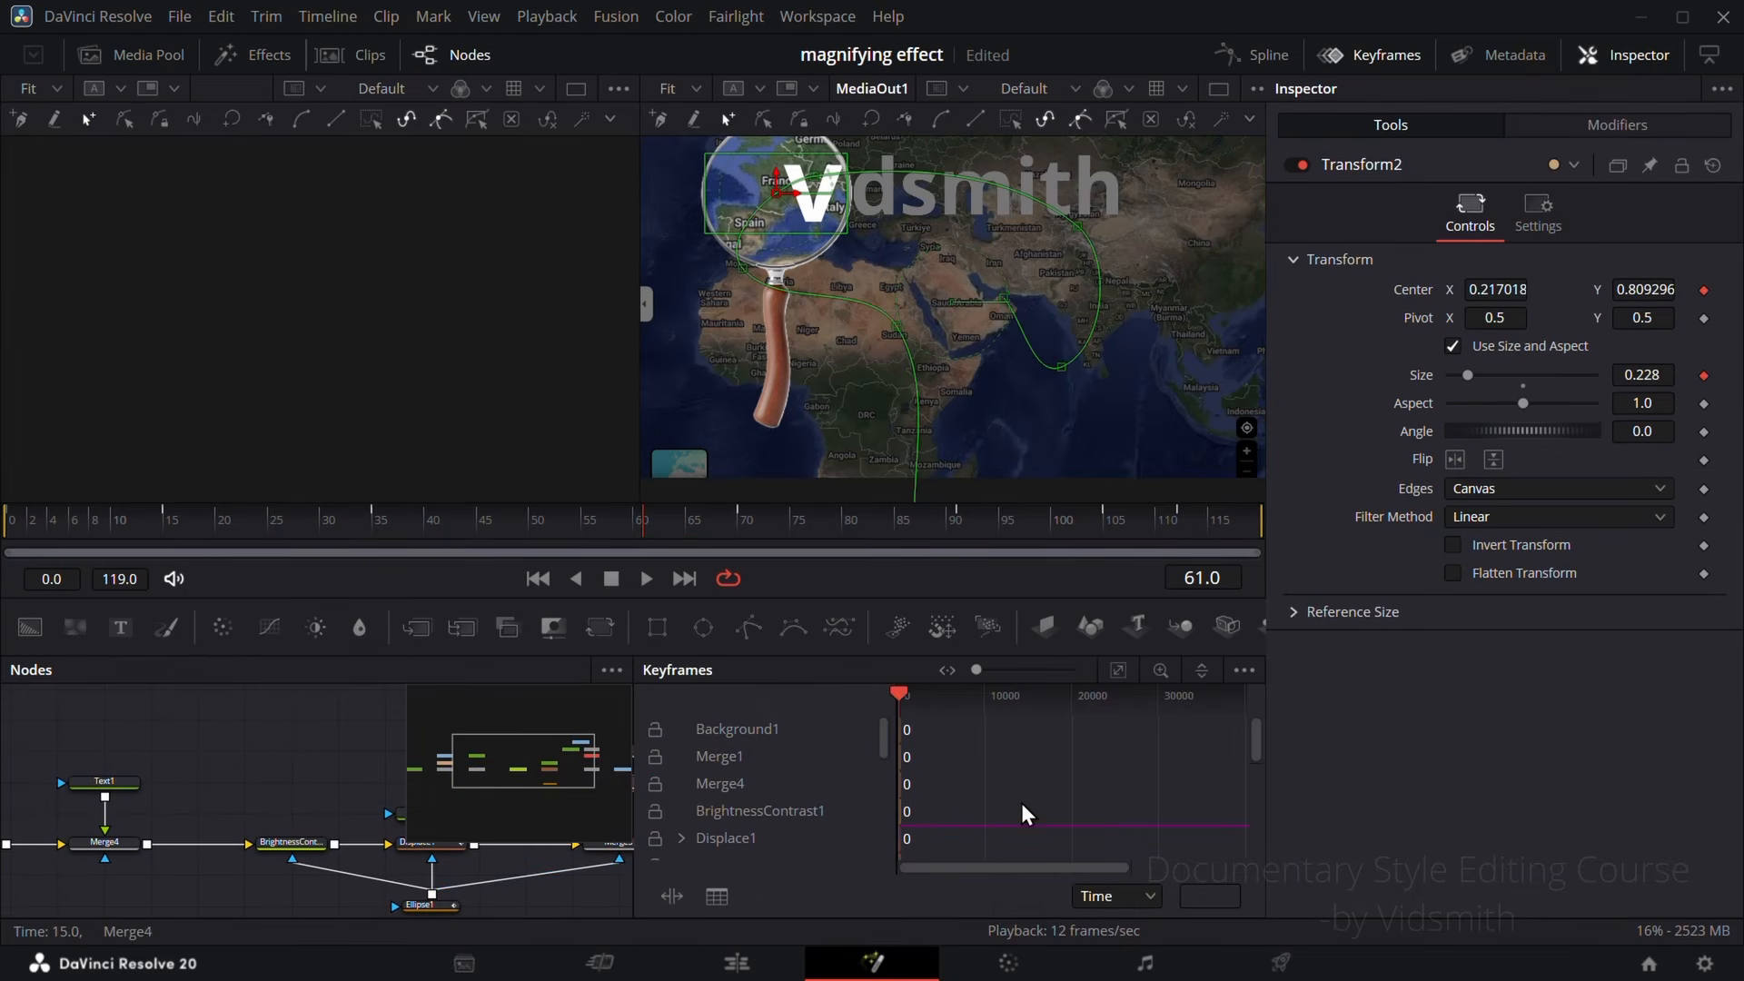
left_click(1244, 670)
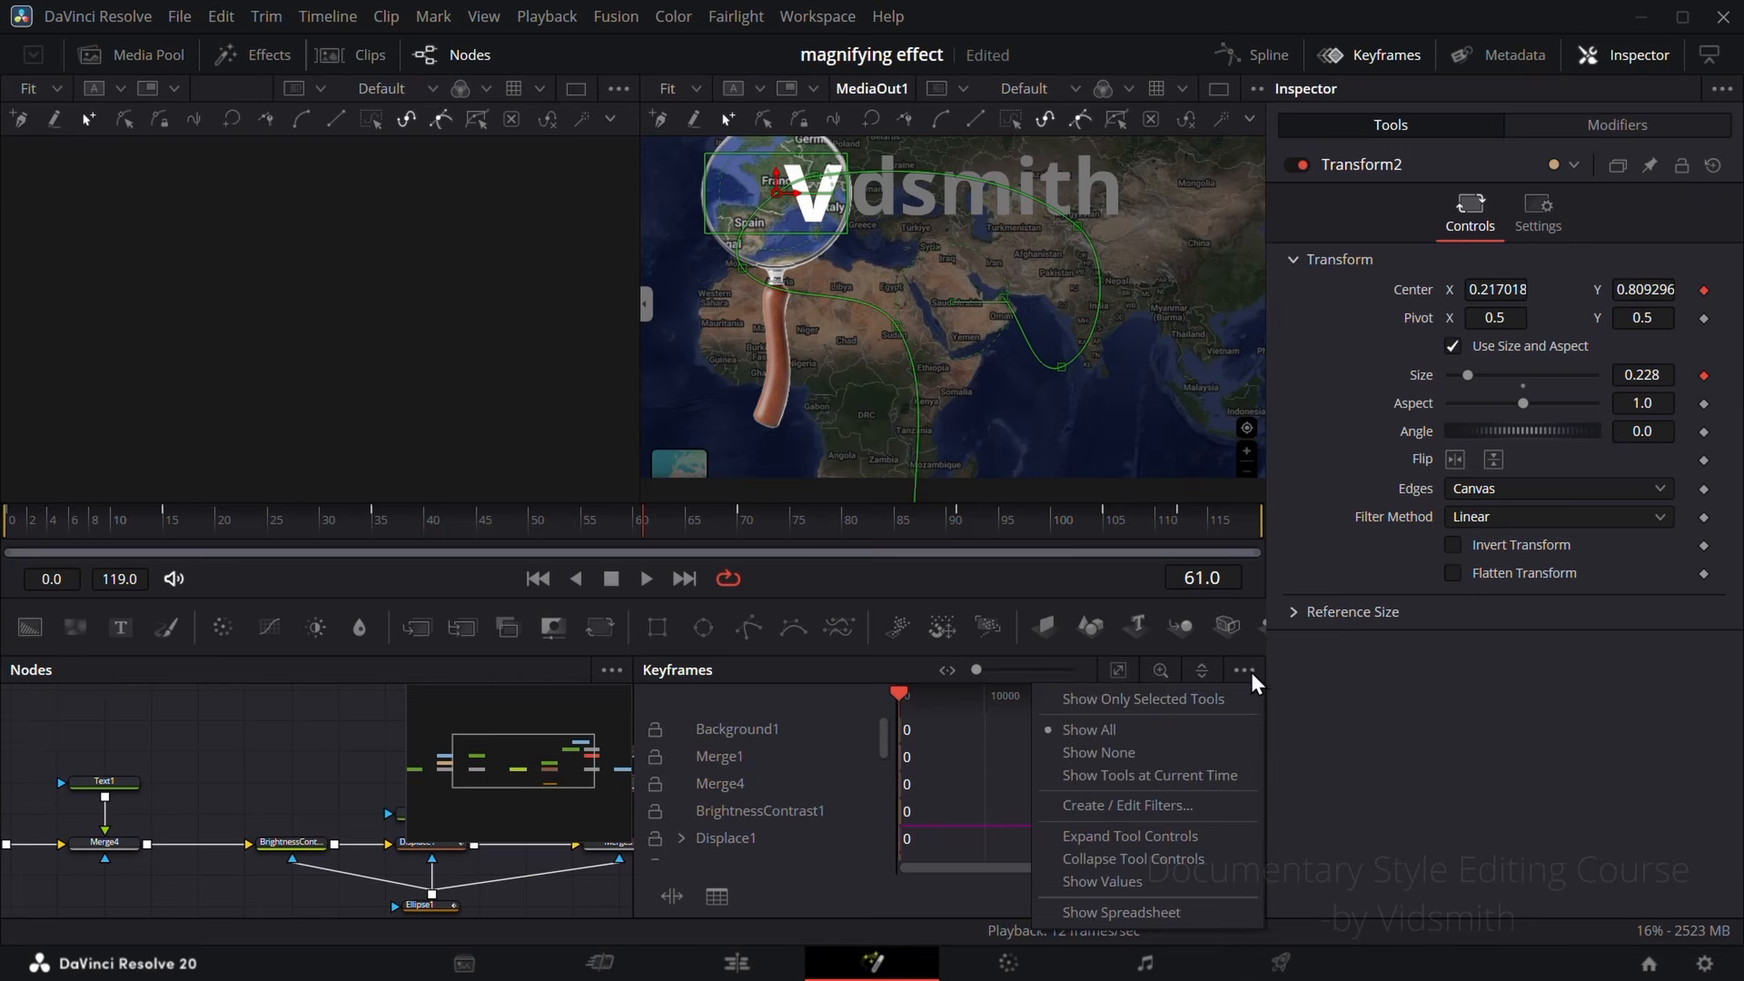
left_click(1211, 702)
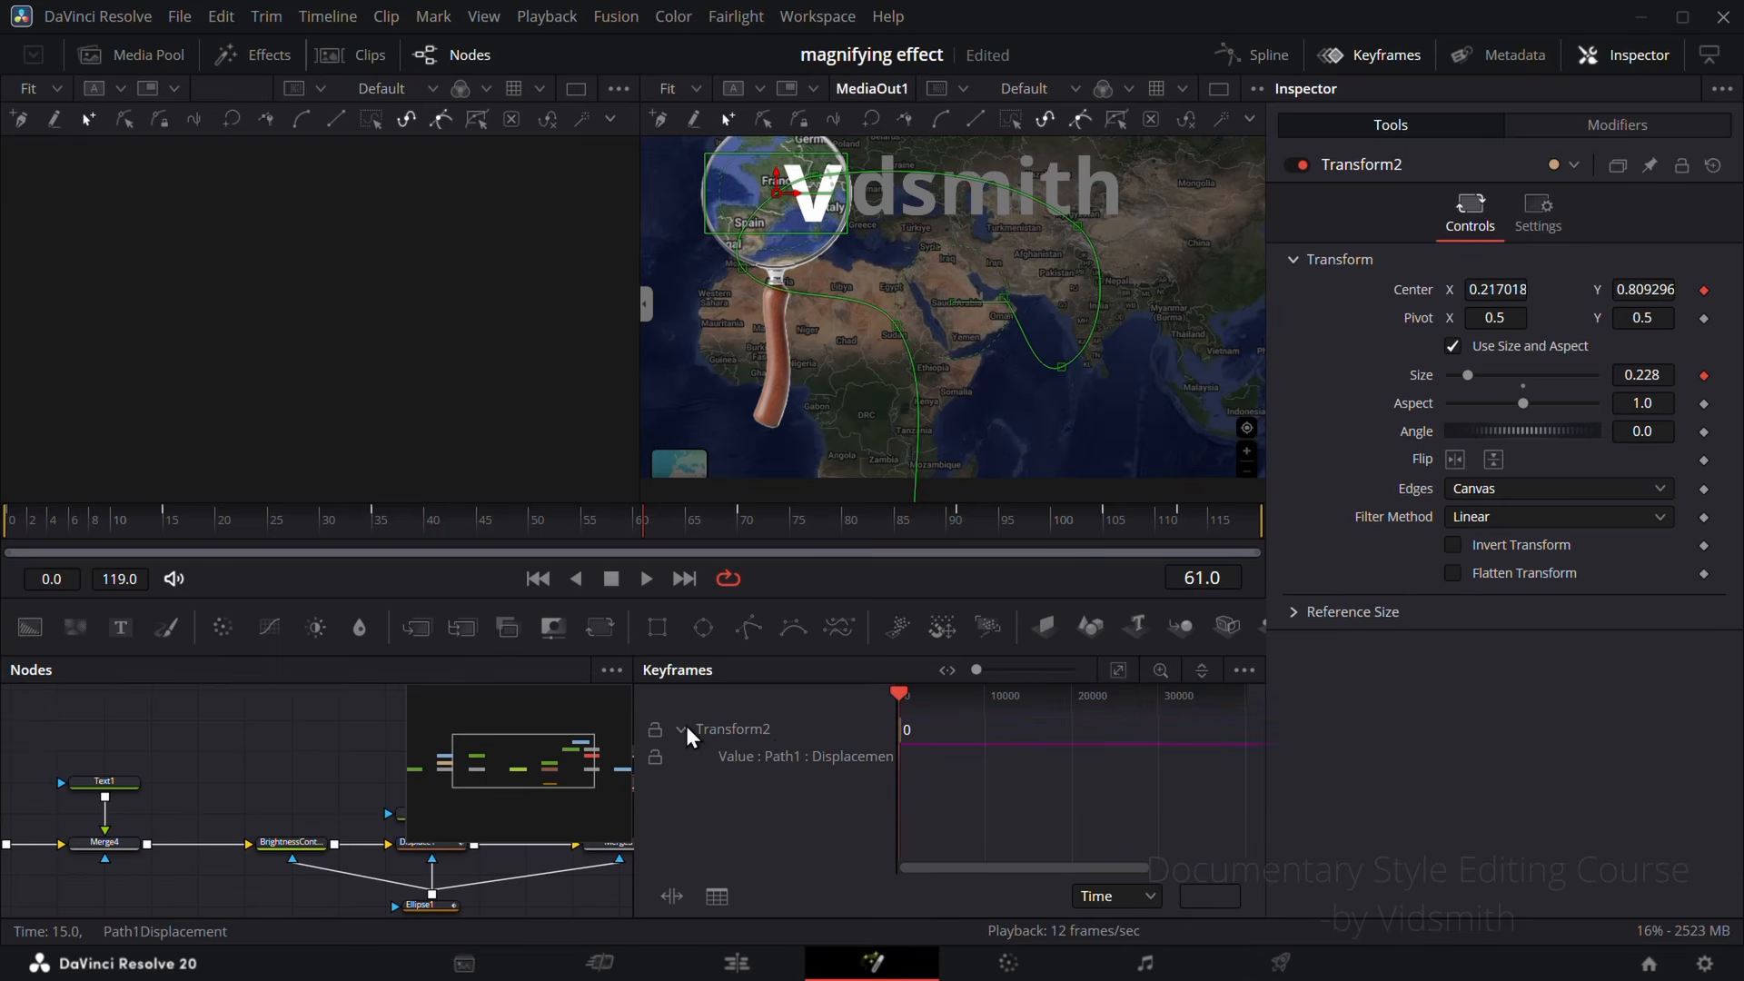
left_click(1119, 670)
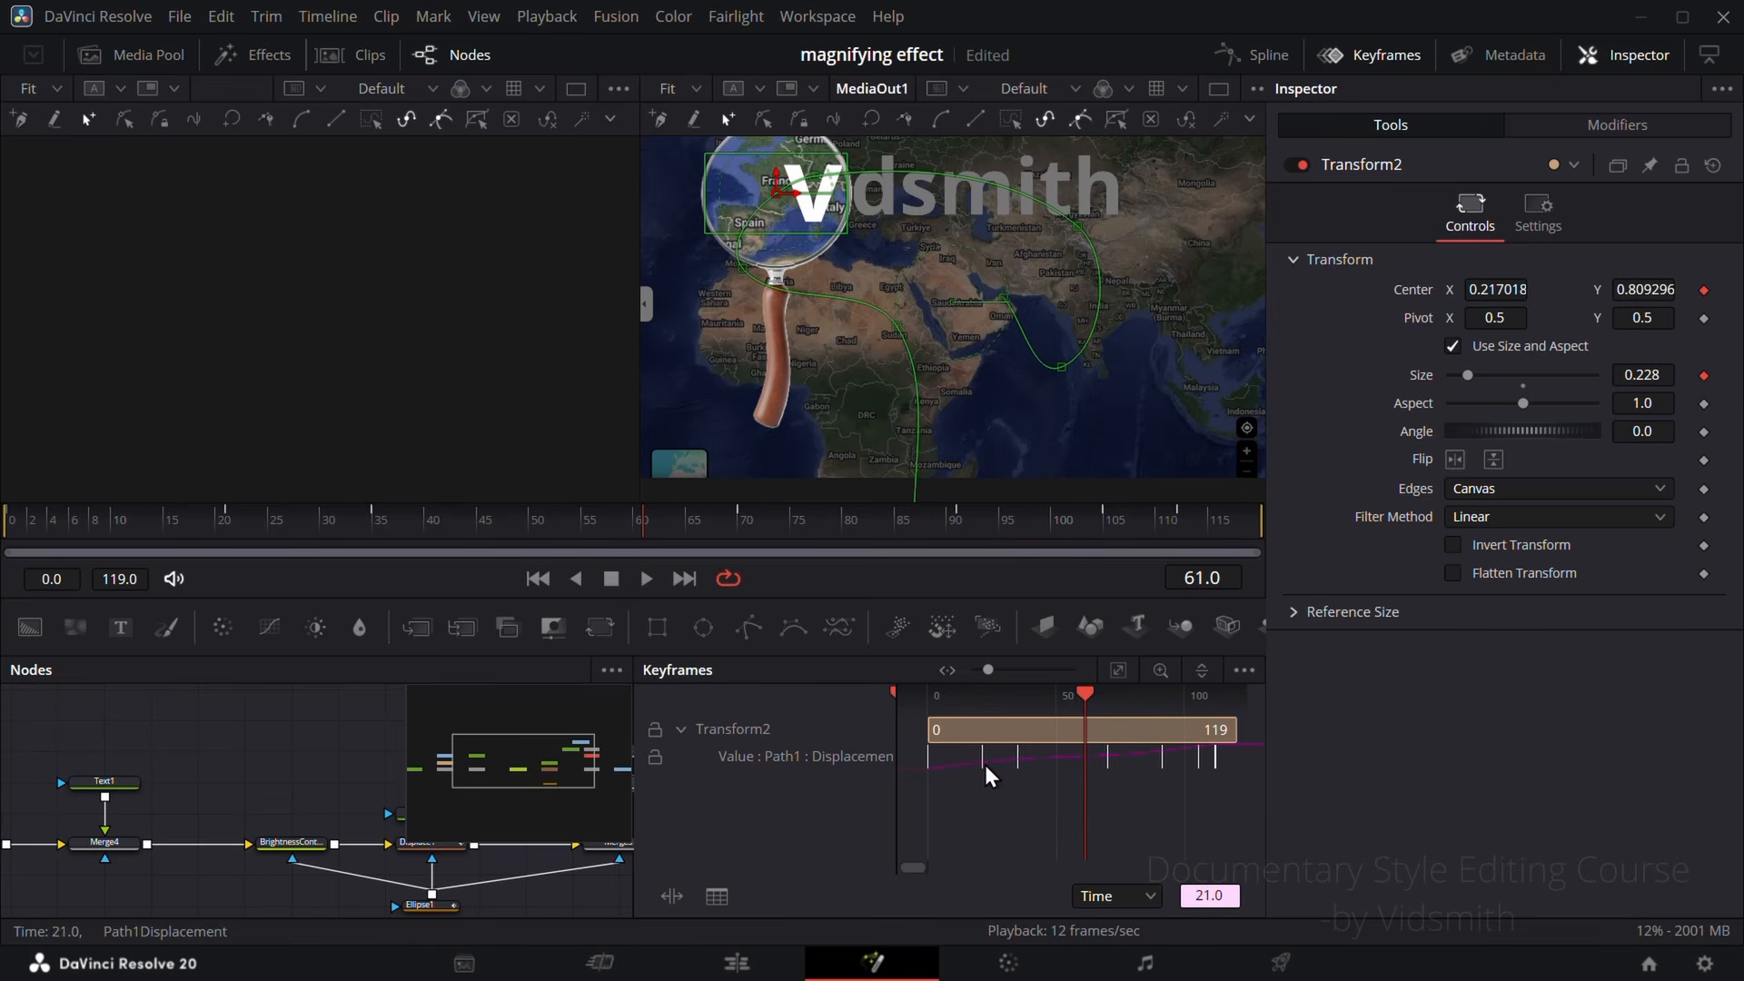
left_click_drag(207, 517, 350, 522)
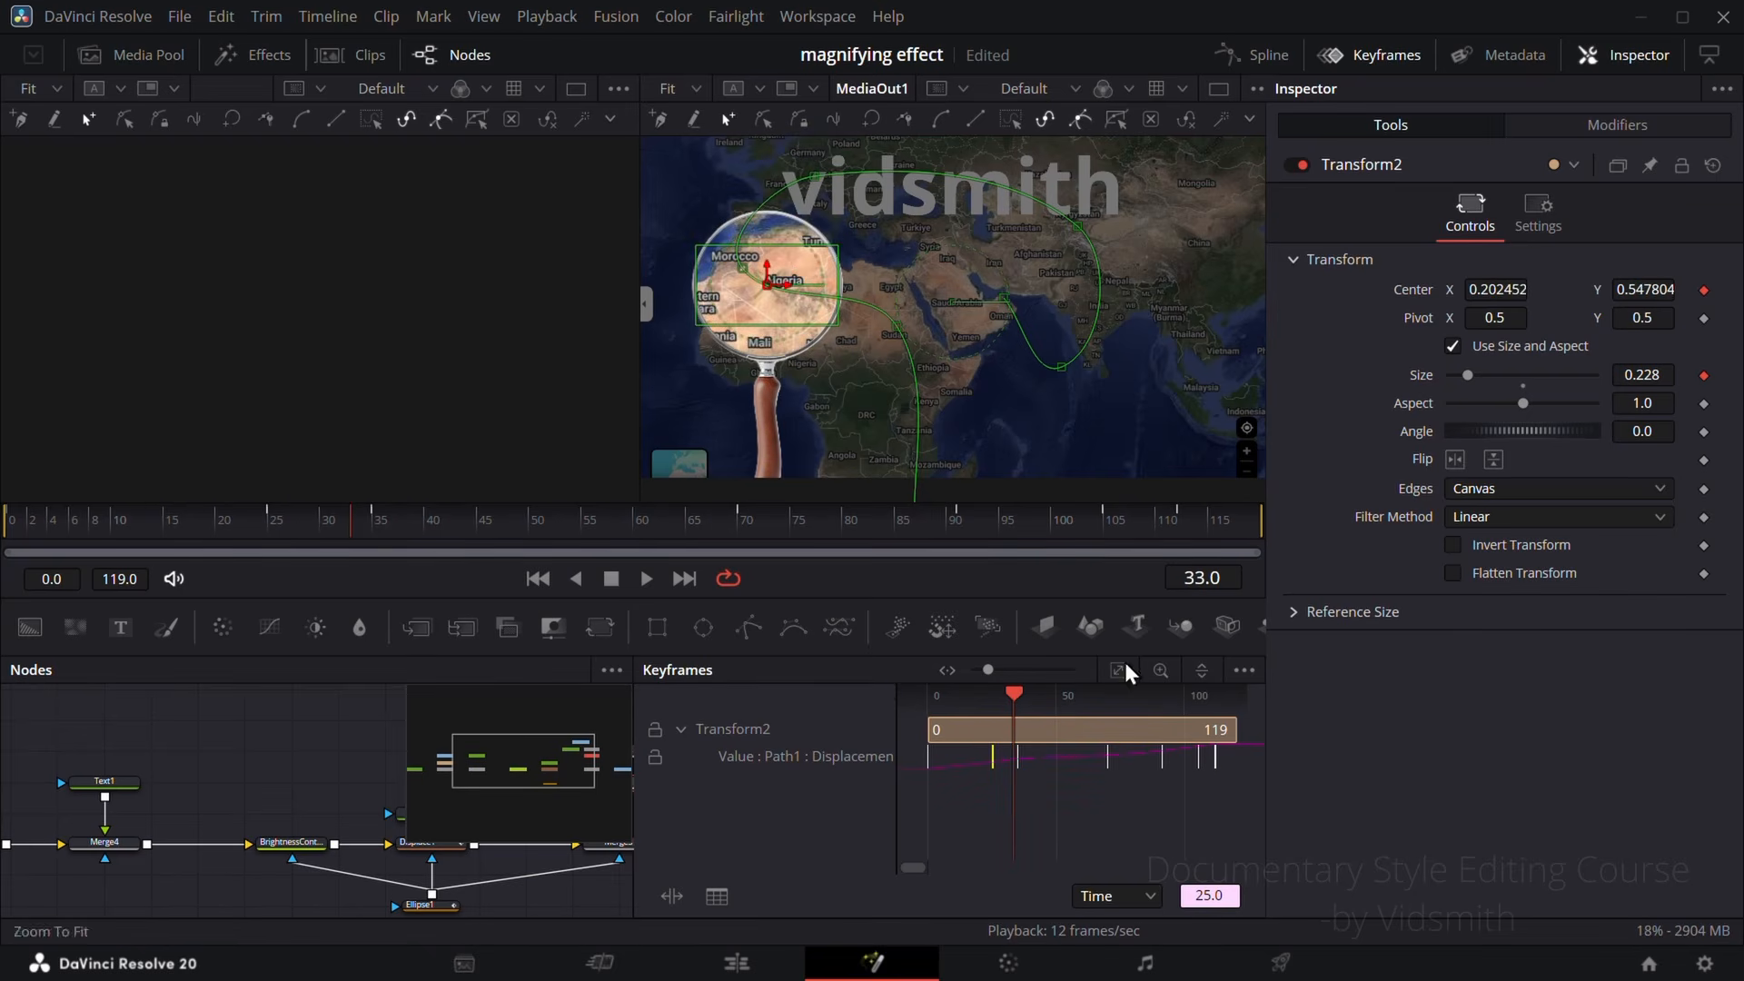
left_click(1371, 58)
Step: Show Transform2's displacement curve in the spline editor and flatten the incoming handle of the frame 25 keyframe
left_click(1277, 62)
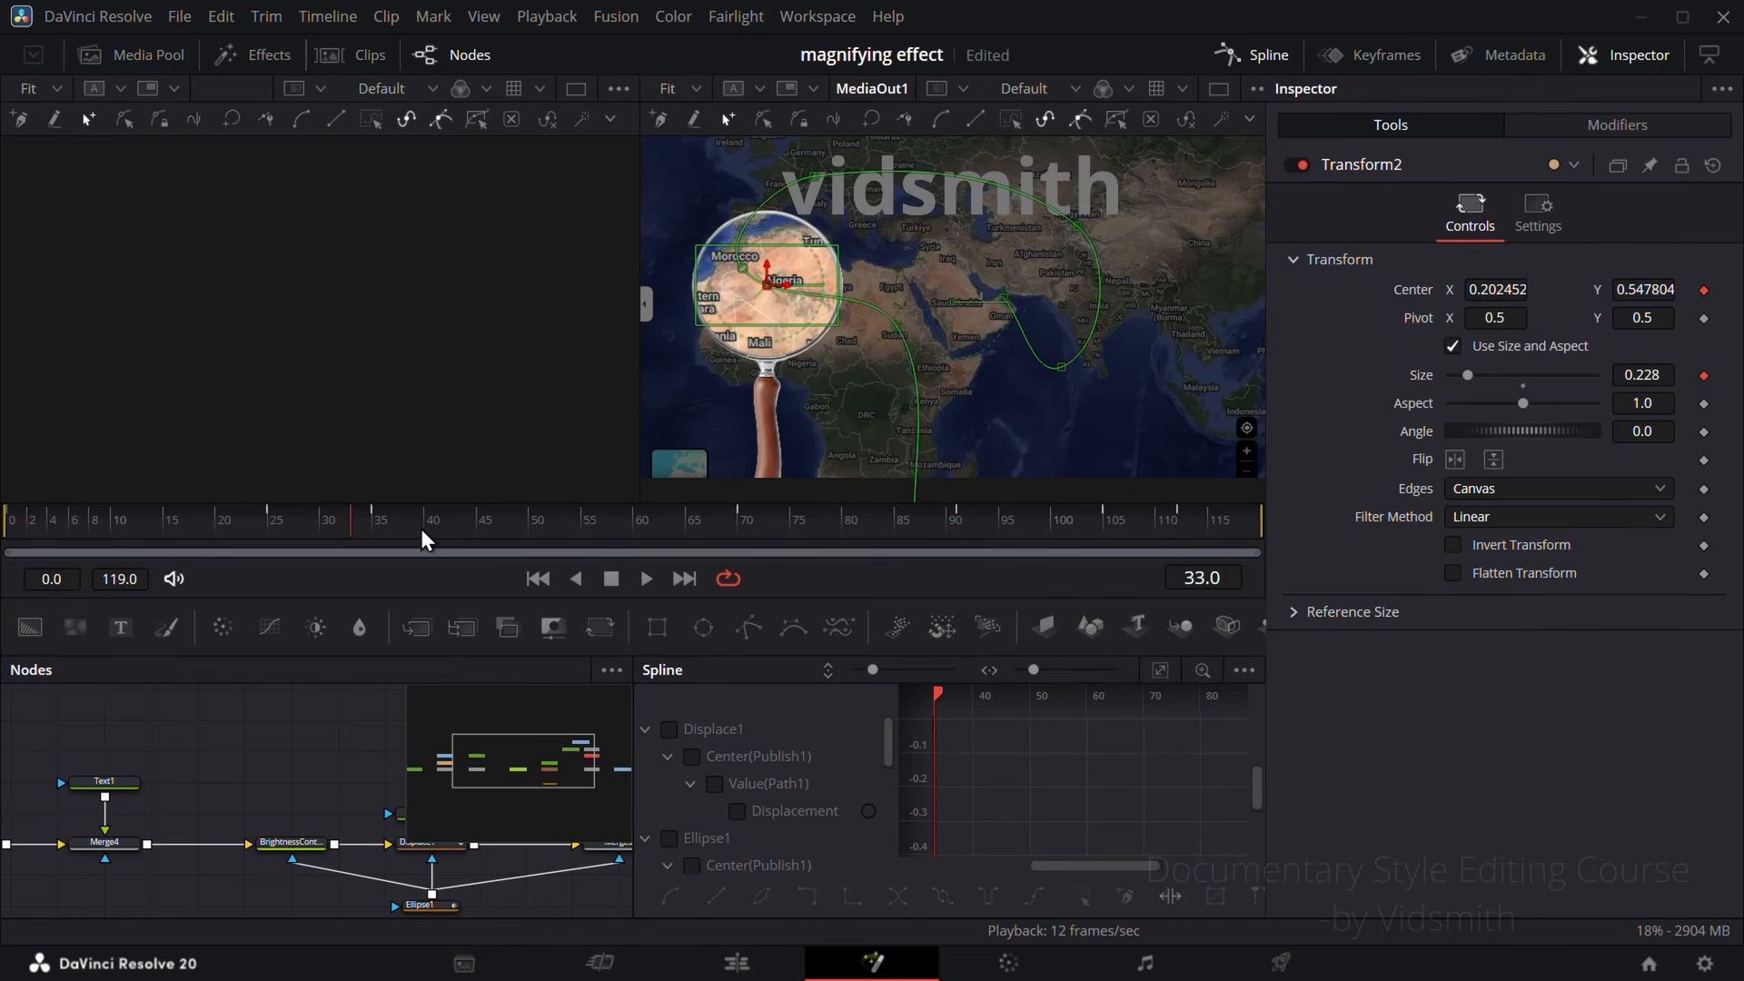
left_click(1244, 670)
left_click(1213, 699)
left_click(676, 733)
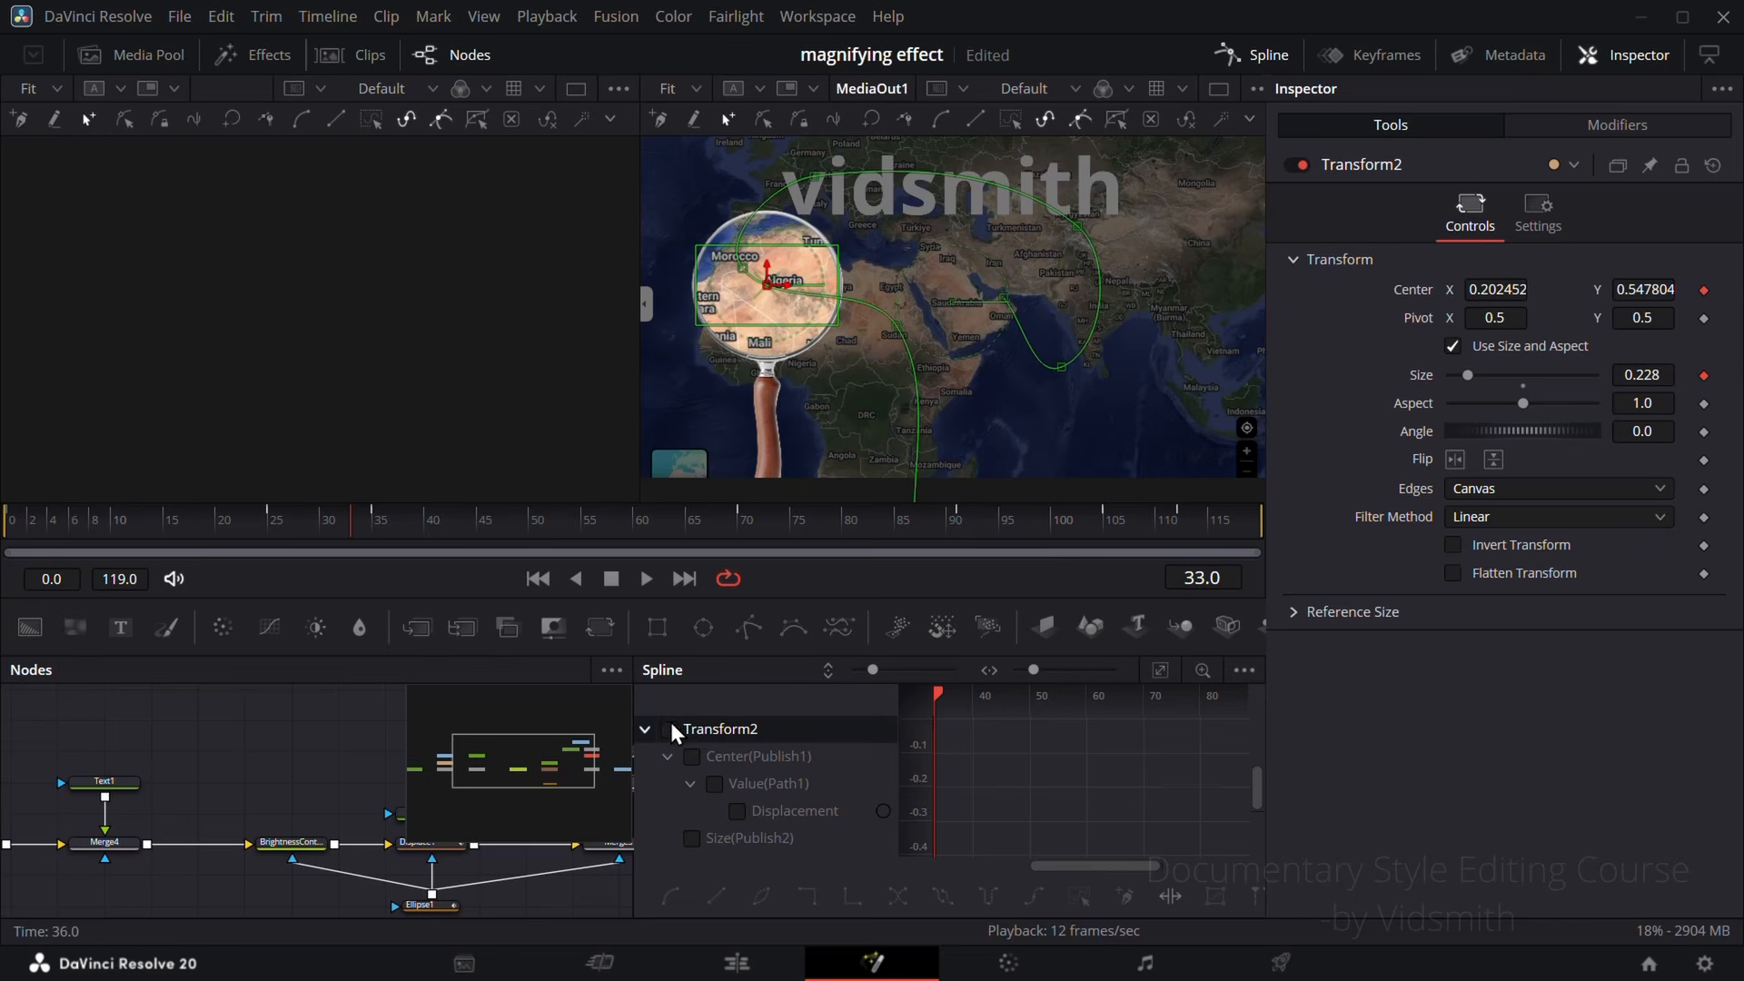
left_click(1161, 672)
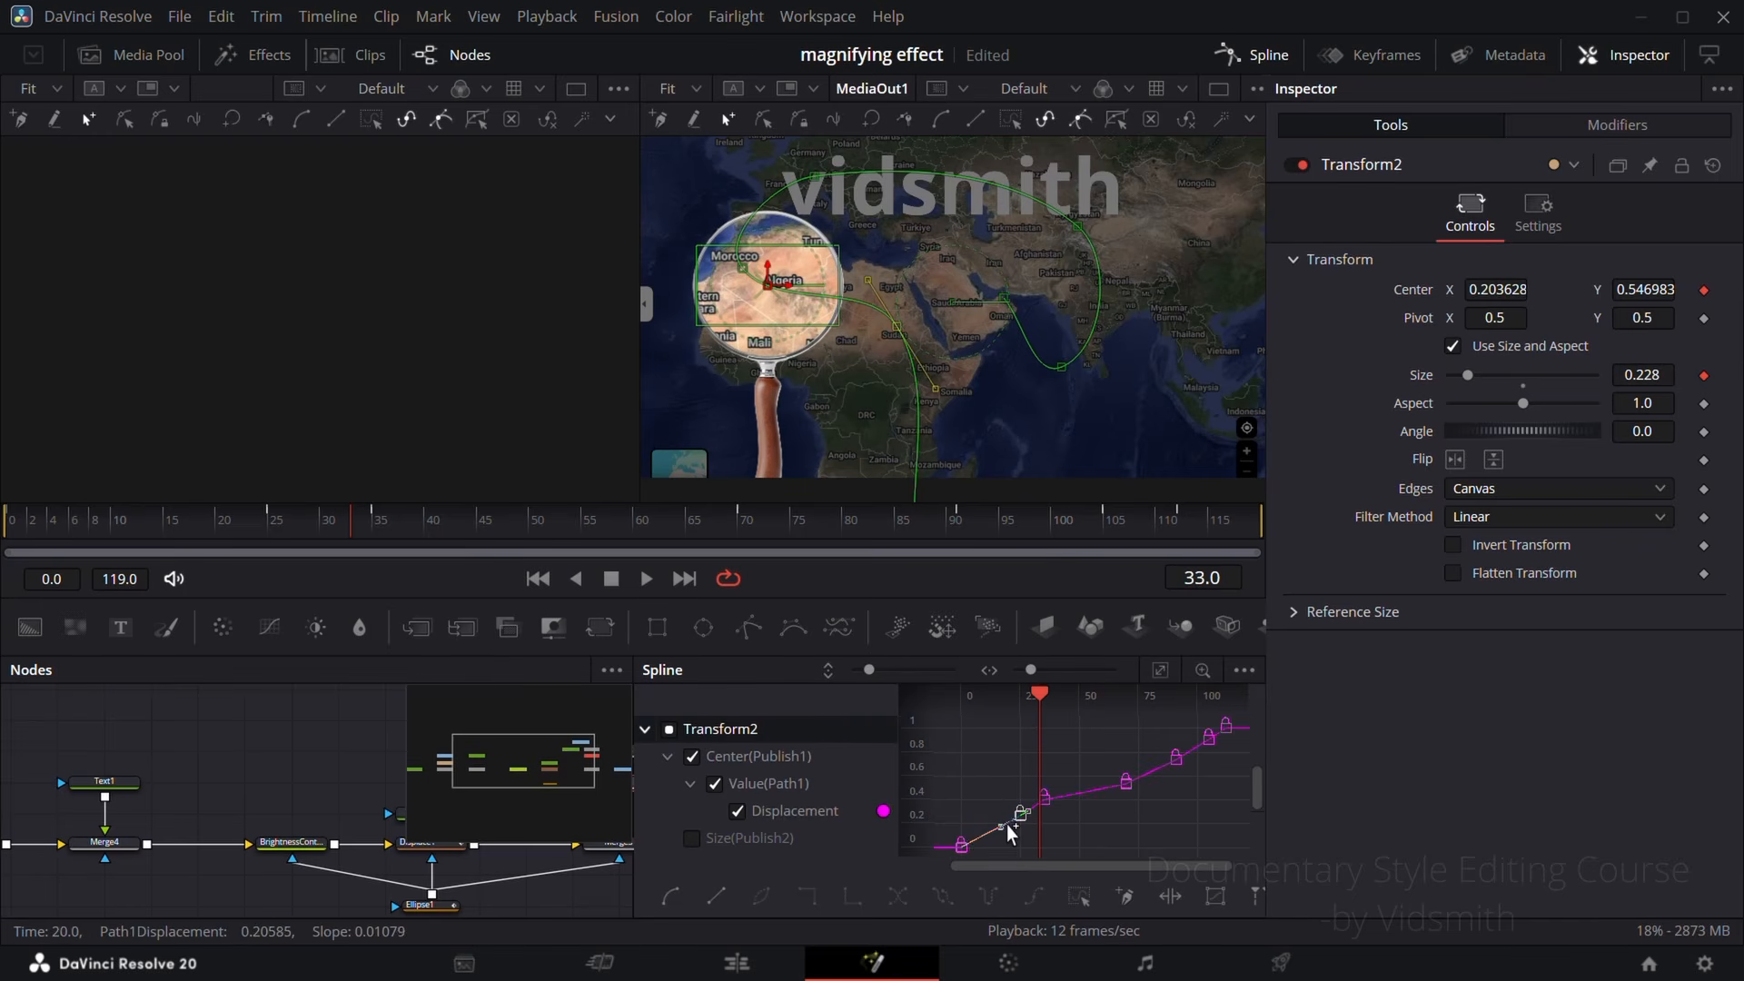
left_click_drag(999, 834, 942, 823)
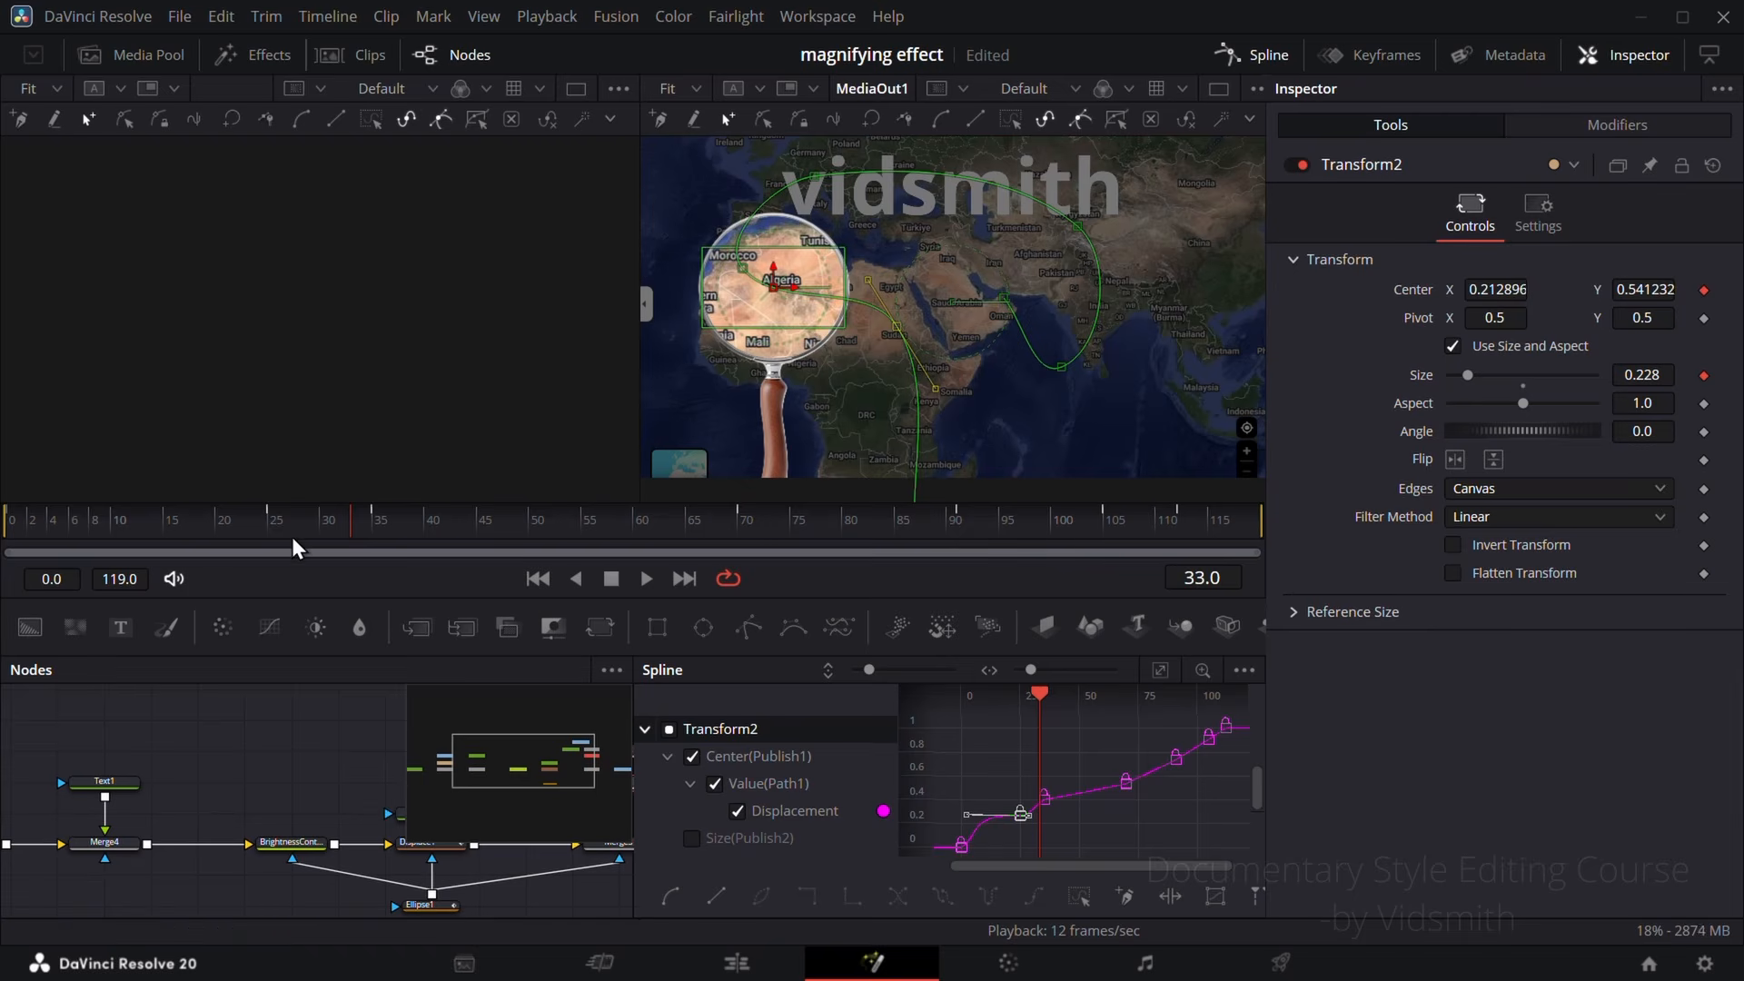
Step: Play the animation around the frame 25 keyframe to check the eased motion, and close the spline editor
left_click_drag(293, 539, 239, 519)
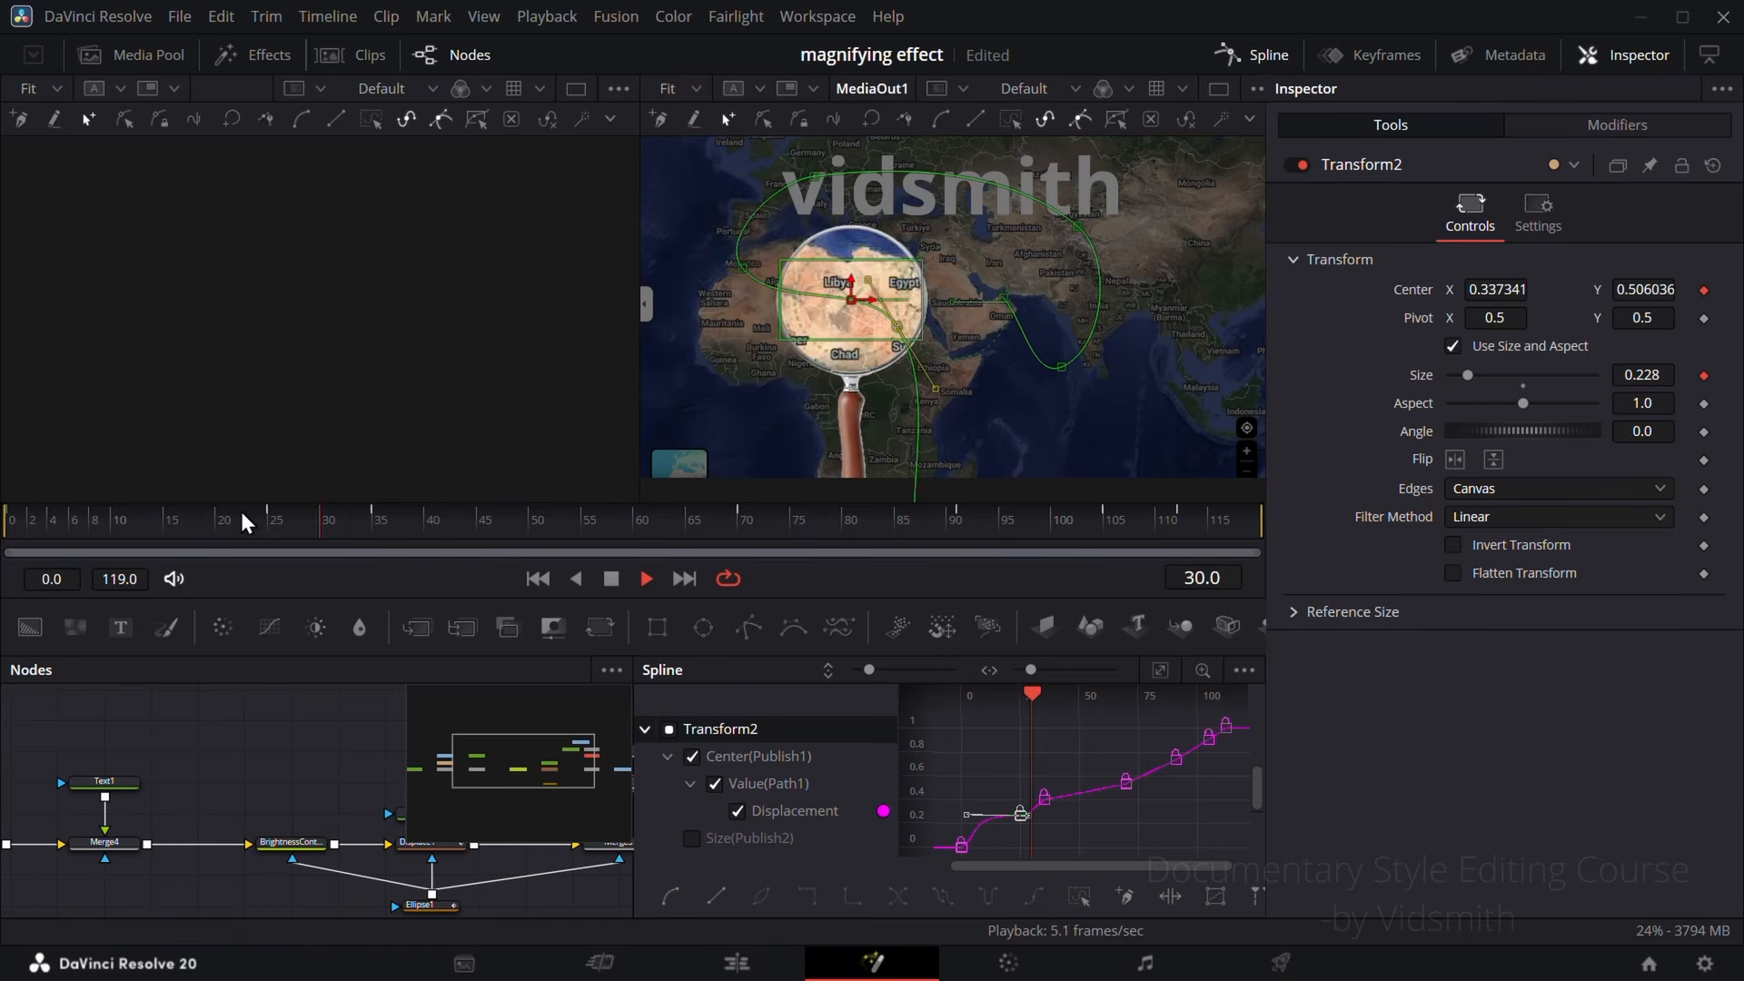
key("space")
left_click(1253, 56)
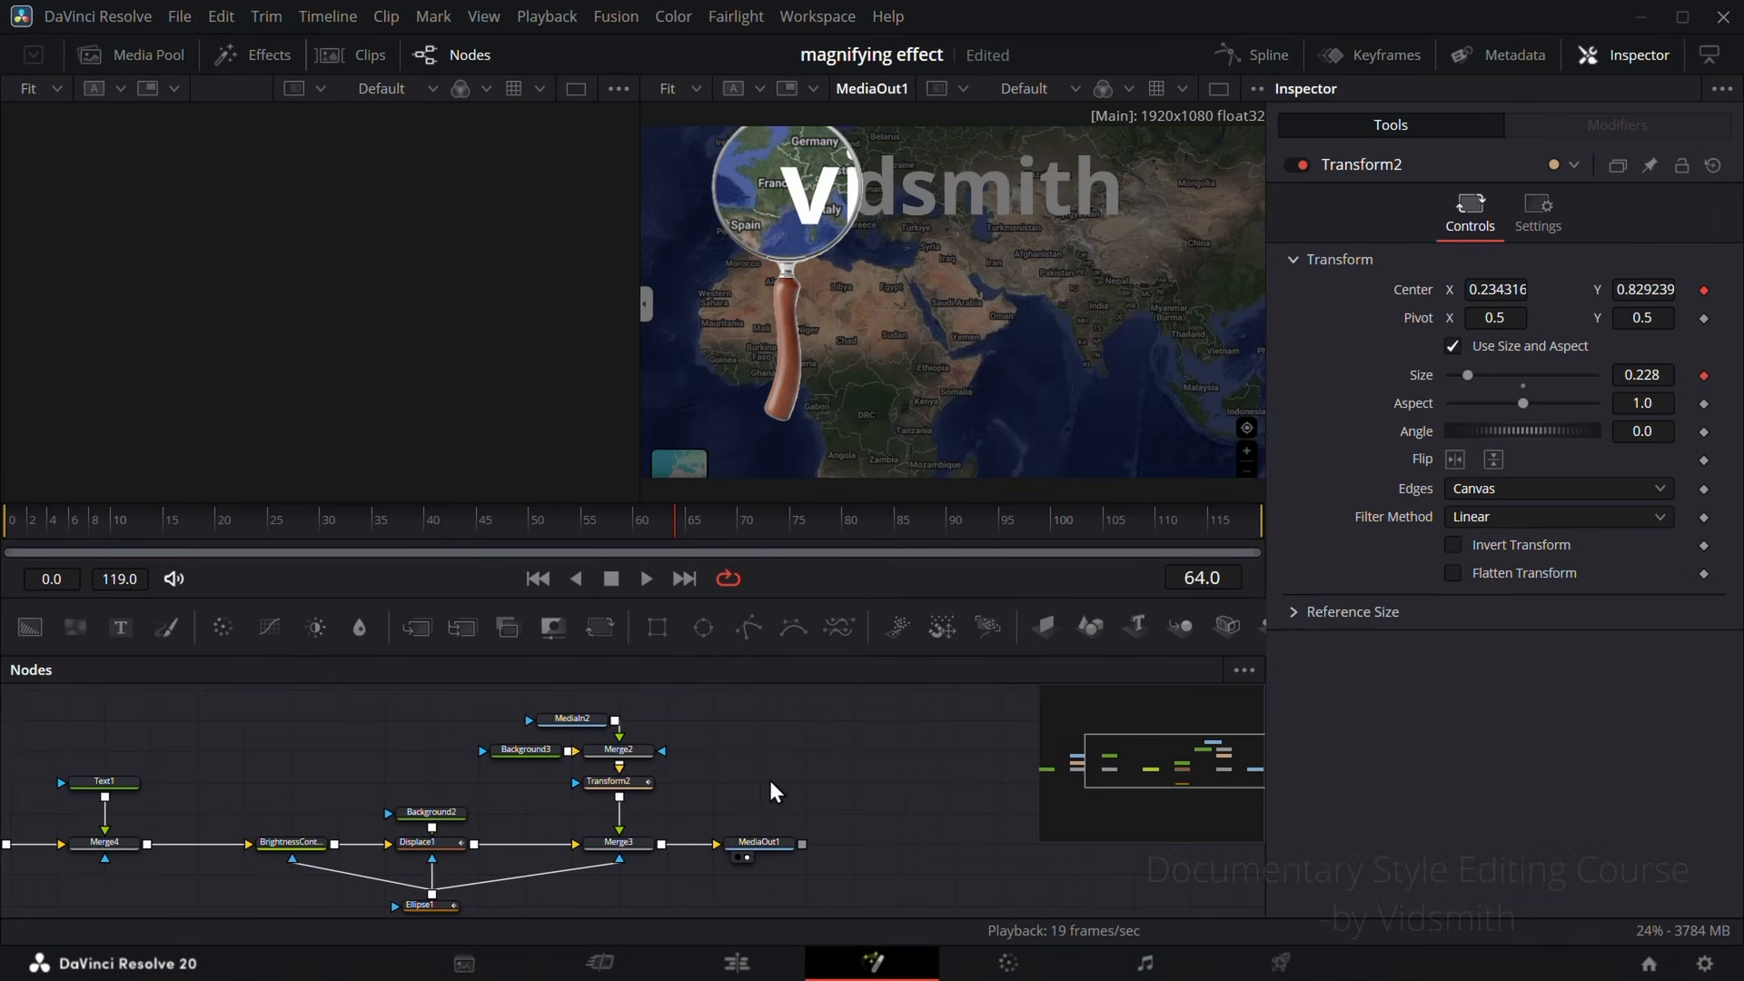
Step: Disconnect Background2 from Displace1 and connect a new FastNoise node as Displace1's foreground input instead
left_click(770, 782)
left_click_drag(751, 779, 940, 746)
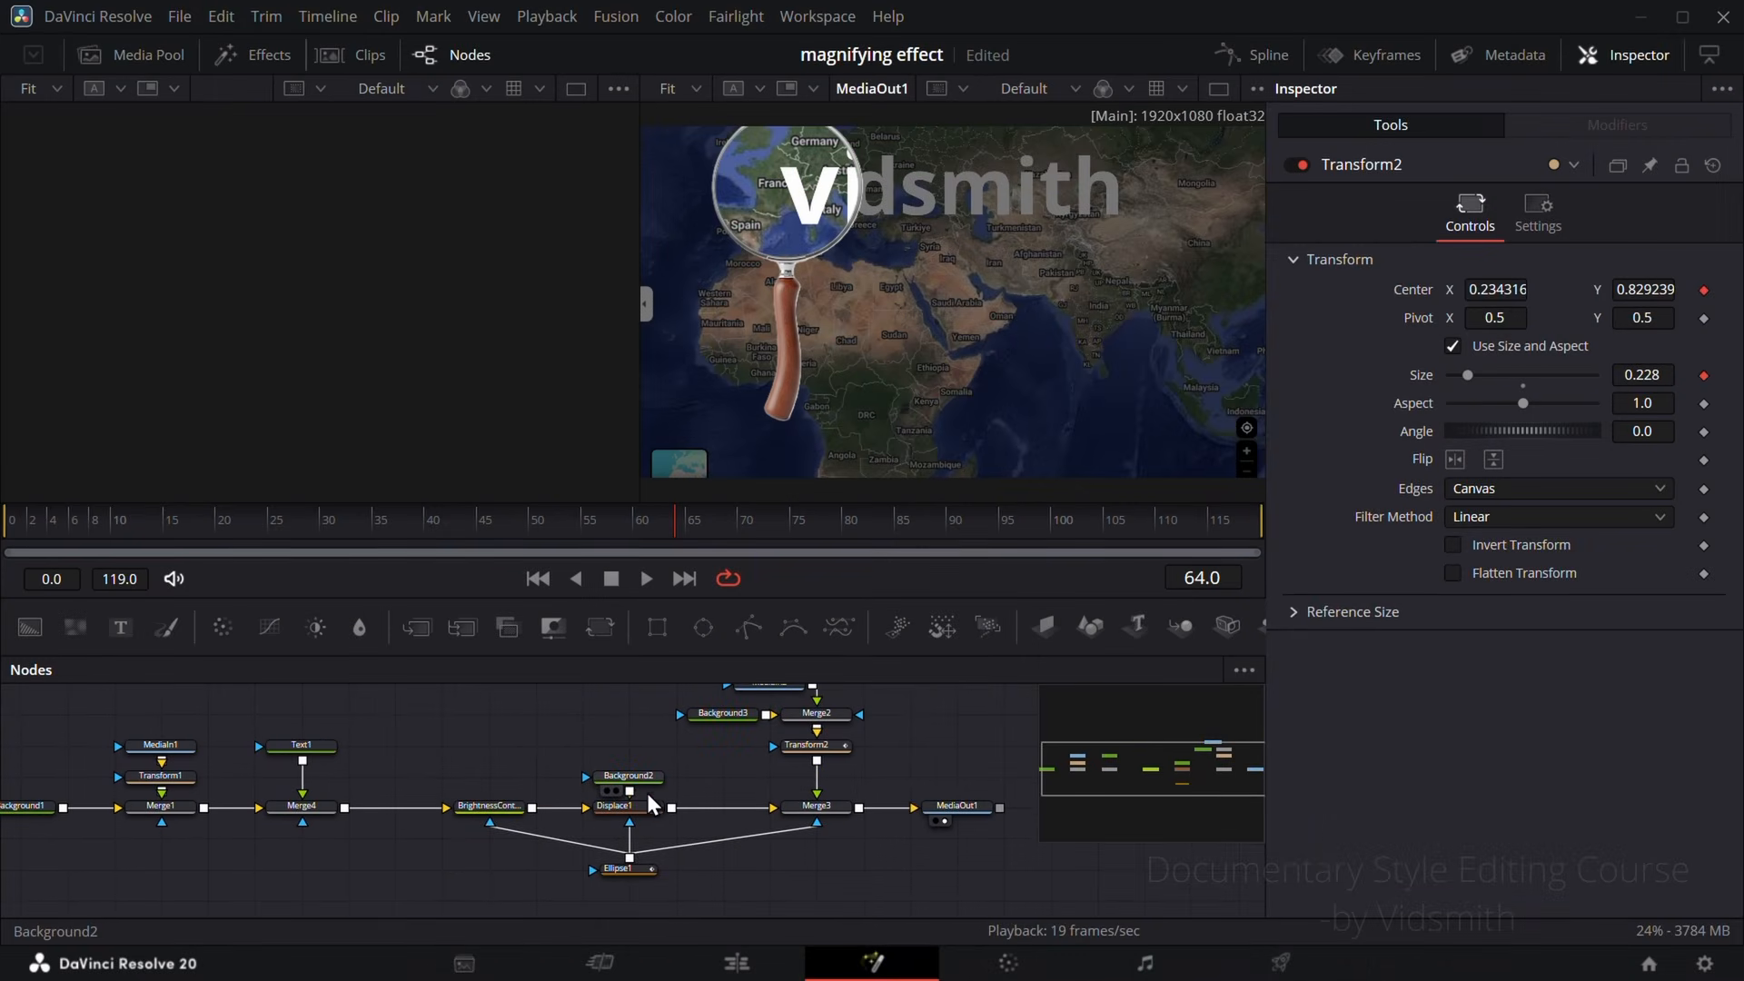
left_click_drag(650, 798, 650, 734)
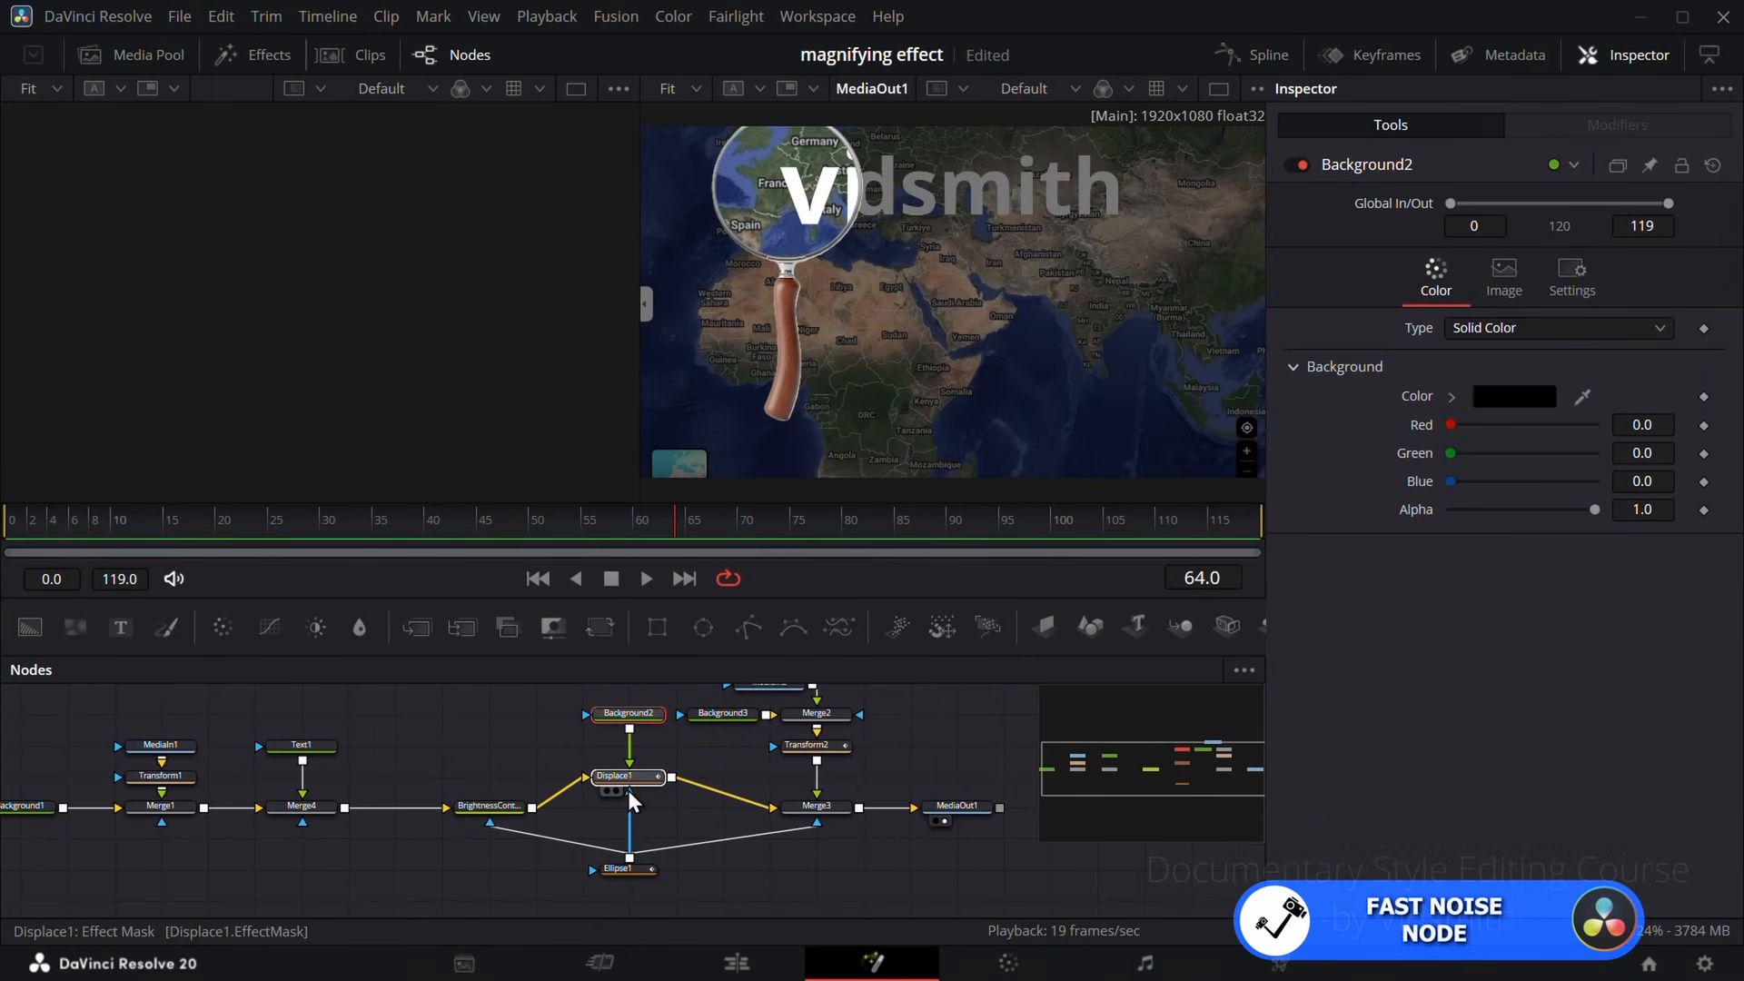
left_click(634, 806)
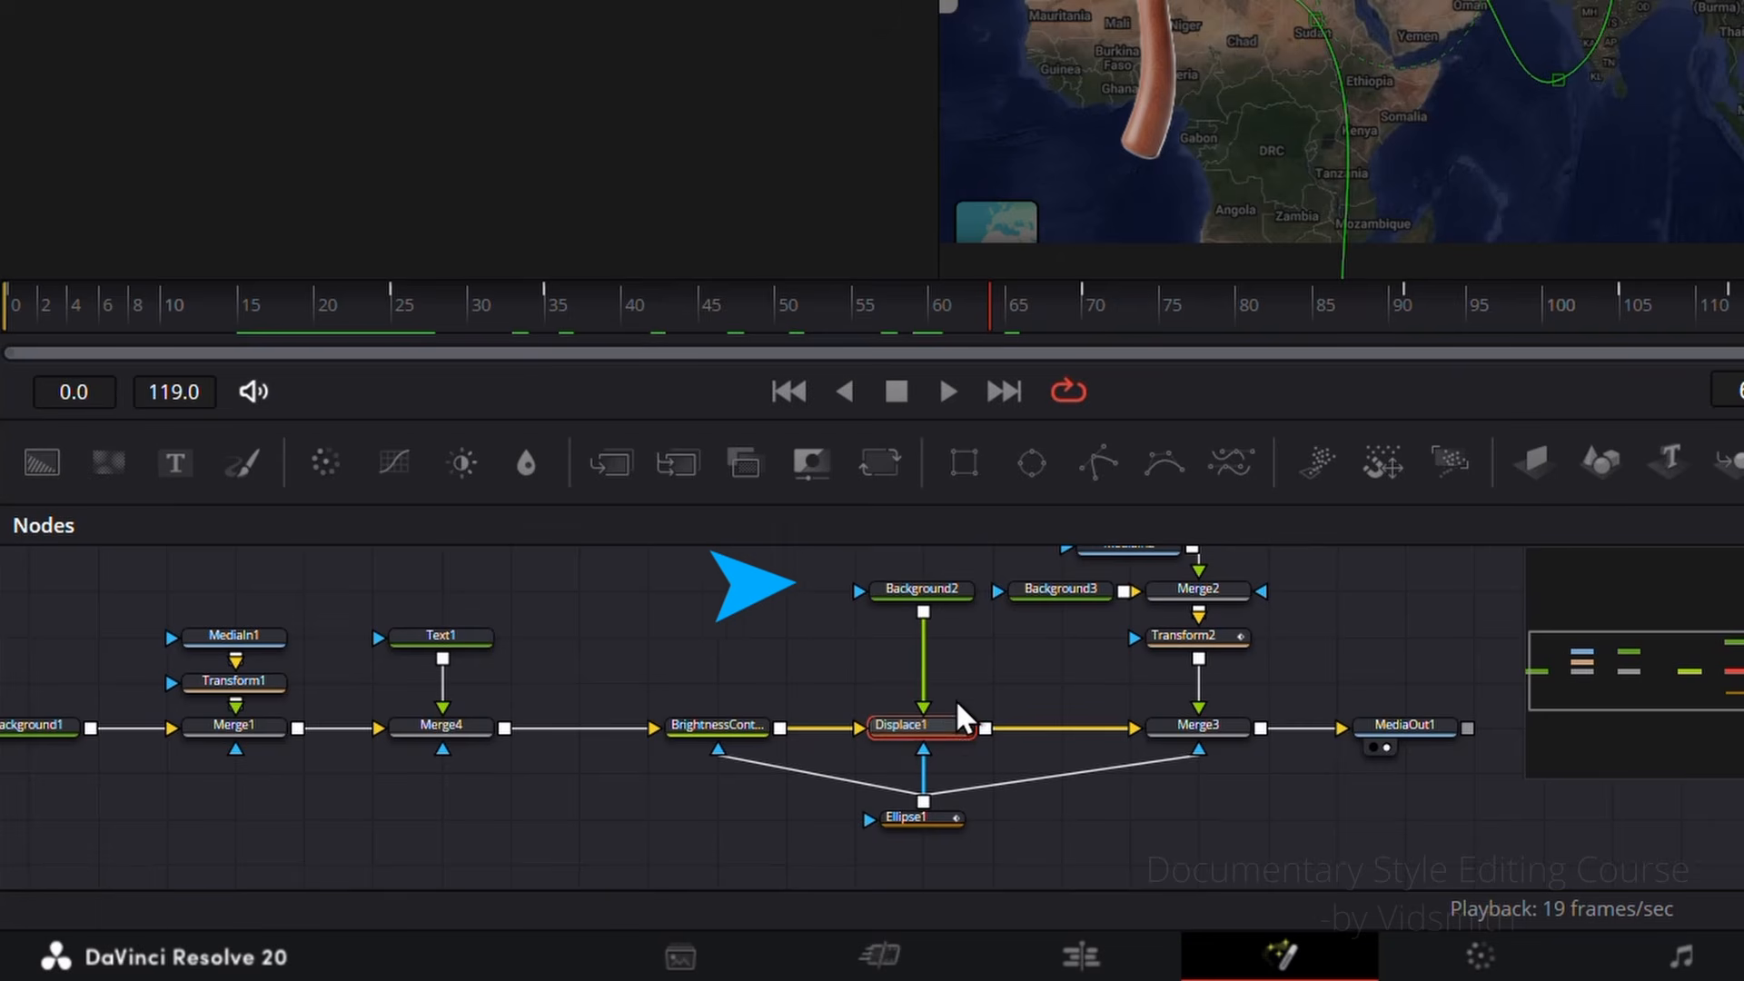
left_click_drag(928, 672, 972, 639)
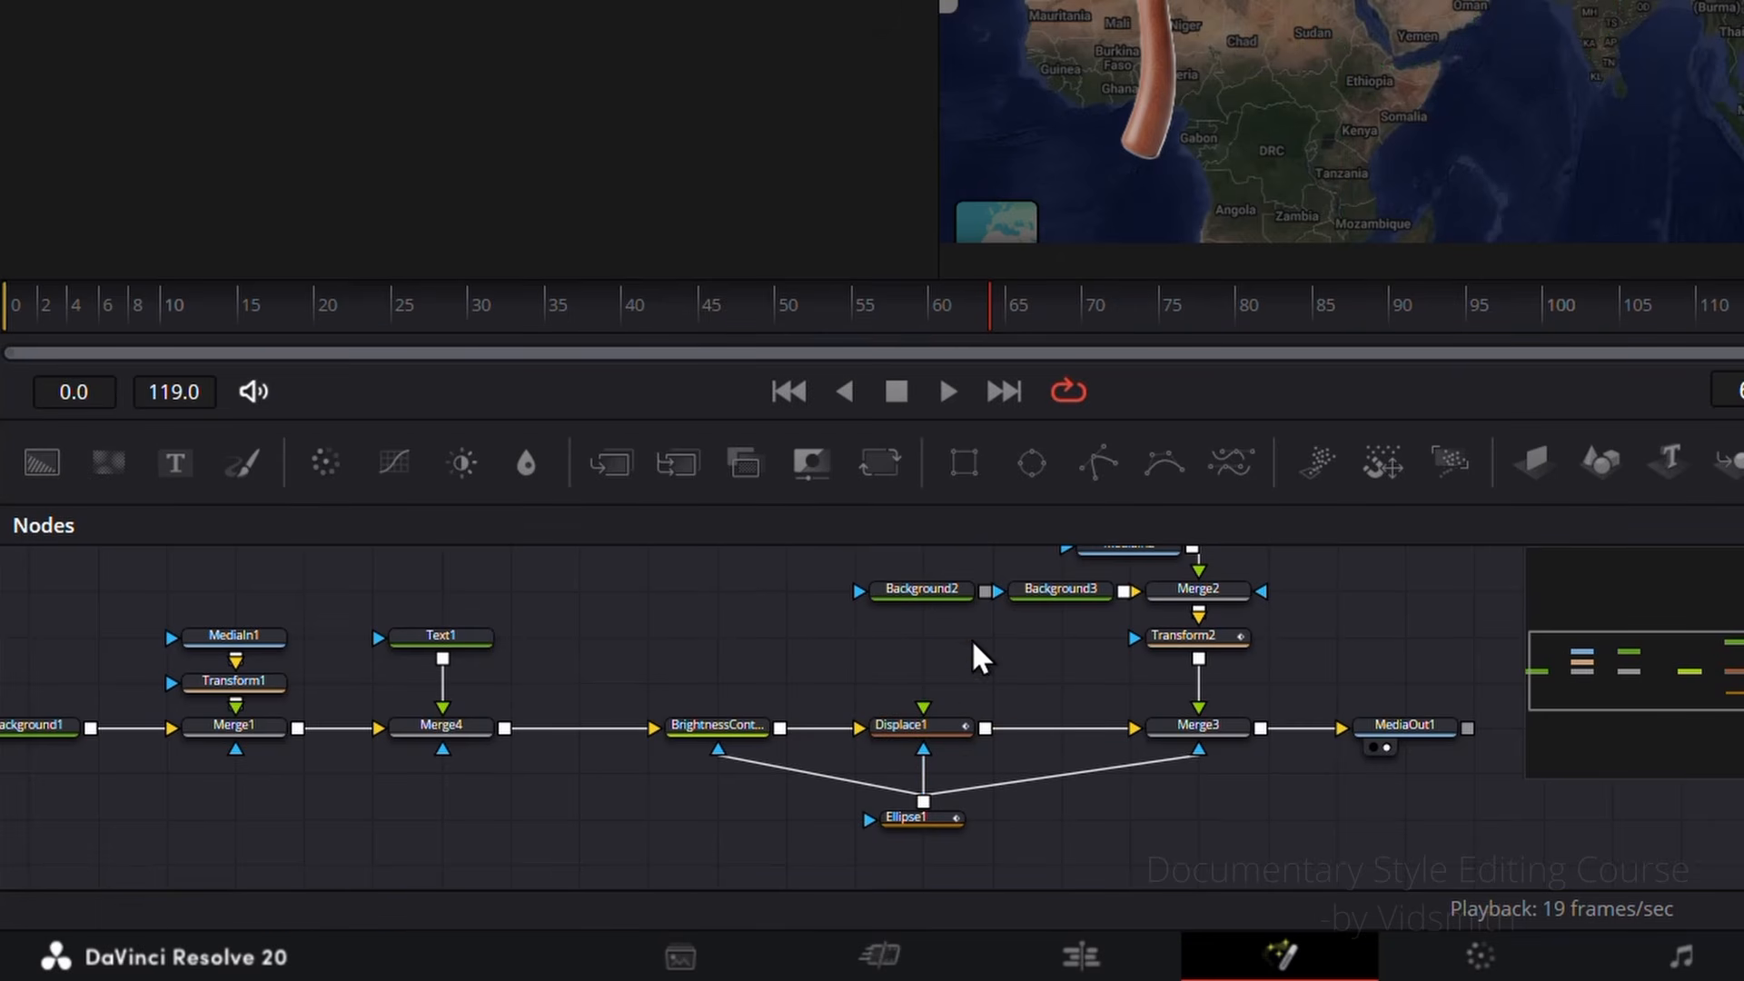
left_click_drag(112, 461, 827, 662)
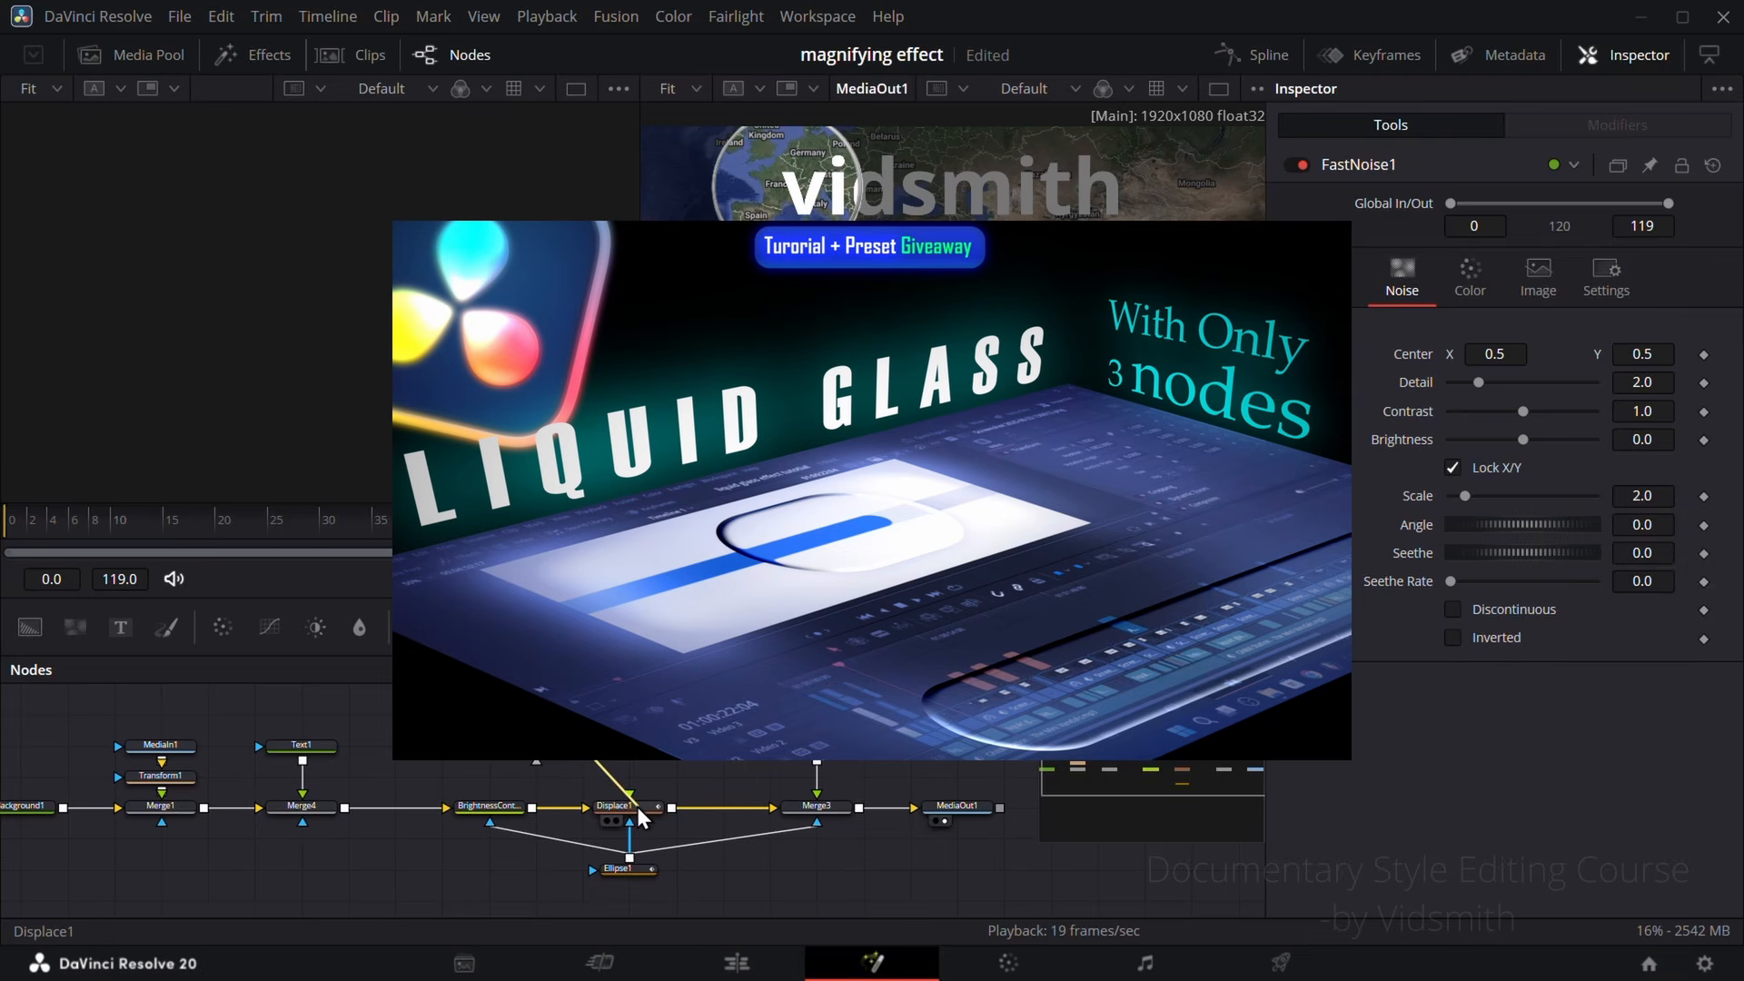
left_click(901, 725)
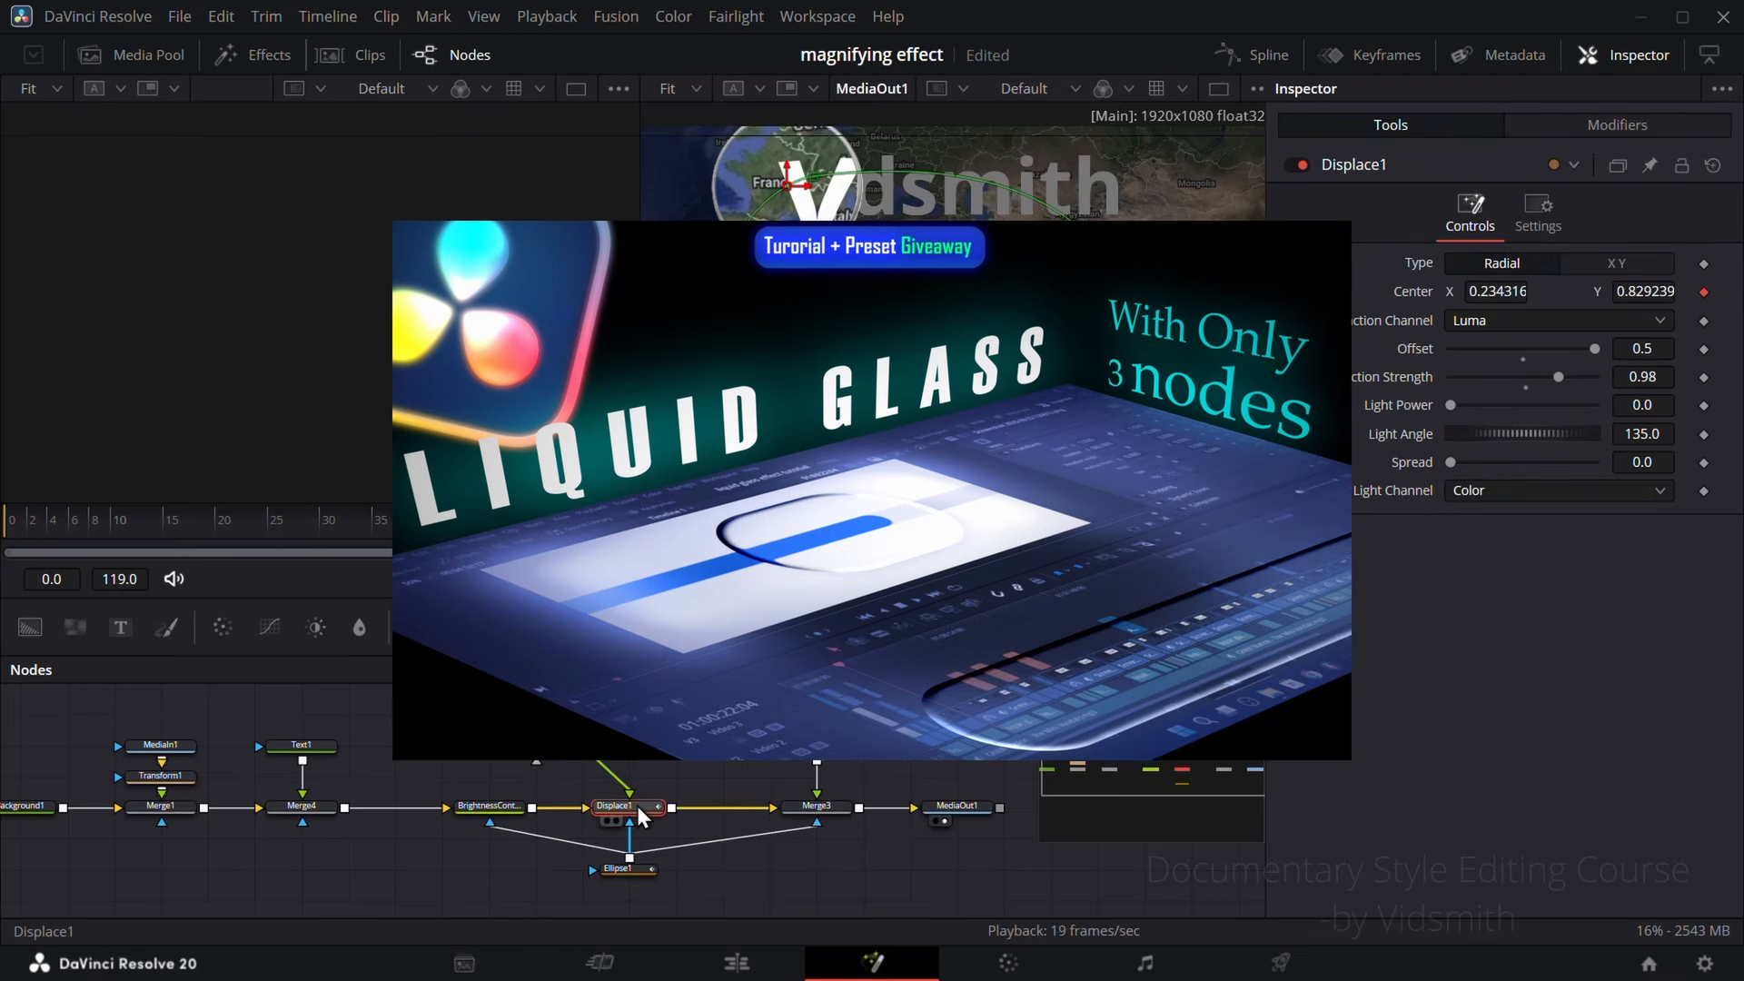